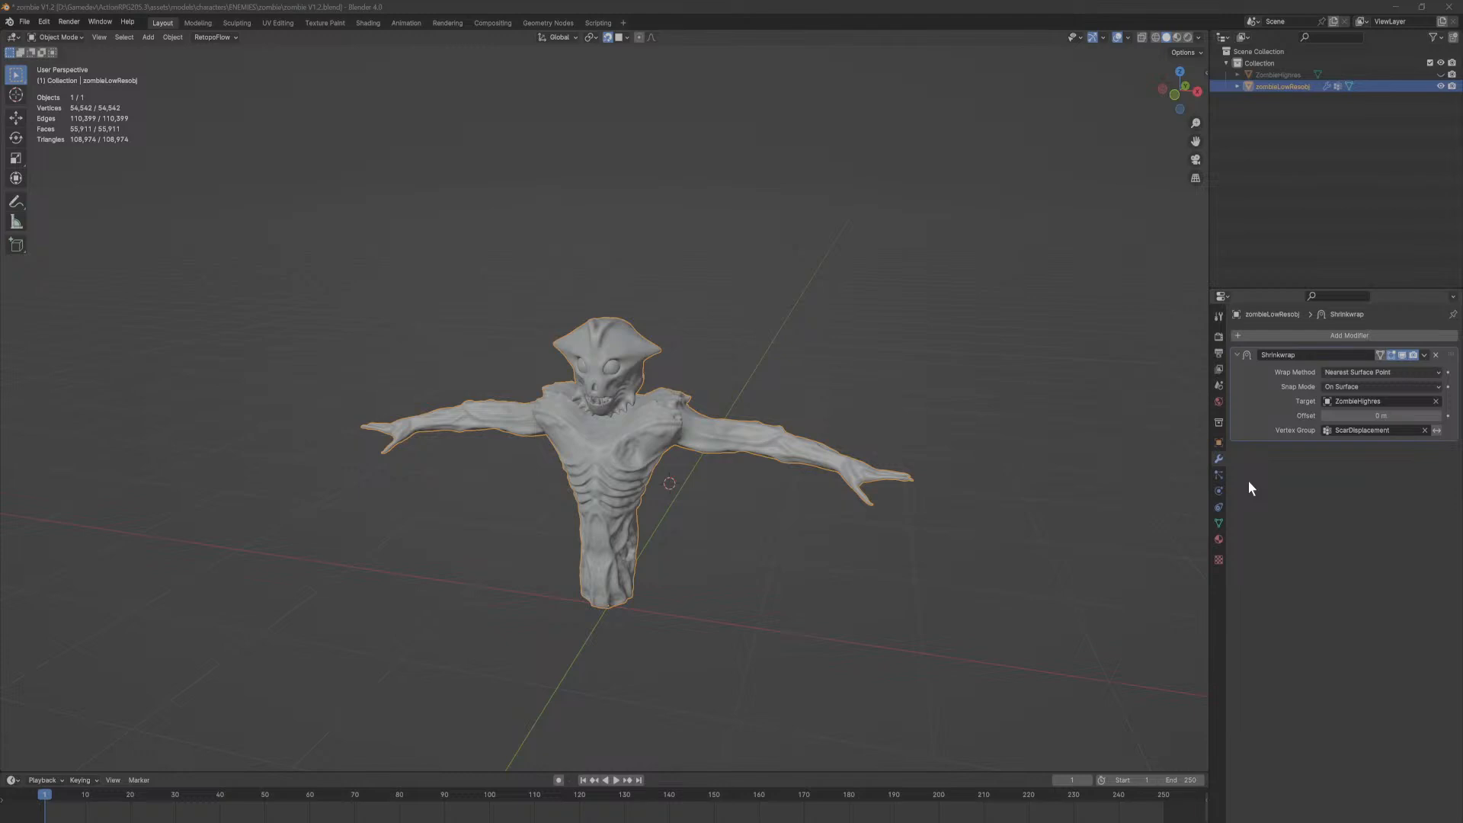
Step: Examine the zombie mesh's head, torso and arms from the front and at an angle
mouse_move(888, 402)
middle_down()
mouse_move(882, 415)
mouse_move(902, 419)
middle_up()
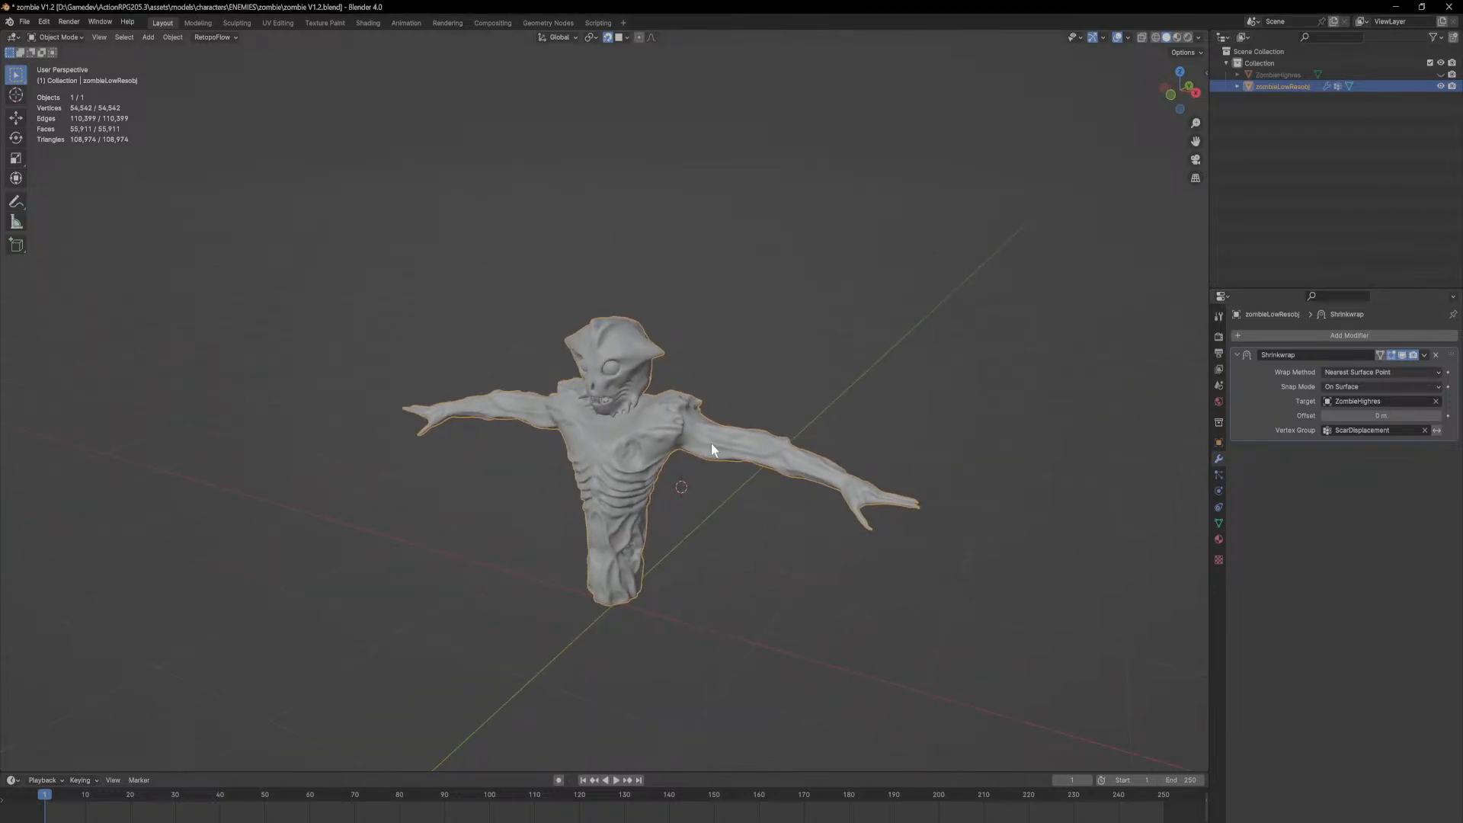
middle_drag(700, 447, 751, 456)
scroll(753, 456, up, 3)
middle_drag(819, 572, 862, 441)
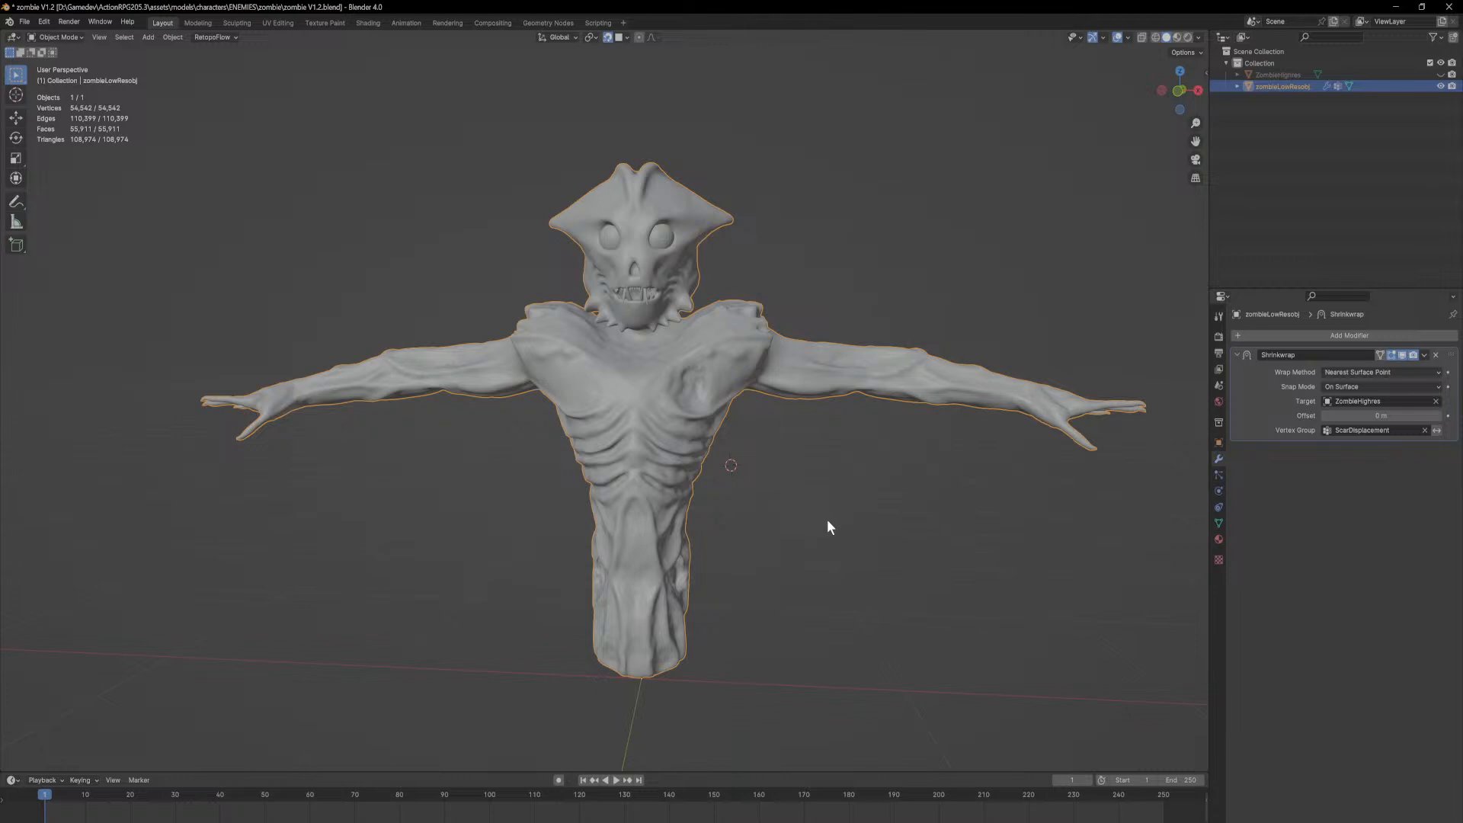
middle_drag(811, 528, 688, 457)
scroll(699, 450, up, 2)
scroll(701, 451, down, 3)
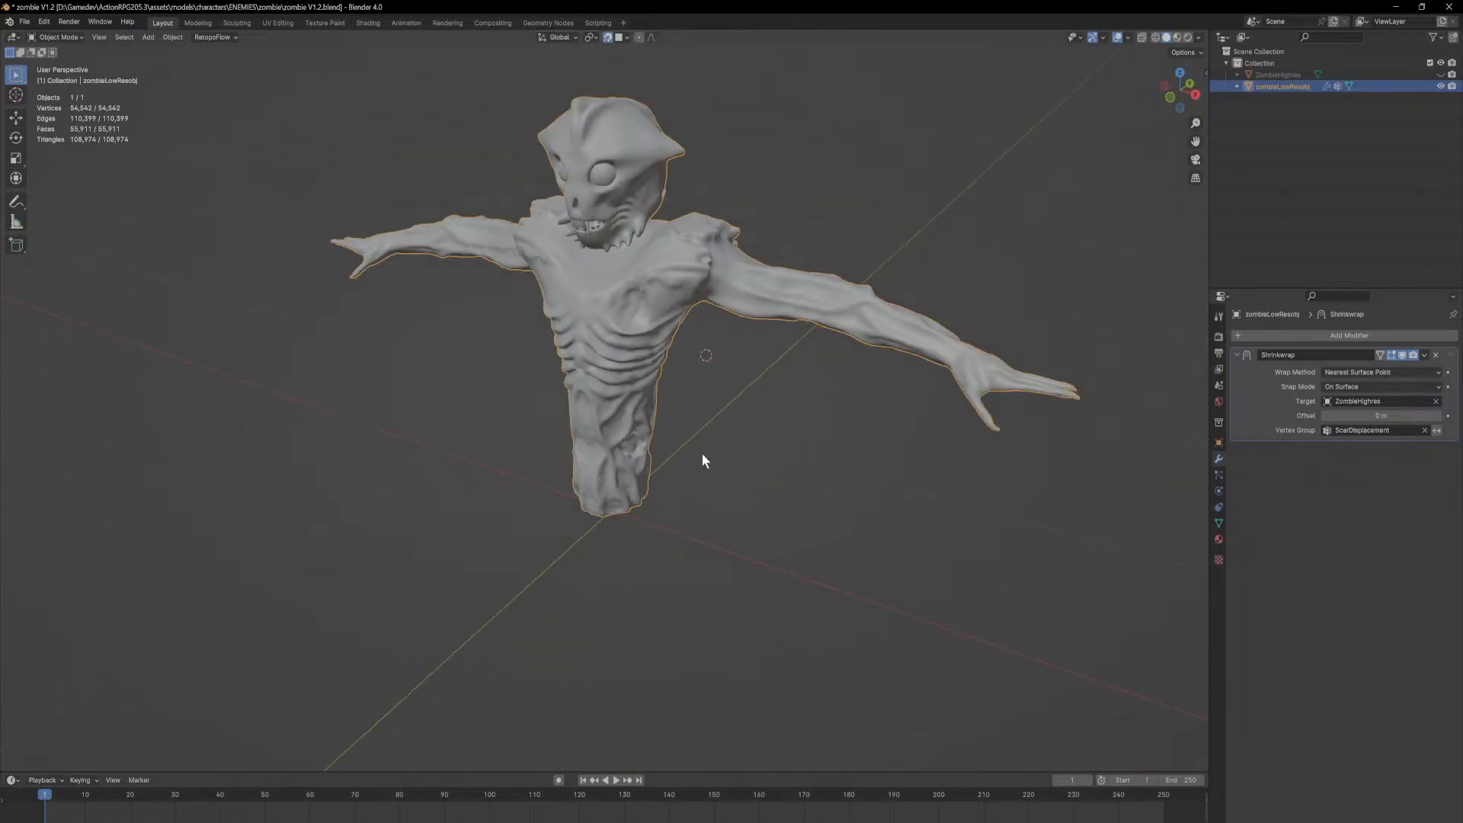
key(shift+a)
key(shift+a)
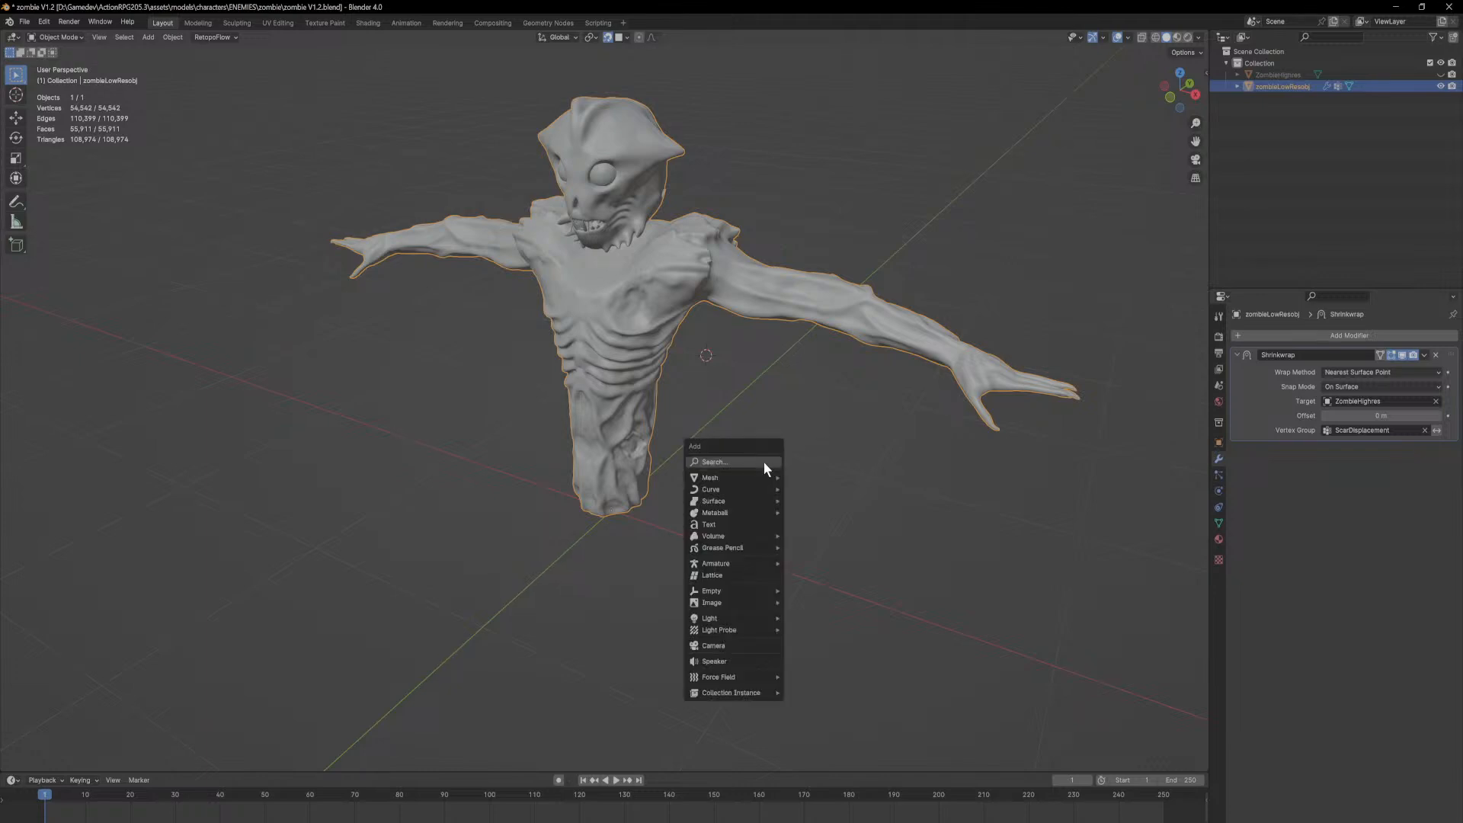
mouse_move(752, 563)
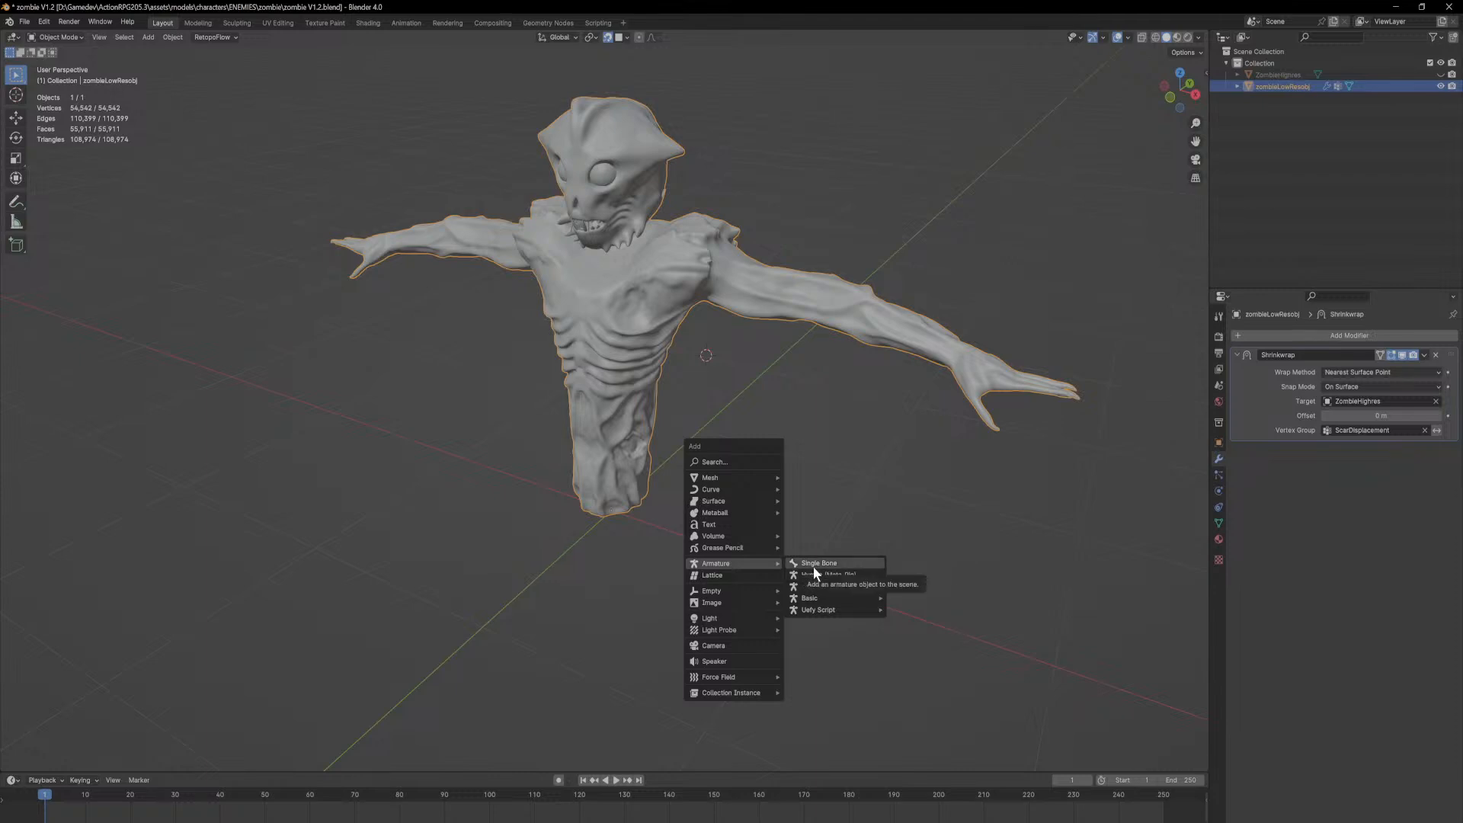
click(858, 564)
mouse_move(811, 377)
middle_down()
mouse_move(726, 400)
mouse_move(630, 364)
mouse_move(781, 387)
mouse_move(821, 373)
middle_up()
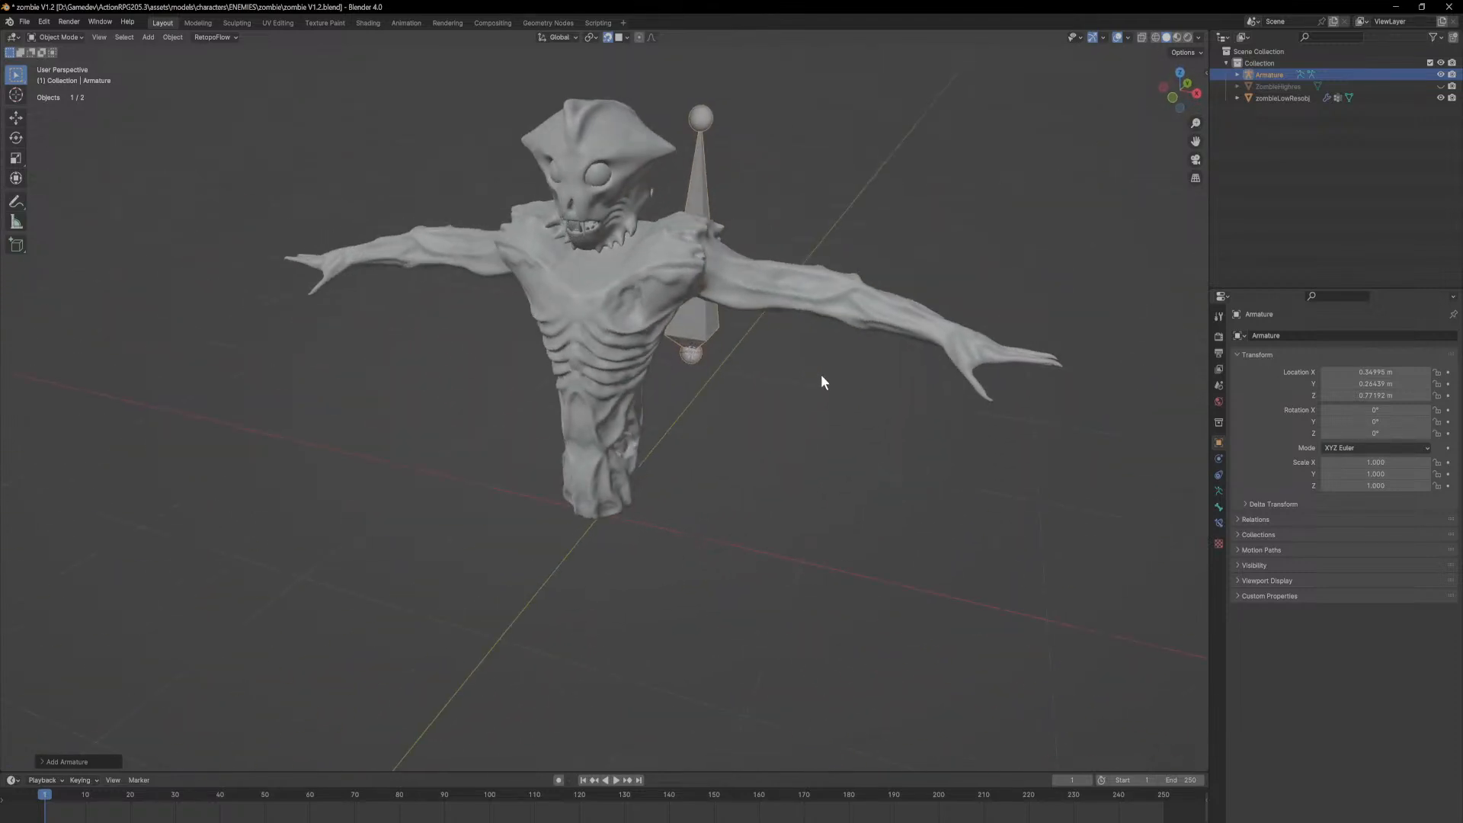
key(ctrl+z)
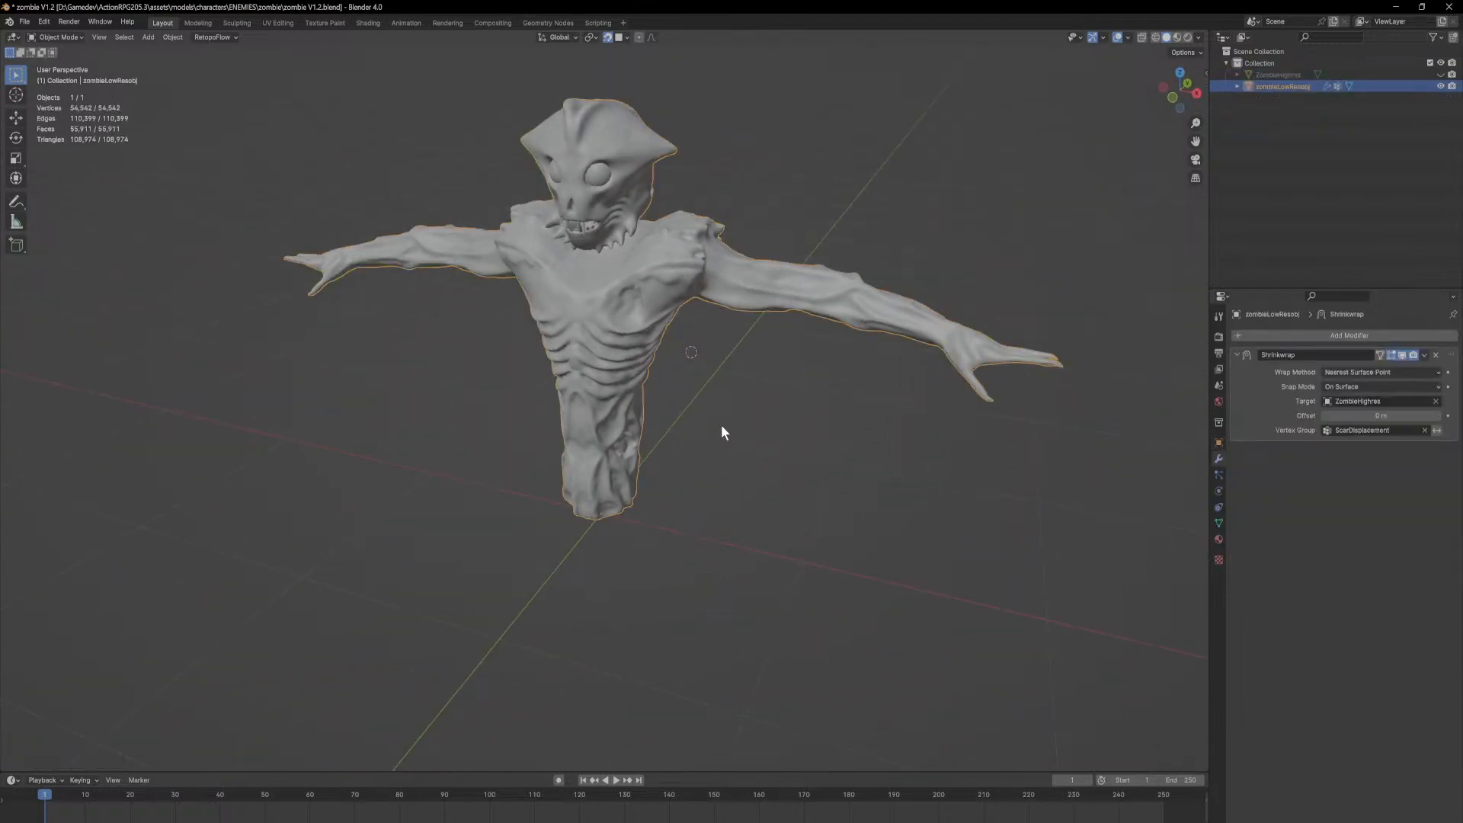
key(shift+z)
key(shift+z)
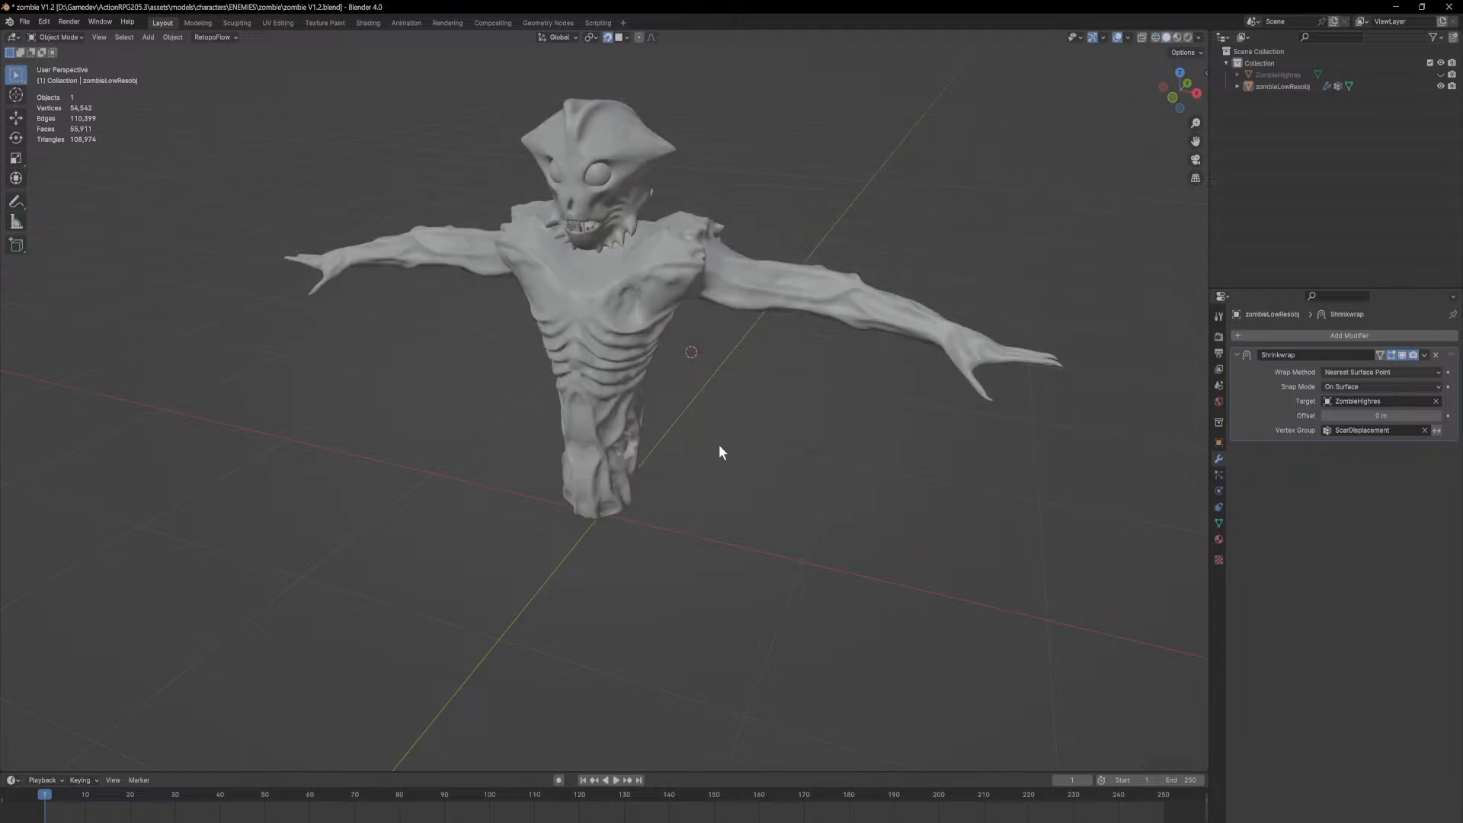
right_click(720, 445)
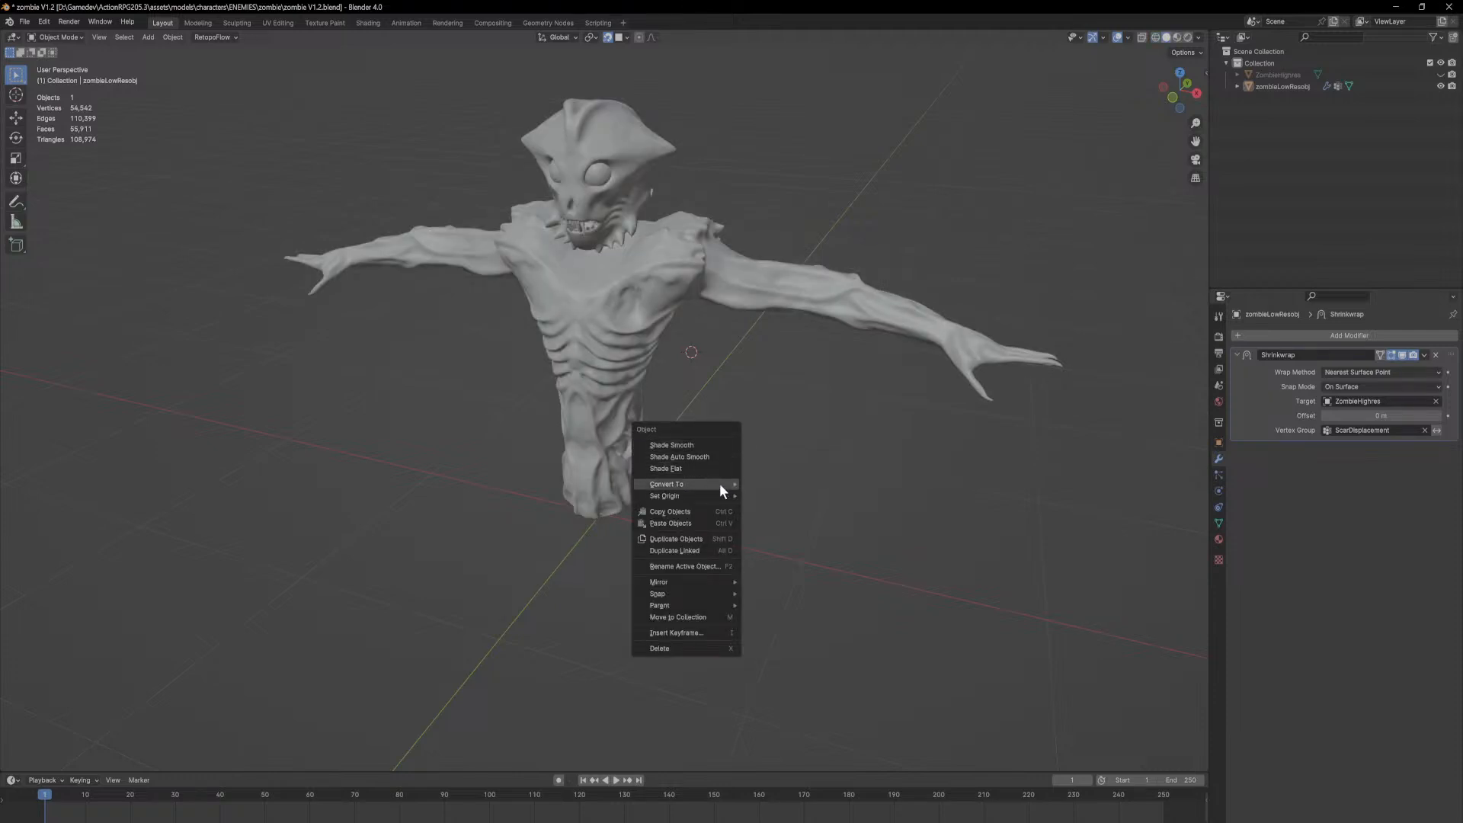
mouse_move(721, 496)
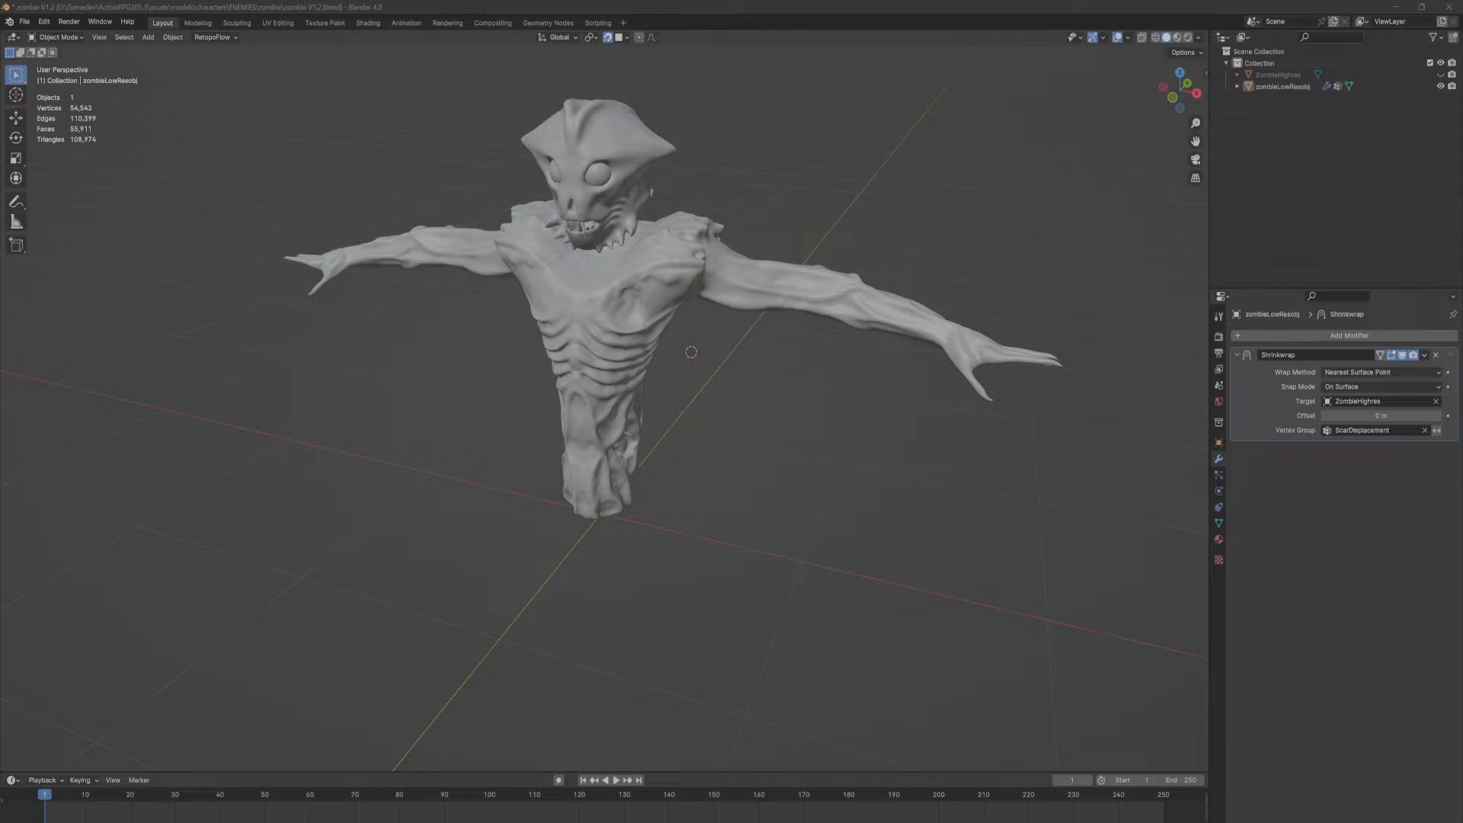
Step: Reset the 3D cursor to the world origin at the base of the torso
middle_drag(344, 535, 381, 529)
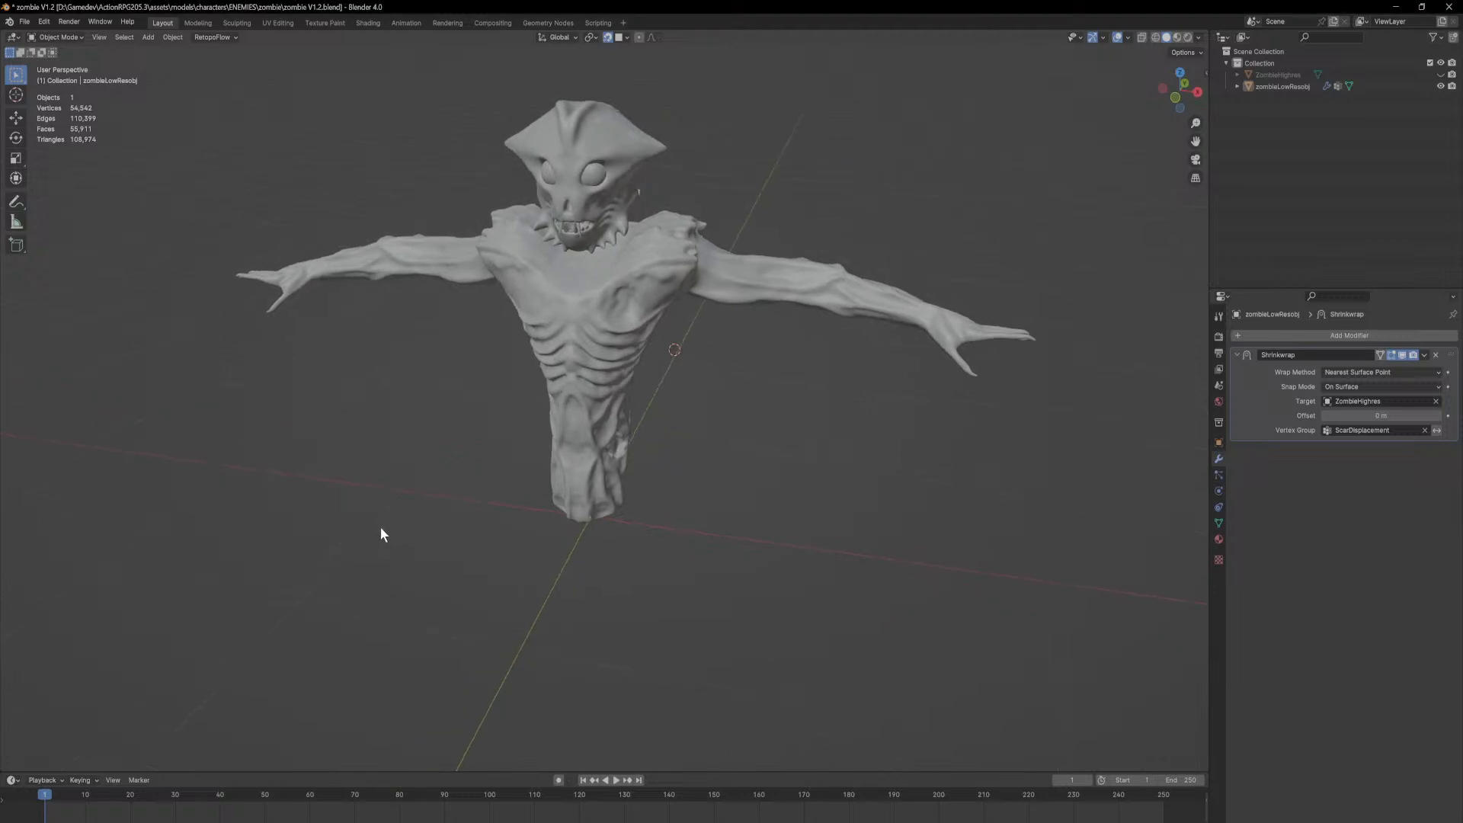
scroll(369, 526, down, 3)
middle_drag(590, 527, 602, 525)
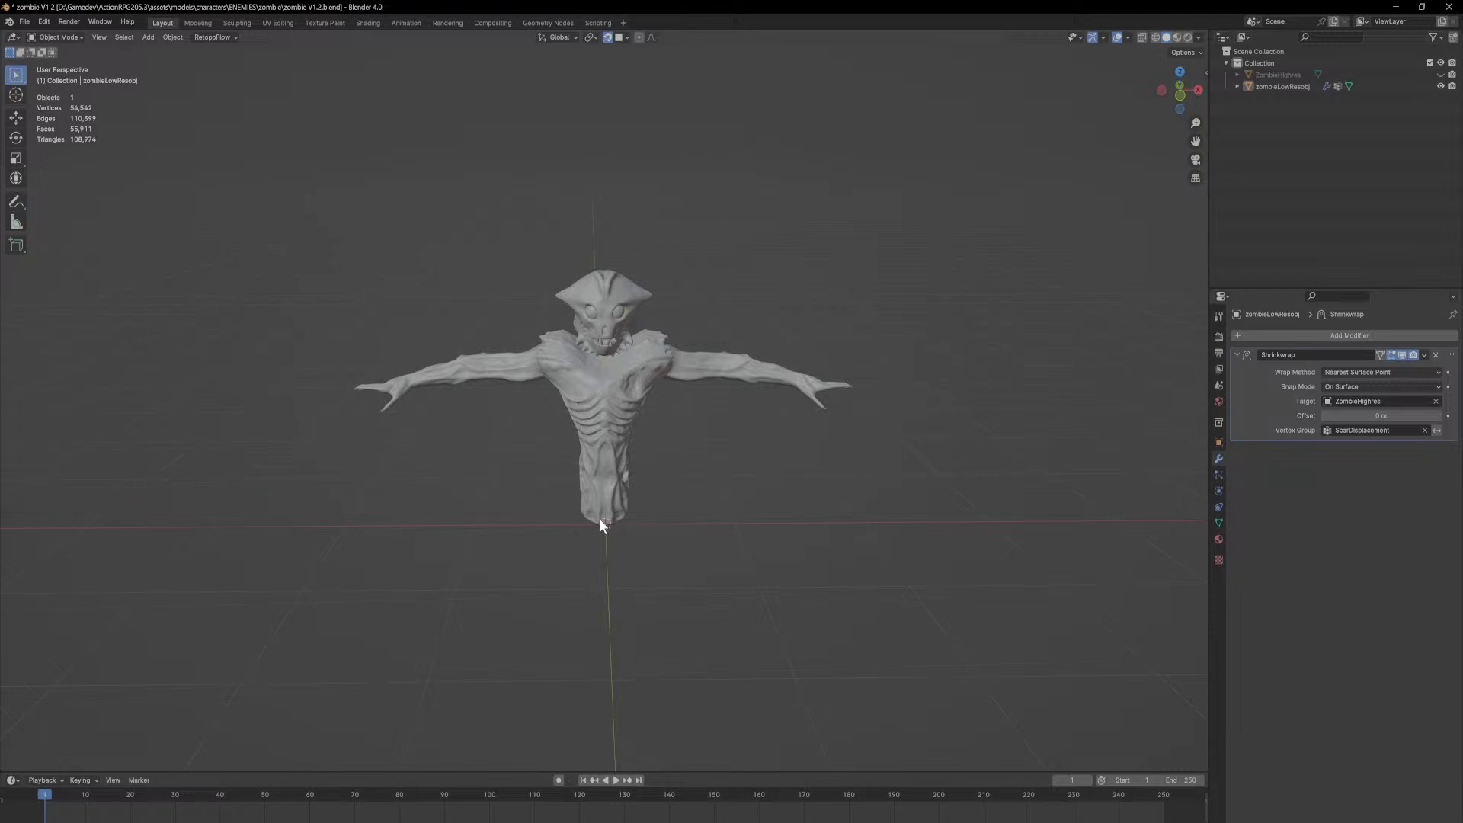
middle_drag(627, 506, 670, 506)
scroll(670, 506, up, 4)
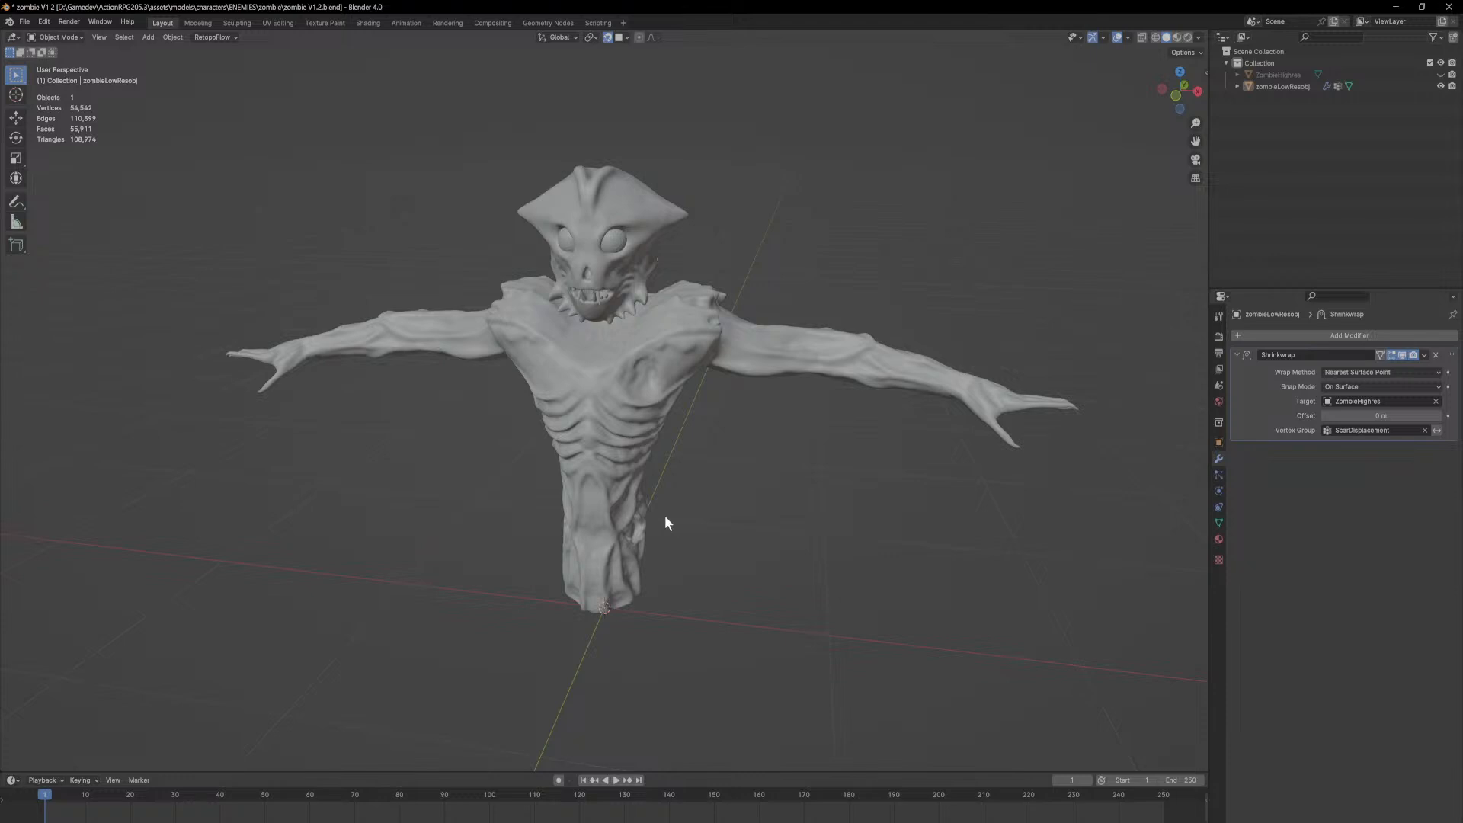
Step: Apply the Shrinkwrap modifier on the low-res zombie mesh
middle_drag(608, 465, 660, 577)
scroll(660, 573, up, 2)
key(shift+a)
mouse_move(652, 566)
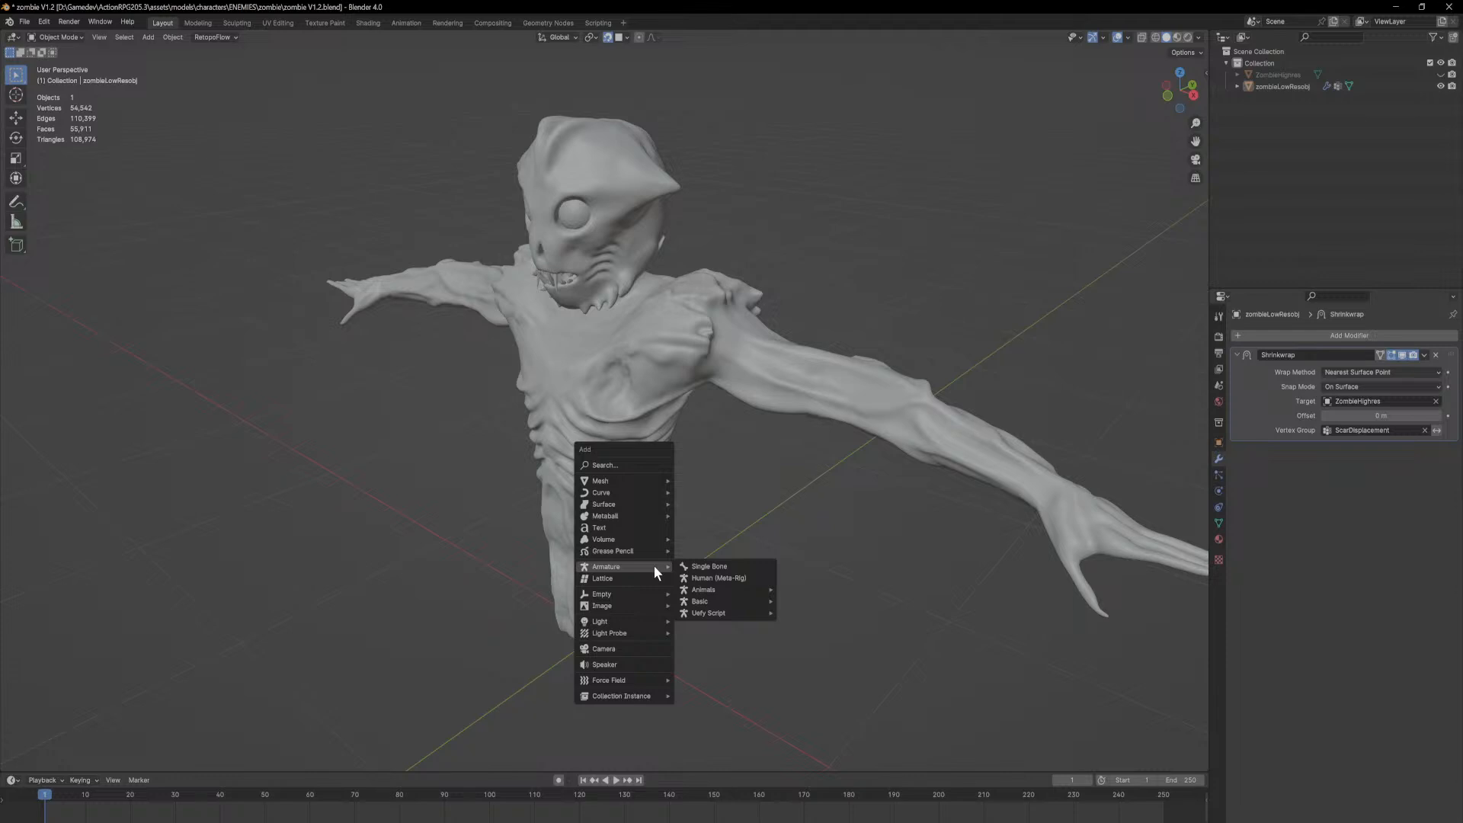
click(1425, 355)
click(1407, 368)
Step: Add a single-bone armature at the world origin
middle_drag(619, 488, 719, 506)
key(shift+a)
mouse_move(667, 469)
click(724, 474)
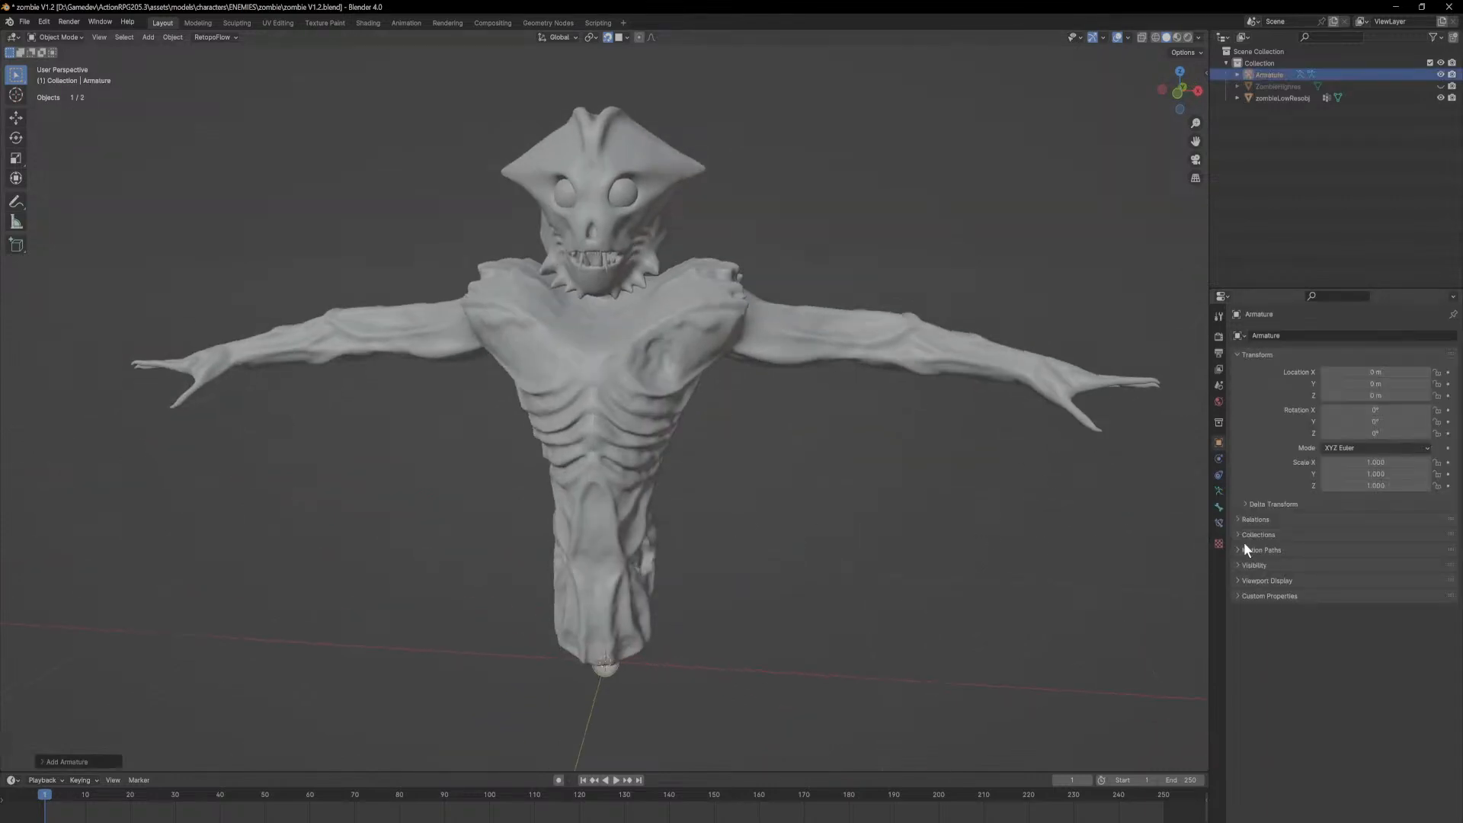
Step: Set the armature's viewport display to In Front so its bones draw over the mesh
click(1219, 508)
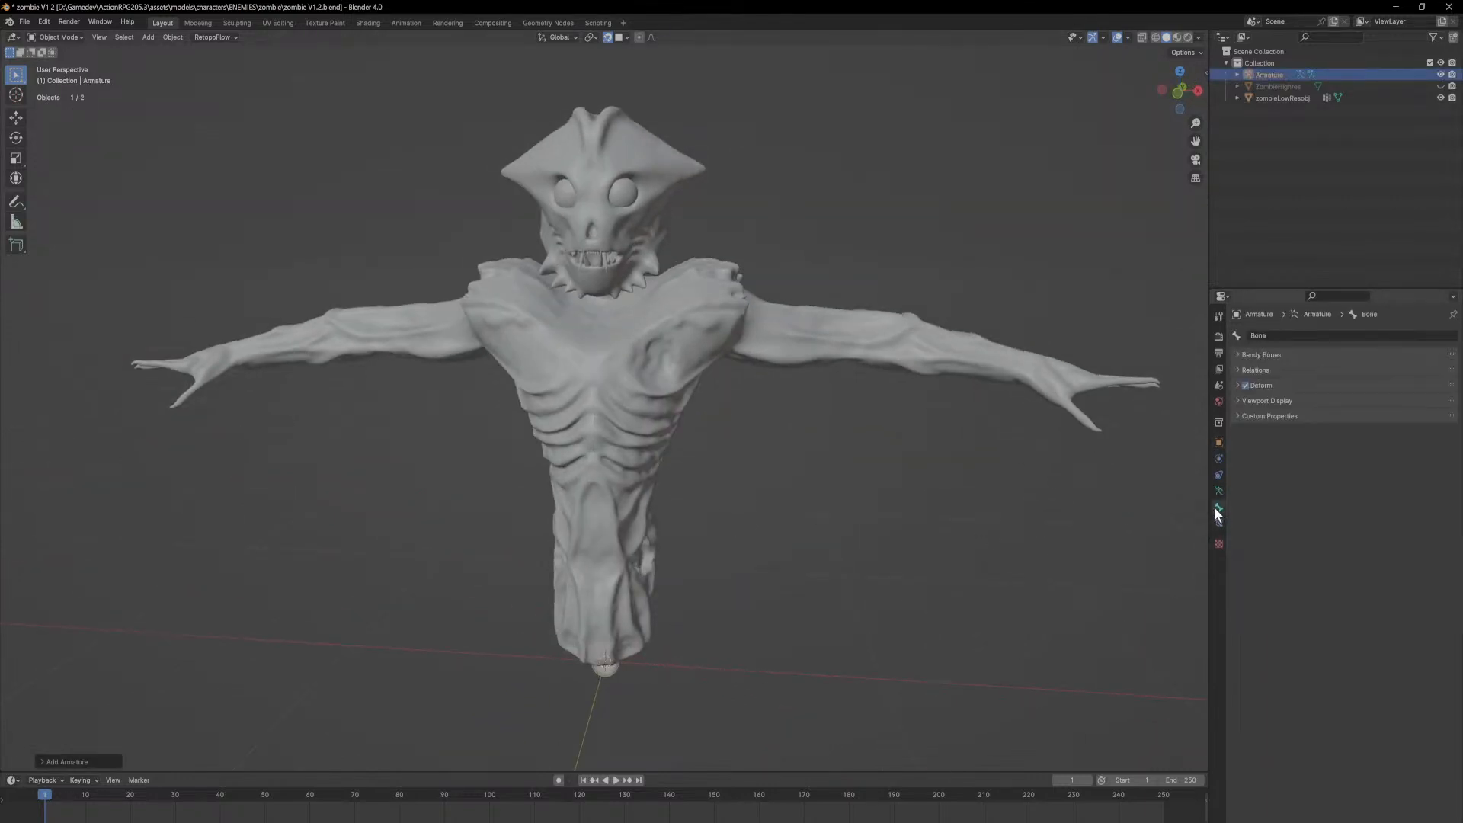
click(1236, 401)
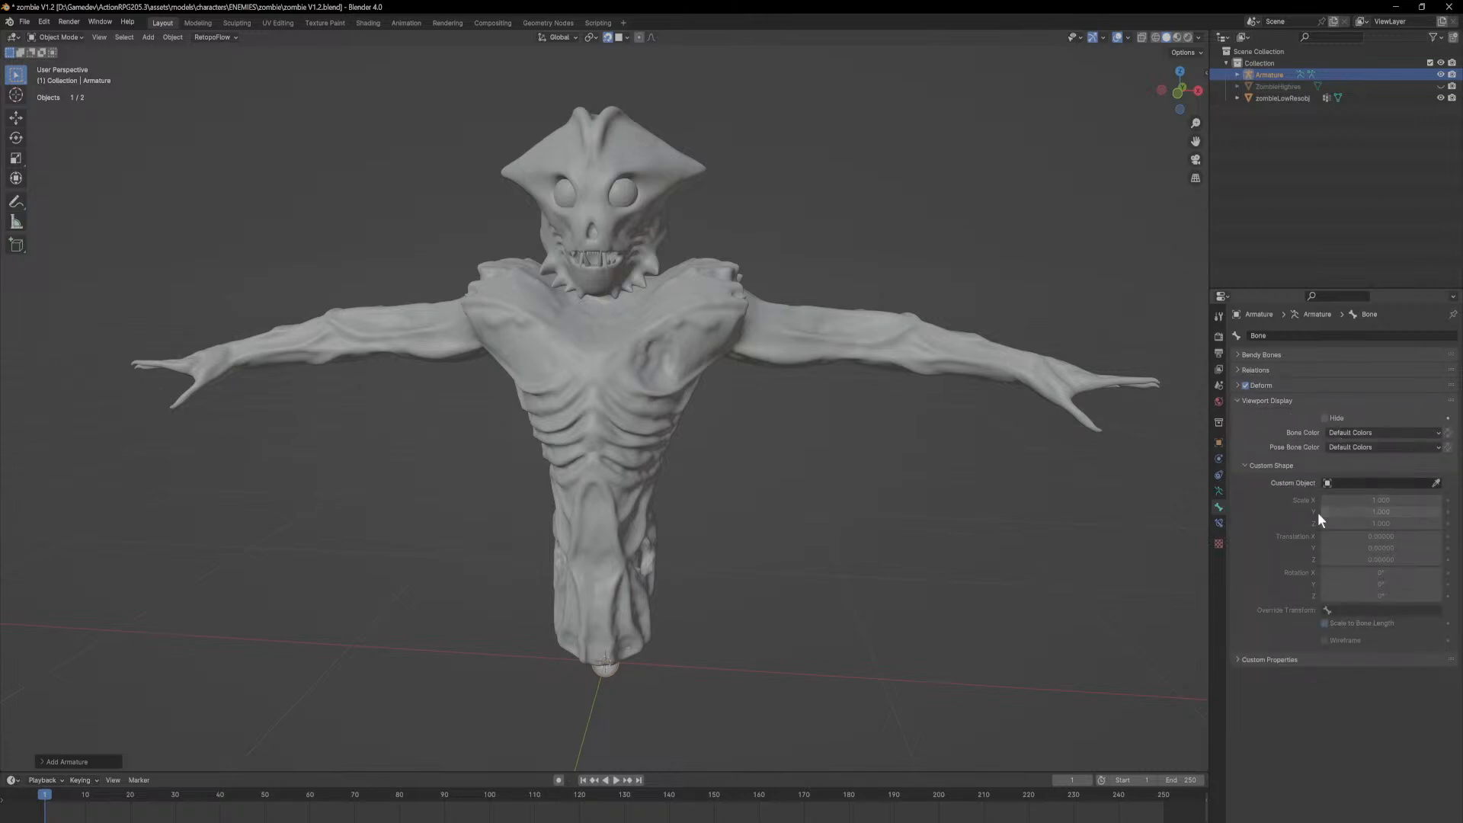
click(1219, 491)
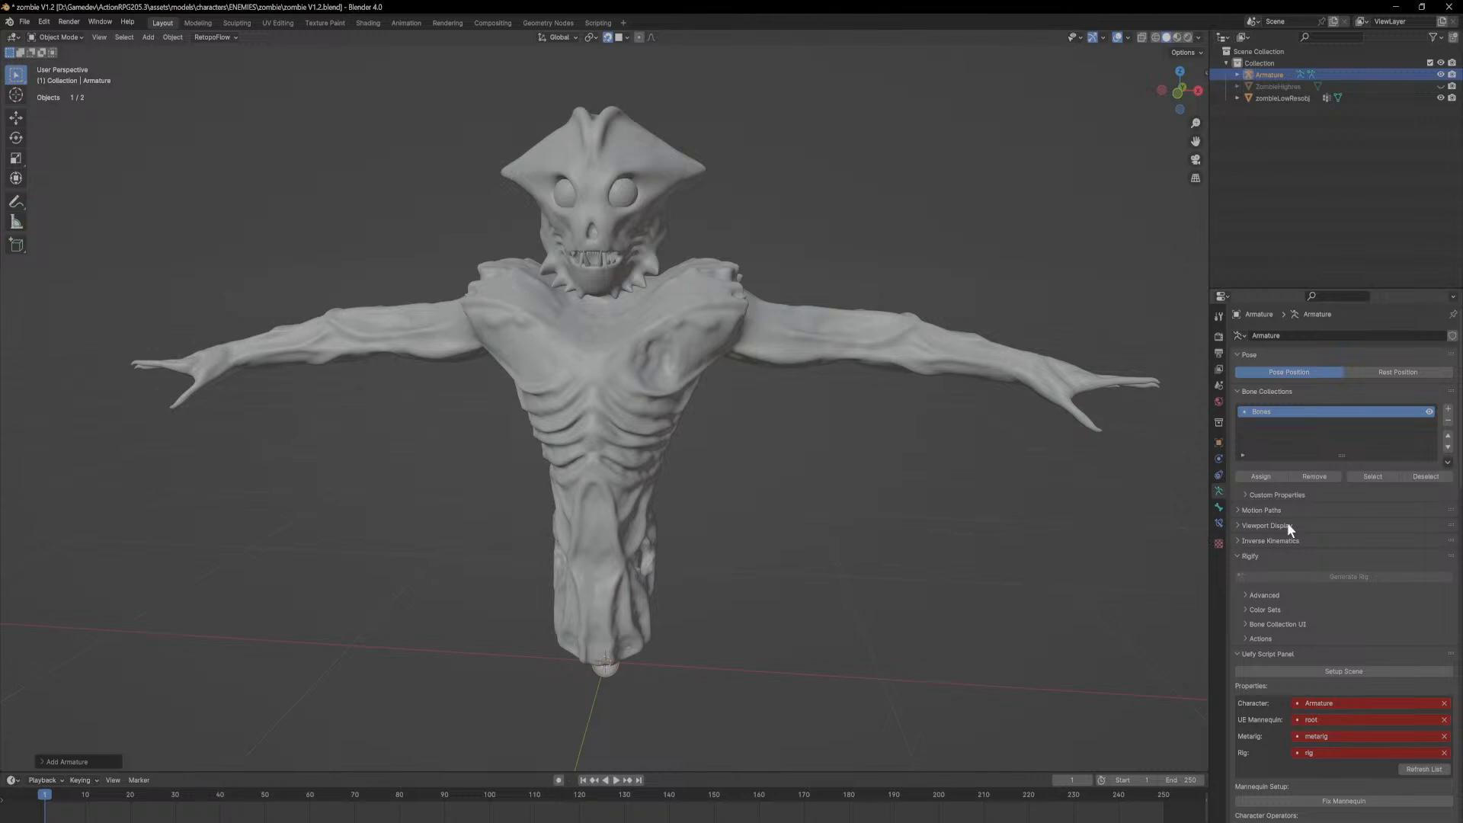
click(1238, 526)
click(1335, 596)
Step: In Edit Mode, shorten the bone by lowering its tip along Z to the lower abdomen
middle_drag(1143, 534, 912, 519)
scroll(648, 526, up, 3)
key(Tab)
key(g)
key(z)
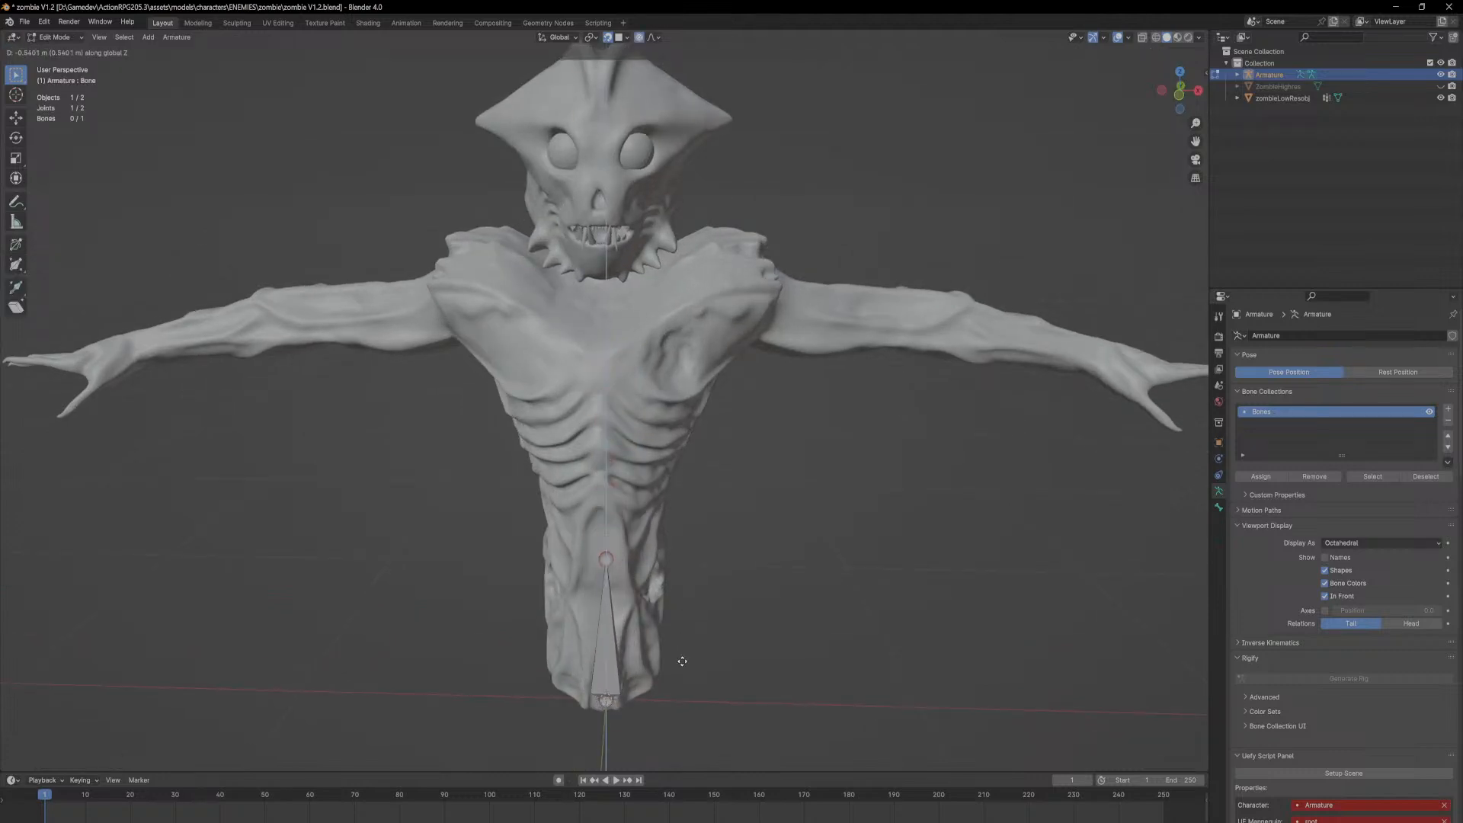
click(687, 685)
middle_drag(688, 685, 771, 651)
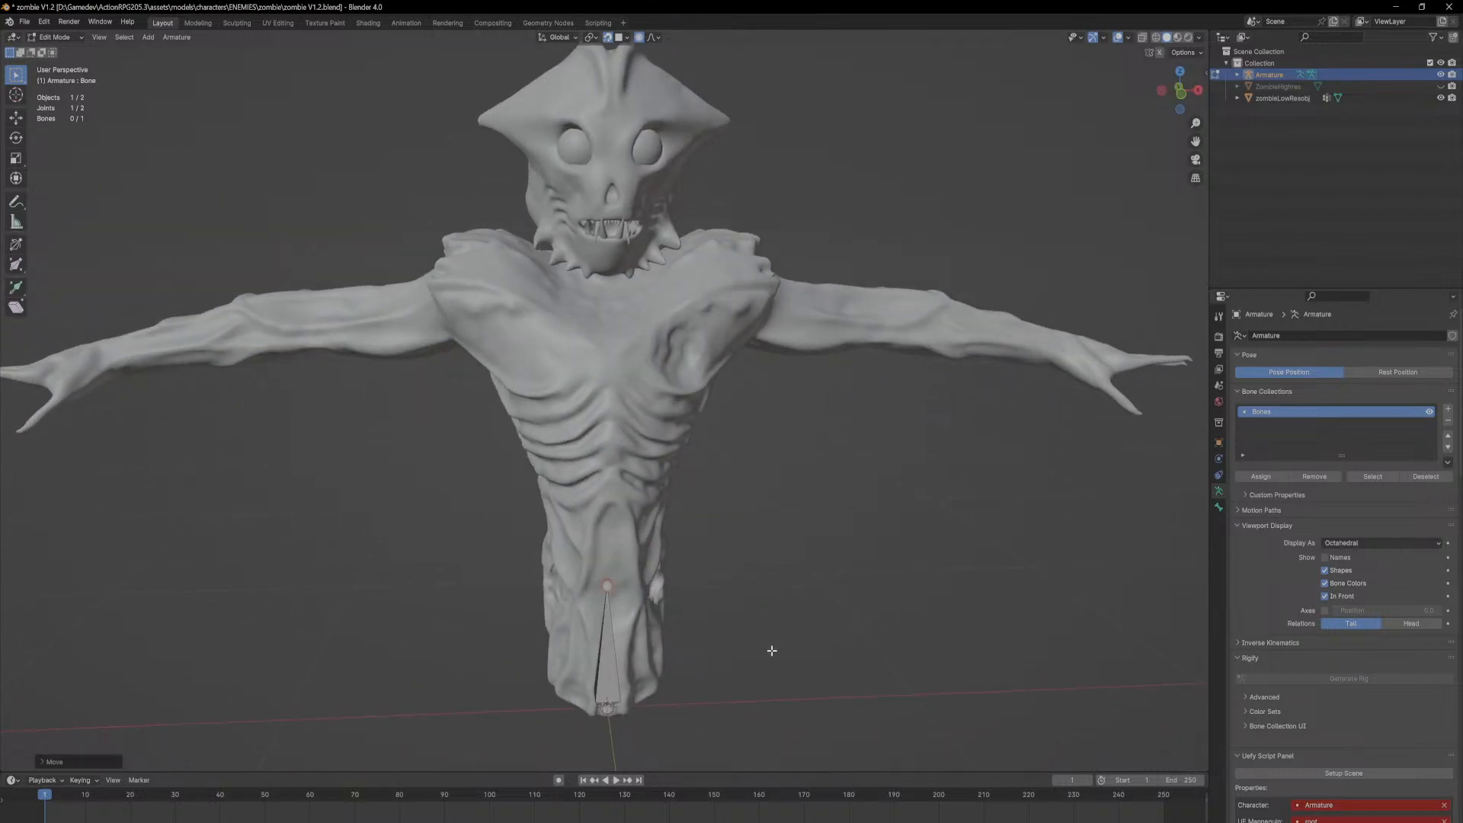
scroll(772, 650, down, 1)
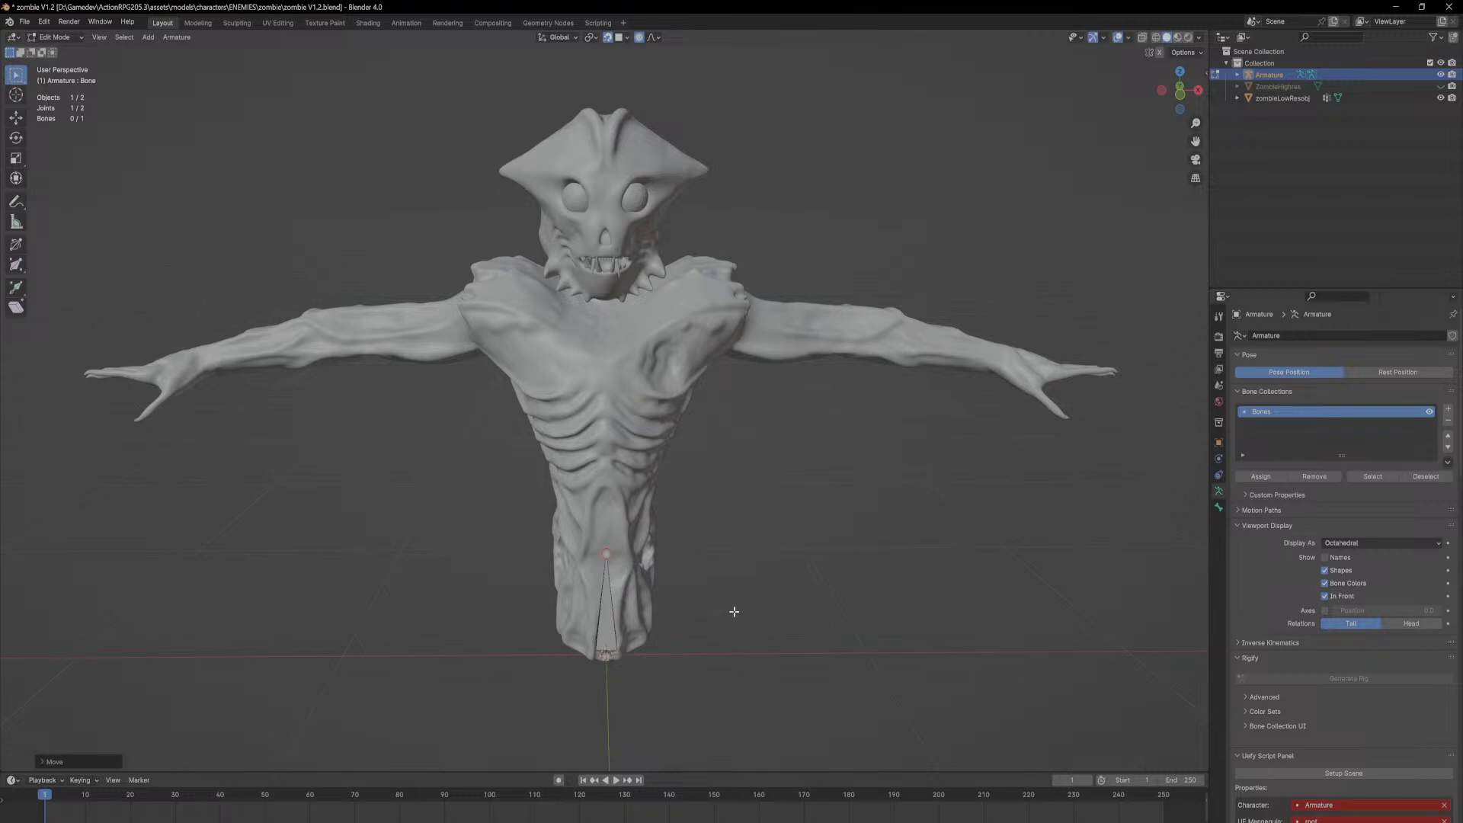
key(g)
key(z)
right_click(719, 506)
Step: Extrude a second spine bone about 0.41 m upward along Z from the first bone's tip
key(e)
key(z)
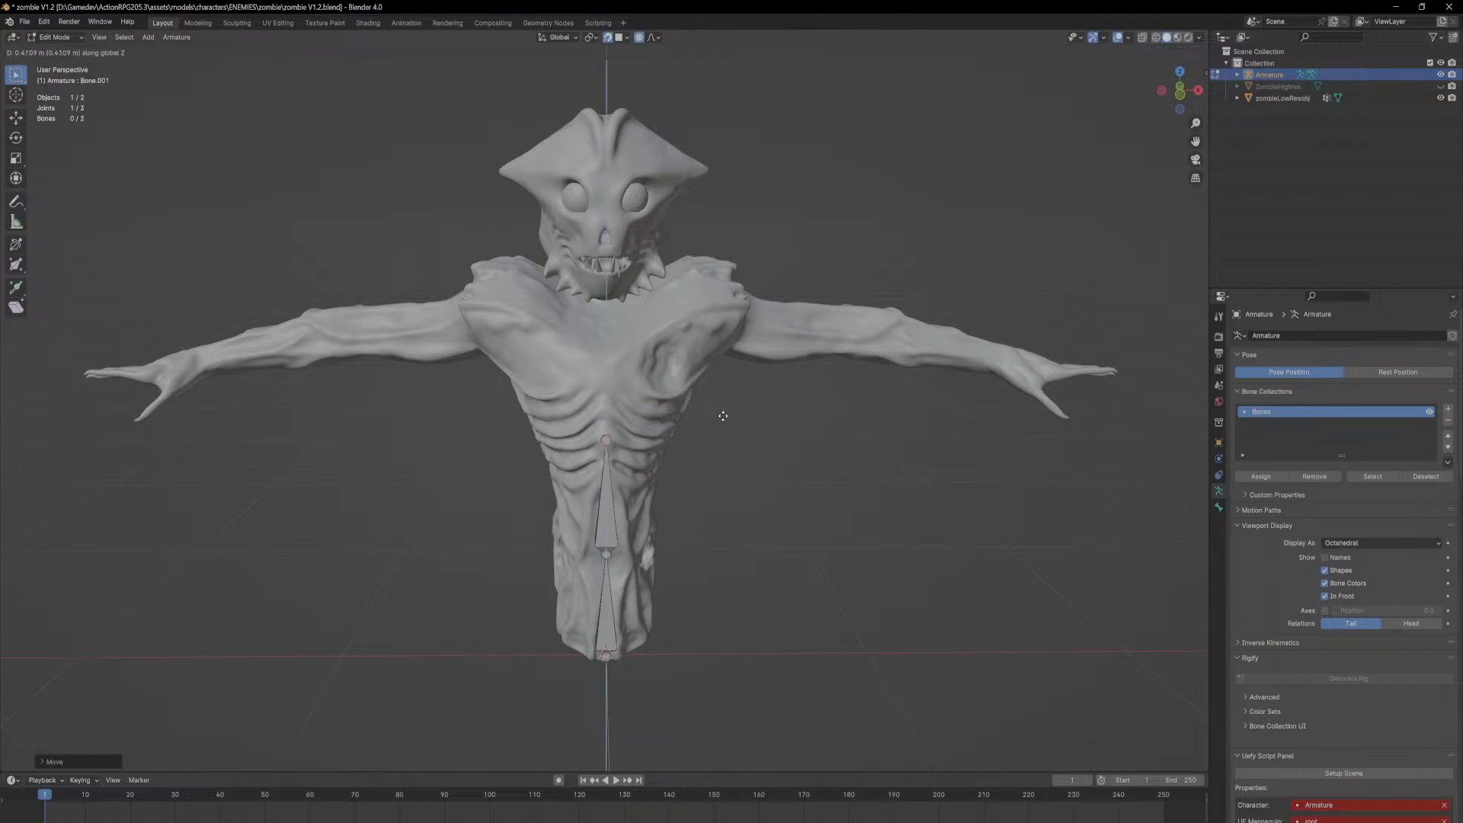
click(724, 417)
Step: Extrude a third spine bone straight up along Z from the second bone's tip to the upper chest
mouse_move(732, 461)
middle_down()
mouse_move(869, 445)
mouse_move(752, 461)
middle_up()
shift+middle_drag(751, 507, 745, 539)
scroll(737, 587, up, 1)
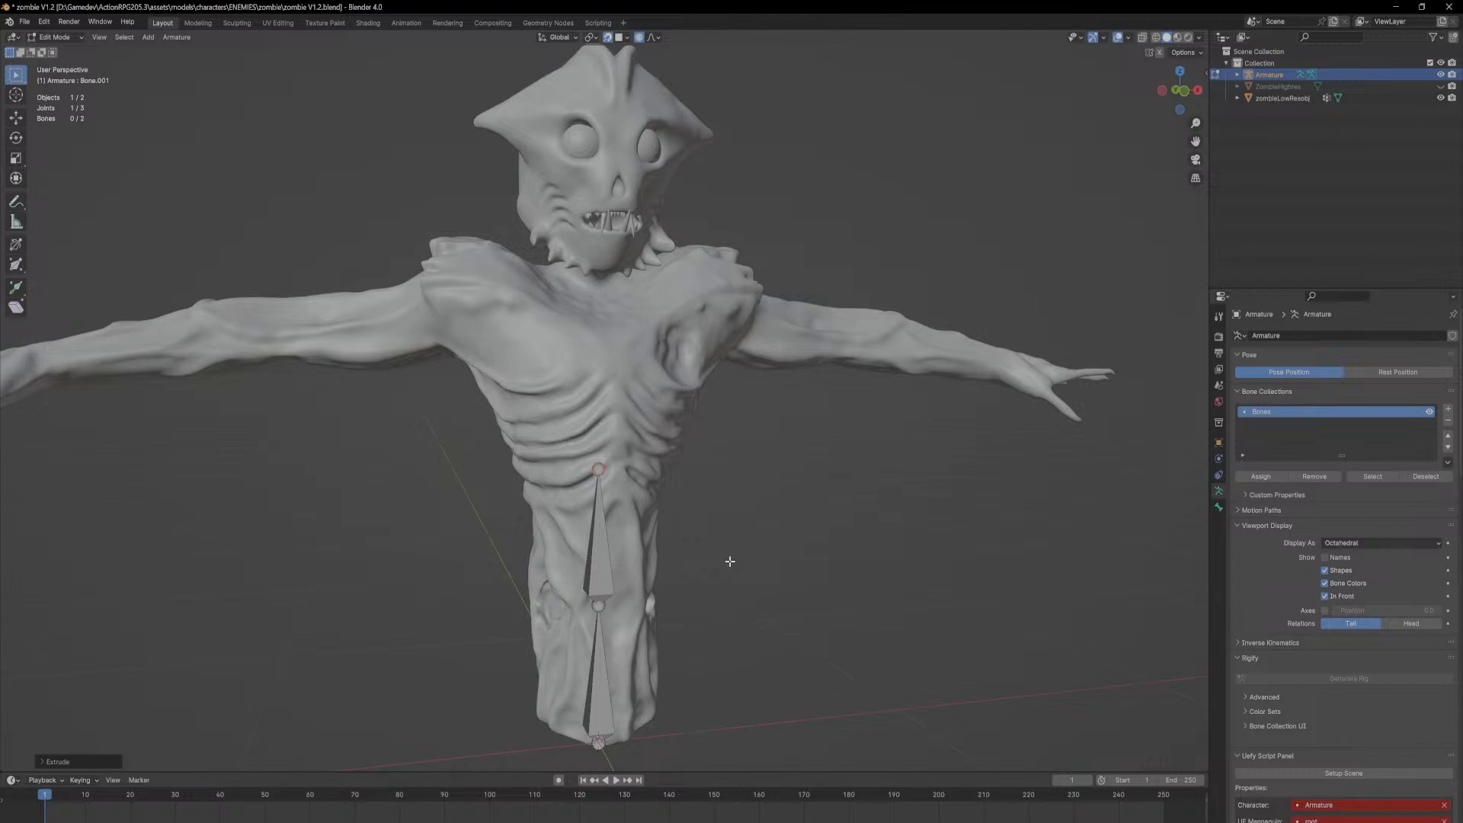
middle_drag(730, 562, 699, 546)
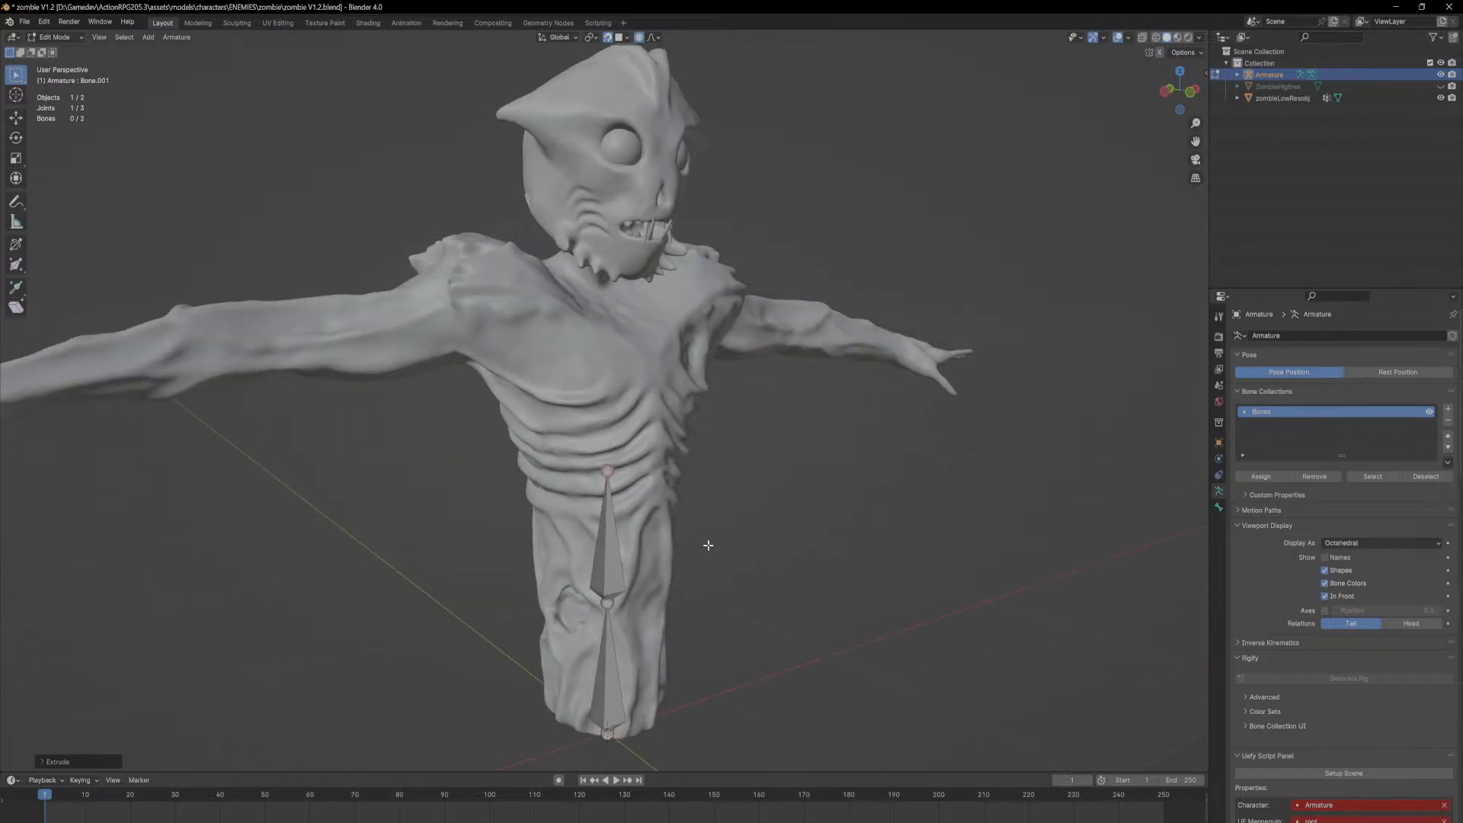
key(e)
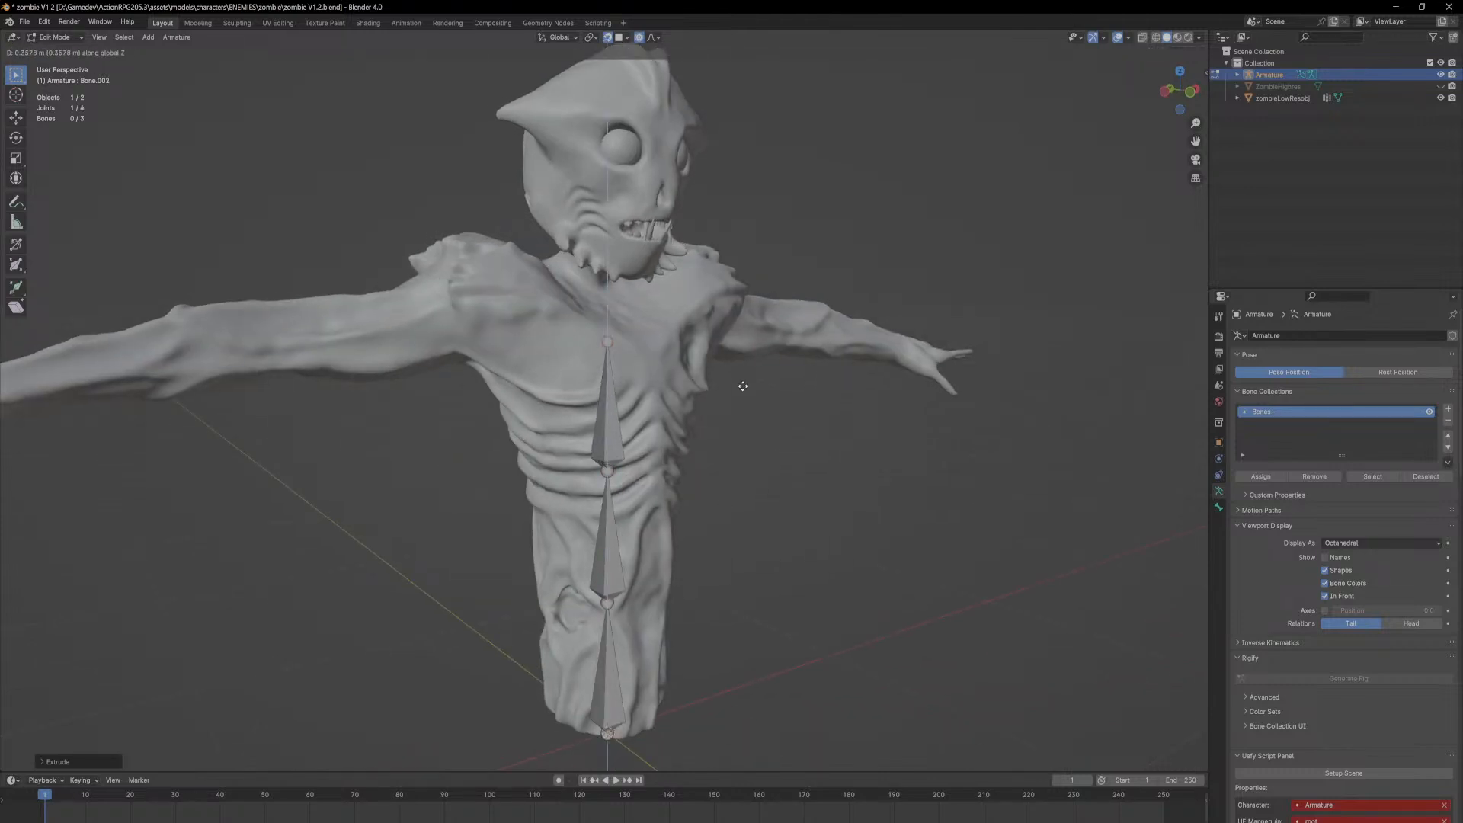
click(746, 378)
Step: Move the joint between the first and second spine bones slightly along Y toward the creature's back
middle_drag(746, 378, 681, 366)
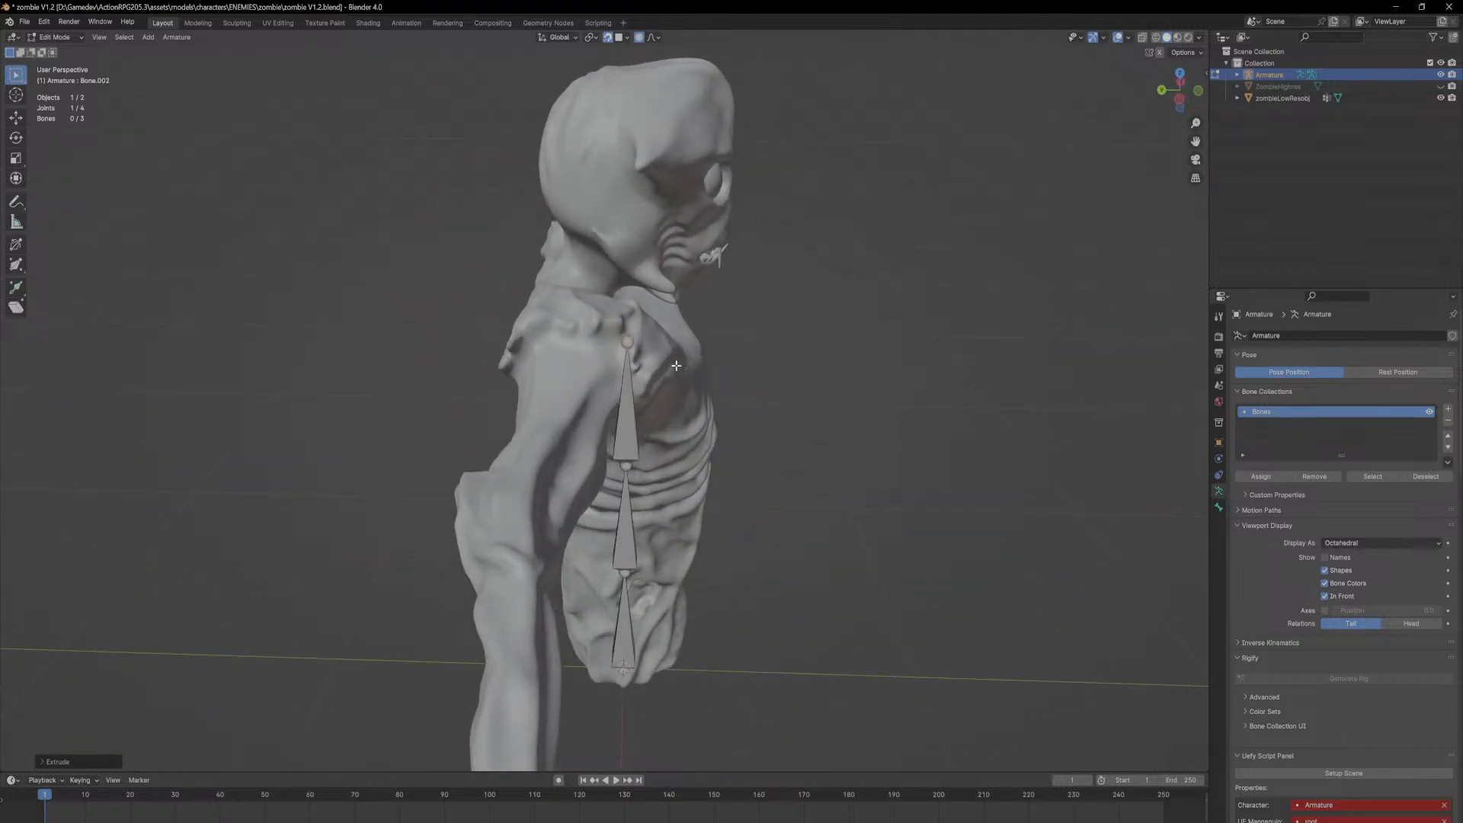
mouse_move(638, 481)
middle_down()
mouse_move(649, 498)
mouse_move(607, 480)
mouse_move(632, 492)
middle_up()
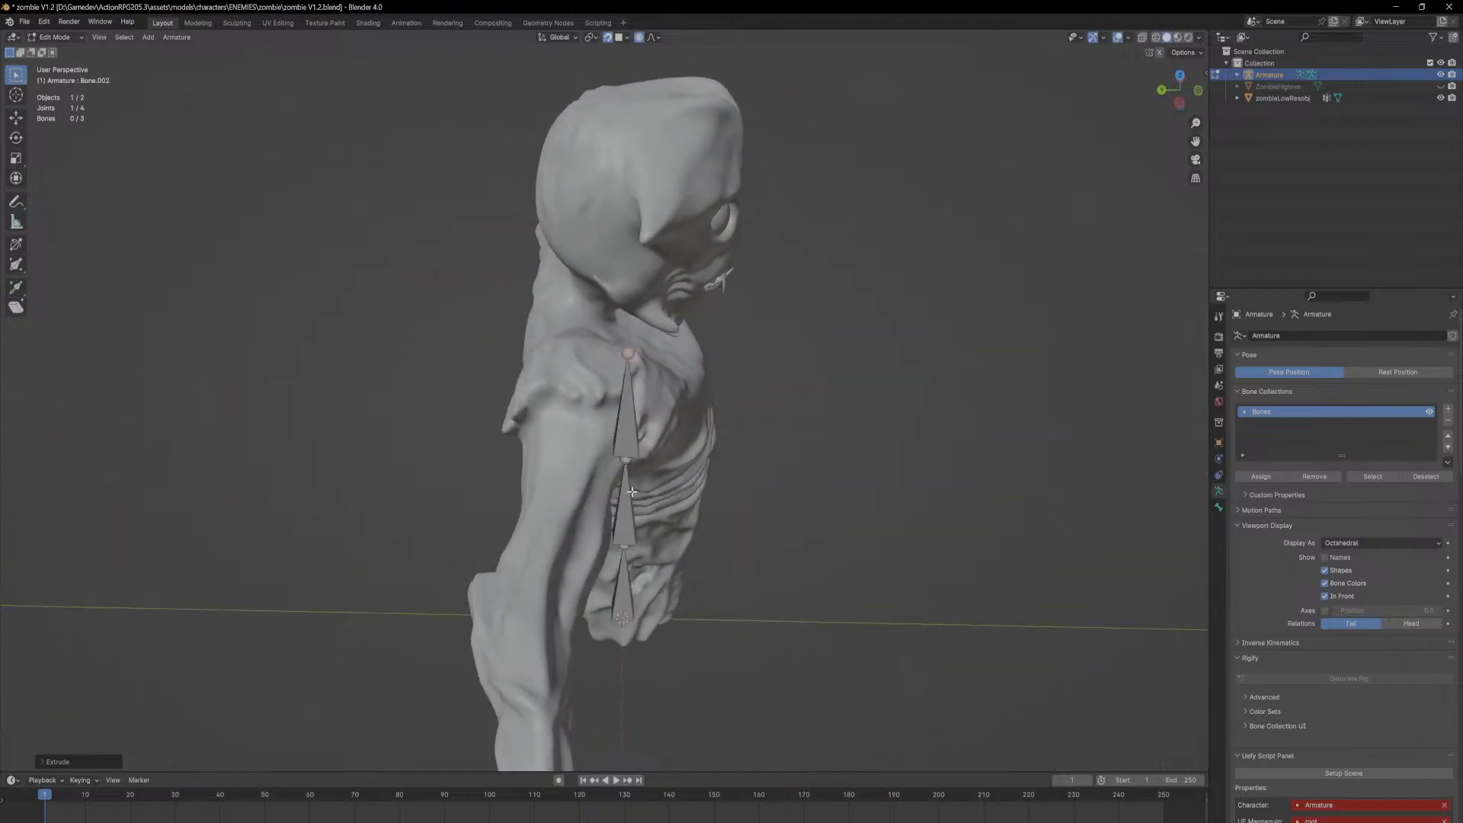
click(625, 544)
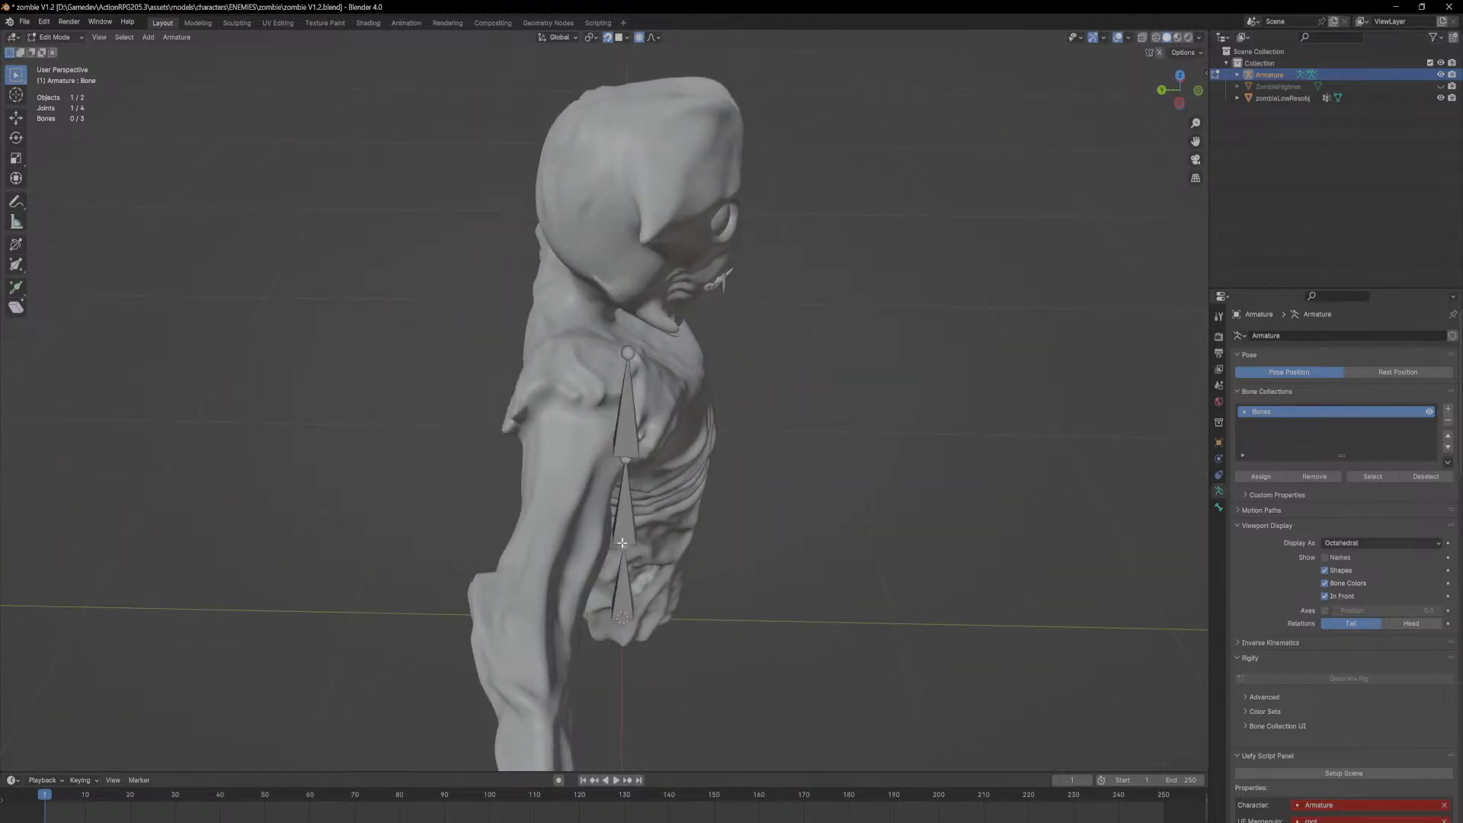
key(g)
key(x)
key(y)
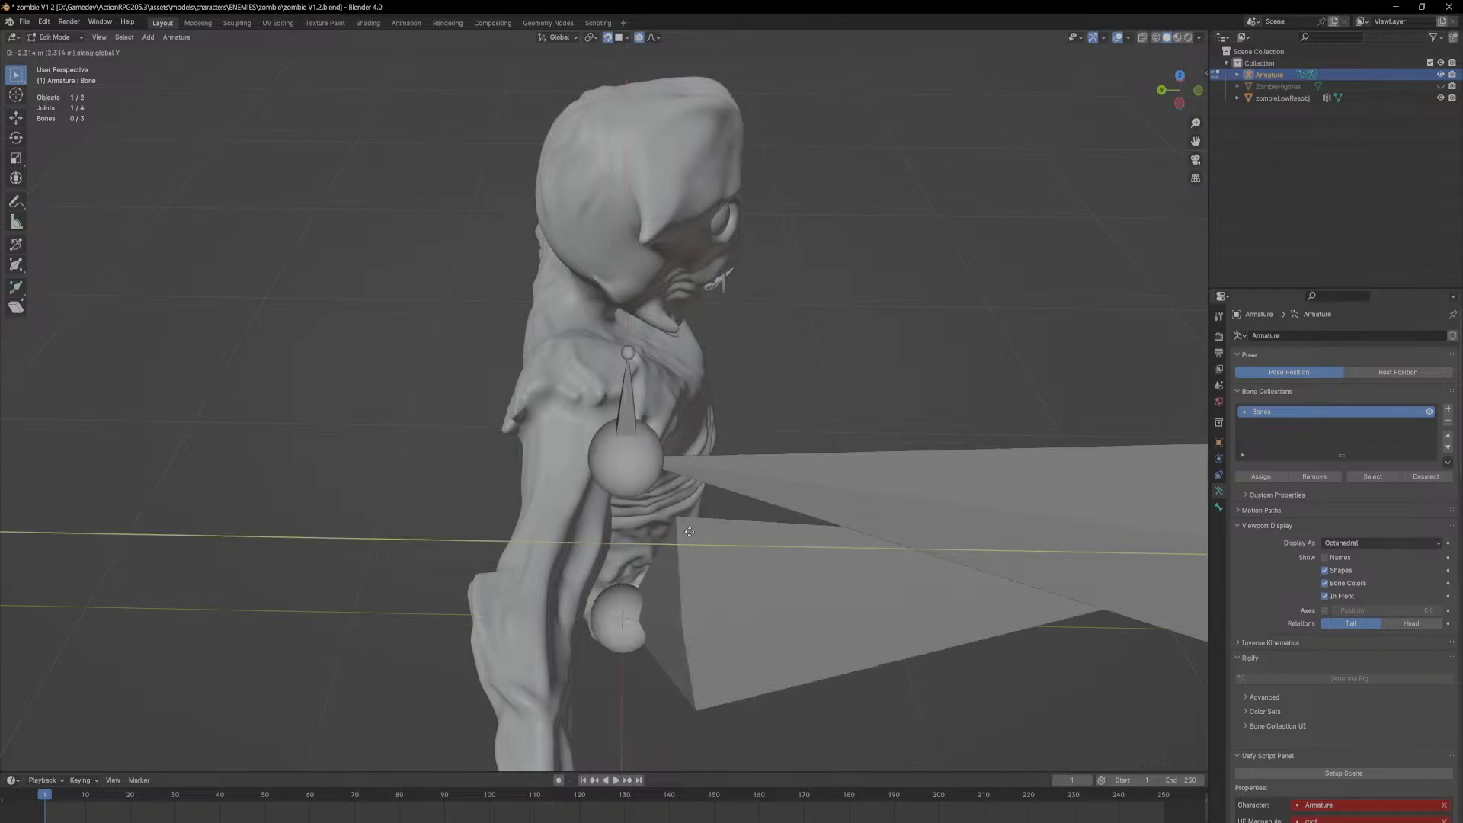
right_click(700, 514)
key(g)
key(y)
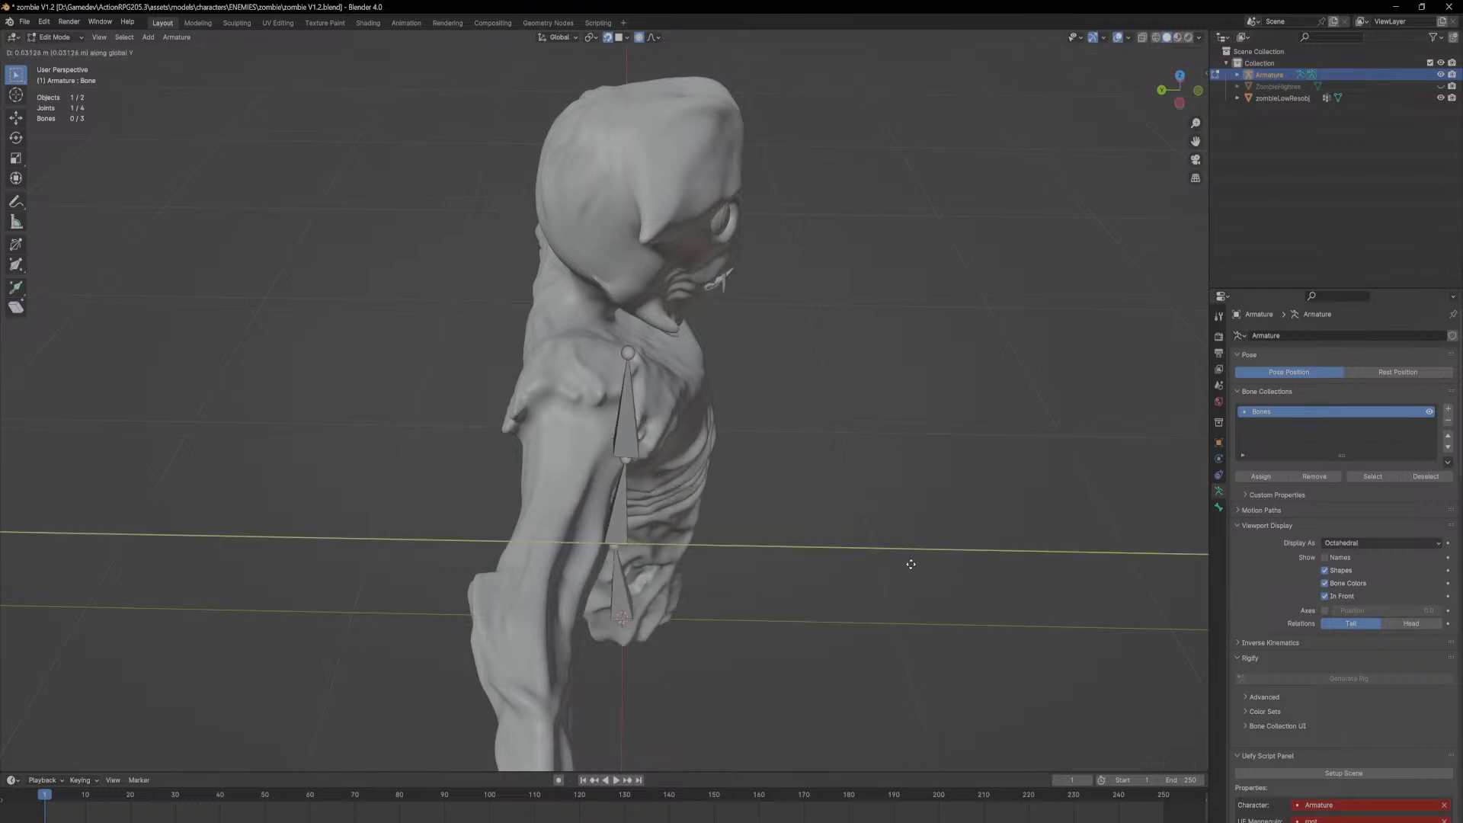
click(884, 554)
Step: Move the joint between the second and third spine bones along Y toward the creature's back
click(626, 461)
key(g)
key(y)
click(777, 467)
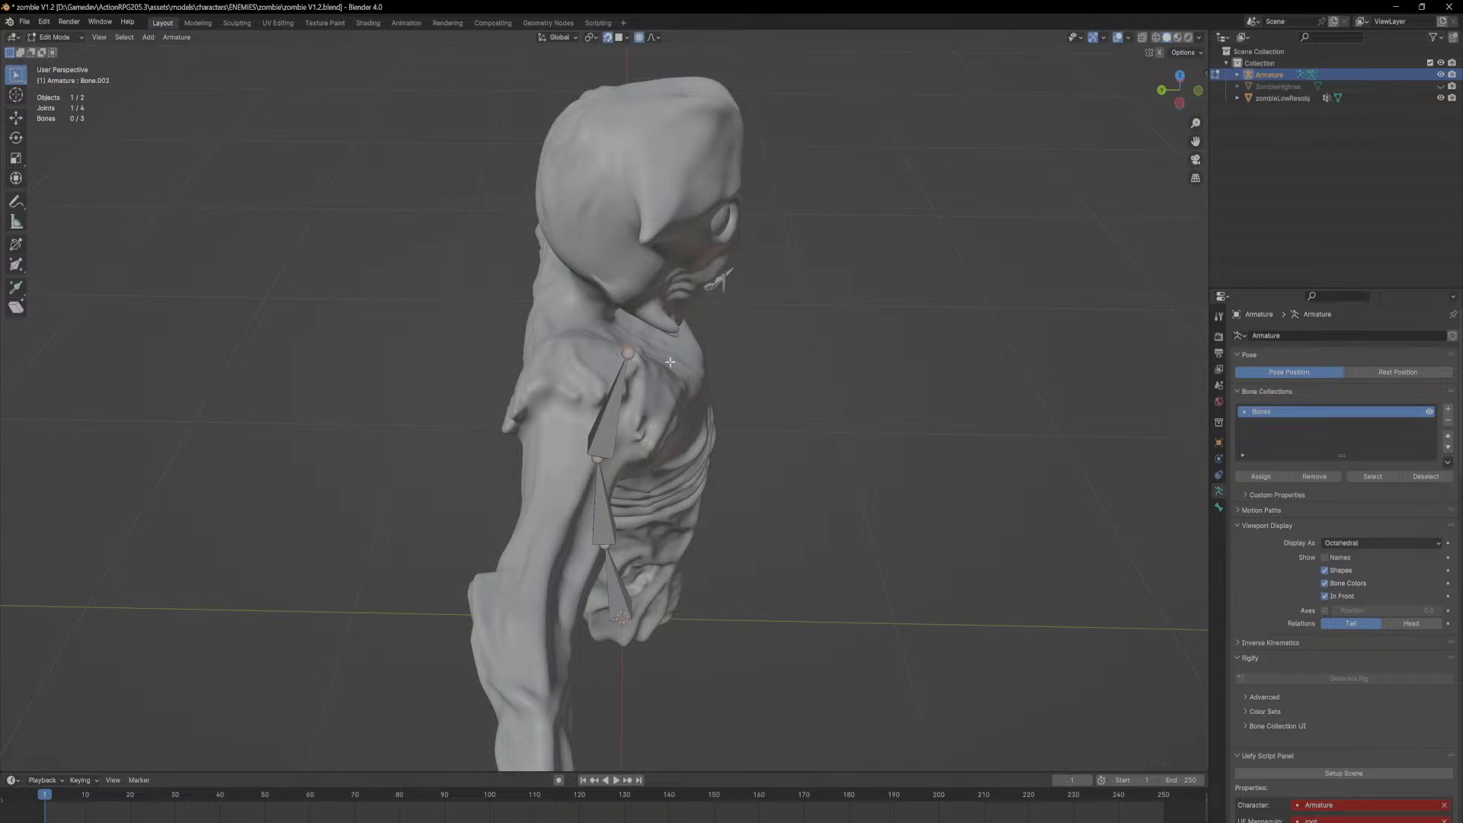
Step: Move the third spine bone's tip about 0.12 m along Y toward the creature's back
key(shift+a)
key(ctrl+z)
key(g)
key(y)
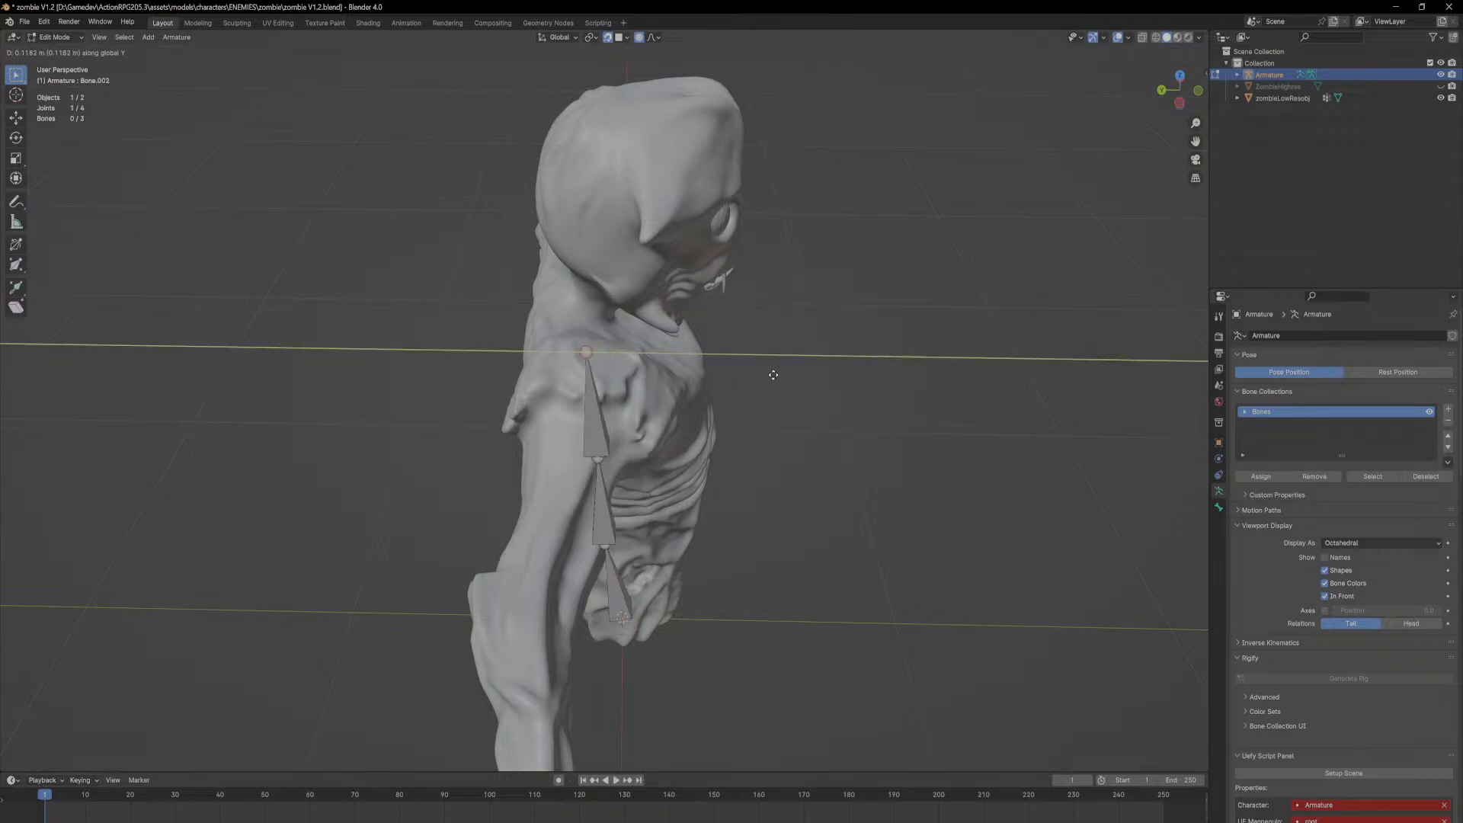
click(774, 375)
Step: Extrude a neck bone upward along Z from the top spine joint to the base of the skull
mouse_move(725, 382)
middle_down()
mouse_move(698, 351)
mouse_move(753, 384)
middle_up()
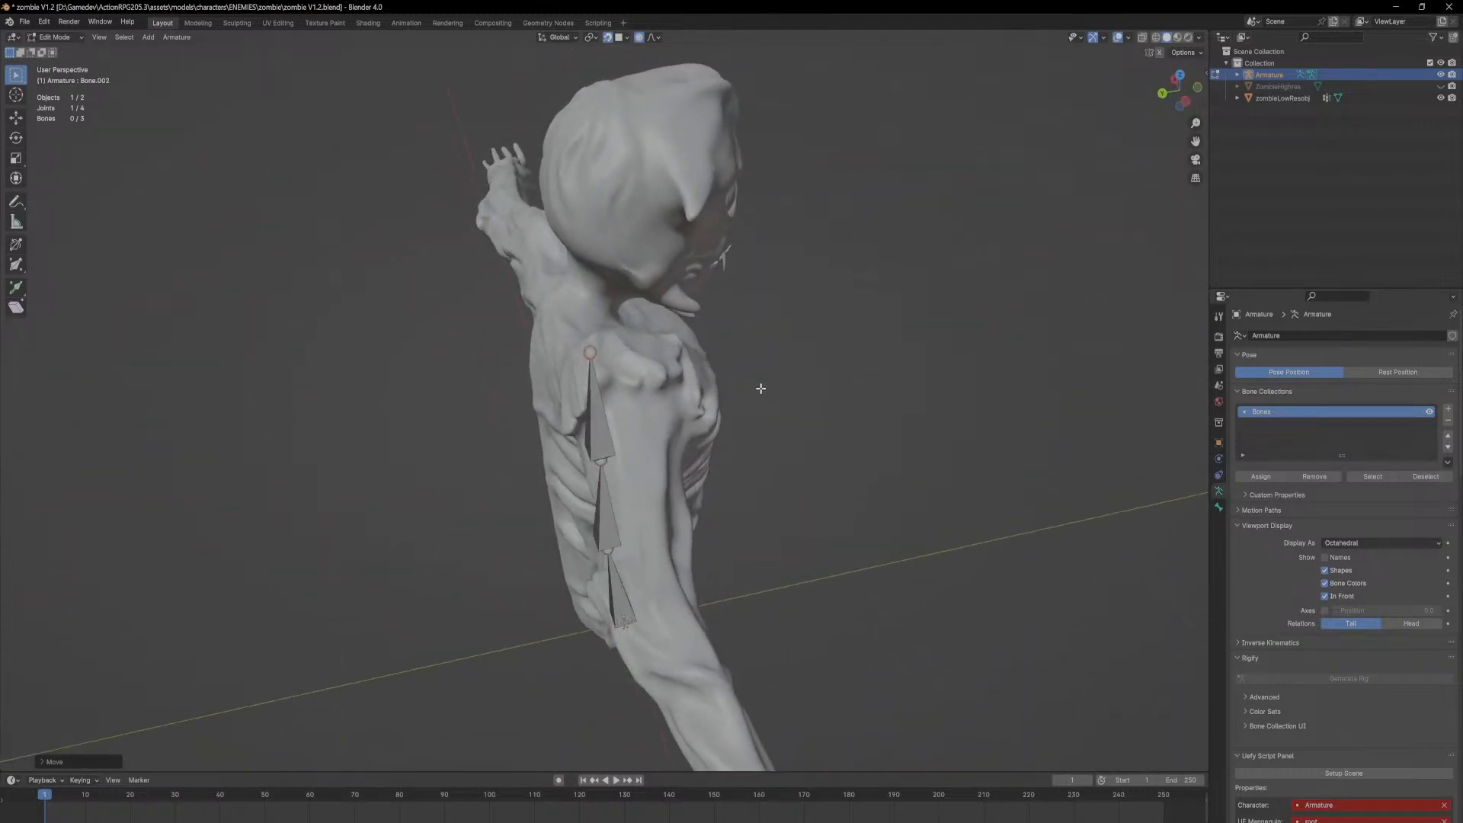
key(e)
key(z)
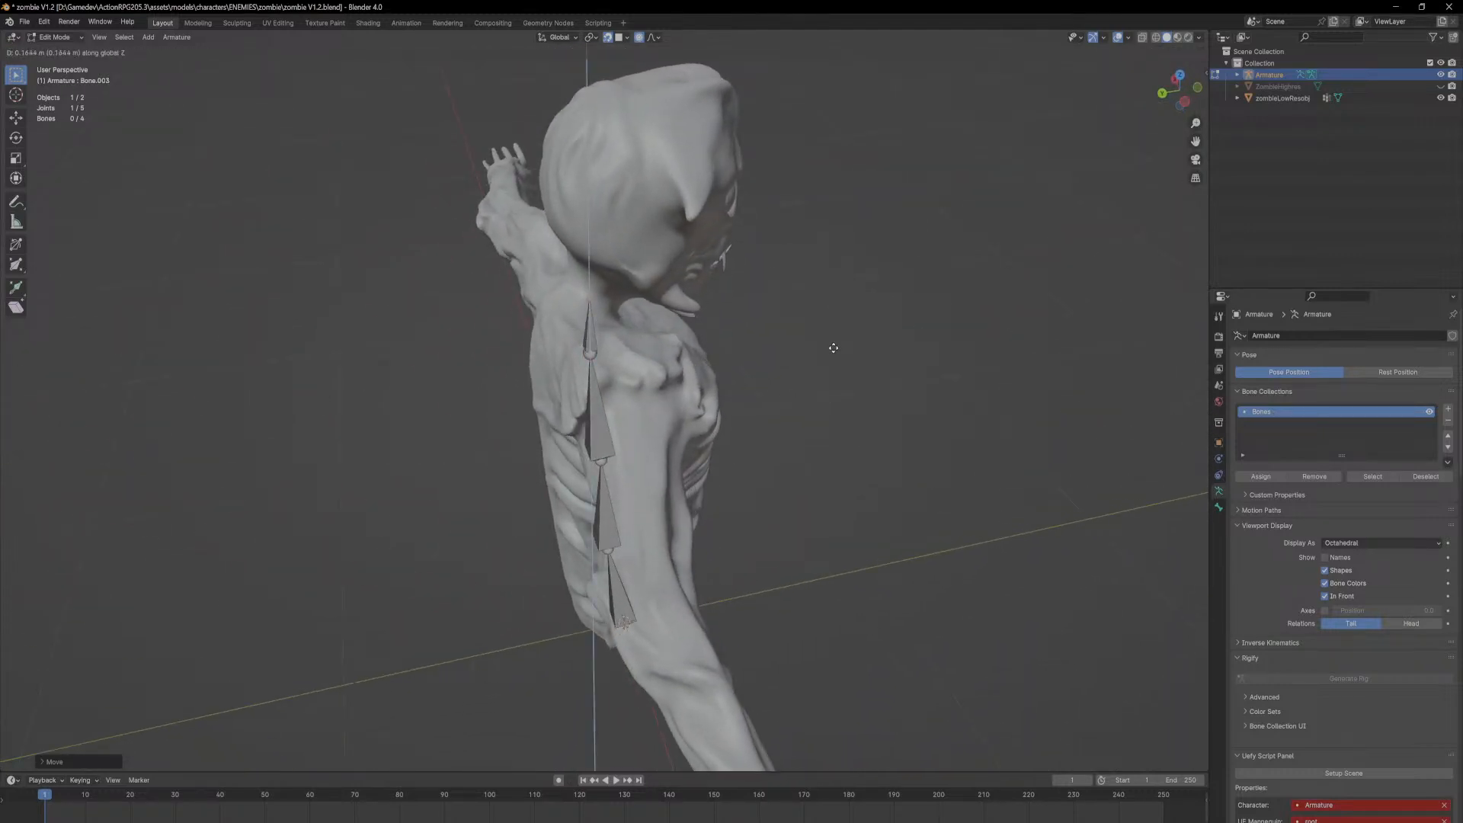
click(921, 382)
middle_drag(921, 382, 913, 368)
middle_drag(844, 316, 818, 282)
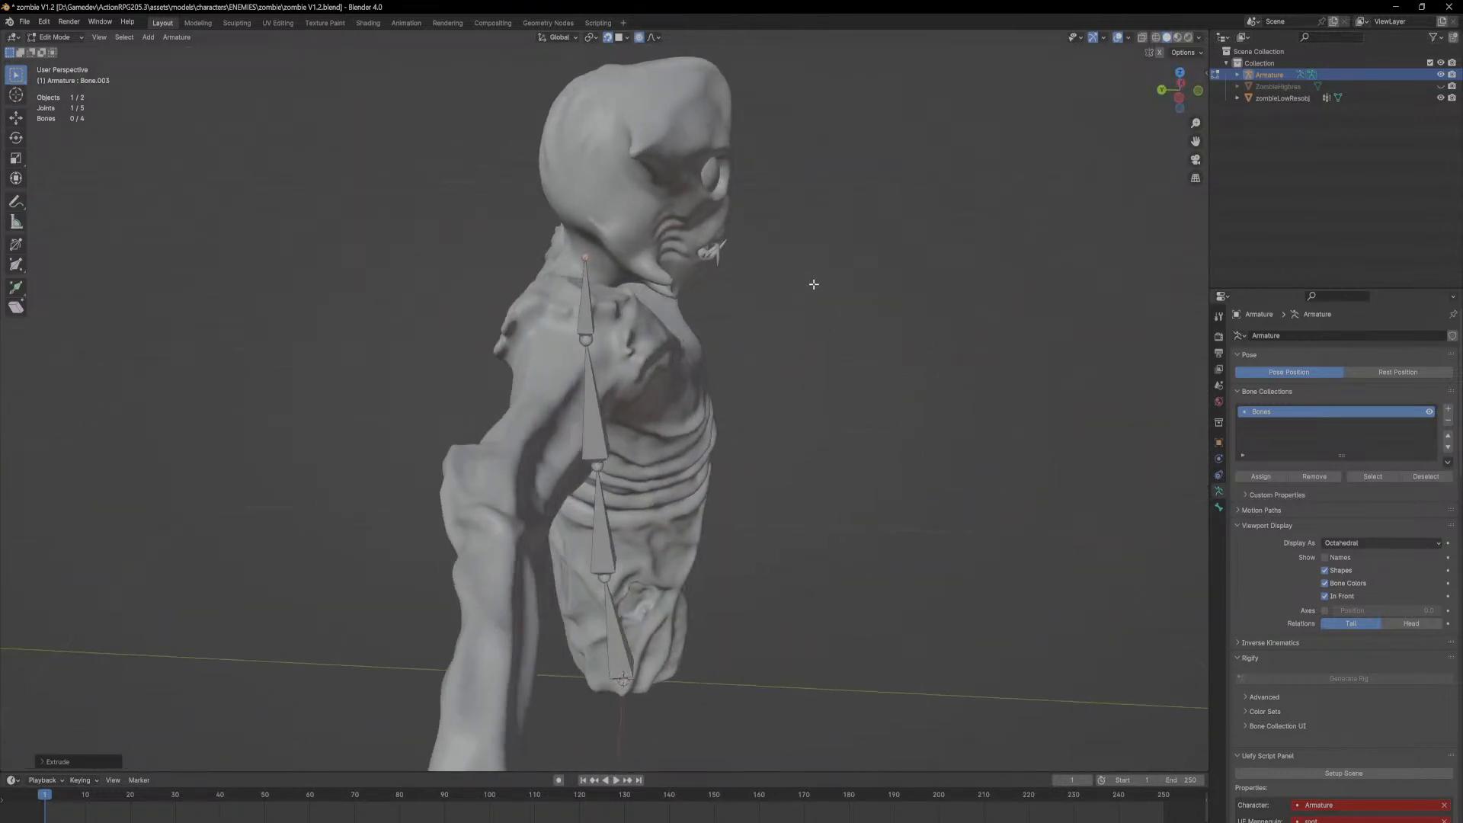
Step: Extrude a head bone upward along Z from the neck bone's tip into the skull and disconnect it, keeping its parent
key(z)
click(780, 183)
click(585, 237)
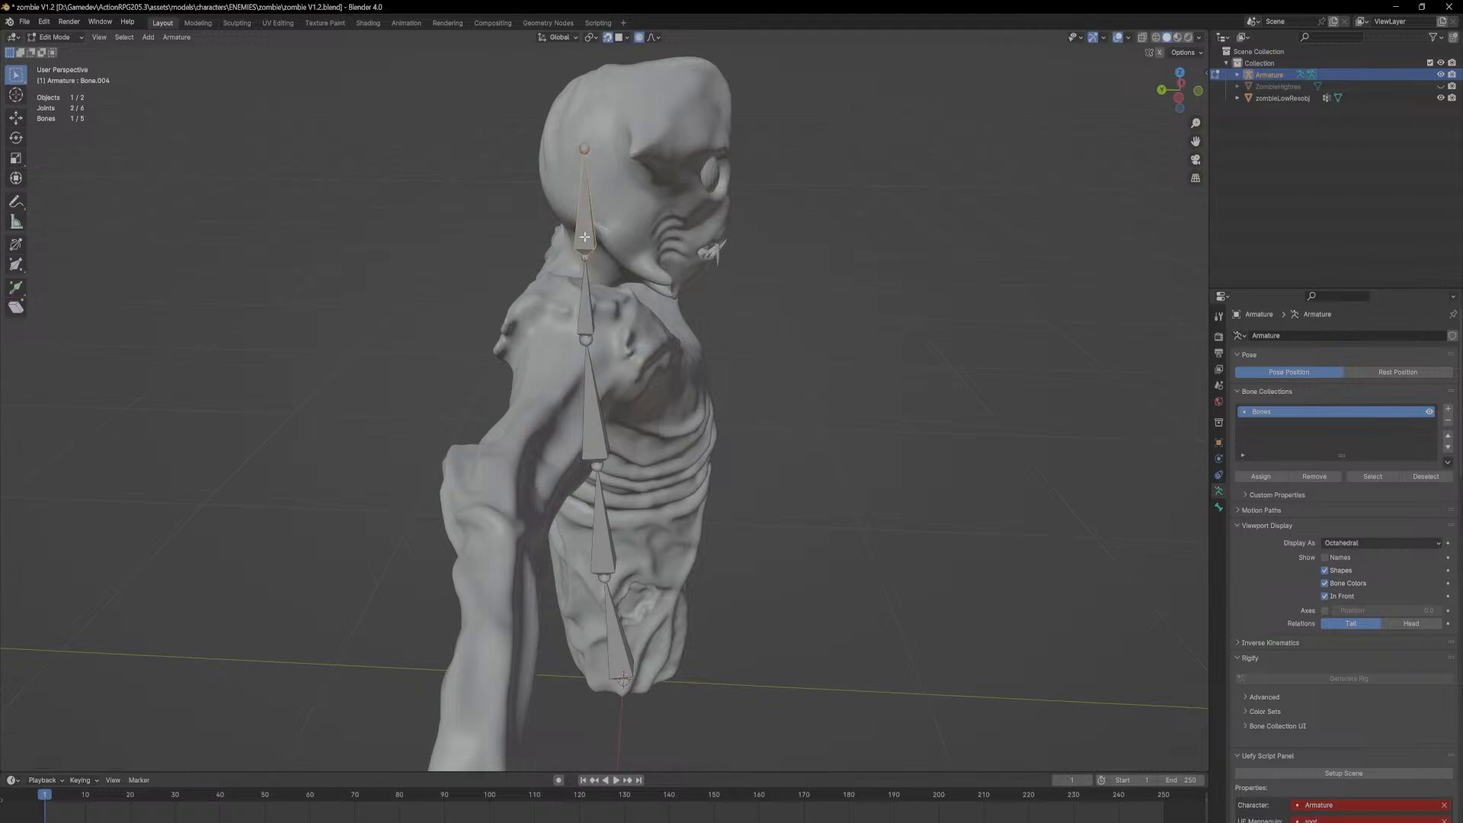
key(alt+p)
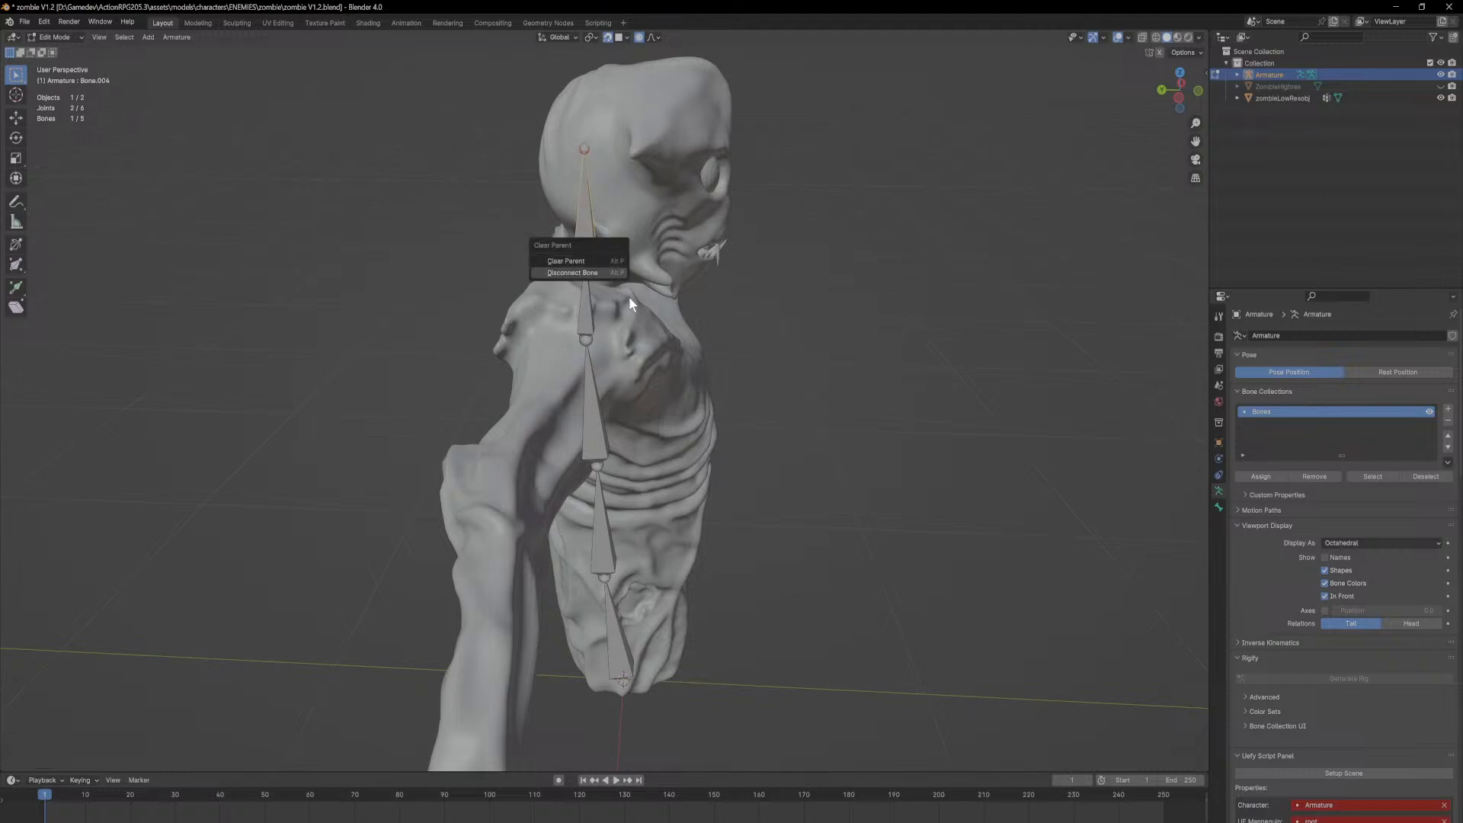
click(610, 276)
key(g)
key(x)
key(y)
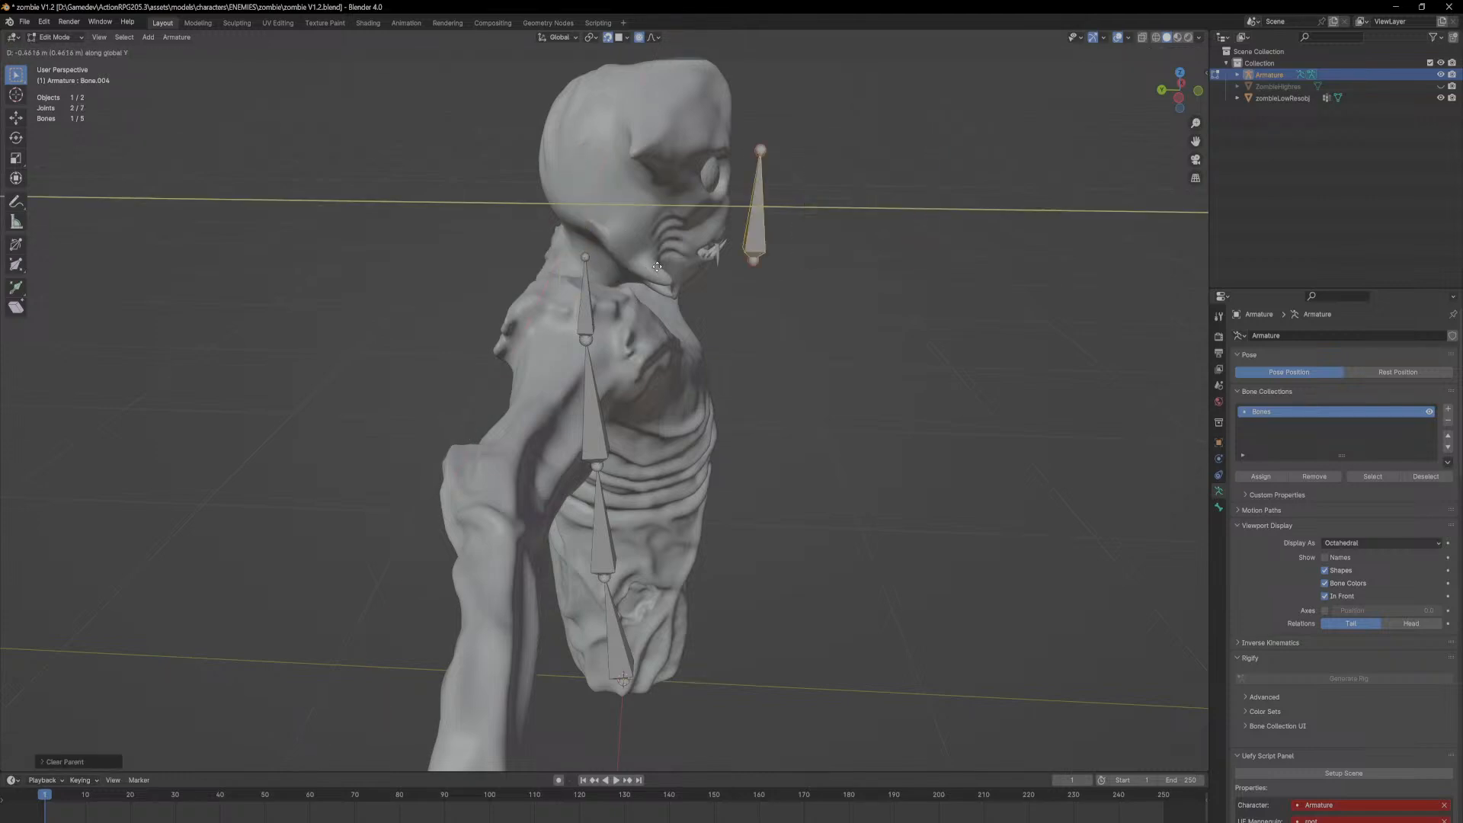
right_click(638, 258)
Step: Move the disconnected head bone forward along Y so it sits away from the neck bone's tip
middle_drag(828, 239, 779, 245)
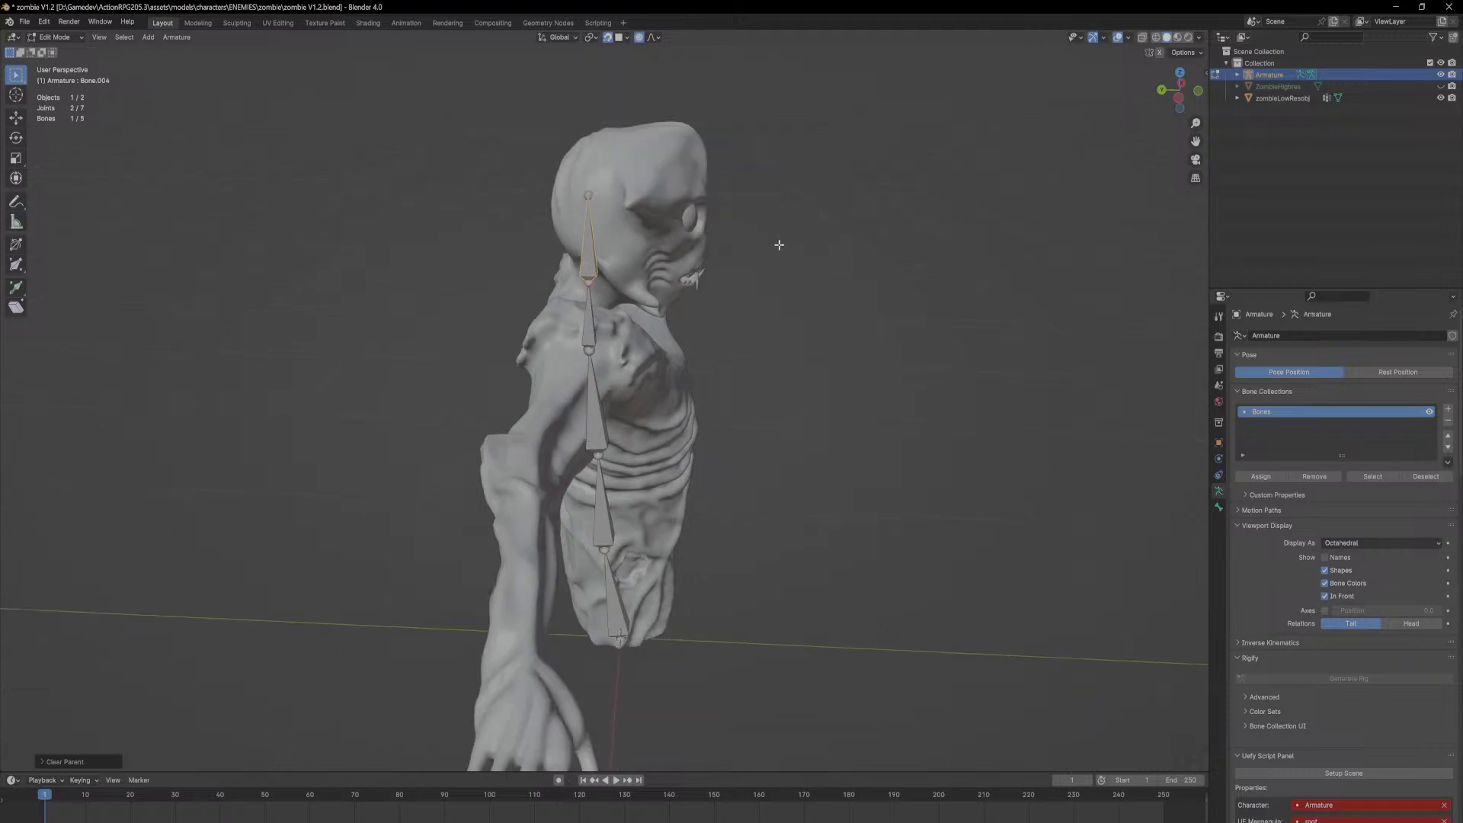
key(g)
key(y)
click(879, 266)
middle_drag(878, 266, 640, 287)
key(g)
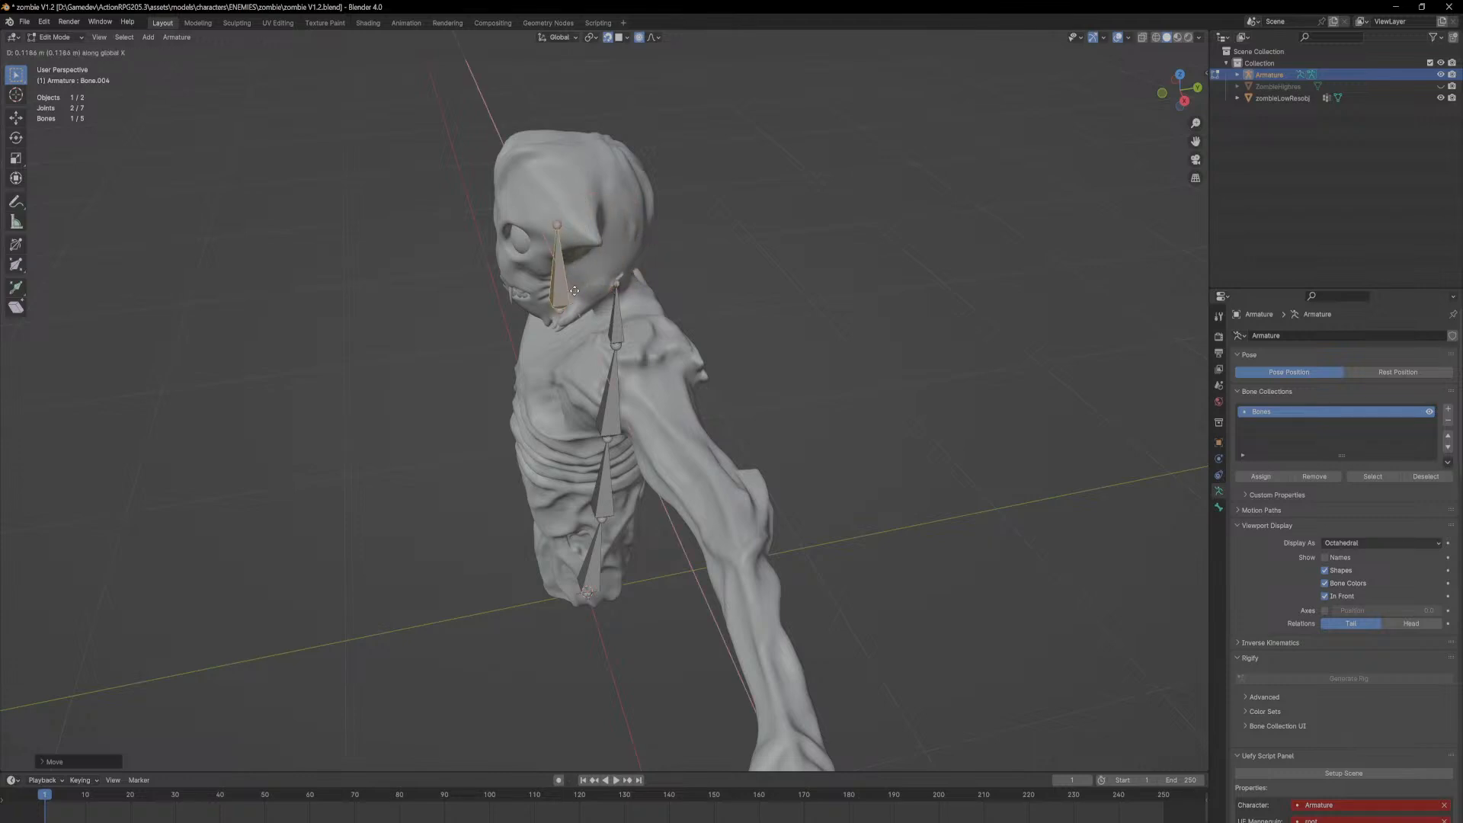
key(y)
key(Escape)
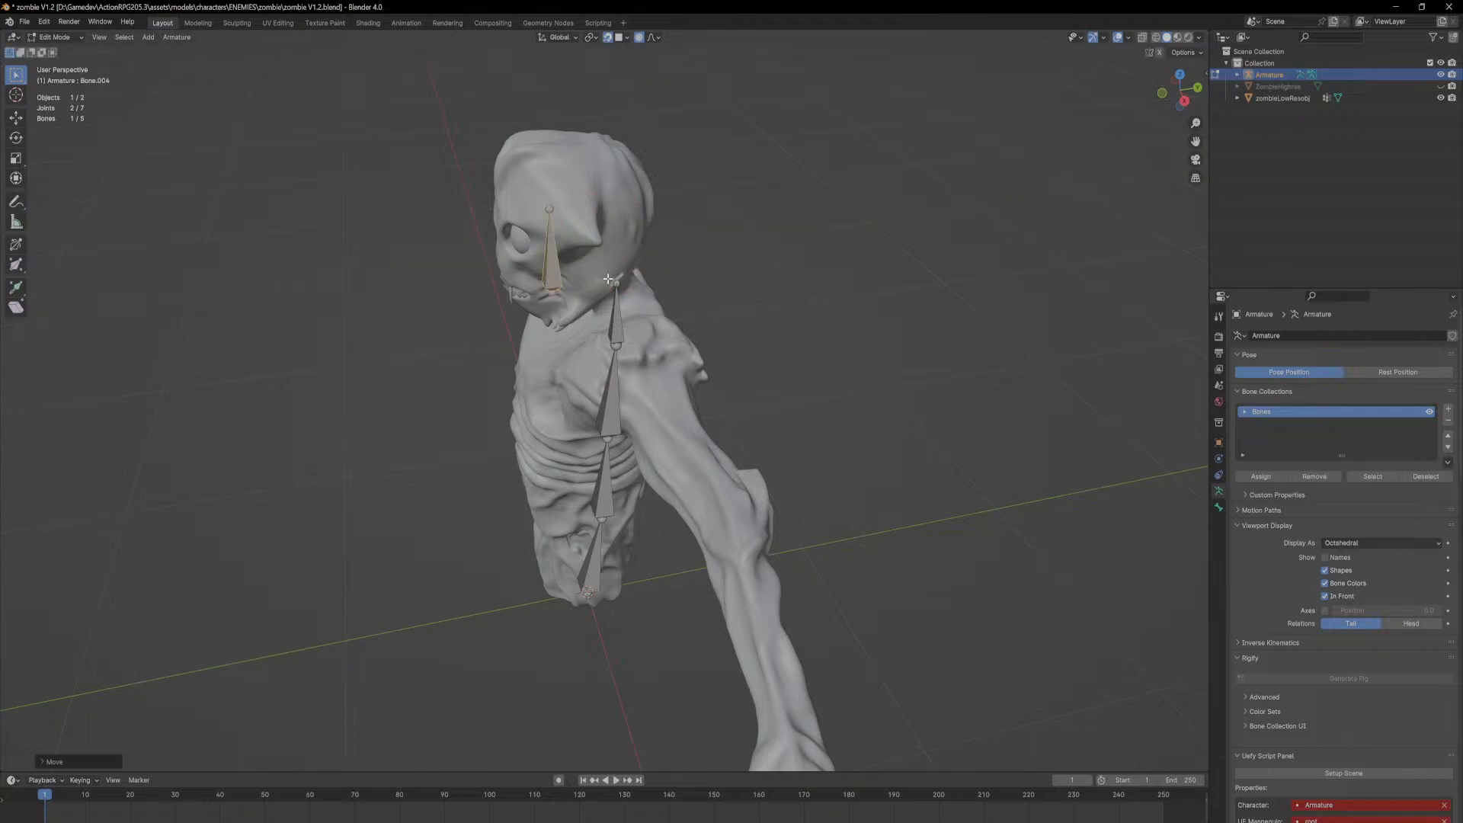
key(g)
key(y)
click(902, 251)
Step: Test-rotate the neck bone in Pose Mode to check that the disconnected head bone follows, and return to Edit Mode
middle_drag(669, 308, 712, 310)
scroll(712, 310, up, 5)
middle_drag(804, 173, 535, 256)
click(559, 255)
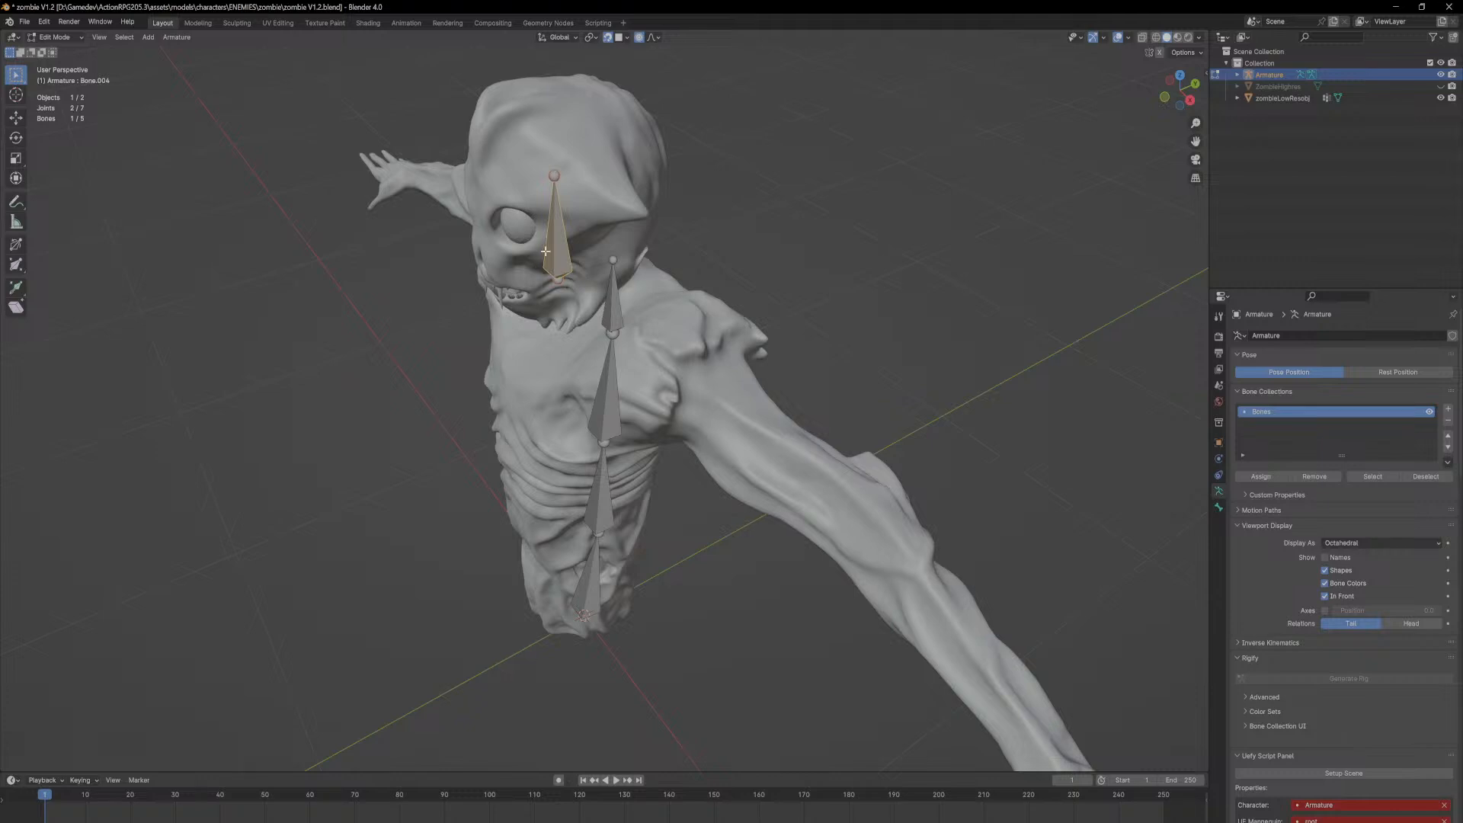
click(729, 252)
click(556, 258)
middle_drag(632, 319, 611, 301)
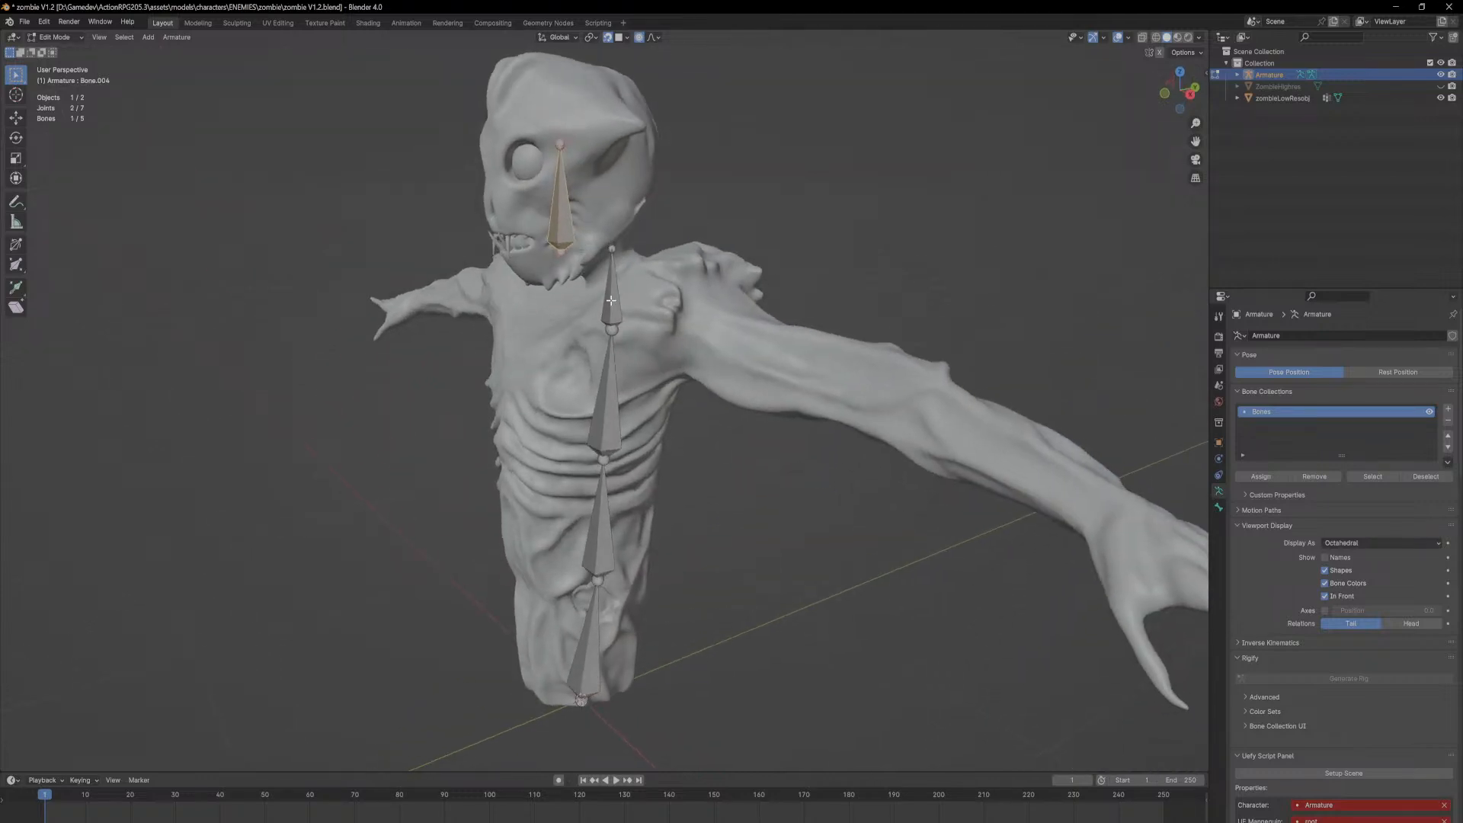
click(56, 35)
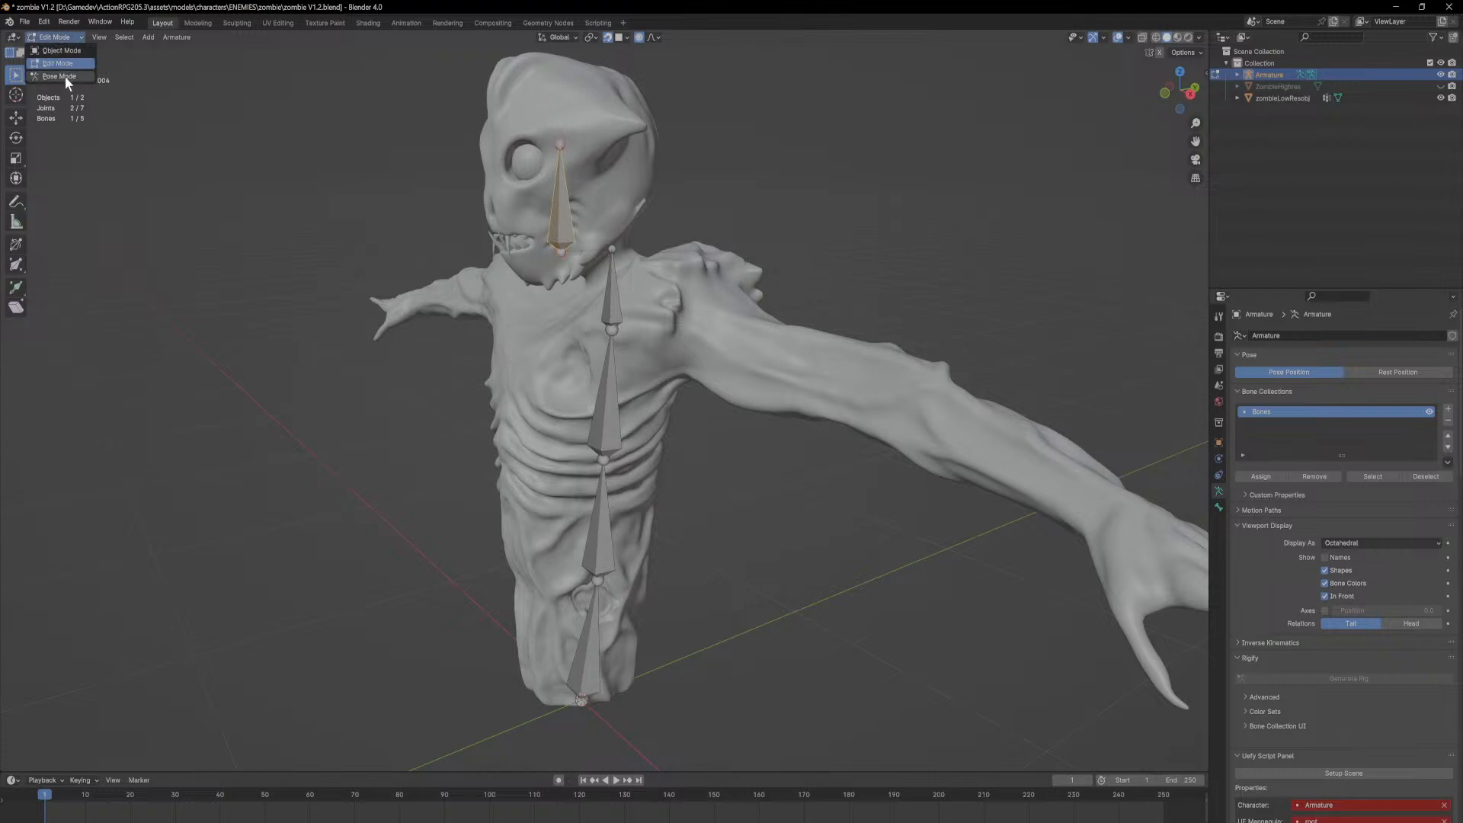
click(65, 77)
click(606, 286)
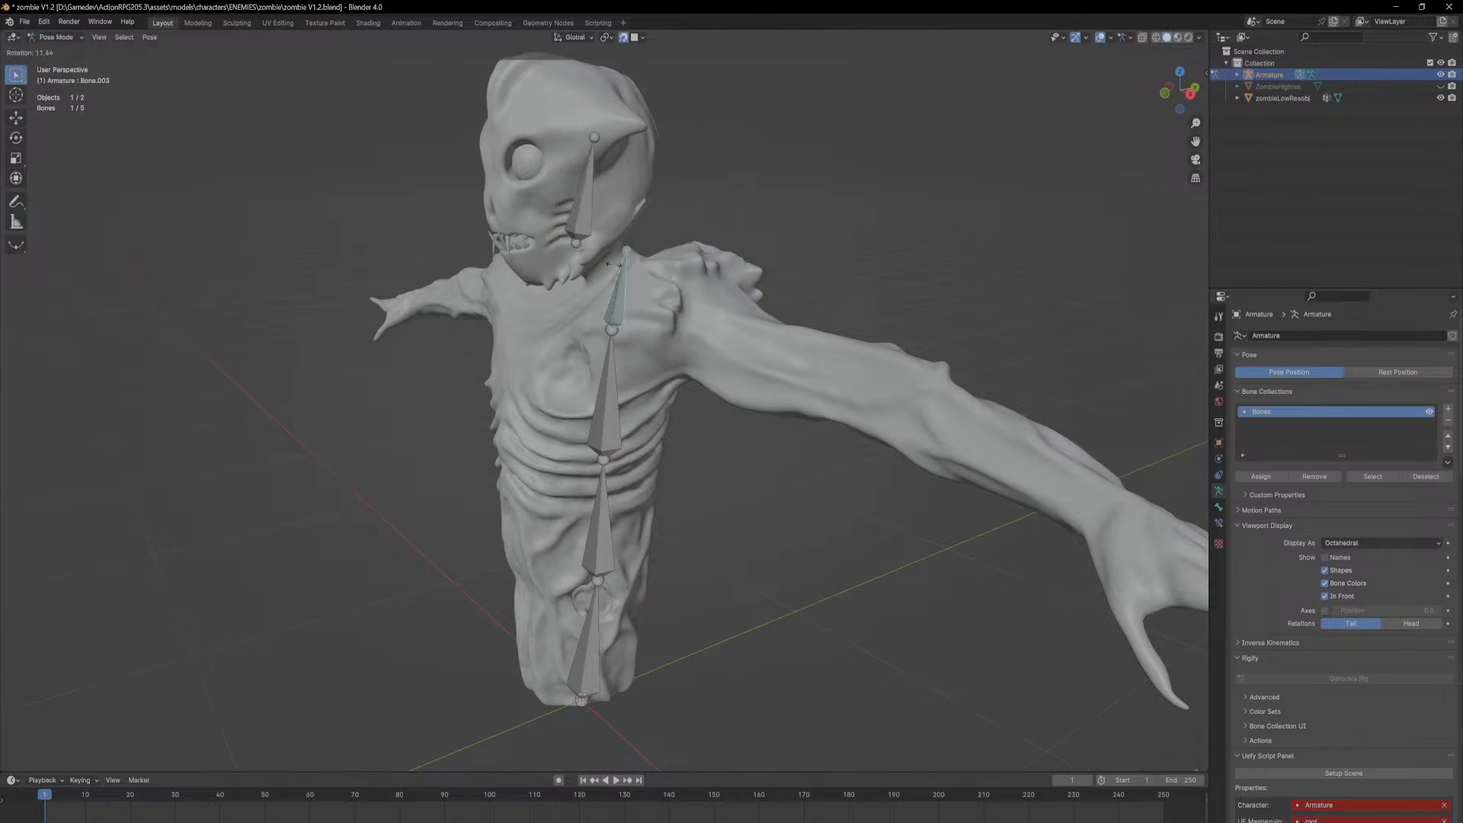
click(72, 37)
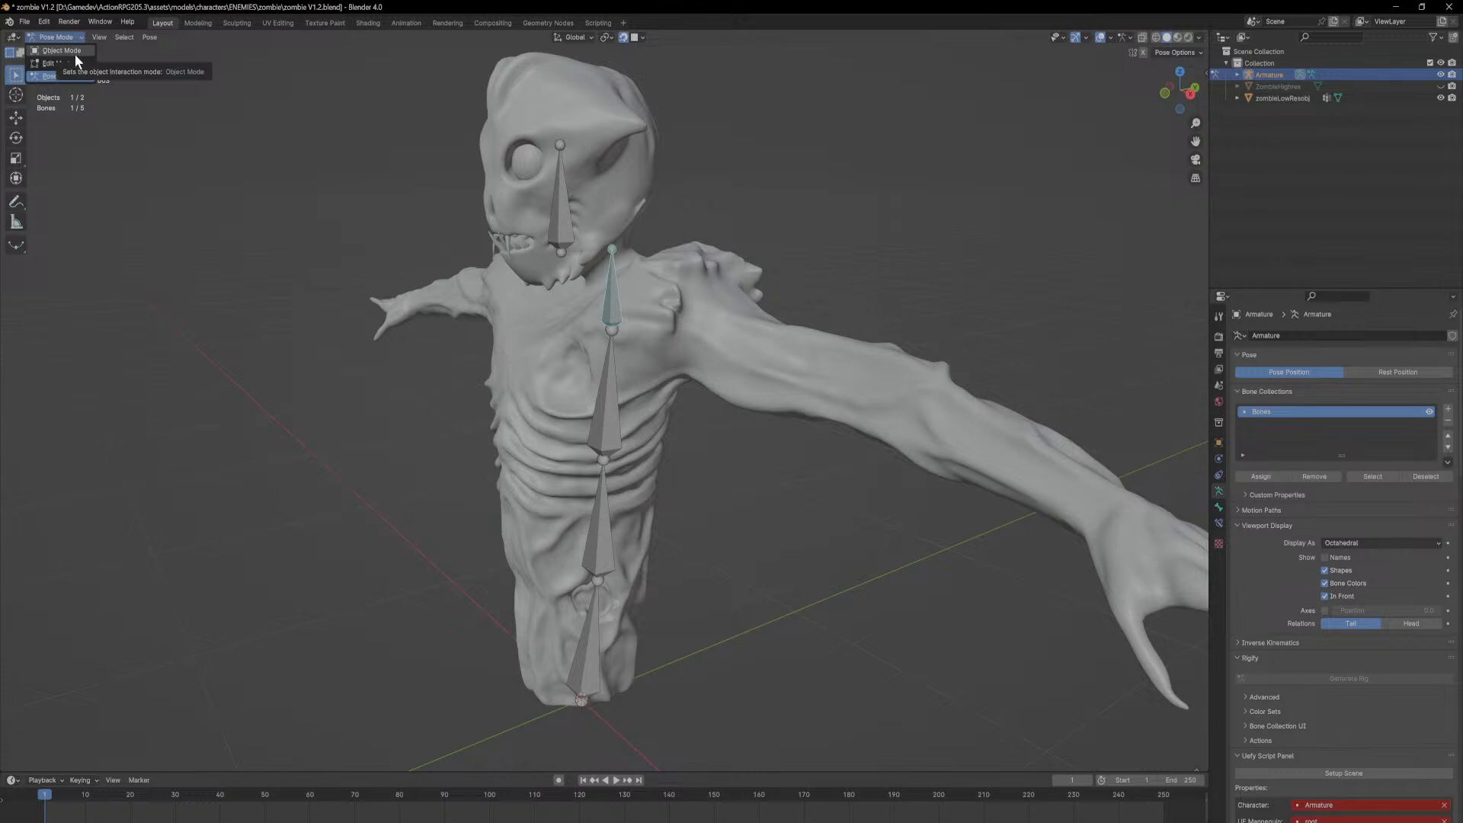
click(72, 61)
Step: Extrude a bone about 0.35 m forward along Y from the base of the head bone toward the mouth
click(569, 221)
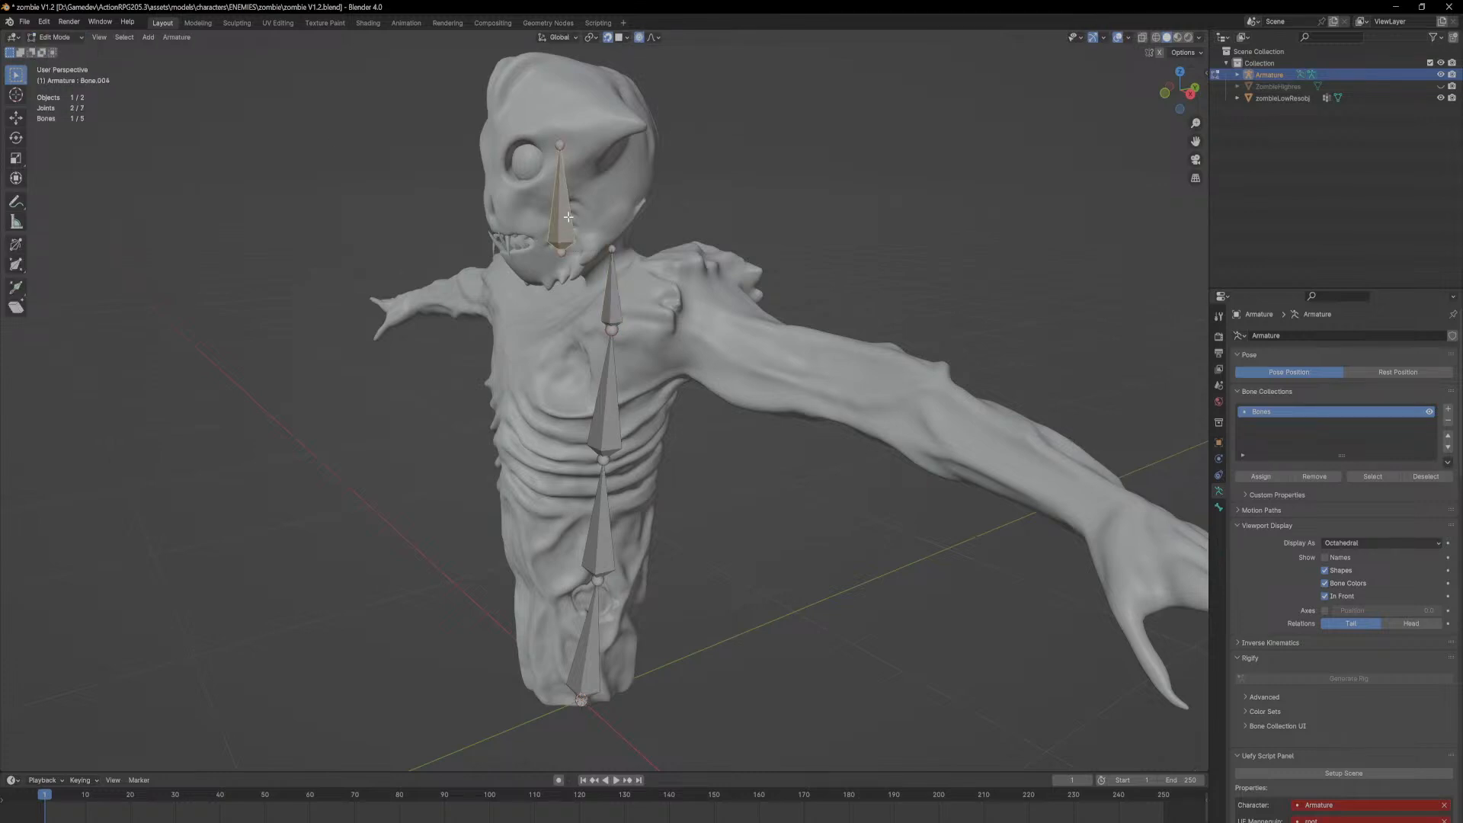
middle_drag(568, 220, 542, 226)
click(558, 255)
key(g)
key(x)
key(y)
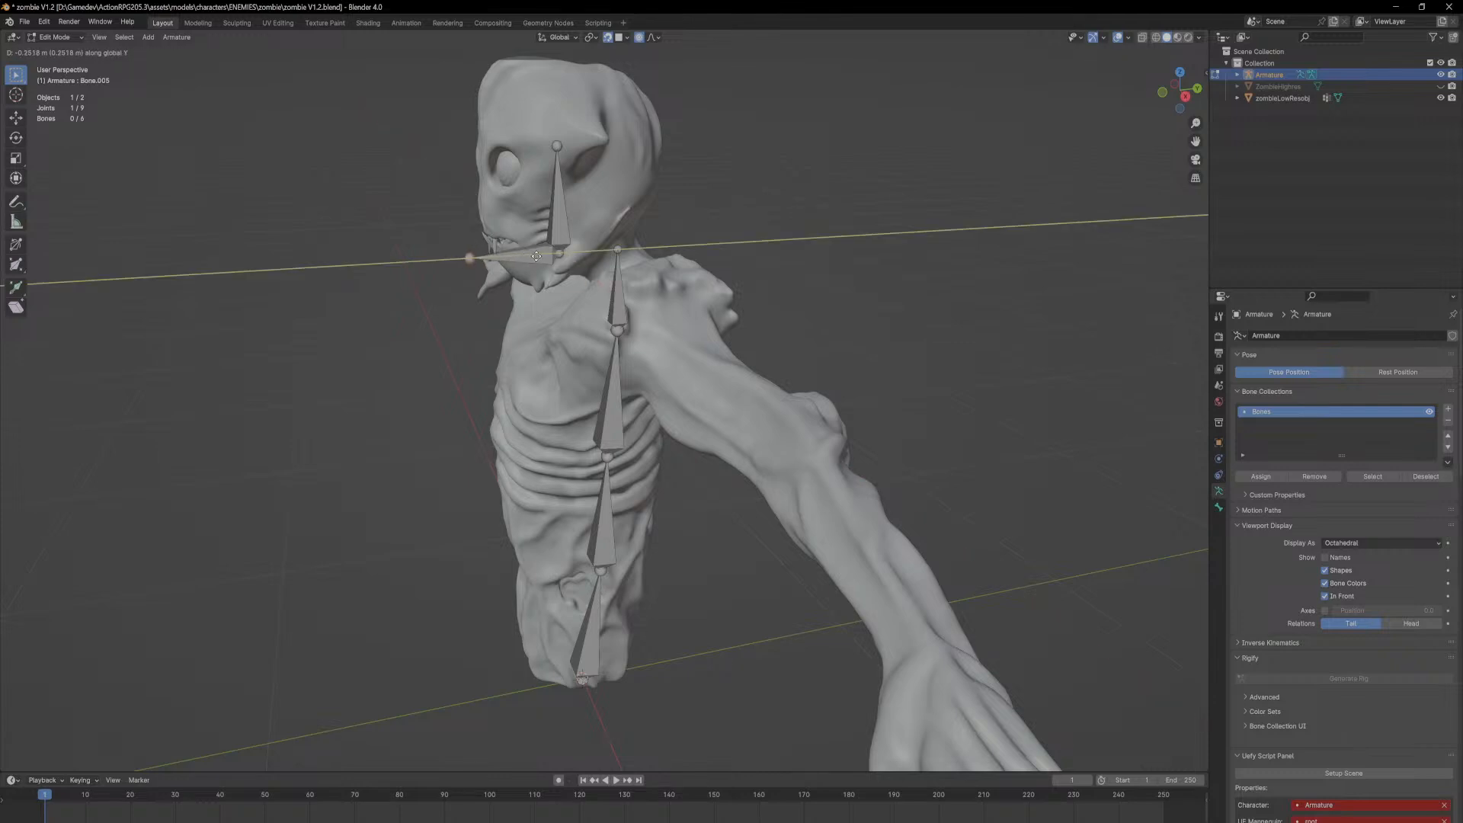
click(540, 258)
Step: Switch to Object Mode and delete the whole armature, keeping the zombie mesh
middle_drag(566, 345, 716, 348)
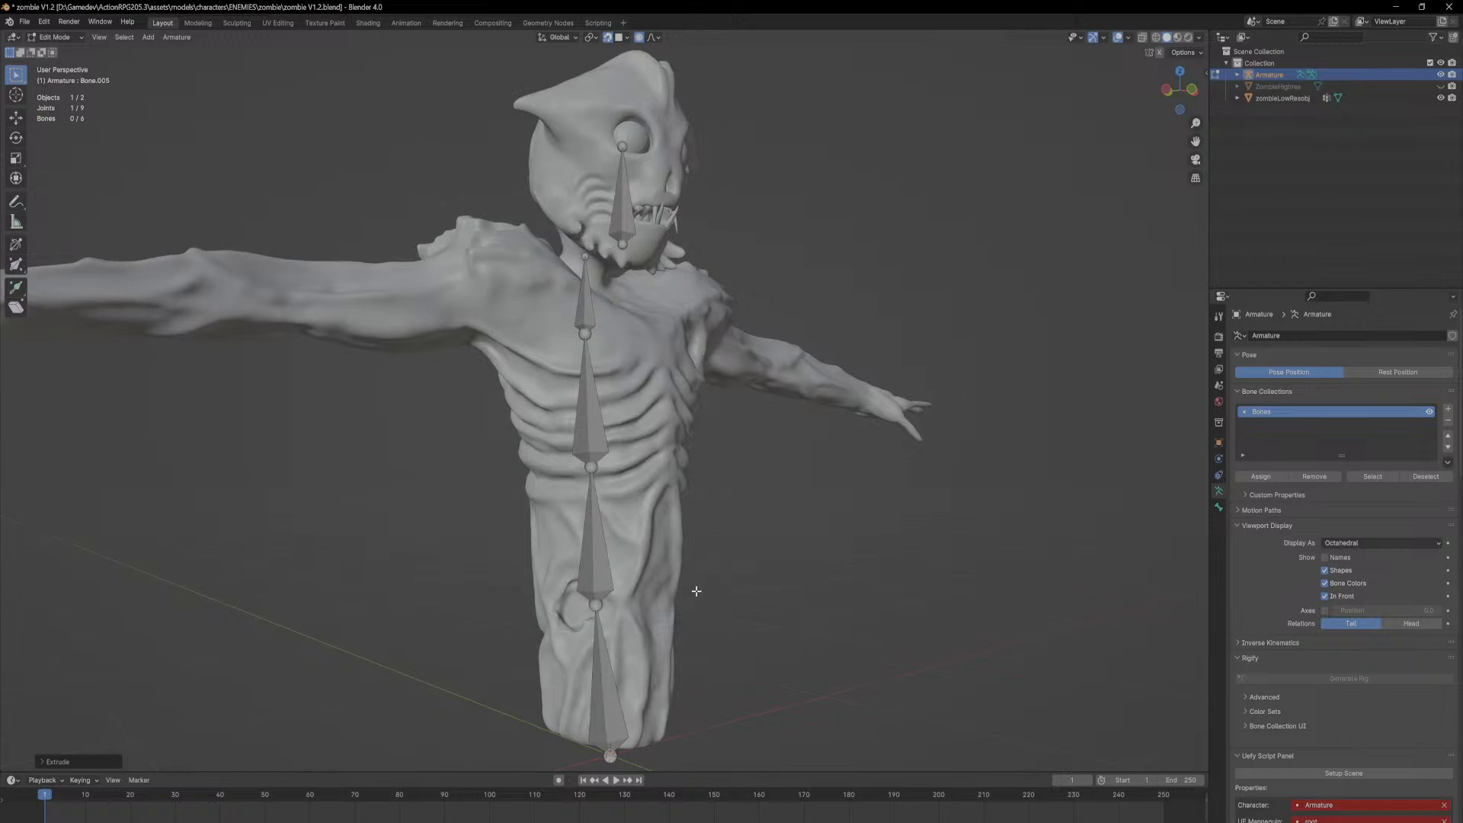
shift+middle_drag(700, 593, 627, 396)
middle_drag(546, 556, 564, 480)
click(564, 480)
mouse_move(735, 453)
middle_down()
mouse_move(727, 465)
mouse_move(717, 437)
middle_up()
scroll(716, 437, down, 4)
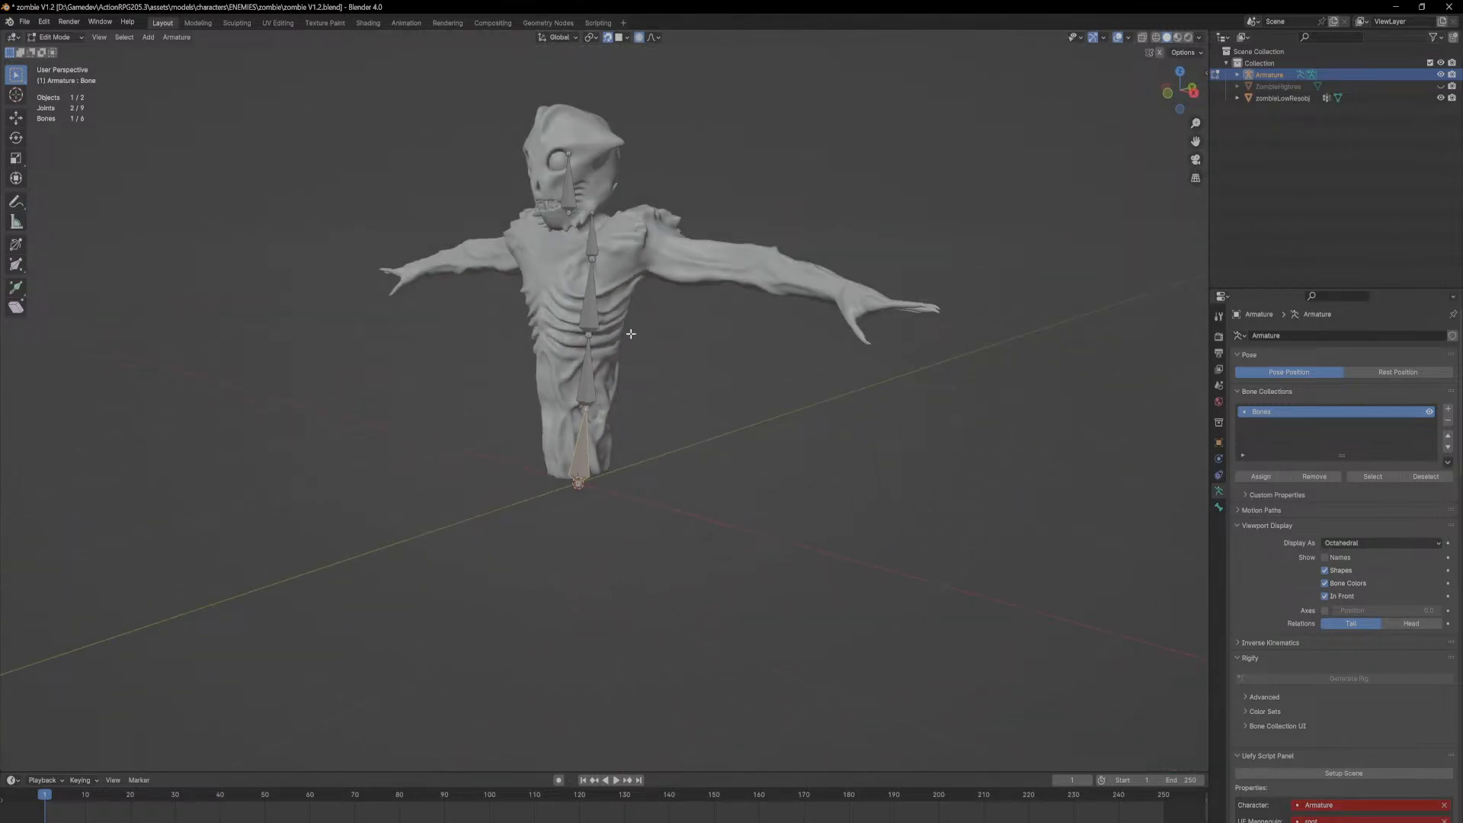
click(52, 37)
click(84, 55)
middle_drag(703, 400, 708, 437)
key(Delete)
Step: Add a new single-bone armature at the origin, enter Edit Mode, and set it to display in front of the mesh
key(shift+a)
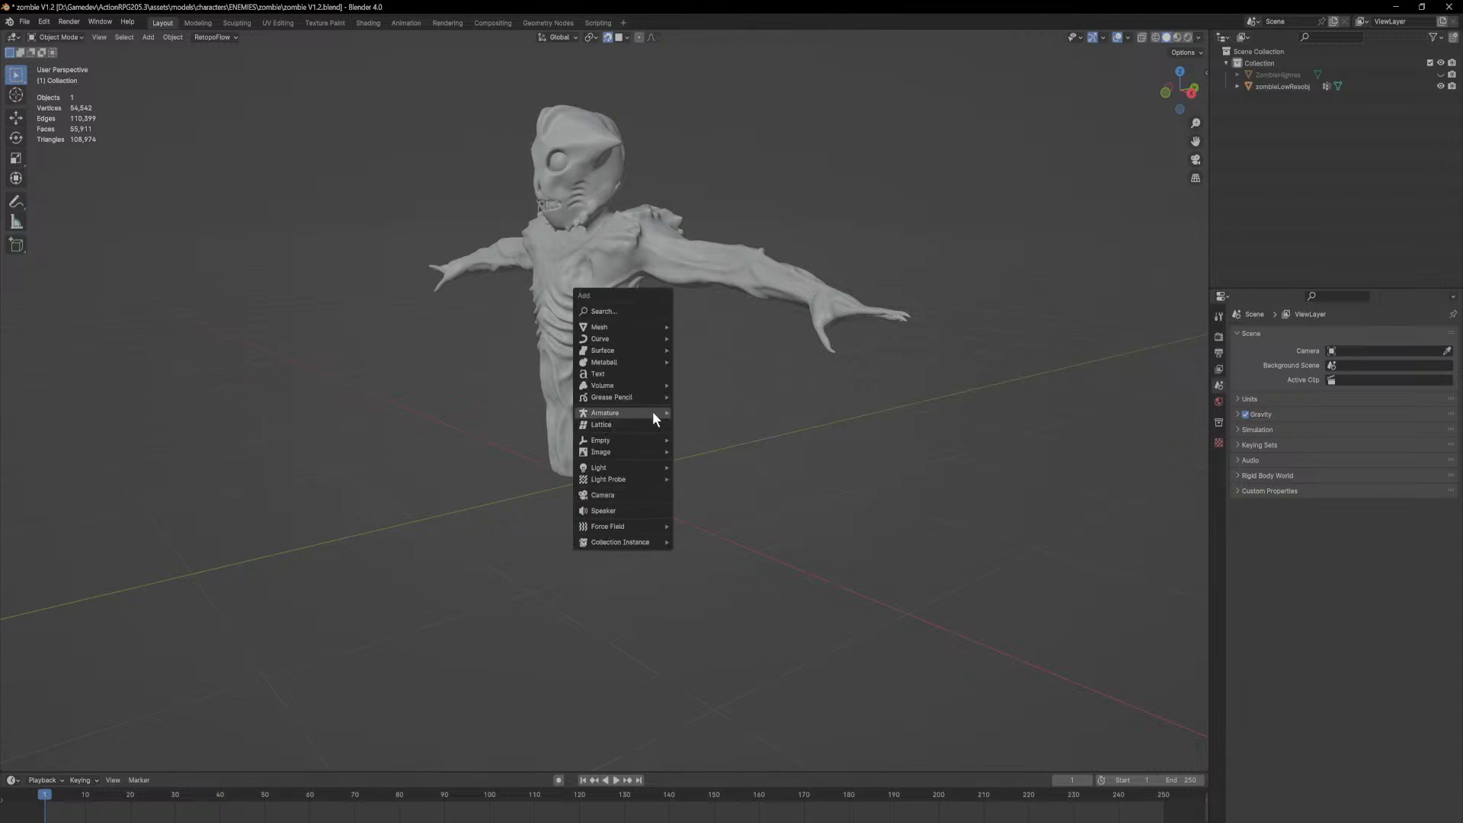
click(716, 414)
middle_drag(665, 414, 712, 416)
scroll(642, 428, up, 3)
middle_drag(612, 464, 610, 462)
key(Tab)
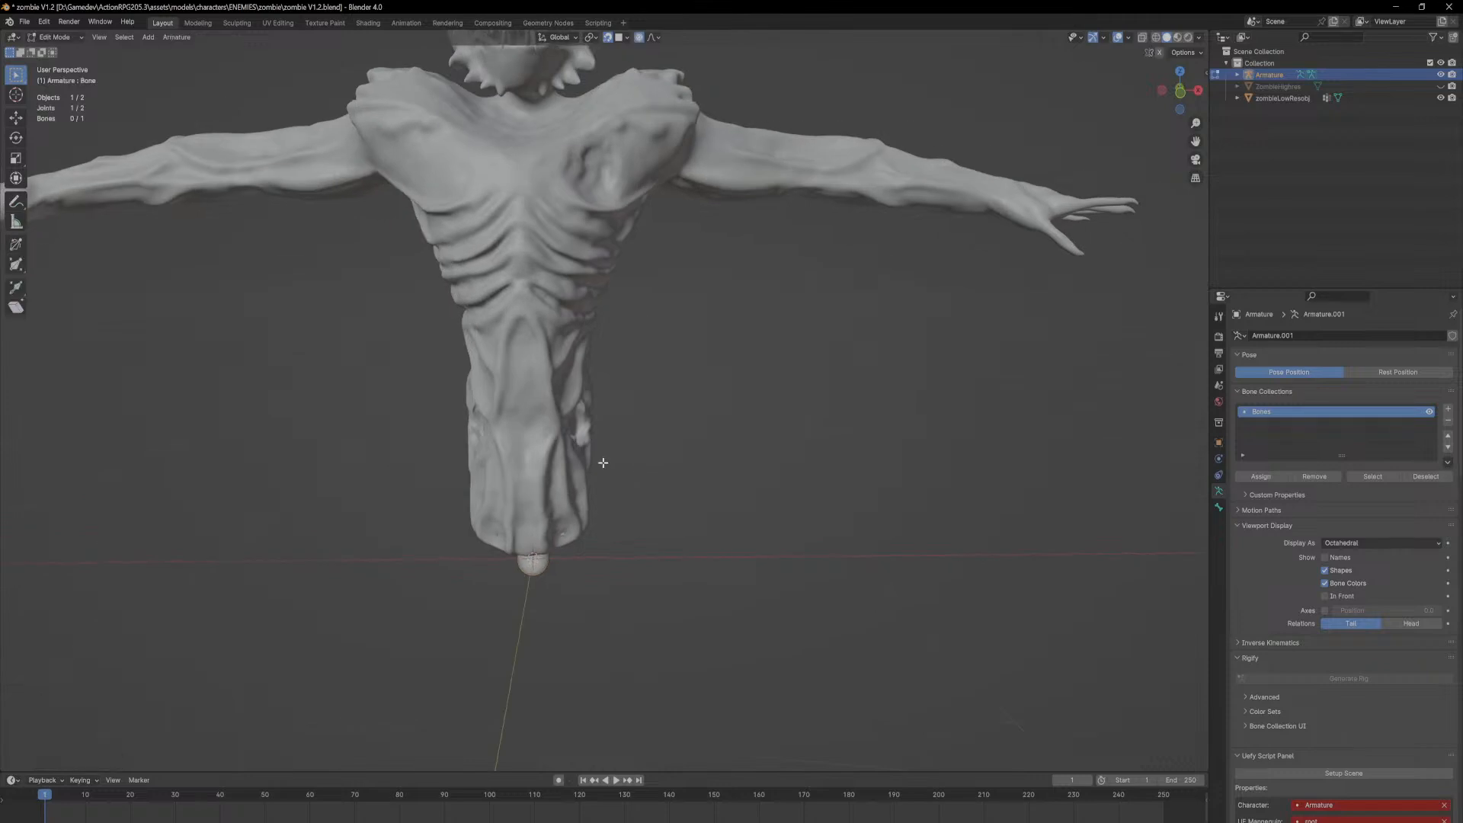
click(1324, 596)
Step: Shorten the new bone by lowering its tip along Z to just inside the base of the torso
middle_drag(610, 259, 636, 250)
key(z)
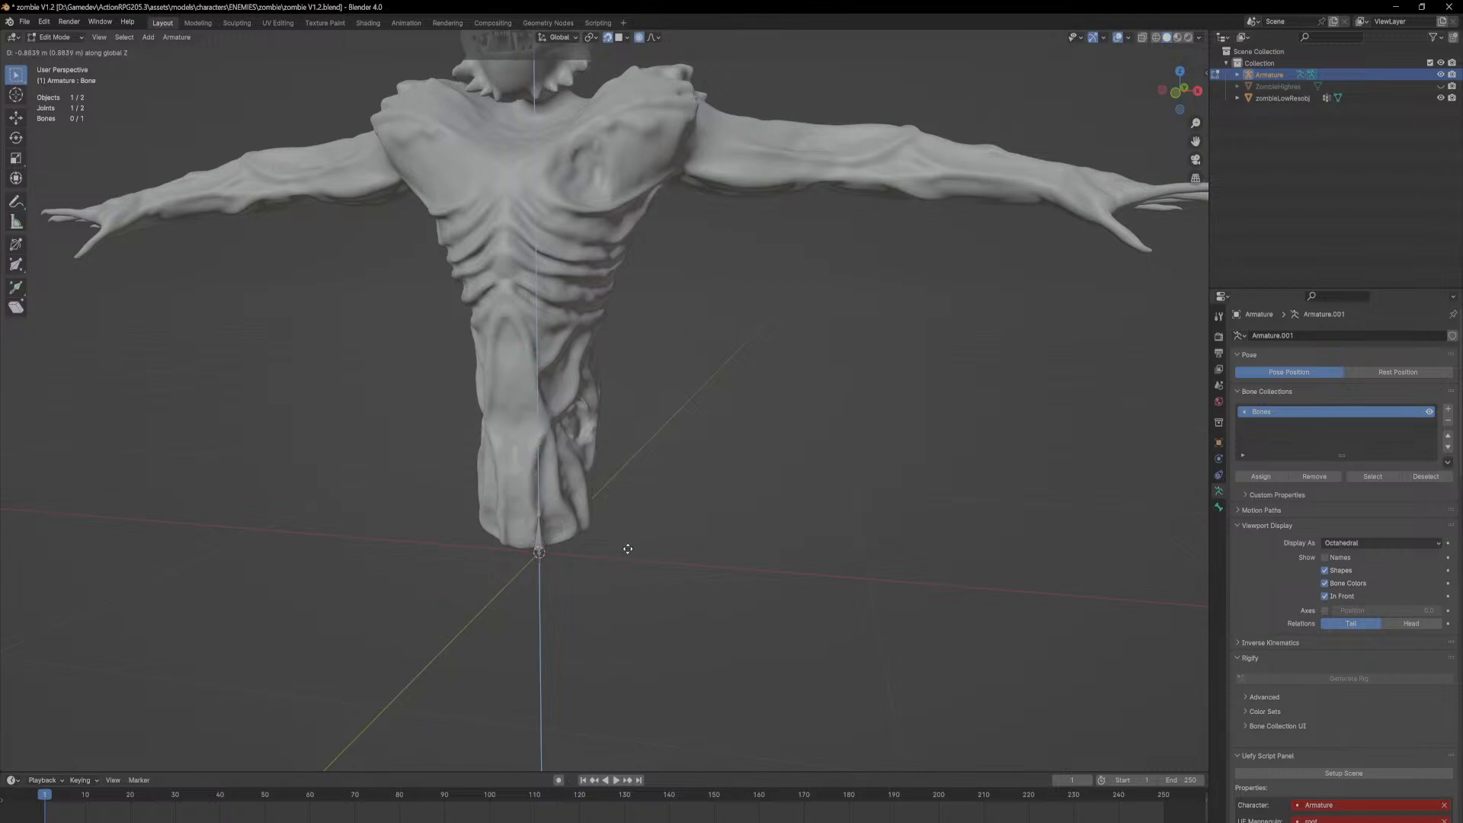
click(511, 525)
Step: Duplicate the root bone in place
click(539, 534)
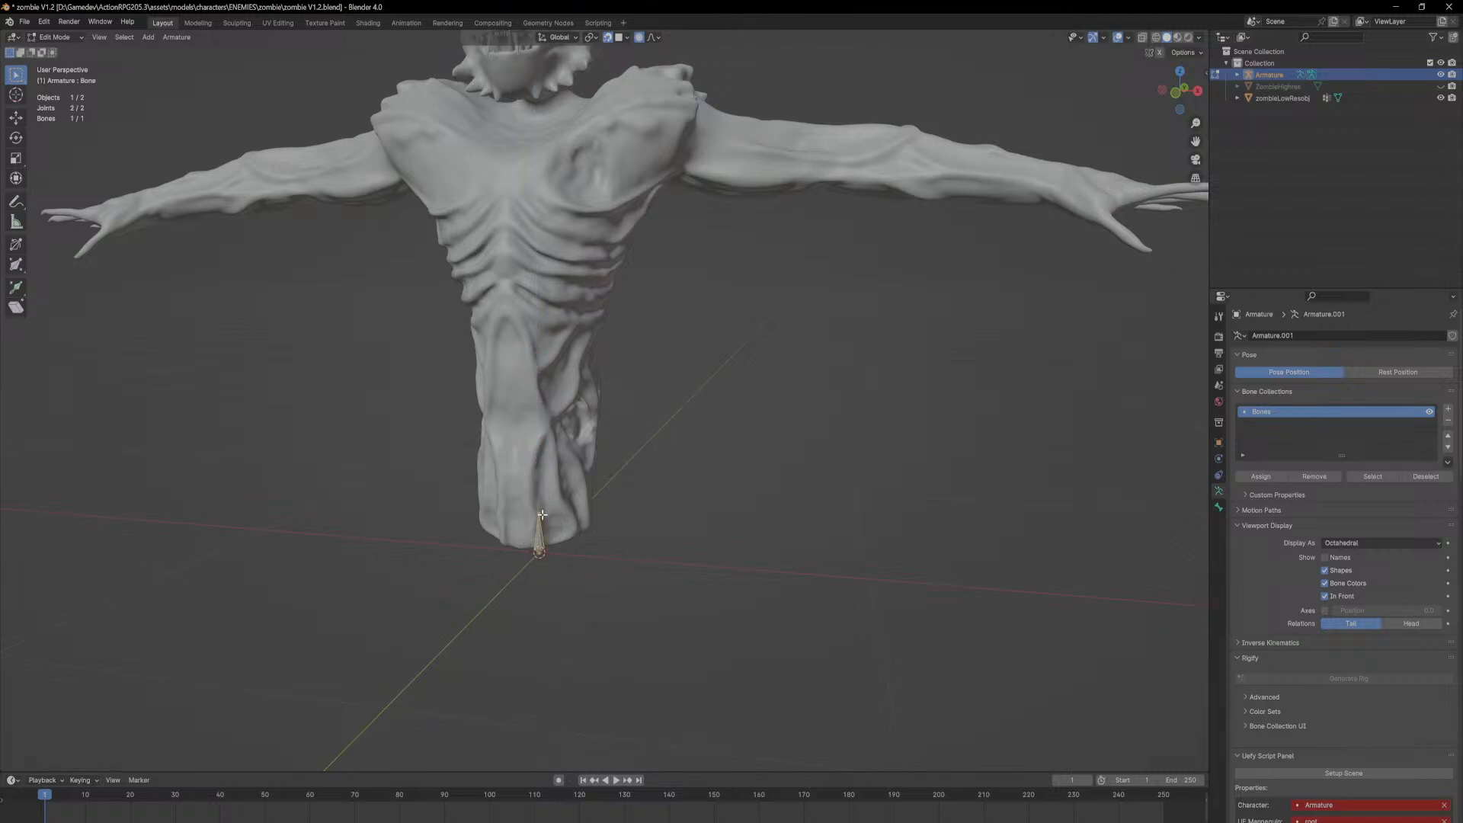
key(shift+d)
key(z)
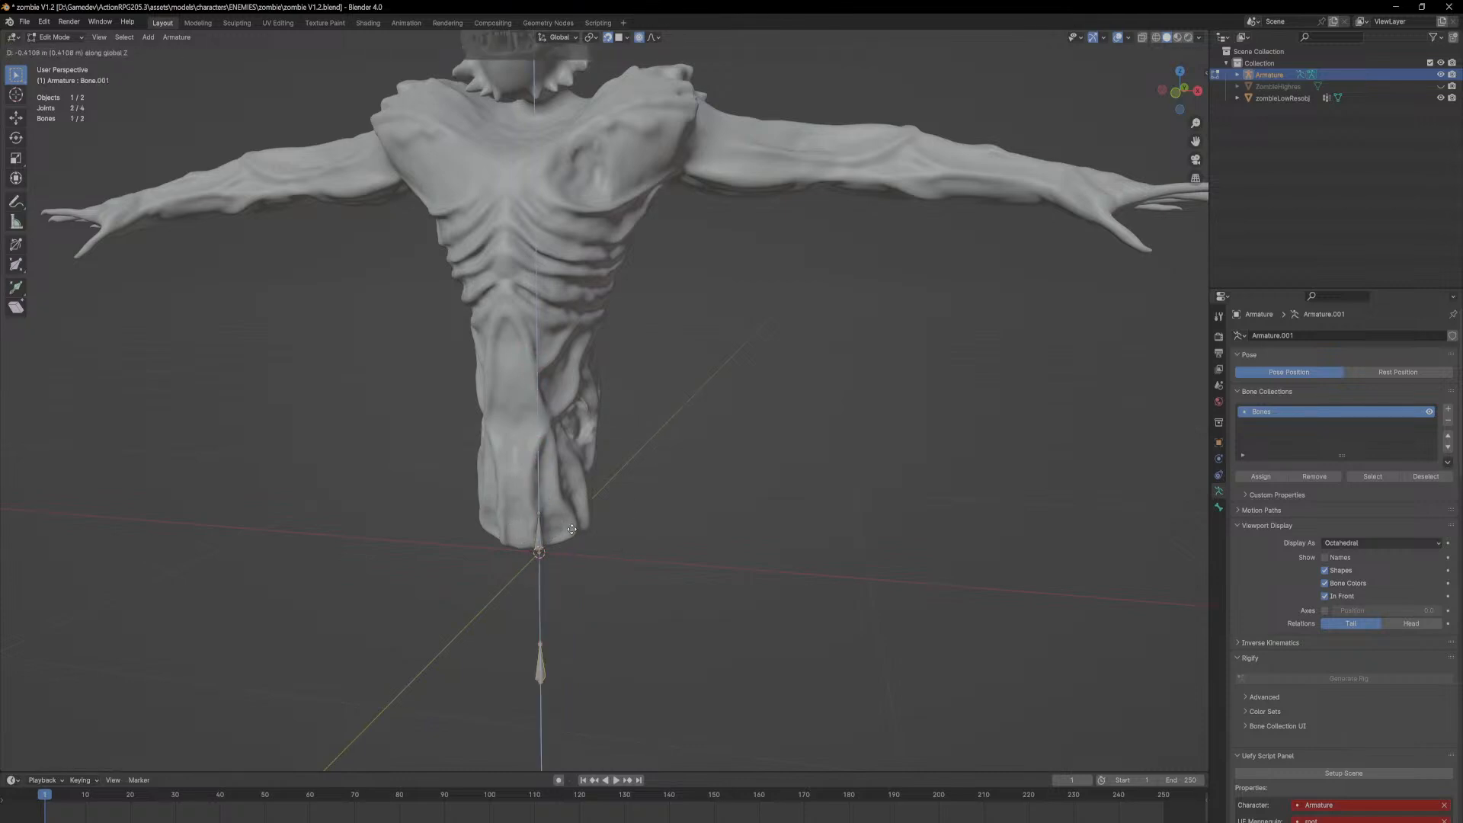
right_click(562, 460)
mouse_move(628, 463)
middle_down()
mouse_move(580, 473)
mouse_move(614, 469)
middle_up()
click(547, 509)
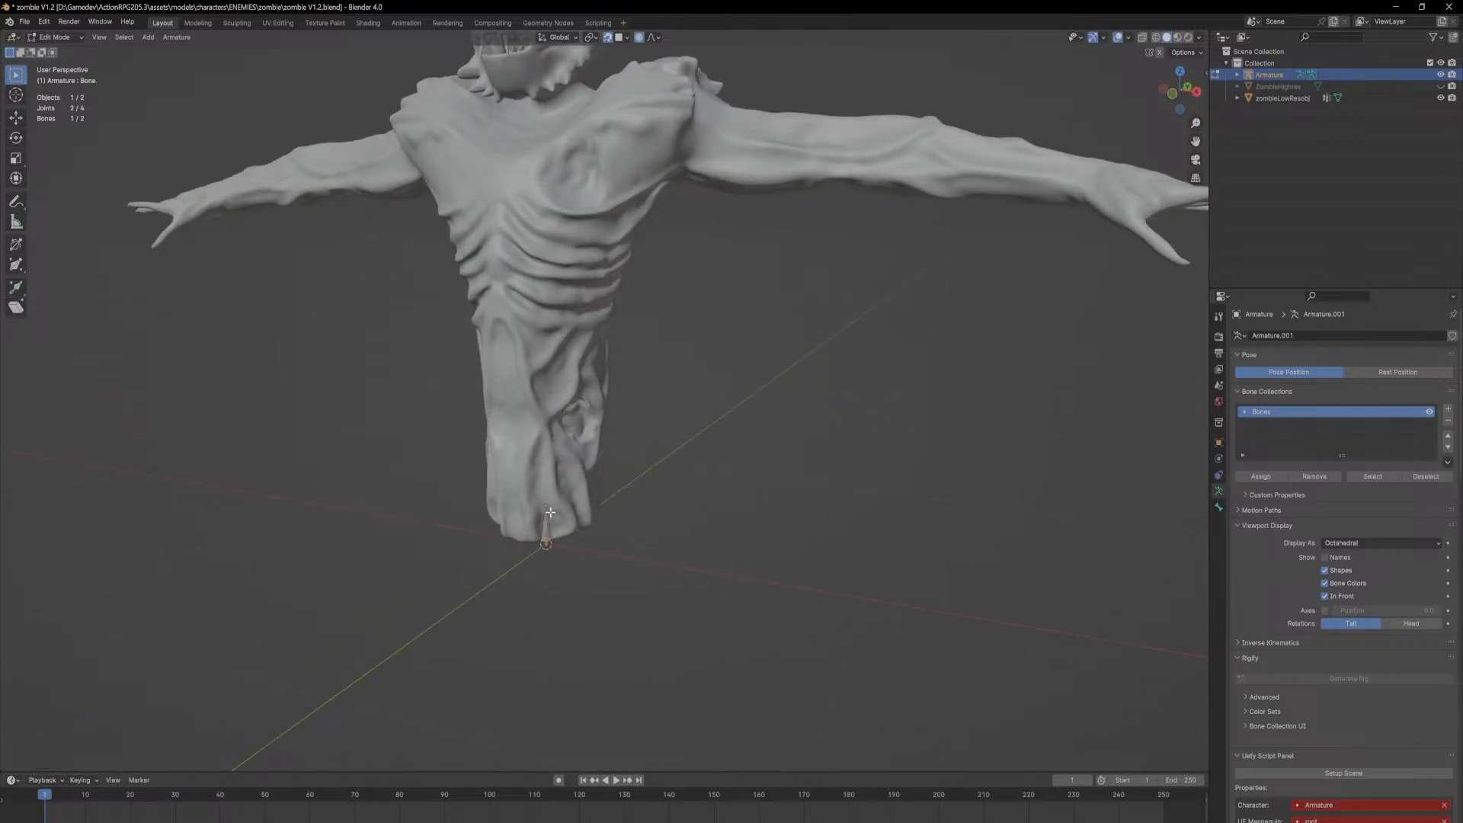
middle_drag(547, 532, 662, 491)
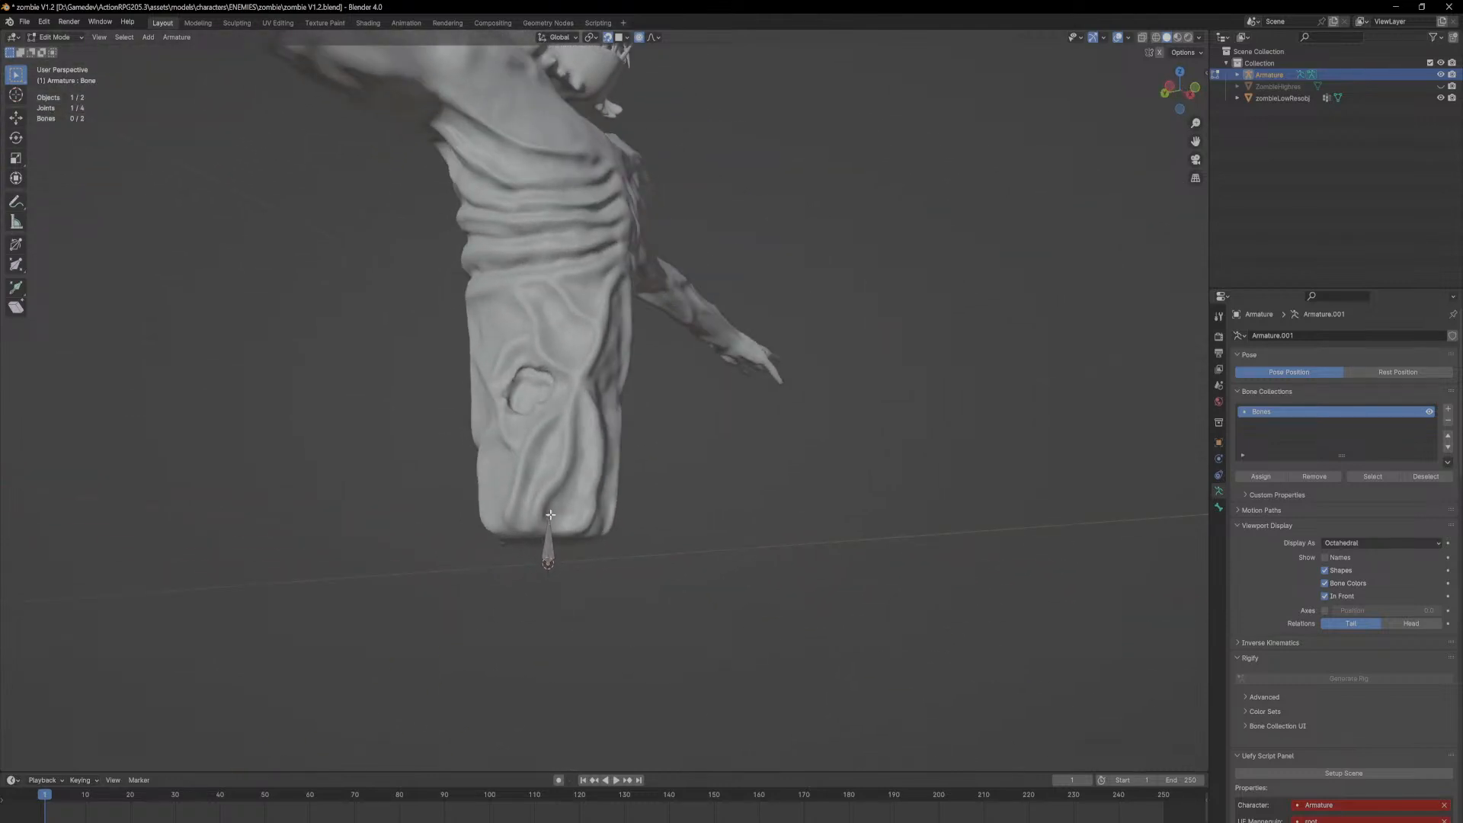
key(g)
key(z)
right_click(568, 465)
scroll(572, 526, up, 5)
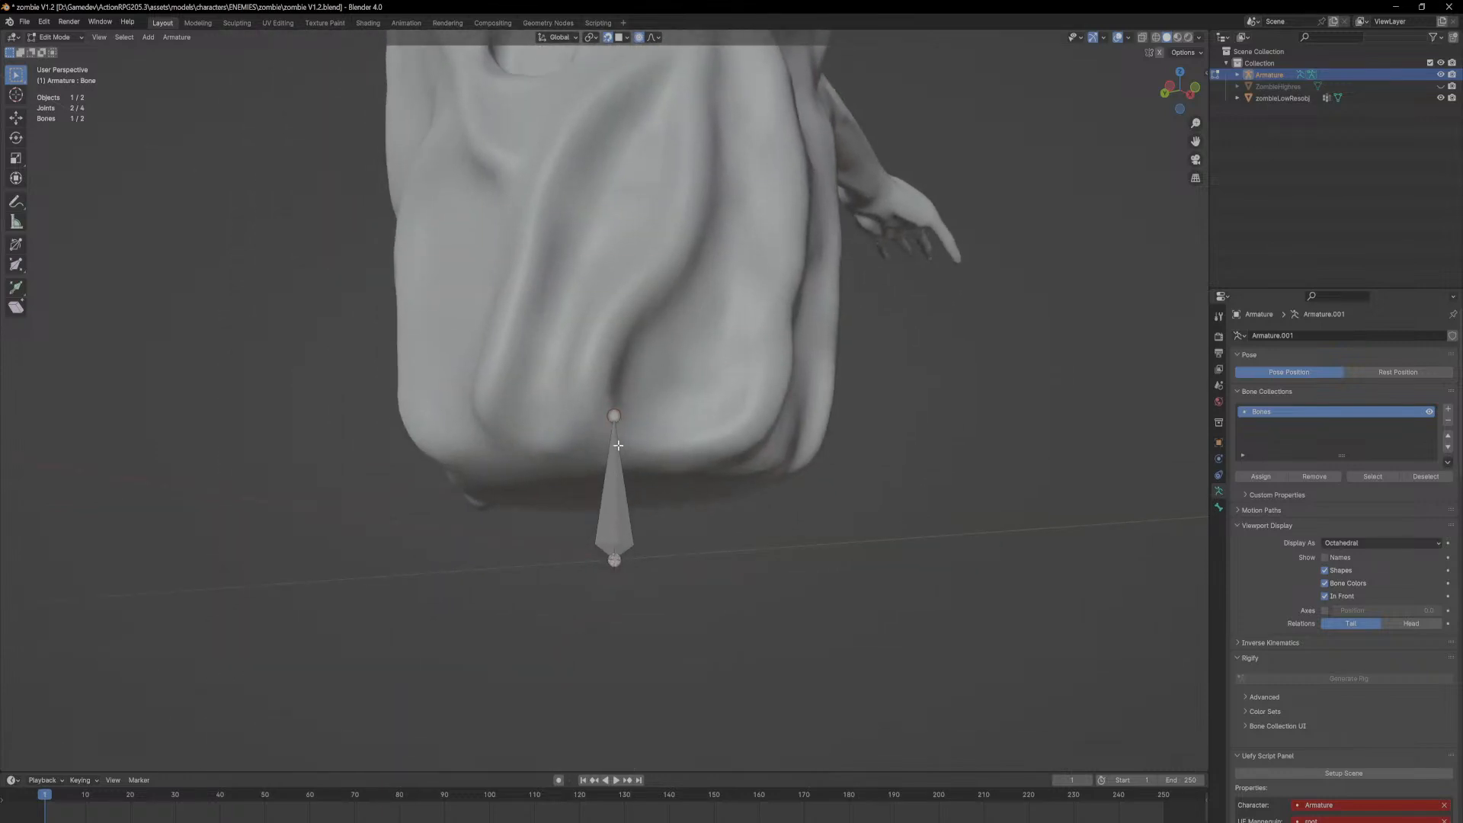
click(614, 416)
click(607, 456)
key(g)
right_click(683, 479)
Step: Move the duplicated bone upward along Z so it floats above the root bone's tip
middle_drag(648, 444, 627, 452)
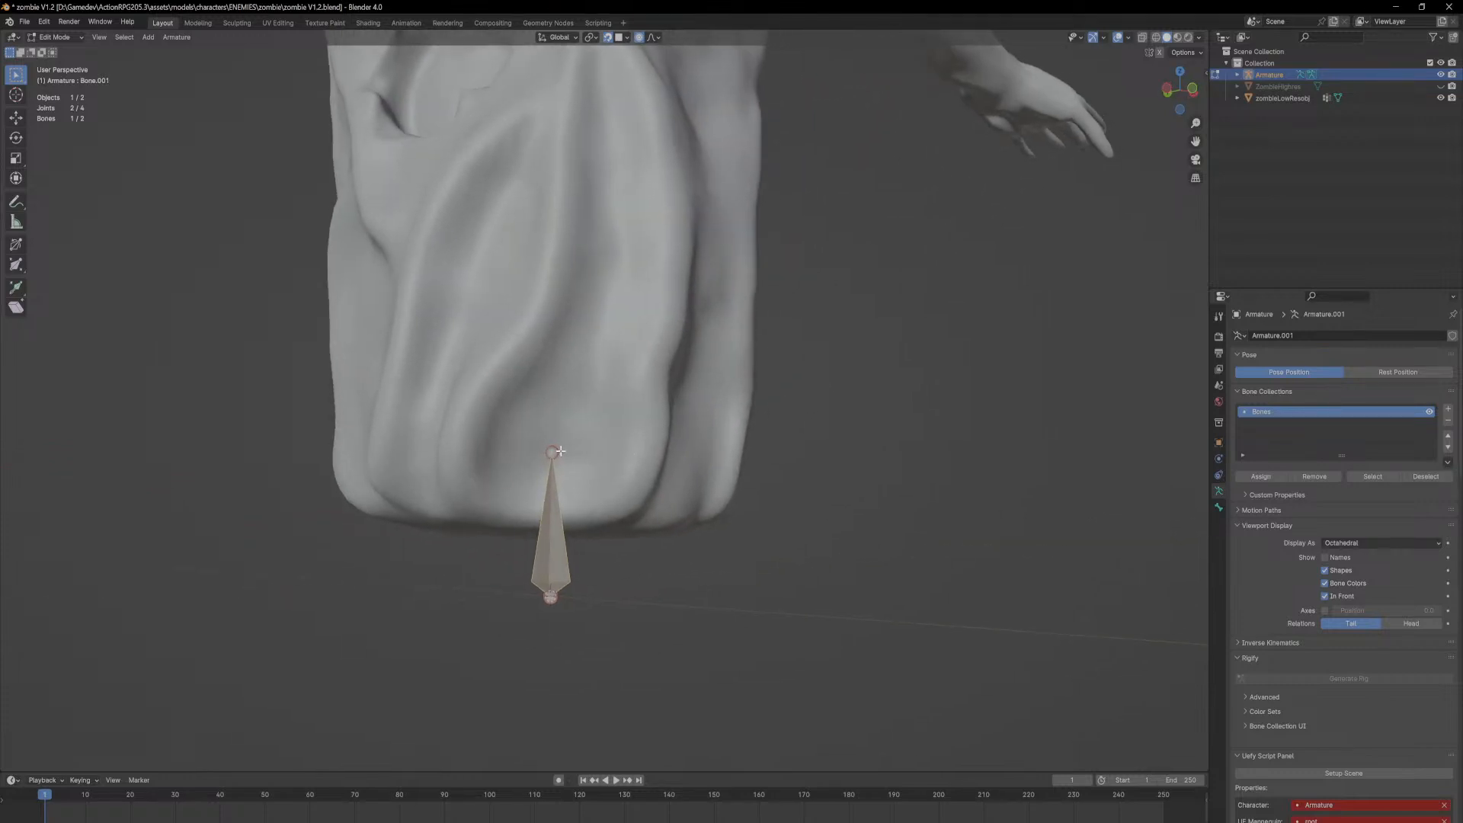
key(g)
key(z)
click(563, 397)
key(g)
key(z)
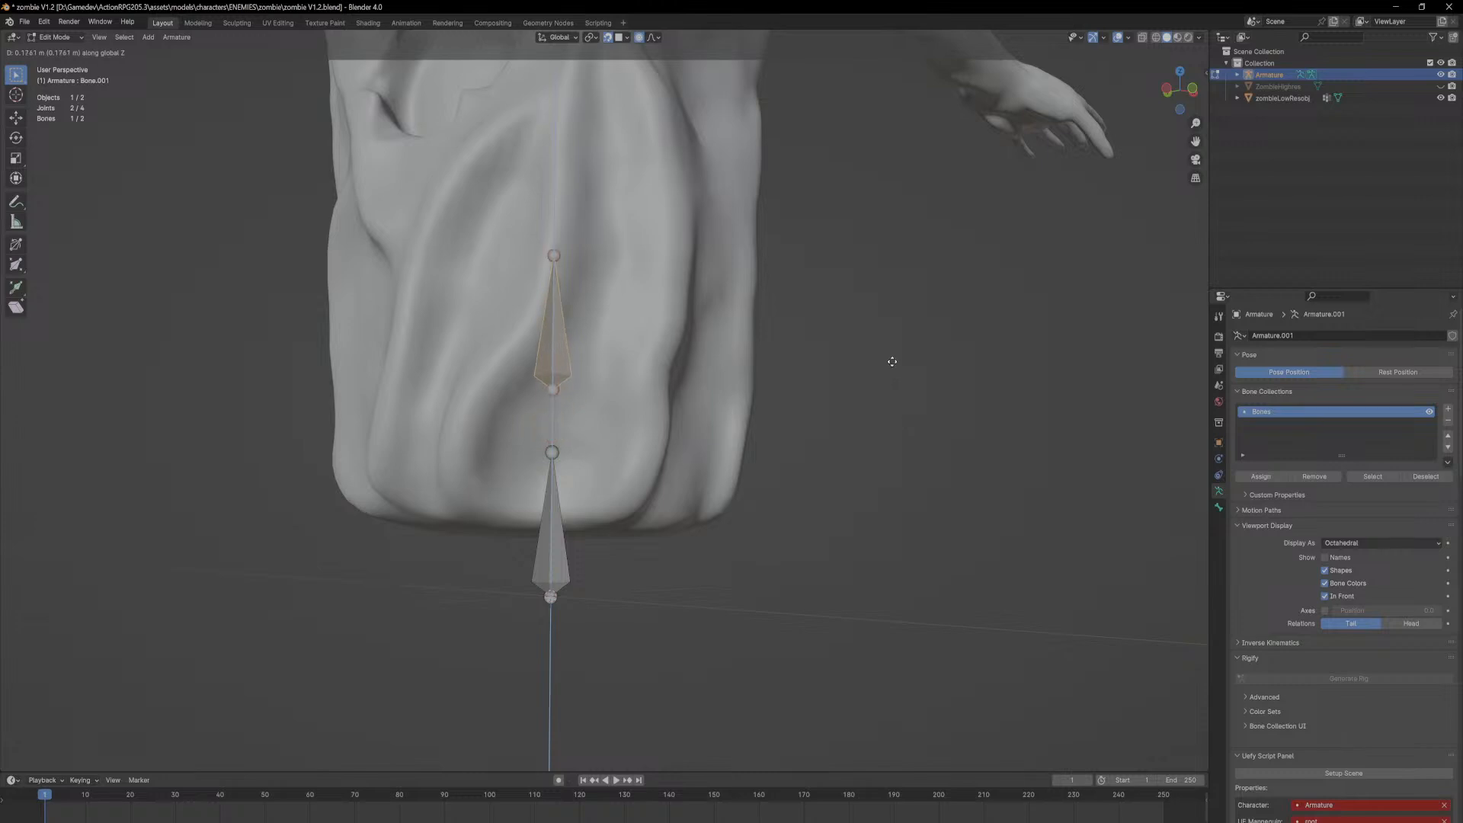
click(890, 384)
Step: Delete the duplicated bone above the root bone
middle_drag(890, 383, 864, 395)
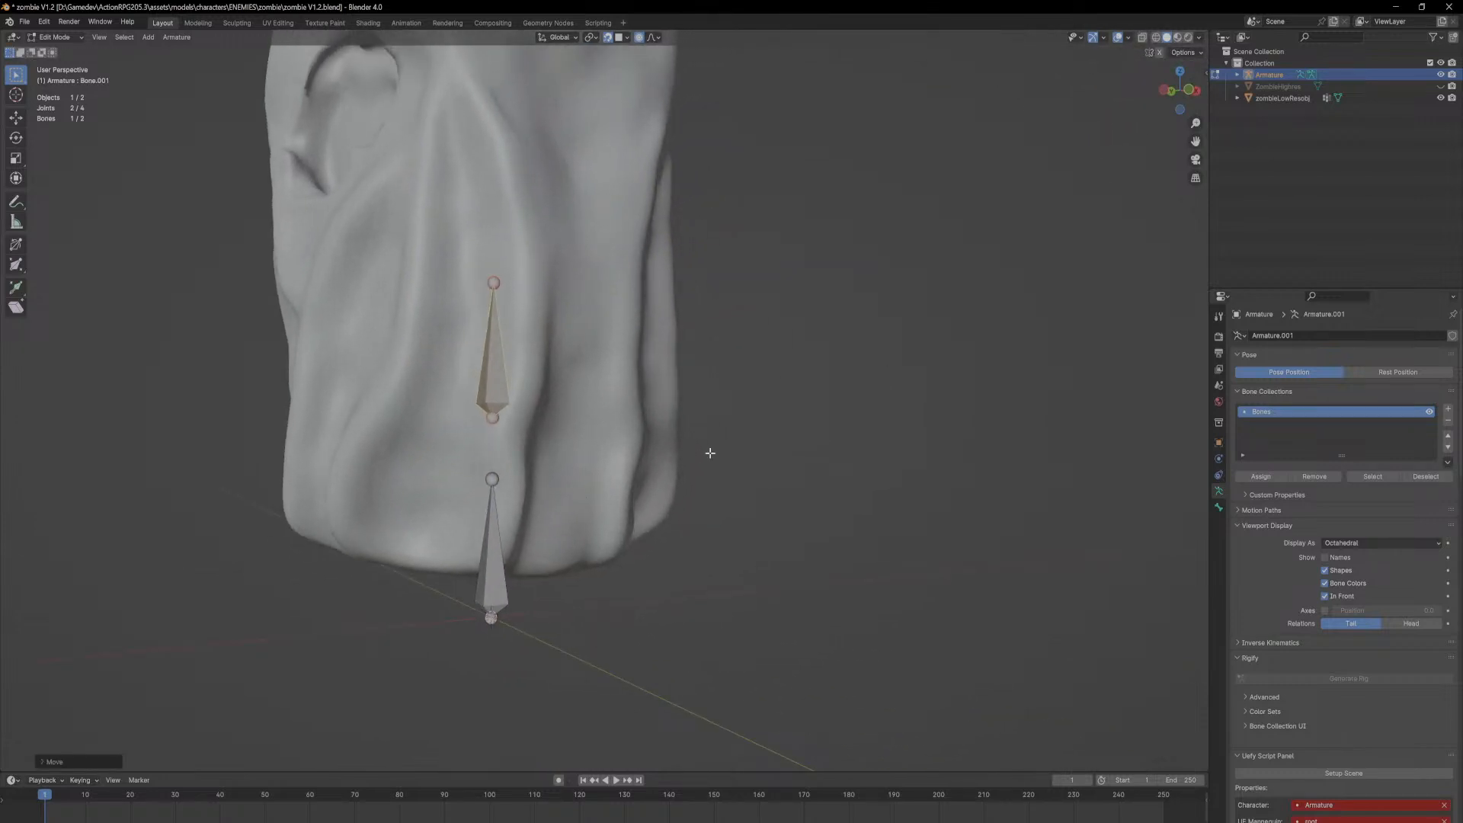
key(ctrl+p)
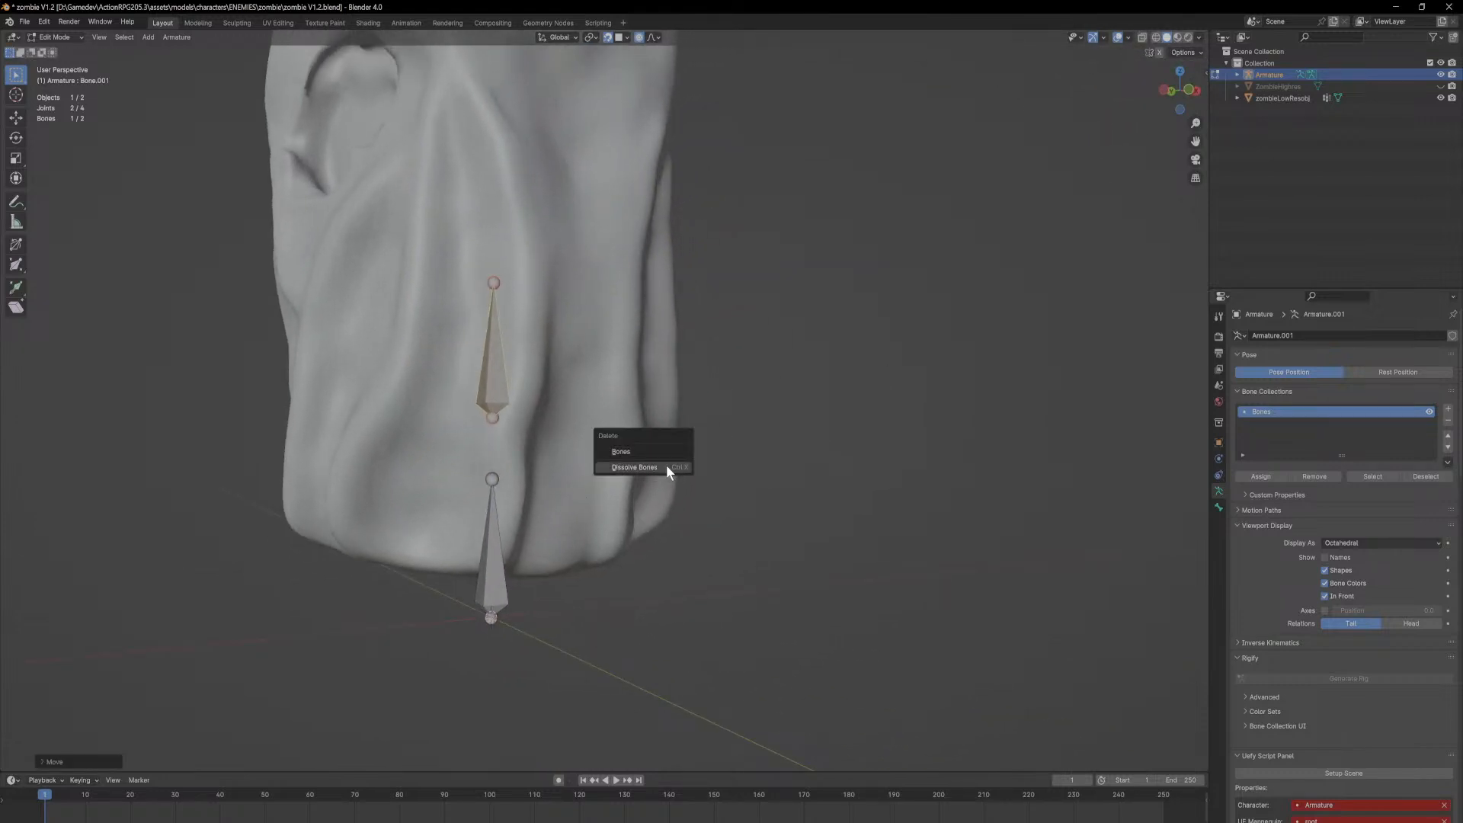
click(666, 465)
key(x)
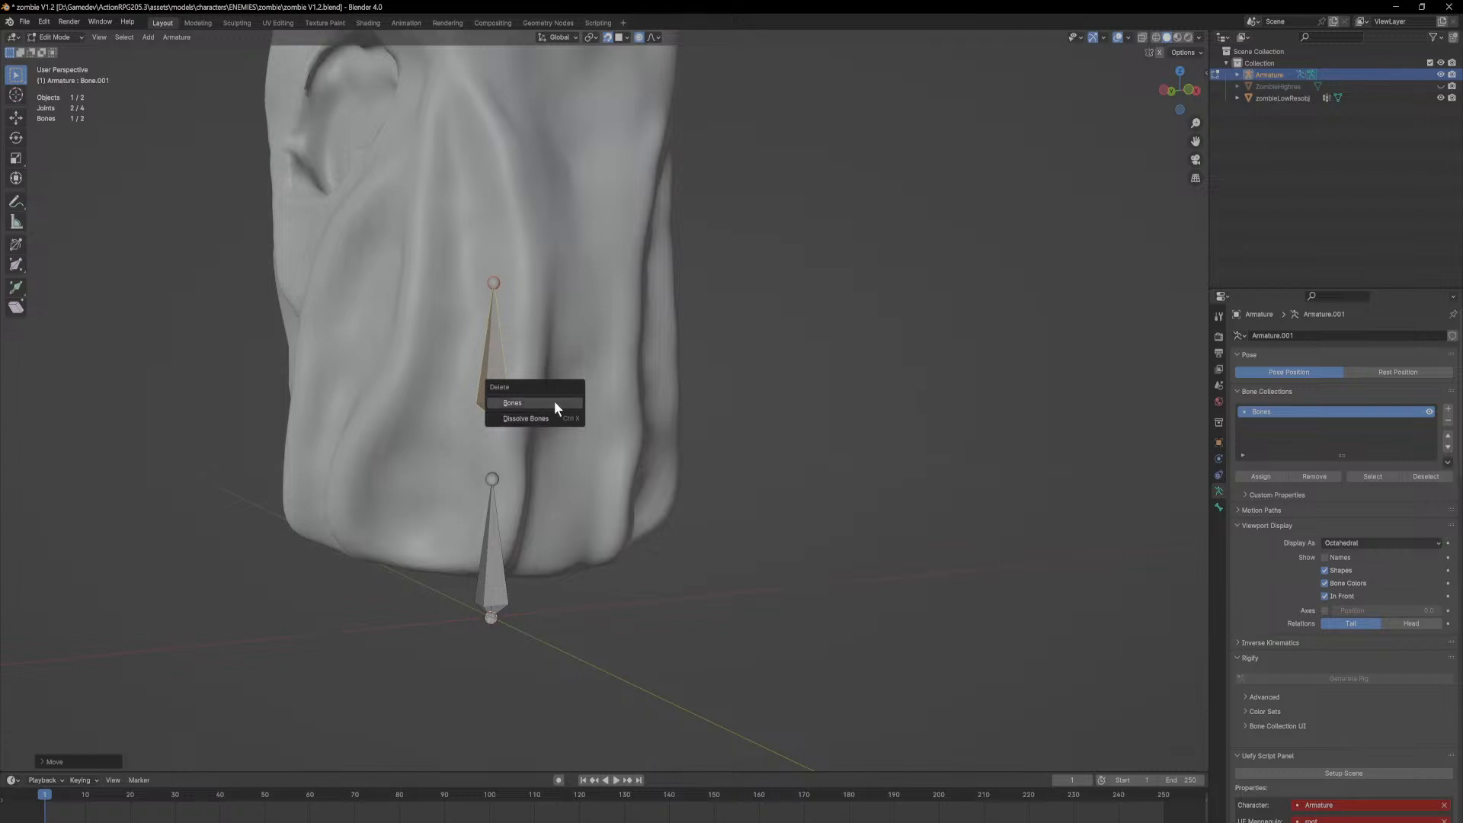
click(554, 401)
Step: Extrude a first spine bone upward along Z from the root bone's tip into the lower torso
click(494, 479)
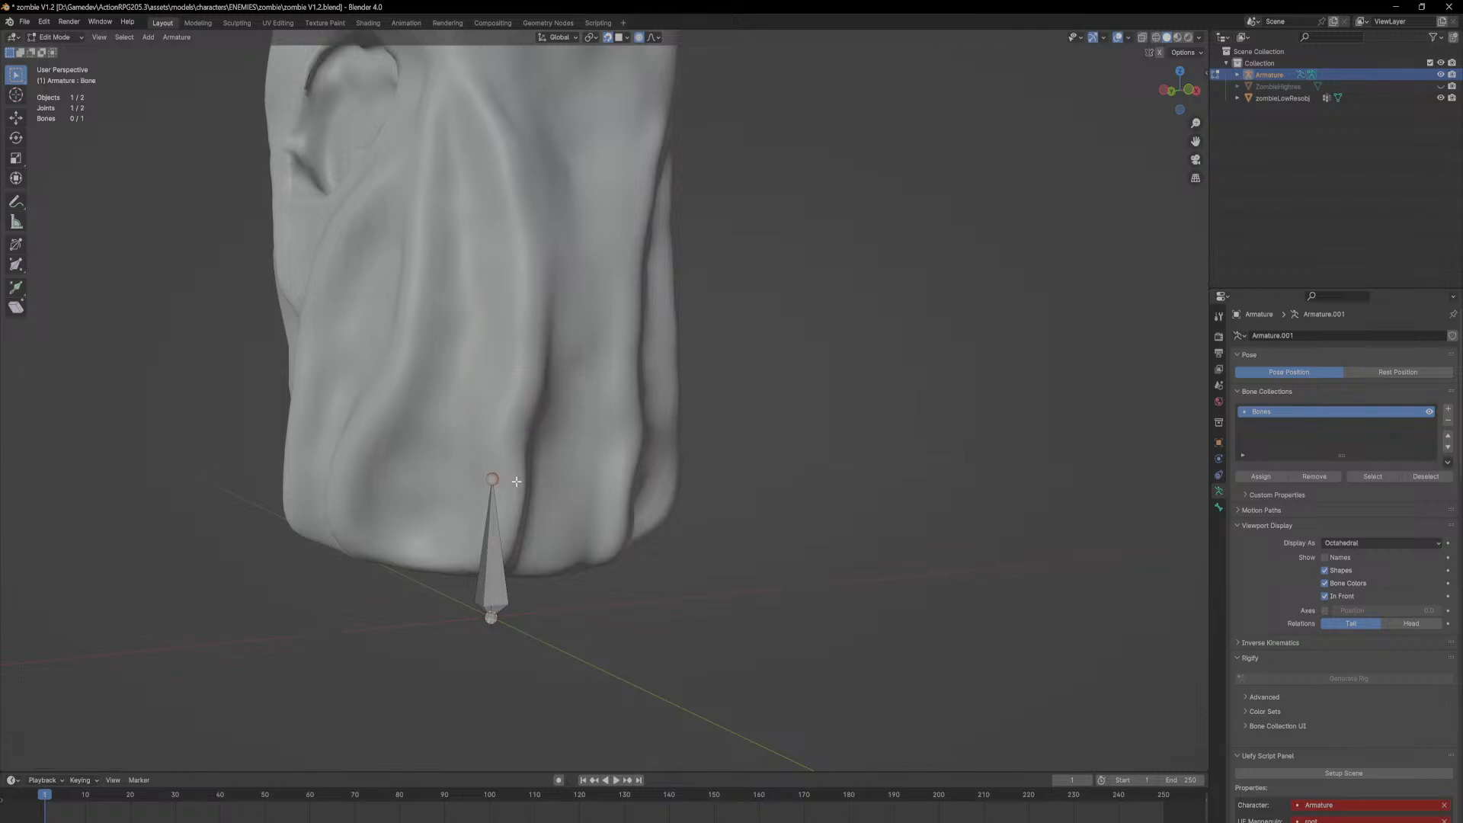
key(e)
right_click(526, 427)
key(e)
right_click(536, 368)
scroll(741, 418, down, 6)
key(z)
click(733, 340)
scroll(564, 450, up, 5)
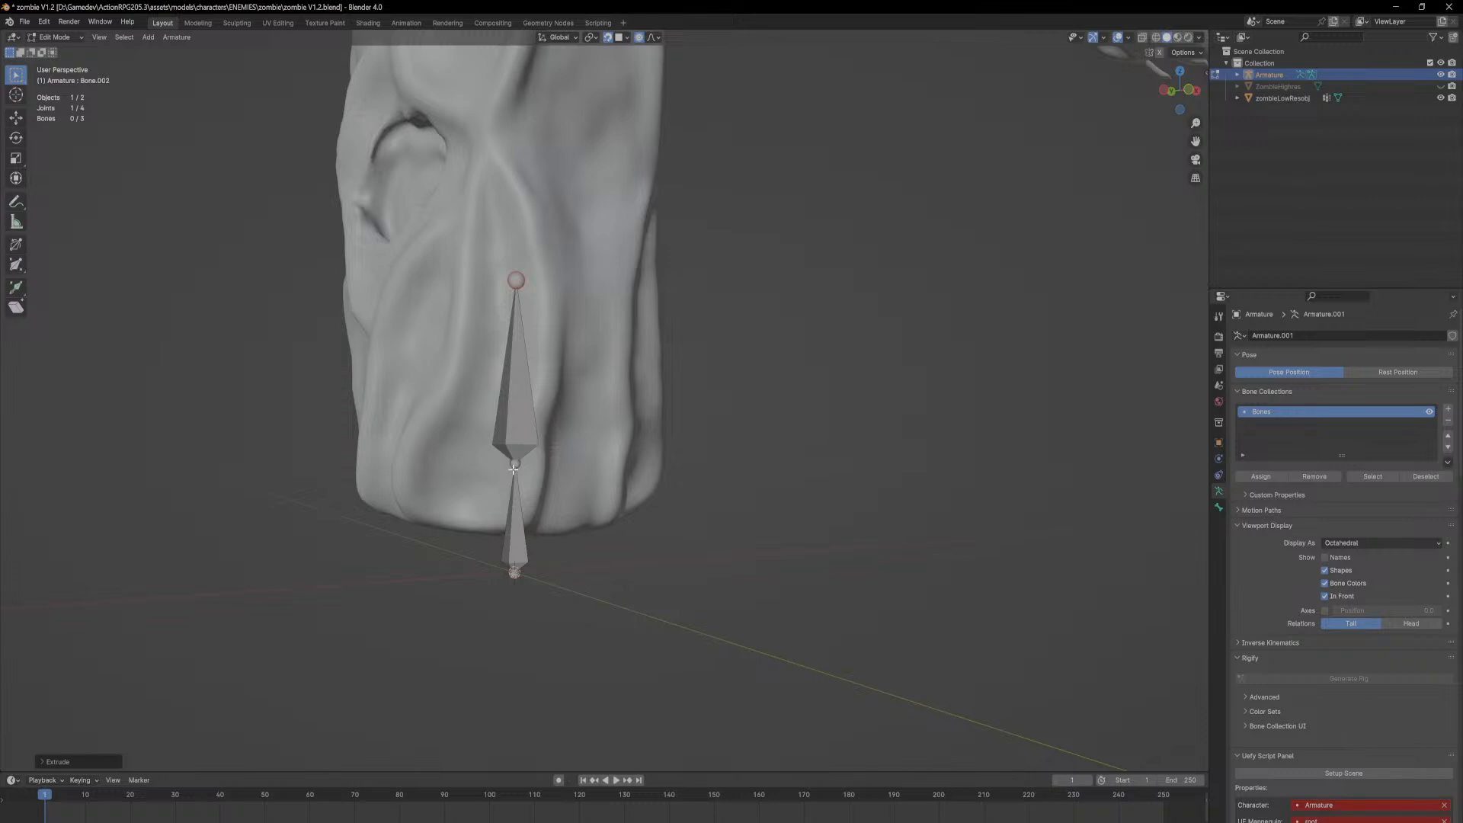
scroll(518, 482, up, 2)
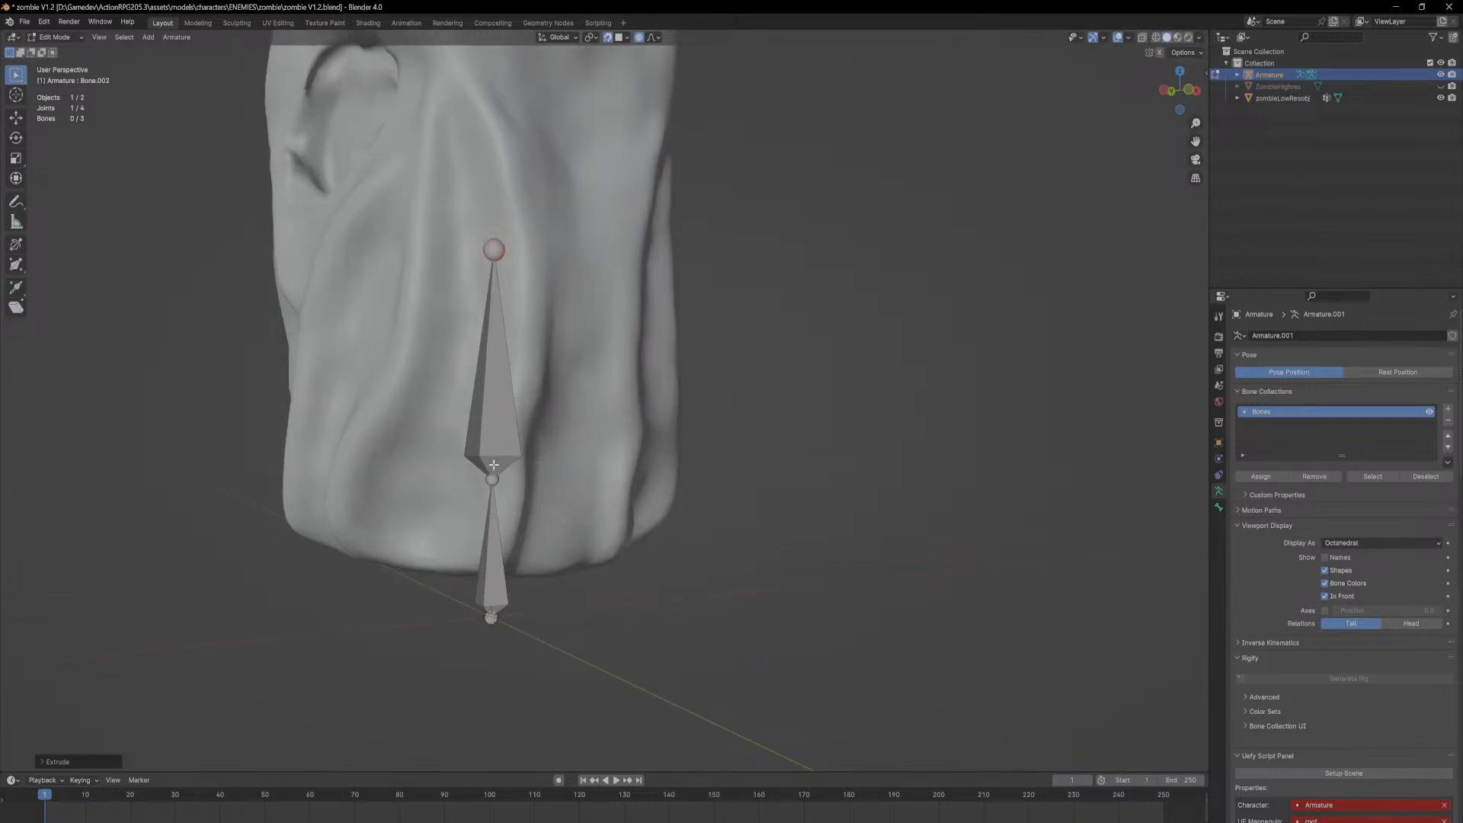
Step: Disconnect the newly extruded spine bone from the bone below it
click(494, 464)
key(alt+p)
click(495, 465)
Step: Scale the root bone down along Z so it becomes shorter than the spine bone above it
click(494, 519)
key(s)
key(z)
click(597, 551)
key(g)
right_click(611, 567)
key(g)
right_click(728, 605)
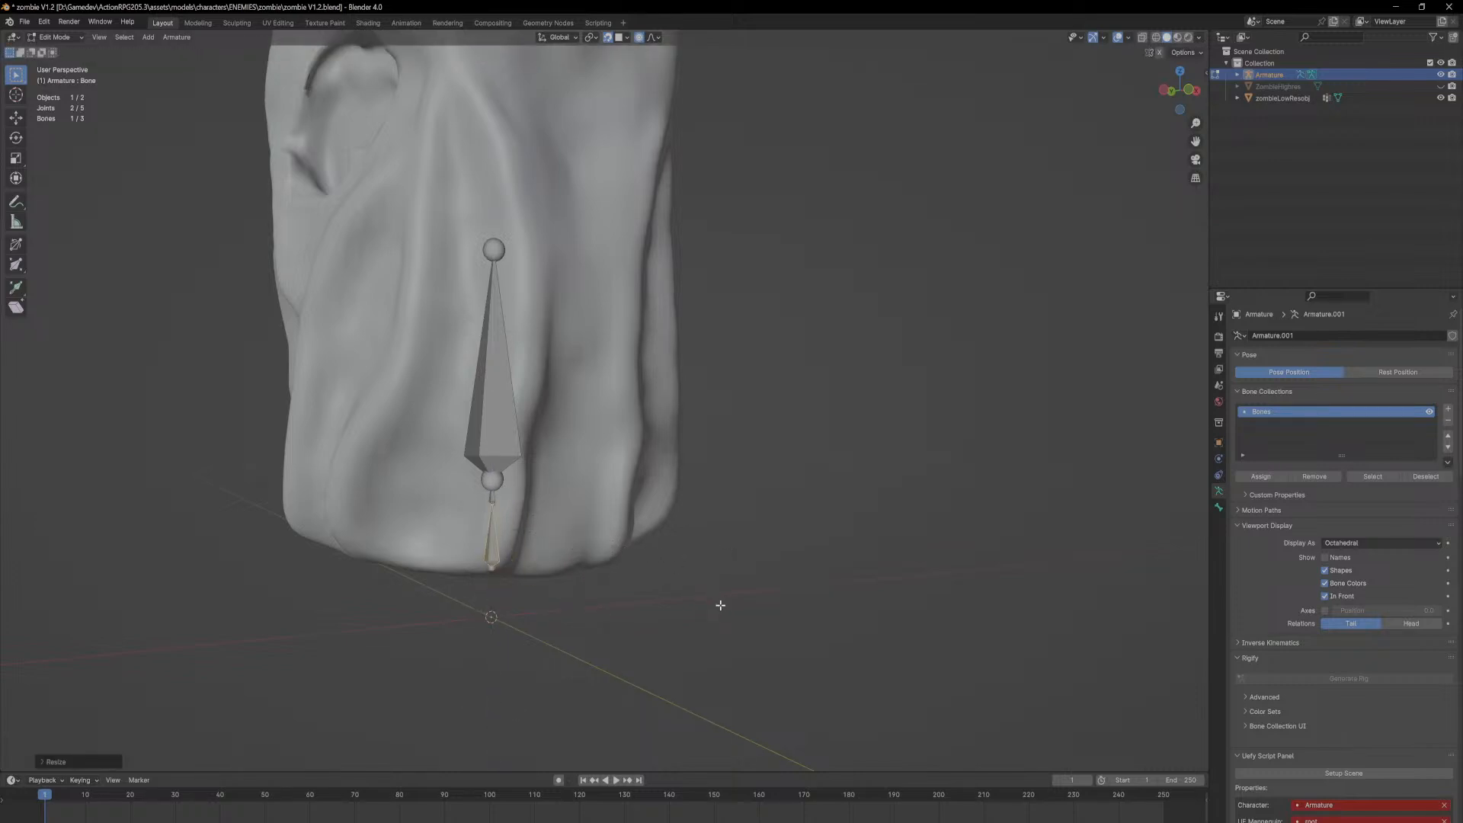
key(g)
key(z)
right_click(542, 610)
Step: Dissolve the tiny stray bone between the root bone and the spine bone
click(492, 500)
key(x)
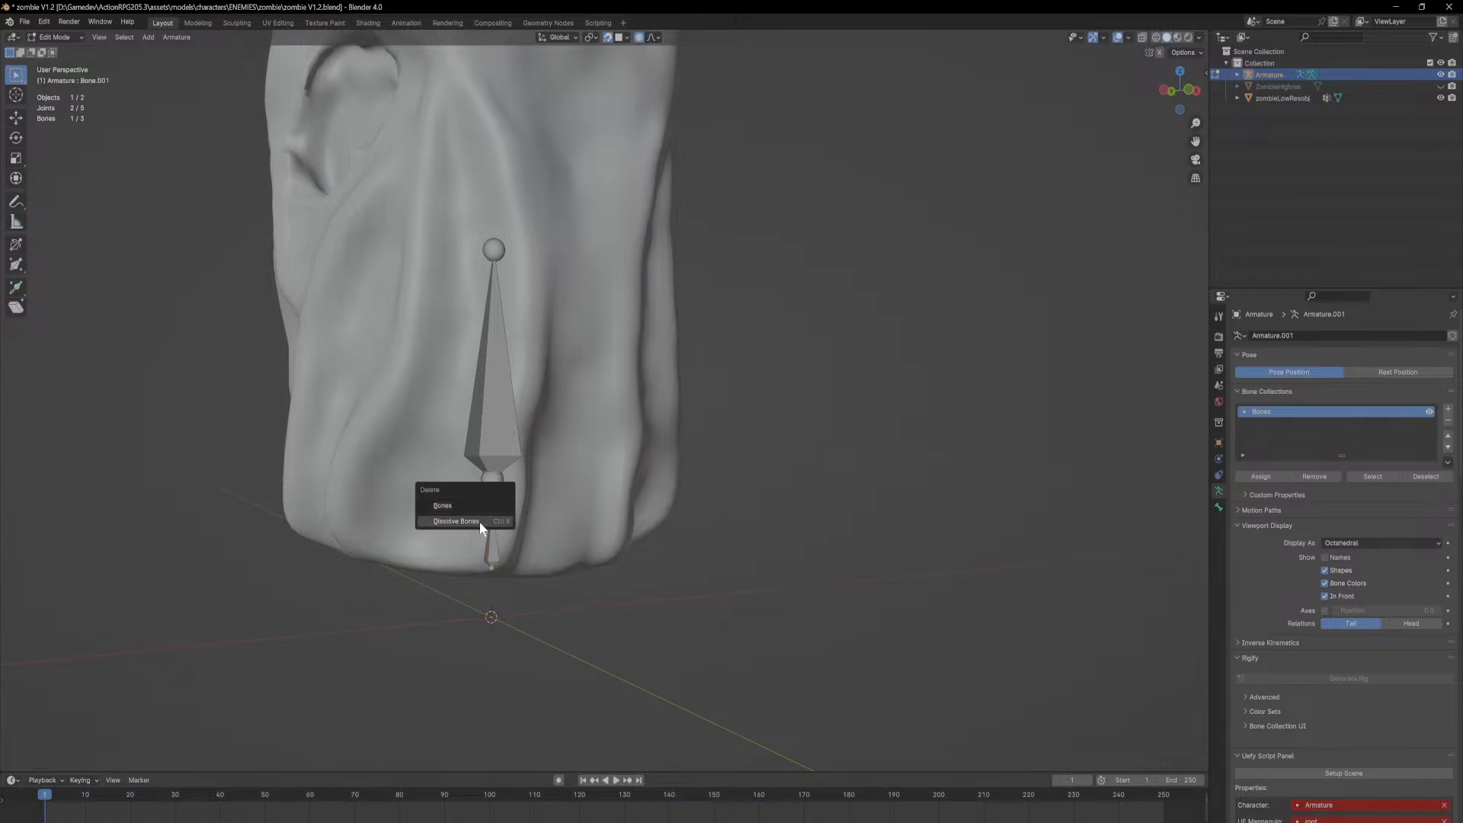
click(481, 523)
click(493, 442)
key(alt+p)
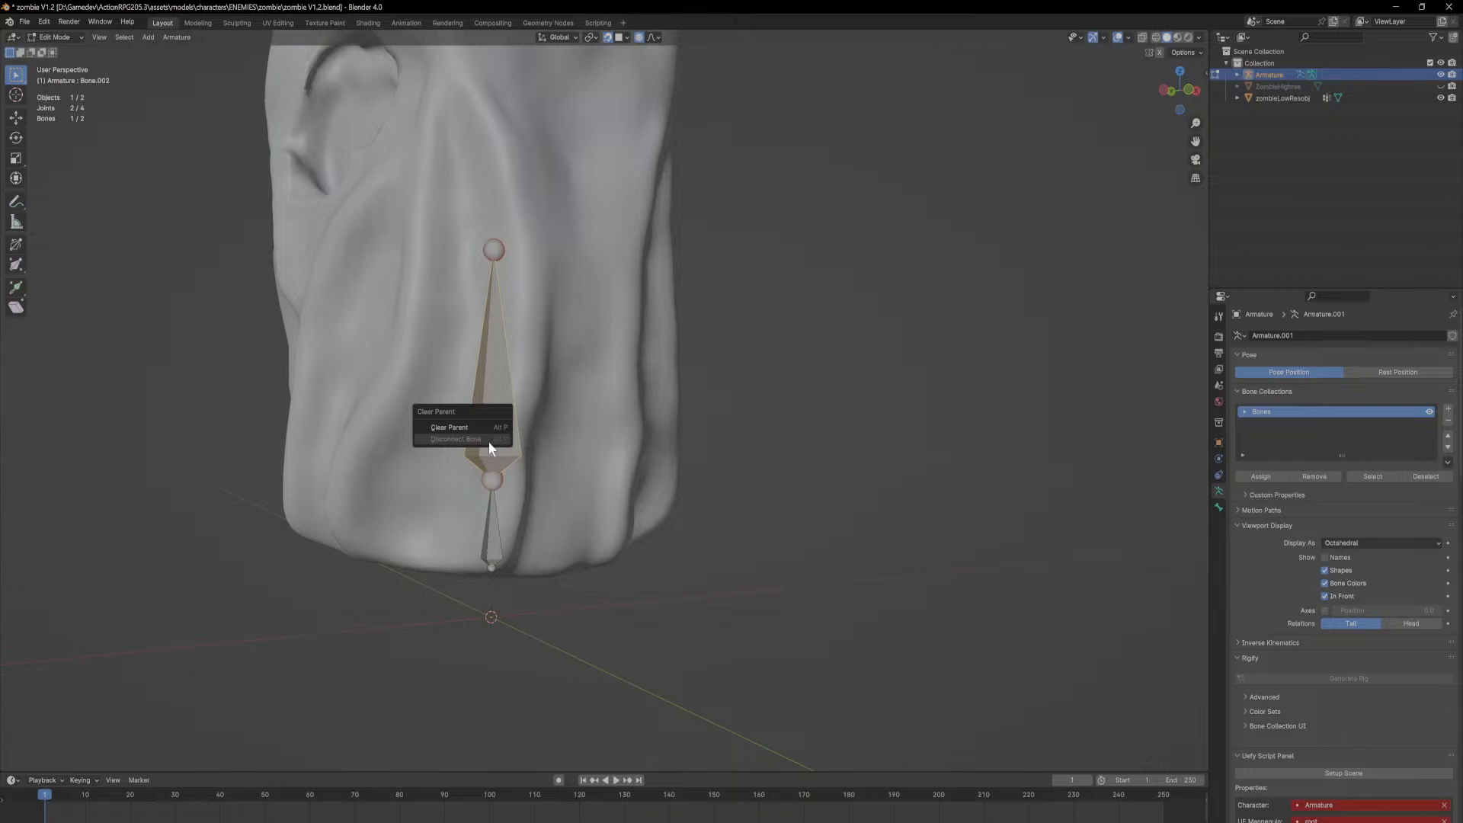
click(488, 439)
click(491, 526)
key(g)
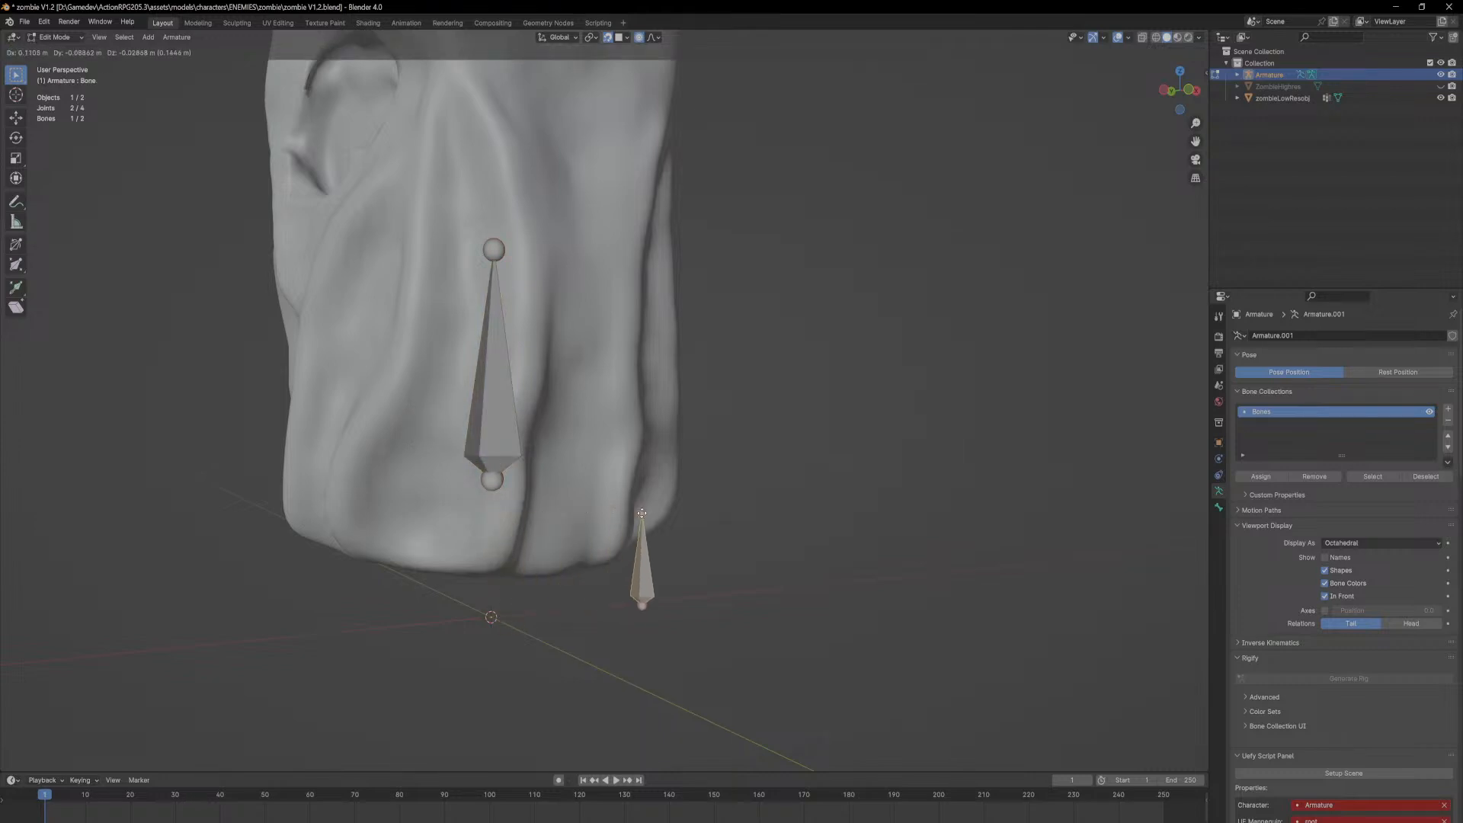
right_click(529, 506)
key(g)
key(z)
right_click(539, 517)
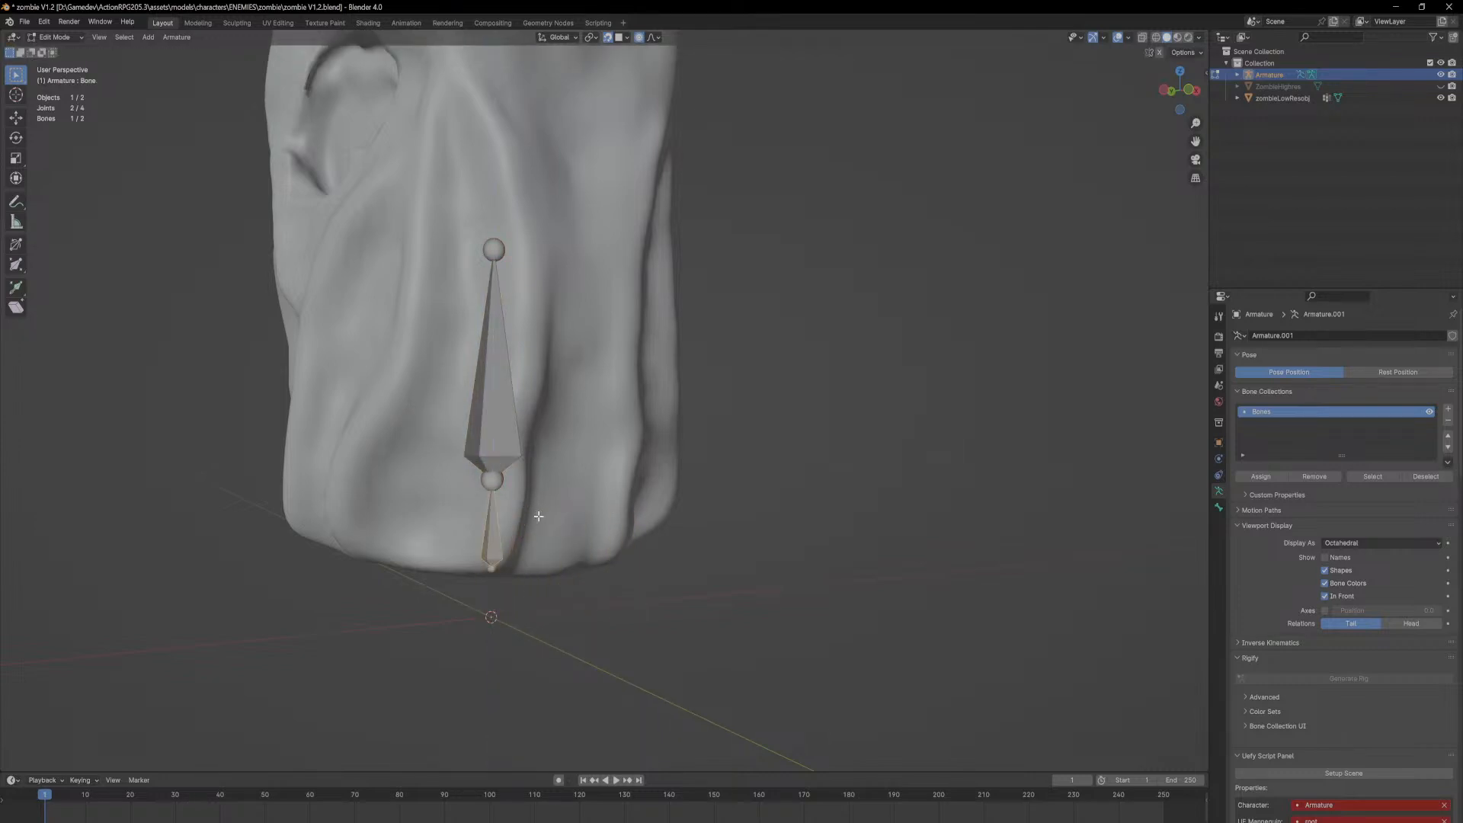
Step: Turn off snapping and proportional editing, and move the root bone down along Z so its base sits on the world origin
scroll(766, 504, down, 5)
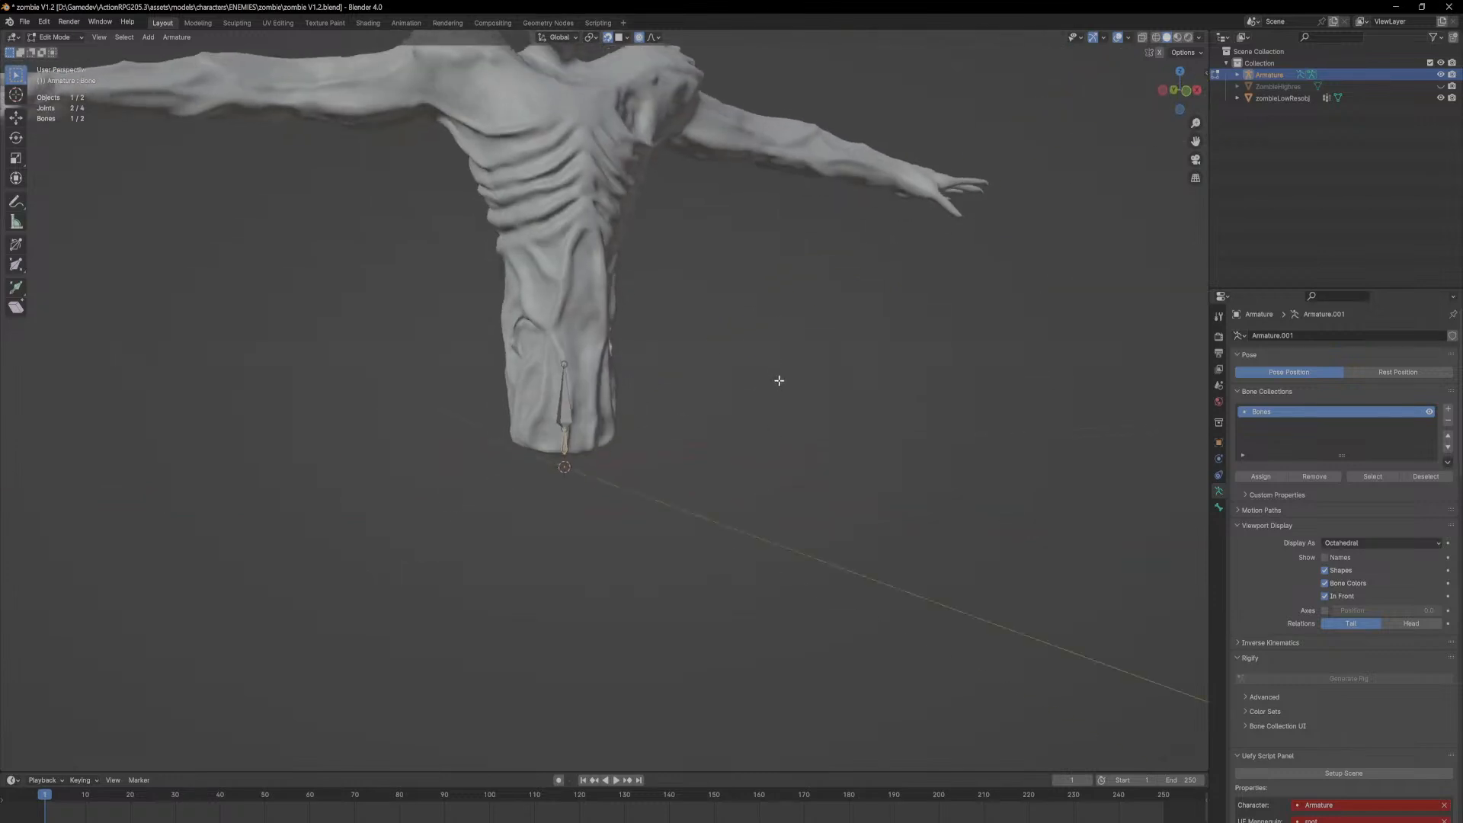
click(608, 38)
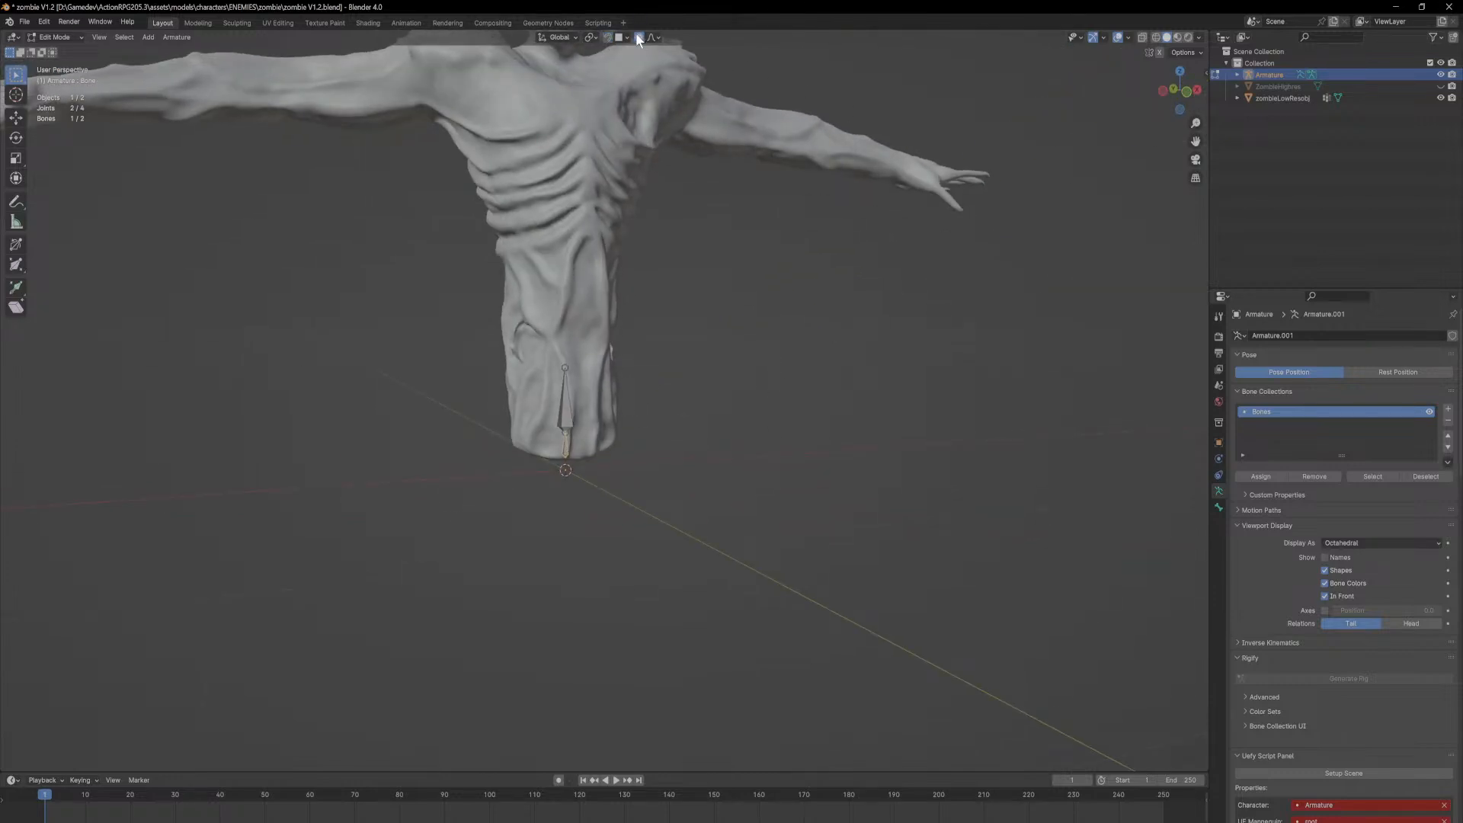
click(639, 38)
scroll(632, 335, up, 4)
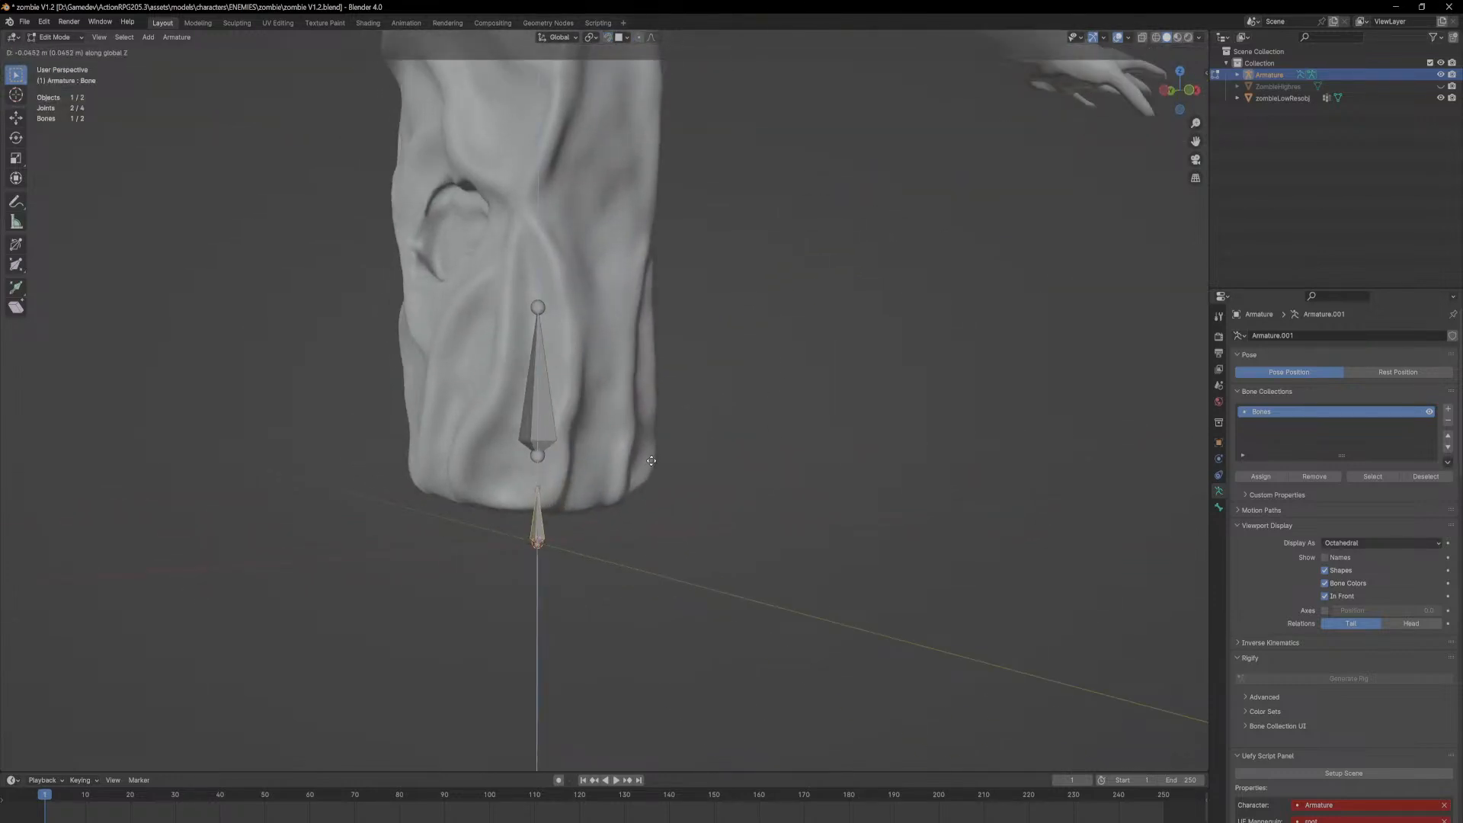
click(641, 435)
middle_drag(649, 457, 666, 453)
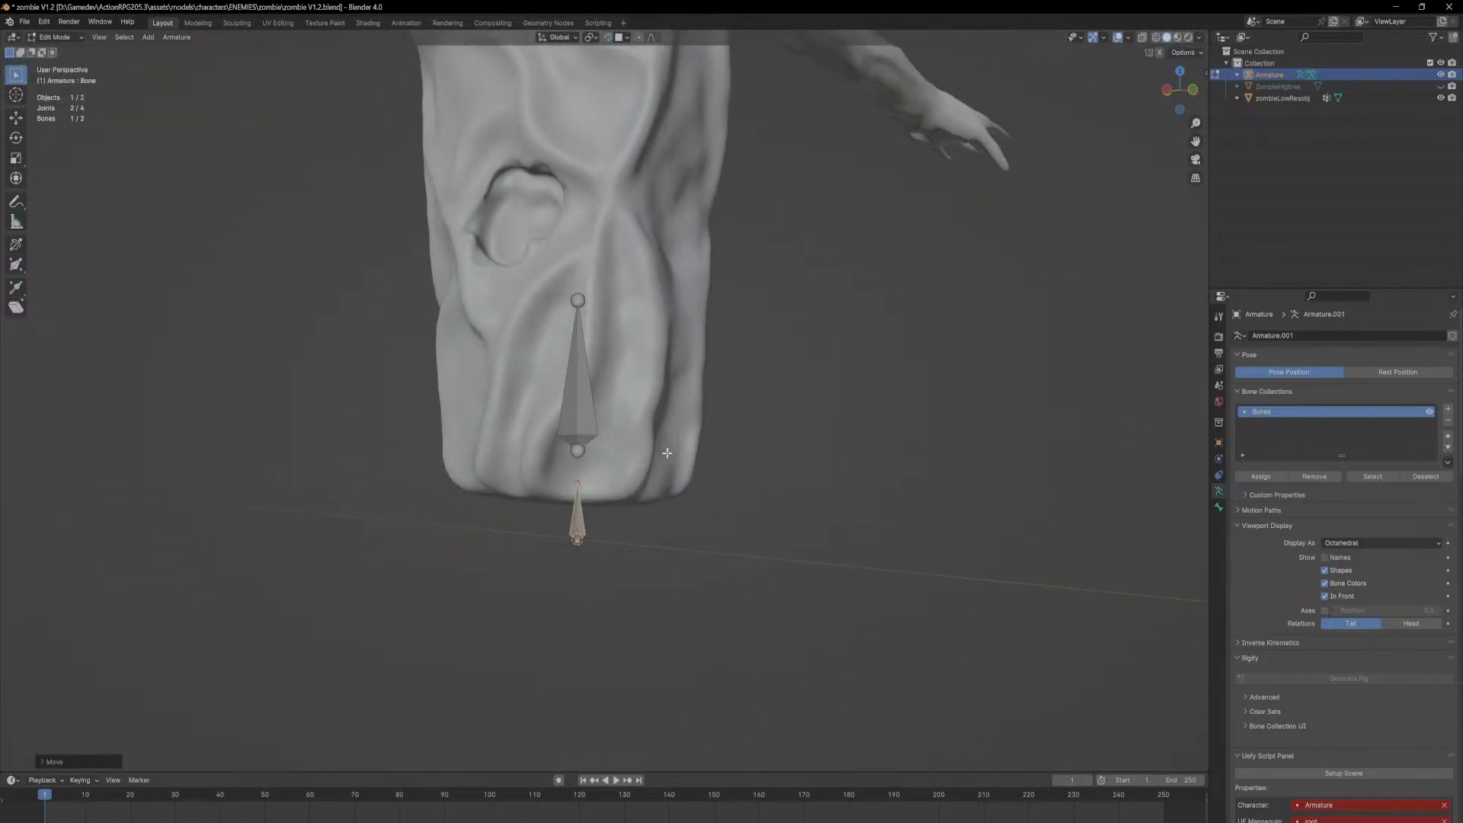
Step: Lower the root bone's tip along Z, and lower the spine bone's base along Z to the bottom of the torso
click(577, 480)
key(g)
key(z)
click(577, 504)
click(577, 456)
key(g)
key(z)
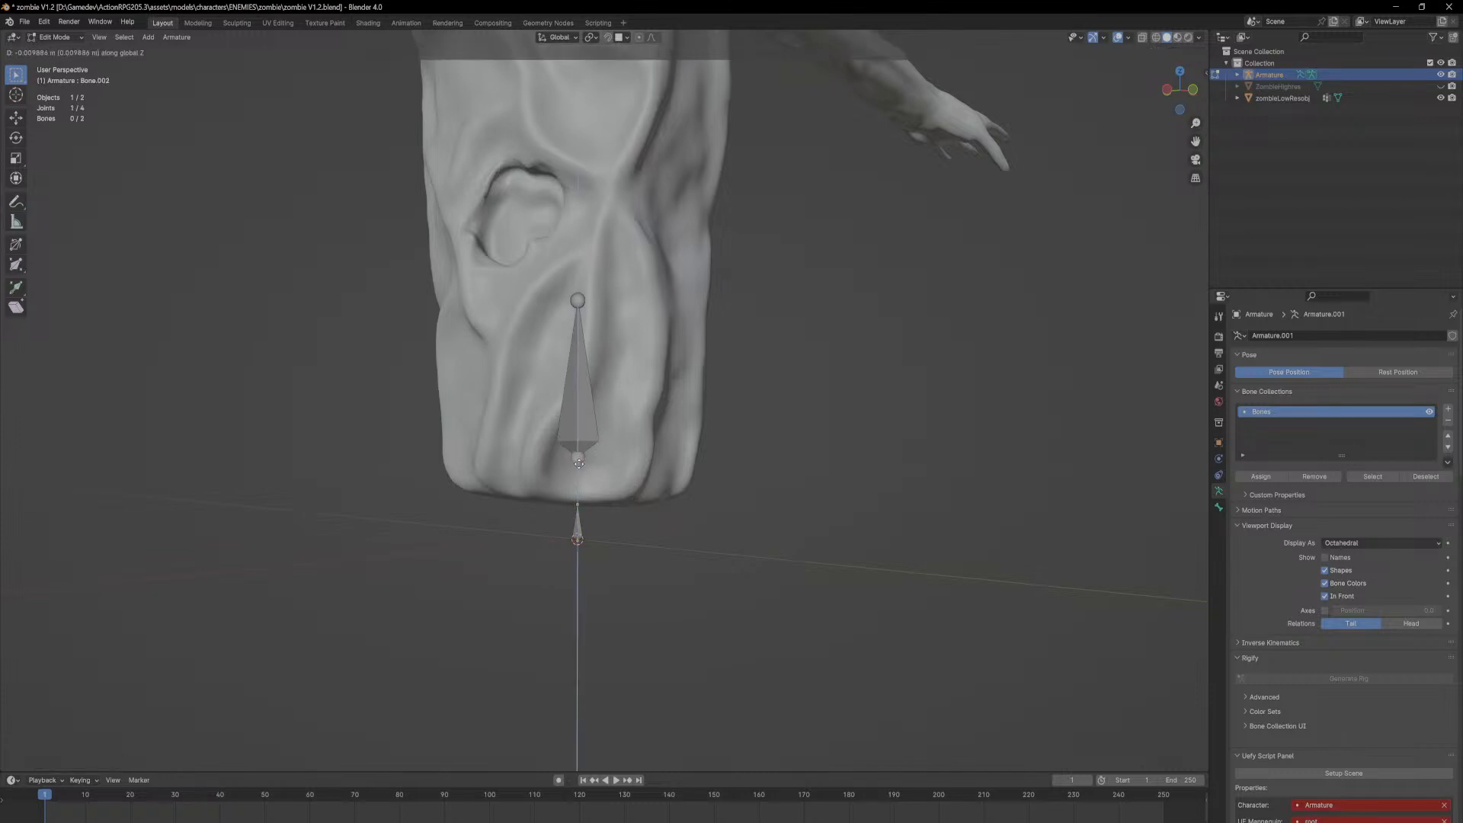
click(612, 484)
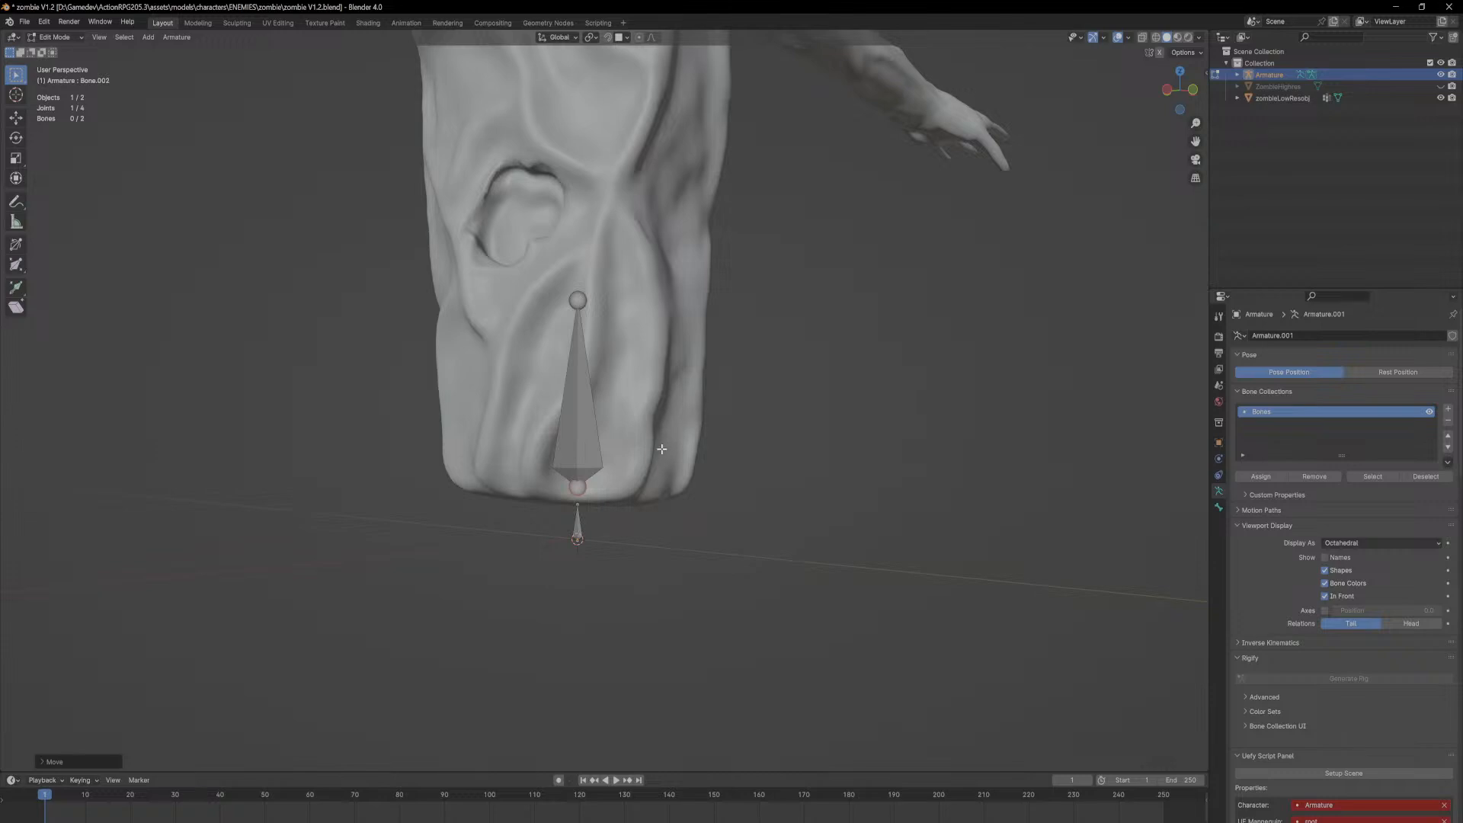
Step: Show the bone transform values and, from the front view, raise the spine bone's tip along Z to about 0.378 m
middle_drag(659, 446, 589, 440)
scroll(538, 365, down, 3)
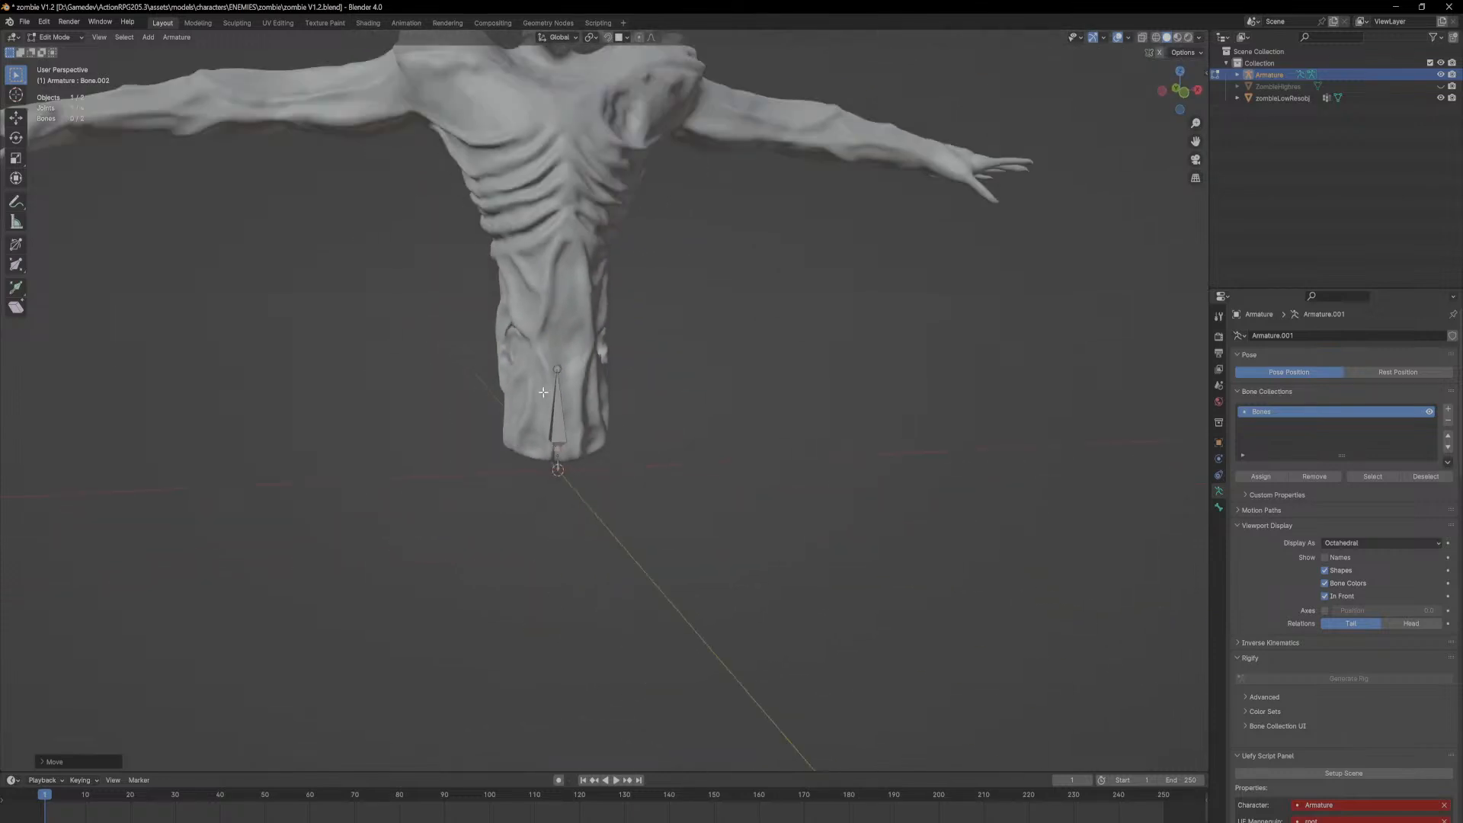
key(KP_1)
scroll(557, 393, up, 5)
click(472, 312)
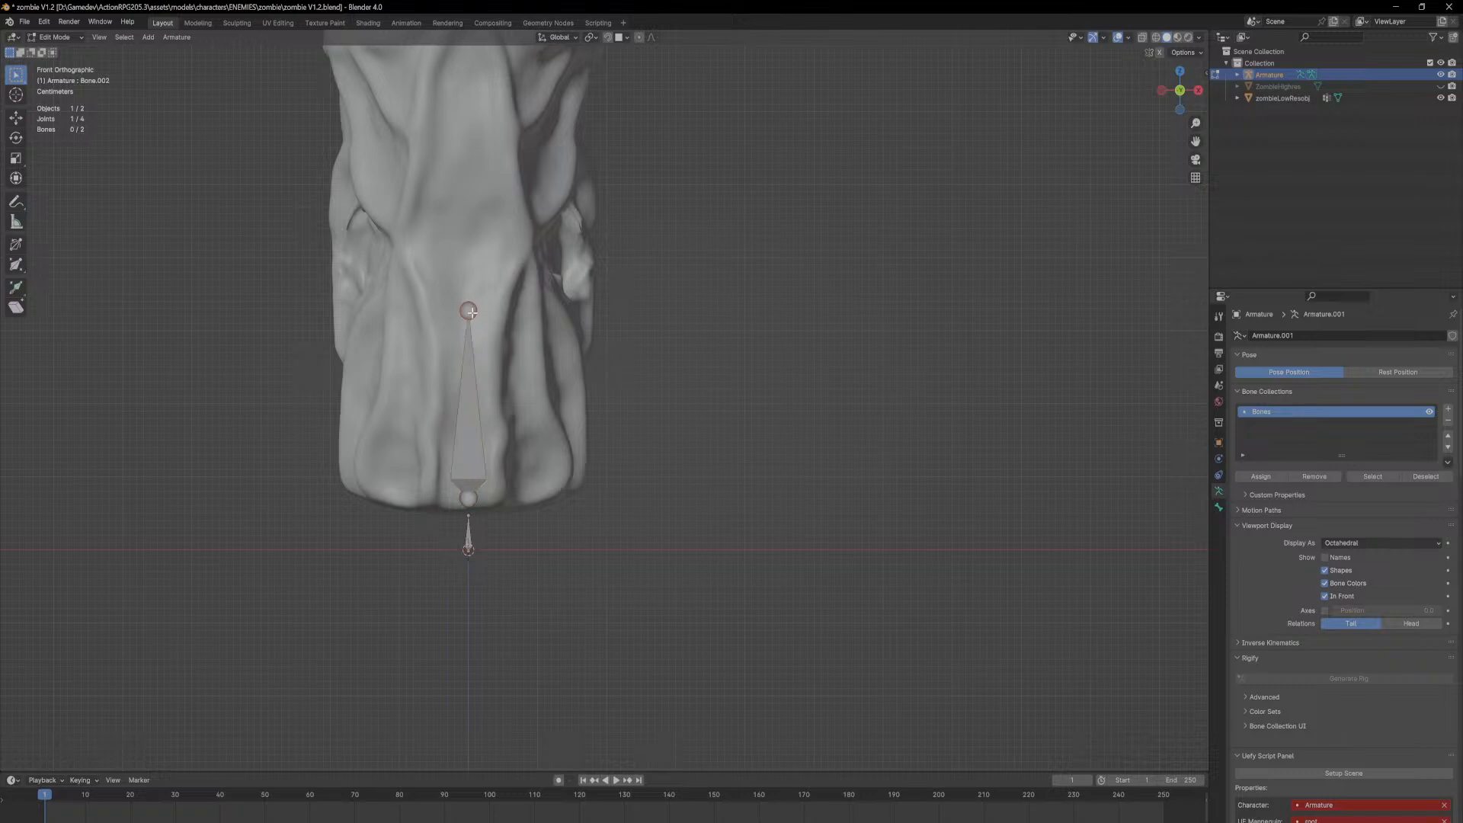
click(1208, 70)
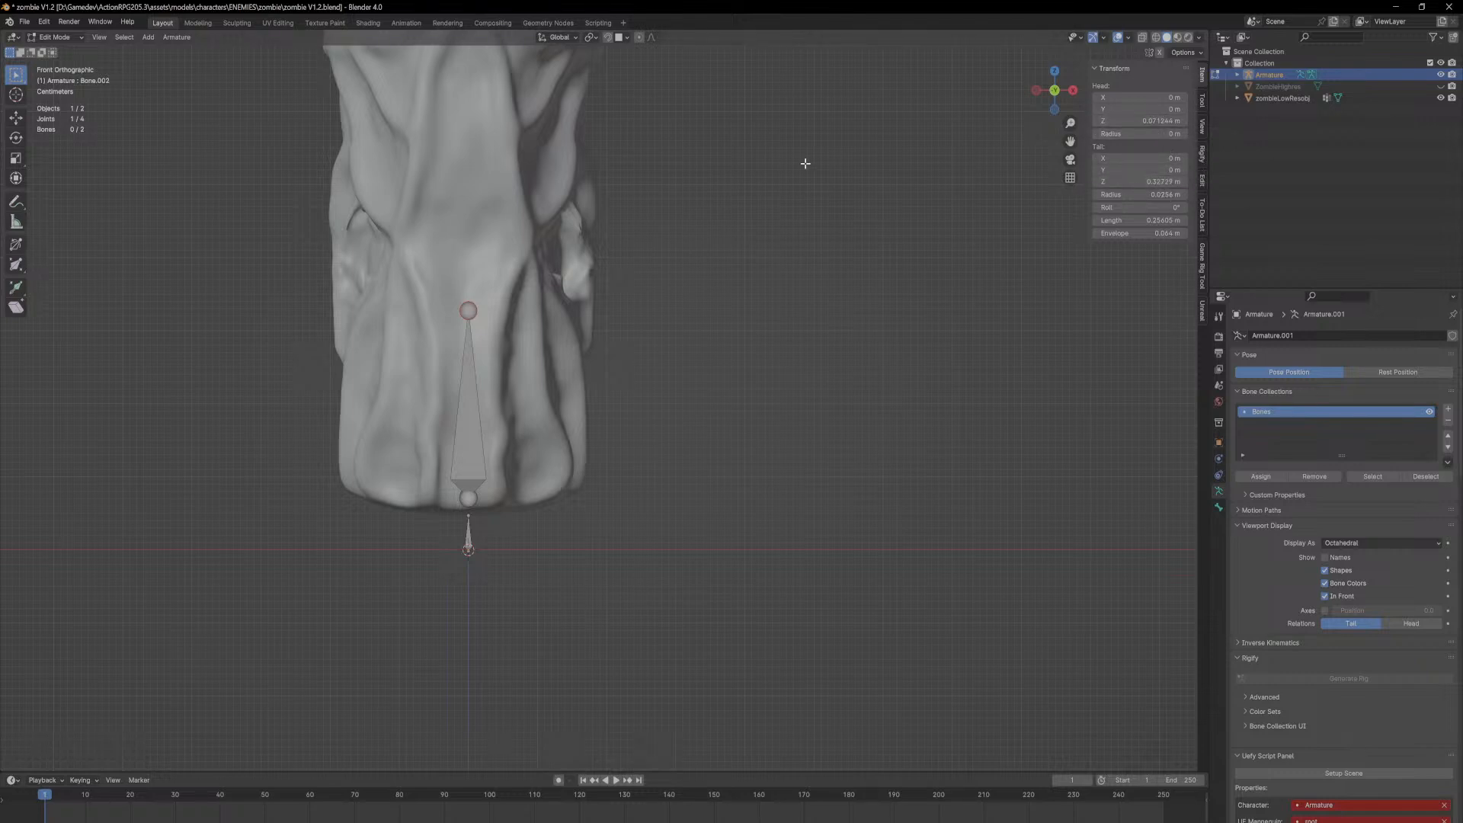
middle_drag(708, 175, 641, 374)
key(KP_1)
scroll(586, 242, down, 2)
scroll(645, 380, down, 1)
key(g)
key(z)
click(675, 396)
key(r)
key(z)
key(Escape)
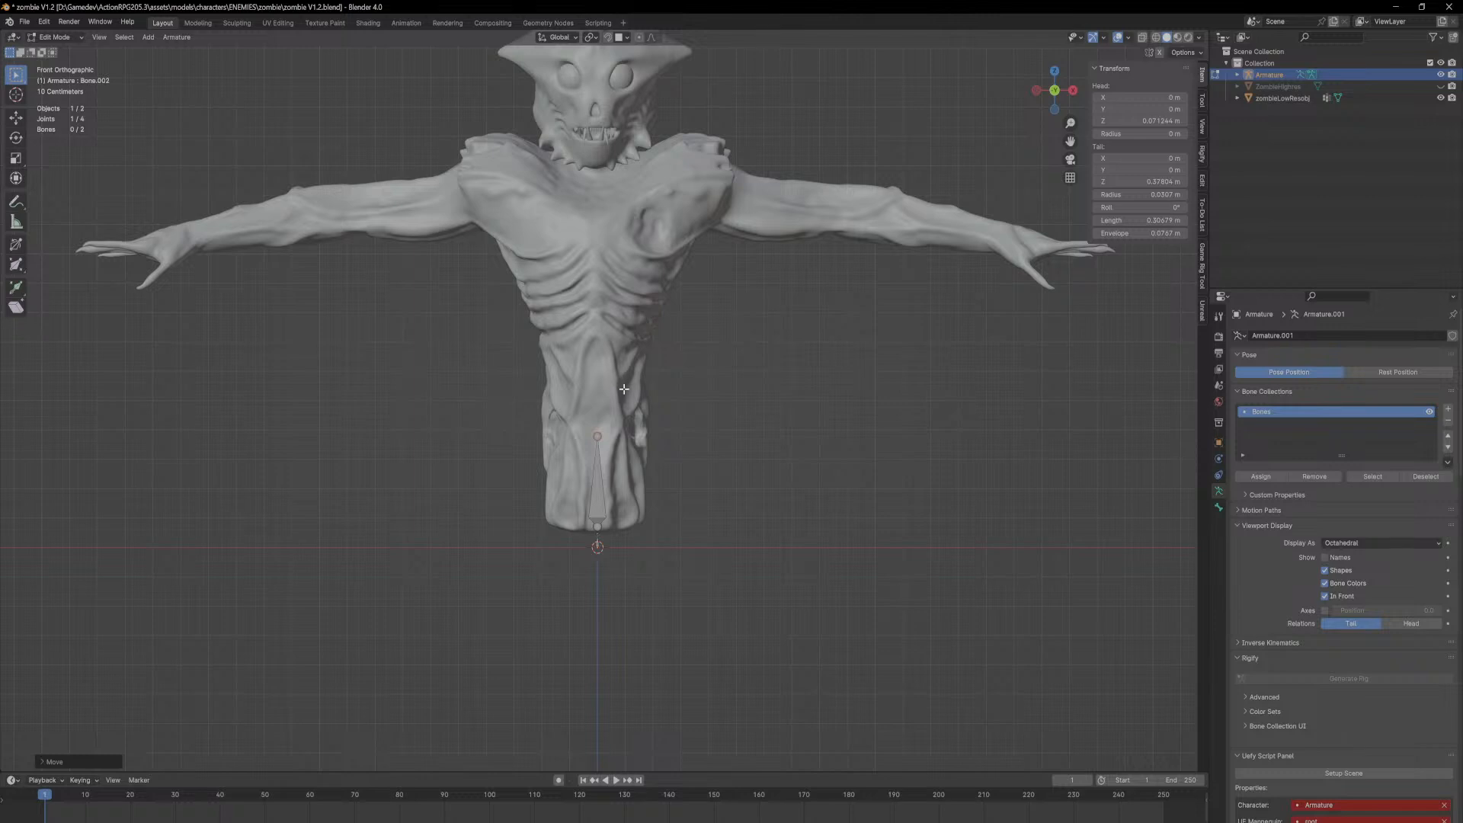
Step: Extrude two more spine bones straight up along Z, through the ribcage and up to the neck
key(e)
key(z)
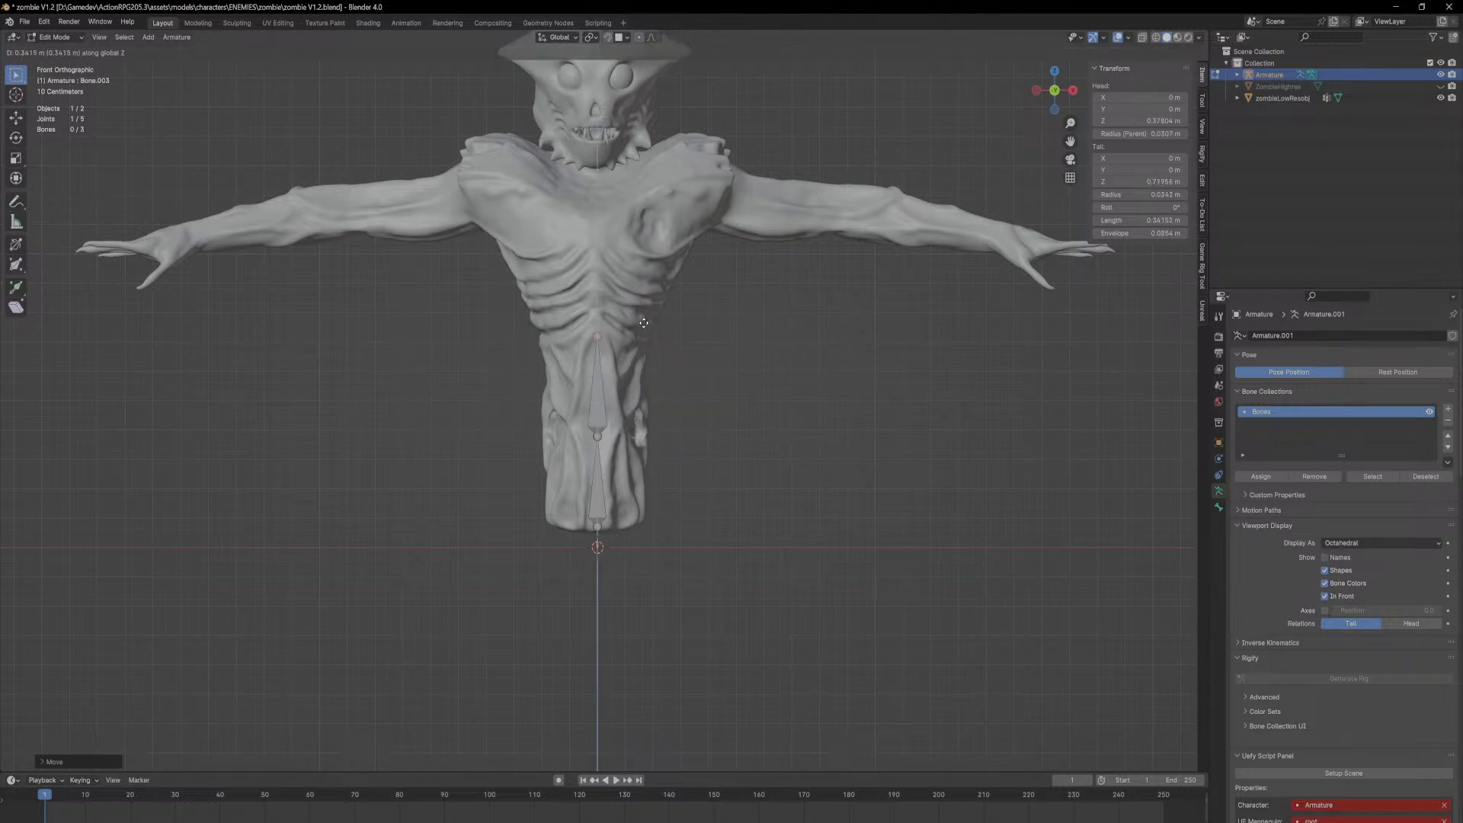
click(644, 314)
key(e)
key(z)
click(662, 199)
Step: Shift the two lower spine joints toward the creature's back along Y to about 0.081 m and 0.118 m
middle_drag(518, 436, 667, 455)
click(643, 438)
key(g)
key(y)
click(627, 435)
click(642, 331)
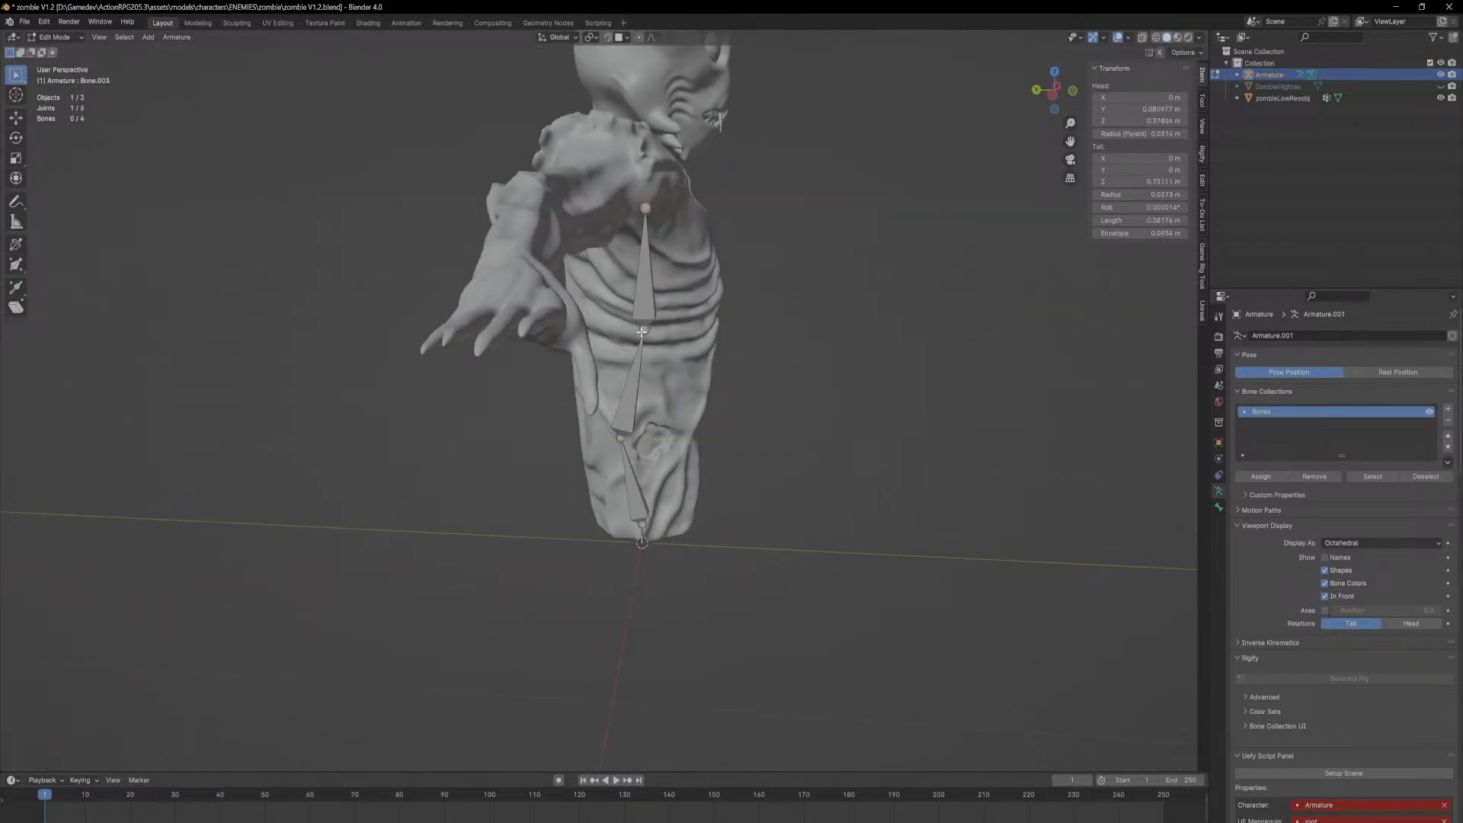
key(g)
key(y)
click(619, 316)
Step: Move the top spine joint back along Y to the base of the neck, and adjust the joint below it along Z
click(645, 210)
key(g)
key(y)
key(z)
click(612, 195)
middle_drag(612, 194, 610, 327)
click(609, 334)
key(g)
key(z)
click(614, 340)
Step: Extrude a head bone about 0.35 m up along Z from the top spine joint
mouse_move(831, 460)
middle_down()
mouse_move(661, 447)
mouse_move(557, 465)
mouse_move(839, 481)
middle_up()
click(609, 145)
middle_drag(609, 145, 729, 385)
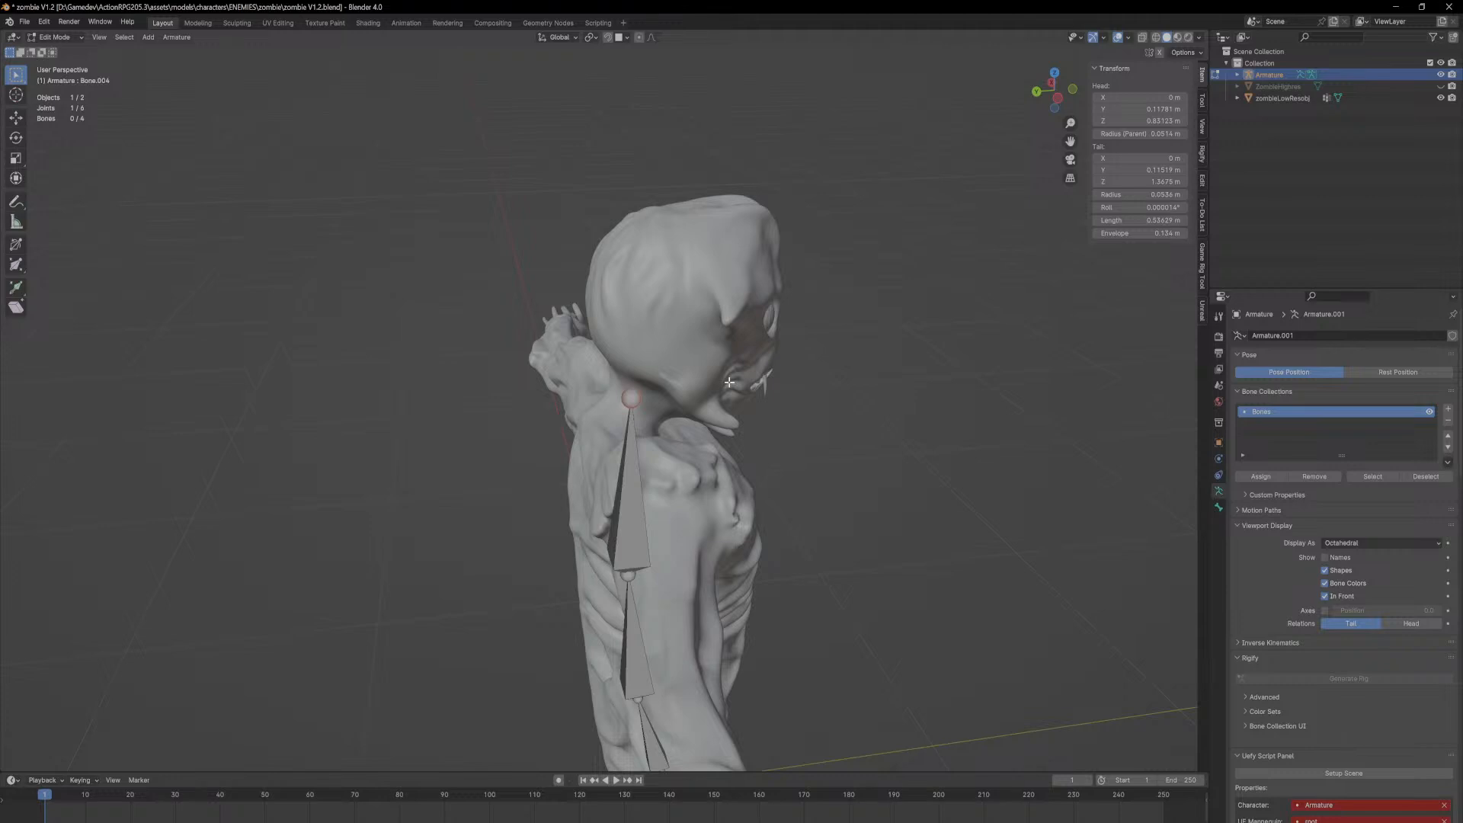
key(e)
key(z)
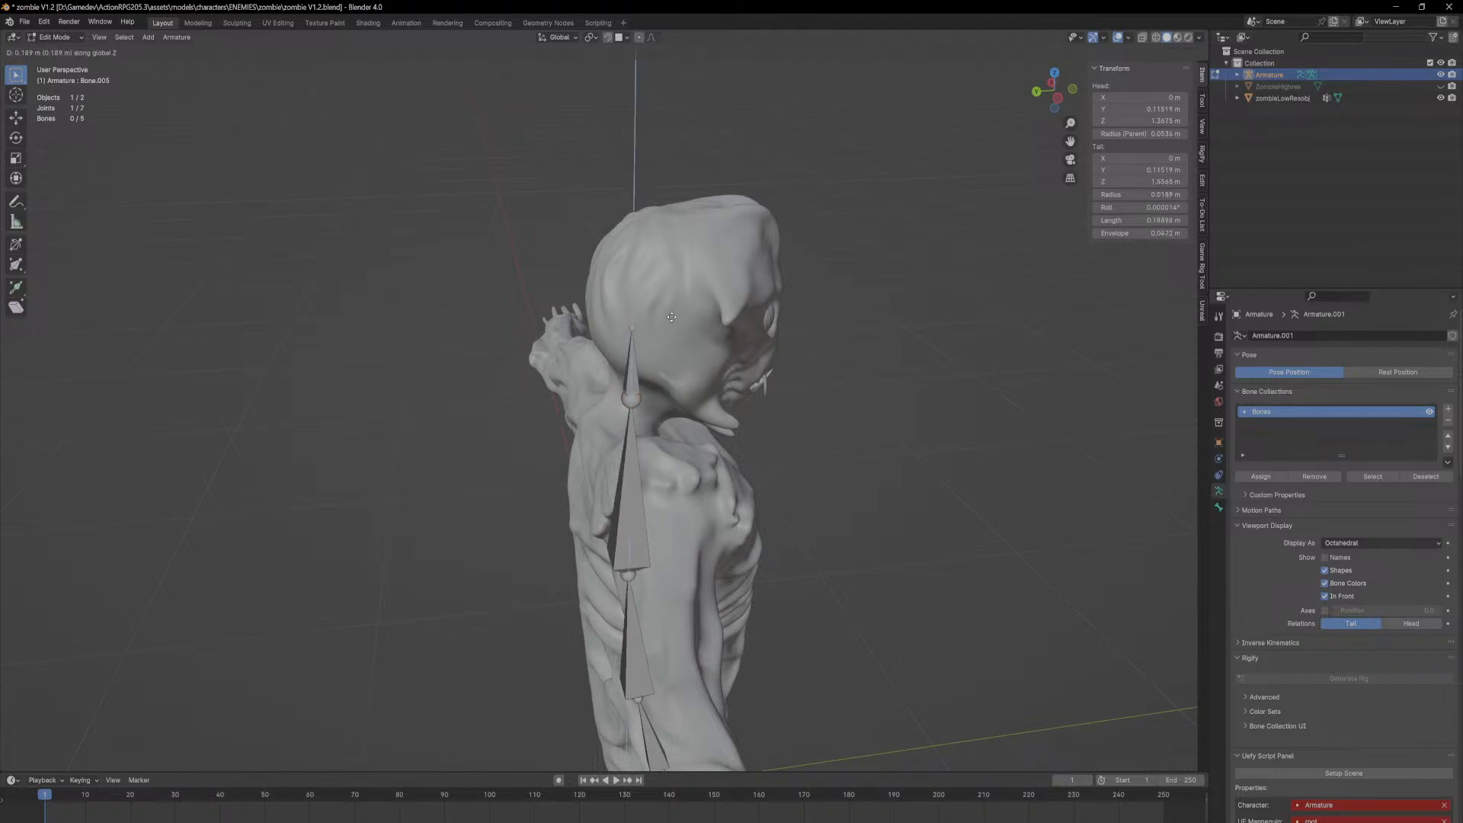
click(626, 324)
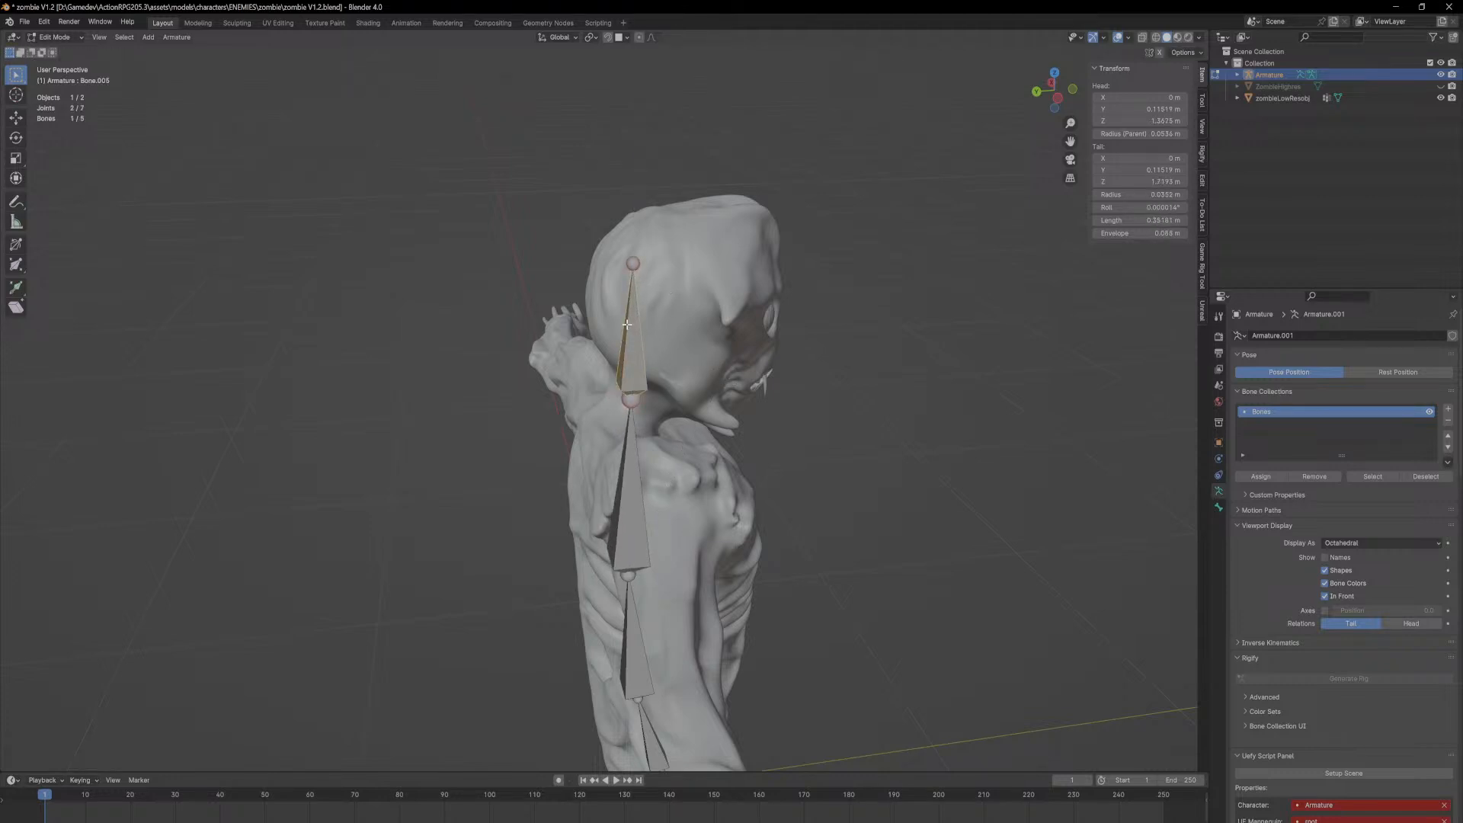
Step: Disconnect the head bone from the spine and move it forward along Y into the middle of the head
key(alt+p)
click(590, 326)
key(g)
key(y)
click(694, 321)
Step: Raise the whole head bone about 0.03 m along Z
middle_drag(845, 348, 785, 336)
scroll(536, 357, up, 2)
scroll(499, 337, down, 1)
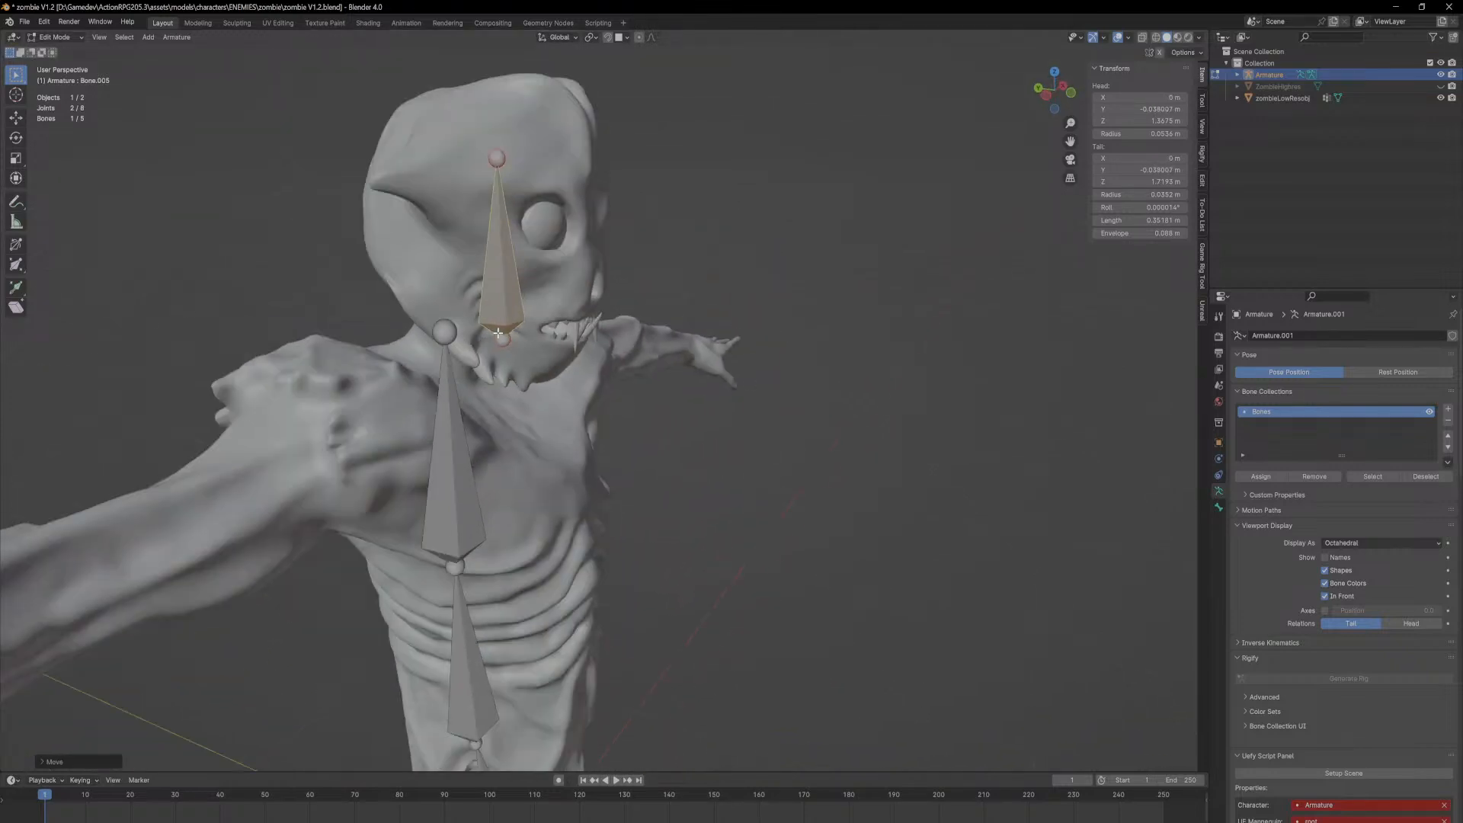
click(498, 339)
middle_drag(499, 338, 622, 349)
click(622, 340)
key(g)
key(z)
click(622, 324)
click(624, 353)
middle_drag(712, 365, 679, 375)
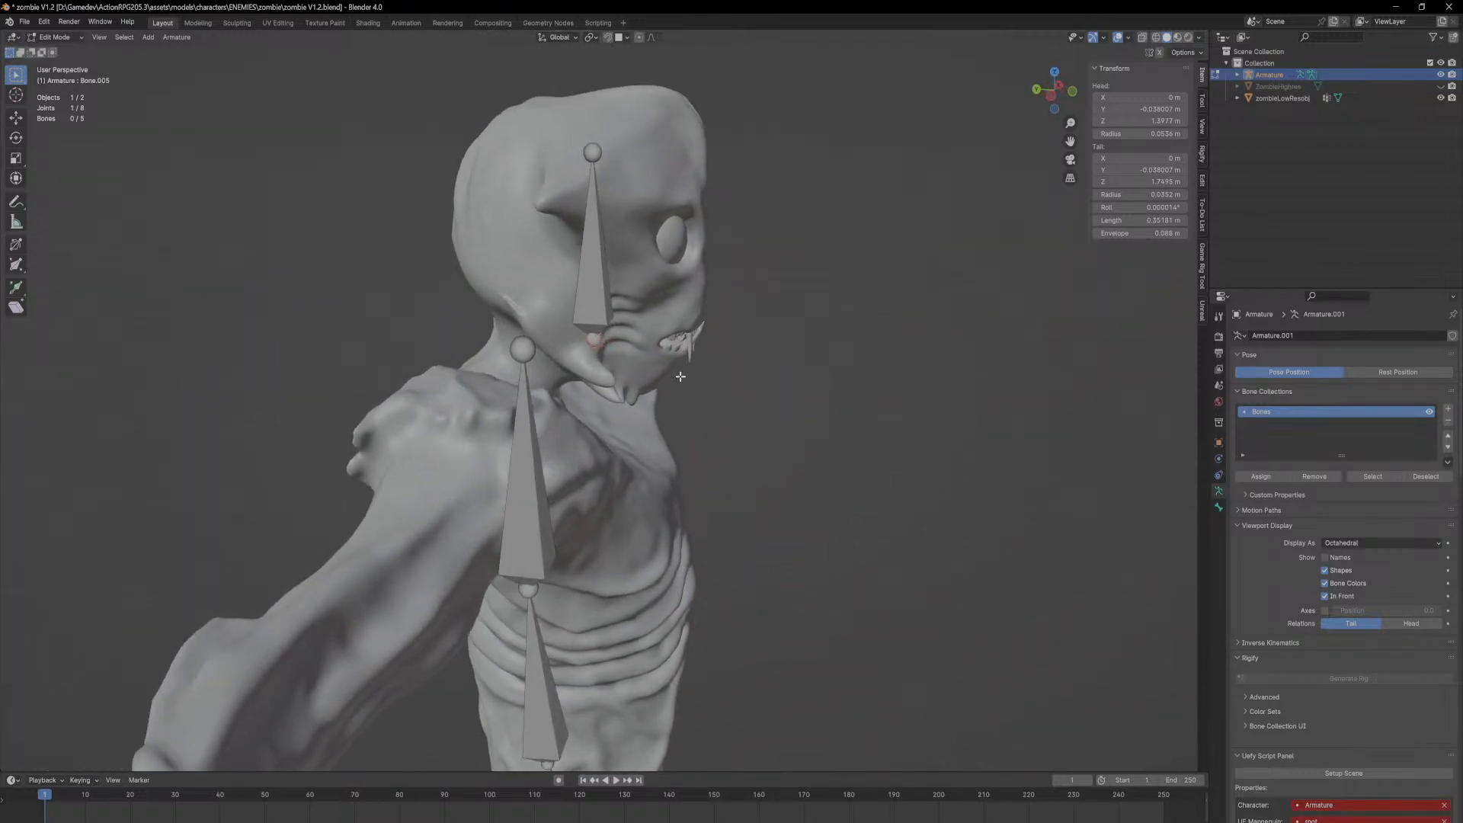
Step: Extrude a new bone about 0.15 m forward along Y from the head bone's tip
scroll(680, 375, down, 1)
click(593, 208)
middle_drag(594, 208, 631, 223)
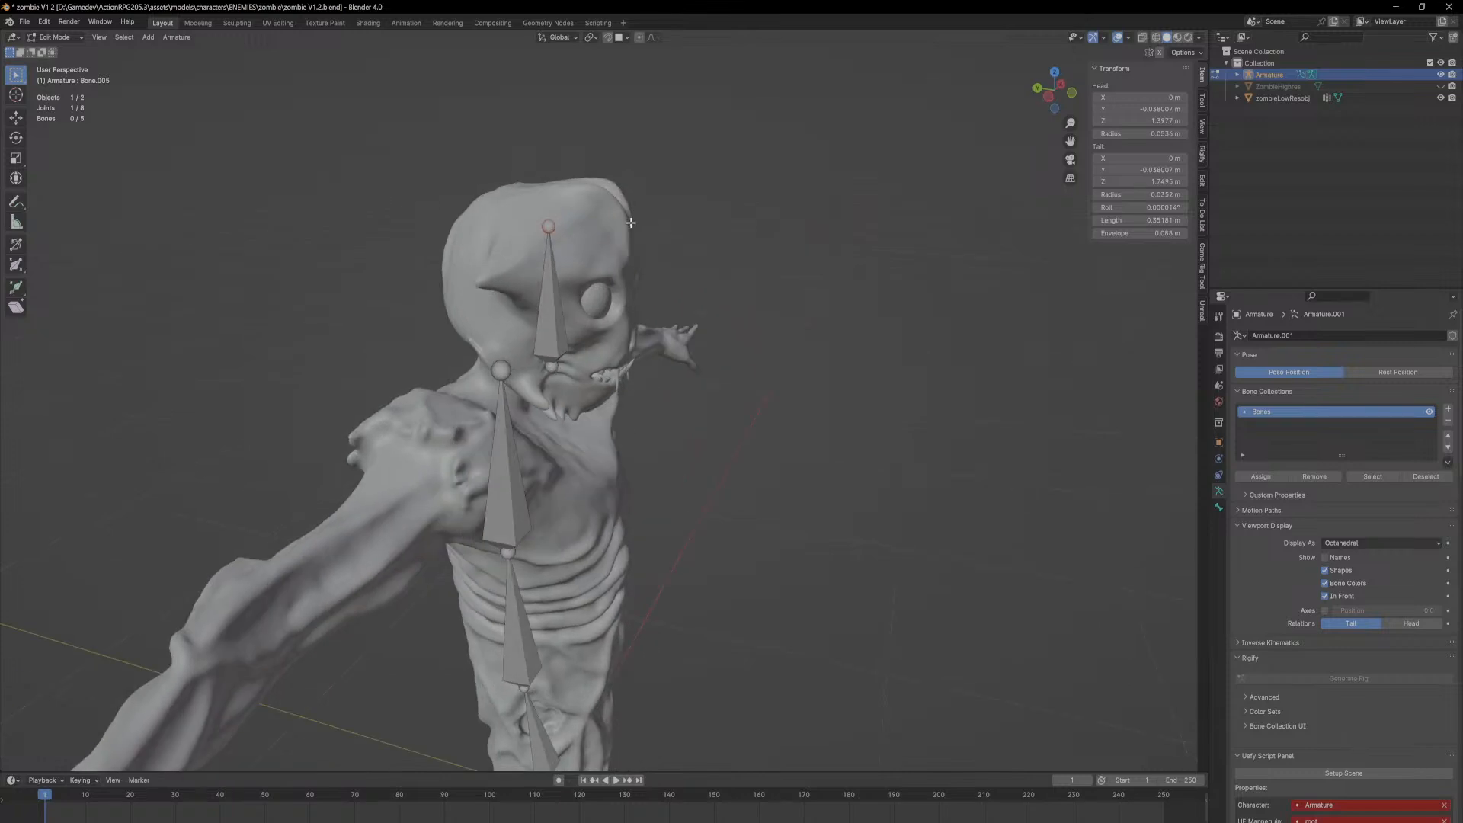
key(e)
key(x)
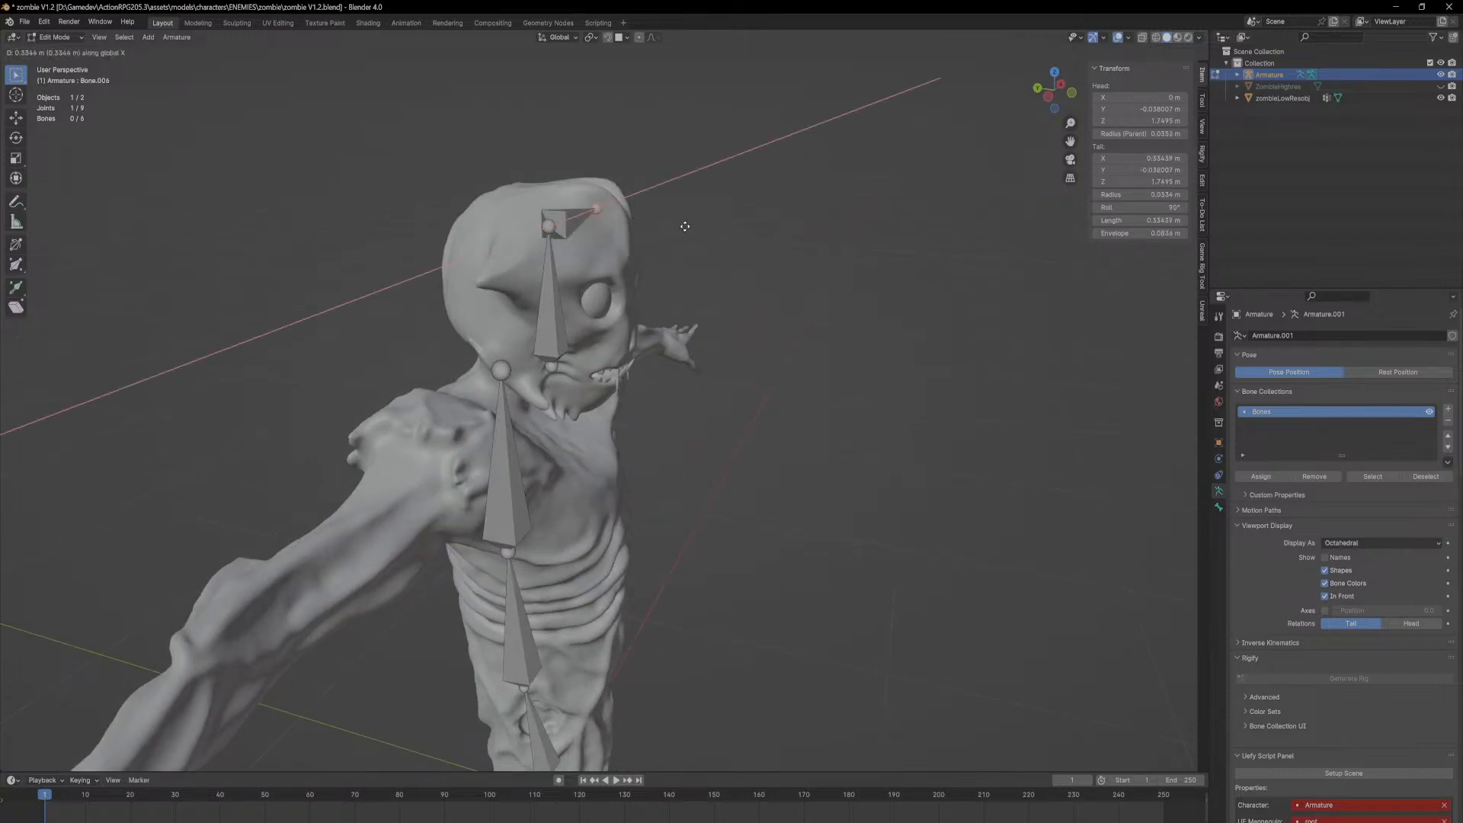
key(y)
click(573, 230)
Step: Disconnect the forward-pointing bone from the head bone and lower it along Z to the lower jaw
key(alt+p)
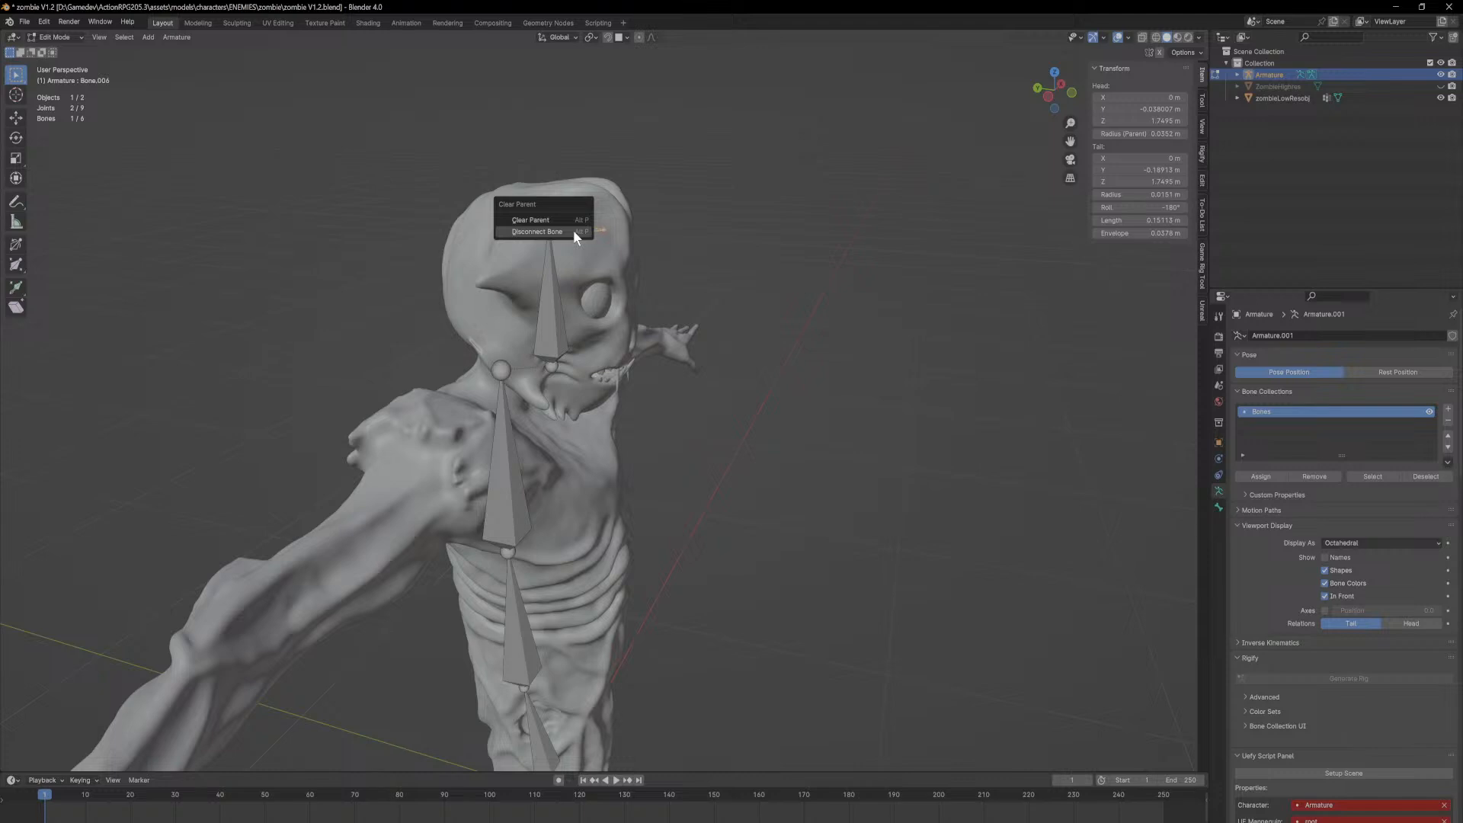
click(573, 230)
key(g)
key(z)
click(633, 395)
middle_drag(632, 394, 562, 320)
Step: Scale the jaw bone down to about 0.072 m long and move it forward along Y inside the lower jaw
scroll(402, 320, up, 5)
middle_drag(402, 320, 570, 325)
click(541, 323)
click(611, 323)
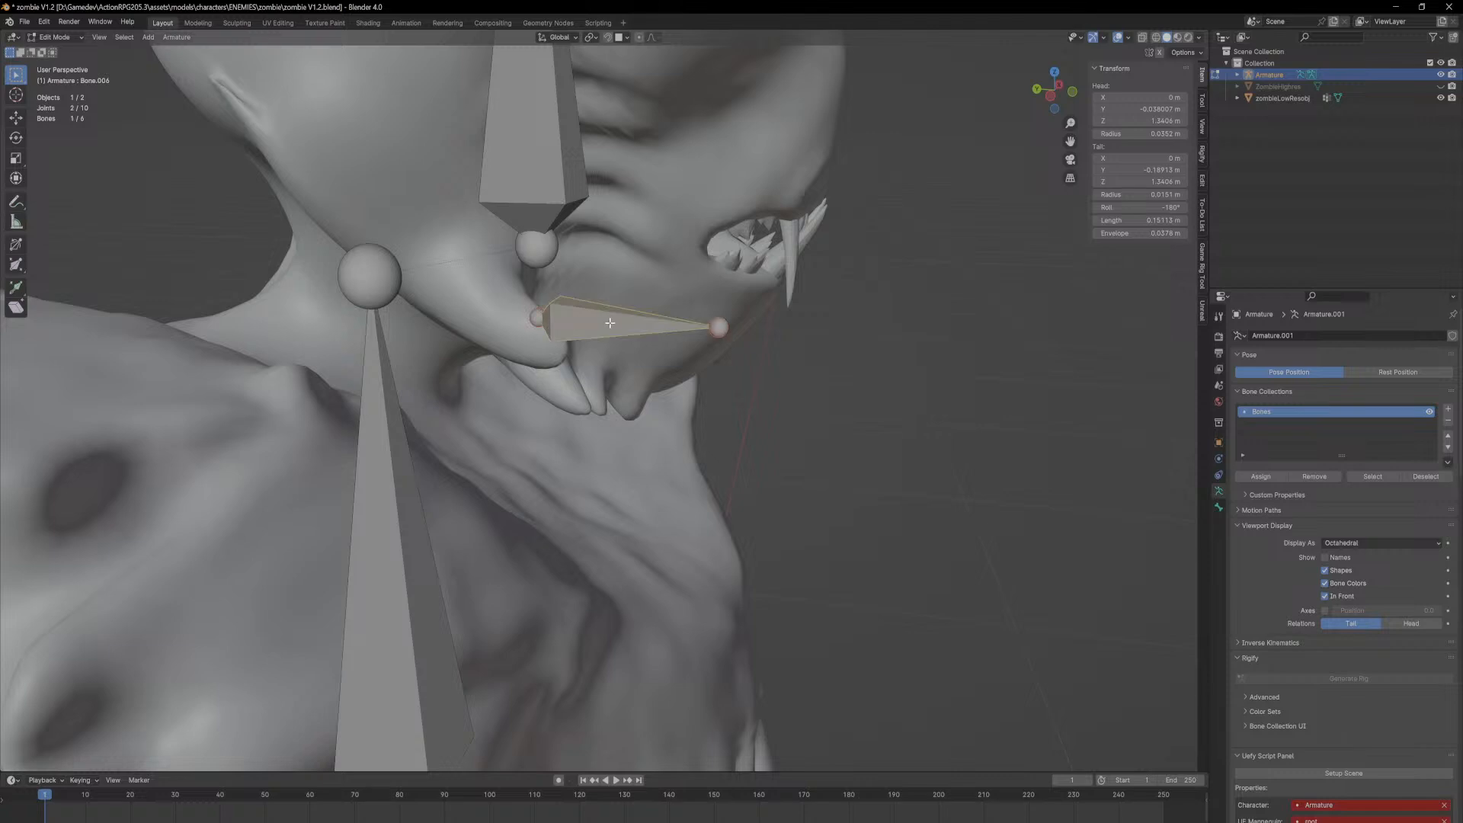
key(s)
click(705, 326)
key(g)
key(z)
key(x)
key(y)
click(749, 327)
Step: Duplicate the jaw bone up along Z to the upper jaw and shift the copy forward along Y
middle_drag(758, 325, 591, 314)
scroll(591, 314, down, 5)
middle_drag(381, 306, 523, 310)
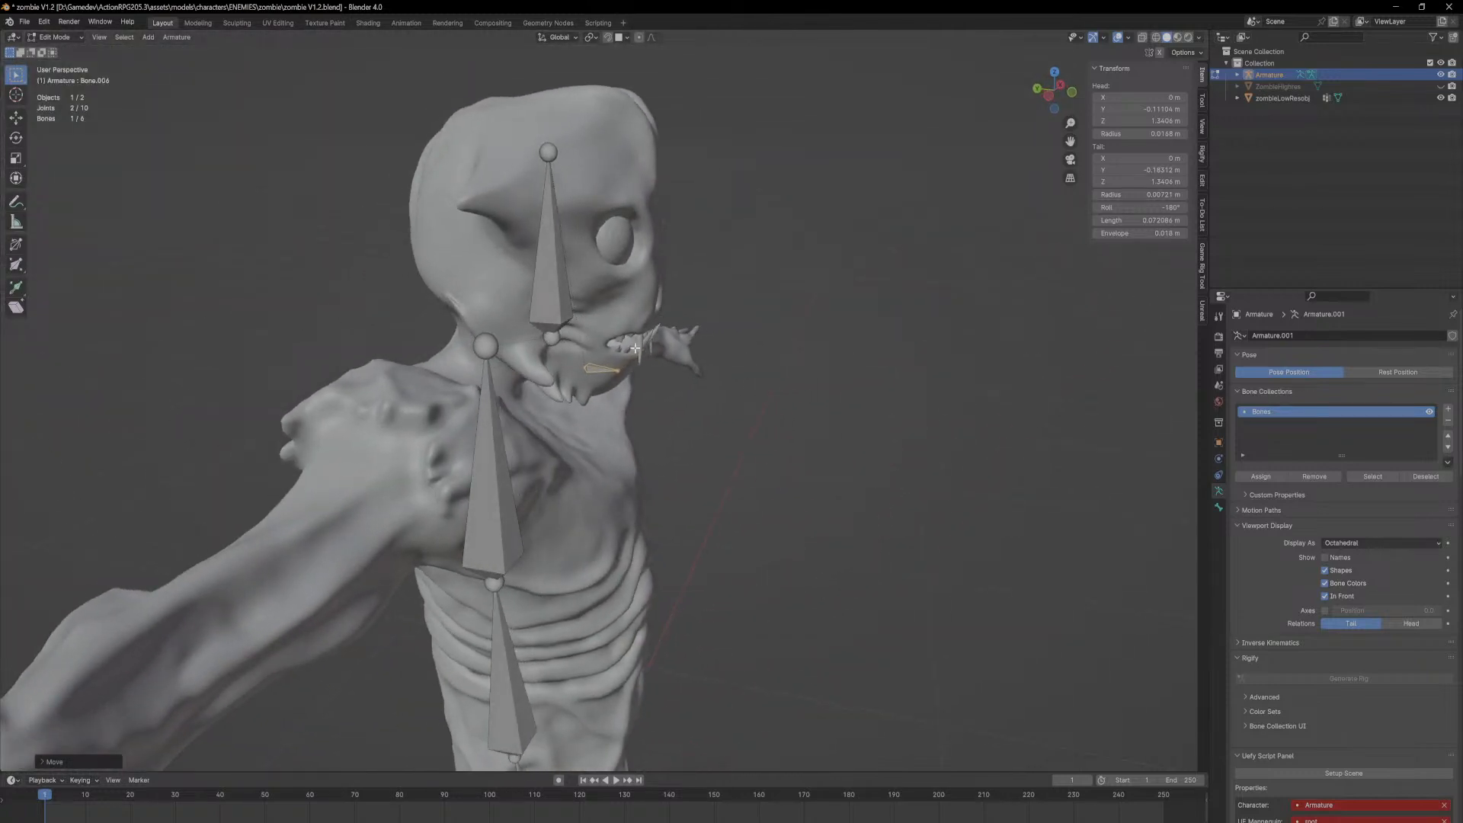
key(shift+d)
key(z)
click(652, 298)
key(g)
key(y)
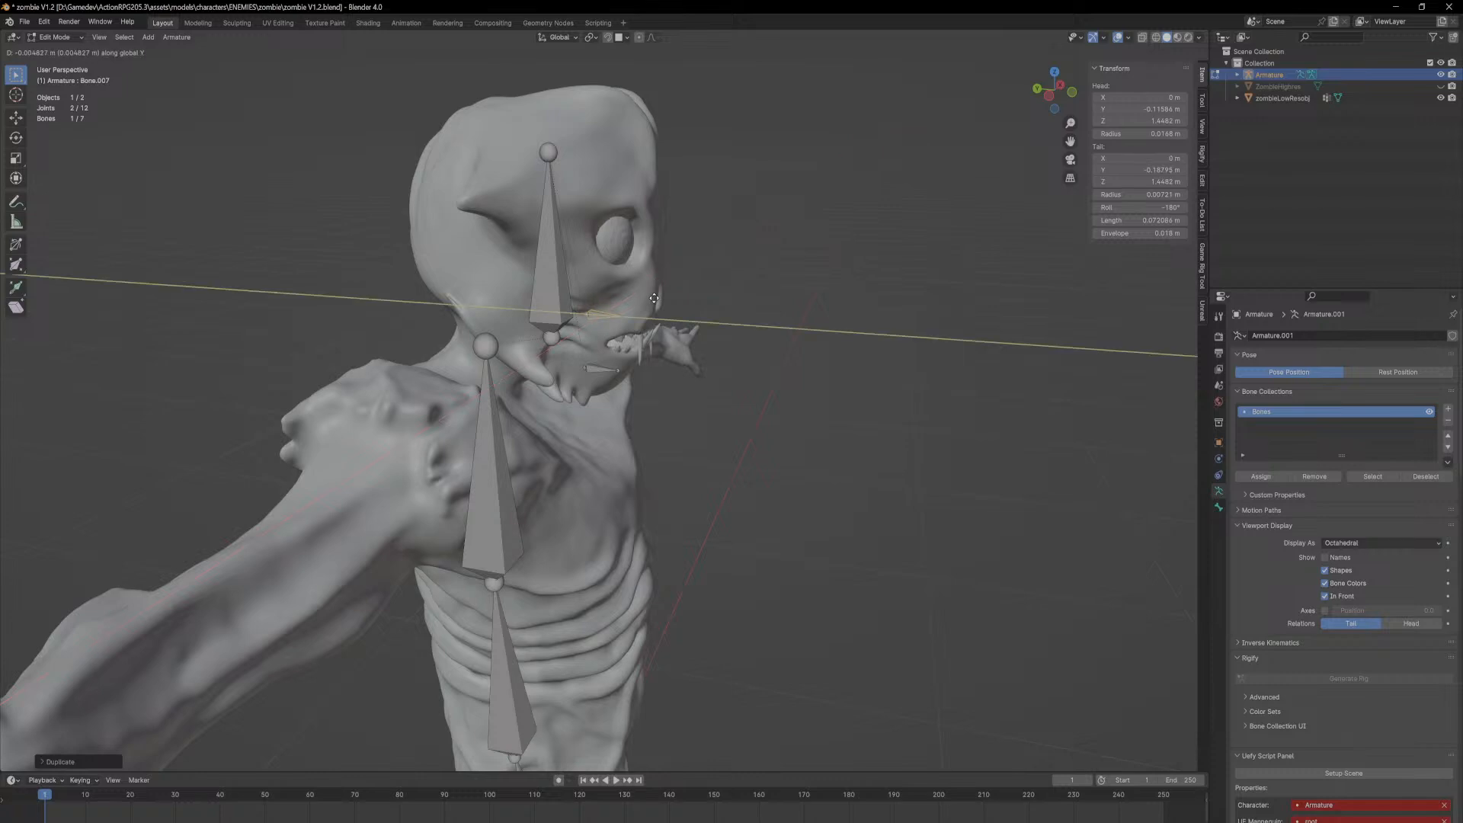
click(666, 300)
Step: Raise the lower jaw bone along Z to about 1.362 m
middle_drag(748, 317, 692, 291)
scroll(670, 317, down, 3)
scroll(686, 275, up, 3)
scroll(666, 304, up, 5)
click(654, 209)
shift+middle_drag(684, 195, 657, 290)
key(g)
key(x)
key(y)
key(z)
click(676, 305)
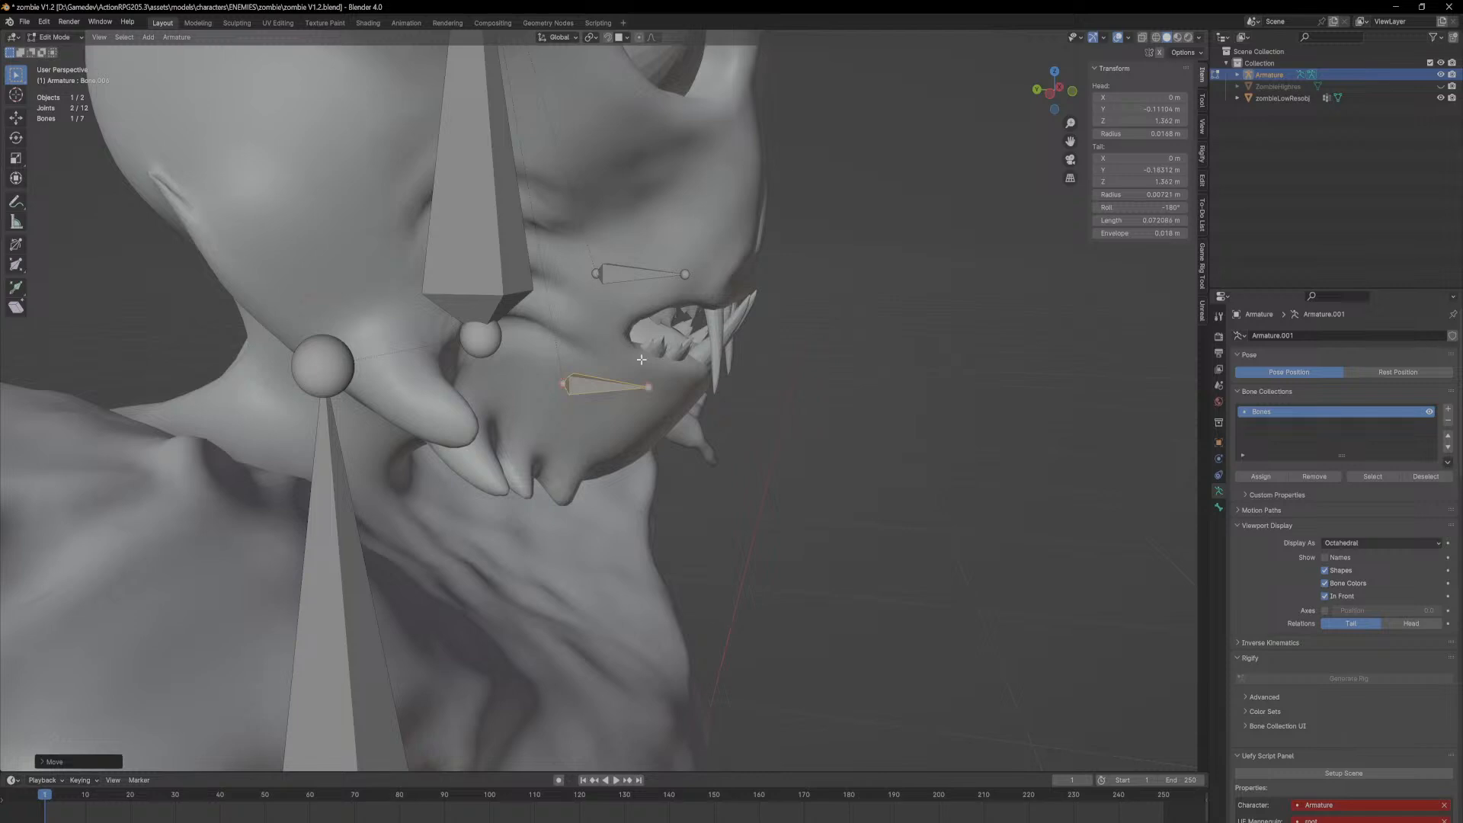
Step: Rename the lowest spine bone Spine.001 and copy that name for reuse
middle_drag(652, 358, 635, 421)
scroll(636, 421, down, 3)
middle_drag(539, 384, 600, 611)
scroll(613, 395, up, 3)
click(582, 316)
click(583, 621)
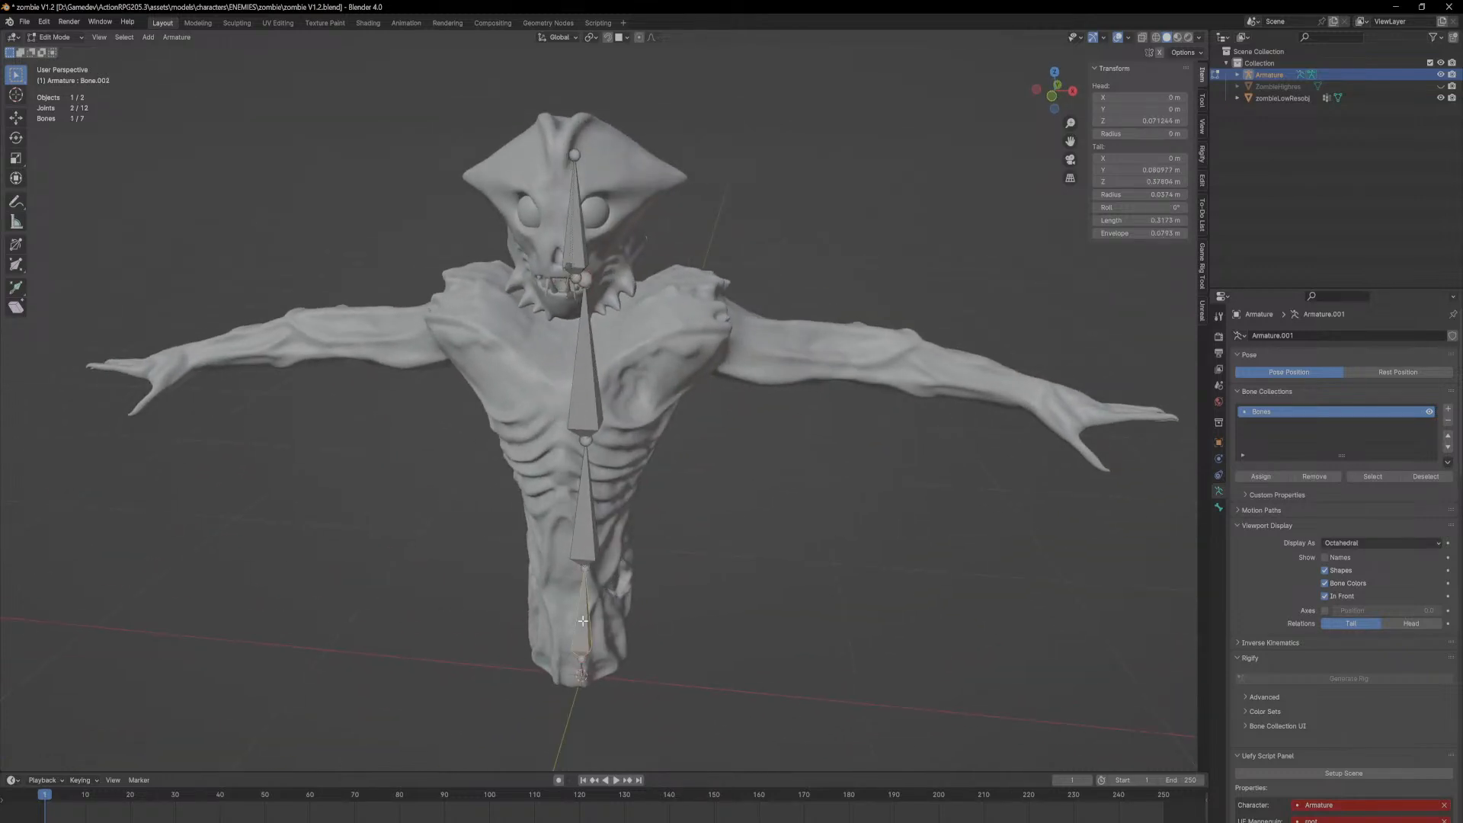
key(F2)
text(Spine.001)
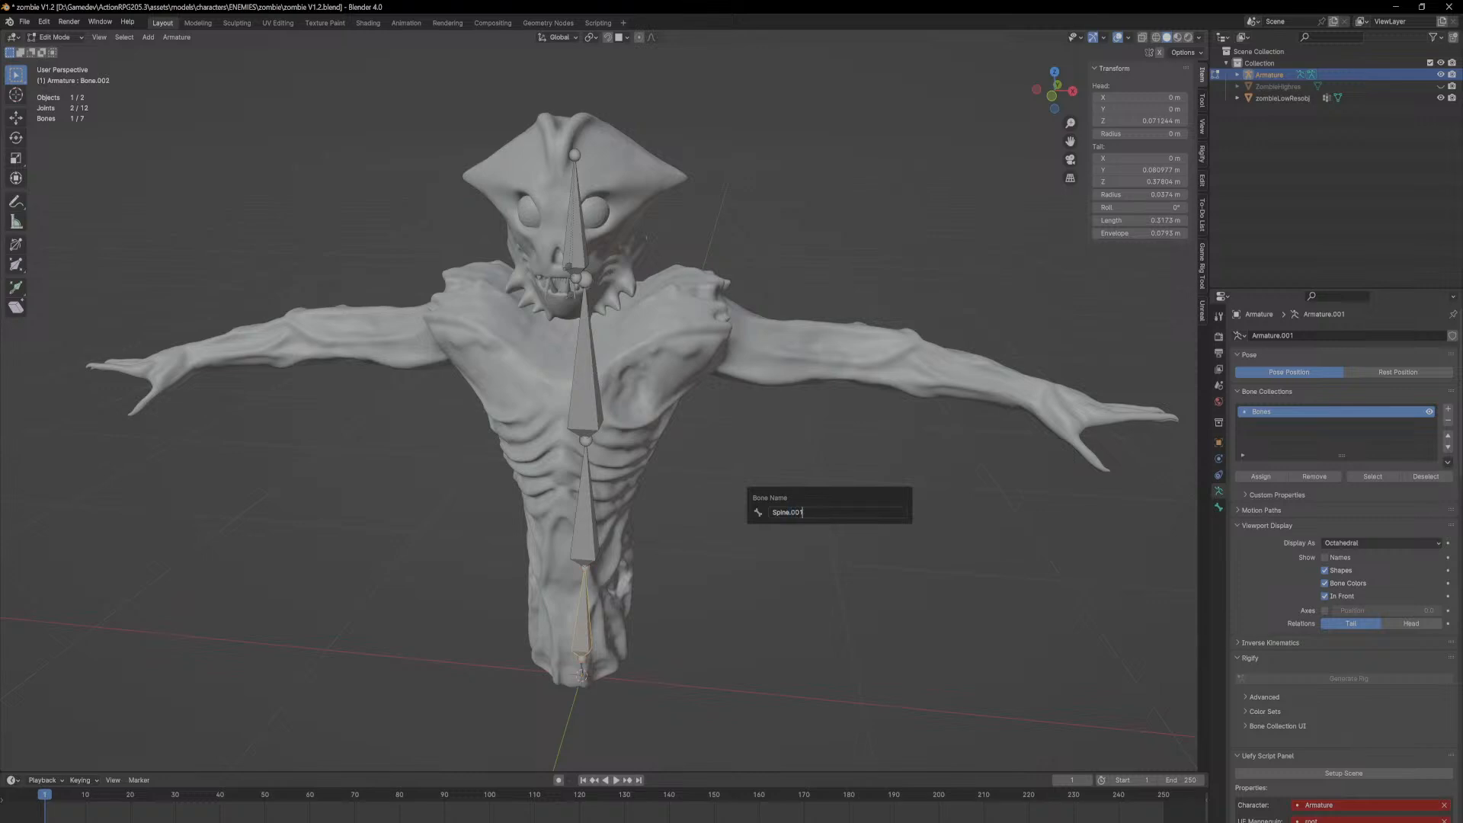
key(ctrl+a)
key(ctrl+c)
key(Return)
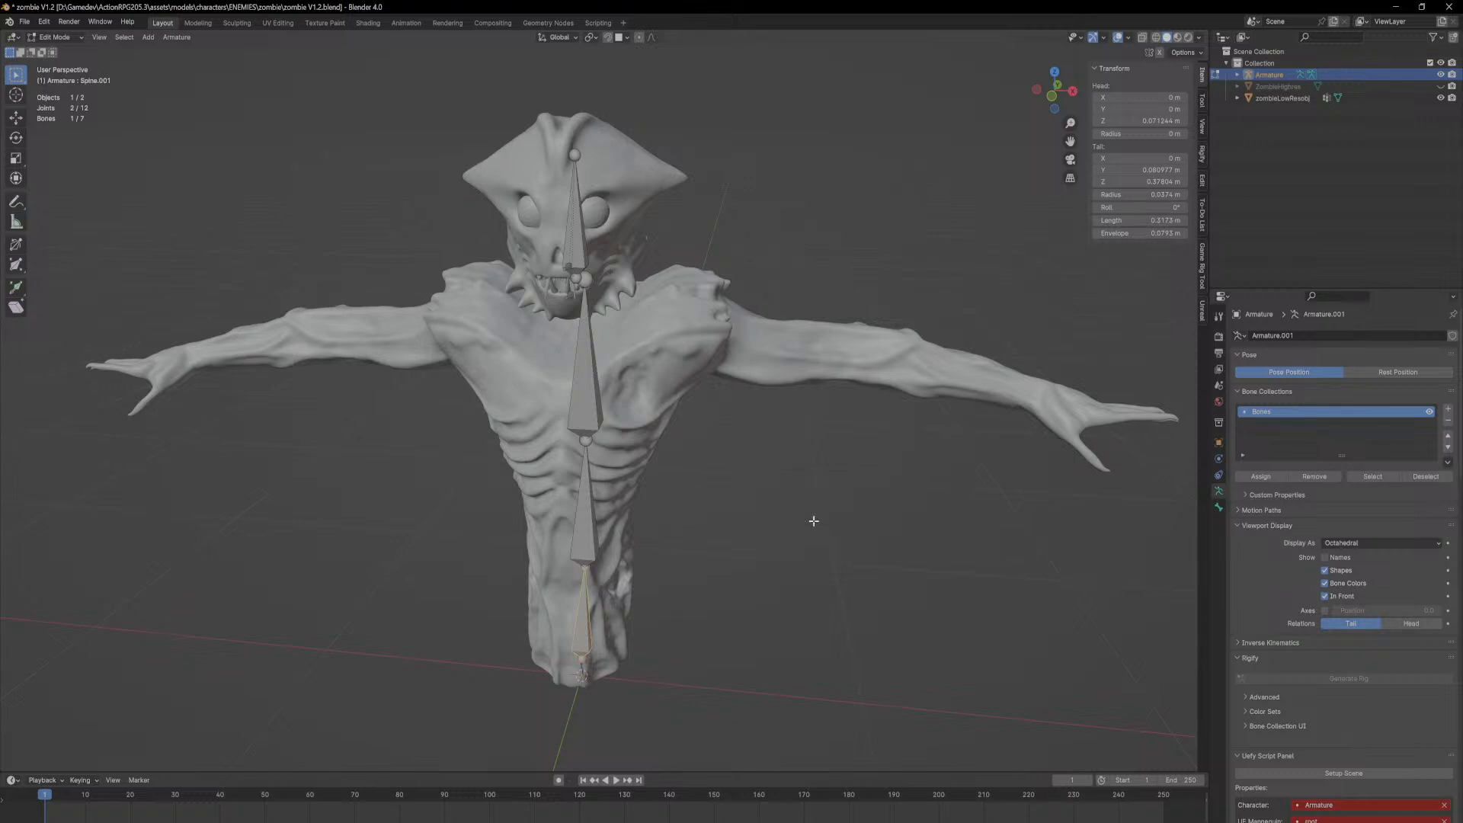
Step: Rename the middle and upper spine bones with the copied name Spine.001, letting the numbering increment automatically
click(587, 518)
key(F2)
key(ctrl+v)
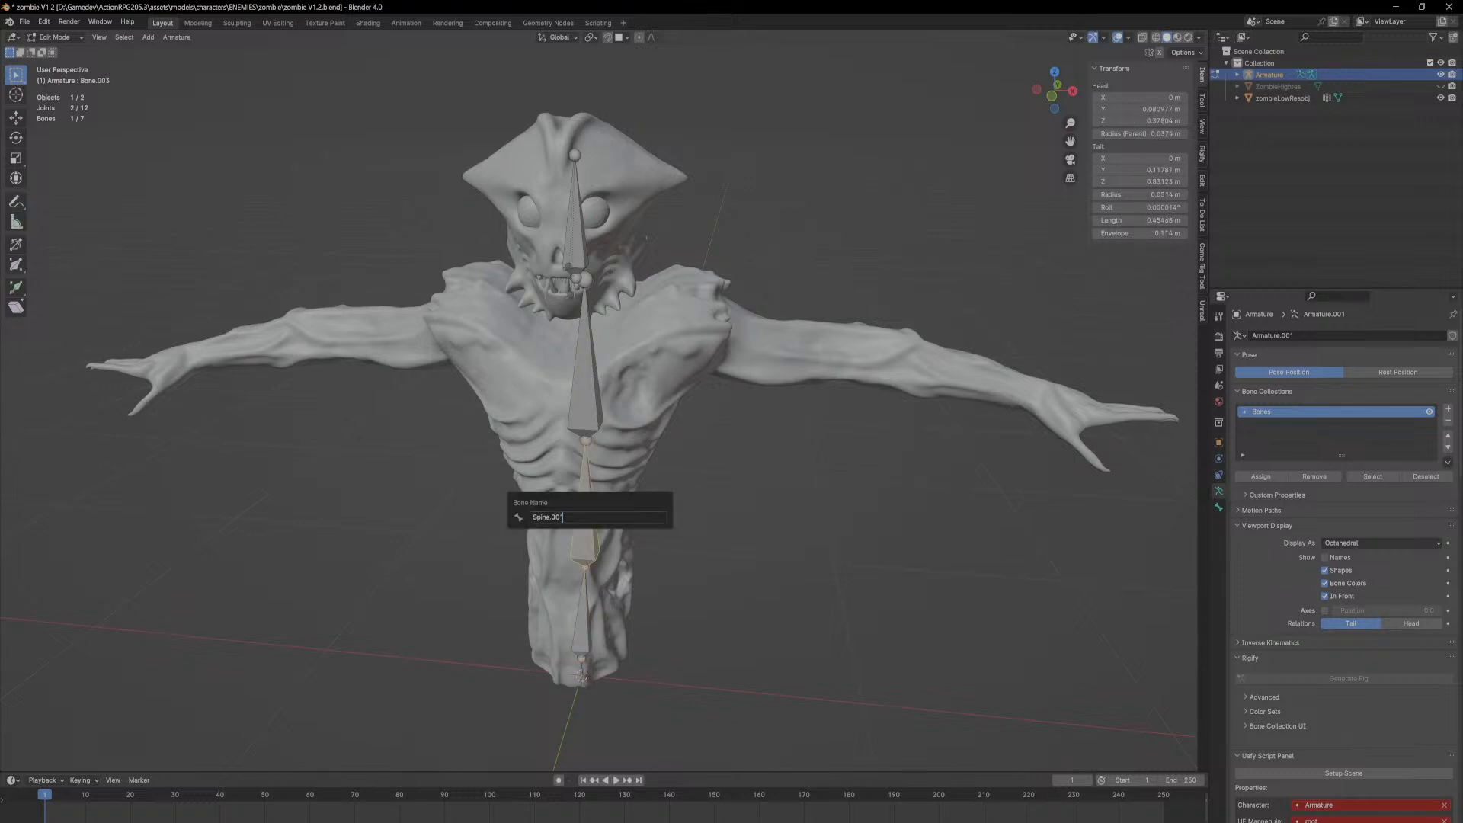
key(Return)
click(585, 379)
key(F2)
key(ctrl+v)
key(Return)
Step: Rename the bone inside the skull Head
click(583, 242)
key(F2)
text(Head)
key(Return)
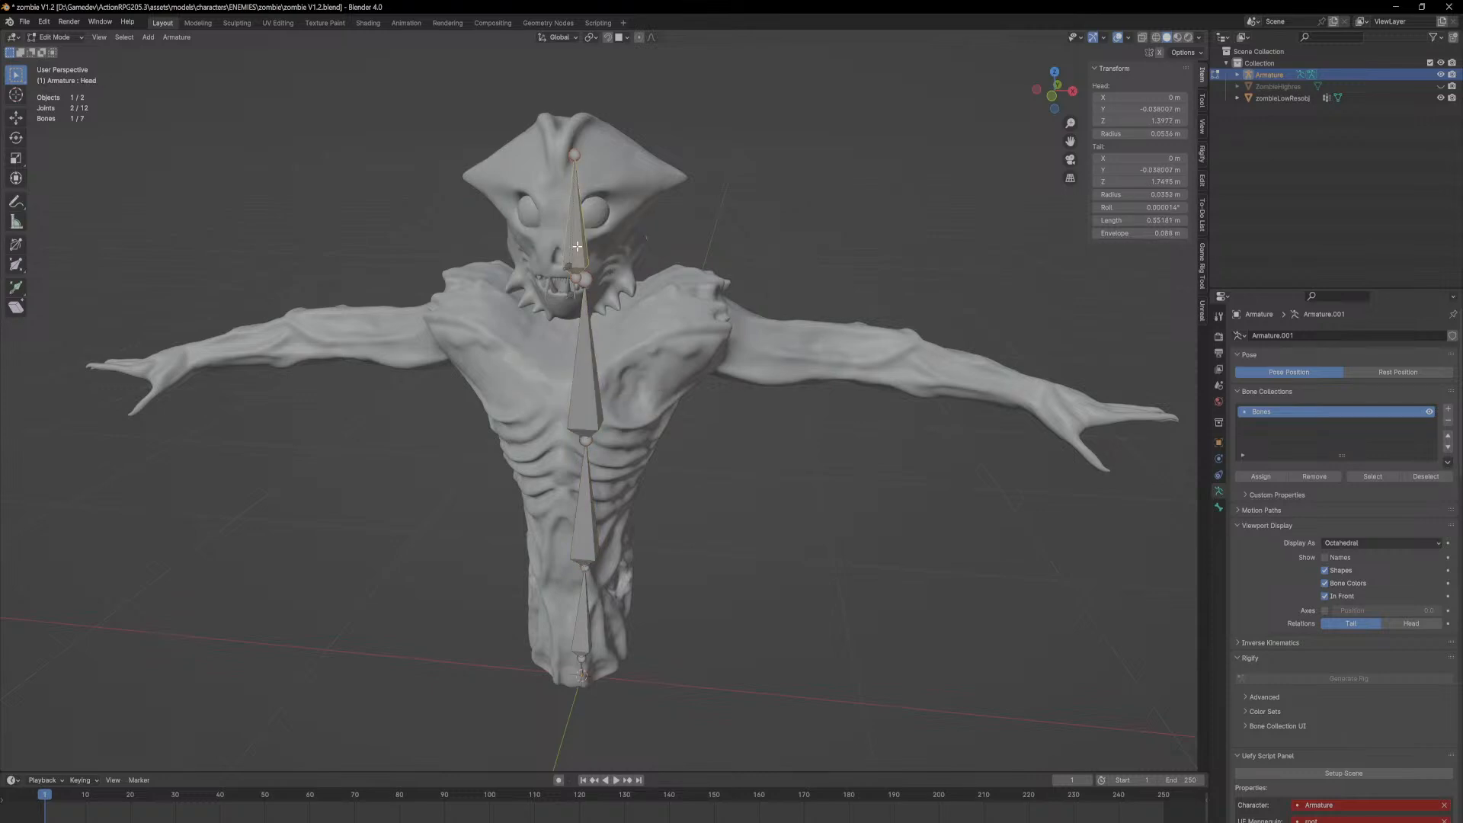
Step: Rename the upper jaw bone Mouth.Top
middle_drag(578, 247, 610, 228)
click(609, 221)
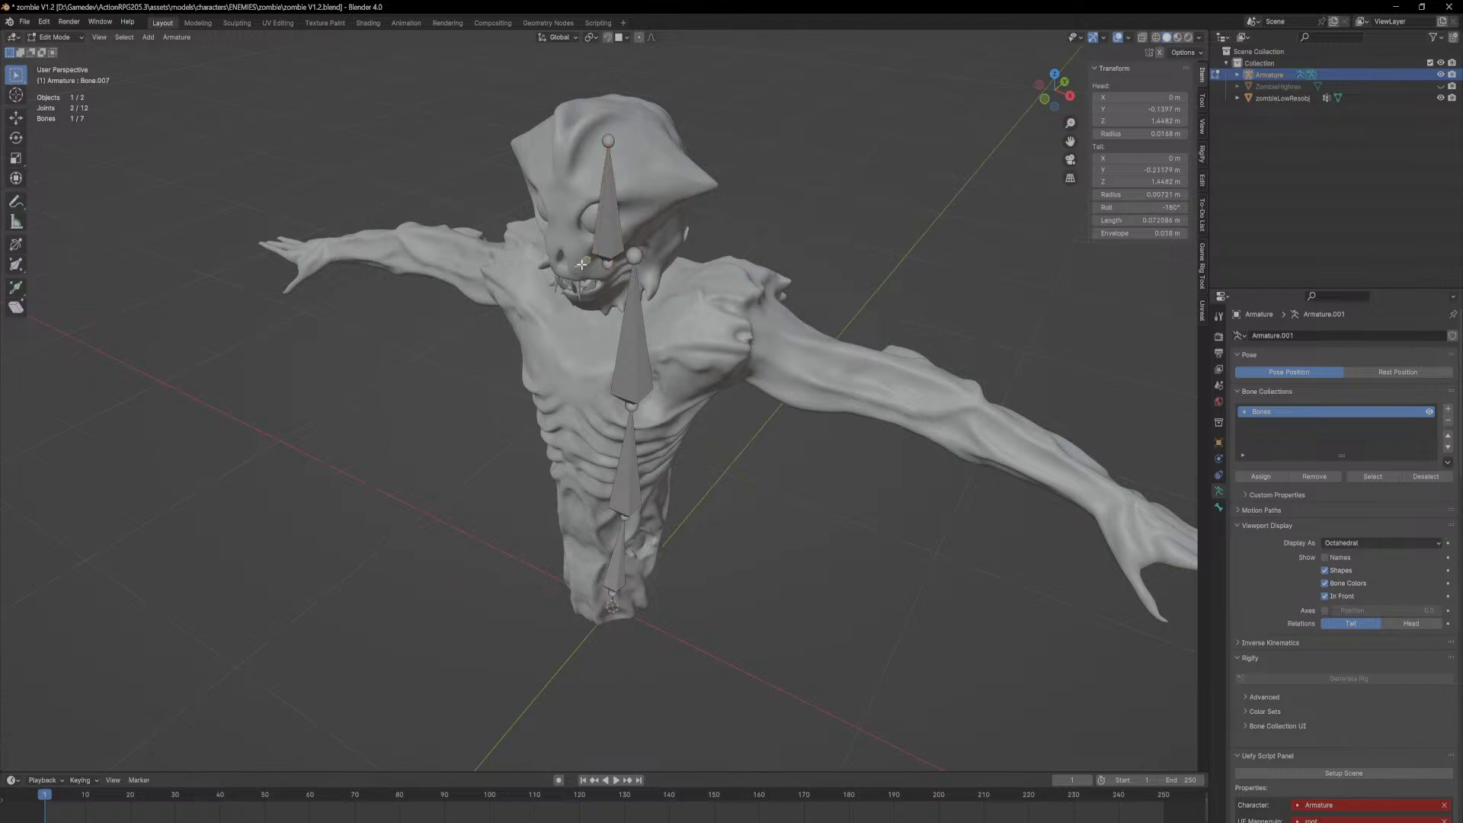
key(F2)
text(Mou)
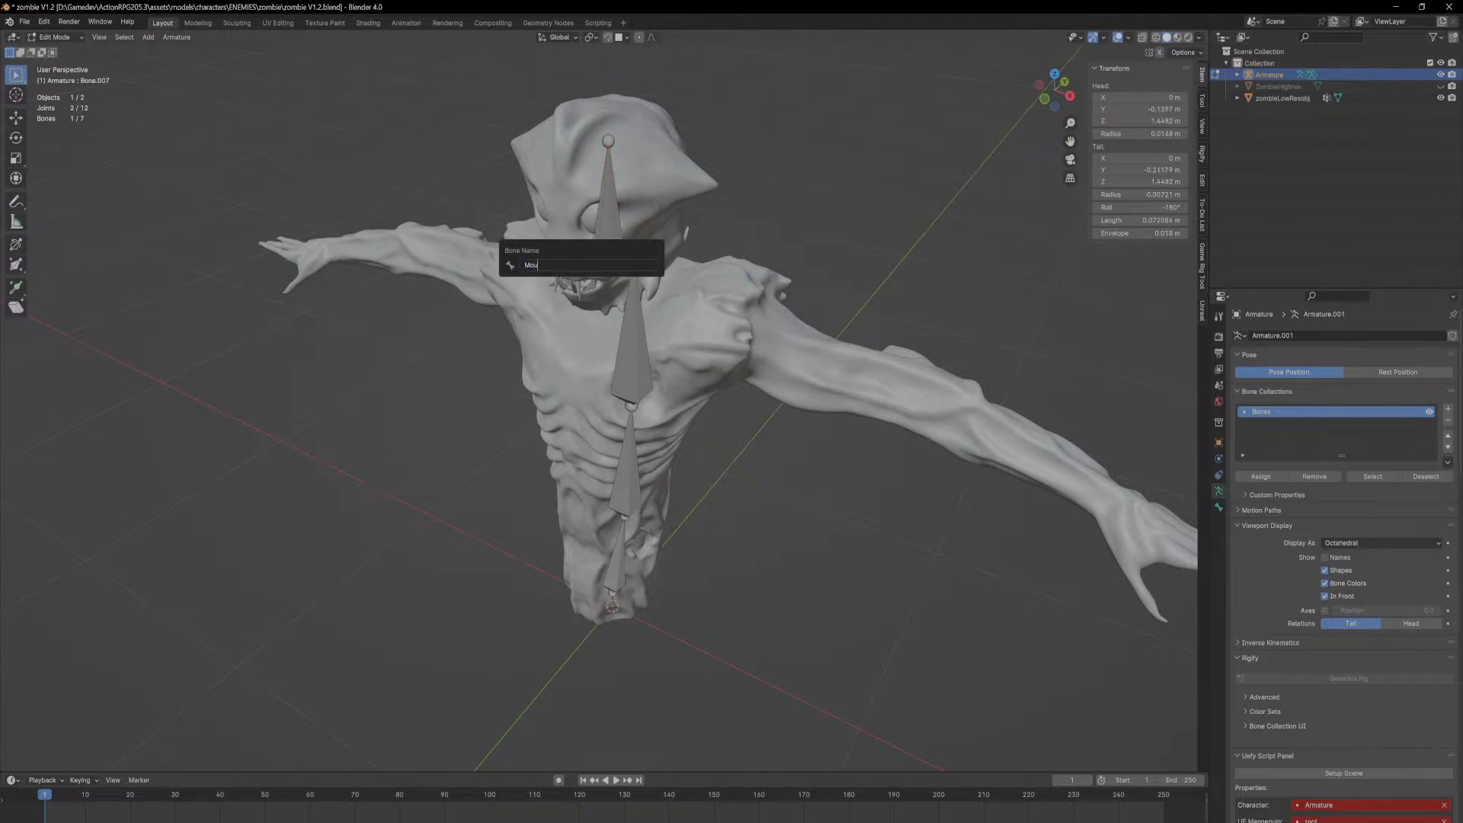
text(th.Top)
key(Return)
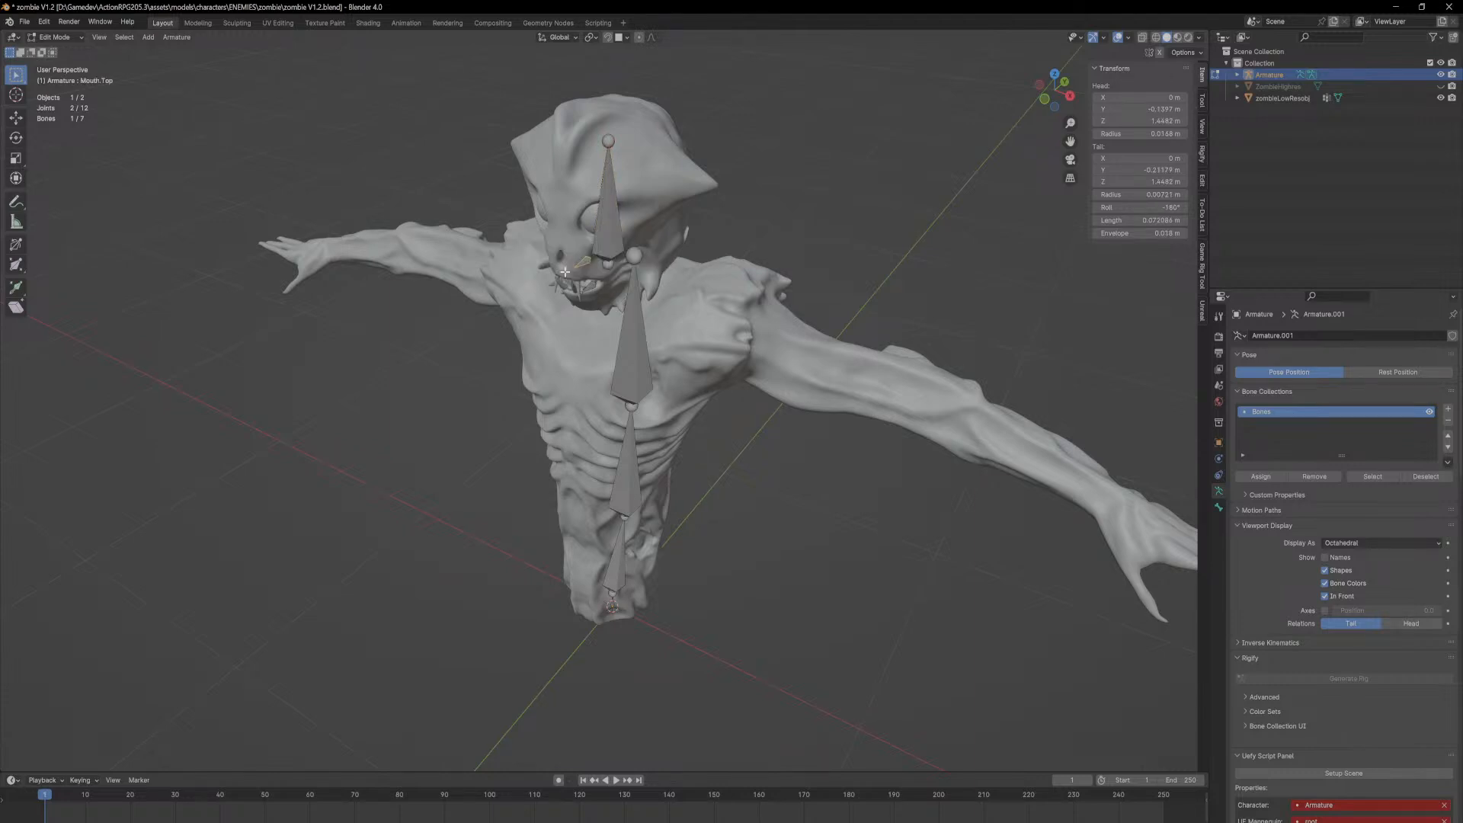
Step: Rename the lower jaw bone MouthBottom
click(591, 284)
key(F2)
text(MouthBott)
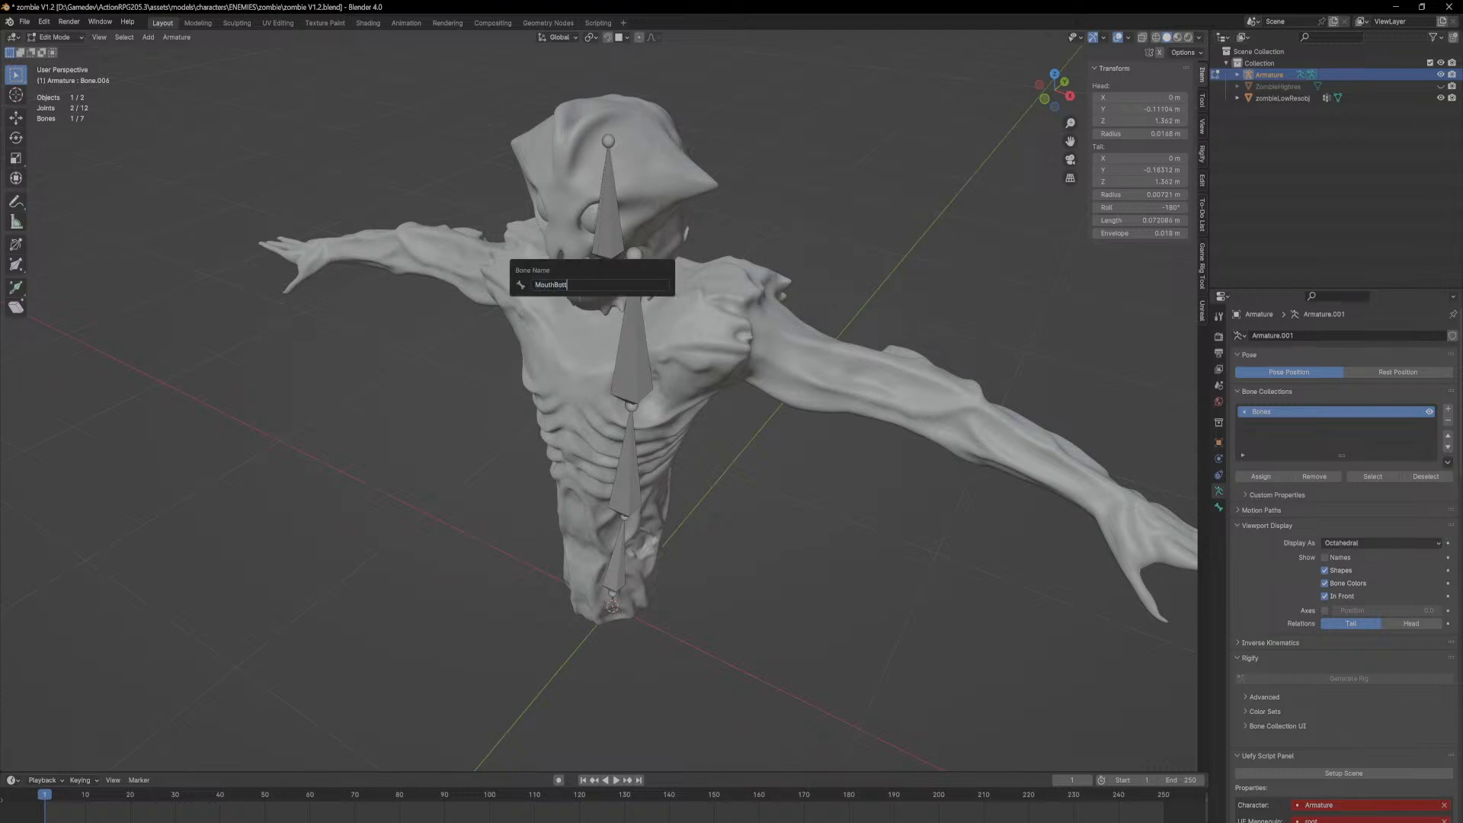
text(om)
key(Return)
Step: Extrude a bone about 0.33 m long along X from the top of the upper spine bone and disconnect it from the spine
middle_drag(677, 257, 1189, 293)
scroll(838, 374, up, 1)
middle_drag(724, 397, 814, 305)
middle_drag(567, 294, 629, 296)
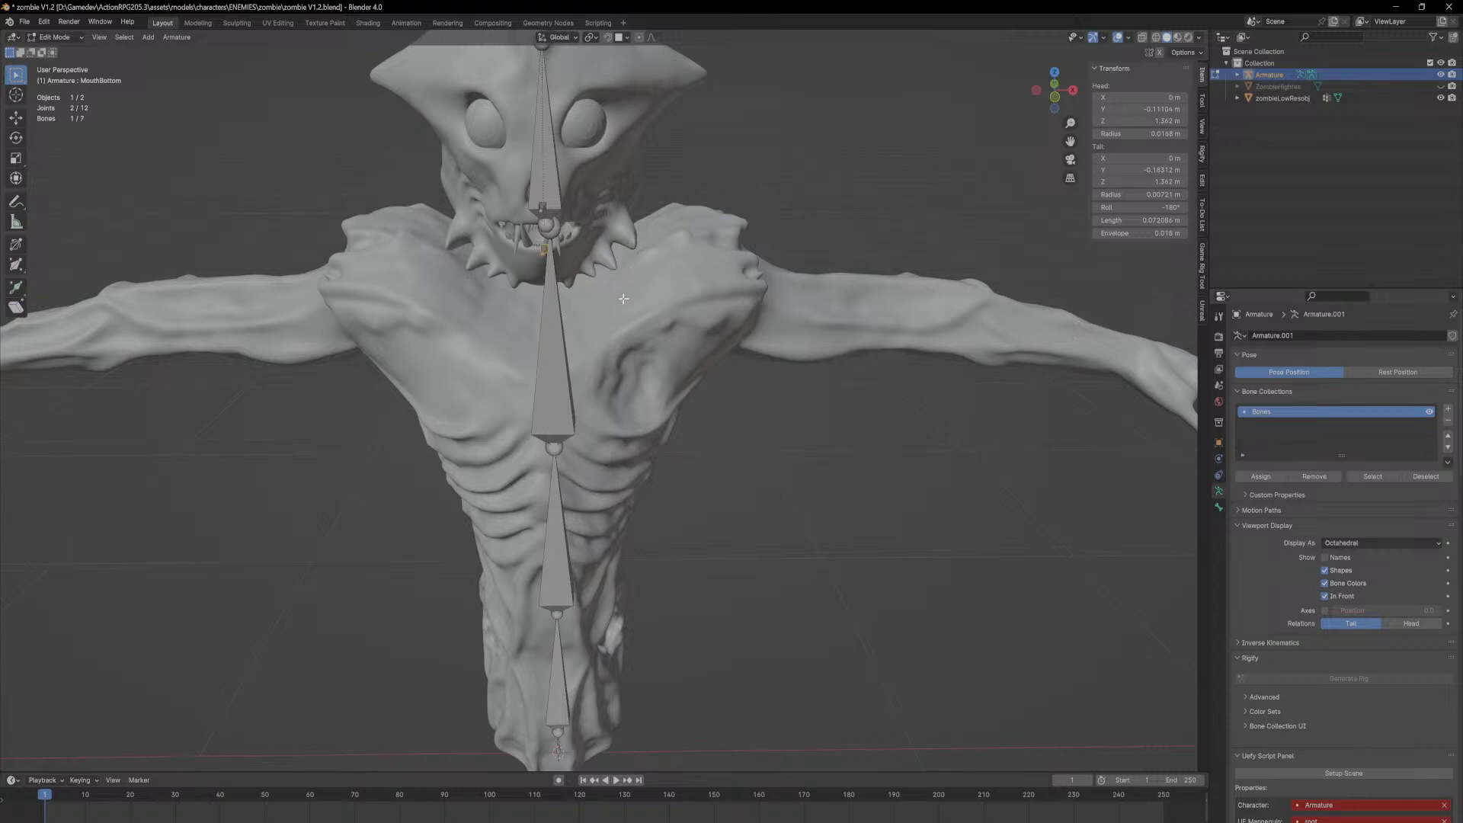
middle_drag(634, 331, 579, 339)
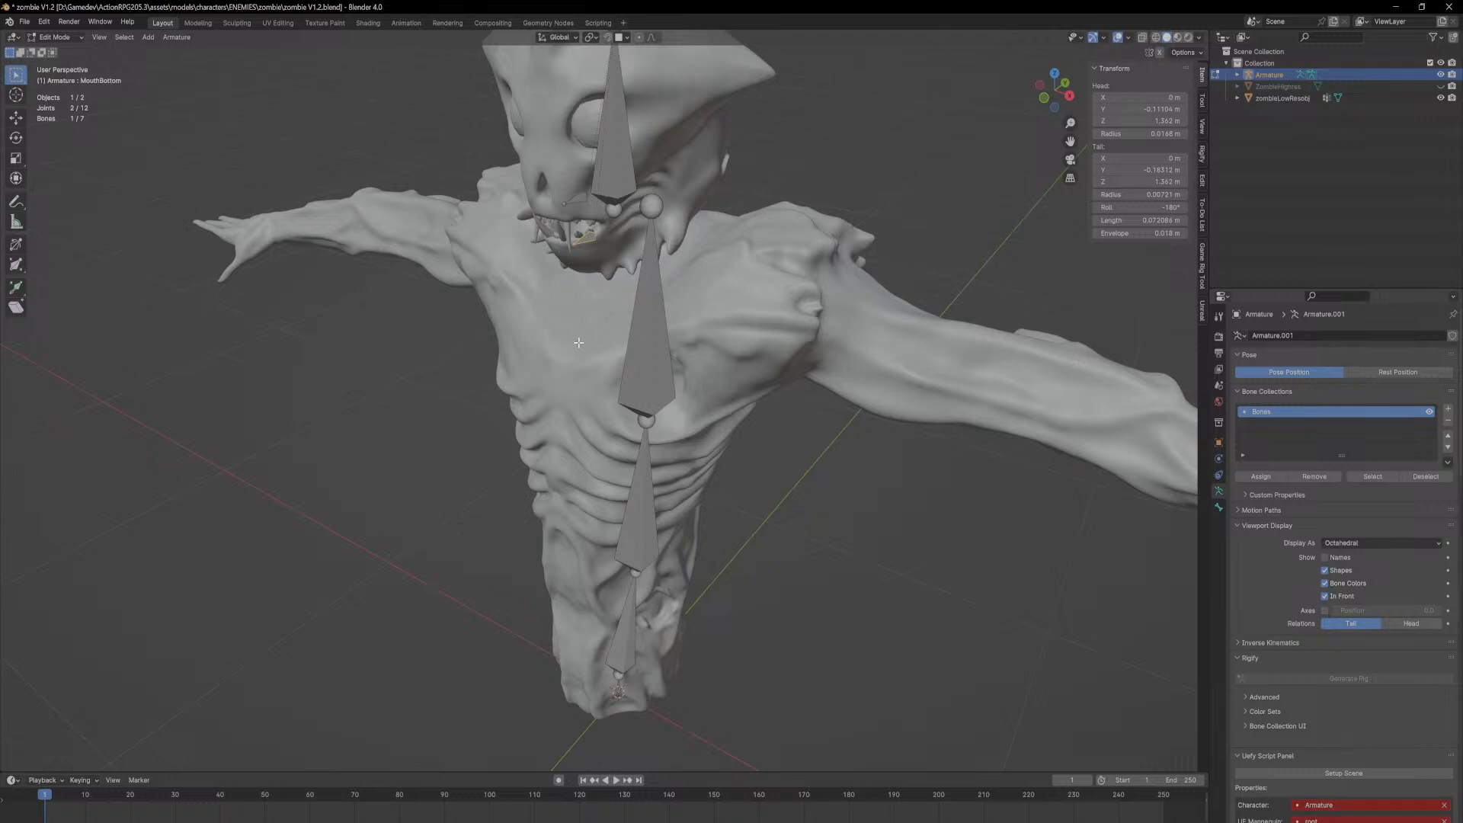
middle_drag(628, 277, 526, 265)
click(638, 240)
middle_drag(624, 265, 429, 324)
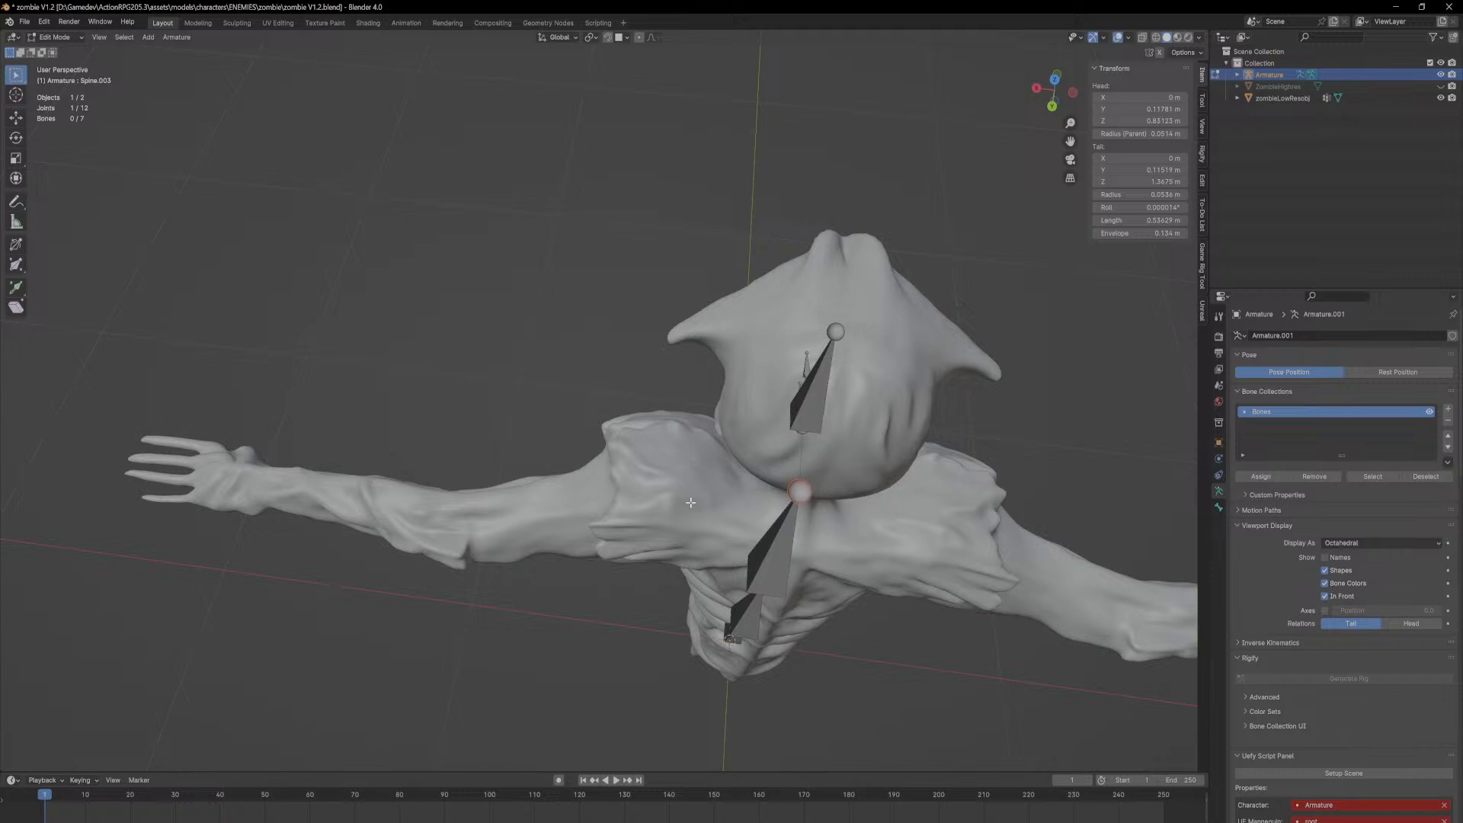
key(e)
key(y)
key(x)
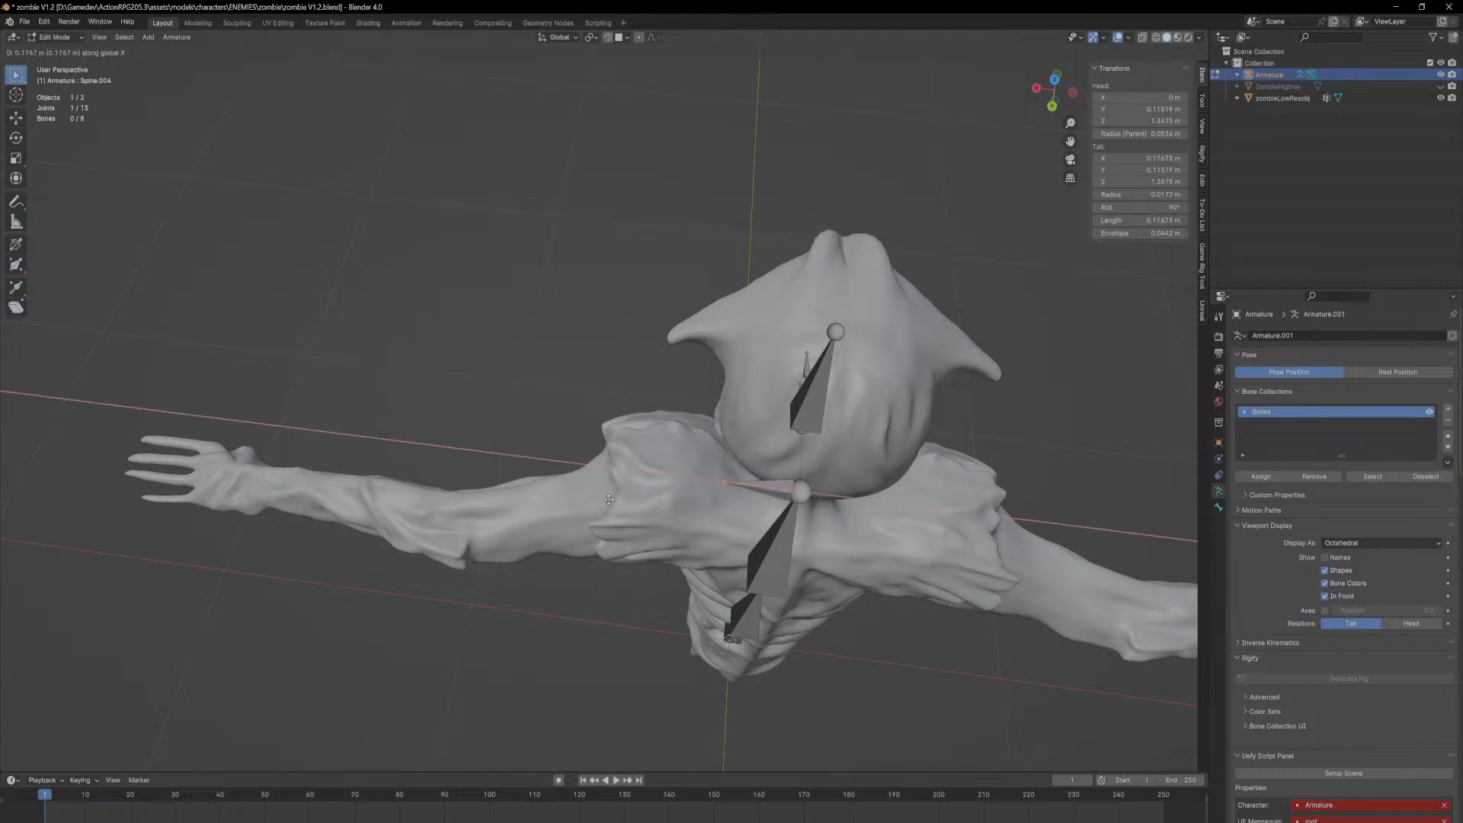
click(547, 490)
click(748, 474)
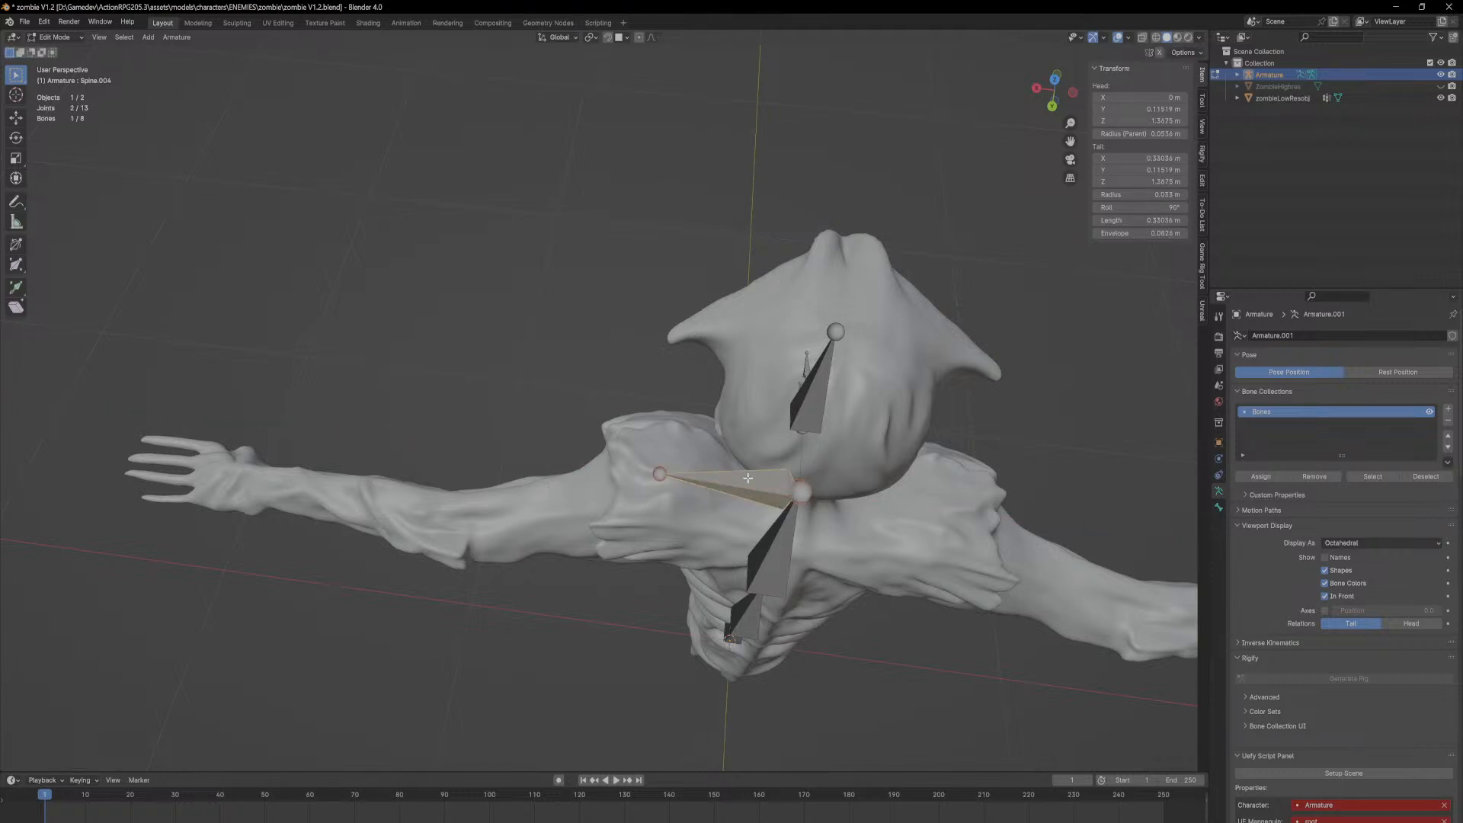
key(alt+p)
click(748, 477)
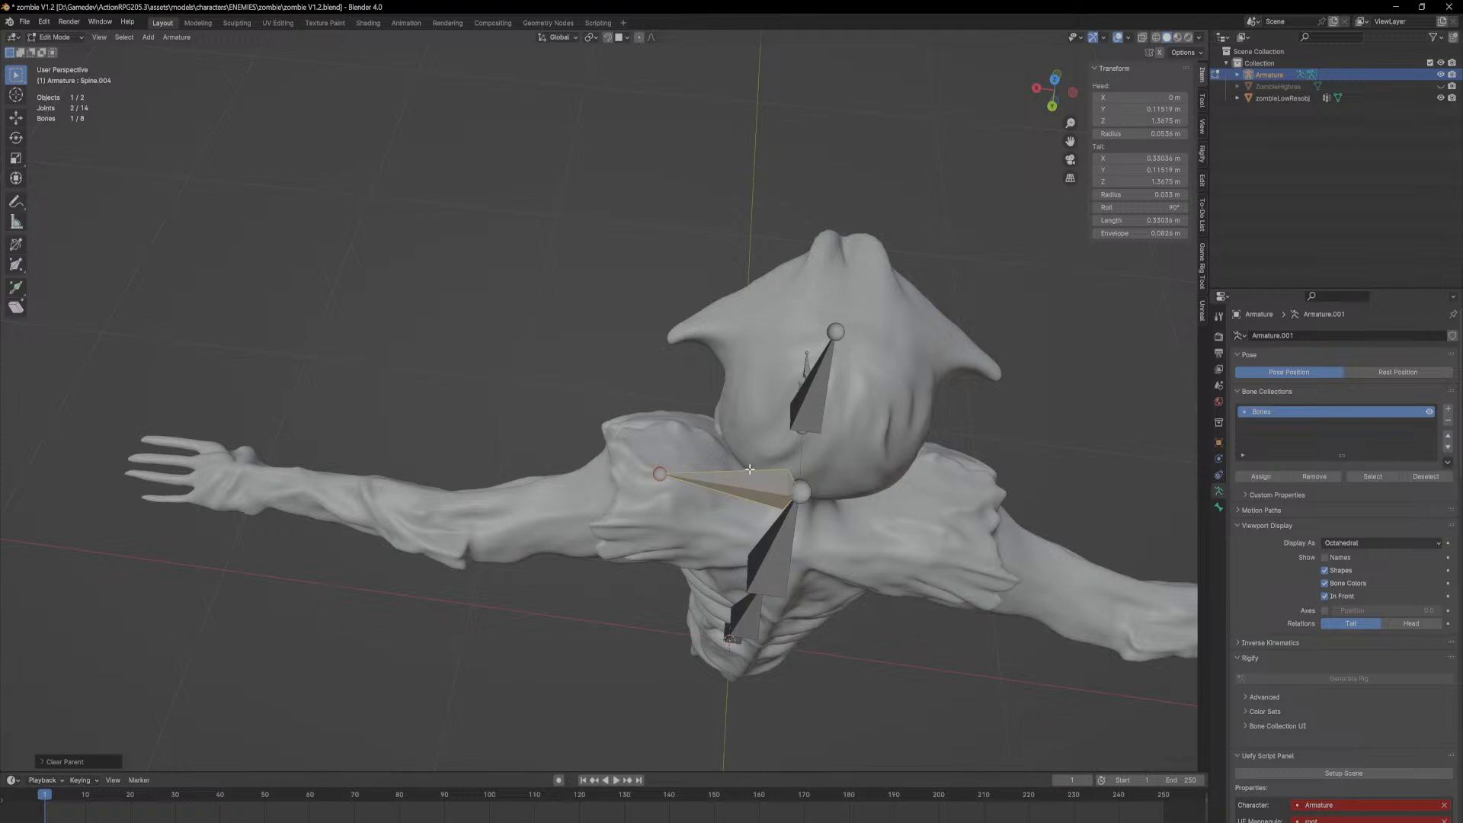
Step: Move the disconnected bone horizontally to the creature's left shoulder and place its tail at the elbow, keeping the height locked
key(KP_7)
shift+middle_drag(708, 287, 621, 382)
key(g)
key(shift+z)
click(768, 379)
click(605, 353)
key(g)
key(shift+z)
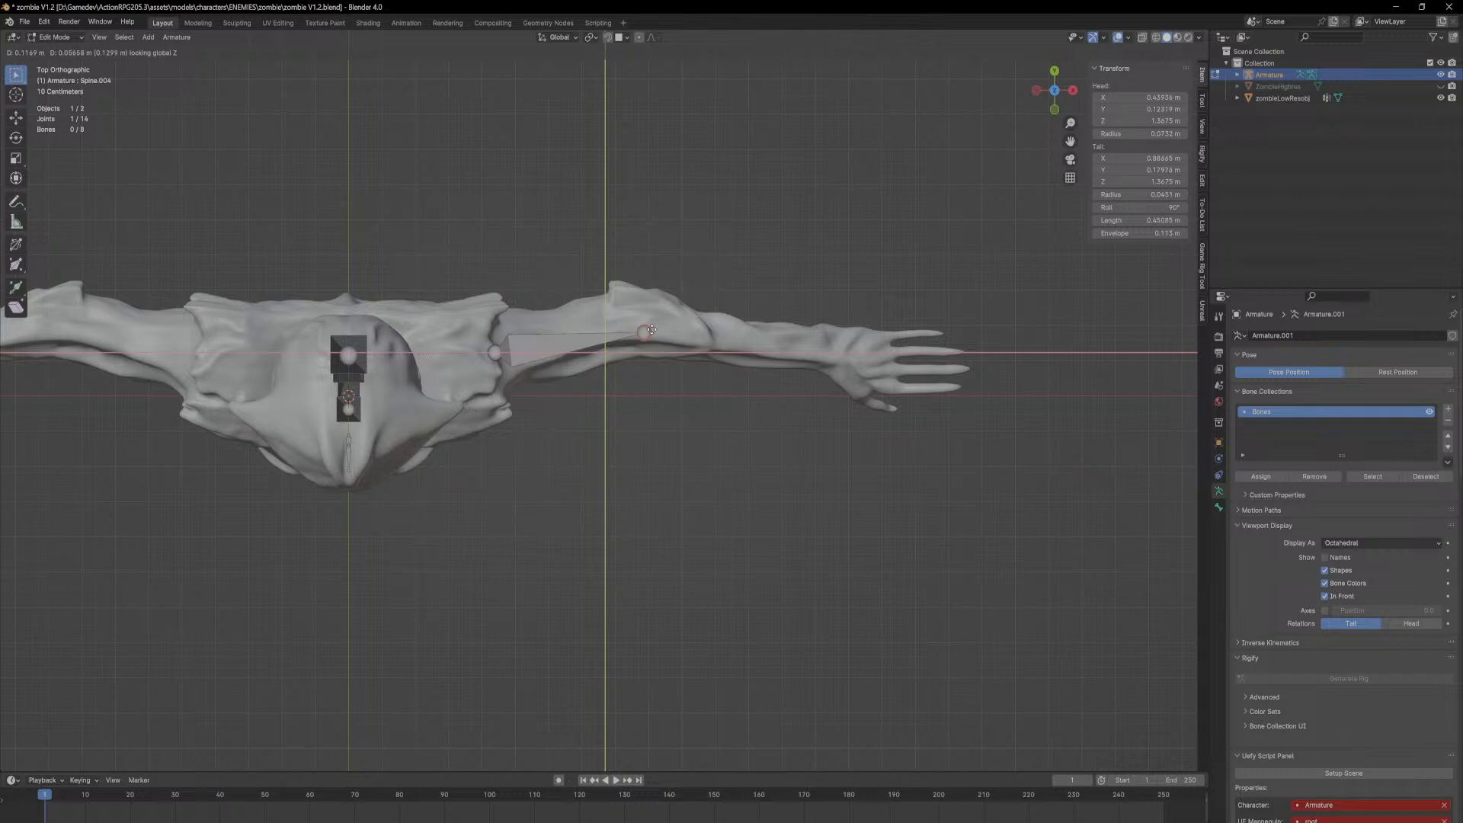
click(651, 330)
Step: Lower both ends of the upper arm bone into the arm, with the head at about Z 1.26 m and the tail at about 1.16 m
middle_drag(639, 437, 572, 290)
click(491, 273)
key(g)
key(z)
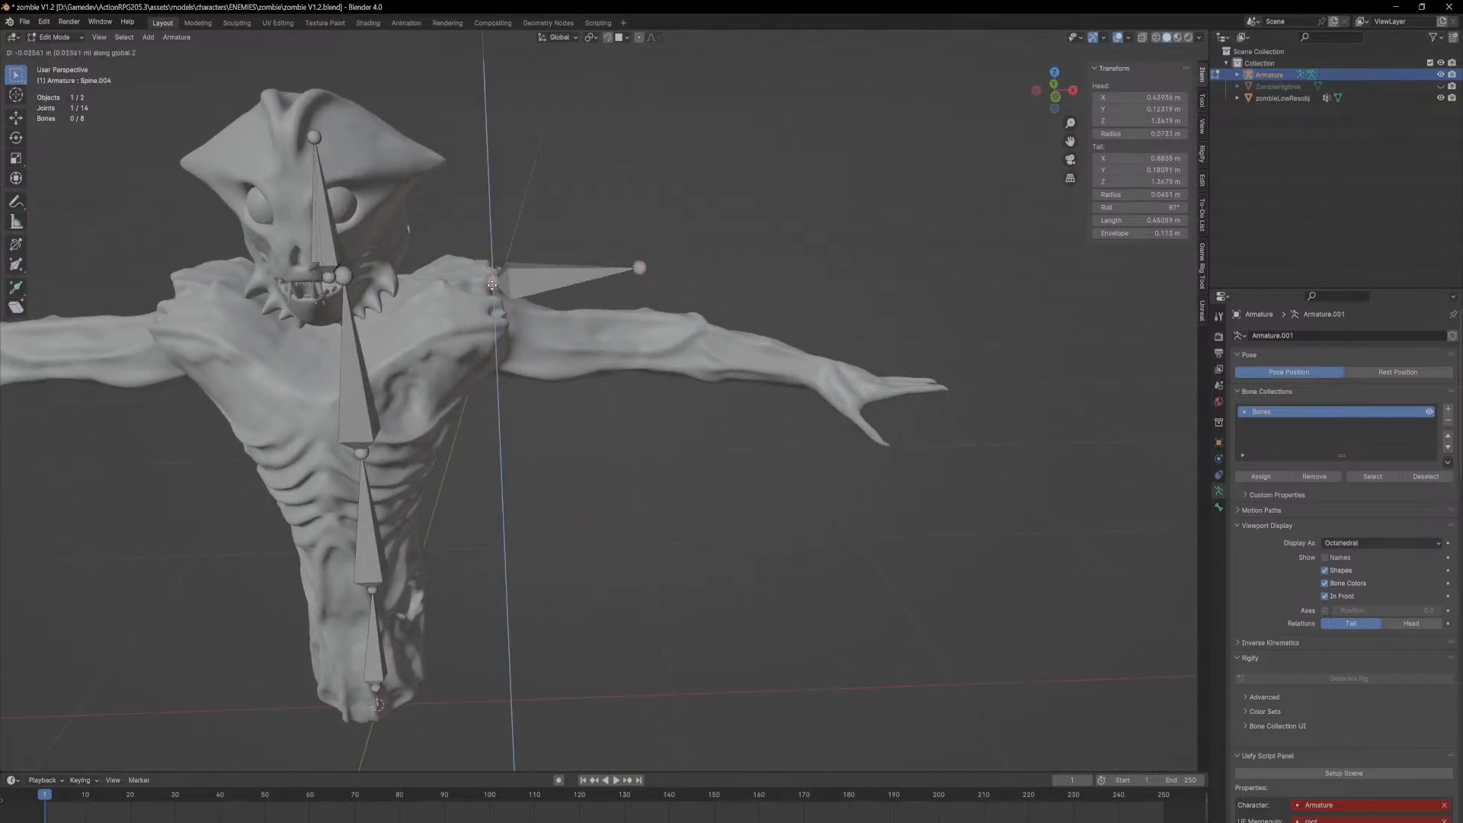
click(635, 272)
key(g)
key(z)
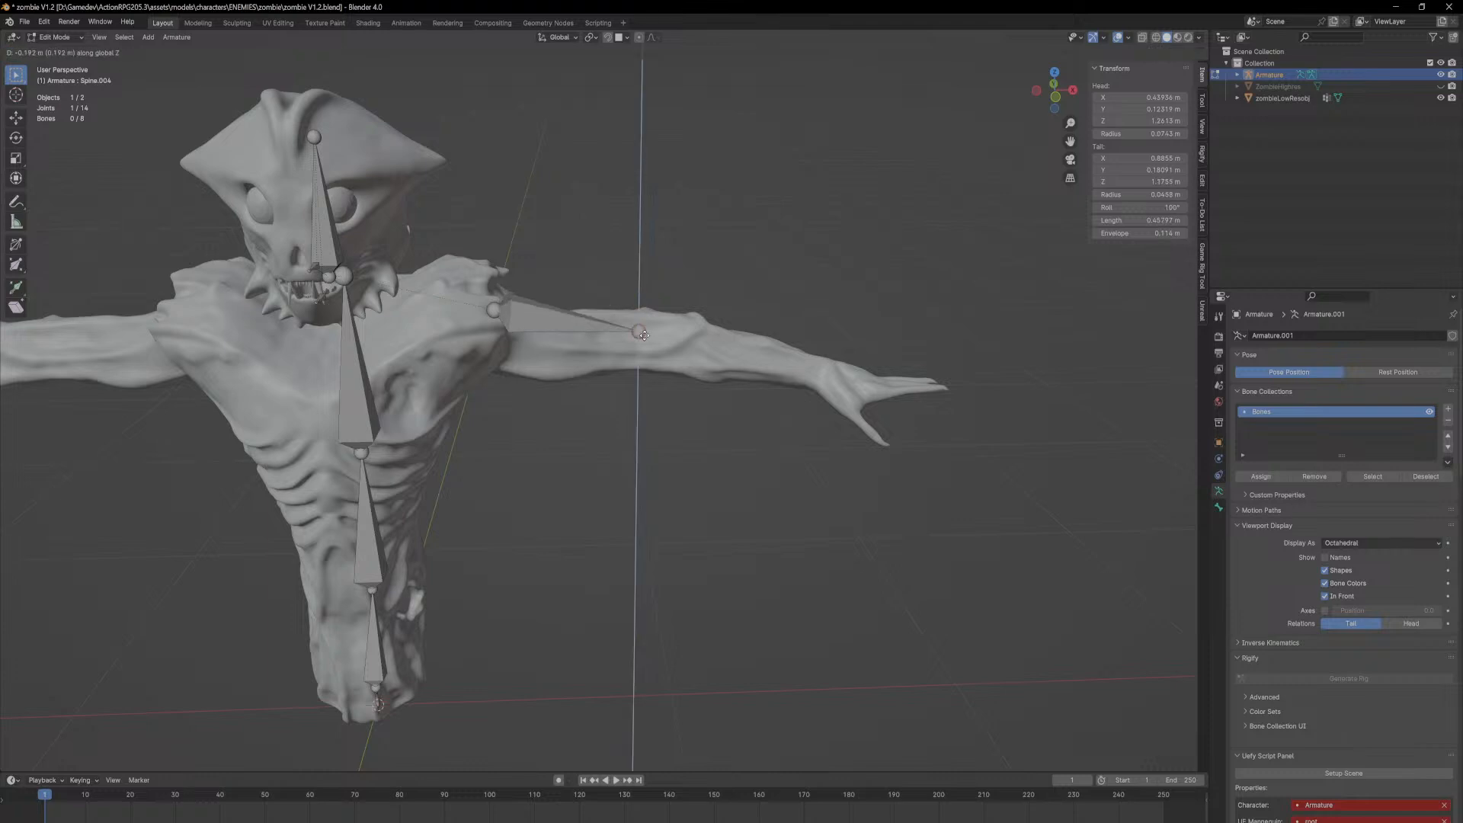
click(535, 345)
Step: Shift the upper arm bone's head slightly inward to about X 0.39 m and lower it to about Z 1.23 m
key(KP_7)
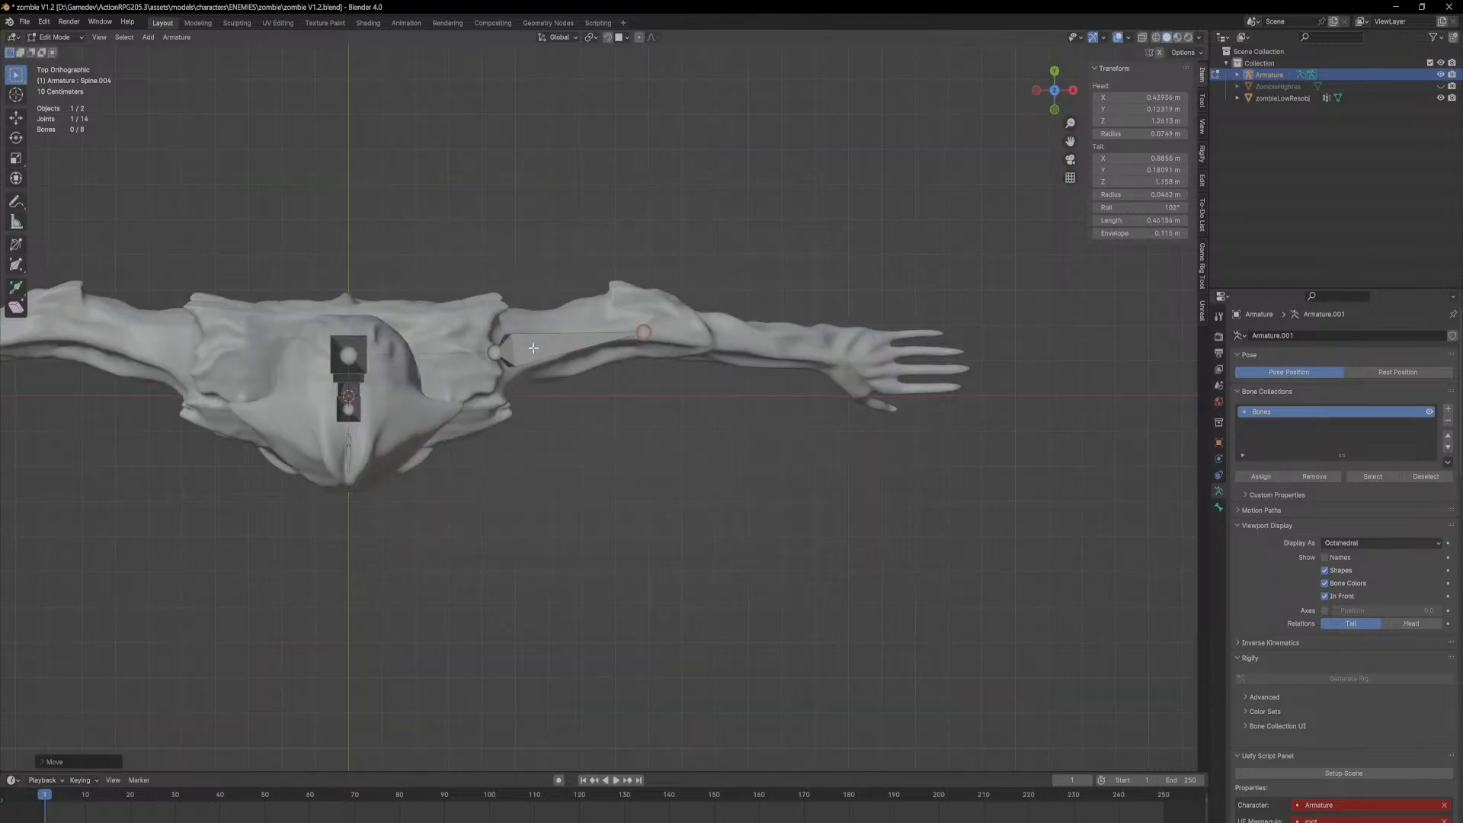
click(494, 355)
key(g)
key(shift+z)
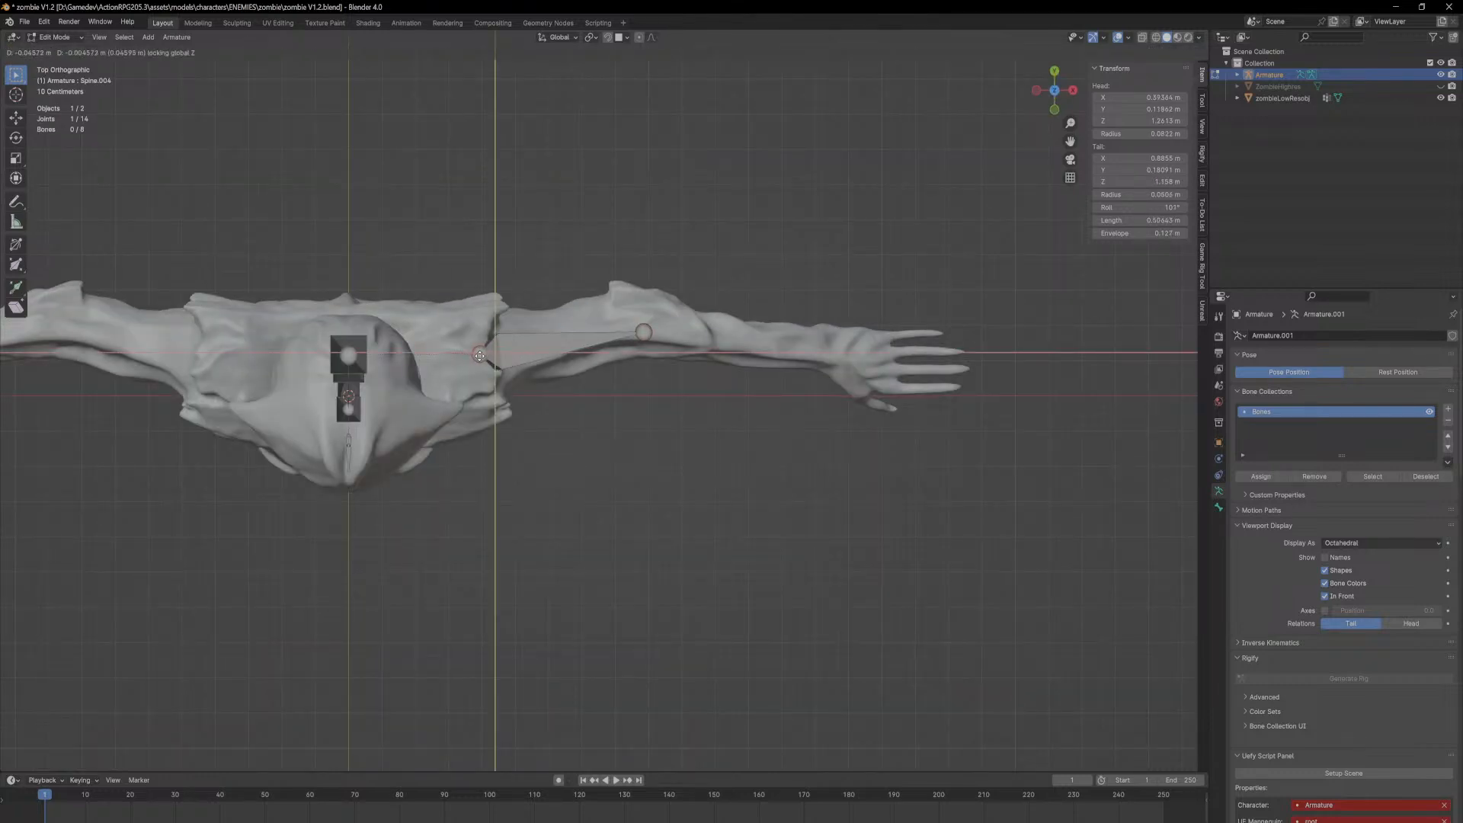
click(479, 357)
middle_drag(522, 388, 528, 258)
key(g)
key(z)
click(564, 350)
Step: Move the upper arm bone's elbow end along Y to about 0.2 m
key(KP_7)
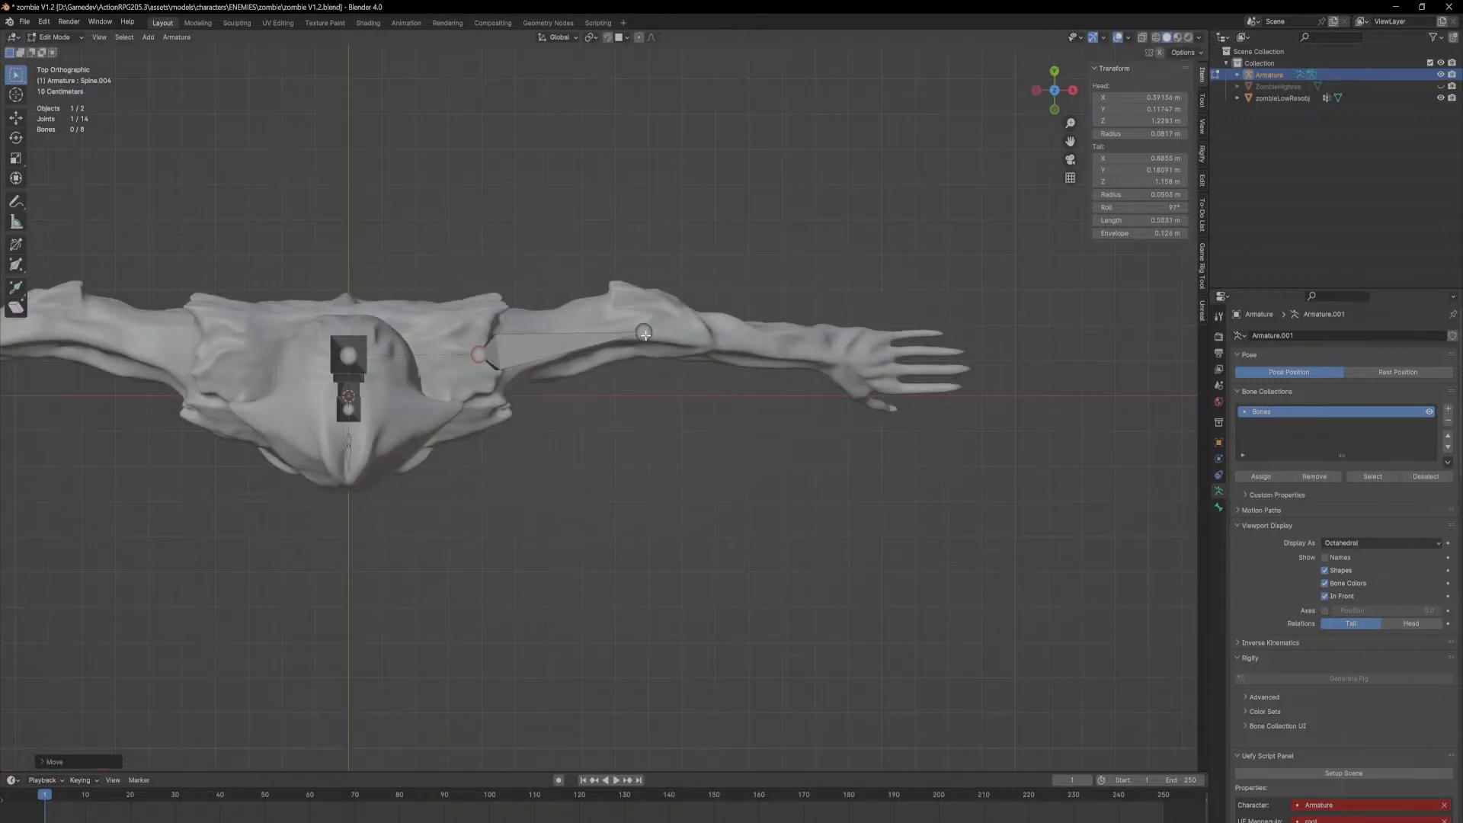
click(644, 333)
key(g)
key(z)
key(x)
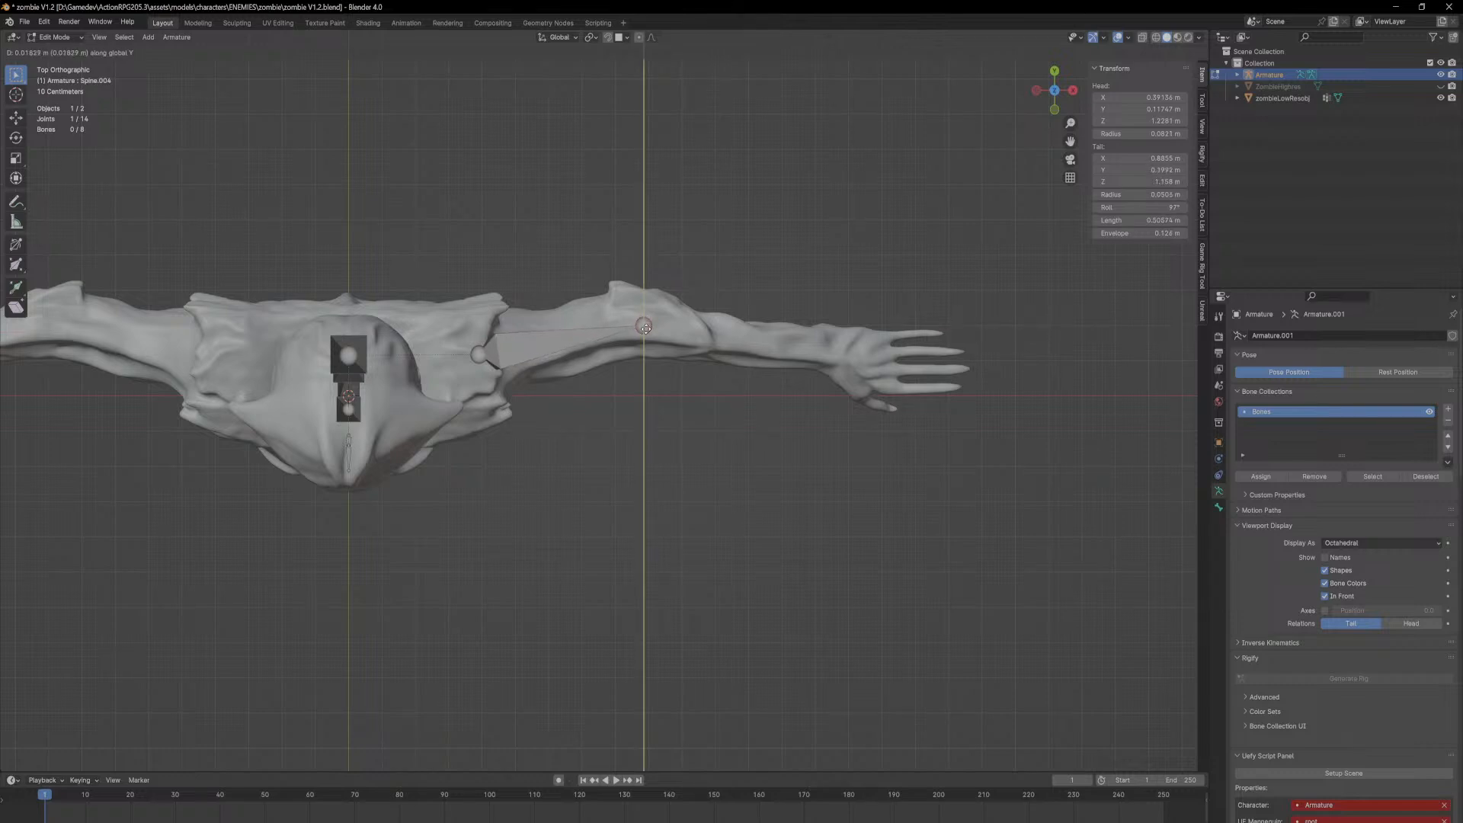
click(647, 328)
Step: Extrude a forearm bone horizontally from the elbow to the wrist and shift the elbow joint to about X 0.96 m
shift+middle_drag(754, 349, 629, 341)
key(e)
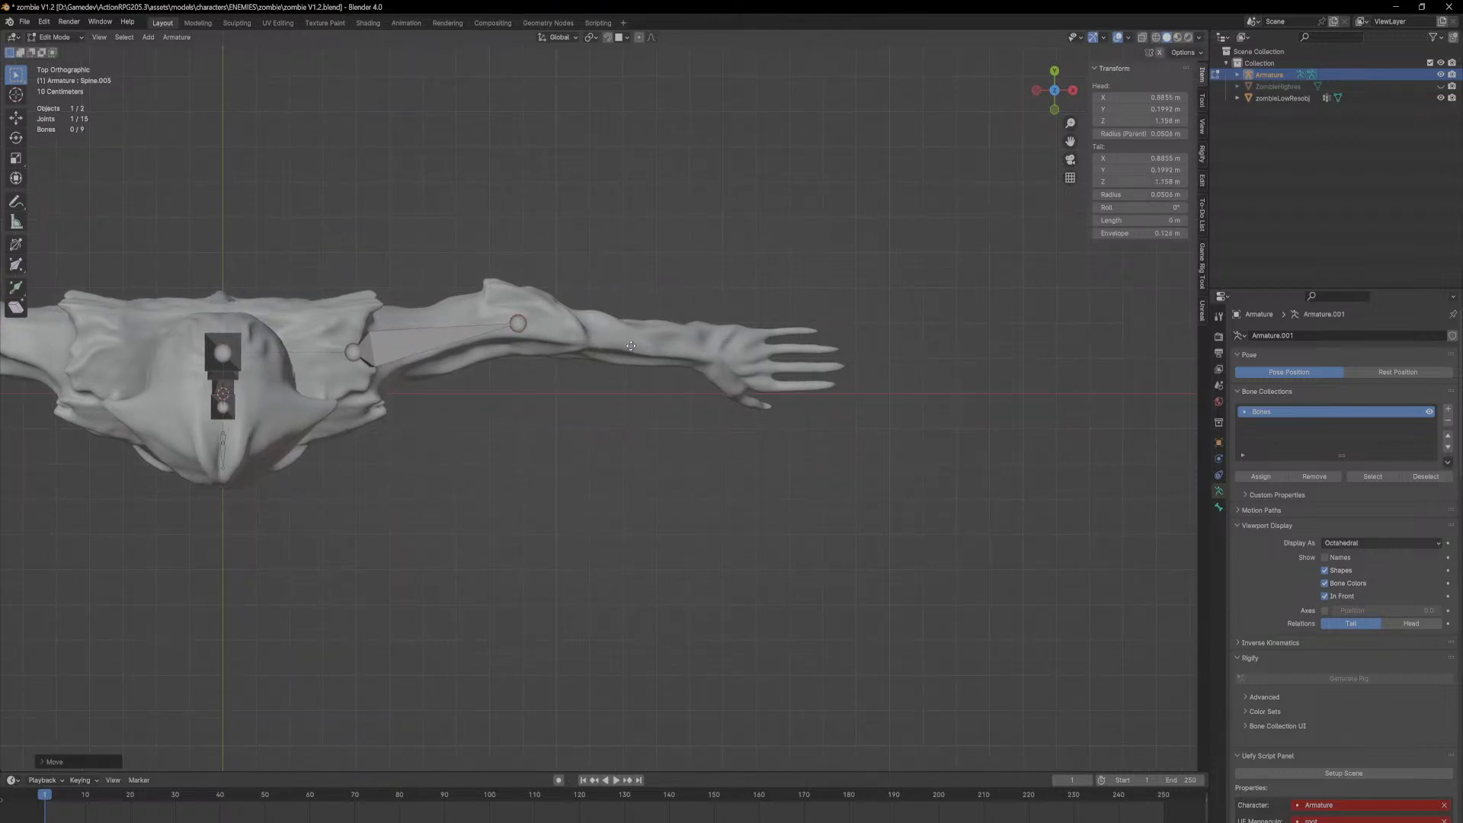
key(x)
key(shift+z)
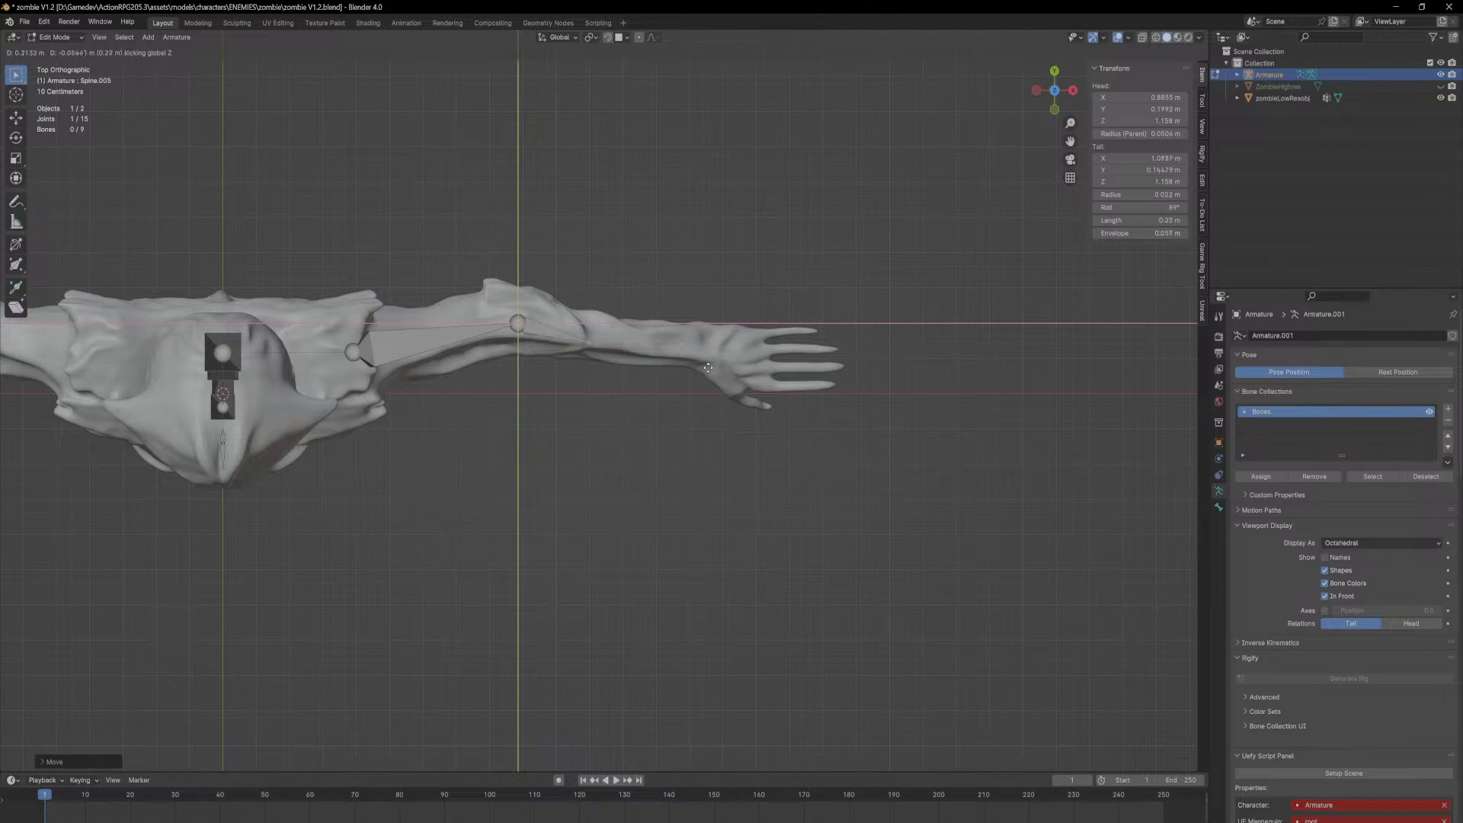
click(840, 379)
click(523, 328)
key(g)
key(shift+z)
click(527, 328)
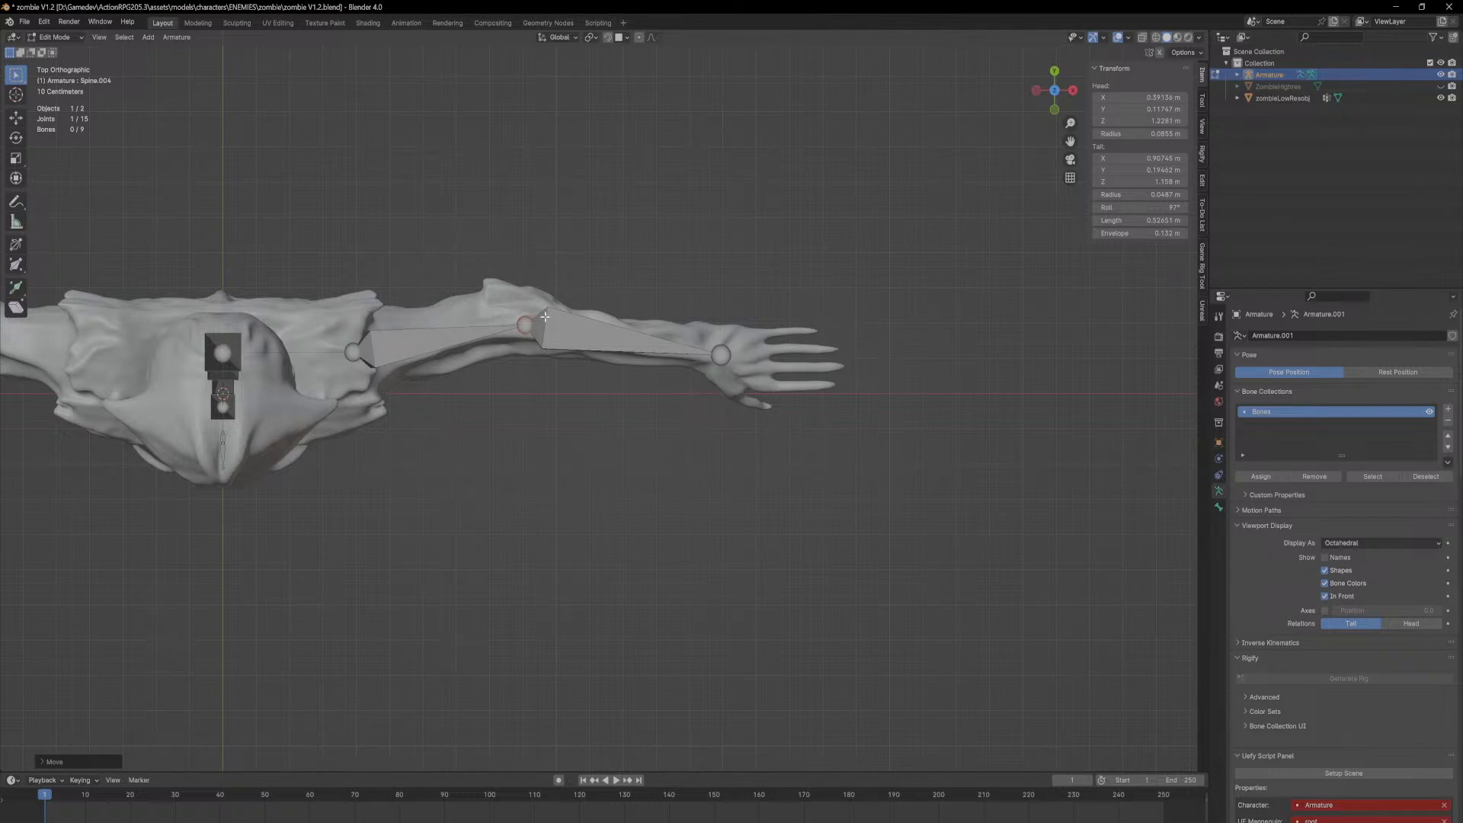
Step: Lower the forearm bone's wrist end along Z to about 1.05 m so it sits inside the wrist
click(725, 357)
middle_drag(684, 422, 600, 386)
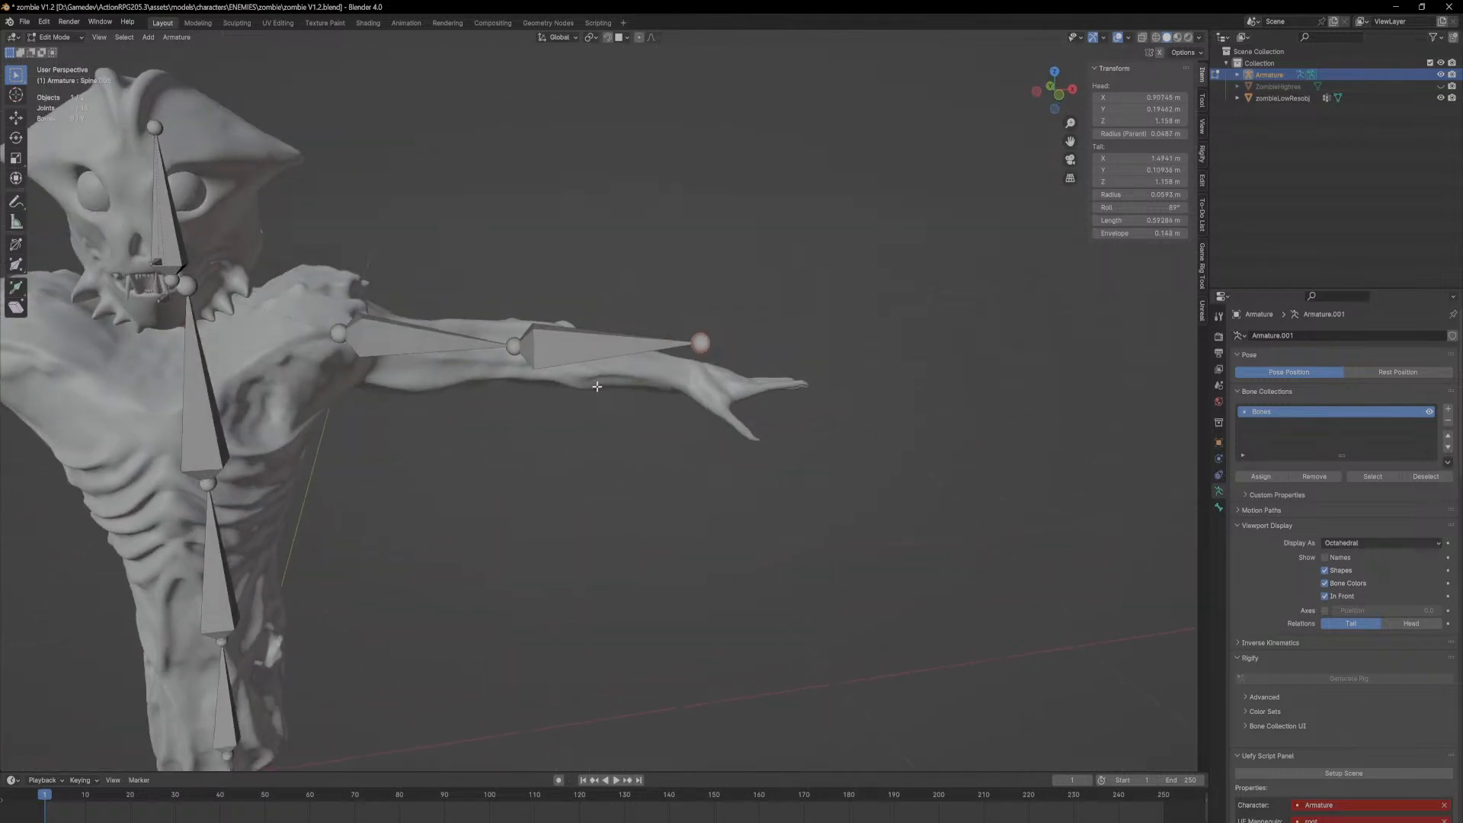
key(KP_1)
key(g)
key(z)
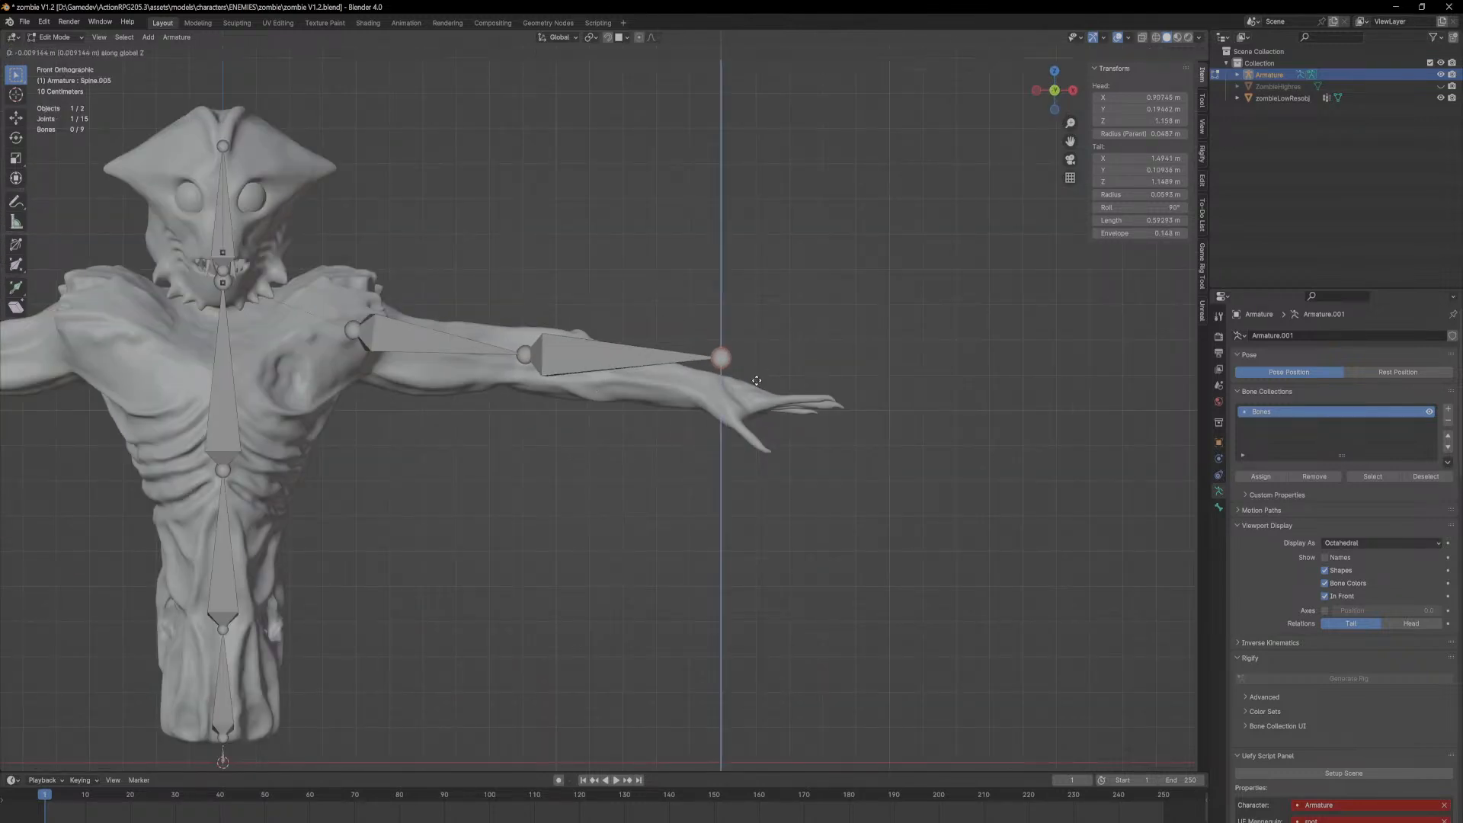
click(767, 414)
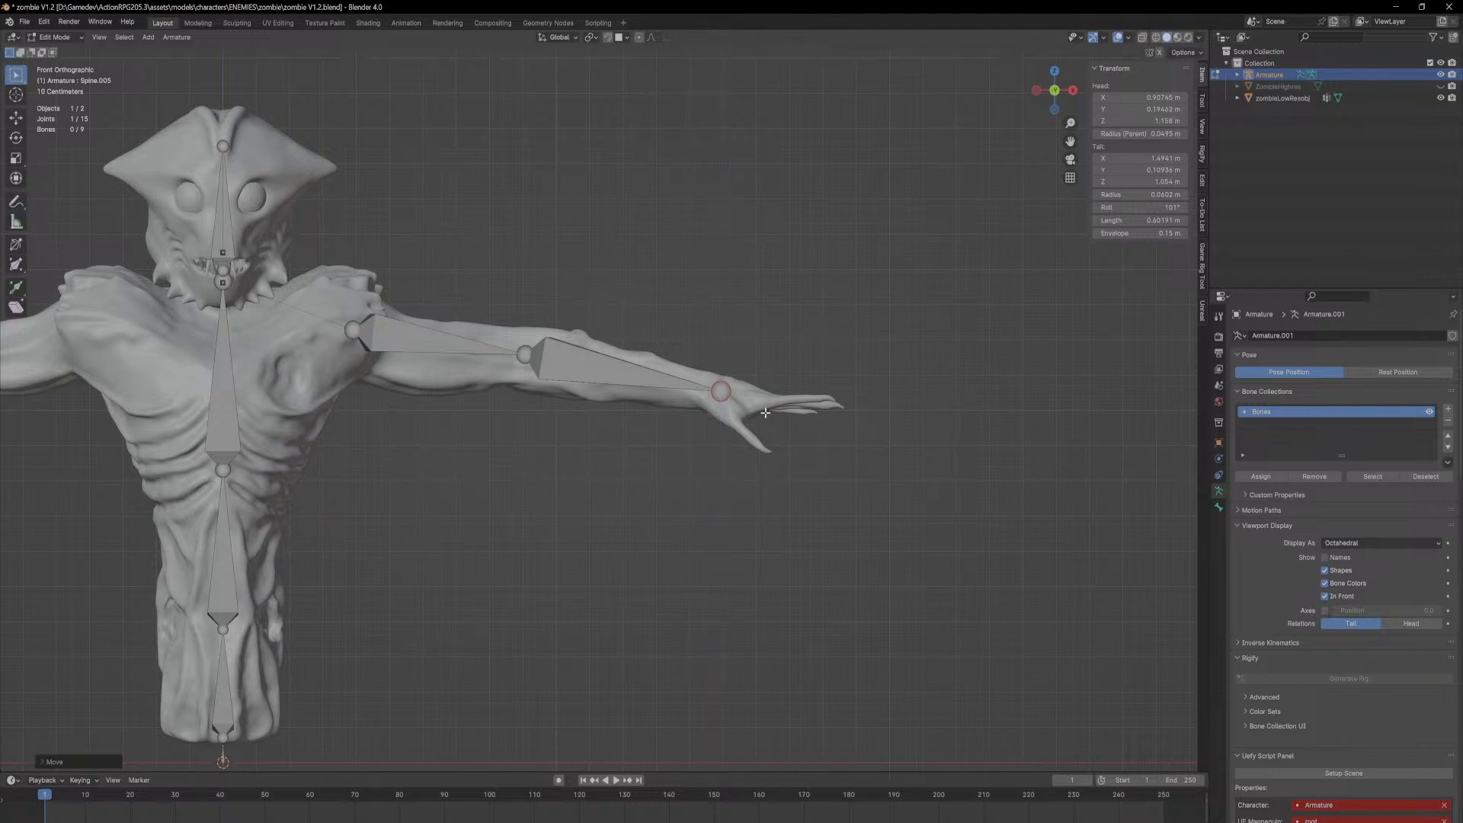
Step: Shift the wrist joint horizontally toward the hand to about X 1.53 m, Y 0.11 m
middle_drag(743, 335, 784, 424)
key(KP_7)
scroll(786, 428, up, 3)
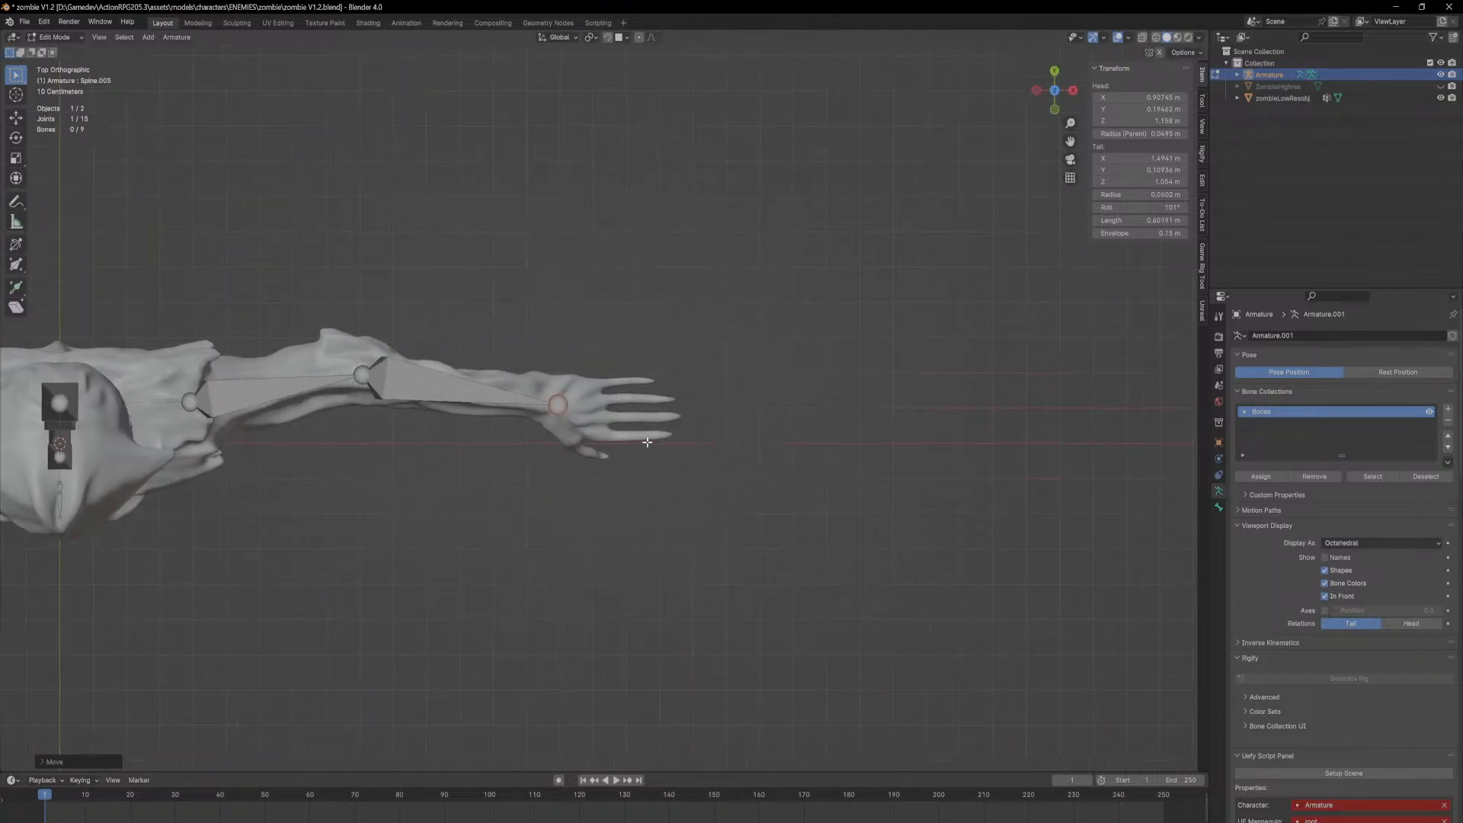
key(g)
key(z)
key(shift+z)
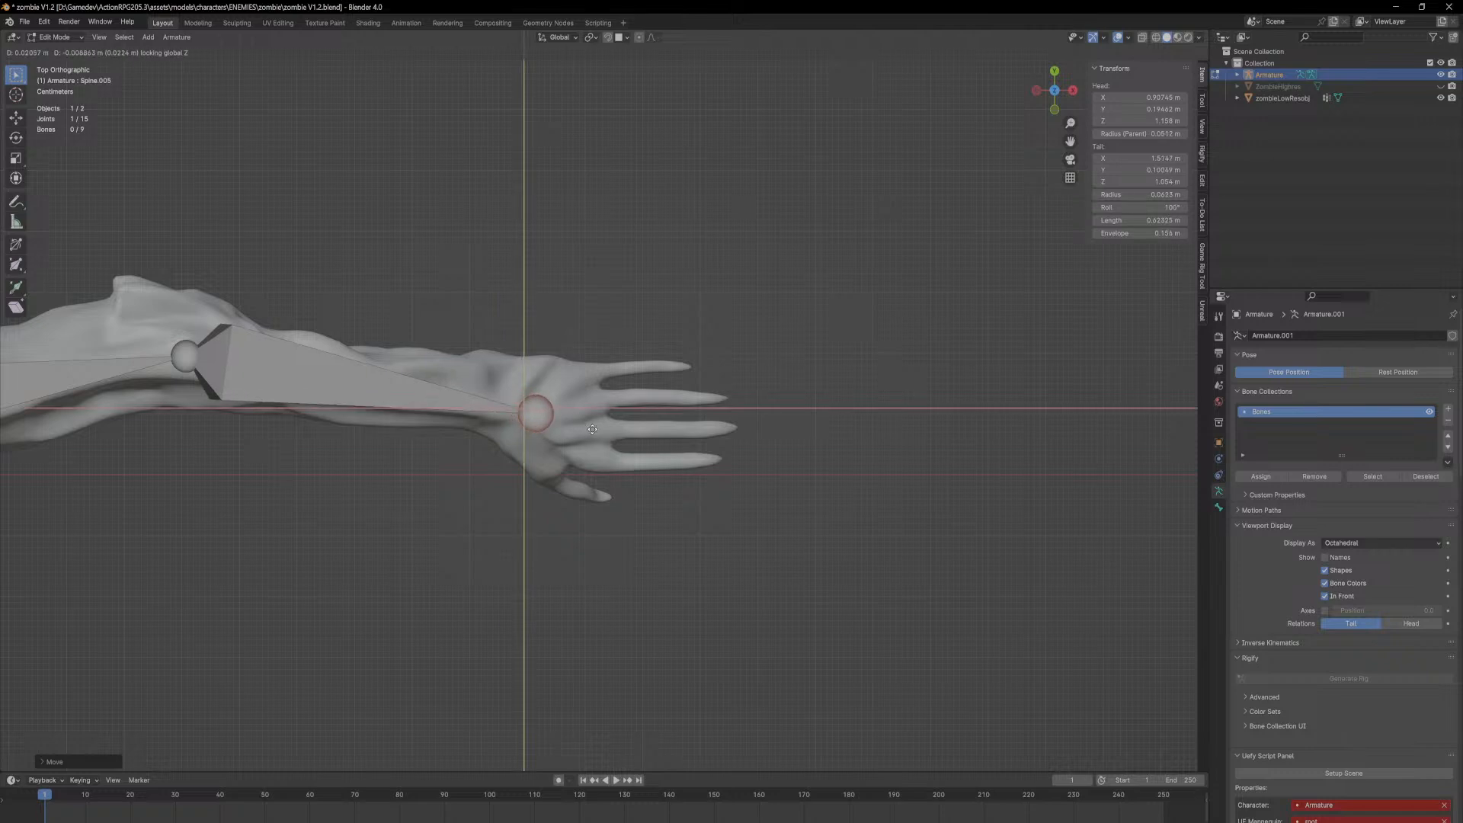
click(579, 424)
Step: Extrude a bone about 0.1 m long horizontally from the wrist and disconnect it from the forearm bone
scroll(581, 424, up, 1)
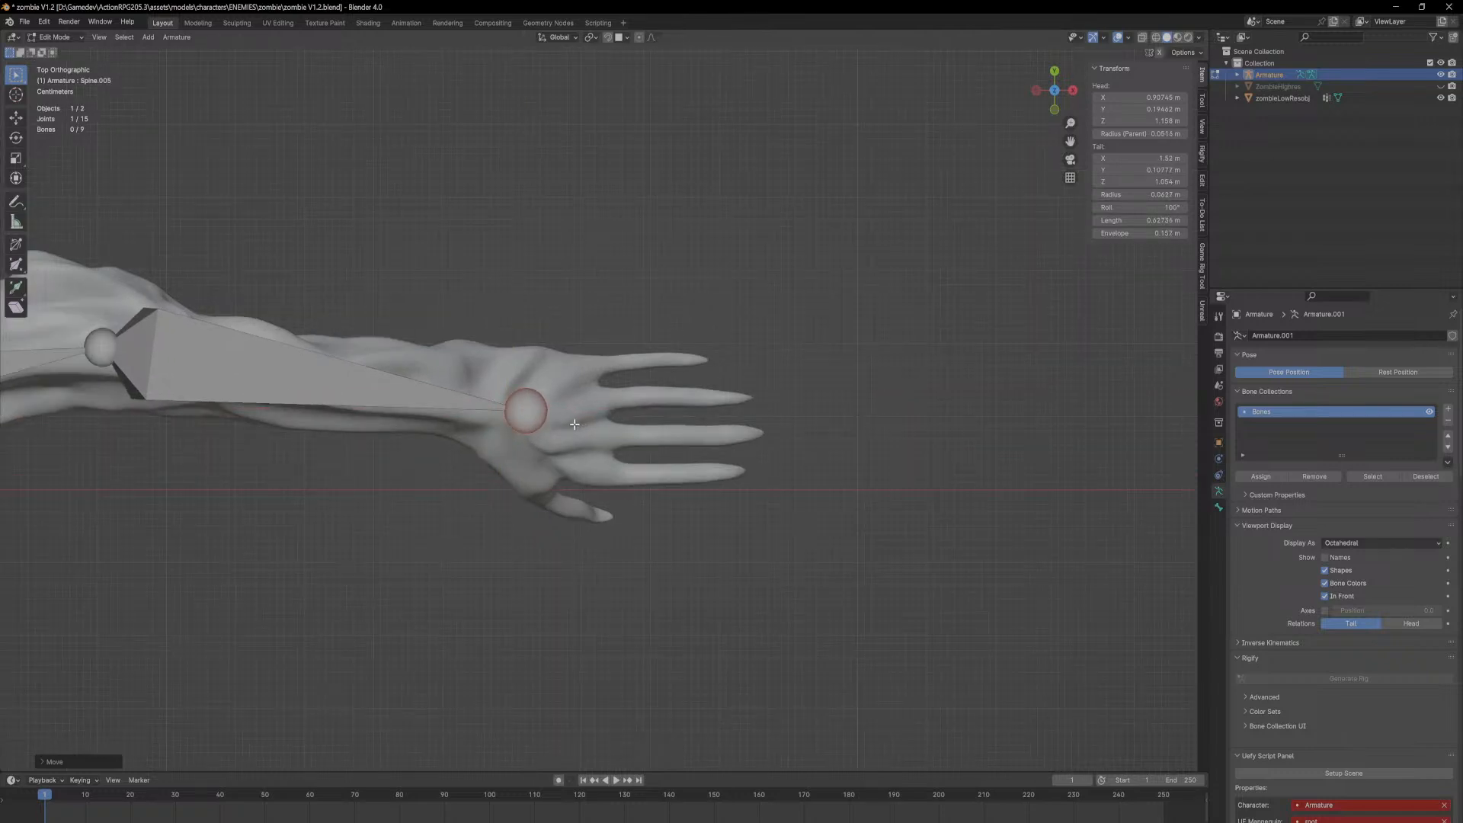
key(e)
key(shift+z)
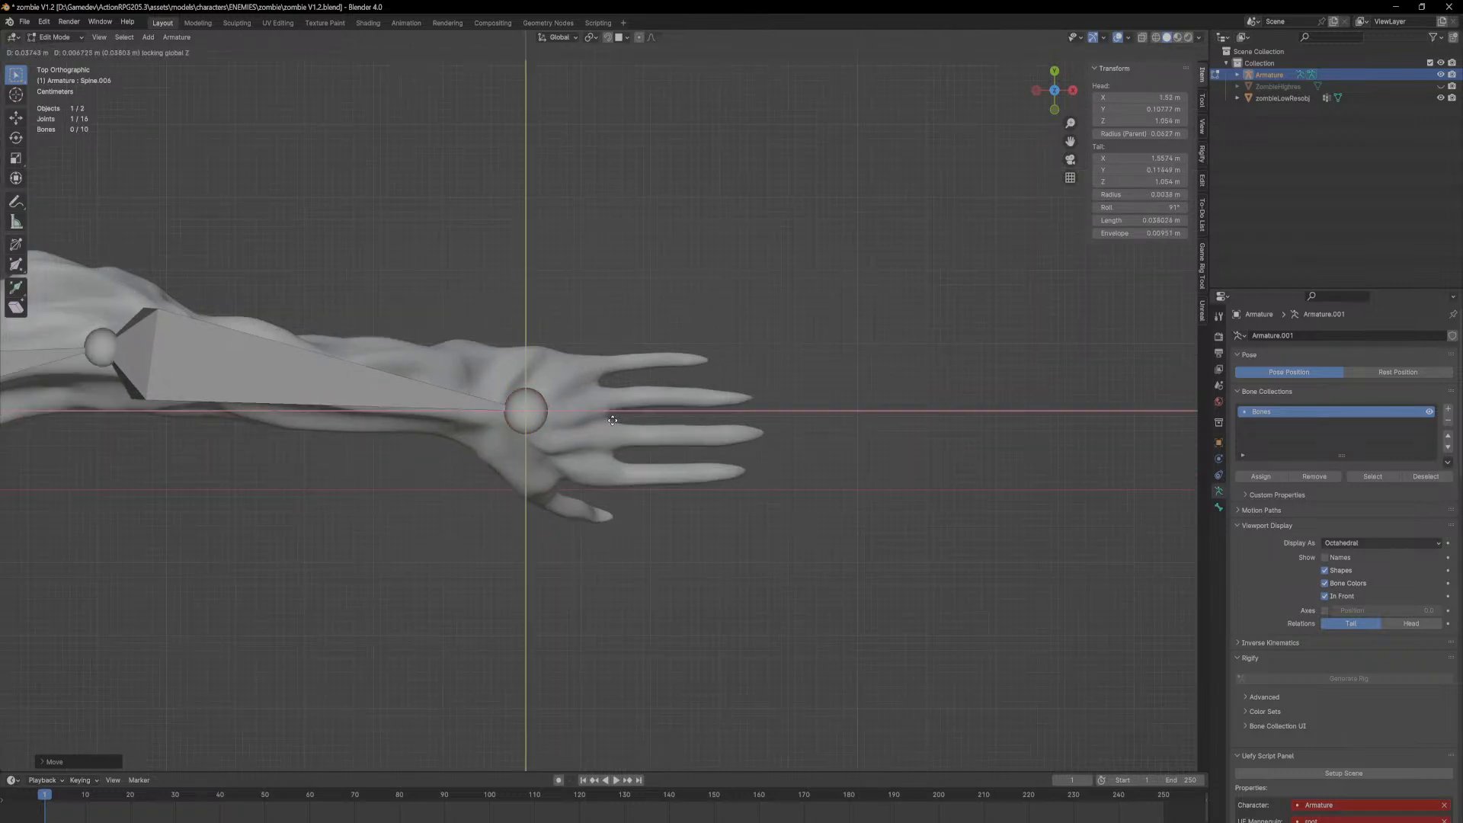
click(656, 421)
click(565, 412)
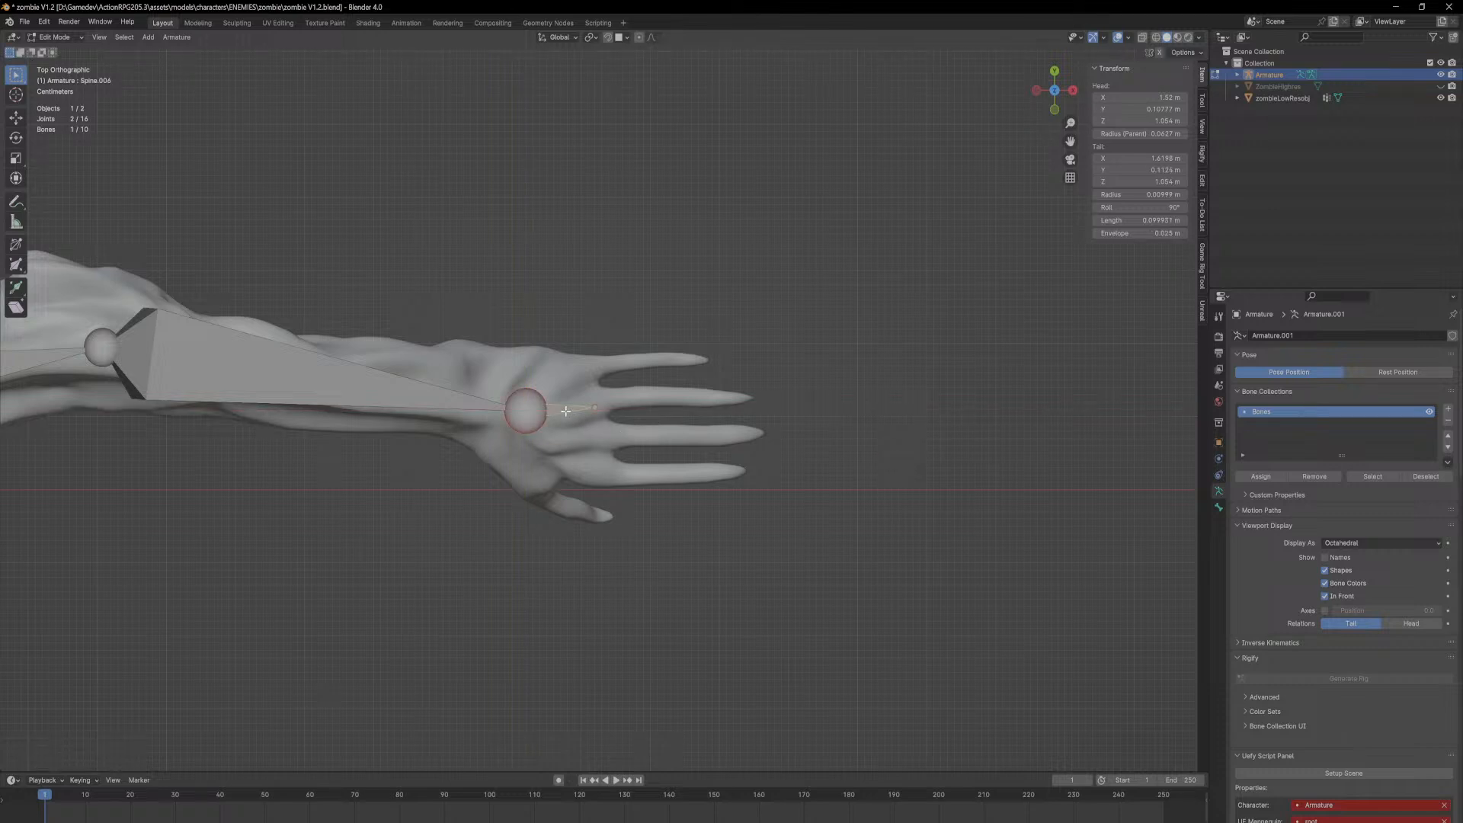
key(alt+p)
click(565, 410)
Step: Move the disconnected bone to the base of the little finger and shorten it to about 0.08 m, keeping the height locked
key(g)
key(shift+z)
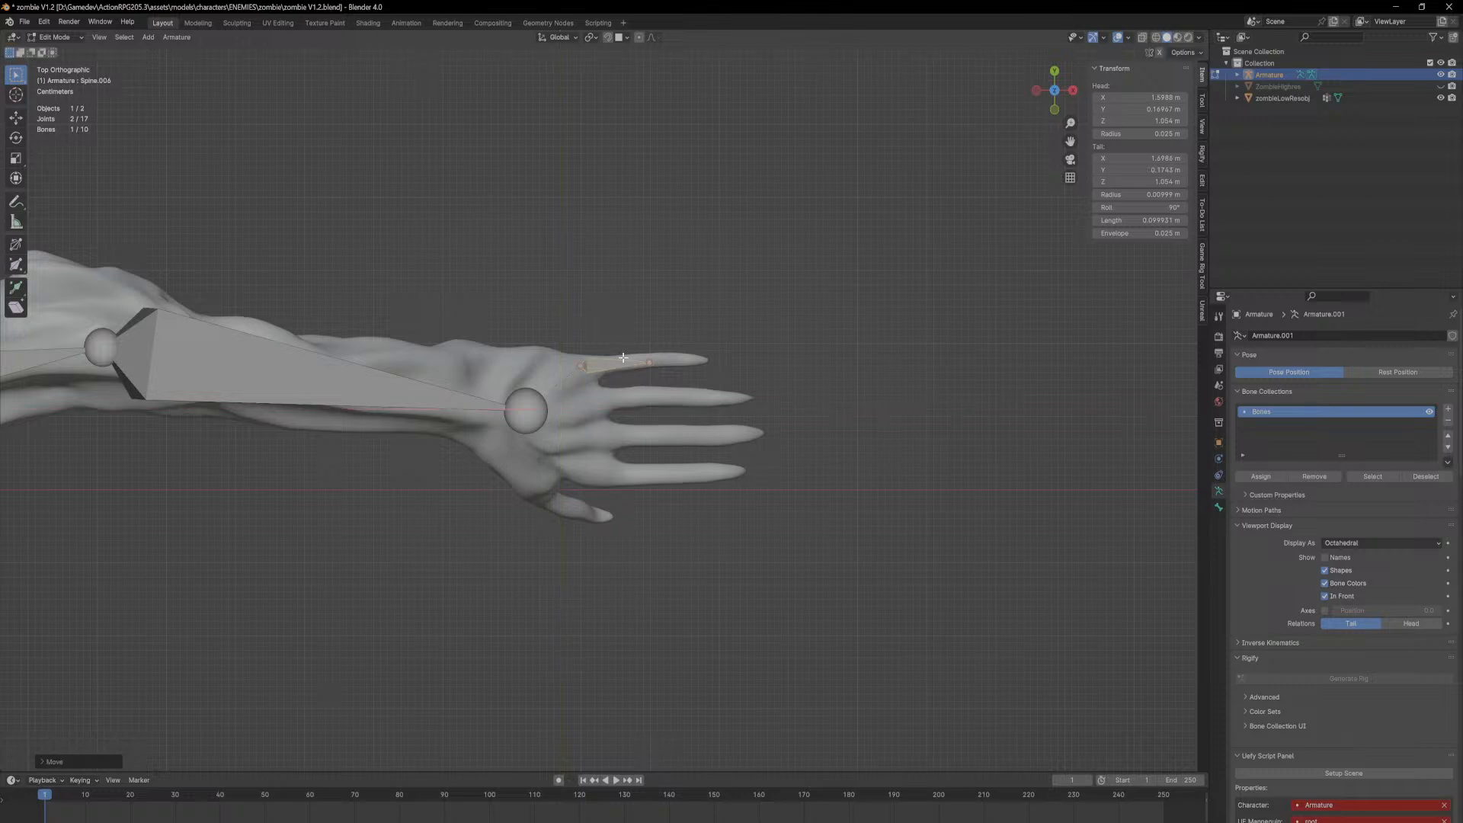
click(626, 363)
scroll(686, 397, up, 1)
click(660, 354)
key(g)
key(shift+z)
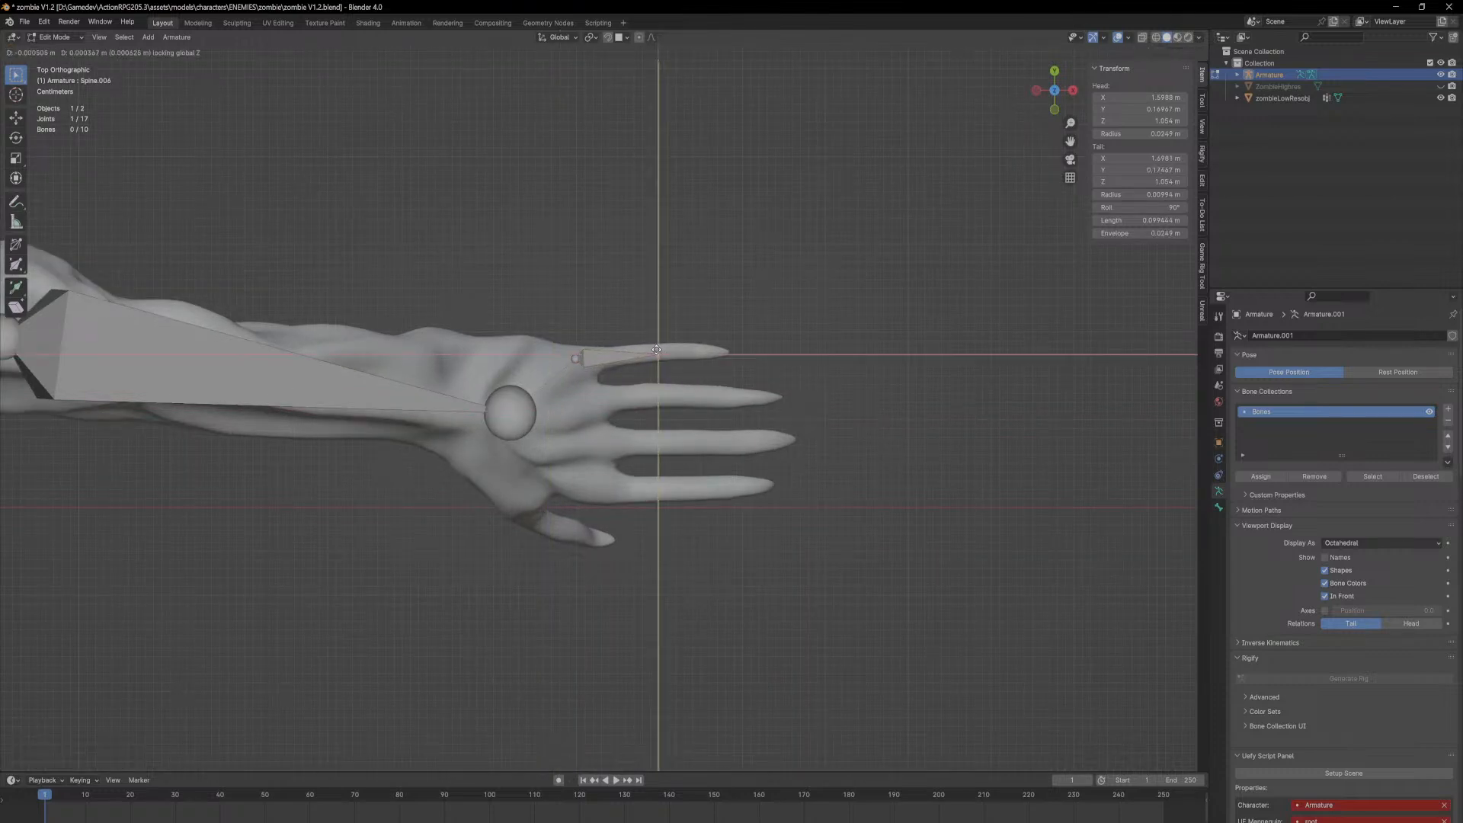
click(640, 350)
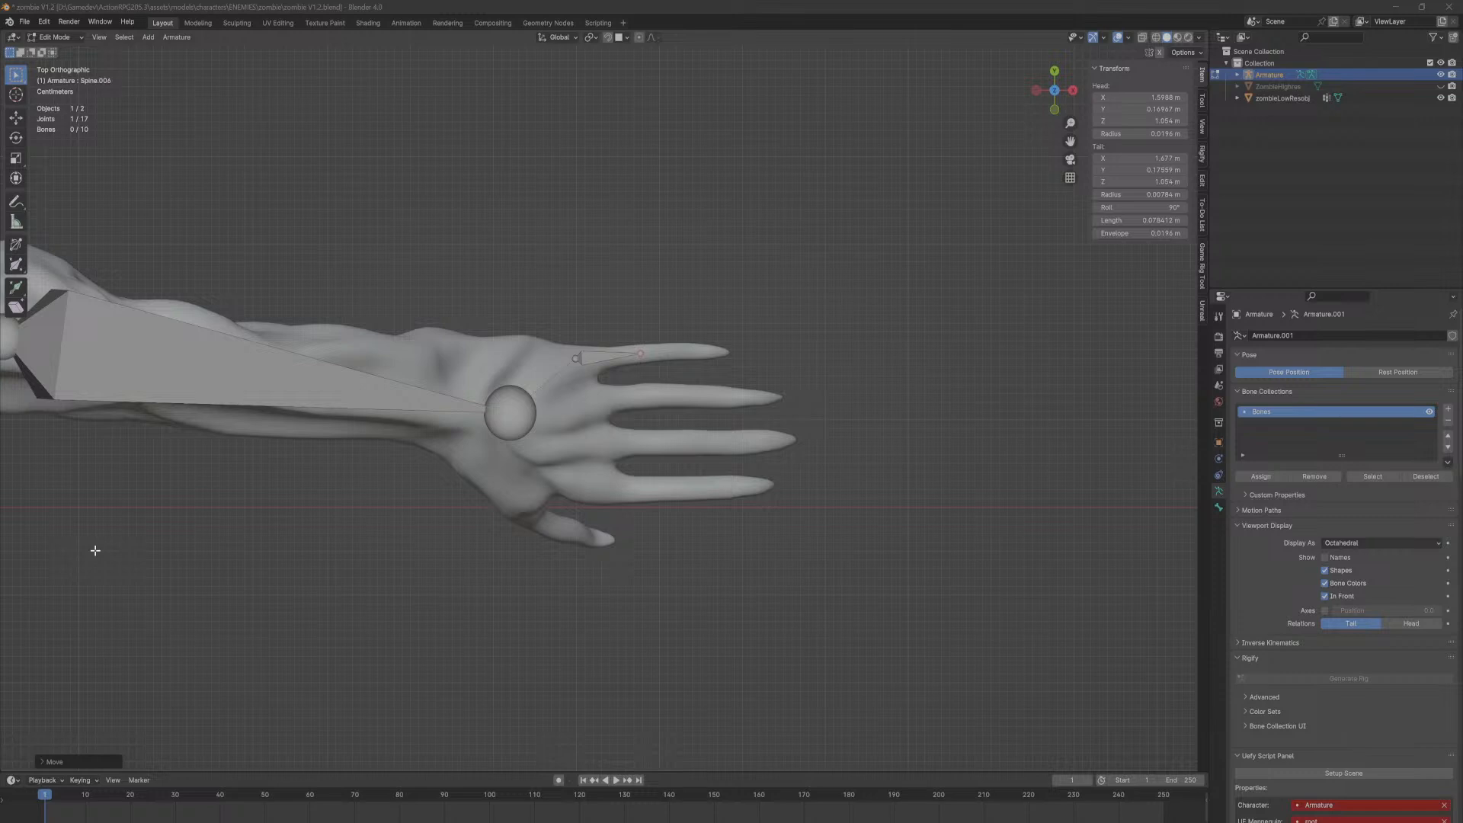
Step: Extrude two more bones horizontally along the little finger, about 0.06 m and 0.04 m long, ending at the fingertip
scroll(236, 529, up, 4)
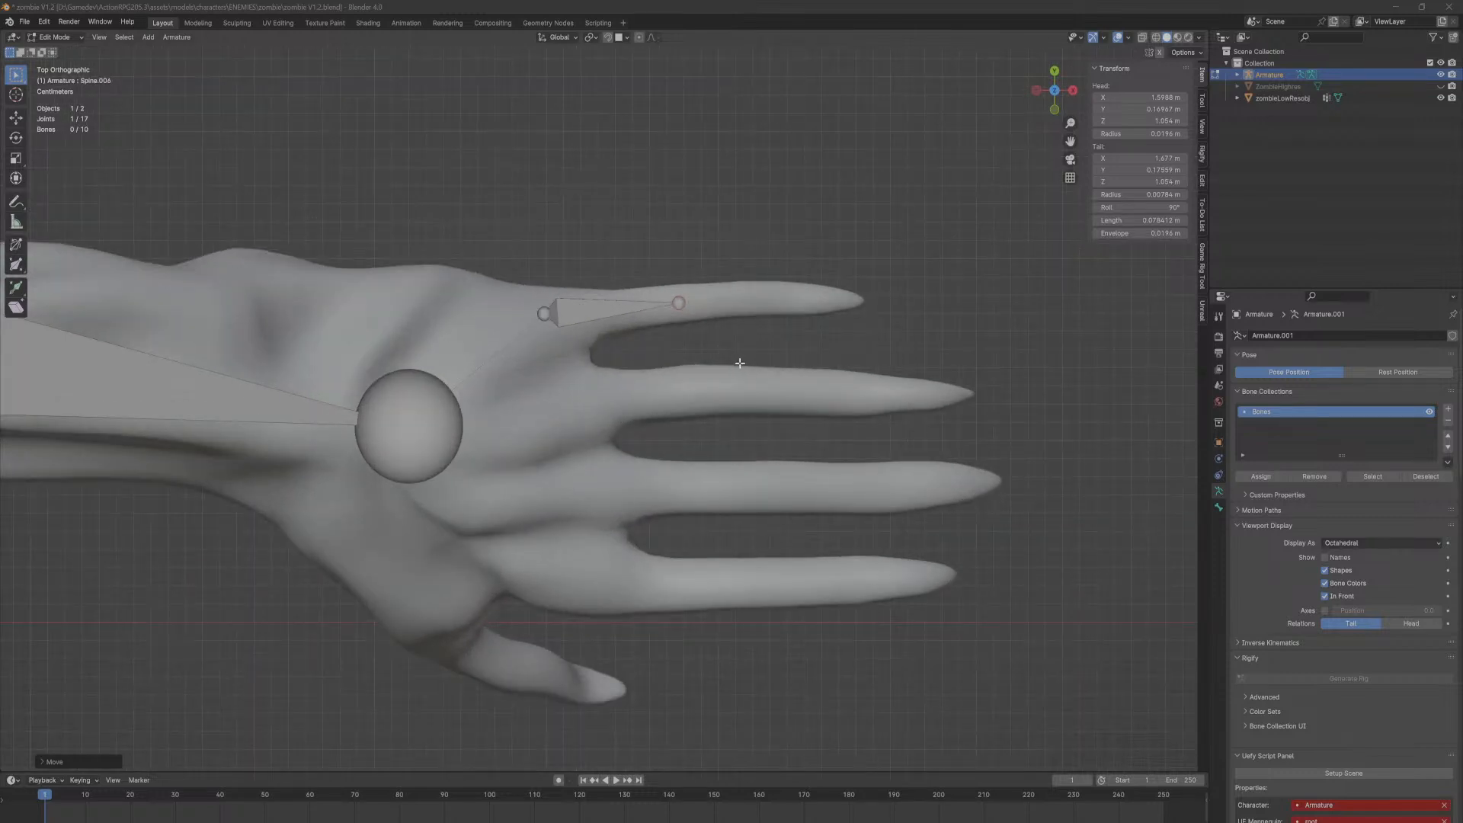
middle_drag(773, 338, 772, 309)
key(KP_1)
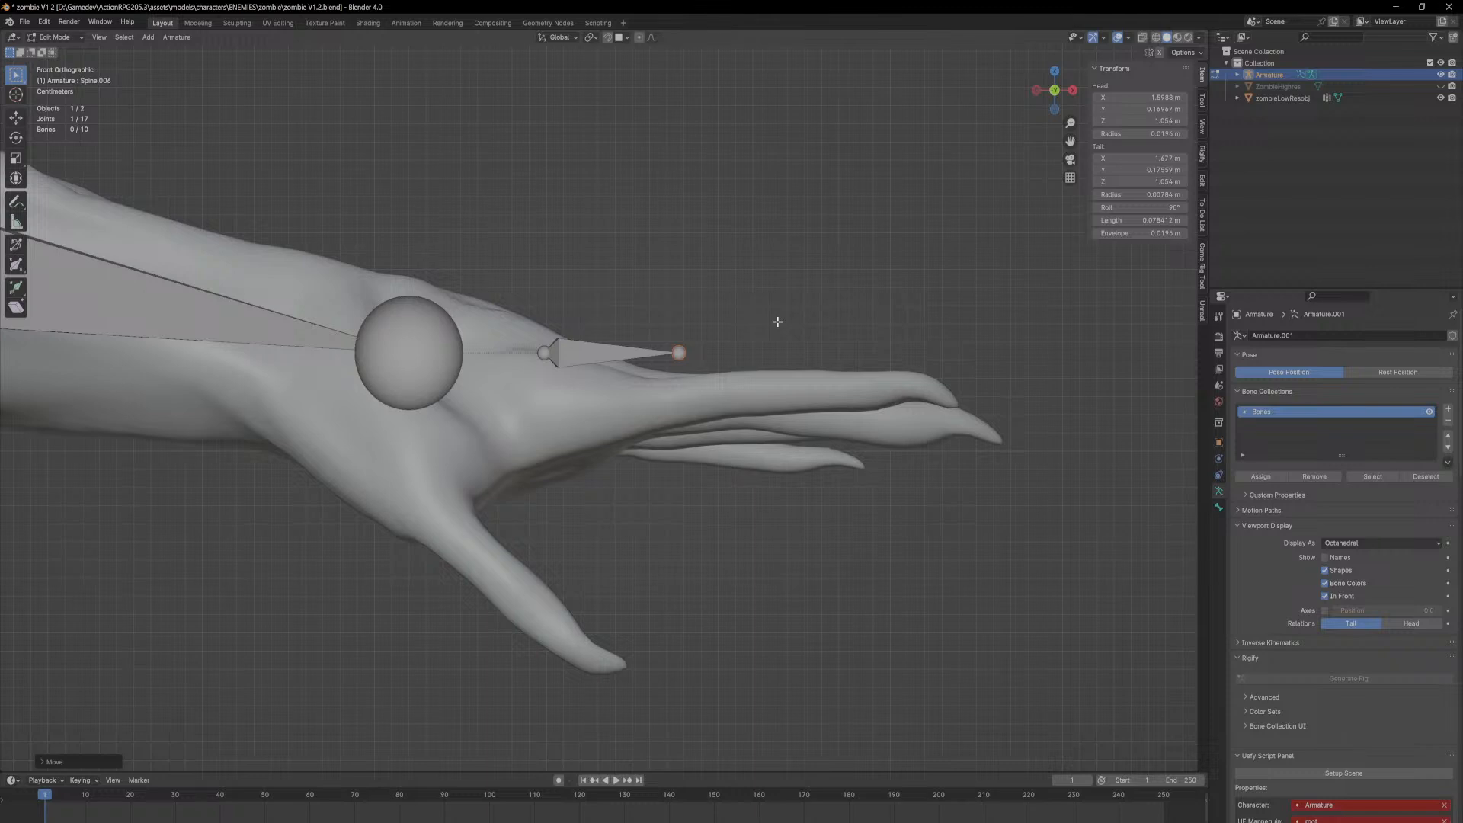
key(KP_7)
key(e)
key(shift+z)
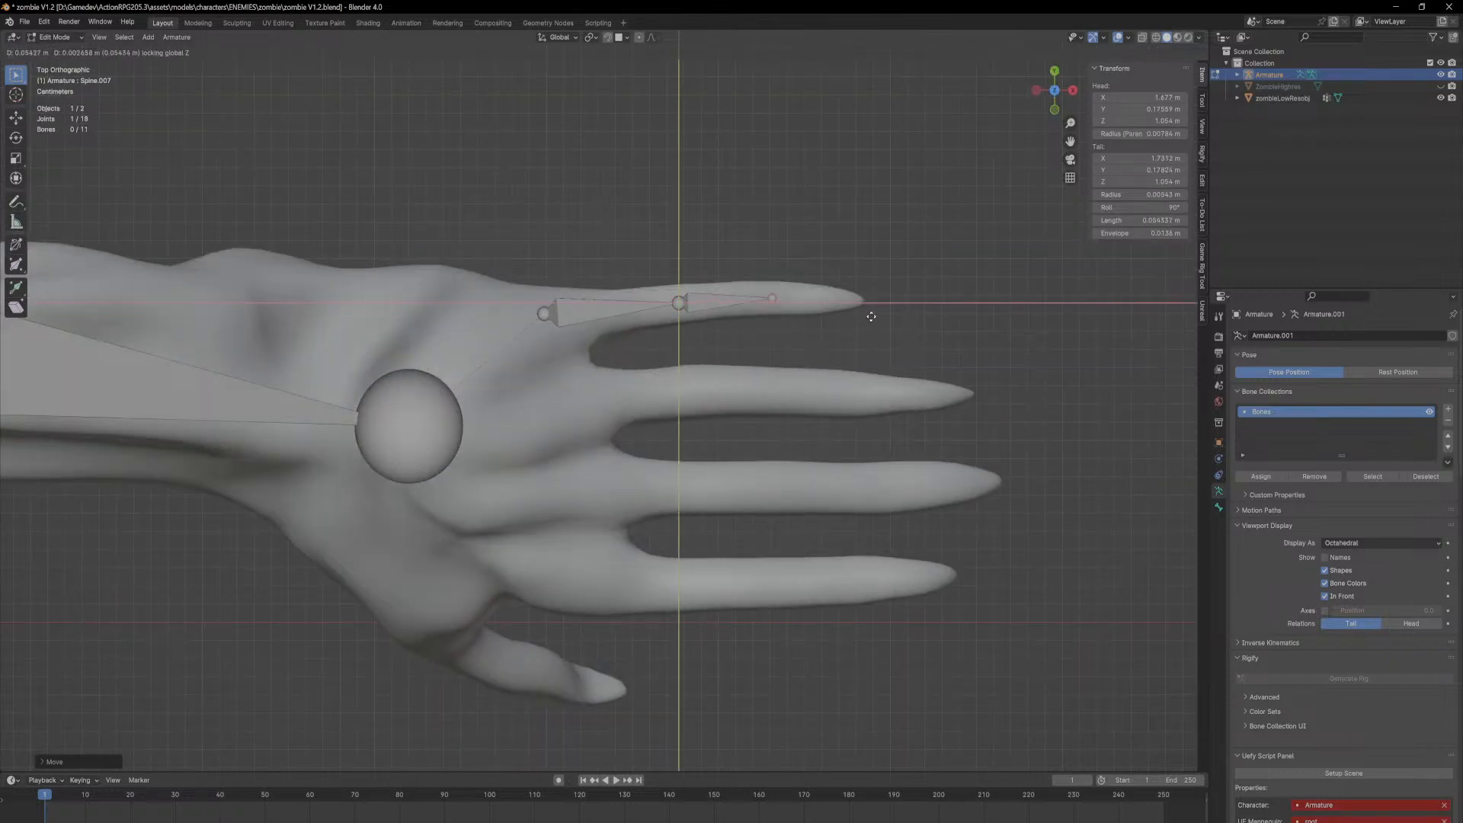
click(882, 315)
key(e)
key(shift+z)
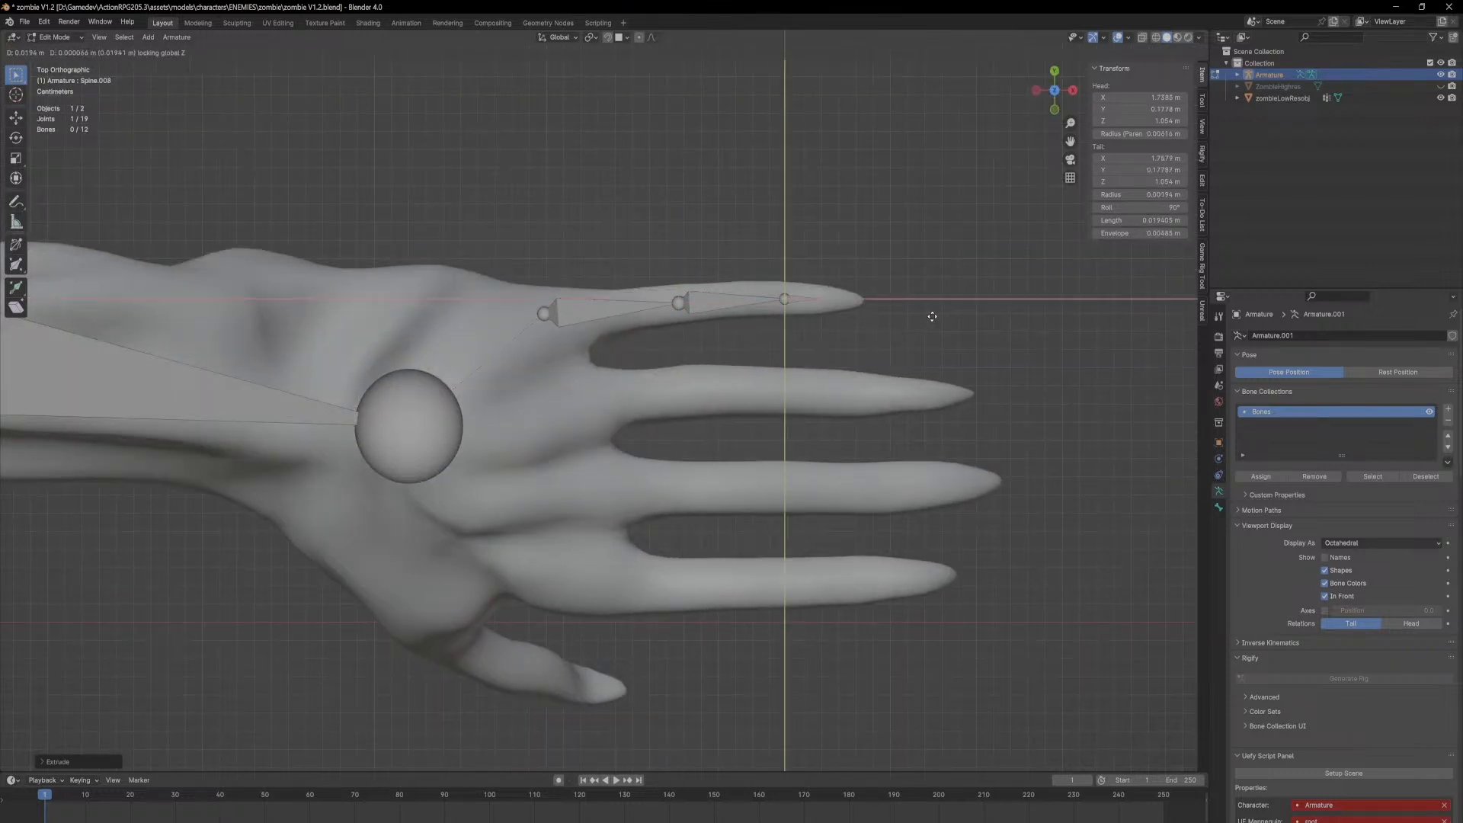
click(964, 317)
Step: Lower the little finger chain's base joint to about Z 1.03 m and its first knuckle joint into the finger mesh
middle_drag(926, 394, 558, 314)
middle_drag(924, 344, 659, 357)
click(659, 356)
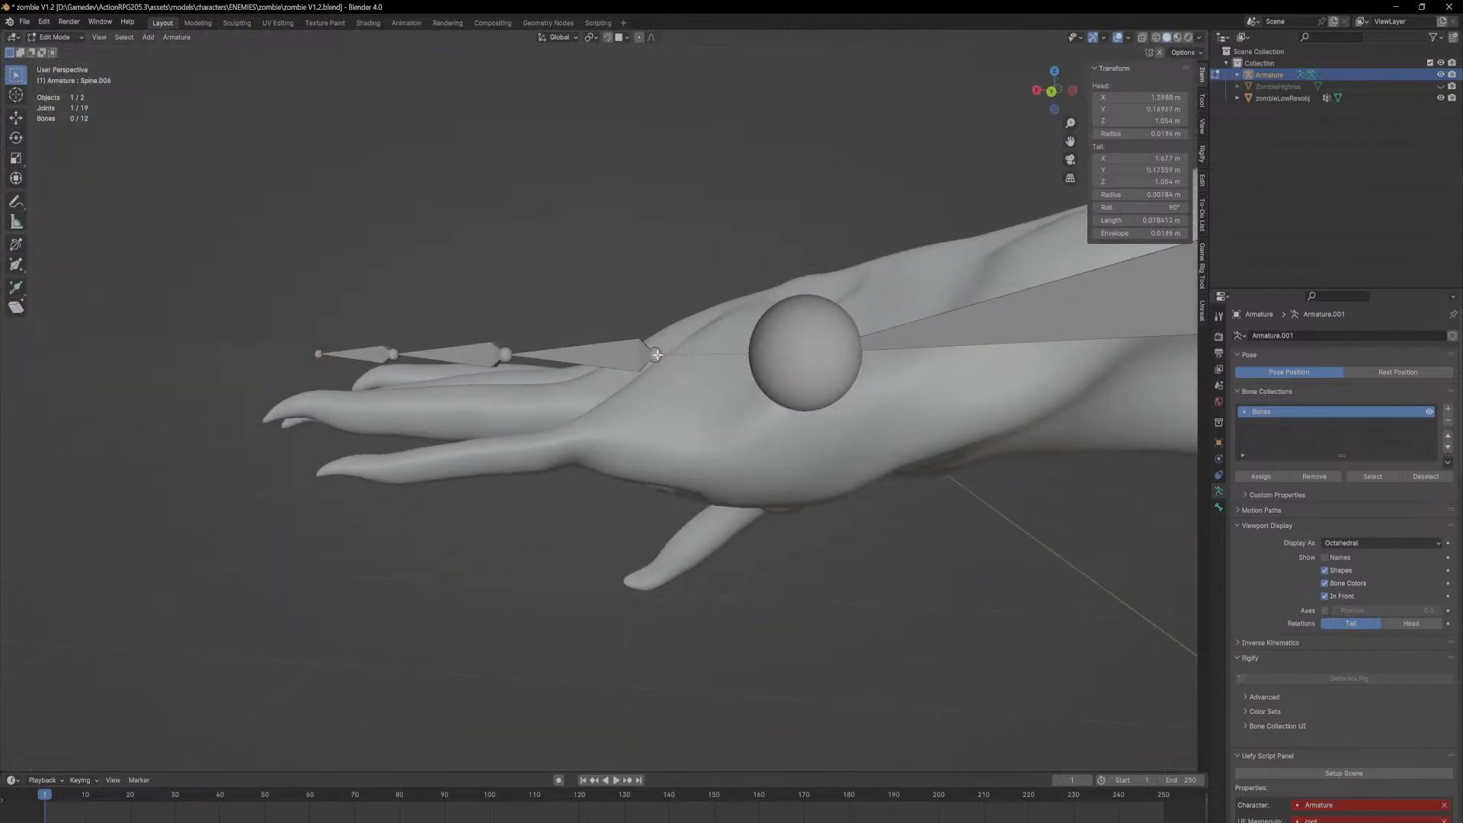
key(g)
key(z)
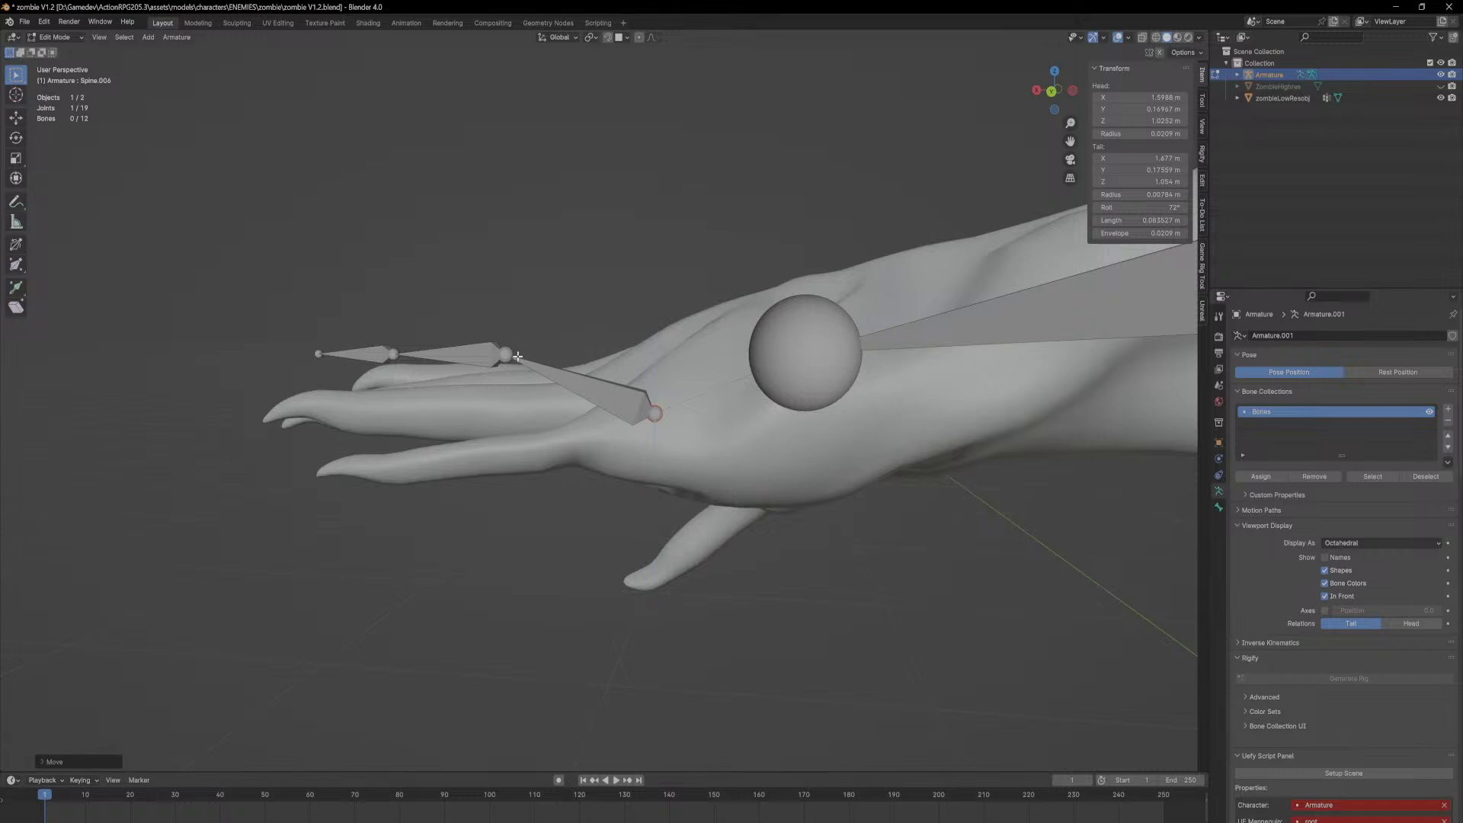
click(517, 451)
Step: Lower the little finger's outer knuckle and fingertip joints along Z into the mesh, both to about 0.99 m
click(393, 353)
key(g)
key(z)
click(397, 469)
click(319, 354)
key(g)
key(z)
click(318, 474)
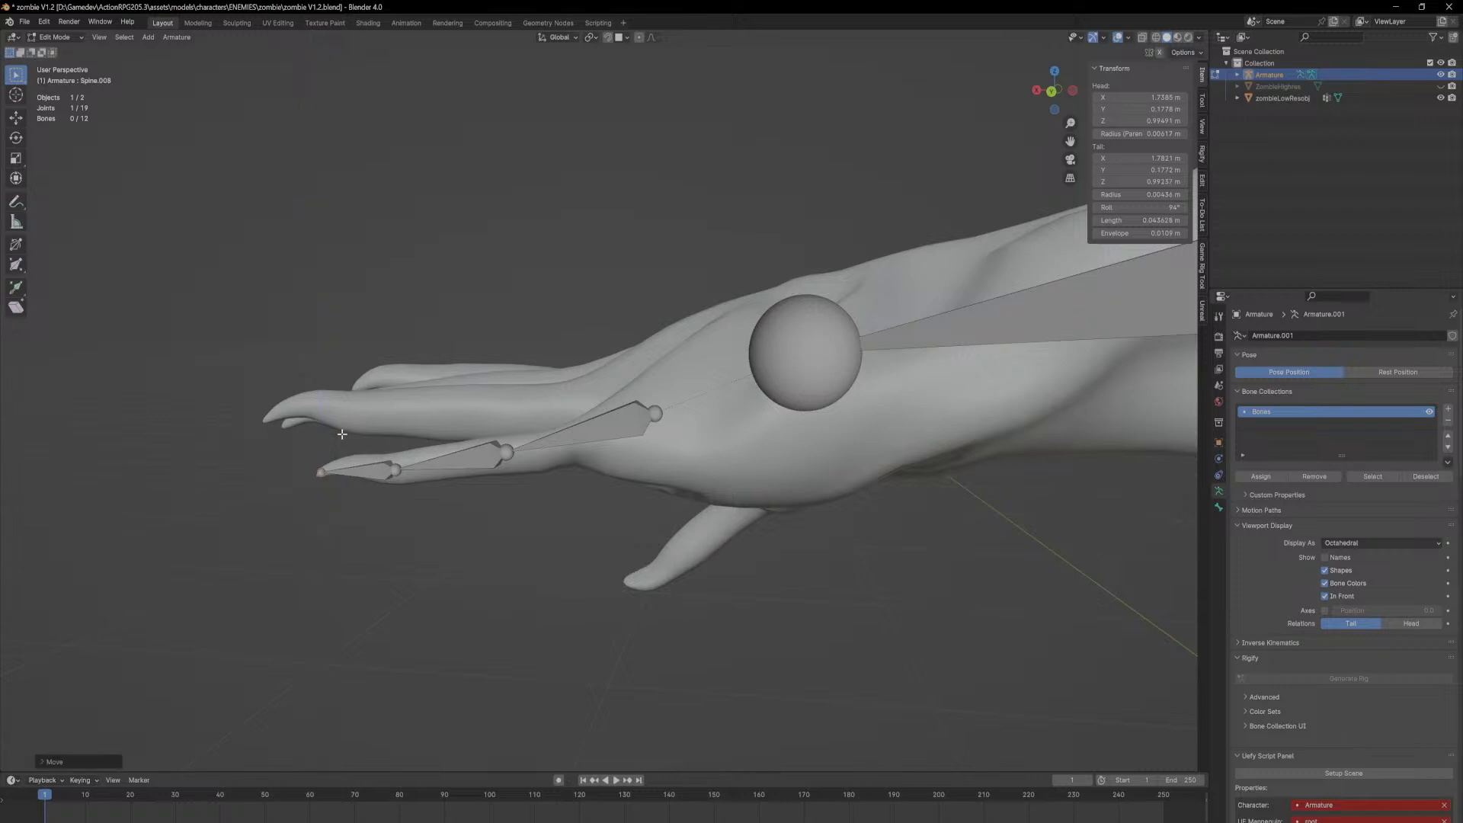
Step: Adjust the little finger's outer knuckle joint to about Z 0.998 m and its first knuckle joint to about Z 1.007 m
middle_drag(343, 431, 363, 438)
click(403, 480)
key(g)
key(z)
click(406, 476)
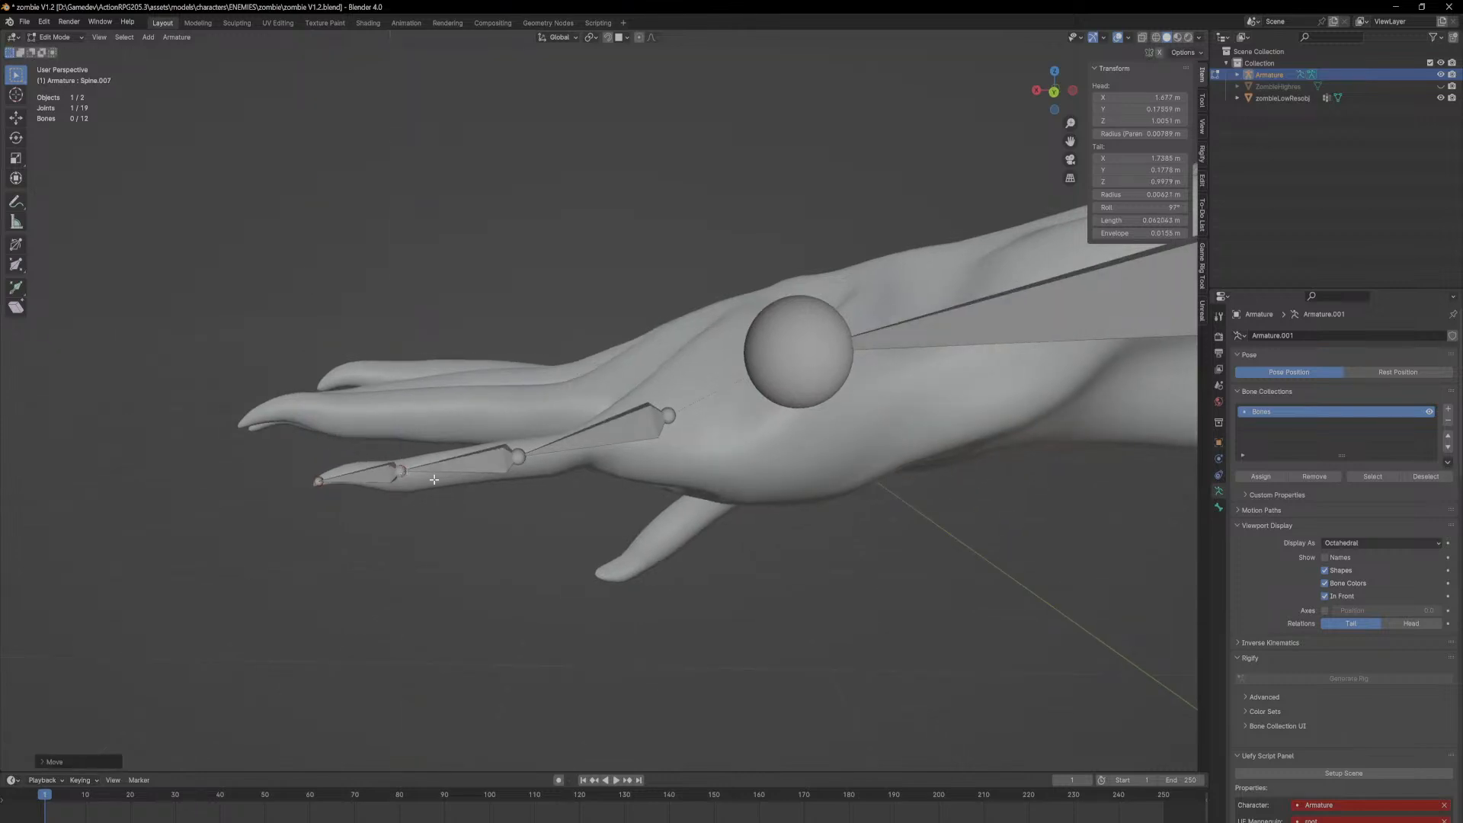
click(524, 460)
key(g)
key(z)
click(512, 454)
Step: Shift the little finger's base joint horizontally to about X 1.60 m, Y 0.165 m so it lines up with the knuckle
middle_drag(490, 442, 604, 360)
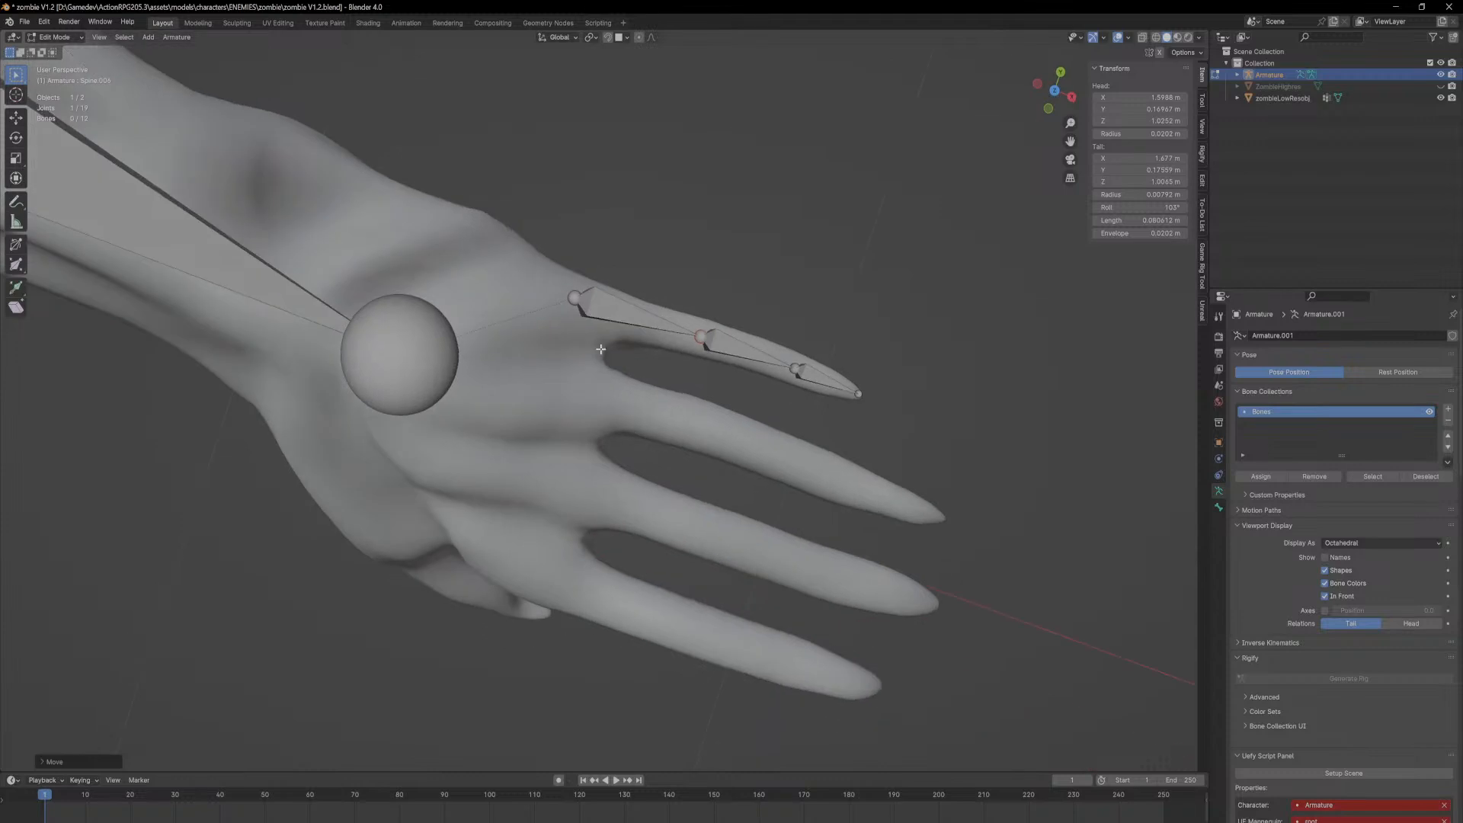
key(g)
key(y)
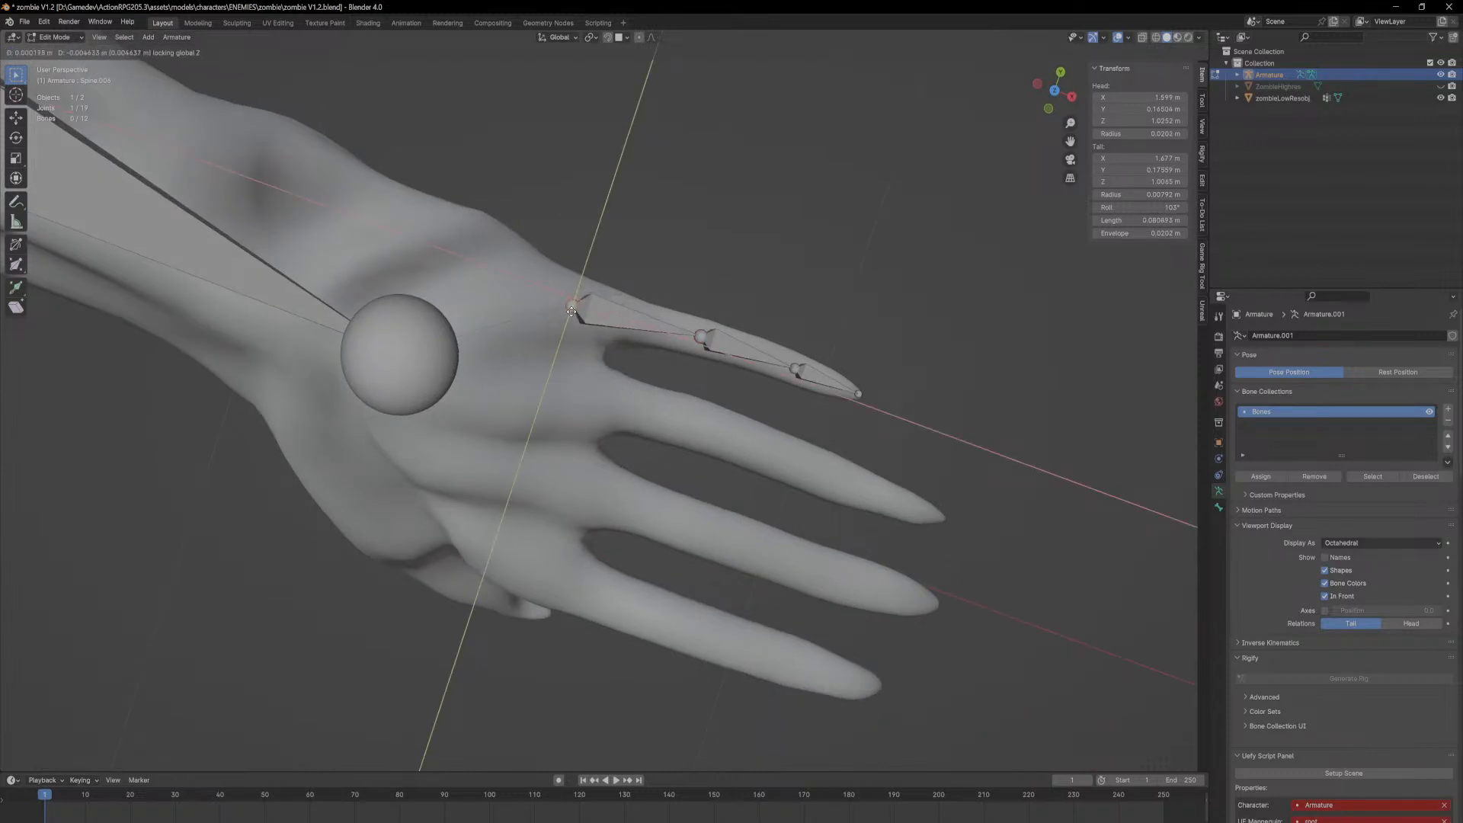
click(645, 332)
middle_drag(645, 332, 526, 363)
key(g)
key(z)
key(x)
click(528, 364)
middle_drag(528, 363, 650, 578)
middle_drag(467, 484, 589, 593)
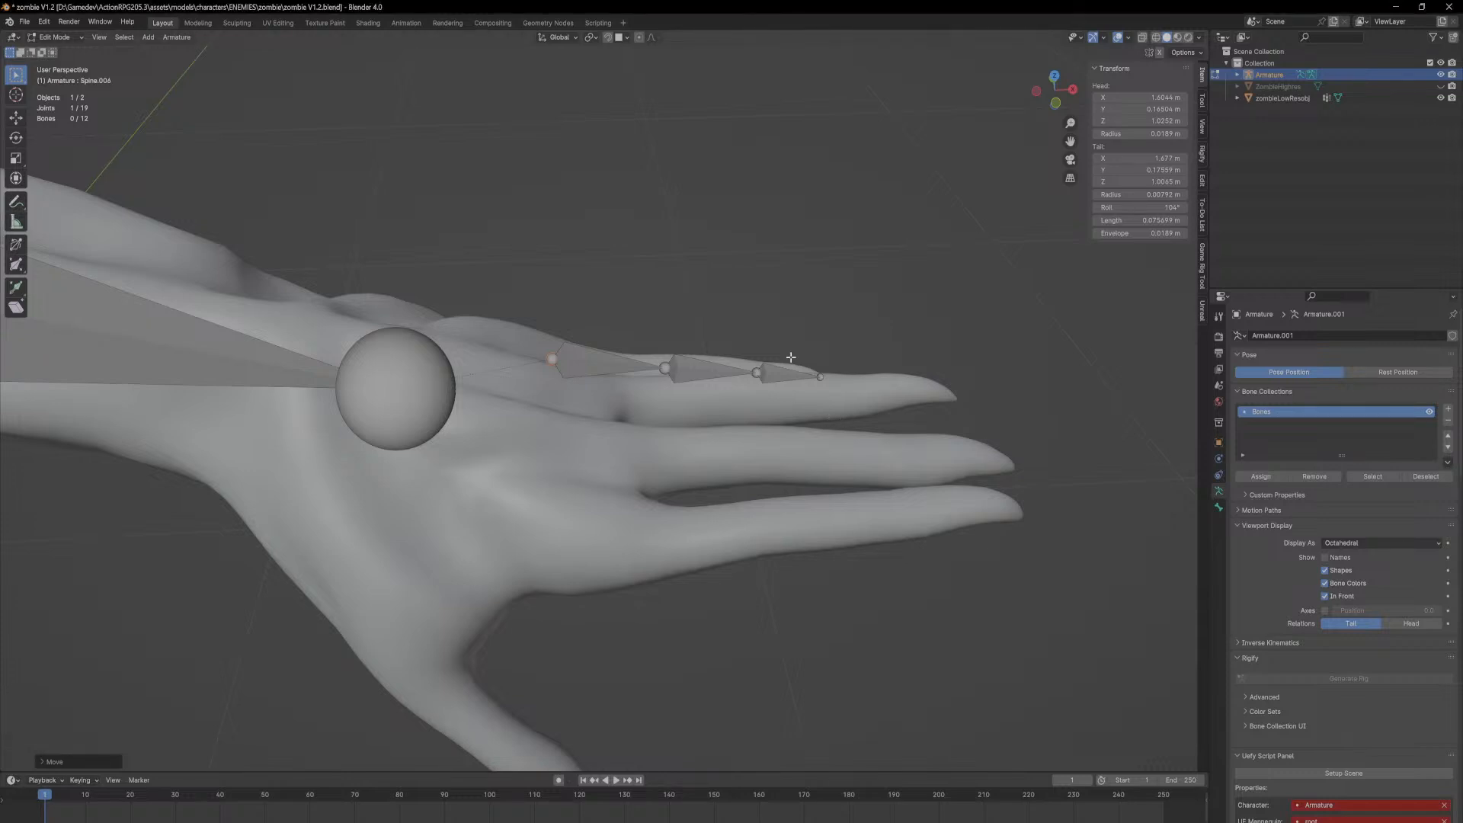
Step: Duplicate the little finger's three-bone chain onto the ring, middle and index fingers, keeping the height locked for the index copy
middle_drag(793, 359, 787, 429)
middle_drag(833, 333, 812, 392)
drag(852, 306, 499, 432)
scroll(656, 438, down, 2)
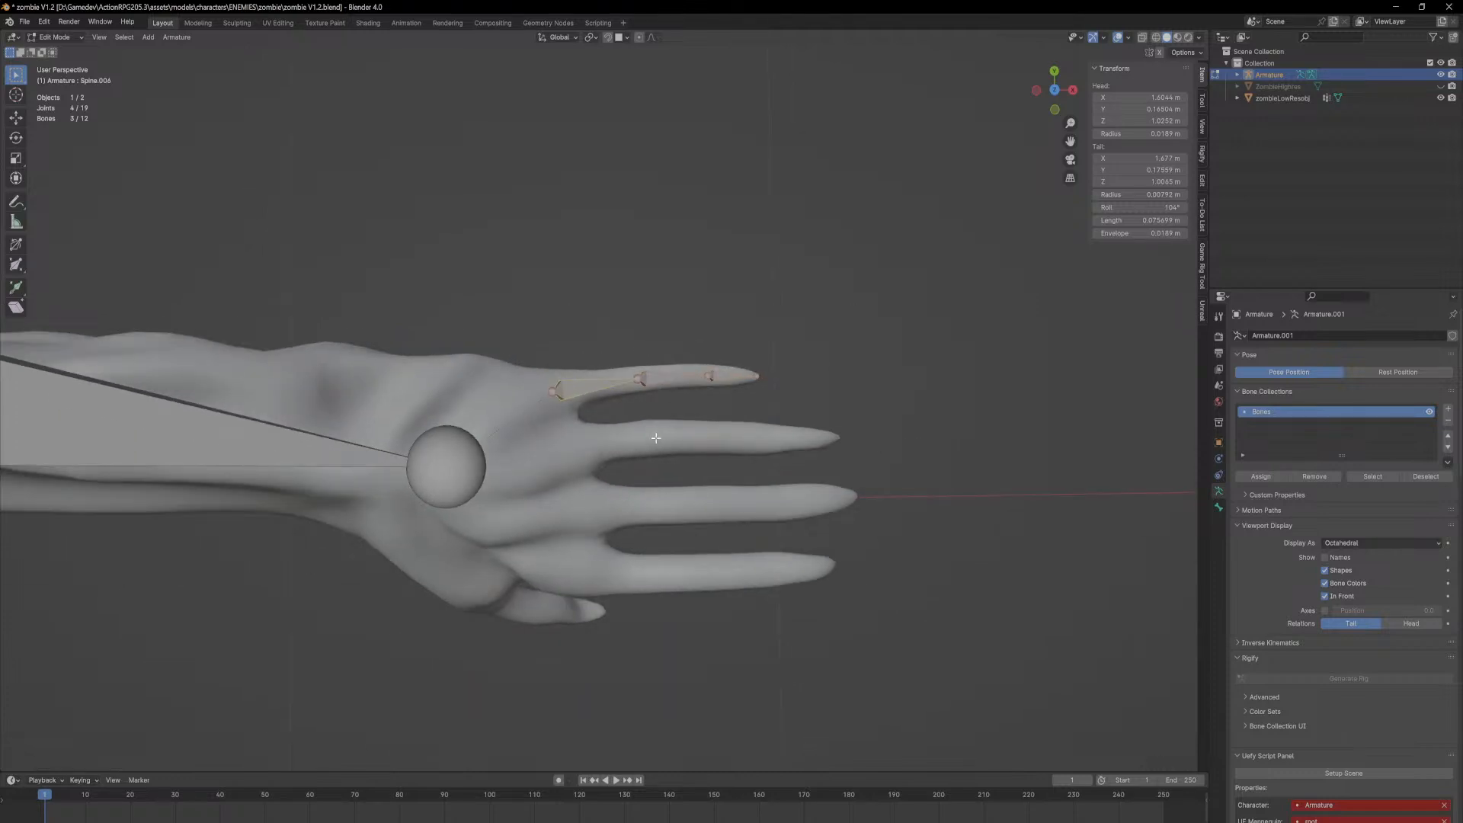
key(shift+d)
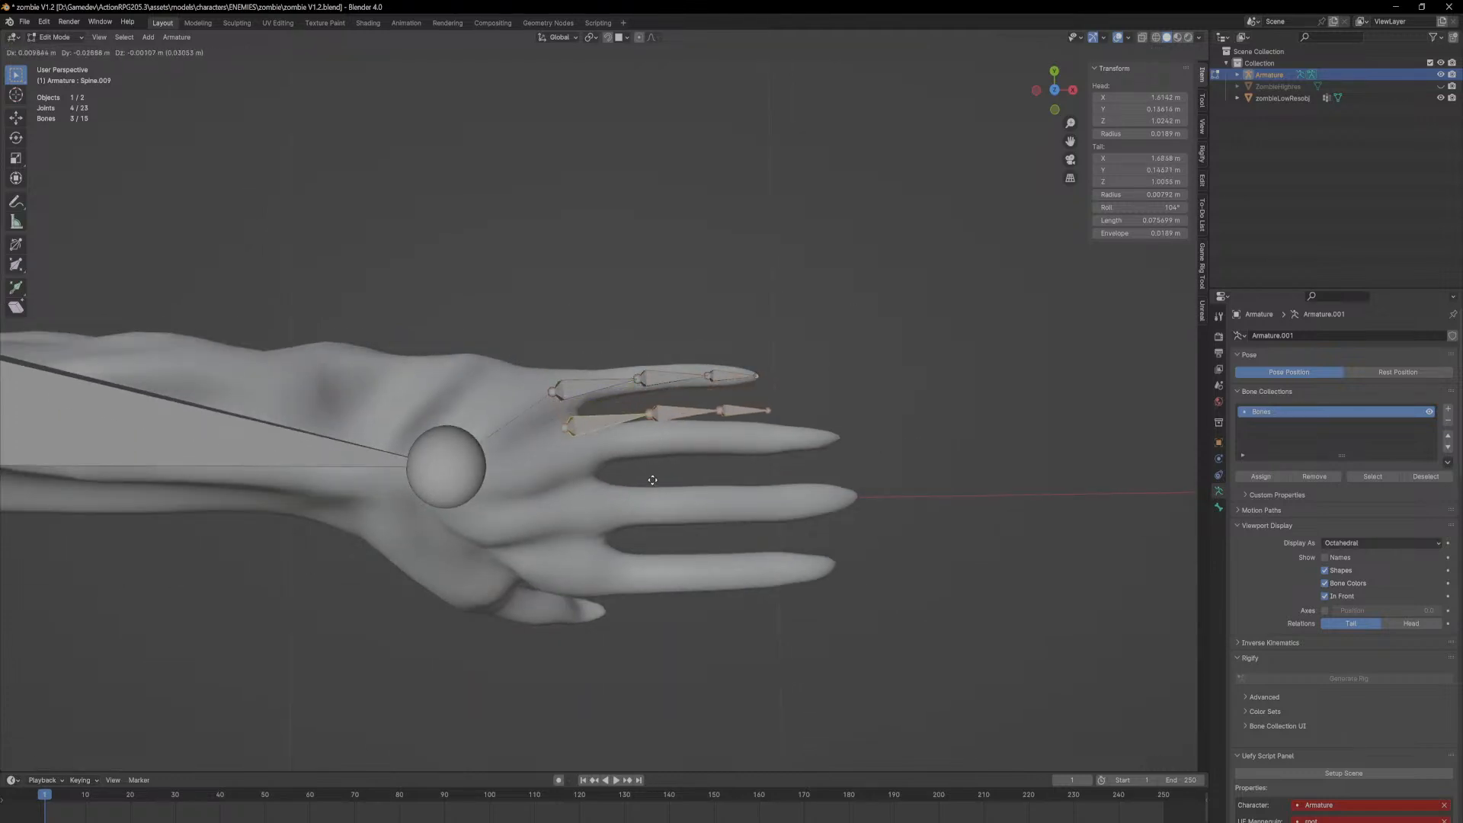
click(658, 501)
key(g)
click(677, 534)
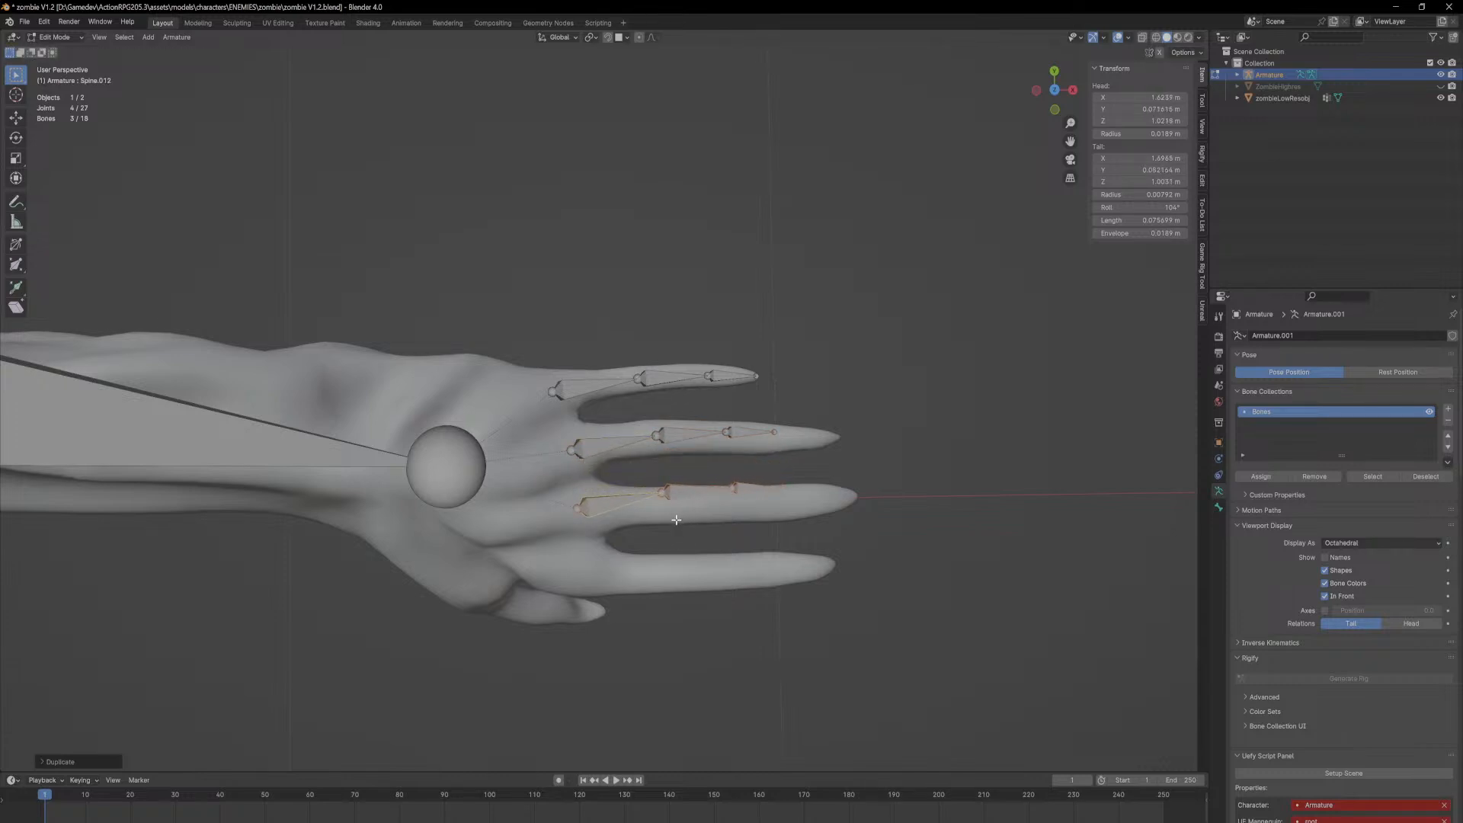
key(shift+d)
key(shift+z)
Step: Raise the first knuckle joints of the three copied finger chains together along Z, to about 1.02 m
middle_drag(693, 563, 651, 441)
click(546, 402)
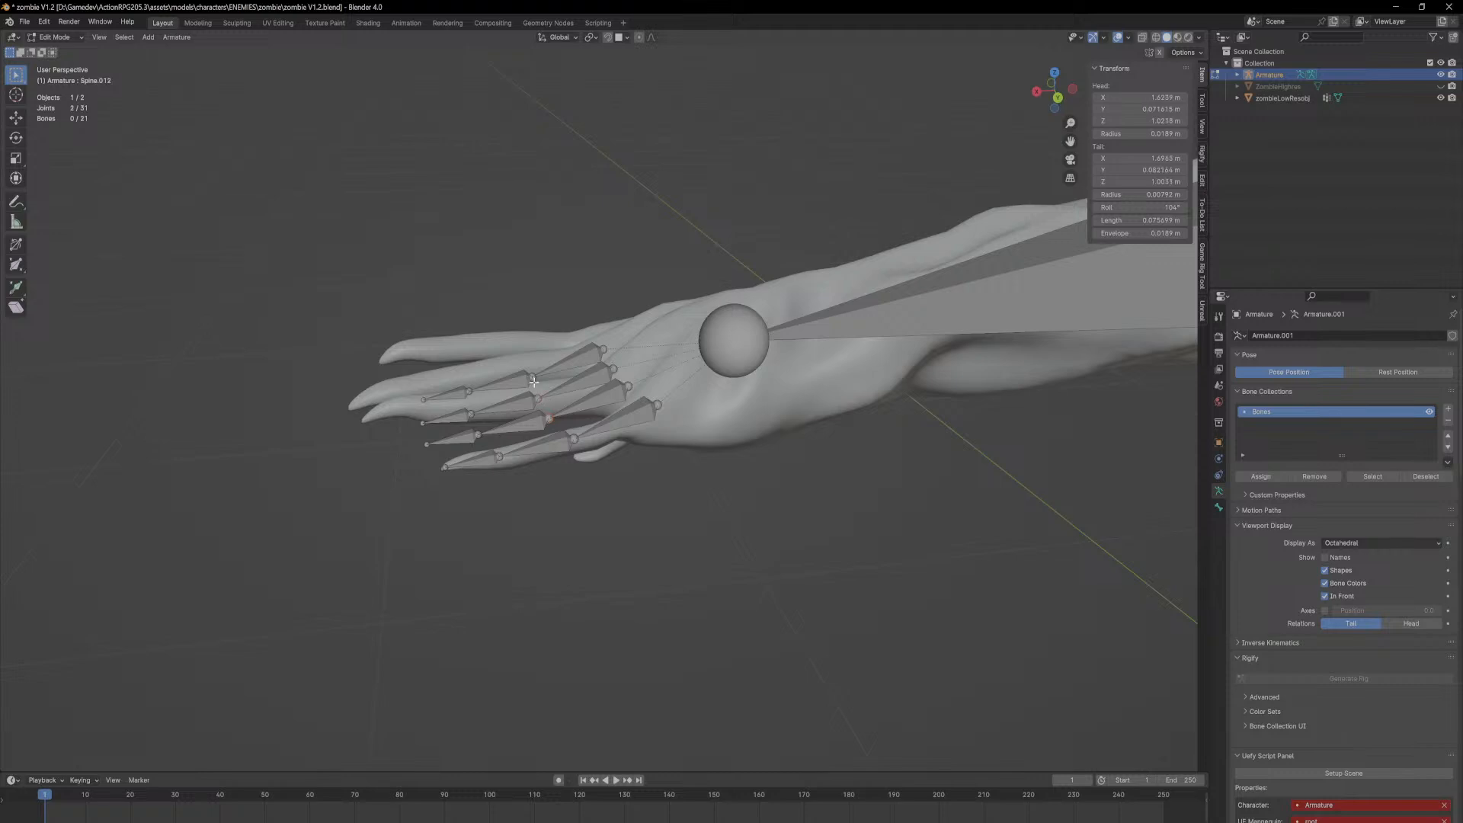
shift+click(532, 379)
middle_drag(533, 380, 738, 451)
key(g)
key(z)
click(554, 361)
Step: Shift the three copied chains' first knuckle joints horizontally to the centre of their fingers, with the height locked
key(KP_7)
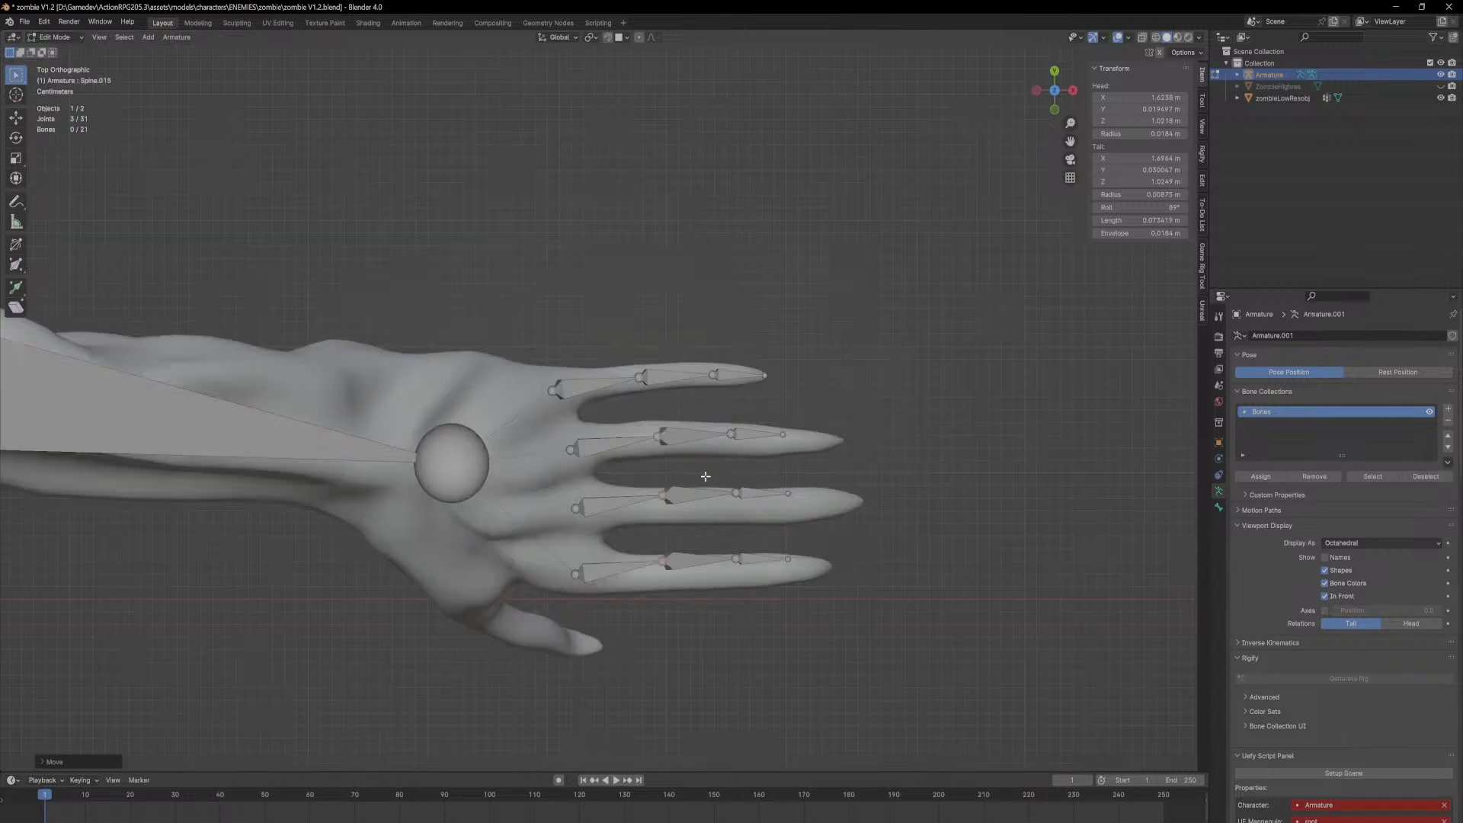
scroll(685, 473, up, 2)
key(g)
key(shift+z)
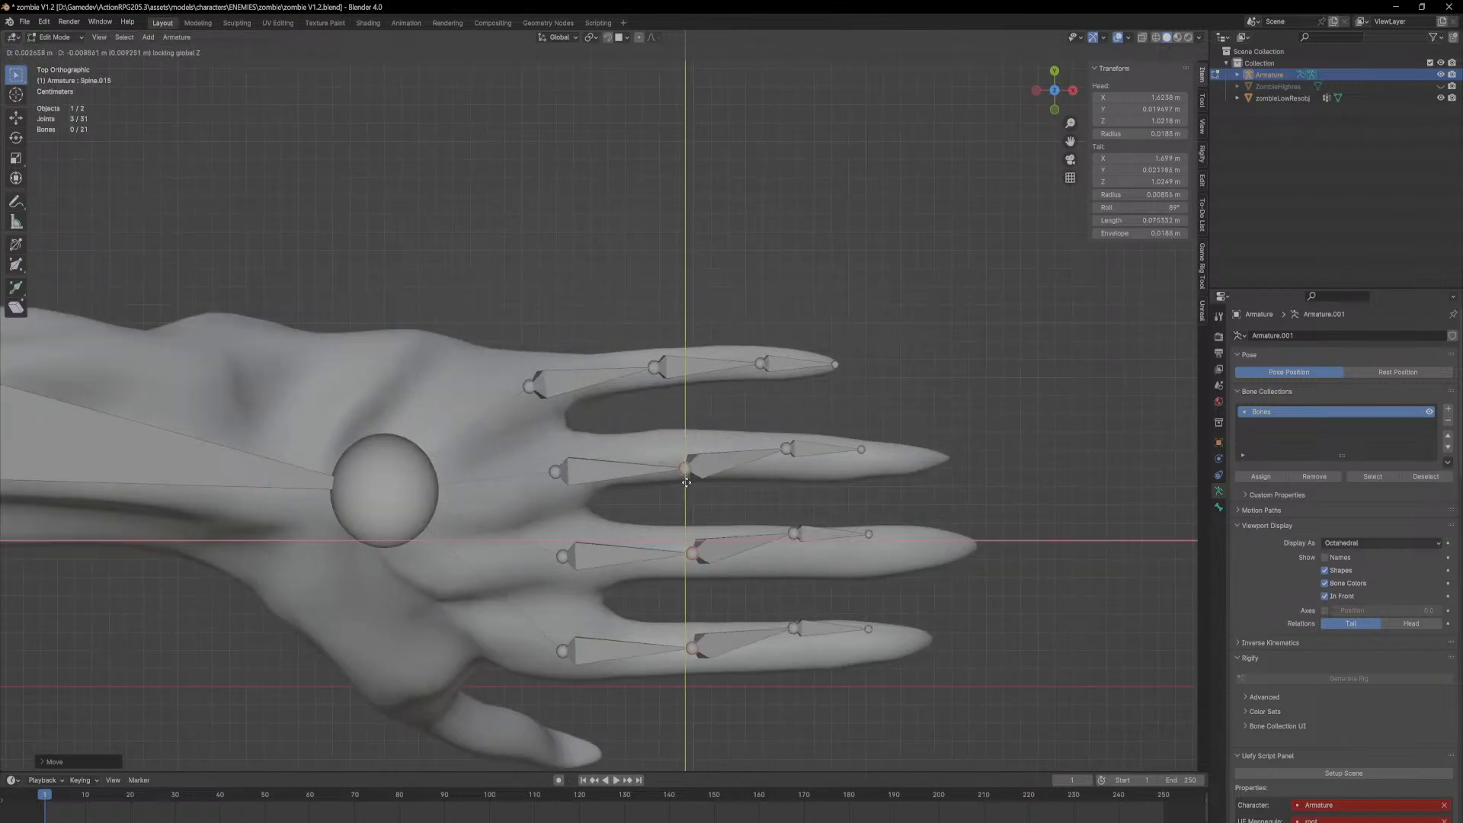
click(687, 471)
Step: Raise the outer knuckle joints of the ring, middle and index chains together along Z to about 1.03 m
middle_drag(832, 505, 430, 497)
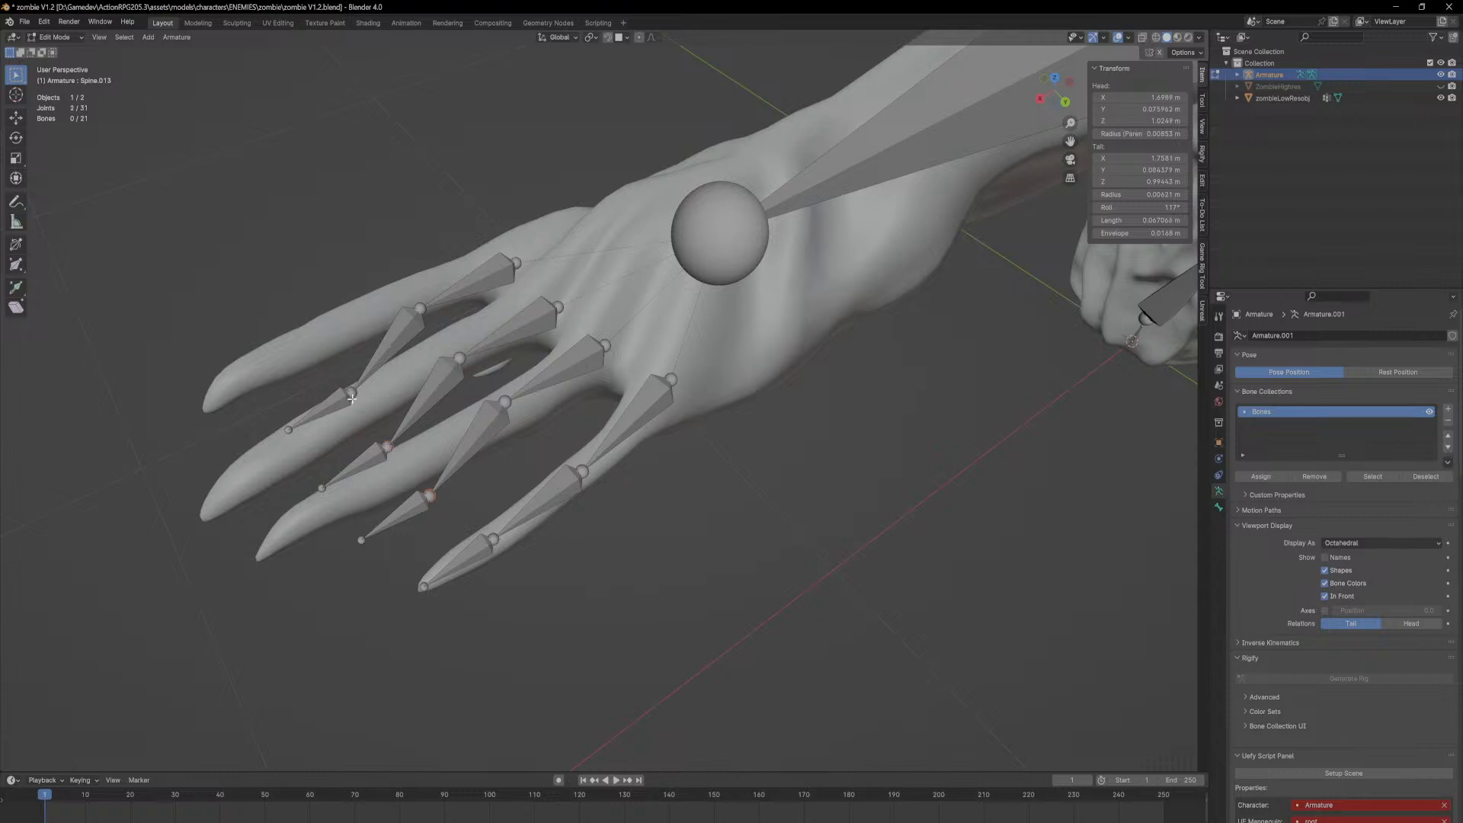
middle_drag(476, 449, 897, 472)
key(g)
key(z)
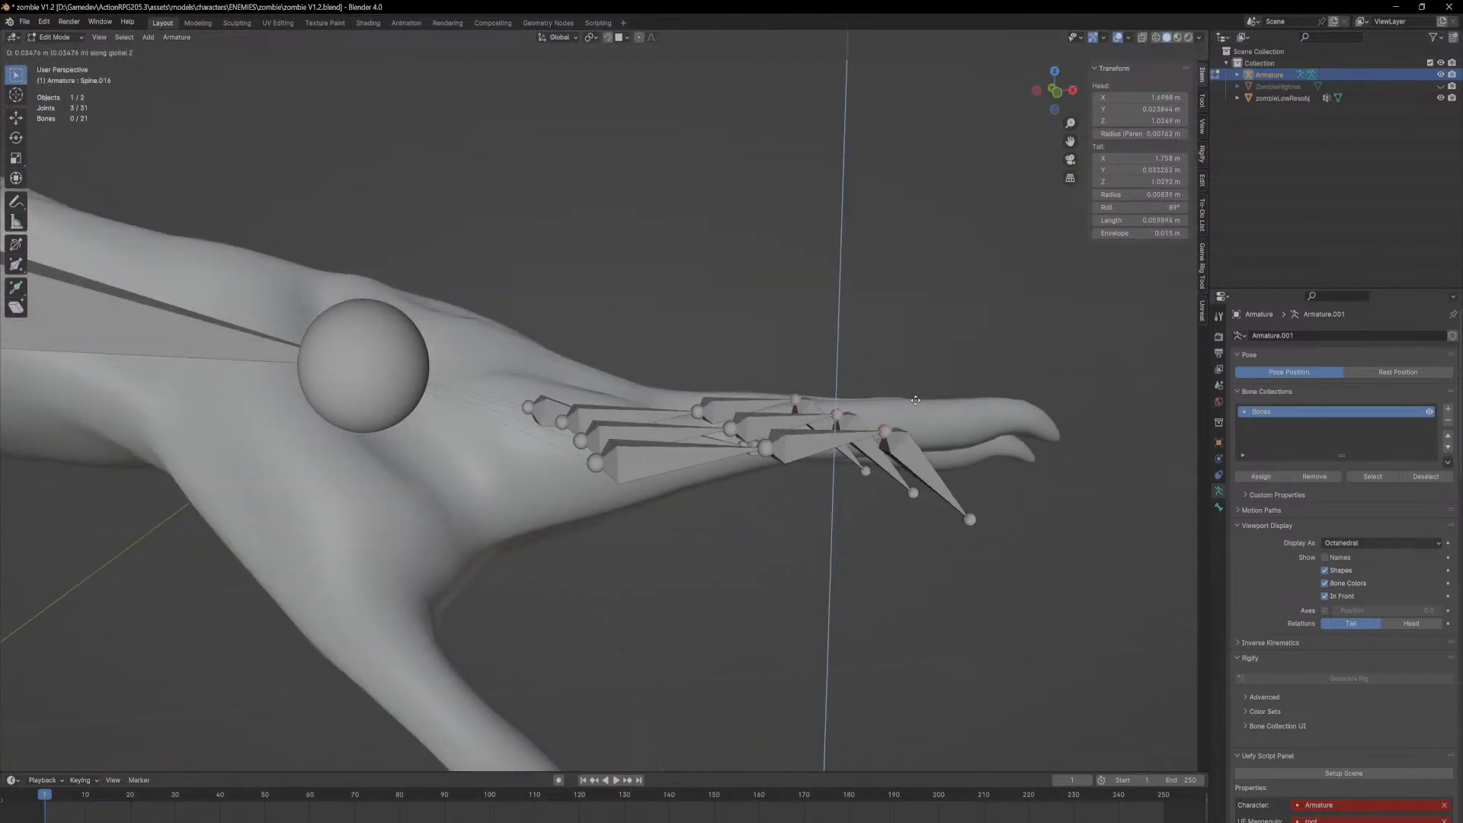
click(861, 466)
Step: Raise the end joints of the ring, middle and index chains together along Z to about 1.03 m
middle_drag(861, 533, 703, 415)
key(KP_7)
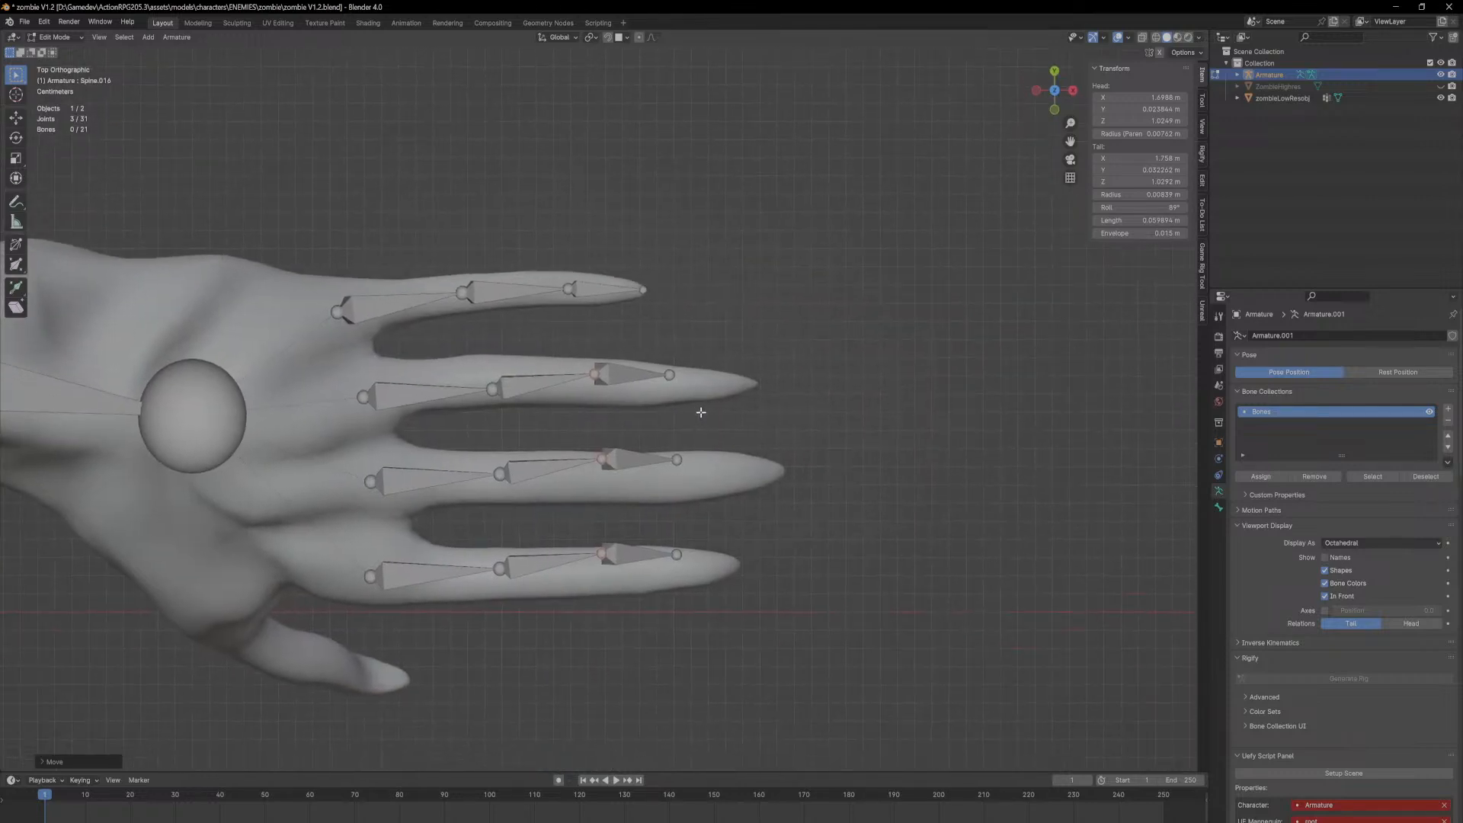
drag(665, 608, 664, 608)
middle_drag(810, 588, 800, 467)
key(g)
key(z)
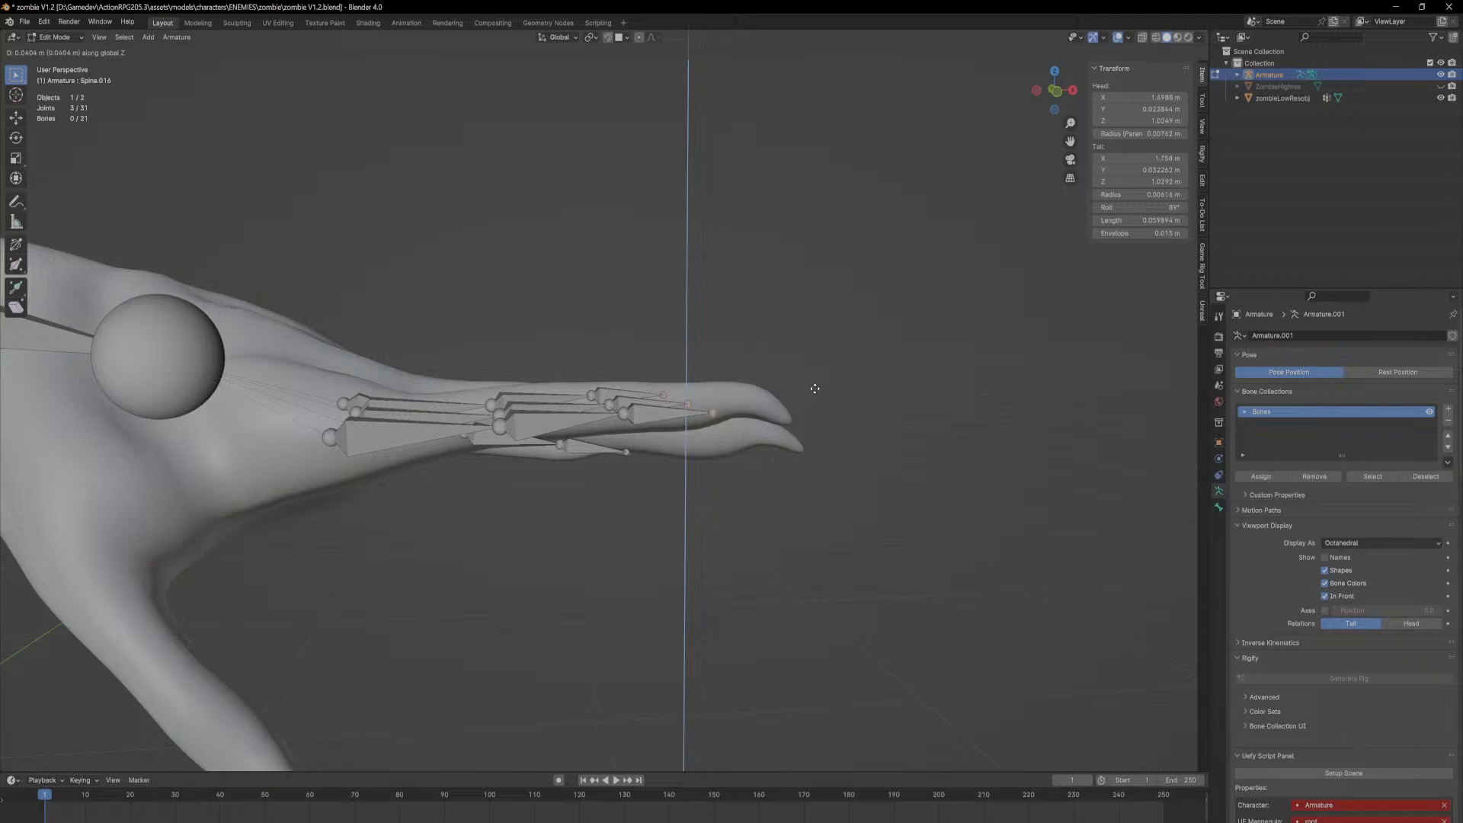
click(810, 394)
middle_drag(810, 396, 660, 485)
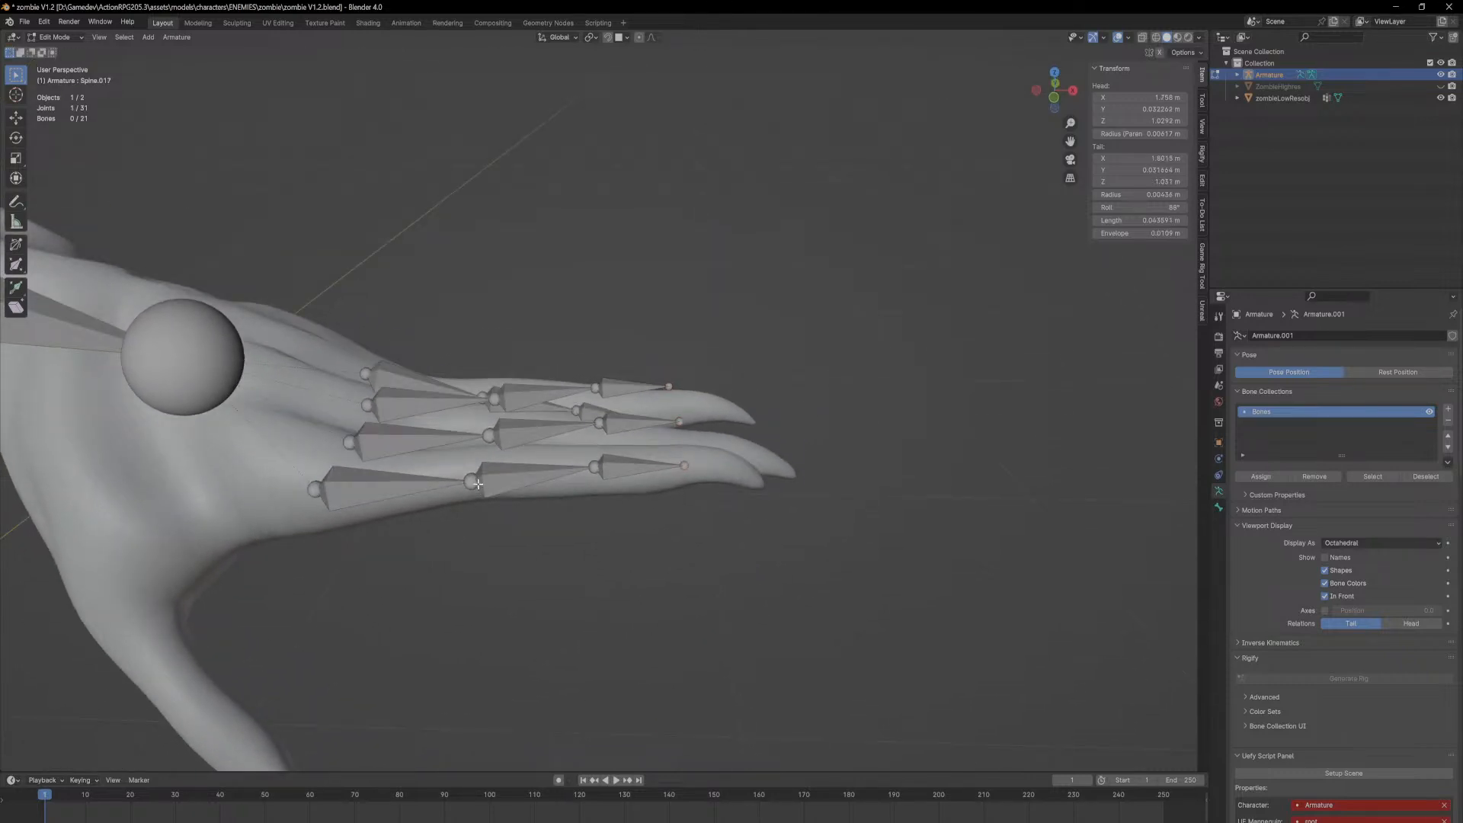
Step: Move the ring finger's end joint to the fingertip at about X 1.84 m and its outer knuckle joint to about X 1.78 m
middle_drag(484, 498, 640, 554)
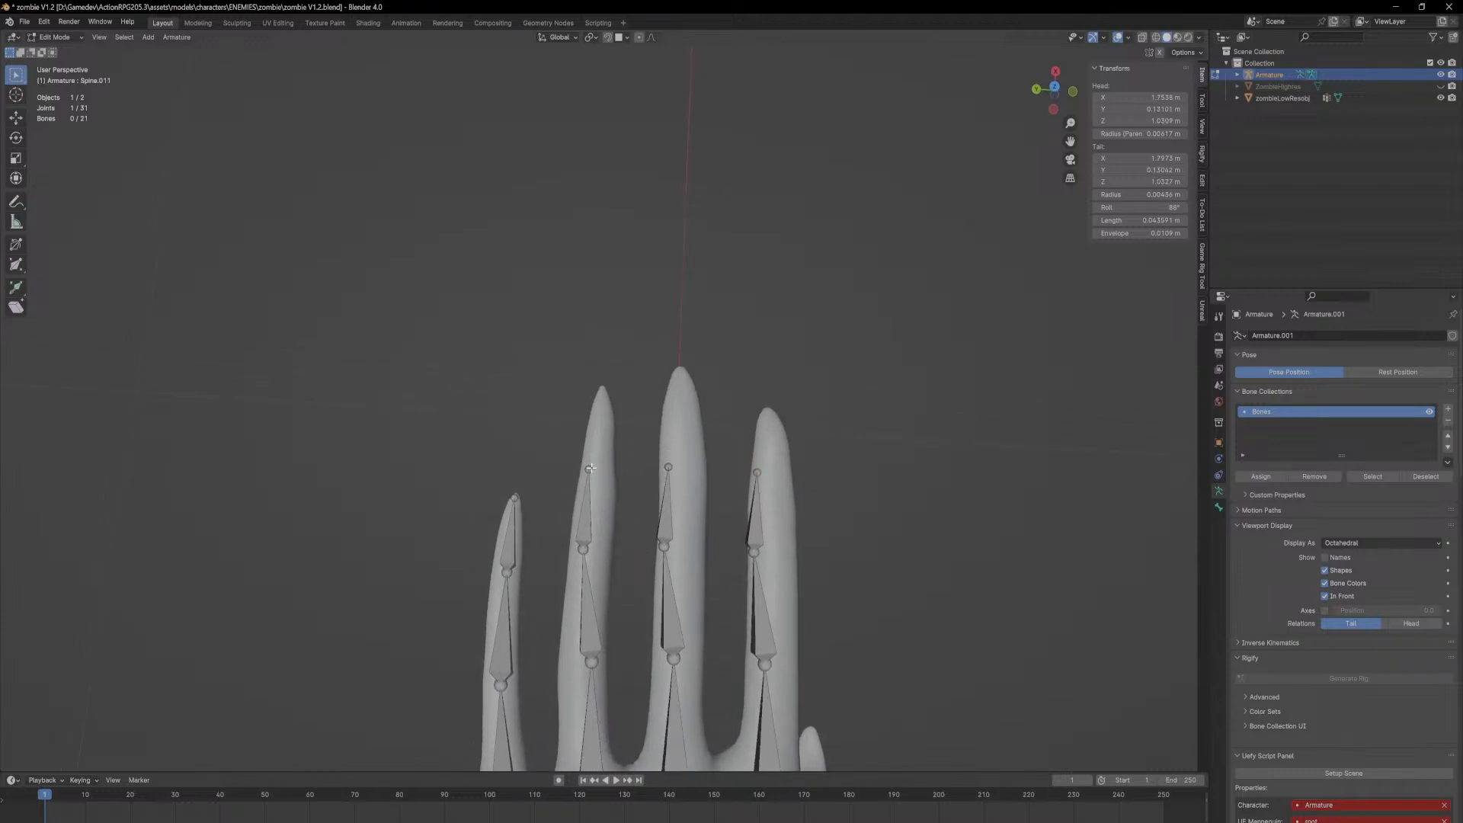
key(shift+z)
click(606, 393)
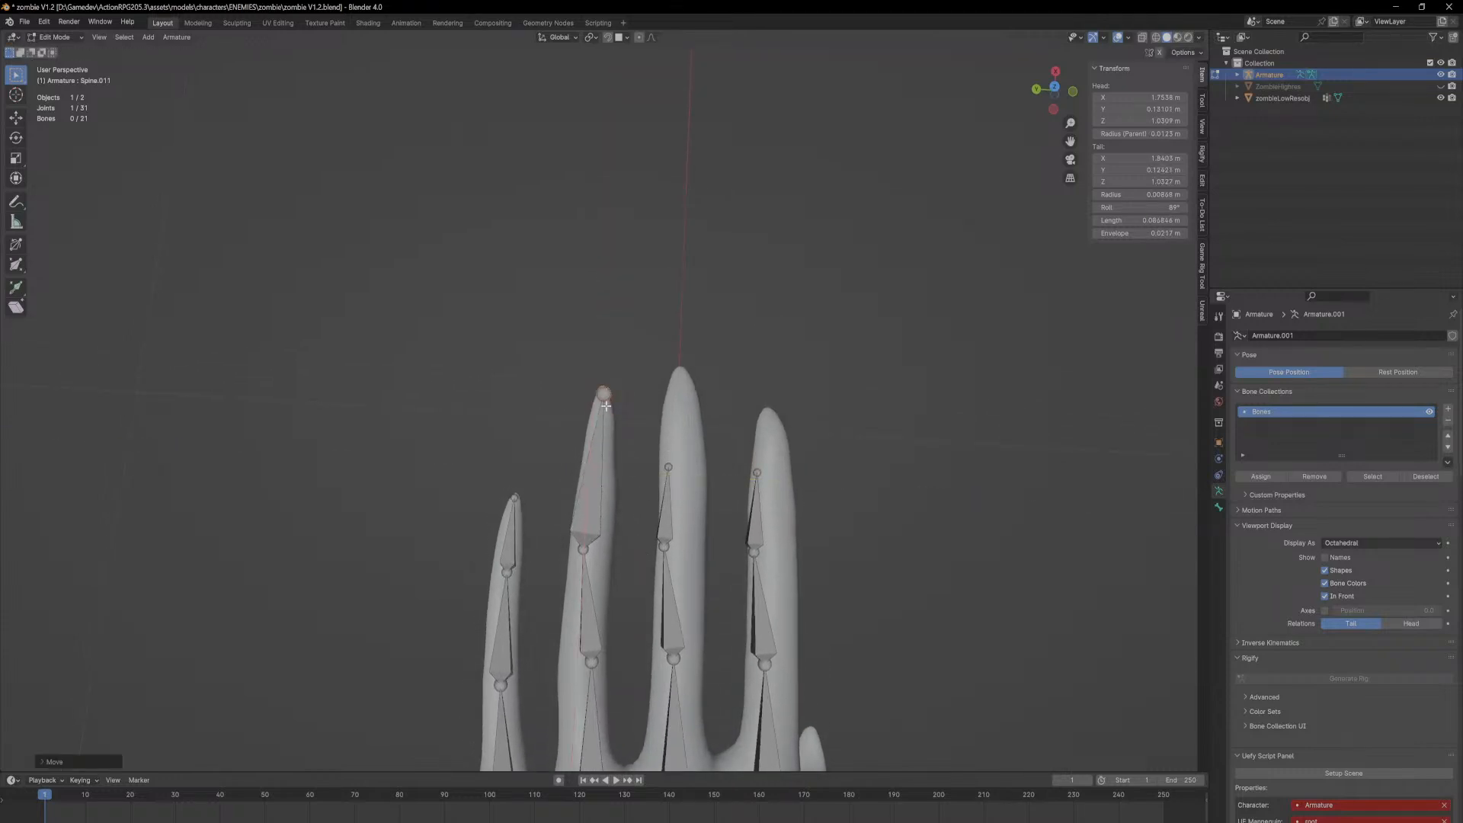
key(shift+z)
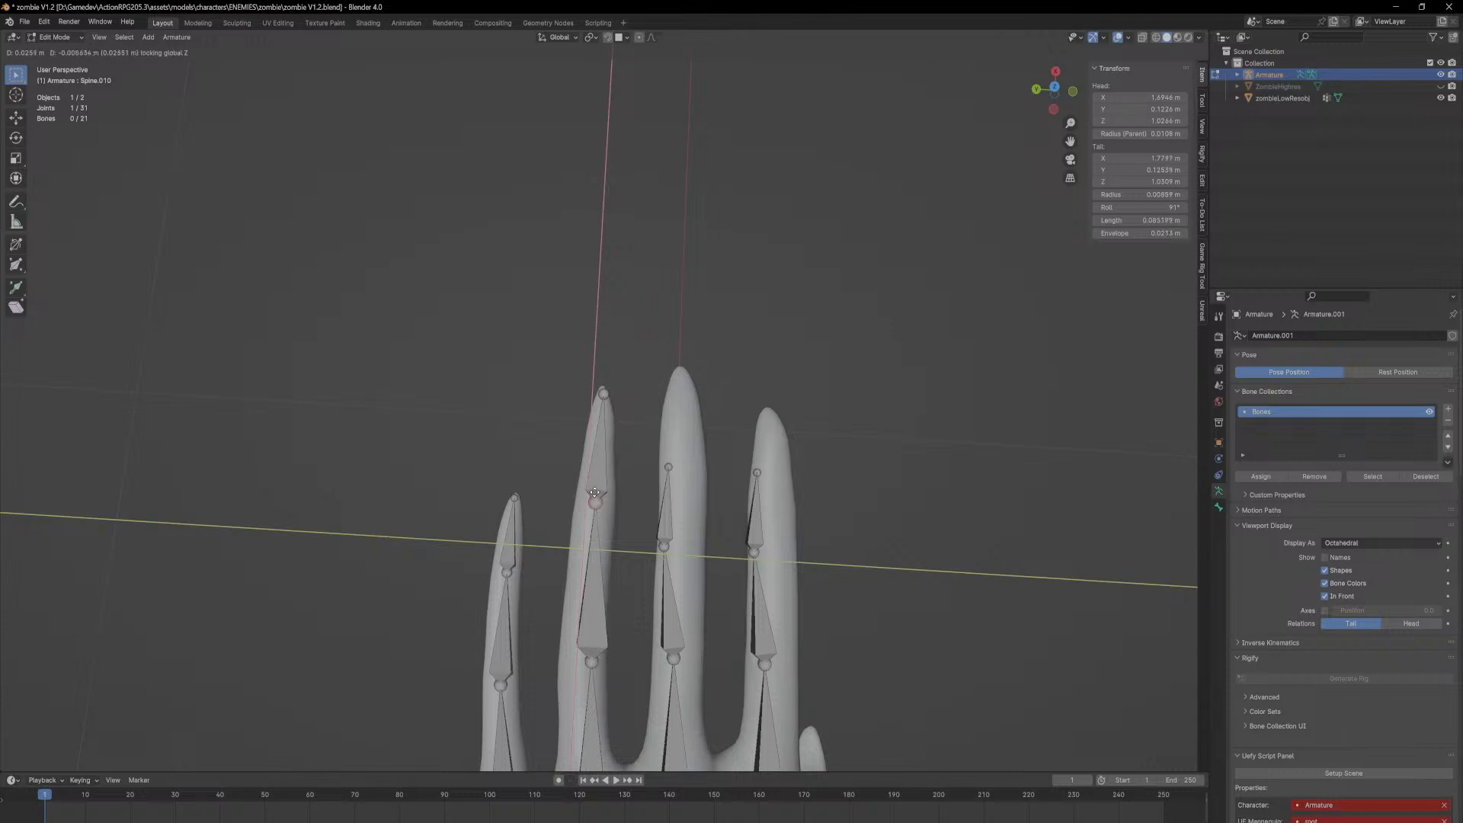
click(595, 496)
Step: Lower the ring finger's outer knuckle and fingertip joints along Z into the finger mesh
middle_drag(576, 591, 690, 431)
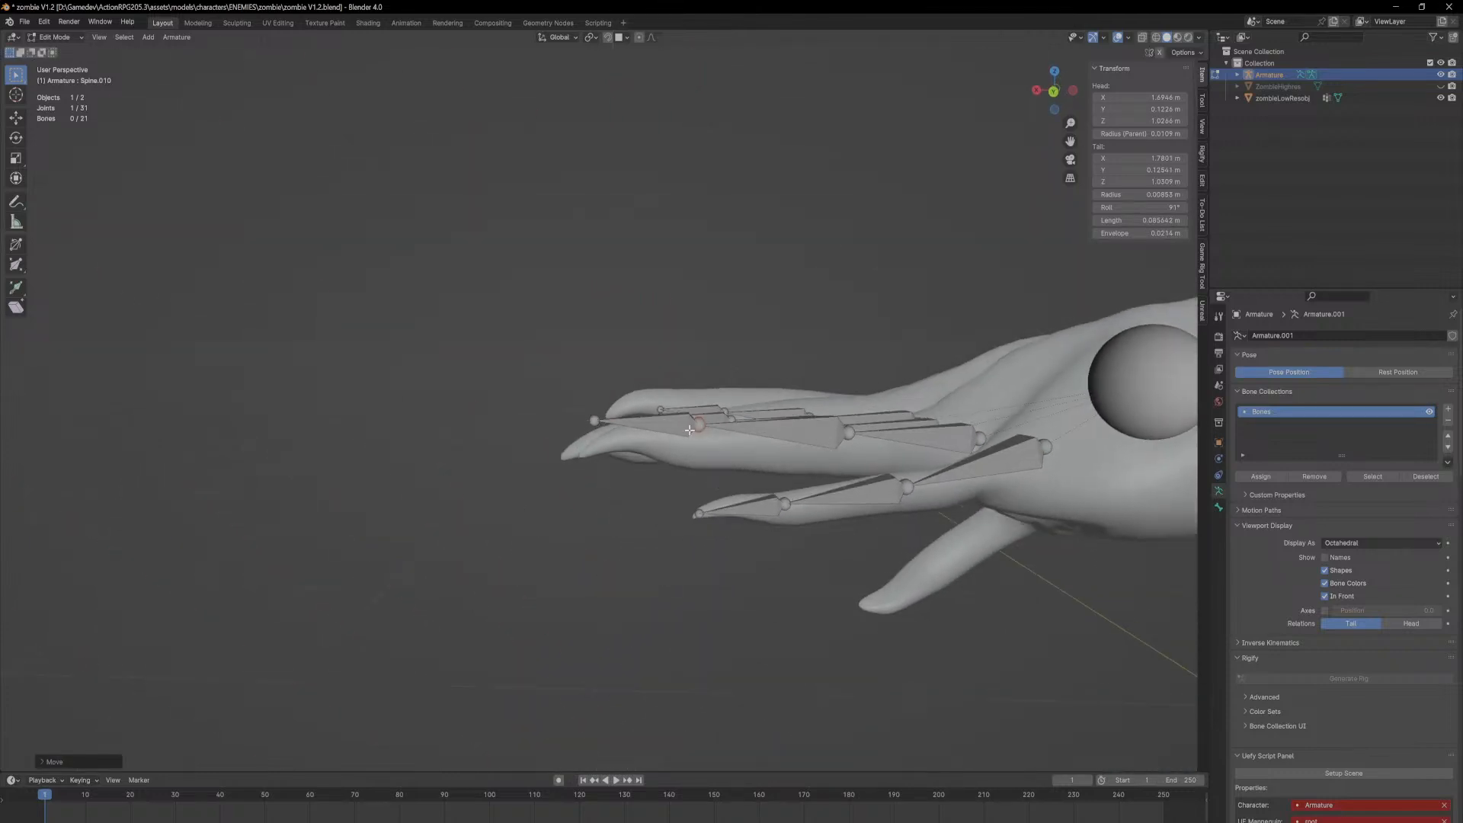
key(g)
key(z)
click(702, 443)
key(g)
key(z)
click(595, 433)
Step: Adjust the middle finger's outer knuckle joint along Z to about 1.02 m, inside the mesh
middle_drag(595, 433, 507, 483)
click(480, 455)
key(g)
key(z)
click(526, 442)
Step: Move the middle finger's end joint horizontally out to the fingertip, at about X 1.86 m
middle_drag(542, 425, 558, 480)
key(e)
key(shift+z)
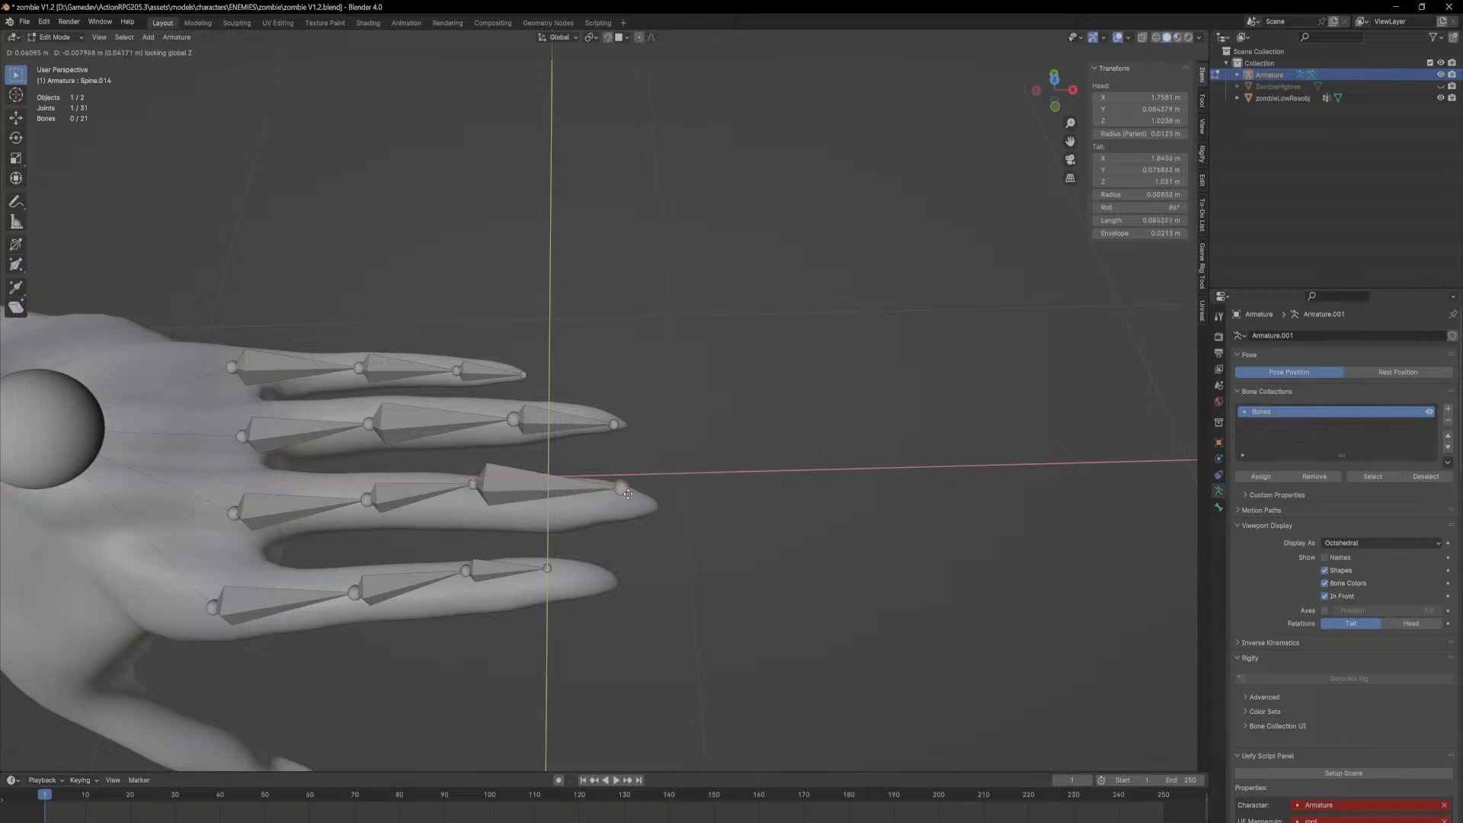
click(648, 504)
middle_drag(592, 489, 594, 535)
key(g)
key(z)
click(660, 488)
key(g)
key(shift+z)
click(671, 472)
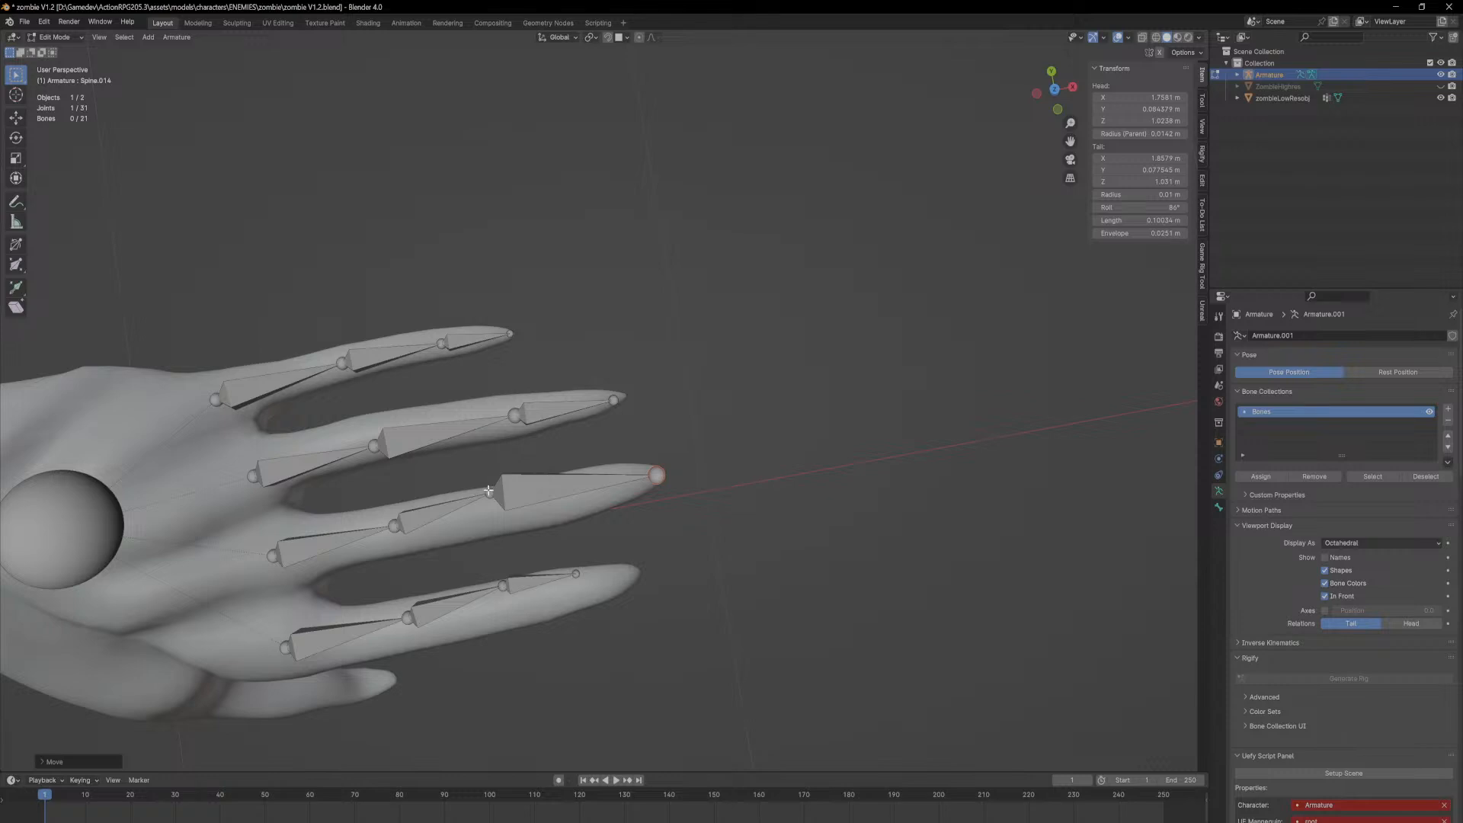
Step: Shift the middle finger's outer knuckle joint horizontally to about X 1.80 m and its first knuckle joint slightly forward
key(g)
key(shift+z)
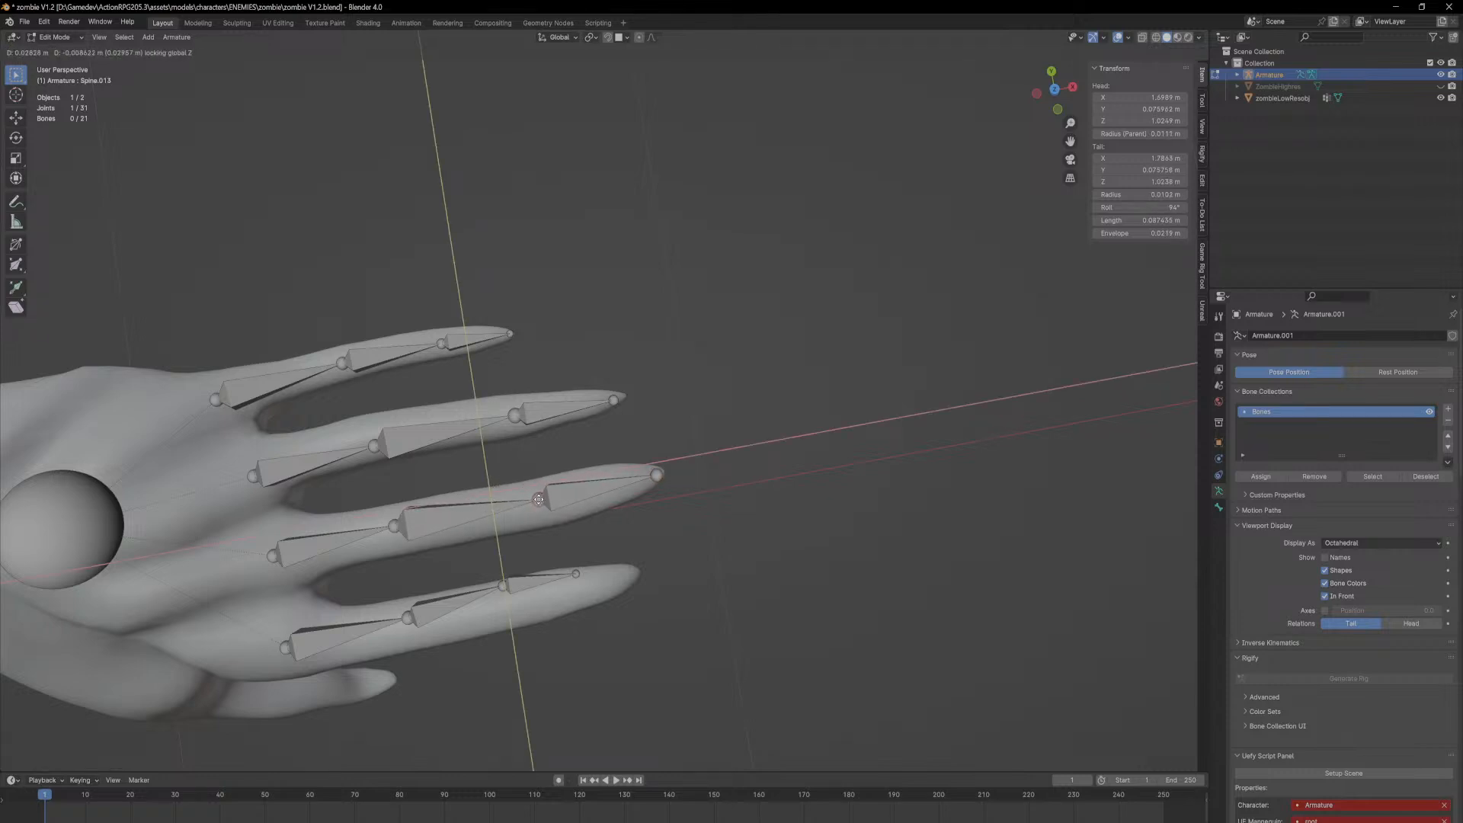
click(560, 495)
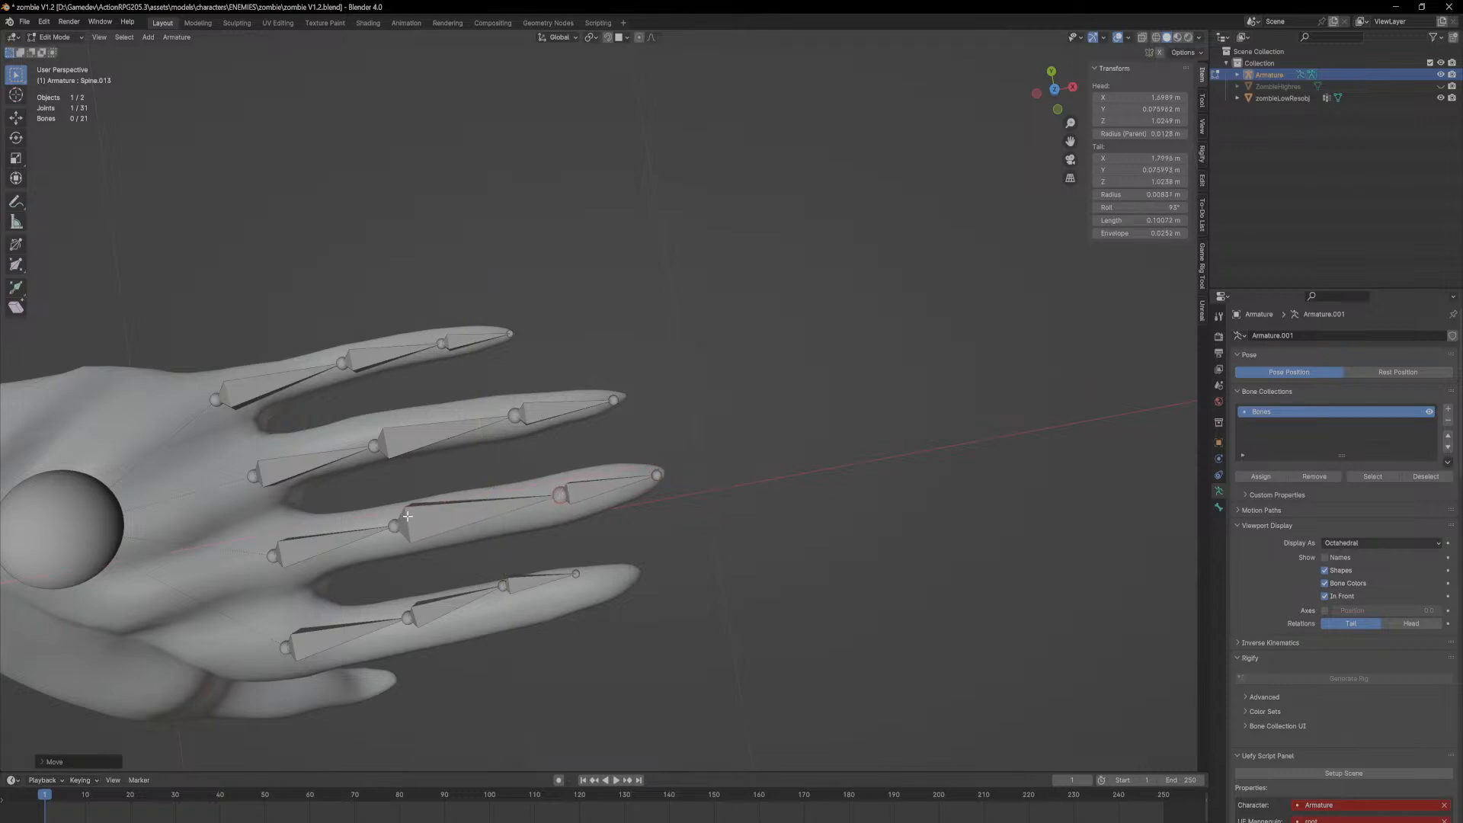
key(shift+z)
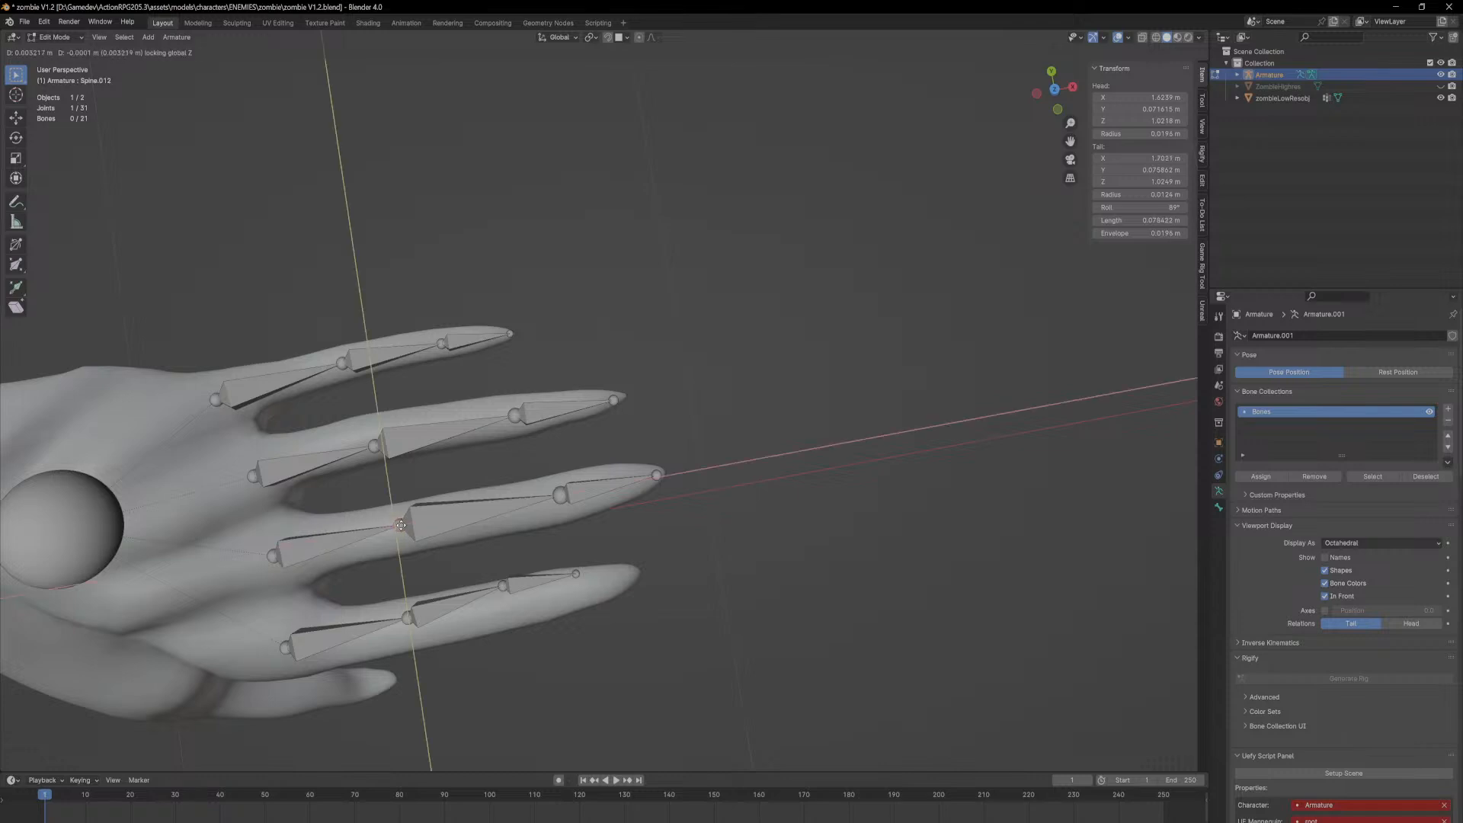
click(422, 521)
Step: Lower the middle finger's end joint along Z to about 1.01 m, into the fingertip
middle_drag(412, 612, 367, 407)
key(g)
key(z)
click(648, 505)
Step: Raise the index finger's first and outer knuckle joints along Z, both to about 1.03 m
shift+middle_drag(395, 576, 497, 415)
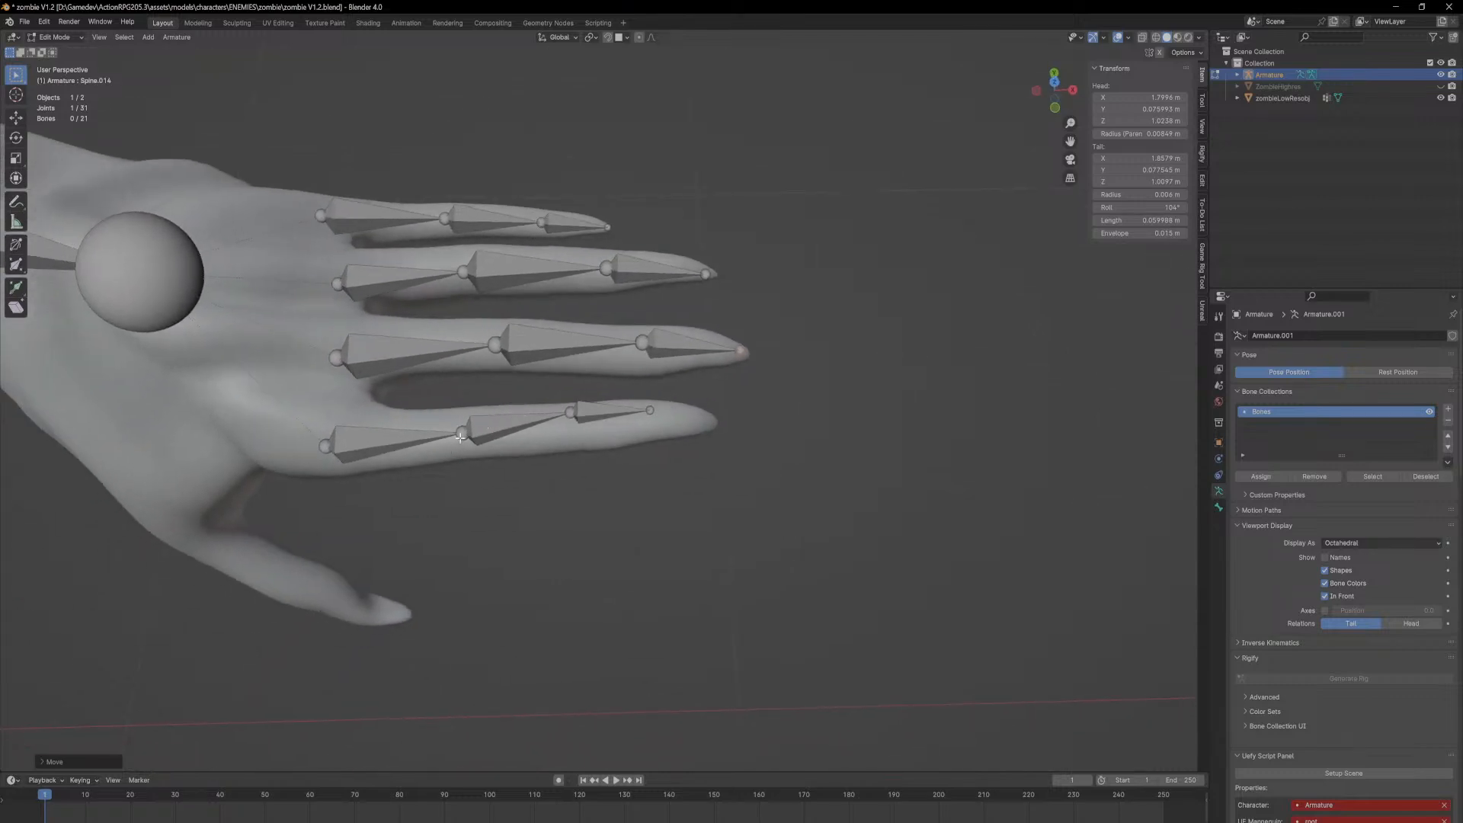
middle_drag(662, 425, 582, 420)
click(463, 368)
key(g)
key(z)
click(465, 362)
click(571, 418)
Step: Shift the index finger's outer knuckle joint horizontally to the finger's centre and its end joint out to the fingertip
key(KP_7)
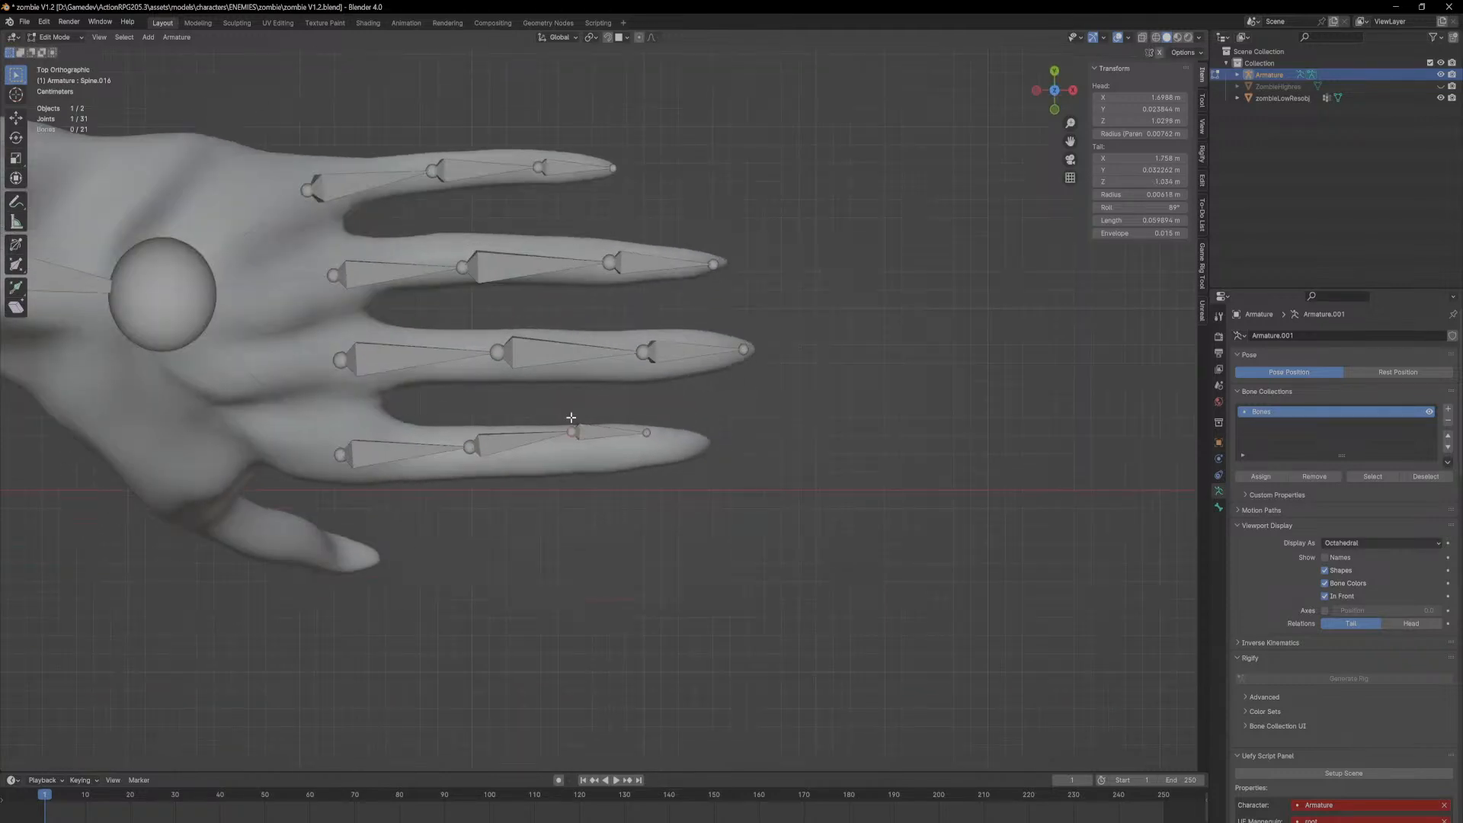
key(g)
key(shift+z)
click(582, 432)
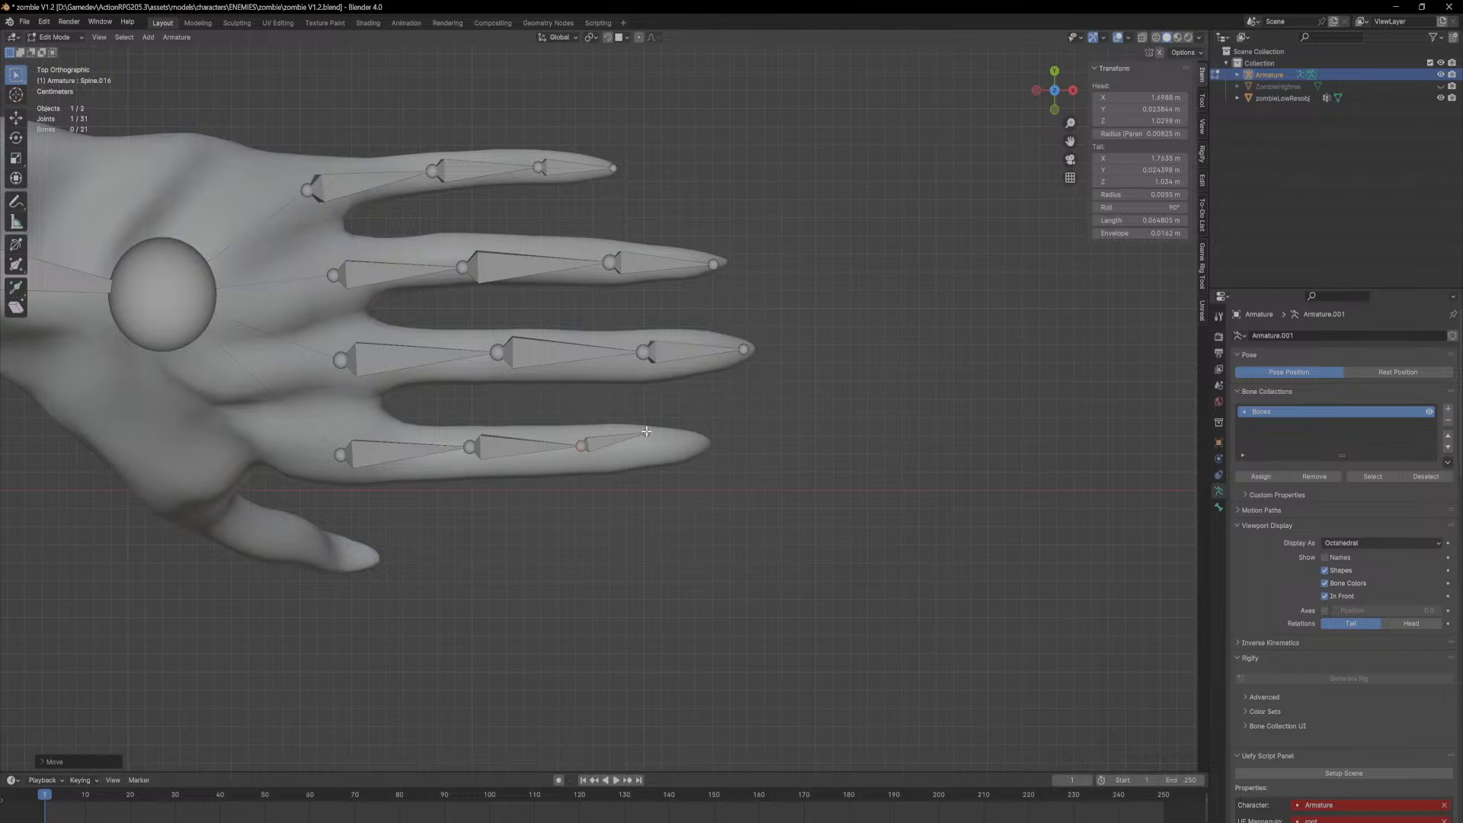
key(shift+z)
click(702, 441)
middle_drag(702, 436, 644, 414)
drag(732, 249, 443, 577)
click(725, 507)
Step: Duplicate the index finger's base bone and place the copy at the thumb's base, its head at about Z 0.97 m
middle_drag(709, 424, 591, 479)
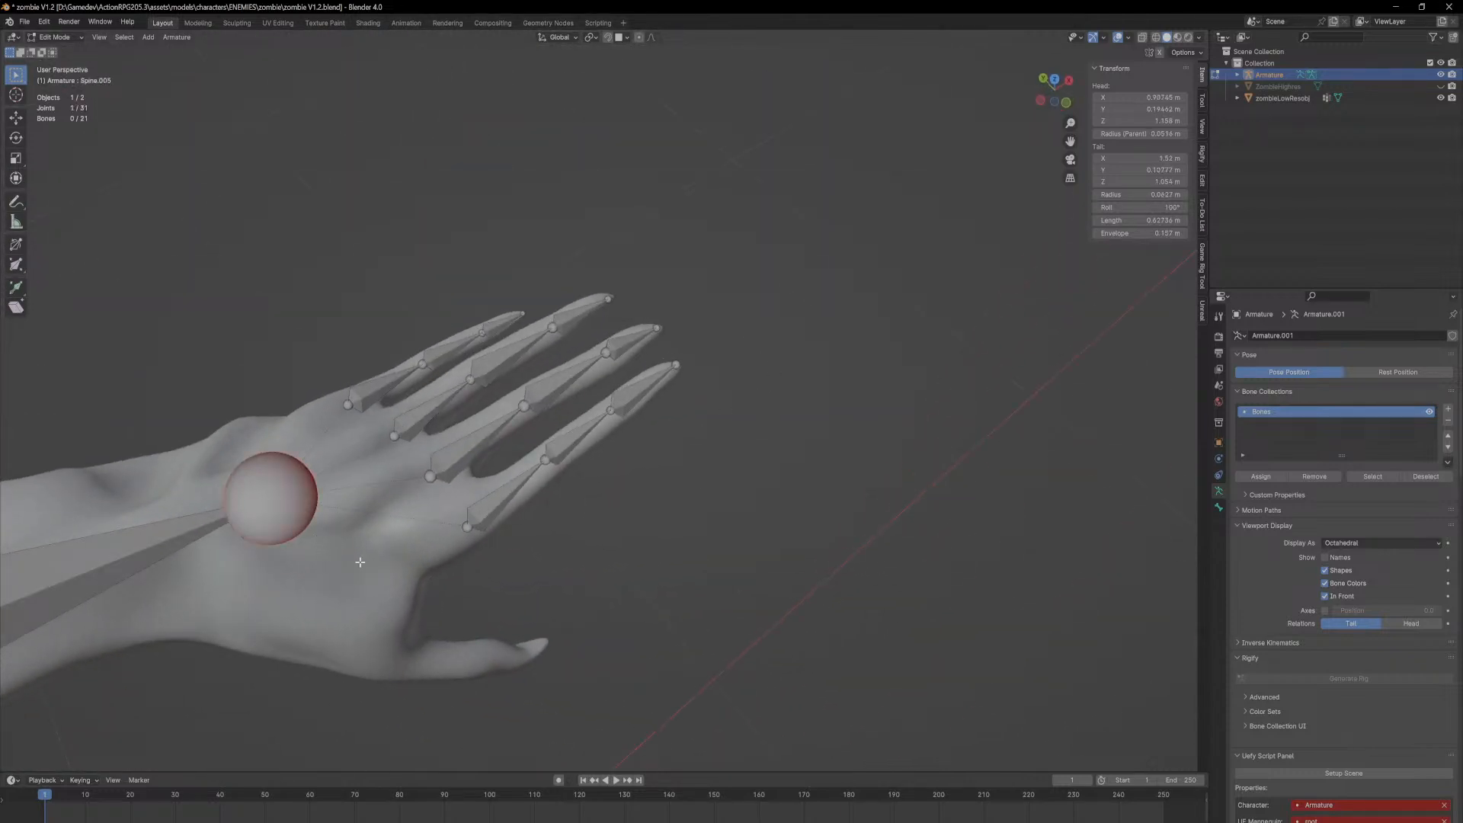
shift+middle_drag(403, 610, 487, 476)
middle_drag(561, 430, 581, 411)
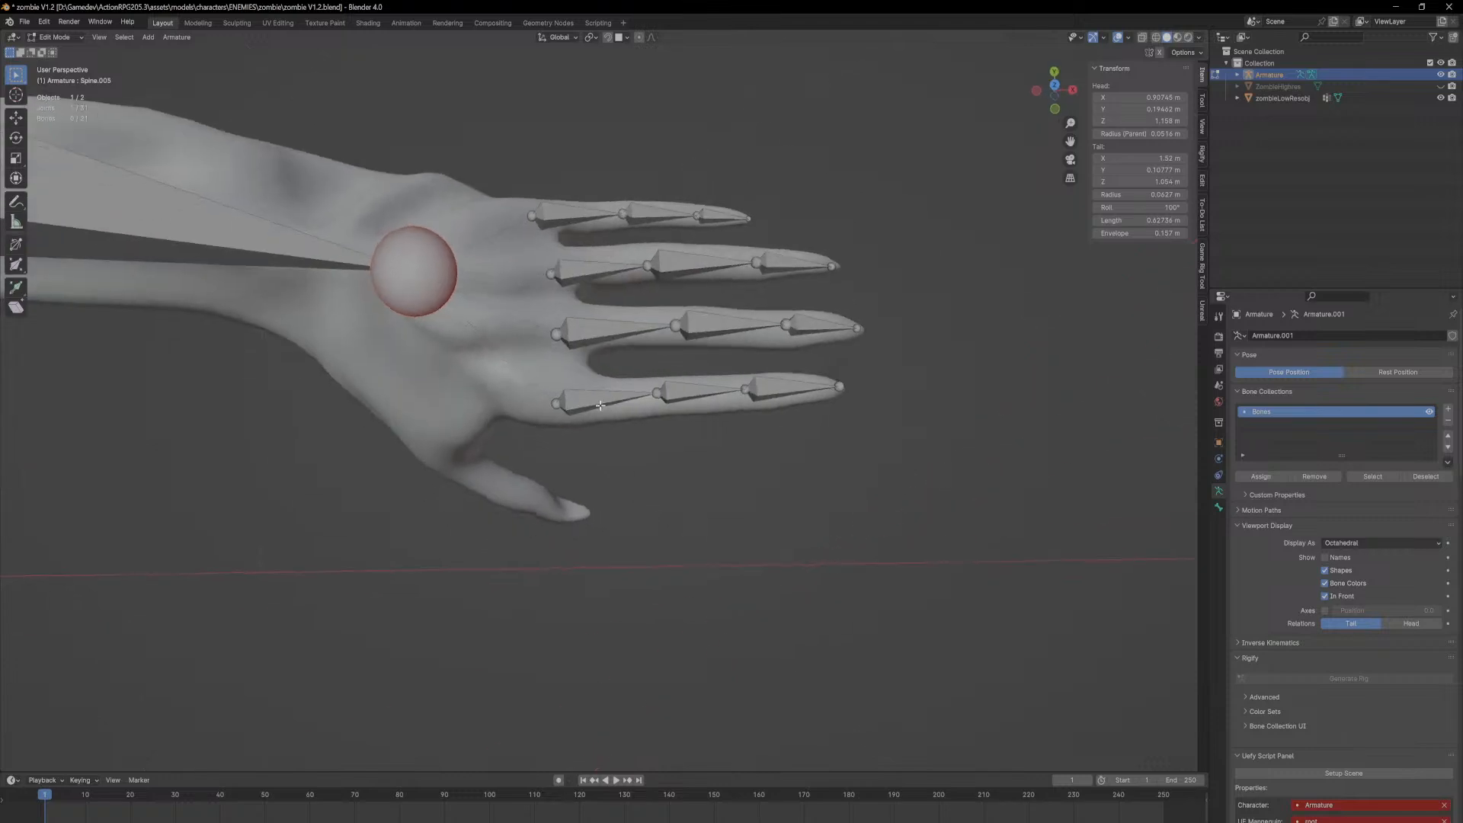
key(x)
click(455, 504)
middle_drag(454, 503, 663, 408)
key(g)
key(z)
click(669, 466)
Step: Move the thumb bone's end joint horizontally toward the thumb and lower it along Z to about 0.91 m
middle_drag(670, 466, 548, 435)
key(g)
key(shift+z)
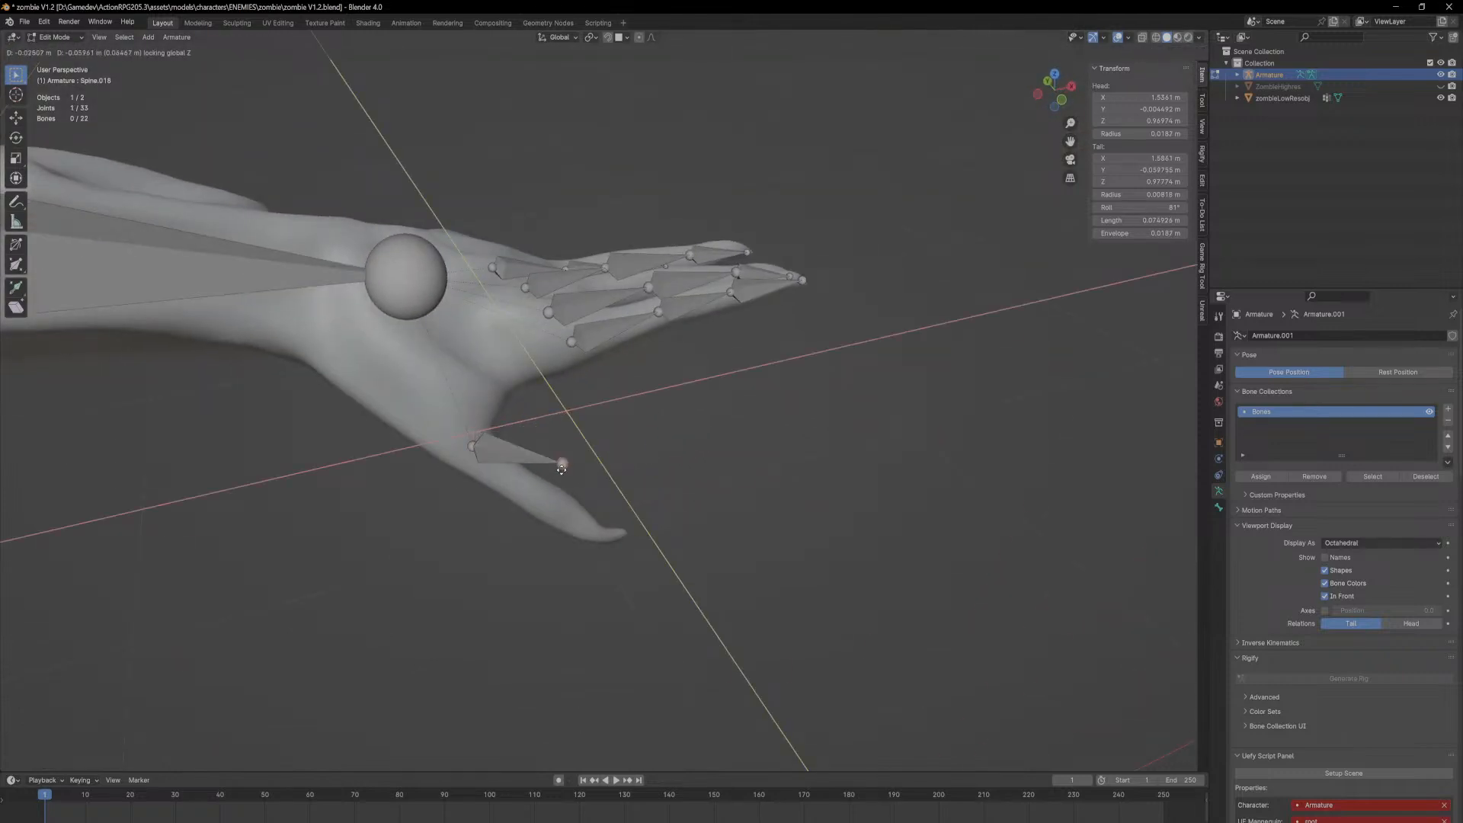
click(549, 494)
middle_drag(550, 494, 443, 432)
key(g)
key(z)
click(675, 471)
key(g)
key(shift+z)
right_click(657, 496)
key(ctrl+z)
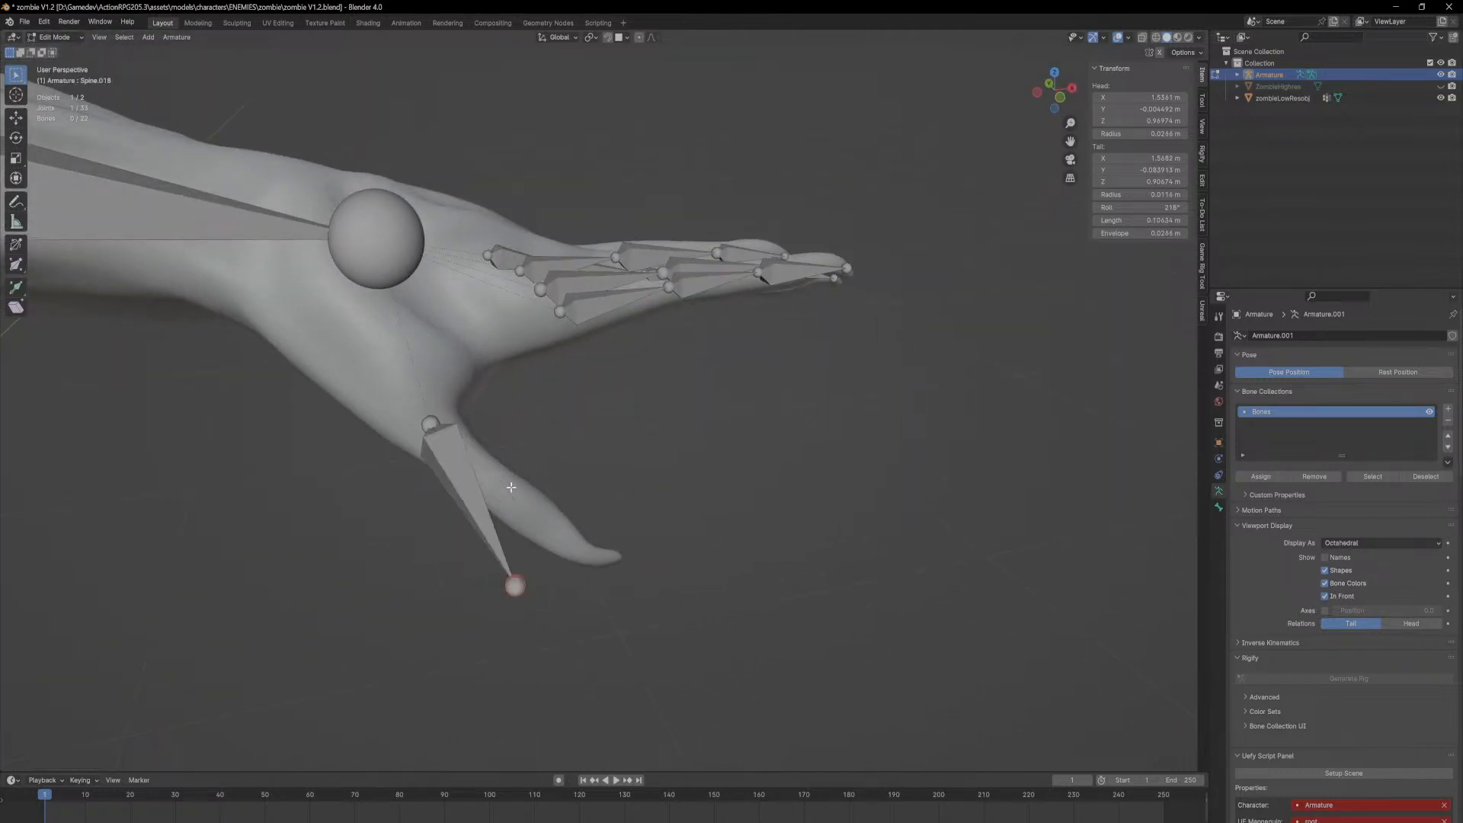
Step: Move the thumb bone's end joint horizontally into the thumb mesh, to about X 1.59 m, Y -0.03 m
key(g)
key(shift+z)
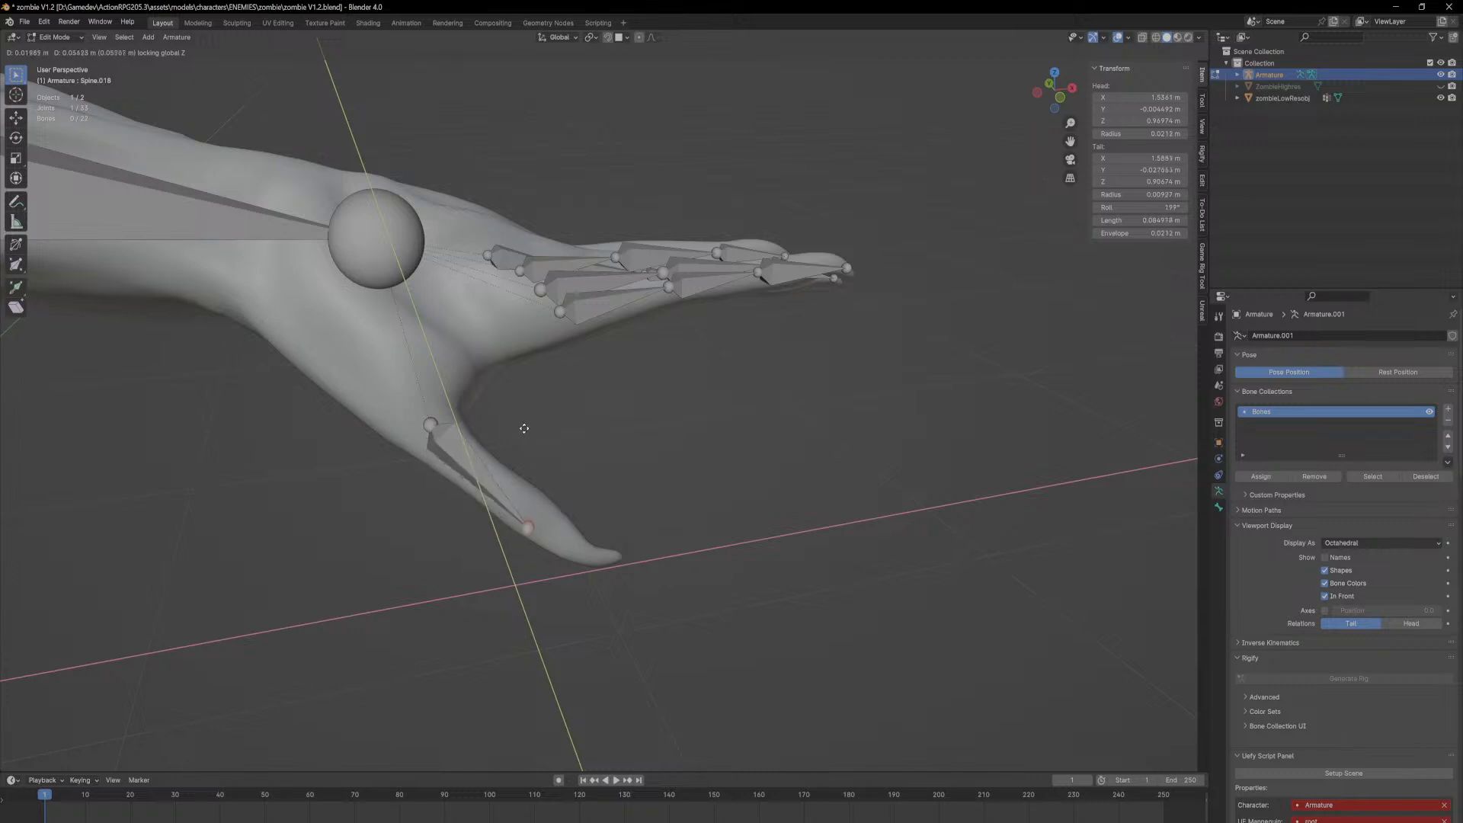
click(528, 417)
middle_drag(529, 416, 607, 463)
key(g)
key(shift+z)
click(642, 540)
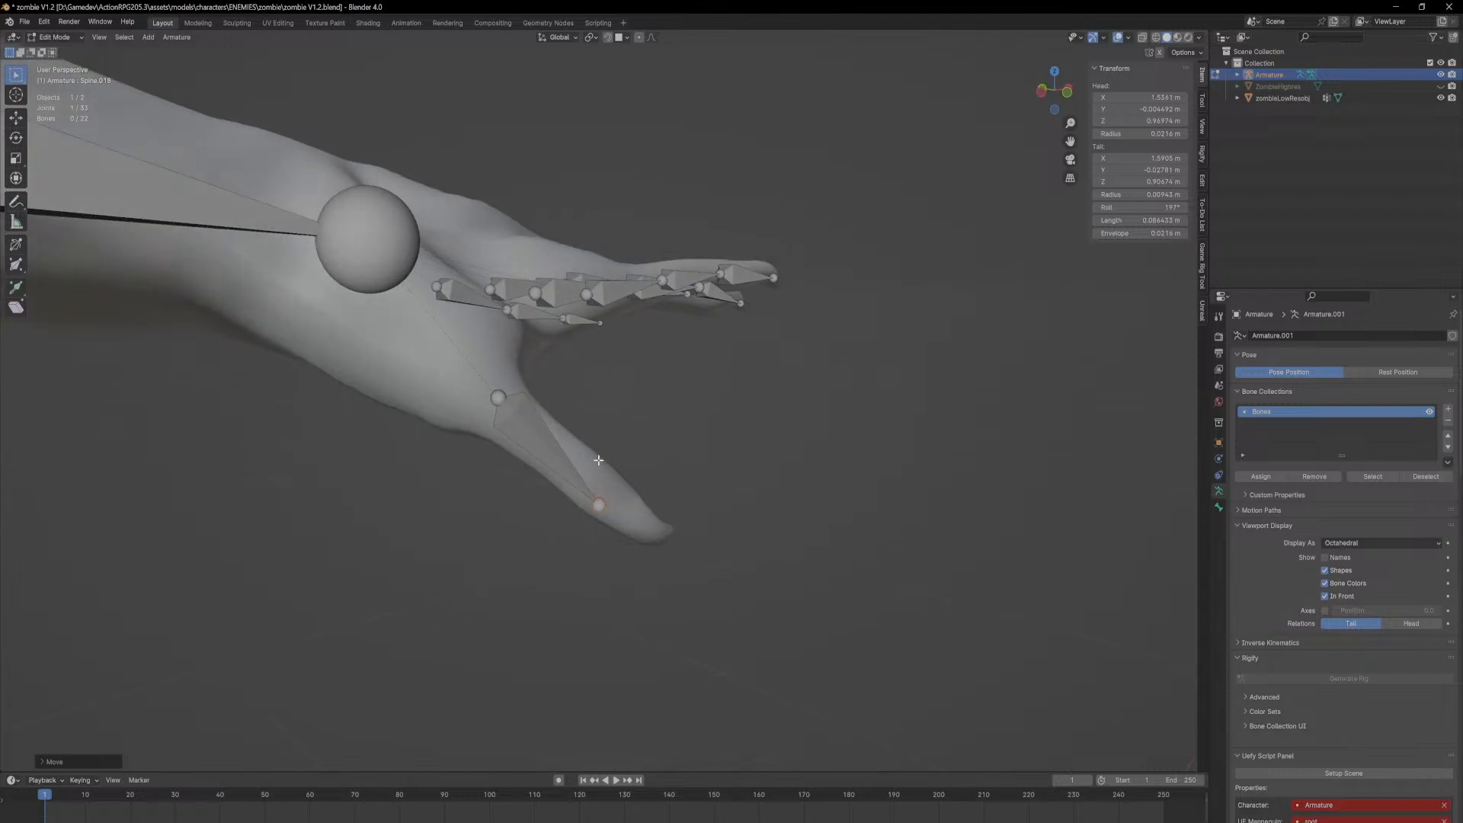
Step: Reposition the thumb bone's end joint freely at the thumb's middle knuckle inside the mesh, at about Z 0.92 m
middle_drag(542, 419, 758, 447)
scroll(758, 448, up, 1)
middle_drag(630, 465, 683, 429)
scroll(503, 509, up, 1)
scroll(671, 545, up, 1)
key(g)
click(642, 514)
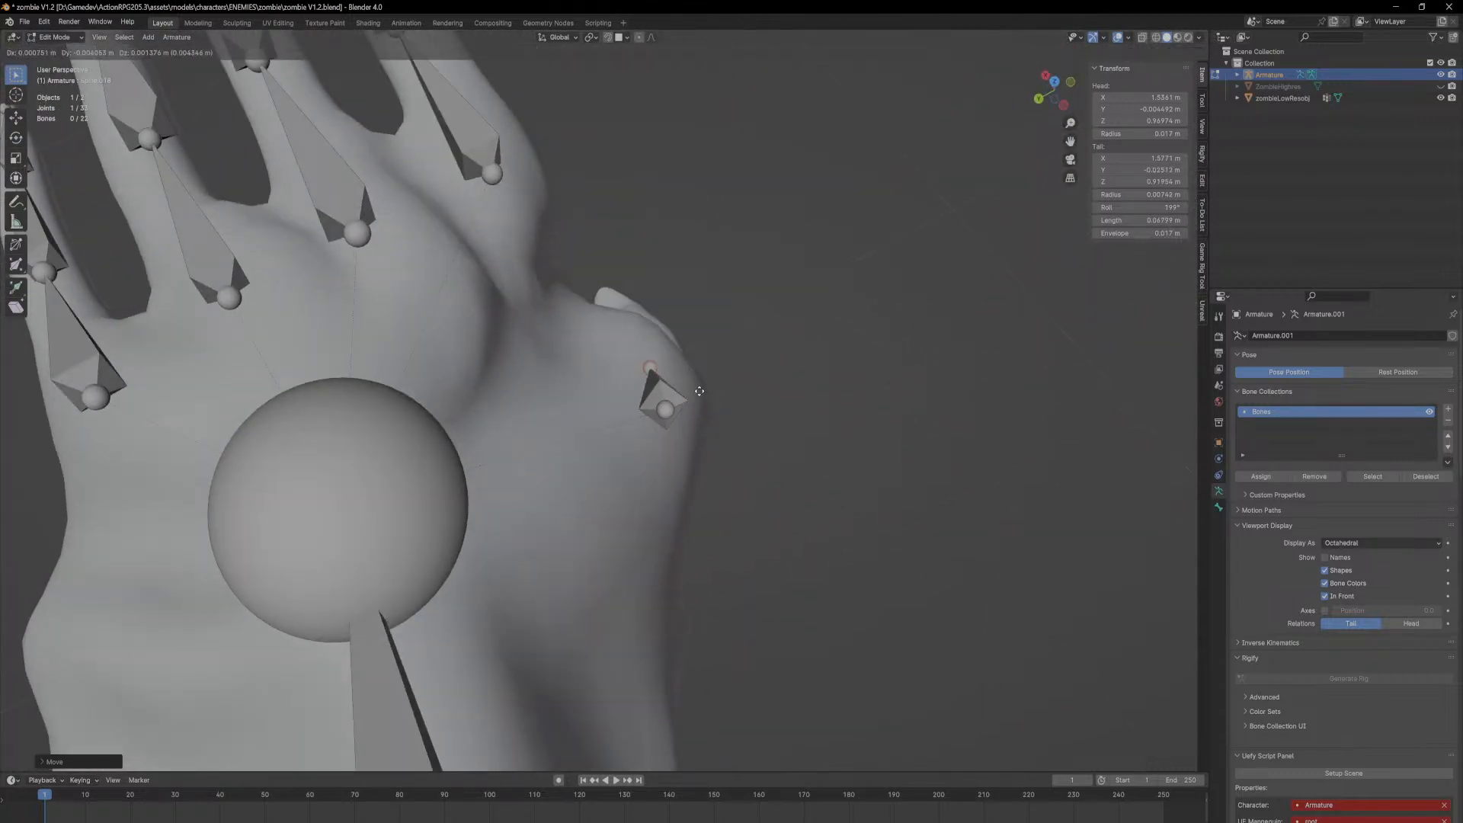
middle_drag(732, 353, 591, 291)
key(g)
click(730, 415)
Step: Extrude a second thumb bone from the middle knuckle joint out to the thumb's tip inside the mesh
middle_drag(710, 394, 621, 428)
key(e)
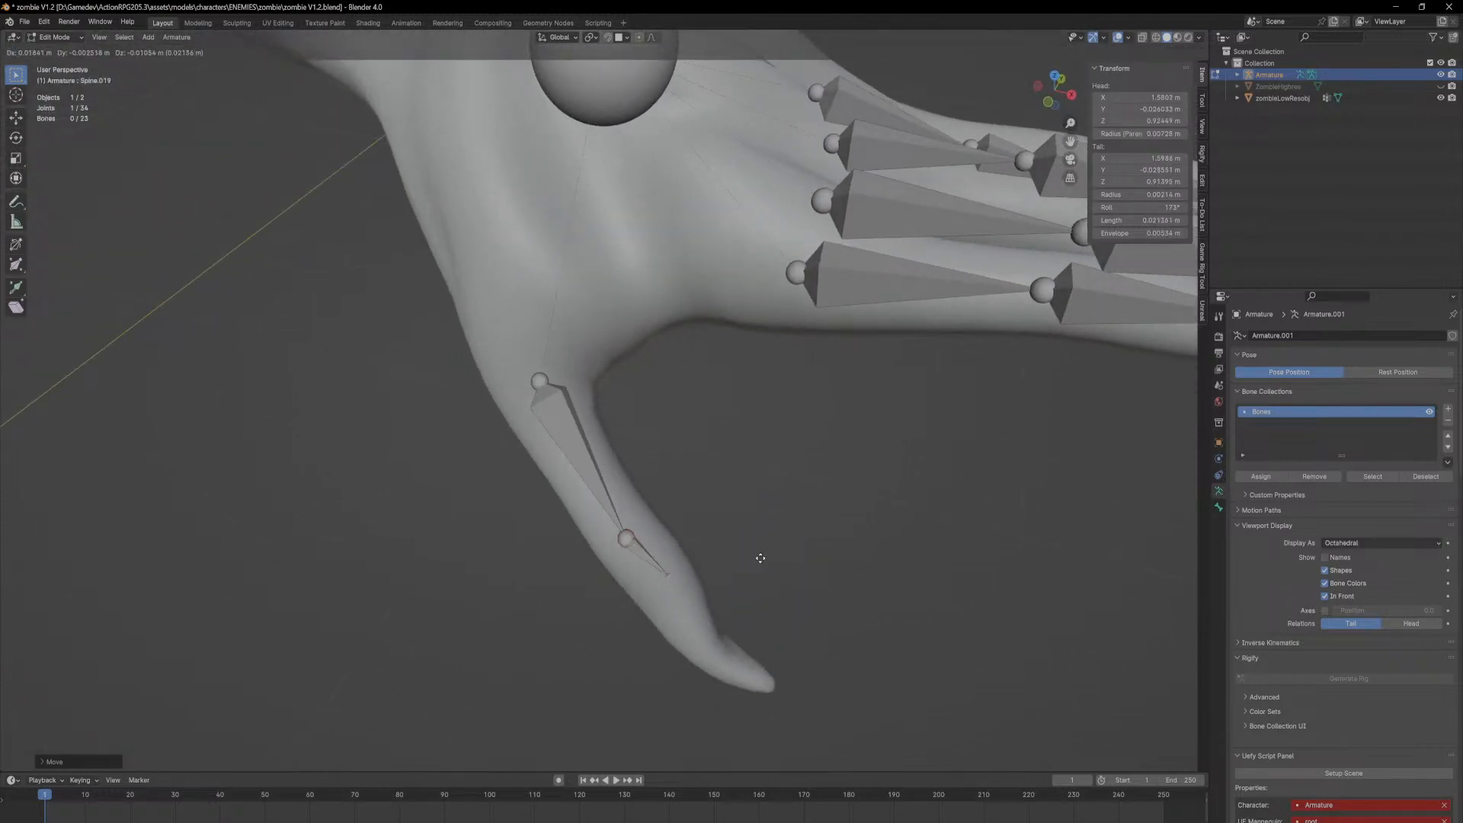
click(849, 662)
middle_drag(765, 637, 639, 612)
Step: Reposition the joint between the two thumb bones at the knuckle, to about X 1.59 m, Y -0.03 m, Z 0.92 m
key(g)
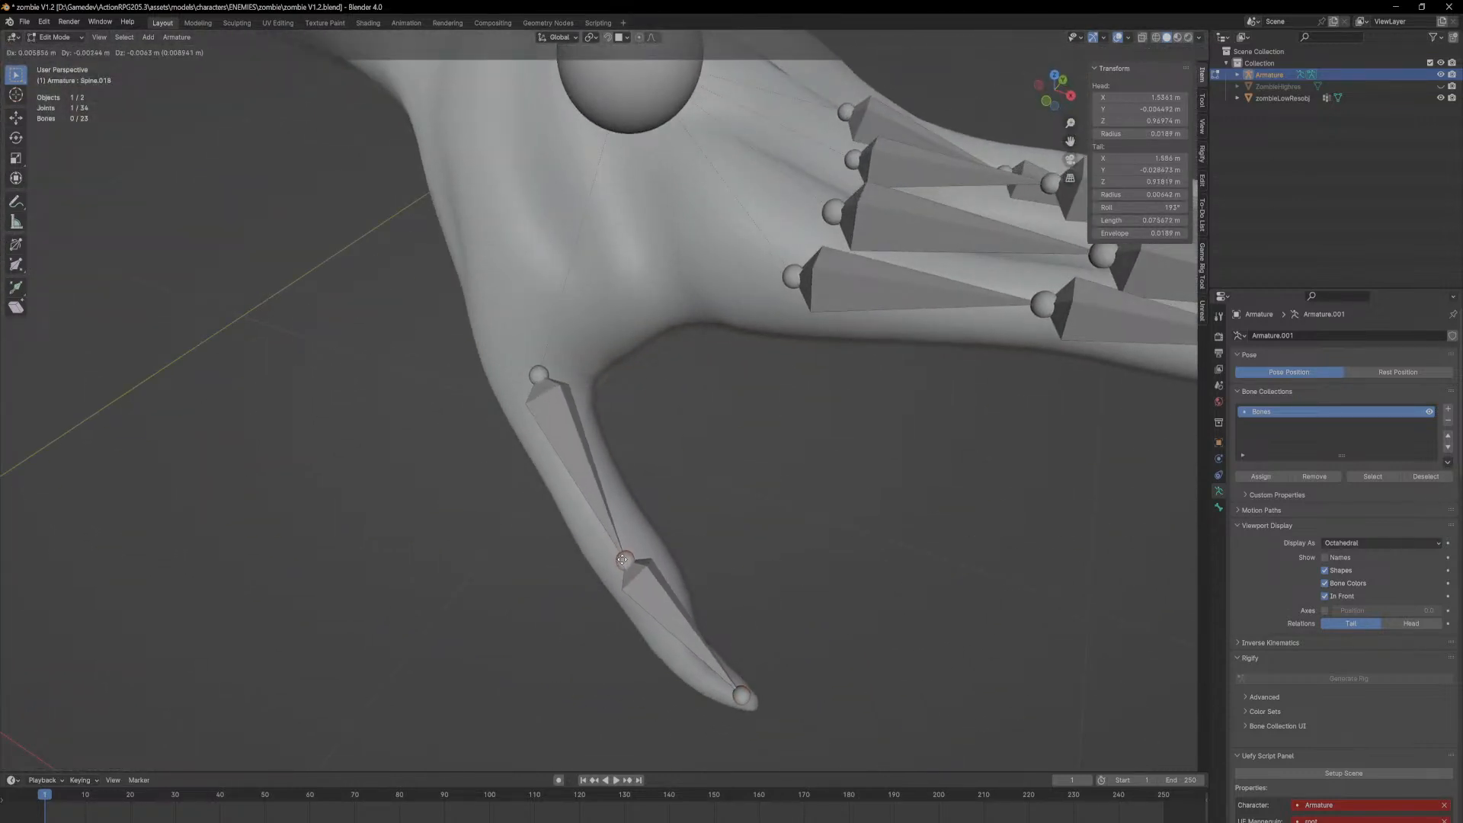
click(621, 553)
middle_drag(661, 561, 769, 517)
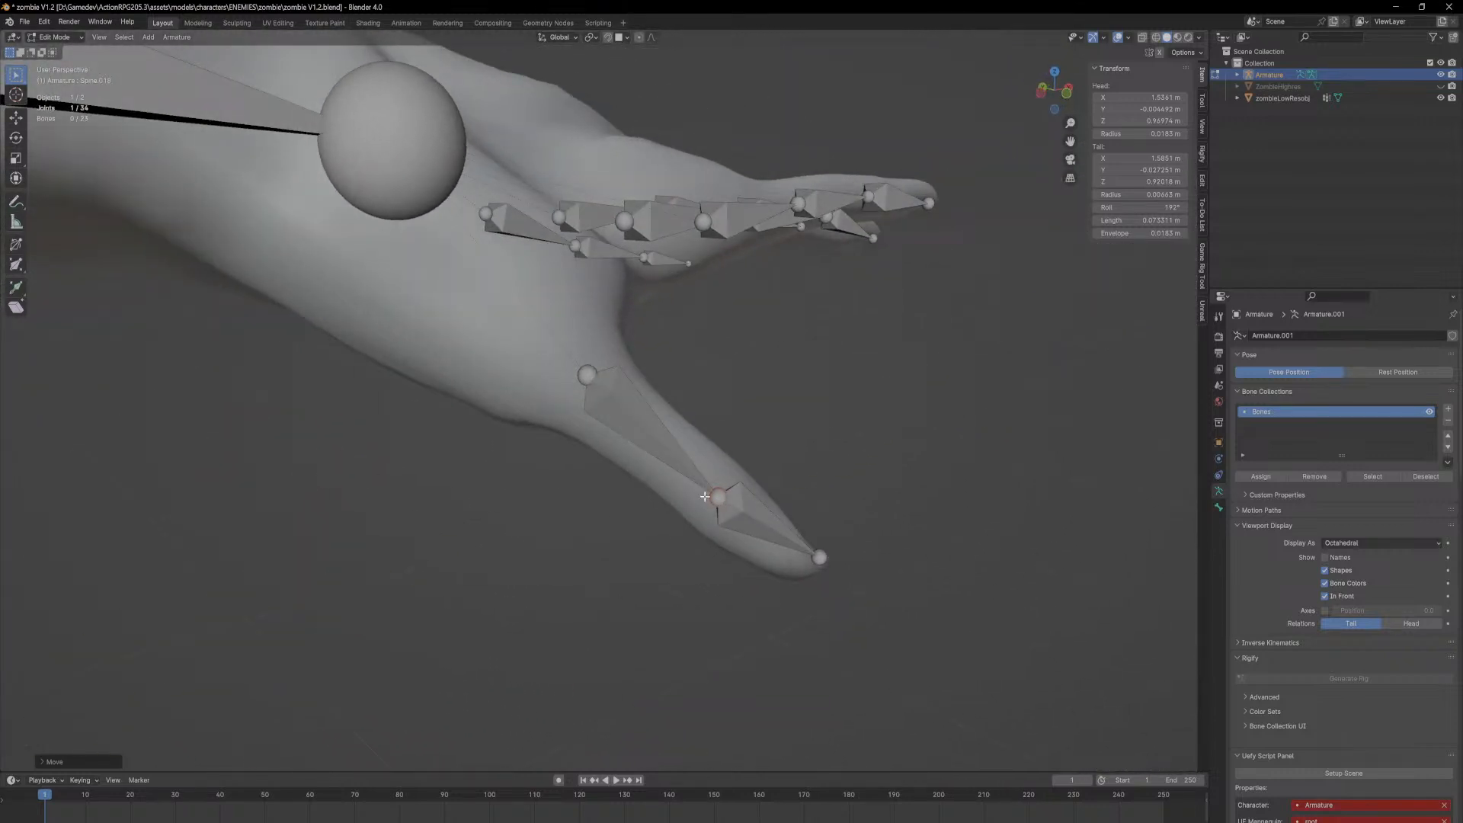
Step: Examine from several angles how the thumb bones and the finger chains sit inside the hand mesh
middle_drag(707, 439, 552, 424)
click(552, 424)
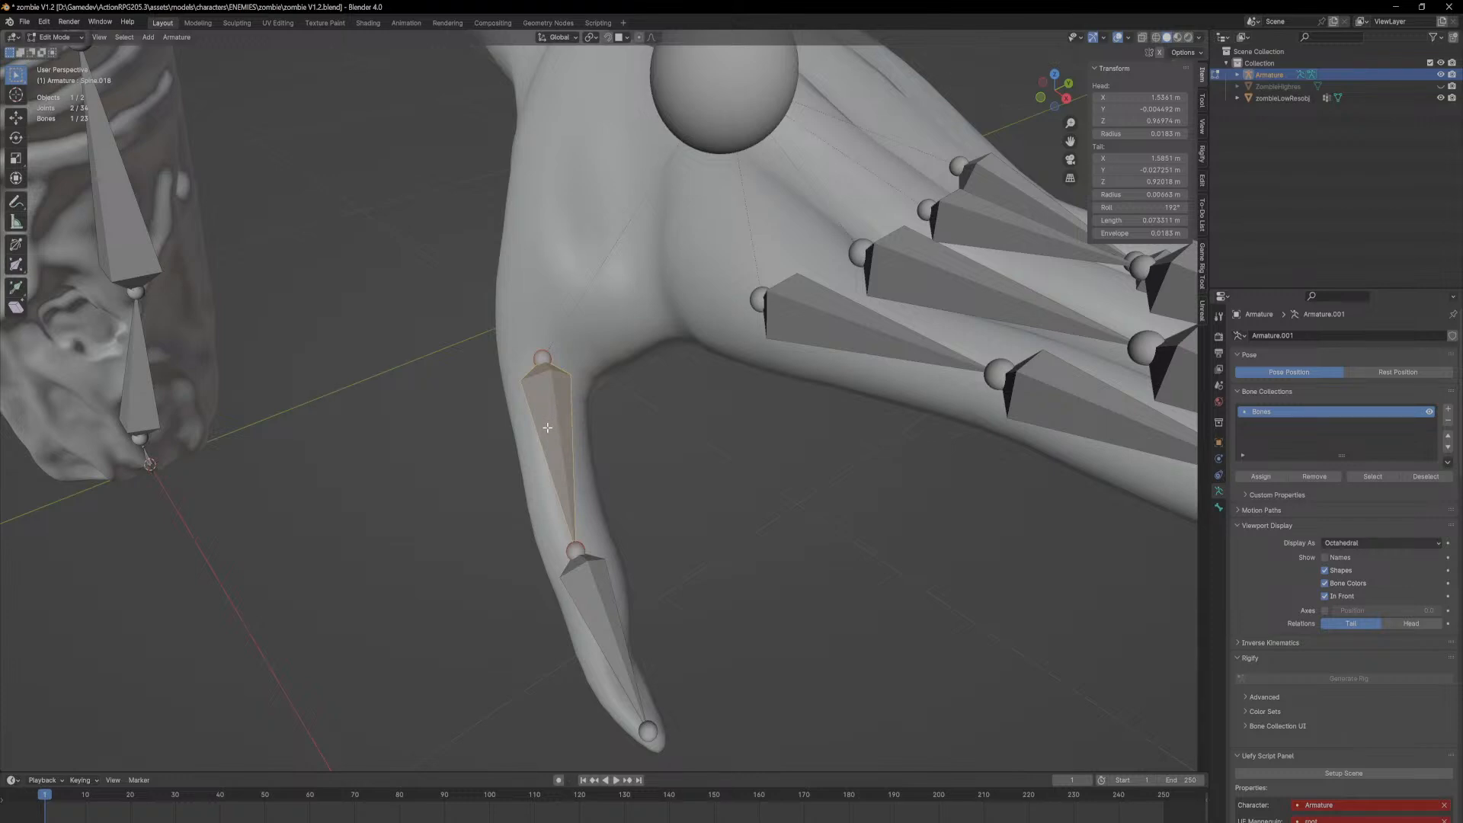
middle_drag(546, 428, 513, 392)
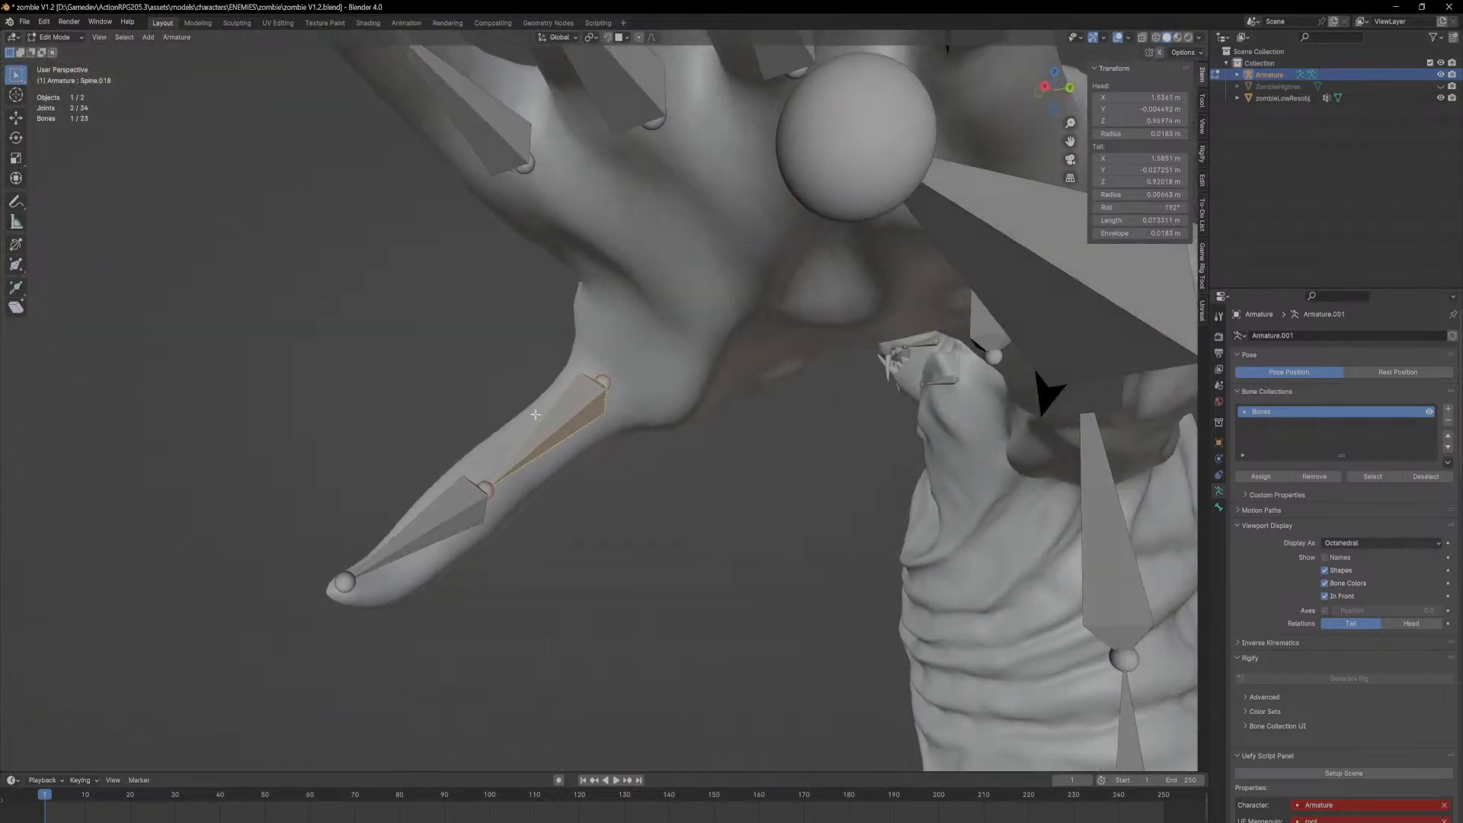
middle_drag(586, 424, 559, 408)
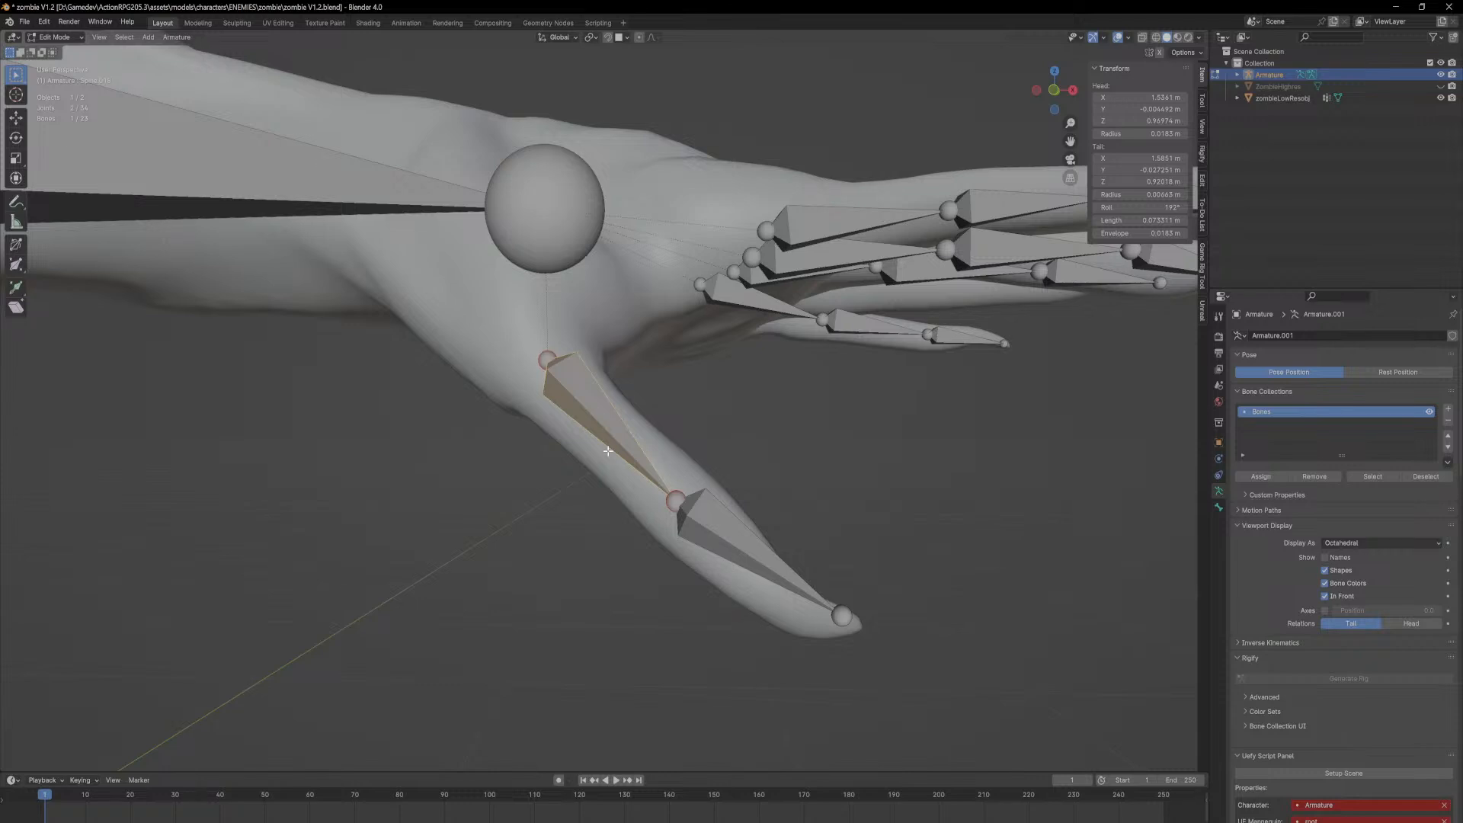
middle_drag(611, 408, 587, 496)
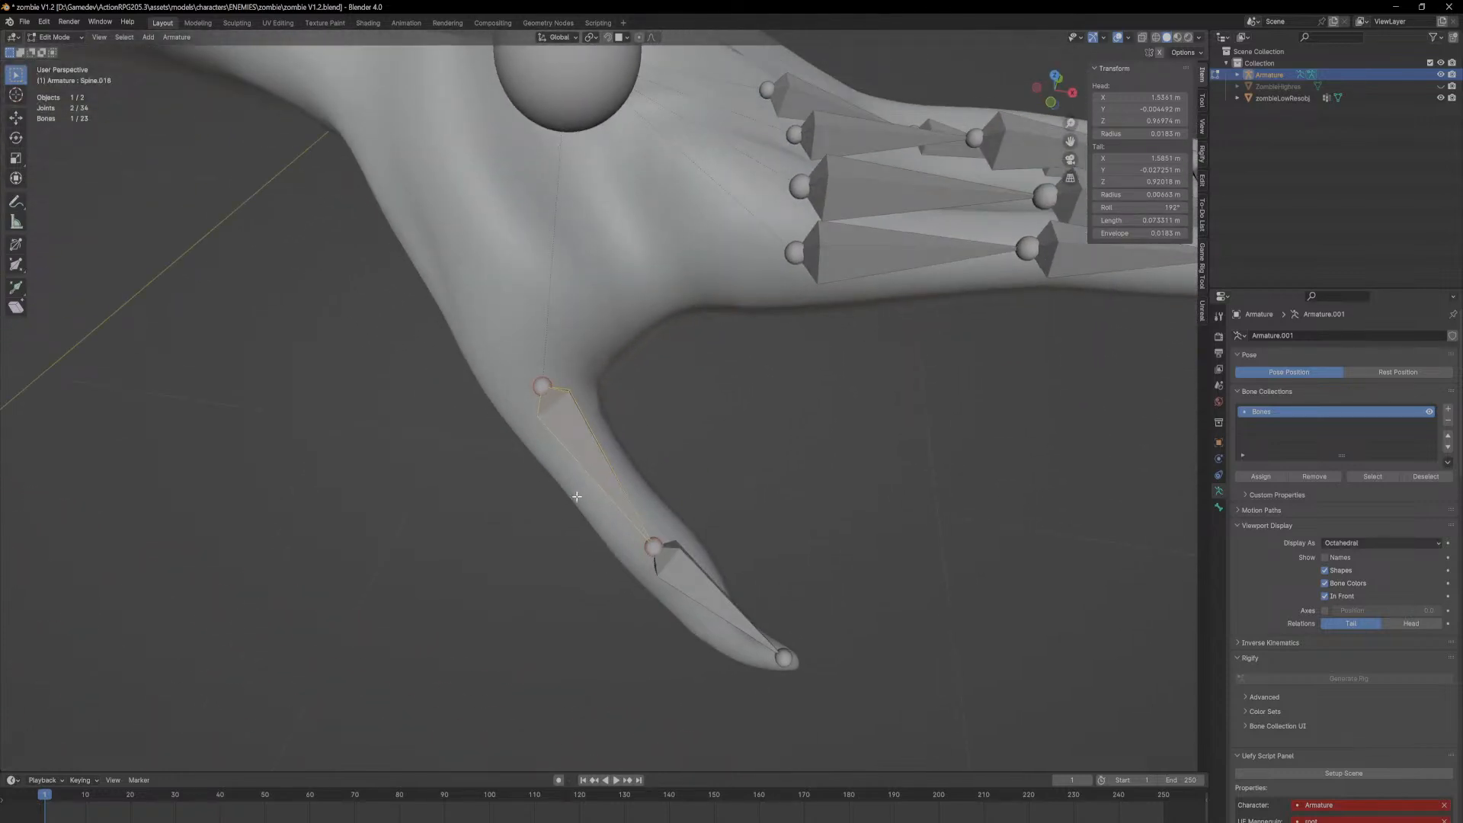
mouse_move(663, 493)
middle_down()
mouse_move(689, 526)
mouse_move(668, 474)
mouse_move(762, 528)
mouse_move(669, 493)
middle_up()
scroll(670, 493, down, 3)
scroll(681, 358, down, 3)
middle_drag(682, 365, 888, 403)
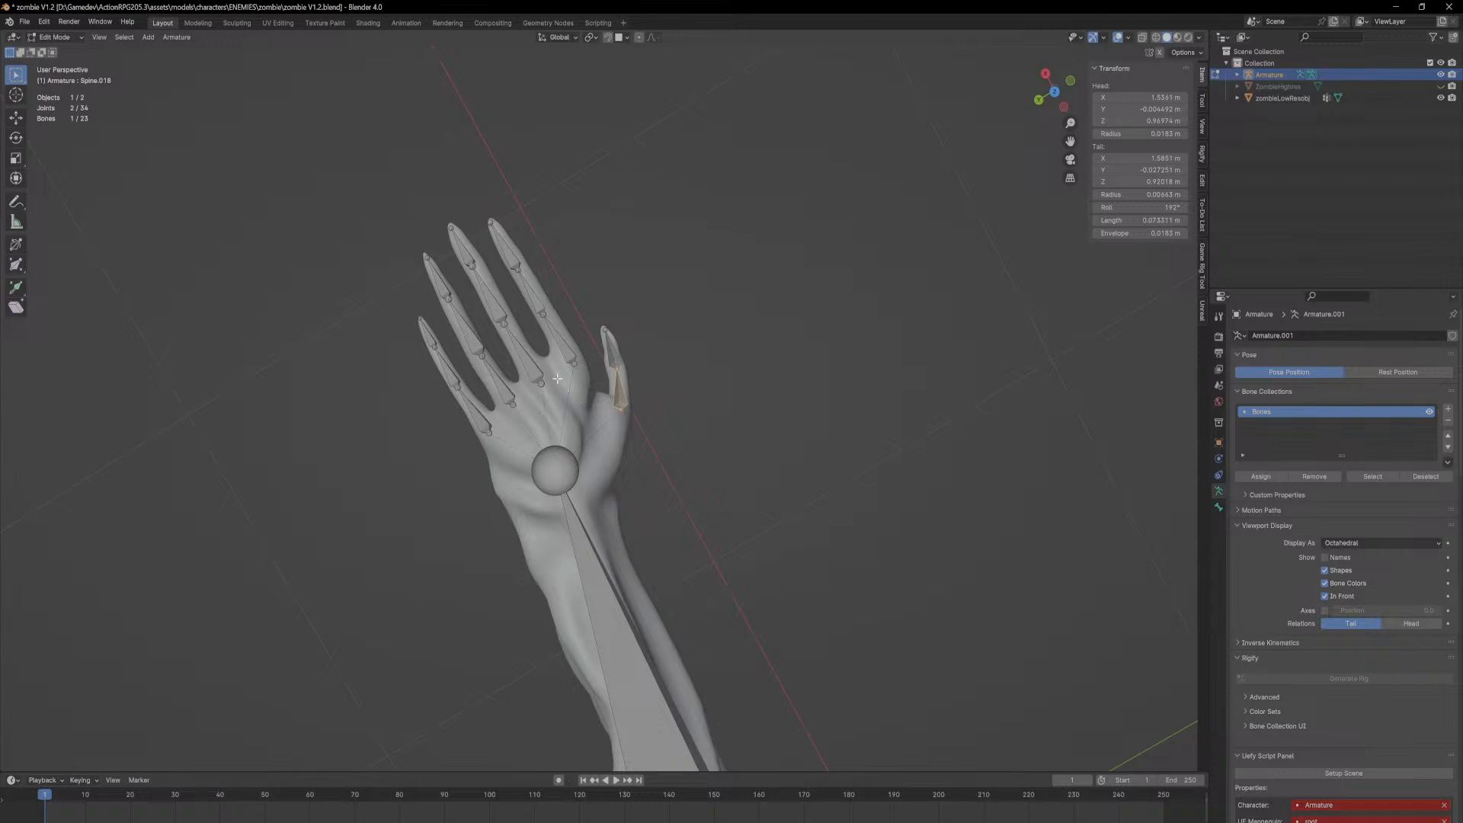
middle_drag(496, 338, 540, 399)
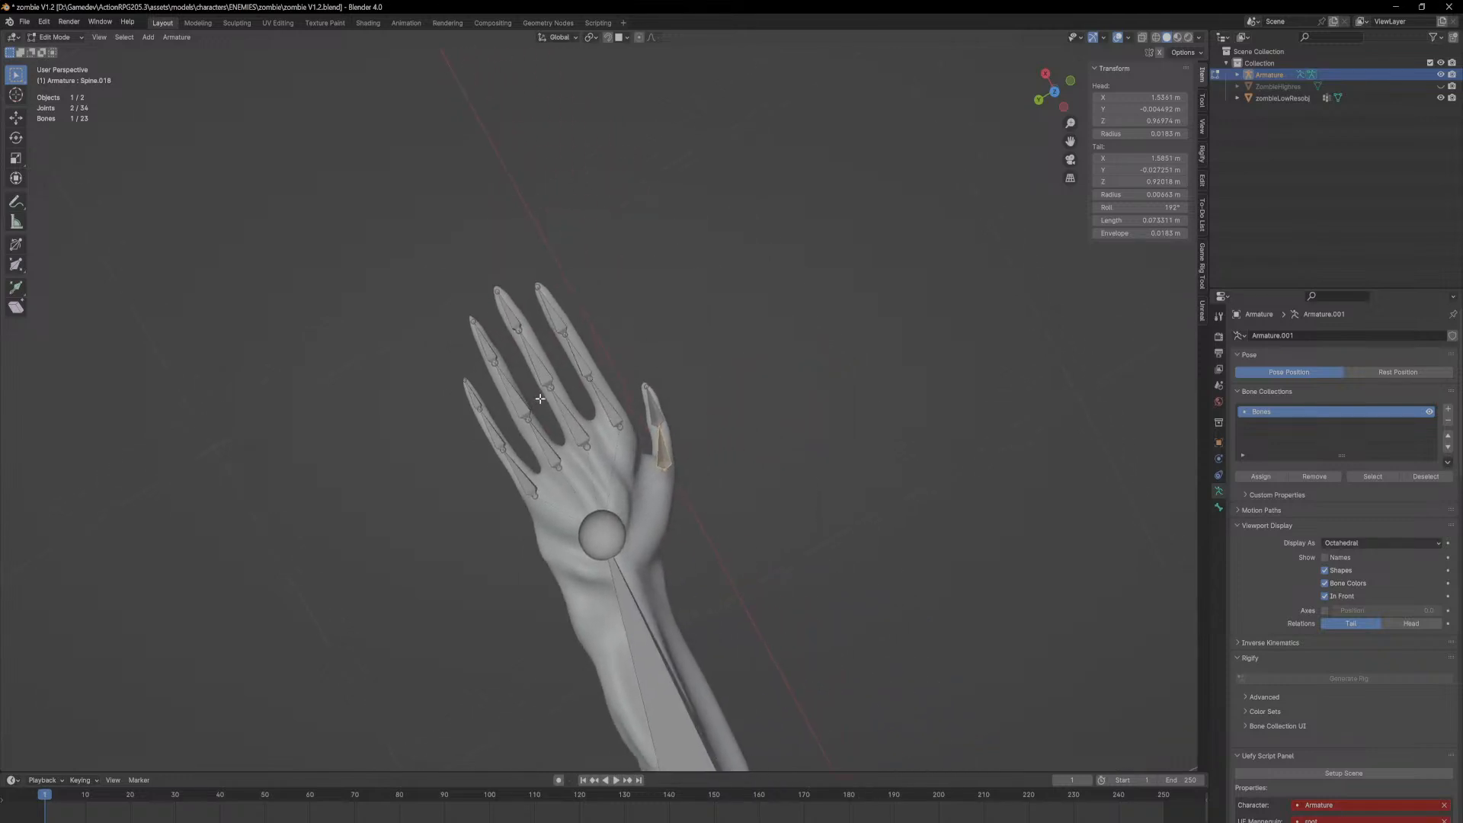
Step: Rename the left upper arm bone Arm.L.001 and copy that name for reuse
middle_drag(695, 380, 520, 527)
click(520, 527)
key(F2)
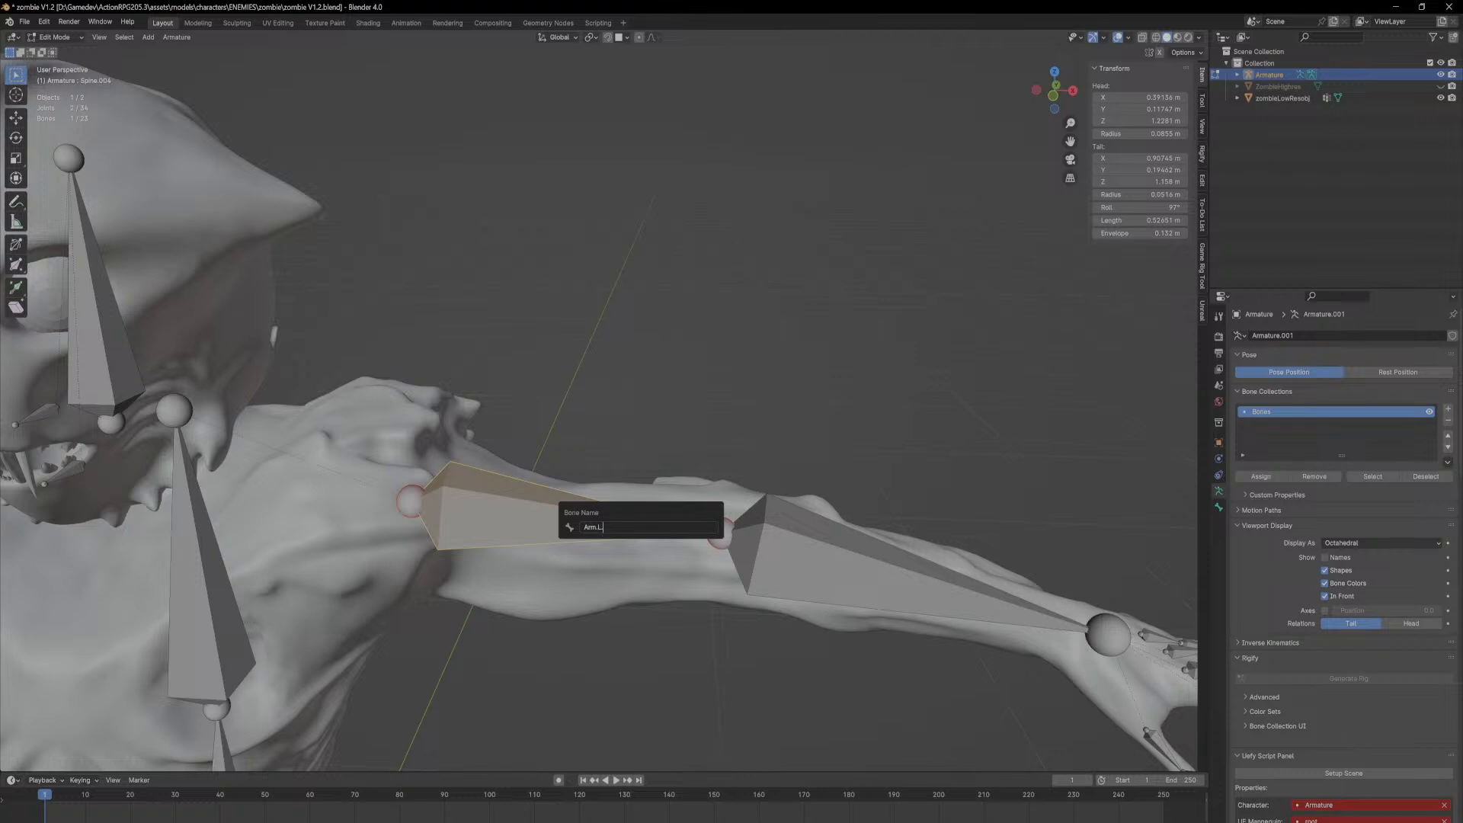
text(00)
key(ctrl+a)
key(Return)
key(F2)
key(F2)
key(ctrl+c)
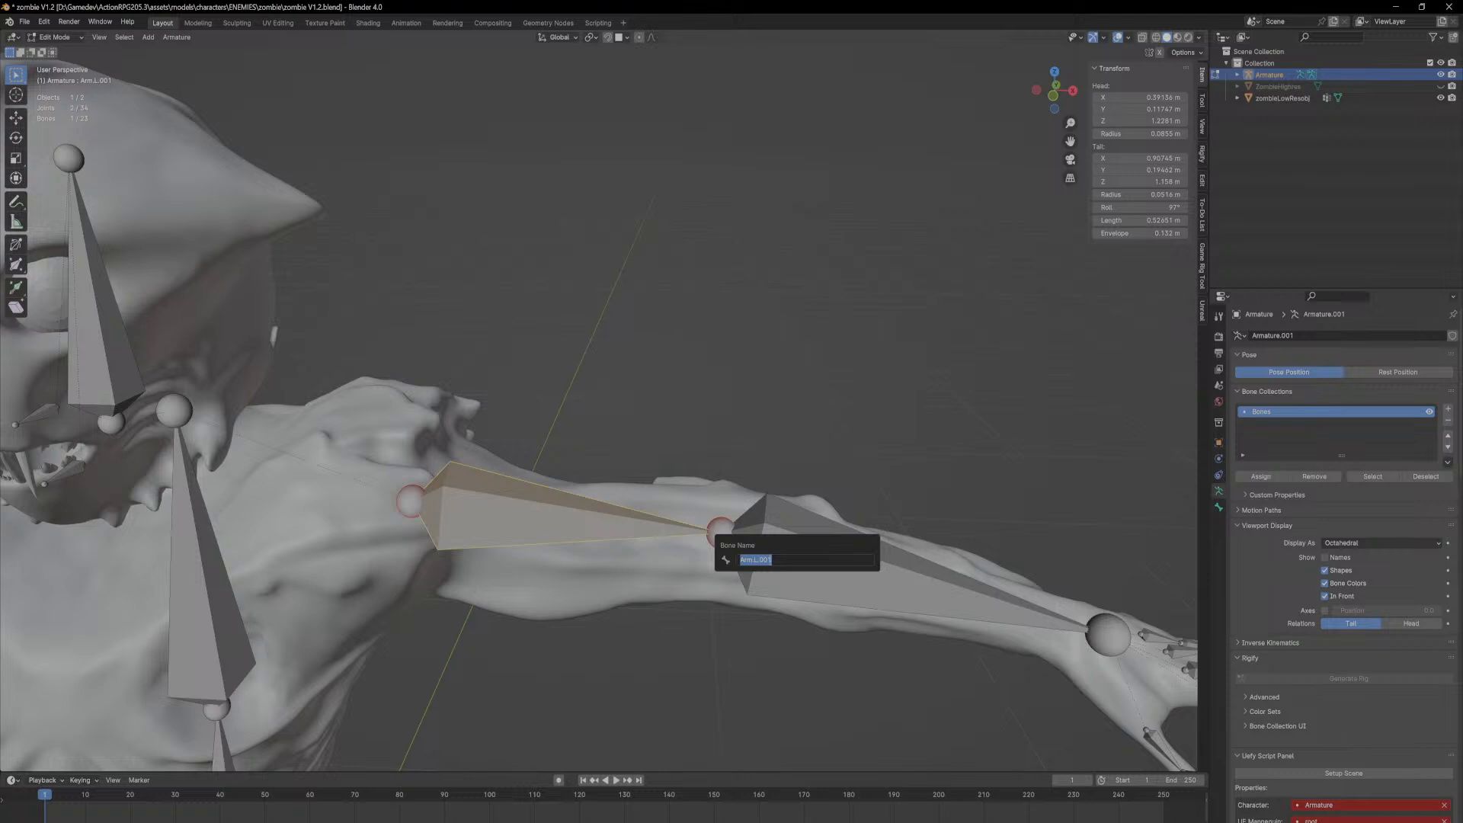
key(Return)
Step: Rename the left forearm bone Arm.L.002, reusing the copied upper arm name
click(783, 523)
key(F2)
key(ctrl+v)
key(BackSpace)
text(2)
key(Return)
Step: Move the forearm bone's end joint back horizontally from the palm to the wrist, to about X 1.42 m, Y 0.12 m
shift+middle_drag(1018, 547, 627, 435)
scroll(617, 380, down, 1)
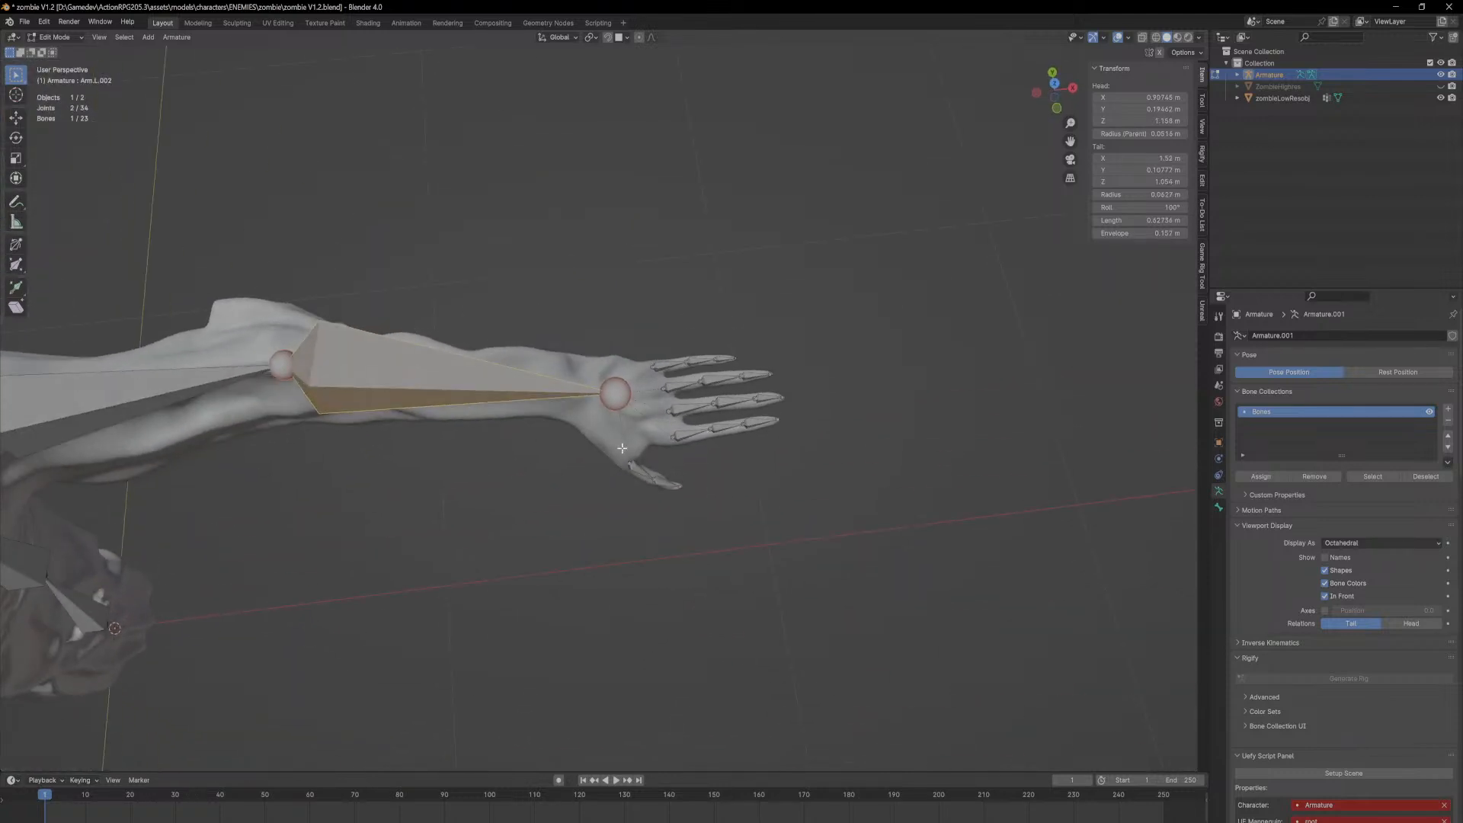
click(634, 393)
scroll(642, 407, up, 3)
key(g)
key(z)
right_click(653, 398)
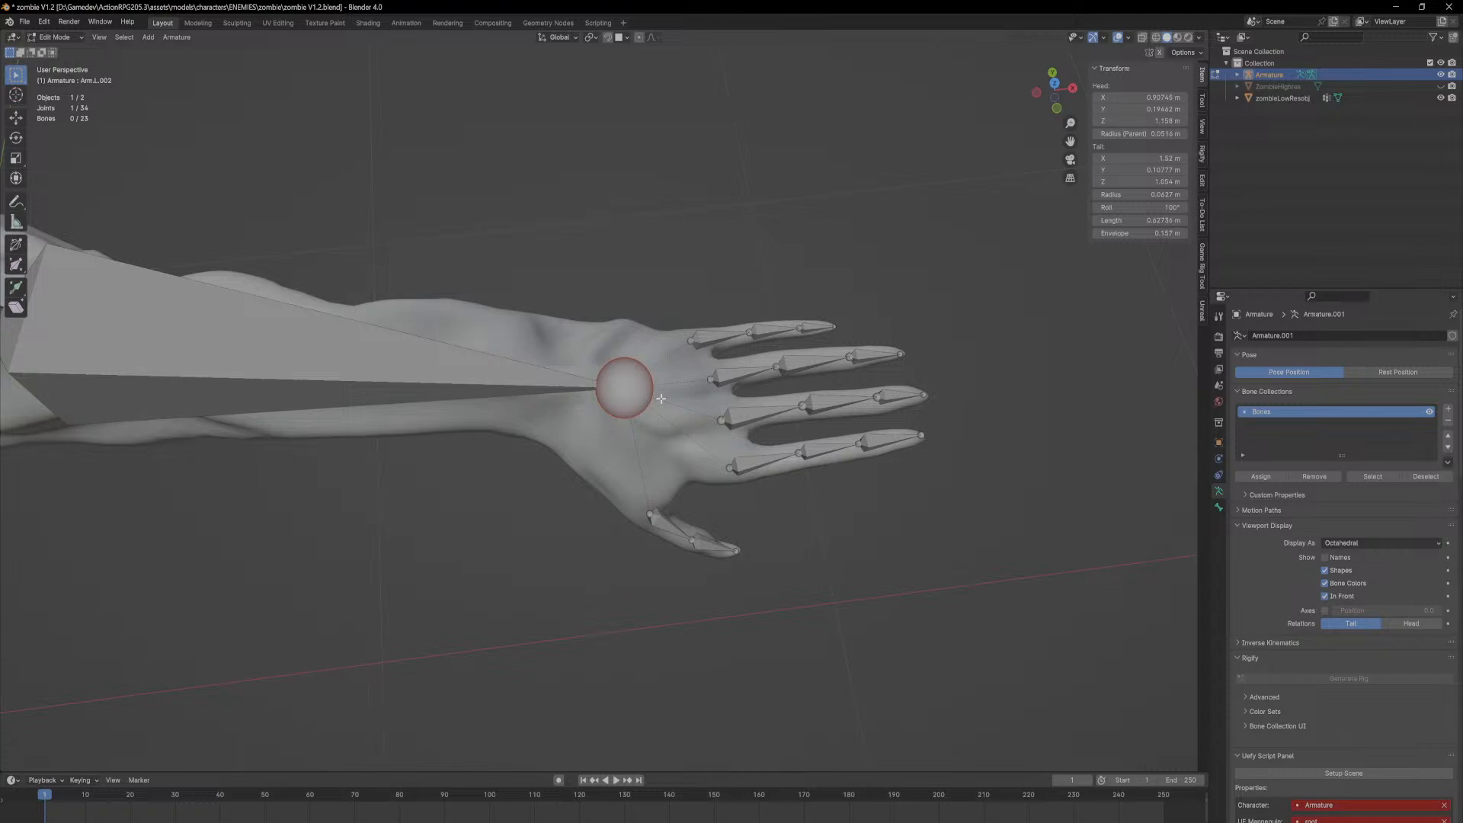
key(g)
key(shift+z)
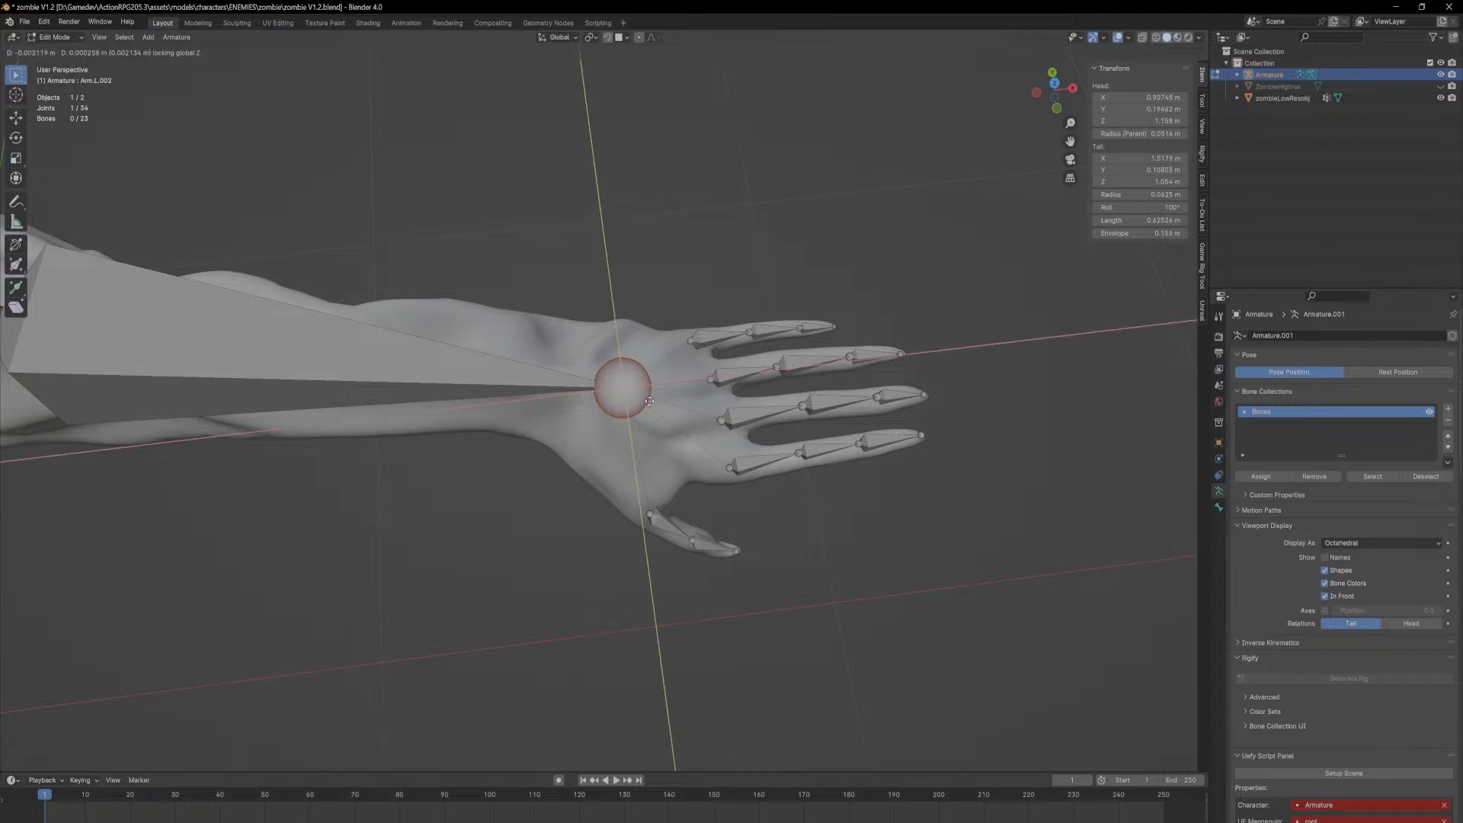
click(557, 397)
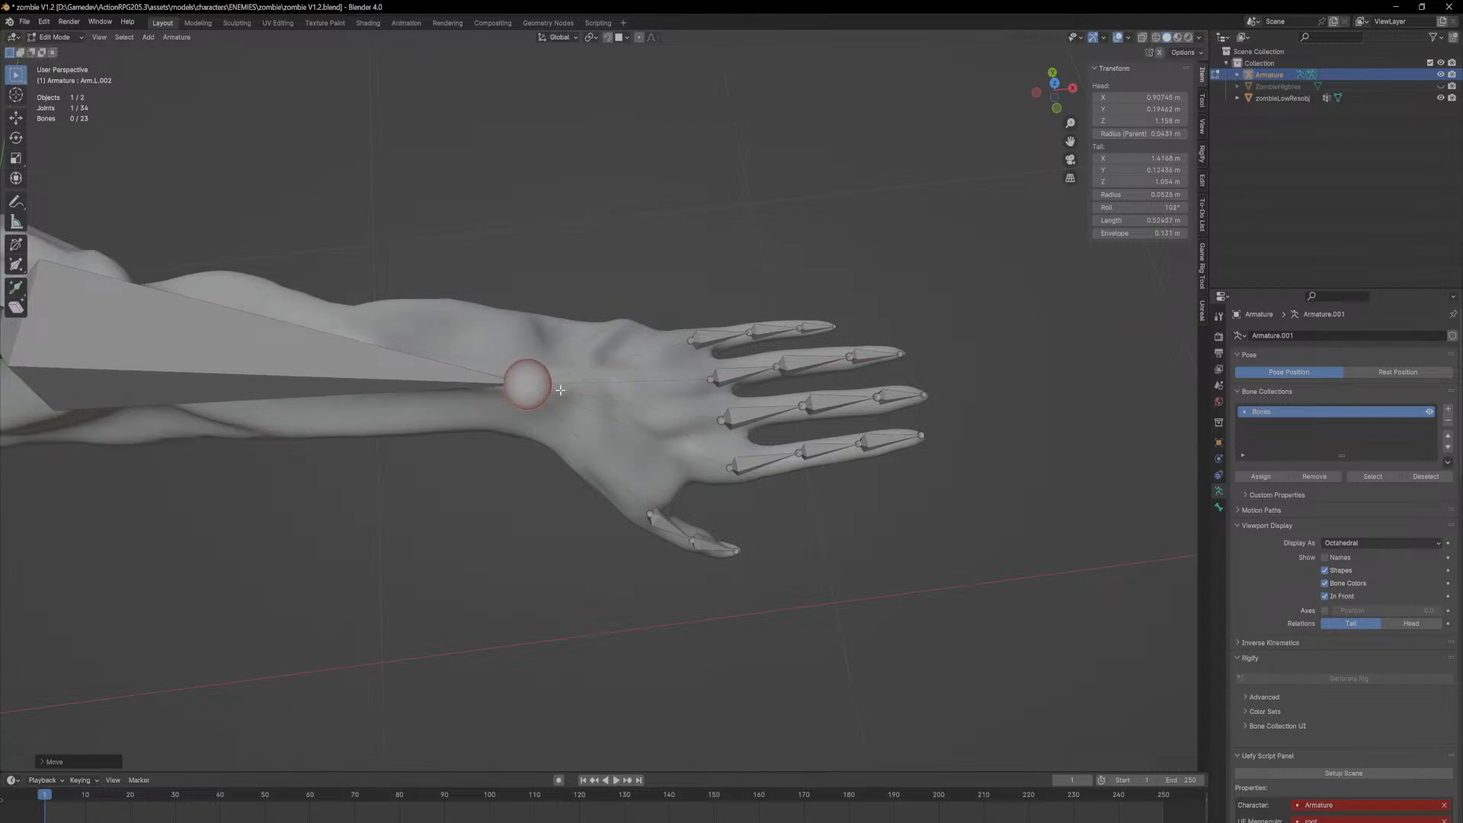
Step: Extrude a hand bone about 0.16 m long from the wrist joint into the palm with Z locked
middle_drag(574, 394, 587, 418)
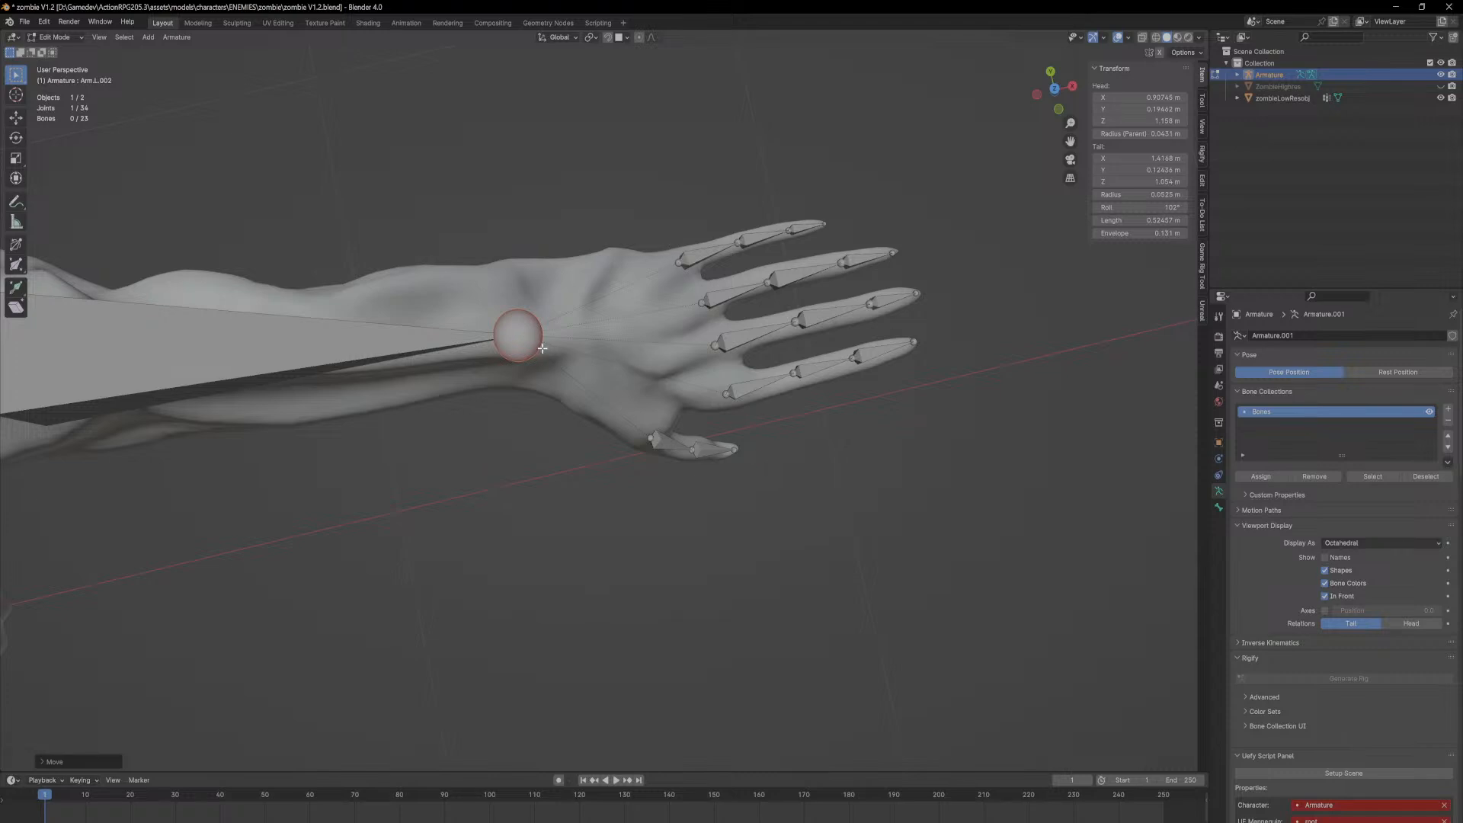
key(e)
key(shift+z)
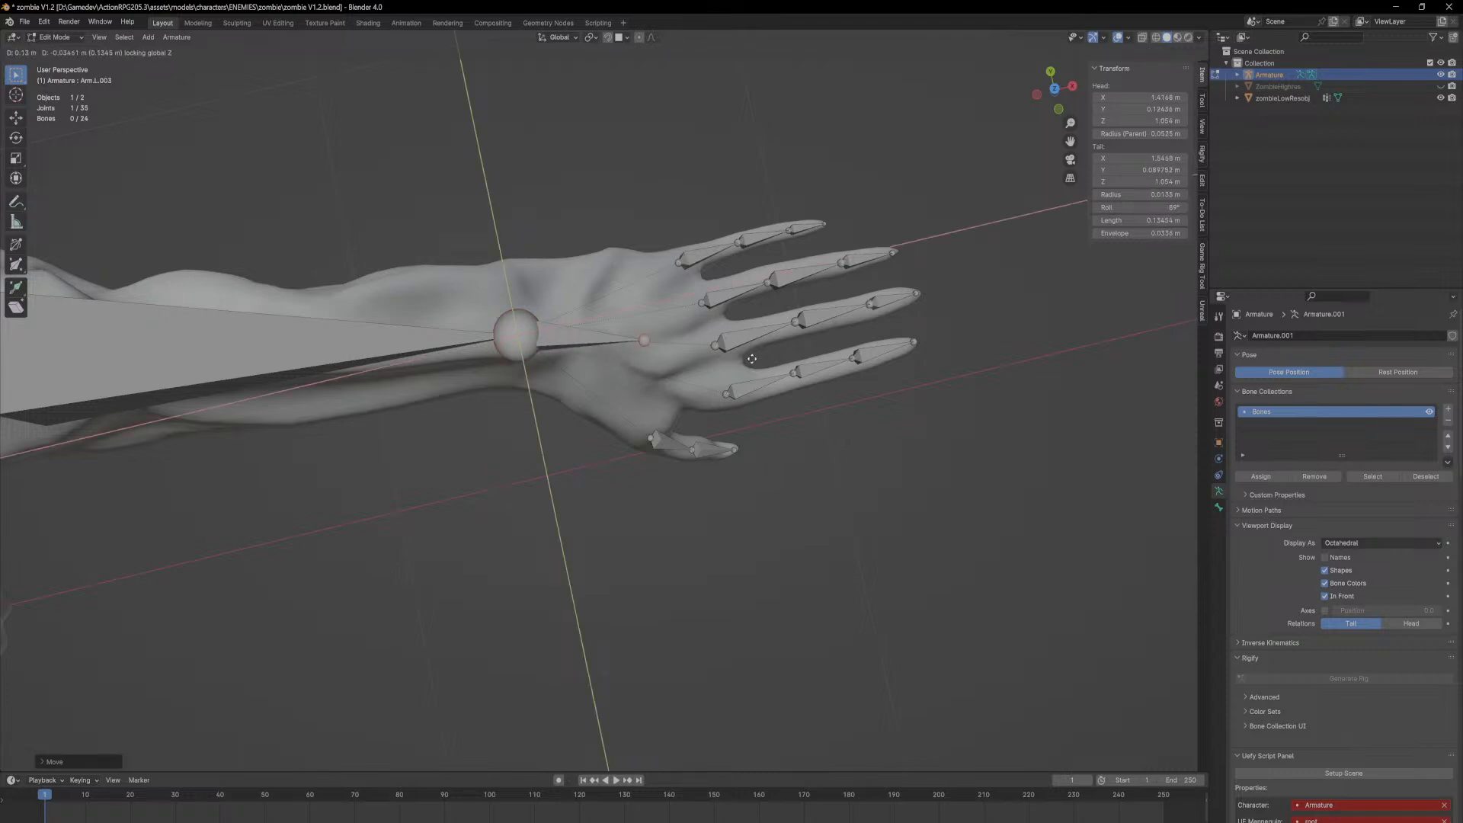
click(764, 350)
middle_drag(766, 350, 590, 366)
Step: Rename the new hand bone Hand.L.001
click(582, 322)
key(F2)
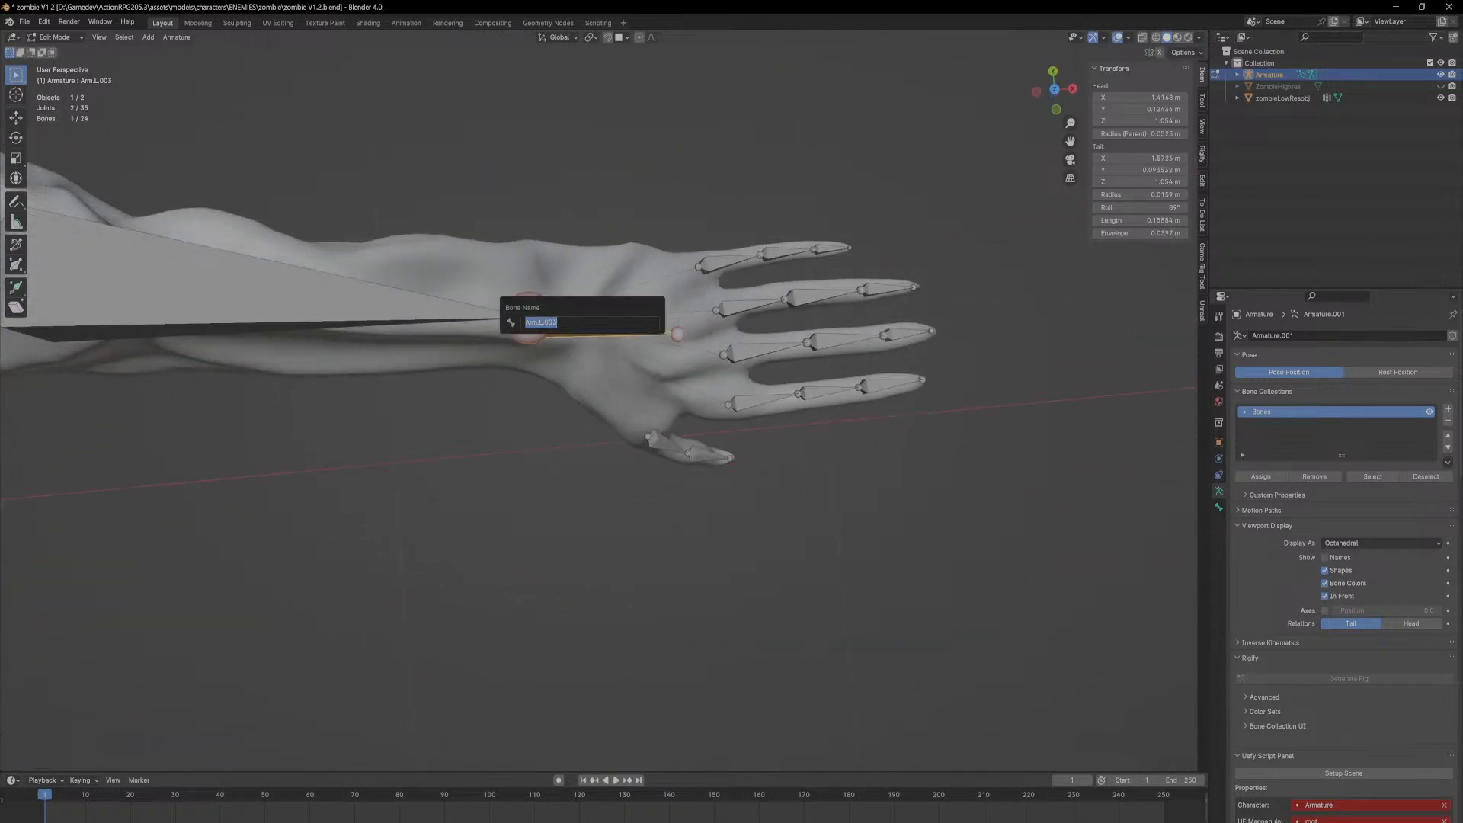
text(Hand.L.00)
key(Return)
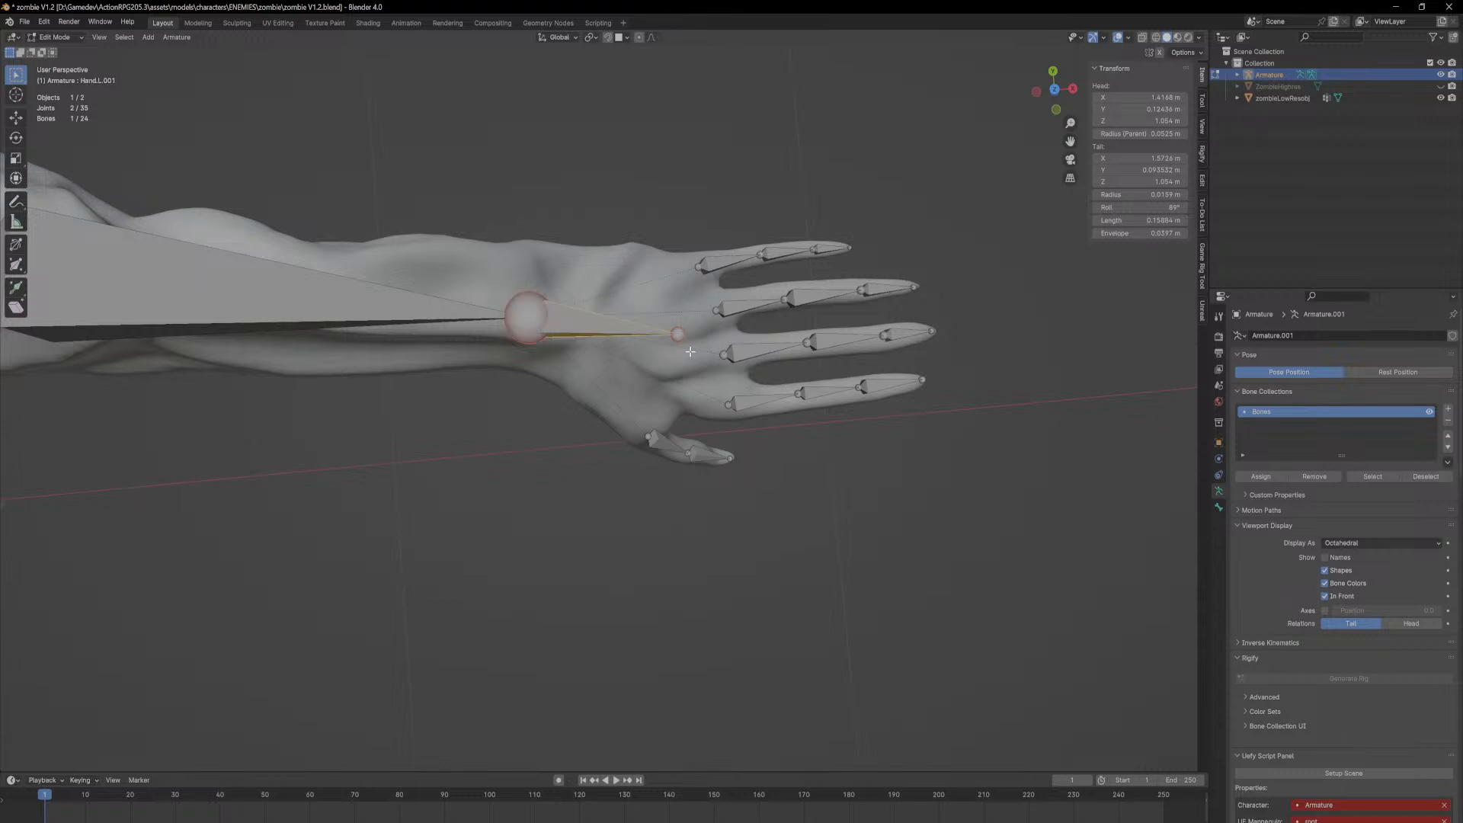
Step: Select the base bones of the four fingers and the thumb and clear their parent
click(704, 263)
shift+click(733, 307)
shift+click(755, 350)
shift+click(756, 400)
shift+click(654, 441)
key(ctrl+p)
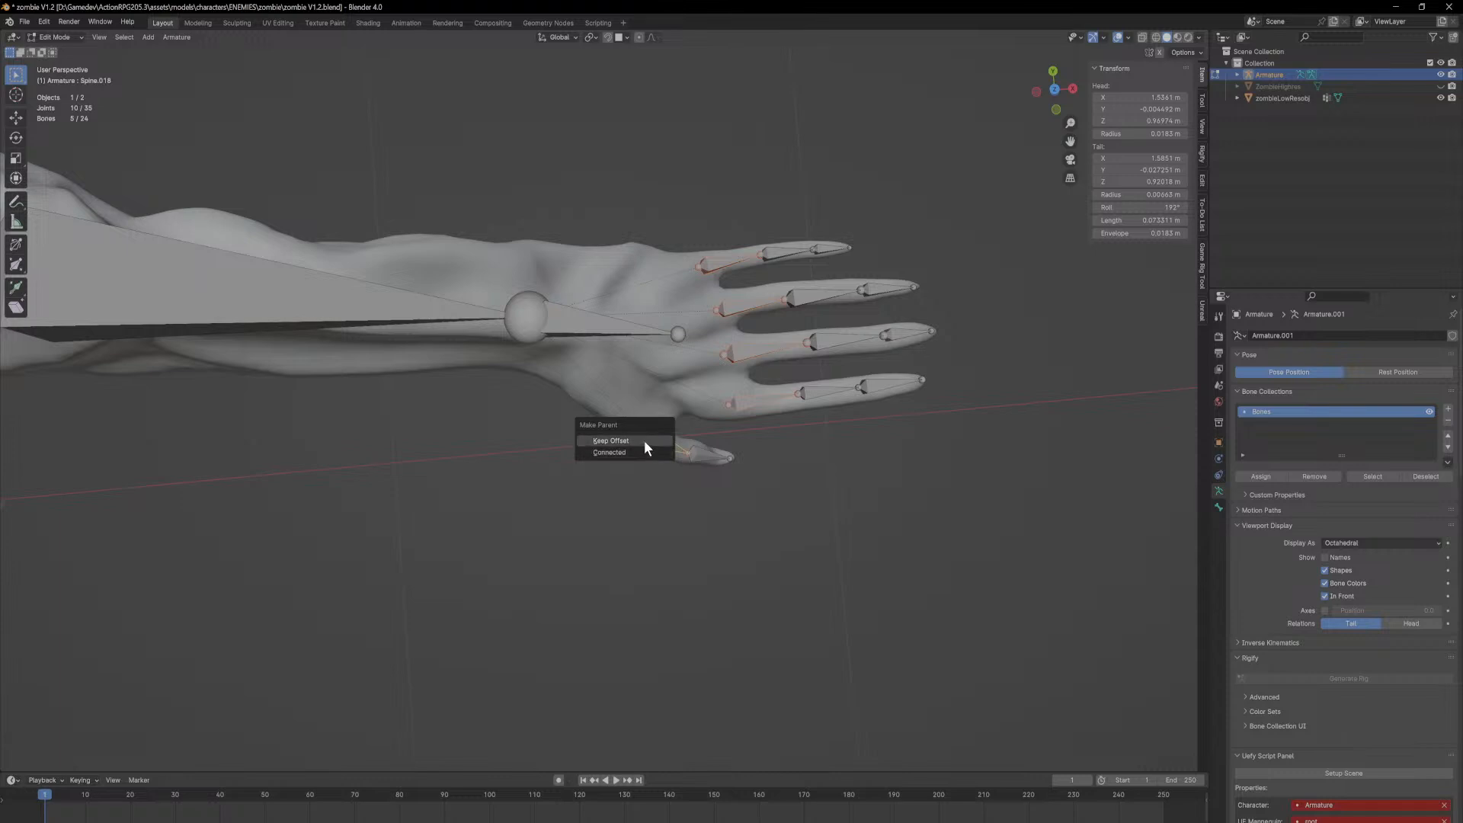
click(642, 439)
key(alt+p)
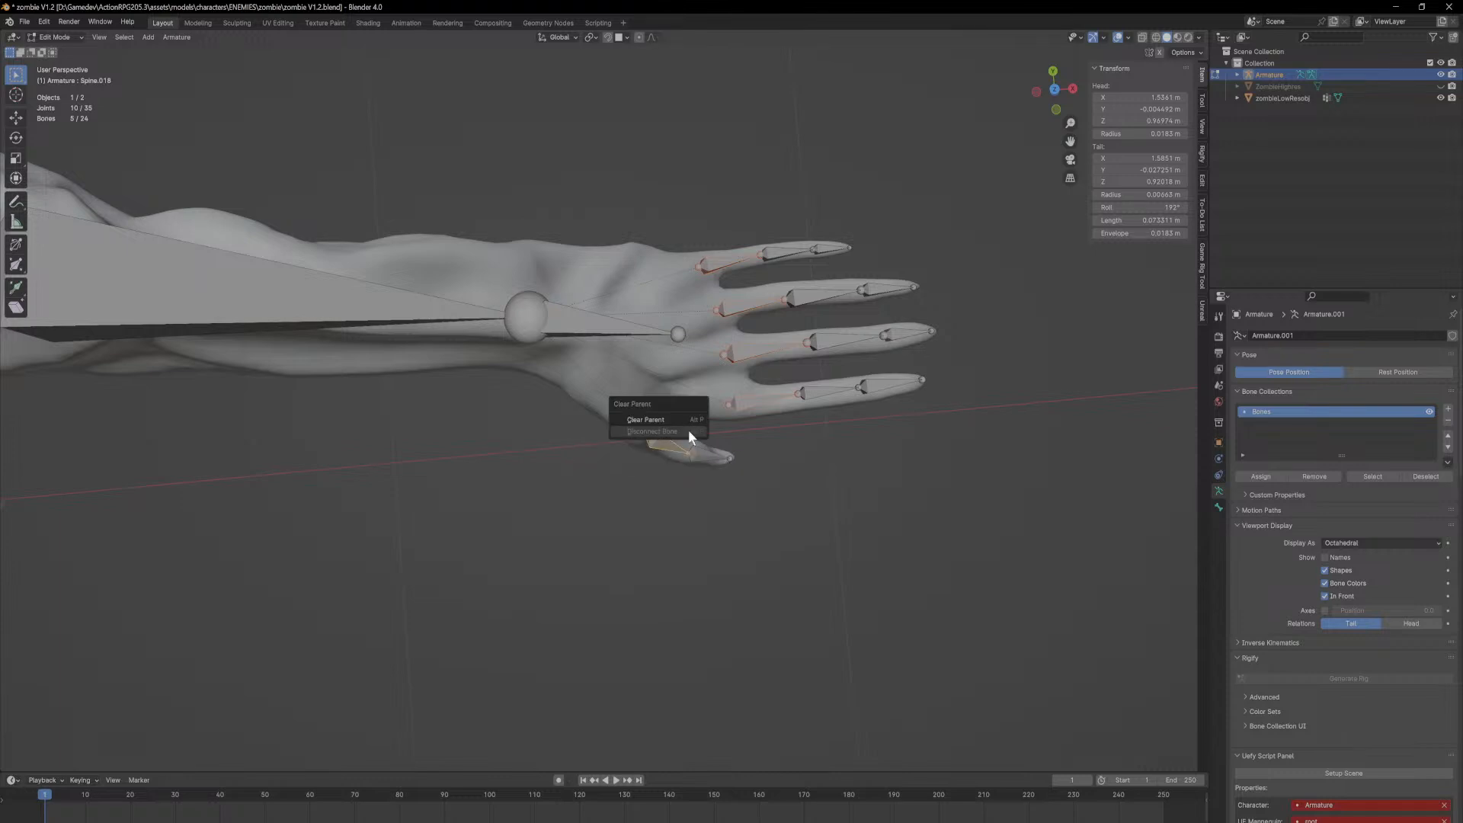
click(680, 420)
Step: Parent the selected finger and thumb base bones to the hand bone with Keep Offset
shift+click(678, 336)
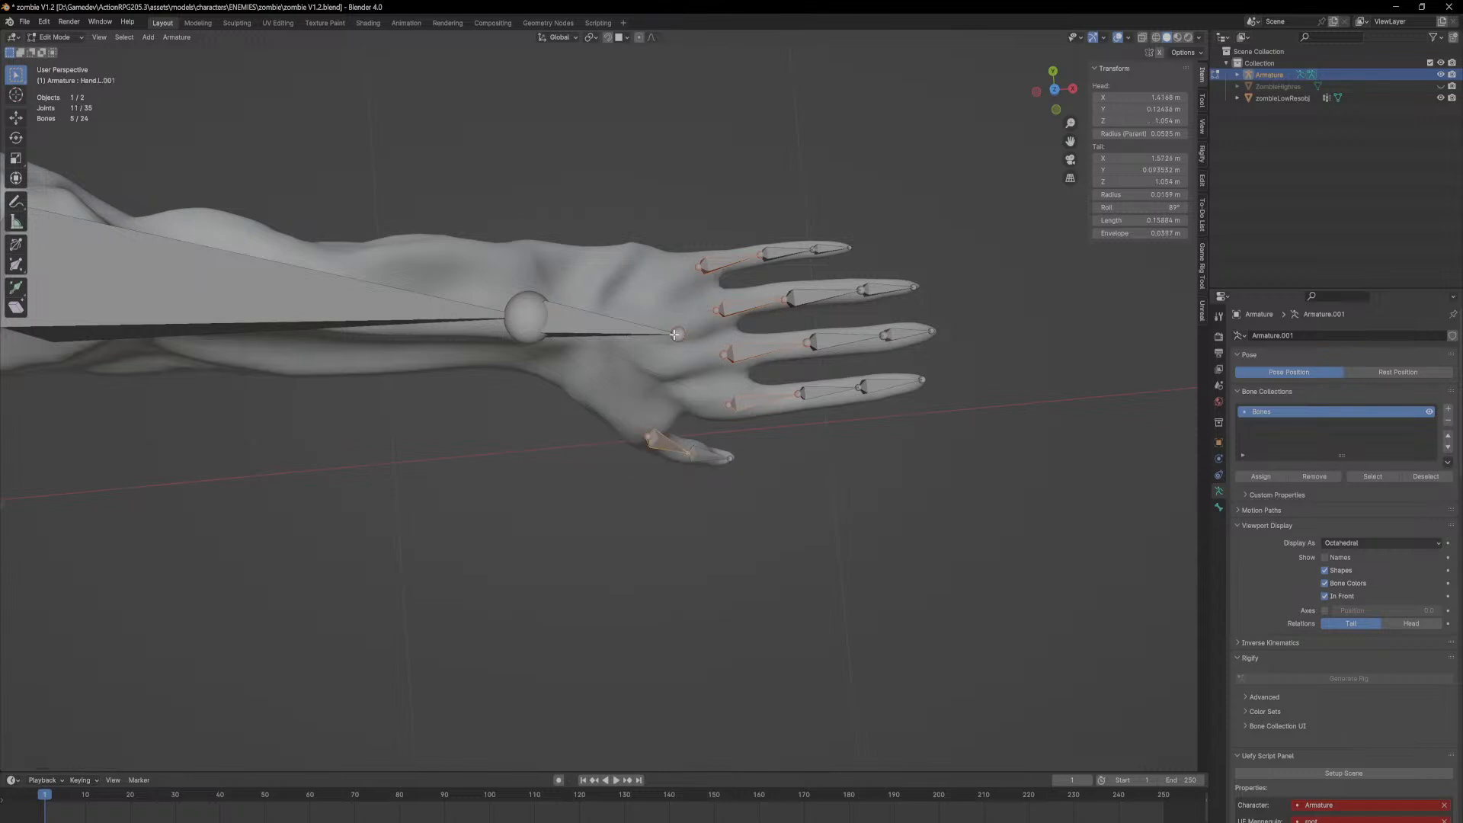
key(ctrl+p)
click(698, 370)
click(874, 470)
Step: Adjust the height of the hand bone's end joint along the Z axis inside the palm
middle_drag(874, 469, 752, 671)
click(704, 634)
key(g)
key(z)
click(703, 647)
Step: Rename the little finger's base bone Pink.L.001 and copy that name for reuse
middle_drag(864, 503, 593, 403)
scroll(587, 404, up, 2)
click(413, 416)
key(F2)
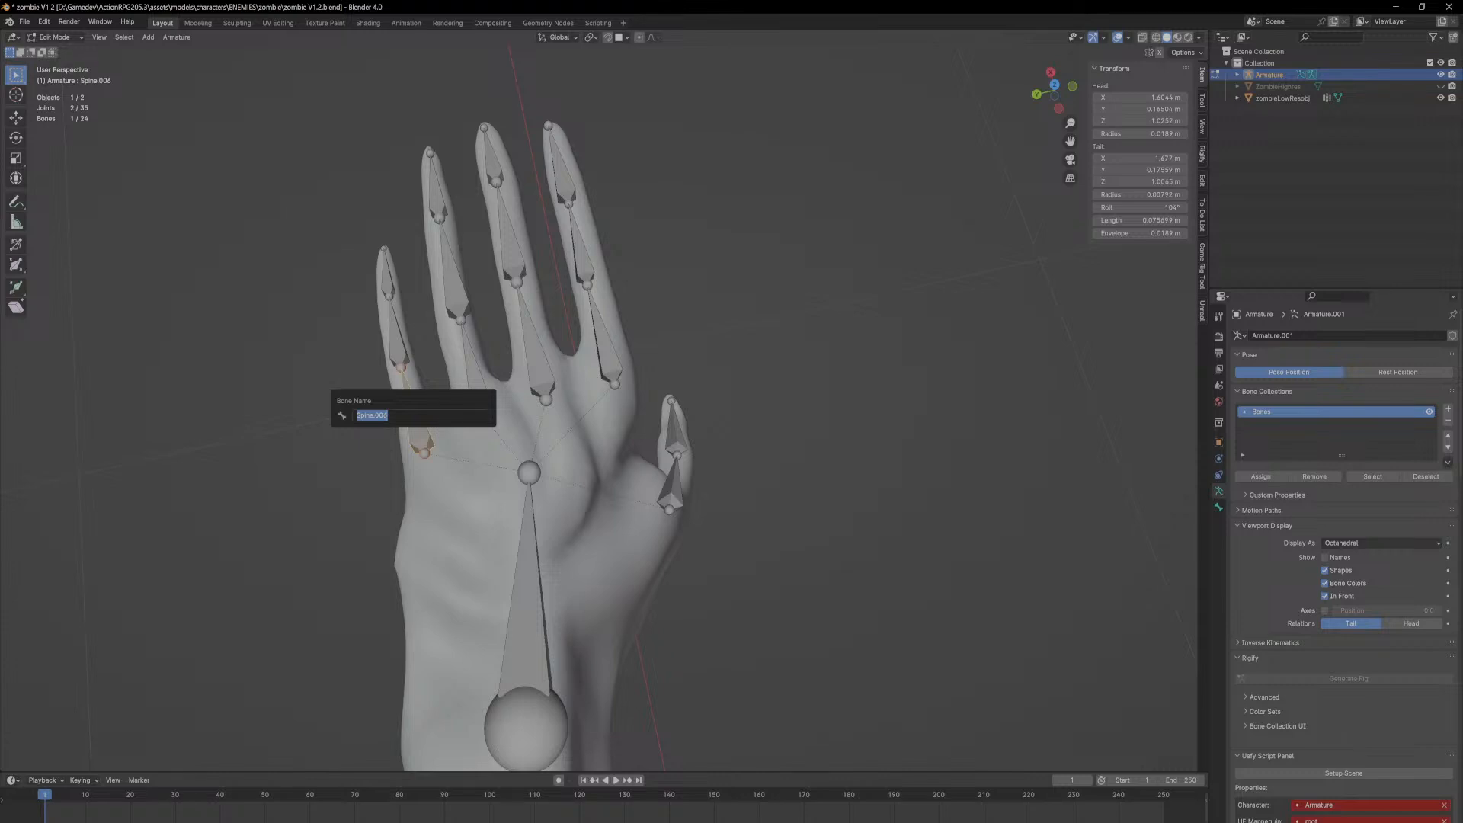
text(Pink)
text(.001)
key(BackSpace)
key(BackSpace)
key(BackSpace)
text(L.00)
key(ctrl+a)
key(ctrl+c)
key(Return)
Step: Rename the little finger's middle bone Pink.L.002 and its tip bone Pink.L.003, reusing the copied name
click(395, 342)
key(F2)
key(ctrl+v)
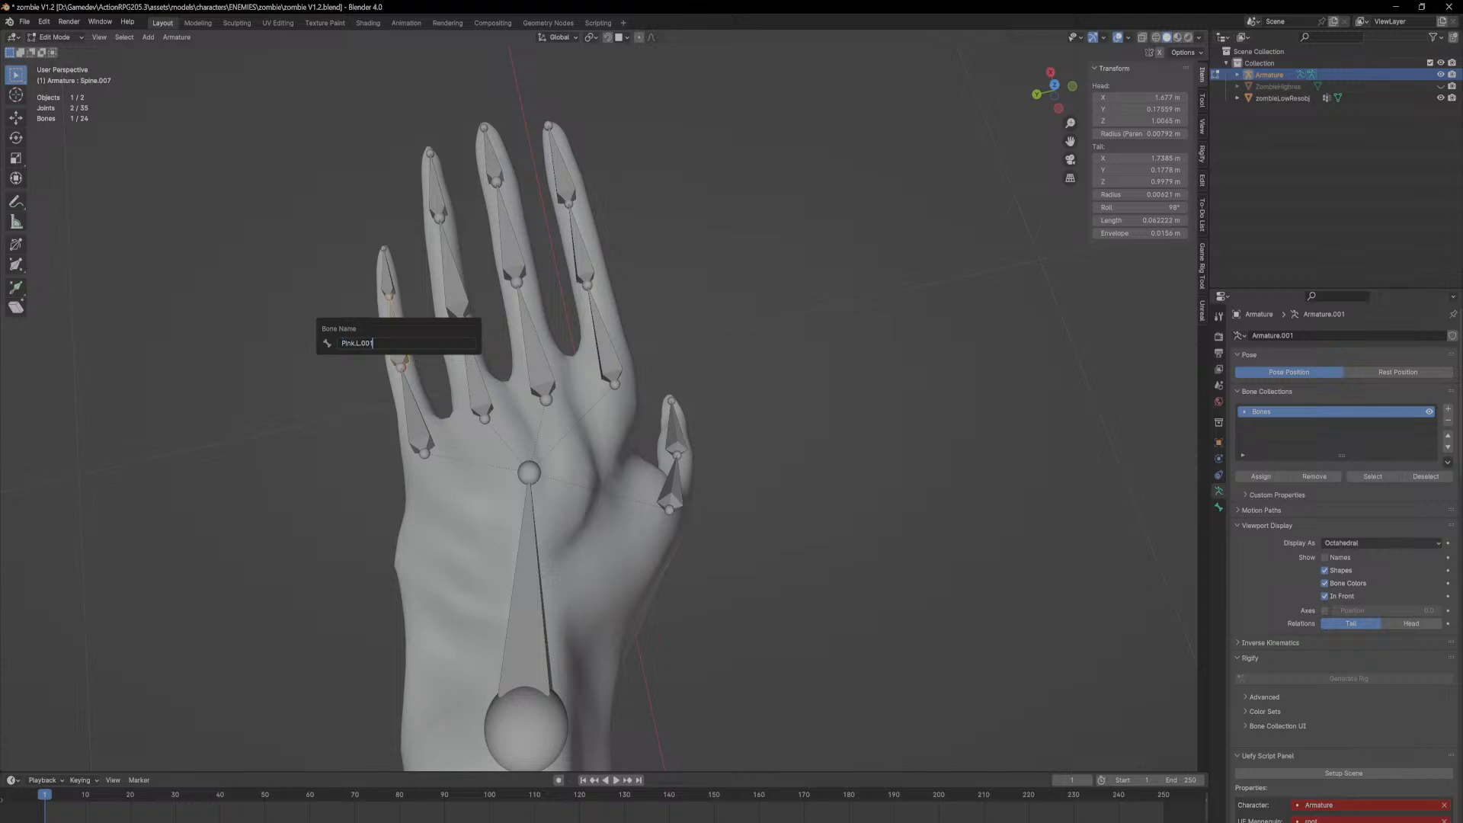
key(Return)
click(391, 280)
key(F2)
key(ctrl+v)
key(BackSpace)
text(3)
key(Return)
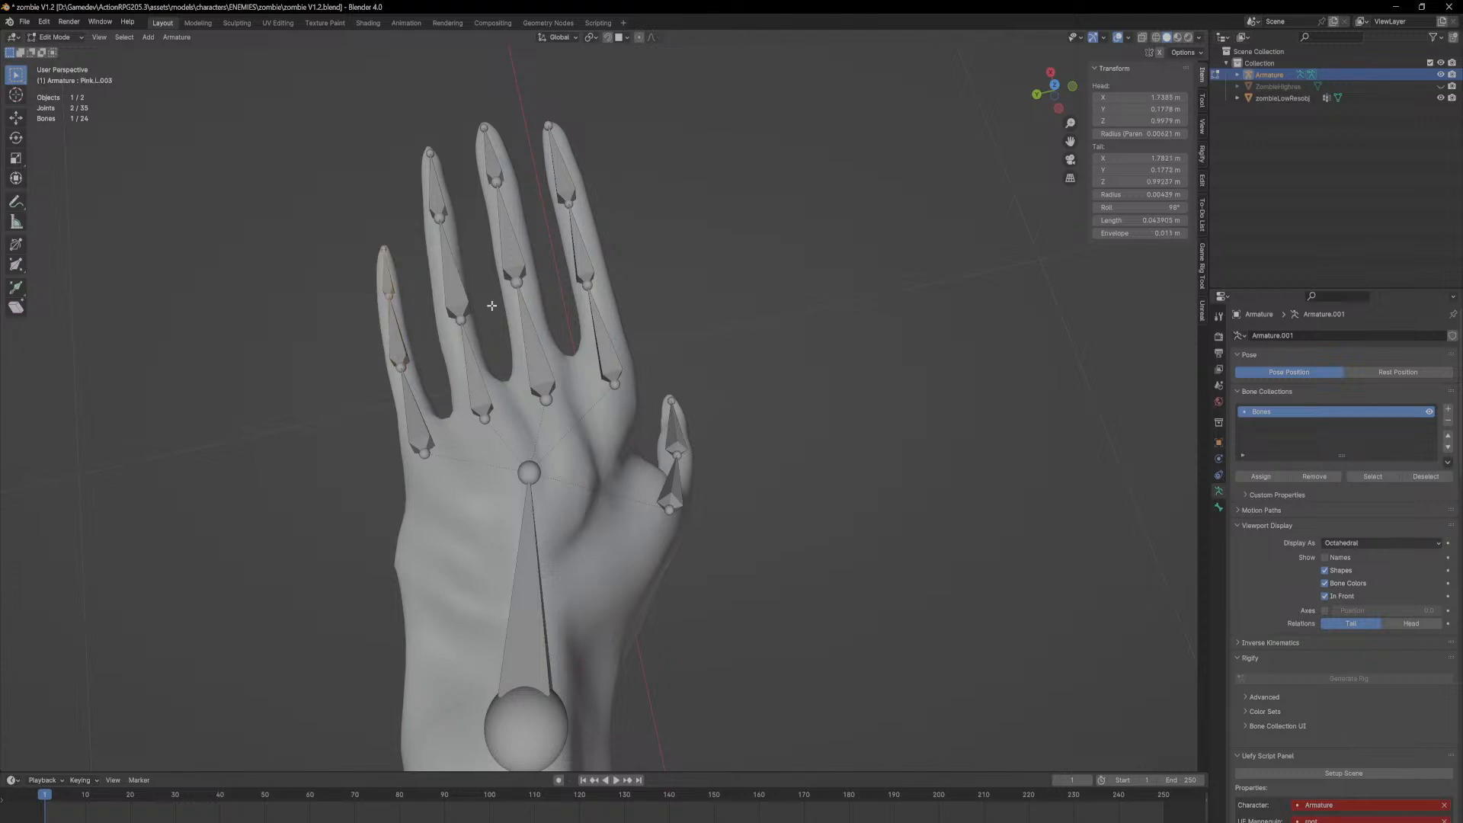
Step: Rename the ring finger's base bone Ring.L.001
click(473, 373)
key(F2)
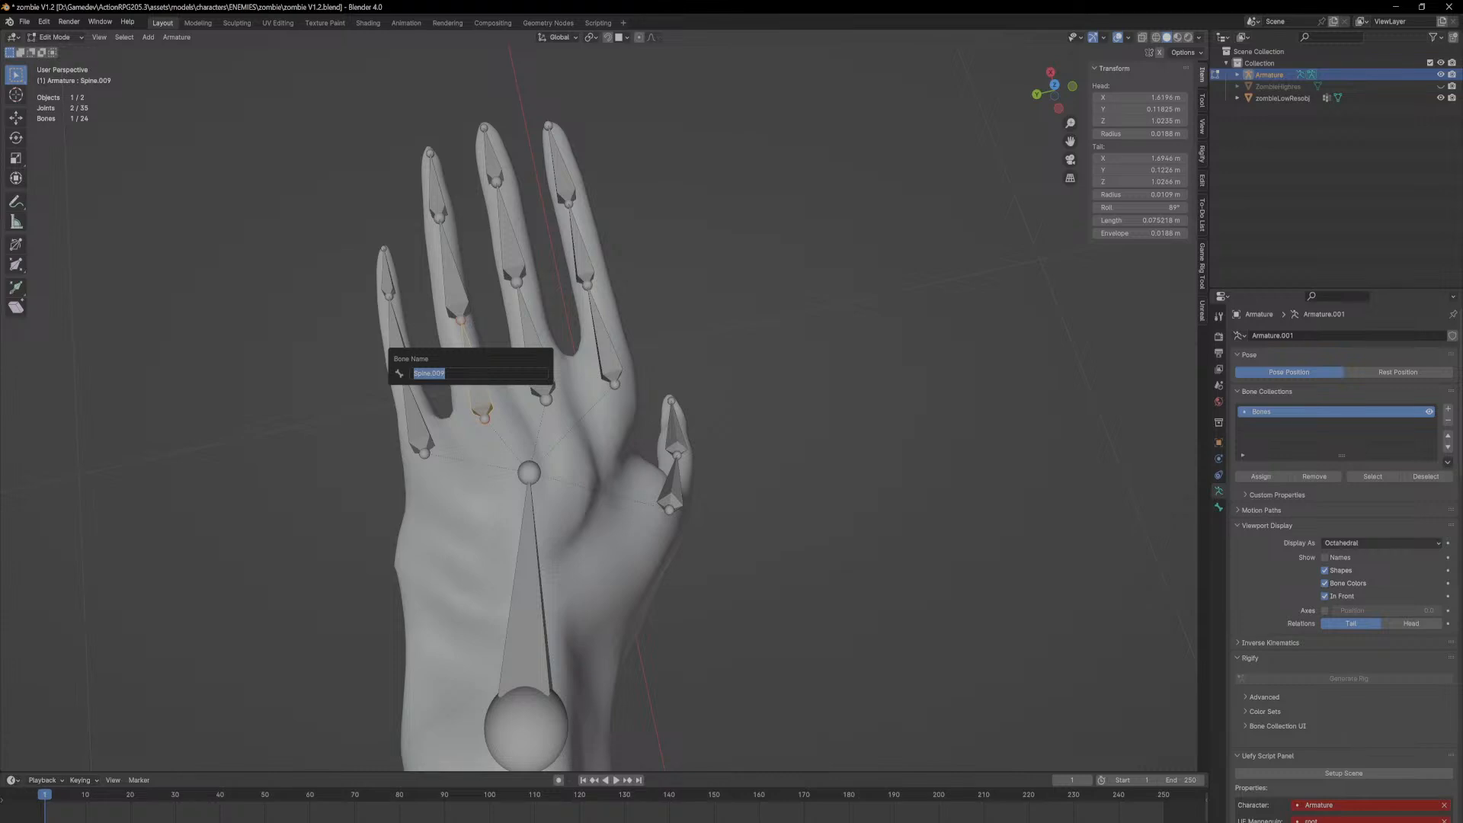
text(Ring.L.001)
key(Return)
Step: Rename the ring finger's middle bone Ring.L.002 and its tip bone with the next number in the Ring.L series
click(456, 285)
key(F2)
text(Ring.L.002)
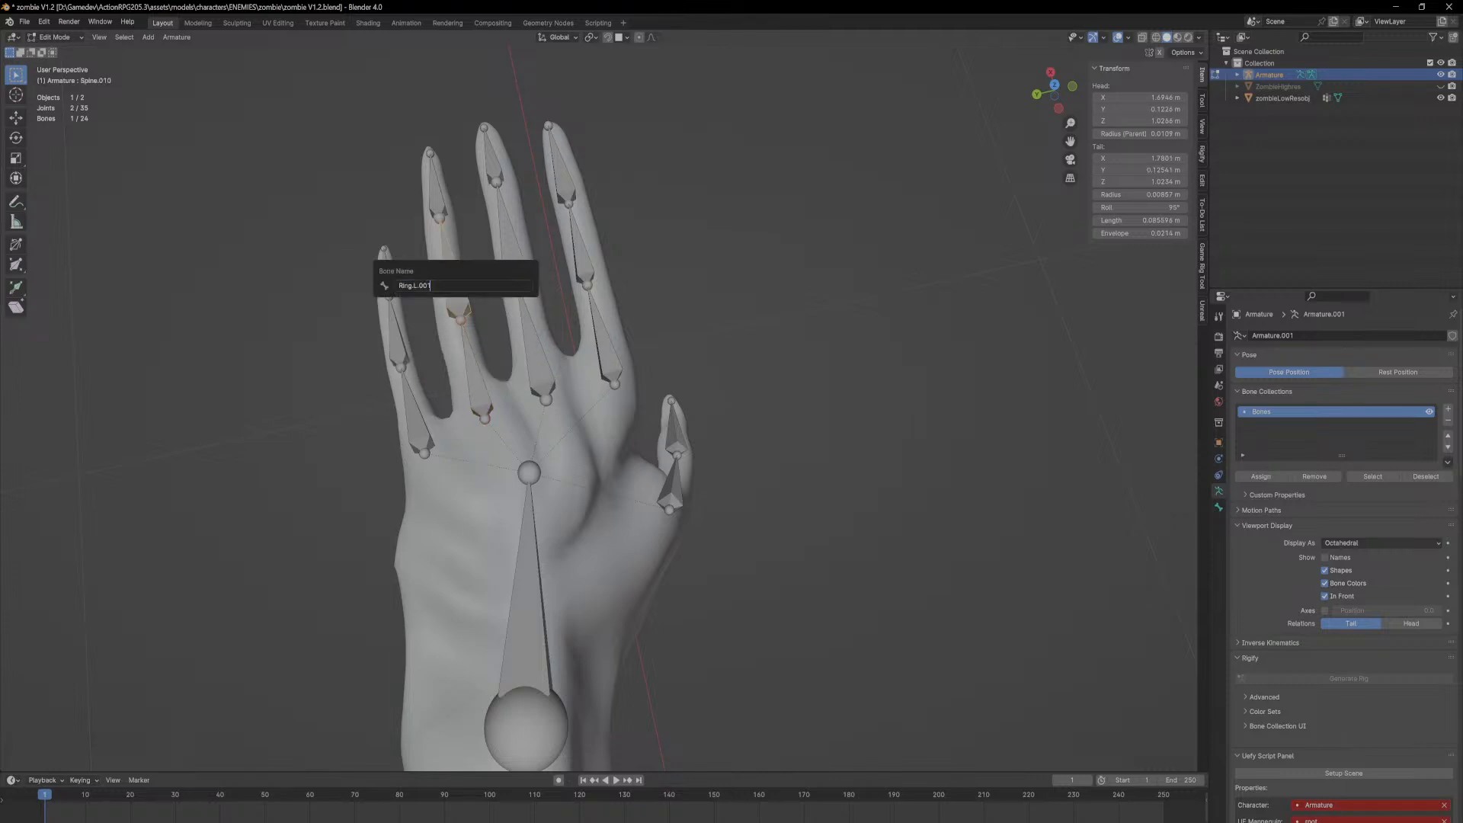
key(Return)
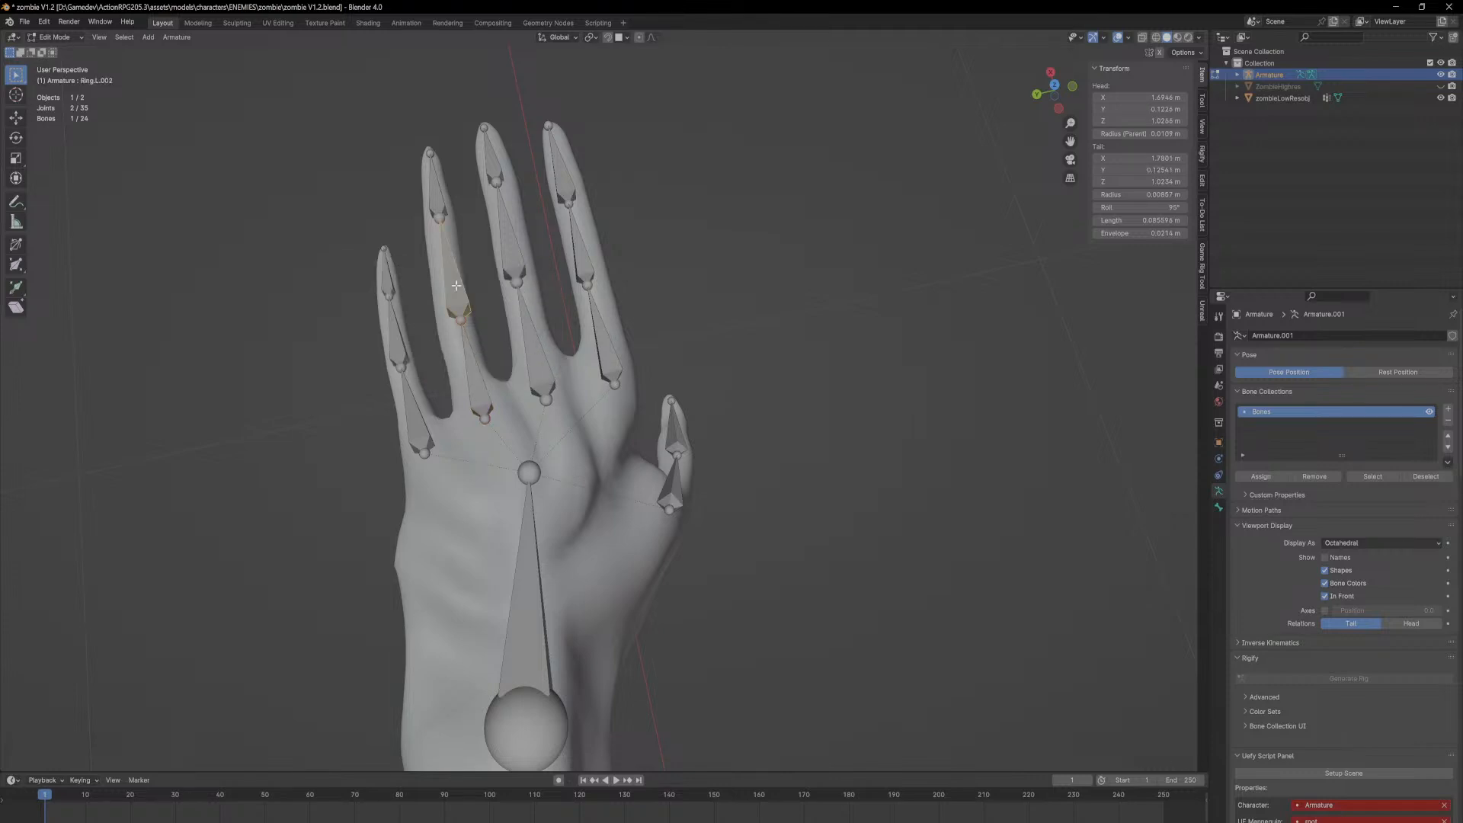
click(439, 200)
key(F2)
text(Ring.L.001)
key(Return)
Step: Rename the middle finger's base bone Middle.L.001 and copy that name for reuse
click(531, 341)
middle_drag(640, 255, 682, 445)
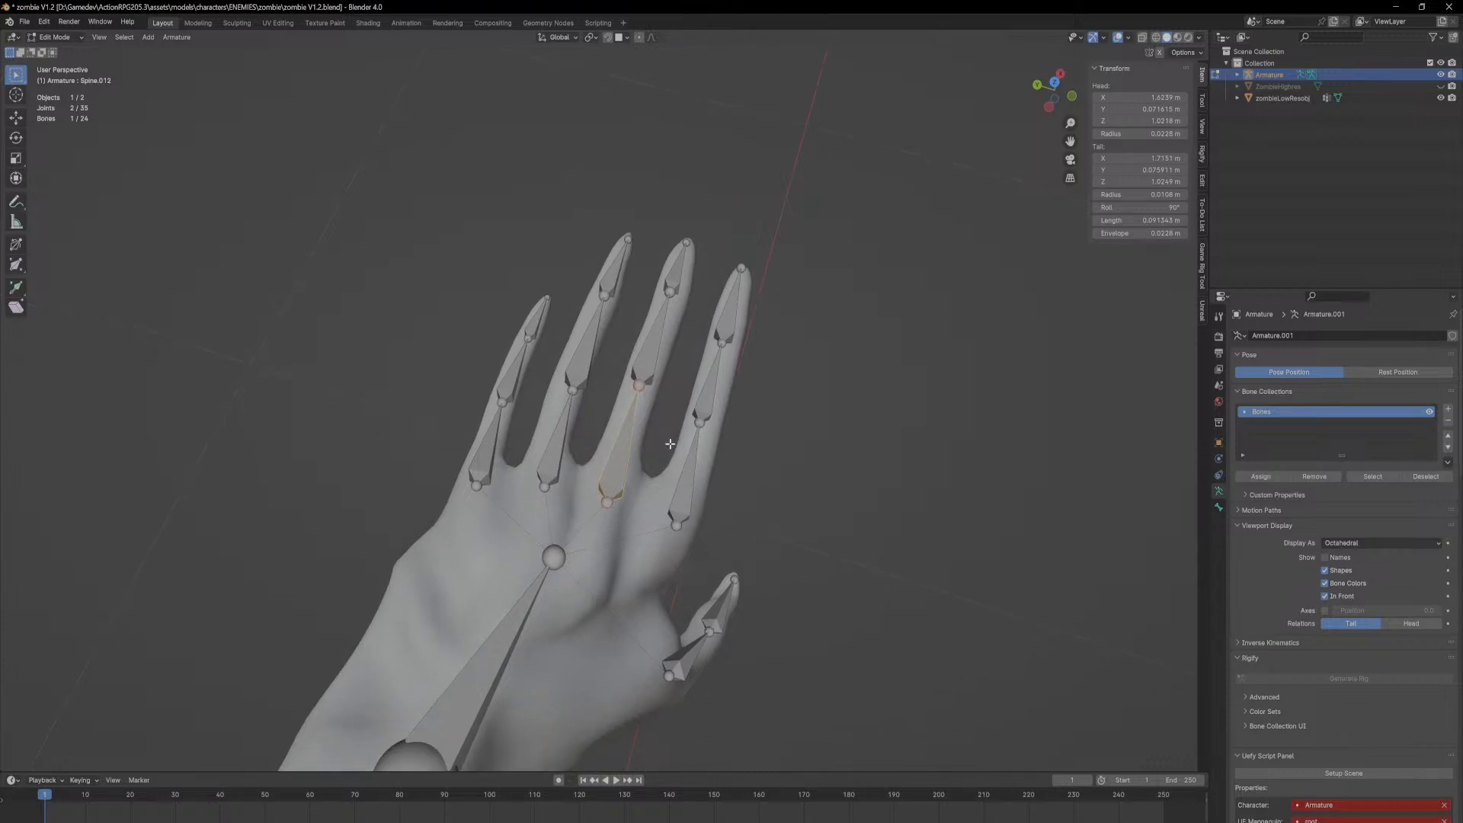
key(F2)
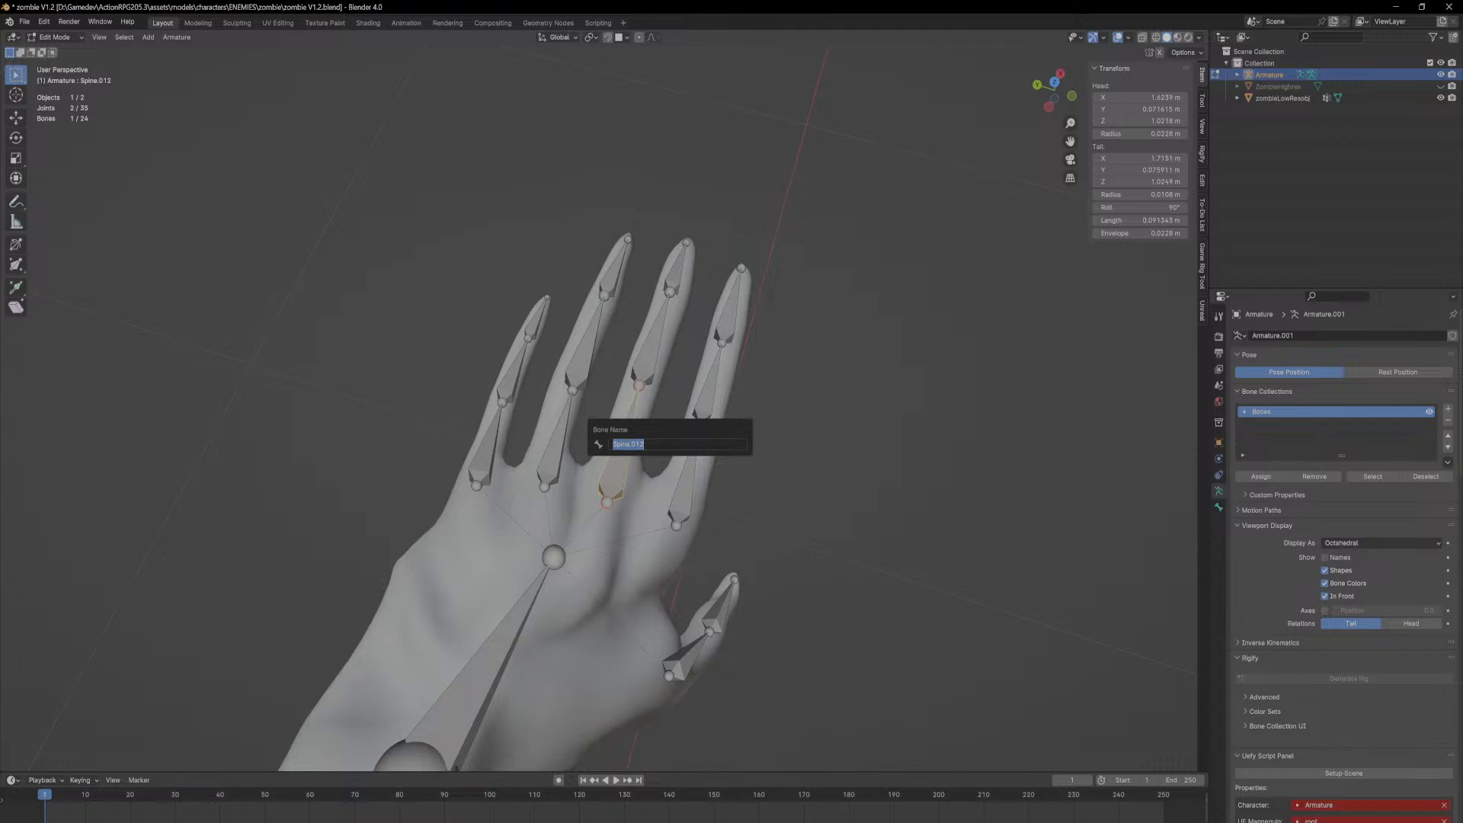
text(Middle.L.001)
key(ctrl+a)
key(ctrl+c)
key(Return)
Step: Rename the middle finger's second bone Middle.L.002 and its tip bone Middle.L.003, reusing the copied name
click(657, 353)
key(F2)
key(ctrl+v)
key(Return)
click(667, 276)
key(F2)
key(ctrl+v)
key(BackSpace)
text(3)
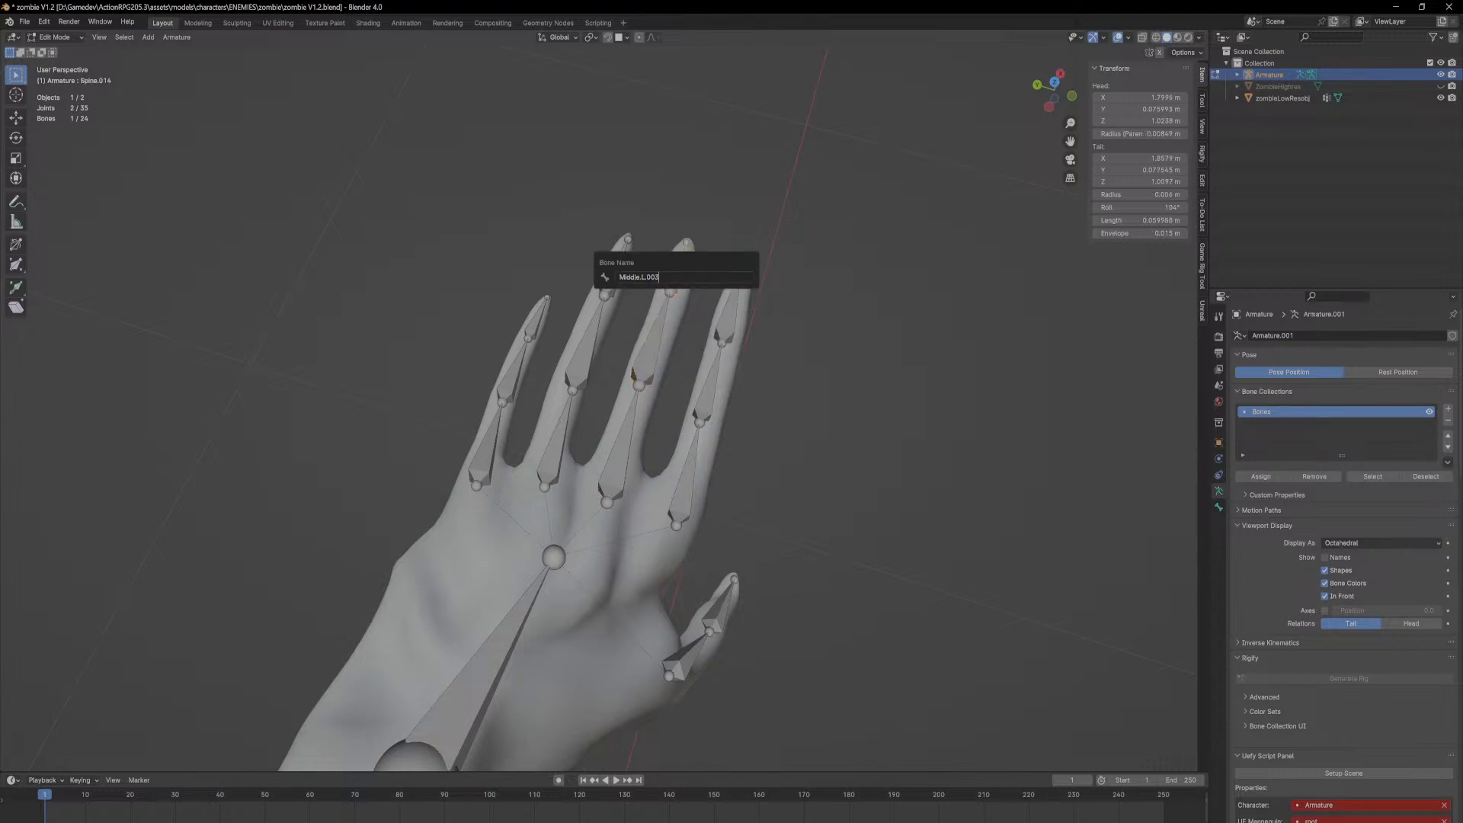
key(Return)
Step: Rename the index finger's base bone Index.L.001 and copy that name for reuse
click(691, 493)
key(F2)
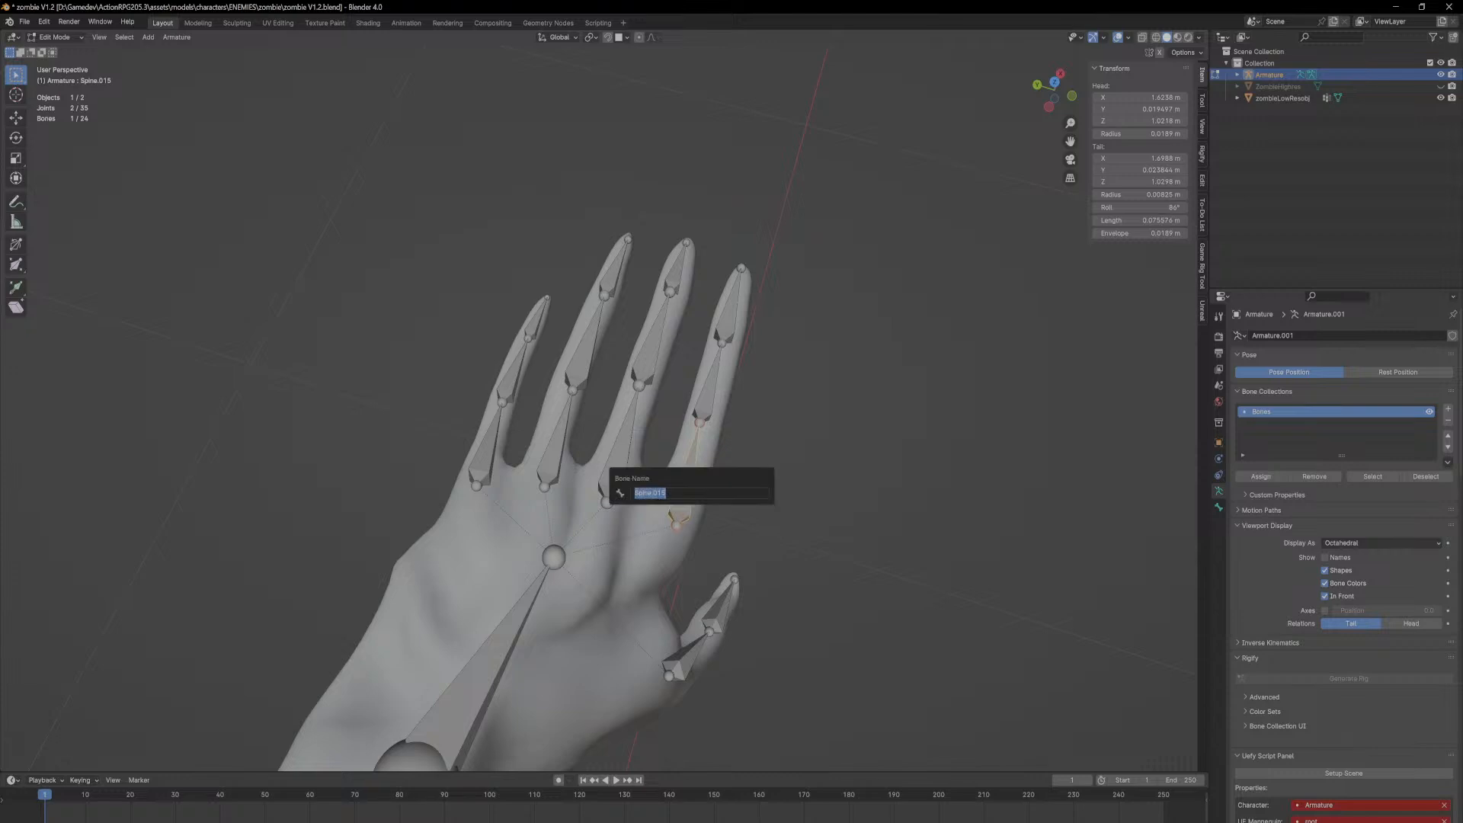
key(ctrl+v)
key(ctrl+a)
key(BackSpace)
text(Index.L.001)
key(ctrl+a)
key(ctrl+c)
key(Return)
Step: Rename the index finger's middle bone Index.L.002 and its tip bone Index.L.003, reusing the copied name
click(709, 382)
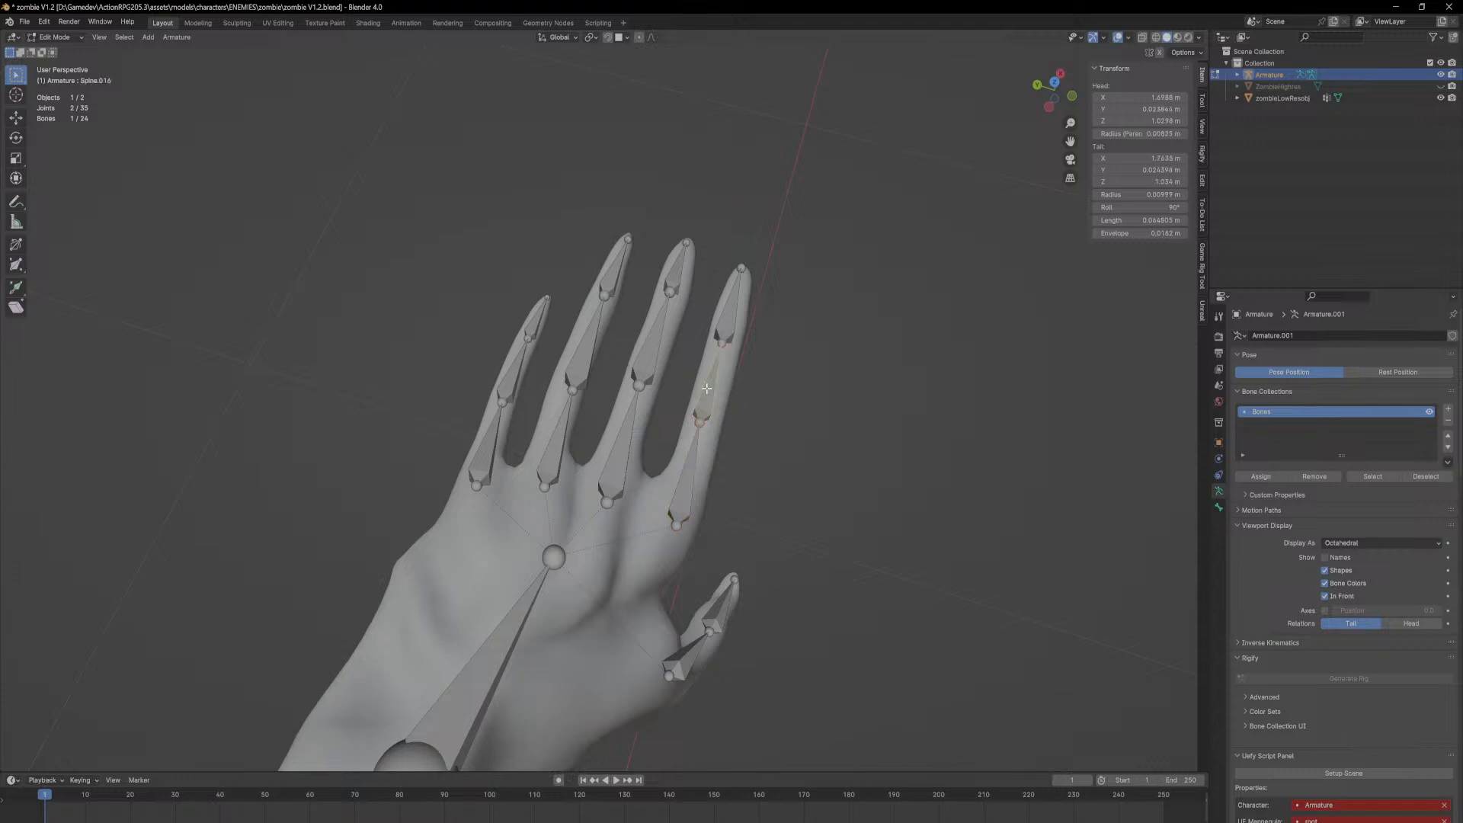
key(F2)
key(ctrl+v)
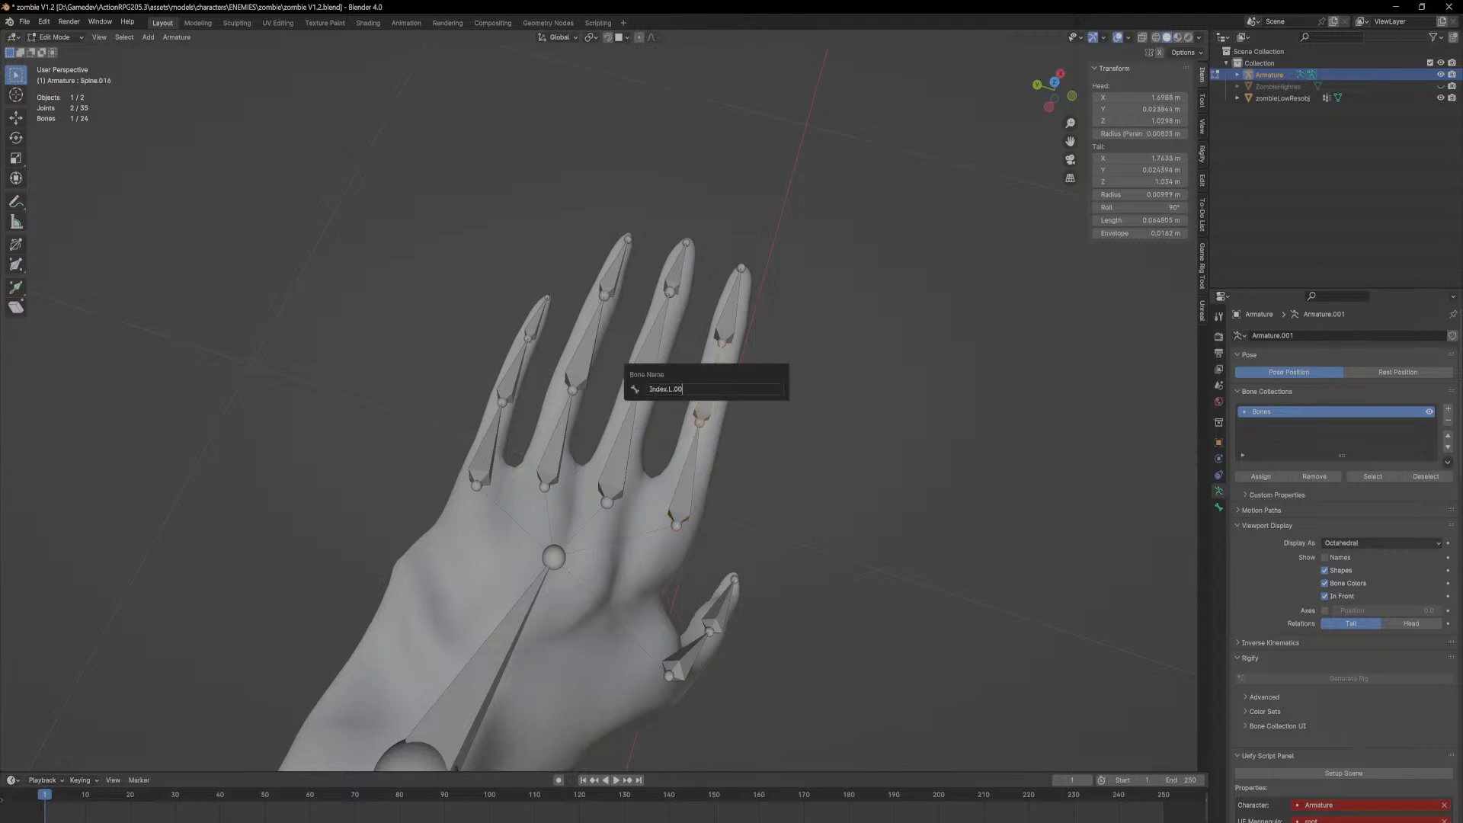
text(2)
key(Return)
click(717, 334)
key(F2)
key(ctrl+v)
text(3)
key(Return)
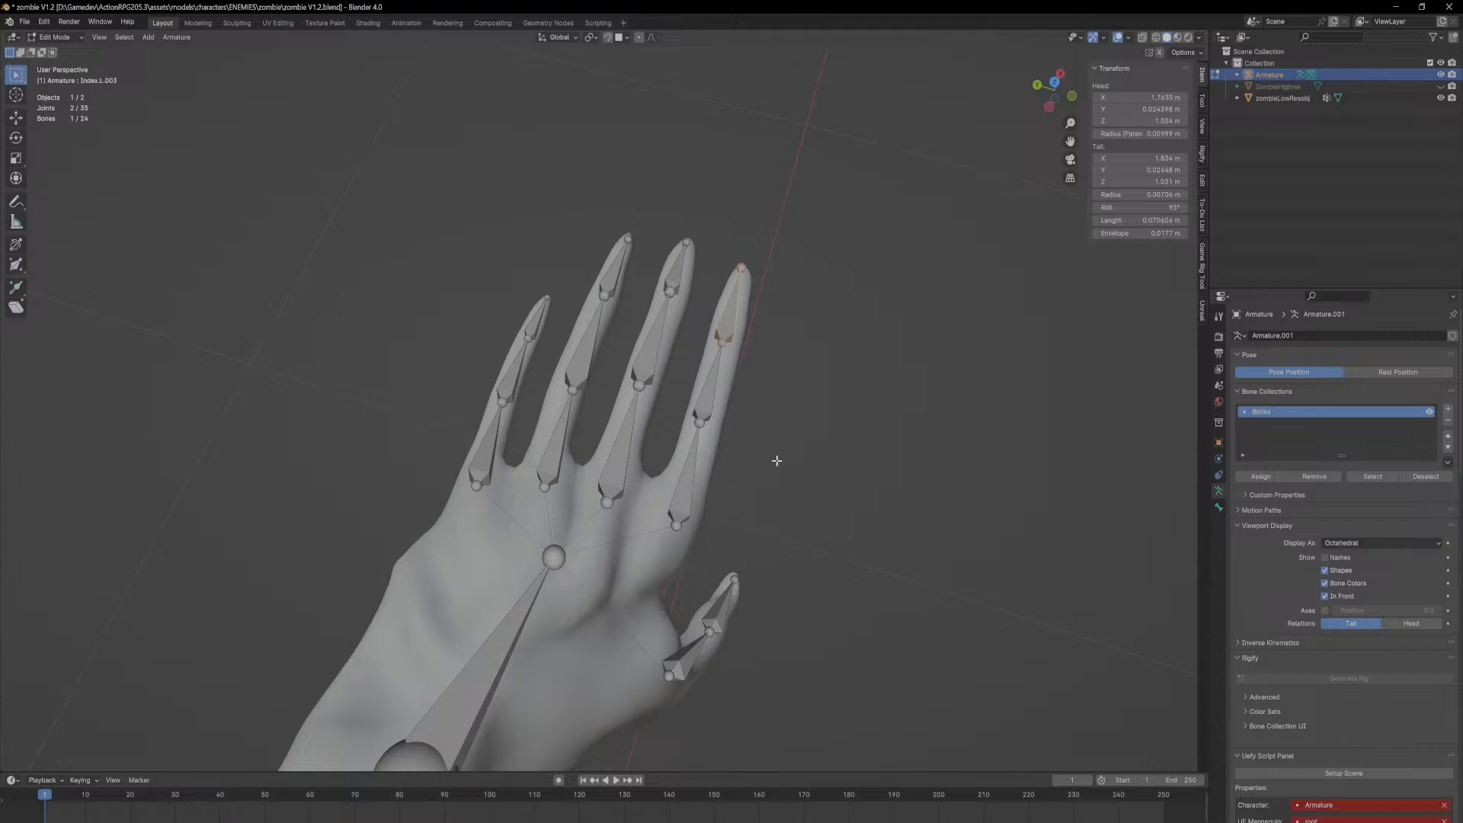
Step: Rename the thumb's base bone Thumb.L.001 and copy that name for reuse
shift+middle_drag(858, 568, 810, 424)
click(640, 509)
middle_drag(801, 550, 640, 513)
key(F2)
key(ctrl+v)
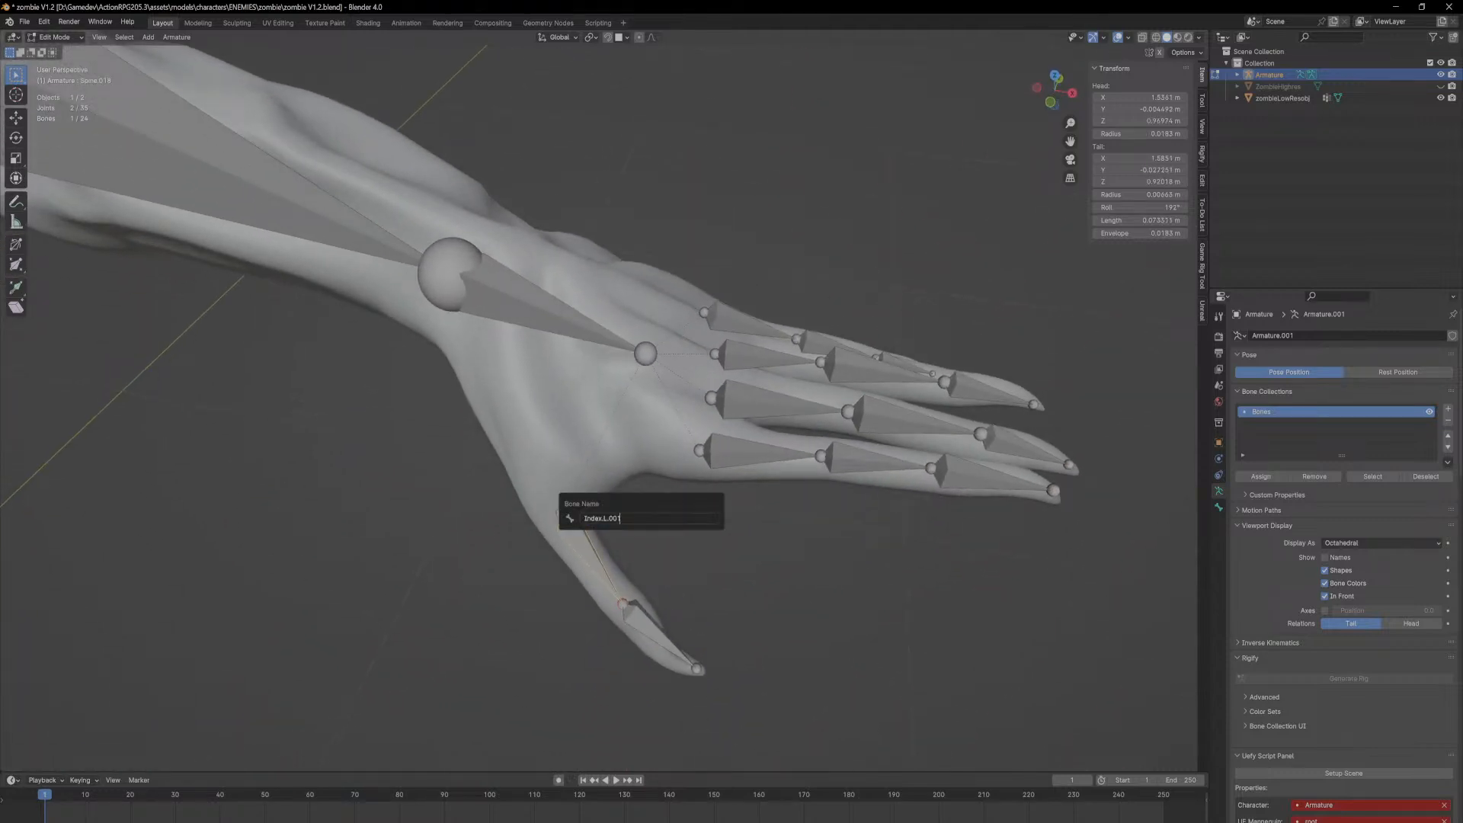
key(ctrl+a)
key(BackSpace)
text(Thumb.L.001)
key(ctrl+a)
key(ctrl+c)
key(Return)
Step: Rename the thumb's tip bone Thumb.L.002, reusing the copied name
click(662, 634)
key(F2)
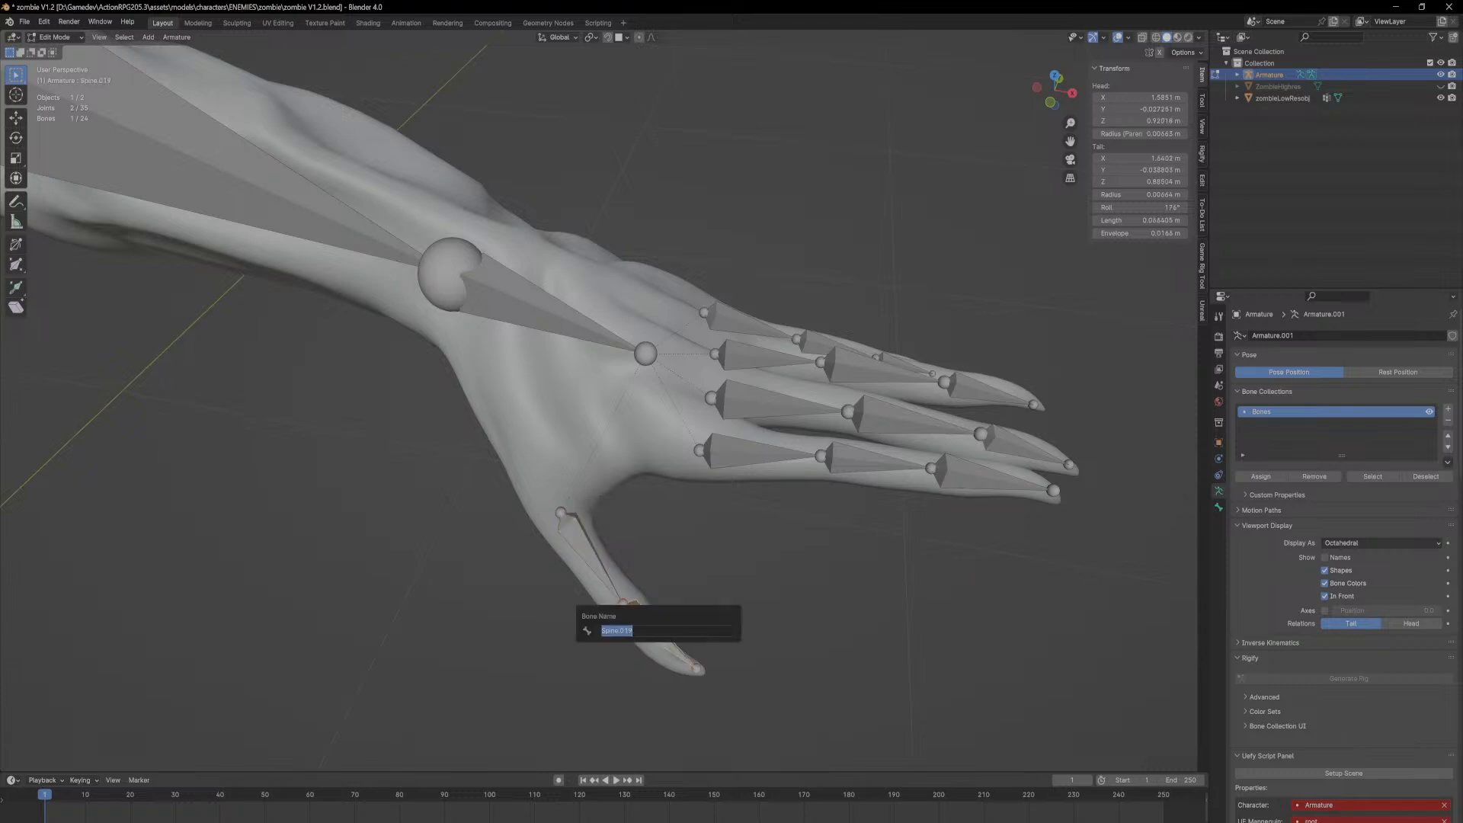
key(ctrl+v)
key(Return)
Step: Select all bones and symmetrize the armature to mirror the left arm and hand bones to the other side
scroll(607, 513, down, 4)
mouse_move(607, 513)
middle_down()
mouse_move(628, 562)
mouse_move(620, 534)
middle_up()
scroll(627, 562, down, 6)
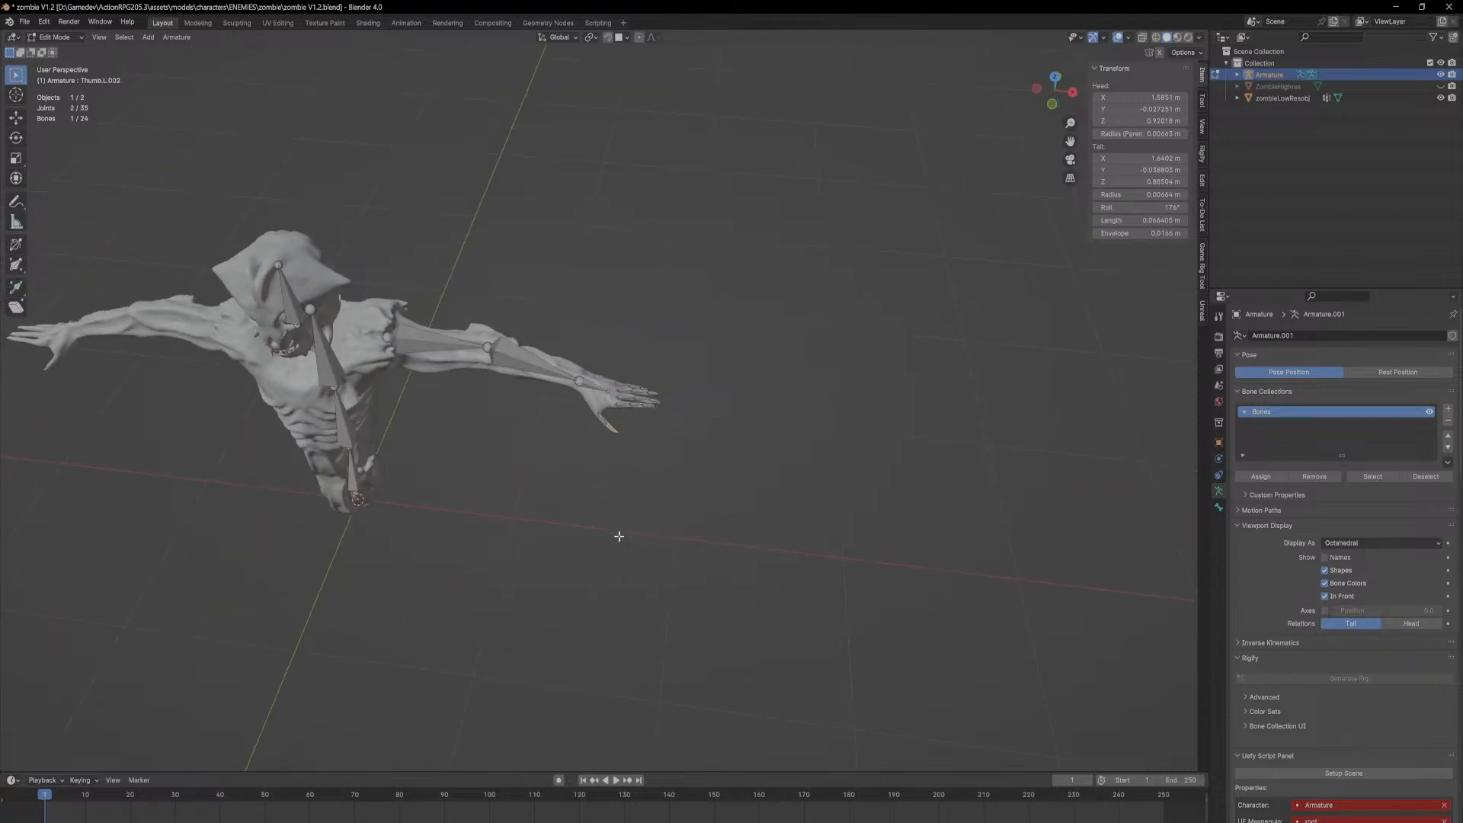
key(a)
key(F3)
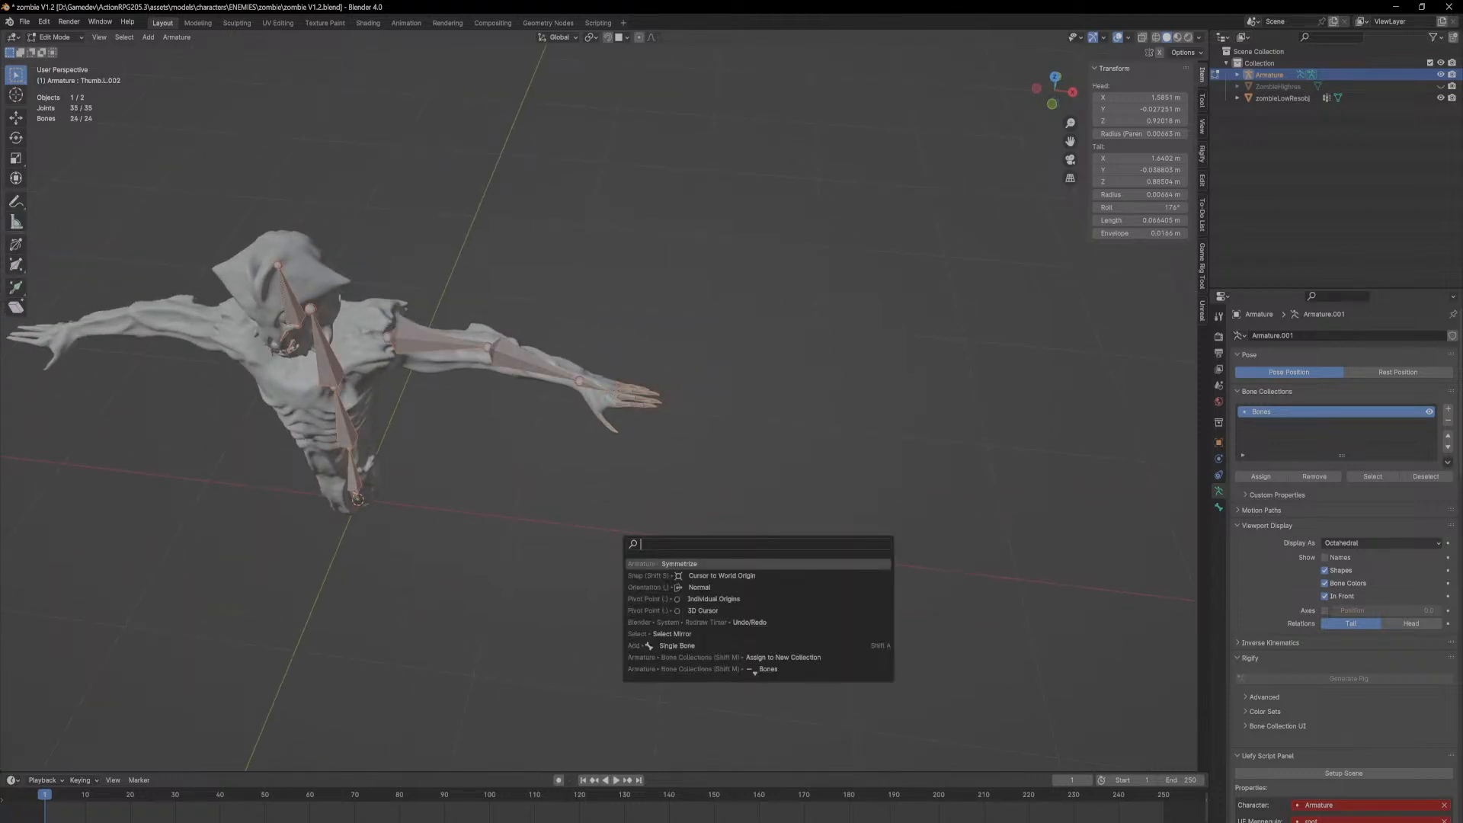
key(Return)
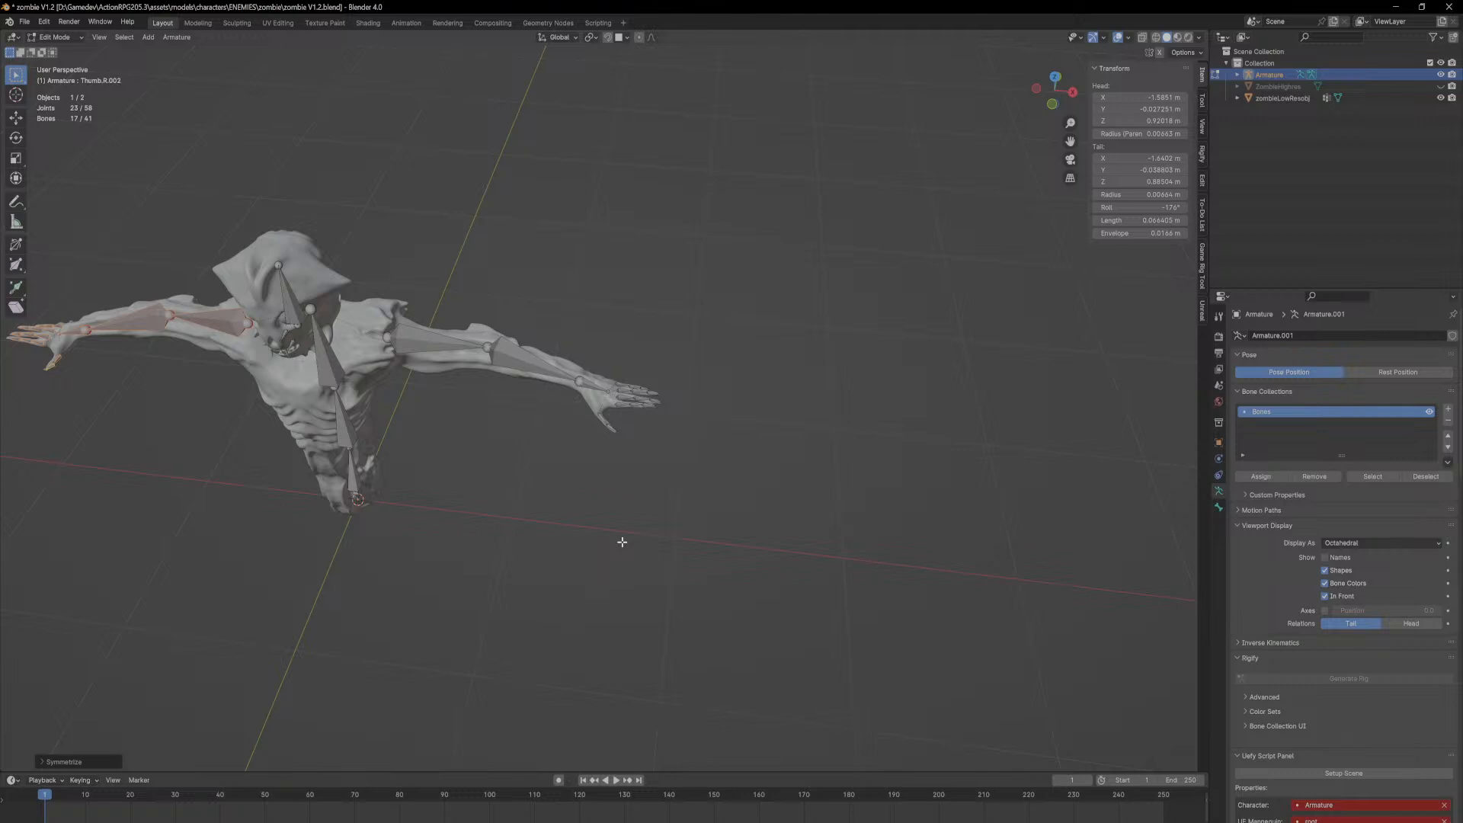
Step: Examine the mirrored right arm bones, checking their names and placement inside the mesh
click(609, 528)
middle_drag(378, 559, 861, 412)
click(856, 352)
key(F2)
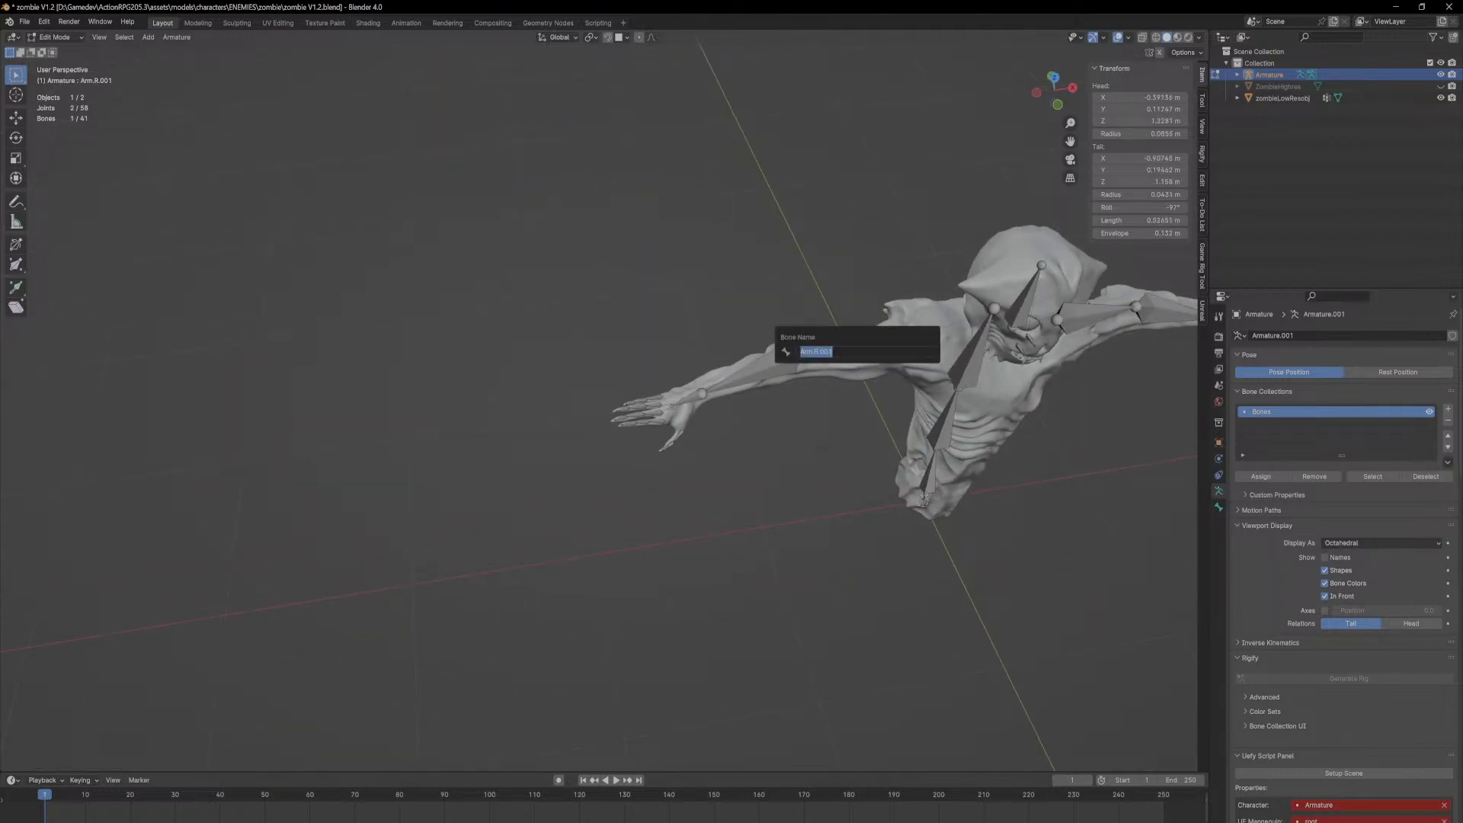
key(Escape)
click(760, 375)
scroll(732, 416, up, 6)
middle_drag(897, 523, 930, 424)
scroll(690, 487, up, 5)
scroll(691, 487, down, 10)
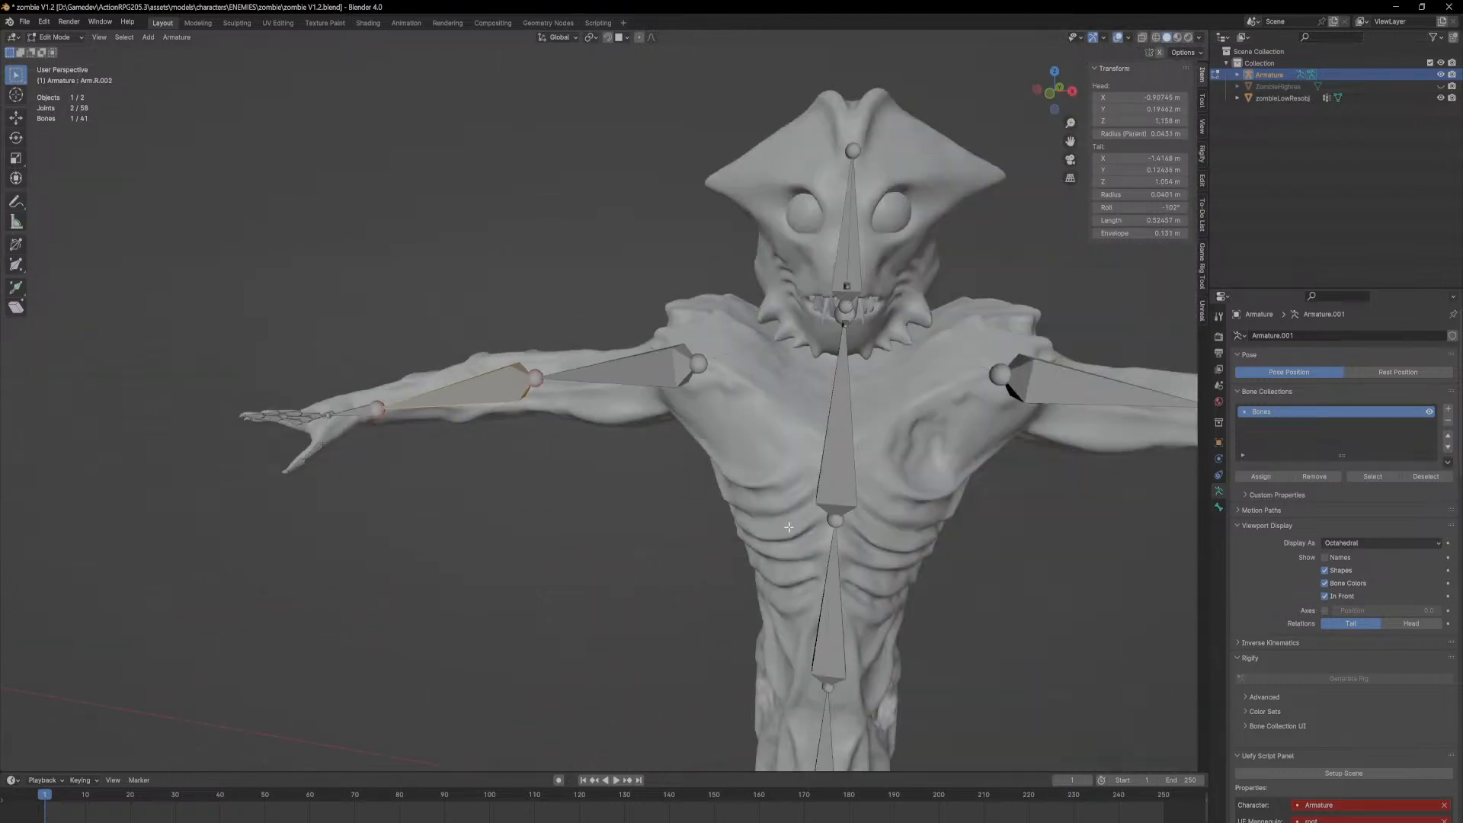
middle_drag(826, 556, 762, 487)
Step: Try to parent the zombie mesh to the armature with automatic weights in Object Mode
click(71, 38)
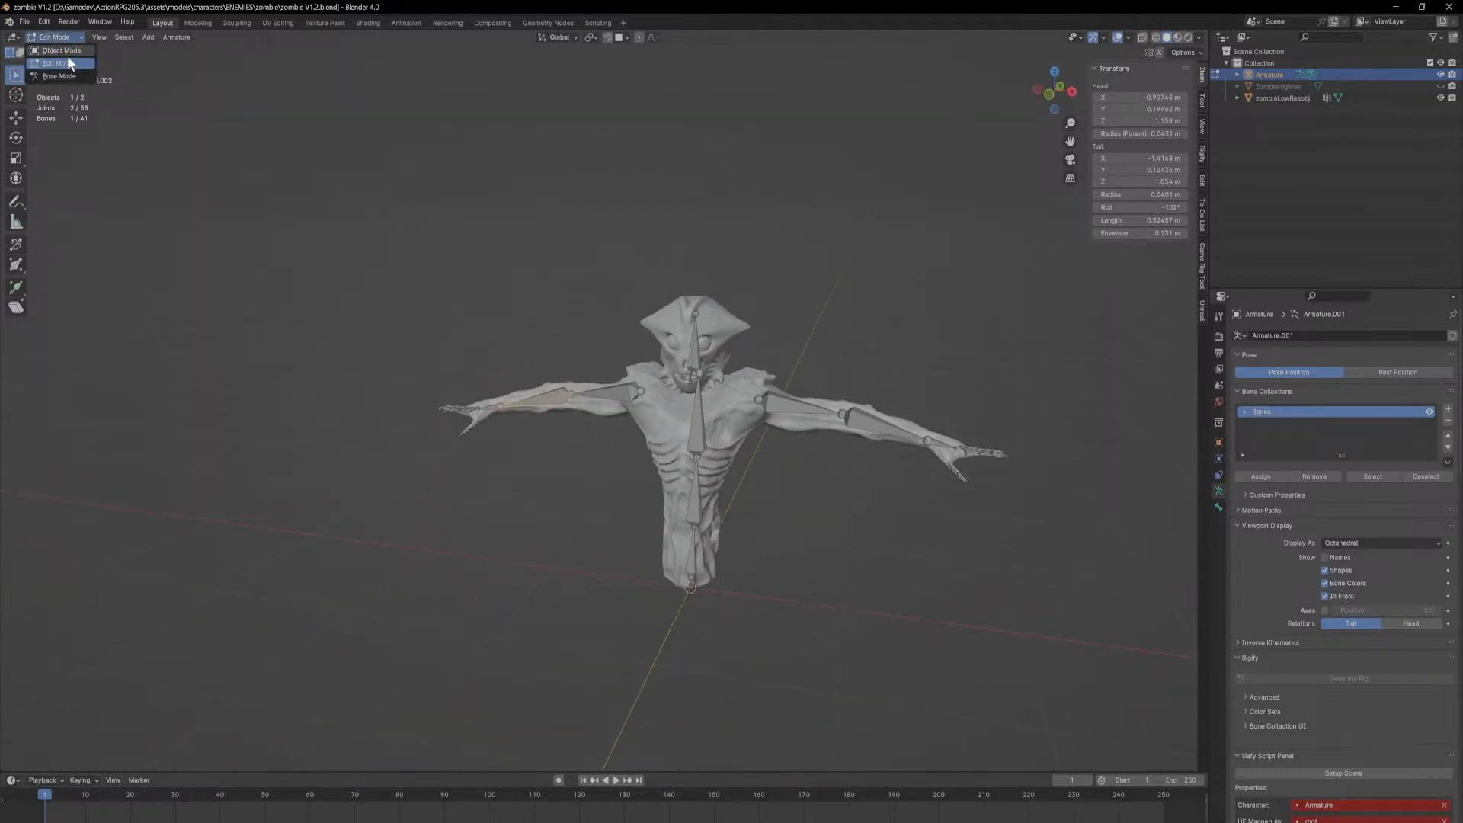
click(63, 48)
middle_drag(805, 529, 656, 471)
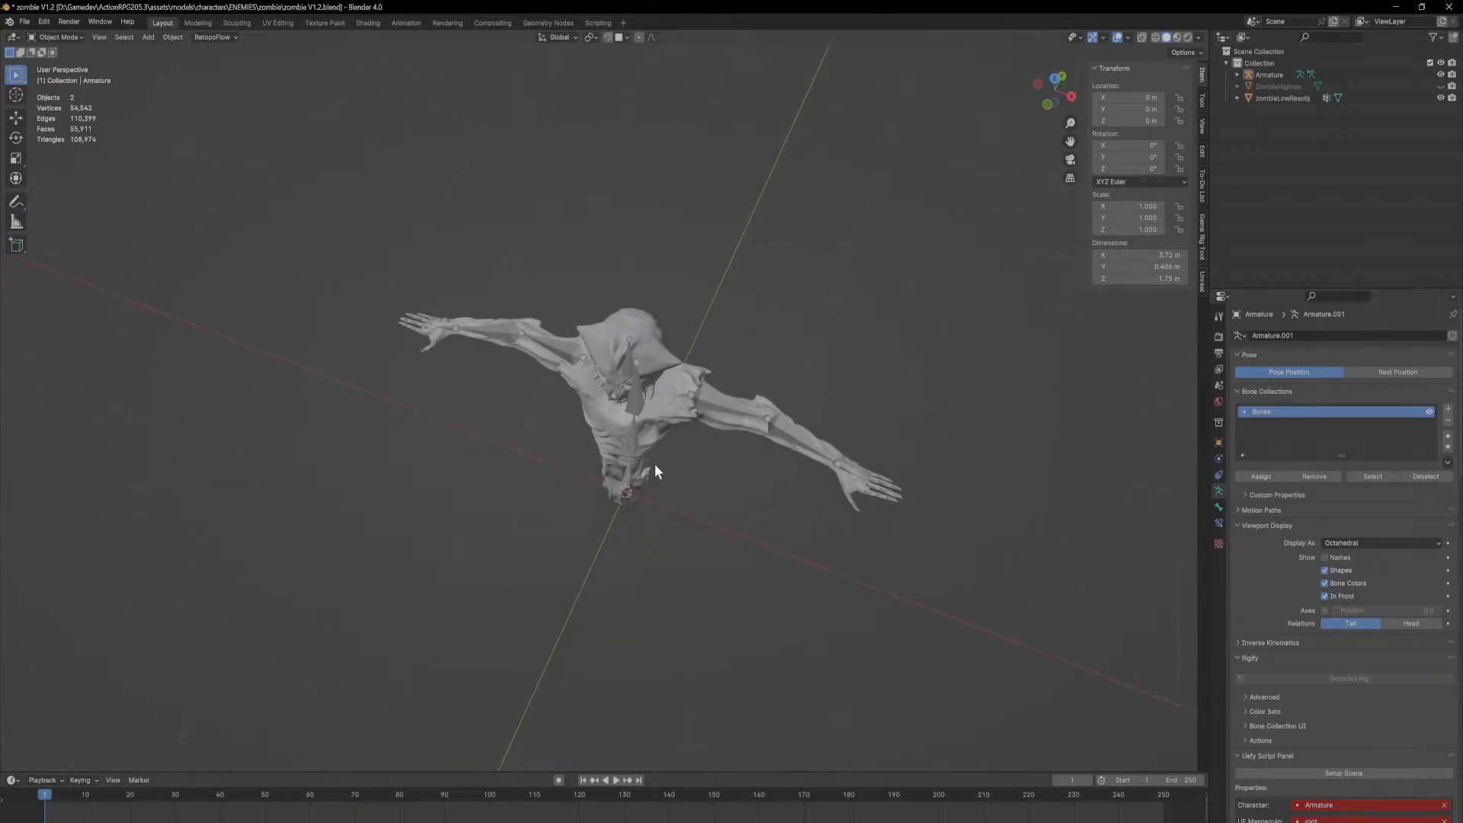
middle_drag(702, 521, 690, 431)
scroll(745, 504, up, 5)
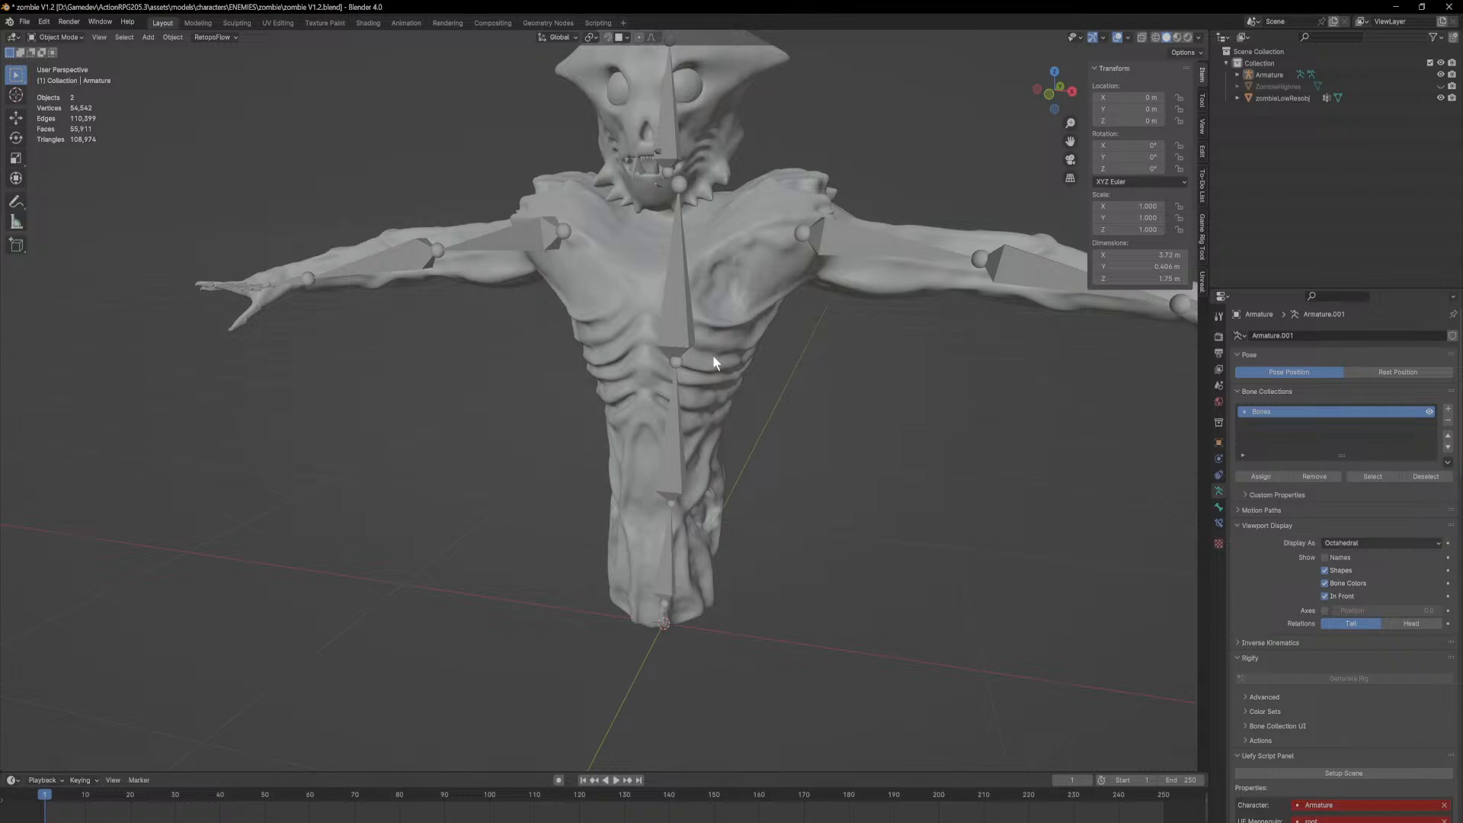
click(692, 338)
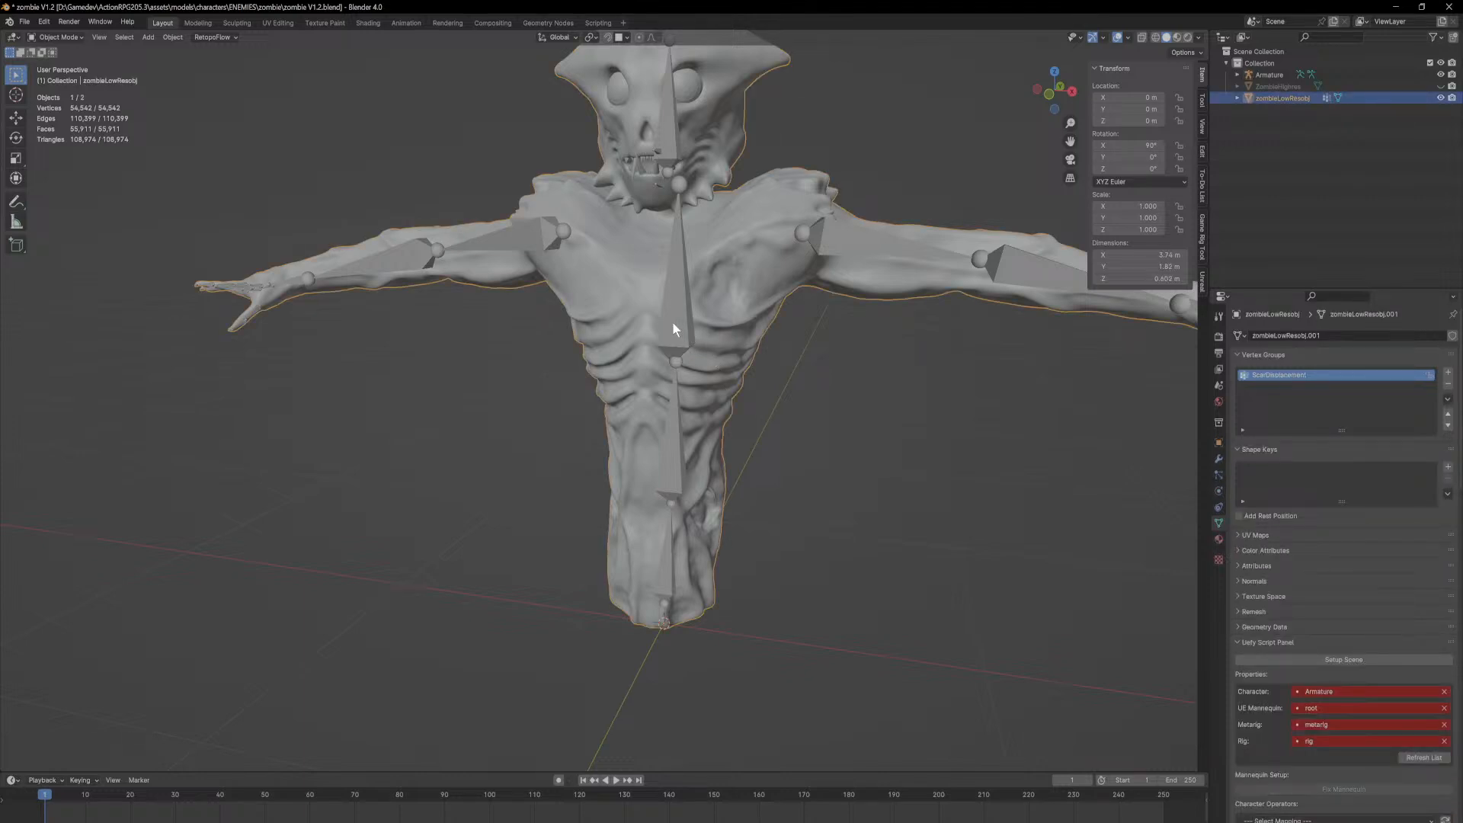
shift+click(673, 324)
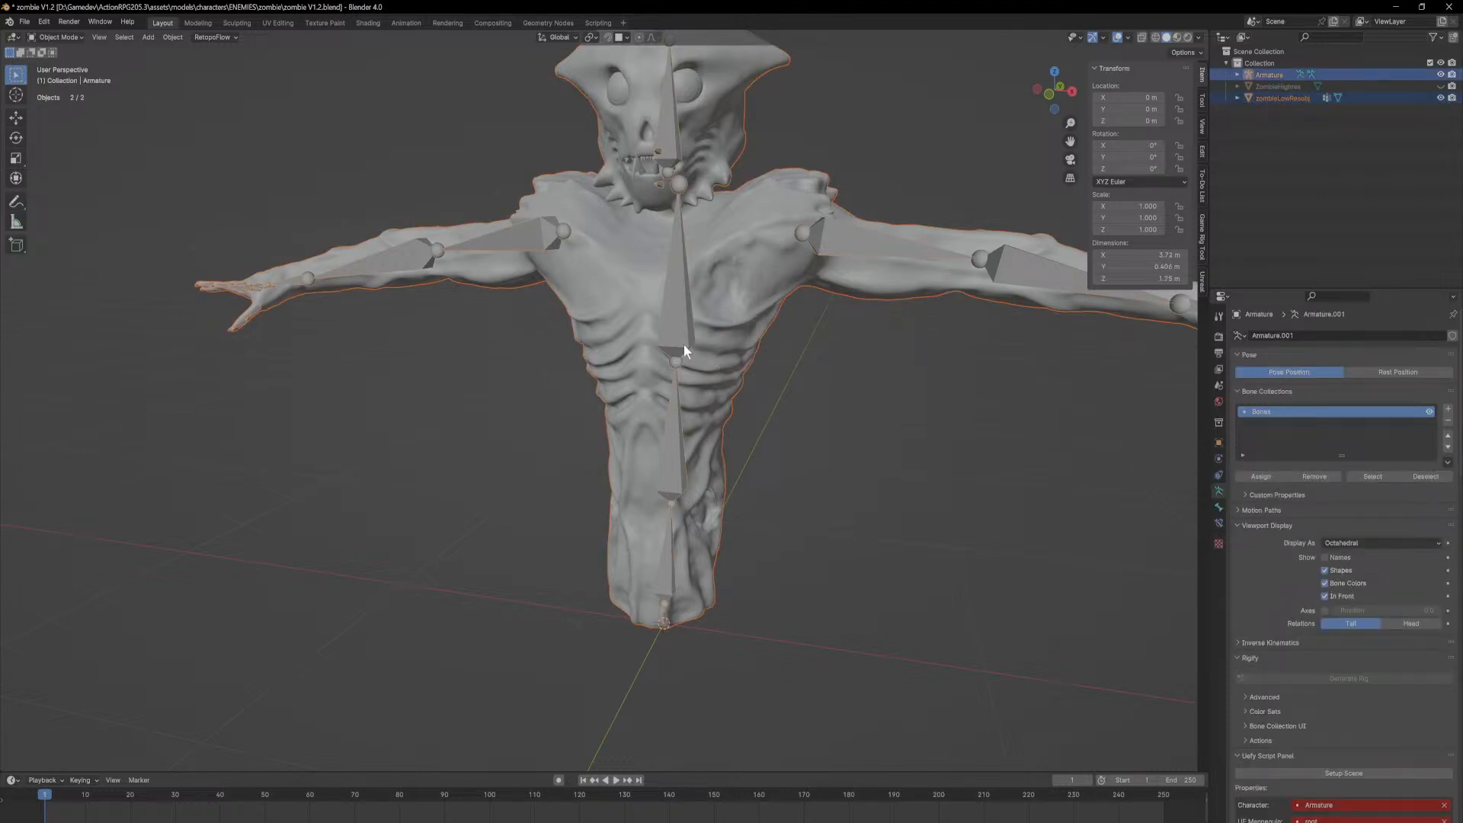
key(ctrl+p)
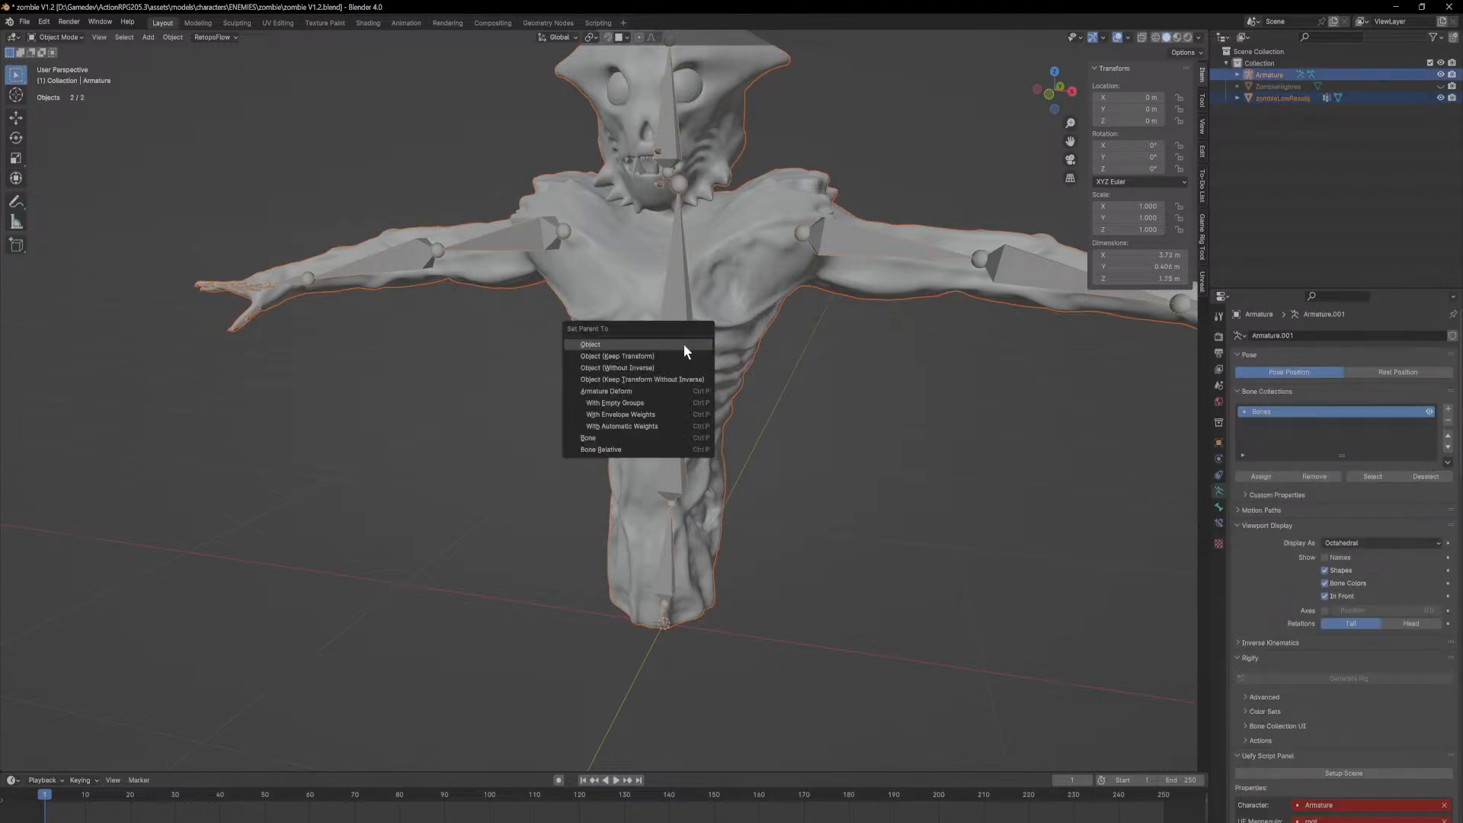
click(674, 424)
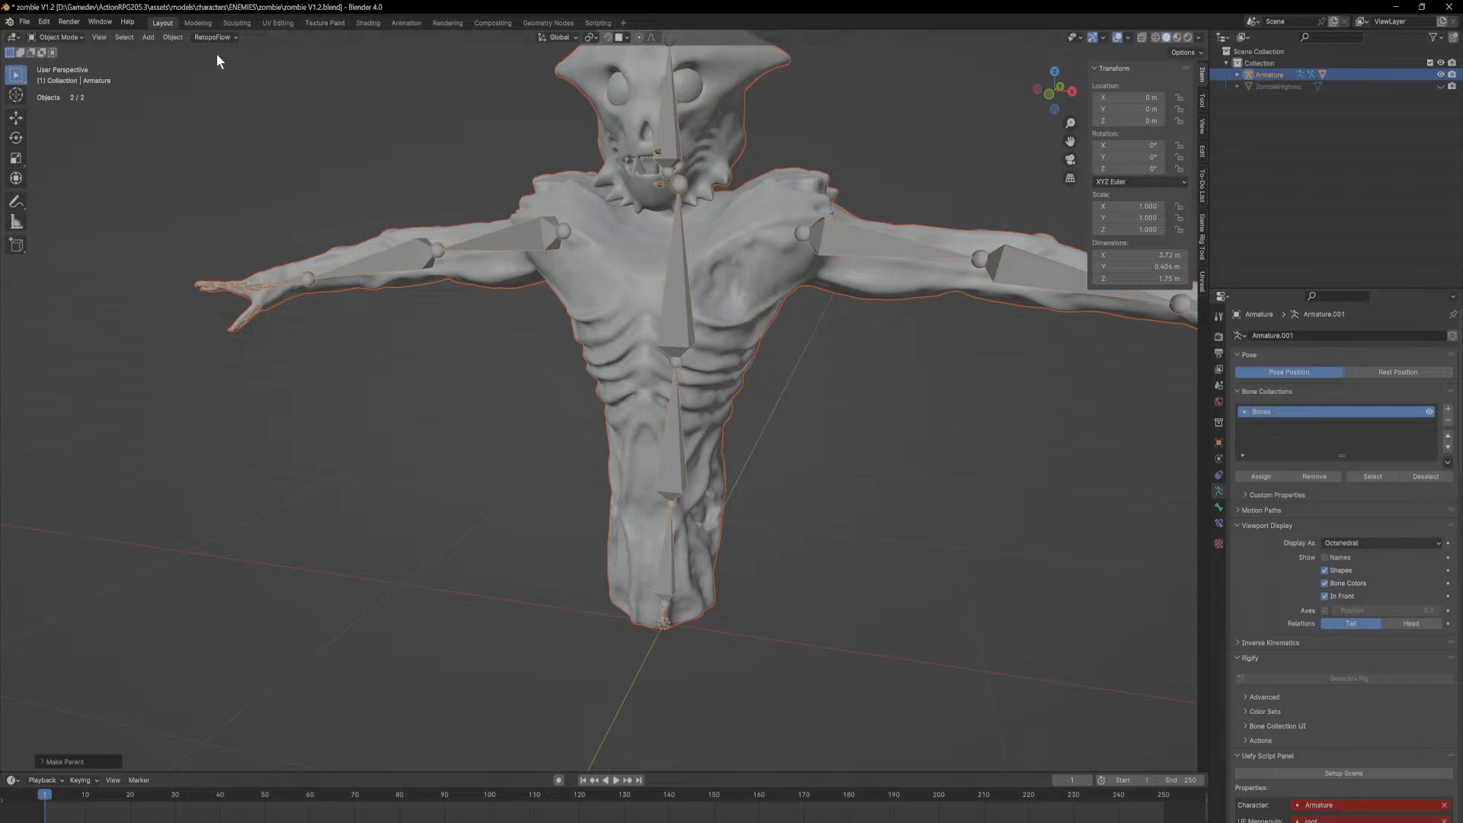
click(758, 513)
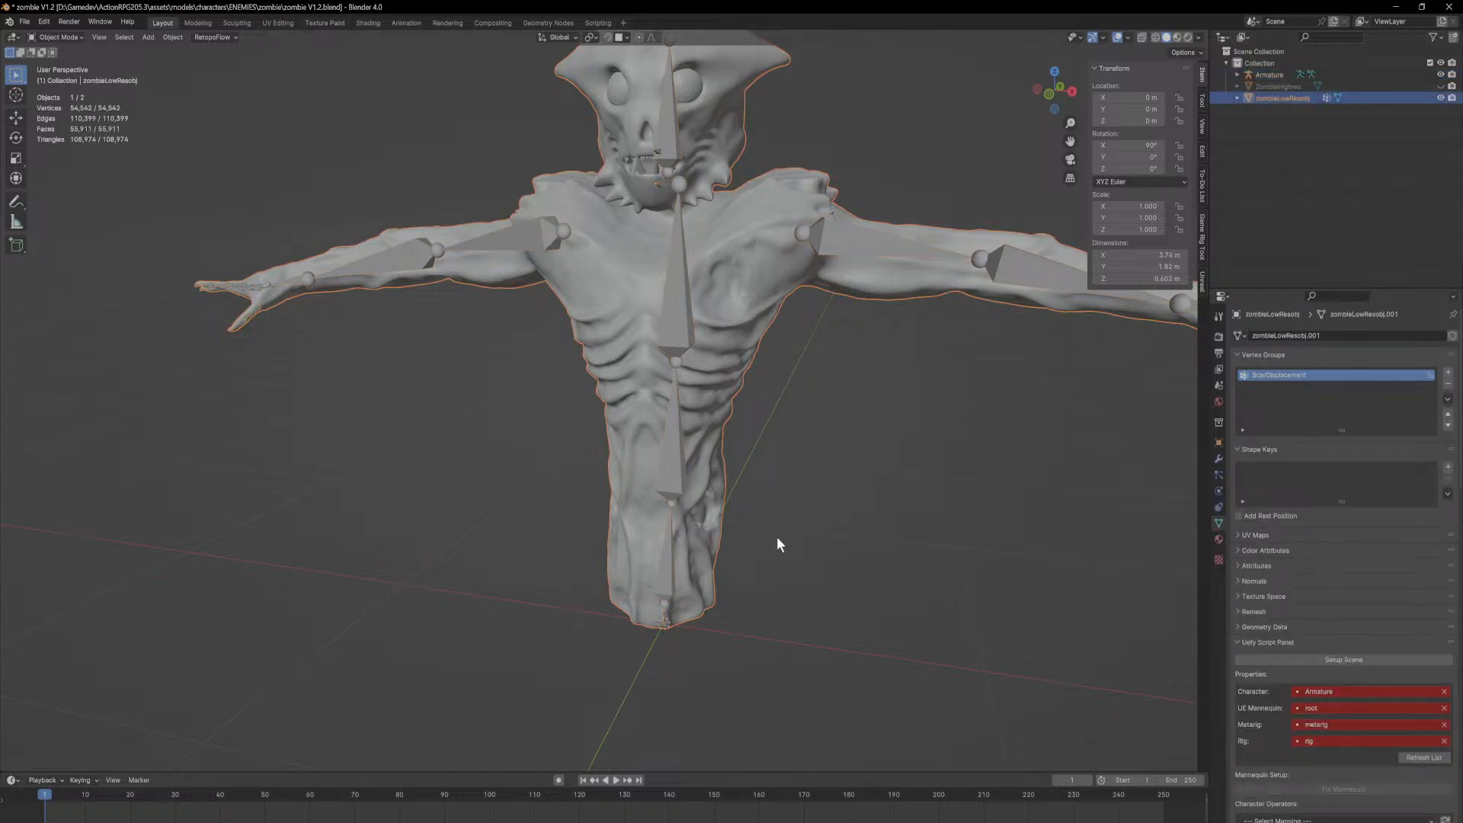
click(779, 543)
Step: Disable Deform on the small root bone at the base of the spine
click(668, 552)
key(Tab)
shift+middle_drag(694, 619, 563, 458)
scroll(616, 506, up, 3)
click(542, 453)
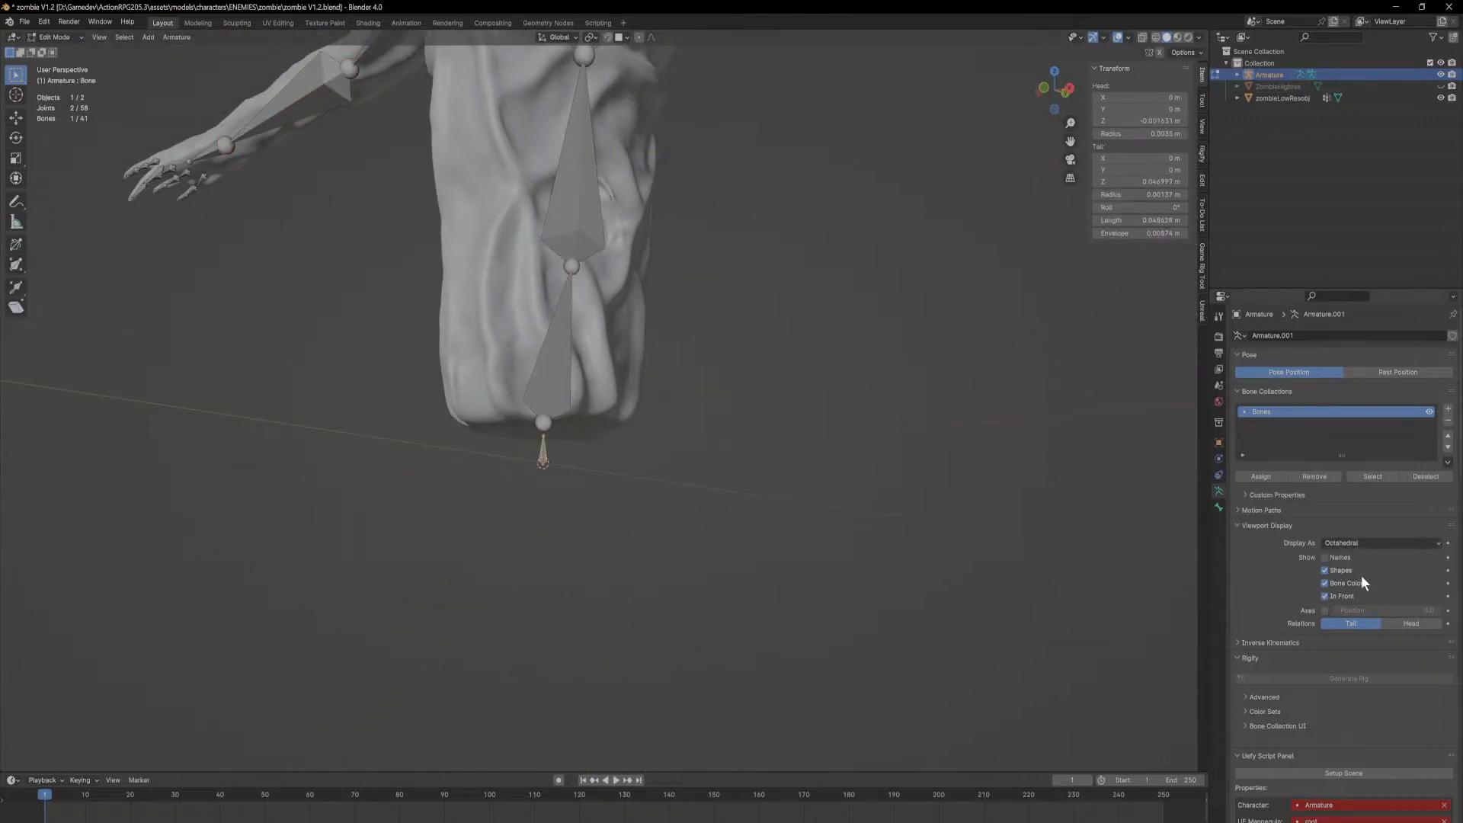
click(1219, 507)
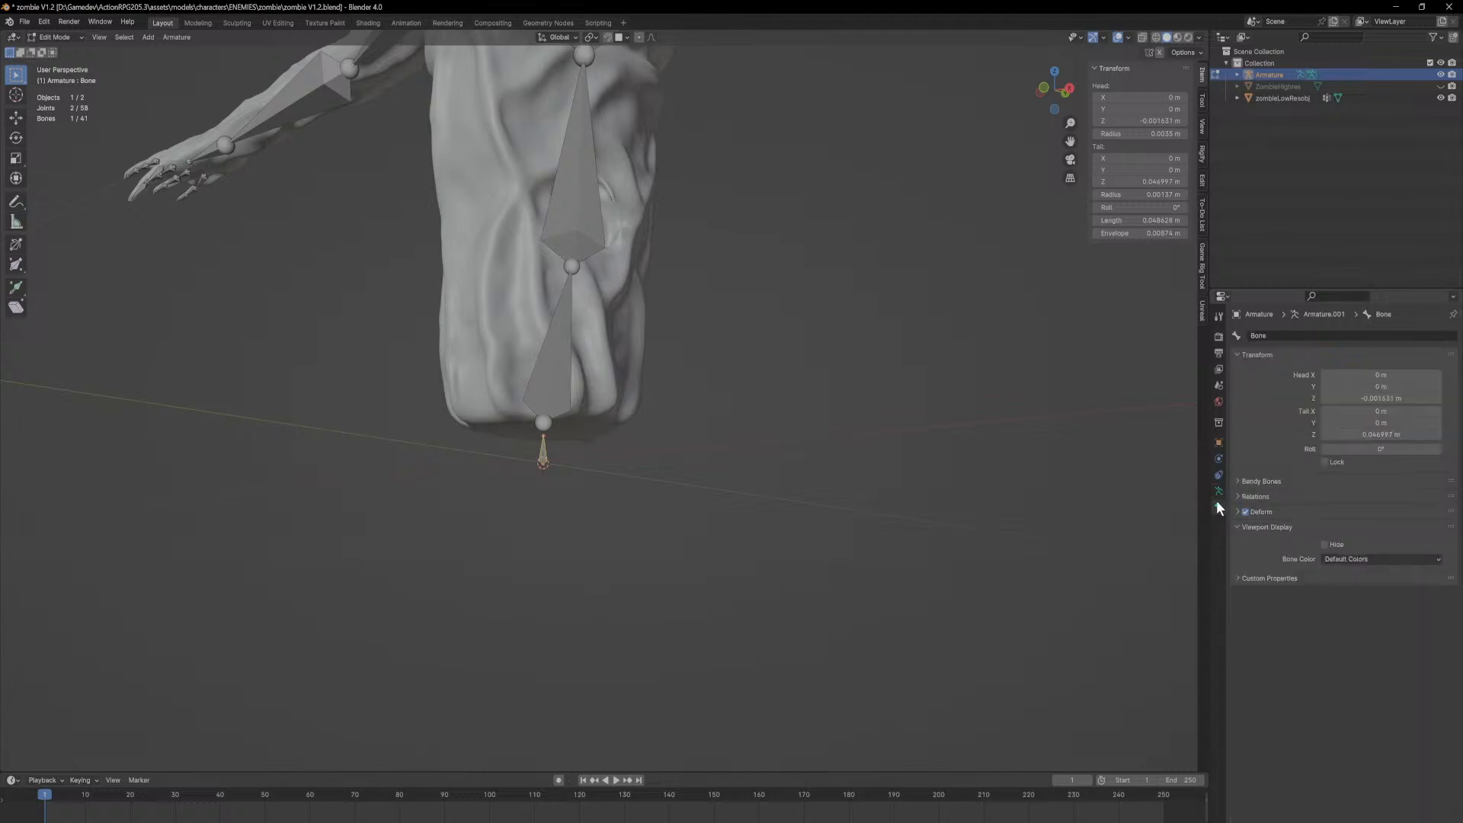
click(1245, 512)
Step: Return to Object Mode and parent the zombie mesh to the armature with automatic weights
click(59, 38)
click(66, 50)
middle_drag(518, 339, 520, 459)
click(637, 450)
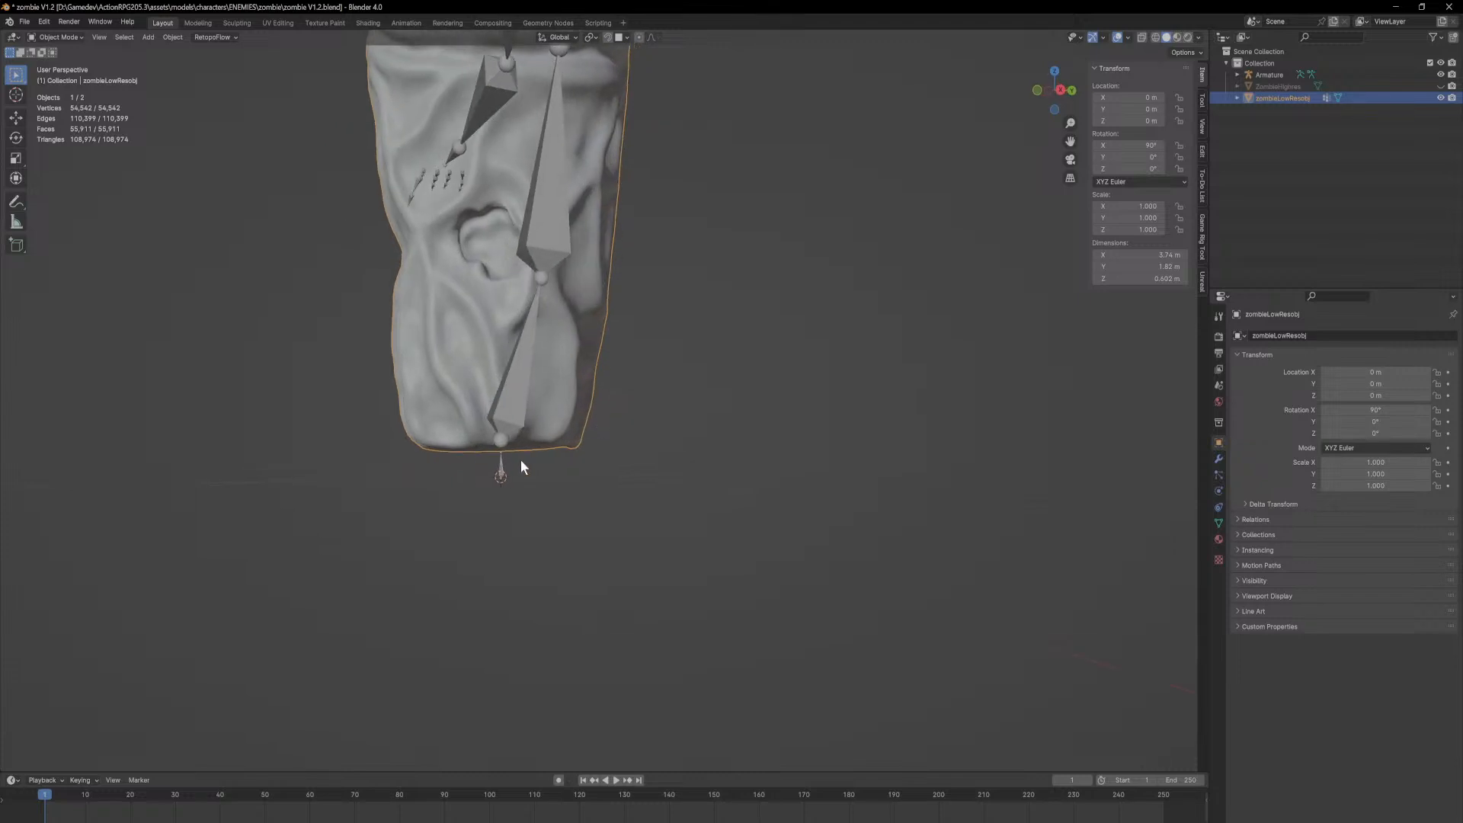
shift+click(515, 408)
middle_drag(516, 409, 623, 395)
scroll(549, 418, down, 4)
scroll(573, 395, down, 4)
scroll(624, 395, up, 4)
middle_drag(614, 448, 596, 257)
key(ctrl+p)
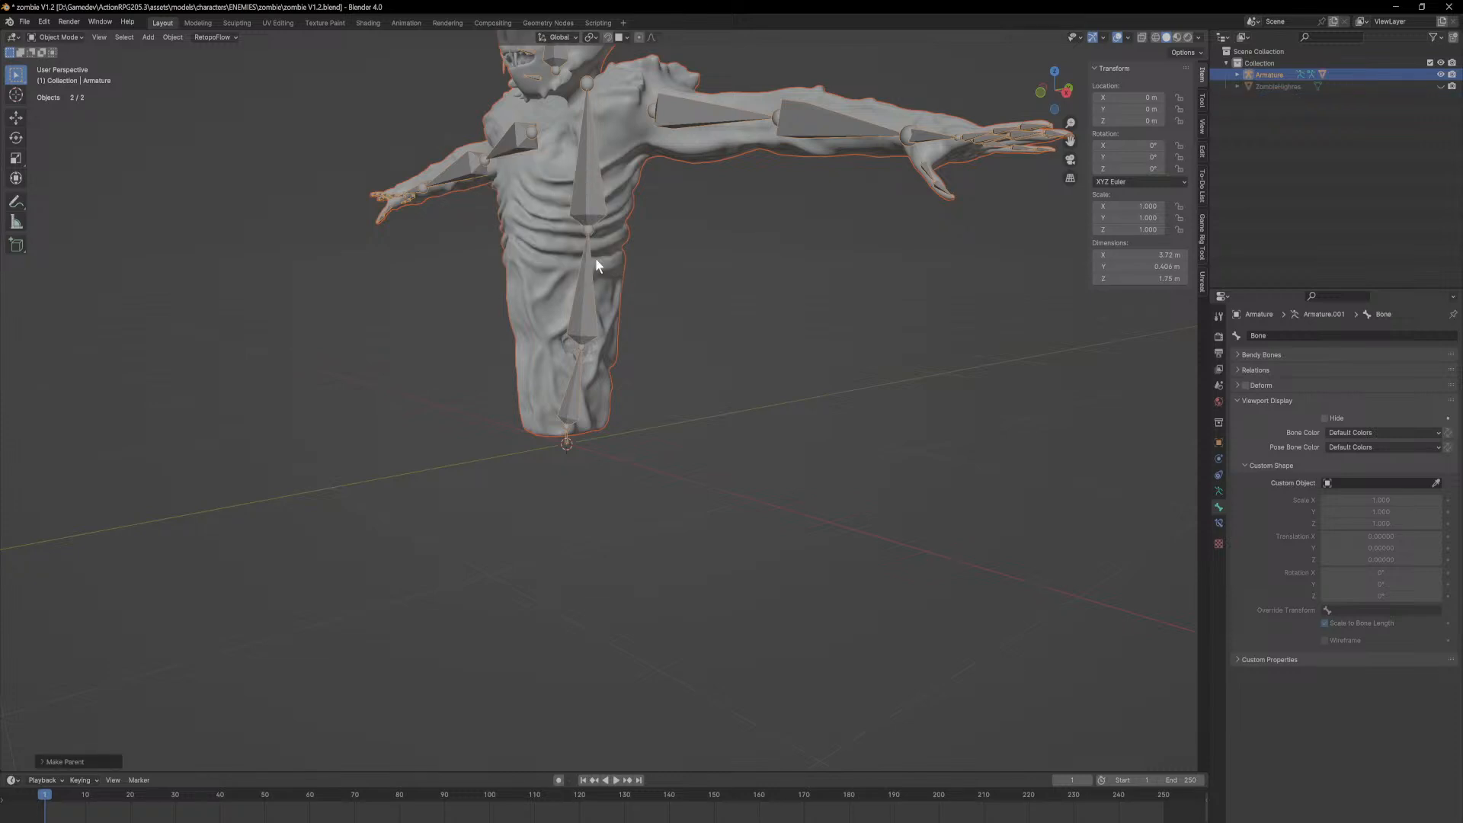
Step: Re-enable Deform on the root bone in Edit Mode and return to Object Mode
scroll(555, 472, up, 4)
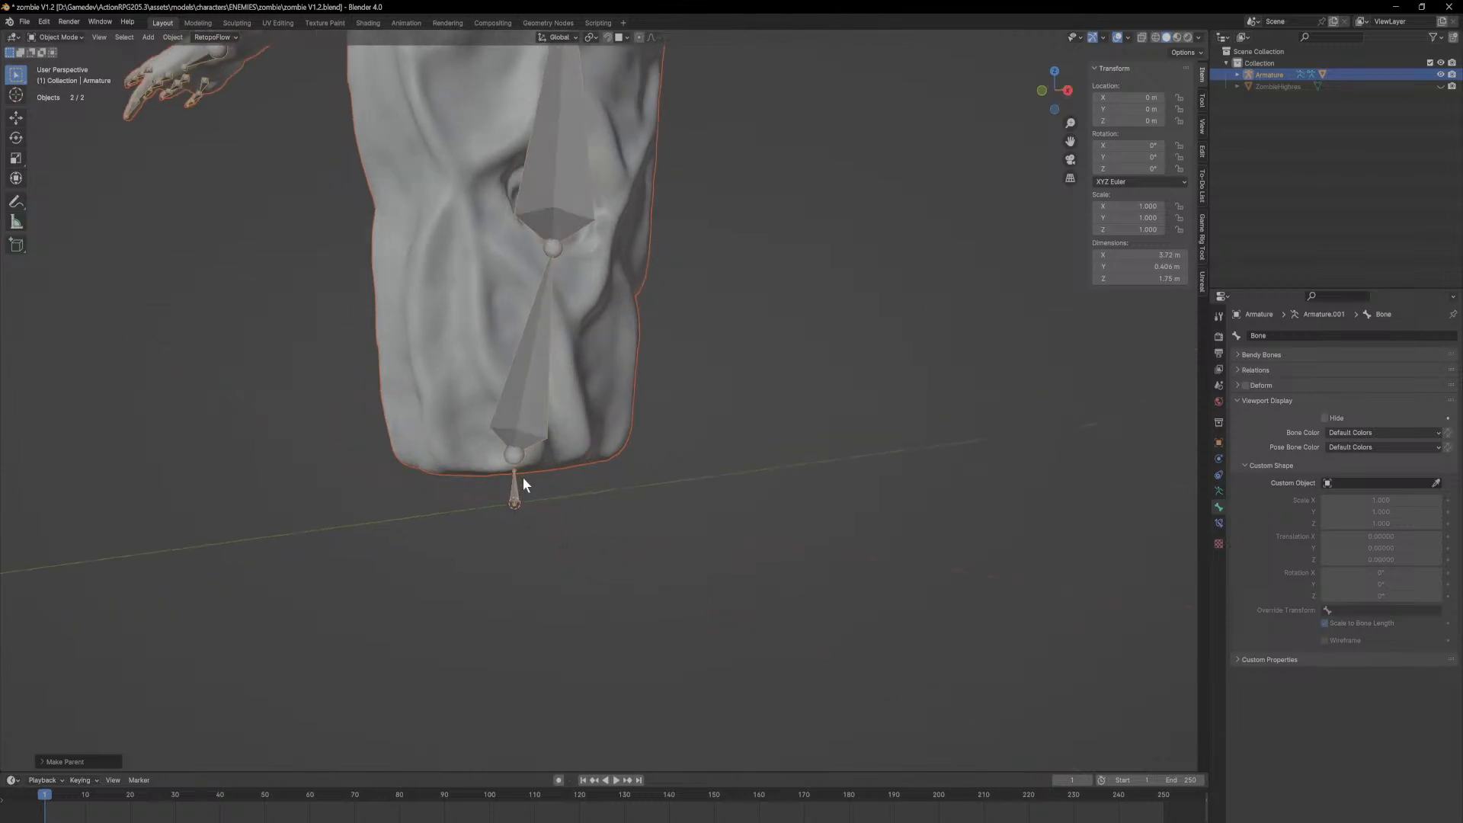
click(529, 369)
key(Tab)
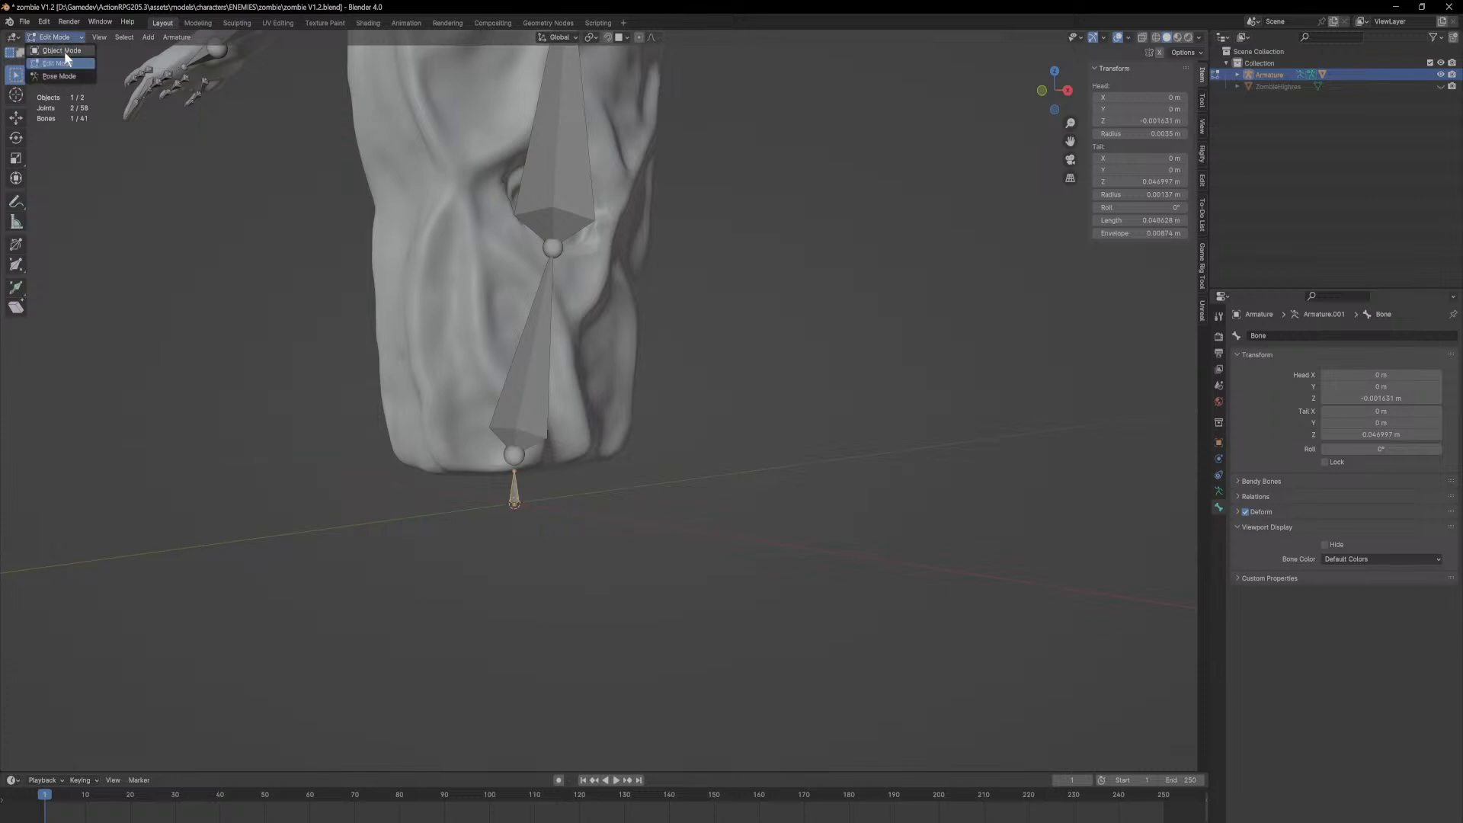
click(64, 51)
middle_drag(637, 319, 657, 366)
scroll(657, 366, down, 3)
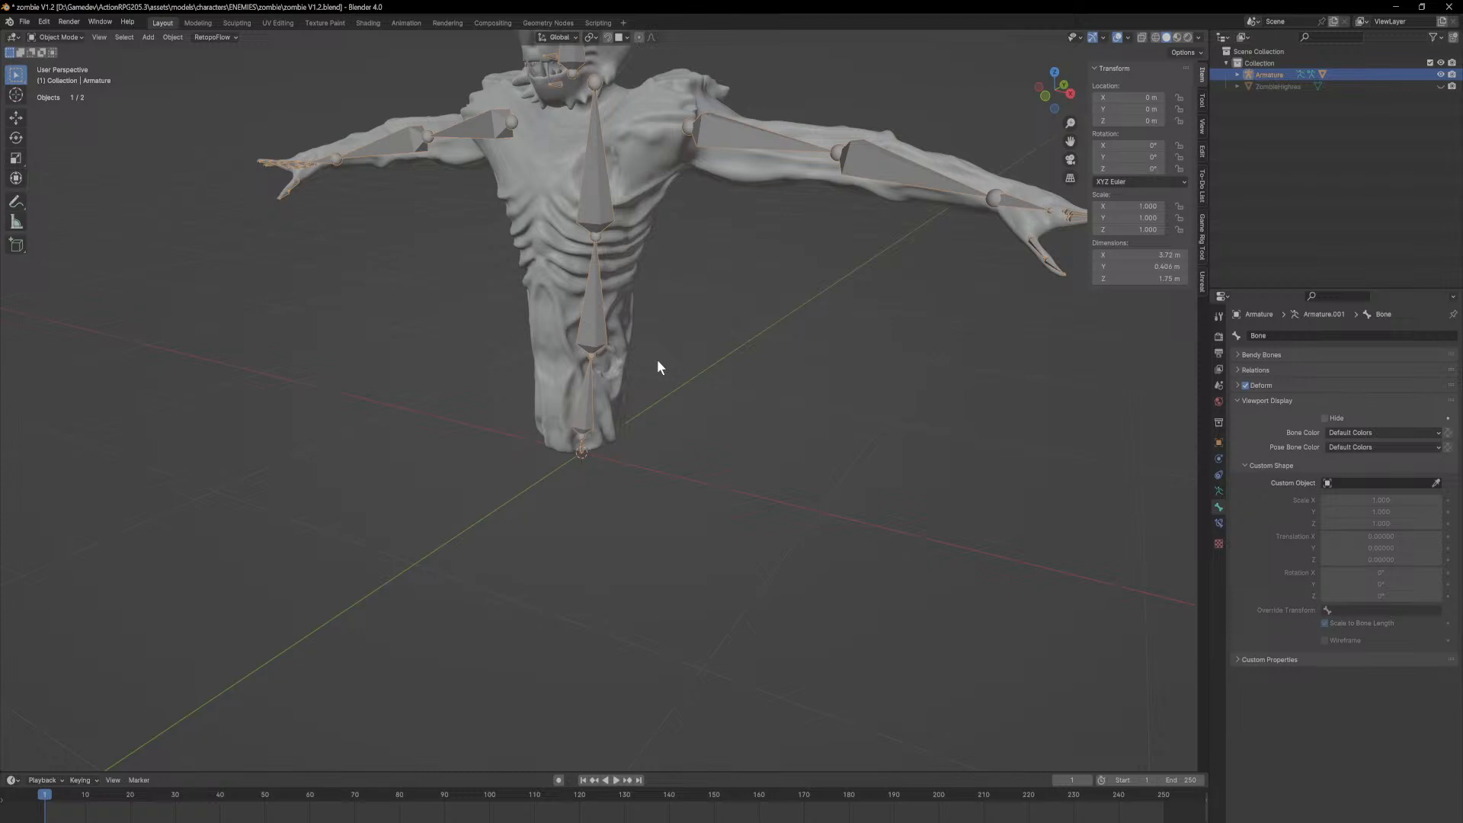
mouse_move(642, 352)
middle_down()
mouse_move(698, 419)
mouse_move(601, 372)
mouse_move(741, 358)
mouse_move(655, 365)
mouse_move(507, 343)
mouse_move(692, 346)
mouse_move(731, 372)
mouse_move(602, 375)
mouse_move(635, 379)
middle_up()
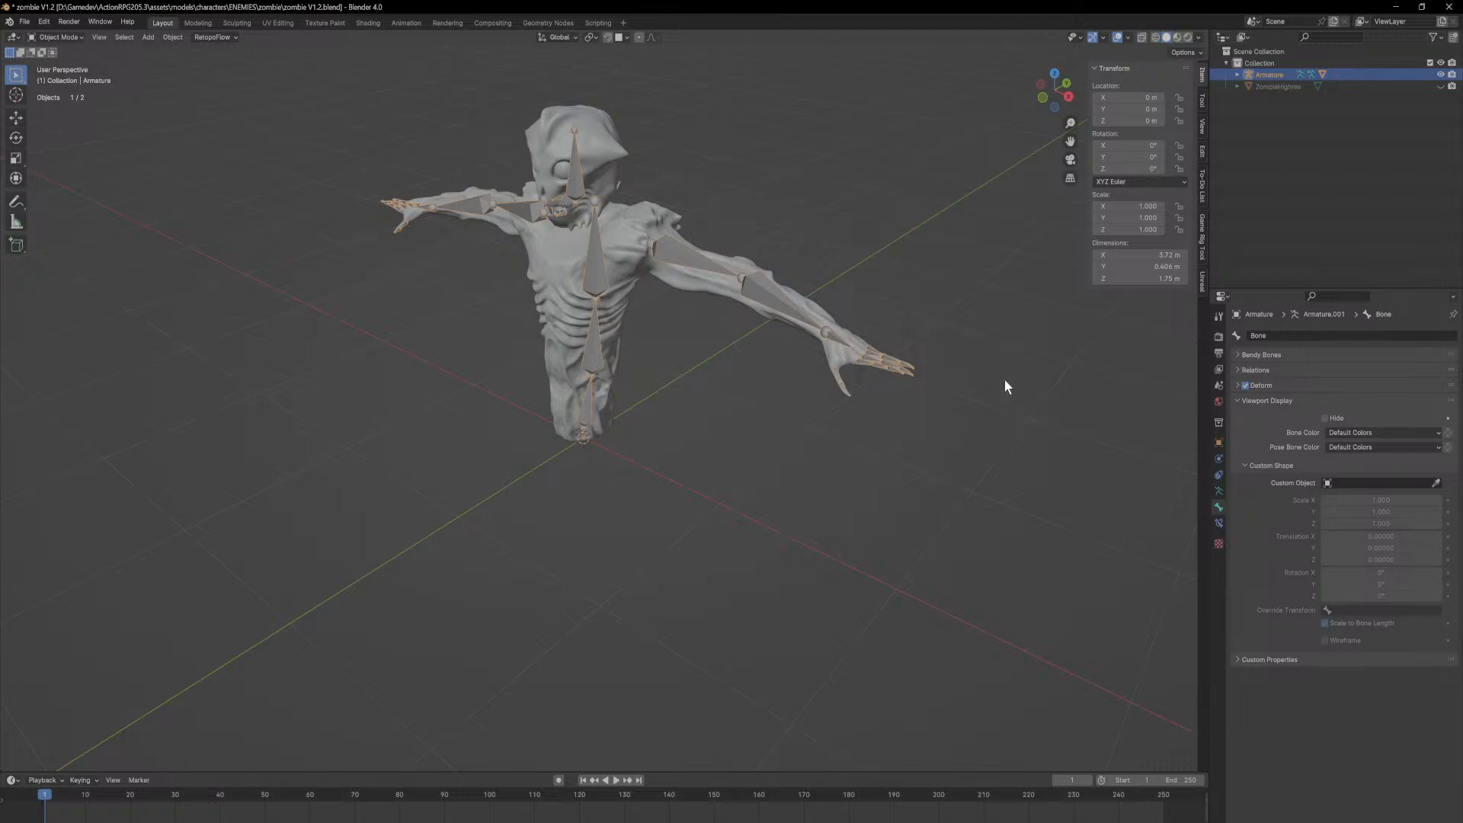
middle_drag(766, 344, 800, 426)
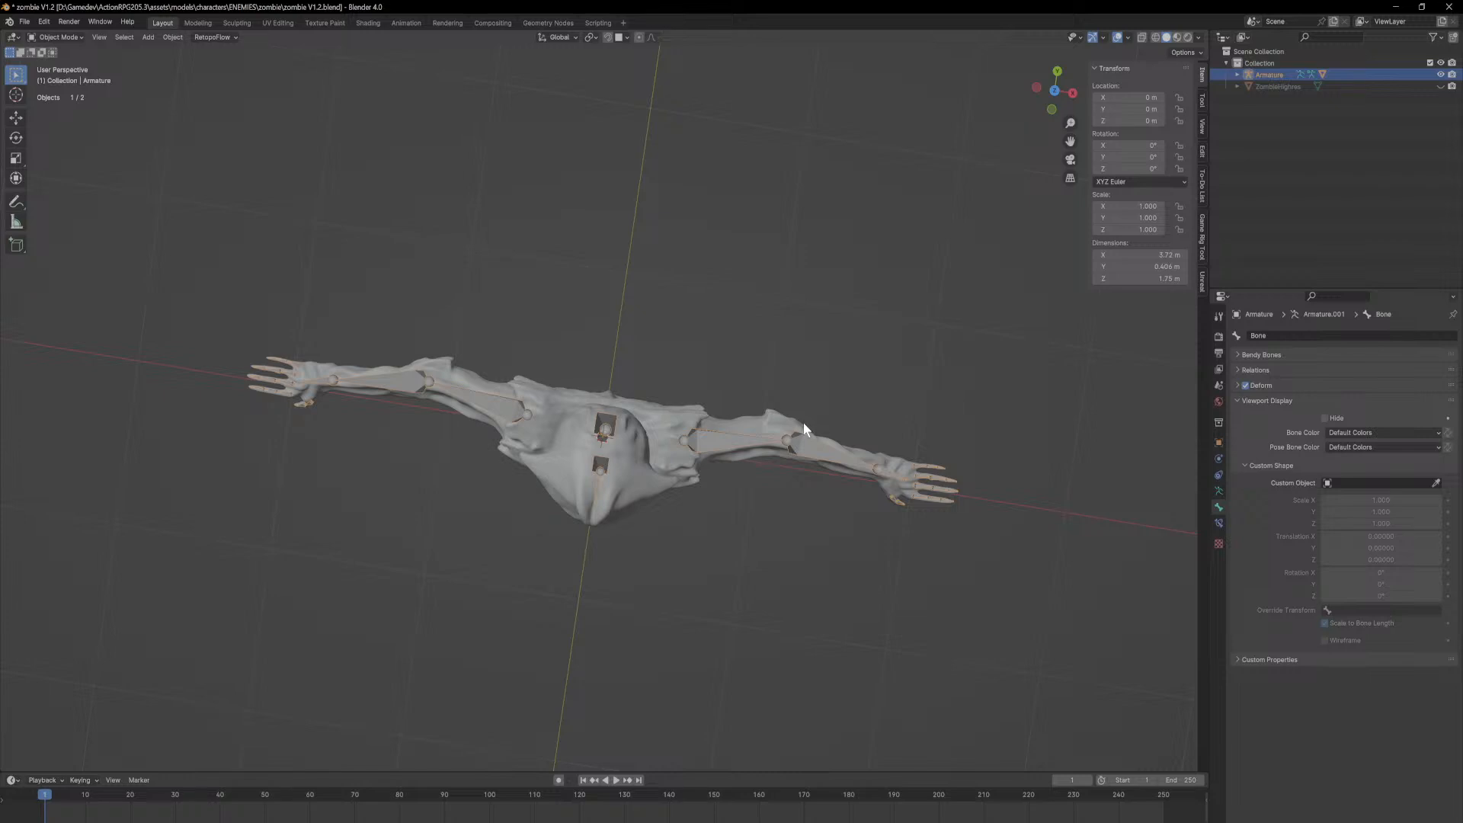
drag(1018, 587, 717, 342)
click(844, 583)
middle_drag(844, 582, 816, 541)
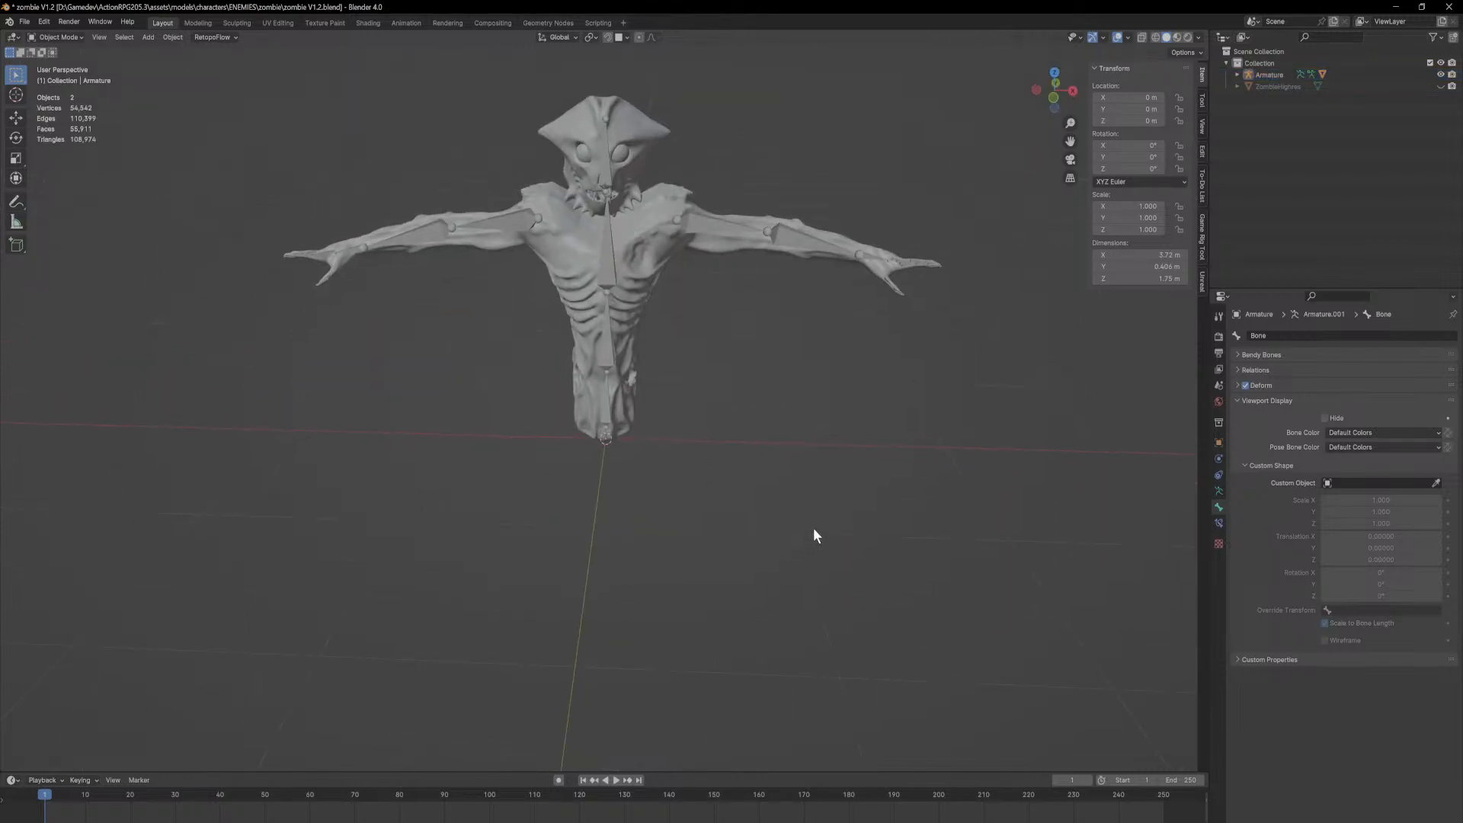
middle_drag(674, 278, 634, 383)
scroll(633, 382, up, 6)
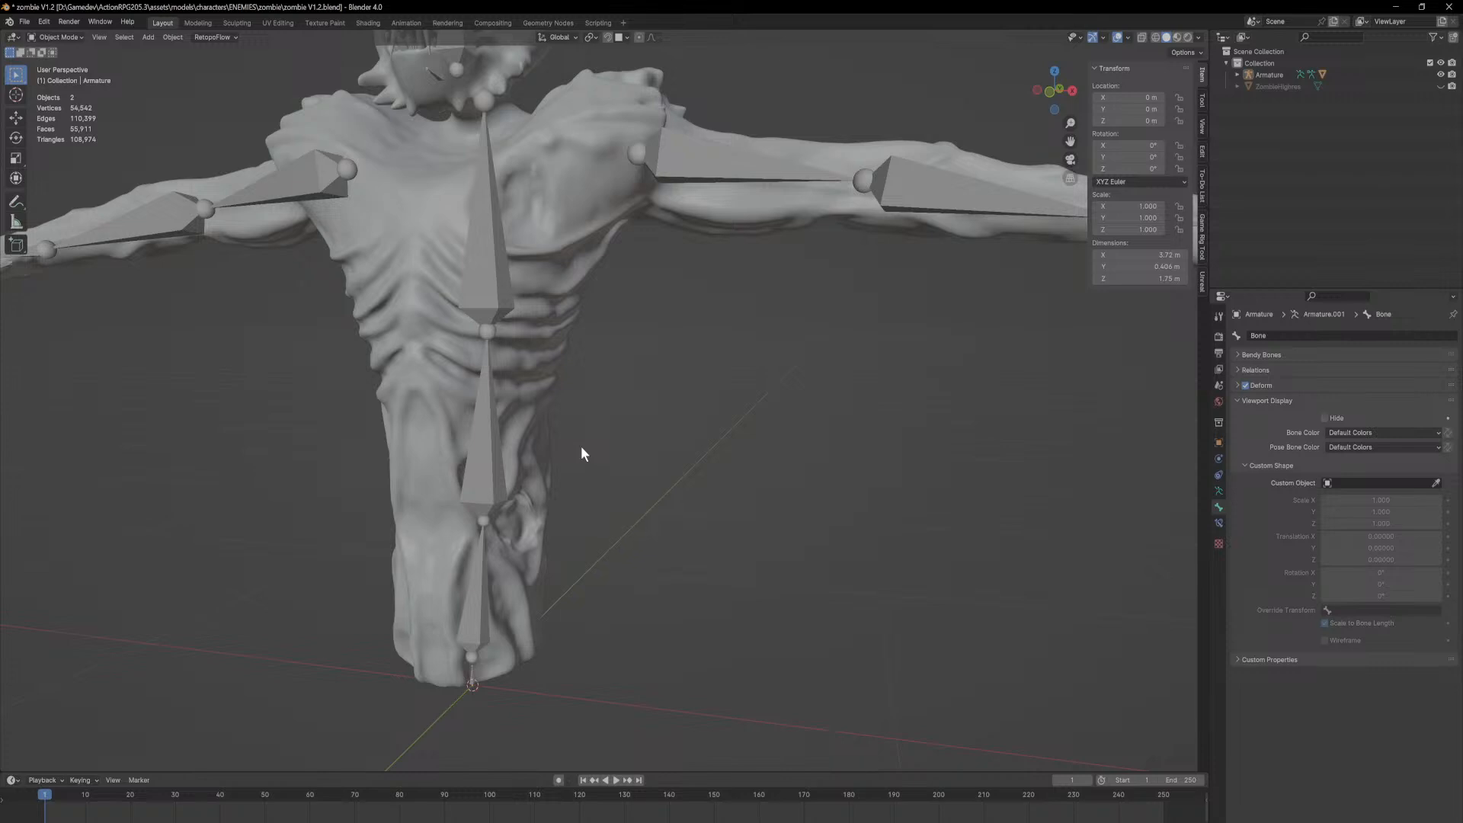
shift+middle_drag(579, 466, 610, 496)
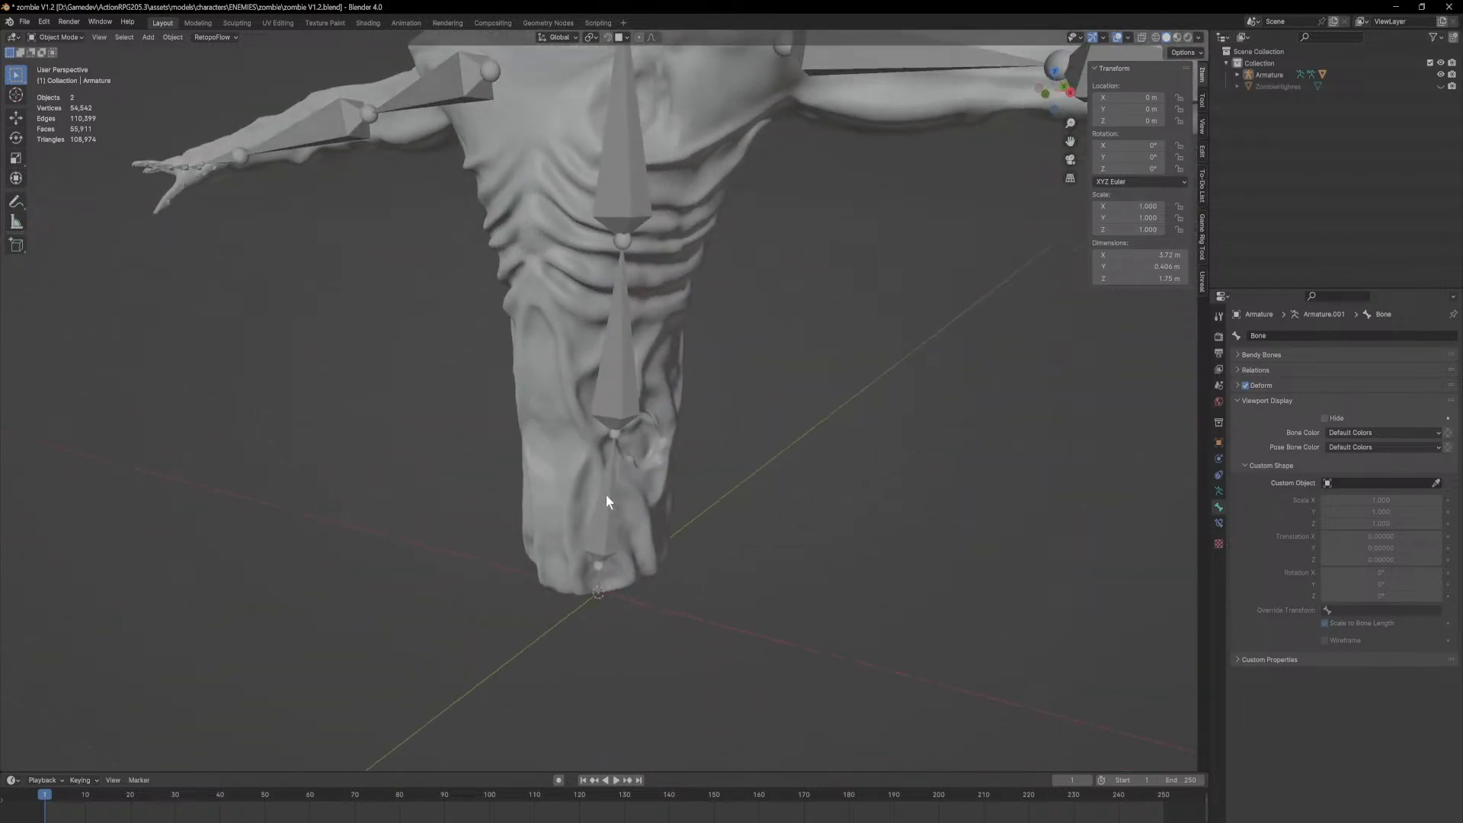
Step: Put the armature in Pose Mode and rotate Spine.002 forward around global X to a quaternion of about W 0.932, X 0.362
click(603, 499)
click(59, 36)
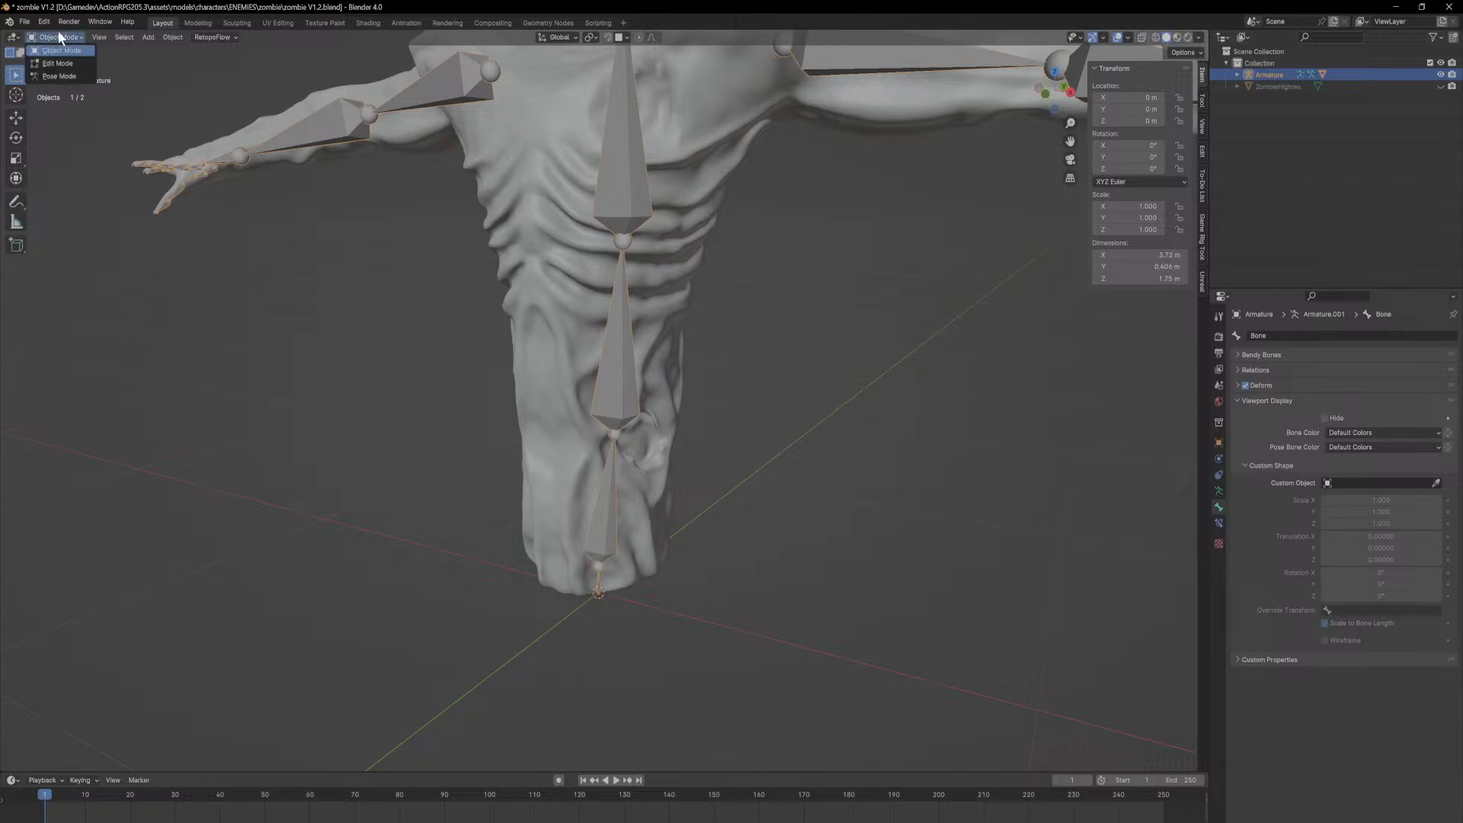
click(60, 76)
click(614, 507)
middle_drag(630, 492, 671, 416)
click(584, 362)
middle_drag(583, 361, 667, 517)
key(r)
key(x)
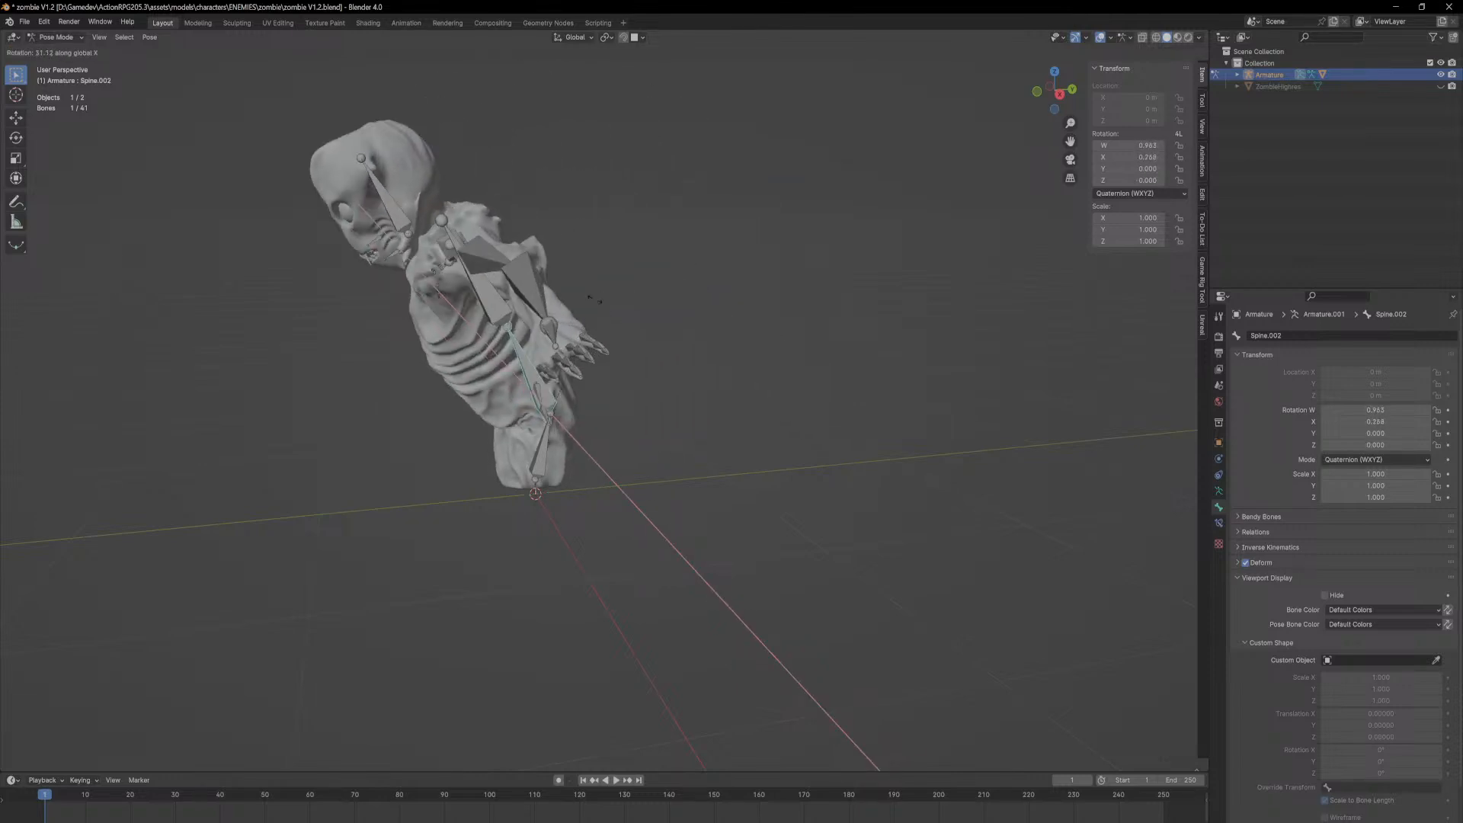
click(557, 372)
middle_drag(557, 369, 442, 423)
scroll(821, 396, up, 5)
middle_drag(539, 443, 507, 418)
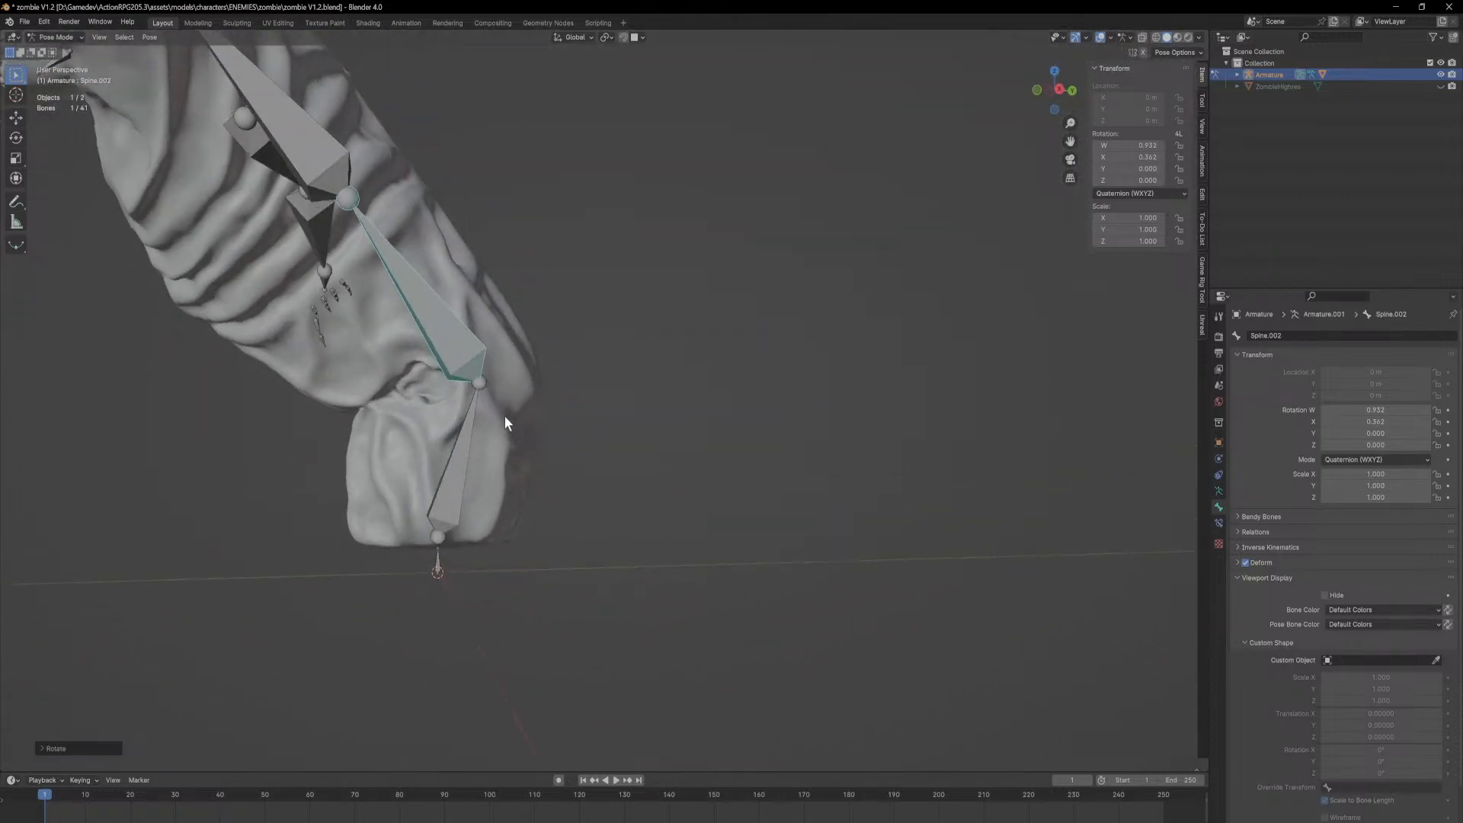
scroll(510, 410, down, 1)
key(r)
key(x)
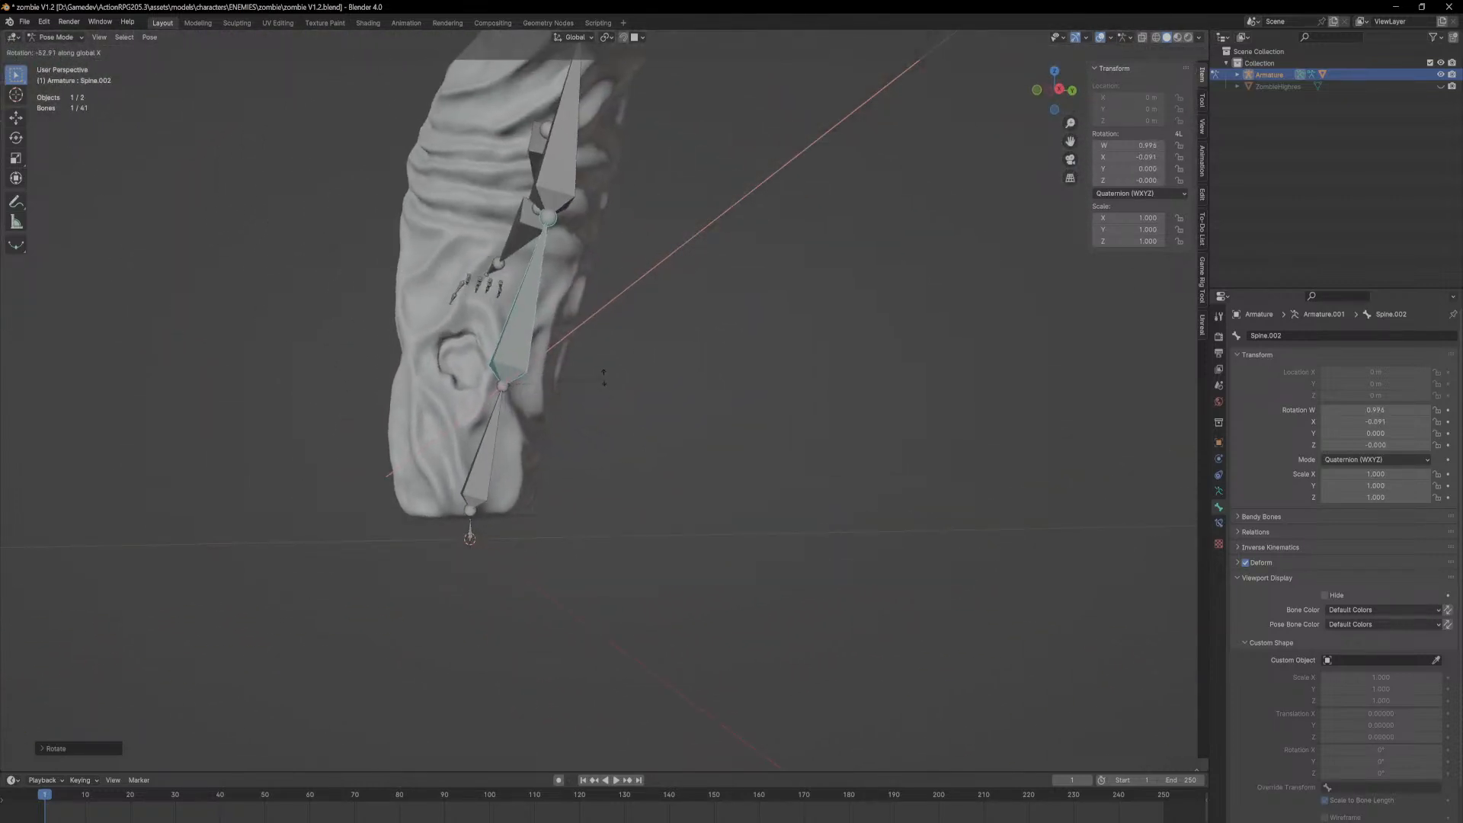
key(z)
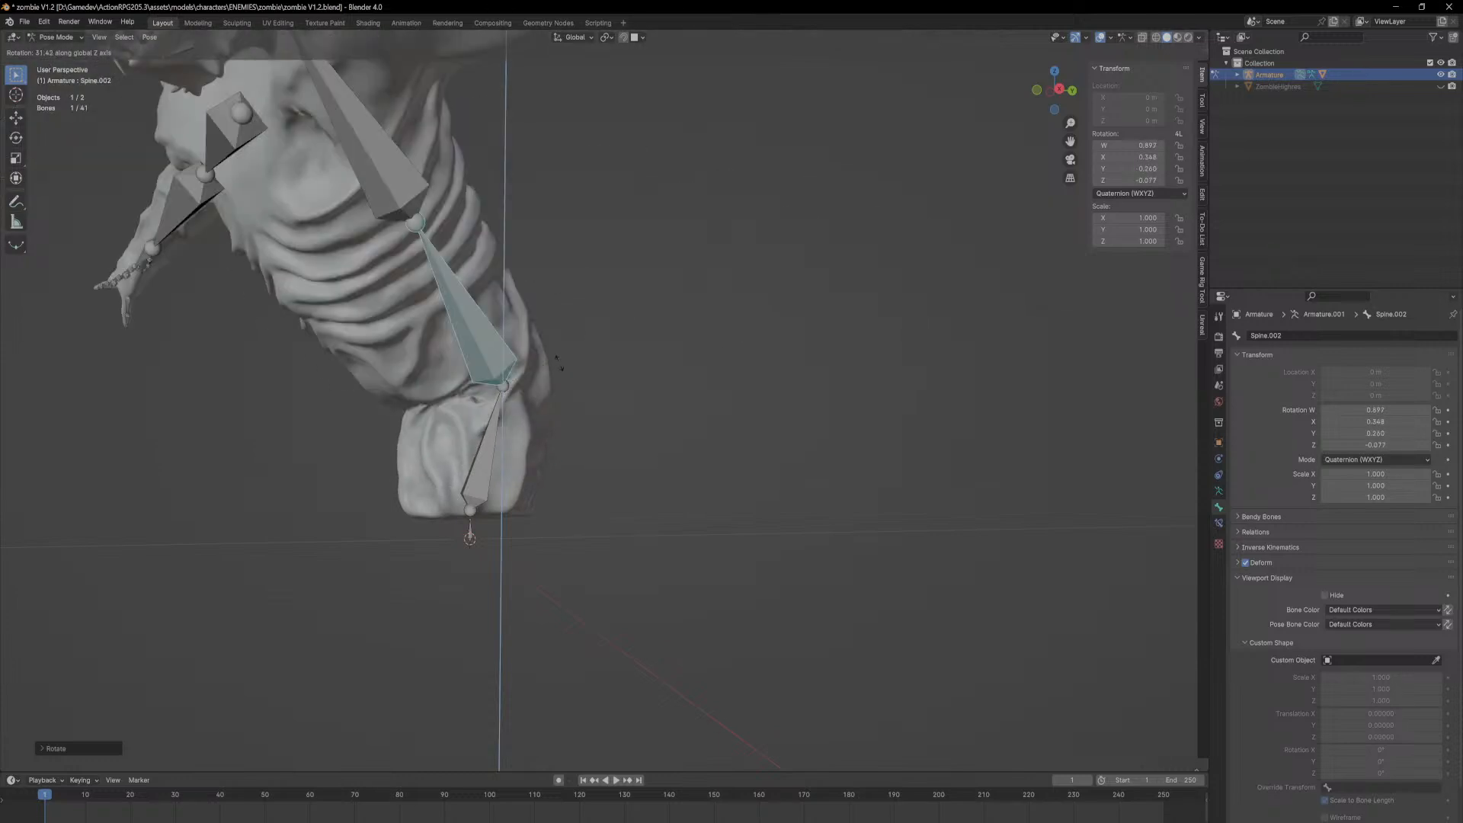
right_click(542, 398)
Step: Bend the Spine.002 bone backward around the global X axis
middle_drag(543, 398, 852, 459)
key(r)
key(x)
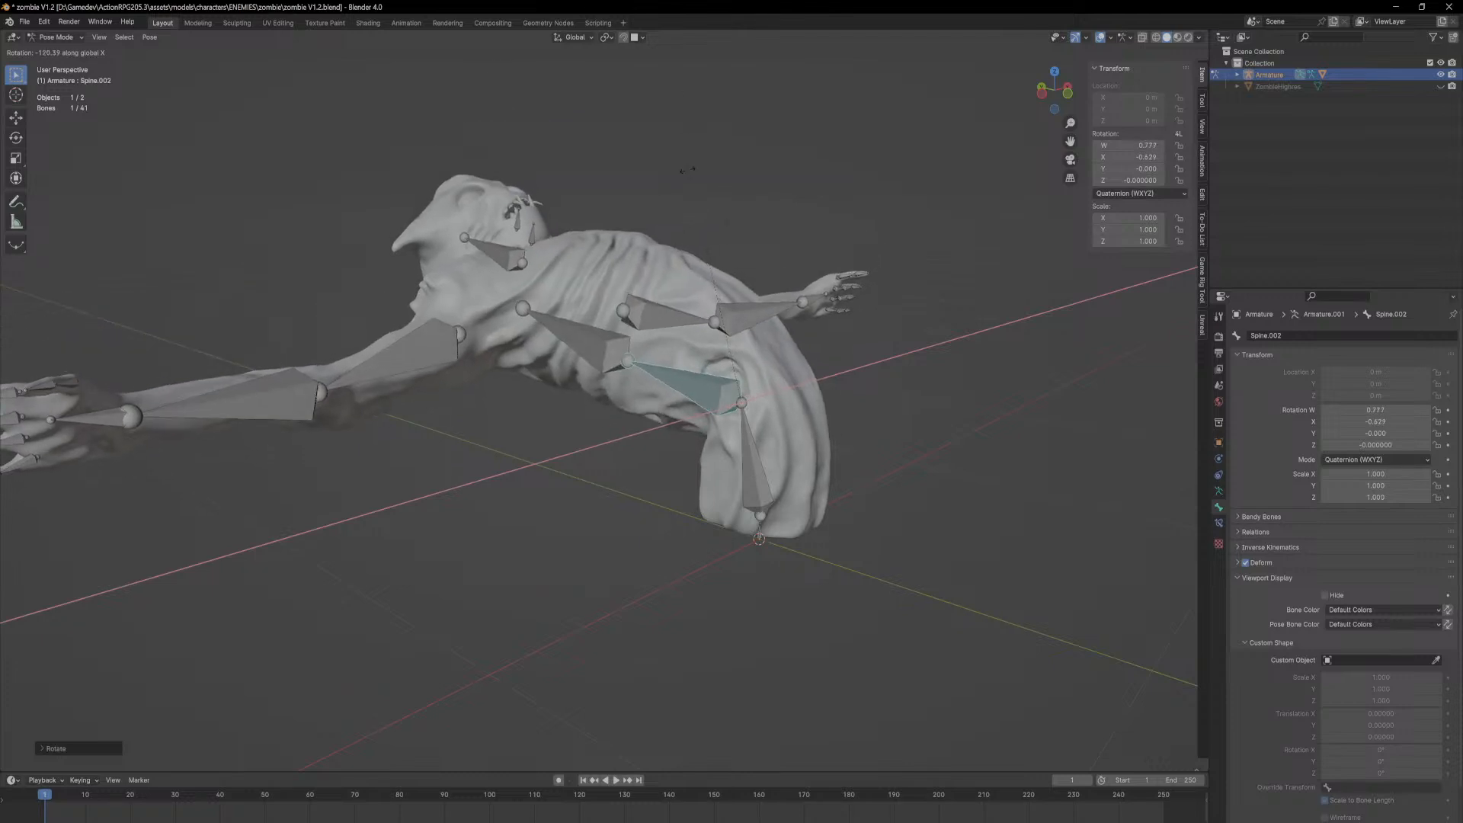
click(748, 303)
Step: Rotate the Spine.003 bone forward around global X to a quaternion of about W 0.873, X 0.488
click(602, 341)
key(r)
key(x)
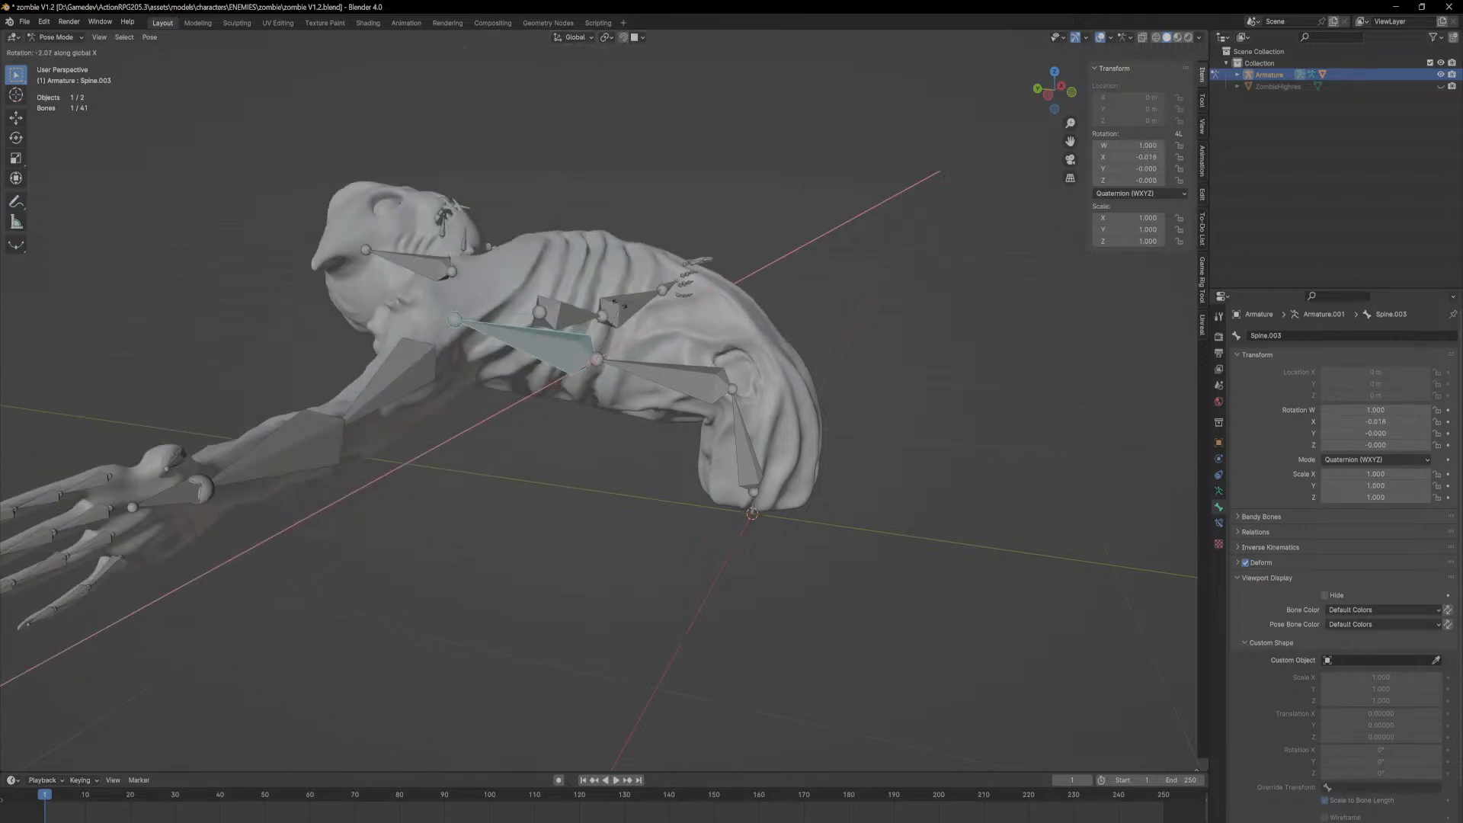
click(719, 265)
middle_drag(718, 264, 734, 335)
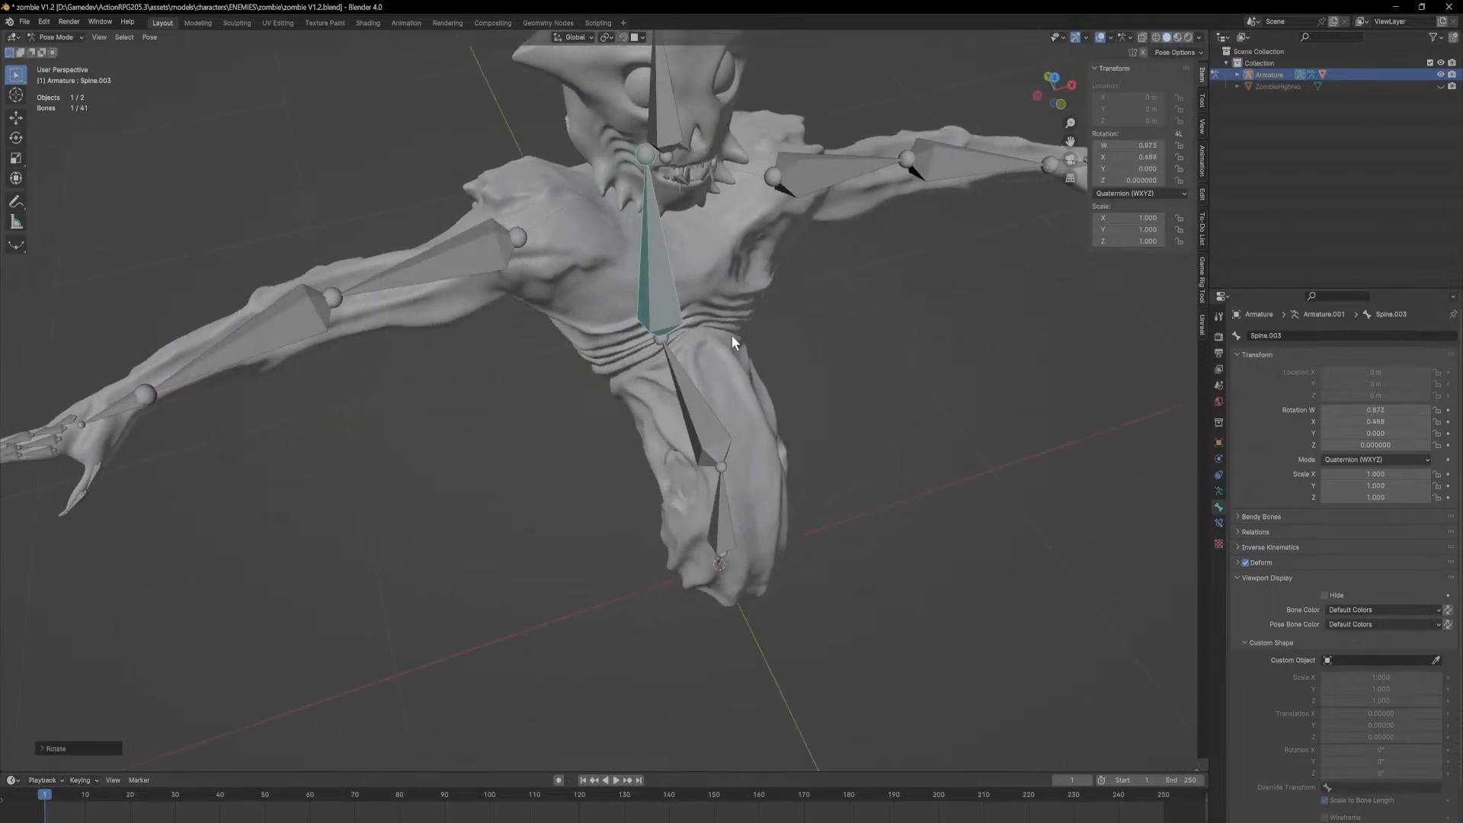
Step: Clear the rotation of the Spine.003 bone
scroll(651, 405, up, 10)
scroll(613, 416, down, 8)
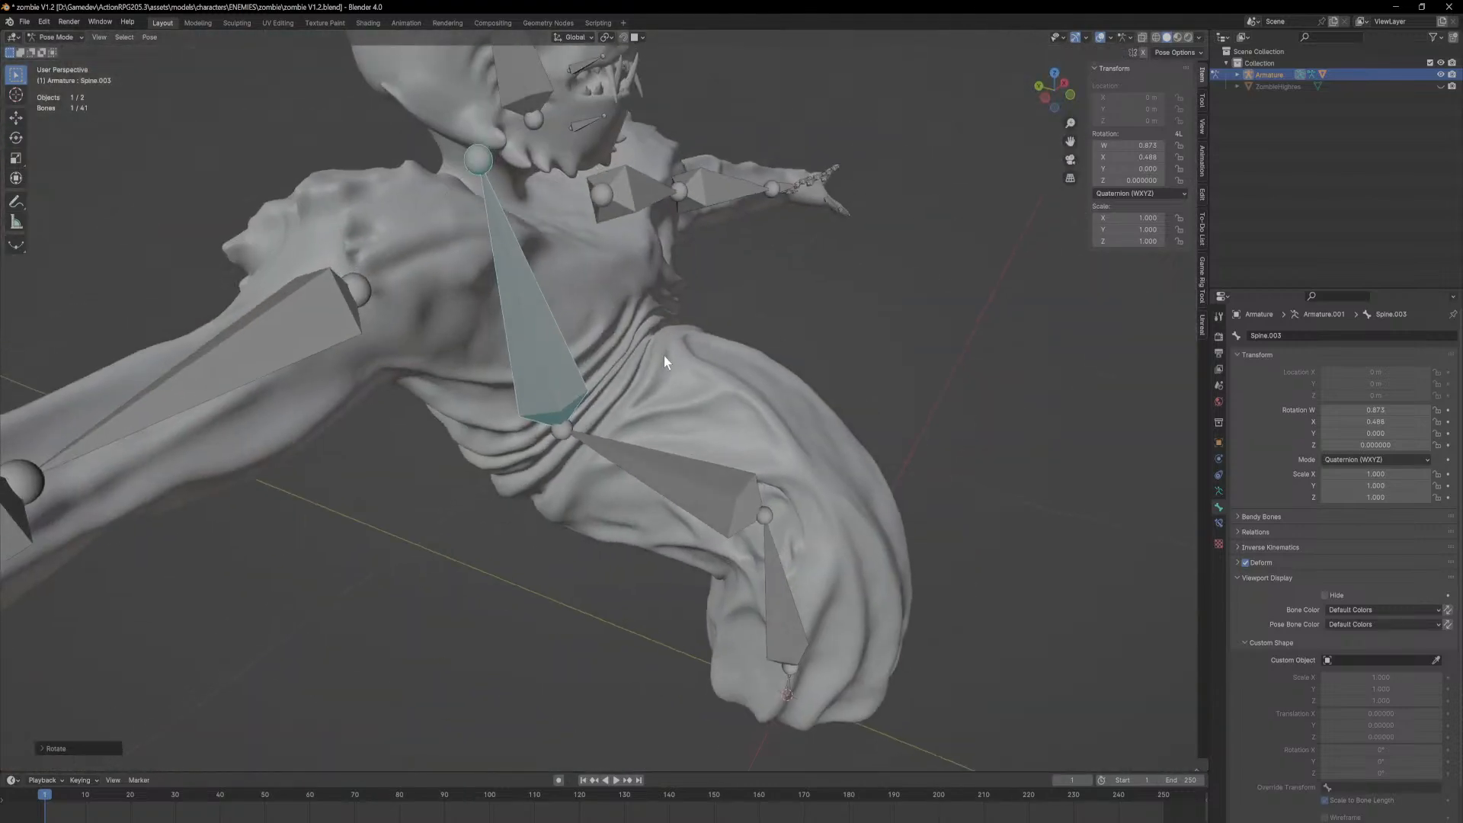
middle_drag(664, 355, 515, 335)
key(alt+r)
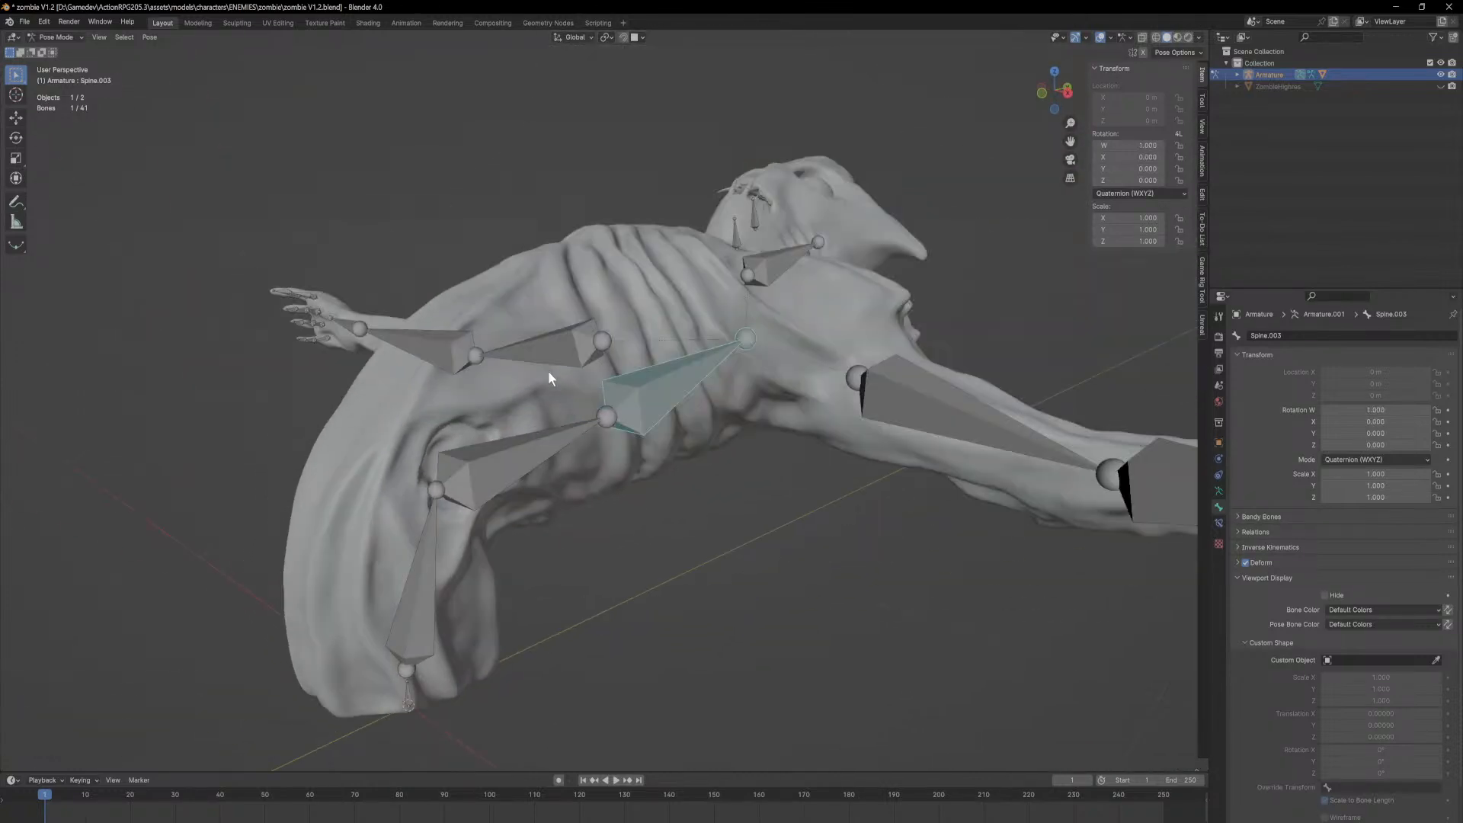
Step: Rotate the Spine.003 bone around the global X axis
click(550, 373)
click(671, 379)
key(r)
key(x)
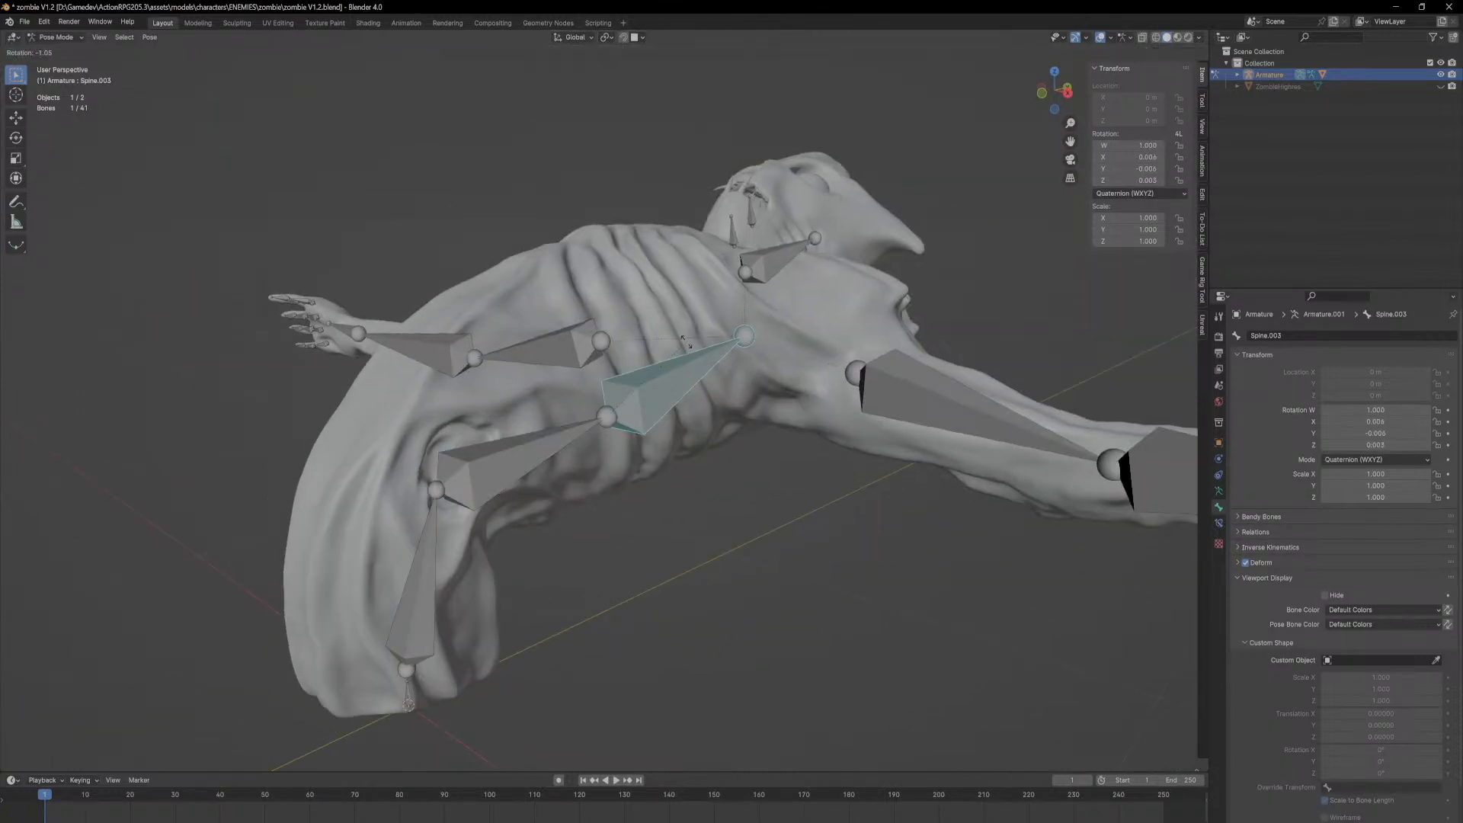
click(579, 534)
Step: Rotate the Spine.002 bone around global X to raise the torso, at a quaternion of about W 0.975, X -0.221
middle_drag(579, 534, 612, 344)
scroll(378, 465, down, 5)
click(570, 413)
click(613, 345)
key(r)
key(x)
click(495, 225)
Step: Select the Head bone and try rotating it around the global X axis
middle_drag(495, 225, 685, 241)
click(598, 232)
key(r)
key(Escape)
key(r)
key(x)
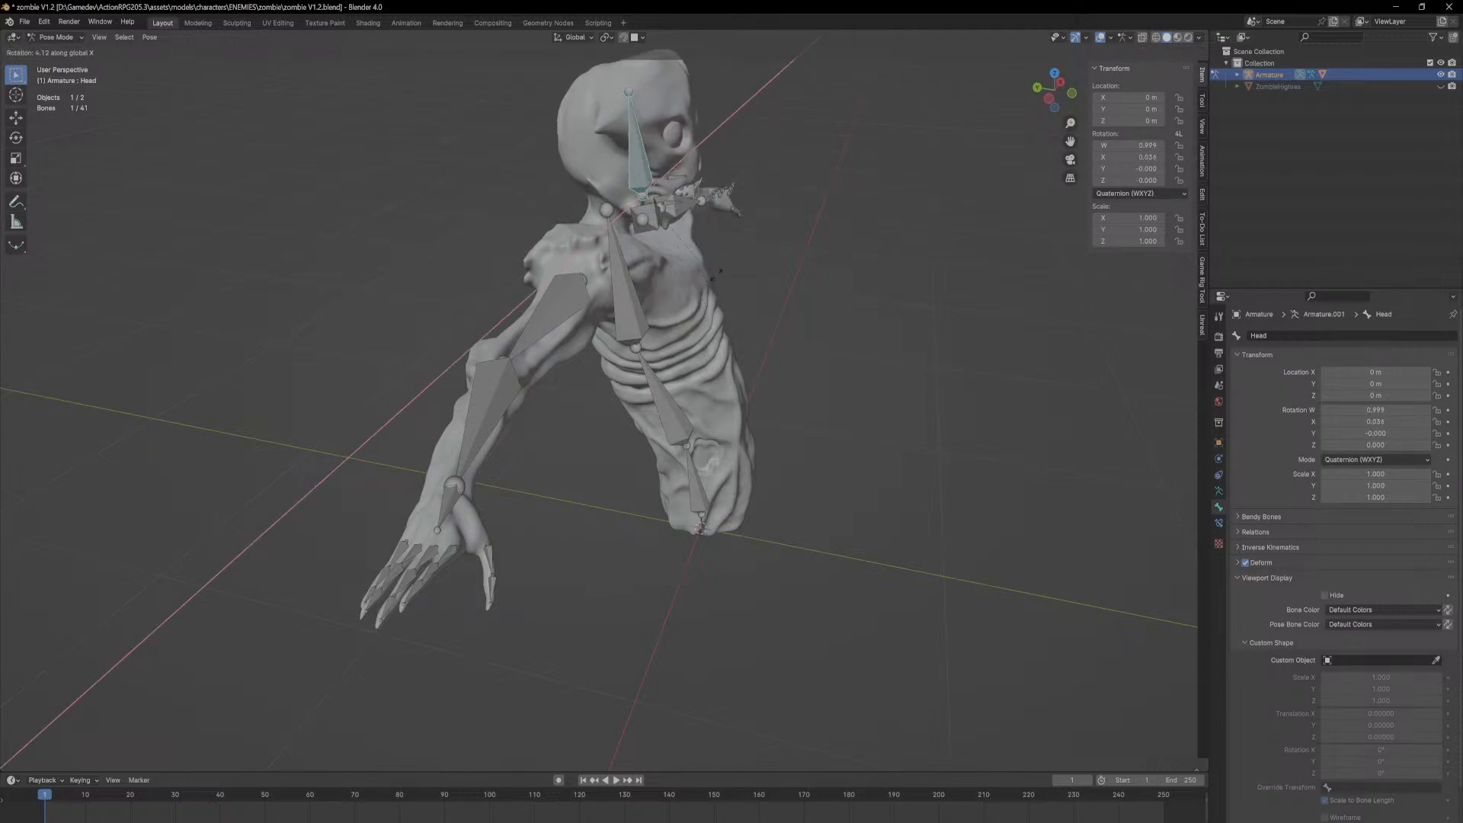
key(Escape)
Step: Turn the Head bone around global Z to a quaternion of about W 0.895, Y 0.434, Z 0.106
middle_drag(744, 408, 503, 343)
key(r)
key(z)
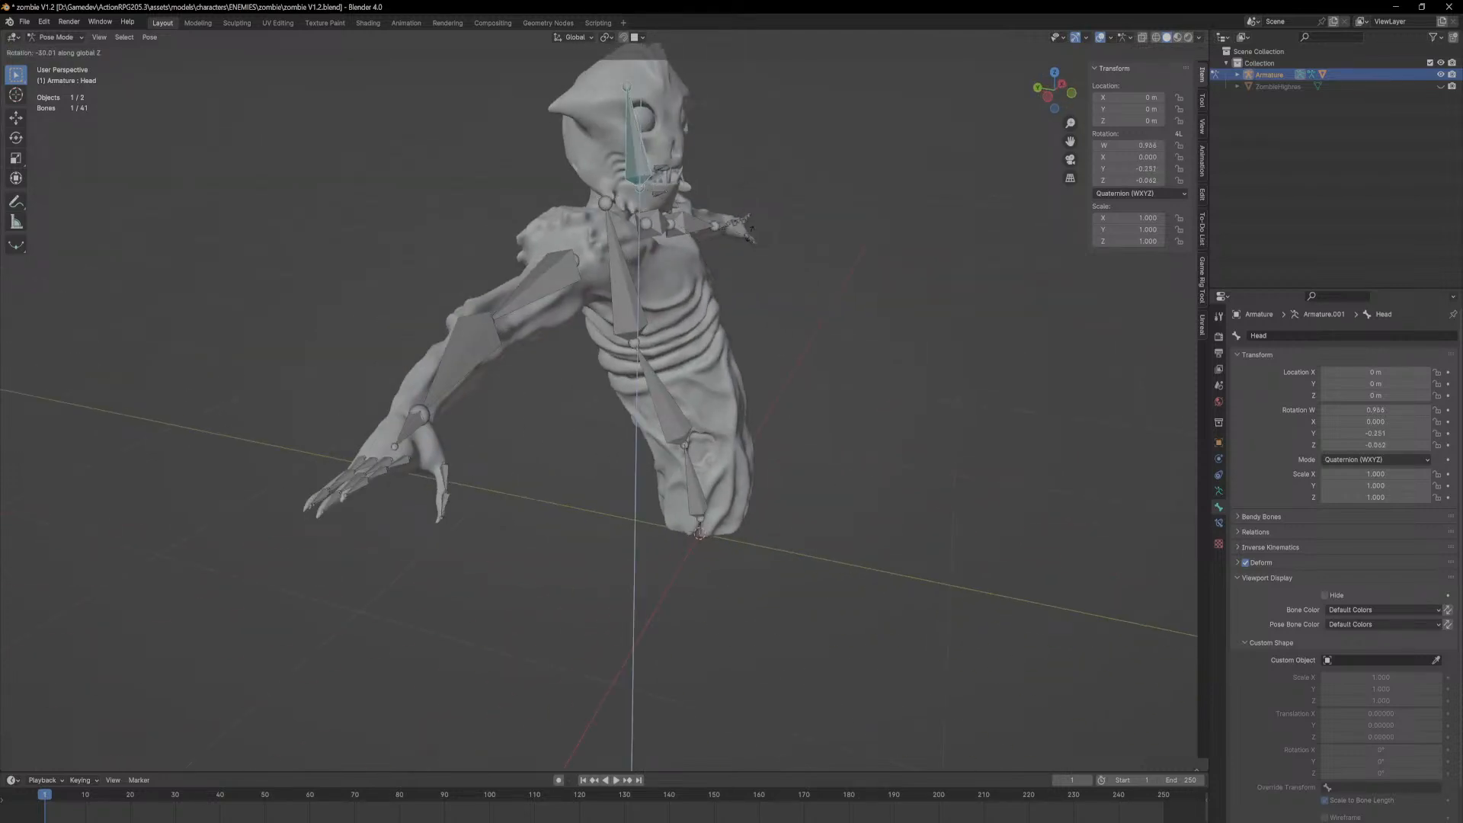
click(660, 190)
middle_drag(660, 186, 755, 189)
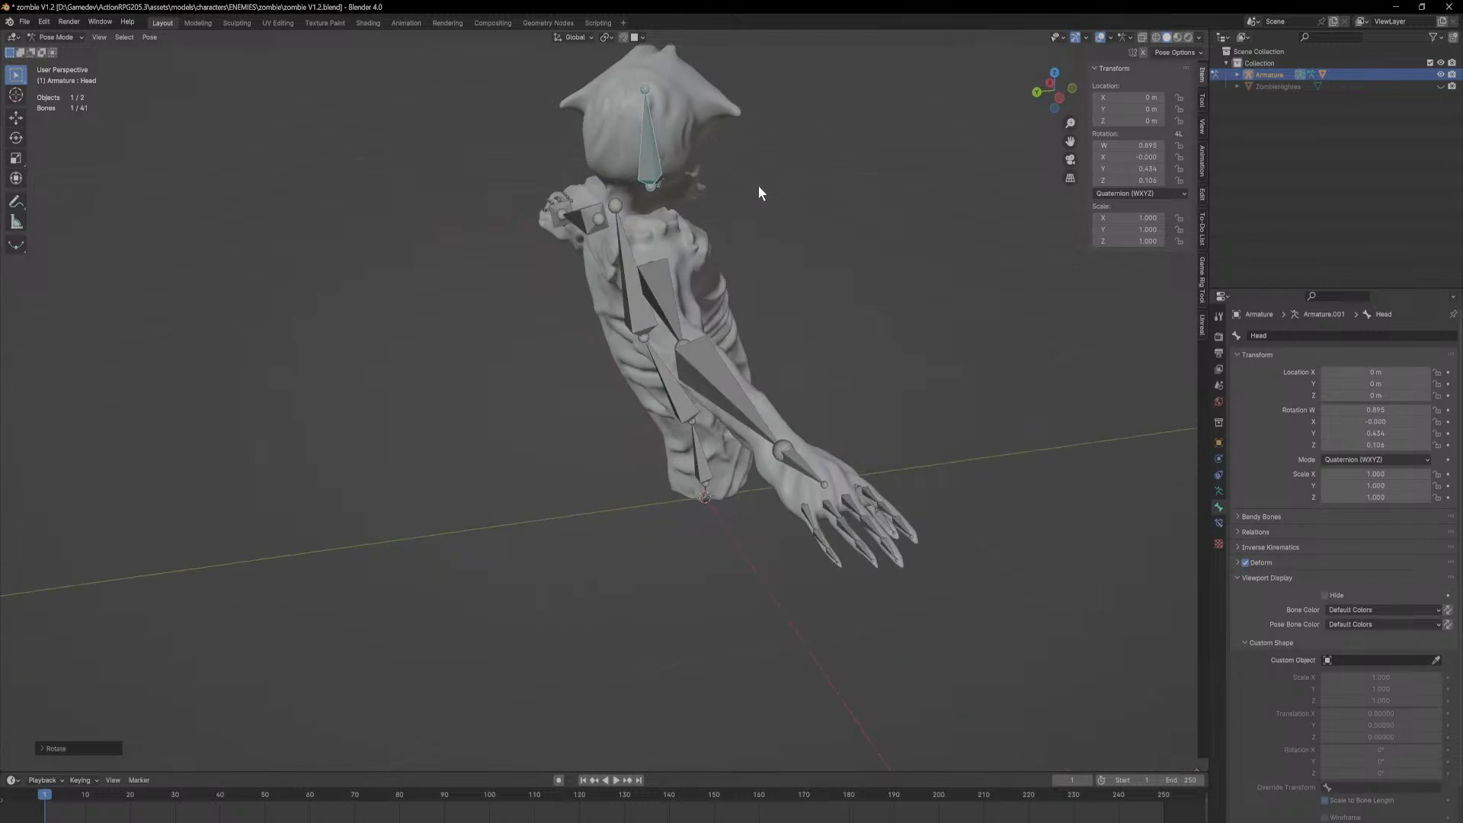
Step: Turn the Head bone around global Z to about W 0.748, Y -0.645, Z -0.158 and move it to about X -0.174, Y 0.019, Z -0.039 m
key(r)
key(z)
middle_drag(524, 306, 643, 301)
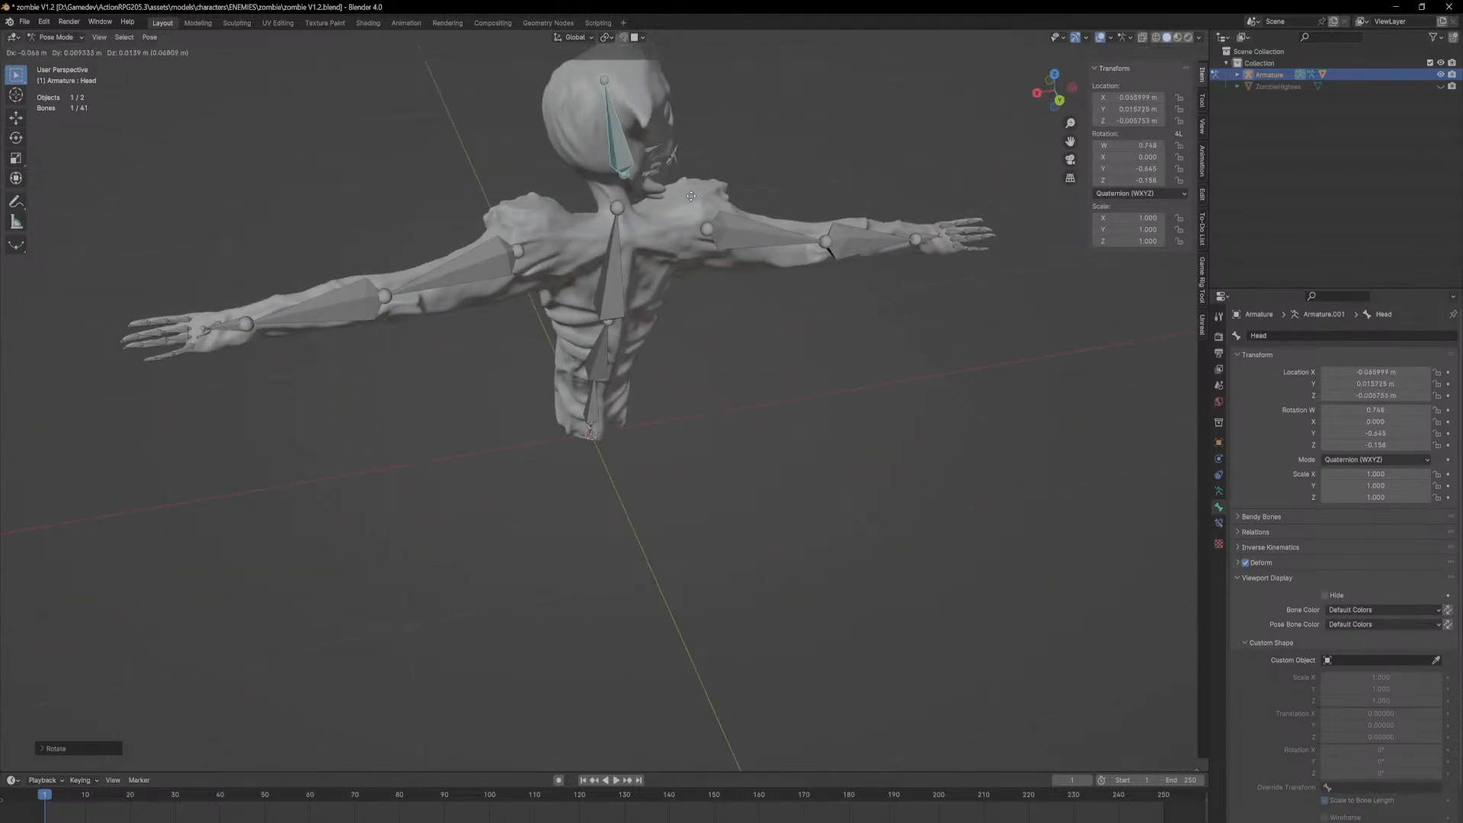
middle_drag(718, 197, 614, 147)
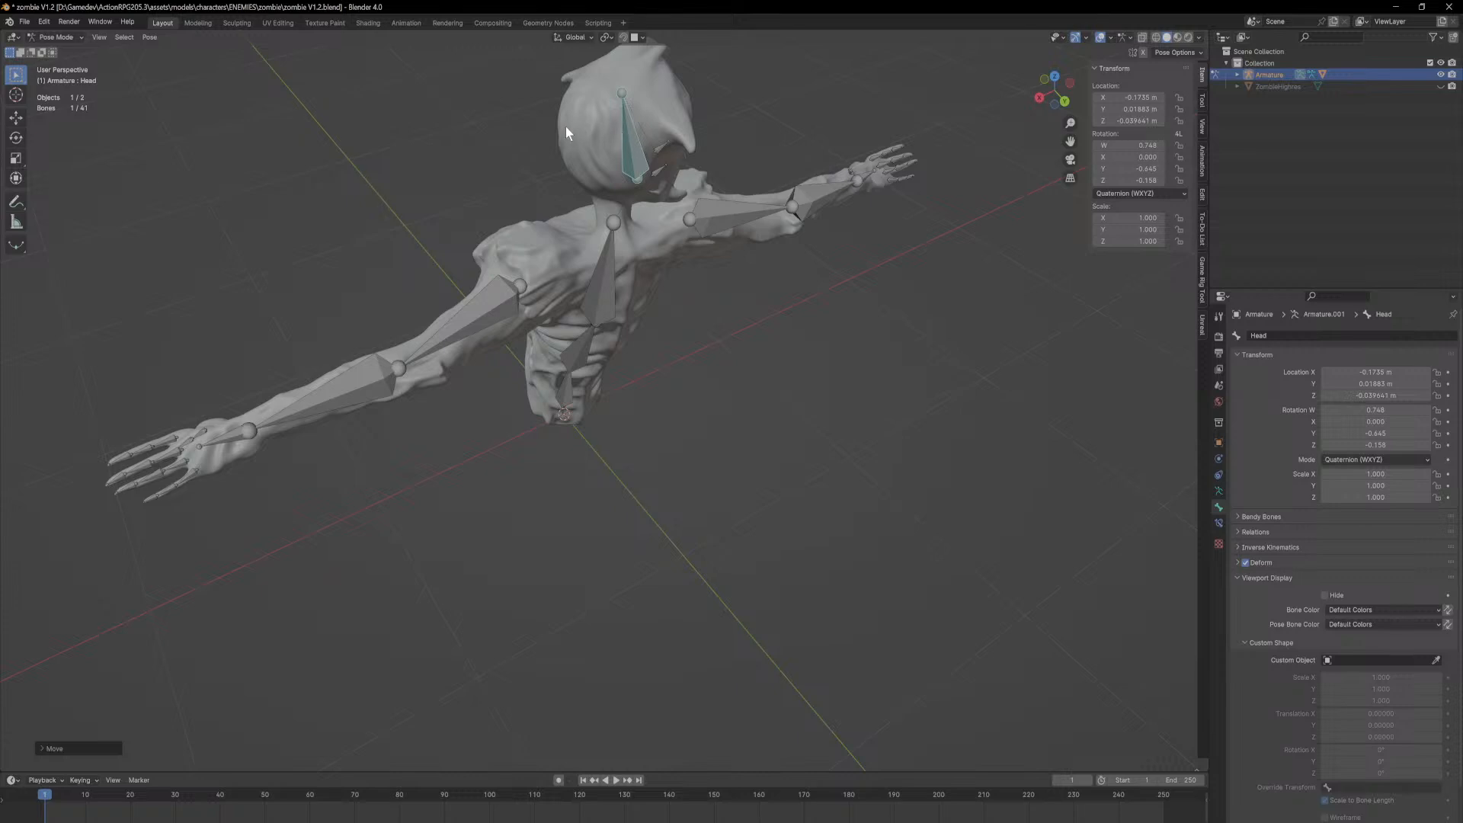
Step: Move the Head bone to about X -0.037, Y -0.007, Z 0.039 m and test its rotation around global Z
key(z)
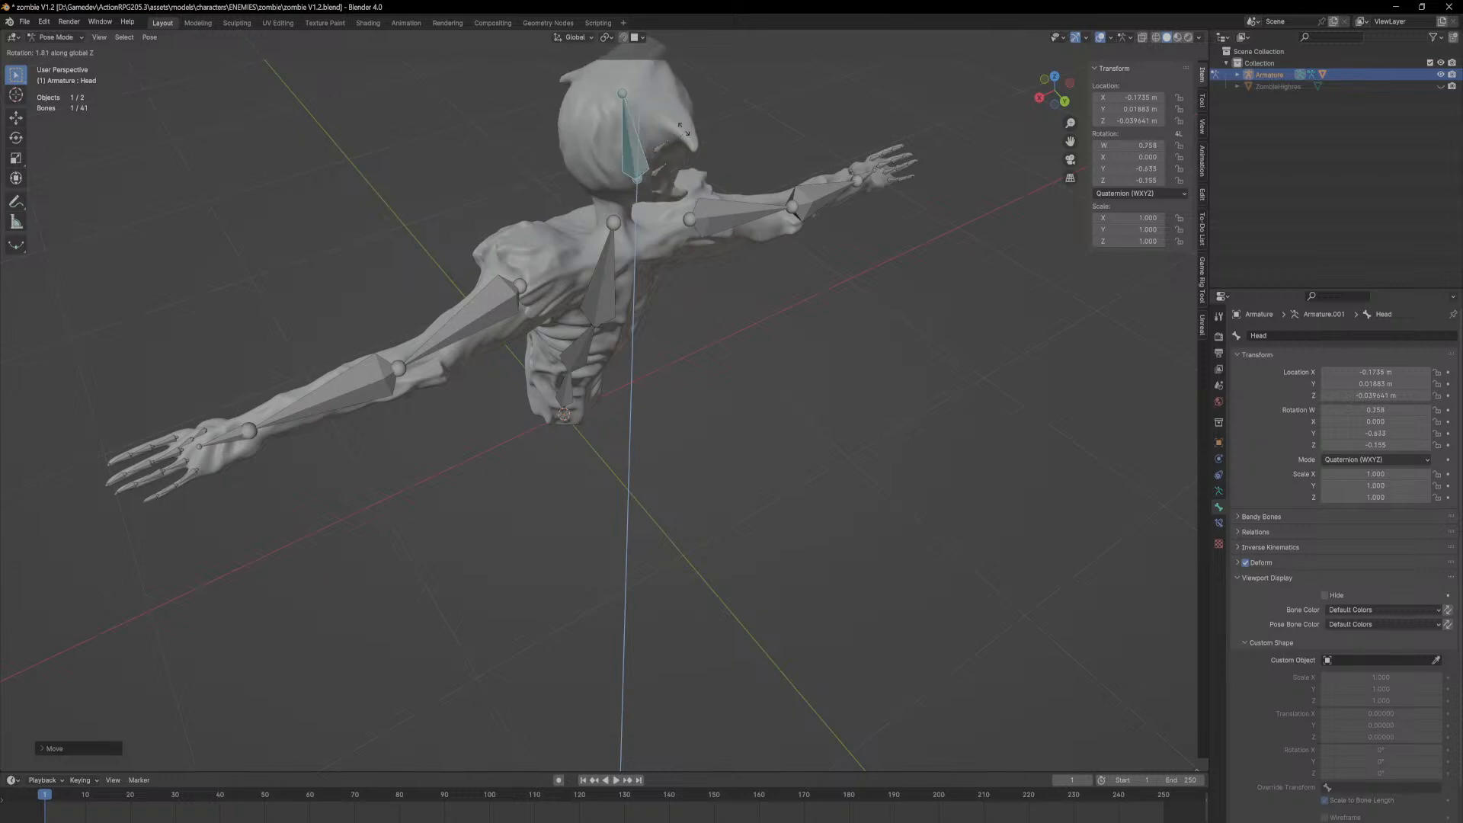
click(644, 104)
key(g)
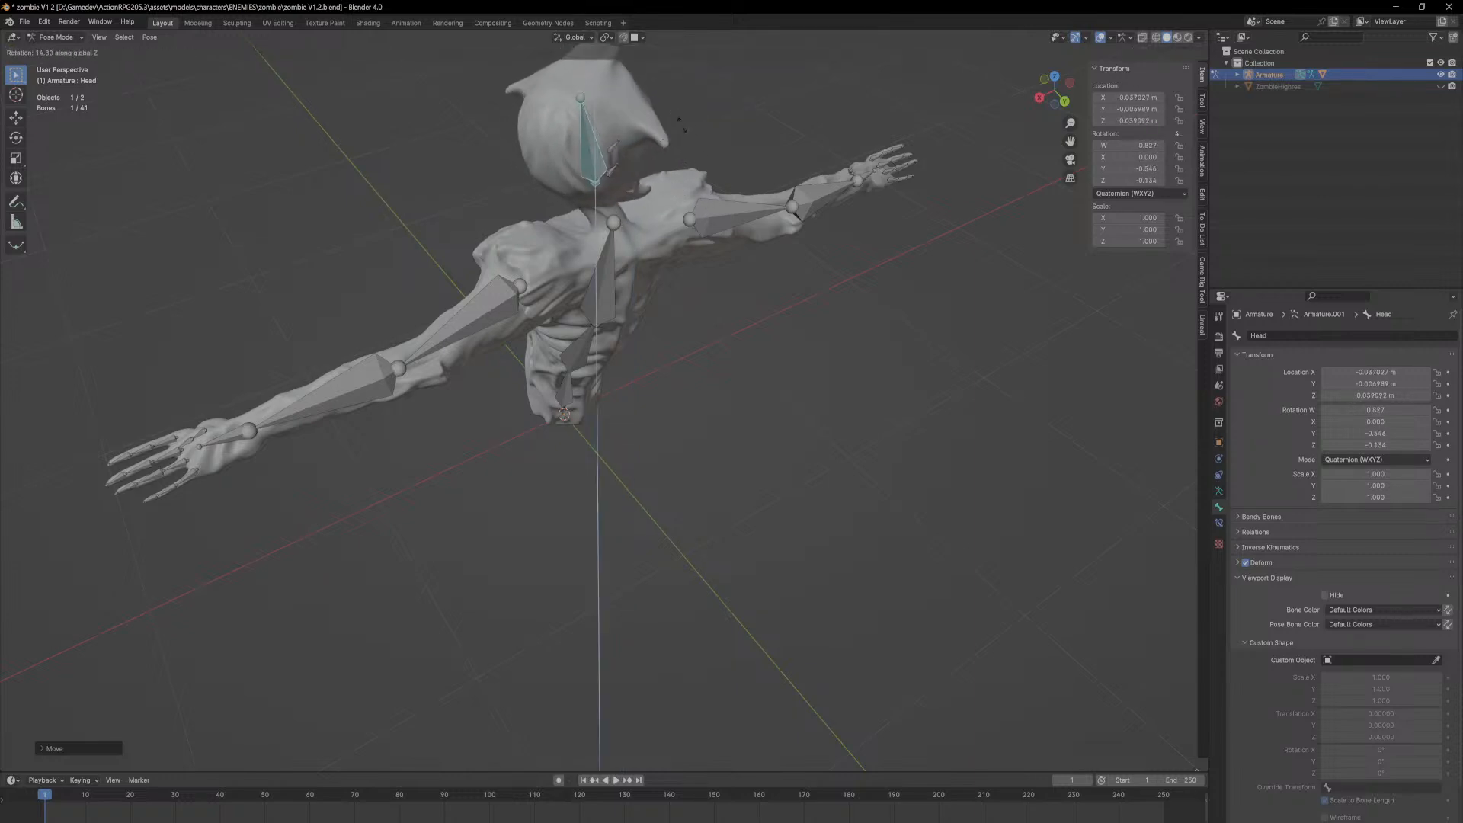
Step: Select the MouthBottom bone and try rotating it around the global X axis
middle_drag(595, 115, 745, 460)
scroll(582, 291, up, 5)
click(573, 304)
middle_drag(578, 300, 693, 424)
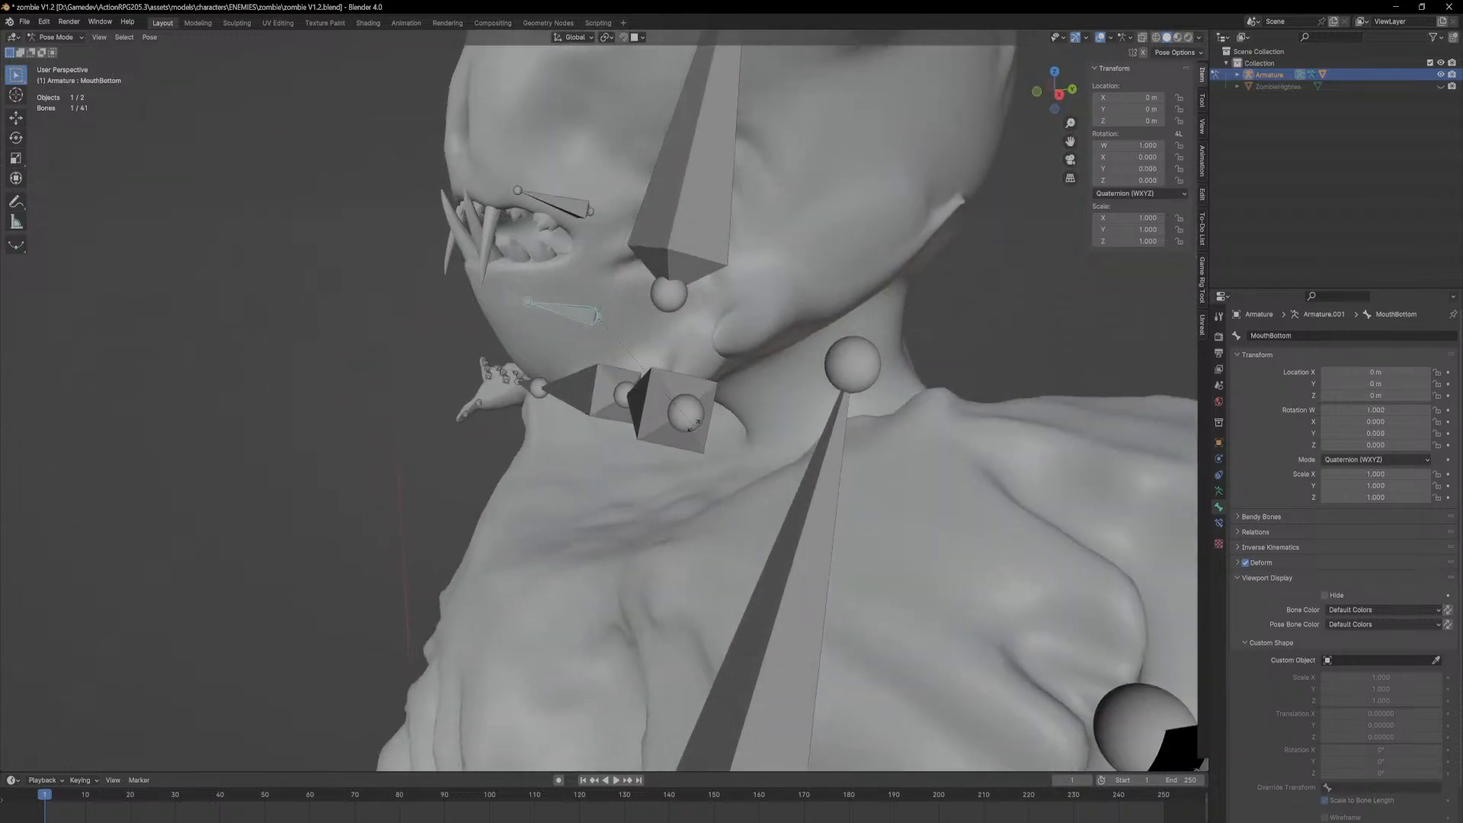
key(r)
key(x)
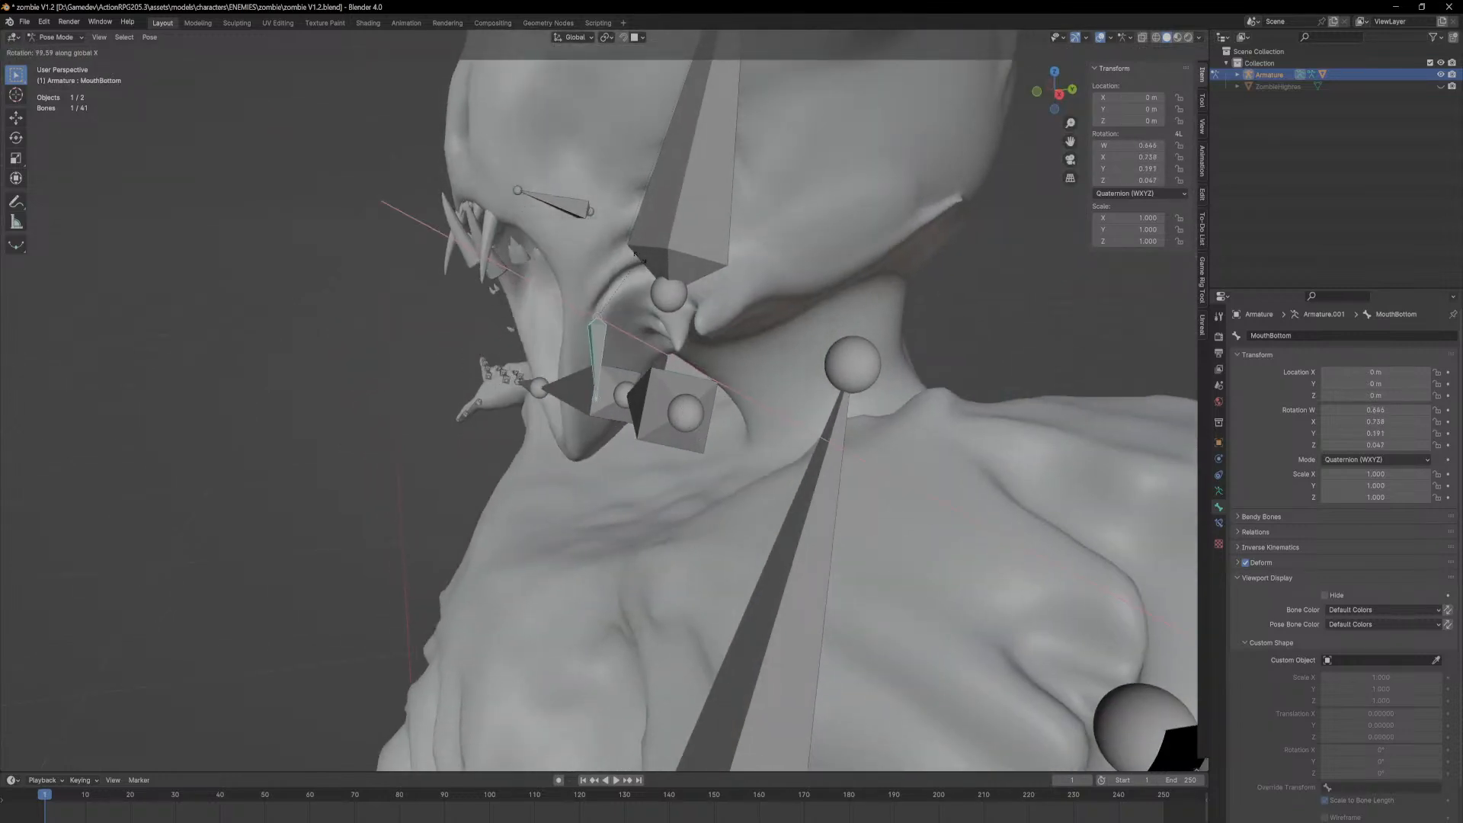
right_click(675, 353)
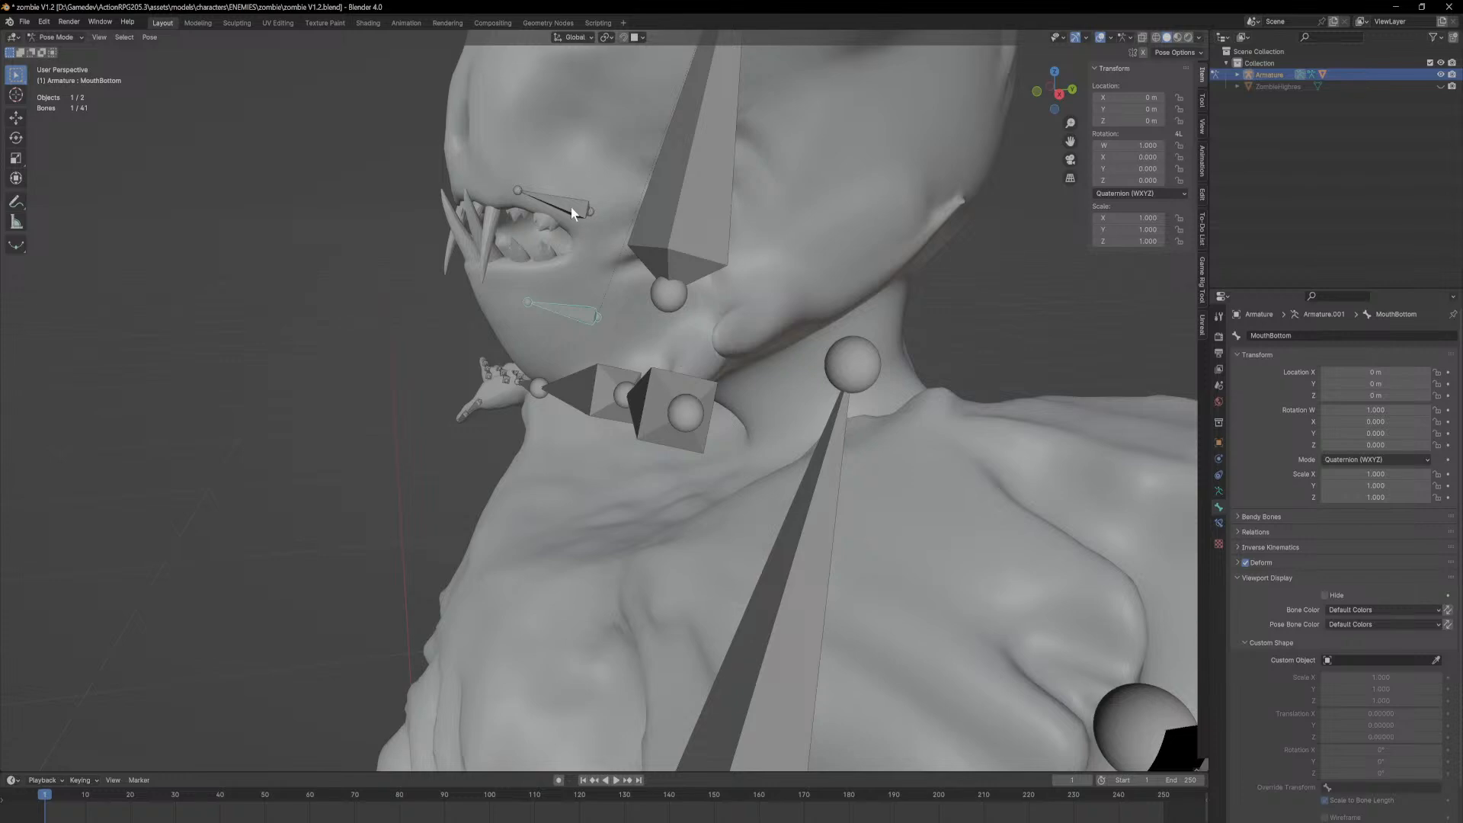
Step: Rotate the Mouth.Top bone around global X to a quaternion of about W 0.952, X -0.294, Y -0.075, Z -0.019
key(x)
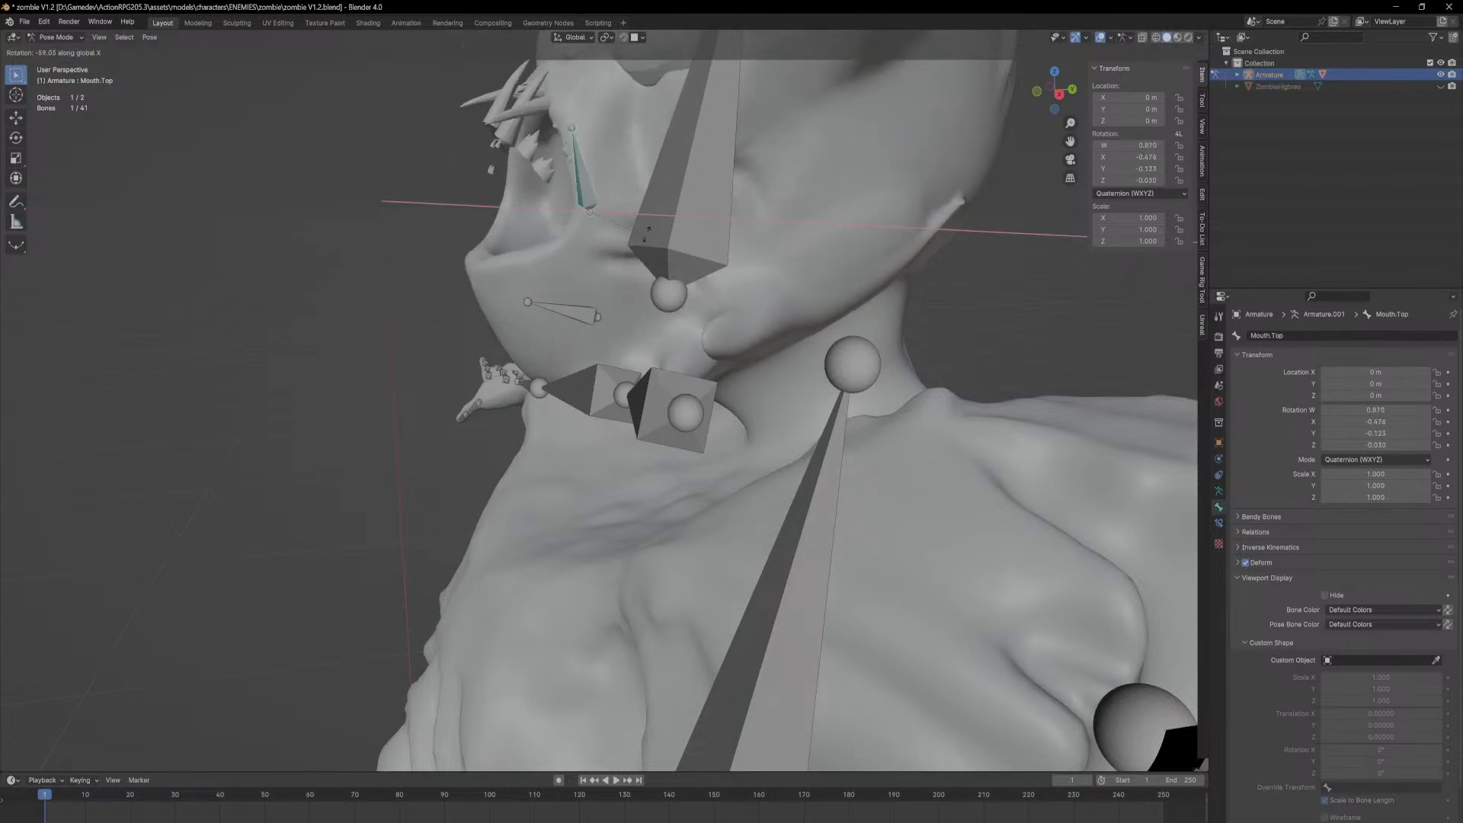
click(625, 183)
middle_drag(625, 183, 674, 247)
key(r)
key(x)
right_click(614, 244)
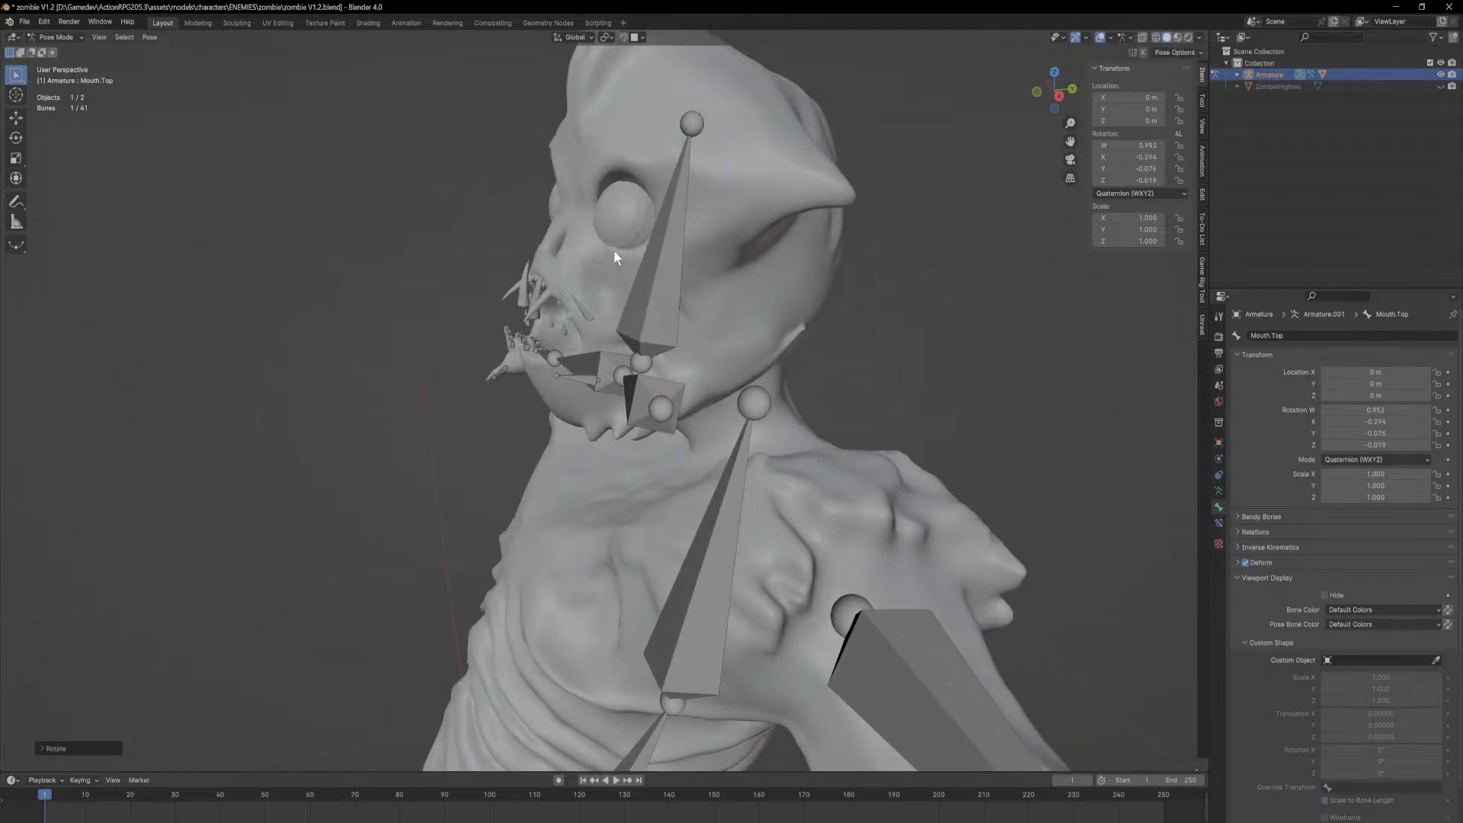
Step: Try opening the lower jaw by rotating the MouthBottom bone about 27 degrees around global X
click(581, 378)
middle_drag(580, 380, 579, 340)
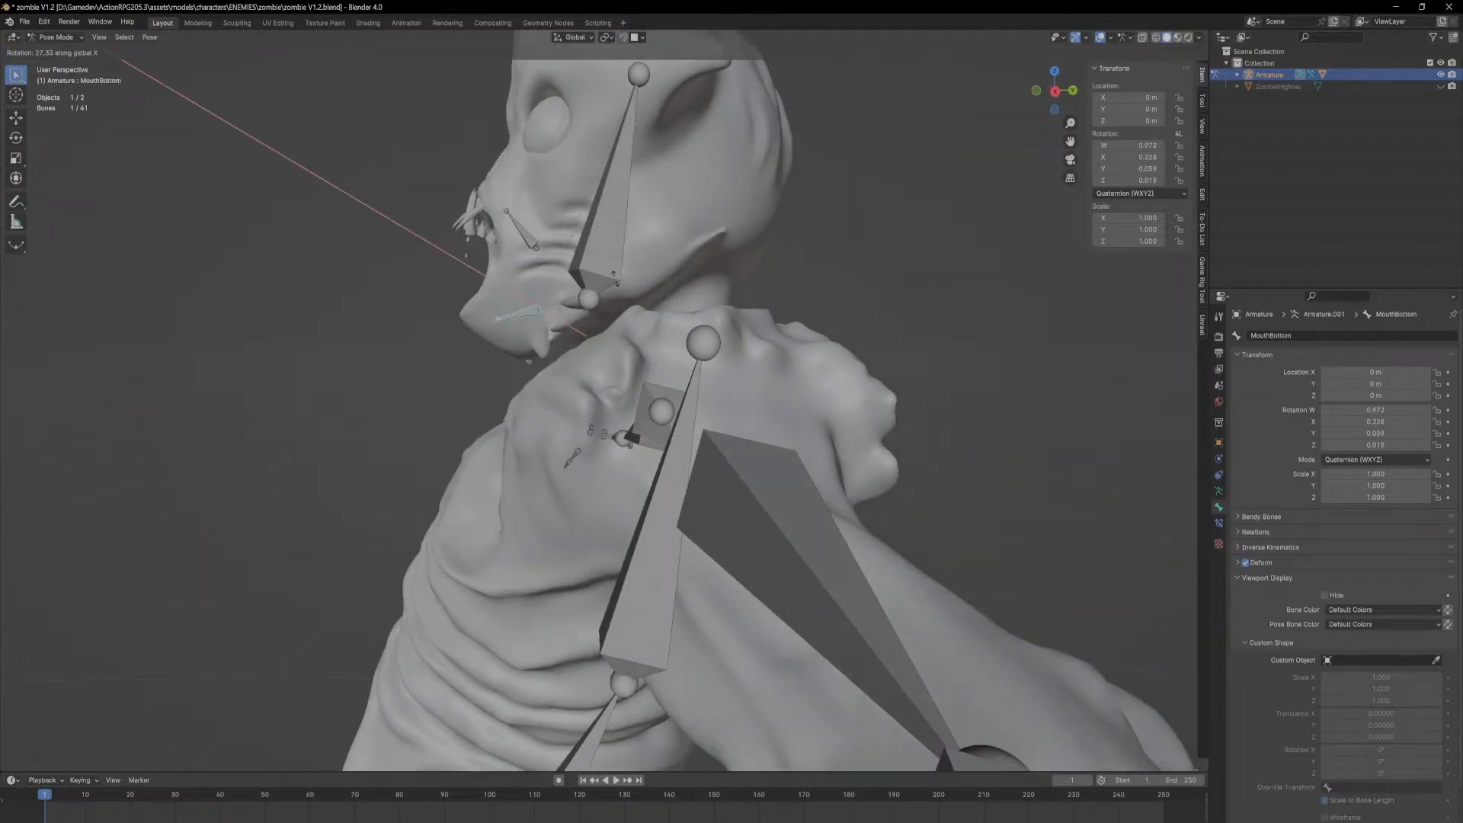
right_click(540, 286)
Step: Swing the Arm.R.001 bone around the global Z axis and return it to nearly its rest orientation
middle_drag(538, 285, 617, 336)
click(698, 356)
middle_drag(654, 396, 576, 388)
key(r)
key(x)
key(z)
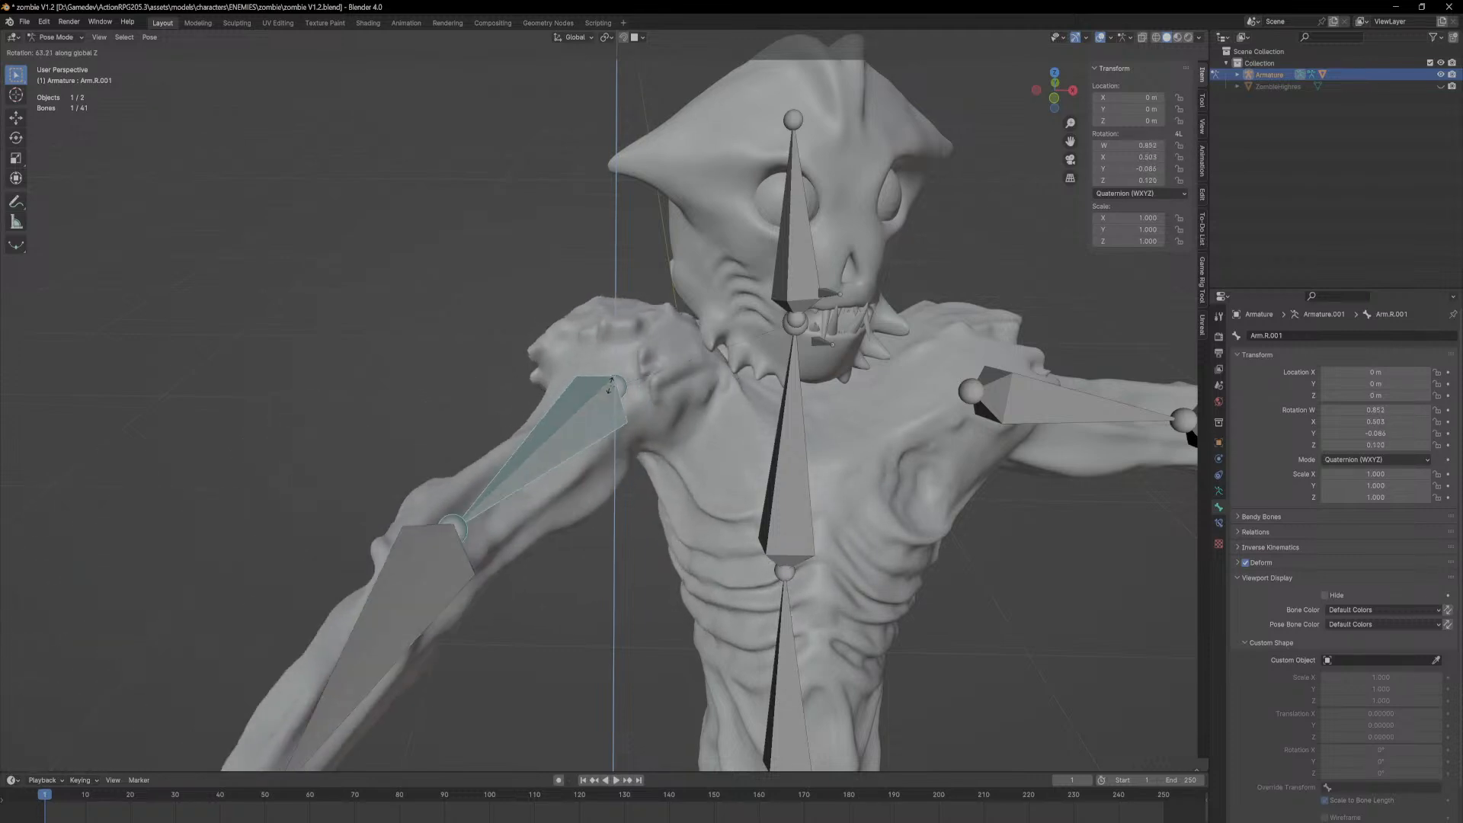
click(656, 381)
middle_drag(701, 447, 675, 480)
key(r)
key(z)
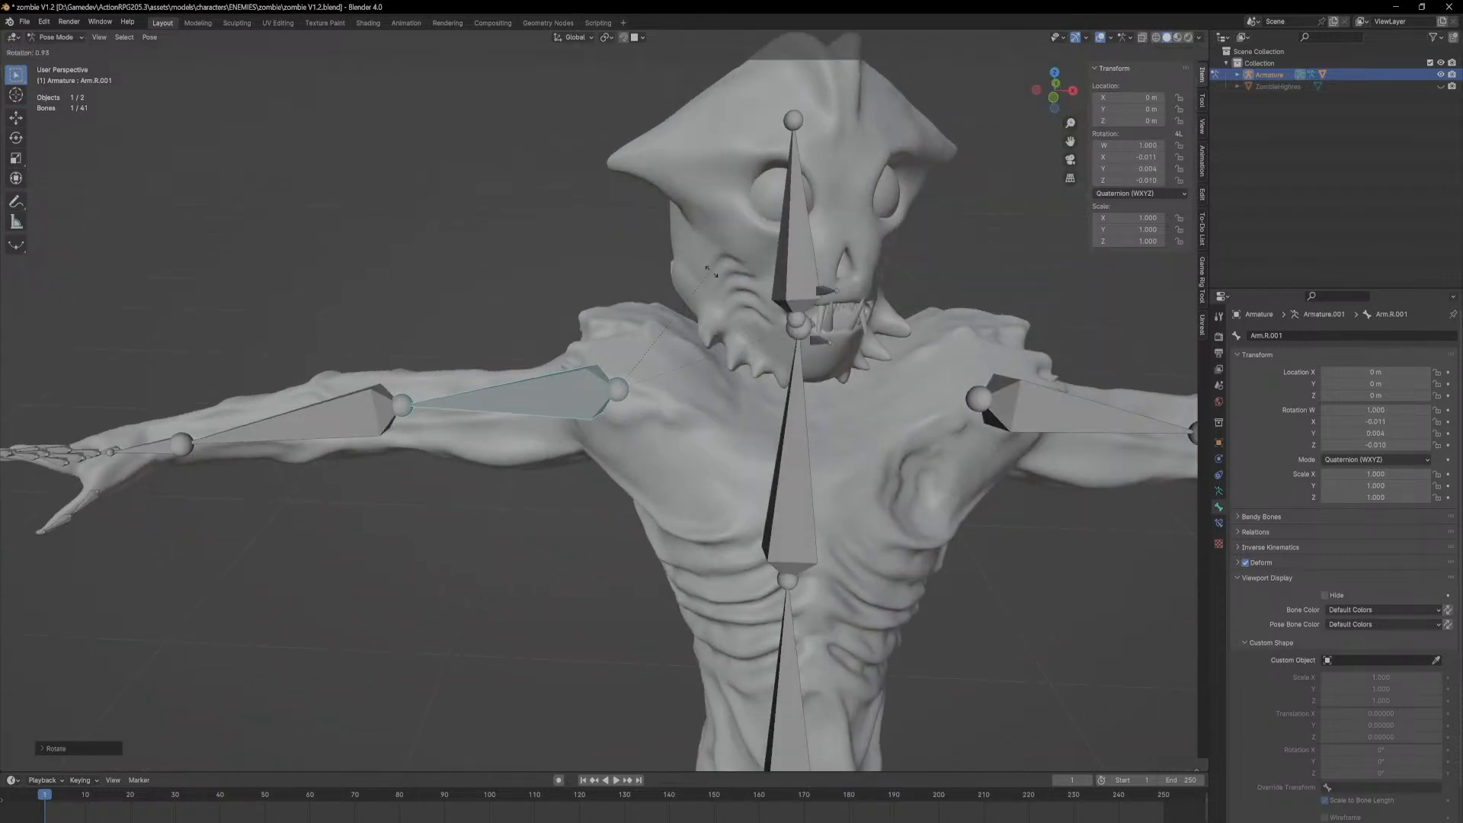
Step: Try raising the Arm.R.001 bone around global Y to about W 0.918, Z -0.382 and moving it, and undo both changes
key(y)
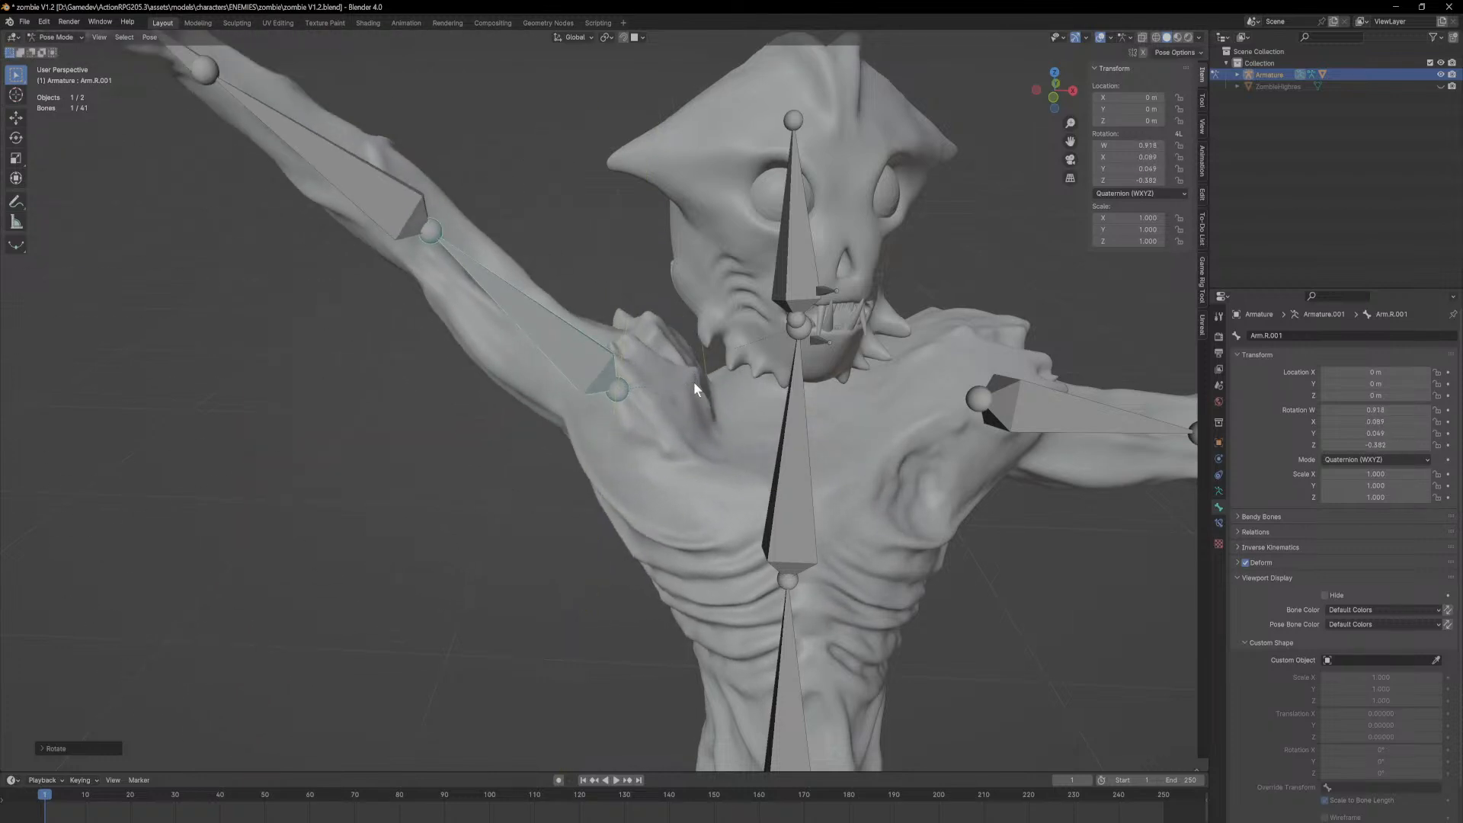
key(g)
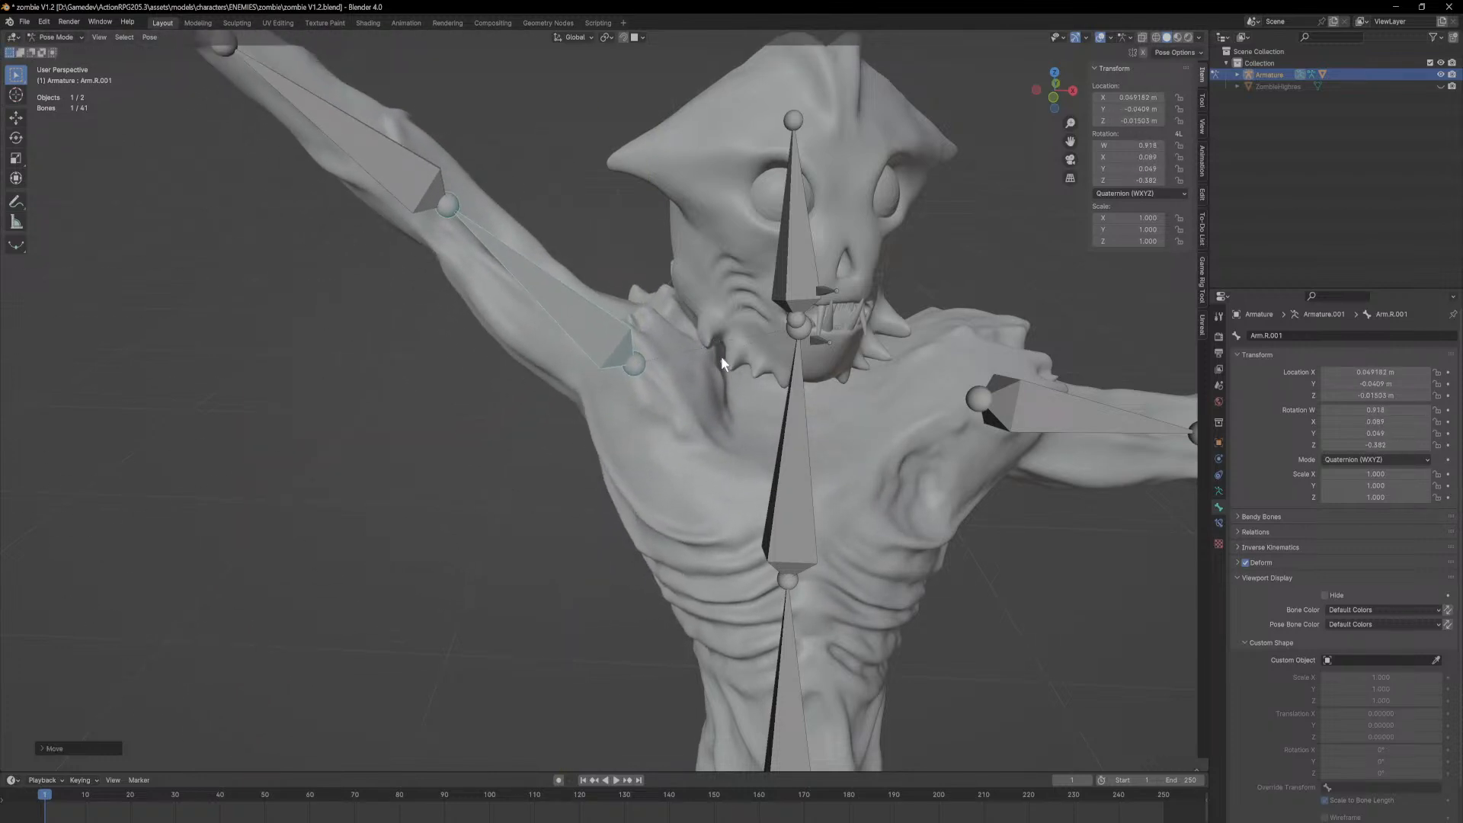
key(ctrl+z)
key(ctrl+z)
Step: Bend the Arm.R.002 bone at the elbow around the global Z axis
click(365, 422)
middle_drag(404, 387, 677, 427)
key(r)
key(z)
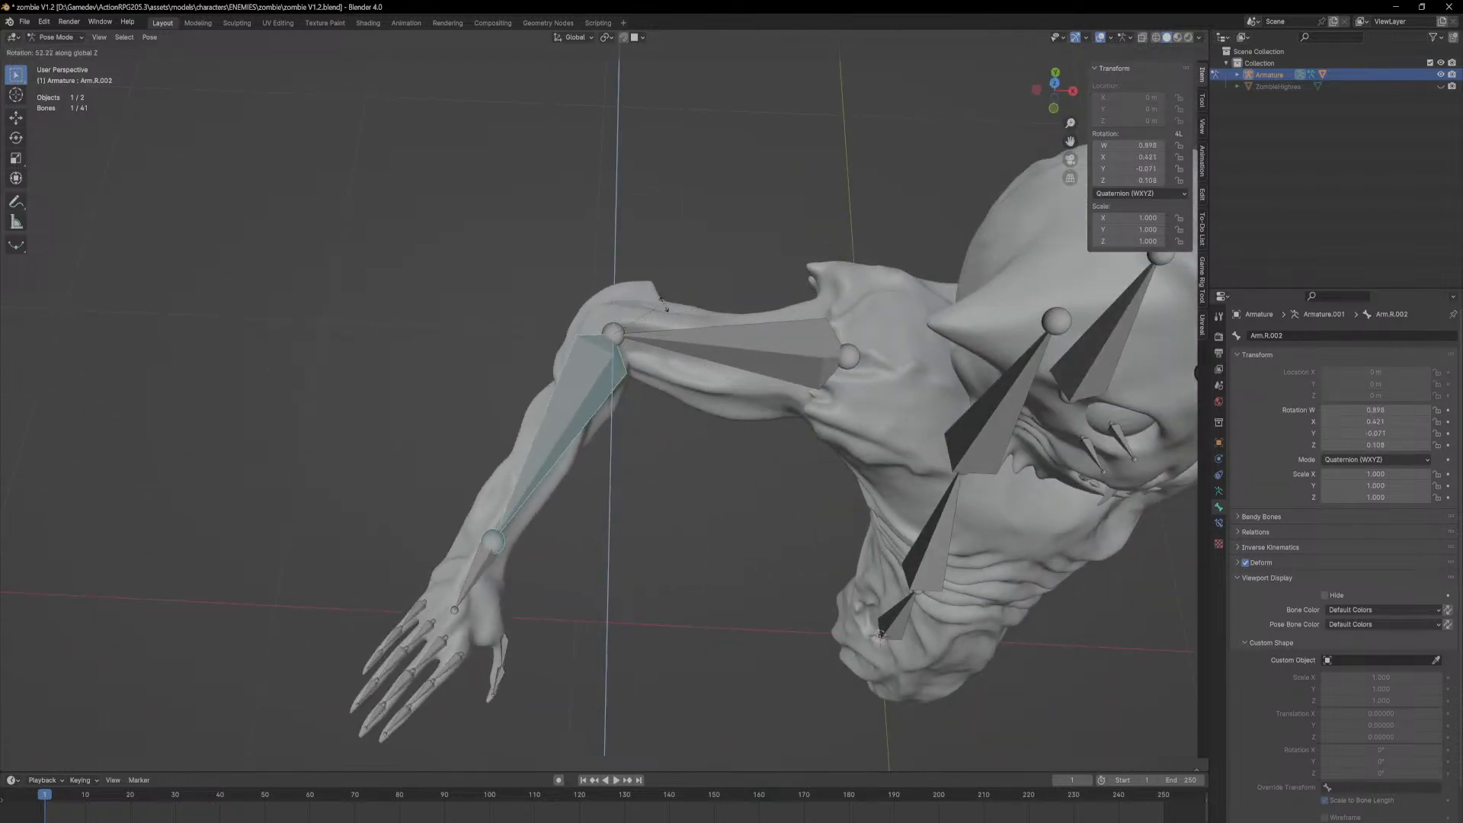
click(681, 381)
Step: Adjust the elbow bend of Arm.R.002 around global Z to a quaternion of about W 0.948, X 0.304, Y -0.051, Z 0.078
scroll(682, 391, up, 4)
middle_drag(681, 388, 703, 423)
scroll(621, 416, up, 4)
middle_drag(573, 547, 639, 433)
scroll(614, 483, down, 10)
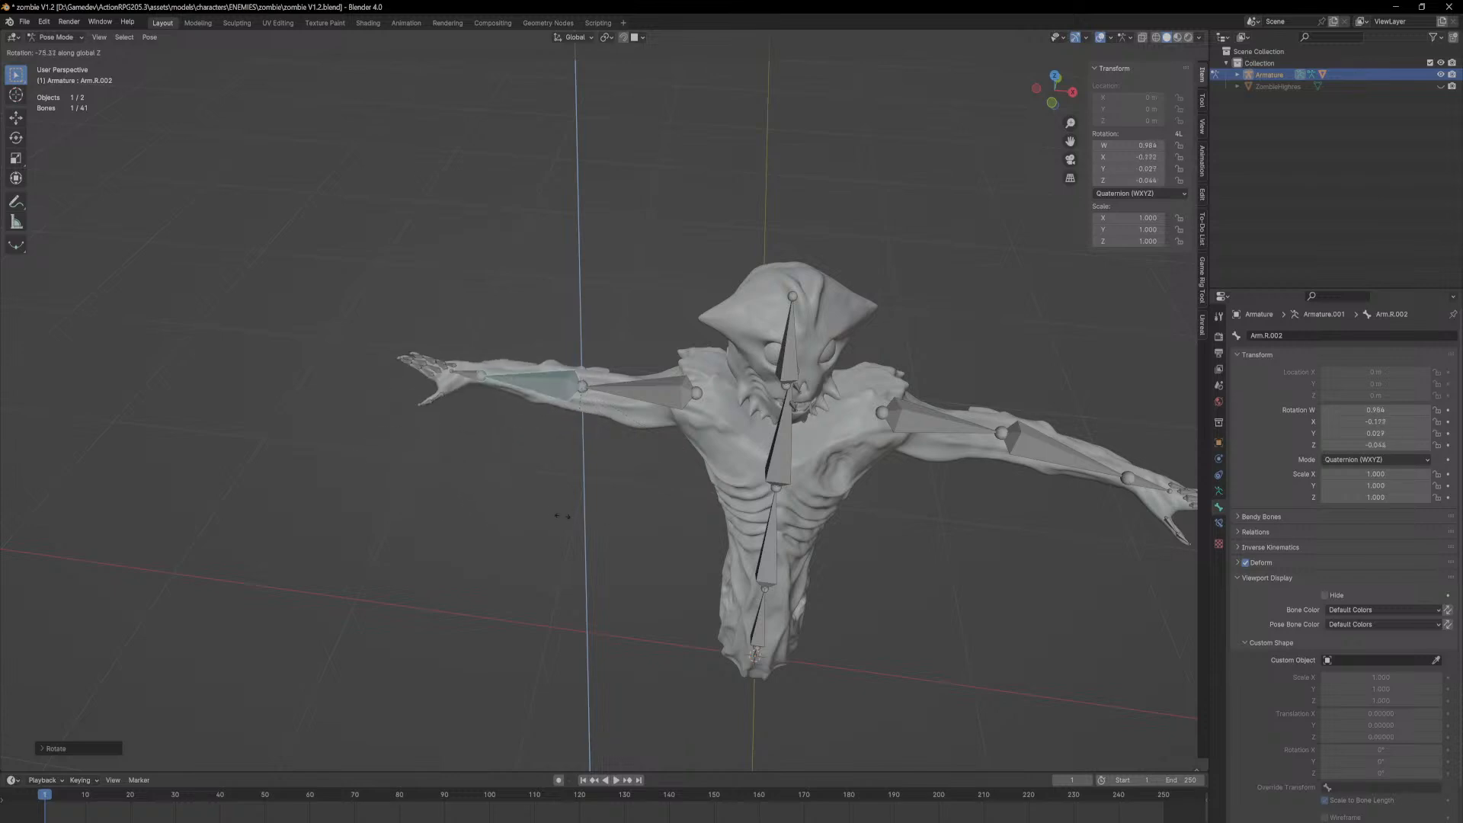
middle_drag(550, 437, 744, 442)
scroll(569, 496, up, 3)
scroll(745, 444, up, 3)
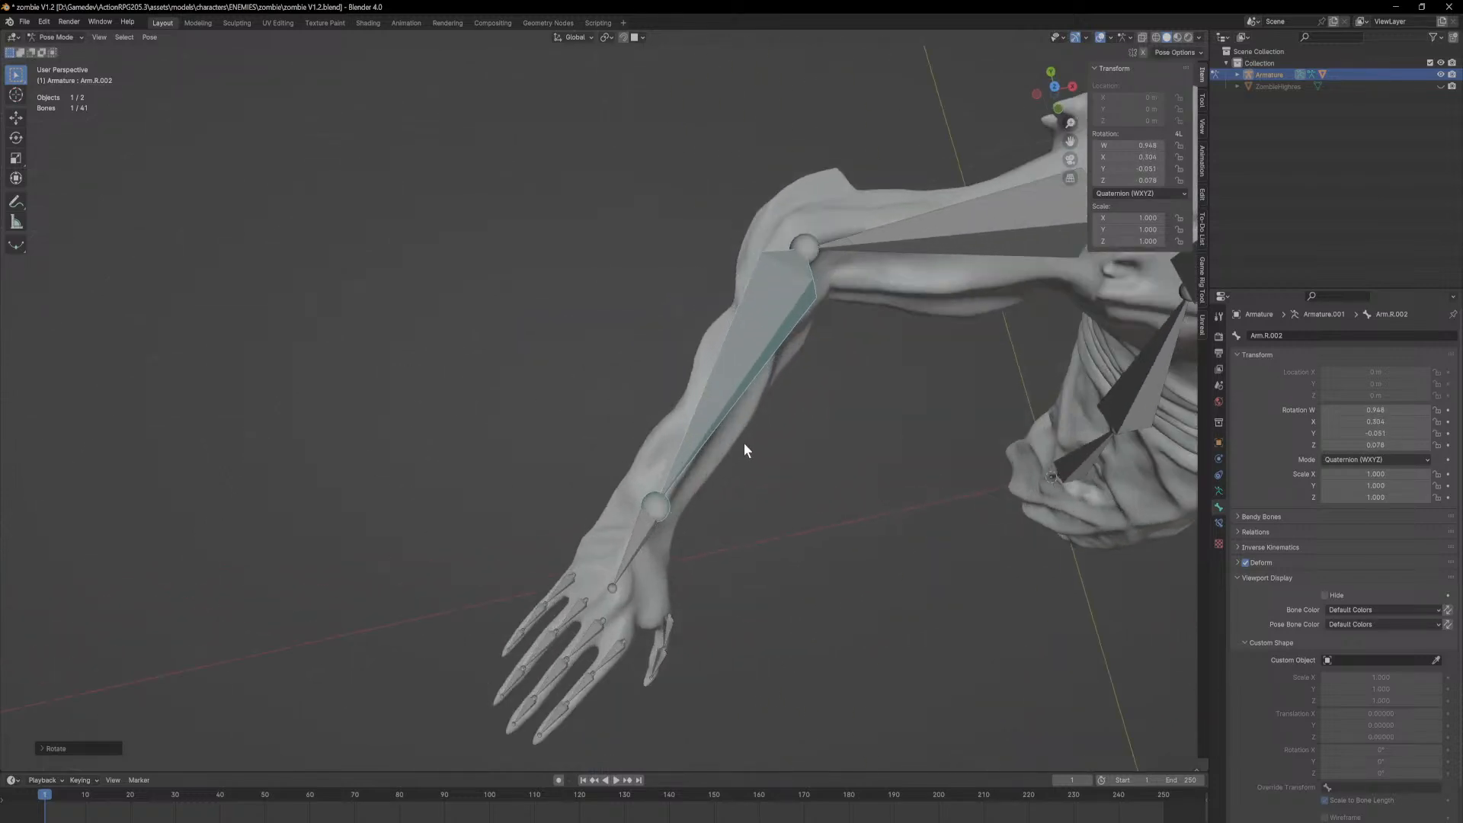
Step: Straighten the Arm.R.002 bone around global Z to a quaternion of about W 0.997, X 0.076, Y -0.013, Z 0.020
key(r)
key(z)
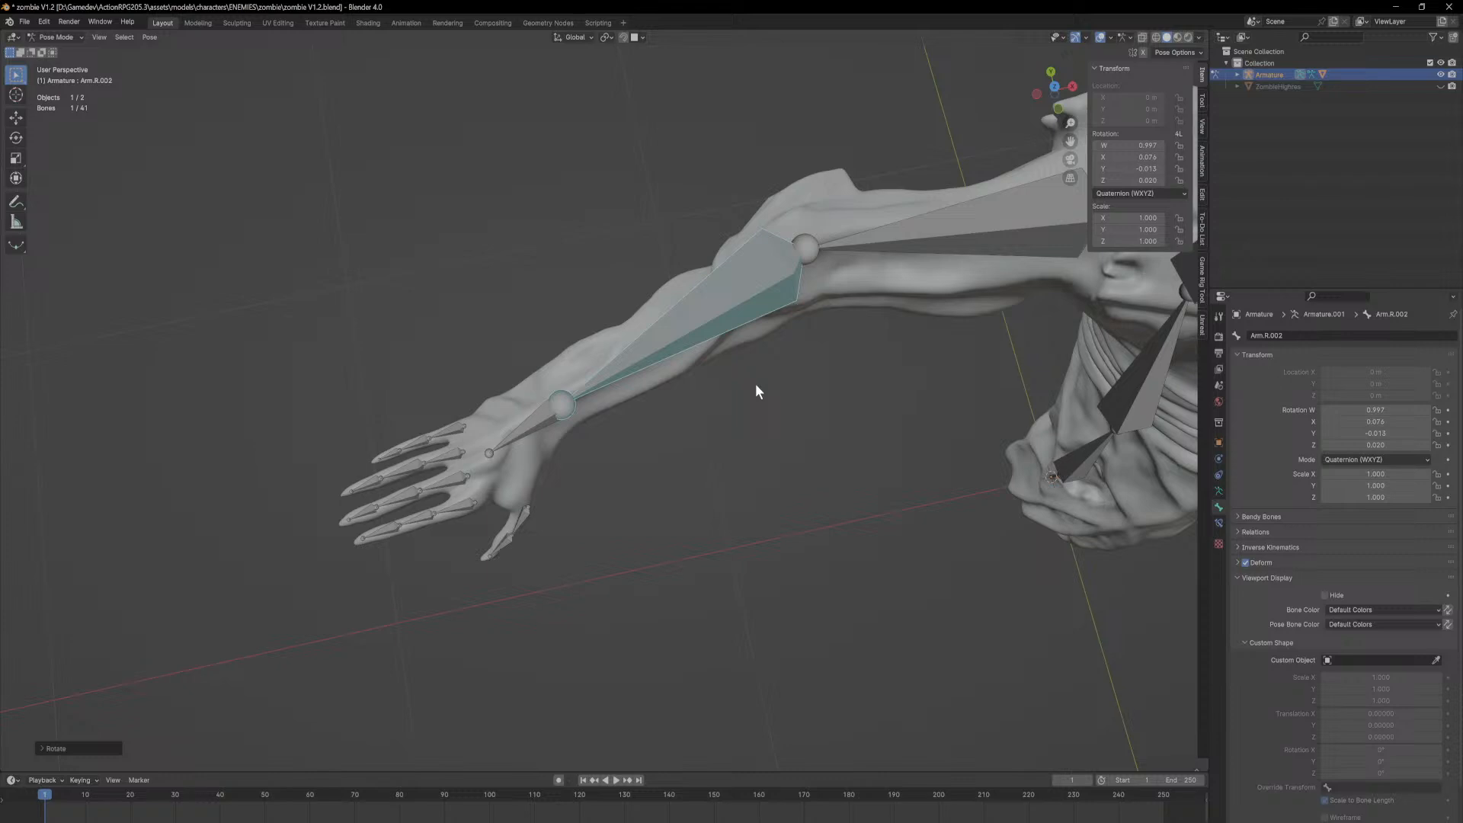
mouse_move(756, 388)
middle_down()
mouse_move(762, 422)
mouse_move(753, 399)
middle_up()
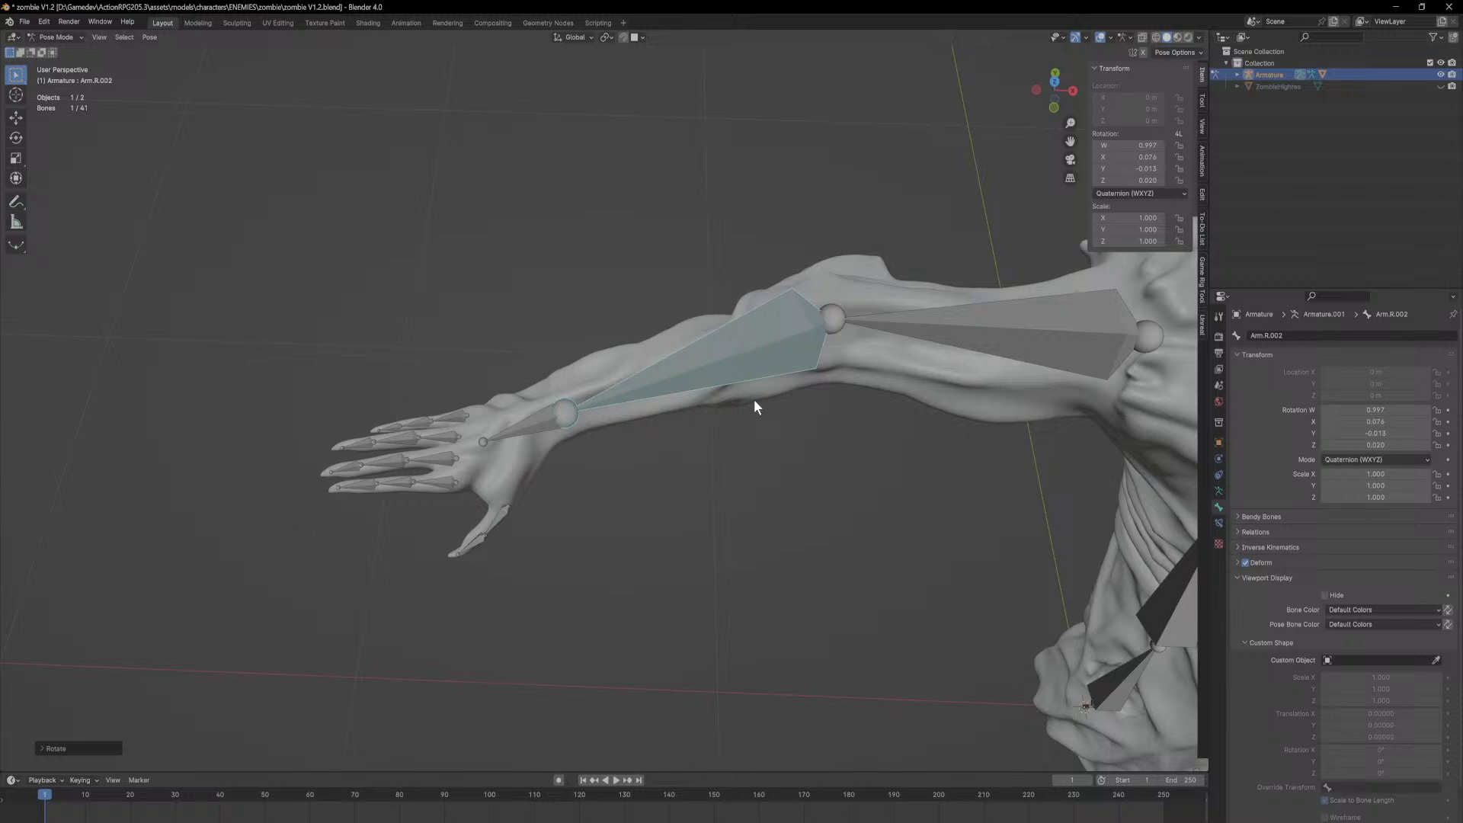
Step: Try bending the Spine.002 bone backward around global X to about W 0.697, X -0.718, and undo the bend
scroll(753, 401, down, 5)
middle_drag(753, 401, 797, 505)
click(812, 487)
key(r)
key(x)
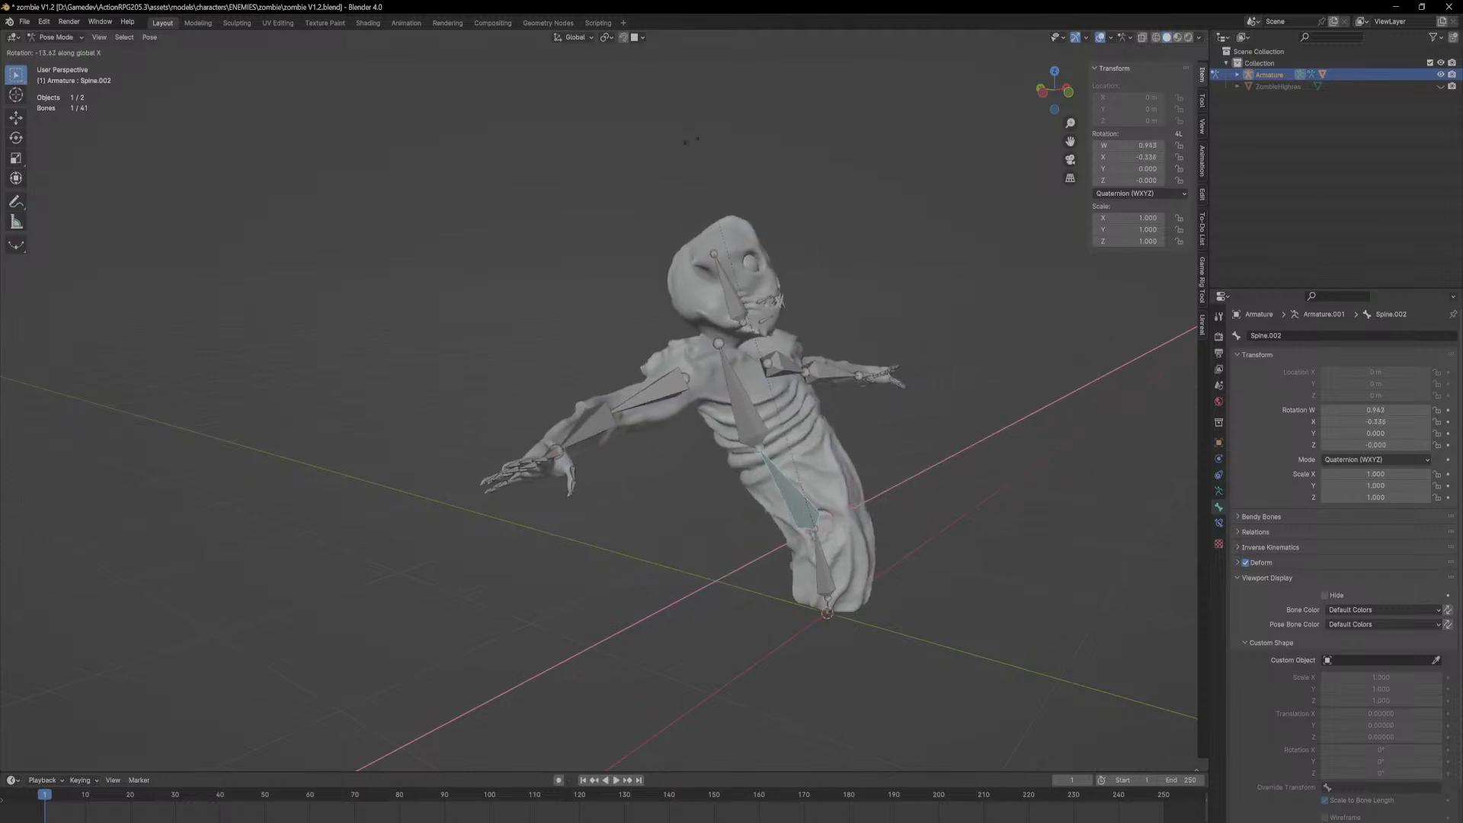
click(681, 579)
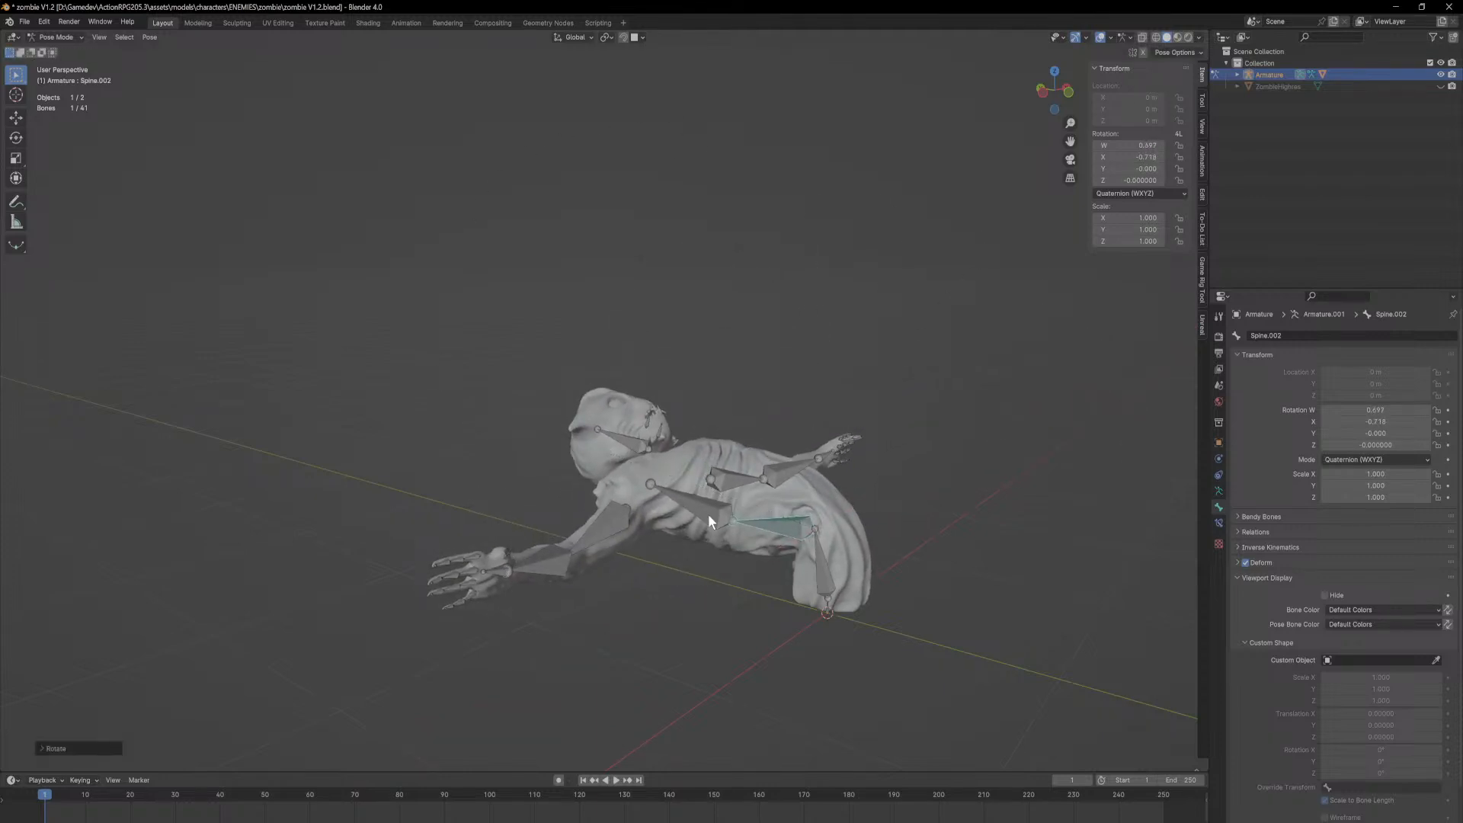
click(607, 418)
middle_drag(608, 418, 619, 670)
key(ctrl+z)
Step: Select the Arm.R.002 bone again and rotate the forearm around the global Z axis
middle_drag(583, 354, 709, 434)
scroll(709, 433, up, 4)
middle_drag(673, 369, 725, 399)
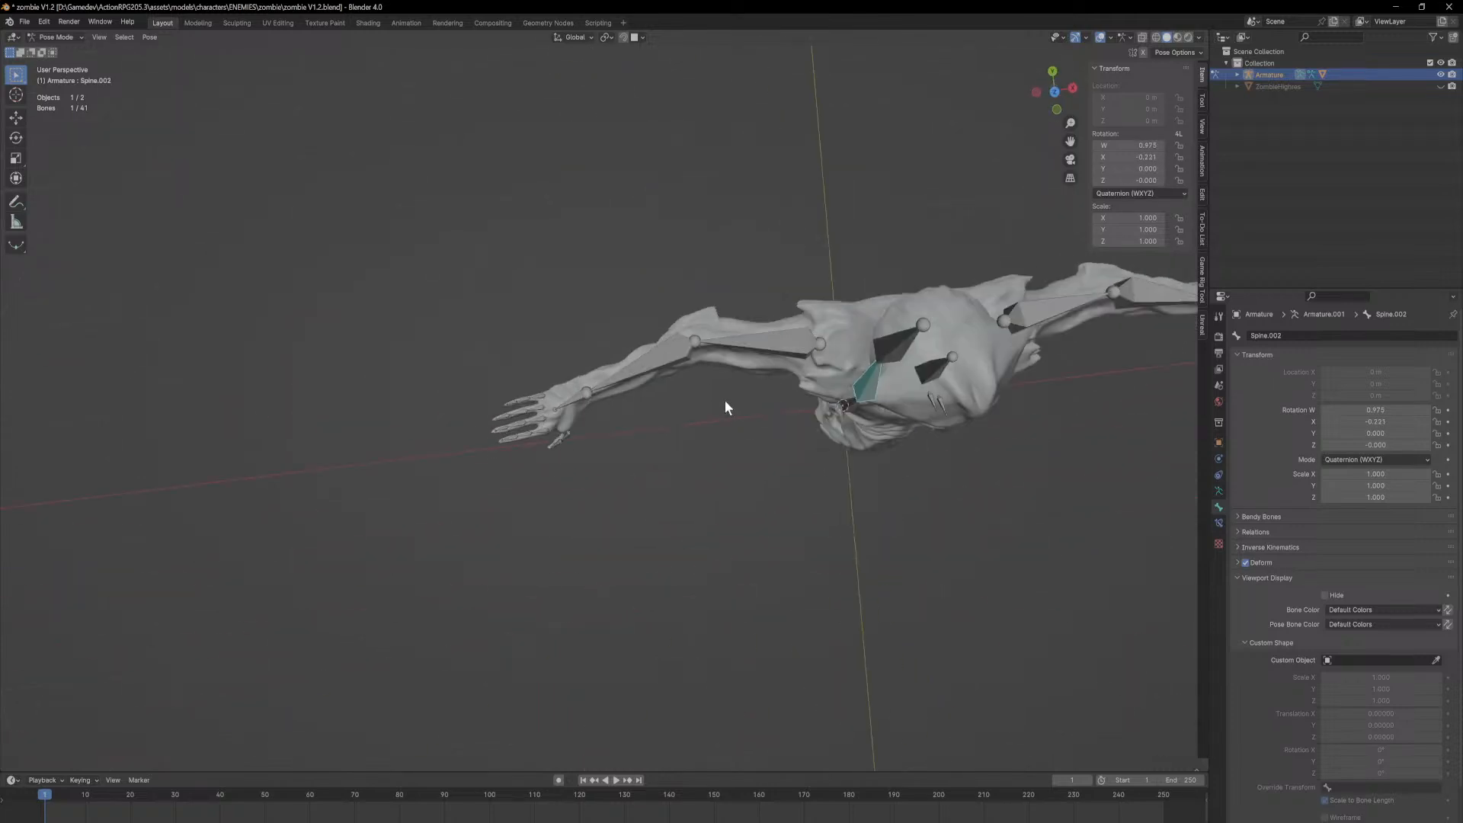
click(680, 358)
key(r)
key(z)
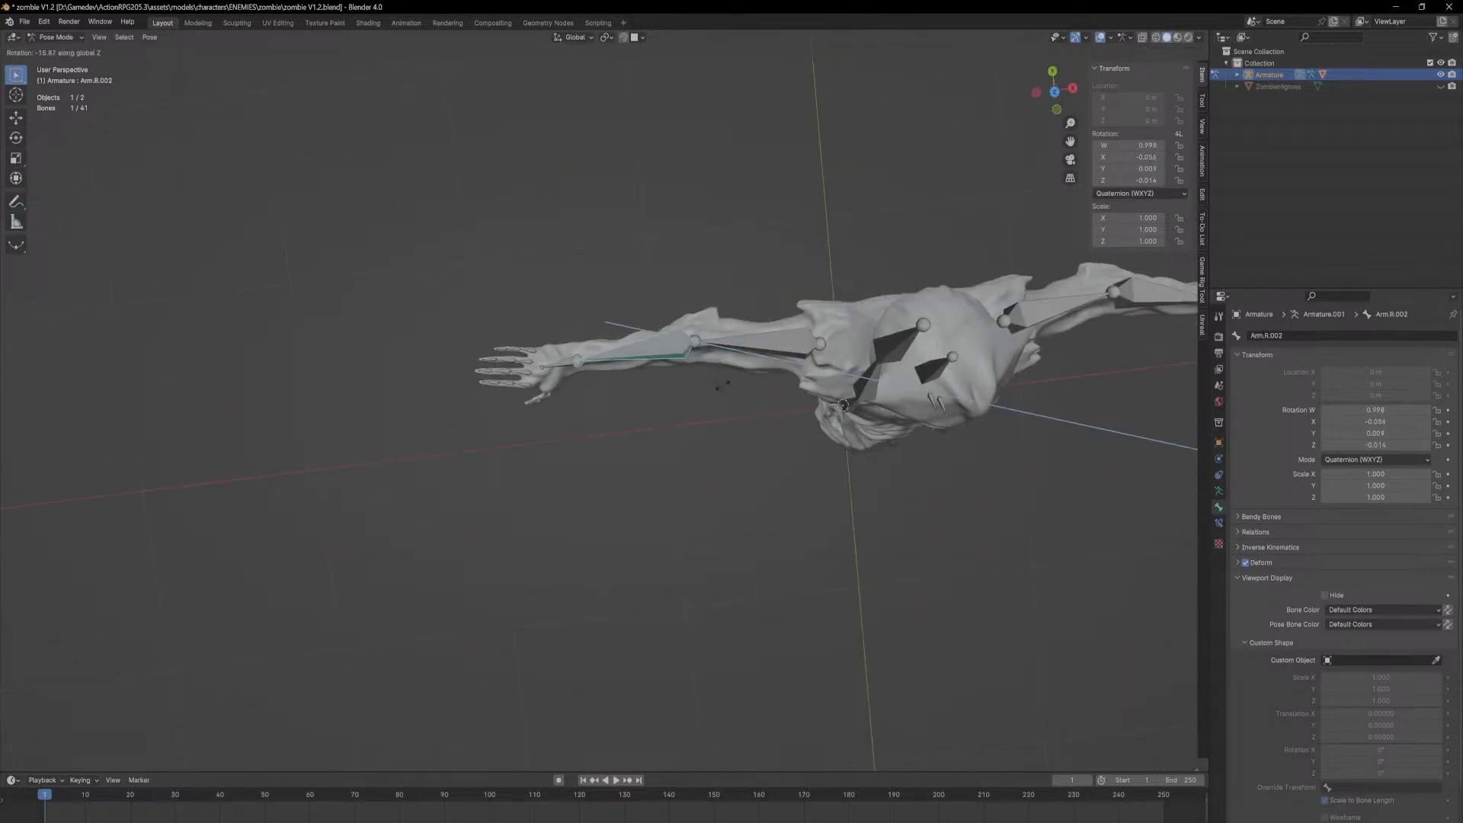
middle_drag(715, 461, 800, 329)
Step: Rotate the Hand.R.001 bone around global X to a quaternion of about W 1.000, X -0.005, Y -0.021, Z 0.014
click(602, 387)
key(r)
key(x)
click(734, 370)
middle_drag(734, 371, 713, 410)
key(r)
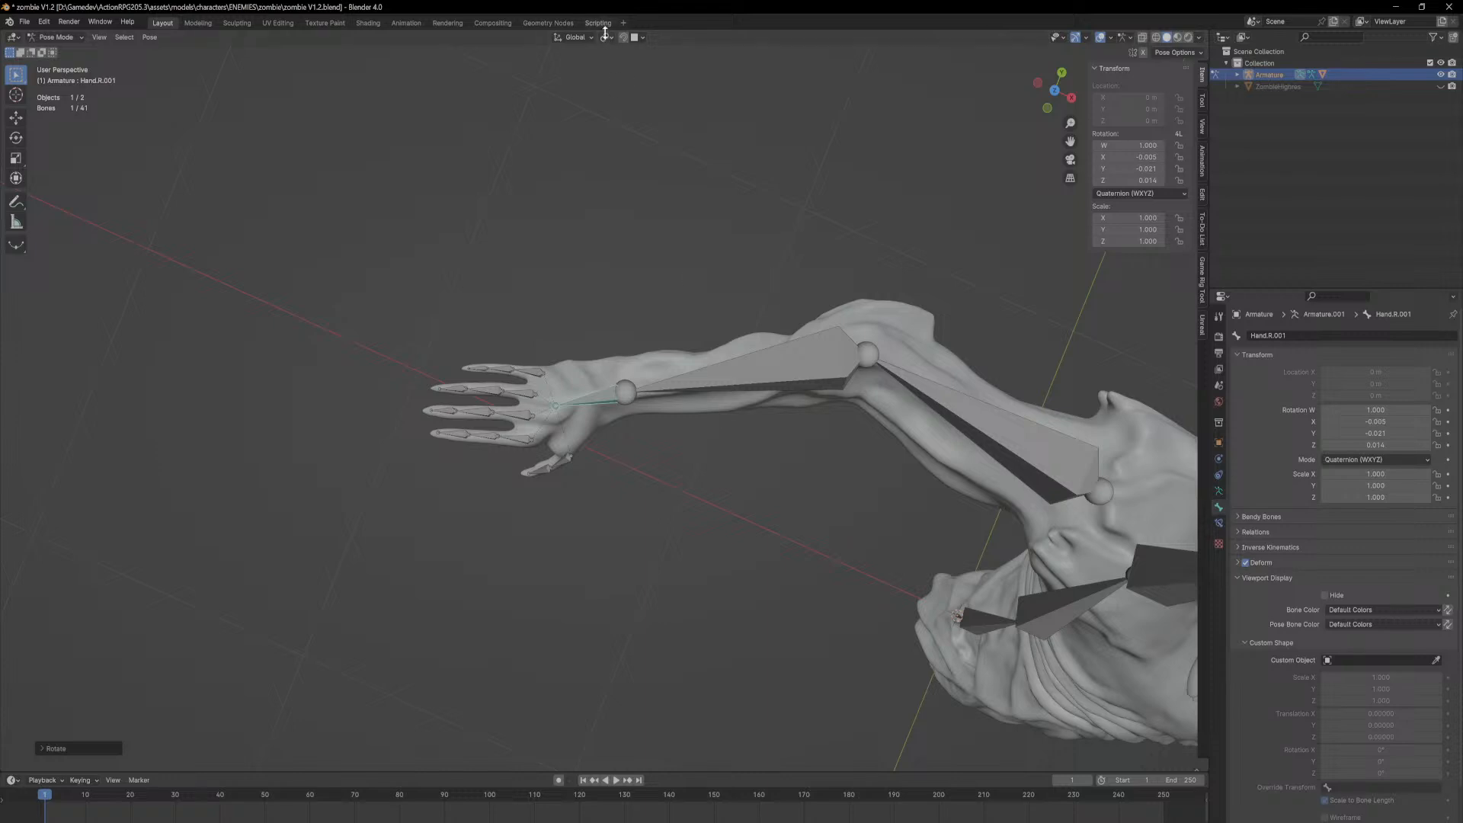
Step: Set the transform orientation to Local and bend the Hand.R.001 bone around local Z to about W 0.841, X 0.007, Y -0.021, Z -0.540
click(587, 38)
click(580, 82)
middle_drag(668, 289, 701, 314)
key(z)
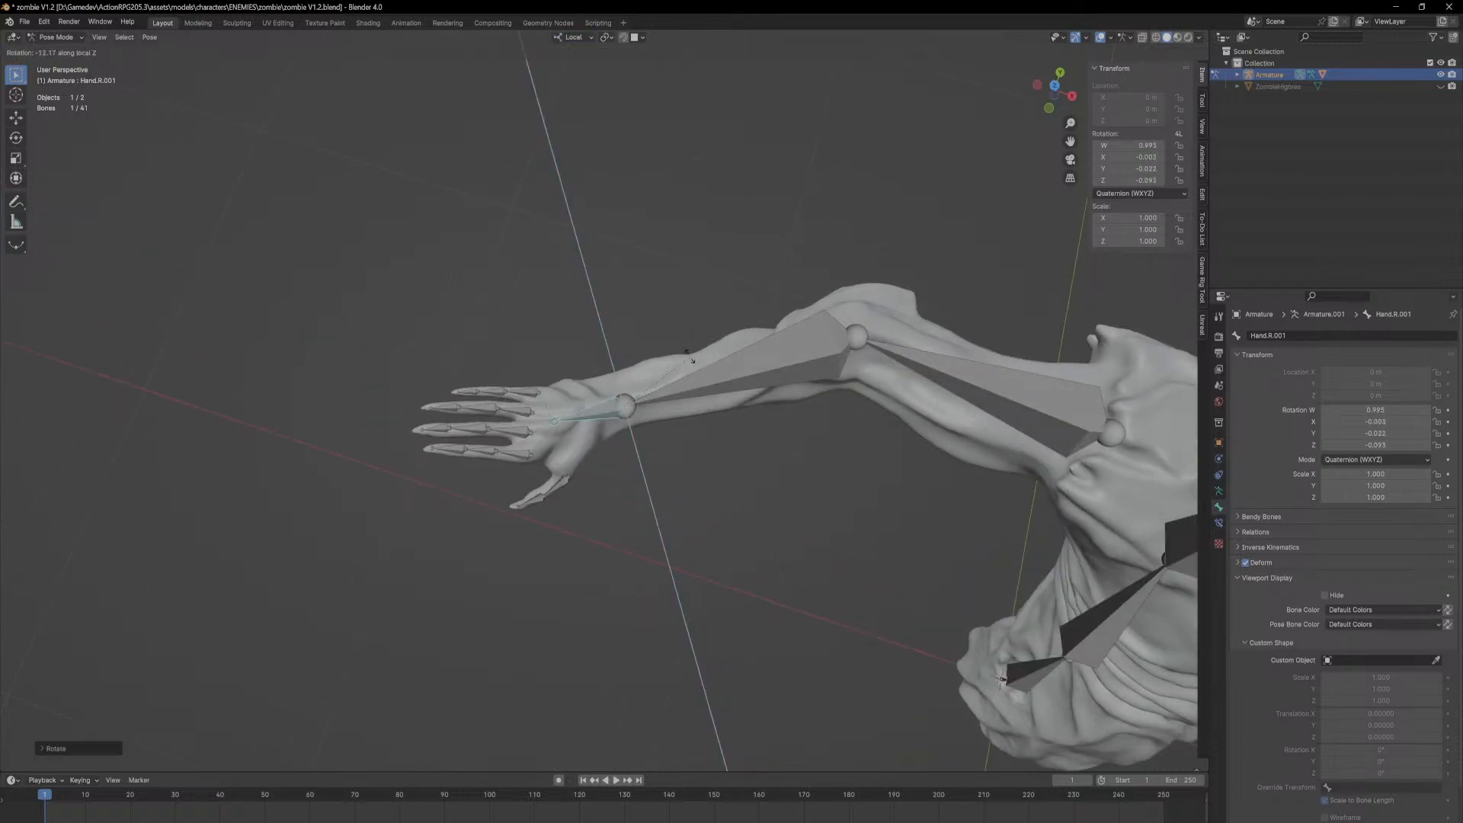
middle_drag(698, 453, 669, 366)
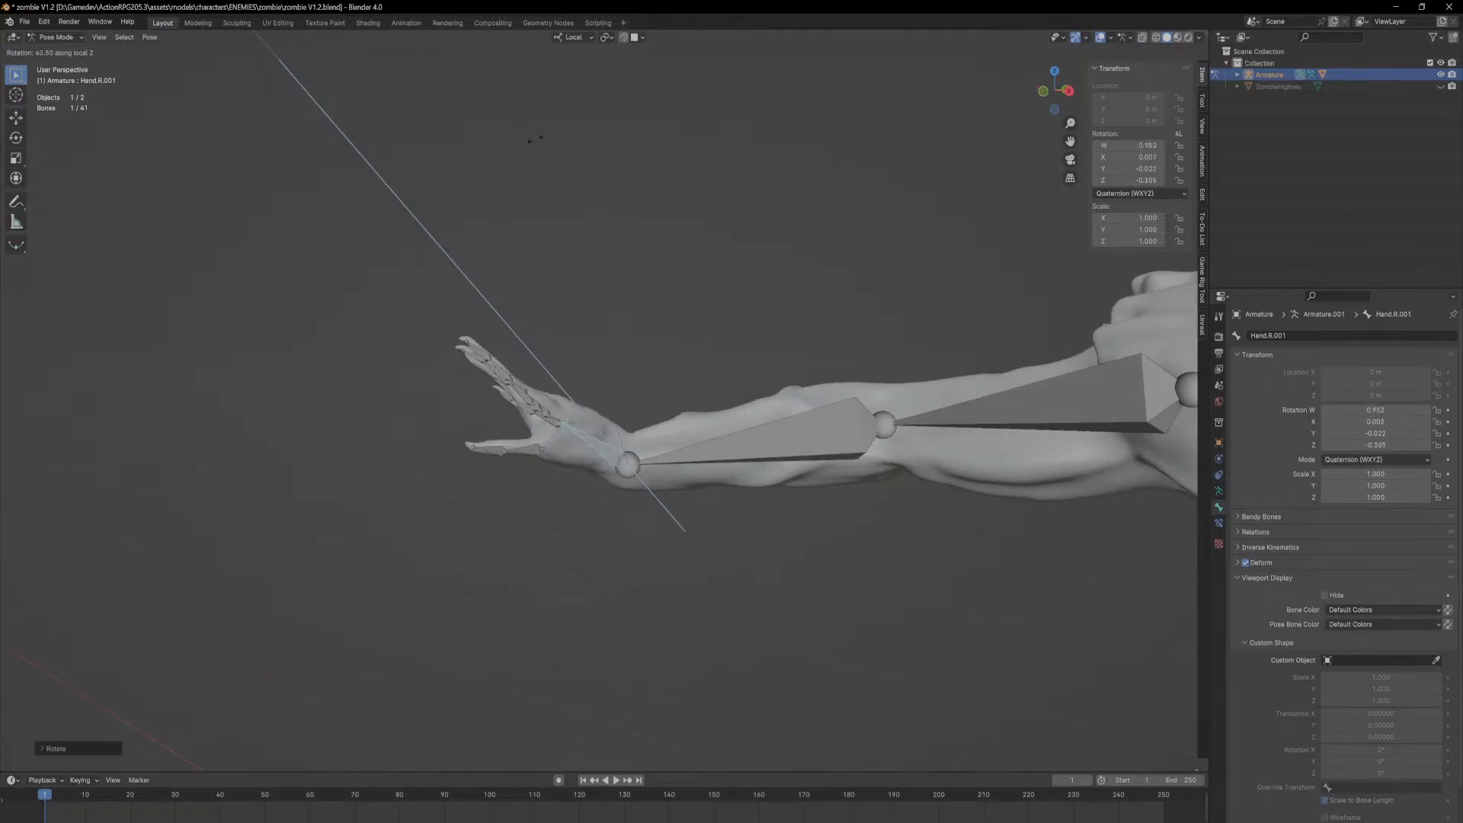
middle_drag(670, 267, 647, 399)
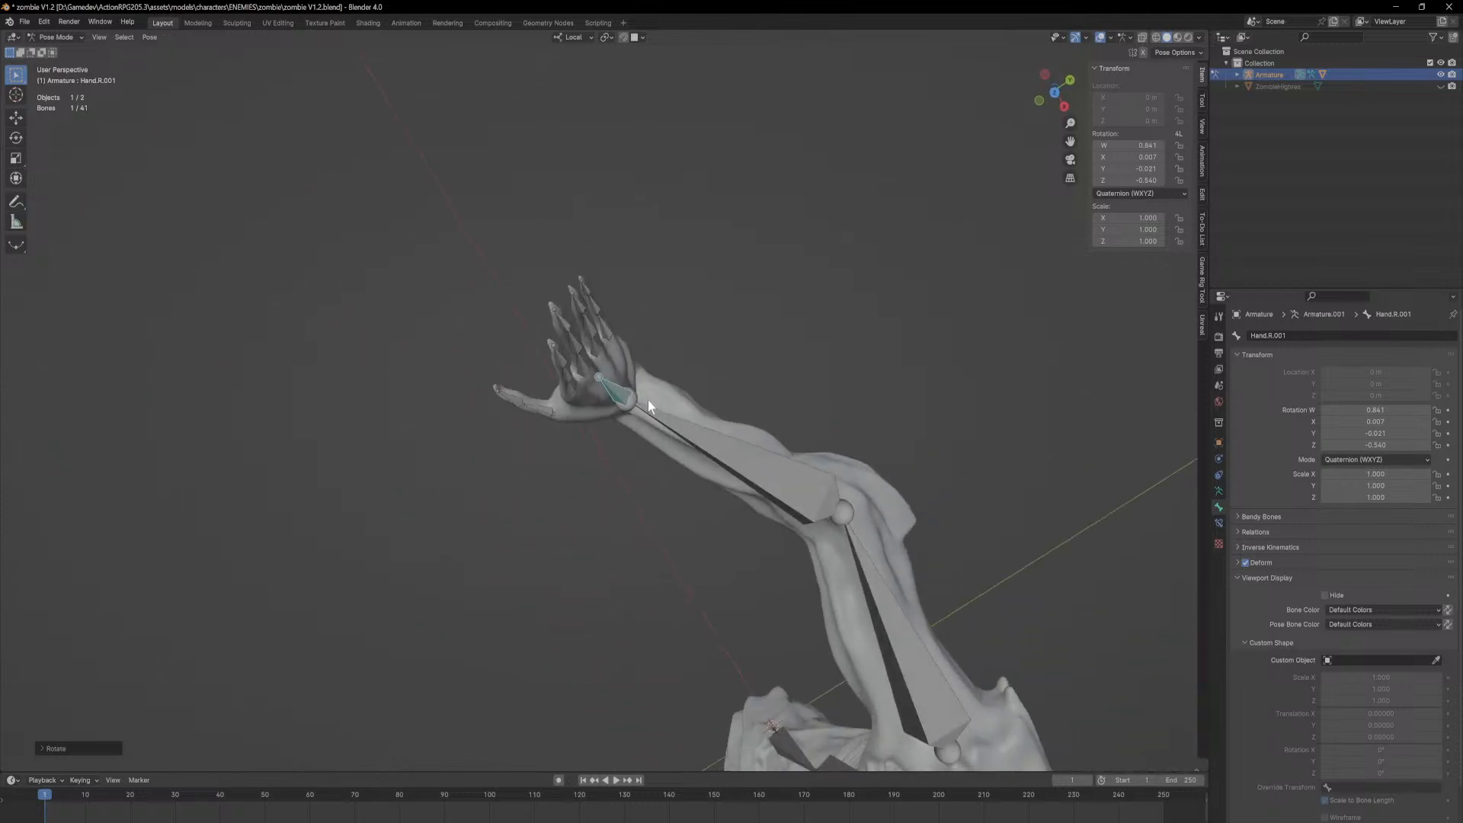
scroll(647, 400, up, 6)
middle_drag(669, 456, 652, 393)
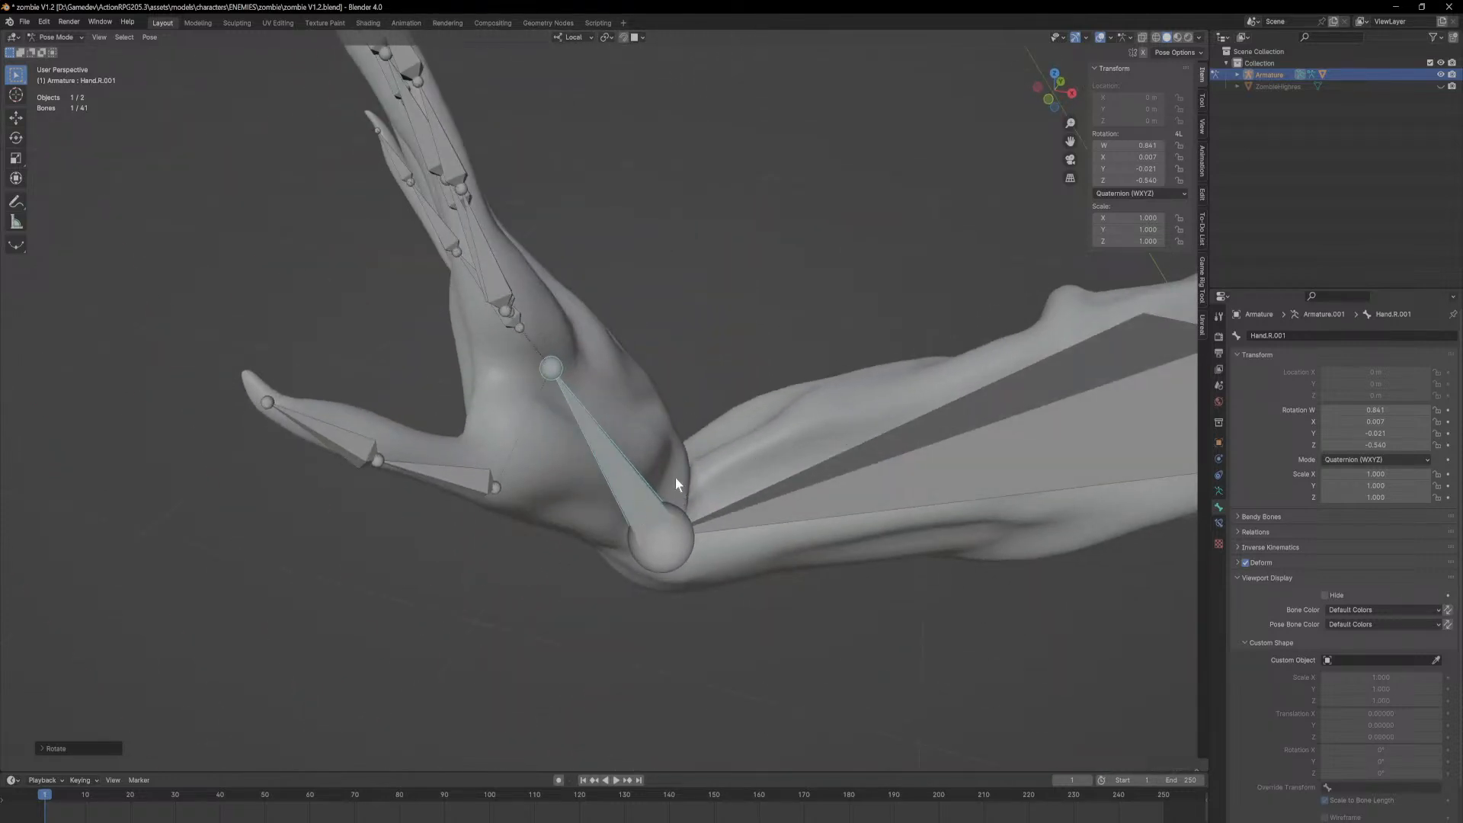
middle_drag(681, 486, 752, 464)
middle_drag(587, 504, 706, 330)
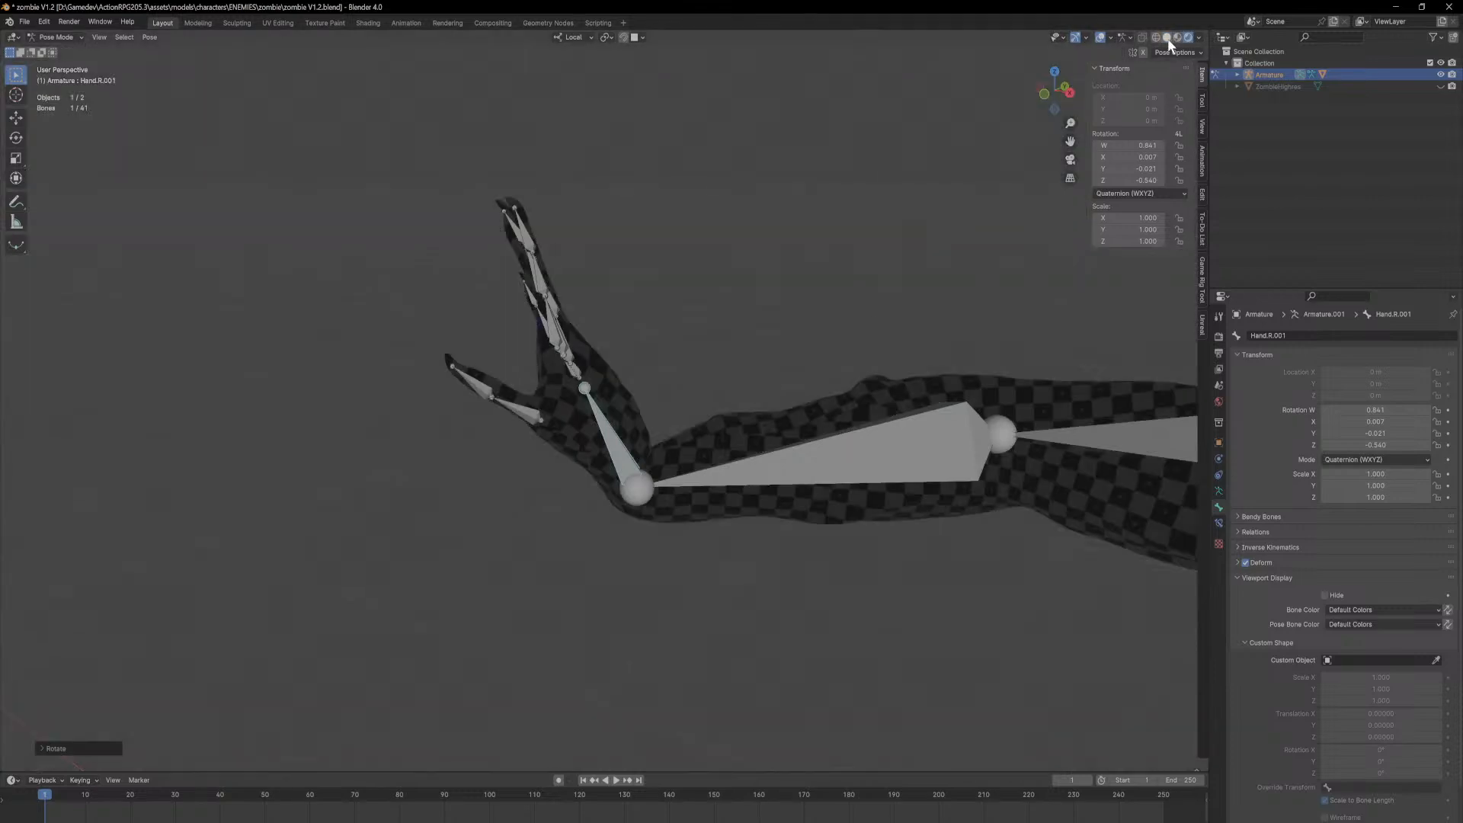
Step: Switch the viewport to Solid shading and bend the Hand.R.001 bone further around local Z
click(1167, 38)
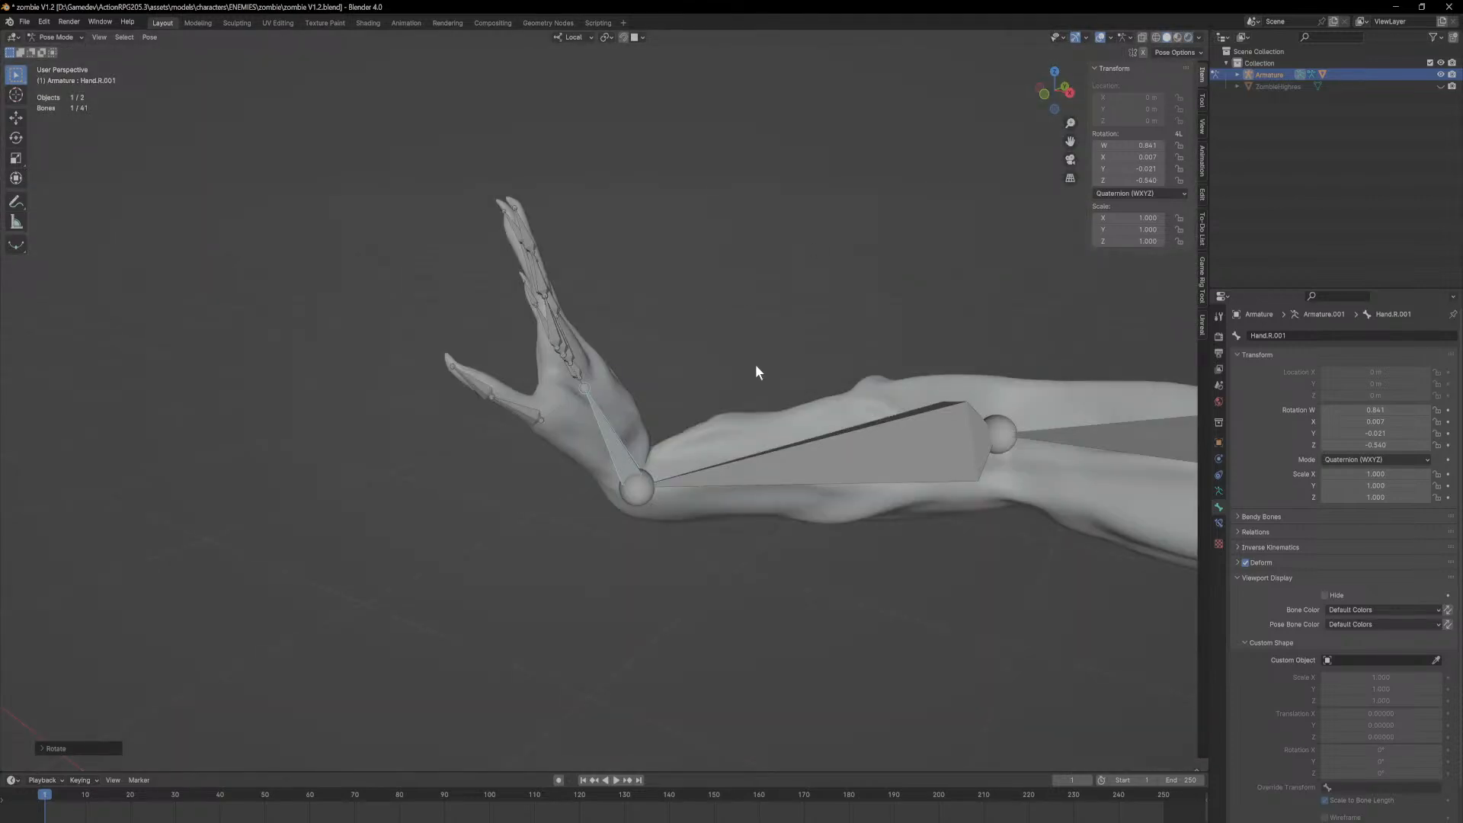
click(778, 422)
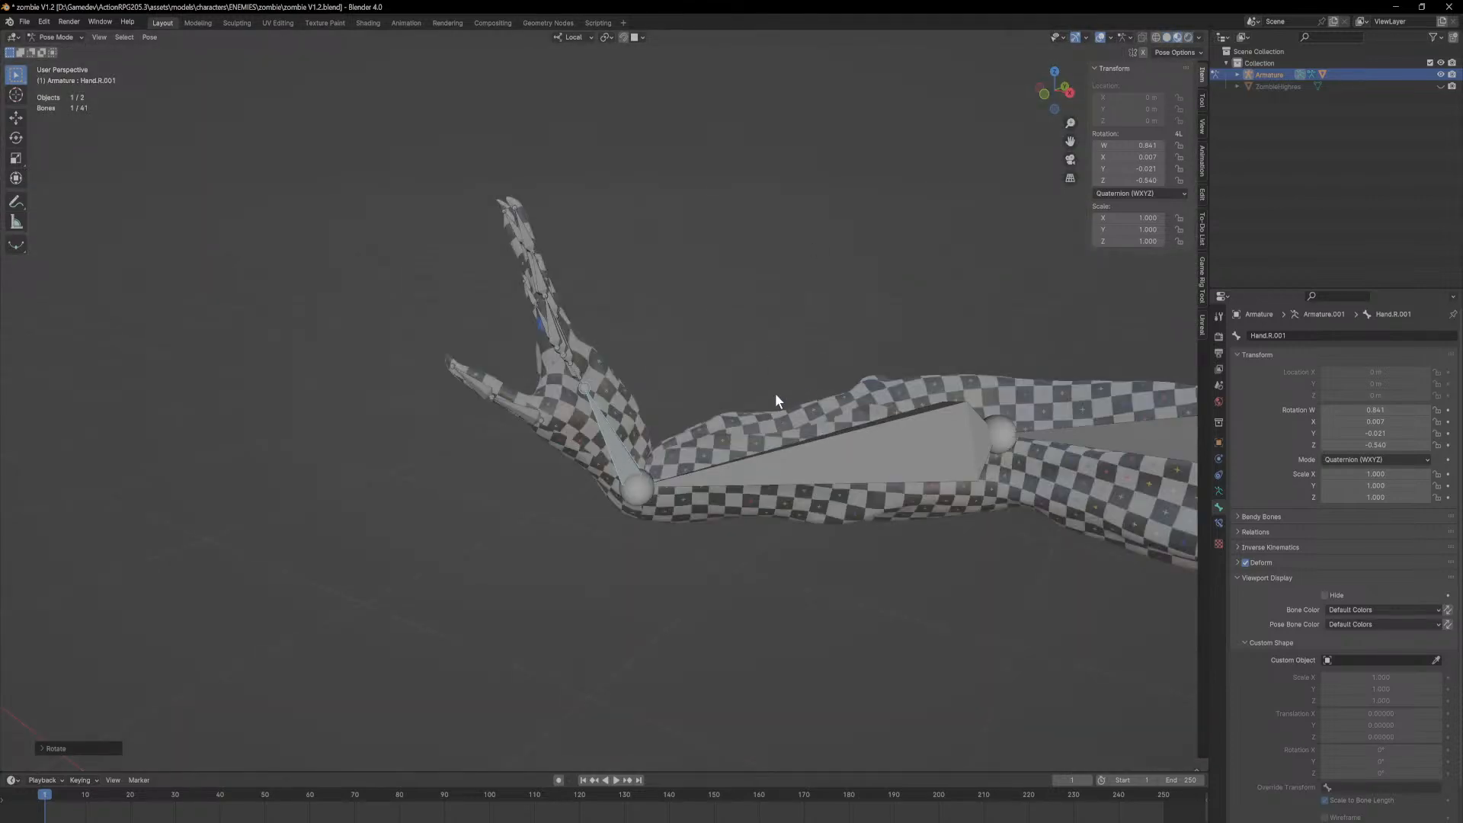
click(1162, 38)
middle_drag(682, 330, 670, 336)
key(r)
key(z)
key(z)
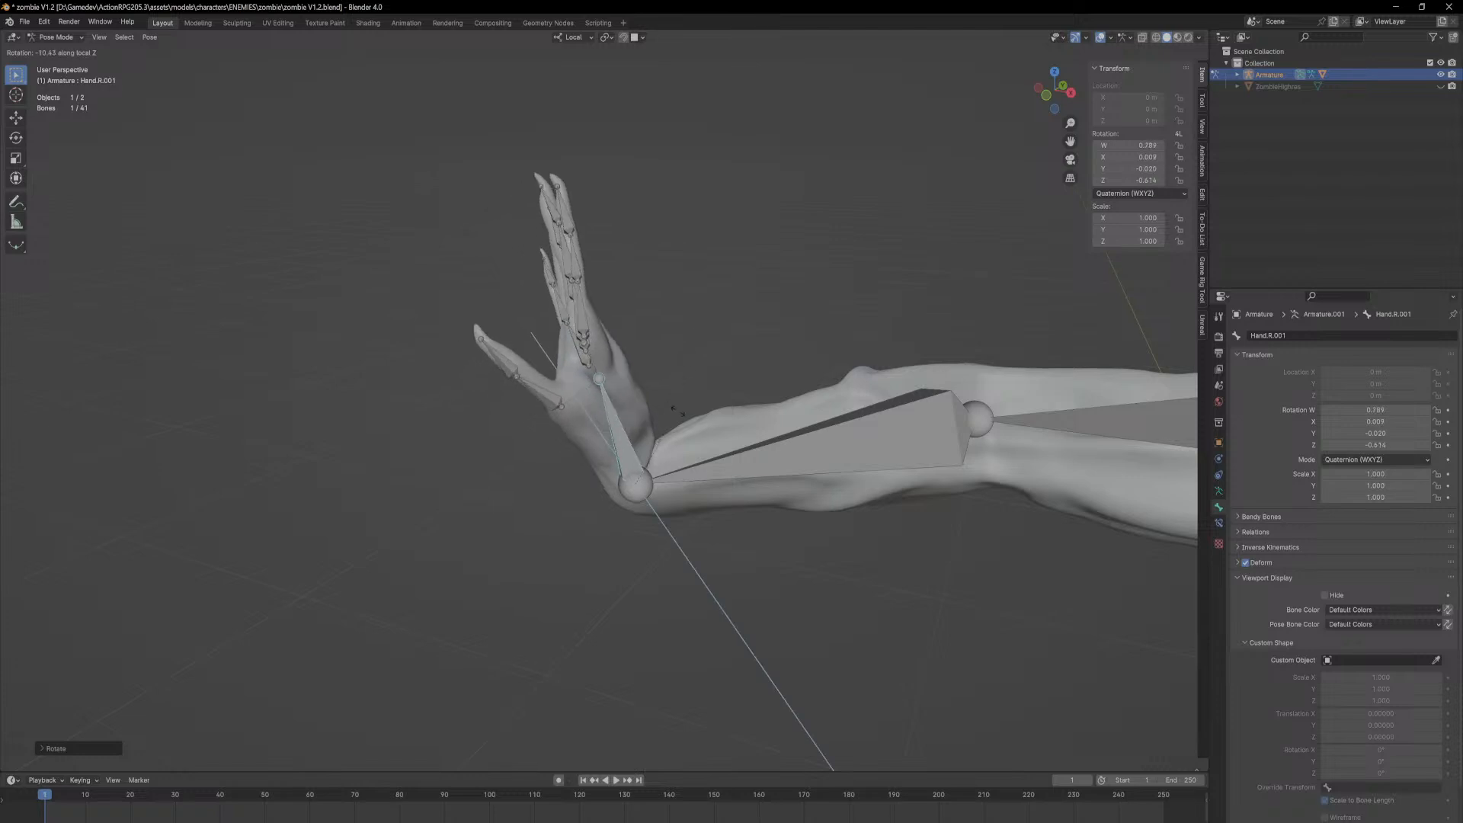
click(488, 577)
Step: Swing the Hand.R.001 bone around local Z and bring it back nearly straight, to about W 0.998
middle_drag(744, 561, 679, 484)
key(r)
key(z)
key(z)
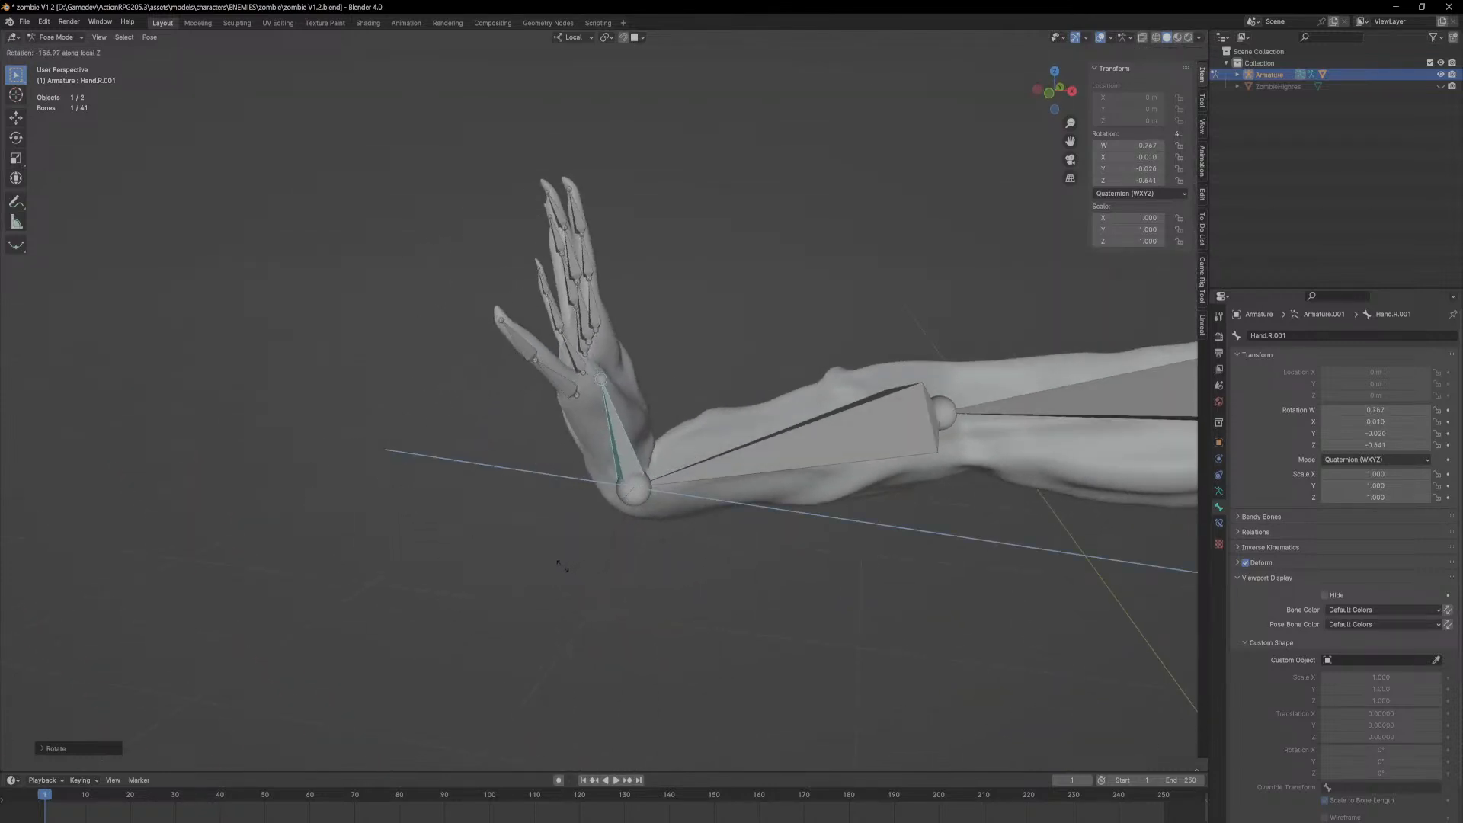
middle_drag(564, 559, 756, 495)
key(r)
key(z)
key(z)
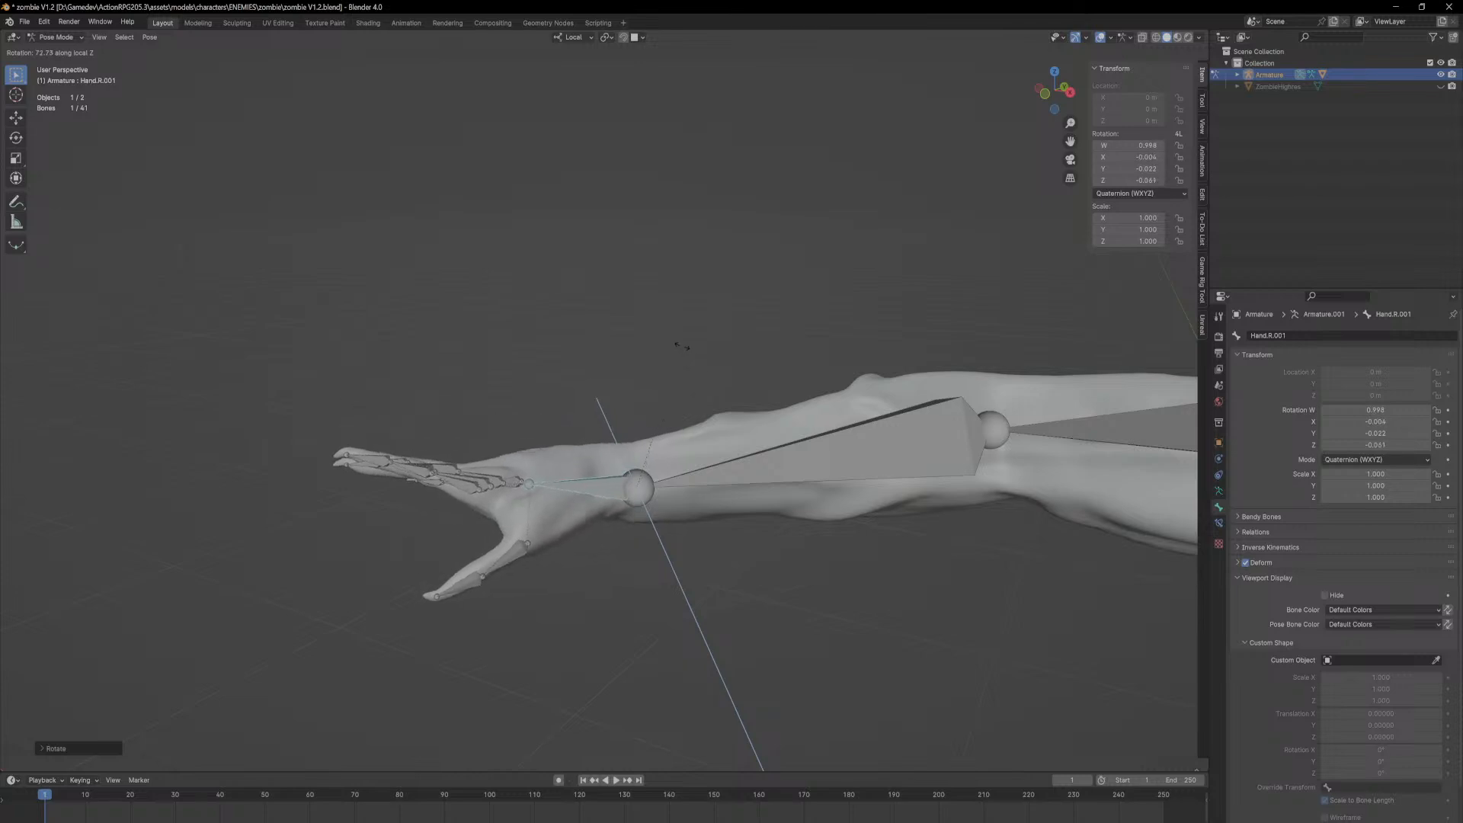
Step: Rotate the Thumb.R.001 bone in and out, leaving it at about W 0.999, and try rotating Thumb.R.002
middle_drag(709, 396, 597, 499)
click(520, 523)
scroll(808, 465, up, 4)
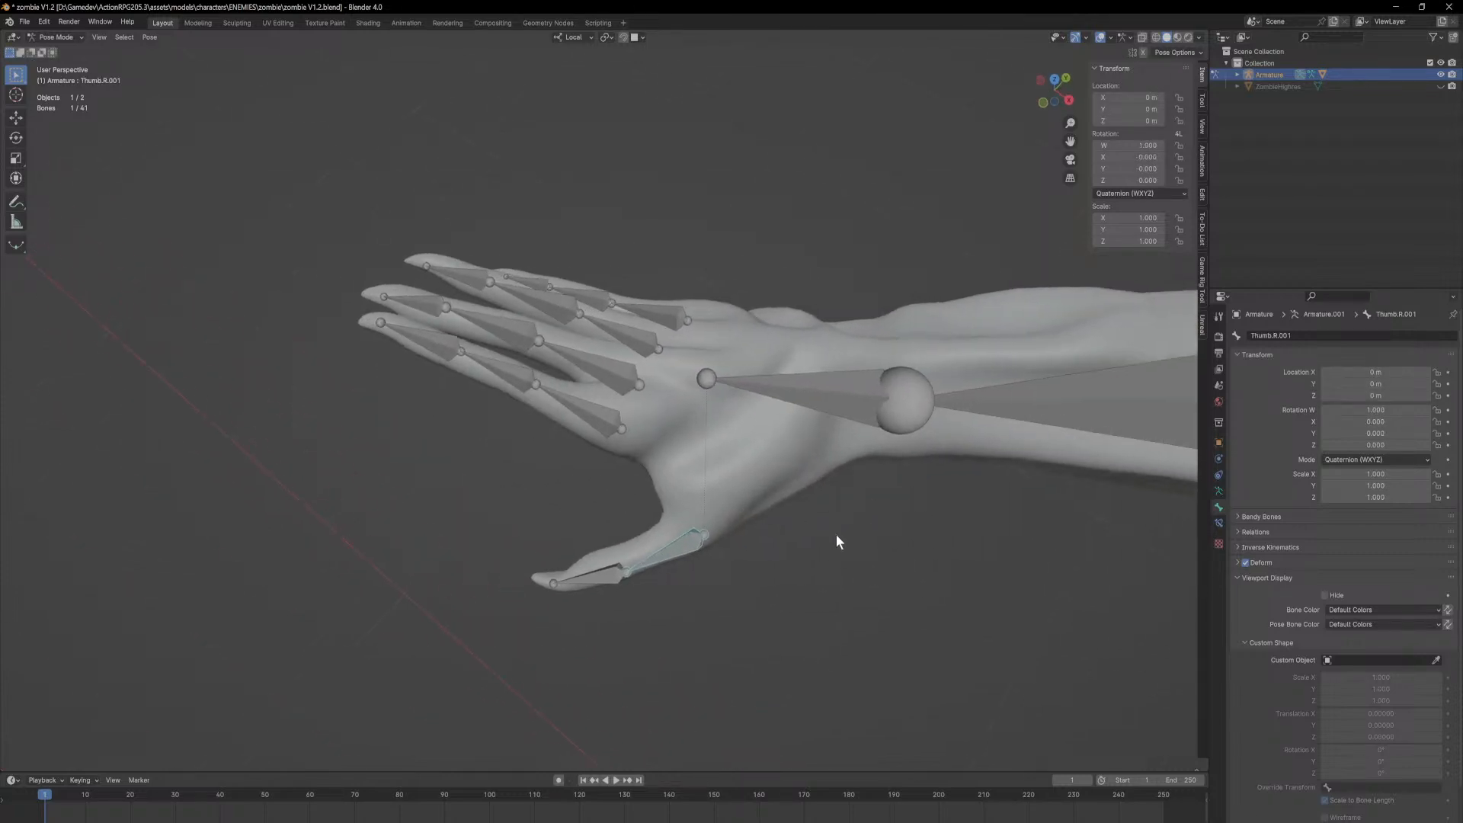
scroll(754, 562, up, 2)
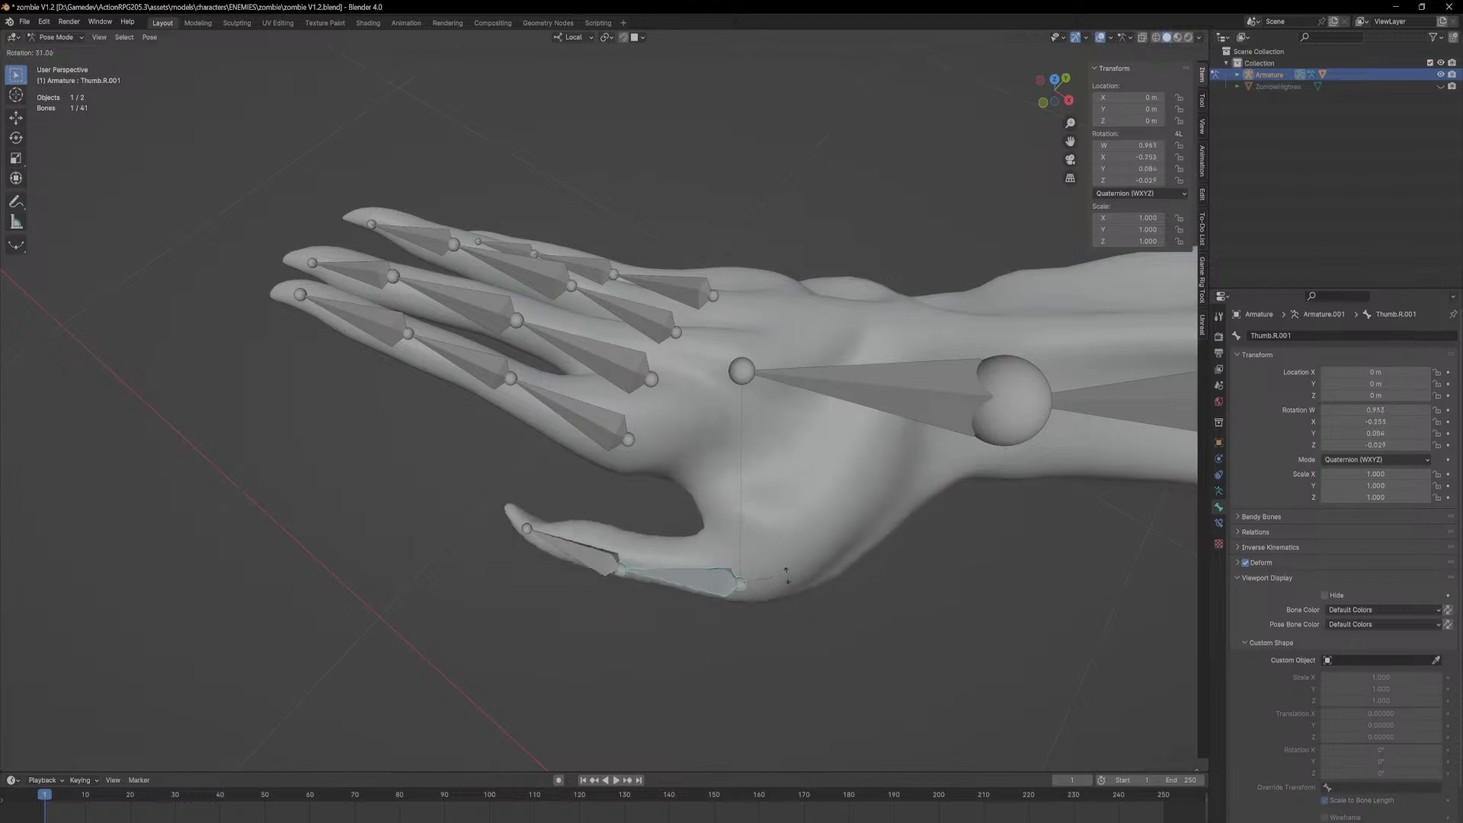
click(788, 585)
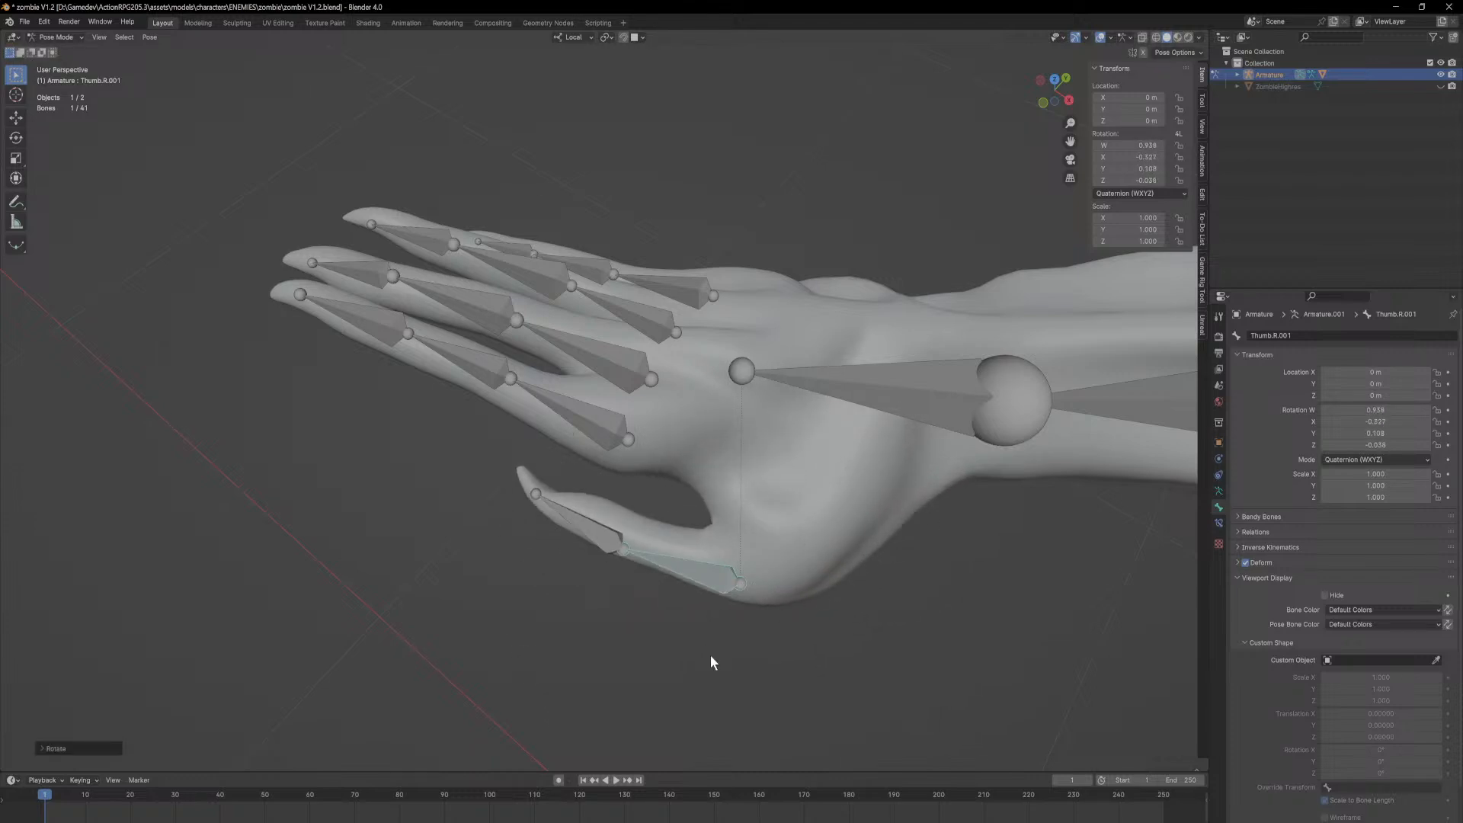
key(r)
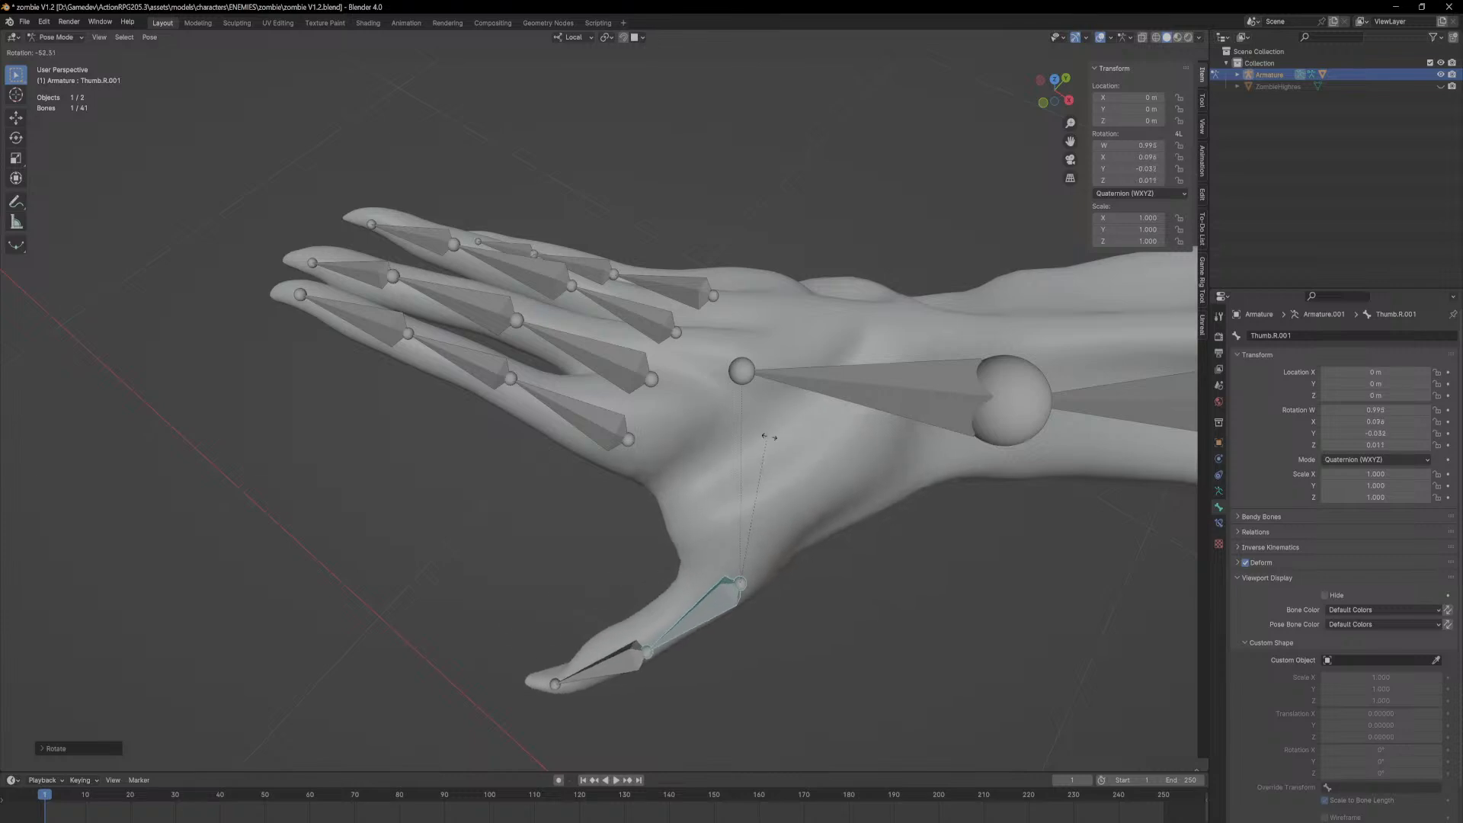
click(666, 506)
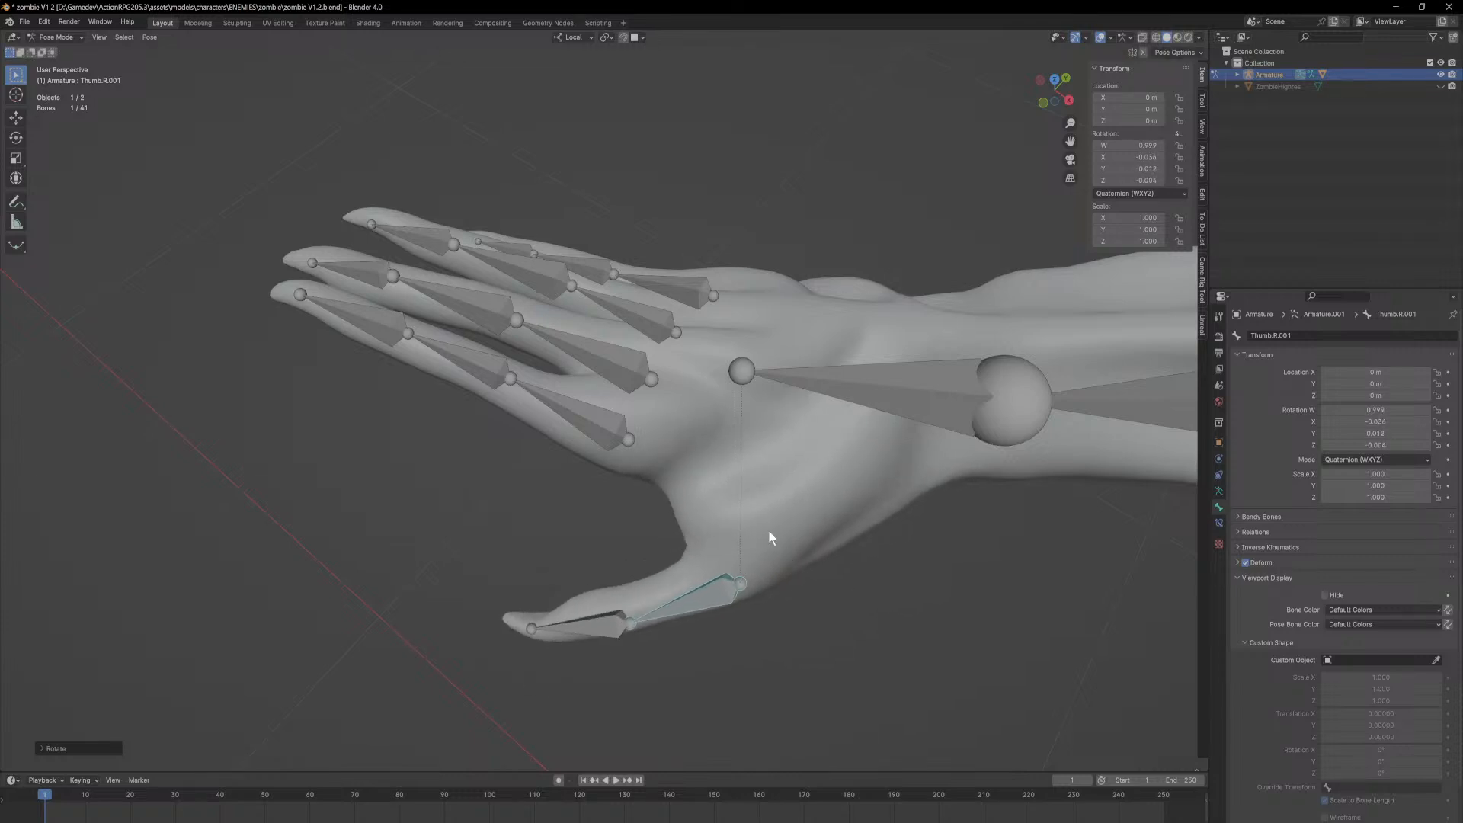
click(602, 632)
key(r)
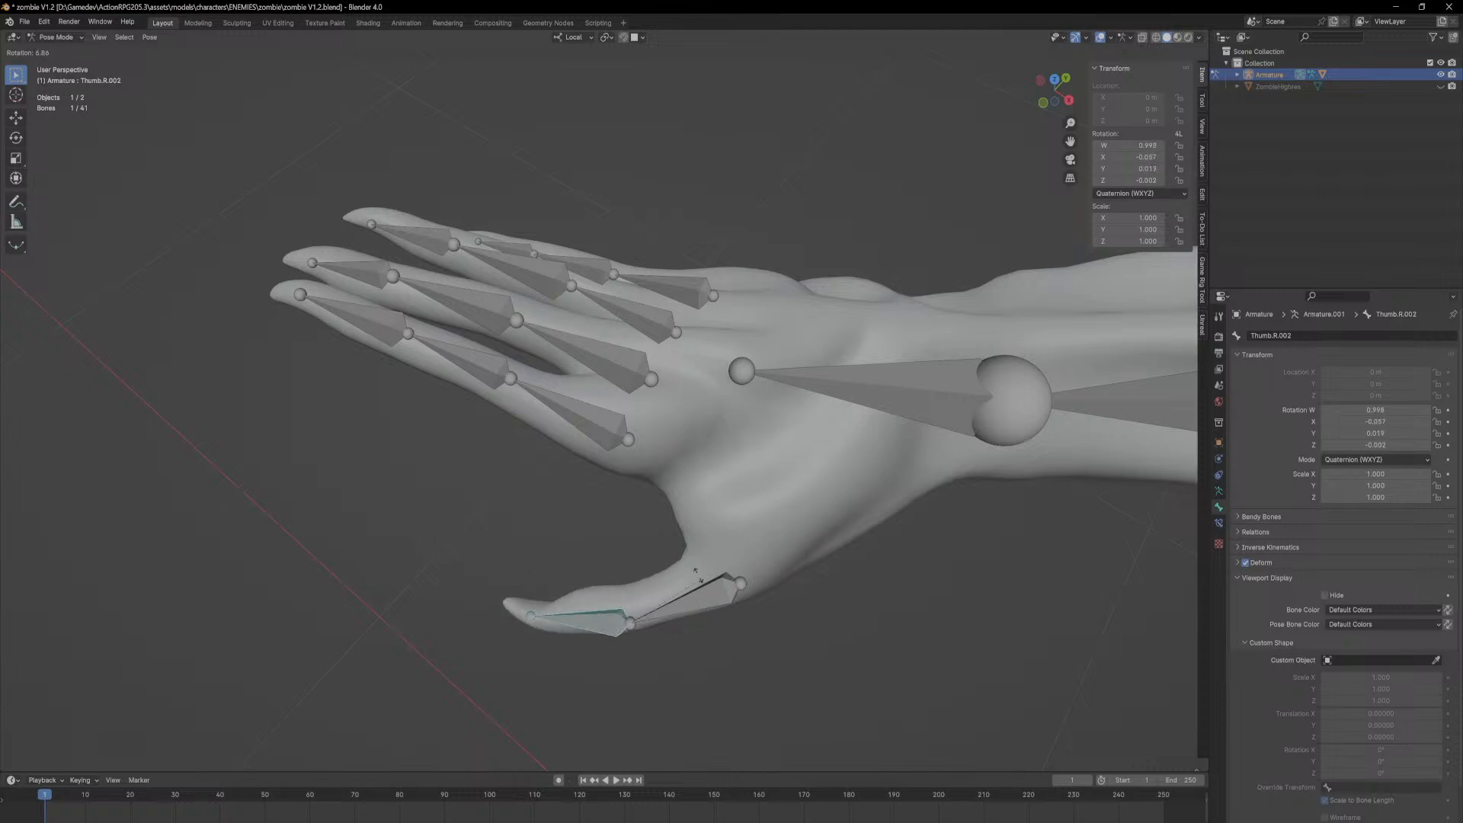
key(Escape)
Step: Try rotating the Index.R.001 bone freely and around local X
middle_drag(605, 480, 736, 391)
click(755, 415)
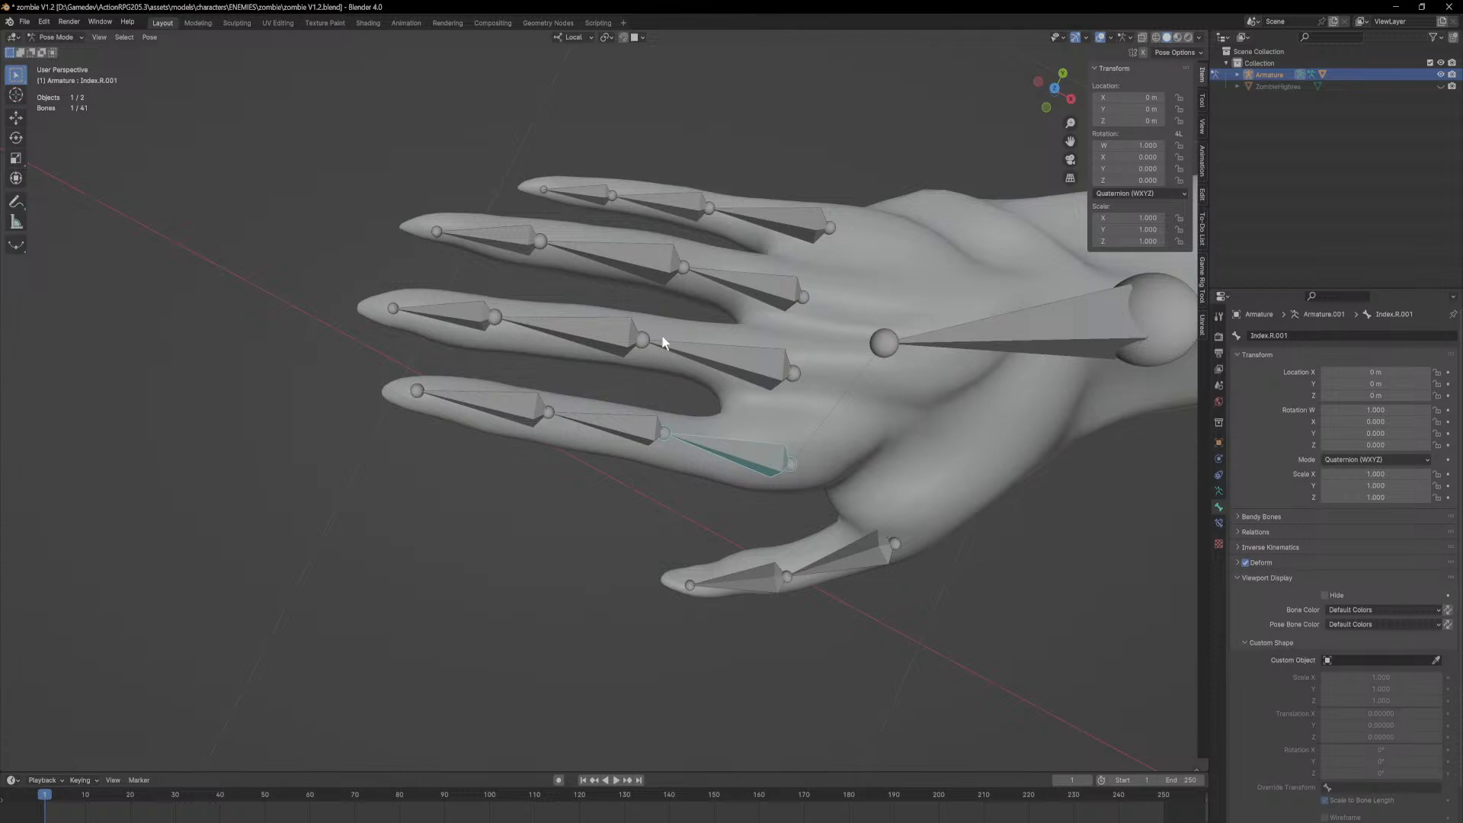
key(r)
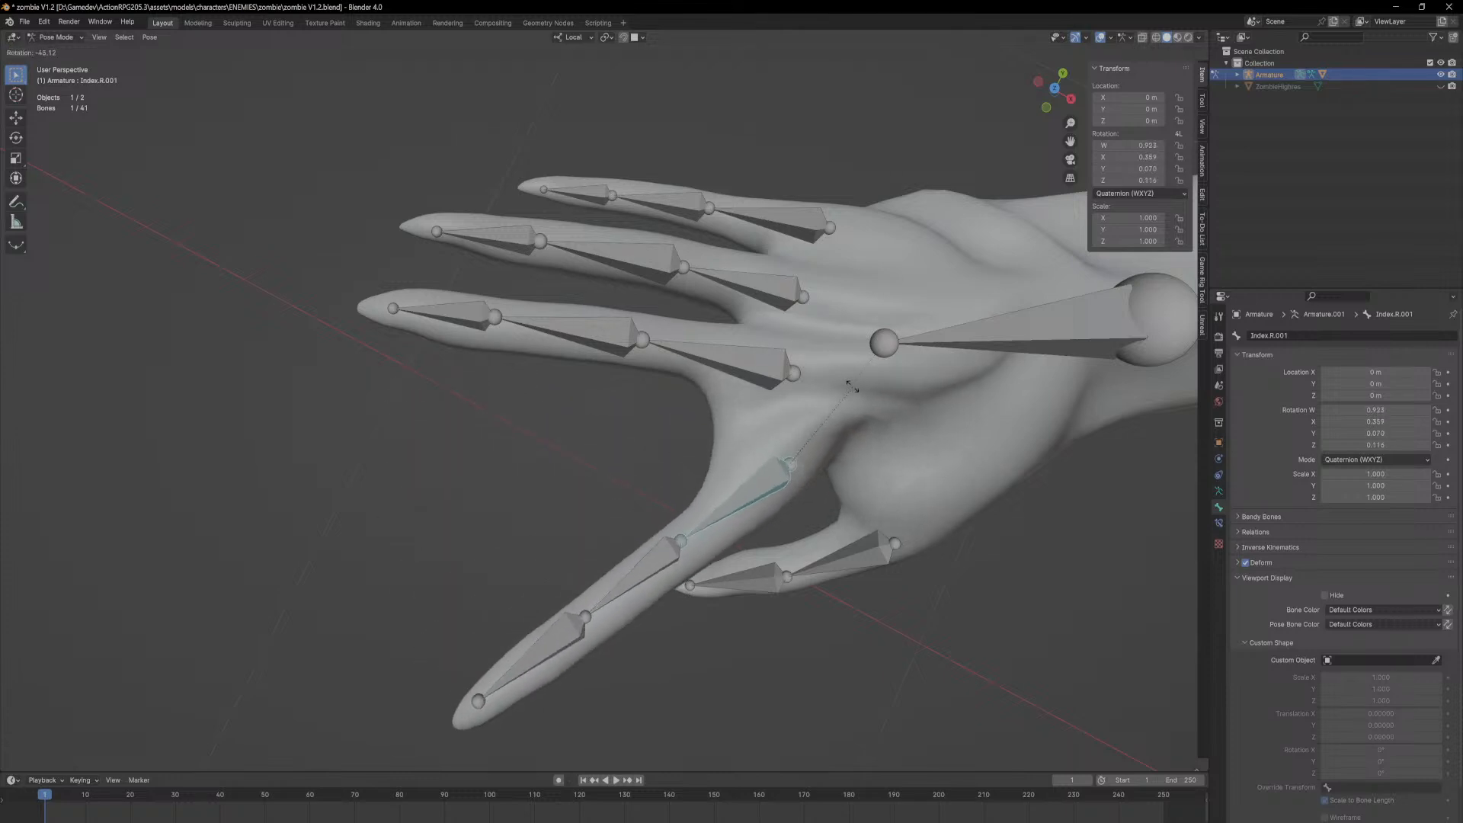
key(x)
key(x)
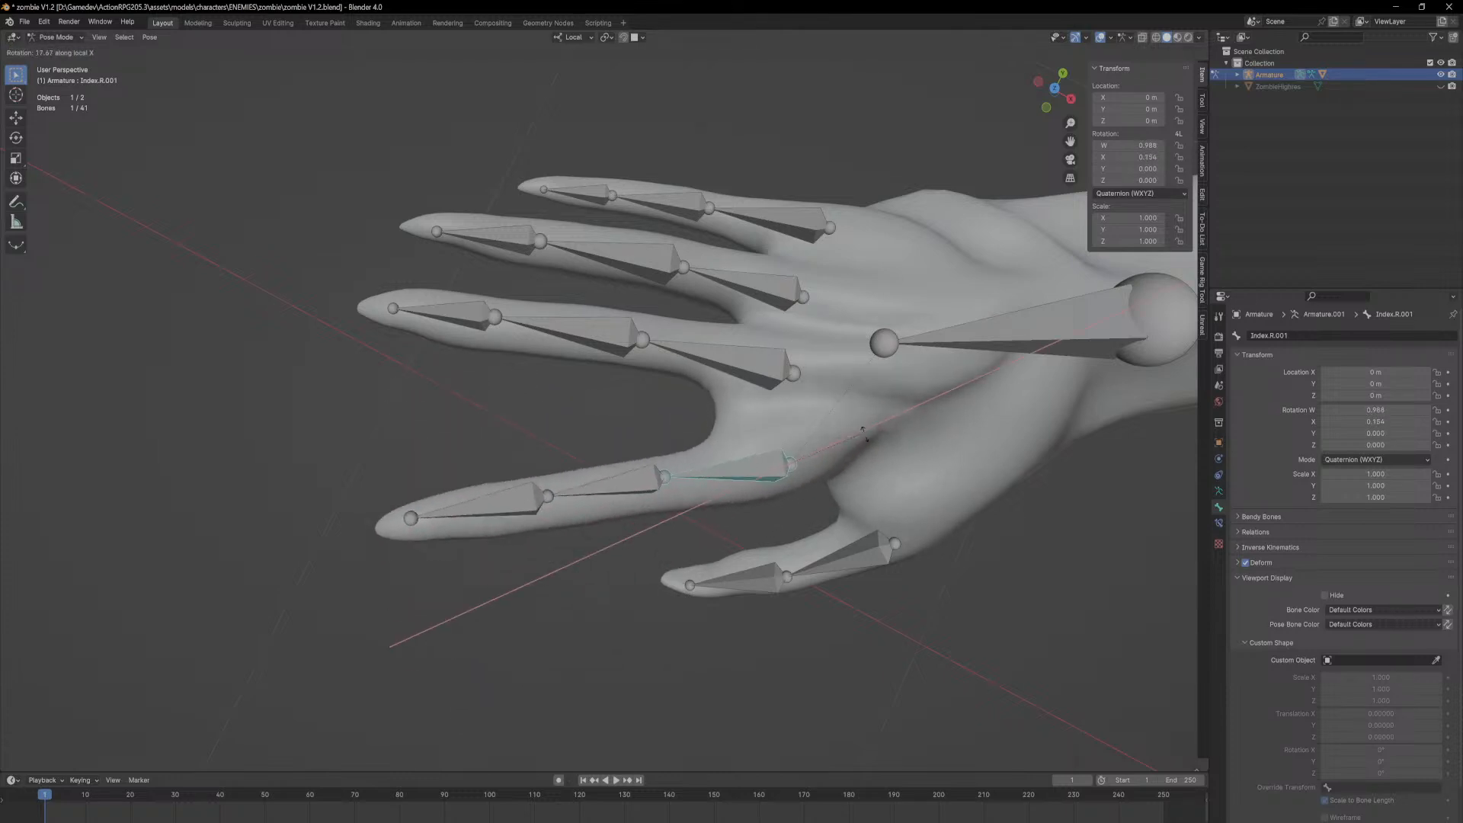
key(Escape)
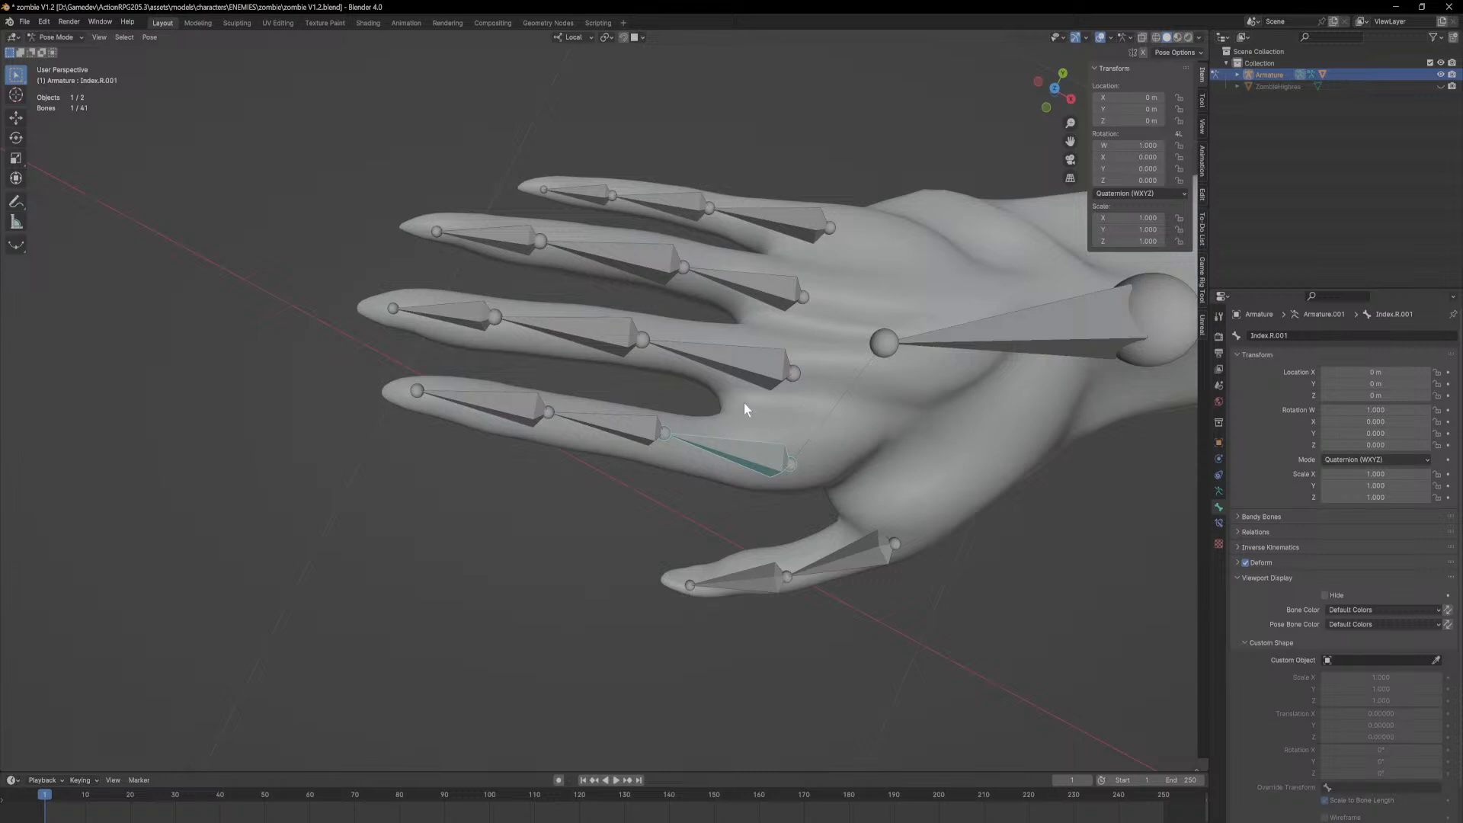
Step: Try bending the Index.R.002 and Index.R.003 bones around local Z
middle_drag(883, 439, 684, 431)
click(655, 436)
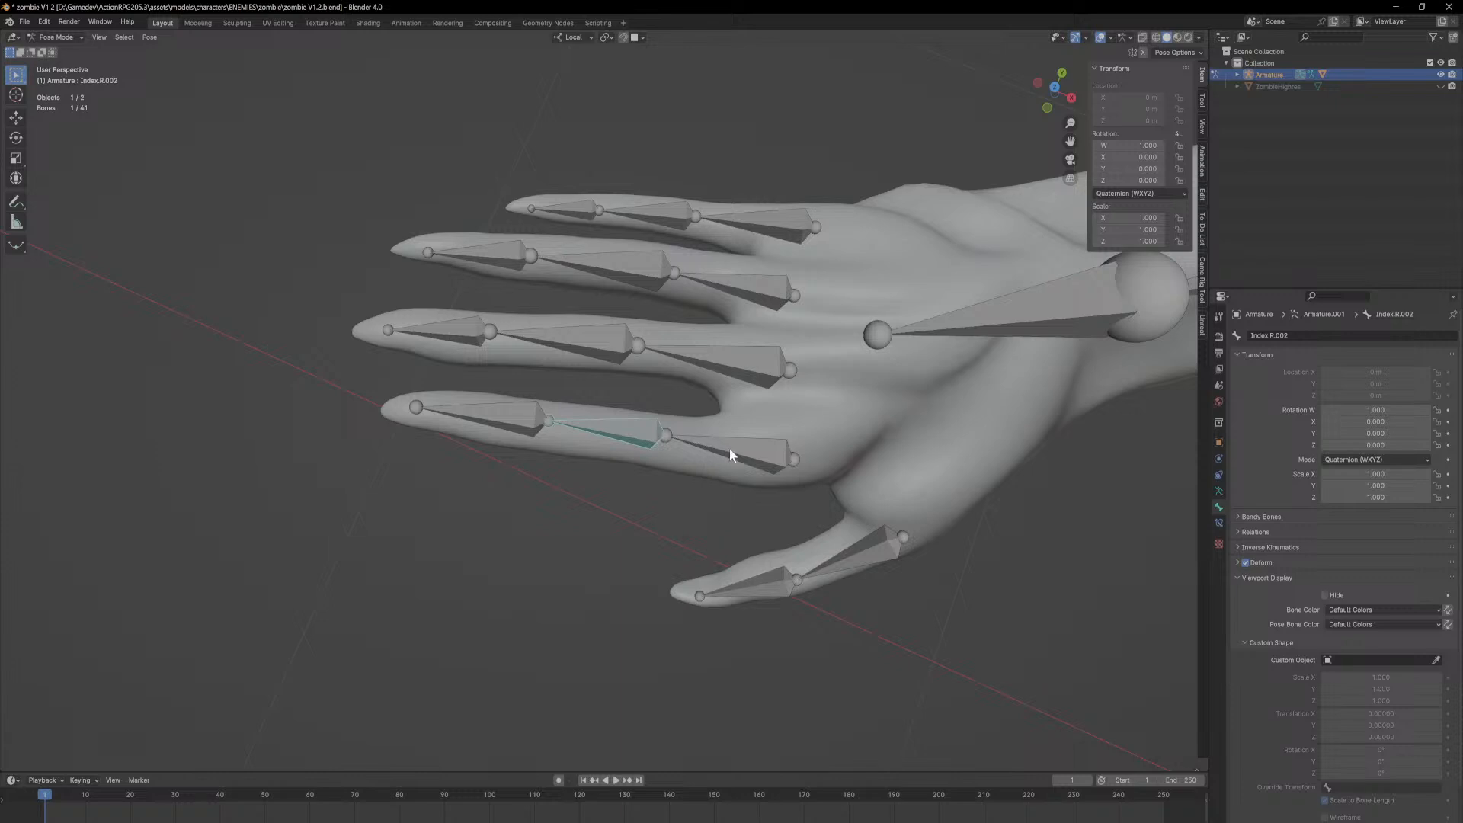
key(r)
key(z)
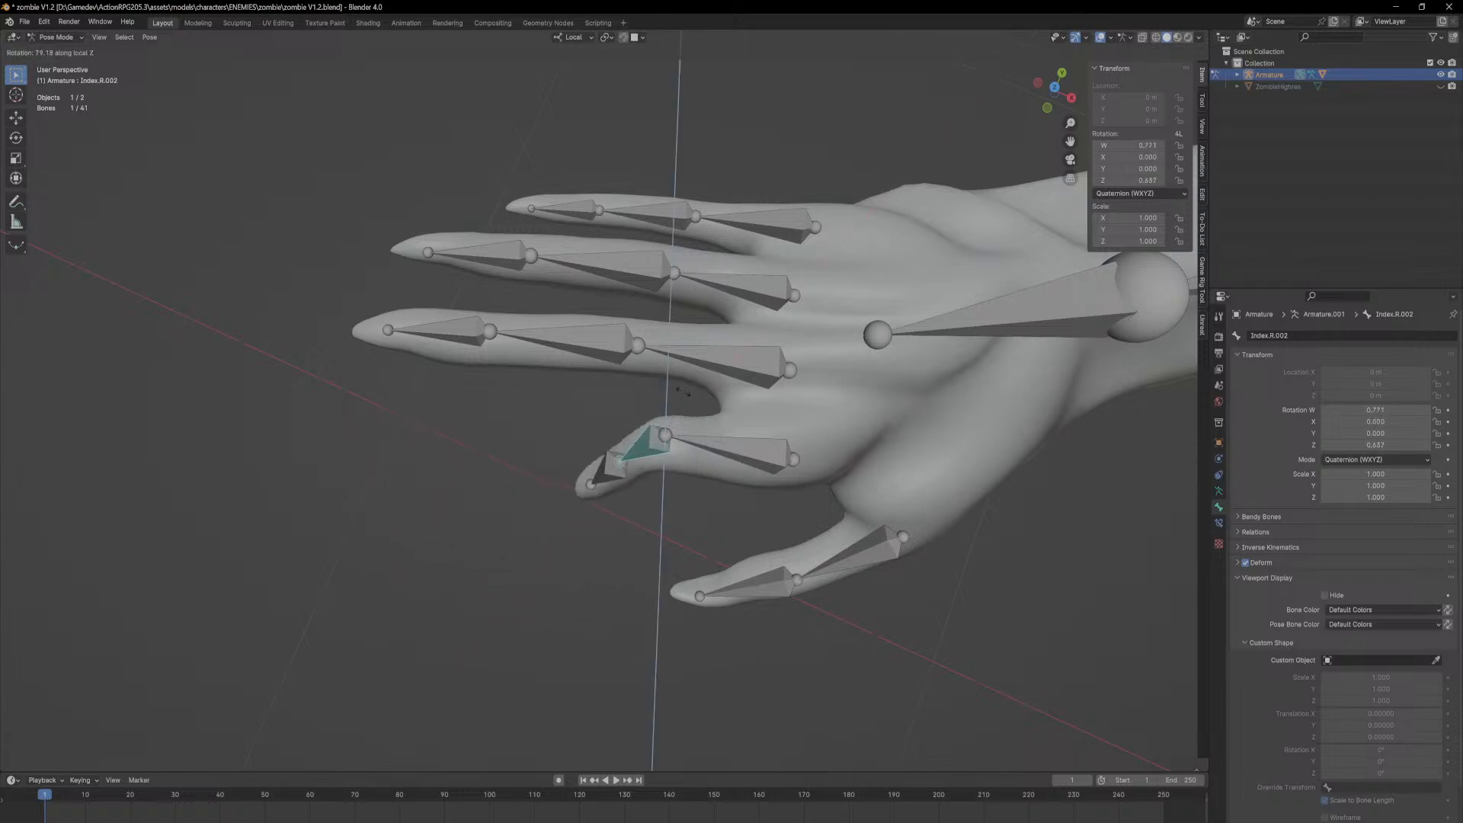
key(Escape)
click(514, 412)
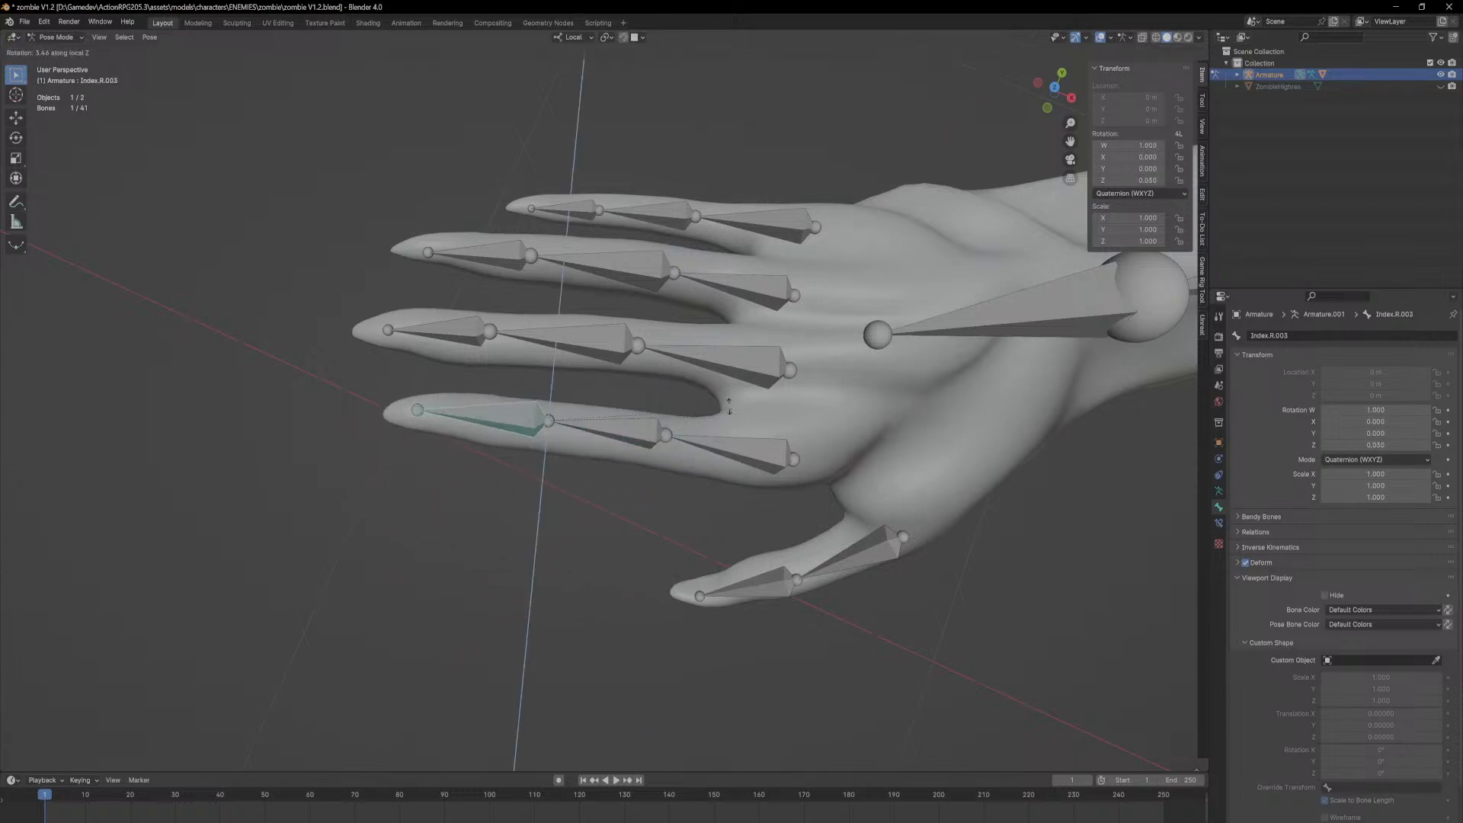
key(r)
key(Escape)
Step: Try bending each middle finger bone, Middle.R.001 to Middle.R.003, around local Z
click(728, 364)
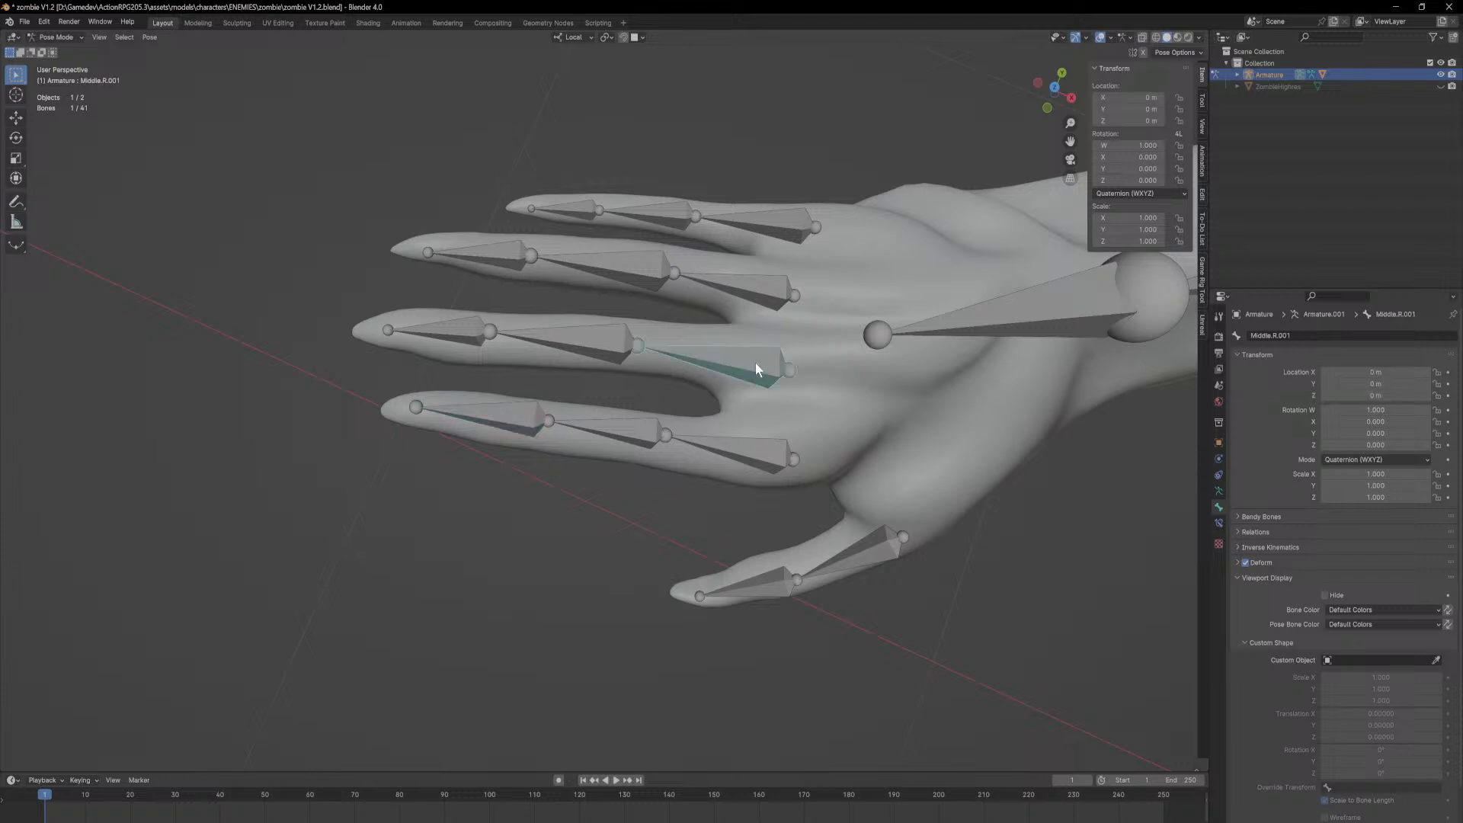
key(r)
key(z)
key(Escape)
click(727, 452)
click(637, 348)
key(r)
key(z)
key(Escape)
click(477, 330)
key(r)
key(z)
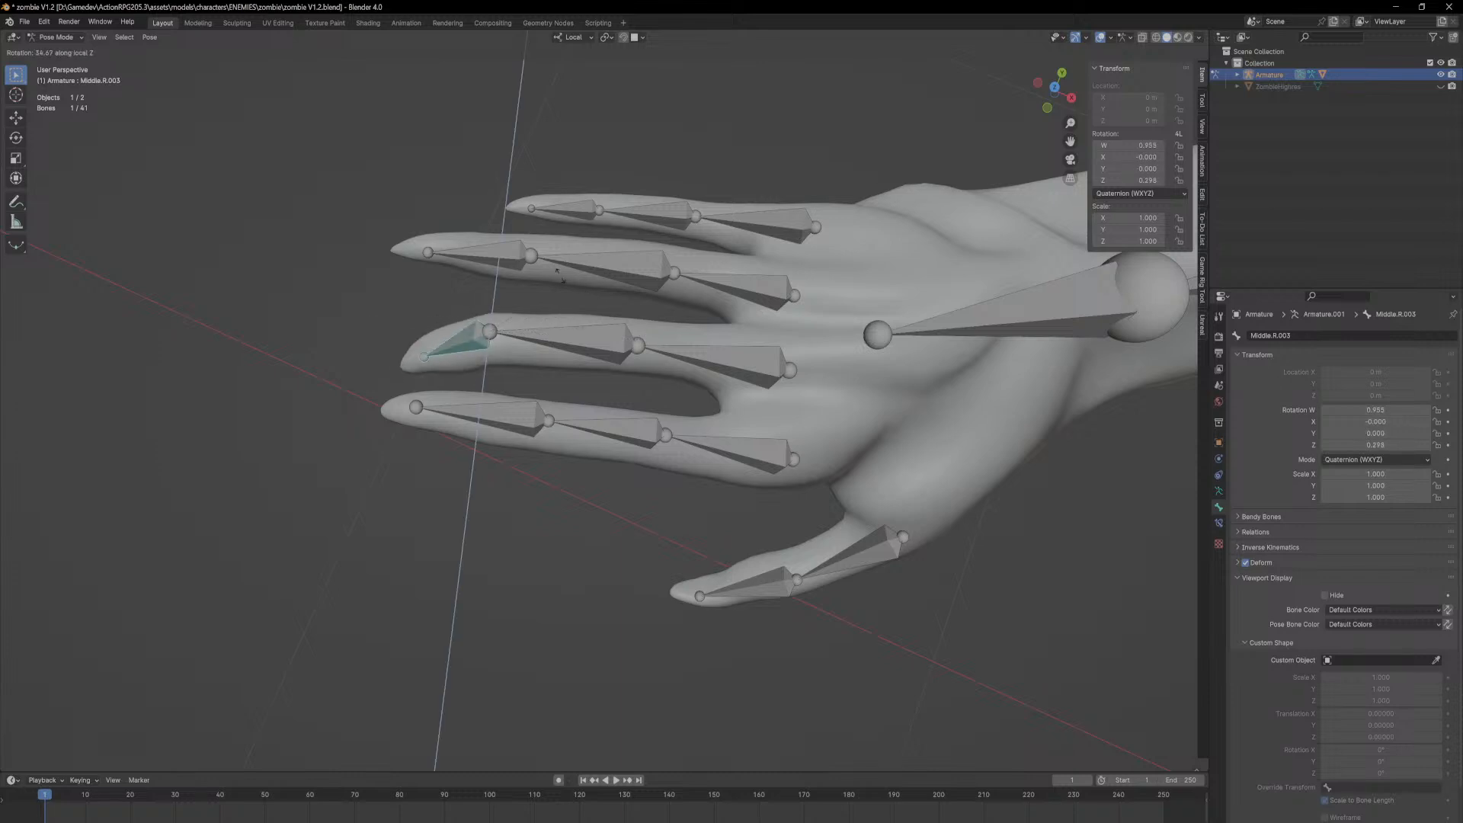
key(Escape)
Step: Try bending the Ring.R.001 and Ring.R.002 bones around local Z, and bend Ring.R.003 to about W 0.790, Z 0.613
click(748, 285)
key(r)
key(z)
key(Escape)
click(638, 267)
key(r)
key(z)
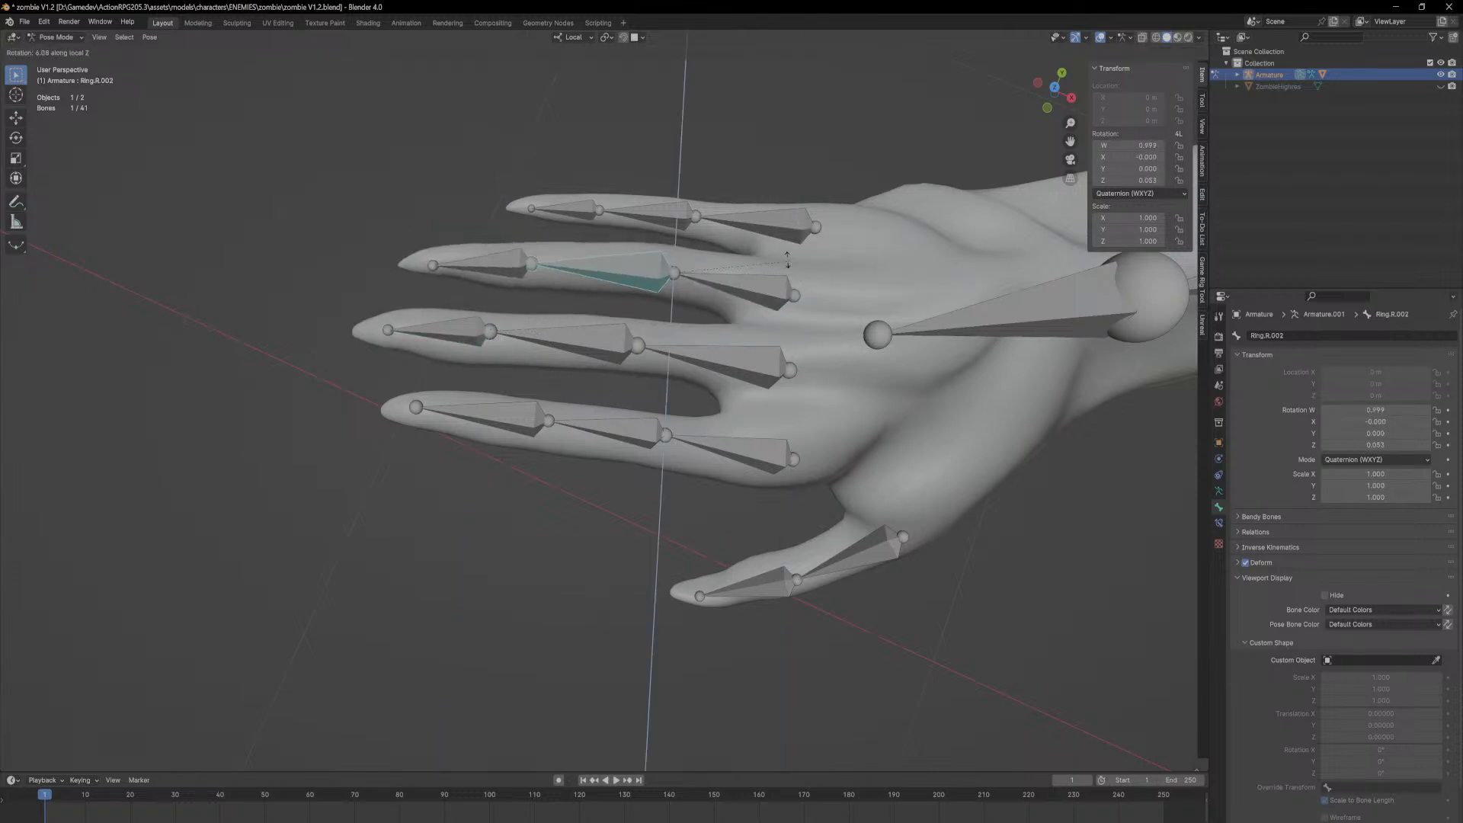
key(Escape)
click(511, 253)
key(r)
key(z)
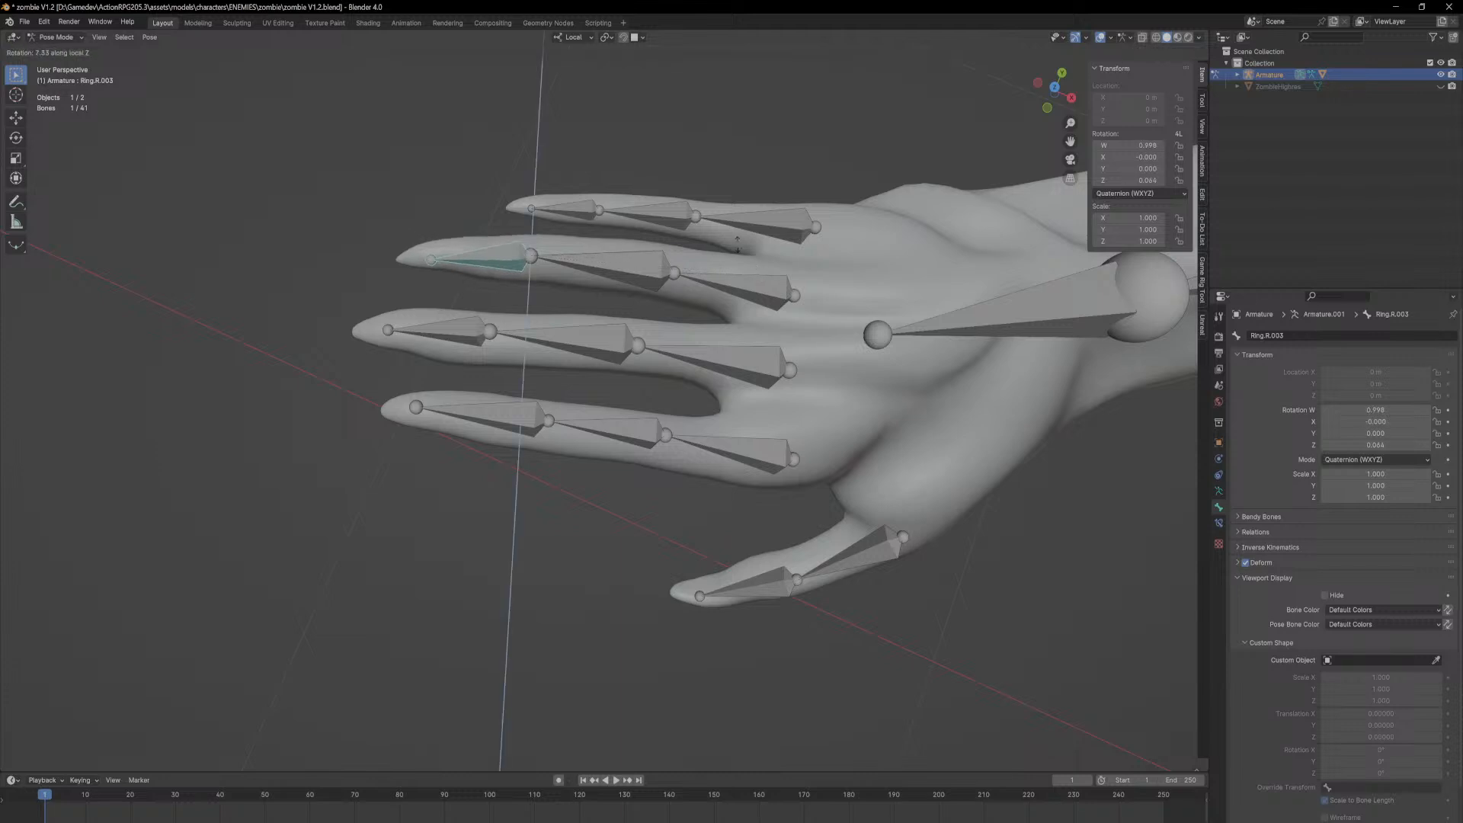
click(621, 207)
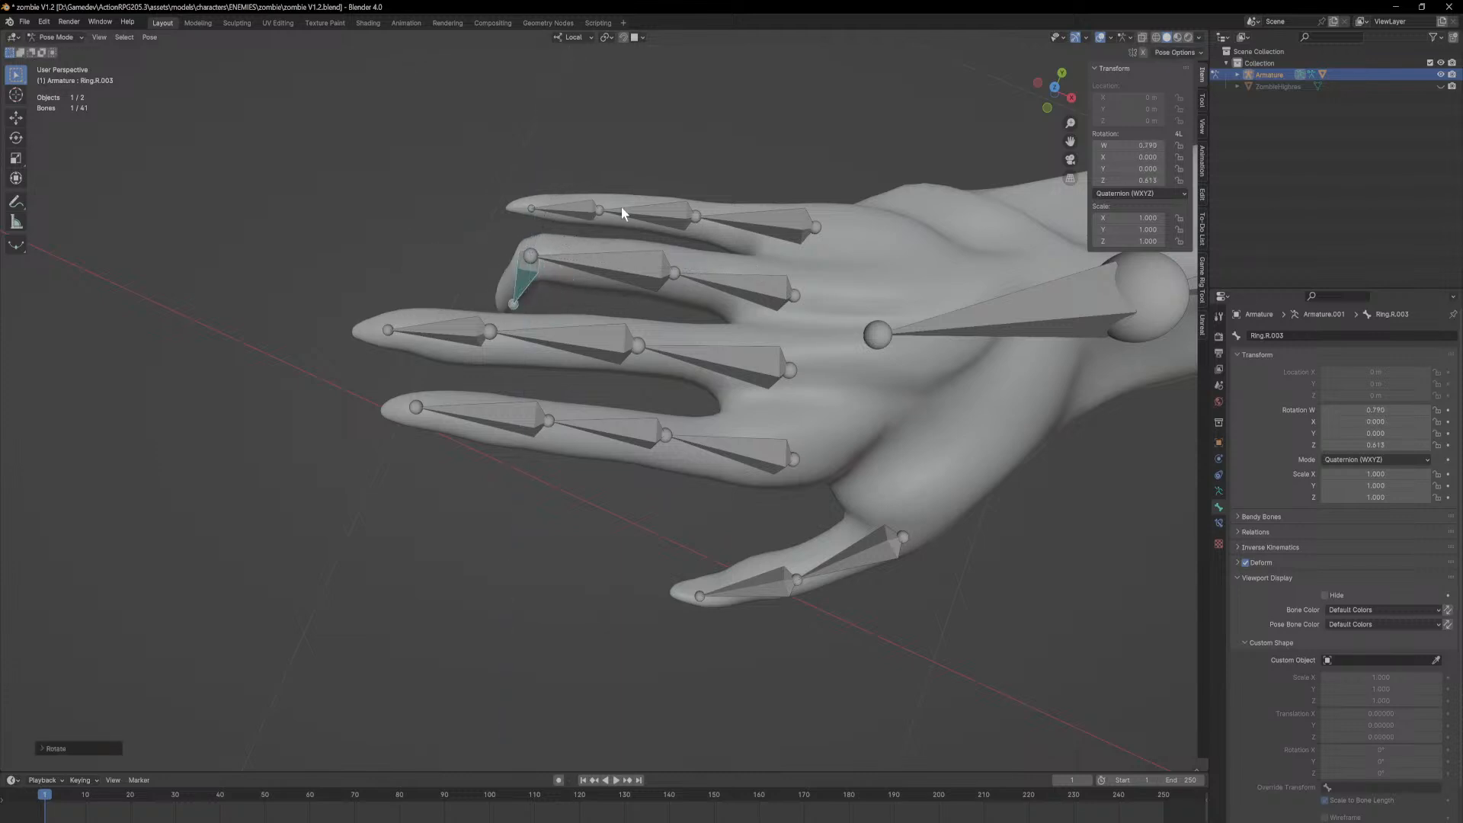
Step: Try bending the Pink.R.001 and Pink.R.002 bones around local Z, and bend the Pink.R.003 fingertip around the same axis
click(768, 227)
key(r)
key(z)
key(Escape)
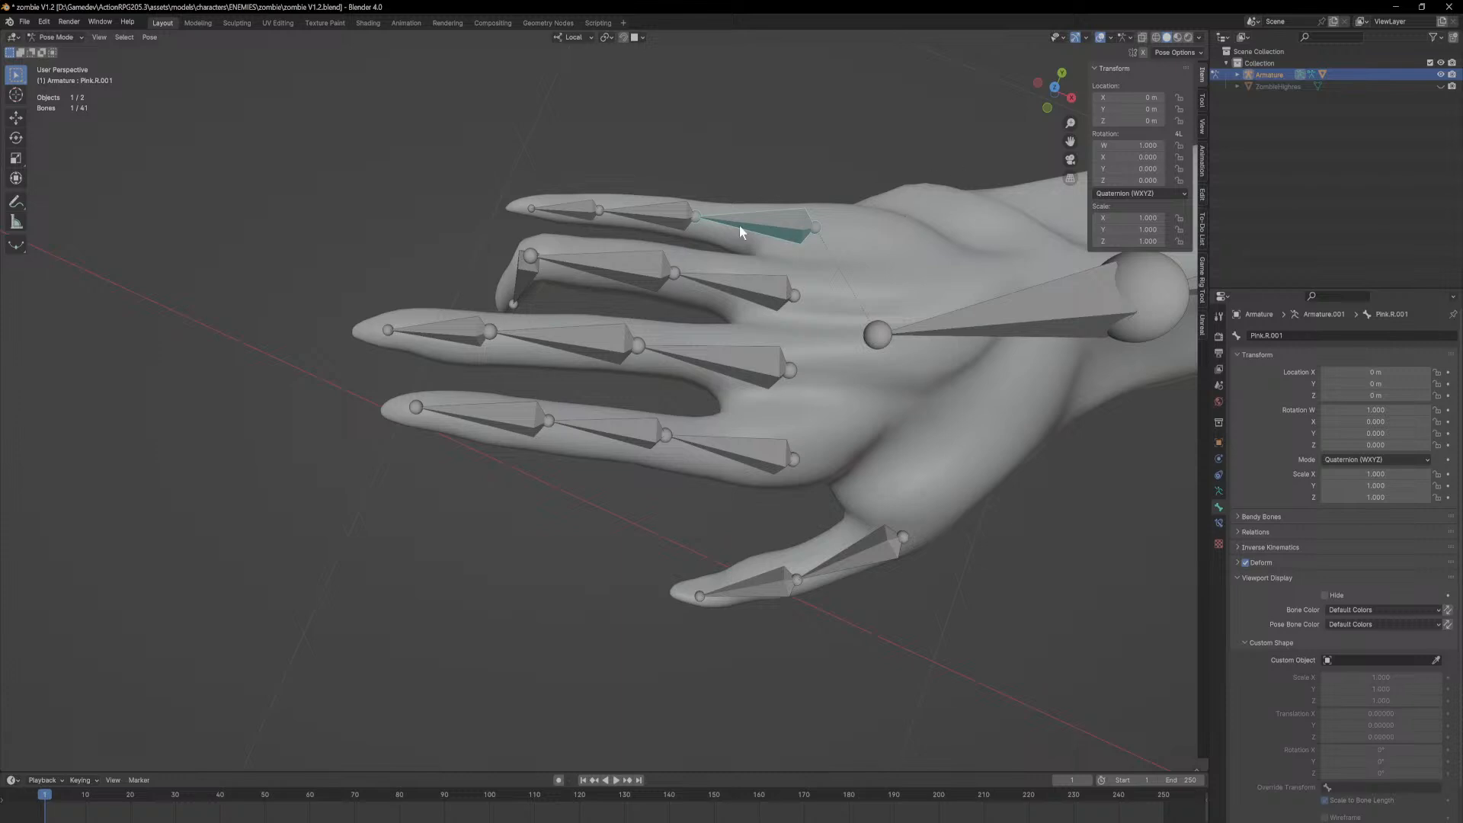
click(666, 213)
key(r)
key(z)
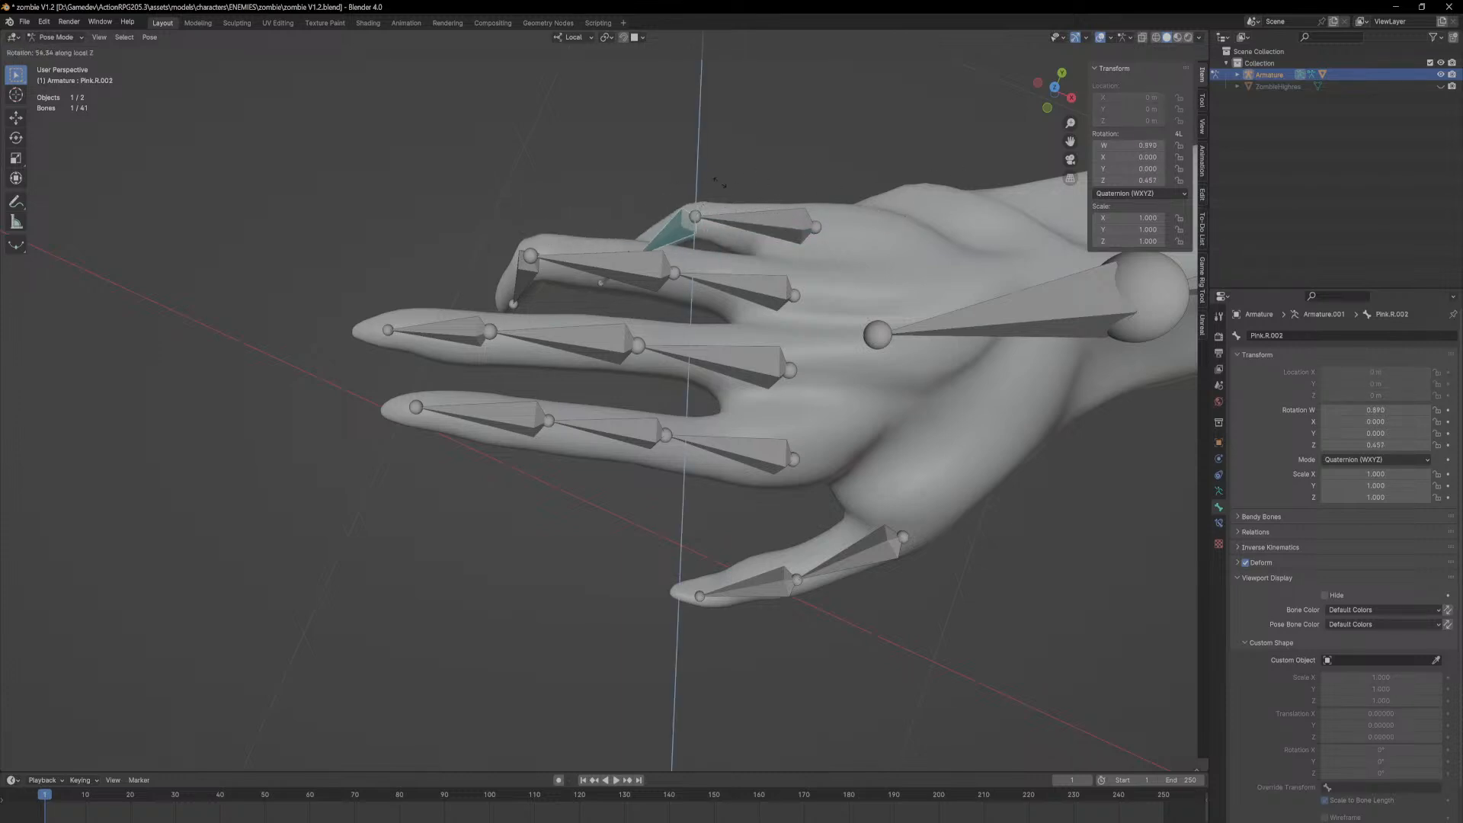
key(Escape)
click(577, 208)
key(r)
key(z)
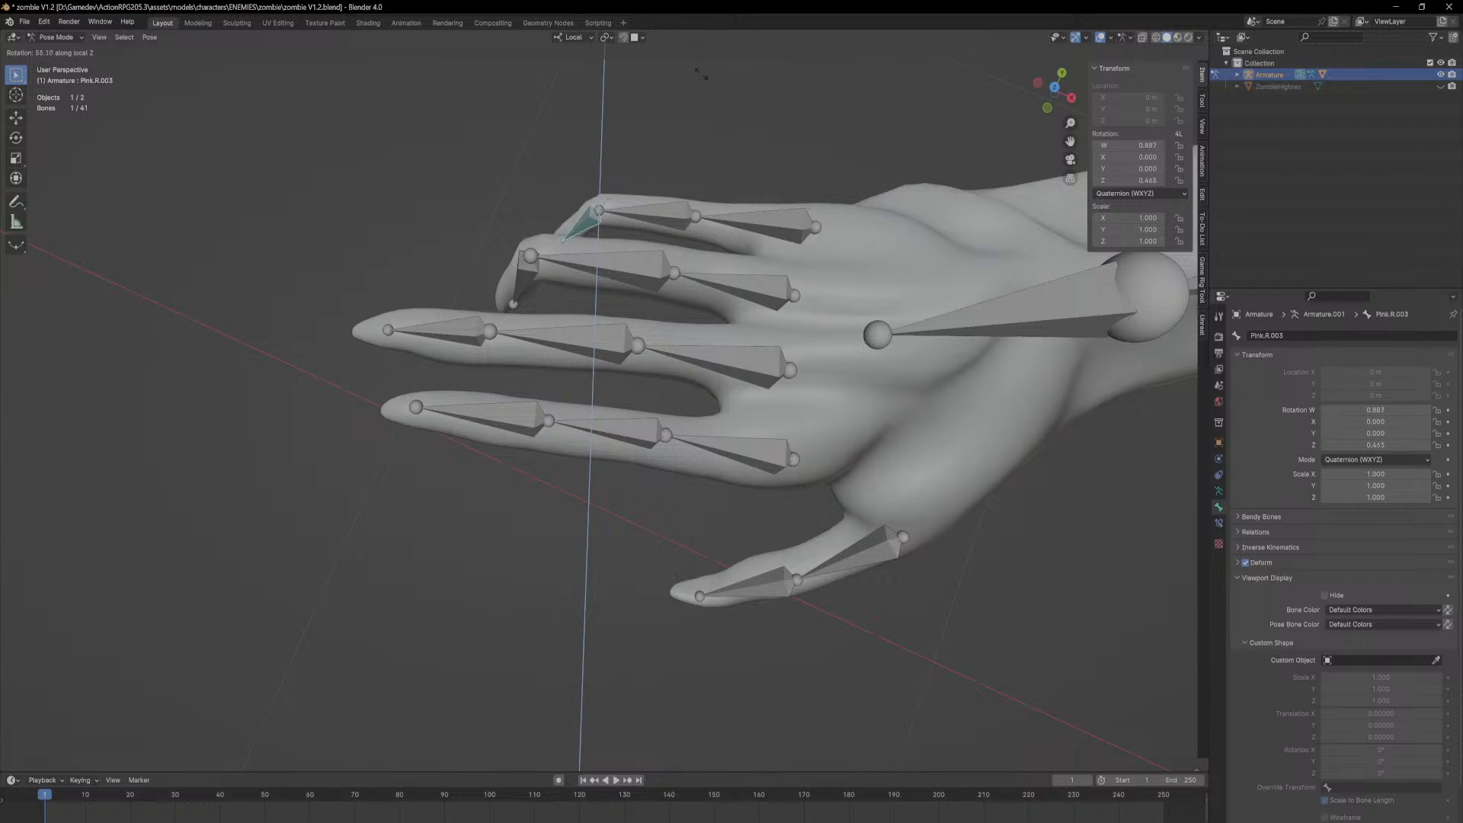
click(608, 73)
Step: Undo the test bends on the right hand's pinky and ring fingertips, and select all bones
key(ctrl+z)
key(ctrl+z)
key(ctrl+z)
key(ctrl+z)
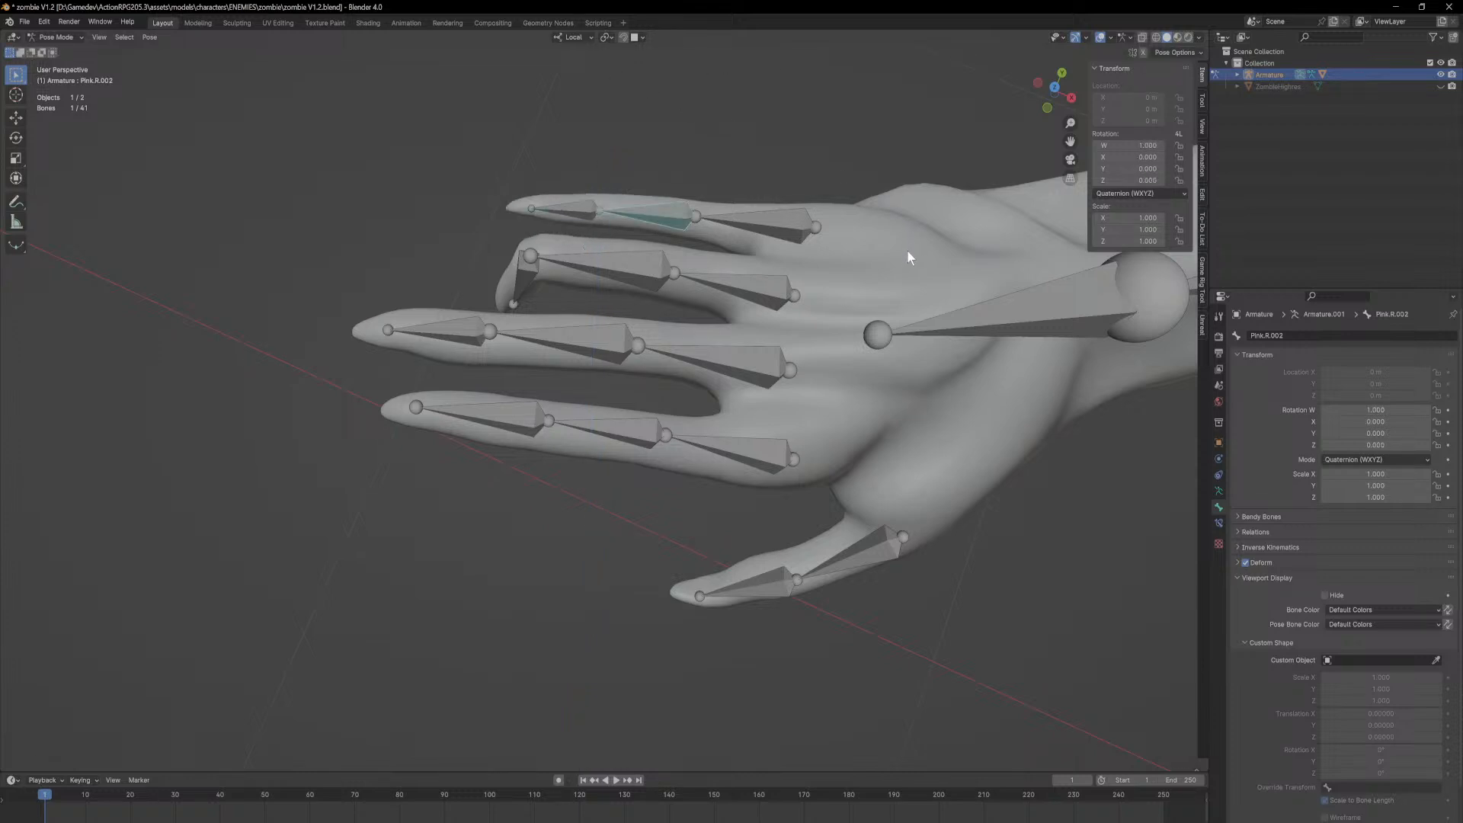
key(ctrl+z)
key(ctrl+z)
key(ctrl+z)
key(ctrl+z)
scroll(967, 522, down, 8)
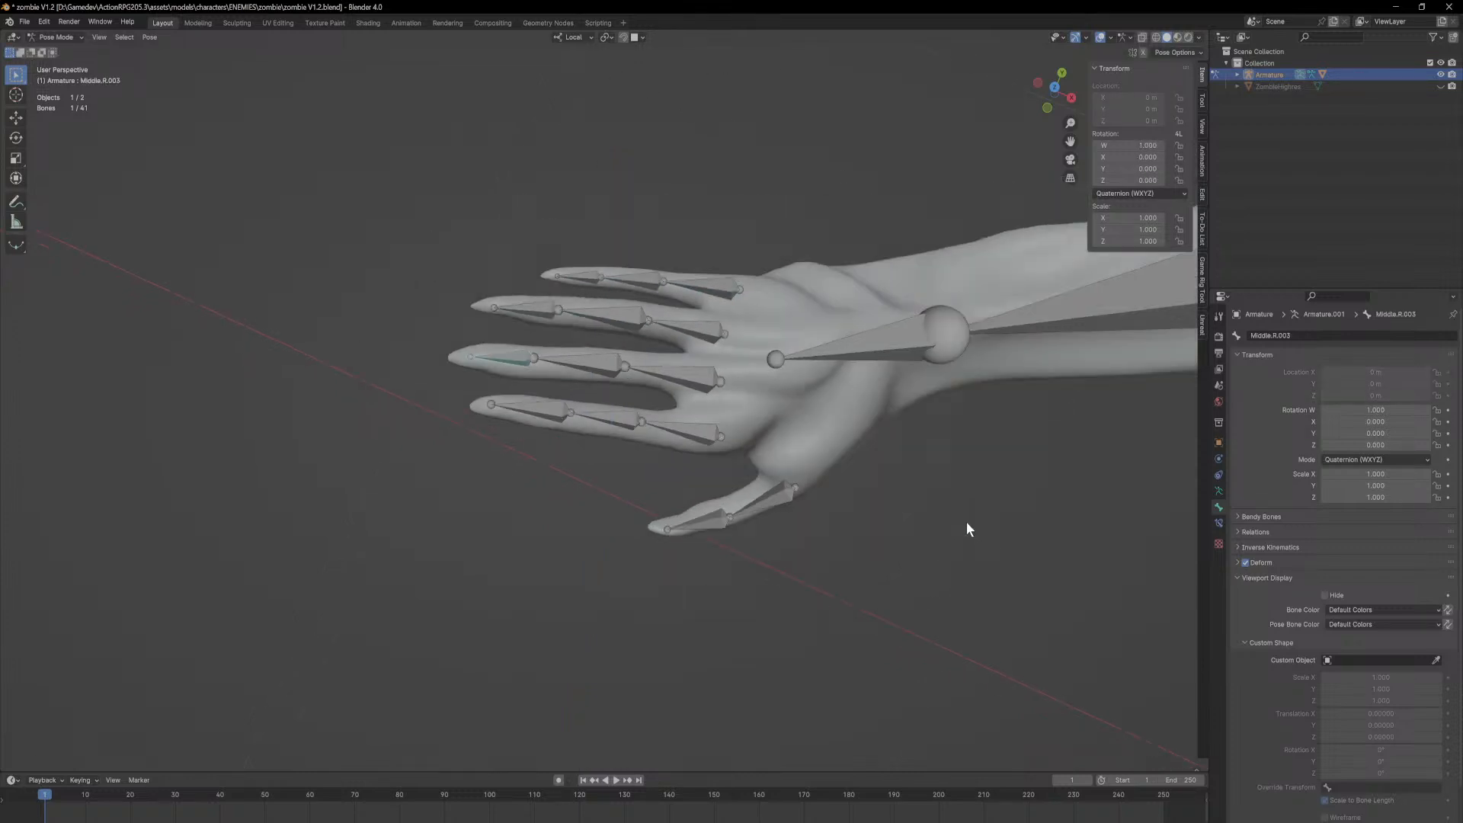
key(a)
Step: Try rotating the Arm.L.001 upper arm bone around local X
middle_drag(1035, 610, 703, 482)
click(760, 360)
middle_drag(884, 320, 897, 376)
key(r)
key(z)
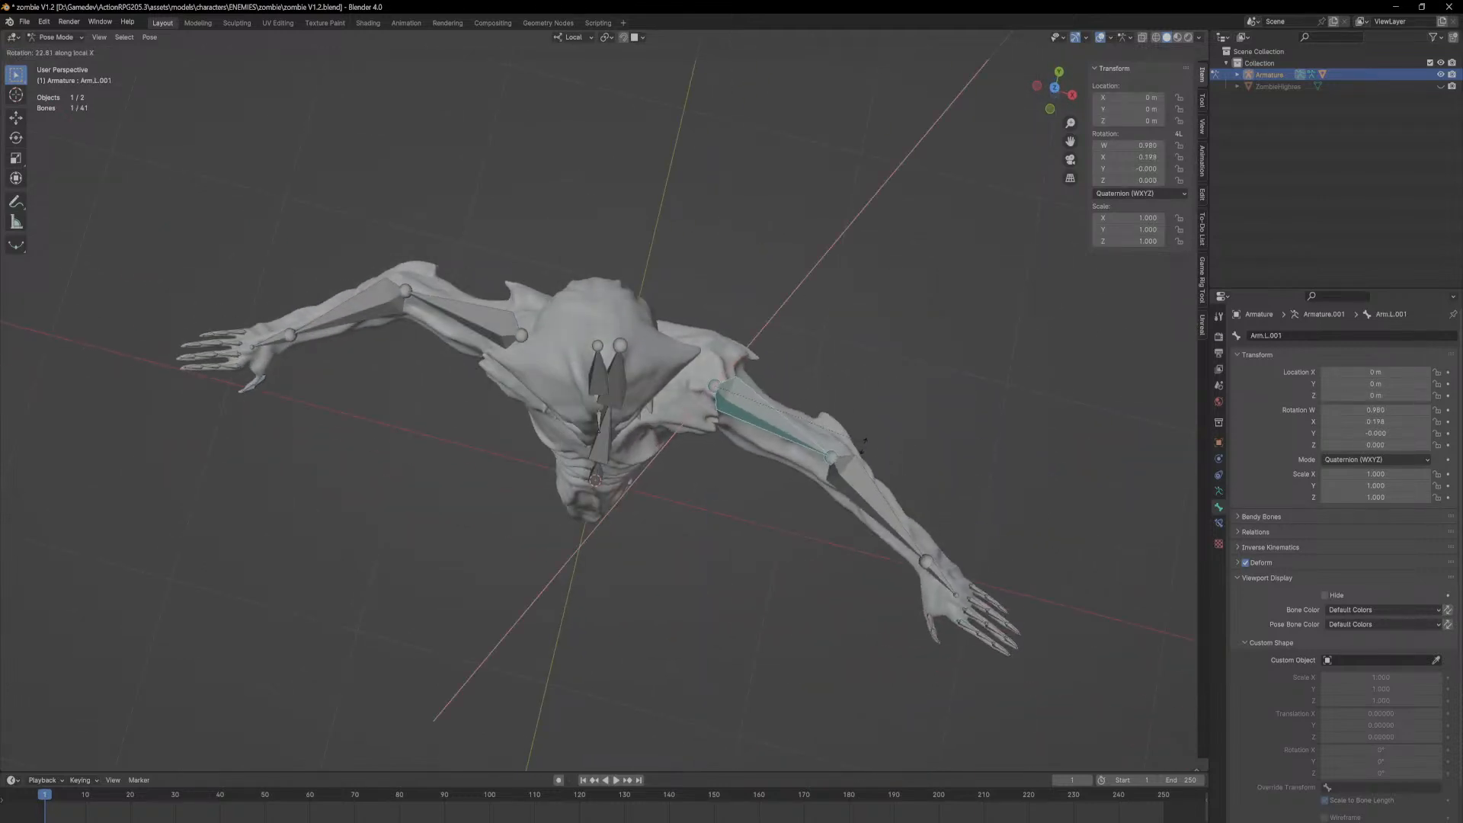
key(Escape)
Step: Select all finger and thumb bones of the left hand
shift+middle_drag(1132, 557, 656, 410)
scroll(610, 388, up, 4)
shift+middle_drag(383, 267, 730, 567)
drag(782, 639, 565, 305)
shift+drag(620, 598, 456, 465)
Step: Try rotating the selected left-hand finger bones together around global and local Z
key(r)
key(z)
key(z)
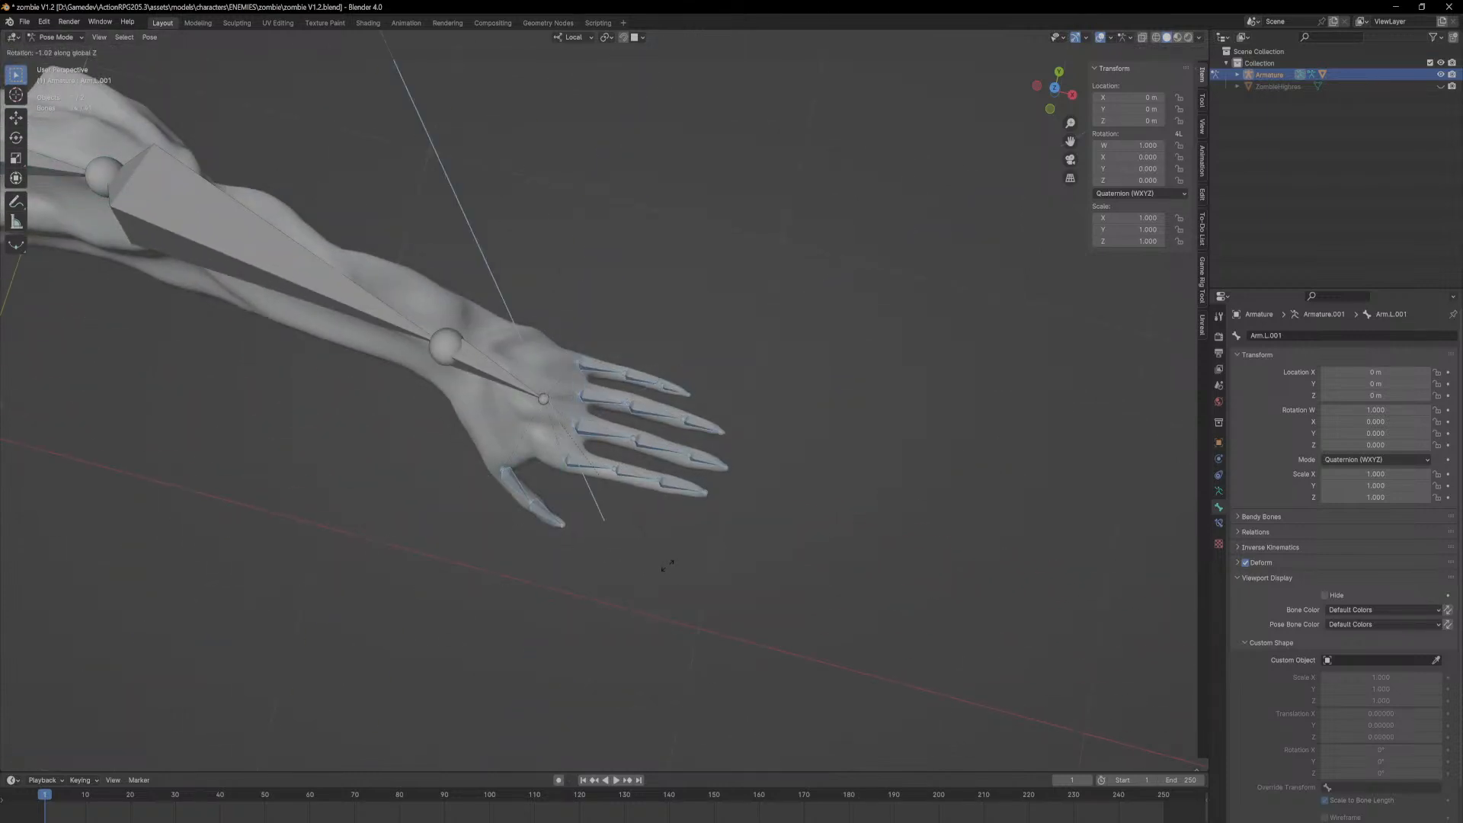
key(z)
key(z)
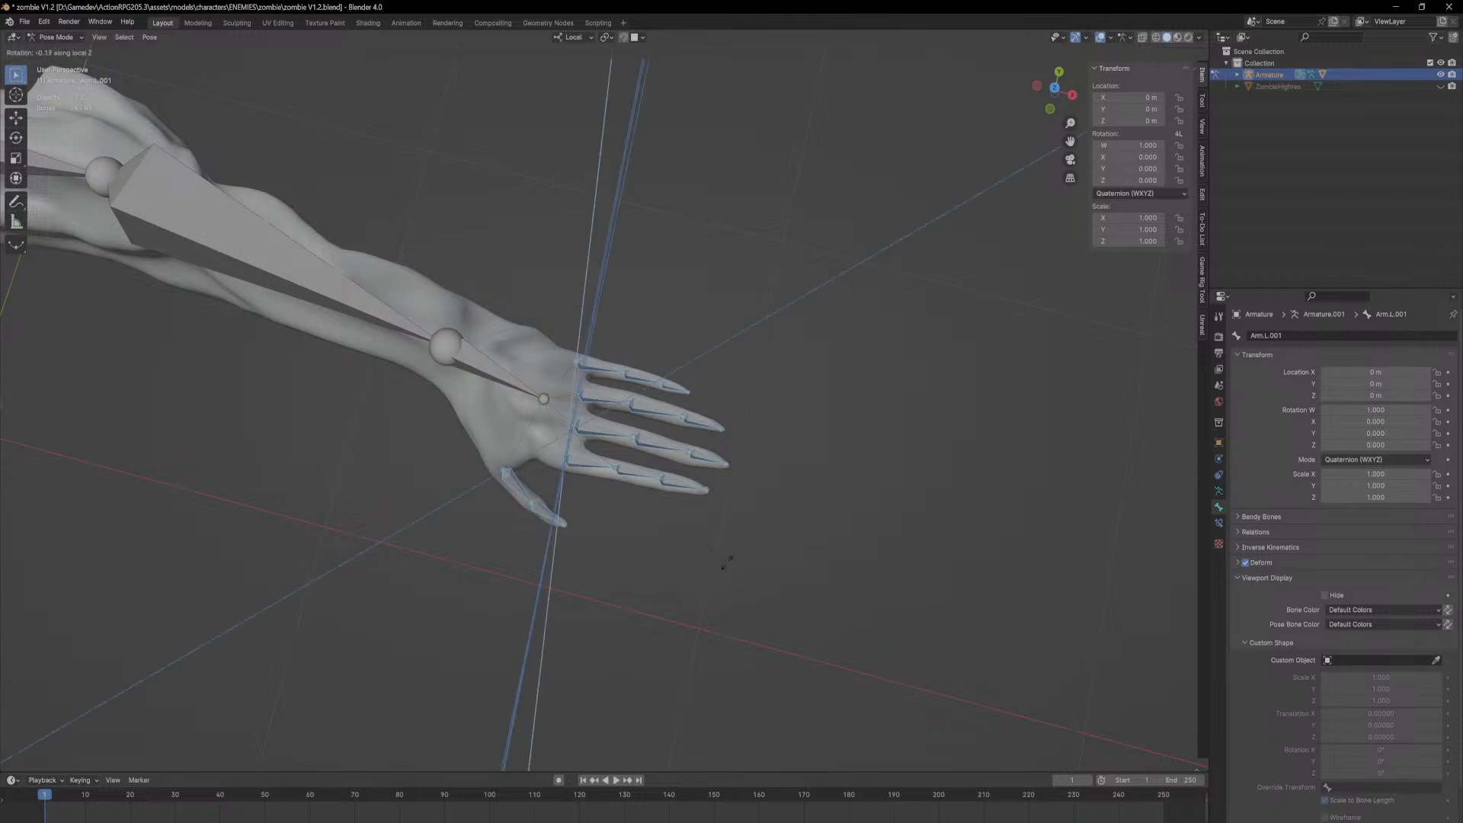
right_click(606, 398)
Step: Set the transform pivot point to Individual Origins and try curling the selected left-hand finger bones around local Z
click(606, 37)
click(646, 95)
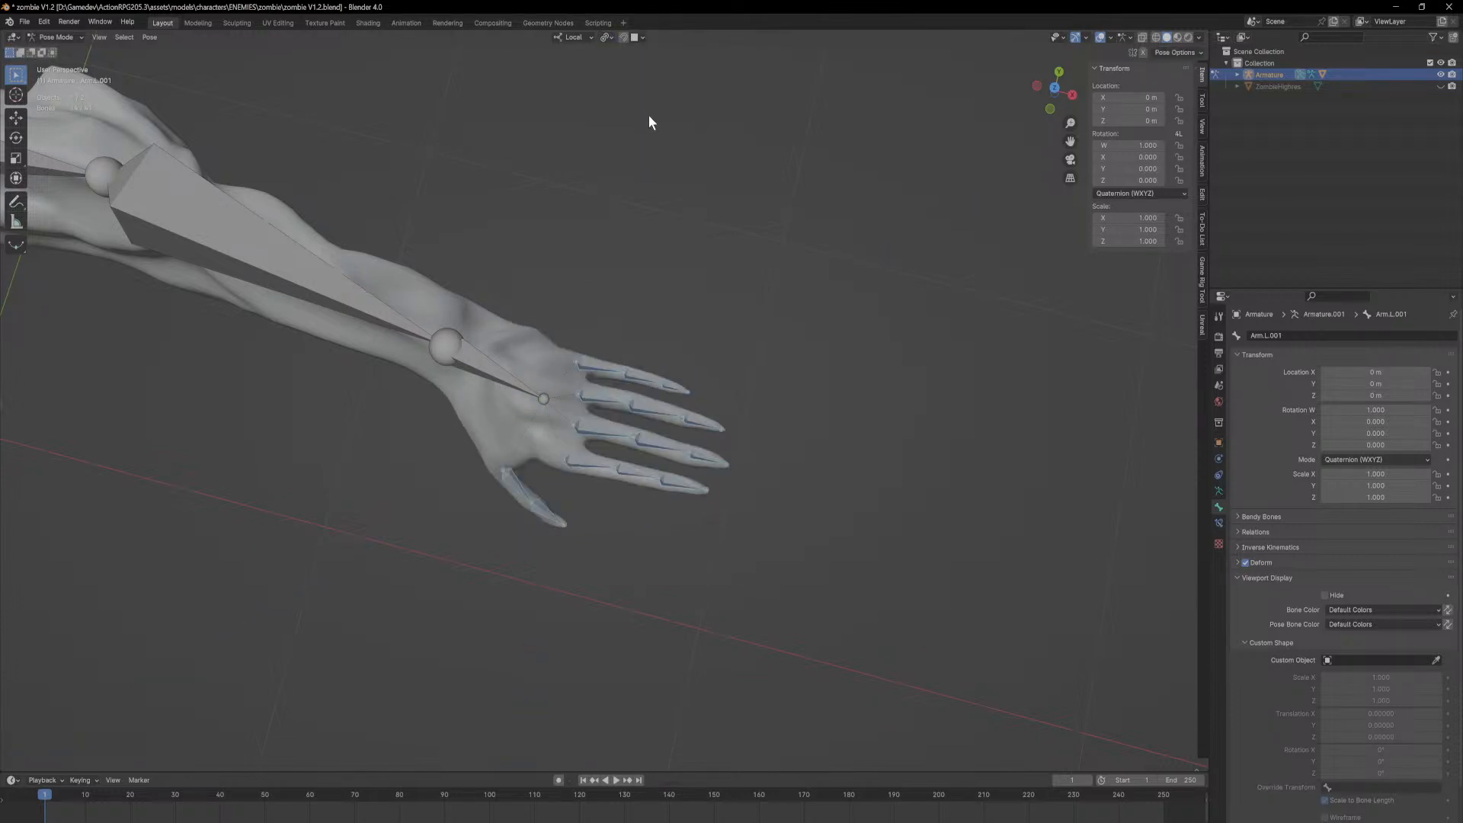
shift+middle_drag(639, 496, 637, 372)
scroll(638, 380, up, 2)
key(r)
key(z)
key(z)
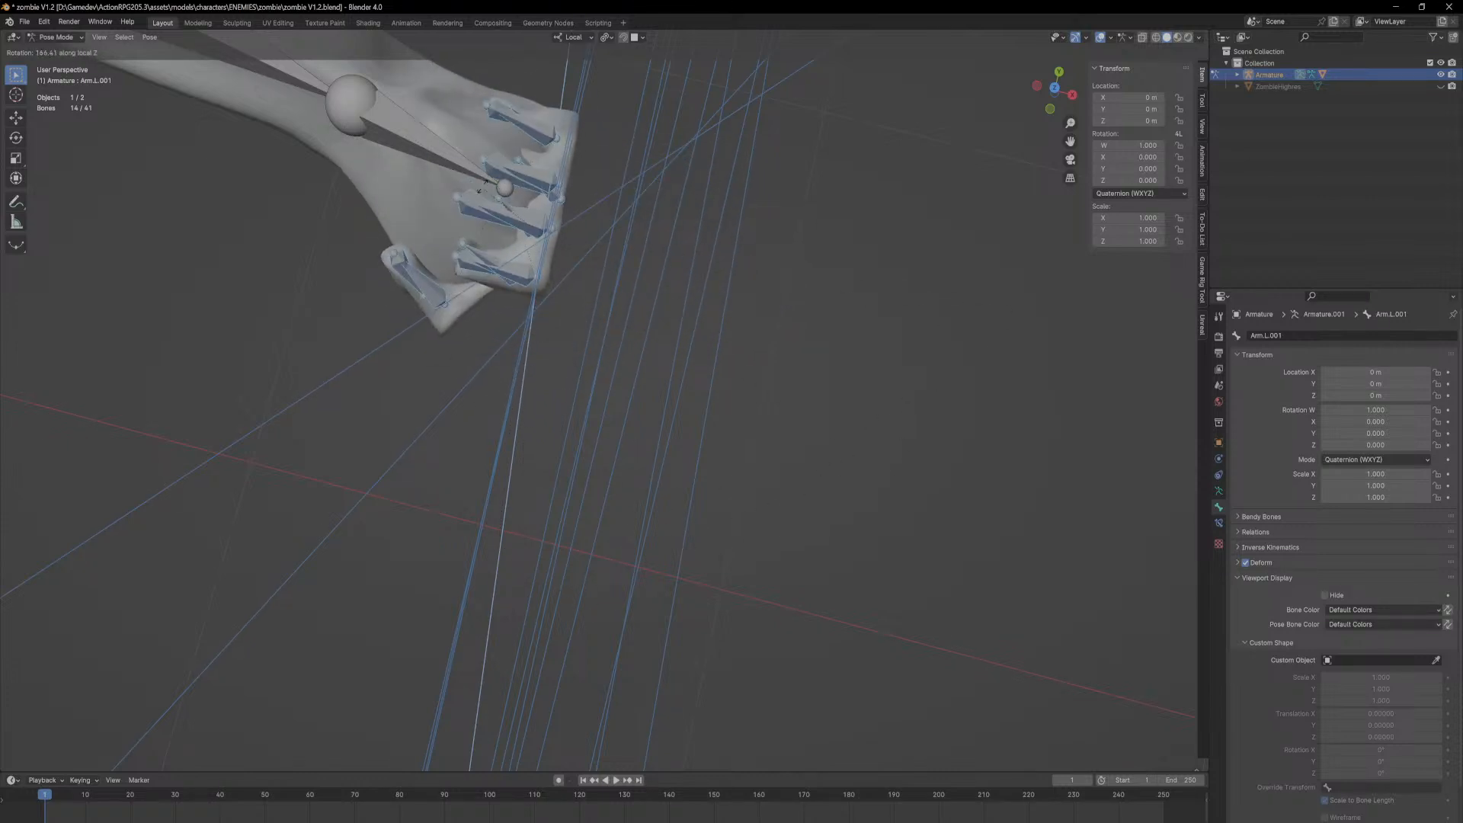
key(Escape)
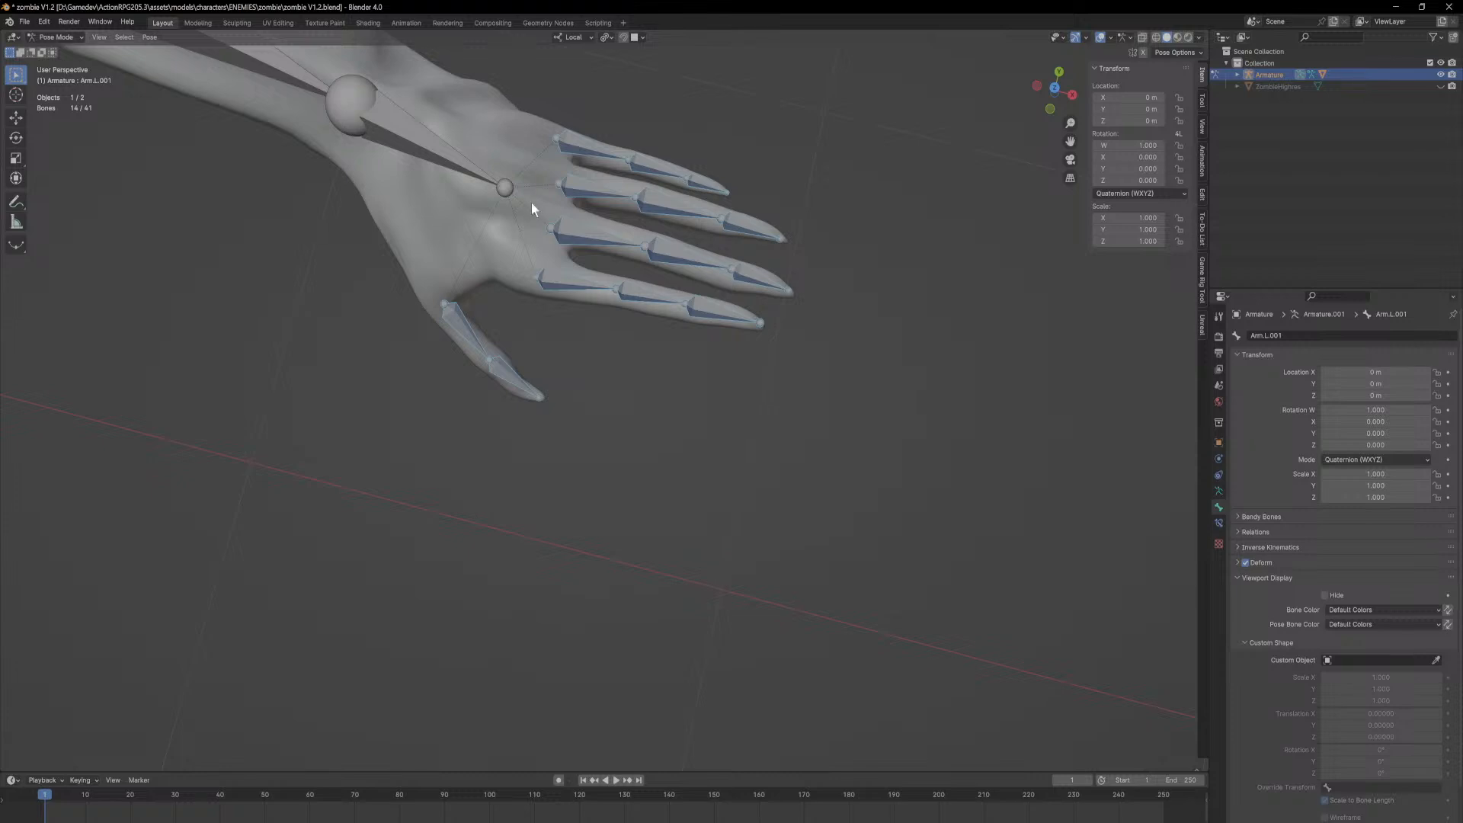
Step: Move the selected left-hand finger bones slightly and save the file
key(g)
click(373, 298)
middle_drag(242, 280, 303, 326)
key(ctrl+s)
middle_drag(427, 455, 918, 674)
scroll(917, 674, down, 4)
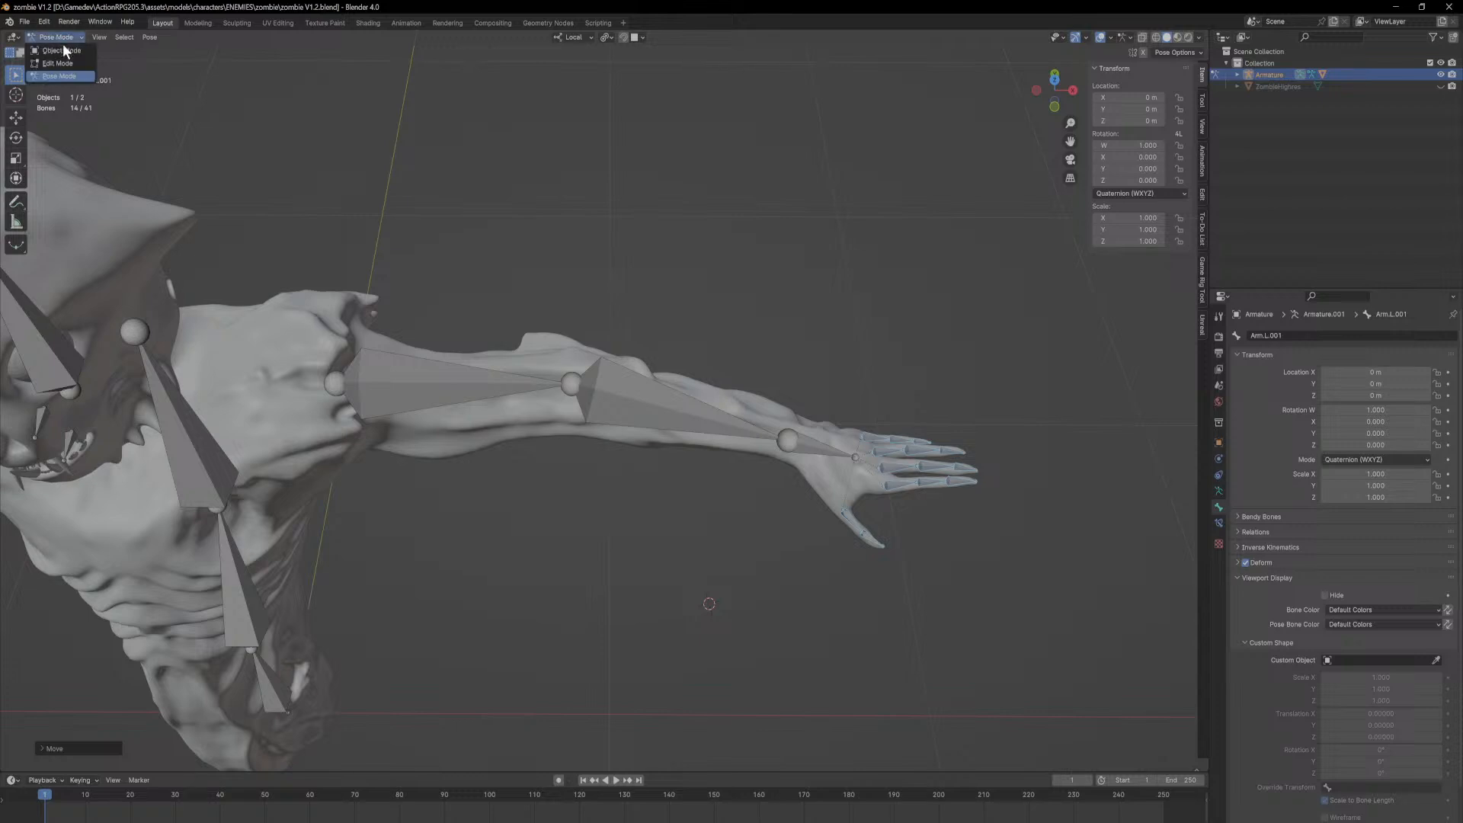
Step: Select the zombie mesh in Object Mode, delete its ScarDisplacement vertex group and review the remaining groups
click(60, 50)
click(268, 356)
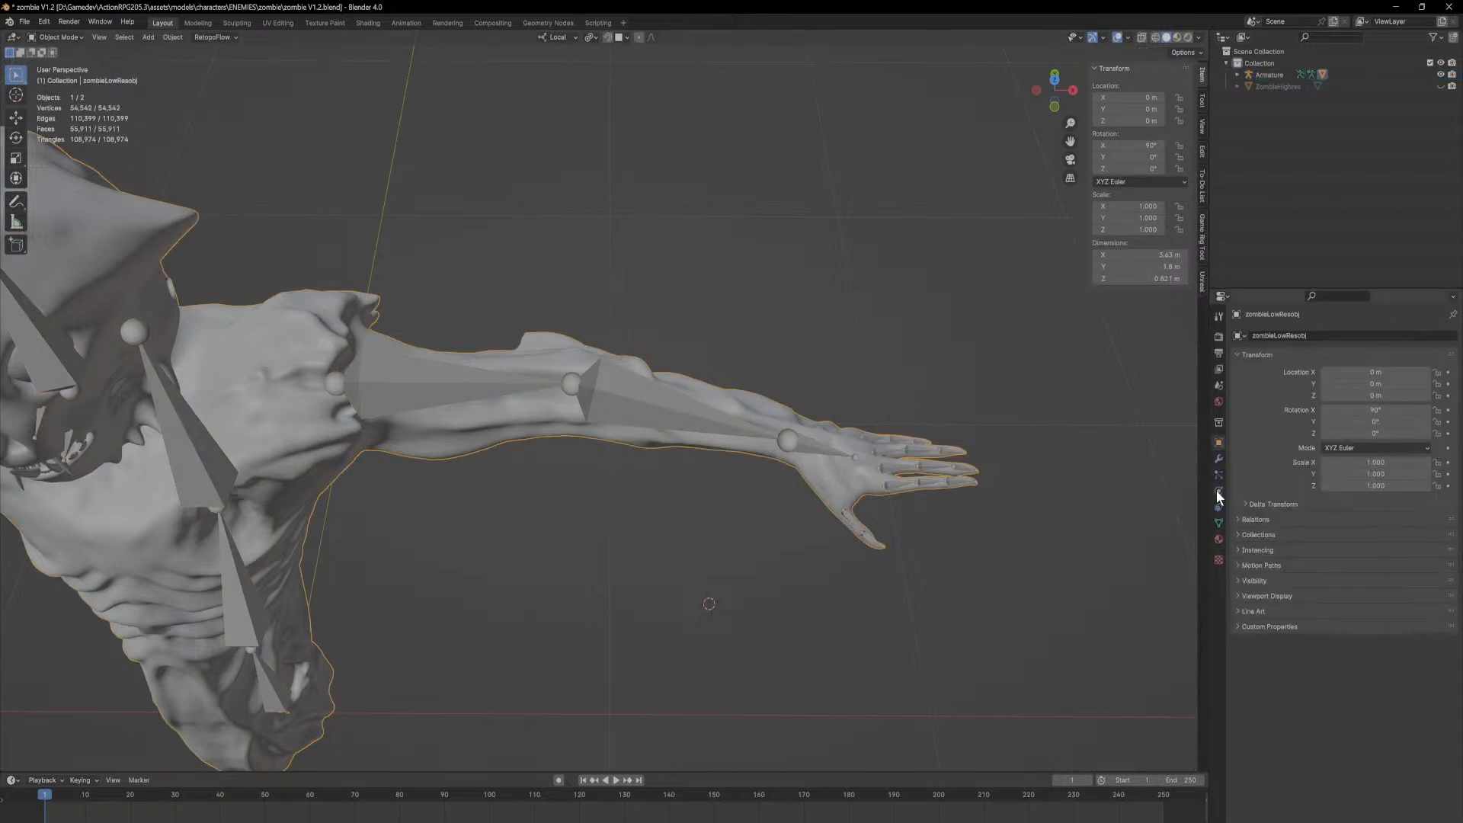
click(1219, 521)
scroll(1300, 395, up, 10)
click(1310, 374)
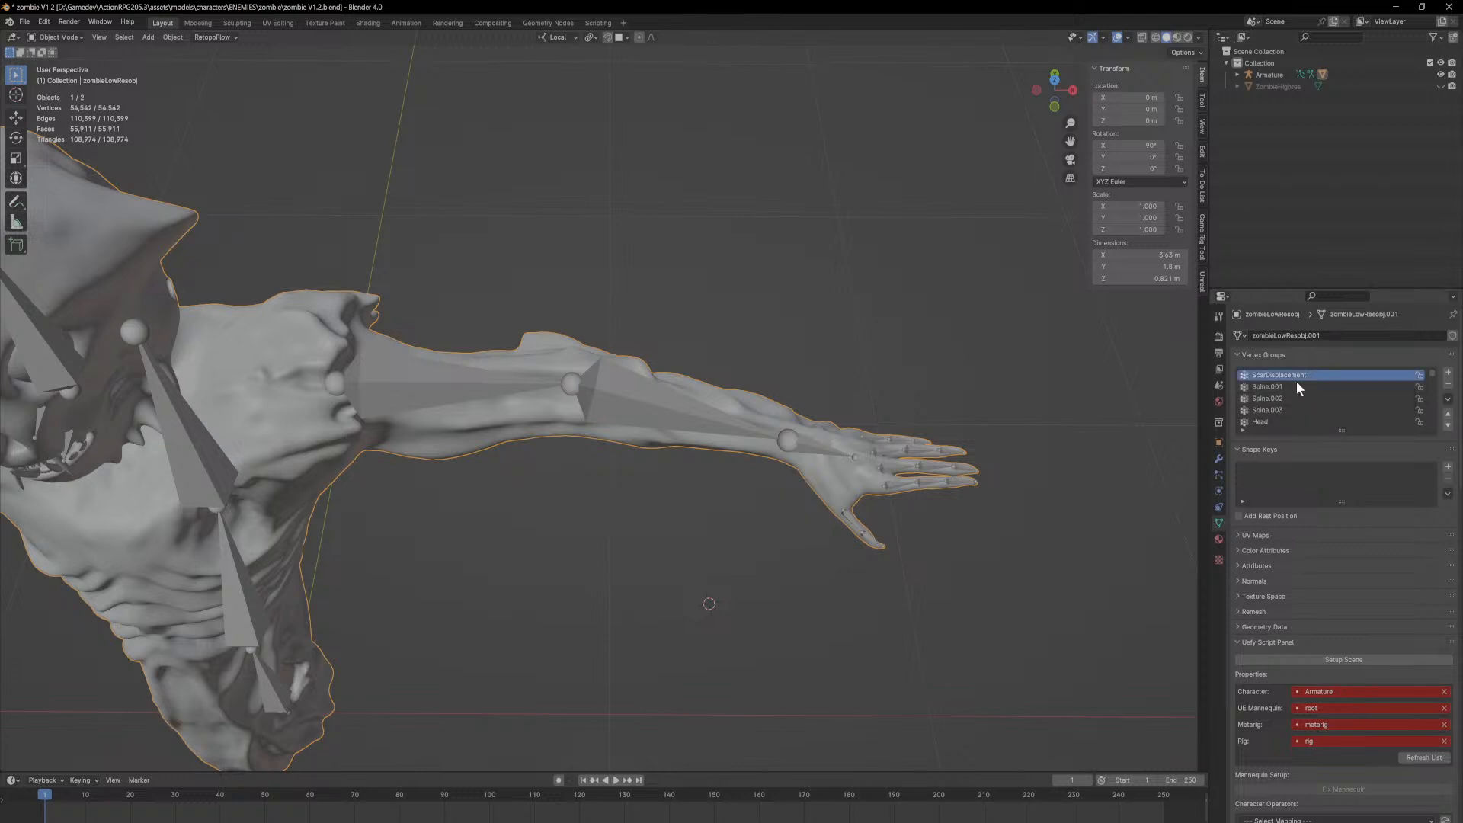
middle_drag(614, 442, 938, 456)
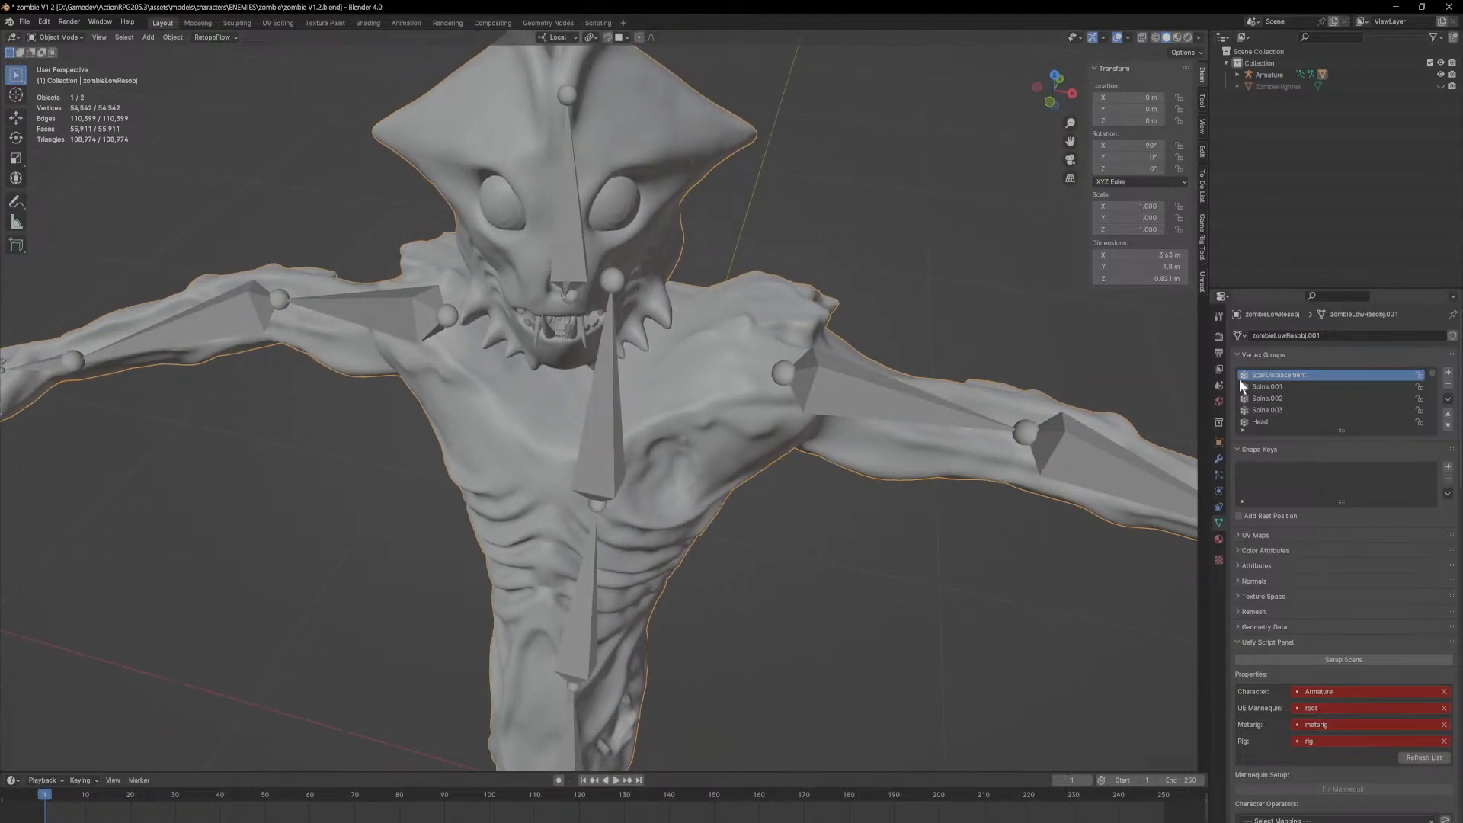
click(1447, 386)
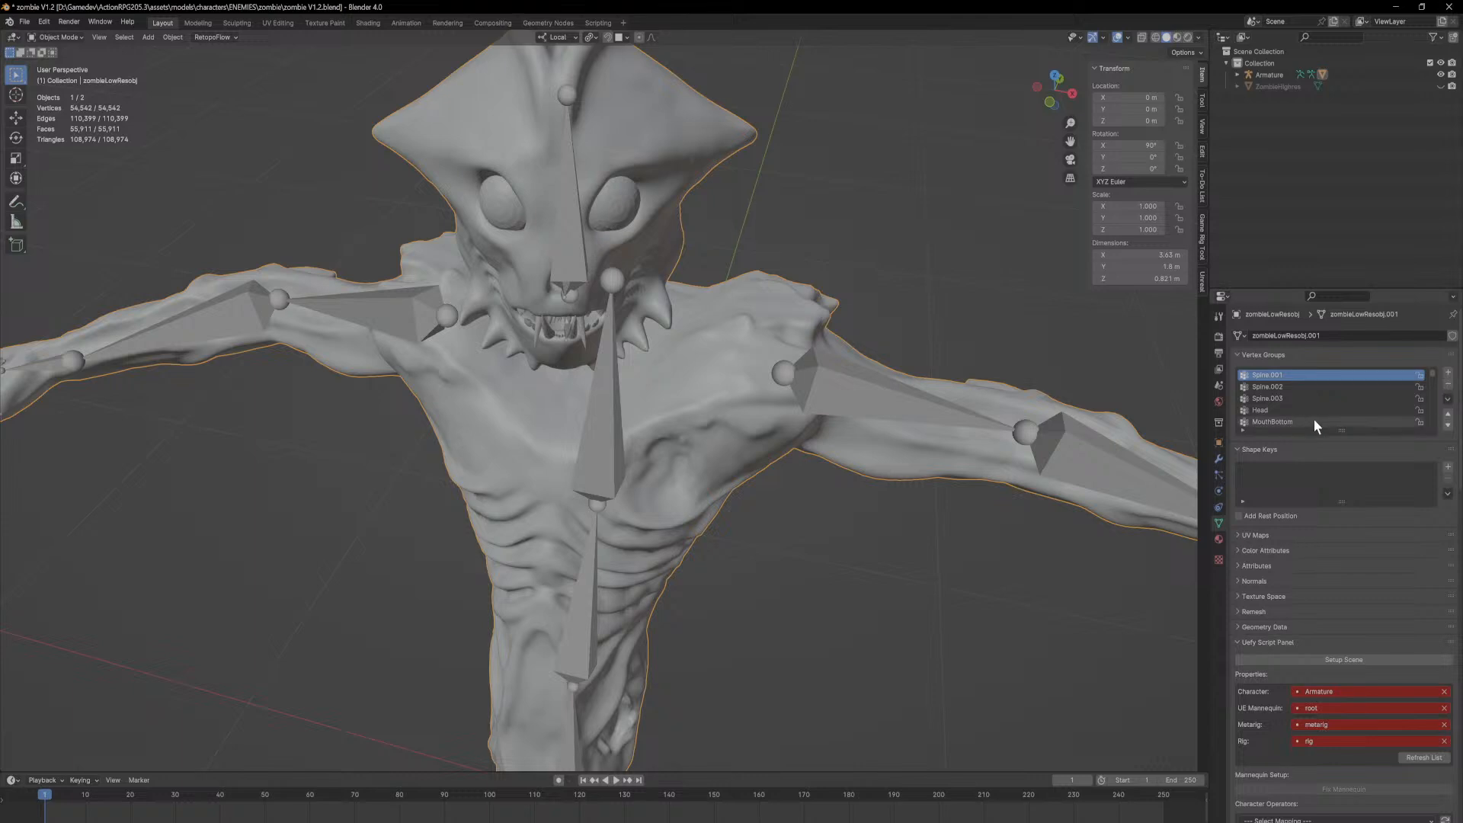
scroll(1300, 404, down, 1)
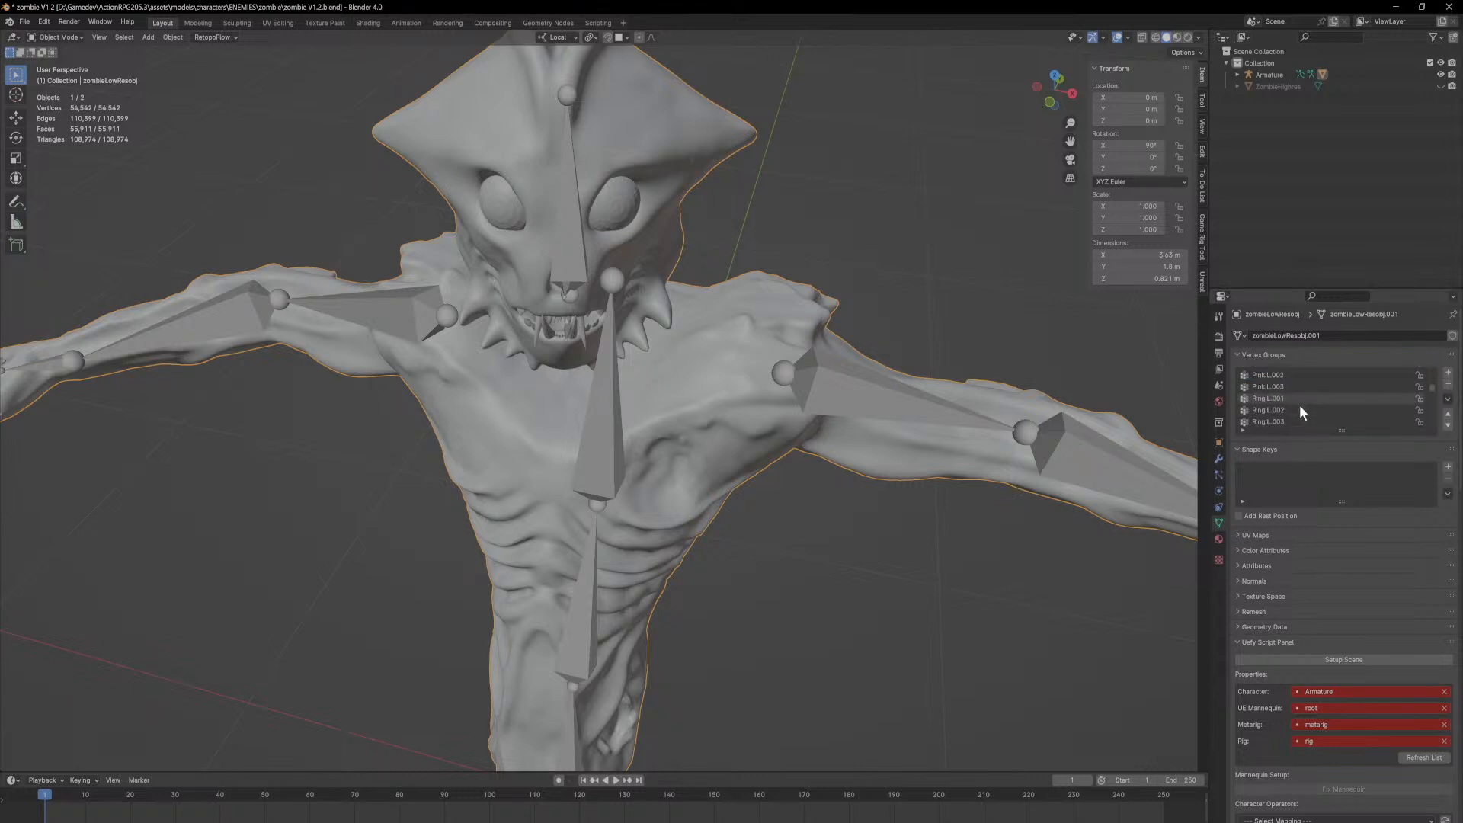
scroll(1300, 405, down, 20)
scroll(1302, 400, up, 20)
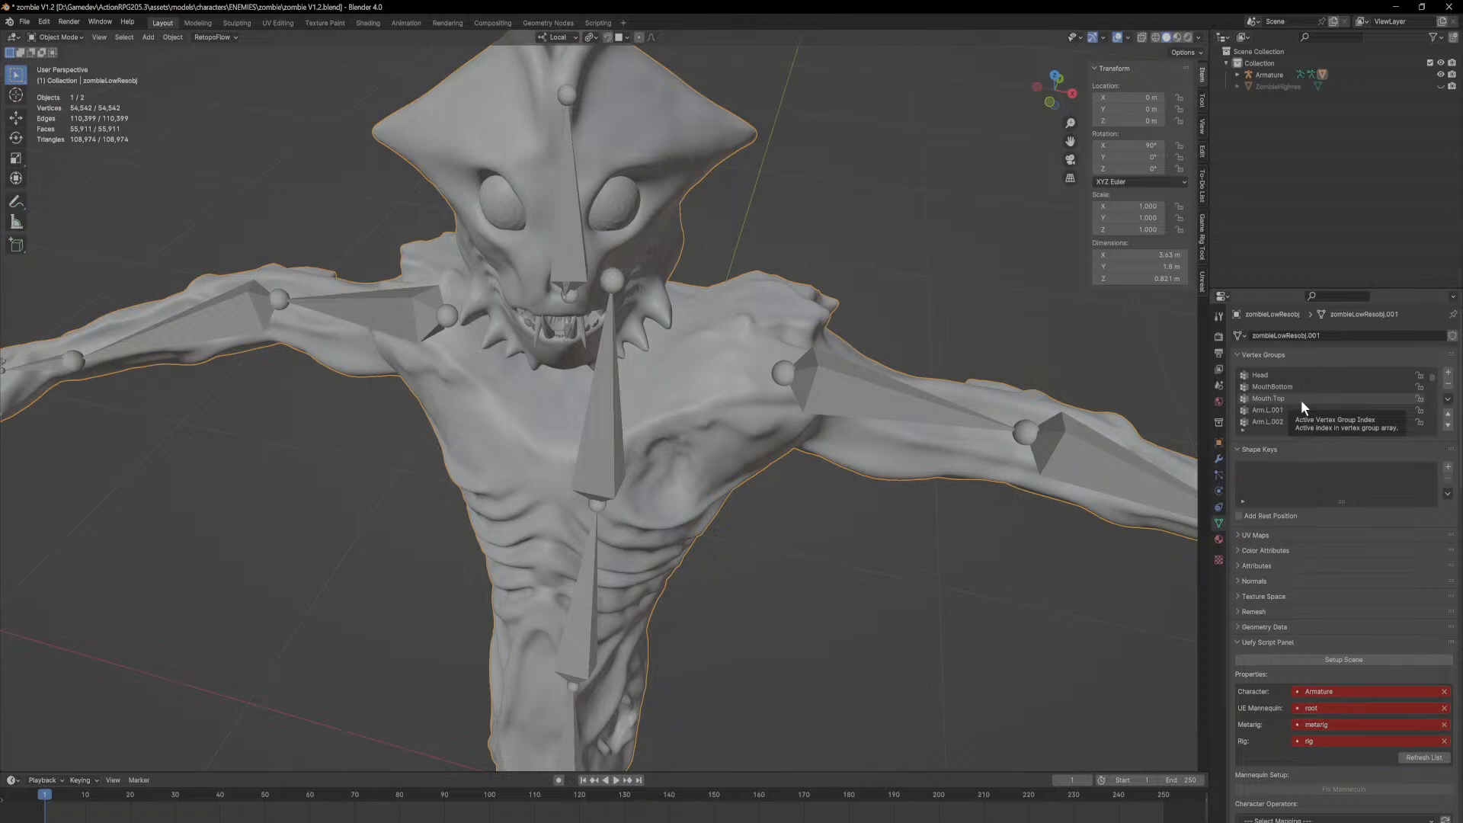
Step: Select the armature and switch it to Pose Mode
middle_drag(724, 506, 593, 434)
scroll(593, 433, down, 2)
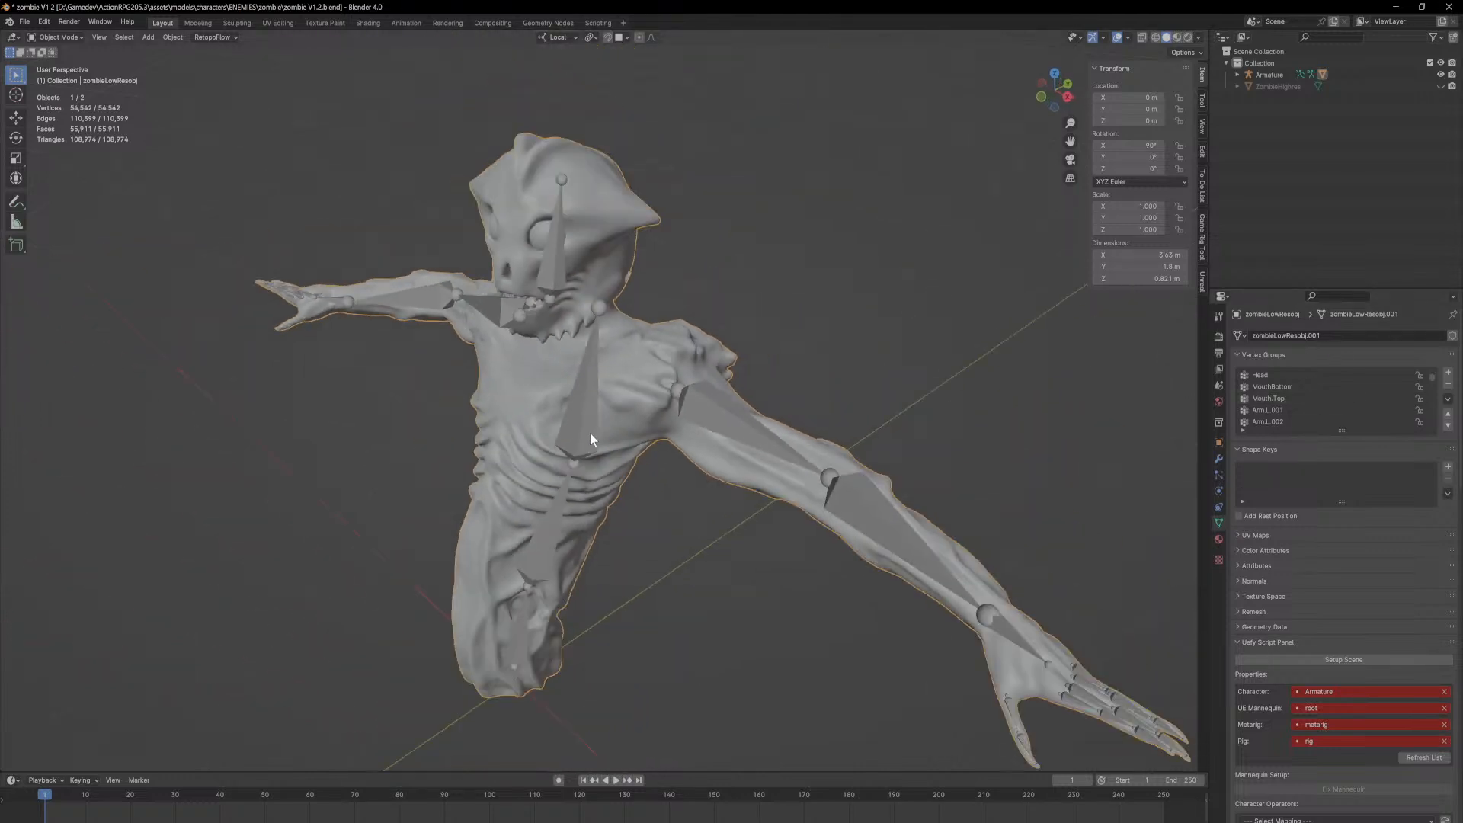
click(581, 421)
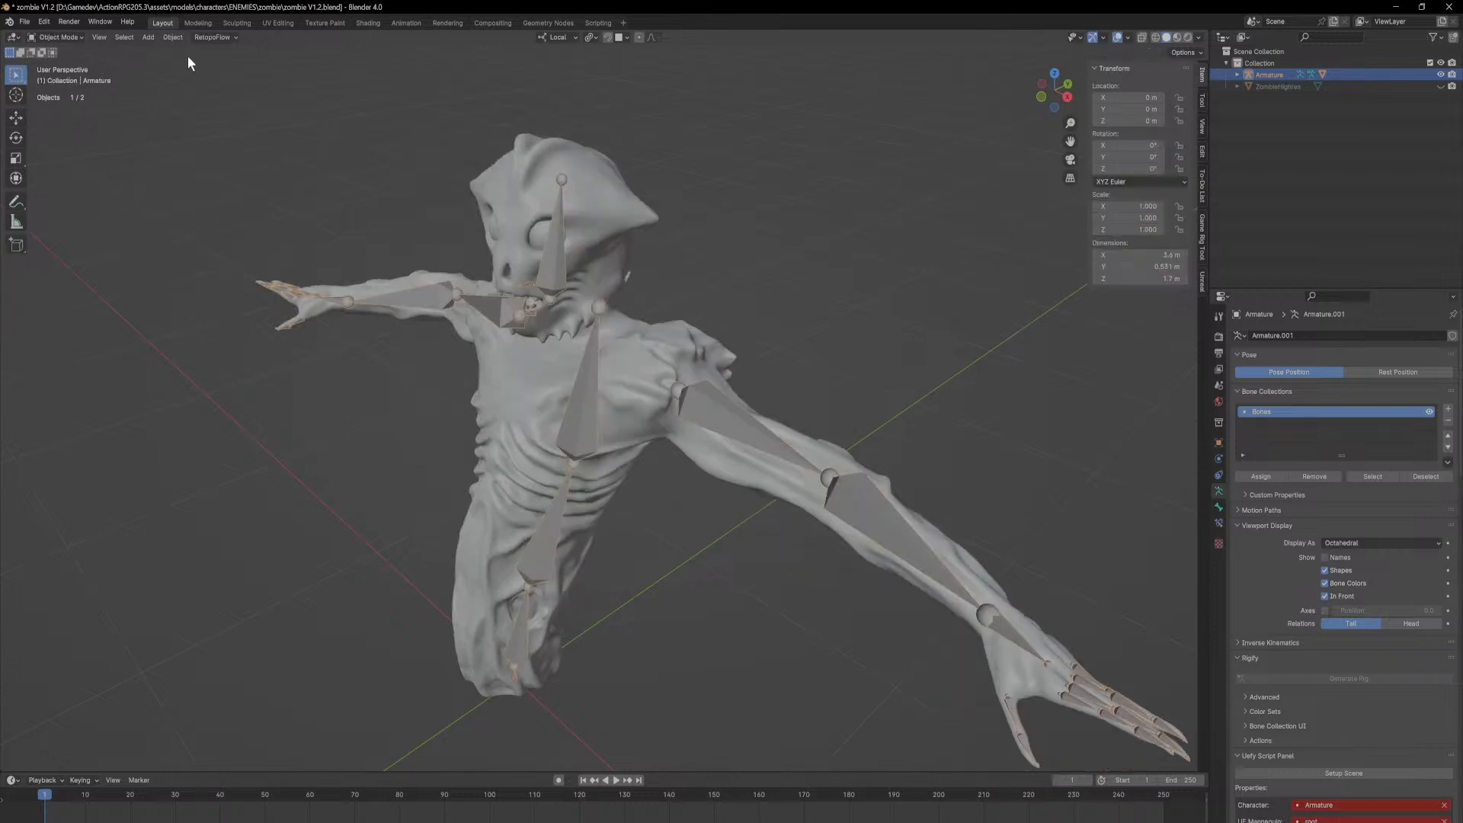
click(72, 38)
click(77, 77)
middle_drag(630, 382, 674, 443)
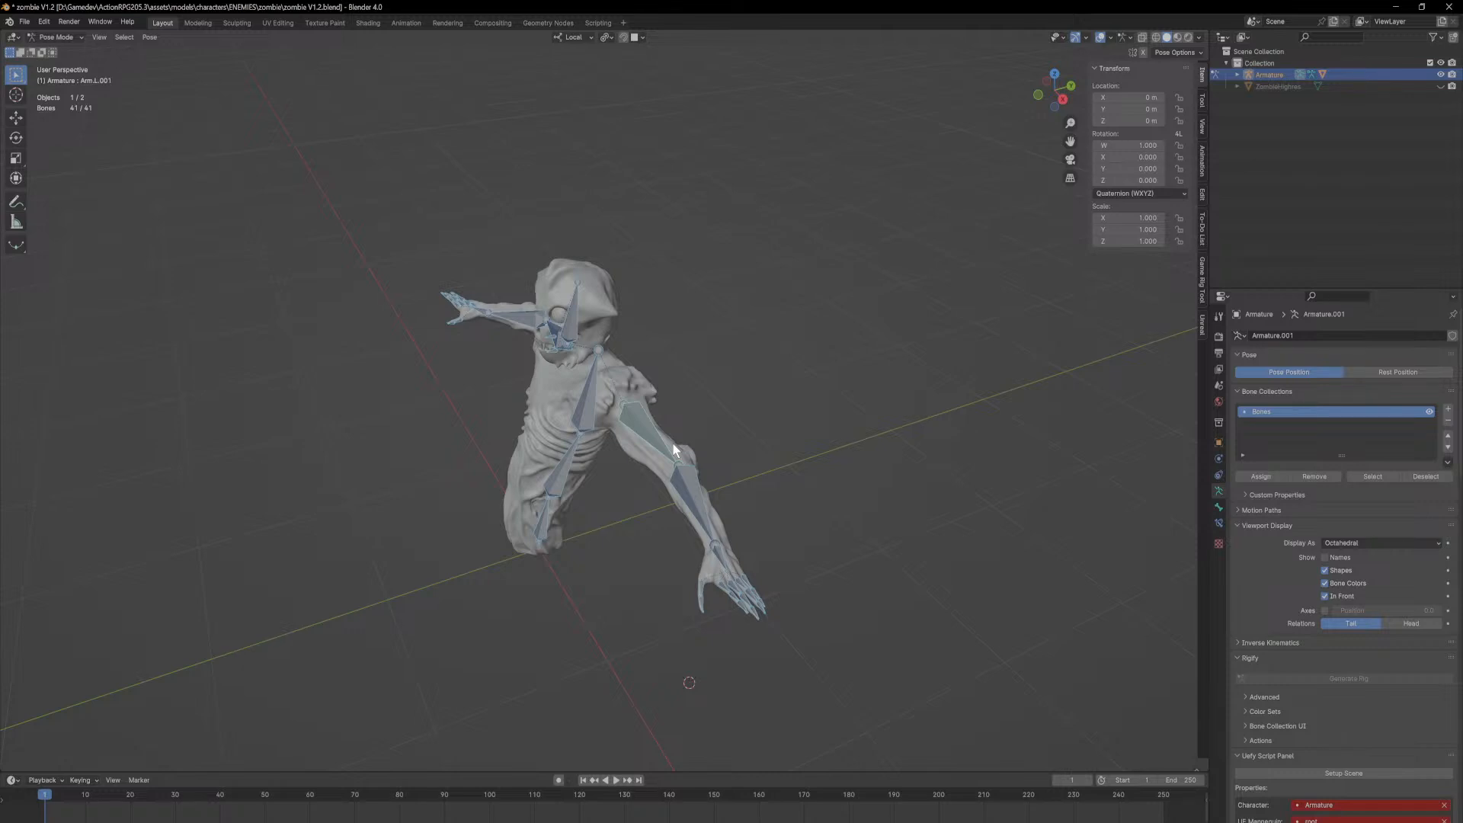
Step: Clear the motion paths of the selected bones
key(F3)
text(clear)
key(Return)
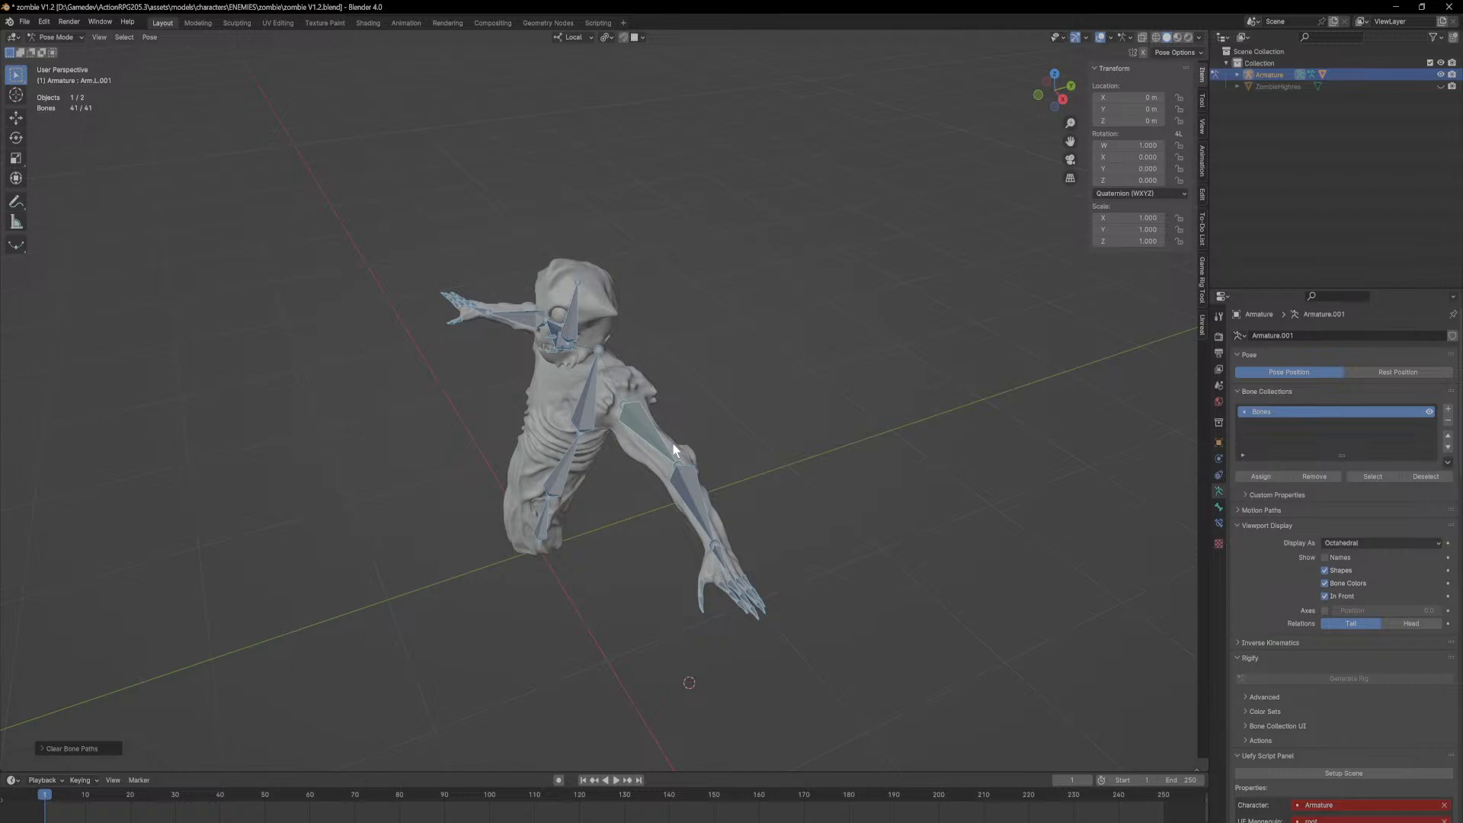
Step: Clear the pose transforms of all selected bones
key(F3)
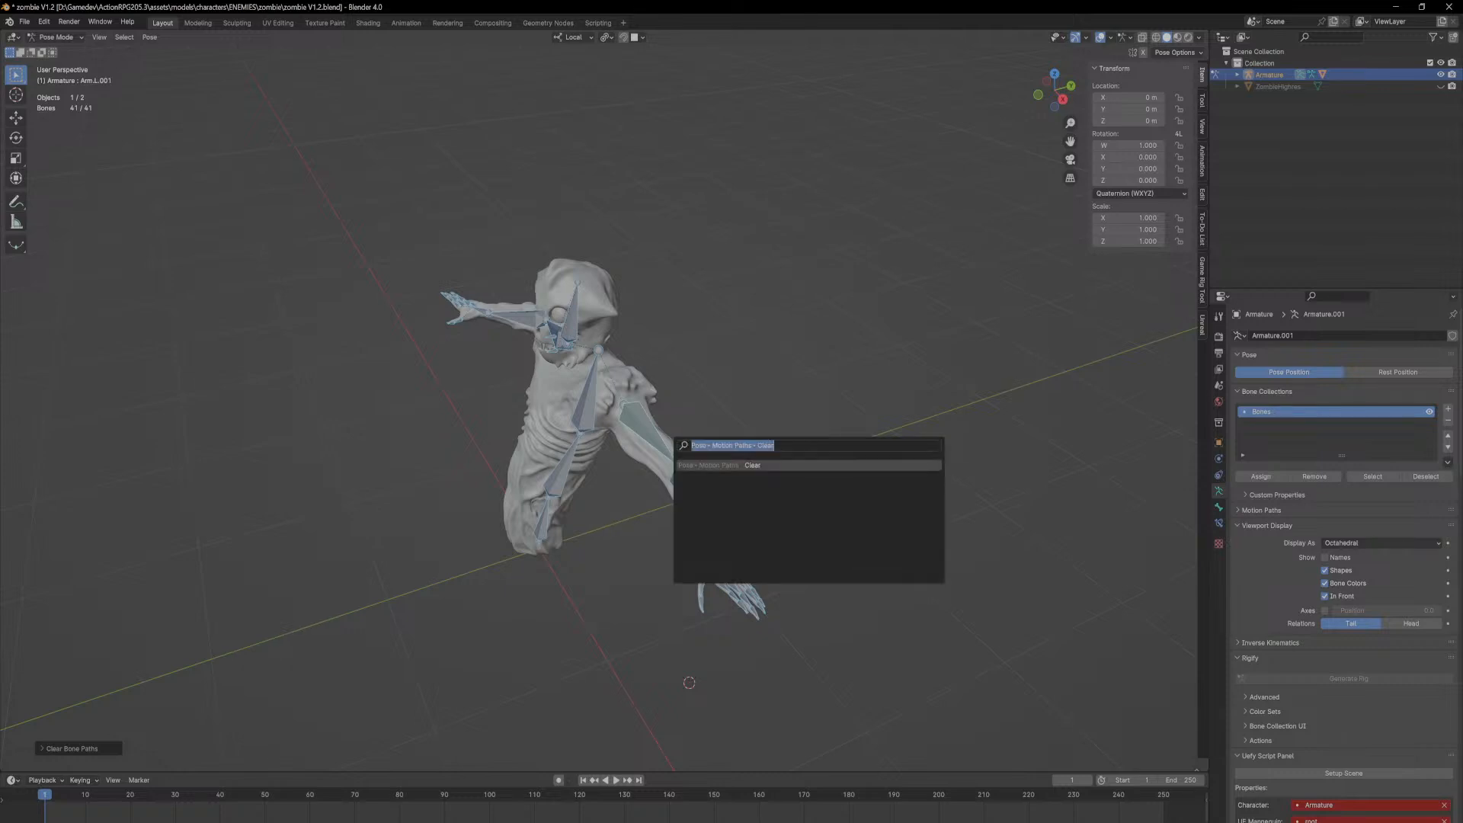
text(trans)
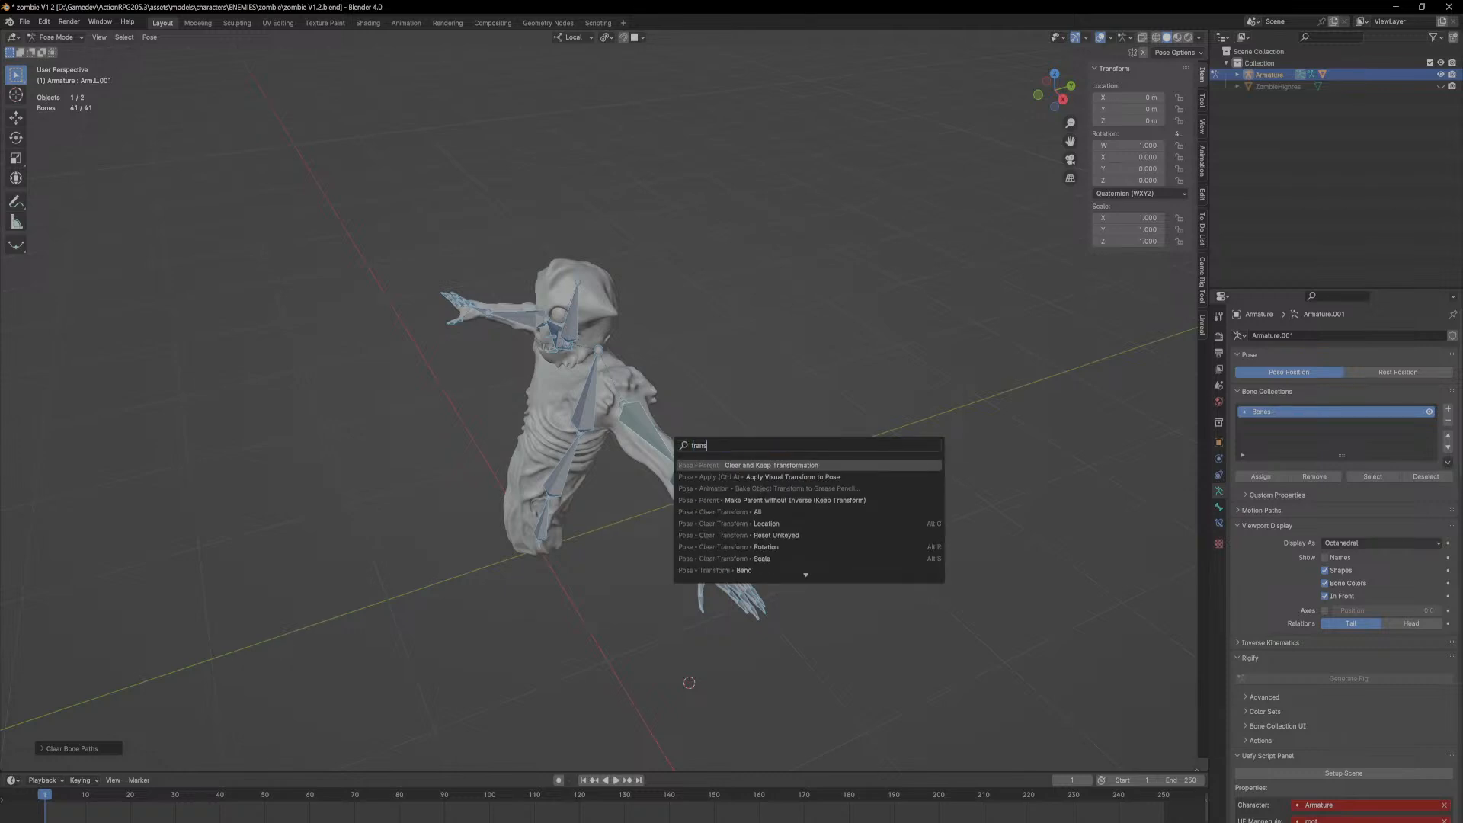
key(Down)
key(Down)
key(Return)
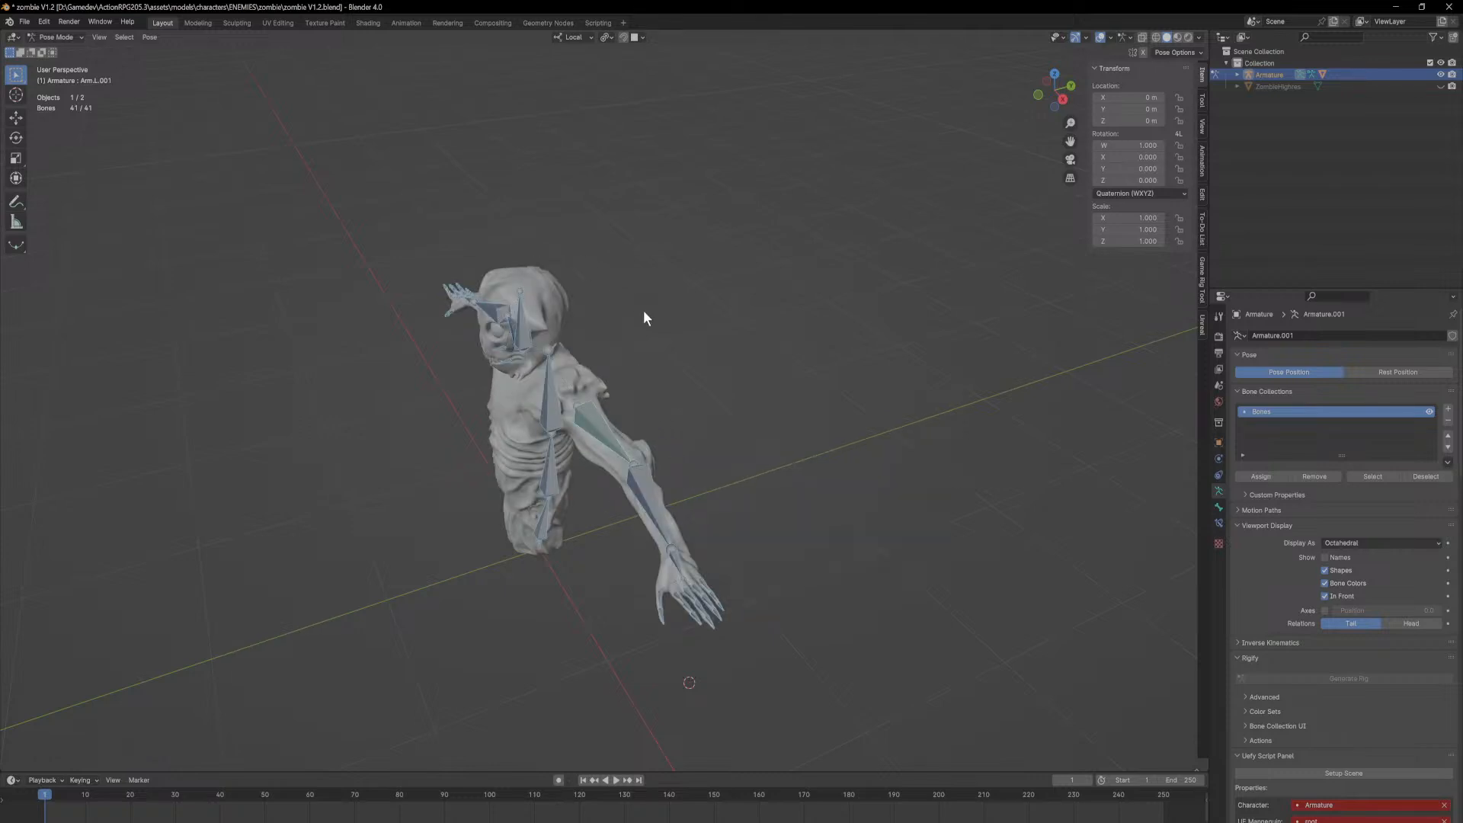
middle_drag(637, 306, 755, 340)
scroll(732, 418, up, 3)
middle_drag(732, 418, 804, 512)
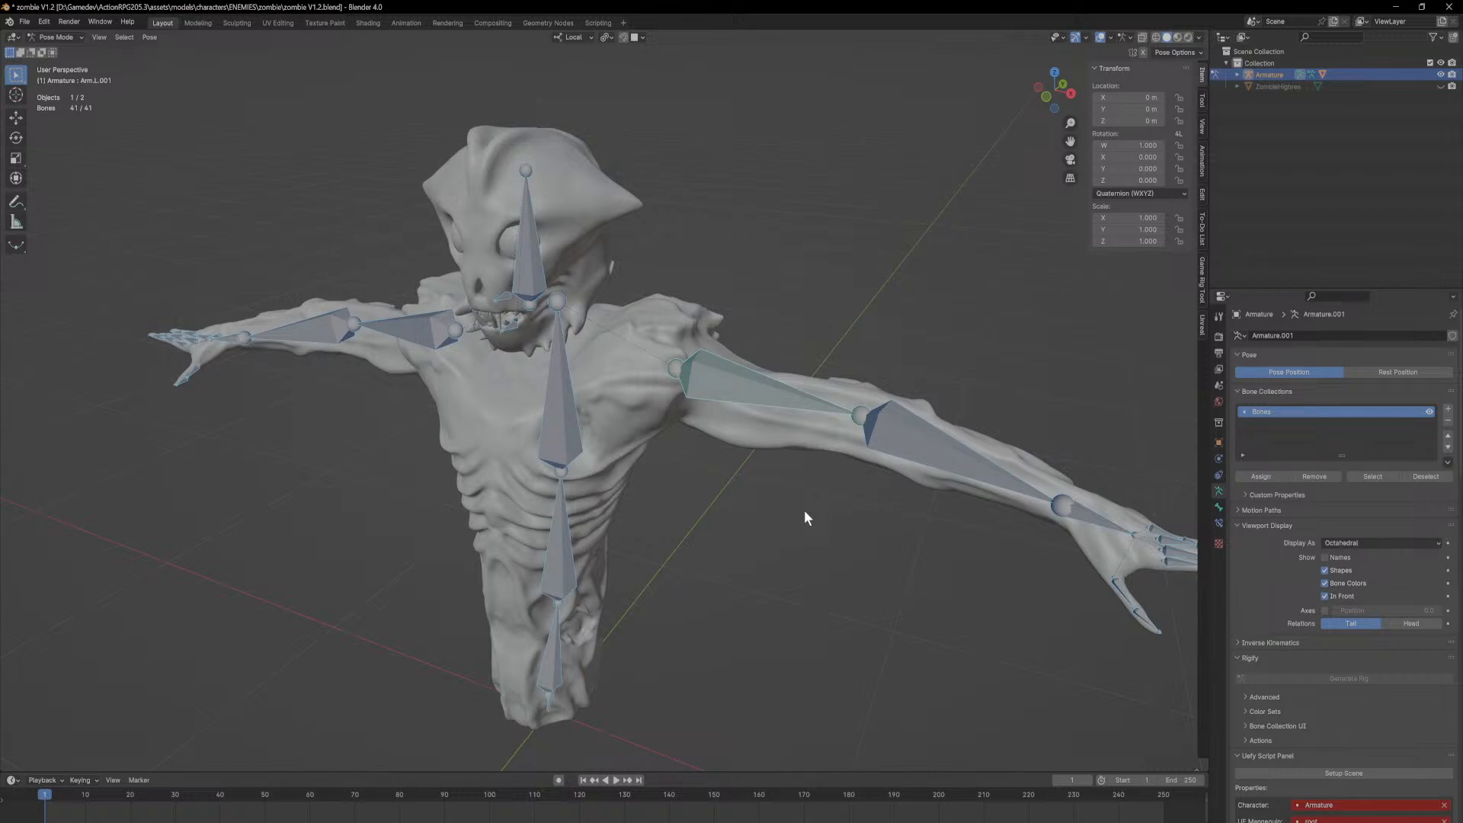
middle_drag(619, 427, 646, 405)
shift+middle_drag(744, 506, 796, 359)
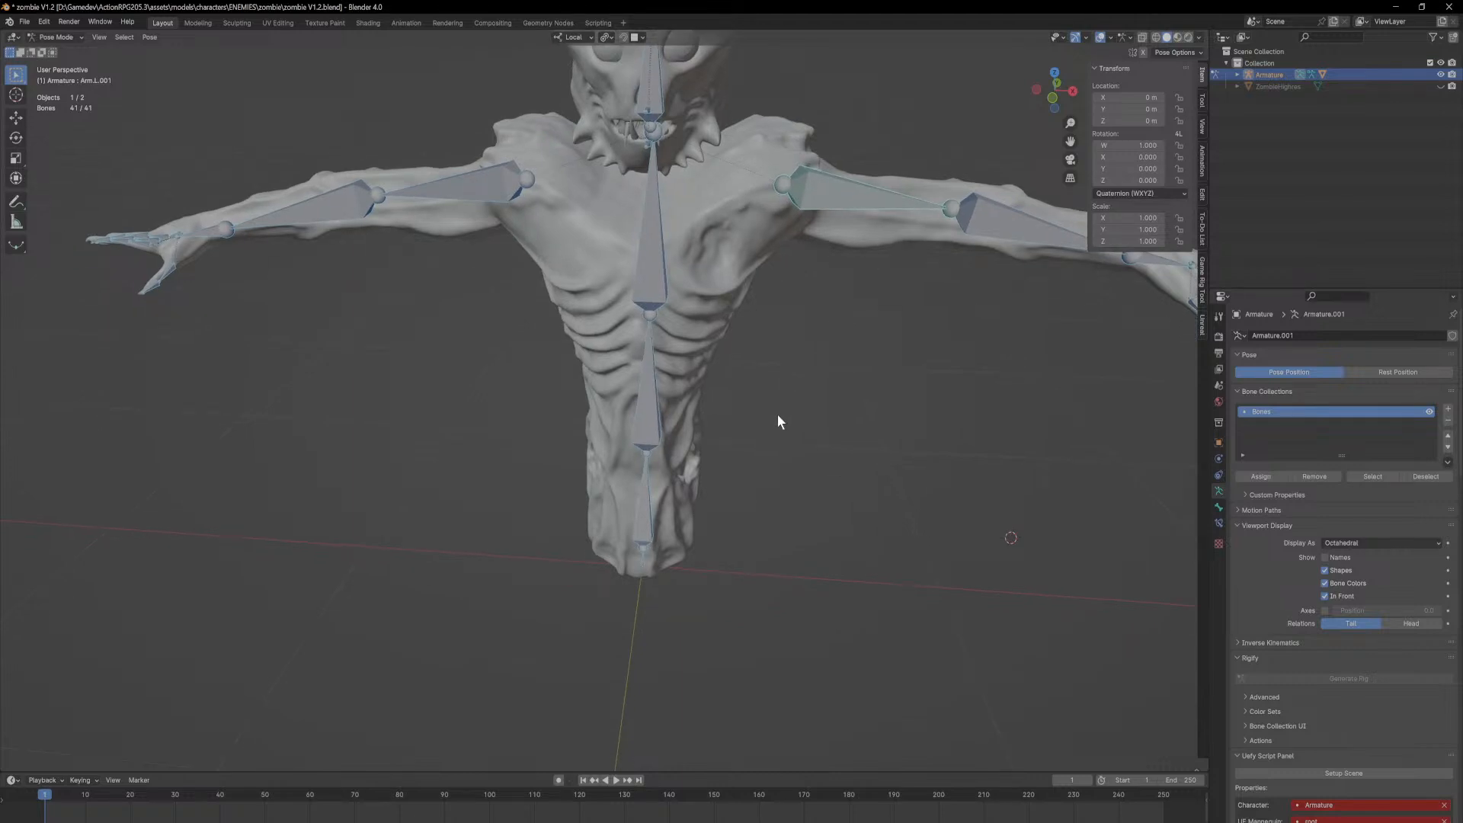
middle_drag(836, 451, 732, 477)
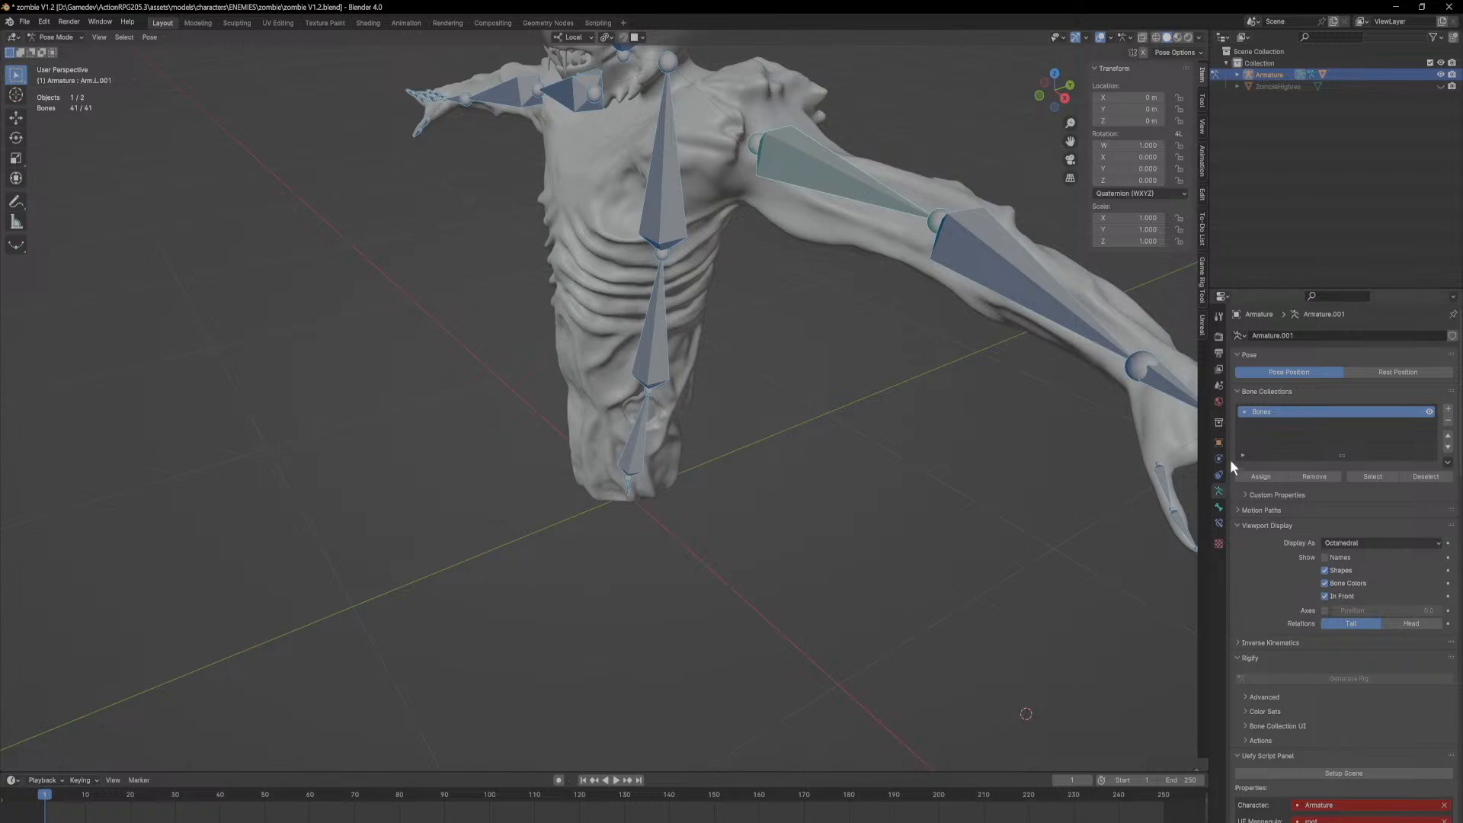
Step: Return to Object Mode, select the zombie mesh and switch it to Weight Paint mode
click(59, 37)
click(62, 51)
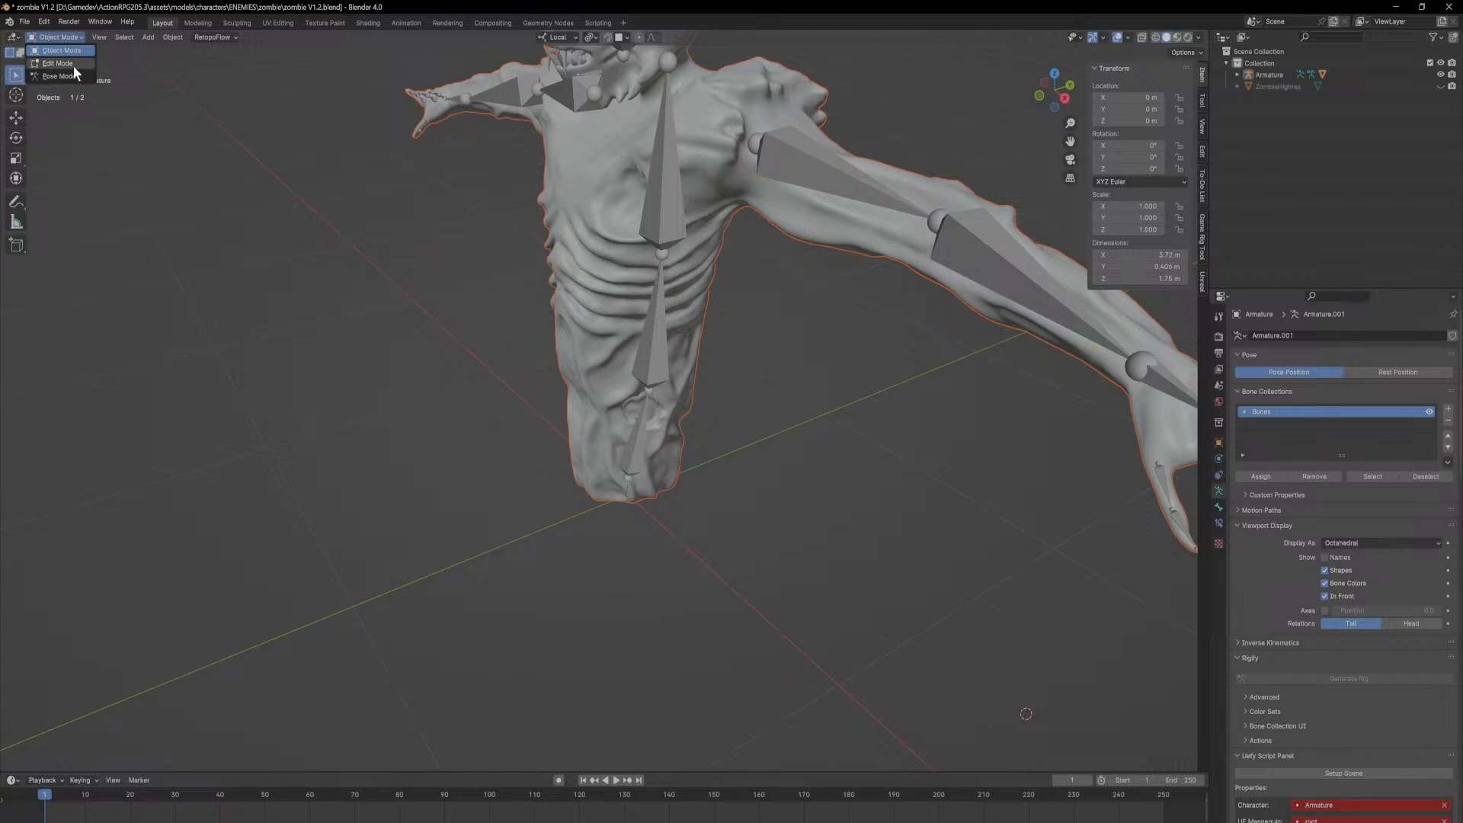
click(734, 190)
click(80, 38)
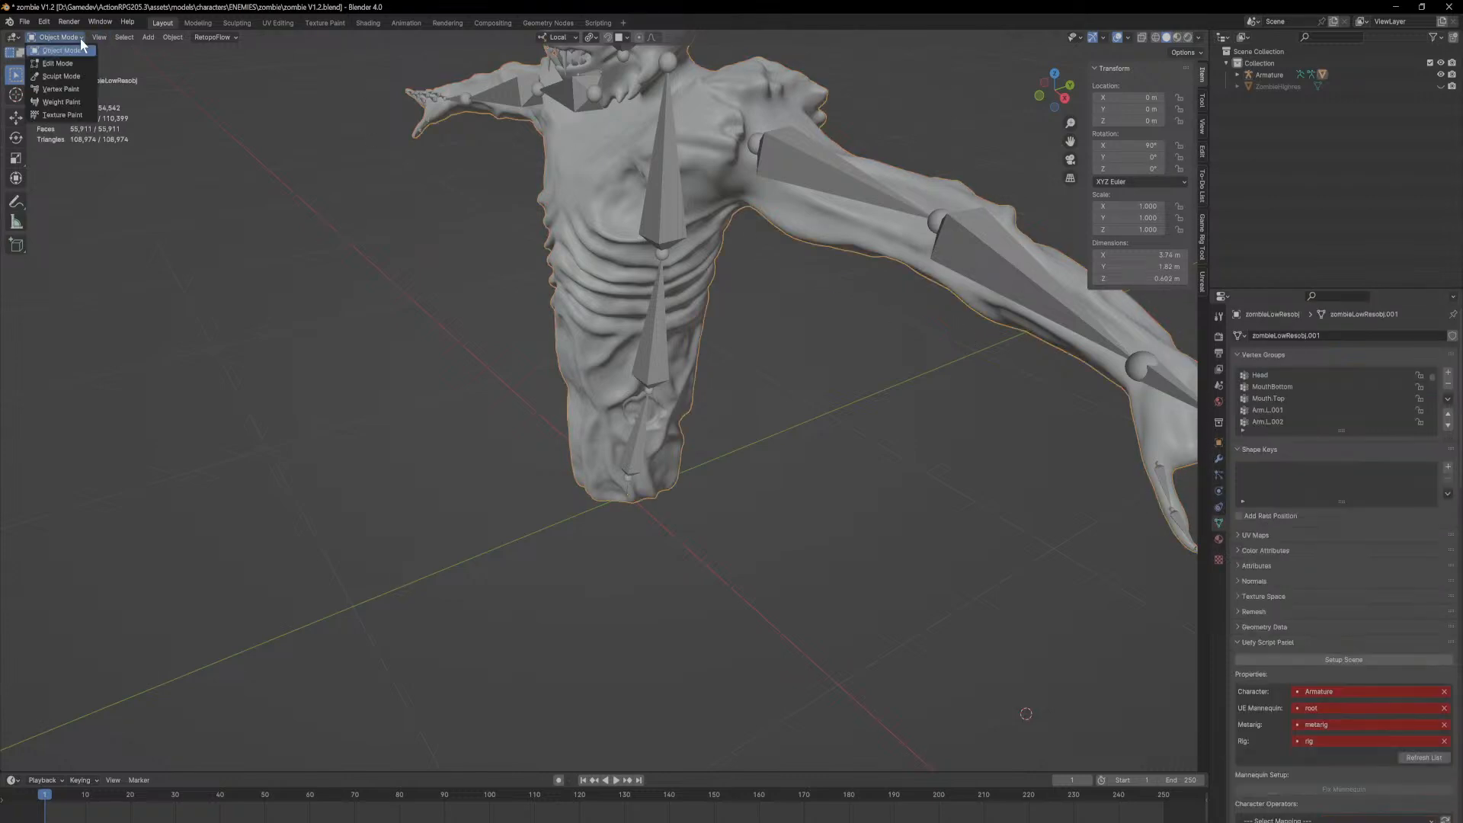
click(75, 100)
Step: Inspect the weight distribution of the Spine.001, Spine.002, Spine.003 and Head vertex groups on the body
scroll(1287, 391, up, 3)
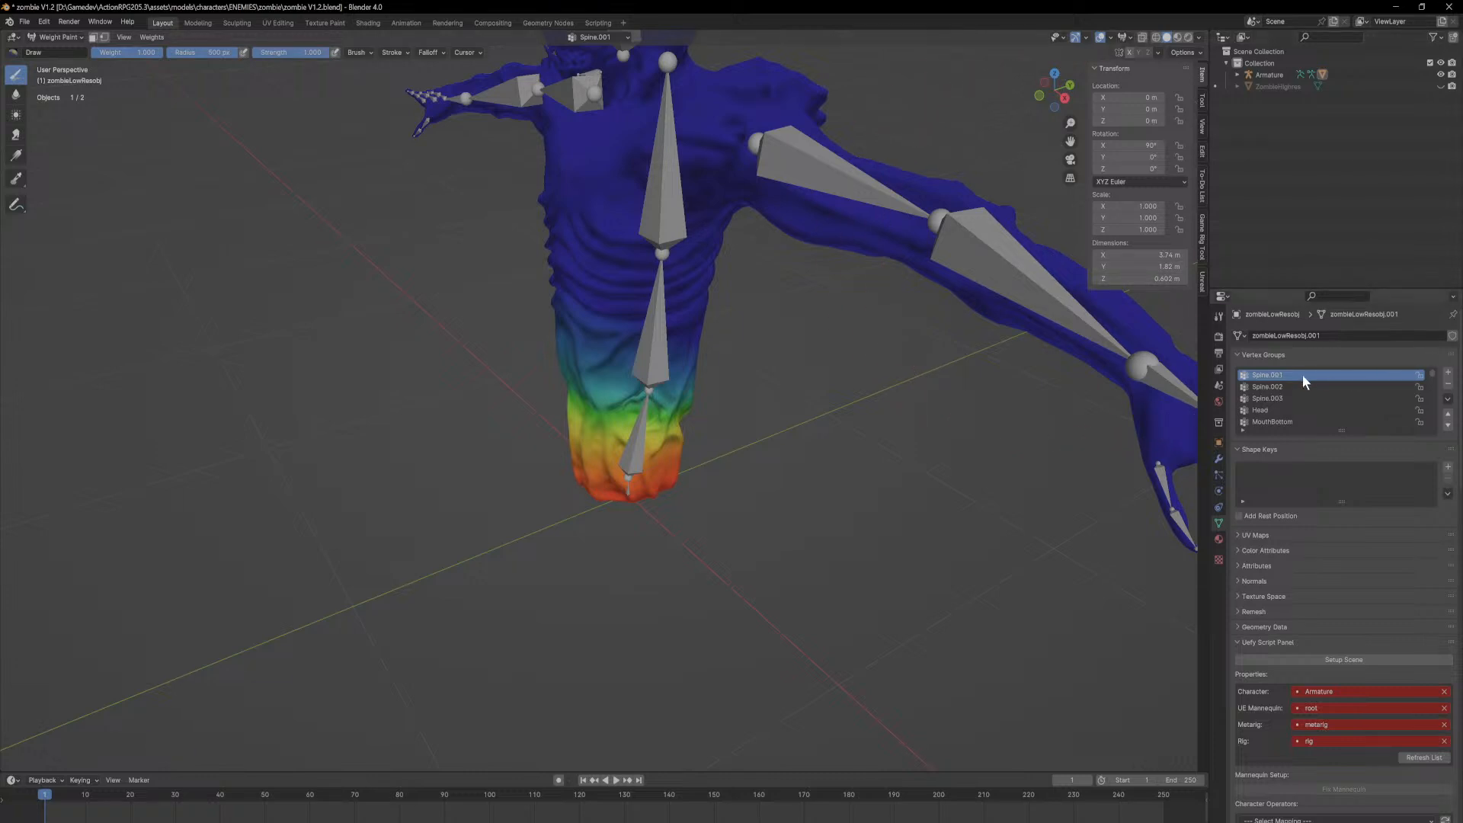
click(1263, 388)
click(1256, 399)
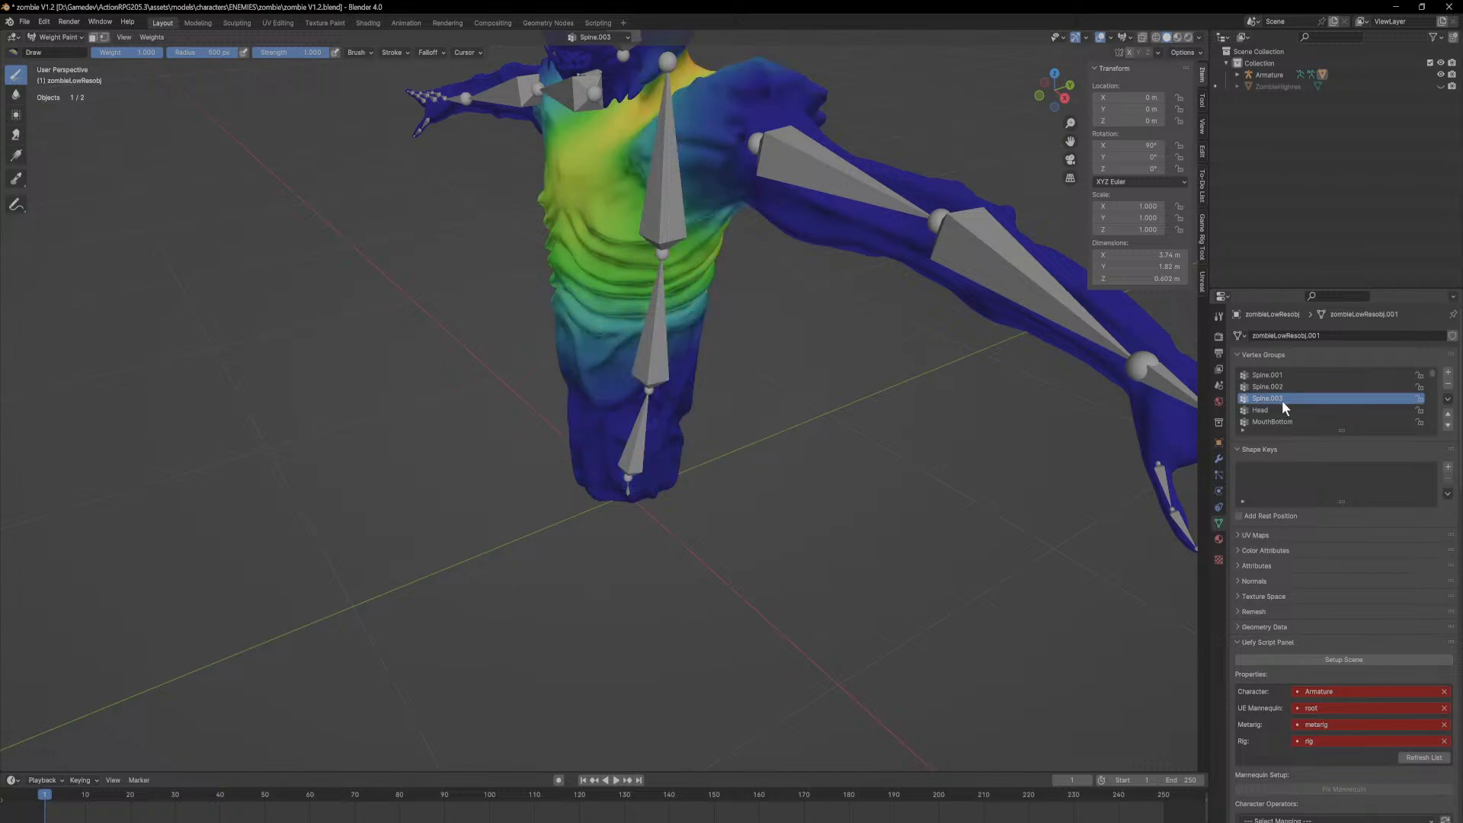
middle_drag(784, 273, 848, 319)
scroll(847, 319, down, 3)
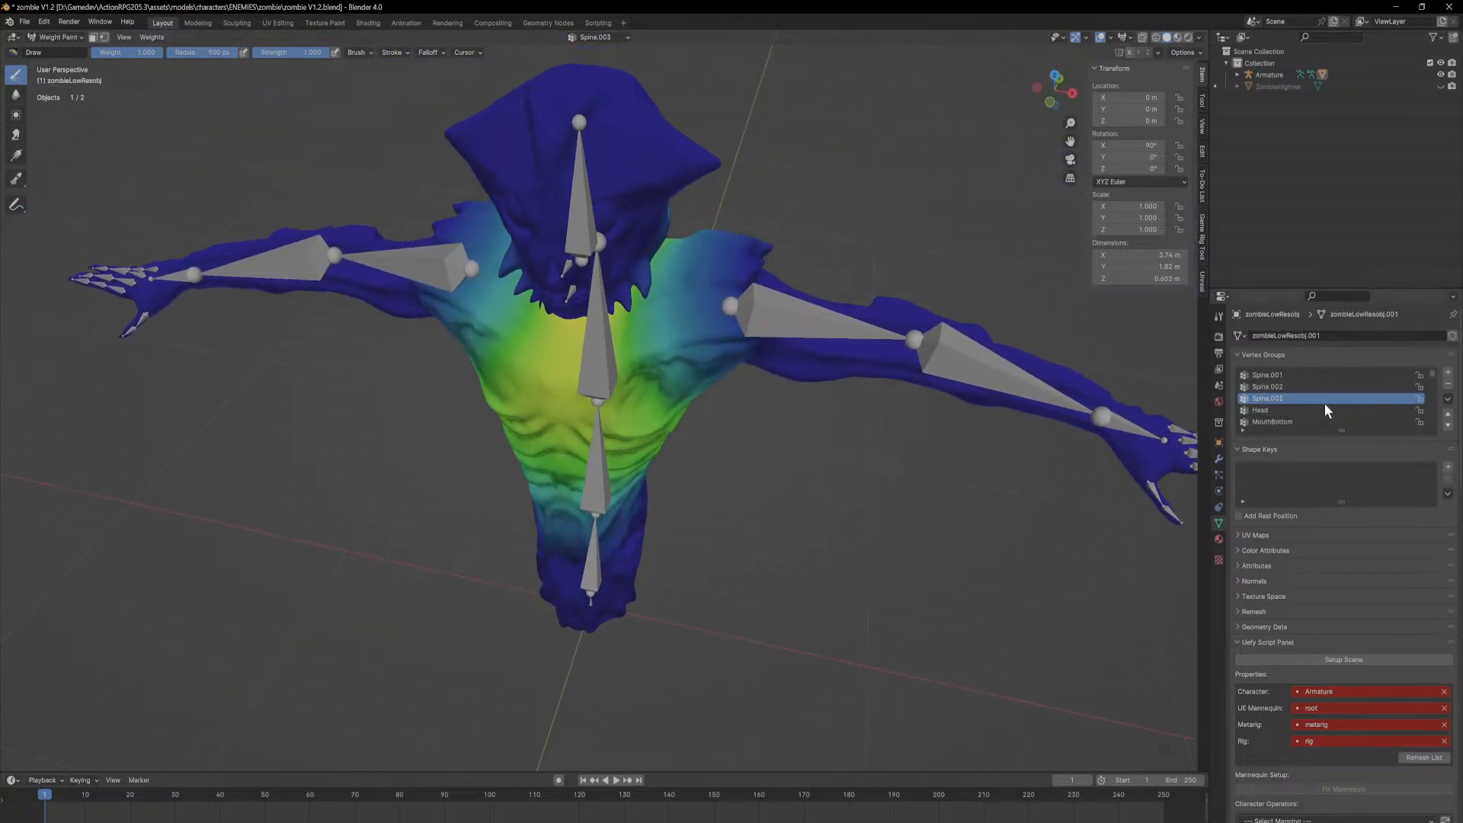
click(1272, 410)
middle_drag(823, 263, 800, 229)
shift+middle_drag(800, 229, 889, 333)
shift+middle_drag(885, 444, 609, 488)
scroll(648, 465, up, 3)
middle_drag(679, 434, 876, 357)
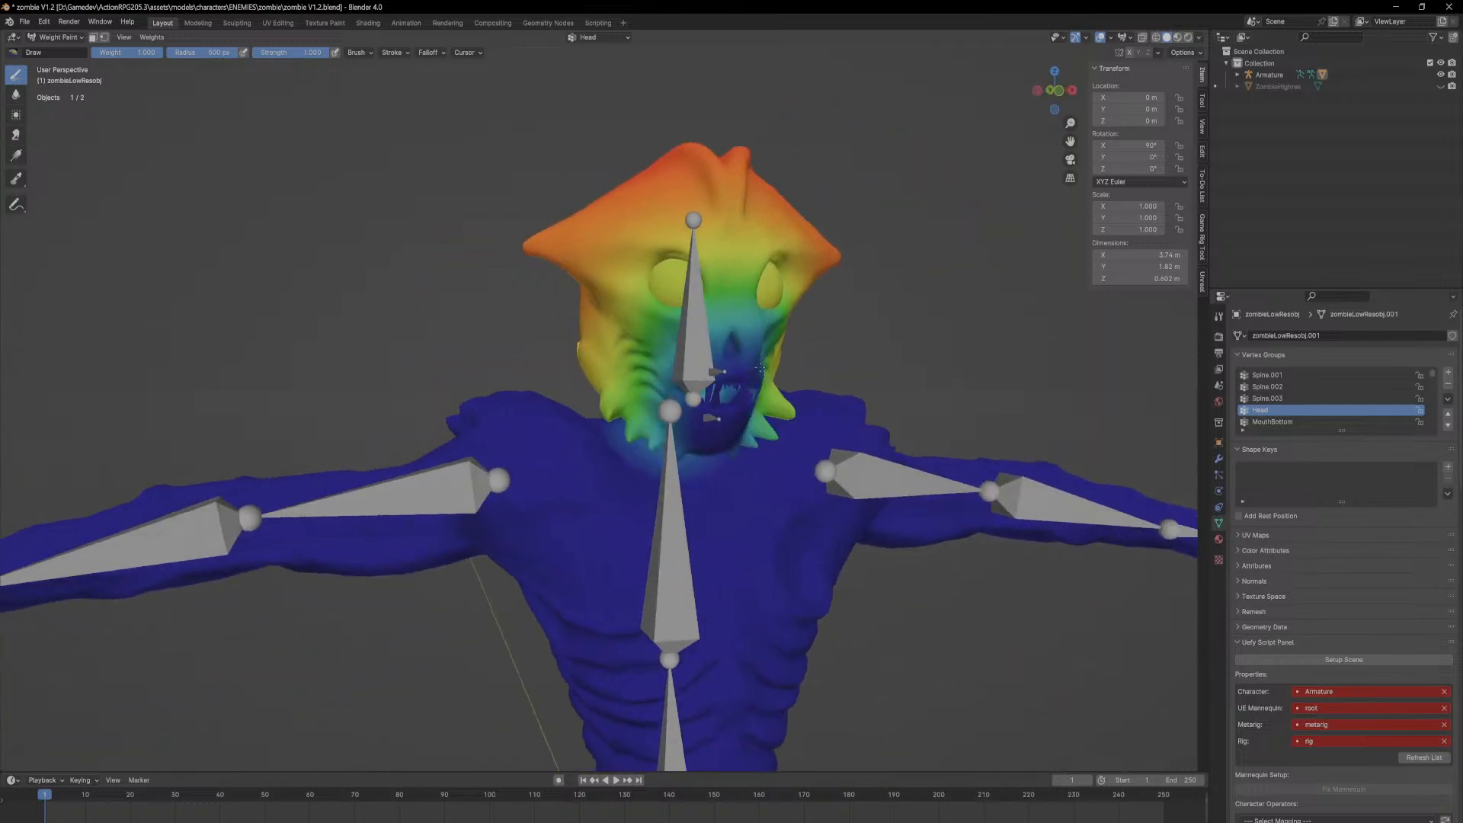
Step: Activate the MouthBottom vertex group, frame the mouth and hide the armature
click(1311, 422)
scroll(731, 397, up, 5)
middle_drag(953, 284, 926, 289)
mouse_move(926, 290)
shift+middle_down()
mouse_move(774, 422)
mouse_move(732, 432)
mouse_move(808, 411)
mouse_move(873, 347)
shift+middle_up()
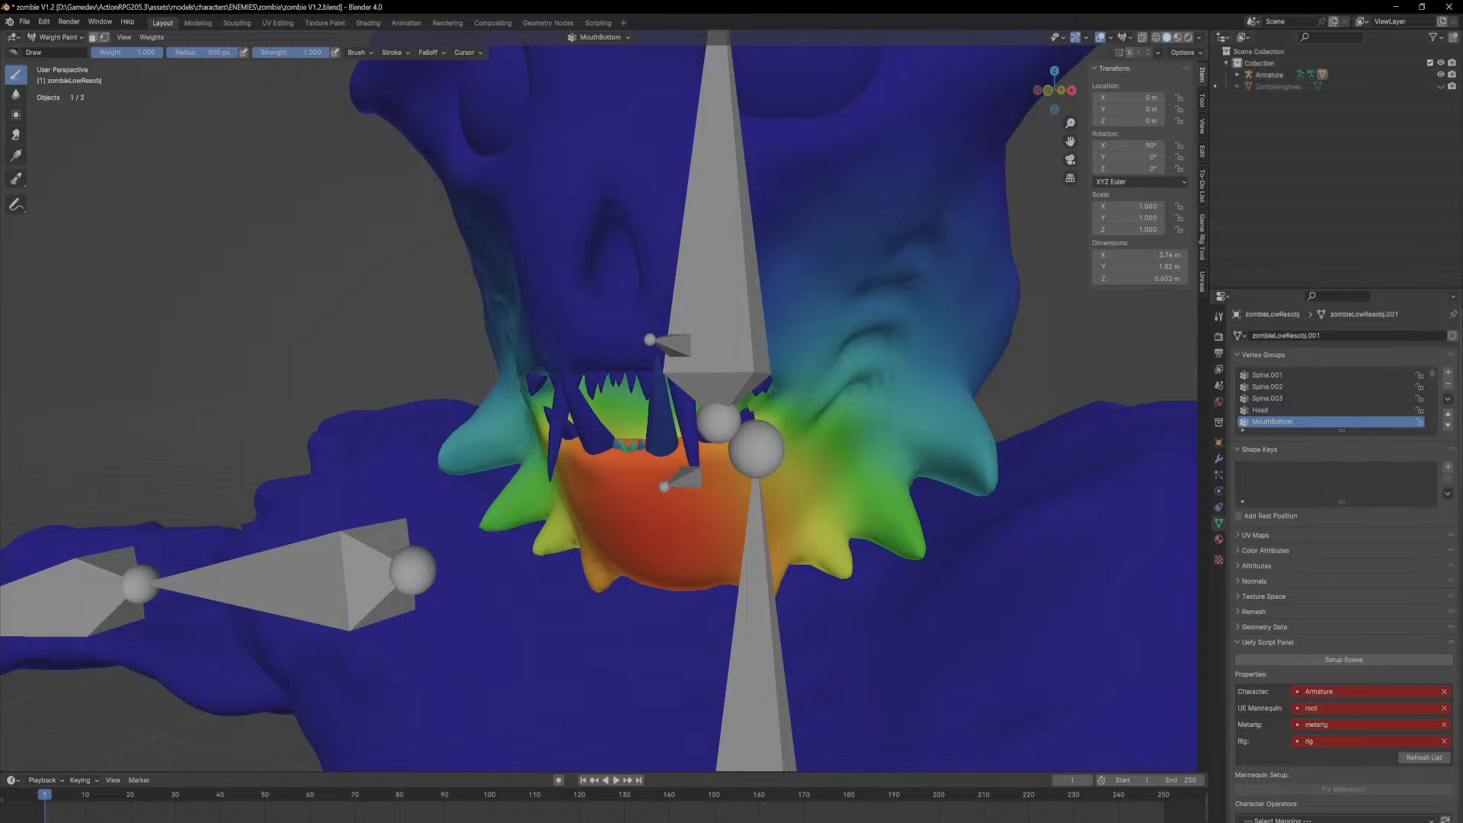
click(1440, 74)
Step: Paint MouthBottom weights at 1.000 over the lower jaw and its adjoining chin spikes
middle_drag(875, 428, 895, 441)
mouse_move(779, 461)
middle_down()
mouse_move(827, 444)
mouse_move(752, 386)
mouse_move(764, 435)
mouse_move(621, 432)
middle_up()
mouse_move(549, 474)
mouse_down()
mouse_move(523, 490)
mouse_move(448, 478)
mouse_move(325, 514)
mouse_up()
mouse_move(395, 526)
middle_down()
mouse_move(598, 515)
mouse_move(598, 453)
middle_up()
mouse_move(598, 453)
mouse_down()
mouse_move(668, 494)
mouse_move(681, 536)
mouse_up()
middle_drag(458, 527, 856, 442)
mouse_move(417, 545)
middle_down()
mouse_move(392, 460)
mouse_move(495, 418)
mouse_move(587, 490)
middle_up()
mouse_move(359, 394)
mouse_down()
mouse_move(374, 472)
mouse_move(328, 393)
mouse_move(343, 487)
mouse_up()
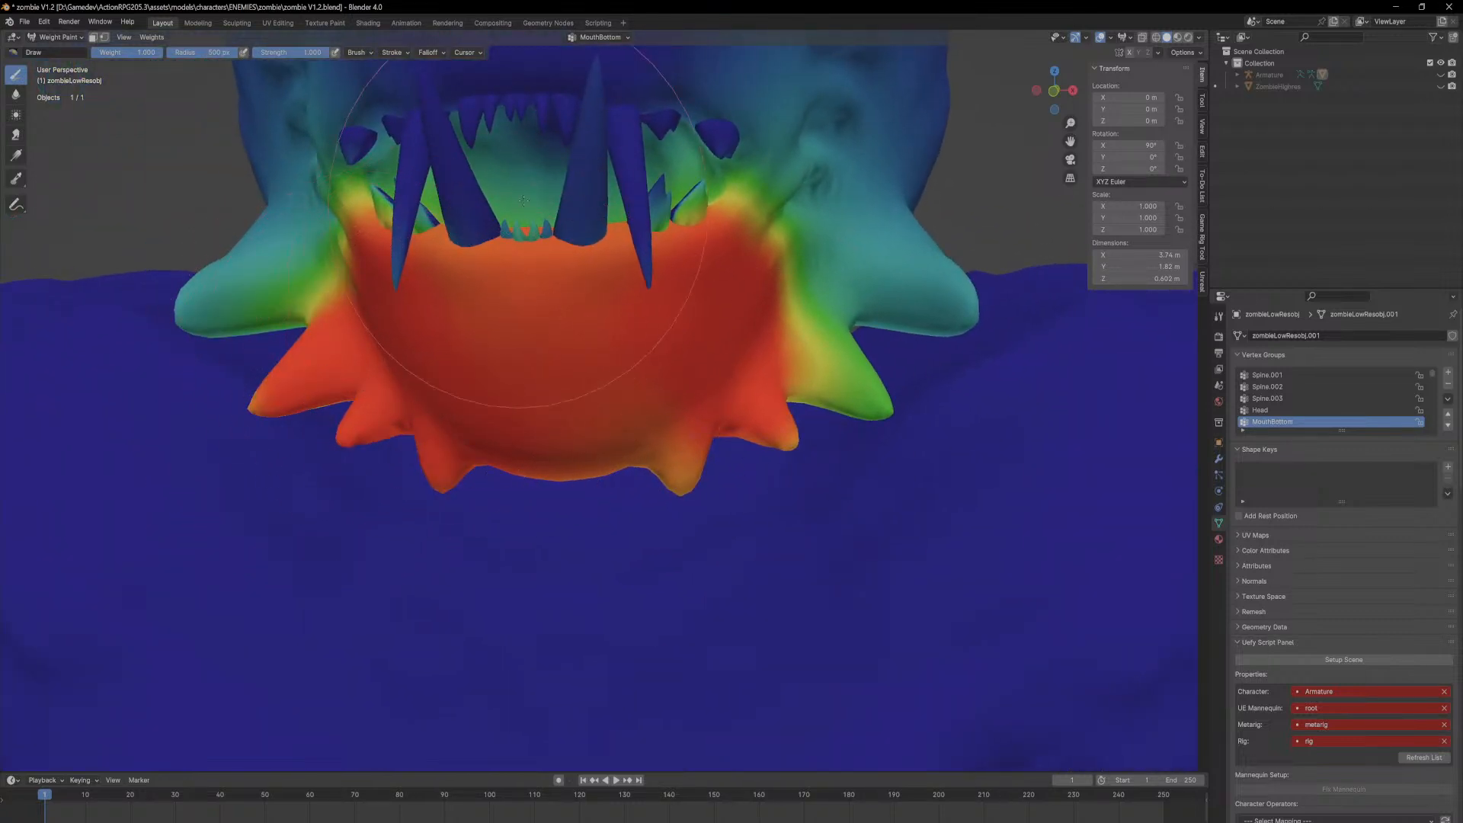
Step: In Edit Mode, select all lower teeth as linked geometry and assign them to MouthBottom with weight 1.000
click(61, 37)
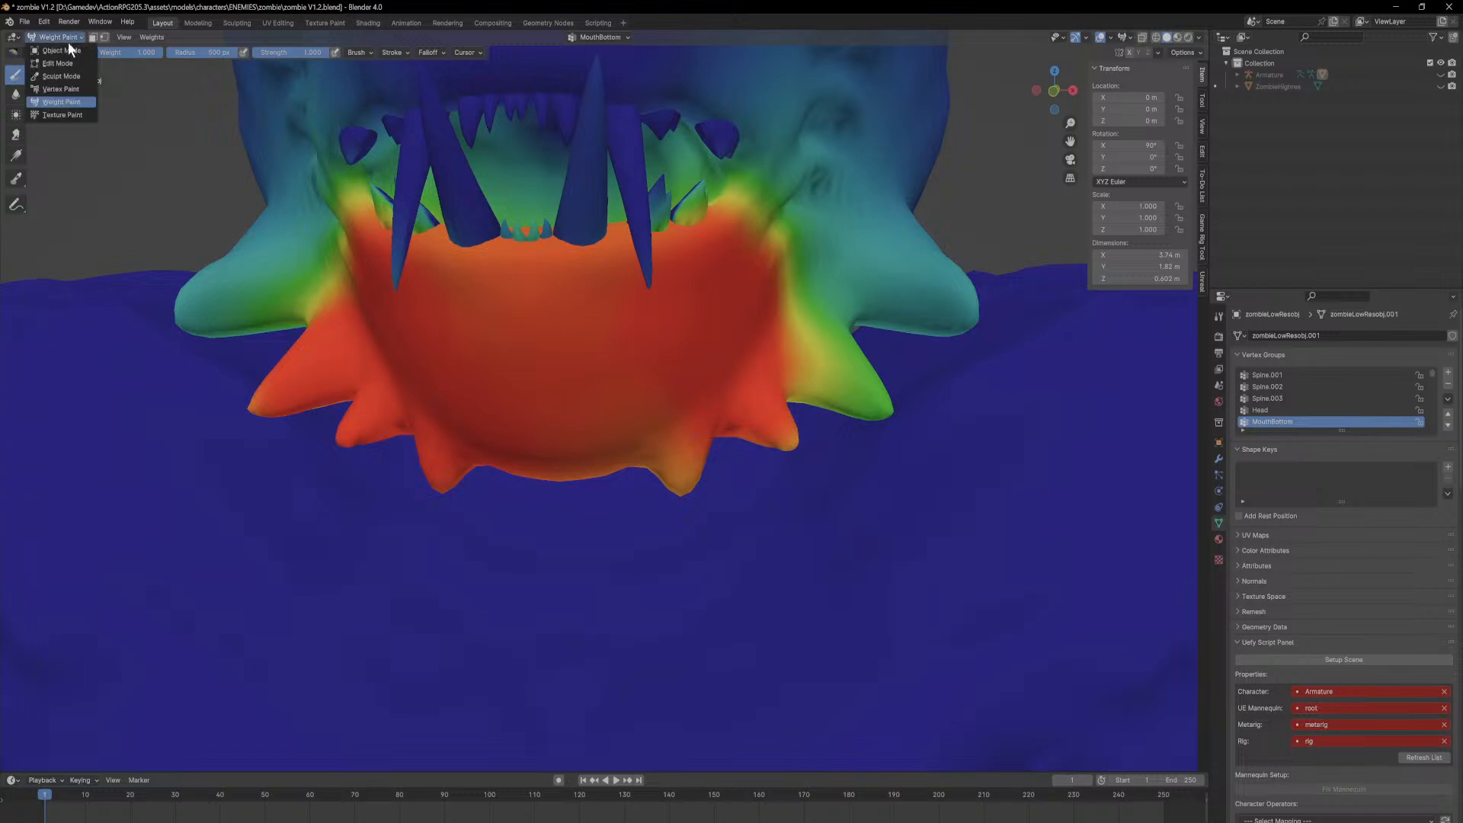
click(68, 67)
mouse_move(507, 288)
middle_down()
mouse_move(585, 478)
mouse_move(427, 404)
mouse_move(453, 414)
middle_up()
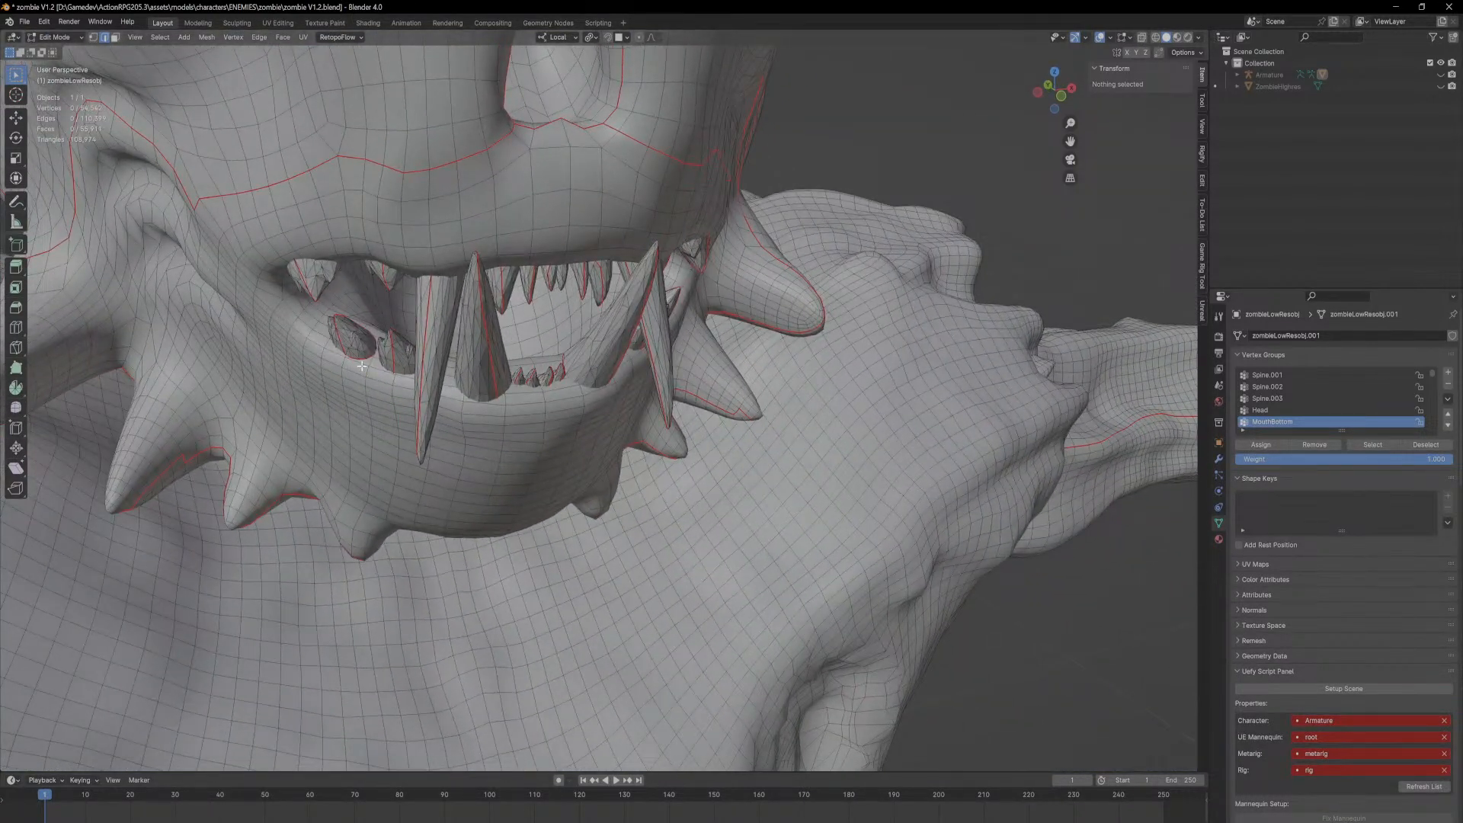
key(l)
key(l)
key(l)
key(l)
key(l)
key(l)
key(l)
key(l)
middle_drag(569, 374, 750, 365)
key(l)
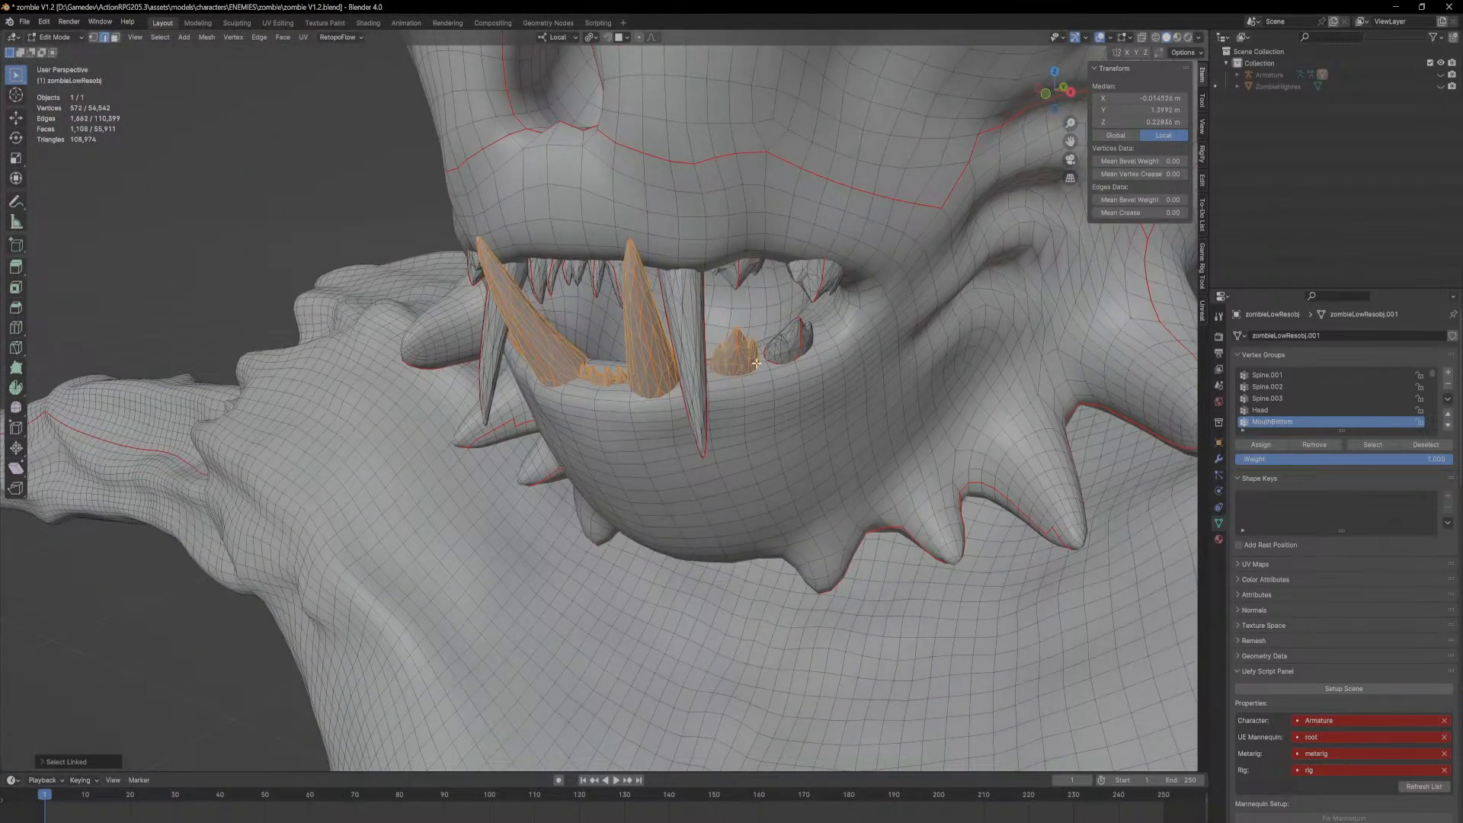
key(l)
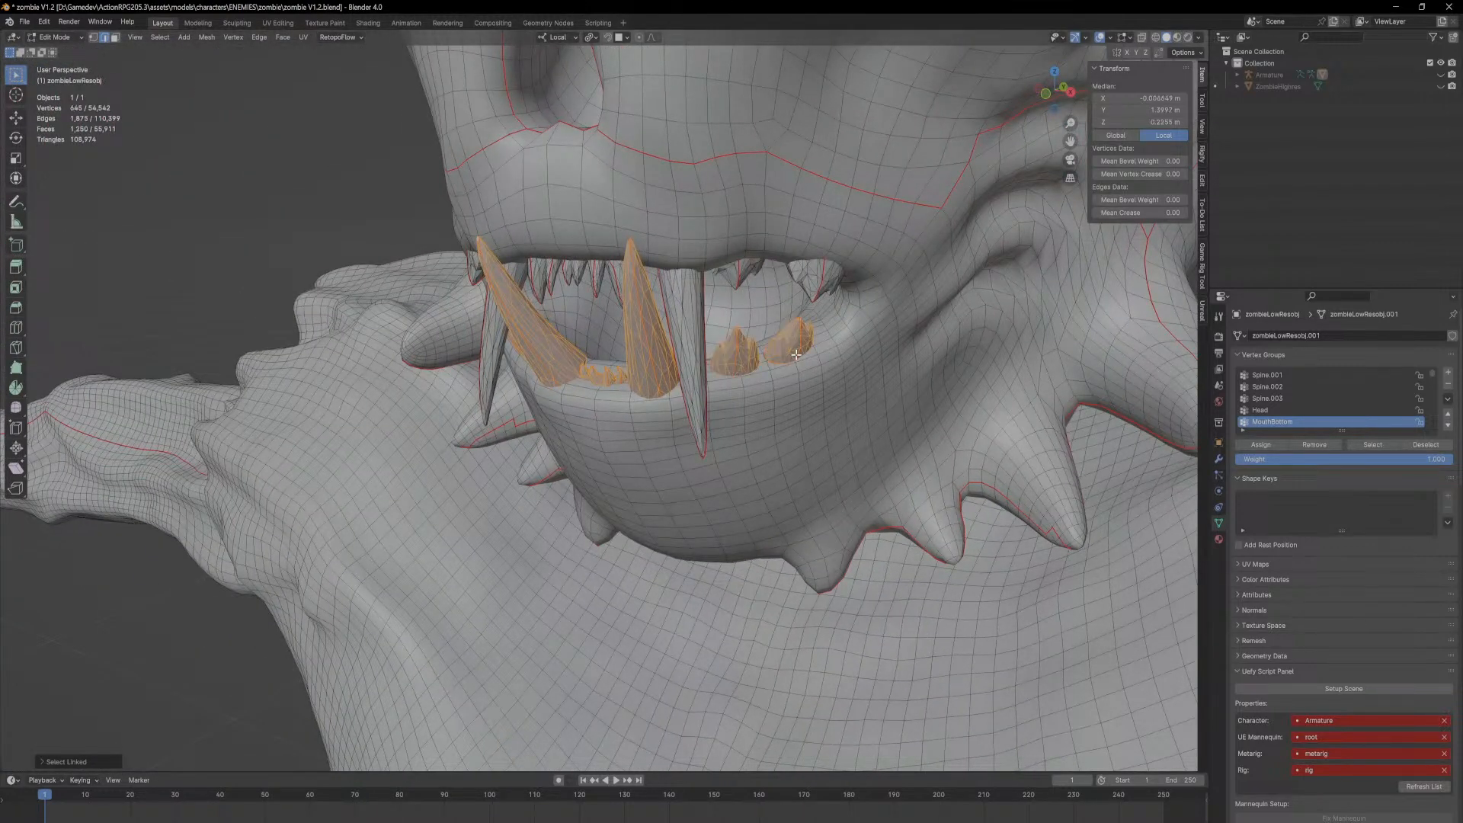
click(1261, 446)
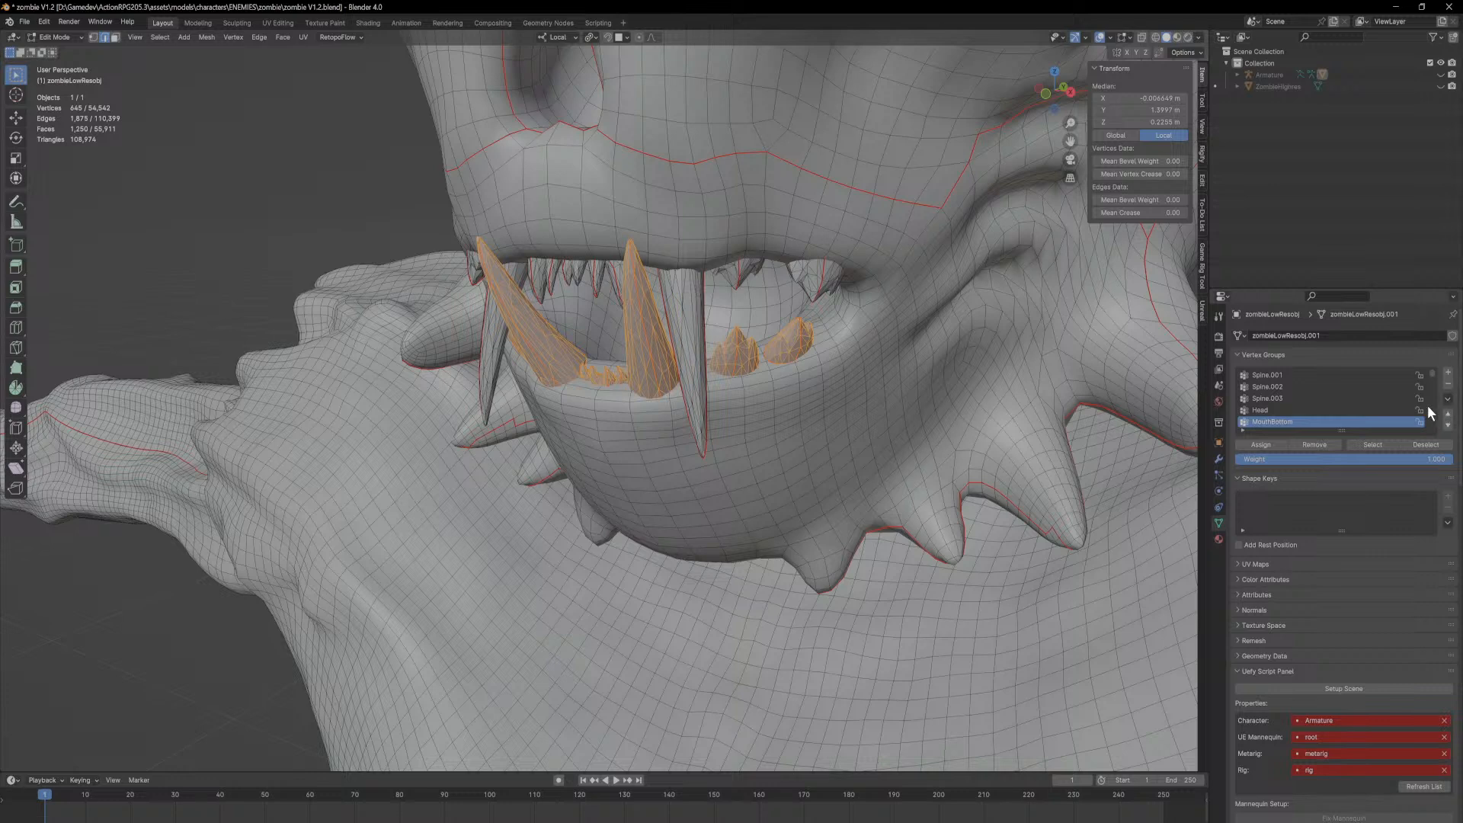
Step: Move the MouthBottom group down past Mouth.Top in the vertex group order and back up again
click(1448, 426)
click(1448, 414)
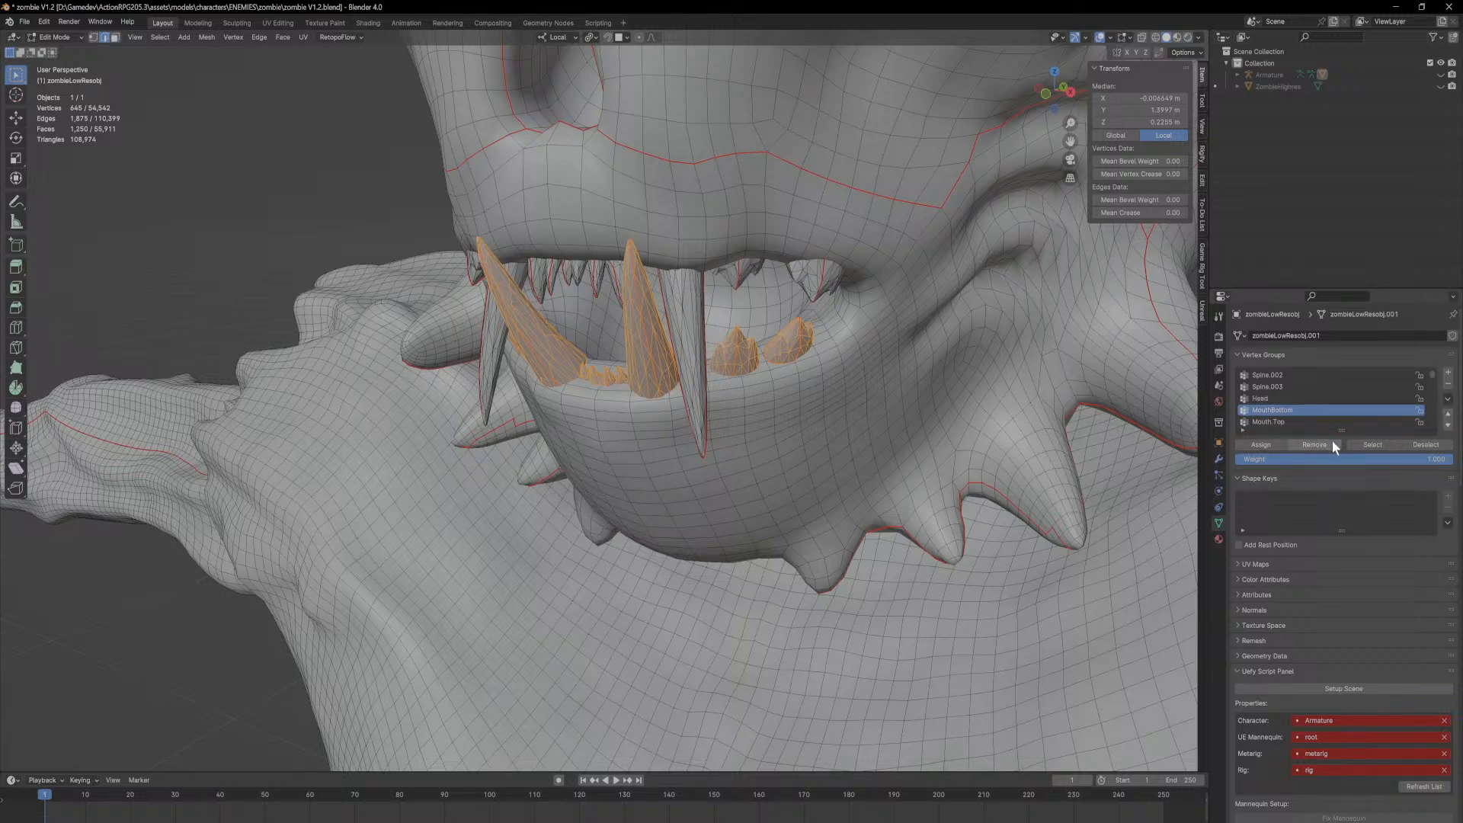
click(1448, 425)
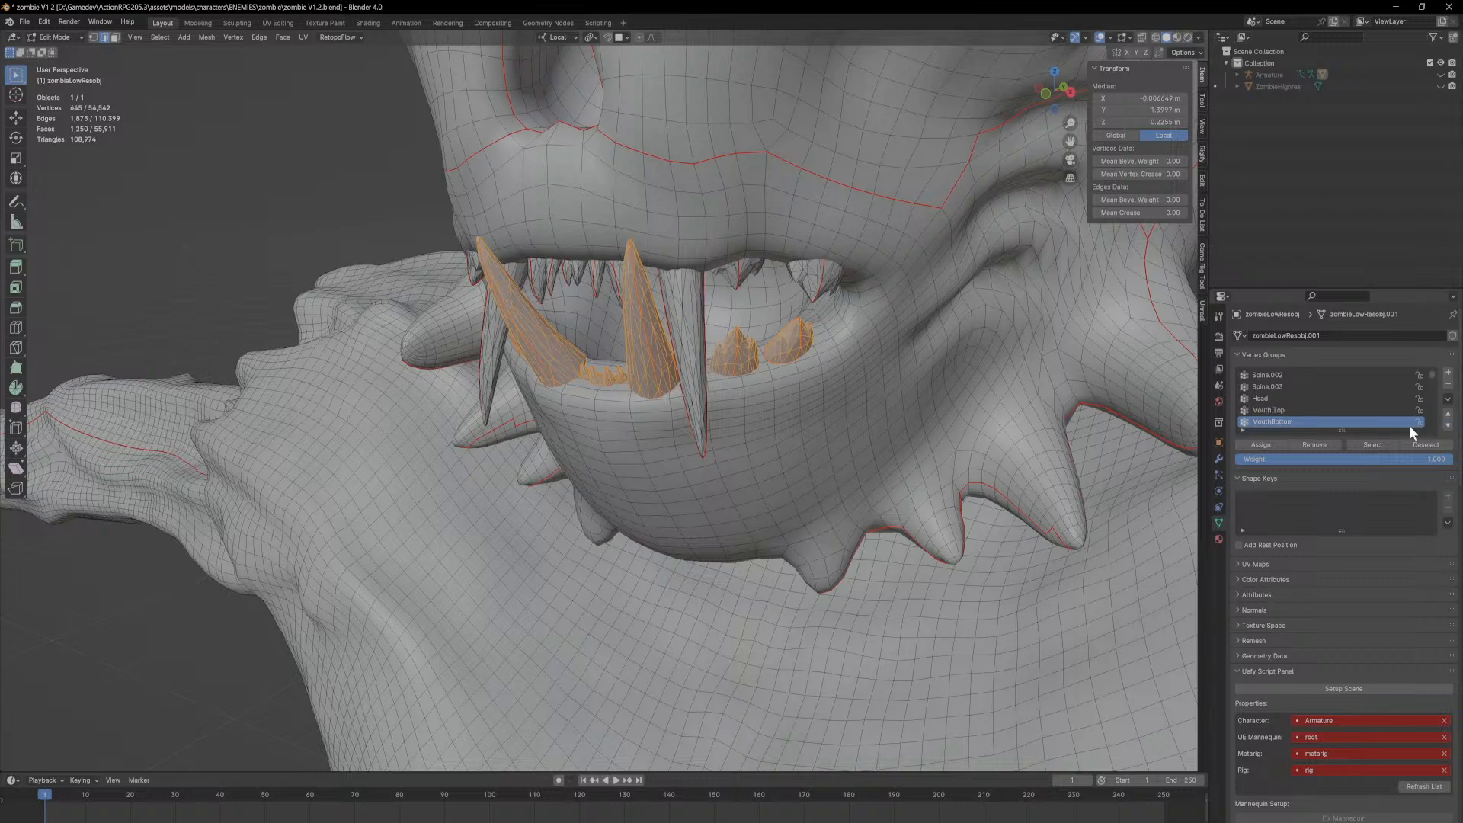
click(1449, 414)
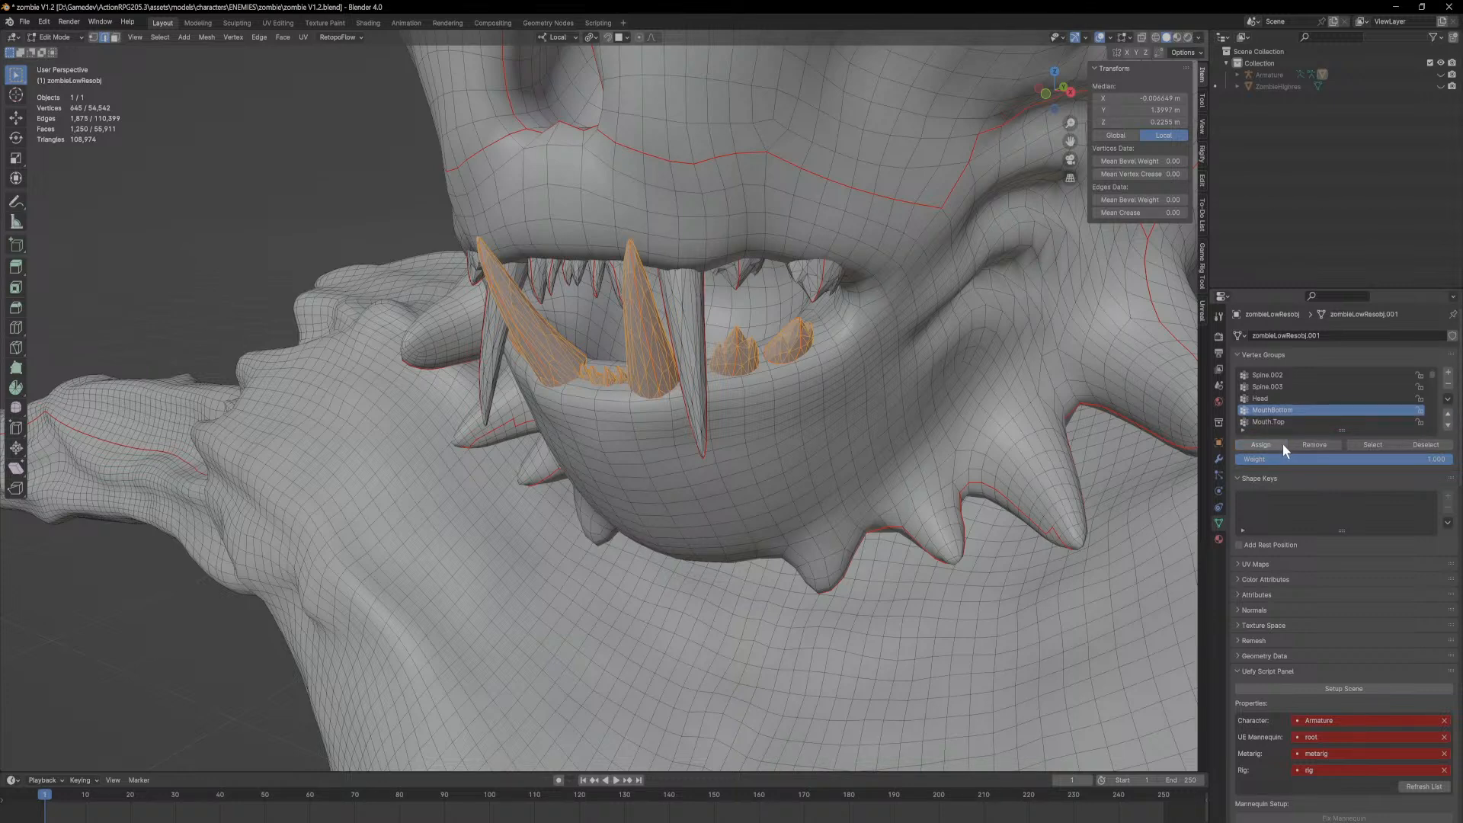
Step: Remove the selected lower teeth from the Mouth.Top vertex group and return to Object Mode
click(1286, 422)
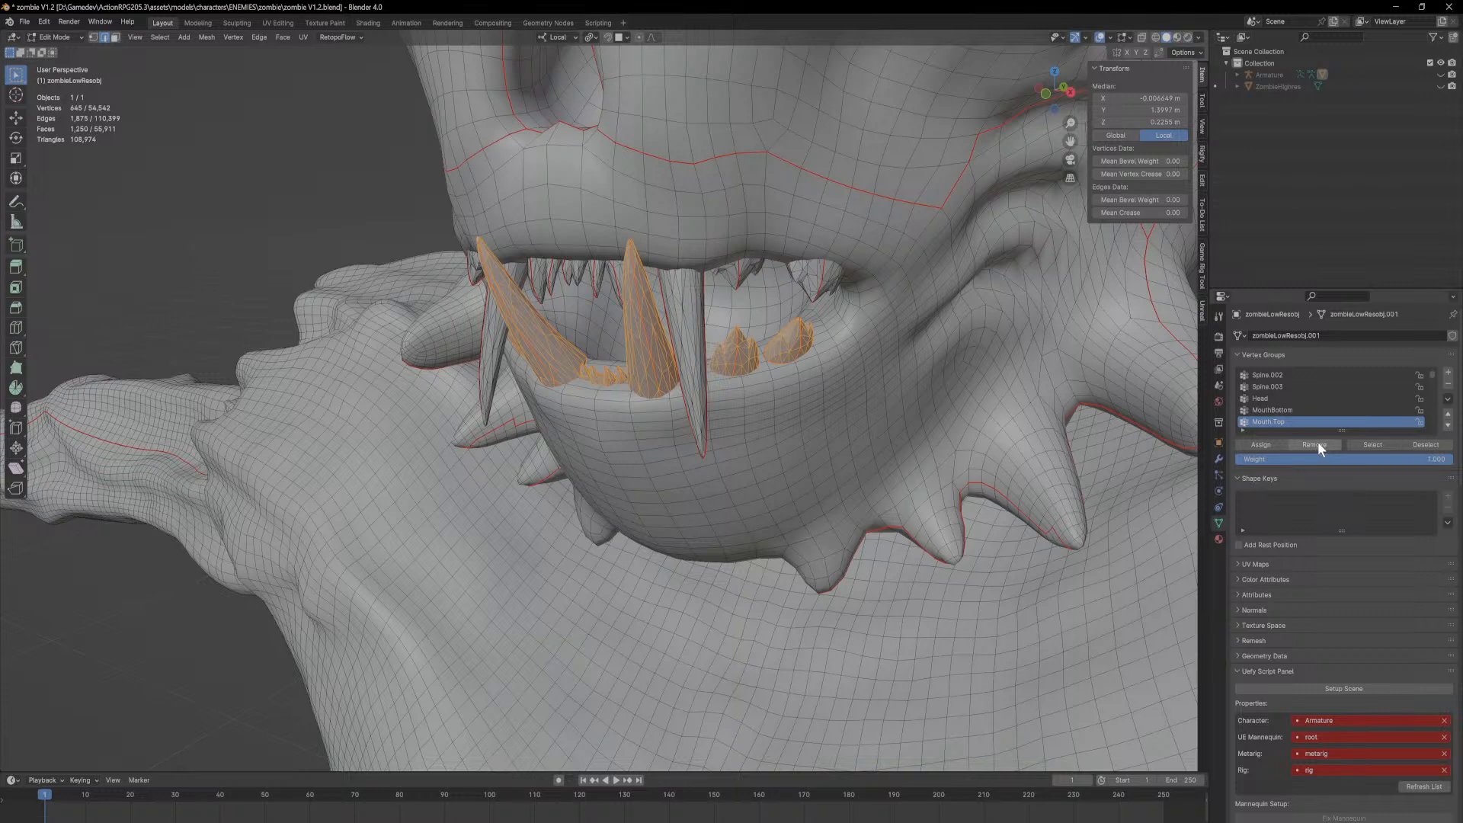
click(61, 37)
click(70, 52)
ctrl+middle_drag(623, 400, 620, 520)
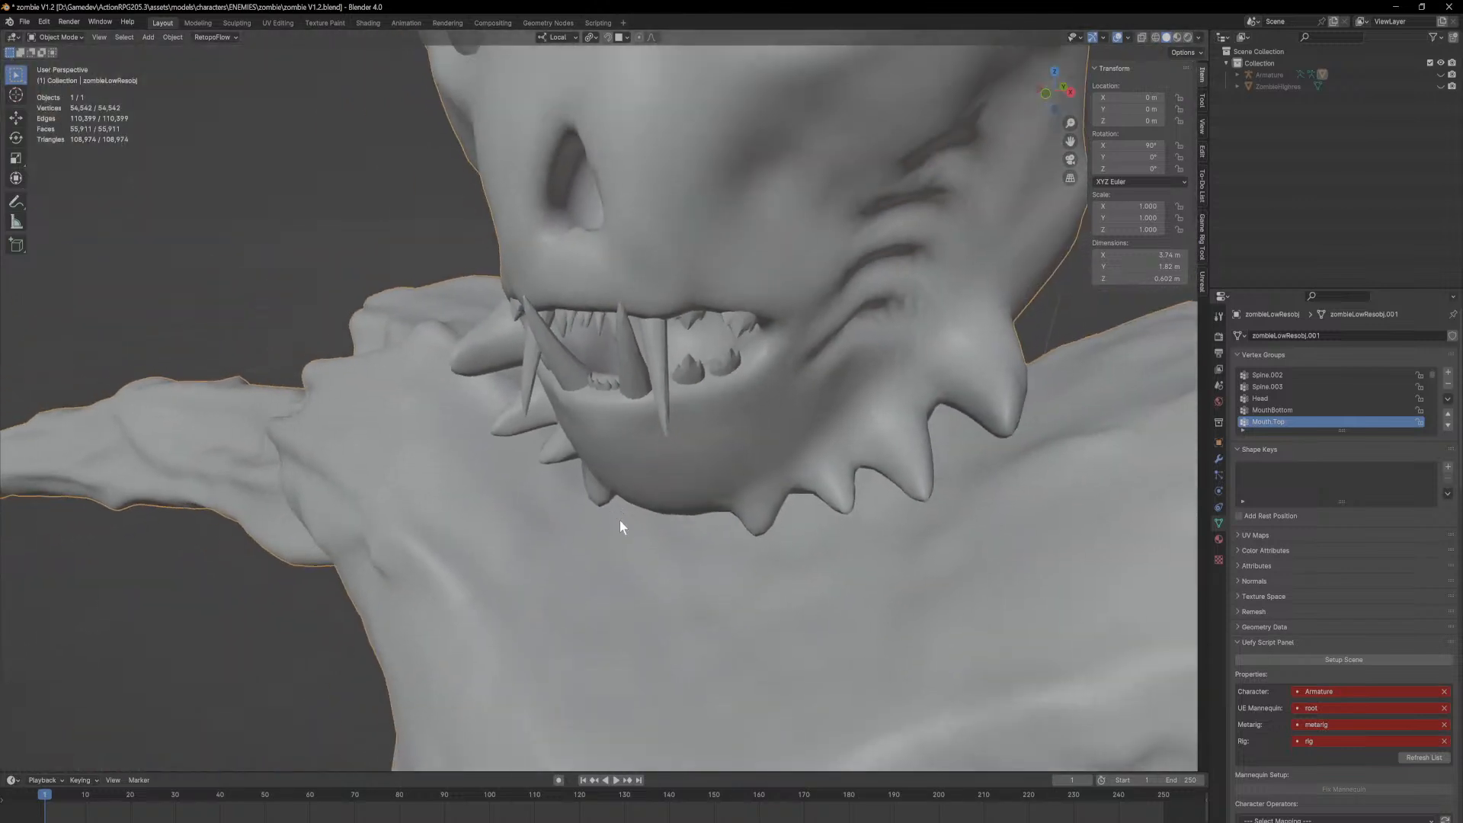
Step: Unhide the armature and select it
click(1441, 75)
ctrl+middle_drag(1000, 269, 672, 471)
click(670, 320)
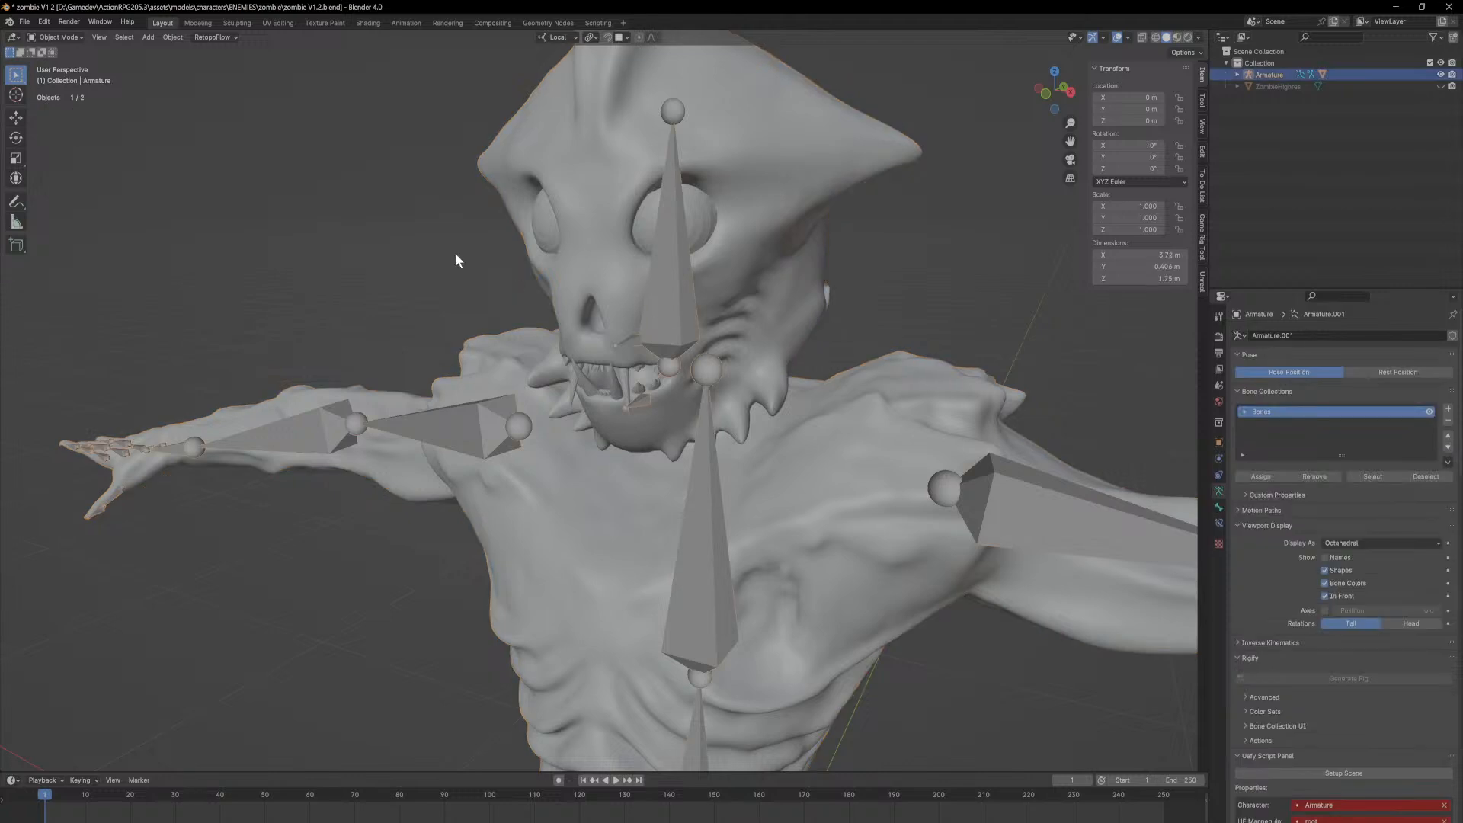
Step: In Pose Mode, open the jaw by rotating the MouthBottom bone around its local X axis to a quaternion X of about 0.23
click(56, 37)
click(74, 77)
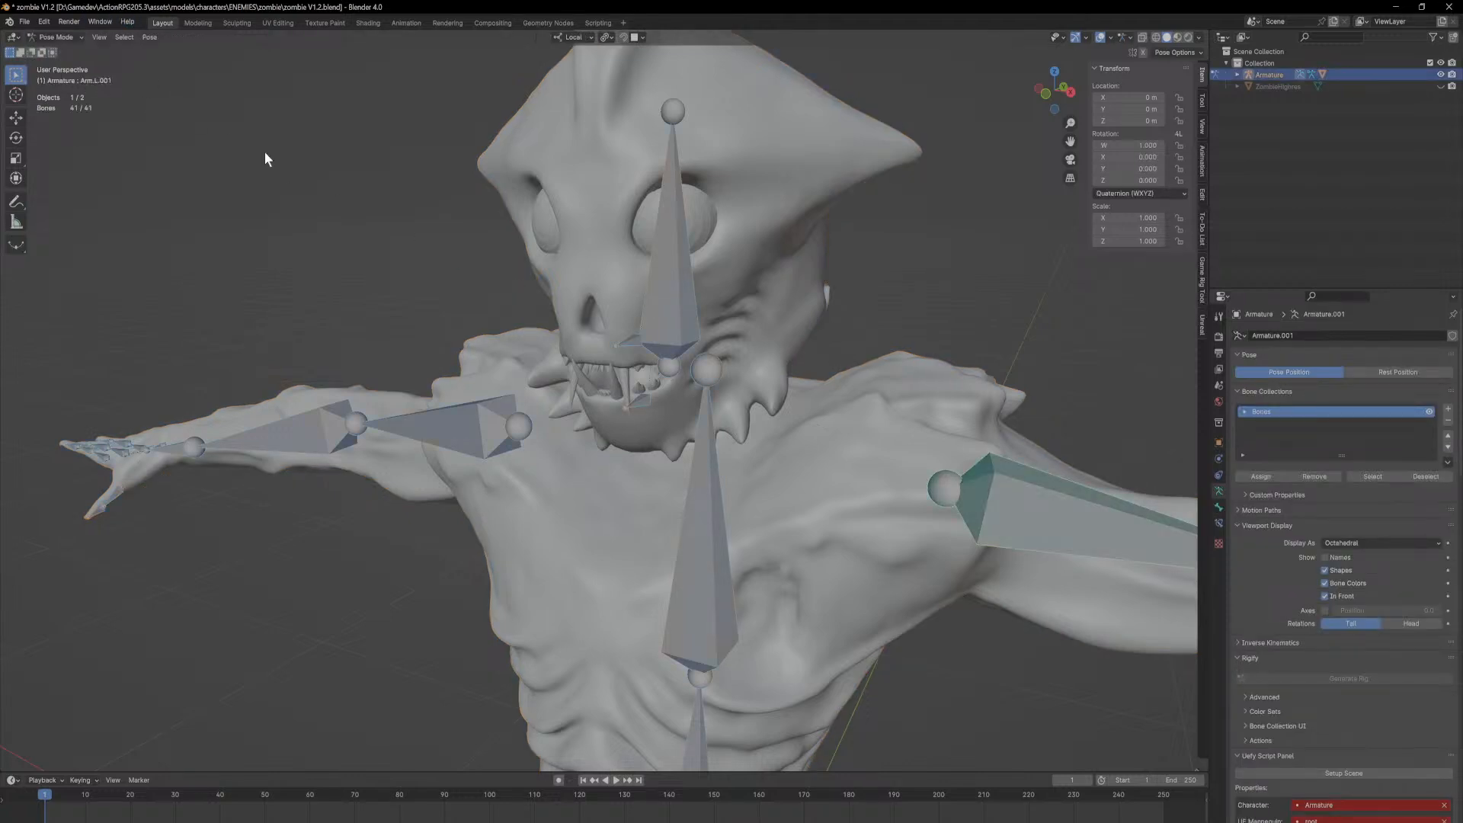
click(639, 400)
middle_drag(682, 400, 637, 396)
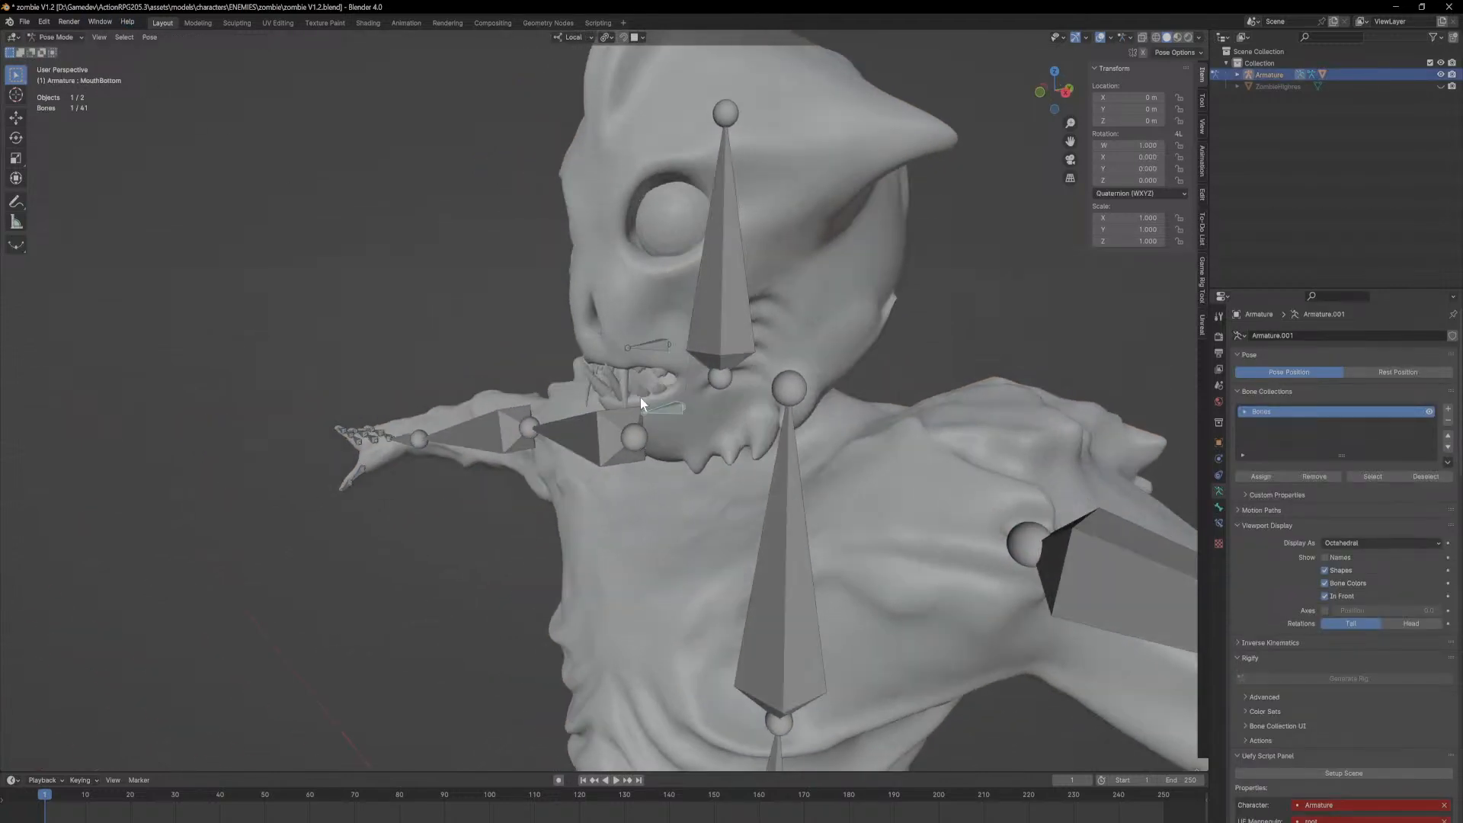
key(r)
key(x)
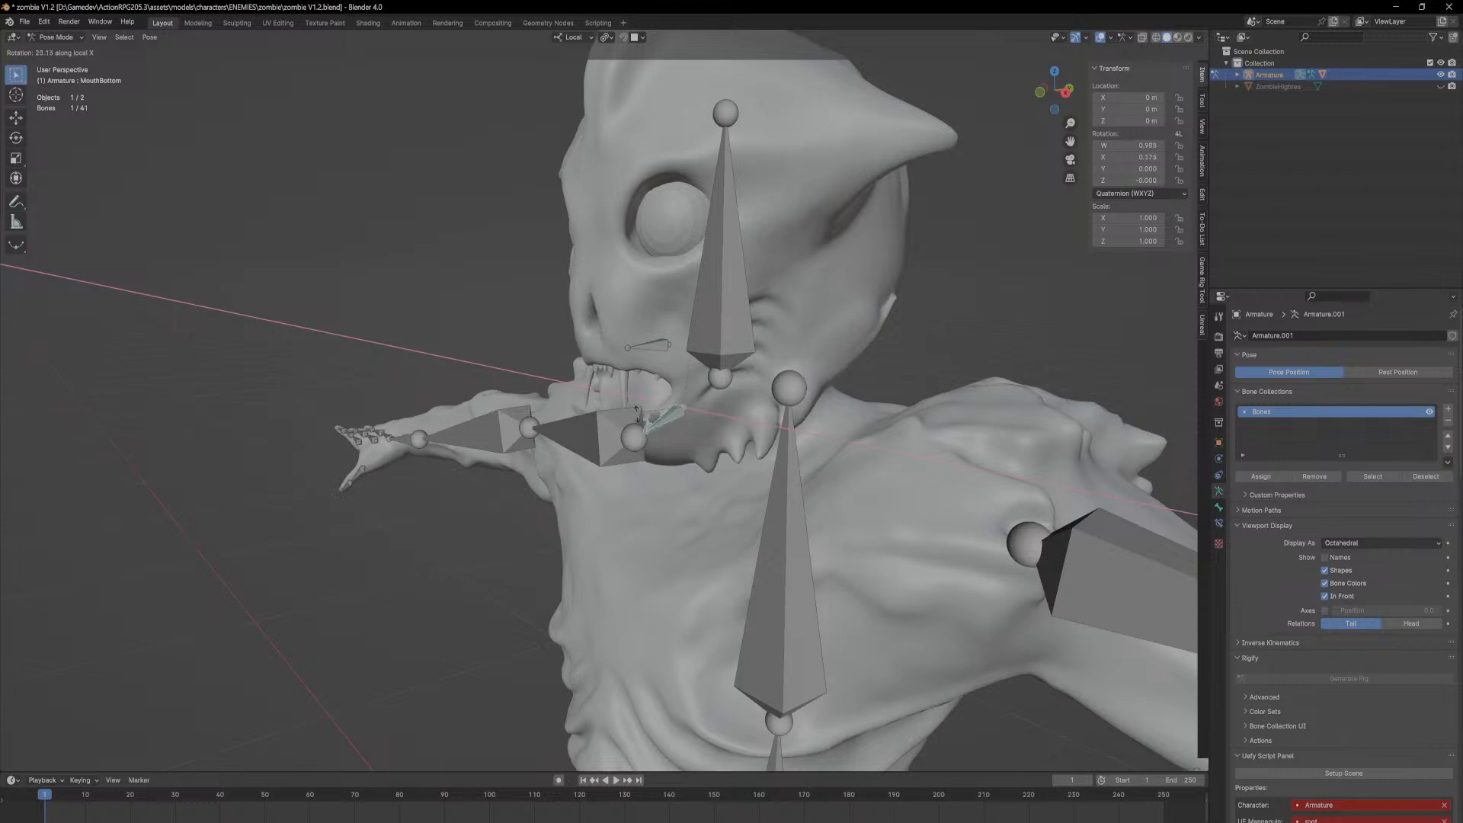
click(625, 421)
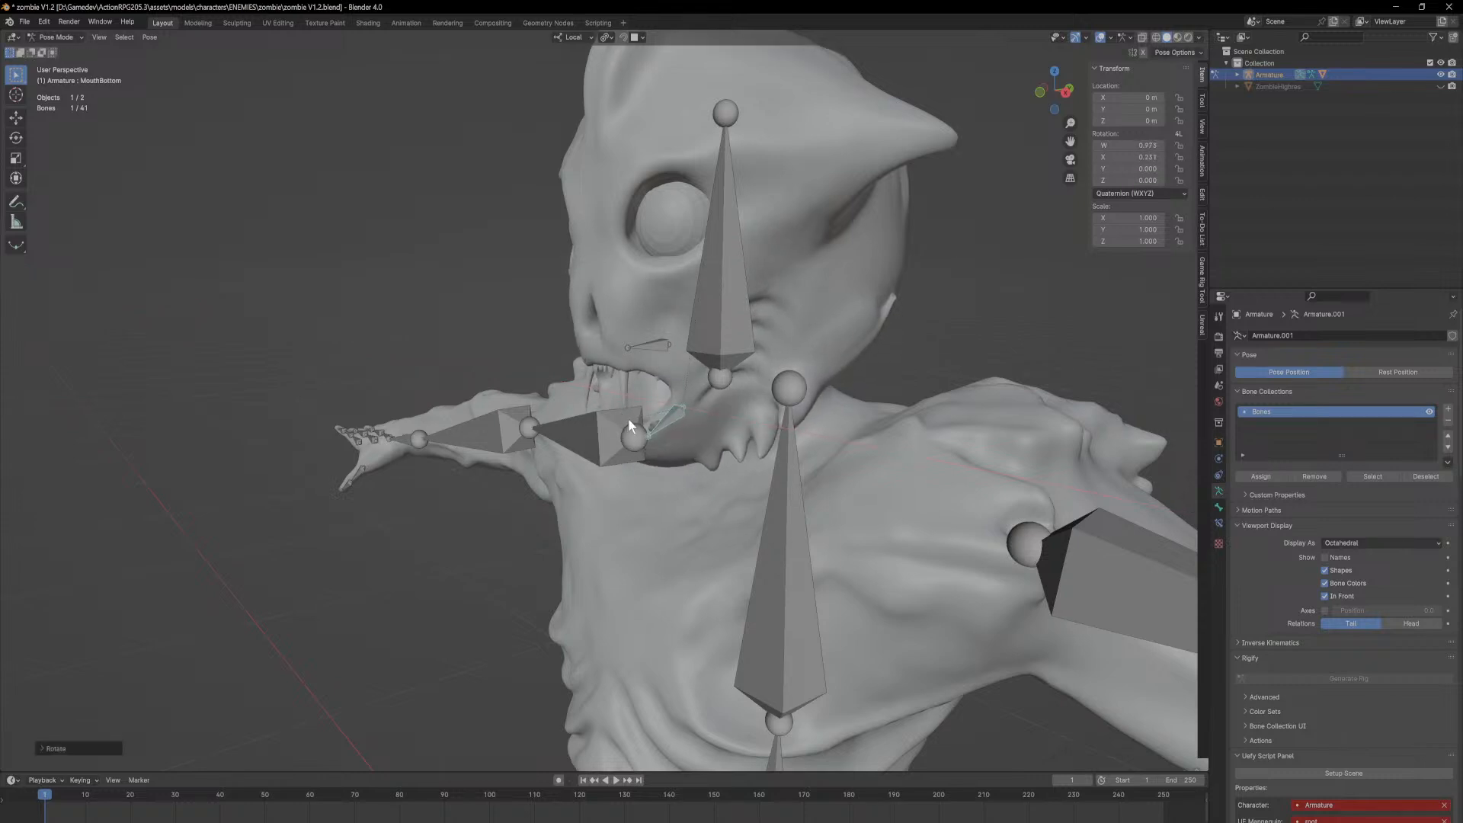
Step: Inspect the opened jaw and its teeth from the opposite side and the front, and bring up the viewport shading choices
middle_drag(621, 363, 523, 379)
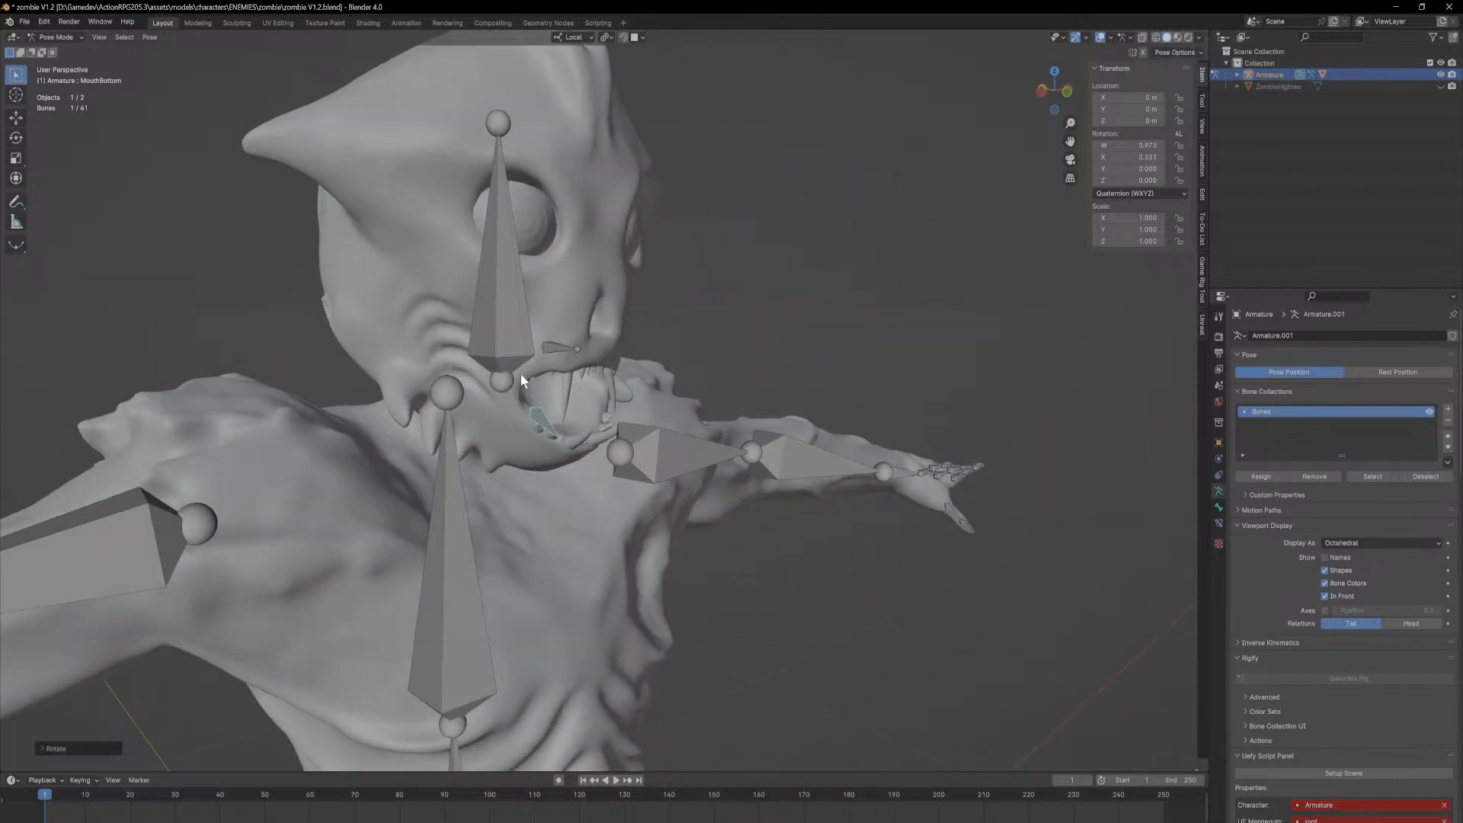
middle_drag(712, 358, 599, 374)
key(z)
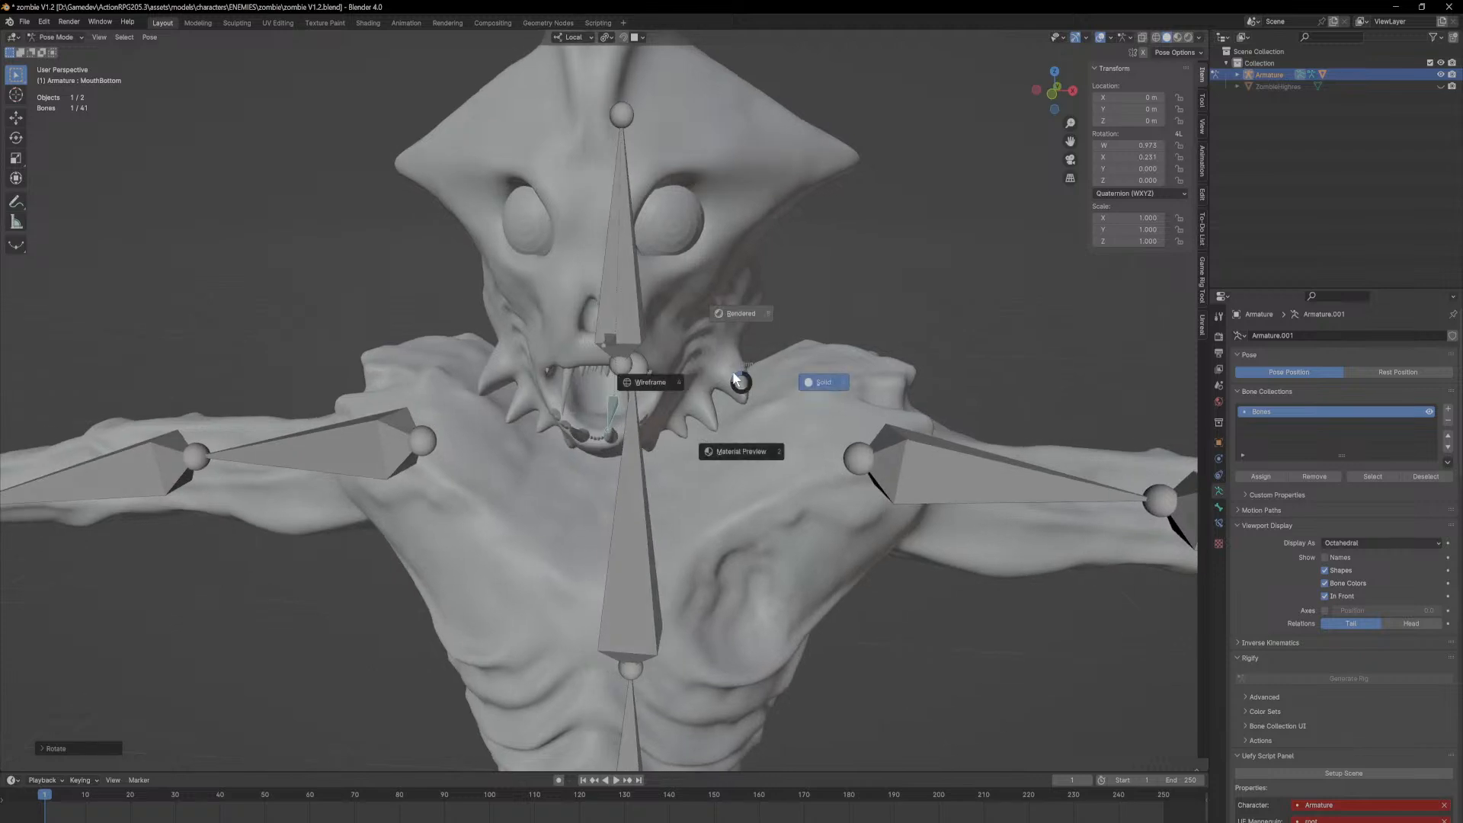
Step: Try rotating the MouthBottom bone about its local X axis to partly close the open jaw
click(763, 324)
click(1166, 38)
mouse_move(991, 183)
middle_down()
mouse_move(833, 310)
mouse_move(872, 295)
mouse_move(919, 301)
mouse_move(825, 309)
mouse_move(840, 308)
middle_up()
key(r)
key(z)
key(x)
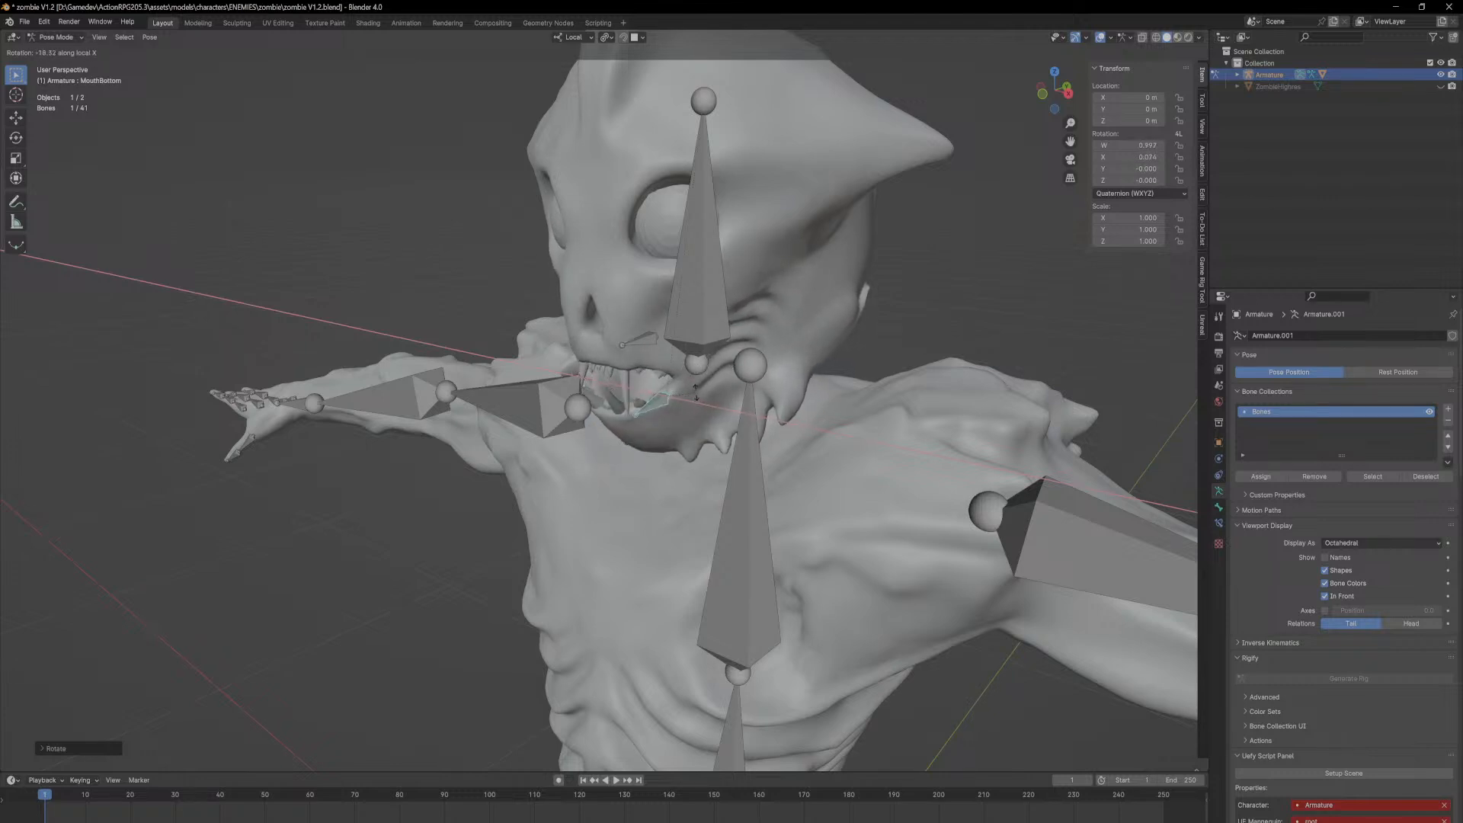
click(736, 355)
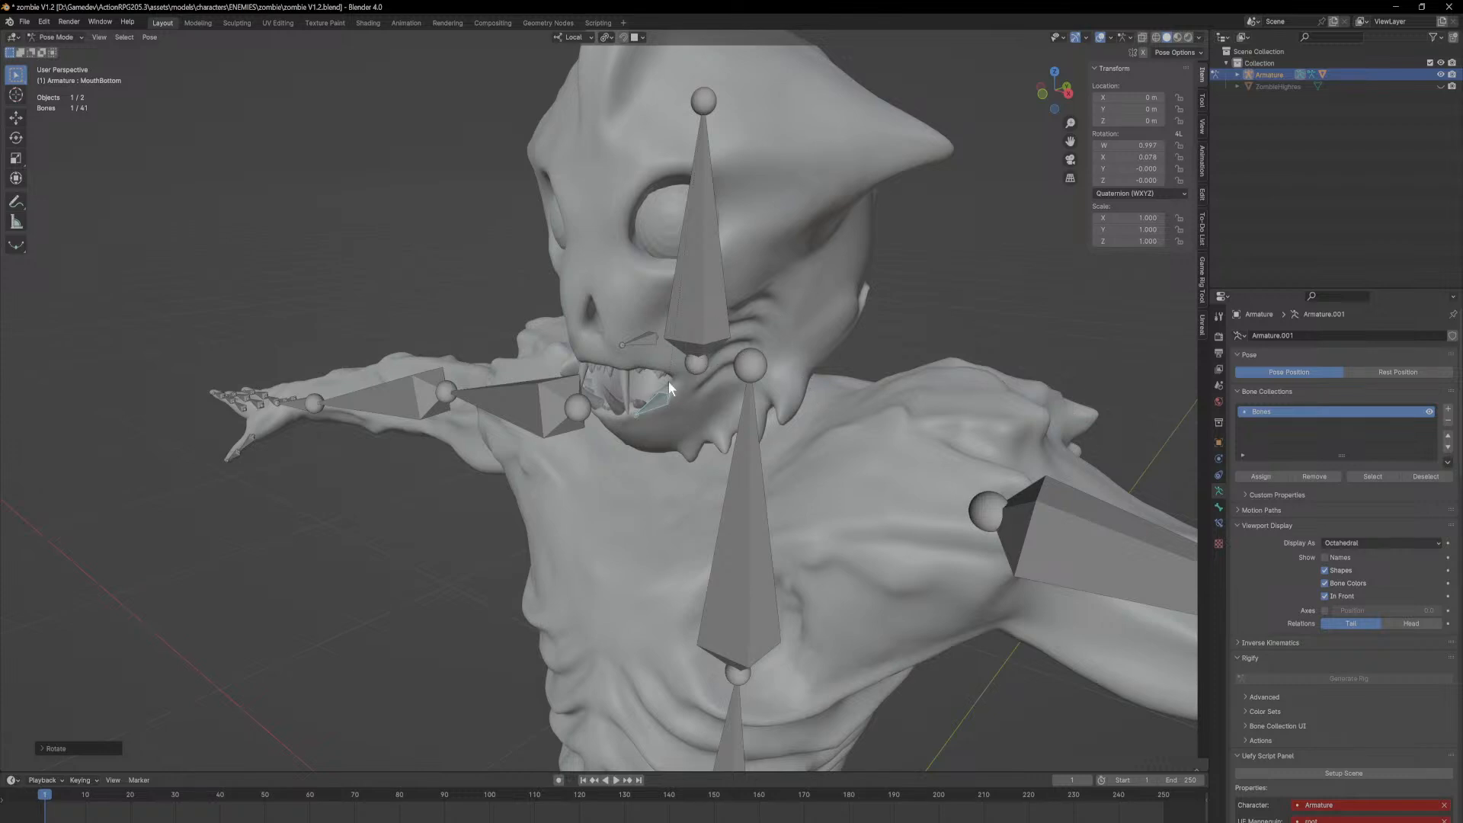
middle_drag(797, 311, 733, 366)
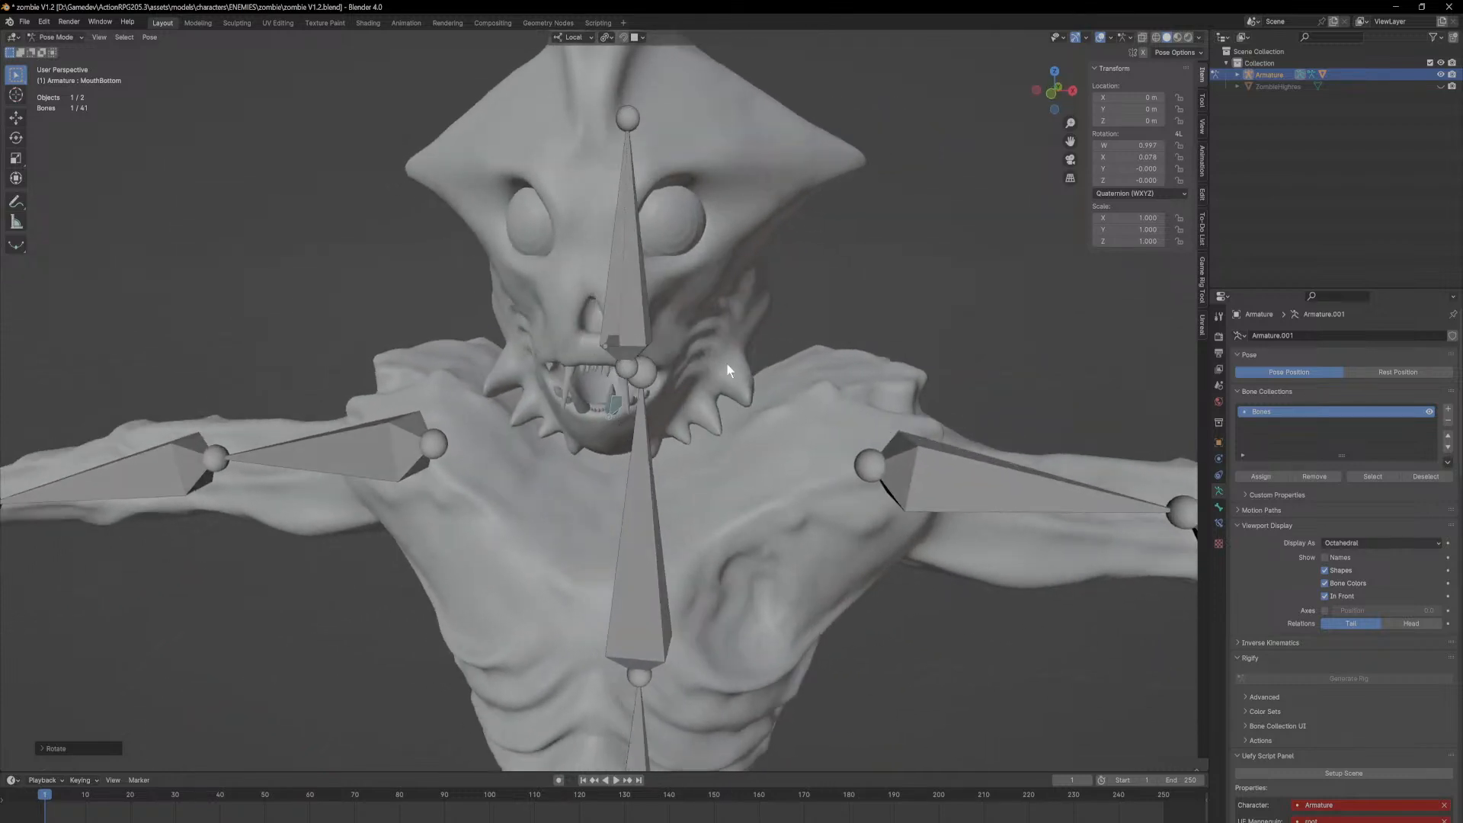
Step: Undo the MouthBottom bone's rotations
key(ctrl+z)
key(ctrl+z)
key(ctrl+z)
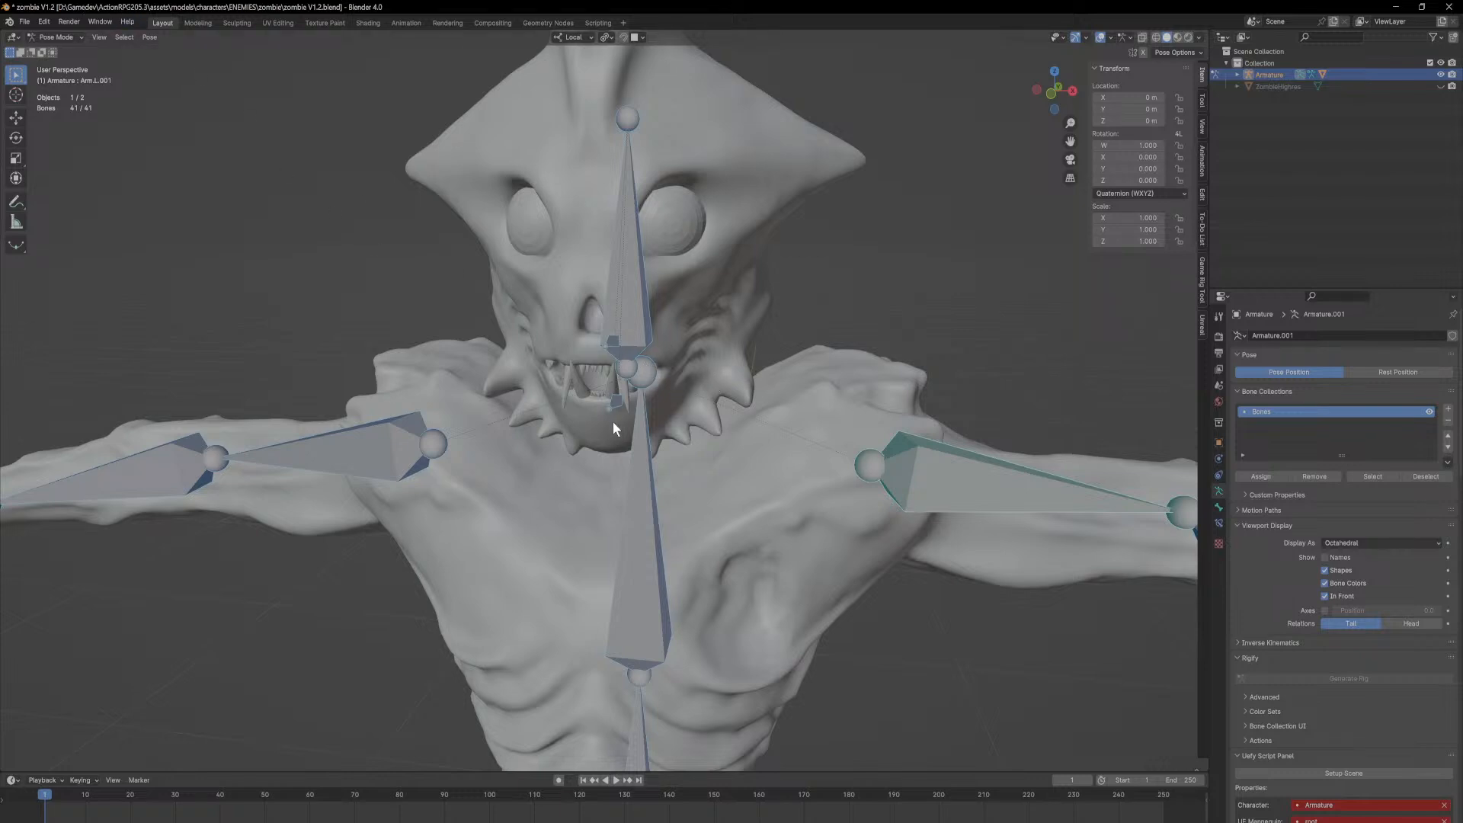
Step: Rotate the MouthBottom bone about its local X axis to open the zombie's lower jaw
click(610, 400)
middle_drag(712, 377, 657, 382)
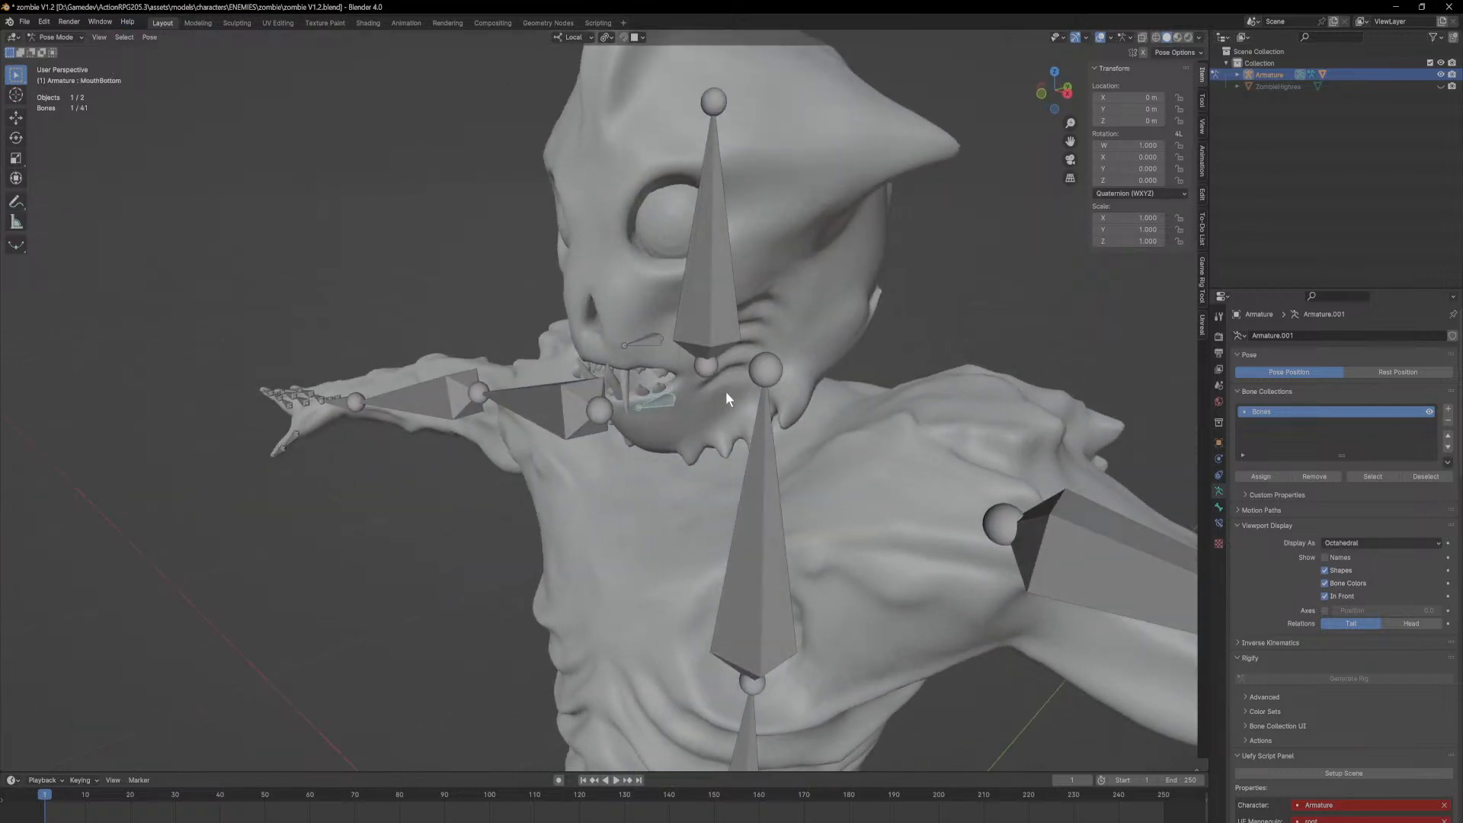
key(r)
key(x)
click(716, 372)
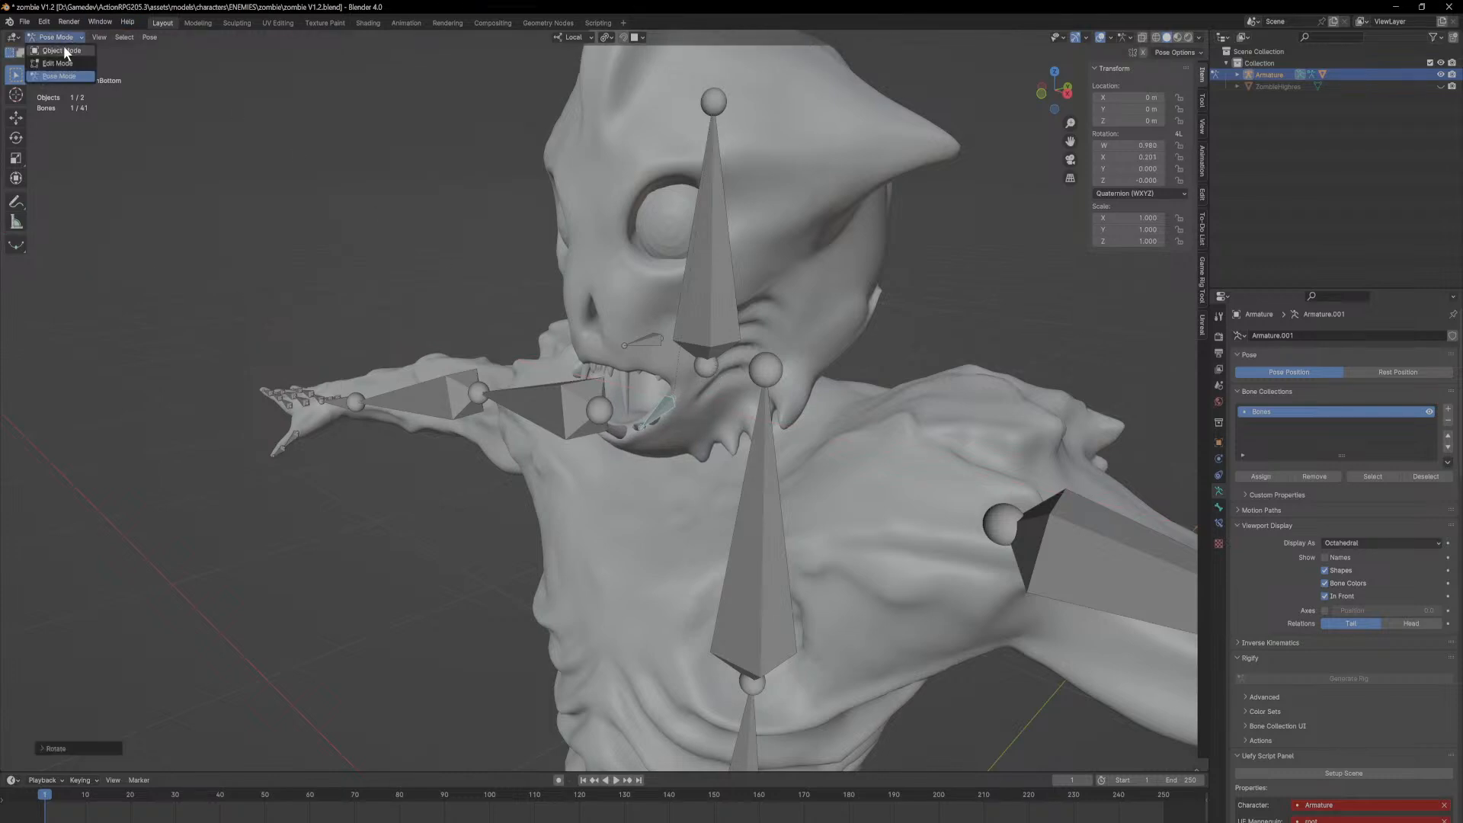
Step: Put the zombie mesh into Weight Paint mode and make the MouthBottom vertex group active
click(64, 51)
click(803, 304)
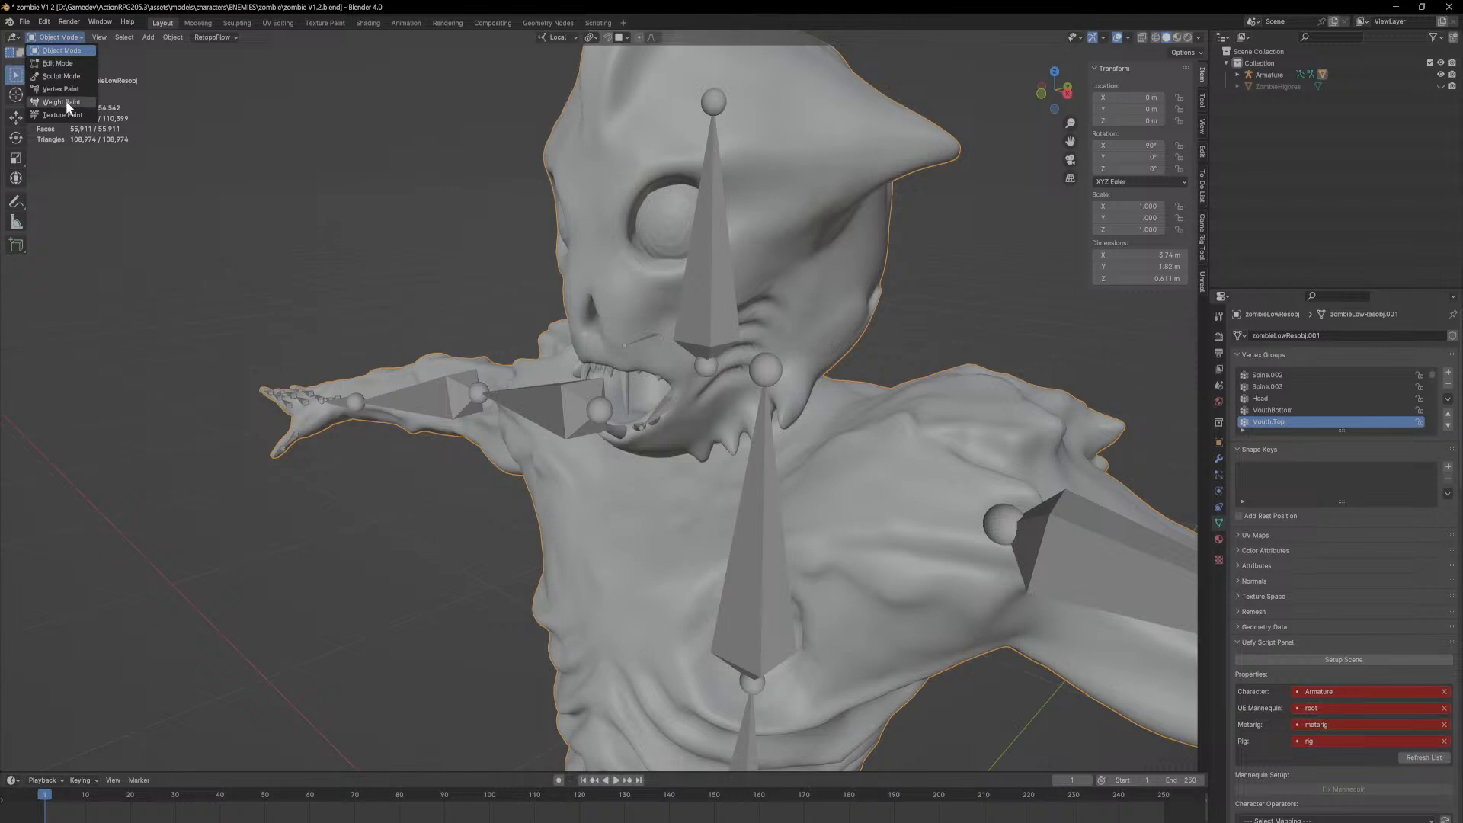
click(67, 105)
mouse_move(646, 352)
middle_down()
mouse_move(690, 342)
mouse_move(670, 328)
middle_up()
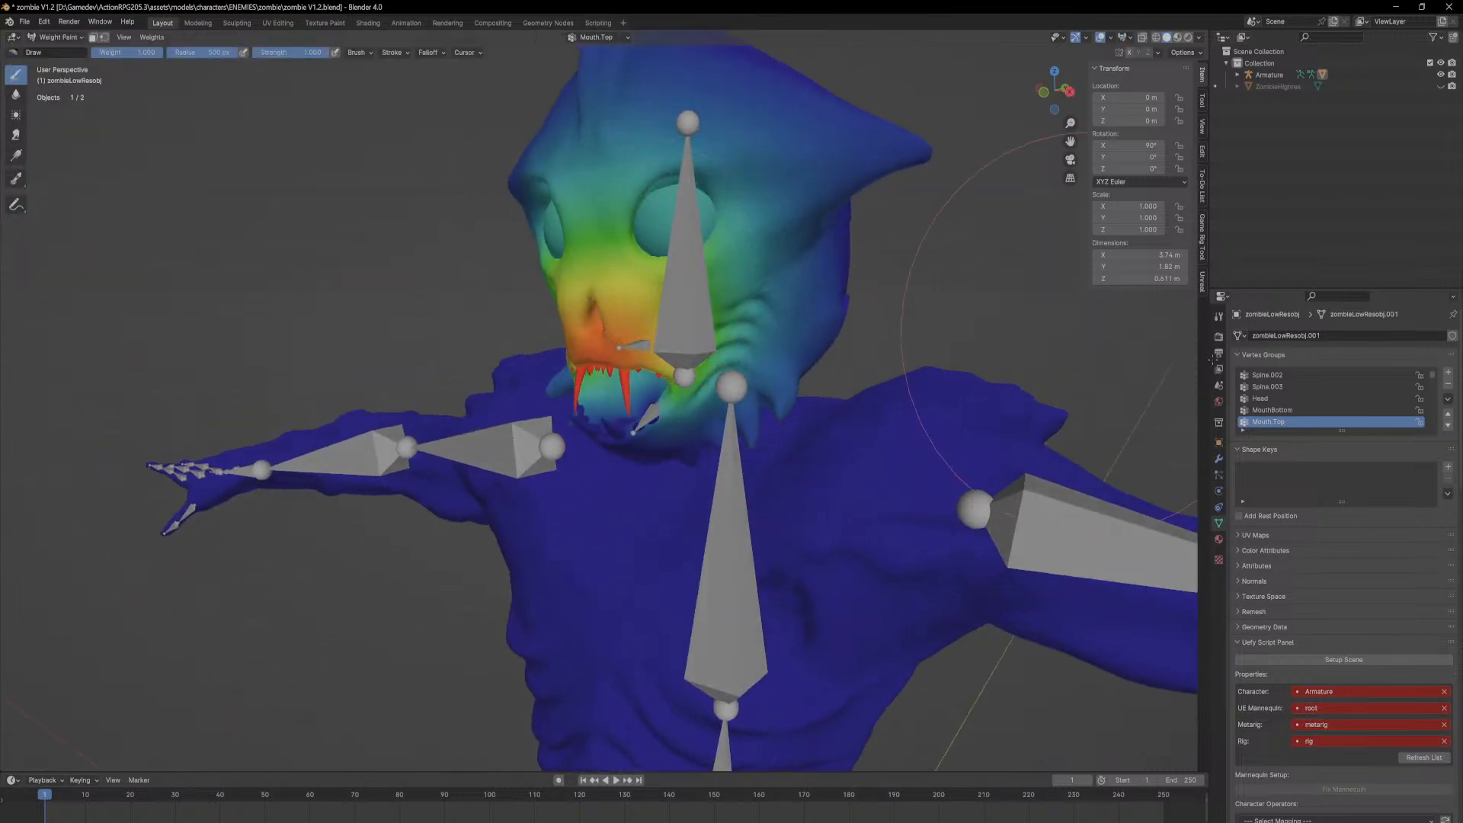
click(1306, 410)
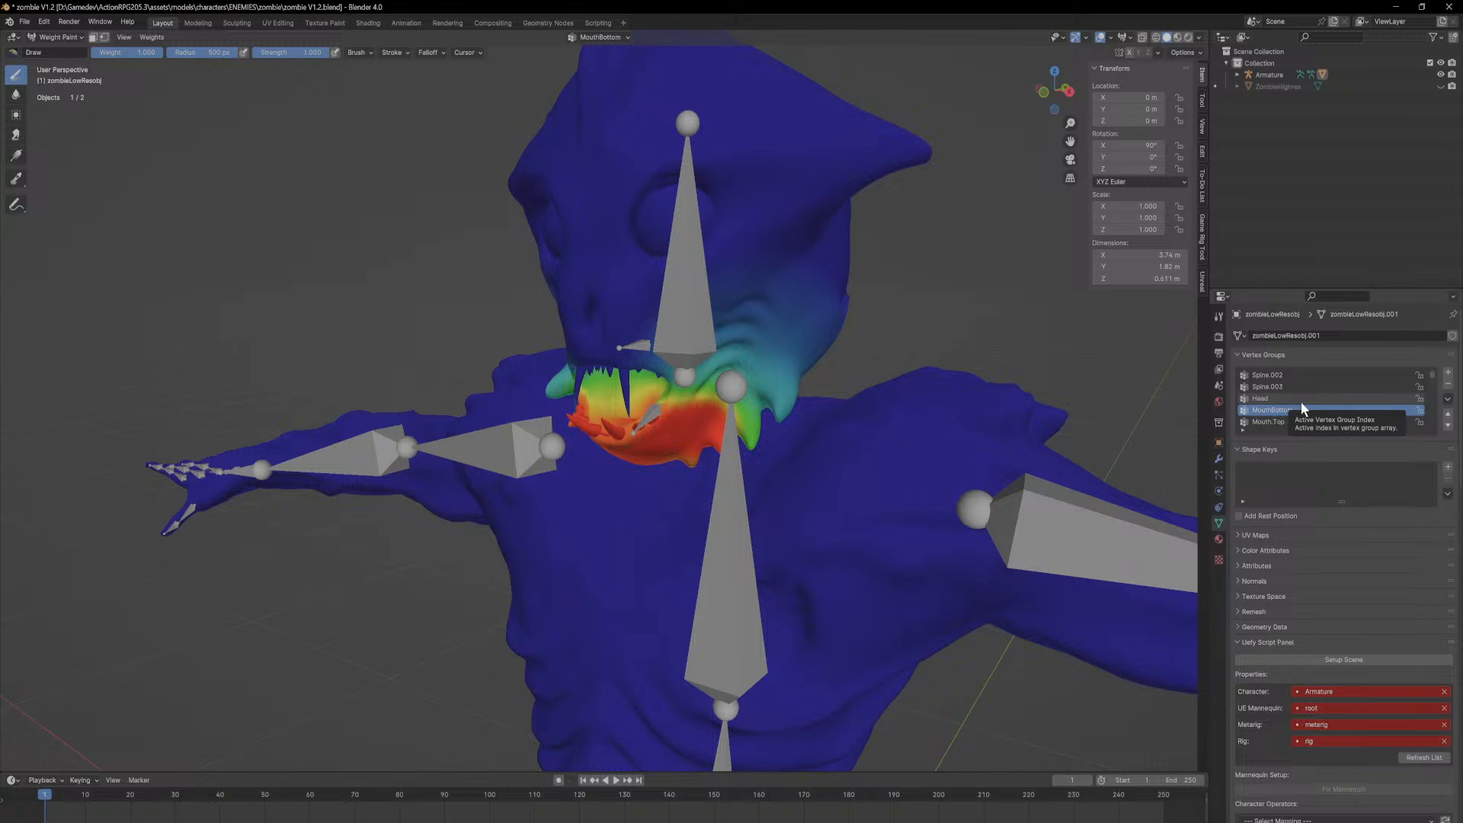
Step: Examine the MouthBottom weights around the jaw, cheeks, teeth and mouth interior from the front and both sides
mouse_move(686, 434)
middle_down()
mouse_move(752, 425)
mouse_move(677, 449)
middle_up()
scroll(605, 365, up, 6)
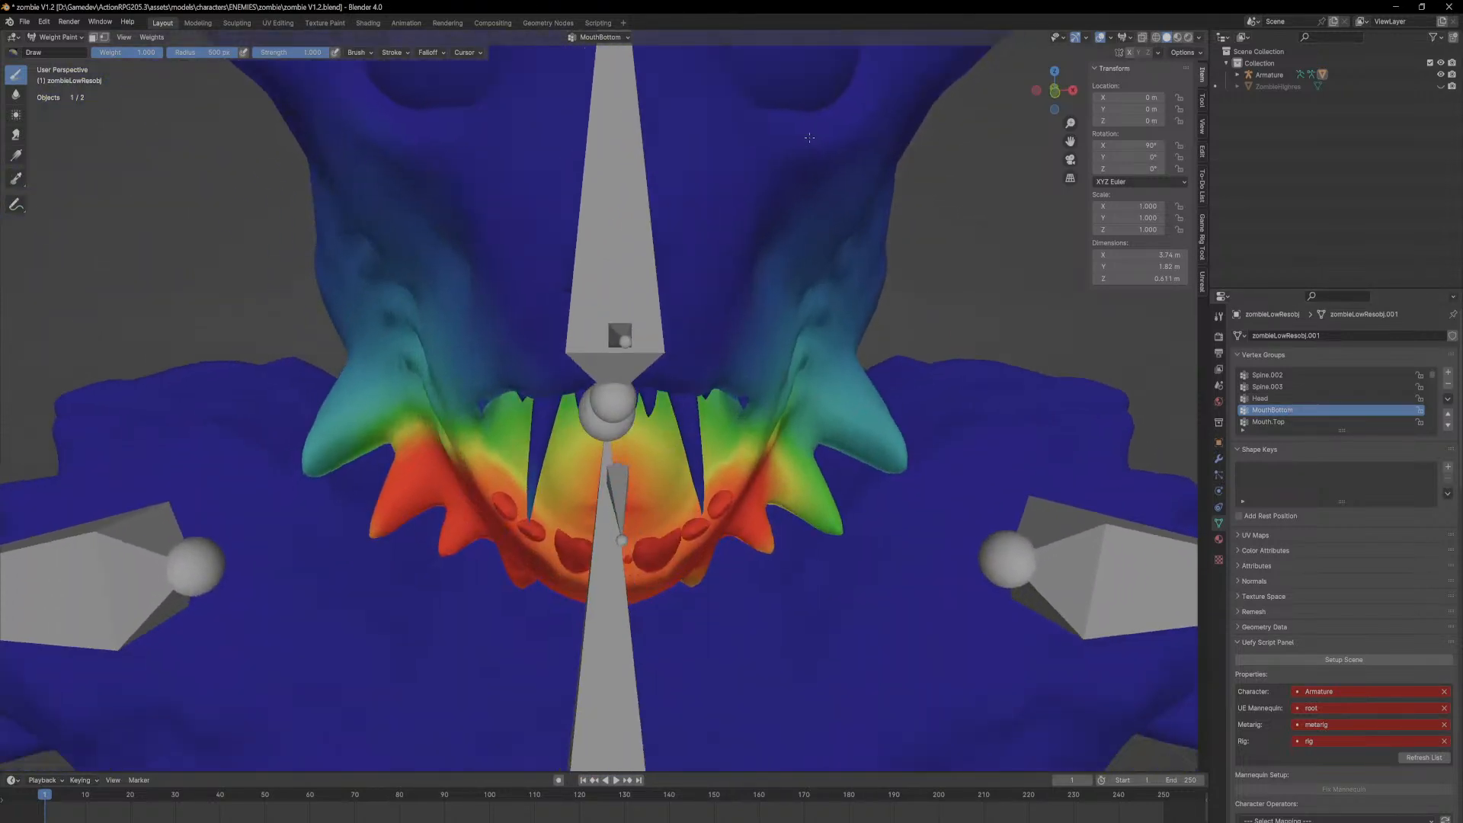
middle_drag(809, 137, 772, 283)
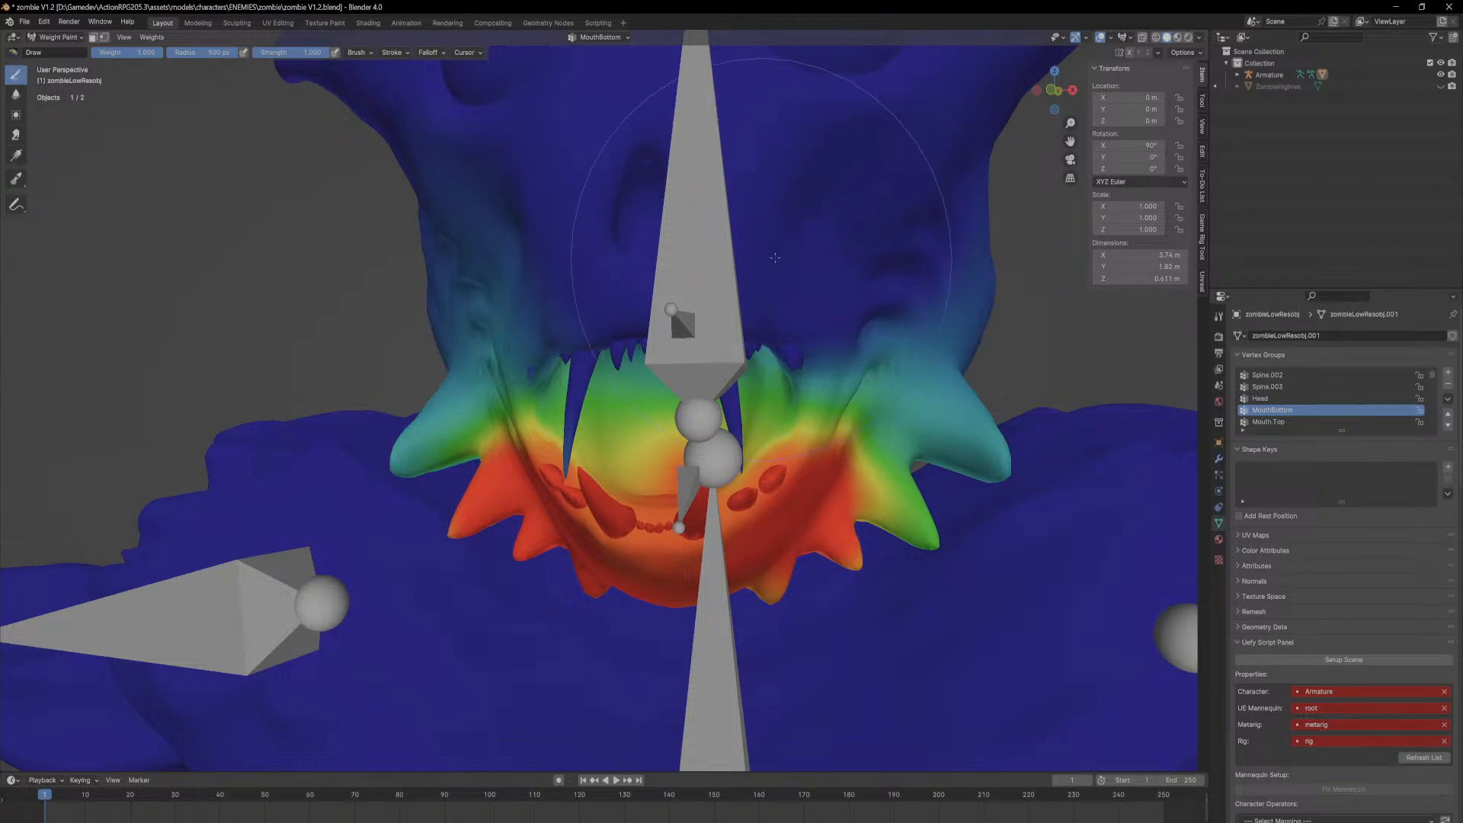
mouse_move(671, 262)
middle_down()
mouse_move(561, 297)
mouse_move(580, 234)
middle_up()
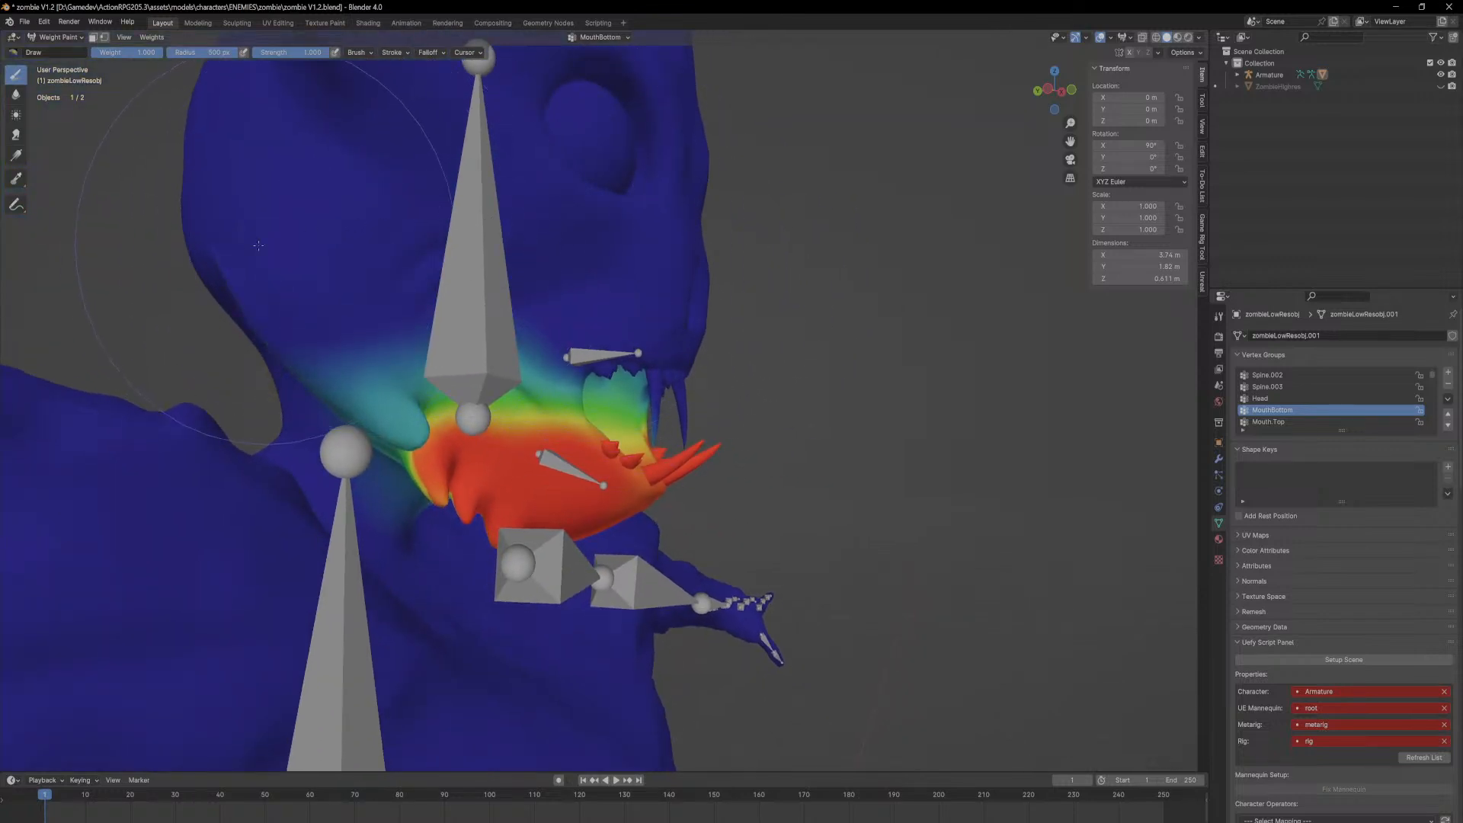
middle_drag(223, 266, 565, 267)
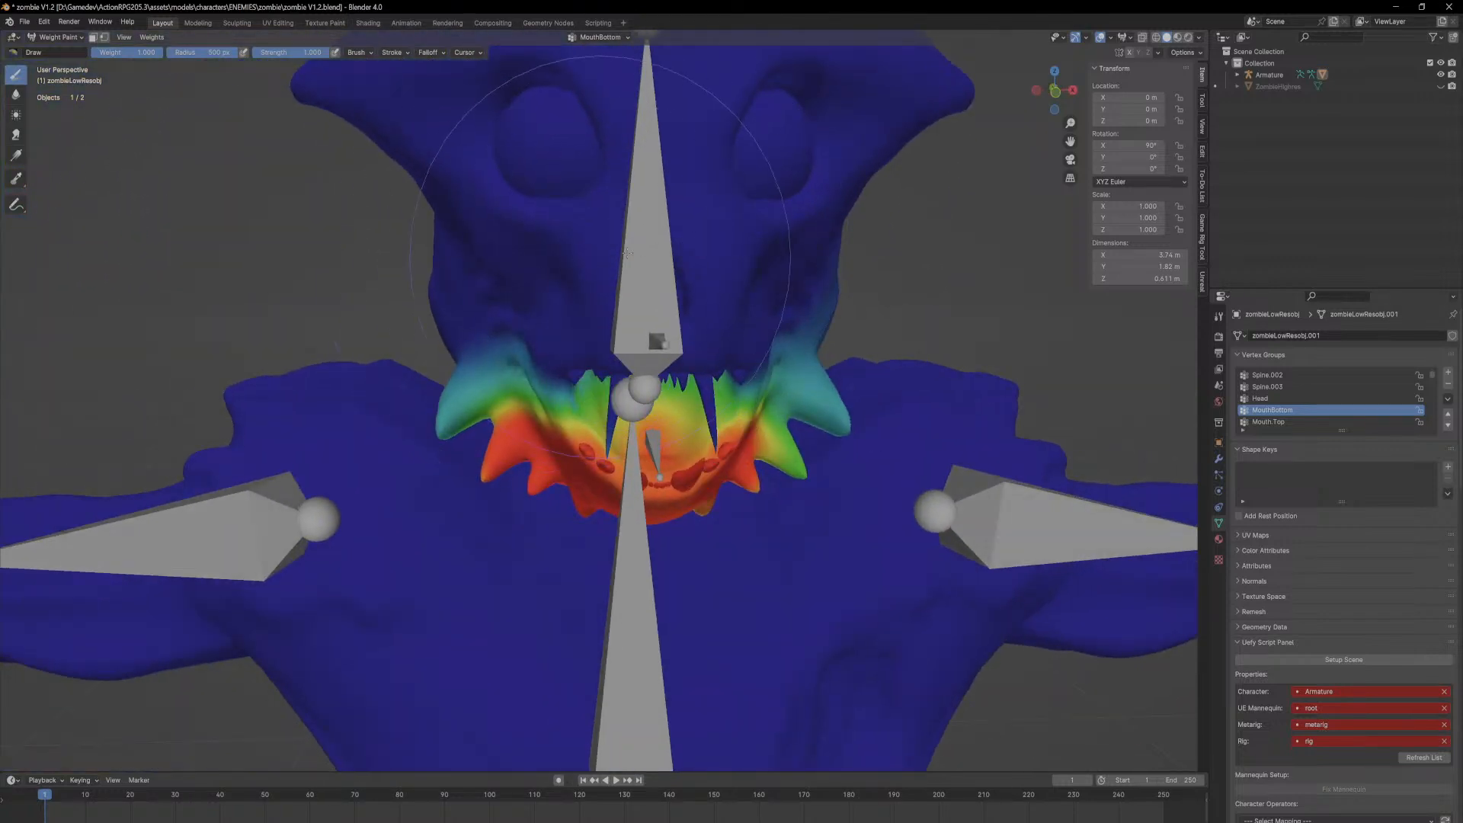
mouse_move(842, 256)
middle_down()
mouse_move(1082, 290)
mouse_move(1112, 251)
mouse_move(1083, 286)
mouse_move(711, 283)
middle_up()
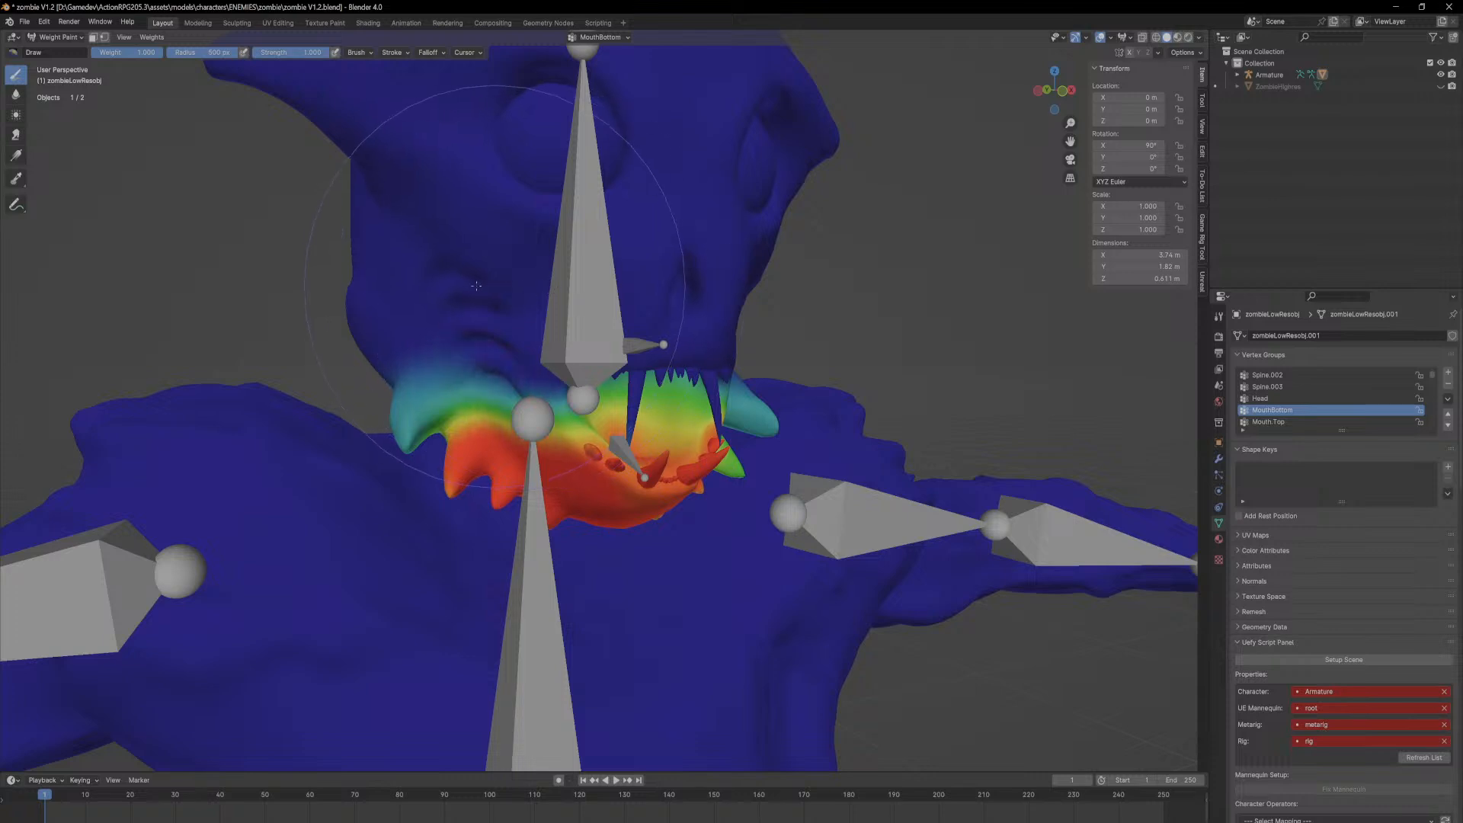
mouse_move(444, 327)
middle_down()
mouse_move(658, 247)
mouse_move(636, 283)
middle_up()
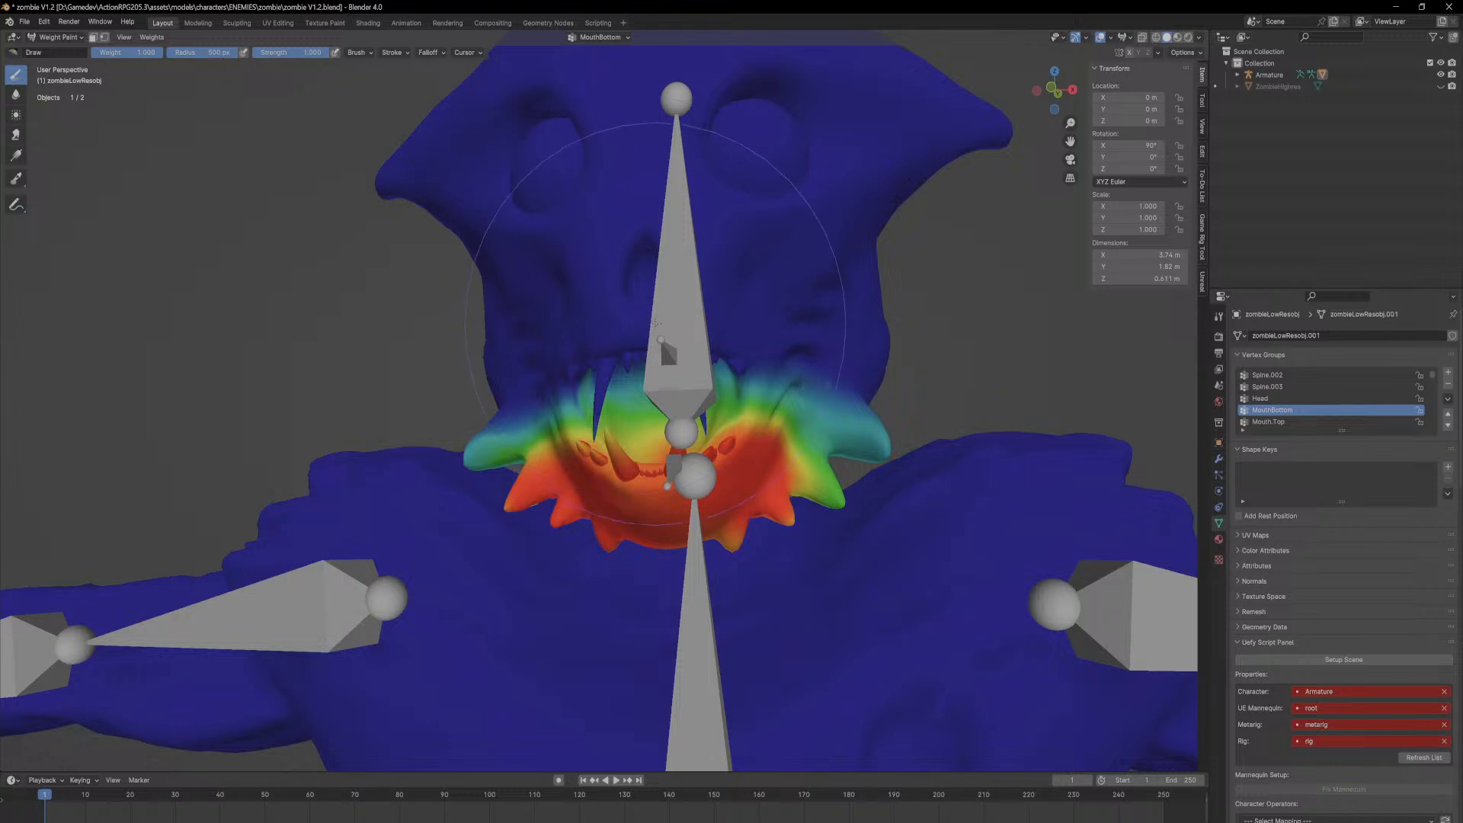
mouse_move(660, 283)
middle_down()
mouse_move(702, 431)
mouse_move(654, 343)
middle_up()
scroll(702, 430, up, 6)
scroll(673, 503, down, 3)
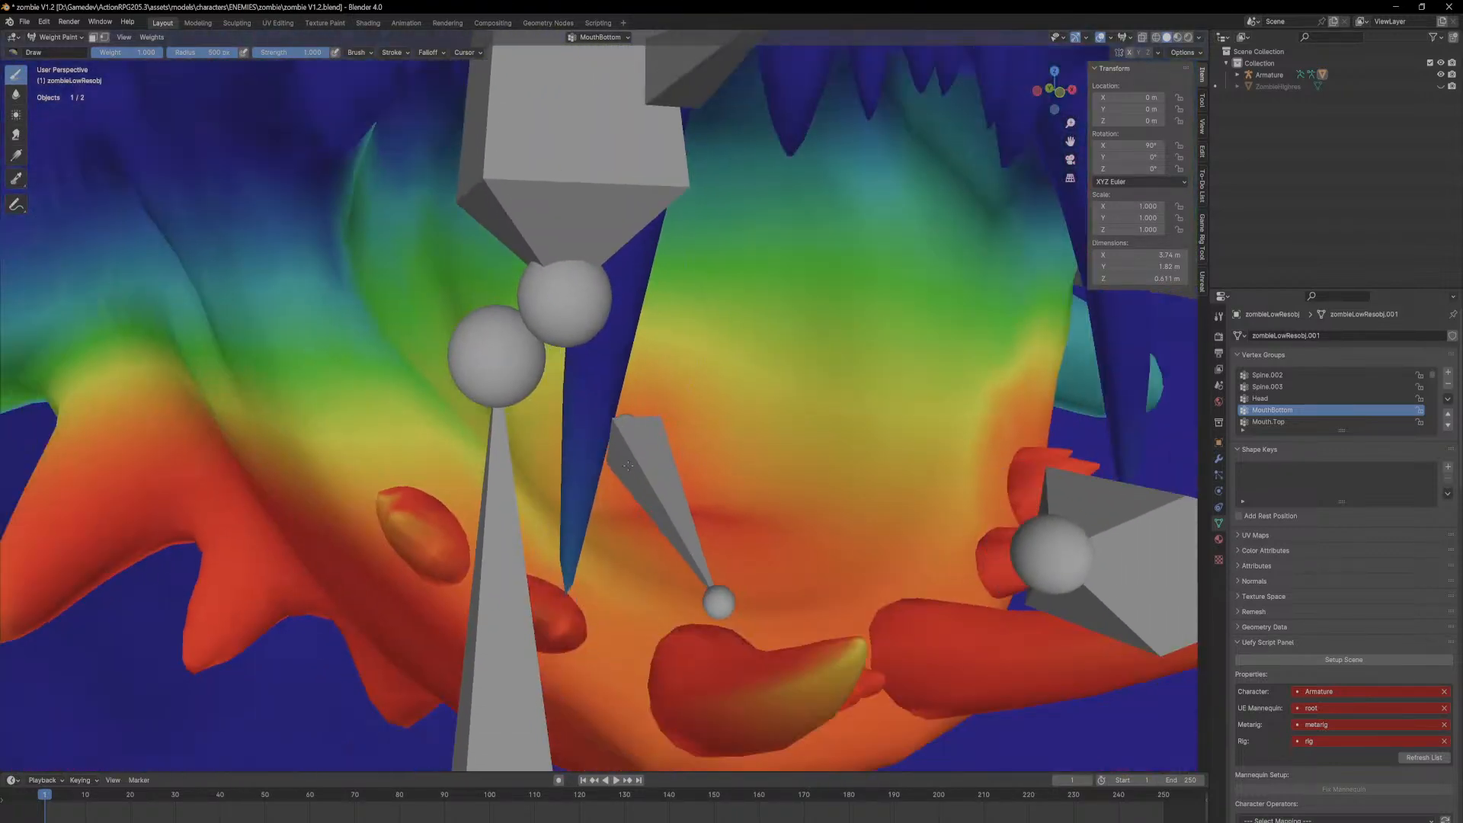
Step: Paint MouthBottom weight onto the lower front teeth and subtract it from the upper part of the mouth interior
drag(727, 581, 755, 577)
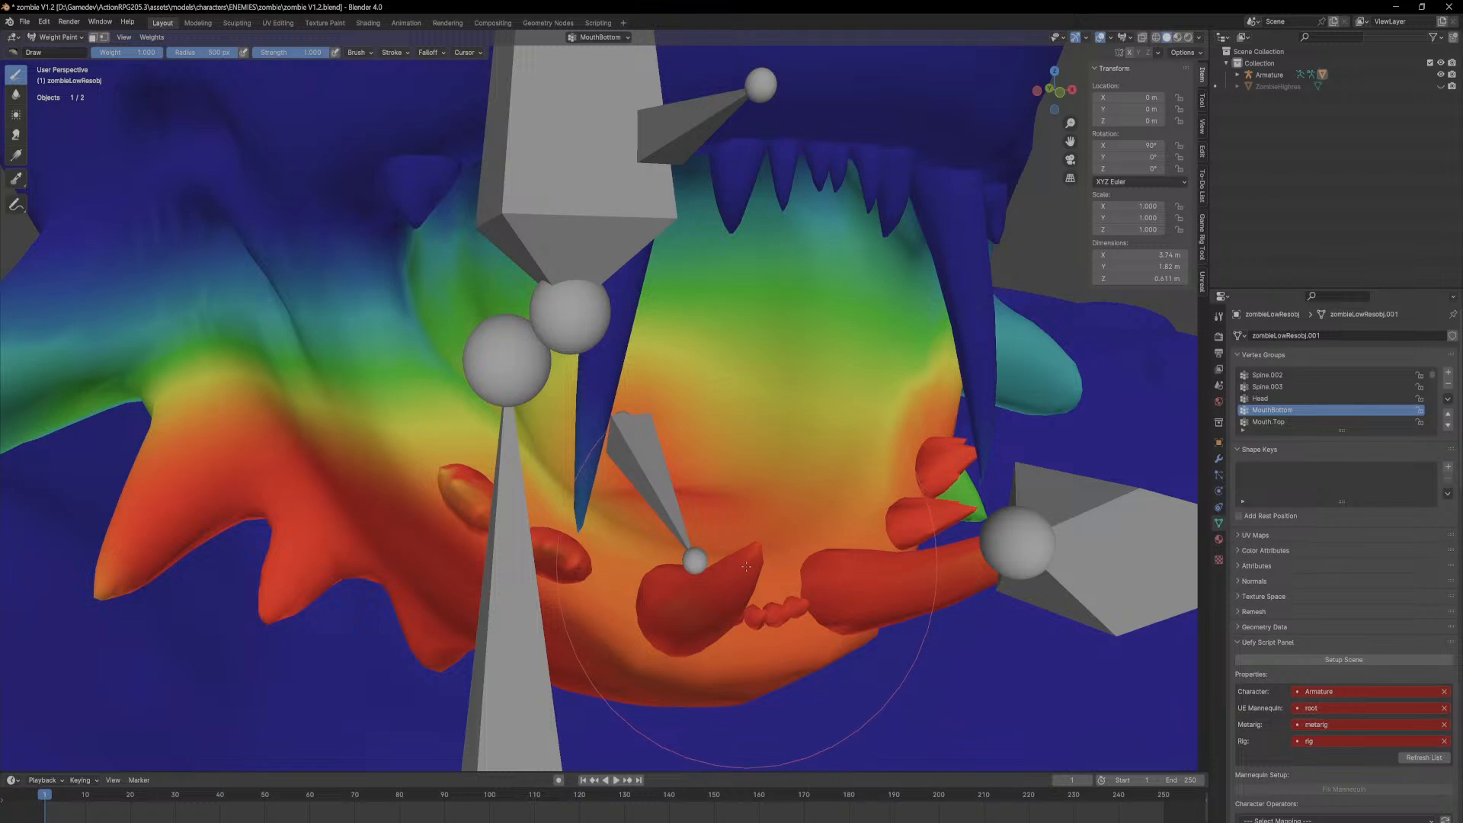
mouse_move(721, 502)
middle_down()
mouse_move(655, 290)
mouse_move(618, 246)
middle_up()
ctrl+drag(617, 245, 593, 235)
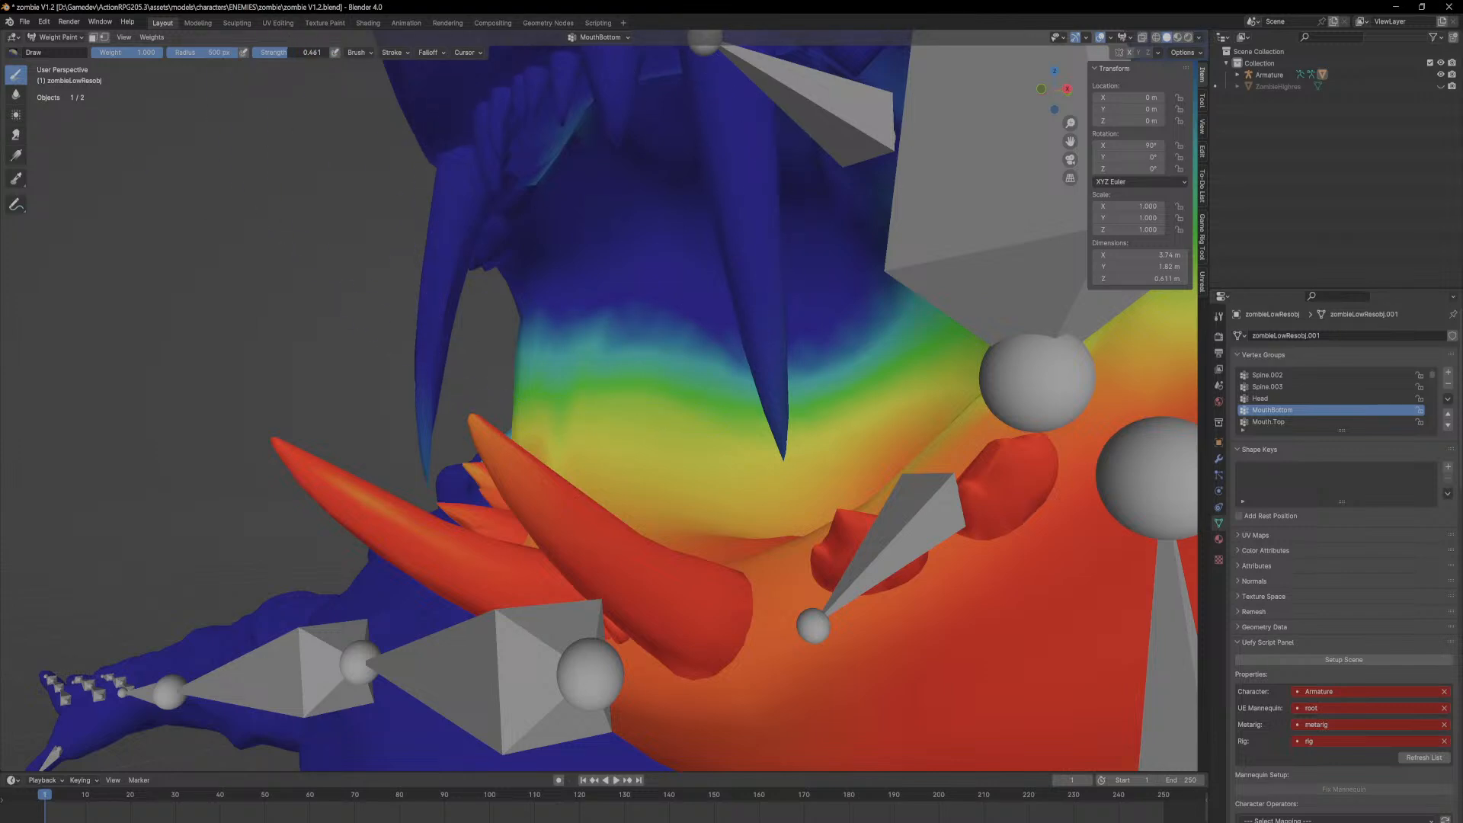
mouse_move(471, 282)
middle_down()
mouse_move(568, 267)
mouse_move(634, 221)
middle_up()
ctrl+drag(717, 293, 729, 316)
key(ctrl+z)
middle_drag(724, 301, 748, 275)
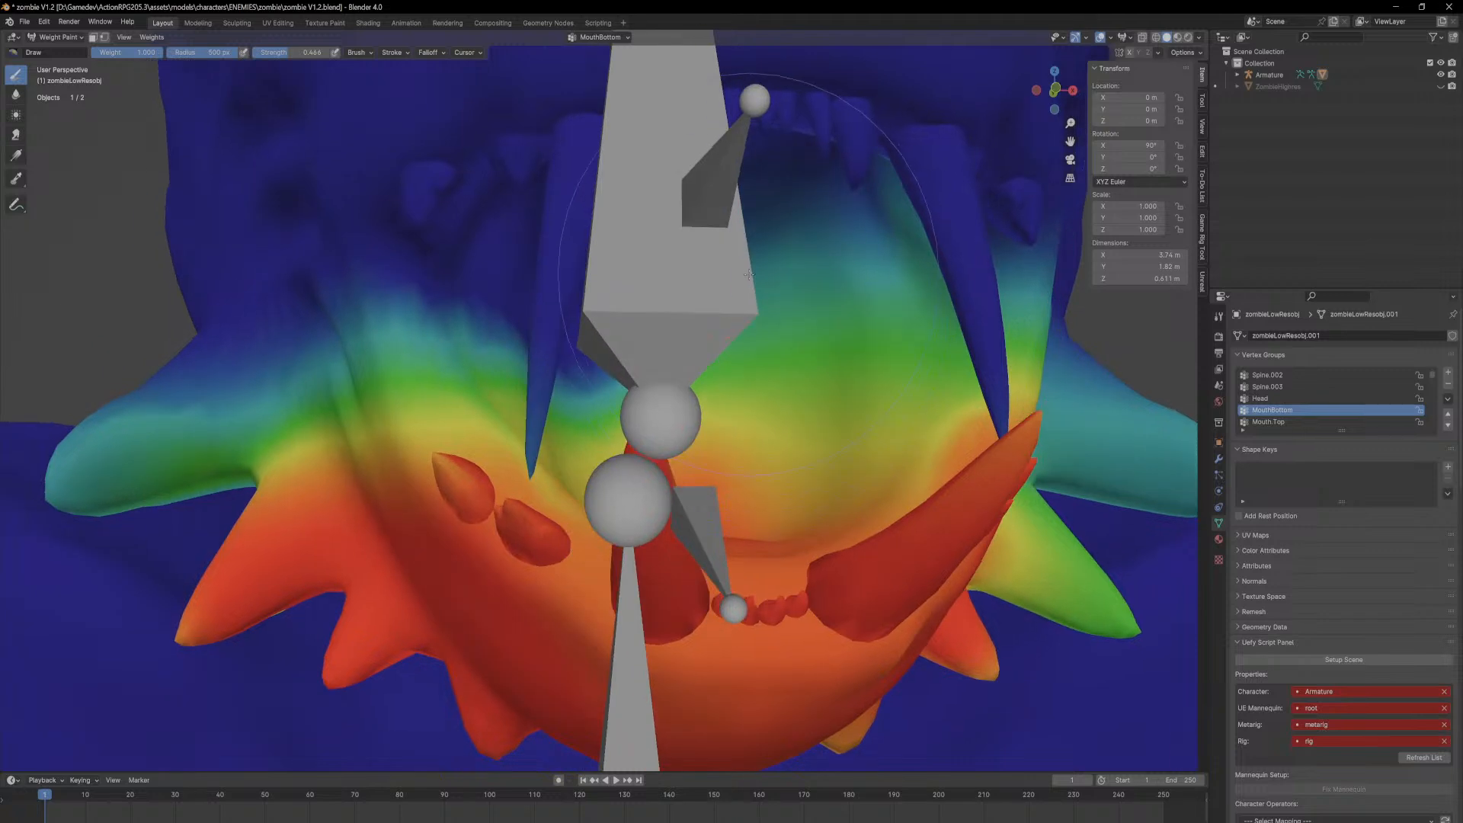
Step: Hide the armature and subtract MouthBottom weight from the upper back of the mouth interior
click(1441, 74)
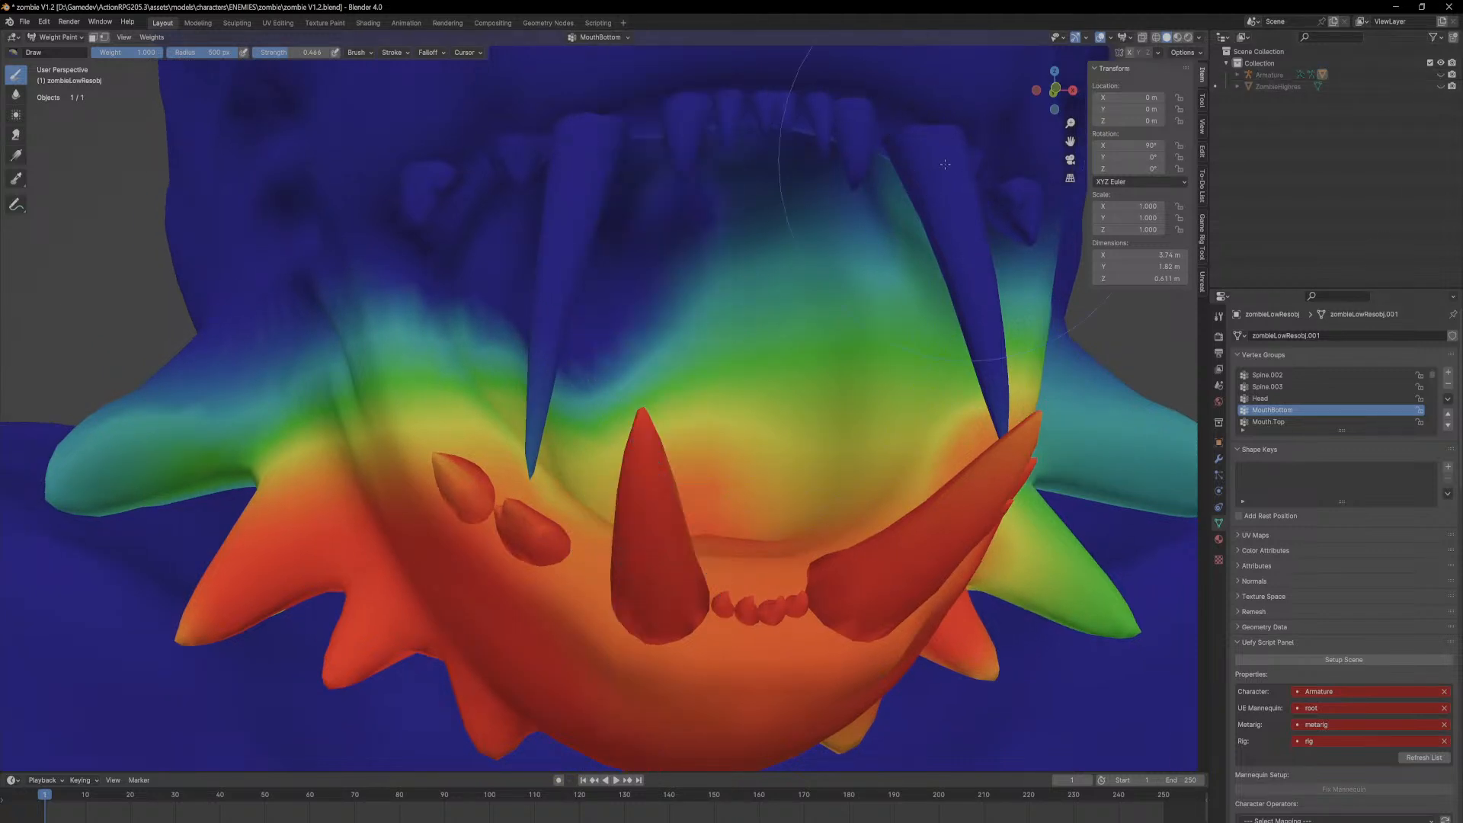
ctrl+drag(730, 244, 755, 250)
middle_drag(754, 250, 821, 260)
ctrl+drag(782, 254, 799, 259)
Step: Paint MouthBottom weight along the side of the lower jaw and subtract it from the cheek above the mouth
mouse_move(797, 263)
middle_down()
mouse_move(853, 273)
mouse_move(766, 290)
mouse_move(889, 298)
middle_up()
scroll(854, 273, down, 6)
scroll(875, 294, down, 4)
mouse_move(568, 370)
middle_down()
mouse_move(469, 381)
mouse_move(587, 390)
middle_up()
drag(492, 408, 441, 418)
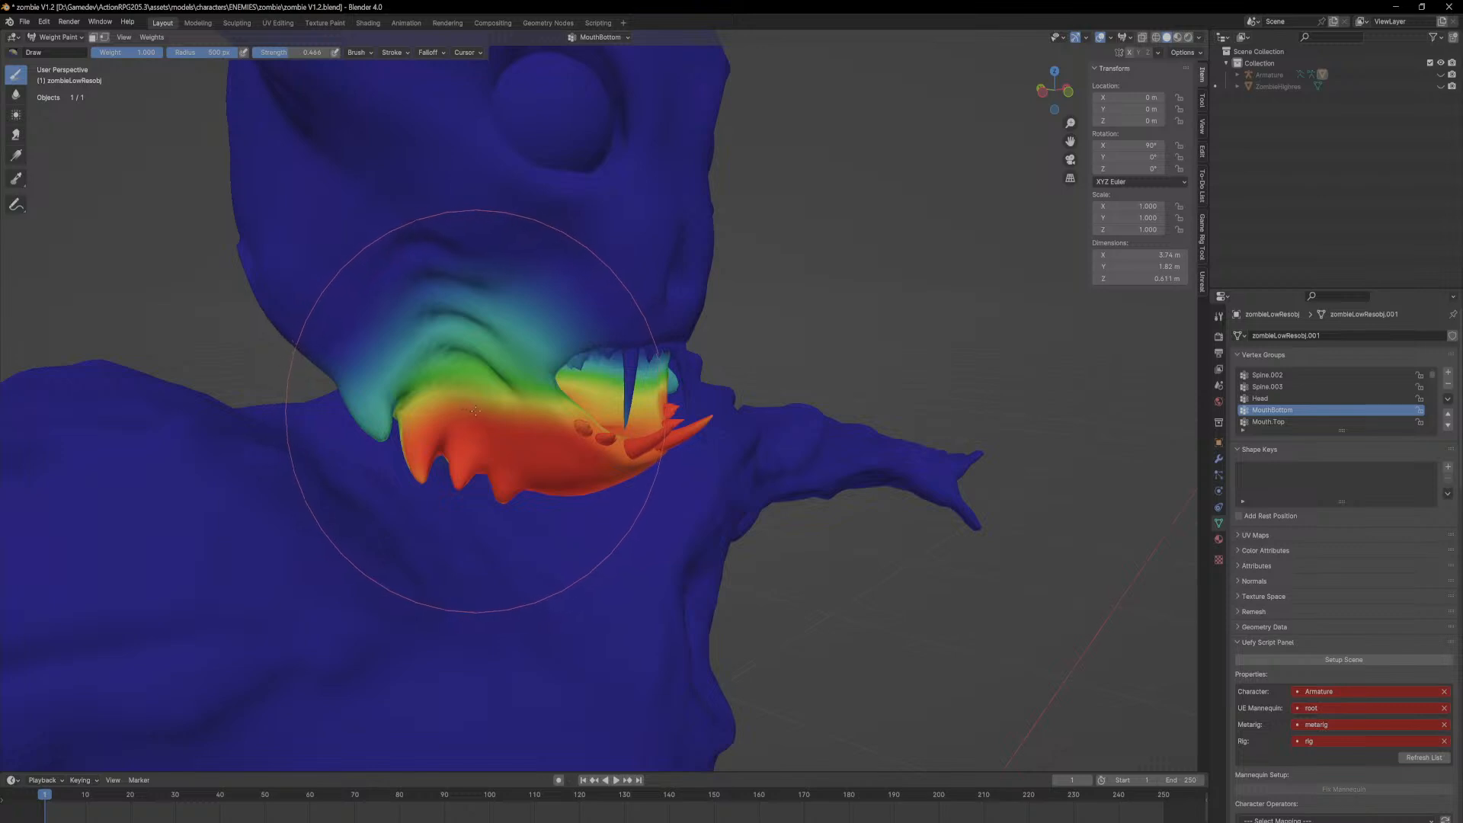
ctrl+drag(585, 282, 577, 273)
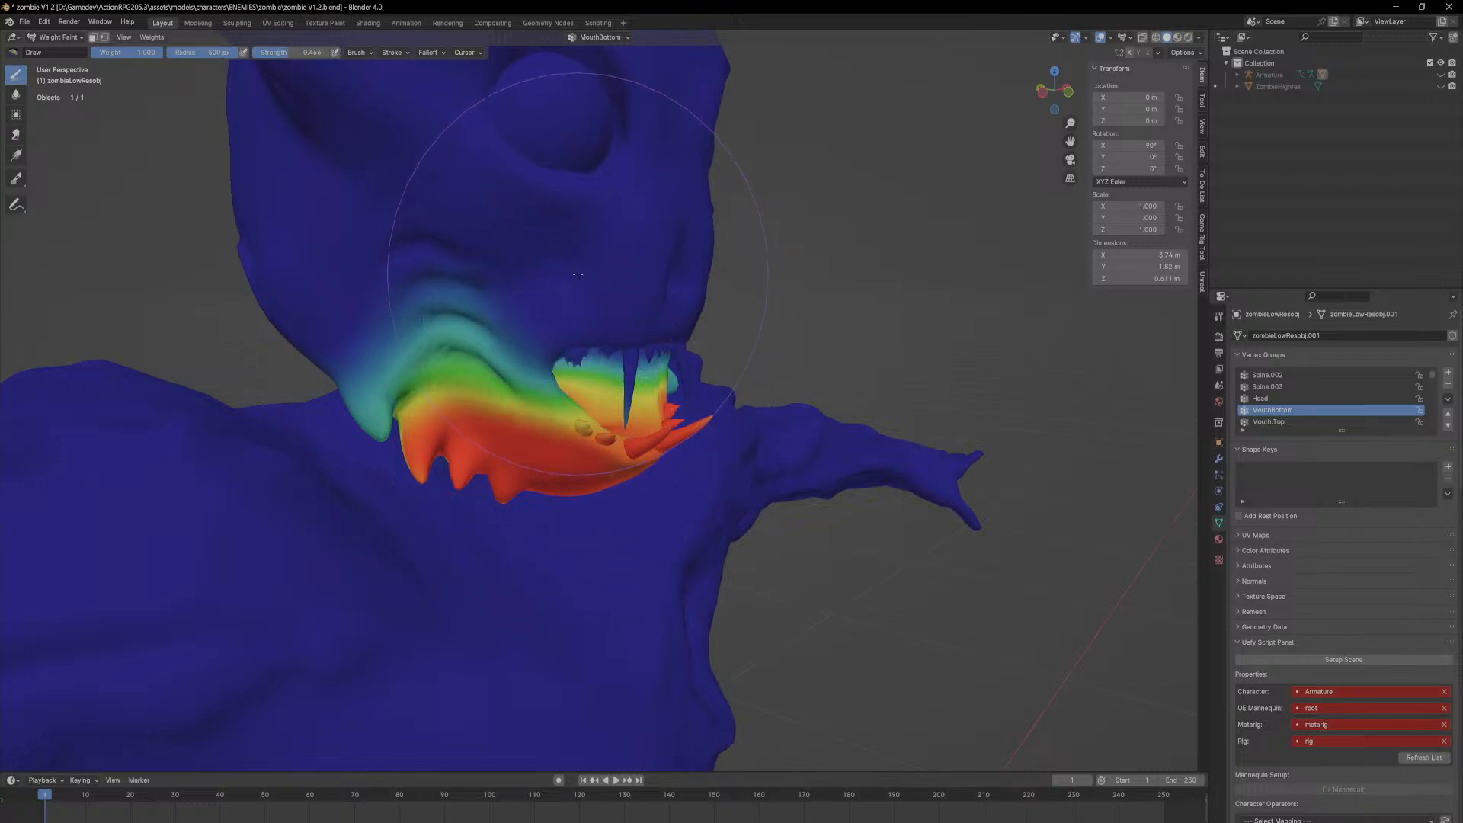
Step: Try adding MouthBottom weight to the rear jaw spike and the back of the cheek with a weaker brush
click(343, 365)
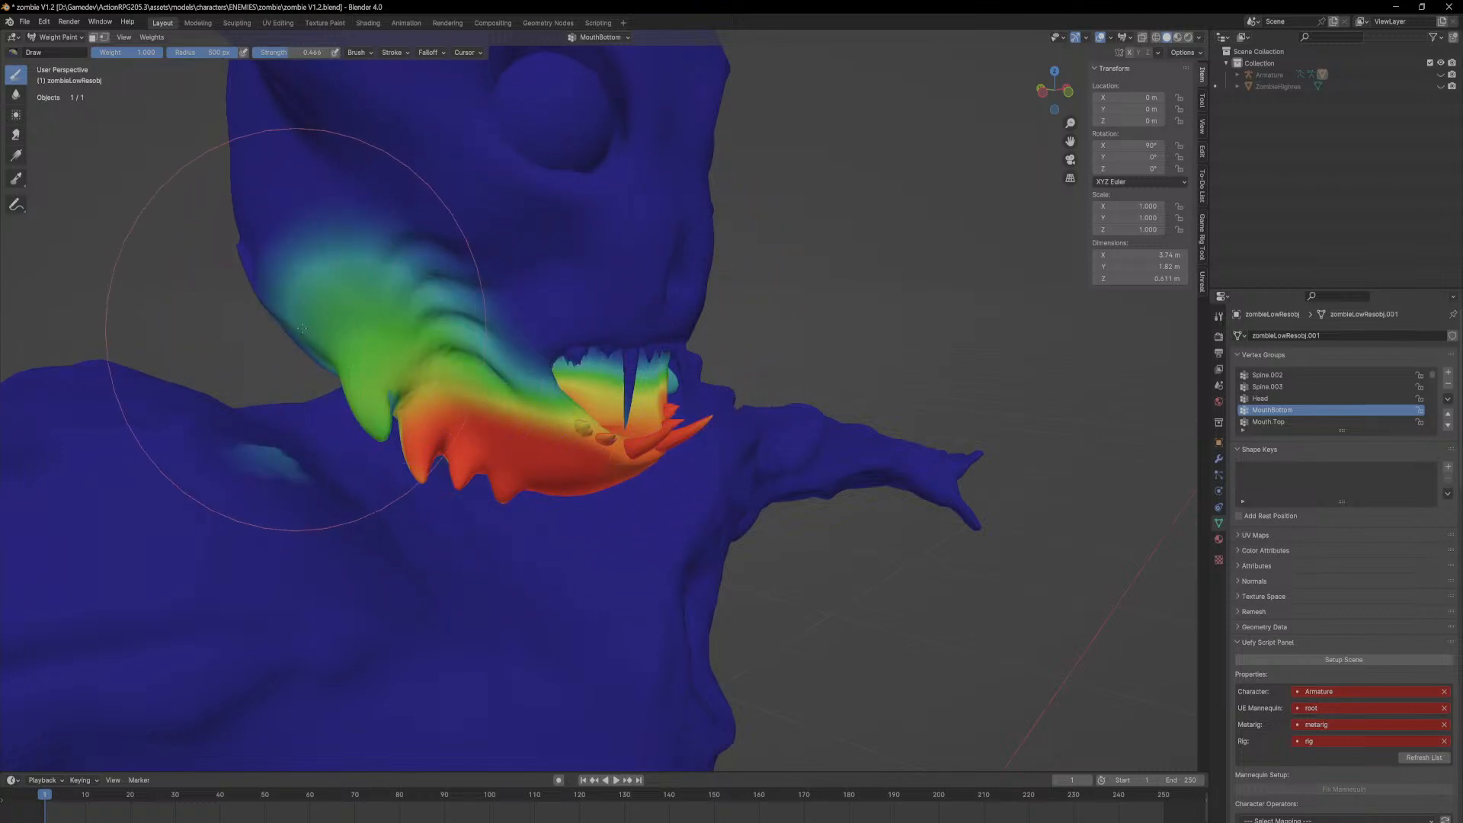
key(ctrl+z)
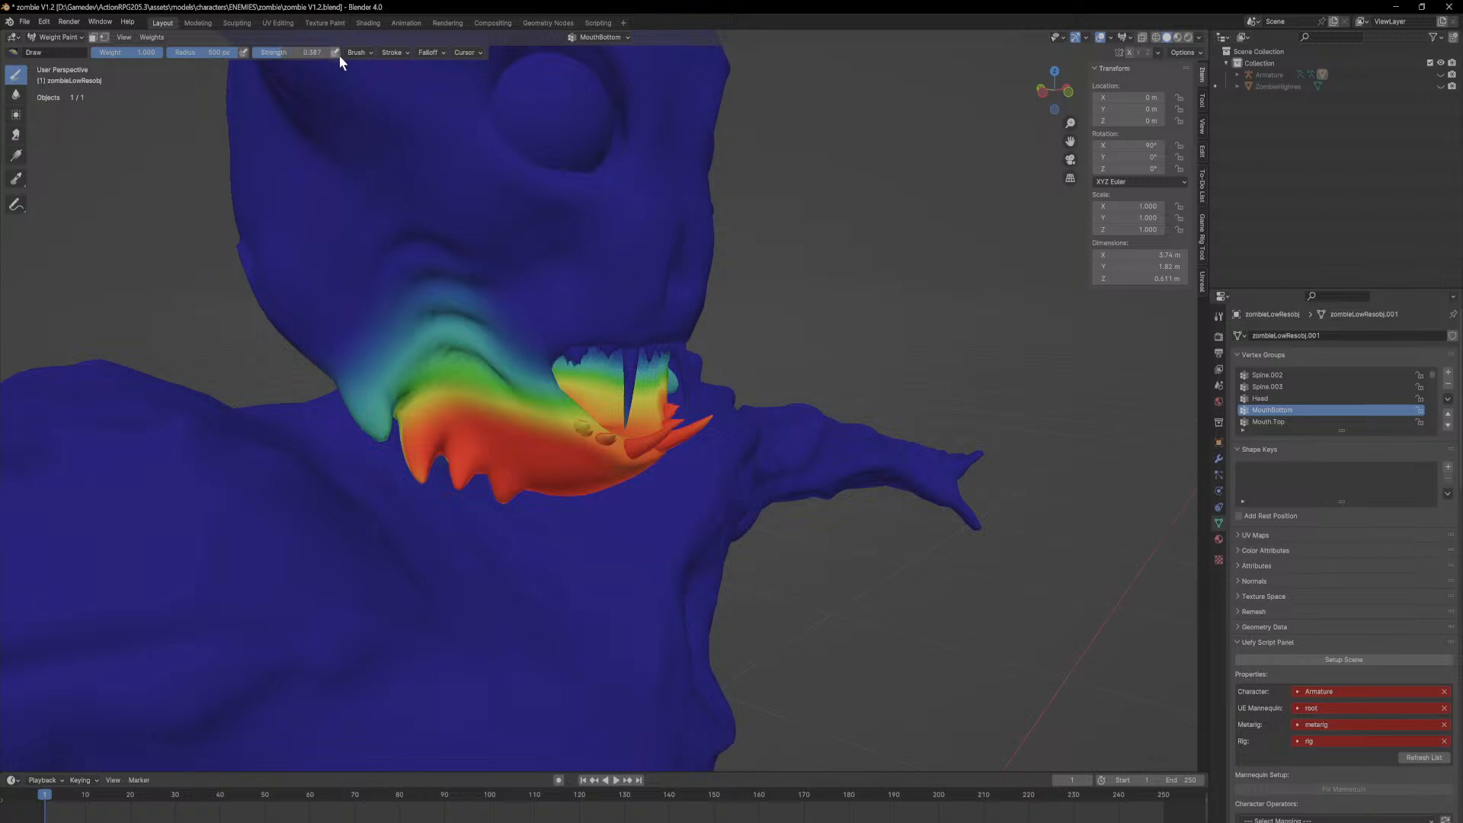
click(377, 383)
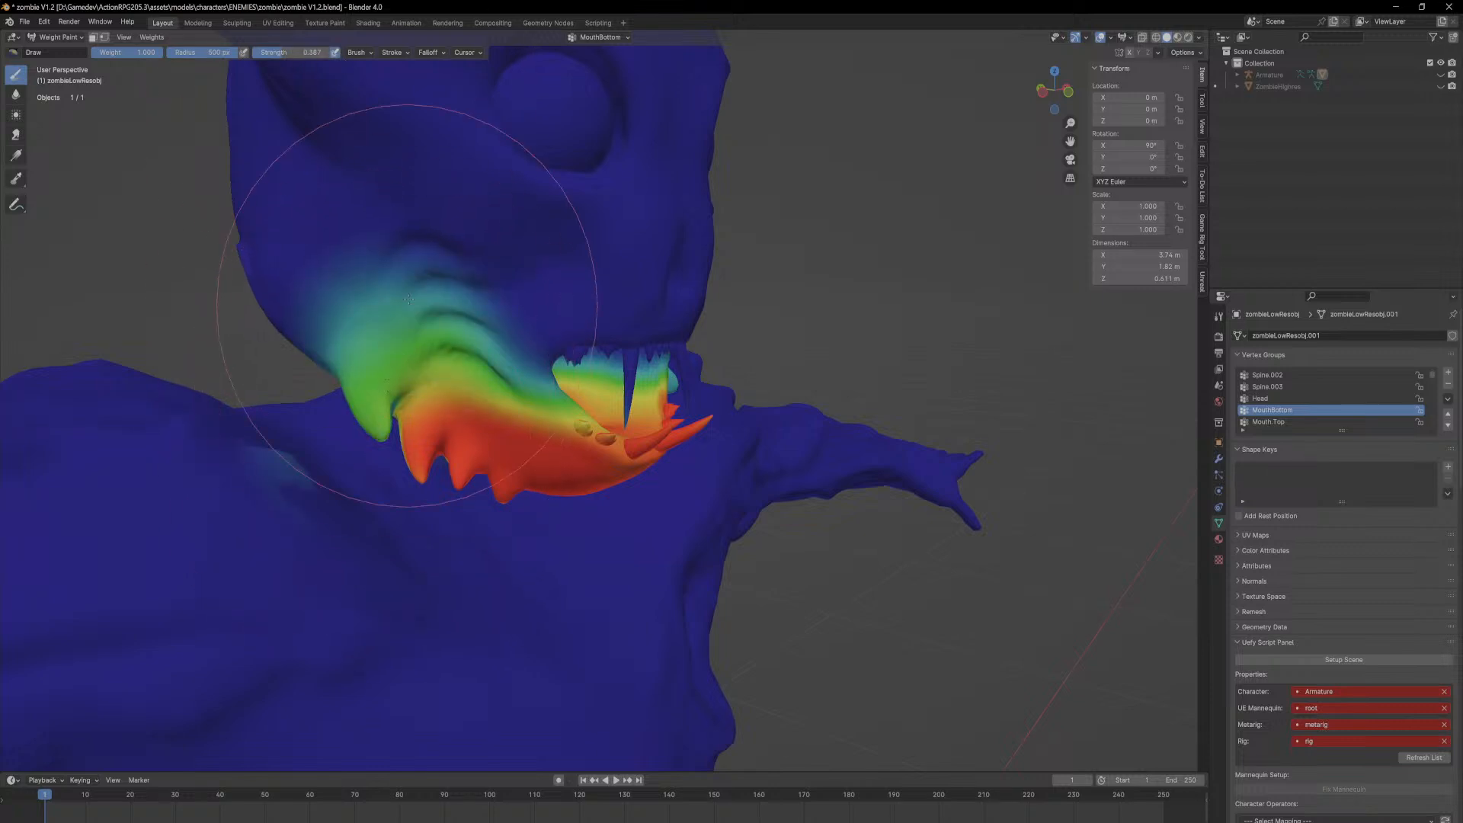
key(ctrl+z)
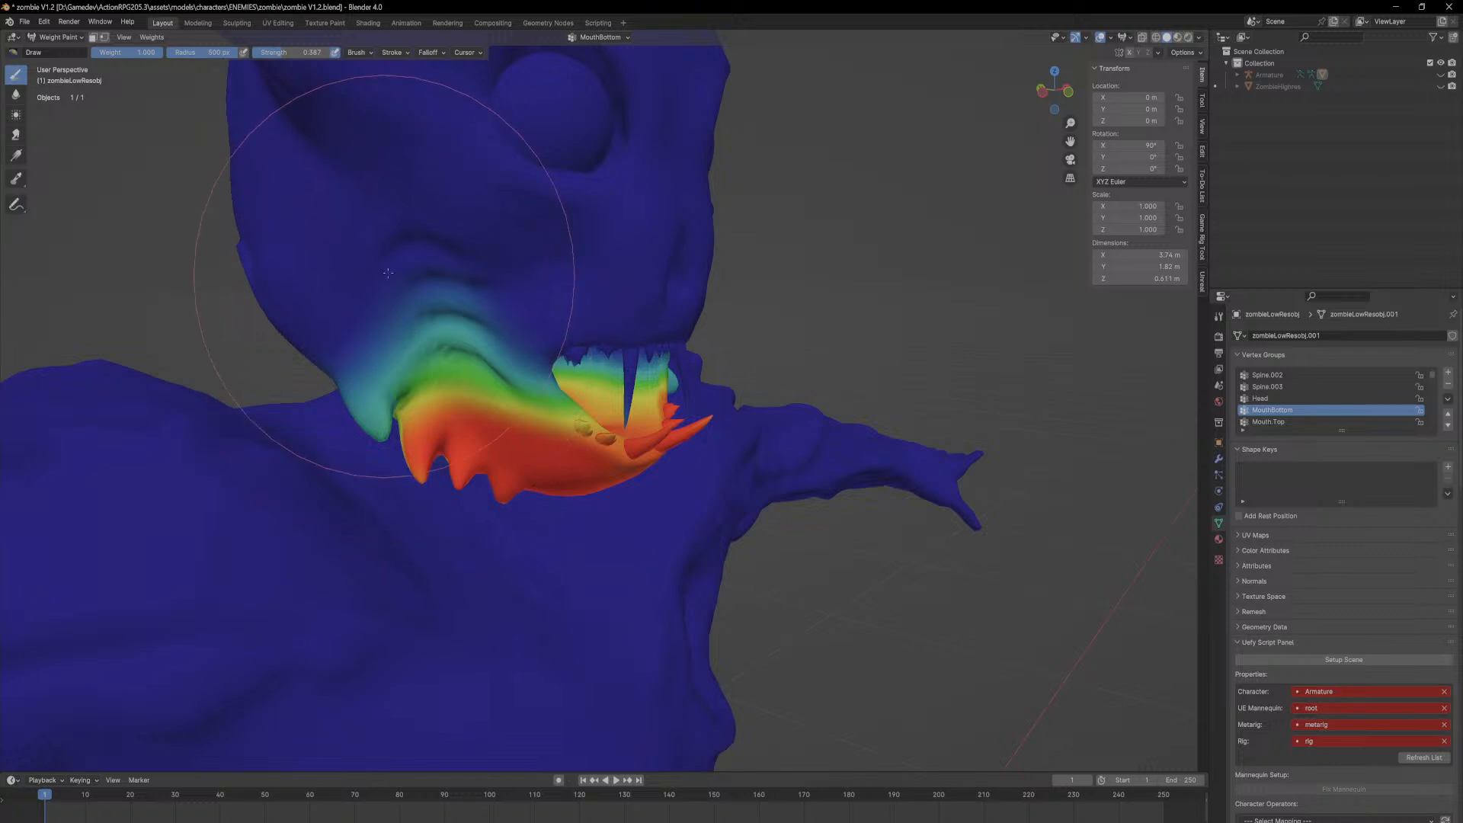
click(395, 372)
click(391, 355)
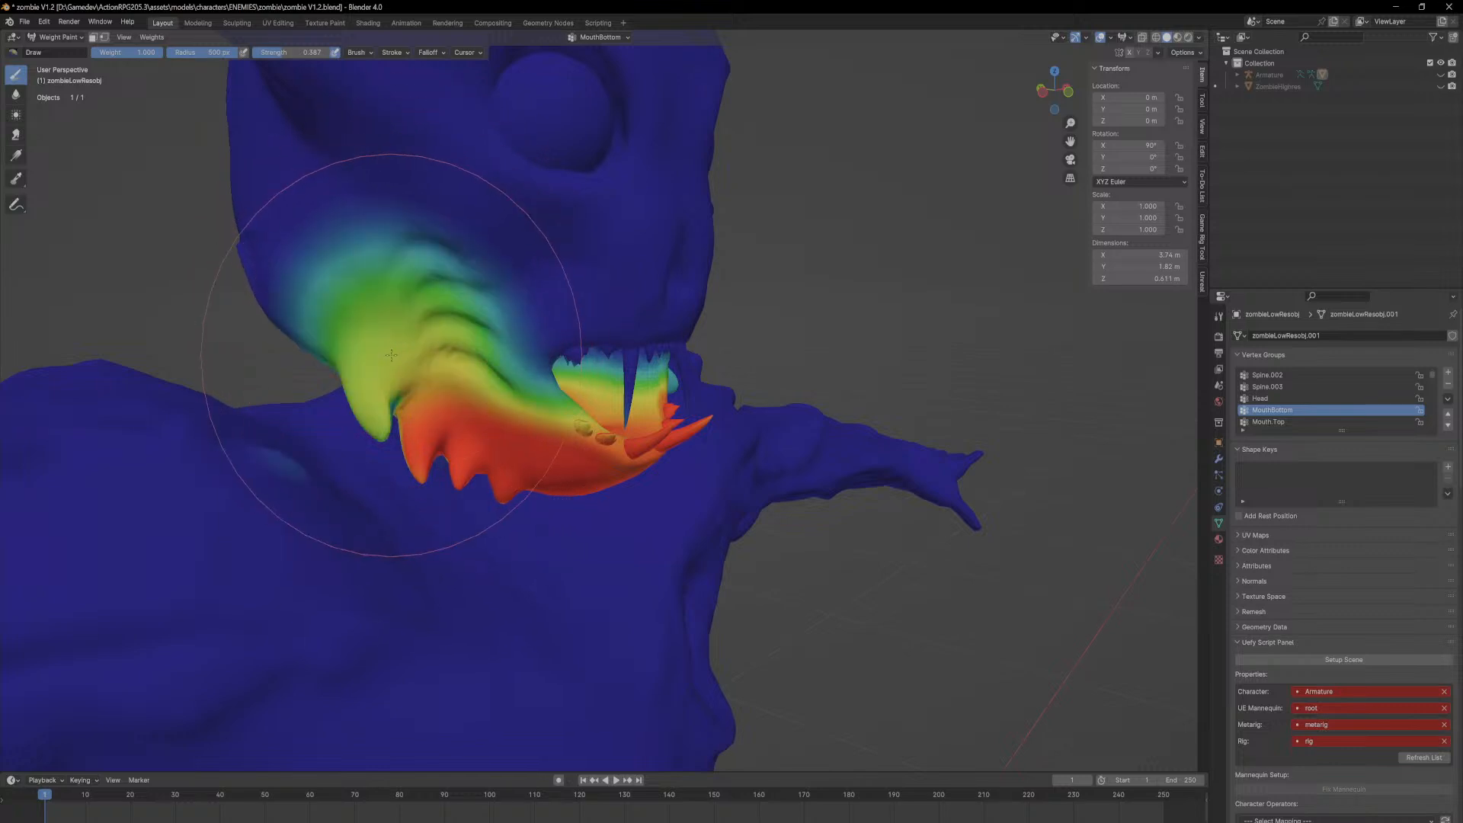
drag(391, 355, 303, 223)
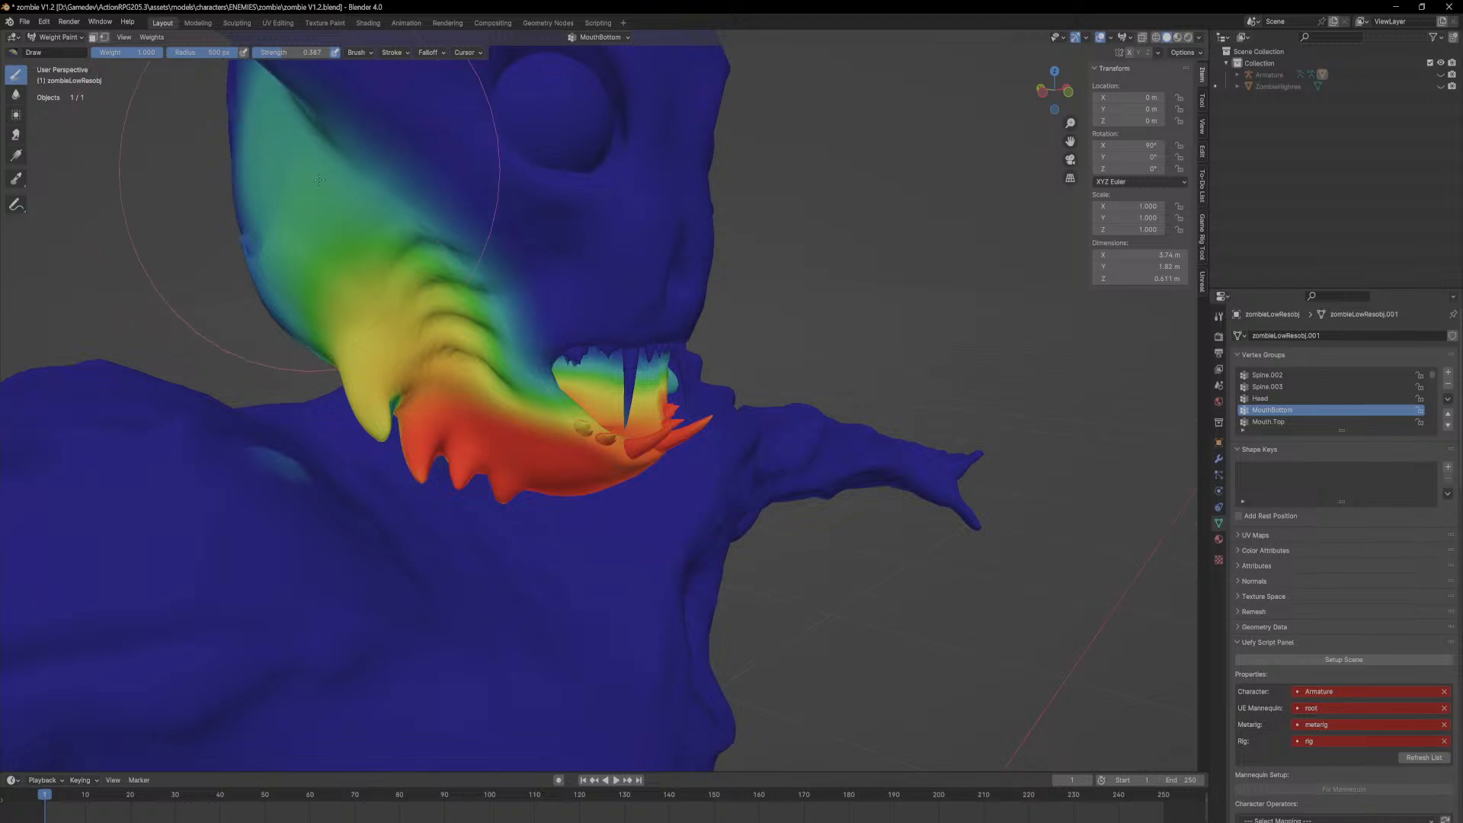
key(ctrl+z)
key(ctrl+z)
key(ctrl+z)
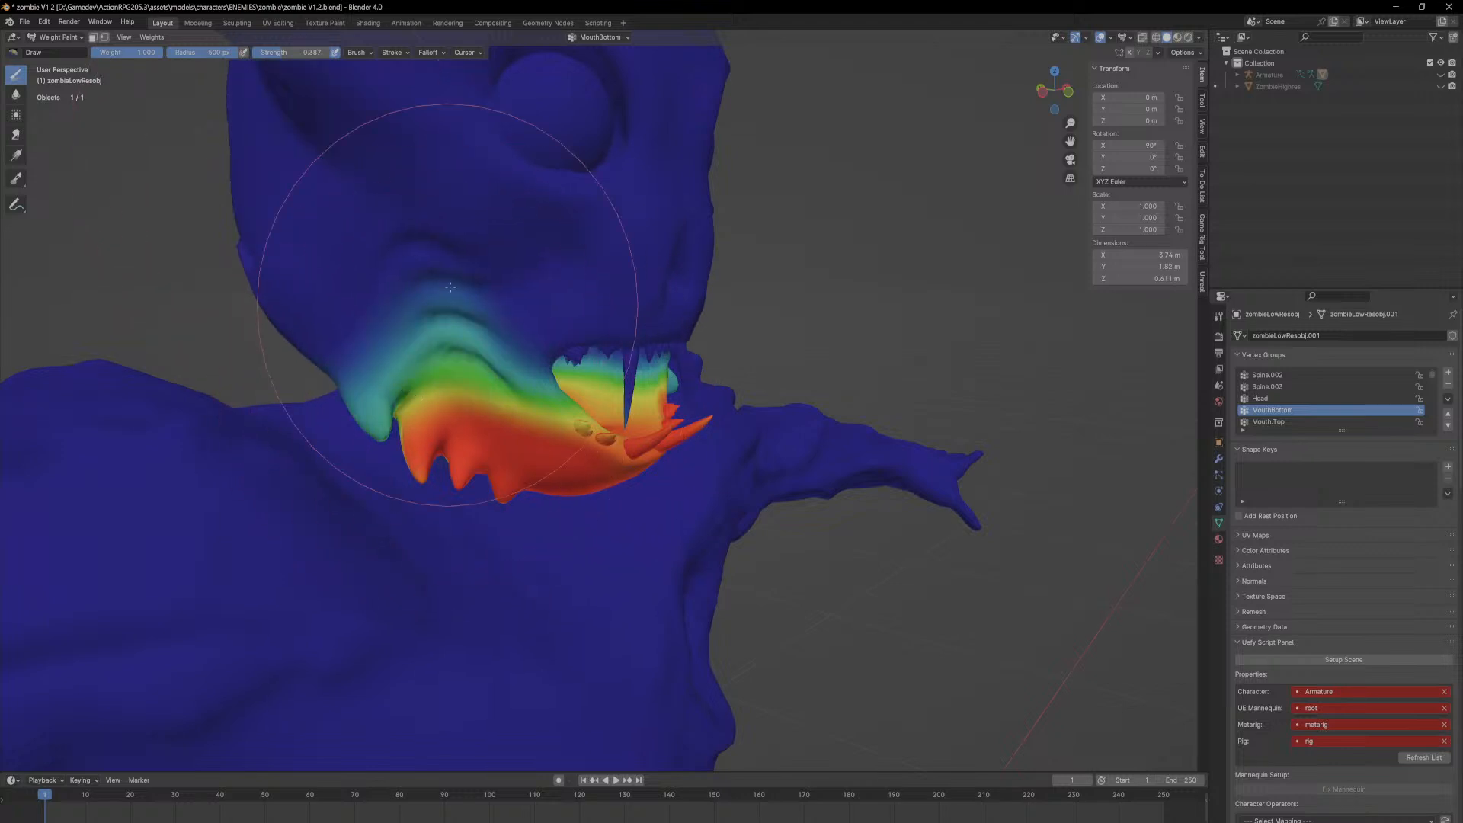
Step: Add MouthBottom weight to the rear jaw spike at brush strength 0.142 and subtract the spill on the shoulder
drag(253, 50, 248, 50)
click(385, 372)
middle_drag(736, 356, 465, 427)
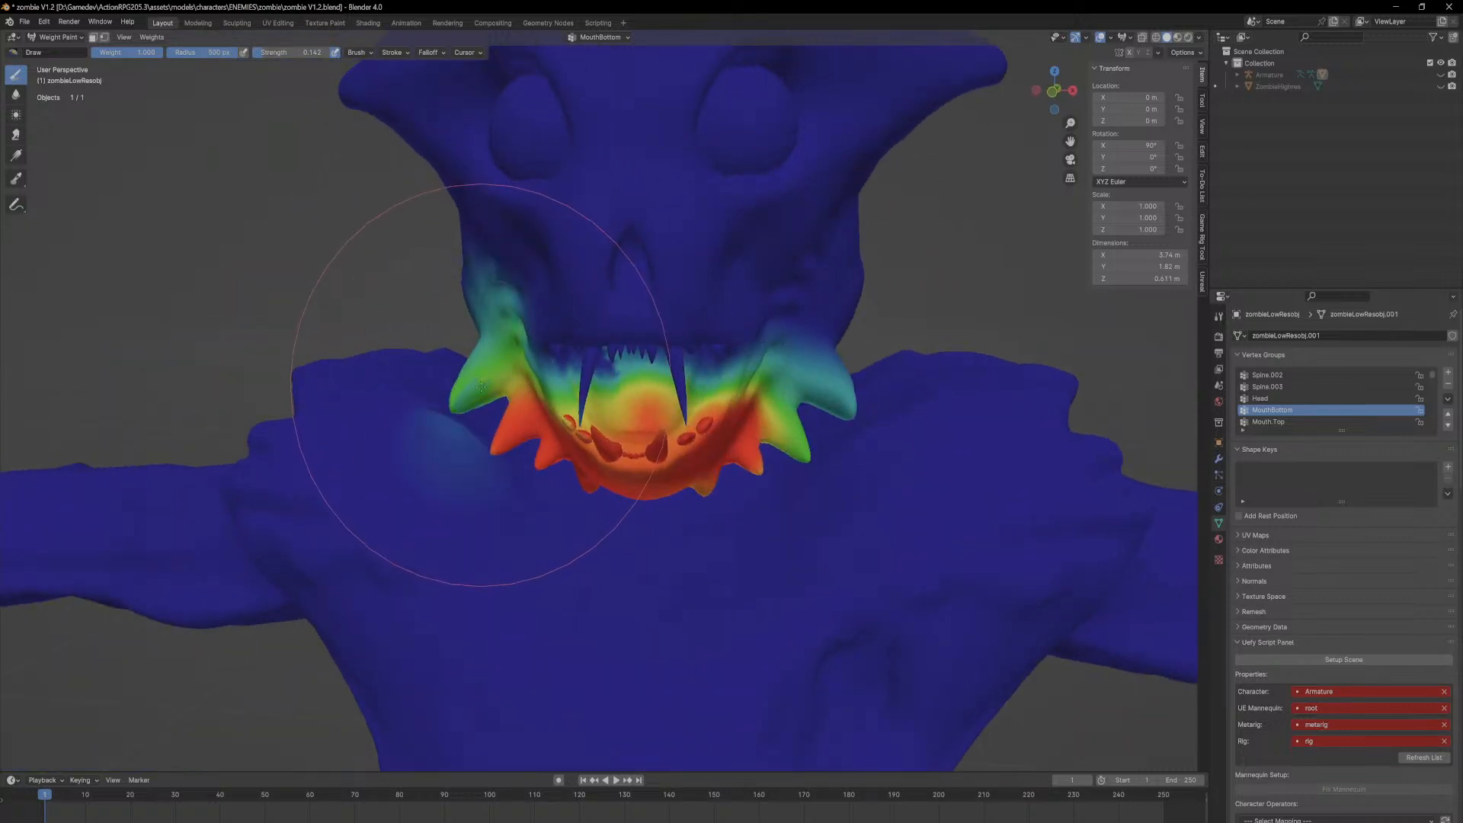
ctrl+drag(410, 483, 416, 462)
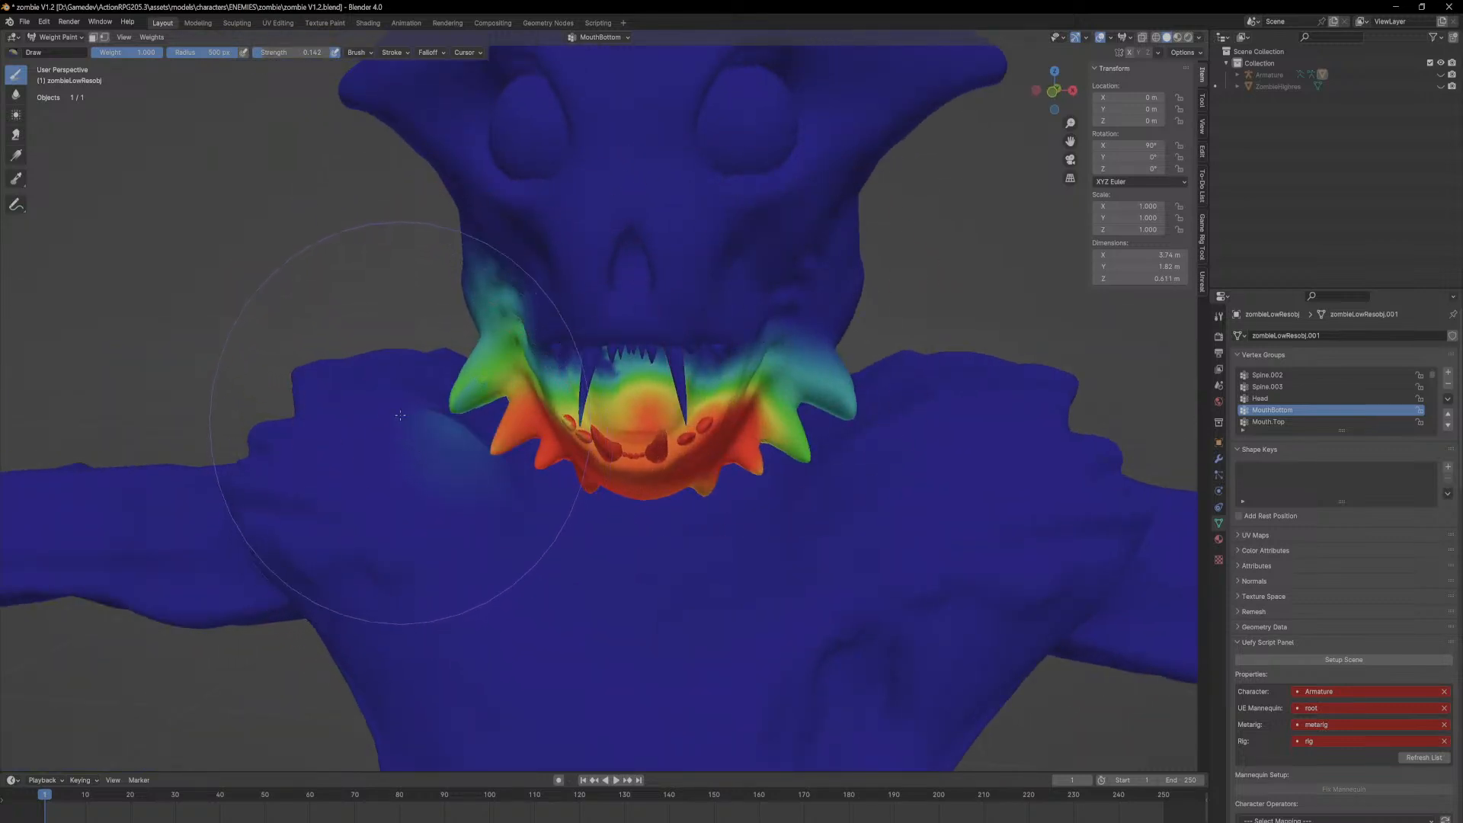
Step: Check the brush's stroke settings and inspect the stray MouthBottom weight on the shoulder beside the jaw
click(401, 50)
mouse_move(356, 53)
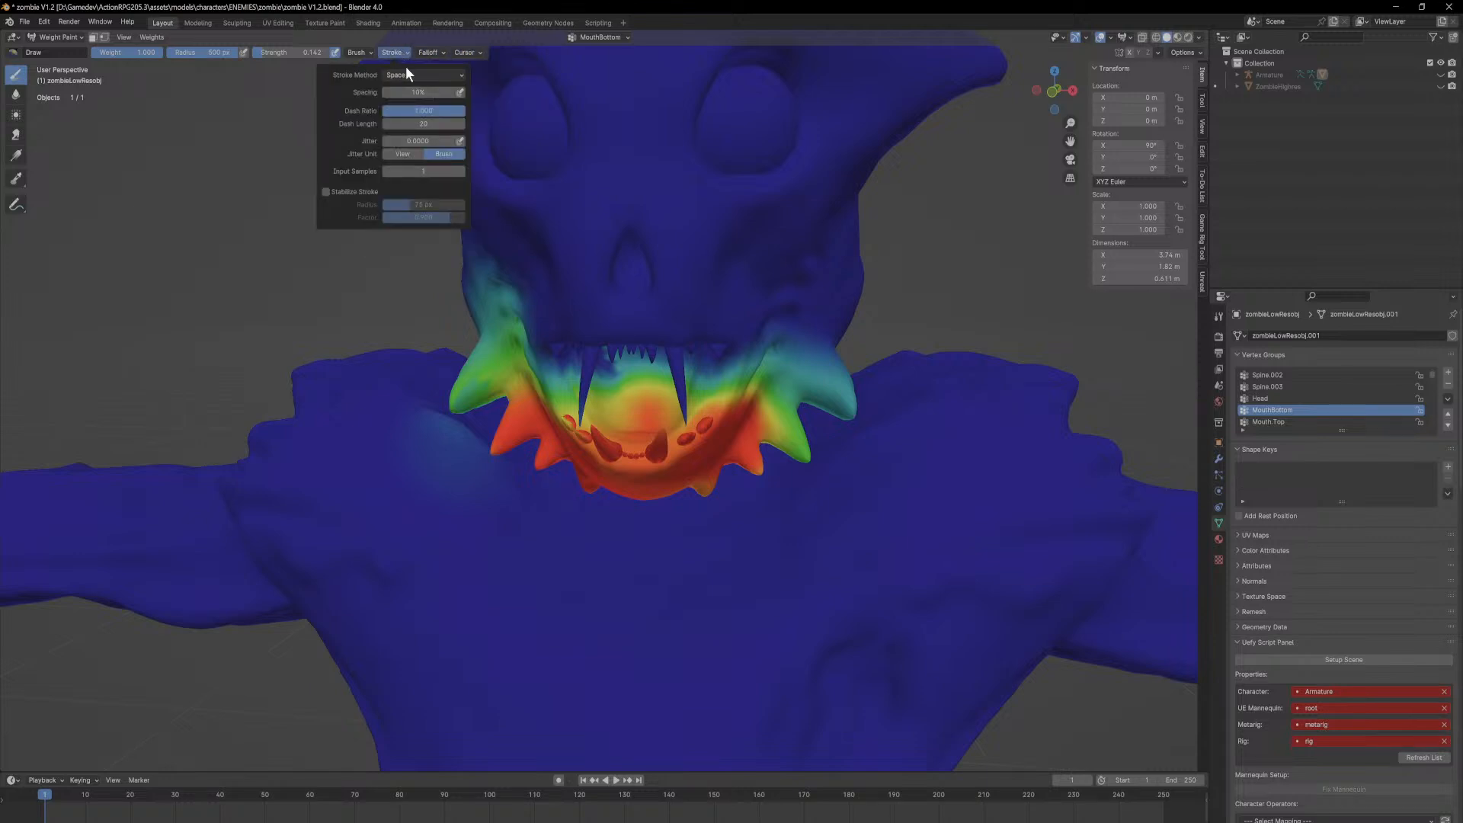
mouse_move(375, 490)
middle_down()
mouse_move(425, 421)
mouse_move(297, 534)
middle_up()
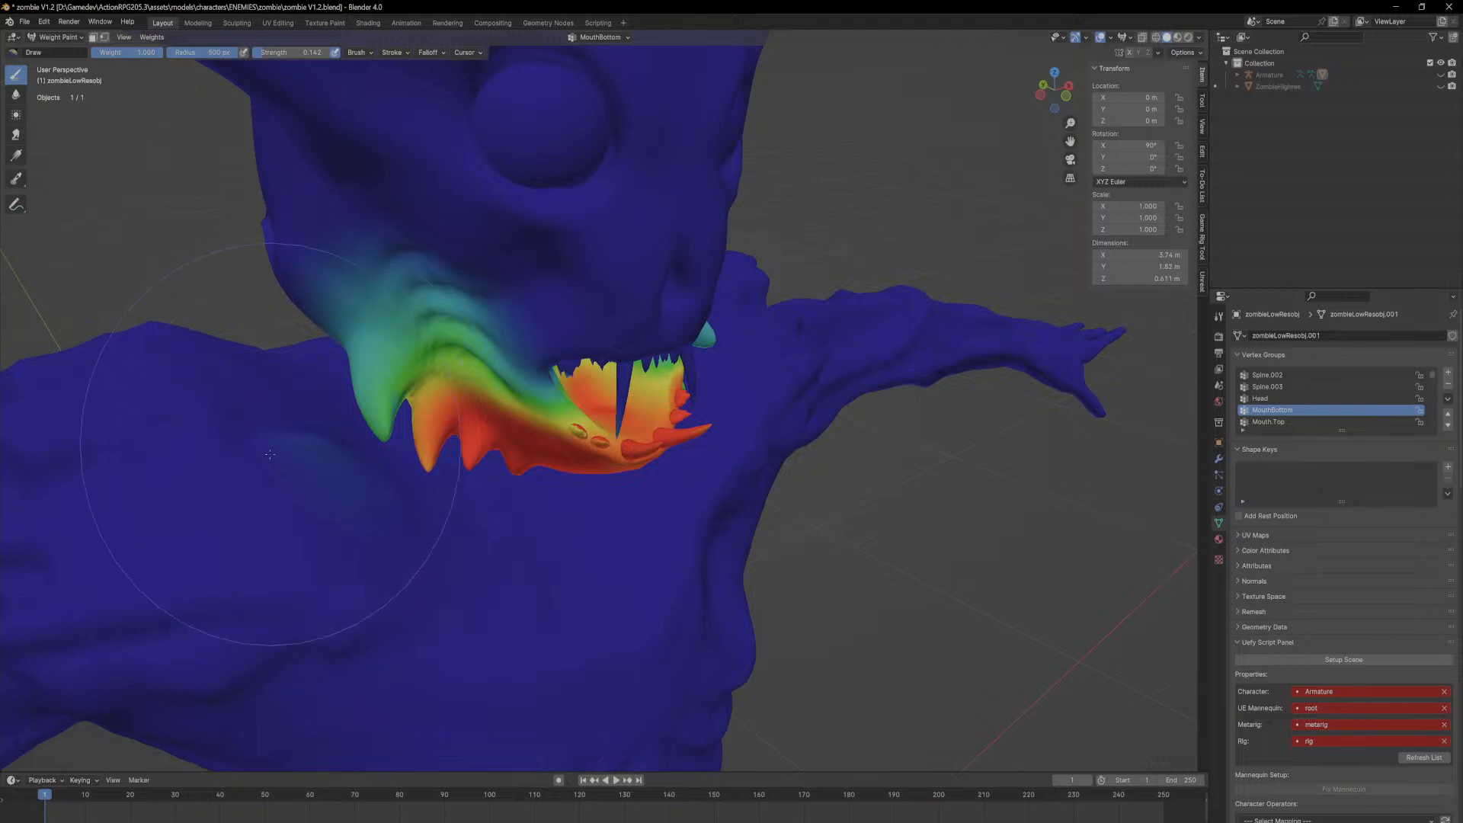
mouse_move(245, 457)
middle_down()
mouse_move(488, 446)
mouse_move(597, 402)
middle_up()
scroll(602, 381, up, 5)
mouse_move(610, 288)
middle_down()
mouse_move(616, 364)
mouse_move(640, 412)
mouse_move(643, 396)
middle_up()
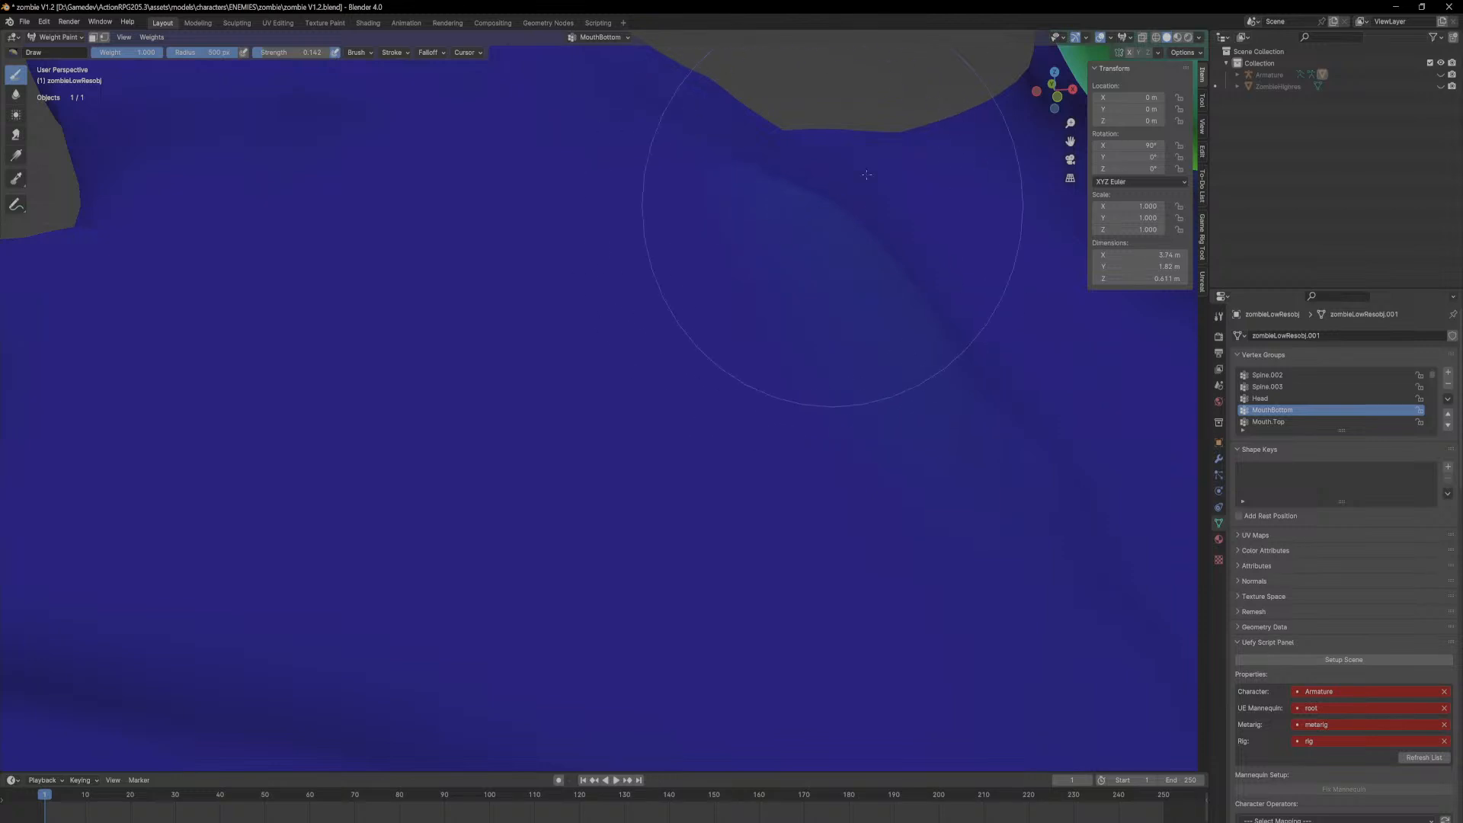
middle_drag(769, 316, 702, 268)
scroll(702, 267, down, 5)
mouse_move(770, 370)
middle_down()
mouse_move(807, 392)
mouse_move(829, 349)
mouse_move(815, 320)
mouse_move(836, 365)
mouse_move(808, 289)
mouse_move(725, 327)
mouse_move(568, 331)
middle_up()
scroll(810, 293, down, 2)
scroll(836, 365, down, 4)
Step: Add a touch of MouthBottom weight inside the zombie's lower mouth
mouse_move(731, 349)
middle_down()
mouse_move(686, 381)
mouse_move(542, 416)
mouse_move(535, 442)
mouse_move(571, 366)
mouse_move(606, 411)
mouse_move(624, 304)
middle_up()
scroll(610, 415, up, 2)
mouse_move(617, 455)
middle_down()
mouse_move(651, 401)
mouse_move(488, 465)
middle_up()
drag(431, 604, 412, 576)
middle_drag(345, 538, 409, 457)
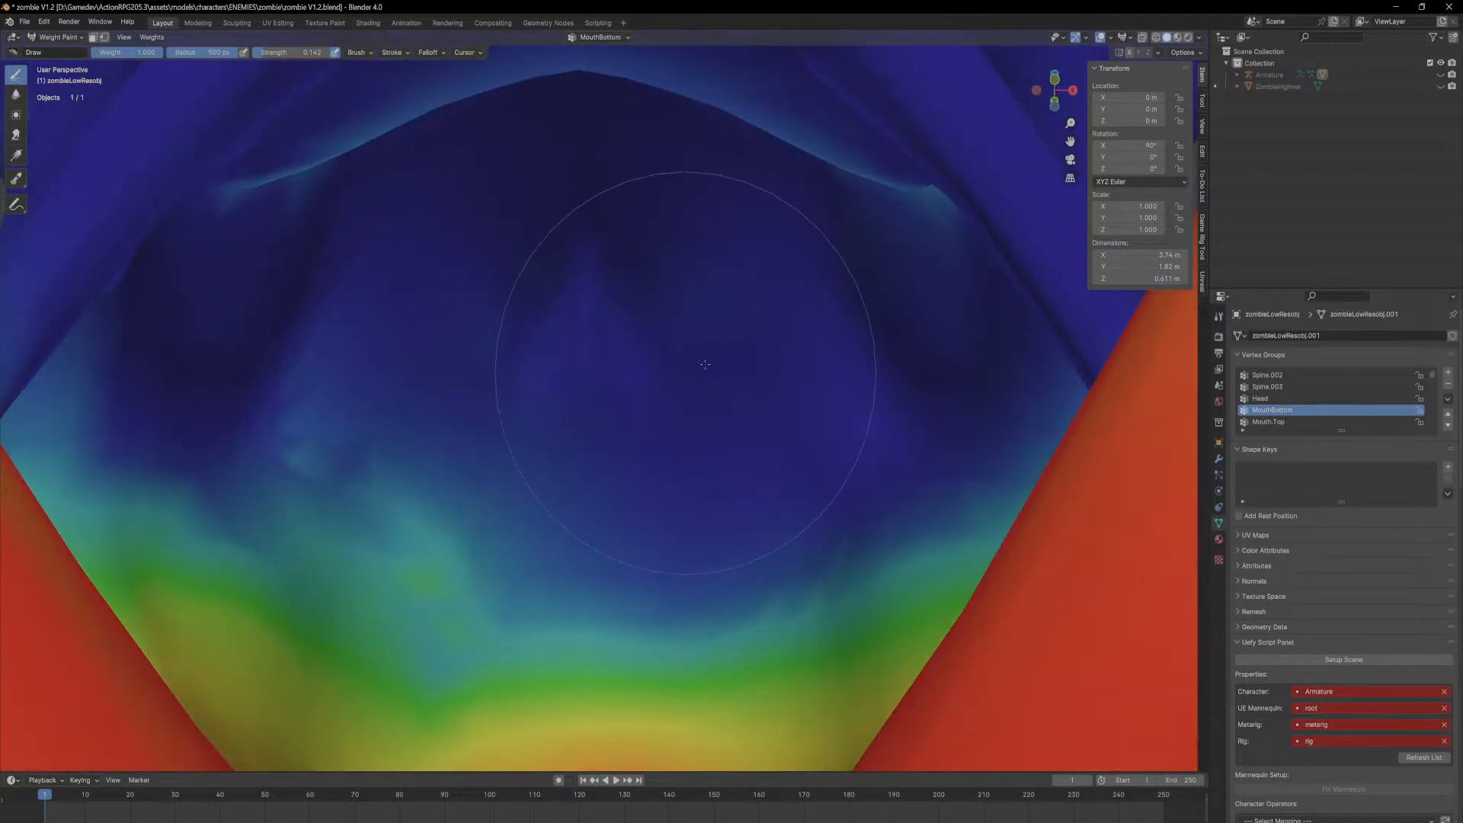
Step: Make Mouth.Top the active vertex group and examine its weights inside the mouth and around the upper teeth
click(1277, 422)
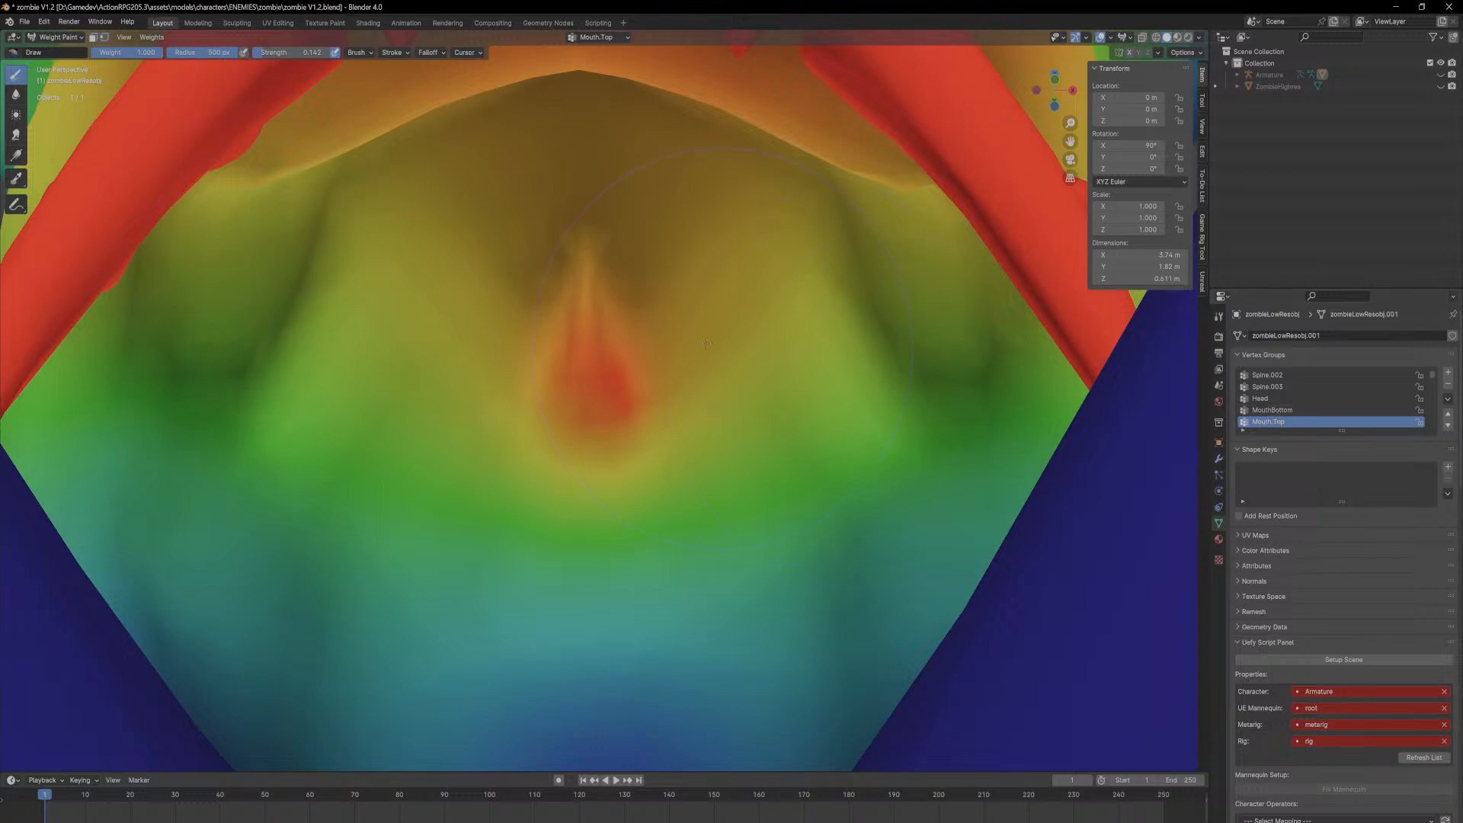
scroll(757, 357, up, 2)
scroll(793, 355, down, 6)
mouse_move(872, 343)
middle_down()
mouse_move(883, 358)
mouse_move(811, 372)
mouse_move(862, 408)
mouse_move(698, 440)
middle_up()
scroll(811, 371, down, 2)
scroll(808, 374, up, 6)
scroll(686, 432, down, 2)
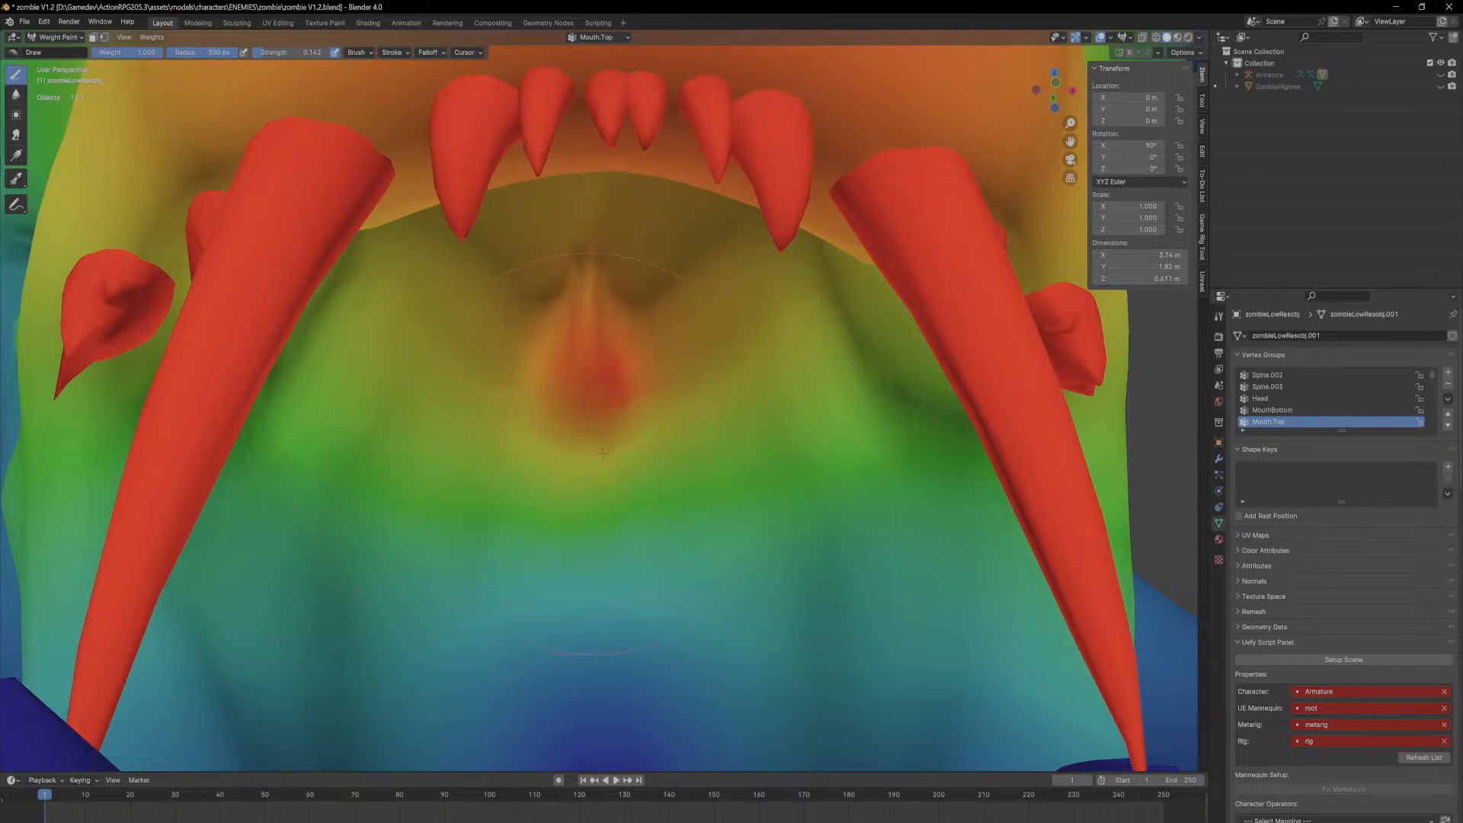
middle_drag(614, 279, 602, 328)
scroll(579, 332, down, 5)
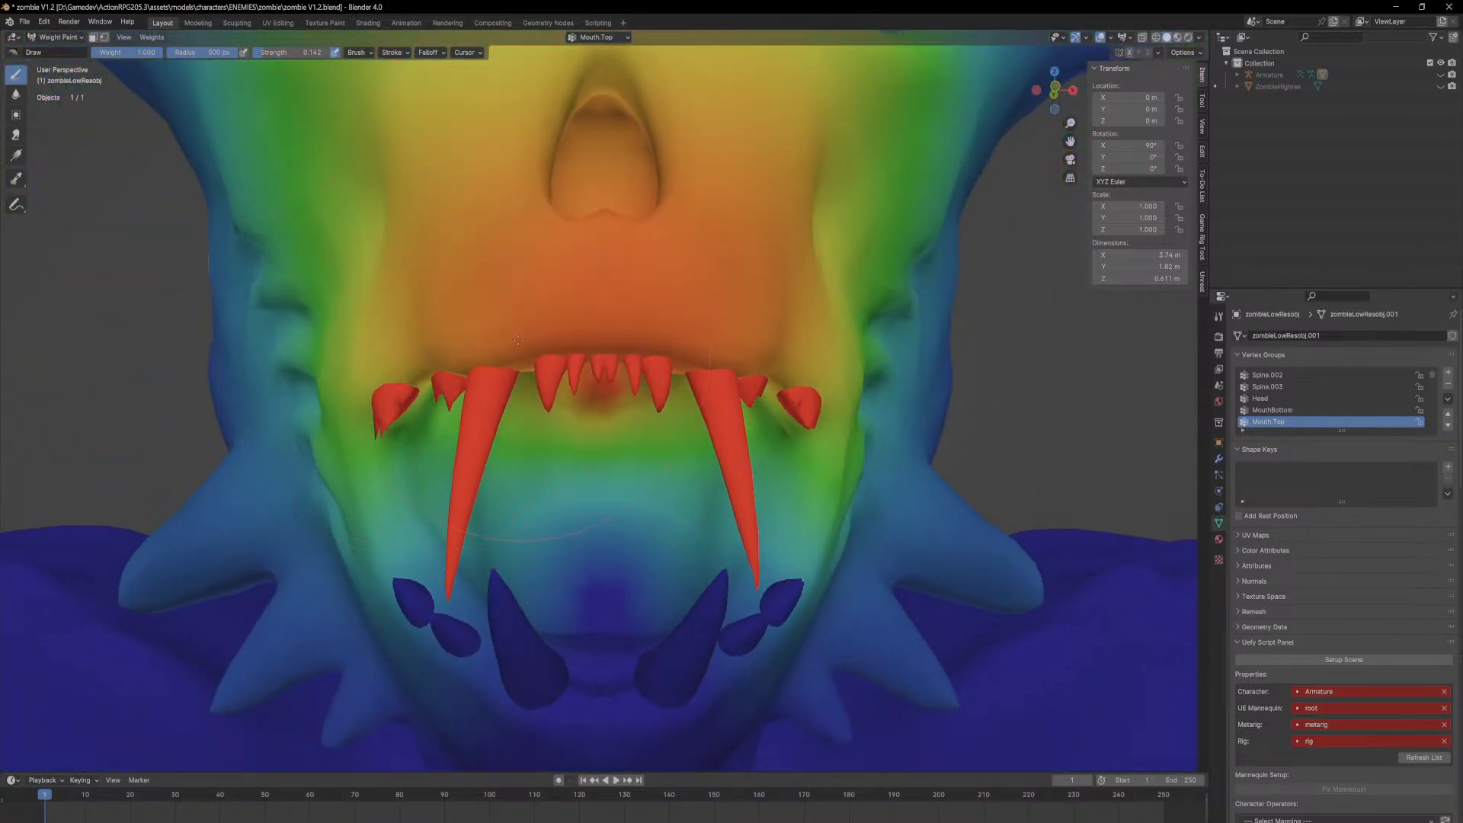
Step: Subtract Mouth.Top weight from the cheek below the mouth corner and from the inside of the lower mouth
middle_drag(786, 360, 610, 329)
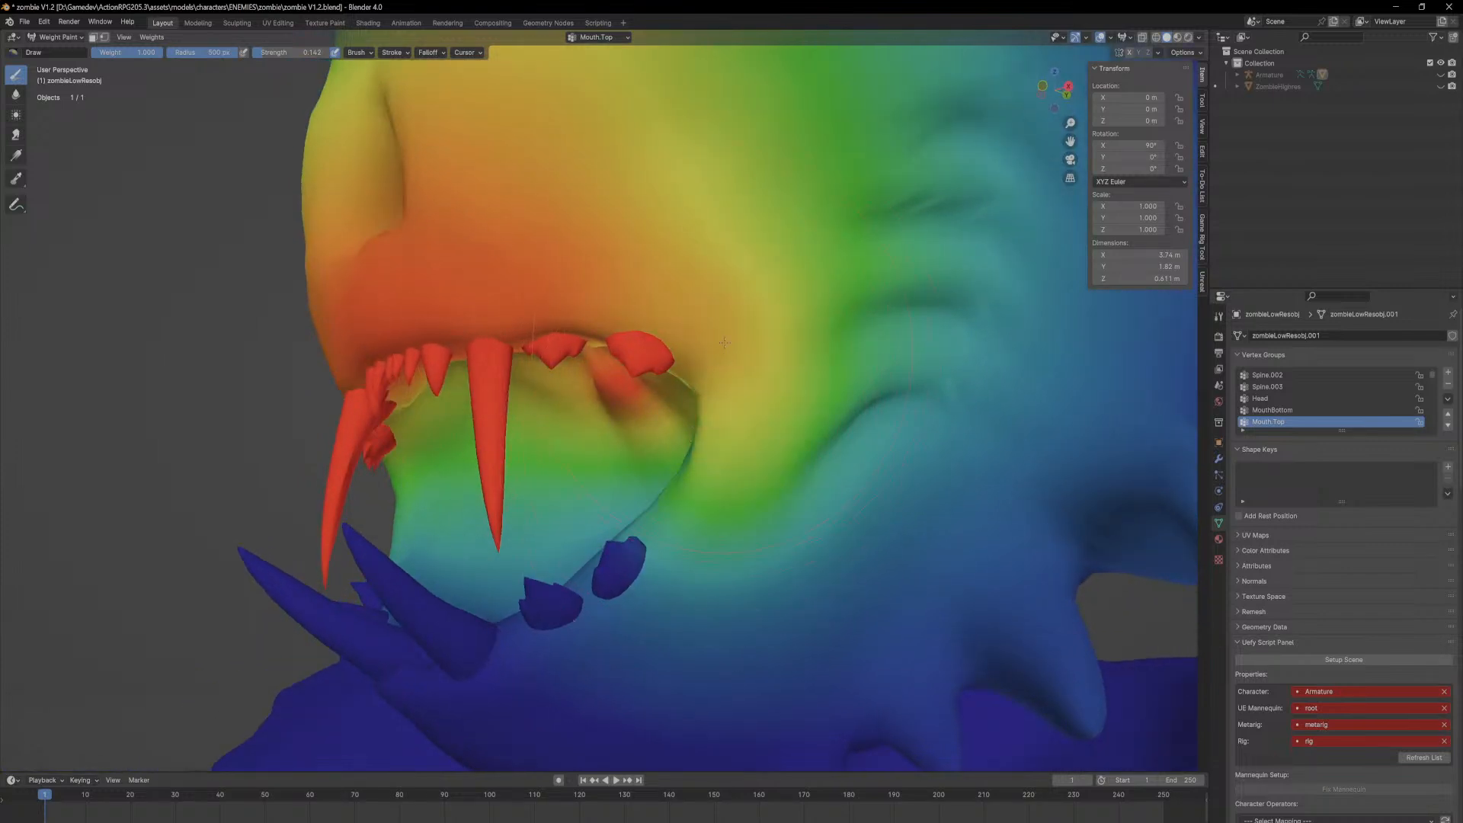
ctrl+drag(701, 518, 716, 517)
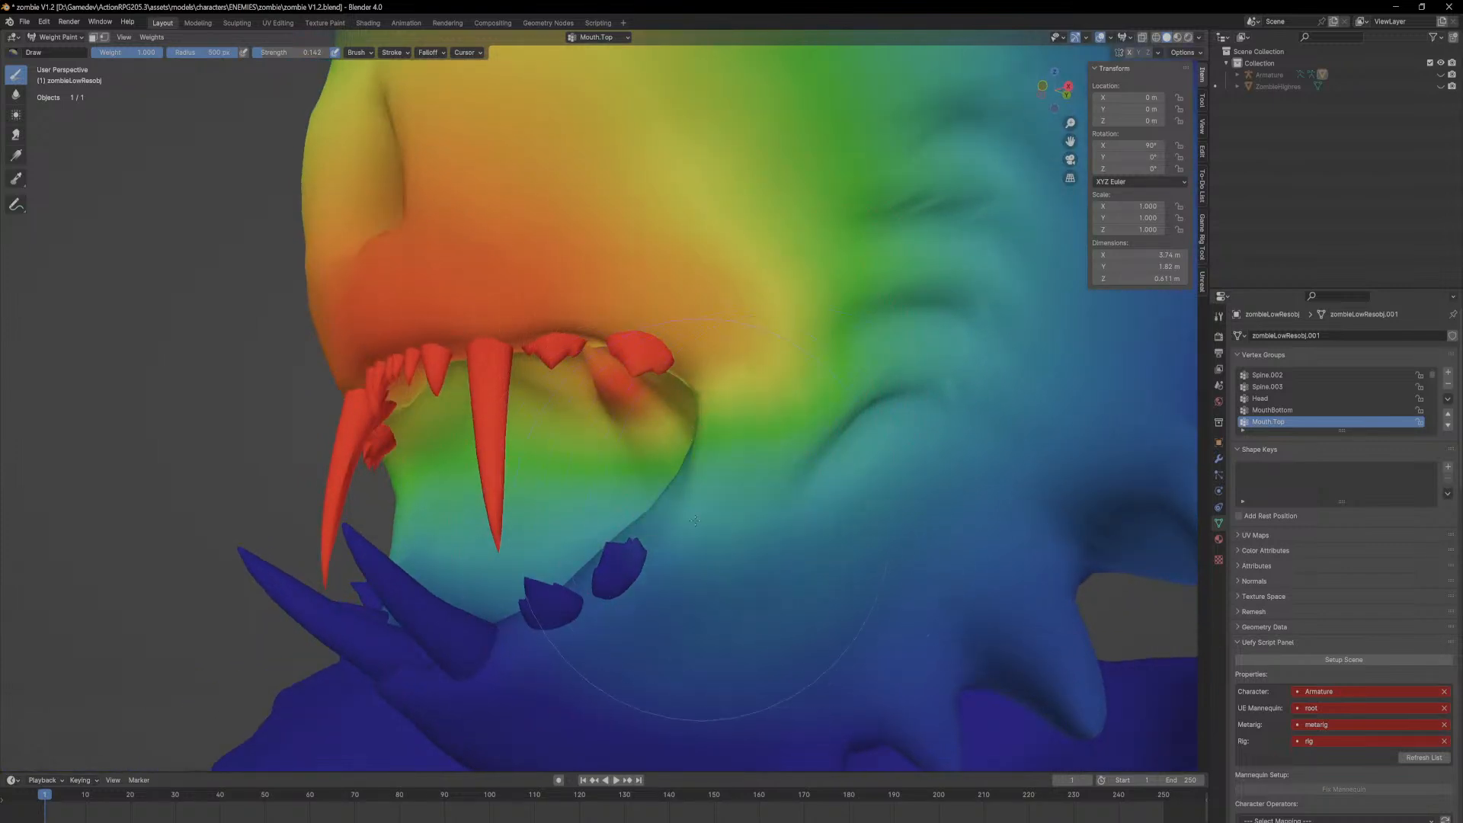
middle_drag(675, 559, 521, 616)
ctrl+drag(481, 621, 487, 626)
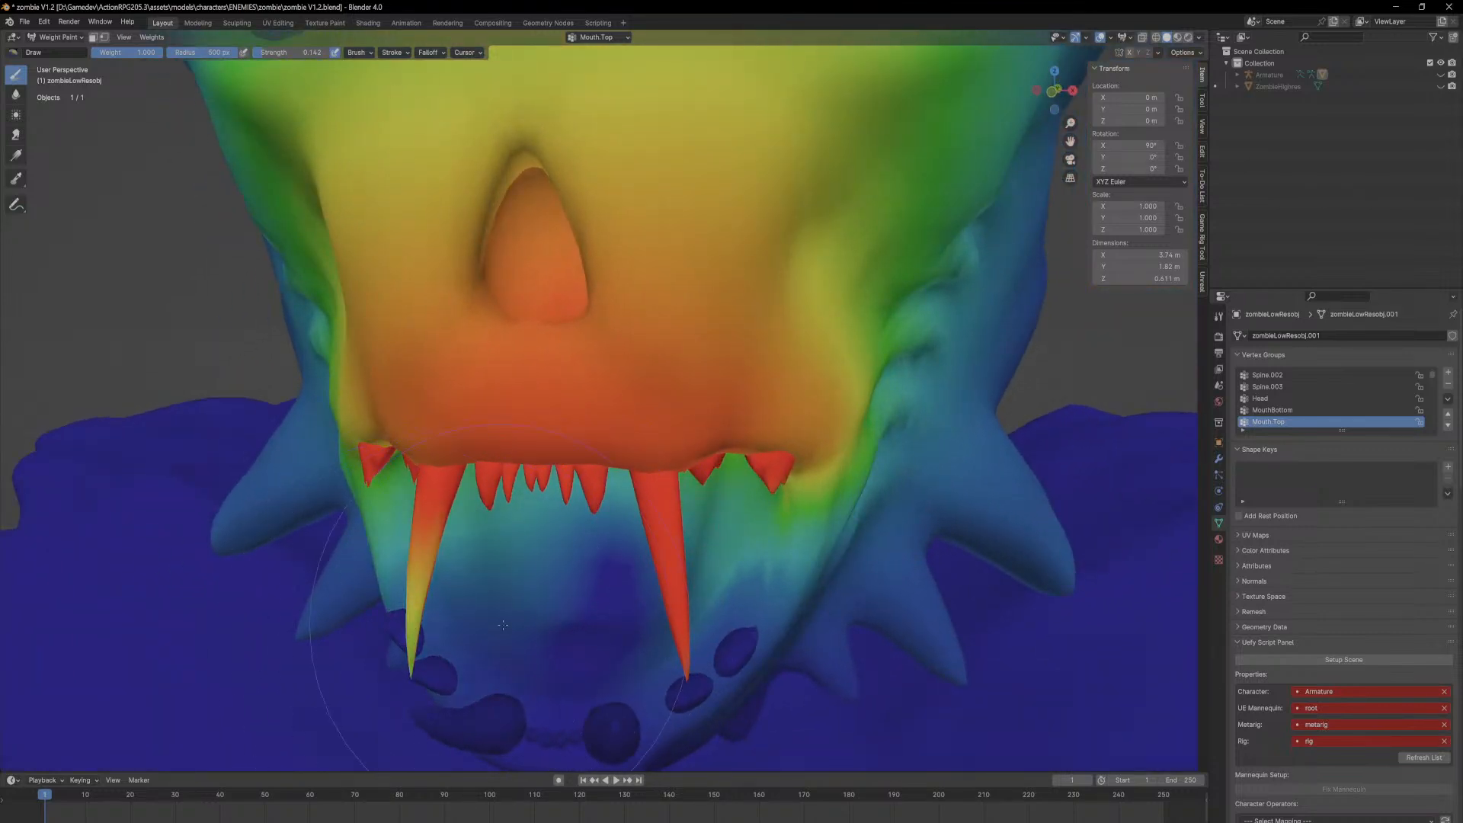
Step: Subtract Mouth.Top weight from the rest of the lower mouth interior and the opposite mouth corner
middle_drag(495, 635, 509, 624)
drag(628, 654, 622, 639)
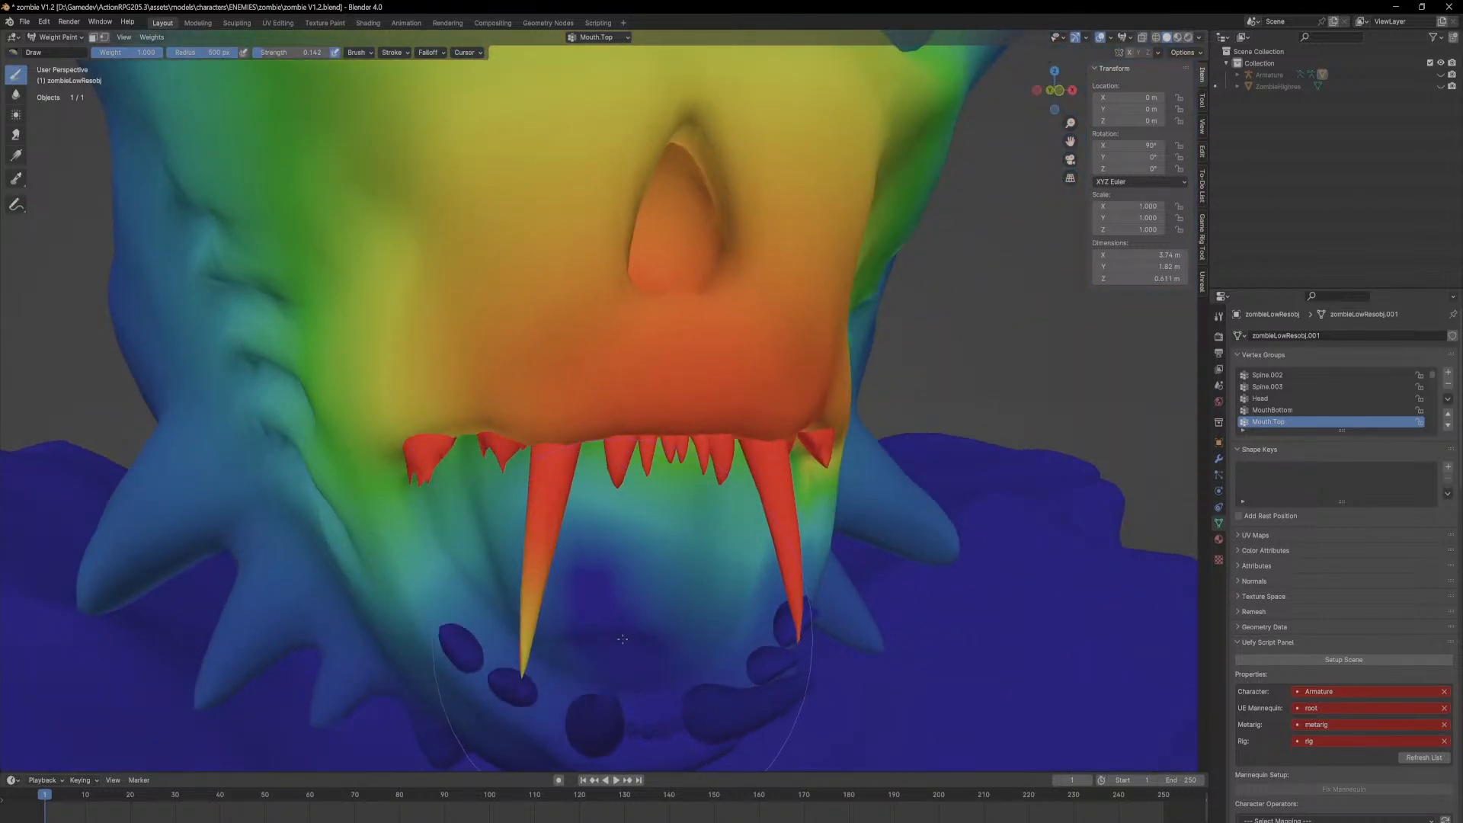
mouse_move(609, 647)
middle_down()
mouse_move(395, 639)
mouse_move(517, 619)
mouse_move(670, 631)
mouse_move(792, 609)
middle_up()
ctrl+click(402, 645)
shift+middle_drag(792, 605, 644, 492)
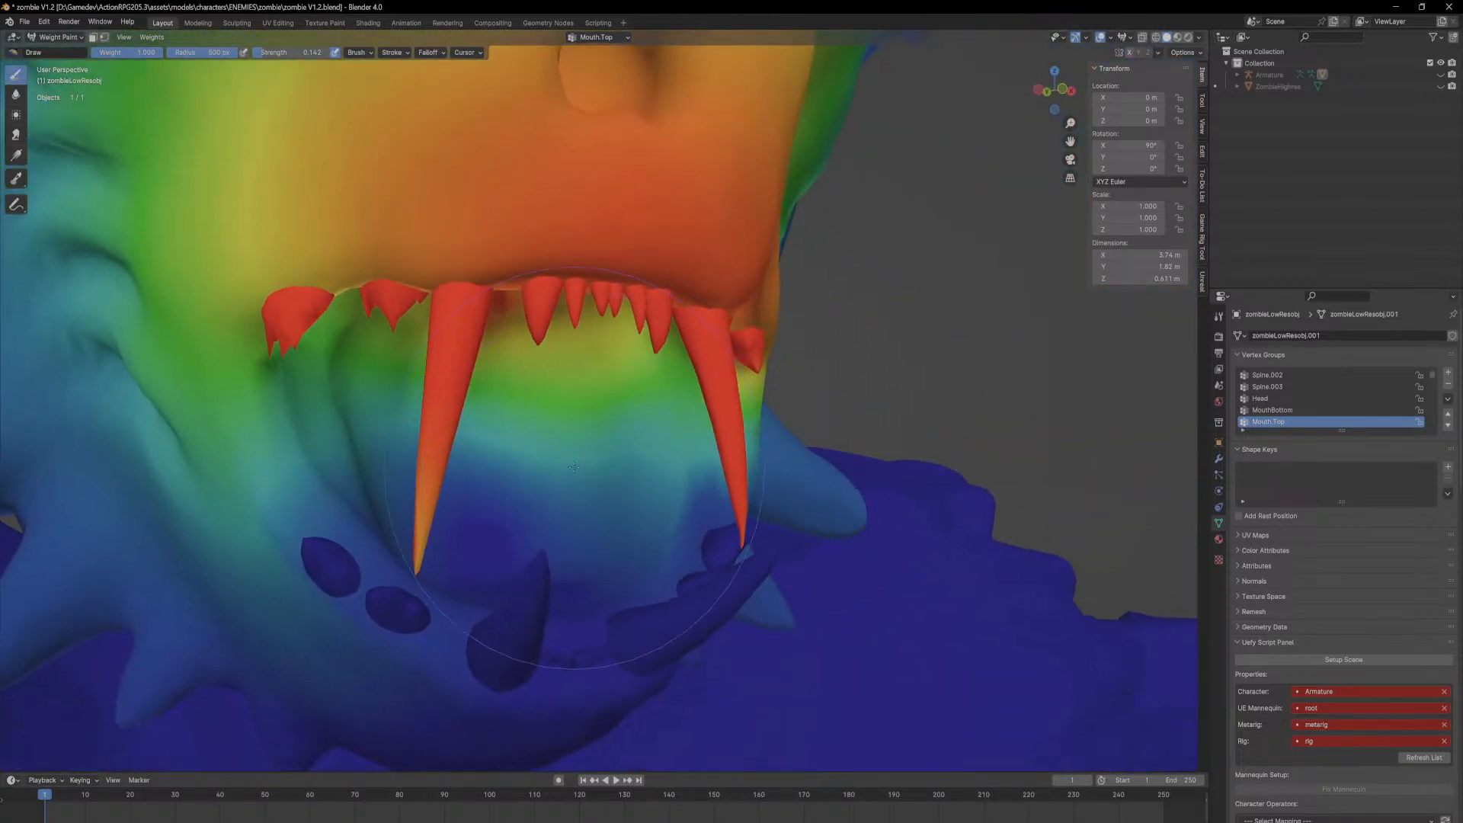
scroll(730, 495, up, 3)
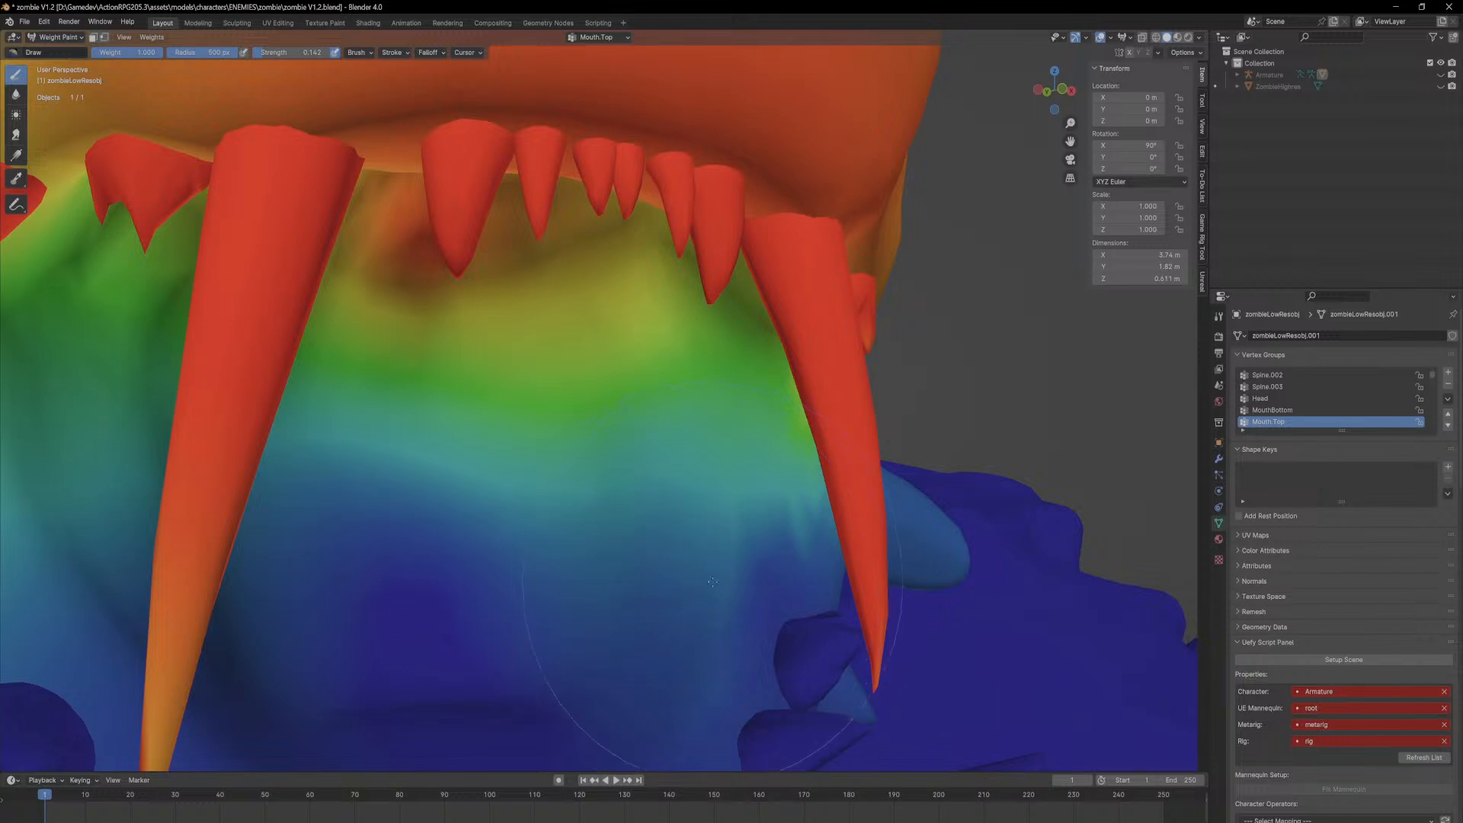
middle_drag(556, 516, 498, 509)
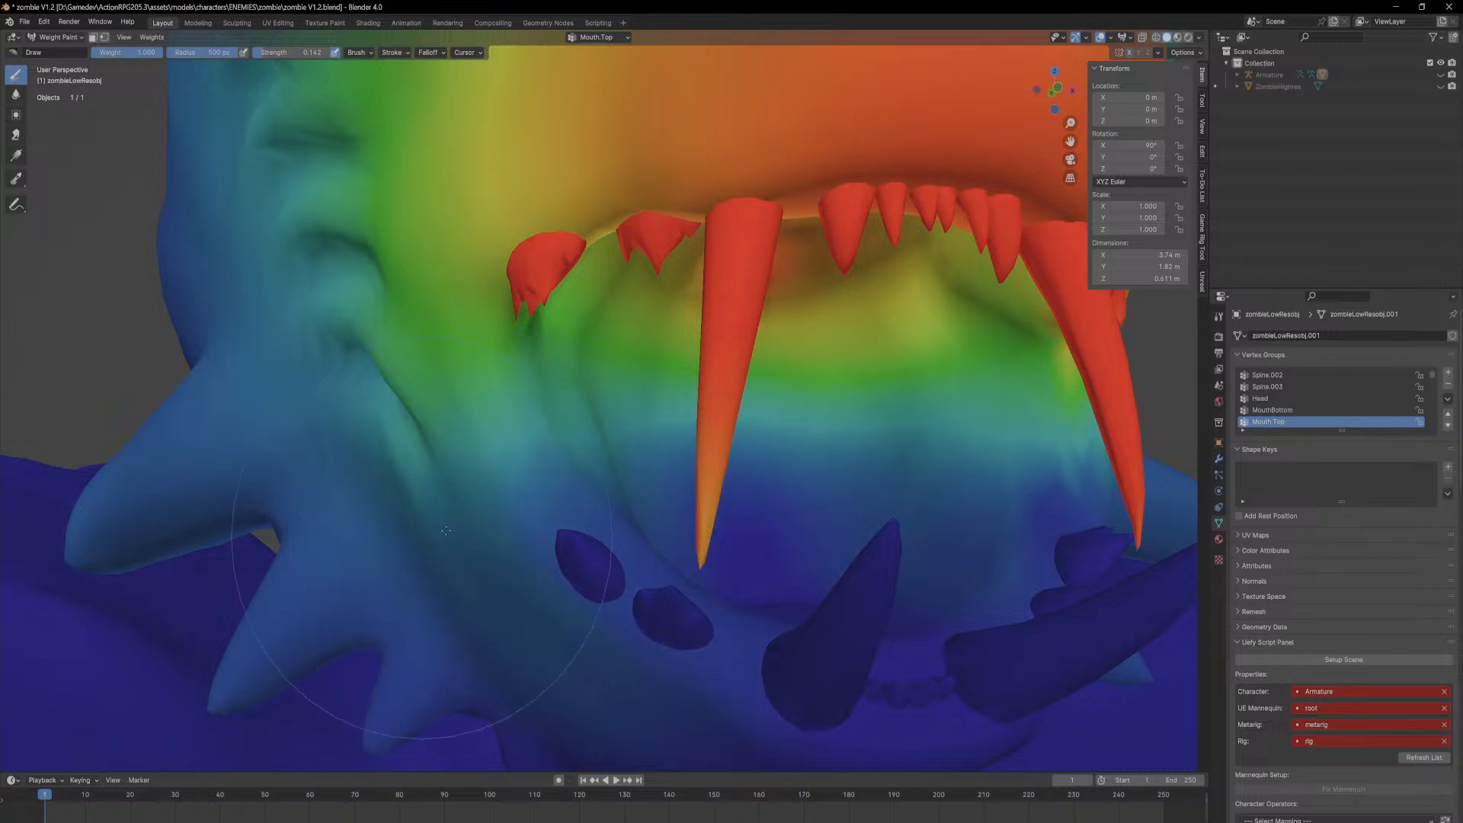
middle_drag(566, 525, 464, 519)
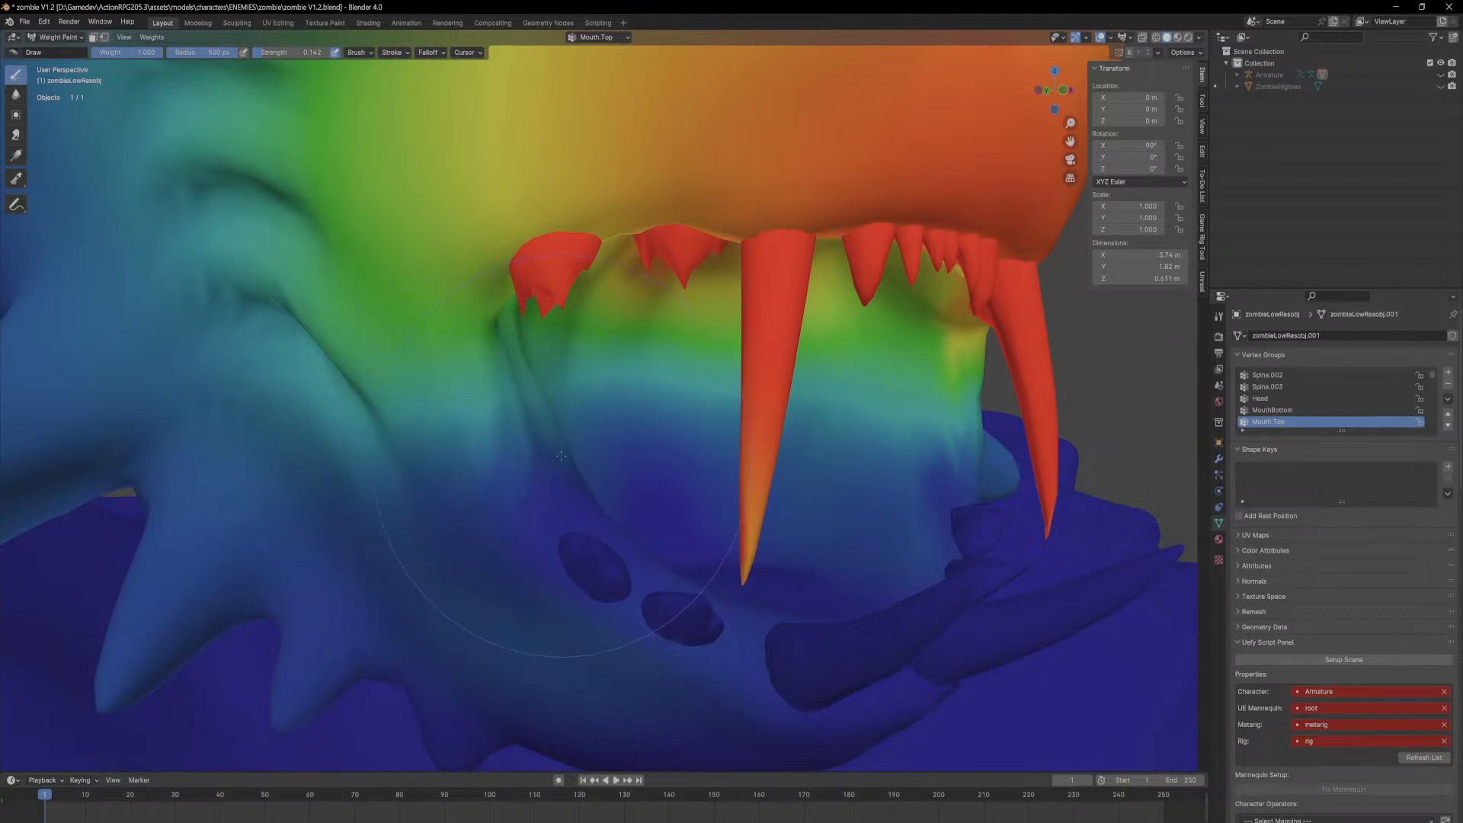
Step: Subtract Mouth.Top weight from the forehead, both eyes and the upper sides of the head
mouse_move(506, 440)
middle_down()
mouse_move(669, 343)
mouse_move(729, 395)
mouse_move(474, 263)
middle_up()
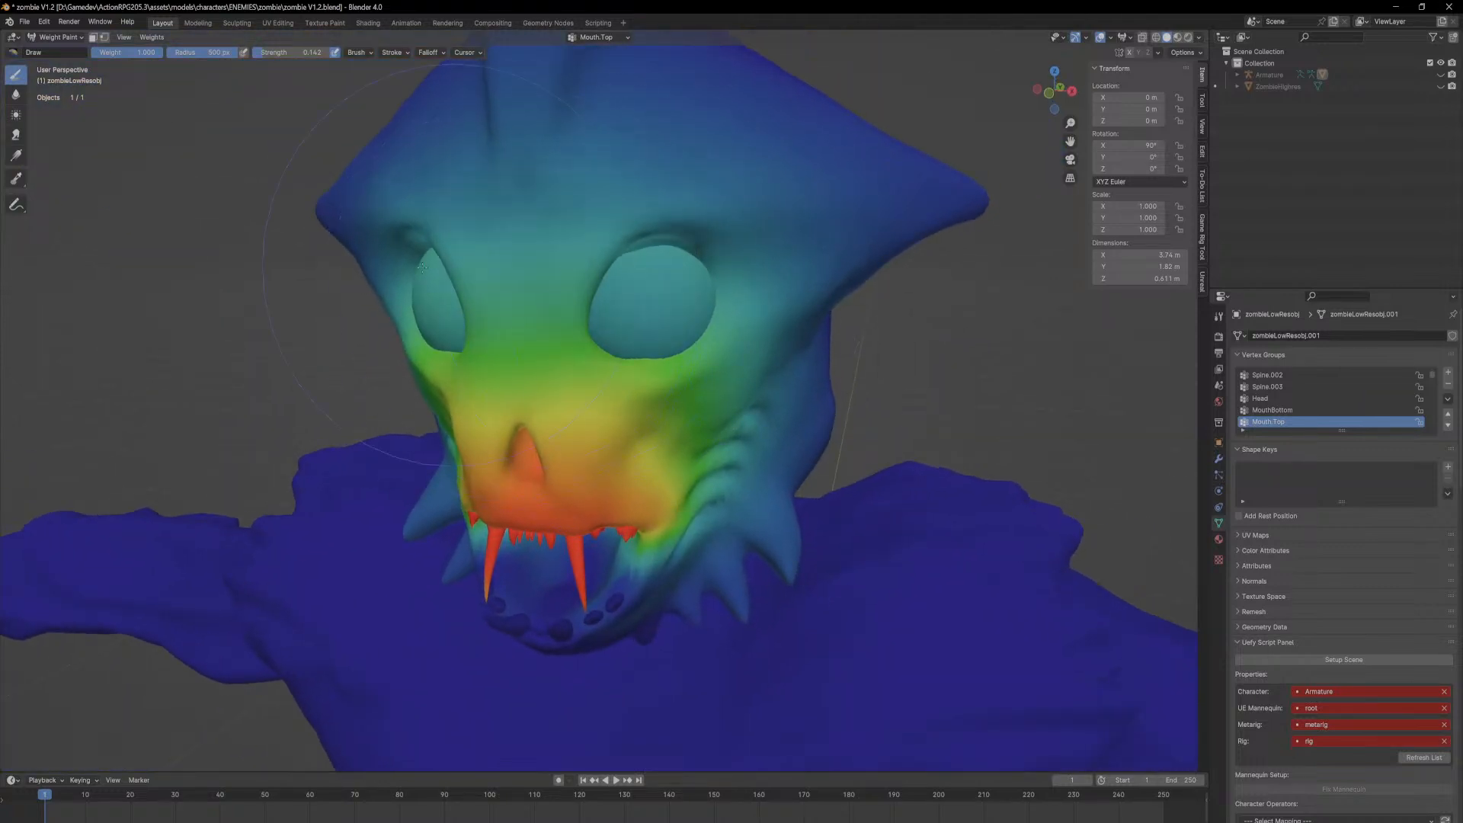
mouse_move(592, 276)
ctrl+mouse_down()
mouse_move(575, 255)
mouse_move(659, 255)
ctrl+mouse_up()
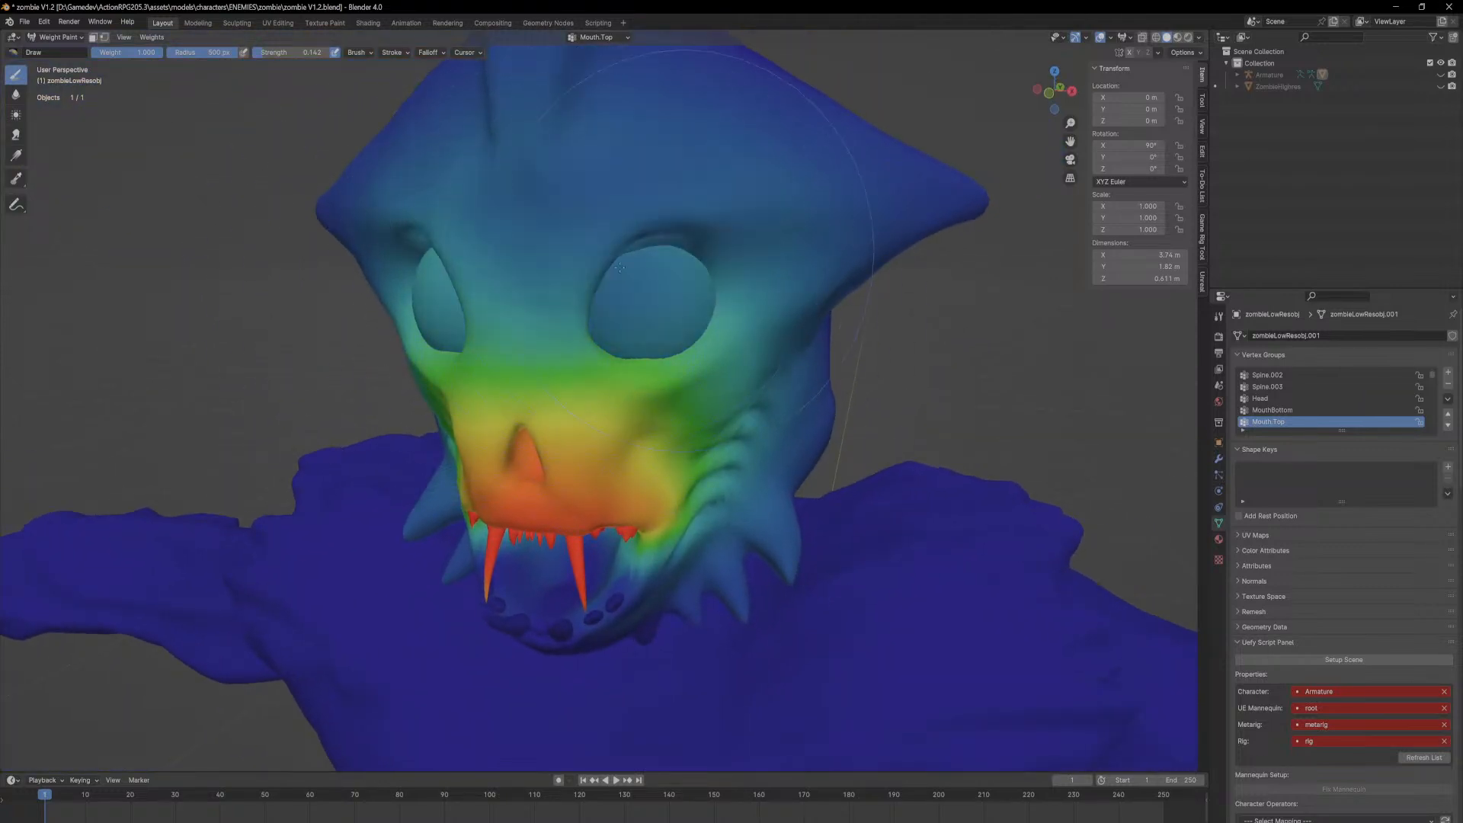
ctrl+drag(675, 319, 437, 275)
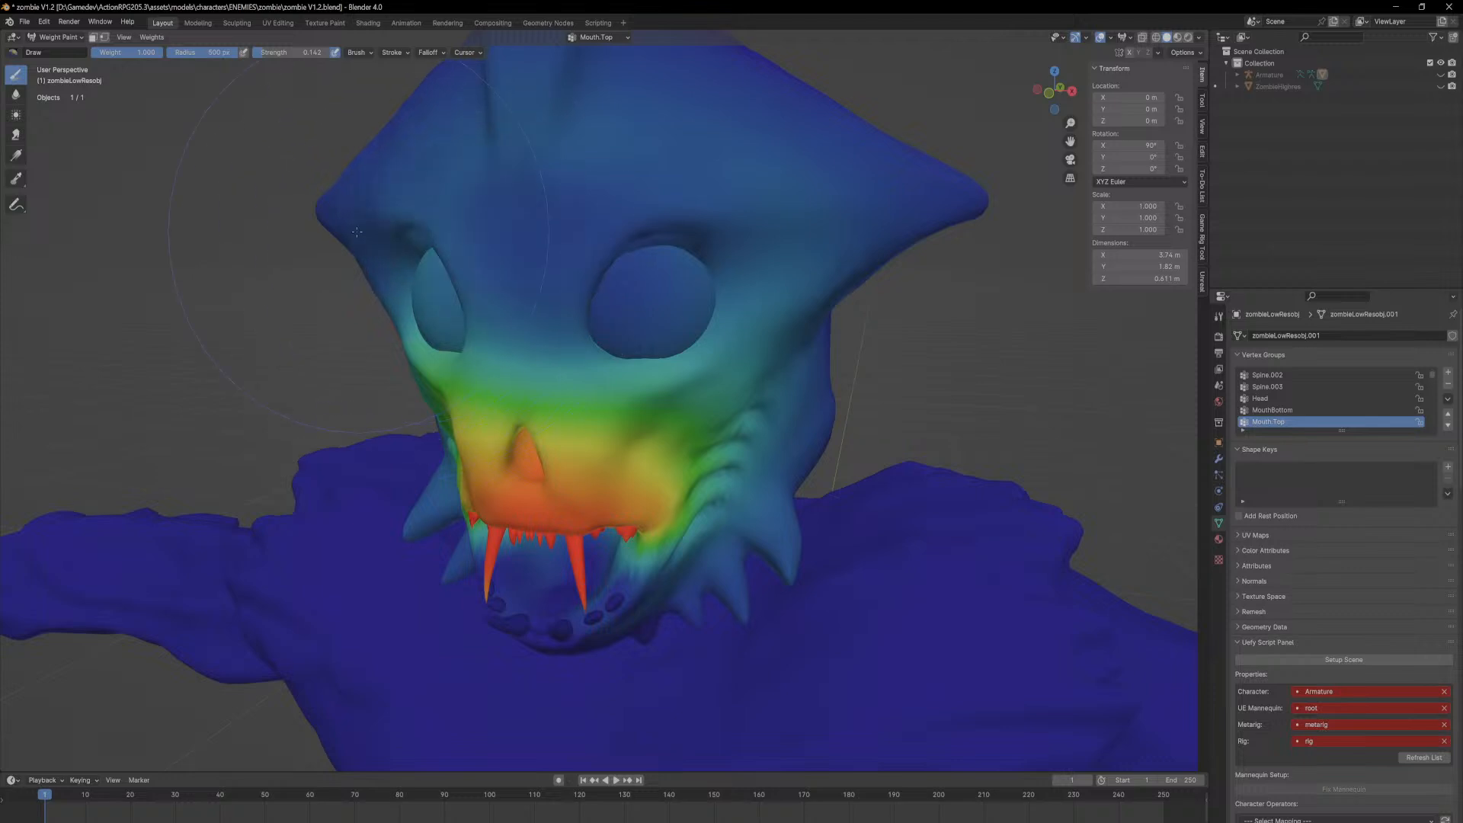
ctrl+drag(592, 249, 760, 316)
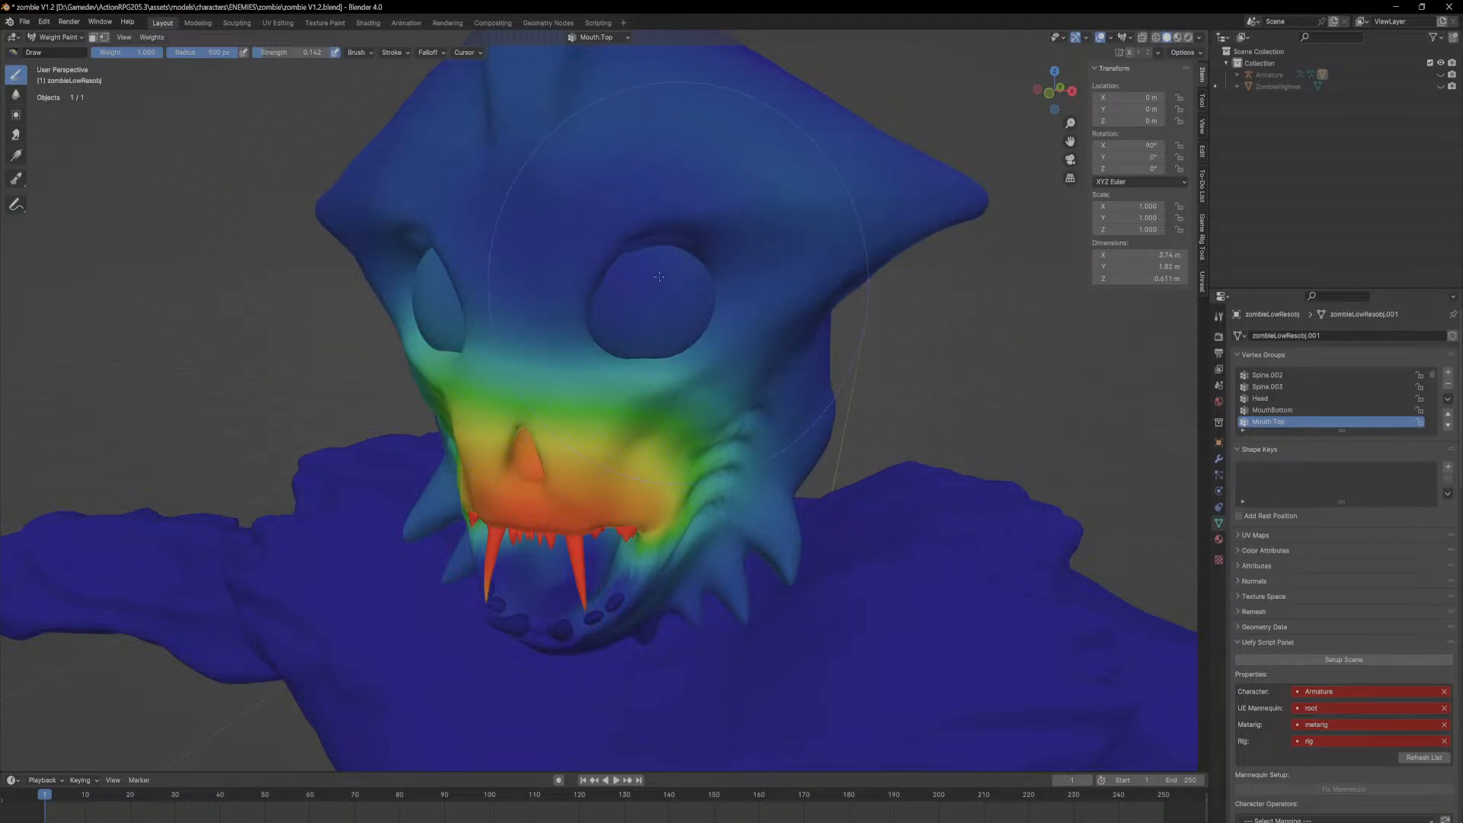
middle_drag(407, 264, 464, 269)
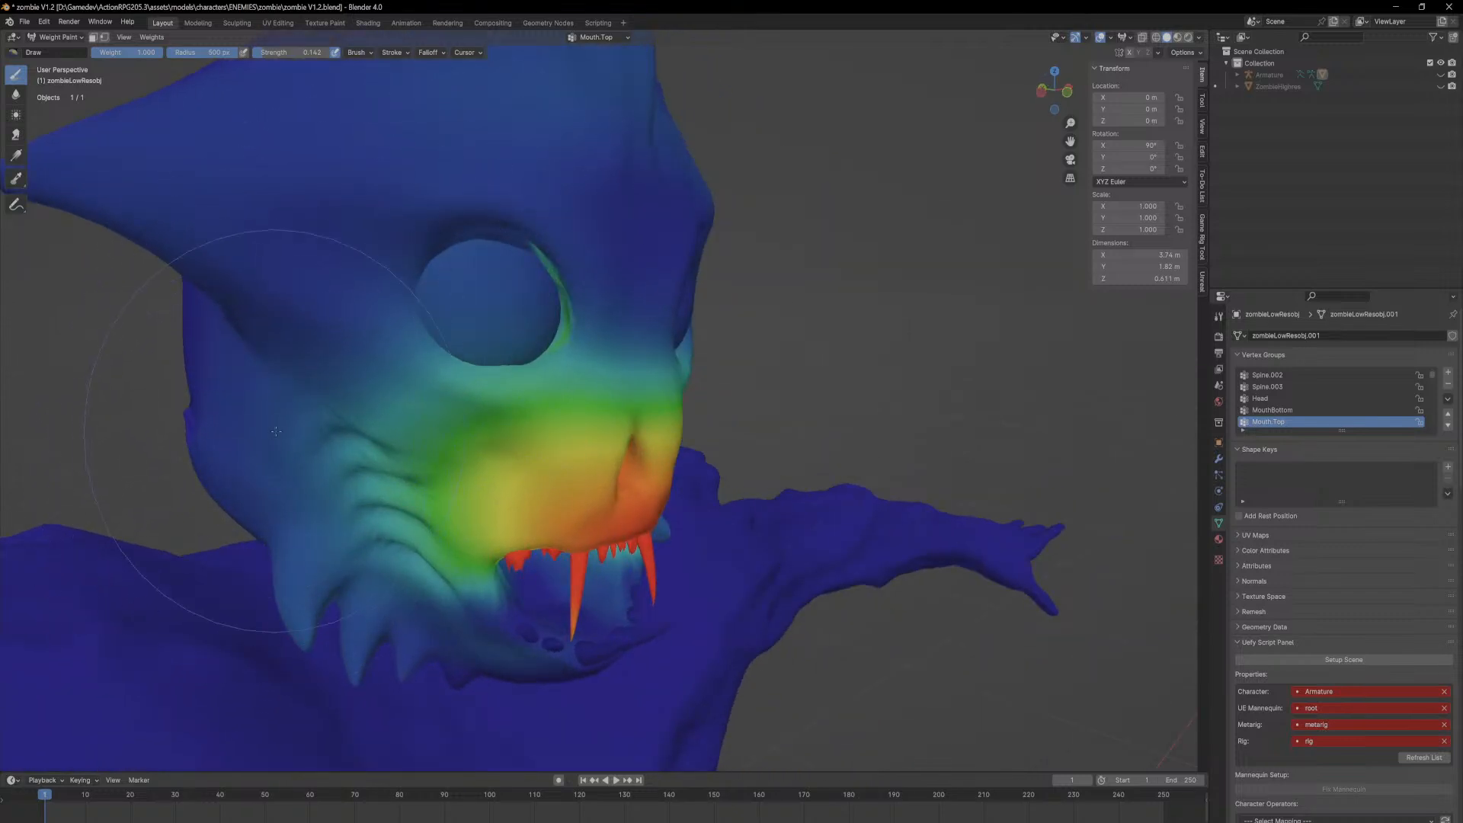
ctrl+drag(332, 382, 439, 285)
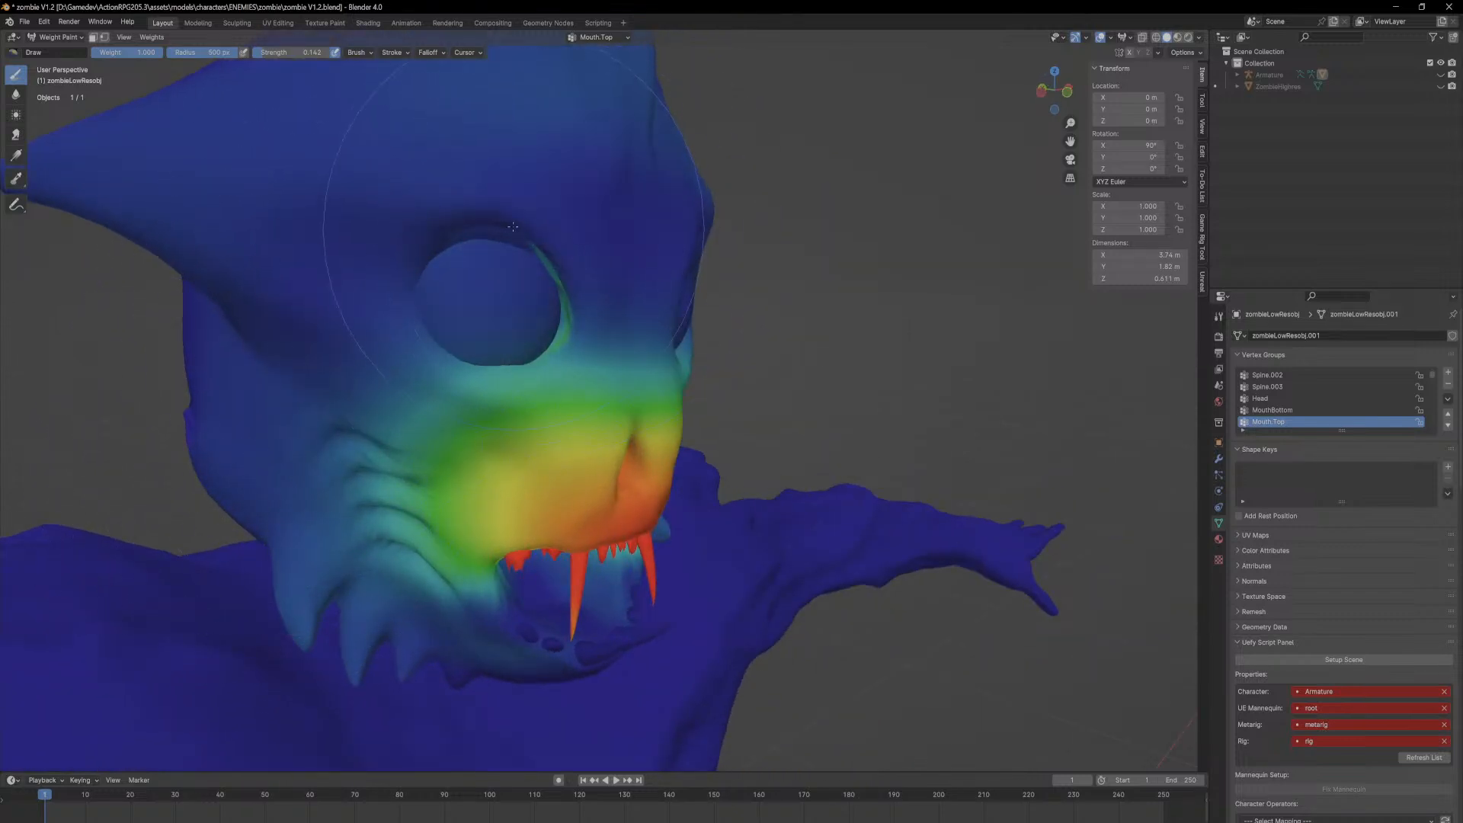
Step: Subtract the leftover Mouth.Top weight from the inner rim of the eye socket beside the nose bridge
scroll(515, 231, up, 5)
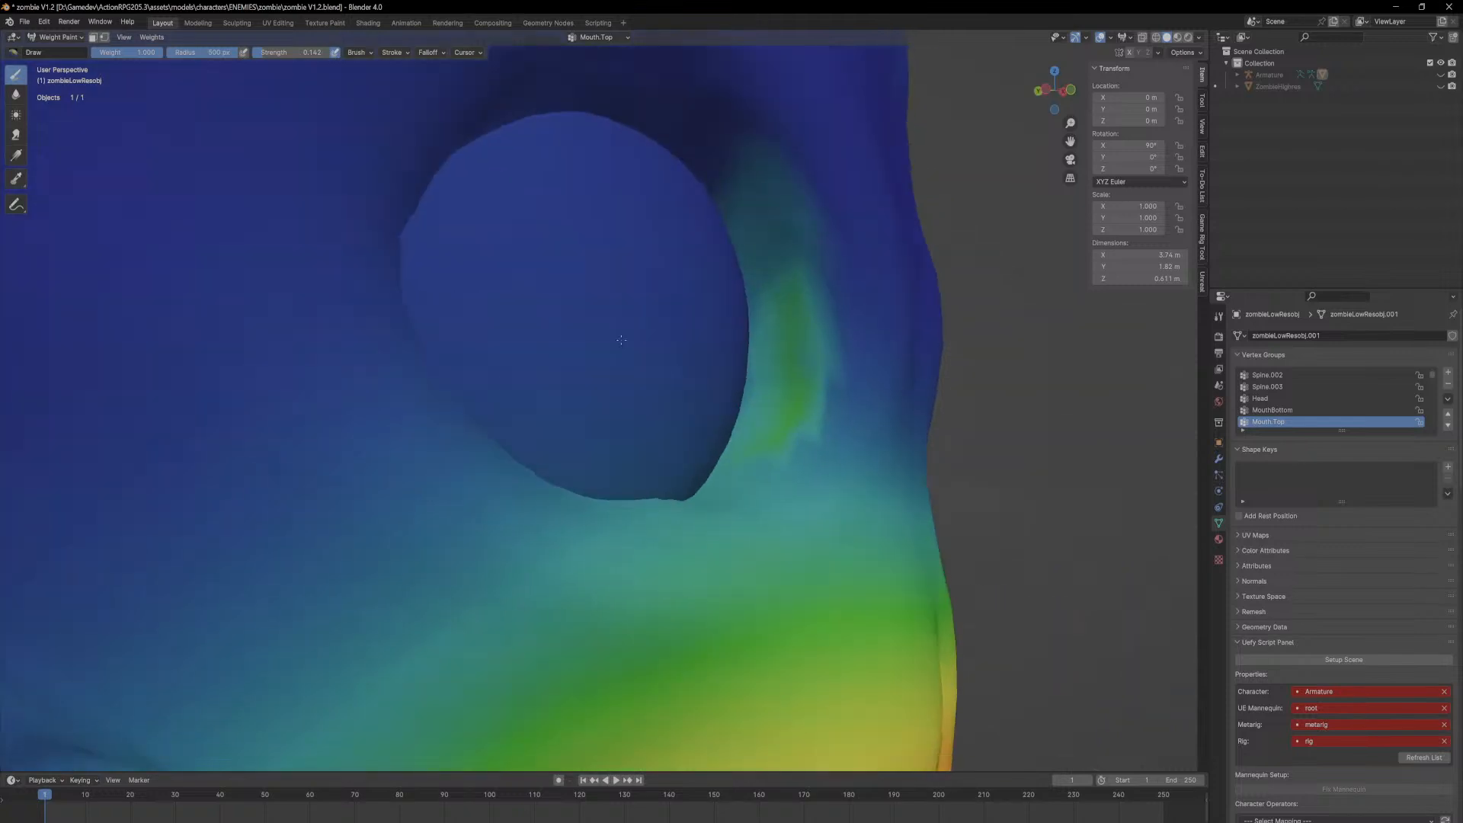
middle_drag(617, 341, 607, 350)
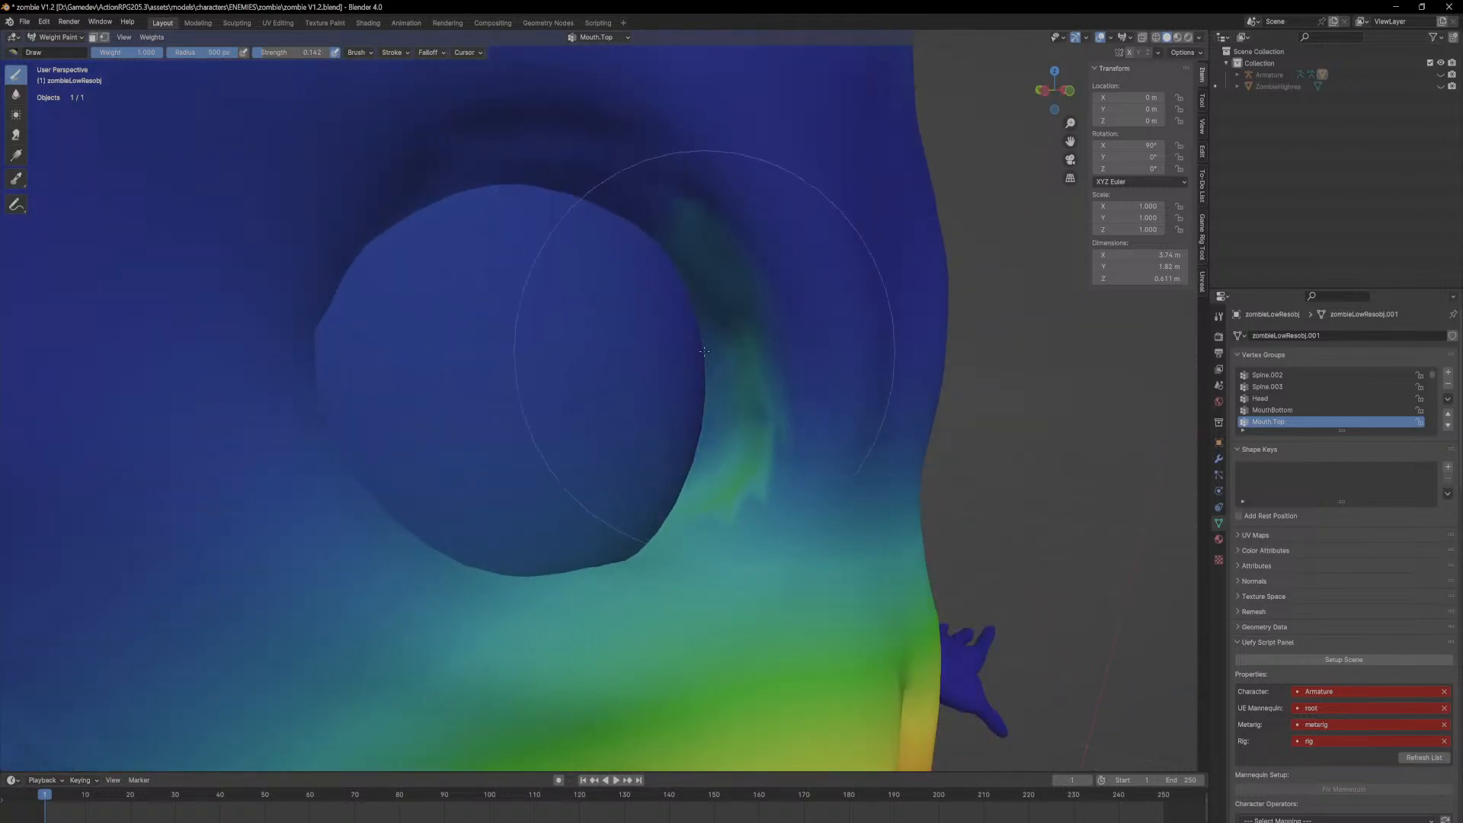
mouse_move(715, 420)
ctrl+mouse_down()
mouse_move(771, 444)
mouse_move(685, 433)
ctrl+mouse_up()
Step: Hide both eyeball meshes in Edit Mode and return to Weight Paint mode
key(Tab)
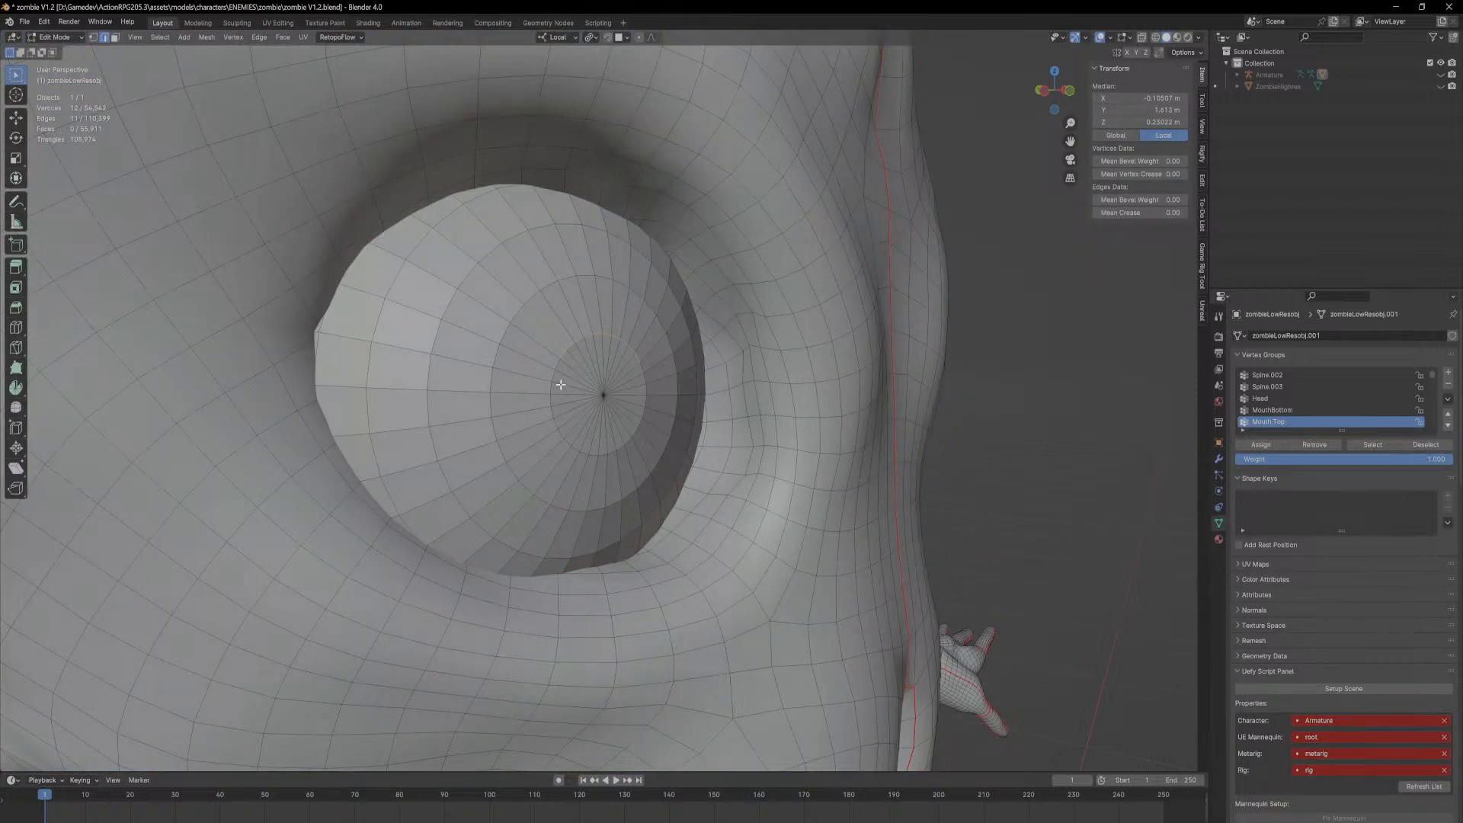
key(ctrl+l)
key(h)
scroll(814, 365, down, 5)
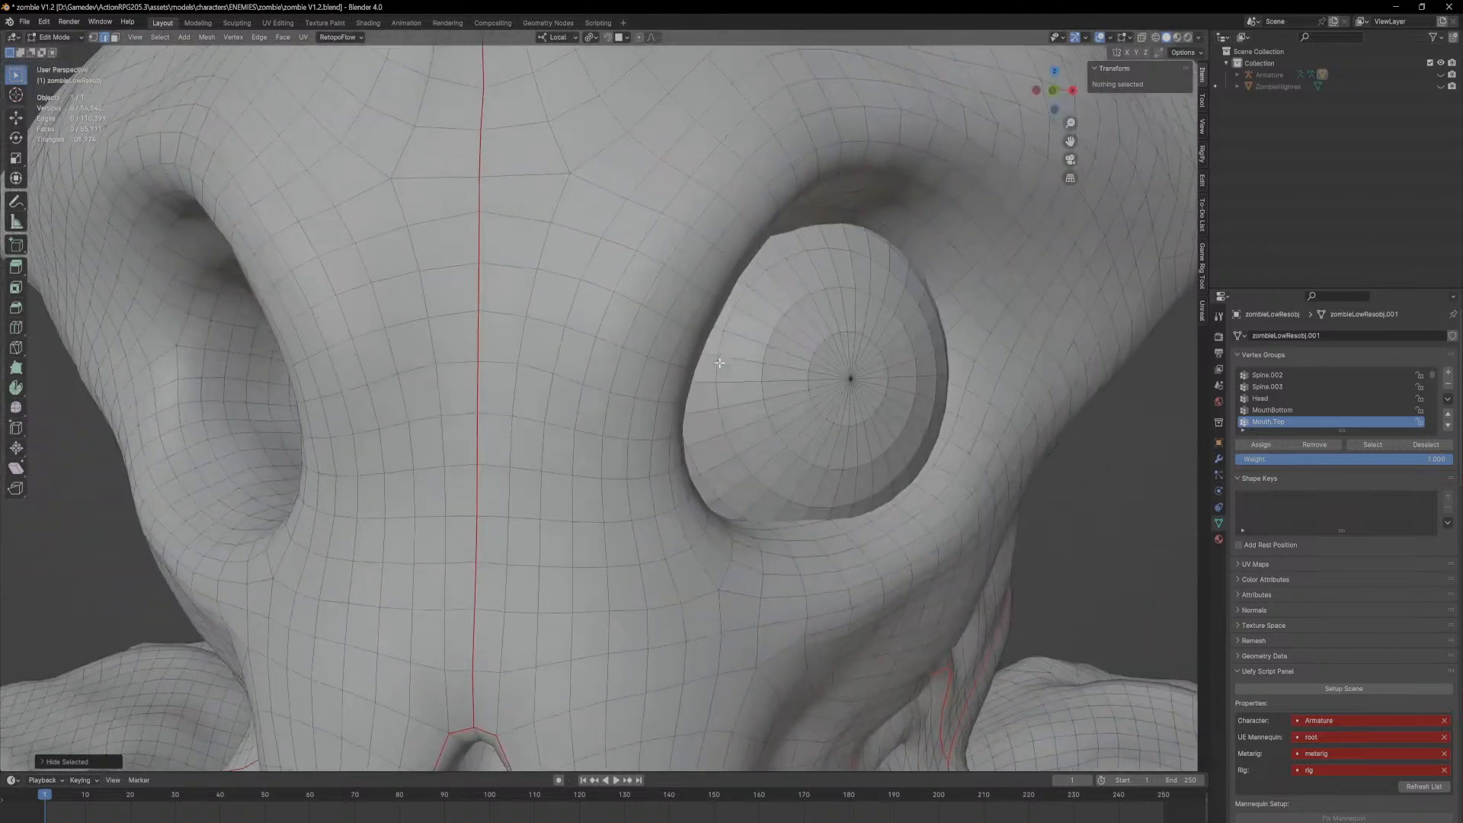
click(850, 393)
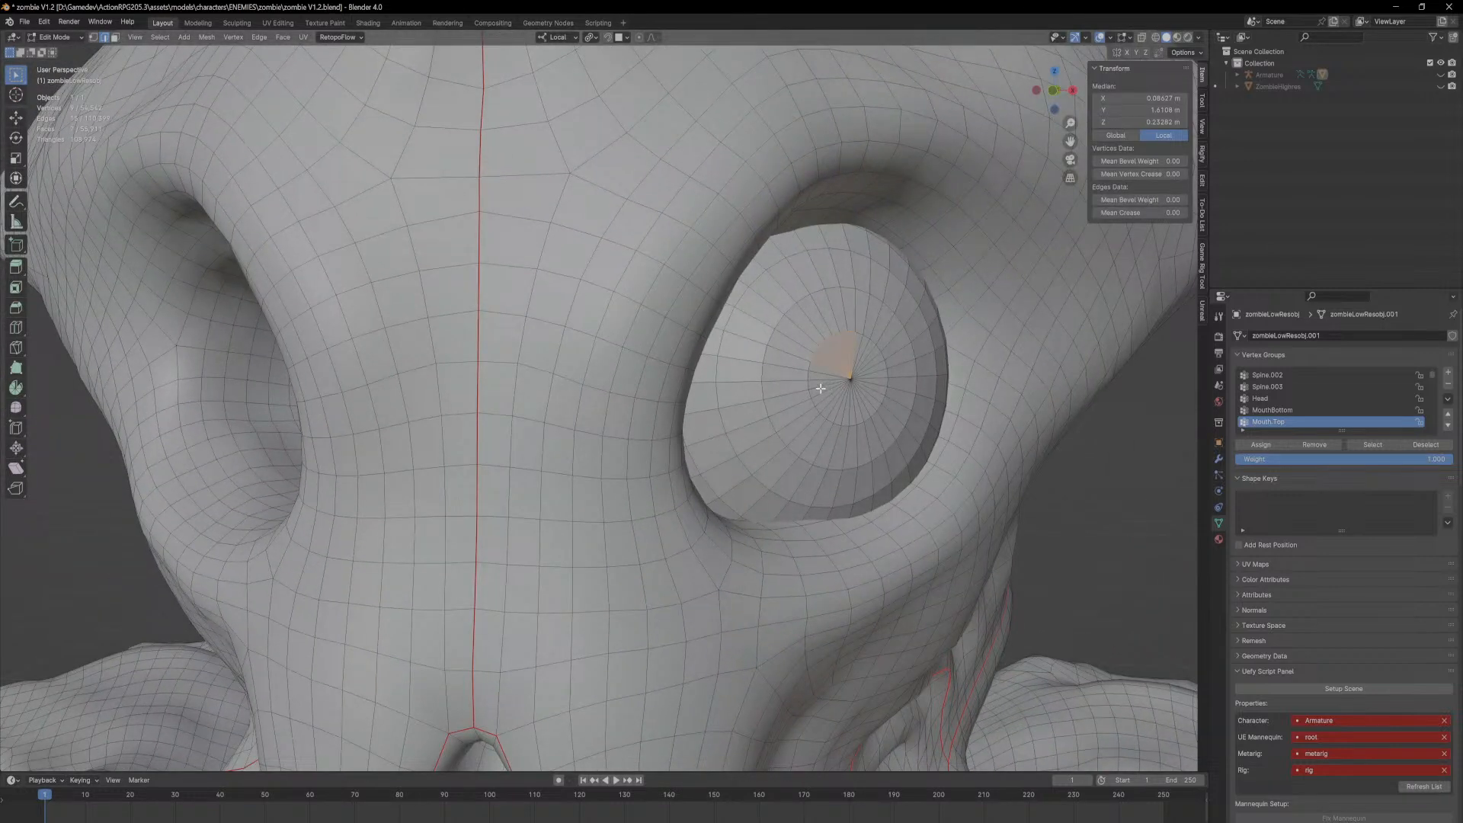
key(ctrl+l)
key(h)
key(Tab)
Step: Subtract Mouth.Top weight from the interior of the exposed eye socket
middle_drag(587, 396, 678, 394)
scroll(678, 393, down, 5)
scroll(462, 351, up, 1)
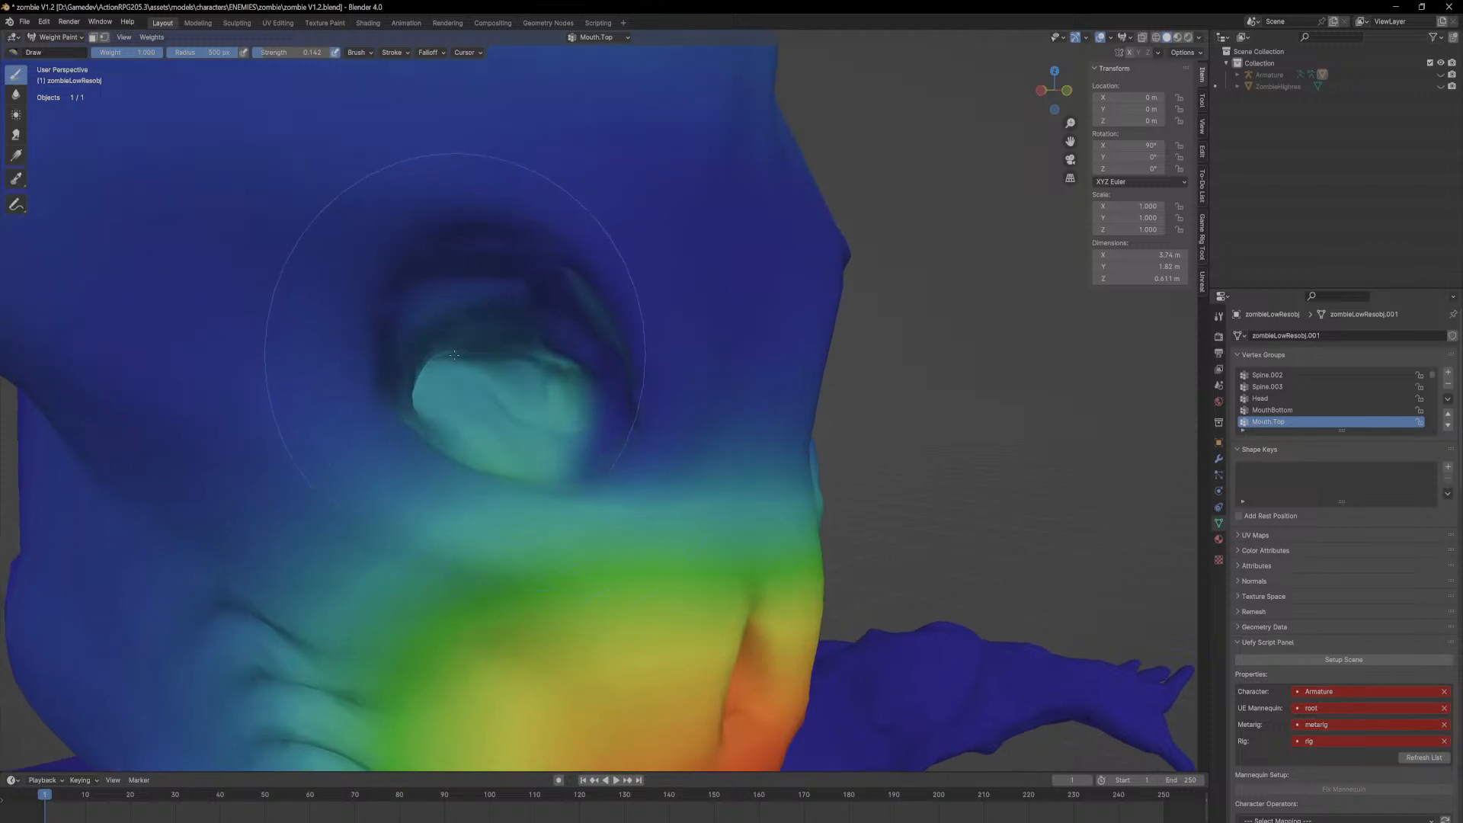
mouse_move(433, 399)
ctrl+mouse_down()
mouse_move(424, 373)
mouse_move(478, 367)
ctrl+mouse_up()
middle_drag(510, 373, 497, 486)
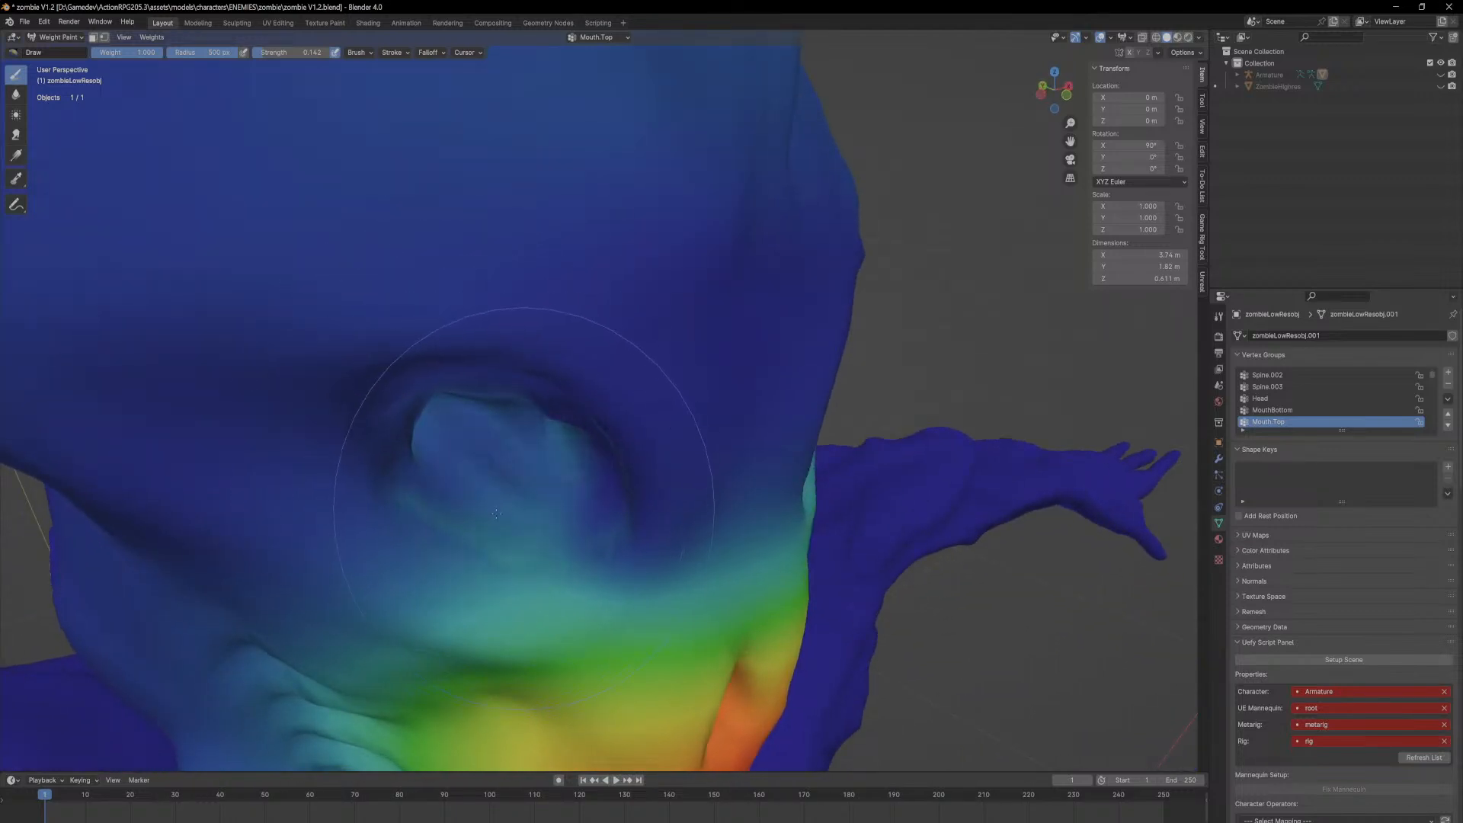
mouse_move(423, 439)
middle_down()
mouse_move(448, 465)
mouse_move(419, 409)
middle_up()
ctrl+drag(418, 408, 399, 353)
Step: Subtract the stray Mouth.Top streak along the socket's inner ridge, raising the brush strength to 0.574
middle_drag(399, 353, 583, 427)
scroll(598, 359, up, 7)
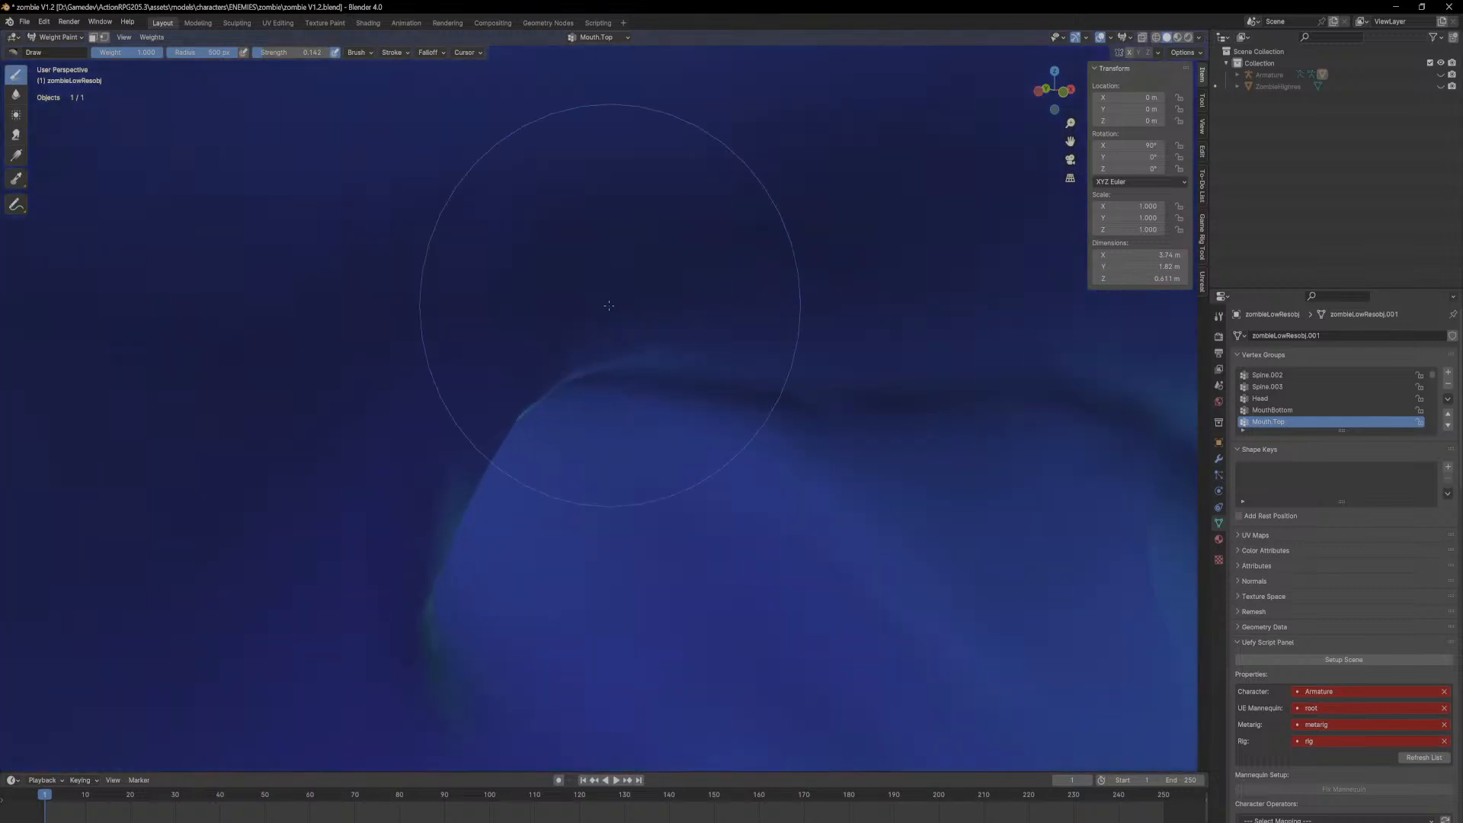
mouse_move(609, 305)
middle_down()
mouse_move(578, 369)
mouse_move(457, 345)
middle_up()
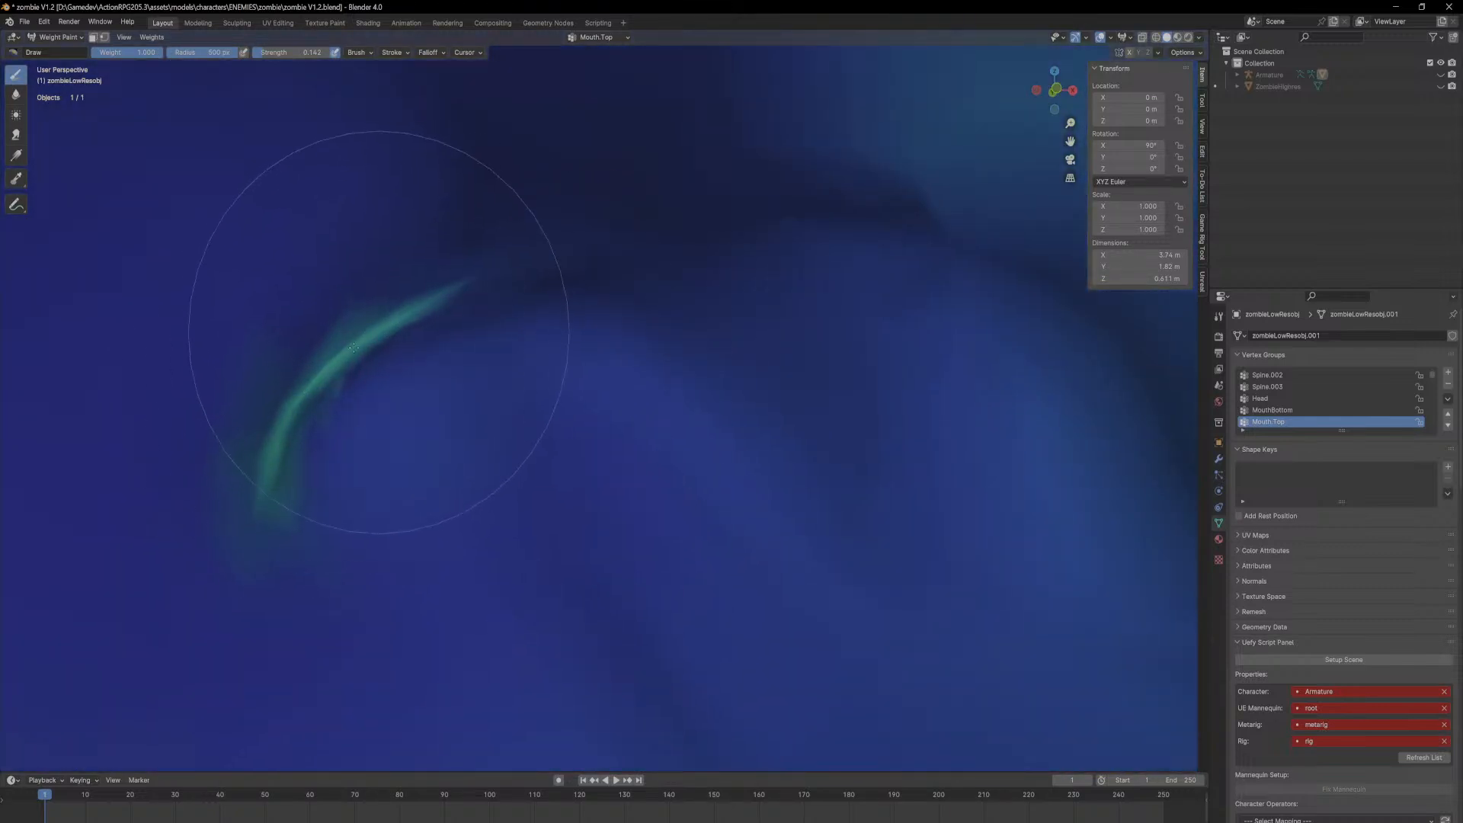
mouse_move(328, 358)
ctrl+mouse_down()
mouse_move(271, 421)
mouse_move(471, 285)
ctrl+mouse_up()
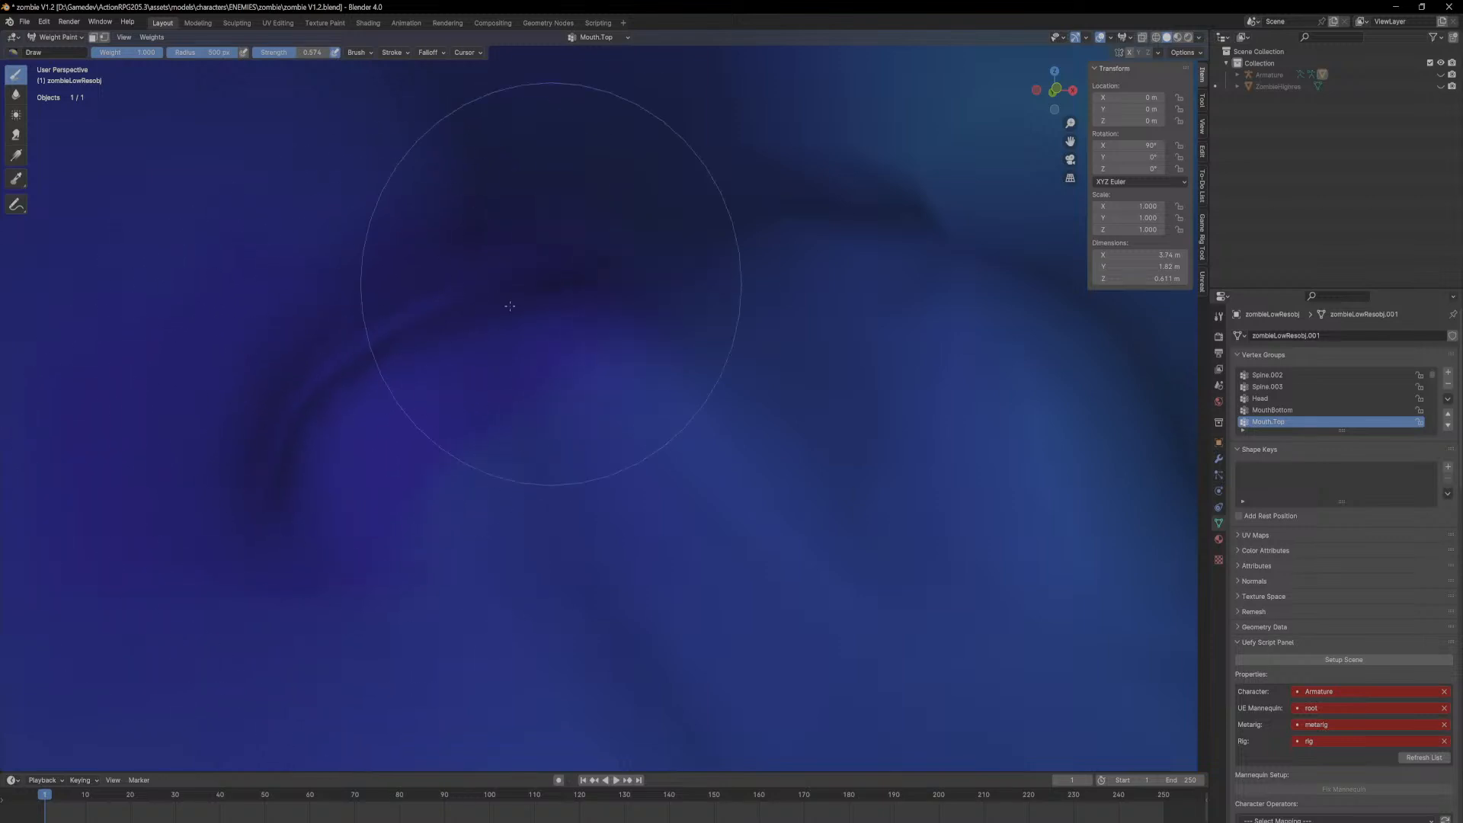
Step: Subtract the remaining Mouth.Top weight across the back and inner wall of the same eye socket
scroll(469, 286, down, 6)
middle_drag(487, 450, 634, 371)
scroll(496, 399, up, 2)
mouse_move(657, 369)
ctrl+mouse_down()
mouse_move(788, 350)
mouse_move(941, 229)
mouse_move(768, 196)
mouse_move(911, 414)
ctrl+mouse_up()
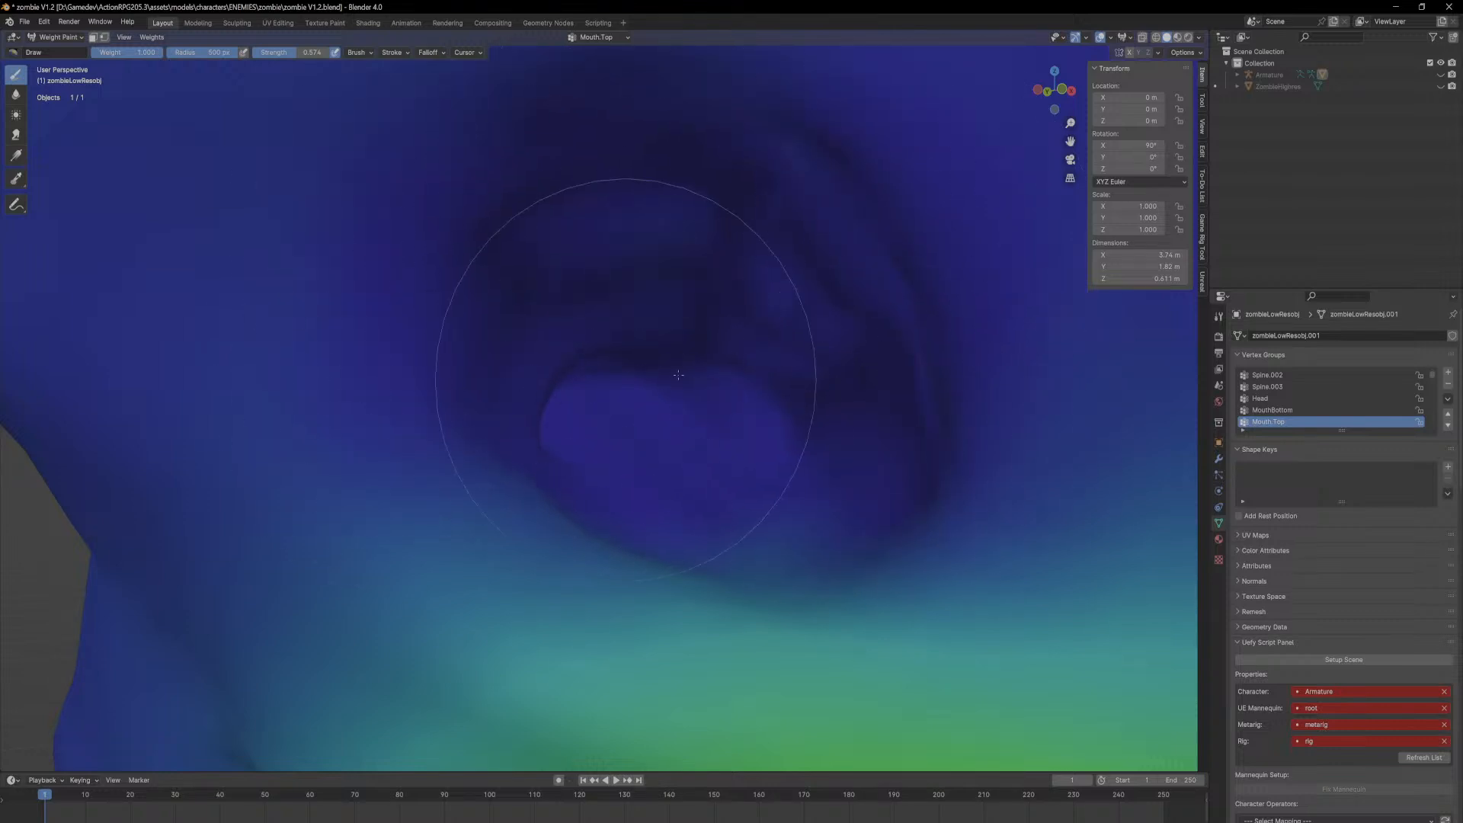
middle_drag(637, 327, 606, 457)
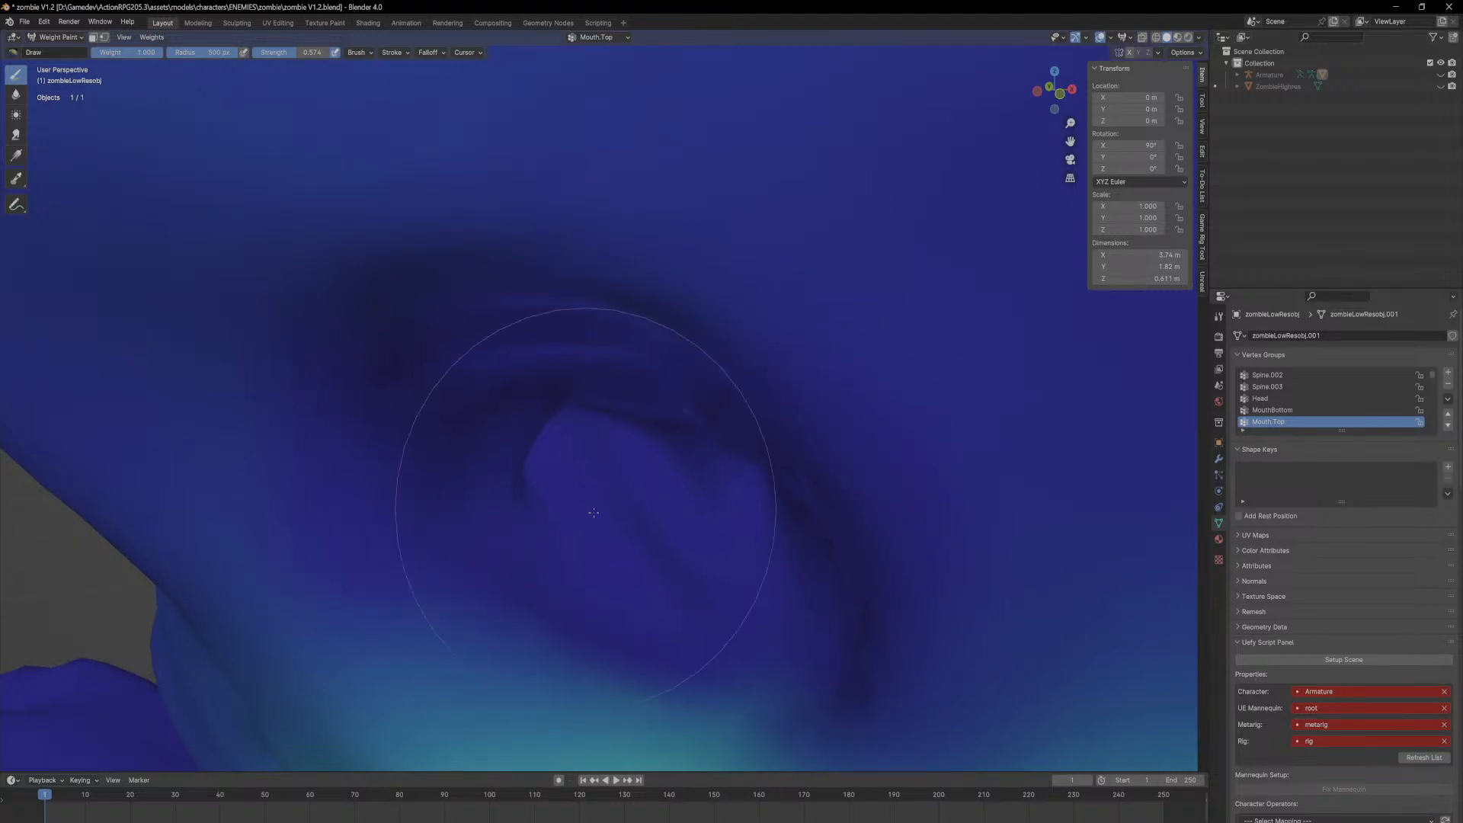
Step: Subtract Mouth.Top weight from the brow between the eyes and from the opposite eye socket
scroll(570, 545, down, 5)
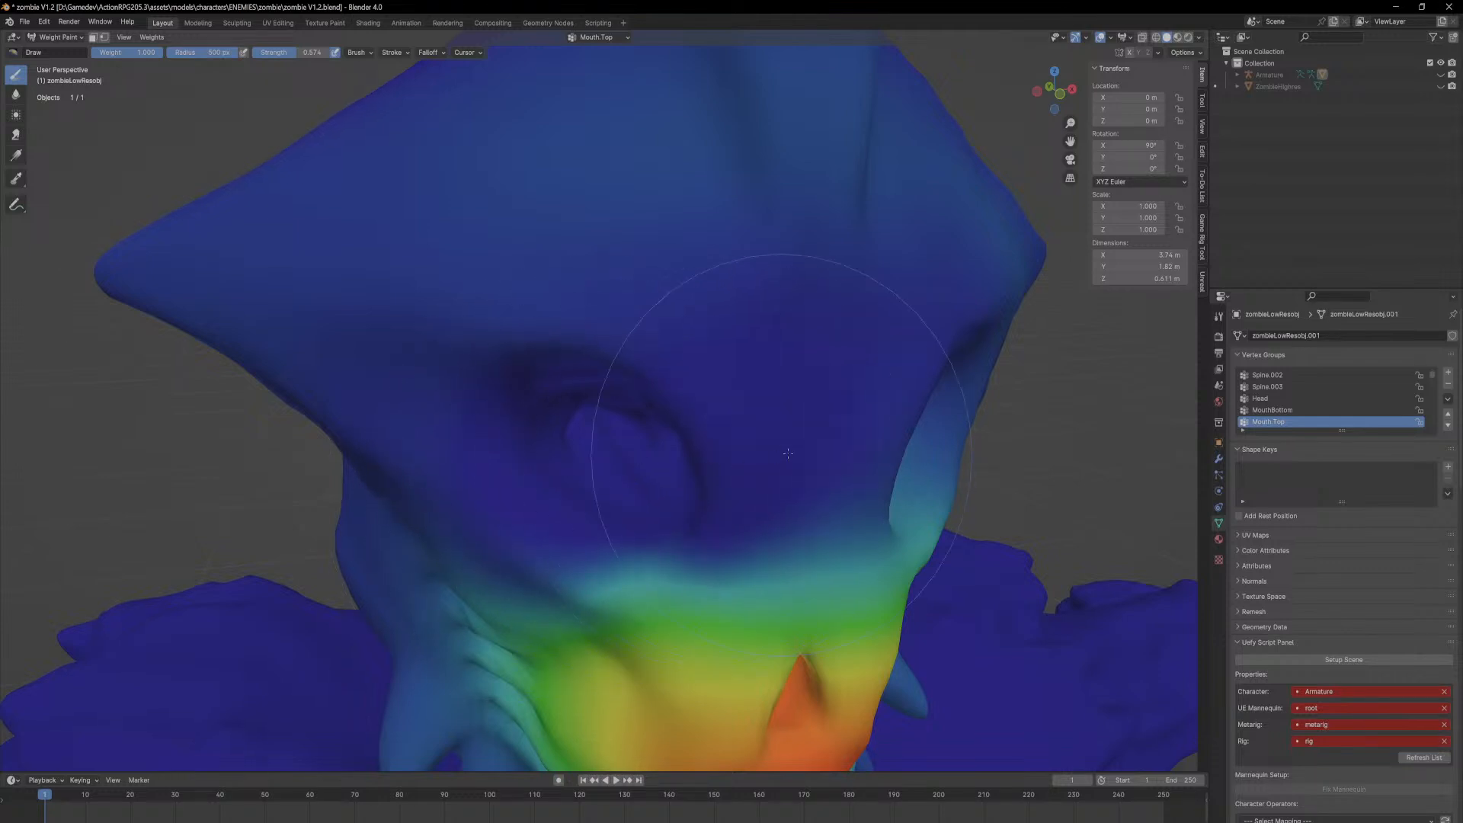
ctrl+click(873, 410)
middle_drag(884, 408, 805, 387)
ctrl+click(805, 387)
ctrl+click(799, 397)
Step: Subtract the stray Mouth.Top streaks from the outer and lower rim of the zombie's left eye socket
scroll(764, 439, down, 2)
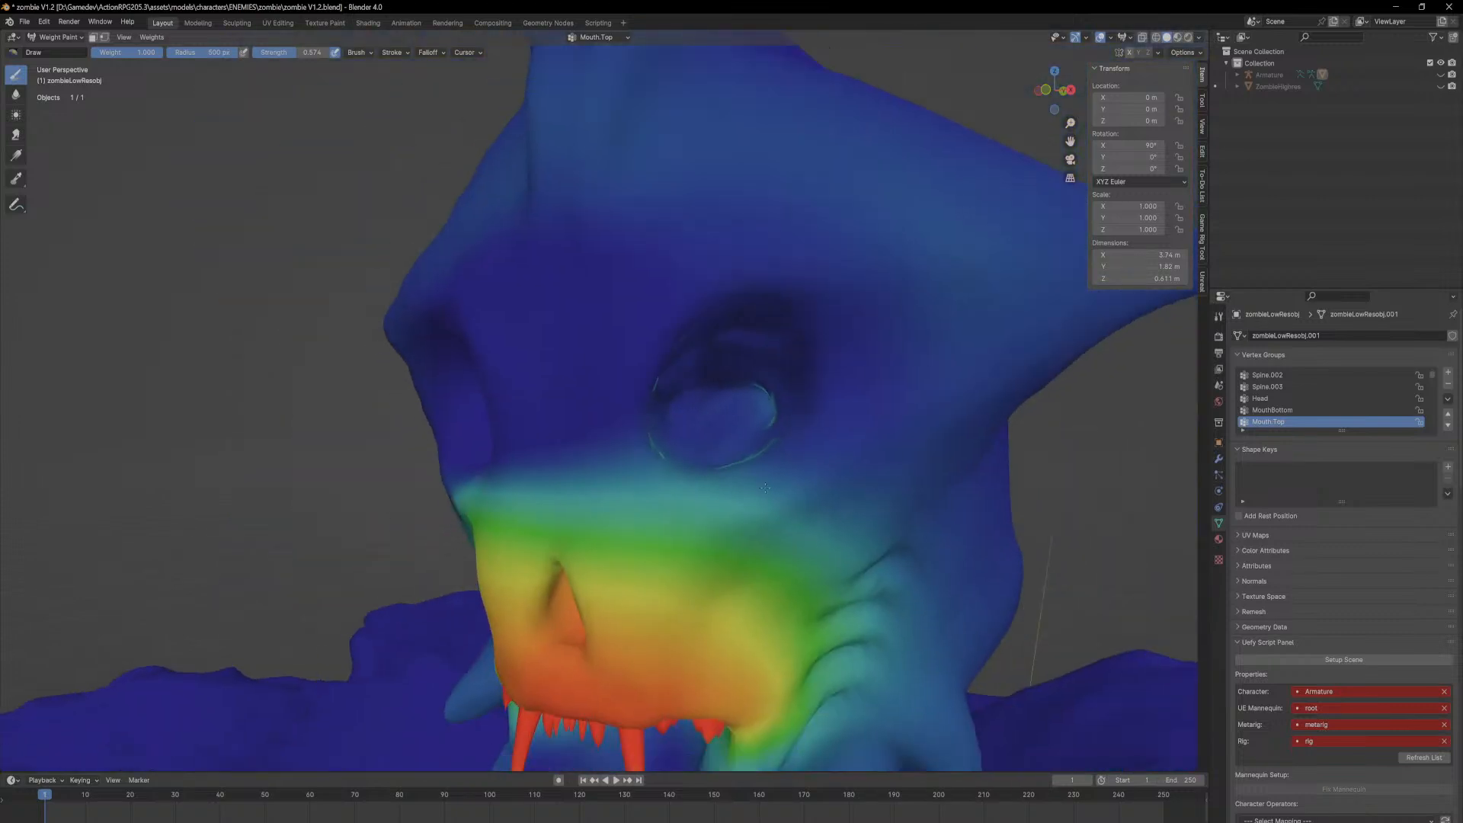
scroll(876, 369, up, 8)
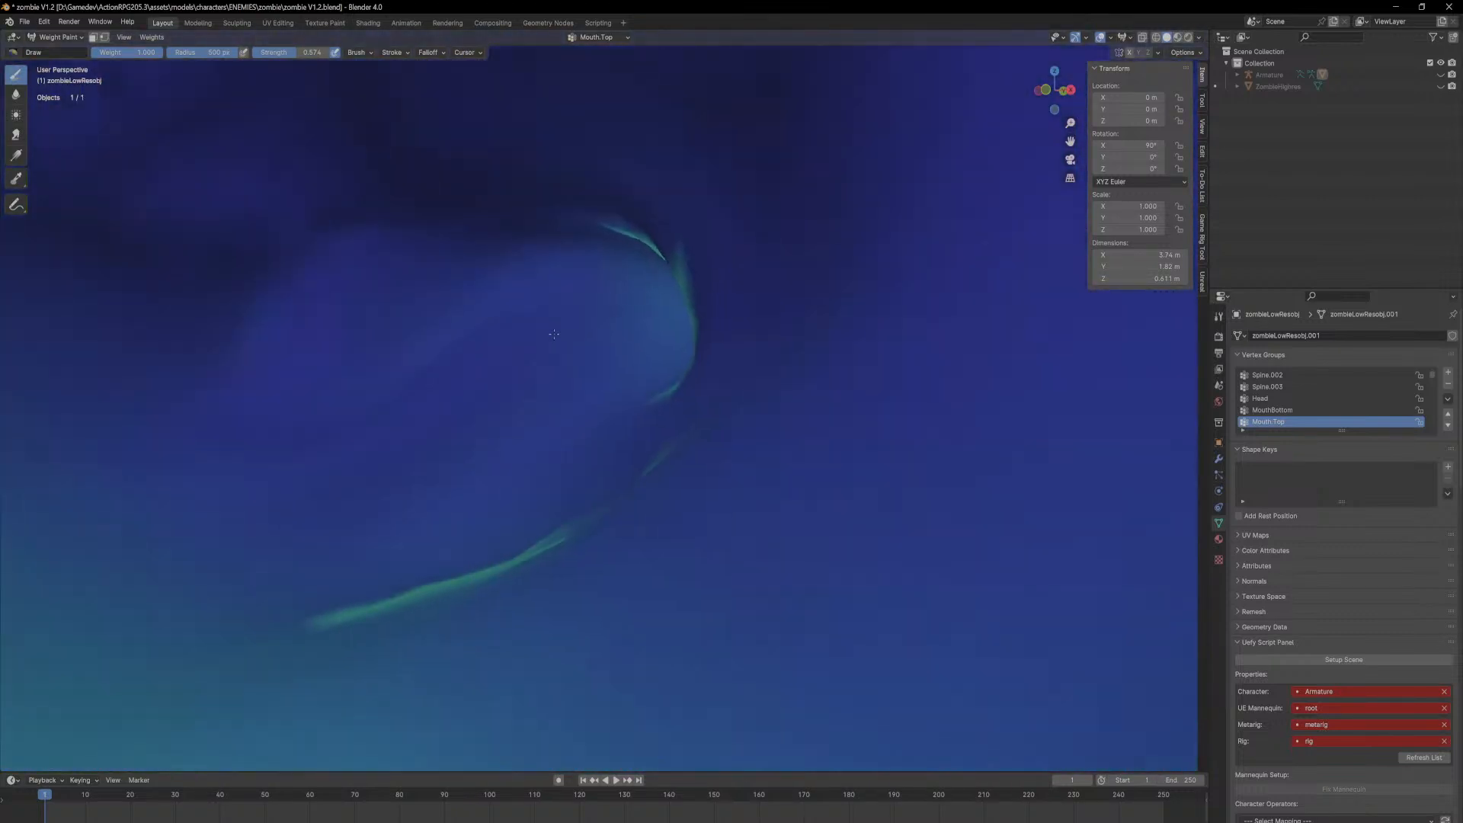
middle_drag(554, 334, 585, 337)
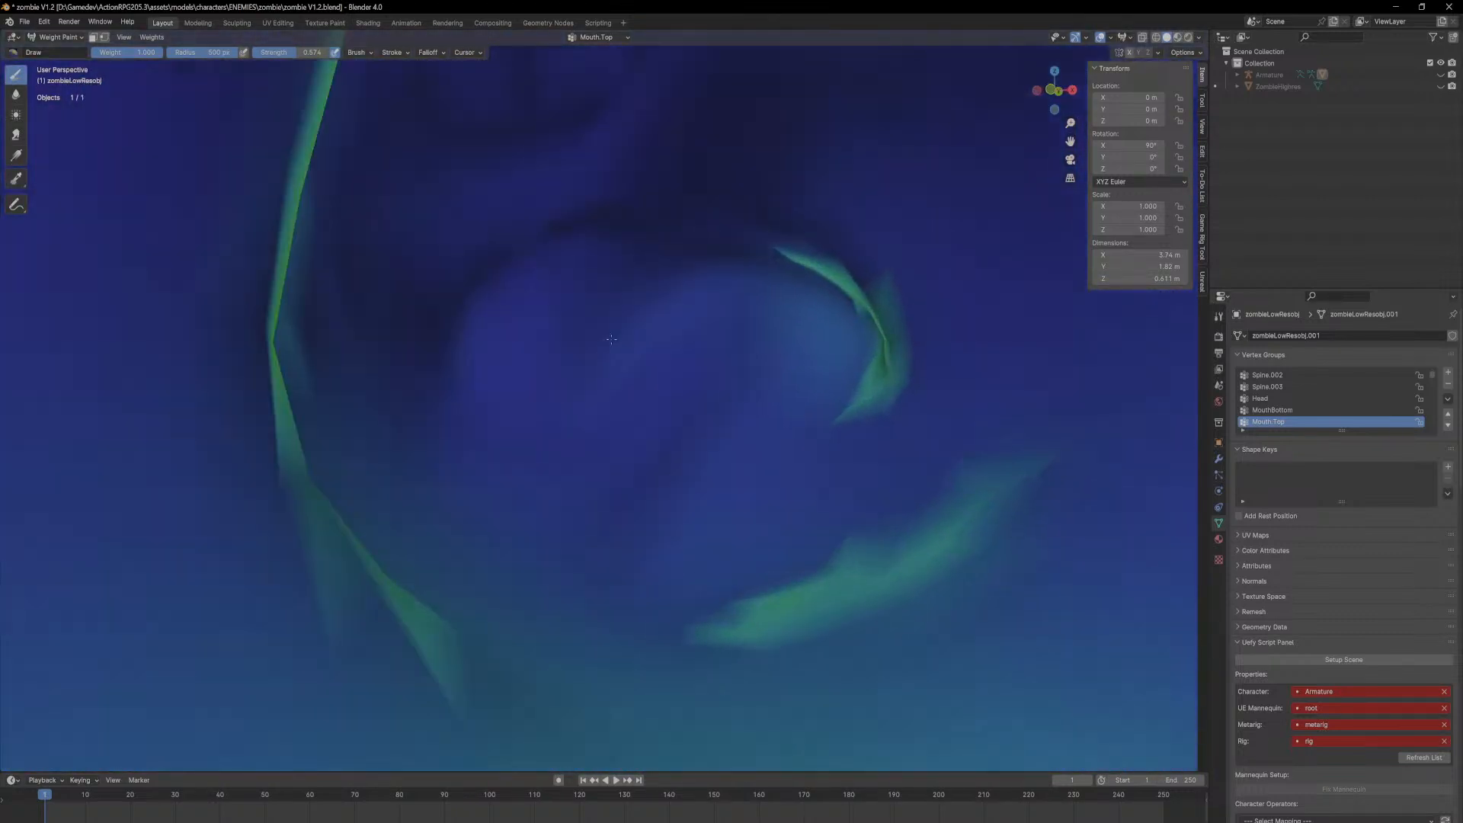
mouse_move(840, 320)
ctrl+mouse_down()
mouse_move(826, 286)
mouse_move(835, 384)
ctrl+mouse_up()
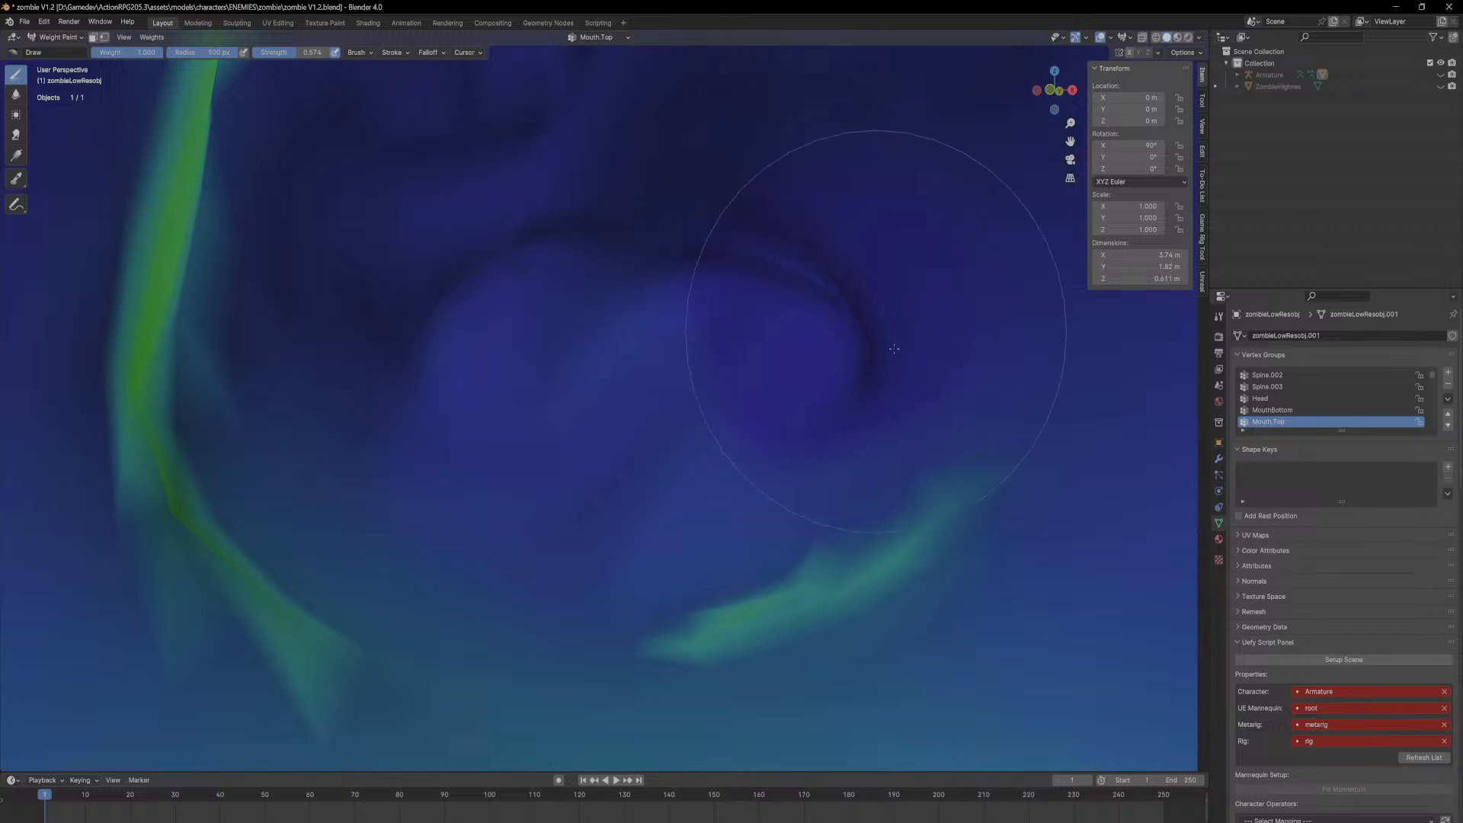
ctrl+drag(784, 464, 761, 522)
mouse_move(848, 504)
ctrl+mouse_down()
mouse_move(857, 523)
mouse_move(784, 539)
mouse_move(663, 636)
ctrl+mouse_up()
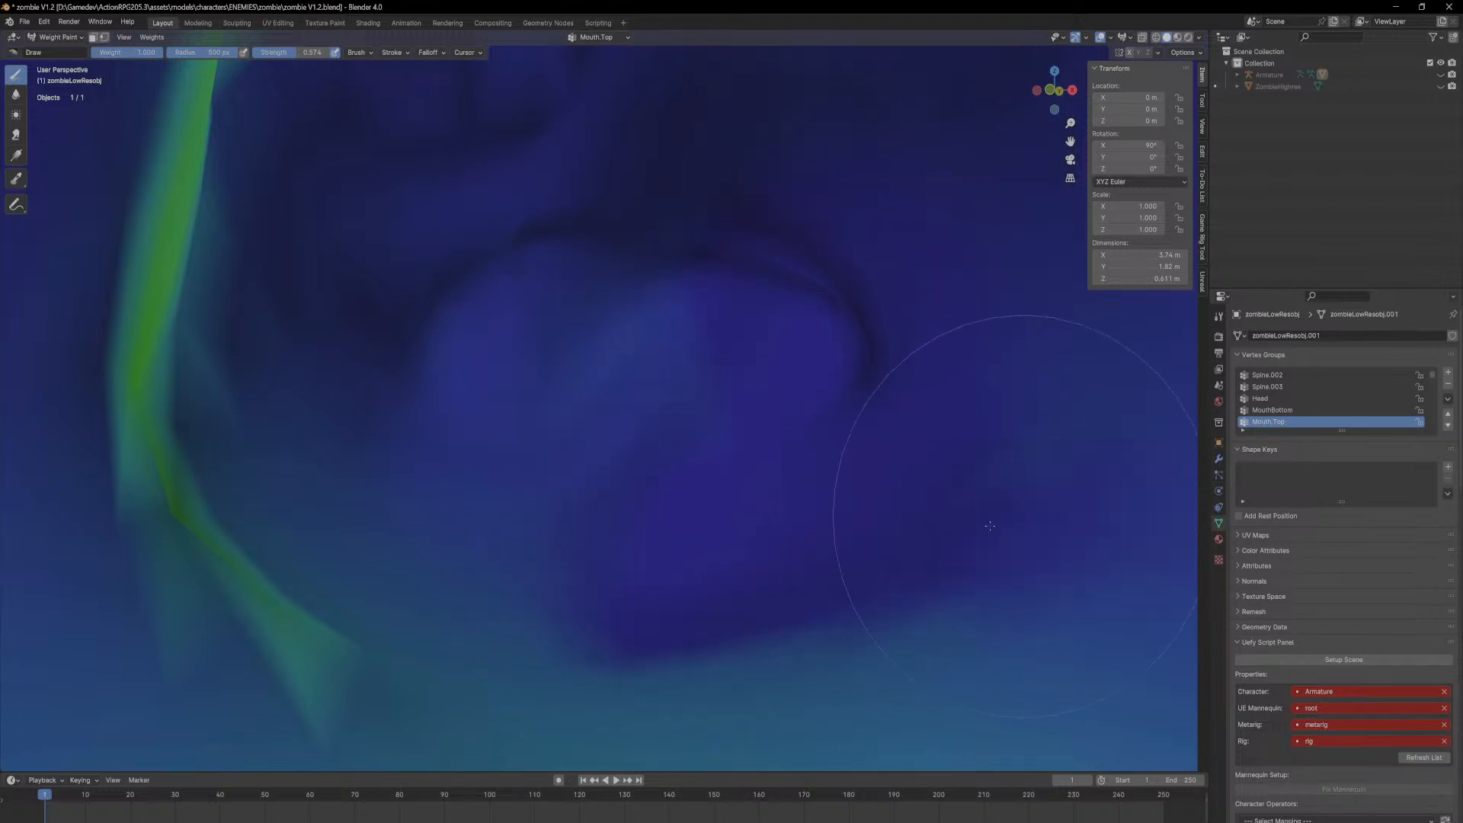
Step: Subtract Mouth.Top weight from the nose-side ridge and inner wall of the left eye socket
mouse_move(882, 457)
middle_down()
mouse_move(584, 337)
mouse_move(648, 385)
mouse_move(630, 399)
mouse_move(585, 392)
middle_up()
mouse_move(585, 392)
ctrl+mouse_down()
mouse_move(588, 439)
mouse_move(564, 473)
mouse_move(587, 341)
ctrl+mouse_up()
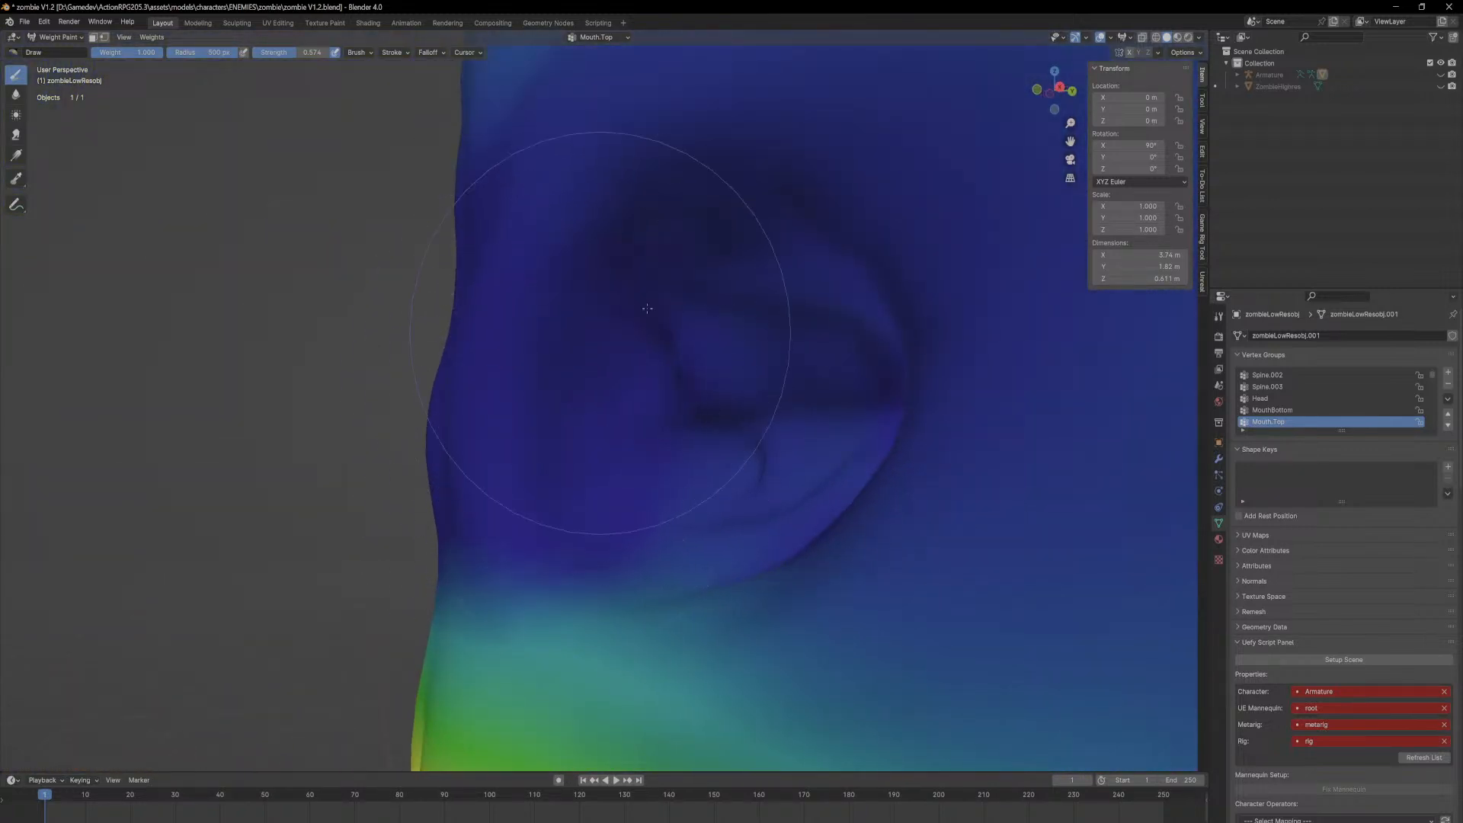
scroll(656, 353, down, 1)
mouse_move(657, 353)
middle_down()
mouse_move(724, 343)
mouse_move(464, 317)
mouse_move(448, 336)
mouse_move(464, 364)
middle_up()
scroll(464, 364, up, 3)
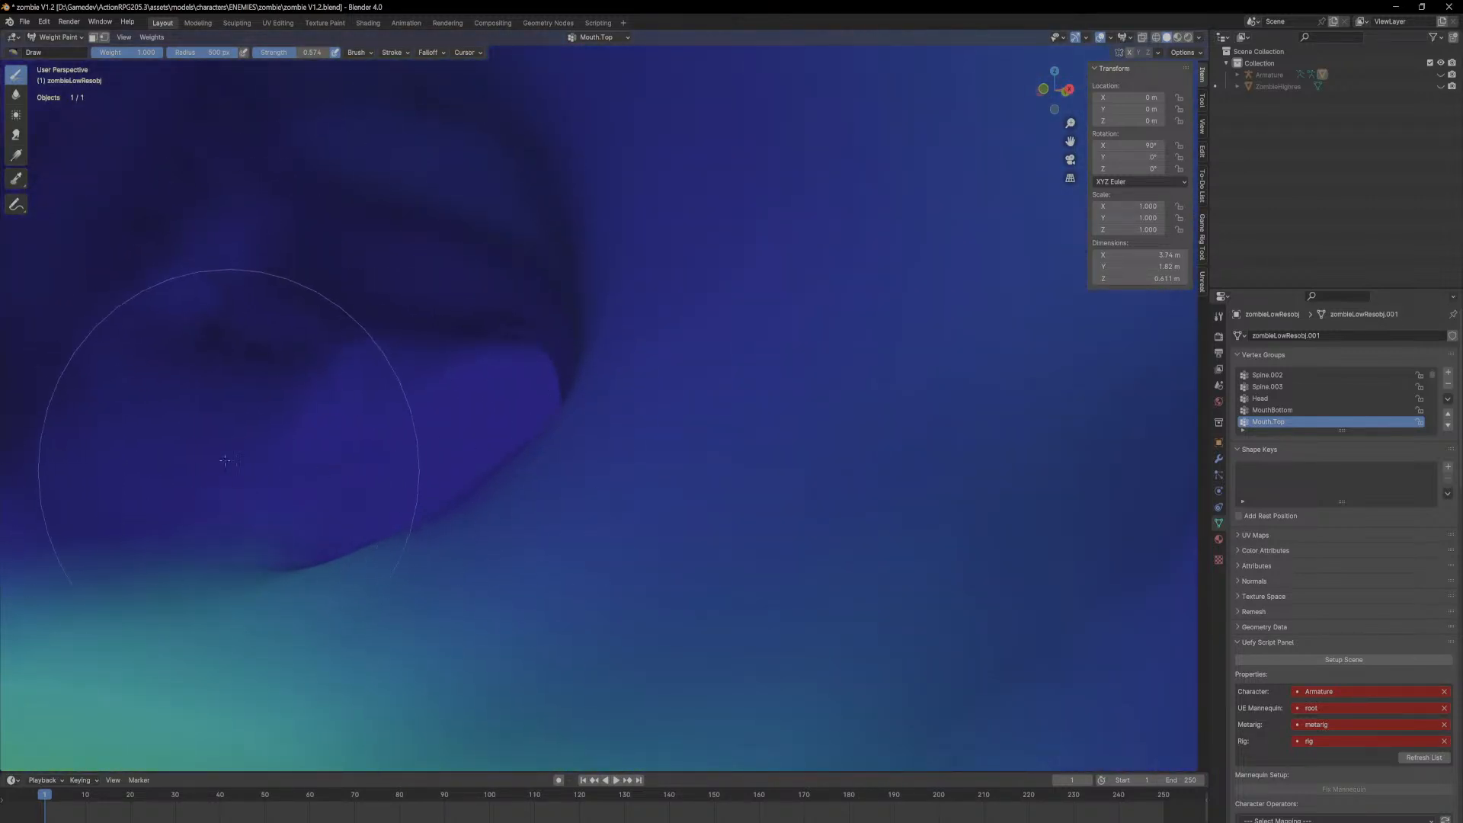
mouse_move(235, 343)
middle_down()
mouse_move(381, 488)
mouse_move(360, 478)
mouse_move(368, 385)
mouse_move(381, 442)
middle_up()
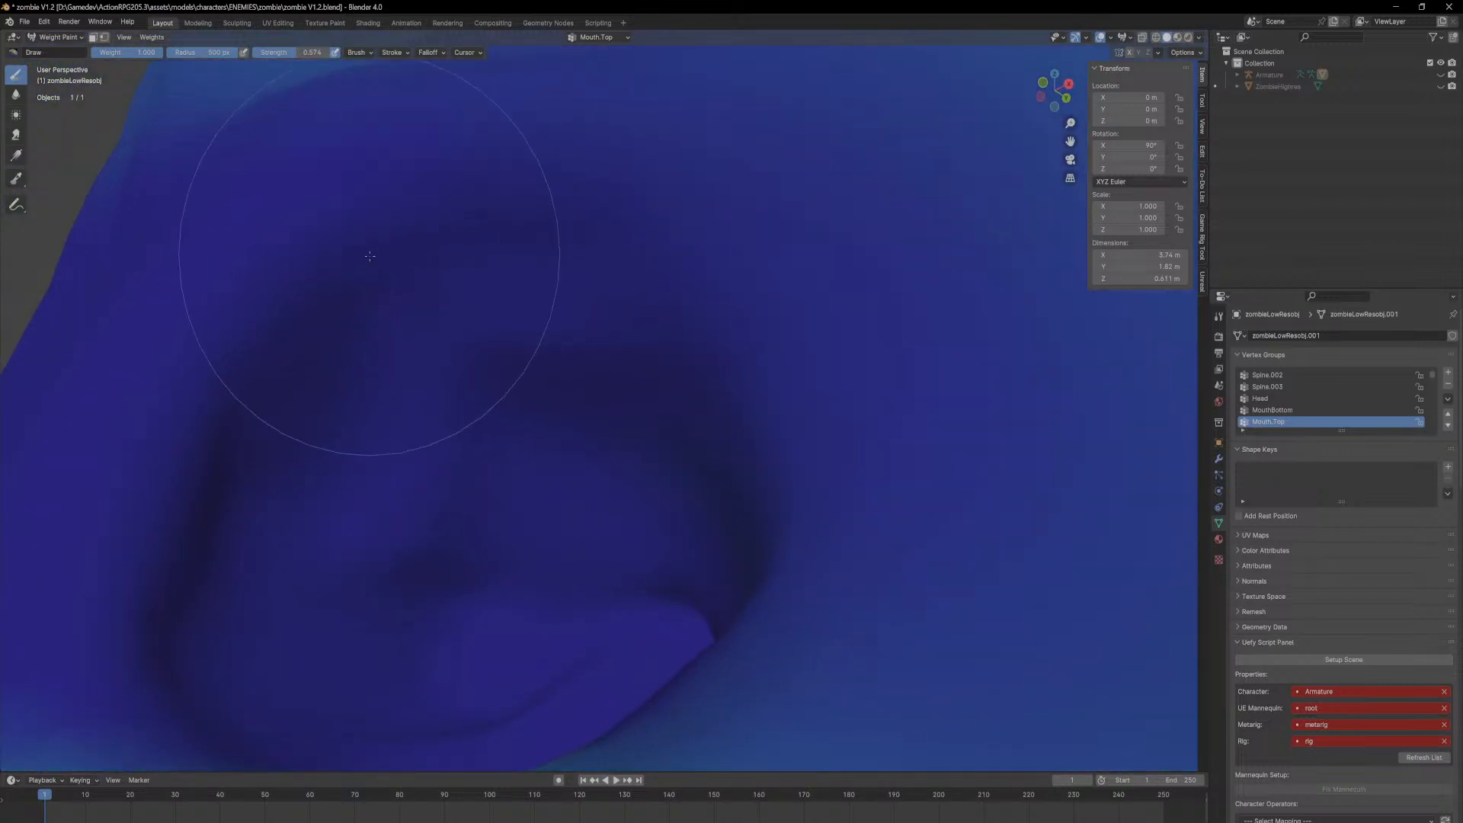
Step: Subtract the faint Mouth.Top weight from the forehead and both side horns of the head
scroll(404, 244, down, 5)
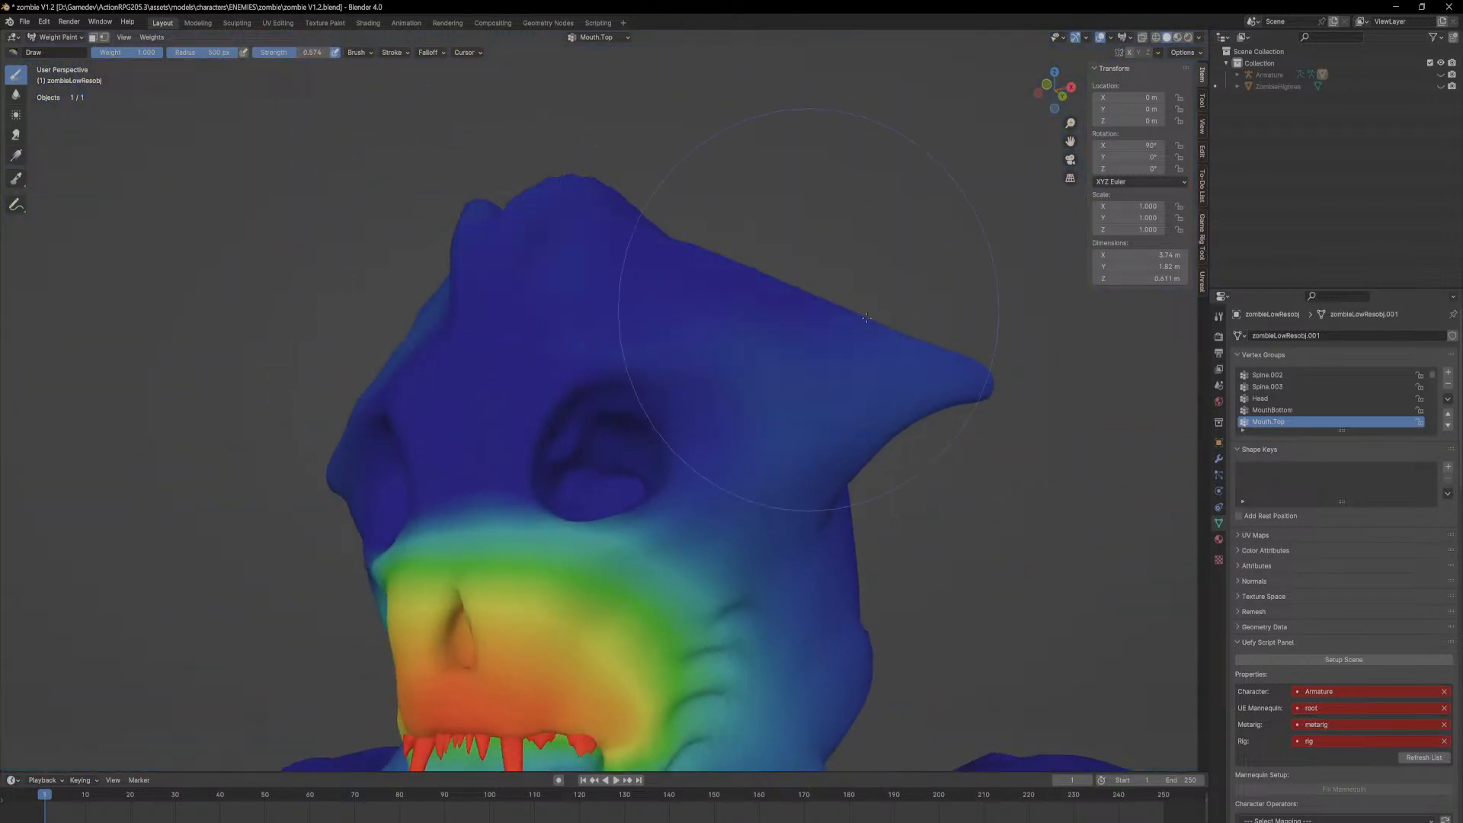
middle_drag(1008, 376, 362, 302)
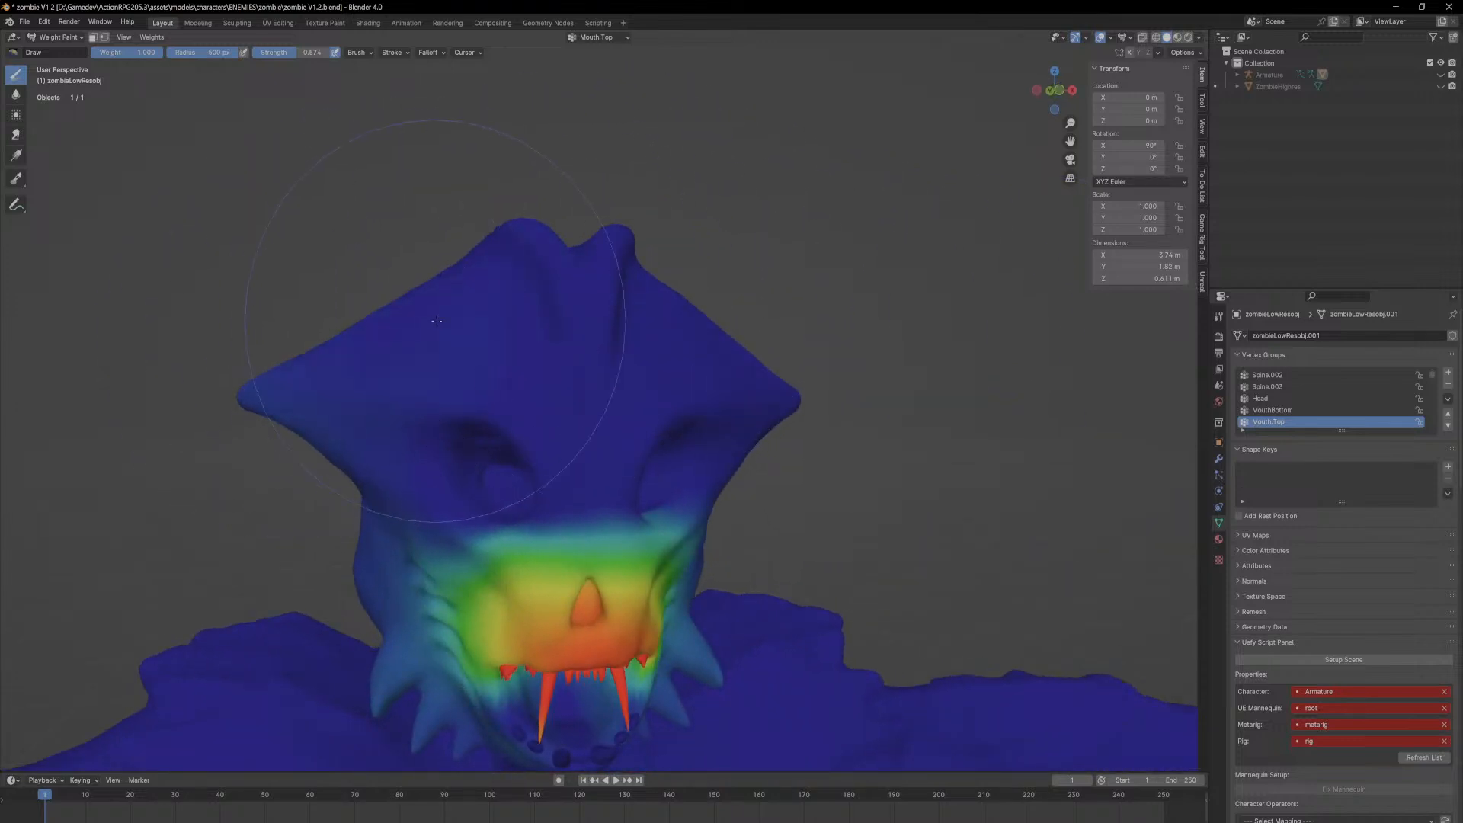
mouse_move(521, 313)
middle_down()
mouse_move(533, 366)
mouse_move(548, 269)
middle_up()
scroll(560, 276, down, 2)
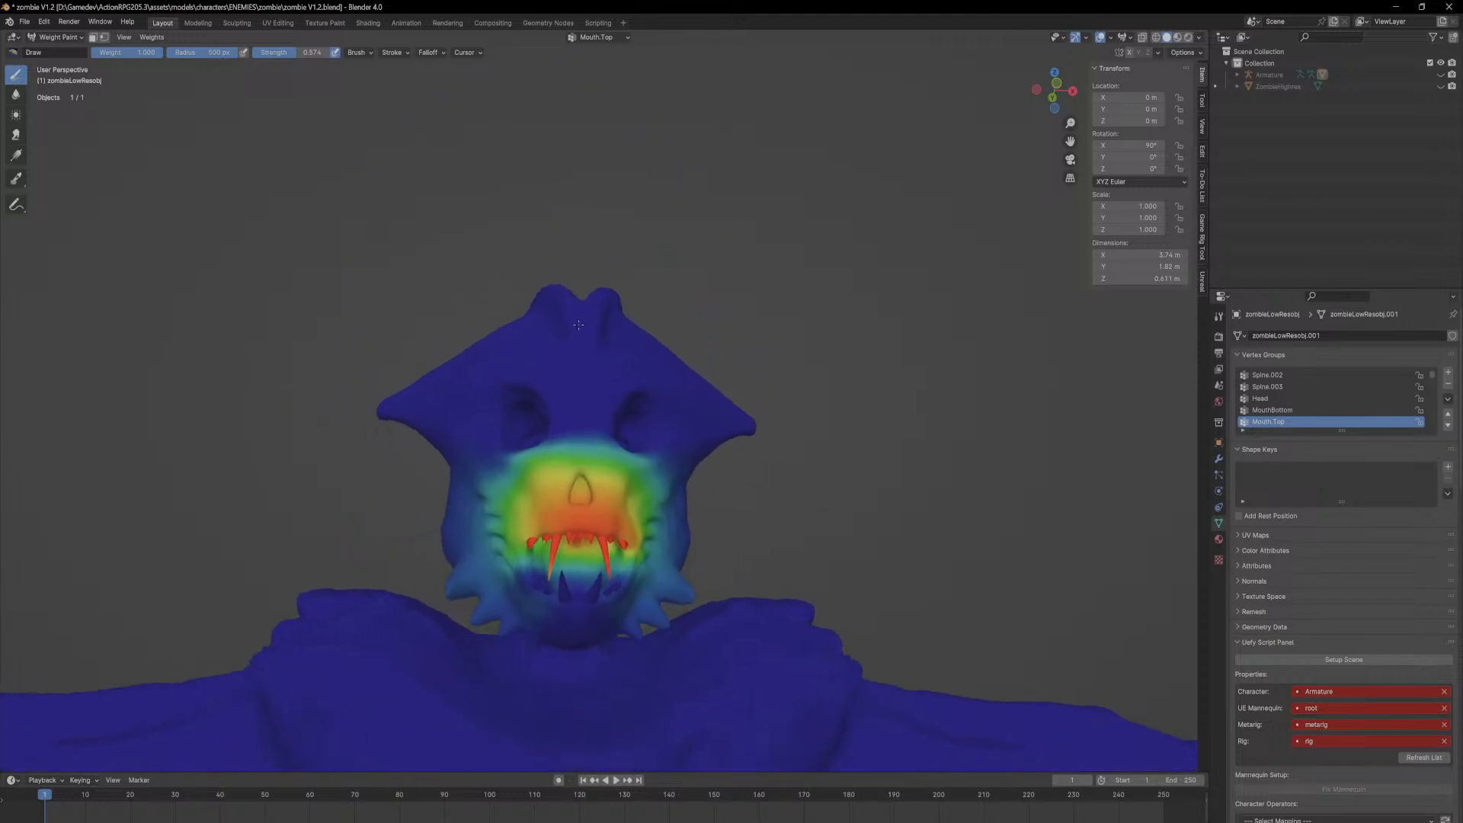
scroll(592, 300, up, 4)
mouse_move(671, 339)
middle_down()
mouse_move(614, 369)
mouse_move(567, 290)
middle_up()
Step: Subtract Mouth.Top weight along the lower edge of the left eye socket and the area just outside it
scroll(567, 290, up, 3)
scroll(572, 294, down, 3)
scroll(602, 297, up, 7)
scroll(599, 298, down, 4)
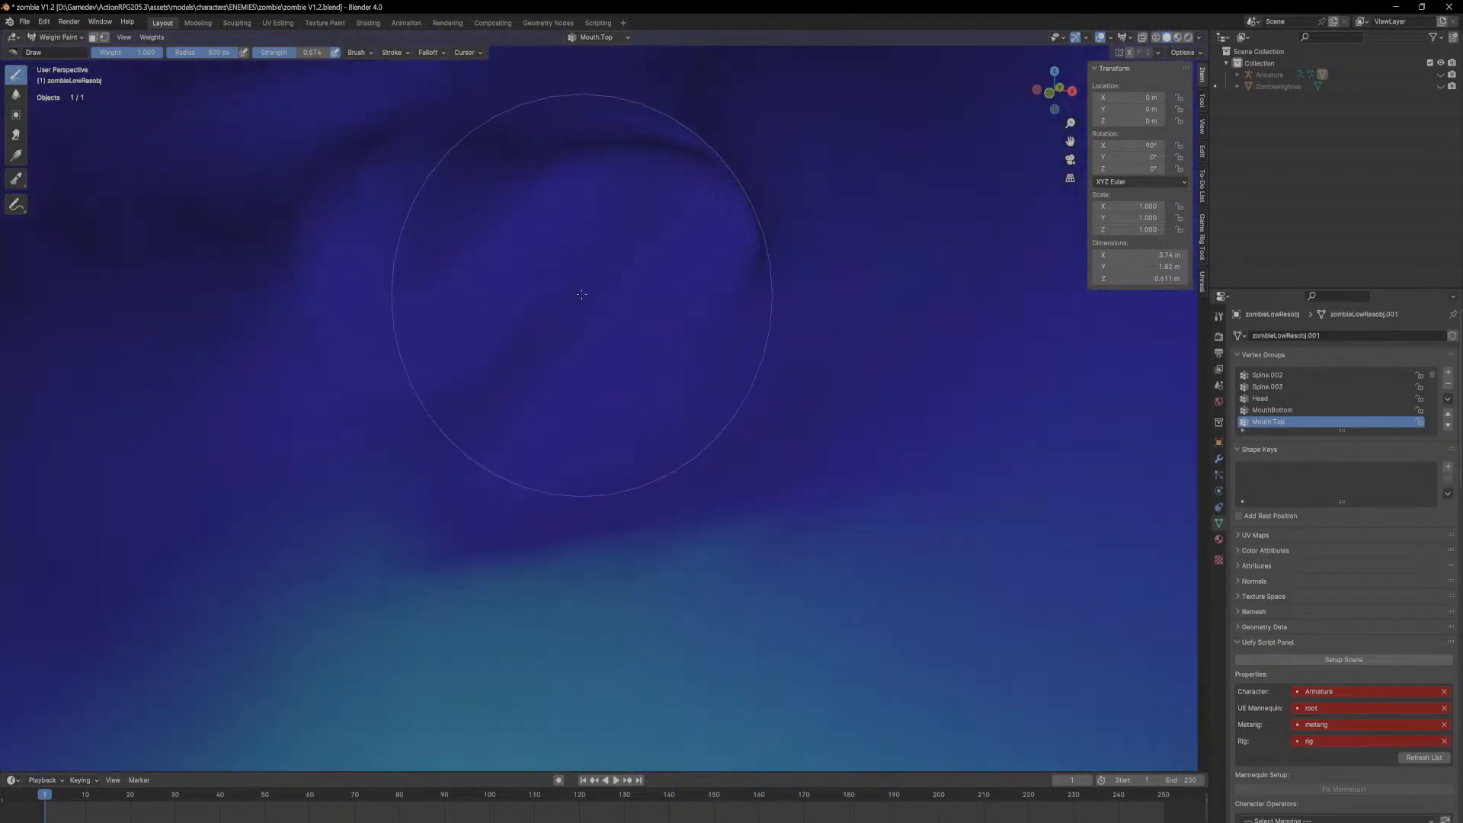
mouse_move(737, 414)
ctrl+mouse_down()
mouse_move(519, 486)
mouse_move(763, 426)
mouse_move(612, 483)
ctrl+mouse_up()
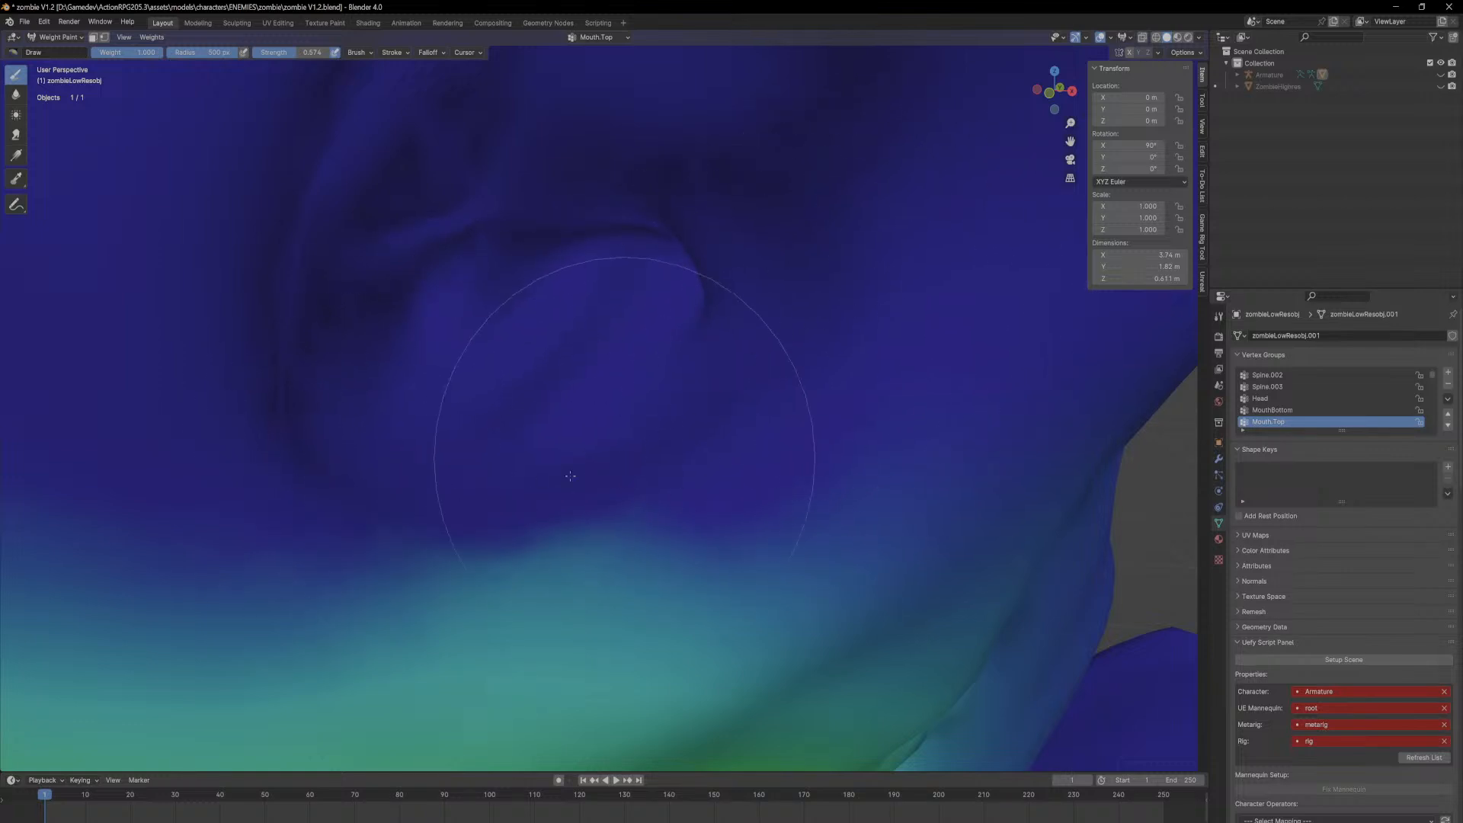
mouse_move(726, 269)
middle_down()
mouse_move(540, 227)
mouse_move(656, 381)
middle_up()
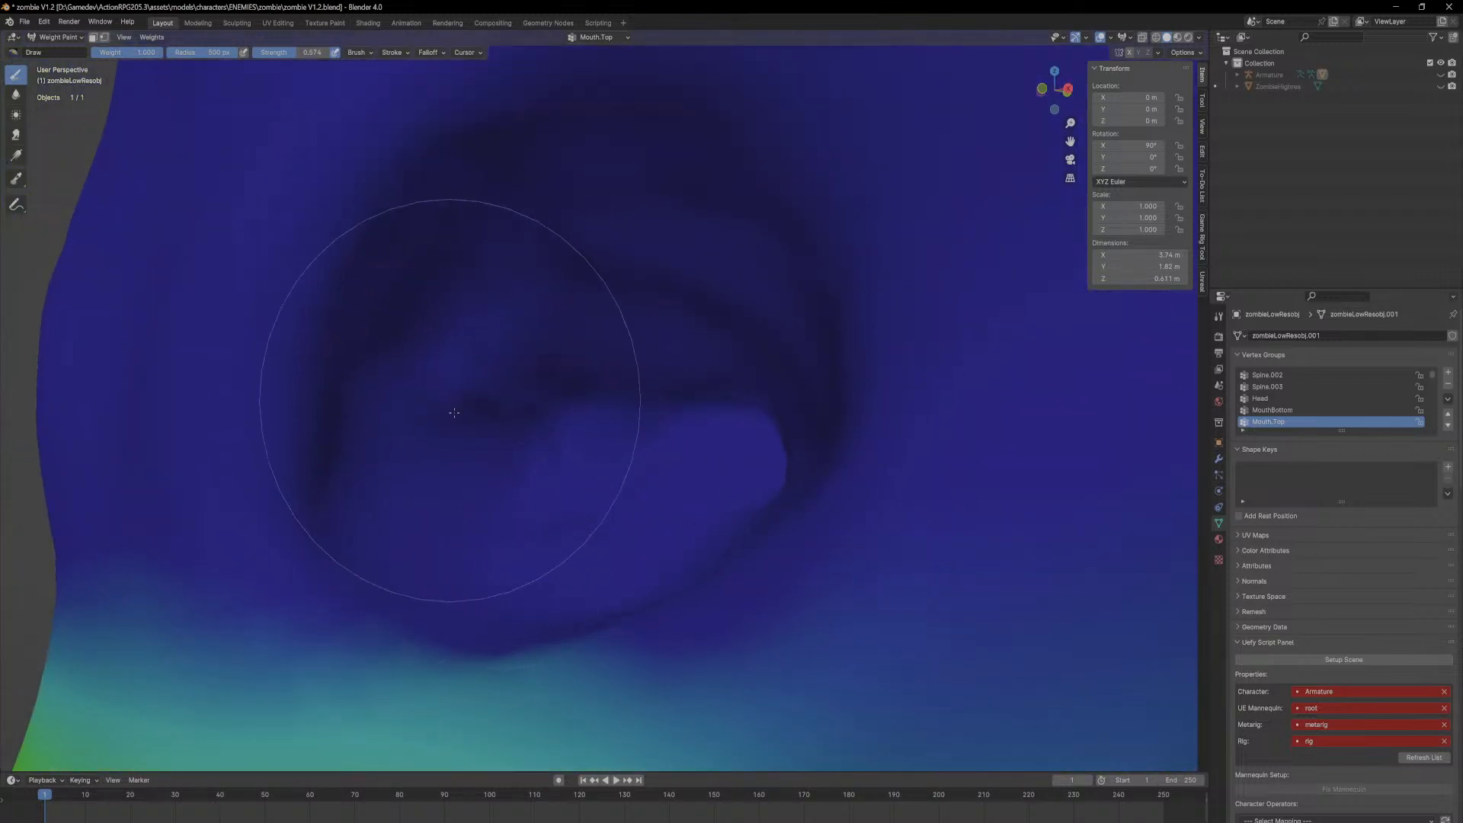
Step: Subtract the remaining Mouth.Top weight from the sides of the head around and behind the eye sockets
scroll(487, 381, up, 3)
scroll(506, 380, down, 5)
middle_drag(505, 488, 551, 287)
scroll(577, 311, down, 2)
scroll(570, 153, up, 4)
middle_drag(570, 149, 594, 303)
mouse_move(622, 381)
mouse_down()
mouse_move(793, 409)
mouse_move(866, 399)
mouse_move(689, 424)
mouse_move(614, 457)
mouse_move(255, 429)
mouse_move(31, 309)
mouse_up()
mouse_move(177, 394)
middle_down()
mouse_move(216, 409)
mouse_move(252, 366)
middle_up()
drag(524, 309, 196, 317)
scroll(199, 319, down, 4)
mouse_move(423, 331)
mouse_down()
mouse_move(302, 369)
mouse_move(144, 457)
mouse_up()
middle_drag(143, 460, 209, 442)
scroll(209, 442, down, 3)
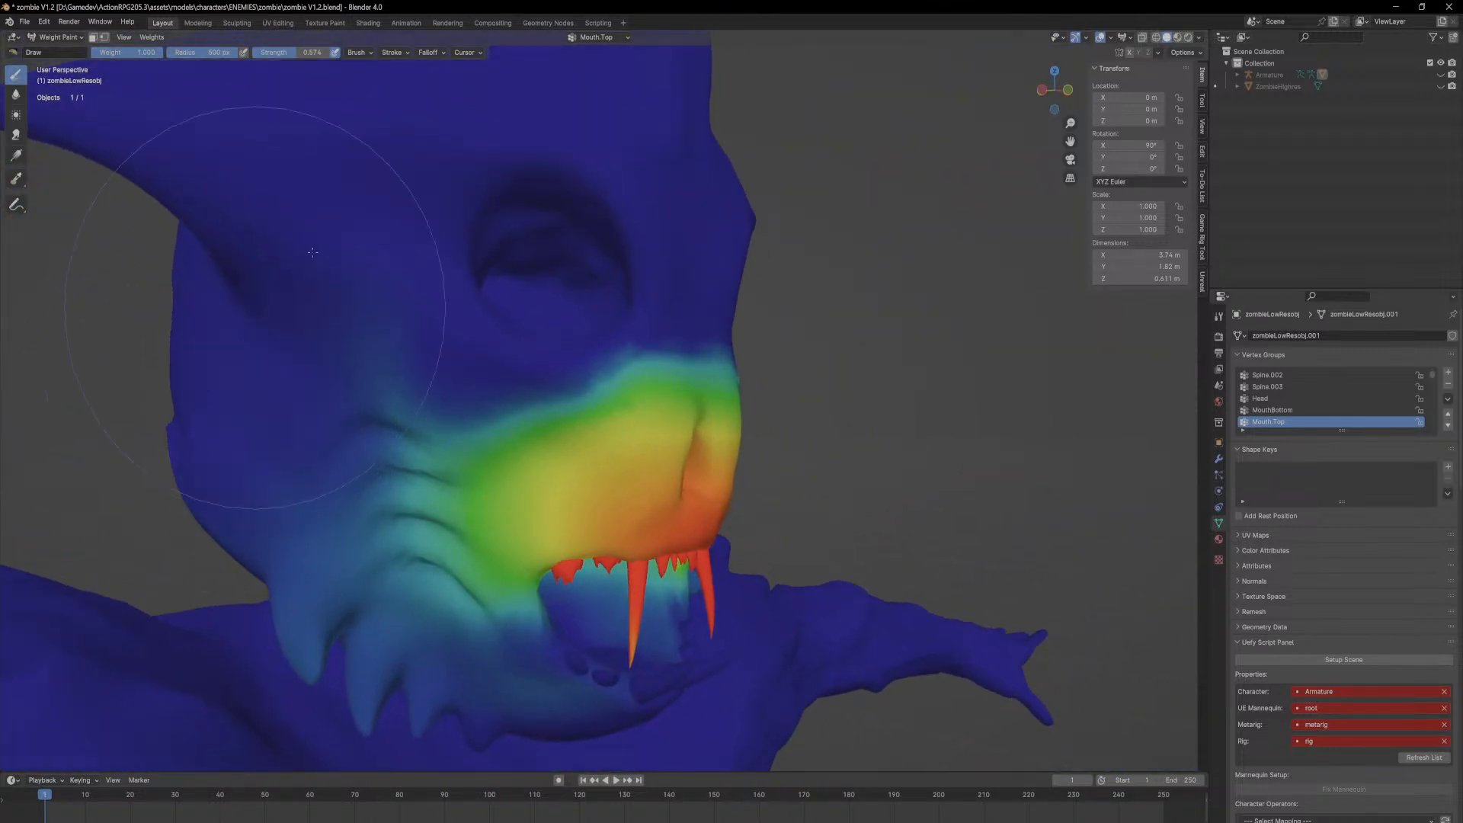
Step: Try adding Mouth.Top weight over the right cheek folds at brush strength 0.574, and undo the strokes
scroll(461, 432, down, 1)
middle_drag(461, 432, 671, 267)
scroll(663, 407, down, 2)
scroll(671, 421, up, 5)
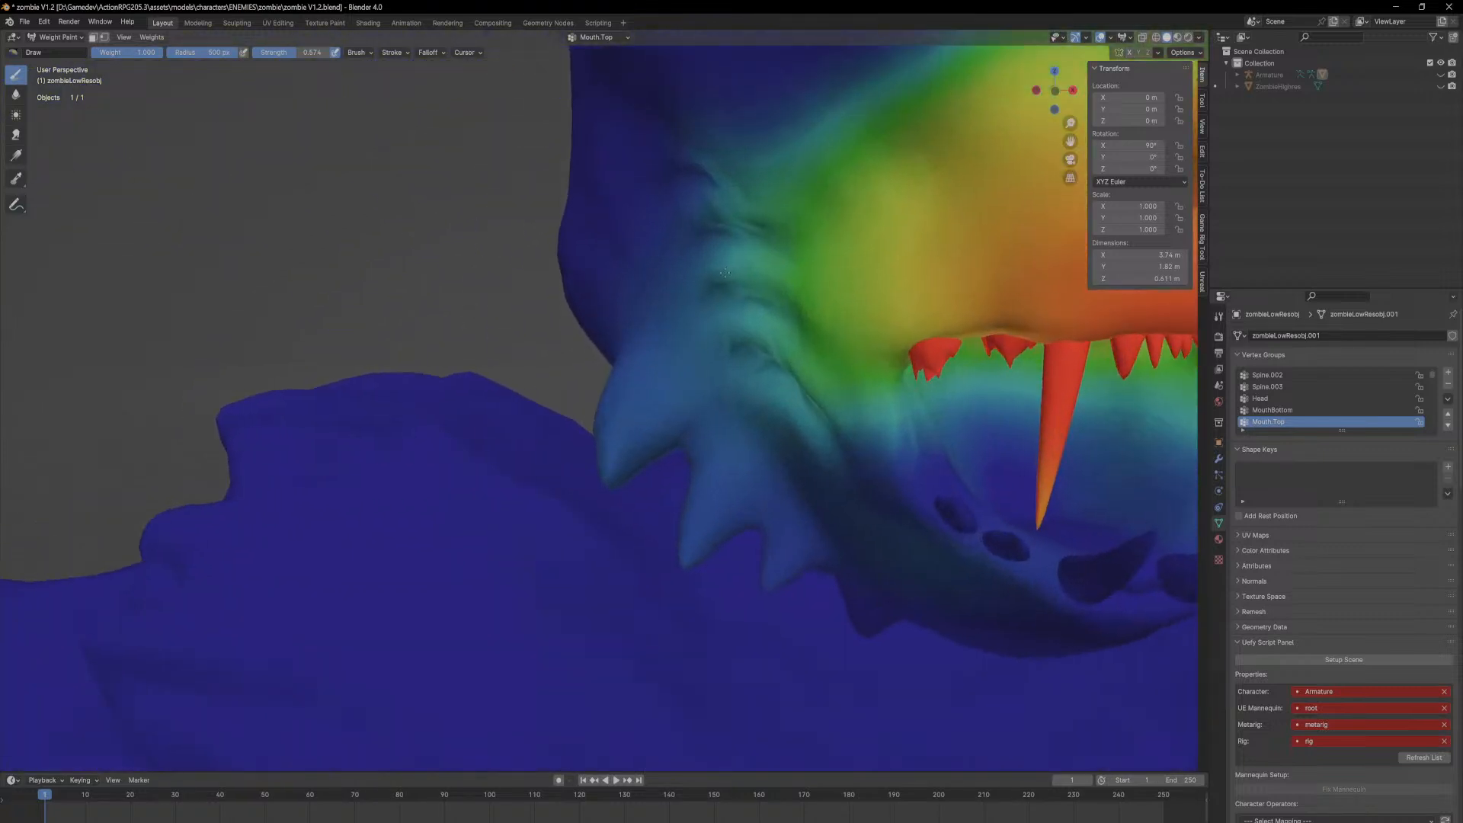
drag(808, 221, 591, 364)
key(ctrl+z)
key(ctrl+z)
key(ctrl+z)
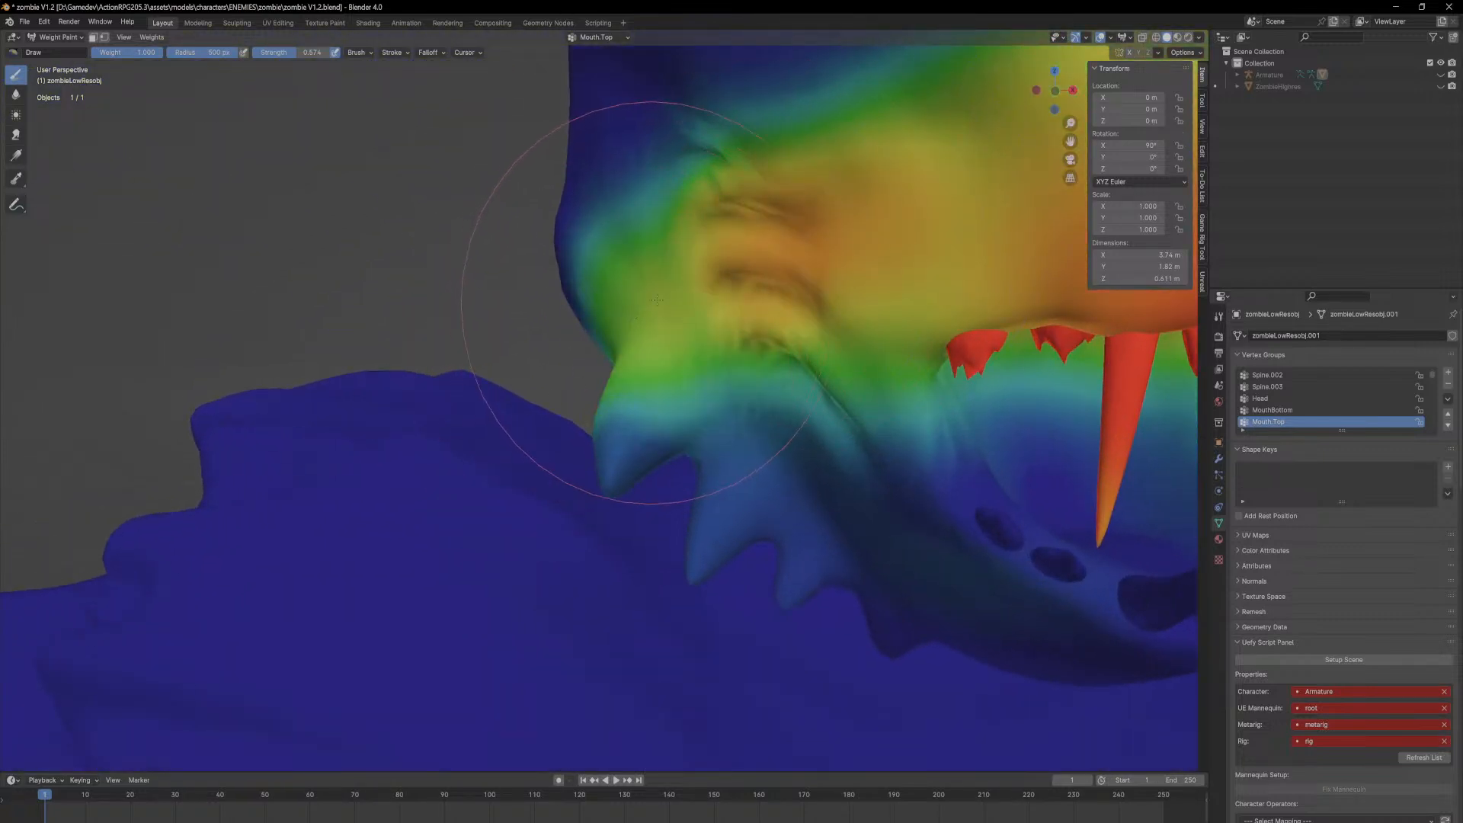
Step: Try adding Mouth.Top weight over the right cheek folds at a reduced brush strength of about 0.28, and undo the strokes
drag(304, 52, 280, 53)
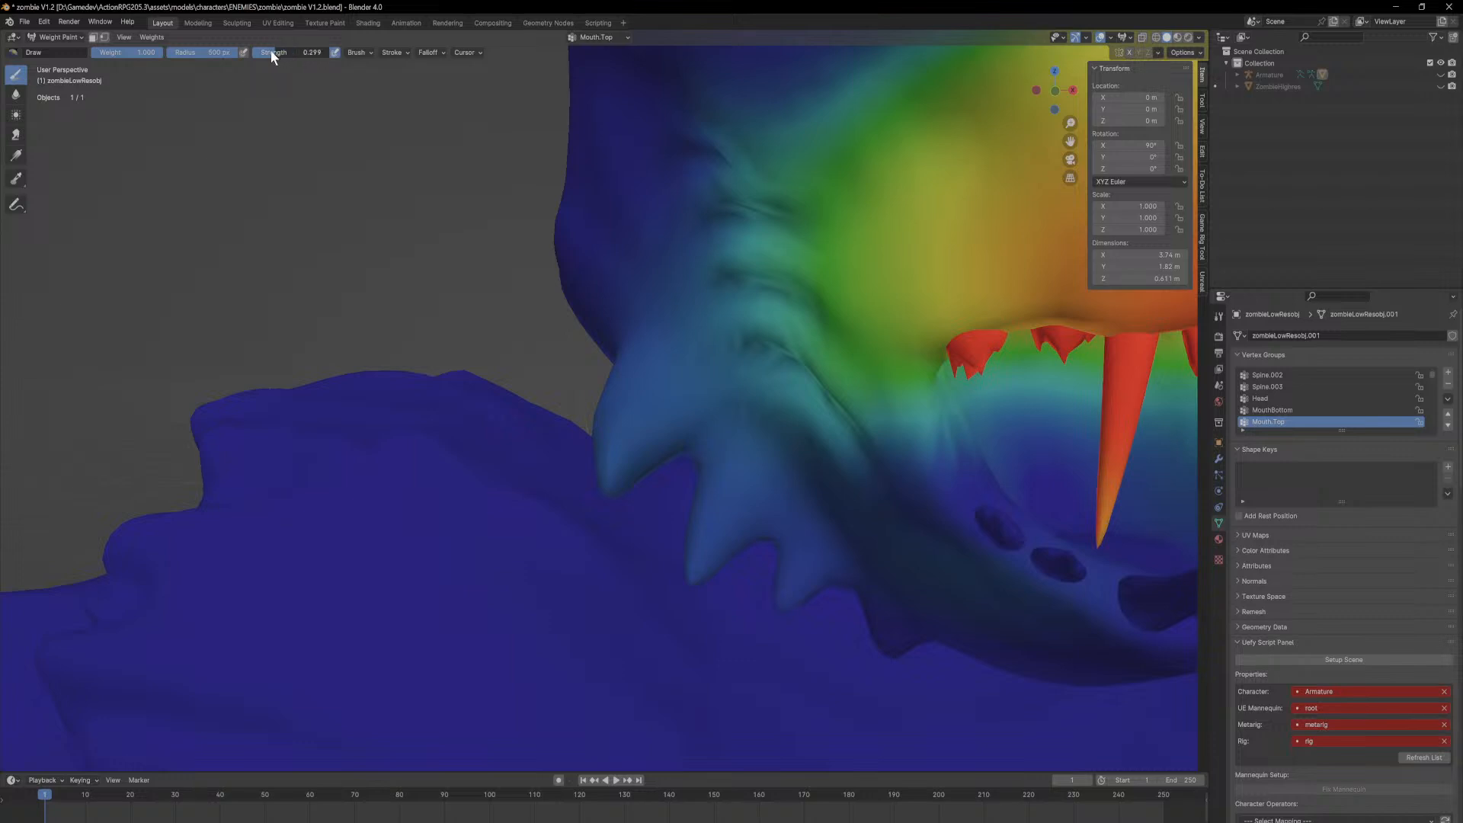
mouse_move(636, 263)
mouse_down()
mouse_move(713, 261)
mouse_move(669, 325)
mouse_up()
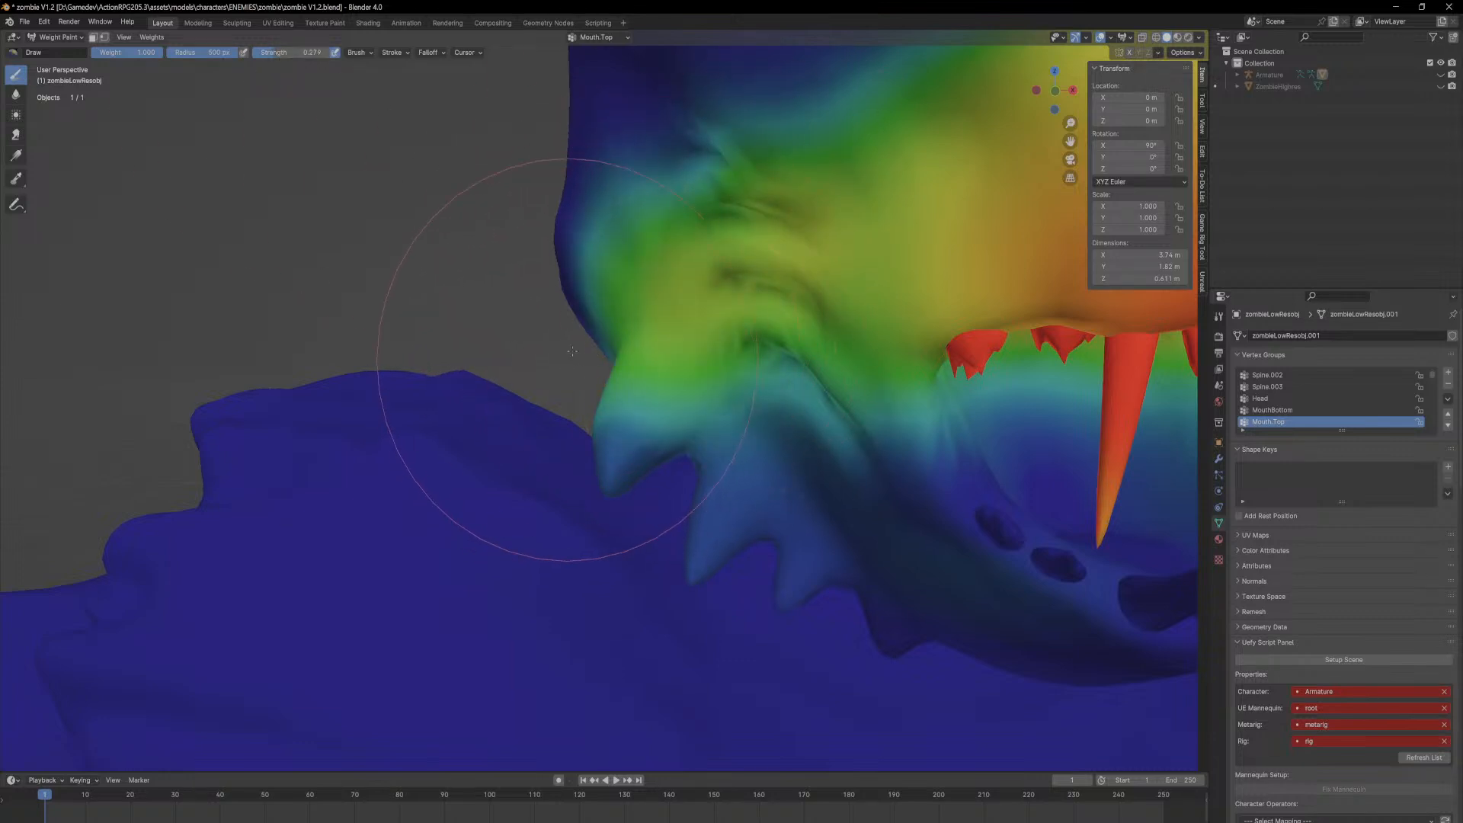
key(ctrl+z)
key(ctrl+z)
key(ctrl+z)
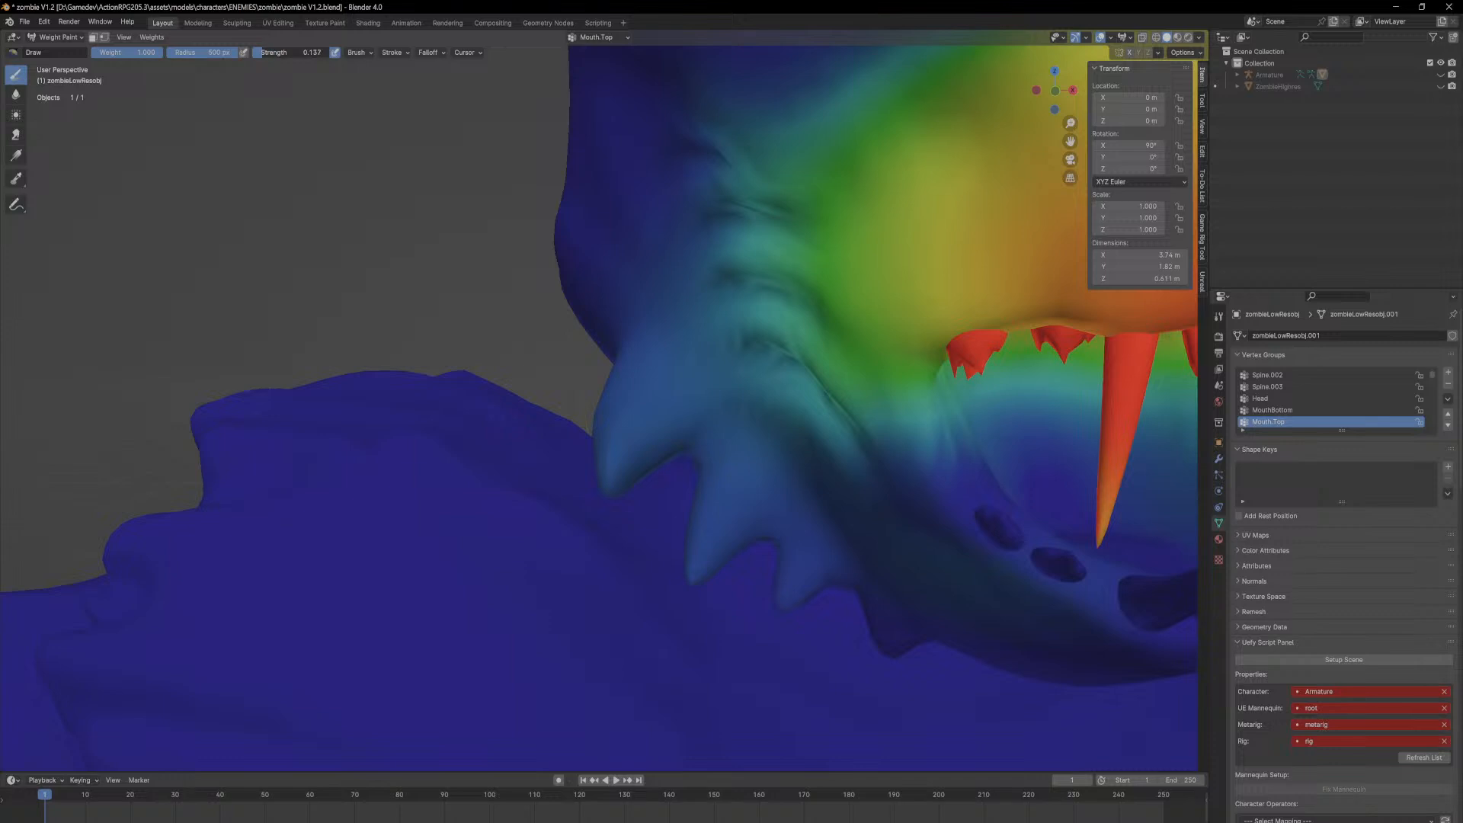
Step: Add Mouth.Top weight to the cheek folds and upper spikes on both sides of the jaw at brush strength 0.201
mouse_move(661, 284)
mouse_down()
mouse_move(644, 335)
mouse_move(656, 411)
mouse_move(762, 198)
mouse_move(930, 270)
mouse_up()
scroll(922, 299, down, 3)
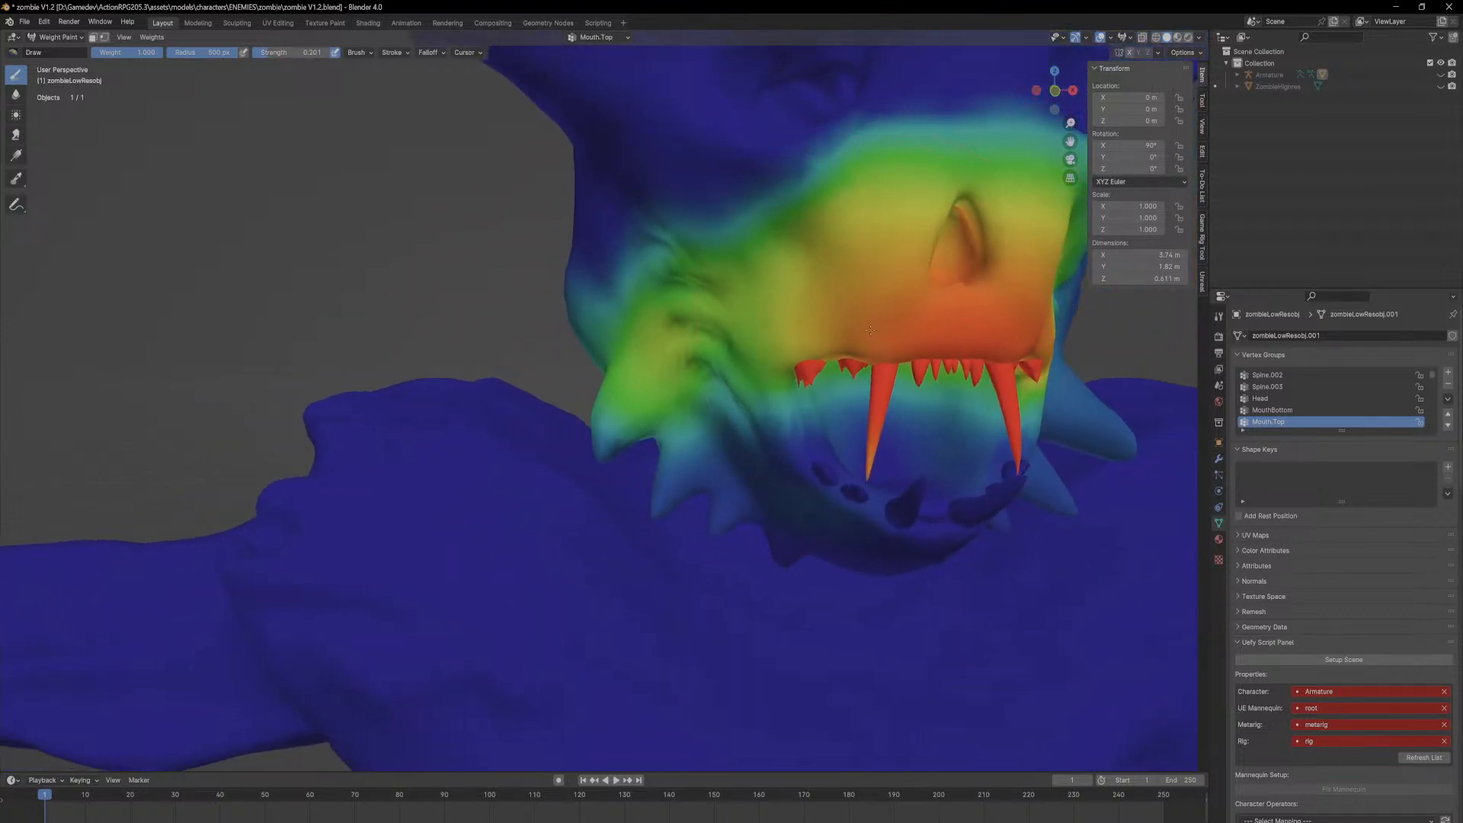
shift+middle_drag(946, 332, 385, 317)
middle_drag(596, 304, 606, 295)
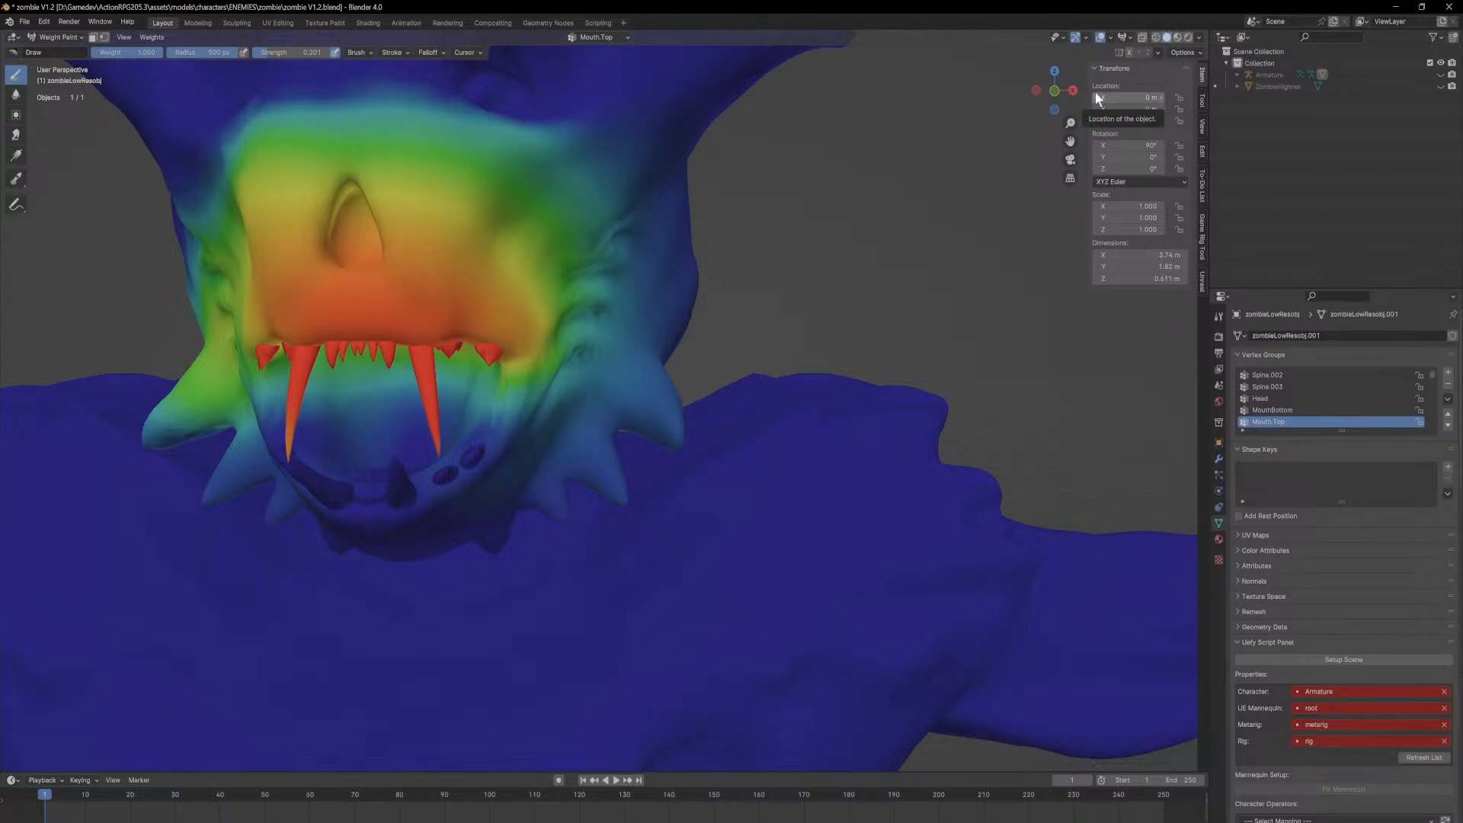
mouse_move(637, 294)
middle_down()
mouse_move(660, 280)
mouse_move(584, 304)
mouse_move(578, 292)
middle_up()
mouse_move(578, 292)
mouse_down()
mouse_move(619, 297)
mouse_move(686, 347)
mouse_move(795, 375)
mouse_up()
mouse_move(795, 376)
middle_down()
mouse_move(847, 378)
mouse_move(698, 391)
mouse_move(709, 343)
middle_up()
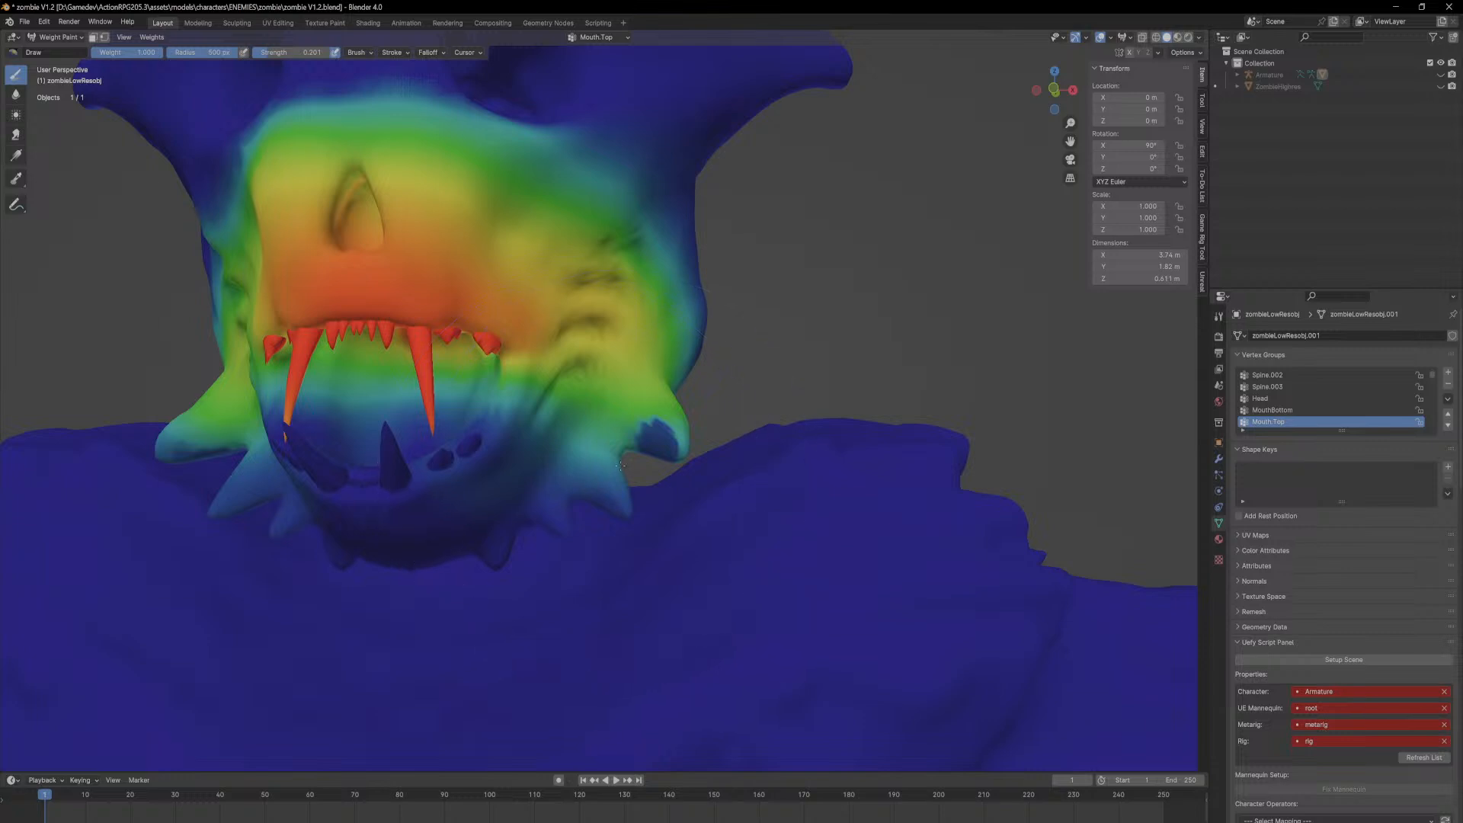
Step: Even out the patchy Mouth.Top weight on the large left cheek spike and strengthen it across the adjoining folds
scroll(621, 470, down, 3)
scroll(632, 453, up, 6)
mouse_move(653, 433)
ctrl+mouse_down()
mouse_move(667, 392)
mouse_move(669, 409)
ctrl+mouse_up()
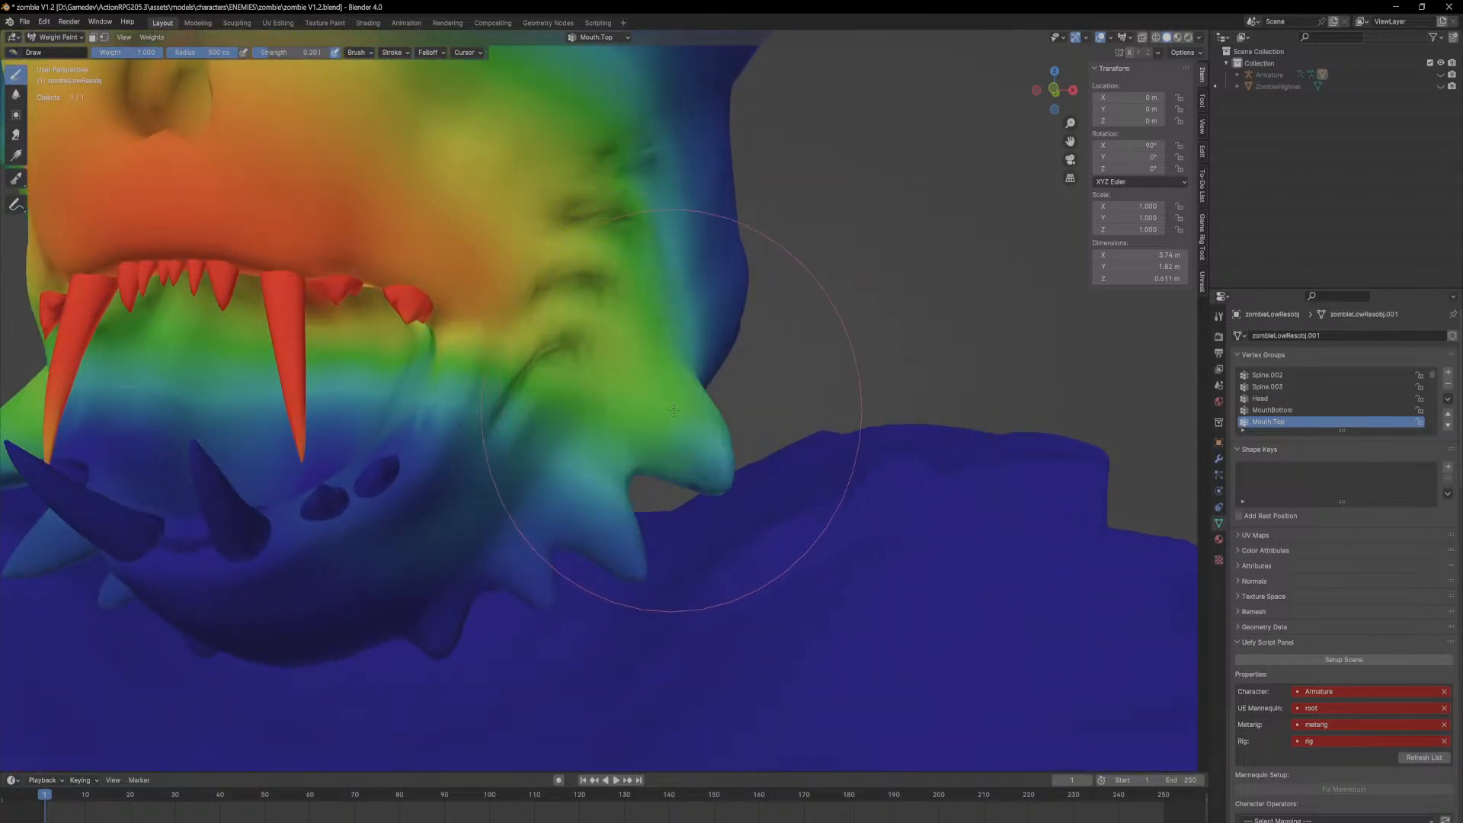
mouse_move(611, 386)
middle_down()
mouse_move(485, 368)
mouse_move(540, 380)
middle_up()
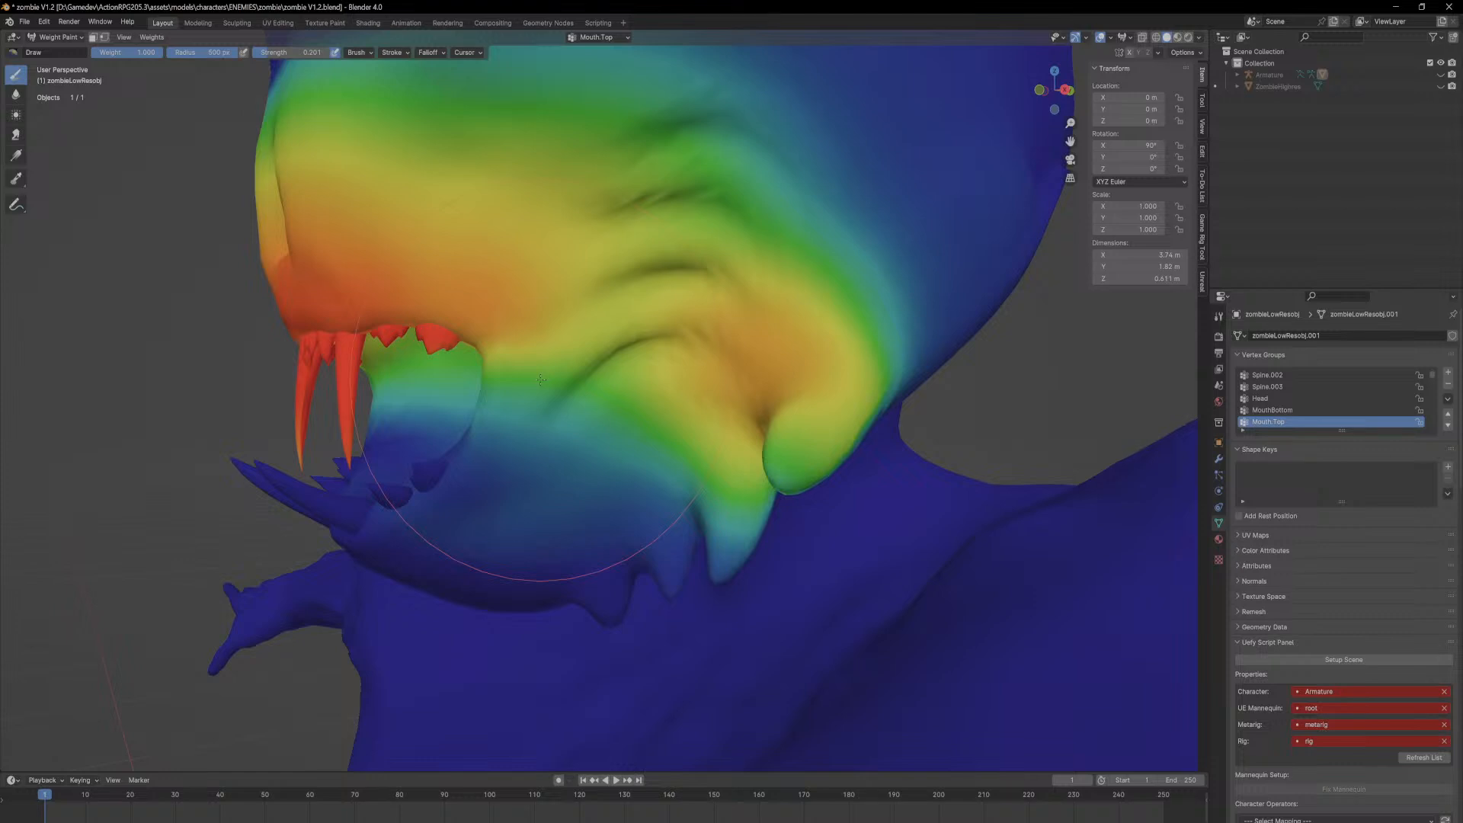
Step: Add Mouth.Top weight to the unpainted back side of the large left cheek spike
mouse_move(698, 337)
middle_down()
mouse_move(735, 359)
mouse_move(638, 602)
mouse_move(769, 296)
mouse_move(899, 412)
middle_up()
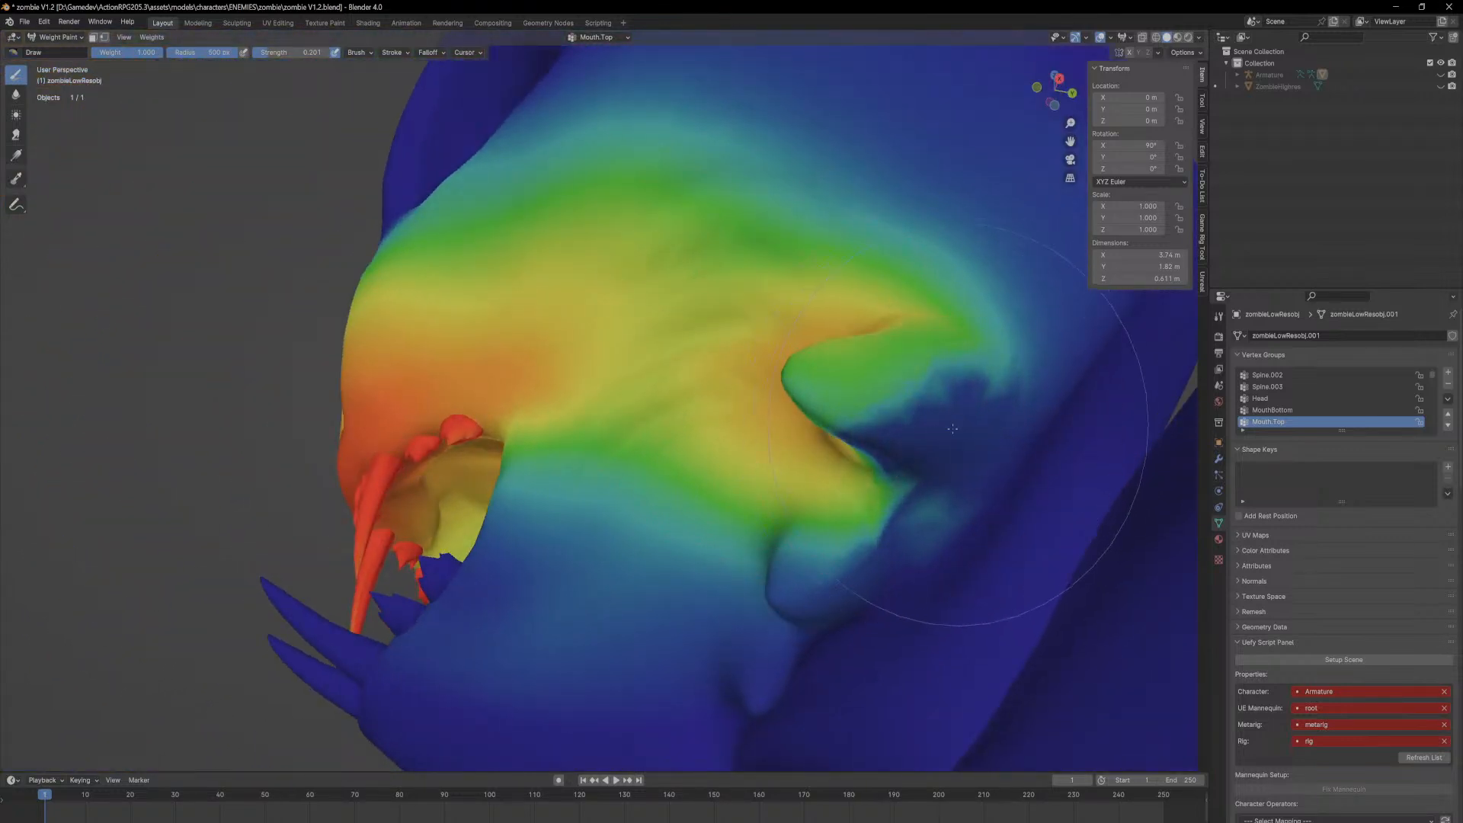
mouse_move(916, 431)
mouse_down()
mouse_move(934, 421)
mouse_move(919, 431)
mouse_move(847, 410)
mouse_move(888, 404)
mouse_move(844, 401)
mouse_up()
mouse_move(800, 404)
middle_down()
mouse_move(829, 472)
mouse_move(801, 480)
middle_up()
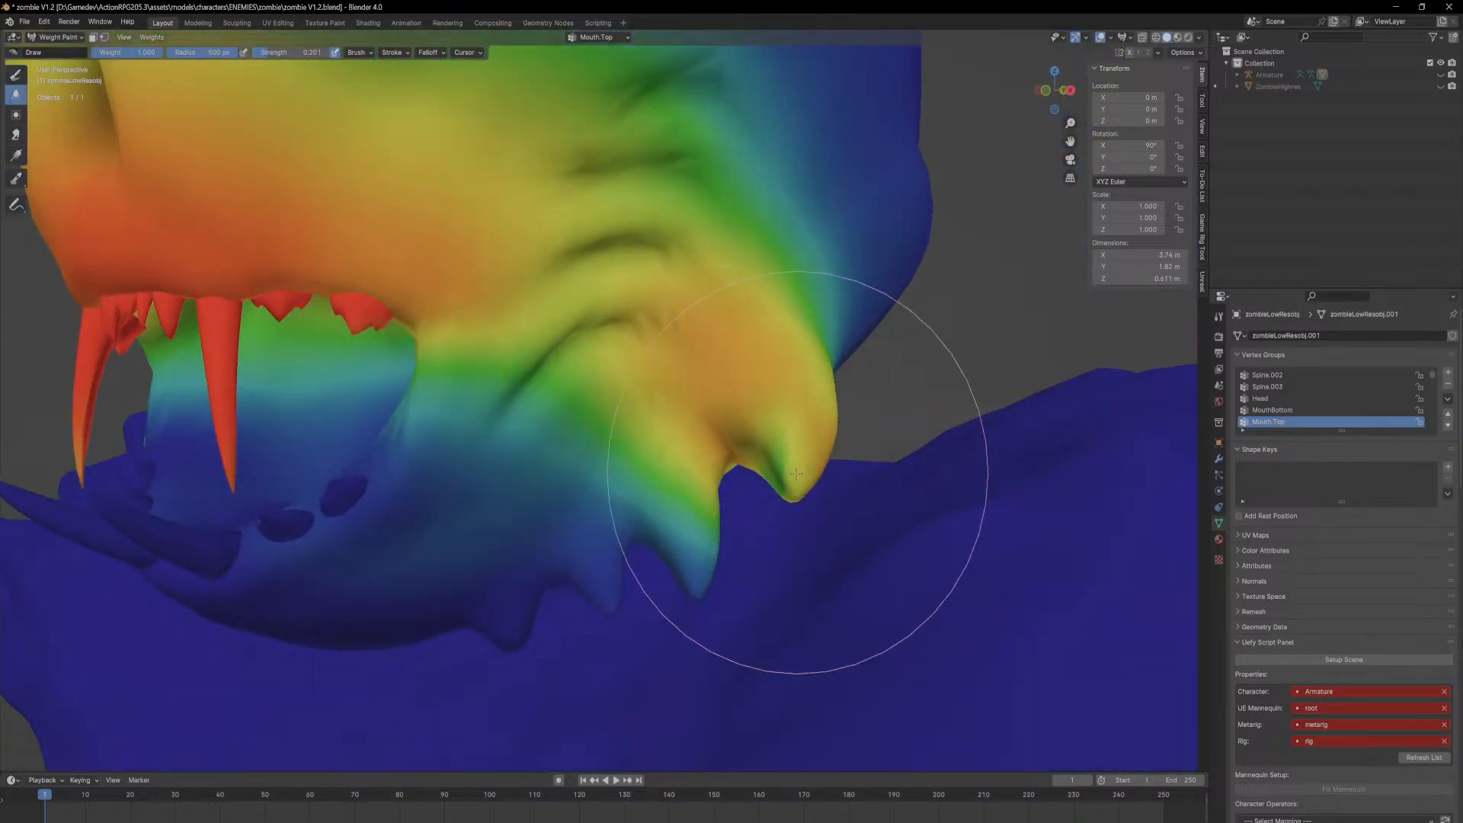
mouse_move(875, 422)
middle_down()
mouse_move(789, 377)
mouse_move(846, 448)
mouse_move(777, 425)
mouse_move(741, 392)
middle_up()
scroll(741, 392, down, 3)
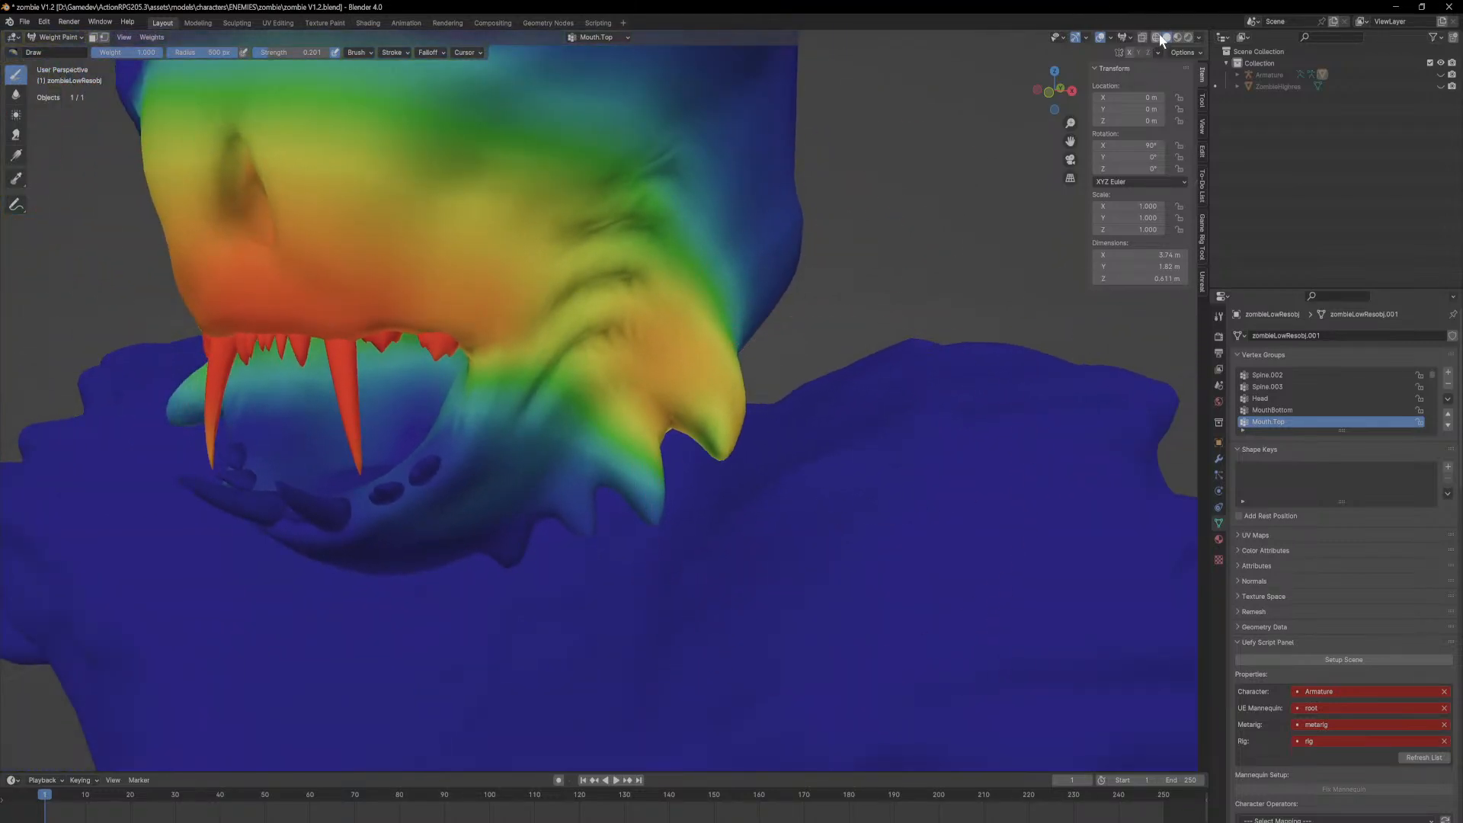
Step: Switch the viewport to wireframe shading and examine the Mouth.Top weight gradient across the cheek spikes, mouth corner and muzzle
click(1156, 38)
middle_drag(877, 235, 819, 216)
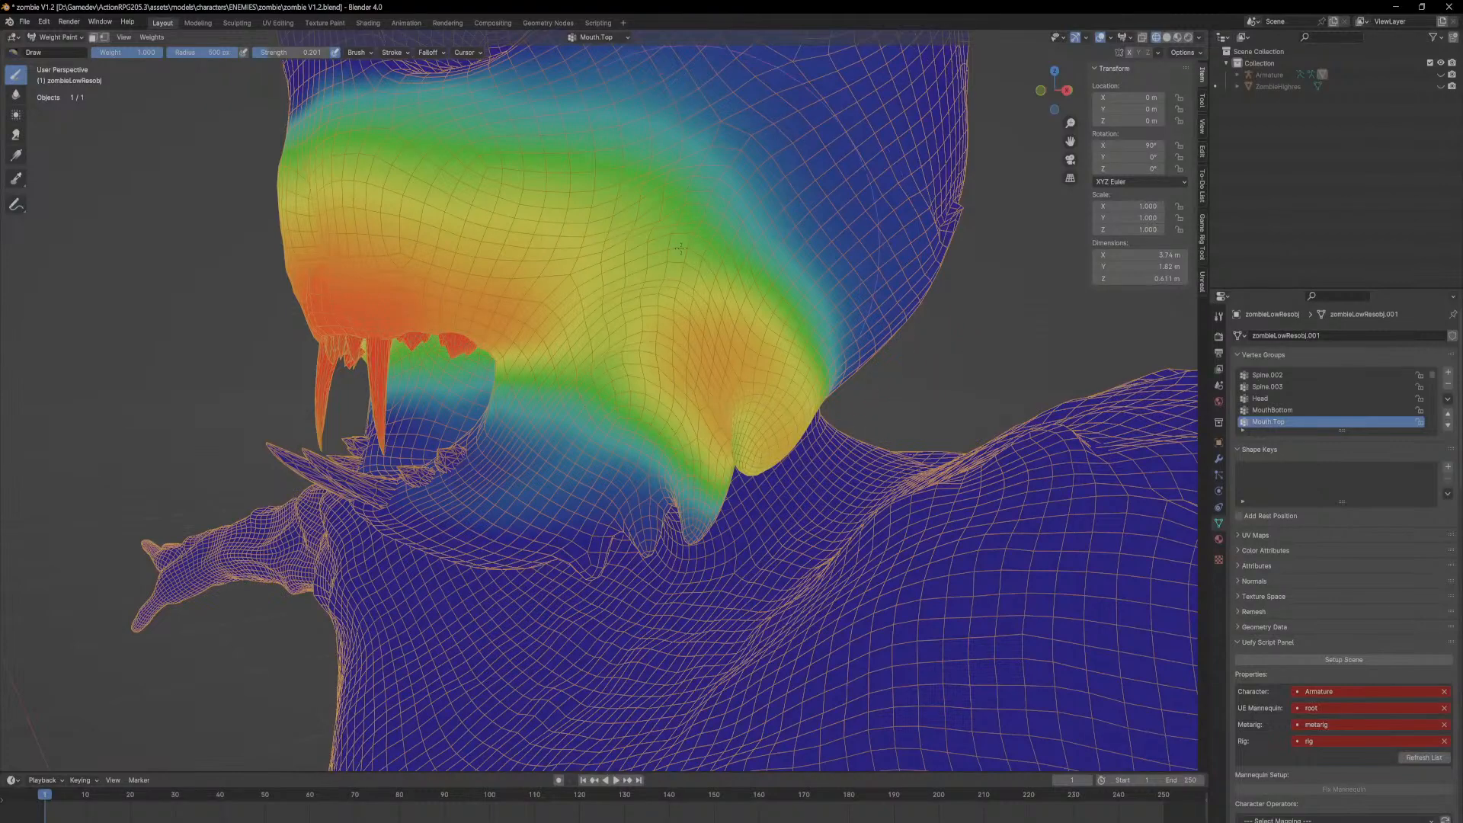
middle_drag(605, 306, 679, 304)
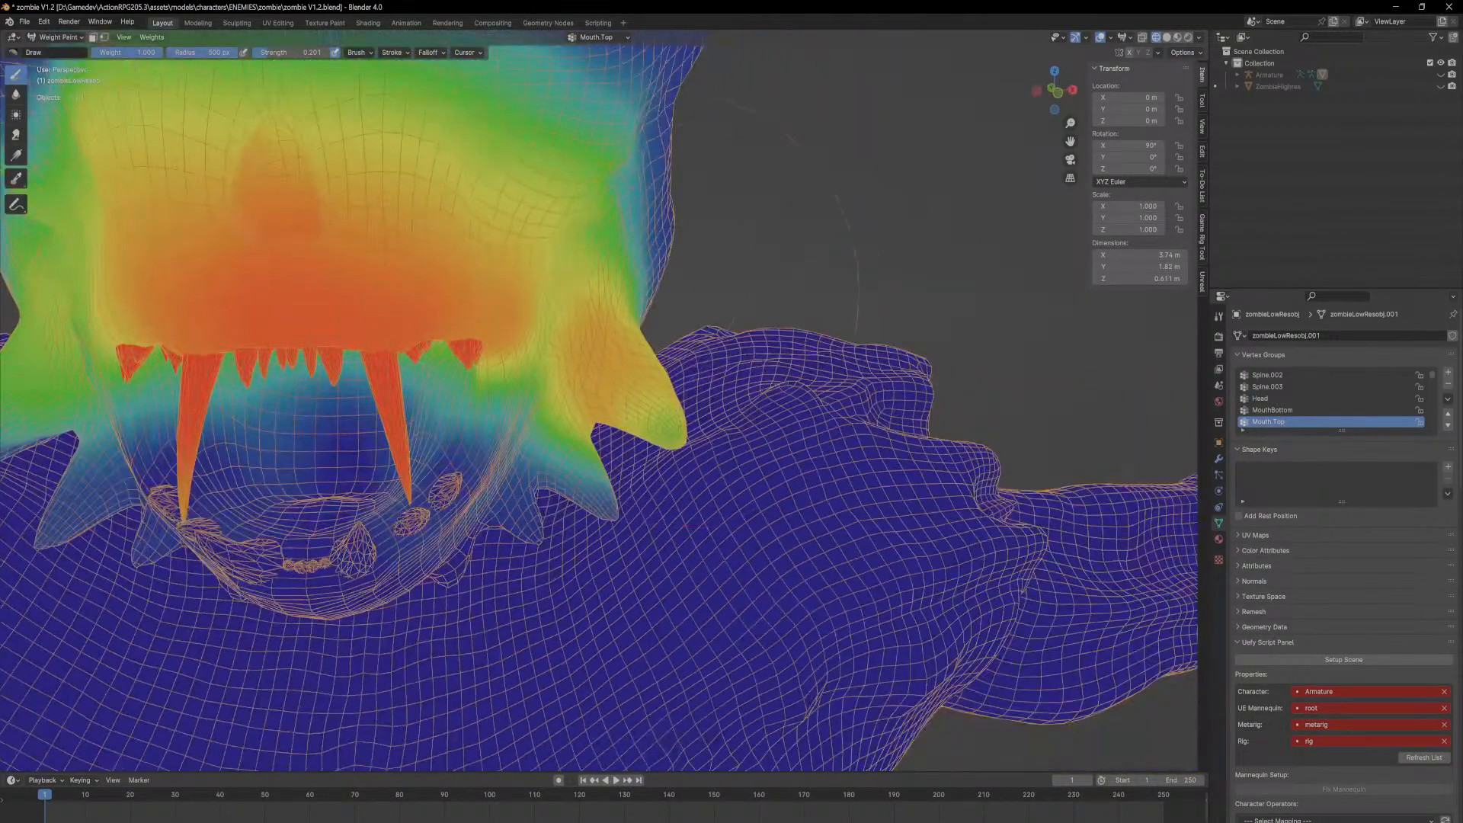
middle_drag(744, 207, 668, 235)
scroll(456, 330, up, 5)
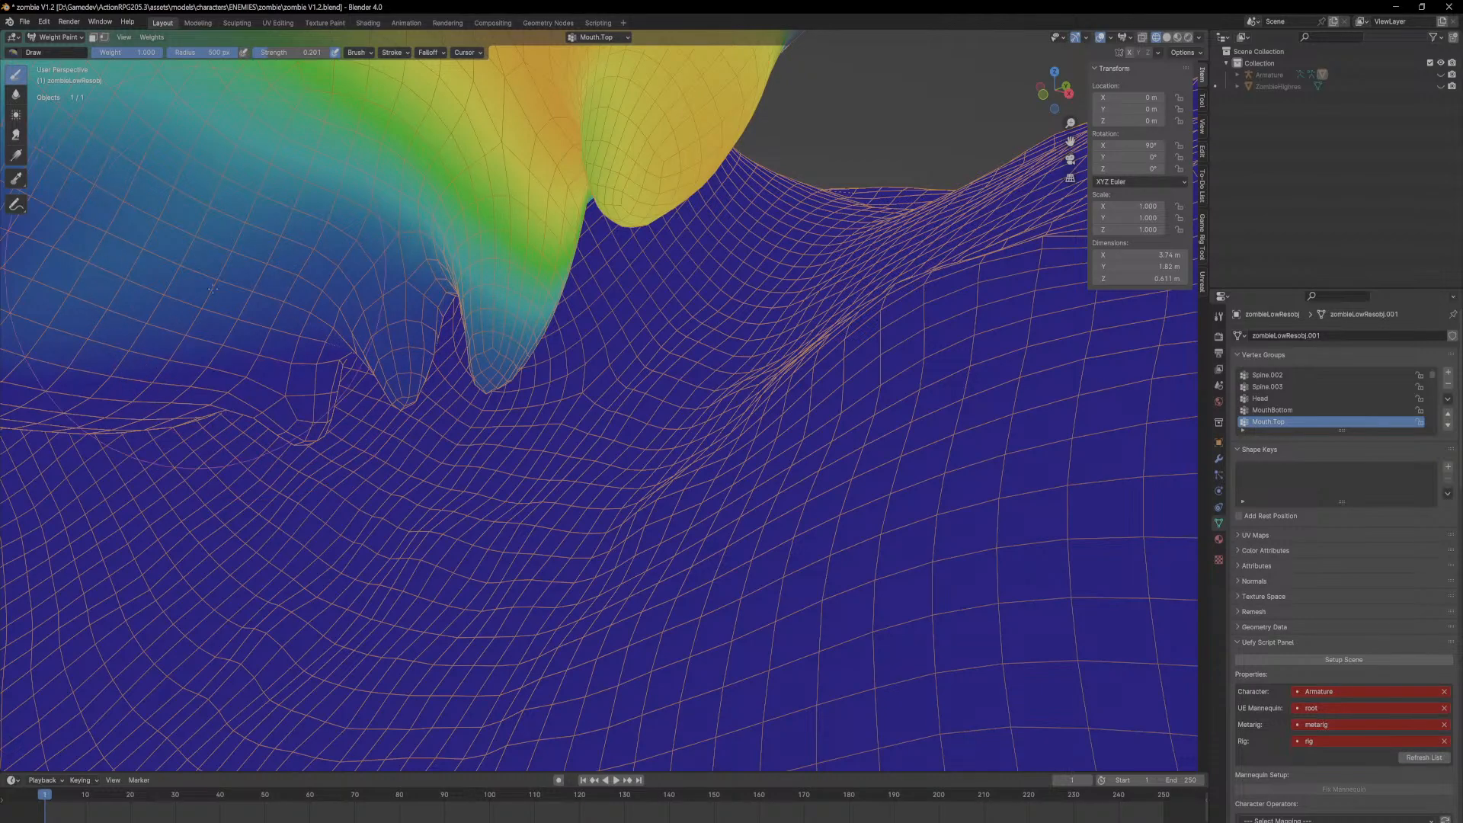
scroll(186, 240, up, 1)
scroll(252, 274, down, 4)
scroll(328, 314, up, 1)
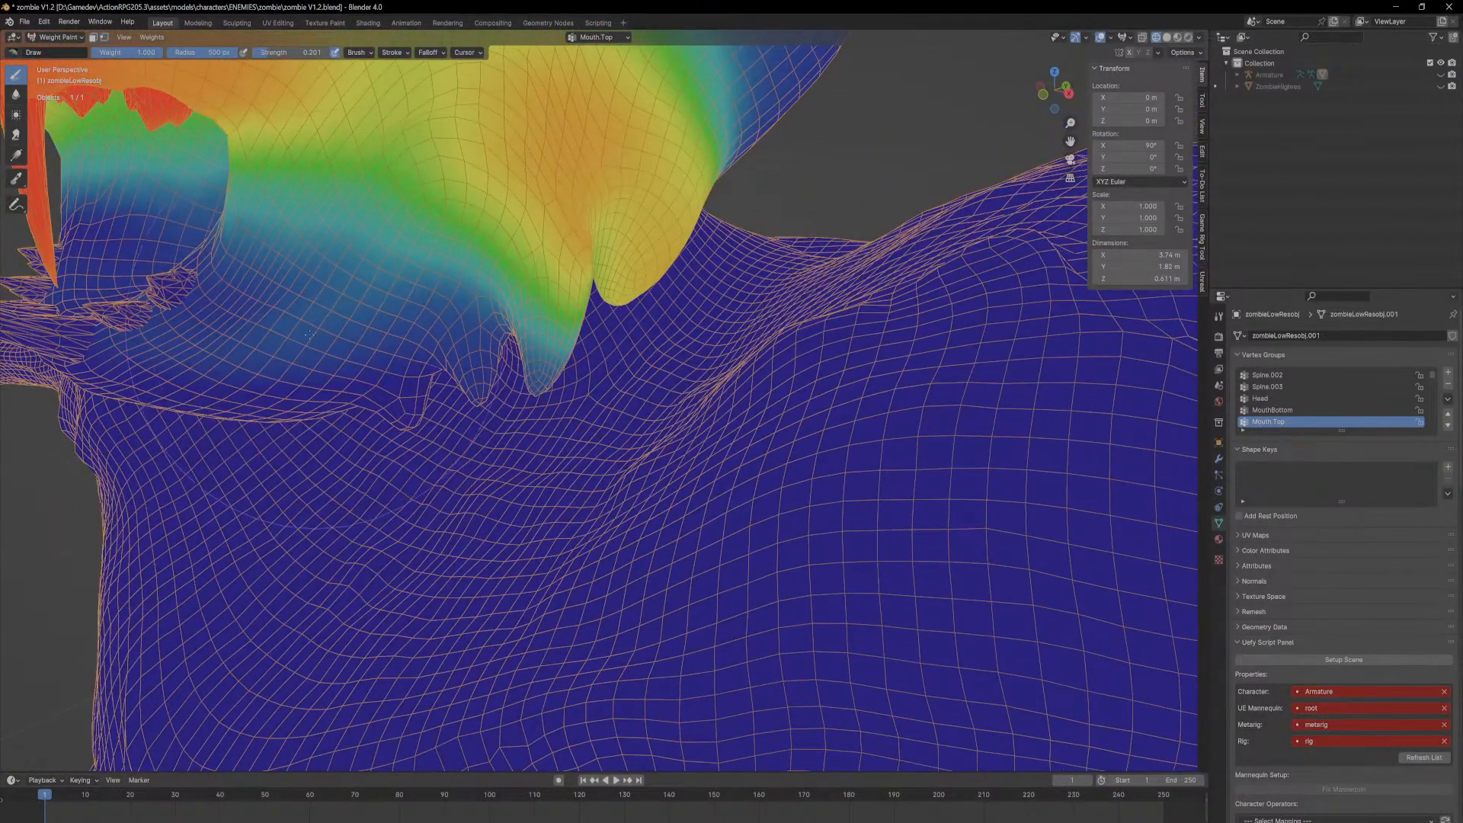
scroll(1019, 75, down, 4)
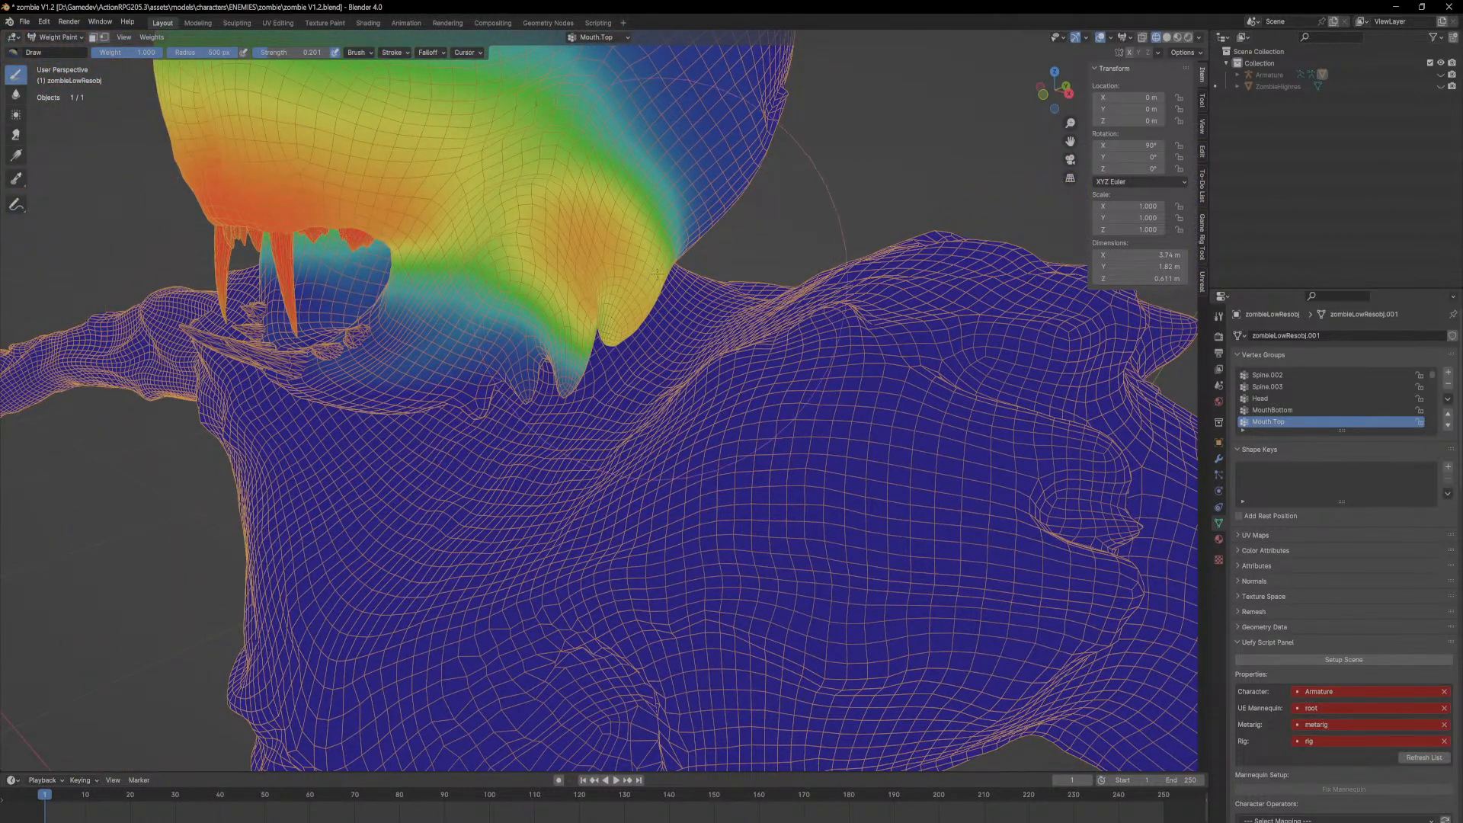
middle_drag(362, 255, 444, 363)
scroll(575, 266, up, 2)
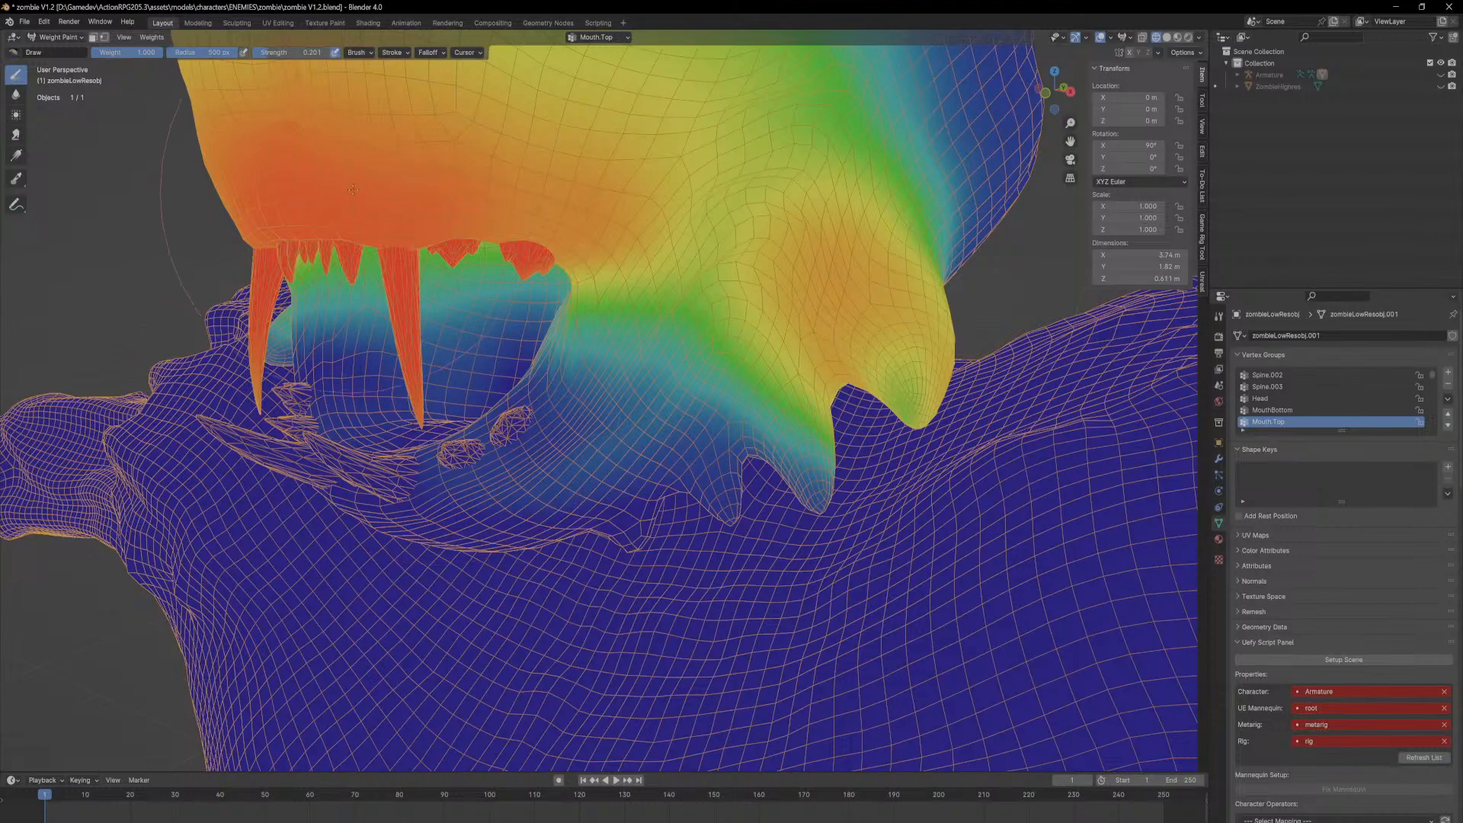
middle_drag(479, 309, 506, 117)
scroll(548, 507, down, 2)
middle_drag(549, 507, 504, 452)
middle_drag(543, 380, 533, 595)
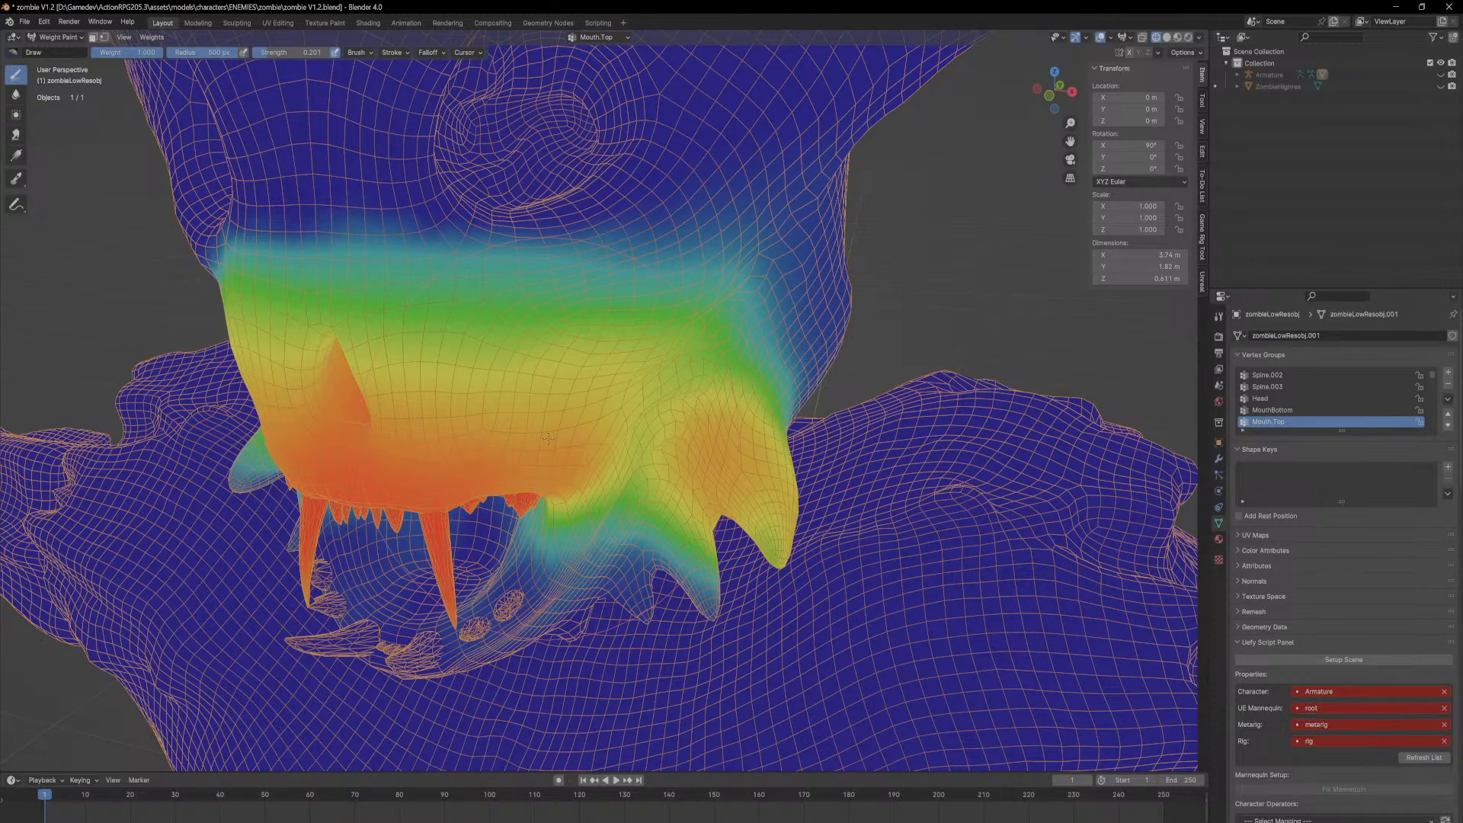
Step: Return the viewport to solid shading and touch up the Mouth.Top weight on the cheek spikes, checking both sides of the head
middle_drag(1187, 293, 822, 336)
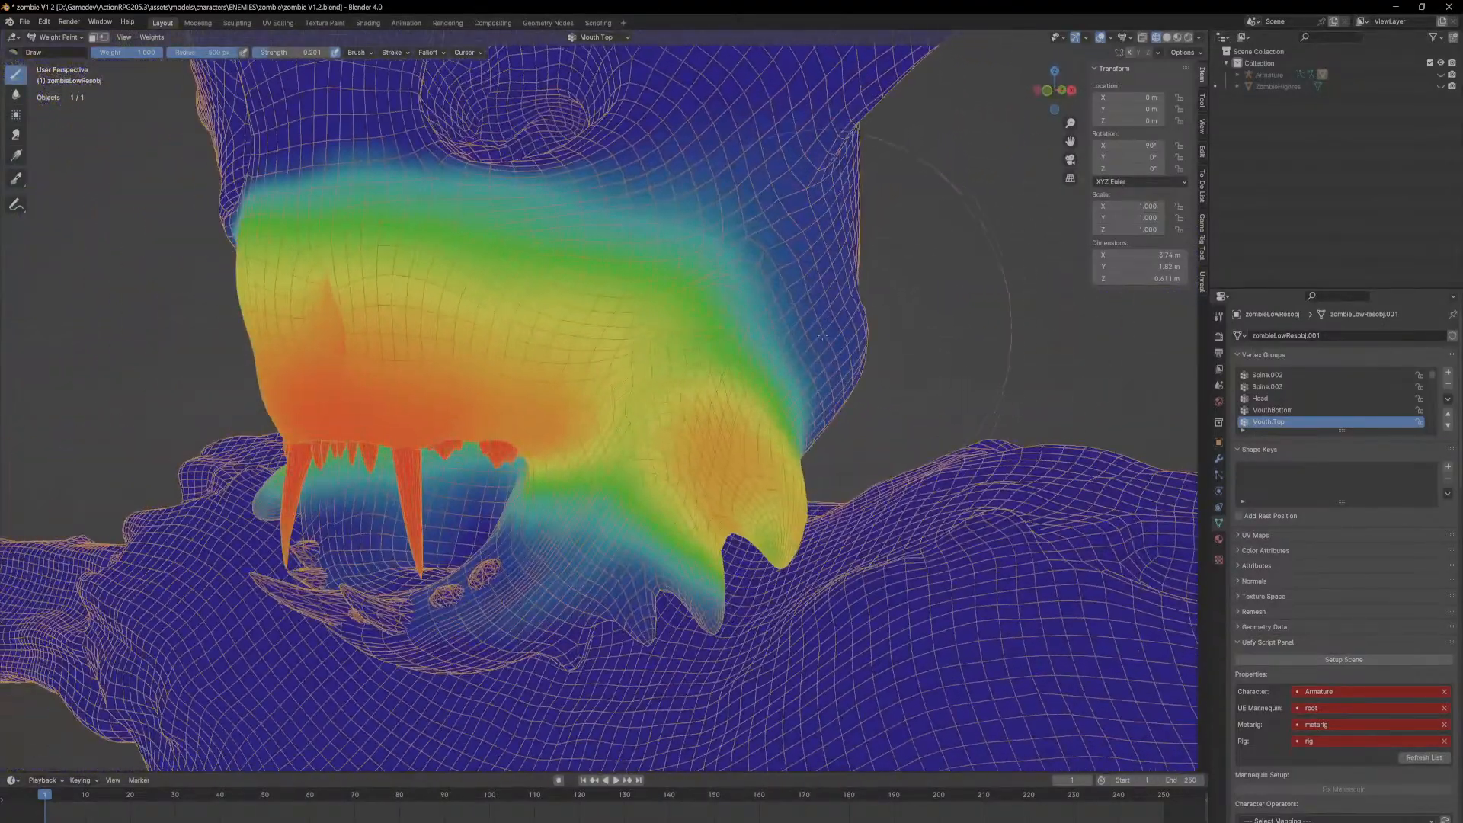
click(1167, 38)
mouse_move(774, 391)
shift+middle_down()
mouse_move(685, 283)
mouse_move(764, 362)
mouse_move(764, 246)
mouse_move(744, 457)
shift+middle_up()
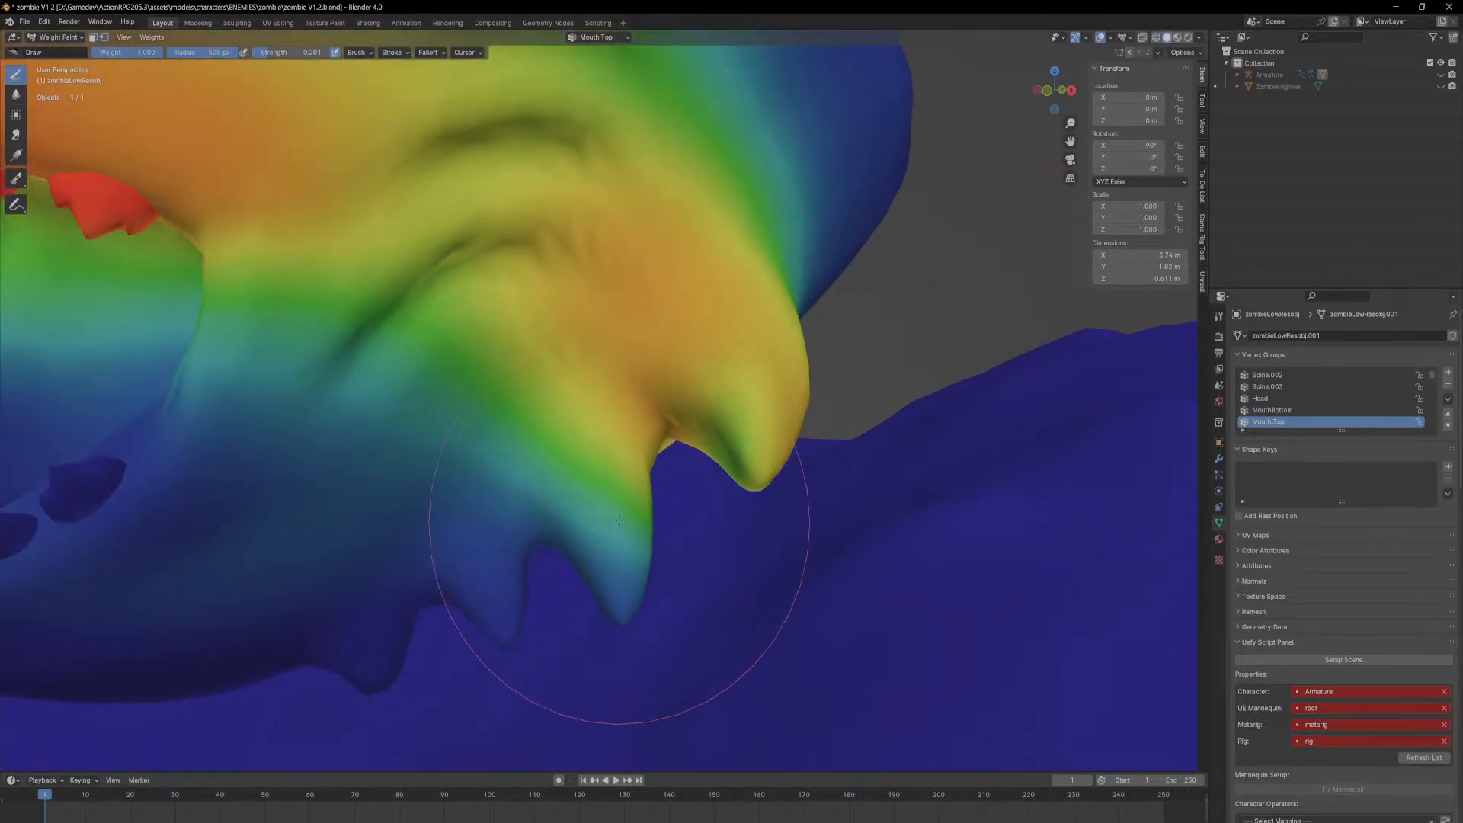
mouse_move(602, 513)
middle_down()
mouse_move(823, 400)
mouse_move(743, 373)
mouse_move(723, 348)
middle_up()
ctrl+drag(654, 260, 598, 370)
mouse_move(591, 427)
middle_down()
mouse_move(663, 495)
mouse_move(643, 583)
mouse_move(640, 568)
mouse_move(621, 604)
mouse_move(655, 427)
middle_up()
scroll(656, 526, down, 4)
scroll(660, 408, up, 5)
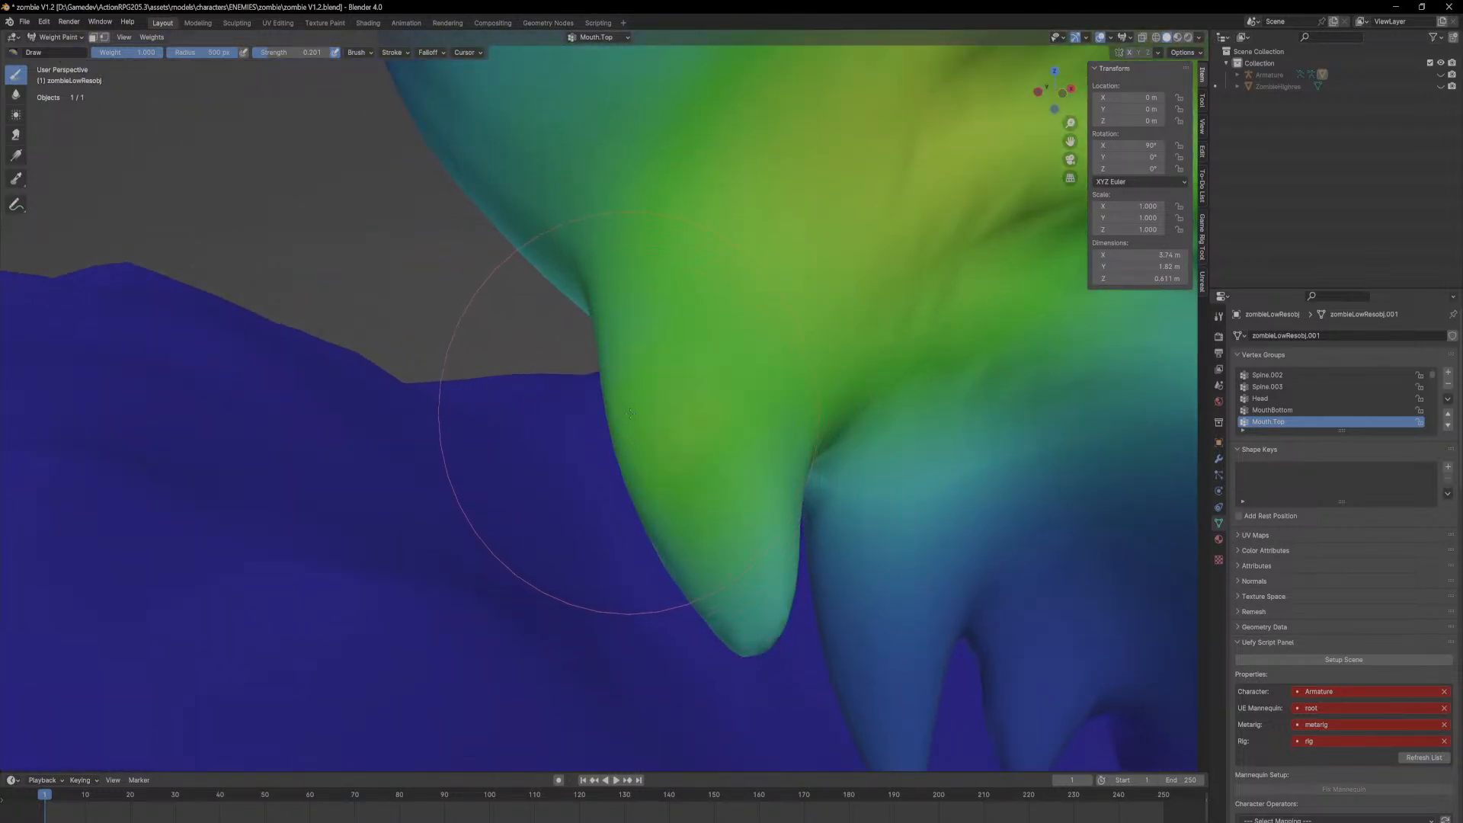
scroll(737, 609, down, 5)
scroll(736, 608, down, 3)
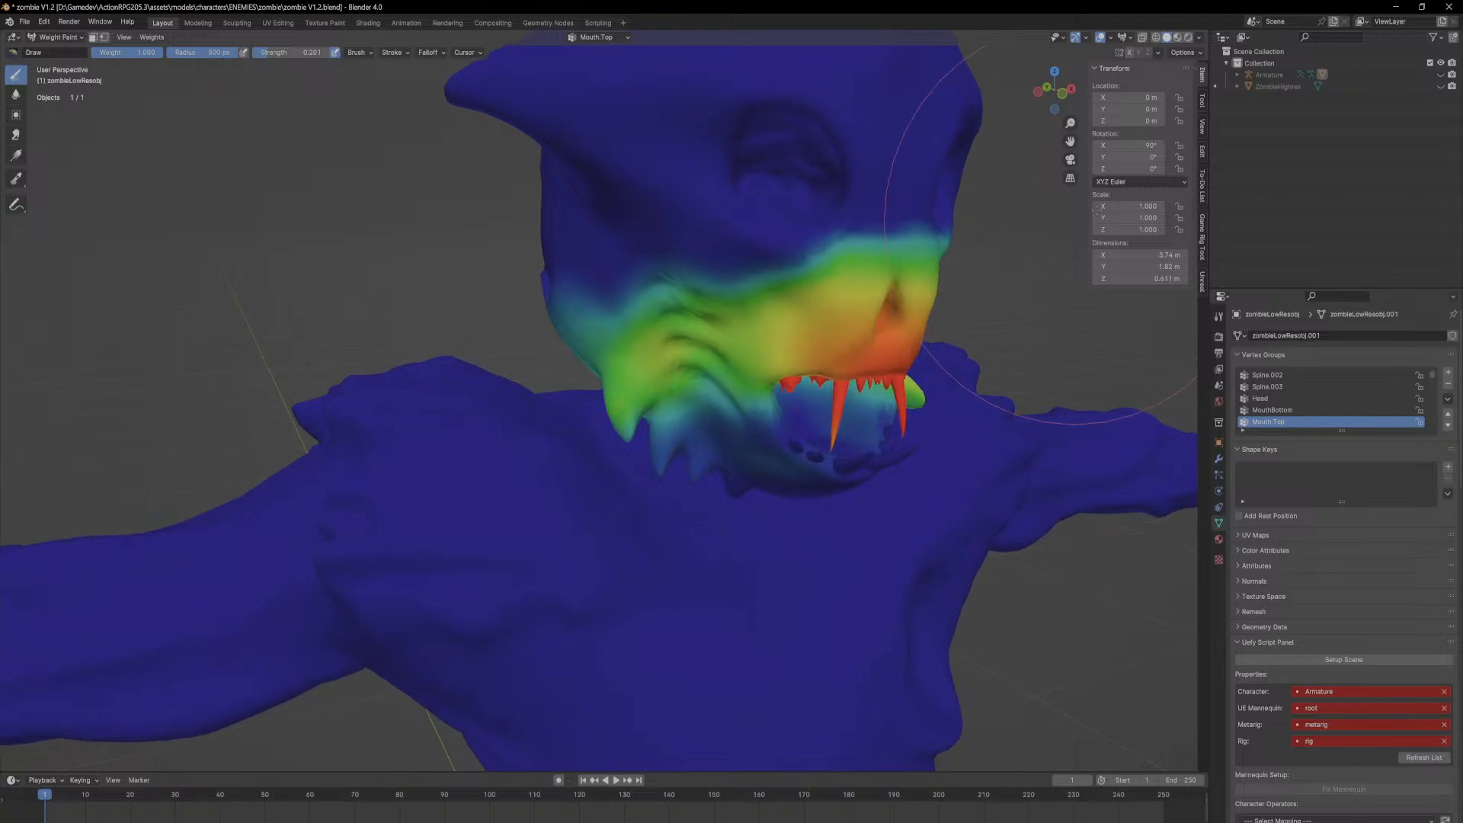
Step: Leave weight painting, unhide the armature and put it into Pose Mode
click(57, 39)
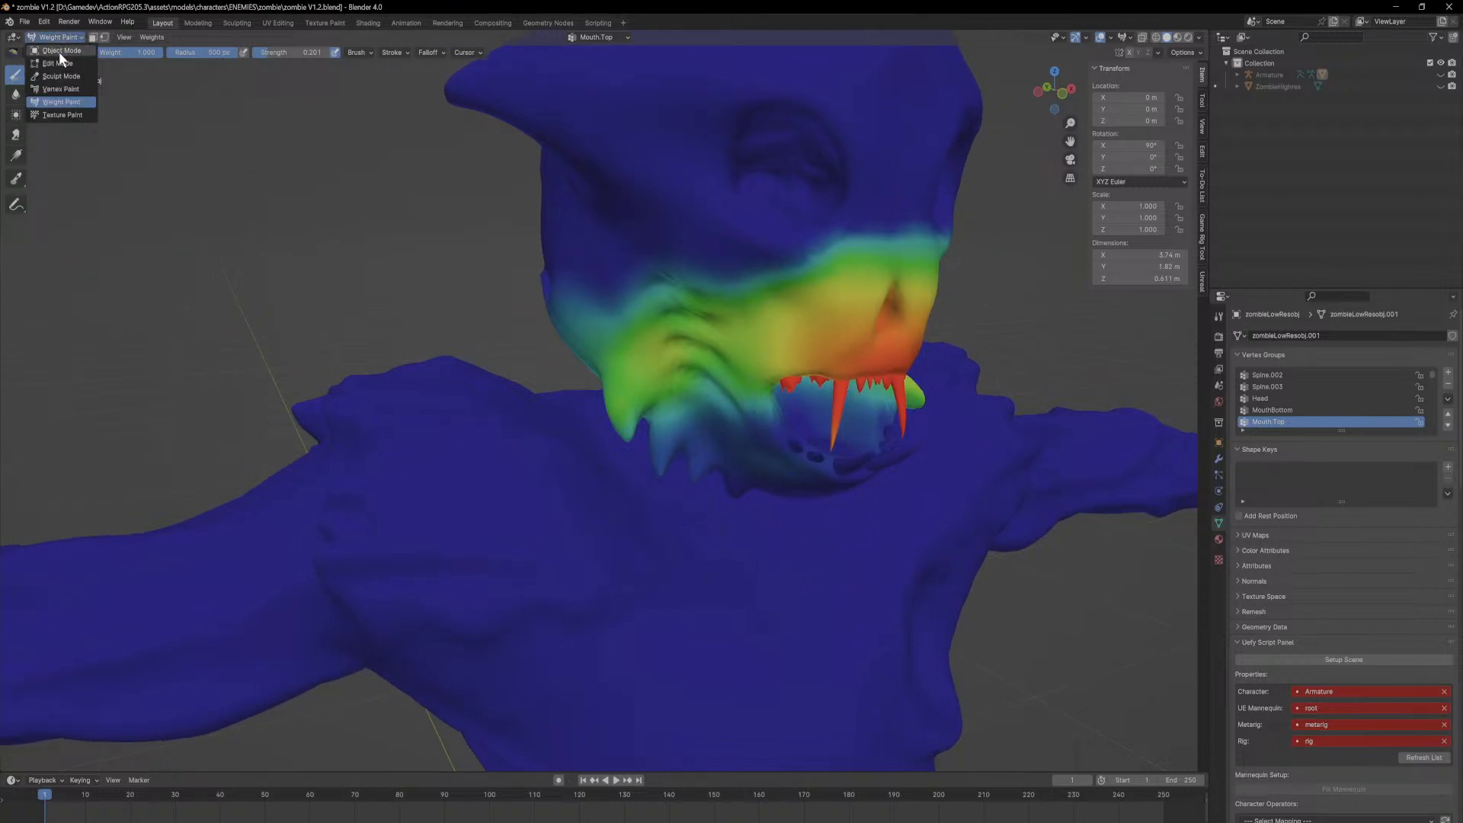
click(58, 52)
click(1440, 74)
middle_drag(936, 276, 546, 422)
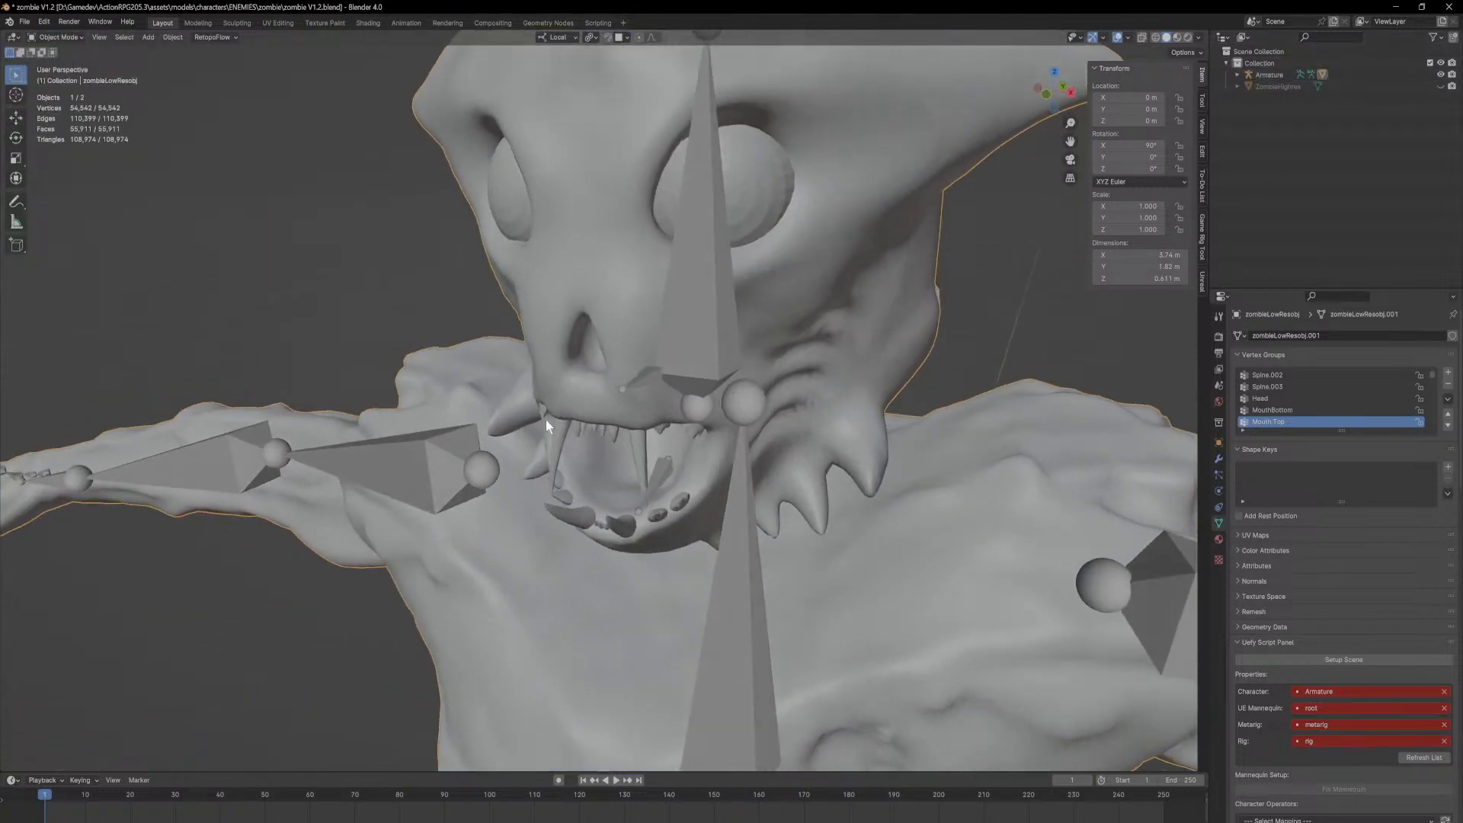
click(656, 469)
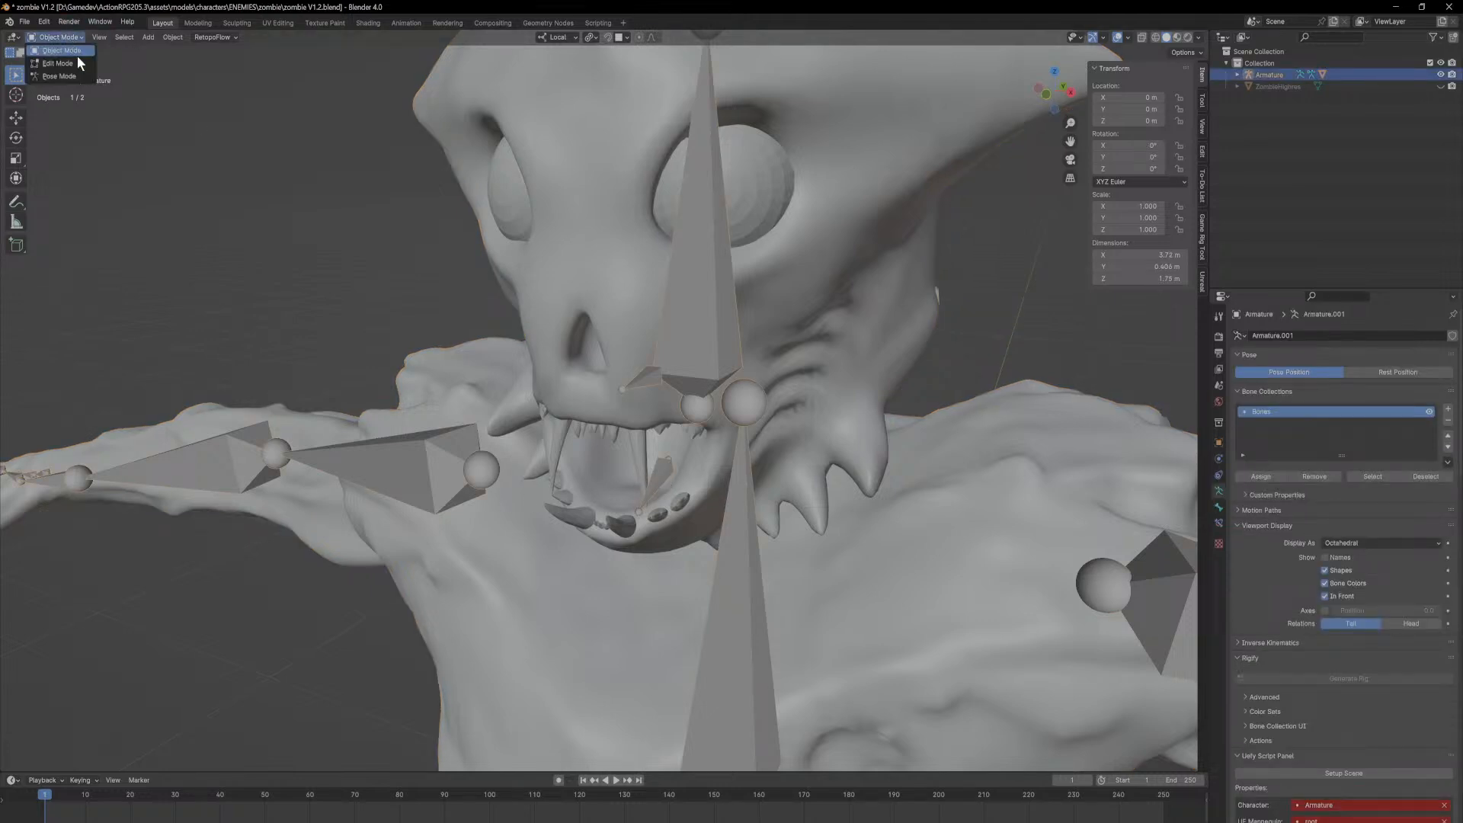
click(59, 76)
middle_drag(683, 465, 763, 487)
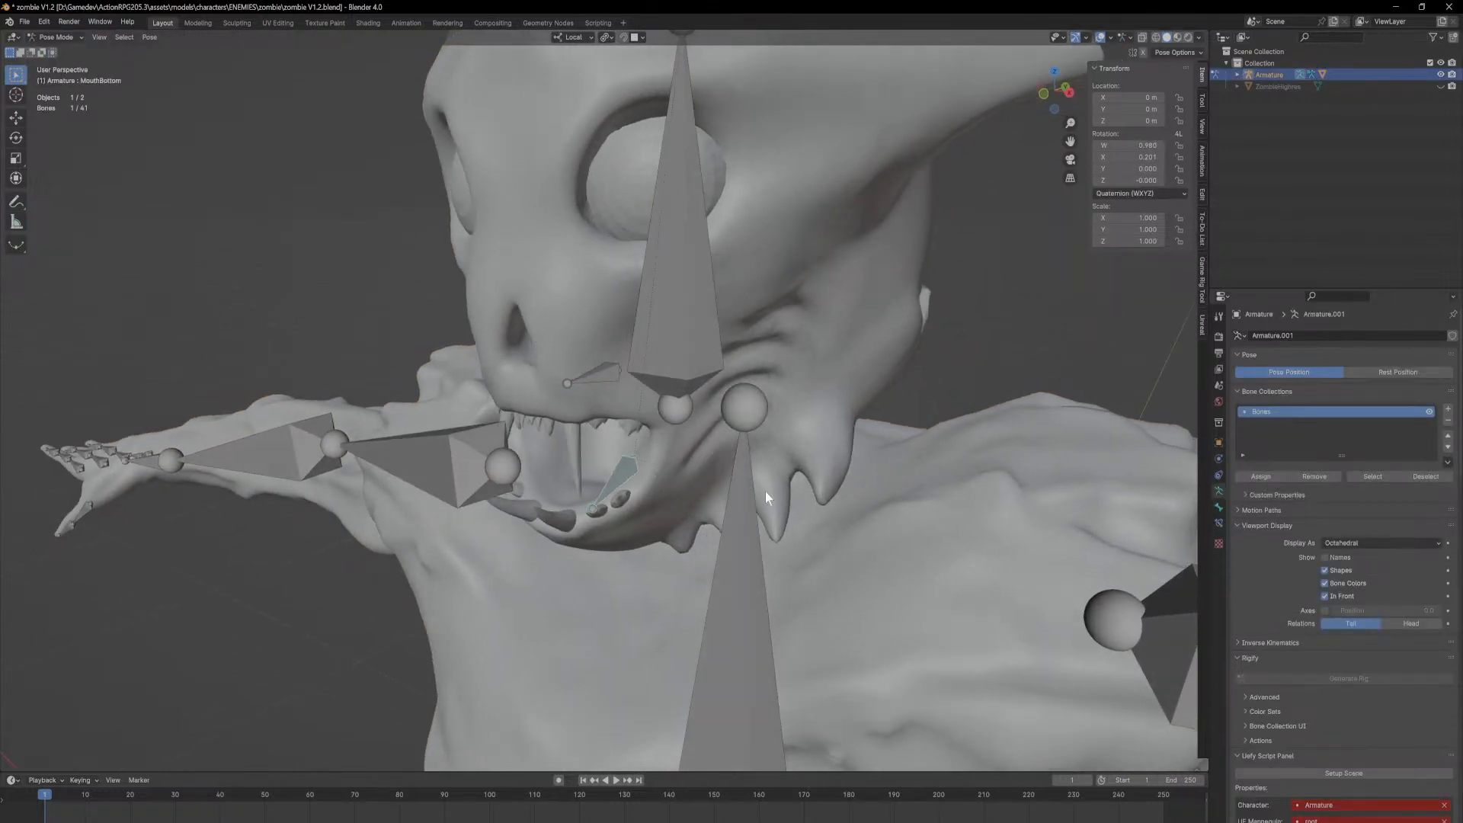
Step: Open the jaws by rotating the MouthBottom bone downward and the Mouth.Top bone upward about their local X axes
key(r)
key(x)
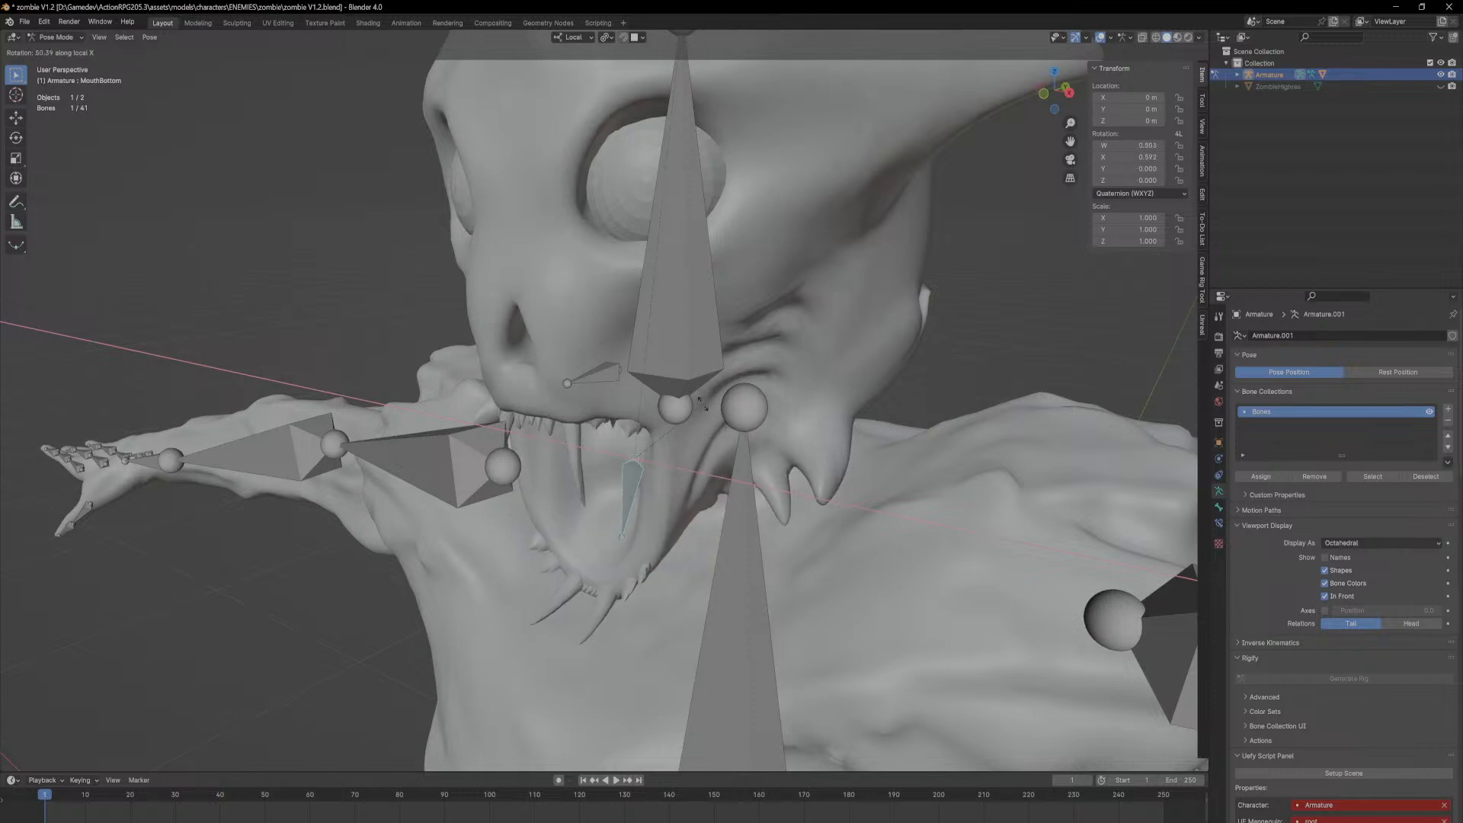
click(694, 443)
middle_drag(693, 443, 663, 328)
click(537, 395)
key(r)
key(x)
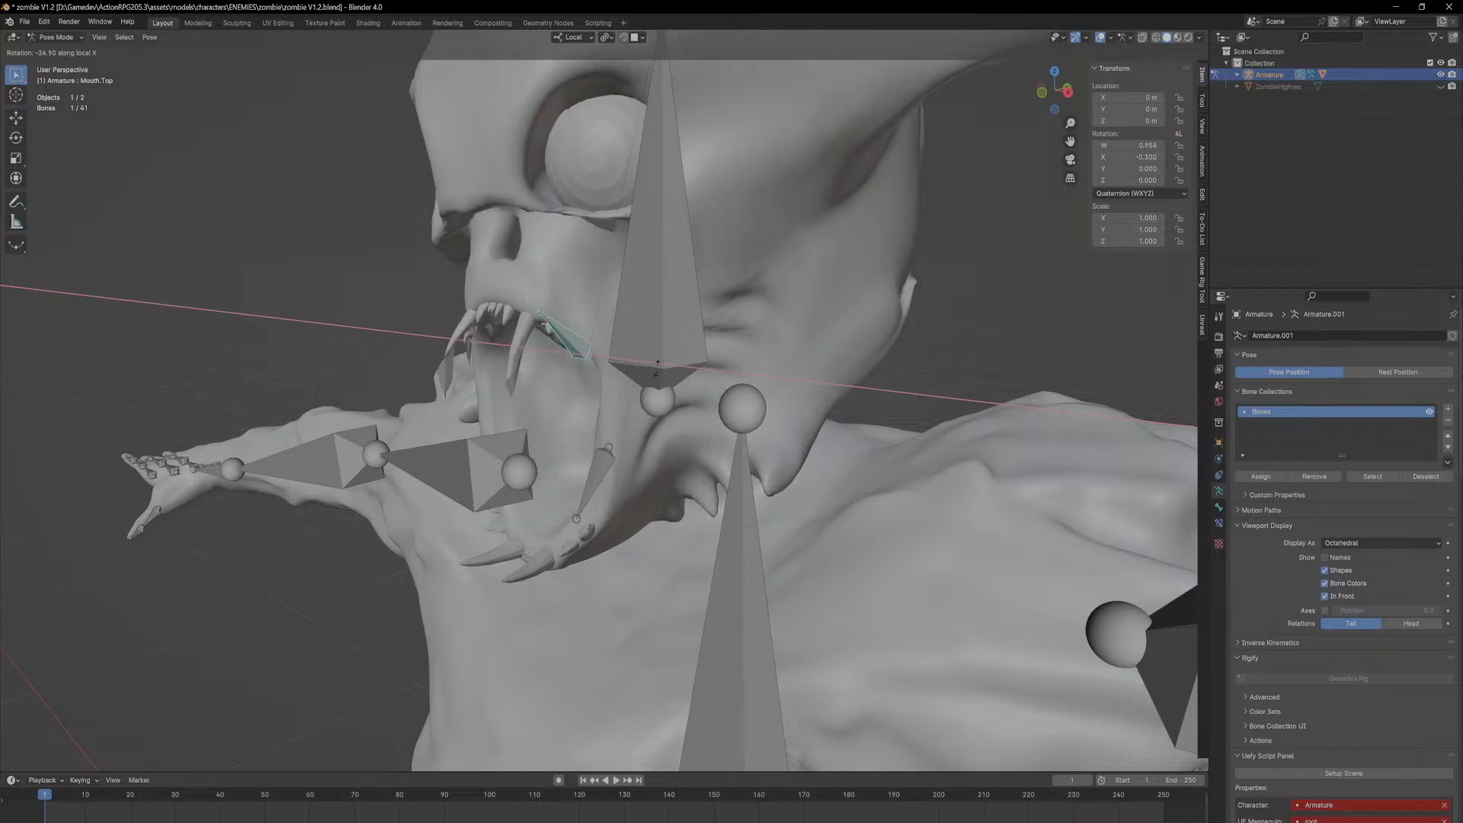
click(637, 370)
Step: Try moving the Mouth.Top bone freely forward from the face to test how the muzzle and upper teeth deform
mouse_move(636, 370)
middle_down()
mouse_move(665, 336)
mouse_move(831, 333)
mouse_move(802, 360)
mouse_move(607, 370)
mouse_move(642, 345)
middle_up()
key(g)
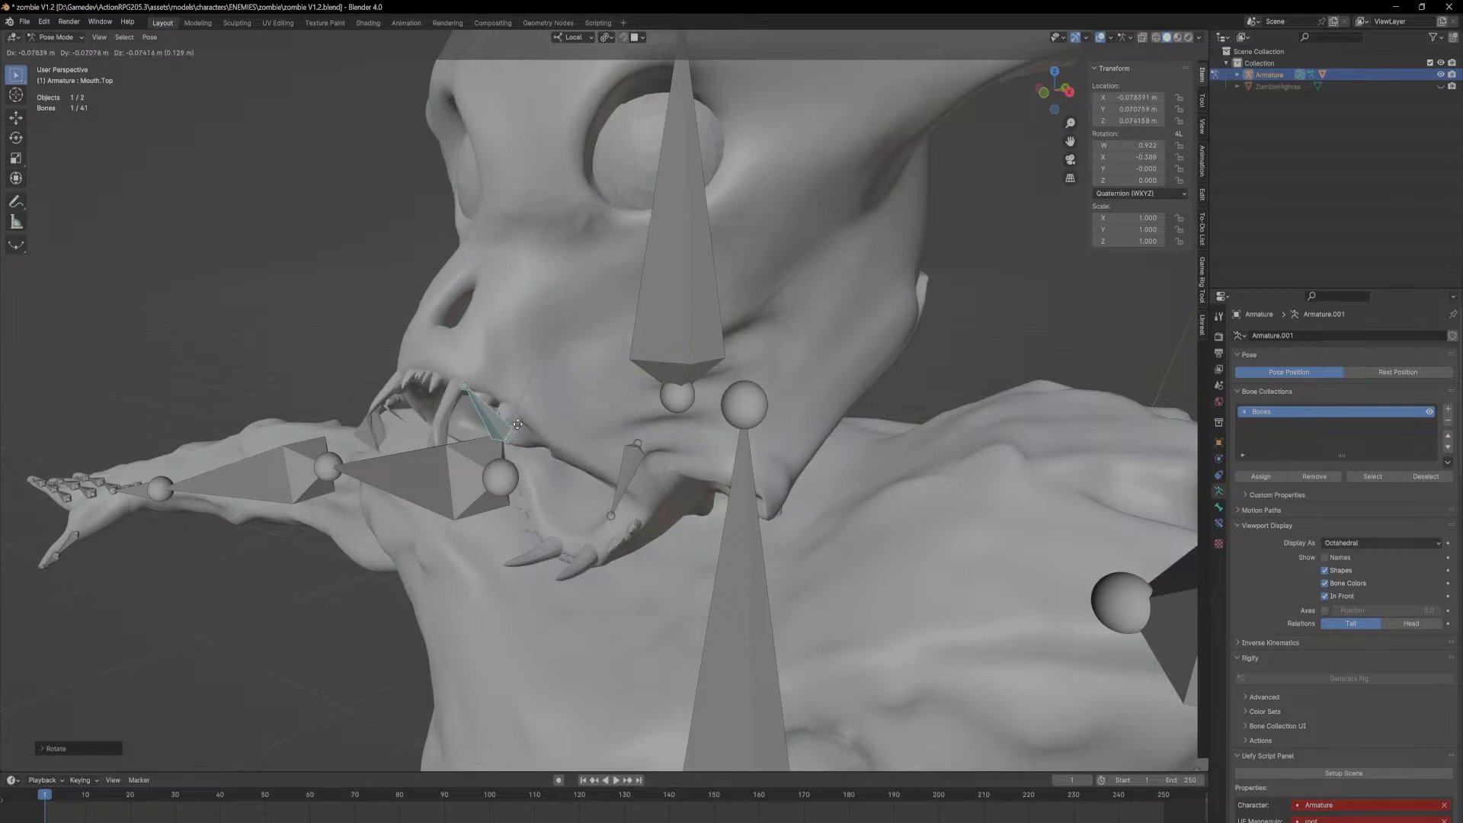
click(529, 414)
middle_drag(528, 415, 726, 432)
key(g)
click(820, 381)
click(874, 423)
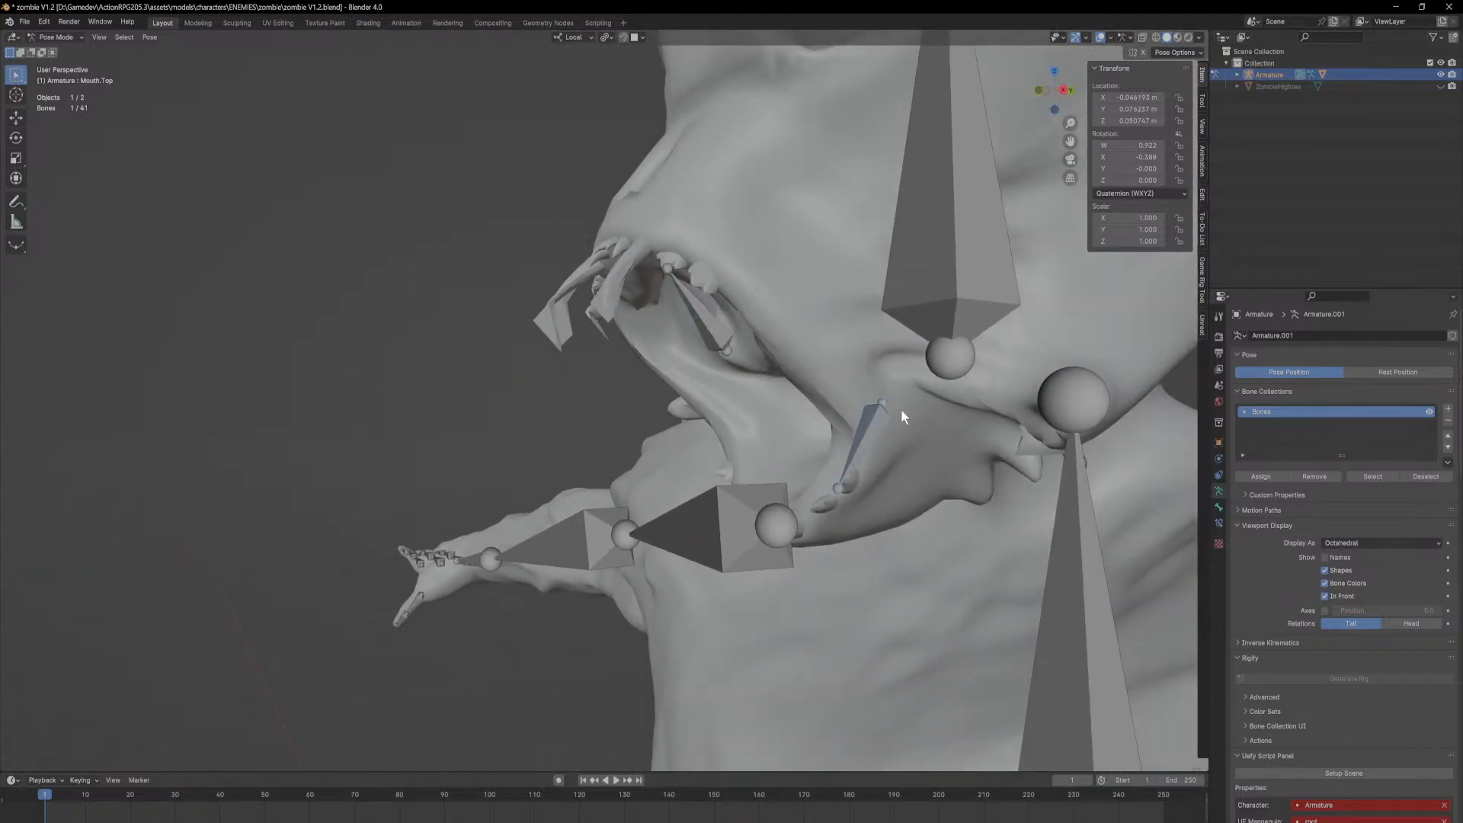
key(r)
key(z)
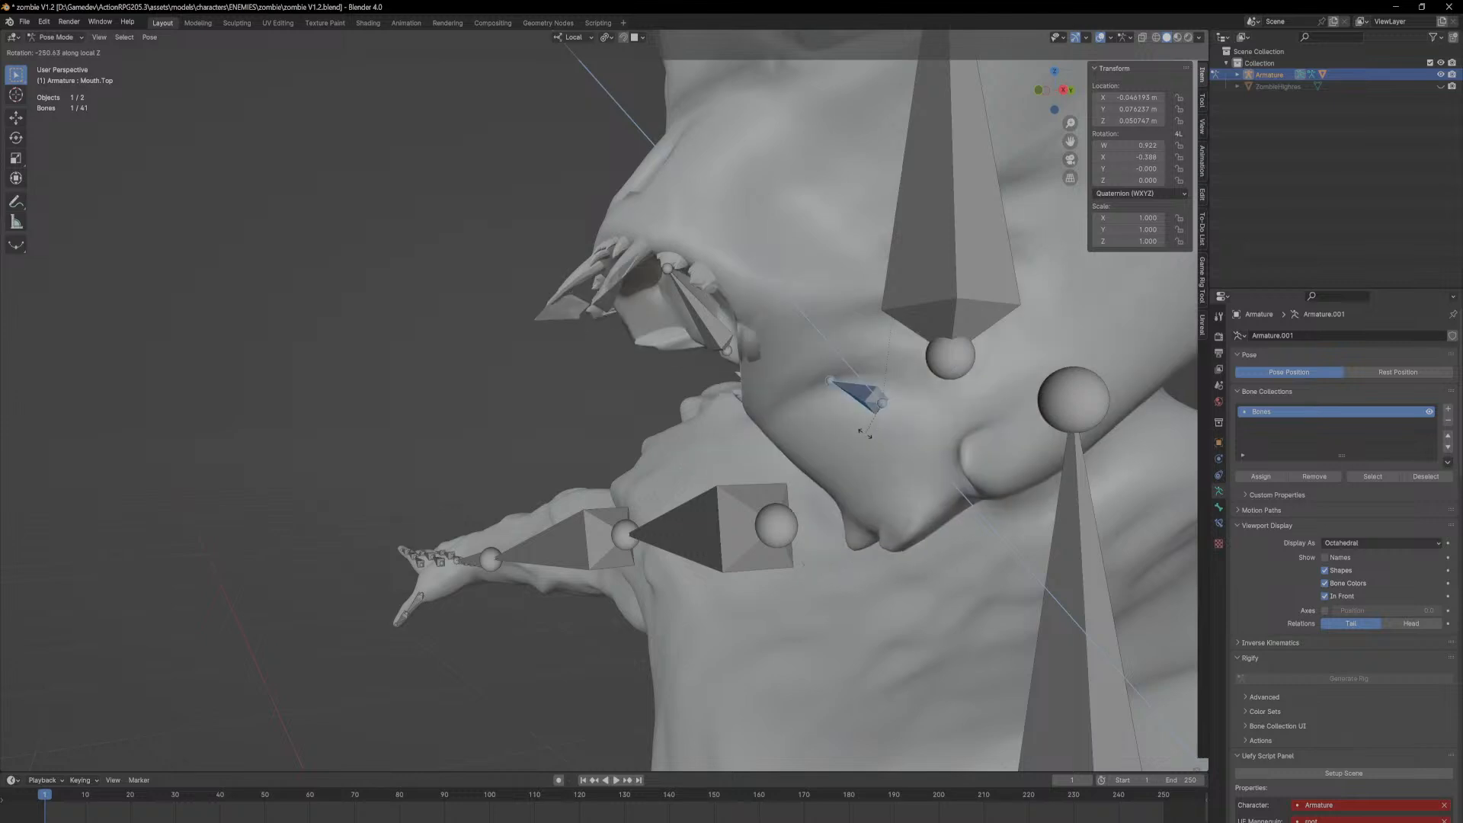
right_click(874, 364)
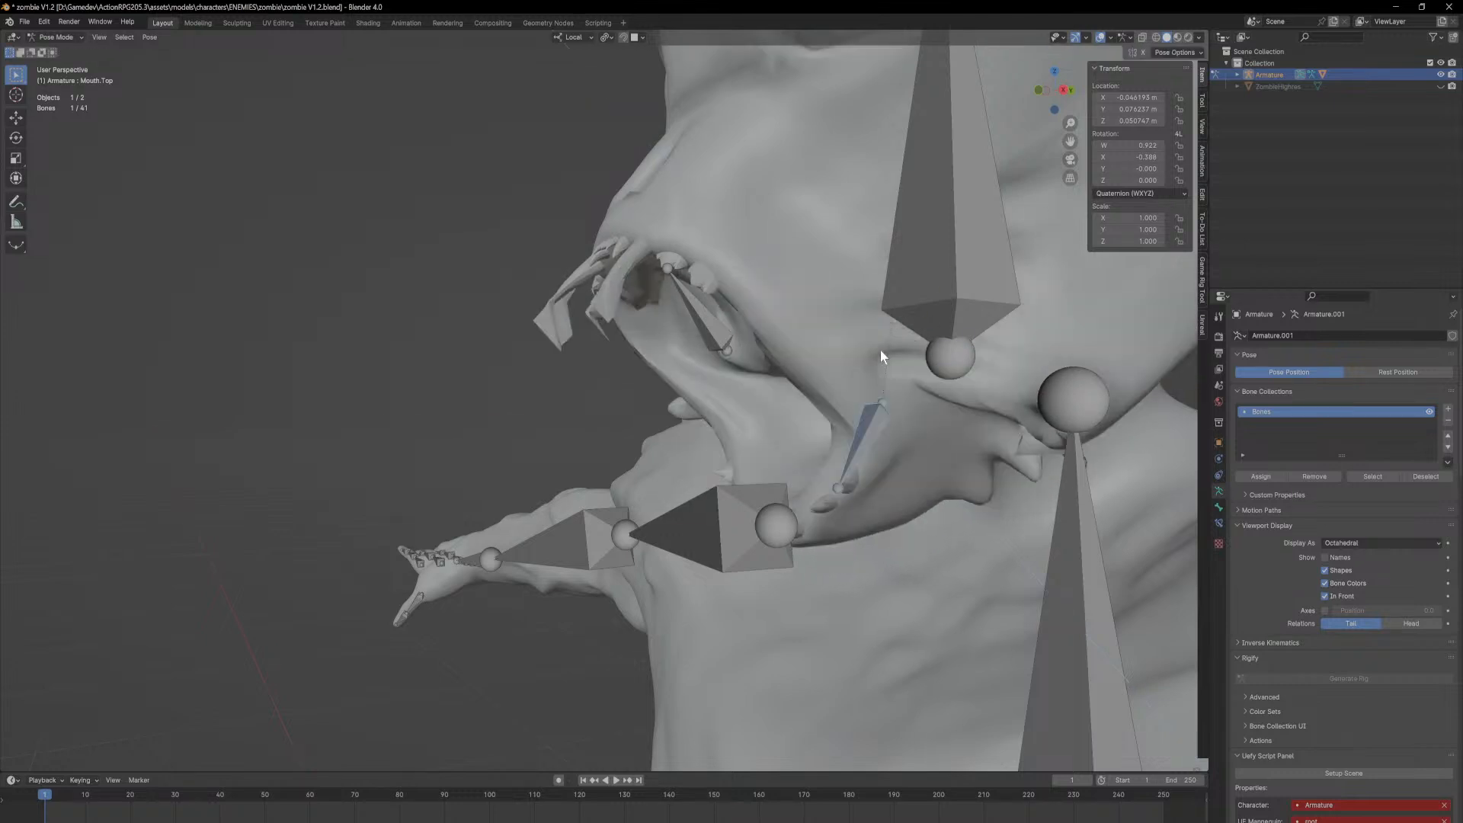
Step: Move the Mouth.Top bone back toward the face and examine the opened mouth and stretched upper teeth from both sides
middle_drag(602, 320, 698, 337)
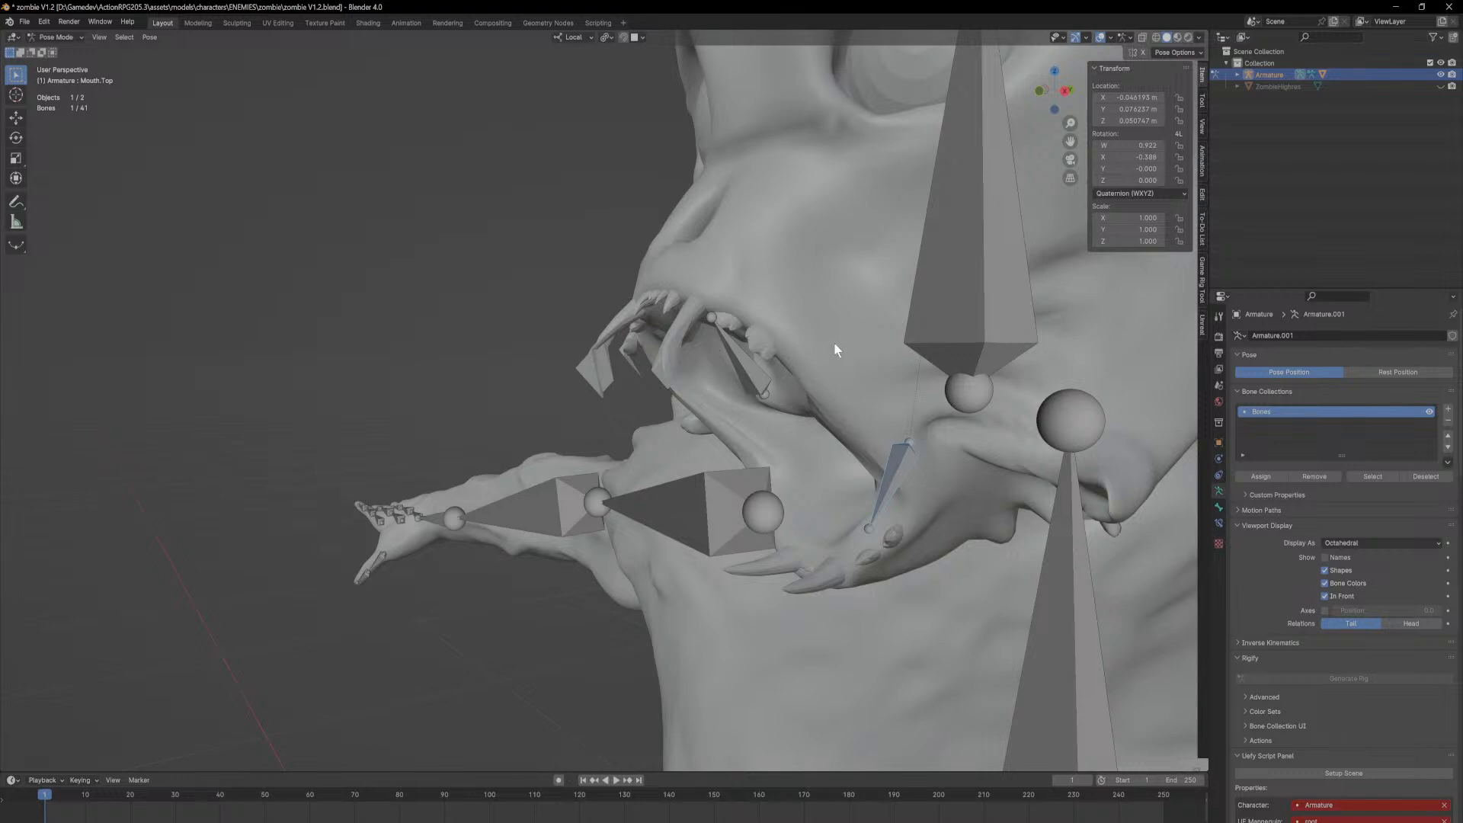
middle_drag(609, 320, 645, 327)
middle_drag(842, 367, 743, 356)
key(g)
click(930, 316)
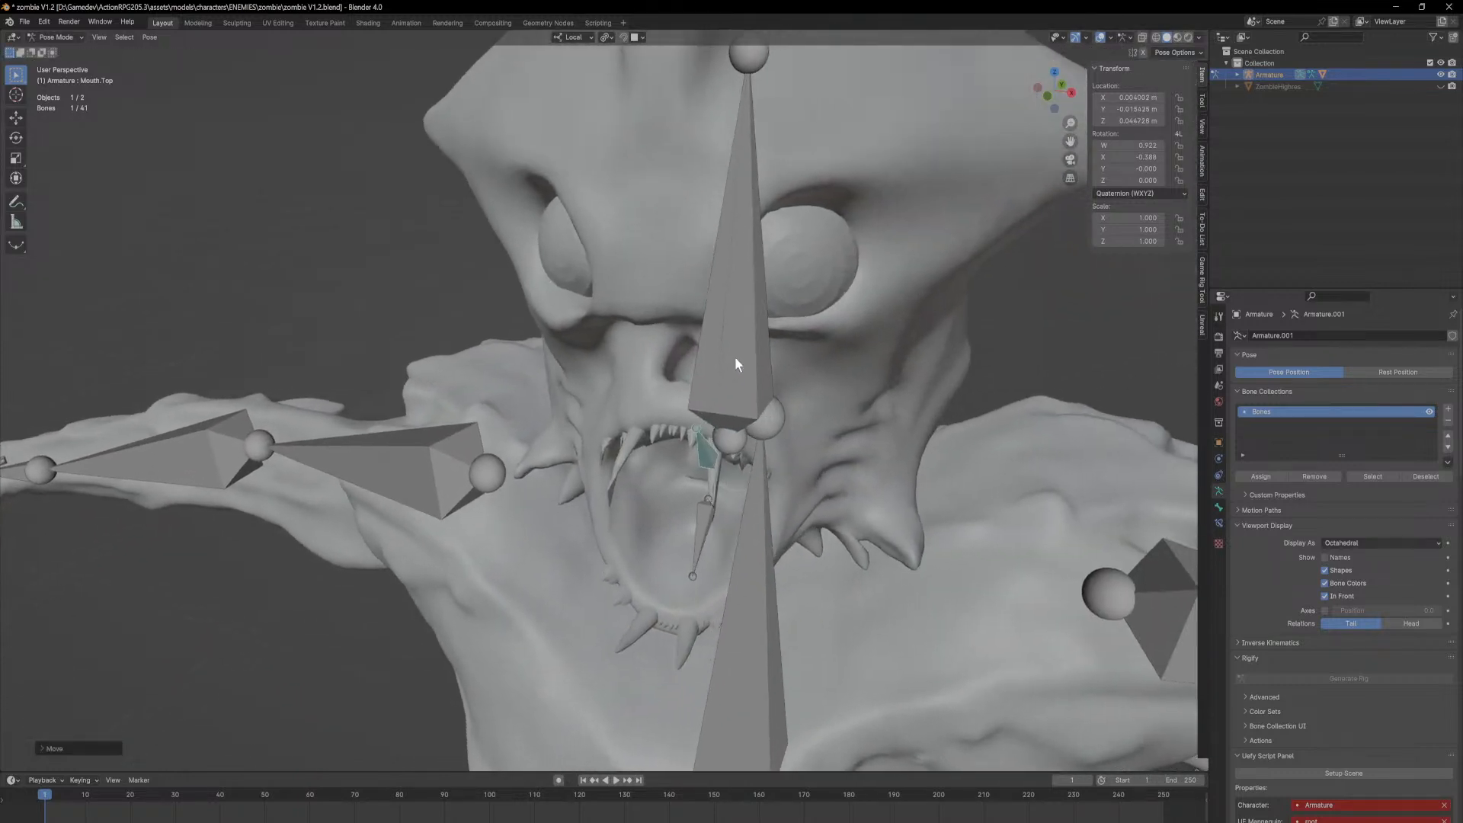
middle_drag(651, 335, 839, 275)
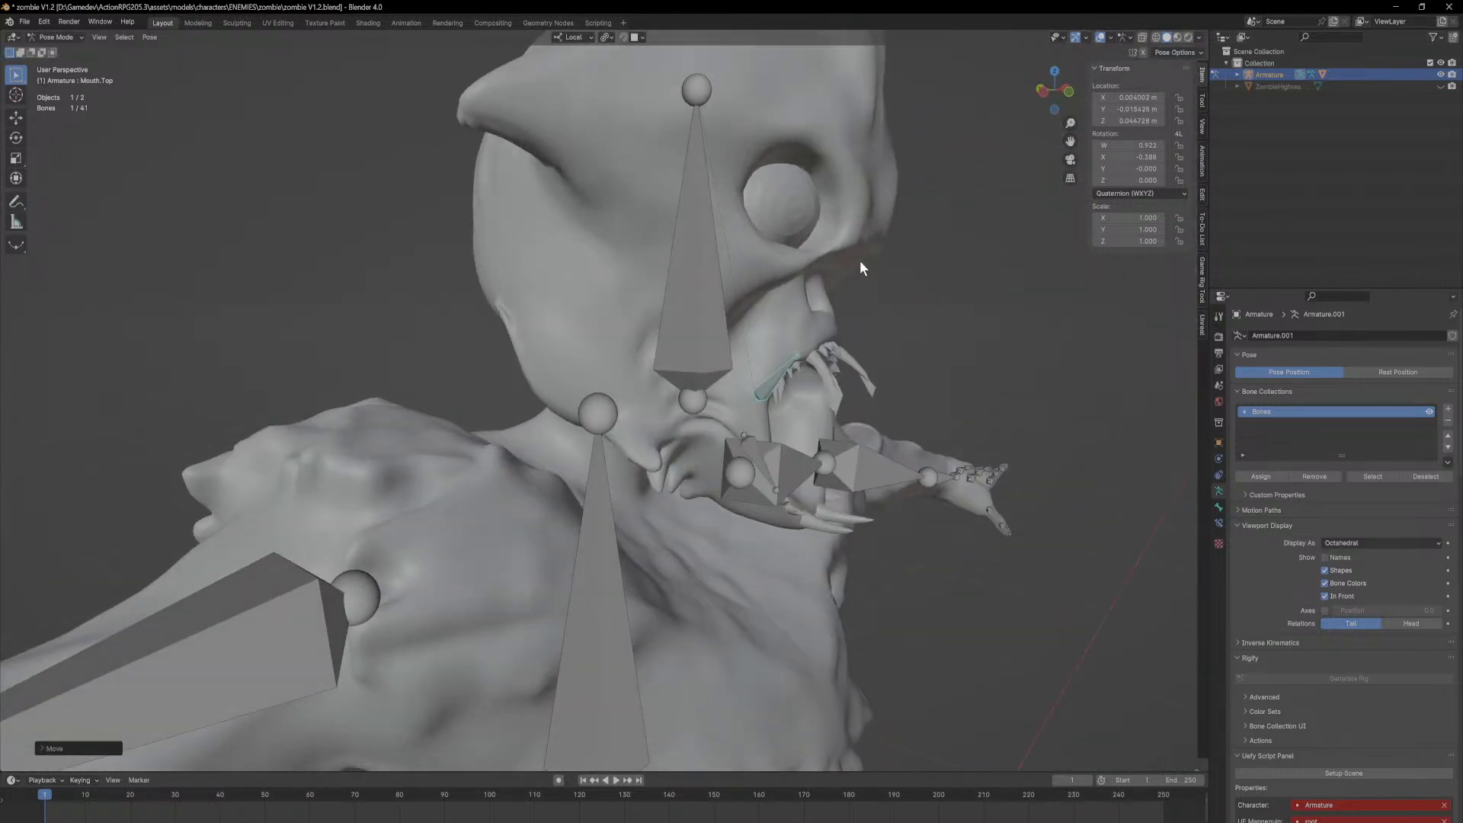
middle_drag(747, 328, 804, 262)
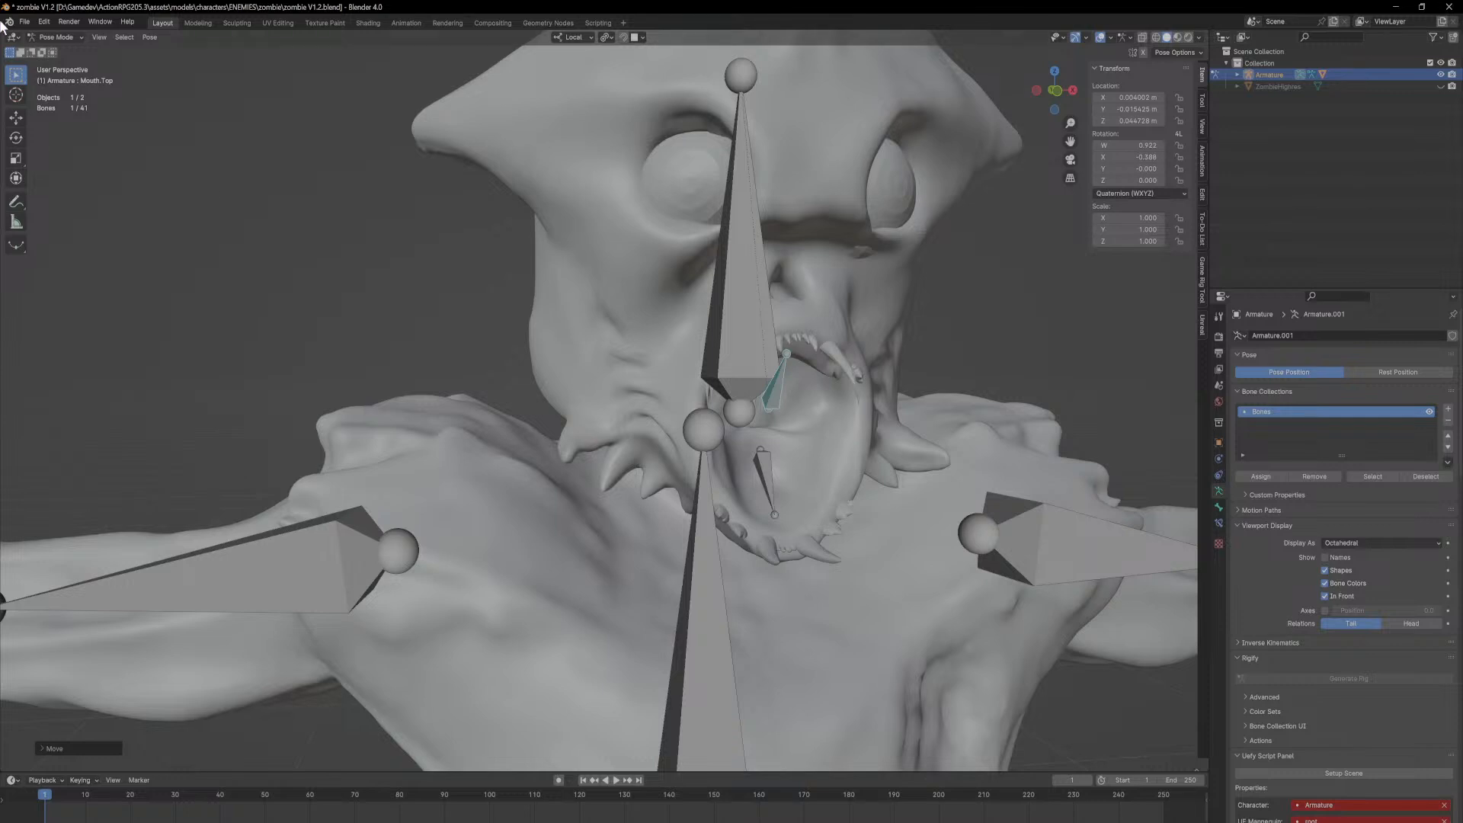
Step: Exit Pose Mode, select the zombie mesh and check its Mouth.Top weights on the upper teeth in Weight Paint mode
click(74, 52)
middle_drag(801, 267, 601, 309)
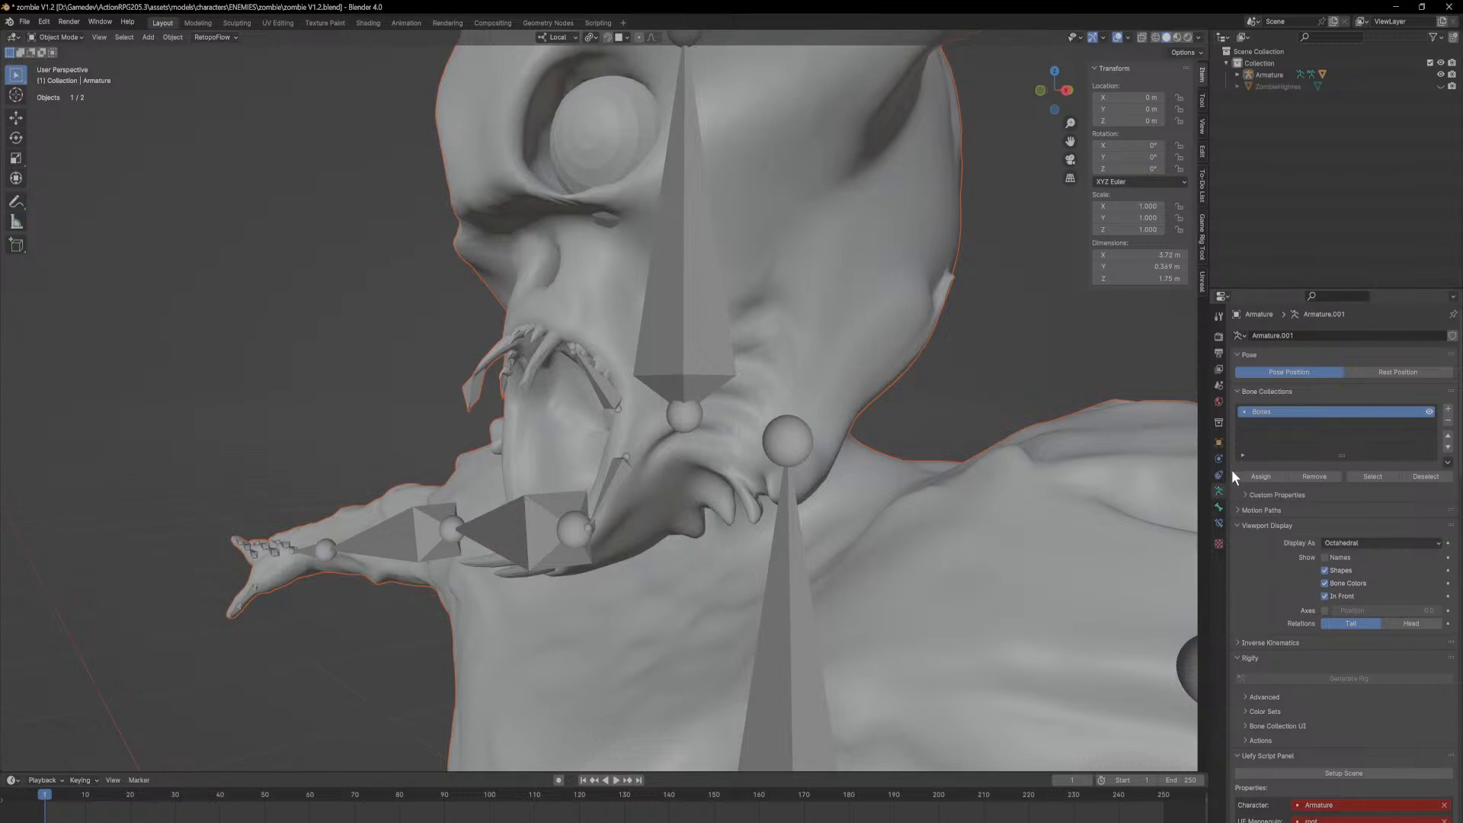
click(938, 320)
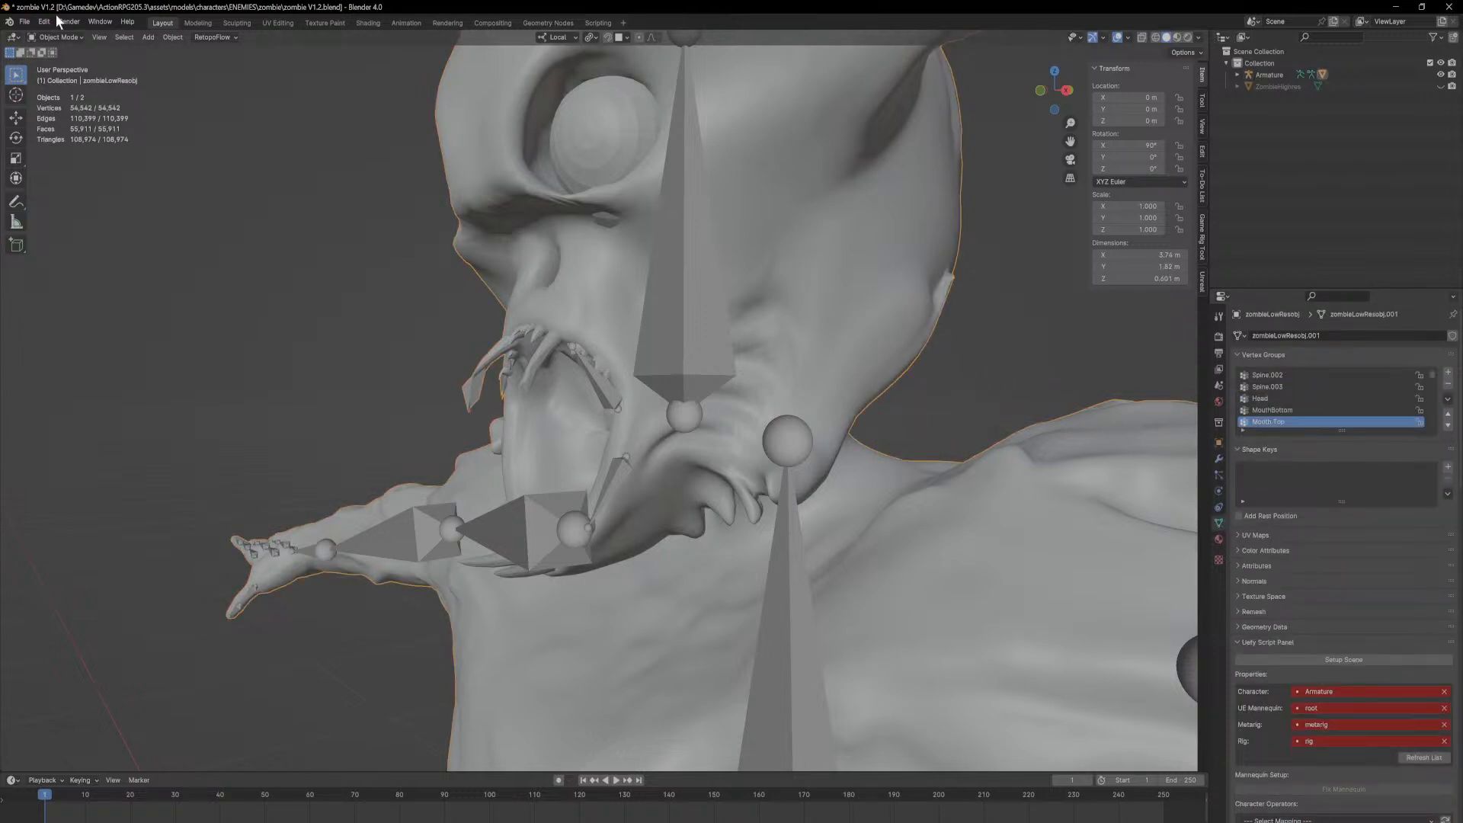
click(74, 38)
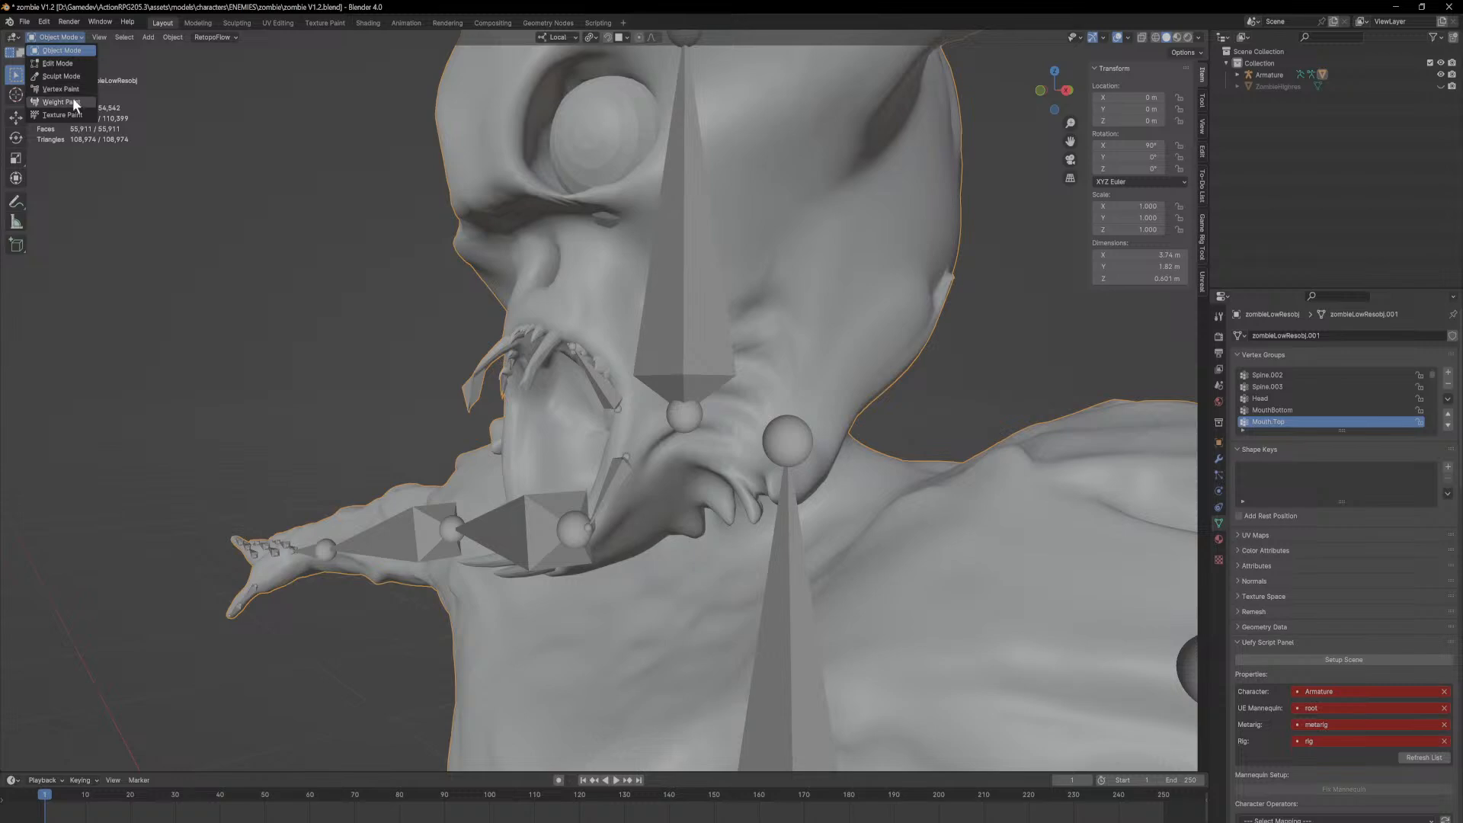
click(72, 99)
middle_drag(518, 297, 477, 293)
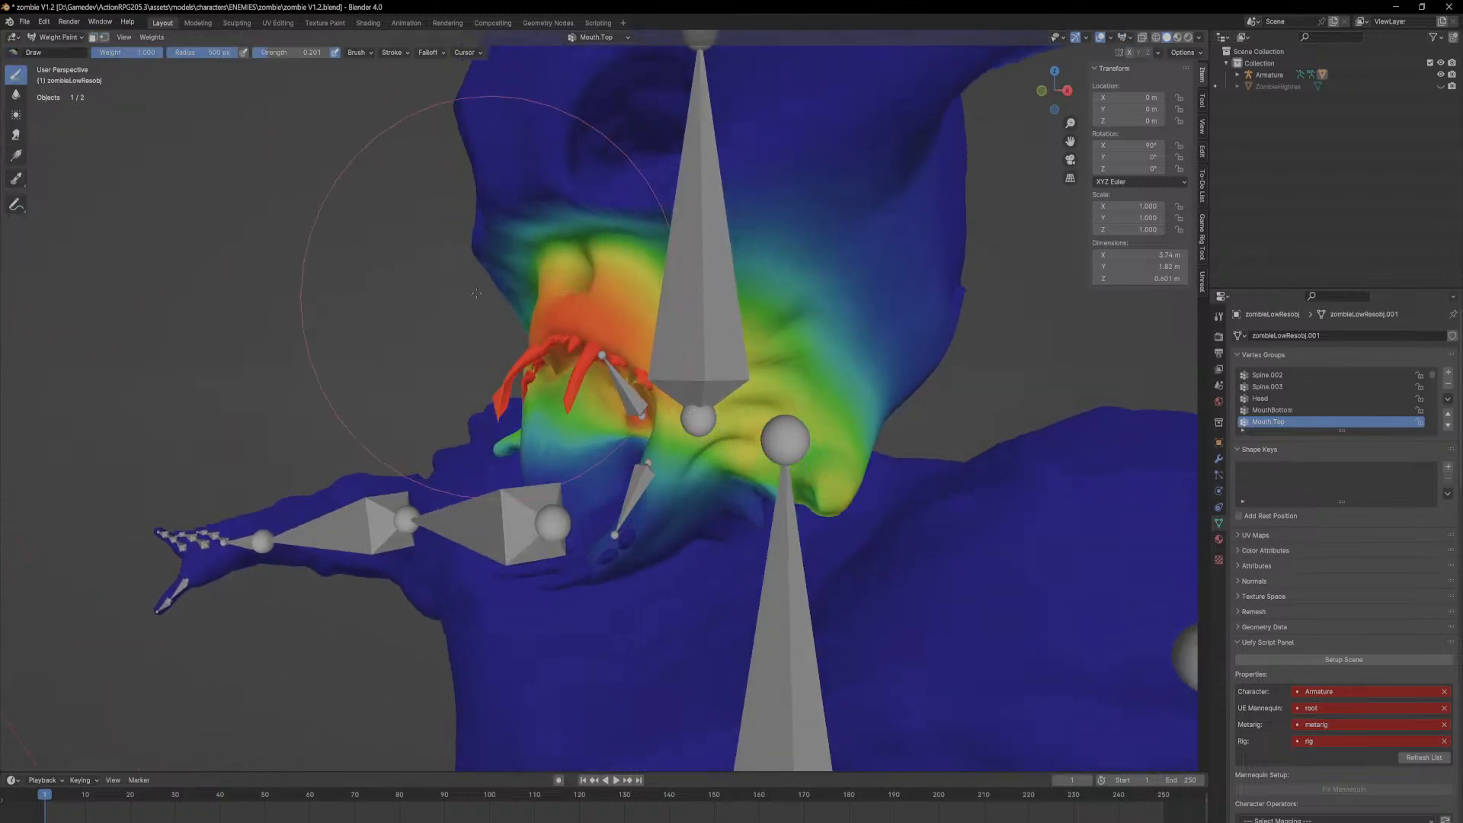
Step: Put the zombie mesh into Edit Mode and select all the upper teeth as linked pieces, including the long fangs and rear teeth
click(64, 39)
click(67, 67)
middle_drag(632, 320, 765, 298)
scroll(765, 298, up, 4)
scroll(765, 298, down, 1)
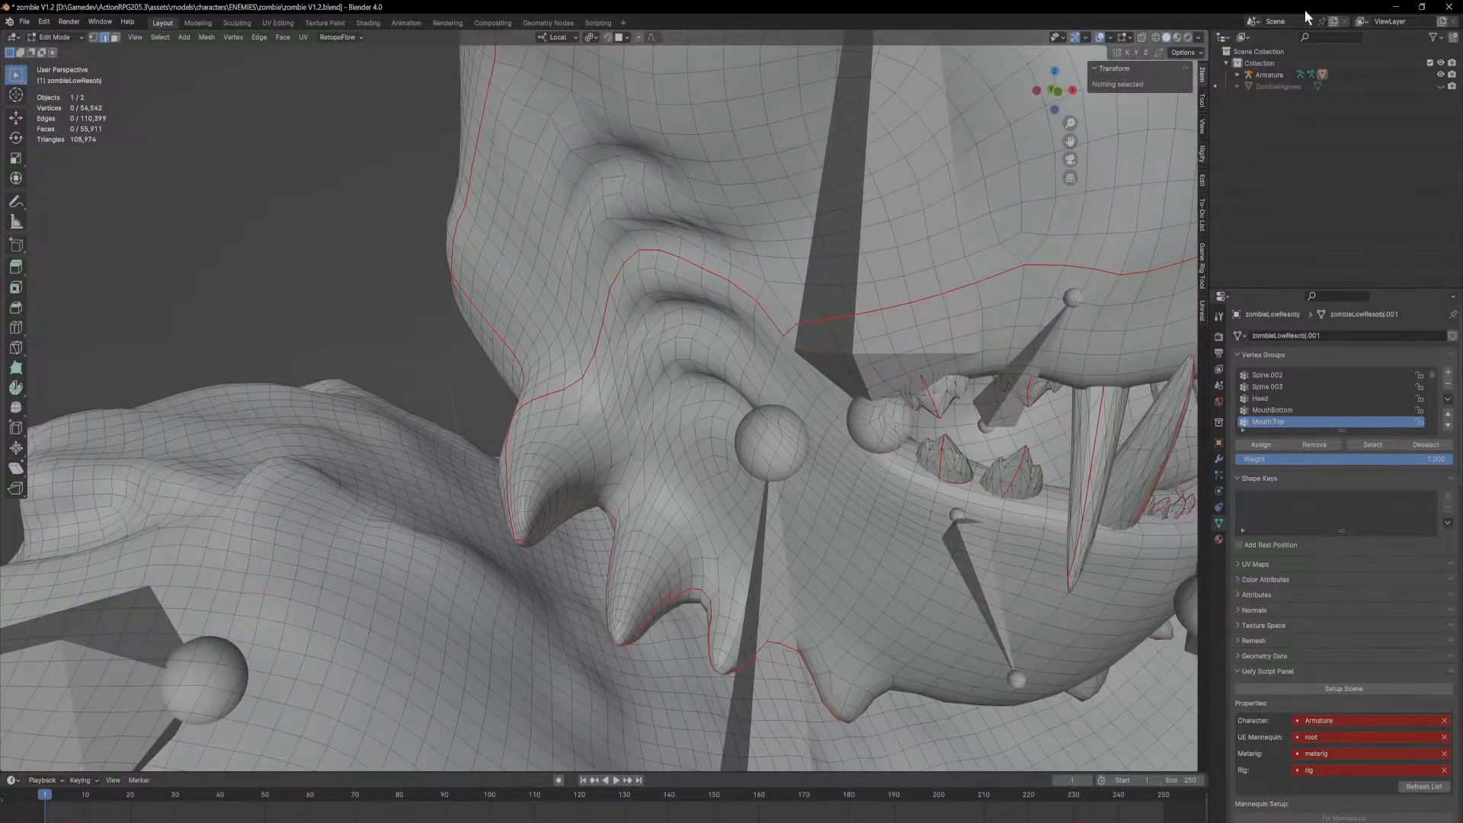
middle_drag(609, 335, 822, 398)
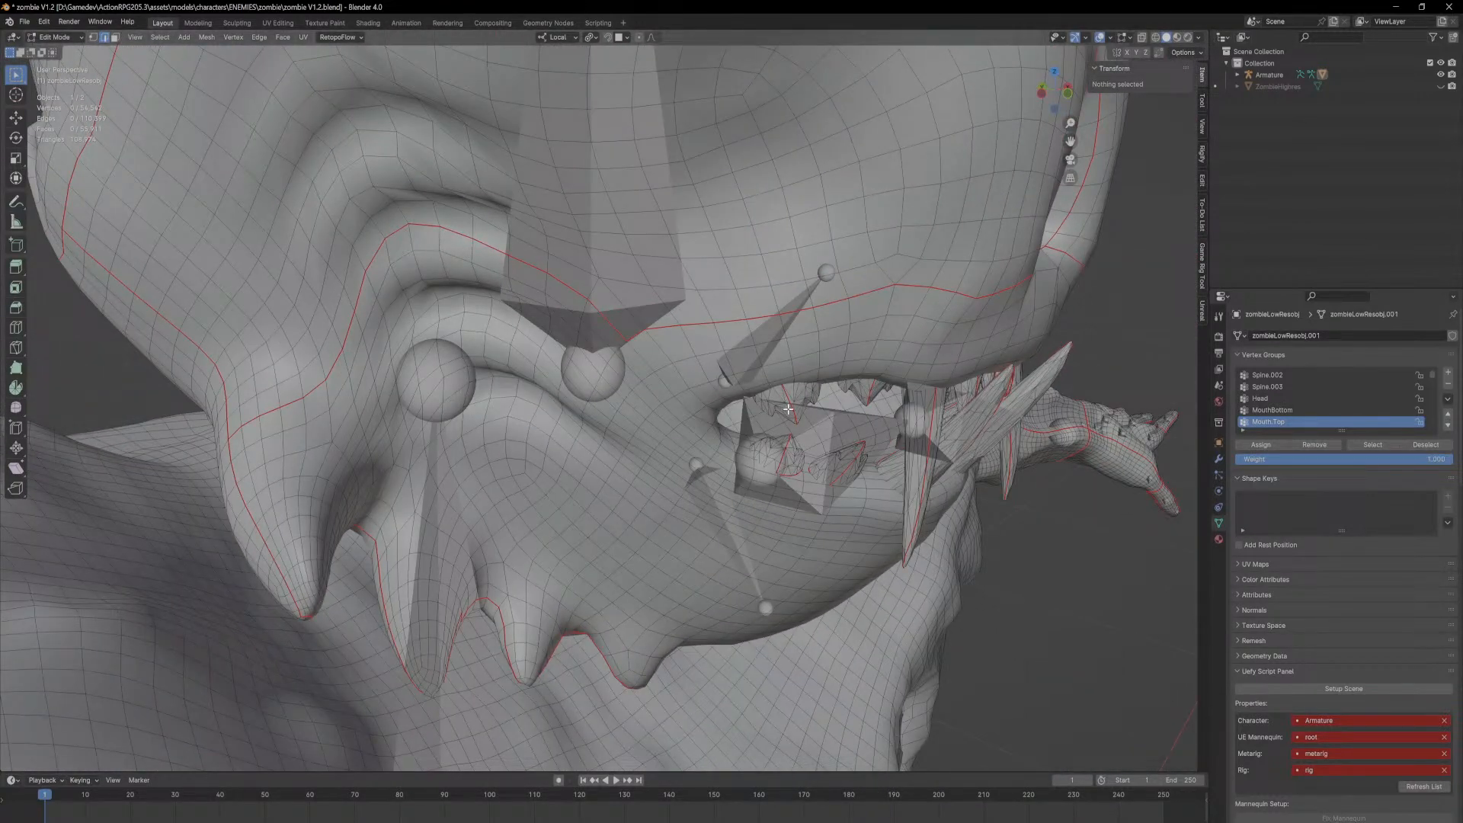
key(l)
key(l)
middle_drag(927, 417, 809, 366)
middle_drag(812, 320, 623, 311)
key(l)
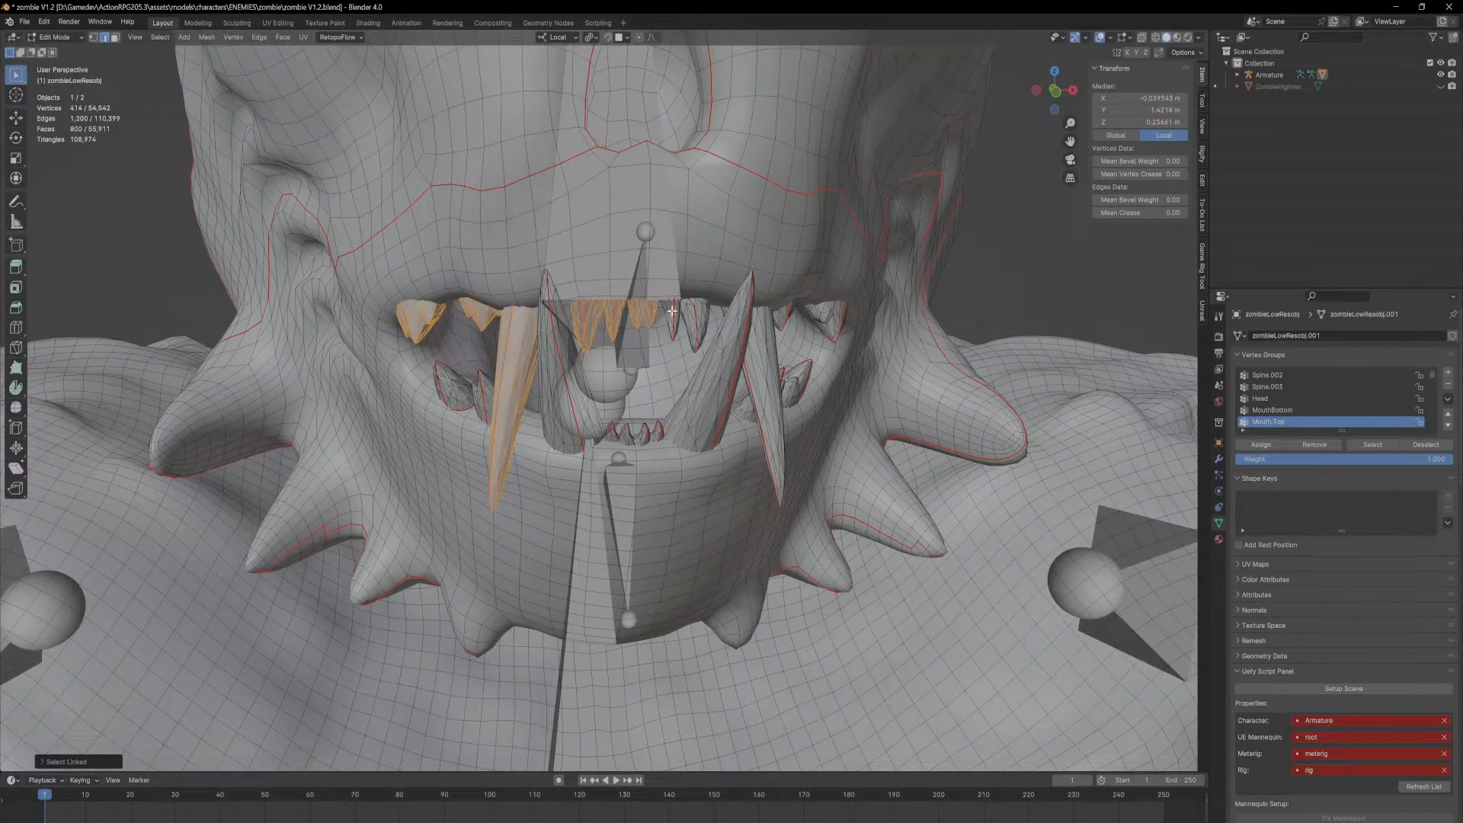
key(l)
key(l)
key(l)
middle_drag(717, 343, 766, 344)
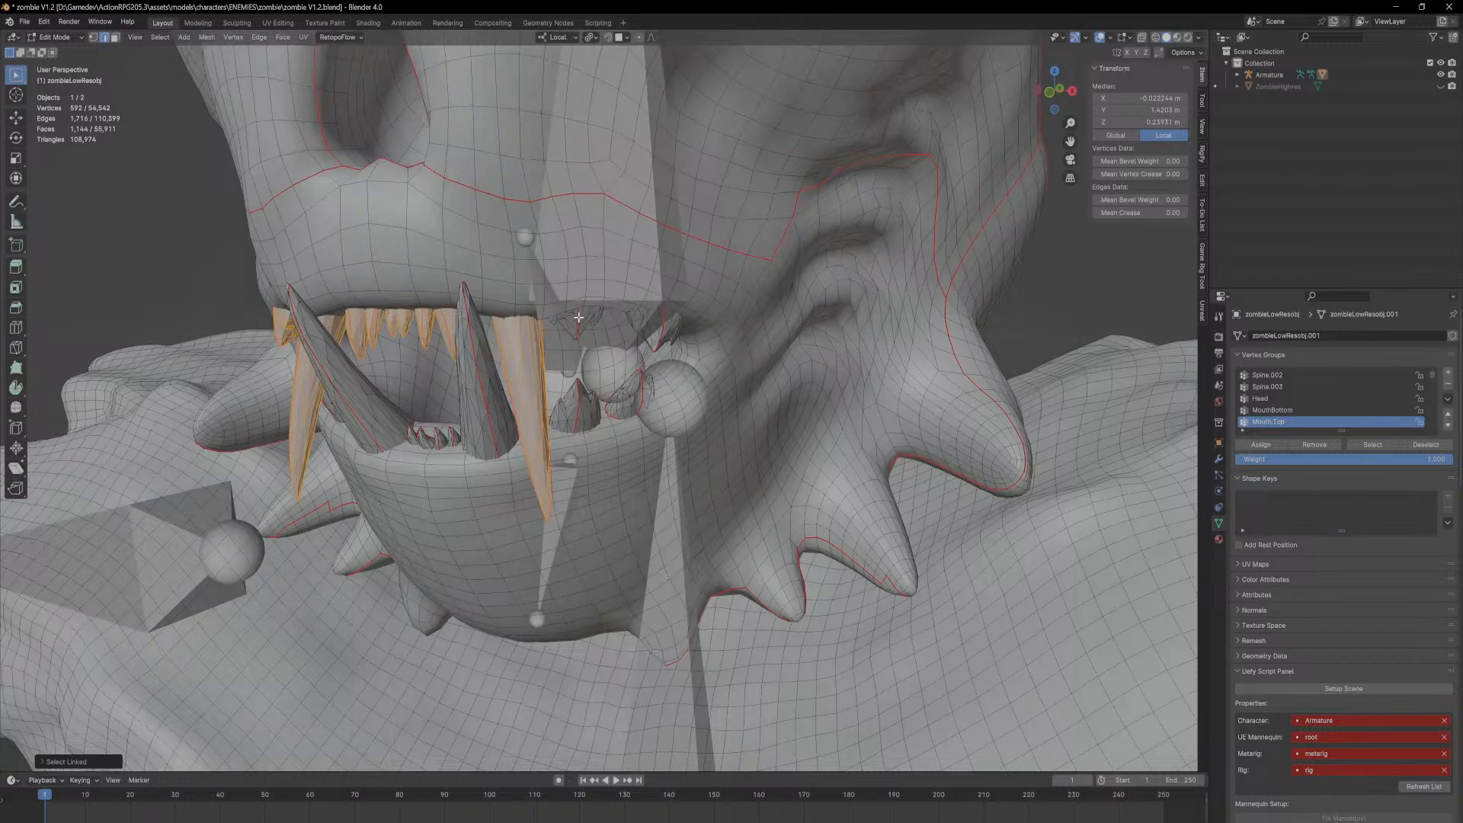
key(l)
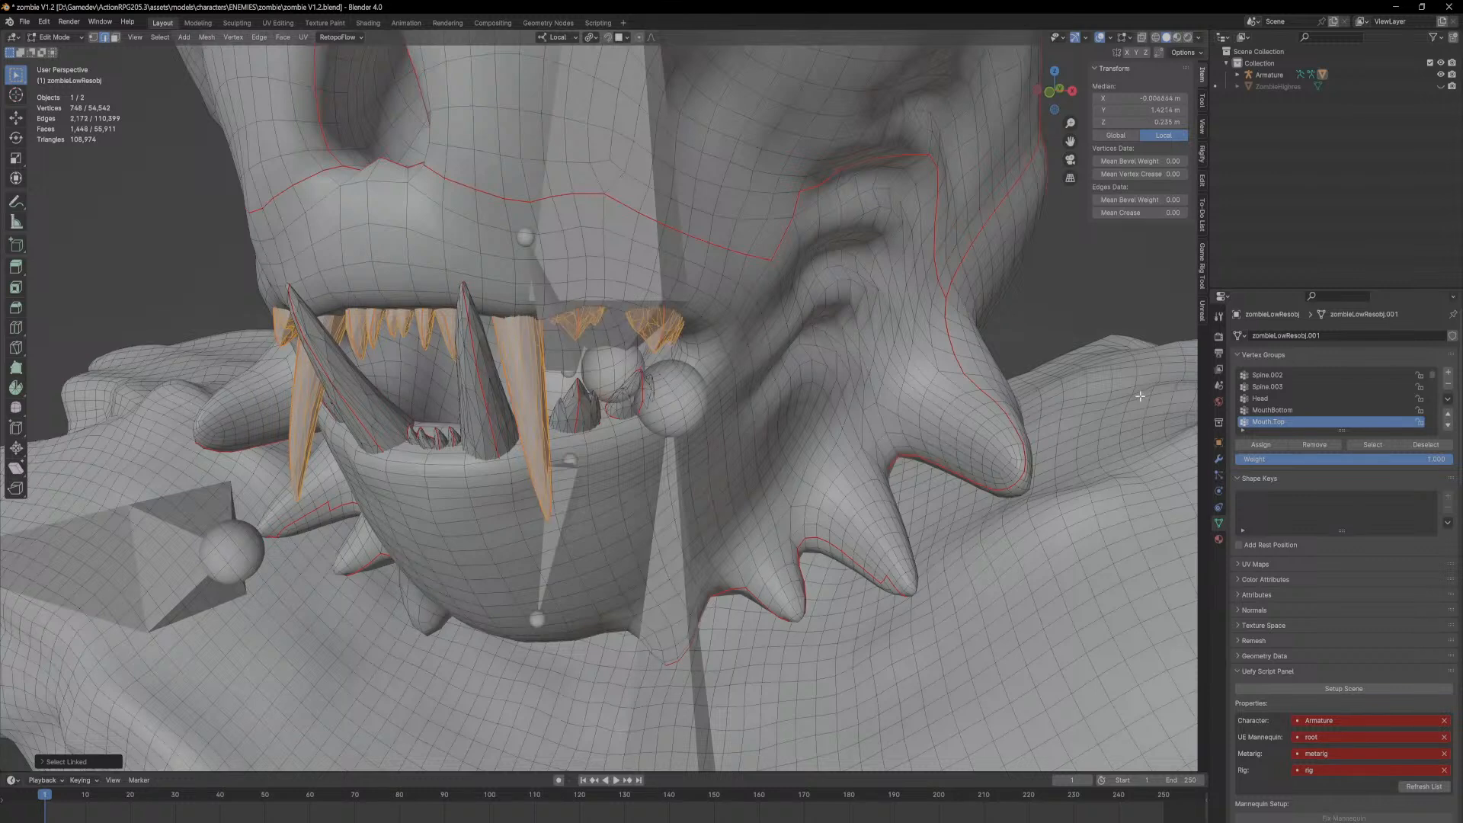
Step: Remove the selected upper teeth from the MouthBottom vertex group and assign them to Mouth.Top with weight 1.000
click(1291, 410)
click(1317, 445)
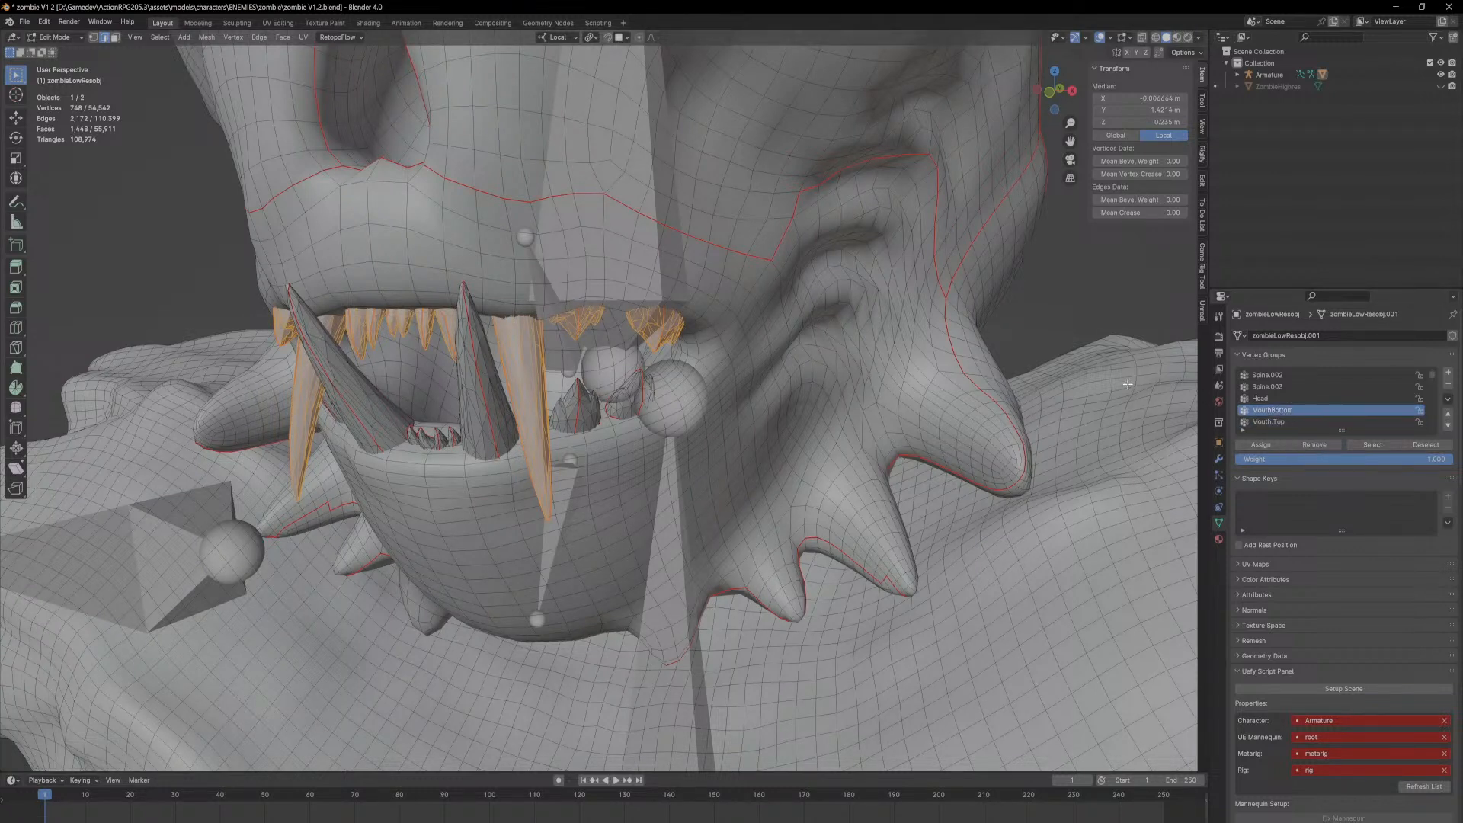
click(1284, 422)
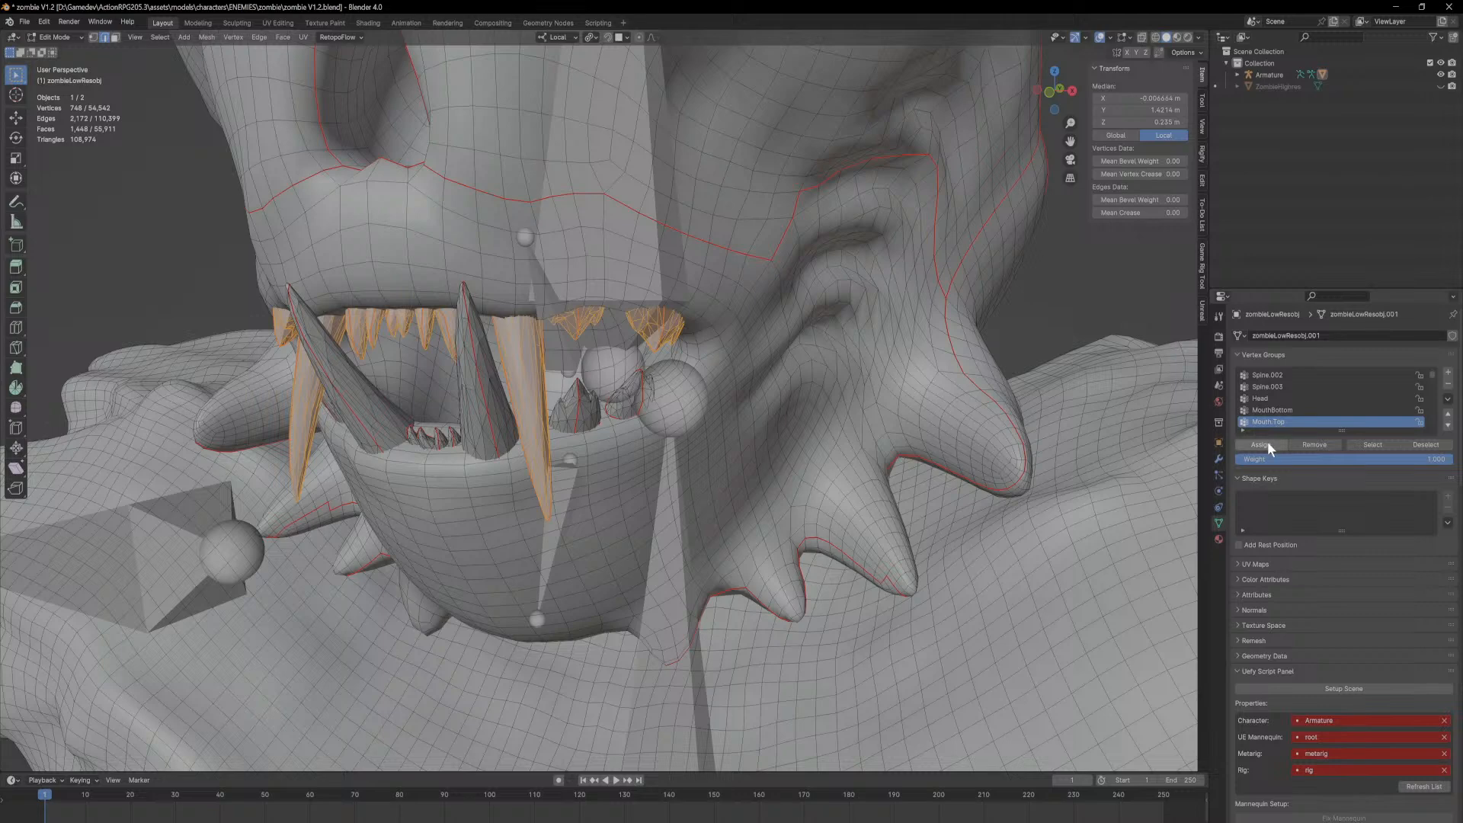
Step: Return to Object Mode and check how the upper teeth sit in the opened mouth pose
click(75, 36)
click(74, 51)
middle_drag(678, 360, 712, 296)
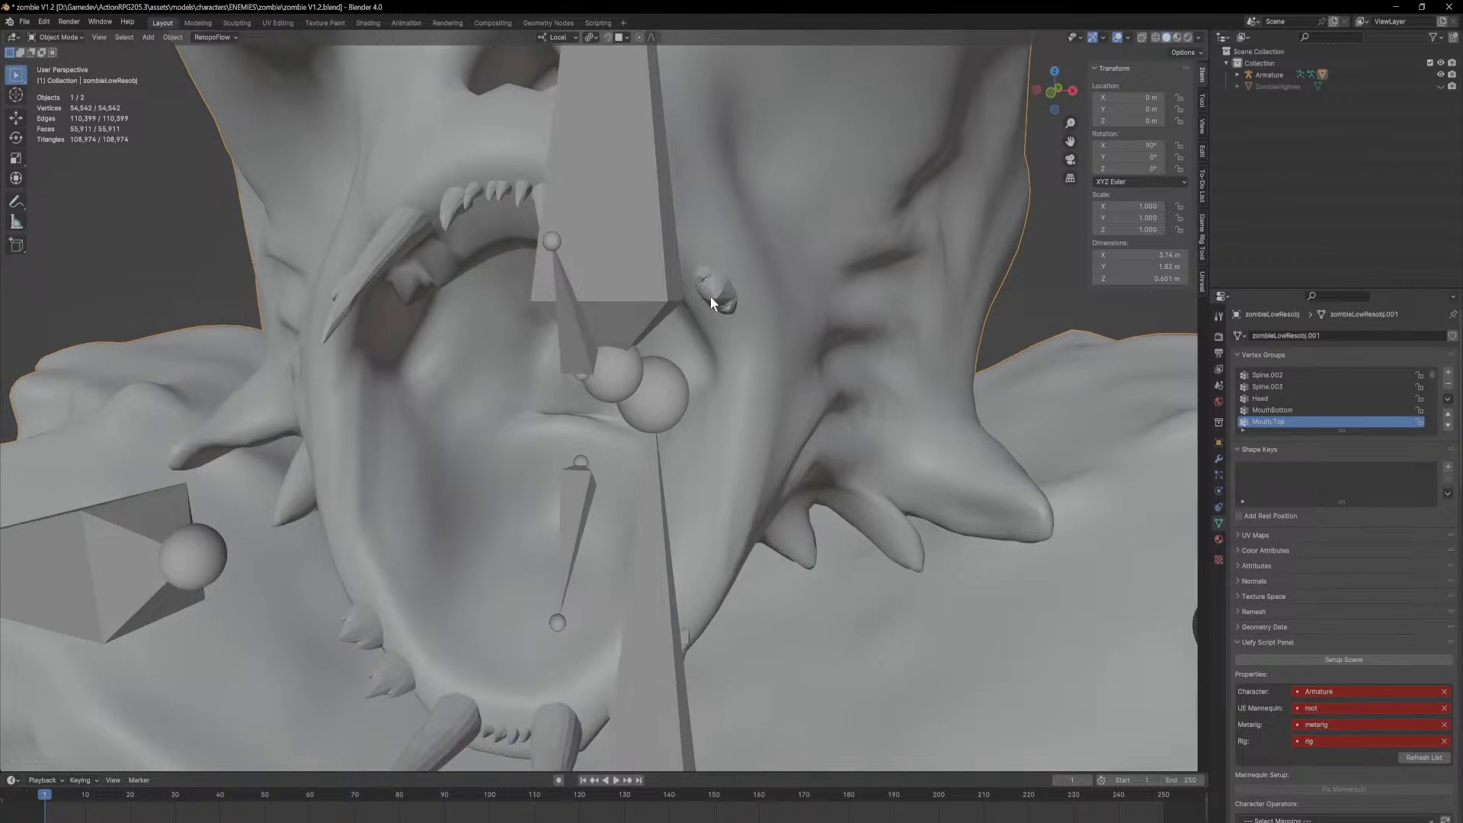
scroll(712, 296, down, 4)
scroll(679, 398, up, 3)
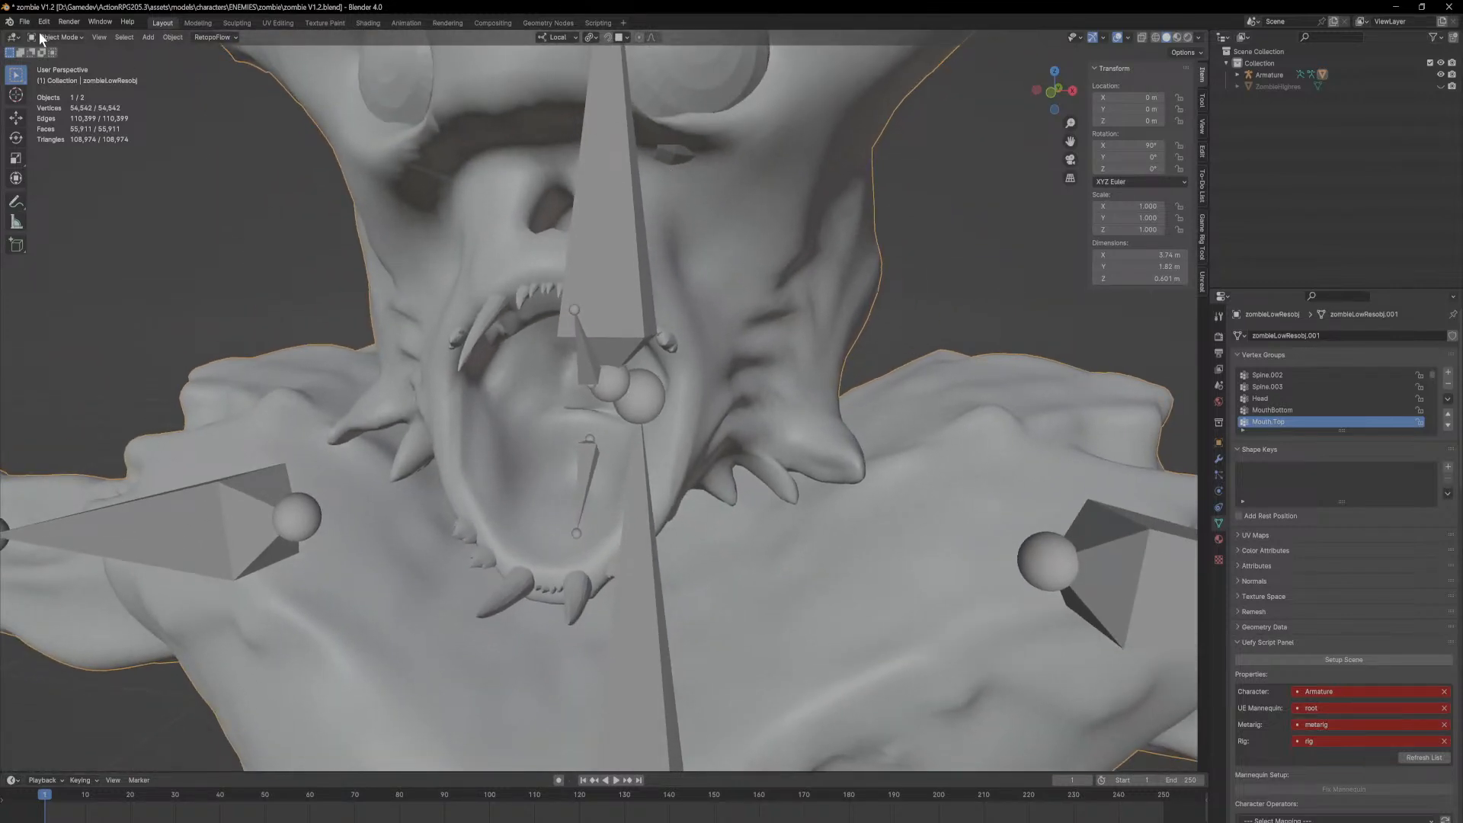
Step: Put the mesh back into Weight Paint mode and examine the Mouth.Top weight around the nose, cheeks and upper lip
click(63, 40)
click(67, 100)
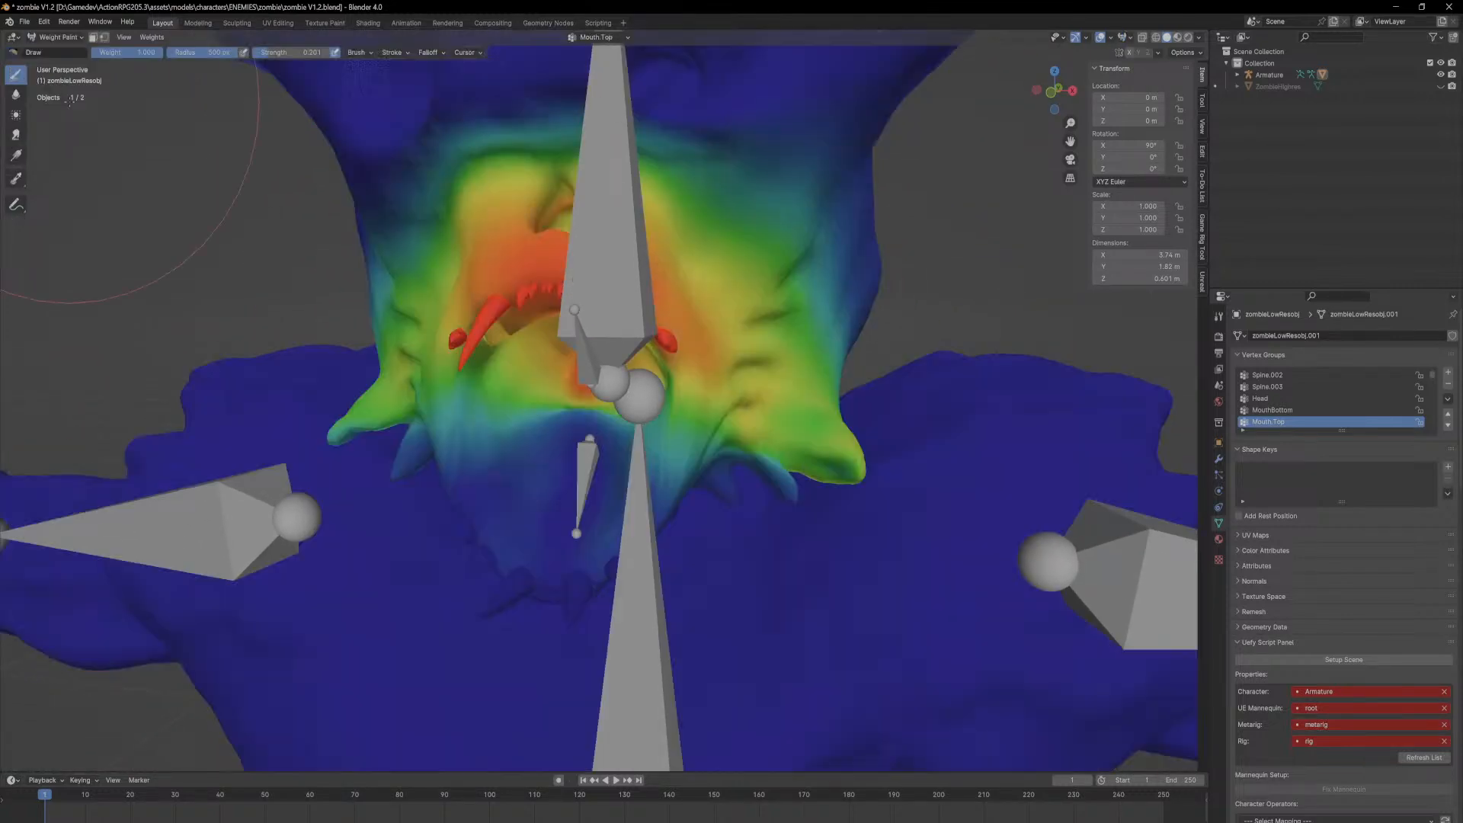
mouse_move(808, 320)
middle_down()
mouse_move(786, 221)
mouse_move(774, 237)
mouse_move(755, 229)
mouse_move(766, 263)
mouse_move(772, 221)
middle_up()
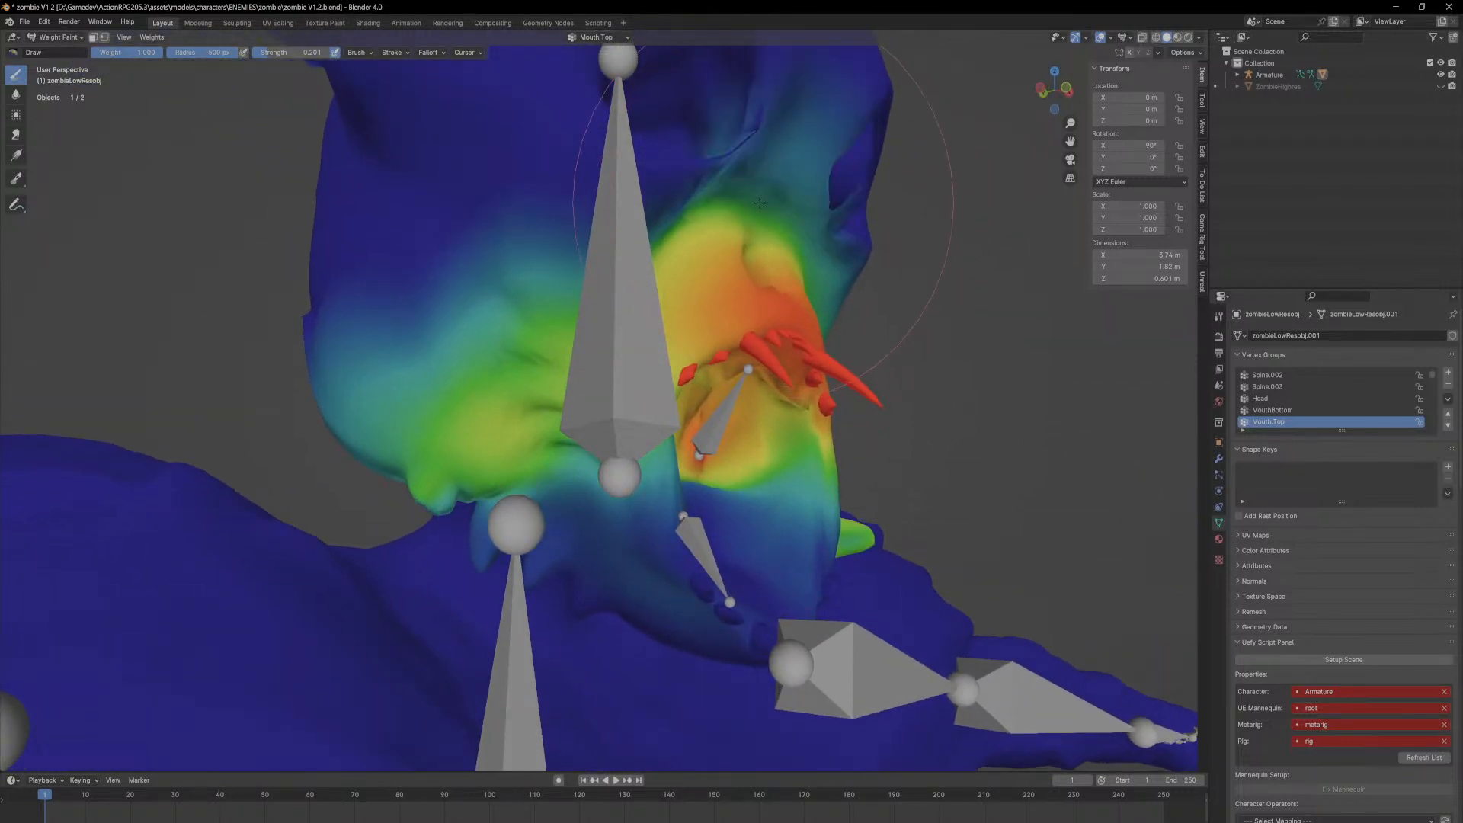
mouse_move(773, 202)
middle_down()
mouse_move(782, 219)
mouse_move(838, 217)
mouse_move(794, 247)
mouse_move(753, 223)
middle_up()
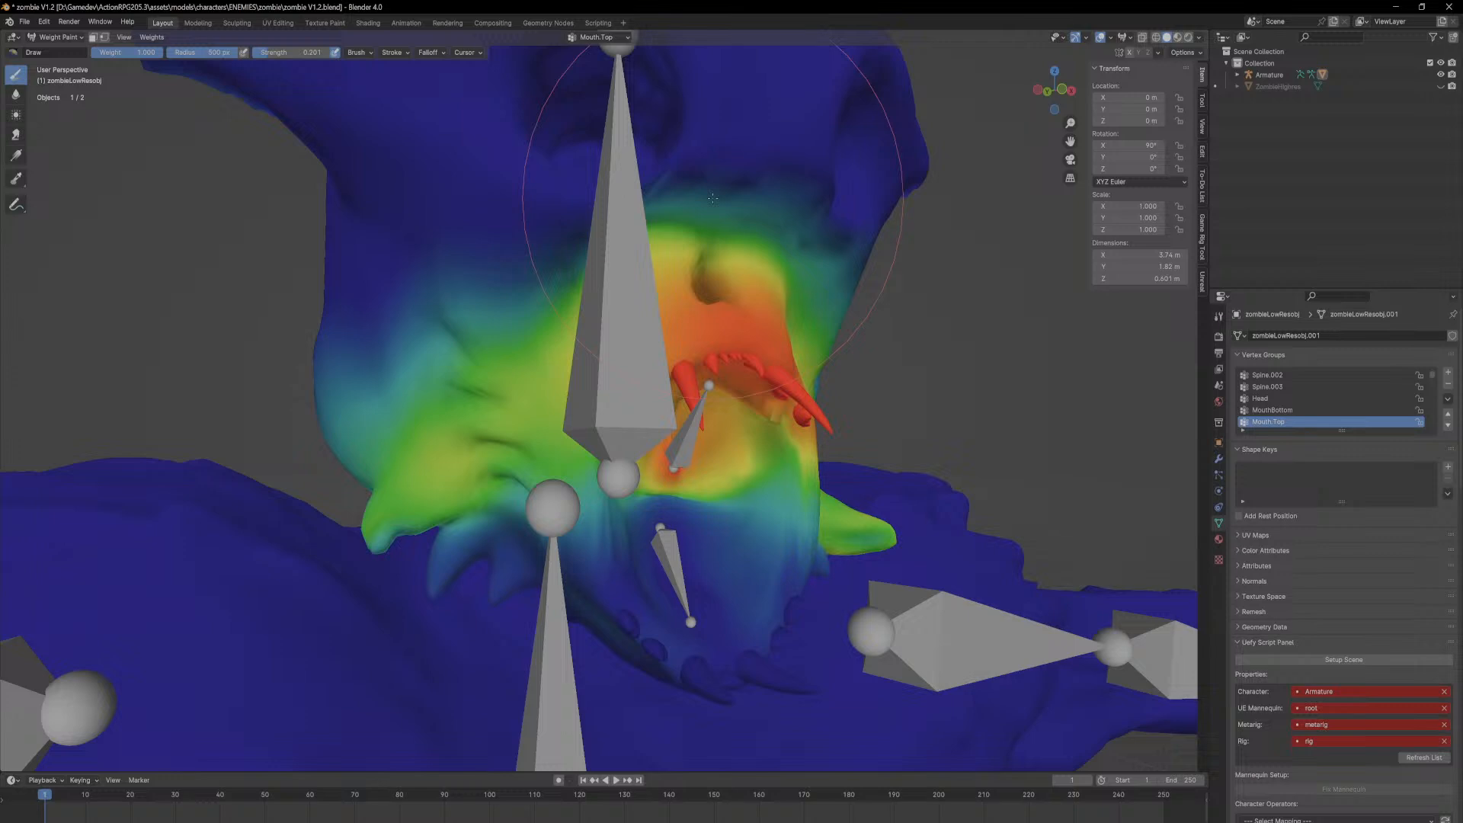
middle_drag(716, 290, 663, 317)
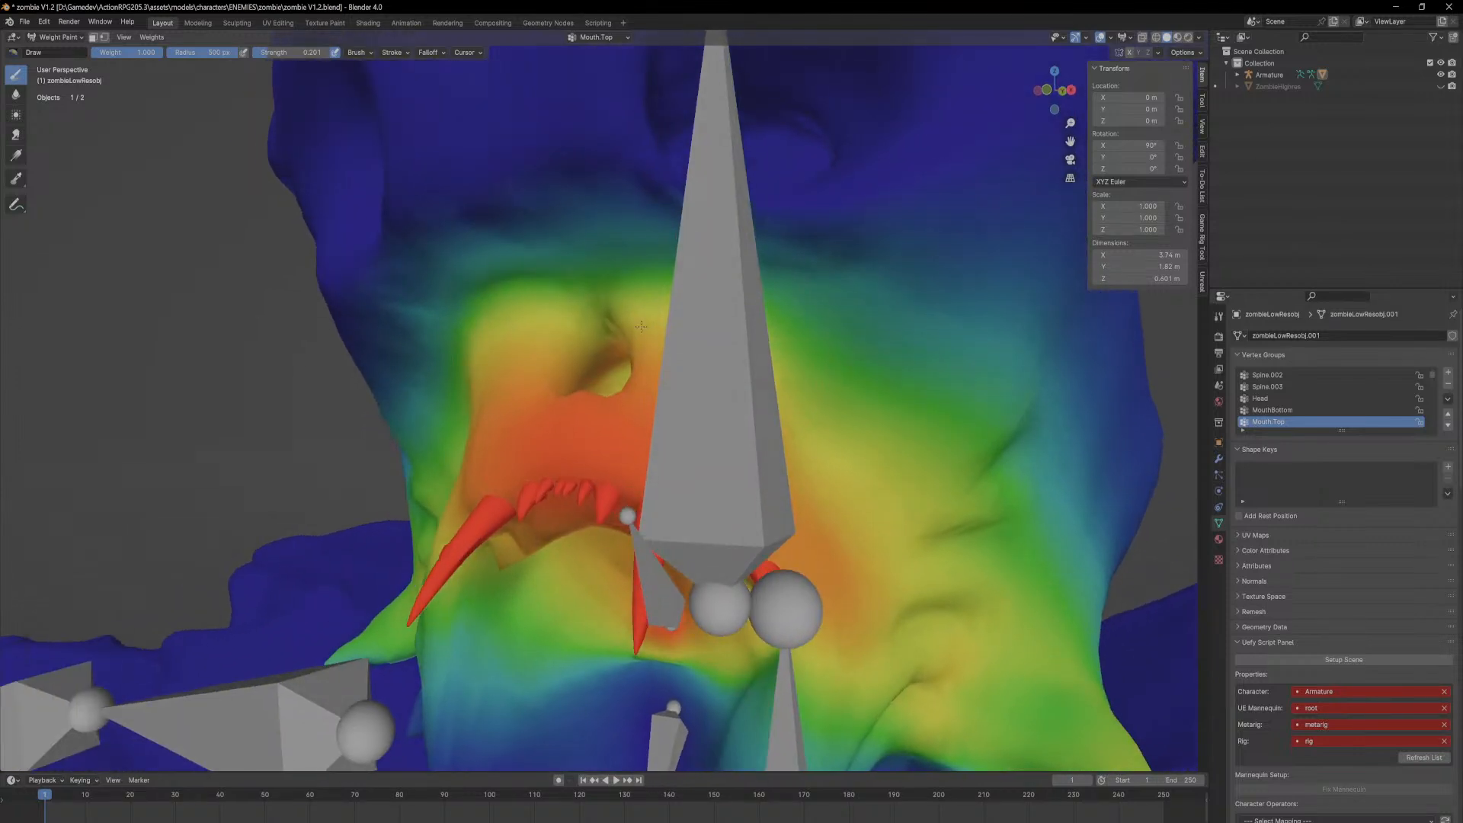
Step: Hide the armature and blur the Mouth.Top weight around the nose, upper cheeks and area below the eye sockets
click(1441, 74)
middle_drag(755, 320, 721, 337)
mouse_move(717, 329)
shift+mouse_down()
mouse_move(805, 303)
mouse_move(860, 255)
mouse_move(709, 289)
shift+mouse_up()
mouse_move(705, 289)
middle_down()
mouse_move(657, 283)
mouse_move(677, 284)
middle_up()
mouse_move(601, 288)
shift+mouse_down()
mouse_move(624, 314)
mouse_move(723, 343)
mouse_move(750, 340)
mouse_move(745, 302)
mouse_move(780, 367)
mouse_move(845, 332)
shift+mouse_up()
mouse_move(779, 284)
shift+mouse_down()
mouse_move(653, 294)
mouse_move(650, 275)
mouse_move(545, 328)
shift+mouse_up()
mouse_move(450, 364)
shift+mouse_down()
mouse_move(621, 279)
mouse_move(899, 257)
shift+mouse_up()
middle_drag(963, 304, 808, 309)
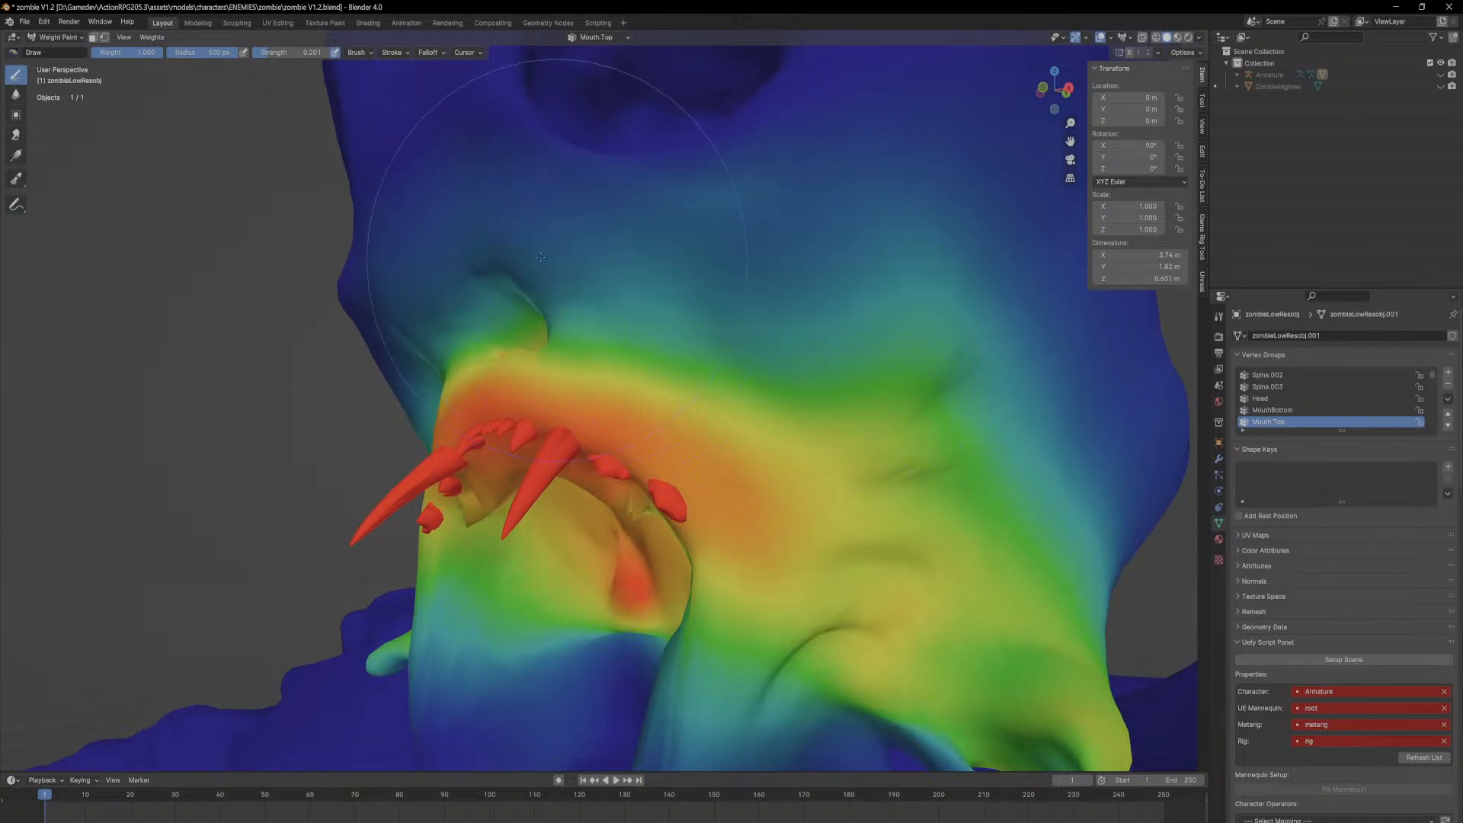
Step: Subtract Mouth.Top weight from the cheek side and lower jaw toward the small spikes
mouse_move(554, 267)
middle_down()
mouse_move(664, 282)
mouse_move(647, 305)
middle_up()
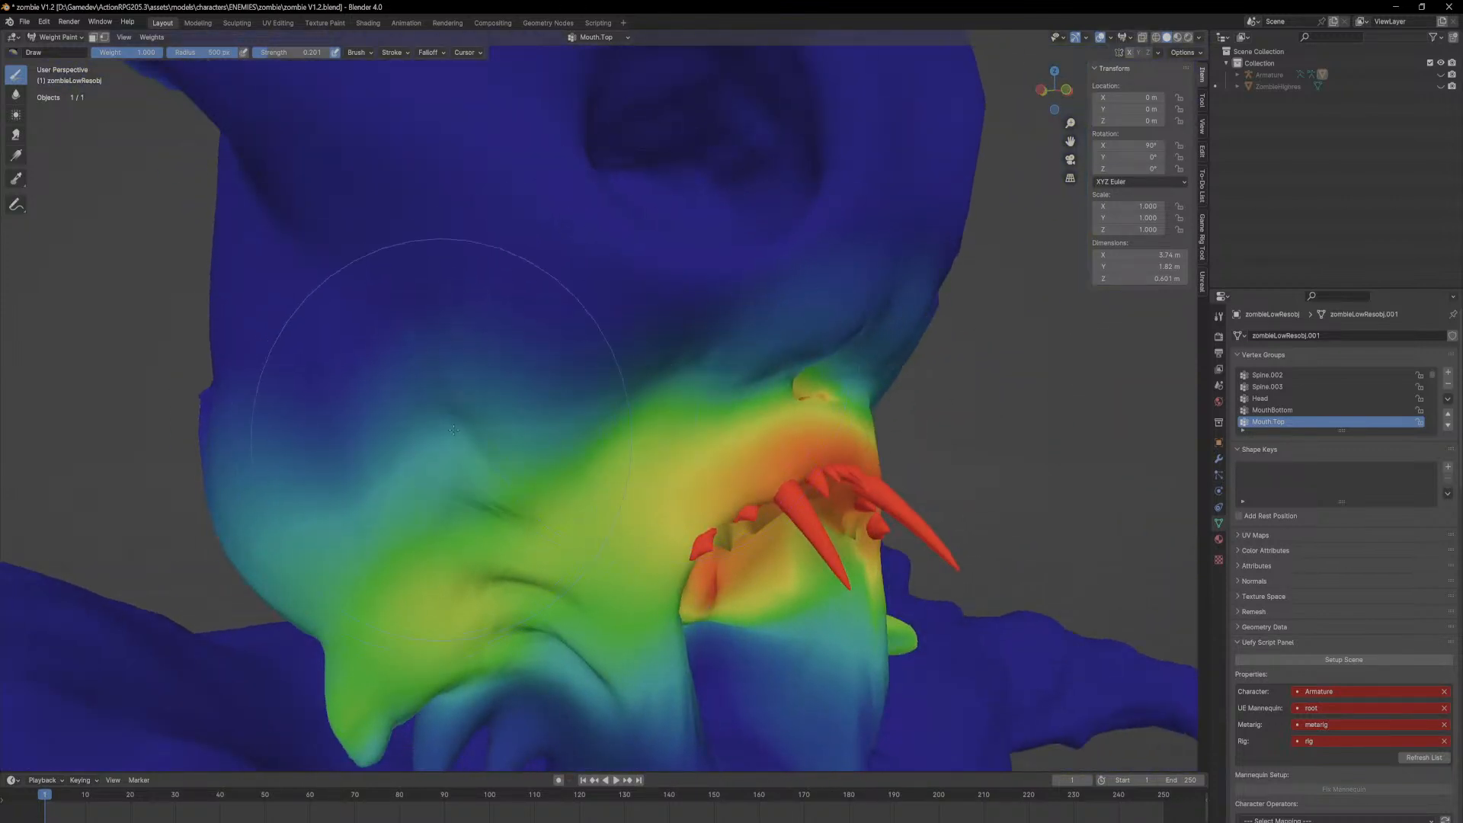
middle_drag(305, 457, 366, 440)
mouse_move(440, 401)
middle_down()
mouse_move(362, 407)
mouse_move(495, 366)
mouse_move(595, 305)
mouse_move(610, 168)
mouse_move(667, 229)
mouse_move(720, 389)
mouse_move(583, 295)
middle_up()
mouse_move(656, 301)
ctrl+mouse_down()
mouse_move(713, 318)
mouse_move(789, 490)
mouse_move(796, 583)
mouse_move(760, 579)
ctrl+mouse_up()
middle_drag(760, 580, 904, 396)
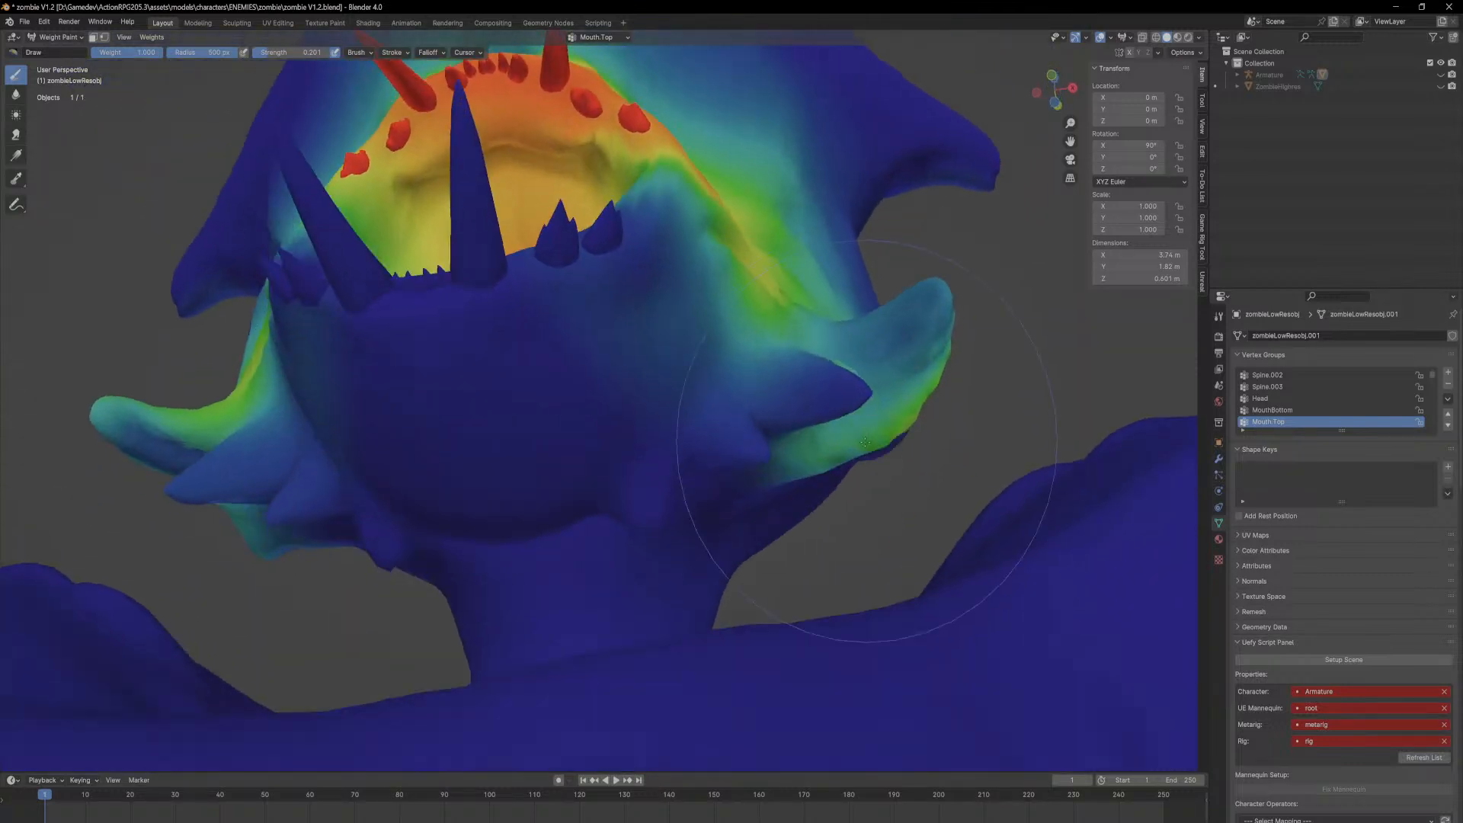
middle_drag(775, 473, 695, 447)
mouse_move(773, 390)
middle_down()
mouse_move(674, 603)
mouse_move(751, 473)
middle_up()
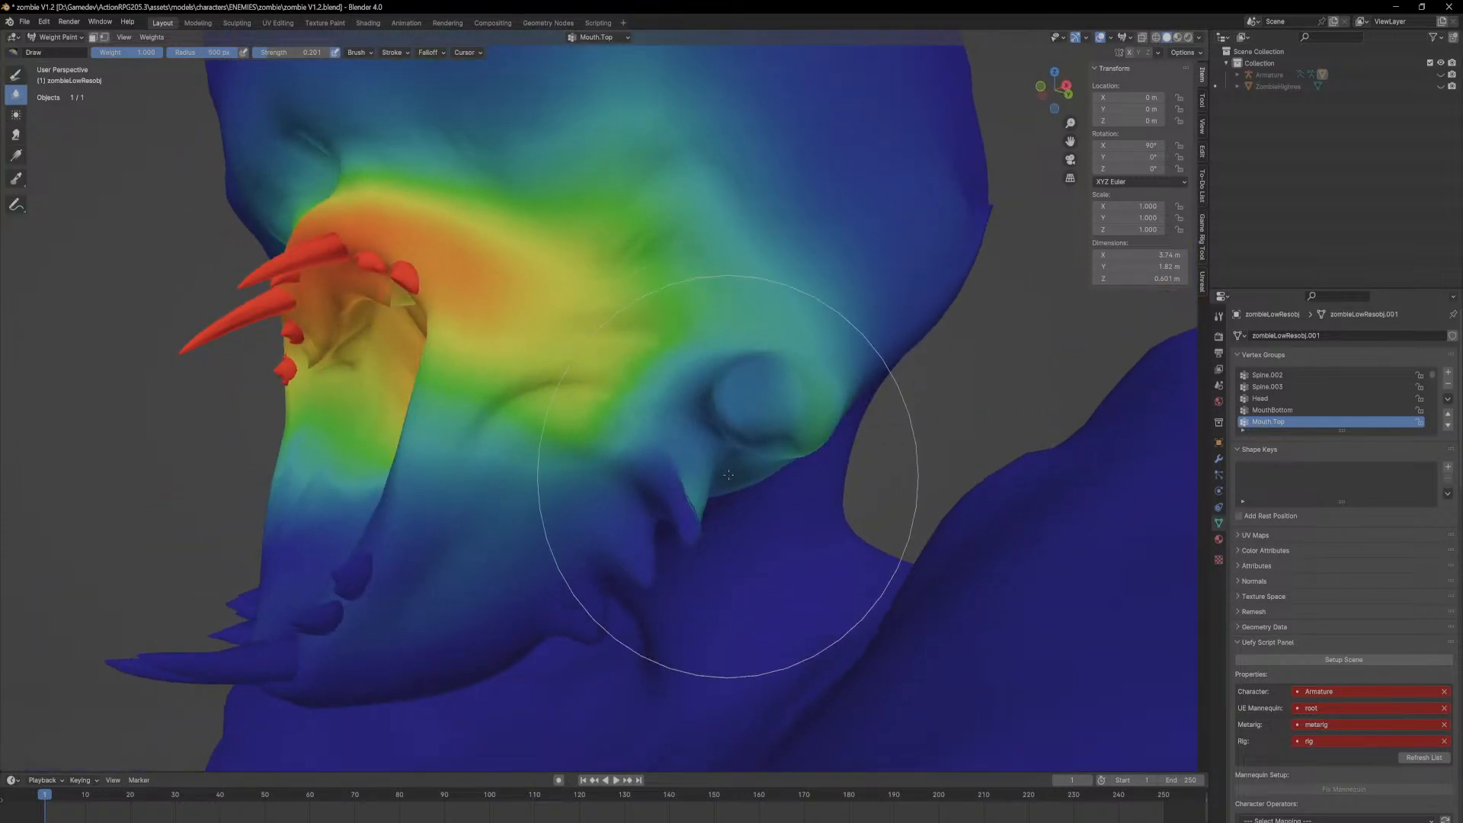
Step: Reduce the Mouth.Top weight on the spikes along the lower cheek and soften the surrounding falloff
middle_drag(702, 539, 712, 572)
middle_drag(760, 447, 833, 425)
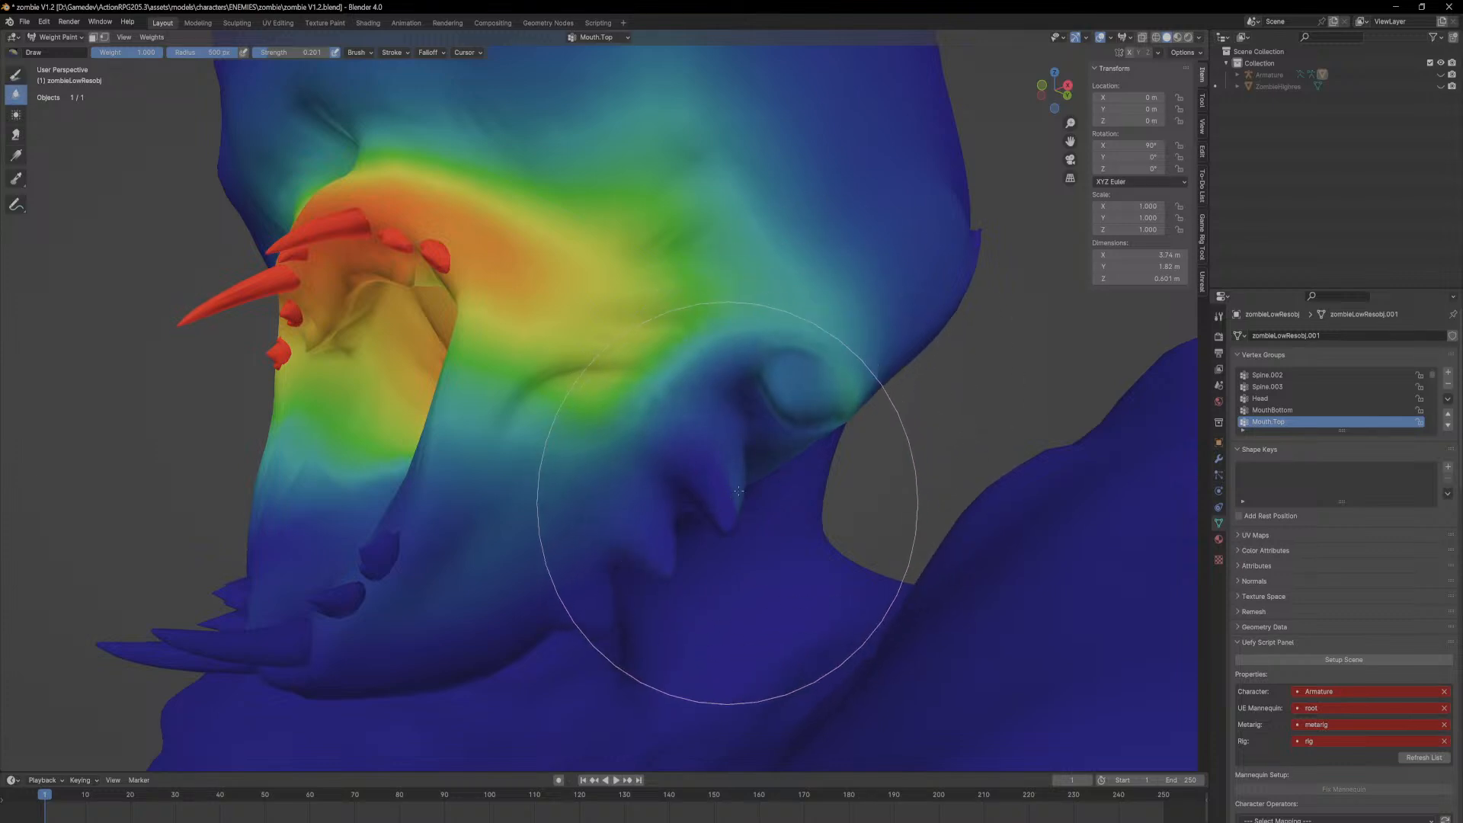
middle_drag(772, 461, 492, 419)
middle_drag(313, 336, 535, 342)
mouse_move(648, 452)
ctrl+mouse_down()
mouse_move(686, 427)
mouse_move(701, 381)
mouse_move(686, 350)
mouse_move(615, 463)
ctrl+mouse_up()
middle_drag(615, 463, 800, 459)
mouse_move(801, 459)
ctrl+mouse_down()
mouse_move(891, 389)
mouse_move(827, 415)
mouse_move(801, 372)
ctrl+mouse_up()
mouse_move(796, 305)
shift+mouse_down()
mouse_move(775, 273)
mouse_move(783, 221)
shift+mouse_up()
Step: Subtract Mouth.Top weight around the cheek spikes and rear jaw, blurring the transitions into the cheek folds
middle_drag(709, 267, 763, 398)
middle_drag(831, 457, 776, 393)
mouse_move(705, 457)
ctrl+mouse_down()
mouse_move(625, 471)
mouse_move(574, 458)
mouse_move(555, 506)
mouse_move(663, 490)
ctrl+mouse_up()
middle_drag(663, 490, 734, 460)
mouse_move(702, 461)
shift+mouse_down()
mouse_move(624, 459)
mouse_move(620, 472)
mouse_move(661, 451)
mouse_move(640, 454)
shift+mouse_up()
mouse_move(602, 455)
middle_down()
mouse_move(638, 498)
mouse_move(733, 447)
mouse_move(499, 552)
middle_up()
ctrl+drag(478, 533, 463, 489)
middle_drag(463, 489, 506, 483)
shift+drag(487, 560, 522, 561)
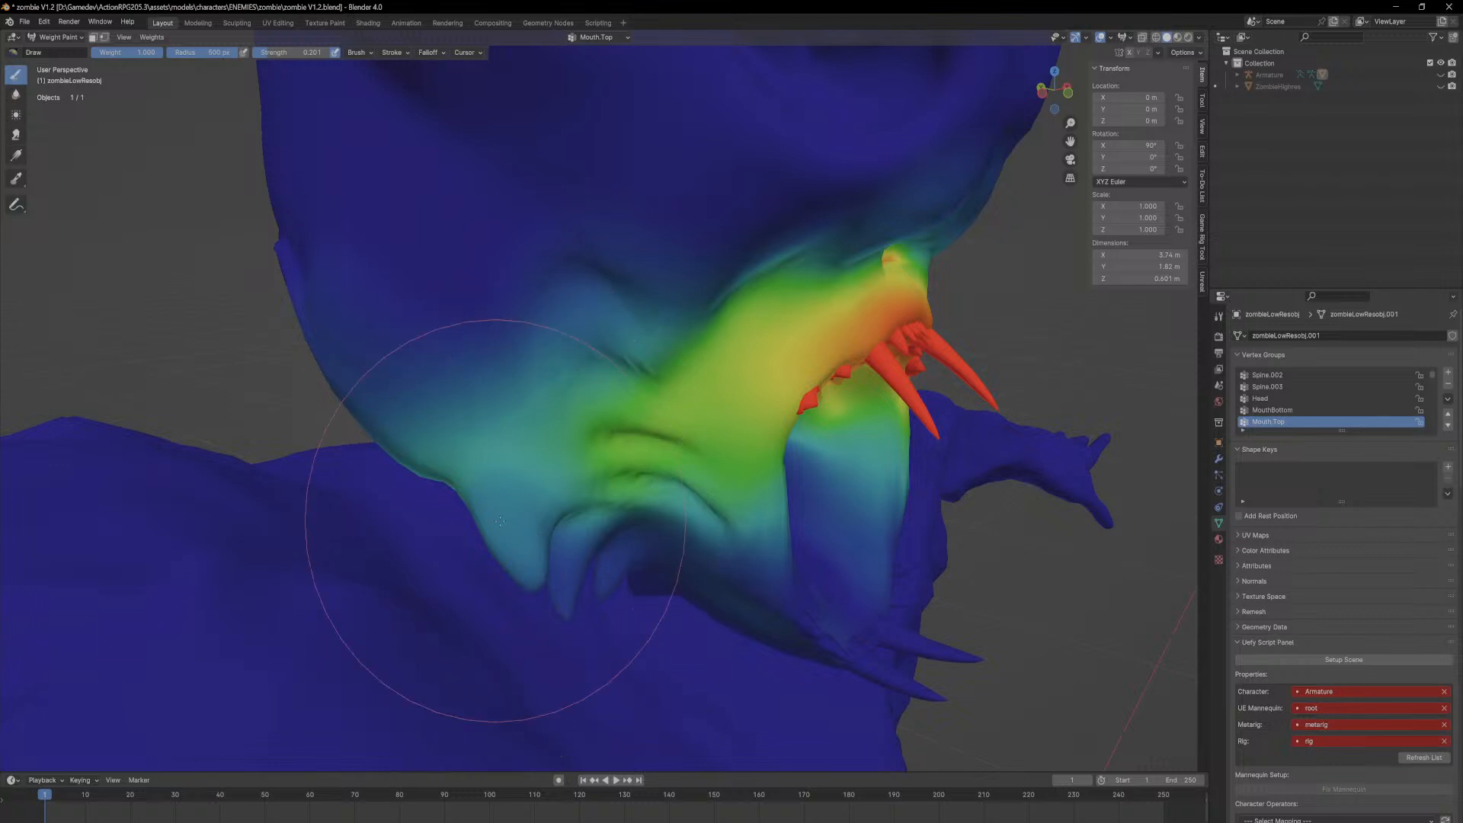
Step: Clear the remaining Mouth.Top weight from the large rear cheek spike and fade it out across the back of the jaw
middle_drag(467, 556, 523, 555)
middle_drag(536, 499, 539, 510)
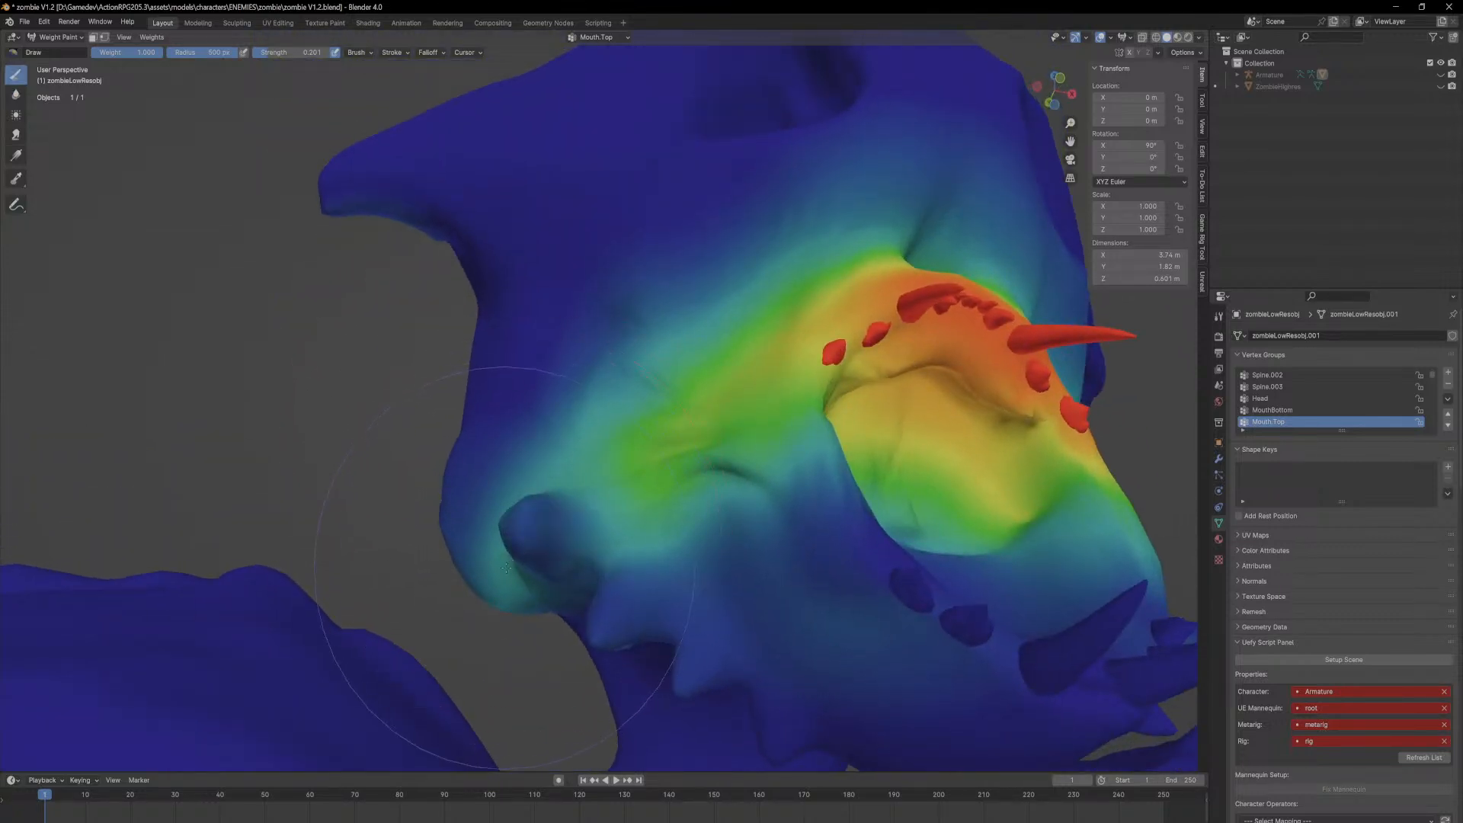
middle_drag(507, 578, 563, 500)
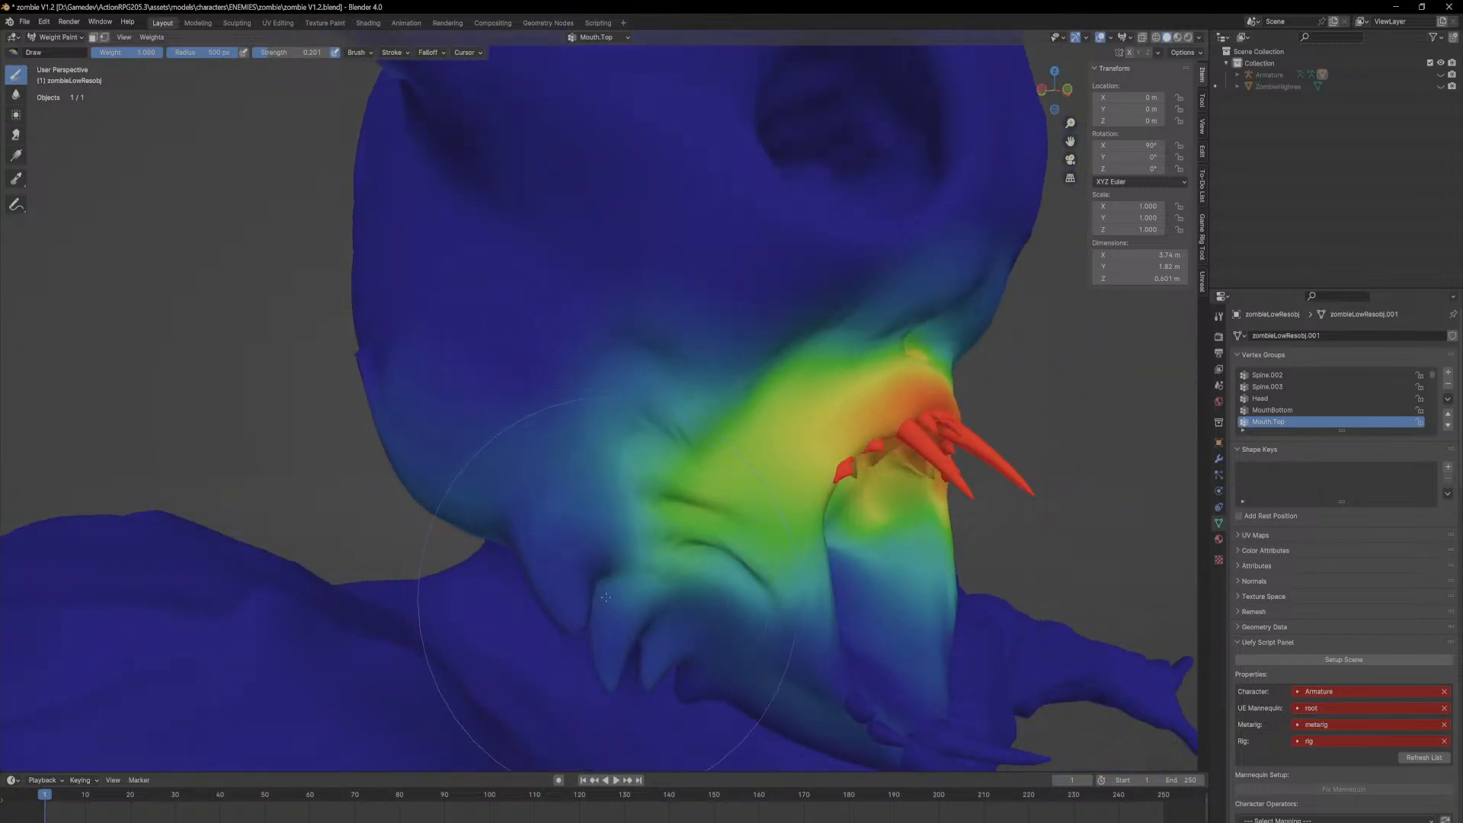
middle_drag(524, 546, 543, 519)
middle_drag(554, 498, 574, 493)
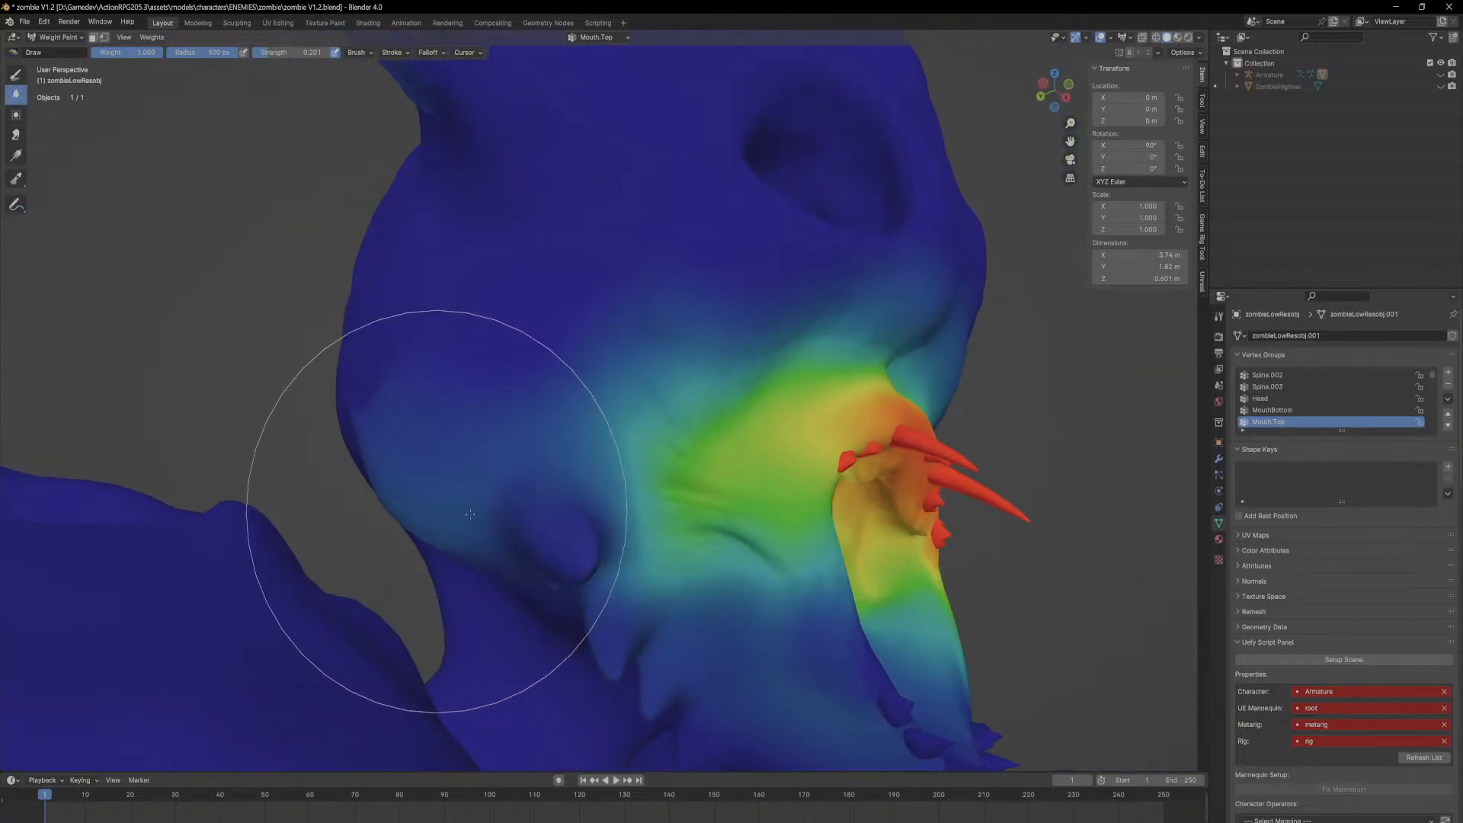
shift+middle_drag(431, 490, 466, 533)
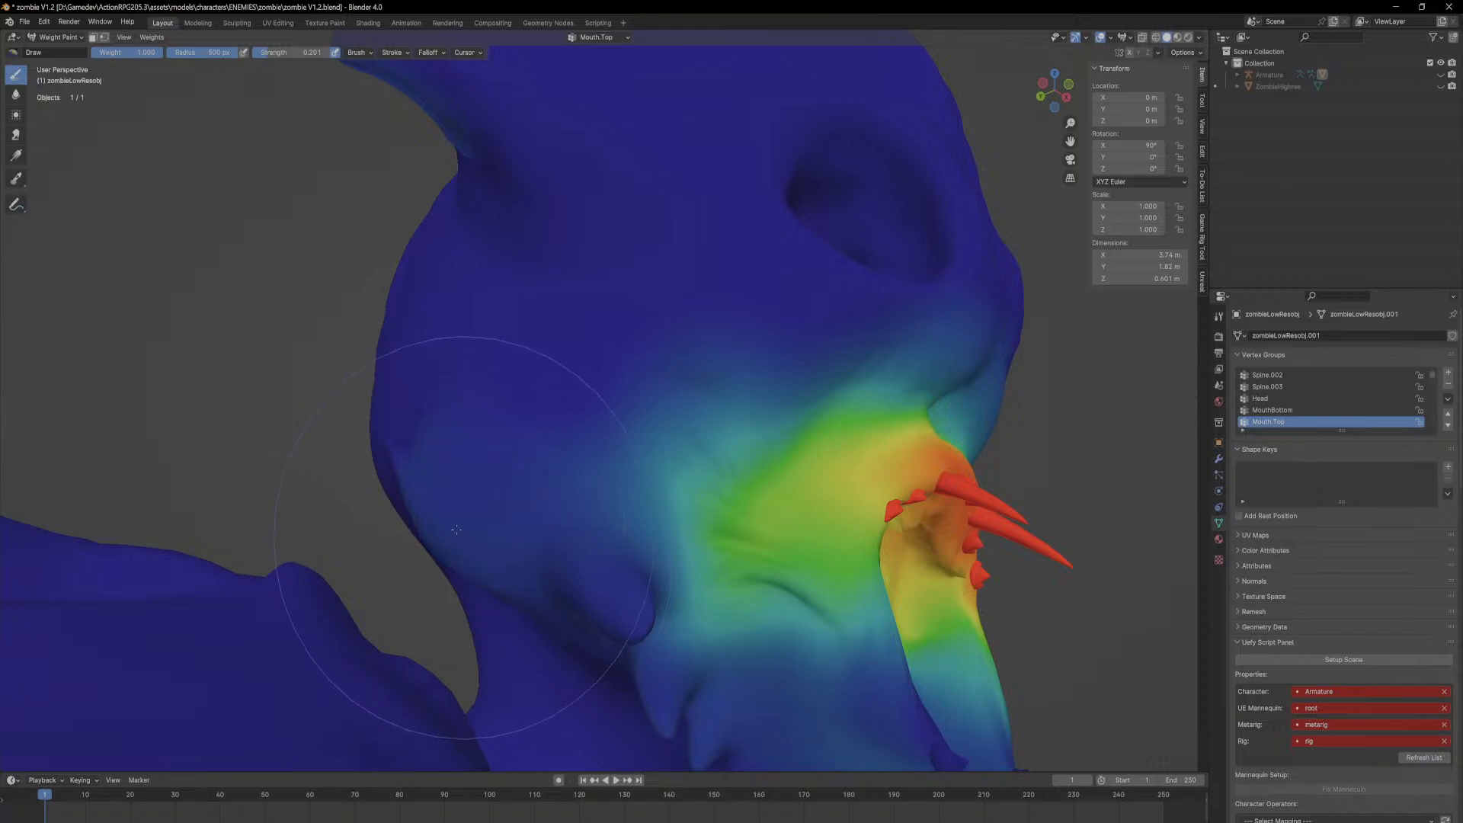
middle_drag(404, 473, 461, 495)
Step: Blur the Mouth.Top weight across the cheeks and nose, and undo the stray stroke over the lower jaw
middle_drag(533, 549, 493, 406)
scroll(493, 407, down, 1)
scroll(493, 406, up, 2)
mouse_move(461, 425)
shift+mouse_down()
mouse_move(363, 329)
mouse_move(473, 462)
mouse_move(402, 252)
mouse_move(450, 343)
mouse_move(425, 278)
shift+mouse_up()
middle_drag(425, 277, 507, 372)
shift+drag(389, 343, 686, 263)
mouse_move(580, 275)
shift+mouse_down()
mouse_move(671, 255)
mouse_move(659, 238)
shift+mouse_up()
mouse_move(522, 259)
shift+mouse_down()
mouse_move(711, 206)
mouse_move(734, 213)
mouse_move(425, 213)
shift+mouse_up()
middle_drag(425, 212, 581, 272)
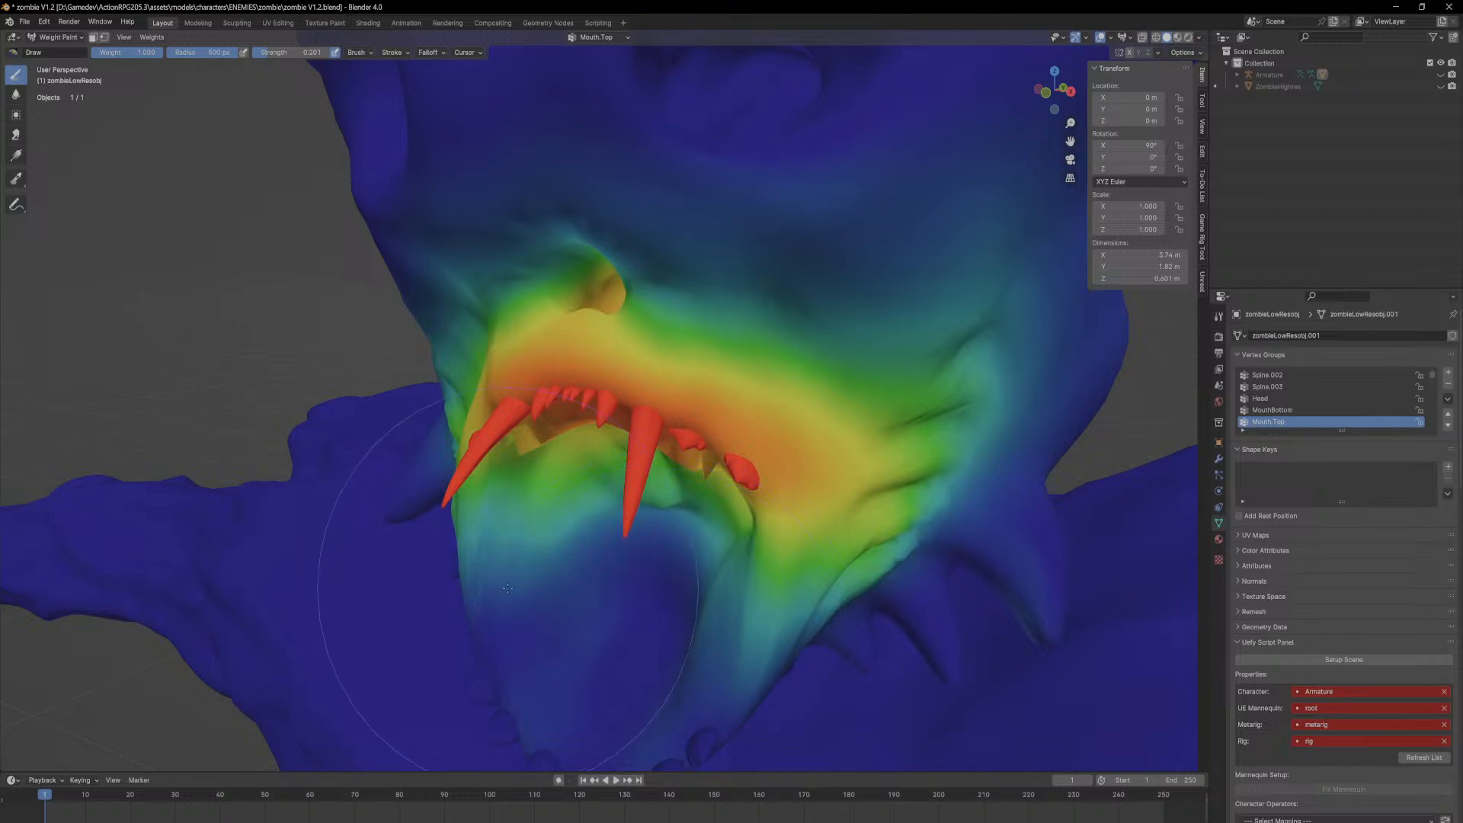
drag(507, 589, 243, 377)
key(ctrl+z)
Step: Return the mesh to Object Mode and inspect the upper jaw and cheek from the side
click(60, 37)
click(69, 45)
middle_drag(533, 221, 770, 355)
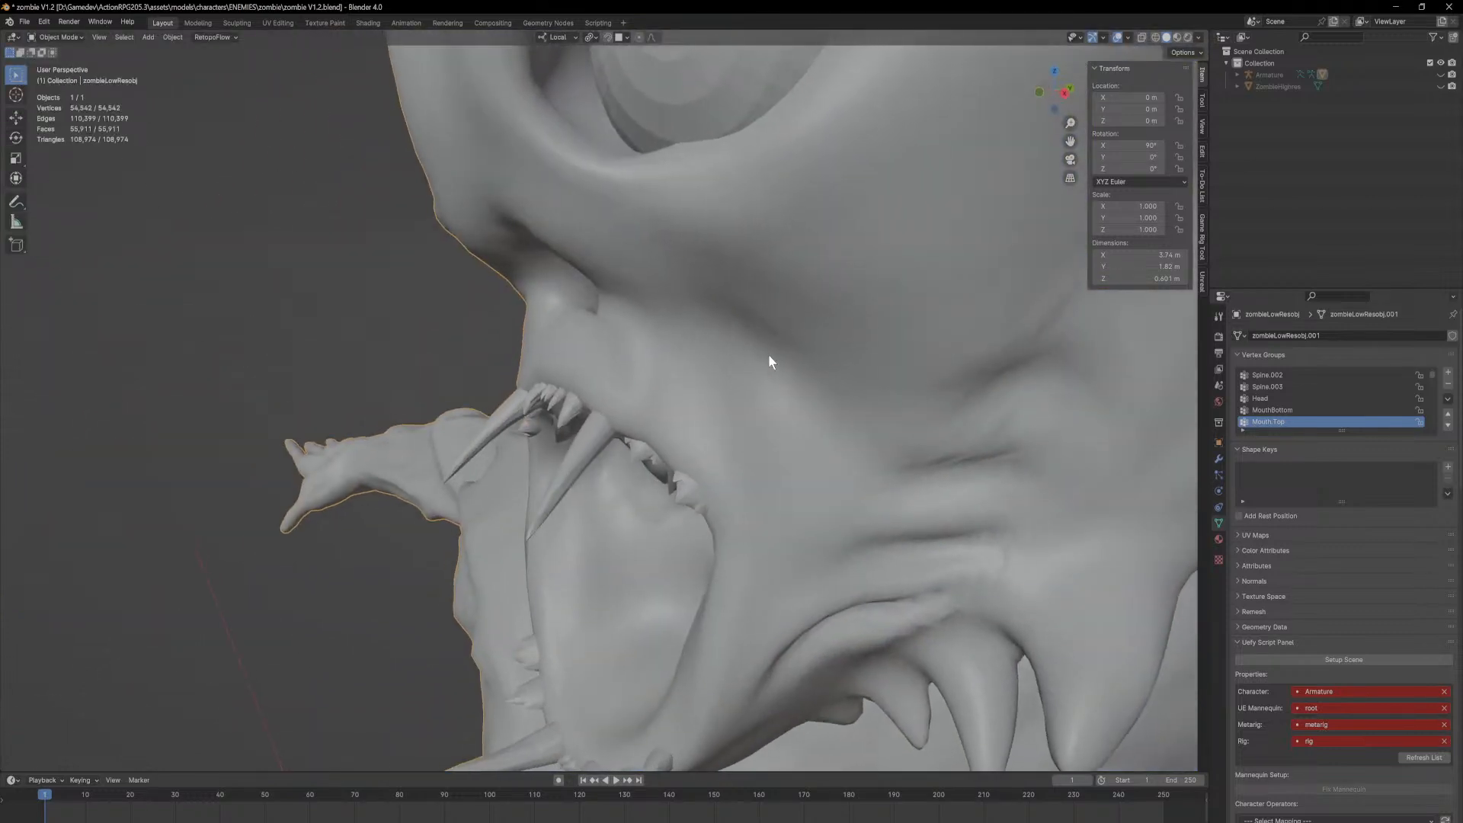
scroll(715, 250, up, 3)
ctrl+middle_drag(715, 250, 692, 511)
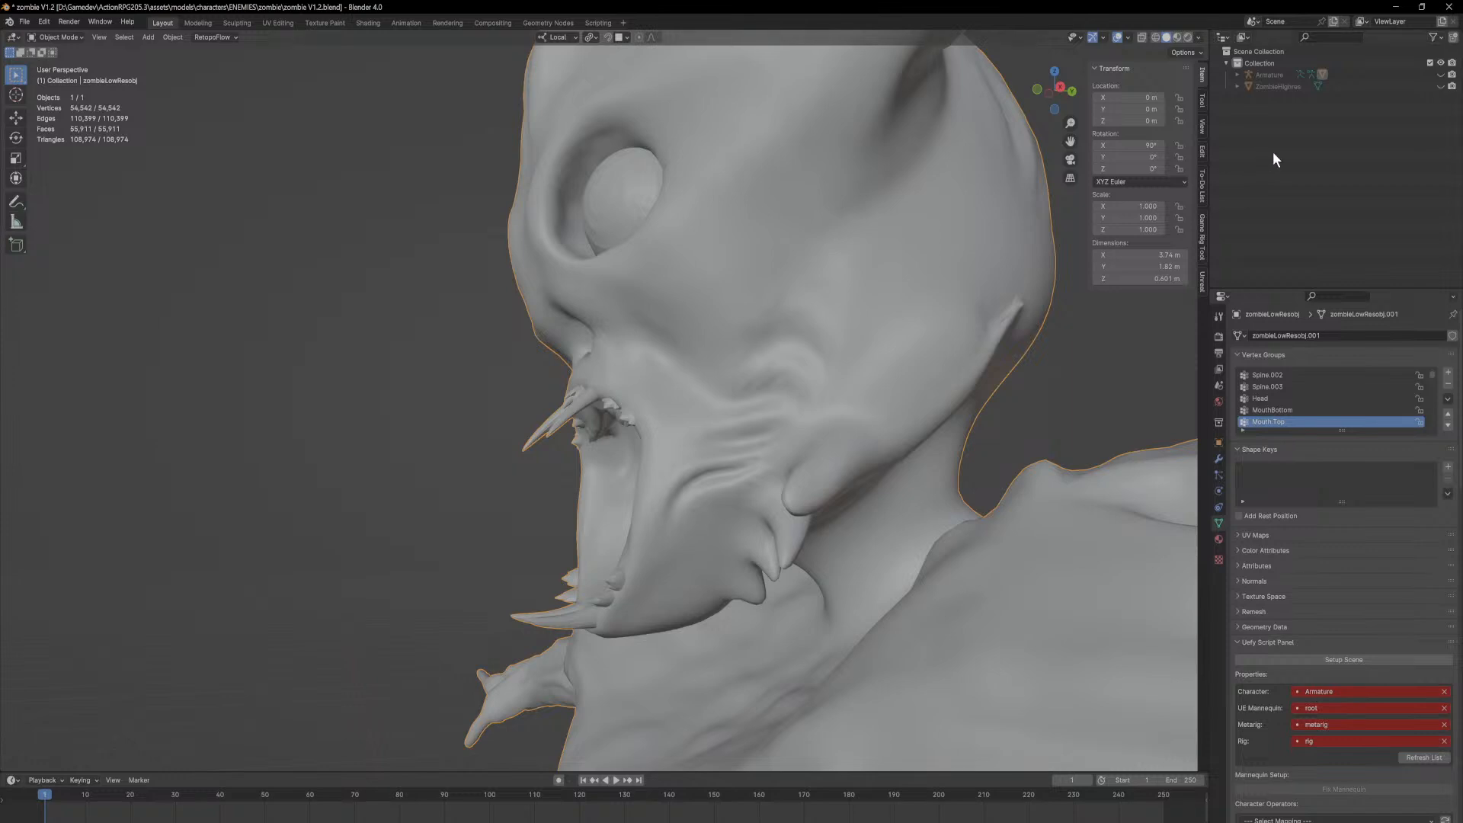
Step: Unhide the armature, select it and put it into Pose Mode with the Mouth.Top bone selected
click(1273, 74)
click(1440, 74)
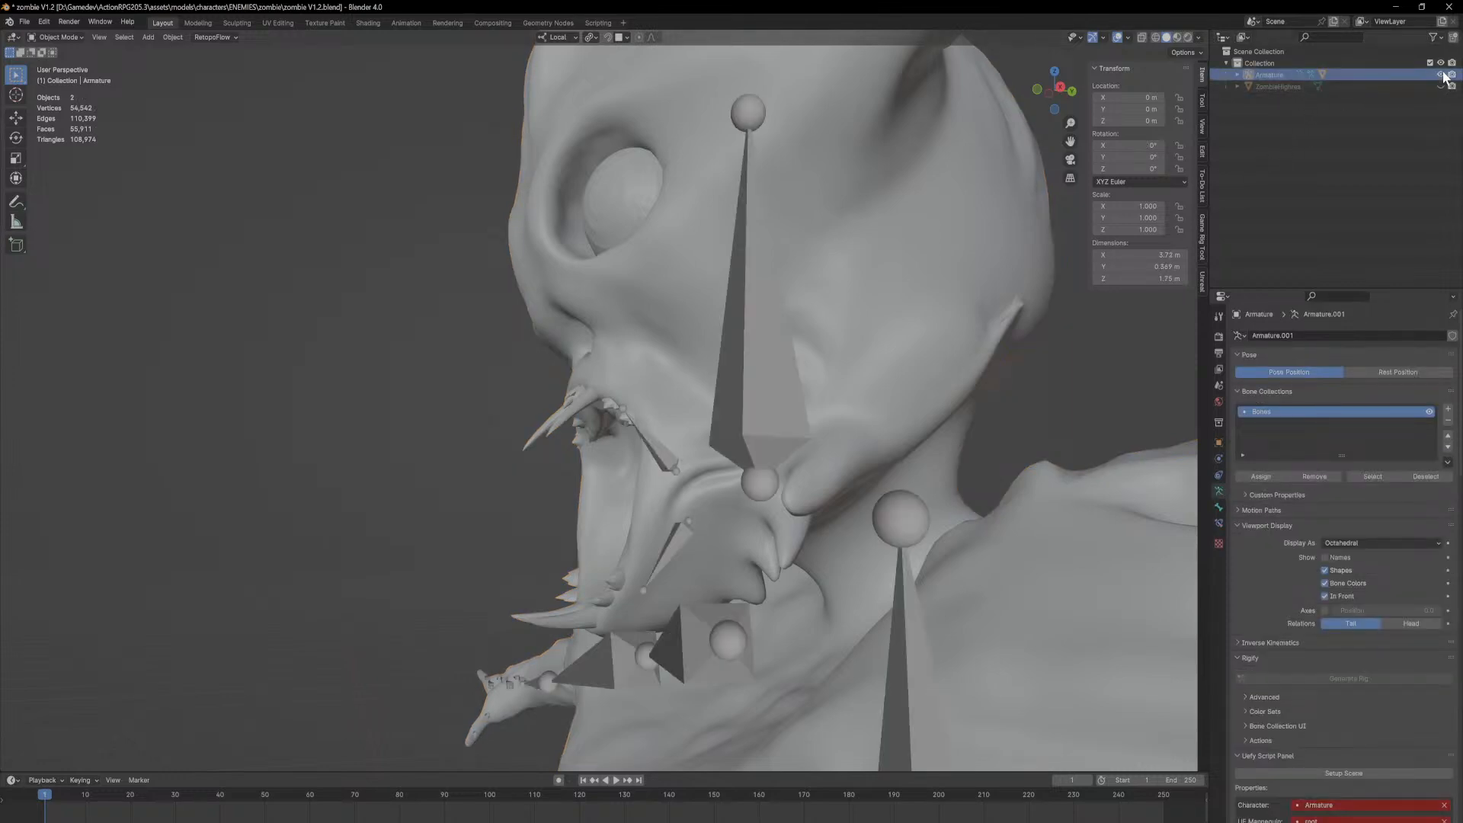
click(651, 428)
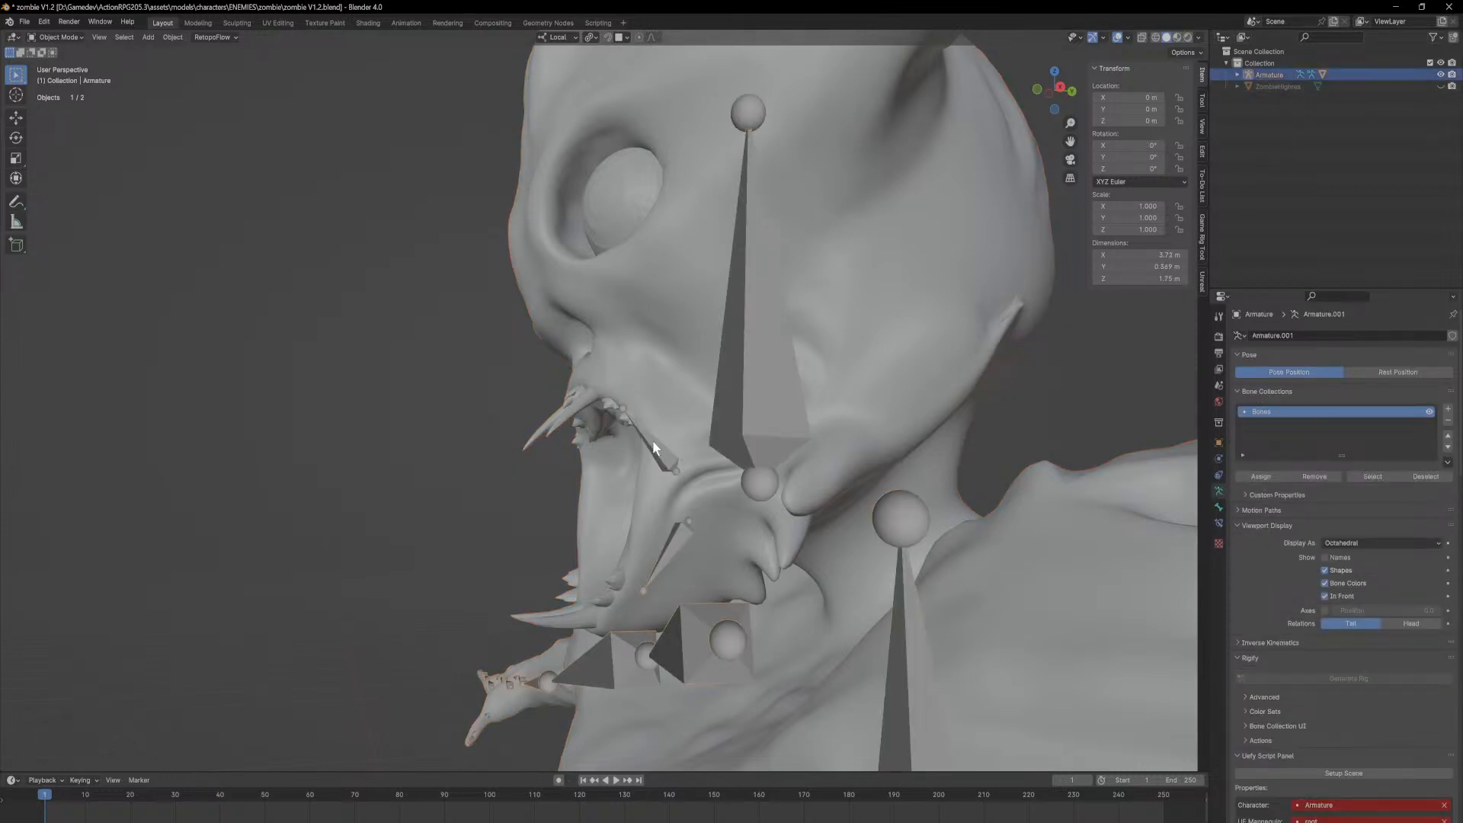
click(44, 39)
click(76, 78)
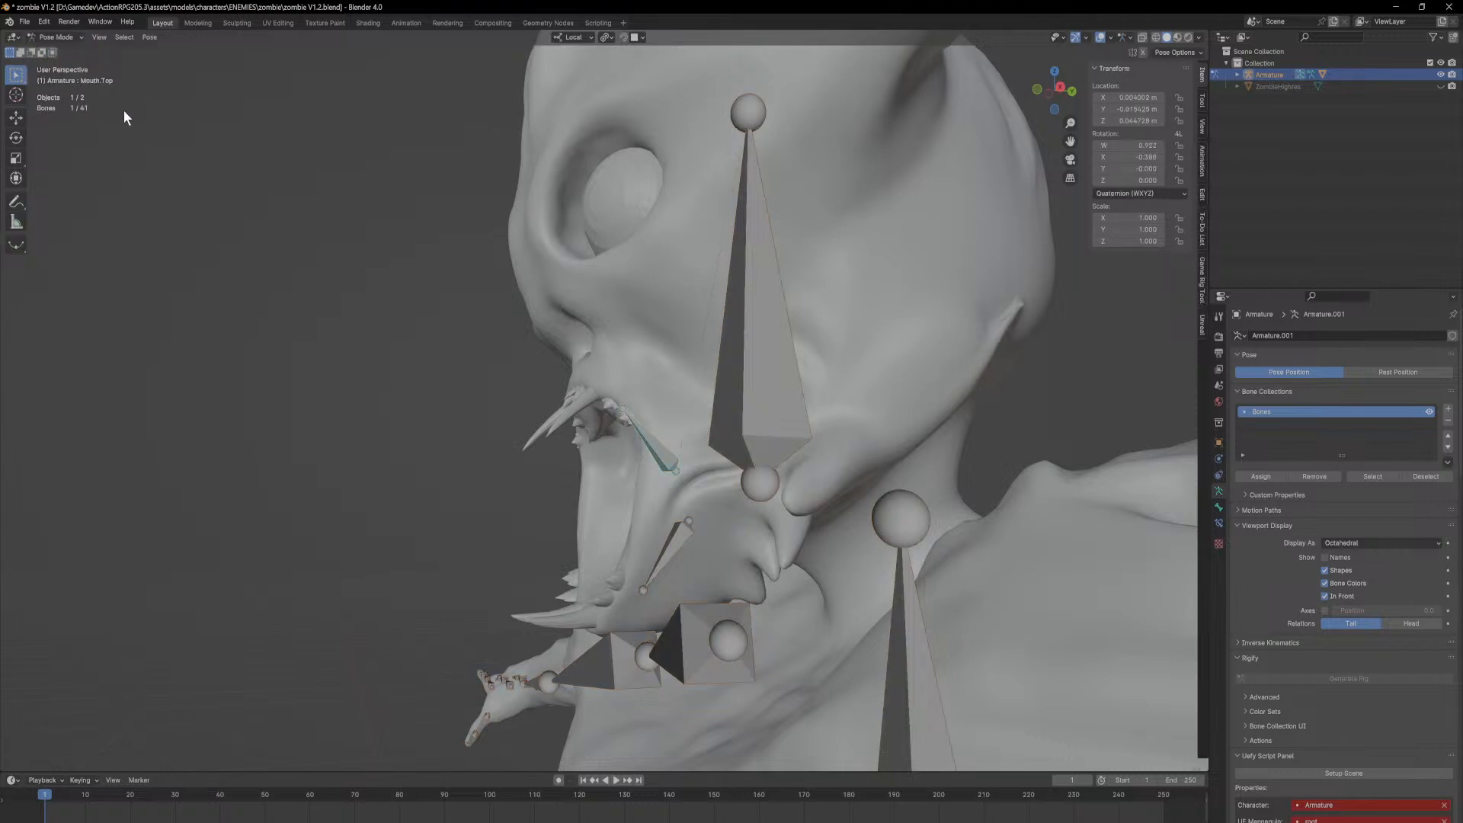
Step: Move the Mouth.Top bone along its local Y axis and try a shift along local X
key(g)
key(z)
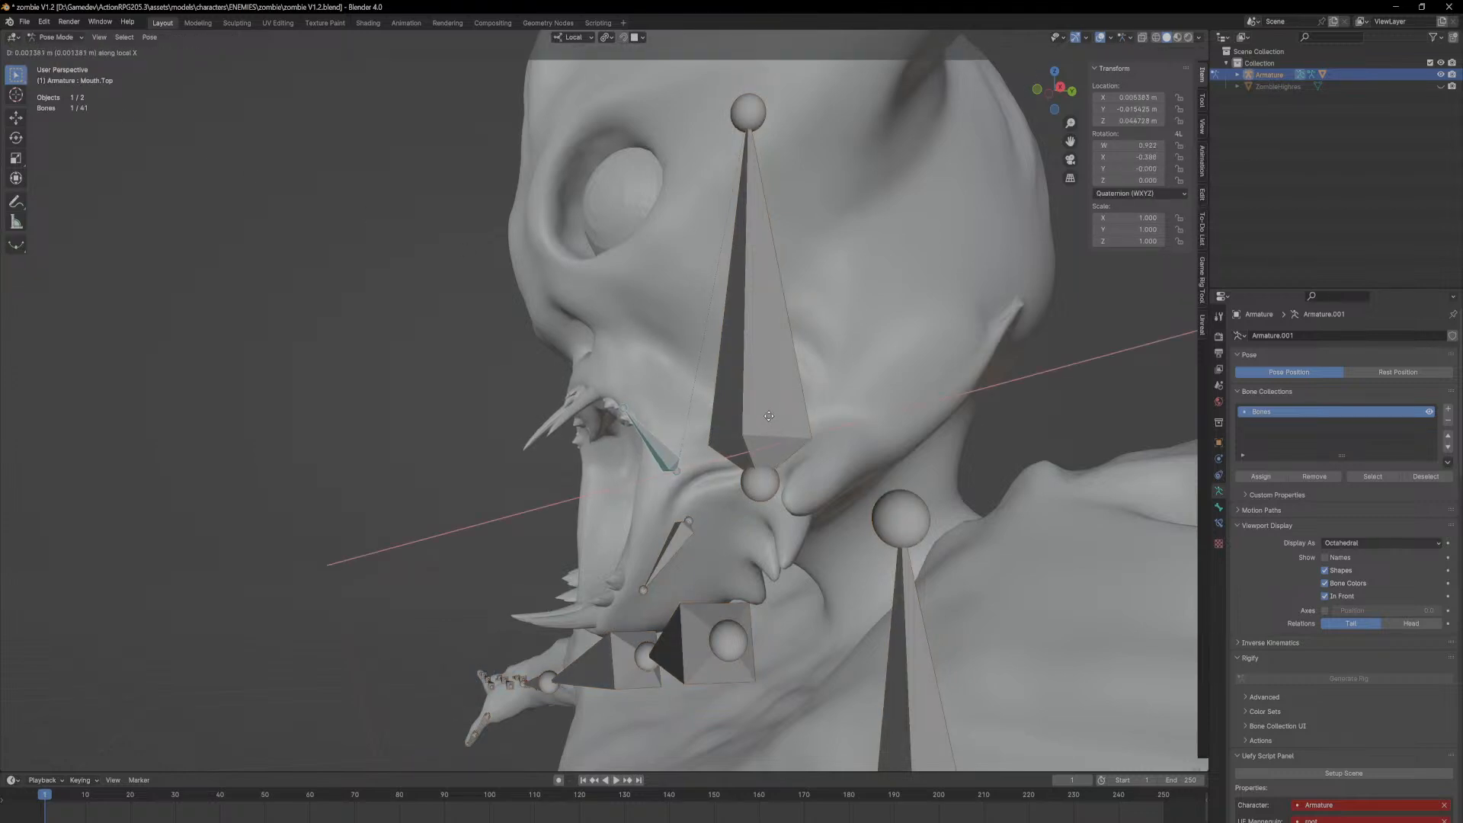
key(y)
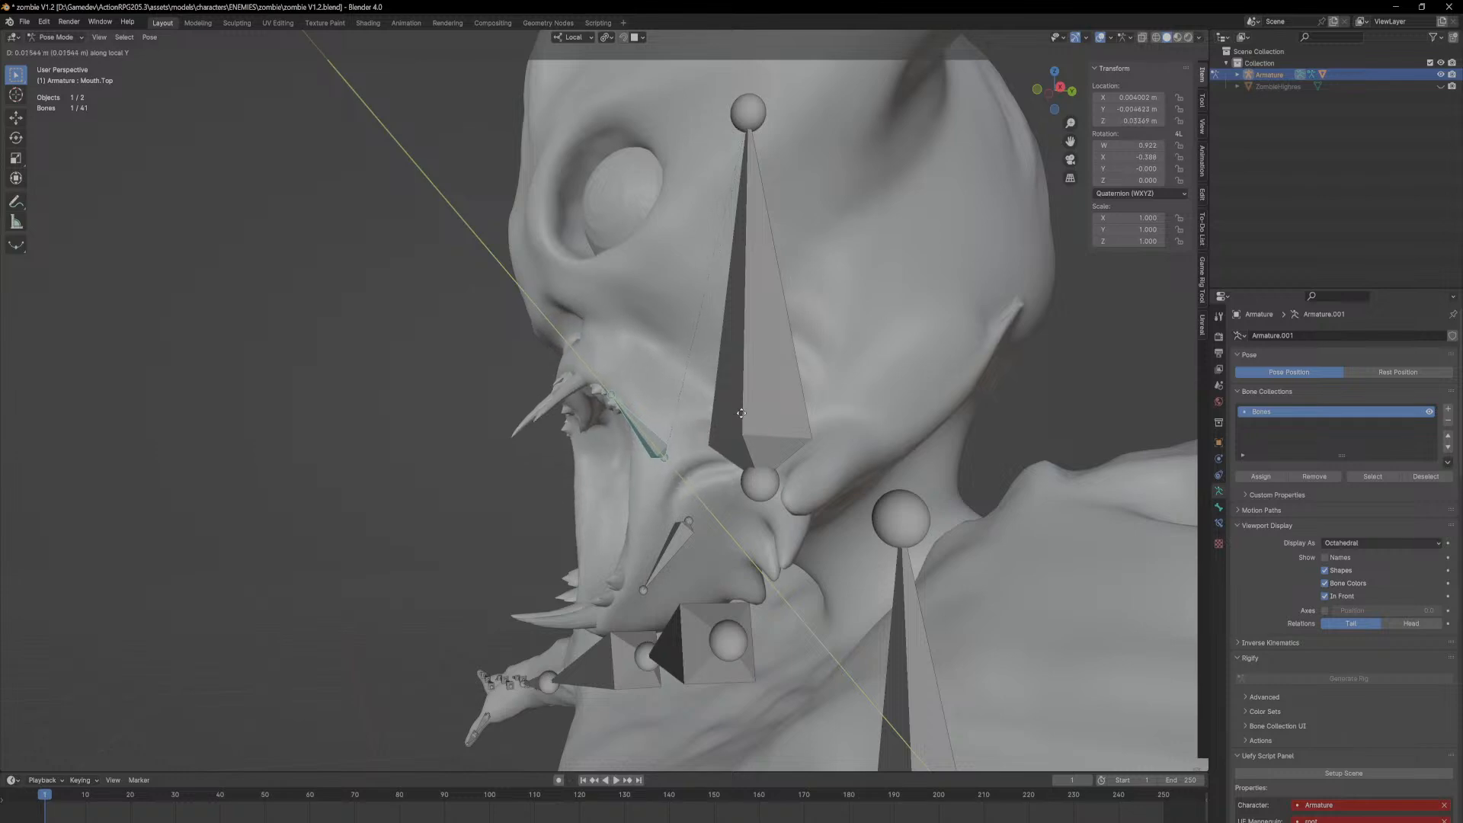
click(728, 418)
key(g)
key(x)
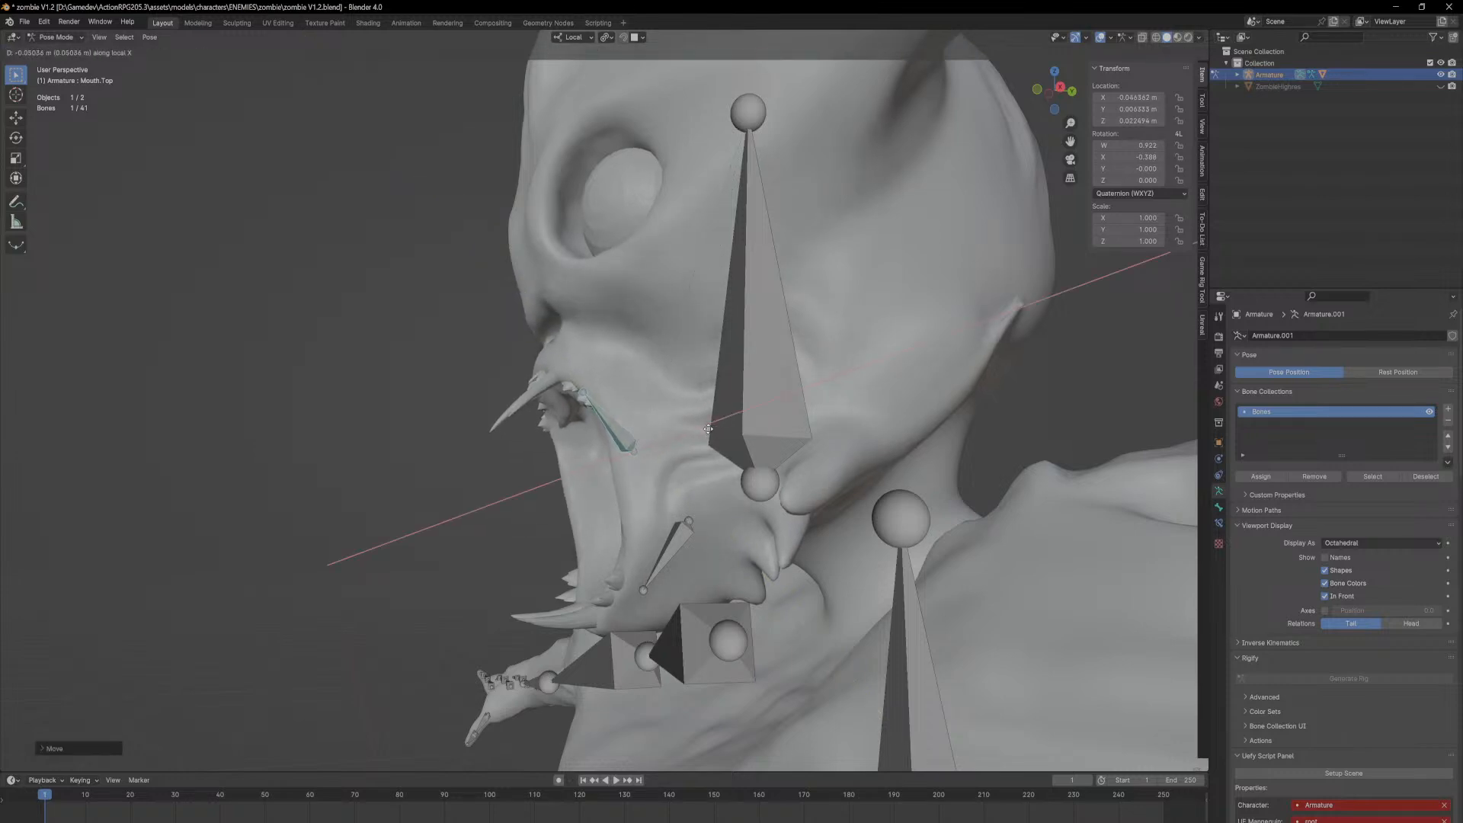
key(Escape)
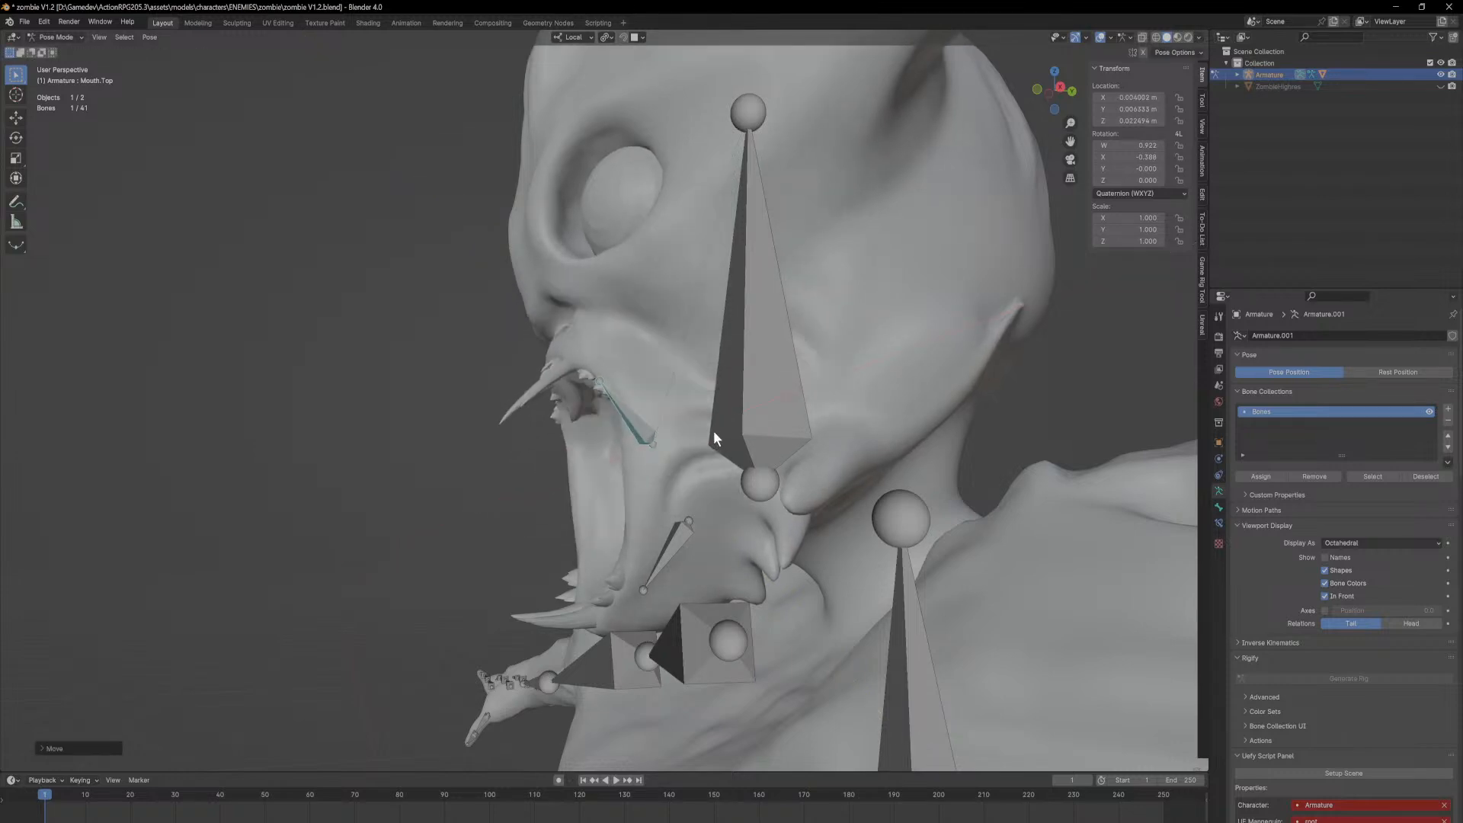
Step: Move the Mouth.Top bone along its local X axis and freely forward to test how the upper jaw deforms
key(g)
key(x)
click(701, 433)
middle_drag(702, 431, 670, 427)
key(g)
click(647, 449)
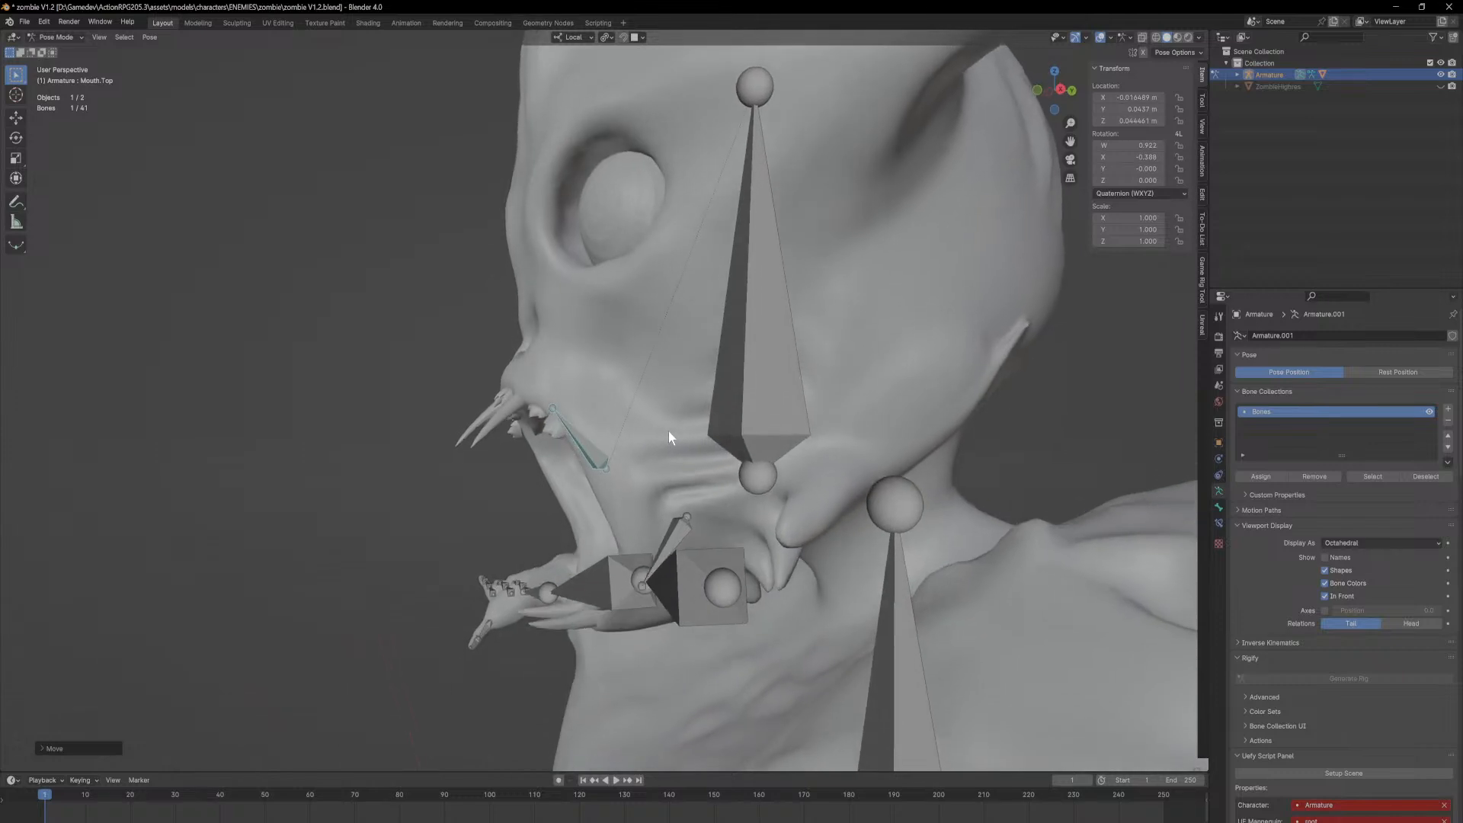
middle_drag(843, 350, 788, 389)
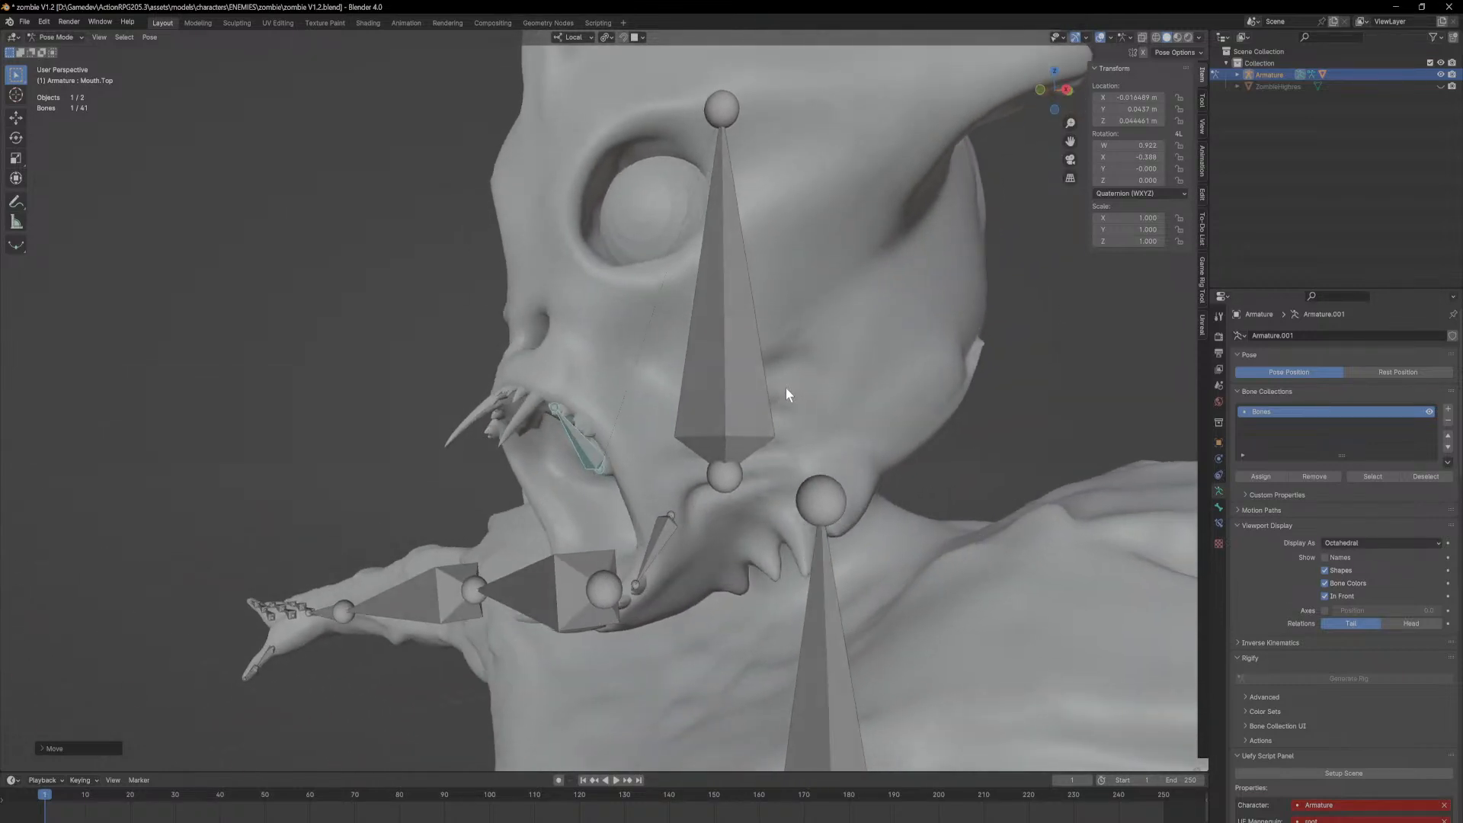
Step: Rotate the Mouth.Top bone about its local X axis to swing the upper jaw down and close the mouth
key(r)
key(x)
key(x)
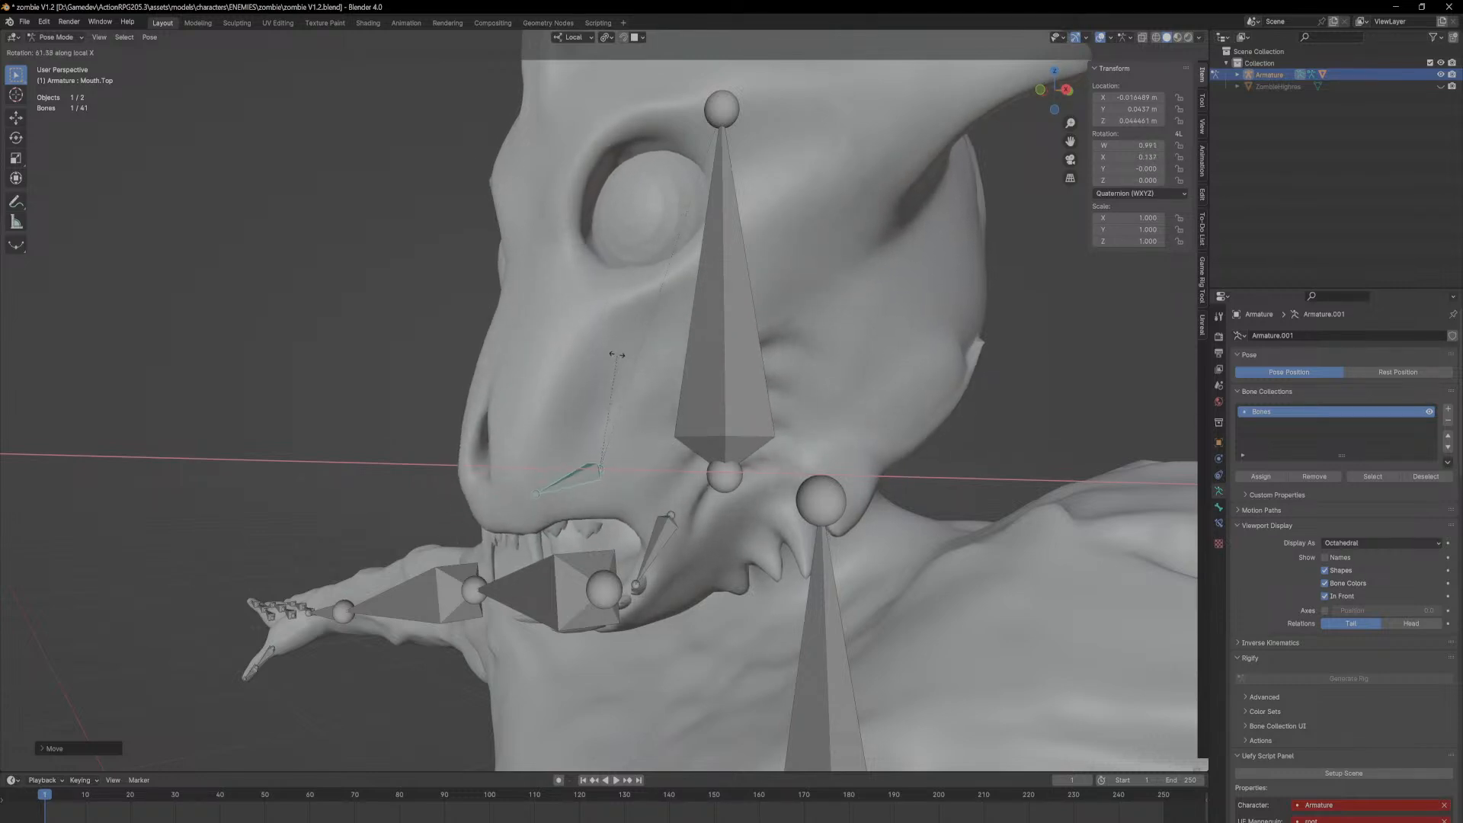
click(611, 349)
middle_drag(615, 354, 672, 371)
Step: Rotate the Mouth.Top bone back up about its local X axis to open the upper jaw
key(r)
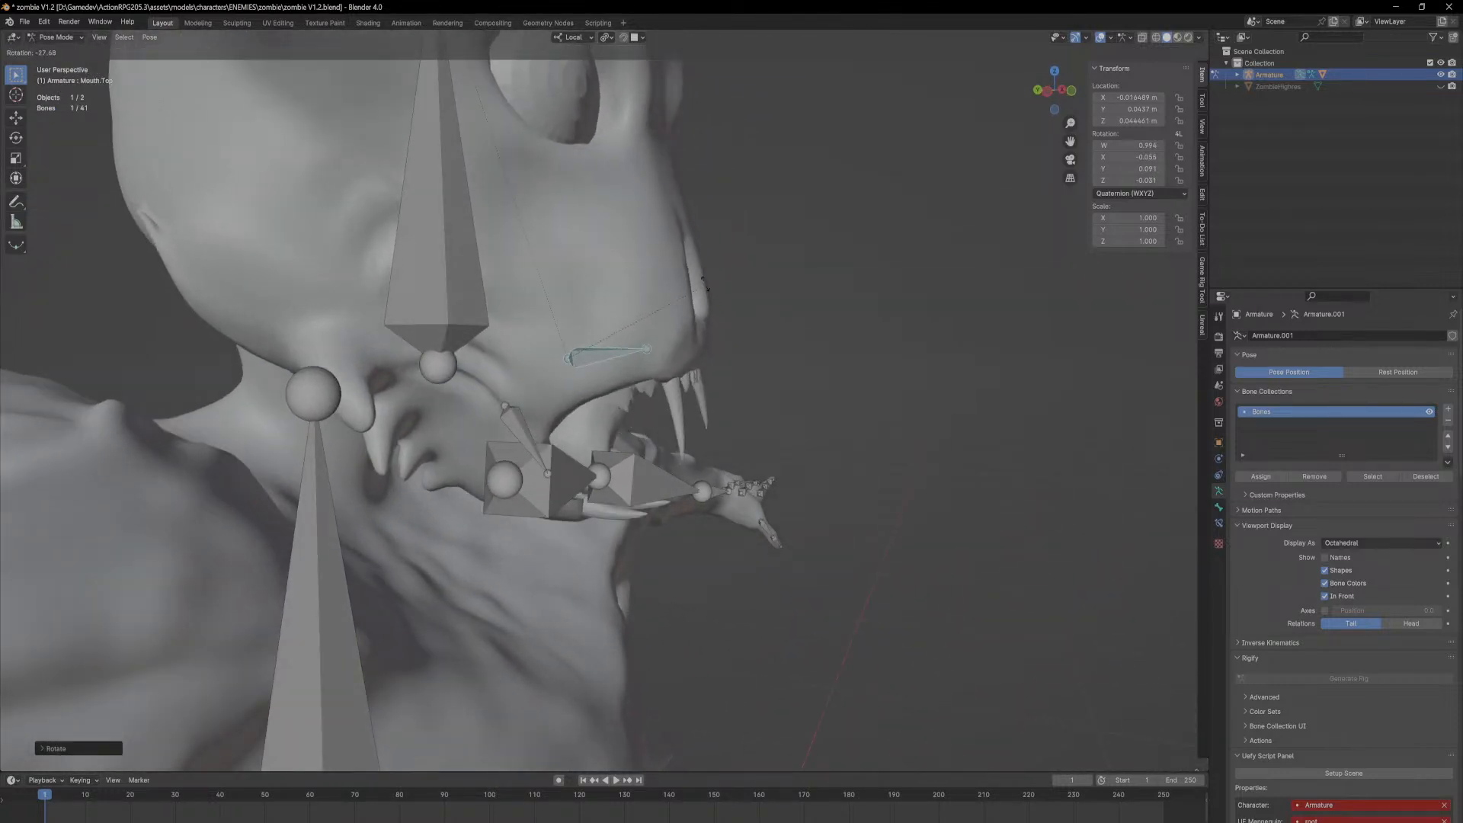
key(x)
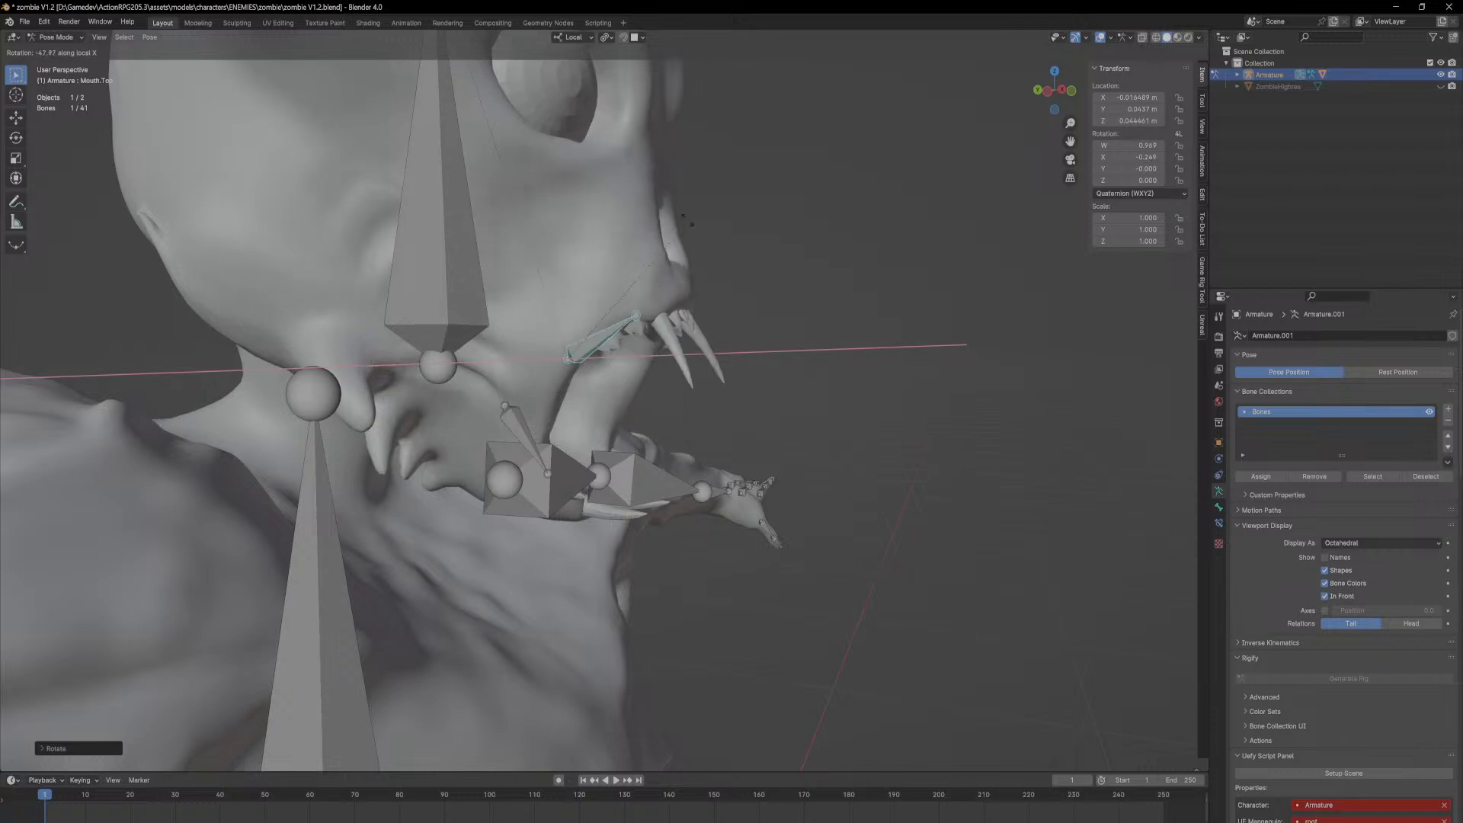
click(684, 183)
middle_drag(684, 183, 616, 304)
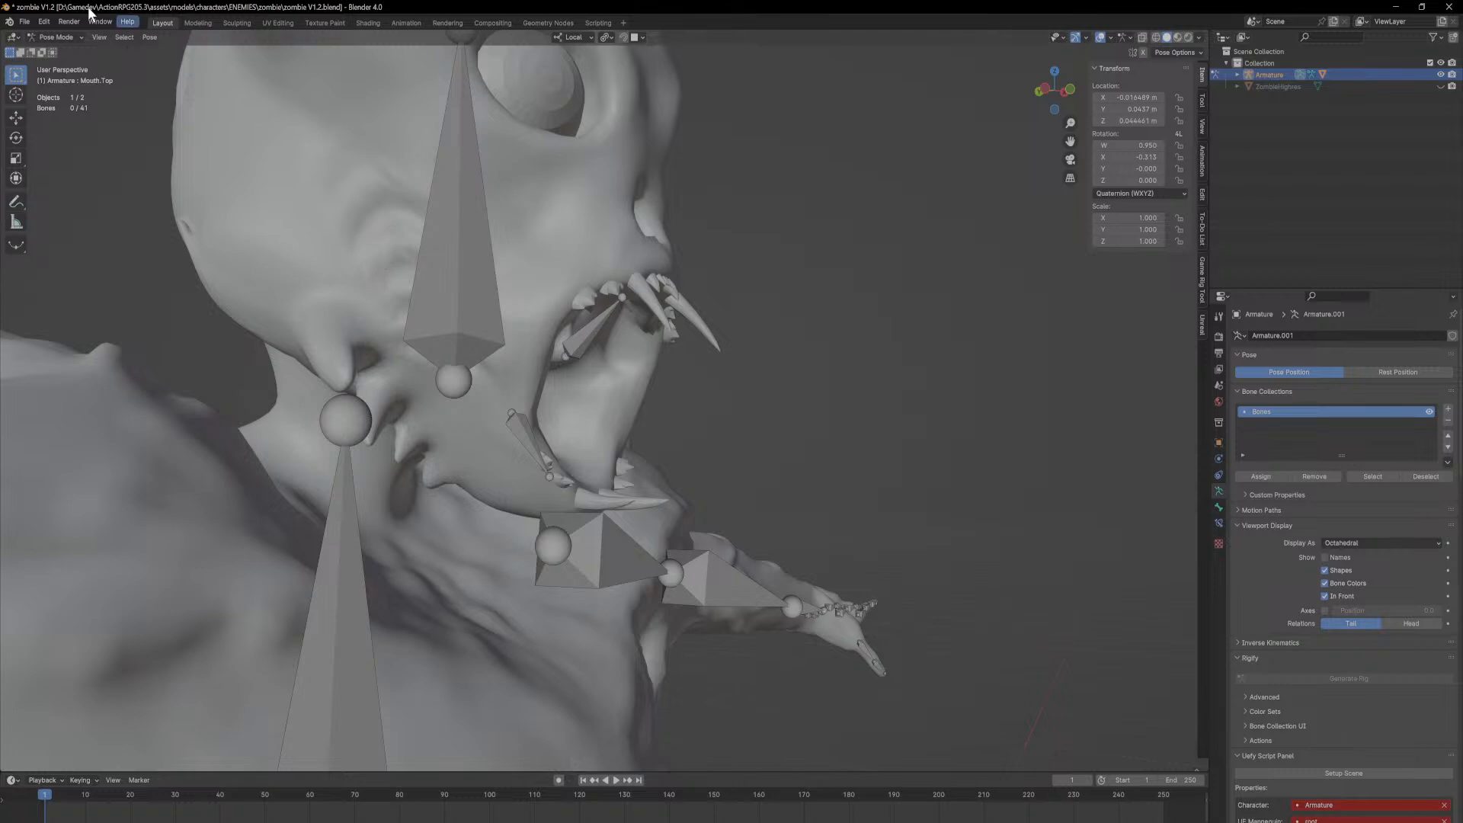
Step: Leave Pose Mode, select the zombie mesh and switch it to Weight Paint mode near the upper lip
click(67, 50)
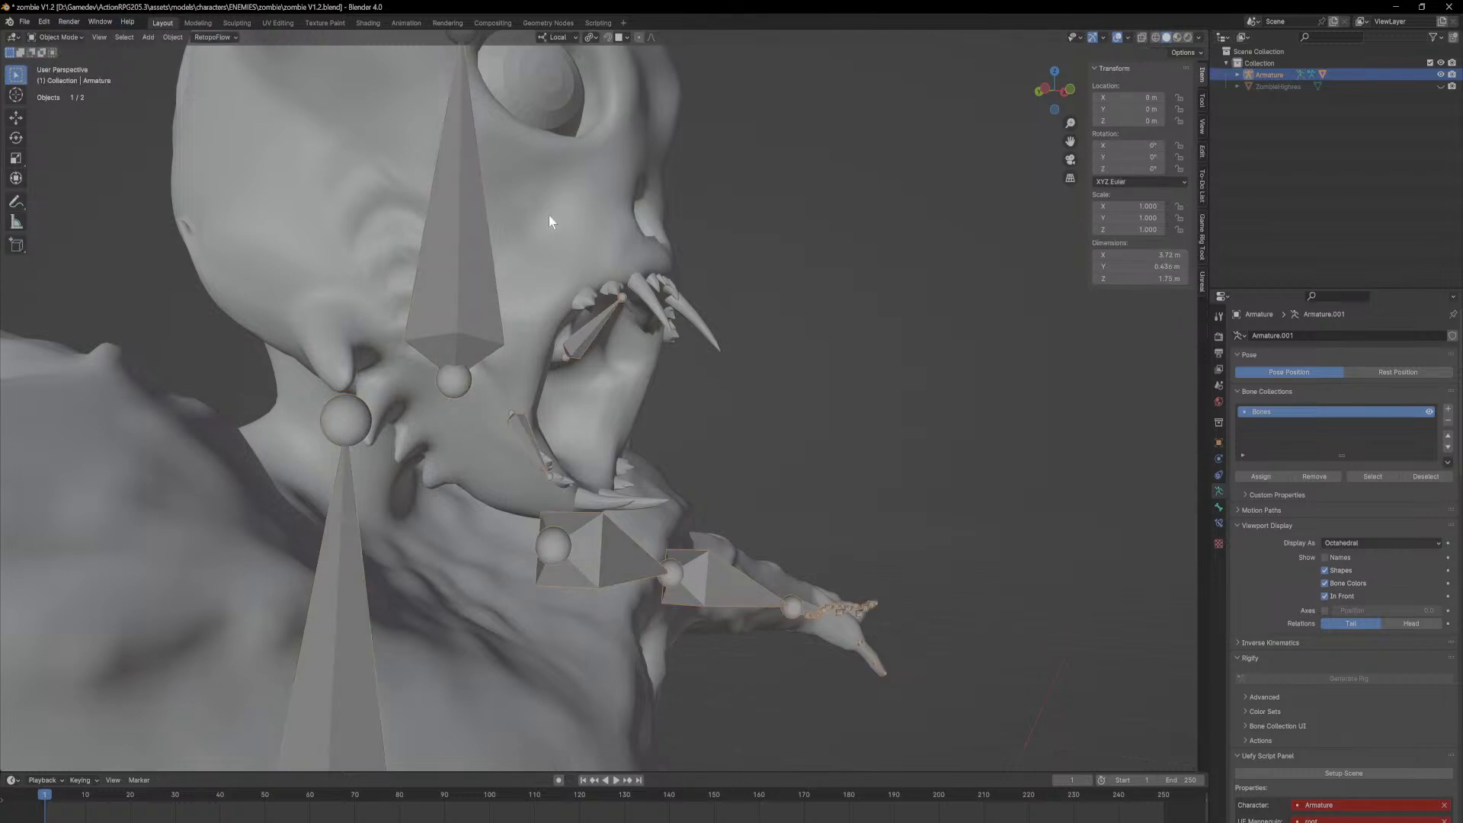
click(550, 214)
middle_drag(505, 218, 621, 286)
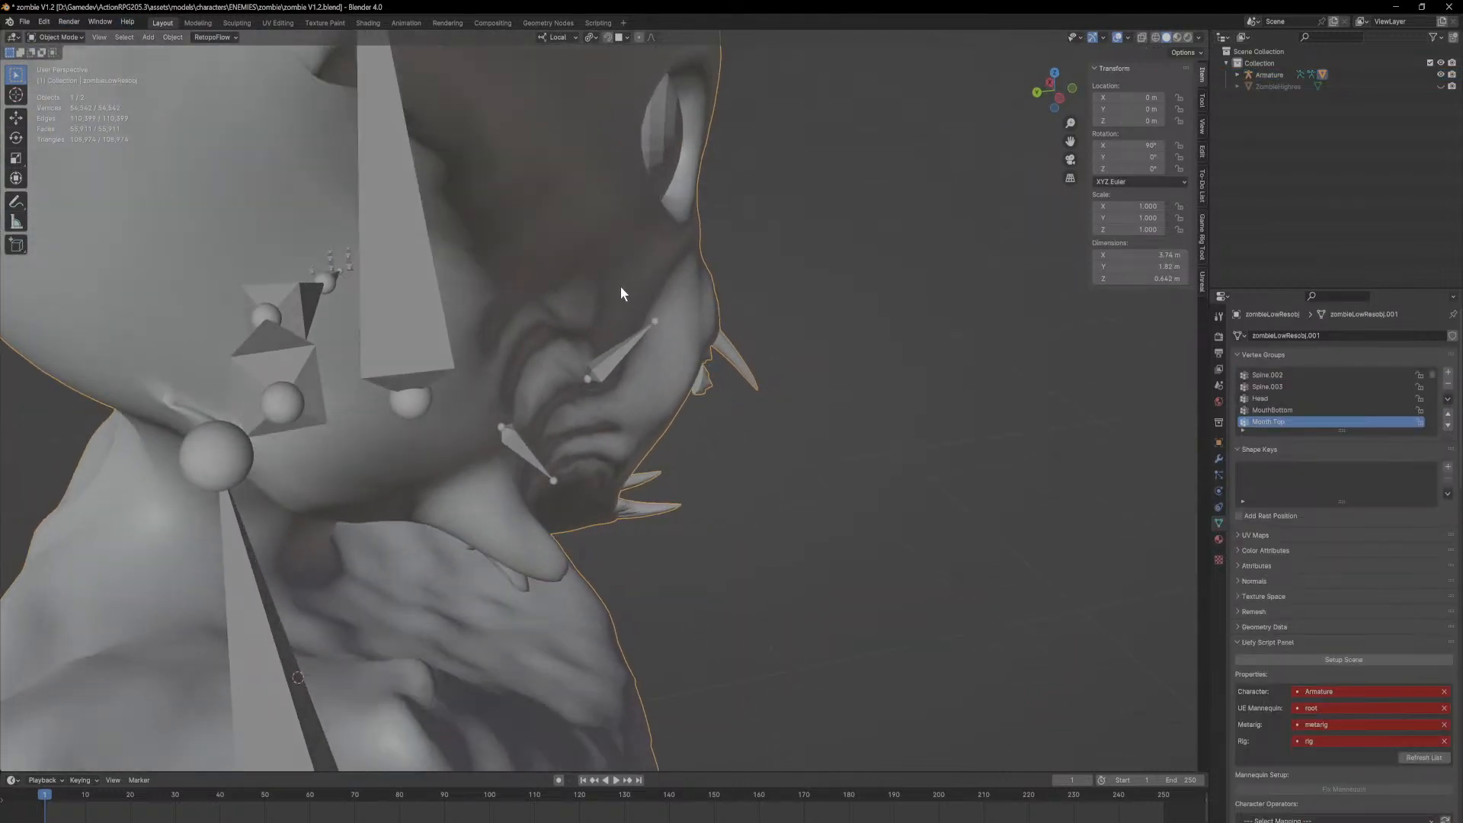
click(64, 38)
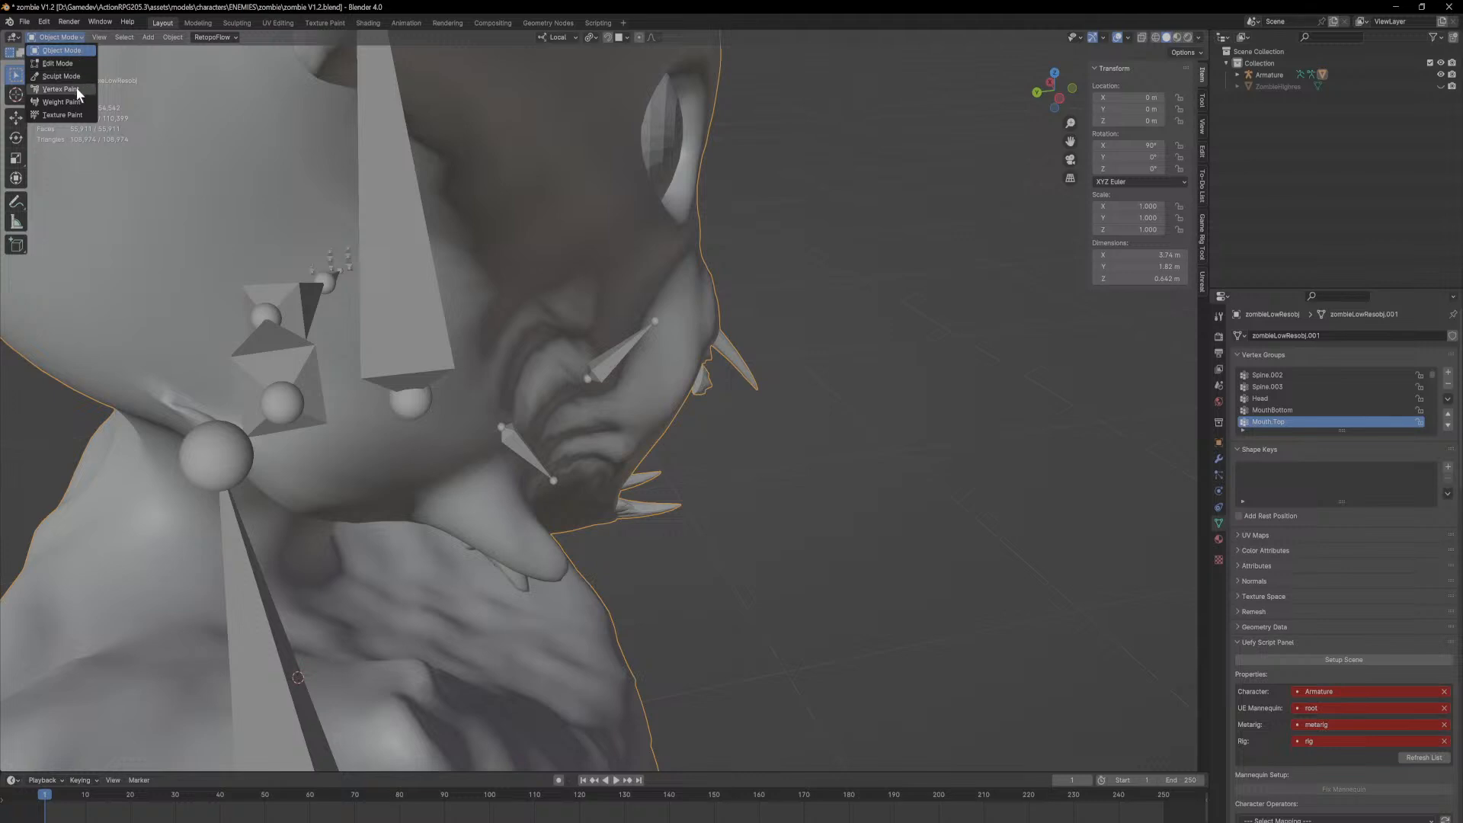
click(61, 102)
middle_drag(671, 321, 542, 412)
scroll(542, 412, up, 5)
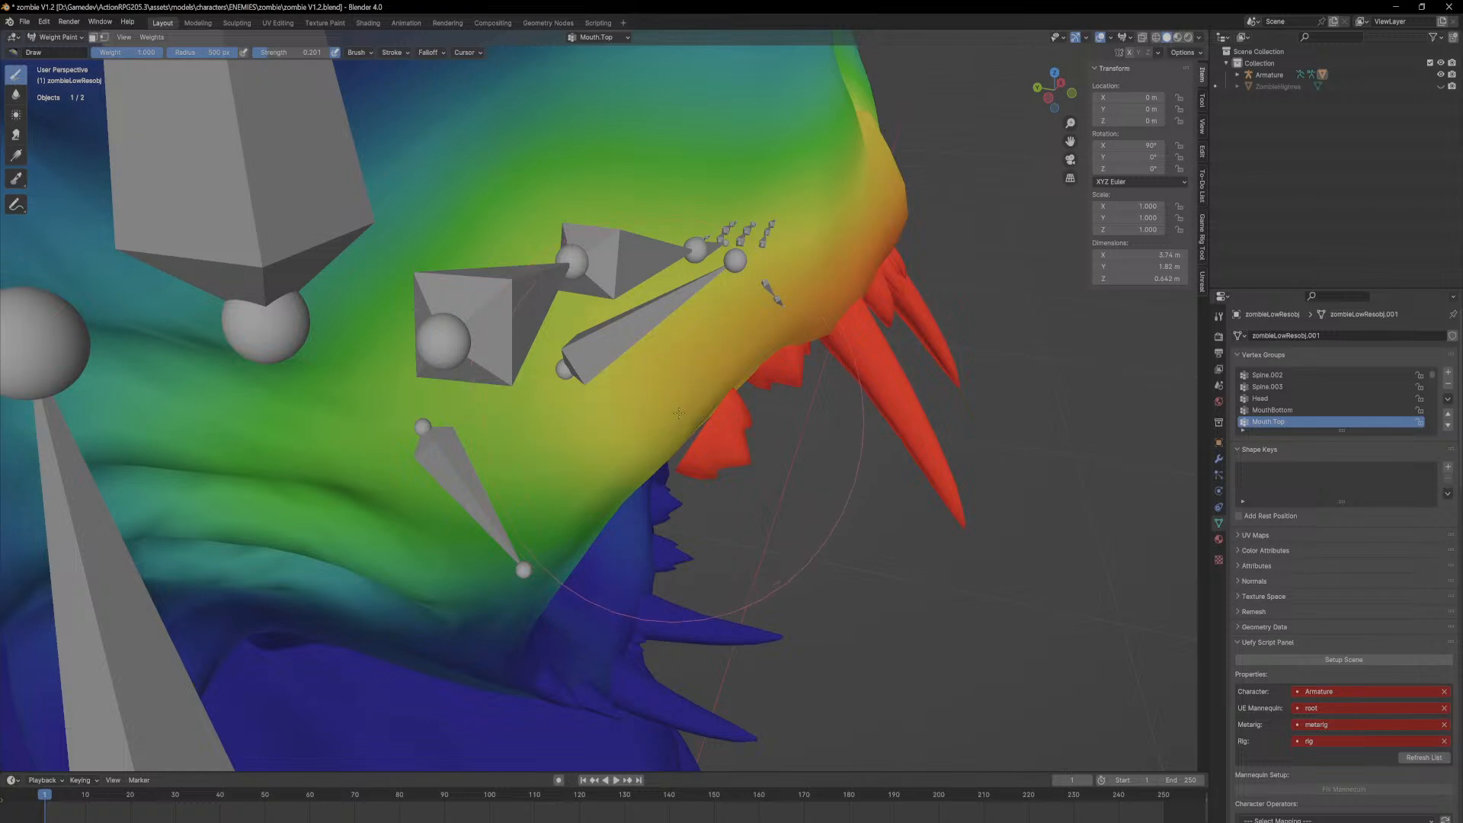
Step: Paint more Mouth.Top weight along the upper lip edge above the teeth at strength 0.201
drag(693, 407, 708, 397)
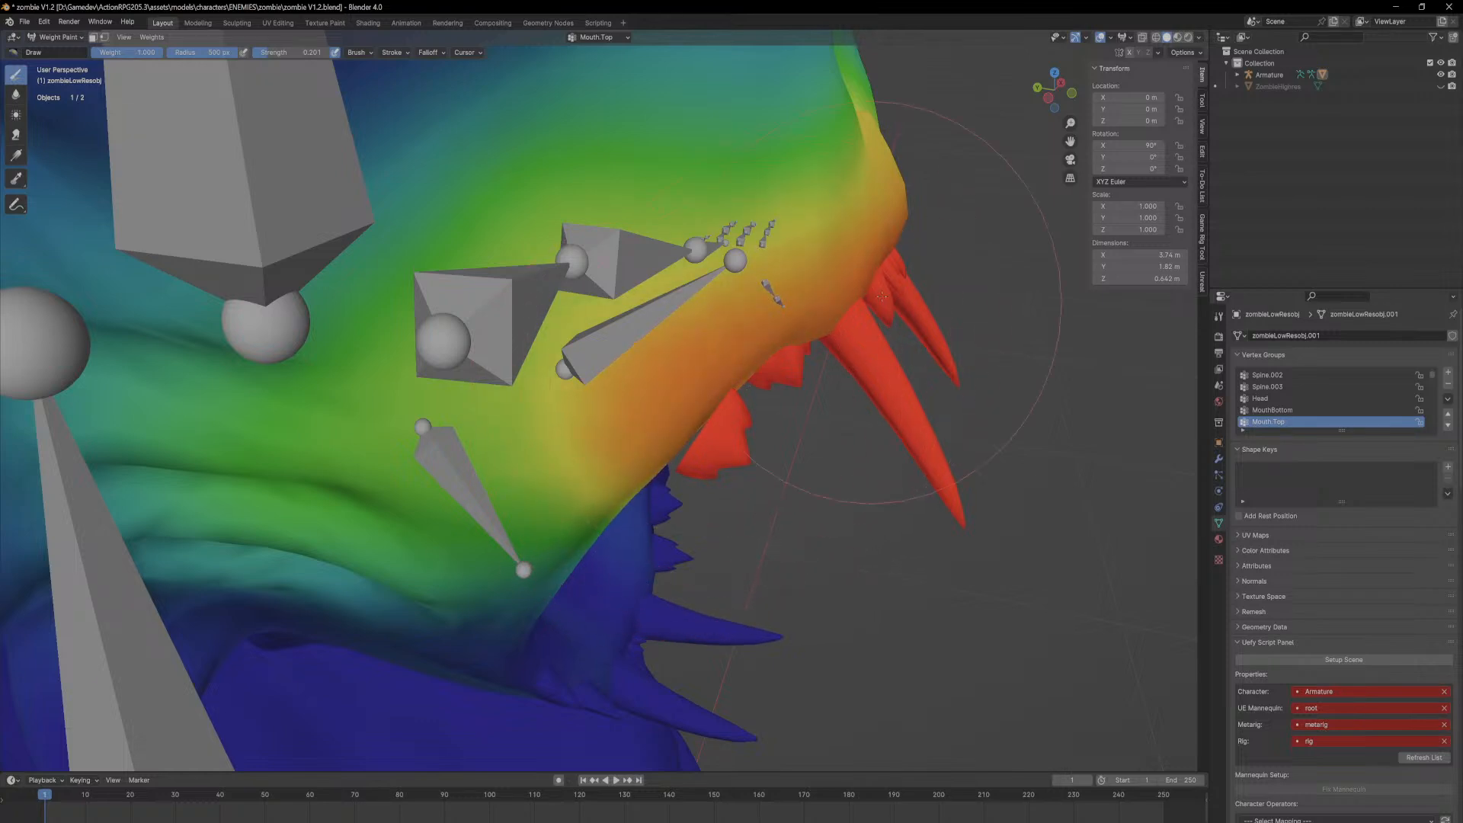
mouse_move(853, 268)
middle_down()
mouse_move(762, 287)
mouse_move(755, 305)
middle_up()
mouse_move(610, 358)
mouse_down()
mouse_move(755, 343)
mouse_move(635, 344)
mouse_up()
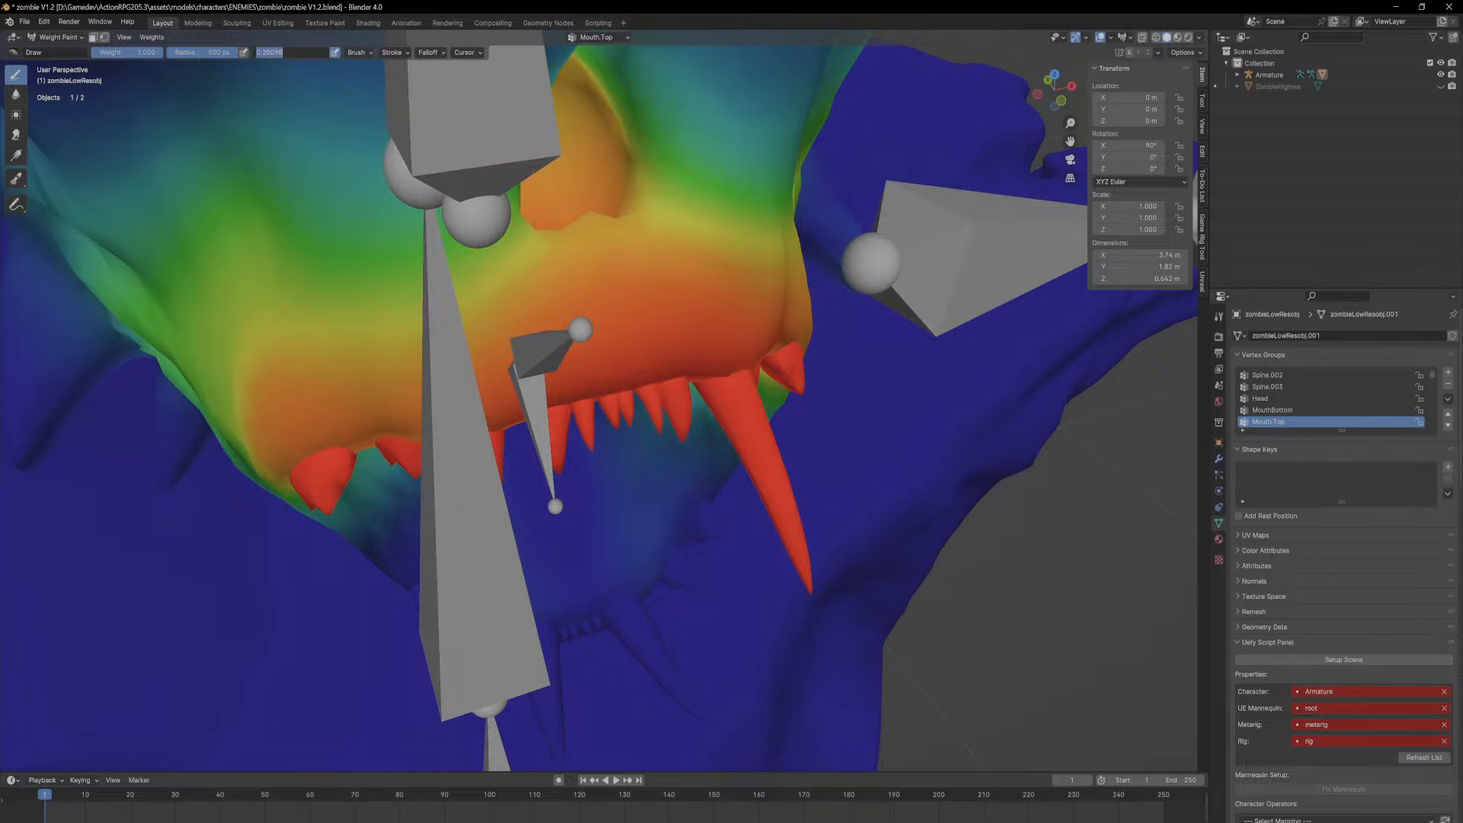
Step: Set the brush strength to 1.000 and paint Mouth.Top weight along the upper lip edge and around both mouth corners
key(Return)
middle_drag(503, 328, 579, 316)
drag(602, 332, 432, 410)
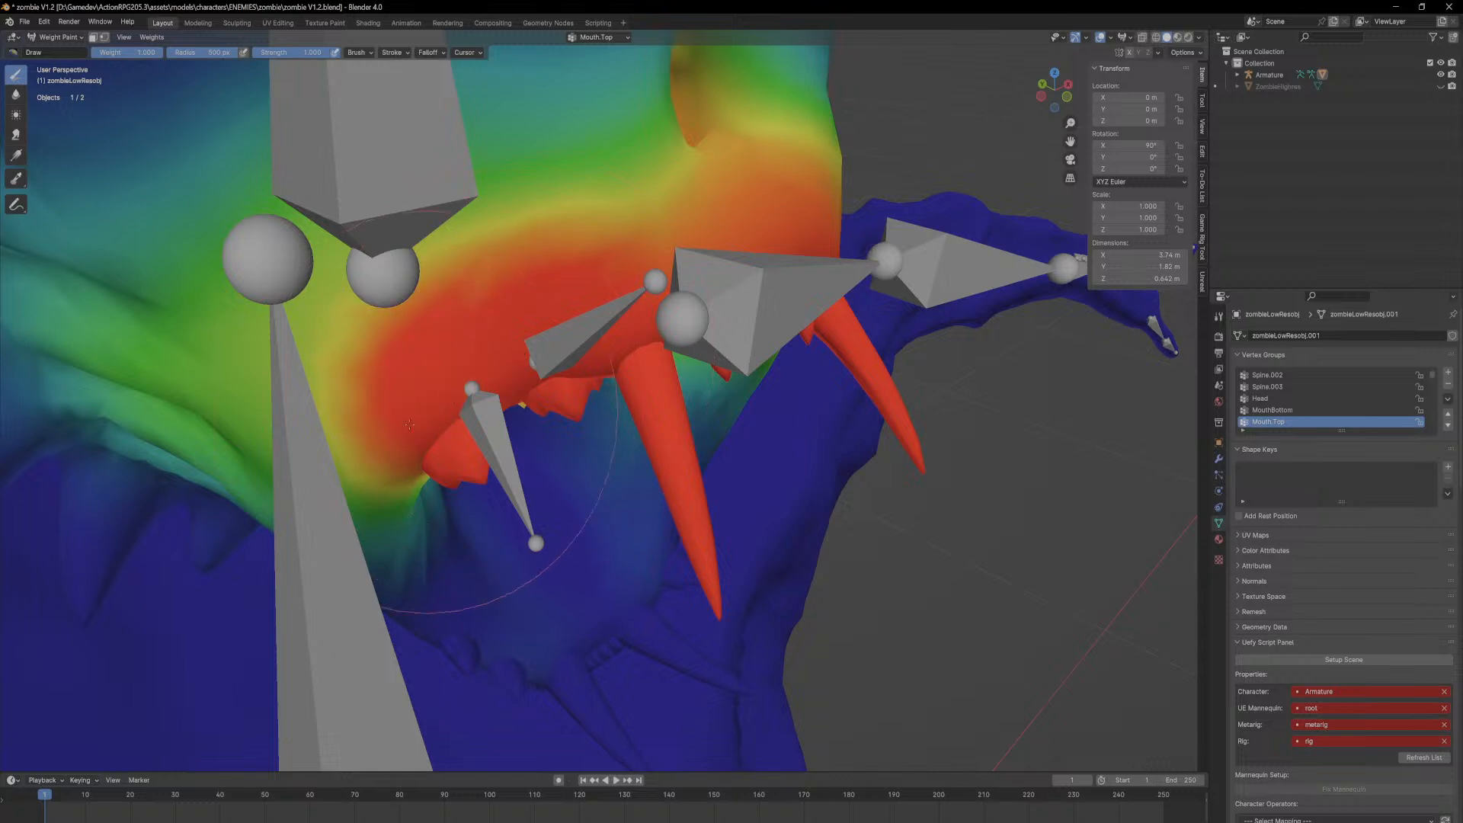
middle_drag(433, 409, 647, 366)
drag(781, 359, 603, 473)
middle_drag(602, 472, 753, 392)
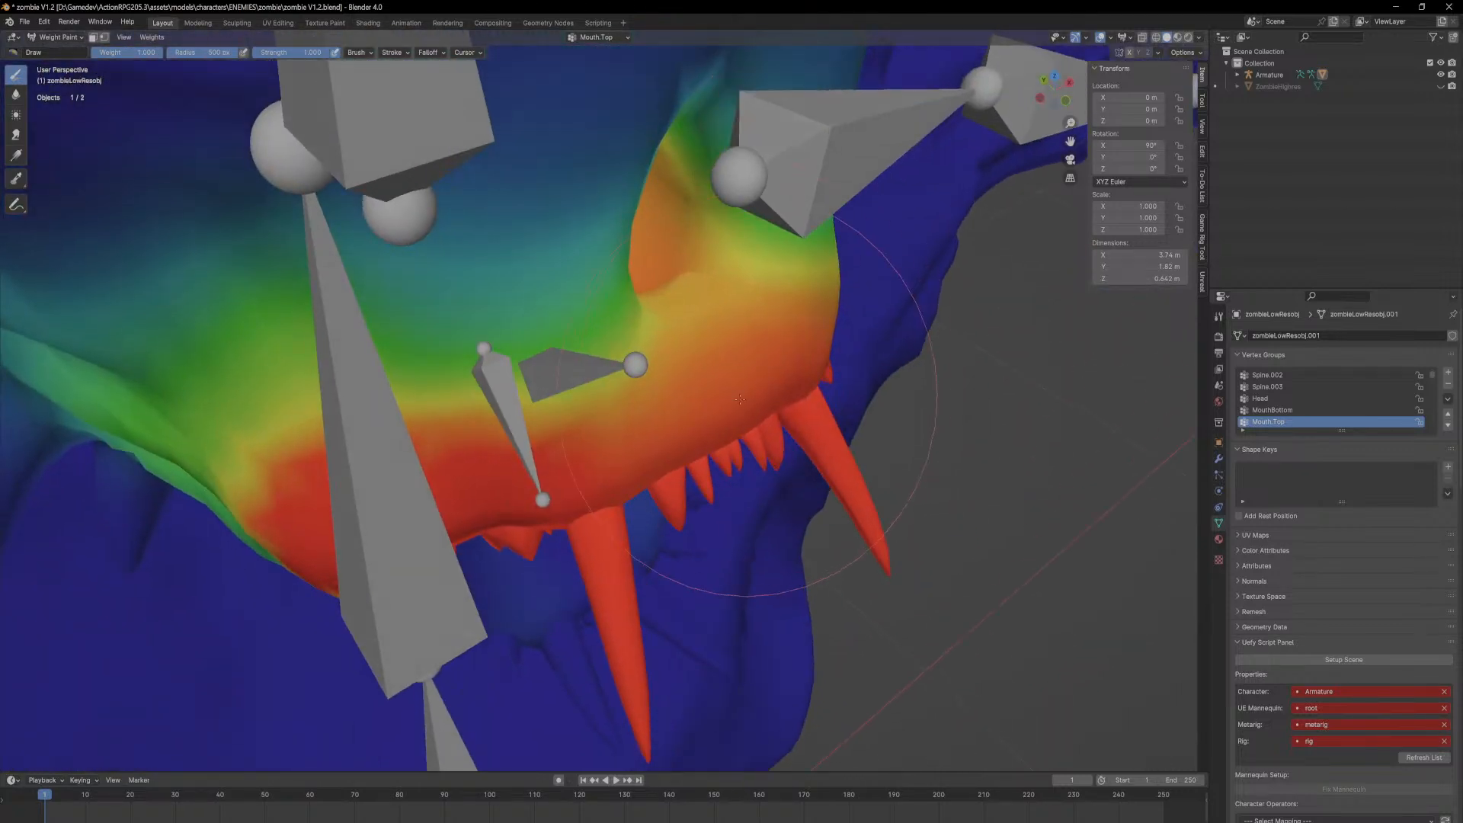
middle_drag(621, 453, 600, 374)
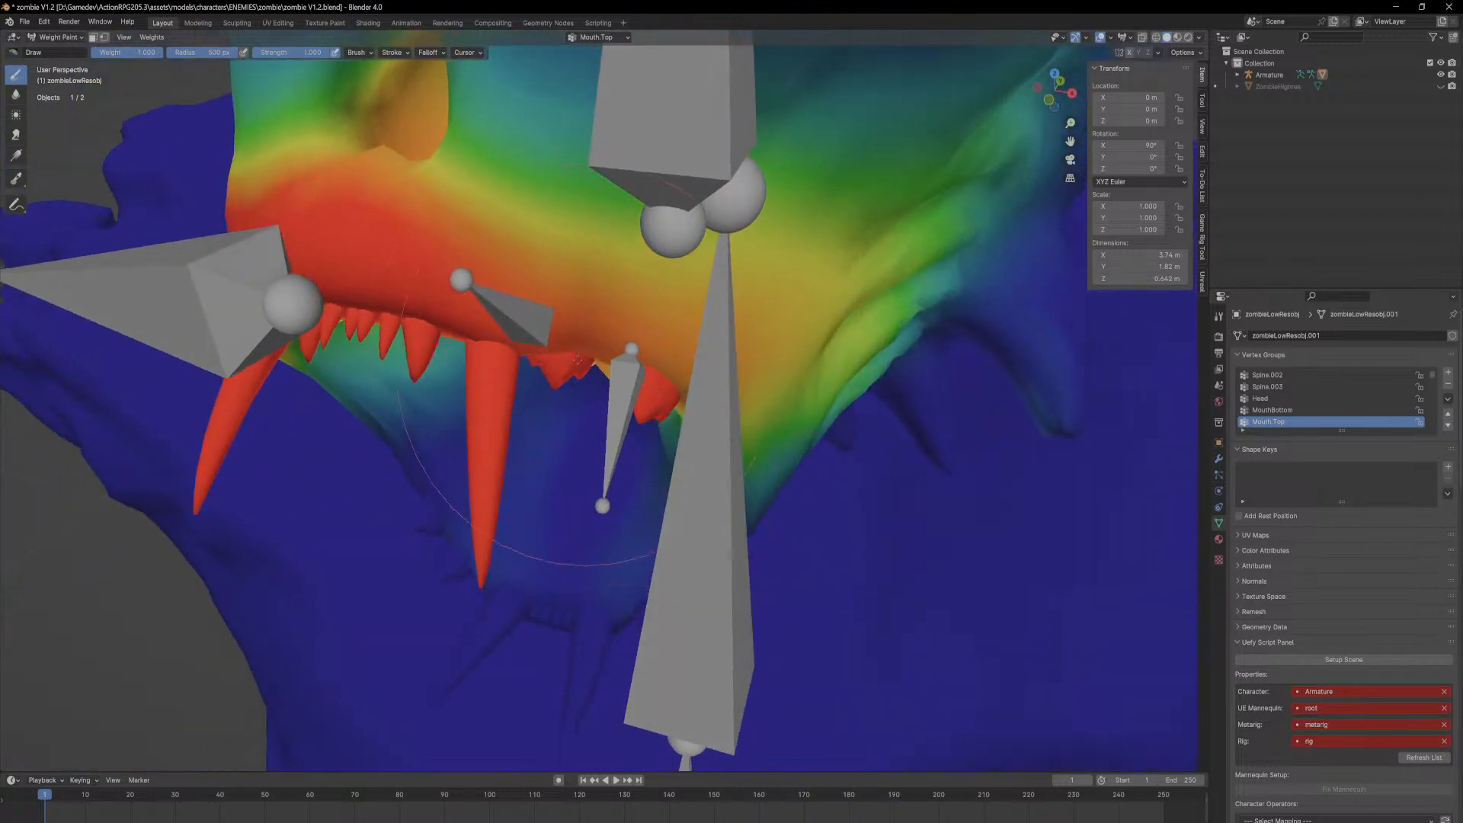
mouse_move(686, 305)
middle_down()
mouse_move(695, 322)
mouse_move(723, 259)
mouse_move(717, 302)
middle_up()
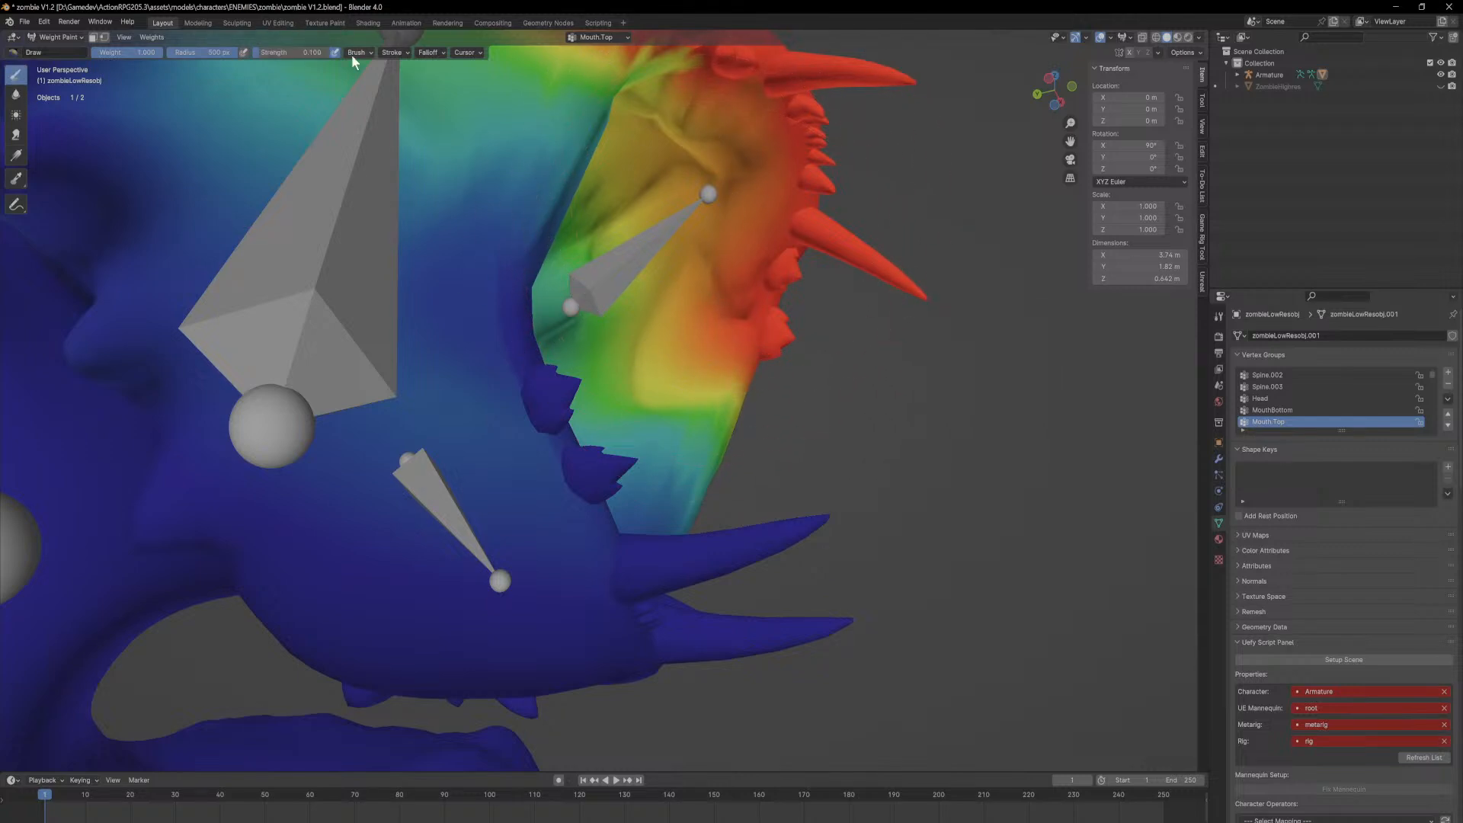
Step: Try softening the Mouth.Top weights inside the upper jaw with the Blur brush at strength 0.100
ctrl+drag(718, 291, 702, 272)
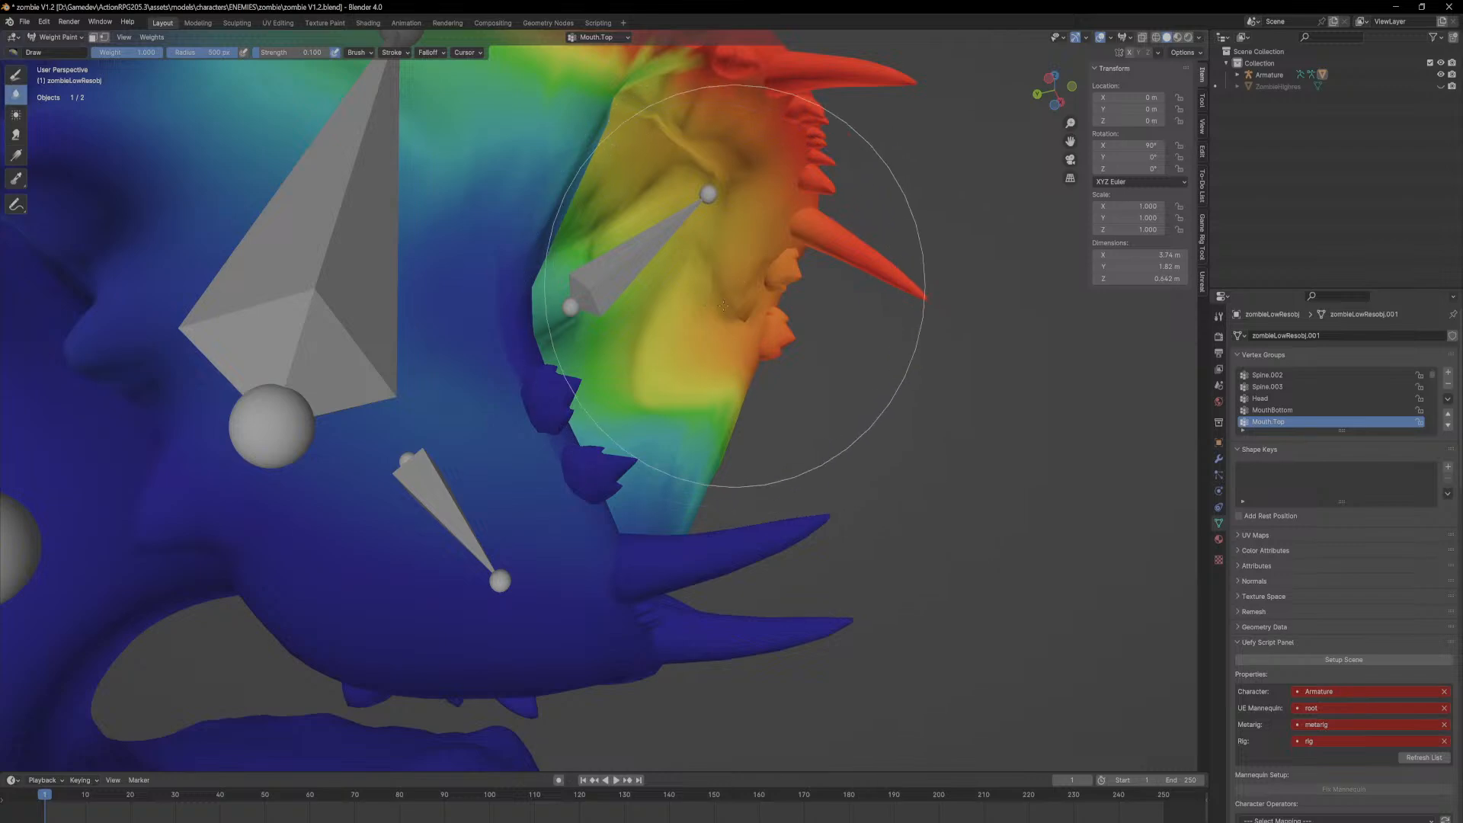
middle_drag(722, 202, 714, 317)
middle_drag(789, 285, 502, 218)
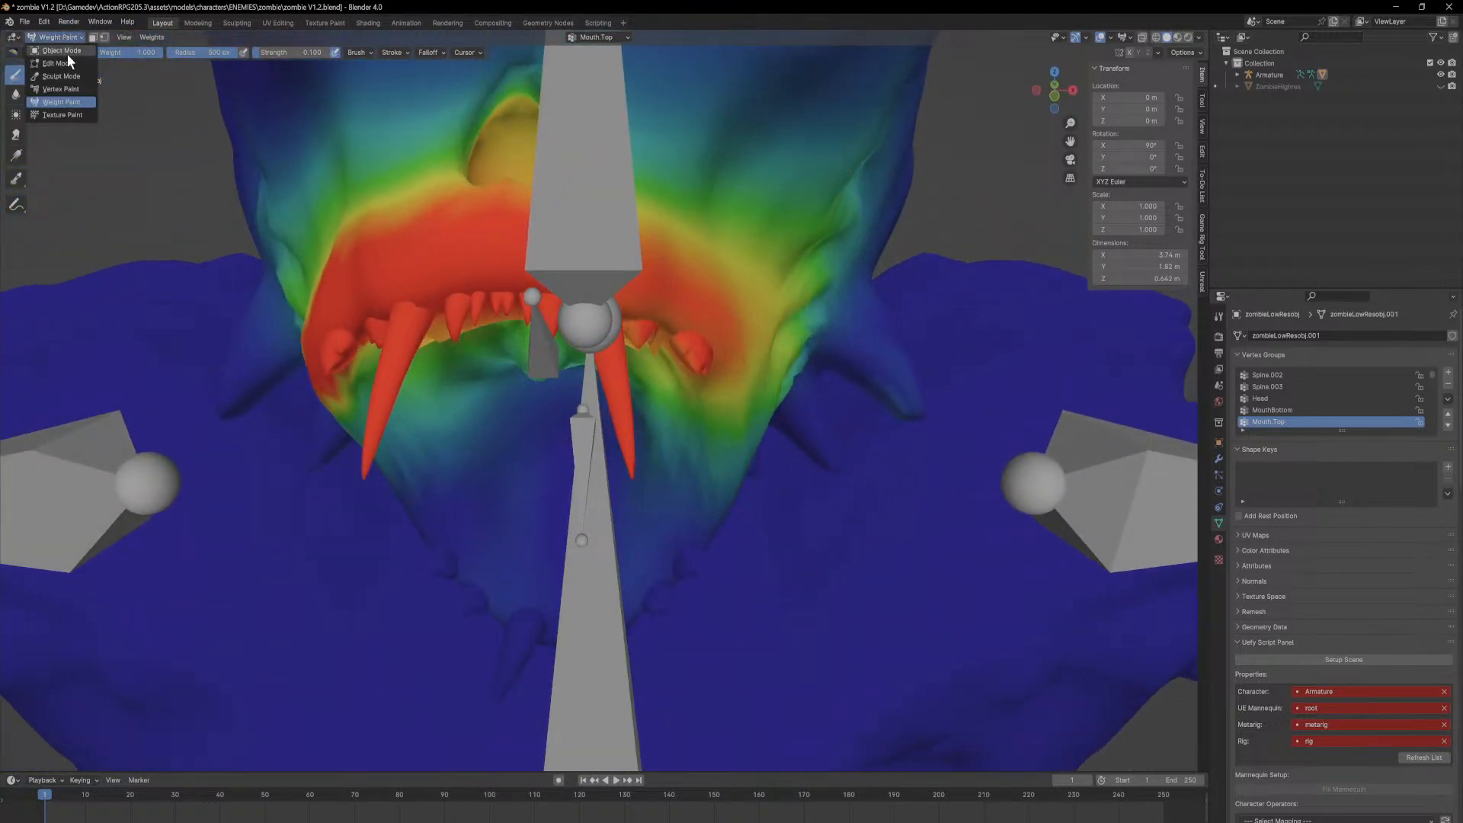
Step: Examine the MouthBottom, Spine and Head vertex group weights on the side of the face
click(1304, 411)
middle_drag(899, 426, 946, 434)
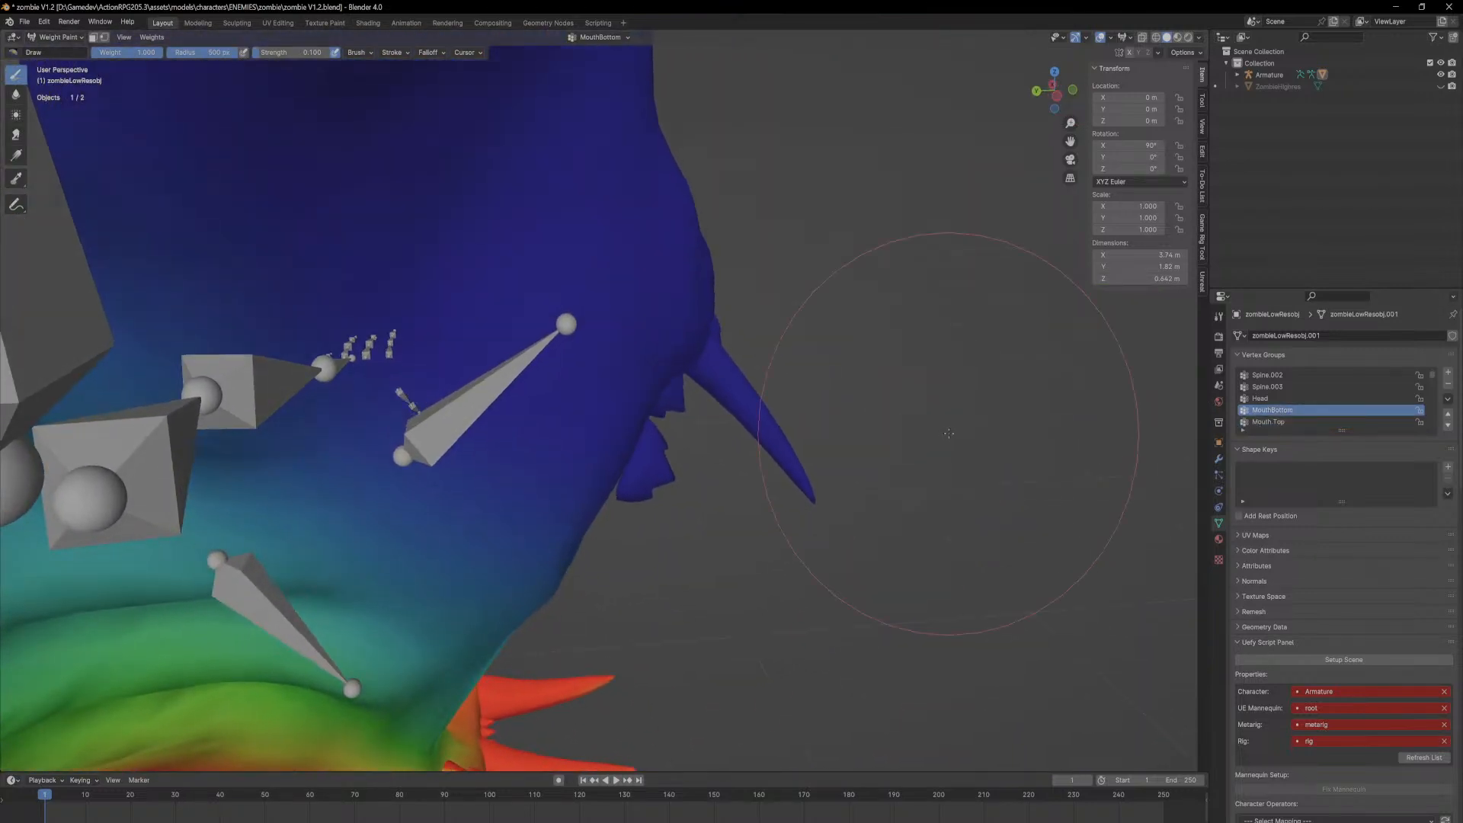
key(Up)
key(Up)
key(Up)
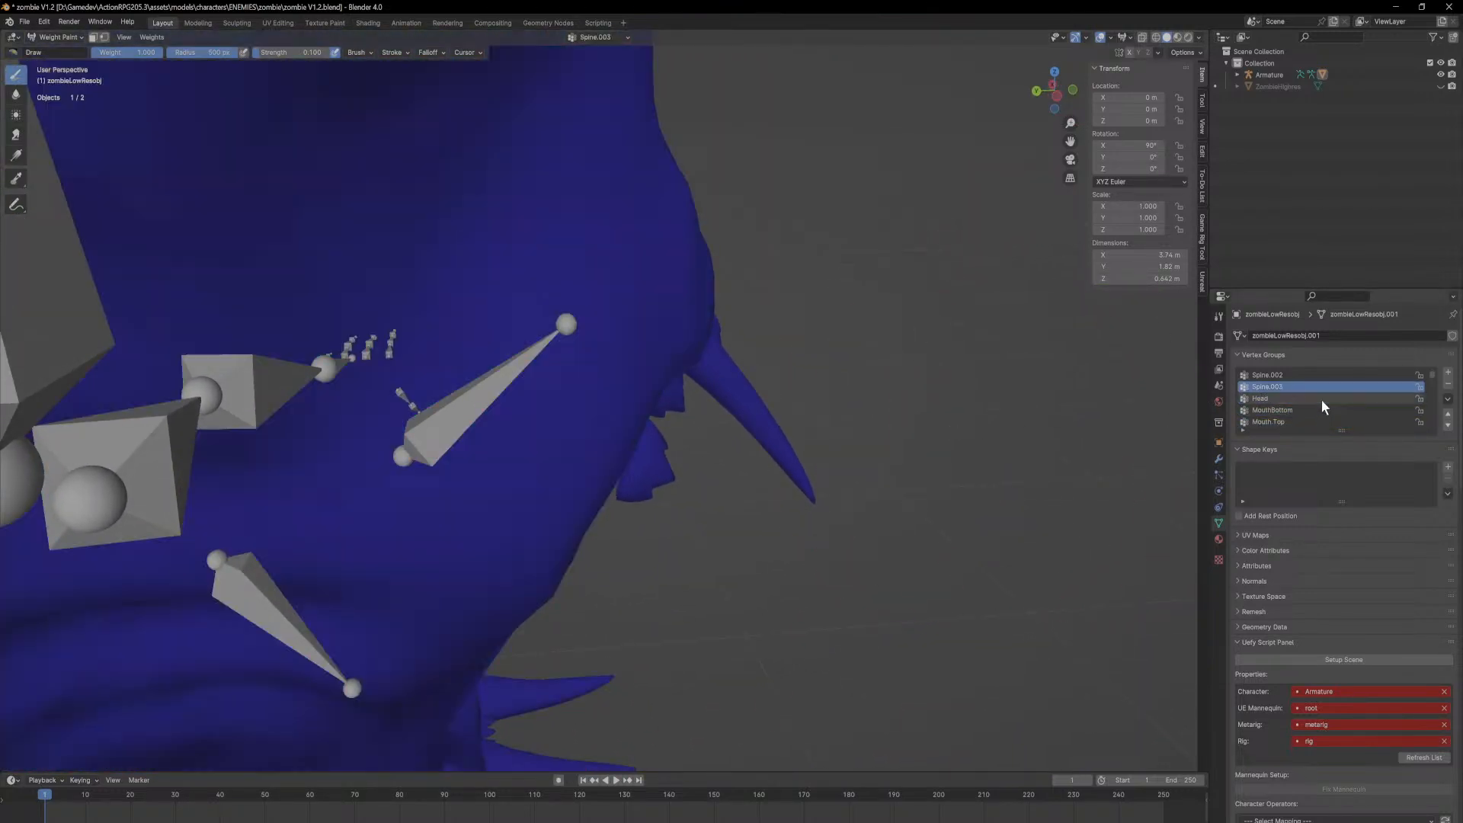
key(Down)
key(Down)
key(Down)
key(Down)
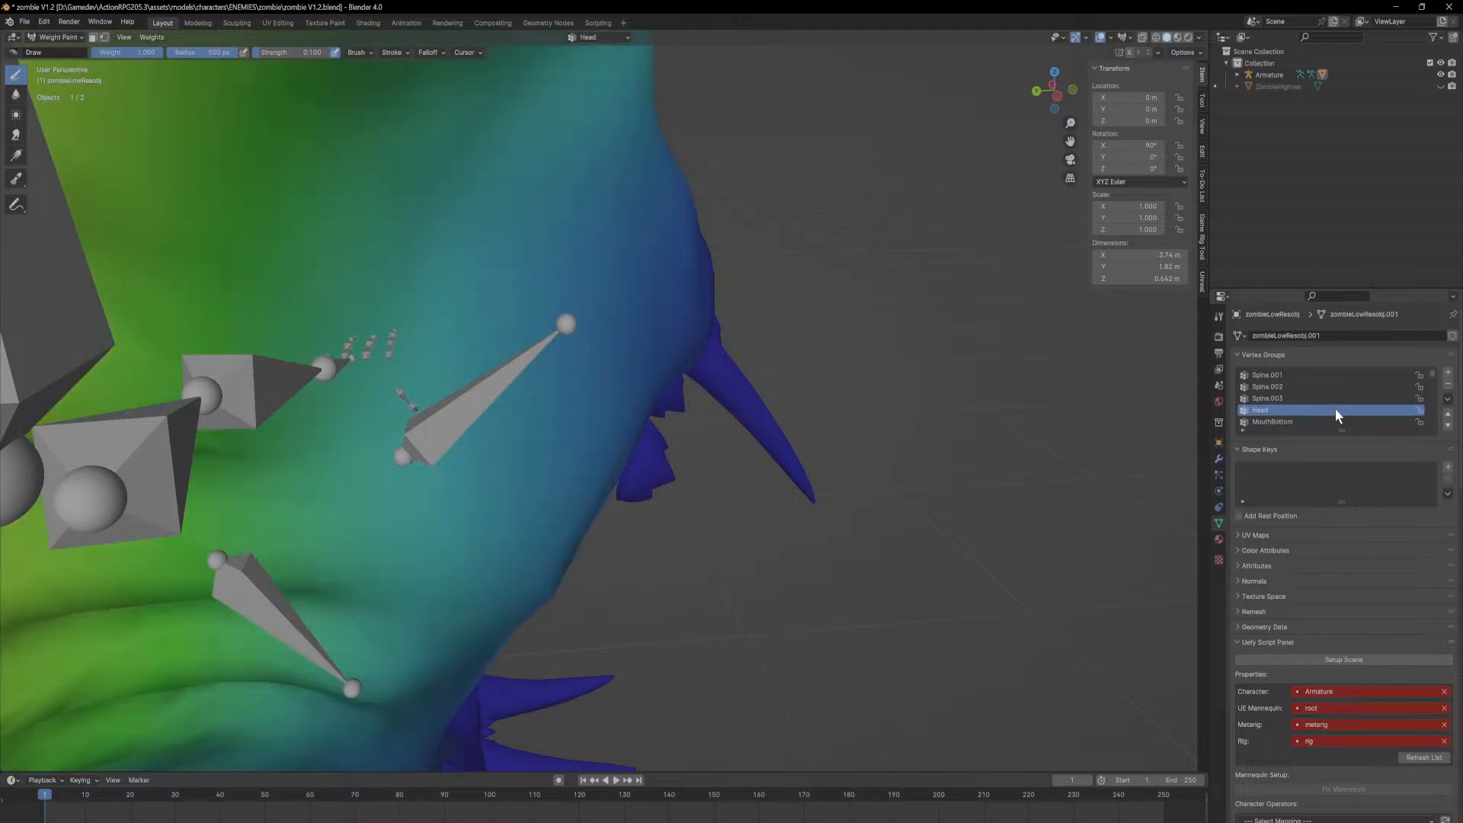
Step: Check the arm and finger vertex groups for stray weights on the face and return to the Mouth.Top group
key(Down)
key(Down)
key(Down)
key(Down)
key(Down)
key(Down)
key(Down)
key(Down)
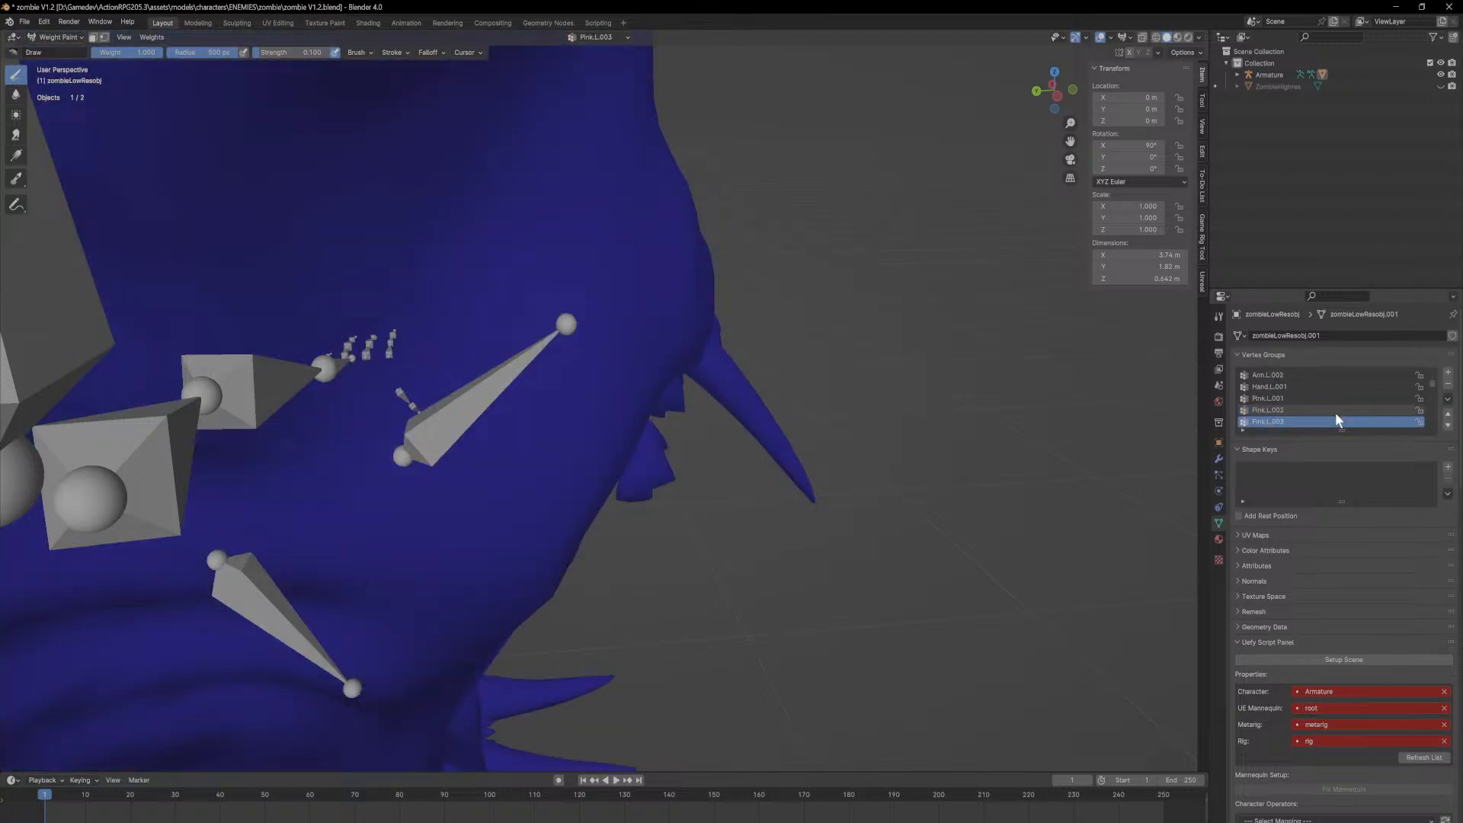
key(Down)
key(Down)
key(Down)
key(Down)
key(Down)
key(Down)
key(Up)
key(Up)
key(Up)
key(Up)
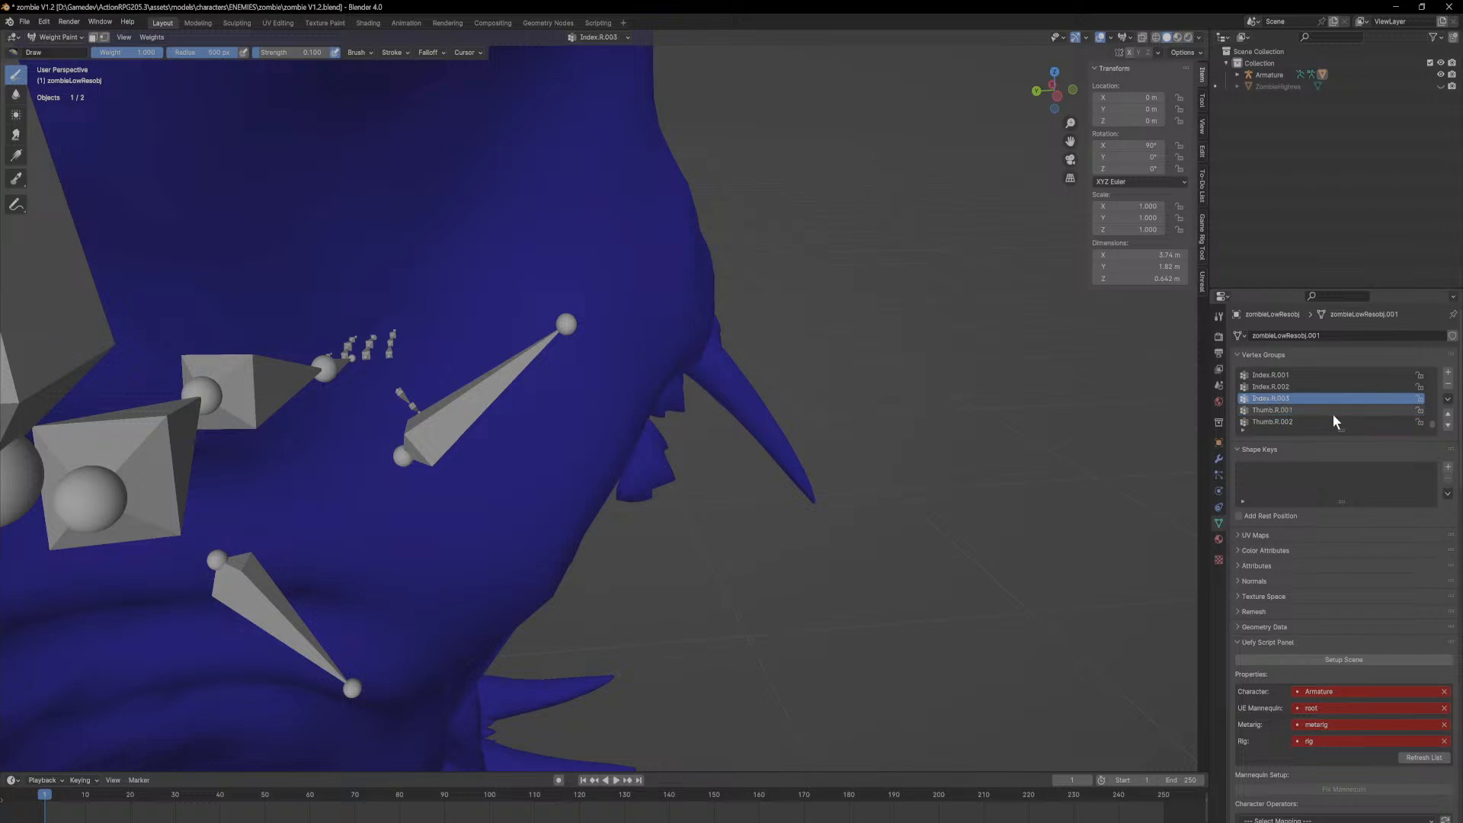
scroll(1331, 422, up, 5)
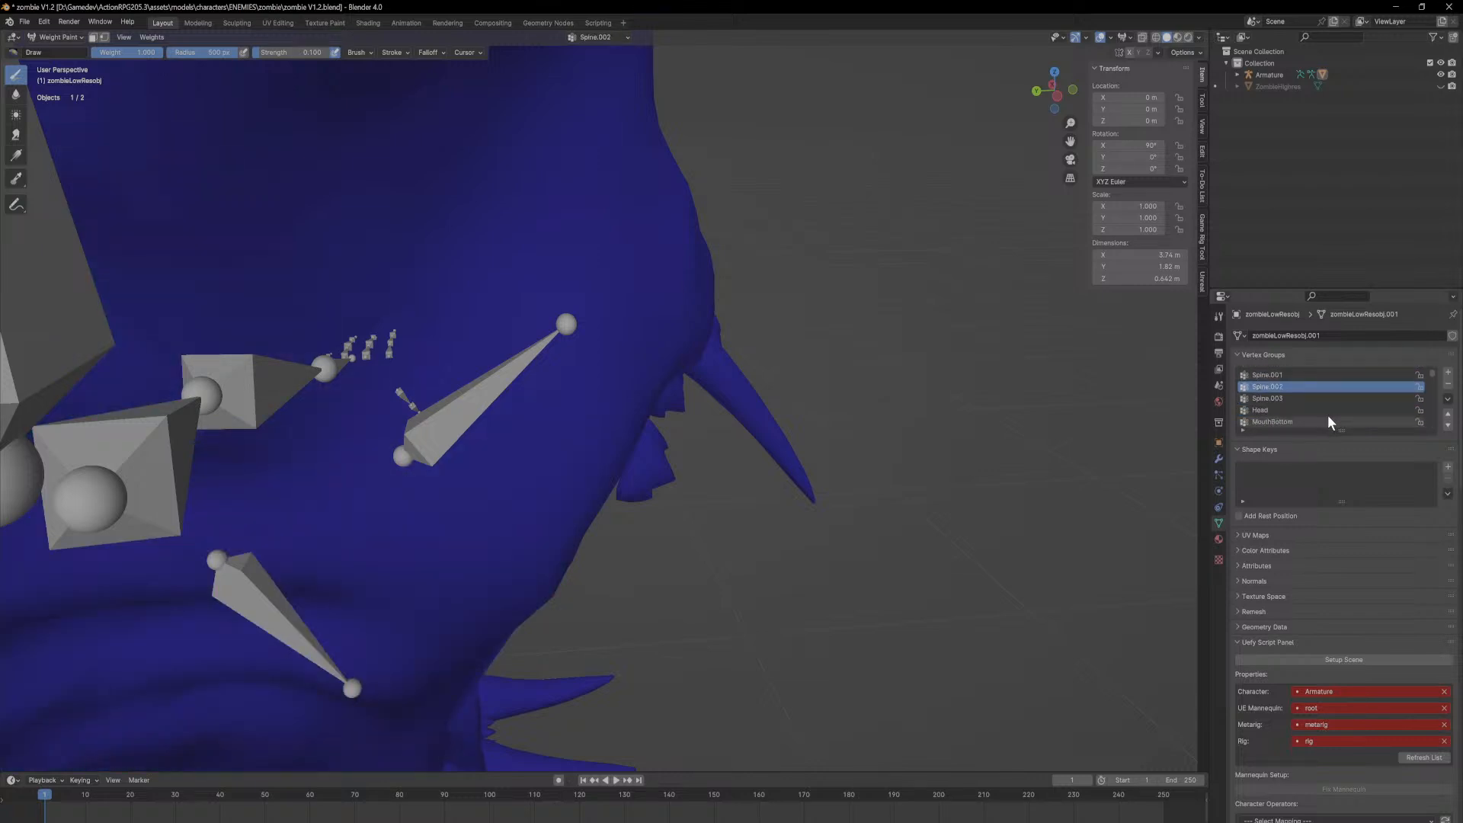
click(1327, 422)
key(Up)
key(Down)
key(Down)
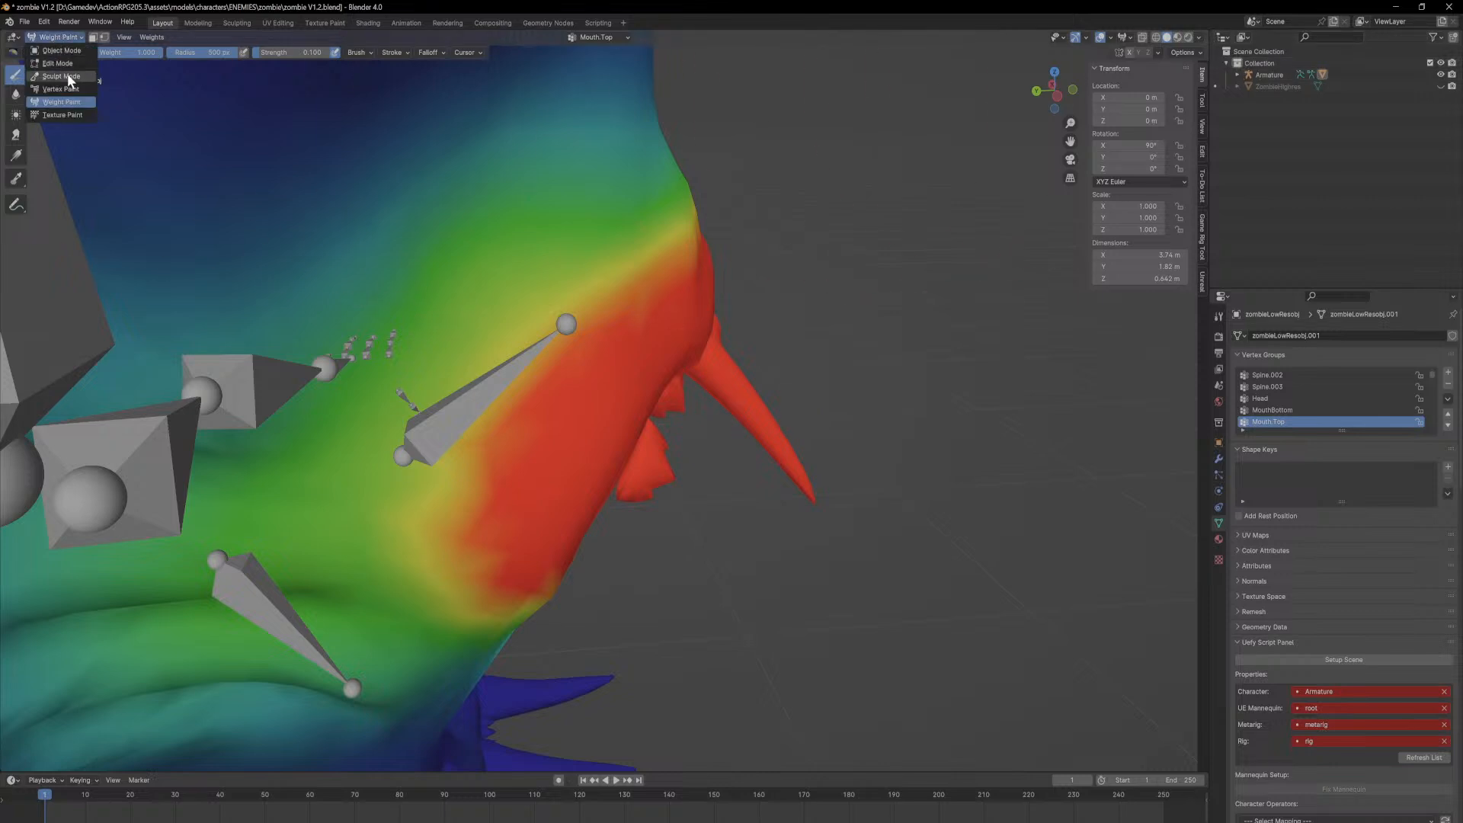
Step: Inspect the zombie's teeth geometry in Edit Mode and return to Weight Paint mode
click(57, 63)
mouse_move(686, 343)
middle_down()
mouse_move(725, 301)
mouse_move(712, 288)
mouse_move(735, 311)
mouse_move(673, 323)
mouse_move(673, 301)
mouse_move(727, 293)
mouse_move(718, 327)
mouse_move(365, 212)
middle_up()
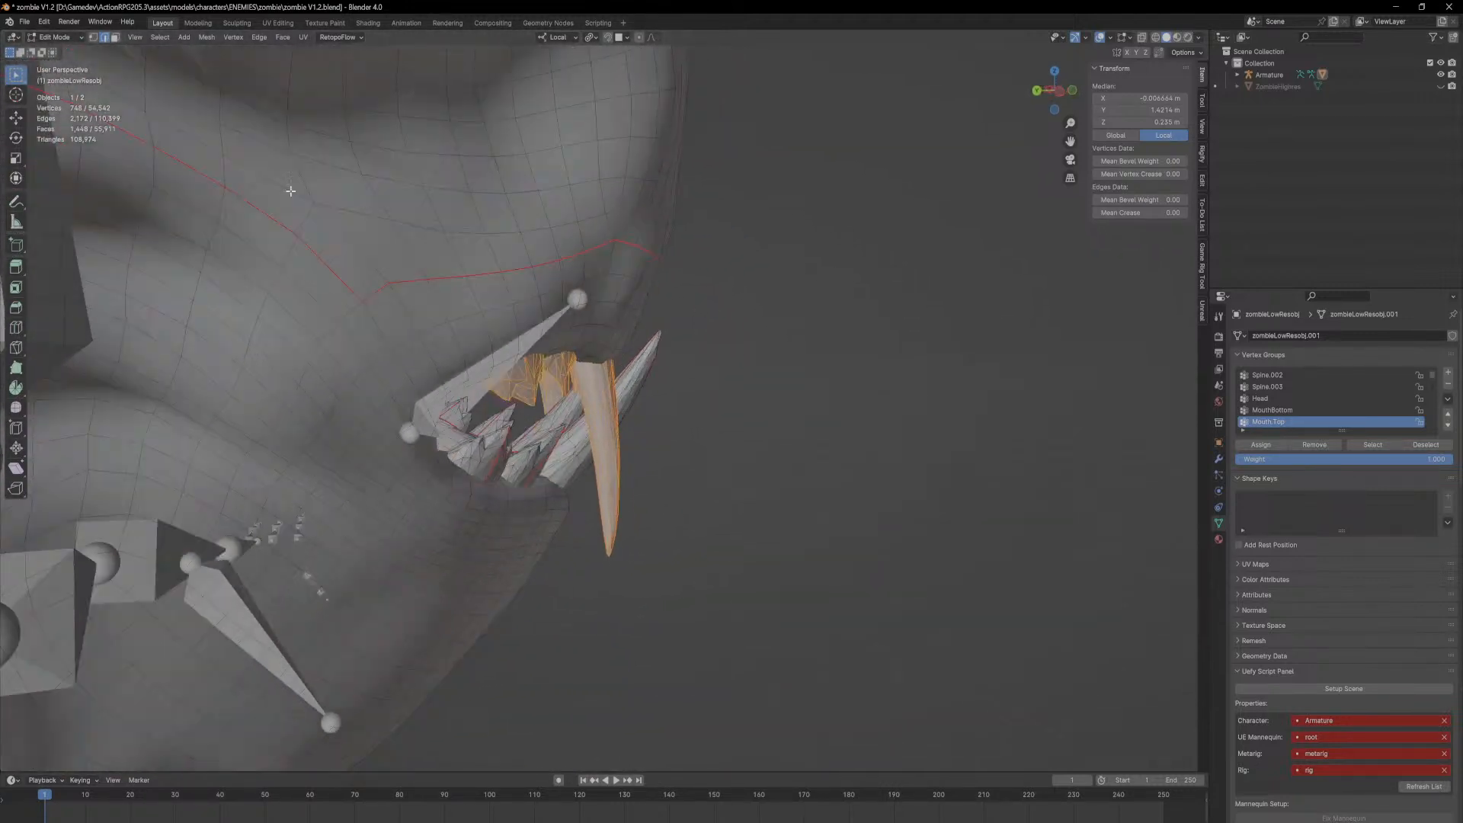
click(55, 36)
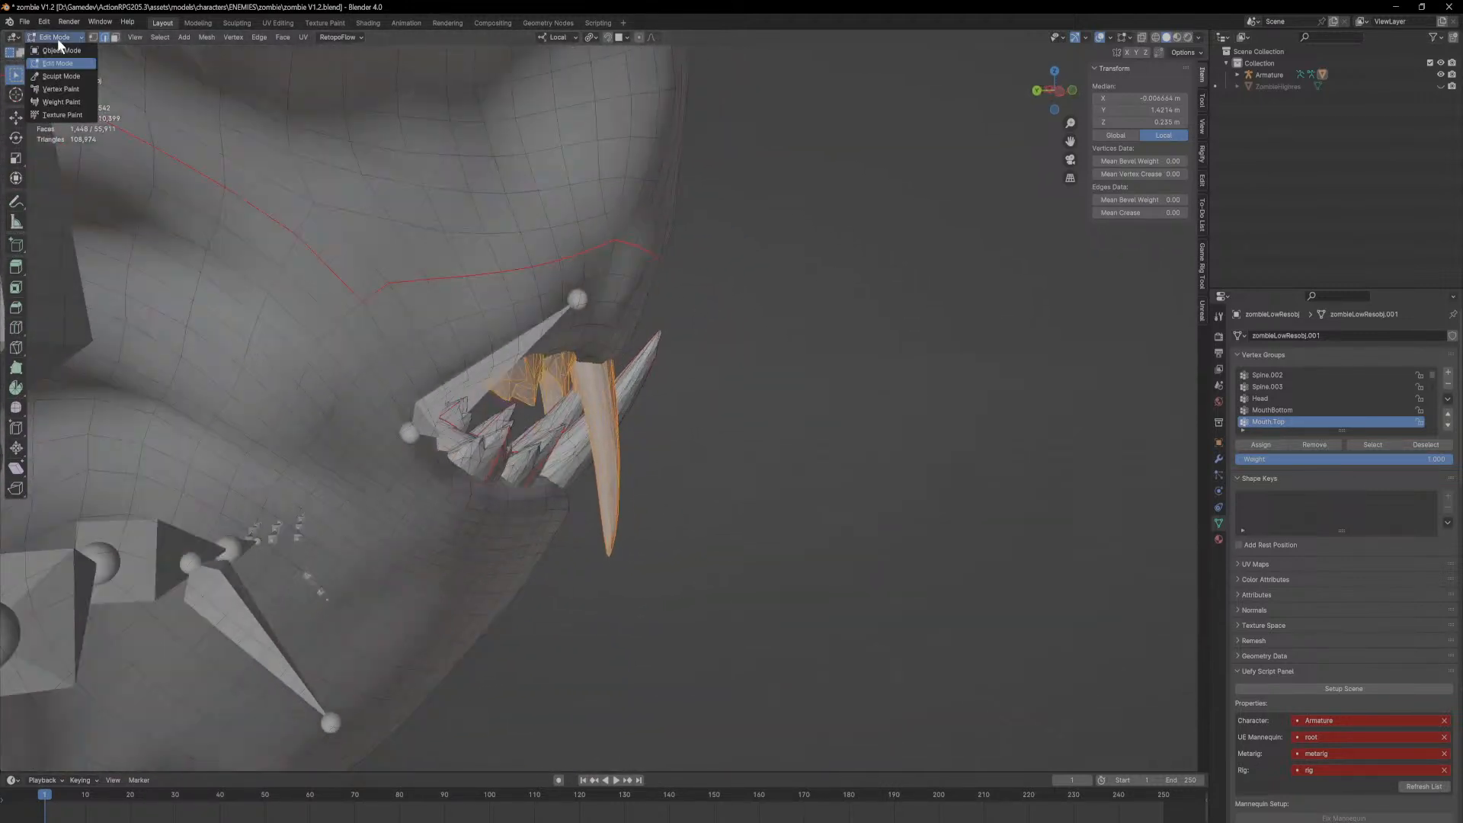
click(68, 101)
Step: Paint Mouth.Top weight over the palate and inner gums behind the upper teeth, raising the brush strength above 0.100 for the final strokes
scroll(814, 302, up, 2)
mouse_move(813, 302)
middle_down()
mouse_move(534, 316)
mouse_move(801, 317)
mouse_move(726, 341)
middle_up()
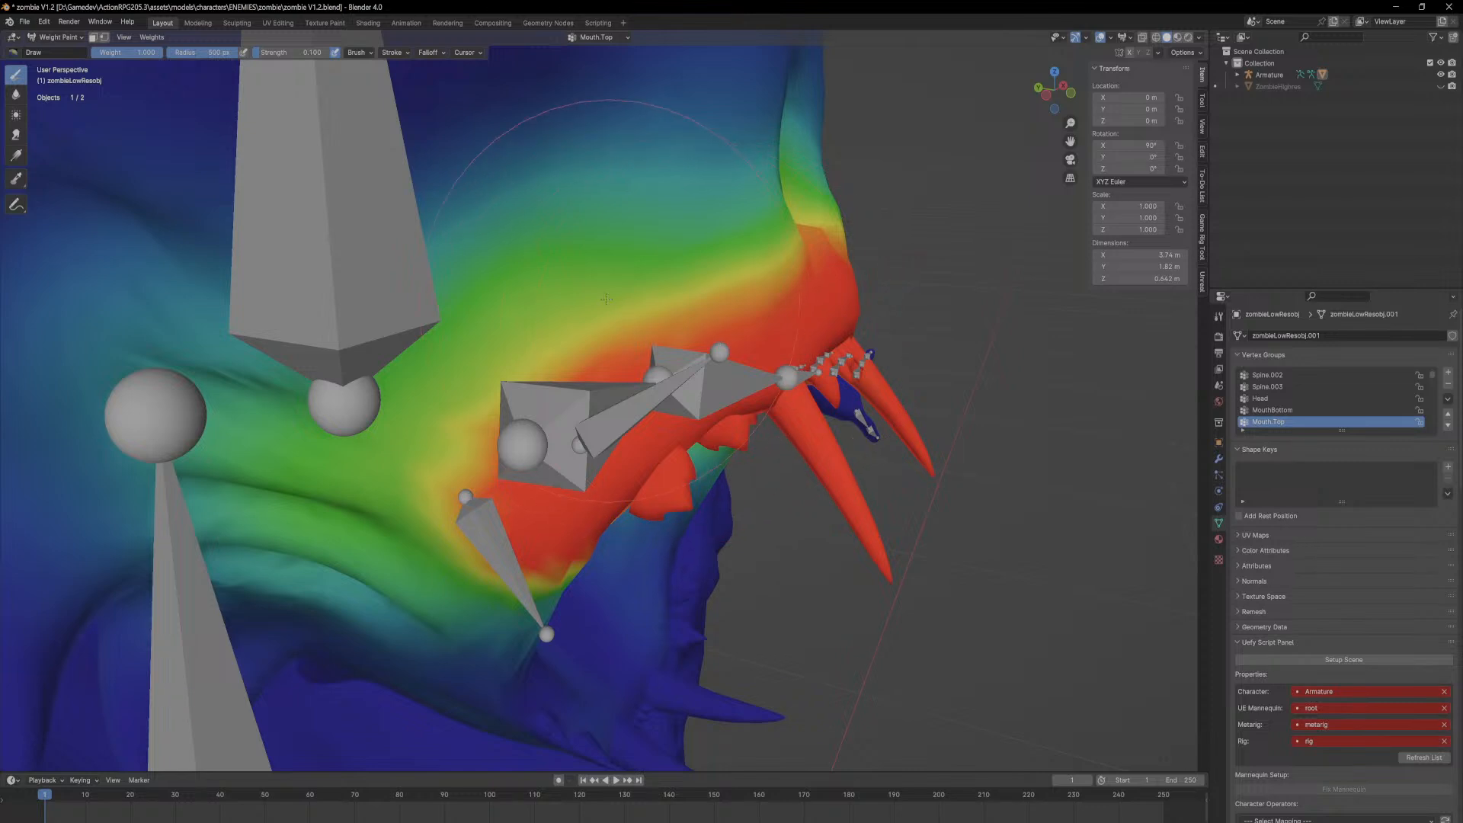
middle_drag(614, 302, 652, 268)
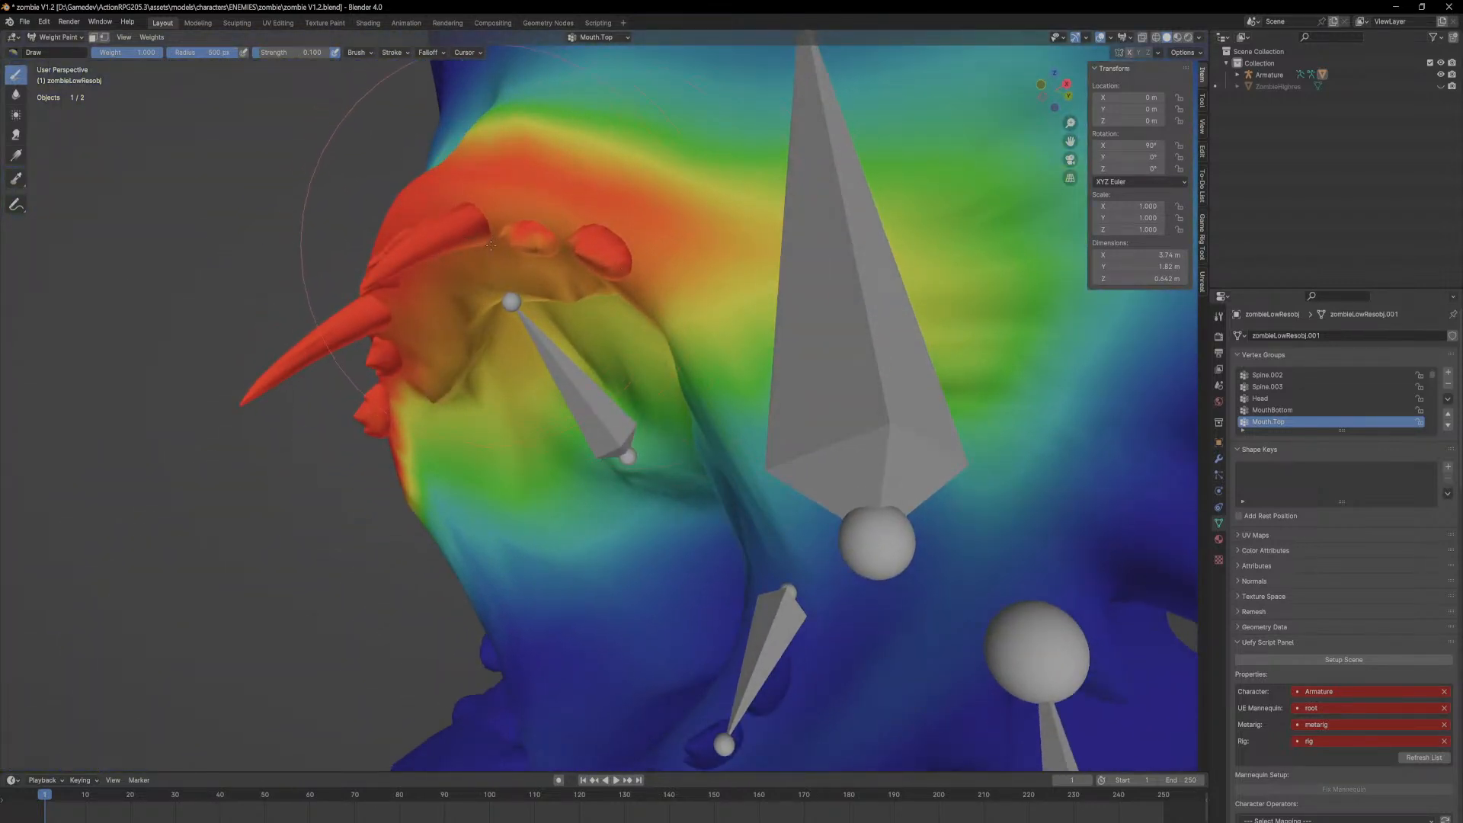
middle_drag(516, 257, 632, 226)
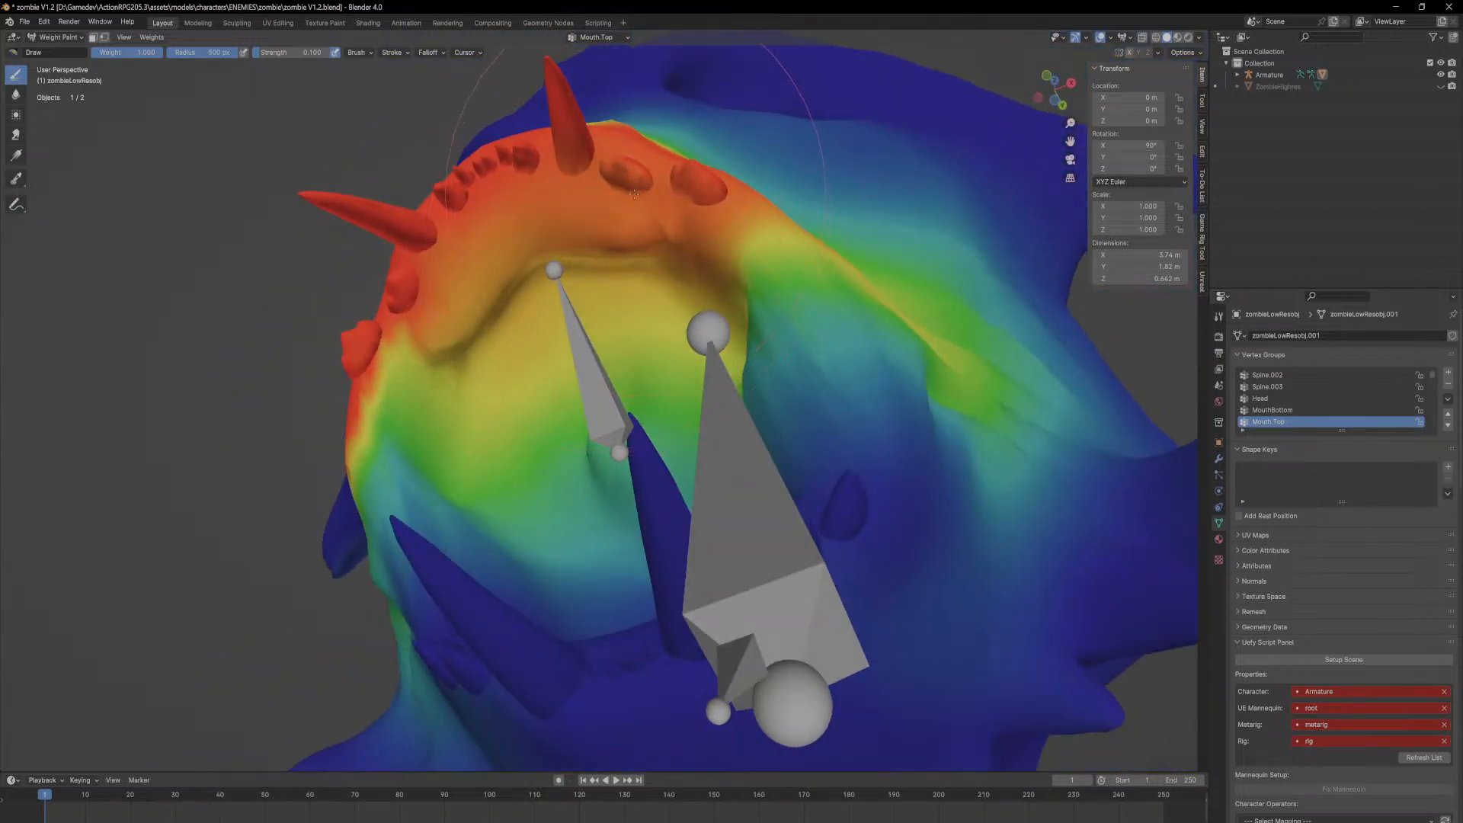
middle_drag(572, 166, 362, 419)
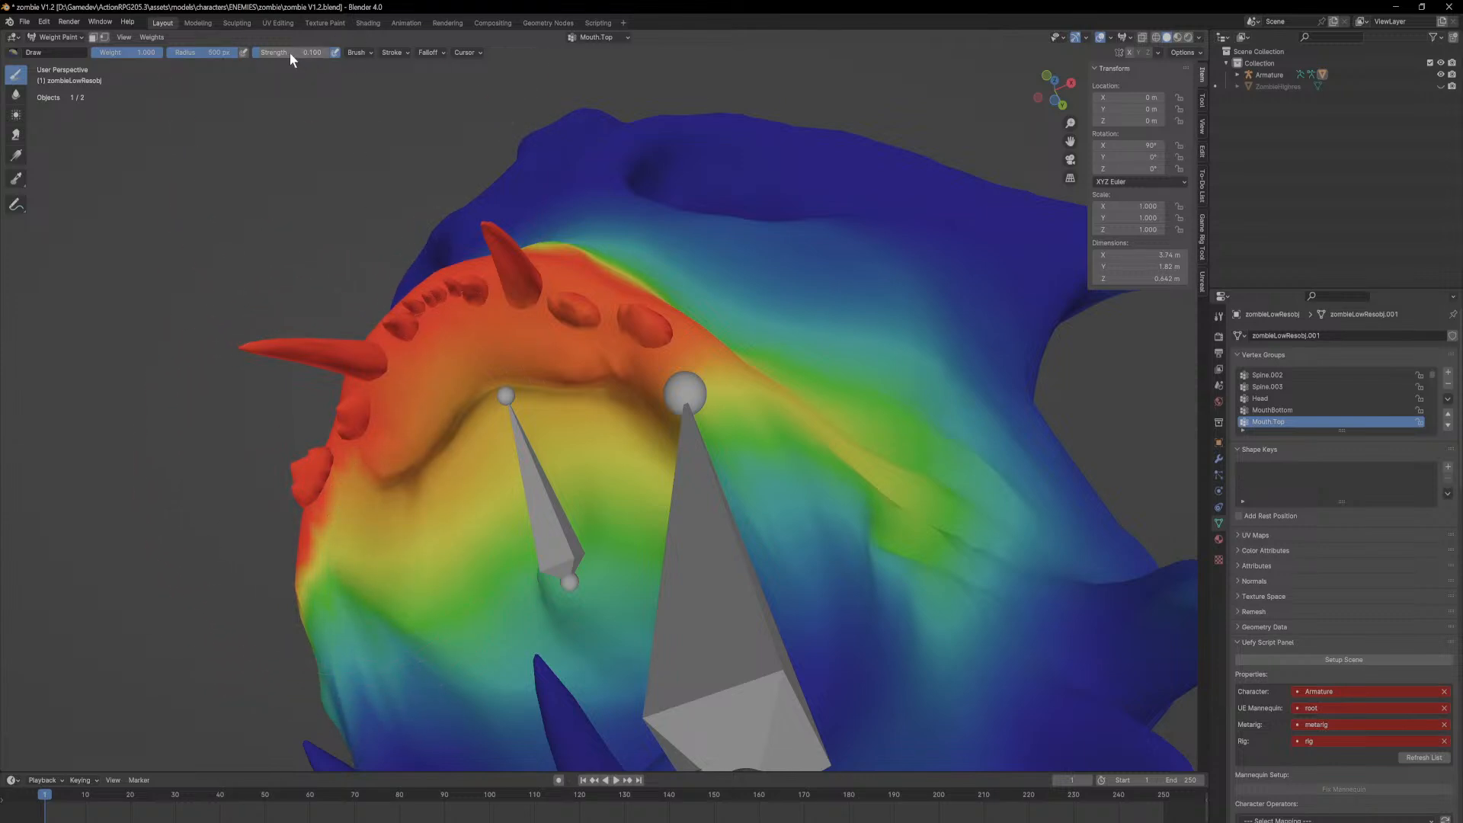
drag(371, 477, 368, 474)
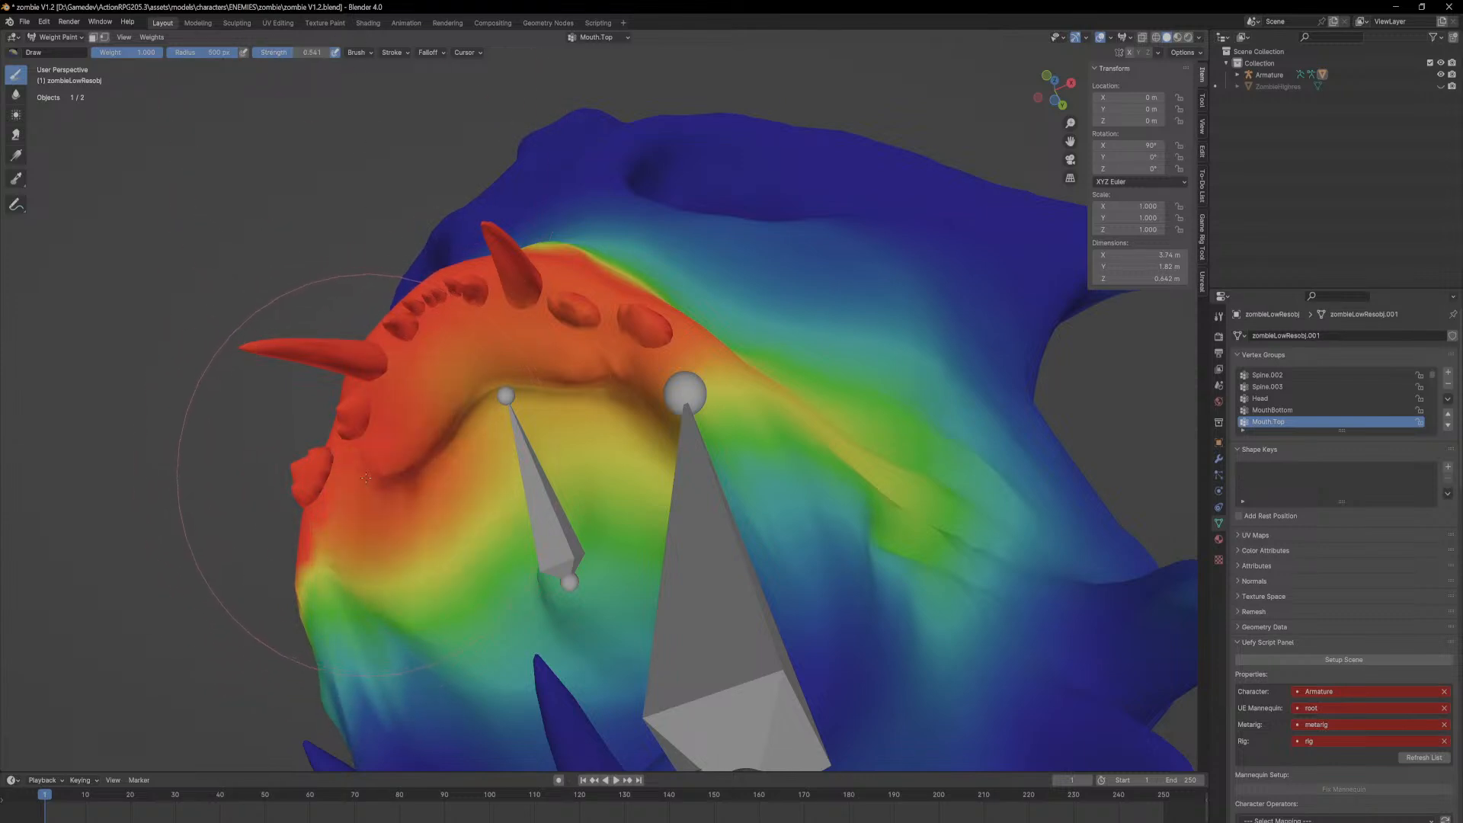
drag(625, 374, 458, 357)
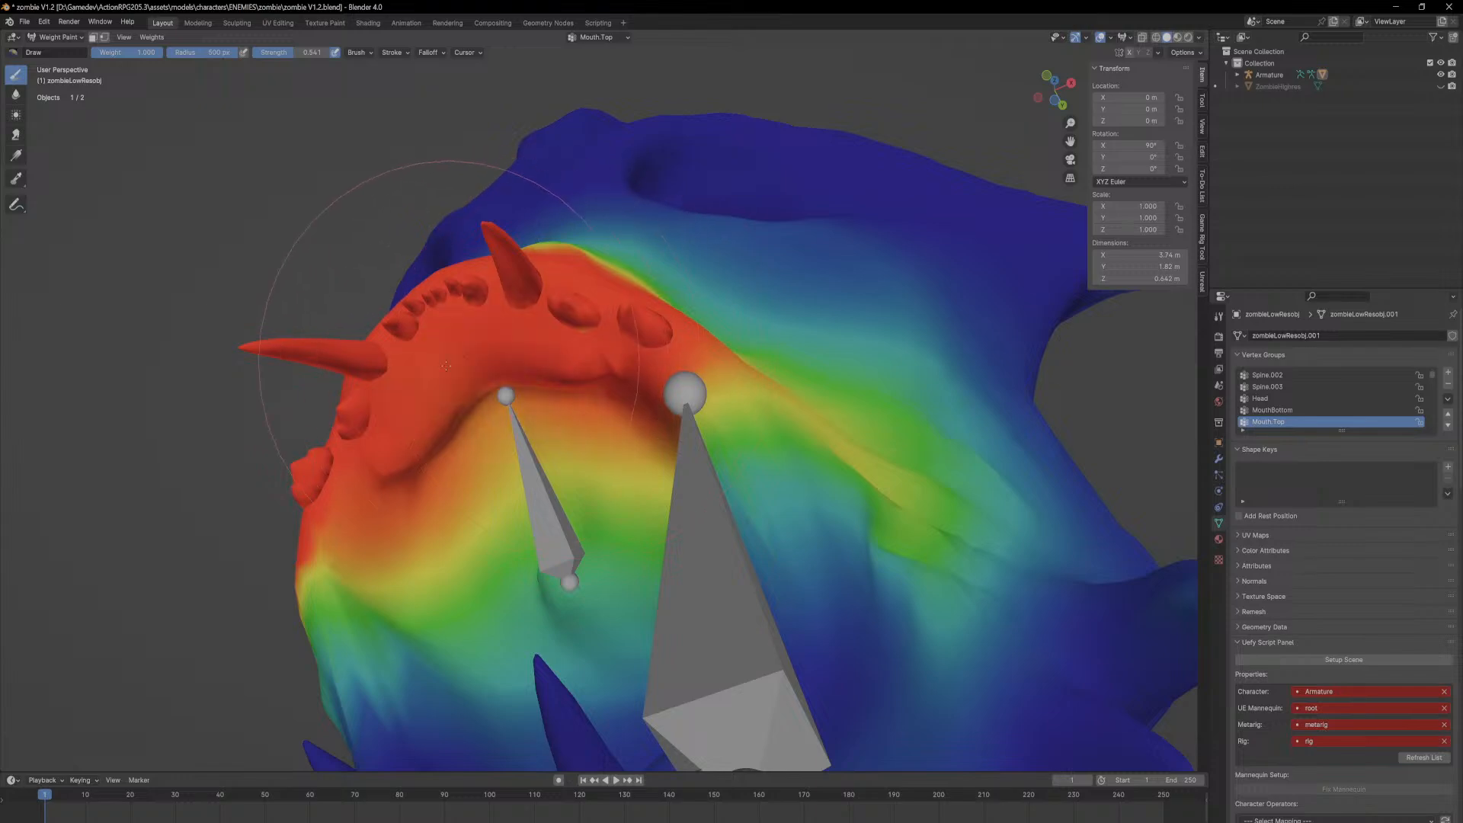
Step: Leave Weight Paint mode, select the armature and switch it to Pose Mode with the upper jaw in side view
middle_drag(502, 347, 523, 509)
mouse_move(711, 485)
middle_down()
mouse_move(766, 509)
mouse_move(708, 474)
middle_up()
middle_drag(861, 355, 646, 419)
click(61, 38)
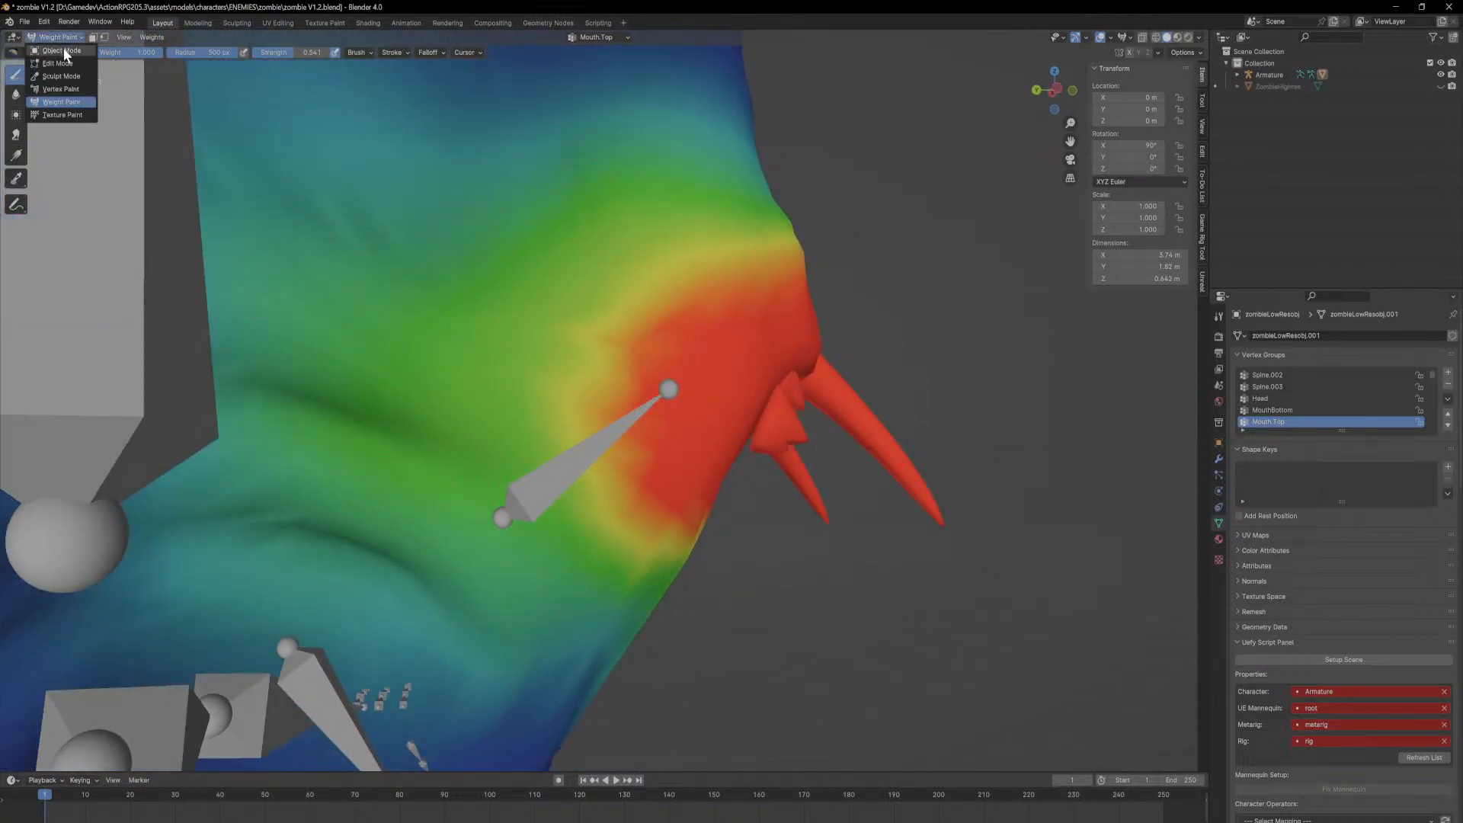
click(59, 52)
click(1372, 74)
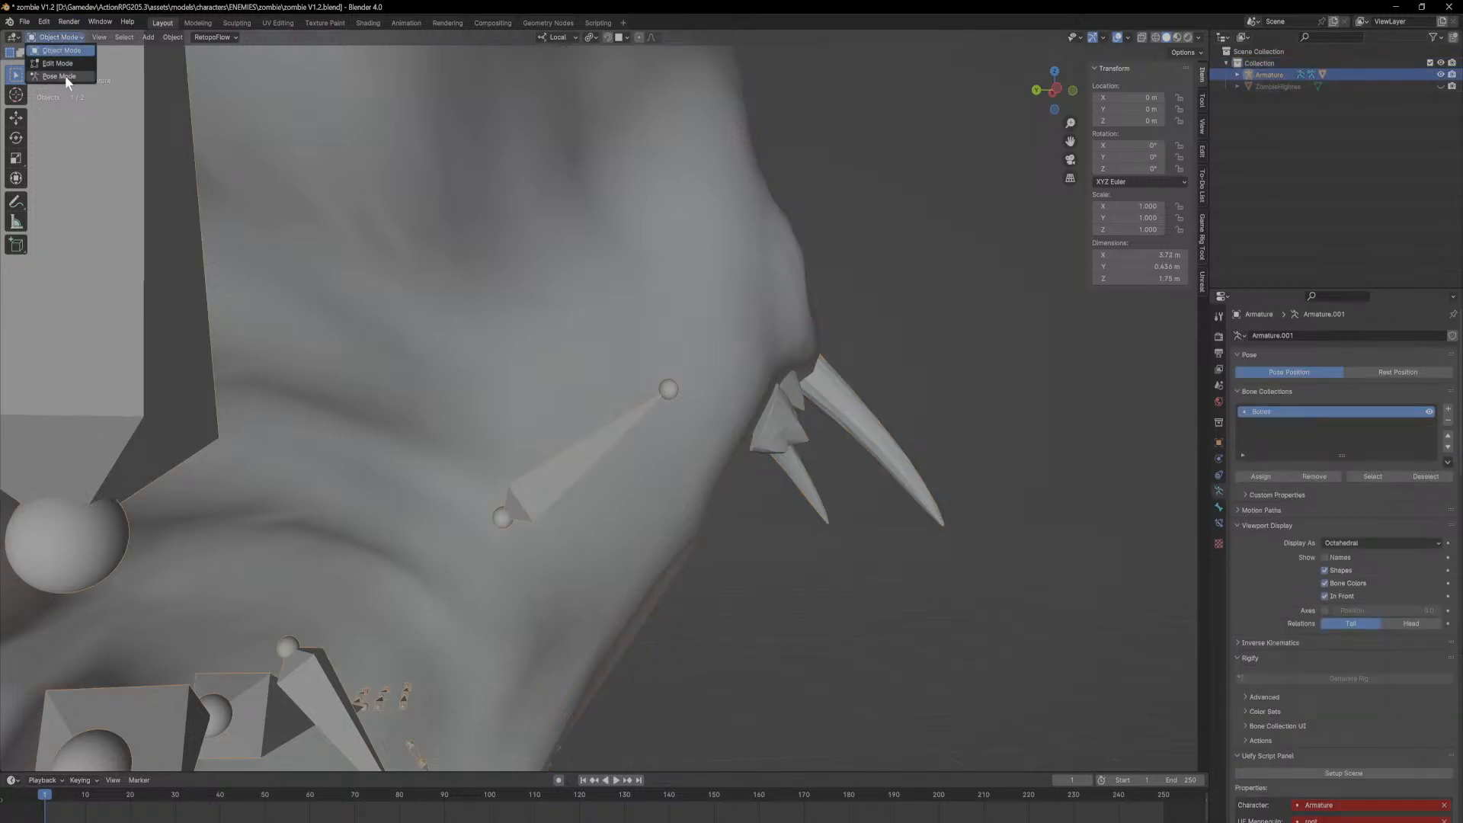
click(59, 76)
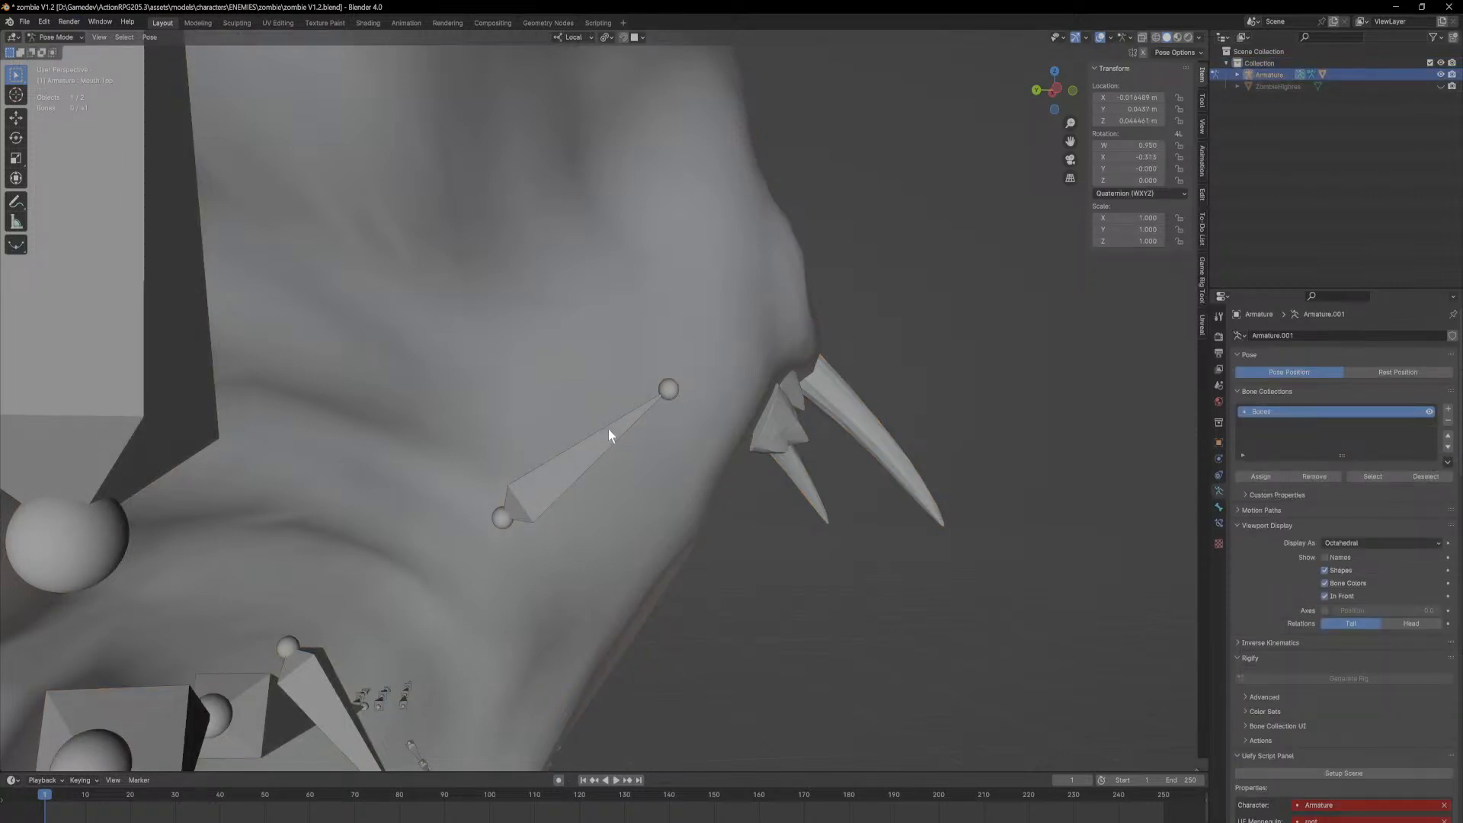
Step: Rotate the Mouth.Top bone progressively downward about its local X axis to test the upper jaw's closing deformation
key(r)
key(x)
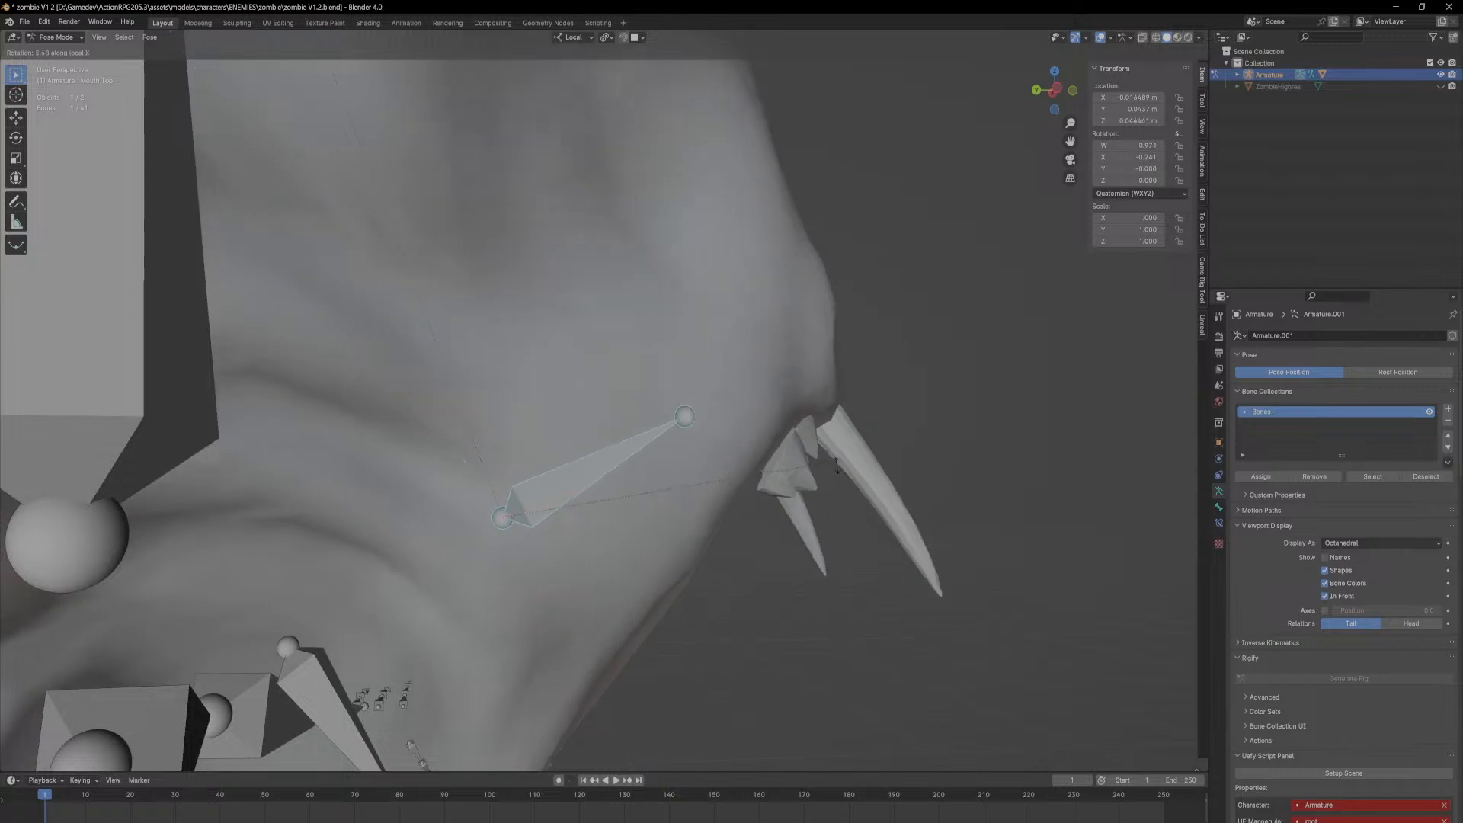
click(742, 715)
middle_drag(742, 715, 722, 481)
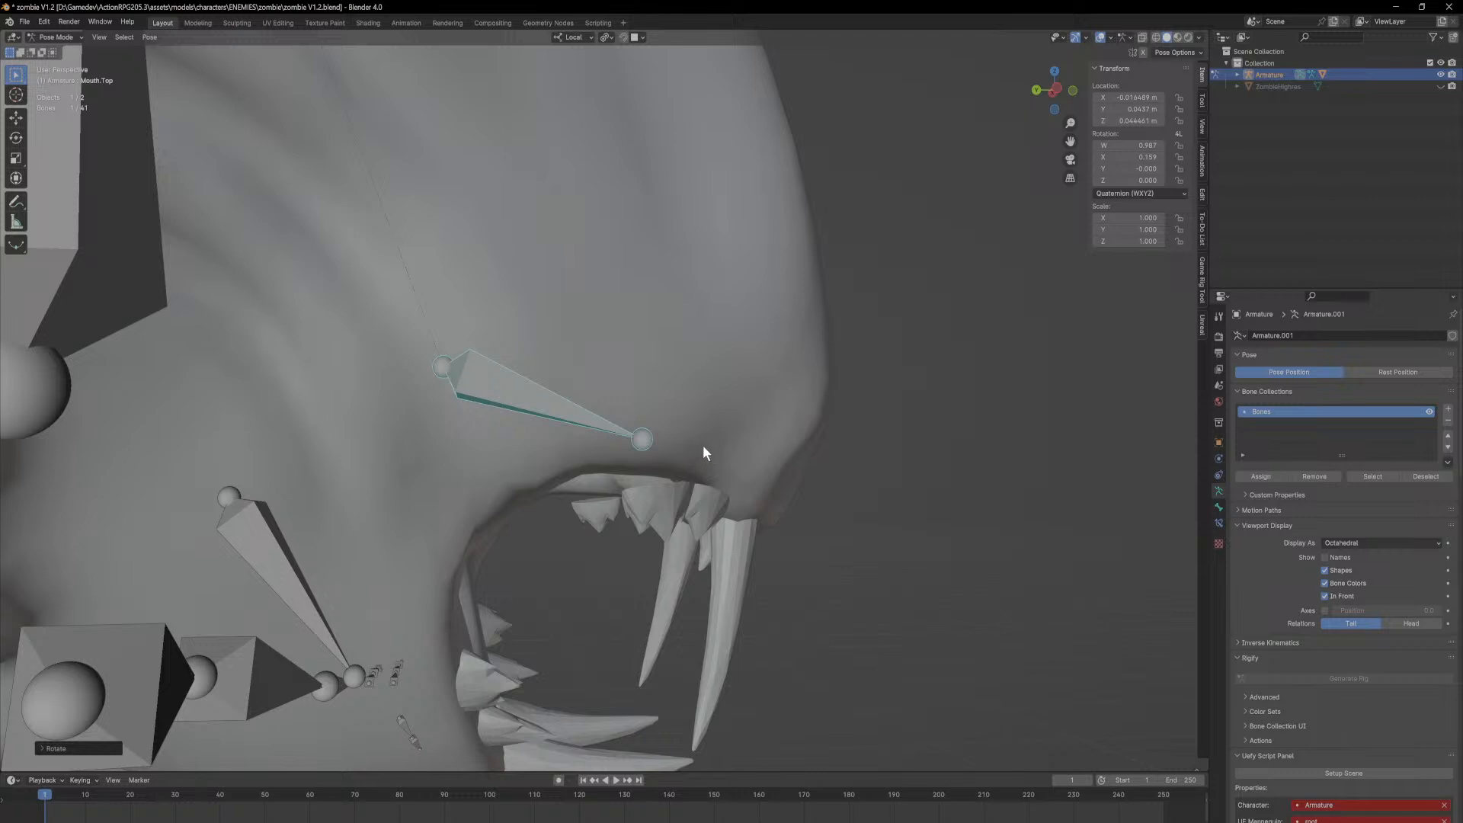
key(r)
key(x)
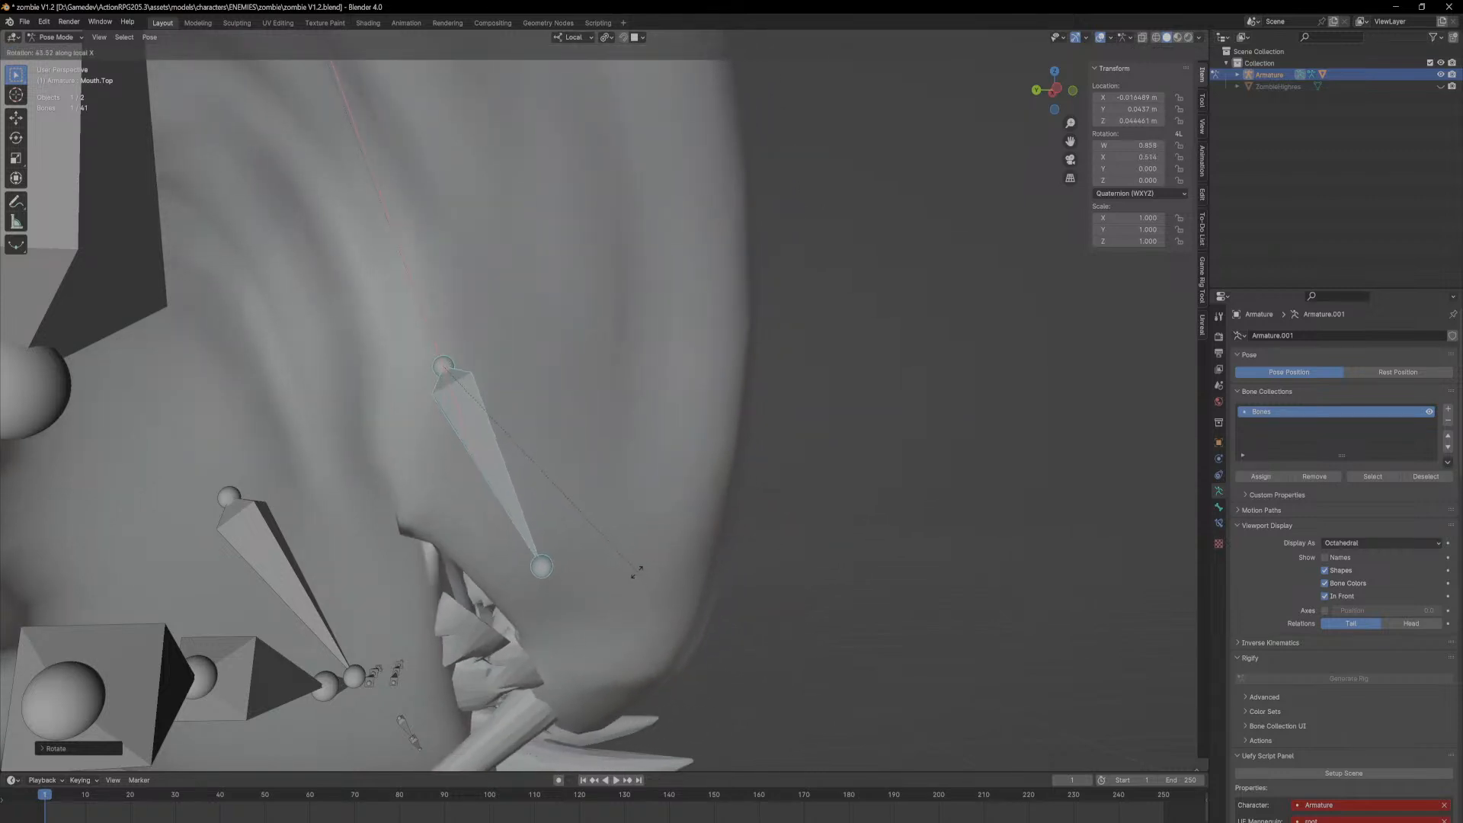
click(637, 571)
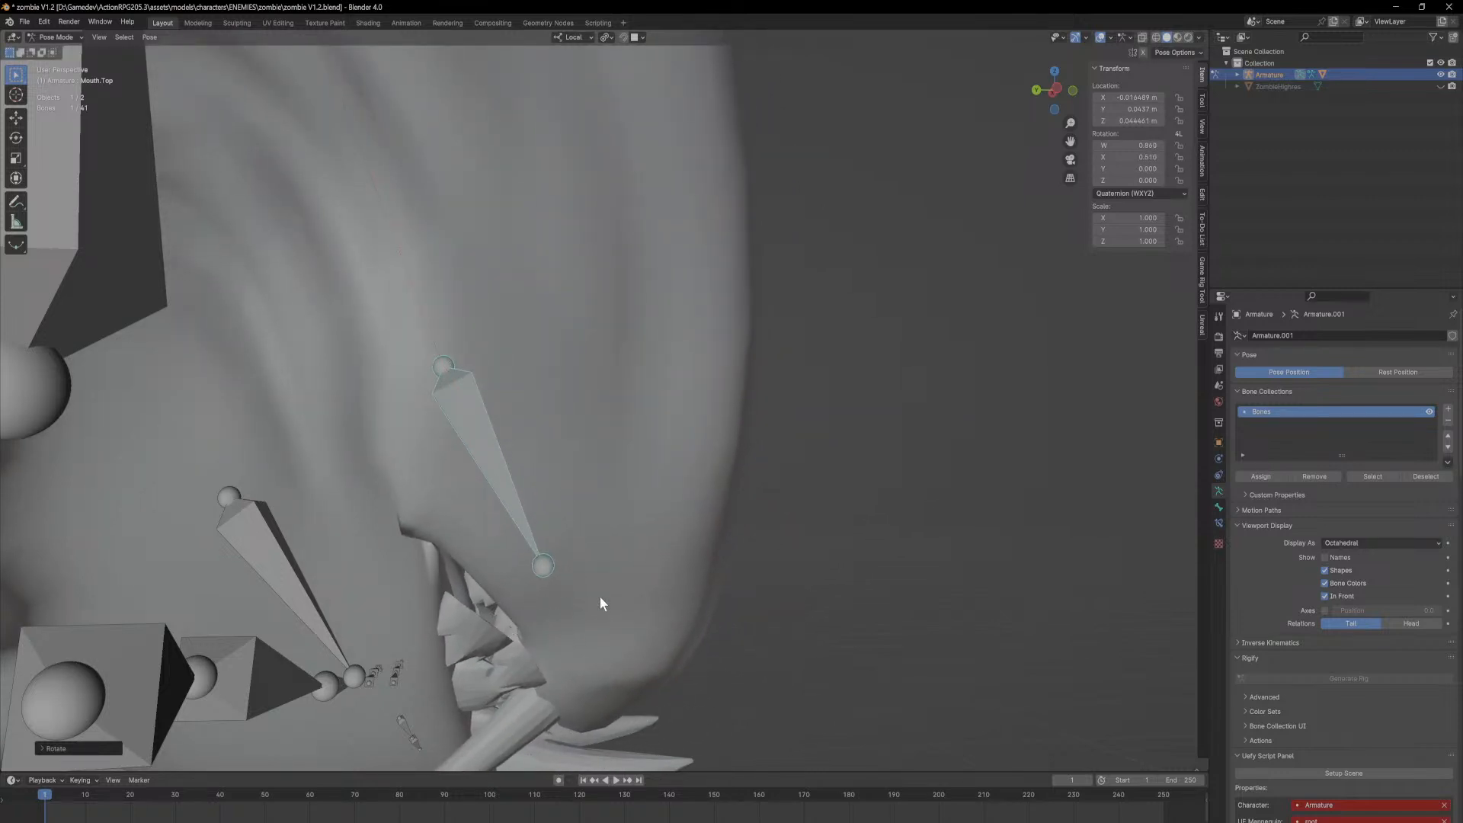
key(r)
key(x)
click(689, 18)
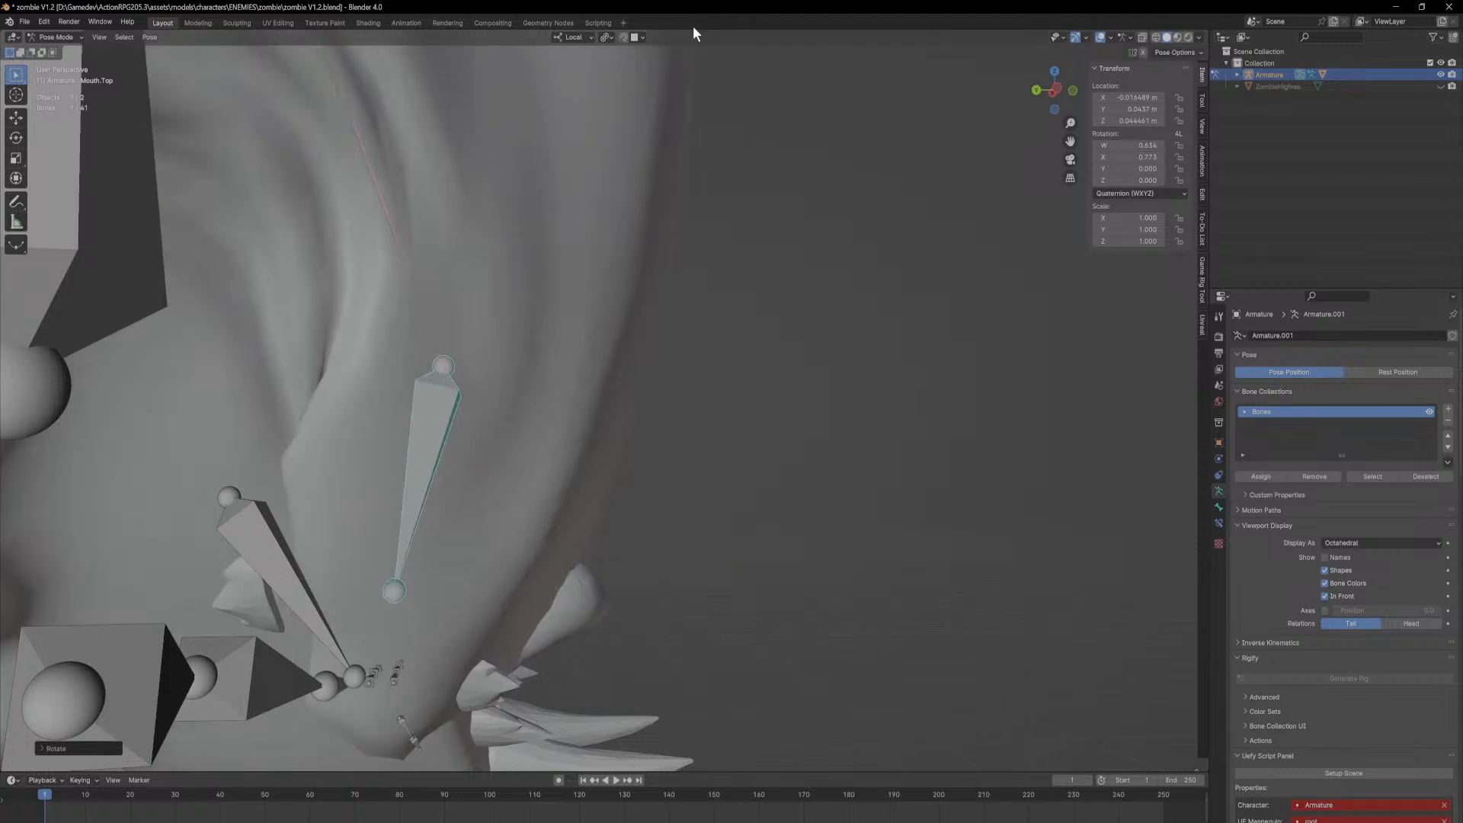
Step: Swing the Mouth.Top bone partly back about its local X axis and clear all of its pose transforms
middle_drag(752, 244, 755, 355)
scroll(753, 352, down, 2)
key(r)
key(x)
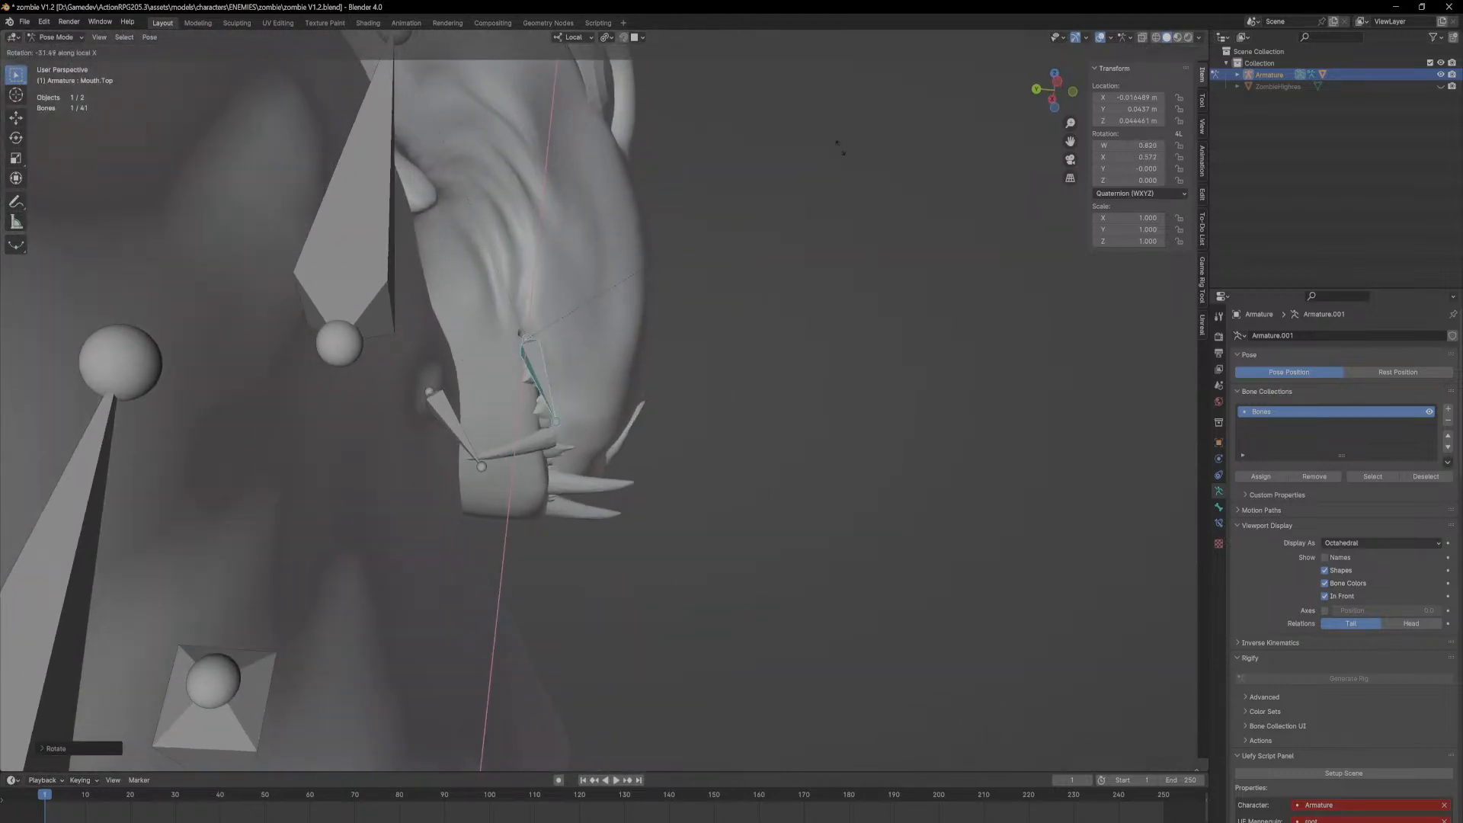
click(844, 143)
key(F3)
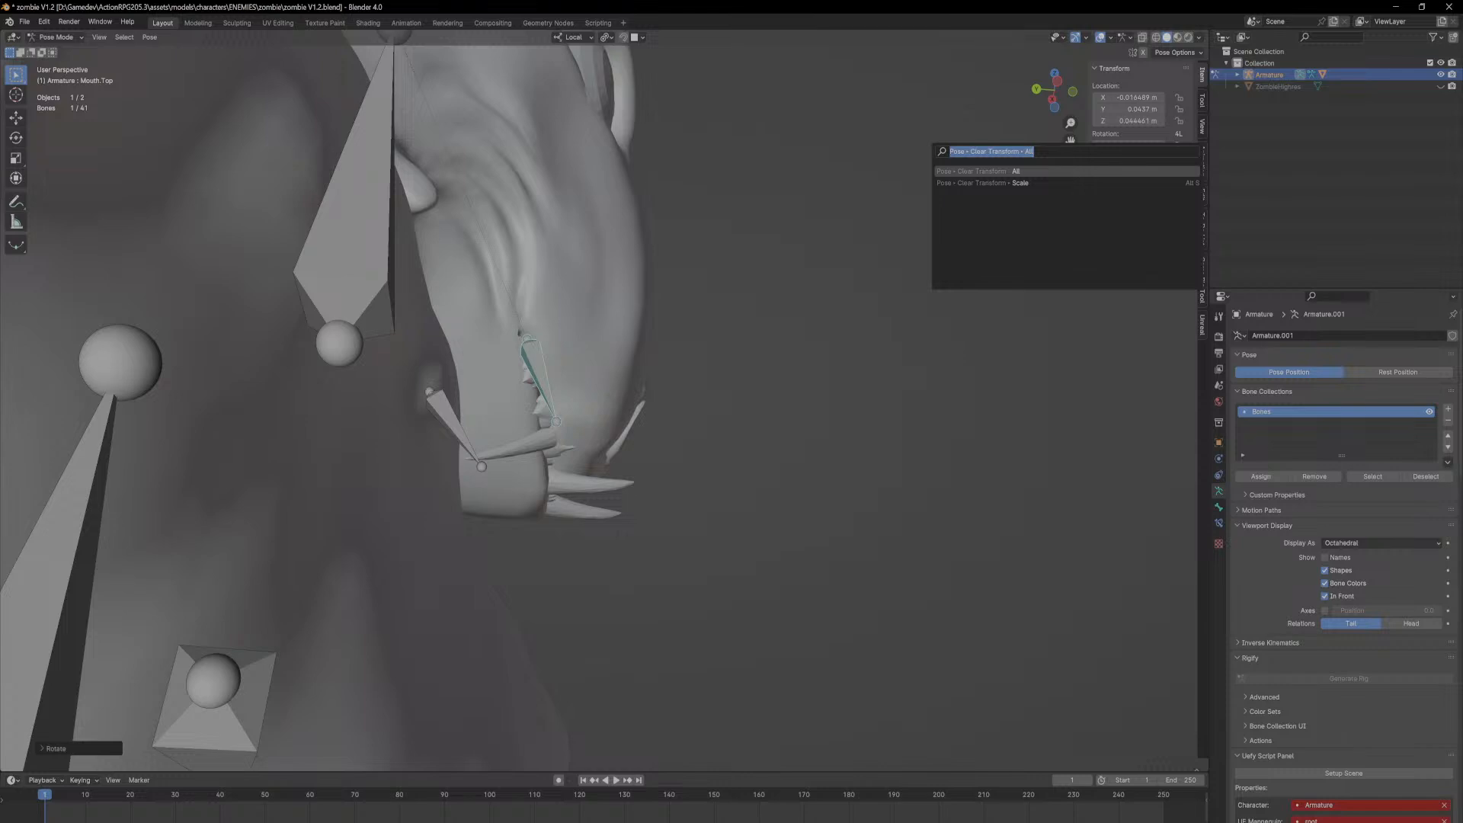
key(Return)
Step: Rotate the Mouth.Top bone slightly down about its local X axis to lower the upper jaw, and return to Object Mode
middle_drag(623, 234, 579, 248)
scroll(606, 292, up, 5)
scroll(578, 328, down, 4)
middle_drag(578, 343, 590, 340)
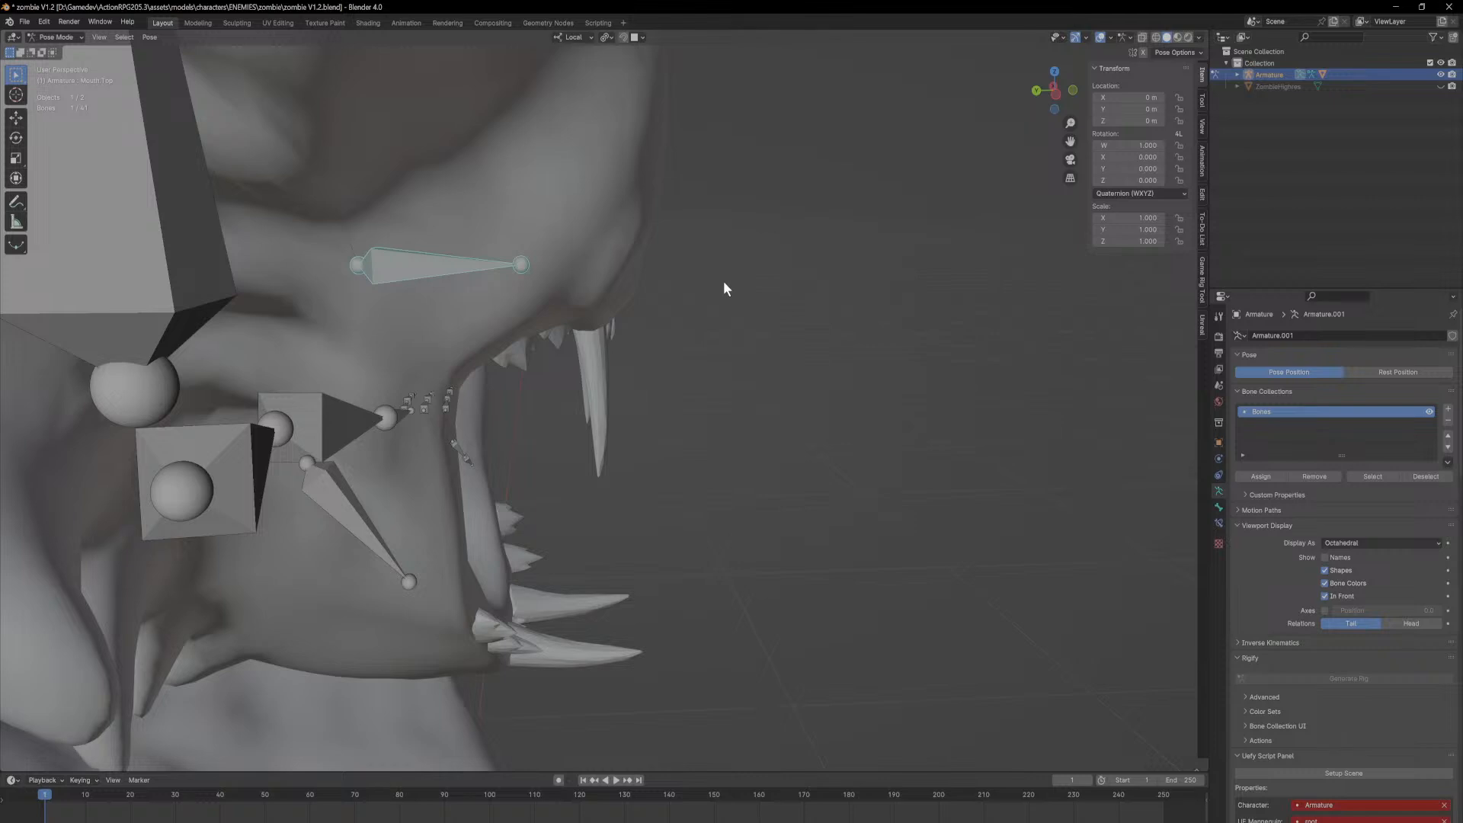
key(r)
key(x)
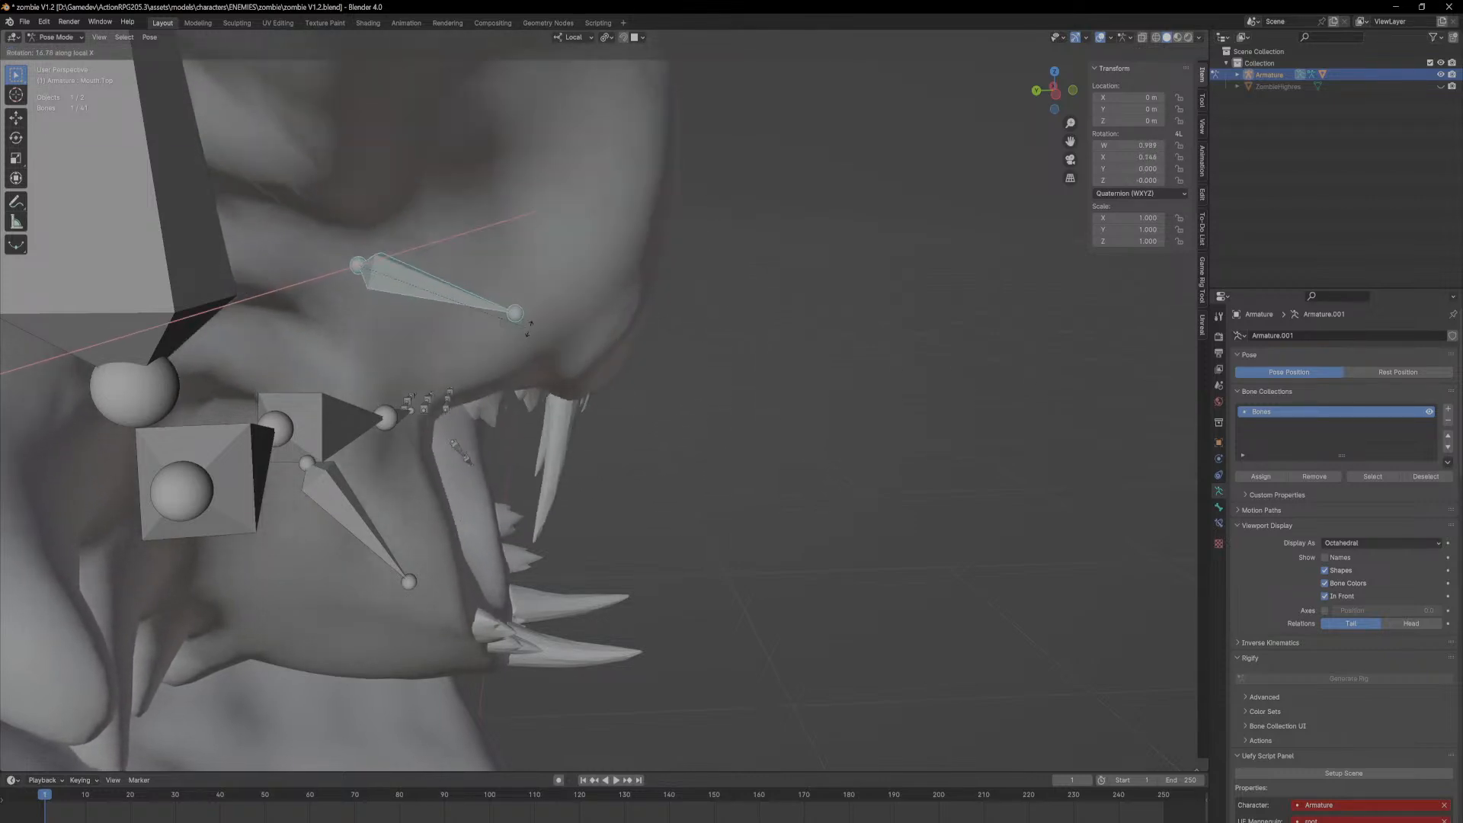
click(532, 328)
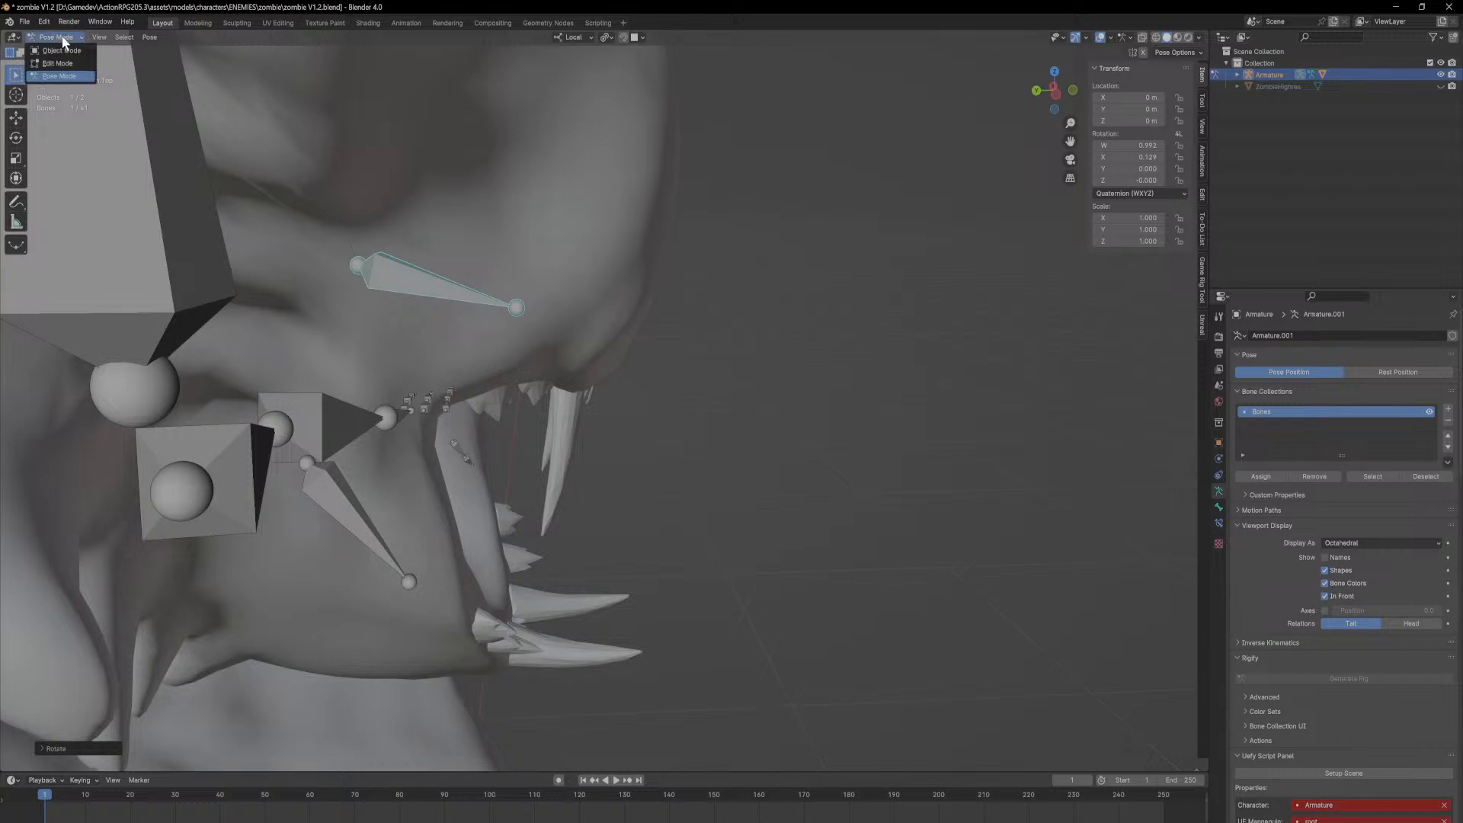
click(66, 48)
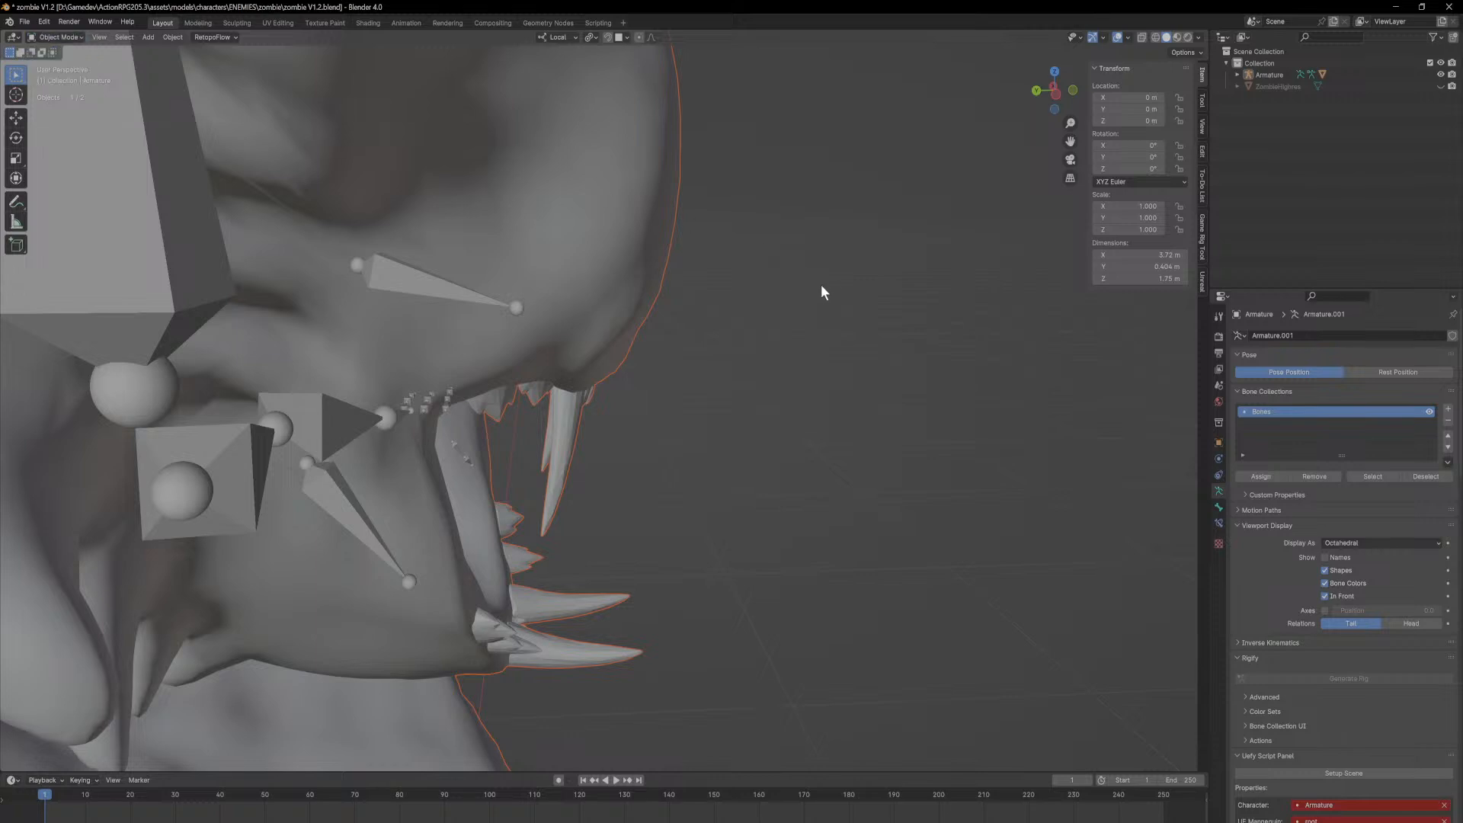
Step: Switch the zombie mesh to Weight Paint and paint Mouth.Top weight 1.000 onto the inner cheek behind the upper teeth
click(589, 194)
click(67, 37)
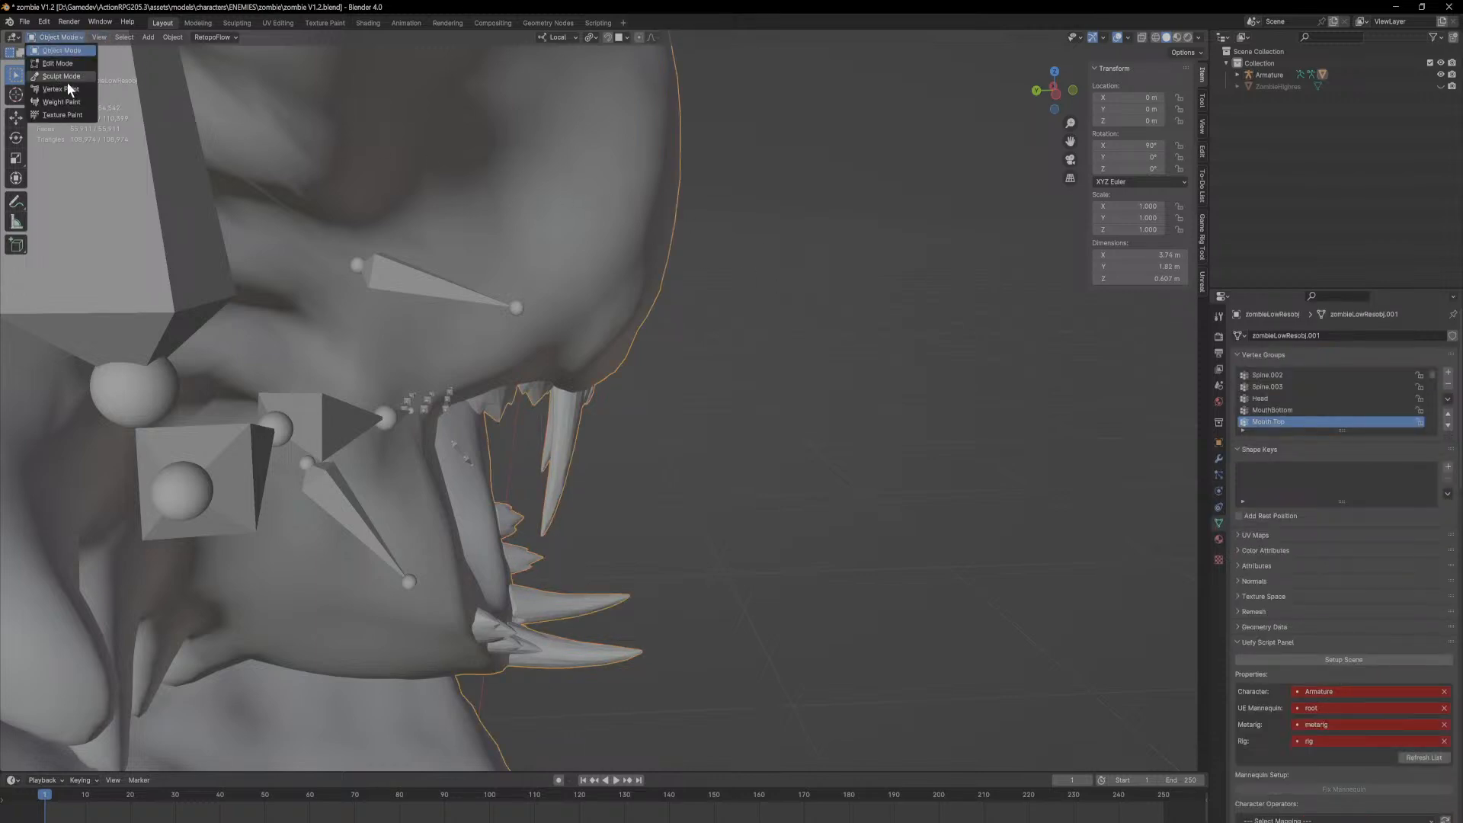
click(64, 106)
mouse_move(488, 312)
middle_down()
mouse_move(587, 320)
mouse_move(511, 286)
middle_up()
shift+middle_drag(511, 285, 741, 395)
scroll(741, 395, up, 5)
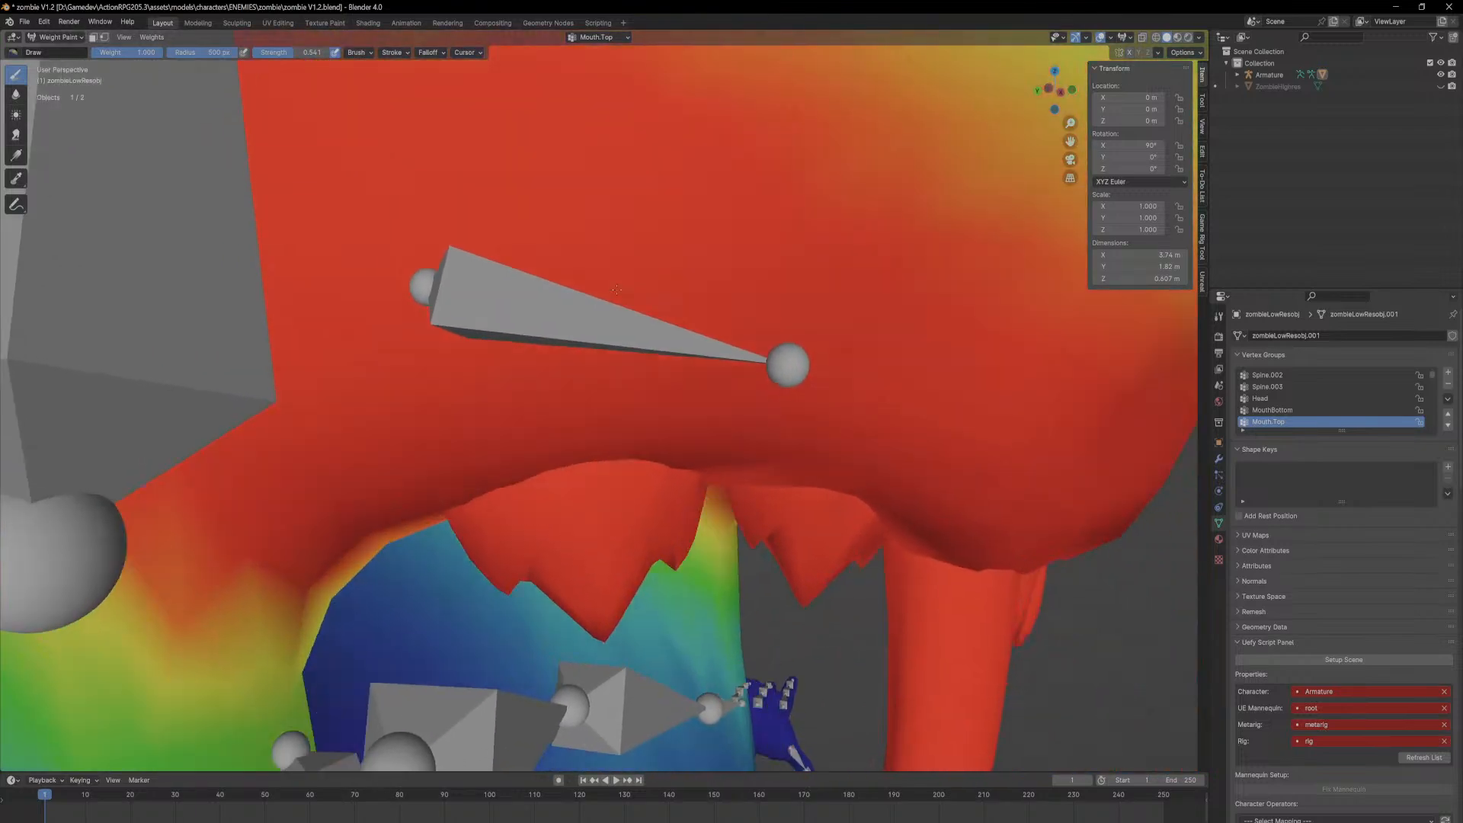
middle_drag(617, 289, 503, 418)
scroll(503, 418, up, 6)
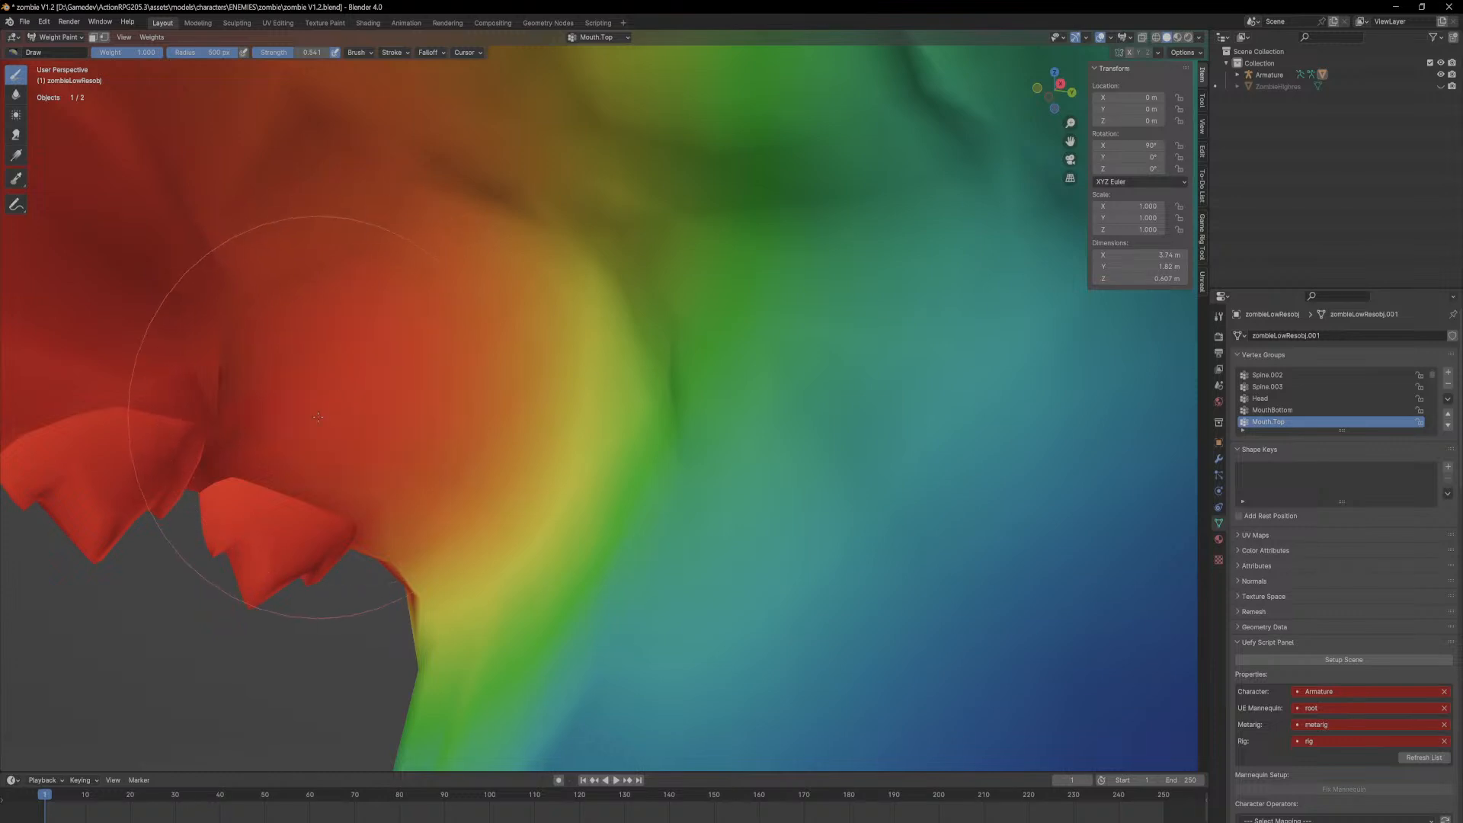
drag(302, 232, 449, 524)
mouse_move(510, 247)
mouse_down()
mouse_move(558, 293)
mouse_move(536, 389)
mouse_move(562, 236)
mouse_up()
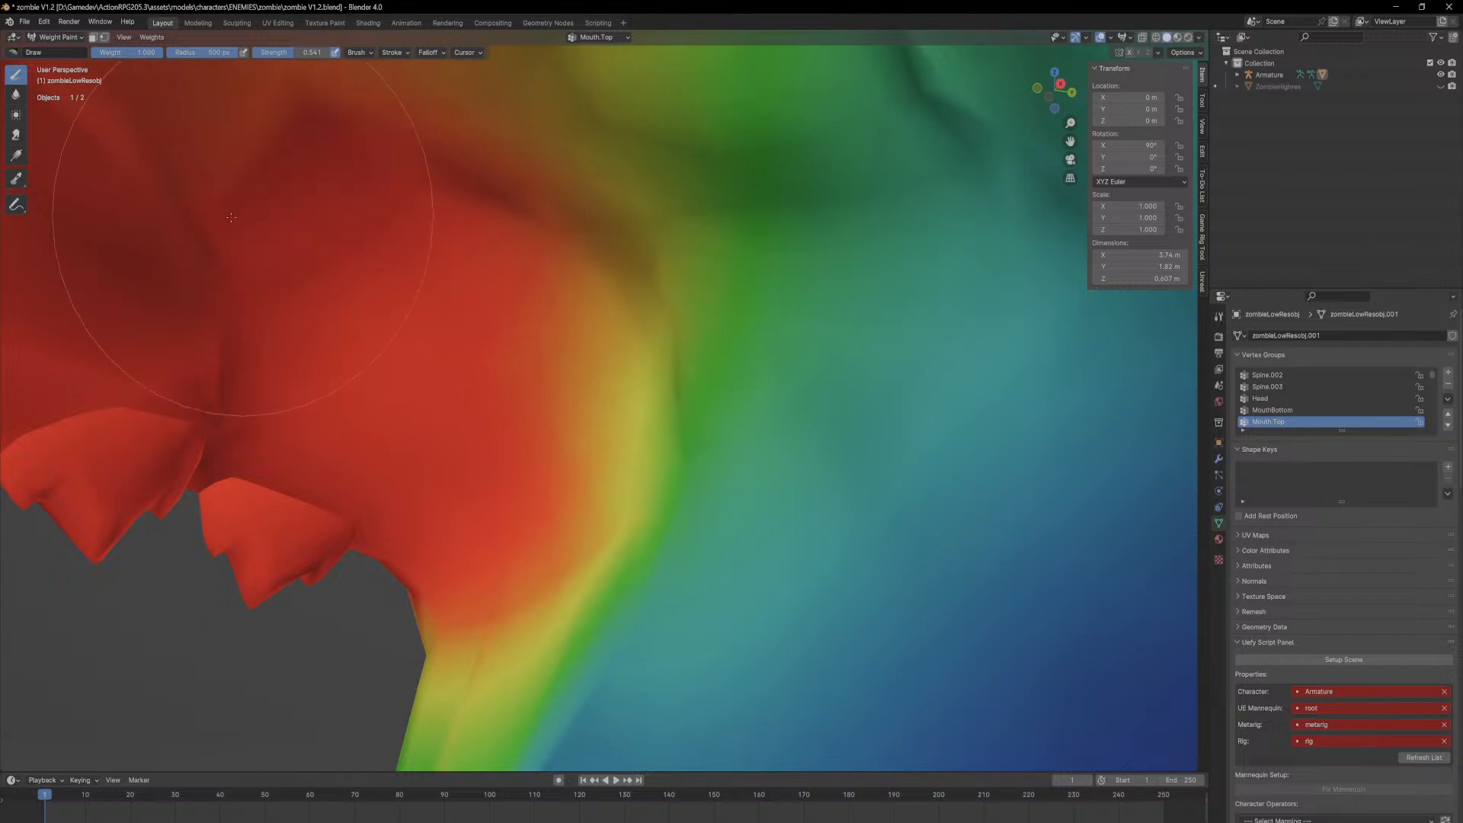
shift+middle_drag(568, 274, 667, 264)
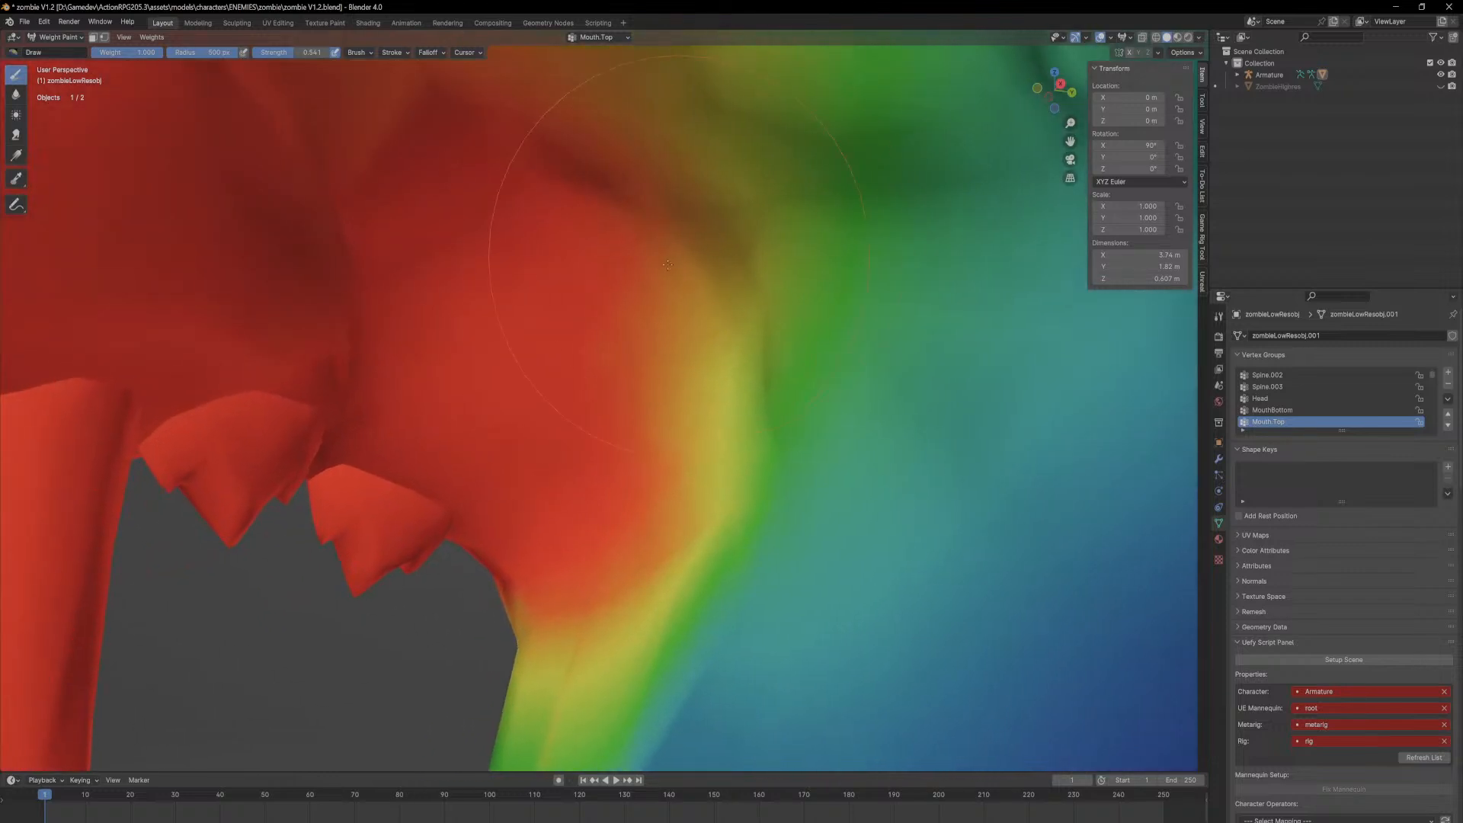
Step: Switch to the MouthBottom vertex group and subtract its weight from the palate and inner cheek above the upper teeth
click(1279, 410)
scroll(628, 391, up, 5)
mouse_move(628, 391)
ctrl+mouse_down()
mouse_move(654, 327)
mouse_move(272, 294)
mouse_move(424, 163)
mouse_move(388, 109)
ctrl+mouse_up()
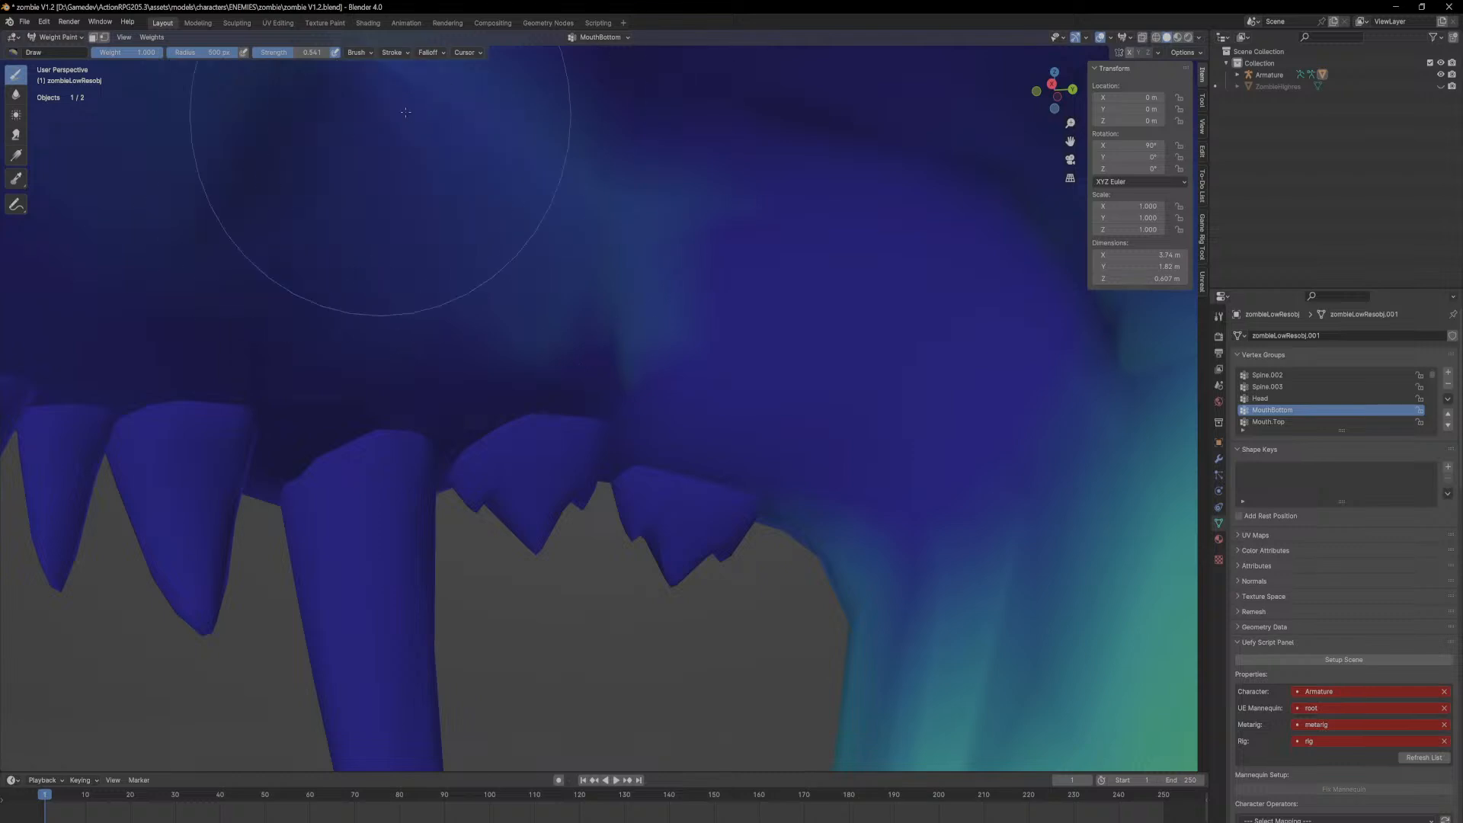
scroll(589, 176, down, 2)
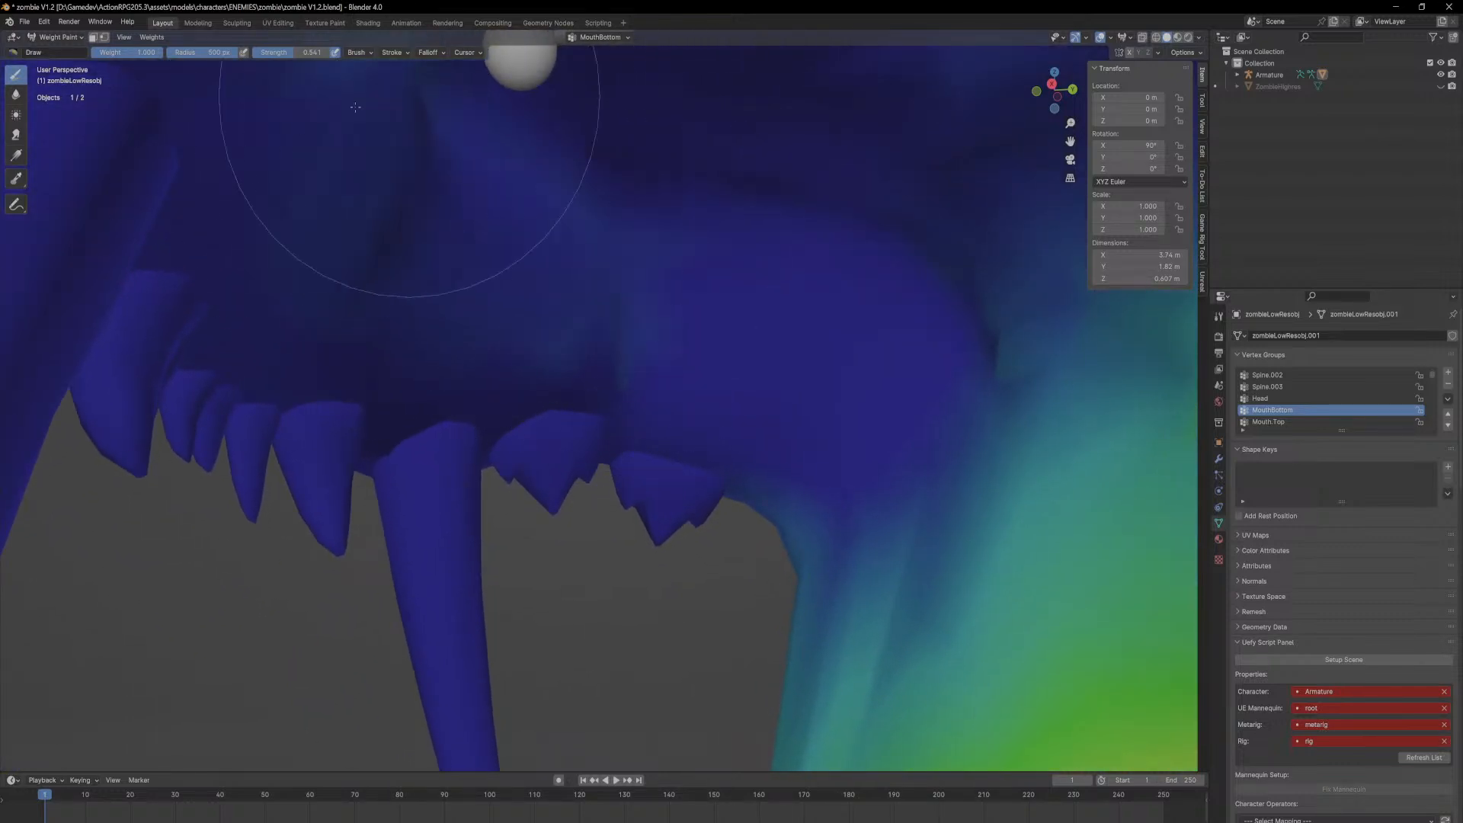
middle_drag(427, 159, 644, 145)
ctrl+drag(549, 169, 284, 154)
mouse_move(160, 152)
middle_down()
mouse_move(344, 145)
mouse_move(327, 229)
middle_up()
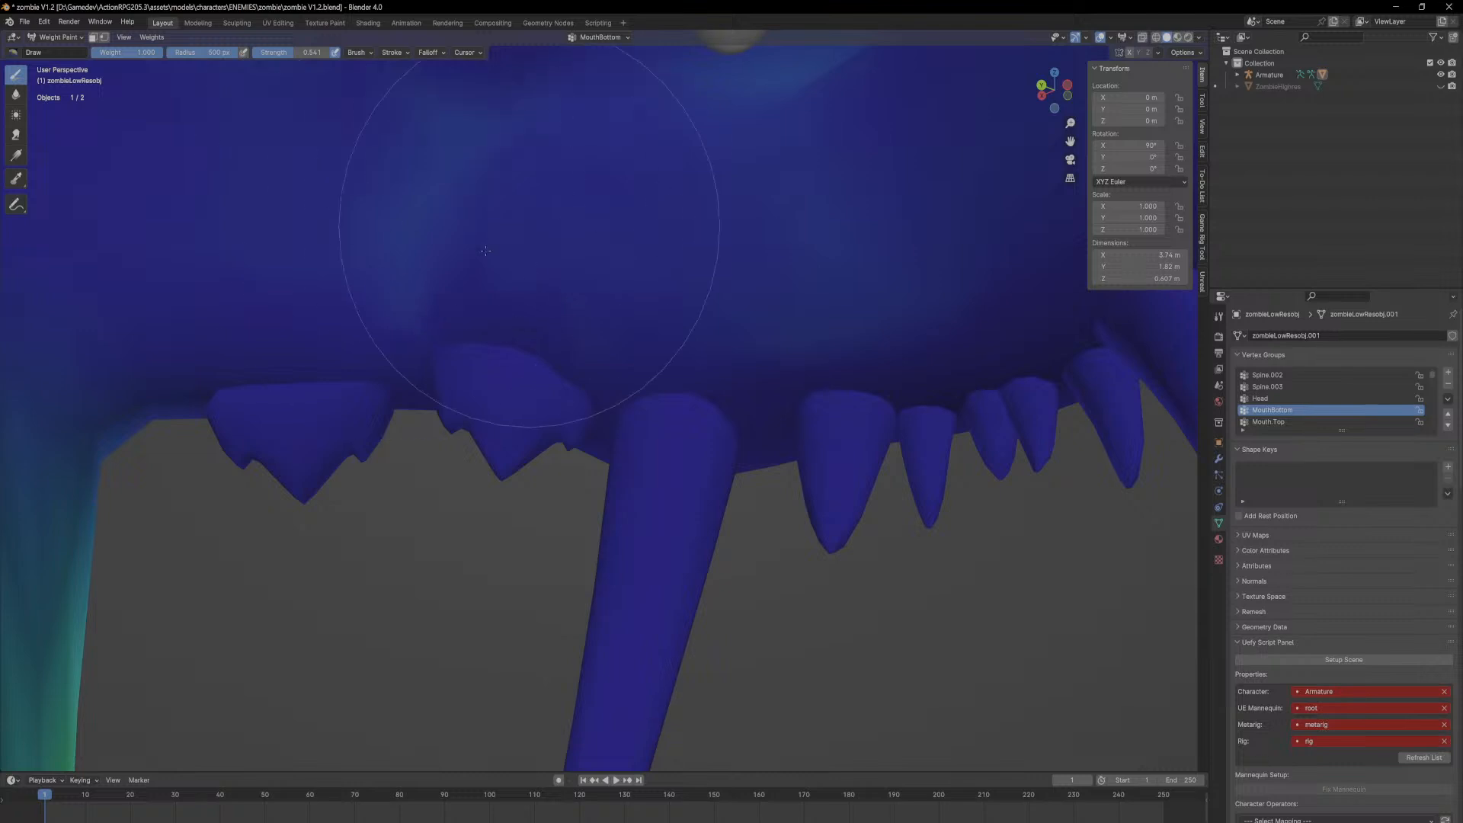
Step: Clear the remaining MouthBottom weight across the palate, raising the brush strength to 1.000
middle_drag(519, 282, 670, 246)
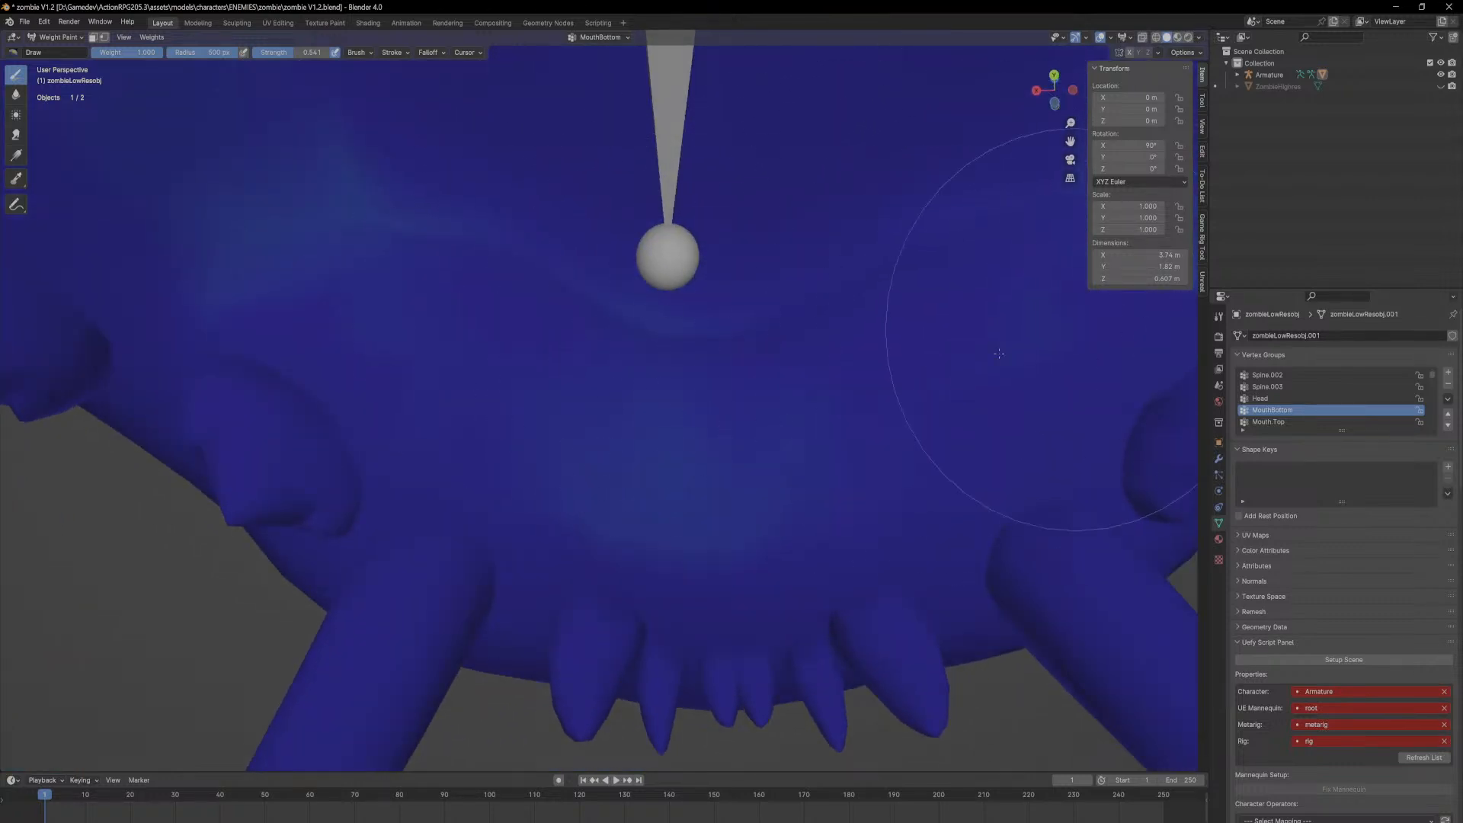
middle_drag(823, 430, 604, 326)
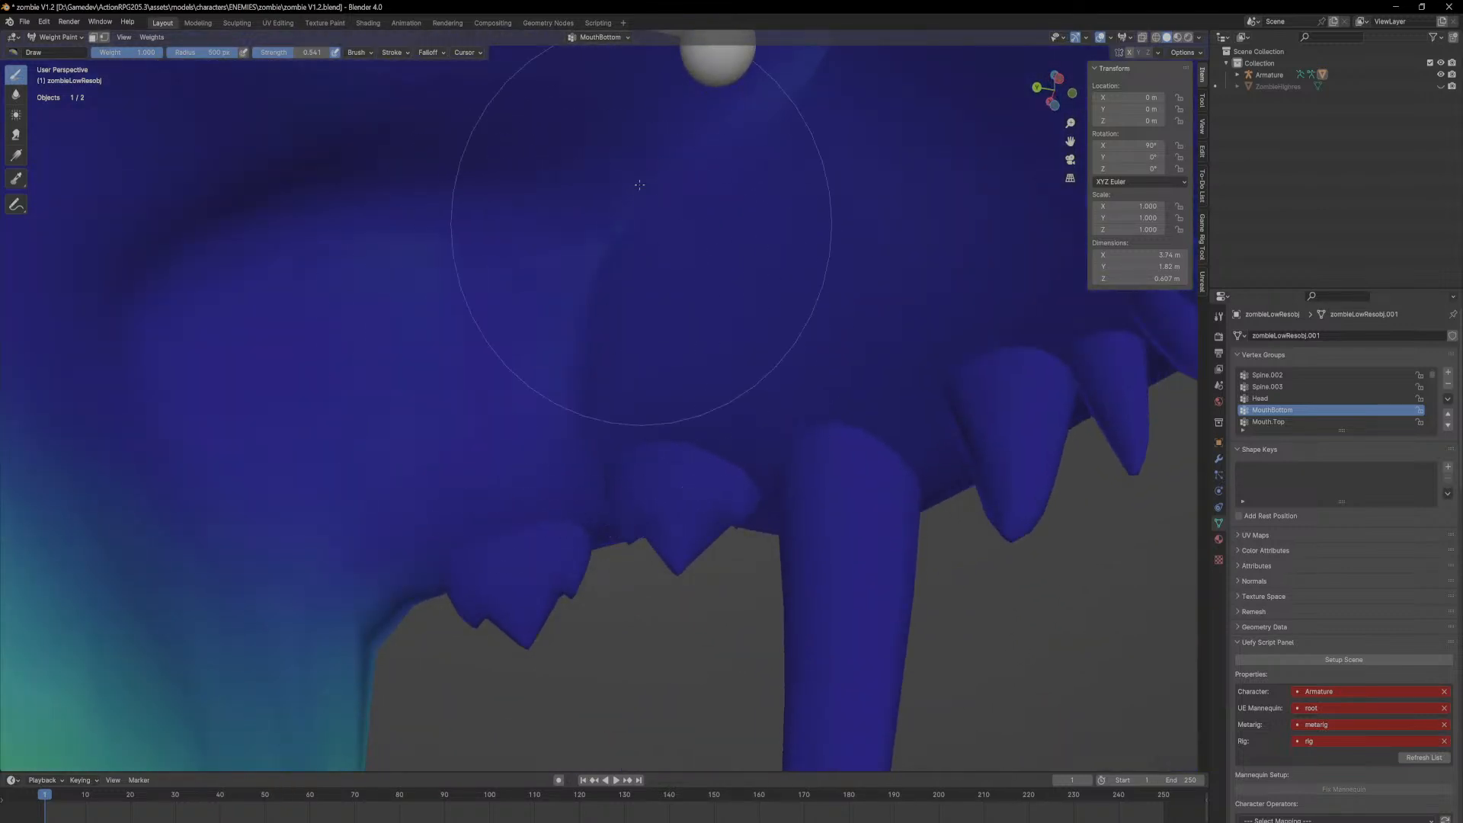
mouse_move(539, 252)
middle_down()
mouse_move(766, 194)
mouse_move(599, 147)
middle_up()
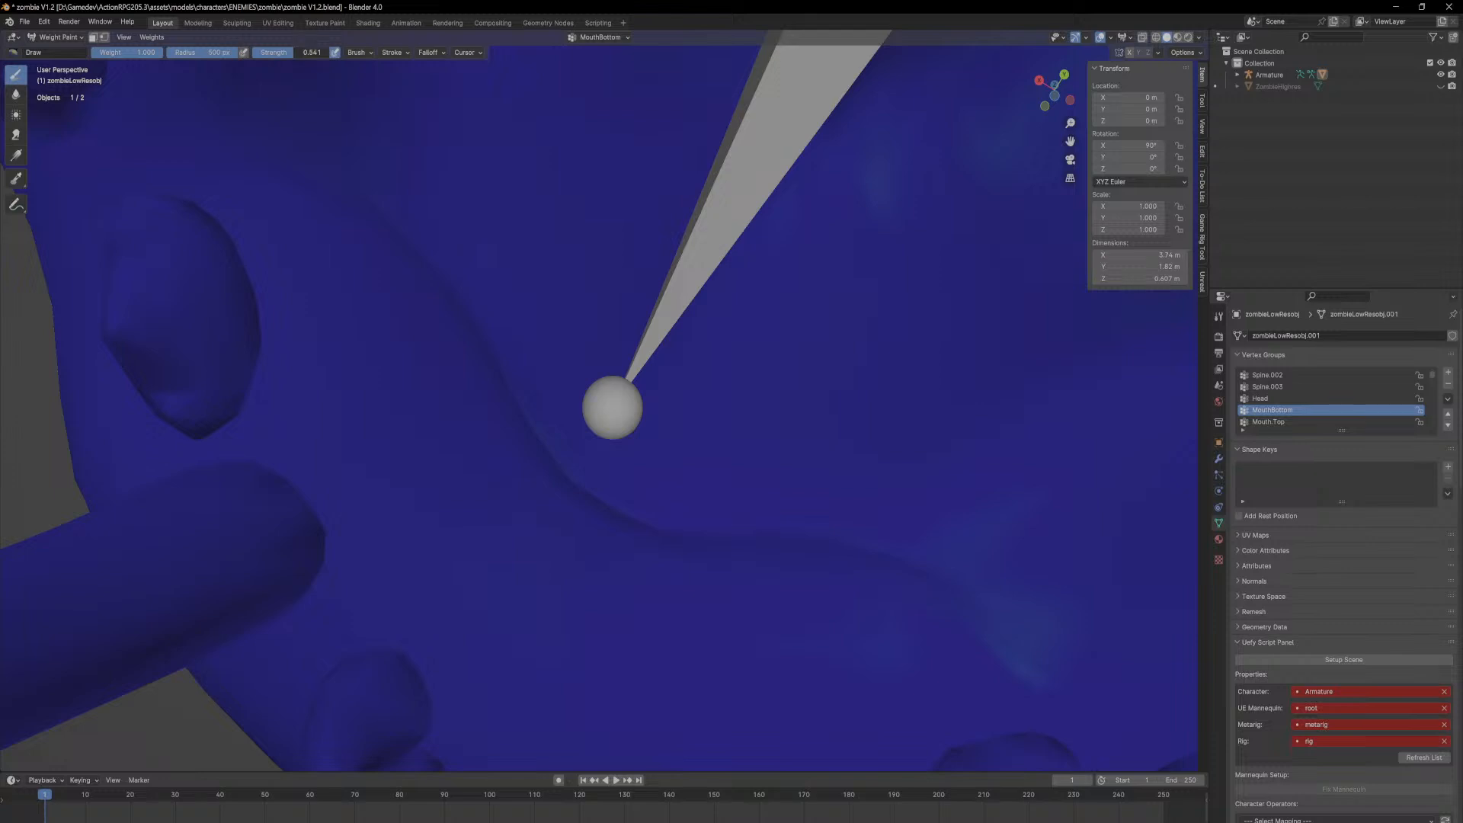
middle_drag(1081, 593, 945, 495)
middle_drag(1064, 235, 839, 343)
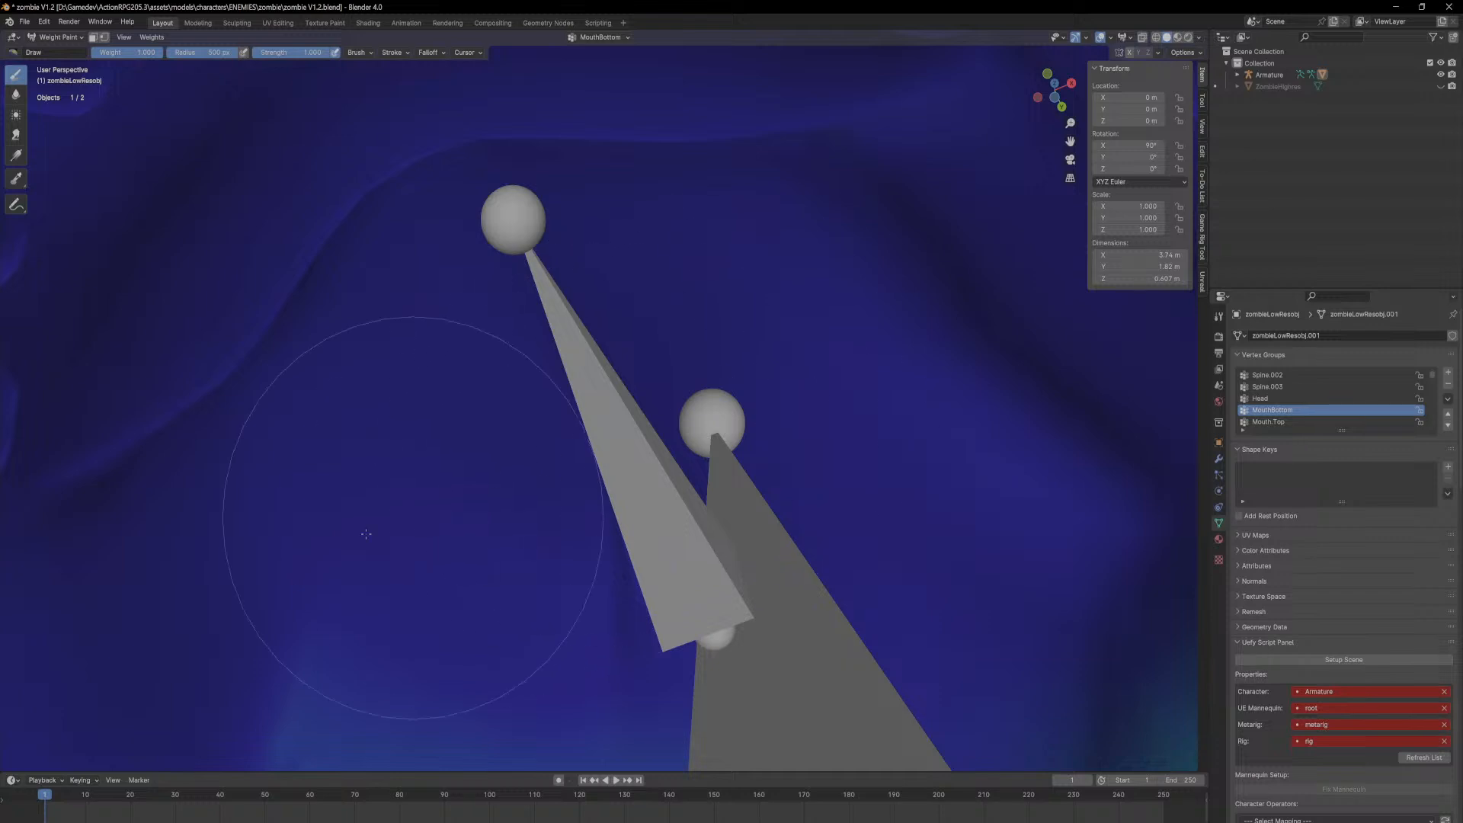
middle_drag(556, 490, 539, 457)
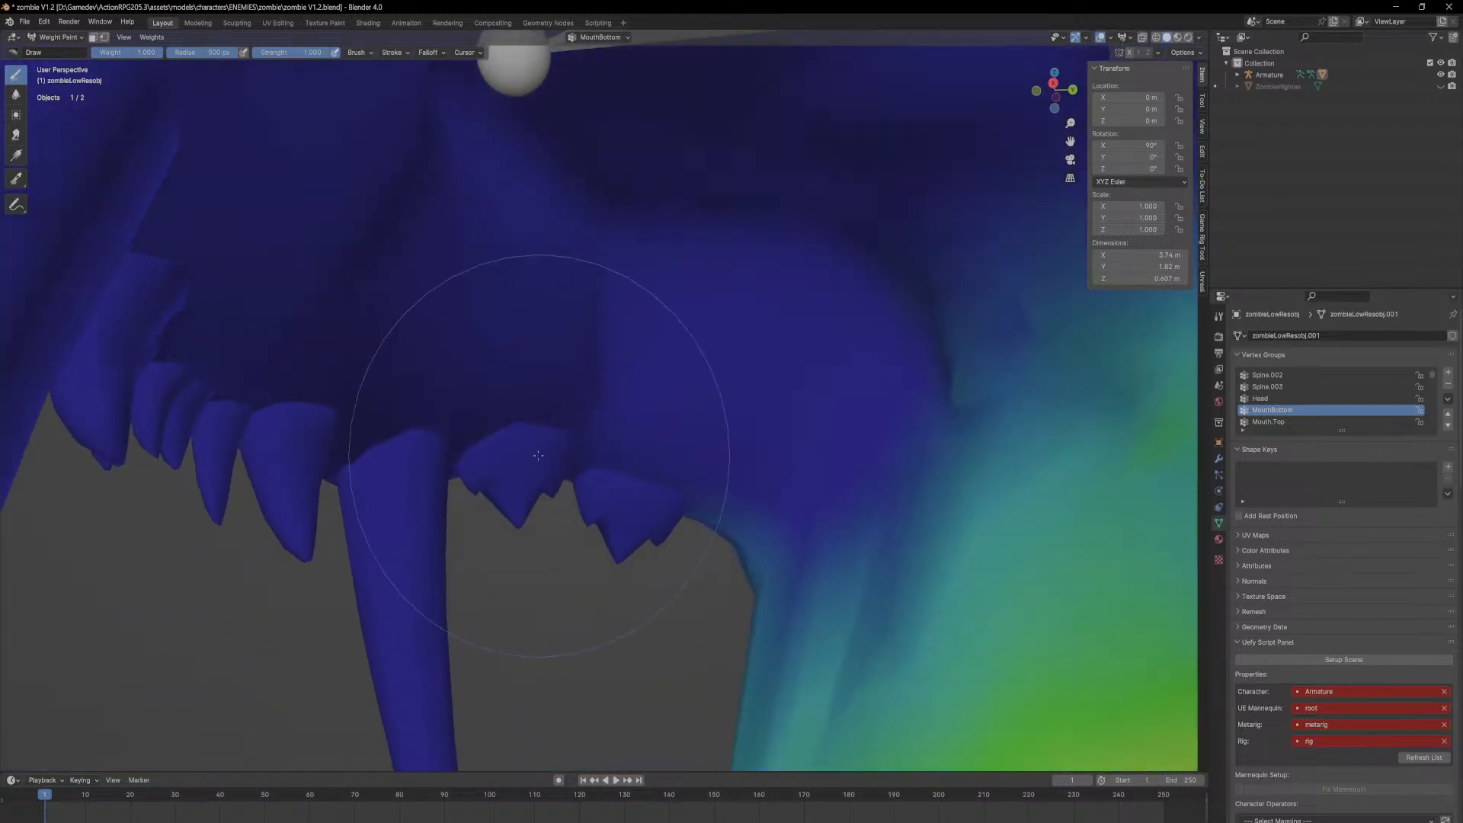
middle_drag(604, 392, 627, 406)
Step: Paint full MouthBottom weight onto the lower side teeth and the surrounding lower jaw
mouse_move(813, 256)
shift+middle_down()
mouse_move(629, 355)
mouse_move(625, 384)
mouse_move(555, 429)
mouse_move(342, 456)
mouse_move(667, 266)
shift+middle_up()
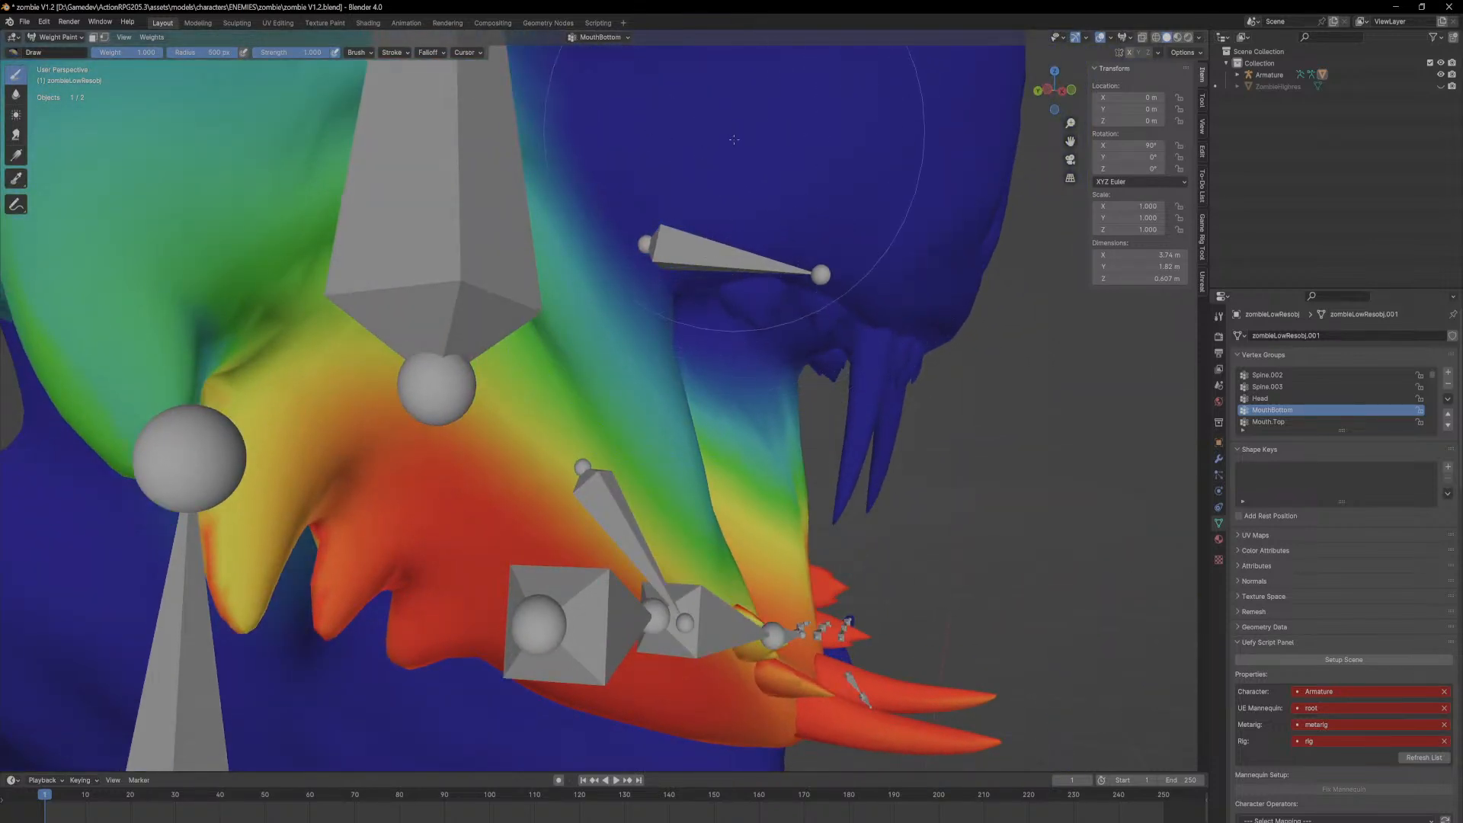
middle_drag(849, 229, 799, 198)
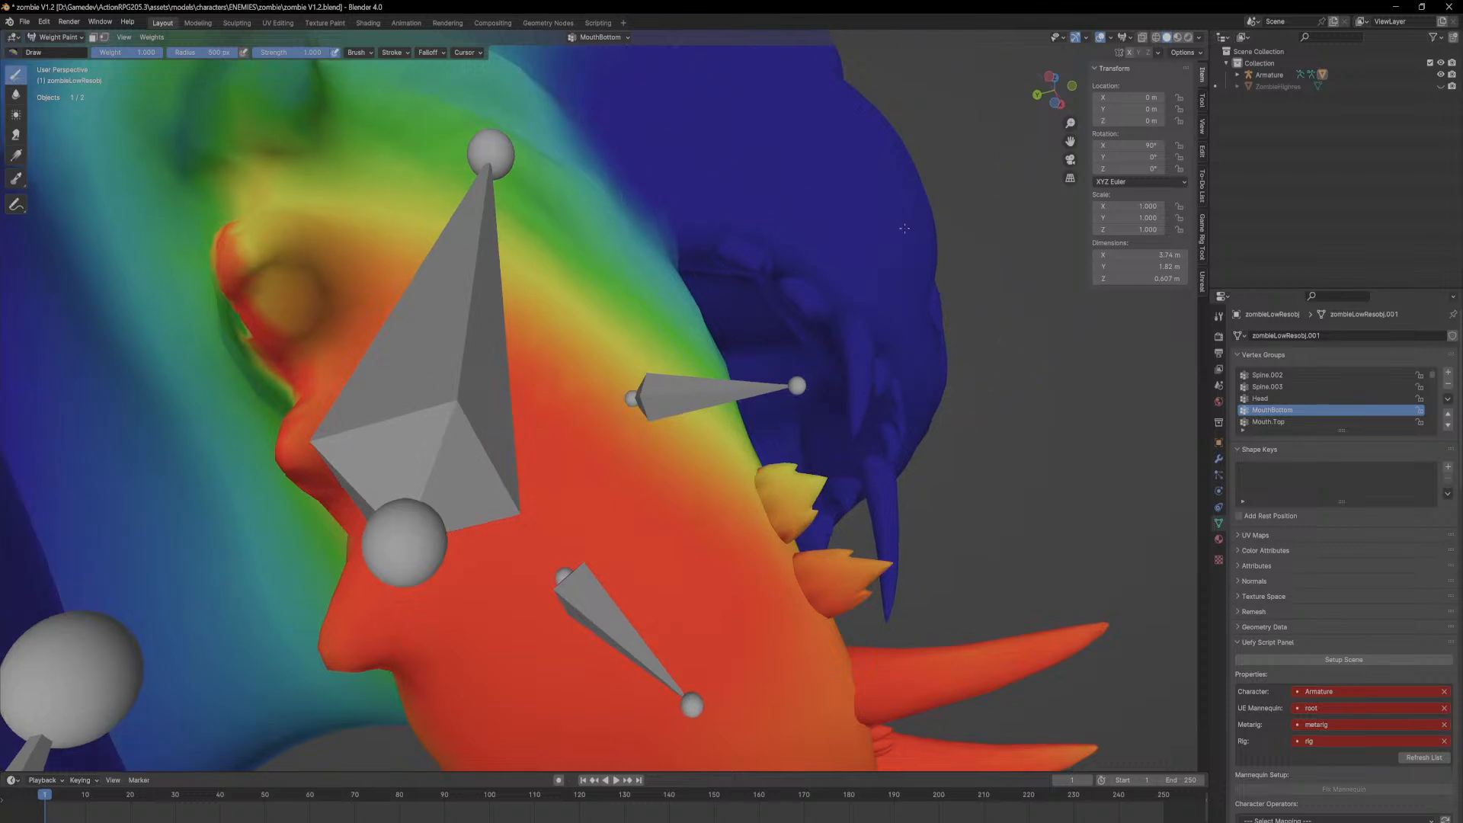
middle_drag(910, 223, 292, 93)
click(61, 38)
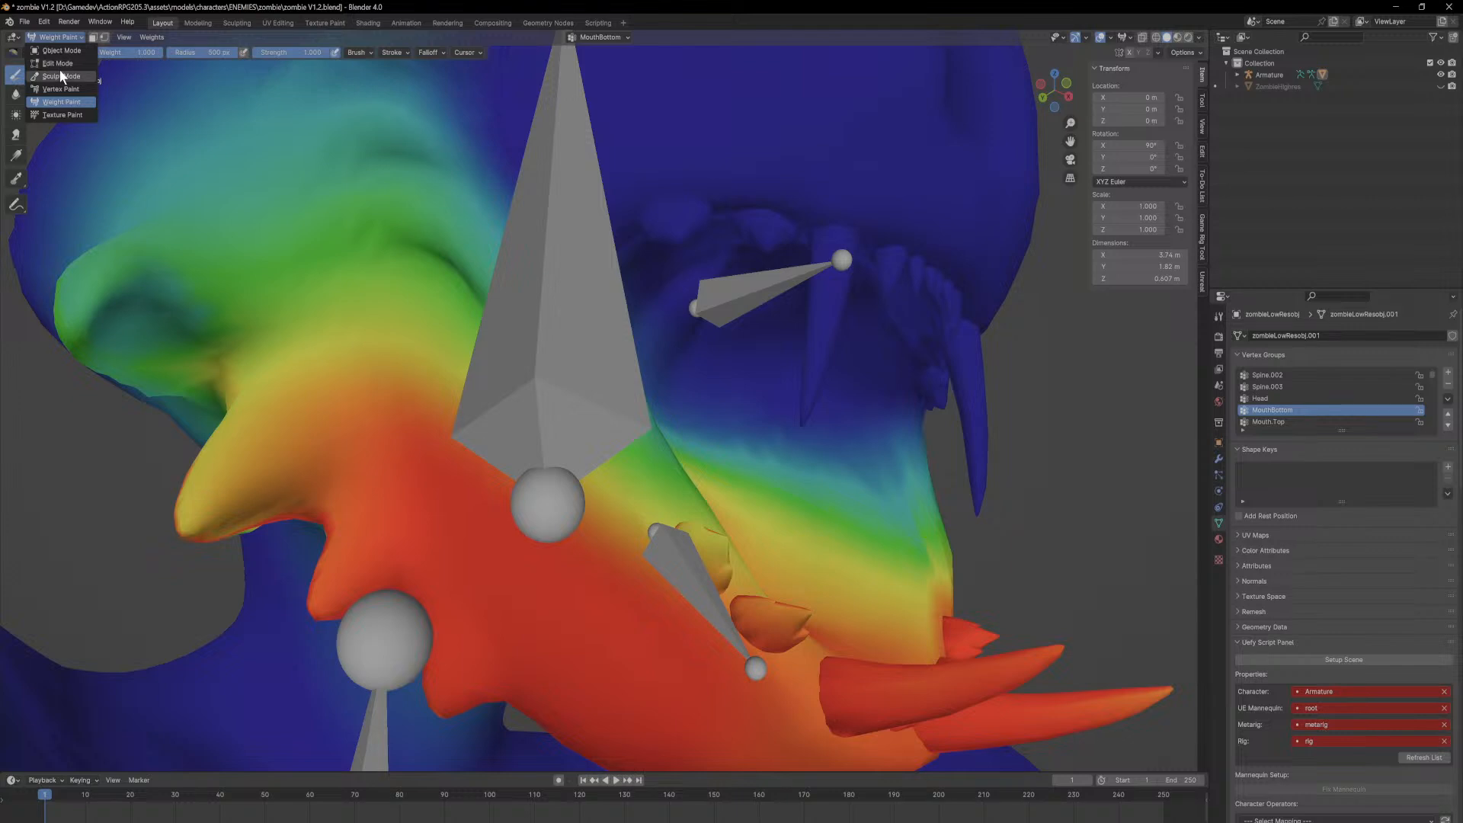
mouse_move(446, 311)
middle_down()
mouse_move(577, 414)
mouse_move(523, 268)
middle_up()
middle_drag(594, 357, 625, 378)
mouse_move(545, 398)
mouse_down()
mouse_move(565, 401)
mouse_move(555, 366)
mouse_up()
mouse_move(555, 366)
middle_down()
mouse_move(506, 259)
mouse_move(446, 295)
middle_up()
mouse_move(467, 300)
mouse_down()
mouse_move(621, 409)
mouse_move(615, 393)
mouse_up()
mouse_move(583, 383)
middle_down()
mouse_move(632, 375)
mouse_move(484, 322)
middle_up()
Step: Leave Weight Paint and open the zombie mesh in Edit Mode around the lower teeth
click(56, 36)
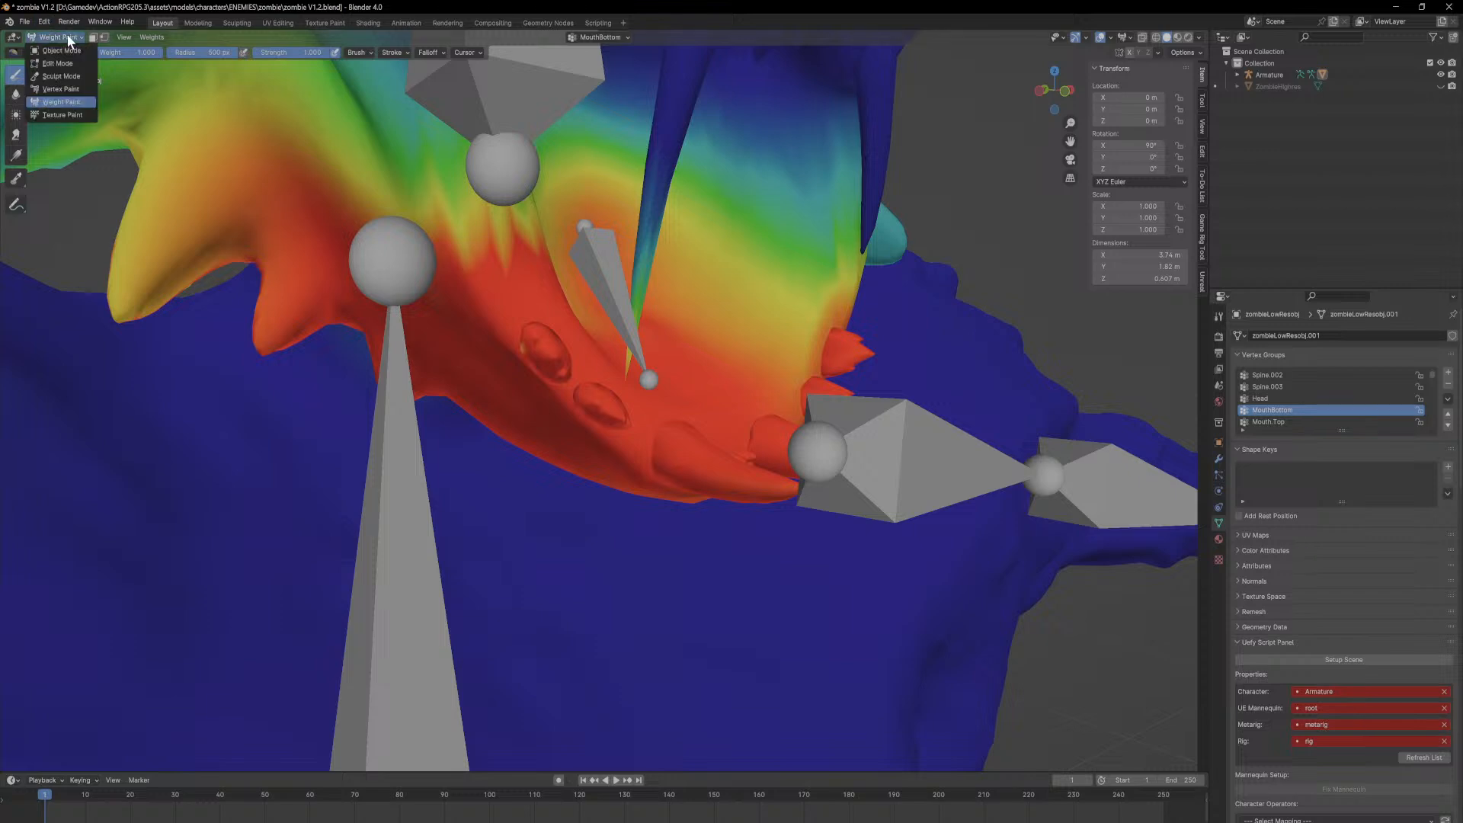
click(64, 50)
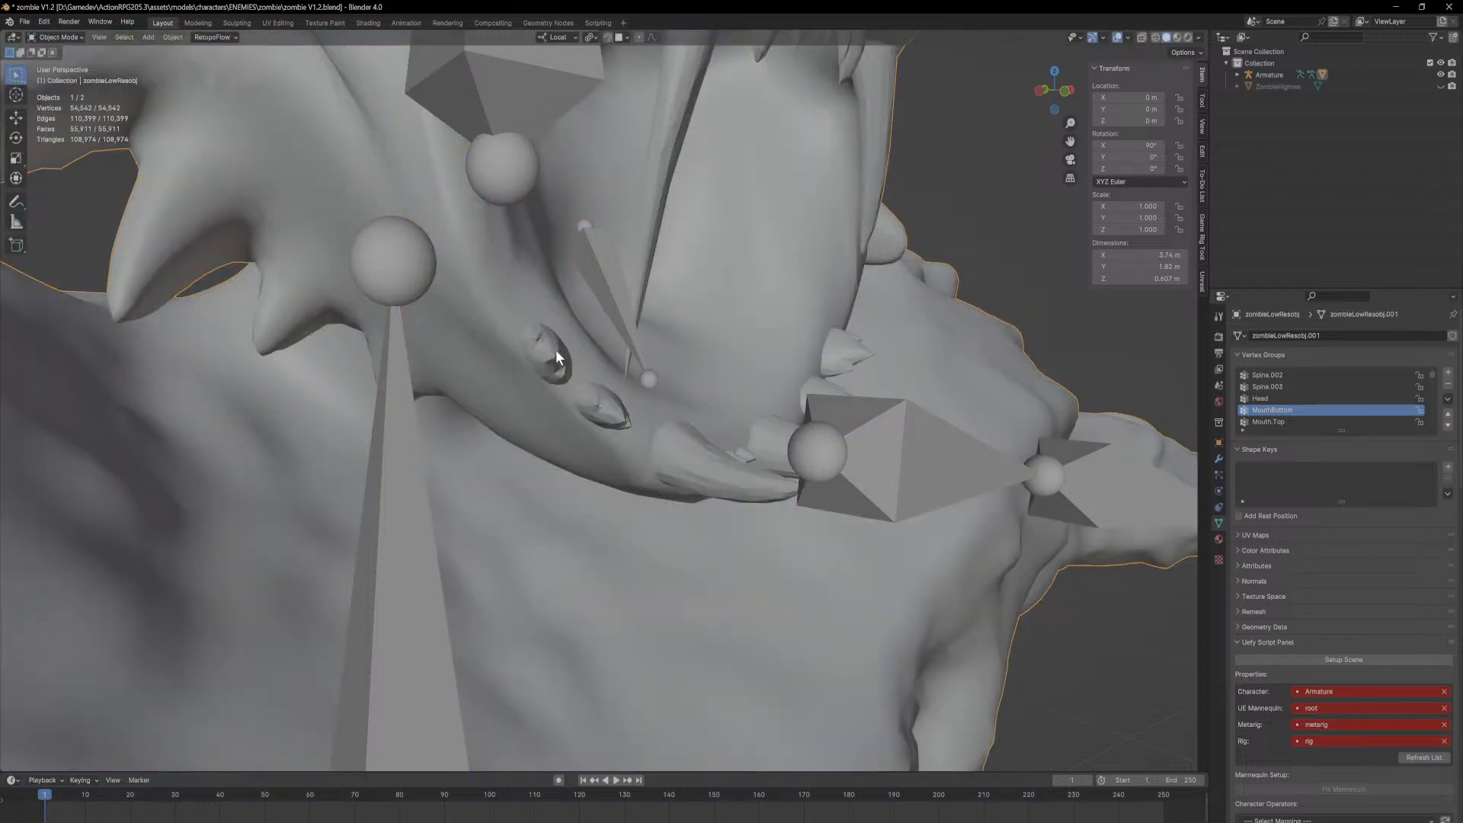
click(67, 38)
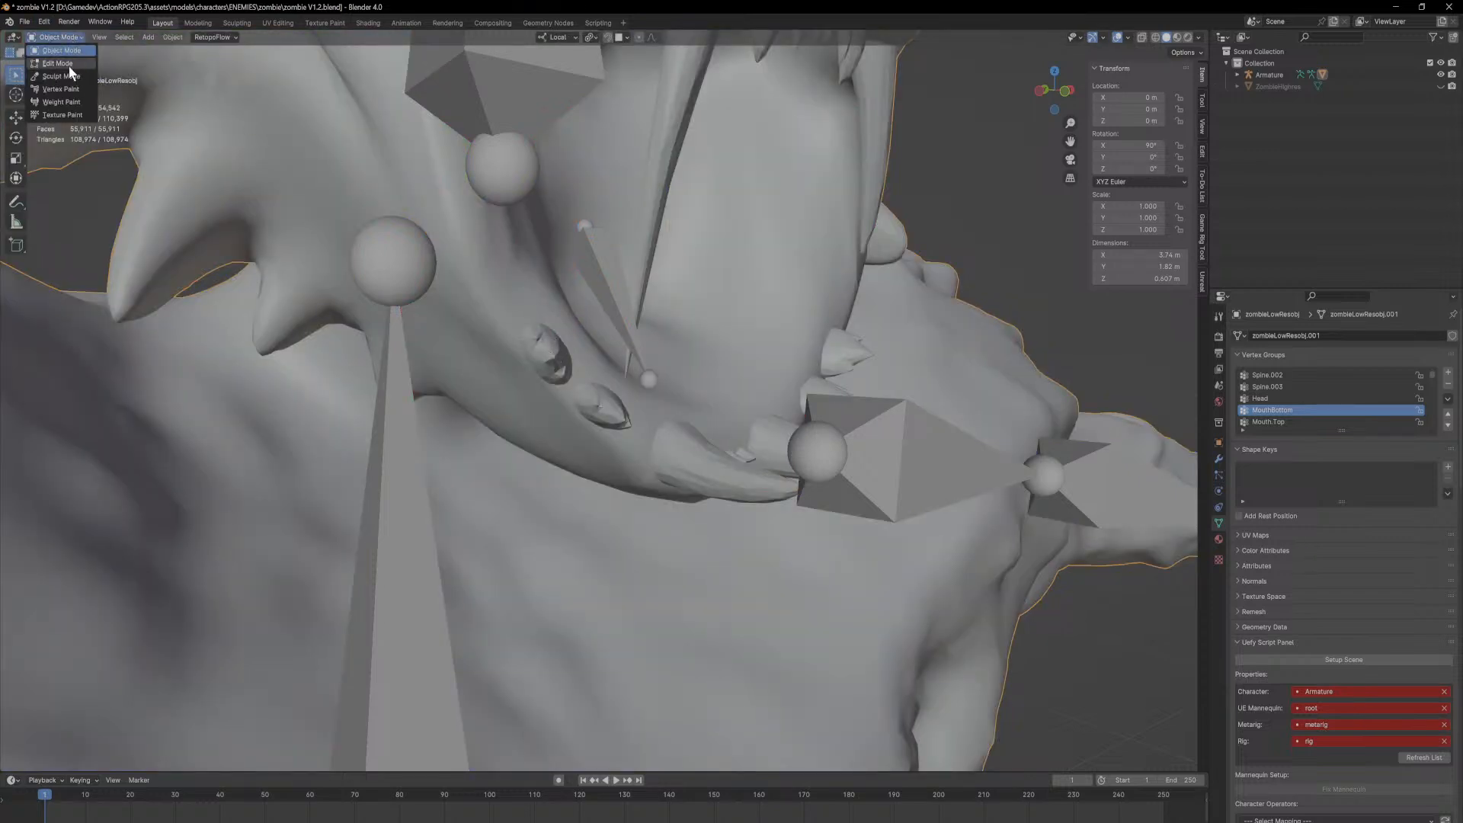
click(58, 63)
middle_drag(579, 299, 498, 296)
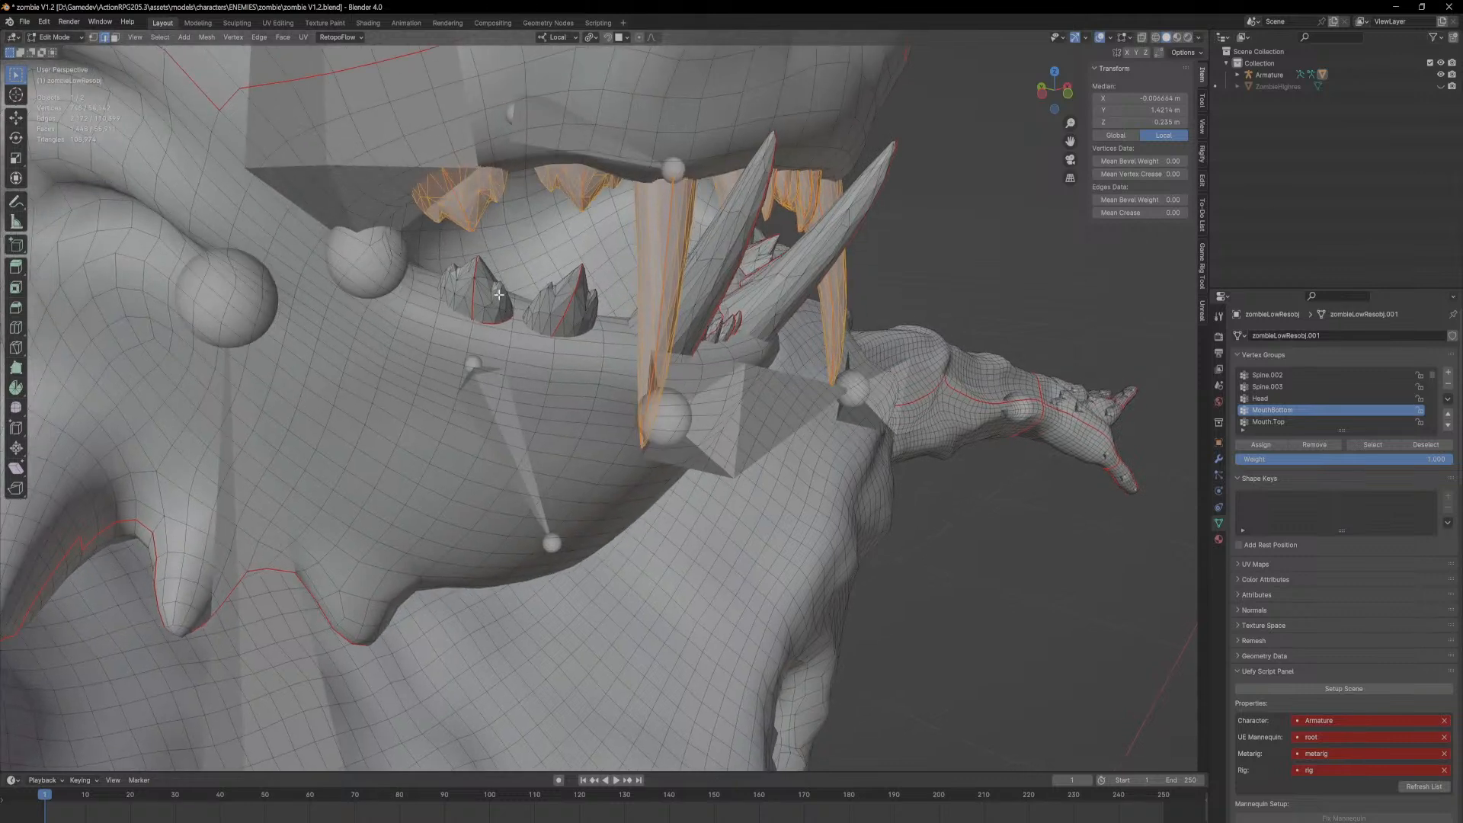
Step: Select the two lower side teeth and the neighbouring lower fang as linked geometry, and return to Object Mode
click(492, 291)
key(l)
key(l)
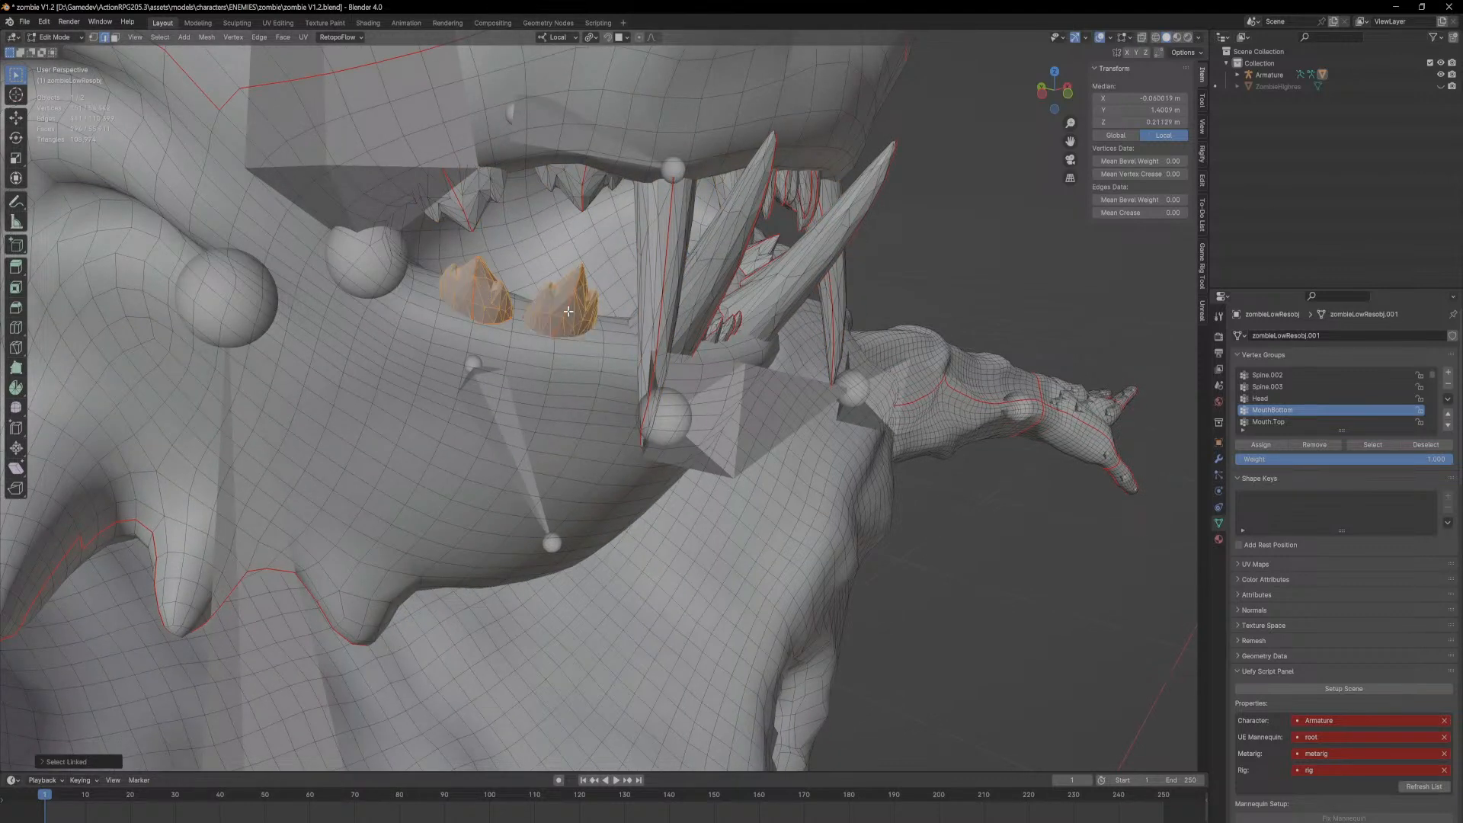
middle_drag(710, 314, 678, 319)
key(l)
key(ctrl+z)
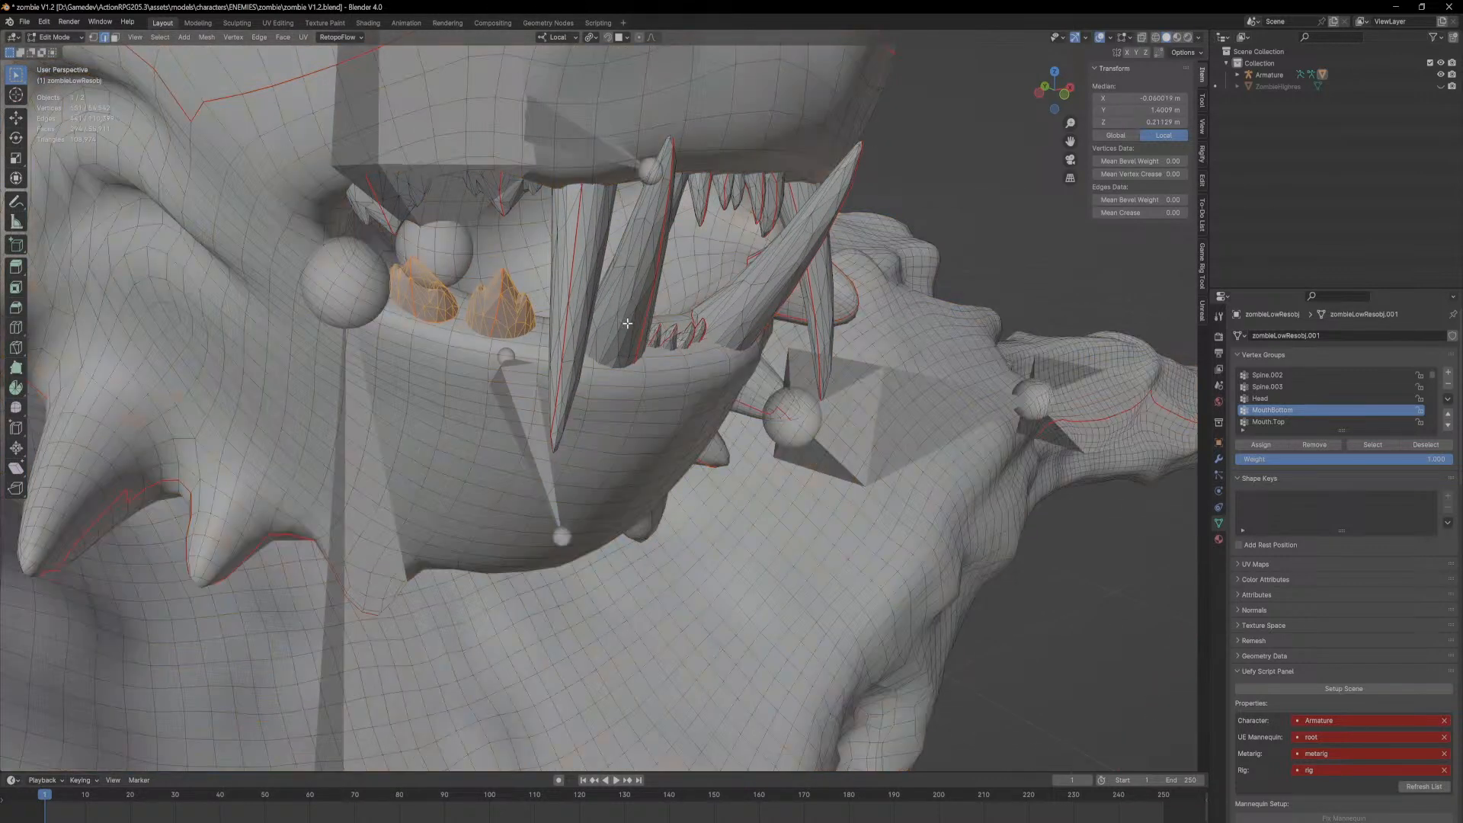
key(l)
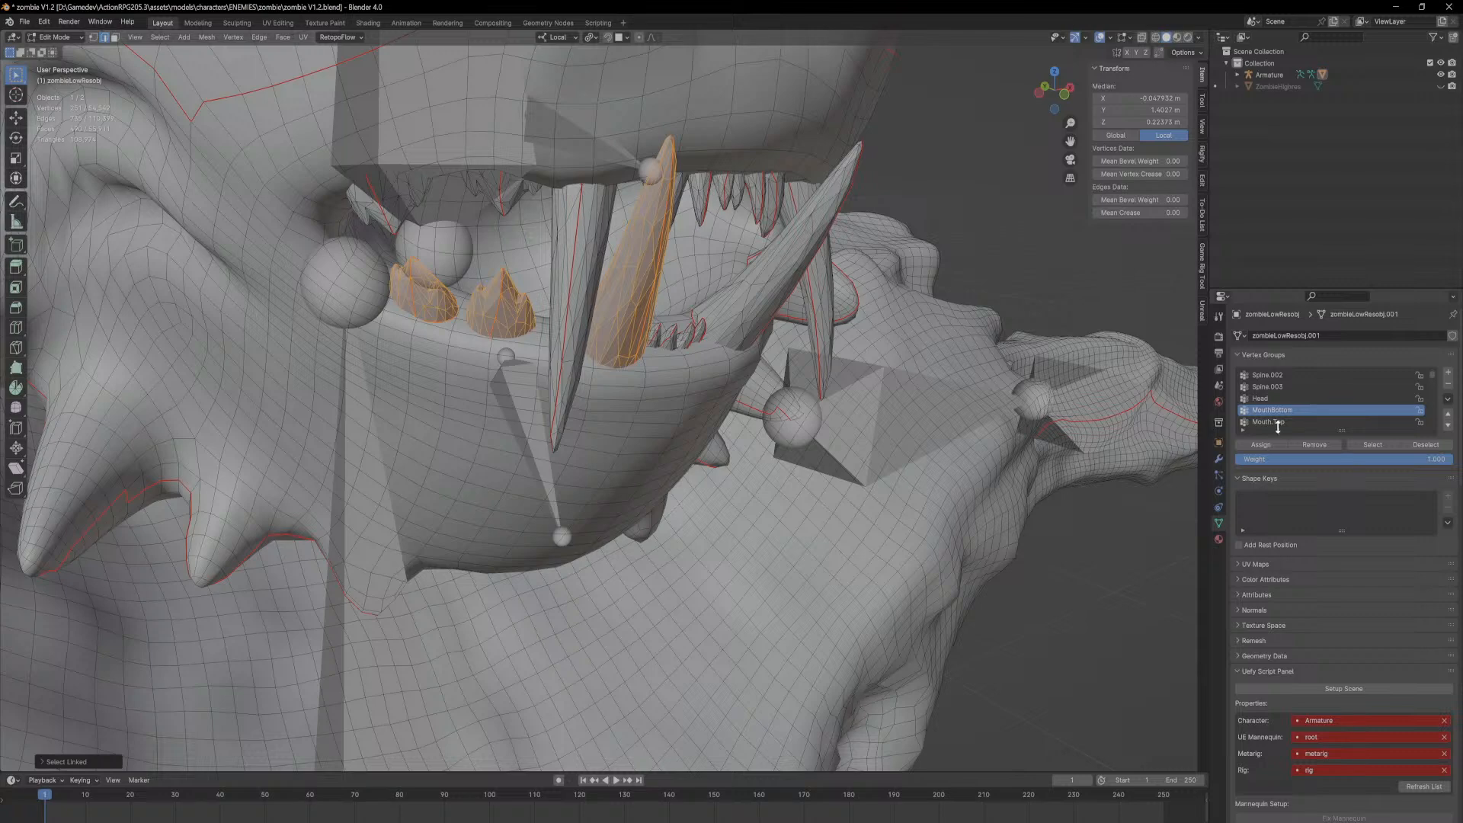
click(71, 36)
click(76, 50)
Step: Select all upper teeth as linked geometry in Edit Mode, remove them from the MouthBottom vertex group and return to Object Mode
mouse_move(577, 357)
middle_down()
mouse_move(638, 355)
mouse_move(686, 392)
mouse_move(557, 323)
mouse_move(515, 332)
mouse_move(648, 368)
mouse_move(593, 349)
middle_up()
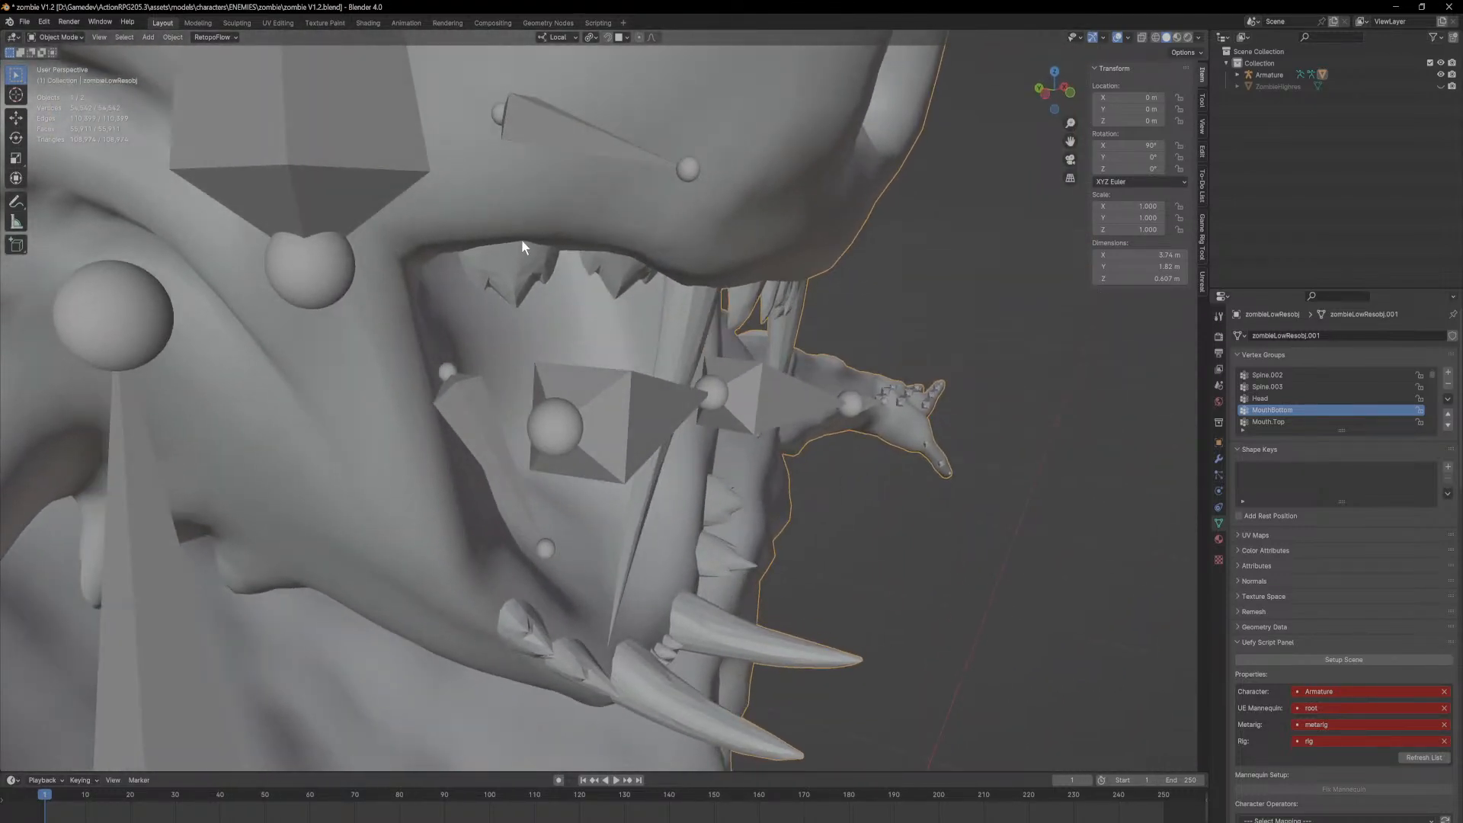
click(60, 37)
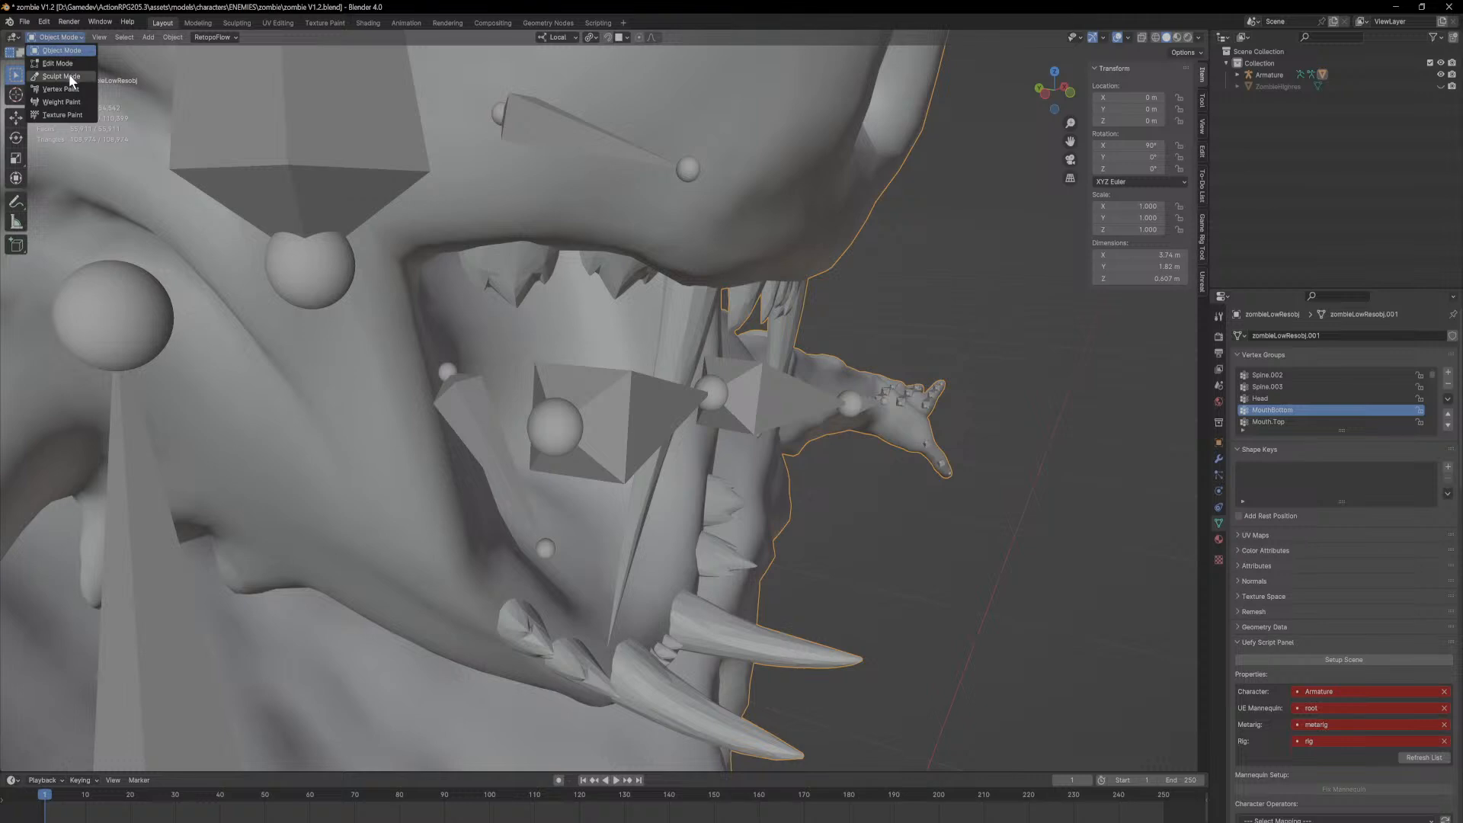
click(61, 63)
click(535, 197)
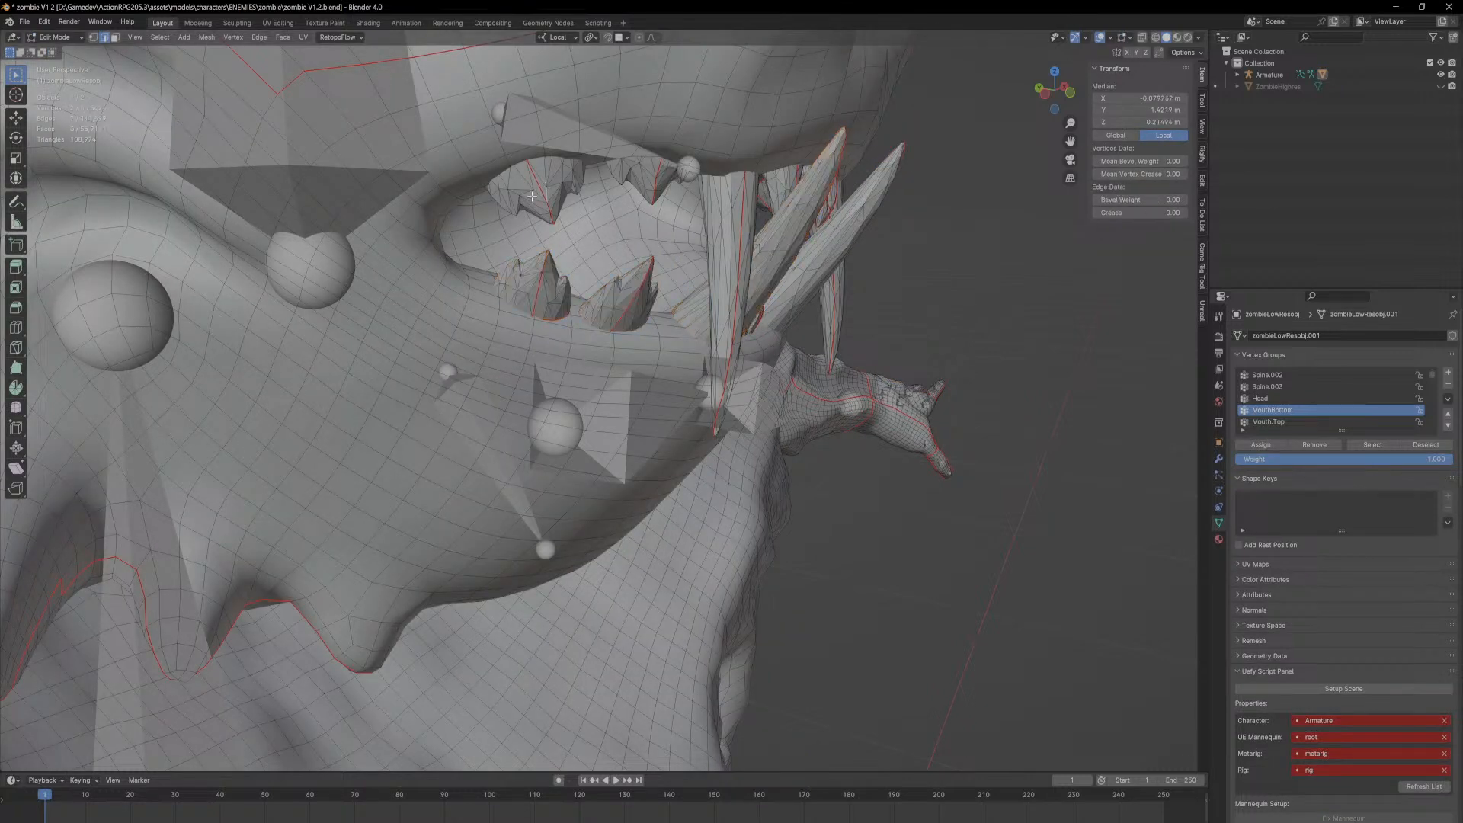
key(l)
key(l)
middle_drag(715, 213, 805, 253)
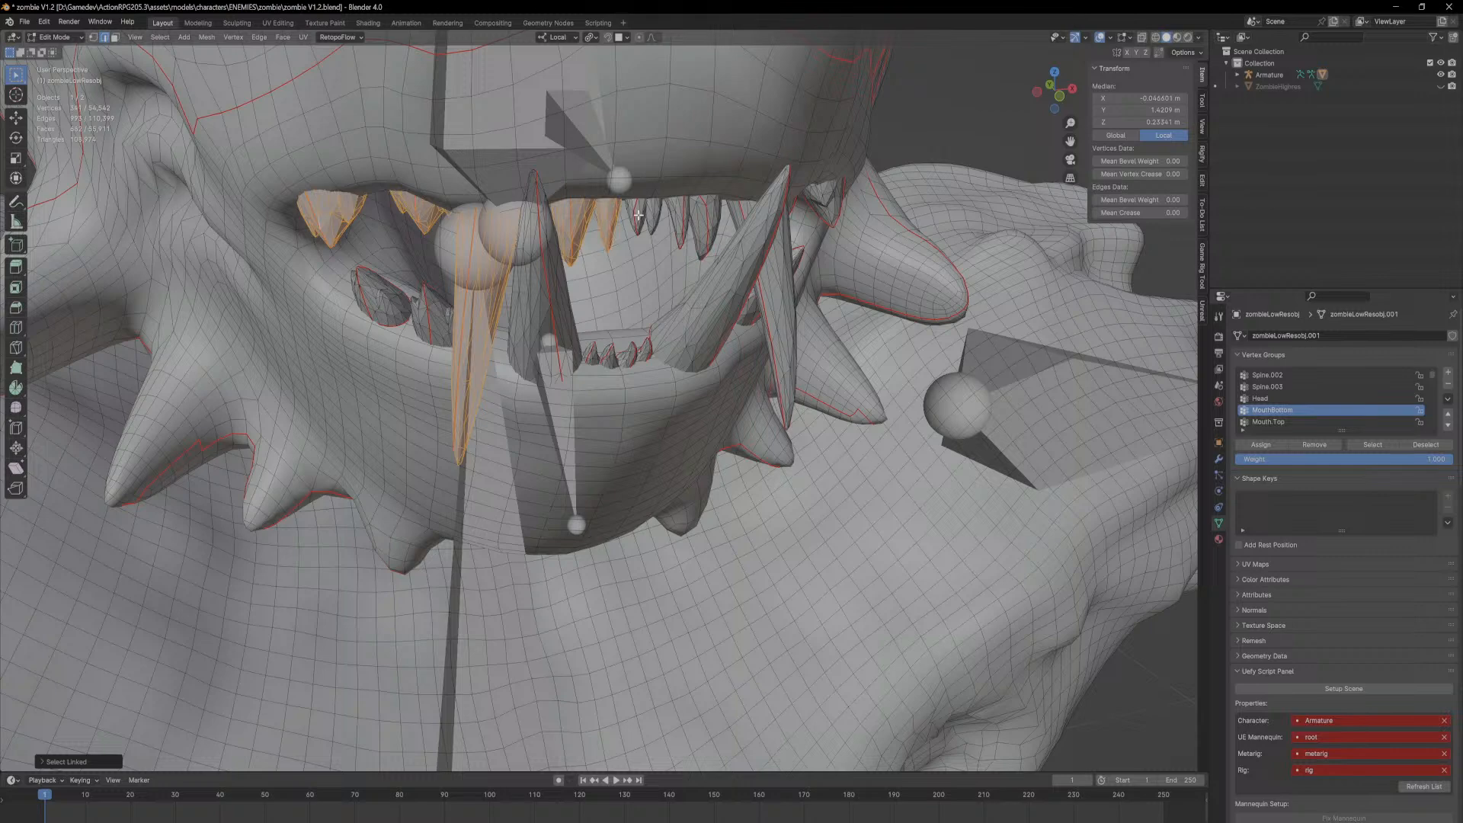
key(l)
middle_drag(785, 258, 730, 235)
key(l)
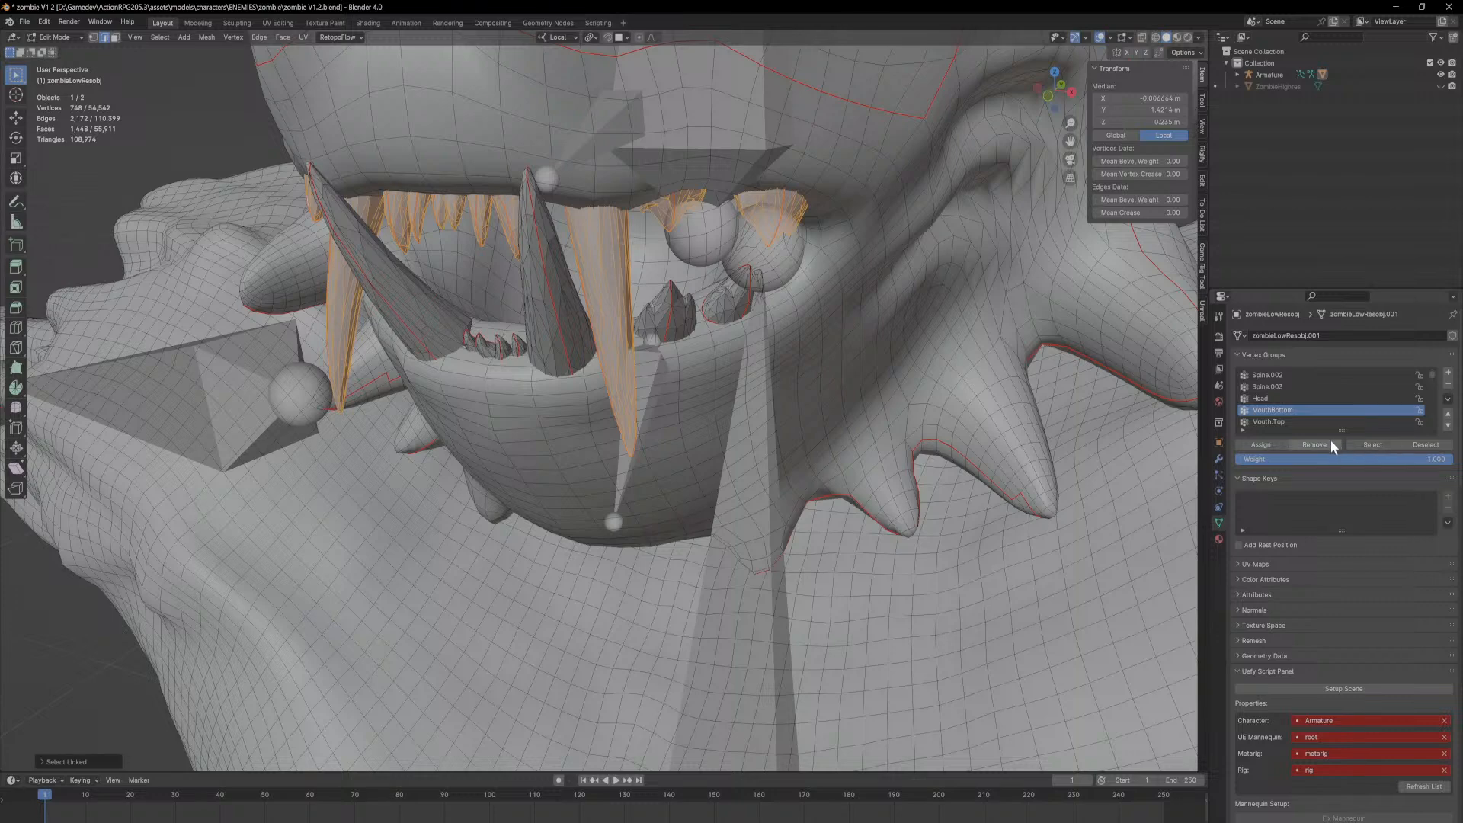
click(65, 35)
click(66, 48)
Step: Put the zombie mesh back into Weight Paint and hide the armature to expose the MouthBottom weights at the mouth corner
middle_drag(66, 47, 838, 372)
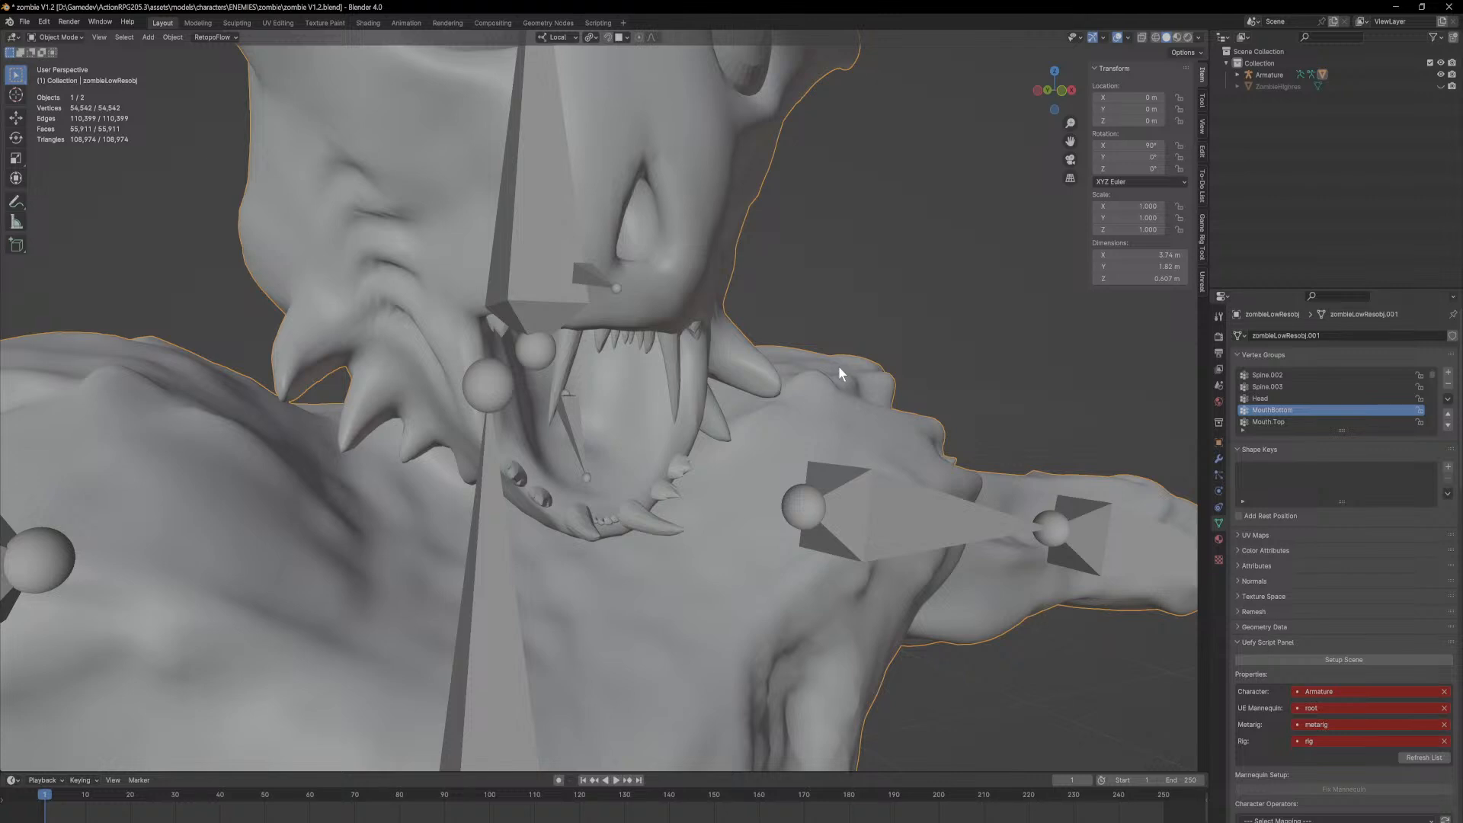
middle_drag(506, 290, 602, 358)
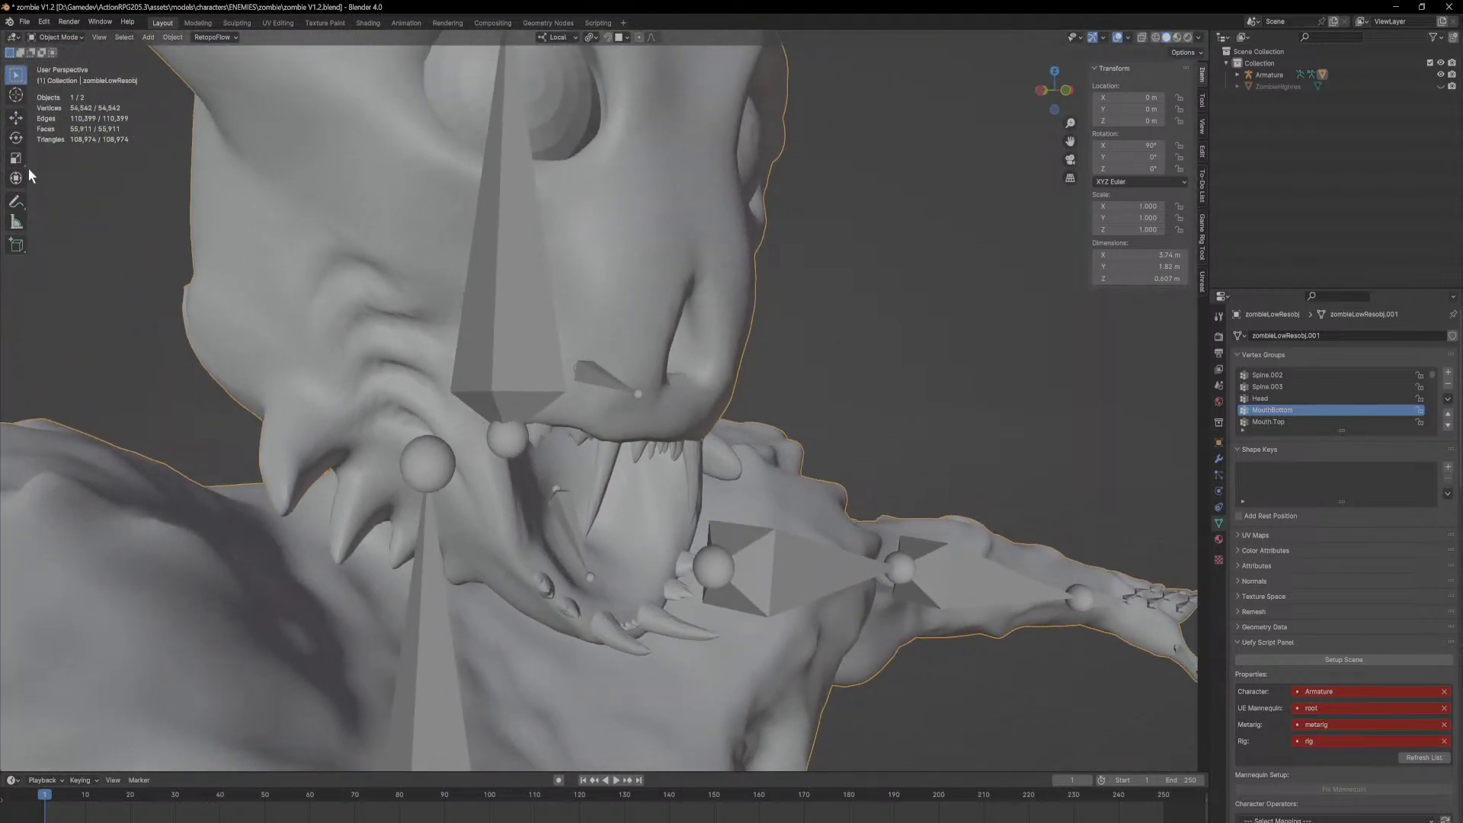
click(73, 37)
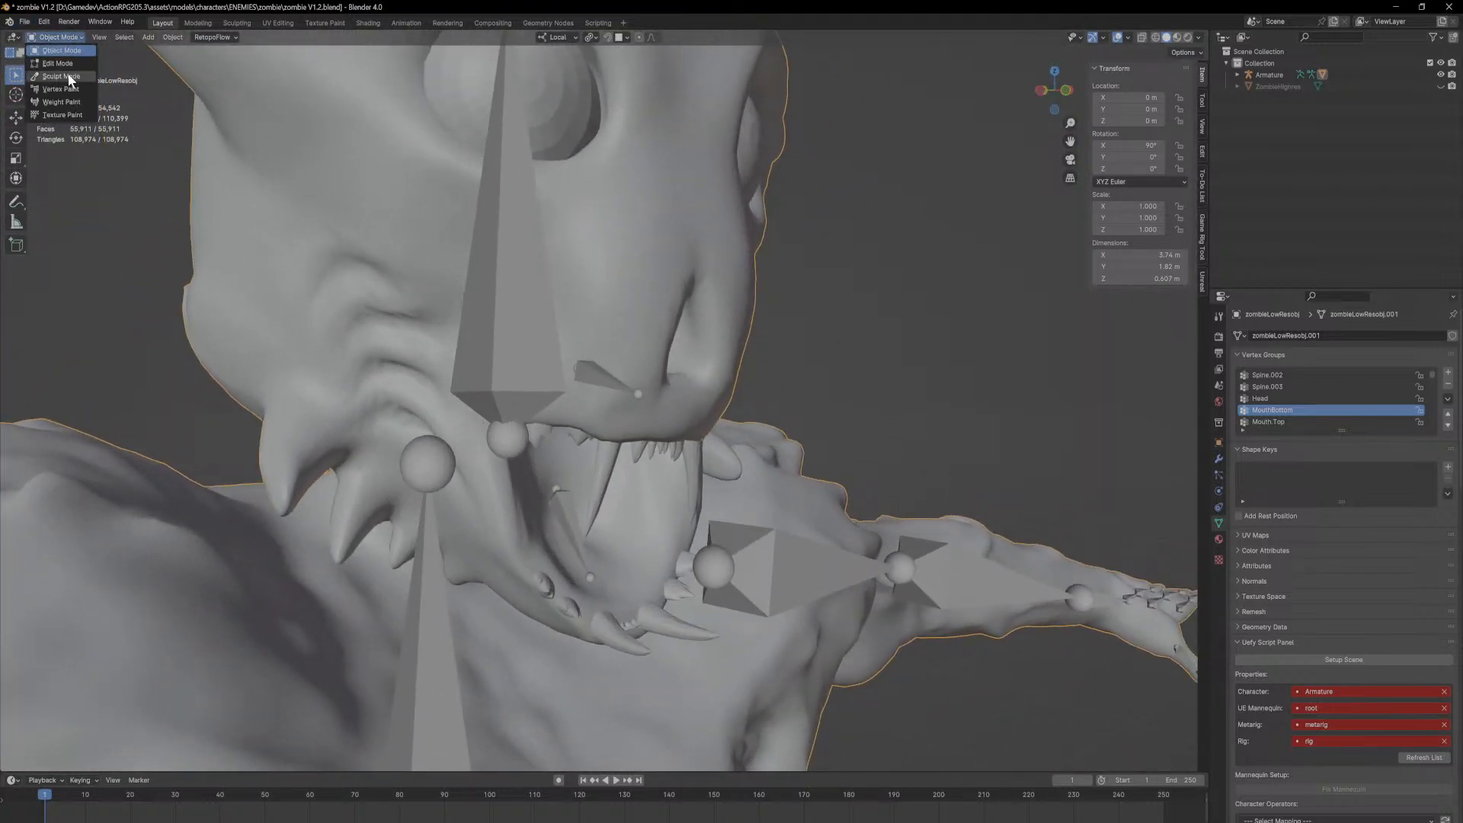
click(64, 101)
mouse_move(534, 381)
middle_down()
mouse_move(610, 402)
mouse_move(498, 551)
middle_up()
scroll(498, 551, up, 6)
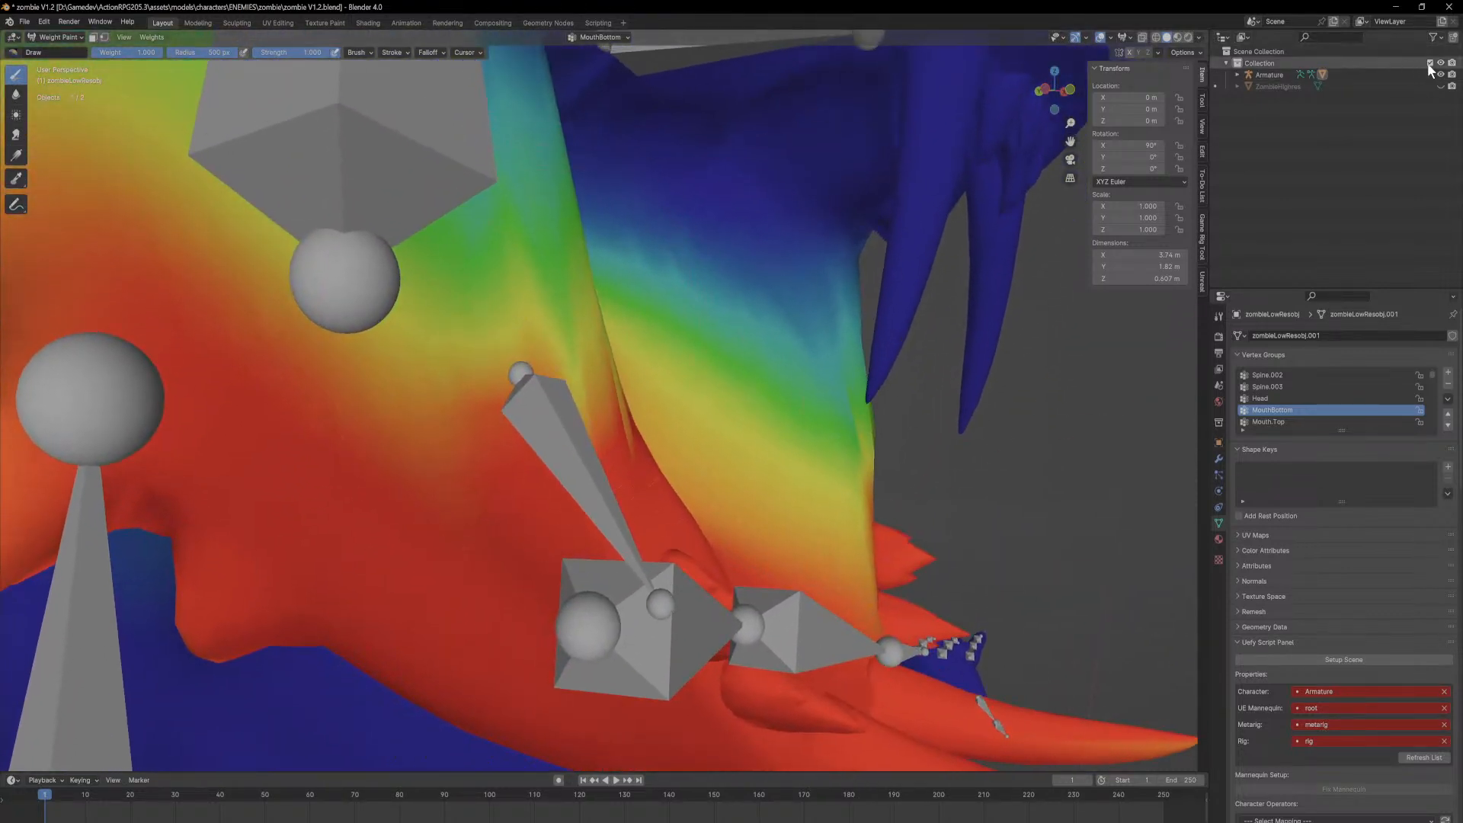
click(1441, 74)
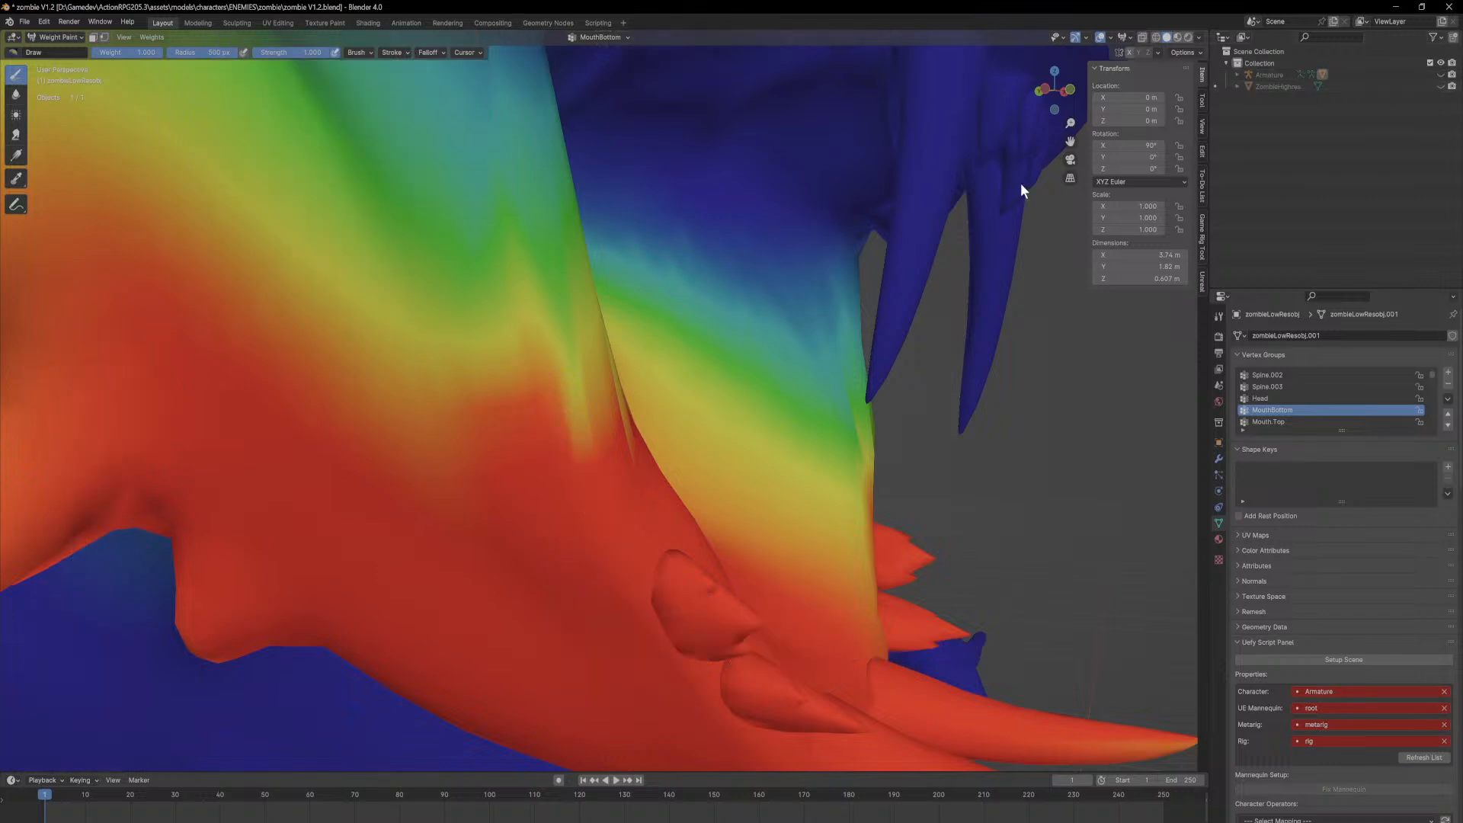
Step: Blur the jagged MouthBottom weight transition at the mouth corner and along the cheek spikes
shift+drag(519, 334, 519, 294)
middle_drag(517, 278, 497, 279)
shift+drag(267, 381, 369, 328)
mouse_move(703, 291)
middle_down()
mouse_move(656, 324)
mouse_move(741, 352)
mouse_move(739, 379)
mouse_move(820, 381)
middle_up()
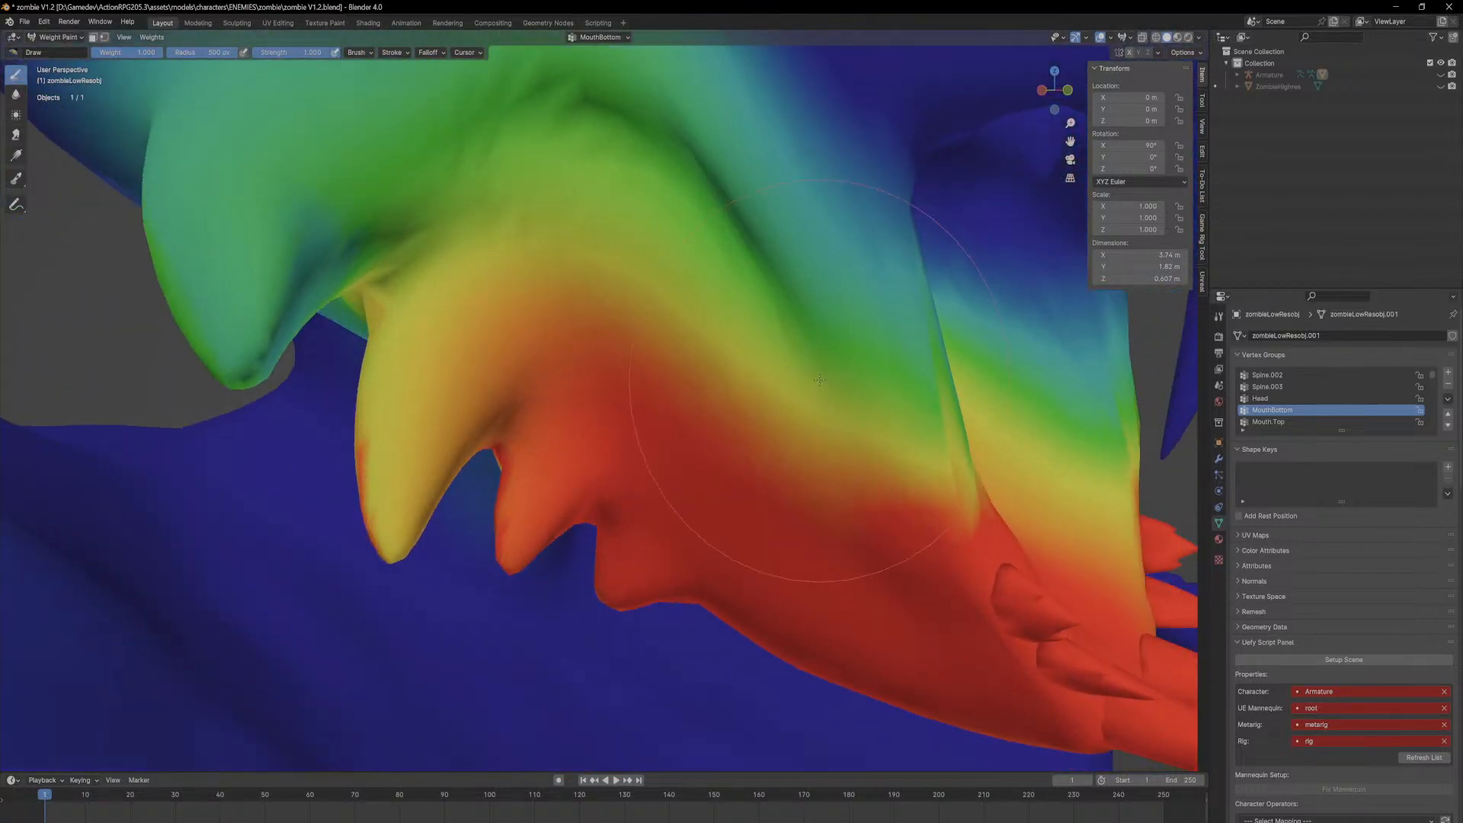
mouse_move(876, 425)
middle_down()
mouse_move(866, 409)
mouse_move(795, 508)
mouse_move(751, 643)
mouse_move(853, 322)
middle_up()
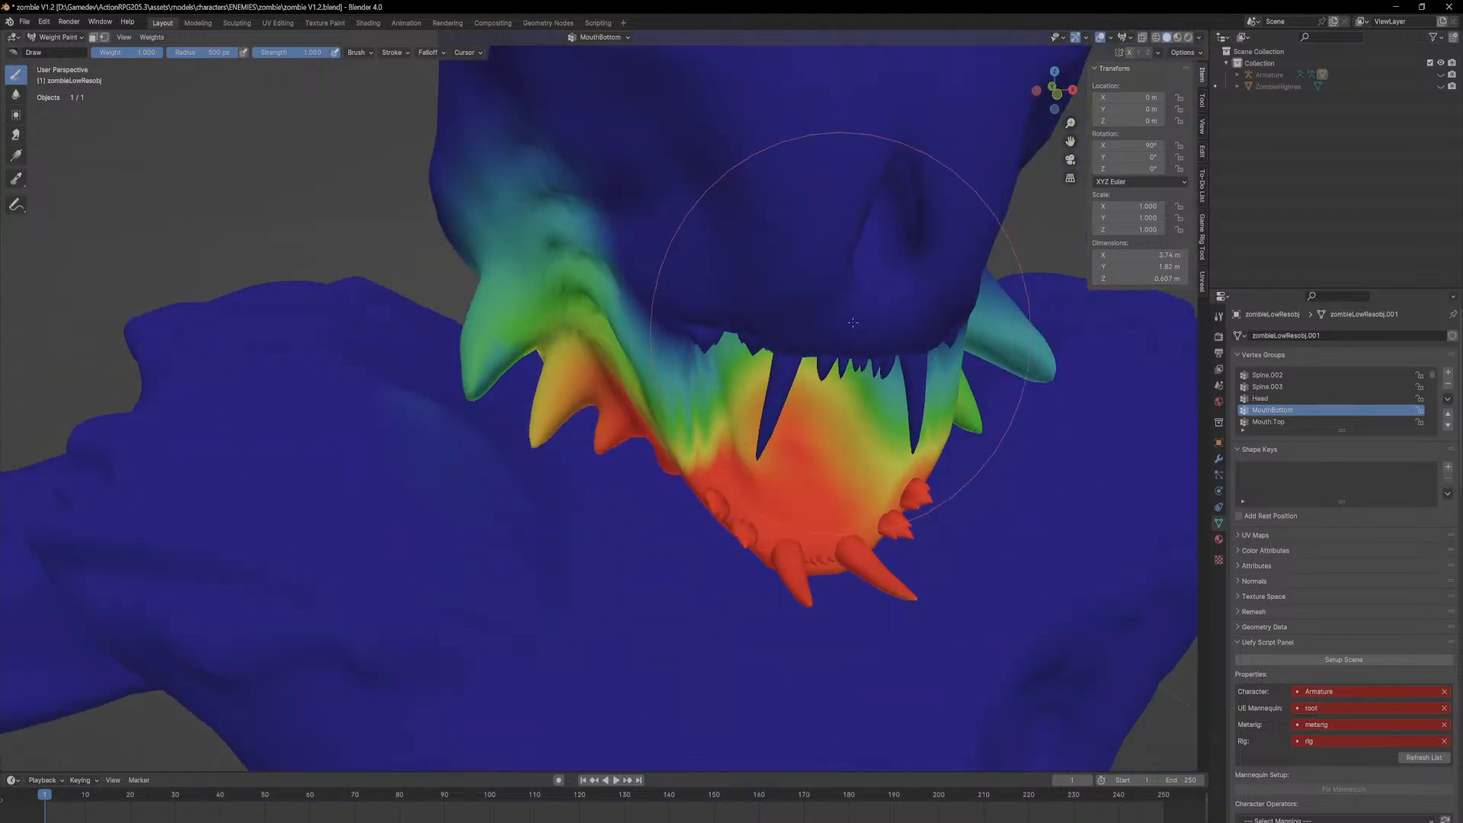
Step: Make Arm.L.001 the active vertex group and examine its weights across the chest, left shoulder and arm
click(1291, 422)
middle_drag(1059, 366, 1047, 337)
ctrl+scroll(1352, 376, down, 1)
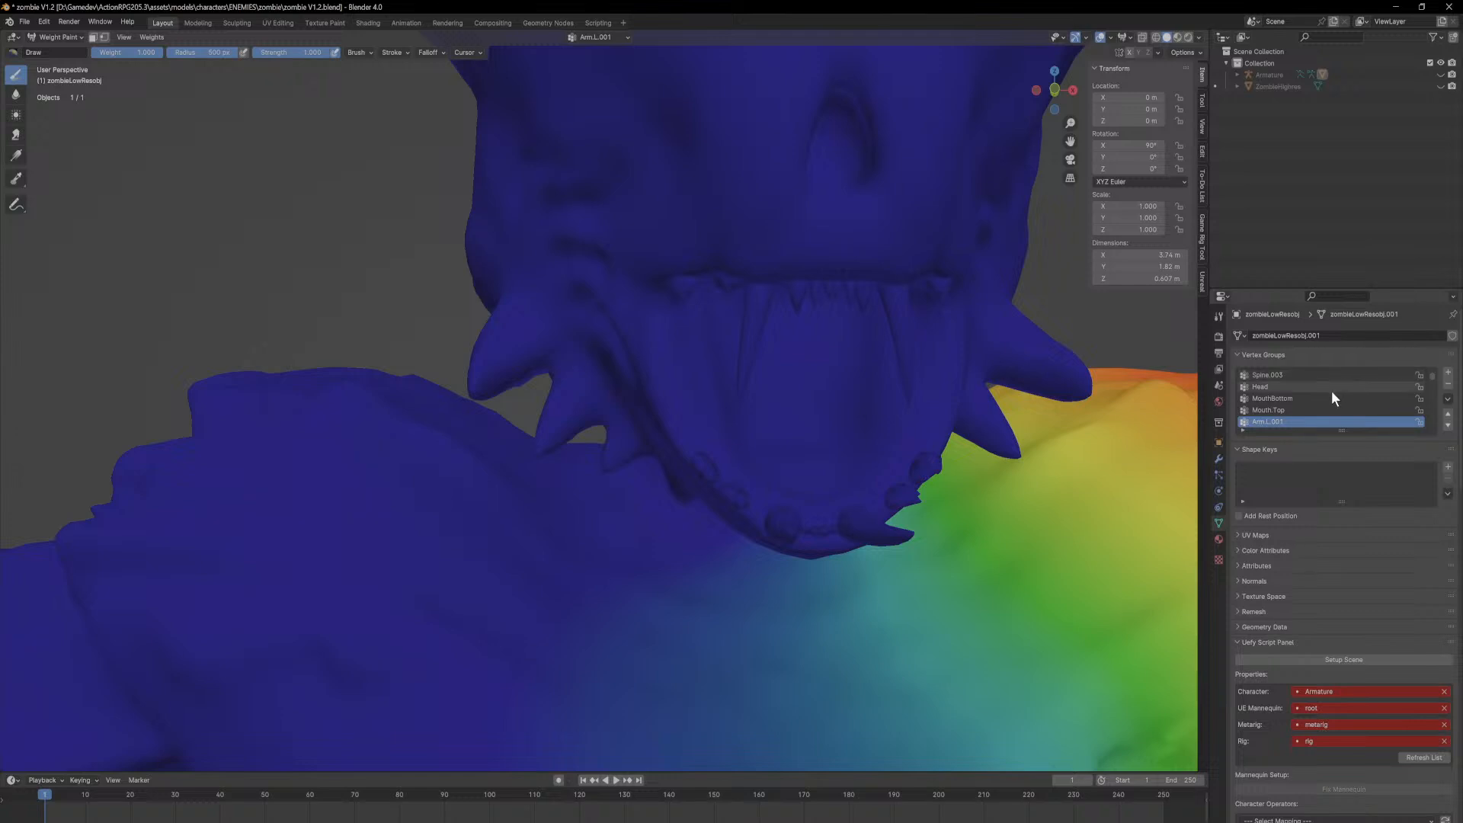
mouse_move(1032, 415)
shift+middle_down()
mouse_move(846, 364)
mouse_move(609, 148)
shift+middle_up()
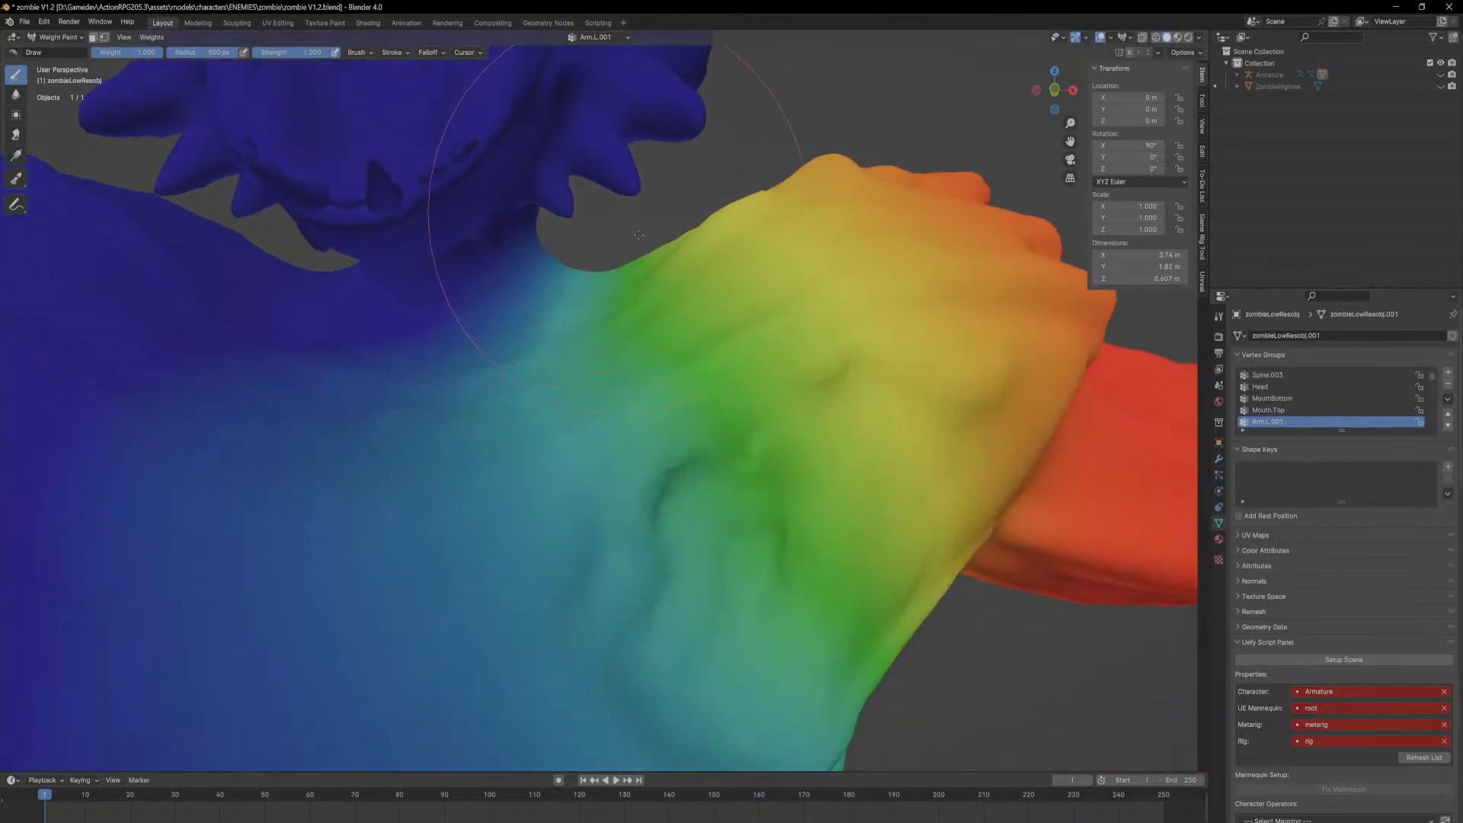
scroll(640, 305, down, 5)
middle_drag(703, 452, 605, 425)
scroll(671, 476, down, 1)
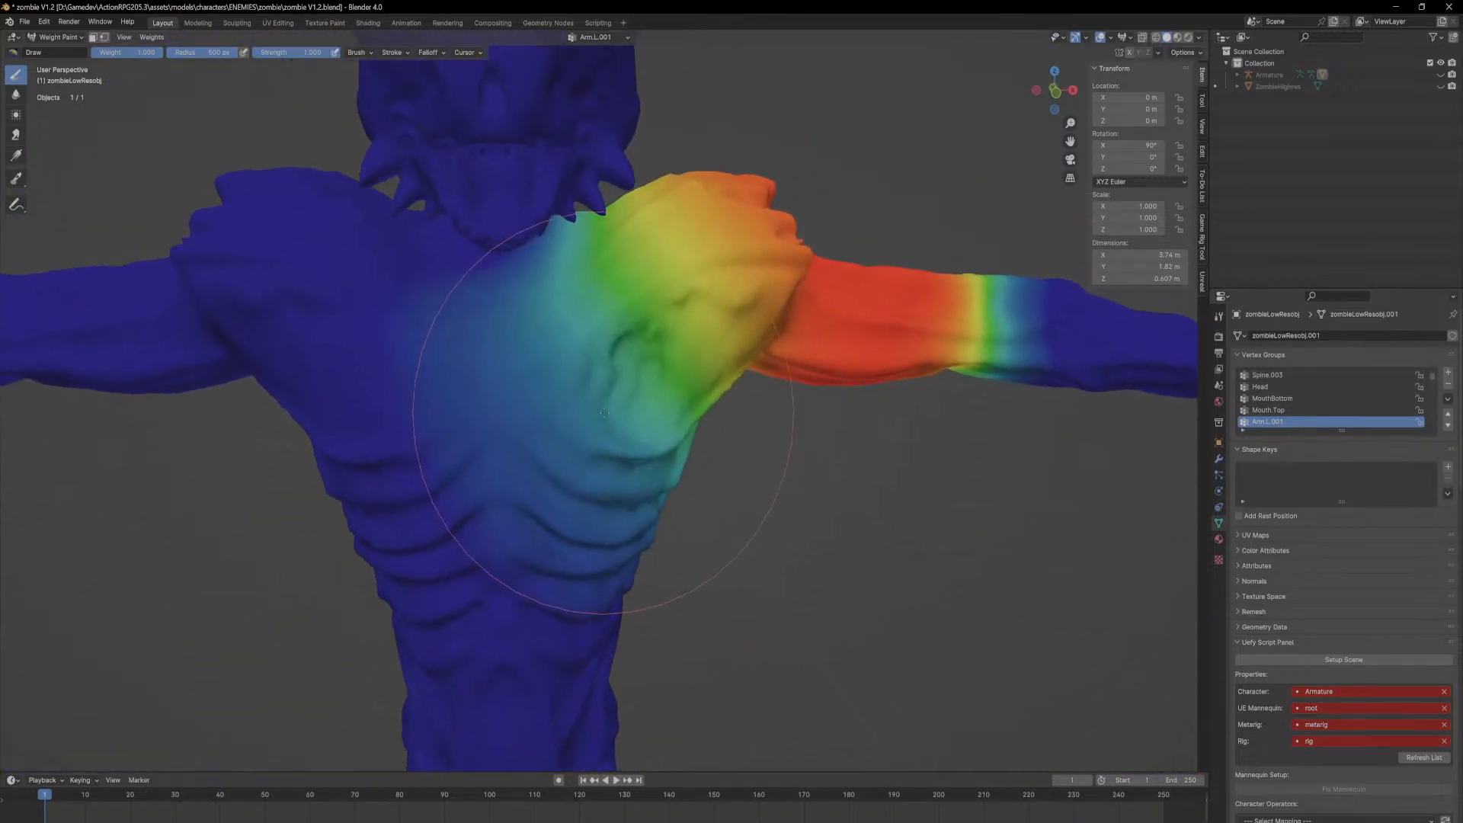
scroll(591, 404, down, 2)
scroll(529, 294, up, 4)
middle_drag(524, 279, 524, 287)
Step: Subtract the Arm.L.001 weight from the lower chest and the ribs along the left side of the torso
mouse_move(592, 604)
ctrl+mouse_down()
mouse_move(495, 396)
mouse_move(345, 388)
ctrl+mouse_up()
mouse_move(367, 245)
ctrl+mouse_down()
mouse_move(423, 332)
mouse_move(725, 621)
ctrl+mouse_up()
middle_drag(728, 619, 604, 551)
ctrl+drag(603, 552, 982, 607)
mouse_move(982, 607)
middle_down()
mouse_move(907, 585)
mouse_move(962, 365)
middle_up()
mouse_move(945, 427)
ctrl+mouse_down()
mouse_move(914, 433)
mouse_move(548, 287)
ctrl+mouse_up()
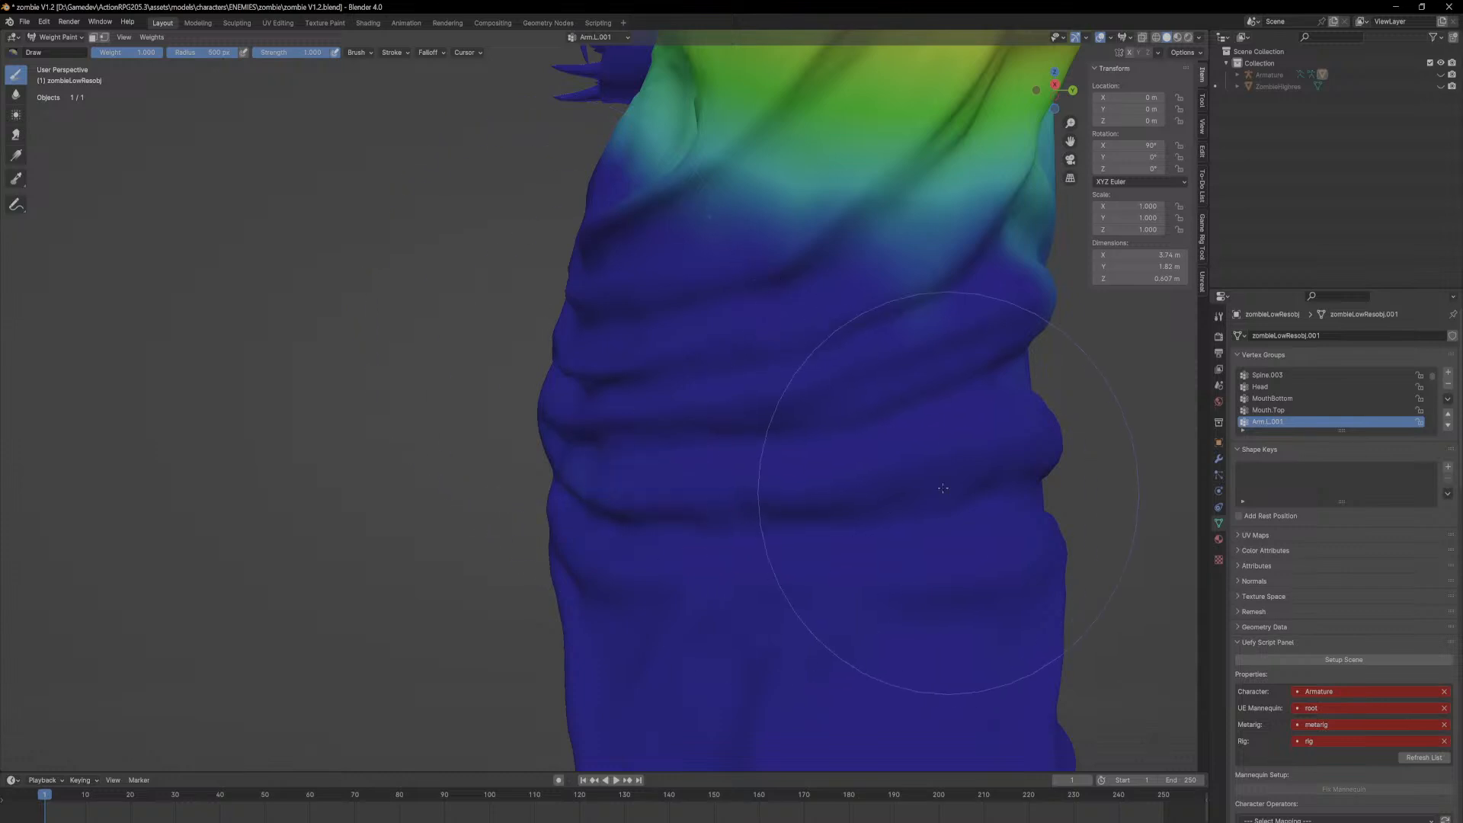
Step: Subtract the remaining Arm.L.001 weight from the zombie's back, side ribs and middle chest, keeping it around the left shoulder
middle_drag(956, 316, 823, 357)
scroll(823, 357, down, 4)
scroll(732, 404, up, 1)
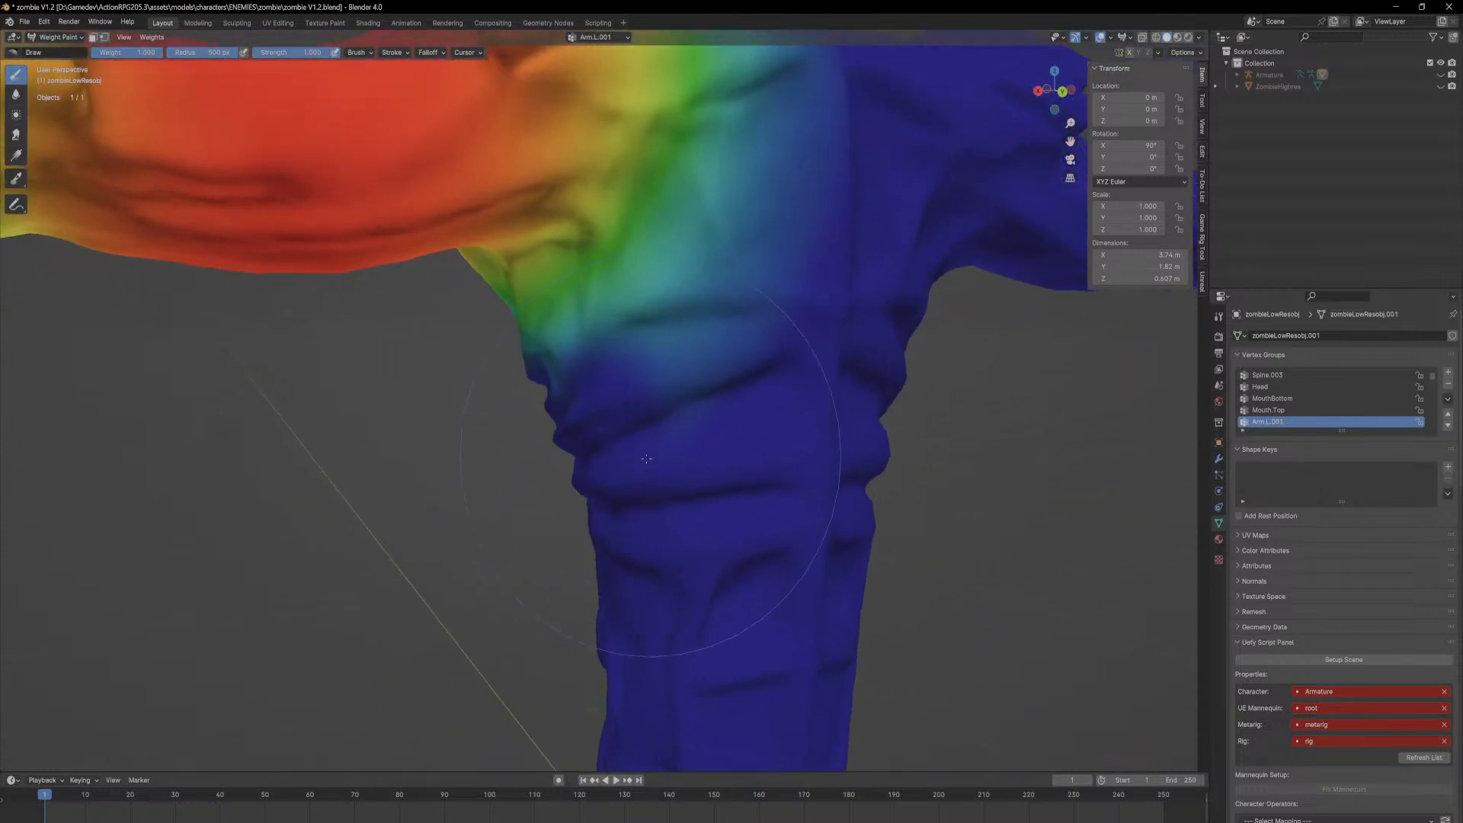
ctrl+drag(667, 447, 854, 265)
ctrl+drag(693, 388, 788, 313)
scroll(787, 313, down, 2)
shift+middle_drag(788, 313, 728, 492)
mouse_move(728, 491)
ctrl+mouse_down()
mouse_move(719, 513)
mouse_move(707, 304)
mouse_move(692, 520)
mouse_move(681, 242)
ctrl+mouse_up()
mouse_move(681, 242)
middle_down()
mouse_move(702, 359)
mouse_move(791, 425)
mouse_move(926, 349)
middle_up()
mouse_move(666, 518)
ctrl+mouse_down()
mouse_move(624, 448)
mouse_move(646, 363)
ctrl+mouse_up()
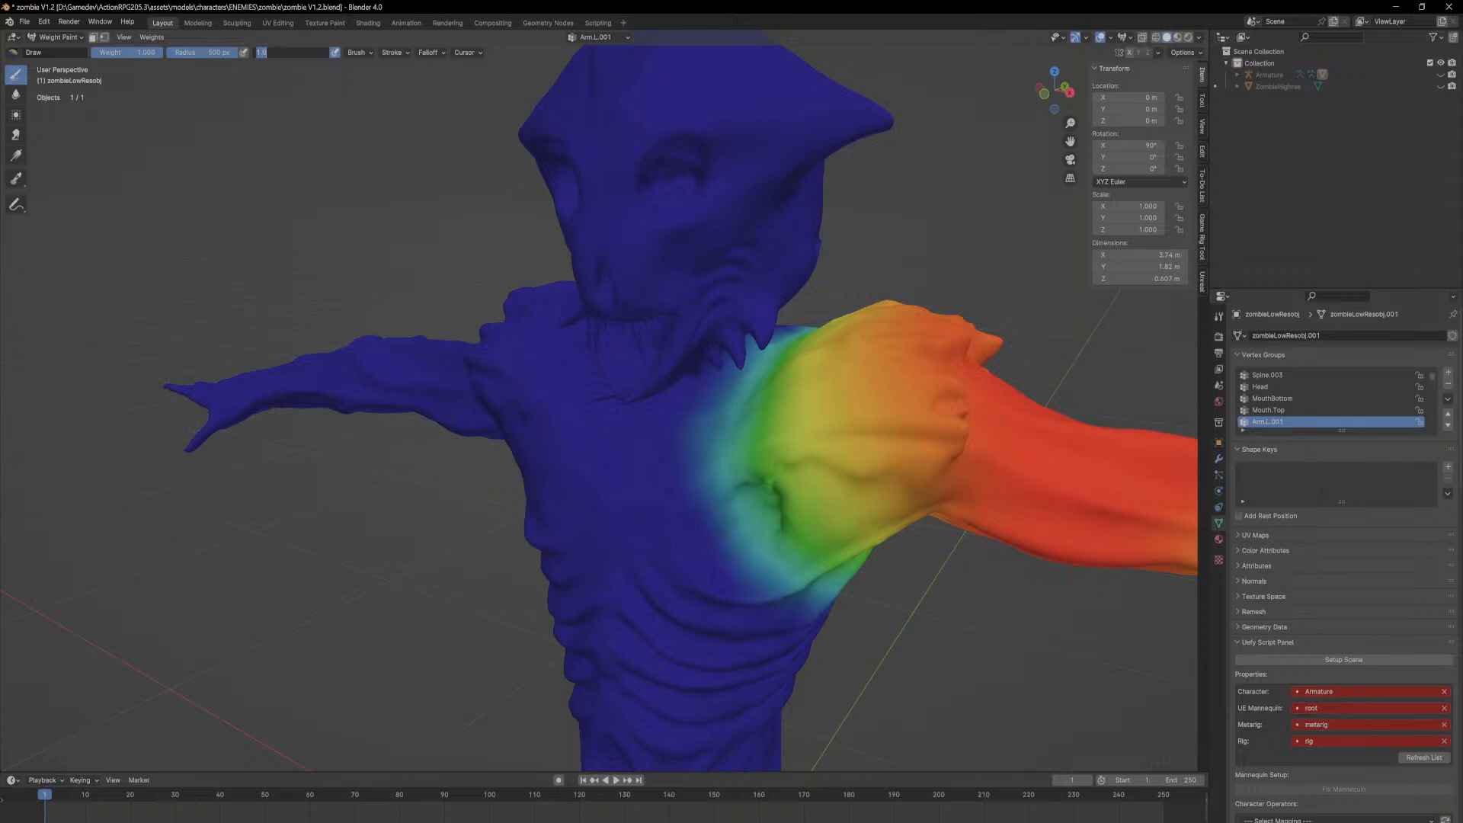
Step: Set the brush strength to 0.1 and softly add Arm.L.001 weight around the left side of the chest and shoulder
middle_drag(833, 390, 673, 474)
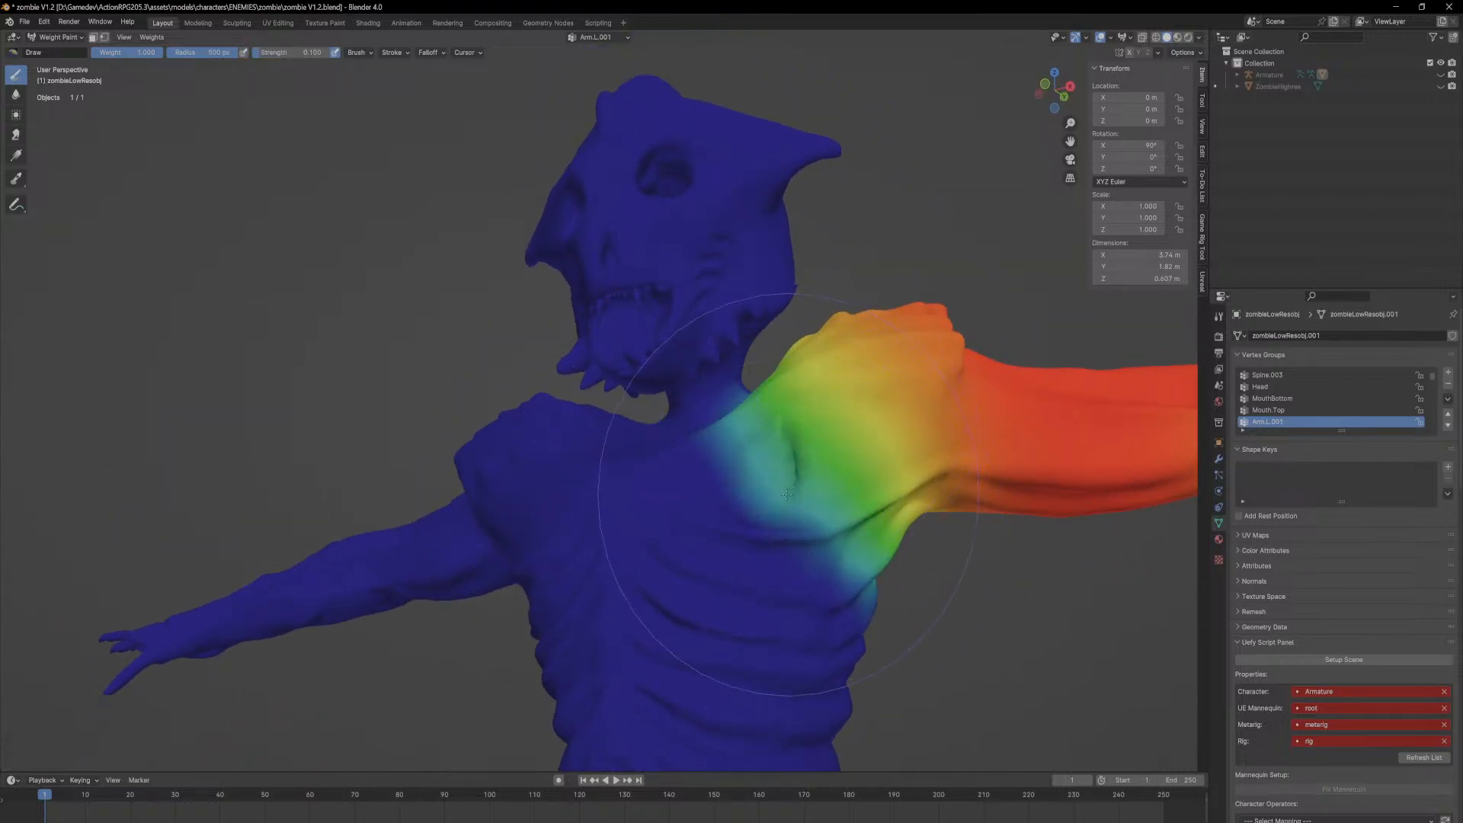
middle_drag(818, 477, 825, 505)
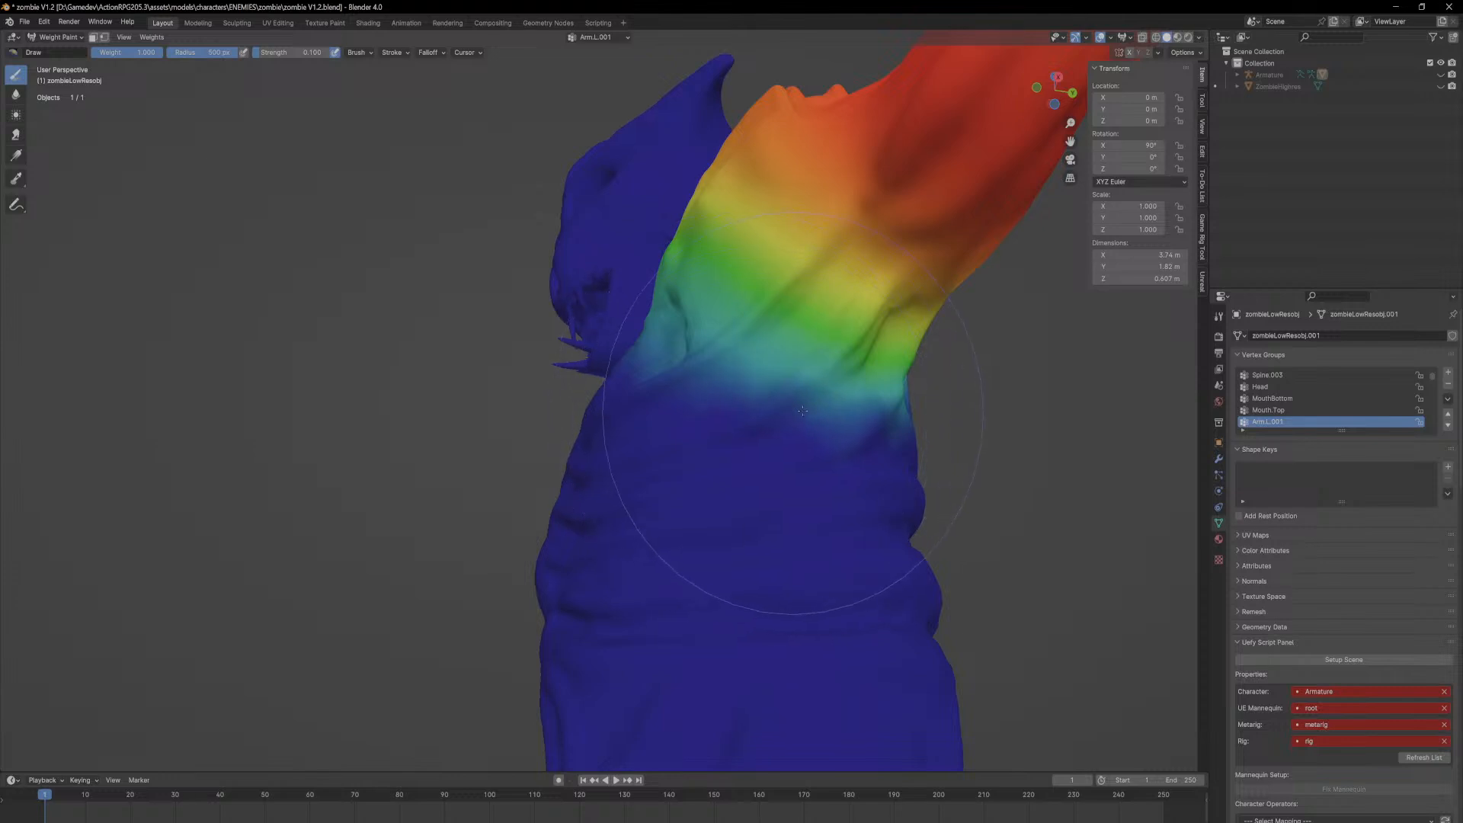
scroll(825, 400, up, 2)
middle_drag(825, 400, 588, 506)
drag(588, 506, 506, 206)
middle_drag(507, 206, 669, 490)
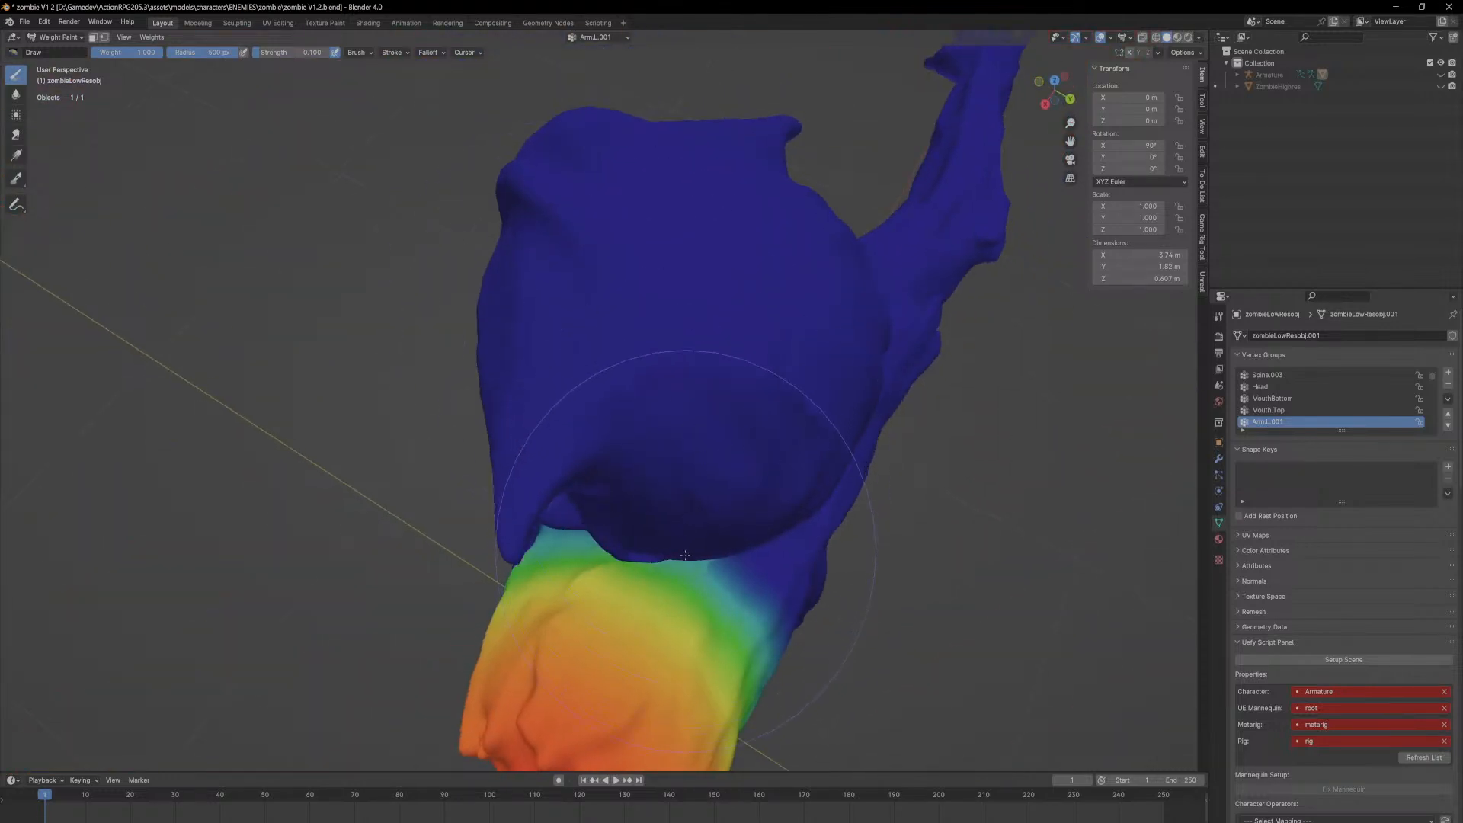
middle_drag(549, 560, 694, 510)
Step: Return to Object Mode, unhide the armature and put it in Pose Mode with the left upper arm bone selected
click(58, 36)
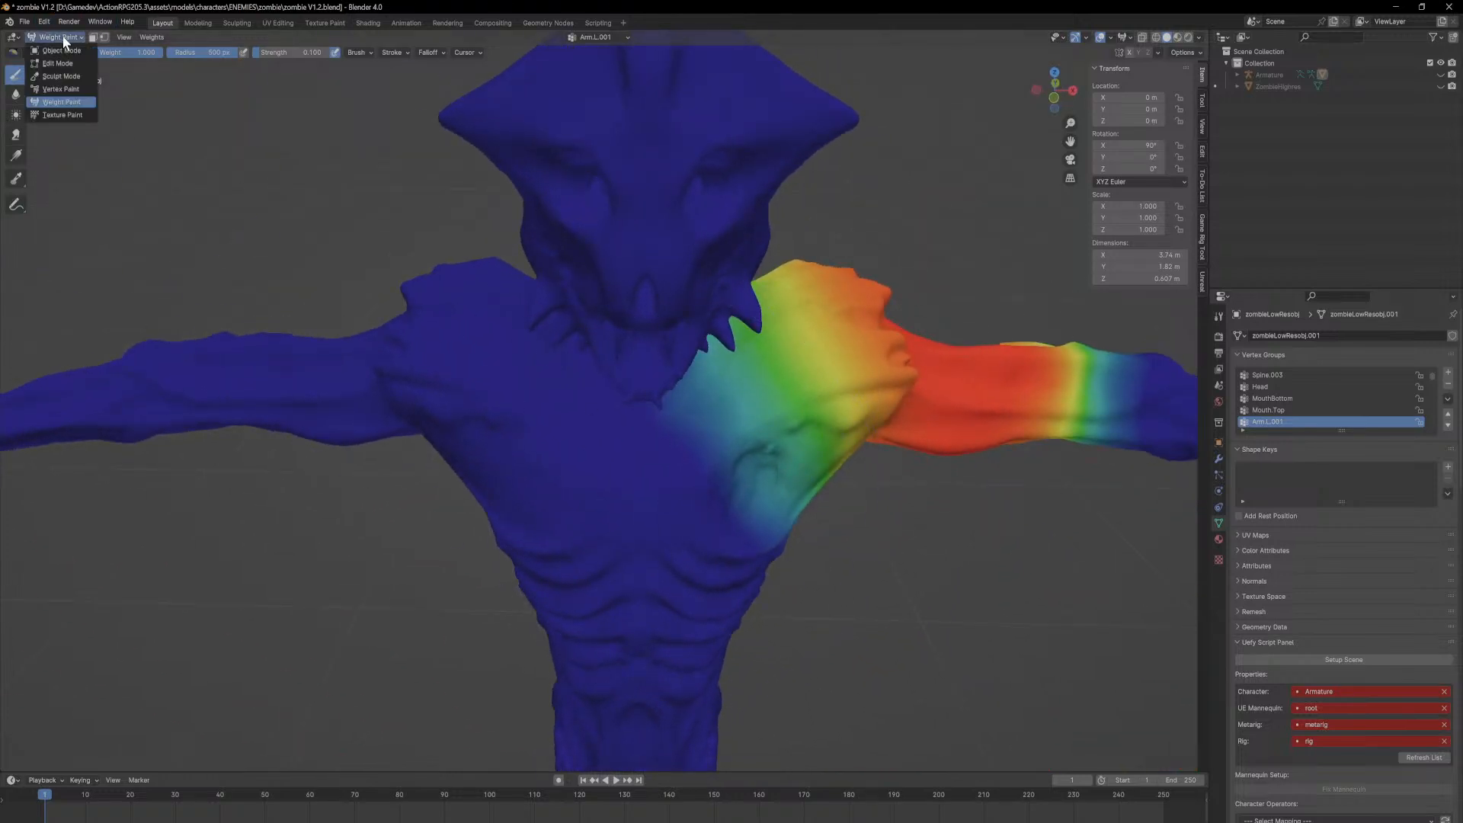
click(61, 50)
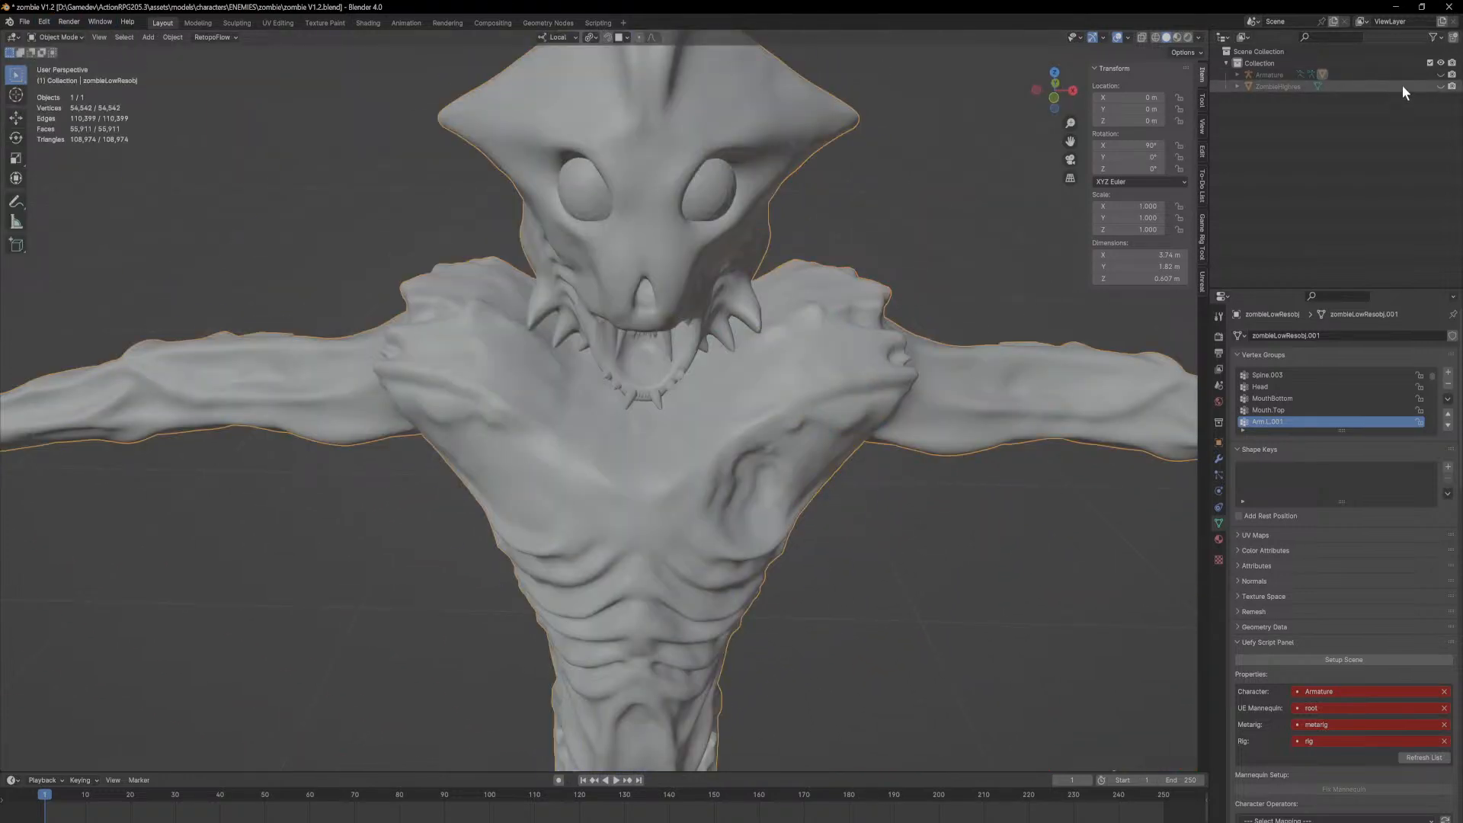
click(1441, 75)
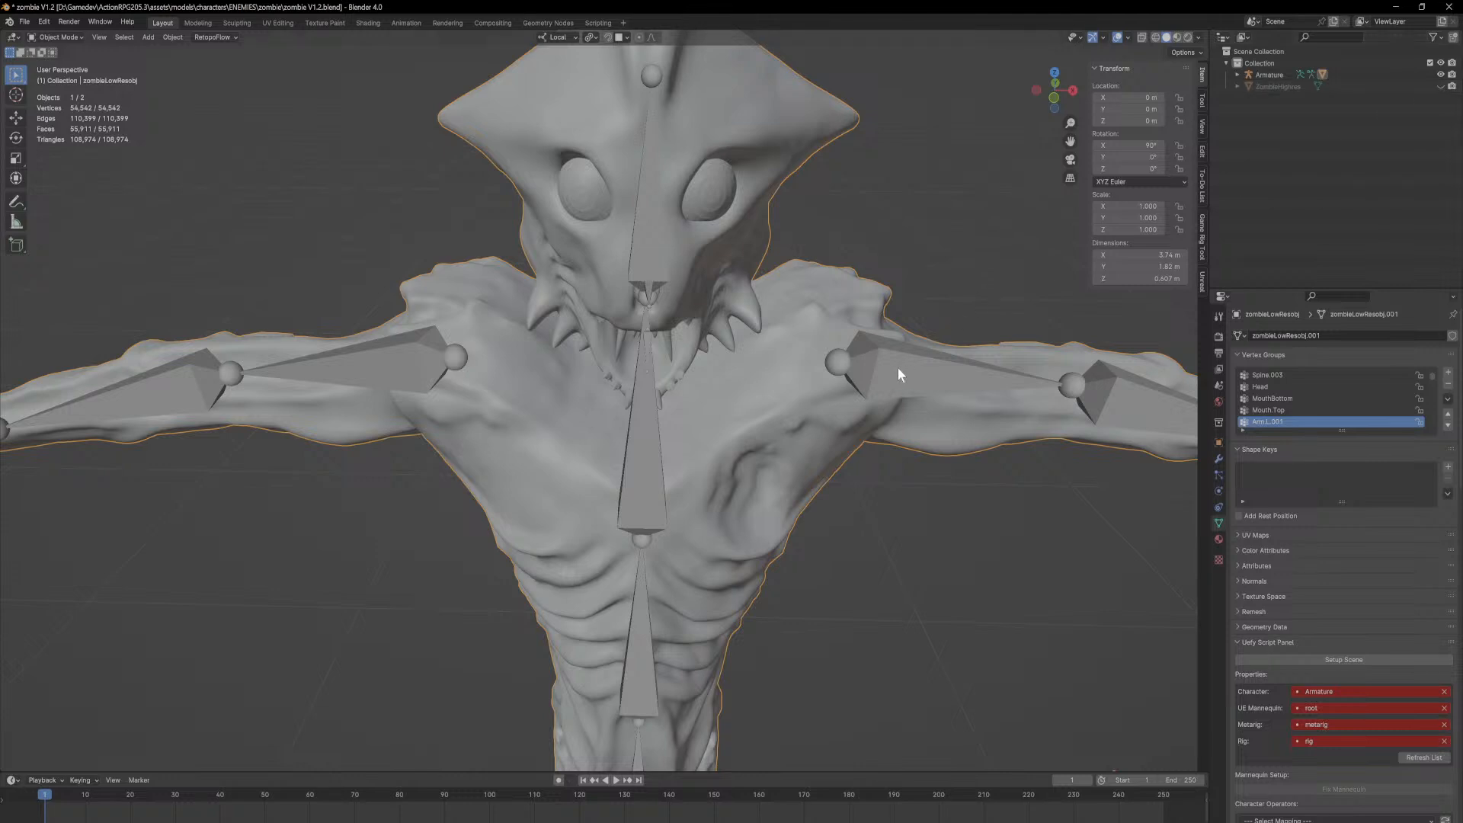
click(73, 37)
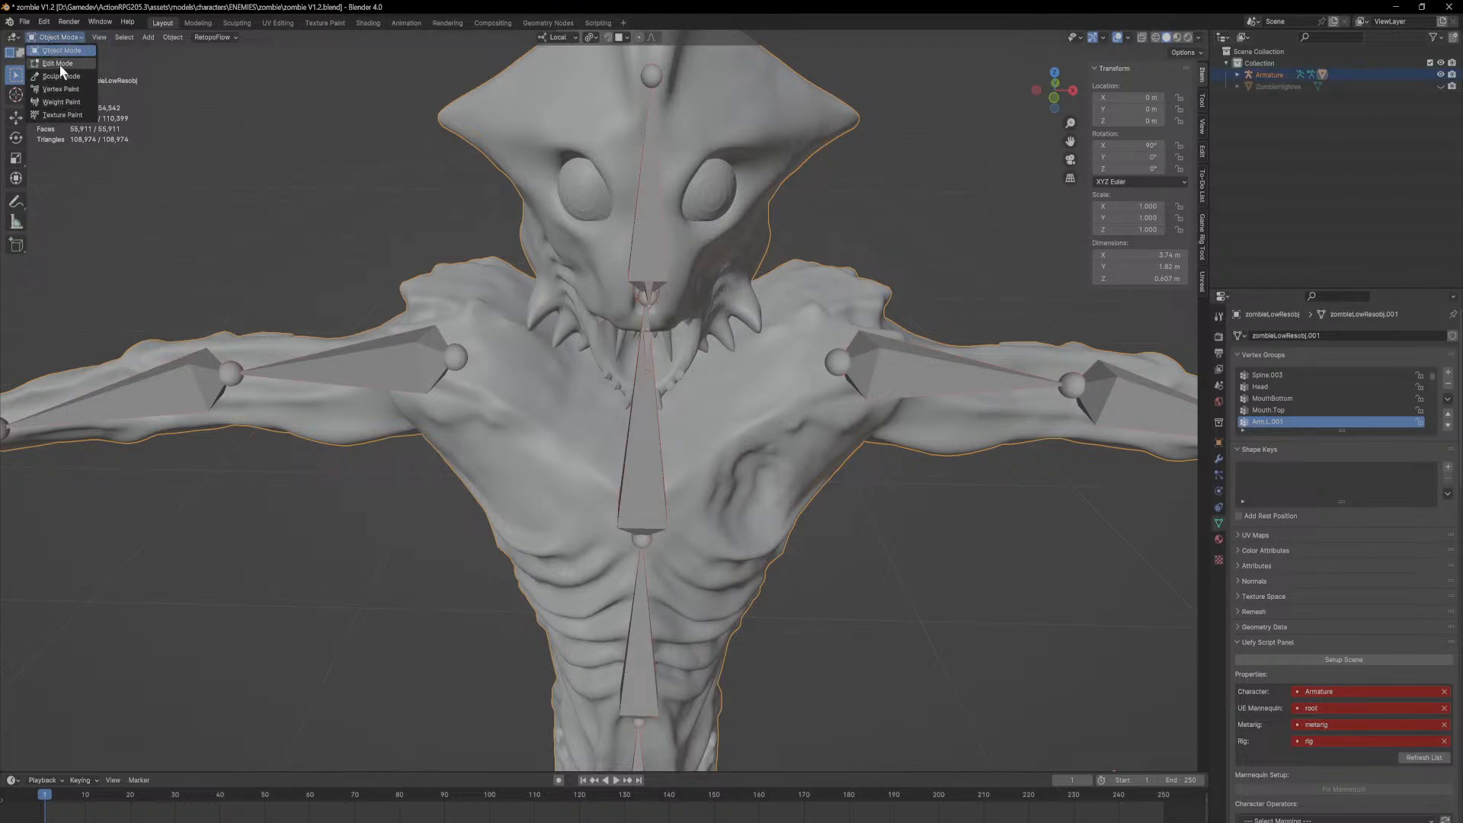
click(907, 365)
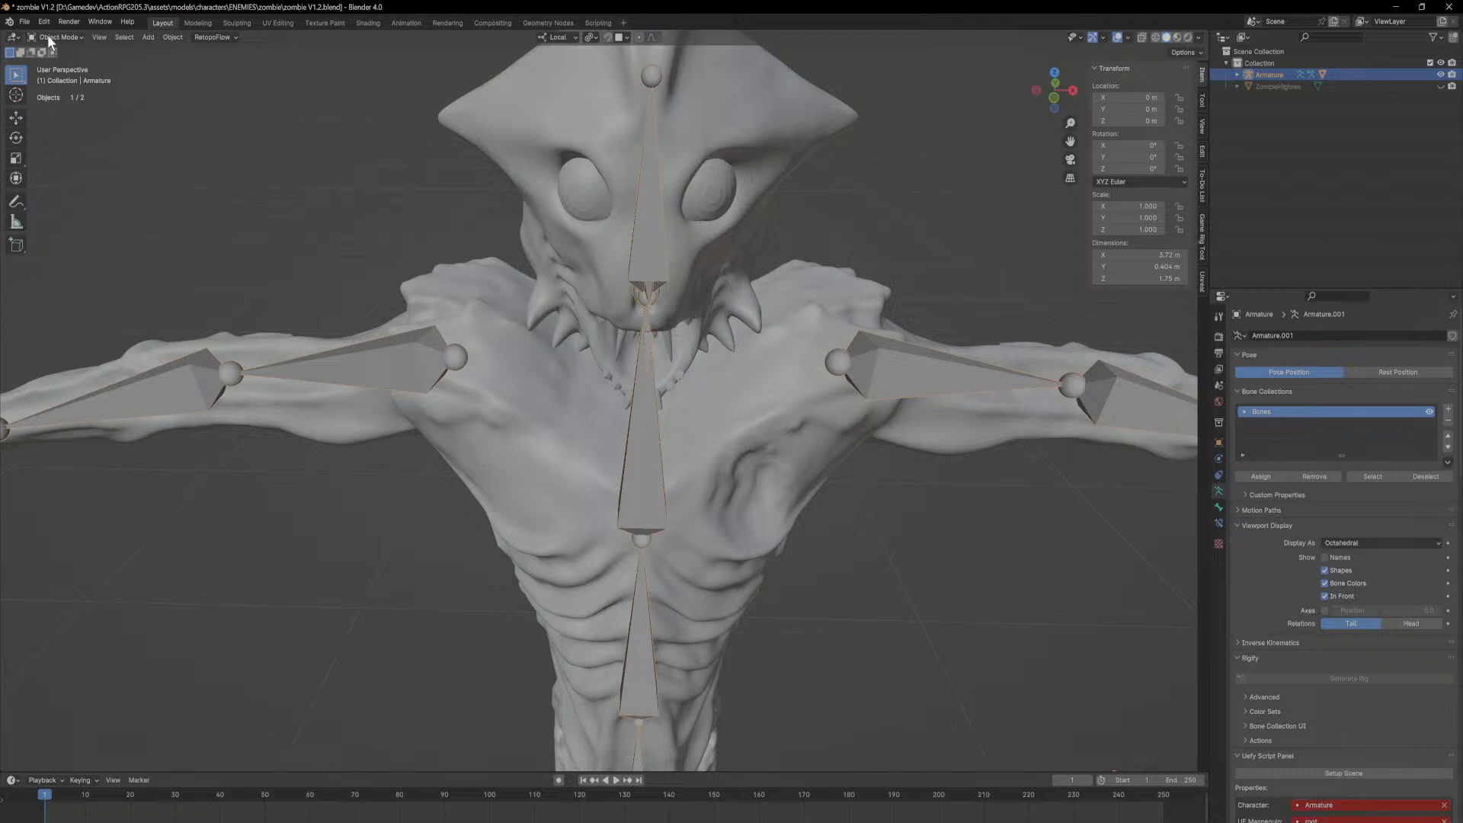
click(73, 76)
middle_drag(761, 402, 614, 200)
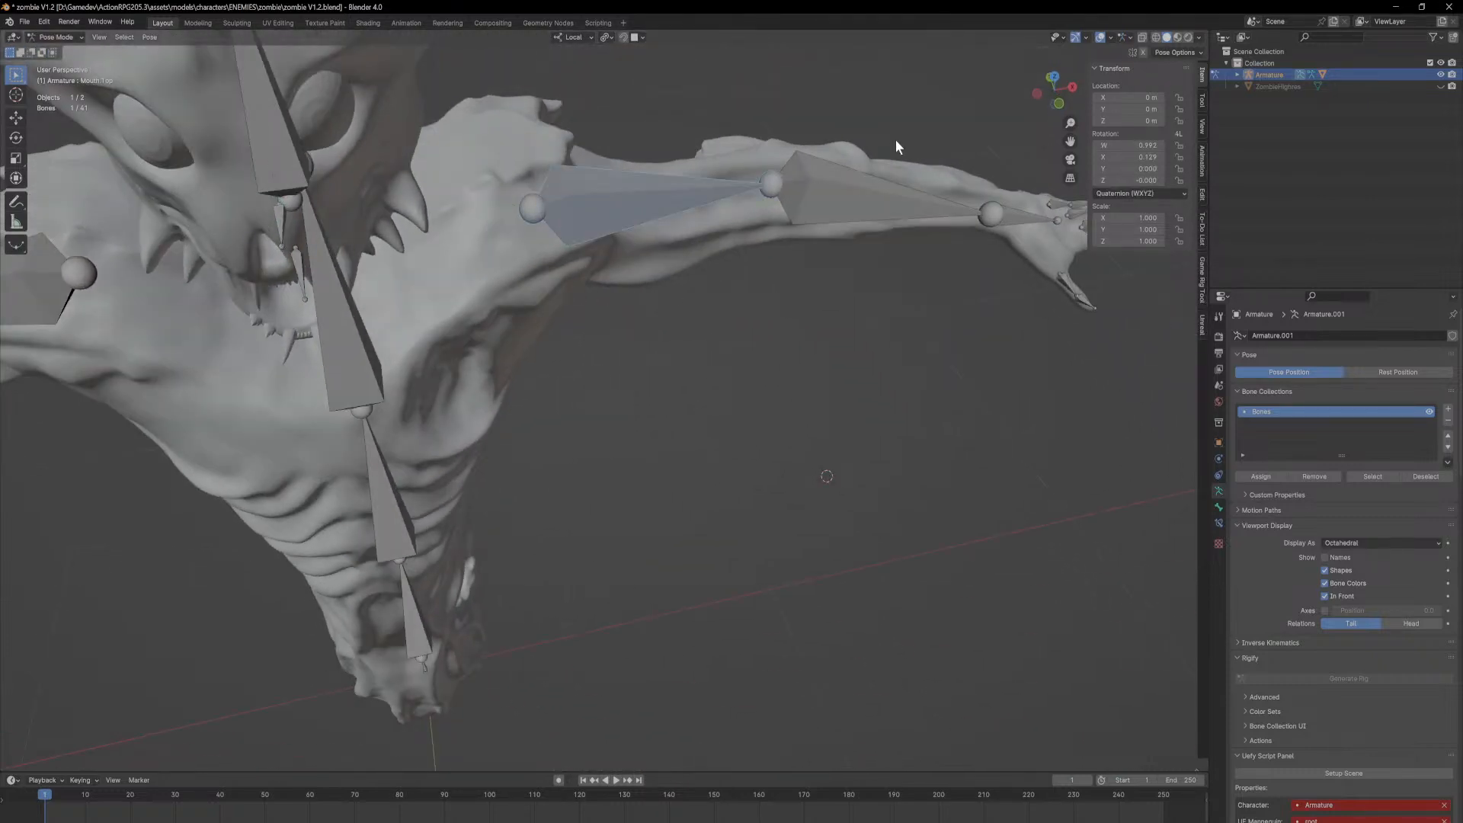
Step: Try rotating the left upper arm bone forward around its local X axis to test the shoulder deformation, and restore the arm
key(r)
key(x)
key(x)
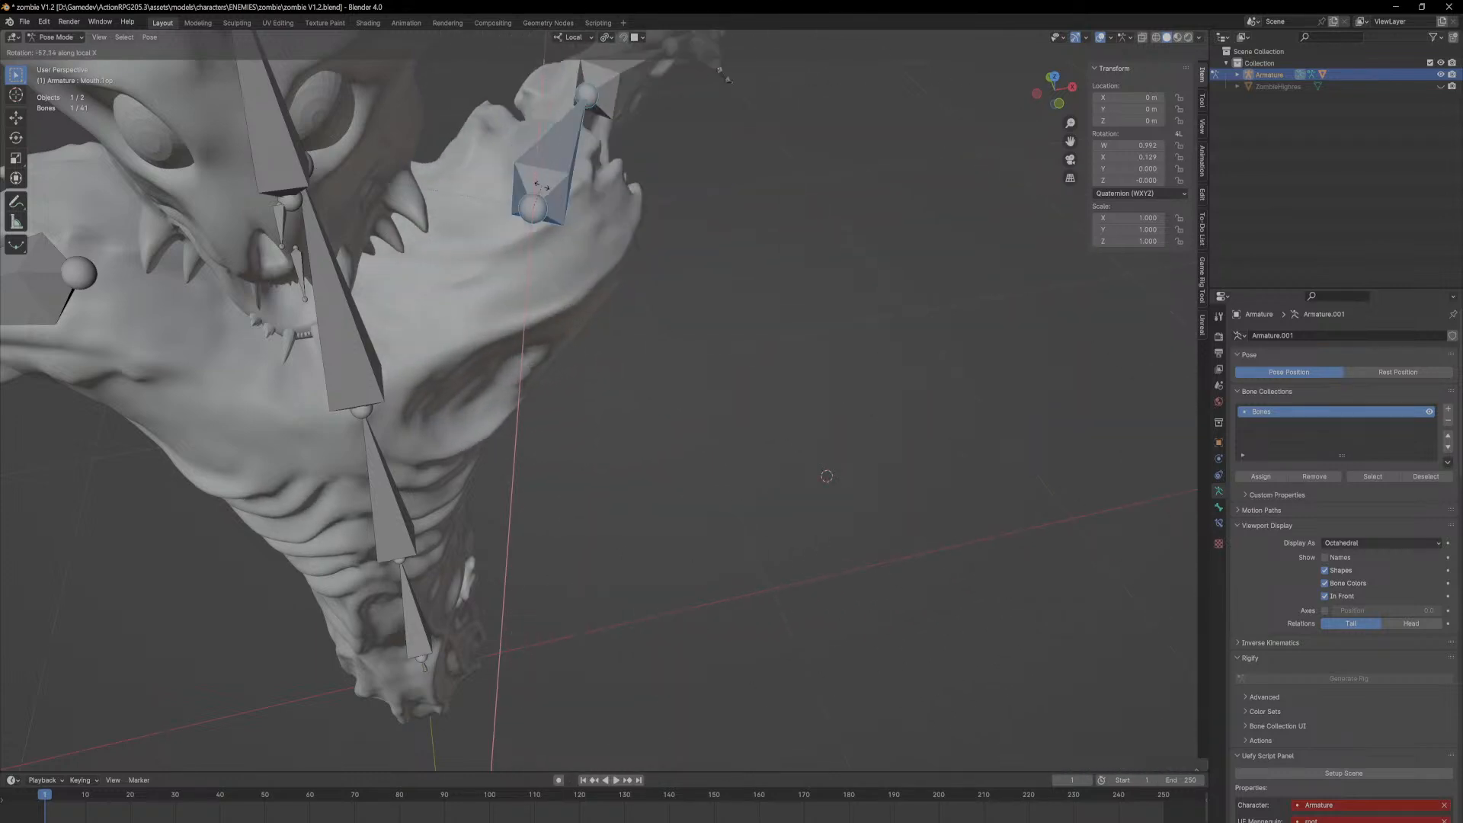
click(540, 186)
middle_drag(538, 184, 724, 305)
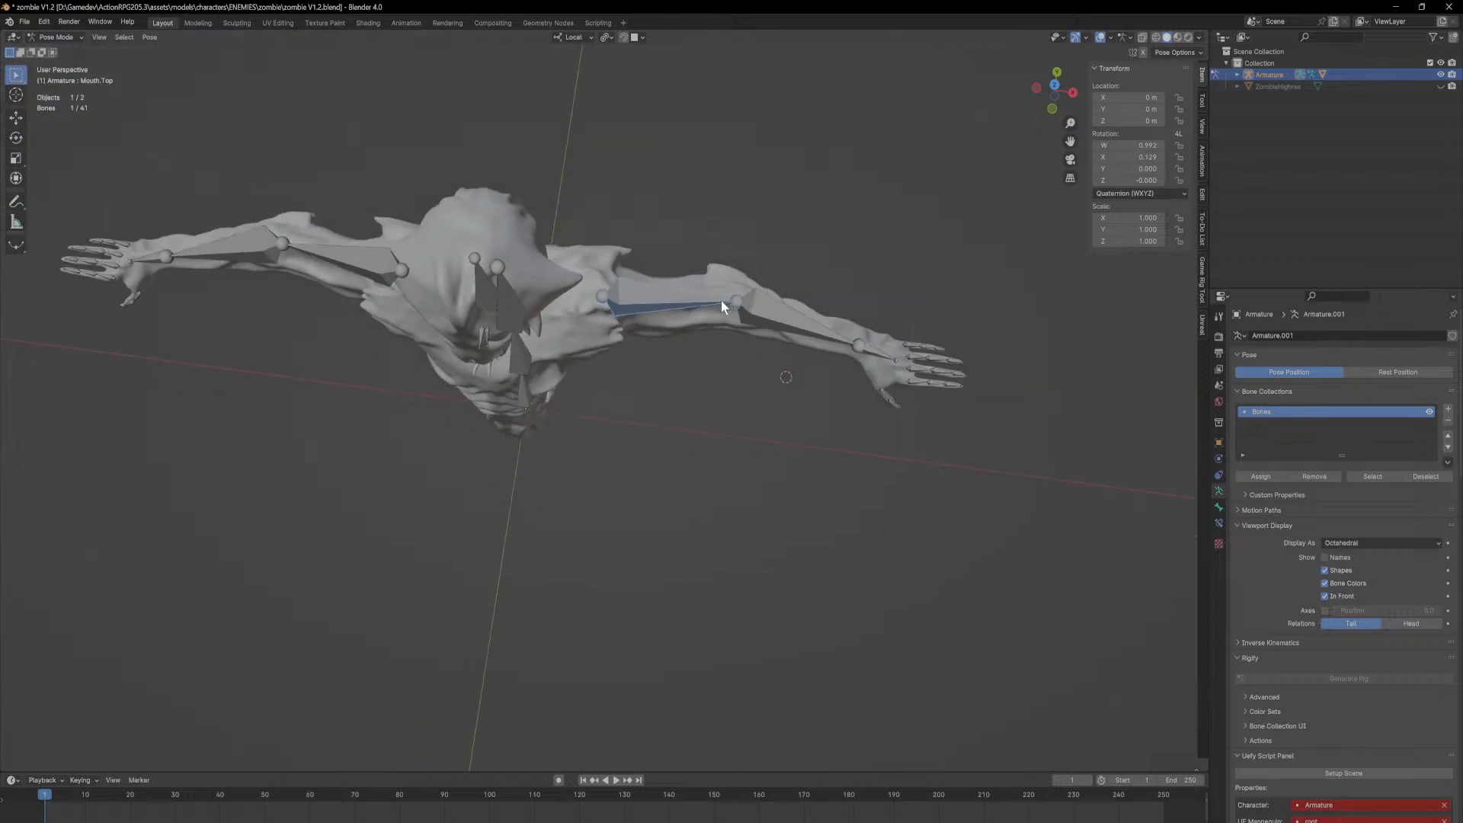
middle_drag(610, 314, 543, 245)
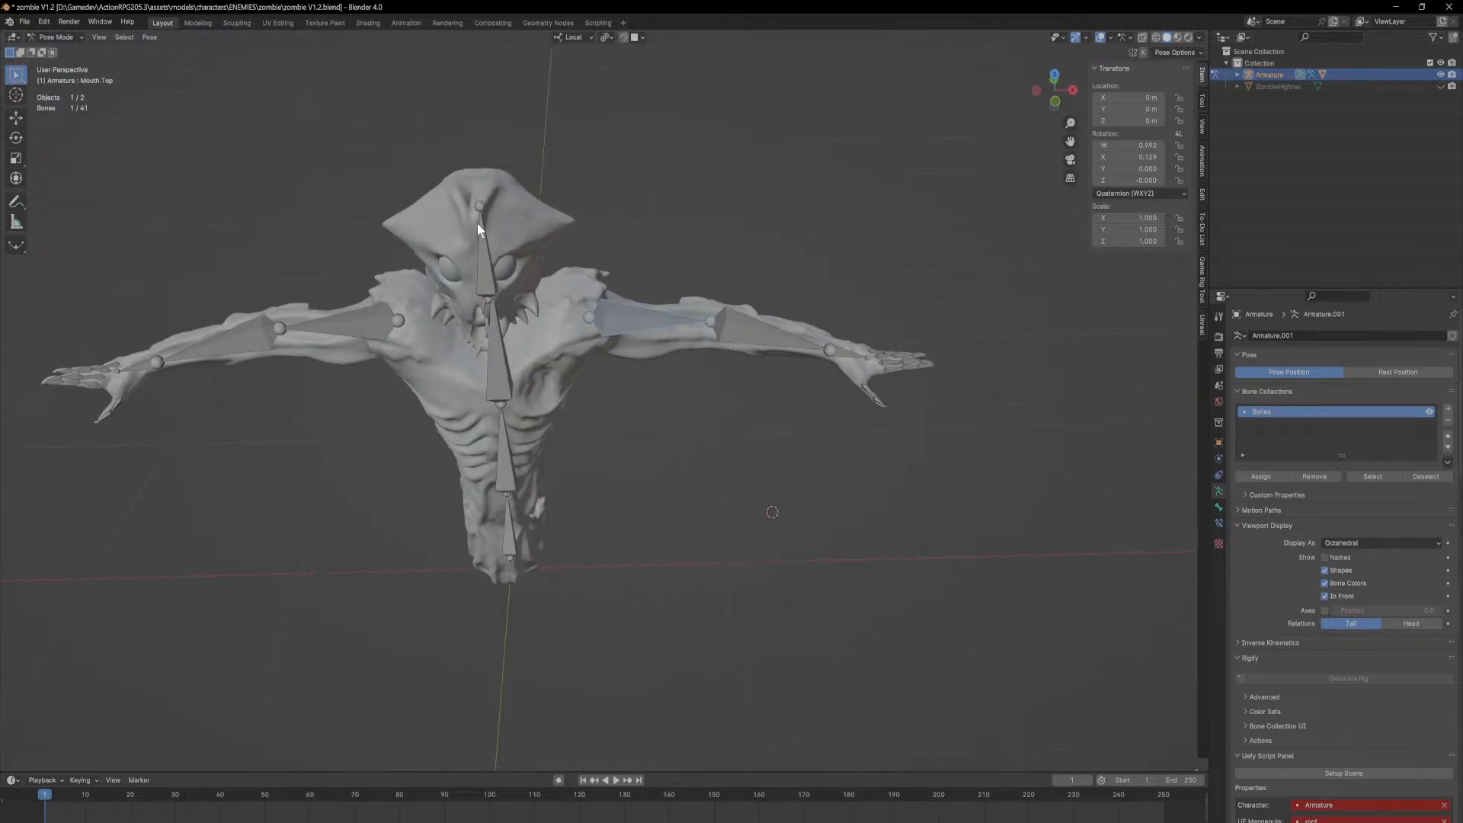
Step: In Edit Mode, move the shoulder-end joints of both upper arm bones inward along the X axis
click(57, 36)
click(58, 66)
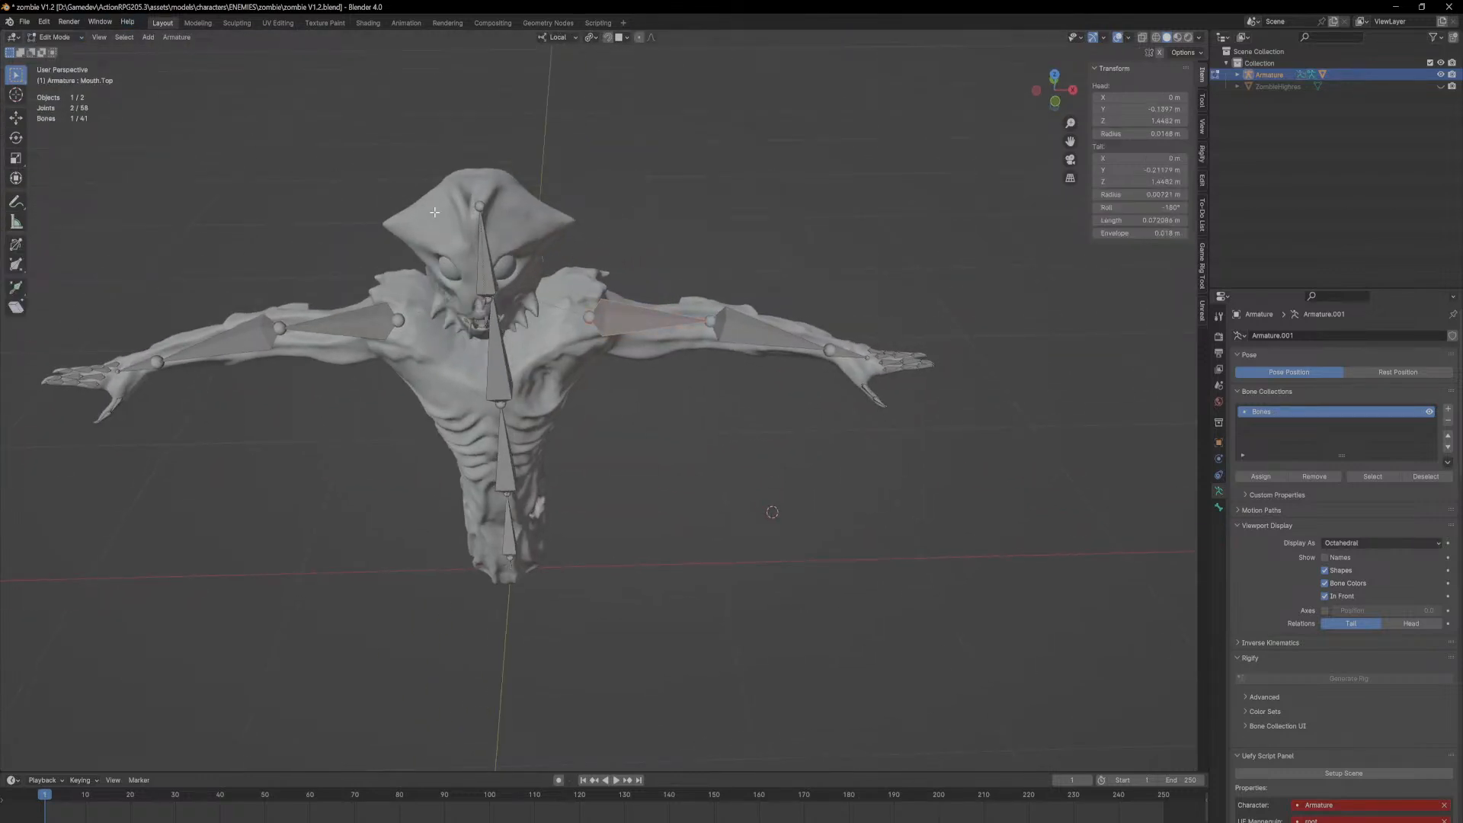
key(g)
key(x)
click(556, 323)
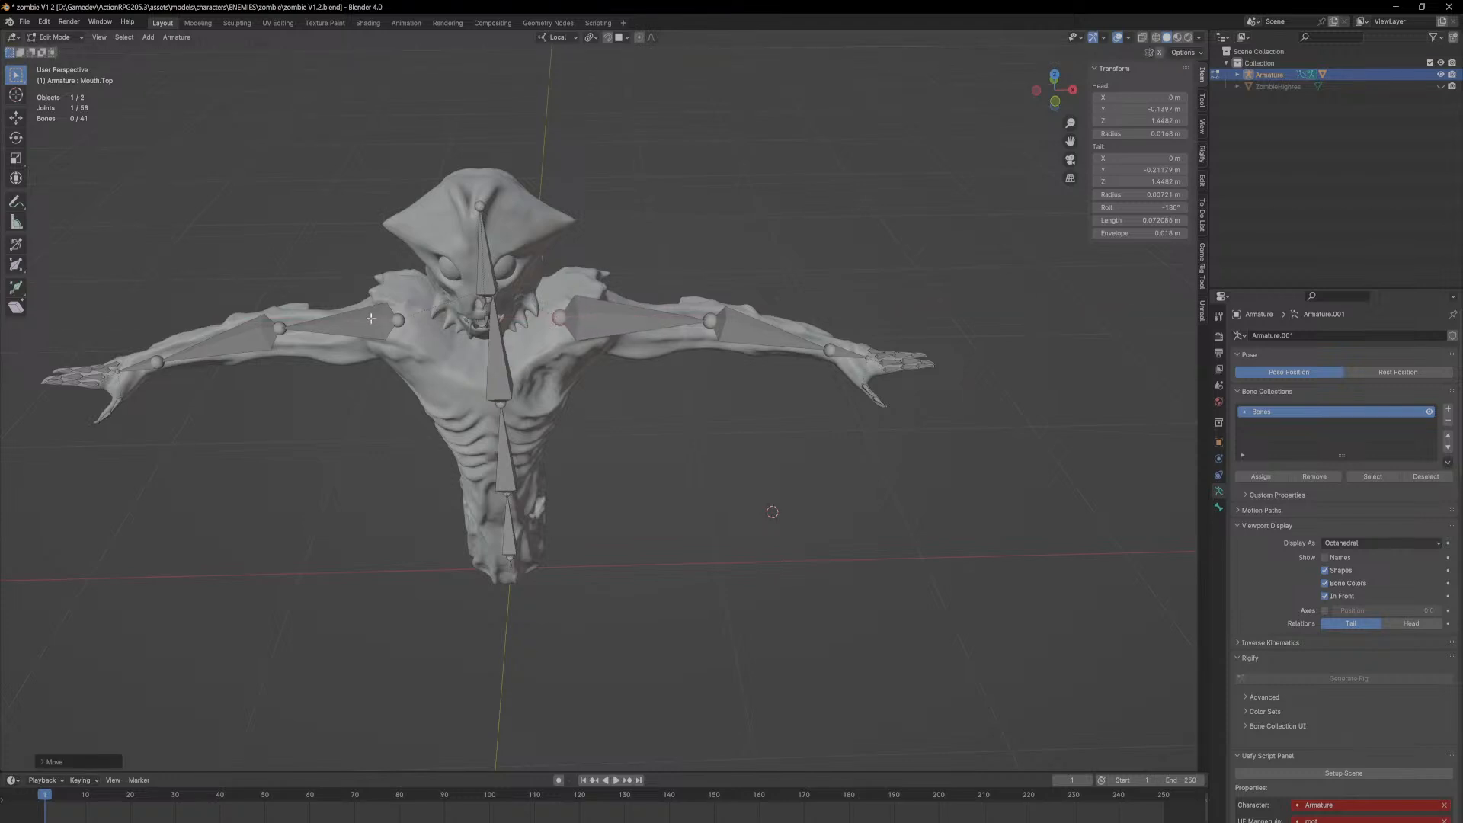
key(g)
key(x)
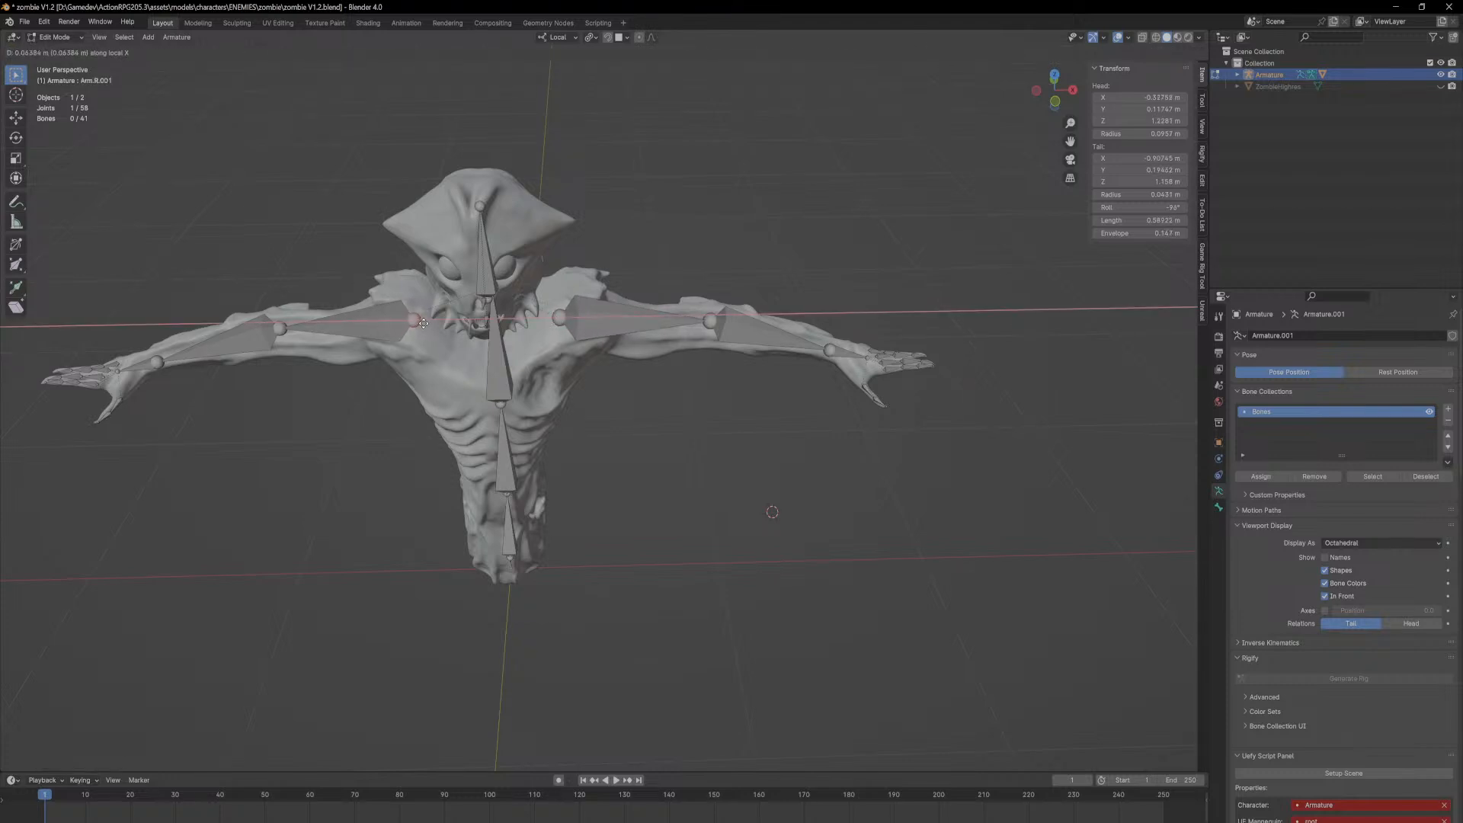
click(424, 323)
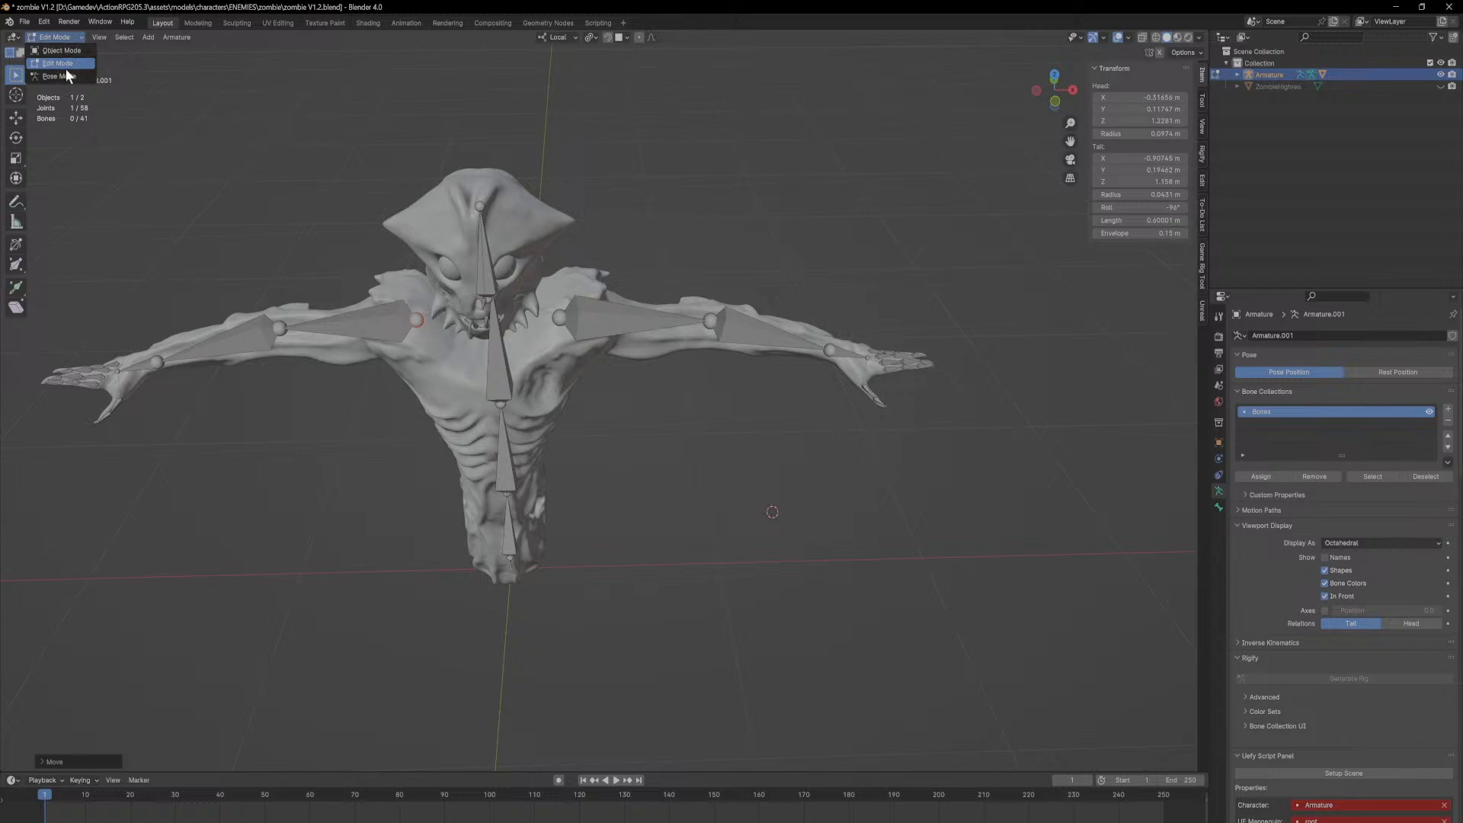
Step: In Pose Mode, rotate the left upper arm bone forward about 73 degrees around its local X axis to test the shoulder
click(67, 76)
key(r)
key(x)
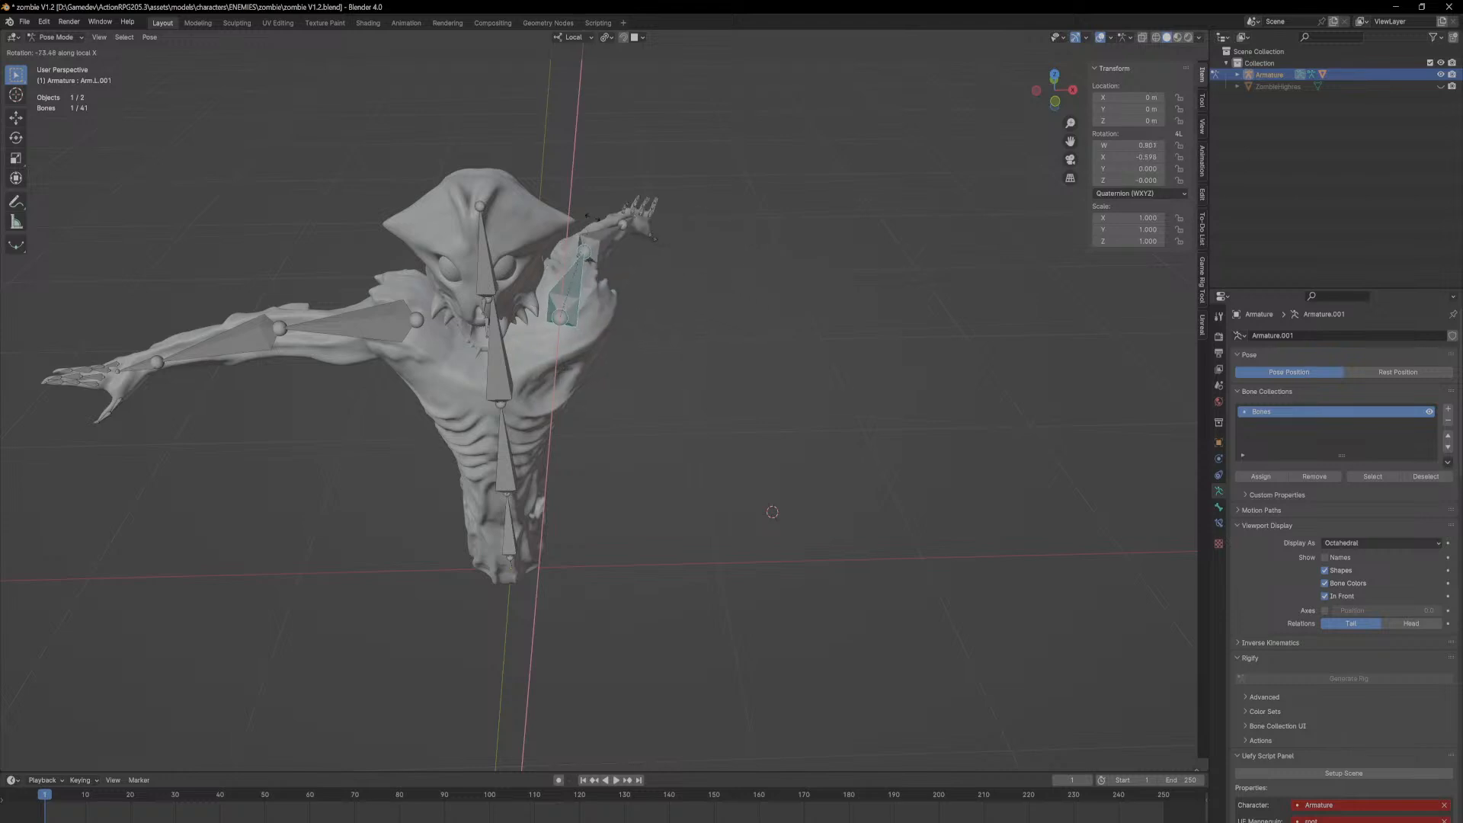
click(585, 235)
middle_drag(586, 236, 683, 286)
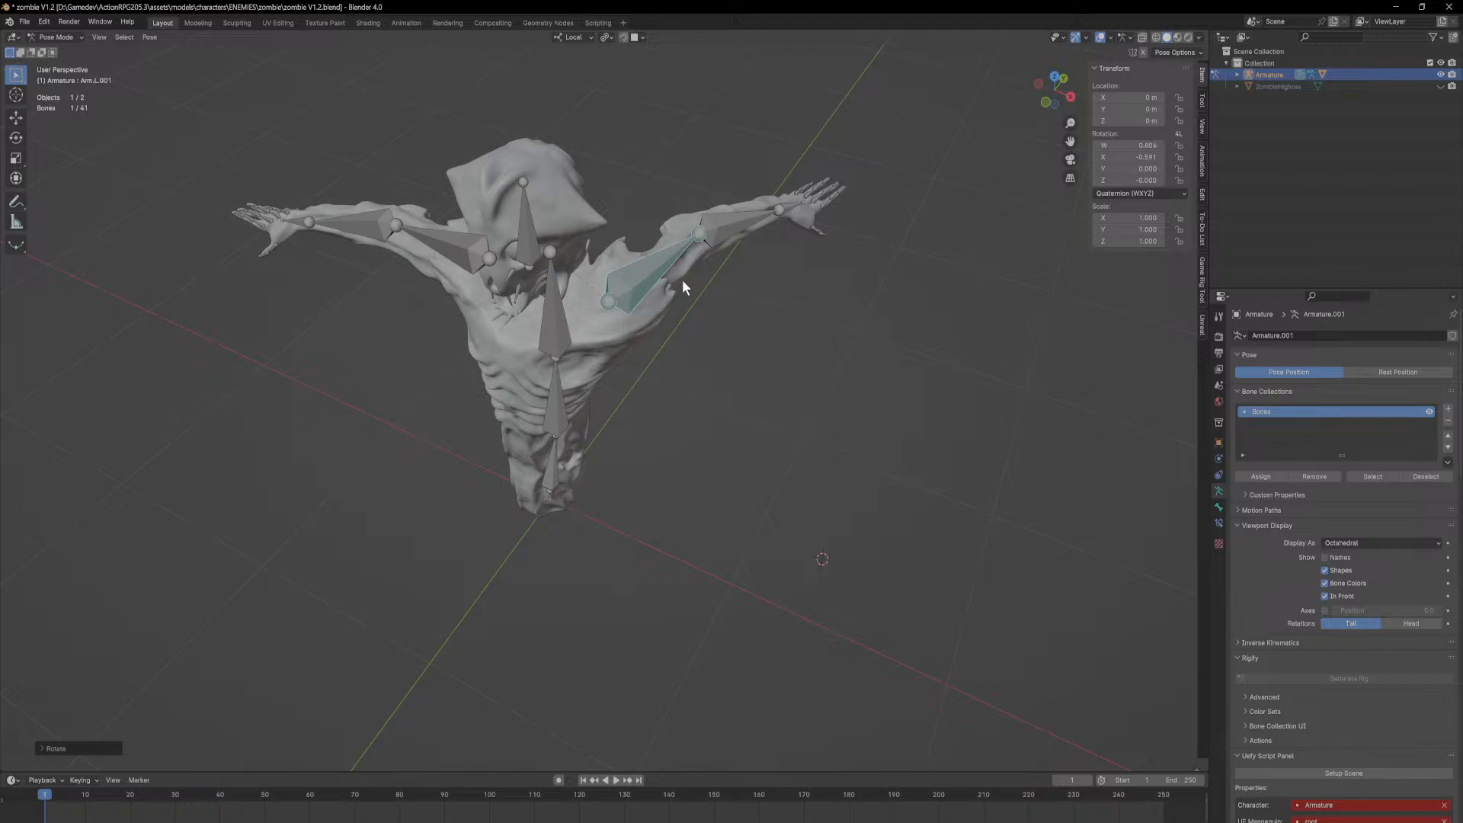
middle_drag(810, 228, 601, 329)
scroll(602, 330, up, 5)
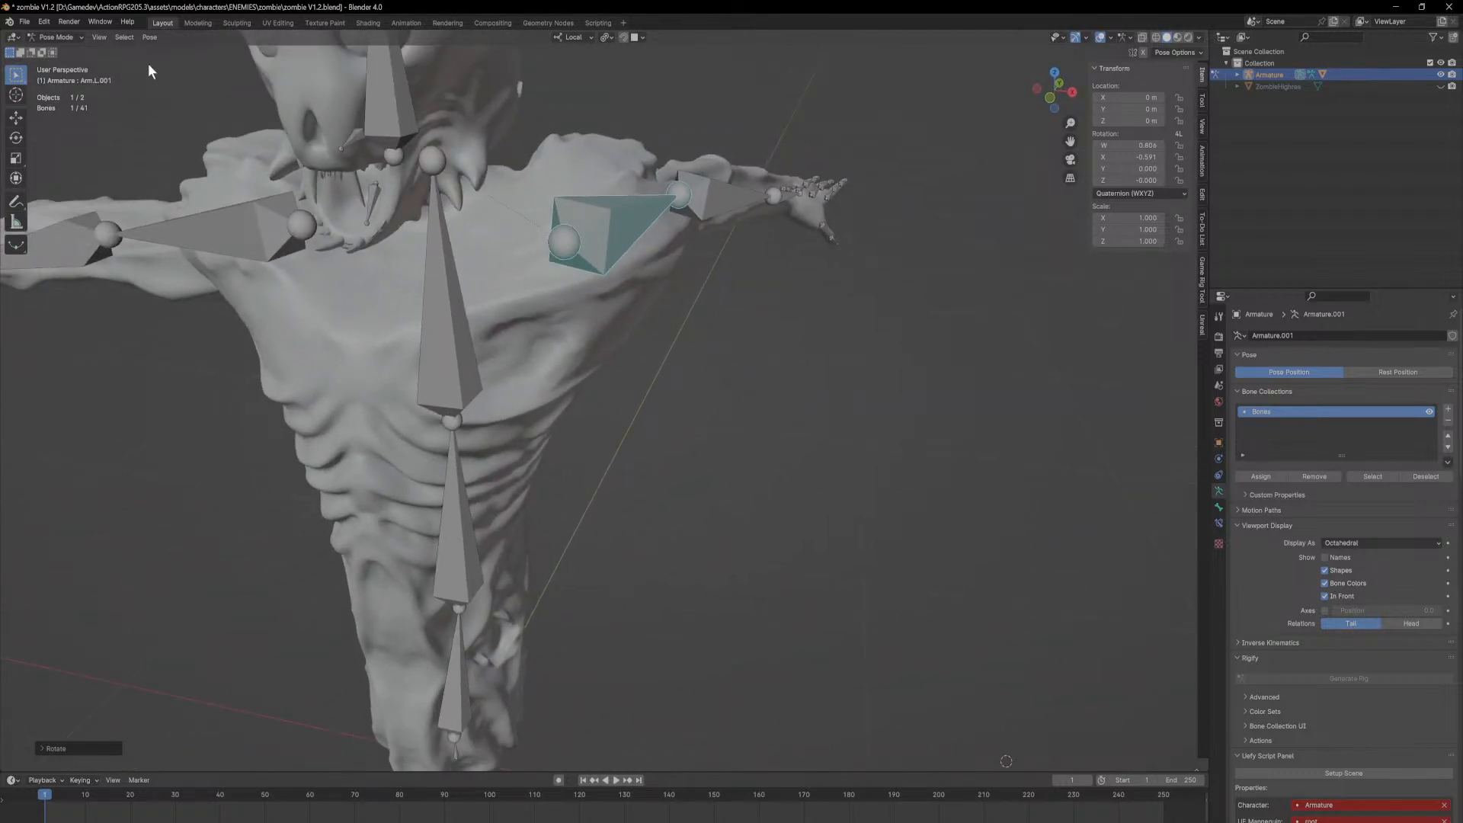
Step: Return the armature to Object Mode, select the zombie mesh and put it in Weight Paint
click(518, 302)
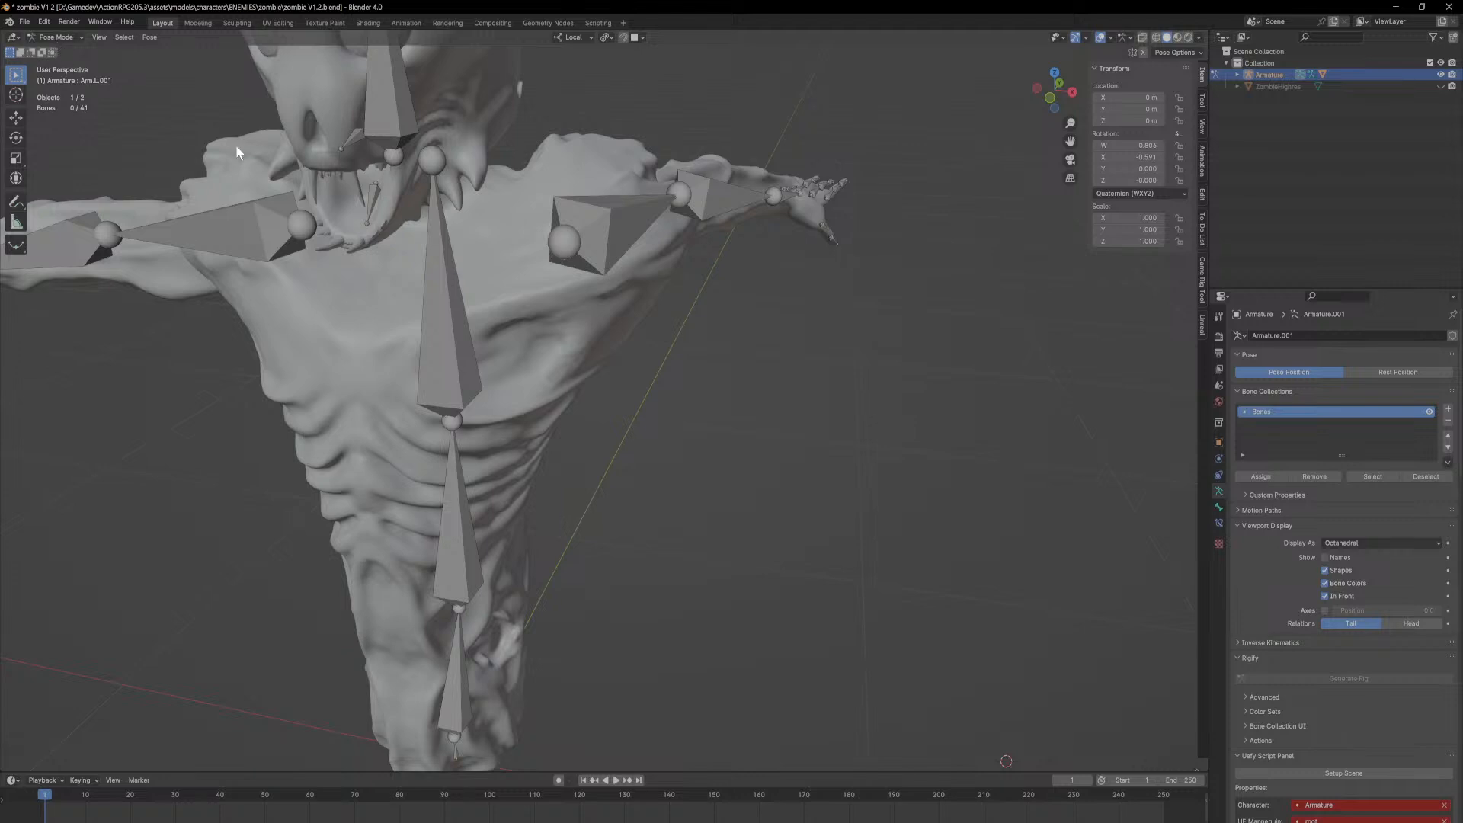
click(56, 37)
click(63, 48)
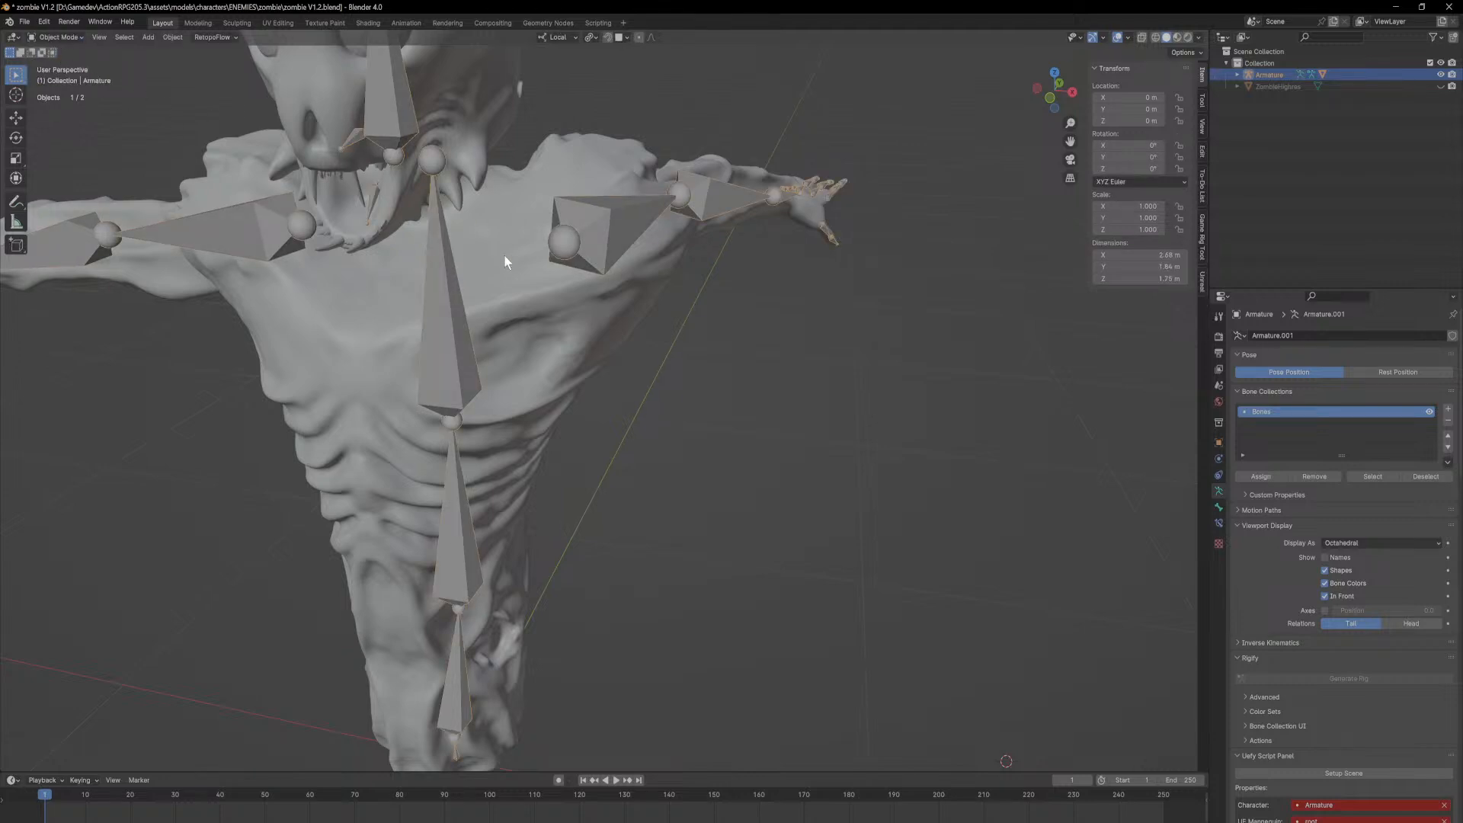
click(504, 248)
click(58, 36)
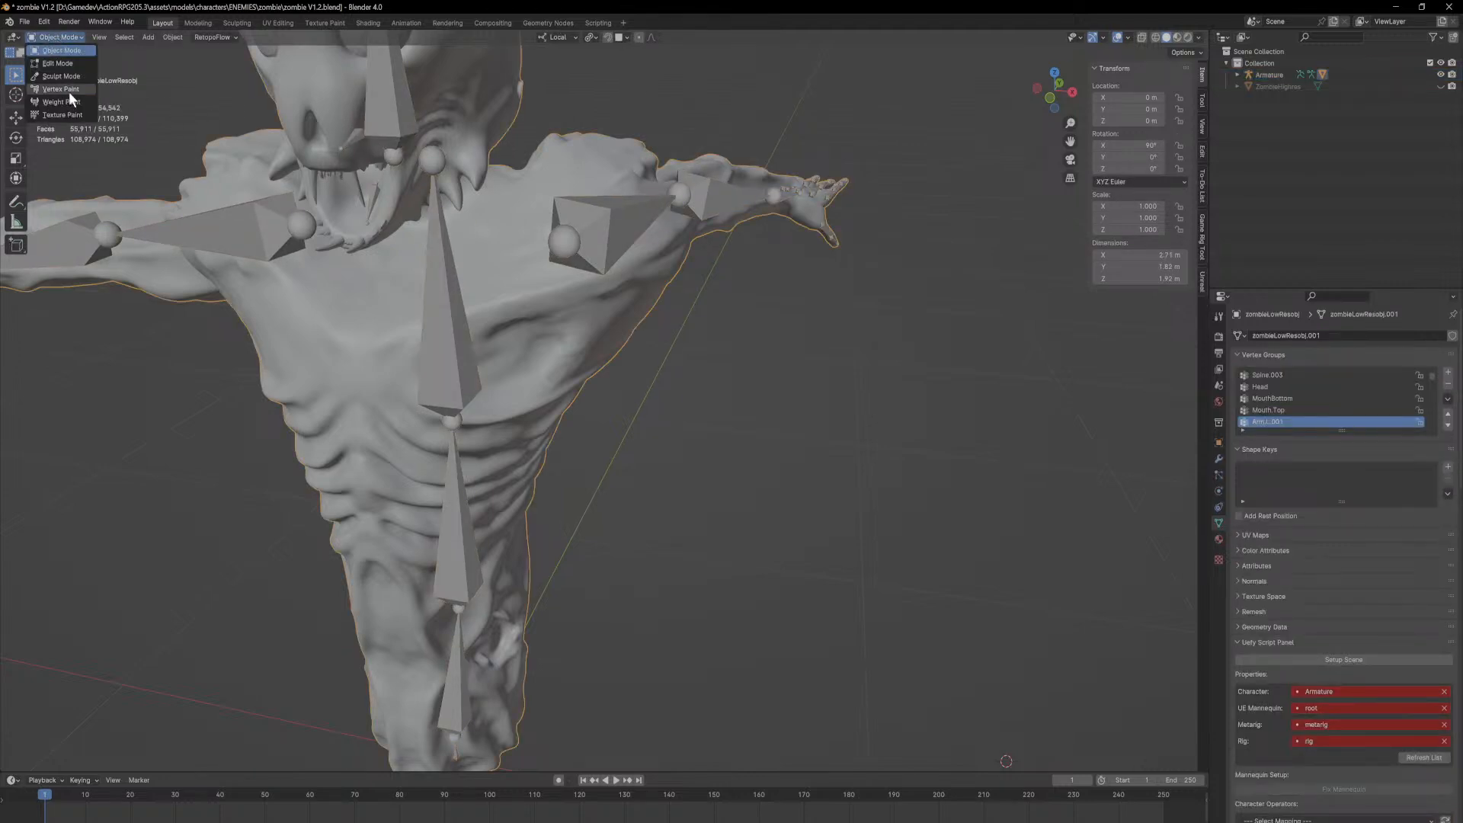
click(74, 101)
Step: Inspect the Arm.L.001 weights on the chest, back and shoulder while the left arm is posed forward
middle_drag(588, 289, 558, 274)
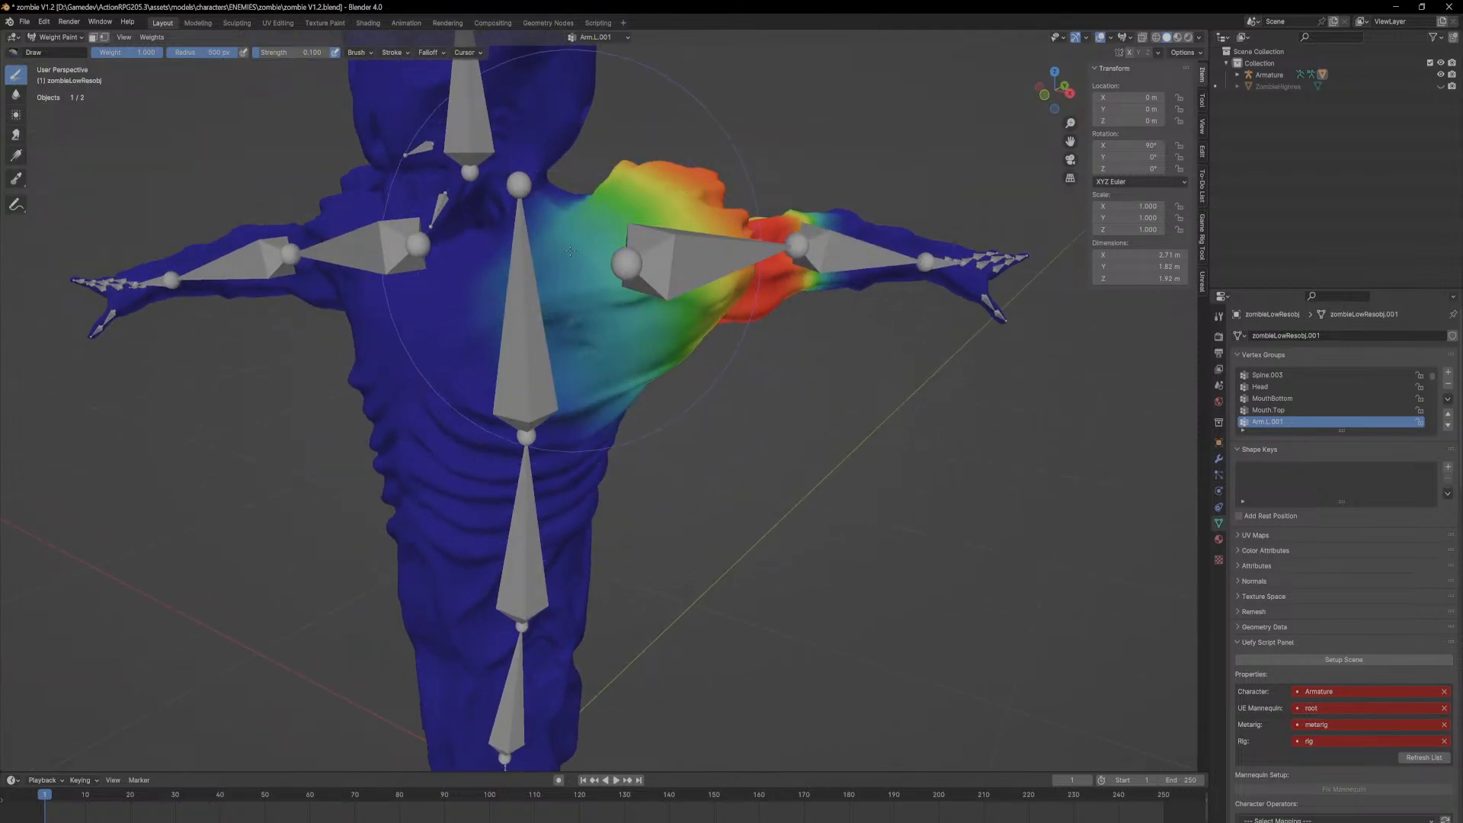
scroll(570, 280, up, 5)
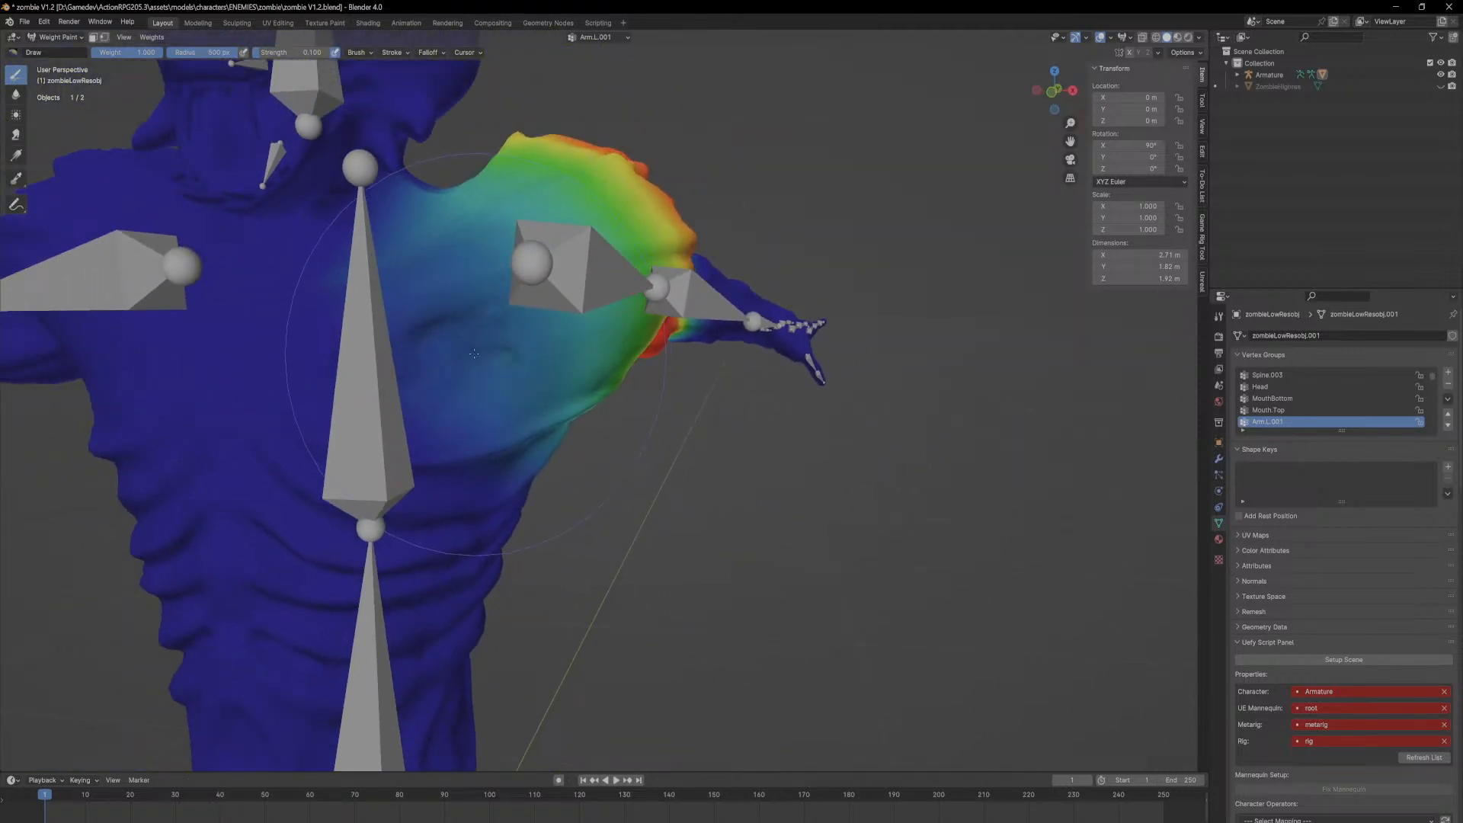
middle_drag(444, 225, 433, 189)
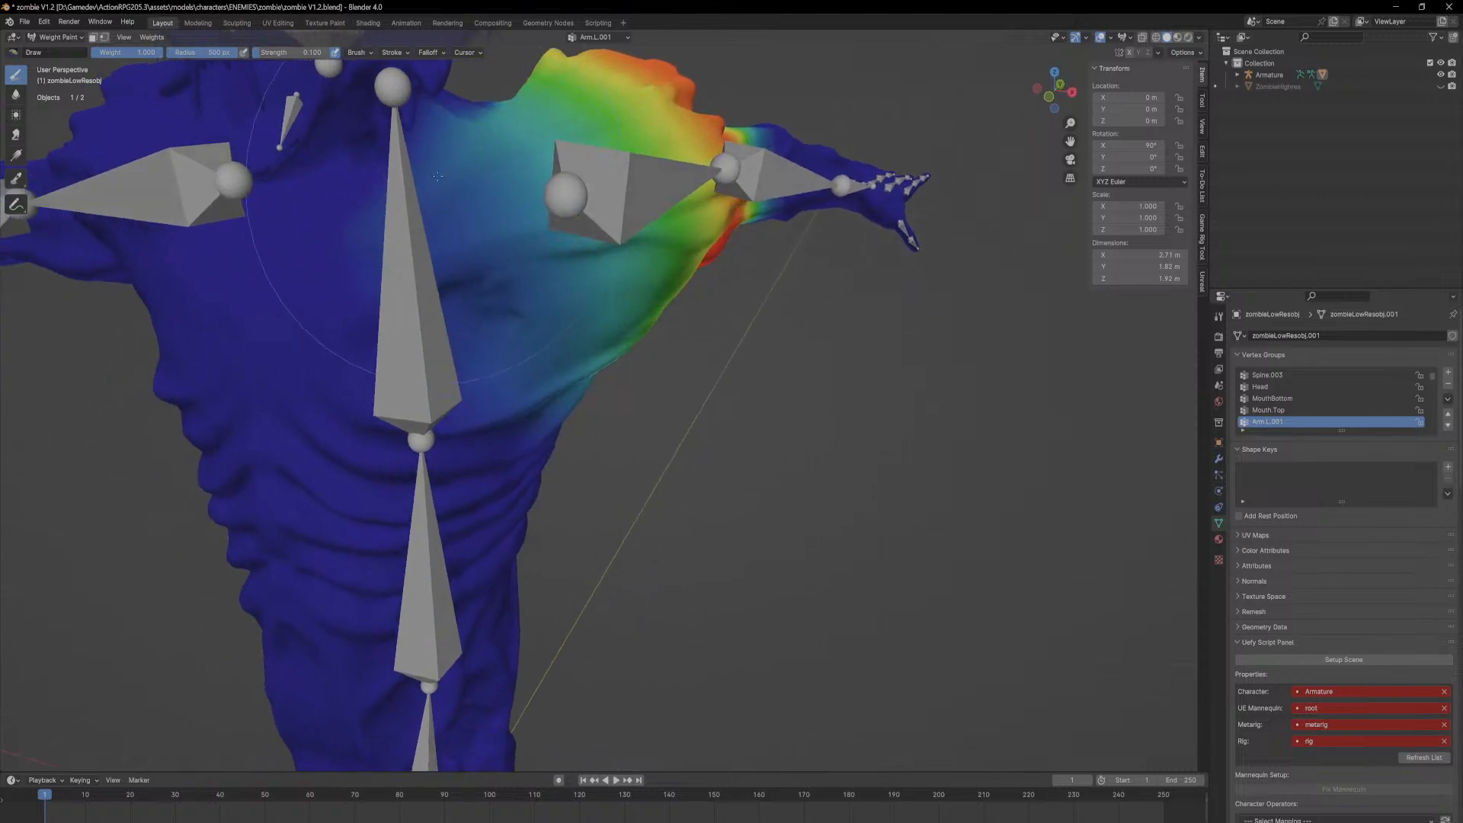
mouse_move(585, 353)
middle_down()
mouse_move(529, 208)
mouse_move(624, 309)
mouse_move(606, 393)
mouse_move(419, 513)
middle_up()
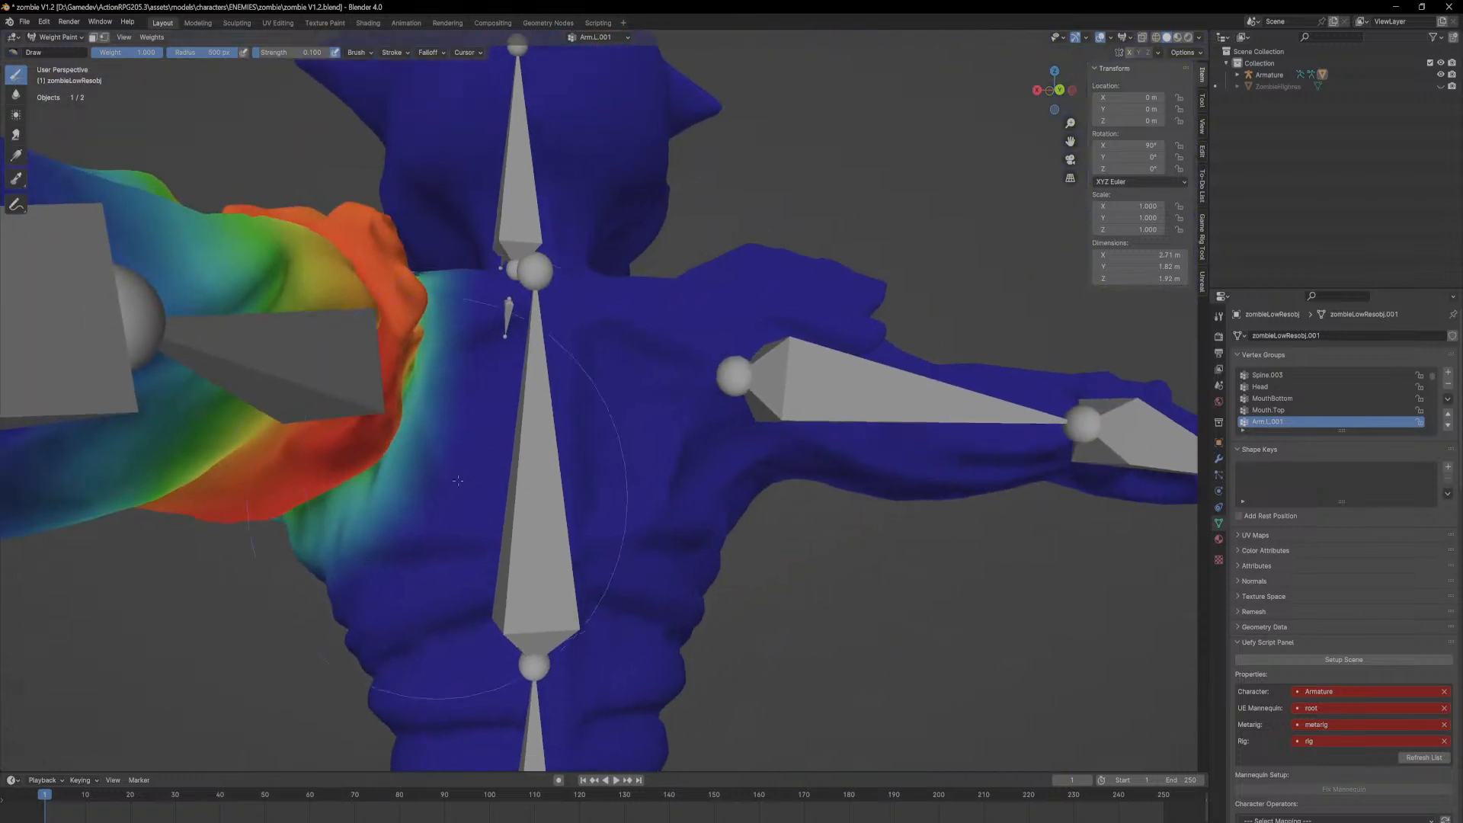
middle_drag(484, 423, 376, 205)
scroll(321, 199, down, 5)
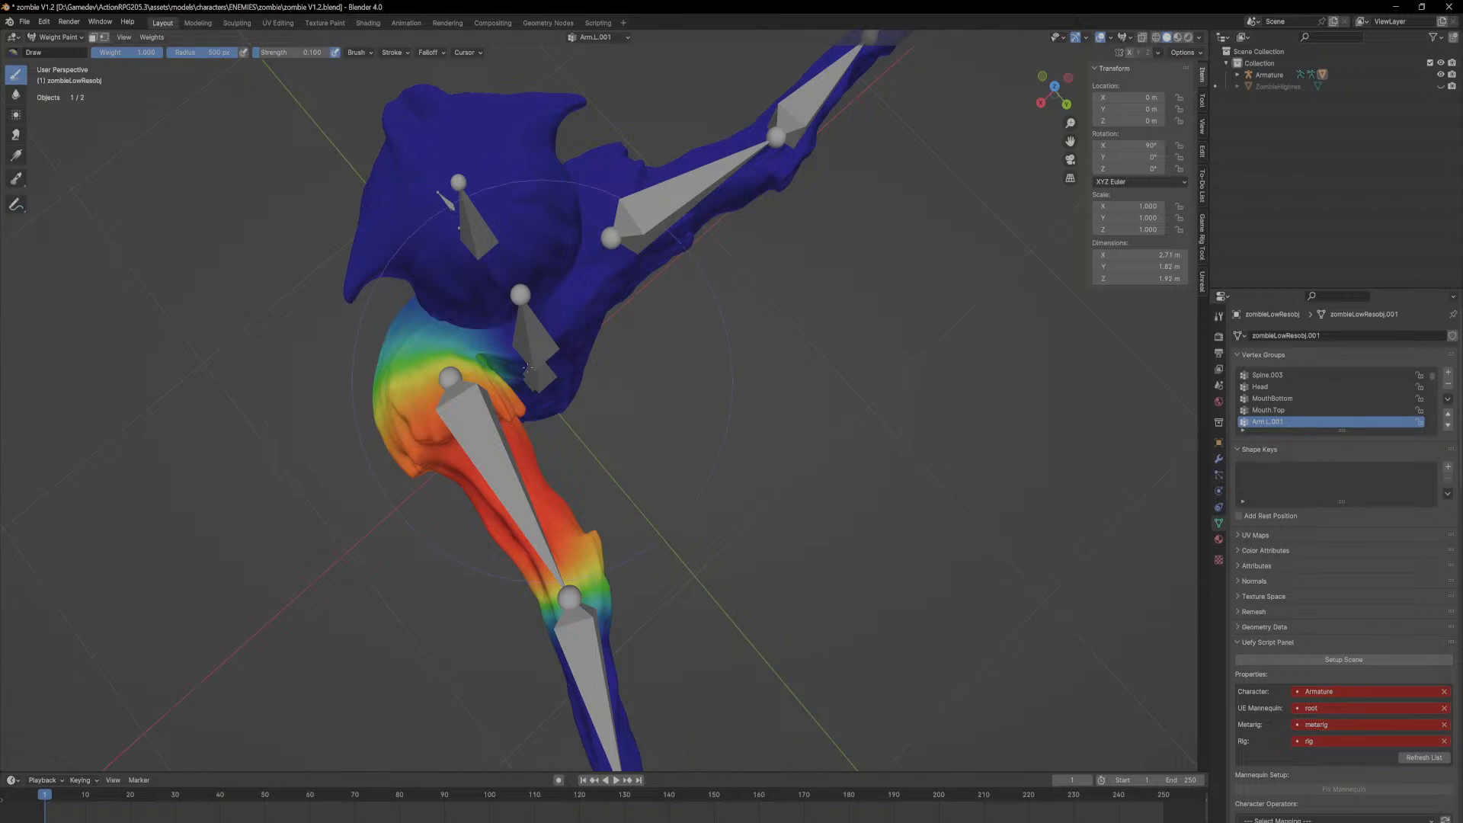
Step: Examine the Arm.L.002 forearm weights and the Hand.L.001 hand weights by activating each vertex group in turn
scroll(1288, 418, down, 1)
click(1287, 420)
middle_drag(758, 526, 938, 411)
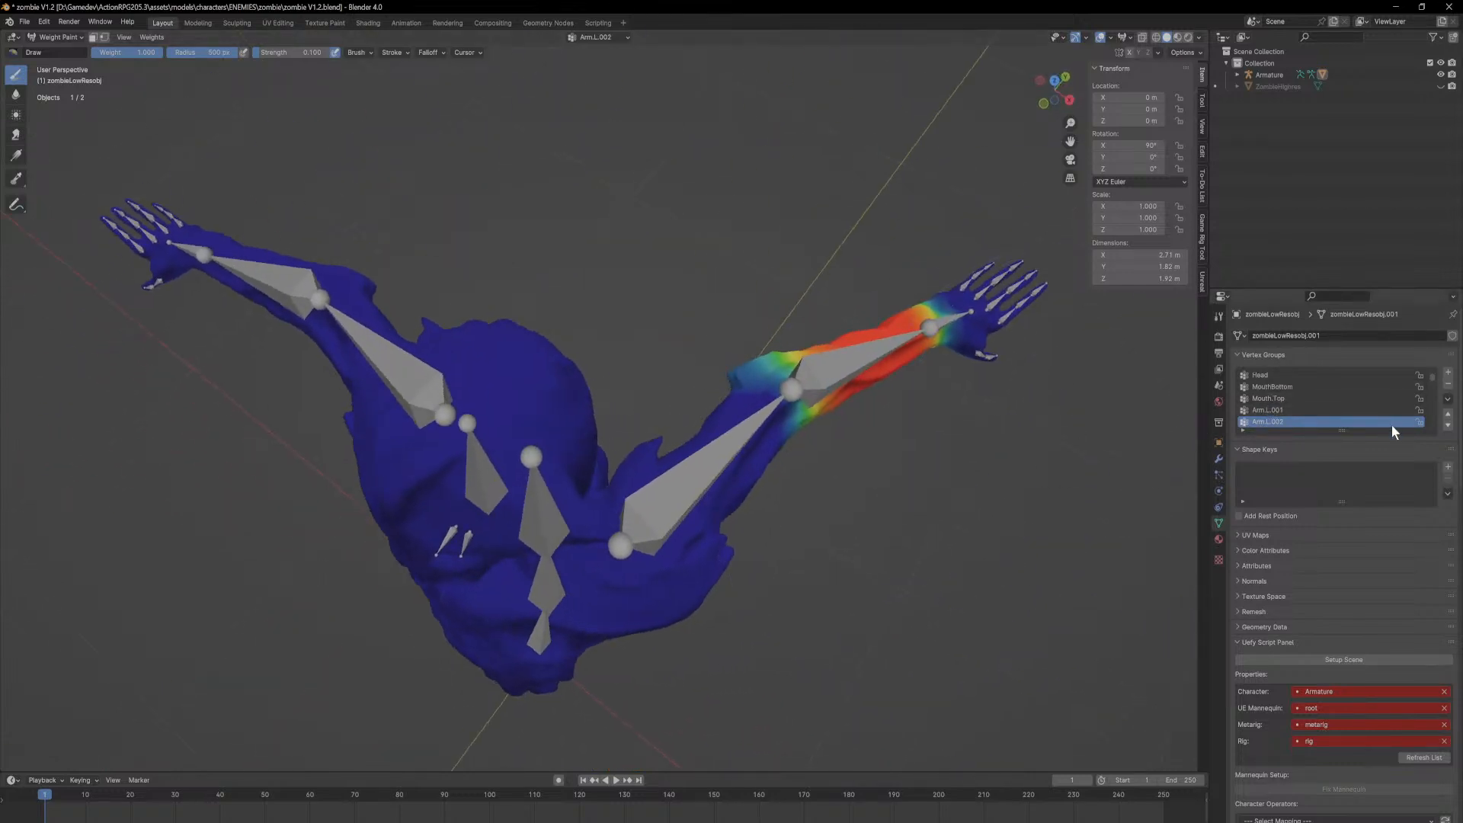
scroll(1323, 421, down, 1)
click(1323, 421)
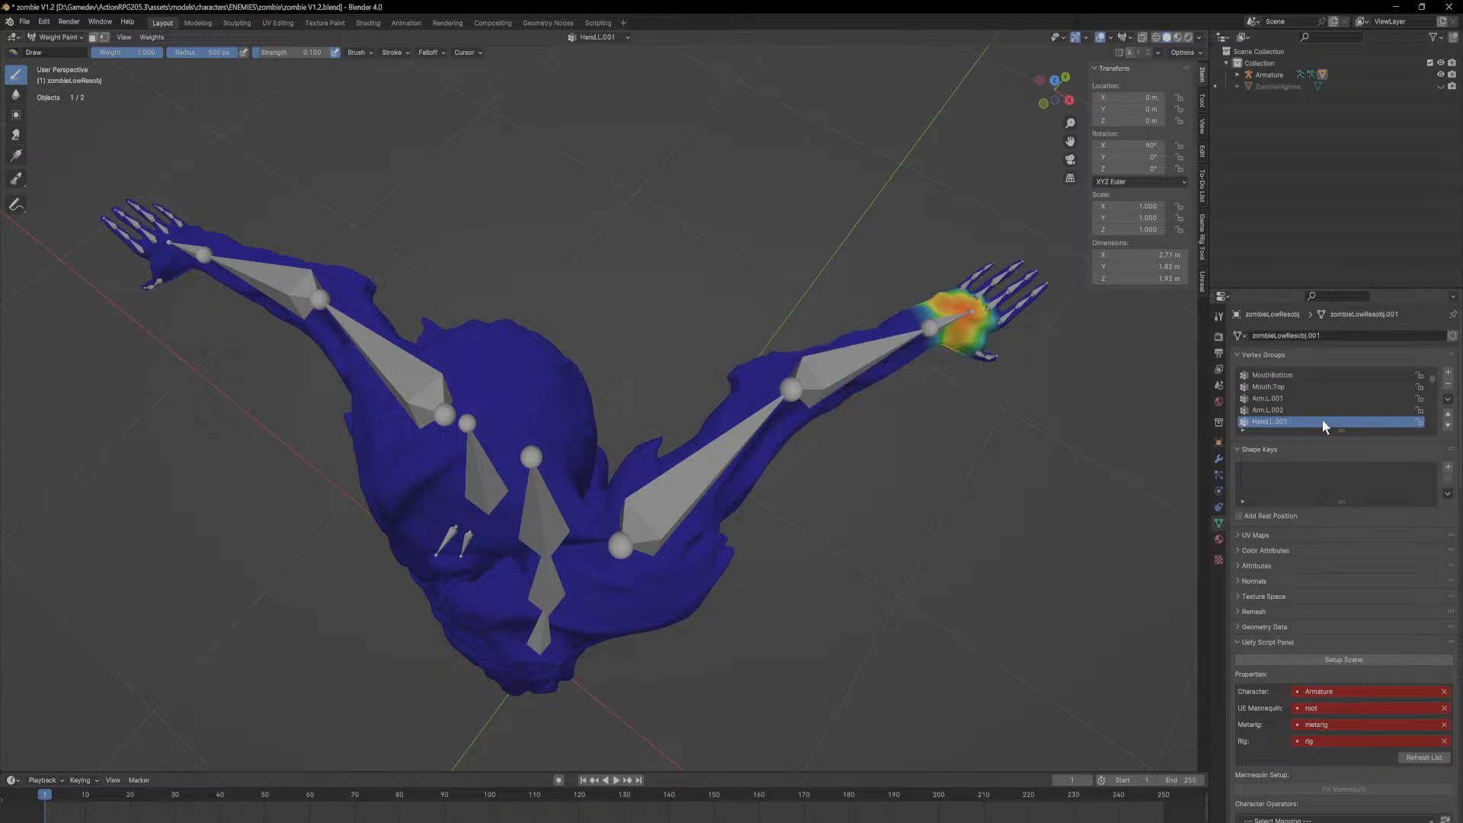
Step: Paint extra Hand.L.001 weight over the back of the left wrist to soften its transition into the forearm
shift+middle_drag(968, 332, 613, 384)
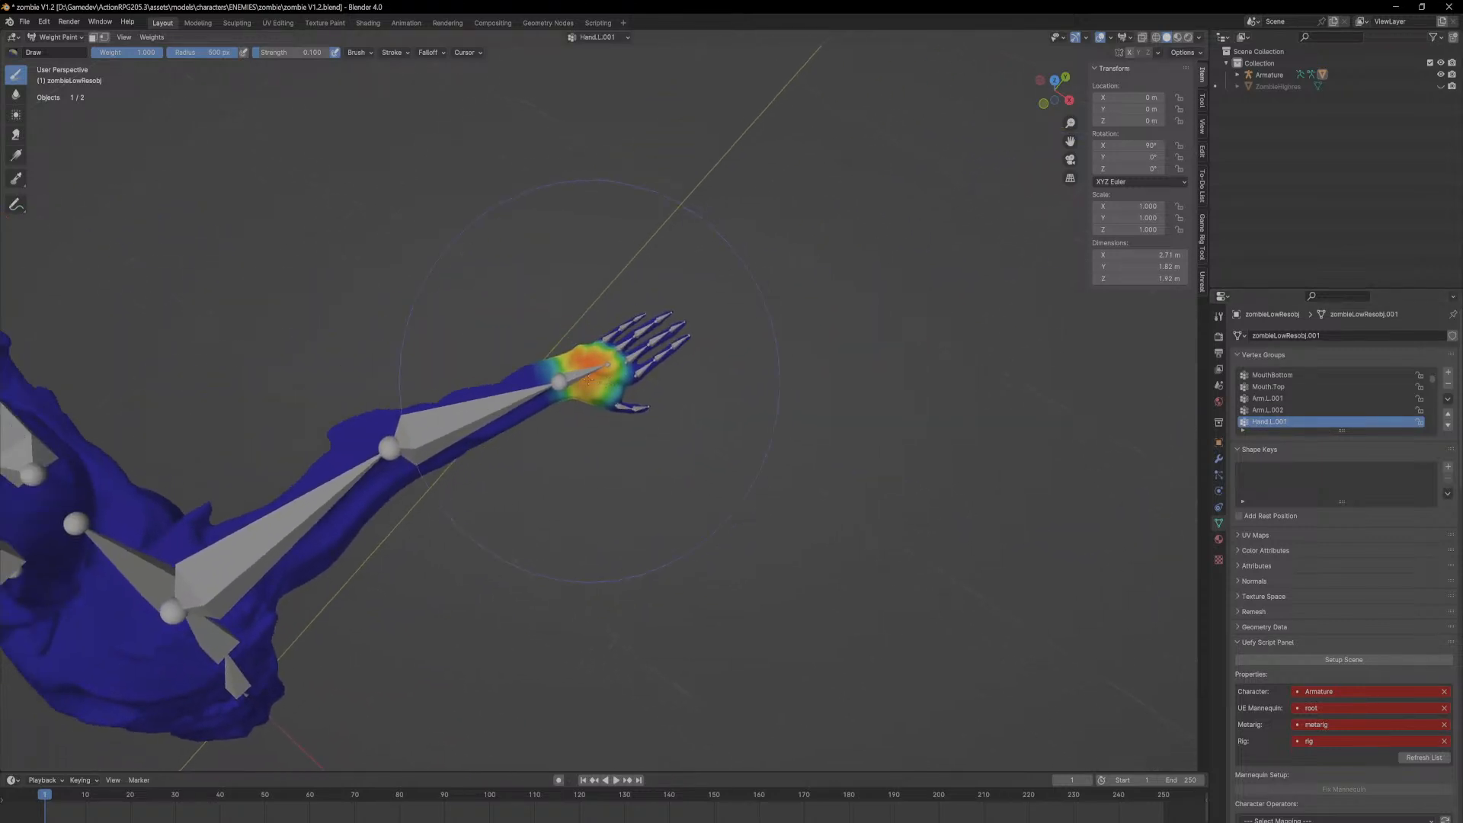
scroll(579, 335, up, 9)
scroll(495, 248, down, 4)
scroll(495, 248, down, 3)
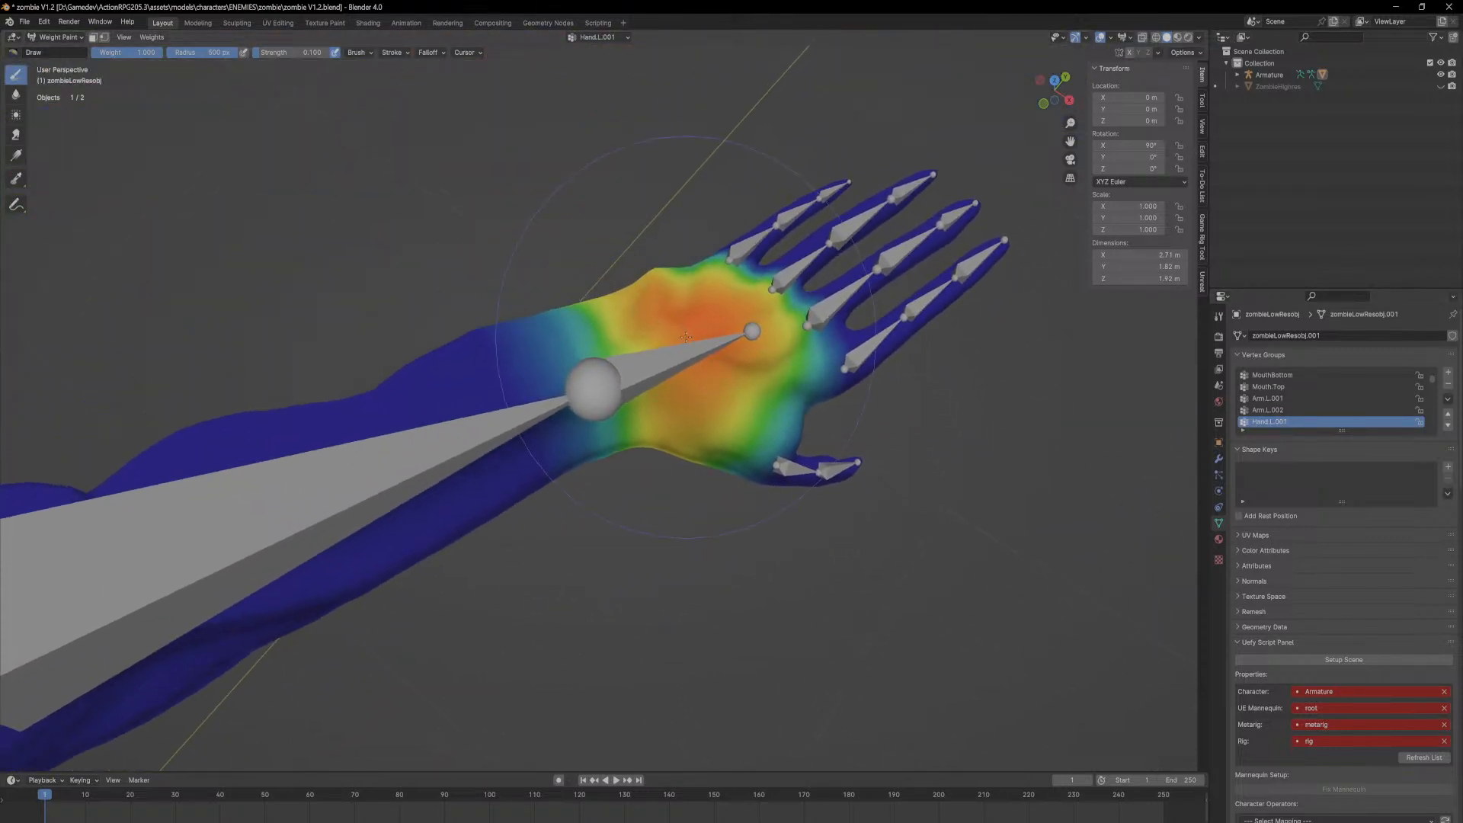
scroll(628, 272, up, 6)
mouse_move(611, 385)
mouse_down()
mouse_move(596, 330)
mouse_move(610, 297)
mouse_up()
middle_drag(568, 350, 577, 351)
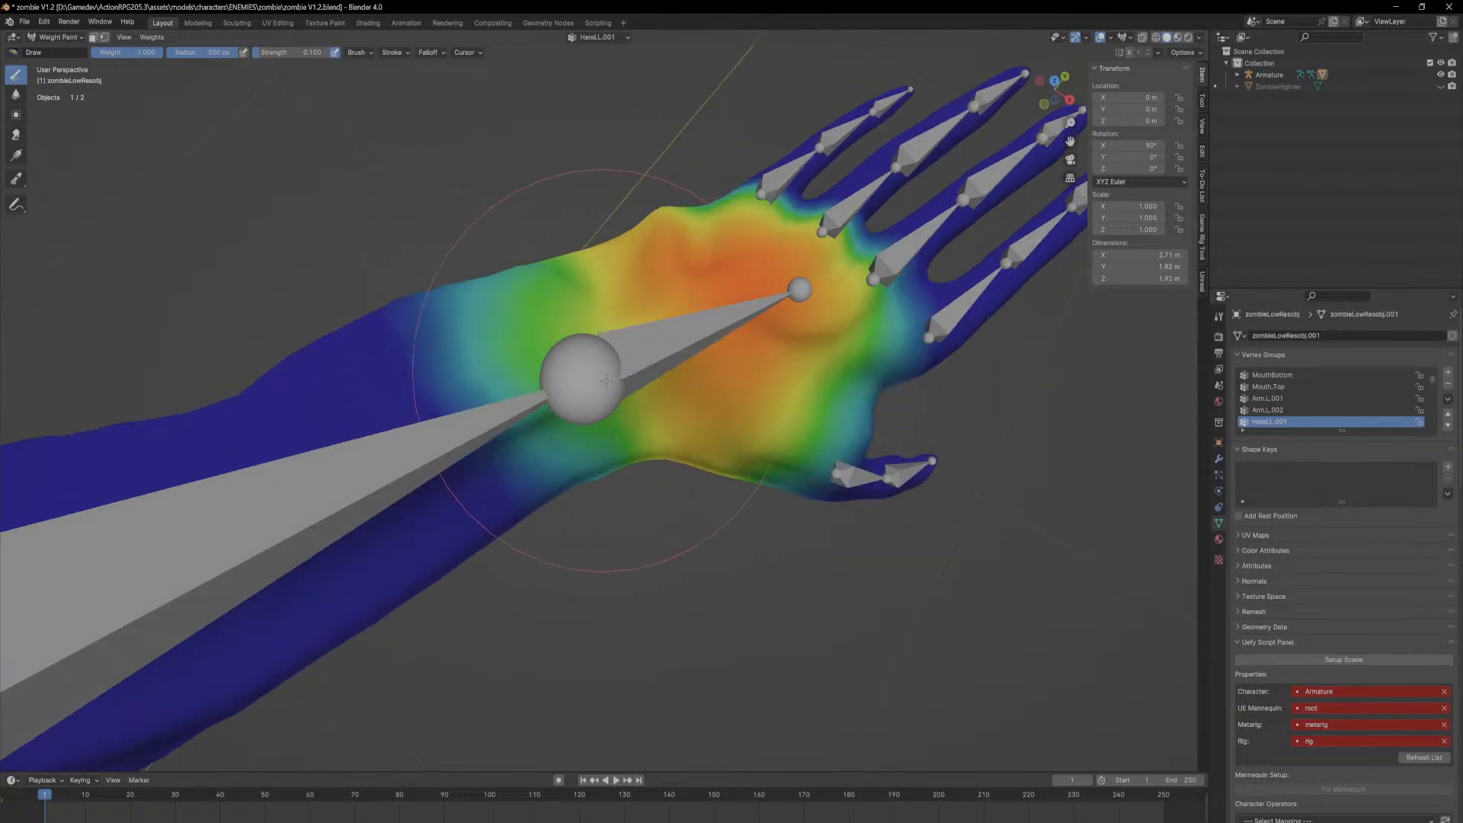
Step: Extend the Hand.L.001 weight gradient along the underside of the wrist toward the forearm
middle_drag(706, 380, 729, 8)
scroll(660, 452, down, 4)
middle_drag(709, 496, 686, 233)
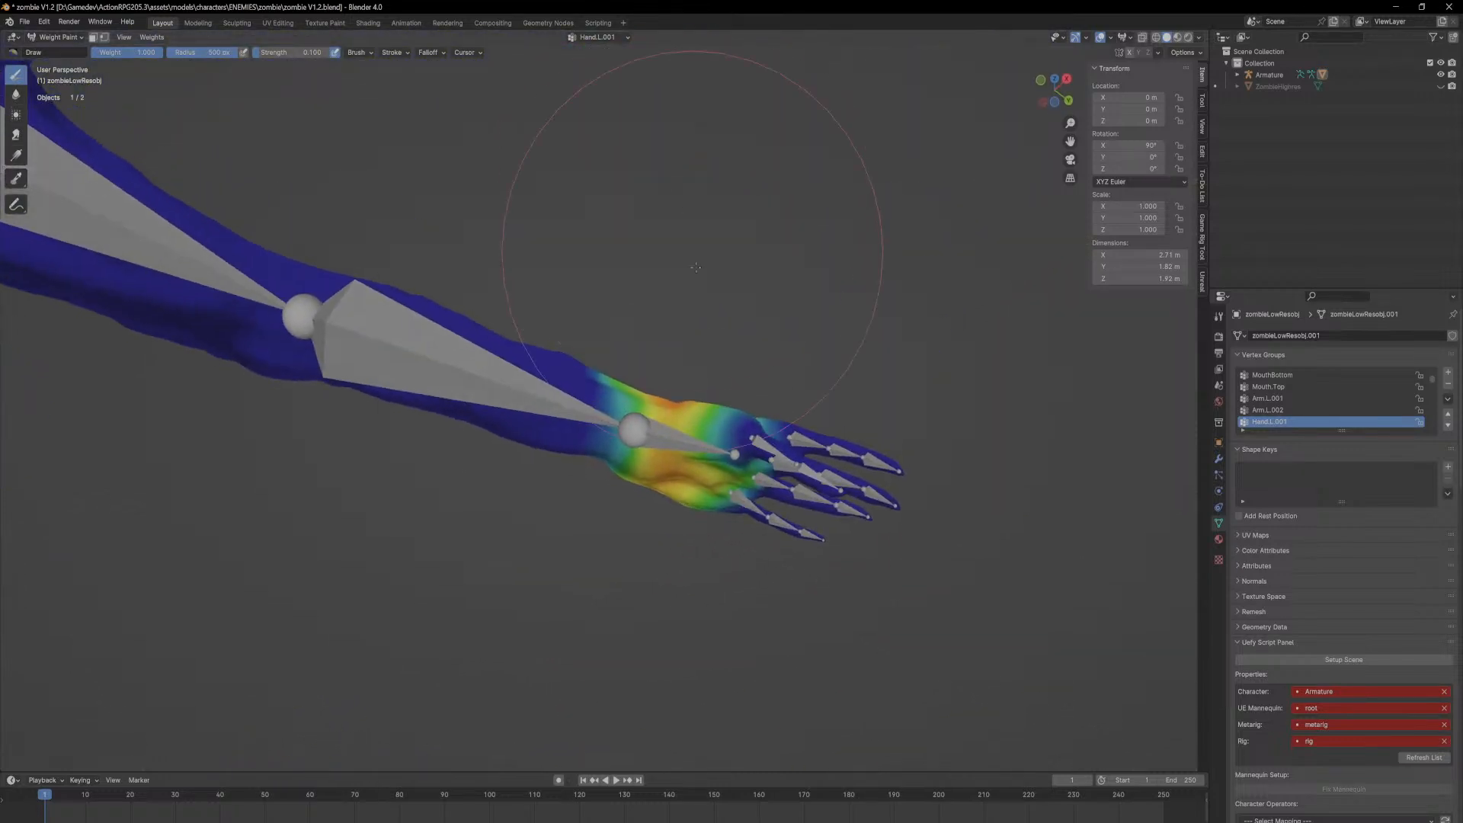
drag(665, 478, 607, 445)
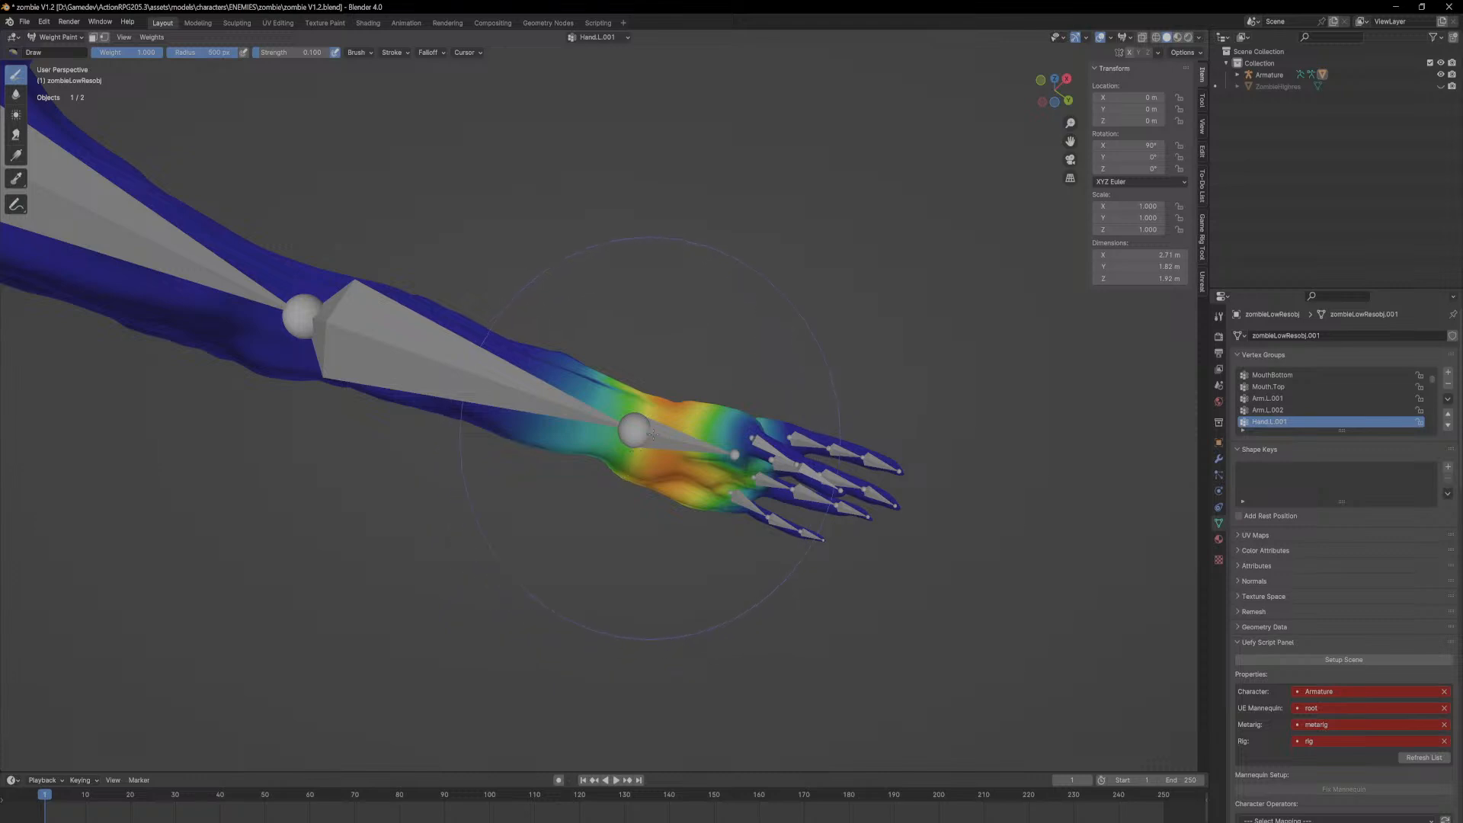
Step: Strengthen the Hand.L.001 weights across the back of the hand between the wrist and knuckles
middle_drag(820, 285, 740, 527)
middle_drag(605, 456, 639, 525)
mouse_move(442, 362)
shift+middle_down()
mouse_move(568, 478)
mouse_move(621, 401)
mouse_move(623, 248)
mouse_move(724, 324)
shift+middle_up()
scroll(545, 472, up, 3)
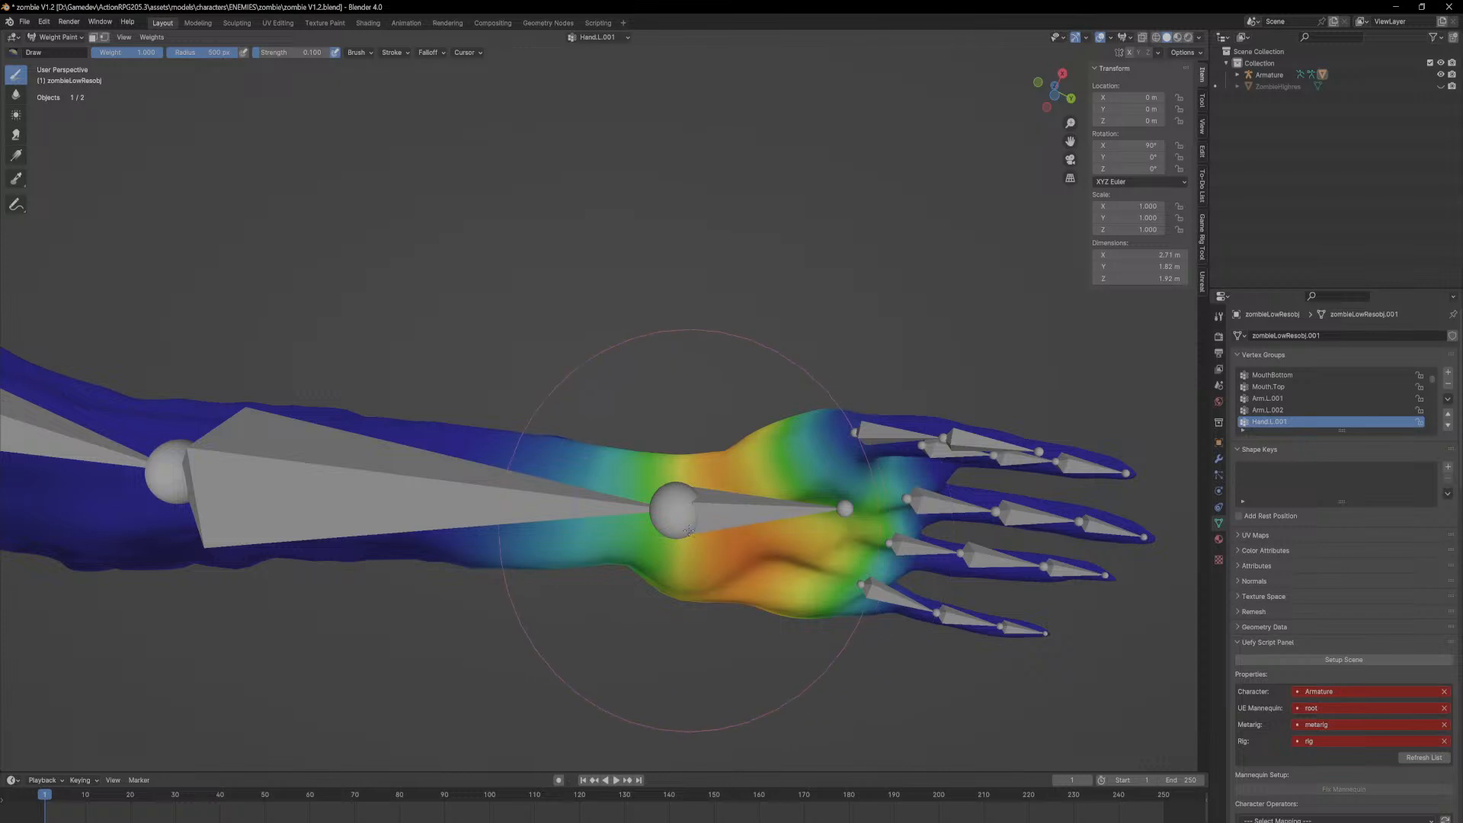
middle_drag(750, 523, 752, 376)
mouse_move(750, 322)
middle_down()
mouse_move(684, 417)
mouse_move(720, 337)
mouse_move(611, 485)
middle_up()
drag(637, 480, 657, 415)
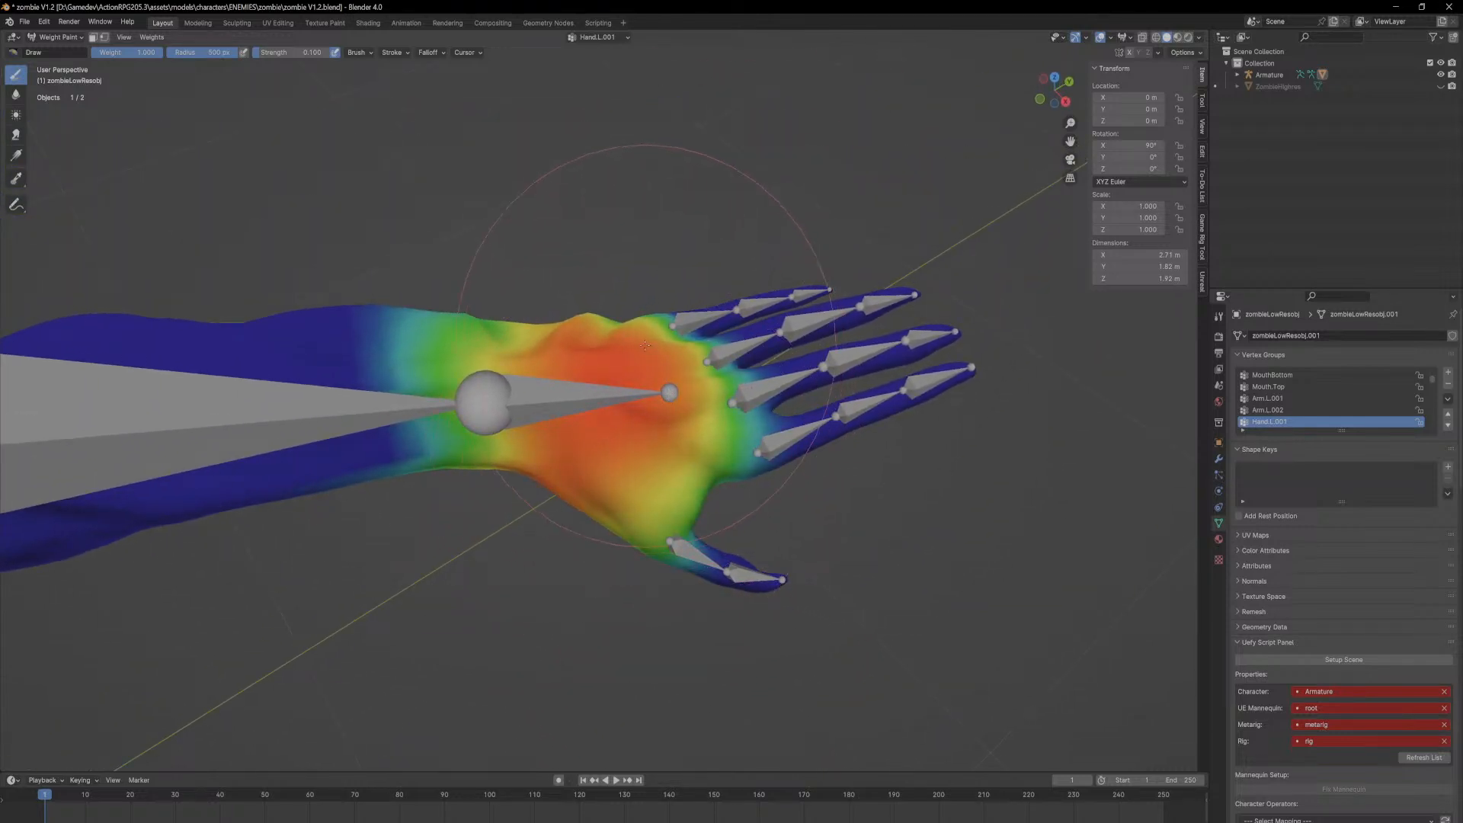
Step: Build up the Hand.L.001 weights across the palm toward the bases of the fingers
middle_drag(821, 234, 586, 348)
mouse_move(587, 348)
mouse_down()
mouse_move(610, 206)
mouse_move(429, 193)
mouse_up()
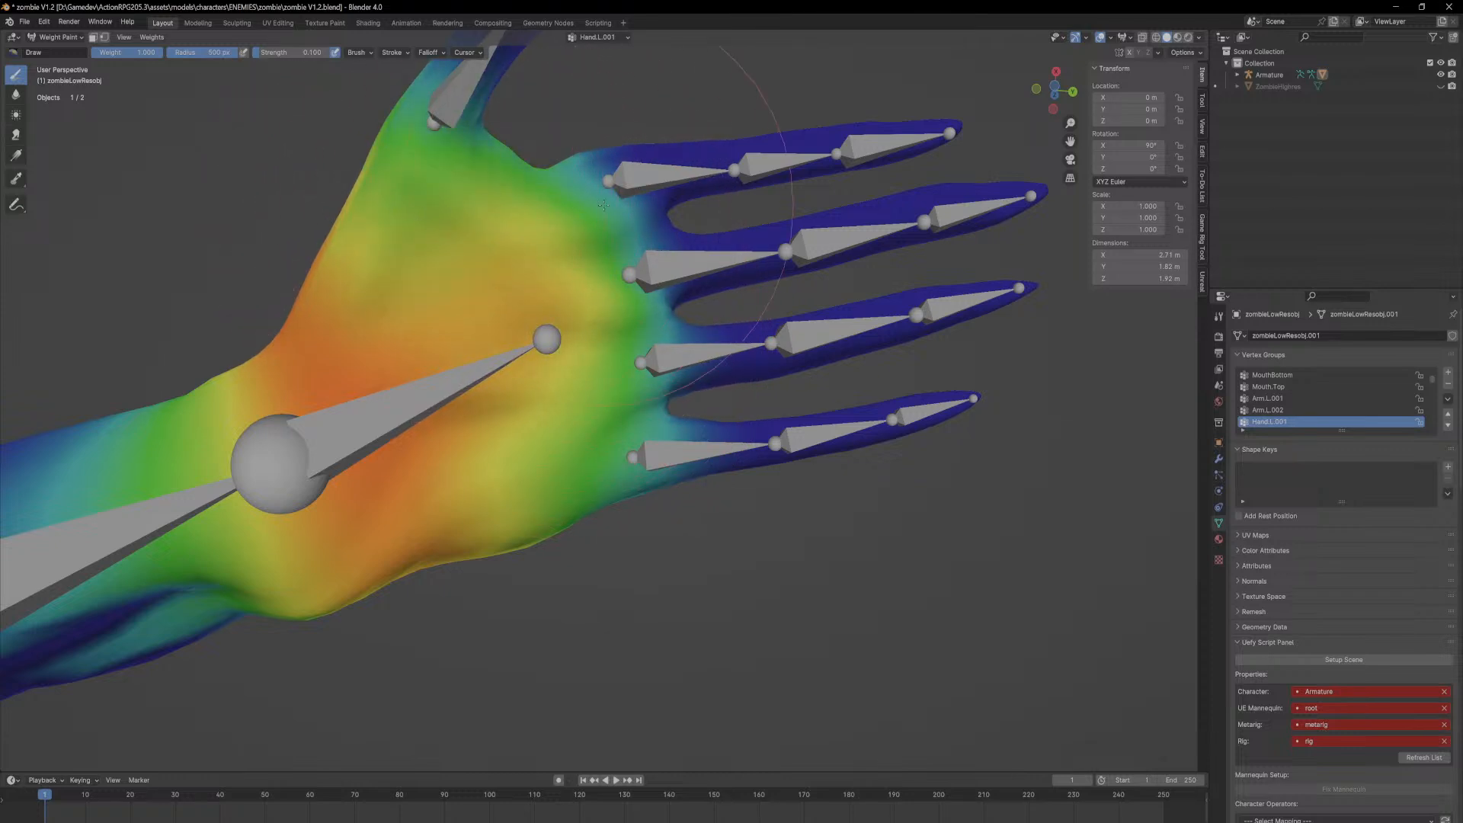
drag(598, 205, 578, 195)
mouse_move(601, 331)
middle_down()
mouse_move(705, 203)
mouse_move(324, 135)
middle_up()
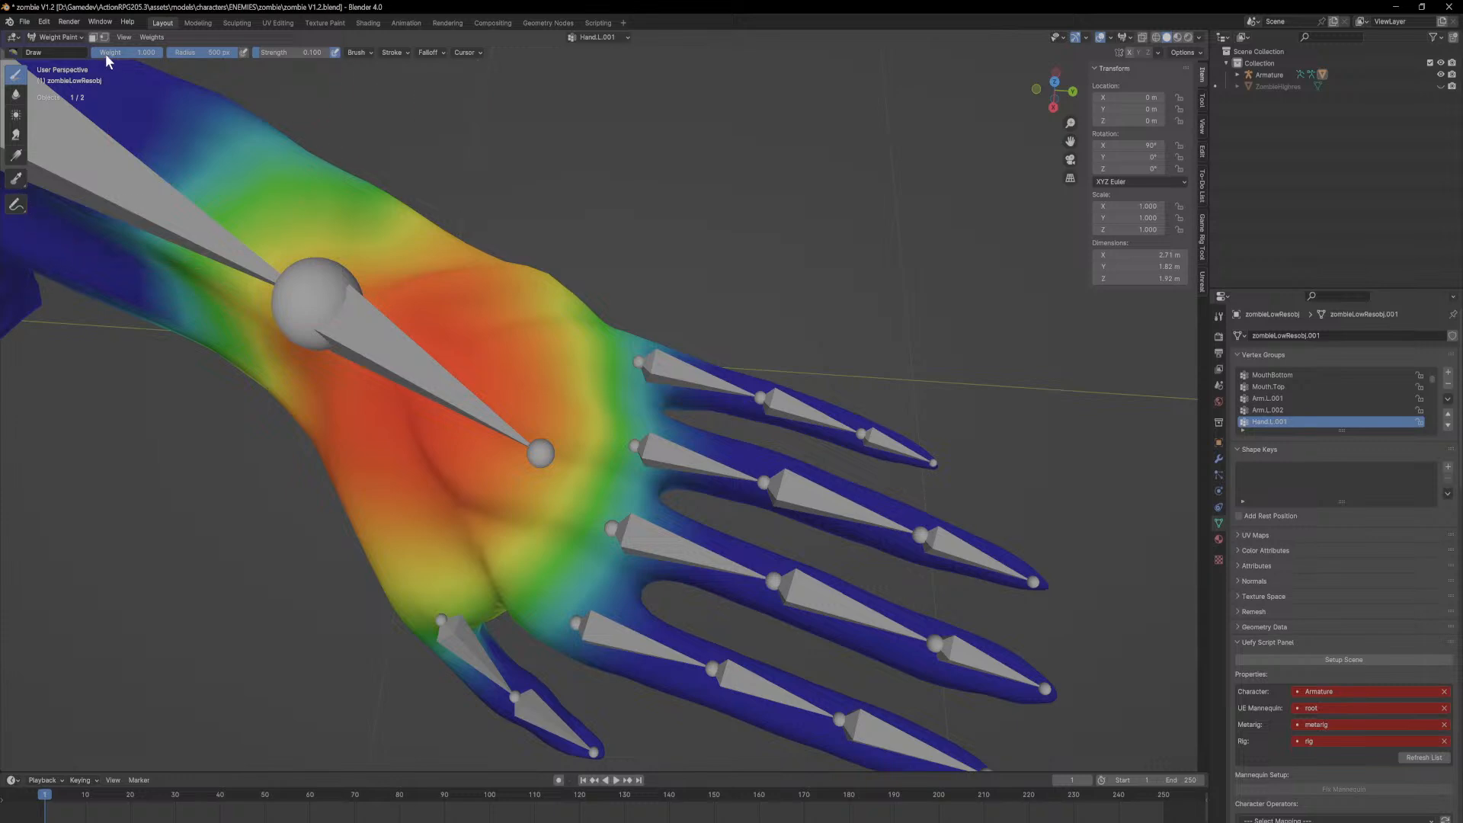
Step: Put the armature in Pose Mode and rotate the left pinky's base bone around its local Z axis toward the ring finger
click(67, 36)
click(54, 47)
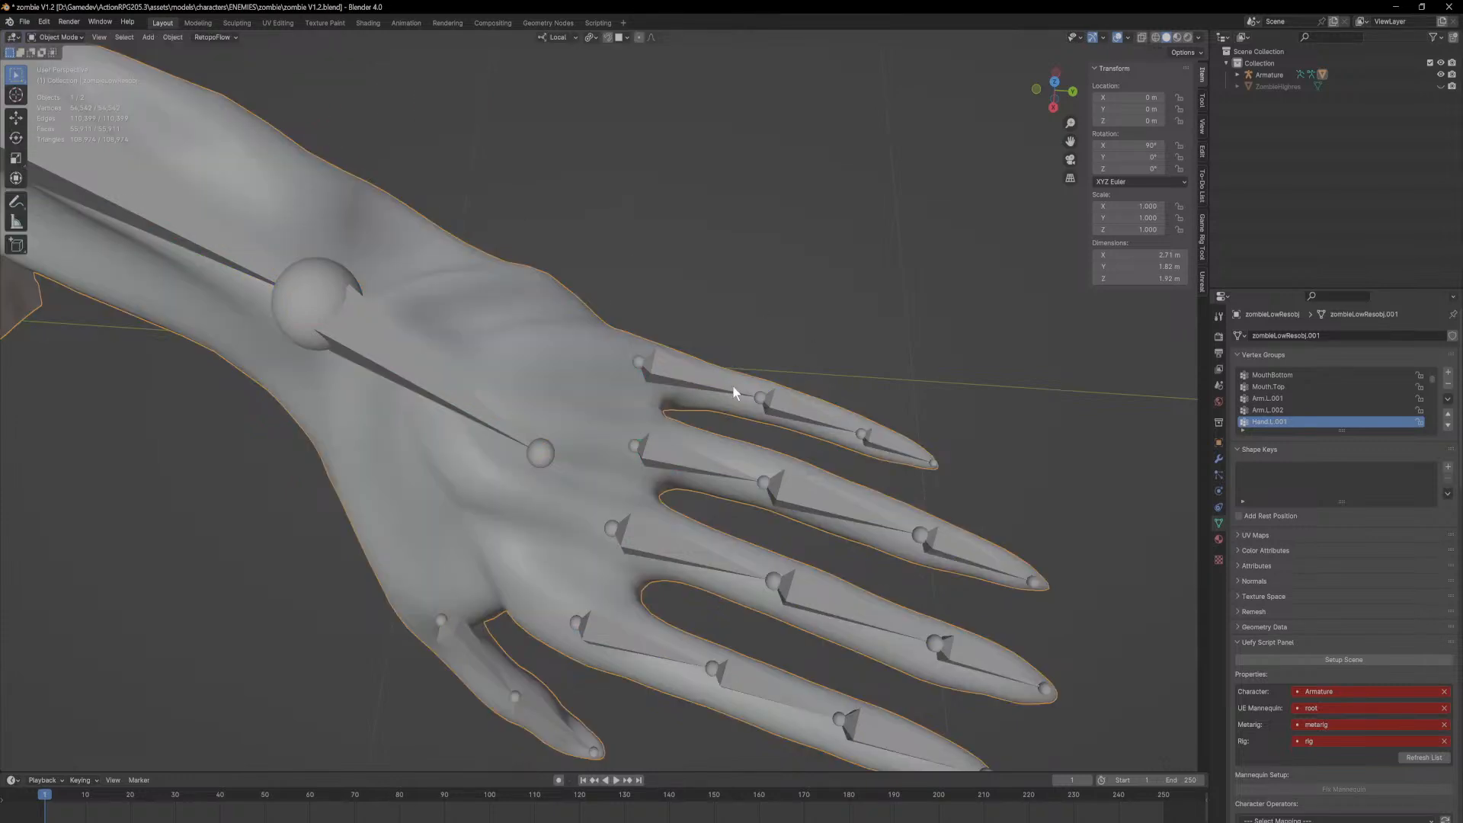
click(689, 381)
click(38, 42)
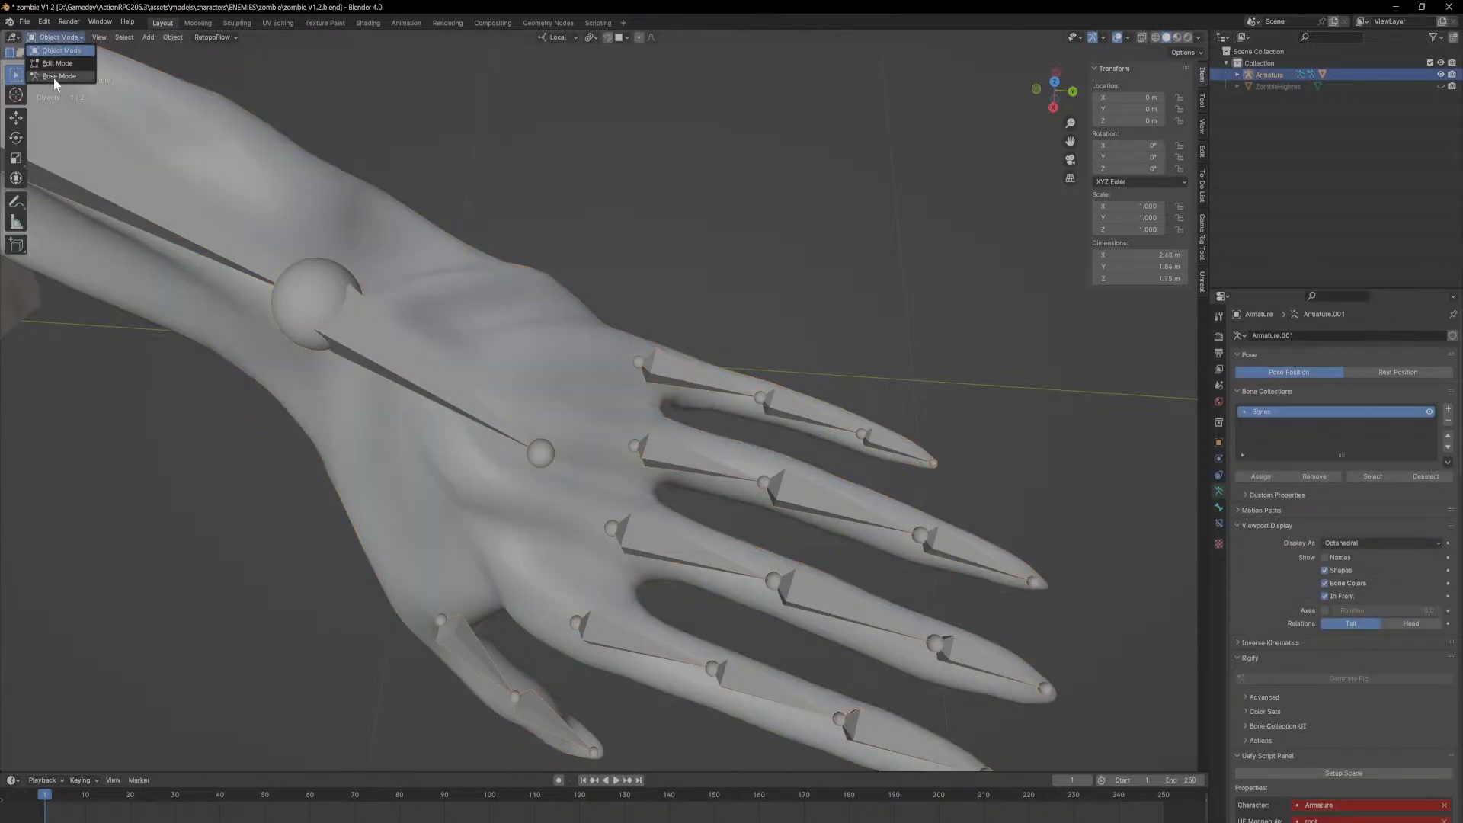
click(55, 83)
click(690, 385)
key(r)
key(z)
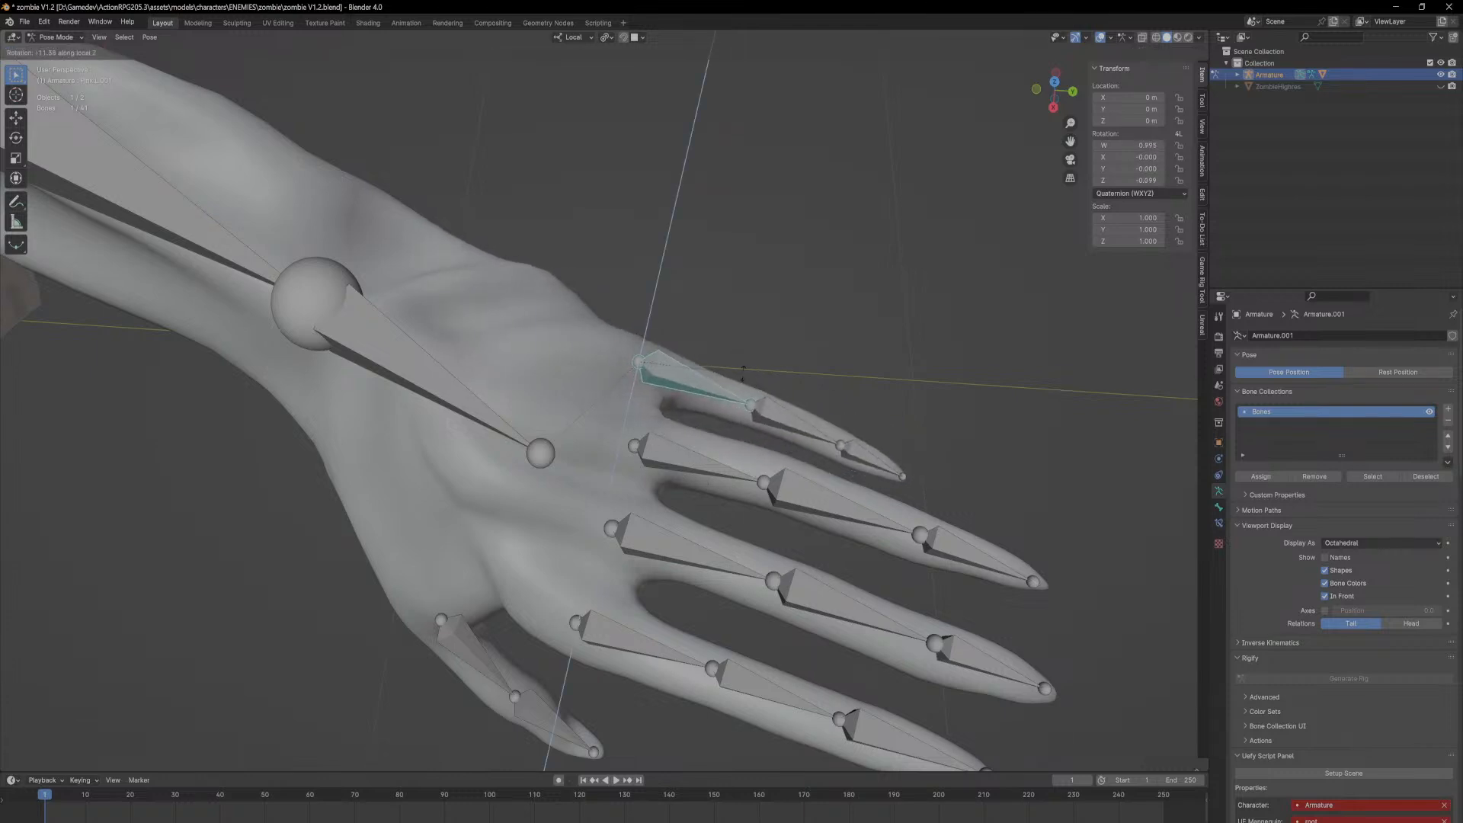
click(714, 379)
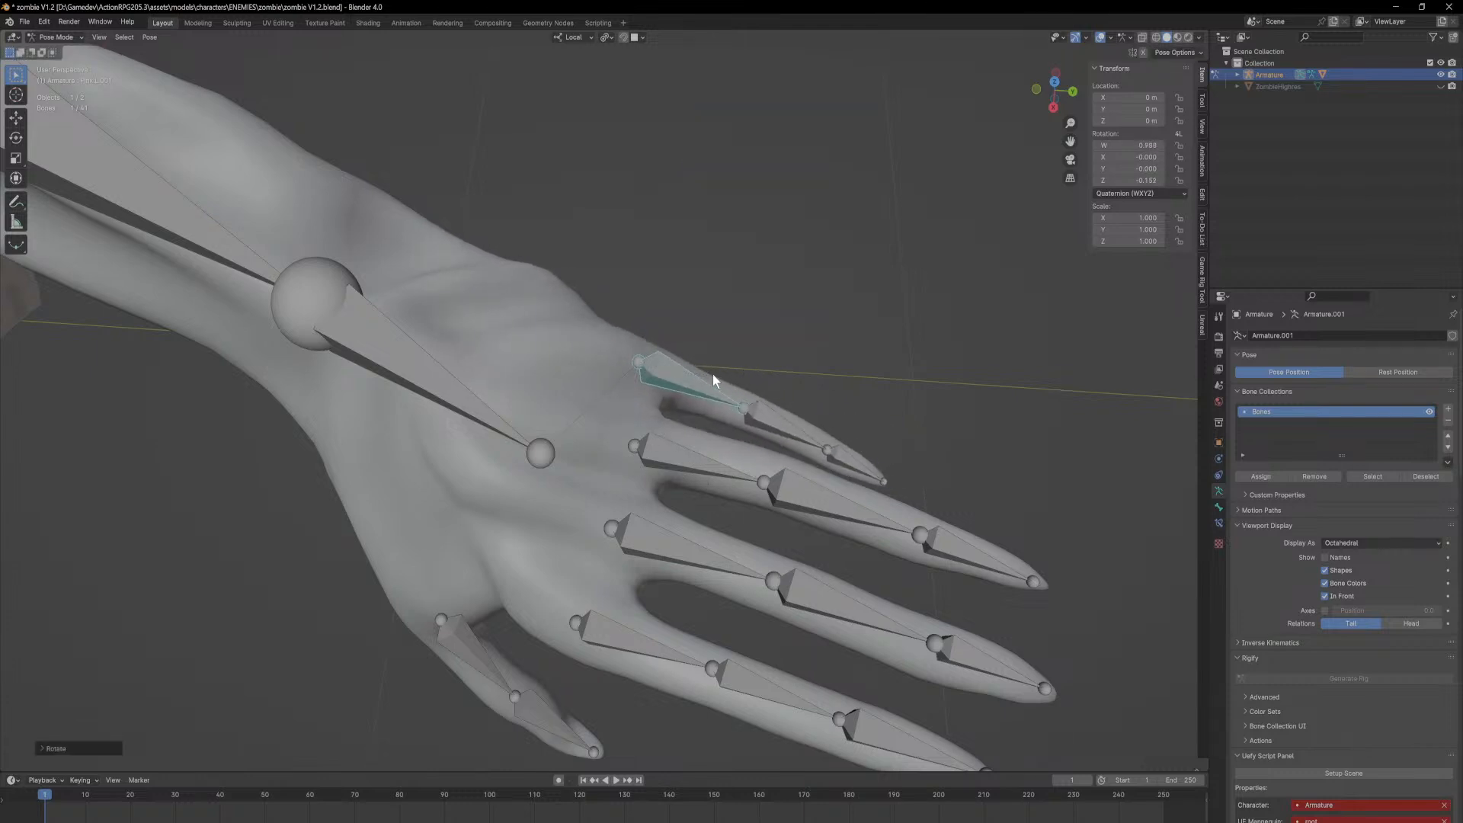
Step: Return the armature to Object Mode, select the zombie mesh and switch it to Weight Paint
click(56, 36)
click(67, 52)
click(345, 199)
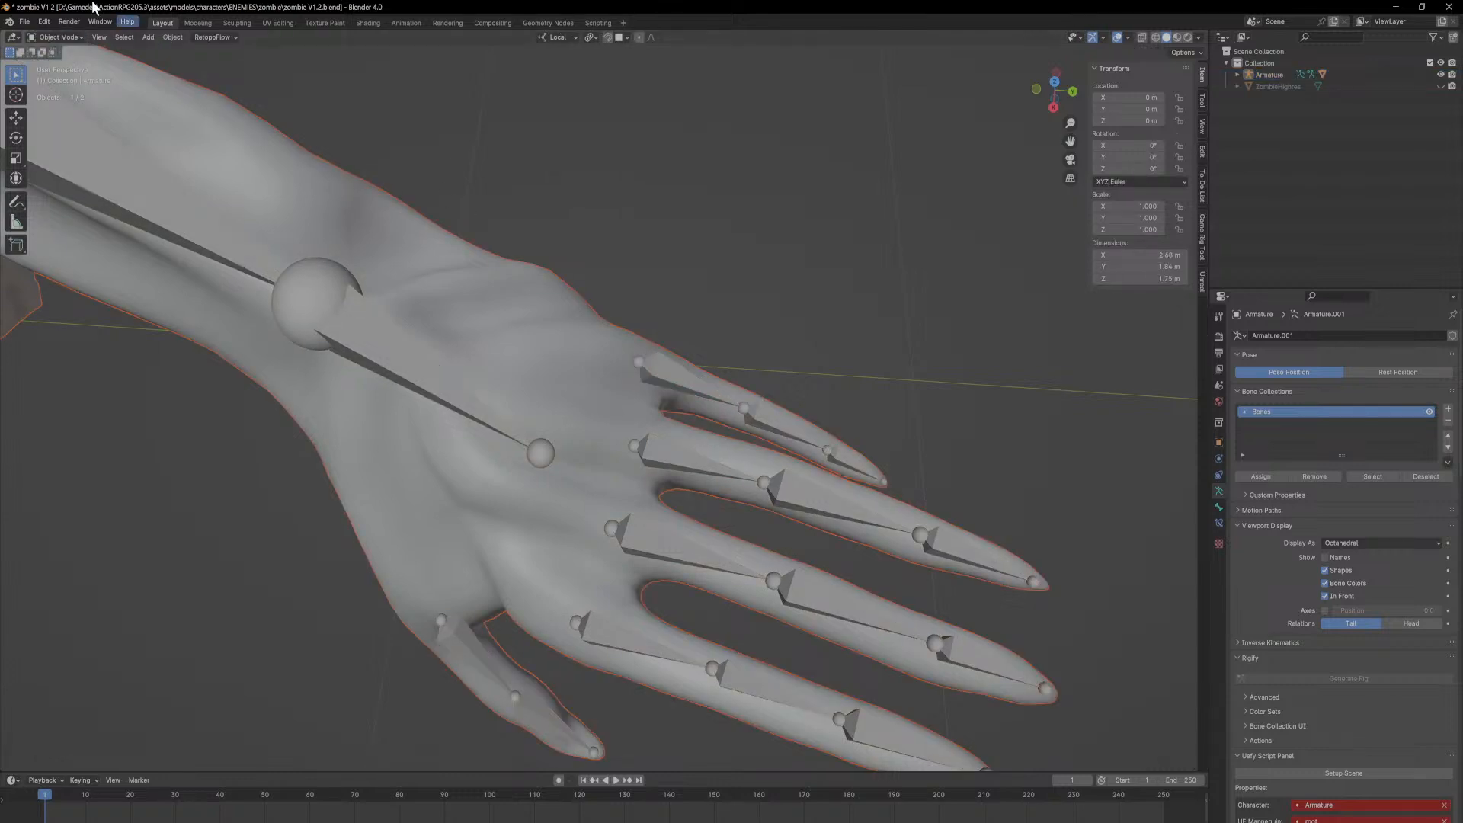
click(61, 77)
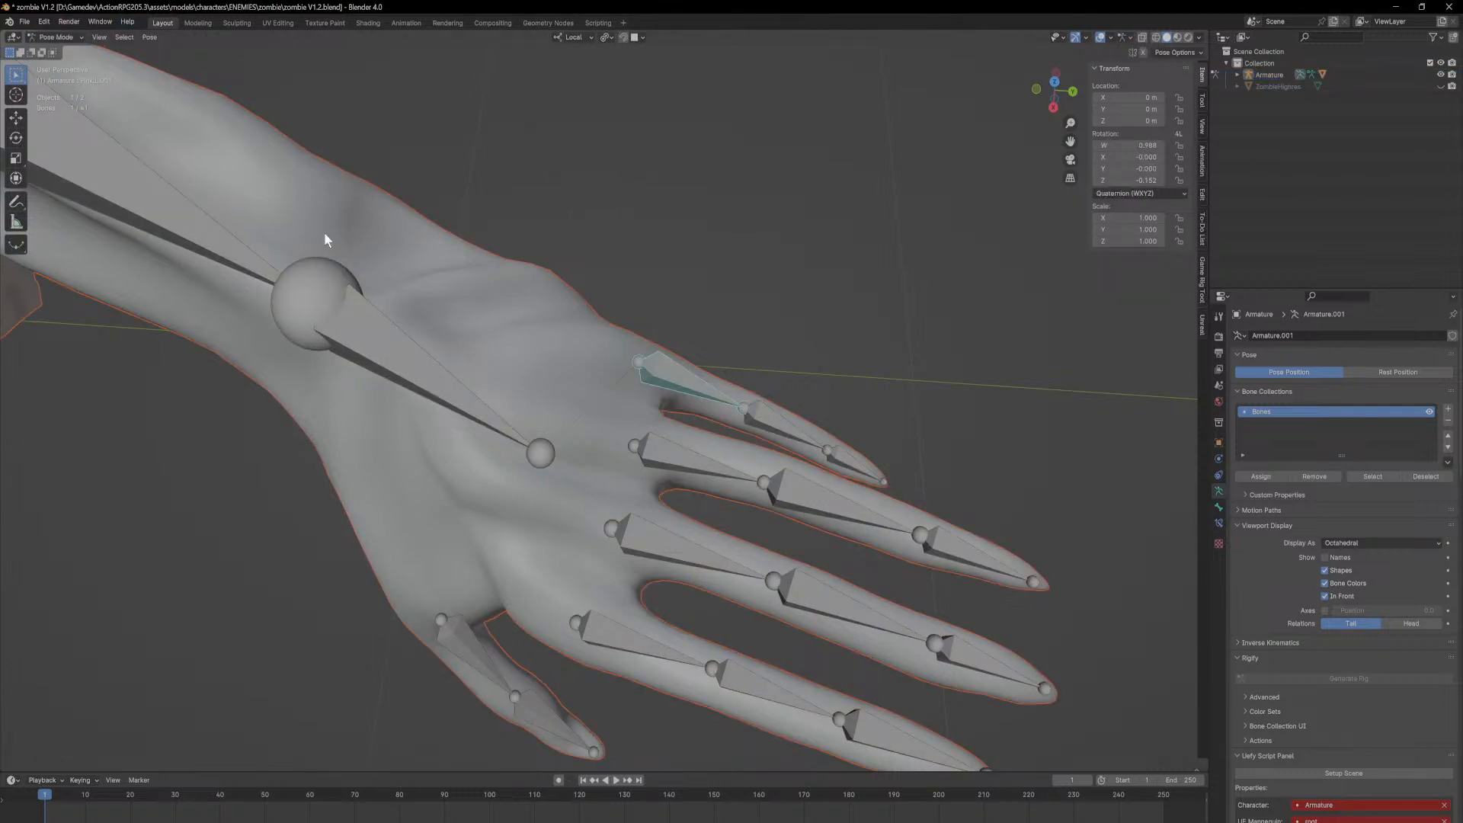
click(514, 150)
click(80, 38)
click(57, 47)
click(513, 278)
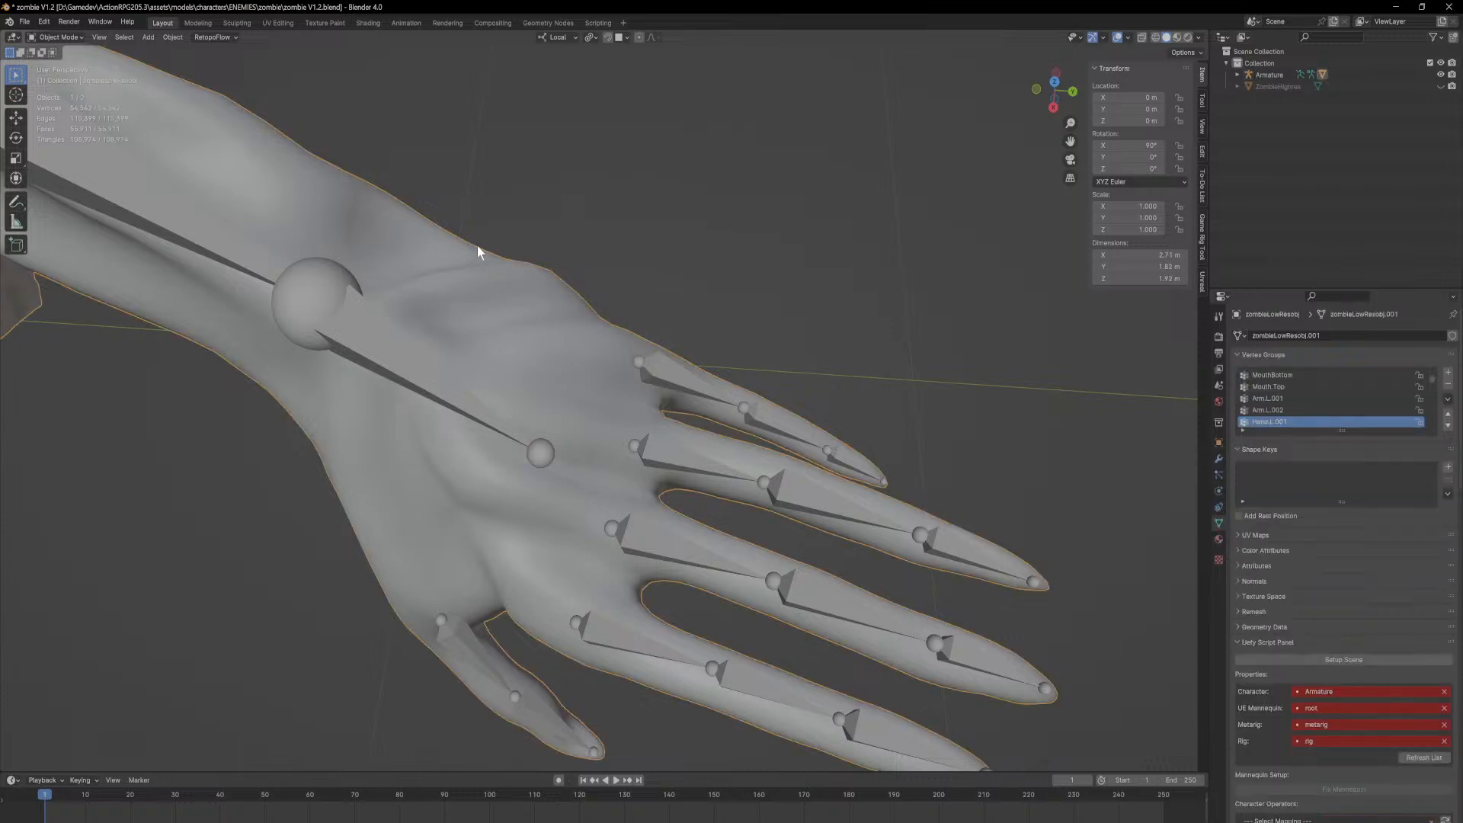
click(83, 37)
click(69, 101)
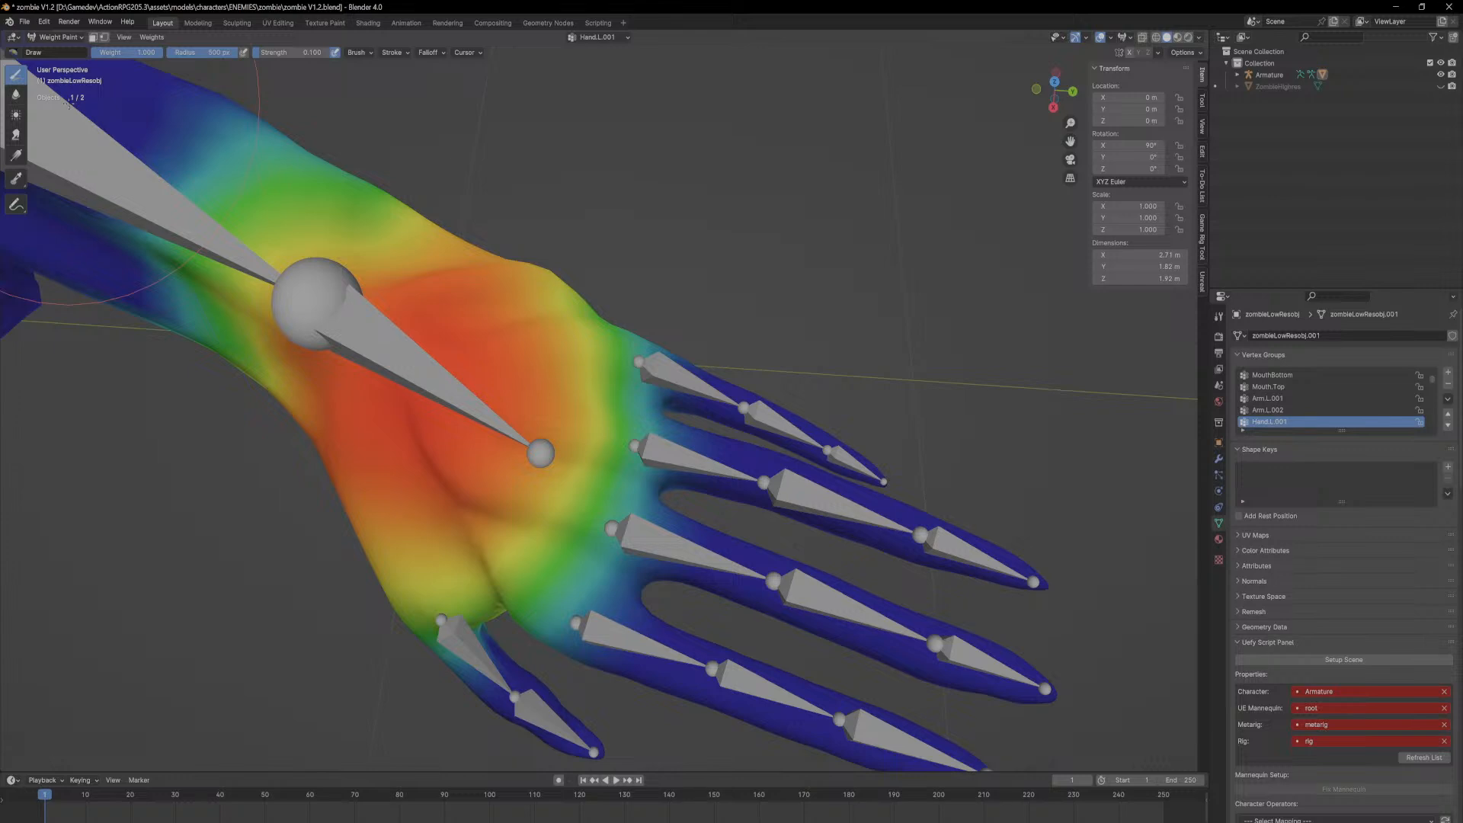
Step: Activate the Pink.L.001 vertex group and reduce its weights spilling from the pinky base into the hand
click(1288, 410)
ctrl+scroll(1313, 408, down, 2)
ctrl+scroll(1310, 413, down, 1)
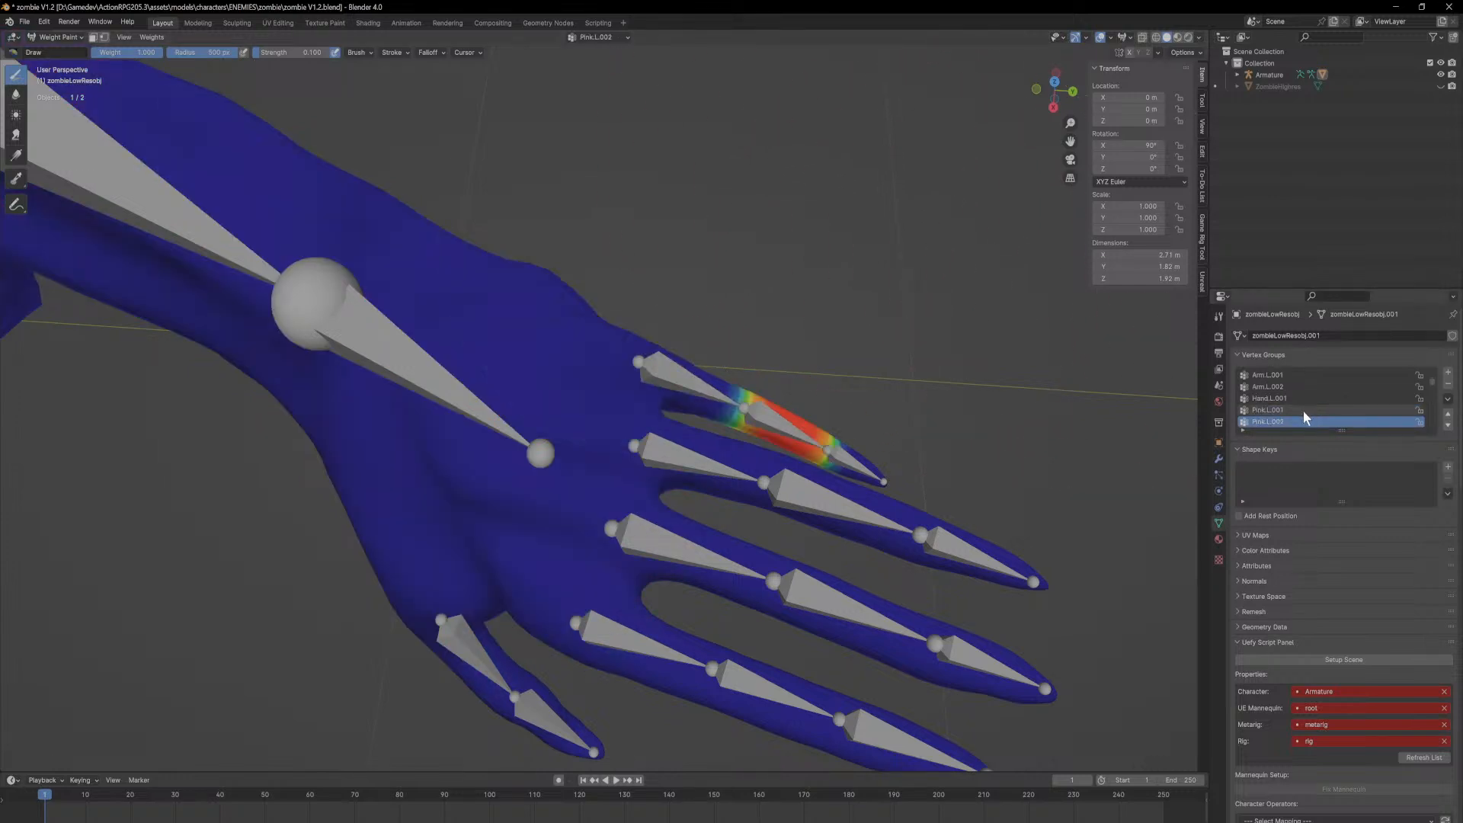
ctrl+scroll(1307, 415, up, 1)
middle_drag(739, 332, 560, 438)
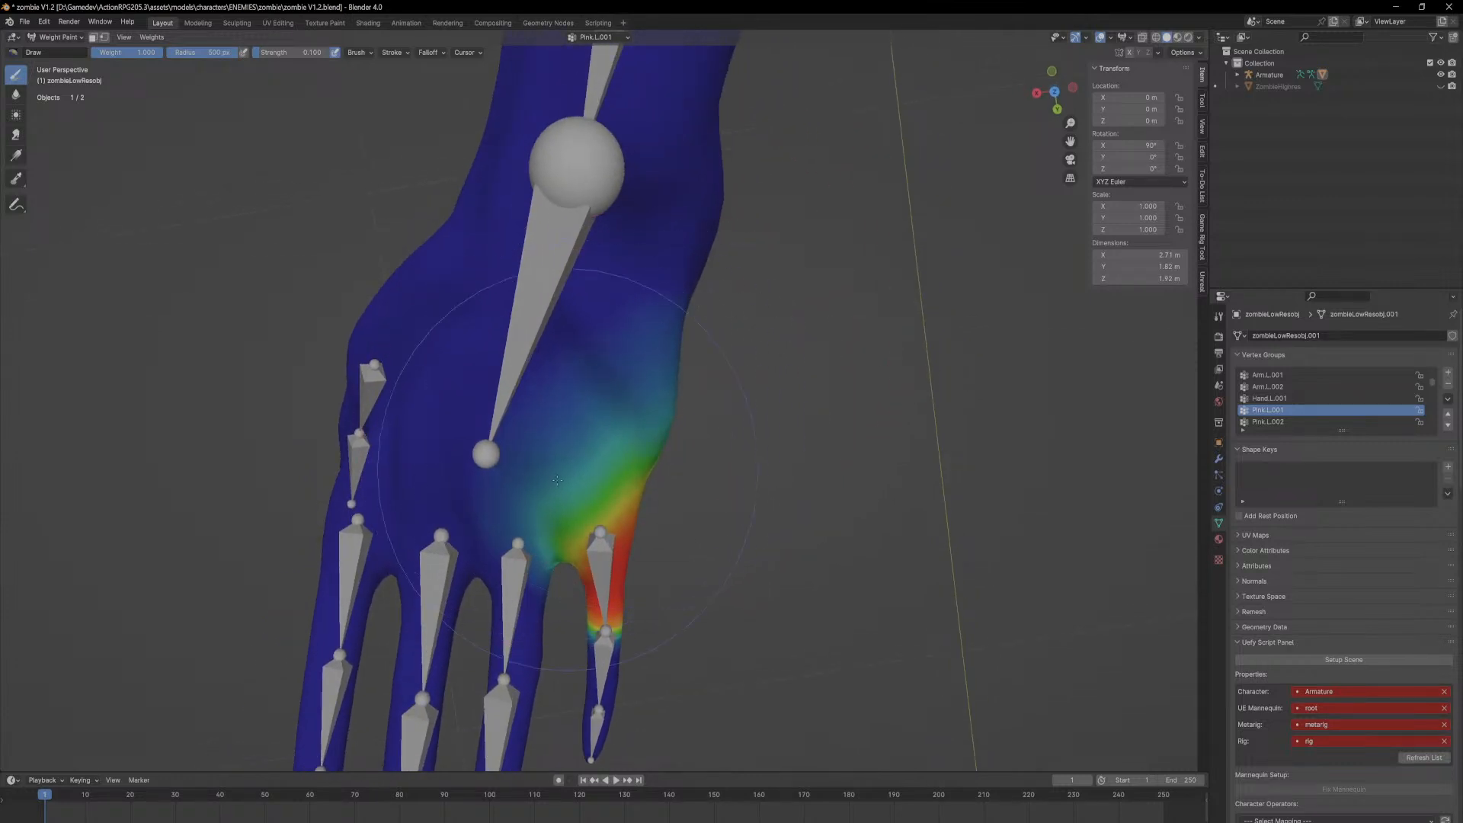
middle_drag(557, 440, 599, 507)
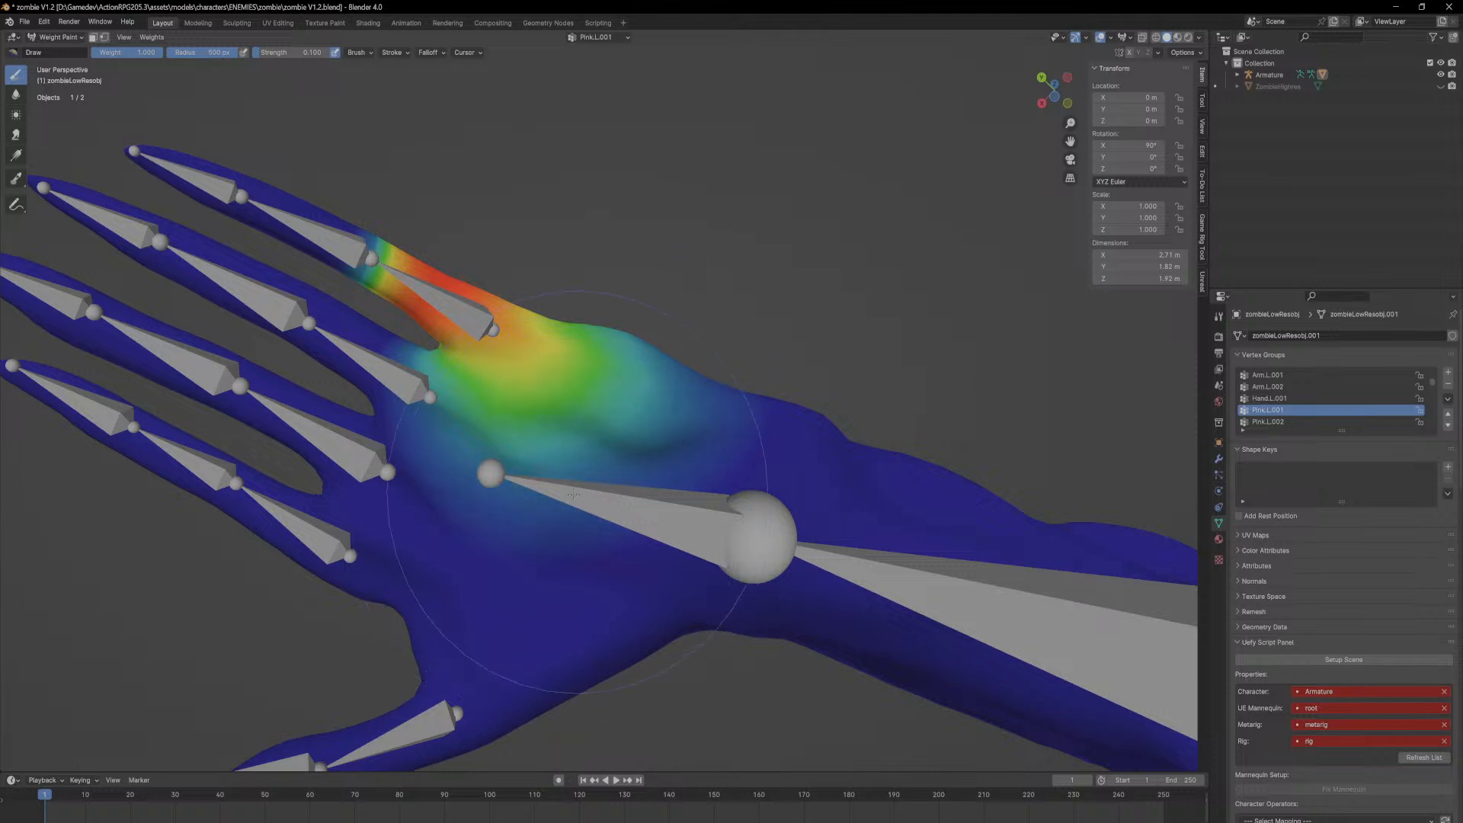
middle_drag(605, 407, 610, 438)
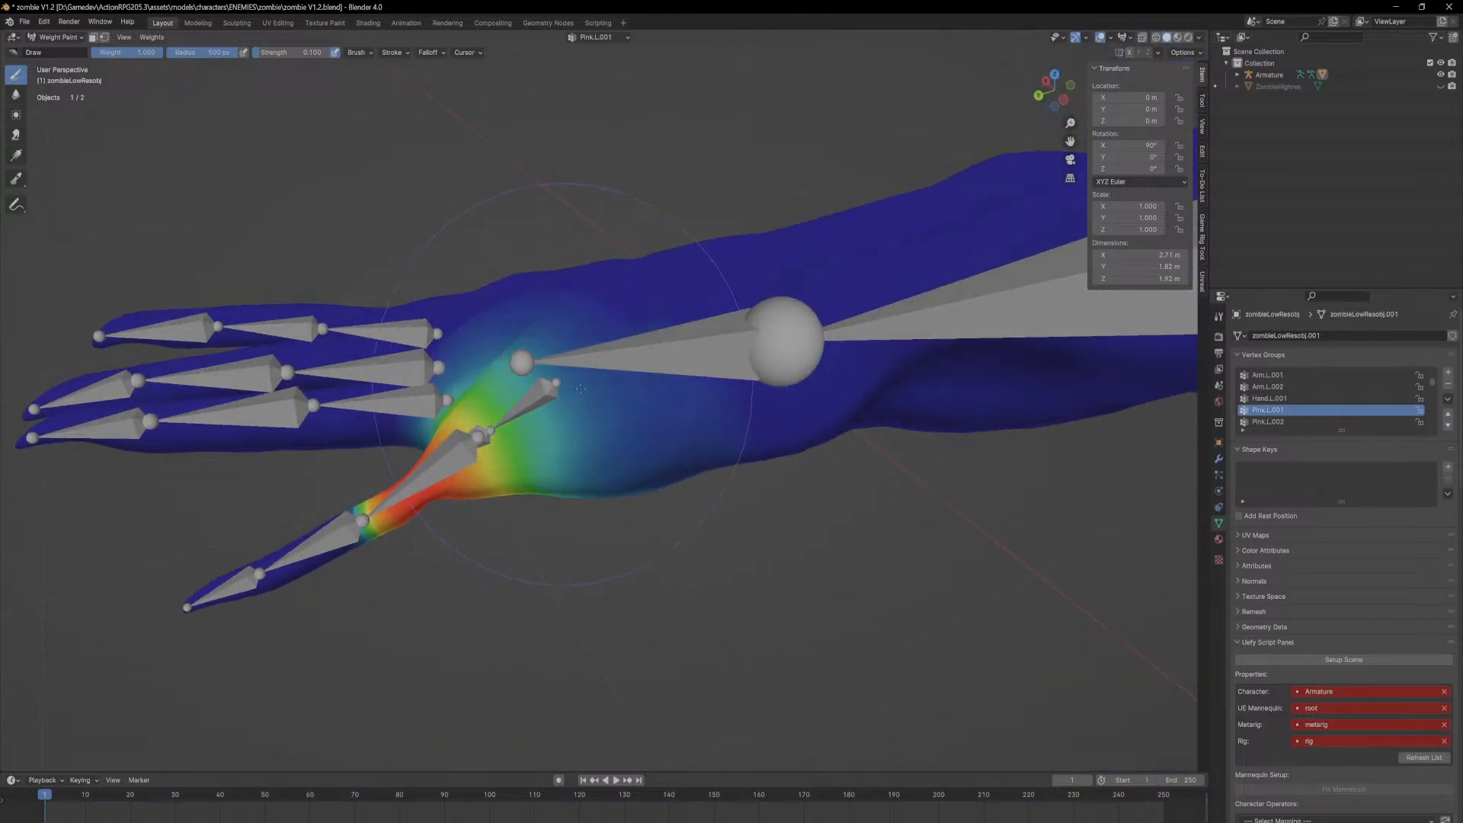
middle_drag(549, 365, 590, 381)
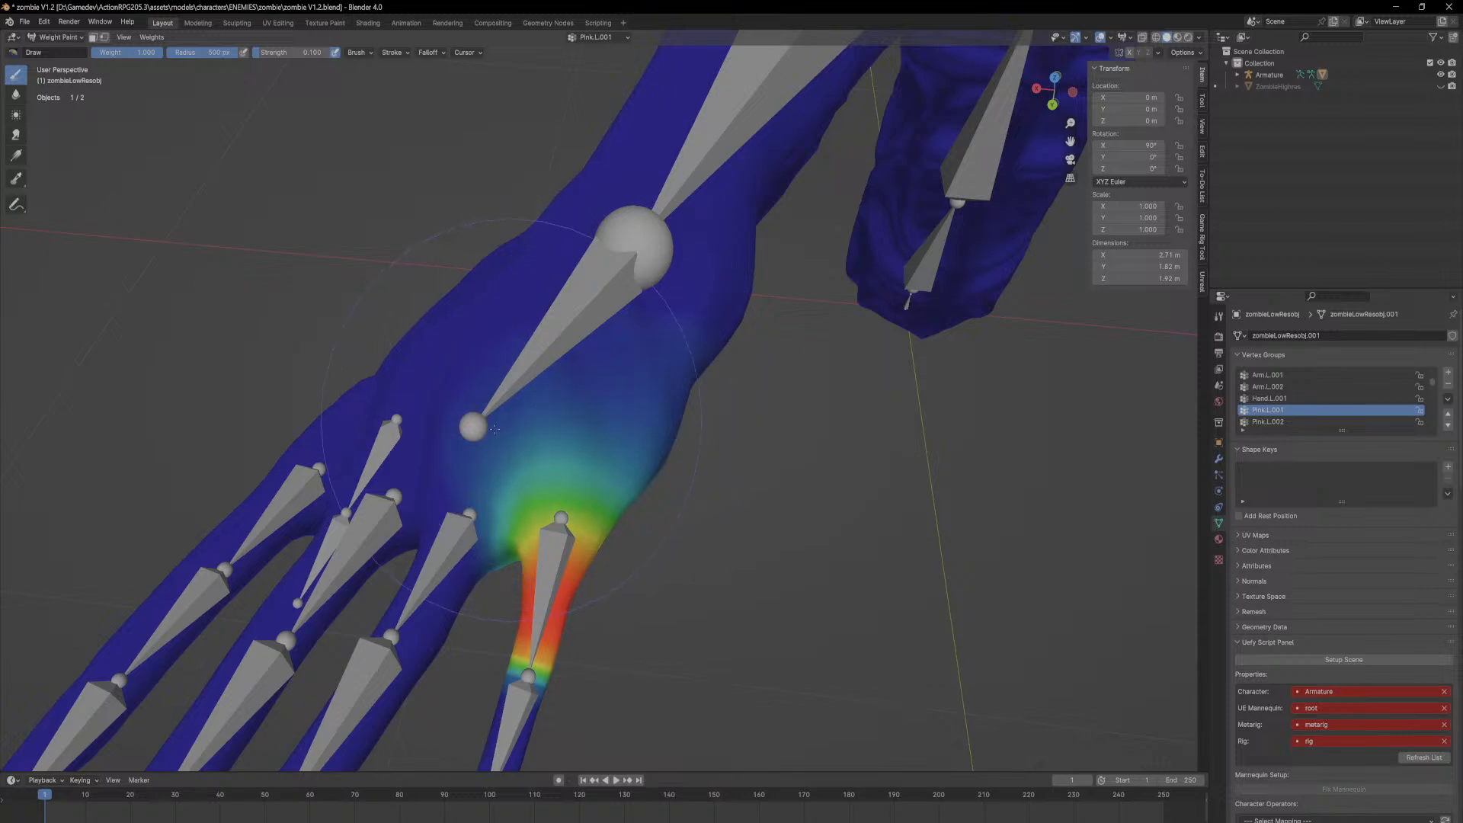
middle_drag(649, 422, 839, 314)
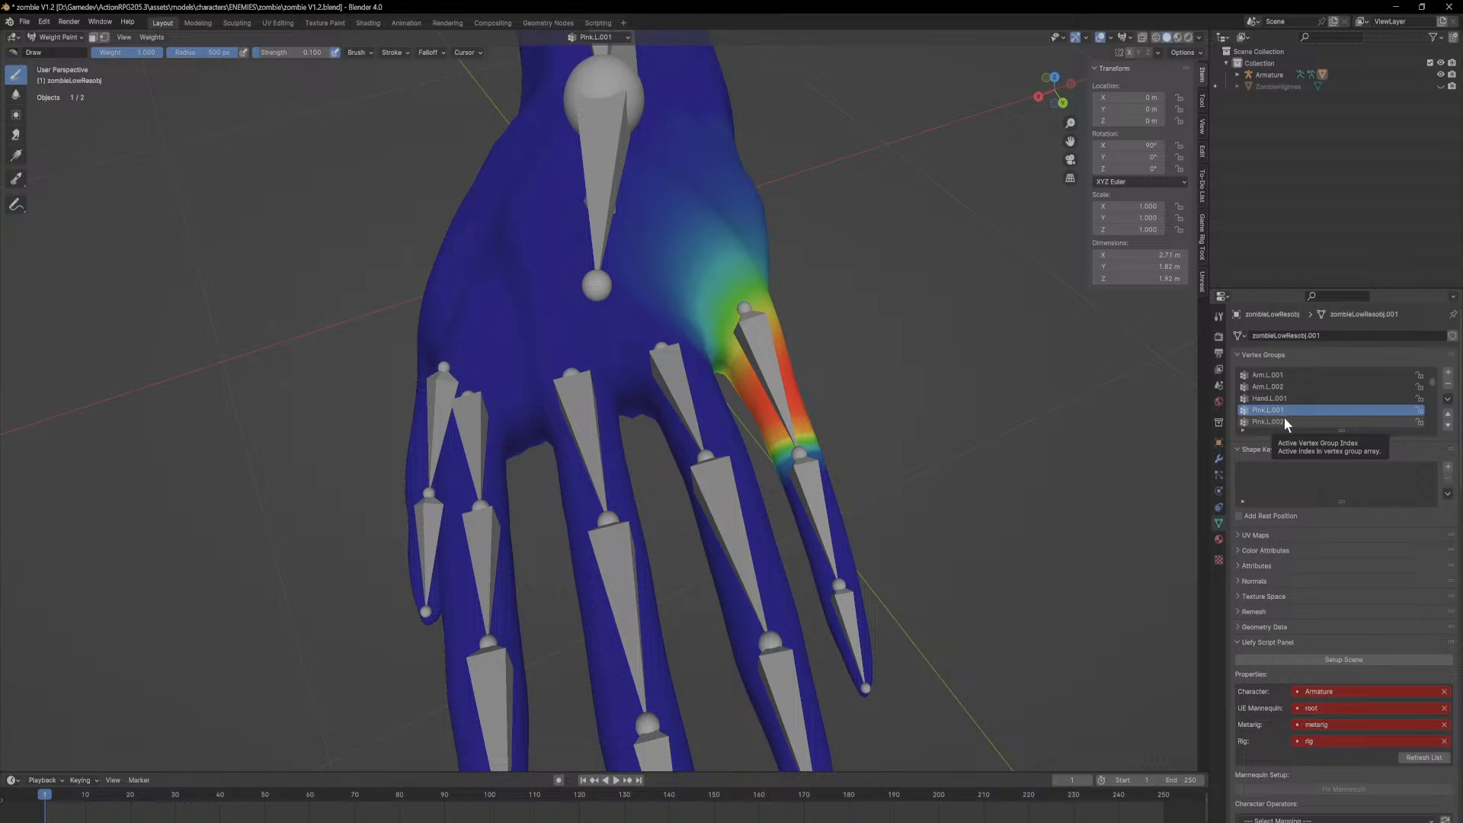
Step: Activate the Ring.L.001 vertex group and subtract its excess weight from the hand behind the ring finger
click(1286, 420)
ctrl+scroll(1298, 416, down, 2)
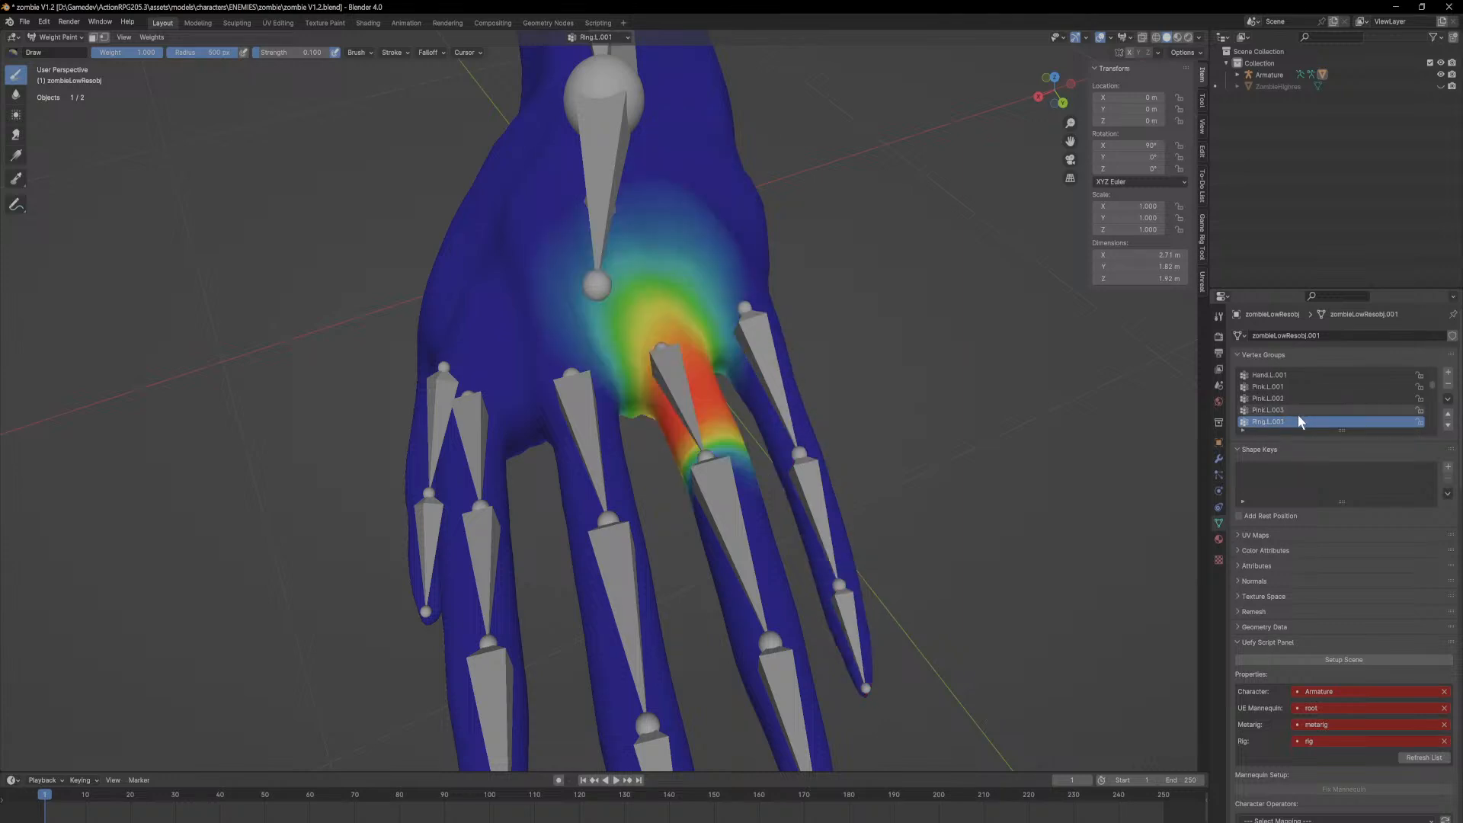
middle_drag(796, 257, 565, 336)
scroll(828, 392, up, 1)
ctrl+drag(367, 434, 492, 392)
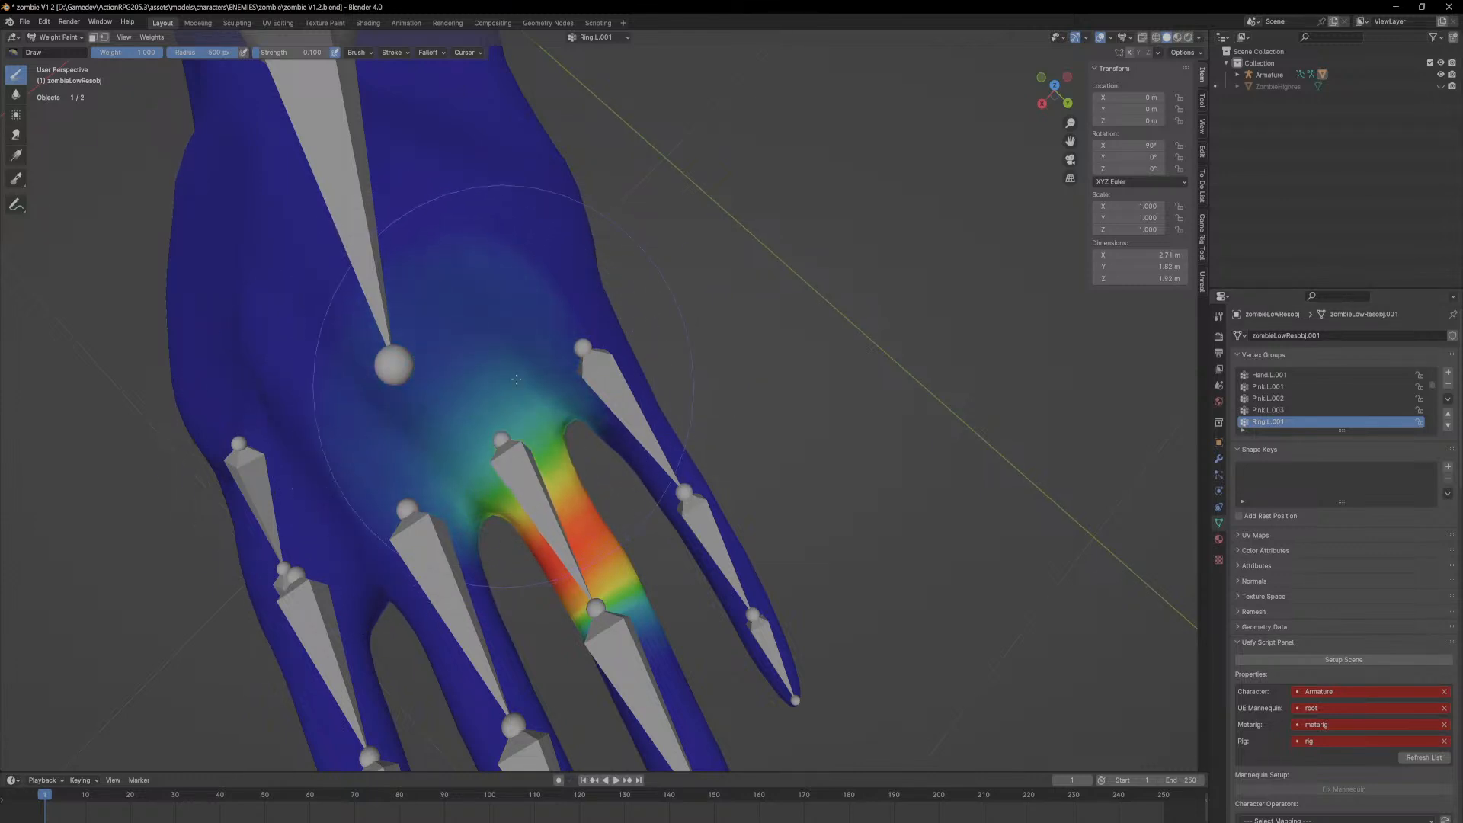
middle_drag(492, 392, 709, 429)
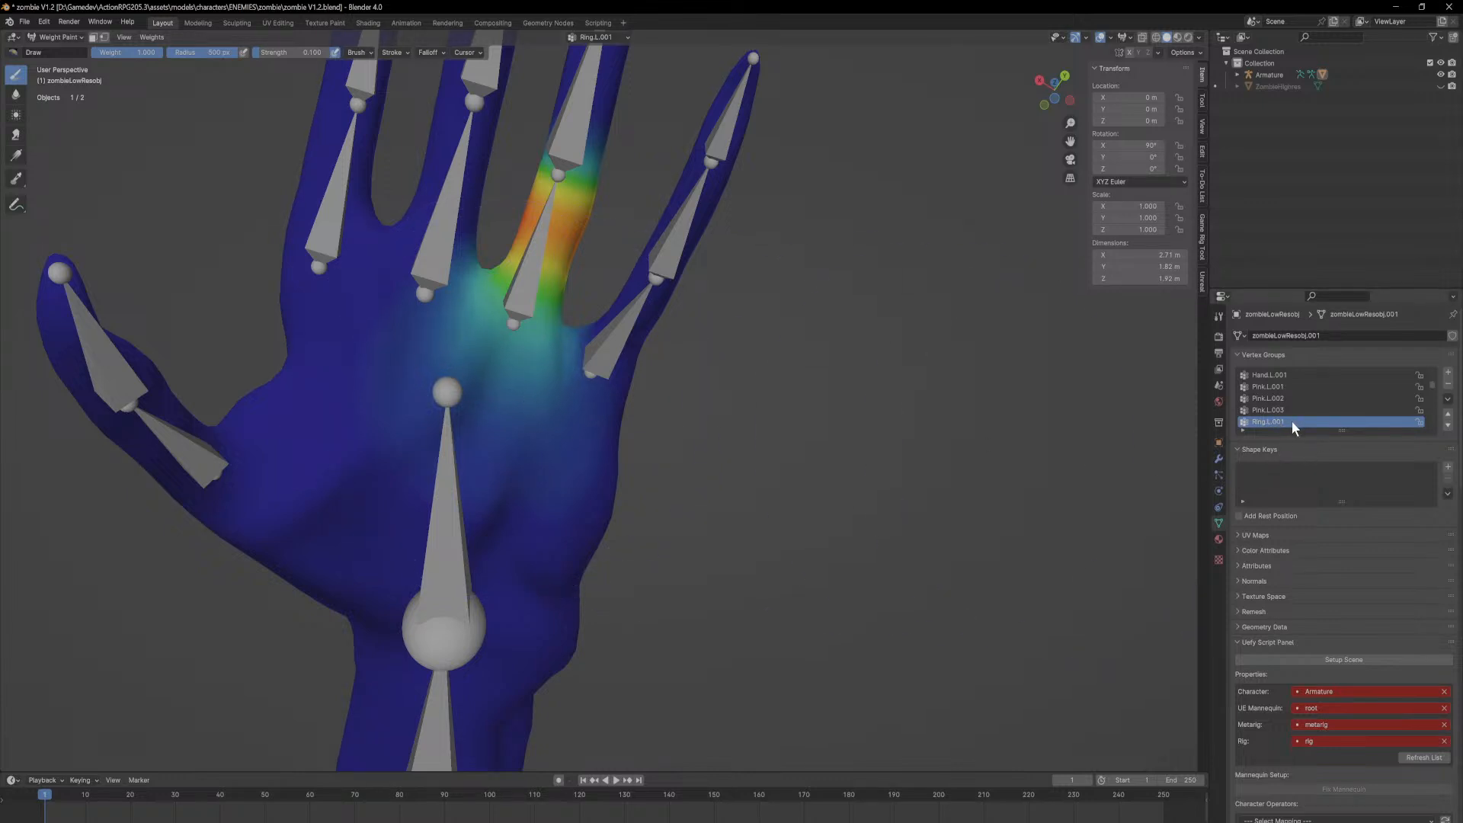
Step: Activate the Middle.L.001 vertex group and subtract its weight from the palm below the middle finger's base
ctrl+scroll(1290, 423, down, 1)
ctrl+scroll(1290, 423, down, 1)
middle_drag(1181, 412, 1014, 374)
ctrl+scroll(1316, 418, down, 1)
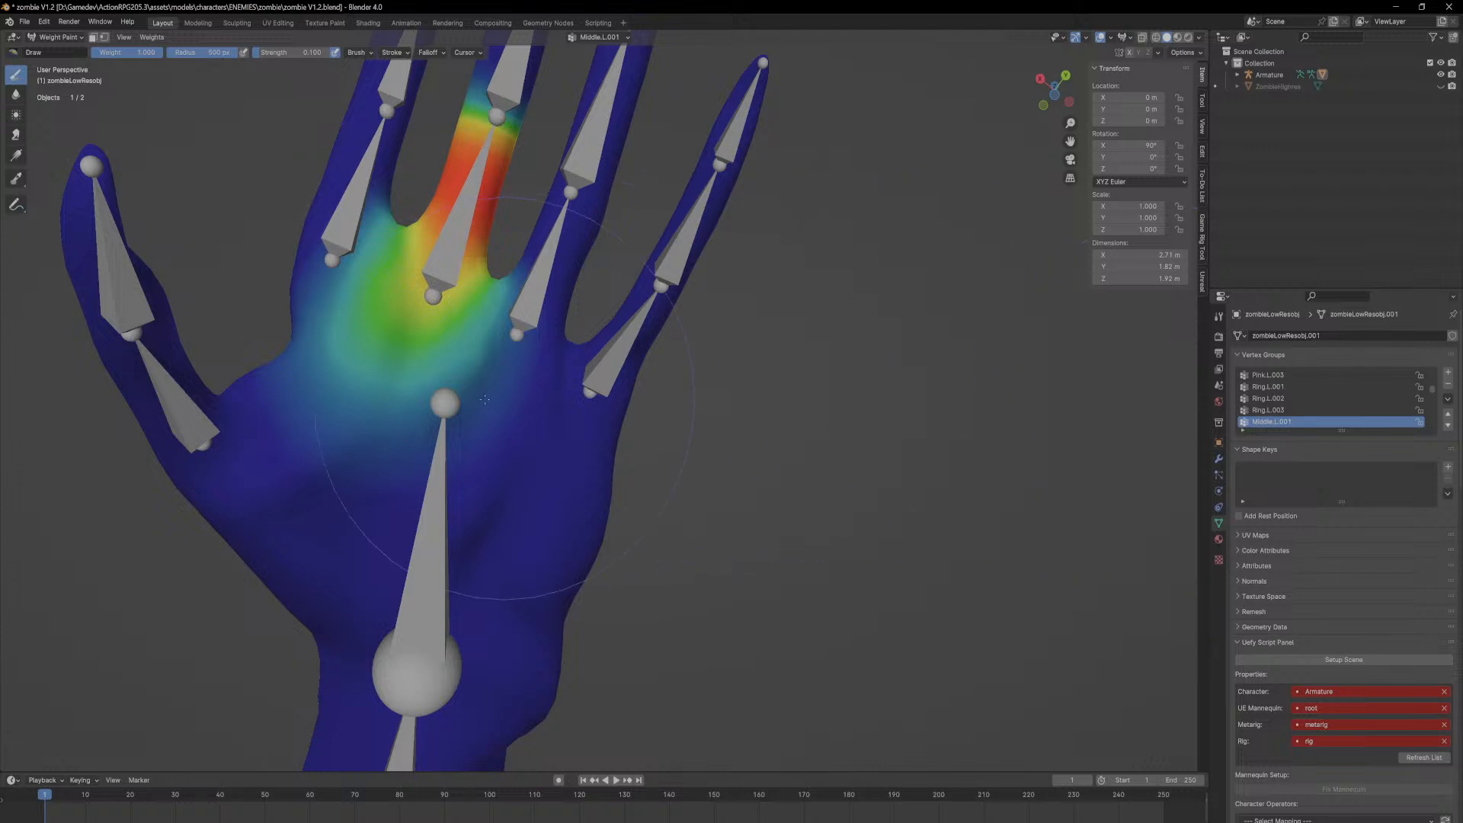
mouse_move(467, 358)
shift+middle_down()
mouse_move(762, 562)
mouse_move(644, 529)
mouse_move(614, 425)
shift+middle_up()
mouse_move(435, 579)
ctrl+mouse_down()
mouse_move(549, 510)
mouse_move(465, 474)
ctrl+mouse_up()
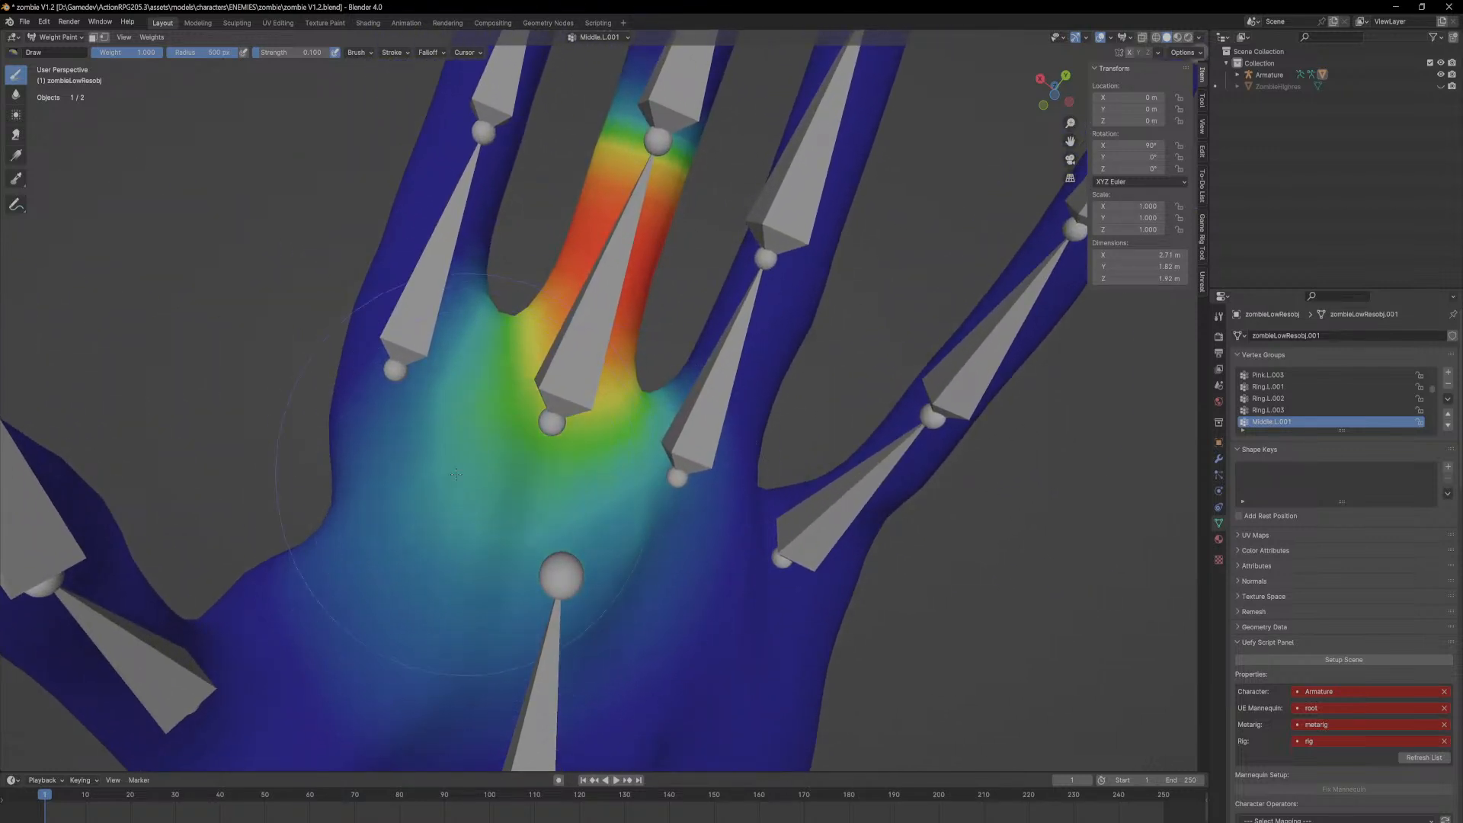
mouse_move(562, 503)
ctrl+mouse_down()
mouse_move(495, 458)
mouse_move(611, 482)
mouse_move(463, 471)
ctrl+mouse_up()
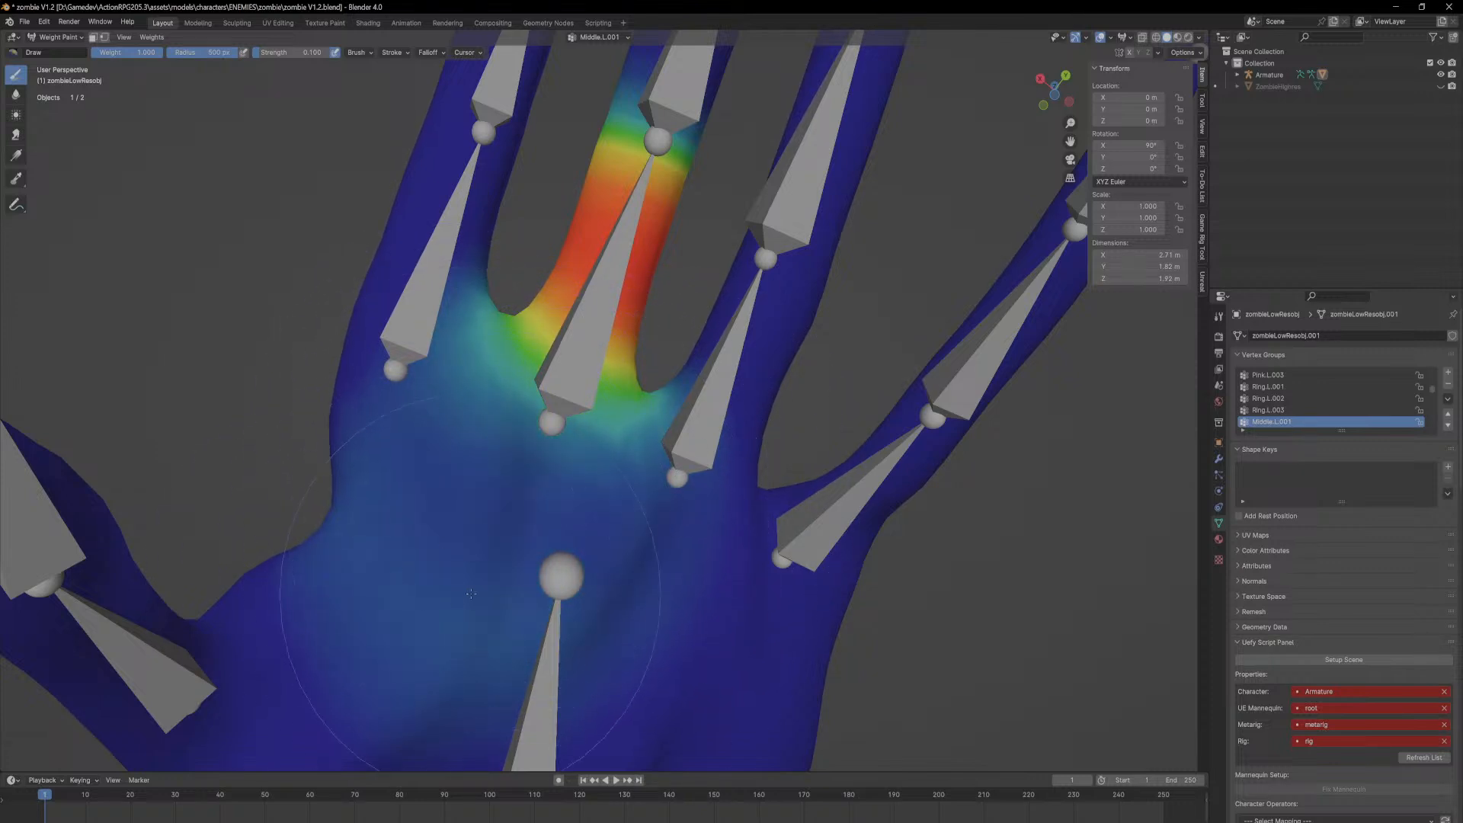
scroll(421, 709, down, 3)
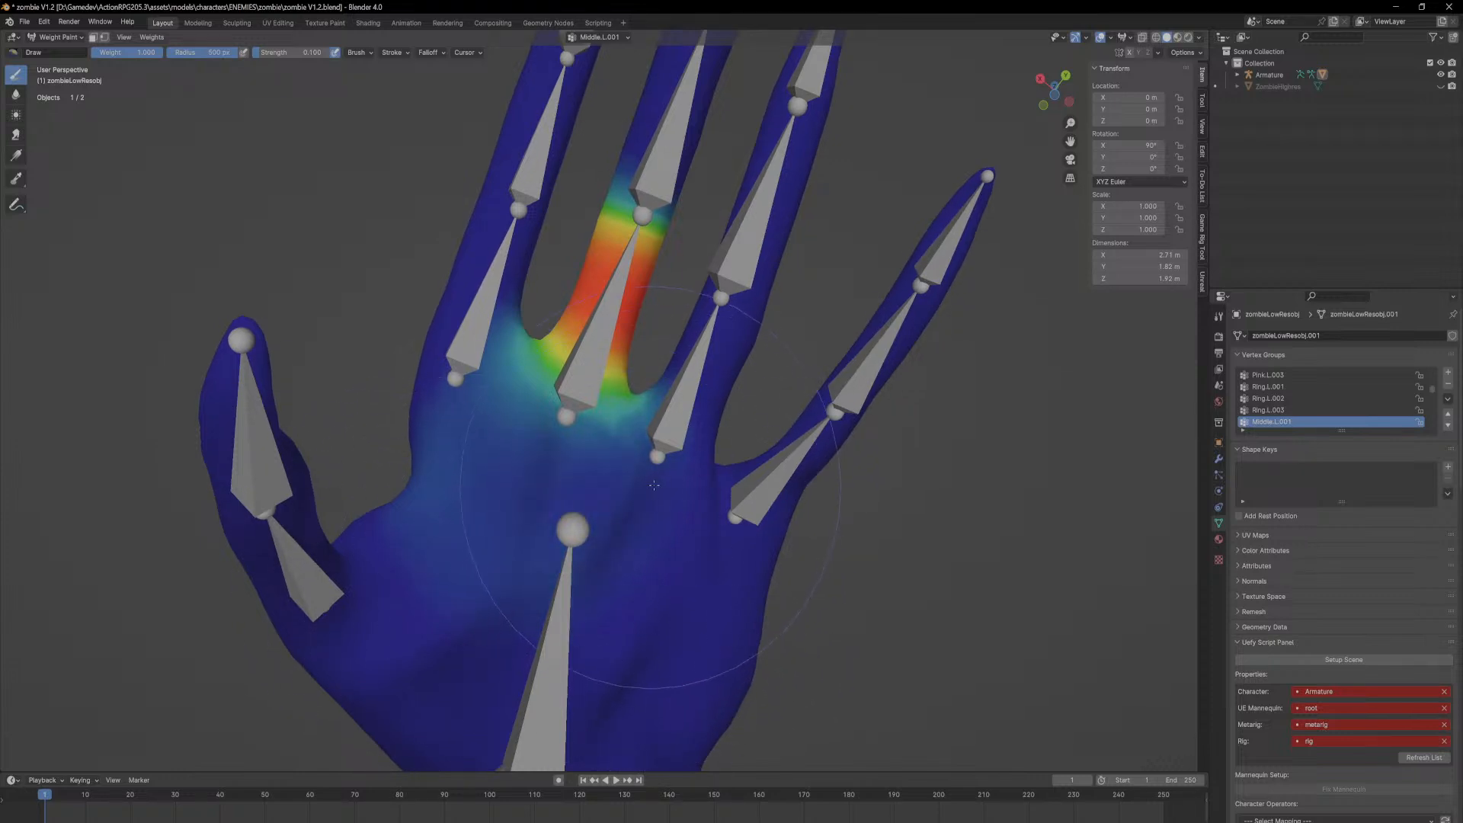
middle_drag(445, 449, 493, 485)
scroll(493, 485, down, 2)
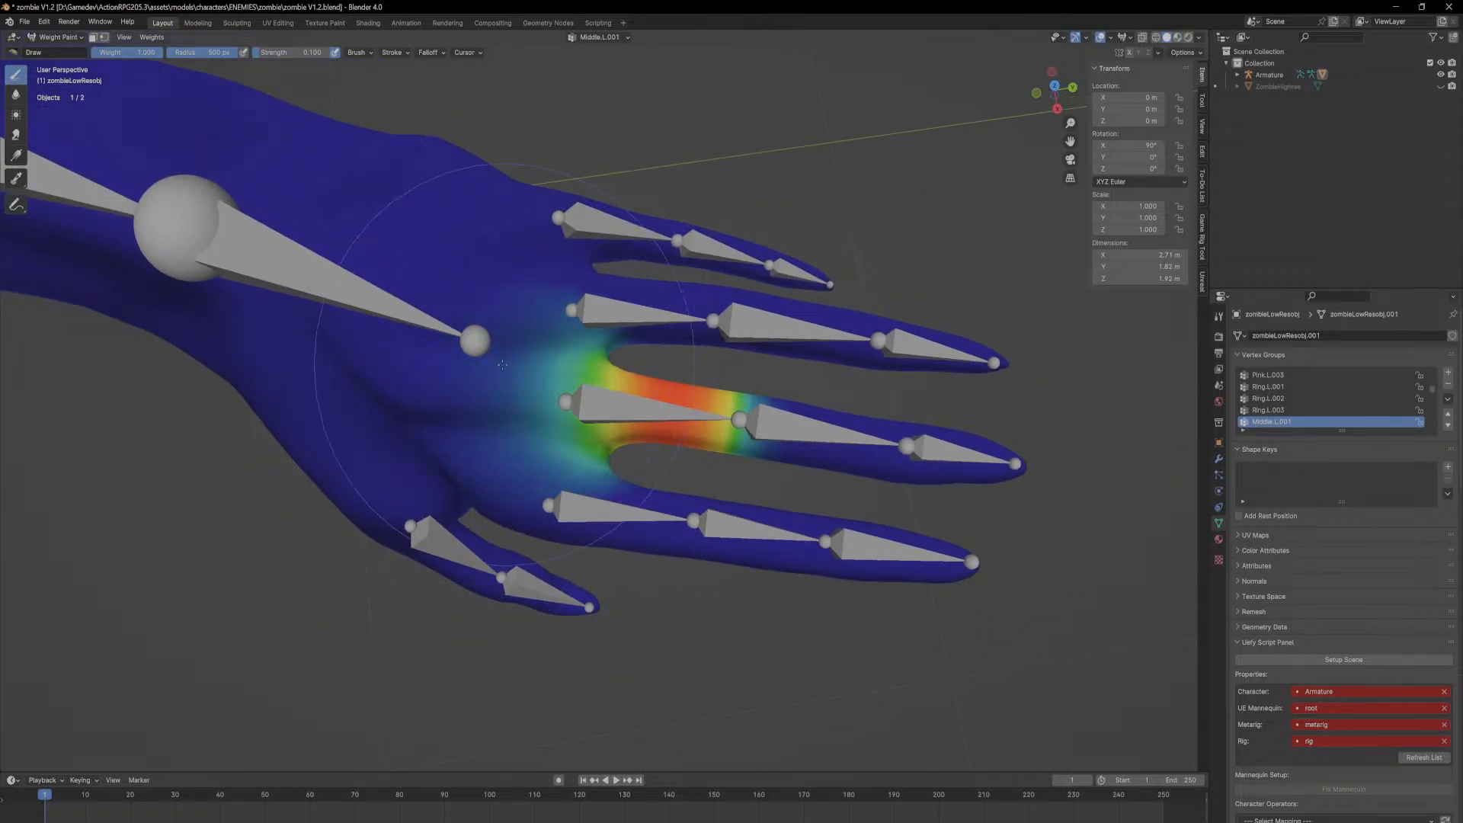
Step: Activate the Index.L.001 vertex group and subtract its excess weight from the hand near the thumb and middle finger base
shift+middle_drag(500, 436, 328, 455)
ctrl+scroll(1261, 429, down, 1)
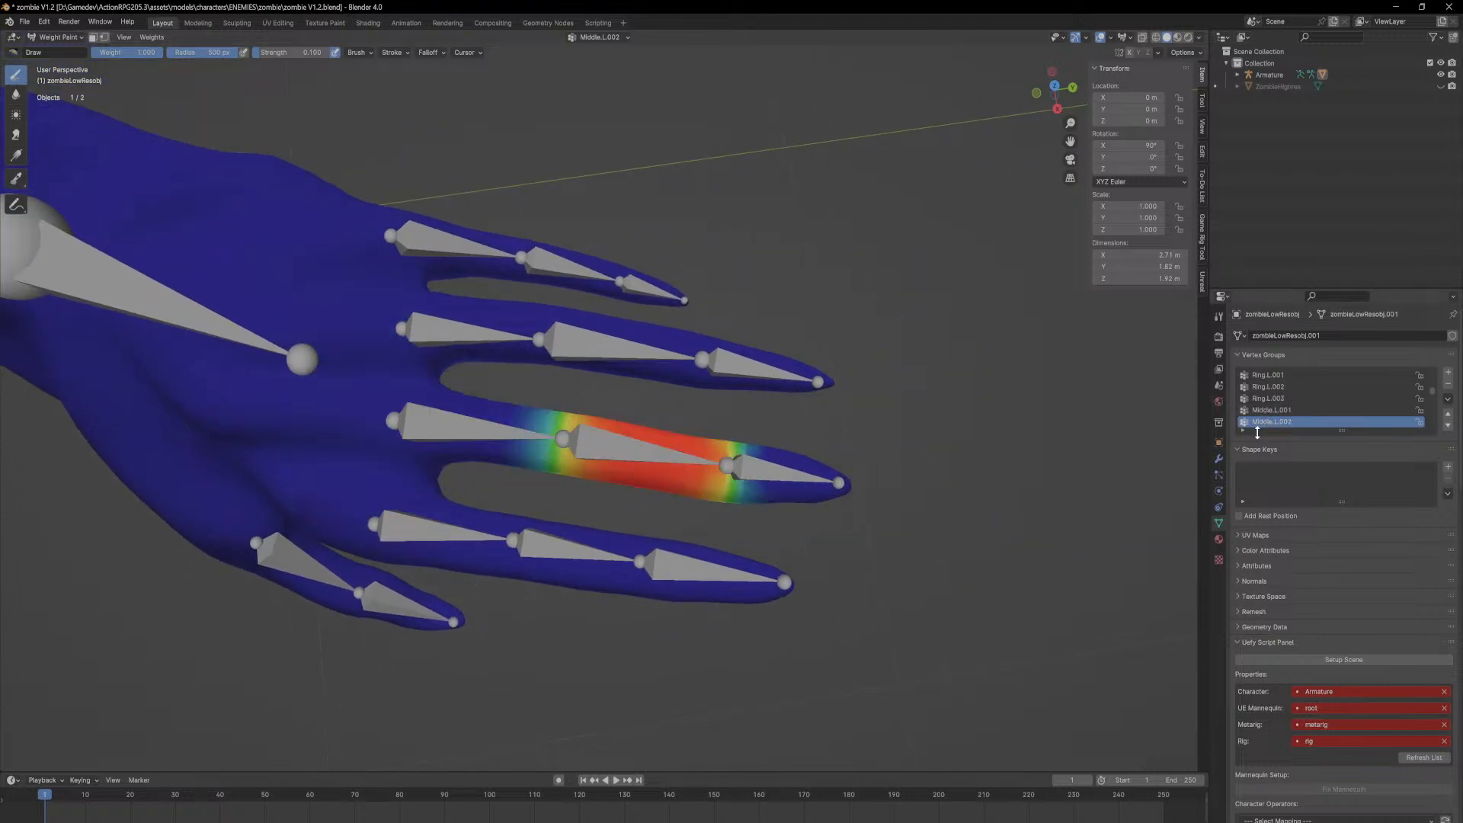
ctrl+scroll(1285, 422, down, 2)
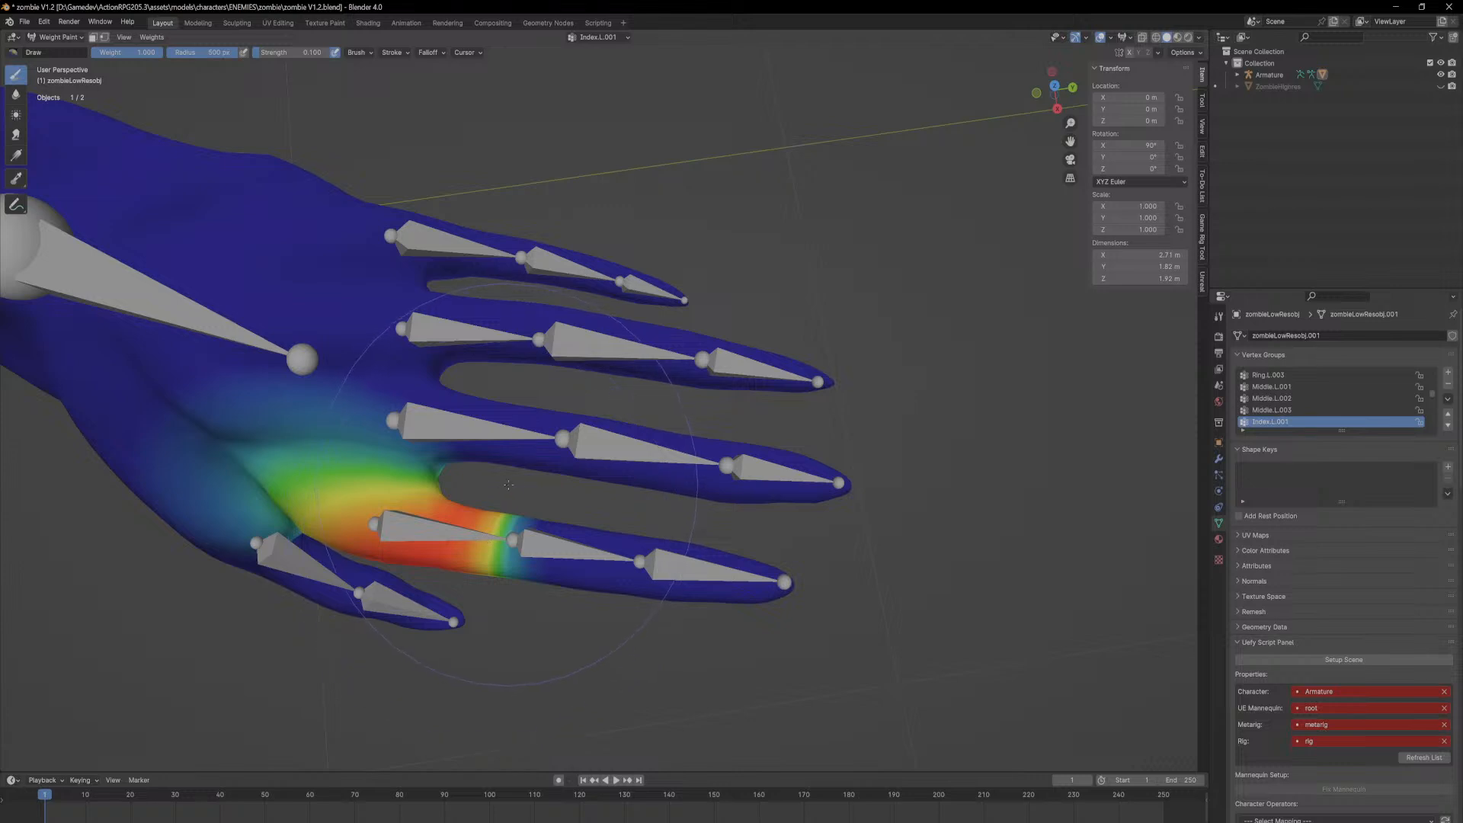
scroll(505, 484, up, 5)
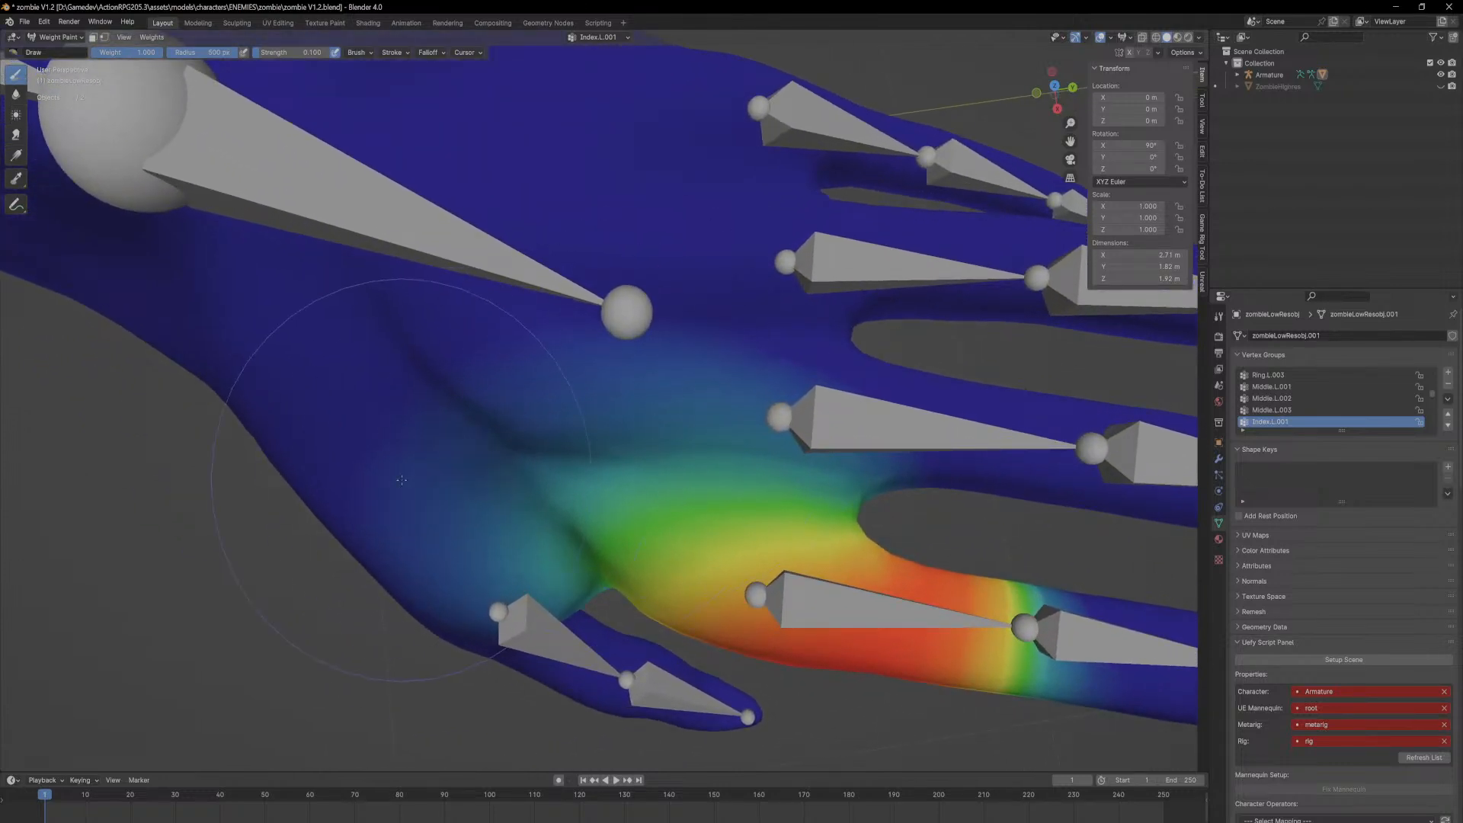
mouse_move(847, 443)
ctrl+mouse_down()
mouse_move(610, 497)
mouse_move(545, 536)
mouse_move(574, 588)
mouse_move(544, 524)
ctrl+mouse_up()
middle_drag(526, 545, 548, 361)
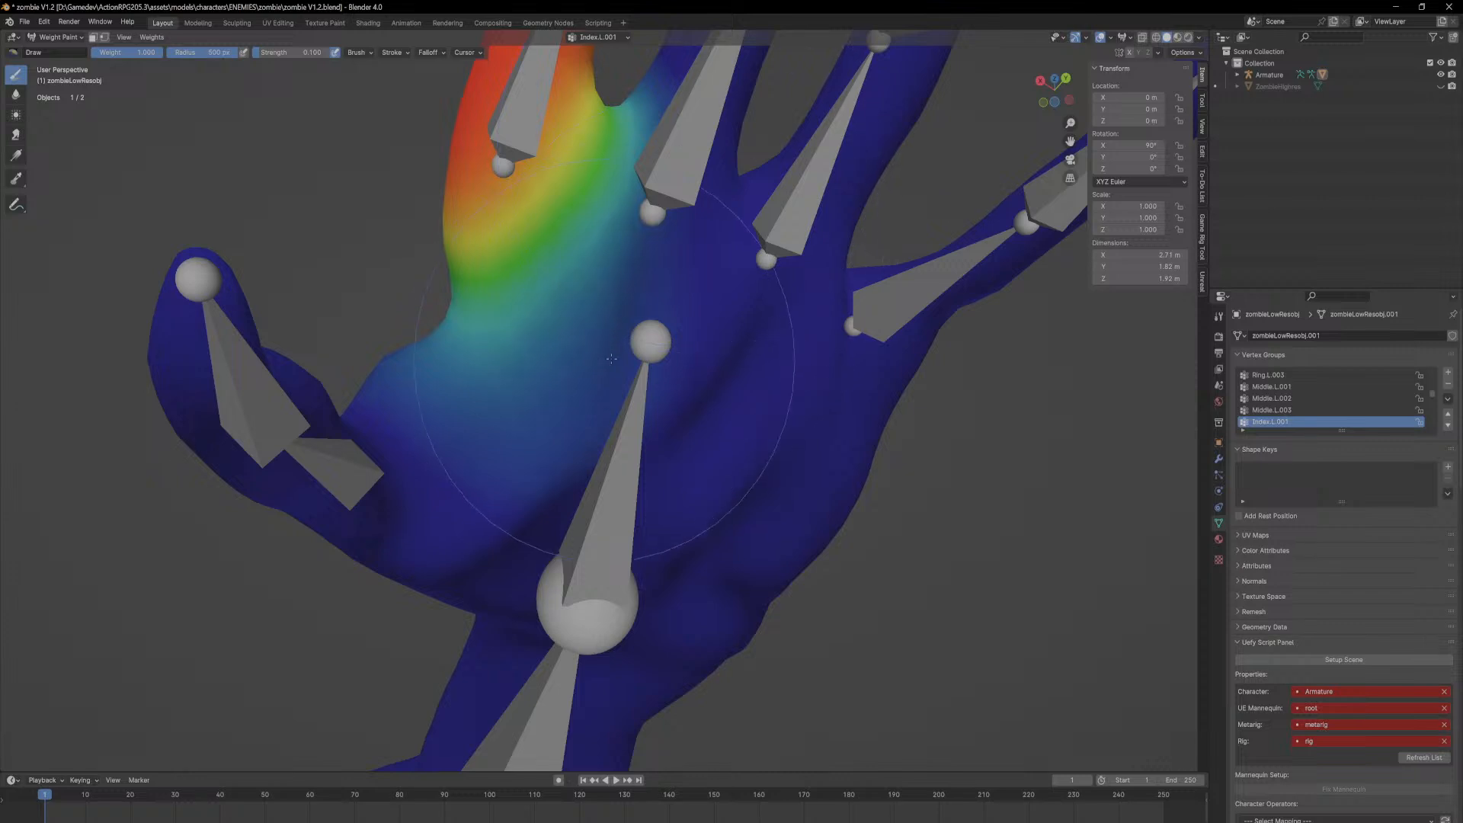
Step: Activate the Thumb.L.001 vertex group and inspect its weights around the thumb base from both sides of the hand
mouse_move(534, 549)
middle_down()
mouse_move(572, 534)
mouse_move(497, 539)
middle_up()
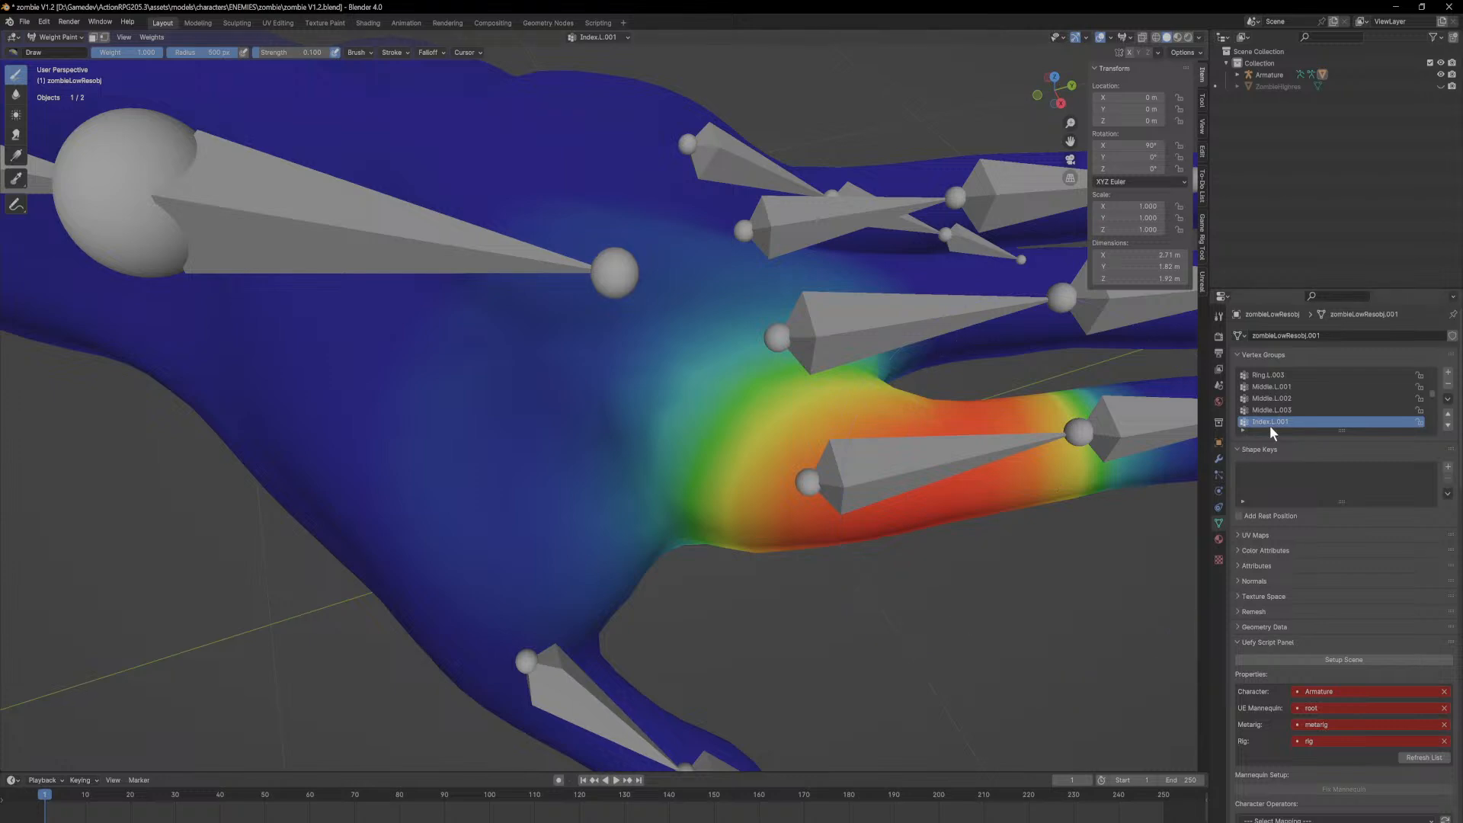
ctrl+scroll(1265, 424, down, 3)
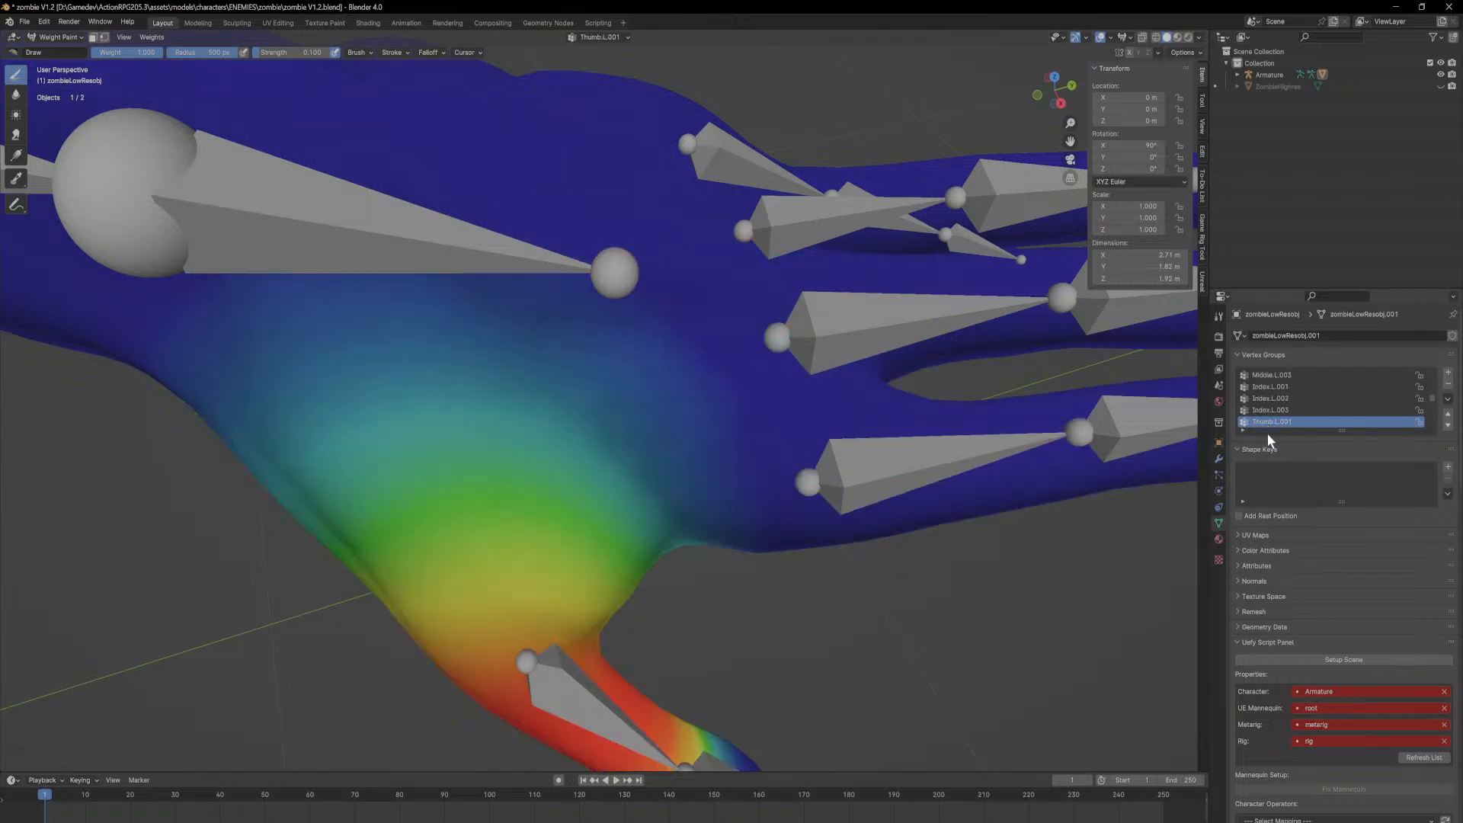
scroll(669, 487, down, 3)
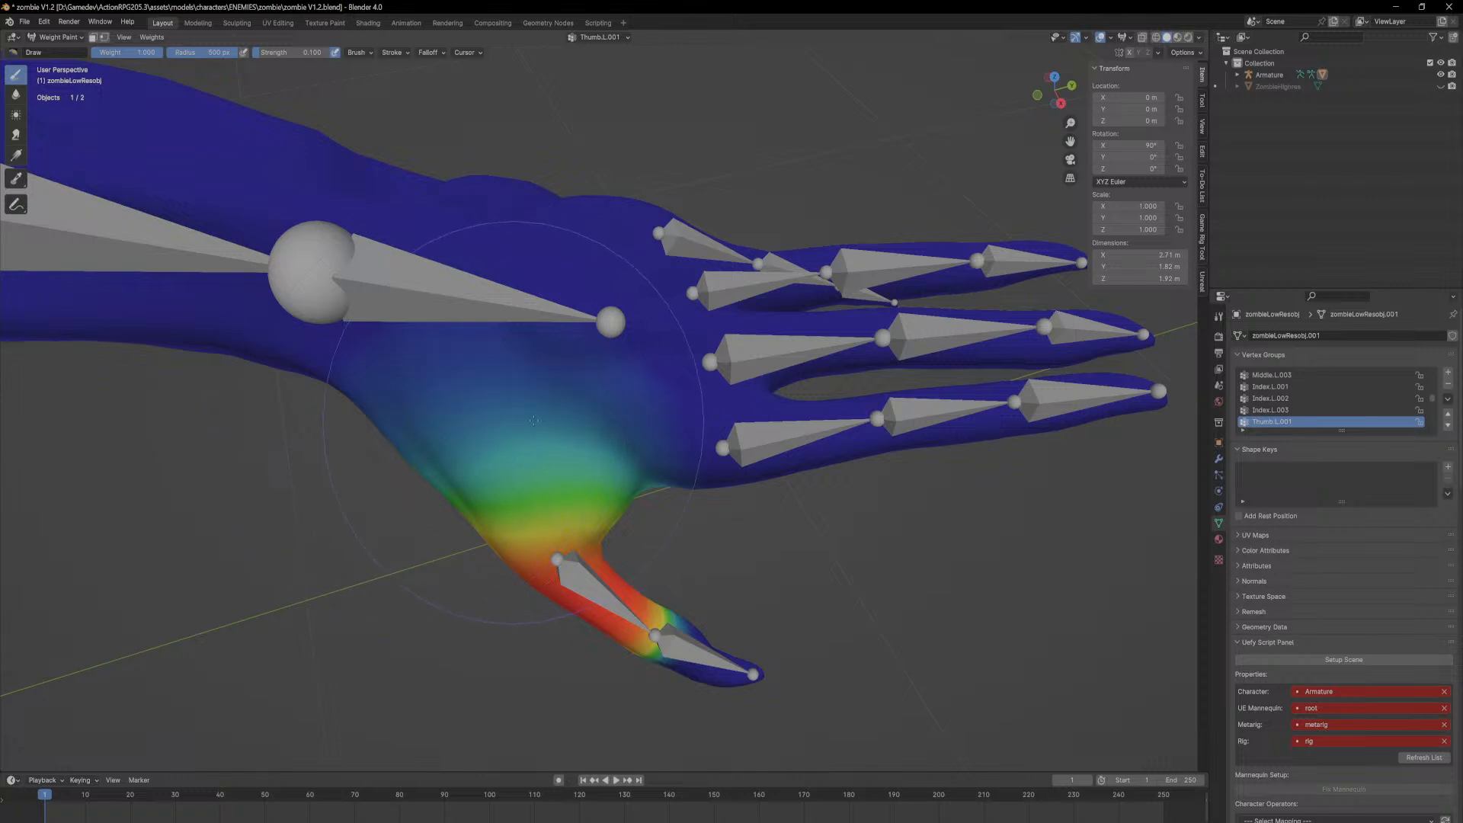
middle_drag(508, 432, 668, 437)
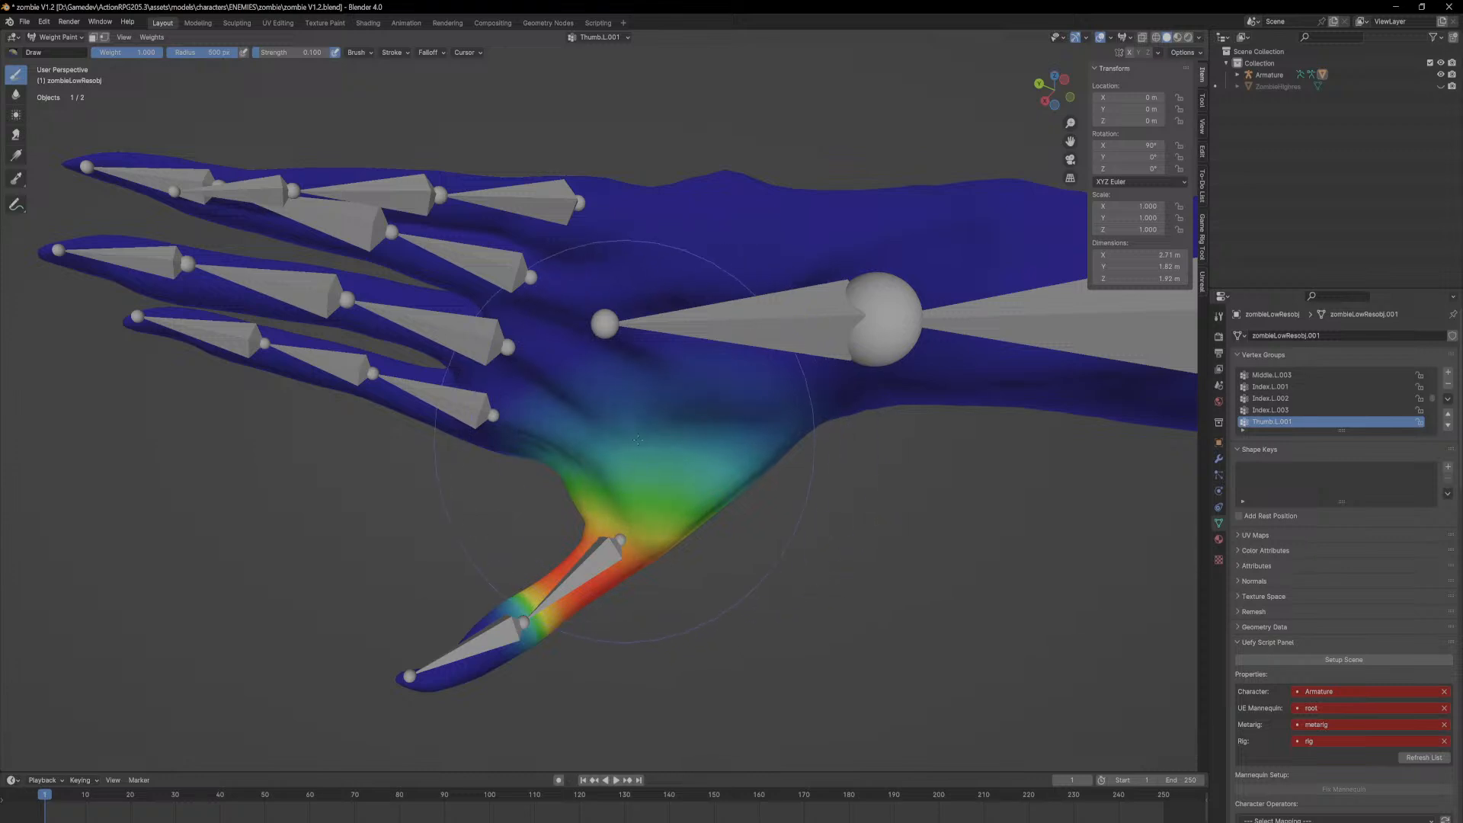
mouse_move(668, 437)
middle_down()
mouse_move(716, 468)
mouse_move(670, 439)
middle_up()
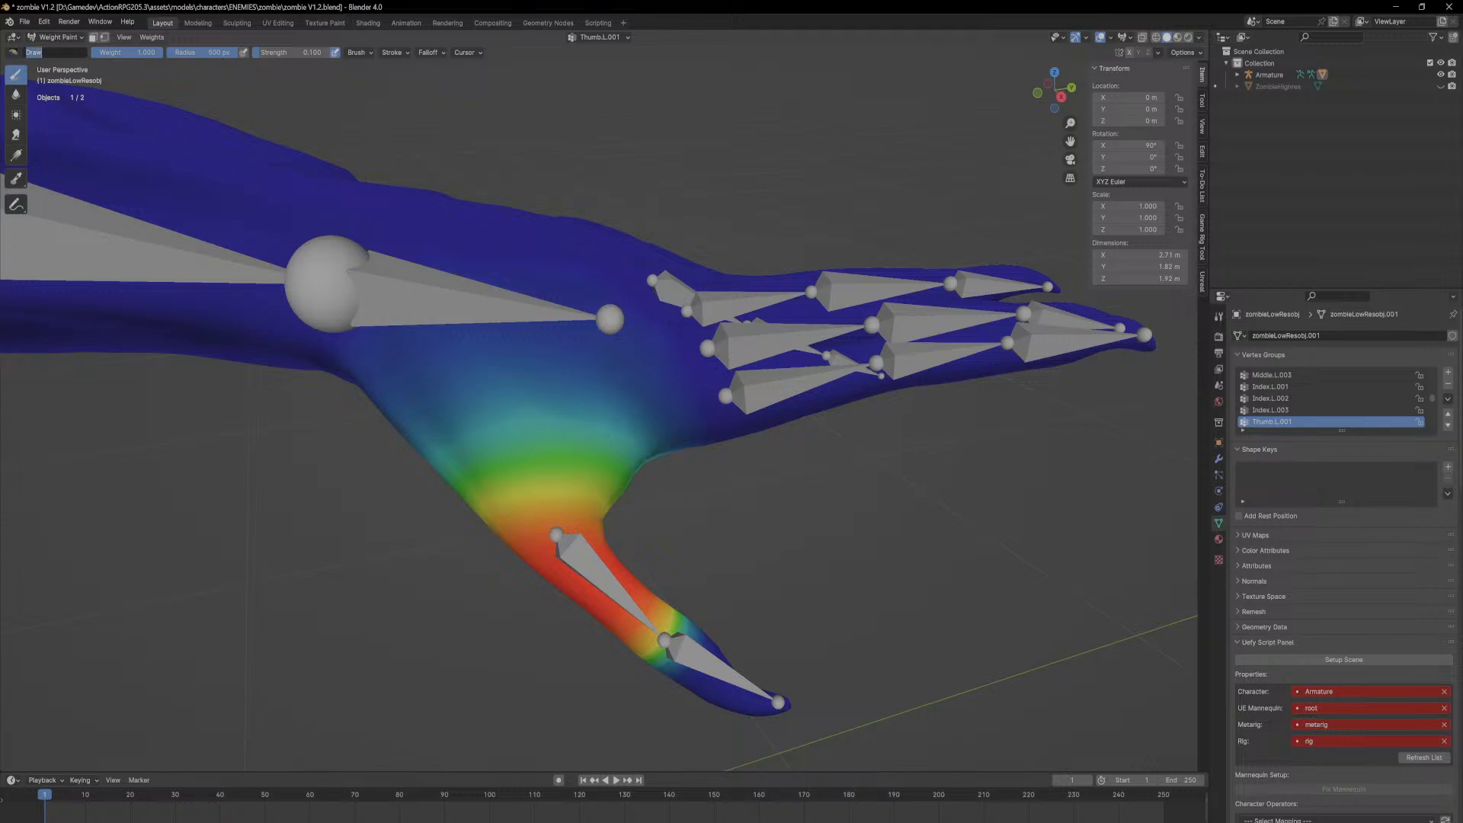
Step: Switch the zombie mesh from Weight Paint to Object Mode and display it as a wireframe to examine the arm's topology
click(59, 37)
click(61, 53)
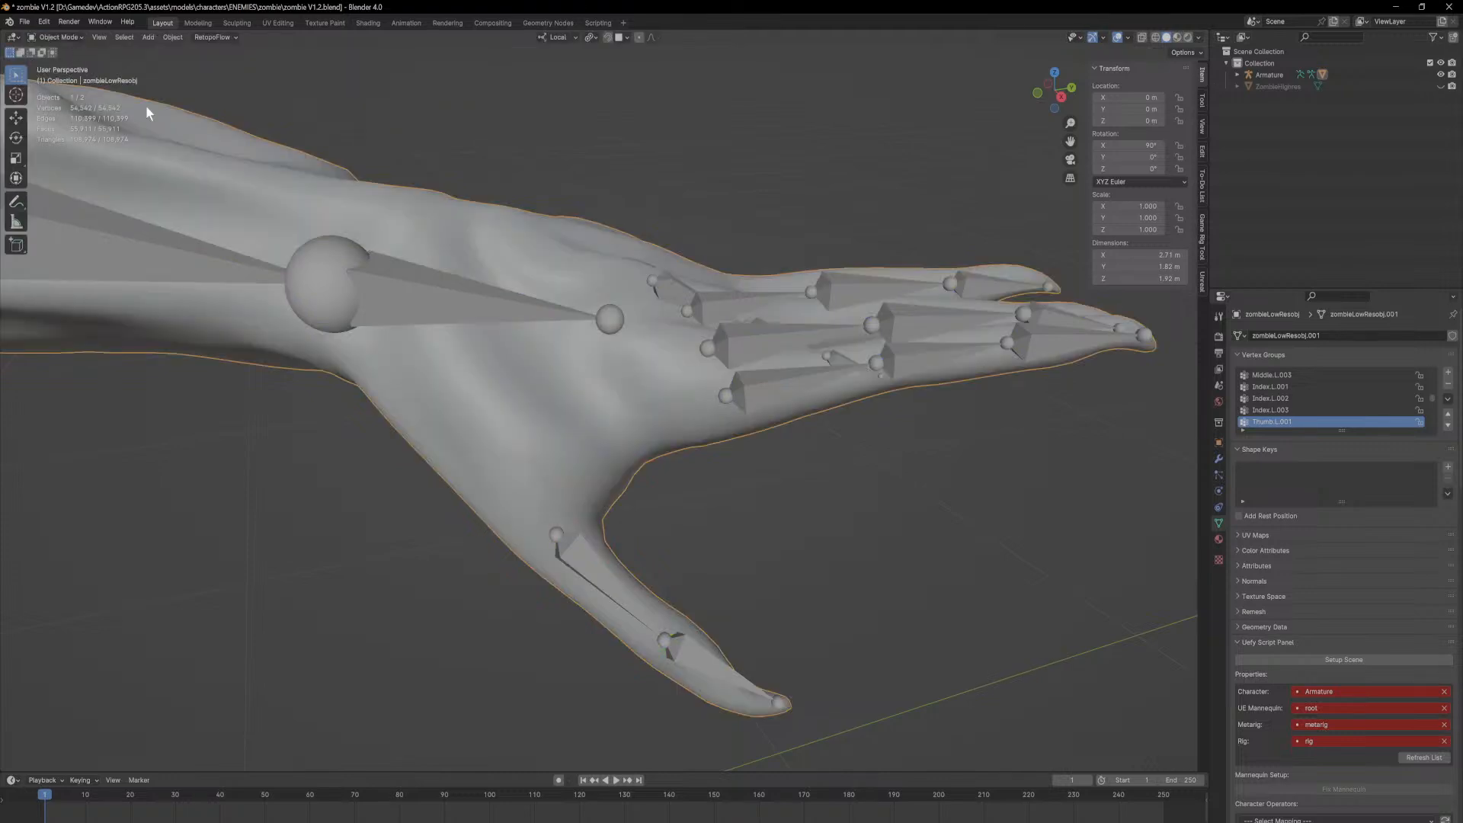
scroll(636, 343, down, 4)
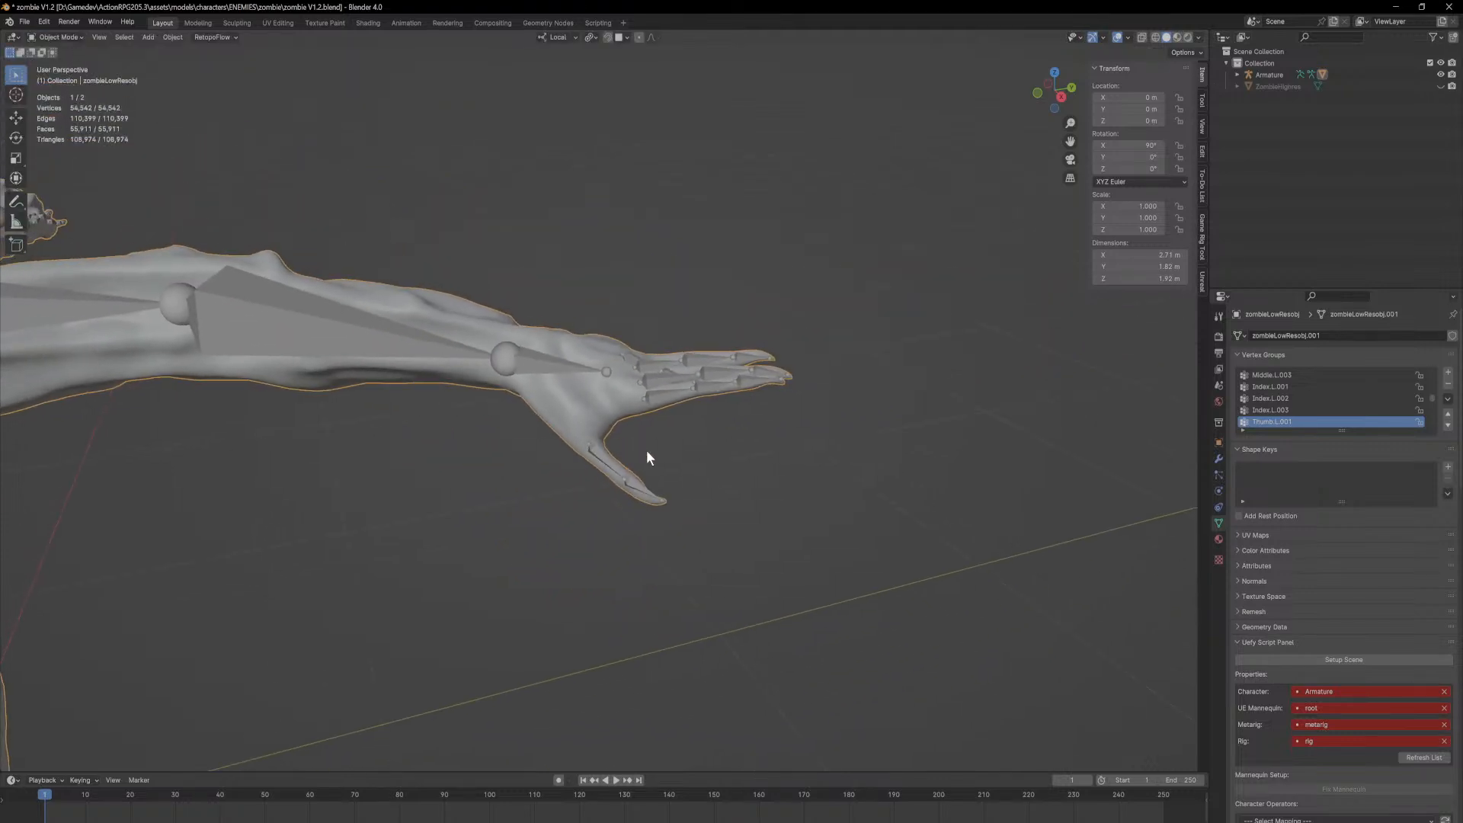
click(1156, 37)
scroll(510, 343, up, 6)
middle_drag(628, 395, 614, 451)
scroll(561, 358, up, 3)
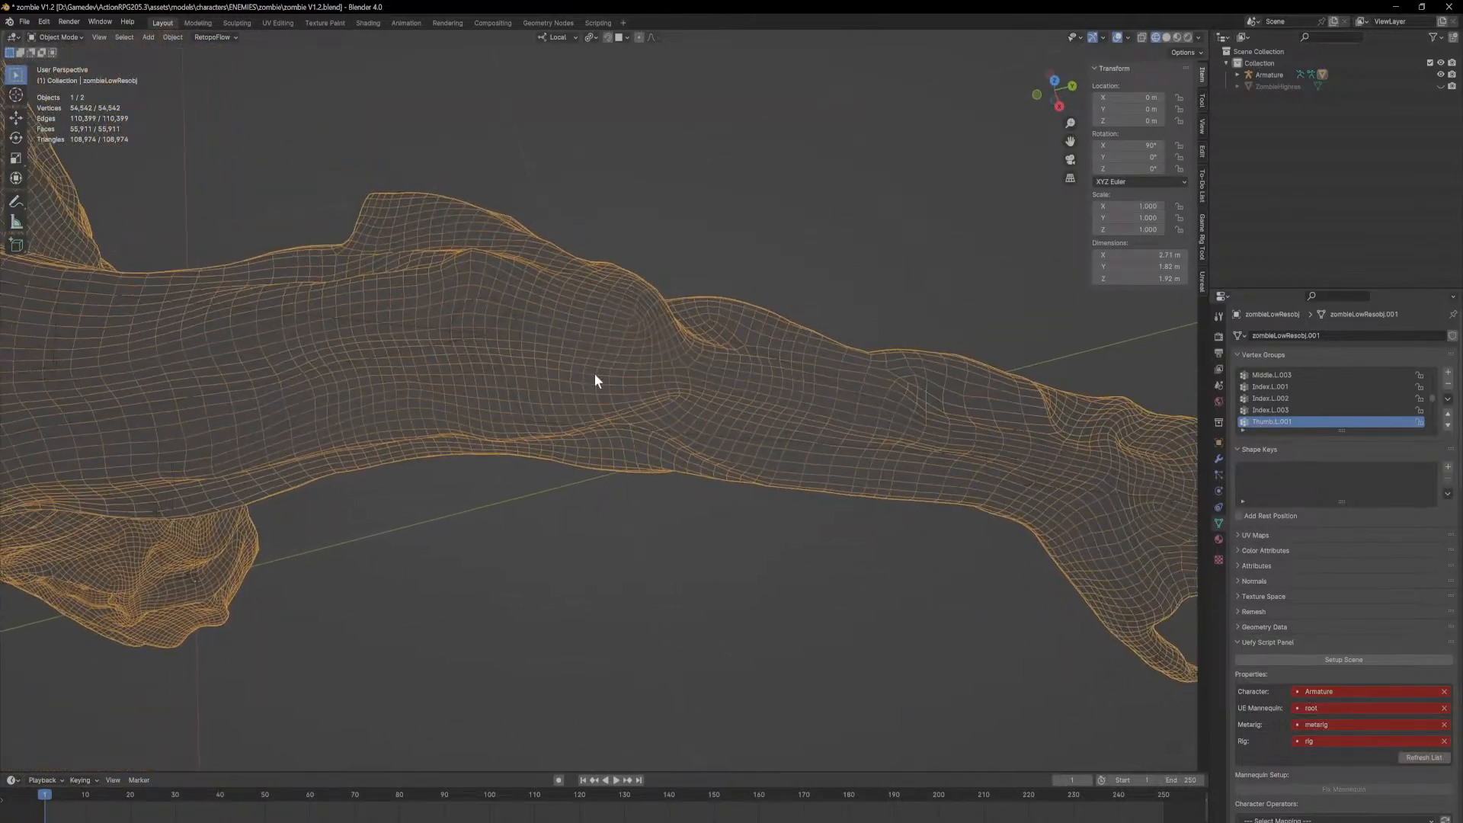
Step: Enter Edit Mode on the mesh and select the face loop around the left upper arm to check its edge flow
click(65, 37)
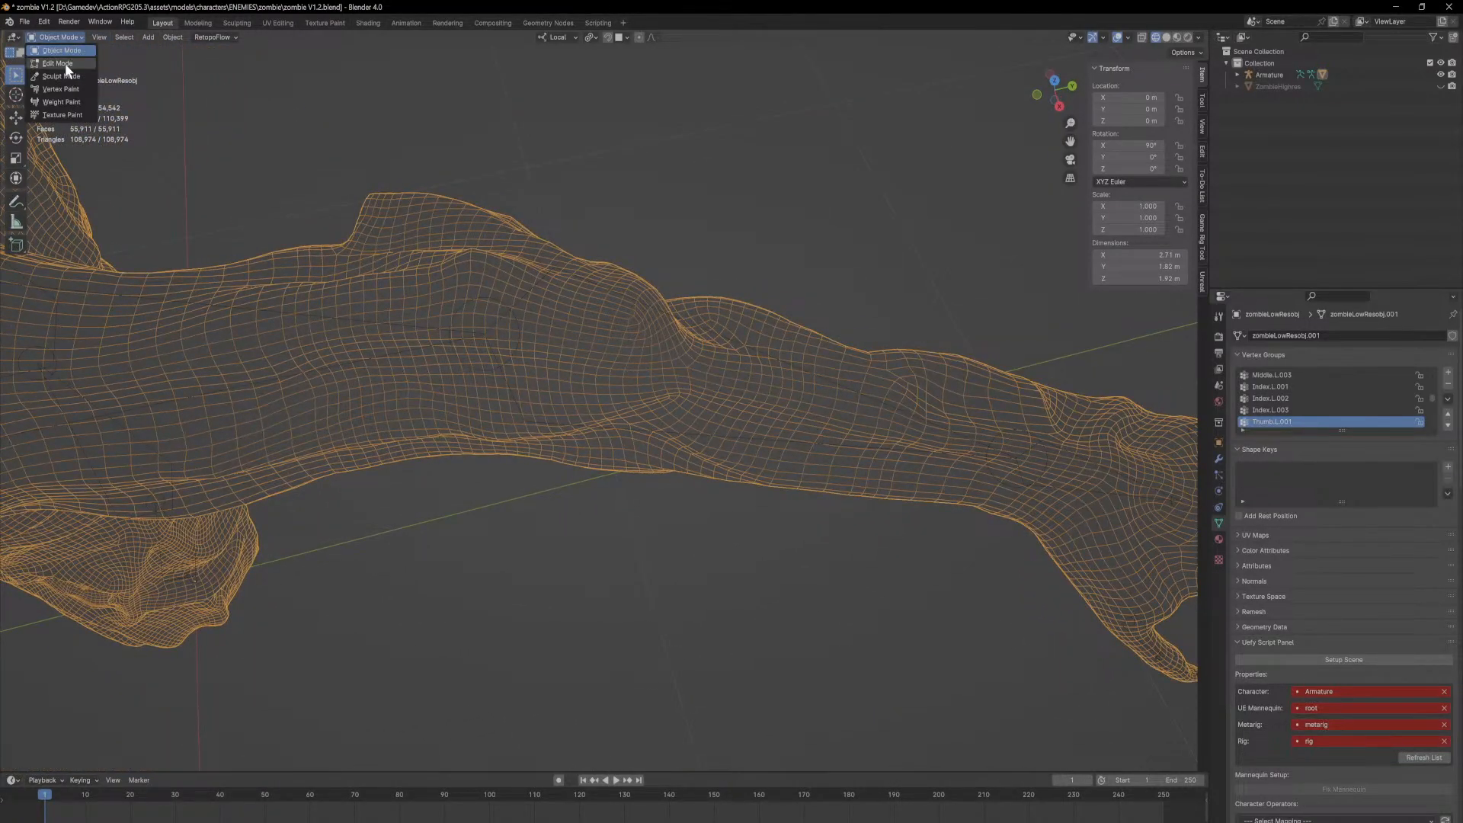
click(66, 64)
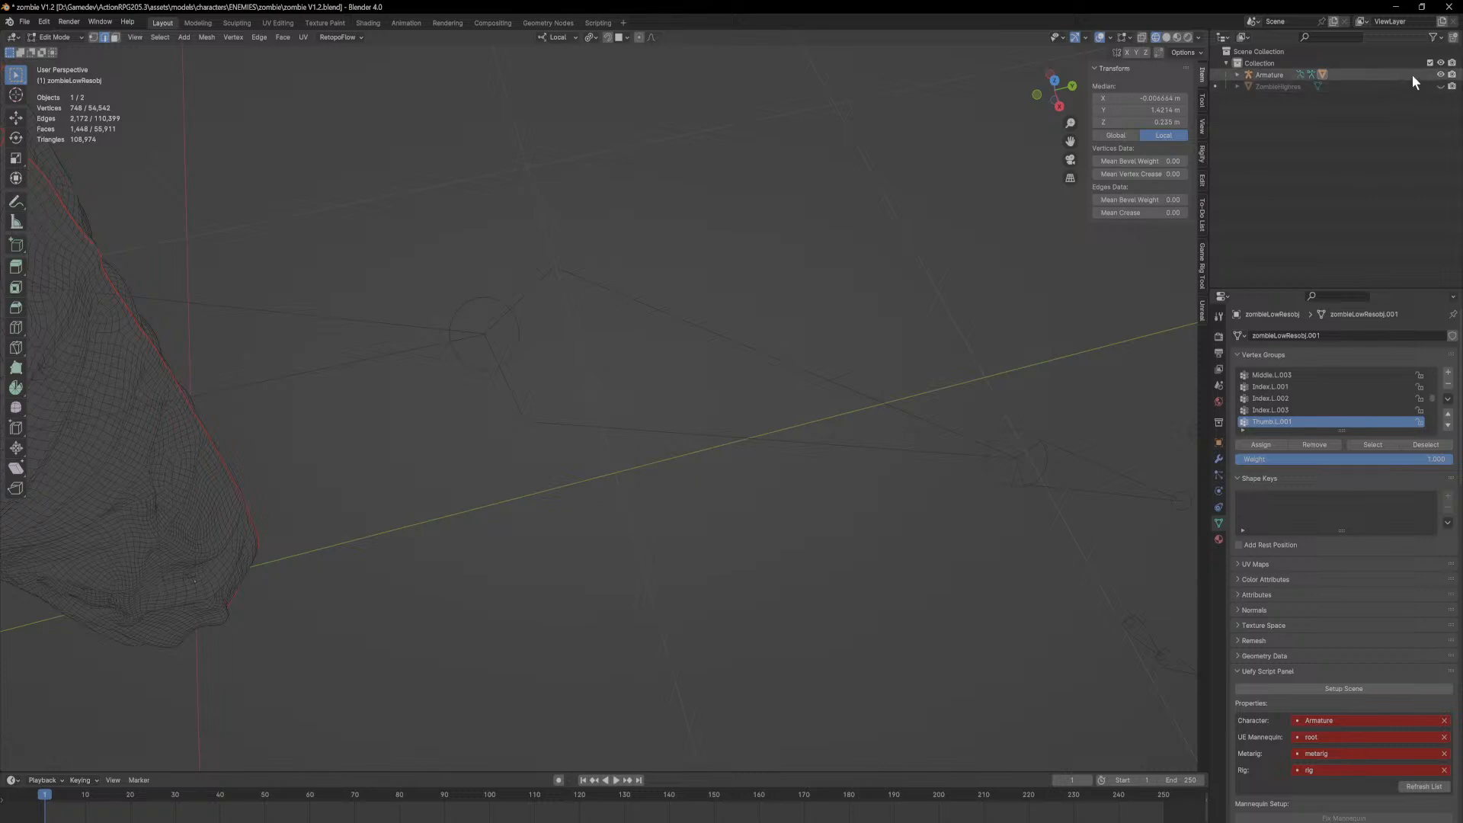
middle_drag(626, 381, 882, 340)
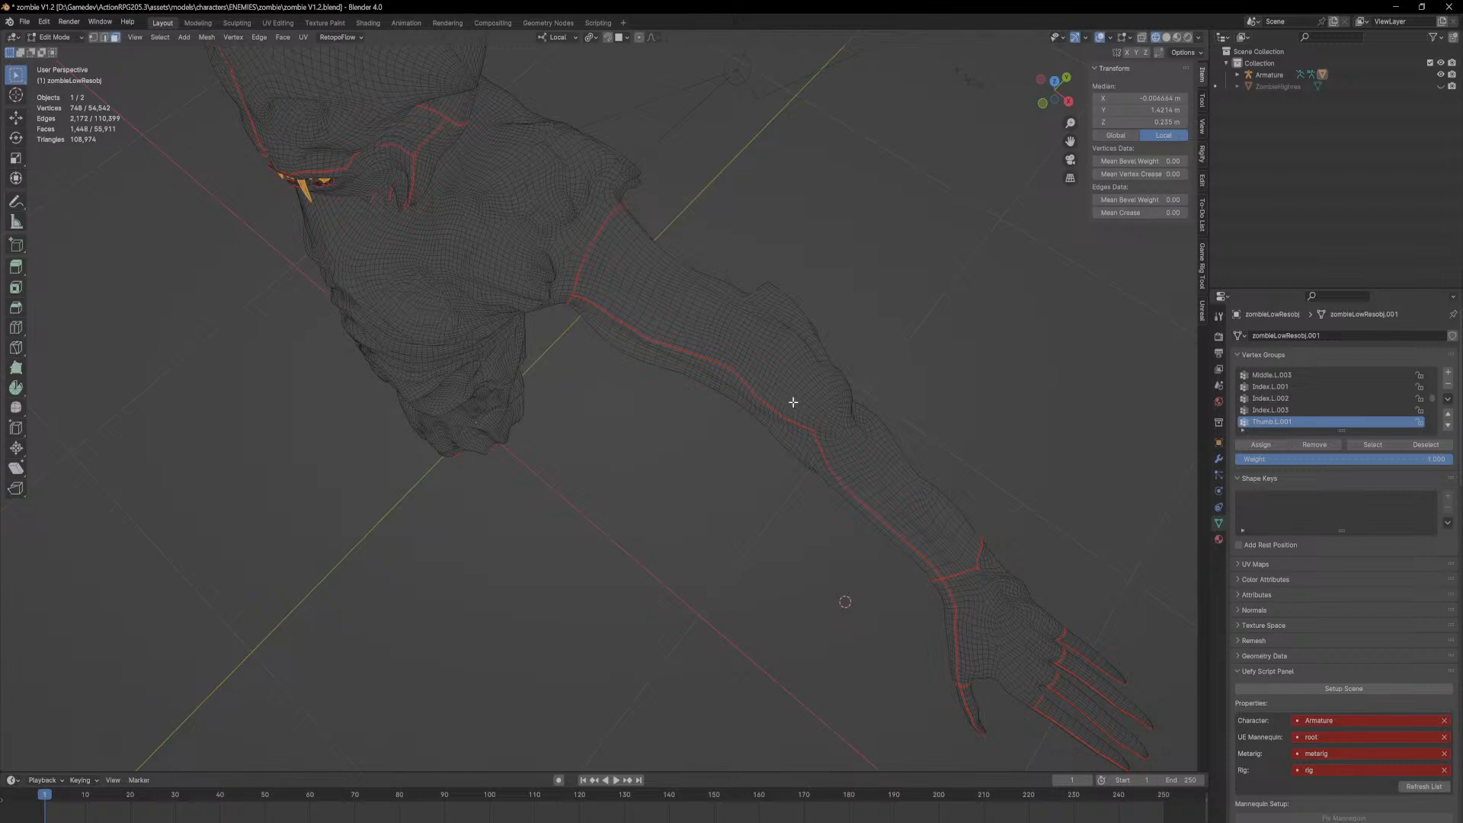
alt+click(796, 403)
middle_drag(800, 402, 770, 340)
scroll(767, 327, up, 1)
alt+click(637, 302)
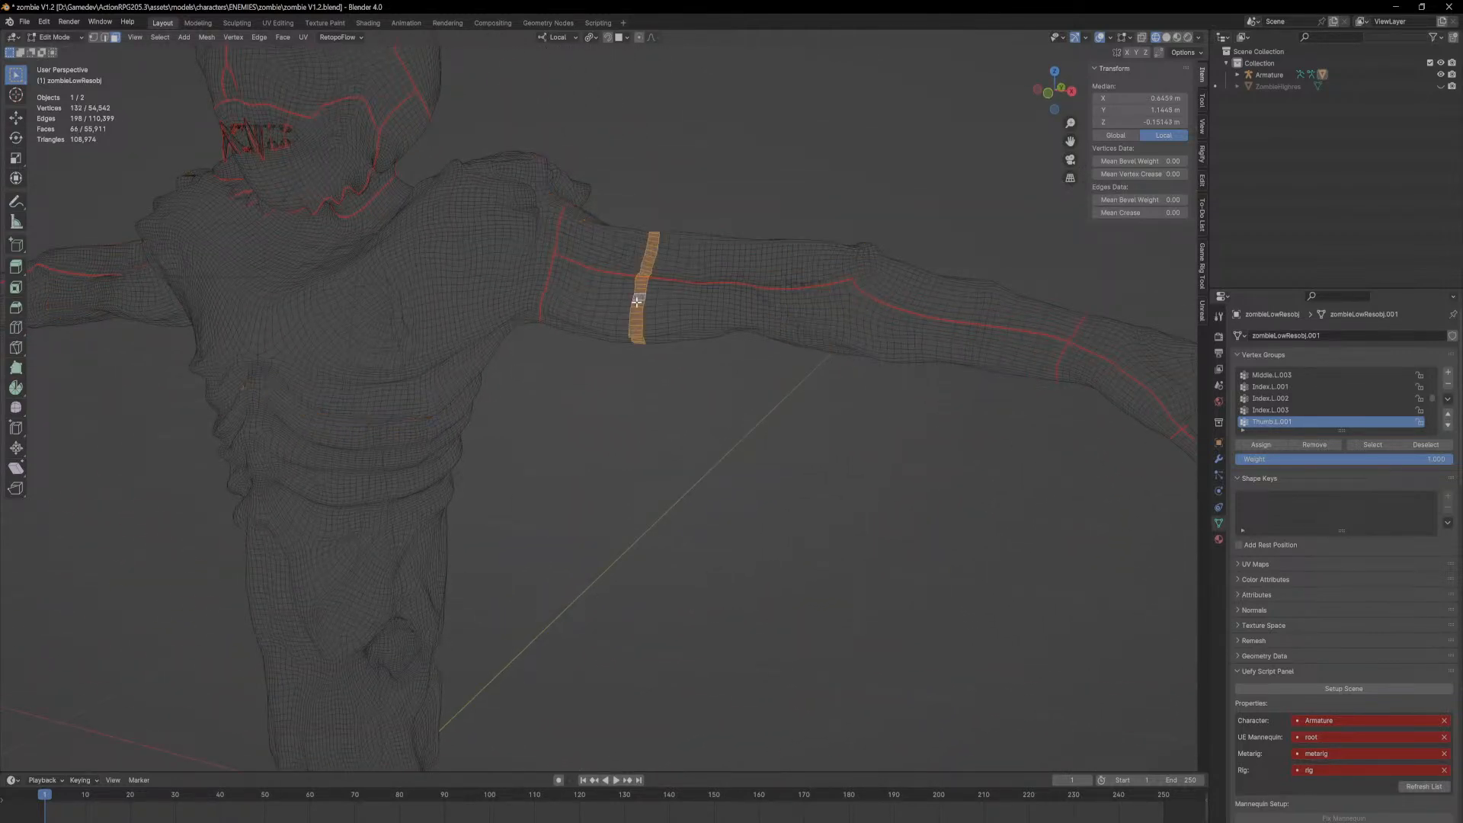
key(g)
right_click(633, 300)
Step: Select a long face loop running along the torso and arms and examine how the topology flows through the body
alt+click(591, 315)
alt+click(381, 582)
middle_drag(387, 586, 287, 526)
middle_drag(834, 477, 905, 515)
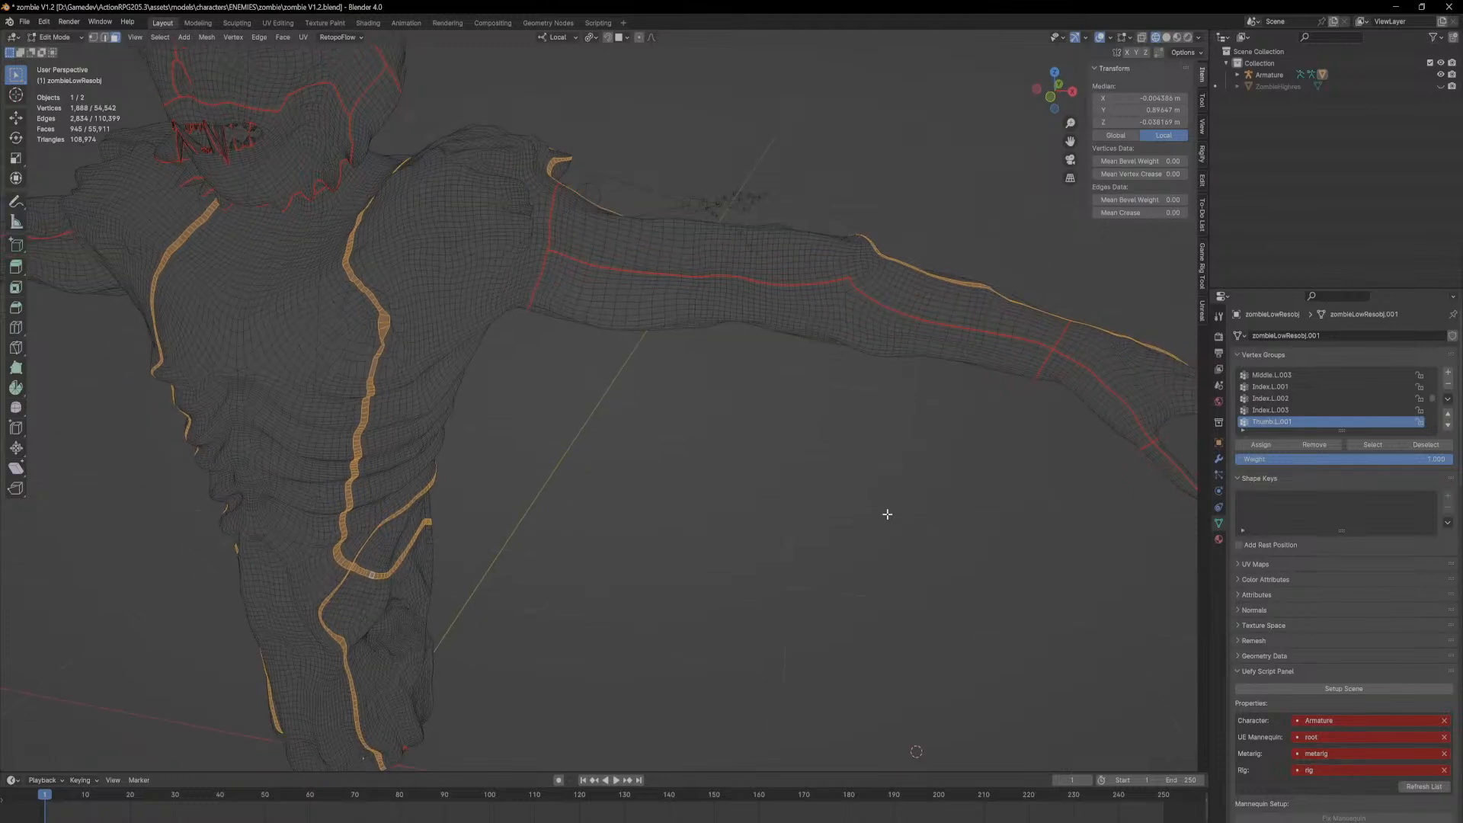
middle_drag(451, 587, 728, 324)
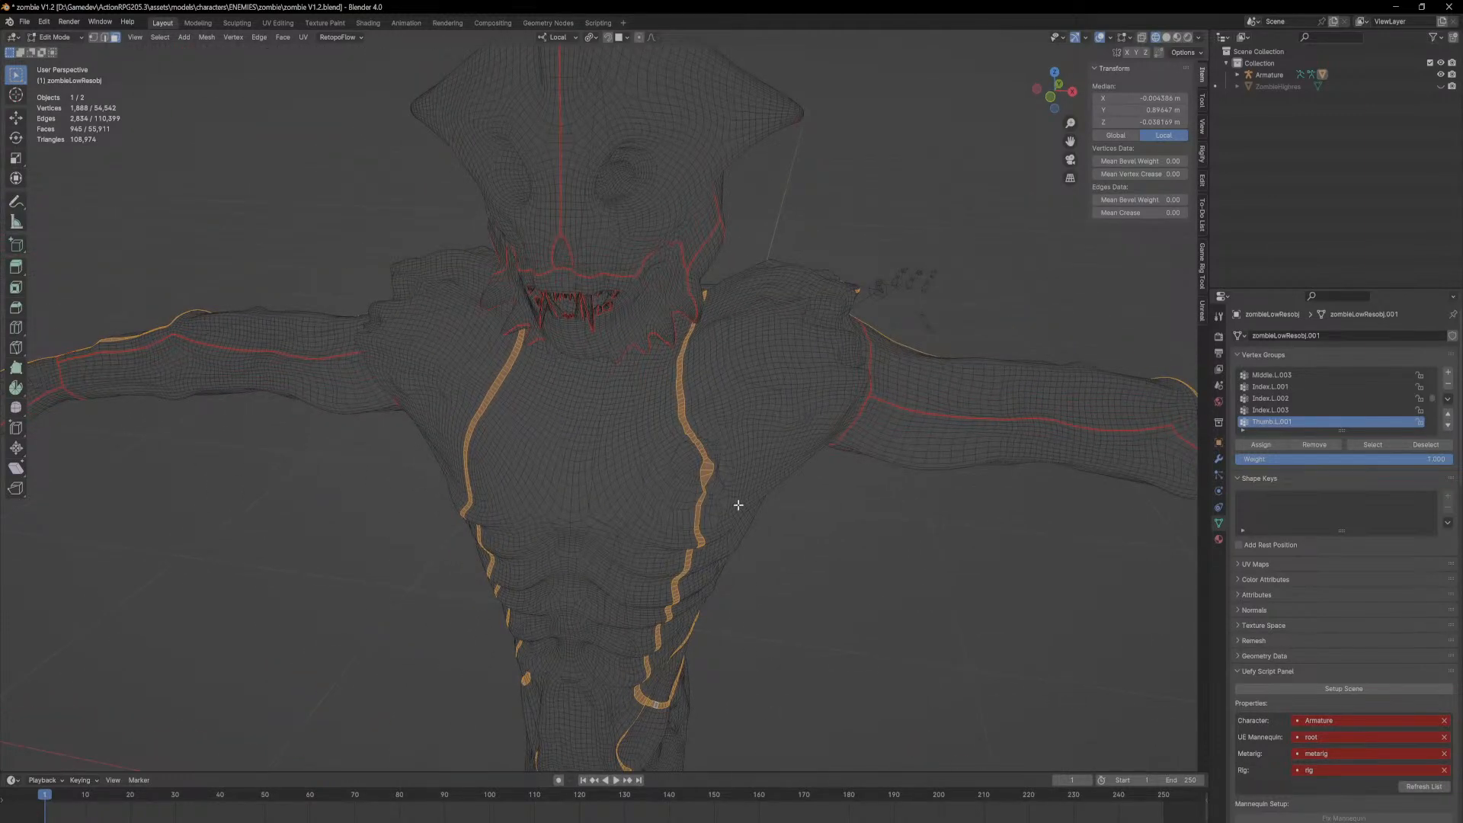
middle_drag(954, 496, 268, 272)
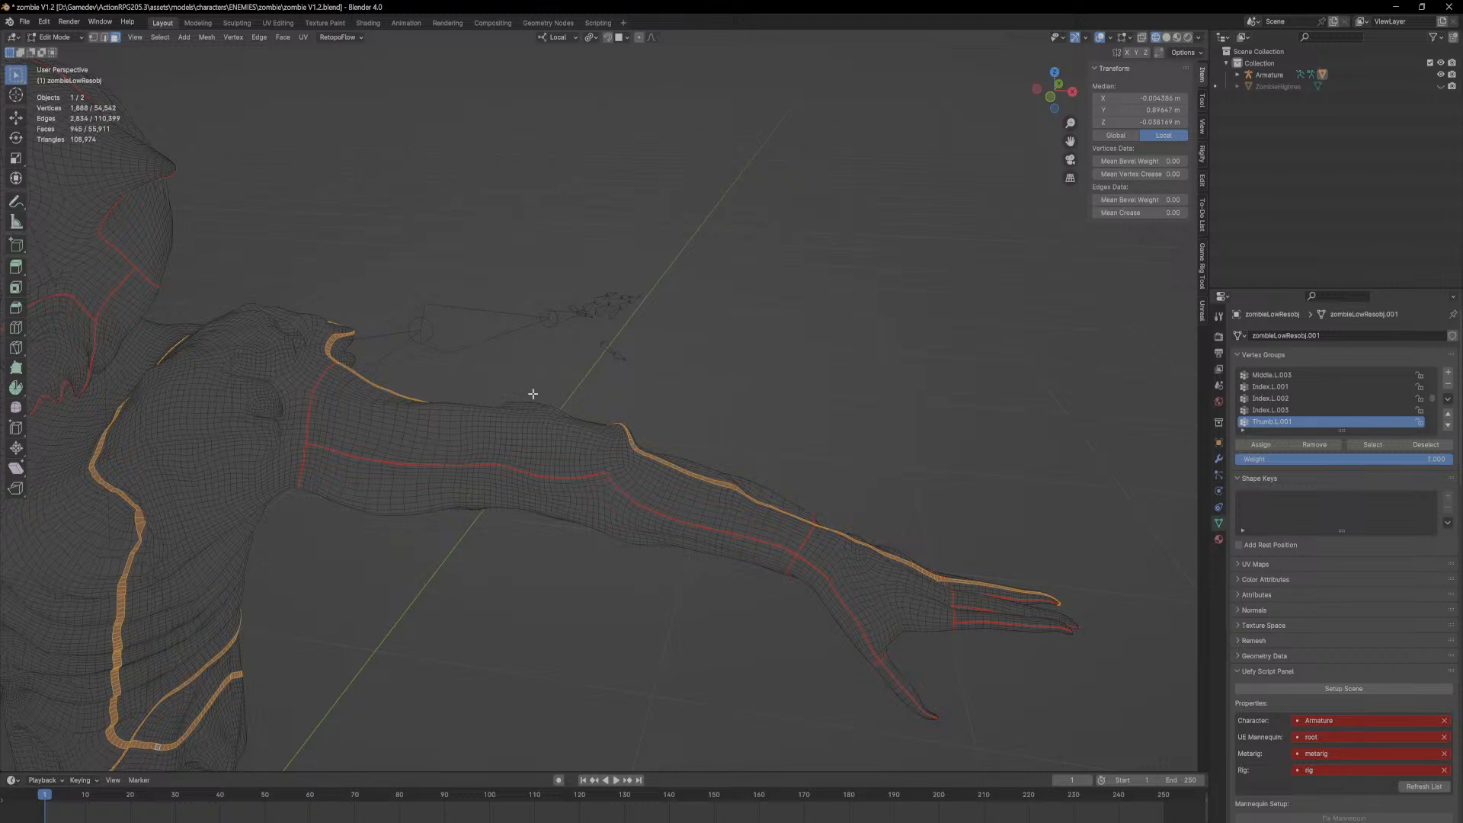
middle_drag(607, 476, 421, 417)
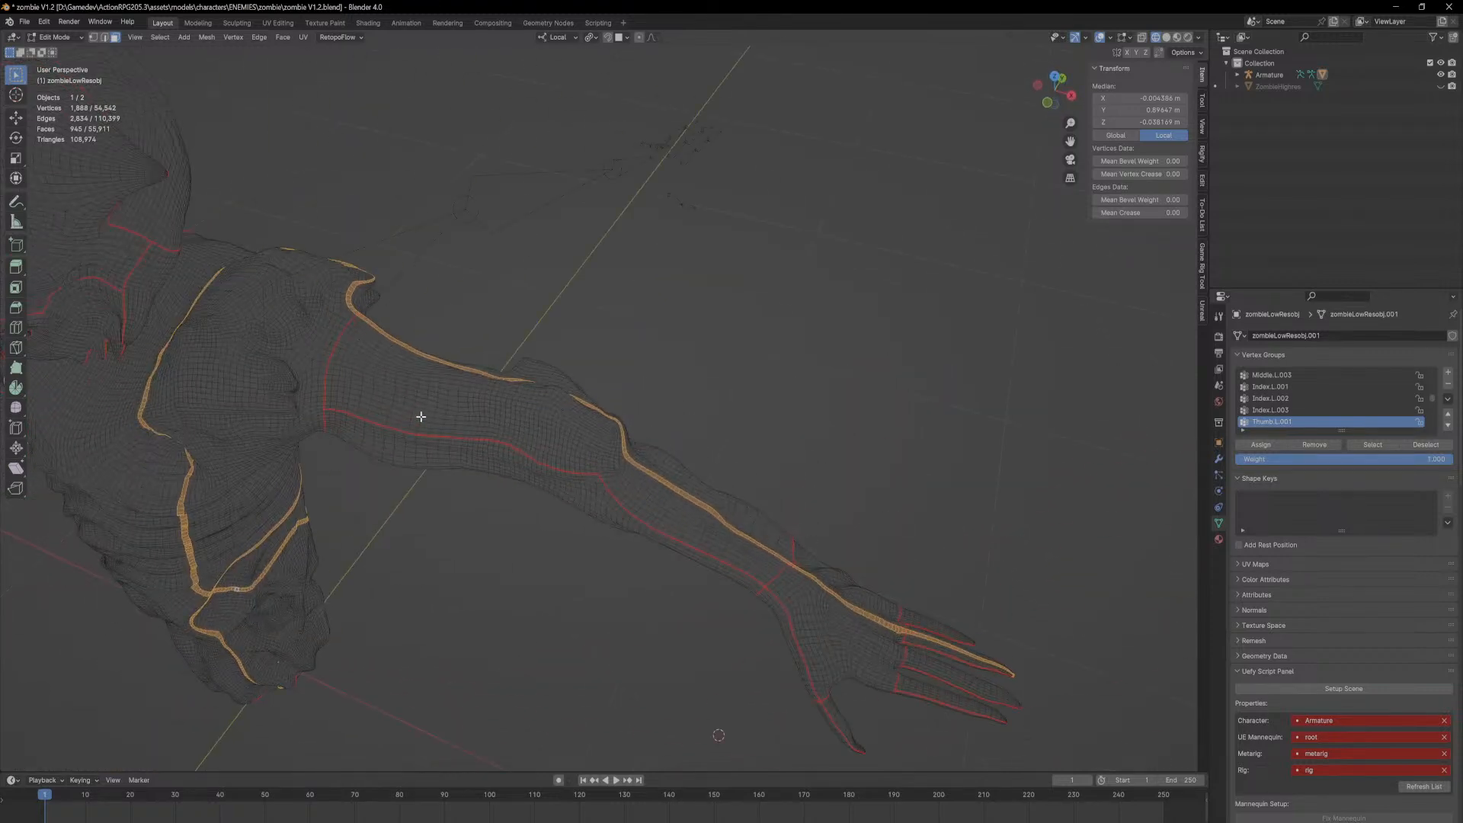
Step: Return the mesh to Object Mode, select the armature and switch it to Pose Mode
click(54, 37)
click(63, 52)
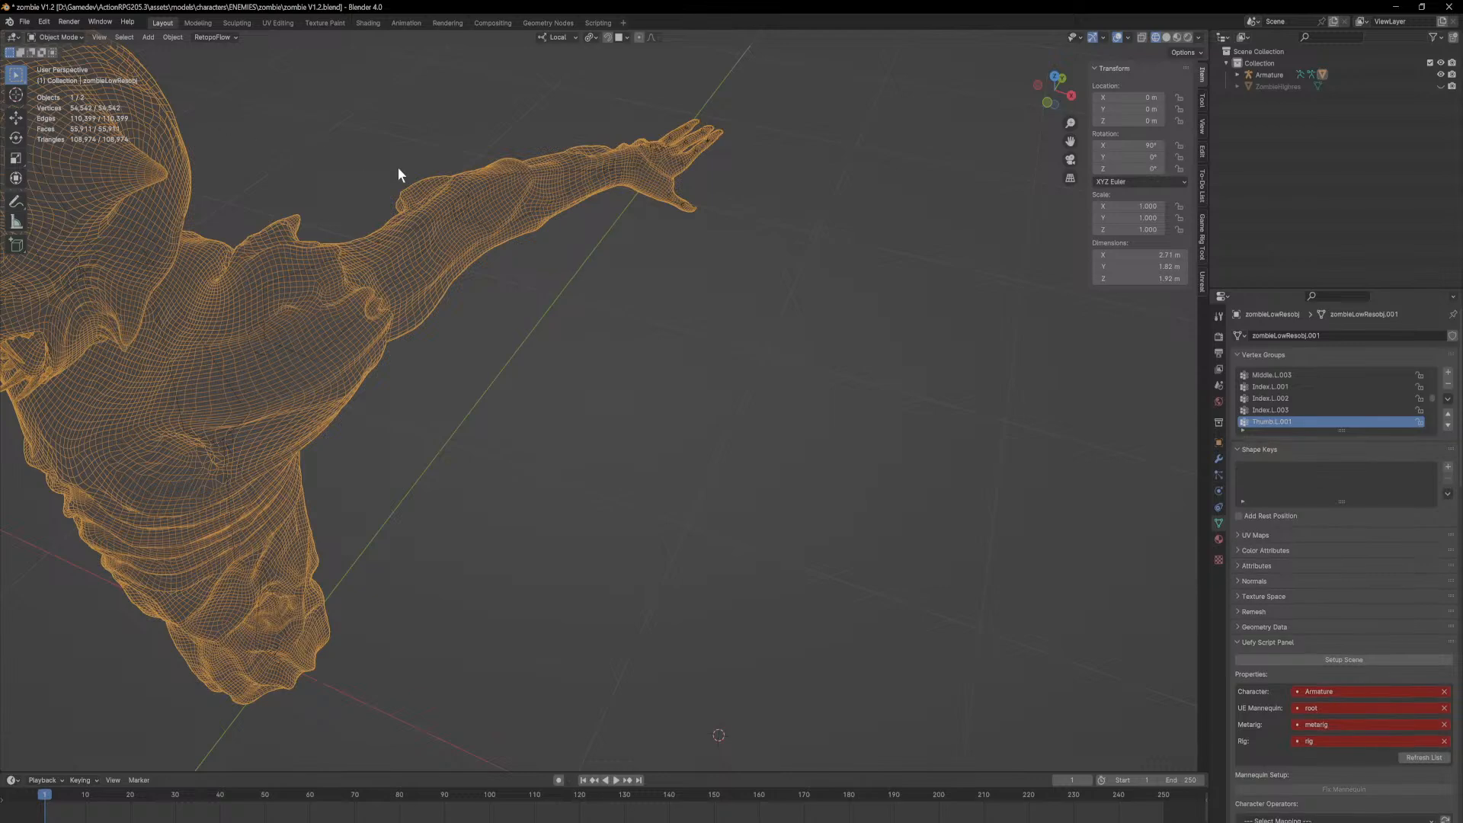
middle_drag(661, 179, 478, 332)
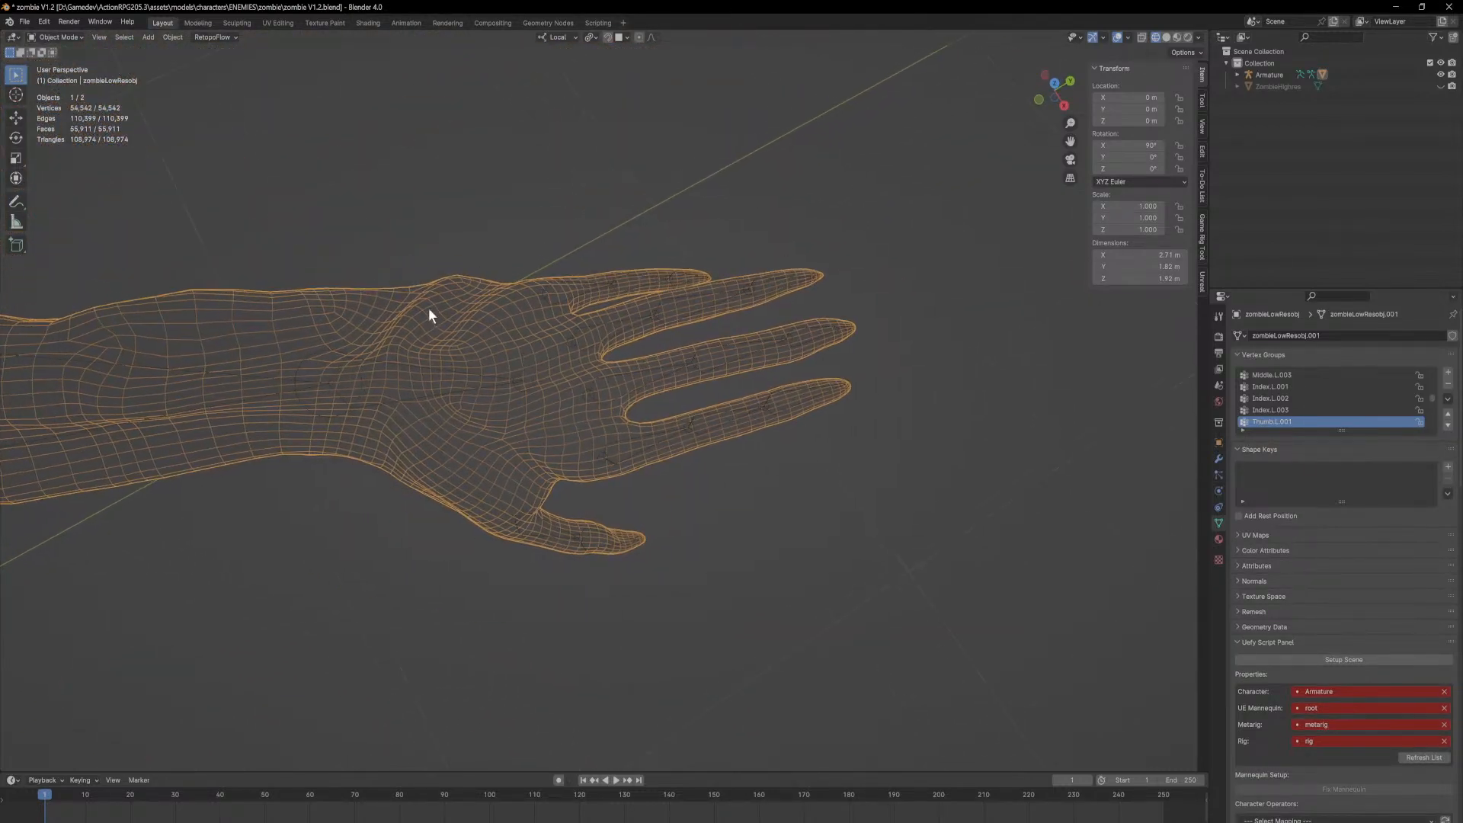
click(759, 280)
click(58, 37)
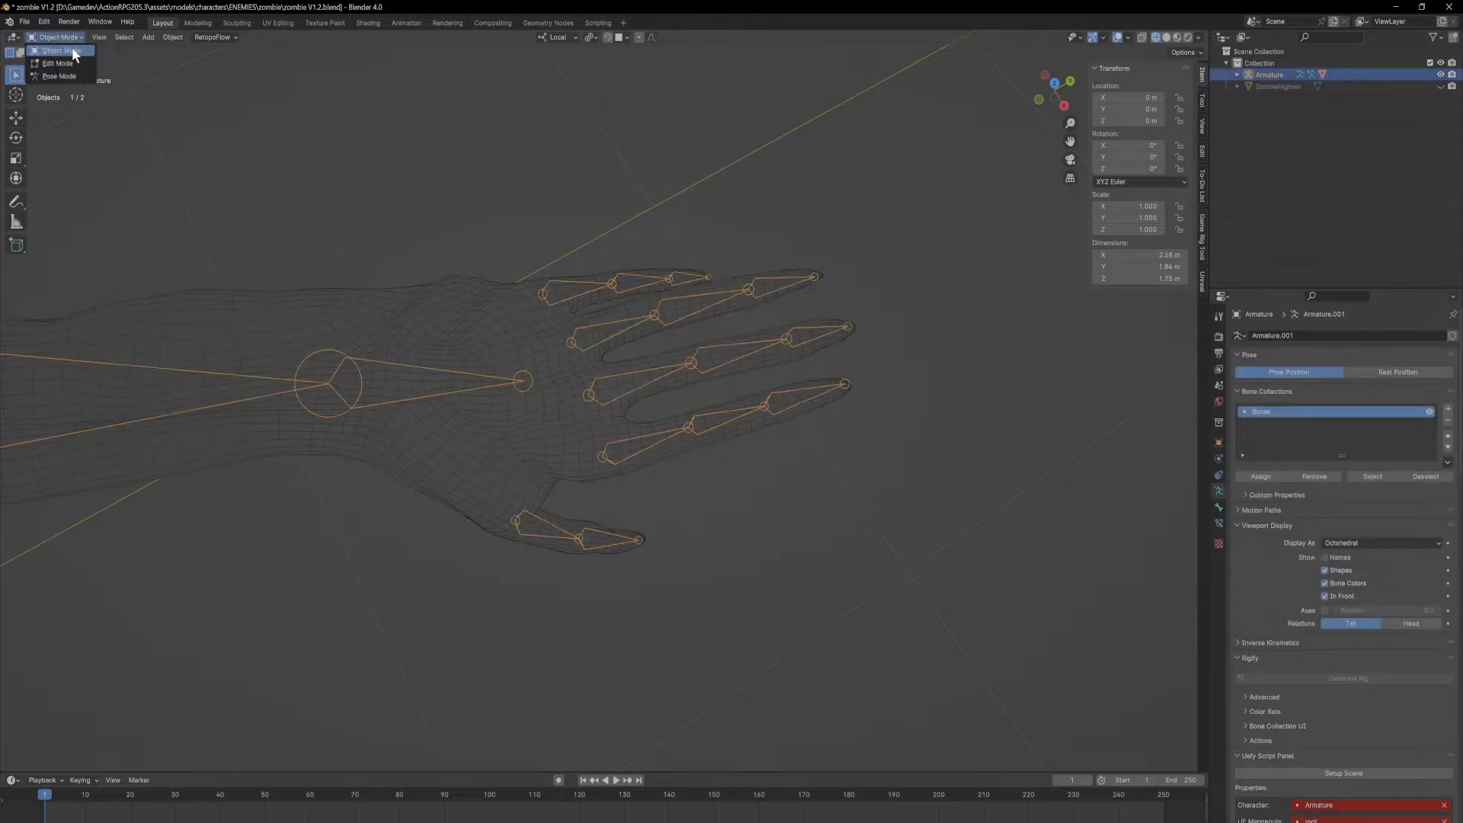
click(66, 76)
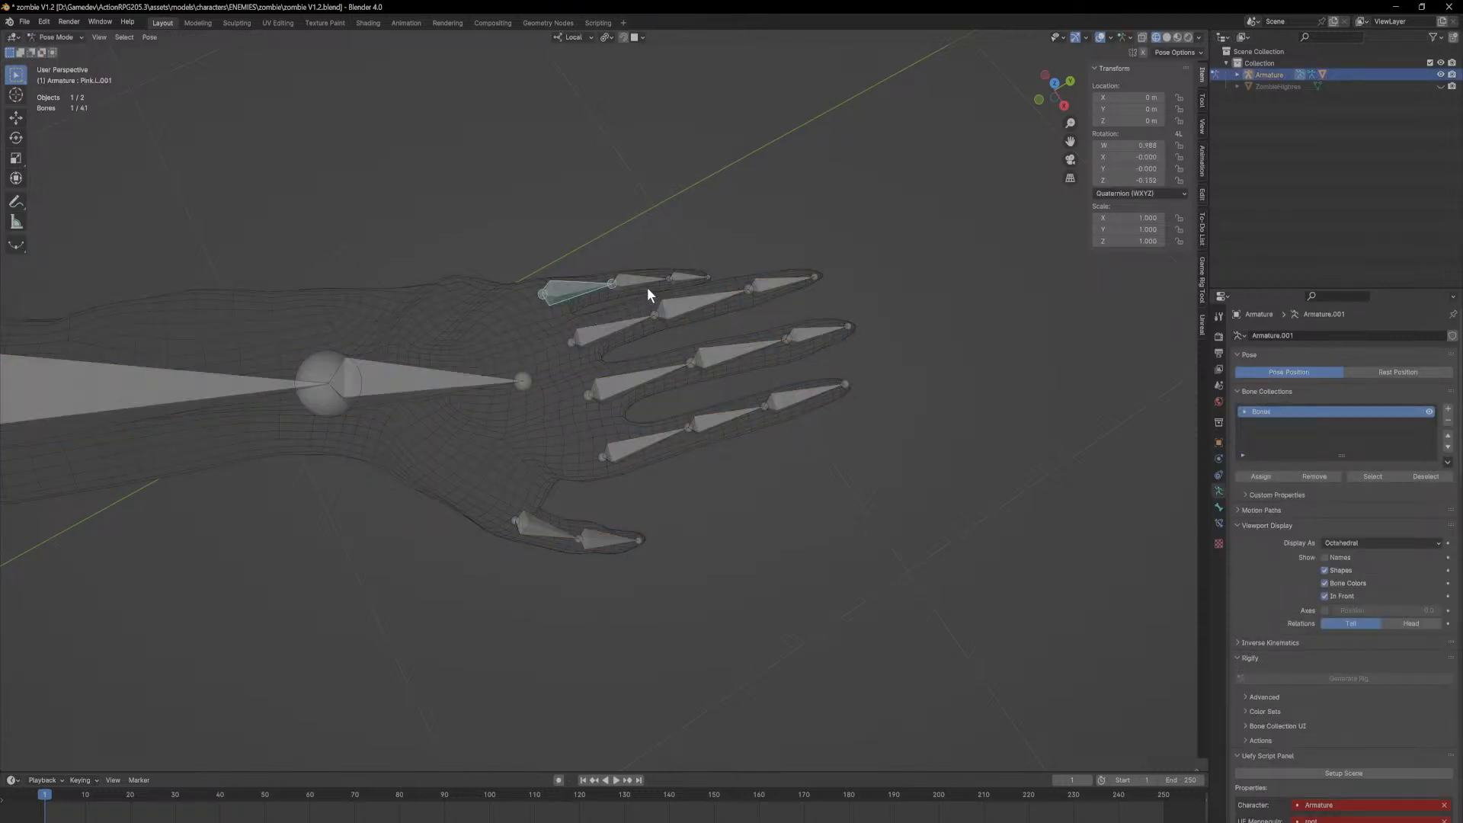
Step: Curl the left pinky and ring fingers toward the palm by rotating Pink.L.001 and Ring.L.001 about their local Z axes
middle_drag(822, 305, 862, 245)
key(r)
key(z)
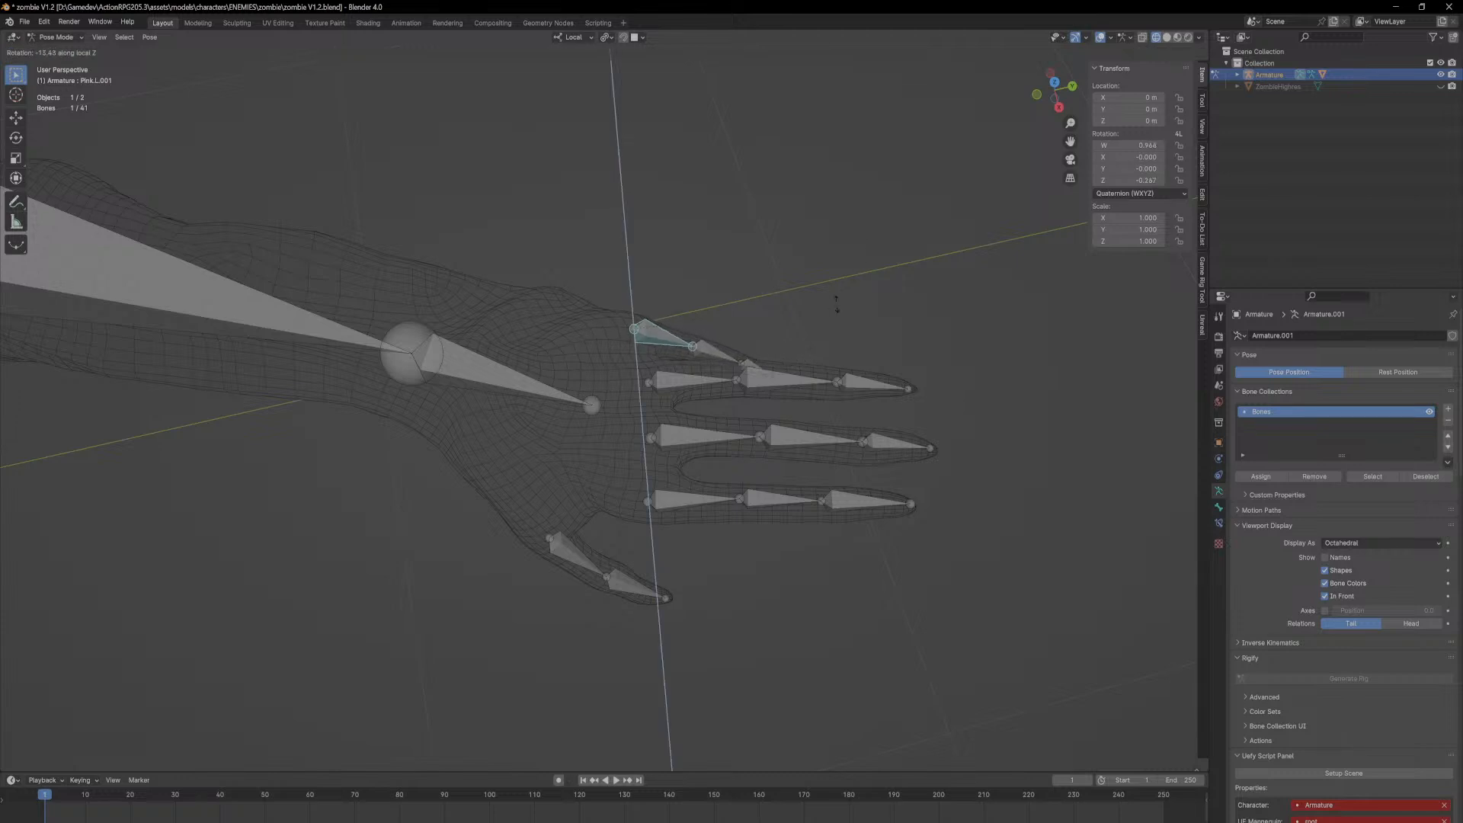
click(690, 385)
click(704, 379)
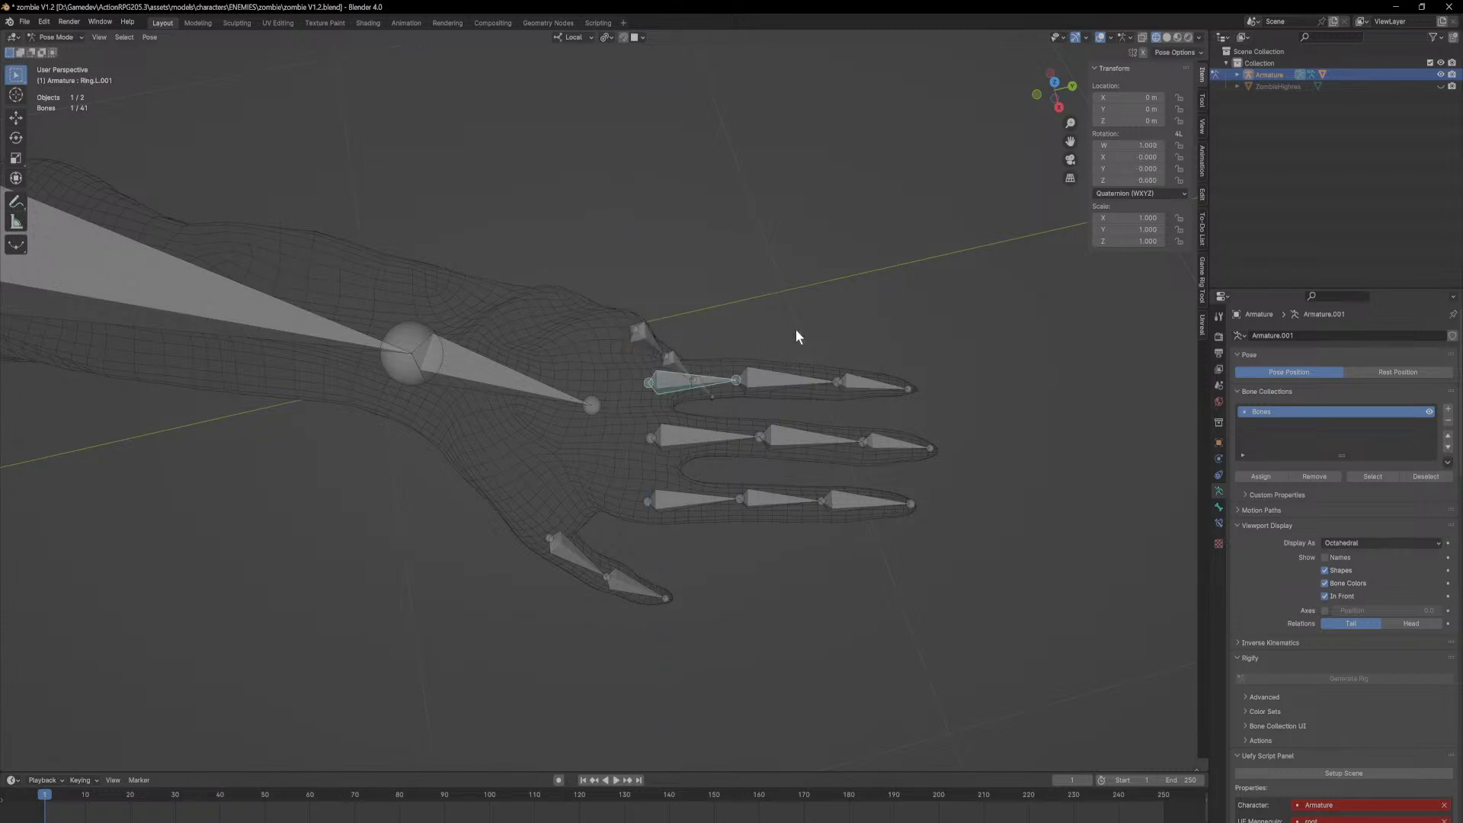
key(r)
key(z)
click(781, 368)
Step: Curl the left middle and index fingers by rotating Middle.L.001 and Index.L.001 about their local Z axes
click(703, 425)
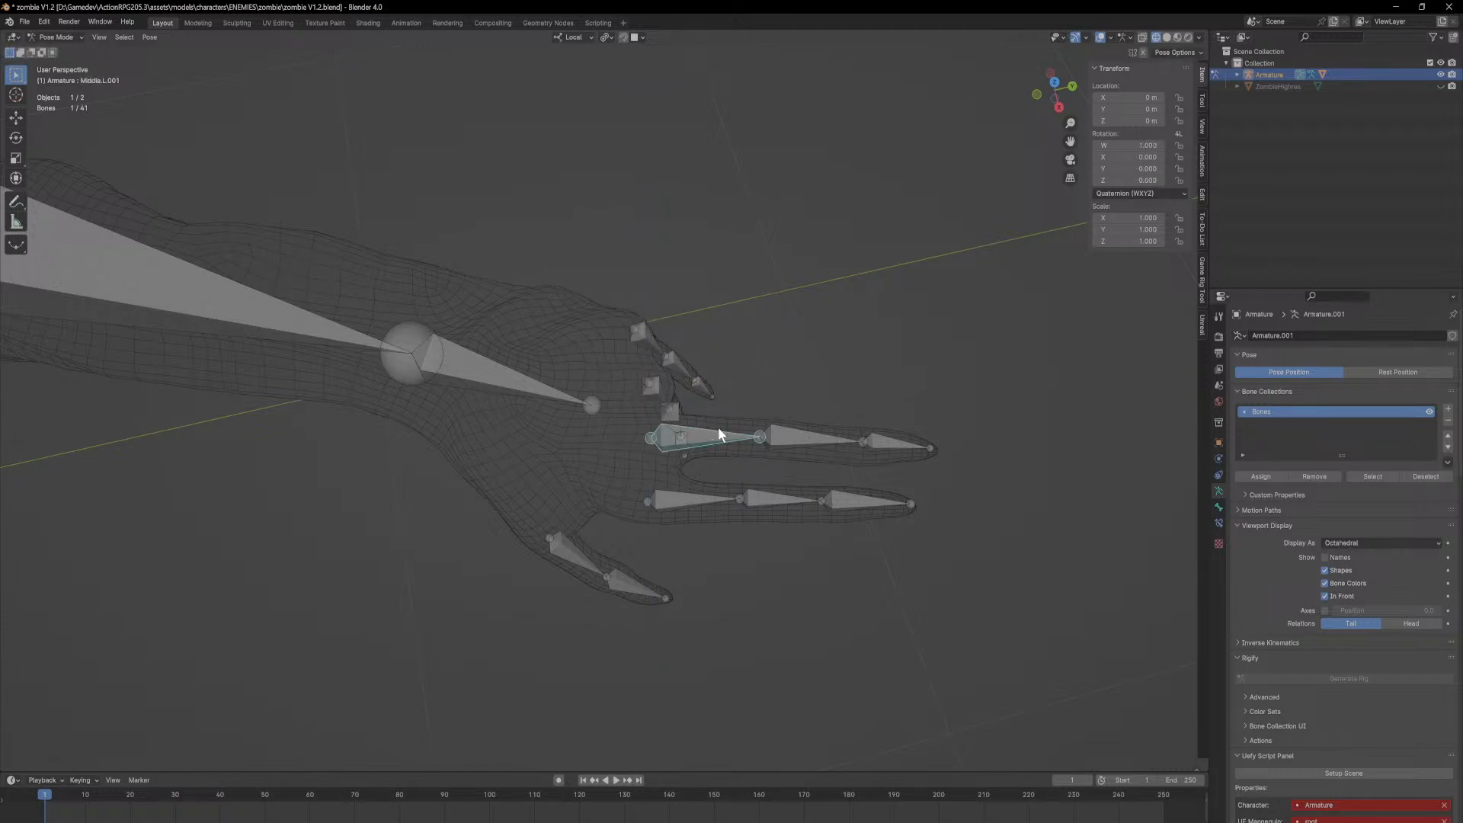
key(r)
key(z)
click(683, 494)
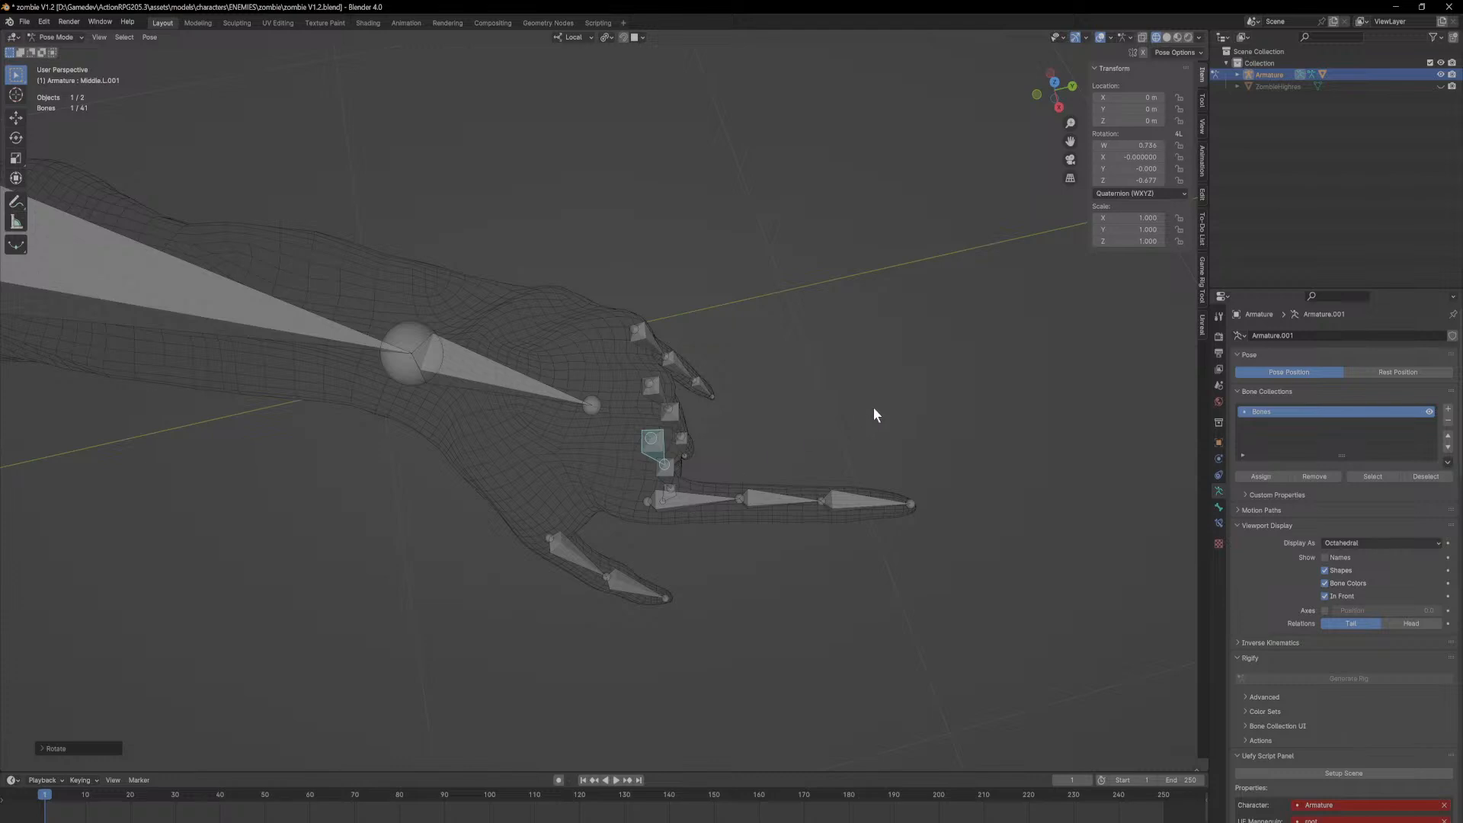
click(690, 503)
key(r)
key(z)
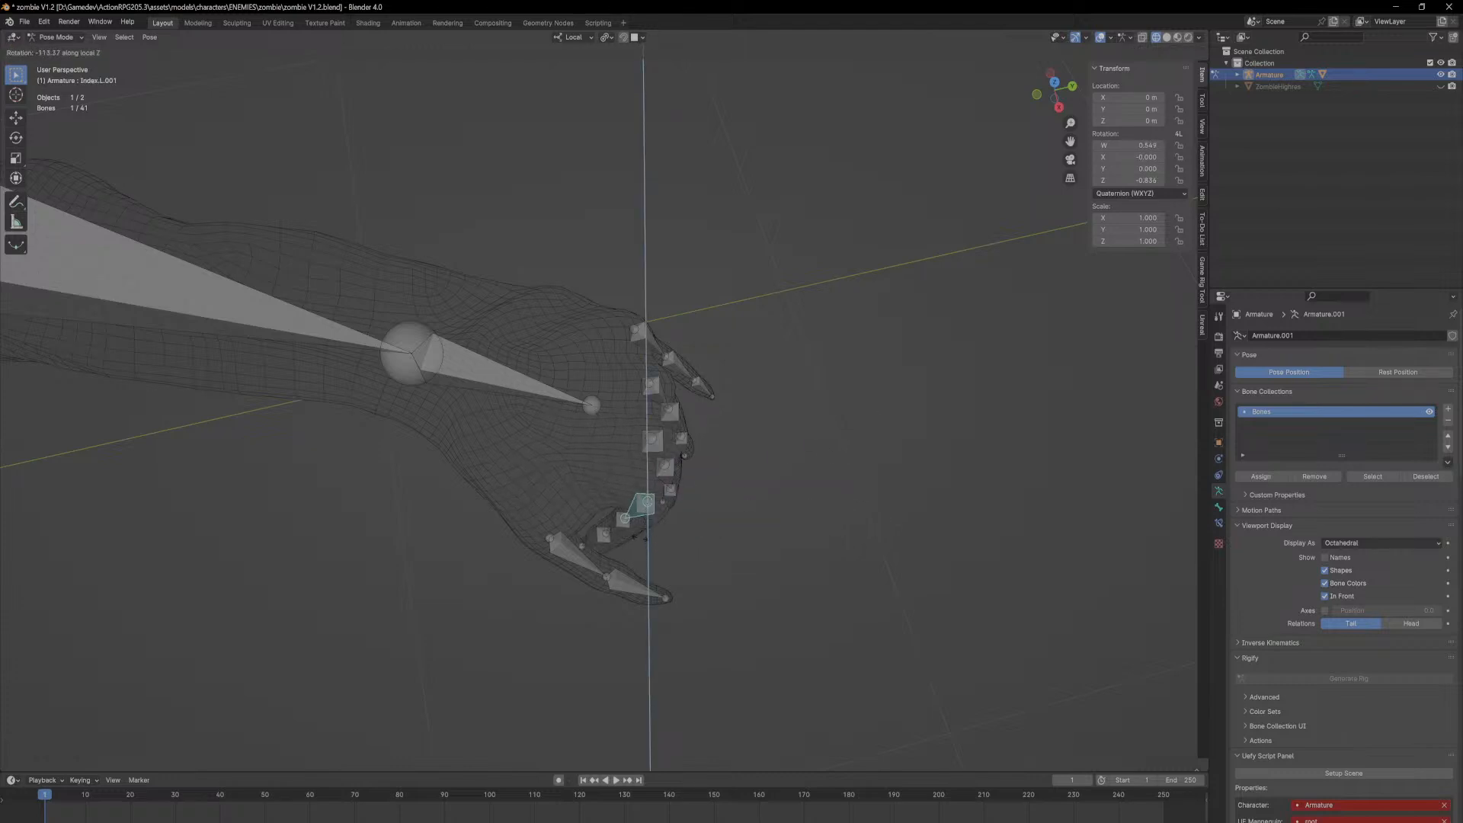
click(781, 398)
Step: Restore solid shading and rotate the left thumb's base bone about its local Z axis to test the deformation
click(1166, 38)
mouse_move(762, 352)
middle_down()
mouse_move(639, 359)
mouse_move(698, 386)
mouse_move(599, 459)
middle_up()
click(602, 453)
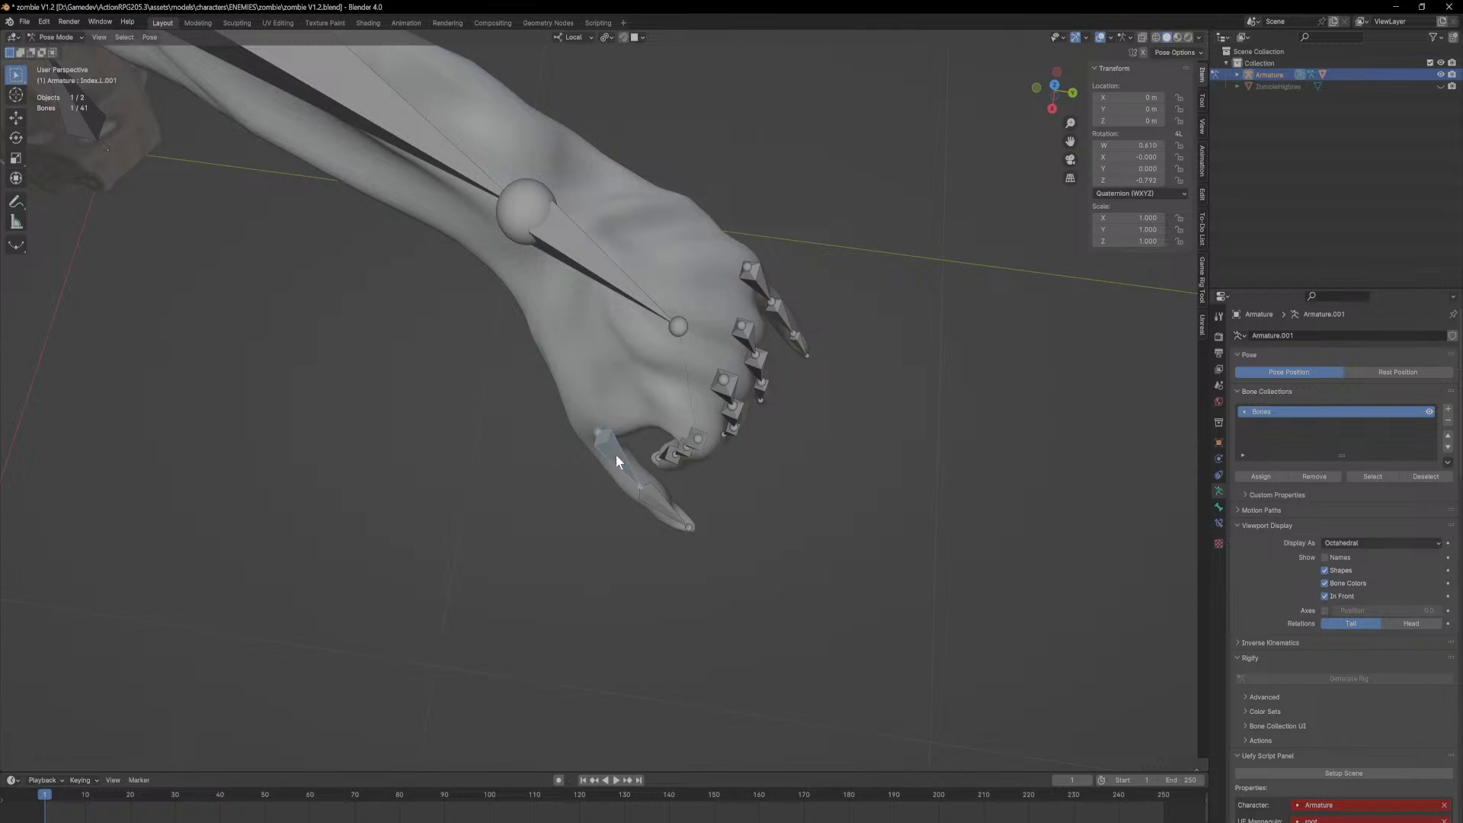
key(r)
key(z)
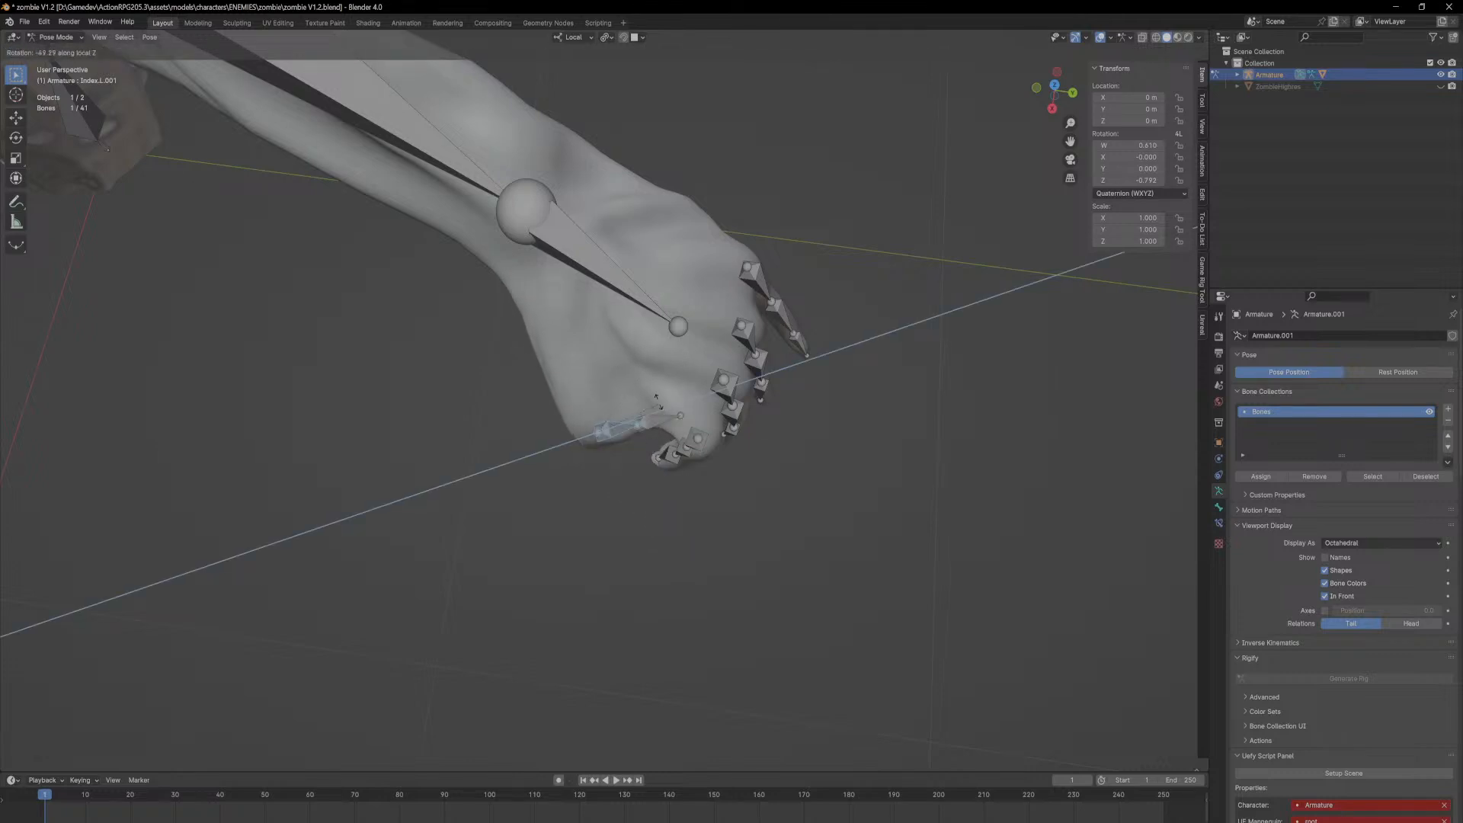
click(628, 483)
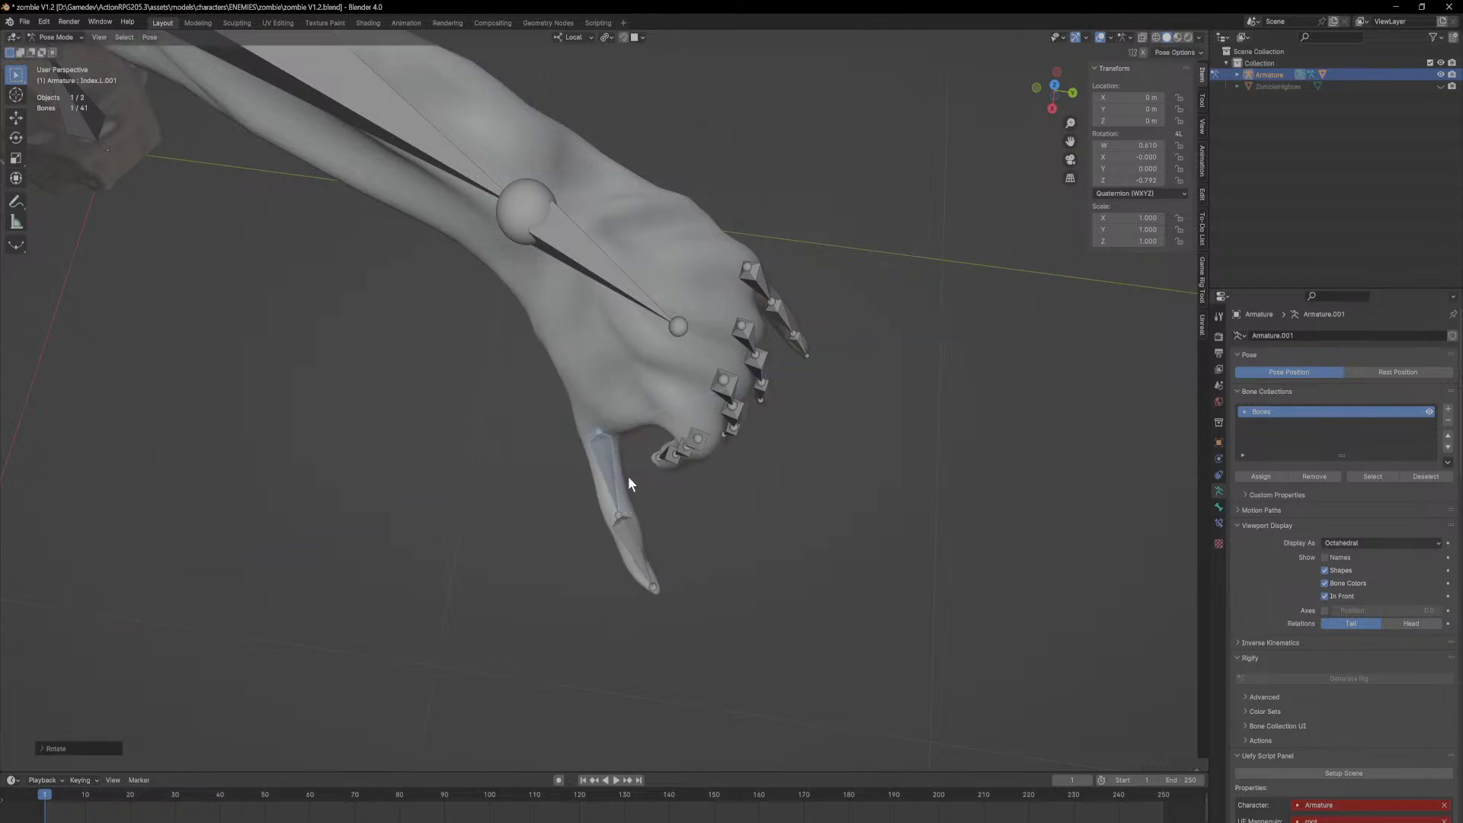
mouse_move(624, 474)
middle_down()
mouse_move(795, 765)
mouse_move(608, 543)
mouse_move(598, 408)
mouse_move(558, 355)
mouse_move(414, 401)
mouse_move(993, 302)
mouse_move(648, 485)
middle_up()
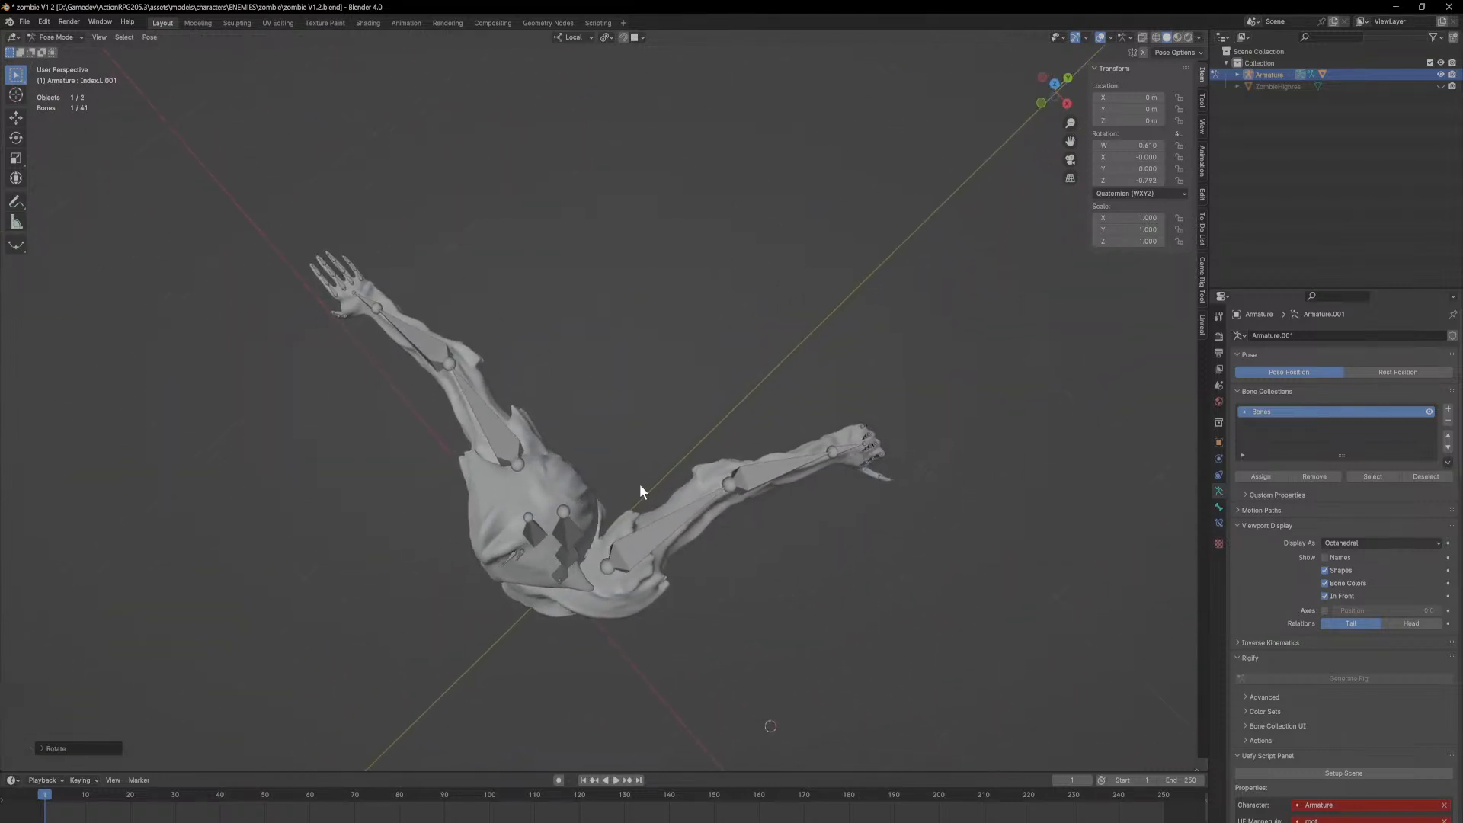
Step: Select all bones, clear their pose transforms to restore the rest pose, and save the file
key(a)
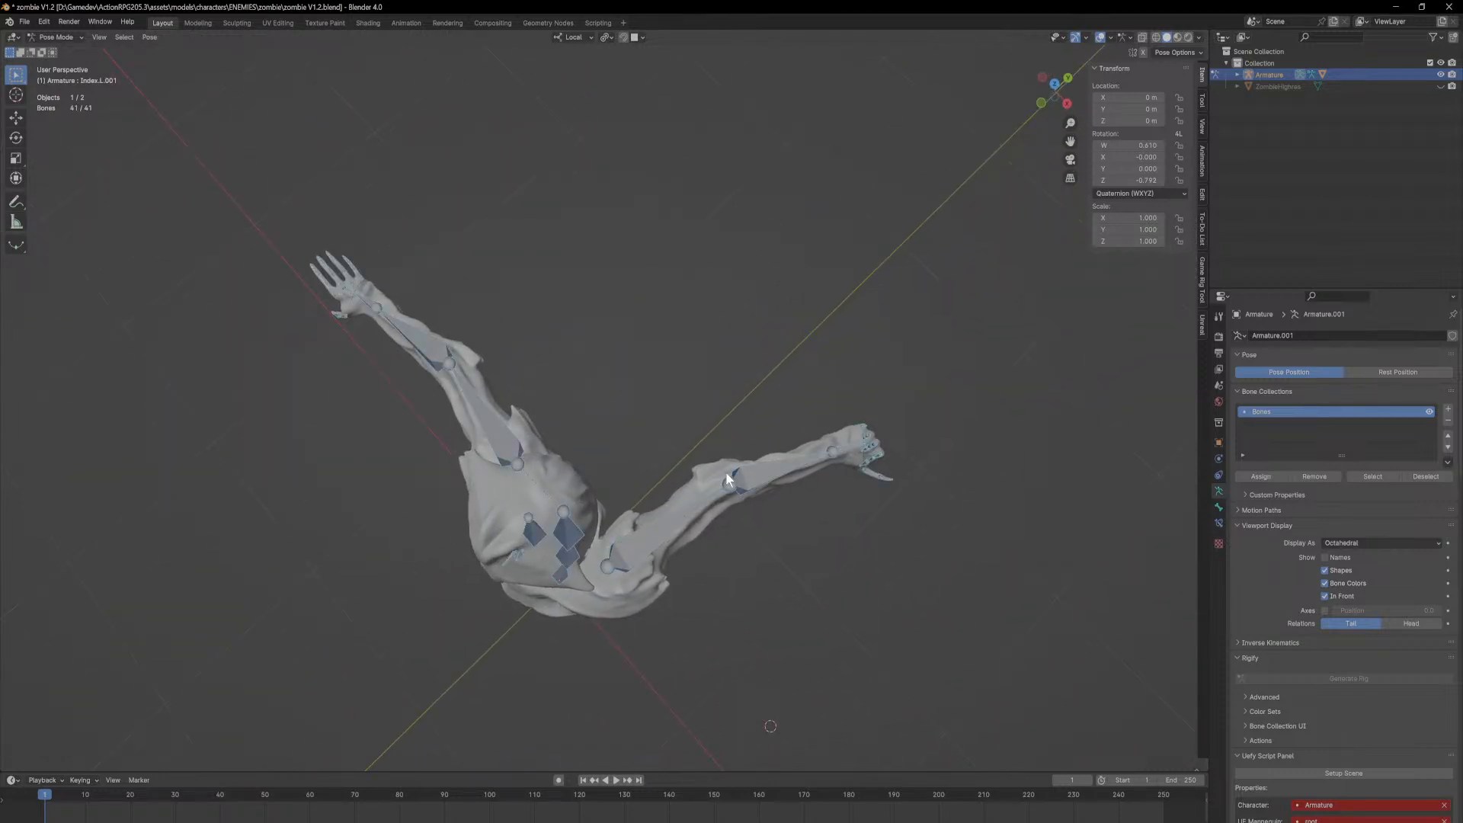
key(F3)
key(Return)
middle_drag(676, 460, 725, 336)
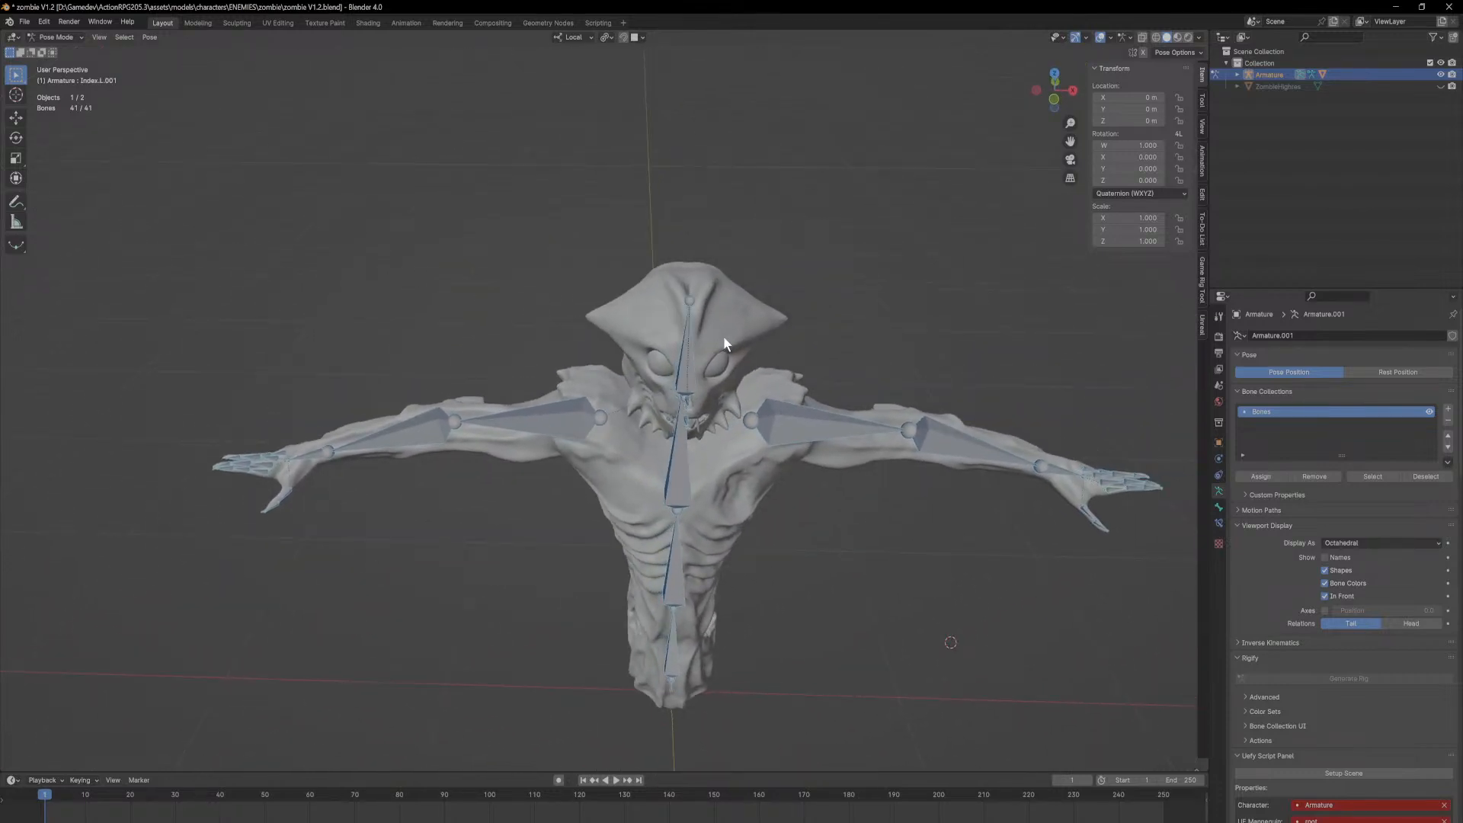
key(ctrl+s)
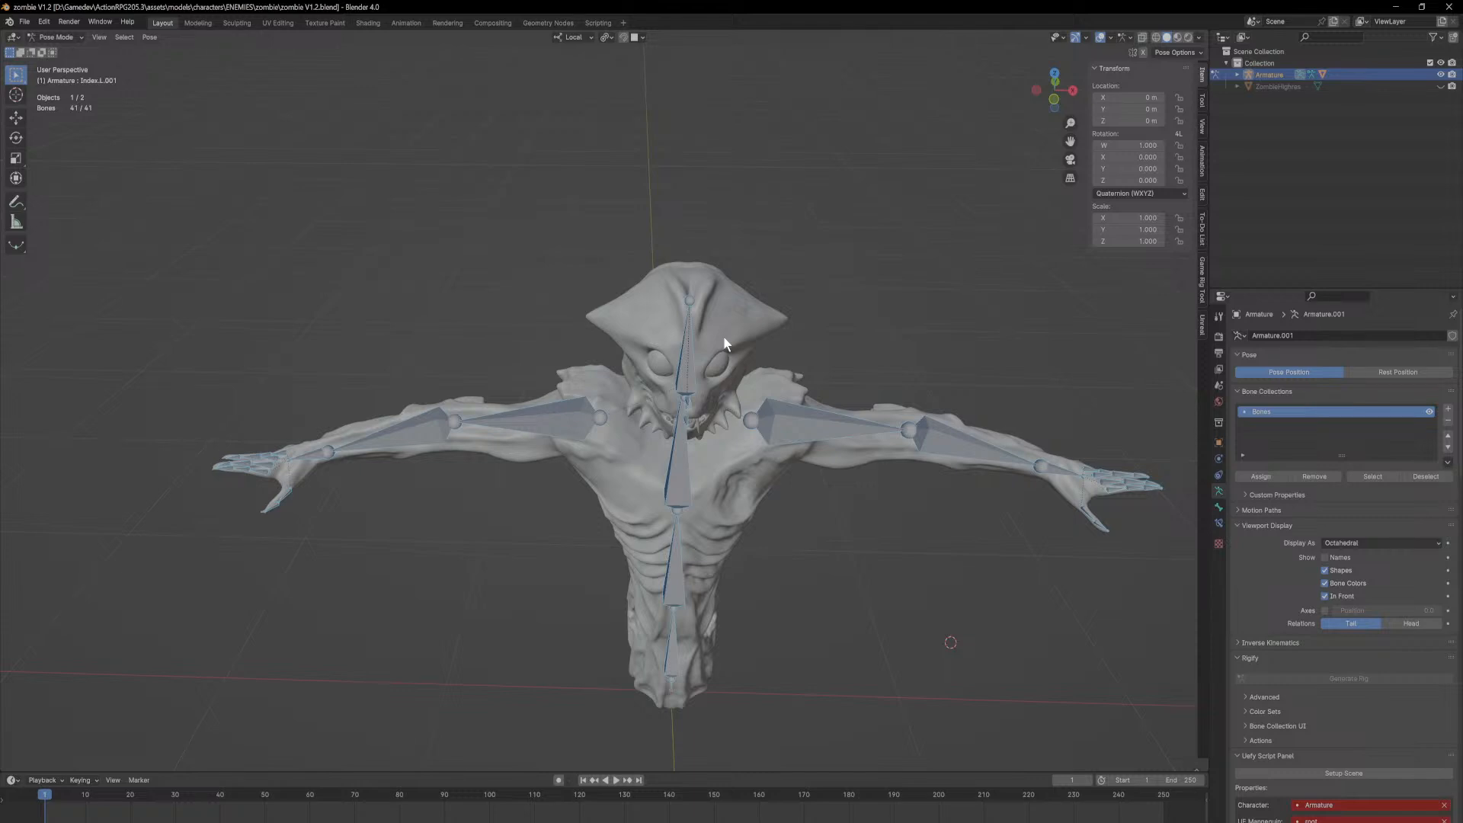
middle_drag(724, 336, 914, 340)
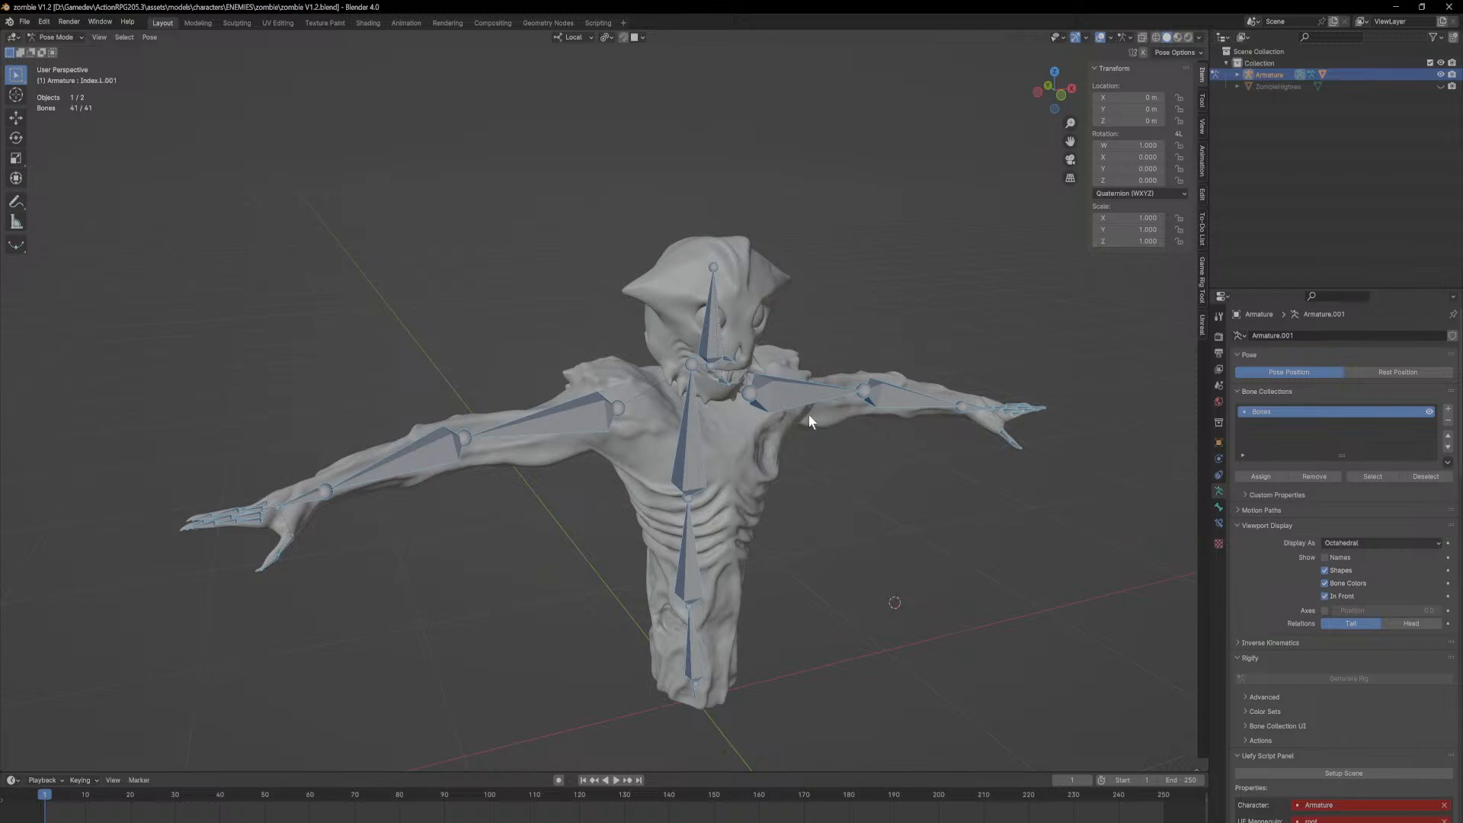
middle_drag(910, 377, 822, 370)
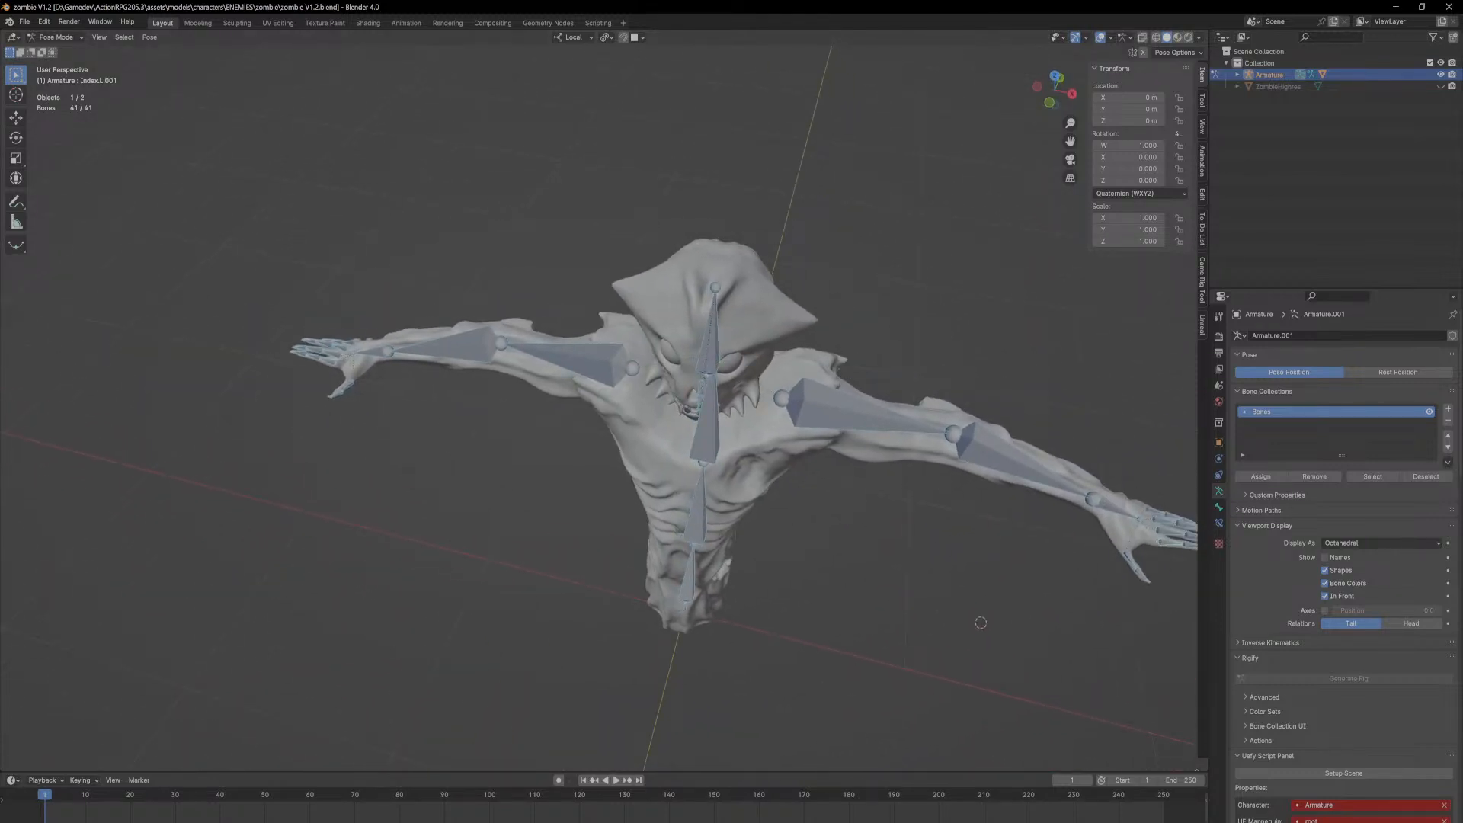
middle_drag(596, 477, 954, 494)
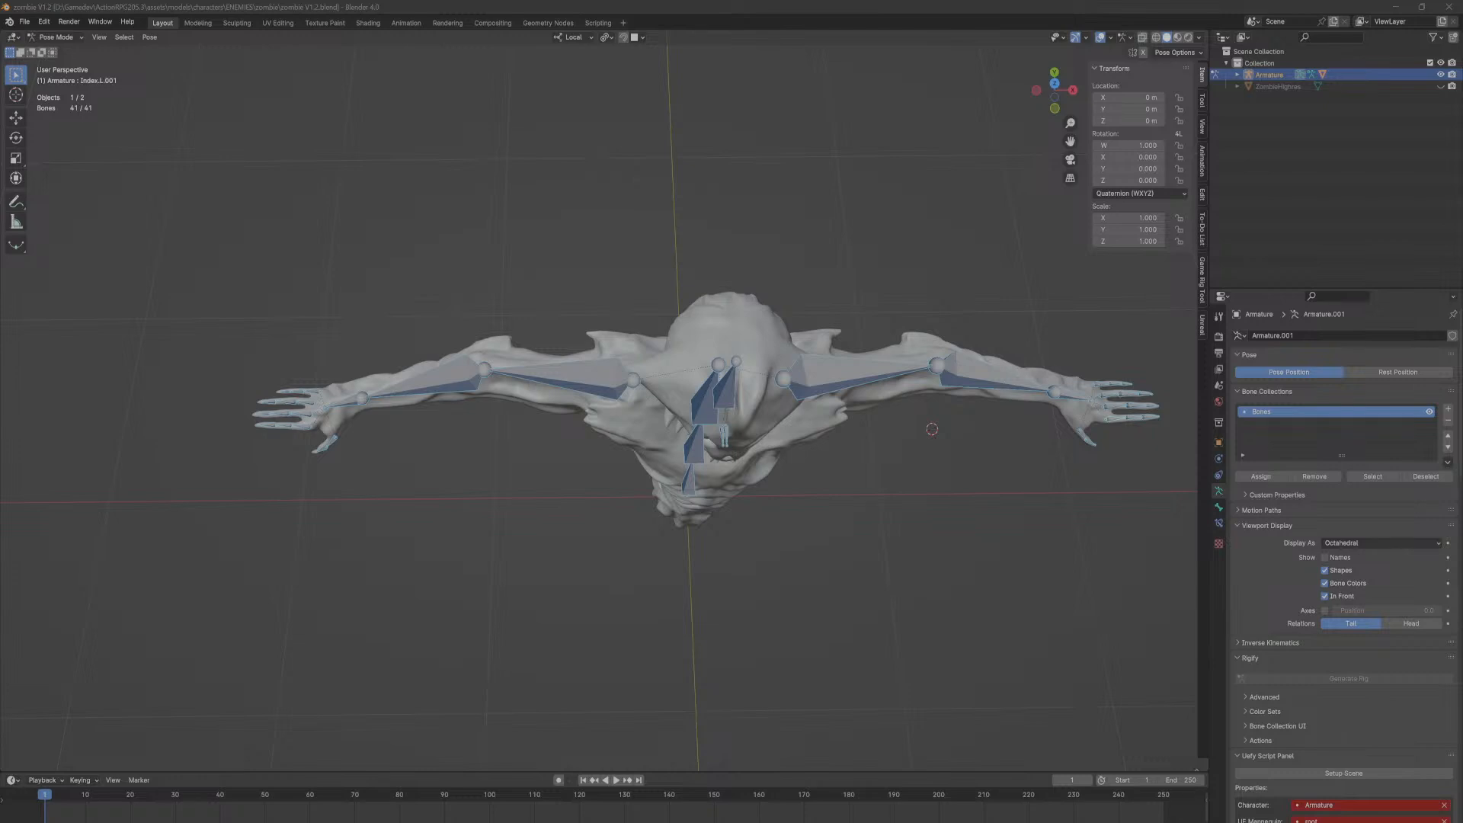
Step: Return the armature to Object Mode, select the zombie mesh and switch it to Weight Paint mode
click(744, 474)
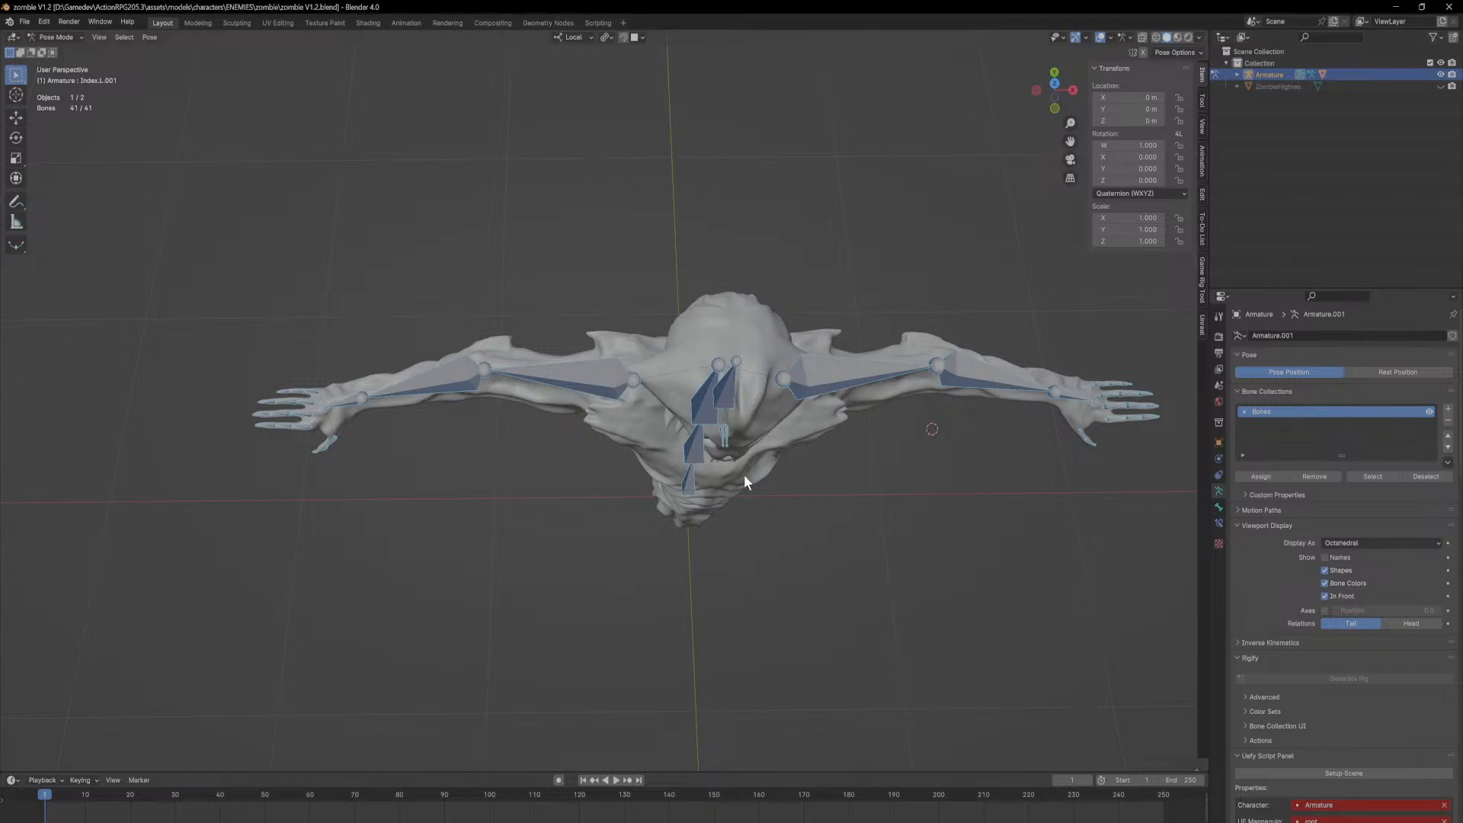
click(62, 51)
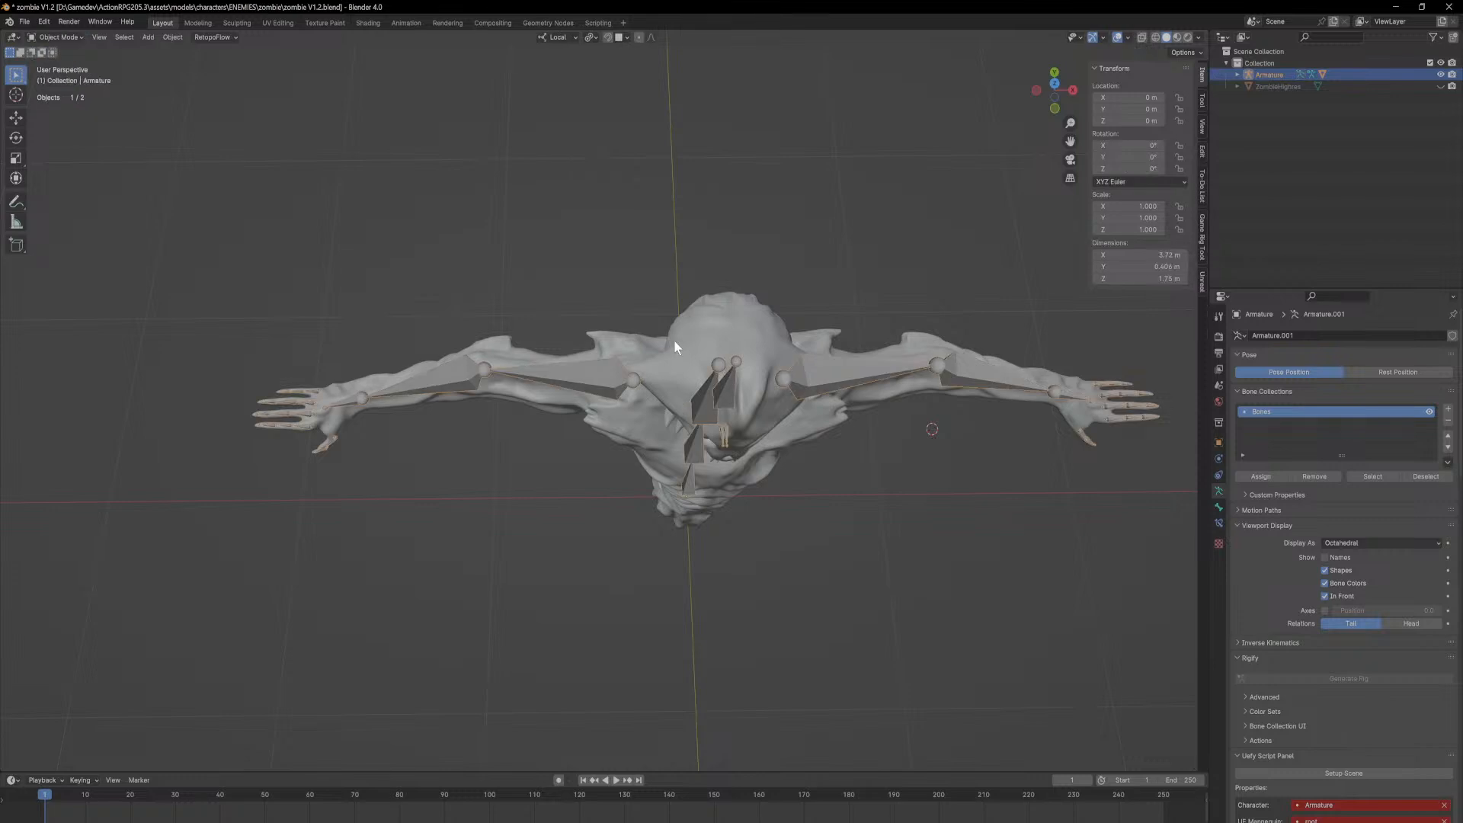
middle_drag(711, 342, 709, 307)
click(758, 488)
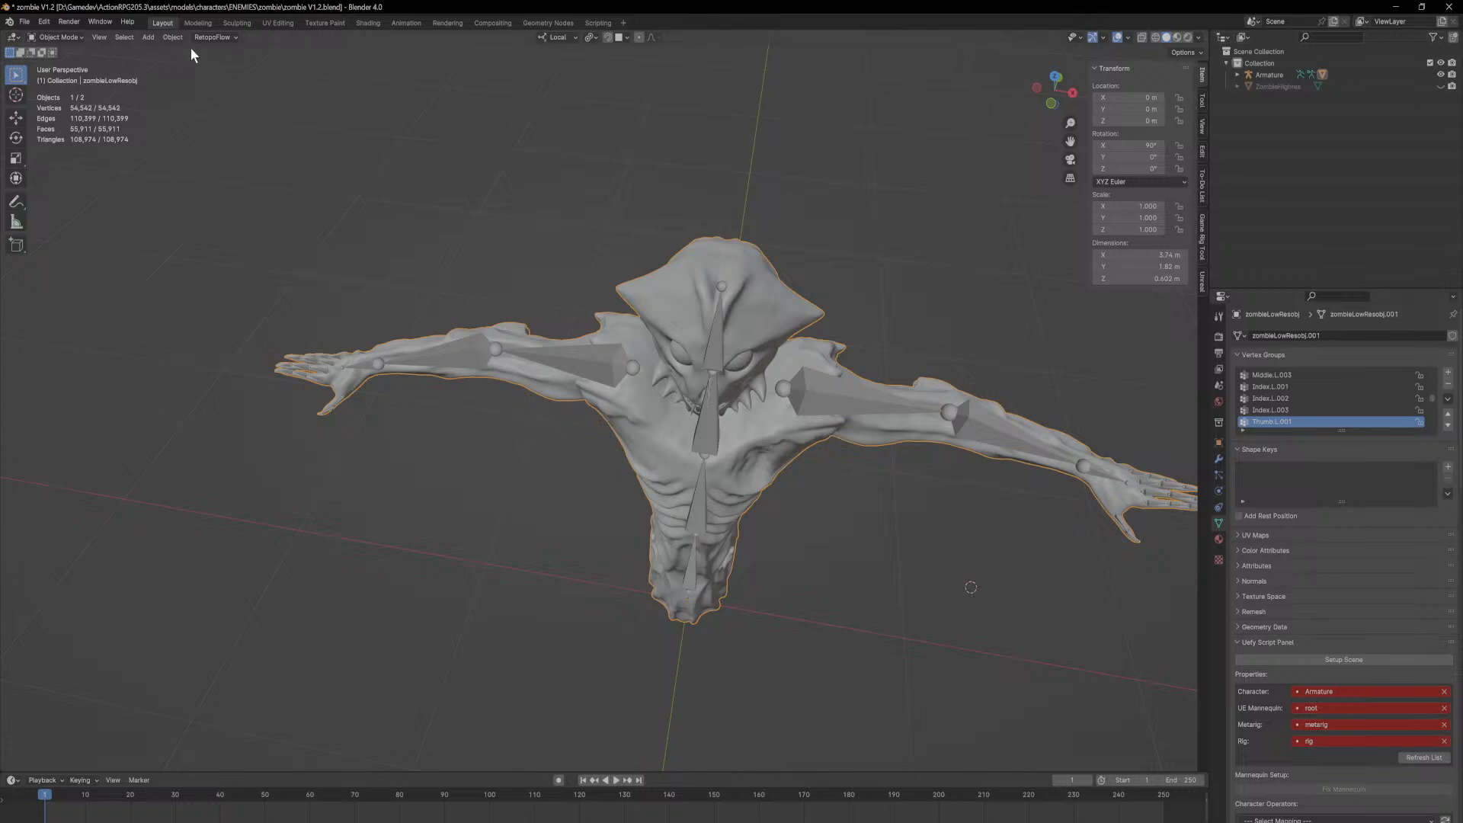
click(54, 36)
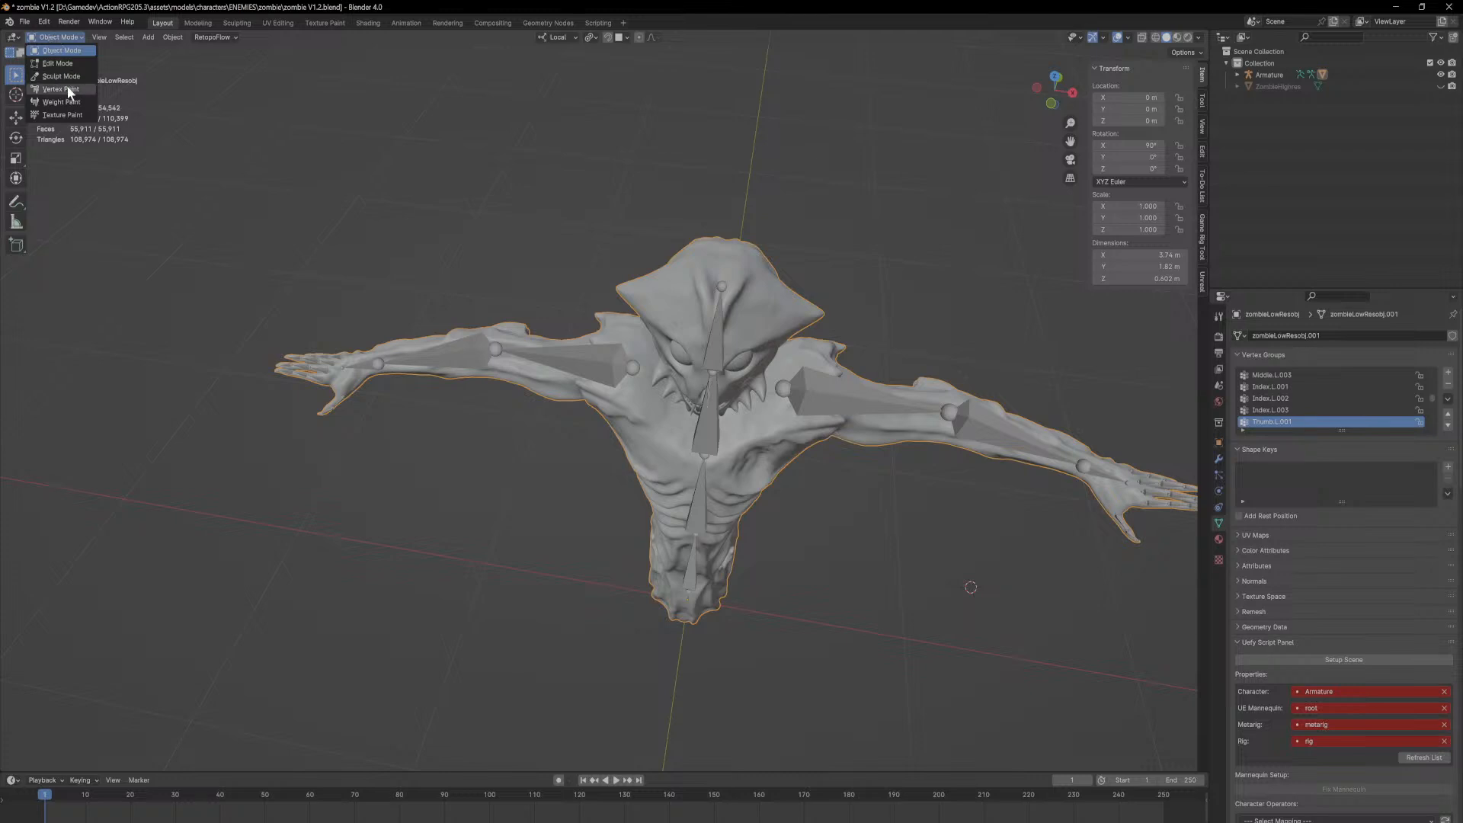
click(67, 99)
Step: Apply the Mirror weights operation to the Thumb.L.001 vertex group and compare the weights on both hands
click(152, 37)
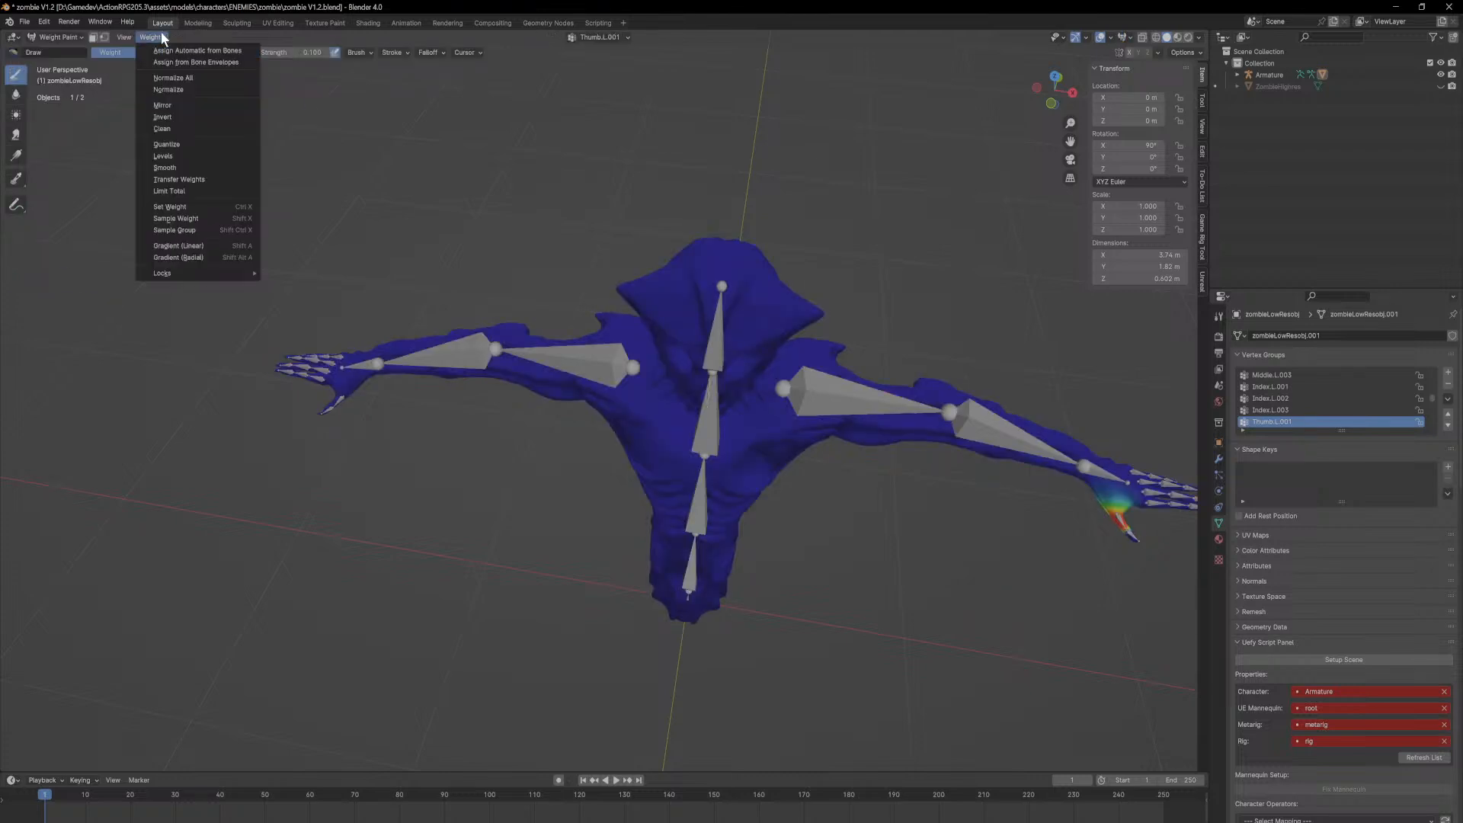
click(181, 107)
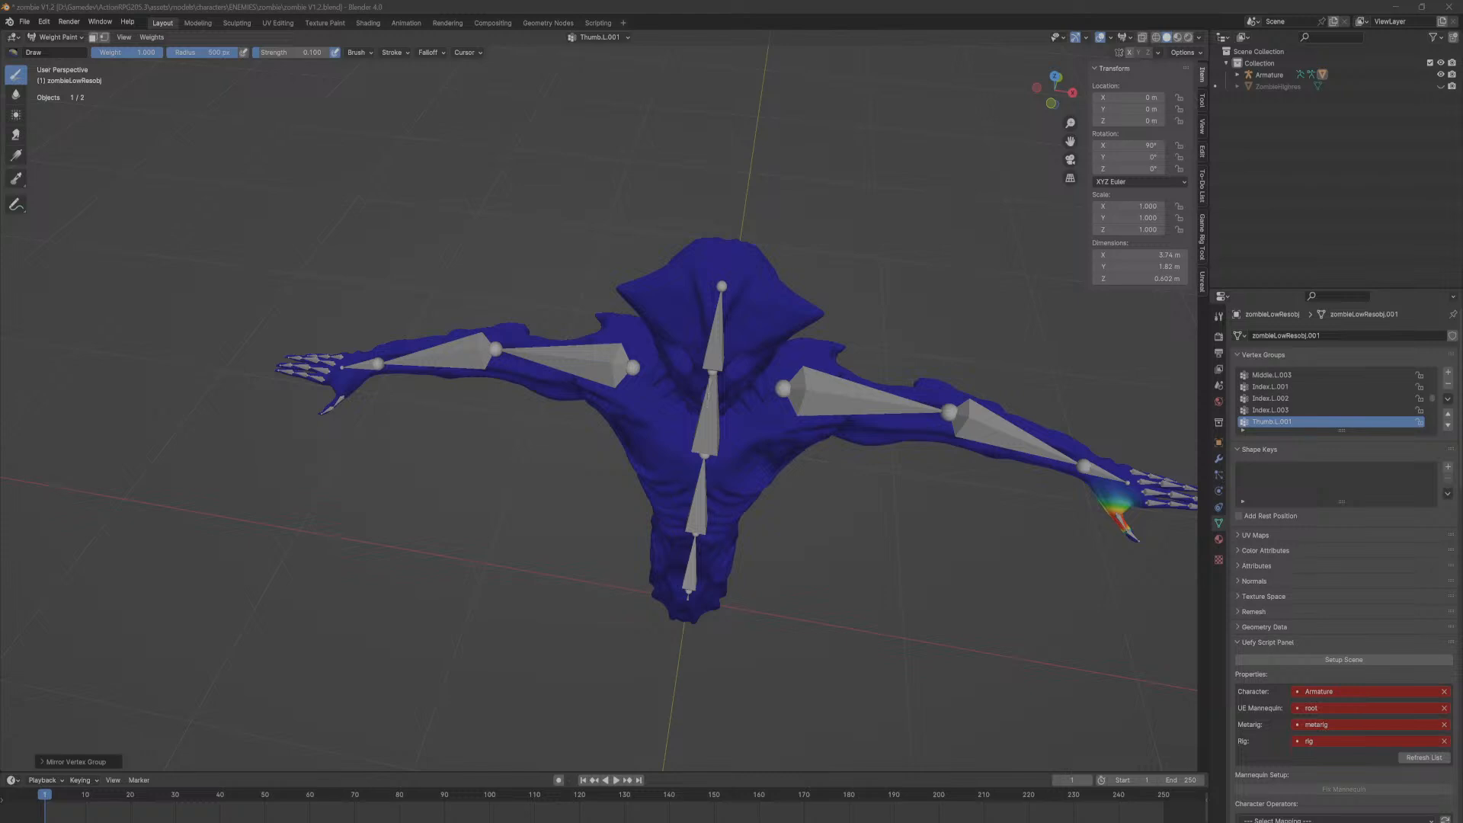
middle_drag(1023, 497, 1062, 518)
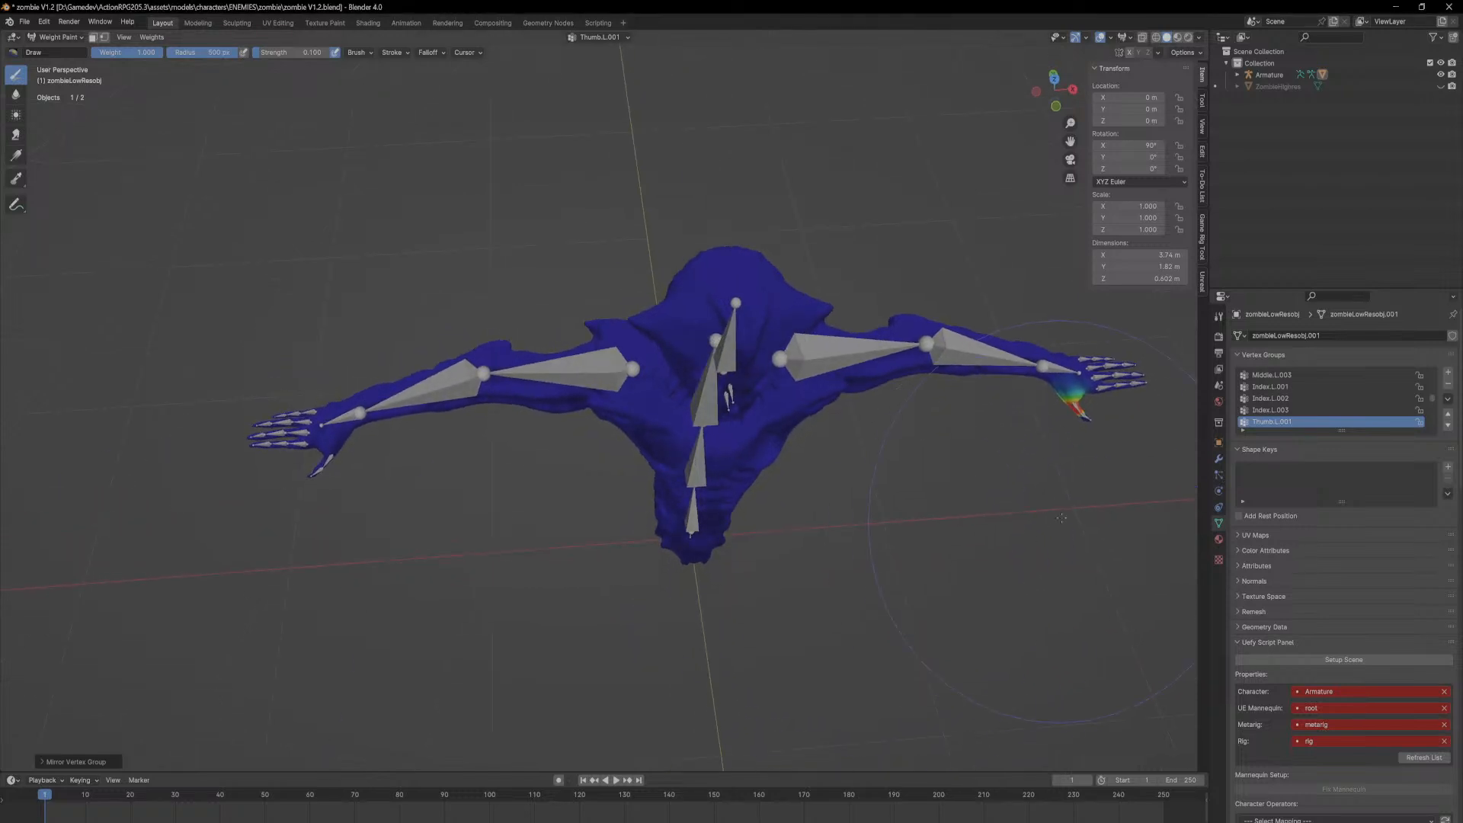
click(1274, 396)
click(1282, 420)
middle_drag(683, 543, 814, 399)
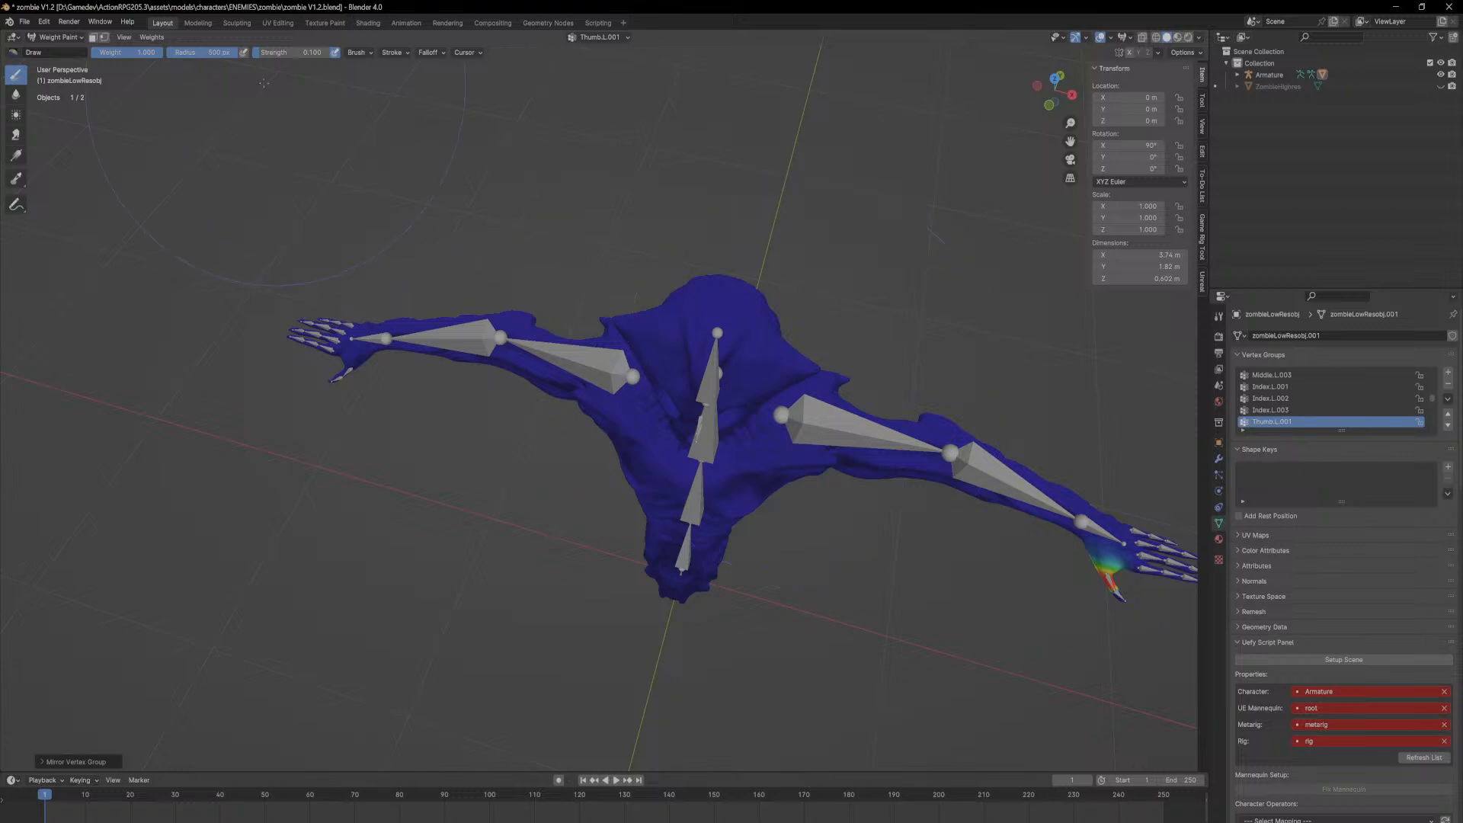
Step: Try Set Weight with a weight of 1.000 on the Thumb.L.001 group across the whole mesh, and undo it
click(141, 40)
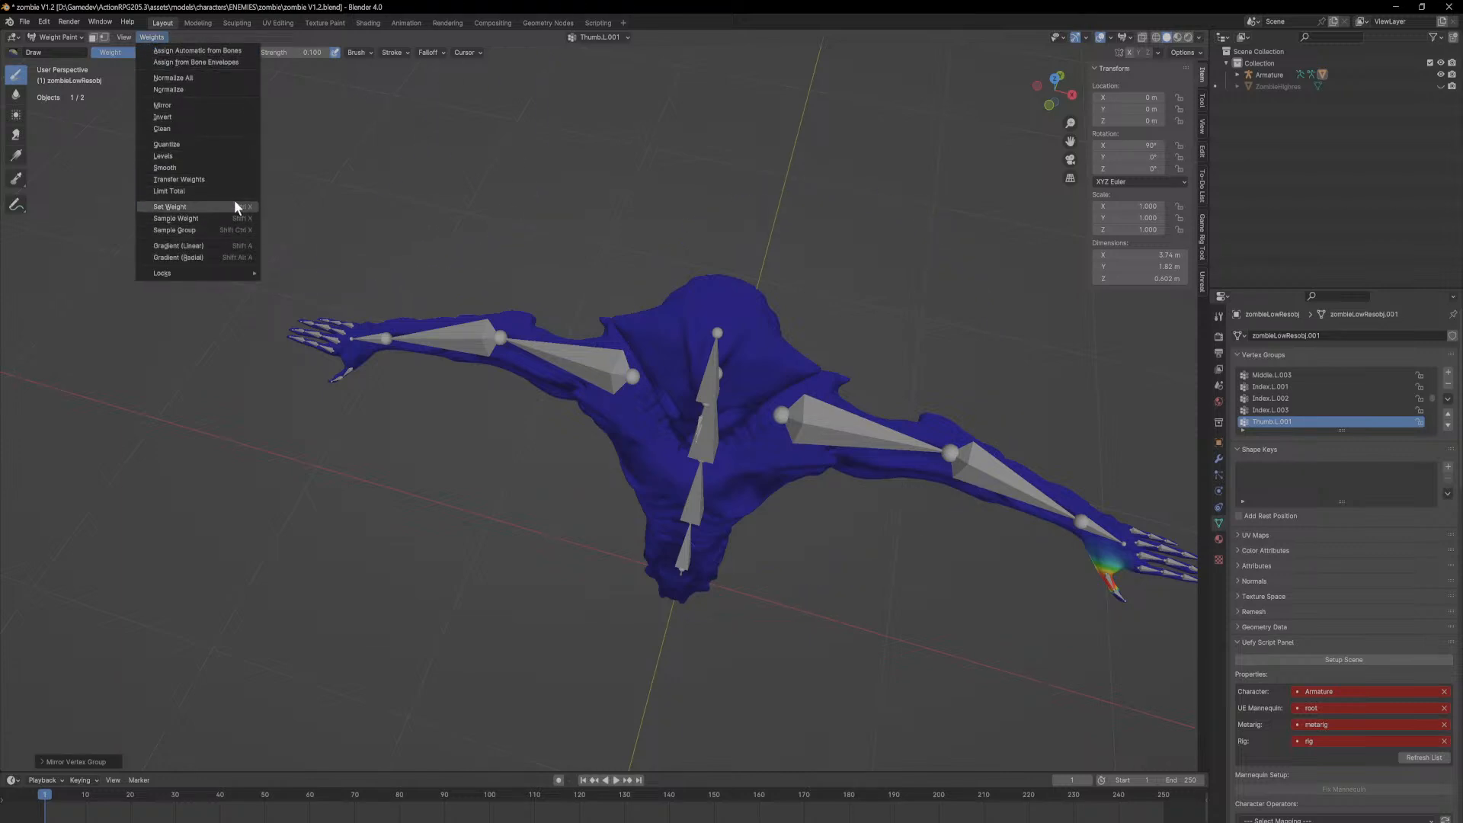
middle_drag(374, 404, 393, 410)
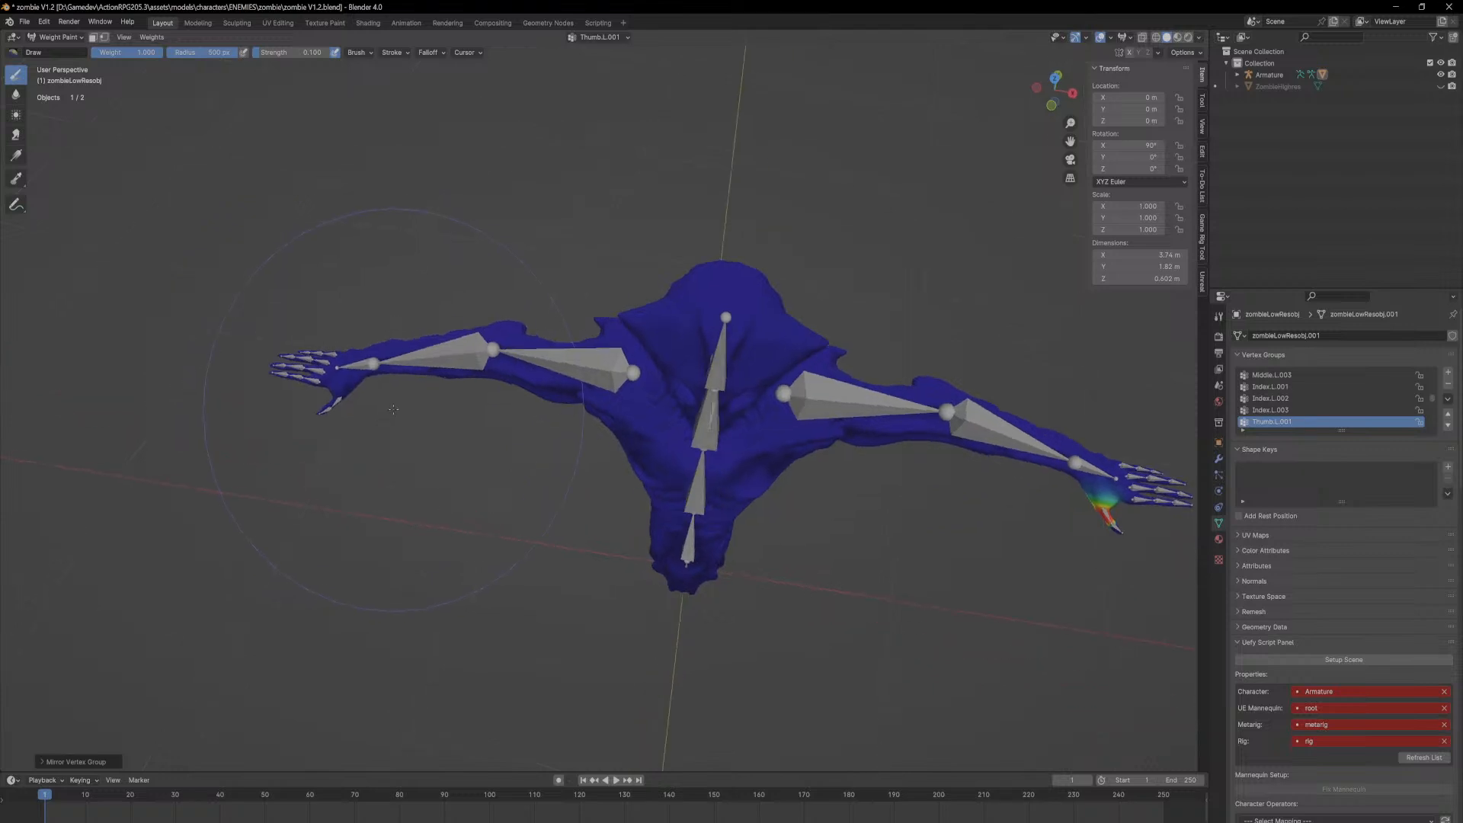
key(ctrl+x)
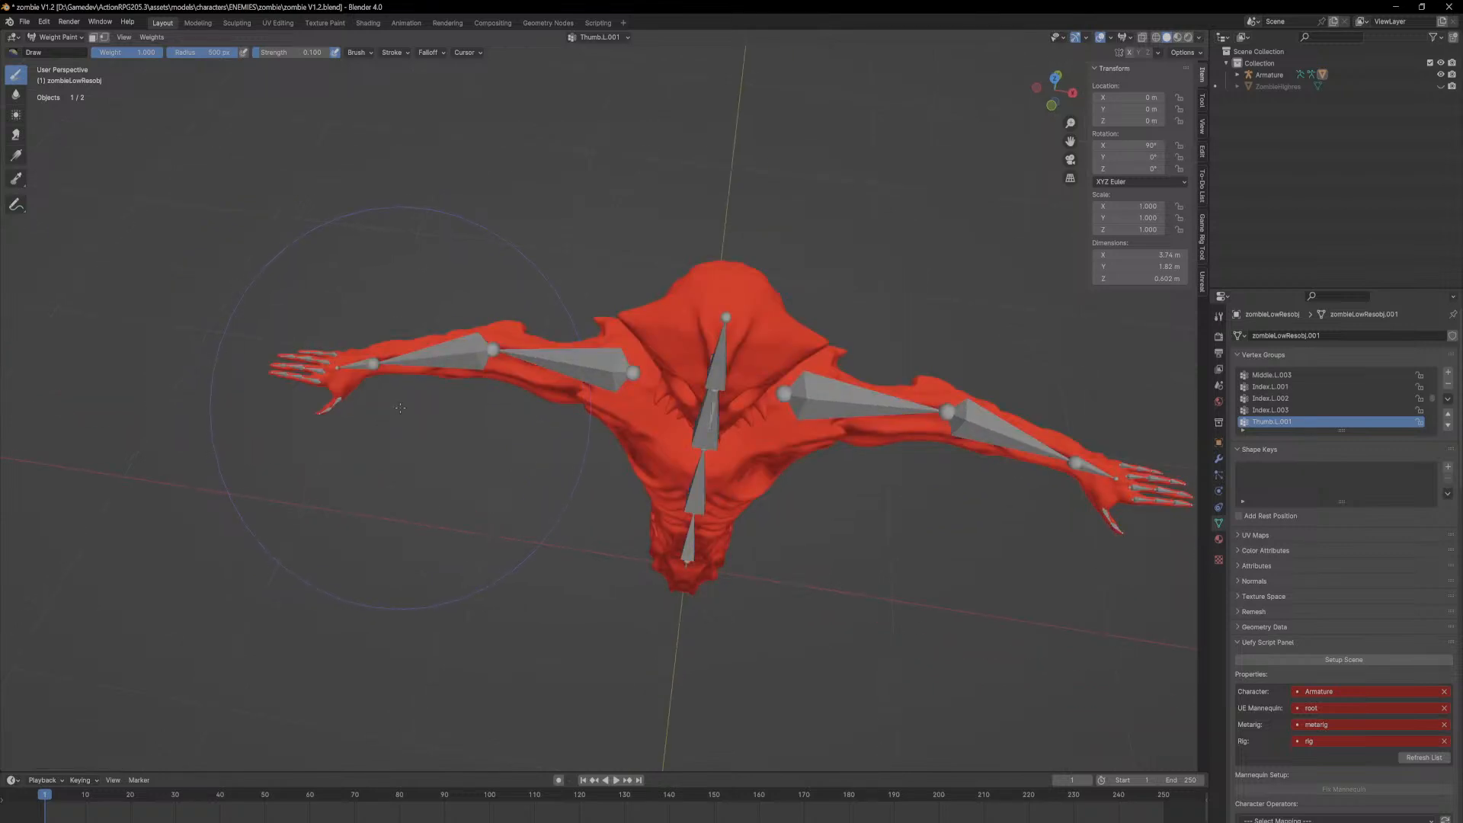
key(ctrl+z)
click(152, 37)
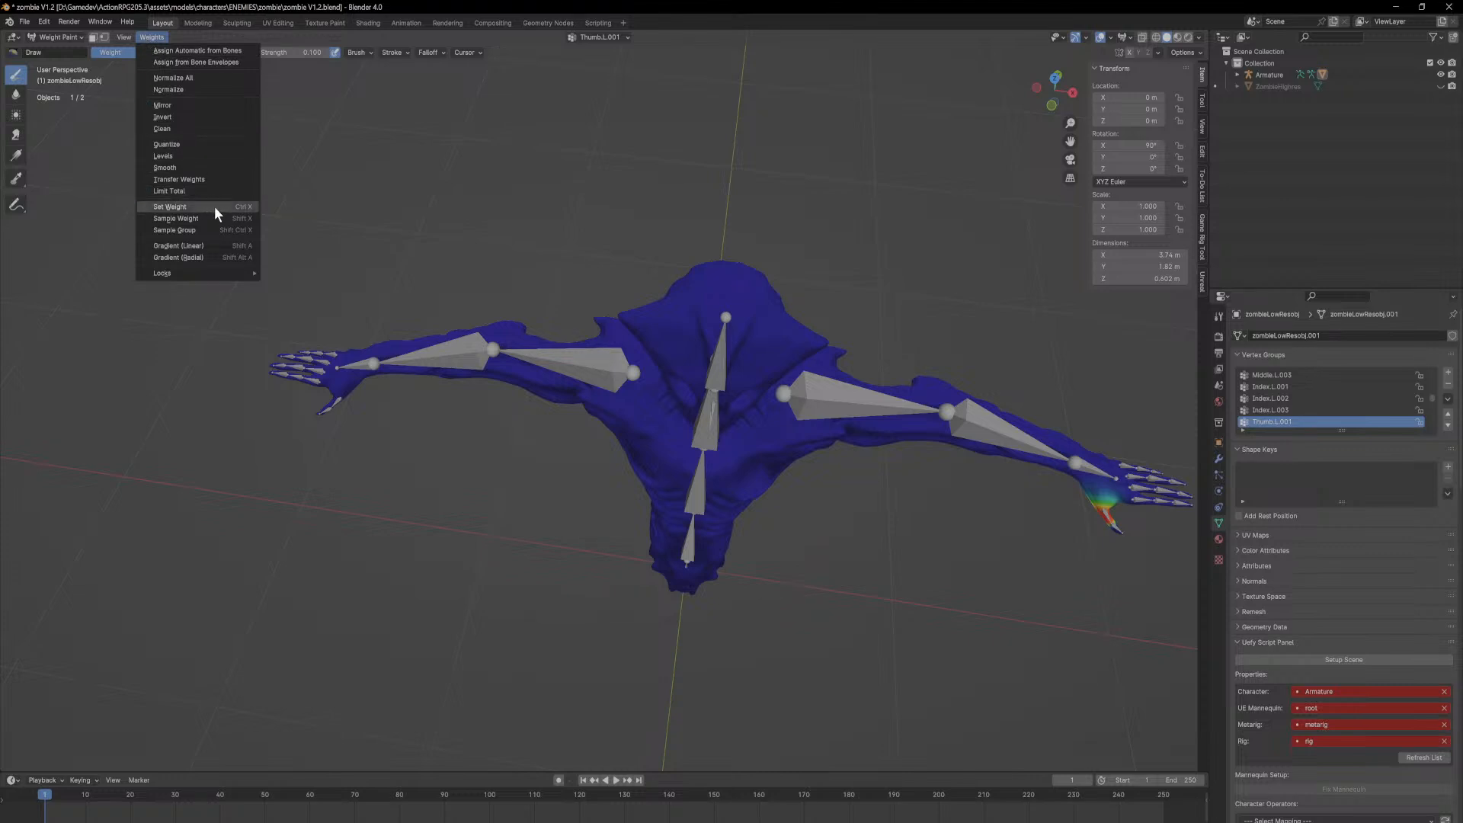
Step: Try to mirror the weights of the Thumb.L.001 vertex group
click(189, 105)
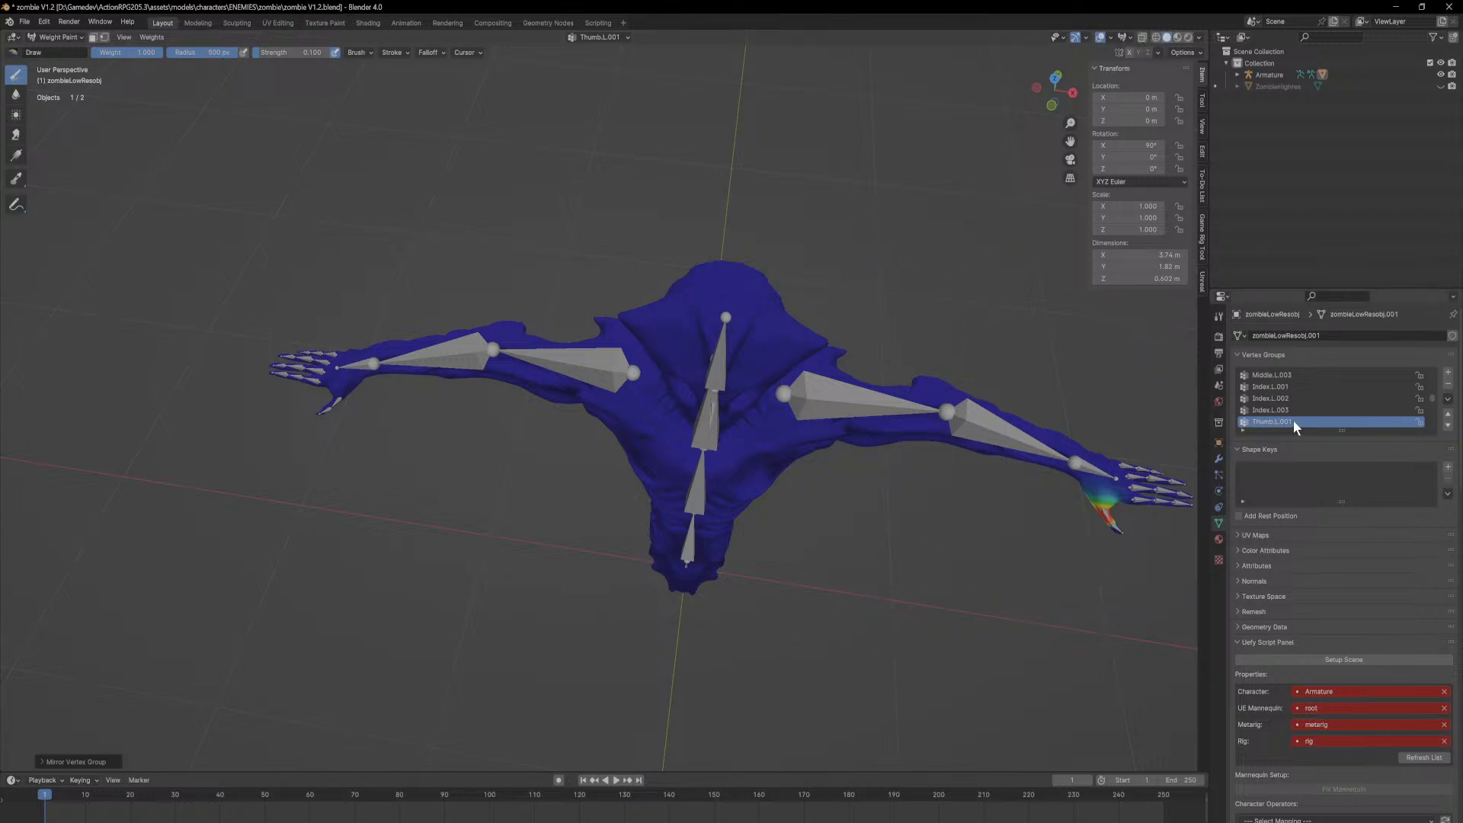
key(F2)
key(Escape)
Step: Try to mirror the weights of the Spine.001 vertex group
scroll(1336, 417, down, 1)
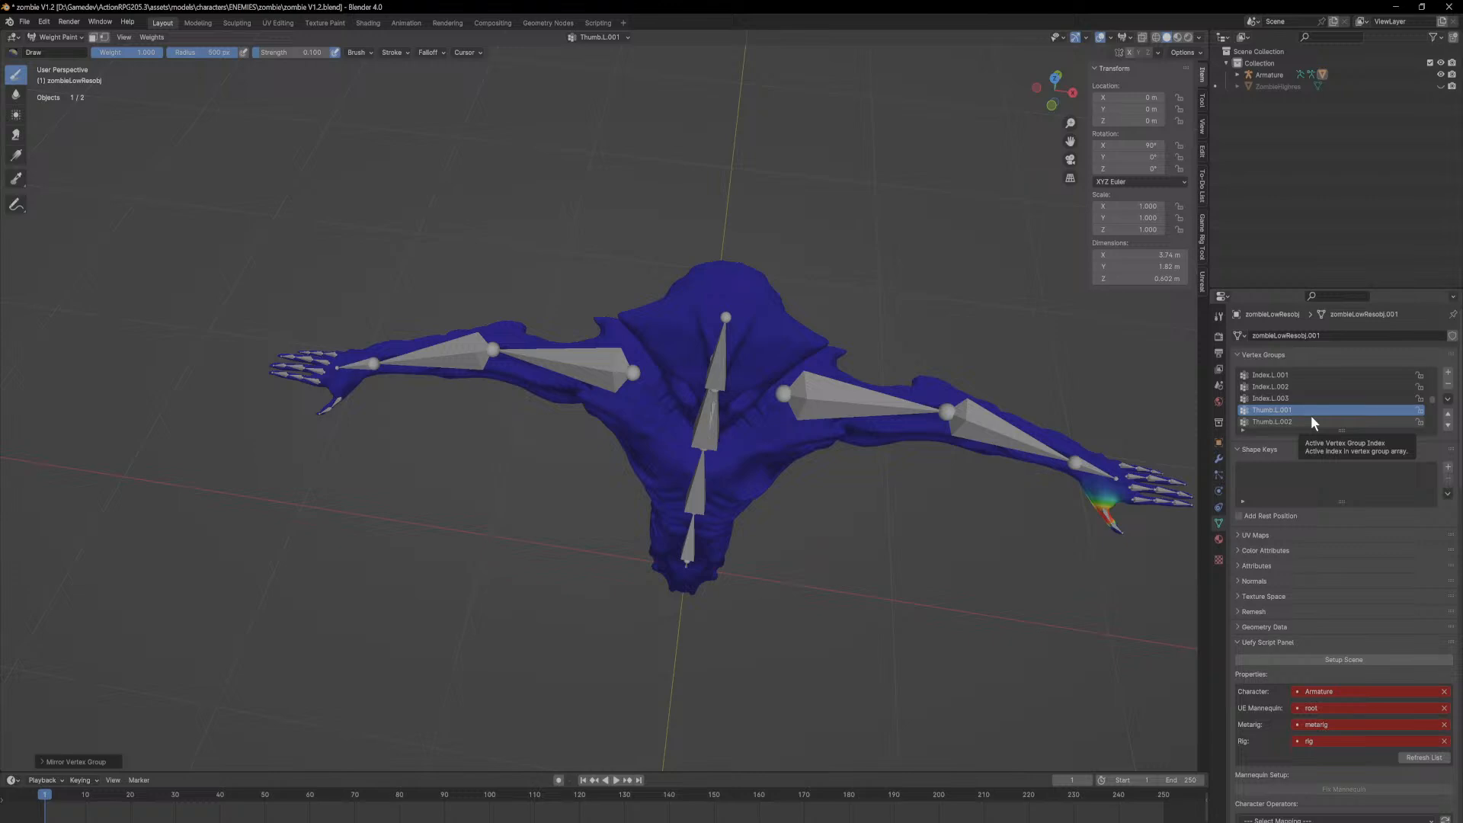
scroll(1307, 411, down, 5)
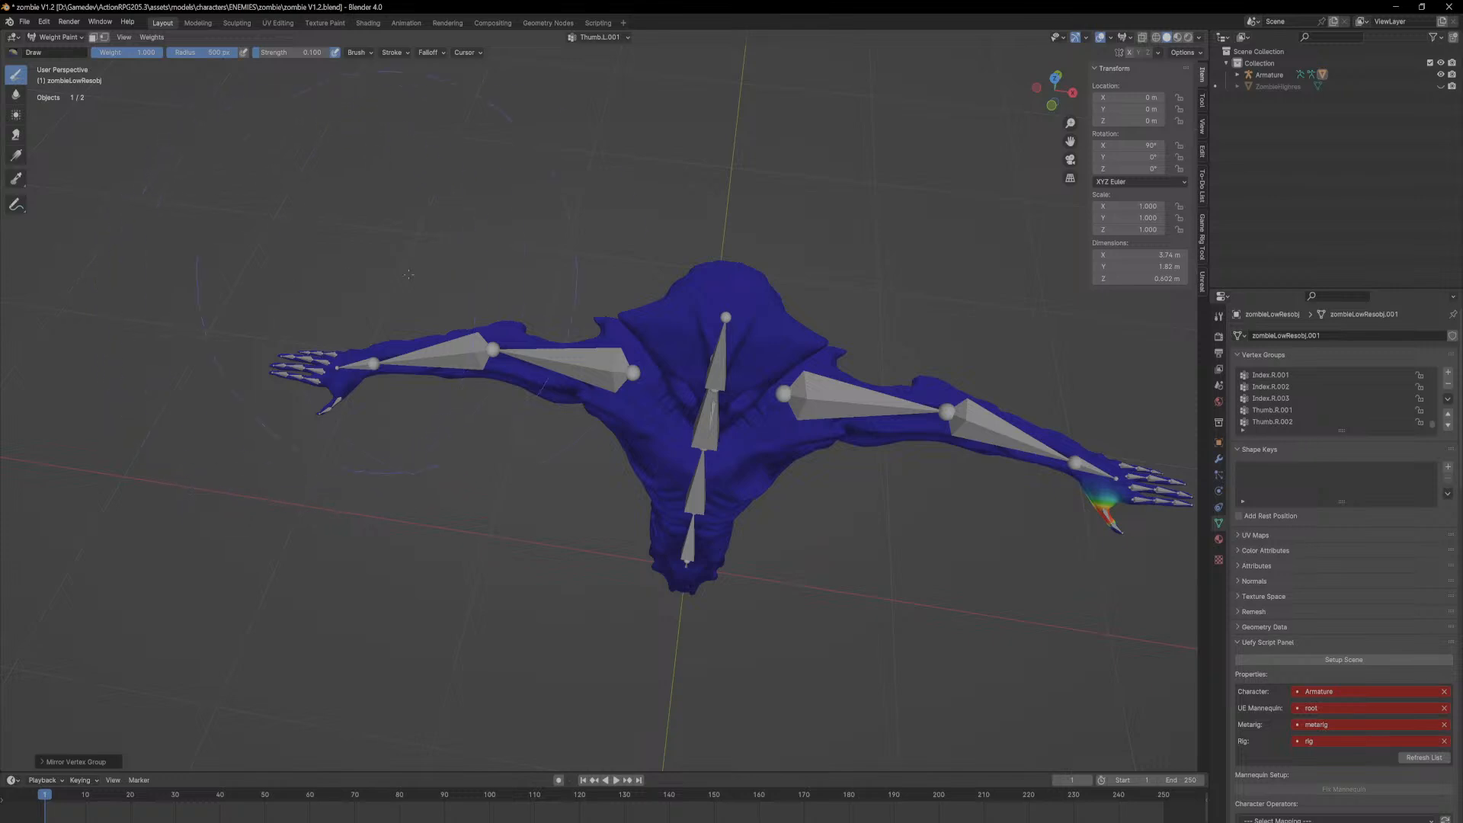
scroll(1267, 390, up, 5)
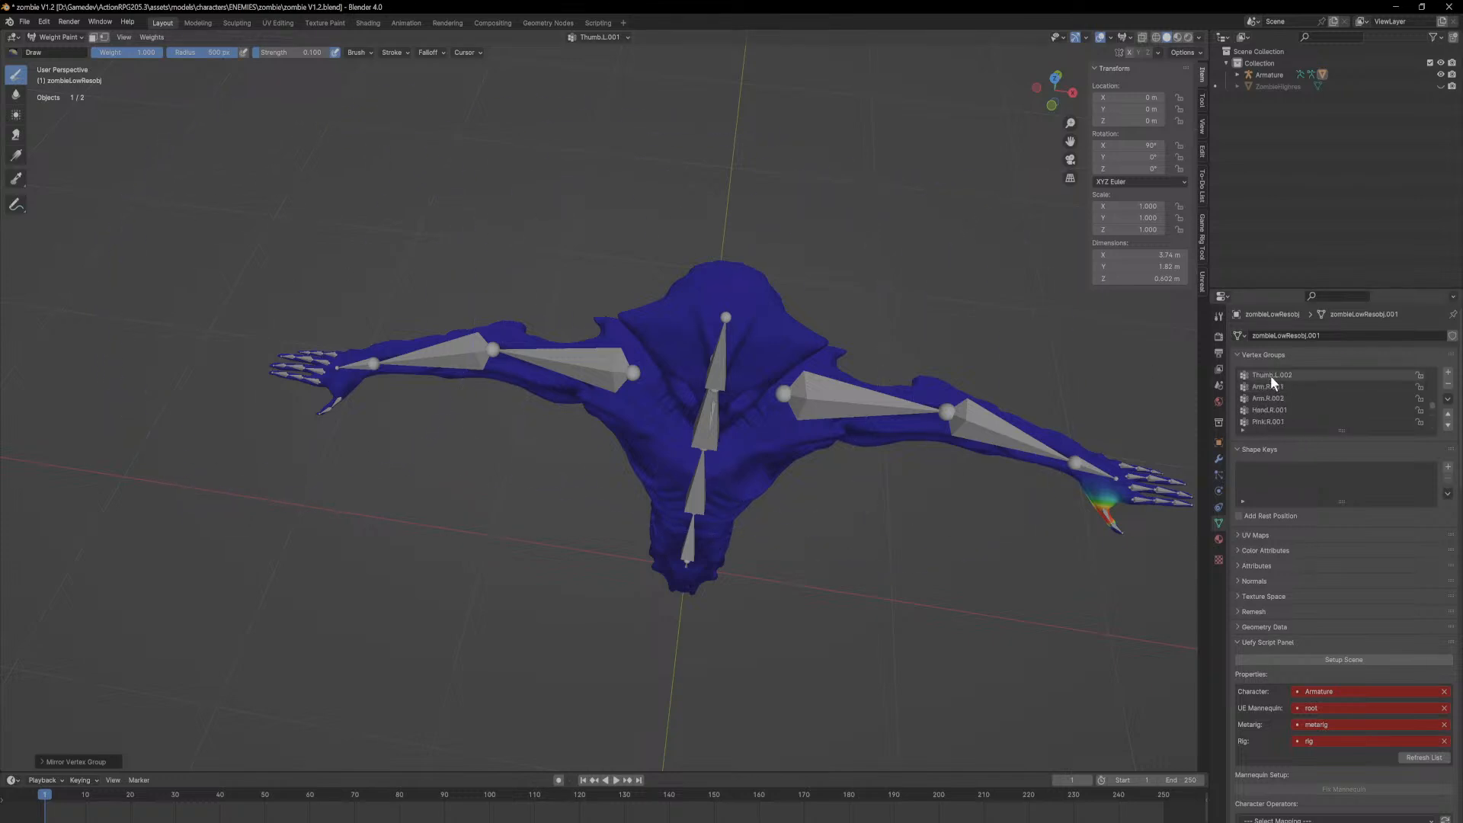
scroll(1270, 375, up, 5)
click(1273, 374)
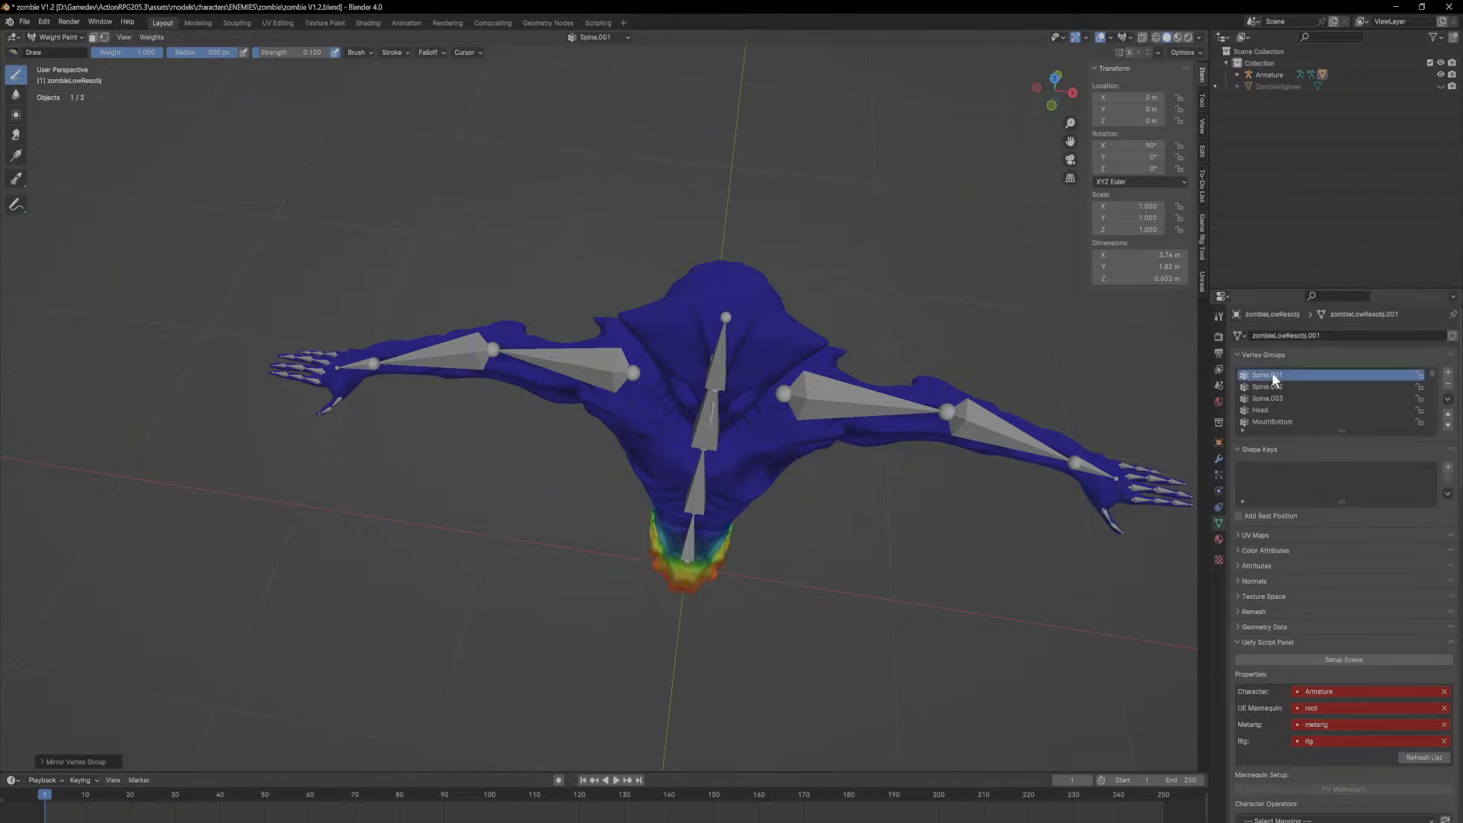
click(151, 36)
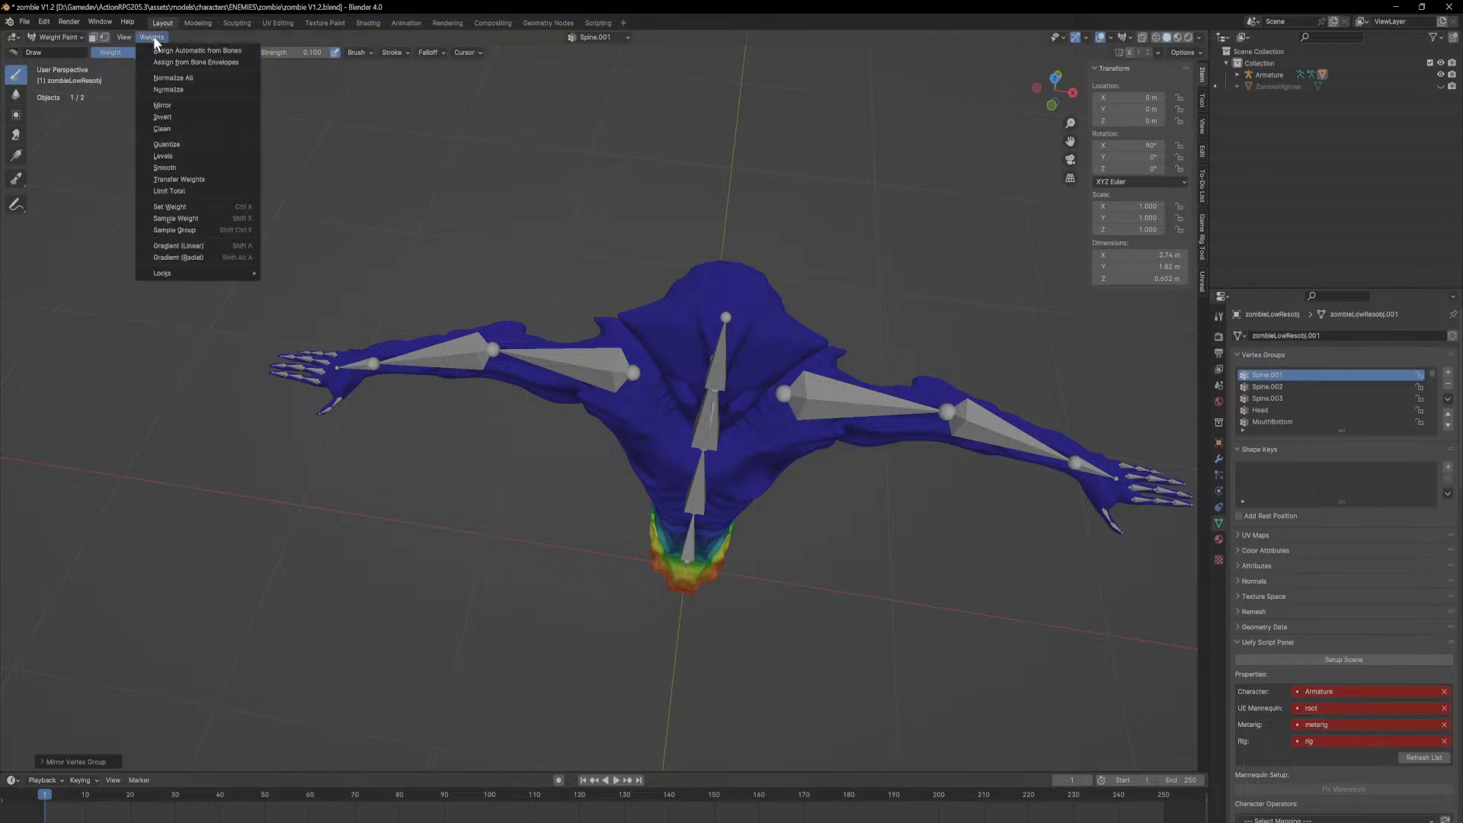
click(188, 105)
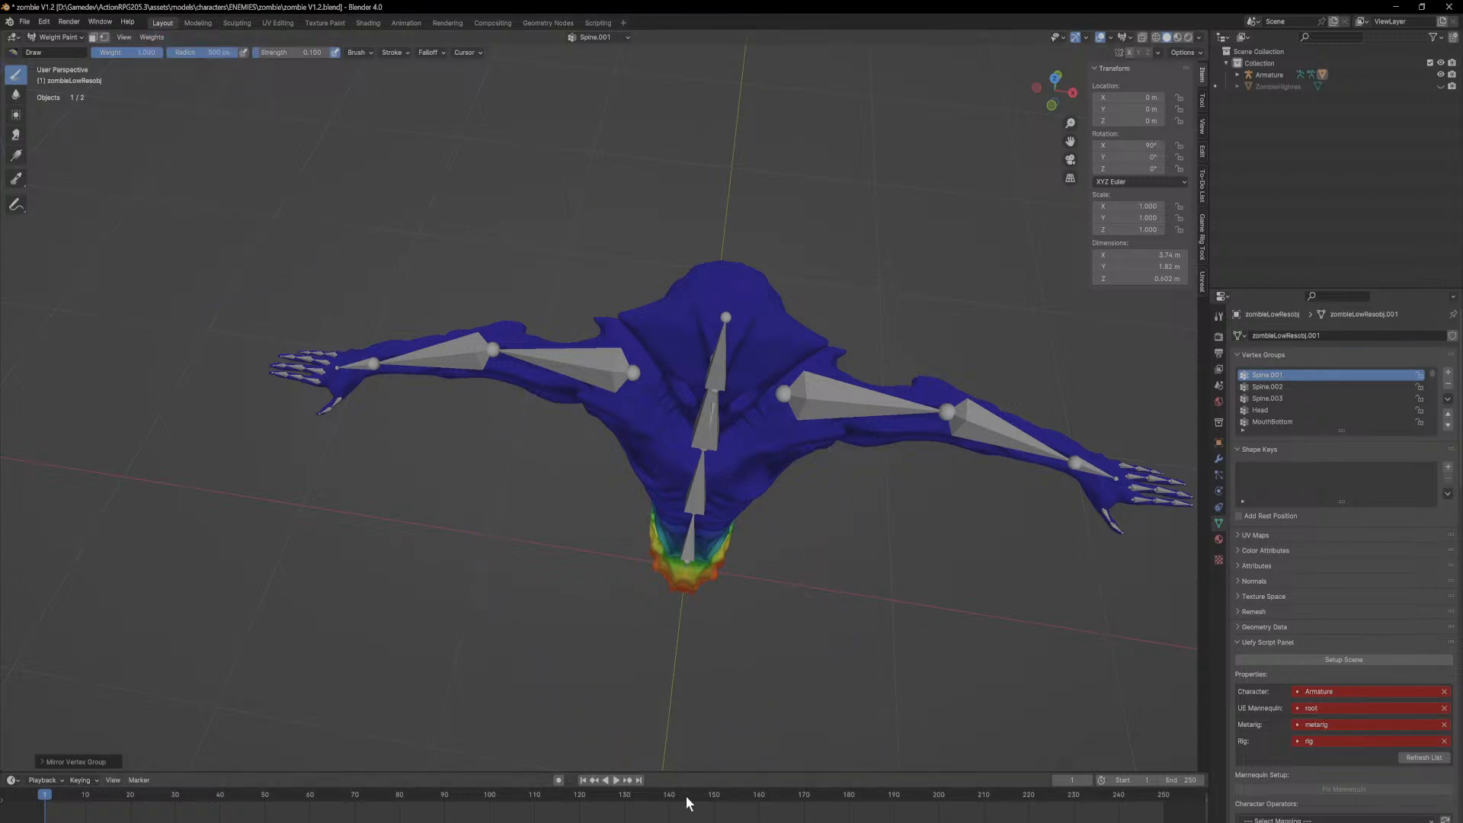
Step: Open the info log and examine the latest vertex group mirroring entry against the mesh
click(674, 821)
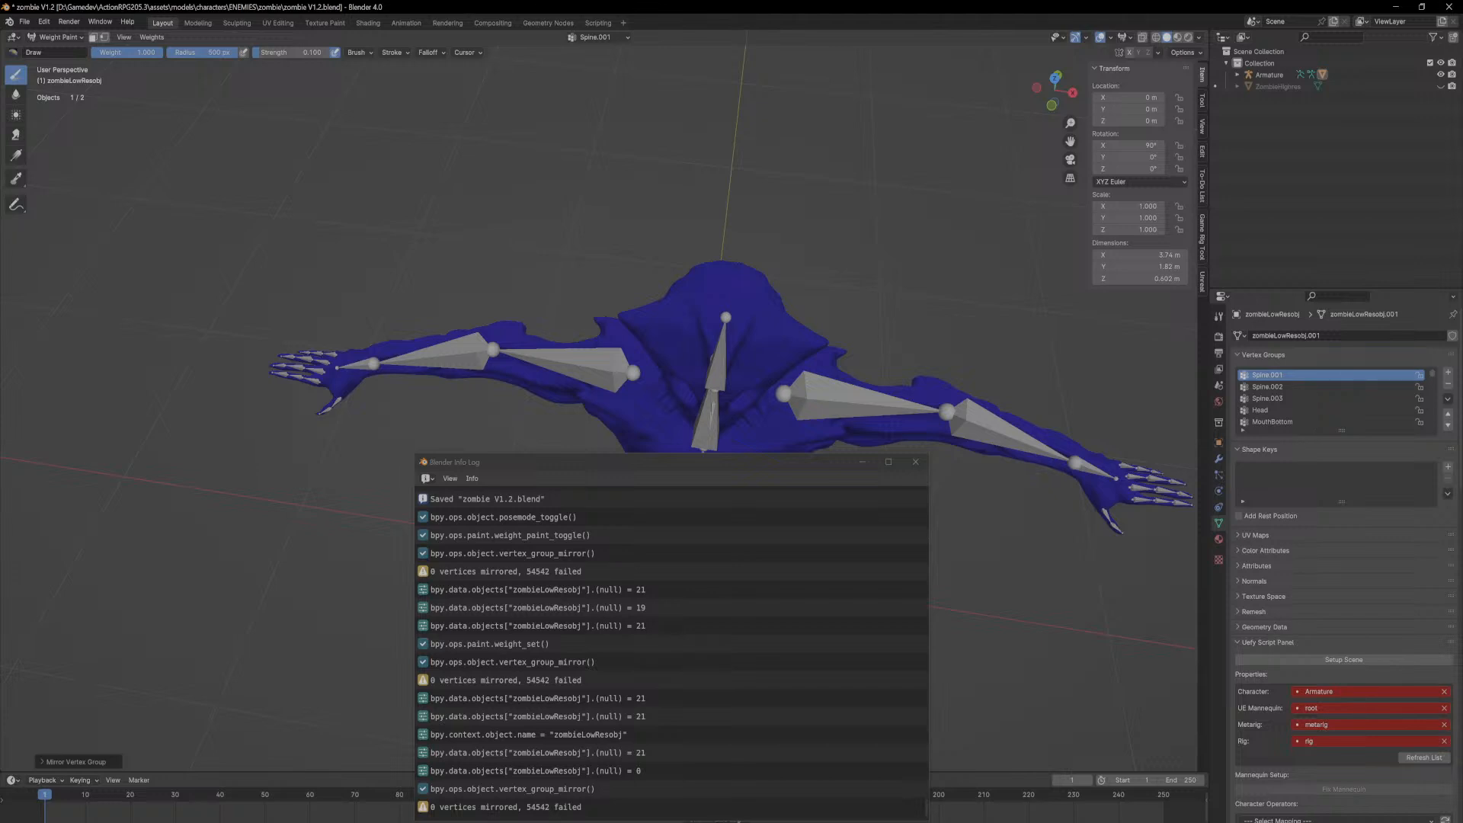
drag(438, 805, 518, 815)
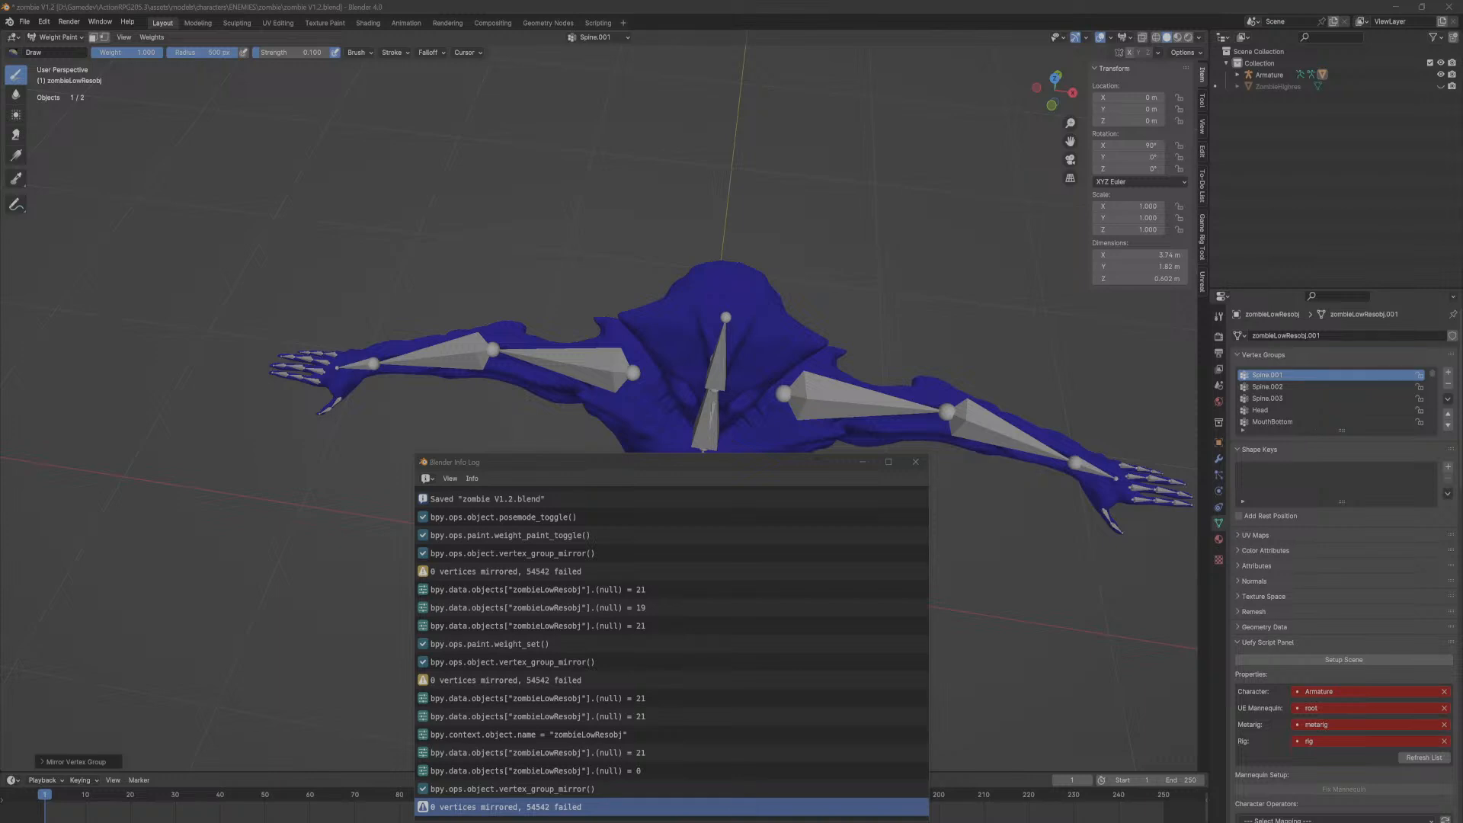
middle_drag(711, 442, 733, 353)
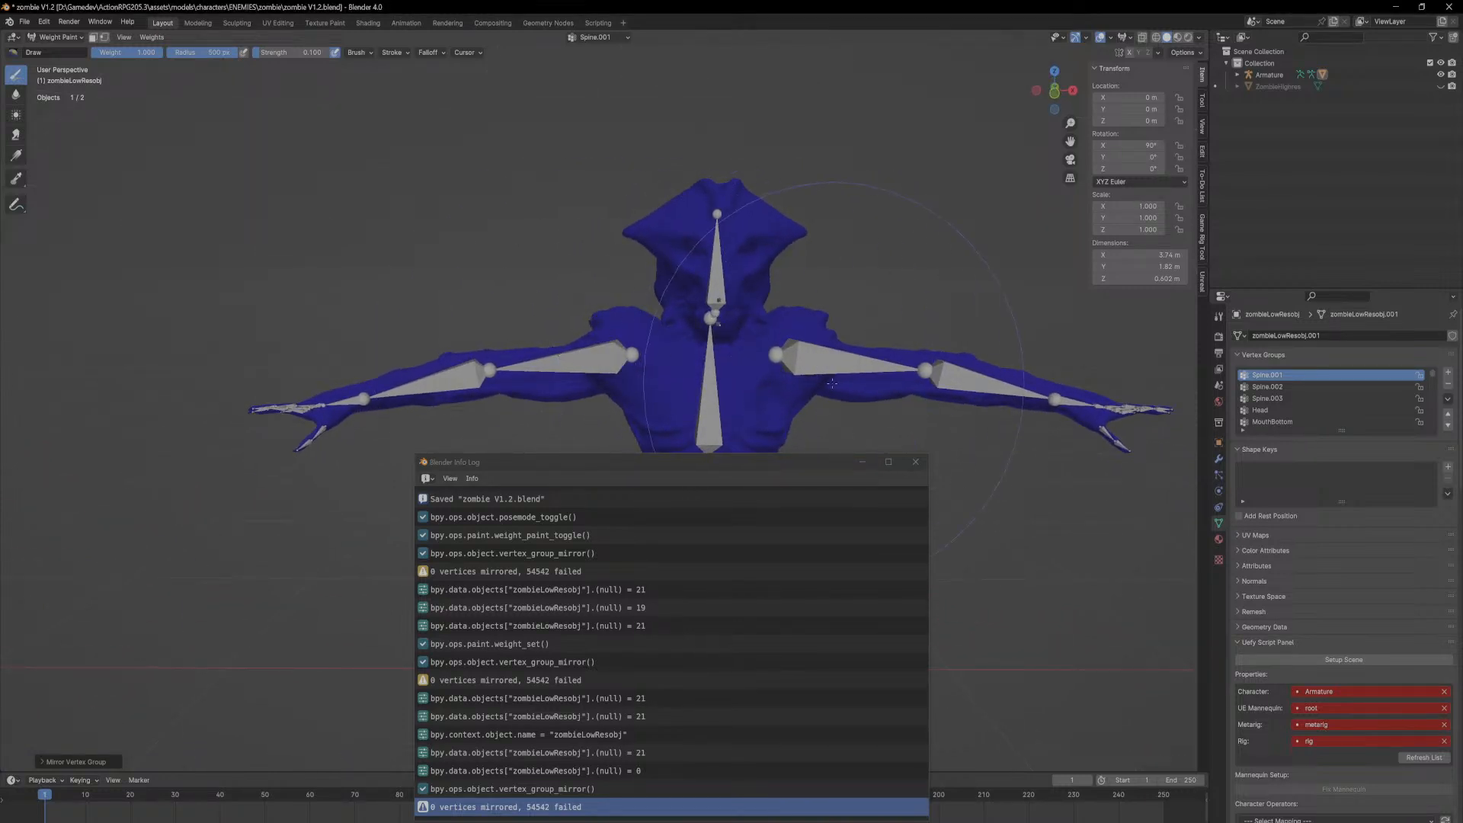
mouse_move(834, 383)
middle_down()
mouse_move(801, 407)
mouse_move(814, 404)
middle_up()
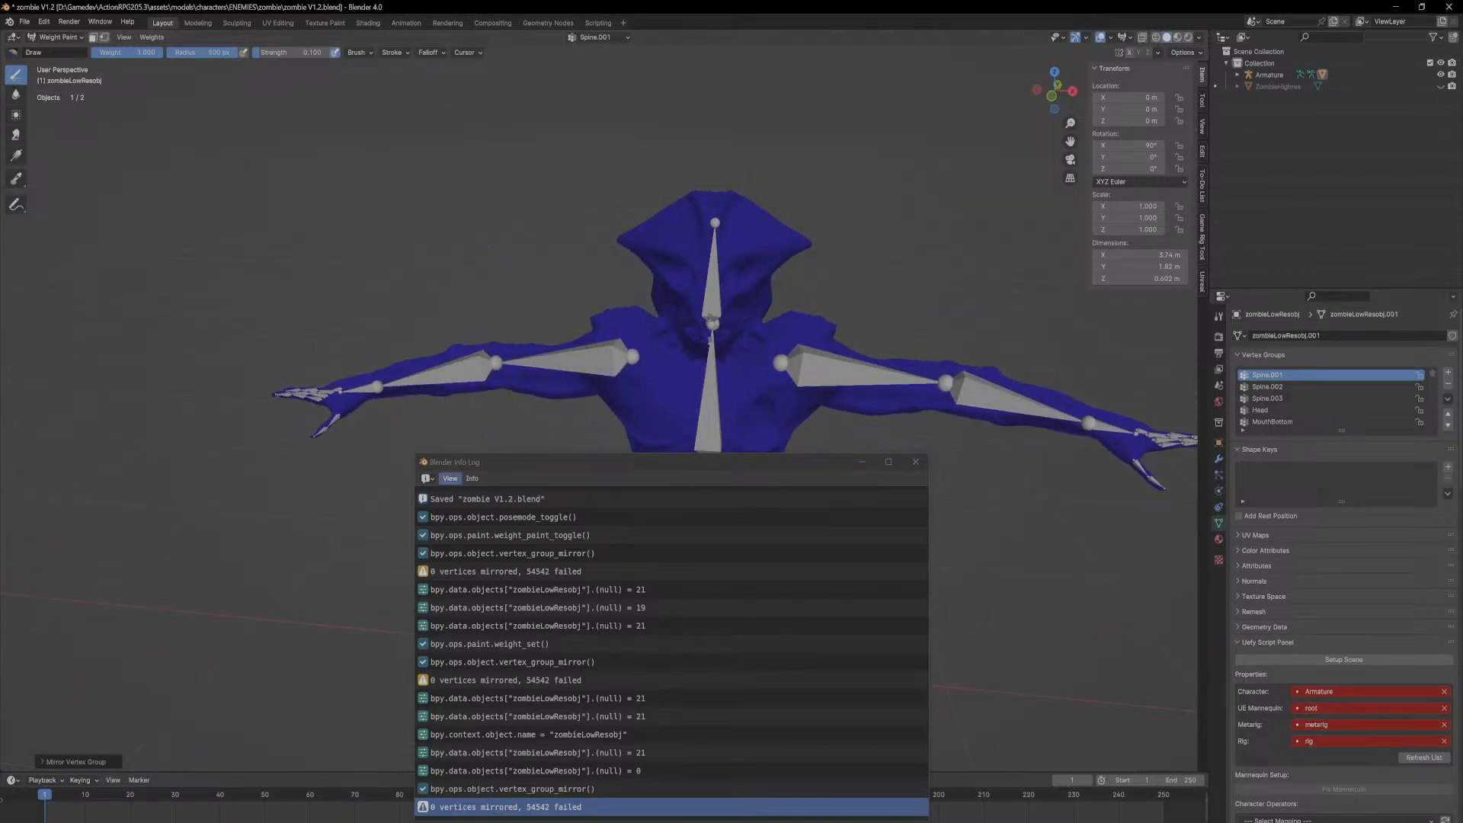
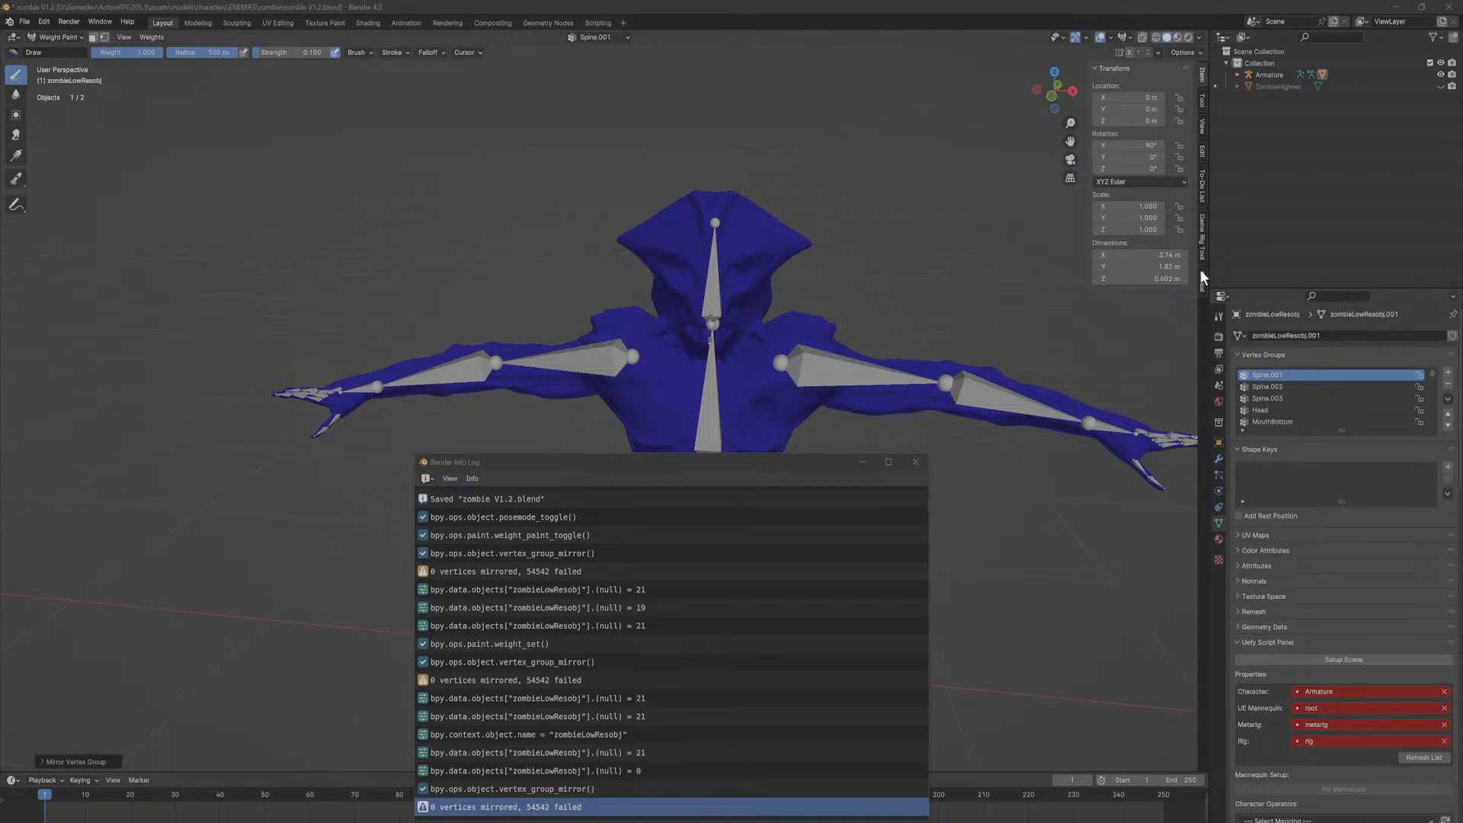
Step: Turn on X-axis mirroring in the weight paint symmetry settings
click(1204, 99)
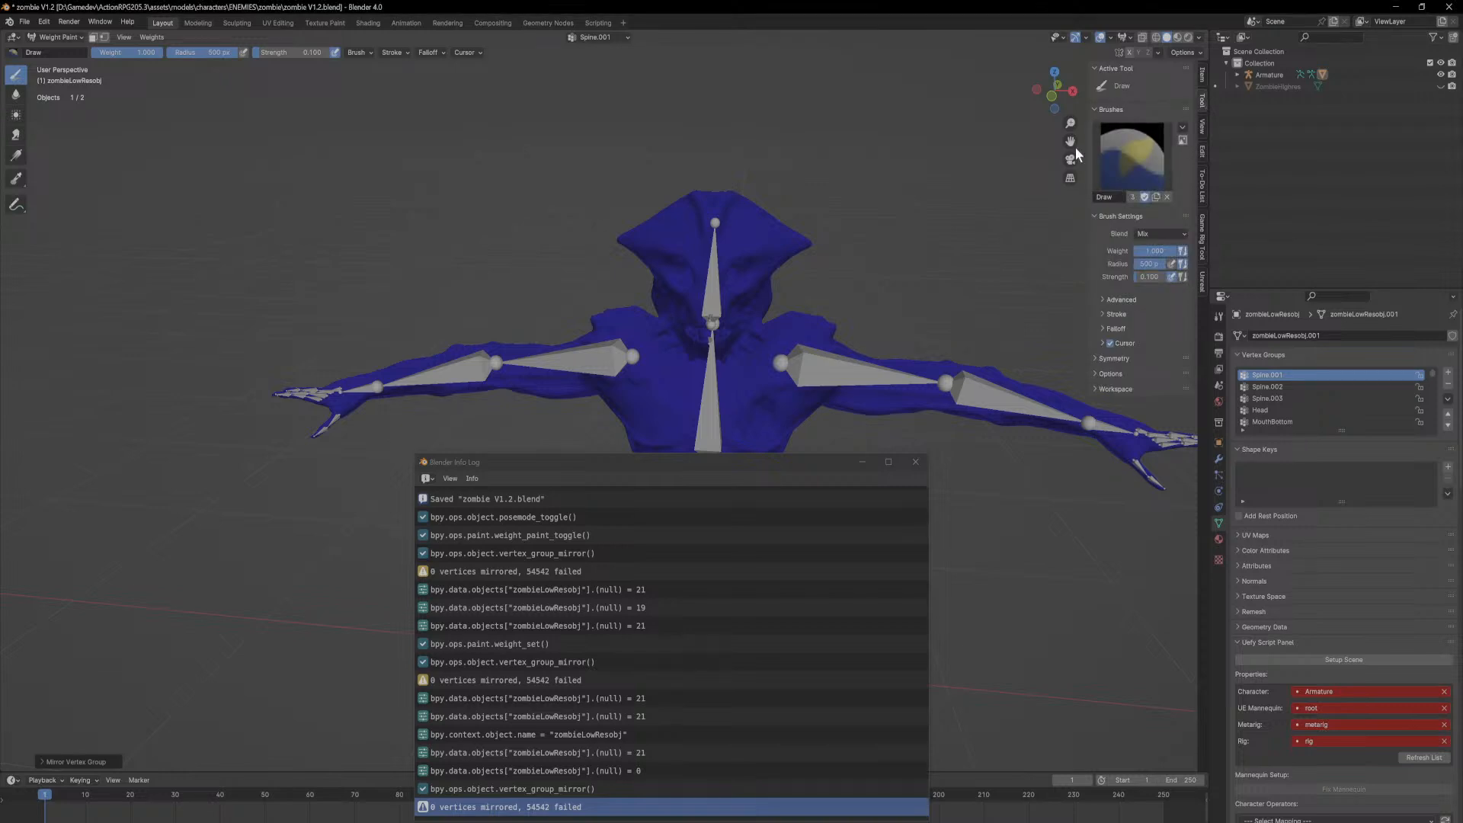
middle_drag(962, 227, 941, 229)
key(n)
key(n)
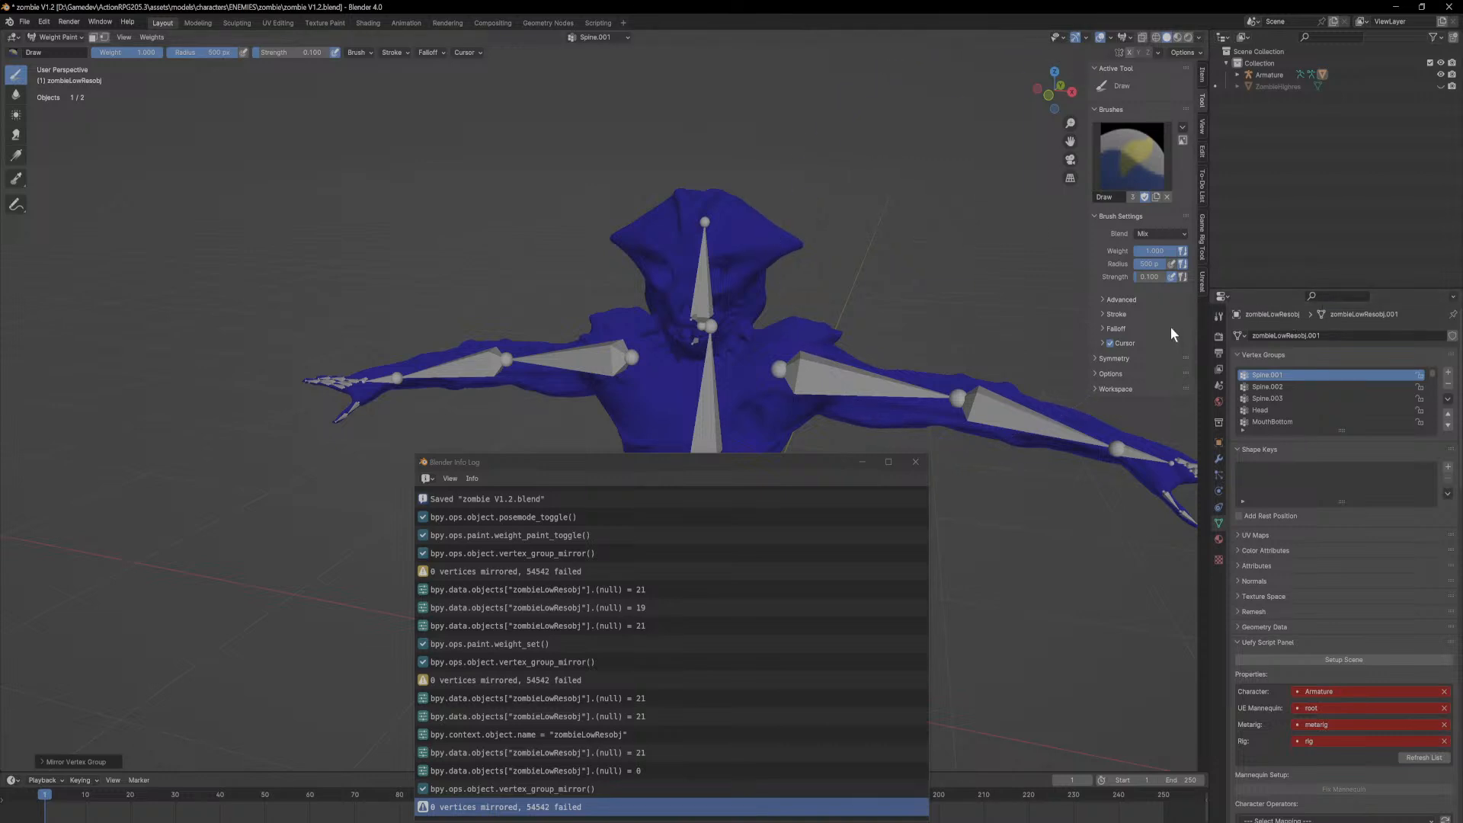
click(1096, 374)
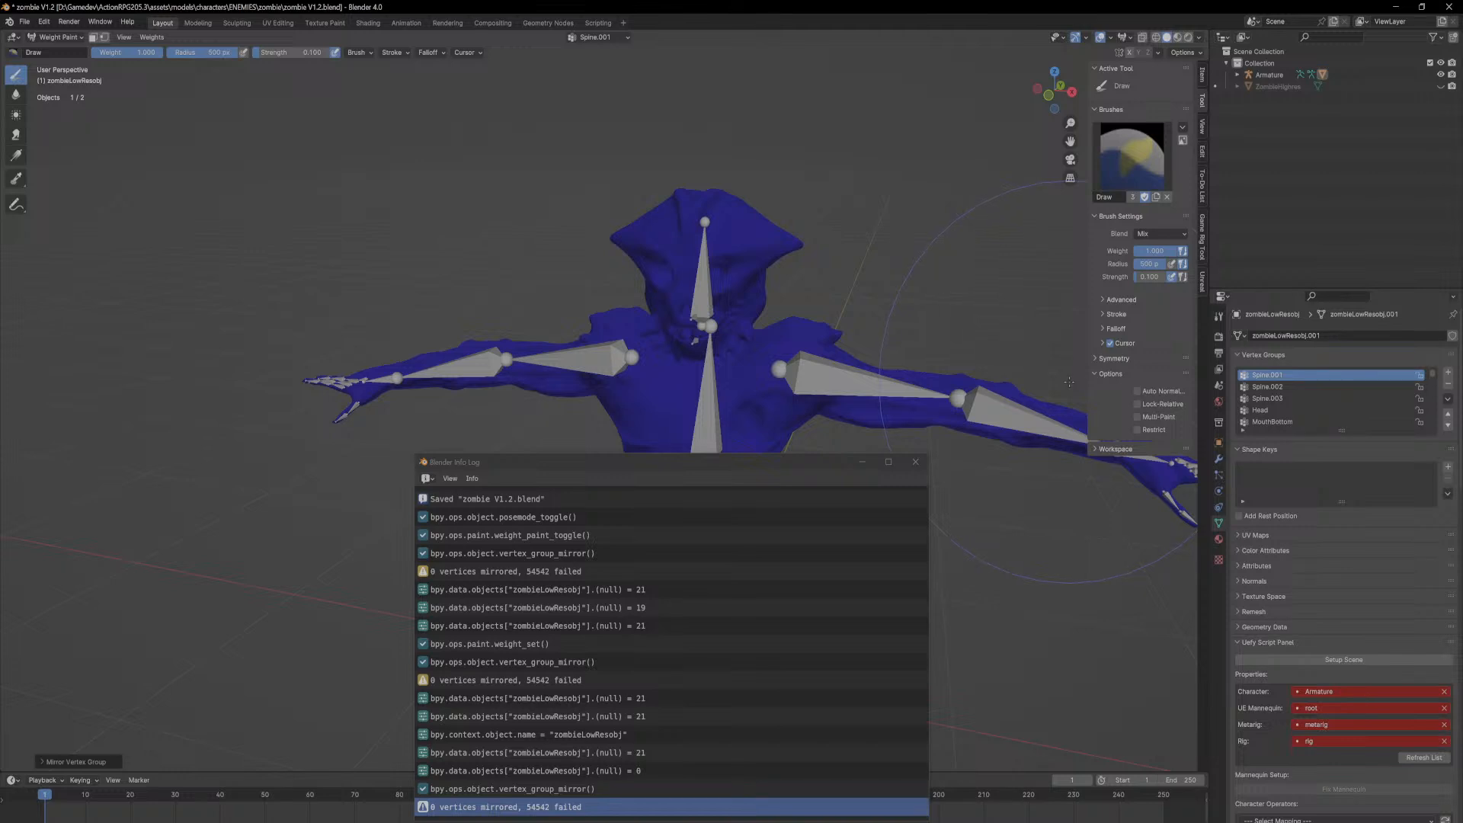
click(1095, 358)
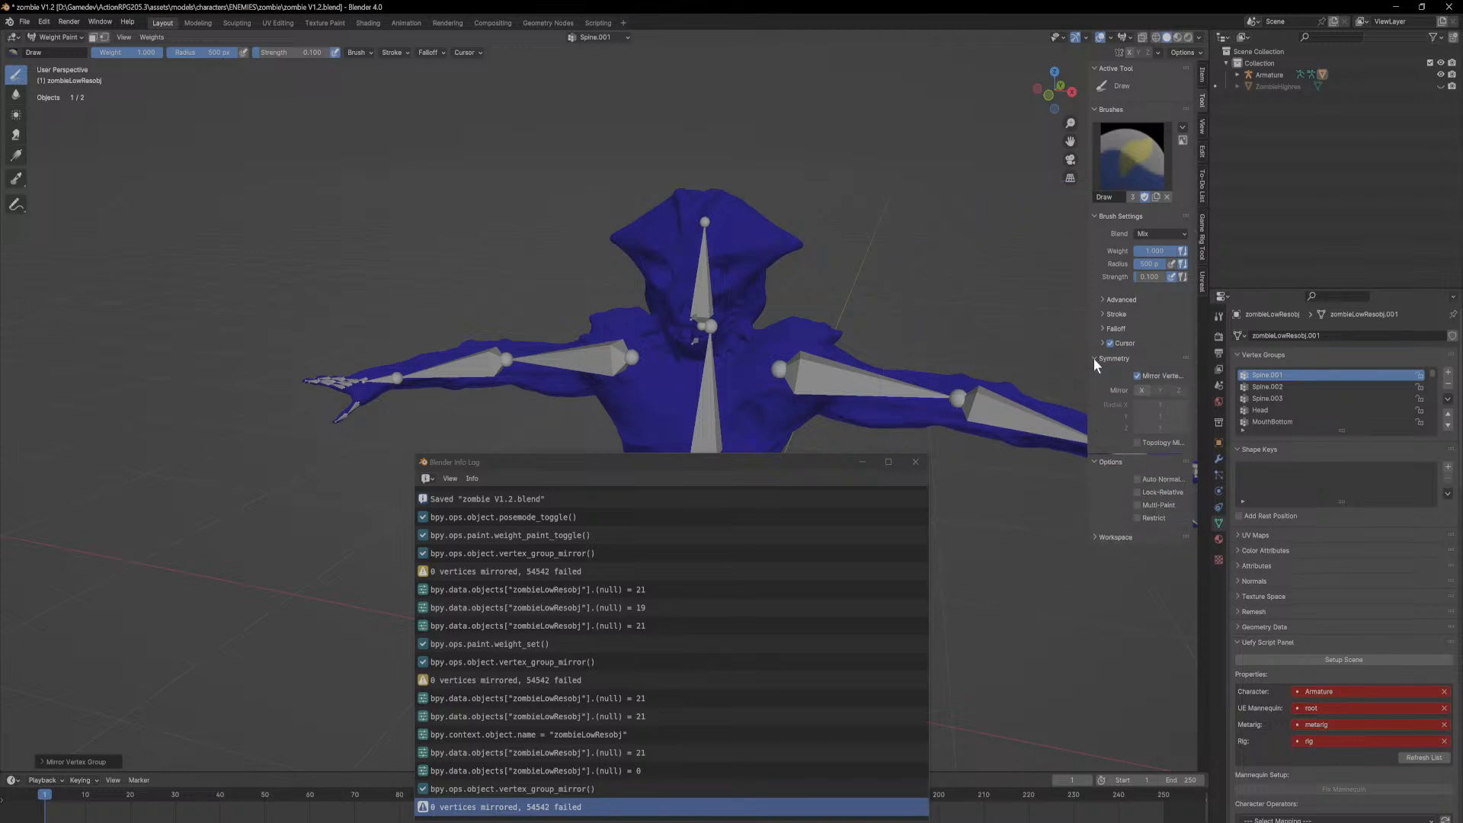
click(1142, 390)
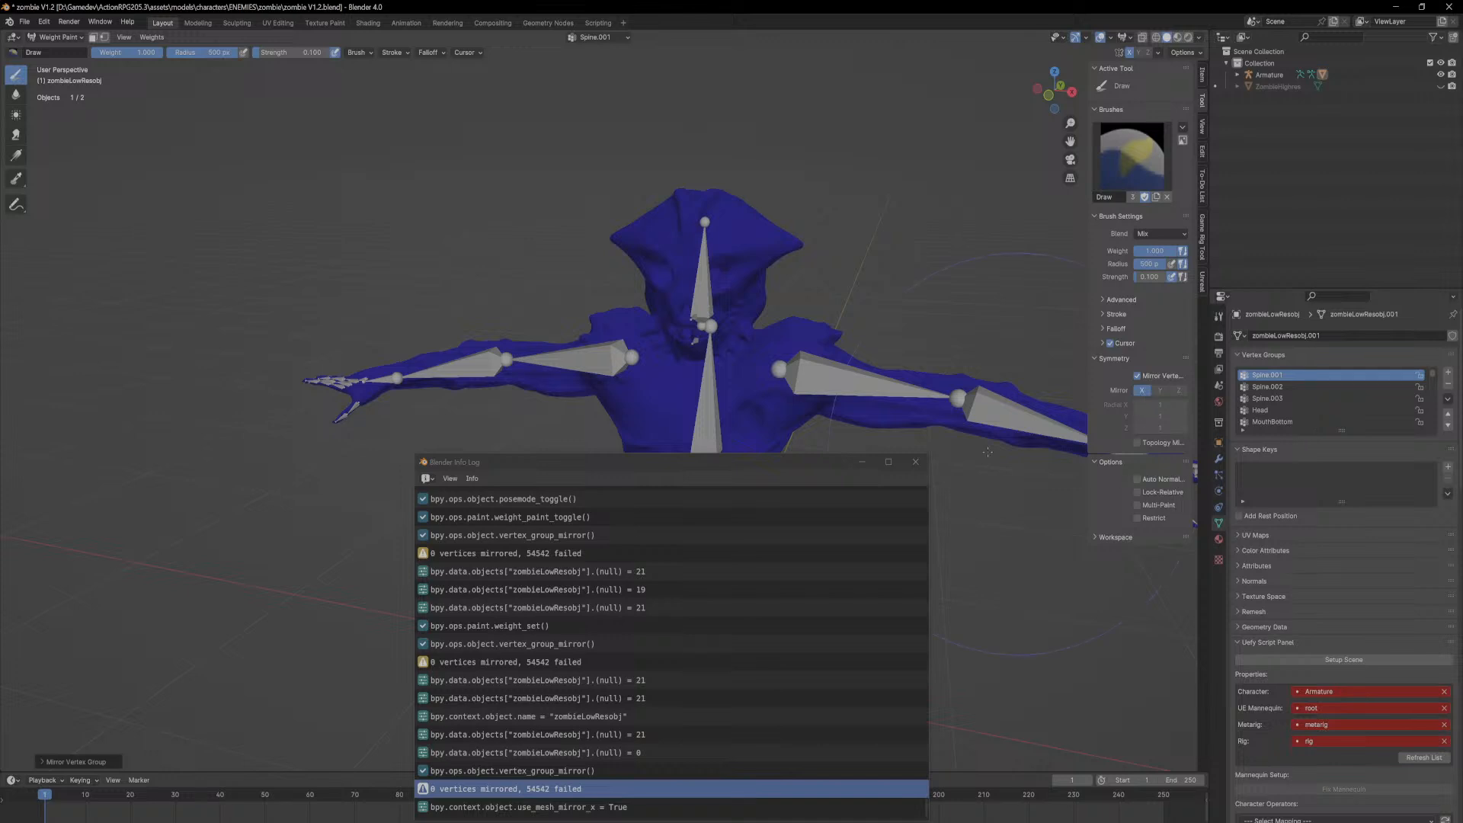
Step: Check the mirroring entries in the info log again and close the log window
mouse_move(991, 411)
middle_down()
mouse_move(939, 375)
mouse_move(943, 396)
middle_up()
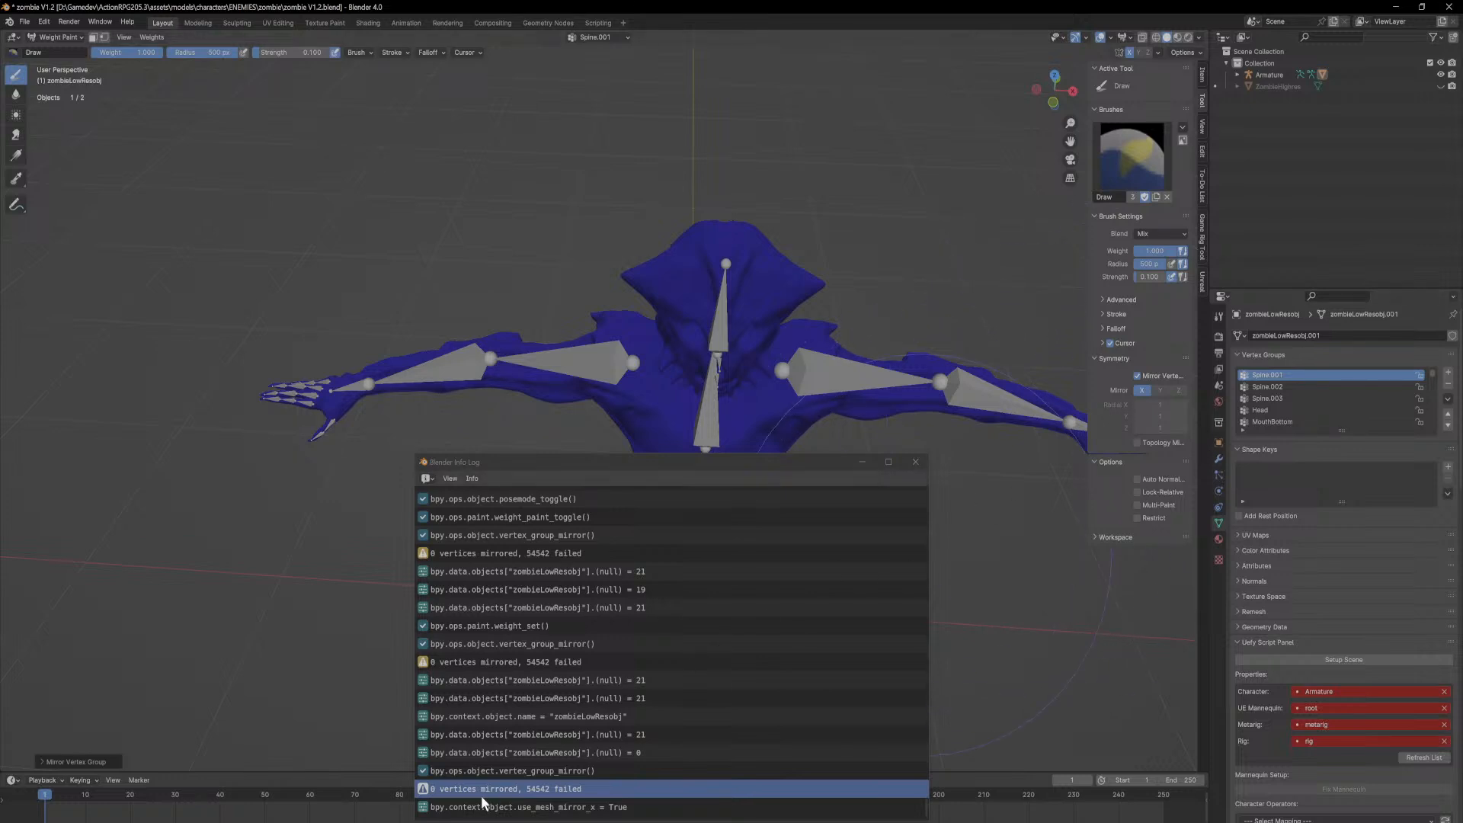
click(423, 789)
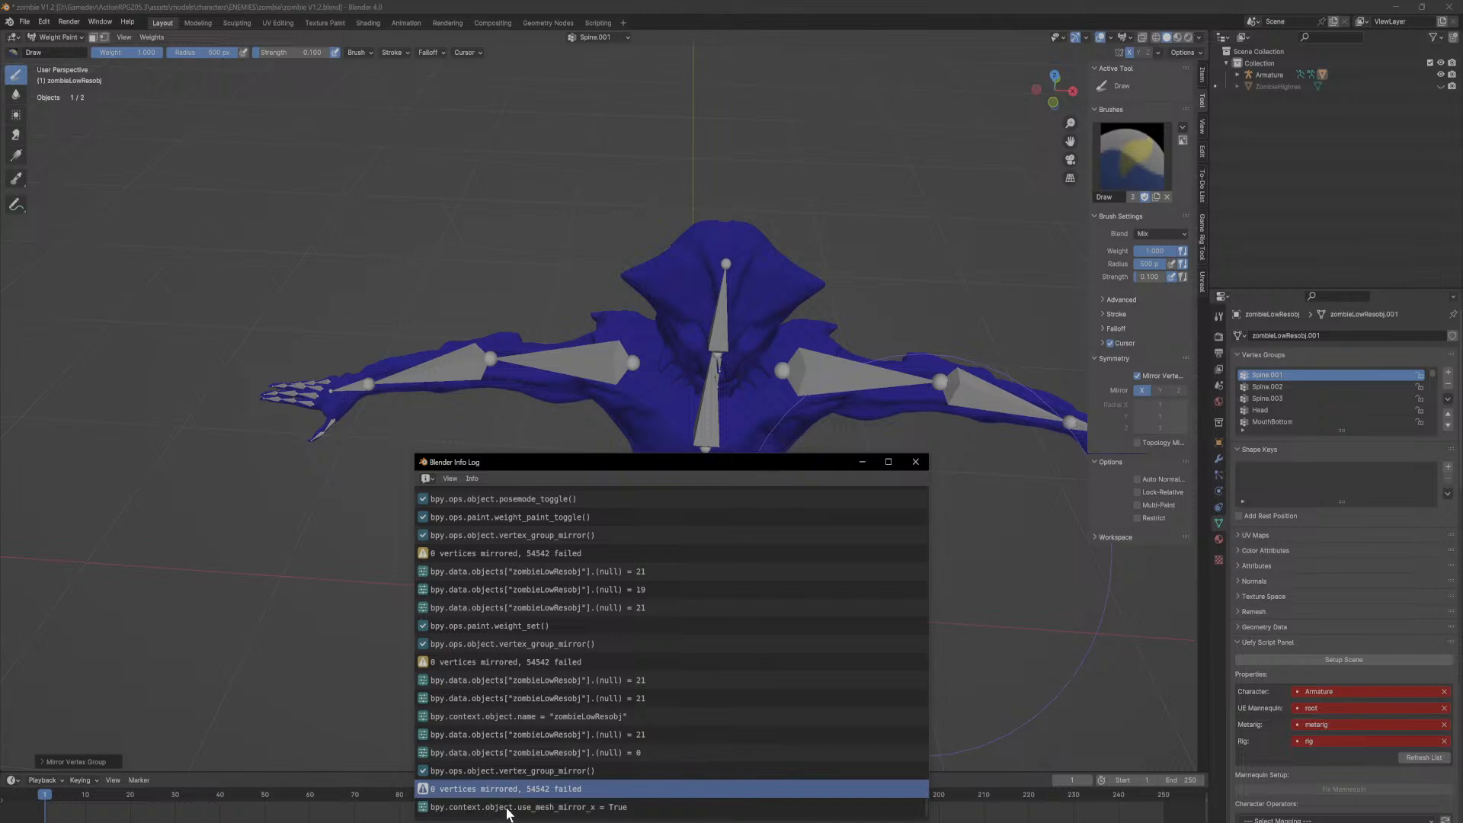
click(981, 816)
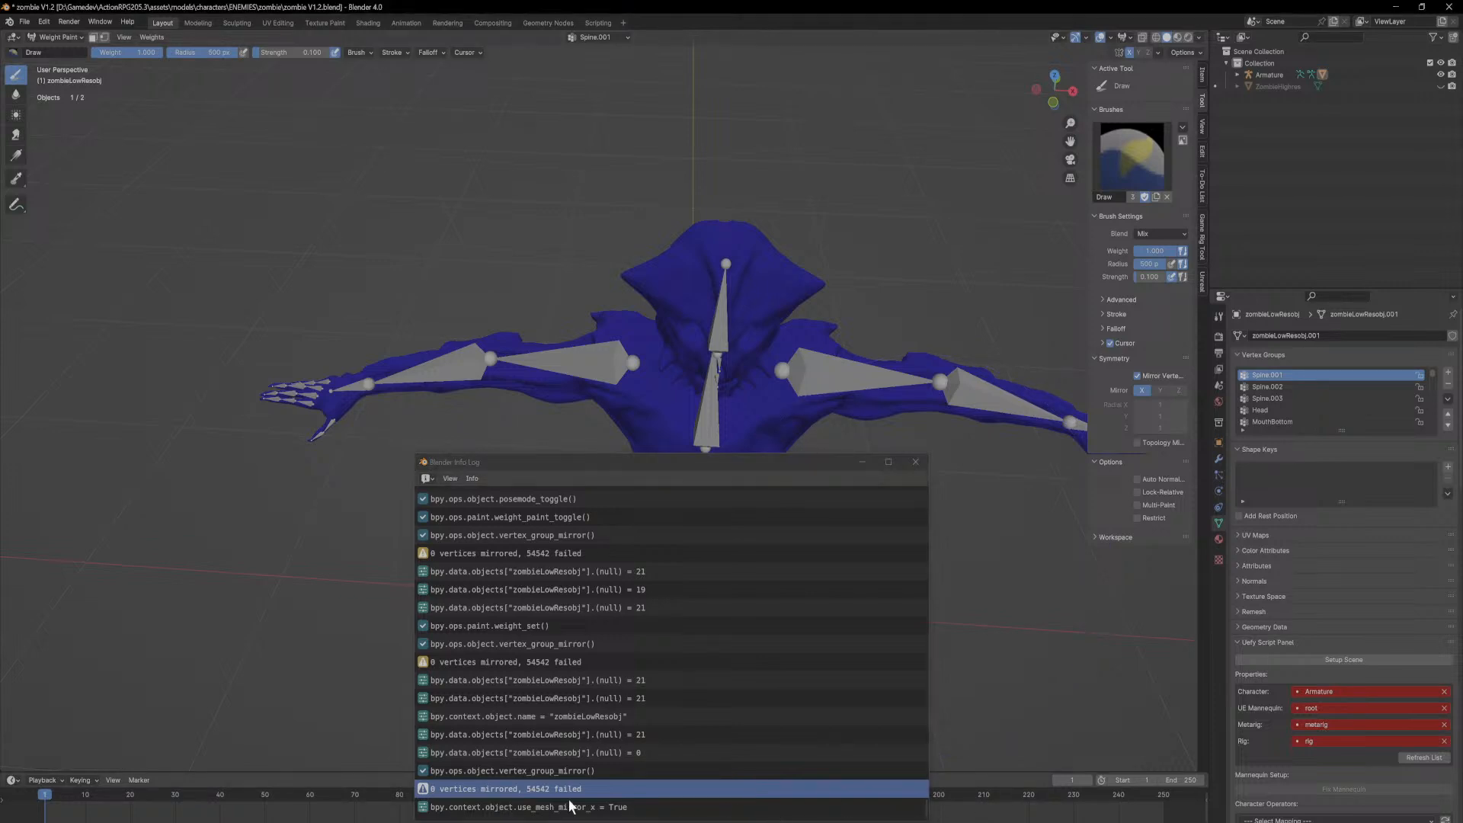
click(916, 462)
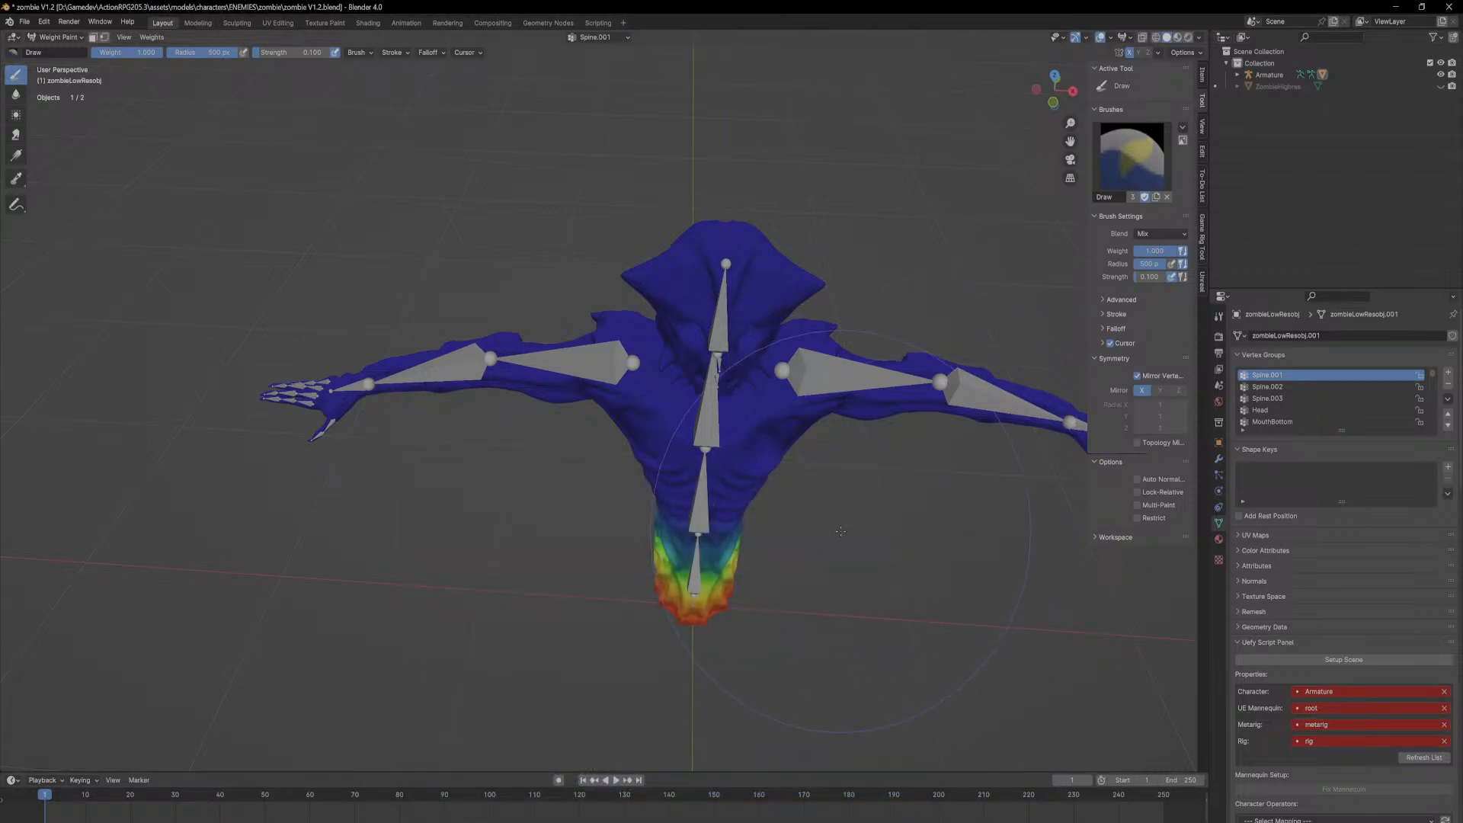
Step: Step through the vertex groups from Spine.001 down to Thumb.R.002, examining the weights painted for each bone
ctrl+scroll(1287, 395, down, 10)
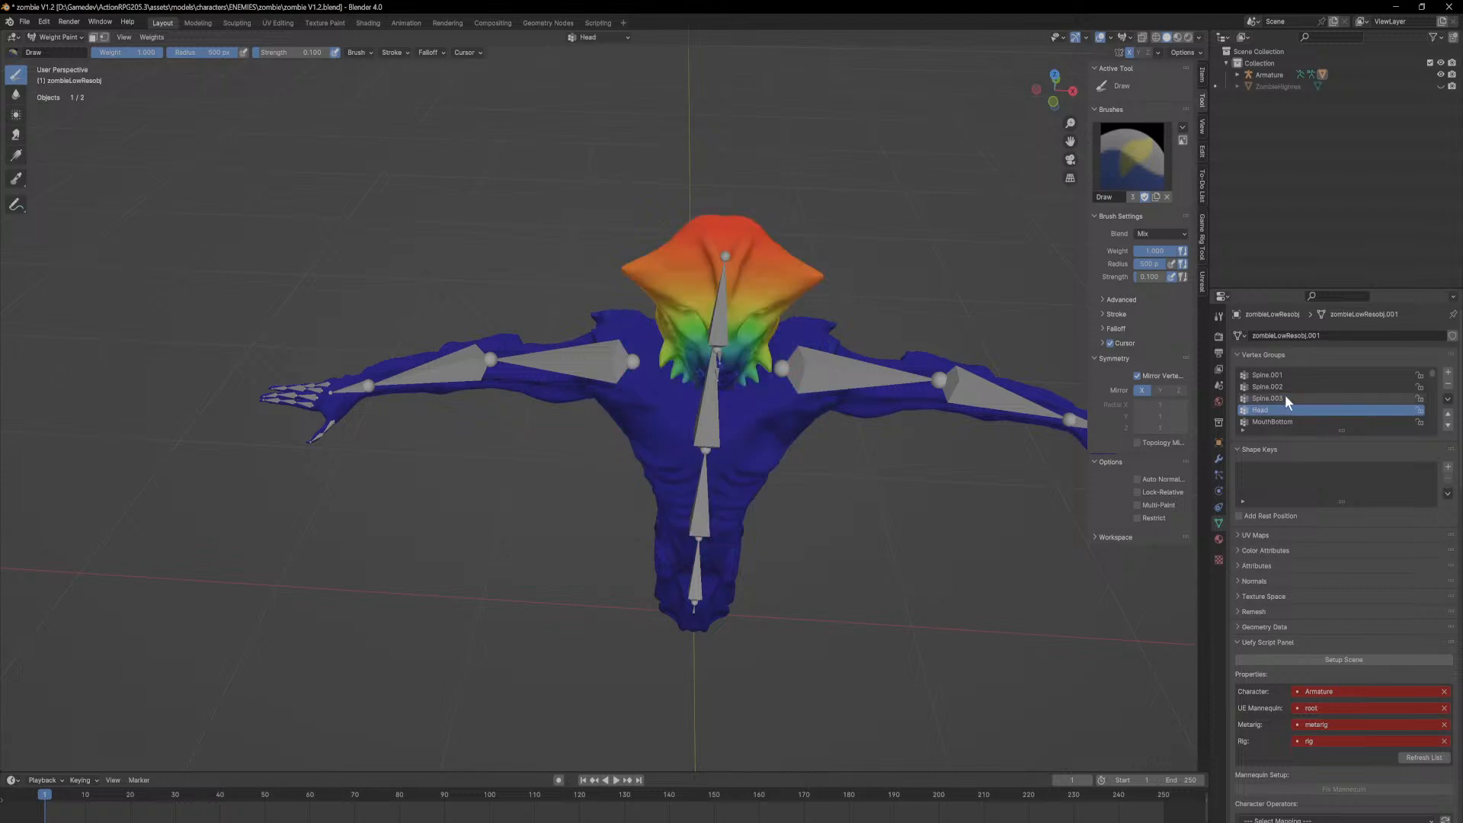
ctrl+scroll(1283, 395, down, 6)
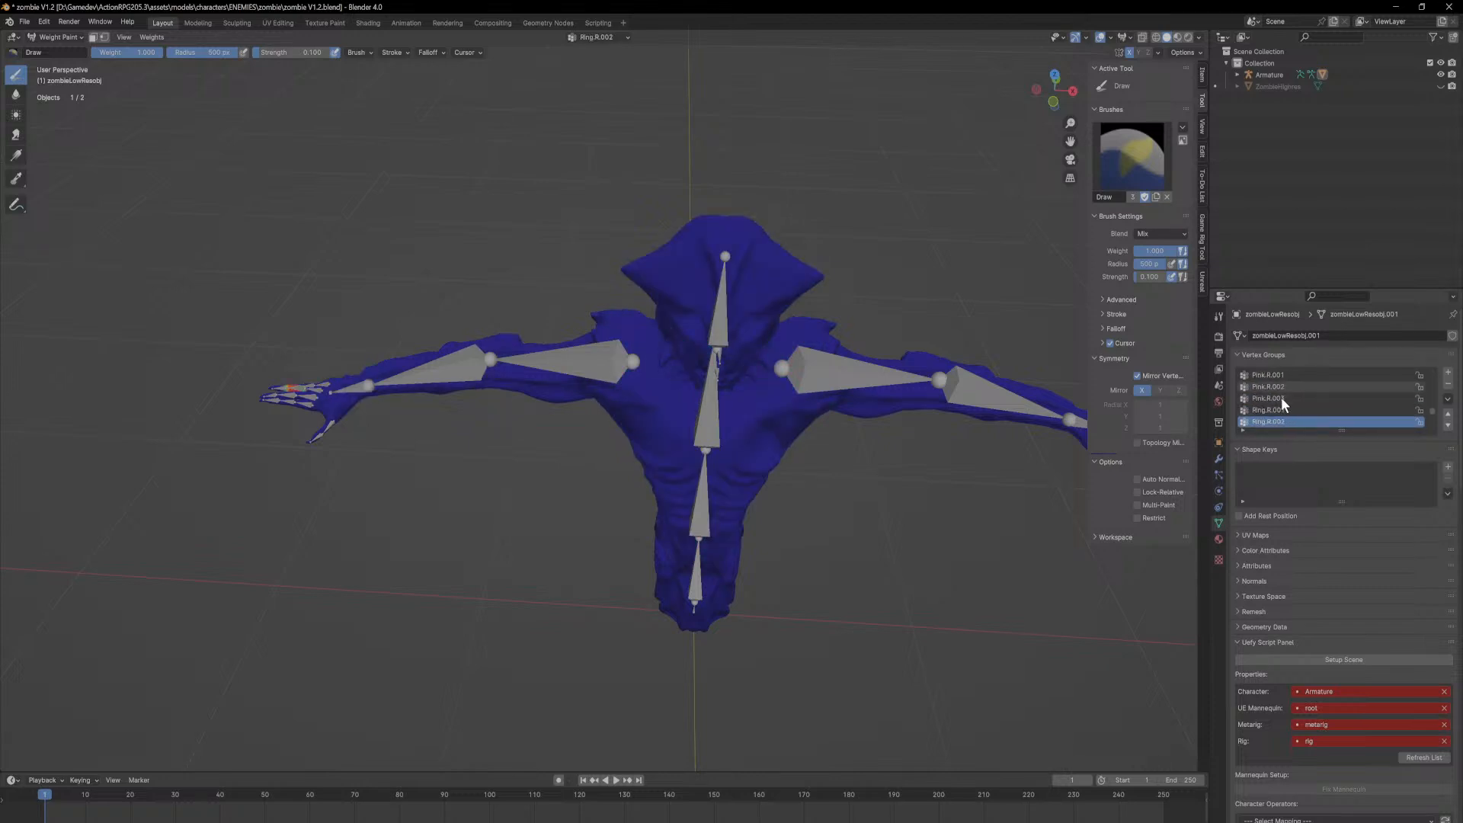
ctrl+scroll(1278, 399, up, 1)
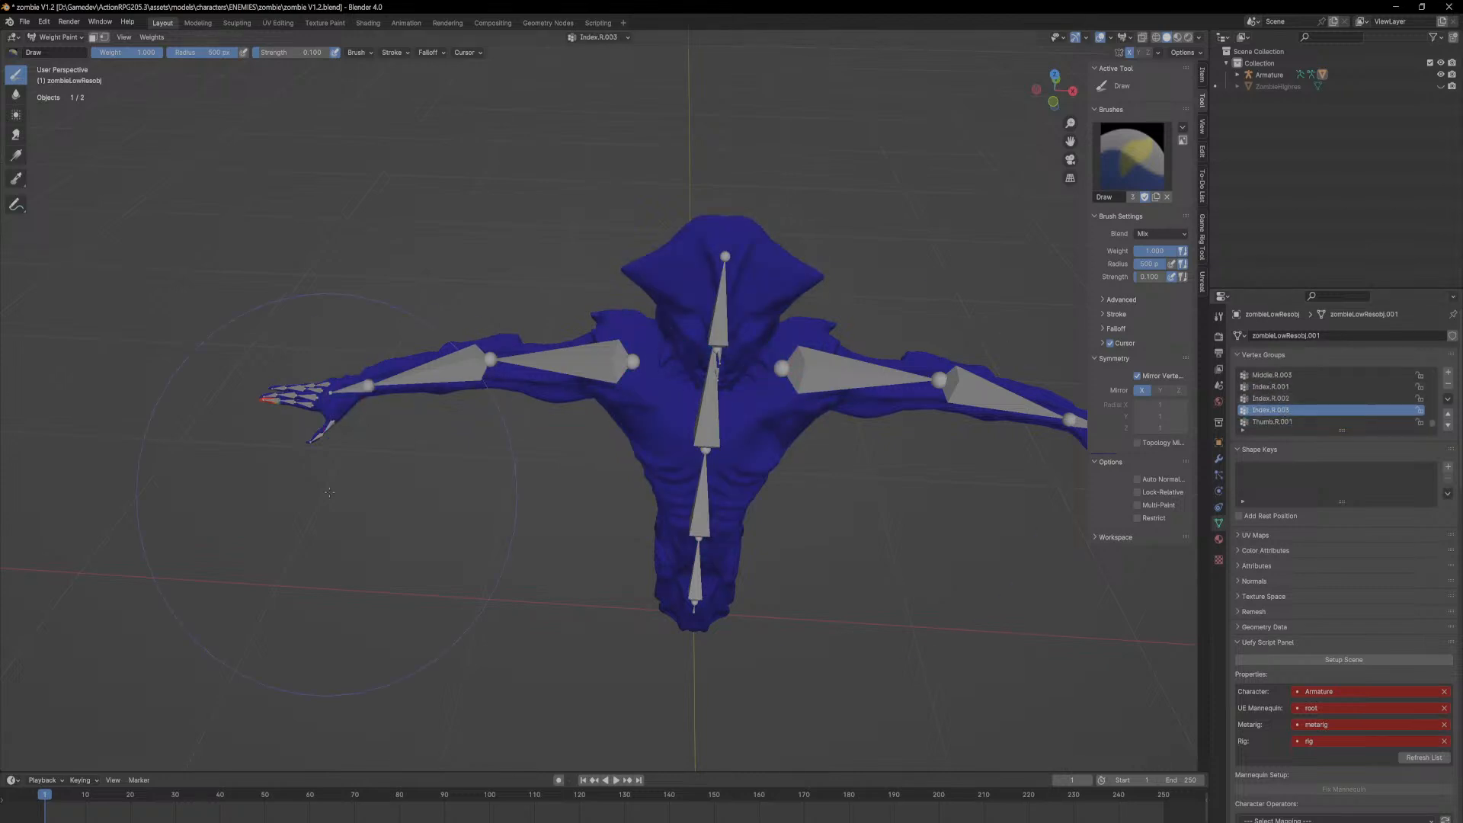
ctrl+scroll(1339, 416, down, 1)
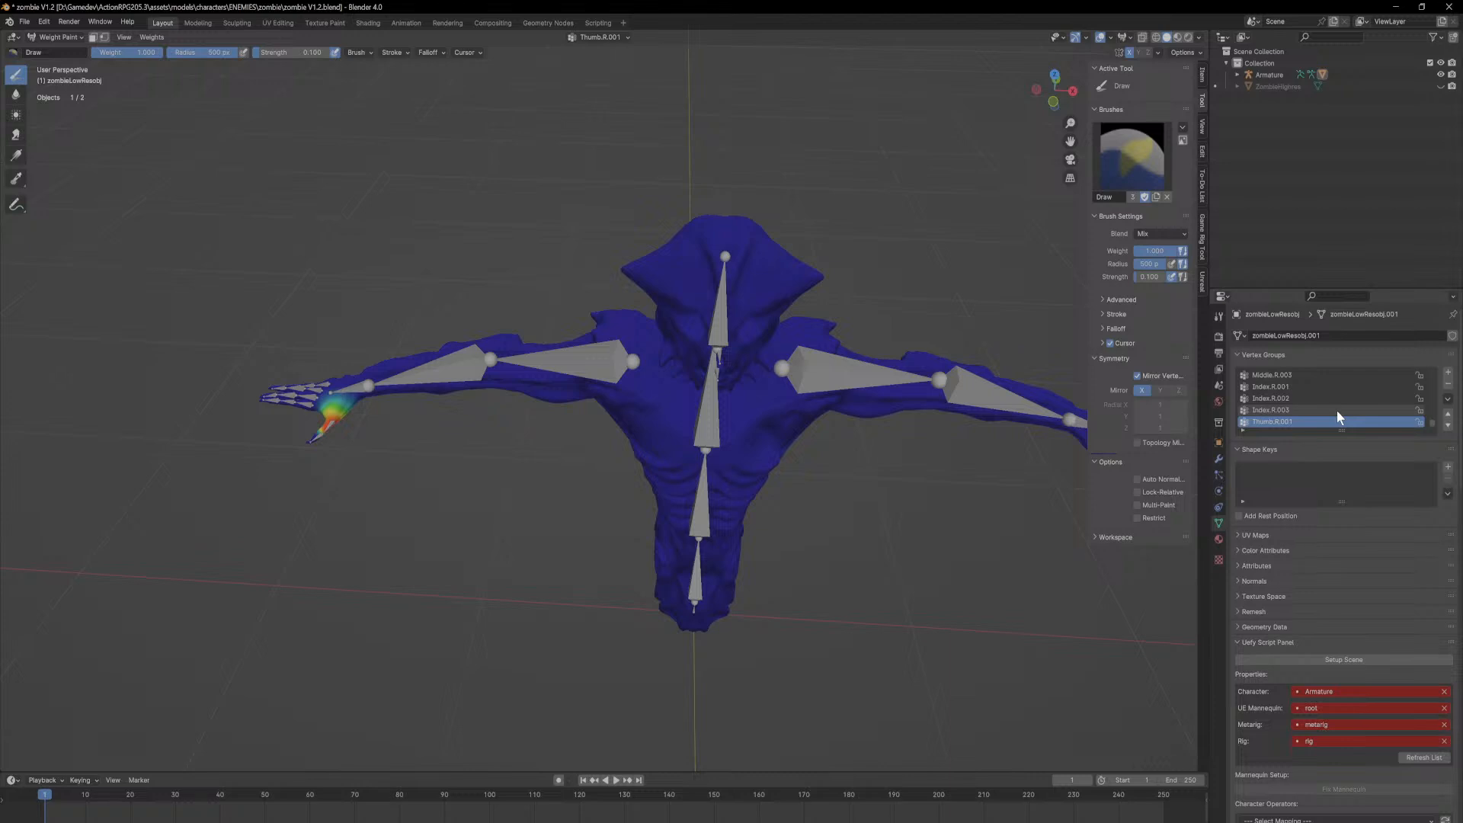
middle_drag(669, 301, 677, 441)
ctrl+scroll(1332, 424, down, 1)
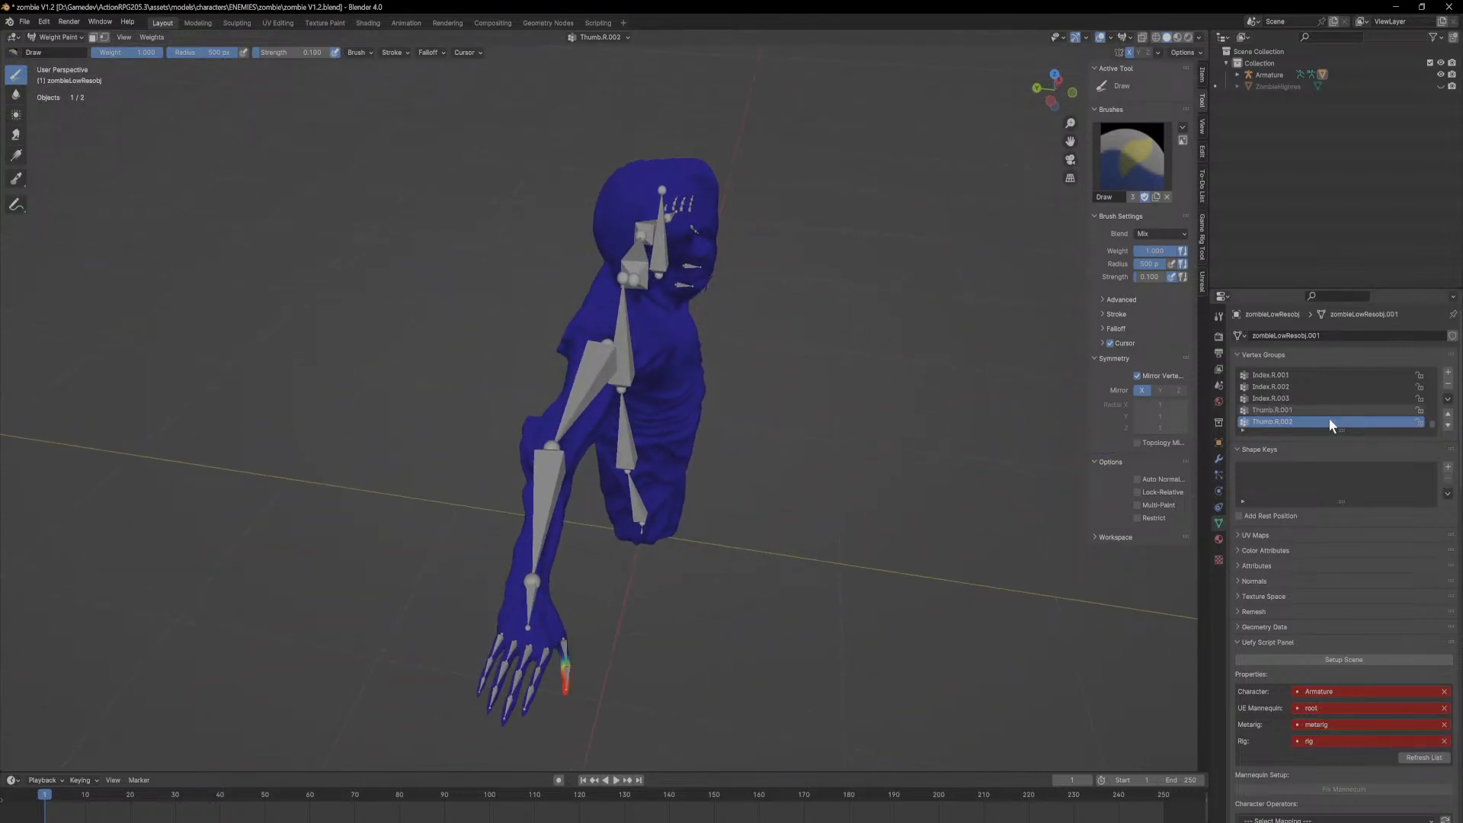
Step: Step back up through the vertex groups to Thumb.L.001, comparing the finger weights of both hands
ctrl+scroll(1332, 425, up, 4)
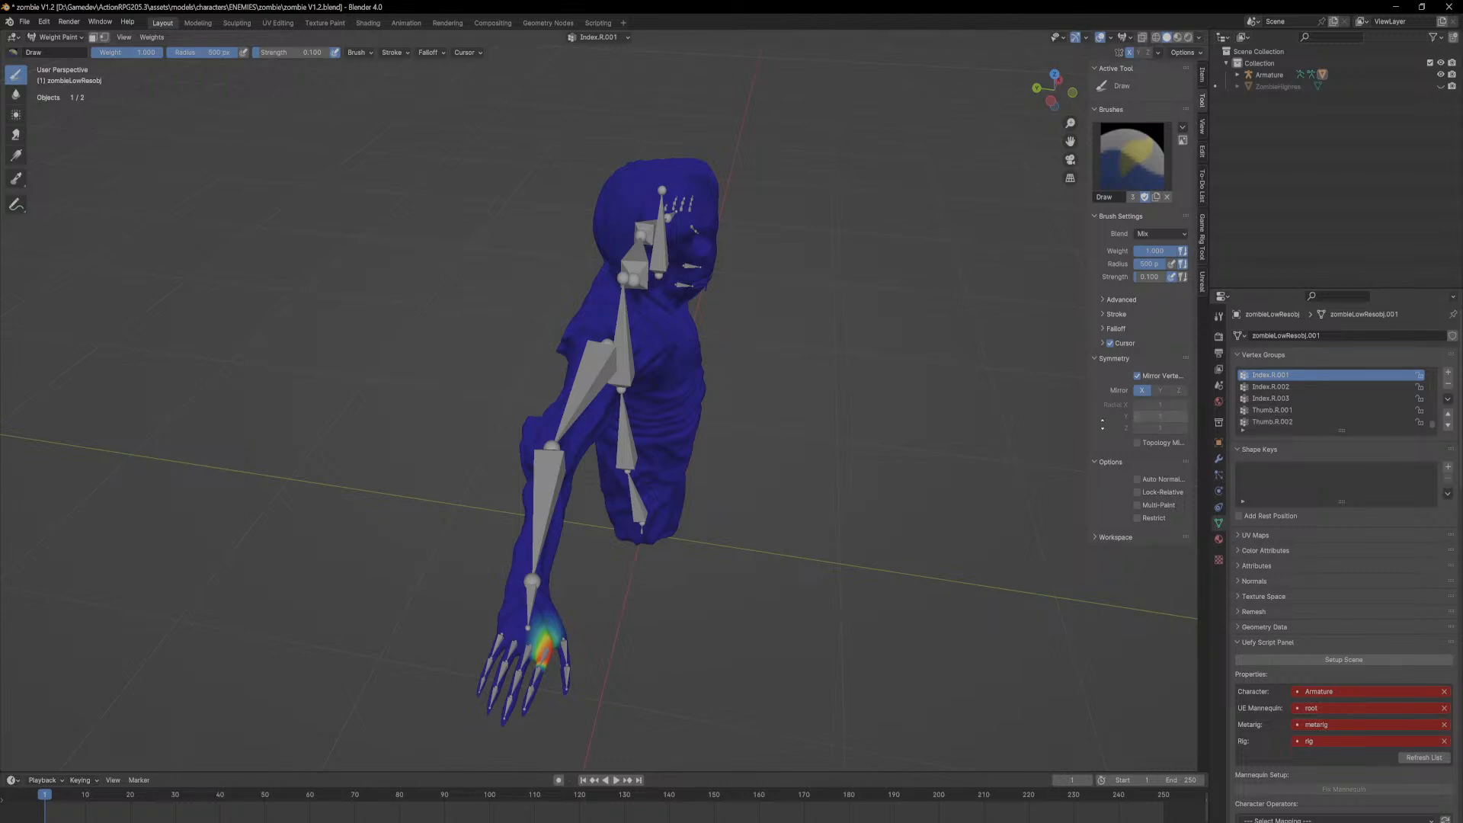
middle_drag(1013, 400, 816, 454)
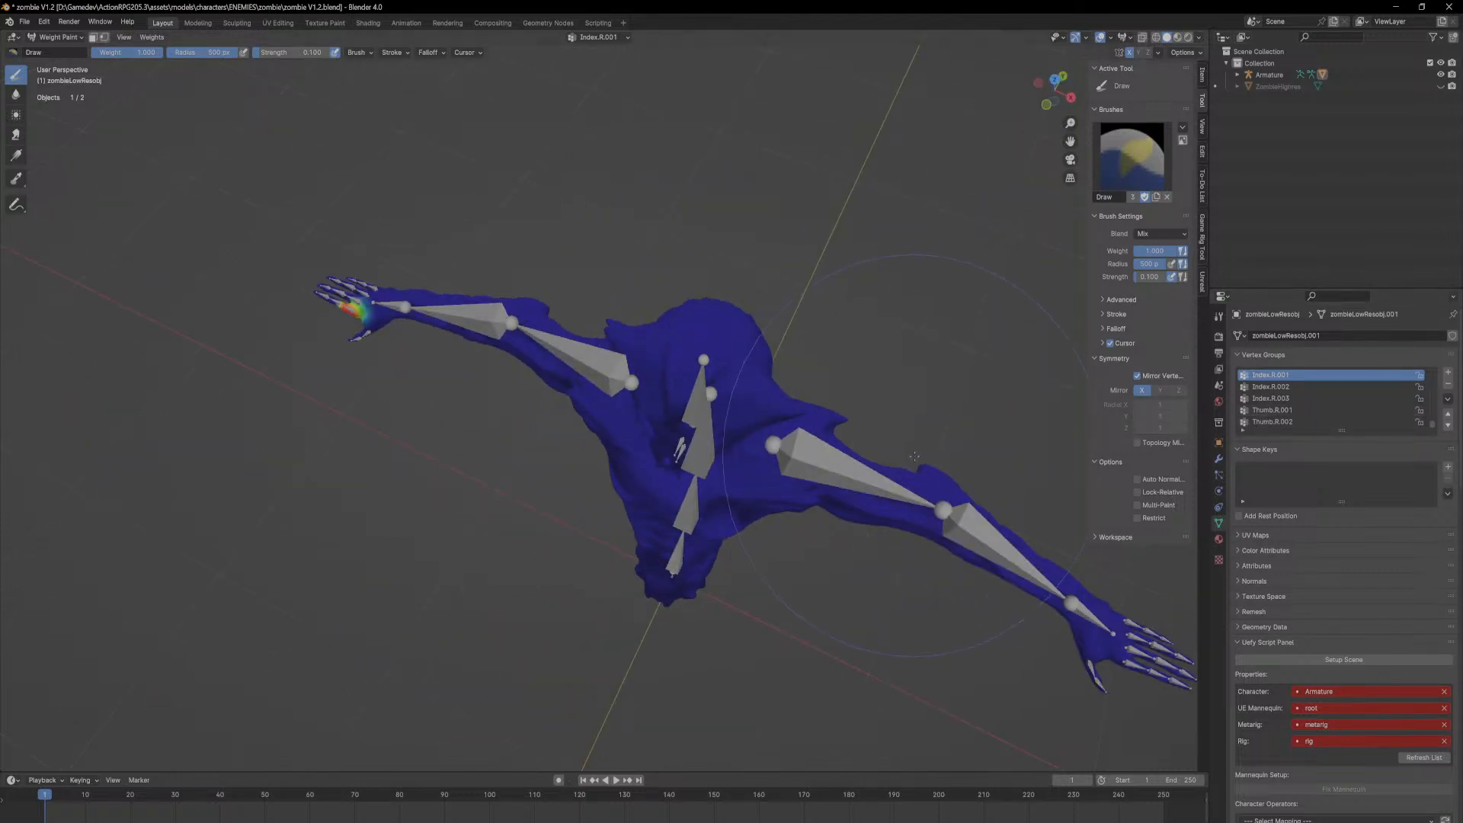
middle_drag(1059, 430, 1121, 381)
ctrl+scroll(1265, 386, up, 6)
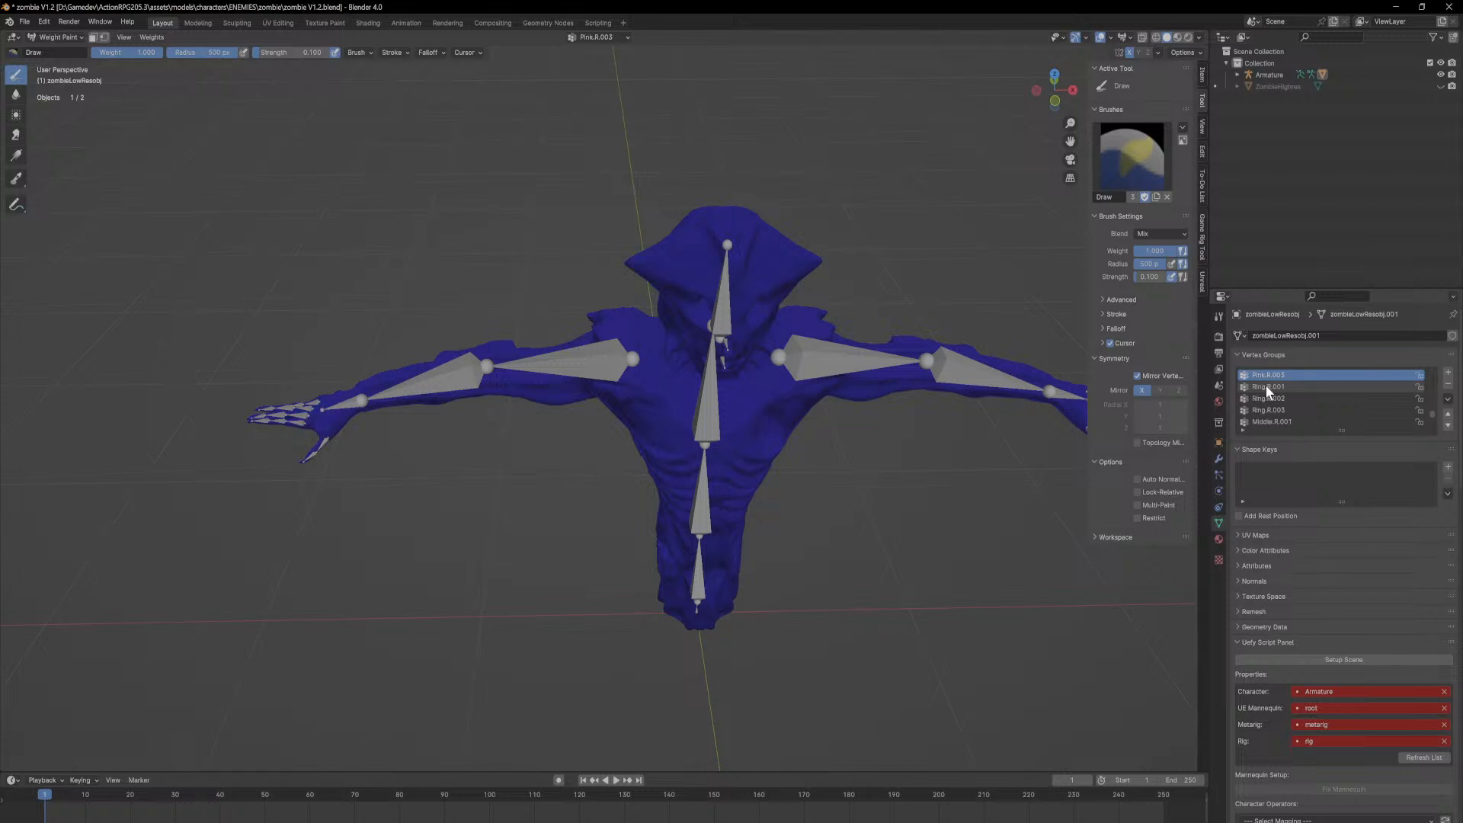
ctrl+scroll(1260, 396, up, 11)
middle_drag(1052, 427, 946, 493)
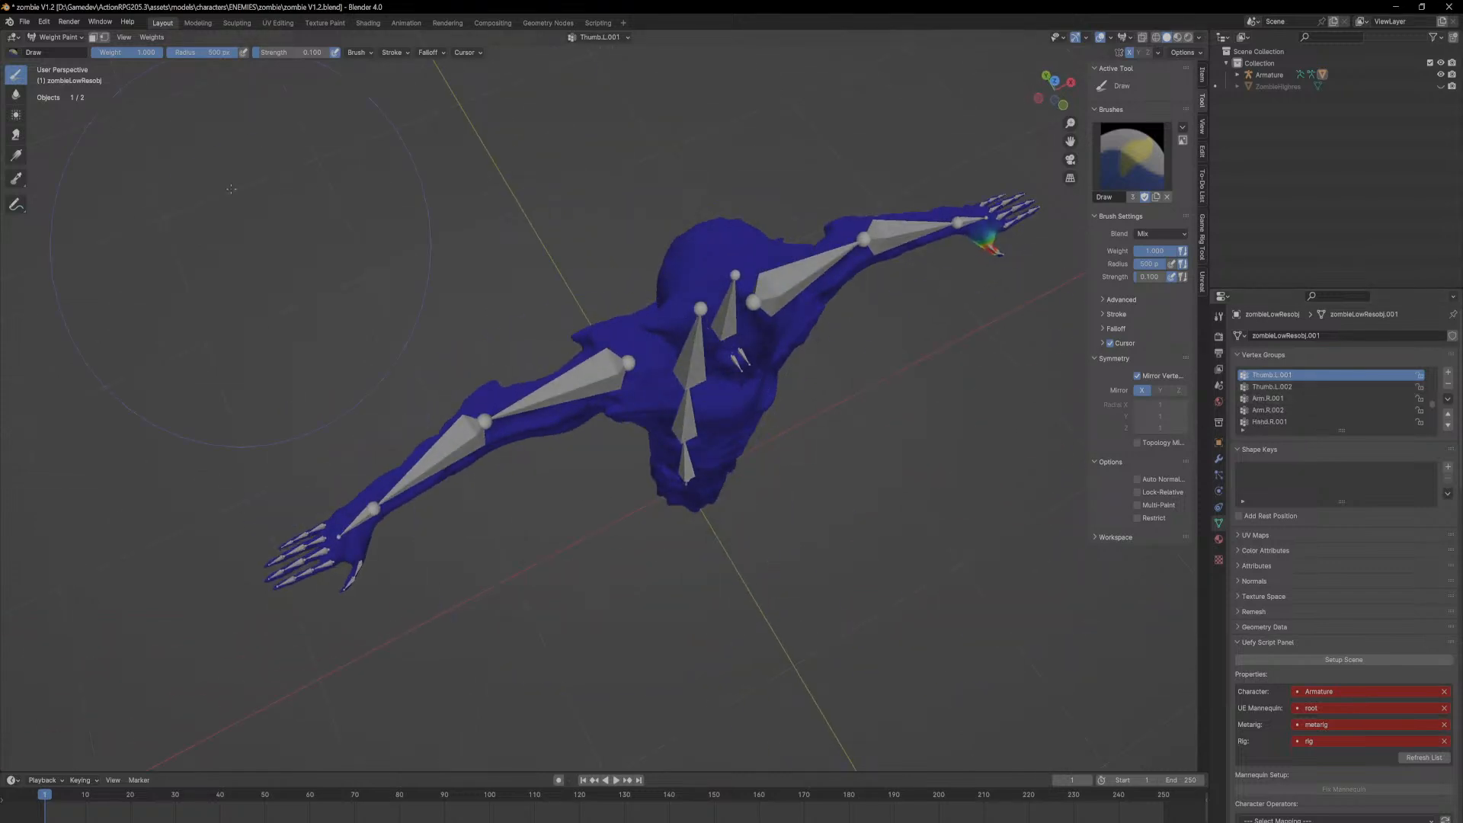
Step: Leave weight painting, select the Armature in Object Mode and switch it to Pose Mode
click(62, 38)
click(61, 54)
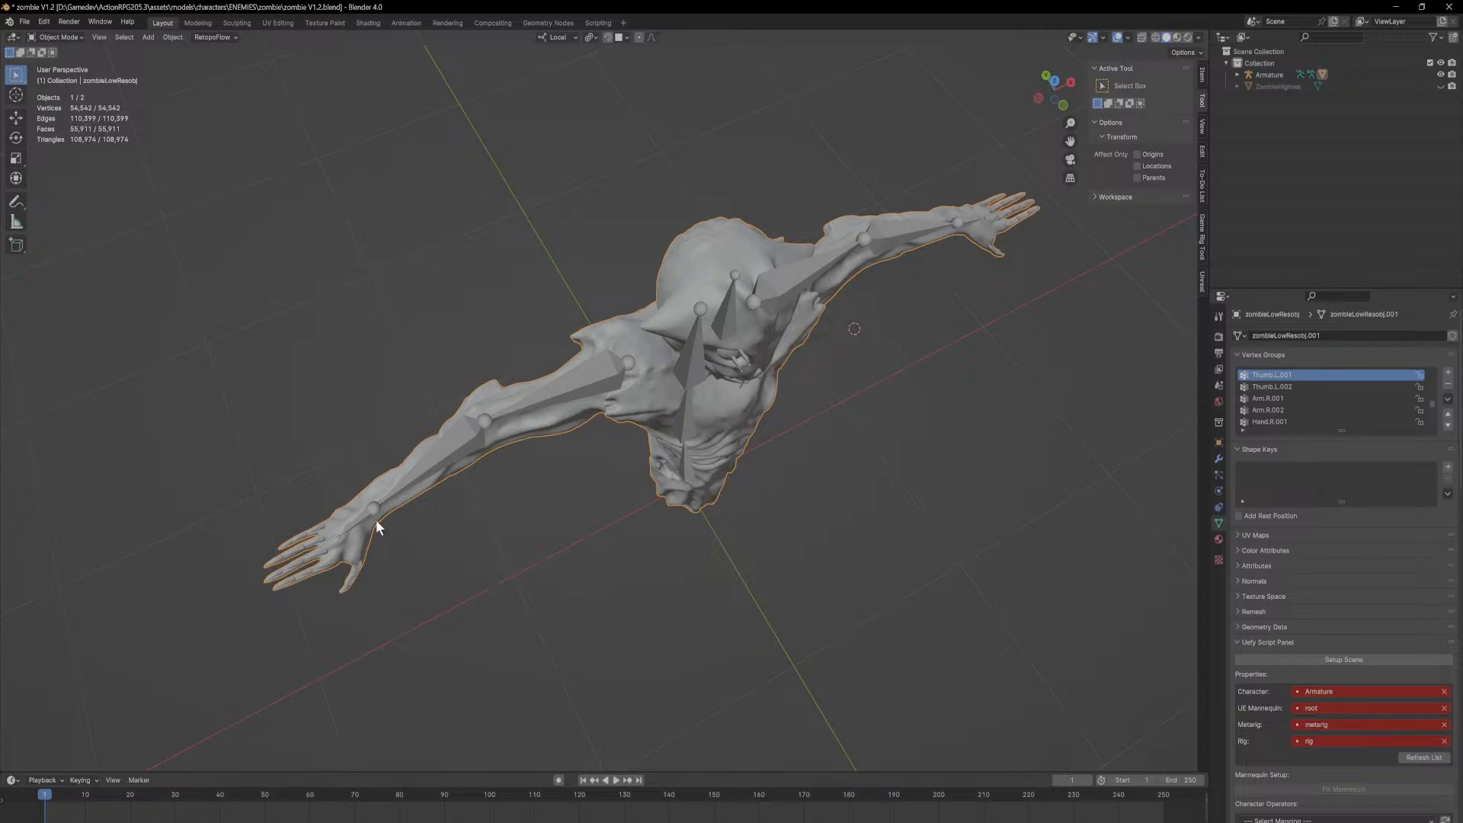
click(323, 550)
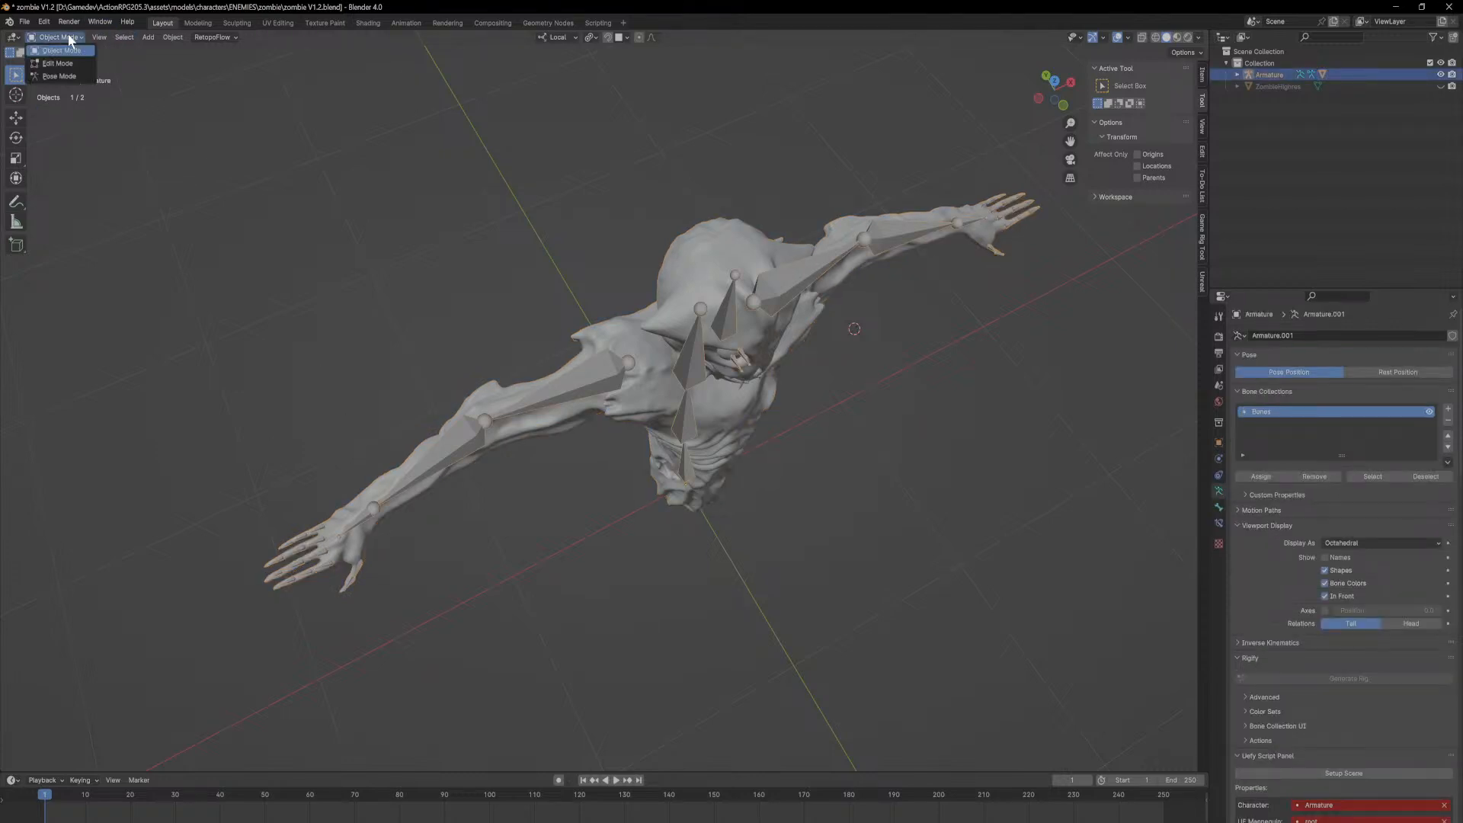
click(58, 77)
Step: Test the right thumb's deformation by rotating the Thumb.R.001 bone about its local Z axis
scroll(457, 472, up, 5)
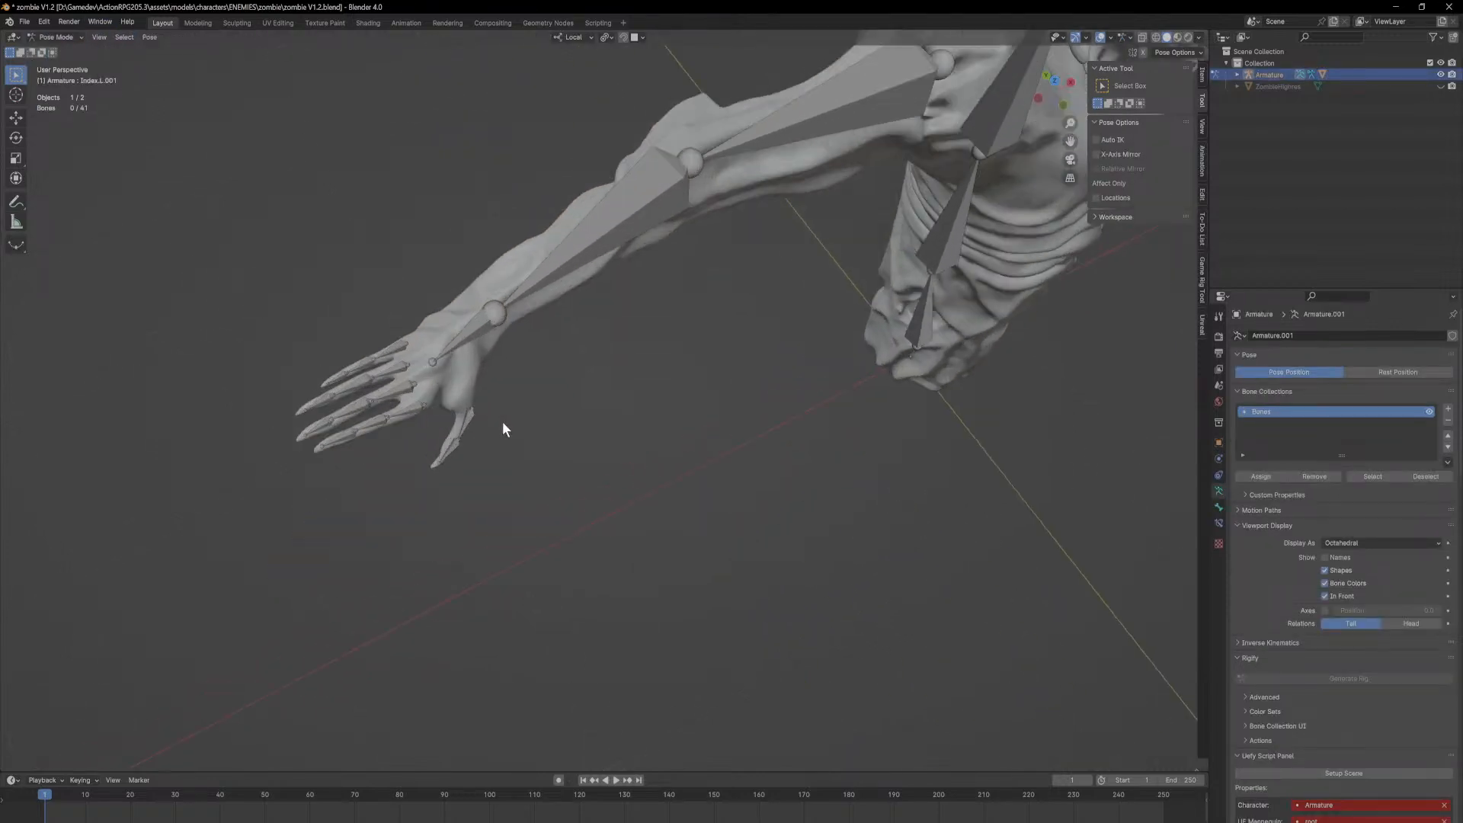
click(468, 417)
key(r)
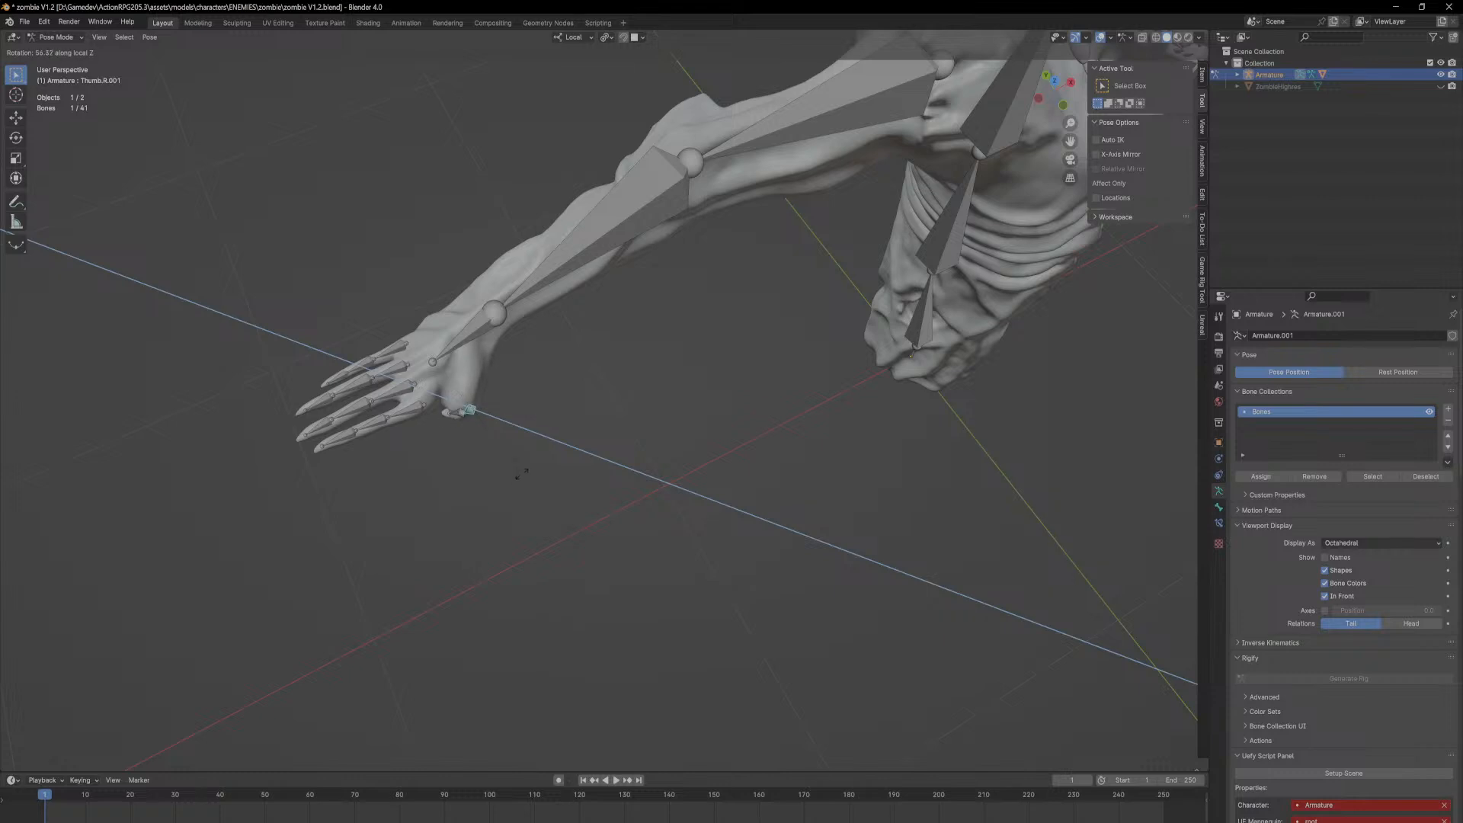
key(x)
key(x)
click(528, 429)
Step: Test the right index finger's deformation by rotating its base bone about its local Z axis
click(435, 406)
key(r)
key(z)
click(422, 395)
middle_drag(422, 394, 450, 363)
Step: Test the right middle finger's deformation by rotating the Middle.R.001 bone about its local Z axis
click(422, 374)
key(r)
key(z)
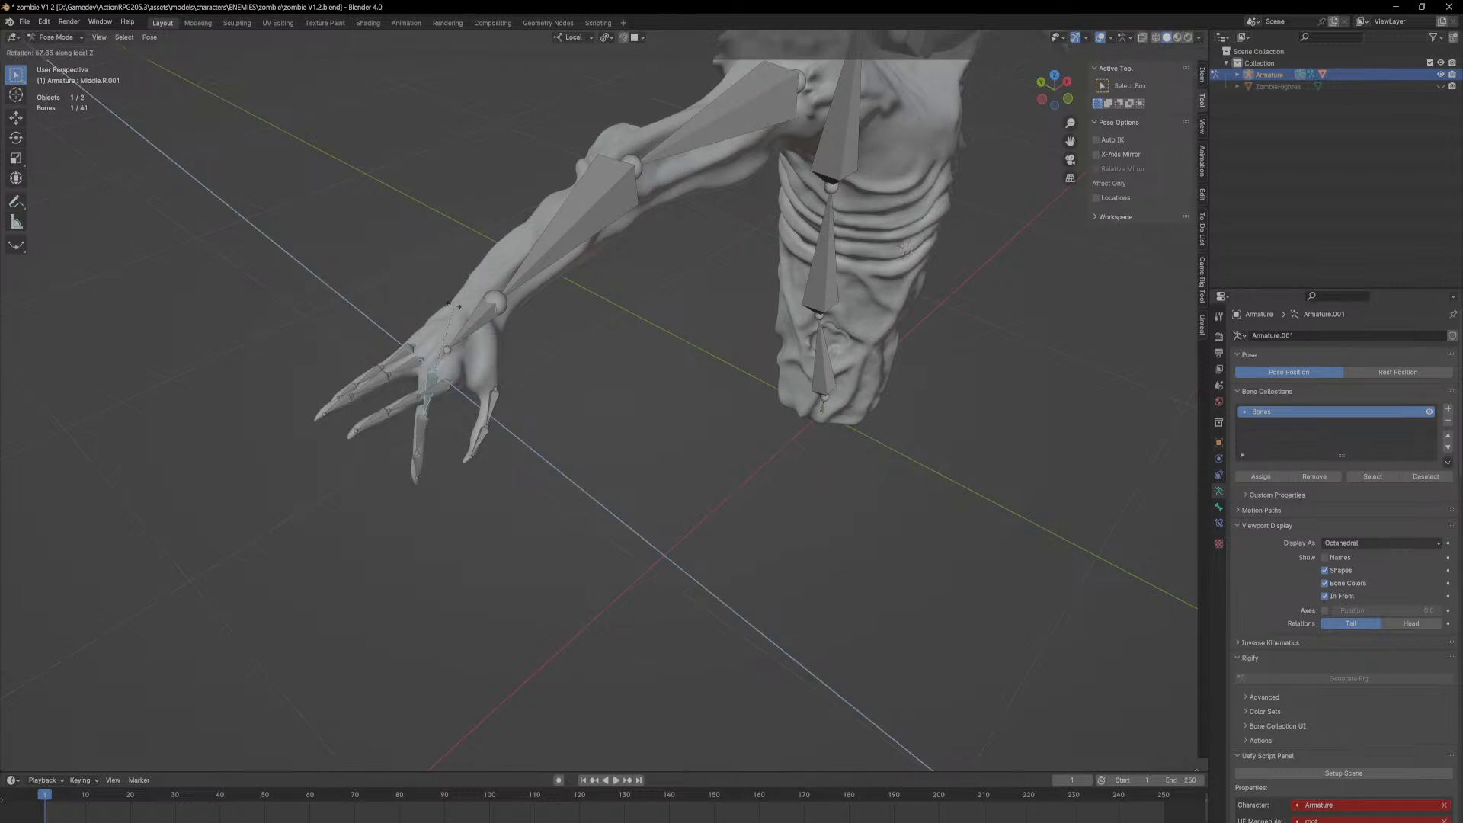
click(581, 304)
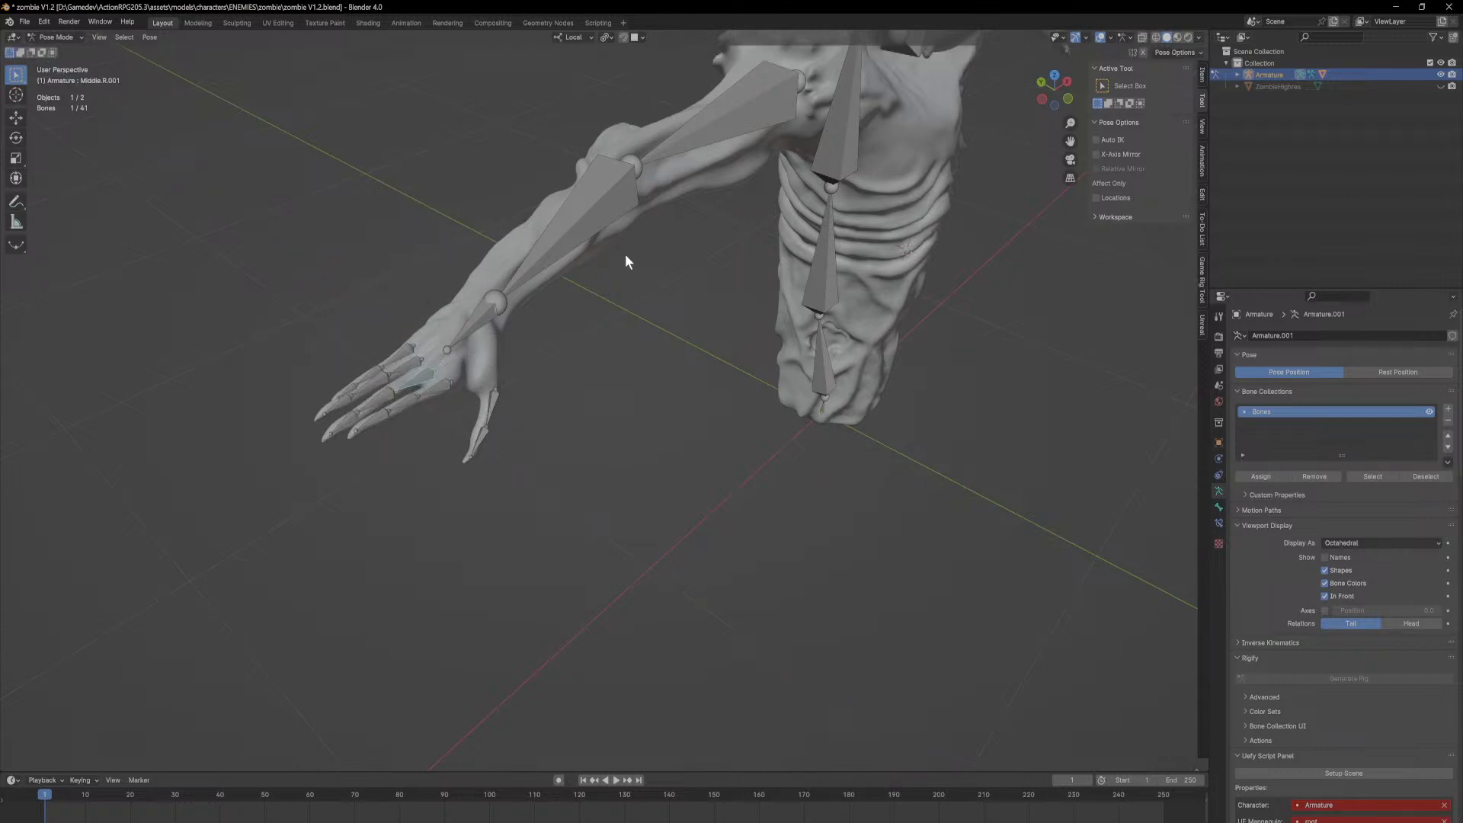
Step: Test the right shoulder's deformation by rotating the Arm.R.001 bone about its local X axis, then cancel the rotation
click(724, 126)
scroll(912, 129, down, 3)
middle_drag(912, 130, 839, 351)
key(r)
key(x)
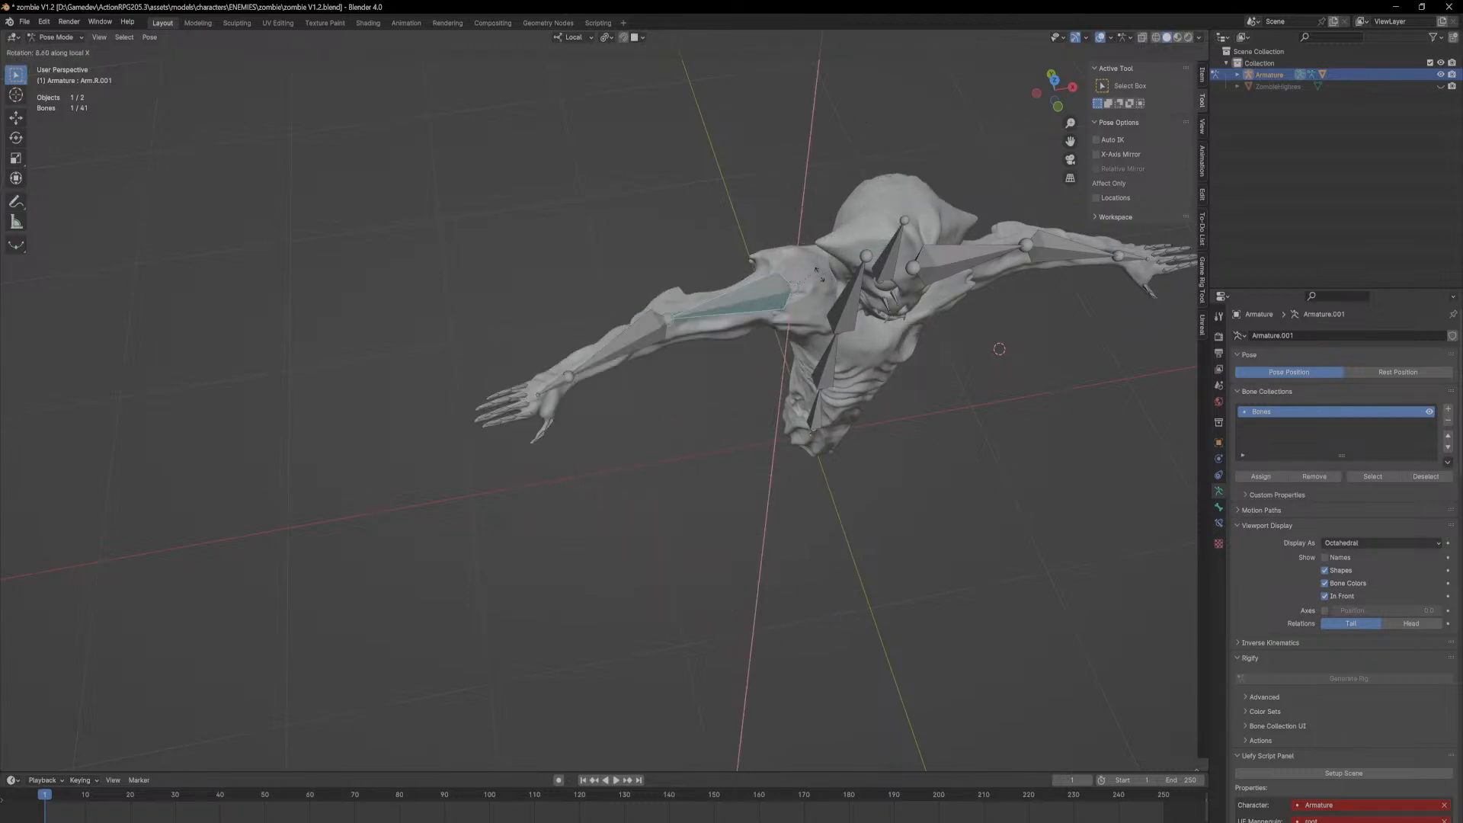
right_click(850, 267)
Step: Return to Object Mode, select the zombie mesh and switch it to Weight Paint mode
middle_drag(869, 373, 811, 366)
scroll(811, 366, up, 4)
scroll(811, 365, down, 3)
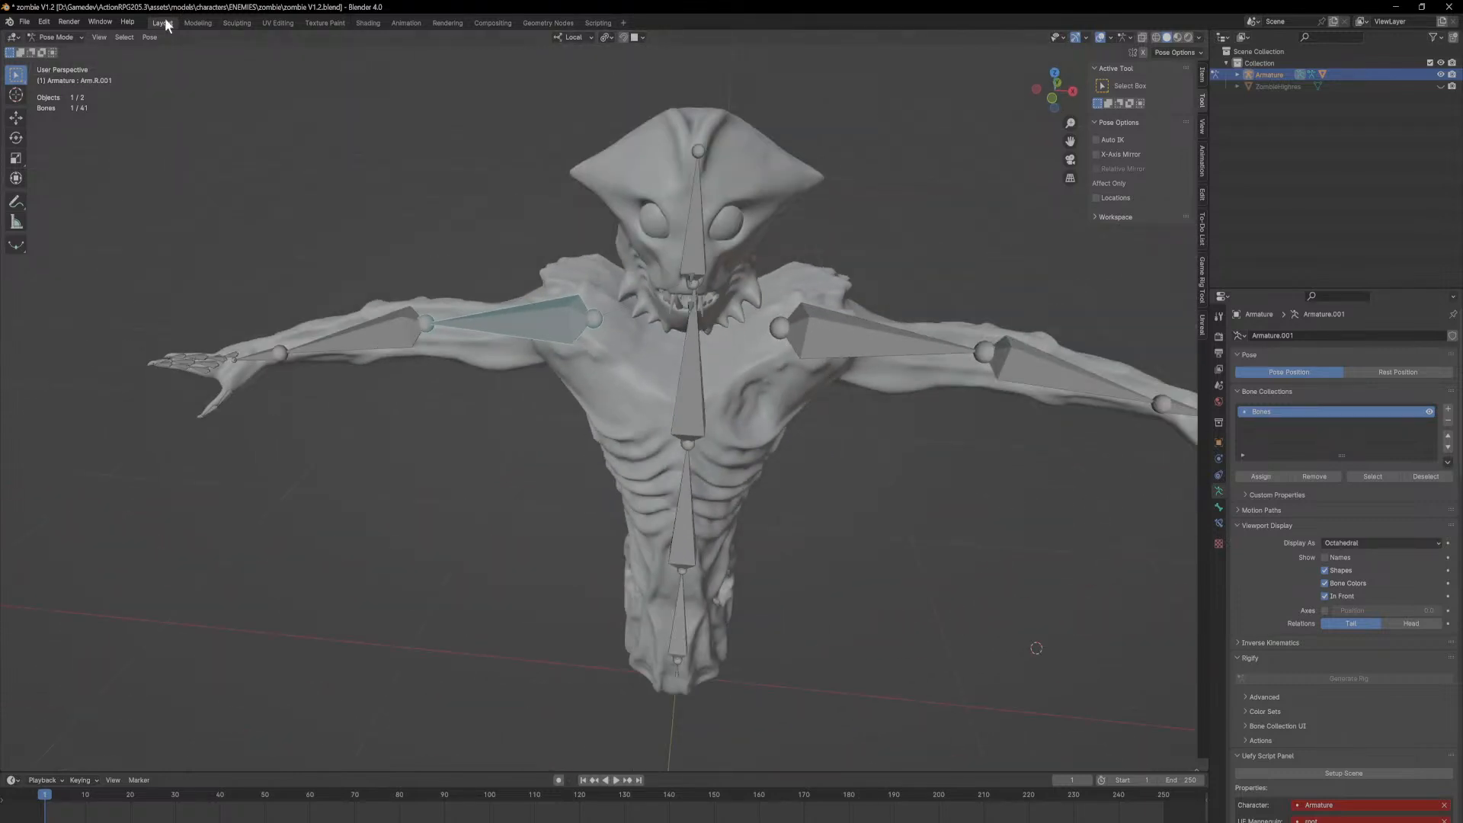
click(49, 37)
click(69, 51)
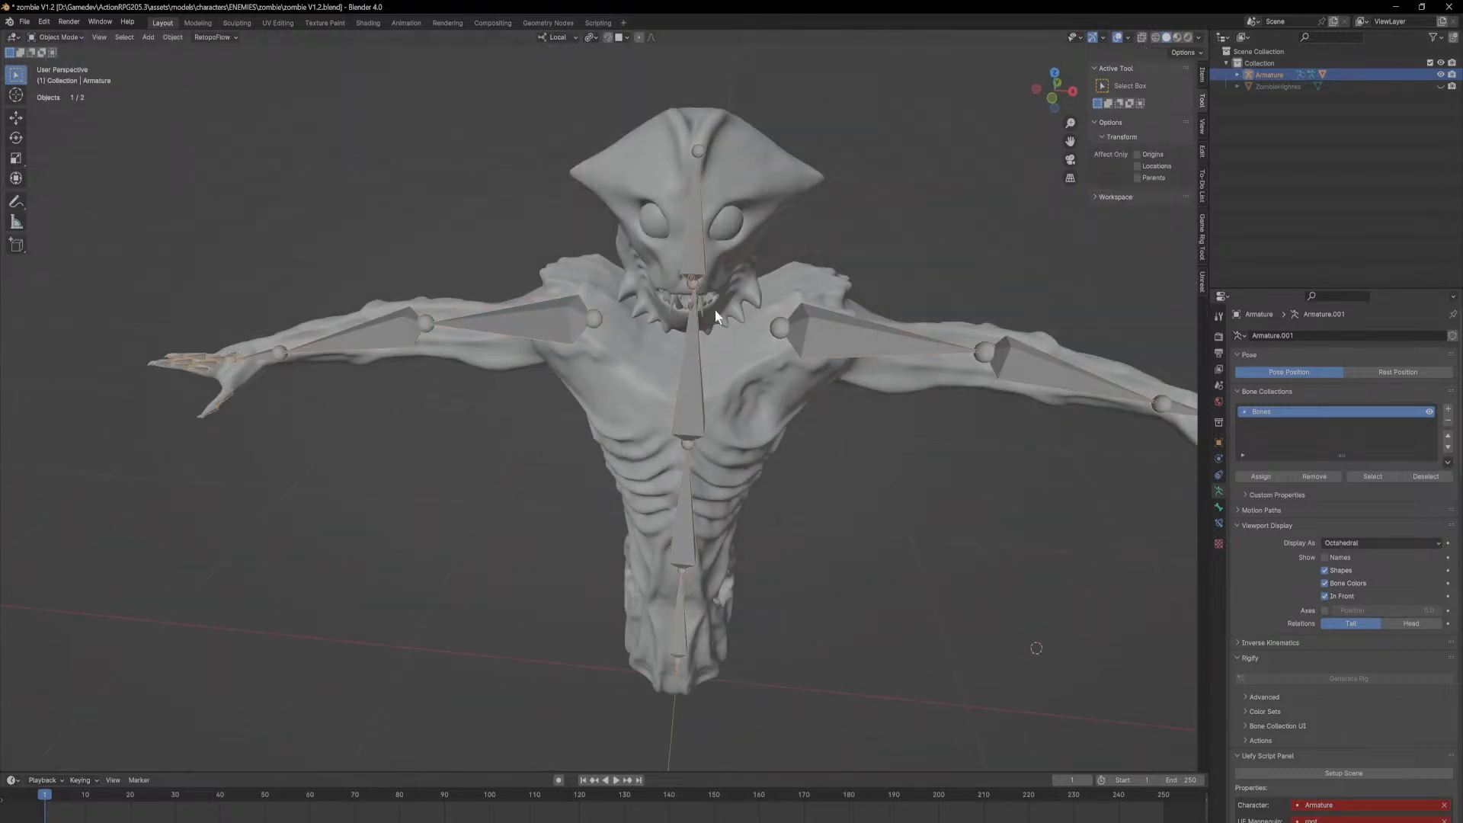
click(617, 366)
click(55, 38)
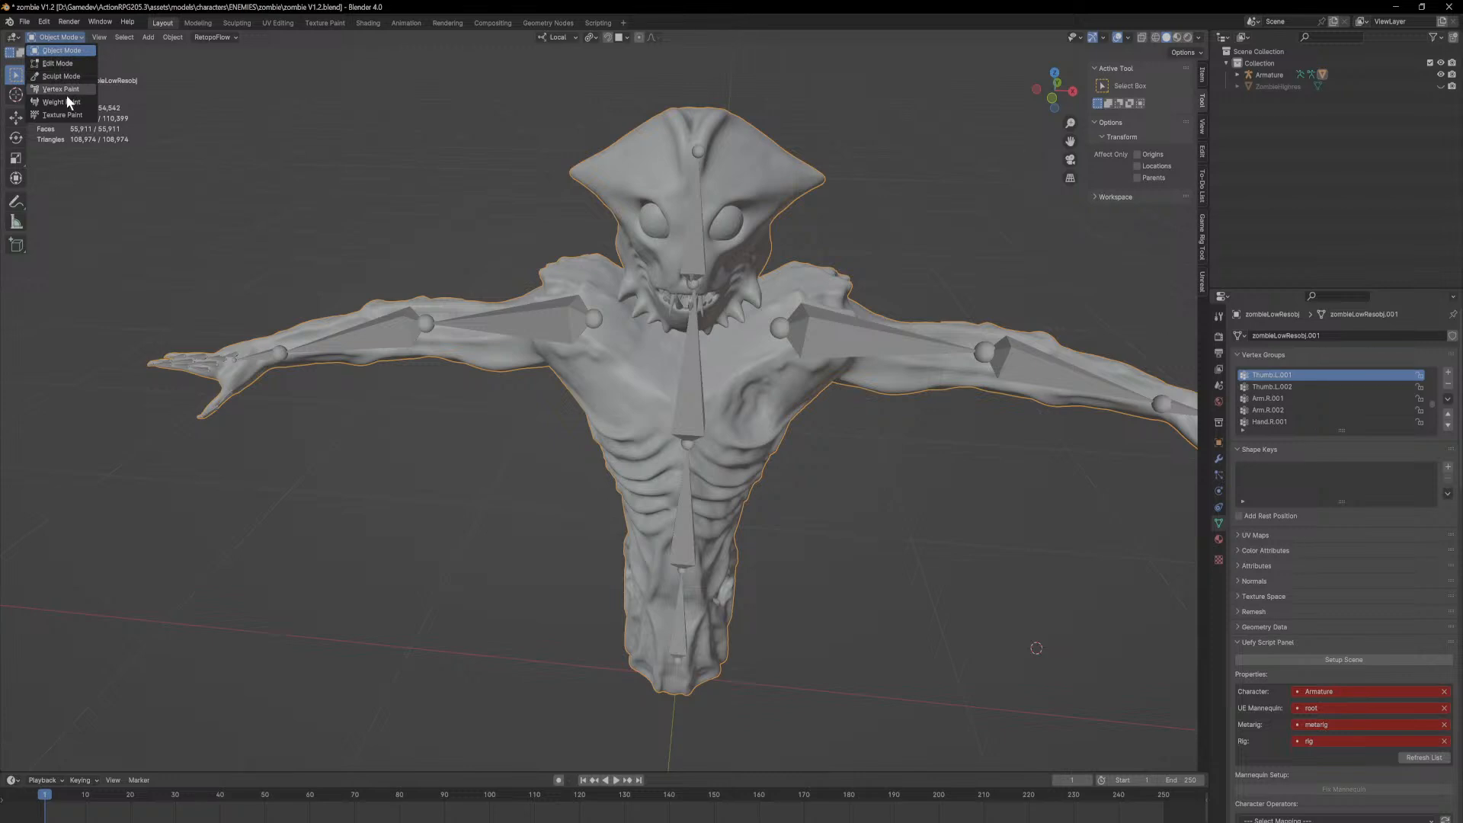
click(61, 102)
Step: Compare the upper arm weights of both sides by activating the Arm.R.001 and Arm.L.001 vertex groups
click(1278, 401)
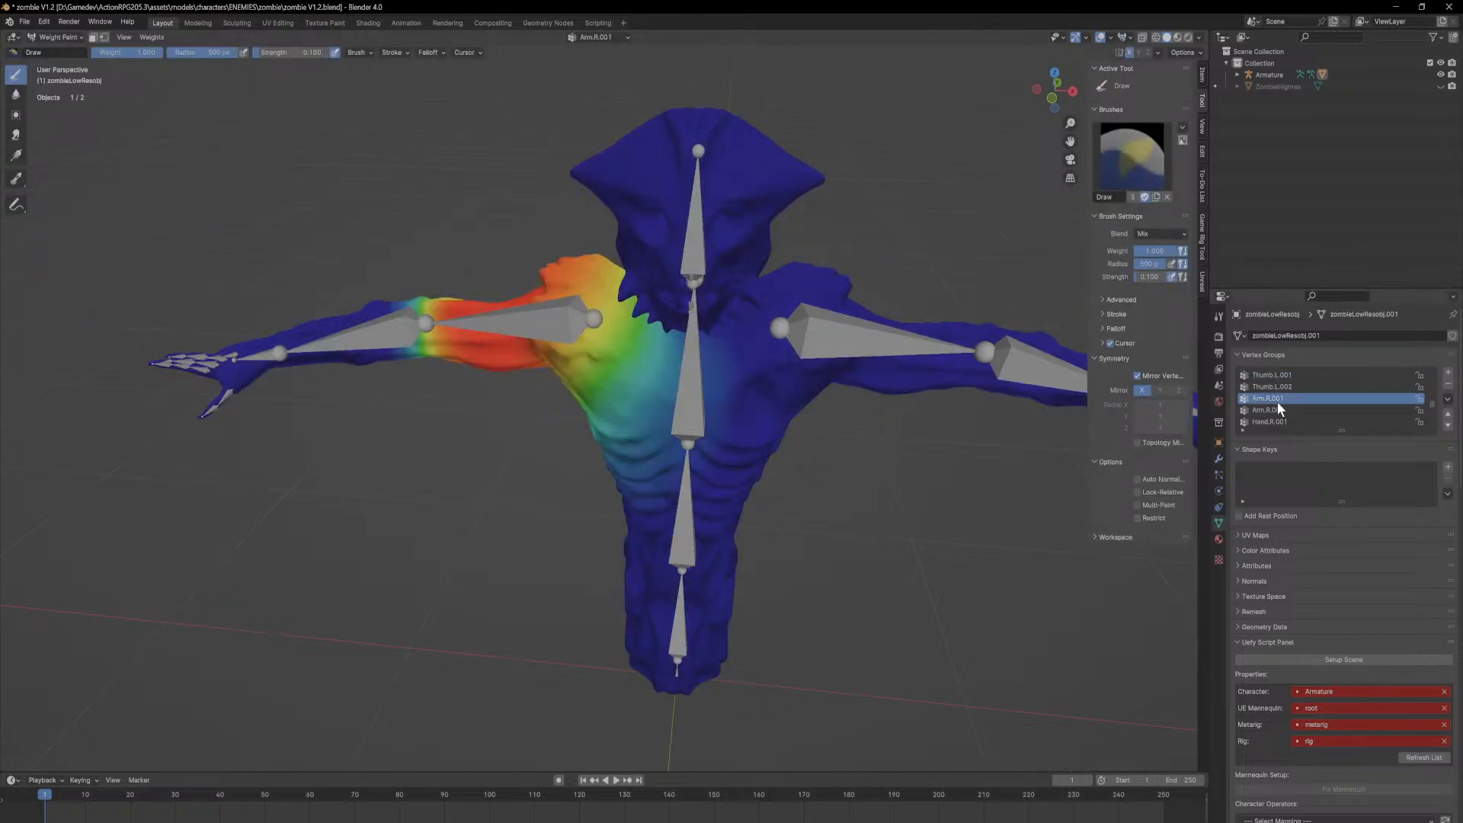
scroll(1320, 401, down, 2)
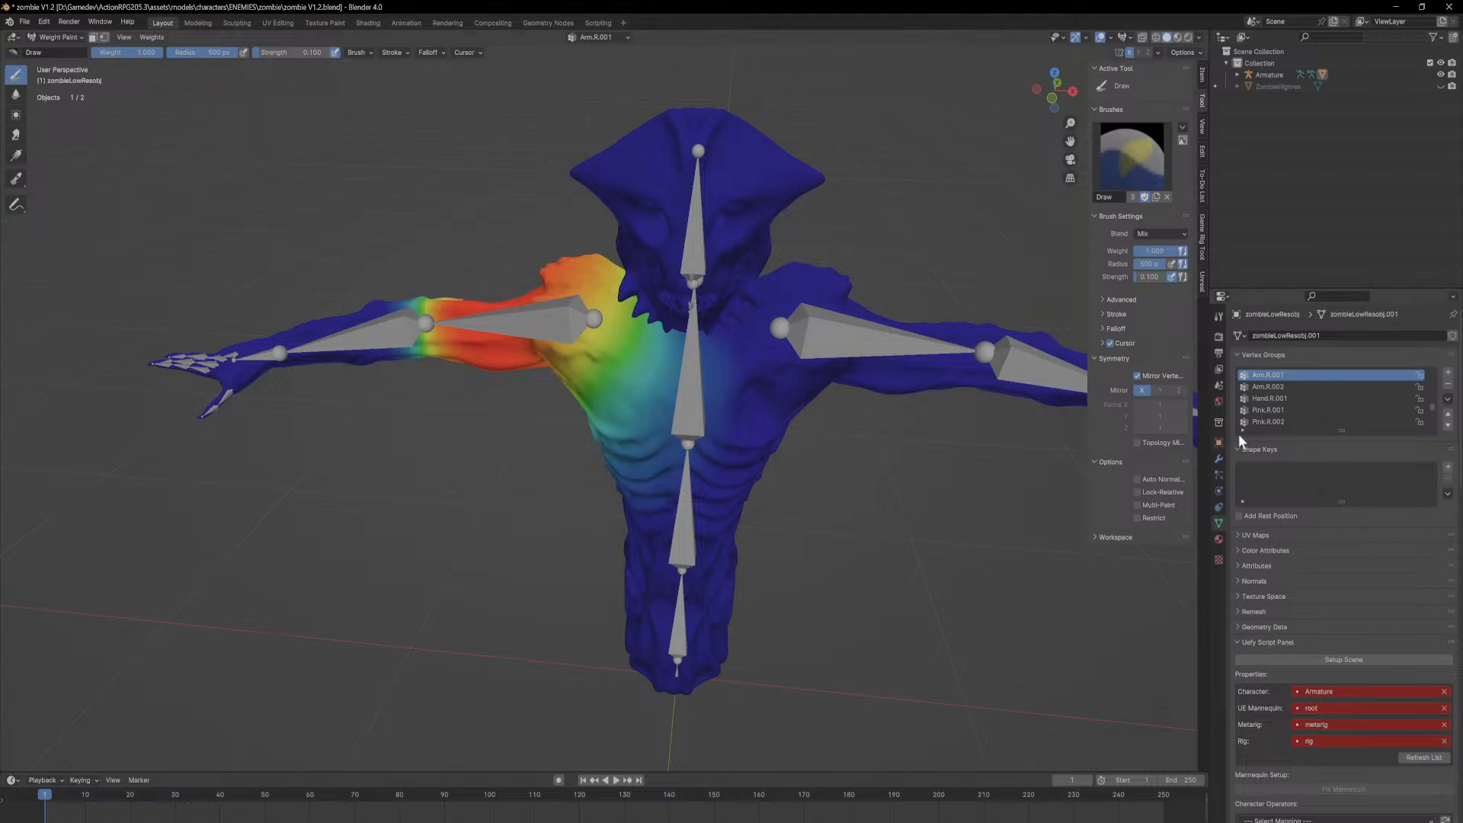
scroll(1301, 408, up, 8)
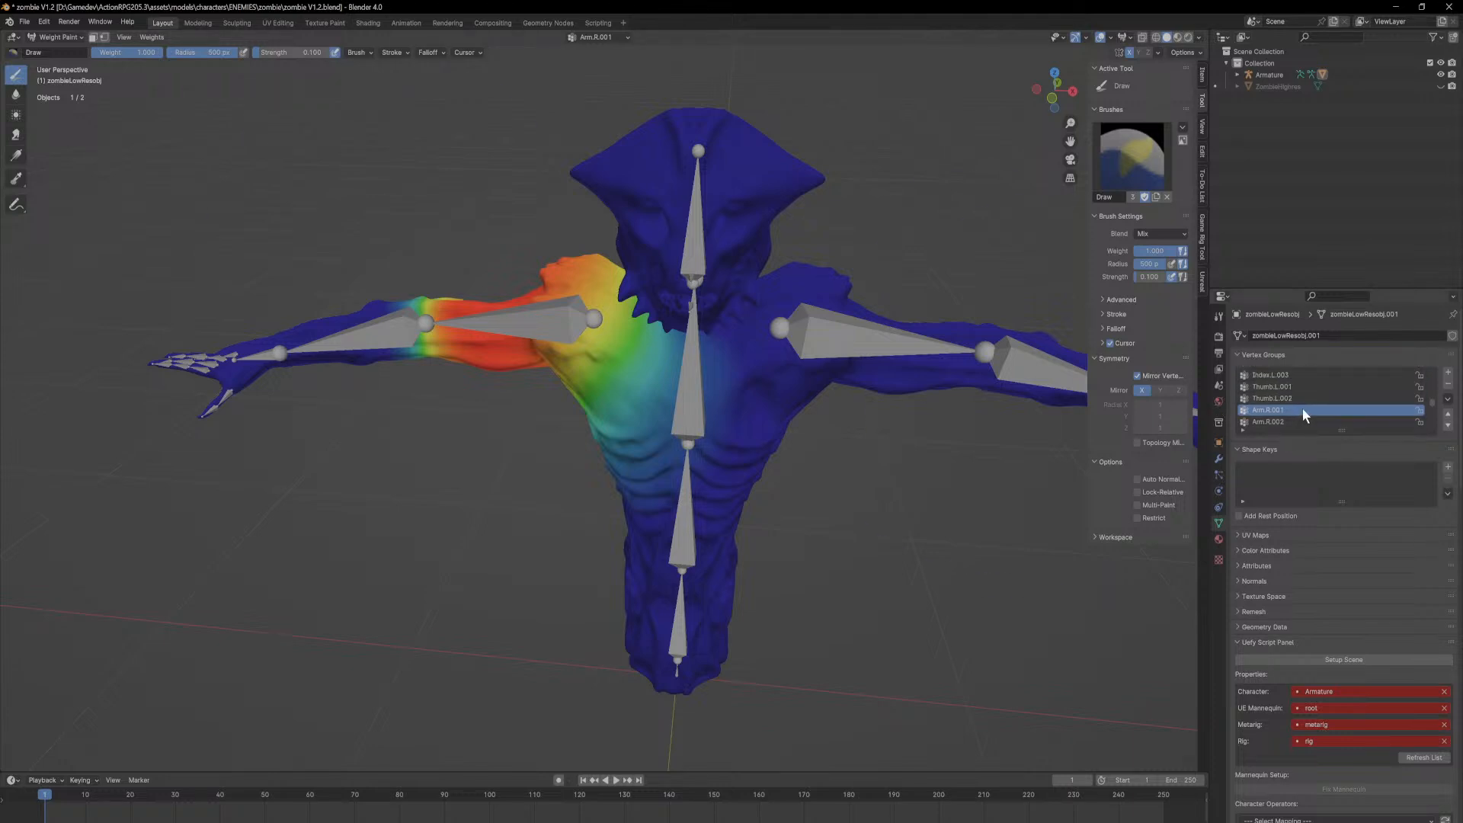
scroll(1310, 410, up, 3)
scroll(1298, 398, up, 1)
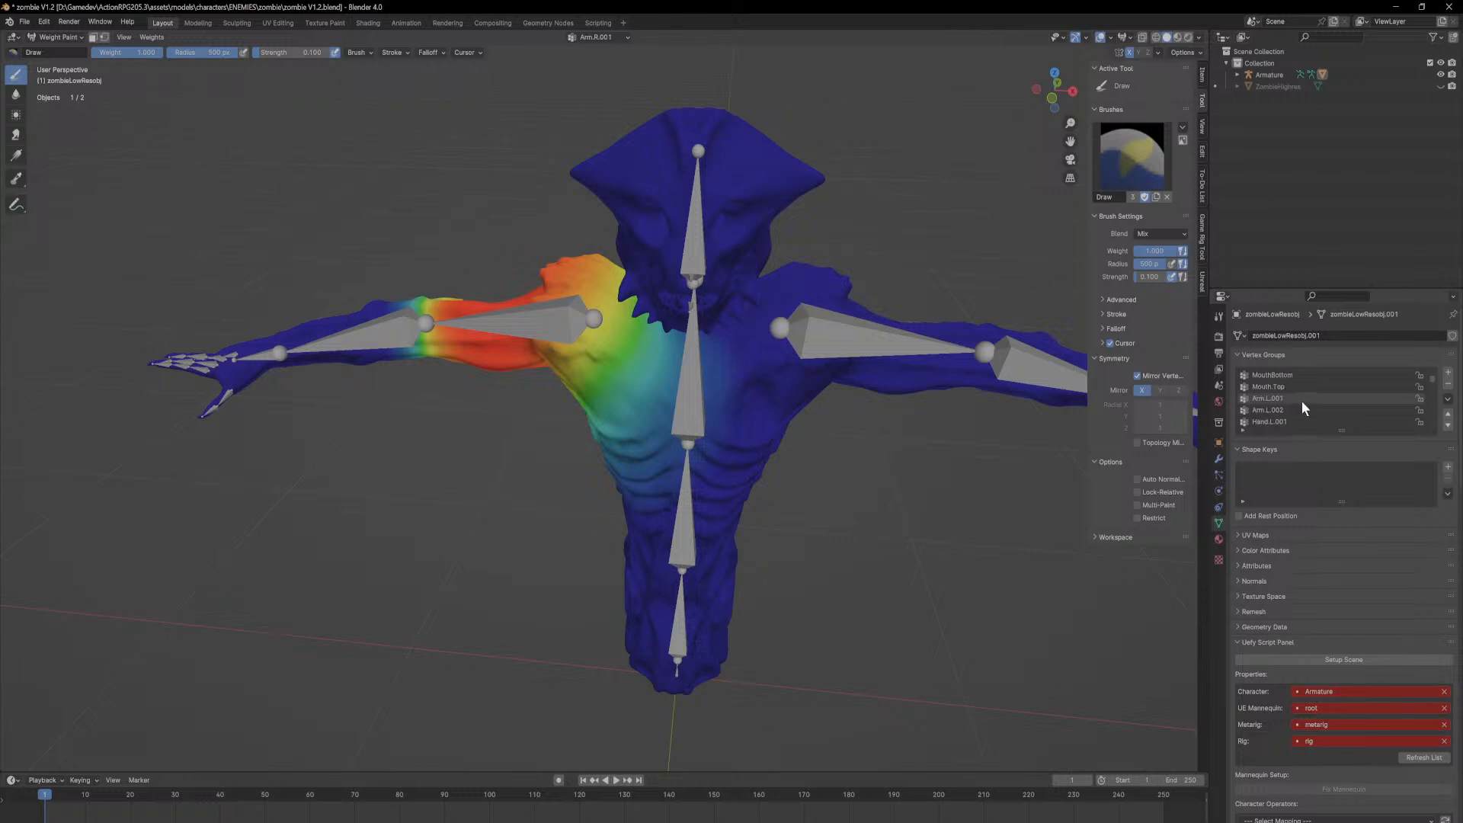
scroll(1299, 393, up, 5)
click(1299, 398)
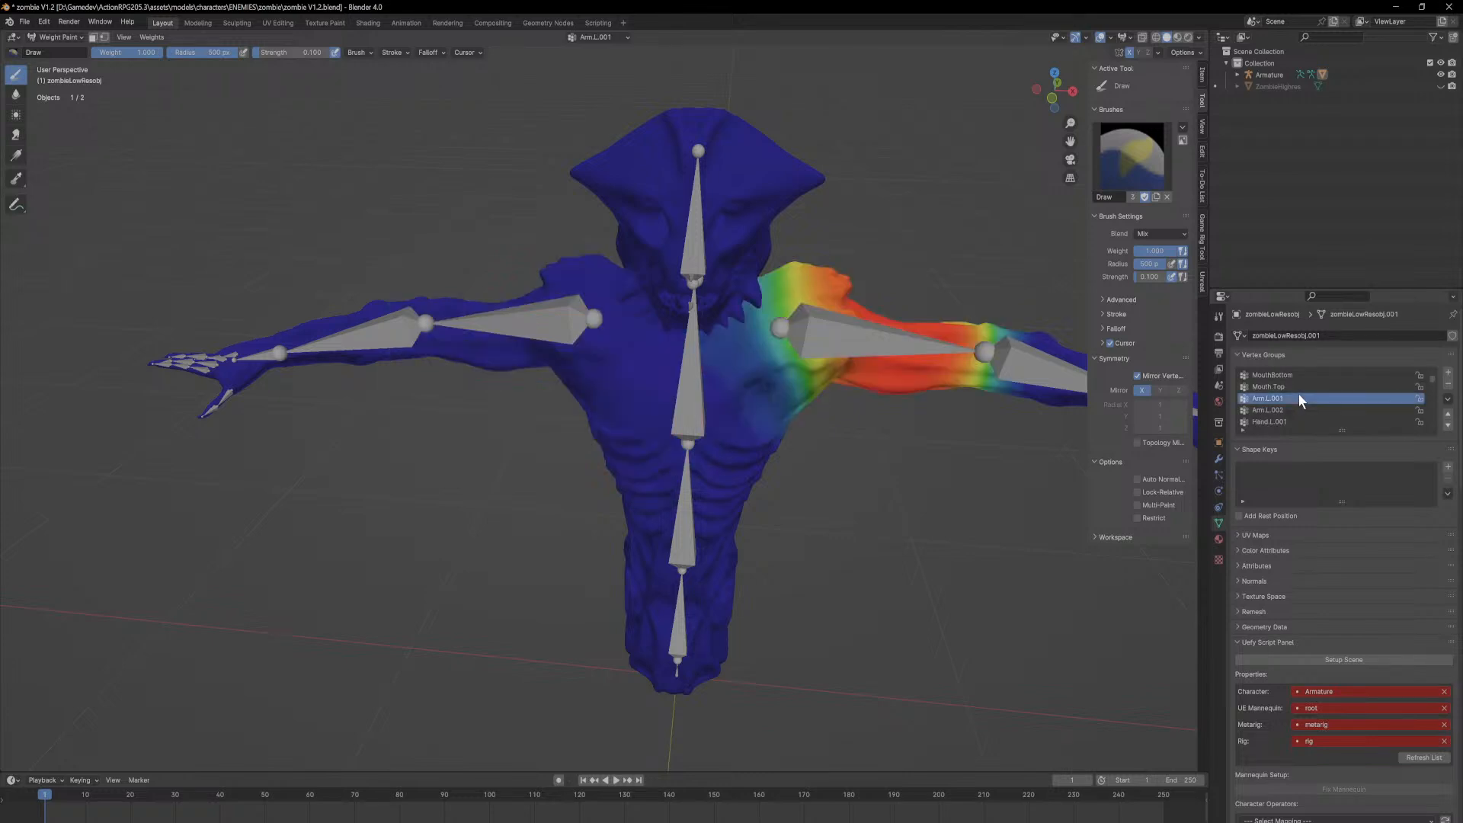
Step: Mirror the weights of the Arm.L.001 vertex group
scroll(784, 417, down, 3)
middle_drag(785, 417, 787, 413)
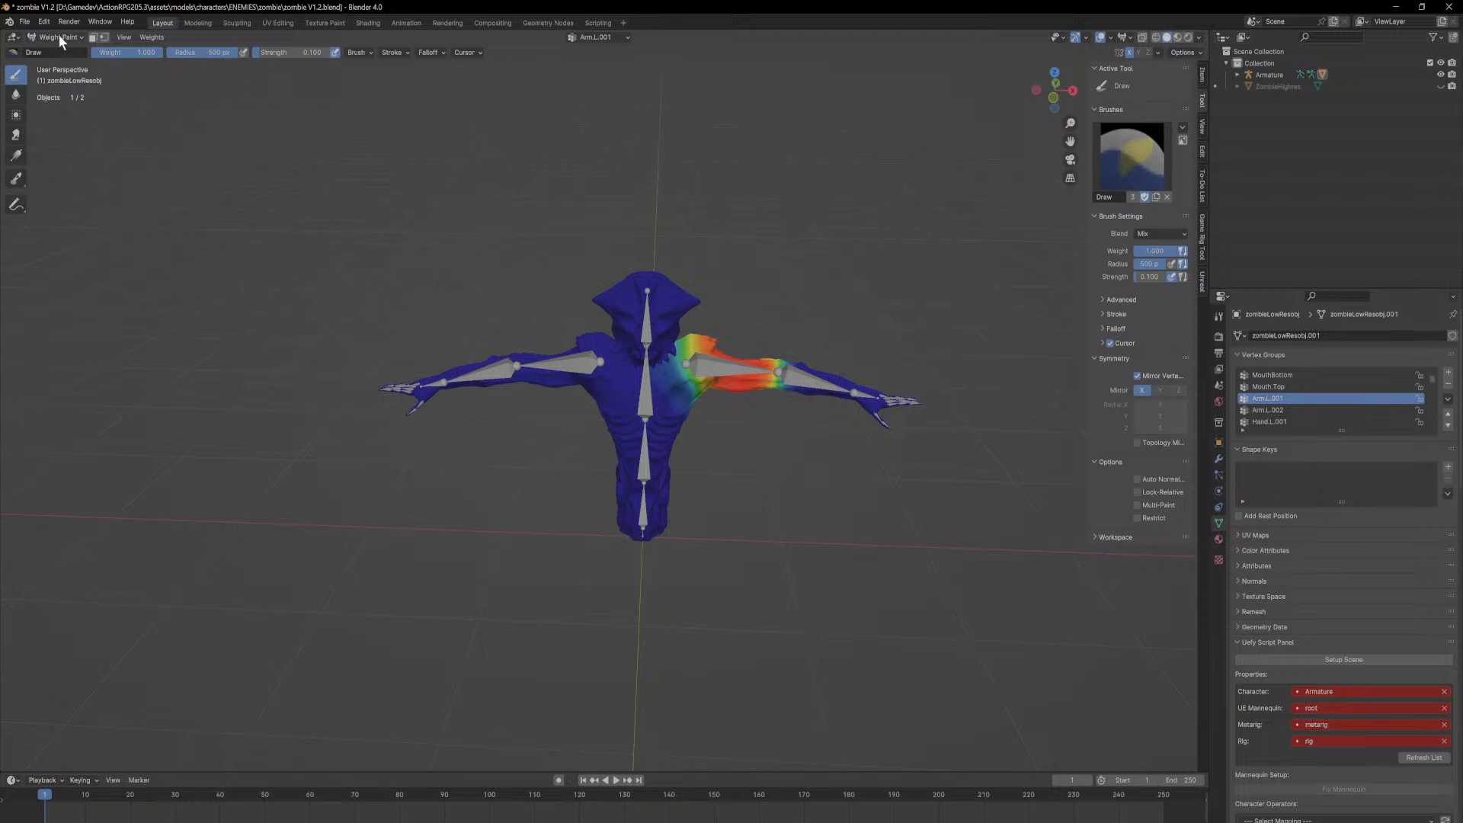
click(152, 38)
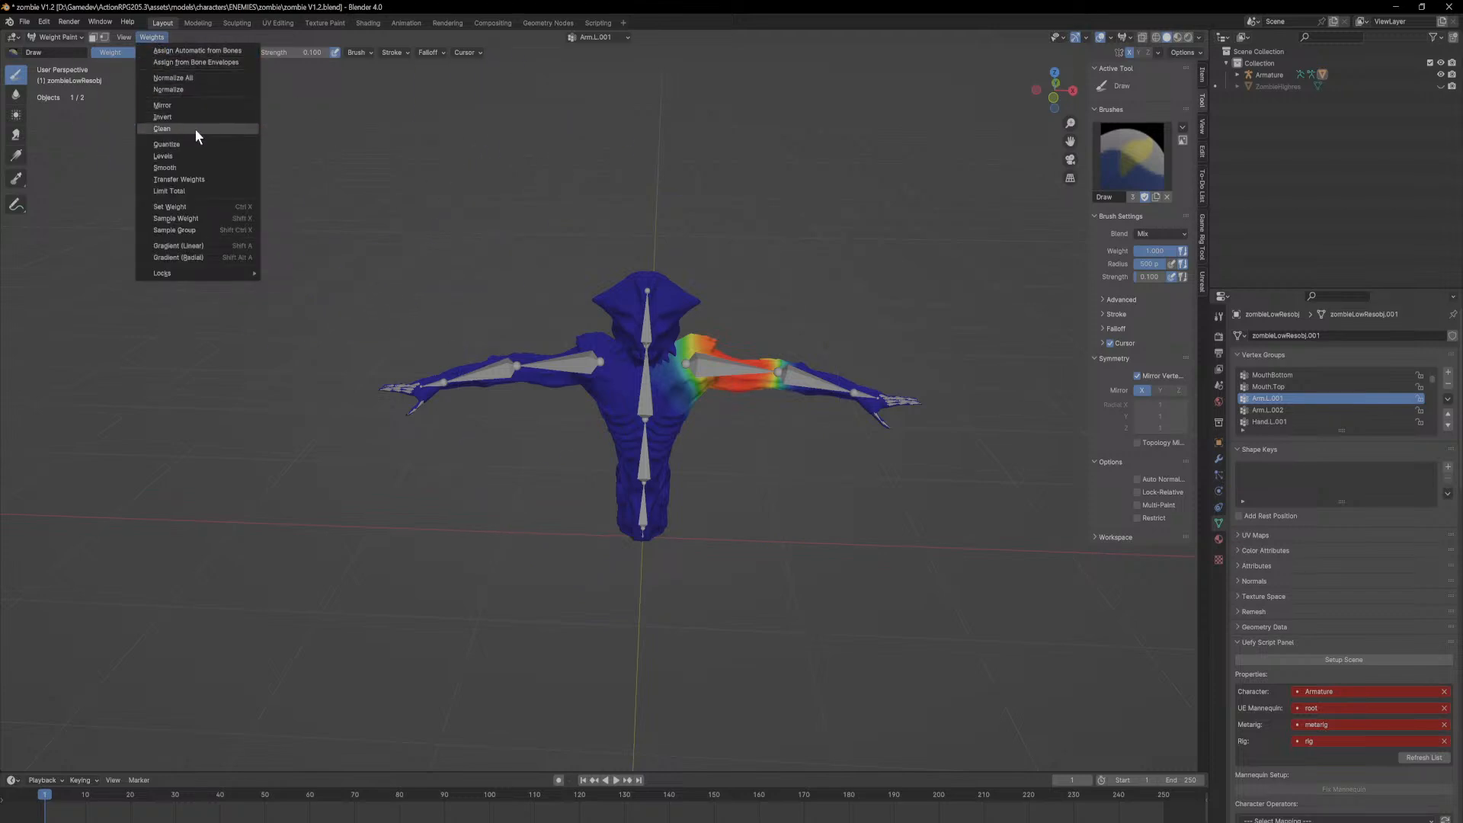
click(180, 107)
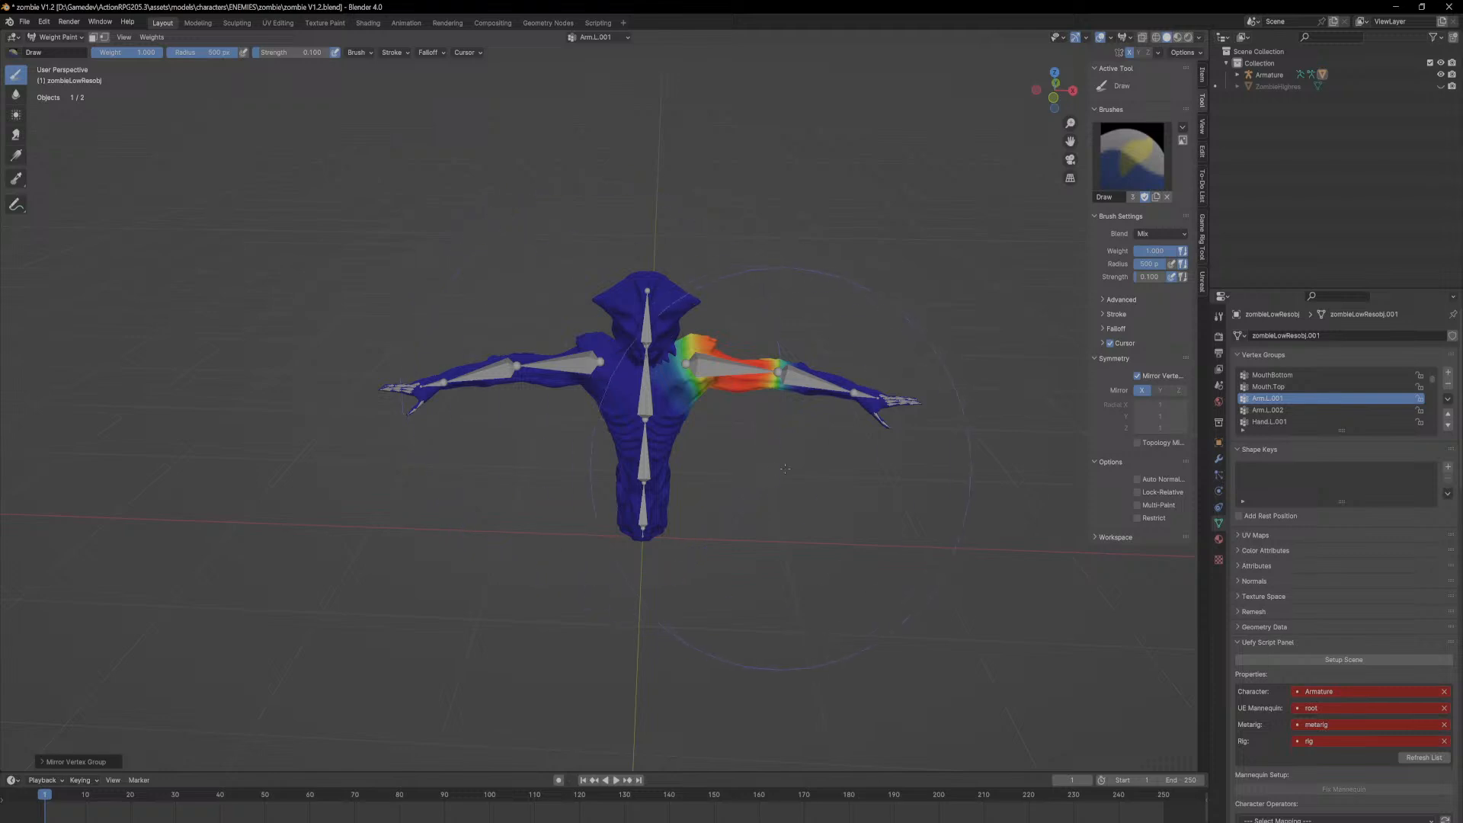
scroll(776, 468, up, 3)
scroll(755, 468, up, 2)
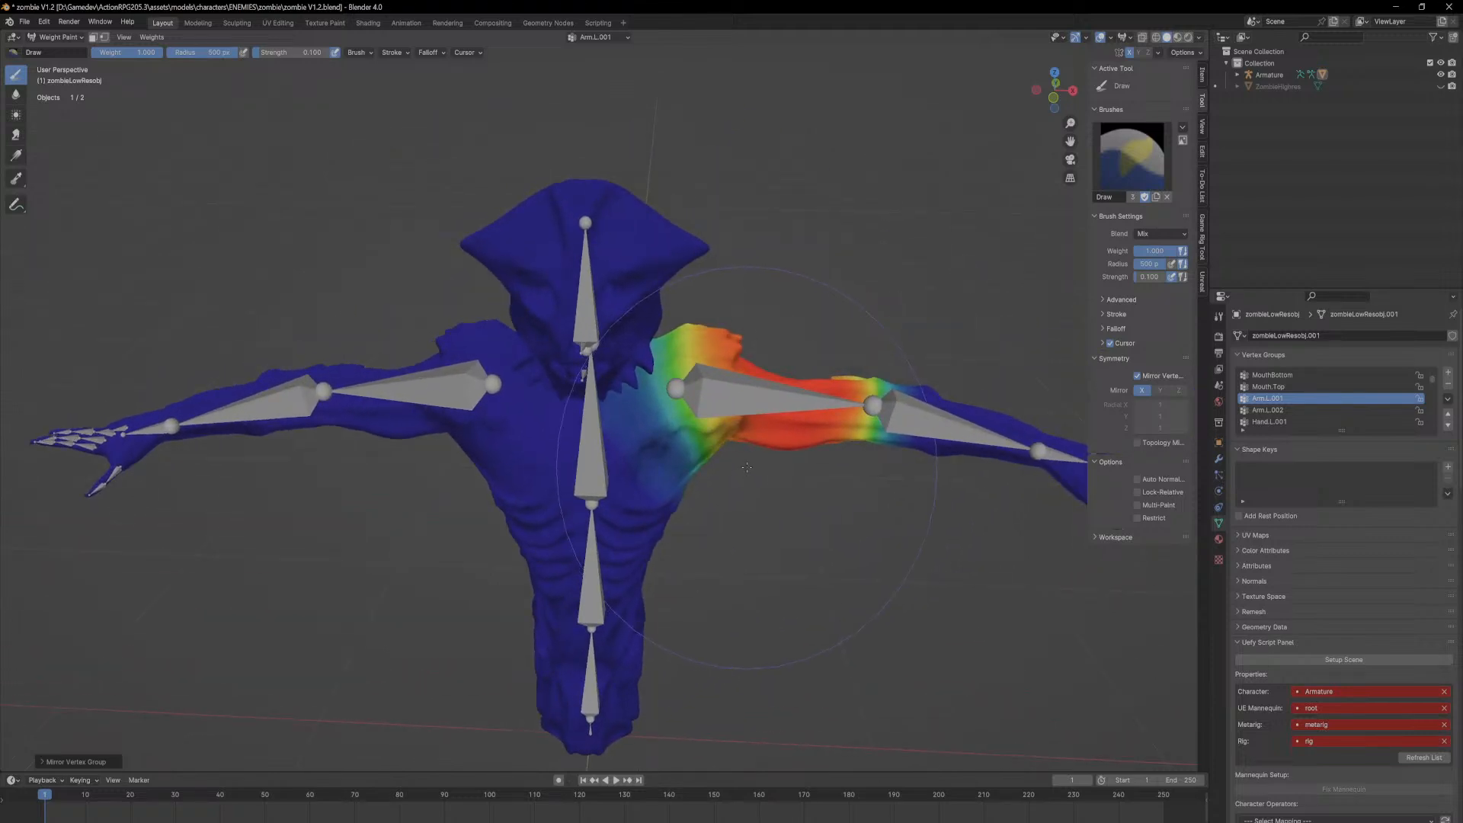
Step: Enable Topology Mirror in the symmetry settings and mirror the Arm.L.001 weights again
click(1136, 441)
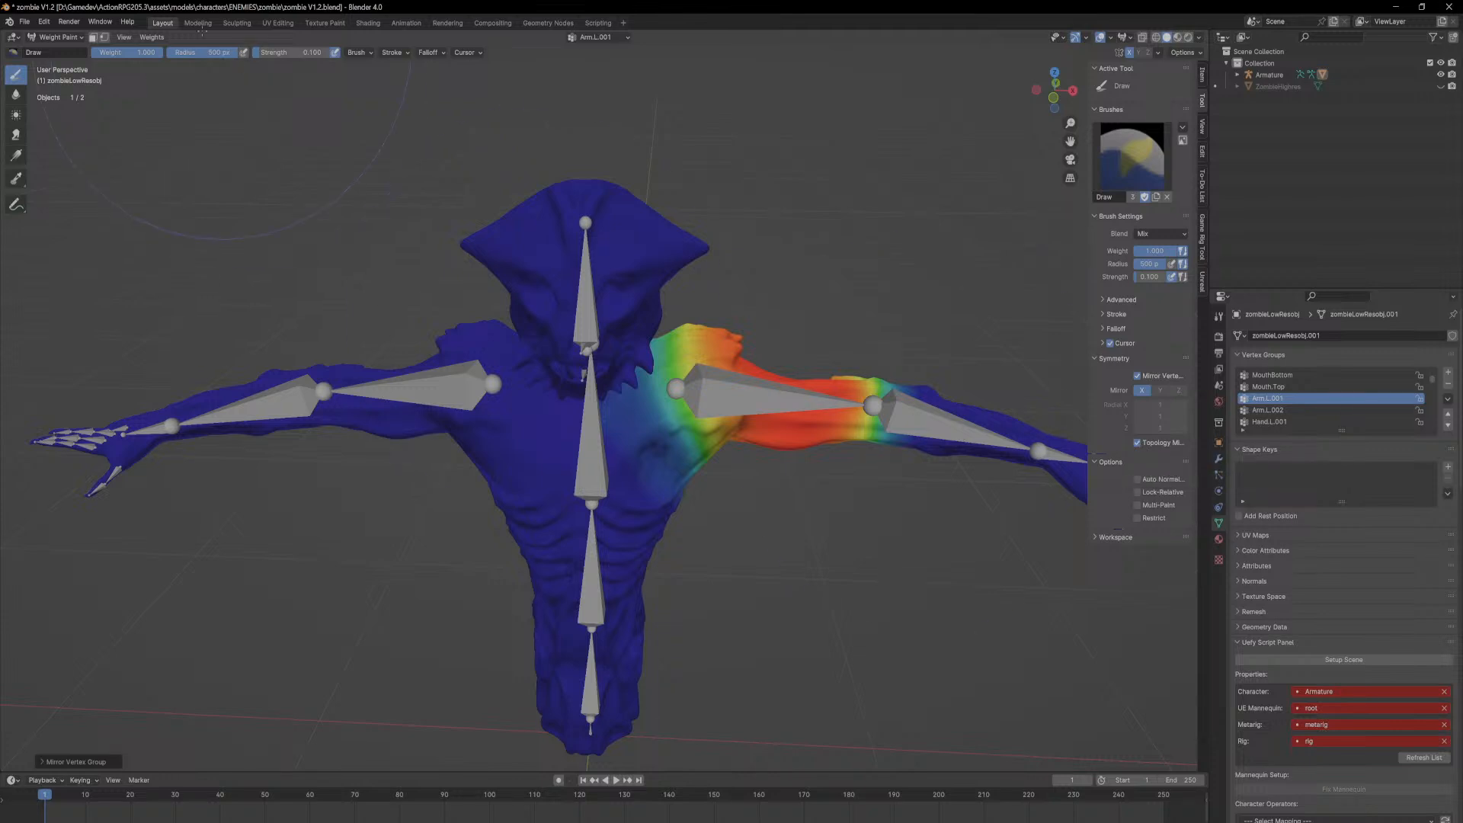
click(153, 42)
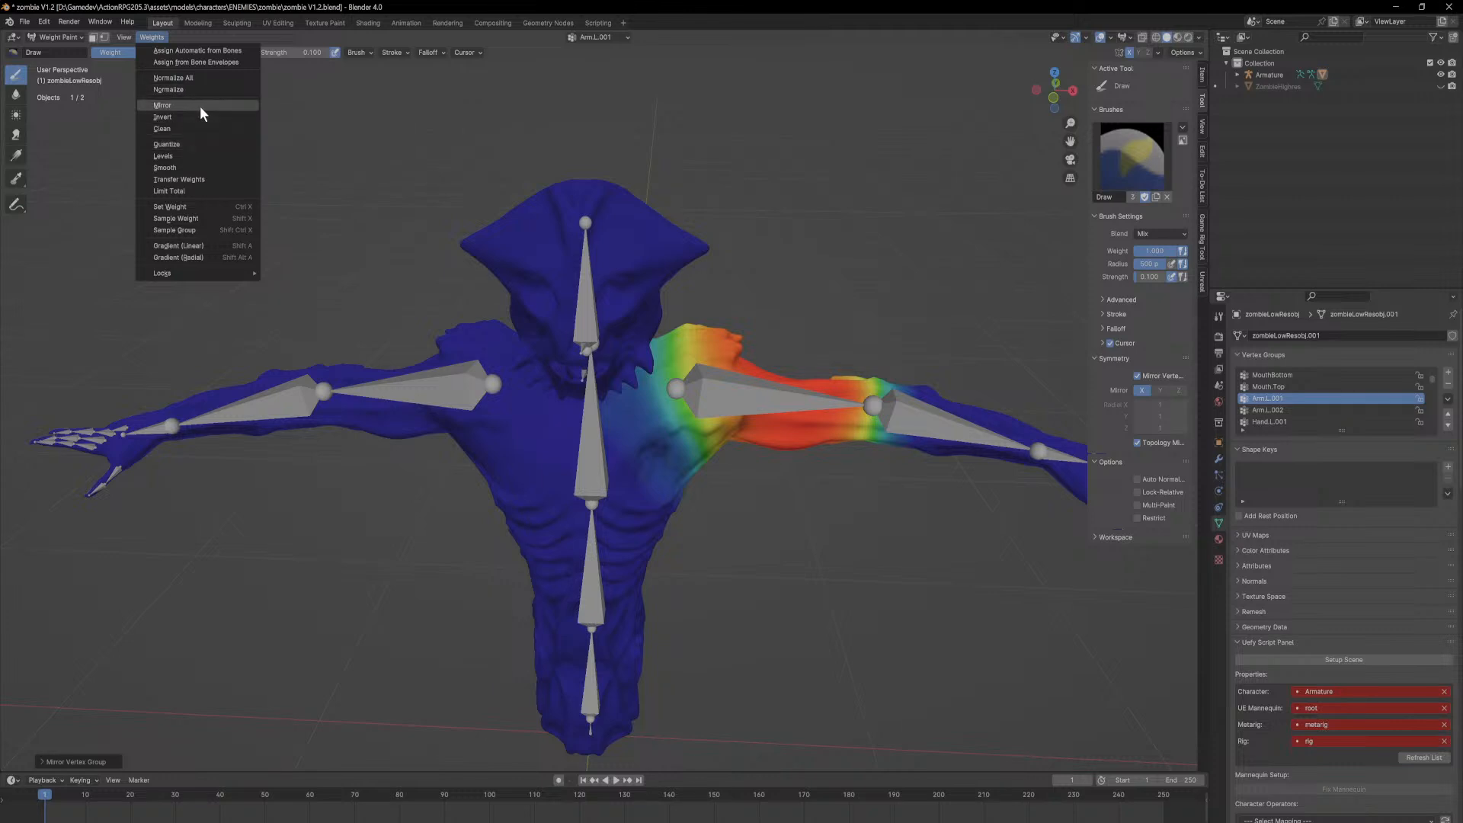
click(200, 107)
Step: Try inverting the Arm.L.001 weights and undo the inversion
click(156, 38)
click(162, 117)
key(ctrl+z)
click(152, 37)
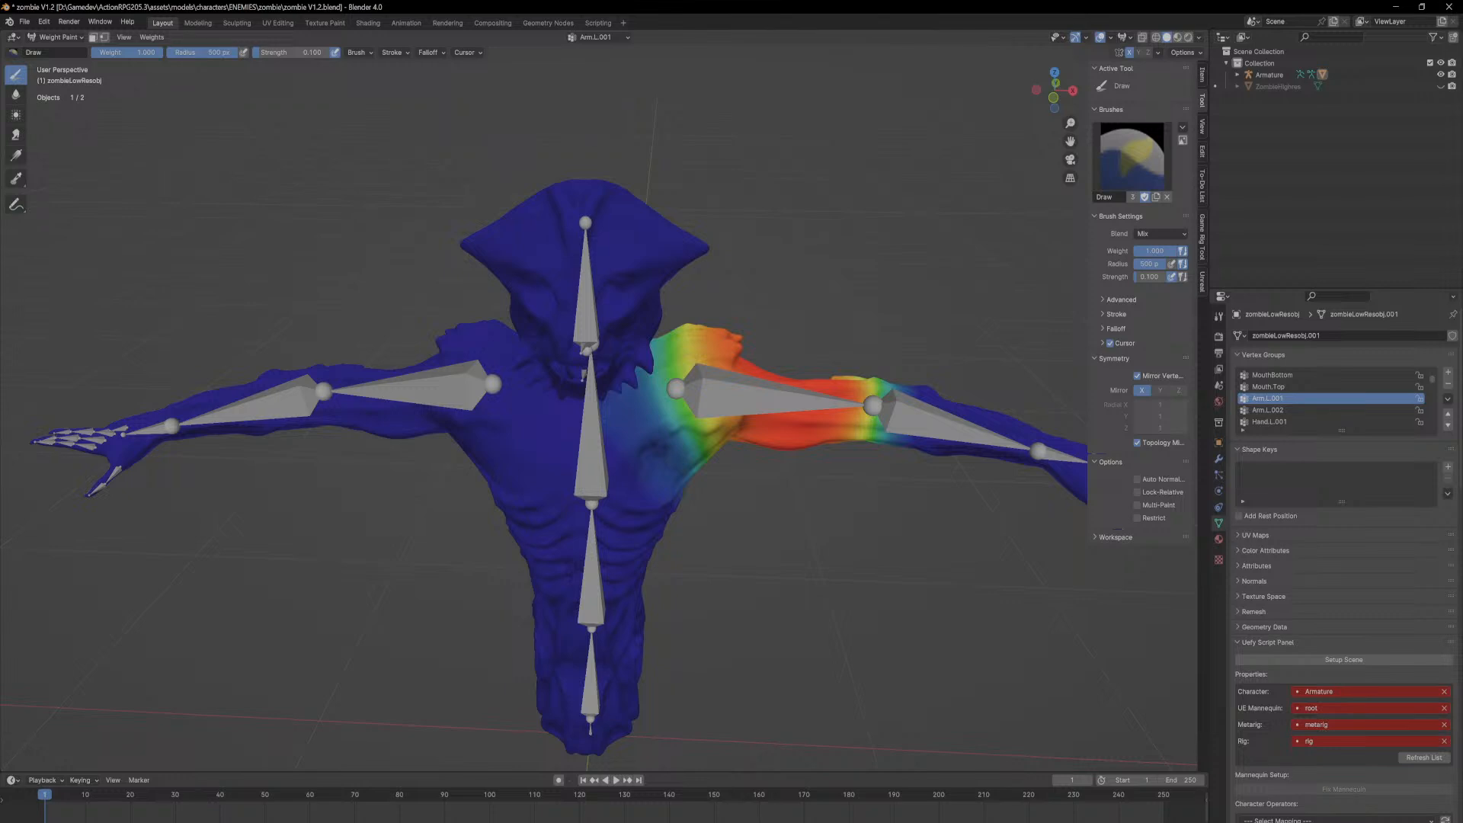
scroll(959, 433, down, 5)
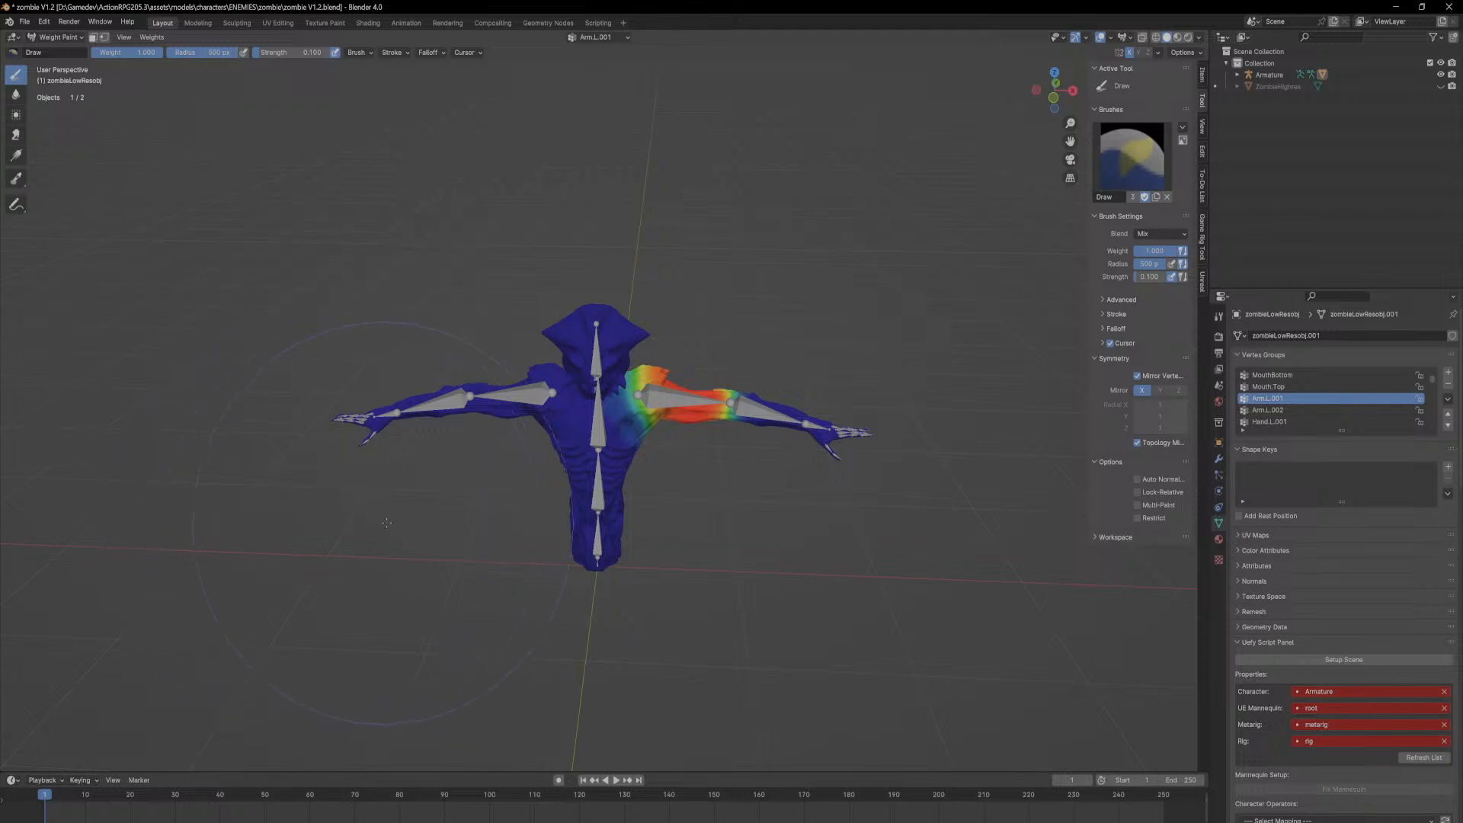
scroll(653, 516, up, 1)
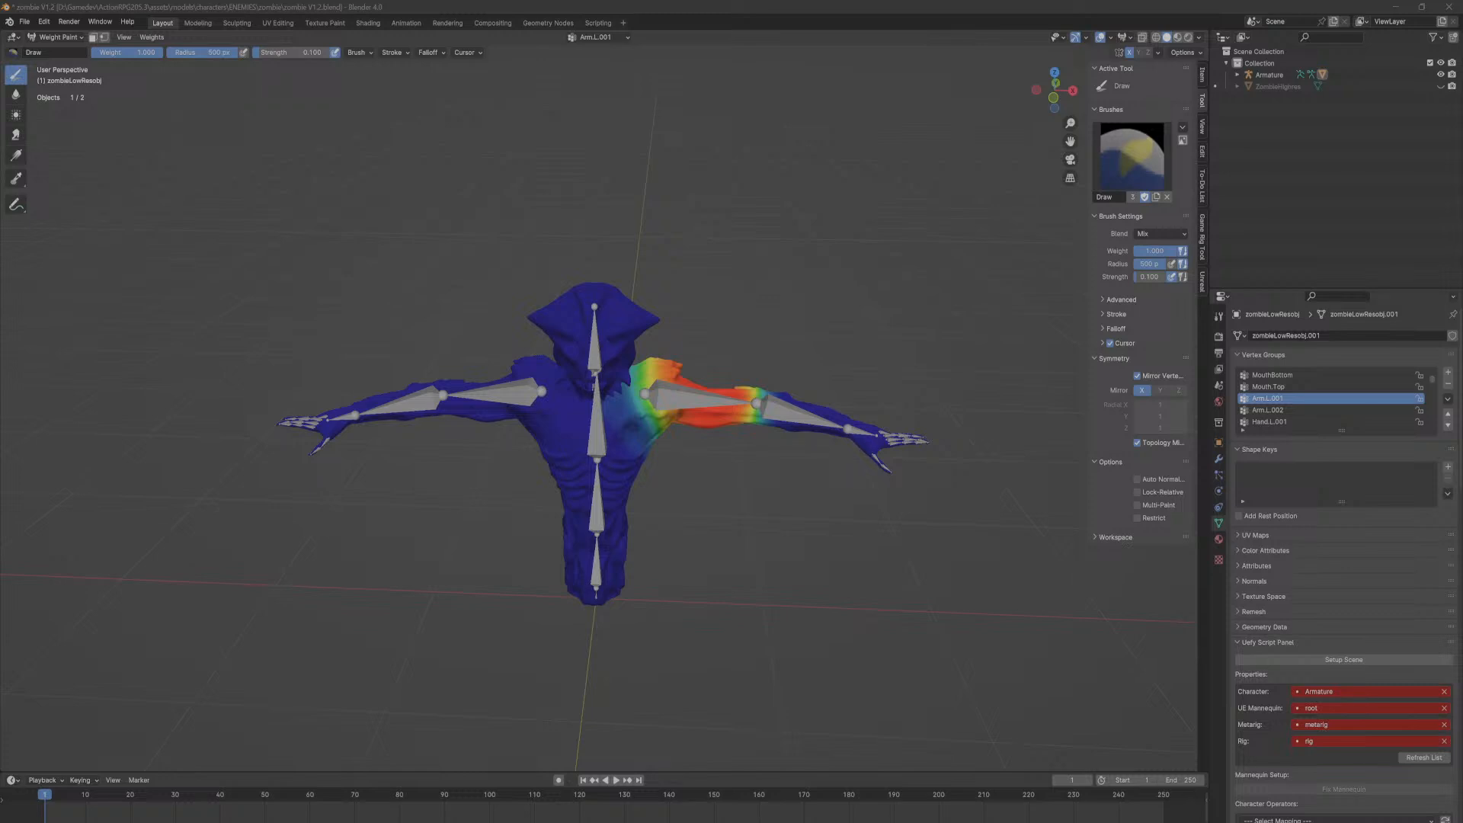
Step: Try the Transfer Weights operation and check its data type options, keeping Vertex Group(s)
click(151, 37)
click(222, 179)
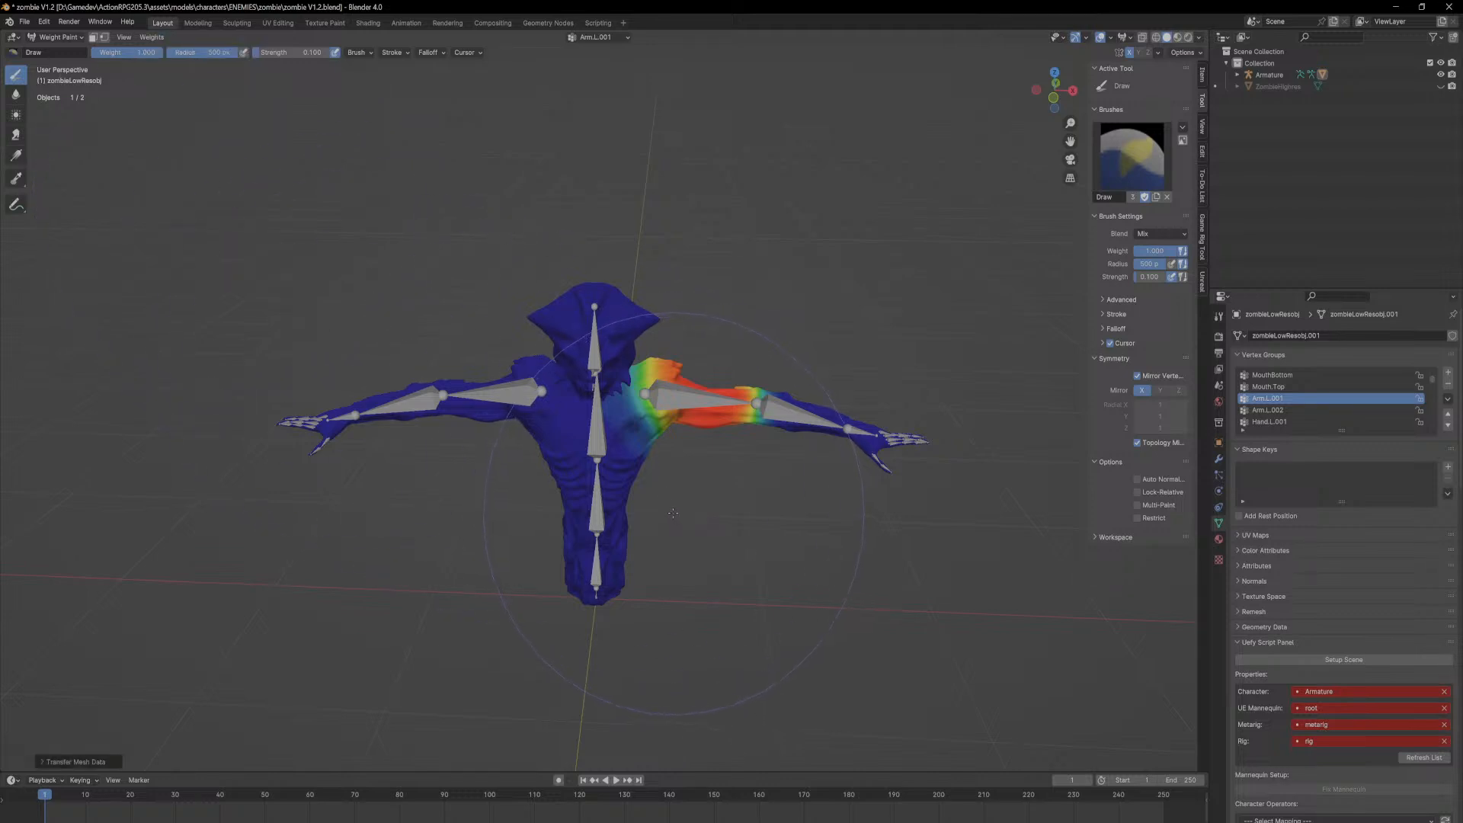
click(43, 761)
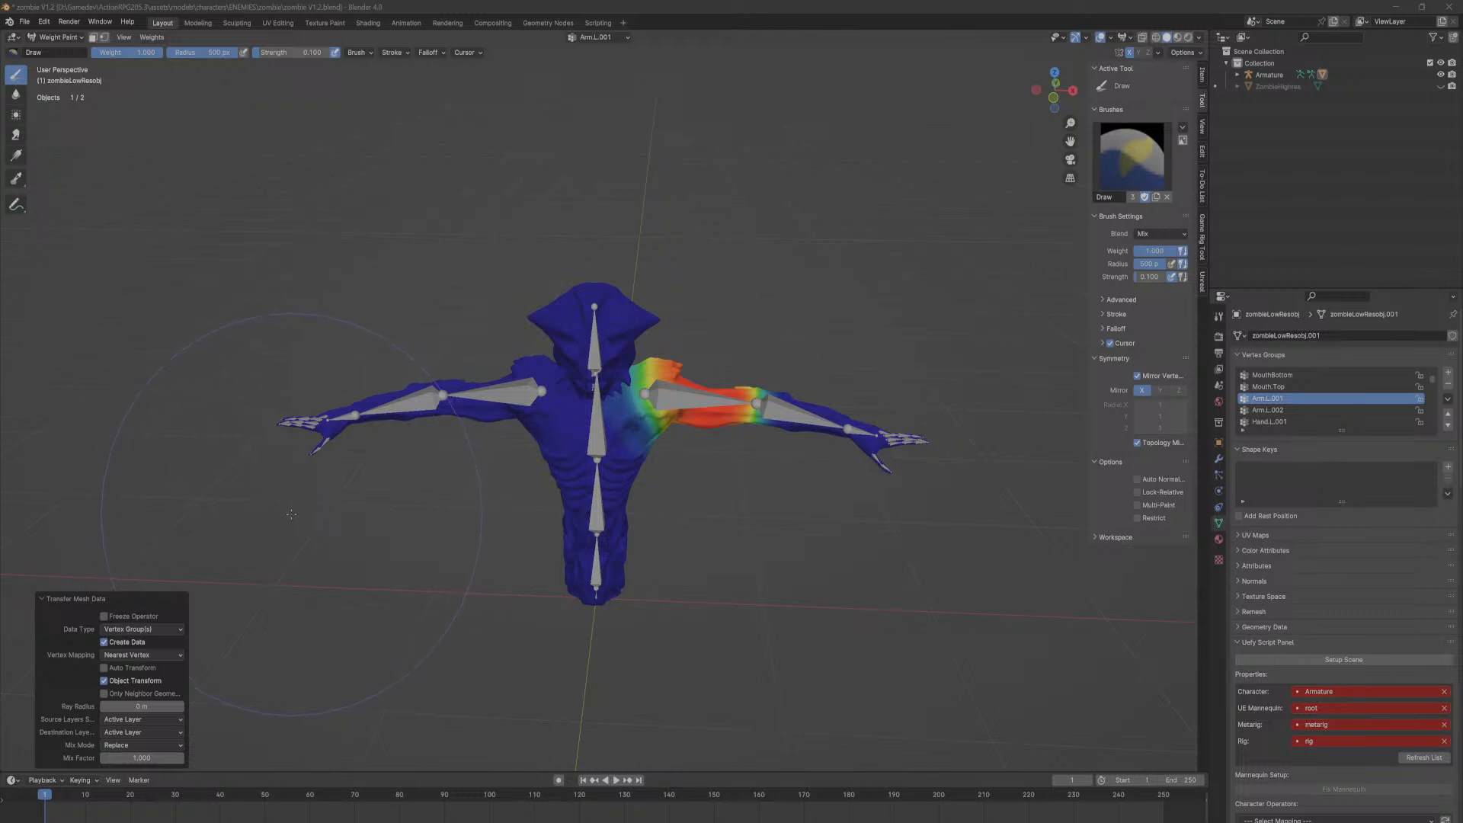
click(154, 629)
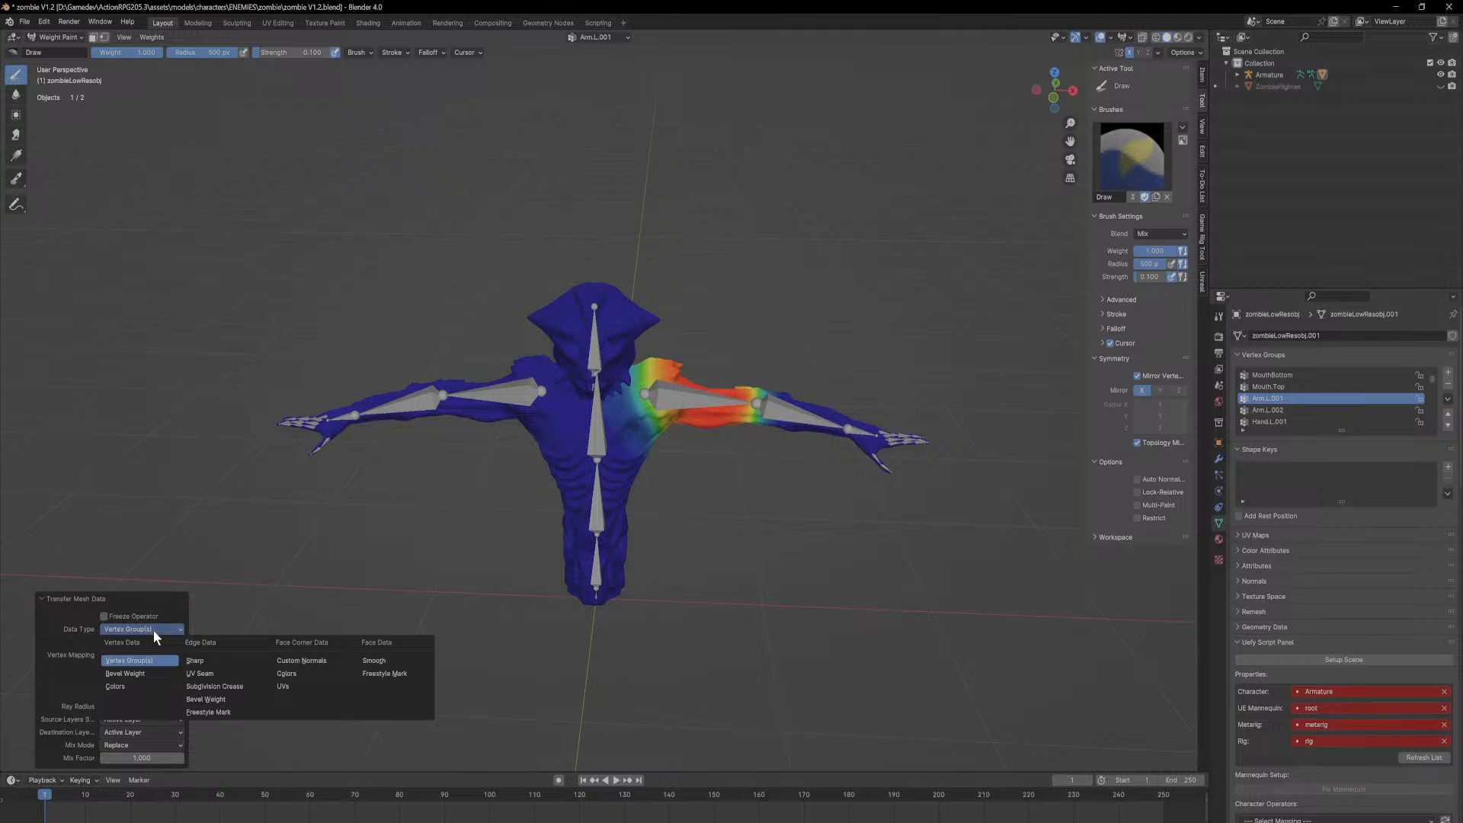
click(153, 630)
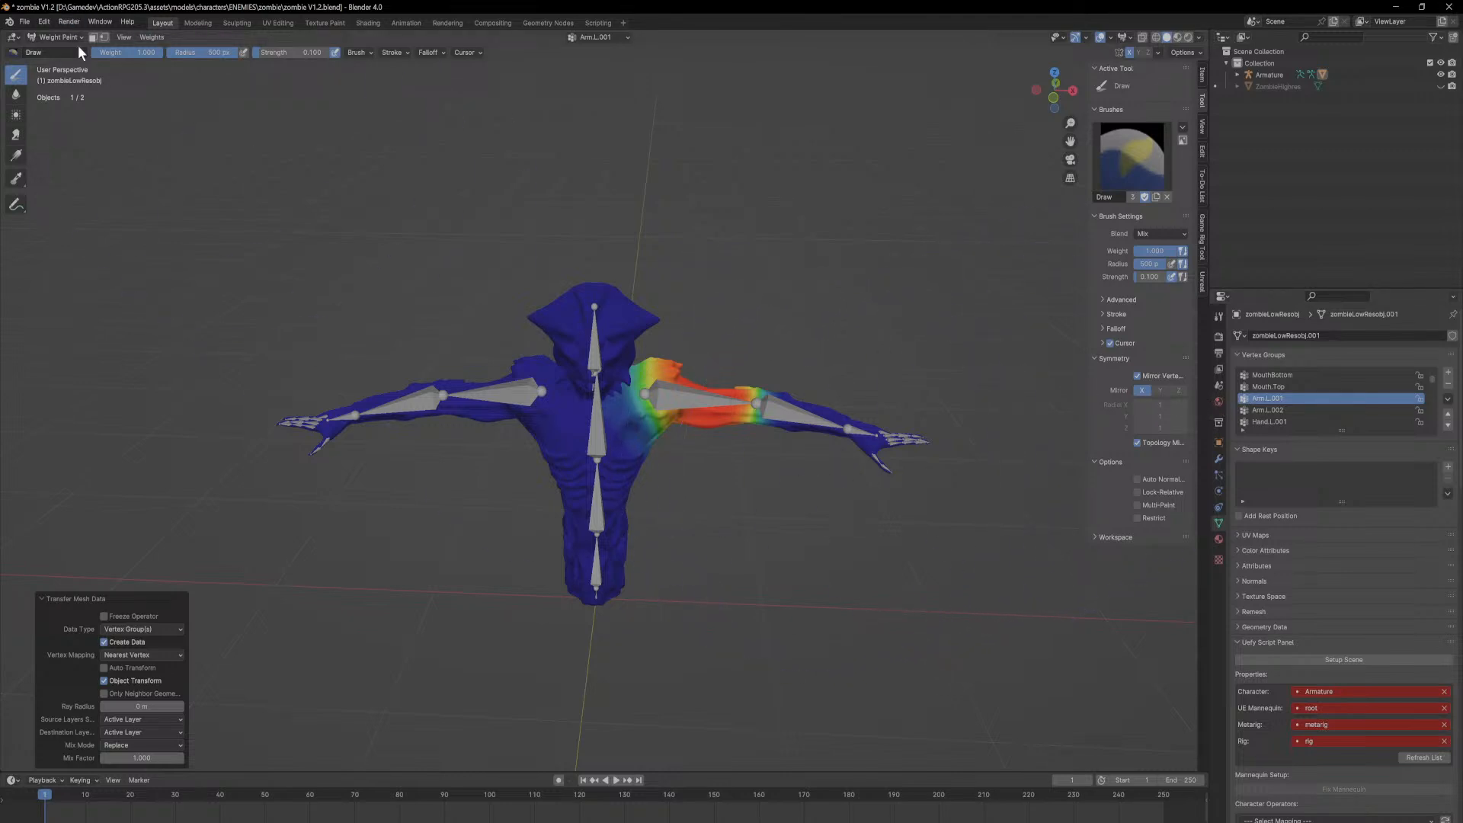
Step: Step down through the vertex groups from Arm.L.001 to Arm.R.001, checking each group's weights
ctrl+scroll(1293, 399, down, 15)
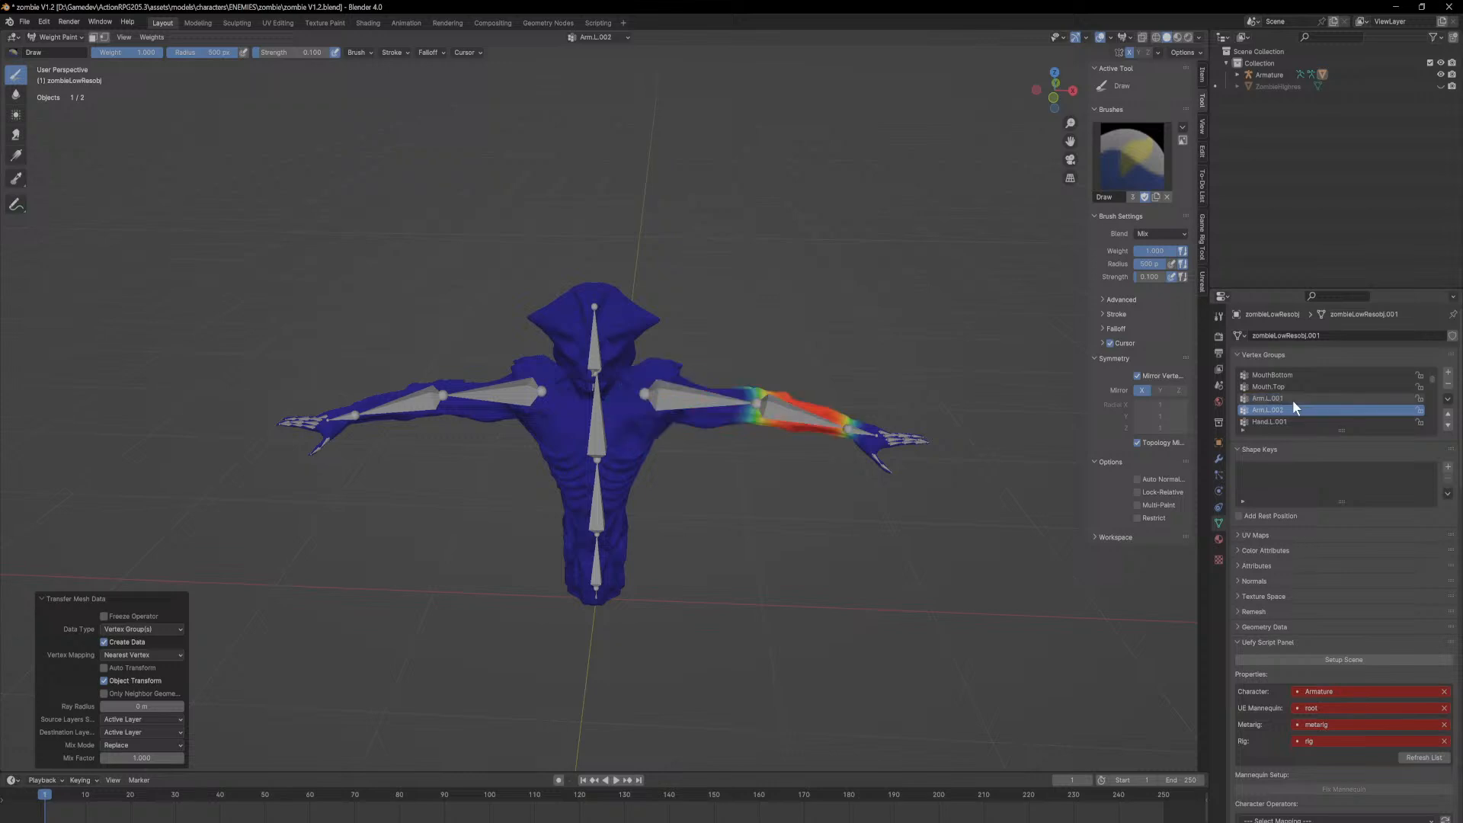
ctrl+scroll(1317, 401, down, 8)
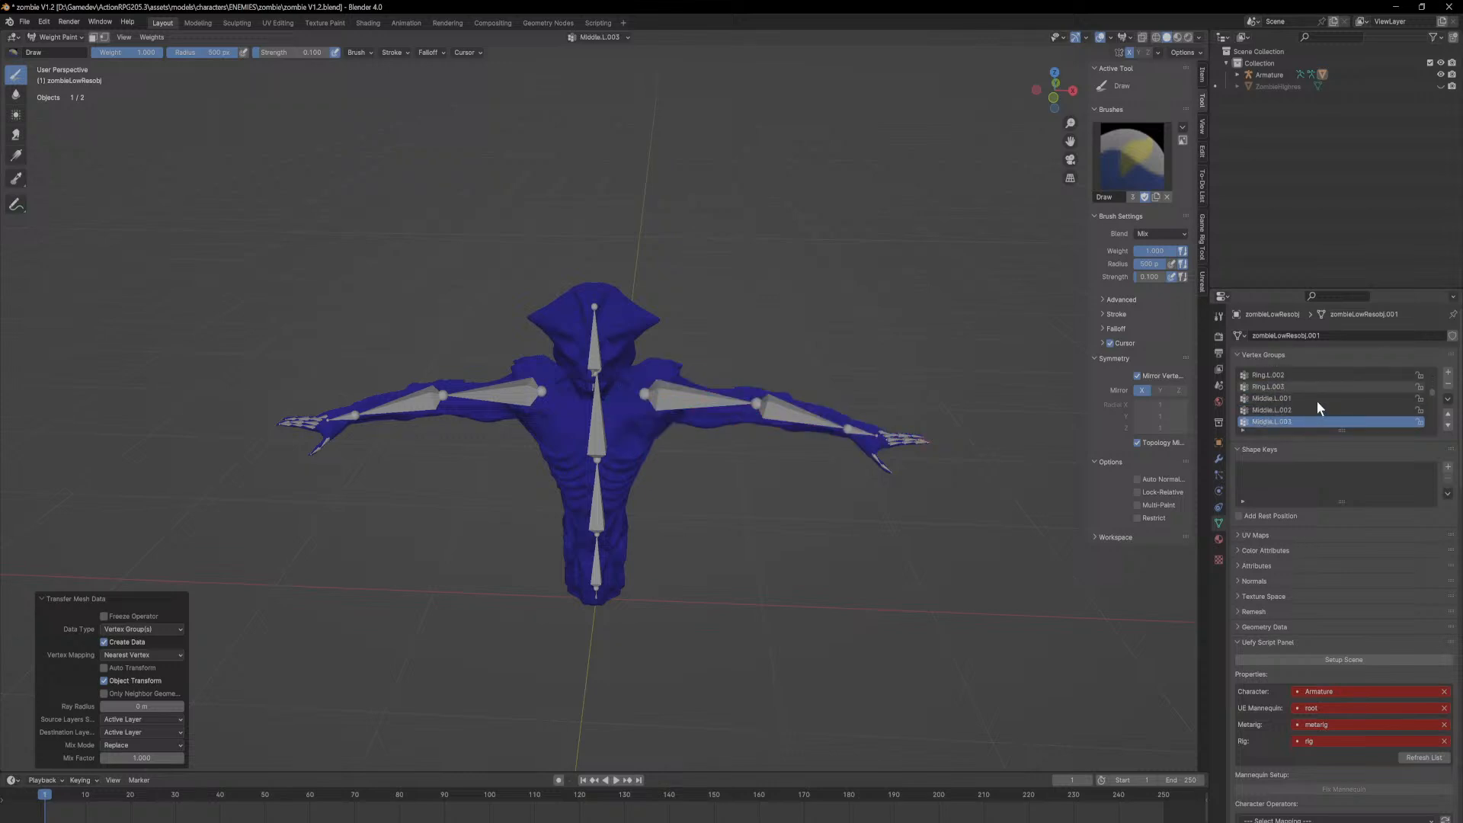
ctrl+scroll(1317, 400, down, 2)
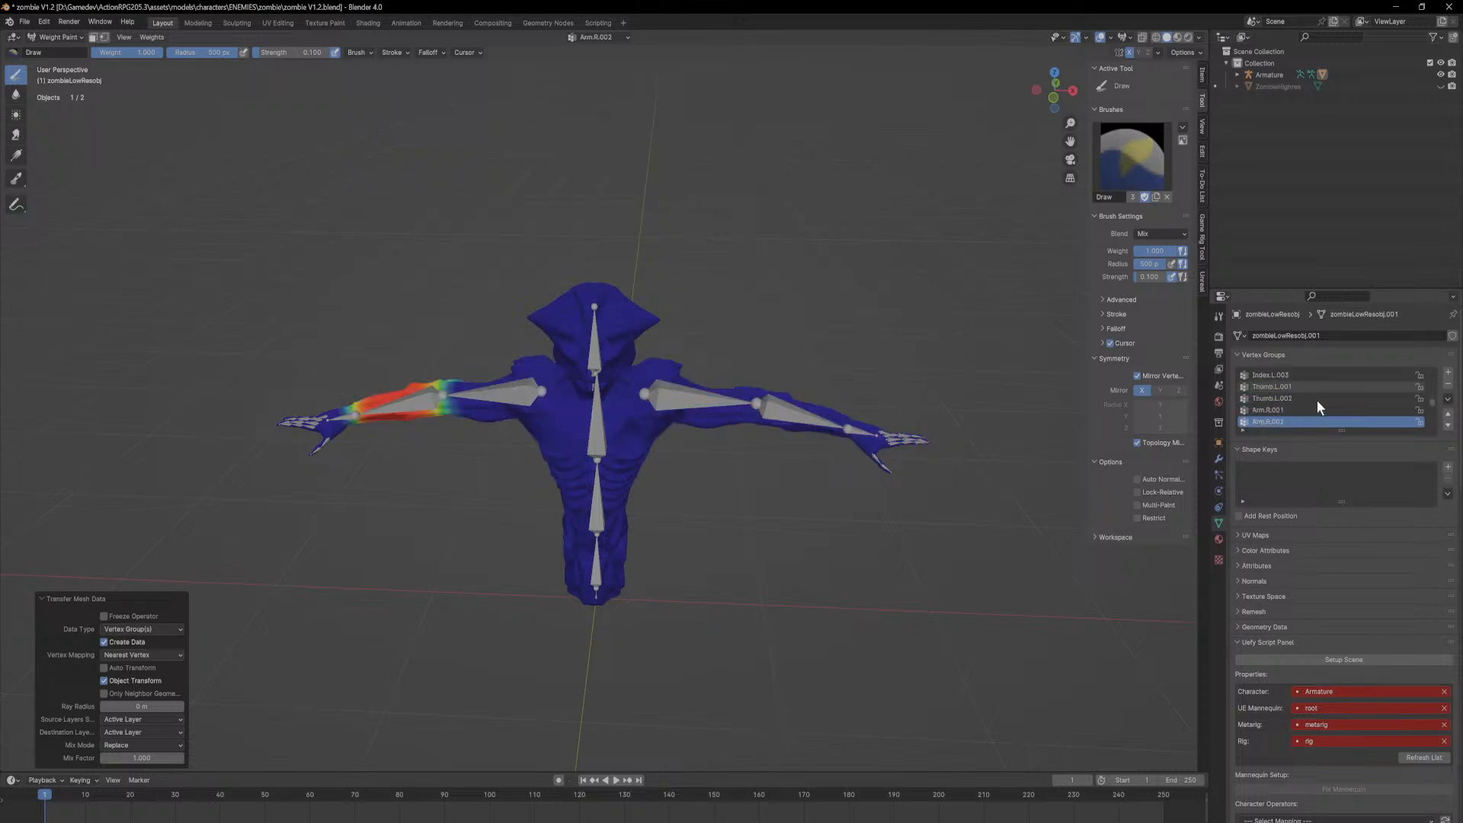
ctrl+scroll(1317, 401, up, 1)
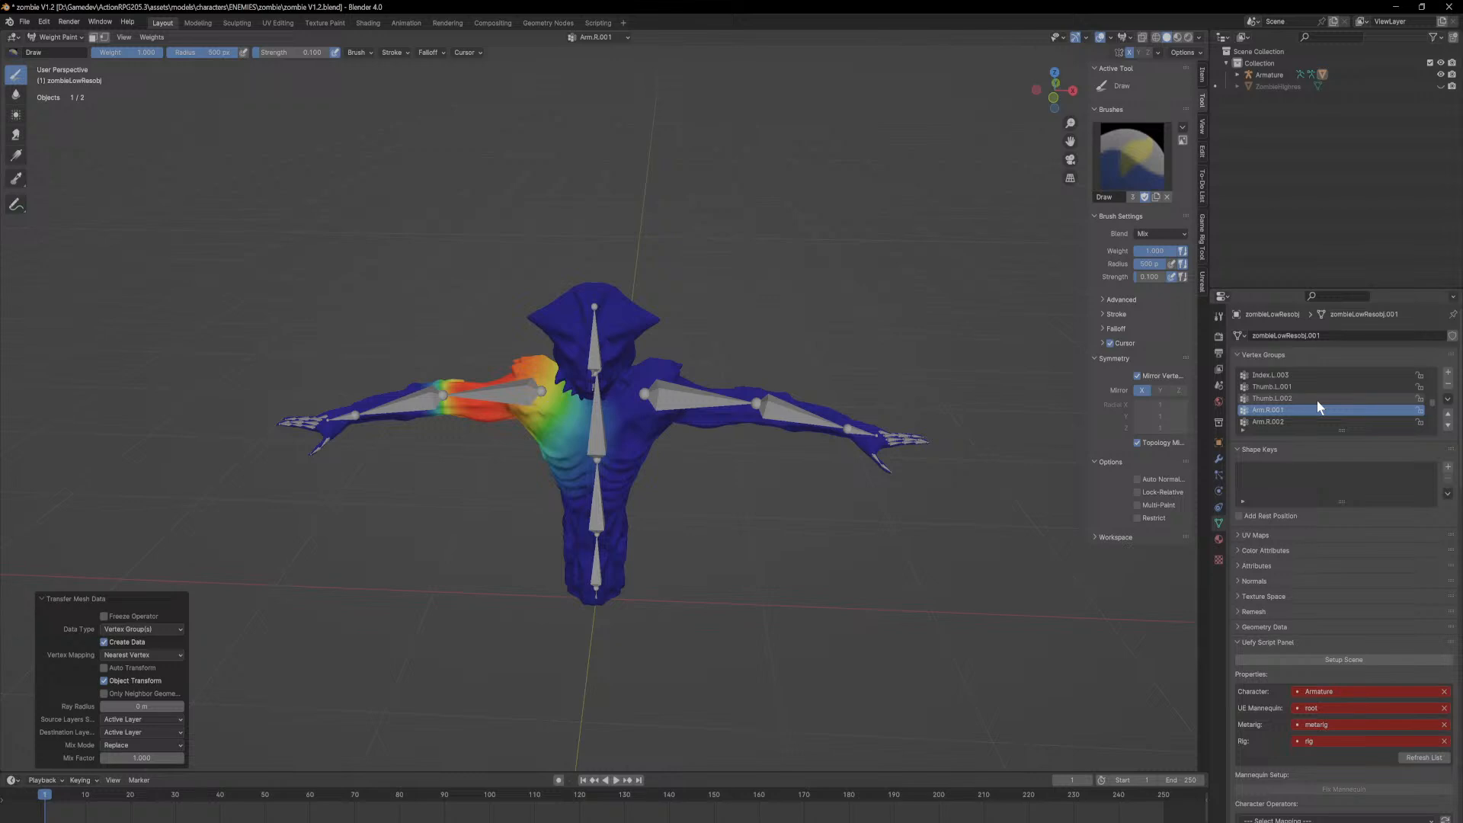
Step: Undo the weight data transfer
middle_drag(708, 365, 733, 343)
scroll(661, 373, up, 3)
scroll(678, 373, down, 2)
scroll(709, 374, up, 8)
scroll(742, 375, down, 2)
scroll(741, 375, down, 2)
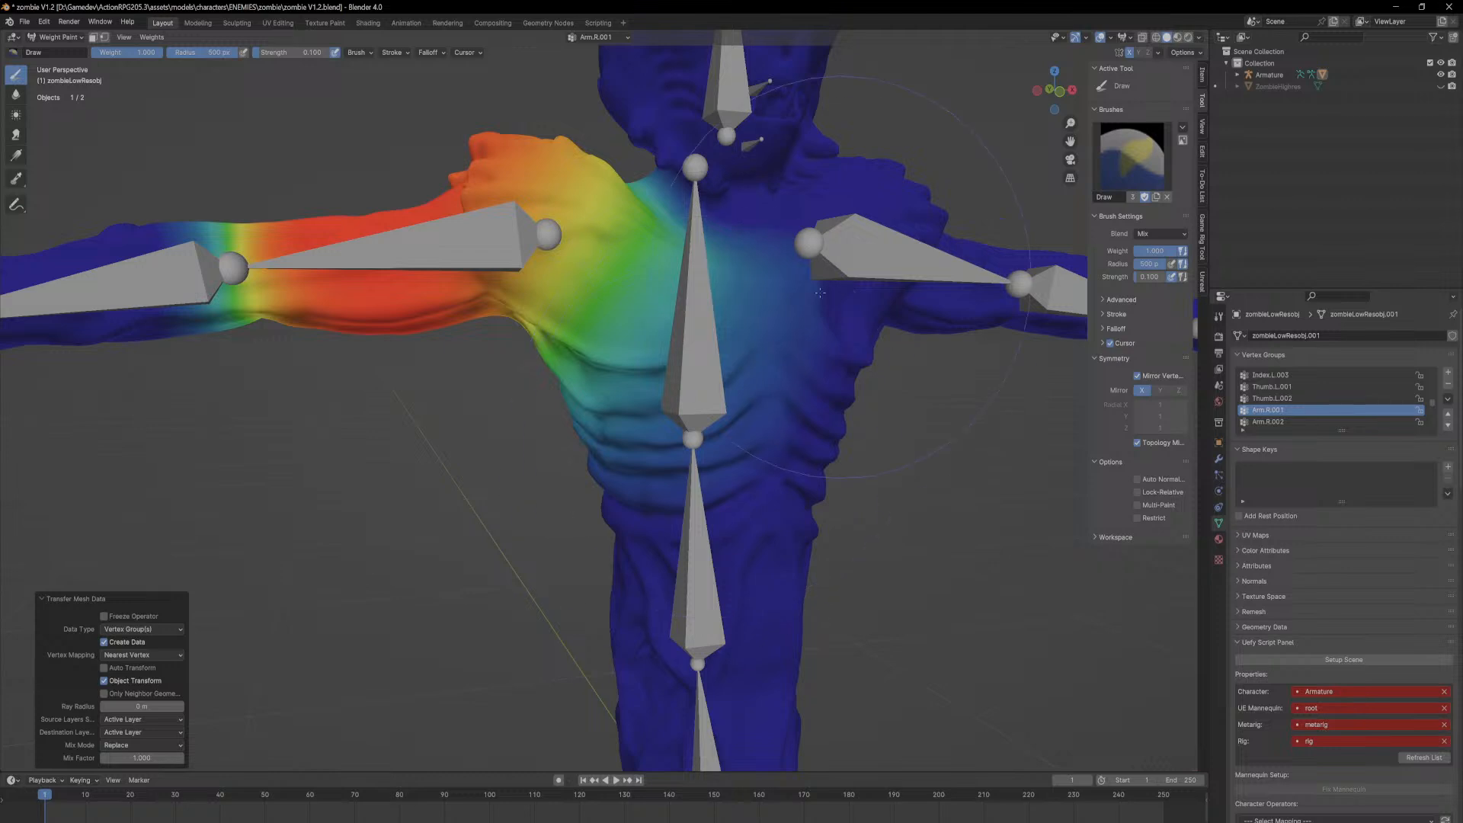
key(ctrl+z)
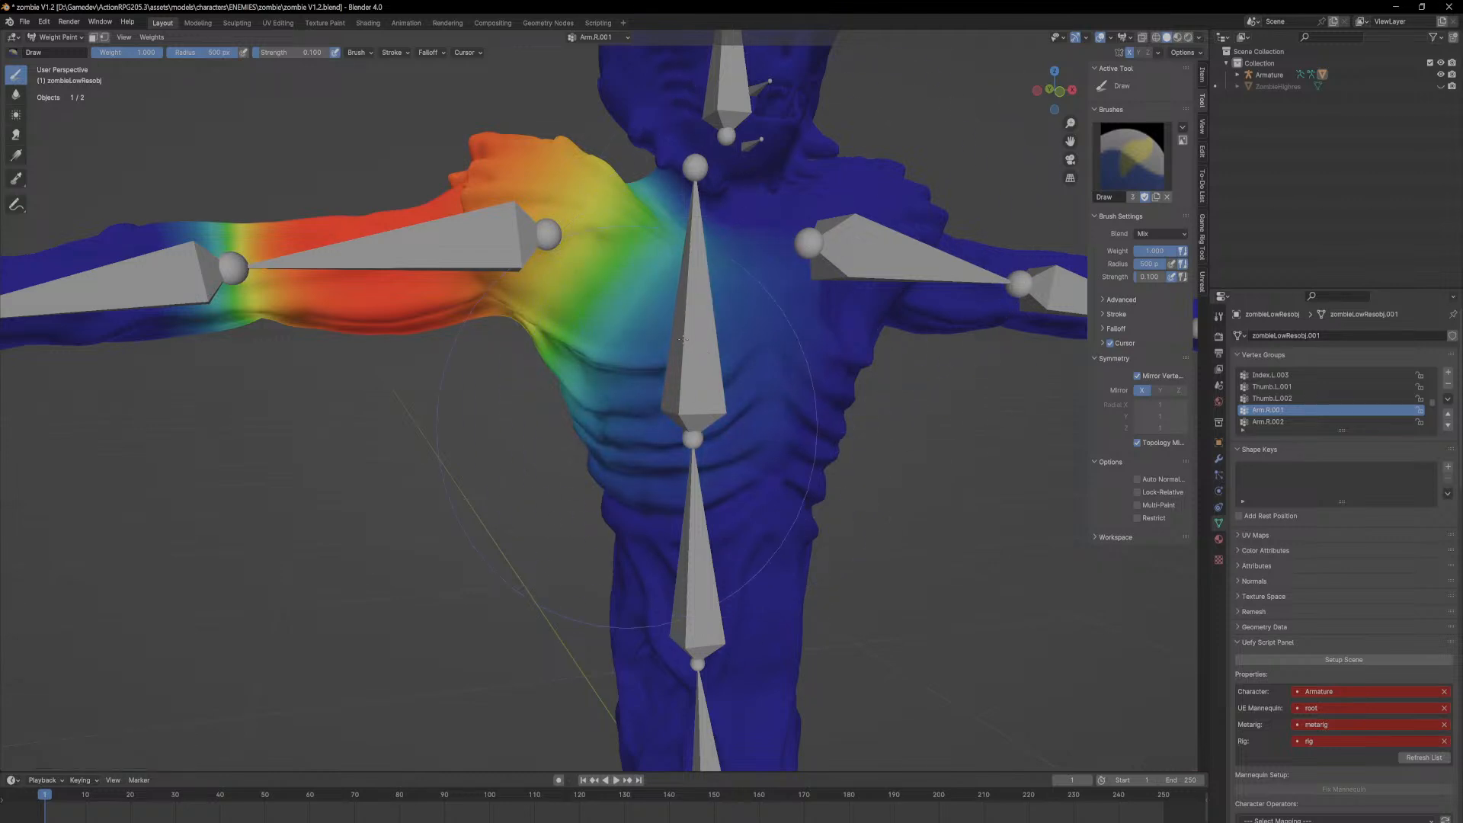
Step: Examine how the Arm.R.001 weights spread over the shoulder, chest and back from all sides
mouse_move(640, 404)
middle_down()
mouse_move(630, 416)
mouse_move(602, 366)
middle_up()
middle_drag(585, 269, 531, 341)
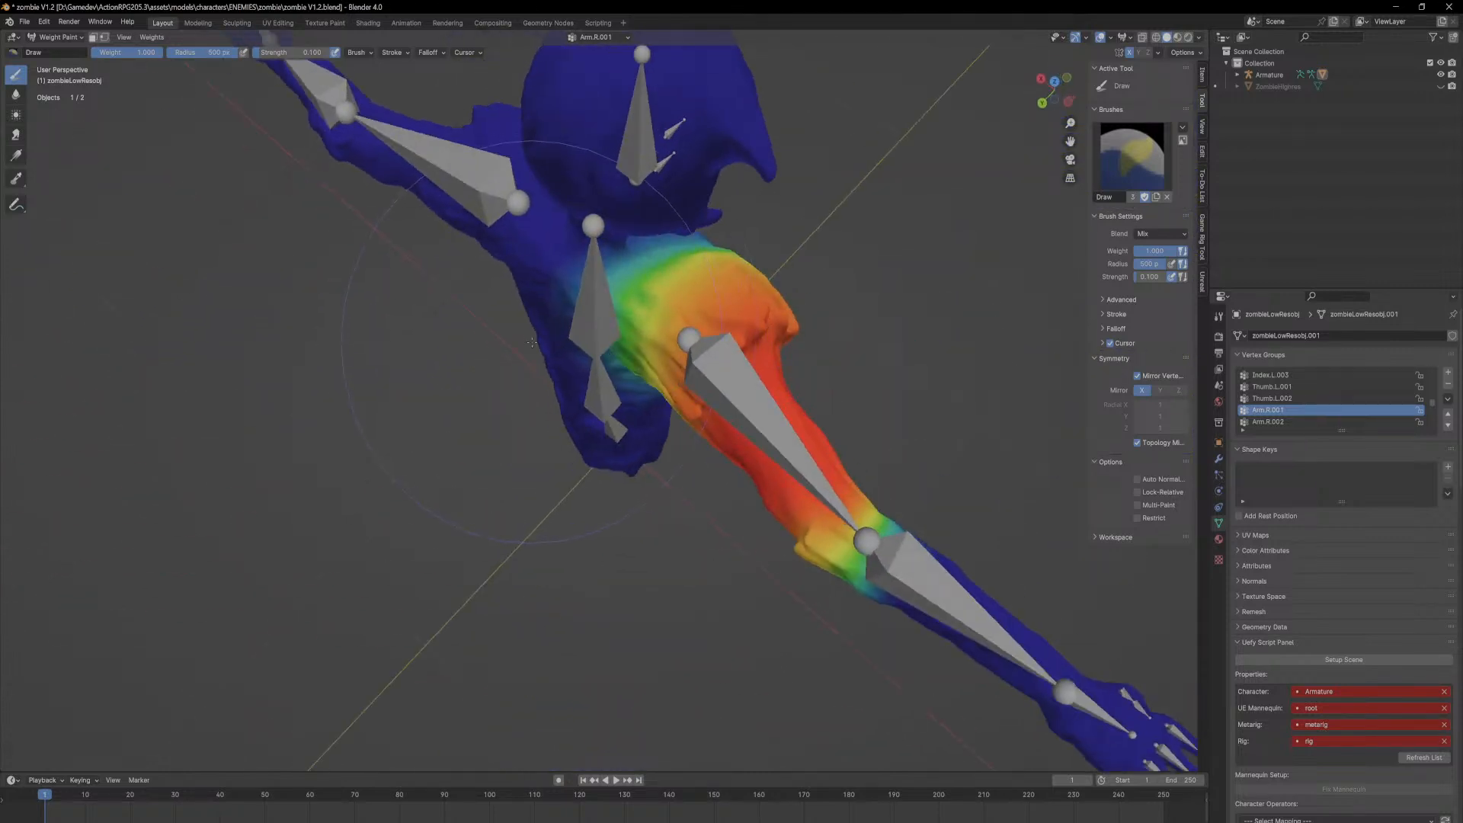
middle_drag(499, 236, 485, 207)
middle_drag(724, 308, 660, 246)
middle_drag(611, 361, 577, 332)
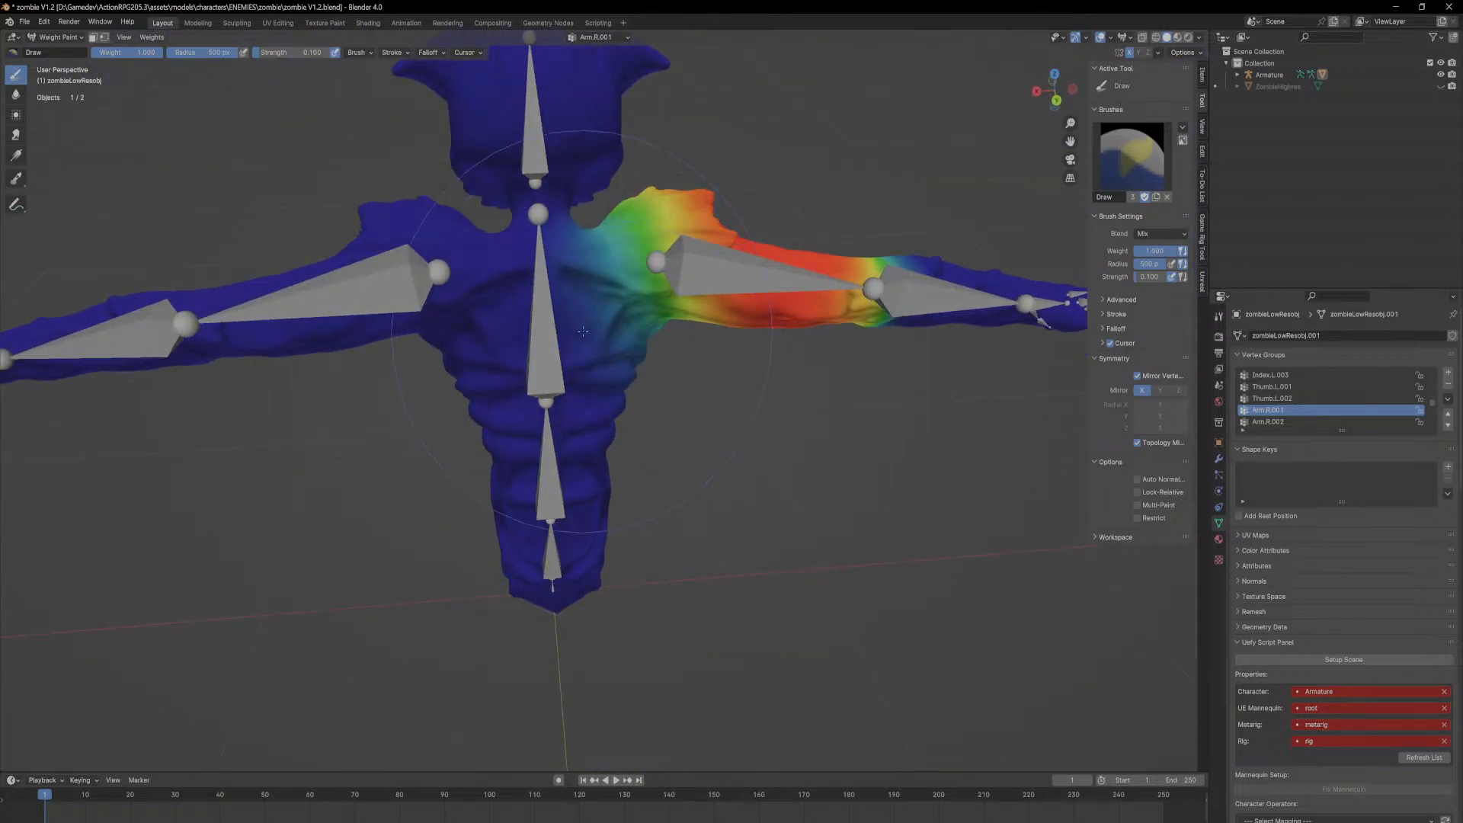
scroll(577, 331, down, 5)
scroll(644, 184, up, 8)
middle_drag(644, 184, 553, 244)
middle_drag(657, 420, 579, 328)
middle_drag(783, 538, 633, 506)
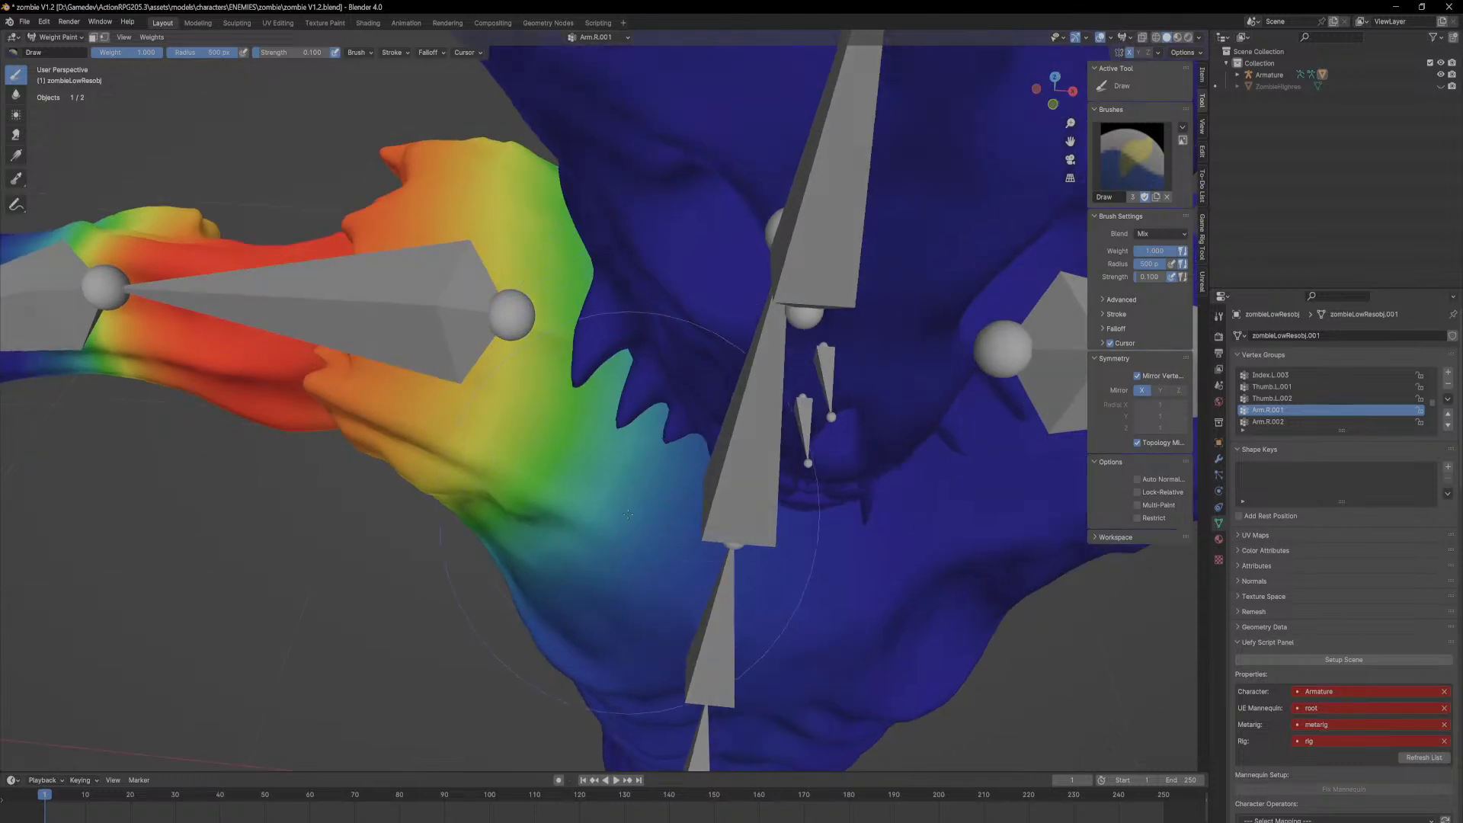
middle_drag(686, 350, 740, 275)
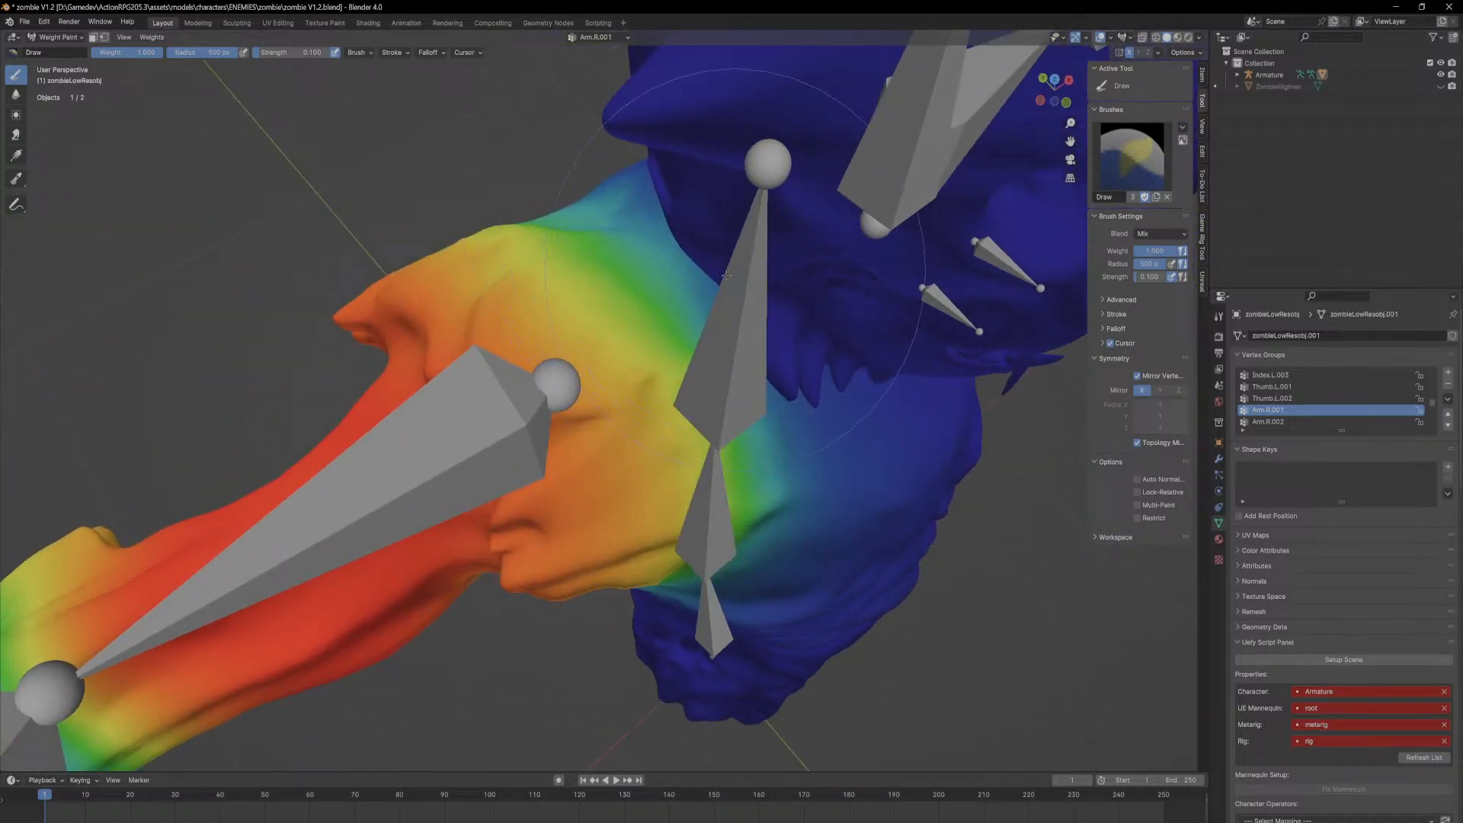
scroll(742, 263, down, 10)
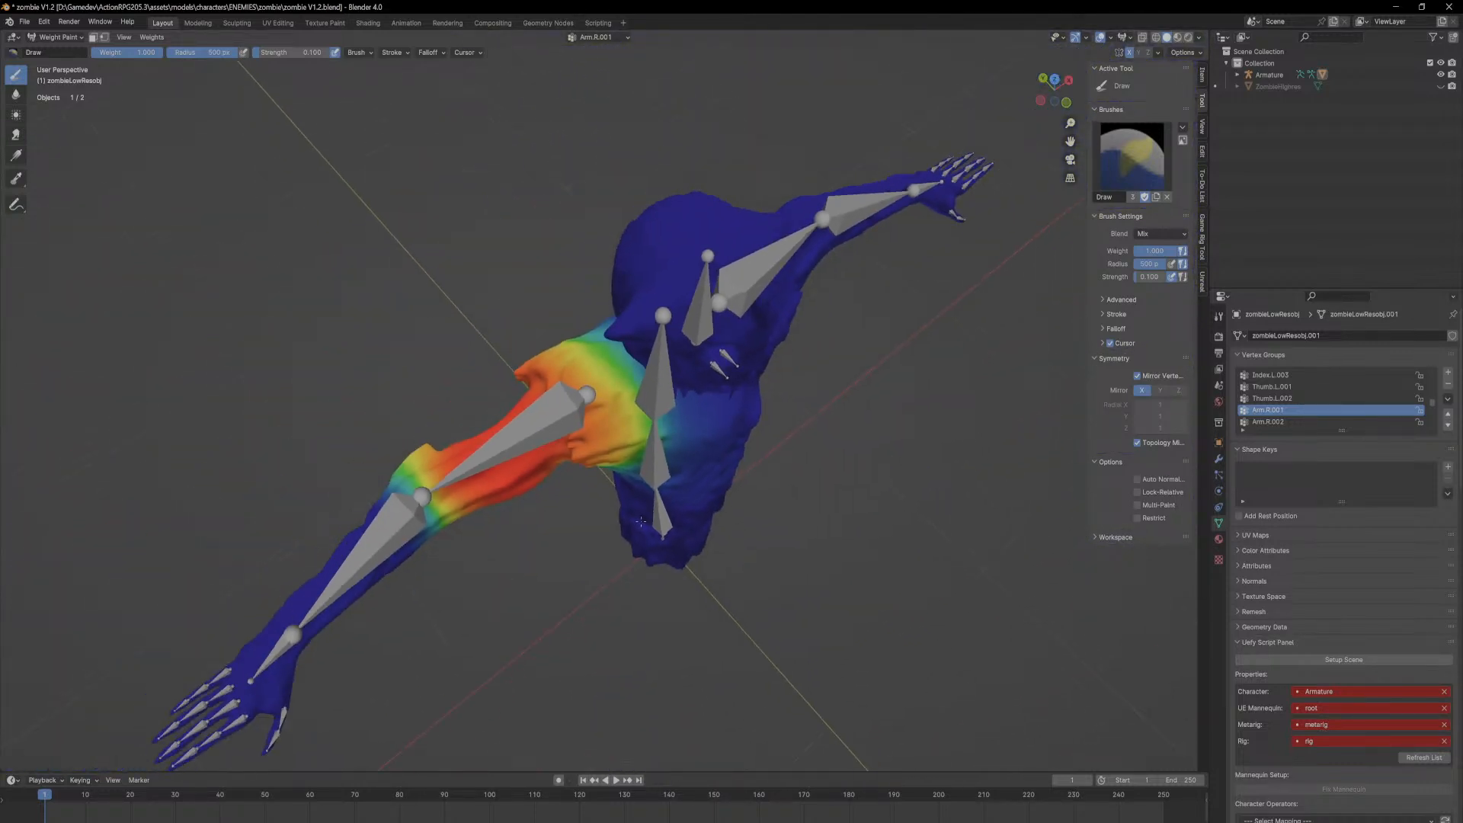
Step: Make Hand.R.001 the active vertex group
click(1278, 422)
scroll(1266, 427, down, 1)
click(1272, 426)
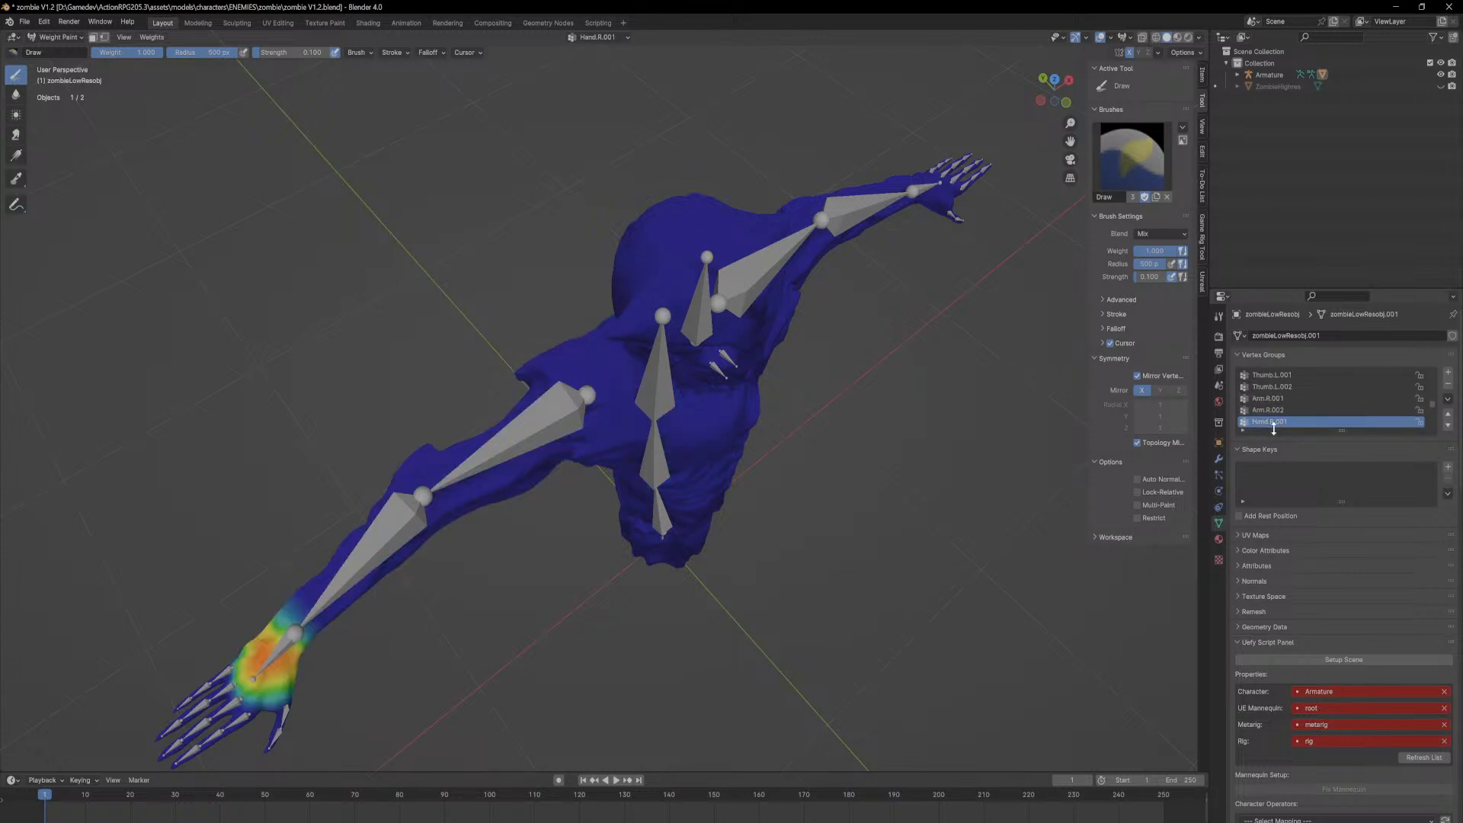
Step: Paint extra Hand.R.001 weight around the right wrist and the adjoining part of the hand
shift+middle_drag(526, 585, 907, 382)
scroll(882, 390, down, 1)
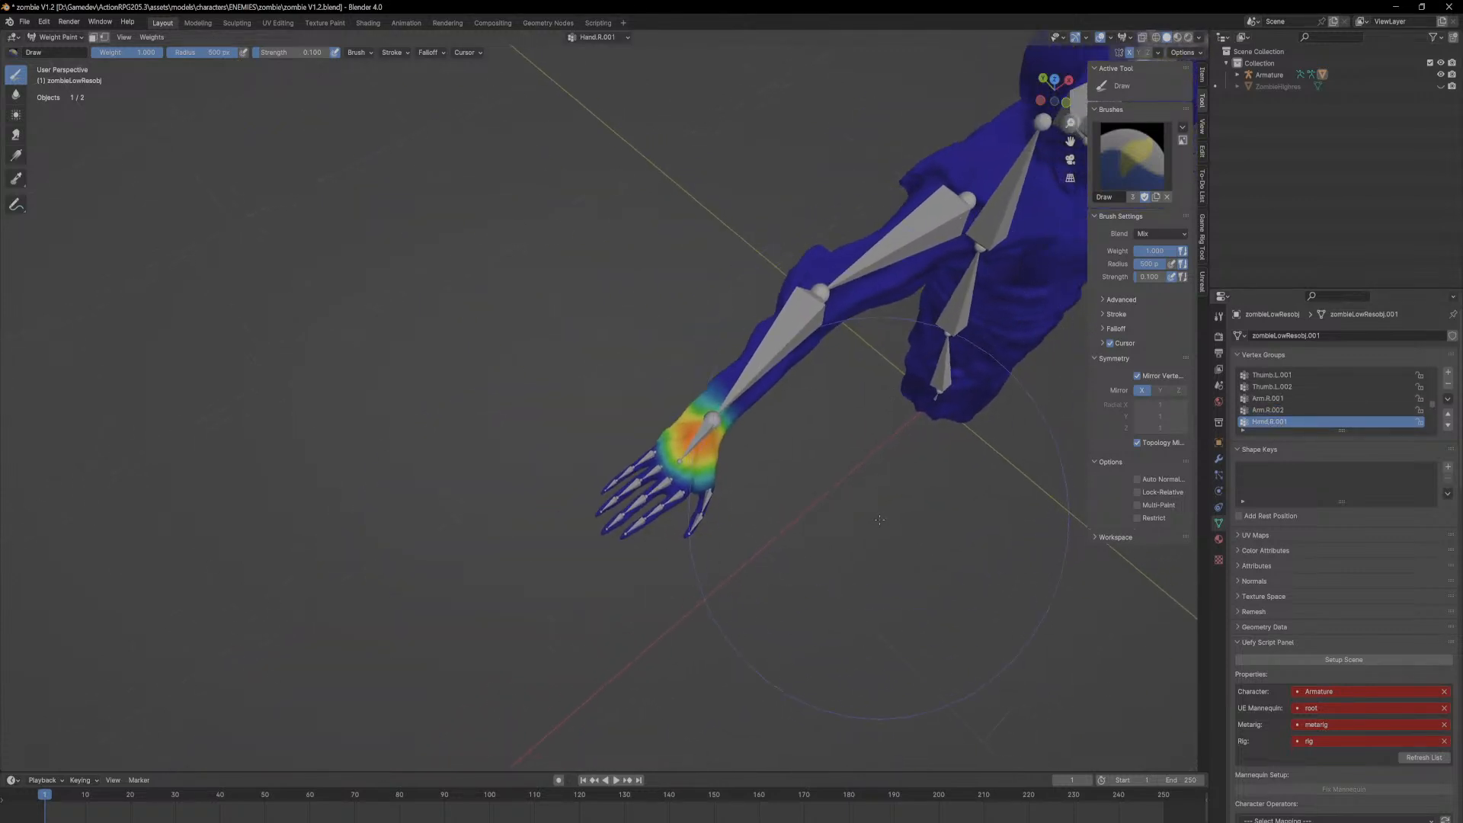
scroll(877, 514, up, 9)
scroll(905, 404, down, 3)
mouse_move(1000, 495)
middle_down()
mouse_move(917, 507)
mouse_move(873, 271)
middle_up()
scroll(873, 272, down, 3)
click(630, 411)
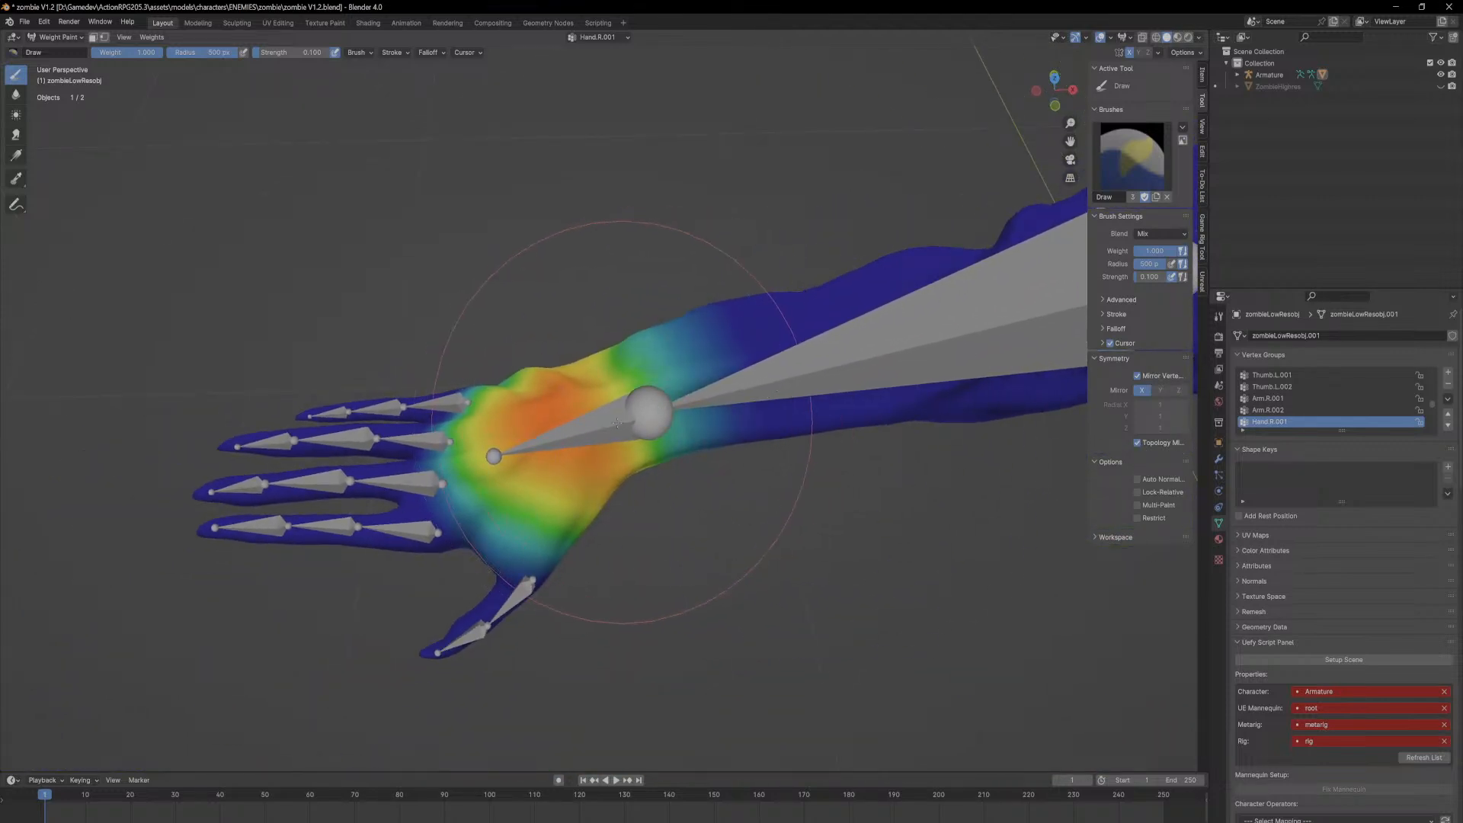
mouse_move(625, 422)
middle_down()
mouse_move(654, 375)
mouse_move(664, 411)
mouse_move(686, 423)
mouse_move(686, 410)
mouse_move(705, 449)
mouse_move(727, 447)
mouse_move(671, 267)
middle_up()
drag(666, 269, 687, 259)
middle_drag(691, 378, 616, 352)
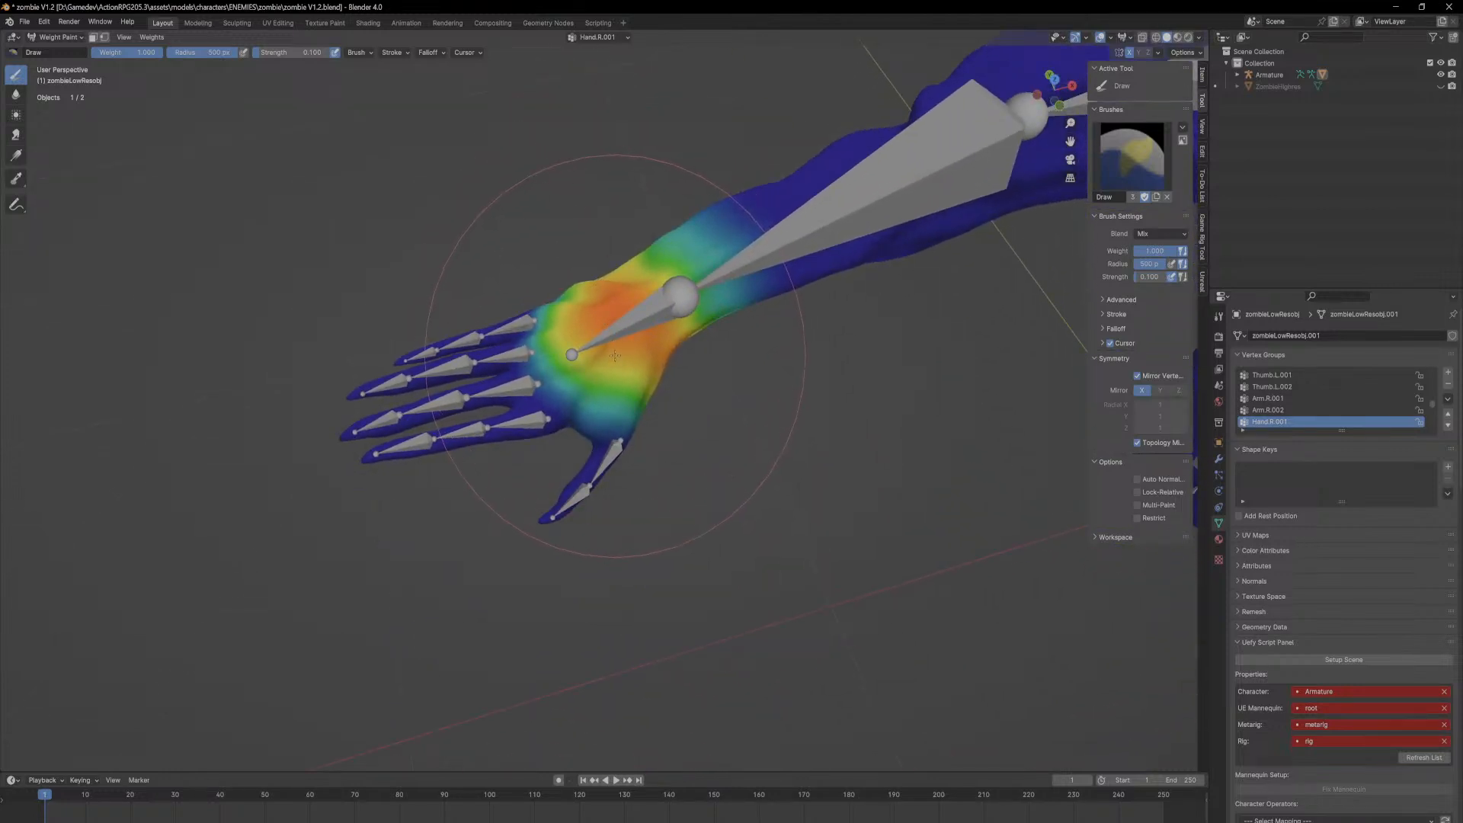
Step: Paint more Hand.R.001 weight over the palm, the thumb's base and the back of the right hand
scroll(610, 404, up, 5)
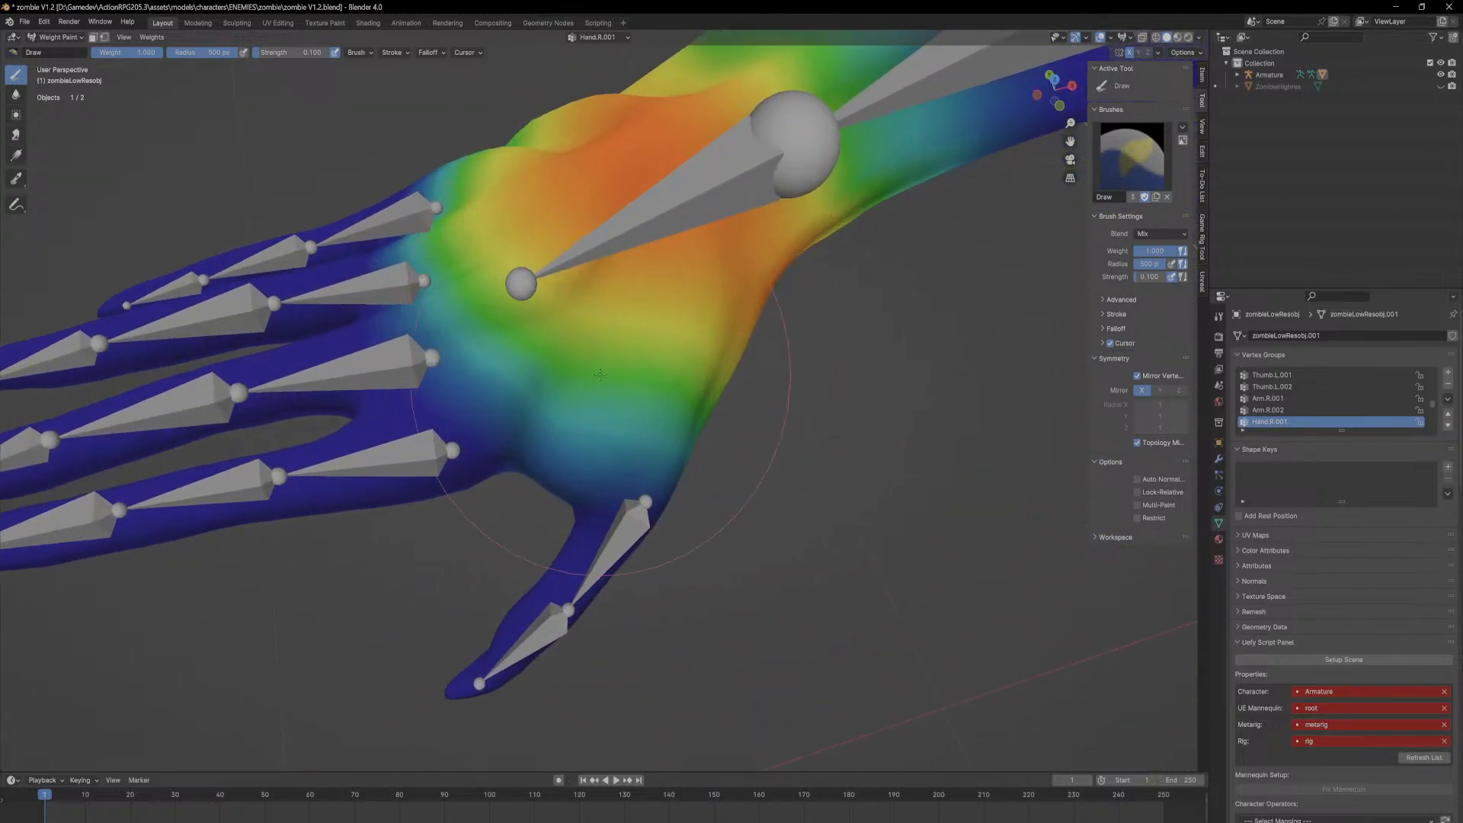
mouse_move(584, 397)
mouse_down()
mouse_move(488, 400)
mouse_move(415, 358)
mouse_move(369, 305)
mouse_move(434, 186)
mouse_move(335, 336)
mouse_move(426, 442)
mouse_move(648, 444)
mouse_up()
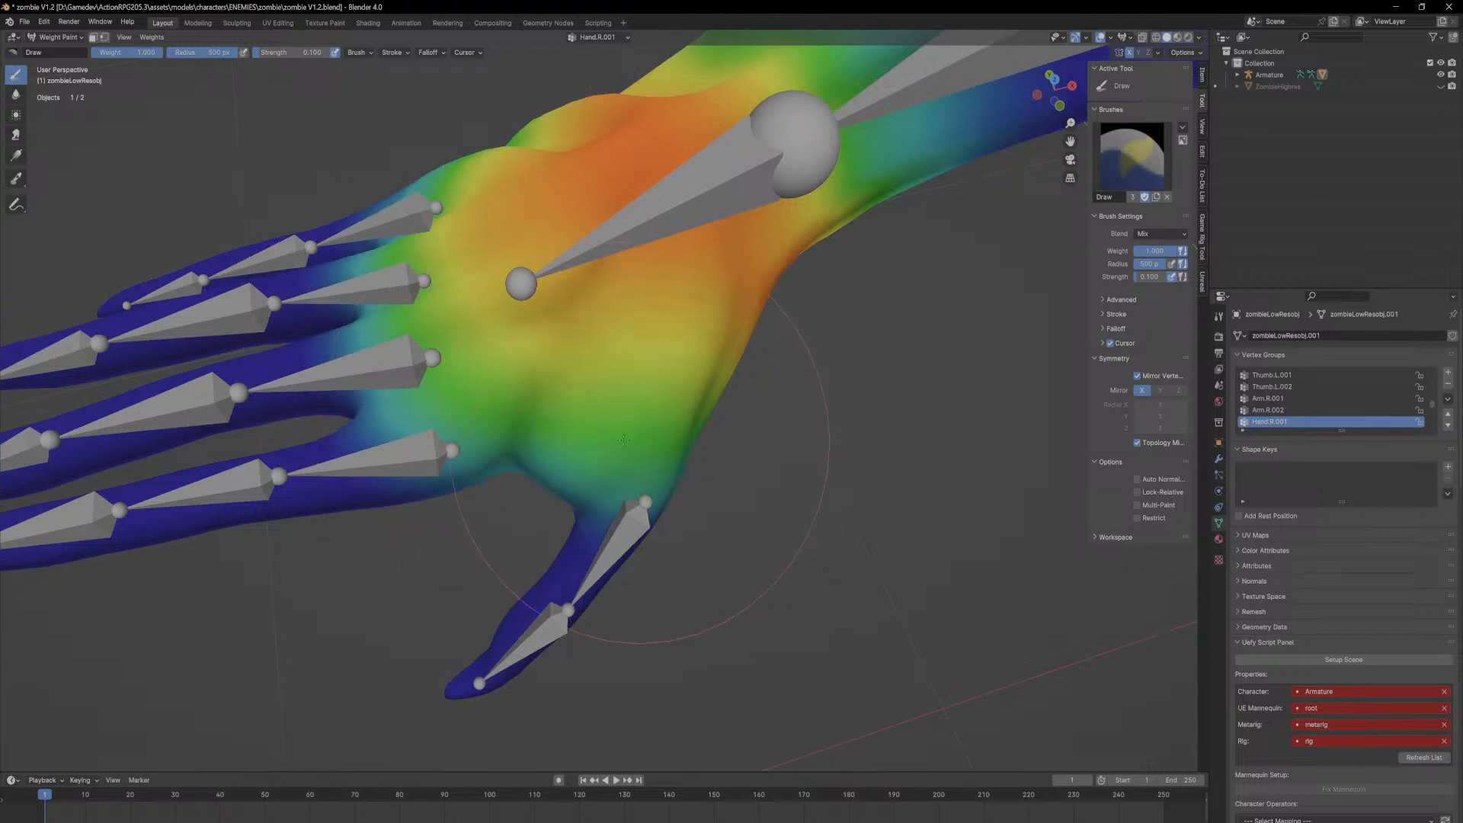
middle_drag(465, 208, 709, 267)
drag(711, 264, 769, 214)
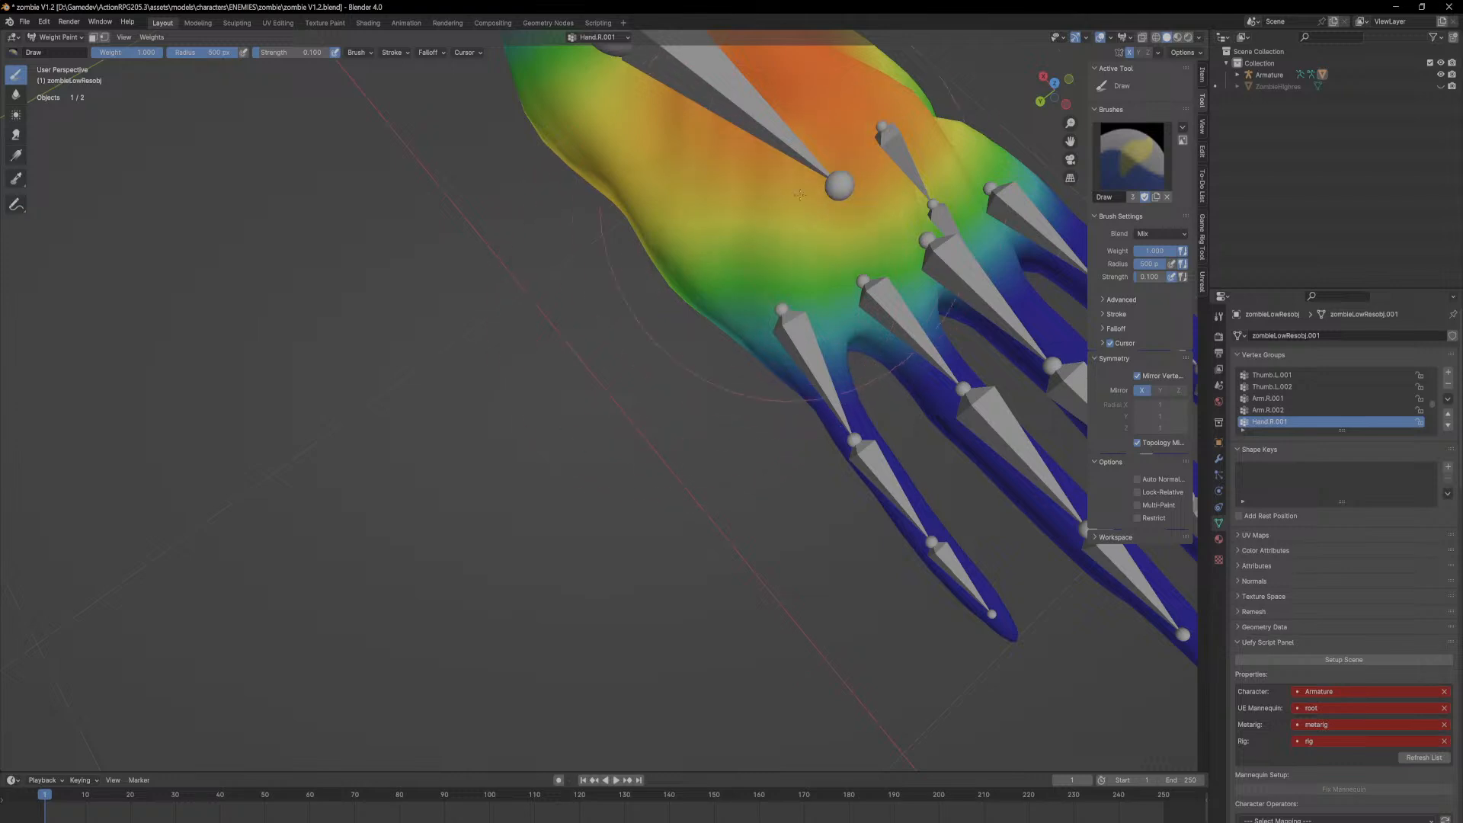
middle_drag(961, 126, 726, 463)
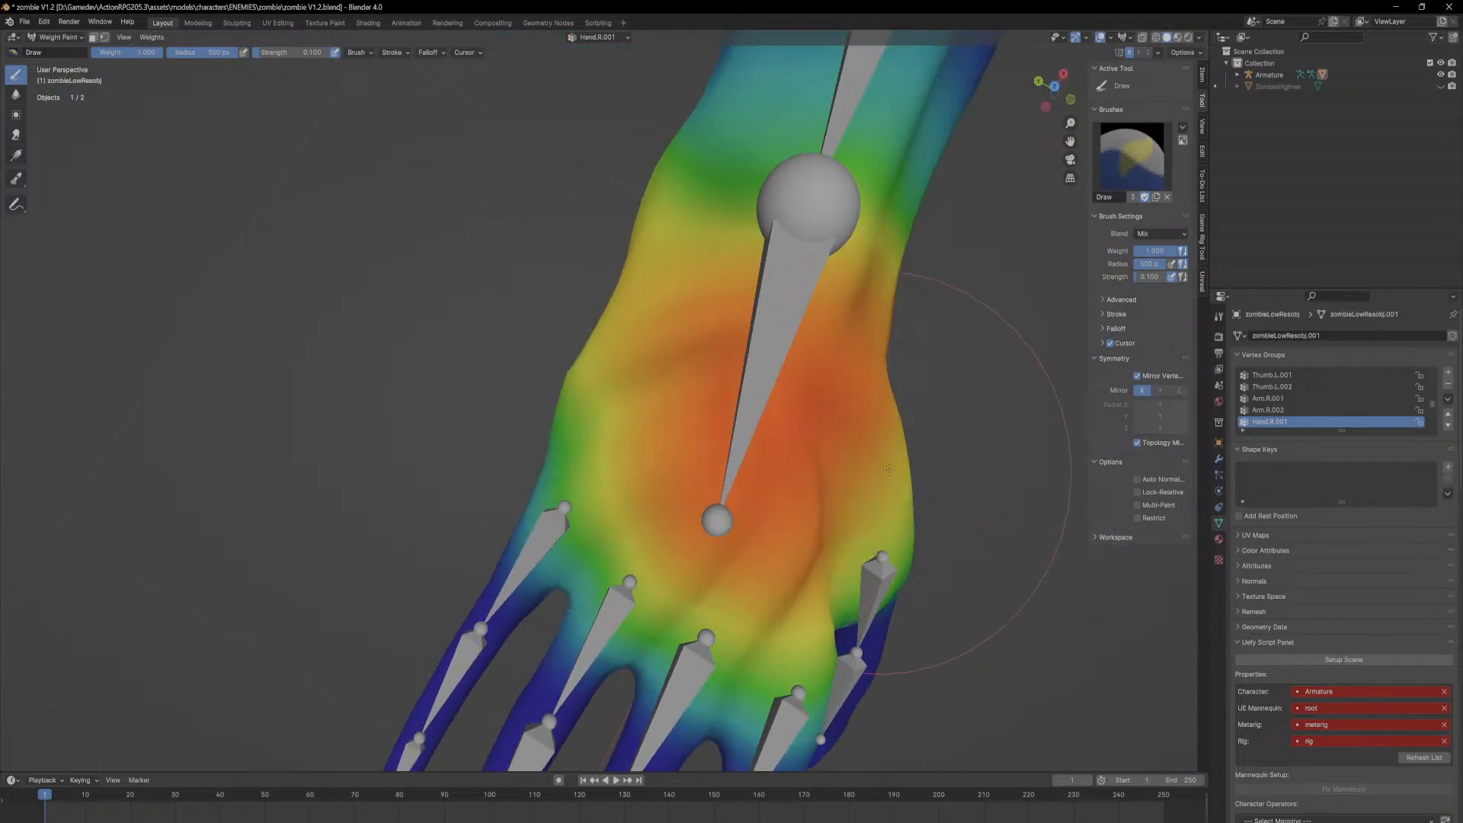
mouse_move(641, 368)
middle_down()
mouse_move(690, 440)
mouse_move(685, 557)
middle_up()
mouse_move(655, 473)
mouse_down()
mouse_move(661, 546)
mouse_move(696, 624)
mouse_move(634, 686)
mouse_move(619, 651)
mouse_up()
Step: Subtract Hand.R.001 weight from the right thumb
mouse_move(619, 576)
middle_down()
mouse_move(639, 600)
mouse_move(631, 623)
mouse_move(587, 429)
middle_up()
ctrl+middle_drag(551, 573, 587, 435)
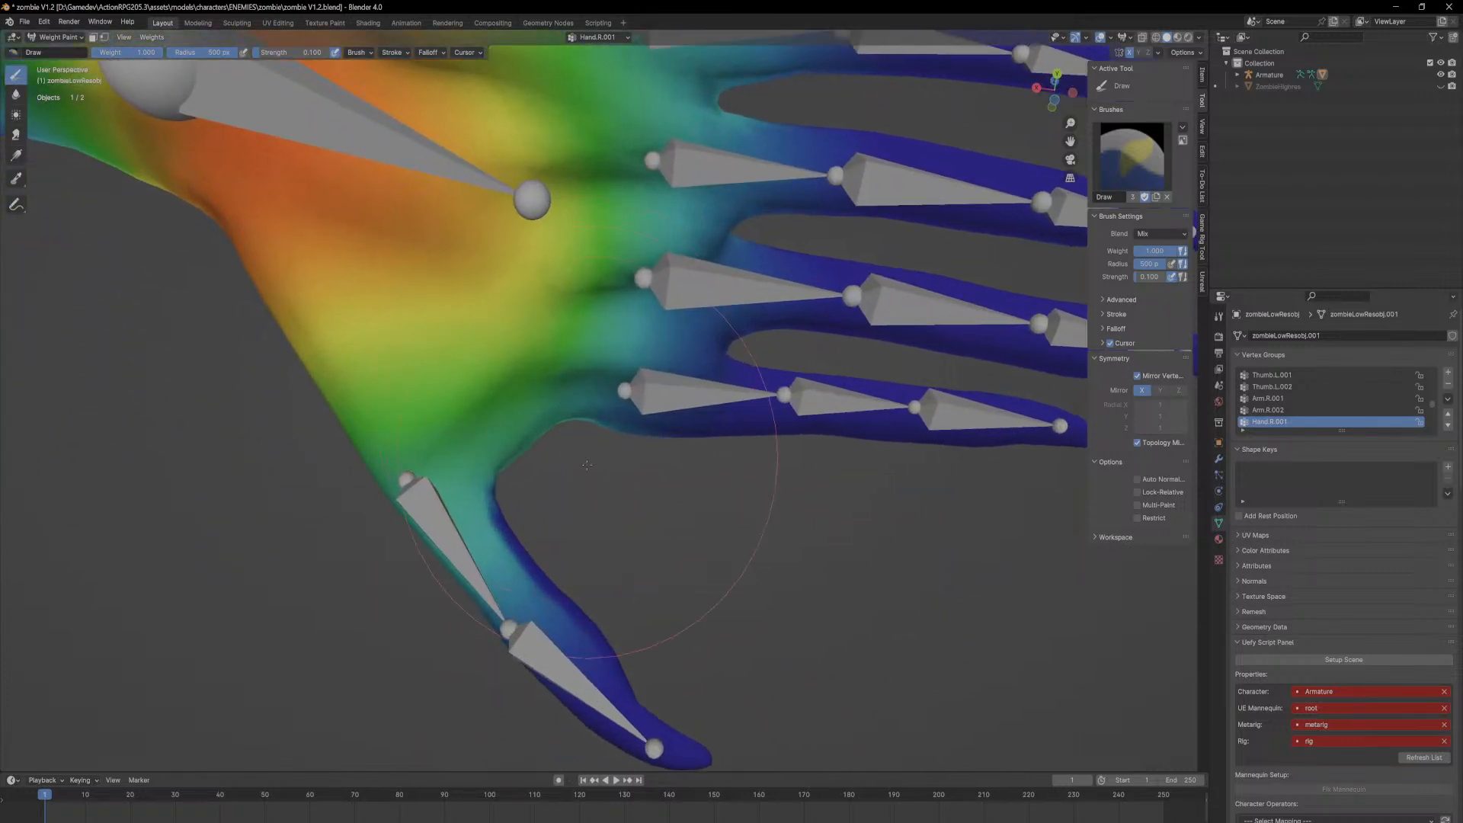
ctrl+drag(518, 568, 509, 577)
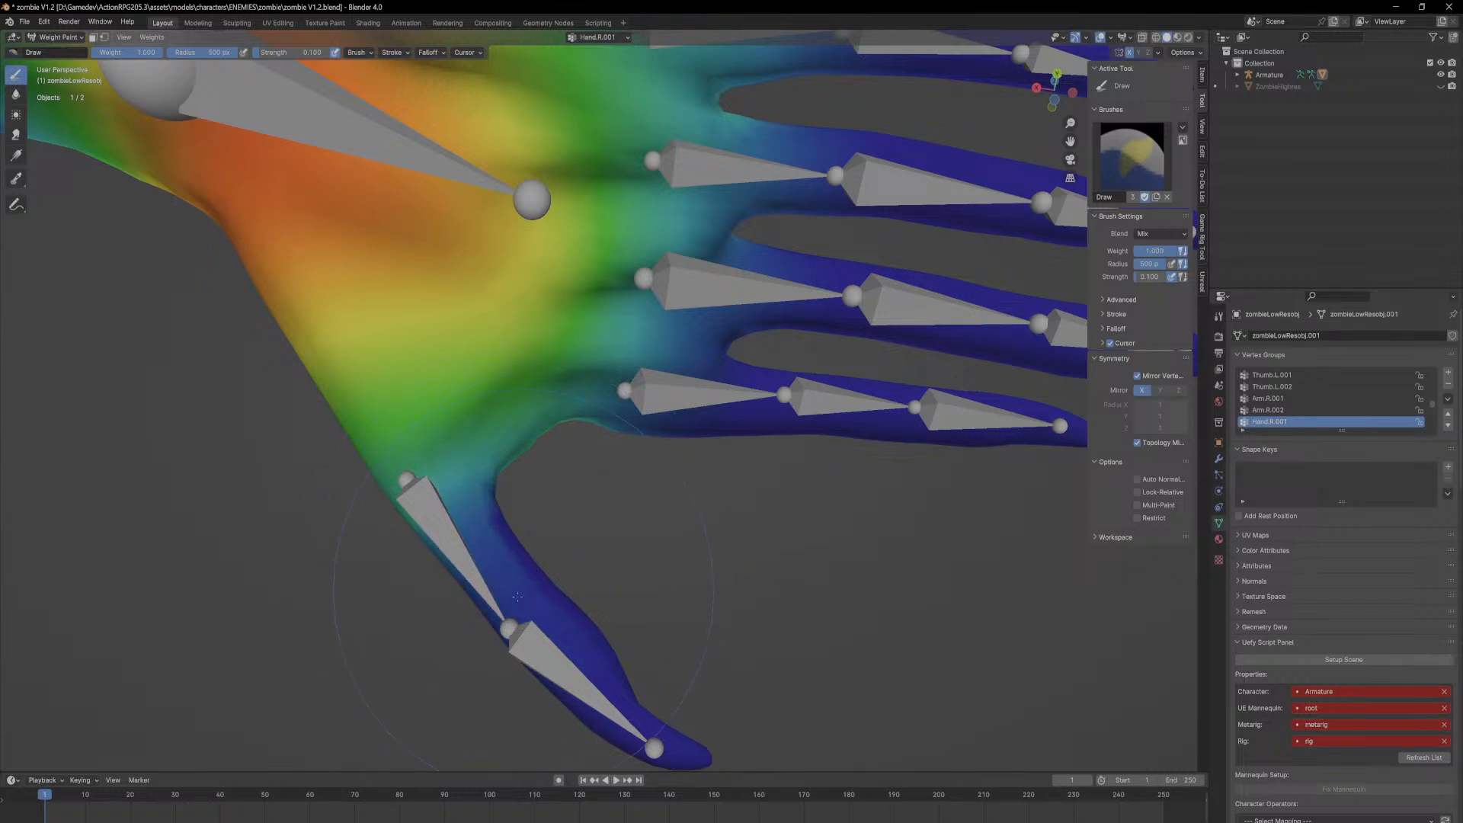
Step: Refine the Hand.R.001 weights around the finger bases and along the little-finger side of the right hand
middle_drag(589, 546, 733, 463)
mouse_move(943, 317)
middle_down()
mouse_move(686, 198)
mouse_move(622, 251)
mouse_move(567, 408)
middle_up()
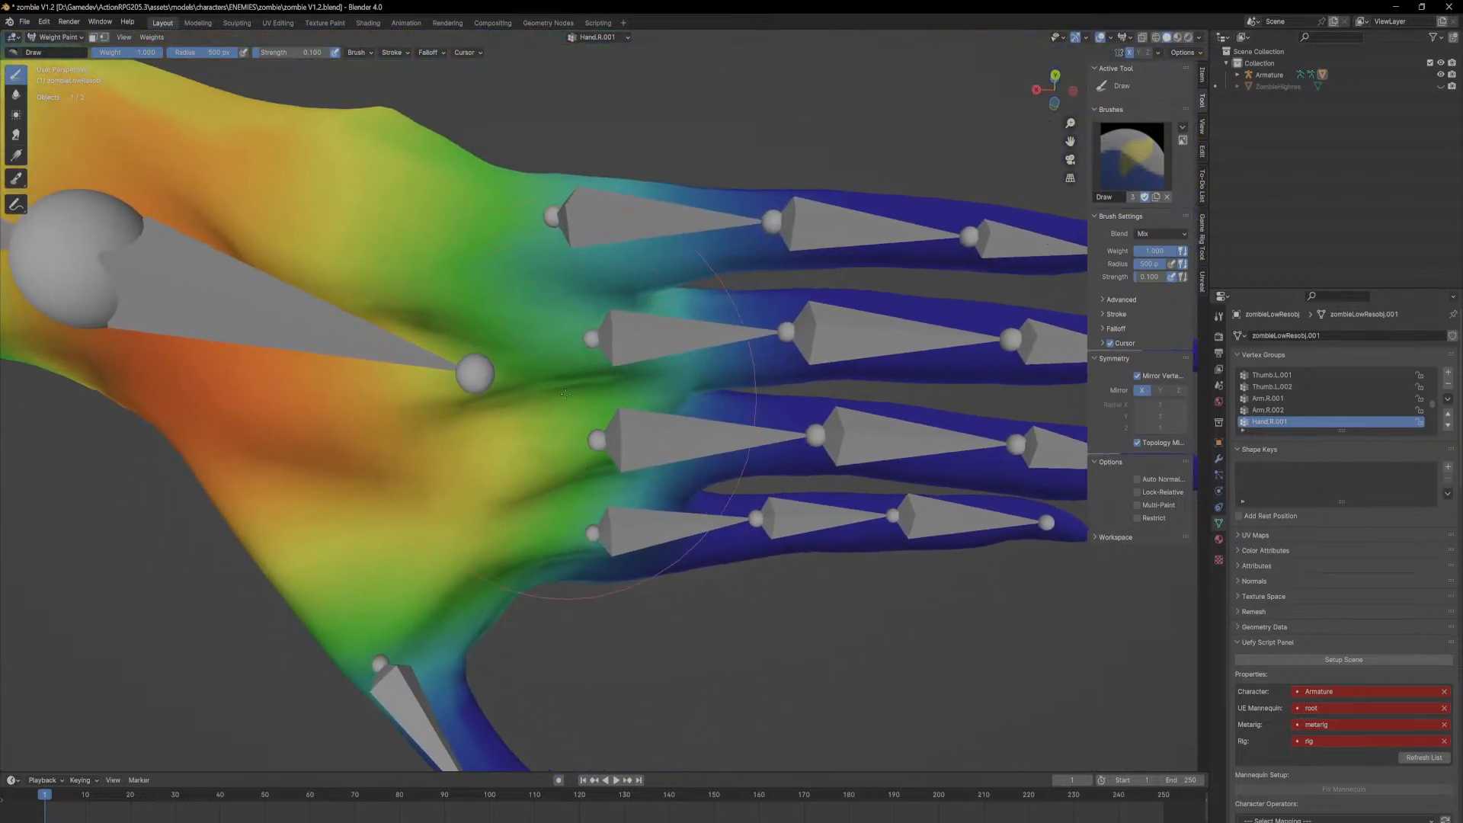
drag(563, 245, 573, 248)
middle_drag(574, 248, 576, 393)
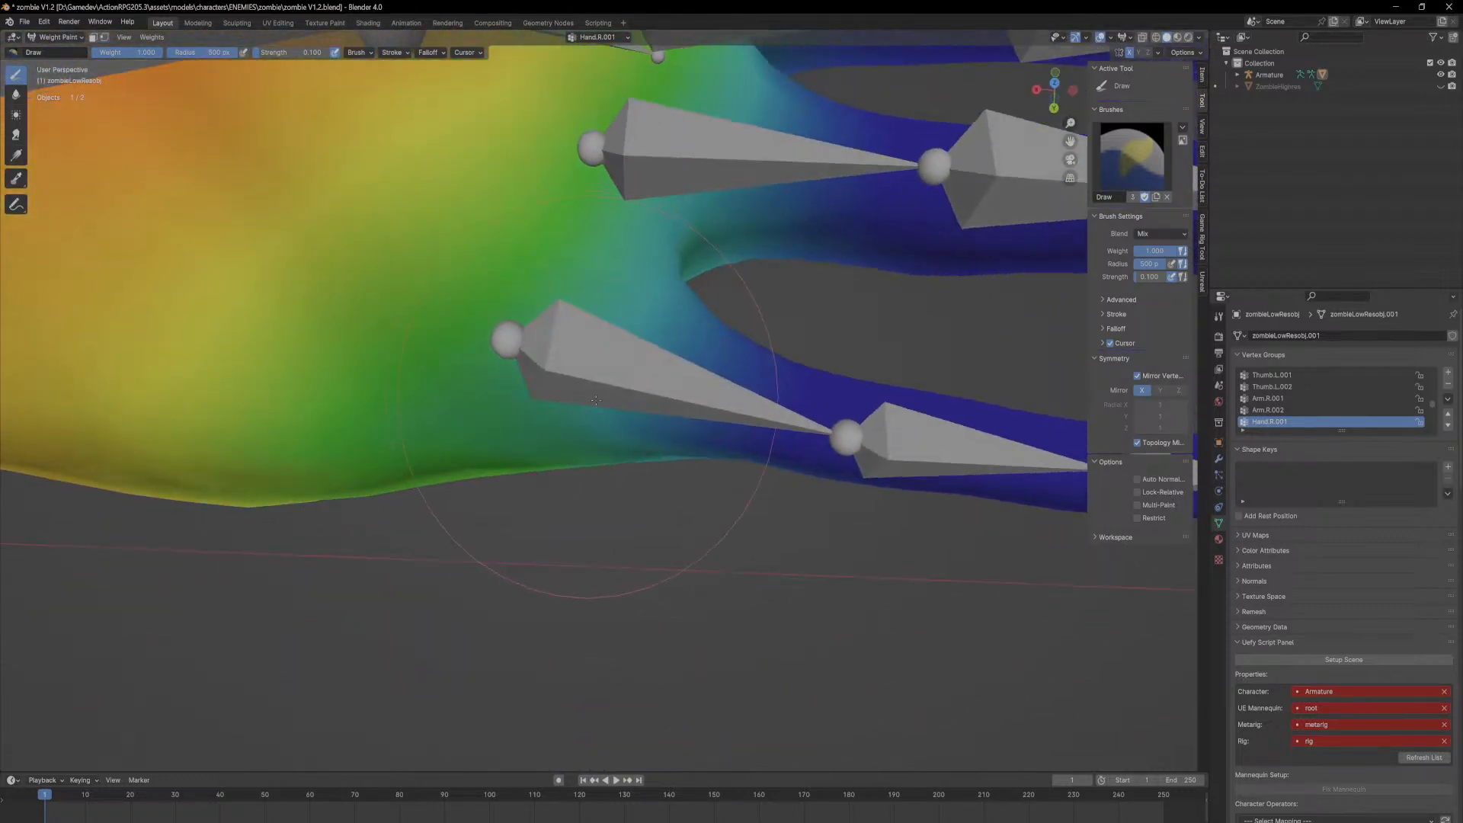
middle_drag(712, 398, 604, 432)
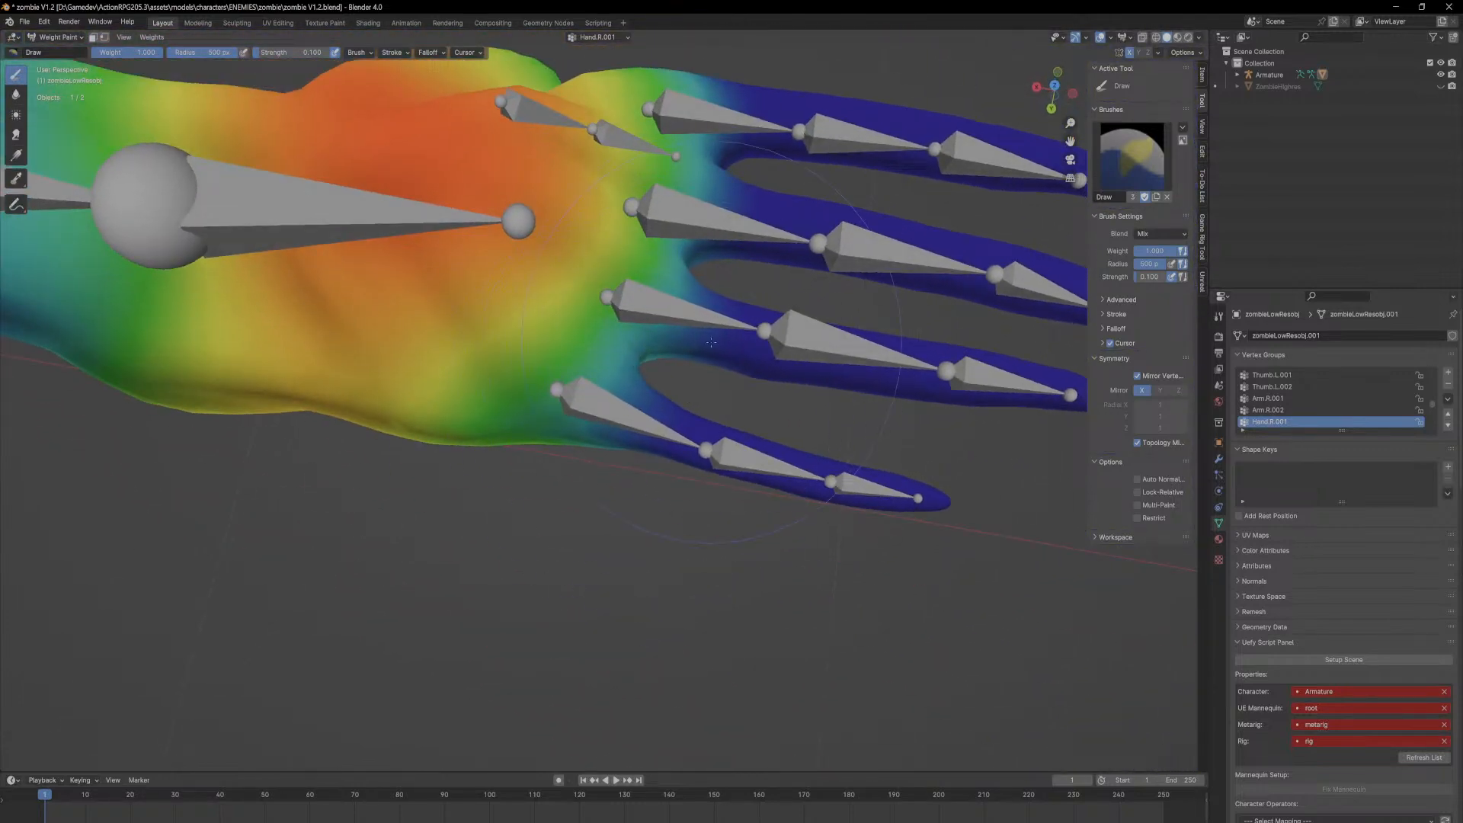
middle_drag(823, 263, 619, 510)
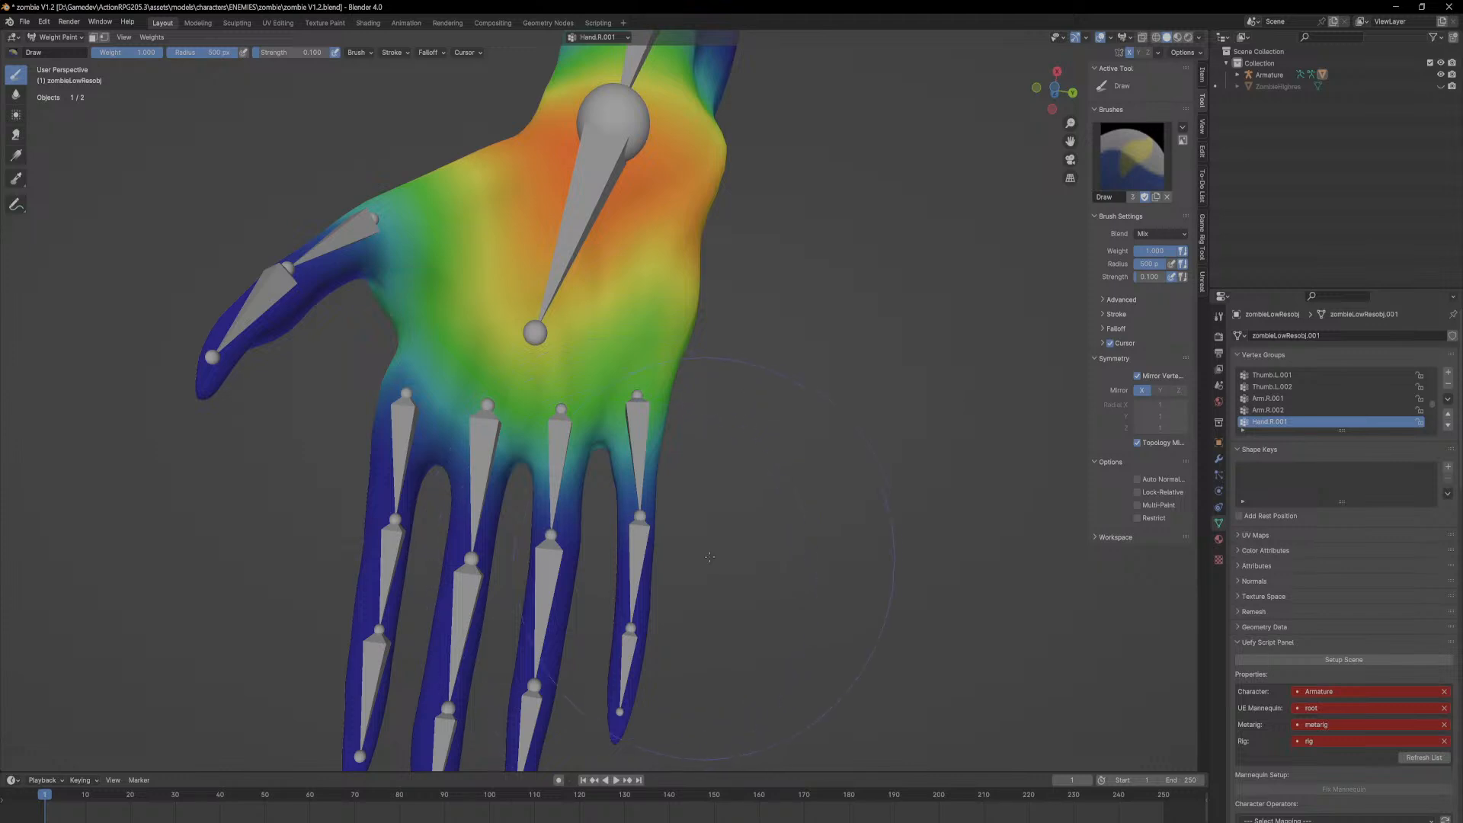
middle_drag(302, 512, 647, 296)
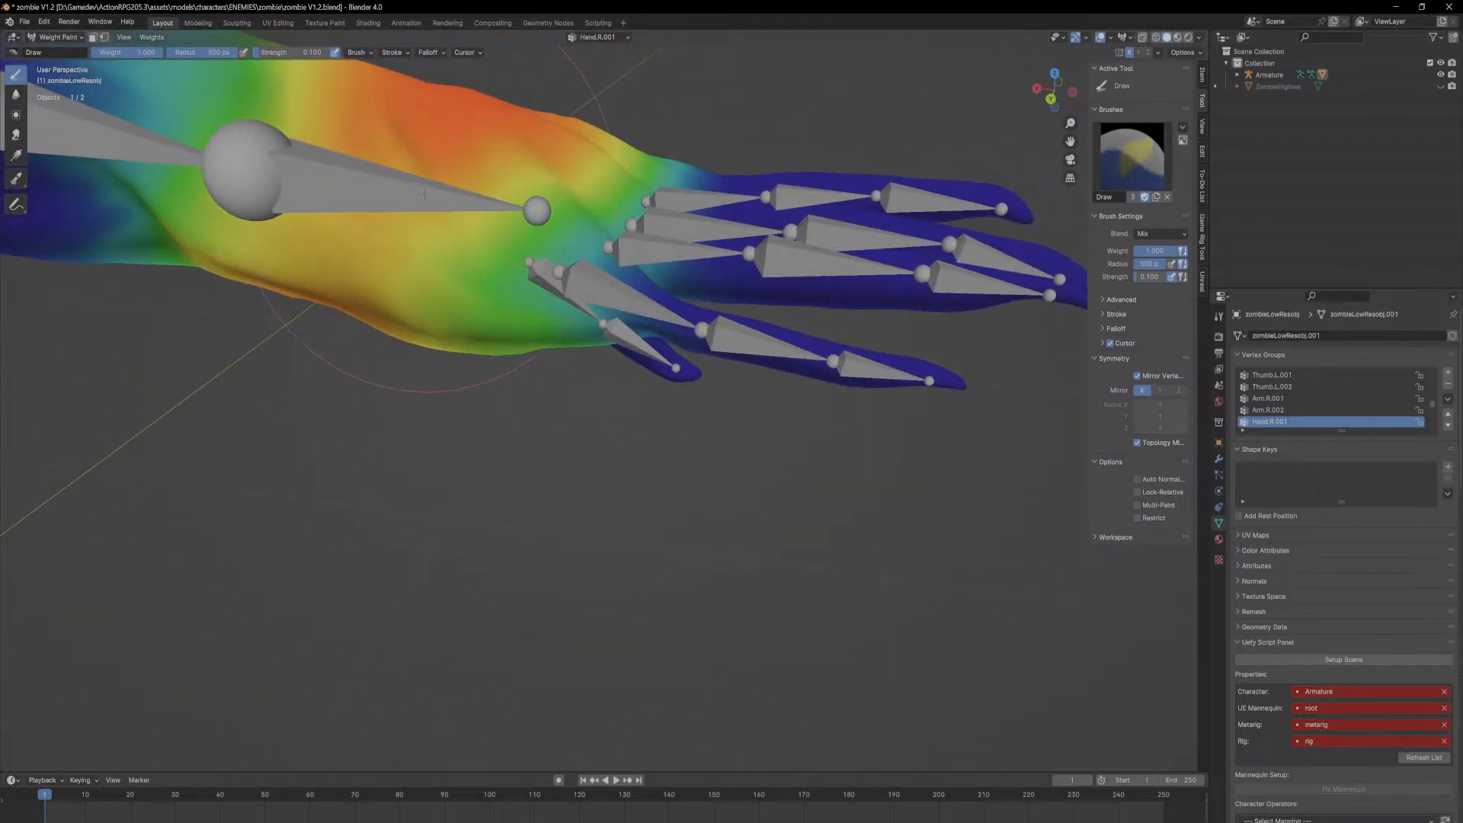
middle_drag(482, 157, 545, 255)
Step: Switch to the Pink.R.001 vertex group and subtract its weight from the hand area behind the little finger
ctrl+scroll(1288, 421, down, 1)
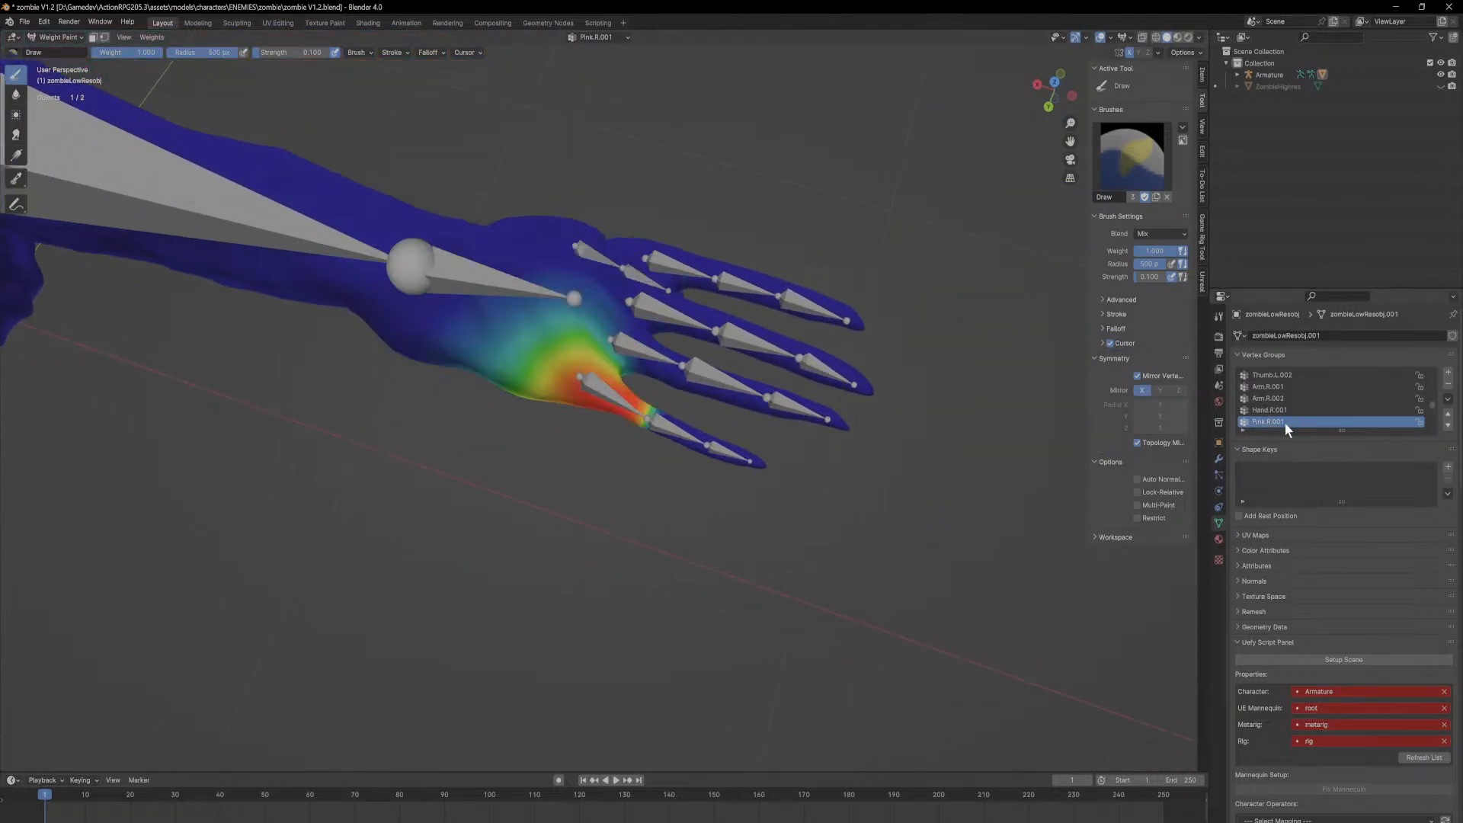
scroll(554, 272, up, 6)
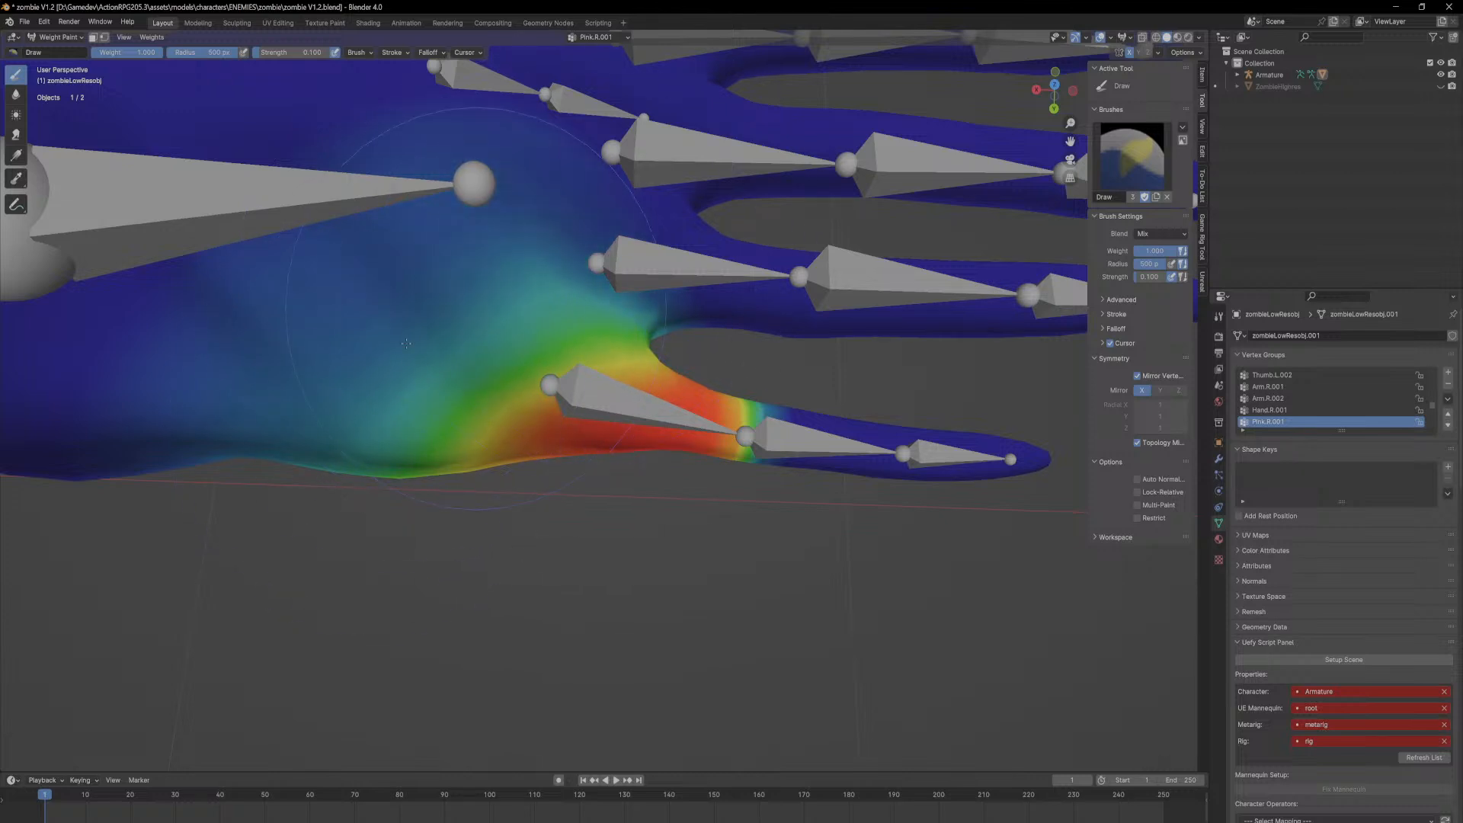
mouse_move(416, 393)
middle_down()
mouse_move(391, 251)
mouse_move(608, 438)
middle_up()
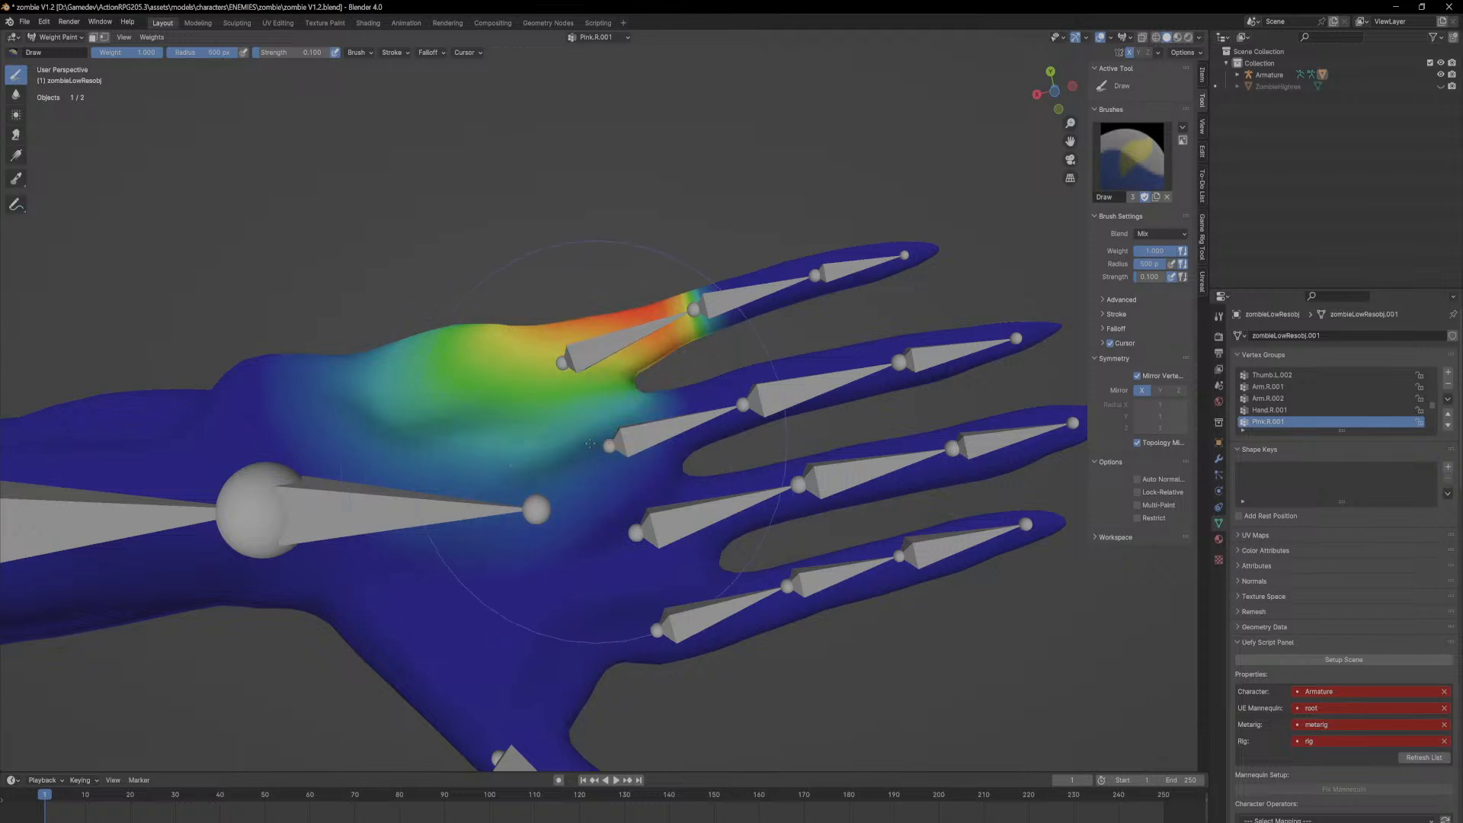
ctrl+click(382, 388)
ctrl+click(387, 386)
ctrl+click(399, 381)
ctrl+click(409, 384)
ctrl+drag(425, 391, 489, 410)
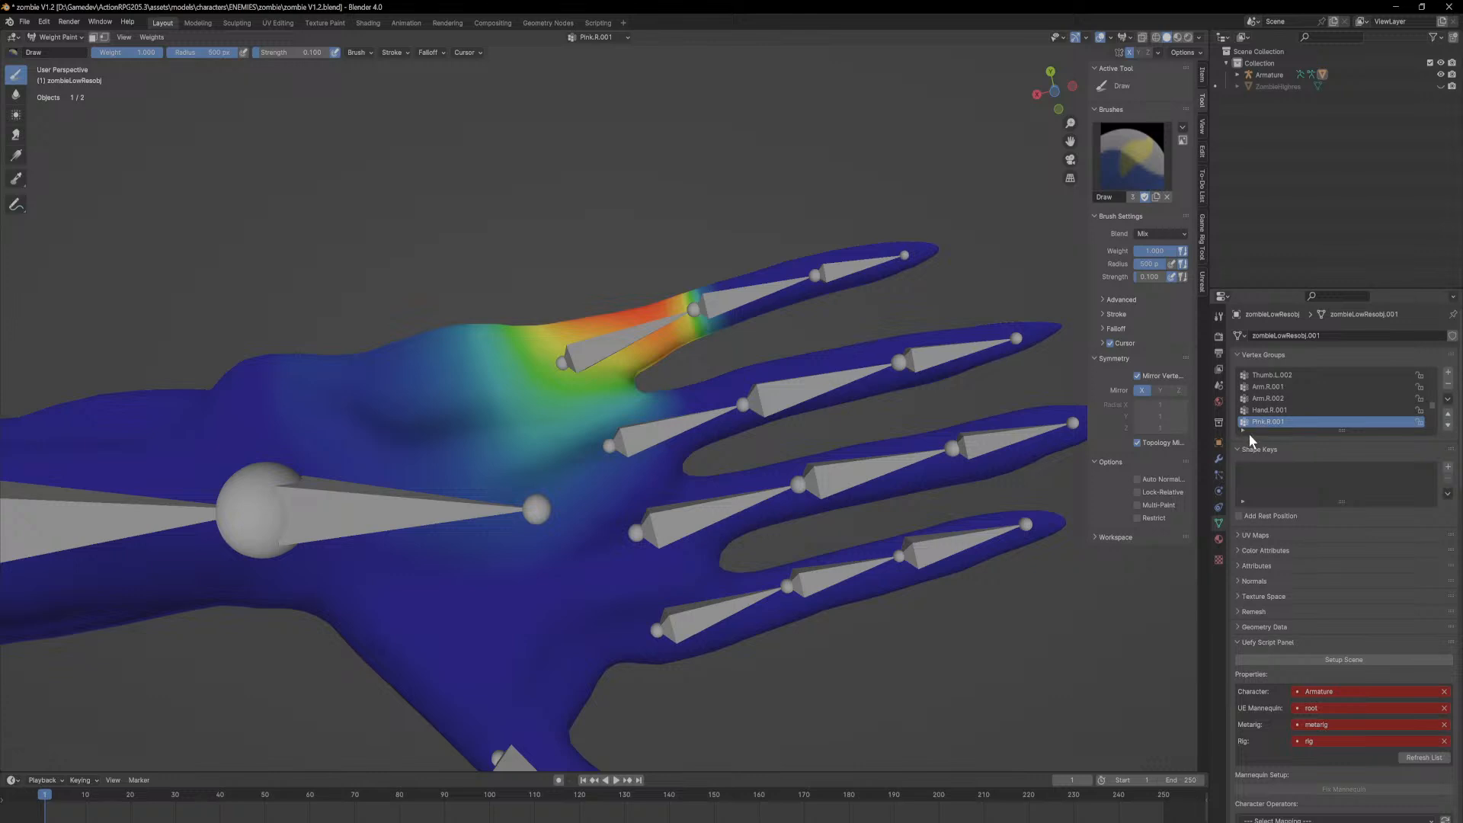
Step: Step through Pink.R.002 and Pink.R.003, checking their weights, and make Ring.R.001 the active vertex group
ctrl+scroll(1250, 430, down, 1)
ctrl+scroll(1253, 420, down, 2)
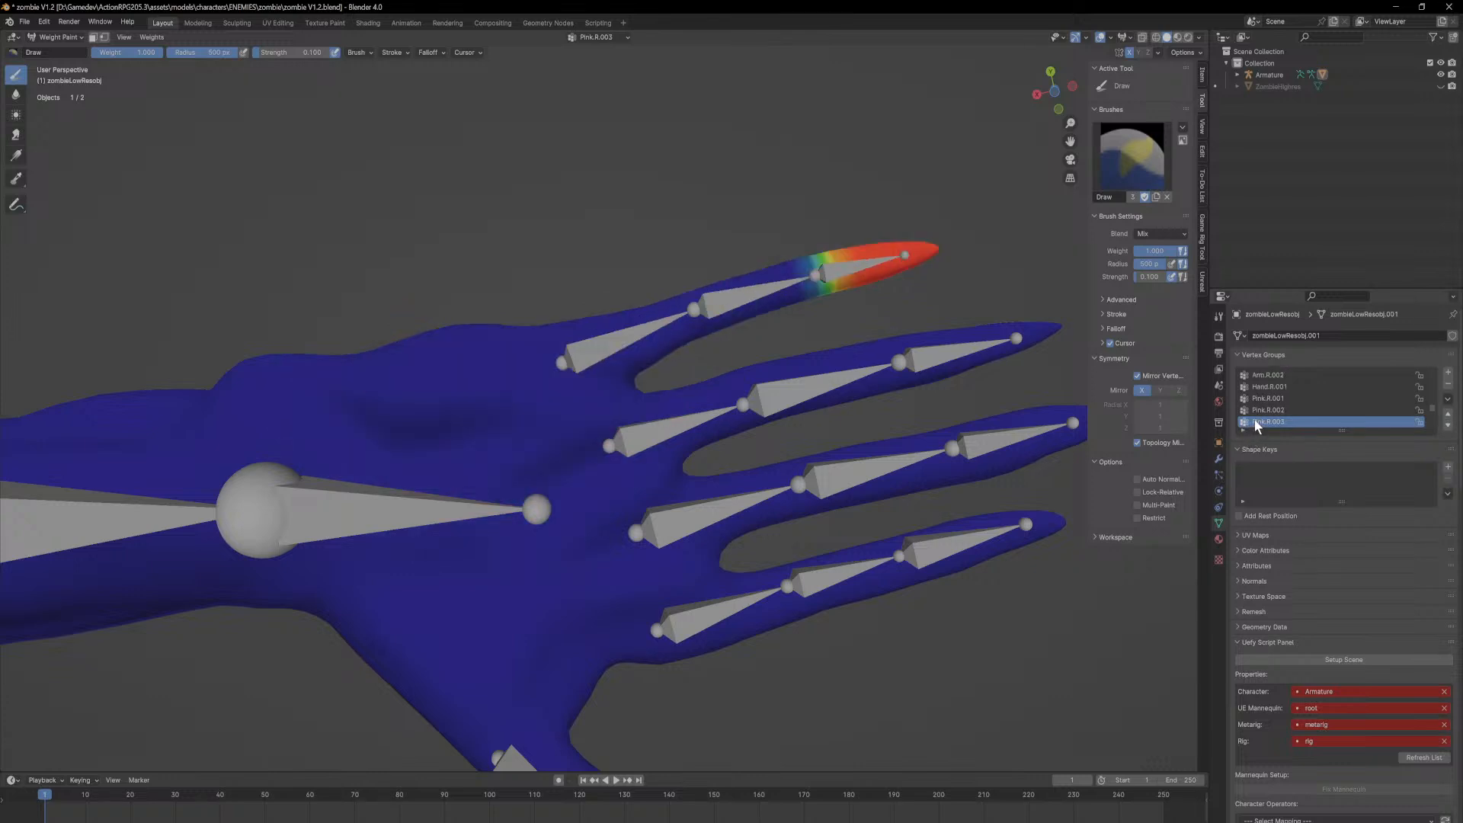
middle_drag(609, 305, 597, 212)
scroll(596, 212, down, 2)
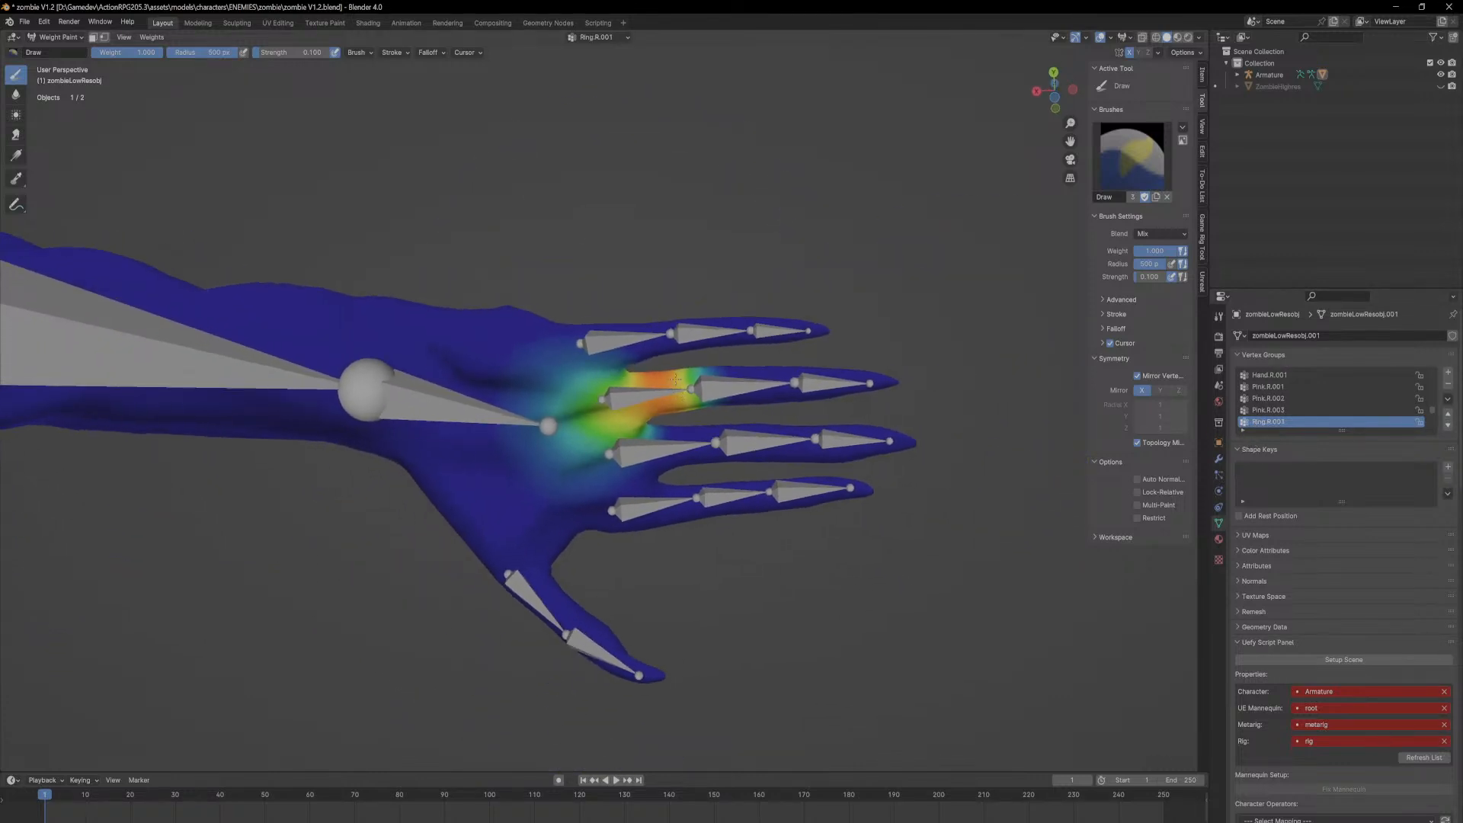
Step: Subtract Ring.R.001 weight from the palm area behind the right ring finger
scroll(597, 212, up, 7)
mouse_move(583, 558)
ctrl+mouse_down()
mouse_move(576, 534)
mouse_move(496, 526)
mouse_move(465, 450)
mouse_move(446, 491)
mouse_move(648, 544)
mouse_move(724, 522)
ctrl+mouse_up()
middle_drag(747, 519, 800, 529)
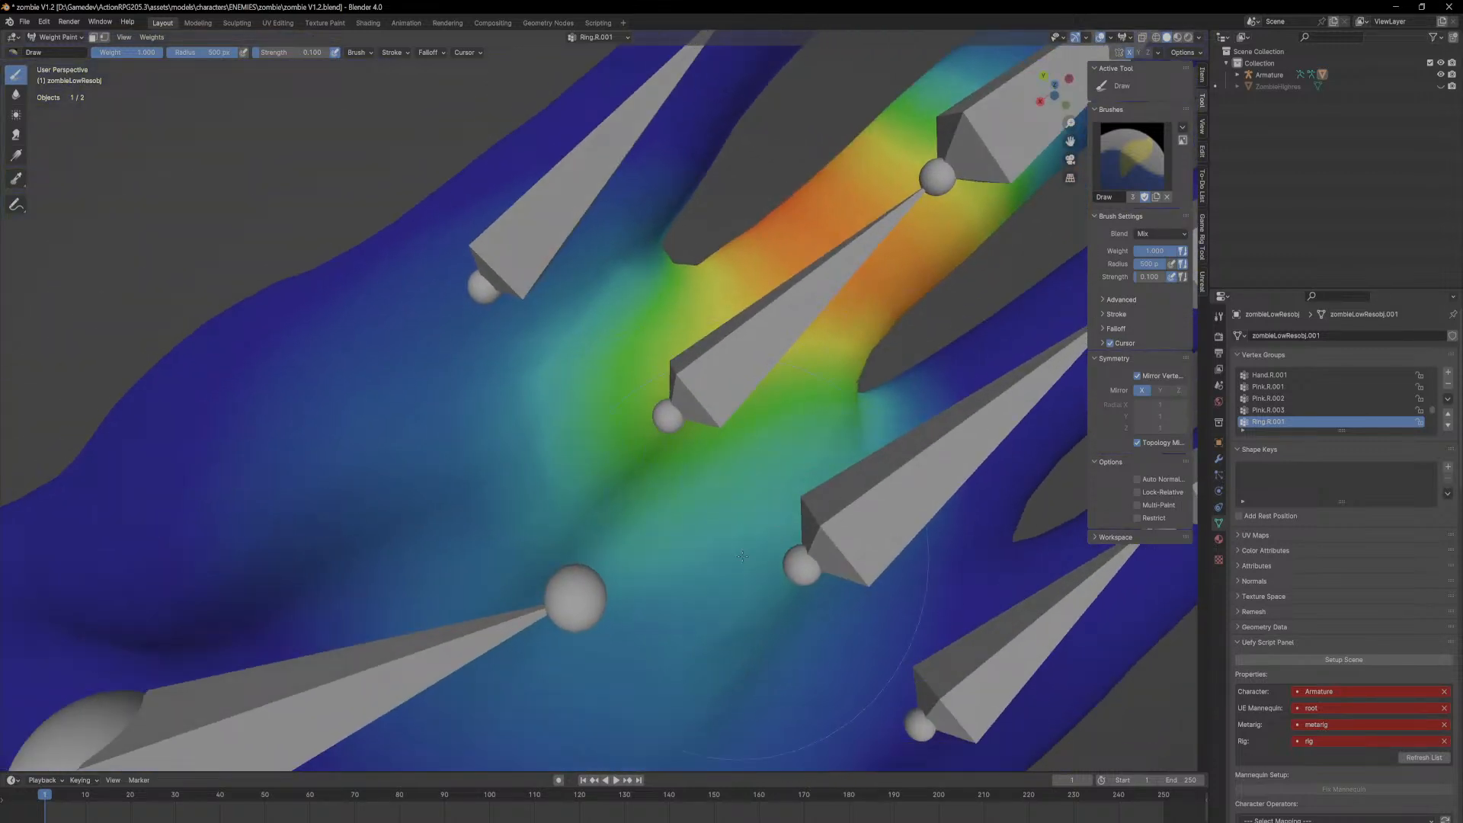
ctrl+drag(740, 557, 745, 619)
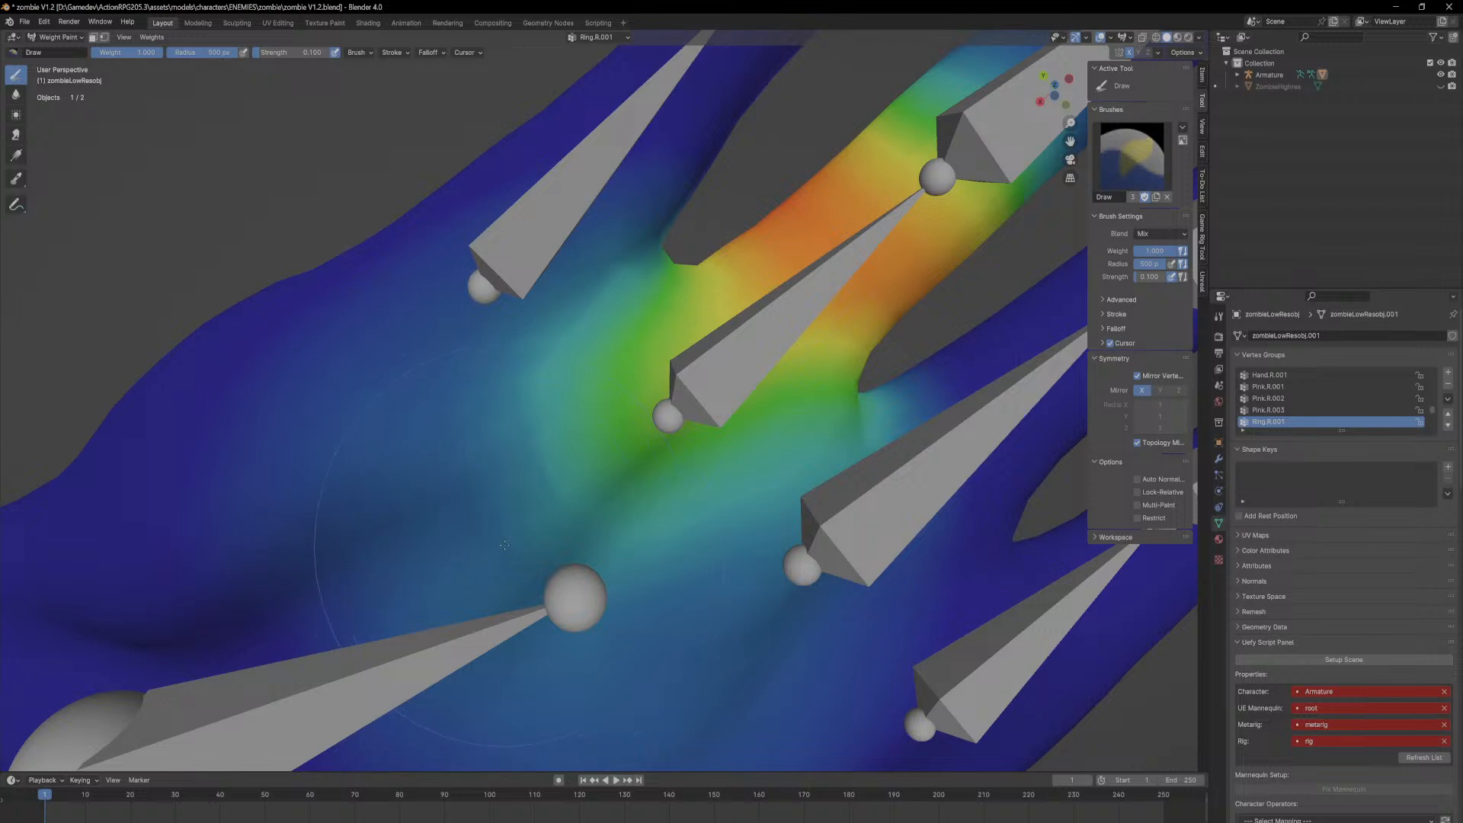
Step: Examine how the Ring.R.001 weights spread over the palm and the back of the right hand
scroll(506, 548, down, 2)
scroll(661, 702, up, 6)
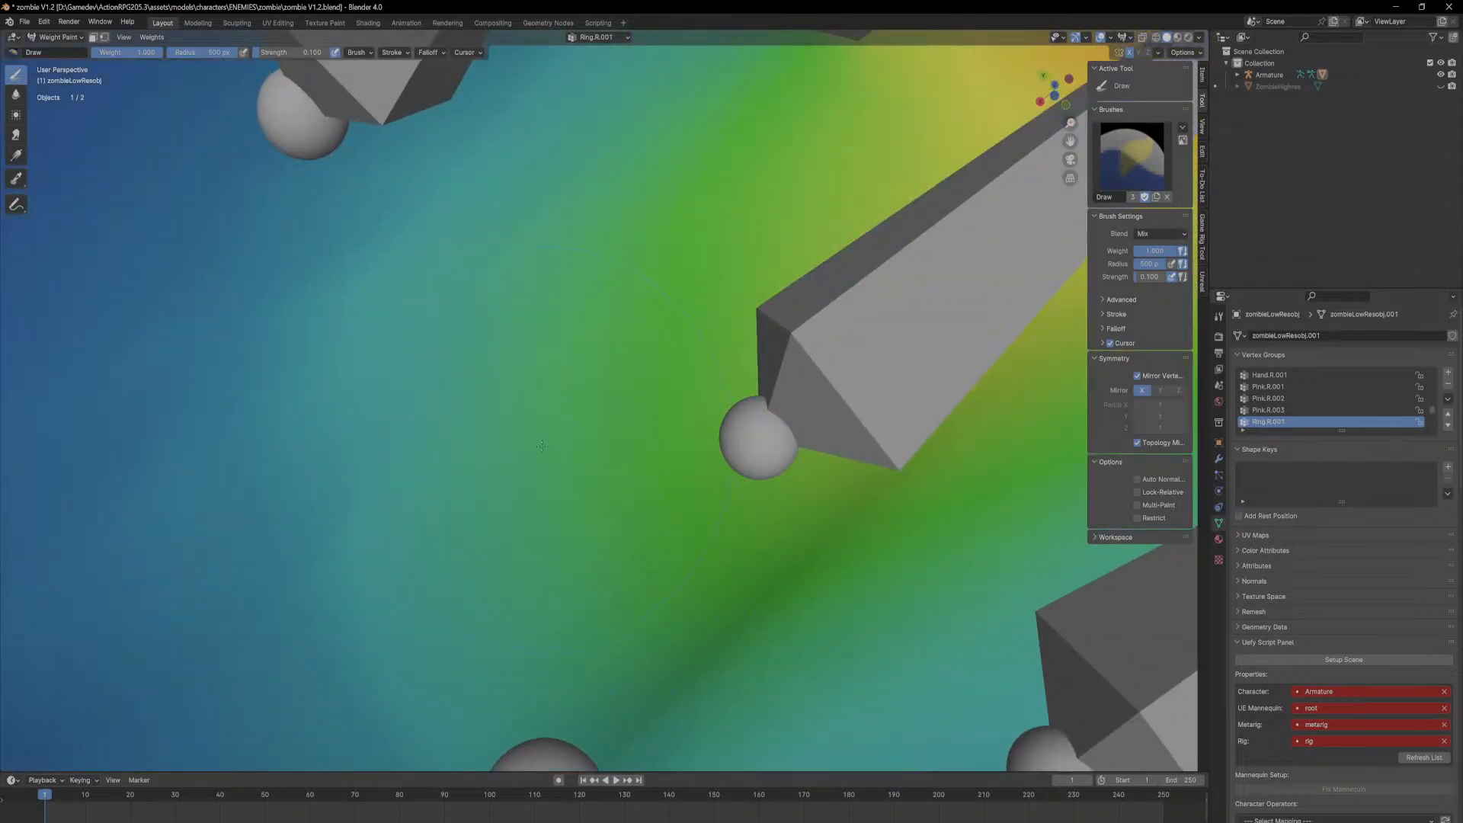
scroll(542, 447, up, 1)
scroll(571, 294, down, 5)
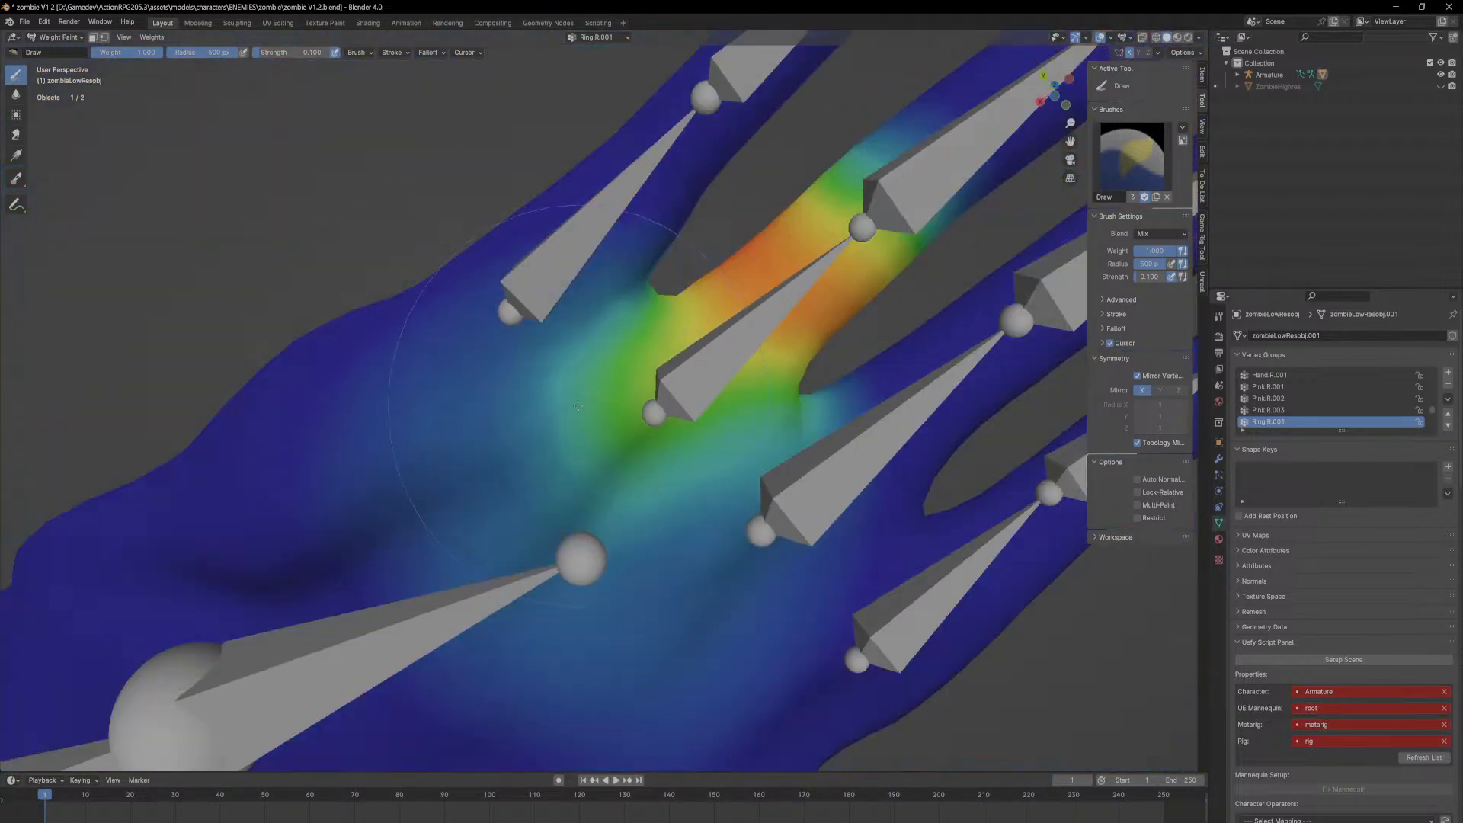
scroll(566, 409, up, 1)
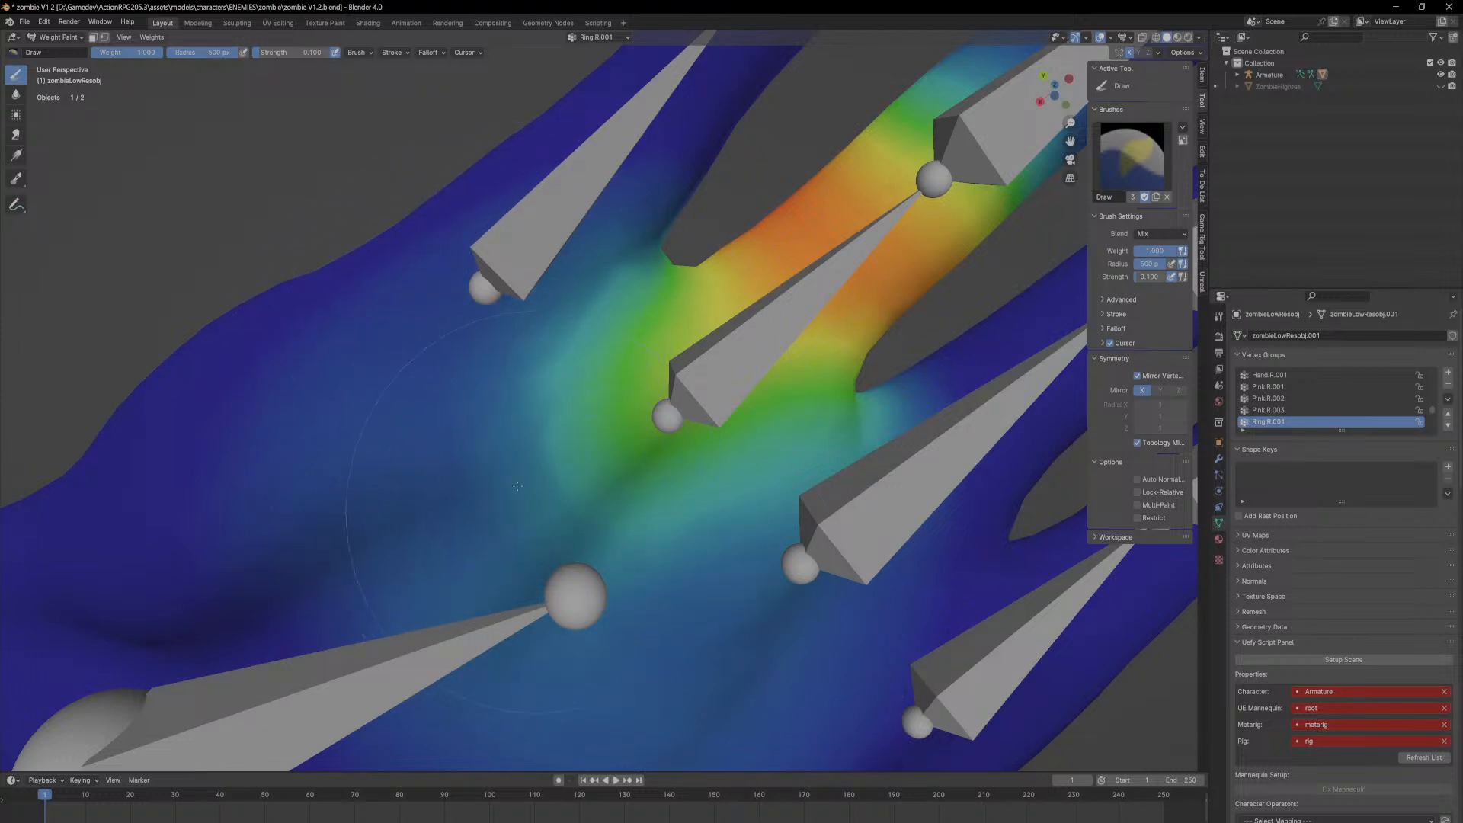
middle_drag(516, 459, 678, 500)
scroll(677, 488, down, 3)
middle_drag(660, 343, 647, 404)
shift+middle_drag(526, 290, 462, 592)
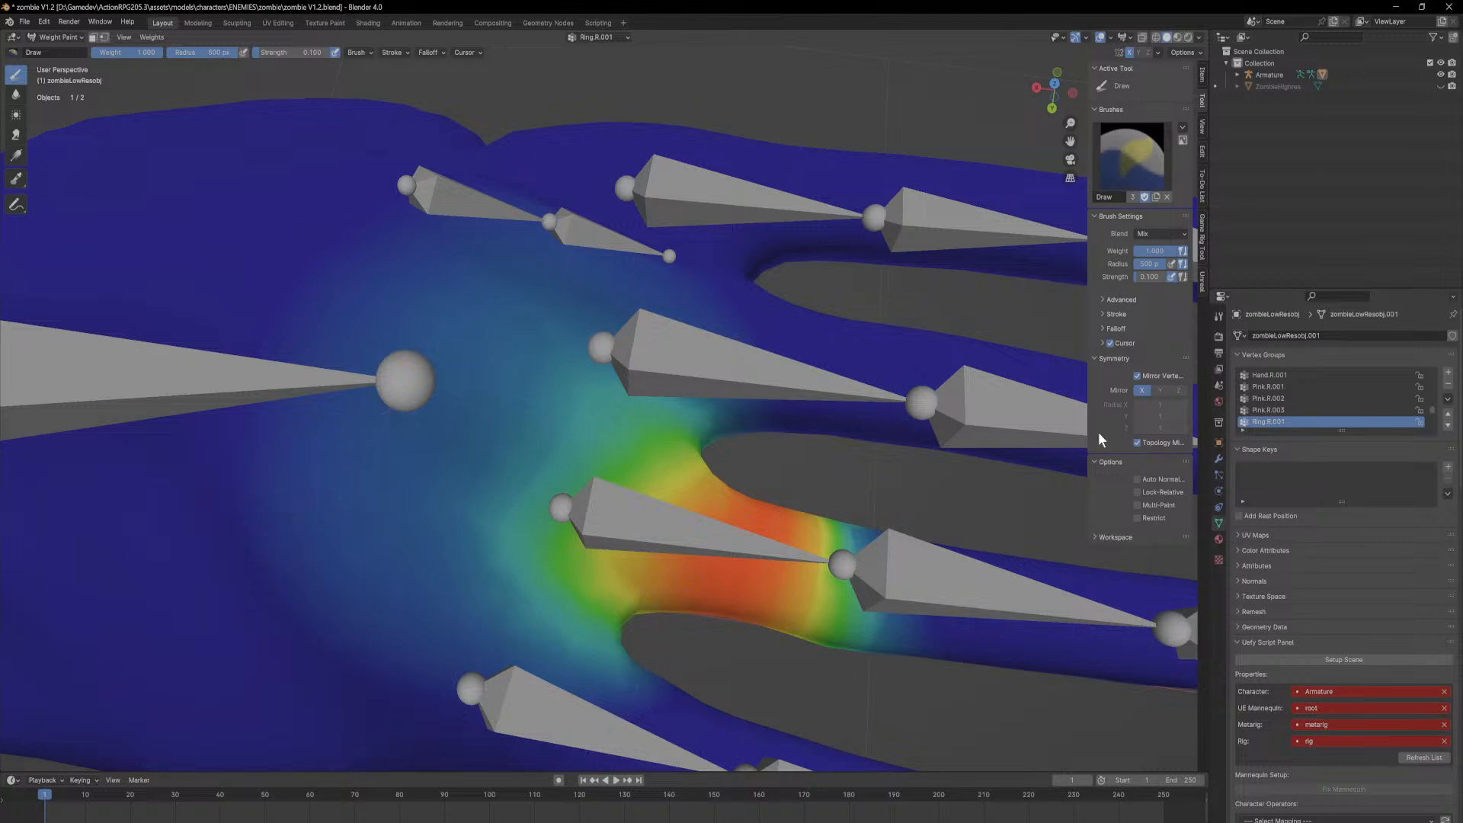
Step: Step through Ring.R.002 and Ring.R.003, checking their weights, and make Middle.R.001 the active vertex group
key(Down)
key(Down)
key(Down)
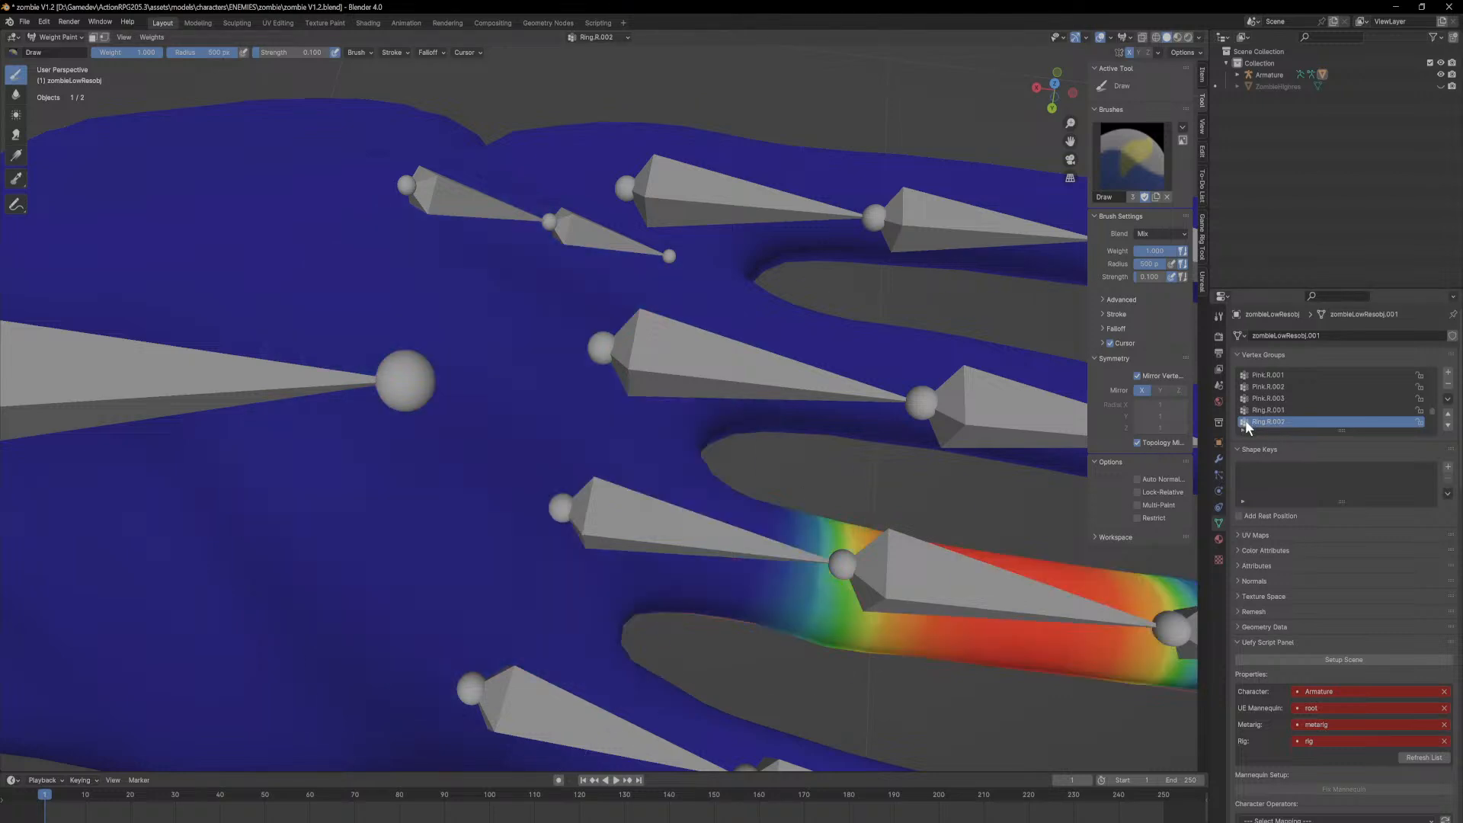
mouse_move(840, 337)
middle_down()
mouse_move(815, 408)
mouse_move(686, 335)
mouse_move(716, 345)
middle_up()
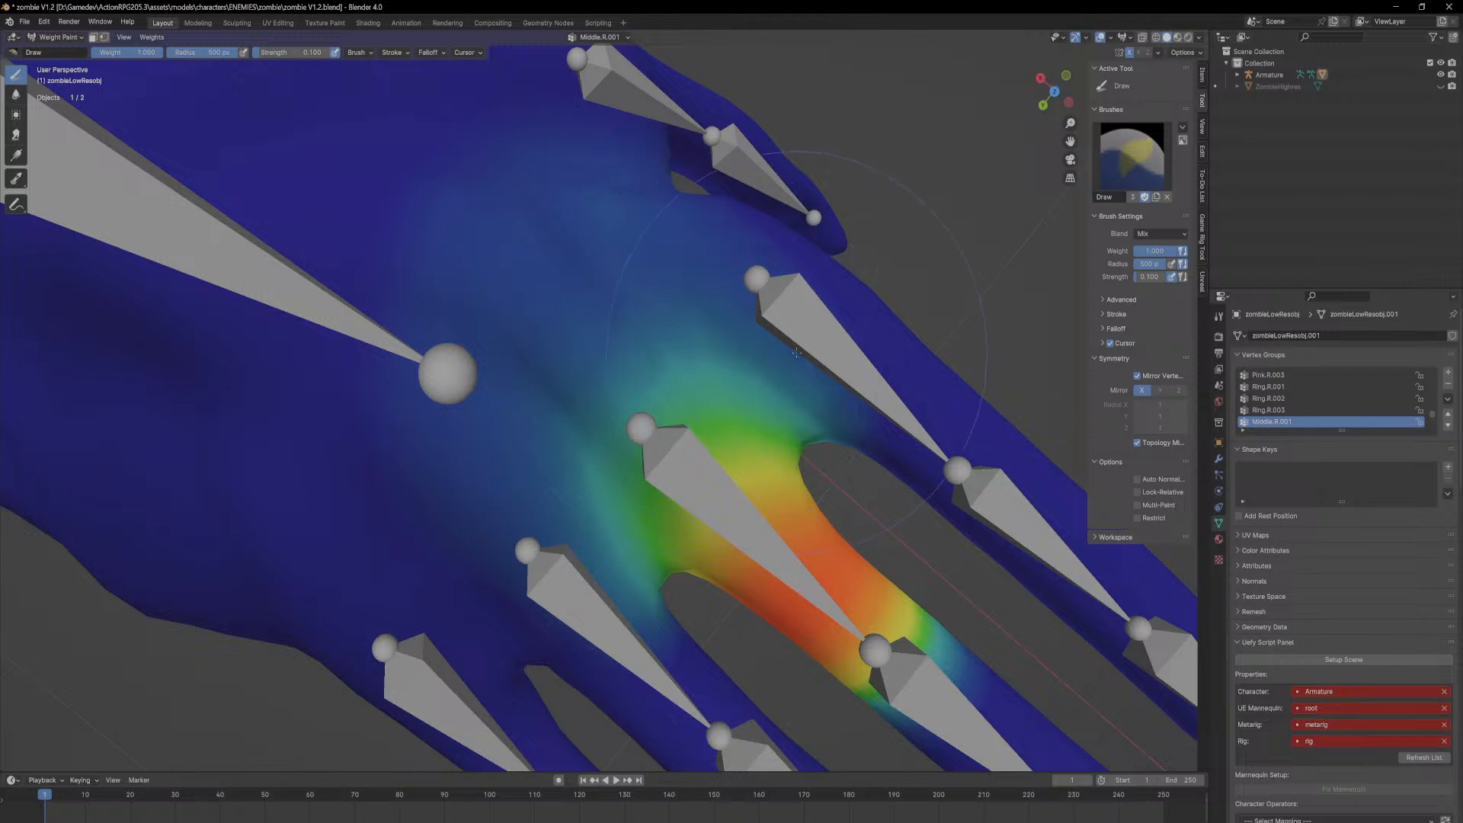
Step: Adjust the Middle.R.001 weights on the back of the right hand behind the middle finger's knuckle
middle_drag(595, 526, 550, 266)
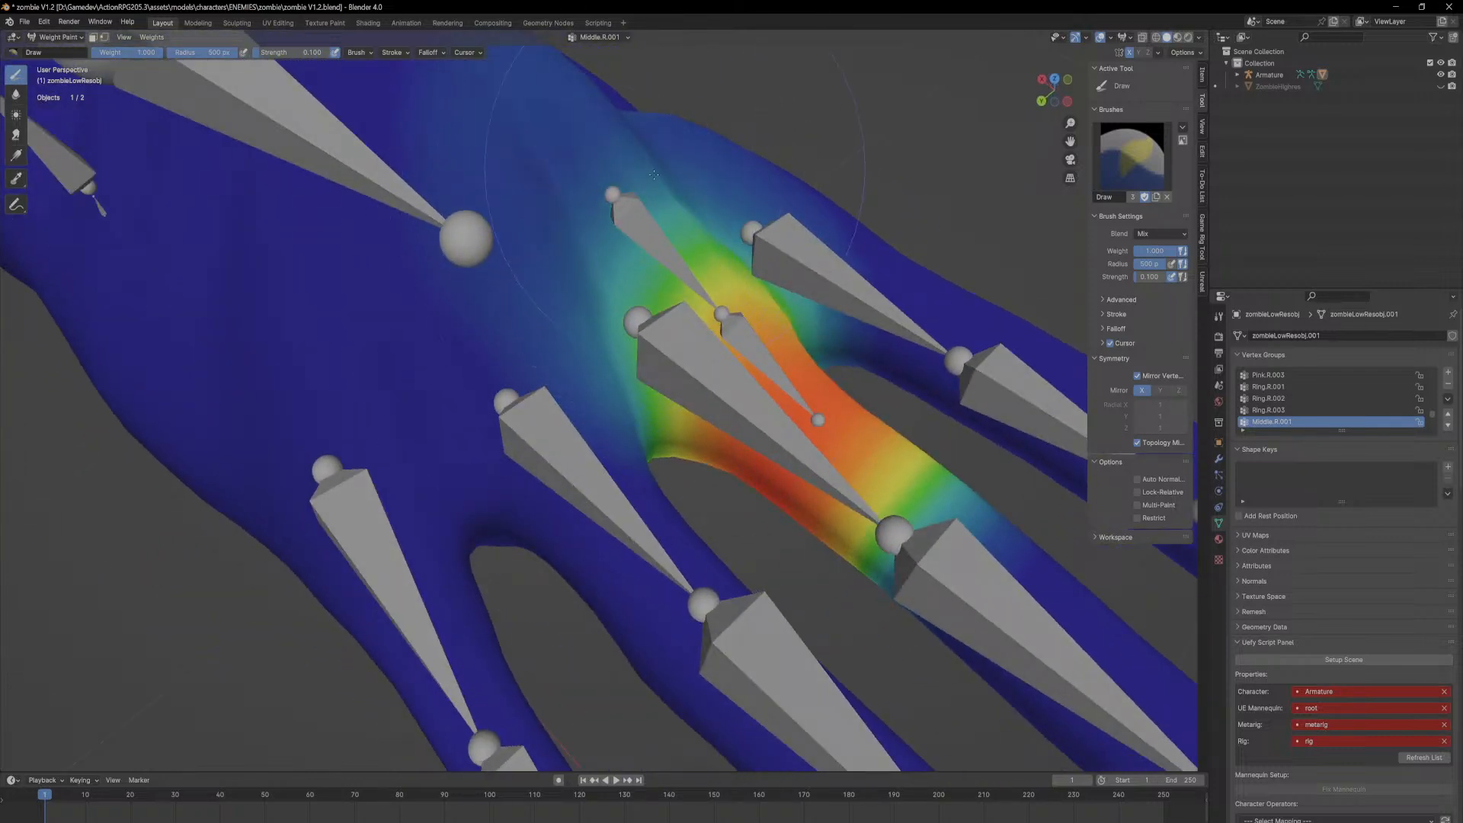
drag(580, 184, 584, 216)
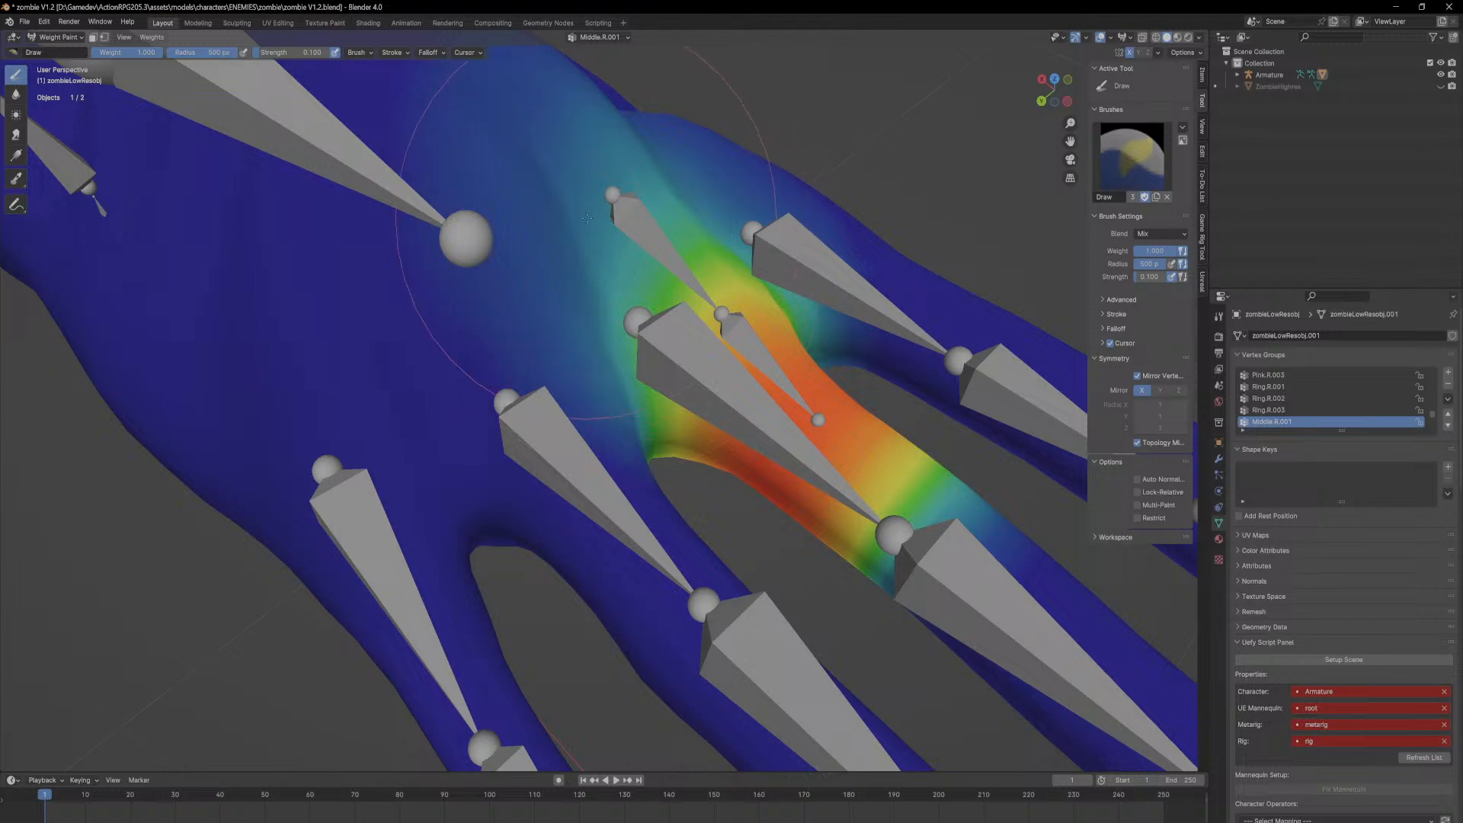
middle_drag(596, 151, 573, 279)
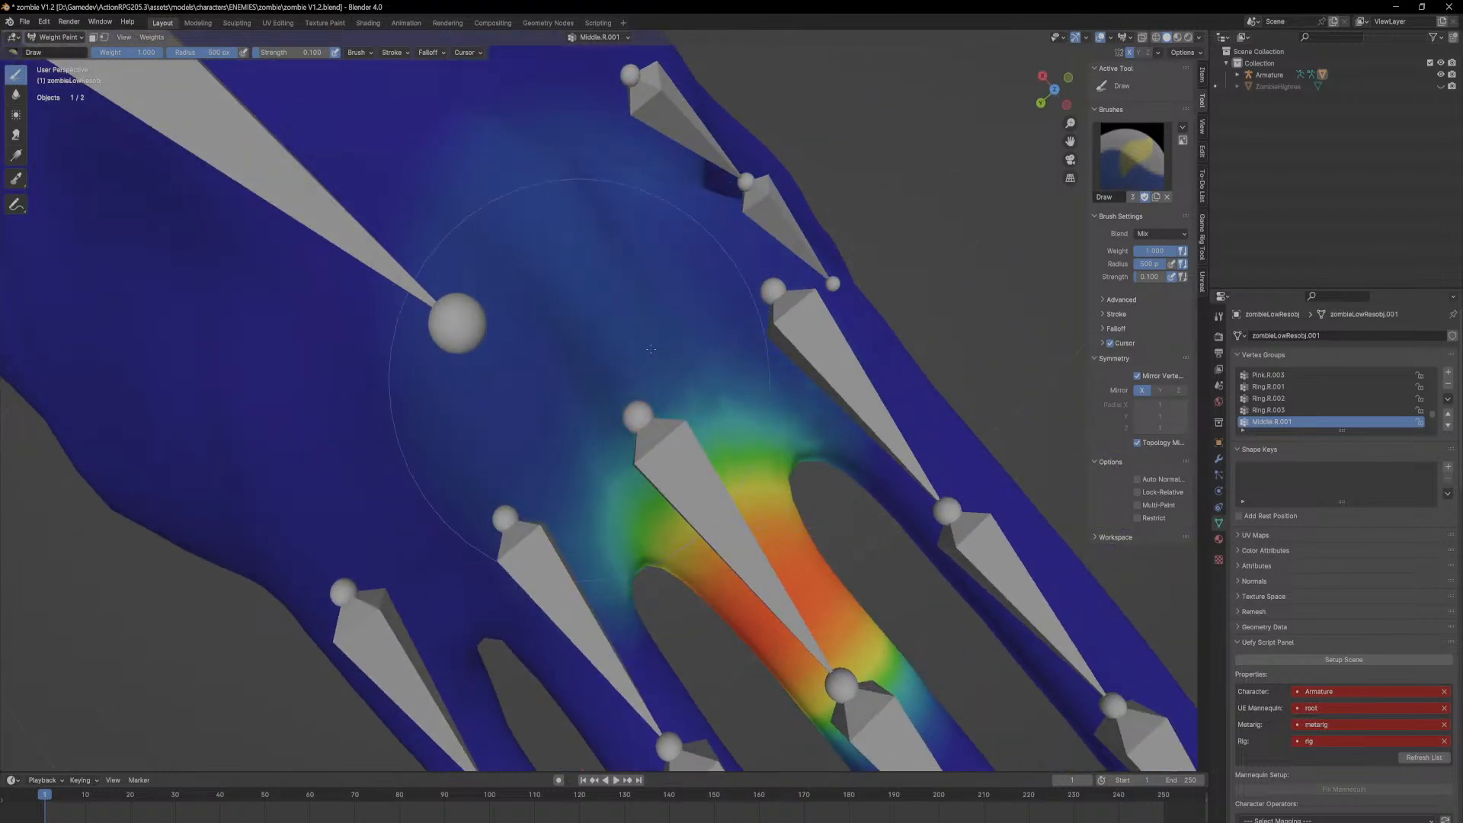
Step: Subtract Middle.R.001 weight from the palm below the right middle finger
middle_drag(639, 395, 564, 425)
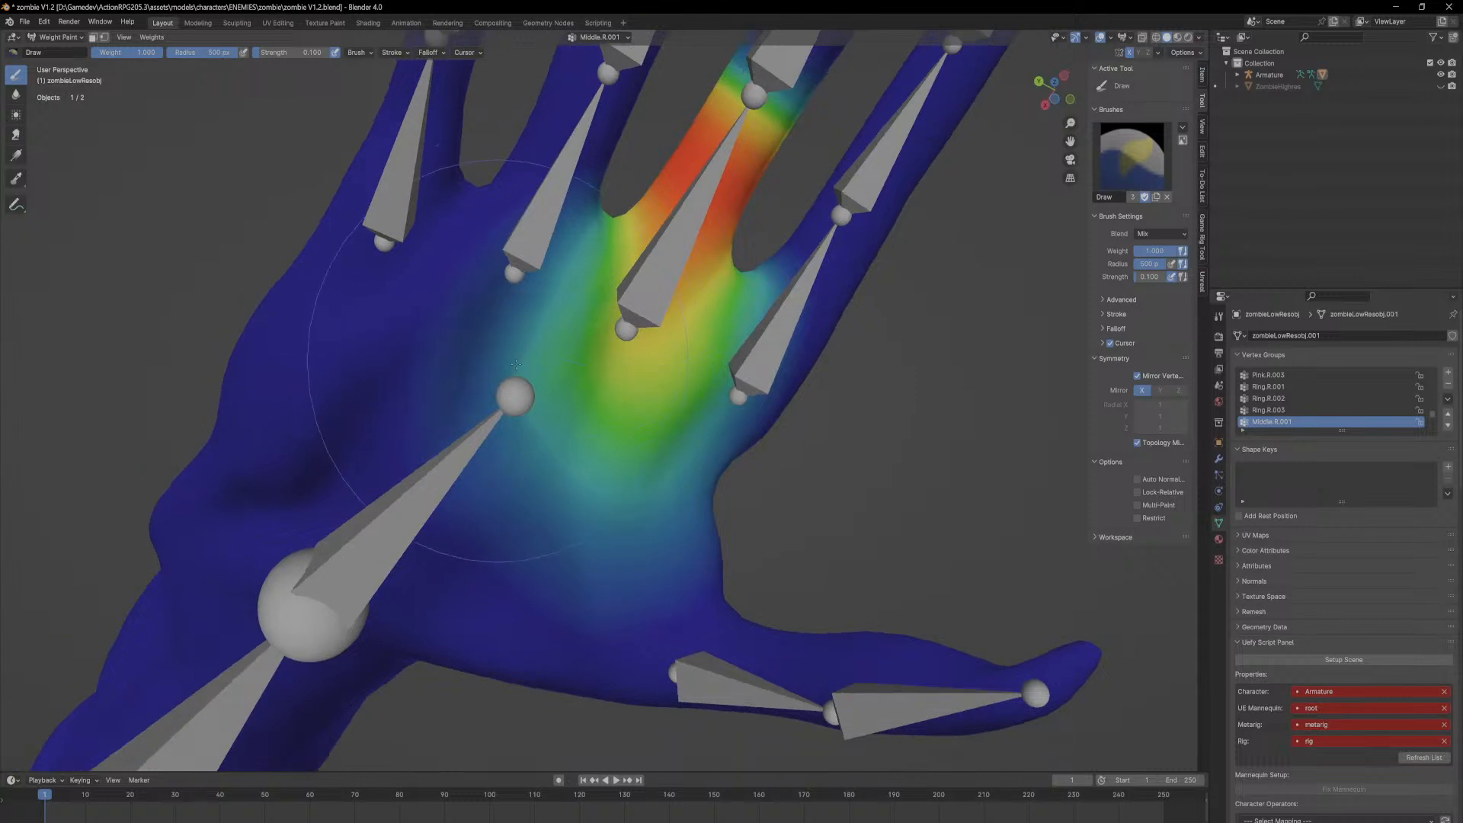
ctrl+drag(586, 446, 693, 392)
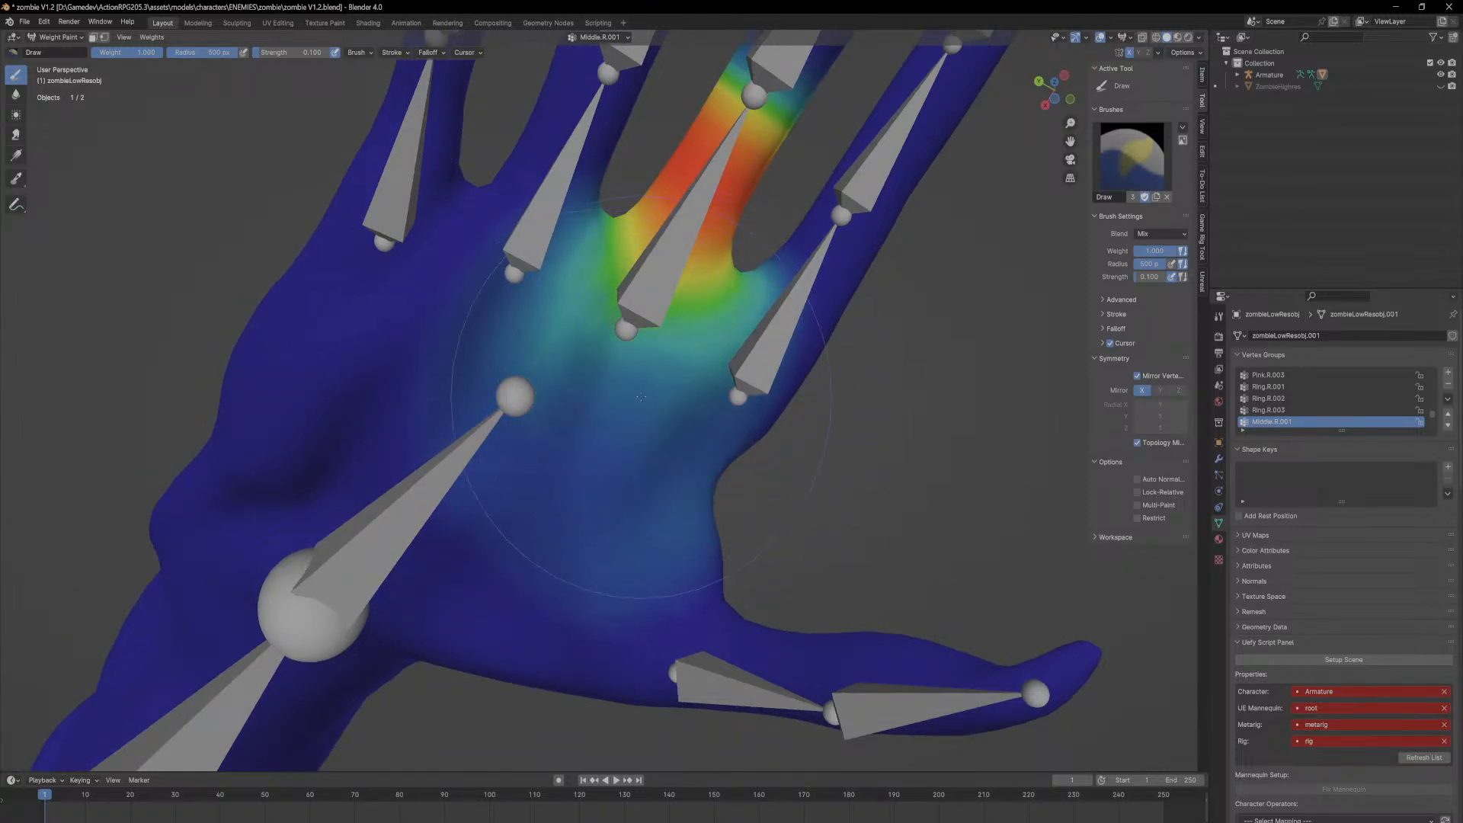
ctrl+drag(534, 379, 561, 366)
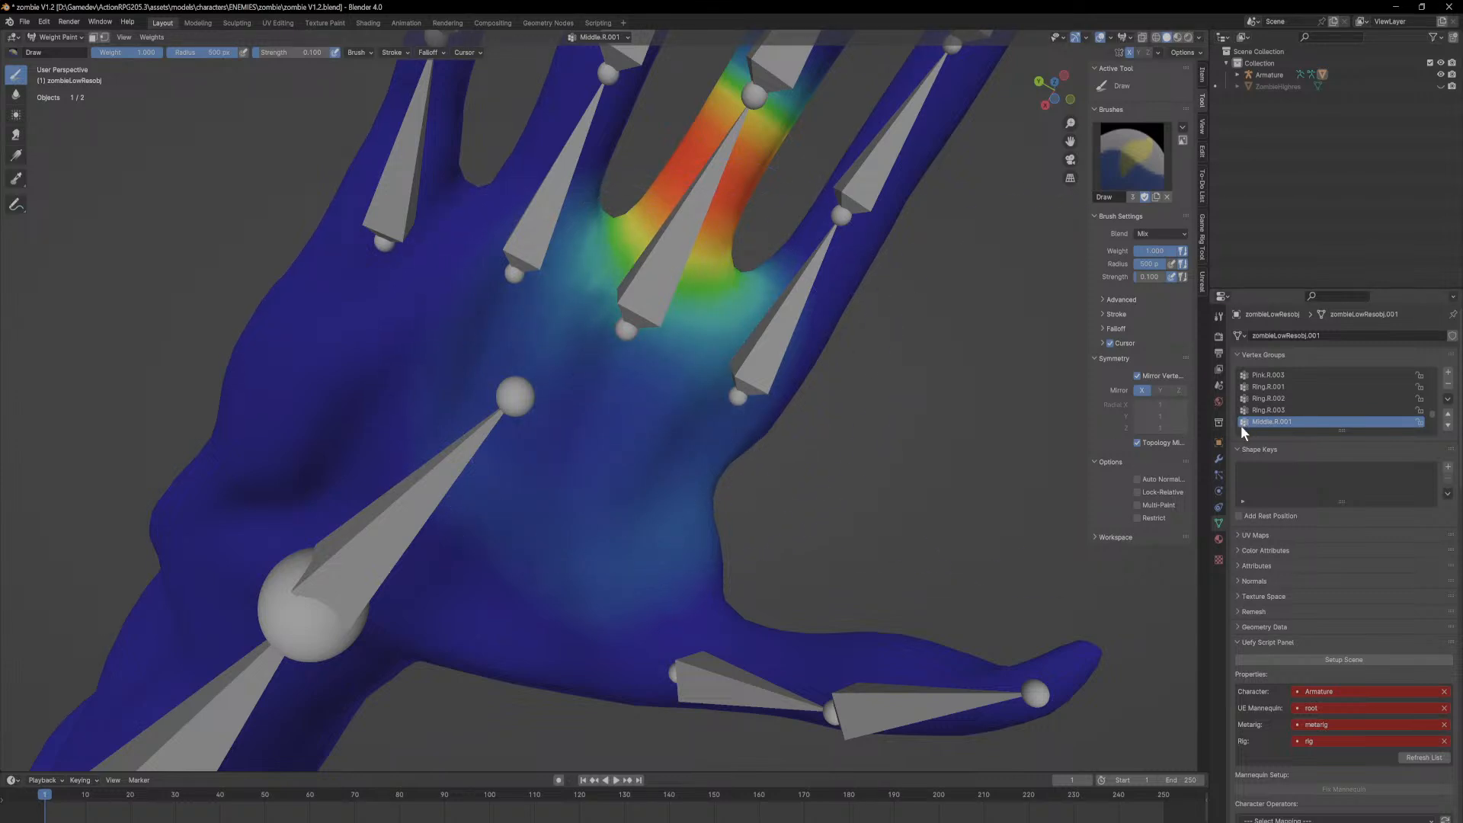
Step: Make Index.R.001 the active vertex group and examine its weights around the index knuckle and palm
ctrl+scroll(1244, 432, down, 4)
middle_drag(753, 428, 725, 535)
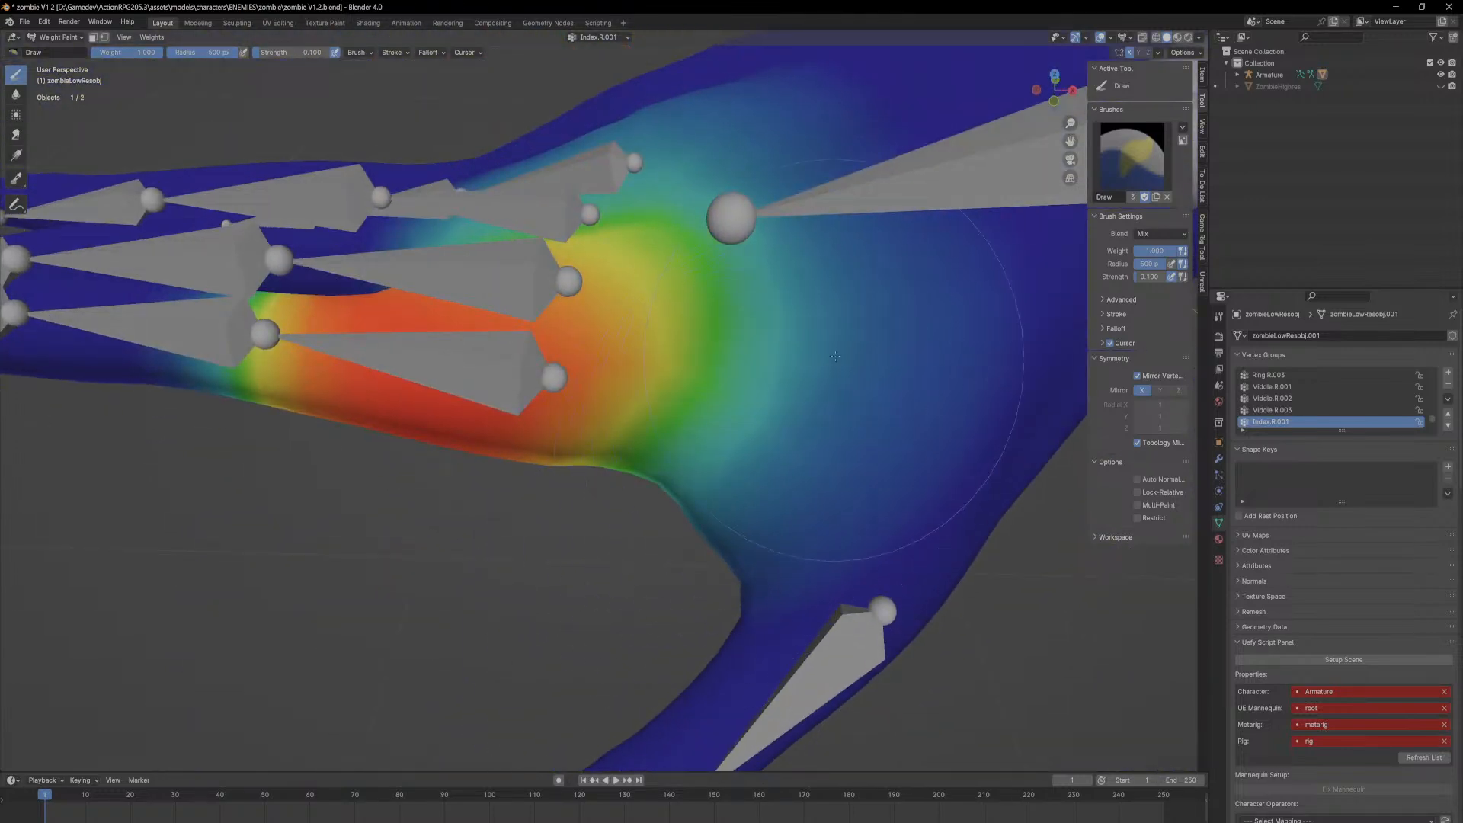
scroll(816, 242, down, 5)
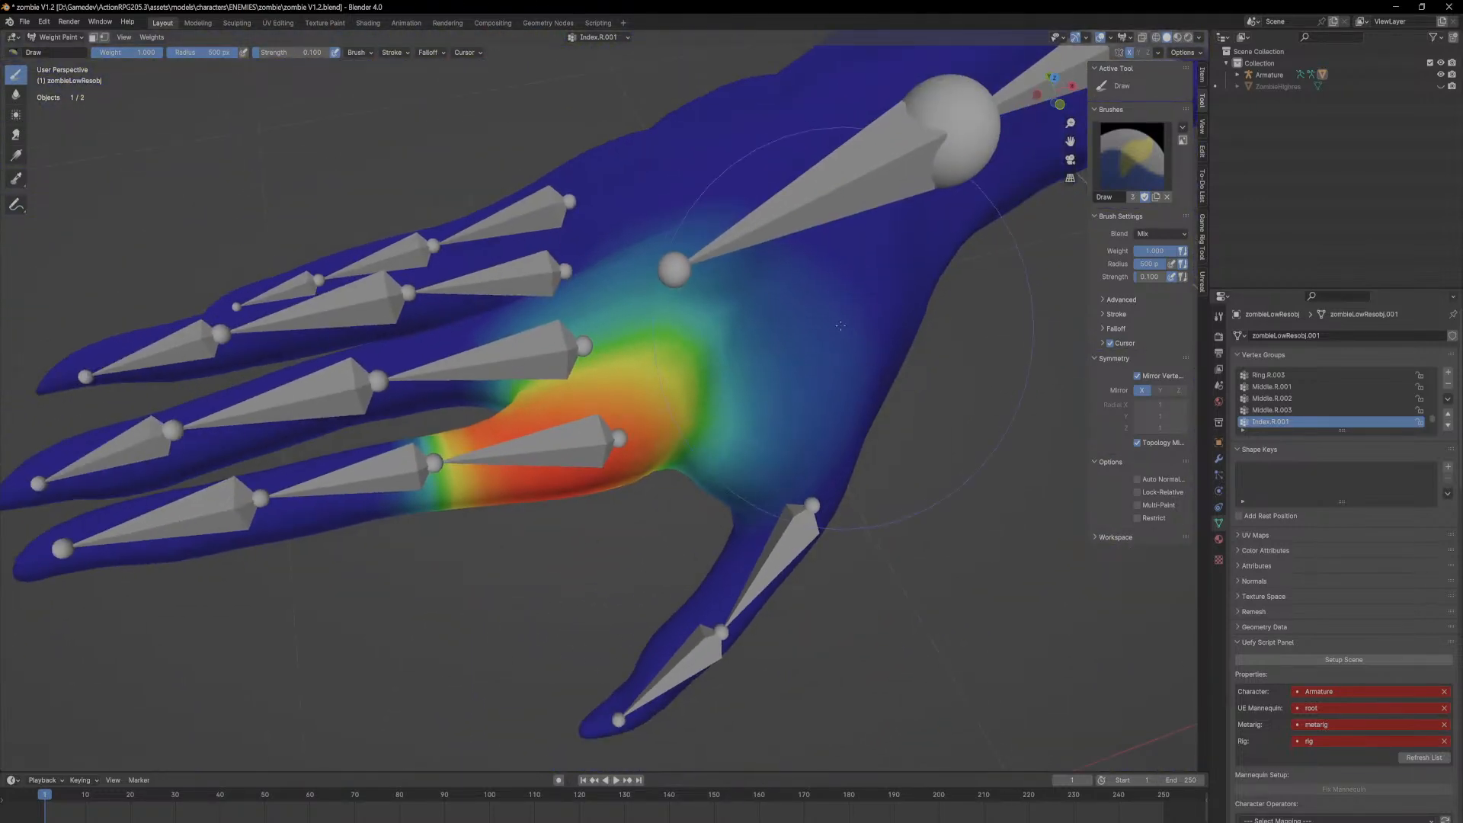
middle_drag(738, 280, 744, 265)
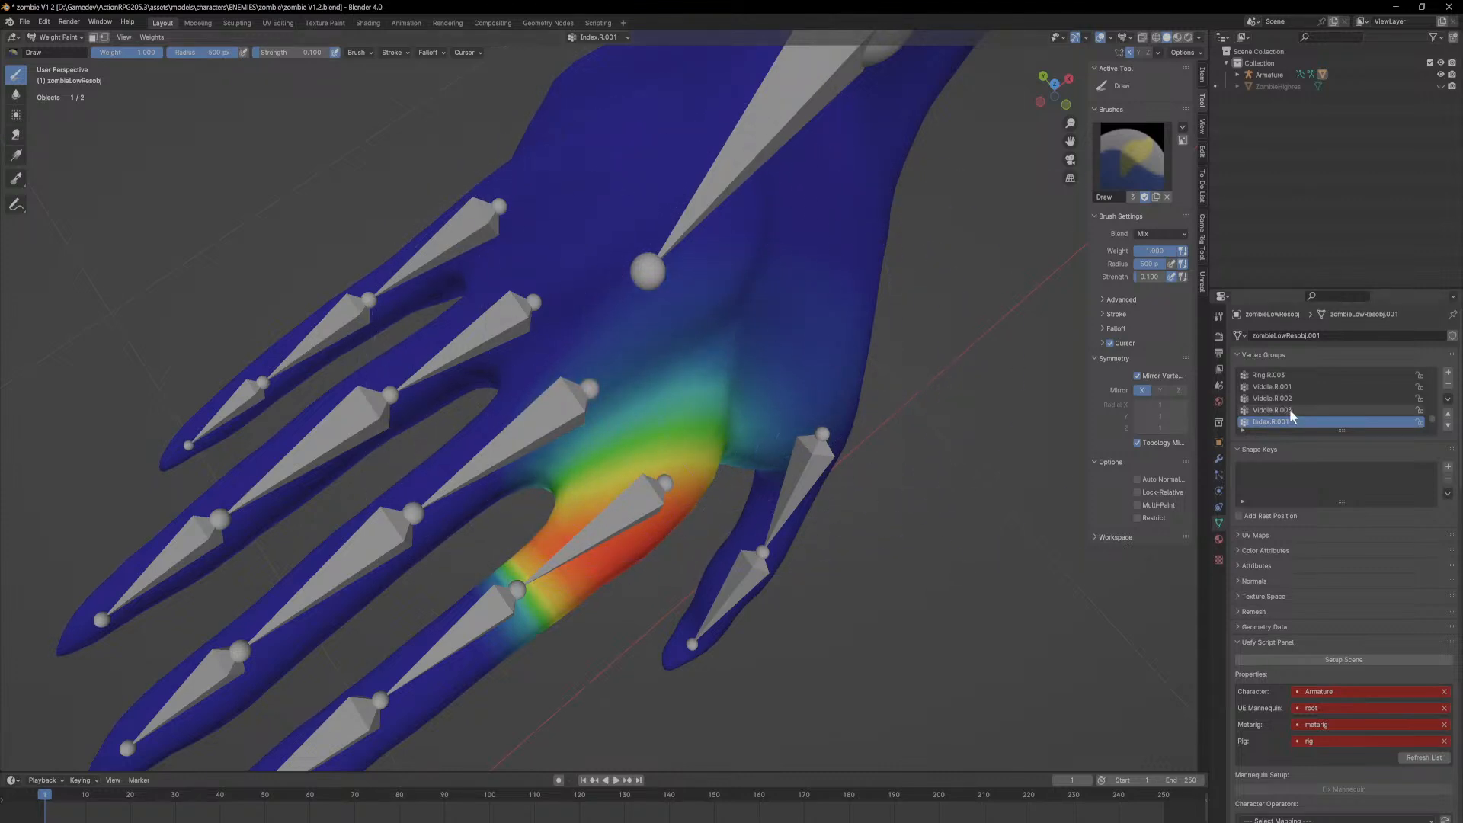
Step: Make Thumb.R.001 the active vertex group and examine its weights on both sides of the right hand
ctrl+scroll(1248, 426, down, 4)
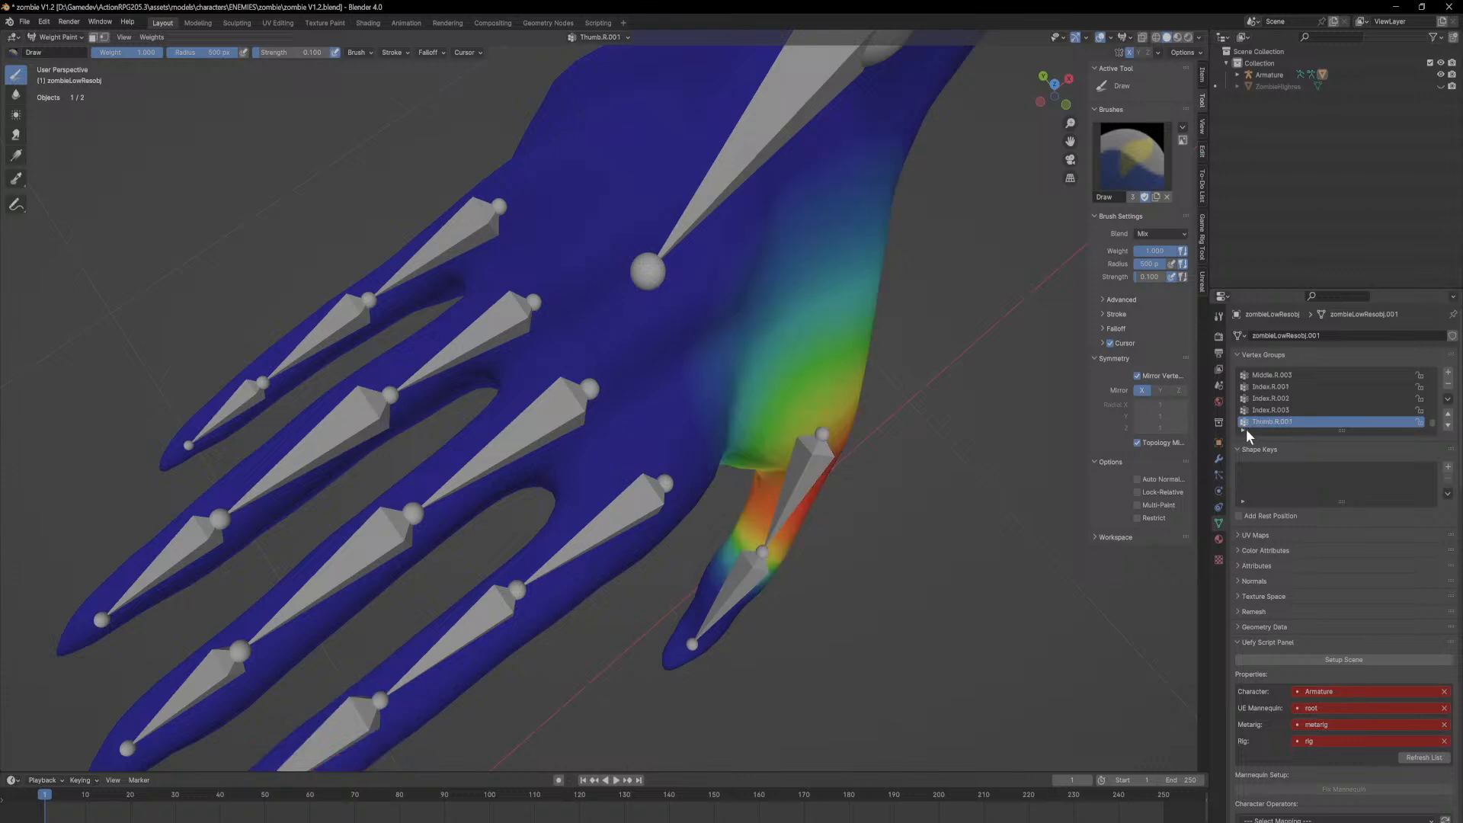
middle_drag(785, 403, 756, 379)
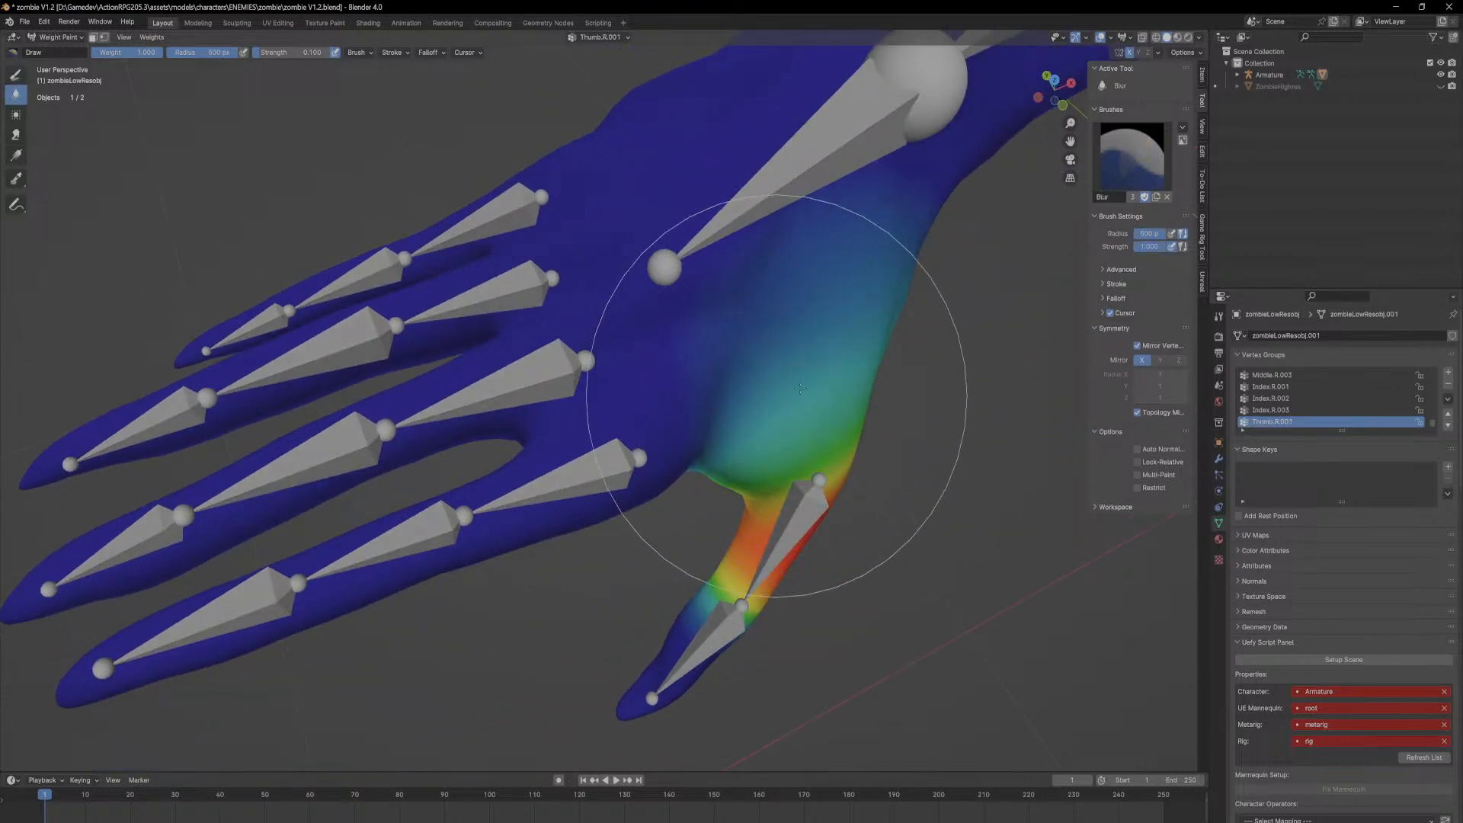
mouse_move(757, 424)
middle_down()
mouse_move(694, 269)
mouse_move(506, 267)
middle_up()
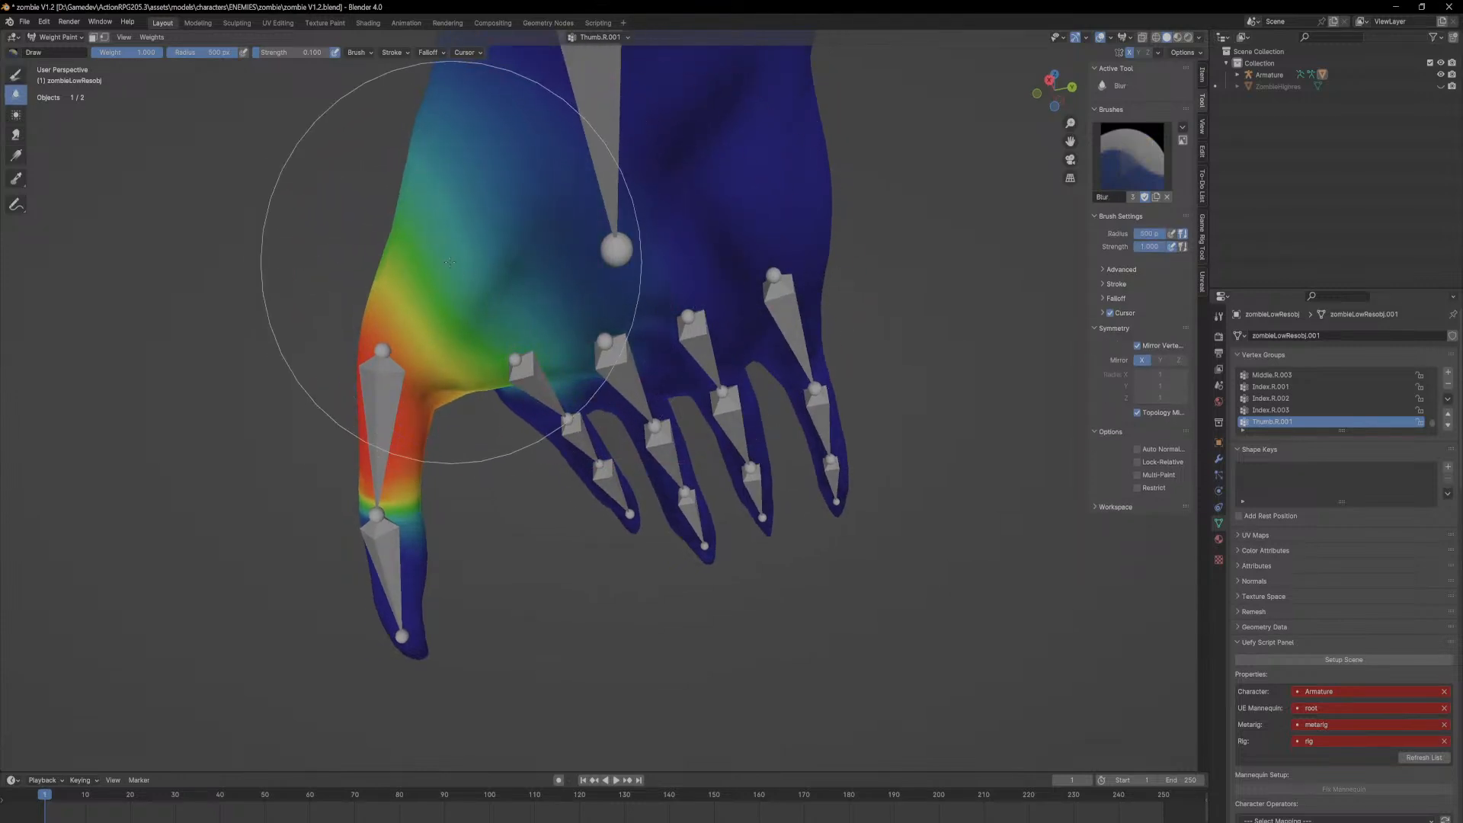
middle_drag(488, 366, 630, 364)
scroll(631, 364, down, 3)
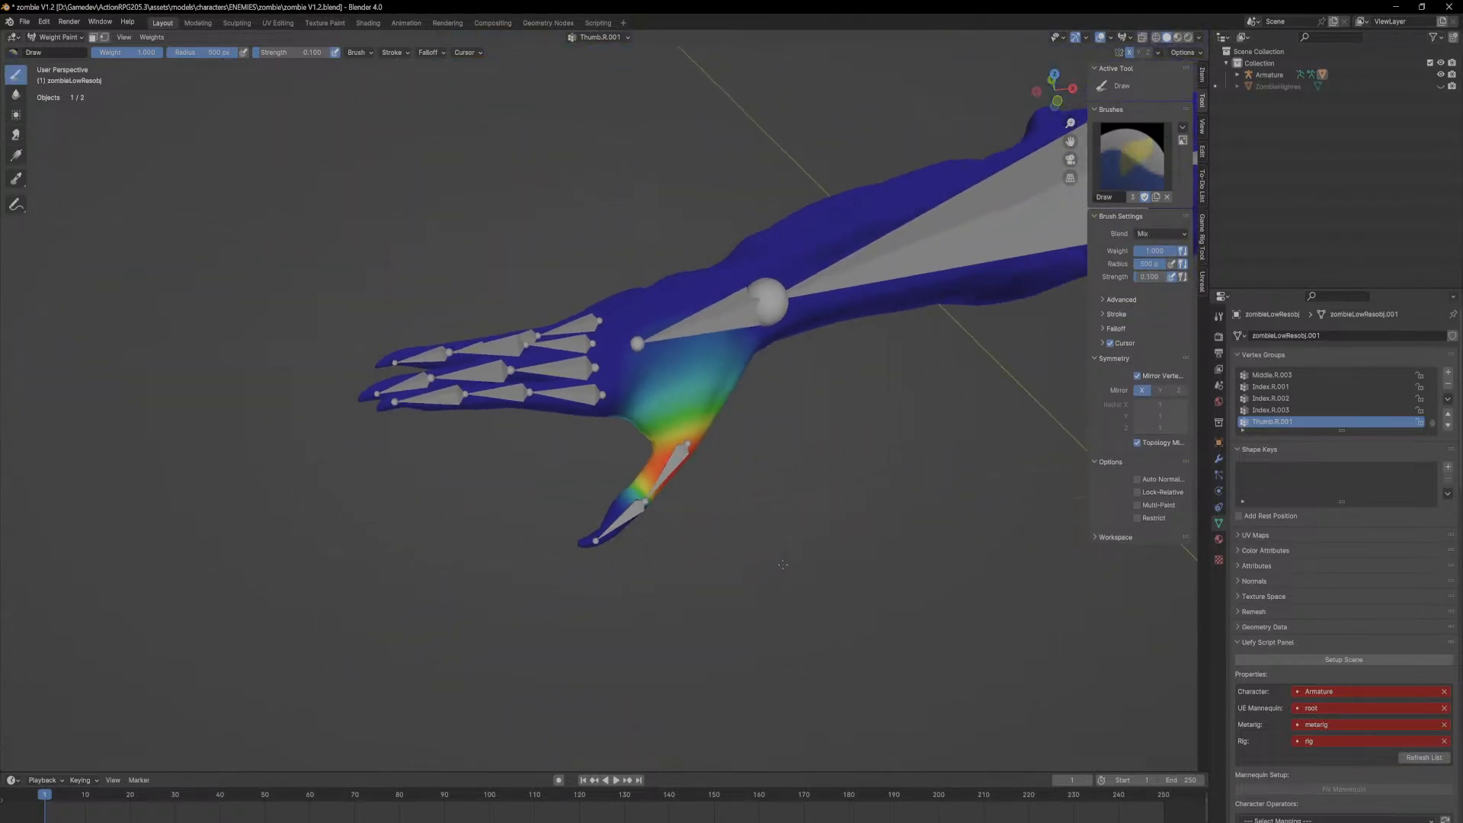
Step: Leave Weight Paint on the mesh, select the armature and put it into Pose Mode
click(58, 37)
click(61, 51)
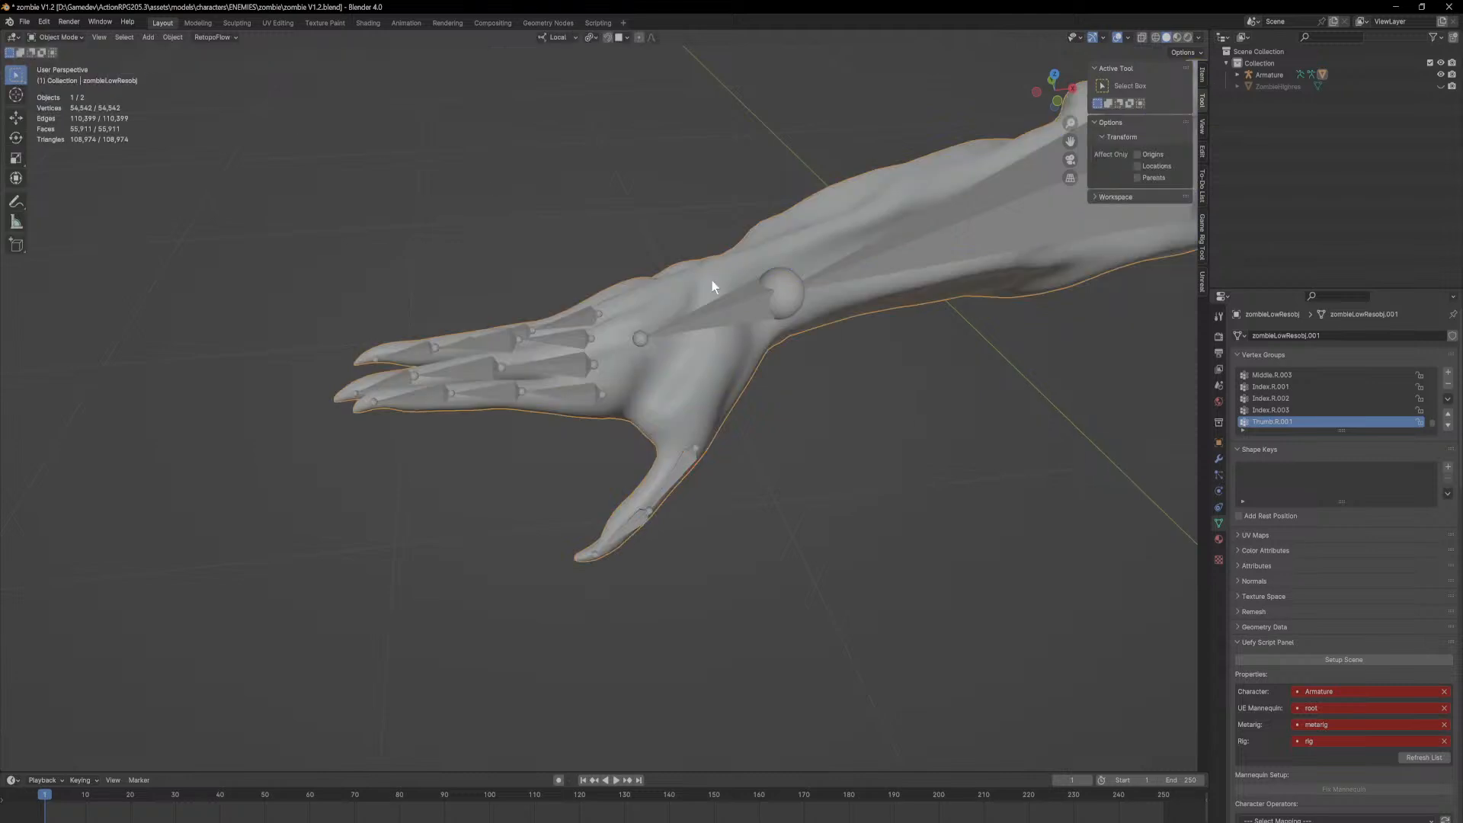
click(751, 307)
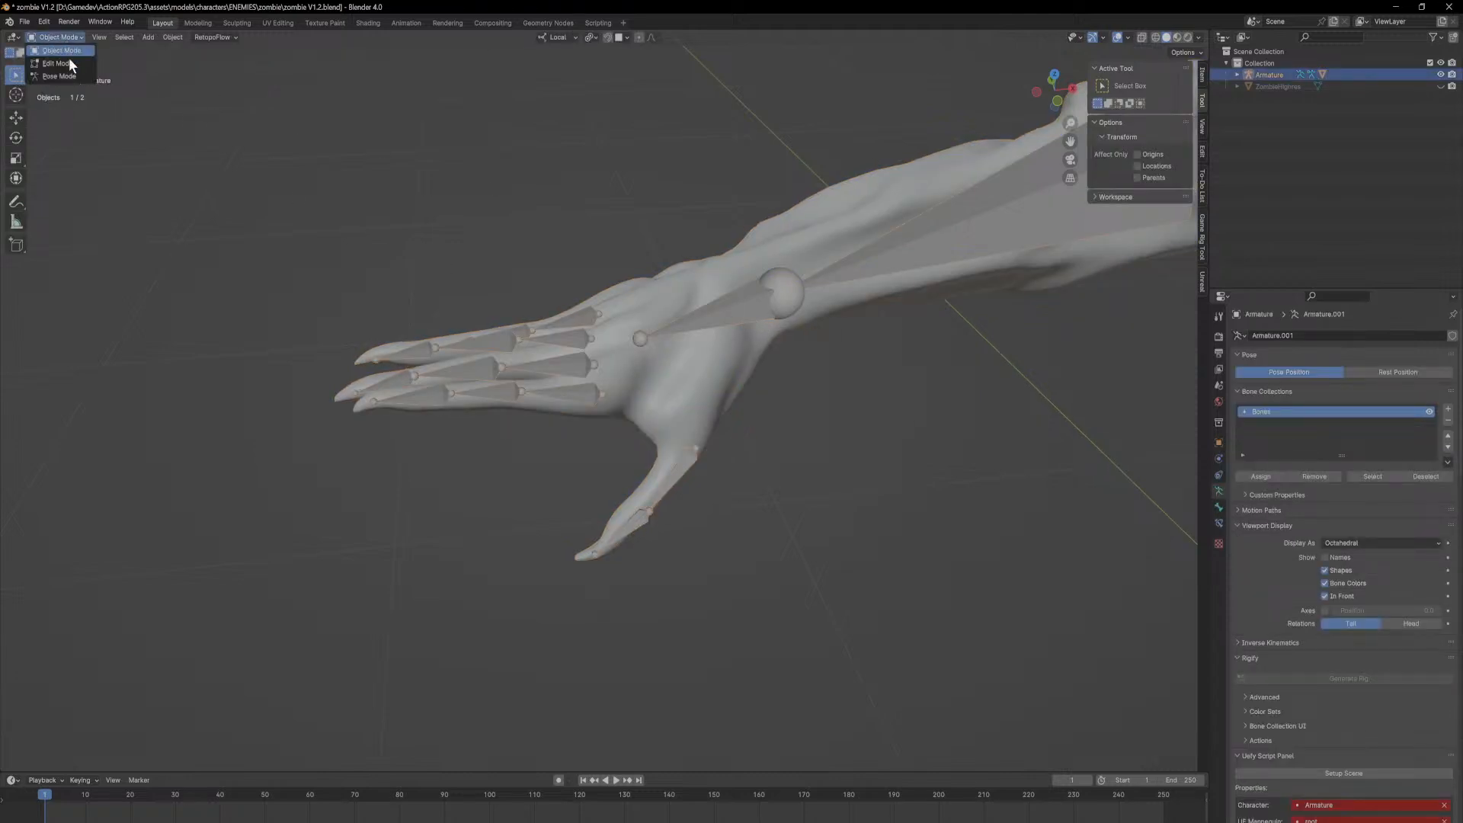
click(69, 77)
middle_drag(601, 340, 712, 392)
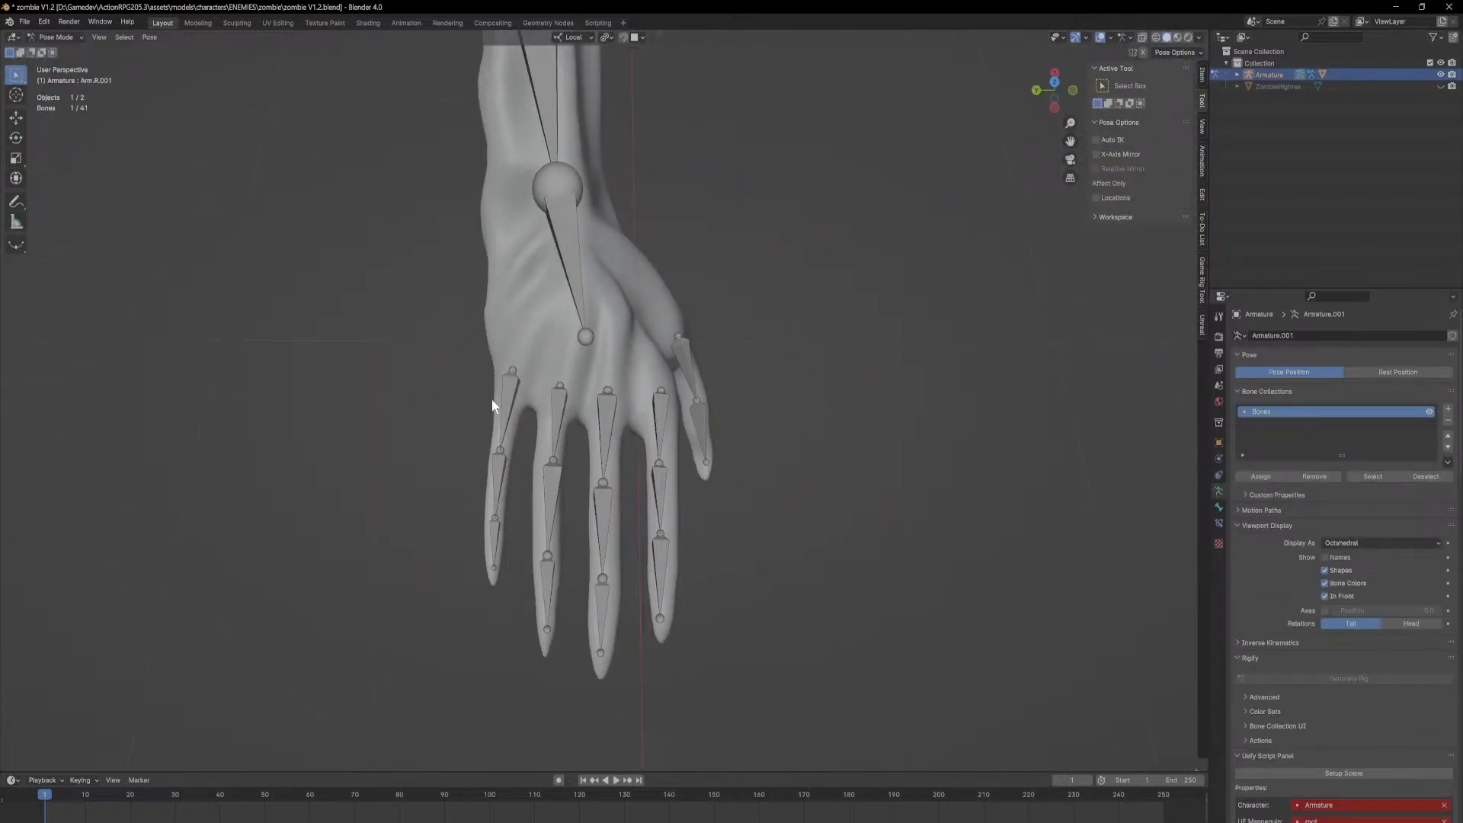
Step: Try curling the right hand's four fingers by rotating their base bones together about the local Z axis
shift+click(553, 409)
middle_drag(735, 395, 644, 364)
key(r)
key(z)
key(z)
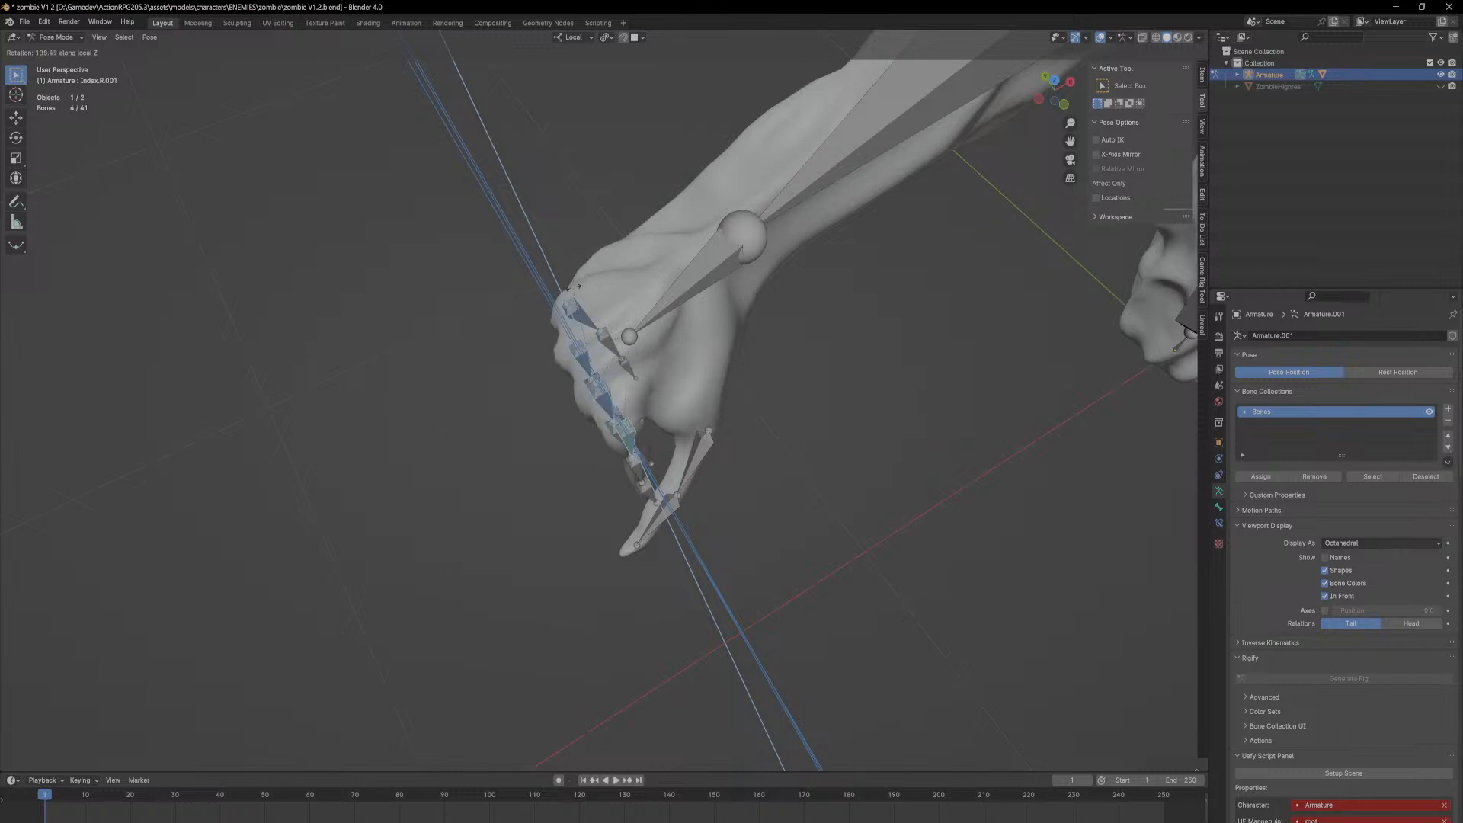
click(709, 446)
Step: Try rotating the right thumb's base bone about its local Z axis
click(706, 446)
key(r)
key(z)
key(z)
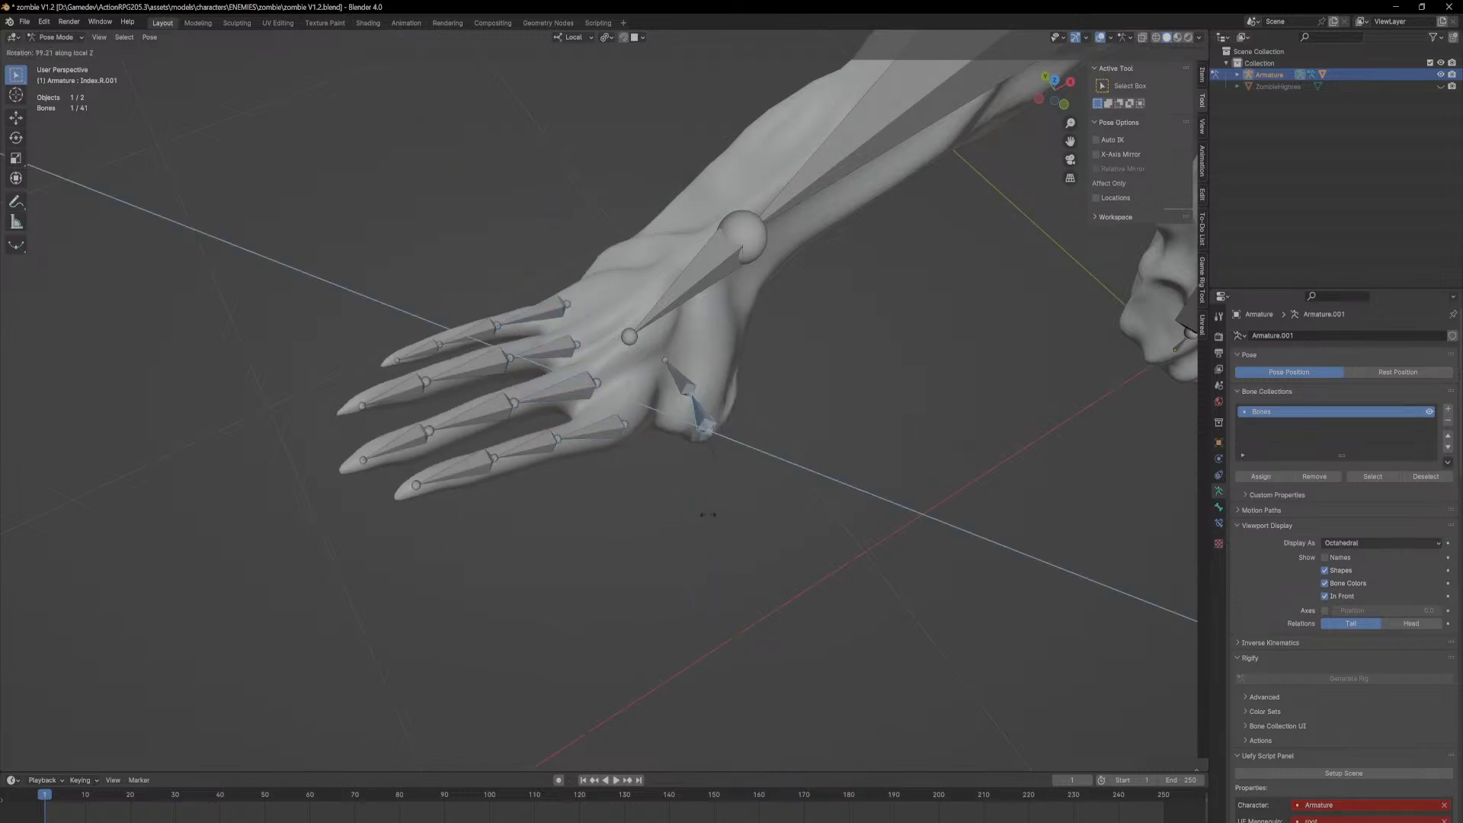
click(724, 449)
Step: Rotate the right thumb's base bone about -33° around its local X axis, toward the fingers
middle_drag(724, 450, 740, 355)
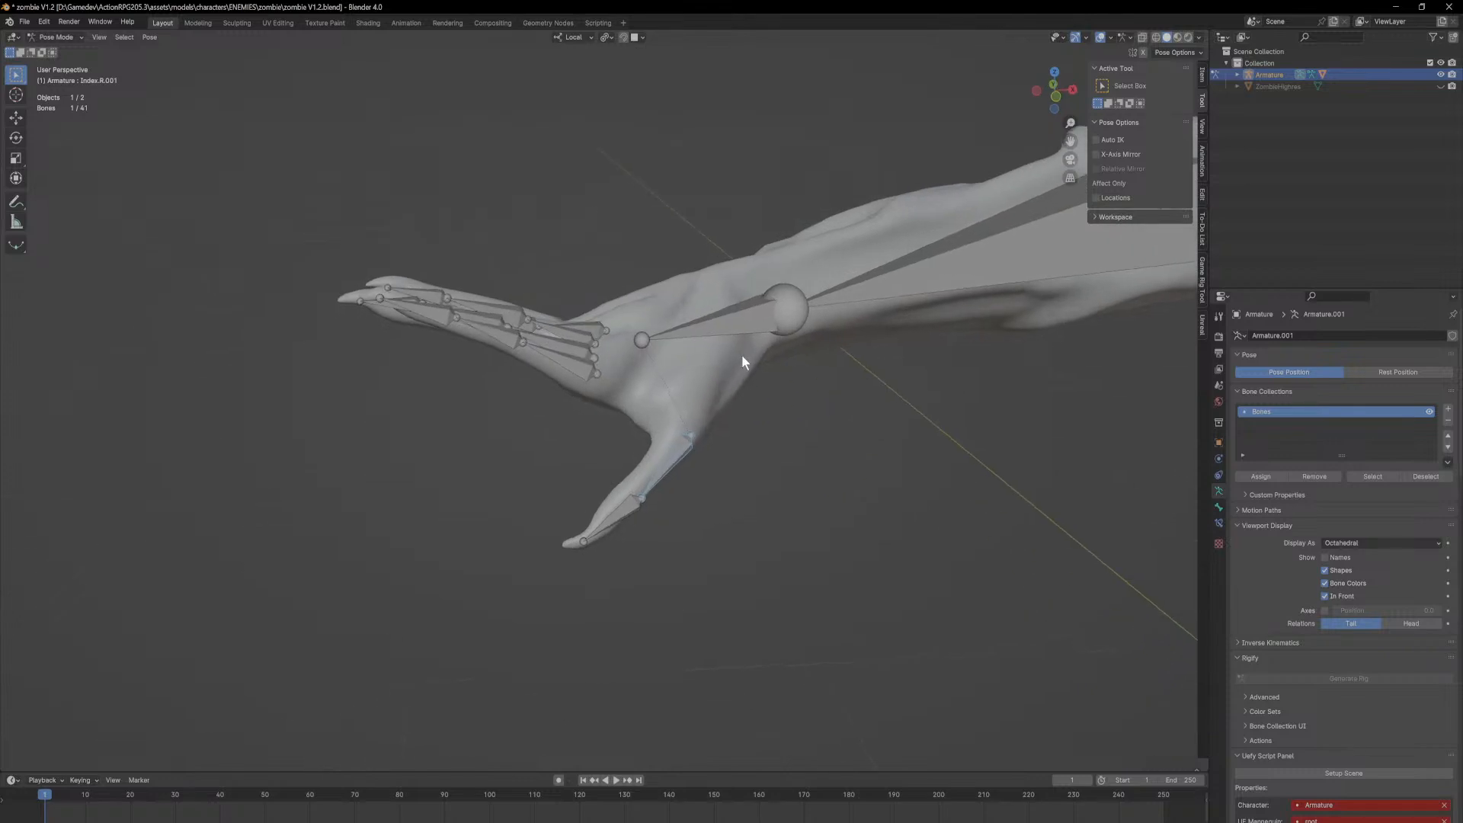
key(r)
key(x)
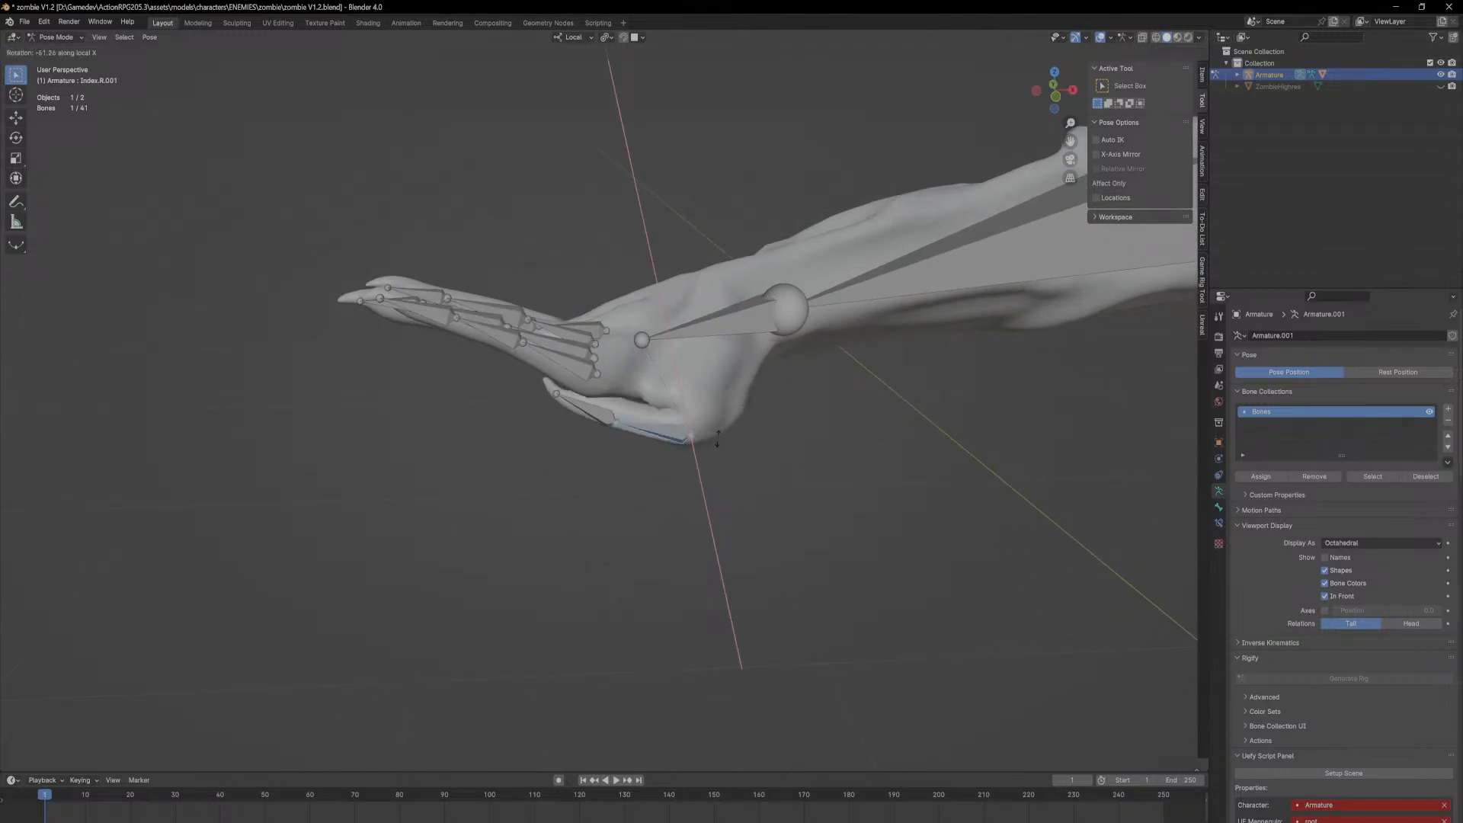
click(654, 404)
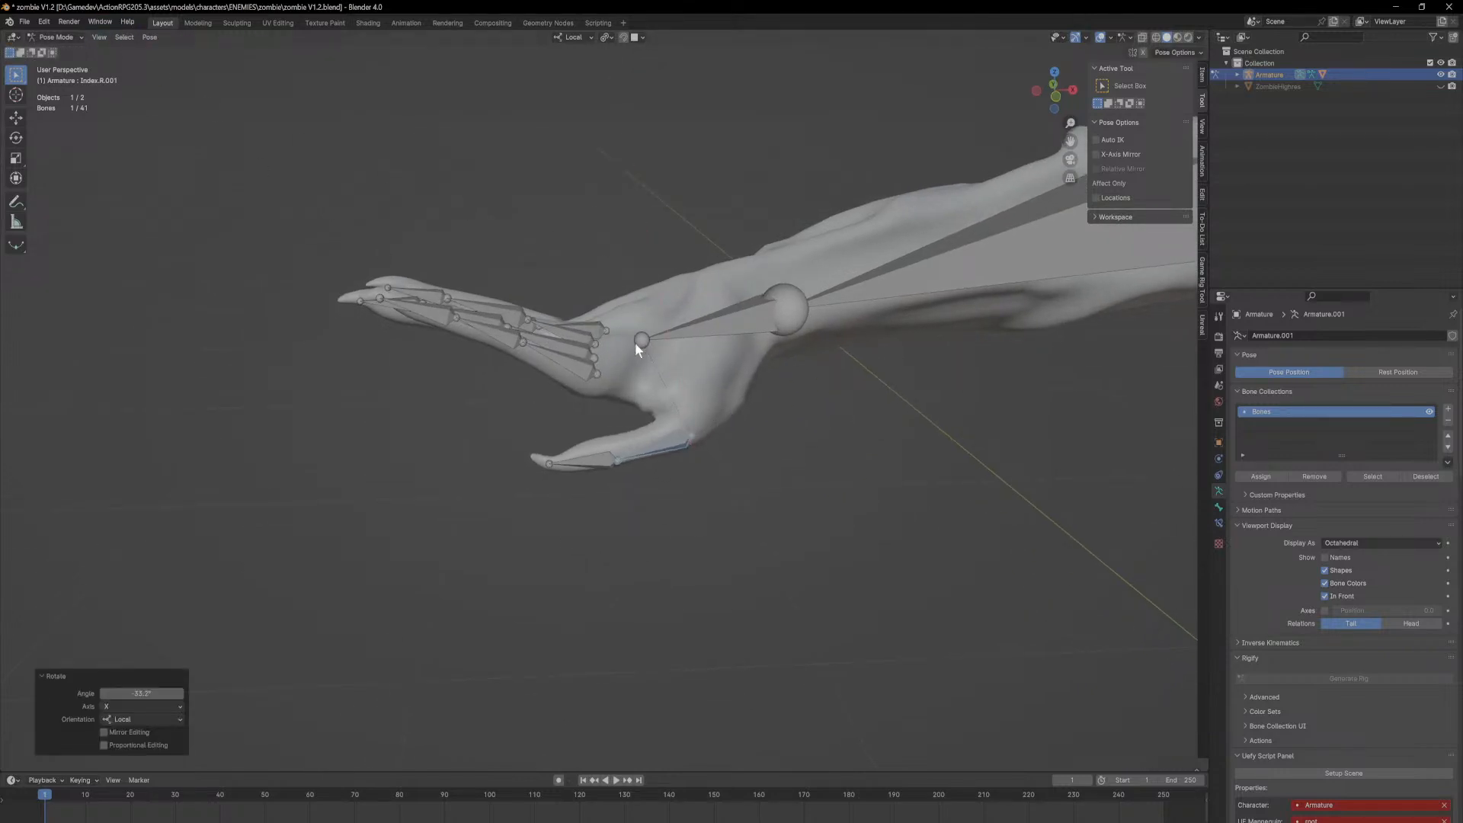
Step: Leave Pose Mode, select the zombie mesh and put it into Weight Paint mode
click(658, 374)
click(64, 50)
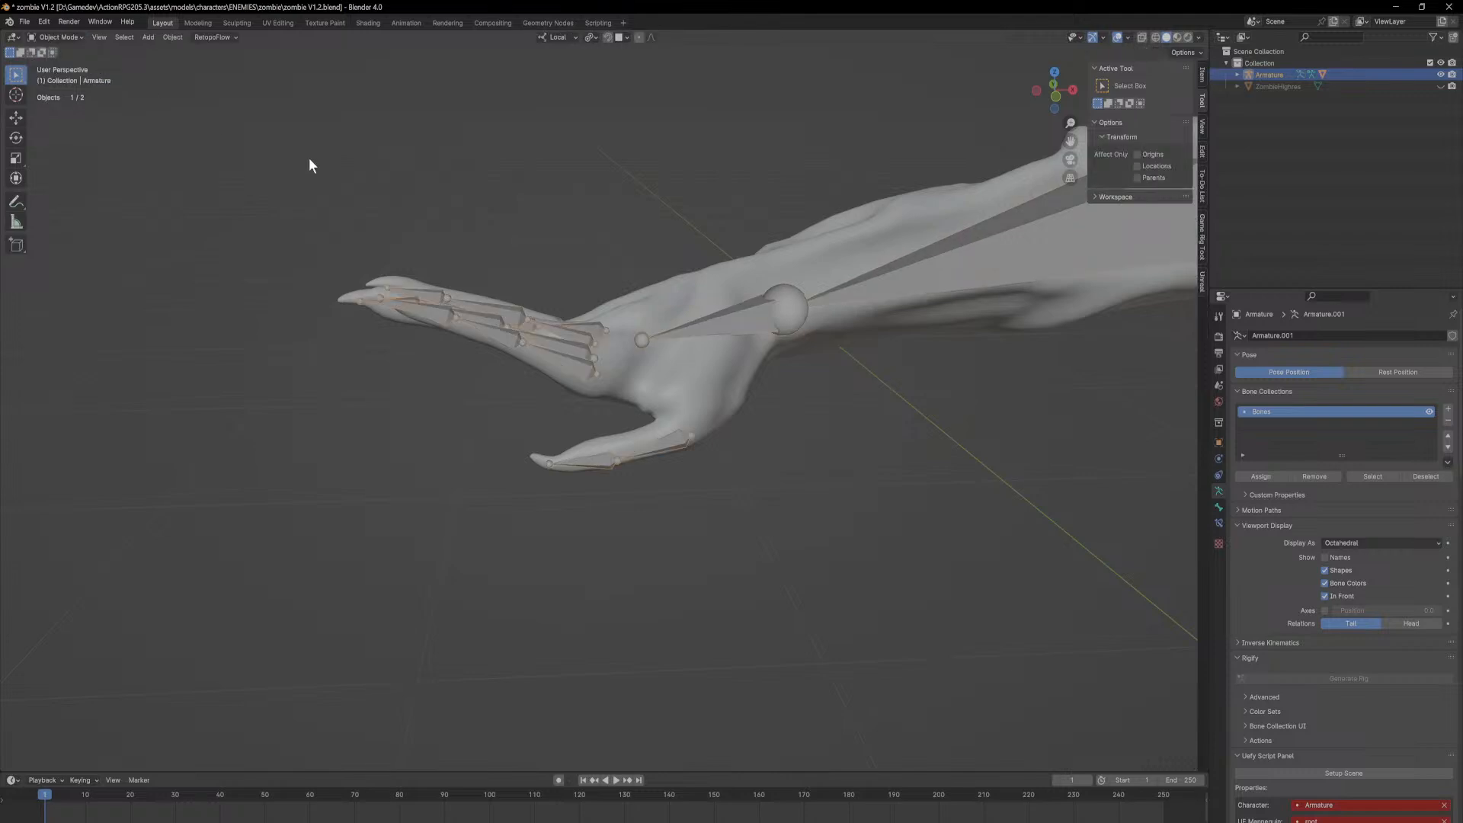
click(673, 391)
click(62, 38)
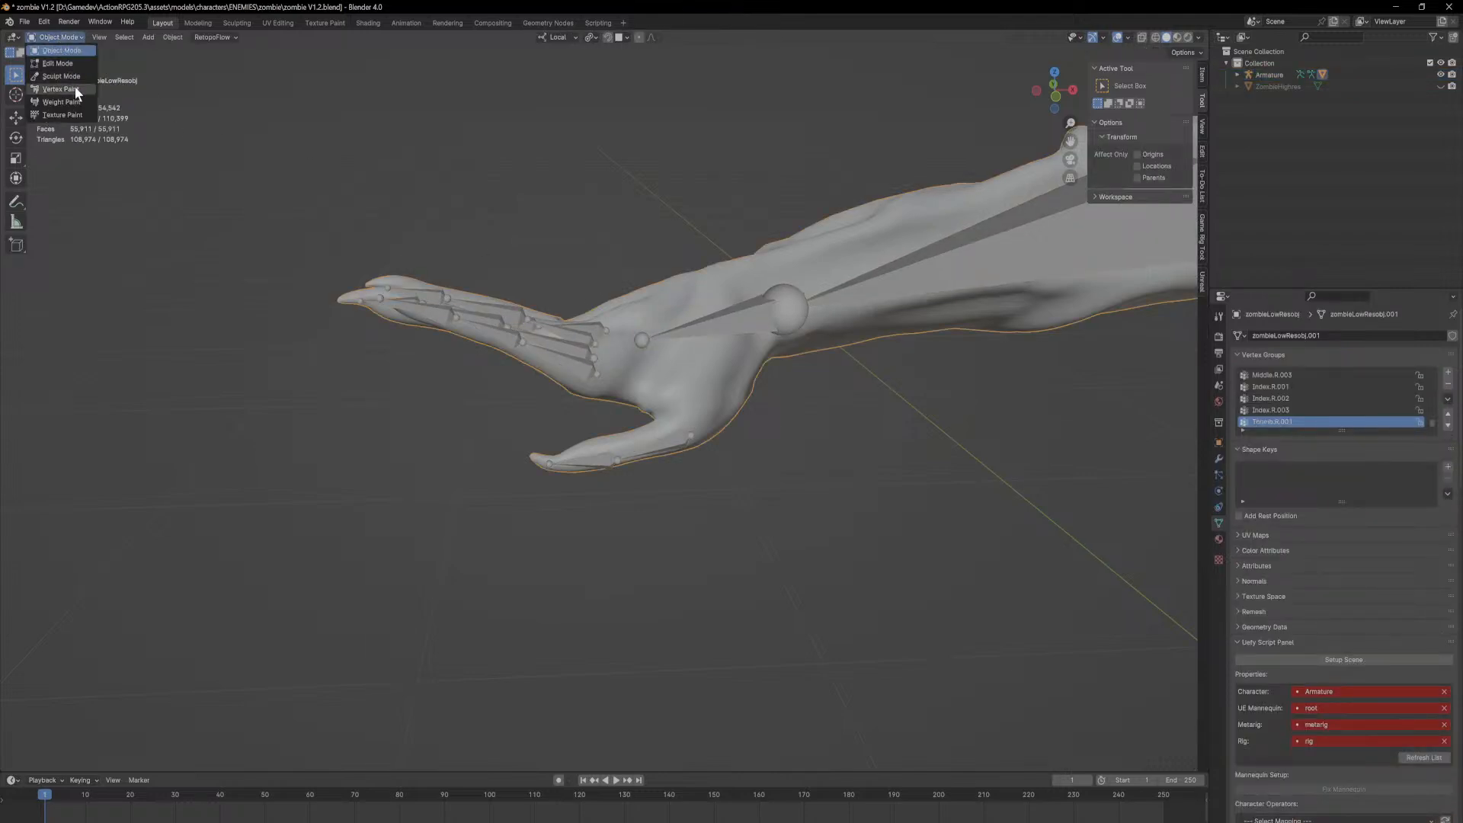
click(70, 98)
Step: Add Thumb.R.001 weight over the thumb base and heel of the palm, smoothing the blend toward the wrist
scroll(835, 368, down, 3)
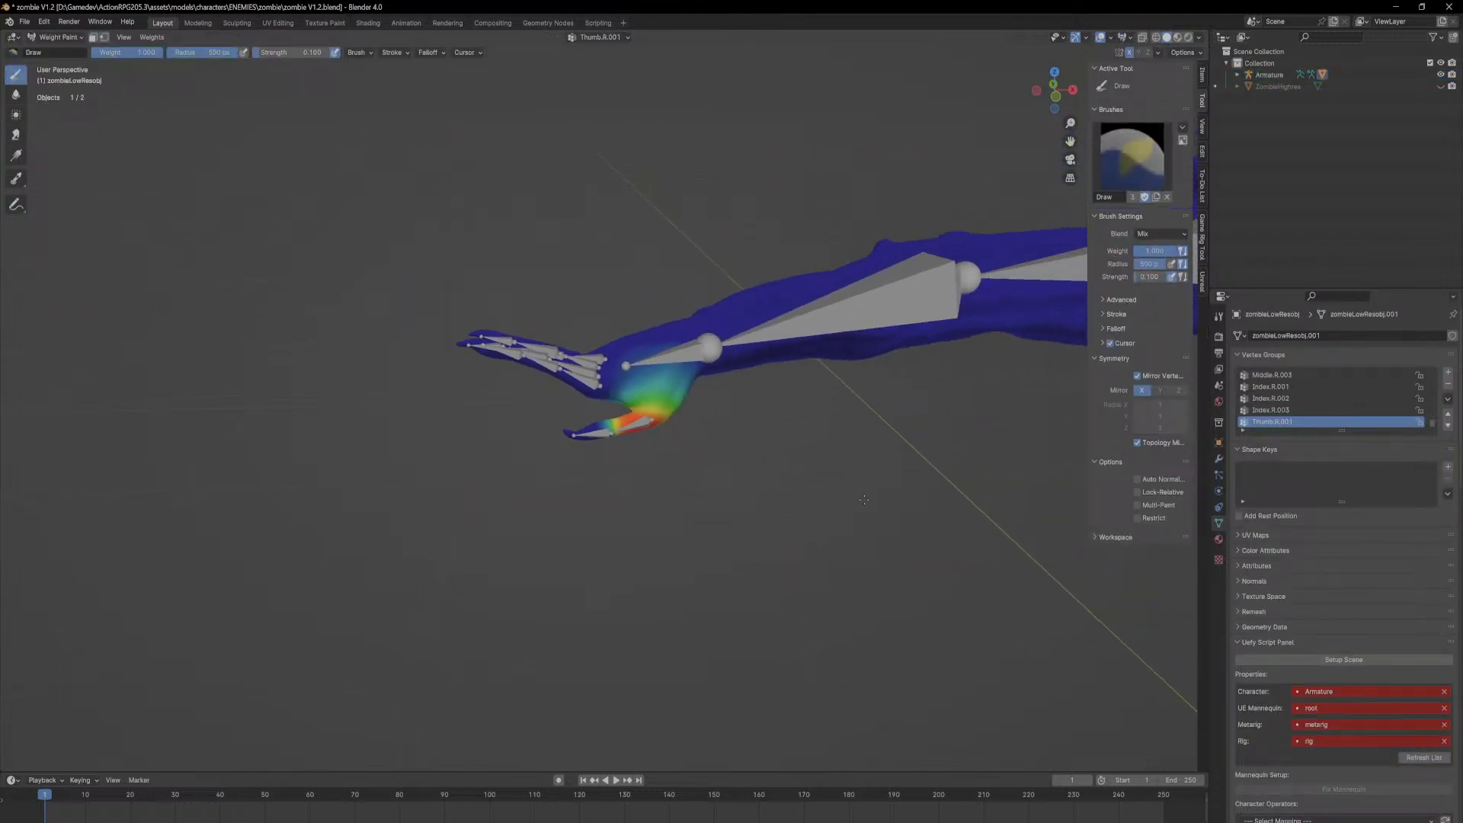
scroll(816, 396, up, 8)
mouse_move(945, 374)
mouse_down()
mouse_move(999, 365)
mouse_move(1044, 299)
mouse_up()
mouse_move(996, 333)
middle_down()
mouse_move(686, 242)
mouse_move(552, 263)
middle_up()
mouse_move(578, 174)
shift+mouse_down()
mouse_move(488, 189)
mouse_move(510, 147)
shift+mouse_up()
middle_drag(511, 147, 816, 304)
shift+drag(800, 320, 723, 370)
mouse_move(723, 370)
middle_down()
mouse_move(754, 415)
mouse_move(784, 379)
mouse_move(850, 379)
middle_up()
scroll(754, 414, down, 2)
scroll(784, 379, up, 3)
drag(850, 379, 844, 378)
shift+drag(819, 380, 918, 352)
scroll(941, 339, down, 4)
scroll(884, 389, up, 2)
middle_drag(962, 362, 871, 389)
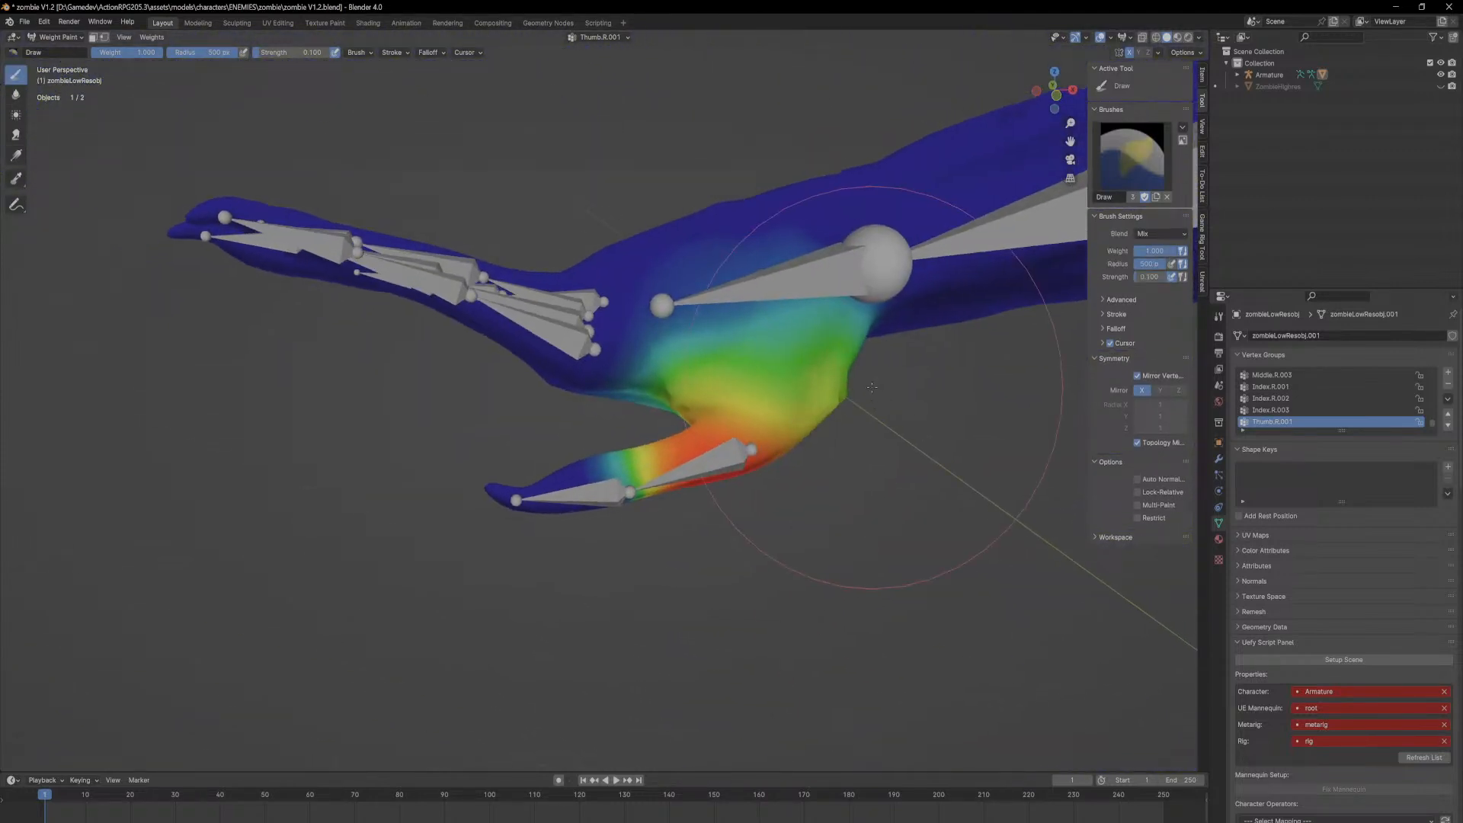
shift+drag(868, 389, 686, 394)
Step: Return the mesh to Object Mode and inspect the deformed thumb base from several sides
click(67, 39)
click(66, 47)
middle_drag(776, 287, 734, 373)
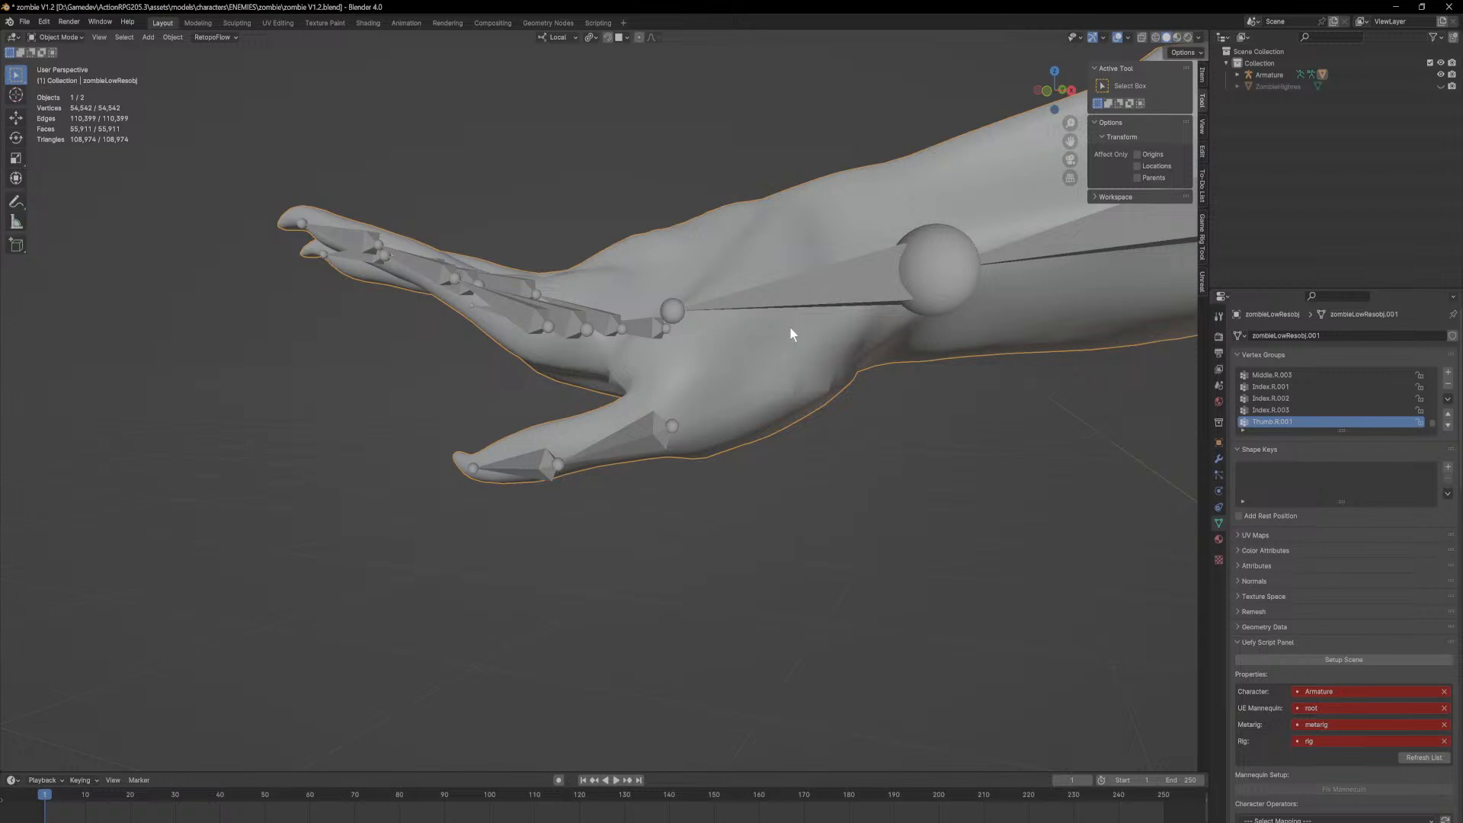
middle_drag(789, 333, 832, 270)
Step: Select only the armature and switch it to Pose Mode
click(67, 37)
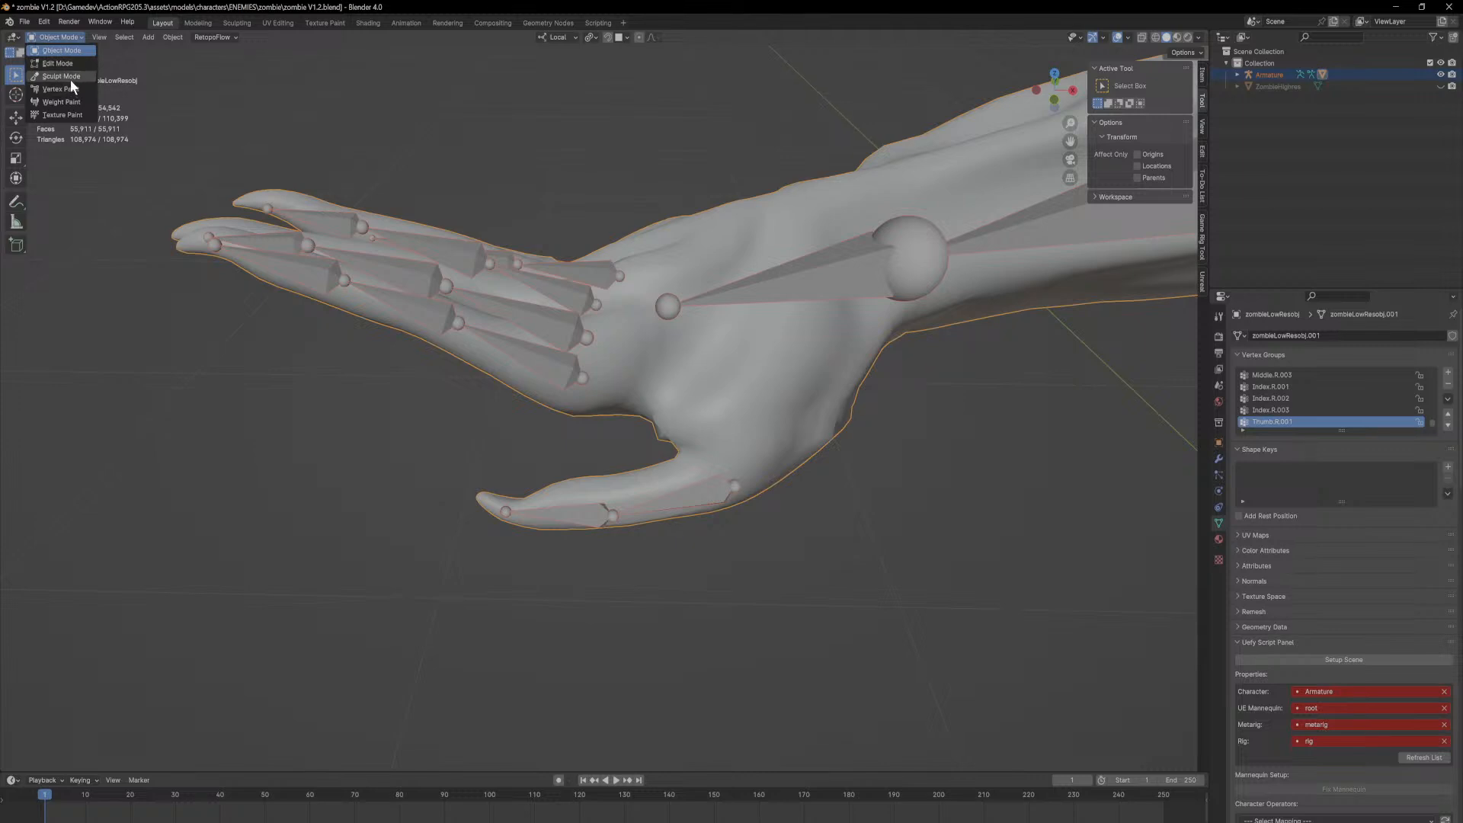
click(985, 410)
key(a)
click(694, 144)
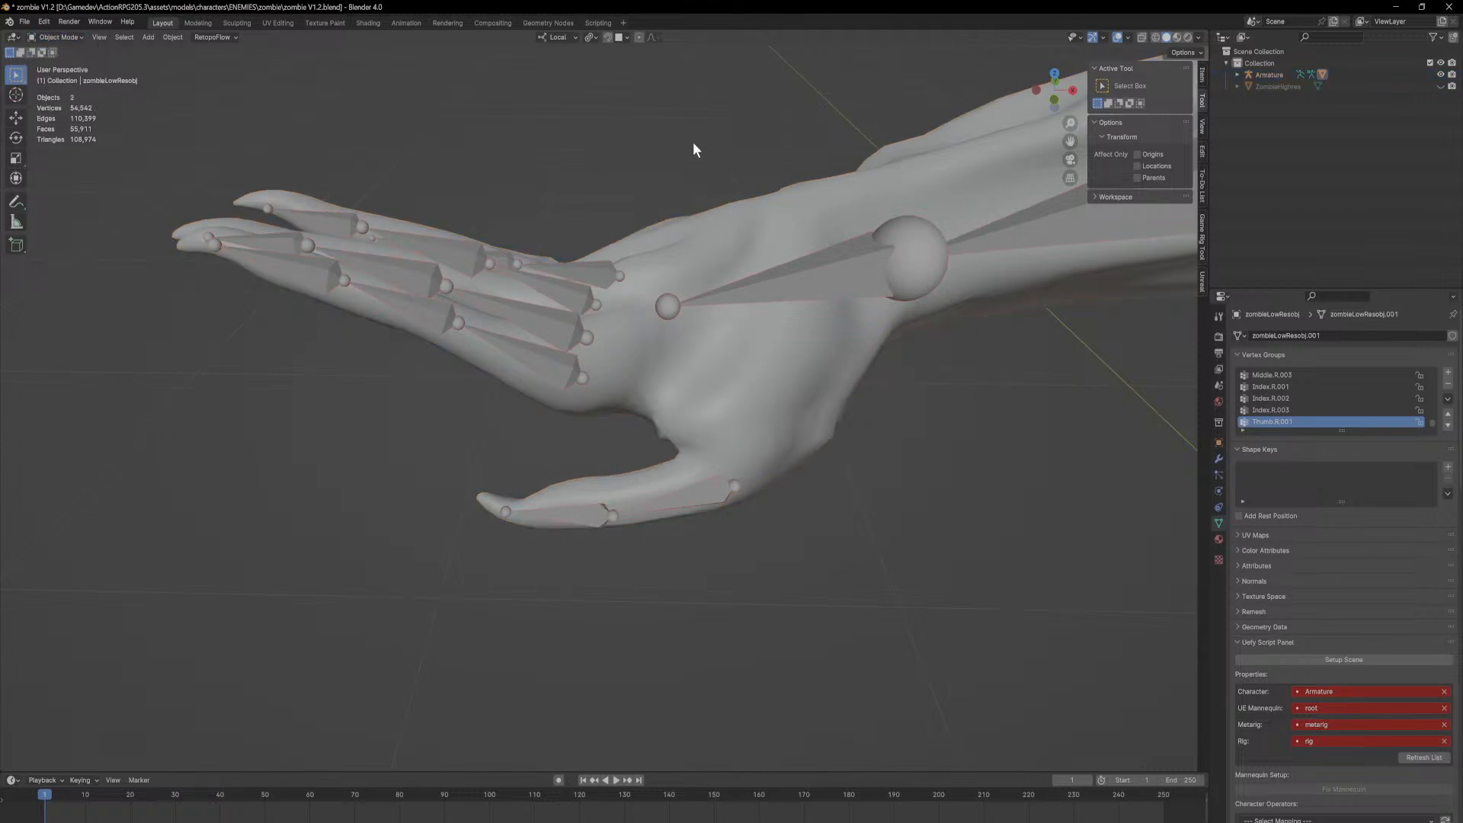
click(802, 275)
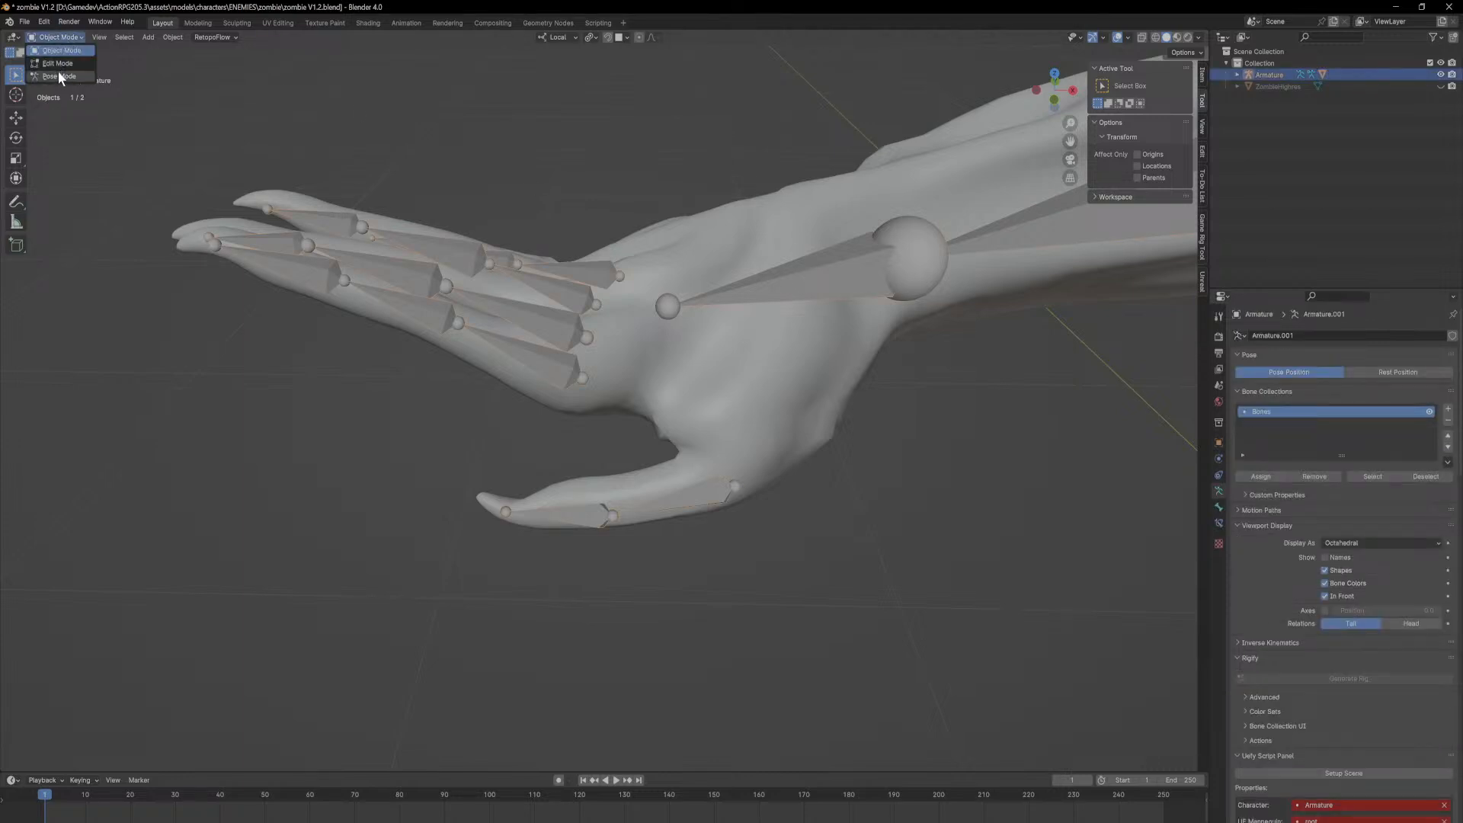
click(58, 73)
Step: Test the right wrist by rotating the hand bone about local Z, first by -50.6° and then by 73.5°
scroll(753, 387, down, 3)
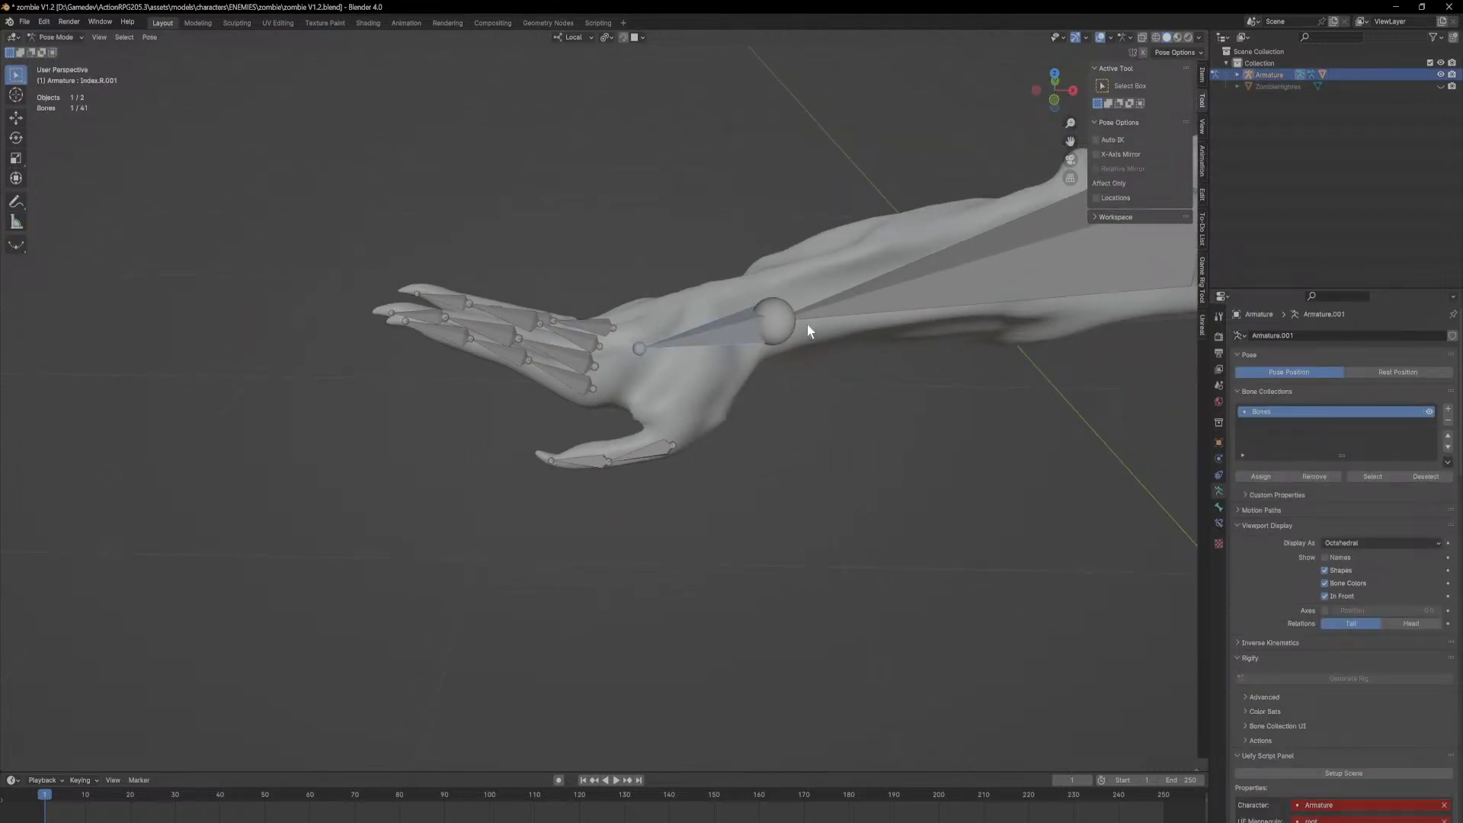
key(r)
key(z)
click(780, 349)
middle_drag(781, 349, 765, 323)
key(r)
key(z)
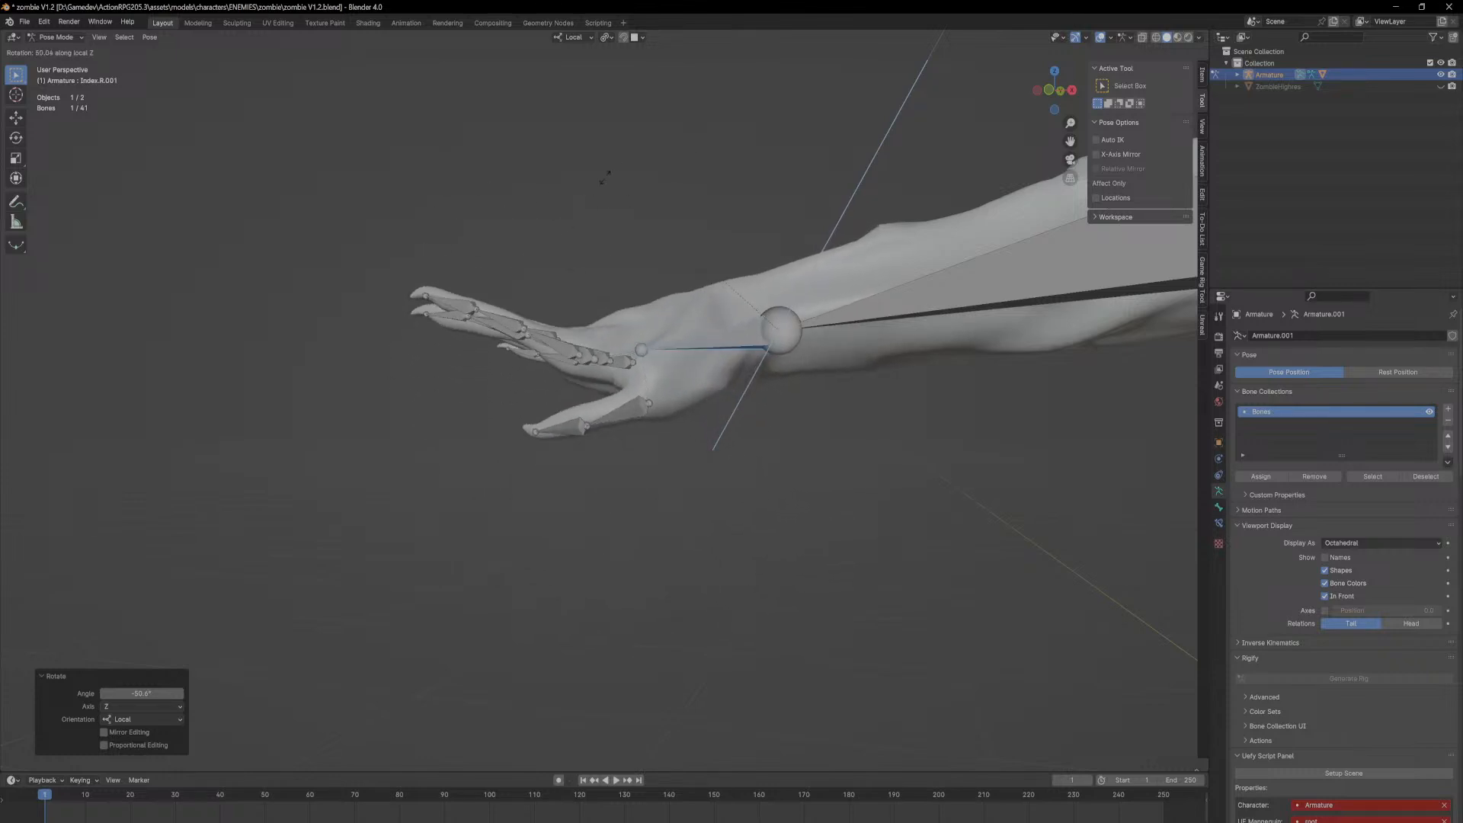
click(545, 244)
middle_drag(545, 246, 556, 274)
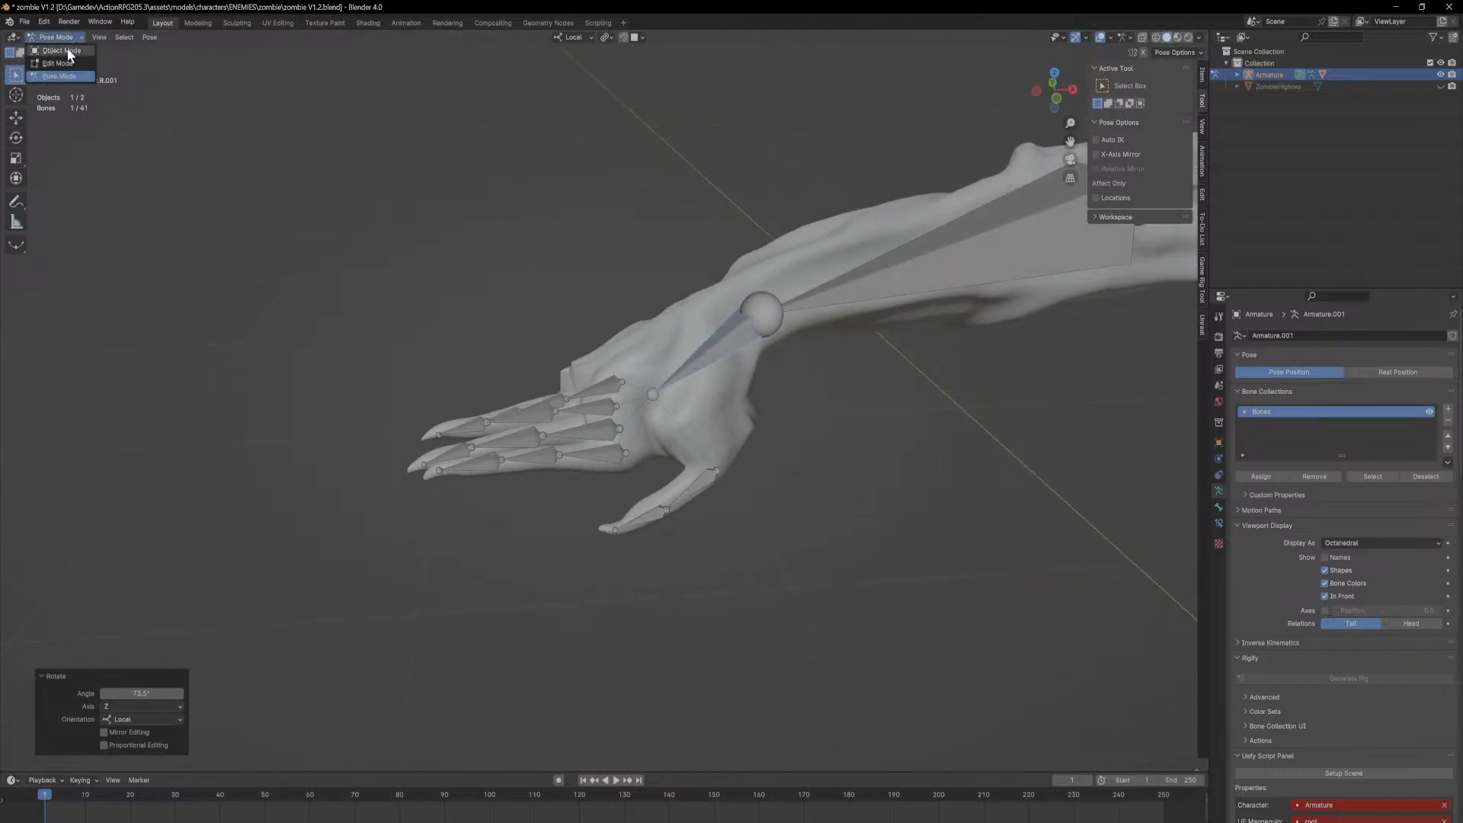
Step: Rotate the right forearm bone 15.1° about its local Z axis
click(774, 304)
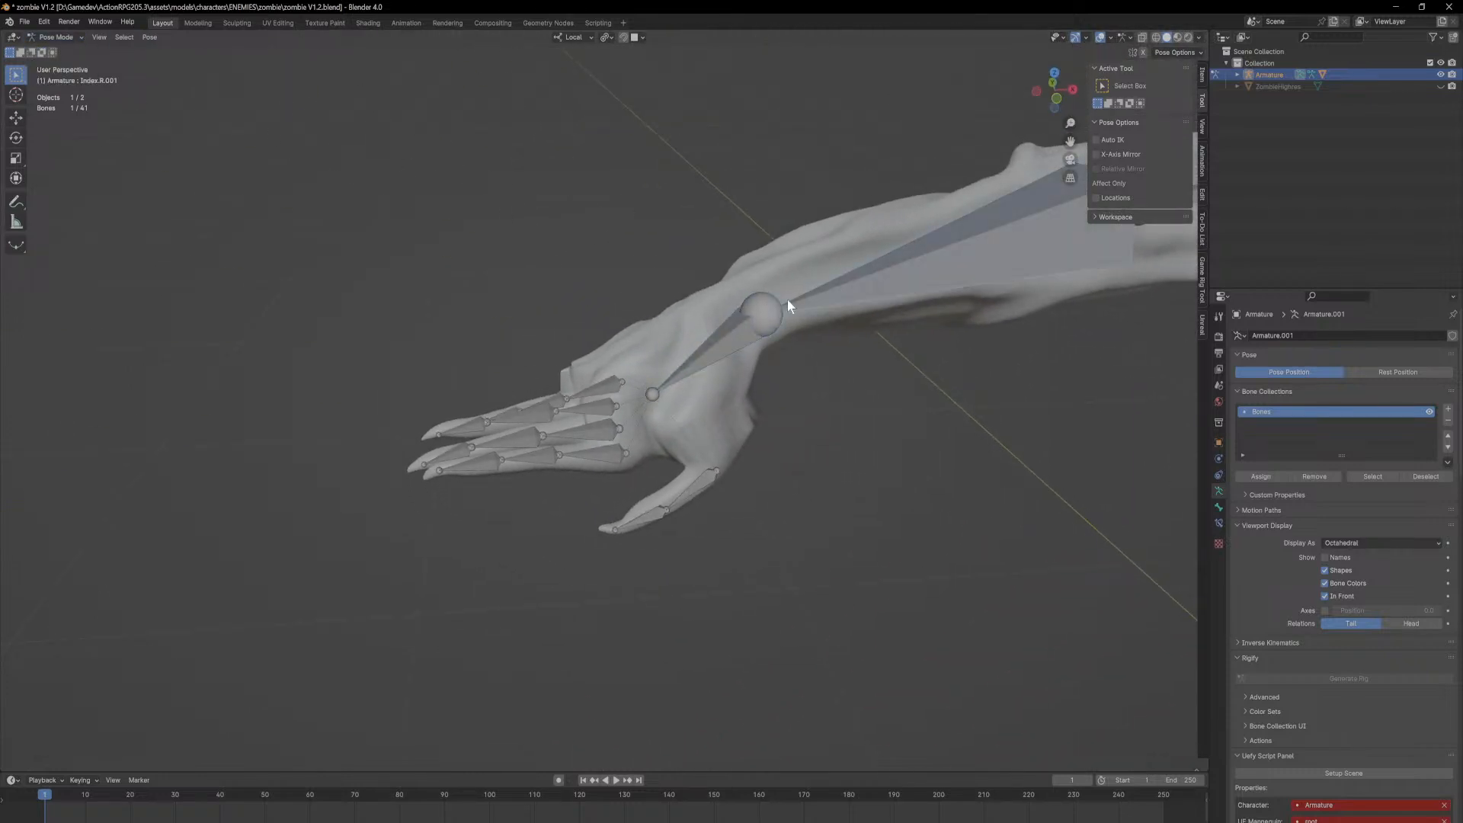
key(r)
key(z)
key(z)
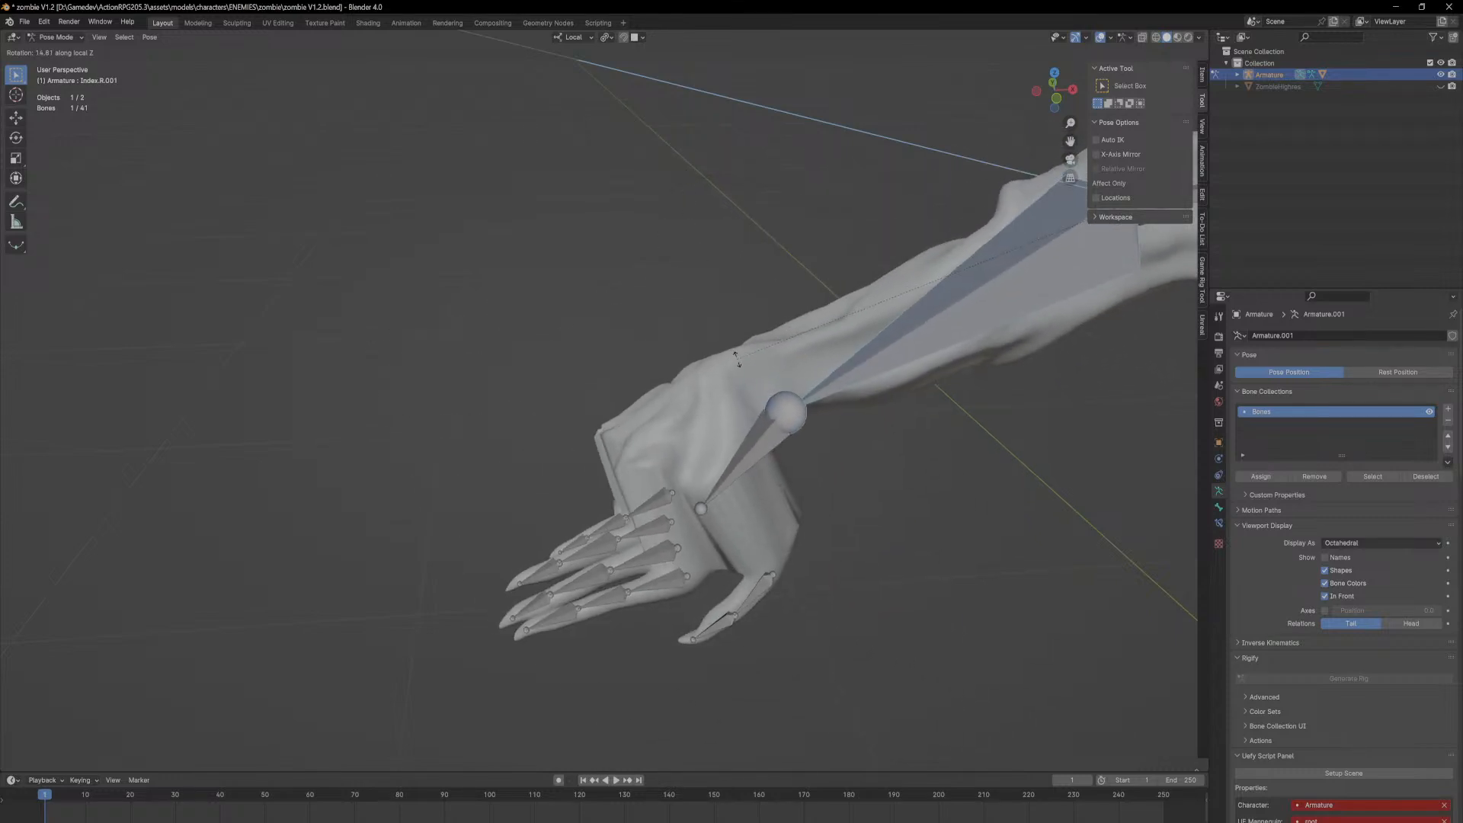
click(739, 361)
middle_drag(742, 365, 652, 460)
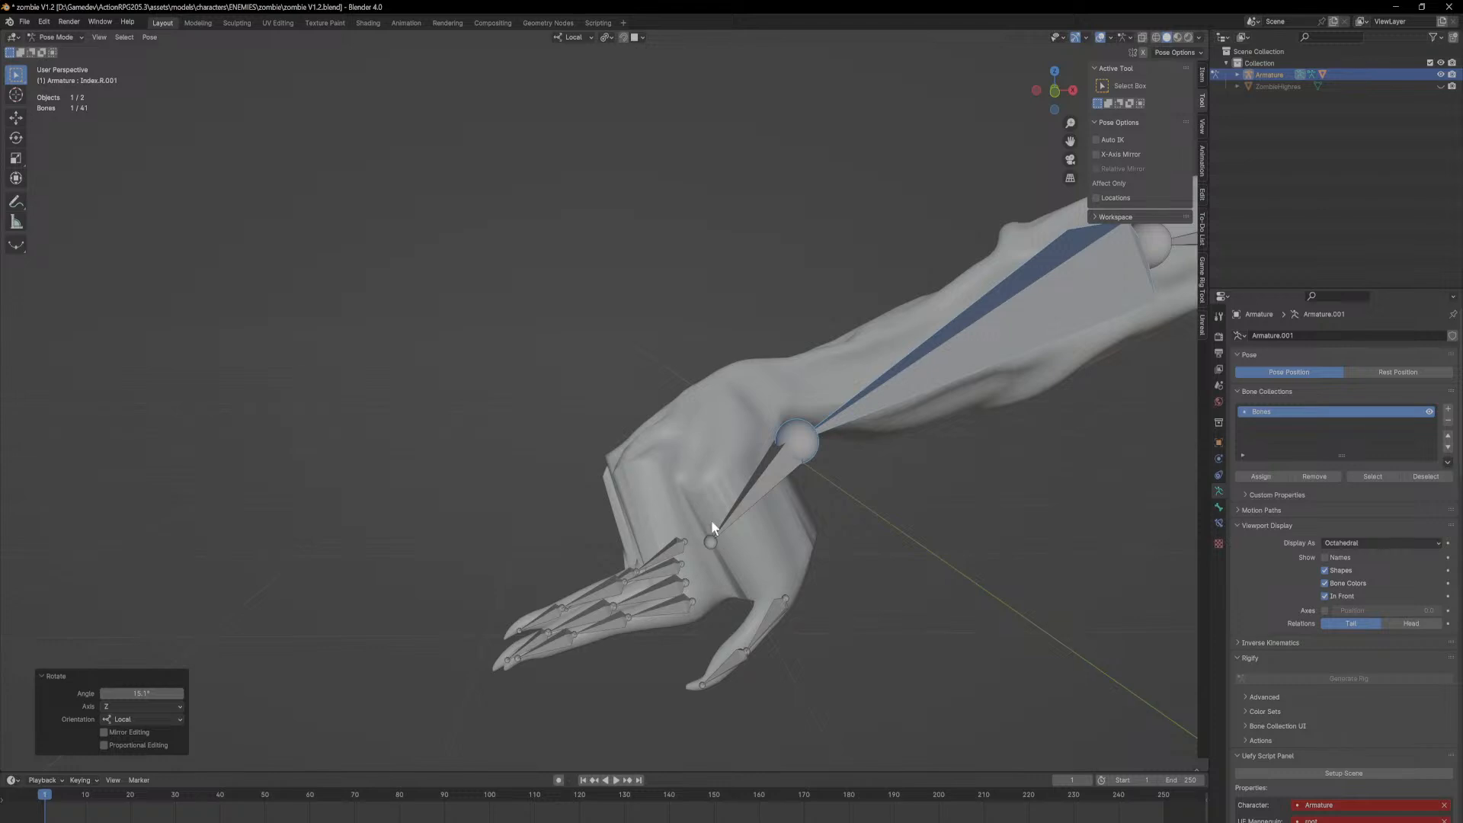
Step: Examine the deformed right hand and wrist, selecting Middle.R.001 and finally the Hand.R.001 bone
middle_drag(743, 501, 779, 501)
click(779, 501)
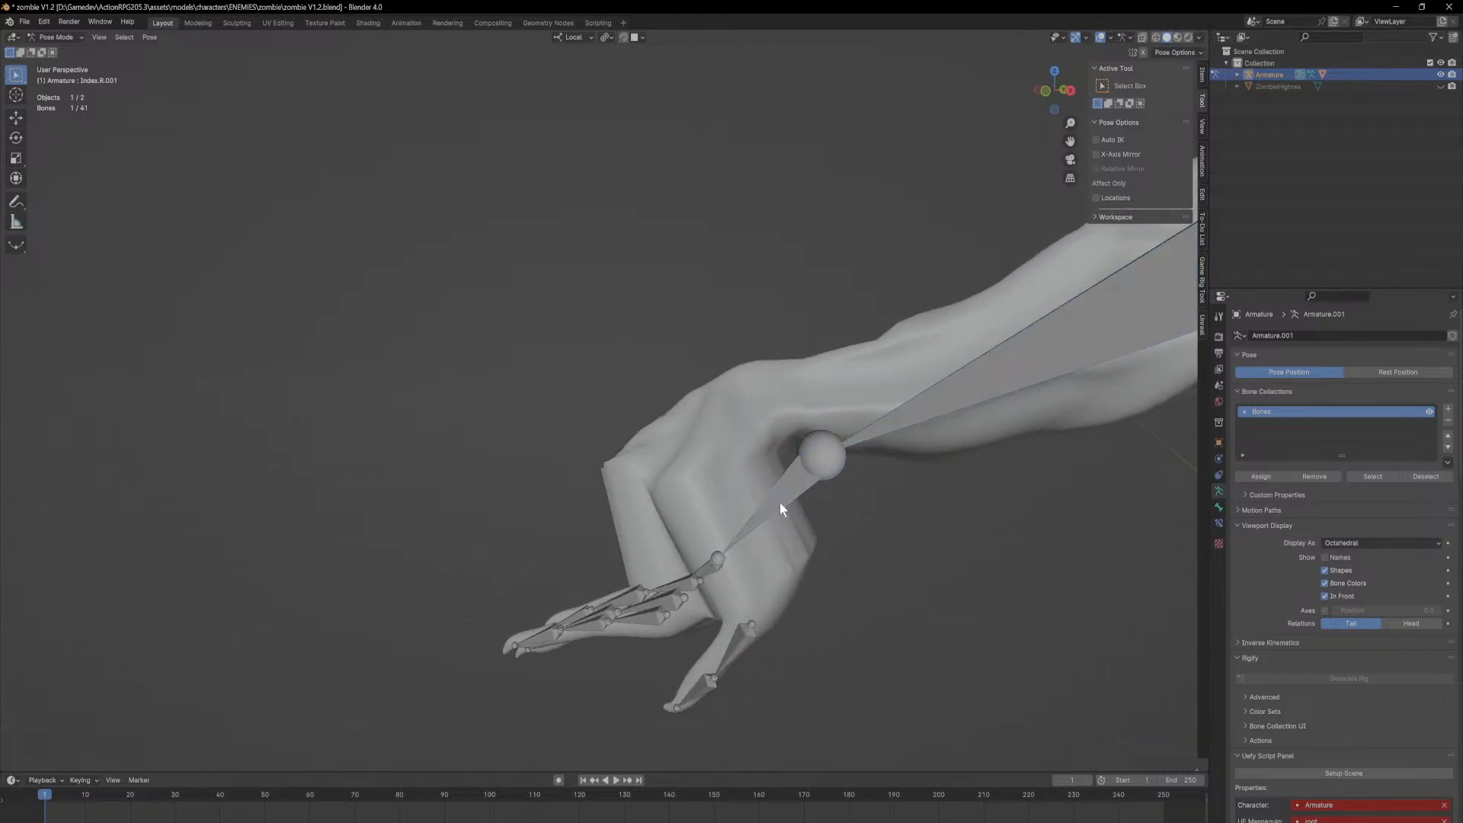
middle_drag(633, 554, 699, 585)
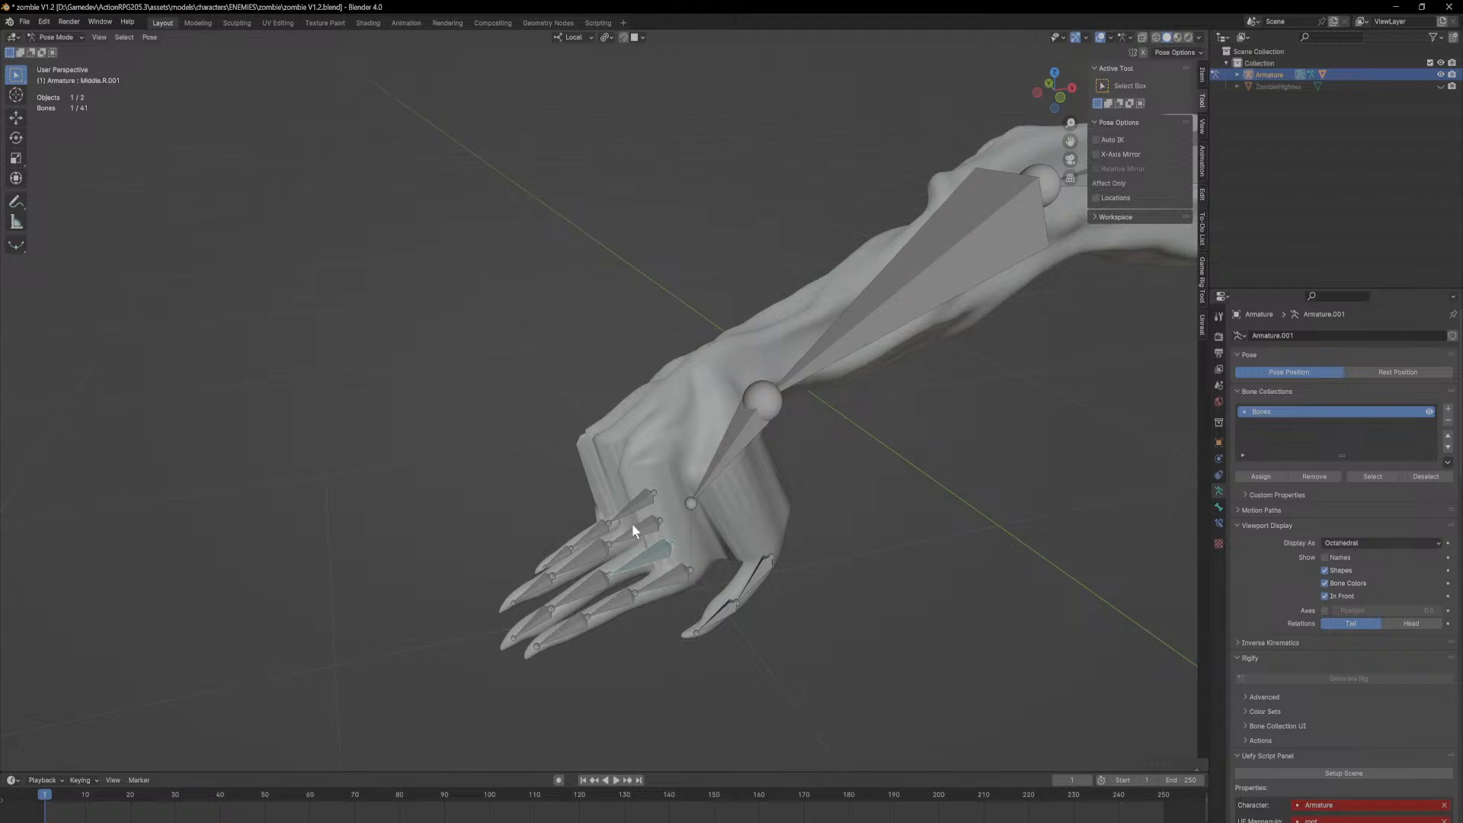
click(748, 439)
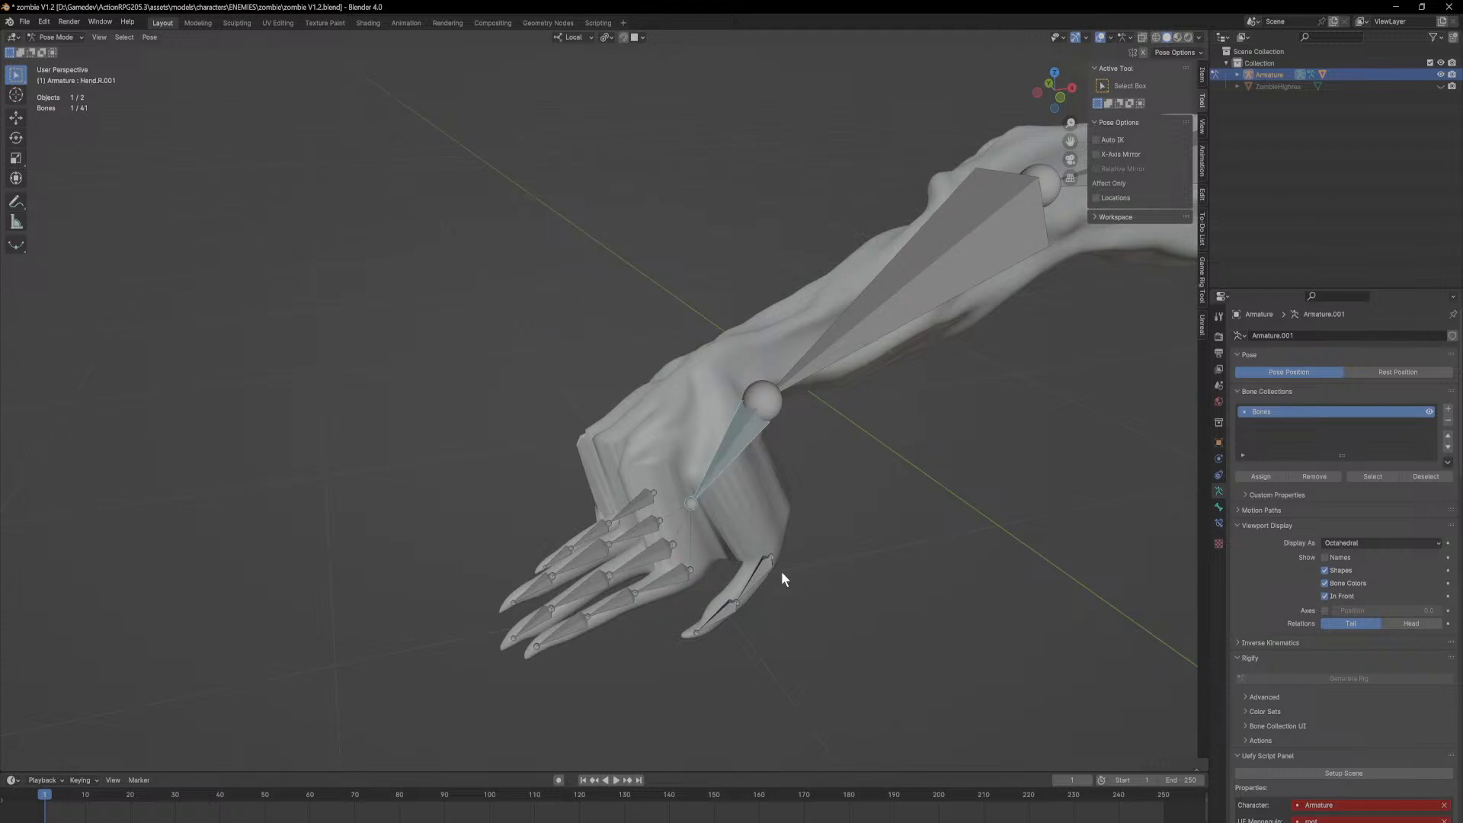
Step: Deselect all bones and return the armature to Object Mode
click(72, 37)
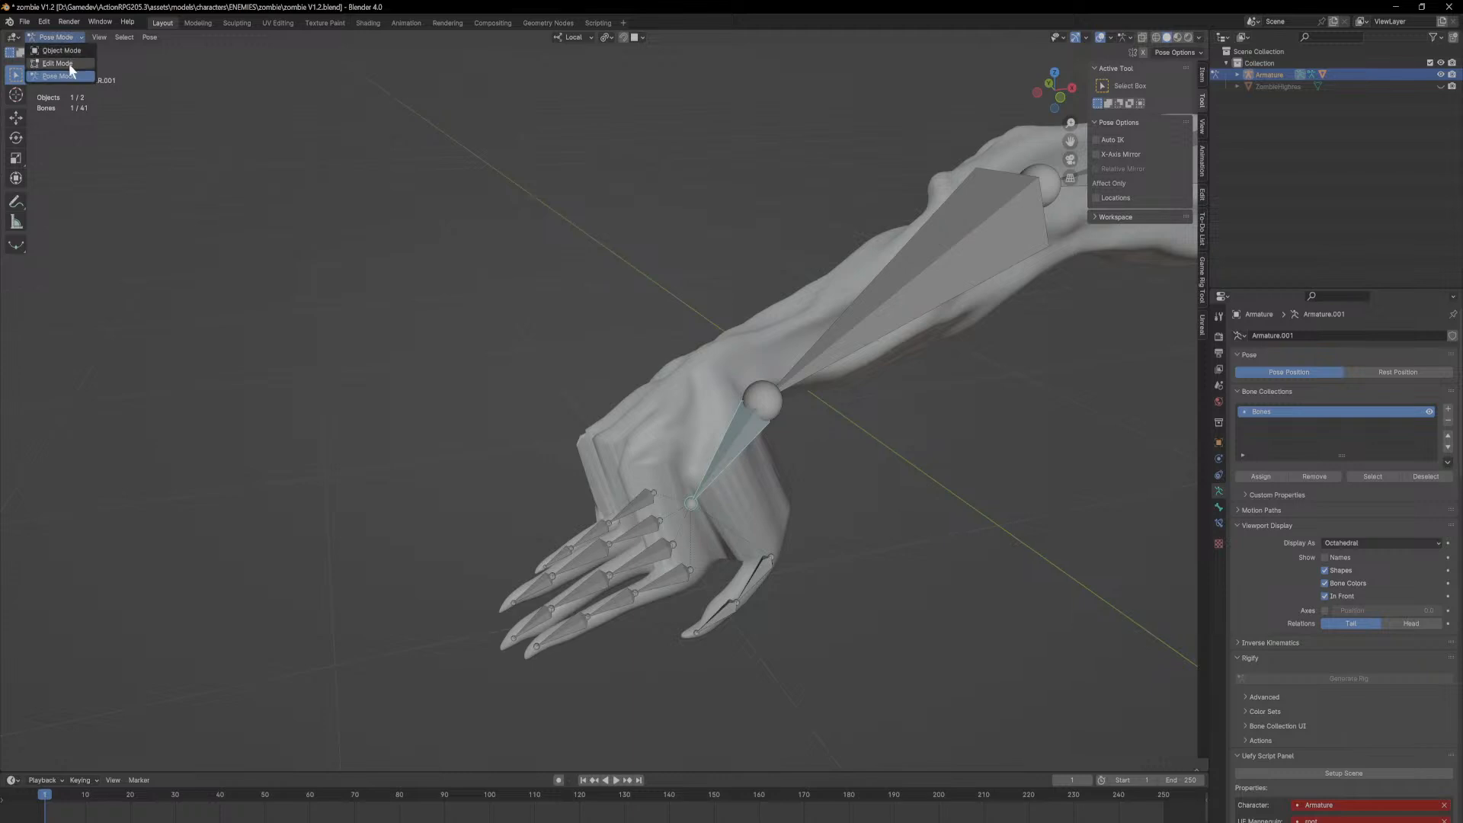
click(764, 335)
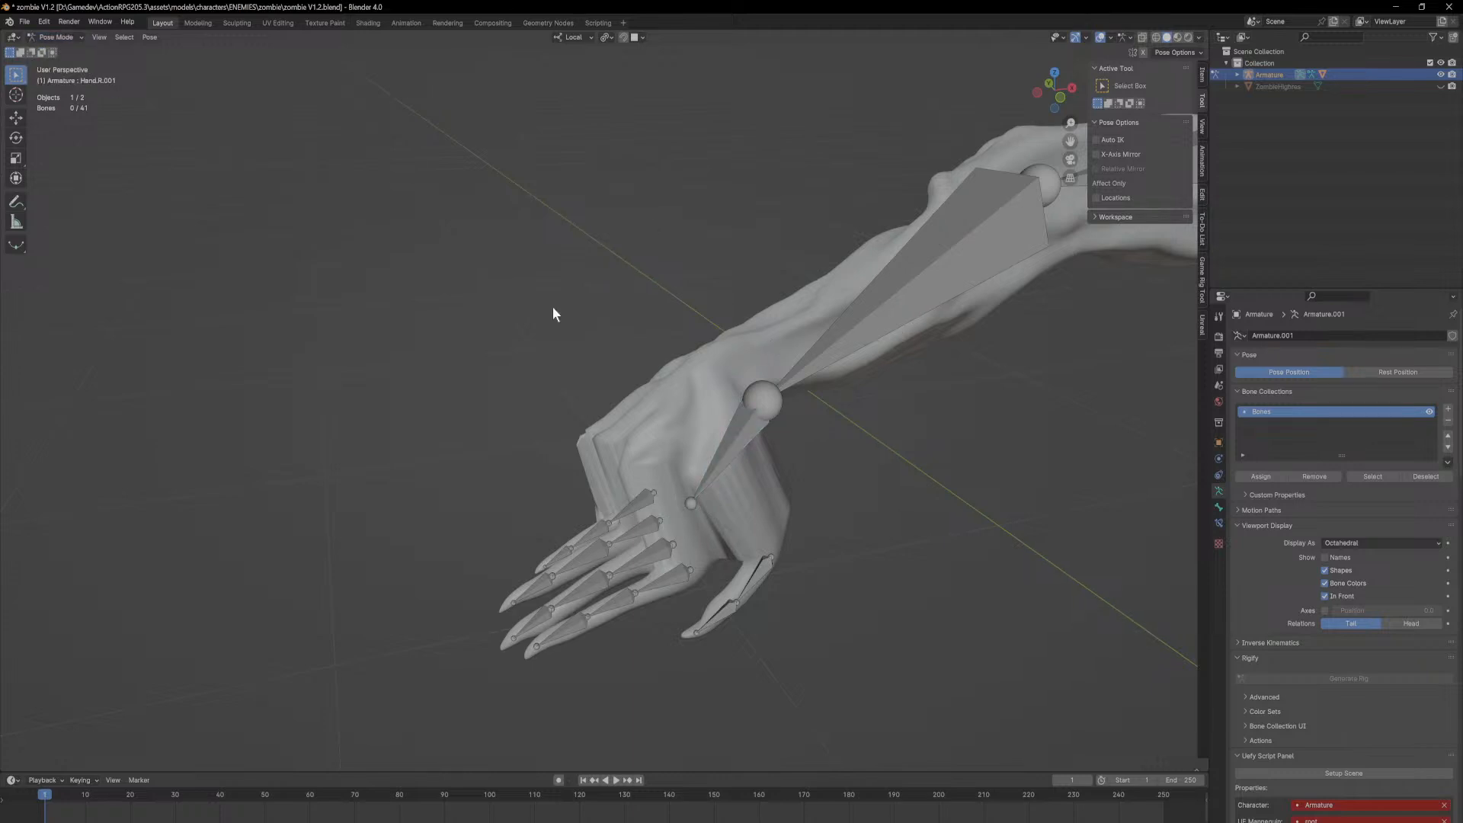
click(61, 51)
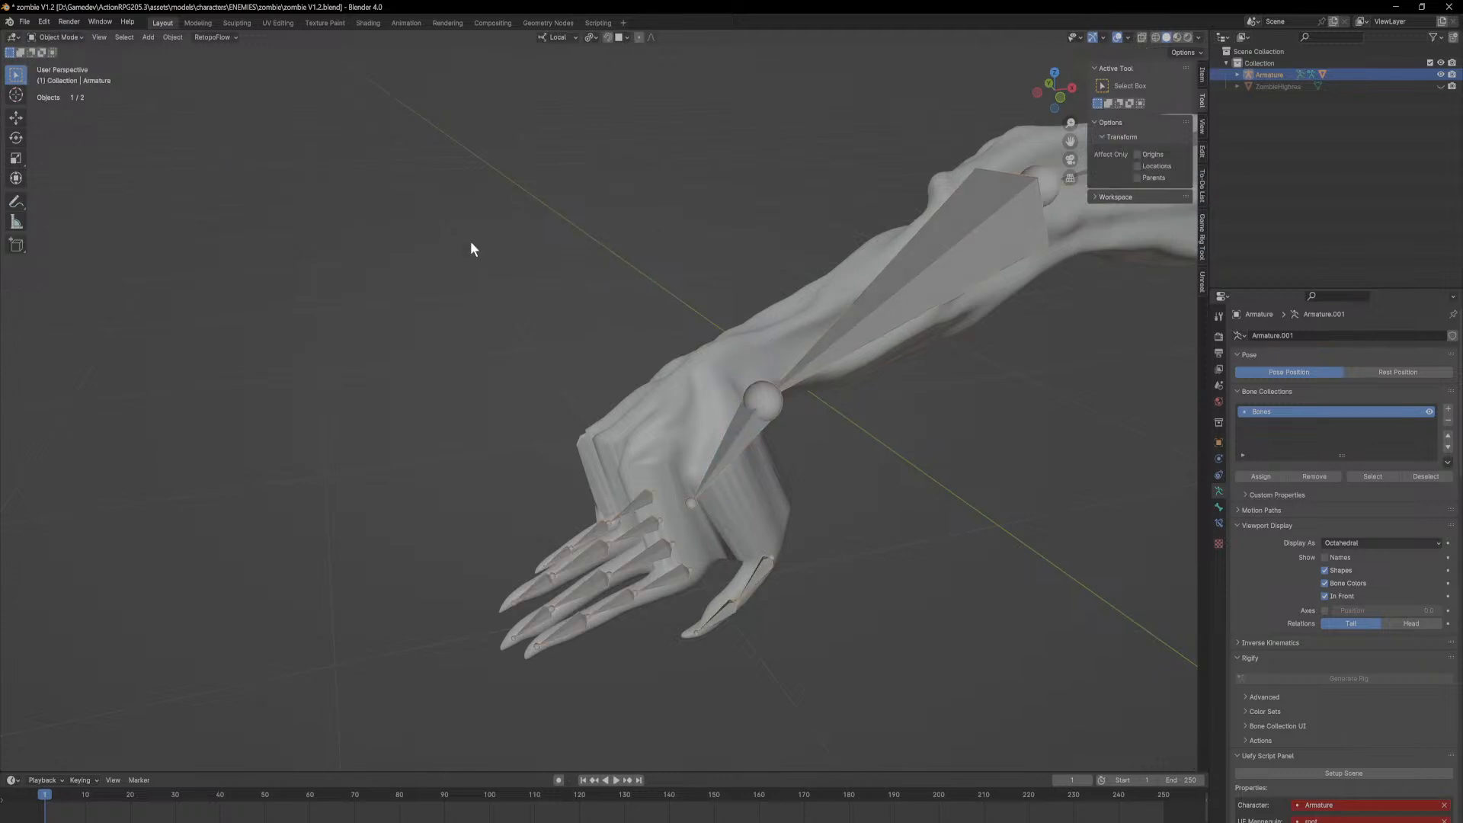
Step: Select the zombie mesh and switch it to Weight Paint mode
click(671, 408)
click(71, 39)
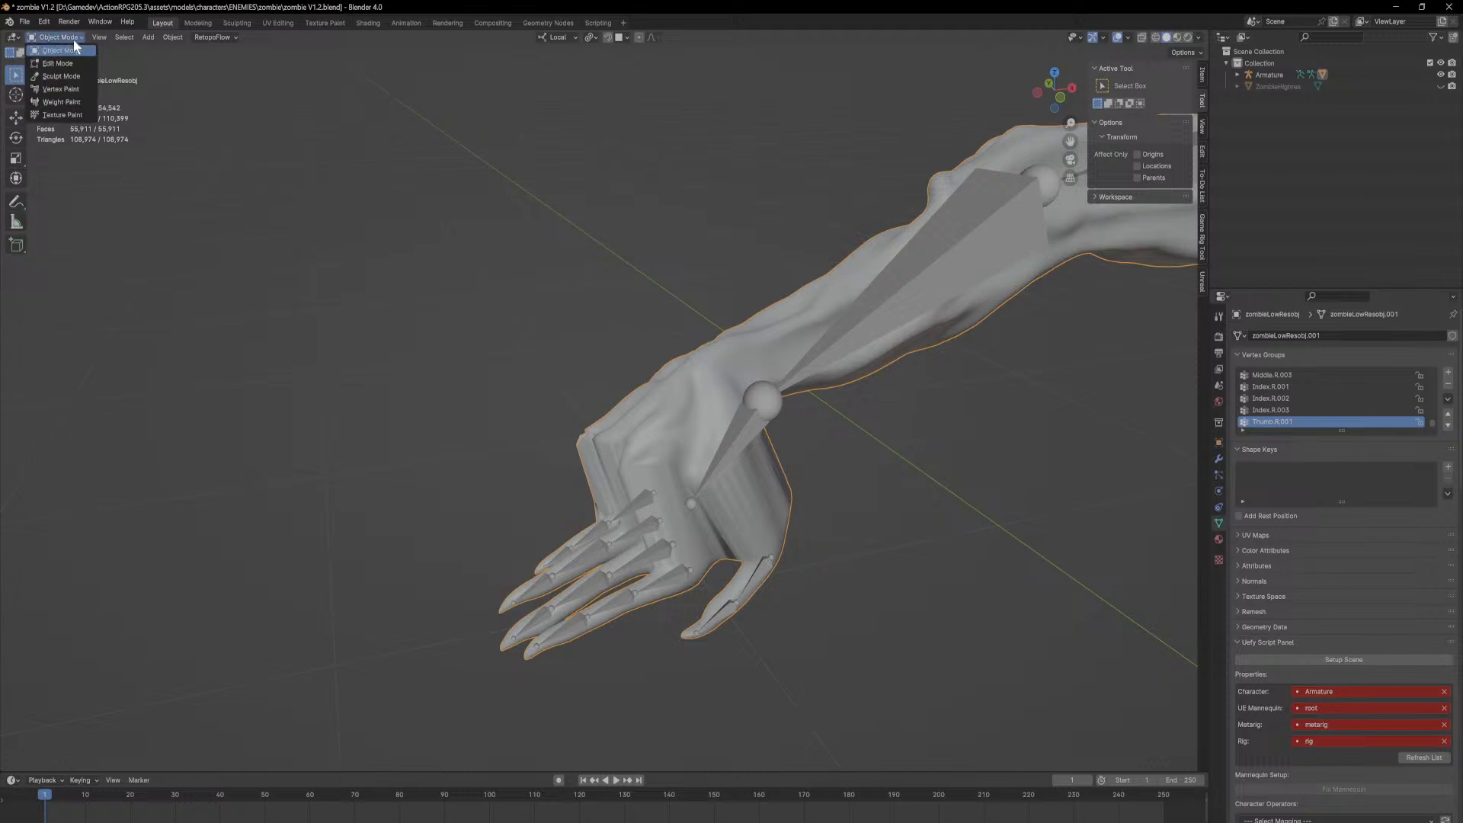
middle_drag(403, 254, 519, 291)
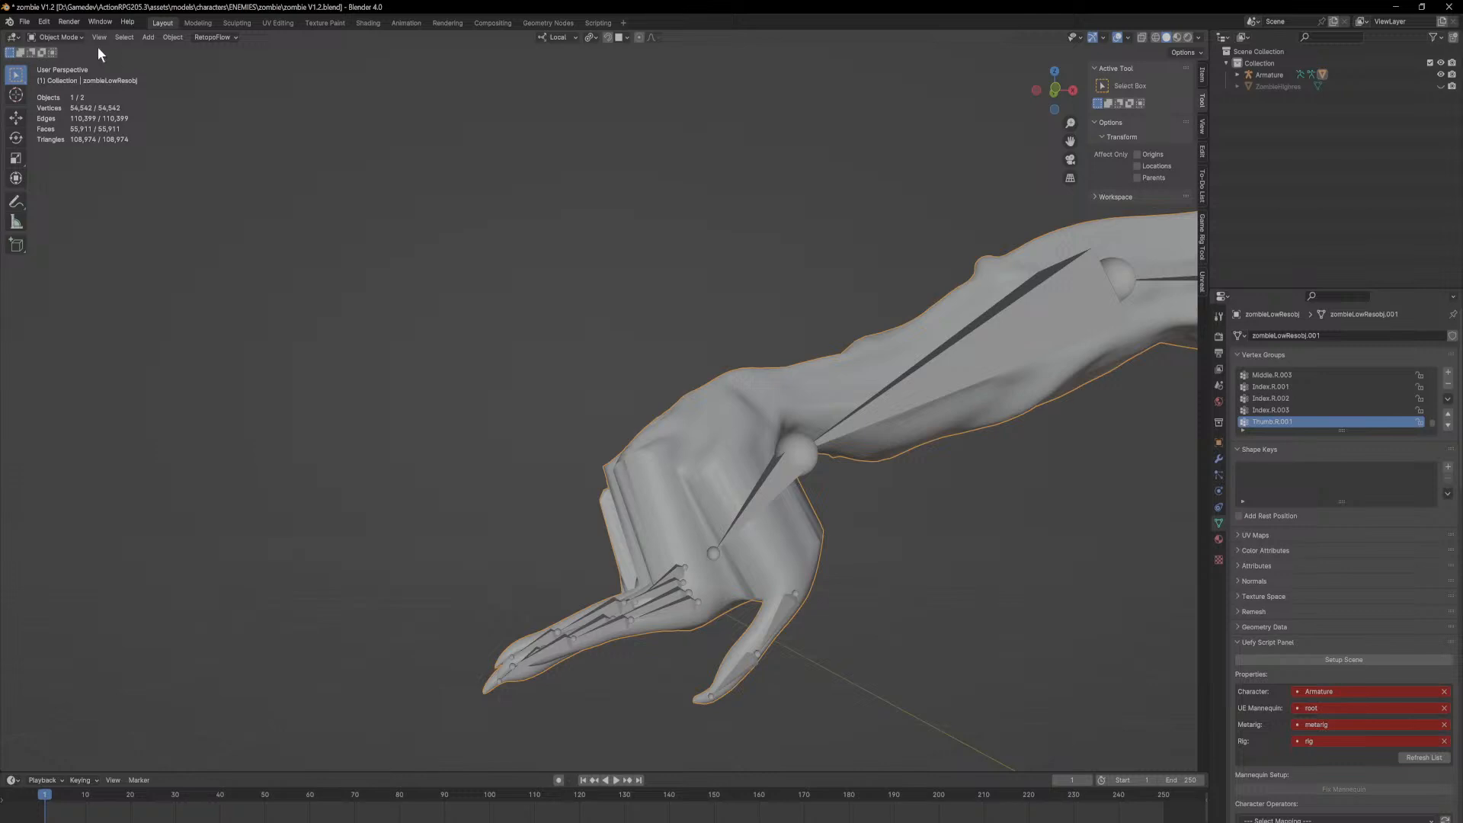
click(75, 38)
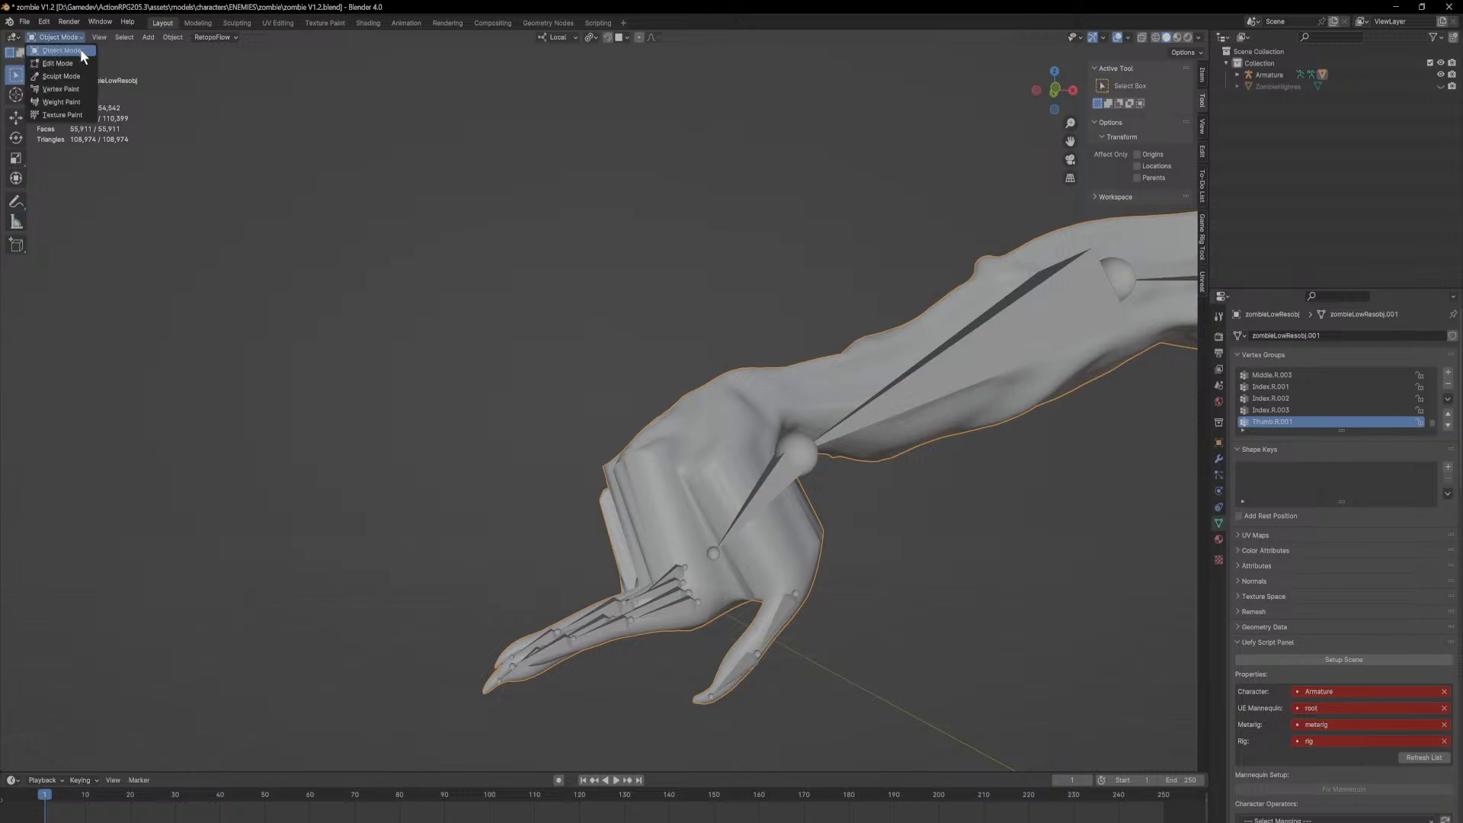
click(61, 102)
middle_drag(195, 196, 542, 266)
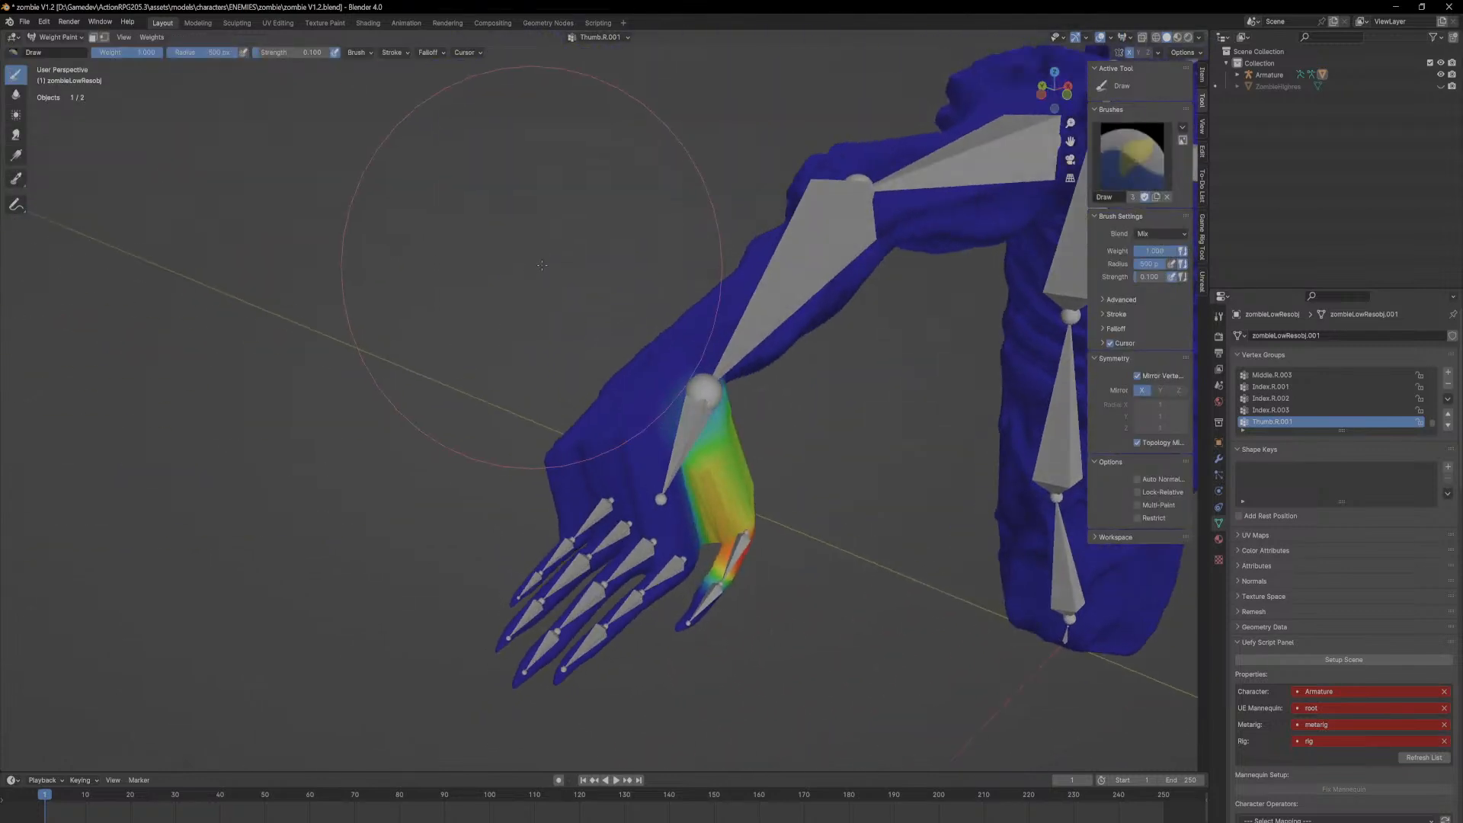
Step: Make Hand.R.001 the active vertex group for painting
click(1296, 410)
ctrl+scroll(1297, 413, up, 1)
ctrl+scroll(1300, 411, up, 8)
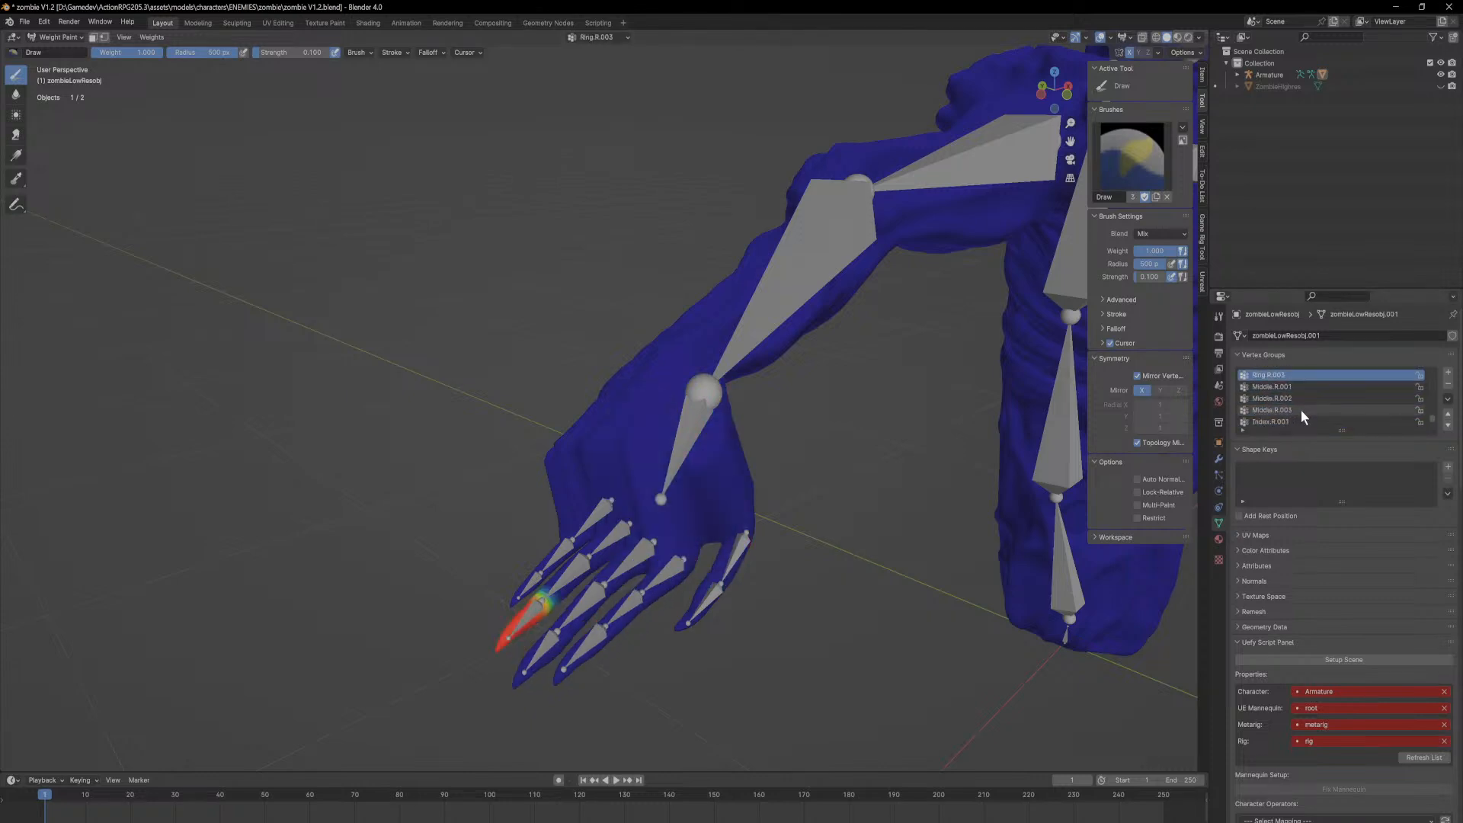
ctrl+scroll(1301, 410, up, 3)
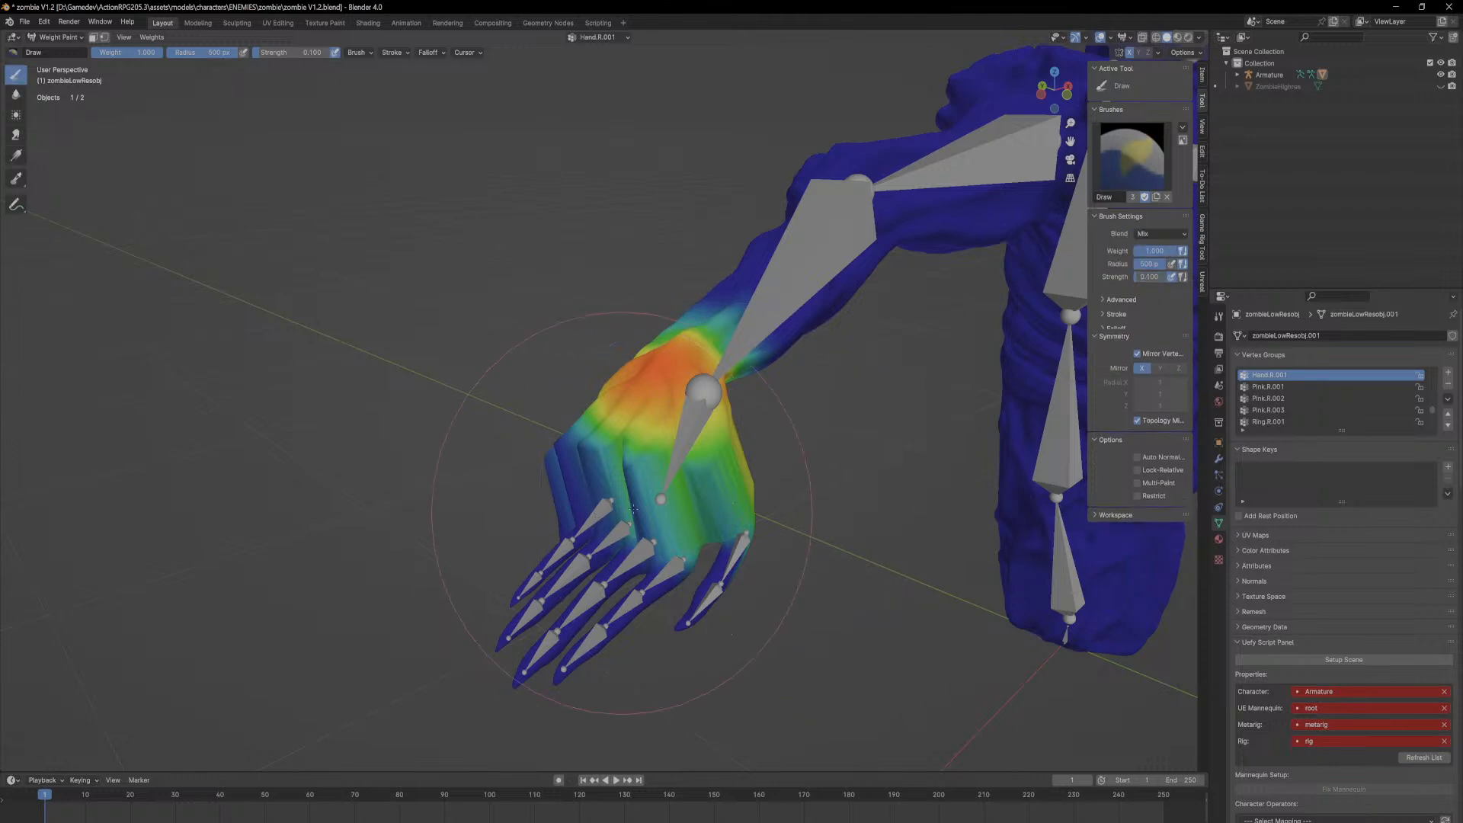
Step: Smooth and paint Hand.R.001 weight over the right hand's back, palm and fingers at brush strength 0.100
mouse_move(644, 523)
middle_down()
mouse_move(643, 476)
mouse_move(692, 475)
middle_up()
scroll(671, 474, up, 3)
mouse_move(609, 474)
shift+mouse_down()
mouse_move(542, 470)
mouse_move(640, 476)
shift+mouse_up()
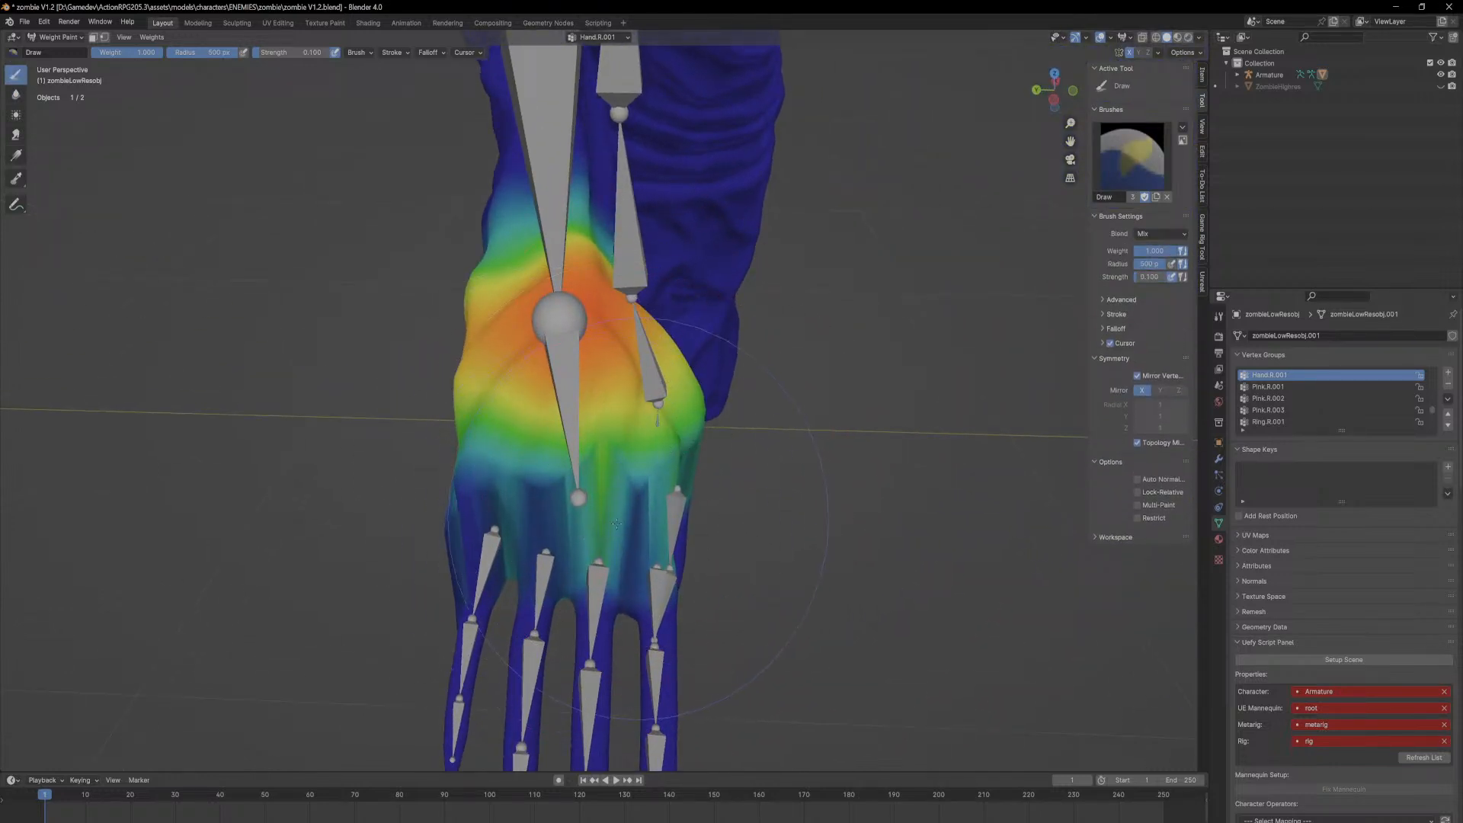
mouse_move(645, 472)
middle_down()
mouse_move(575, 488)
mouse_move(670, 542)
mouse_move(717, 726)
mouse_move(715, 713)
middle_up()
middle_drag(656, 523, 608, 533)
drag(608, 533, 604, 543)
middle_drag(624, 538, 648, 549)
drag(692, 533, 648, 538)
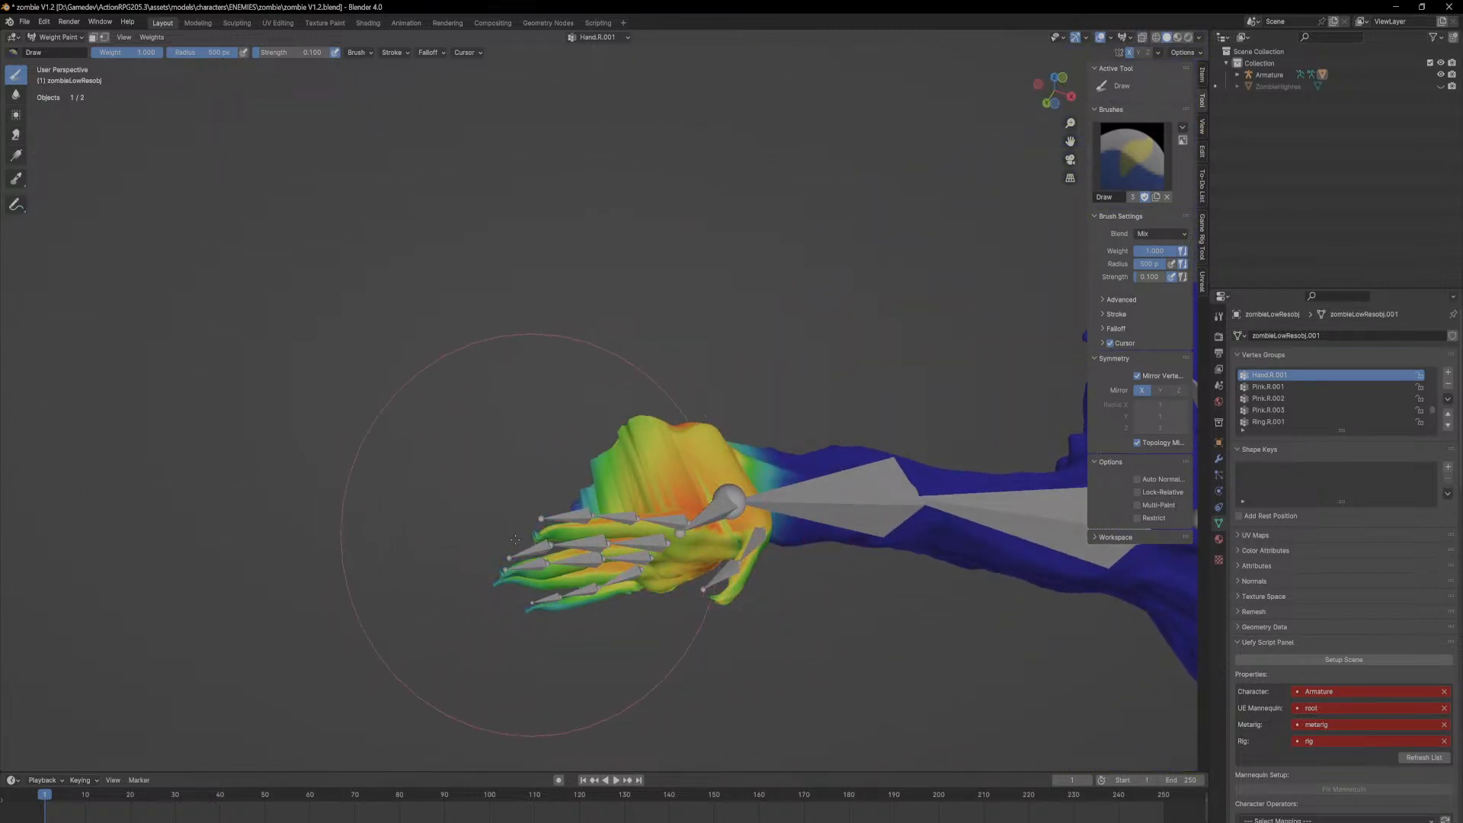
Step: Set the brush strength to 1.000, try painting full Hand.R.001 weight over the right hand, and undo that stroke
middle_drag(572, 551, 693, 564)
middle_drag(580, 425, 603, 420)
drag(285, 57, 346, 57)
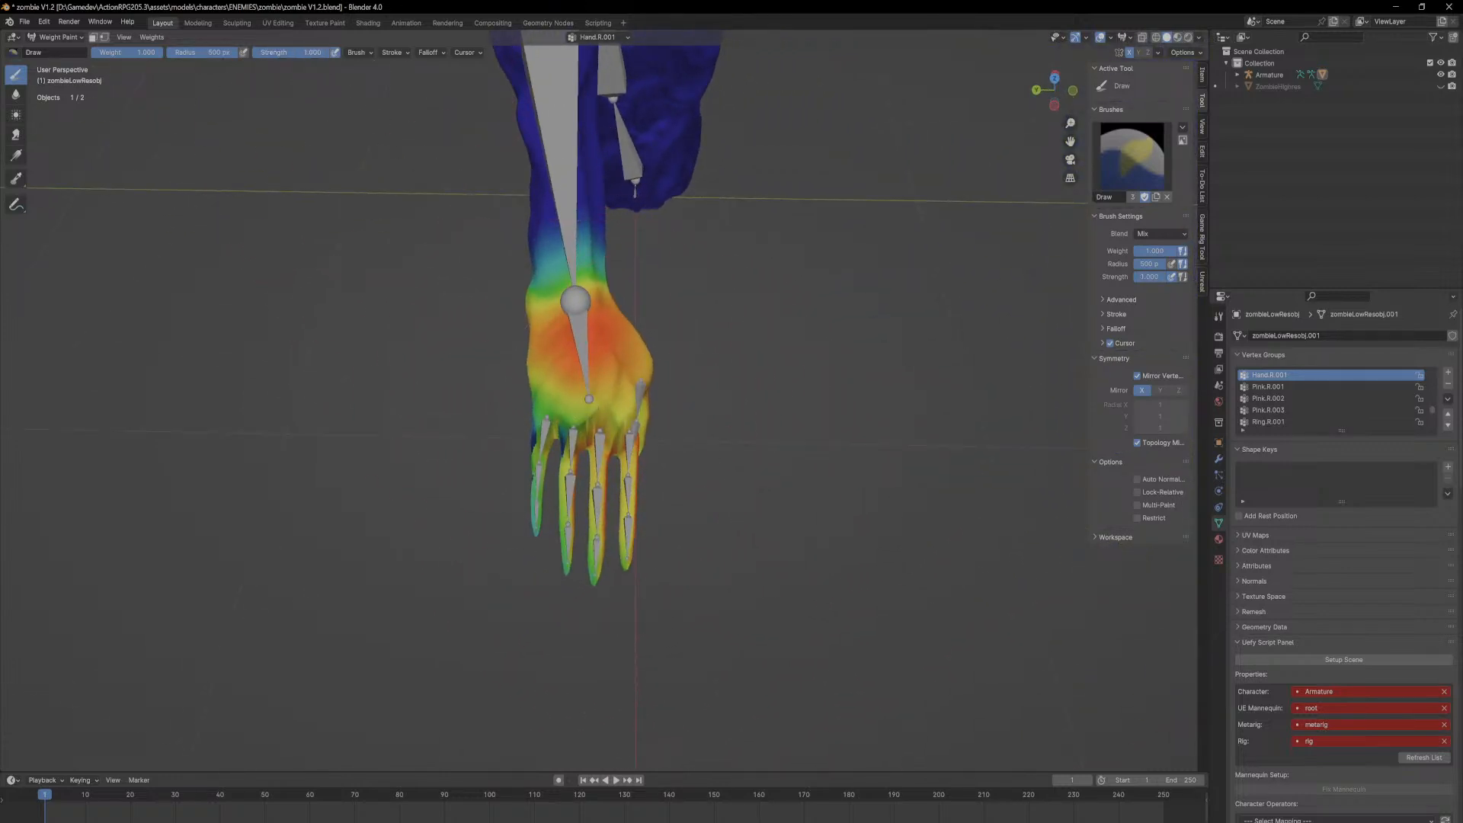
mouse_move(647, 398)
mouse_down()
mouse_move(615, 417)
mouse_move(539, 418)
mouse_move(602, 428)
mouse_up()
mouse_move(610, 427)
middle_down()
mouse_move(689, 409)
mouse_move(669, 494)
middle_up()
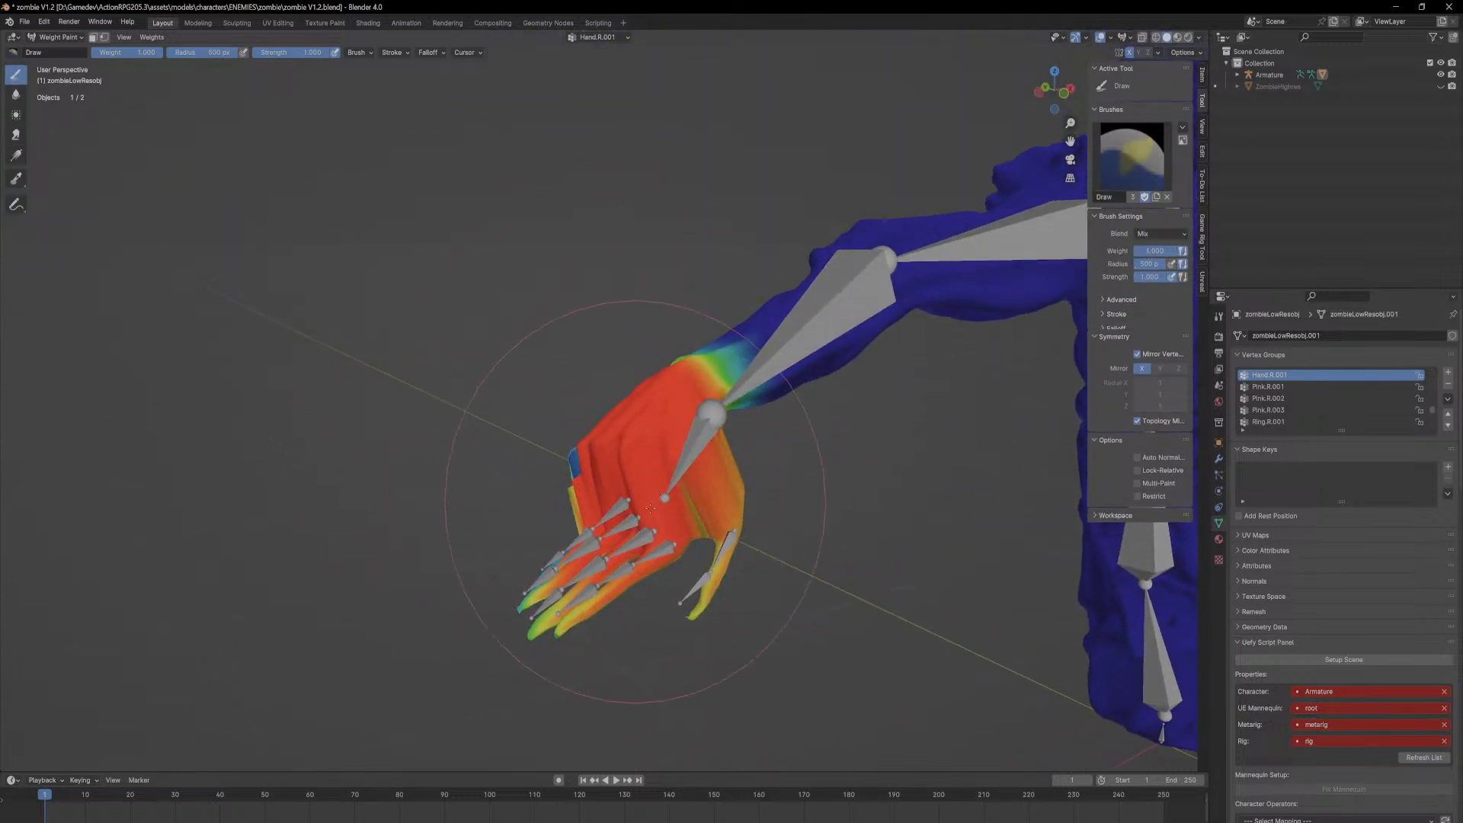
key(ctrl+z)
Step: Try subtracting Hand.R.001 weight from the right hand and fingers, and undo the strokes
ctrl+drag(676, 521, 585, 593)
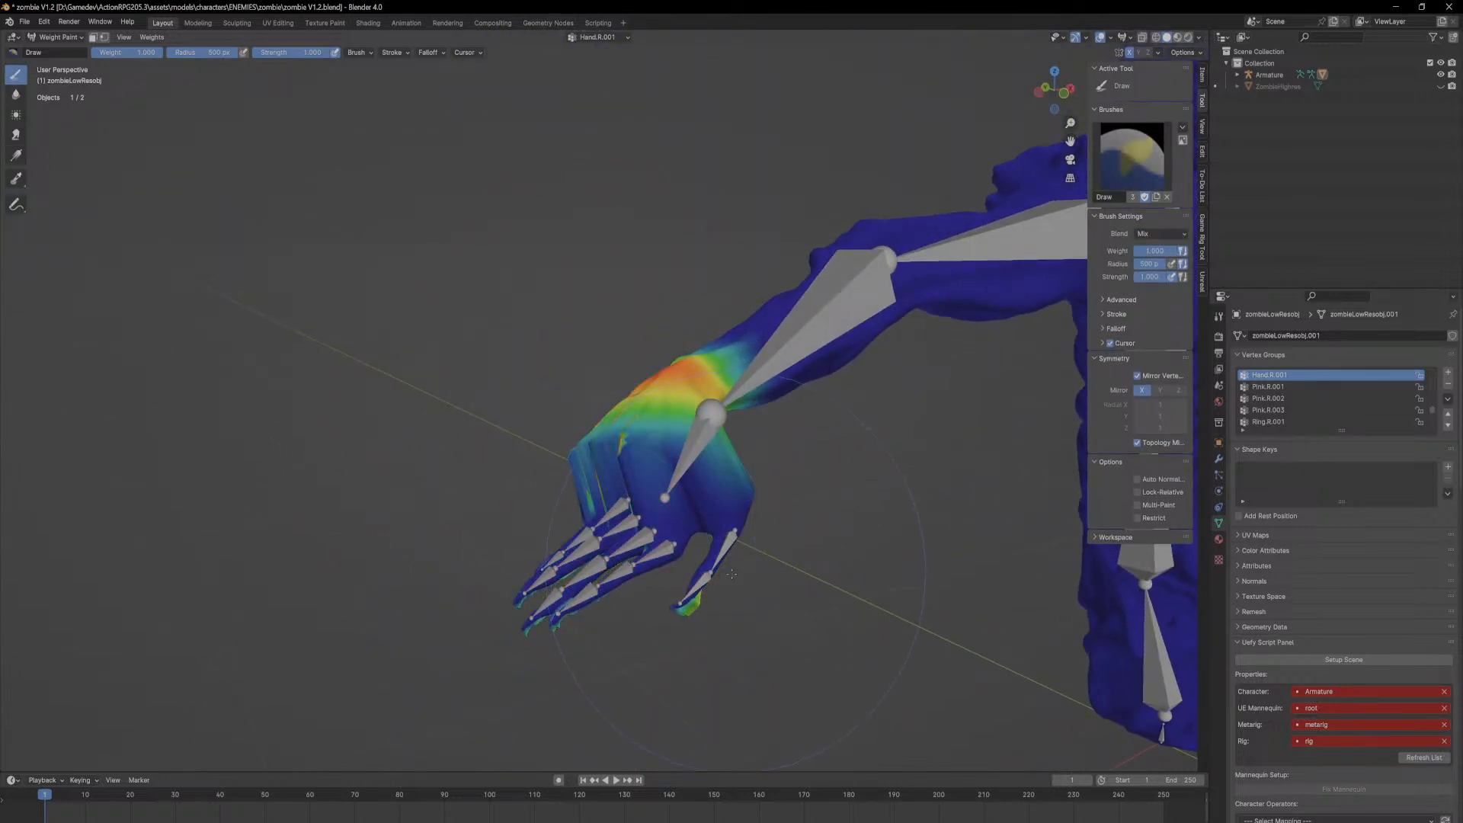
scroll(746, 581, up, 3)
middle_drag(766, 648, 717, 553)
scroll(731, 588, down, 3)
mouse_move(713, 541)
ctrl+mouse_down()
mouse_move(674, 451)
mouse_move(648, 290)
ctrl+mouse_up()
middle_drag(648, 290, 768, 436)
ctrl+drag(762, 430, 674, 401)
middle_drag(674, 401, 819, 387)
mouse_move(819, 386)
mouse_down()
mouse_move(804, 422)
mouse_move(846, 459)
mouse_move(894, 463)
mouse_up()
key(ctrl+z)
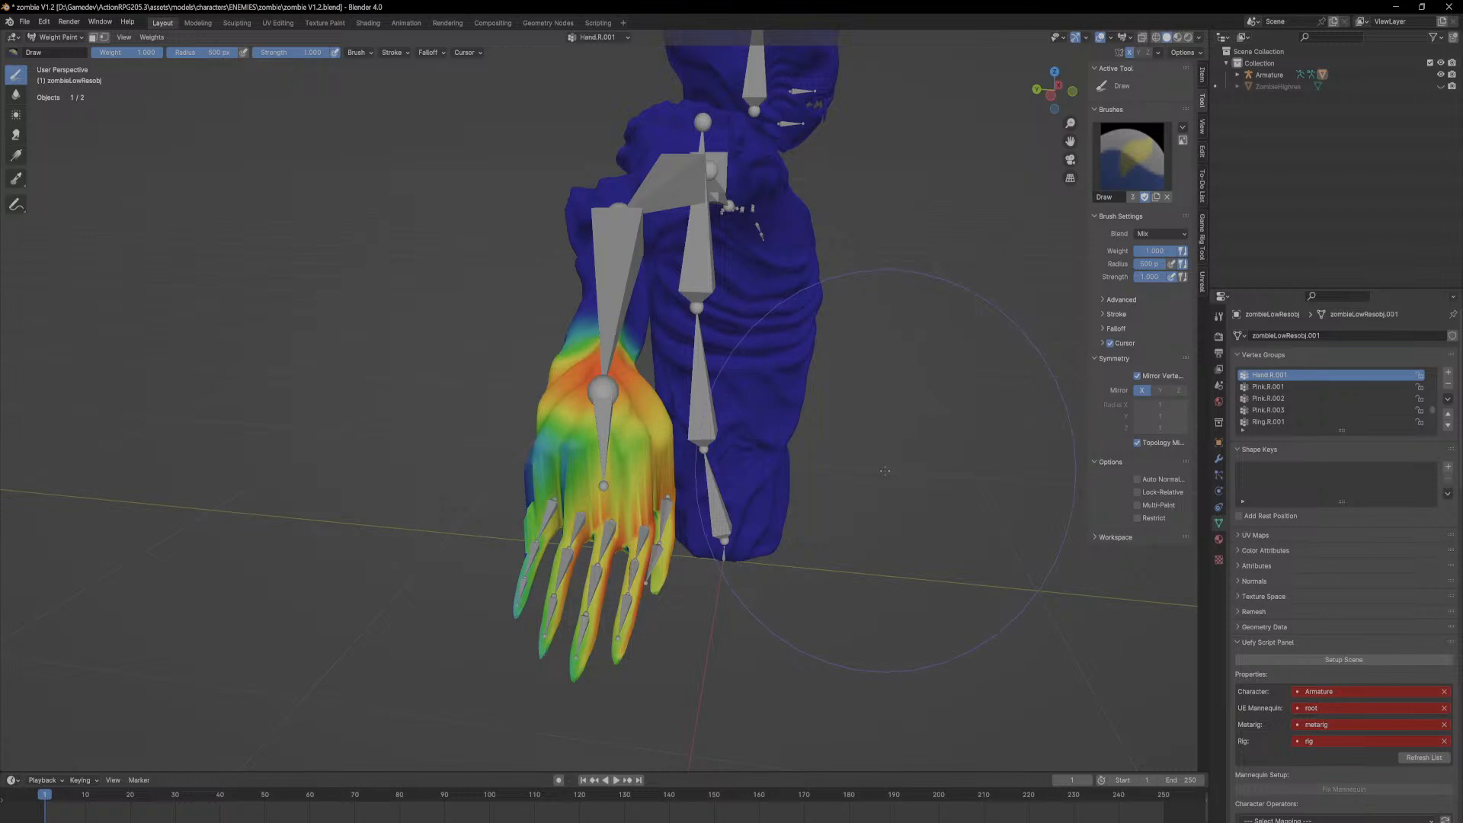
Step: Step through the hand and finger vertex groups to examine which influence the right hand, ending on Thumb.L.001
ctrl+scroll(1294, 386, down, 1)
ctrl+scroll(1291, 387, up, 2)
ctrl+scroll(1287, 389, down, 1)
ctrl+scroll(1284, 391, down, 1)
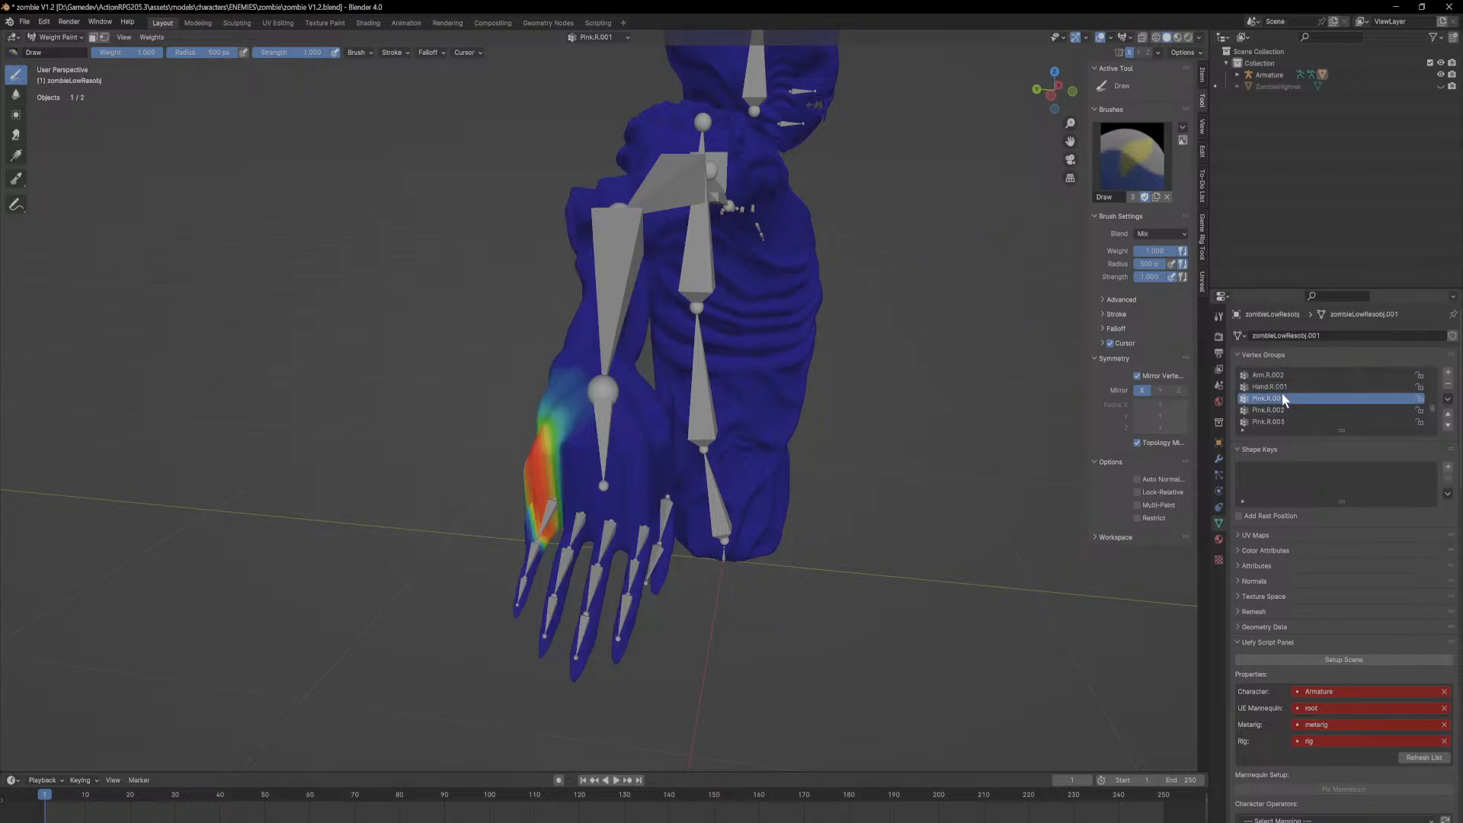
middle_drag(968, 476, 1136, 373)
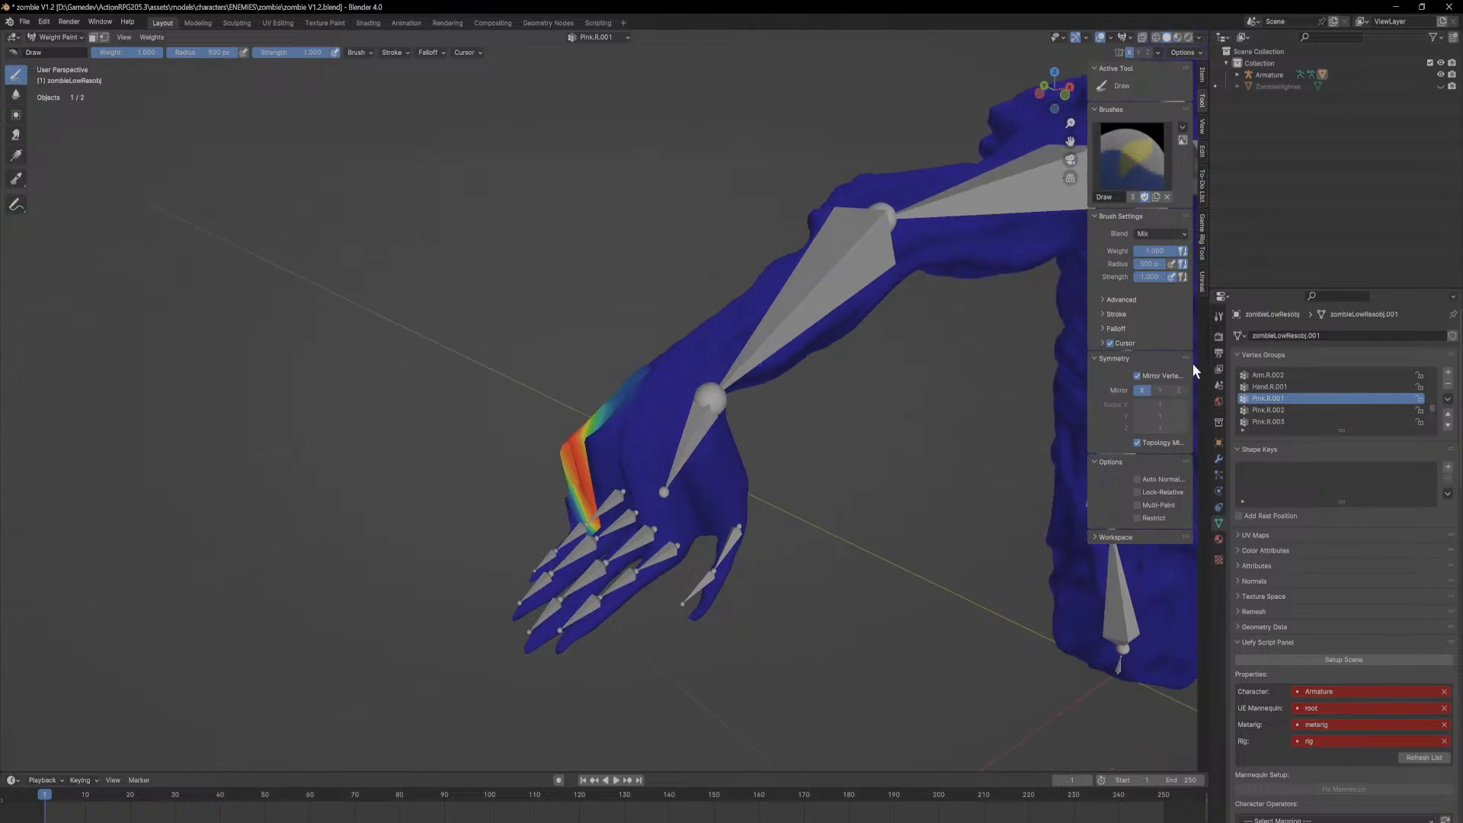
ctrl+scroll(1270, 401, up, 6)
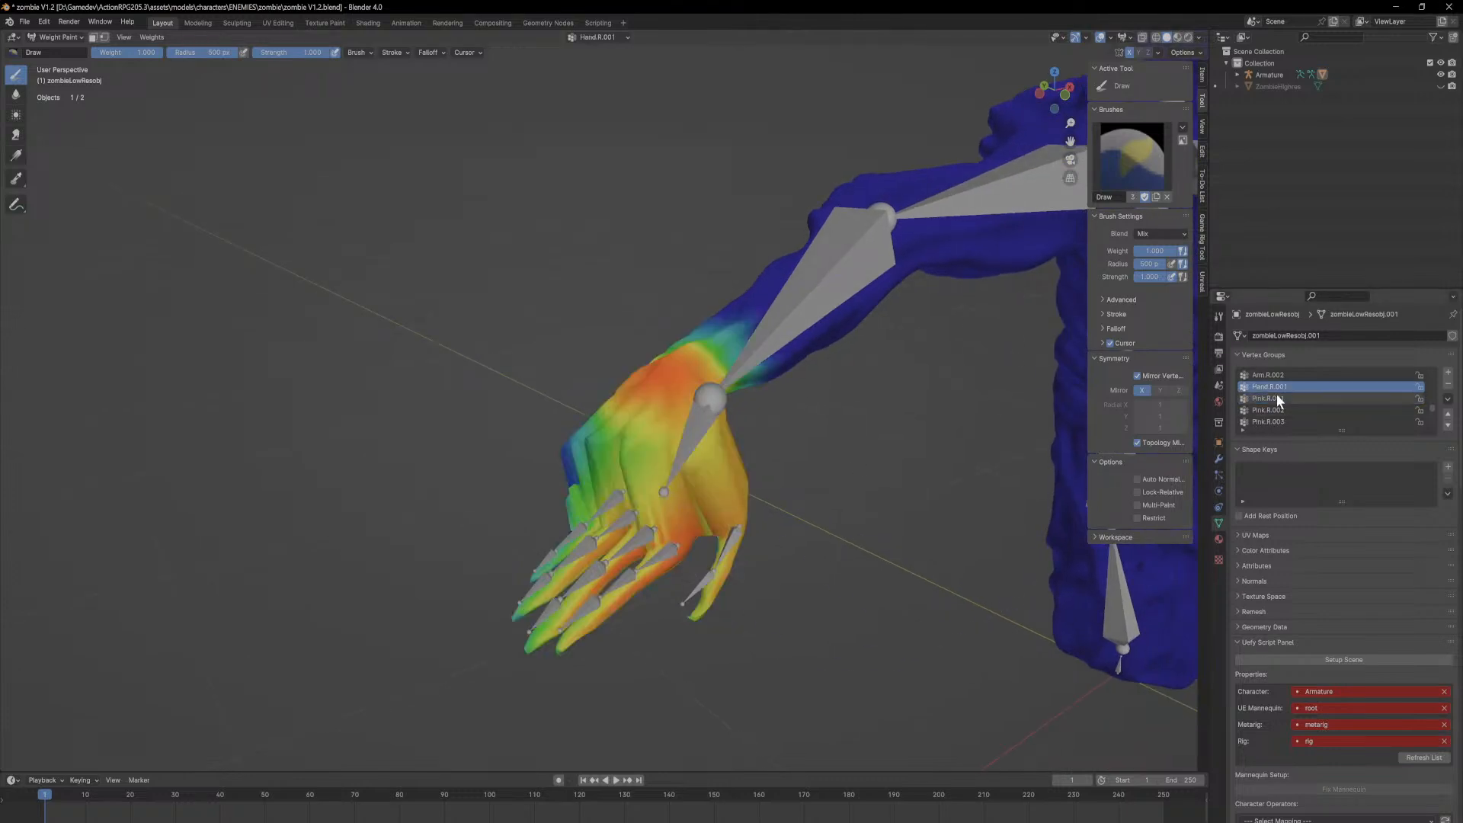
ctrl+scroll(1268, 399, down, 1)
middle_drag(1056, 451, 1096, 438)
ctrl+scroll(1304, 407, down, 1)
ctrl+scroll(1301, 407, up, 3)
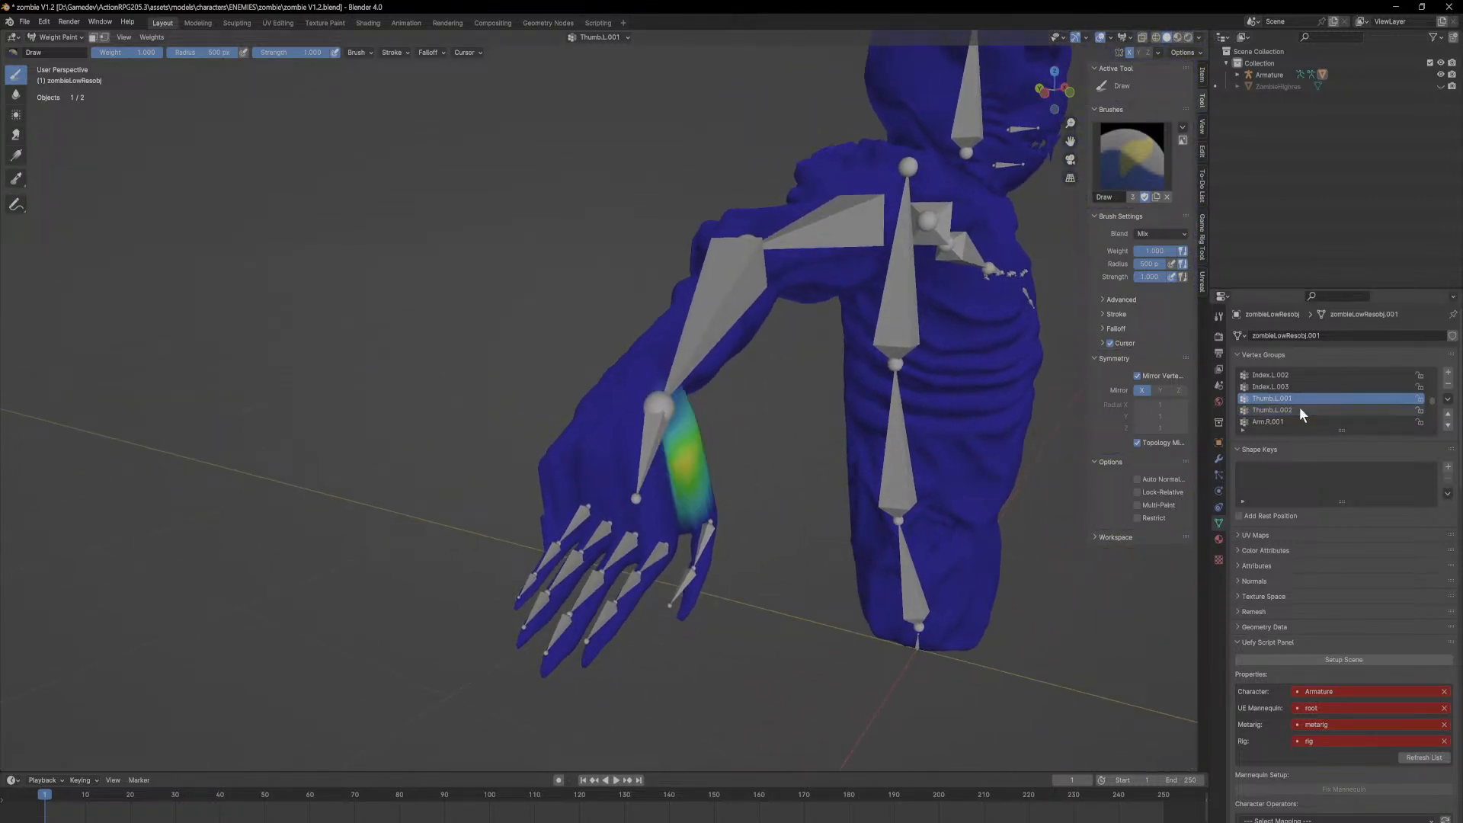
ctrl+scroll(1297, 406, down, 2)
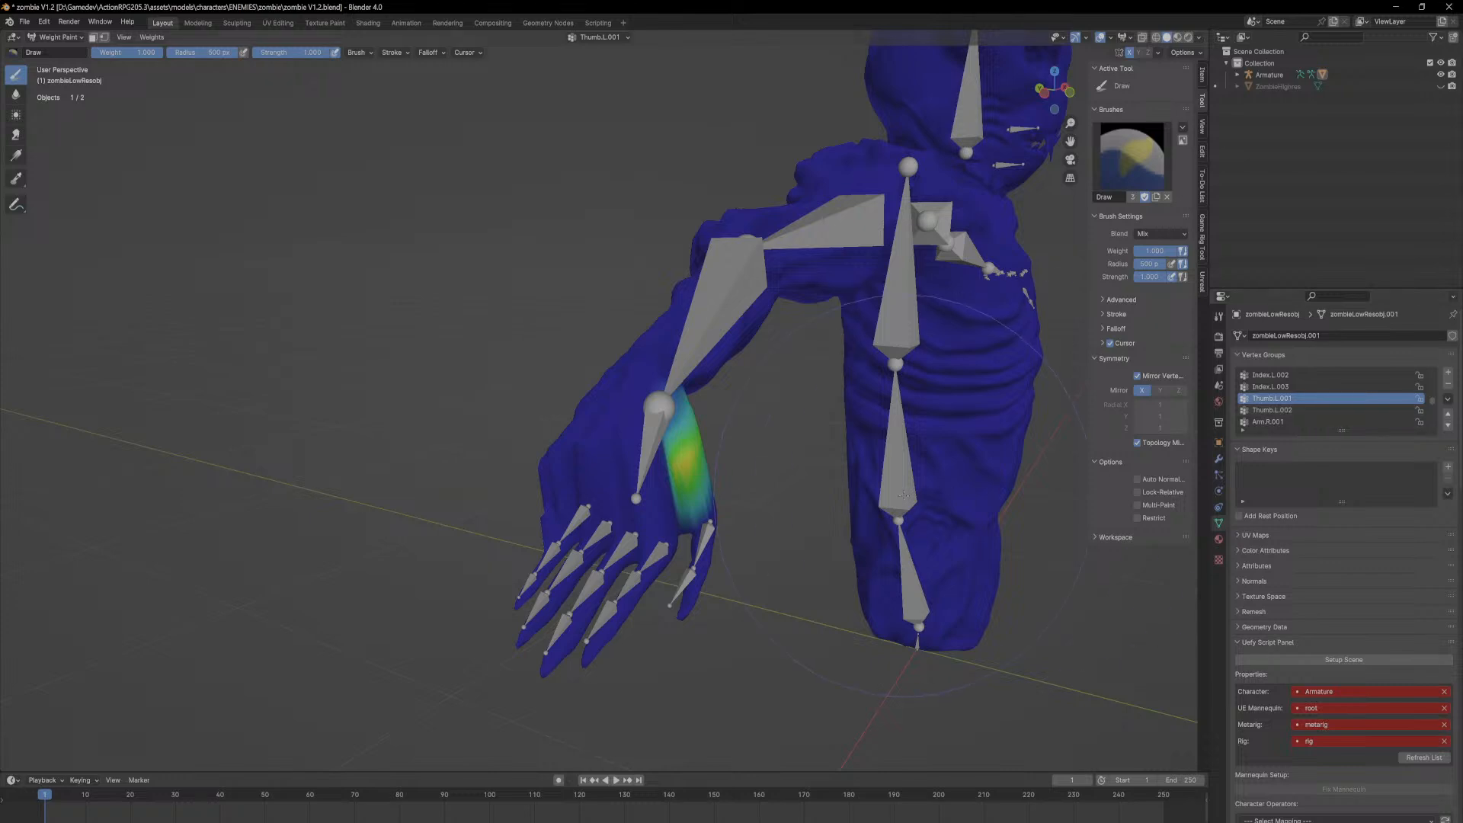
Step: Subtract the stray Thumb.L.001 weight from all around the right hand
scroll(756, 492, up, 5)
mouse_move(756, 492)
middle_down()
mouse_move(846, 503)
mouse_move(815, 510)
mouse_move(828, 503)
middle_up()
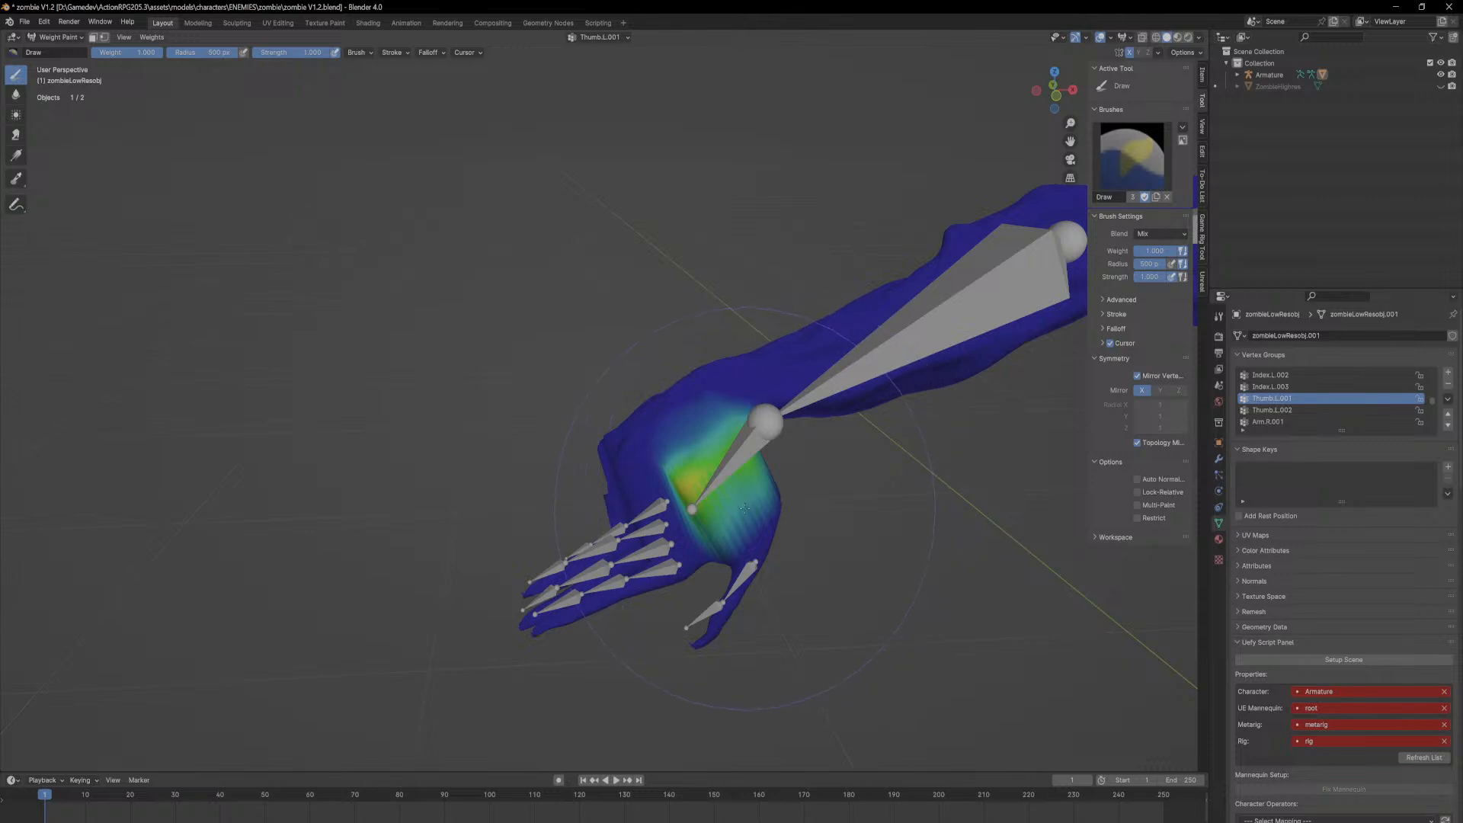
ctrl+drag(747, 509, 757, 462)
scroll(713, 503, up, 2)
middle_drag(719, 458, 772, 397)
ctrl+drag(772, 397, 680, 509)
scroll(662, 621, down, 4)
middle_drag(756, 429, 1162, 402)
Step: Activate the Index.L.001 vertex group and clear its stray weight from the right hand
click(1301, 387)
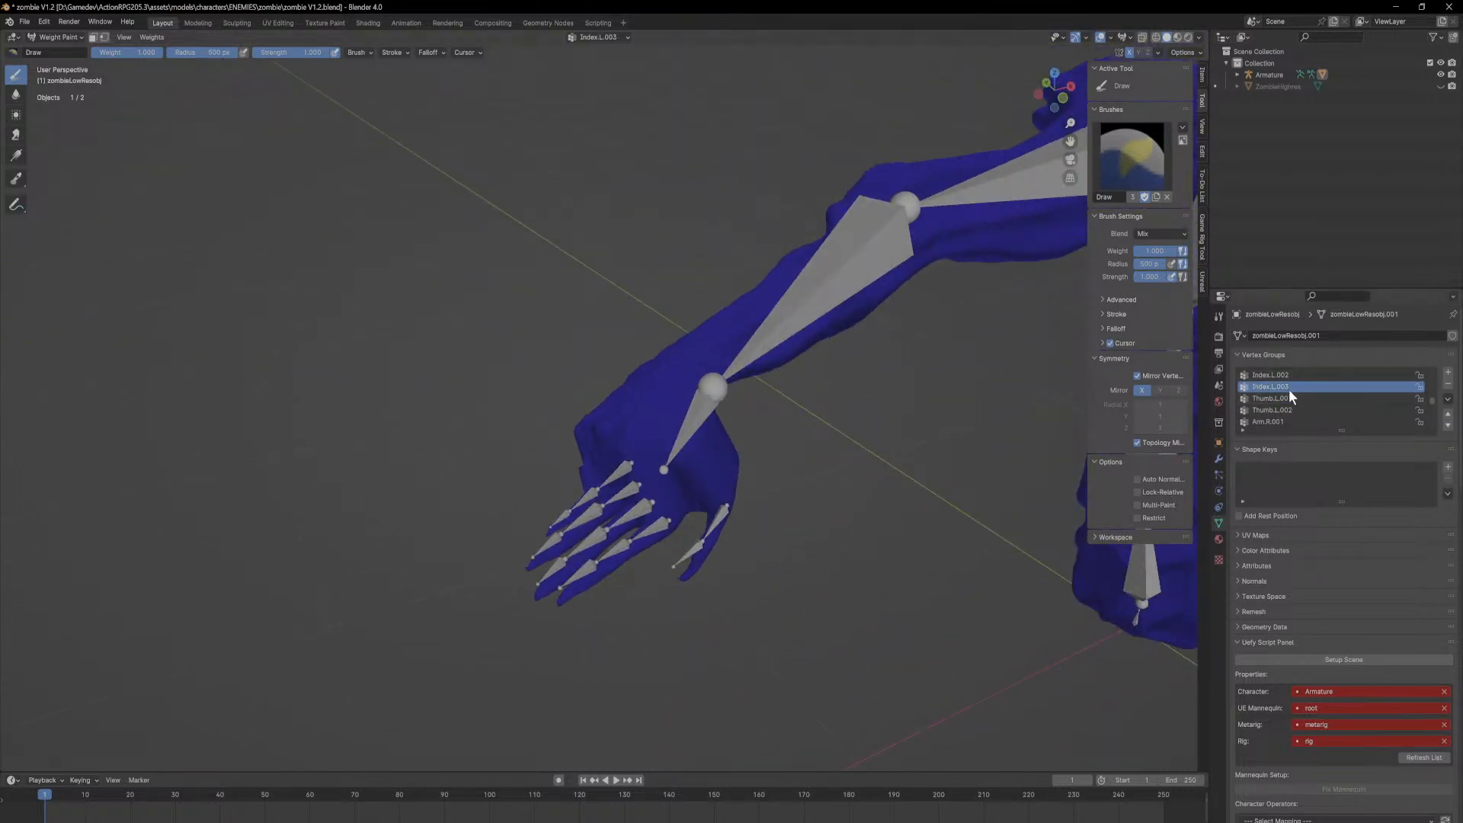
ctrl+scroll(1295, 383, up, 2)
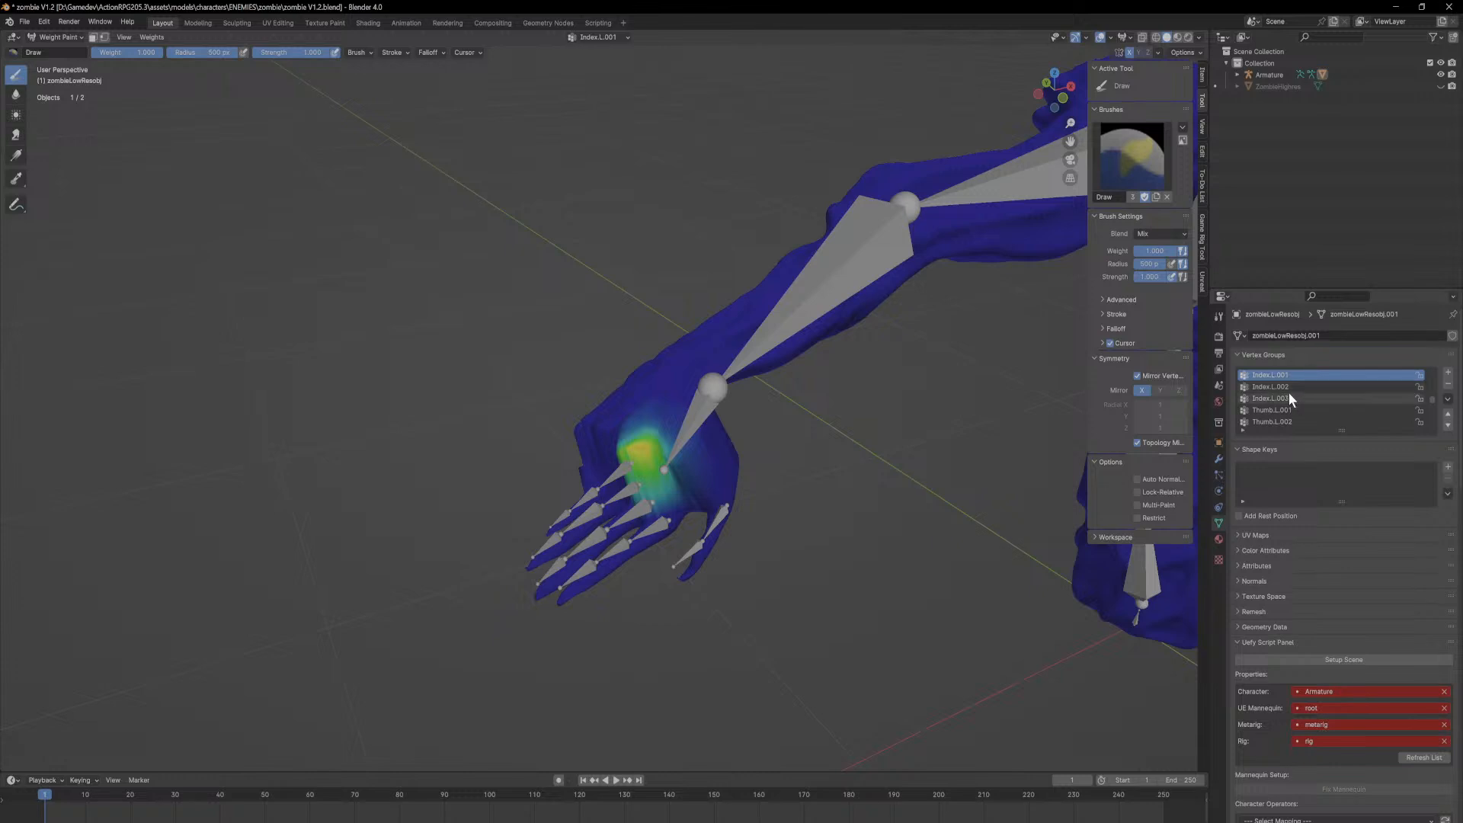
key(ctrl+z)
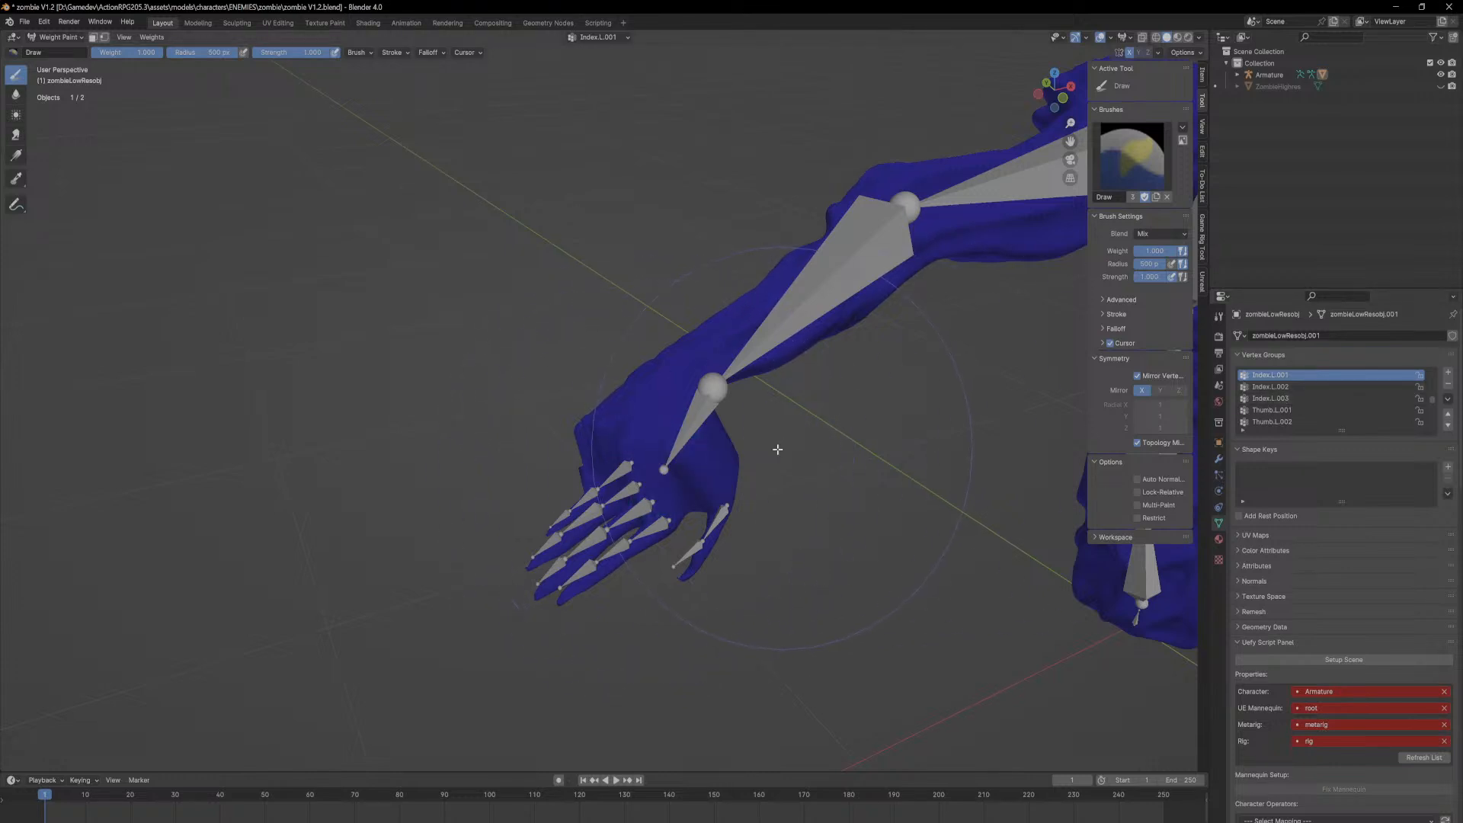
Step: In Edit Mode with wireframe display, box-select the mesh of the whole right arm
key(Tab)
scroll(798, 539, down, 8)
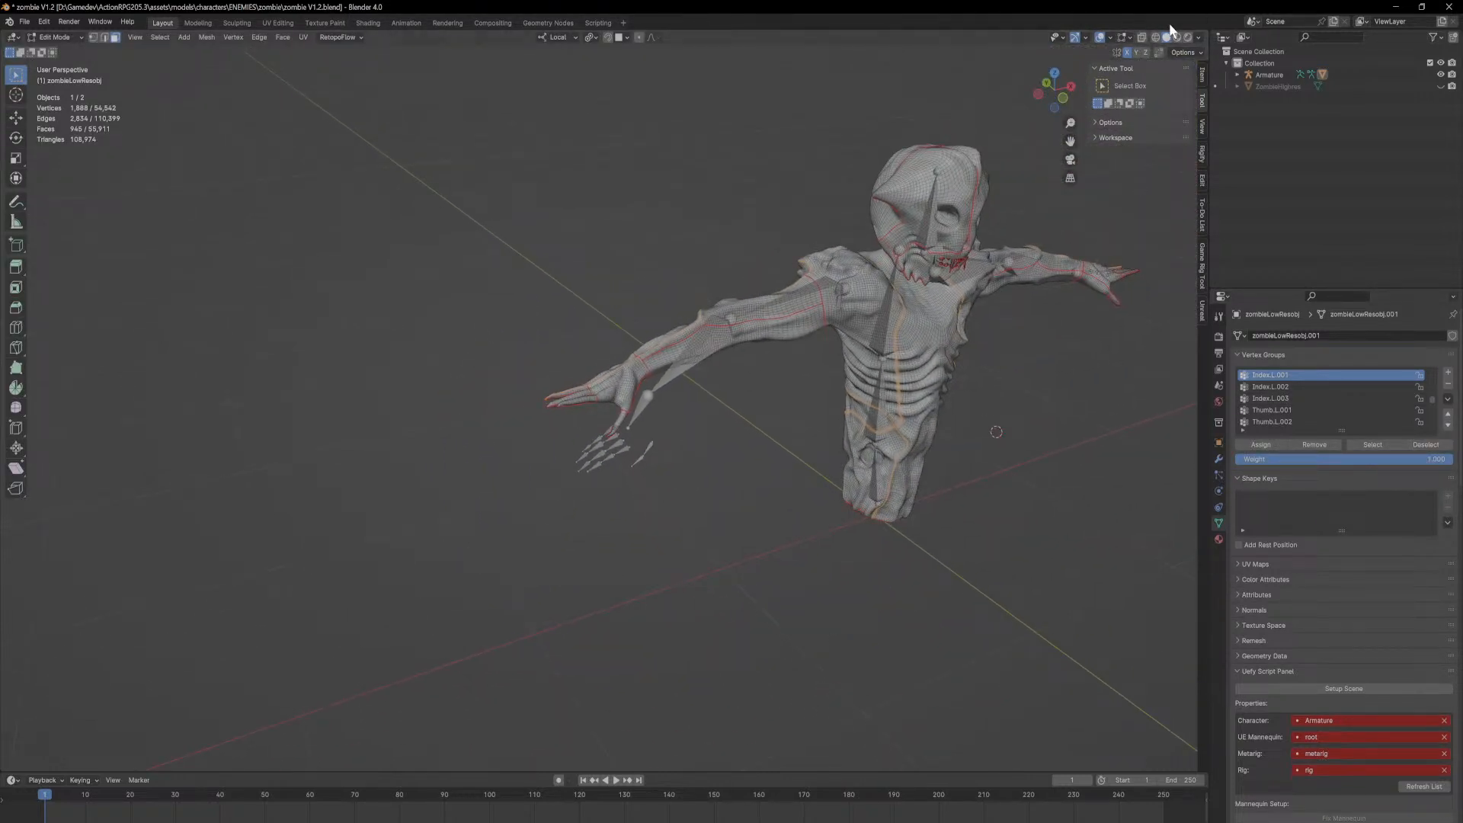
click(1156, 38)
middle_drag(545, 340, 470, 265)
mouse_move(434, 206)
mouse_down()
mouse_move(566, 281)
mouse_move(862, 571)
mouse_move(883, 614)
mouse_up()
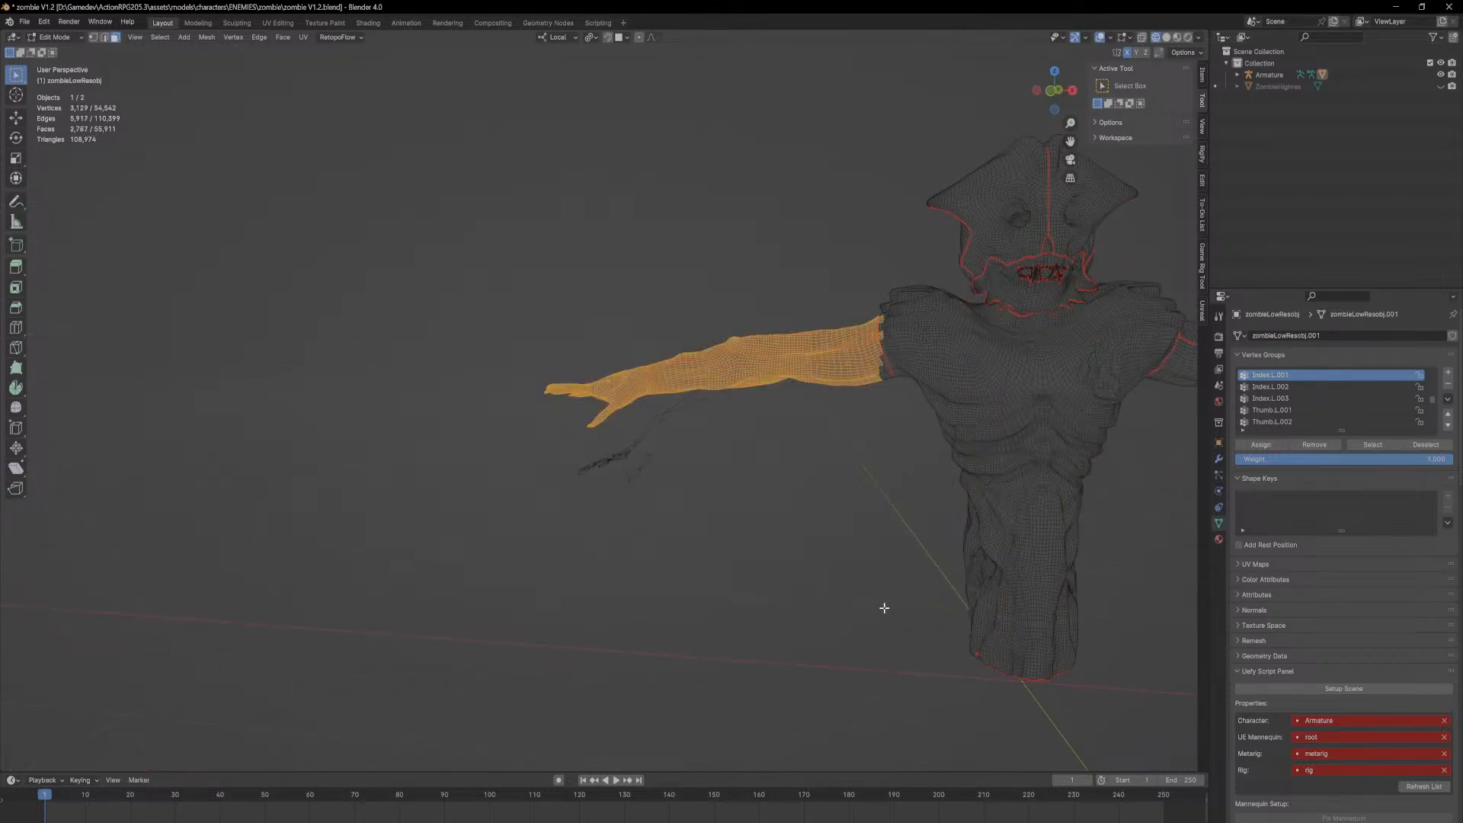
Step: Remove the selected right-arm vertices from the left finger vertex groups, working from Index.L.001 up to the Pink.L groups
click(1319, 442)
ctrl+scroll(1324, 386, up, 1)
ctrl+scroll(1340, 375, up, 1)
ctrl+scroll(1292, 373, up, 1)
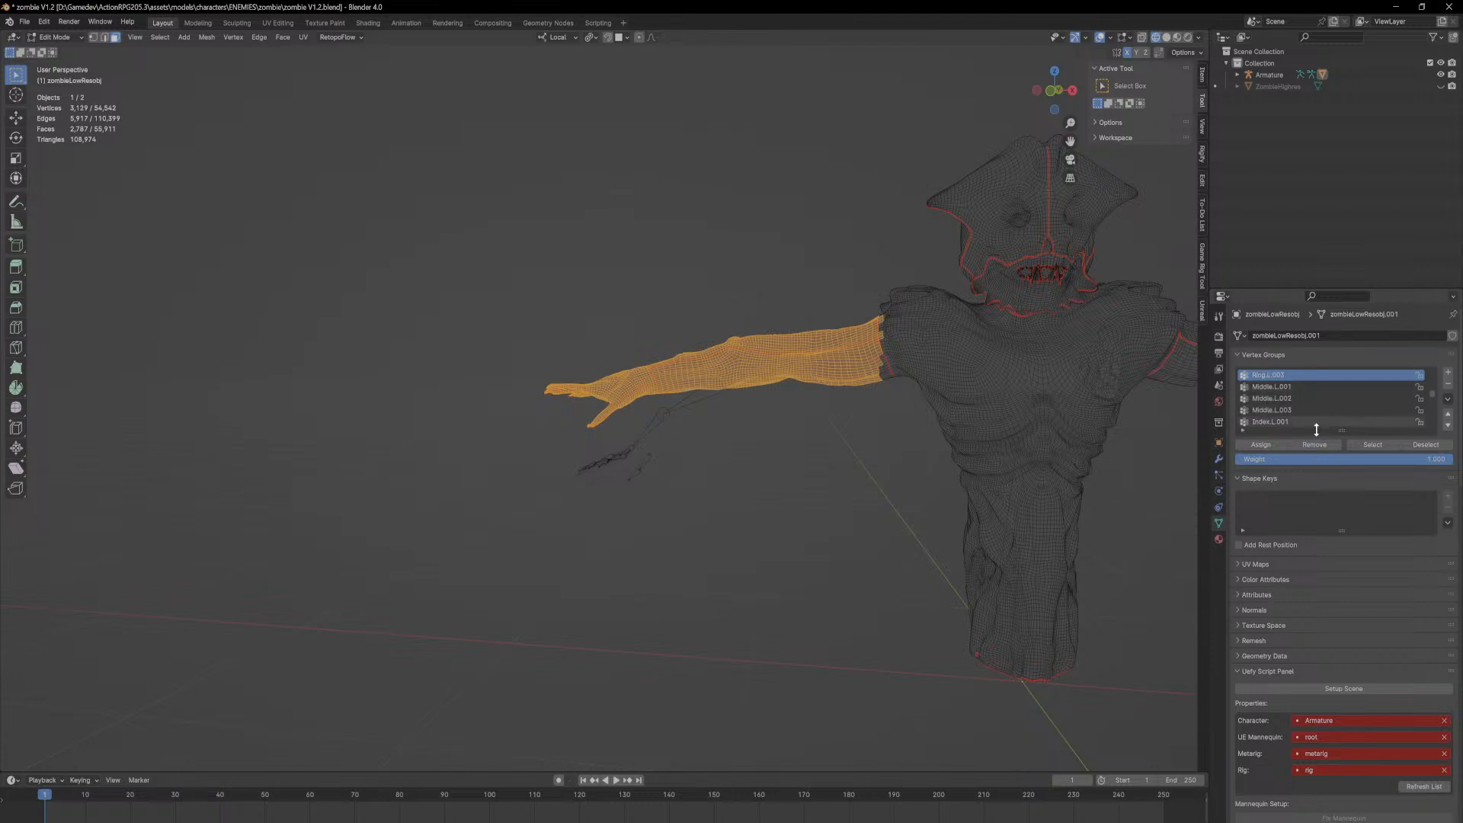
ctrl+scroll(1309, 411, up, 1)
ctrl+scroll(1289, 368, up, 1)
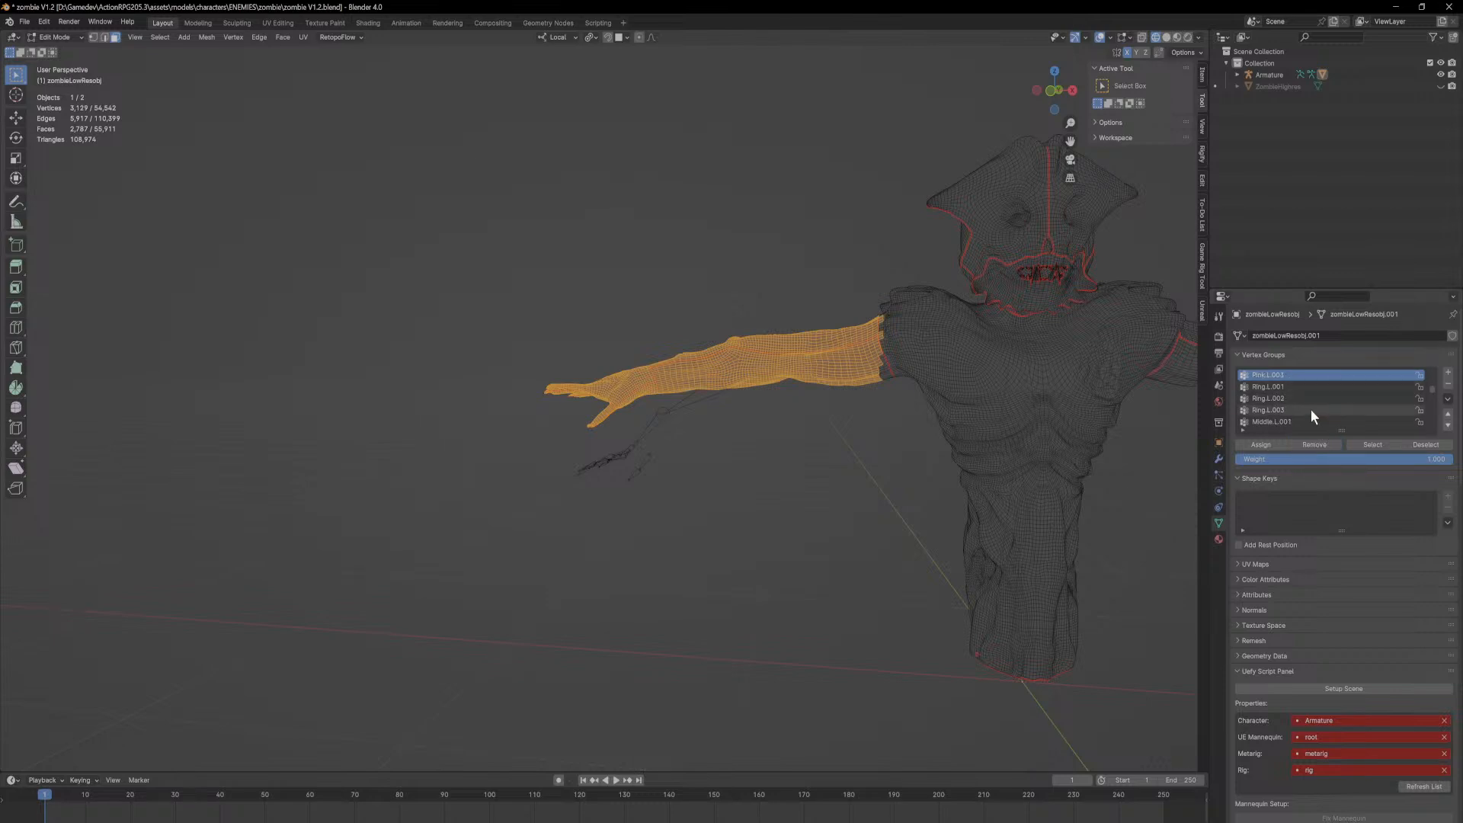
ctrl+scroll(1285, 379, up, 1)
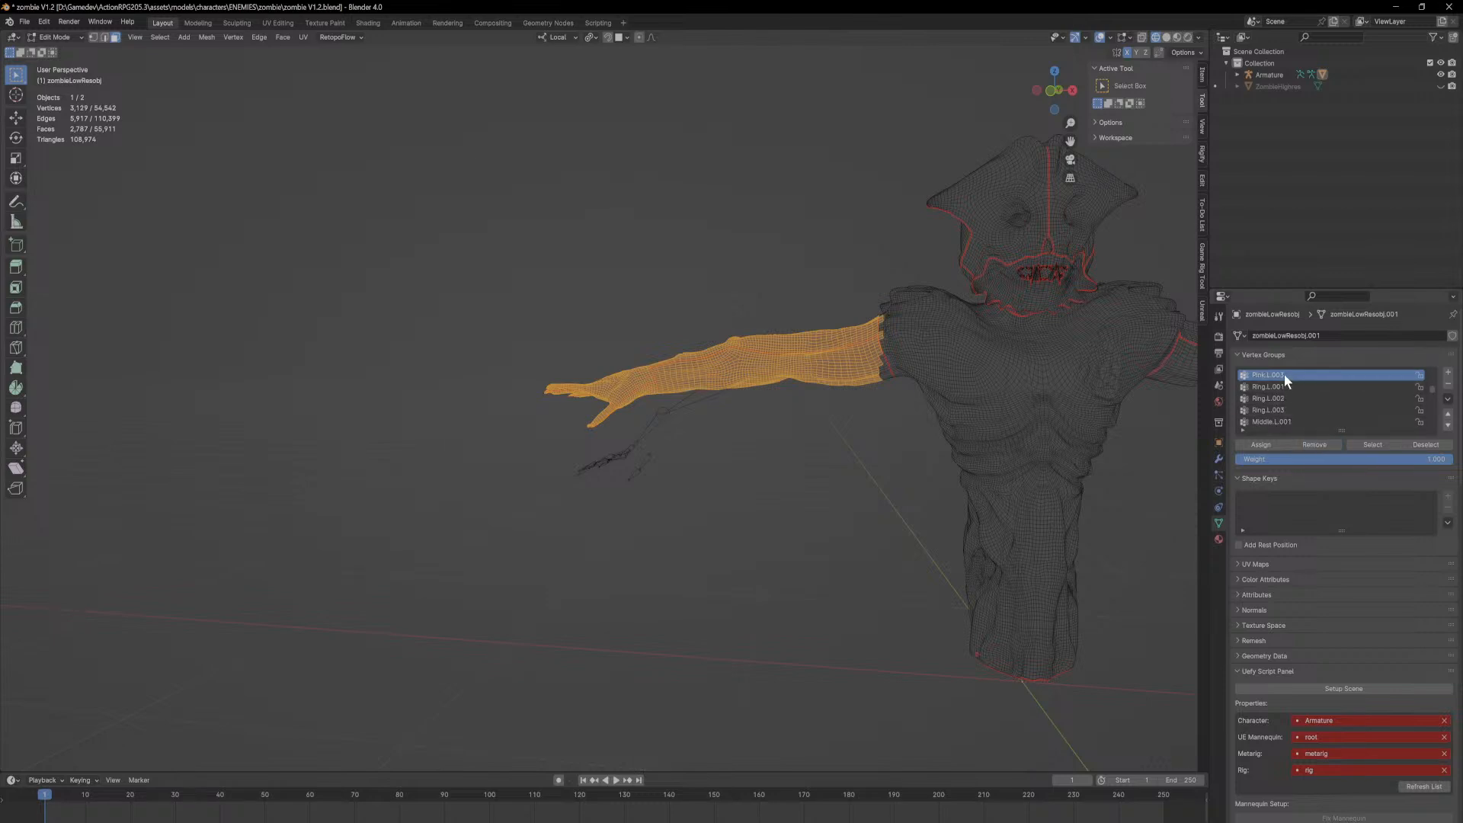
ctrl+scroll(1285, 373, up, 2)
click(1318, 444)
click(1281, 385)
click(1320, 444)
Step: Remove the selected right-arm vertices from Hand.L.001 and the left arm vertex groups
ctrl+scroll(1285, 374, up, 2)
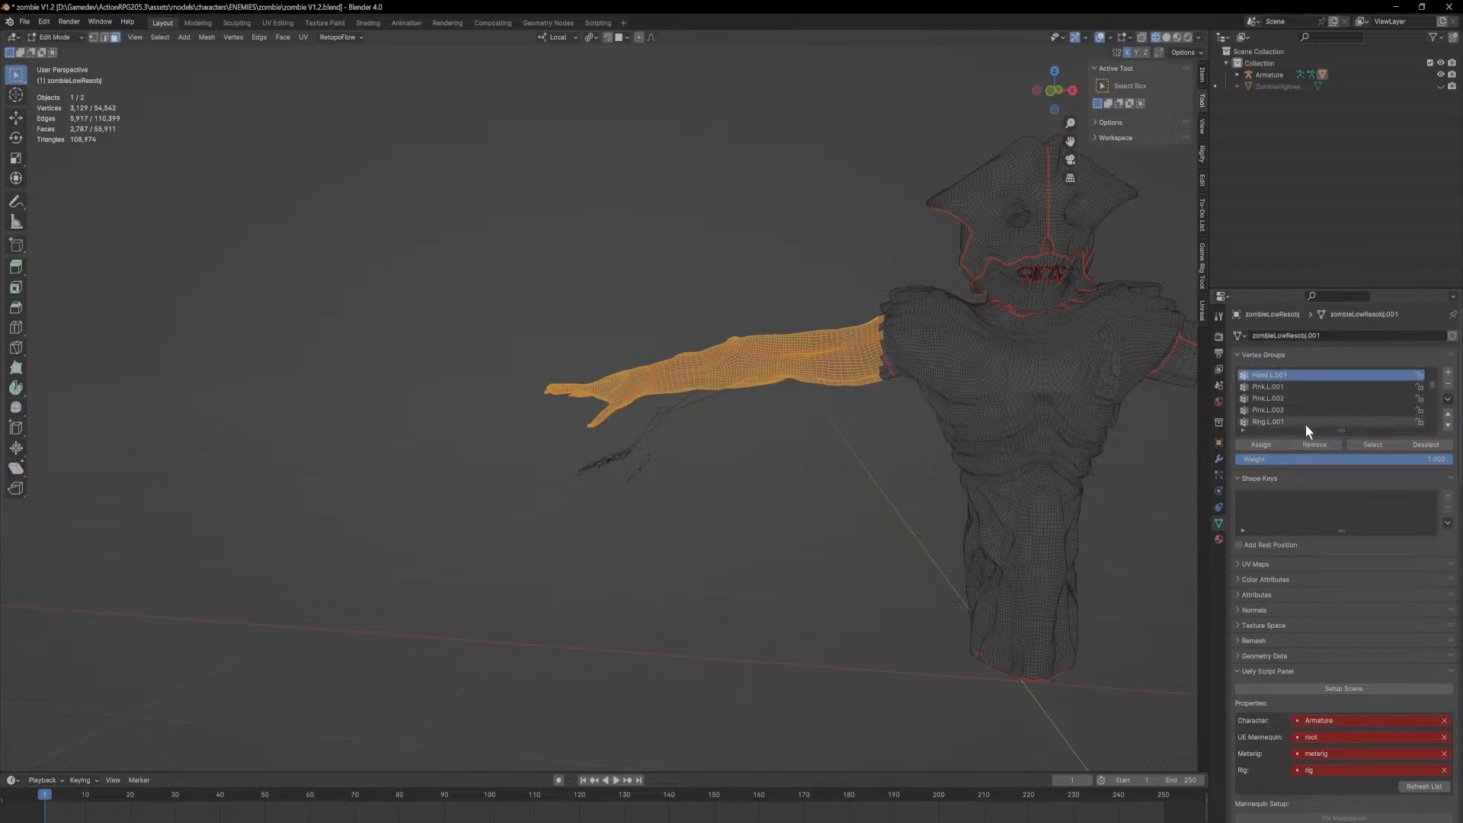
click(1320, 442)
scroll(1277, 375, up, 1)
click(1277, 375)
click(1314, 443)
scroll(1293, 395, up, 1)
click(1279, 374)
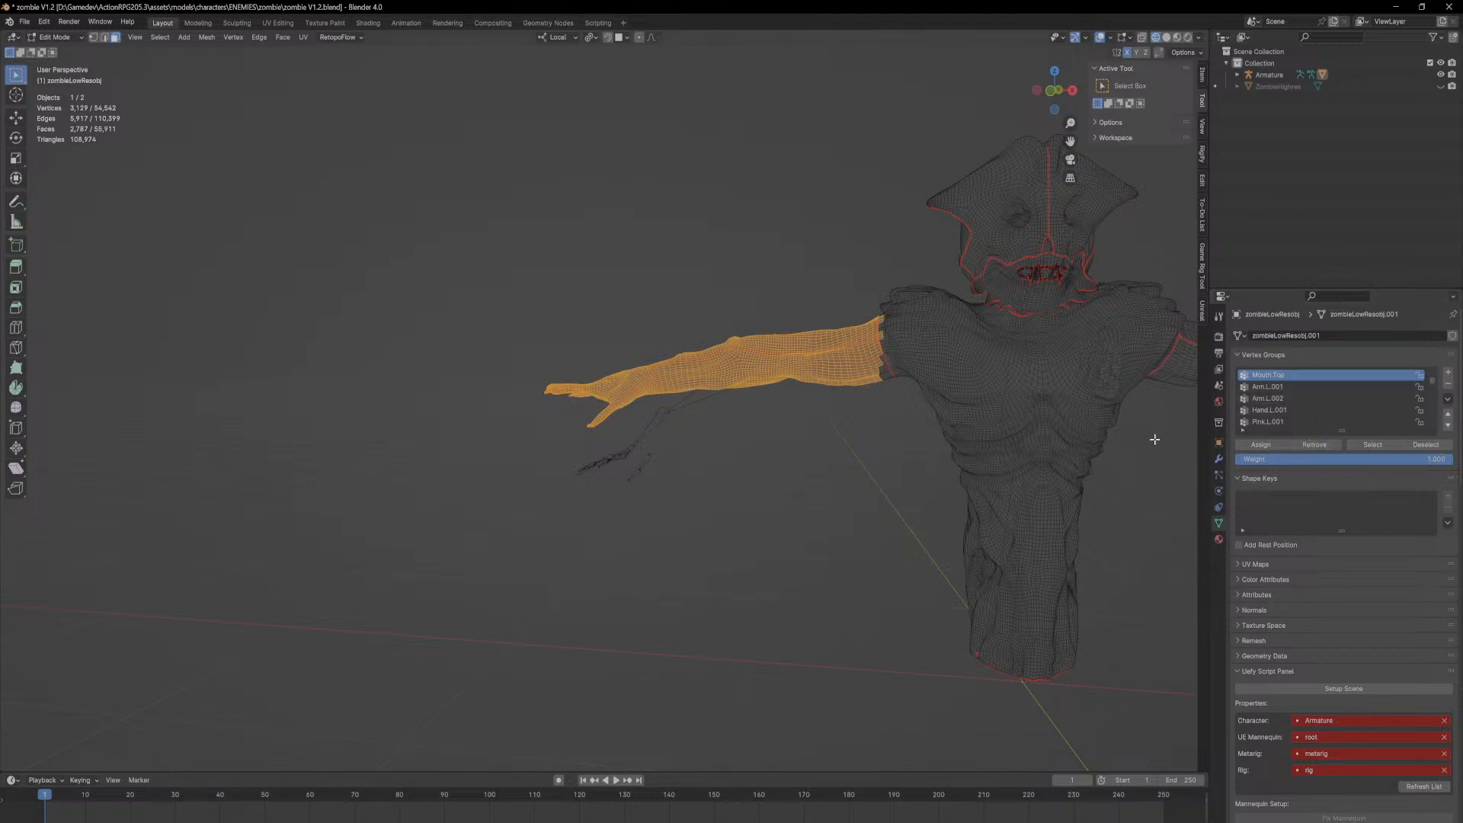
Step: Turn on X-ray and box-select the whole right arm again, including its far-side faces
middle_drag(717, 223, 1055, 112)
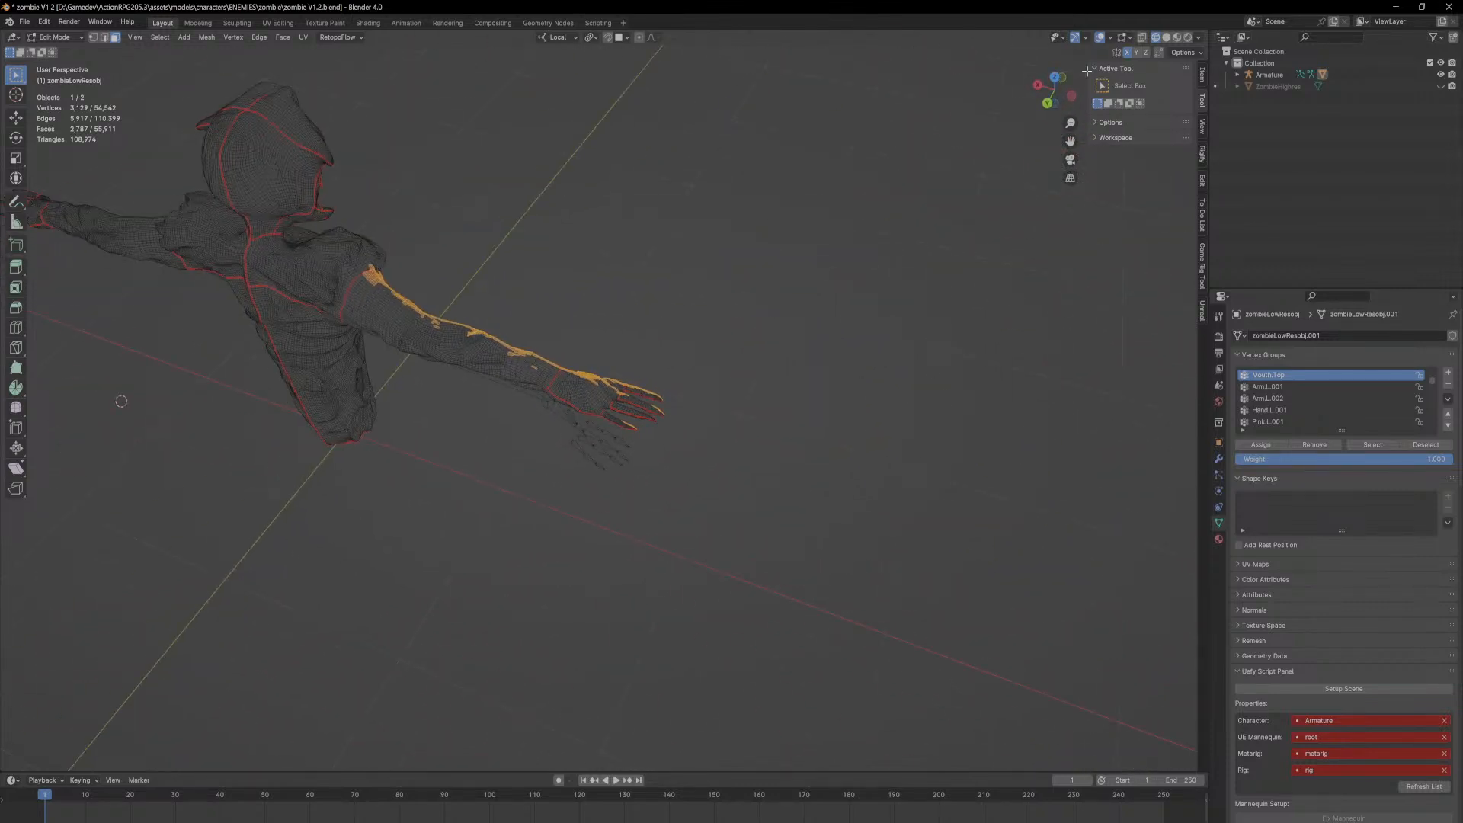
click(1141, 37)
middle_drag(961, 343, 706, 288)
drag(429, 288, 896, 530)
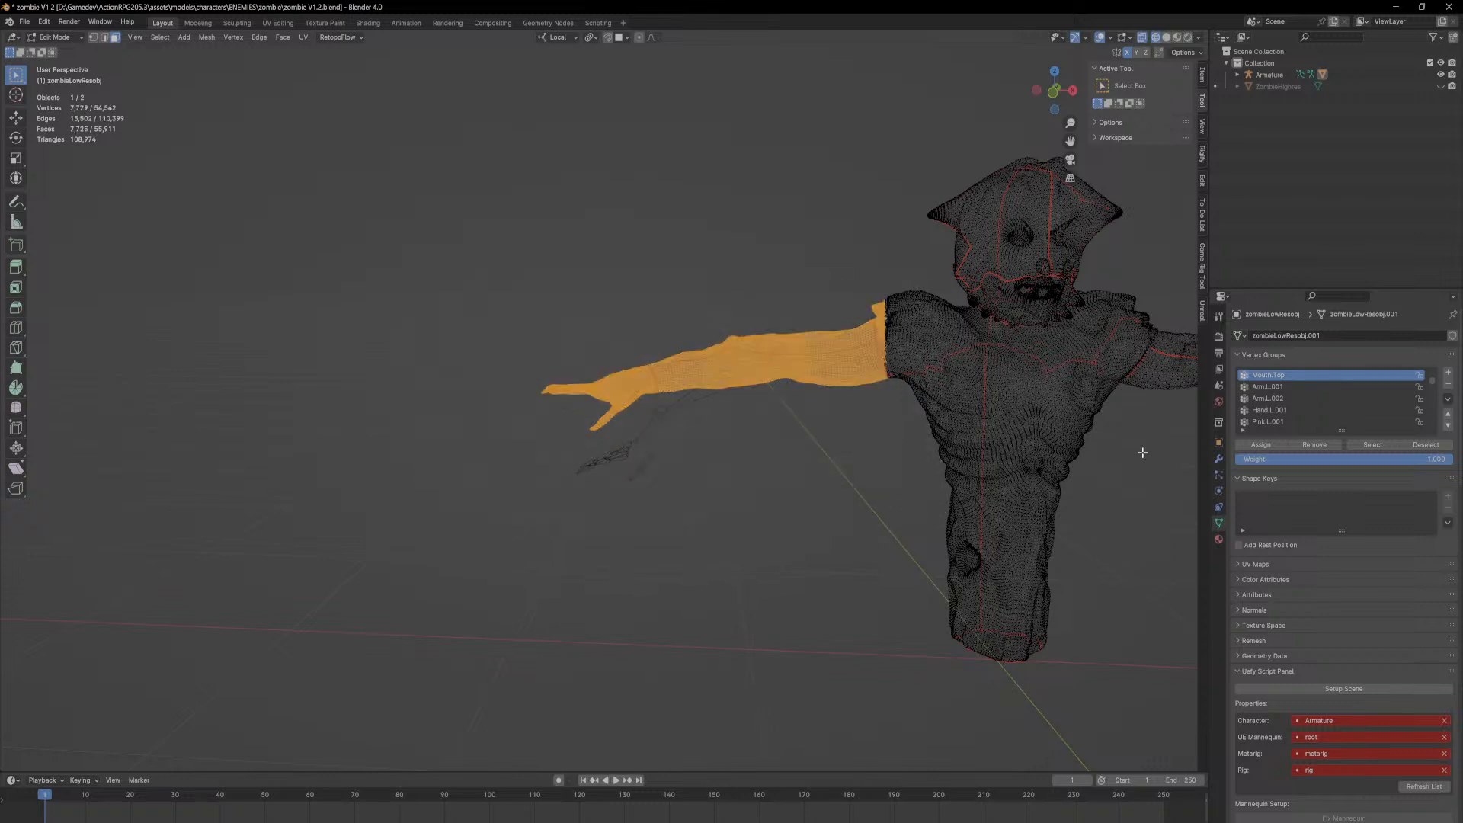
Step: Remove the reselected right-arm vertices from the left-side groups Arm.L.001 through Pink.L.003
click(1280, 387)
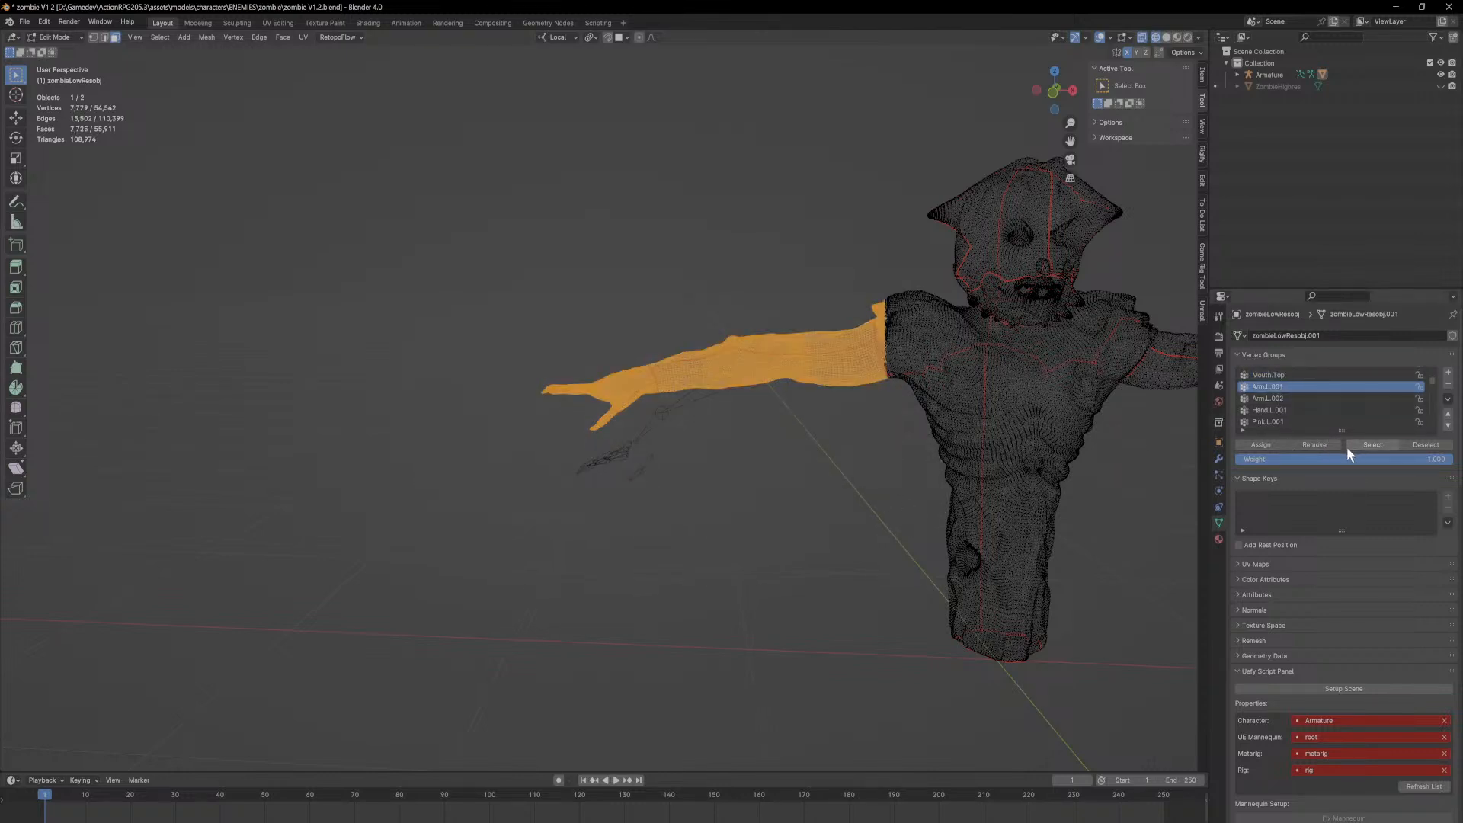
click(1299, 397)
click(1297, 422)
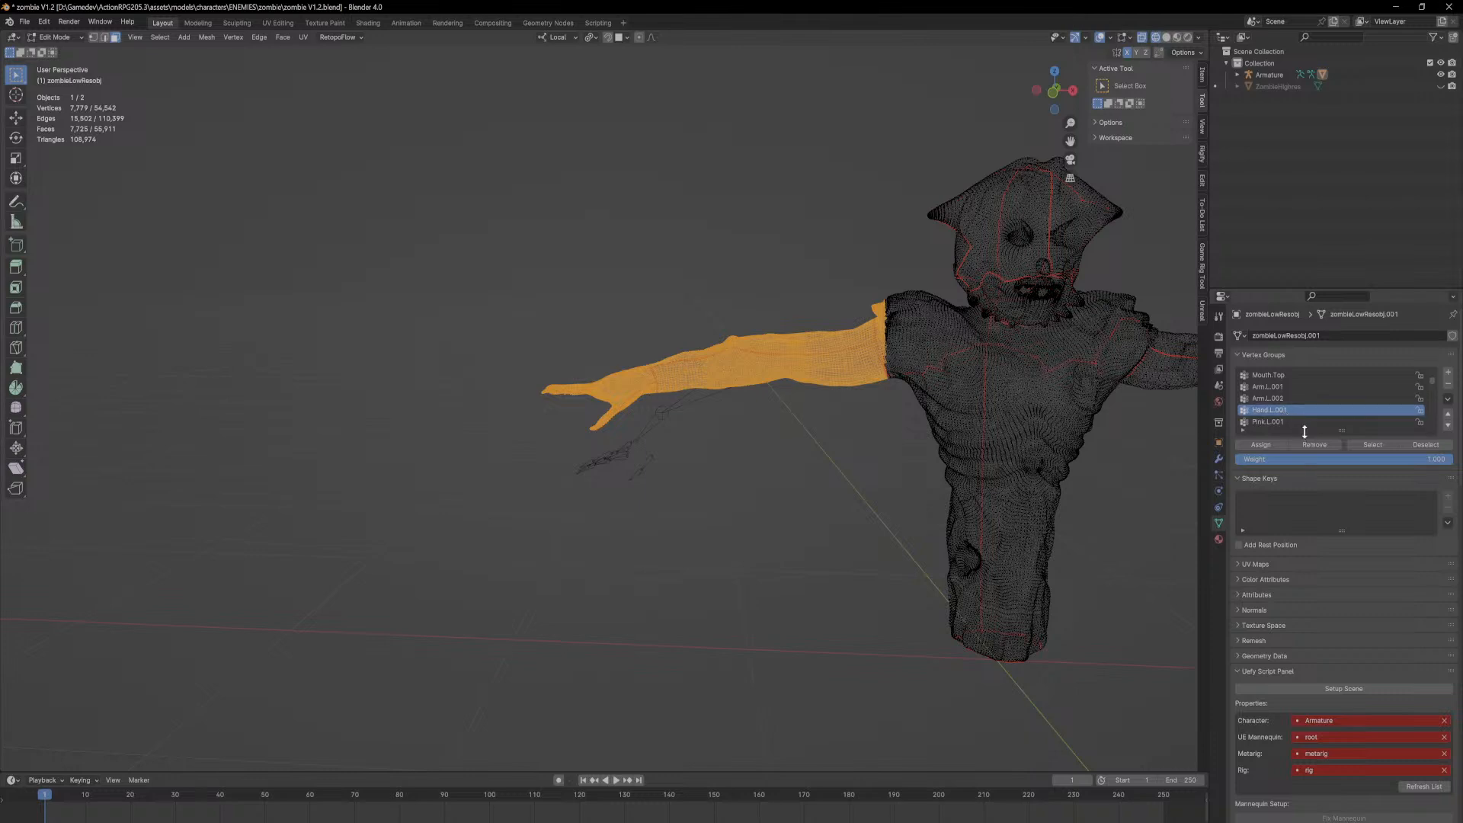
scroll(1304, 412, down, 1)
click(1301, 421)
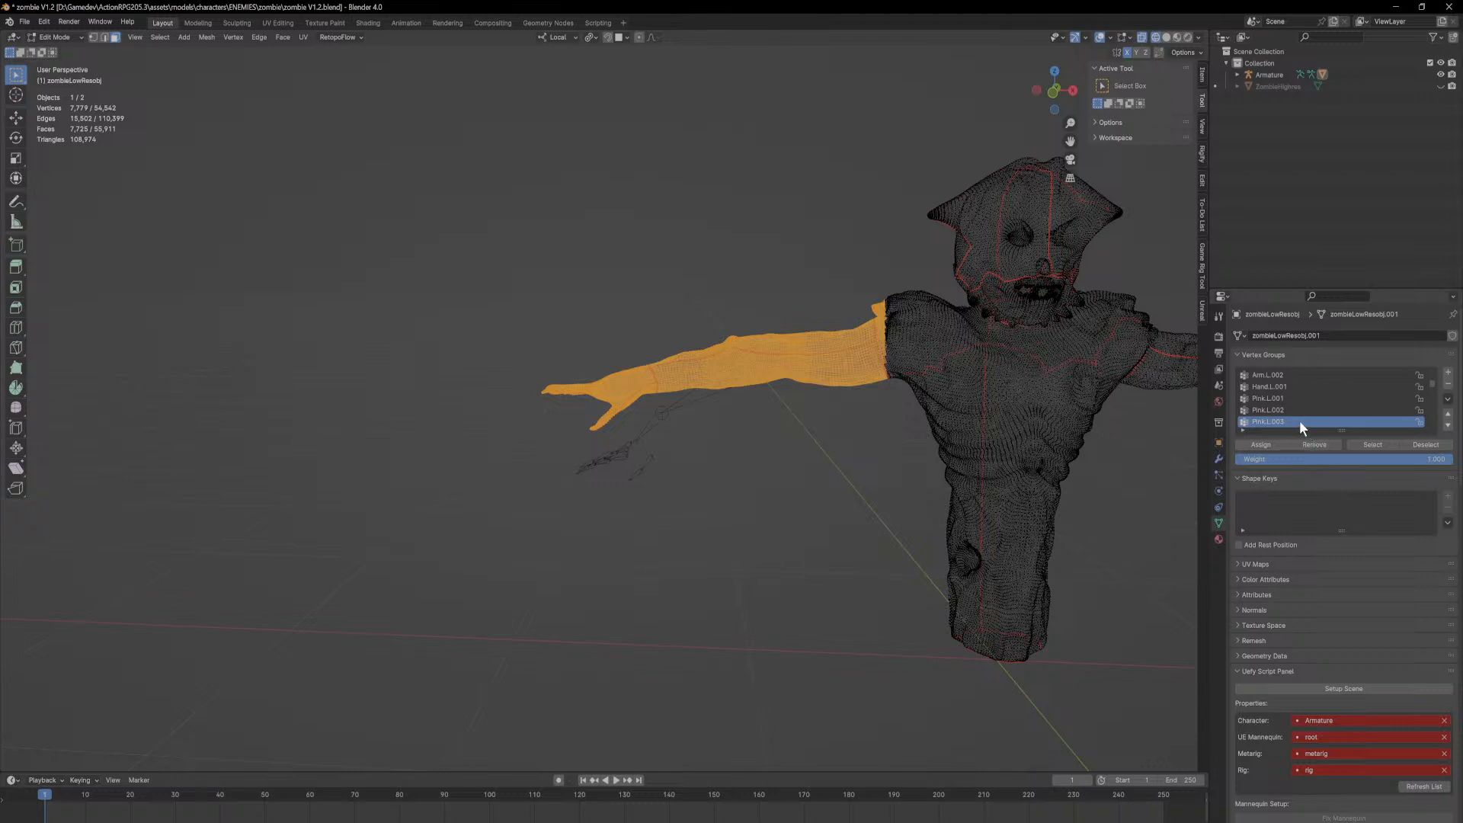
Step: Remove the right-arm vertices from the remaining left Ring, Middle, Index and Thumb vertex groups
scroll(1306, 414, down, 1)
click(1314, 422)
ctrl+scroll(1316, 413, down, 1)
click(1314, 443)
ctrl+scroll(1321, 411, down, 1)
click(1314, 445)
ctrl+scroll(1317, 411, down, 1)
click(1315, 443)
ctrl+scroll(1324, 412, down, 1)
click(1317, 445)
click(1320, 442)
ctrl+scroll(1325, 412, down, 1)
click(1324, 444)
ctrl+scroll(1325, 412, down, 1)
click(1319, 445)
ctrl+scroll(1335, 424, down, 1)
click(1323, 444)
ctrl+scroll(1330, 422, down, 1)
ctrl+scroll(1327, 417, down, 1)
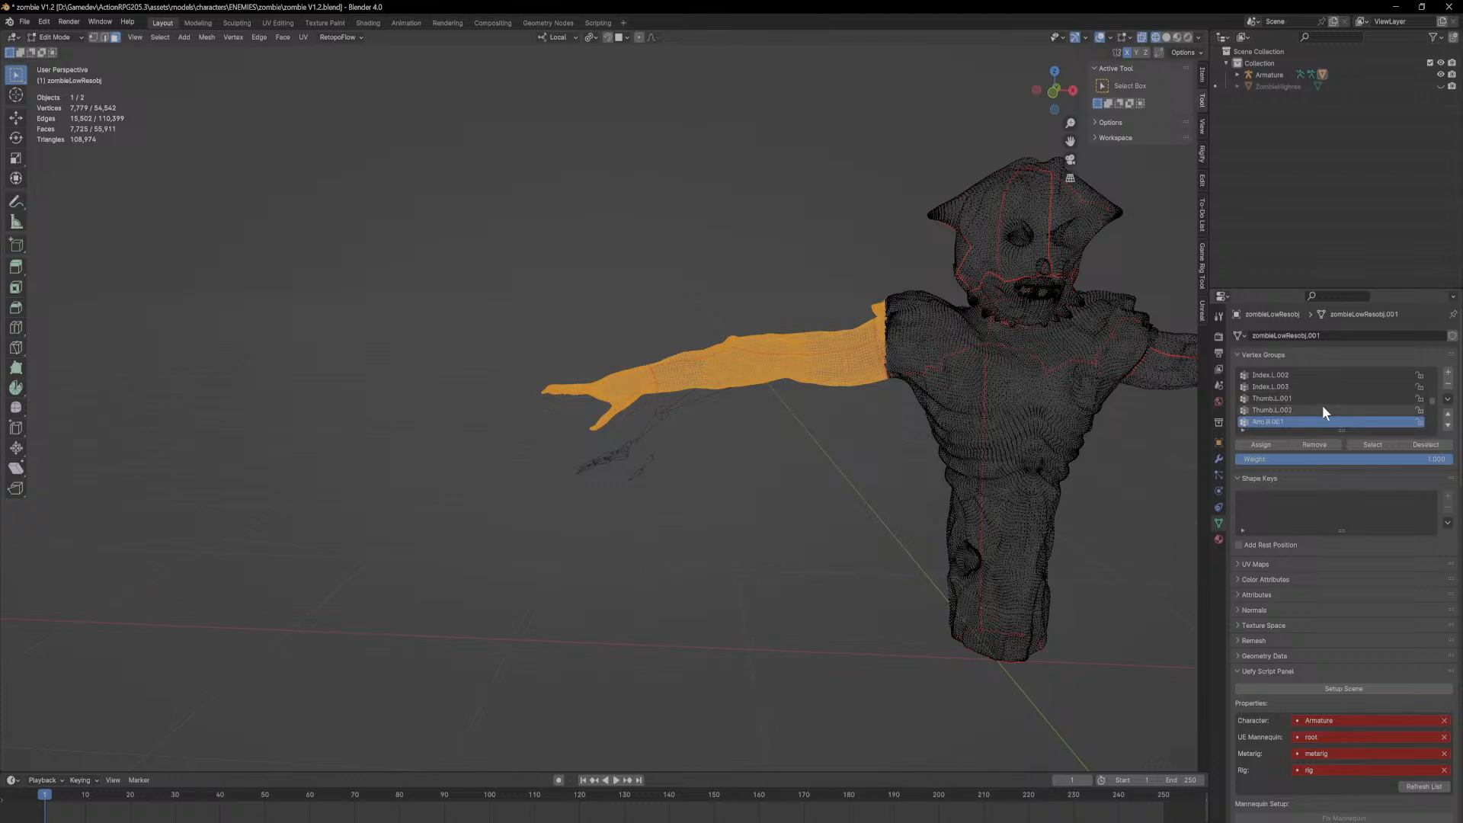
Step: Return the zombie mesh to Object Mode
click(53, 36)
click(48, 52)
mouse_move(756, 302)
middle_down()
mouse_move(829, 328)
mouse_move(1003, 343)
mouse_move(803, 382)
mouse_move(775, 348)
mouse_move(915, 229)
middle_up()
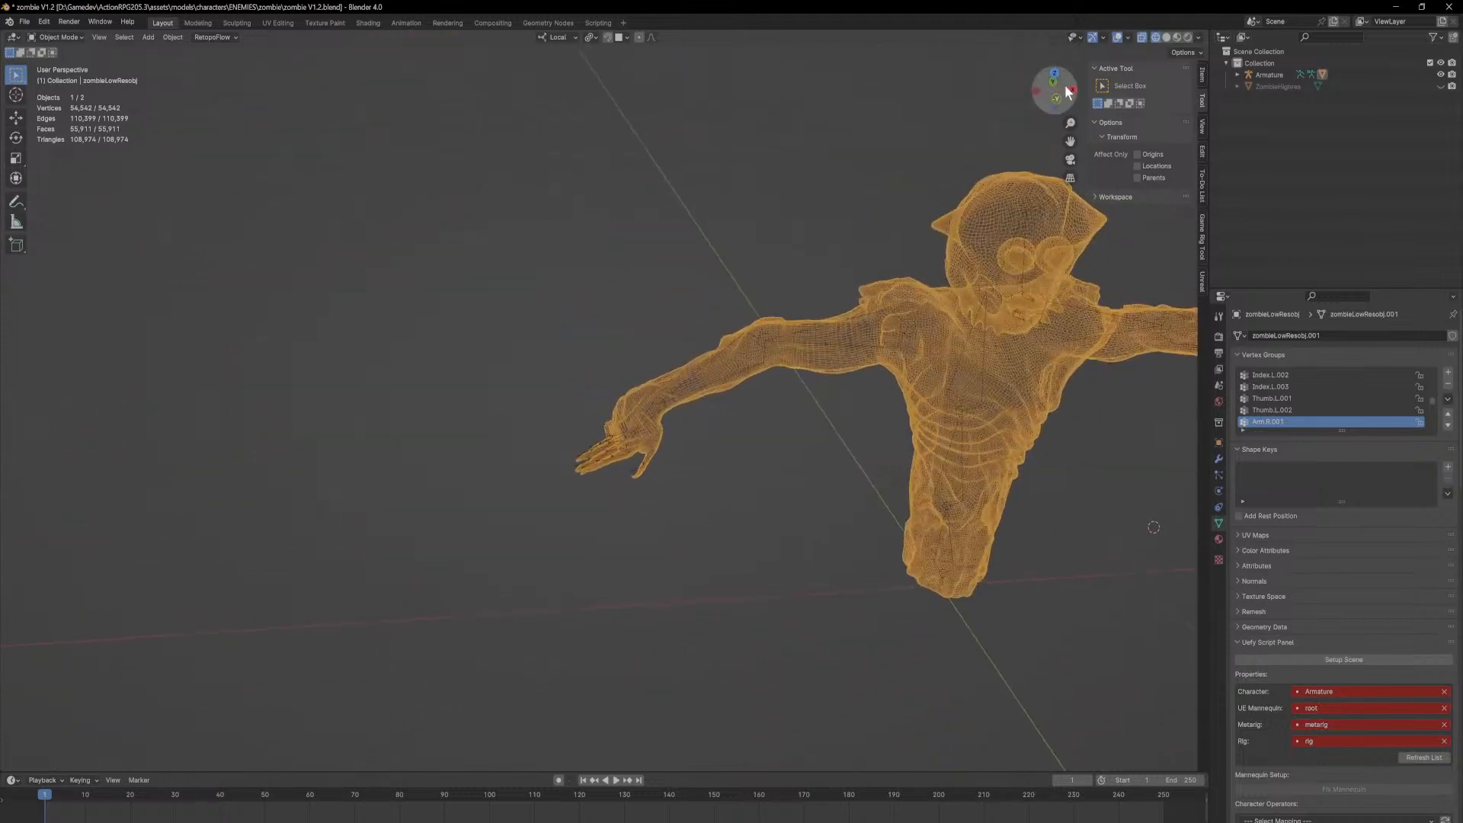
Step: Show the zombie mesh in solid shading and check the left finger groups up to Middle.L.003 in Weight Paint mode
click(1166, 36)
middle_drag(721, 354, 758, 361)
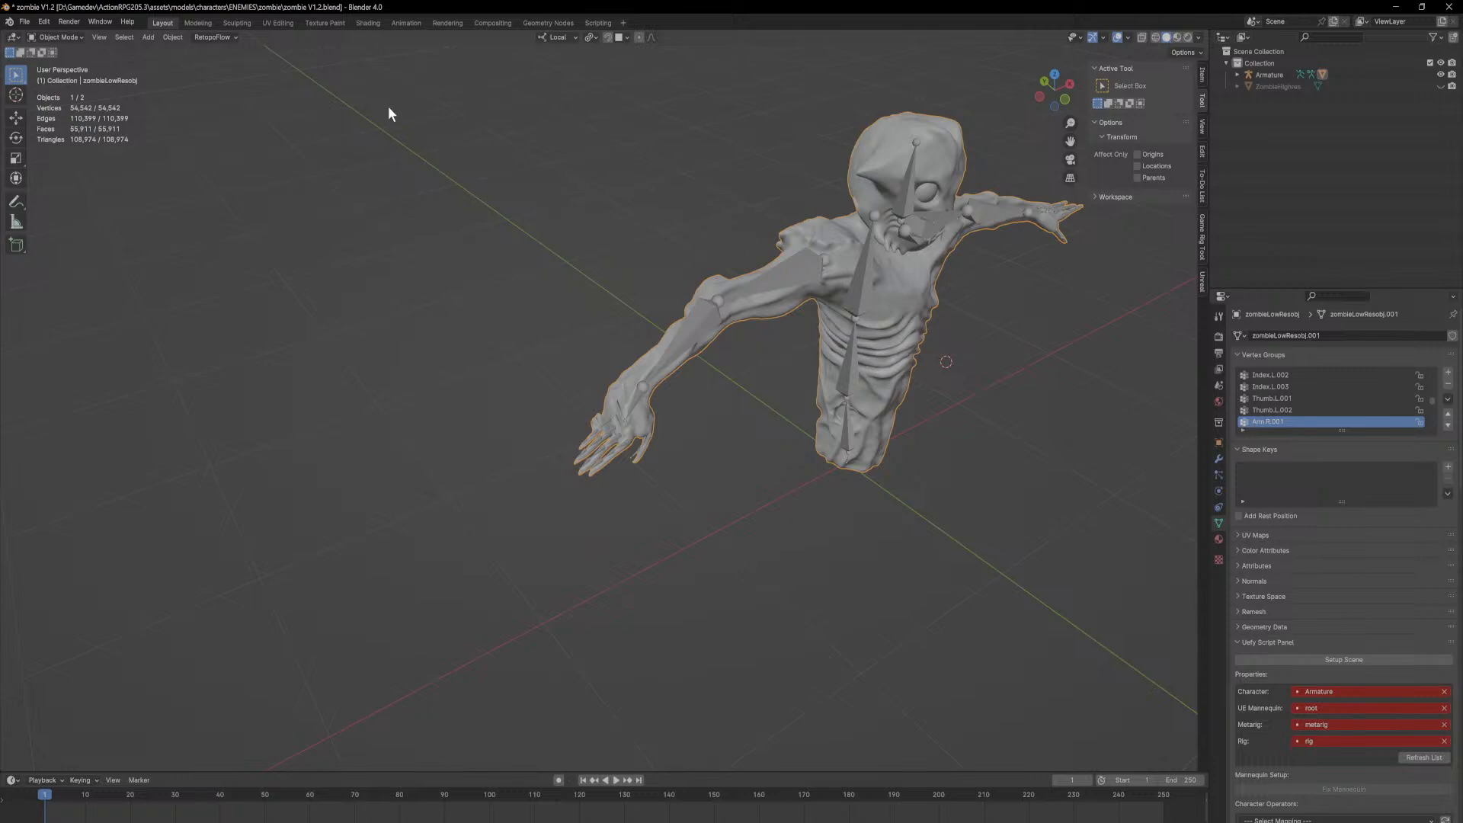
click(59, 37)
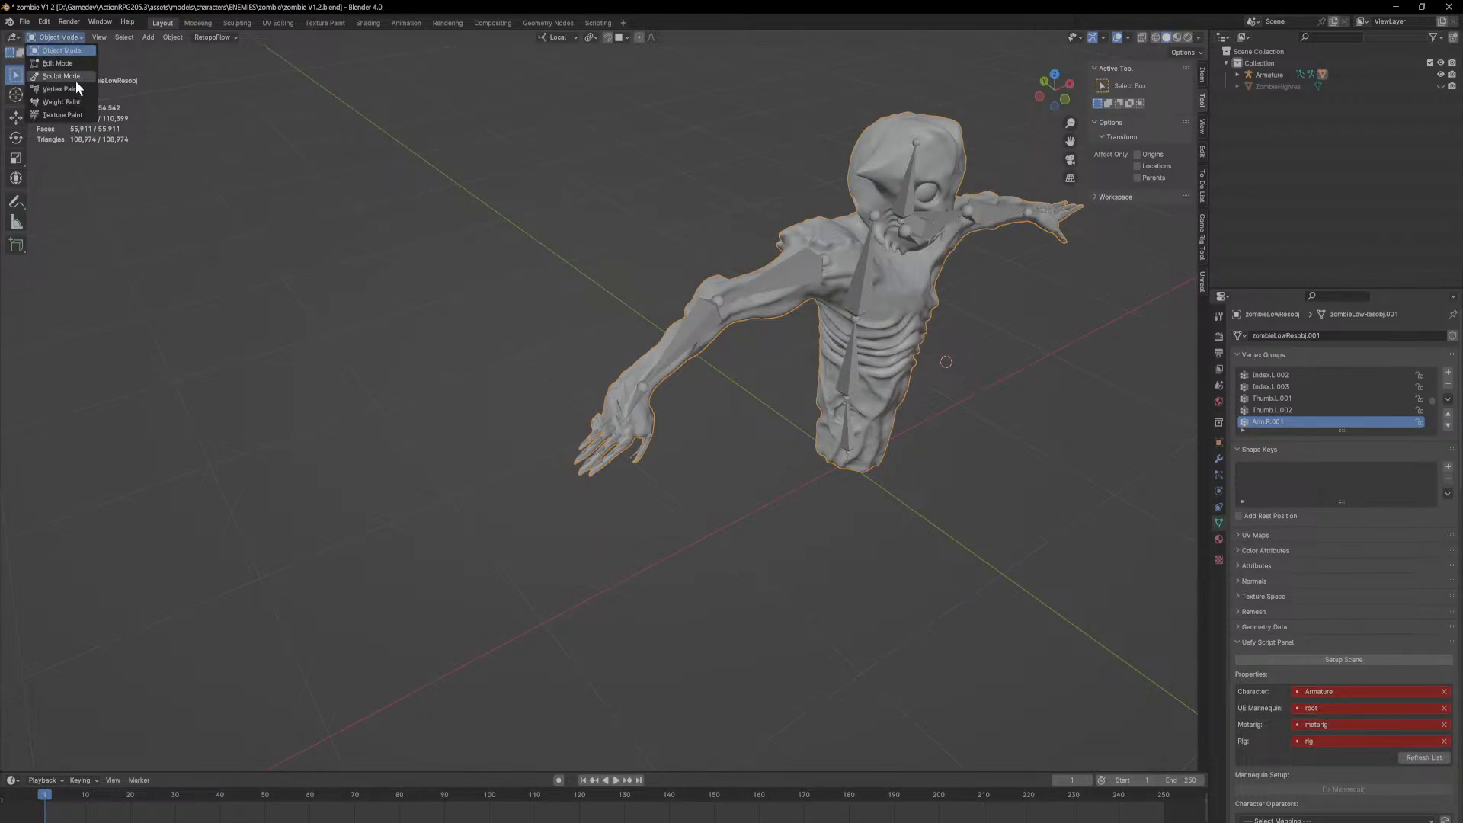
click(72, 100)
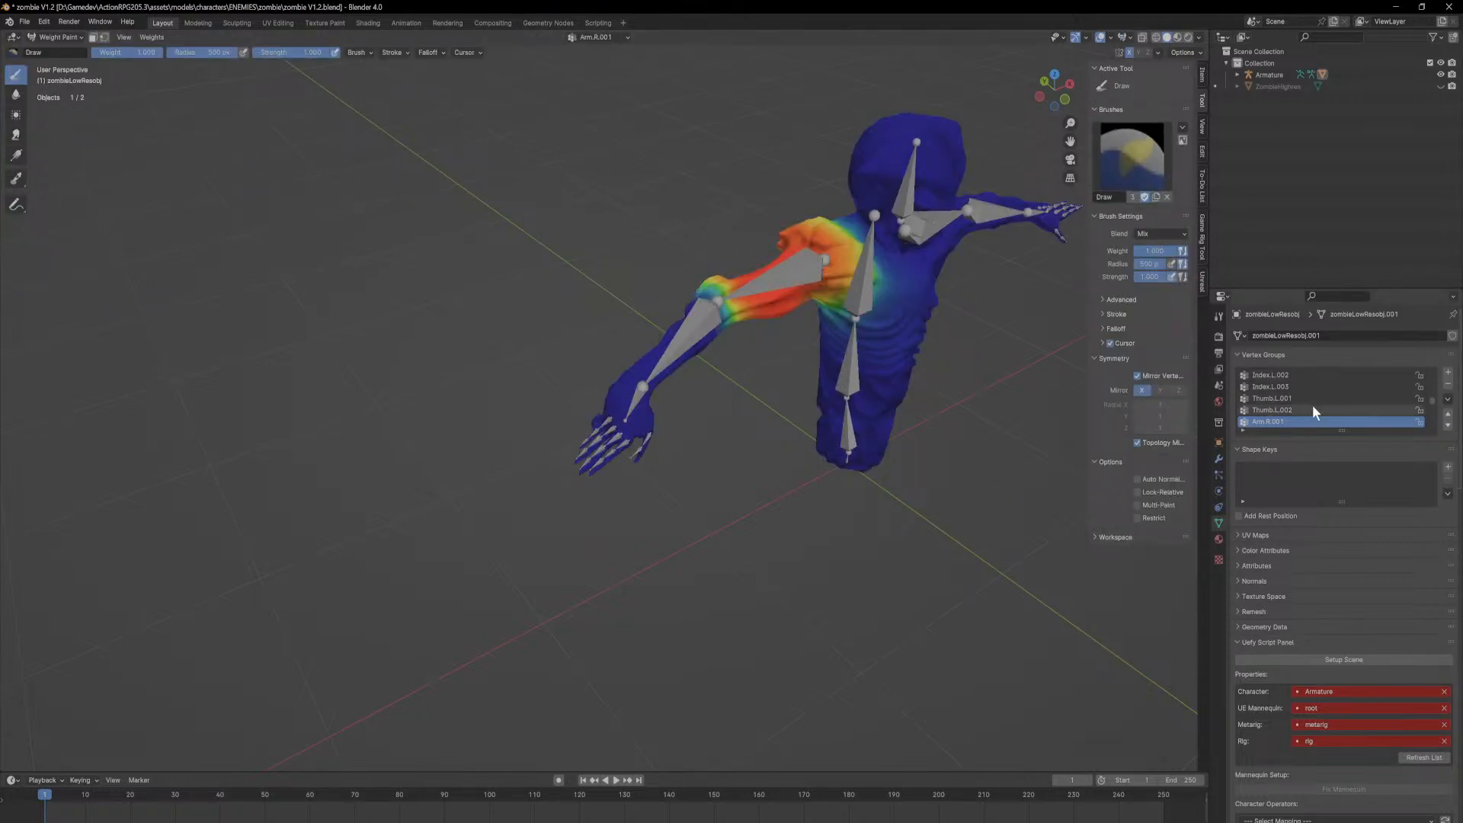
ctrl+scroll(1297, 413, up, 5)
ctrl+scroll(1310, 396, up, 1)
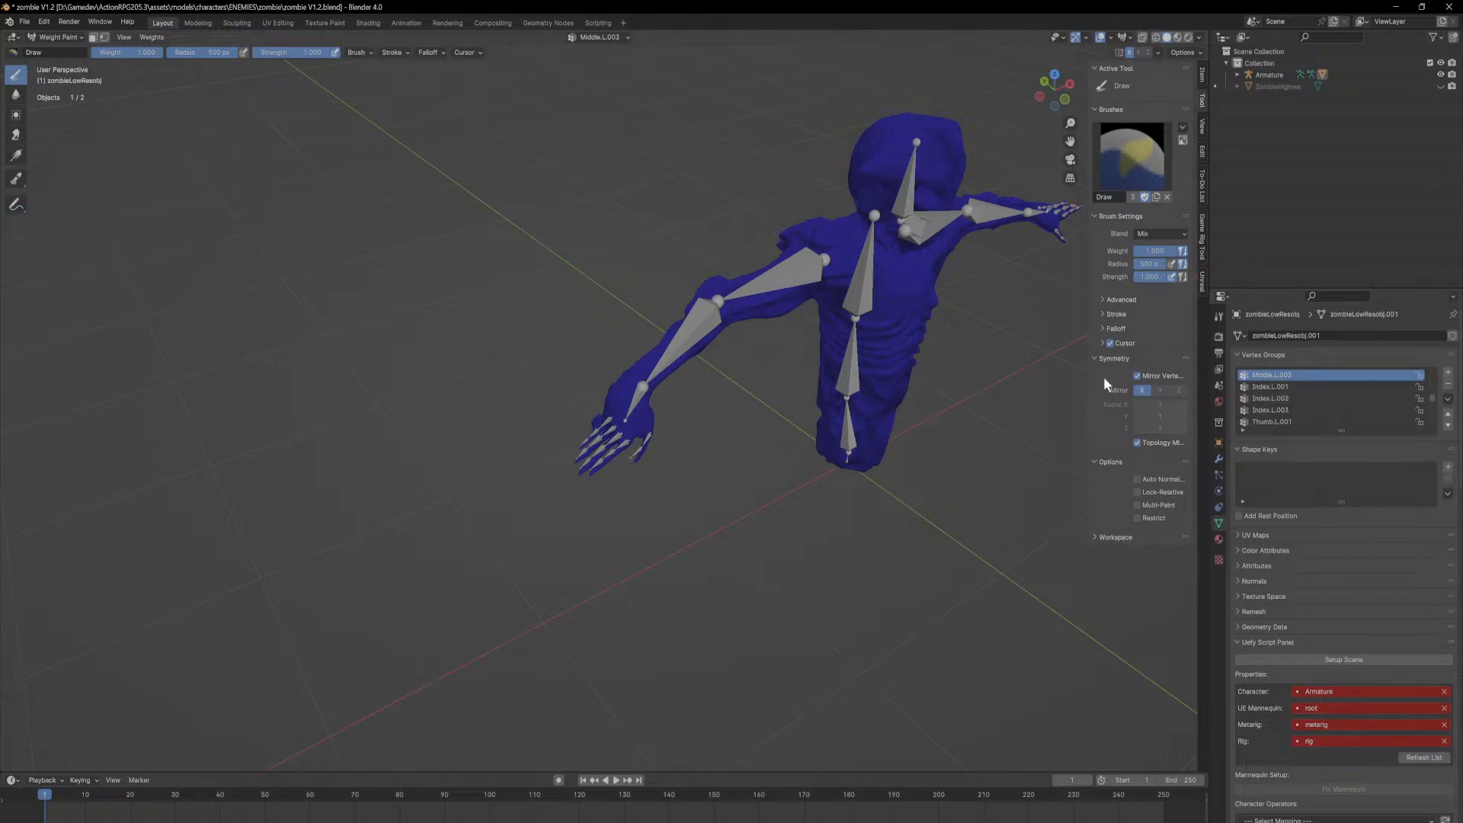
middle_drag(876, 385, 580, 366)
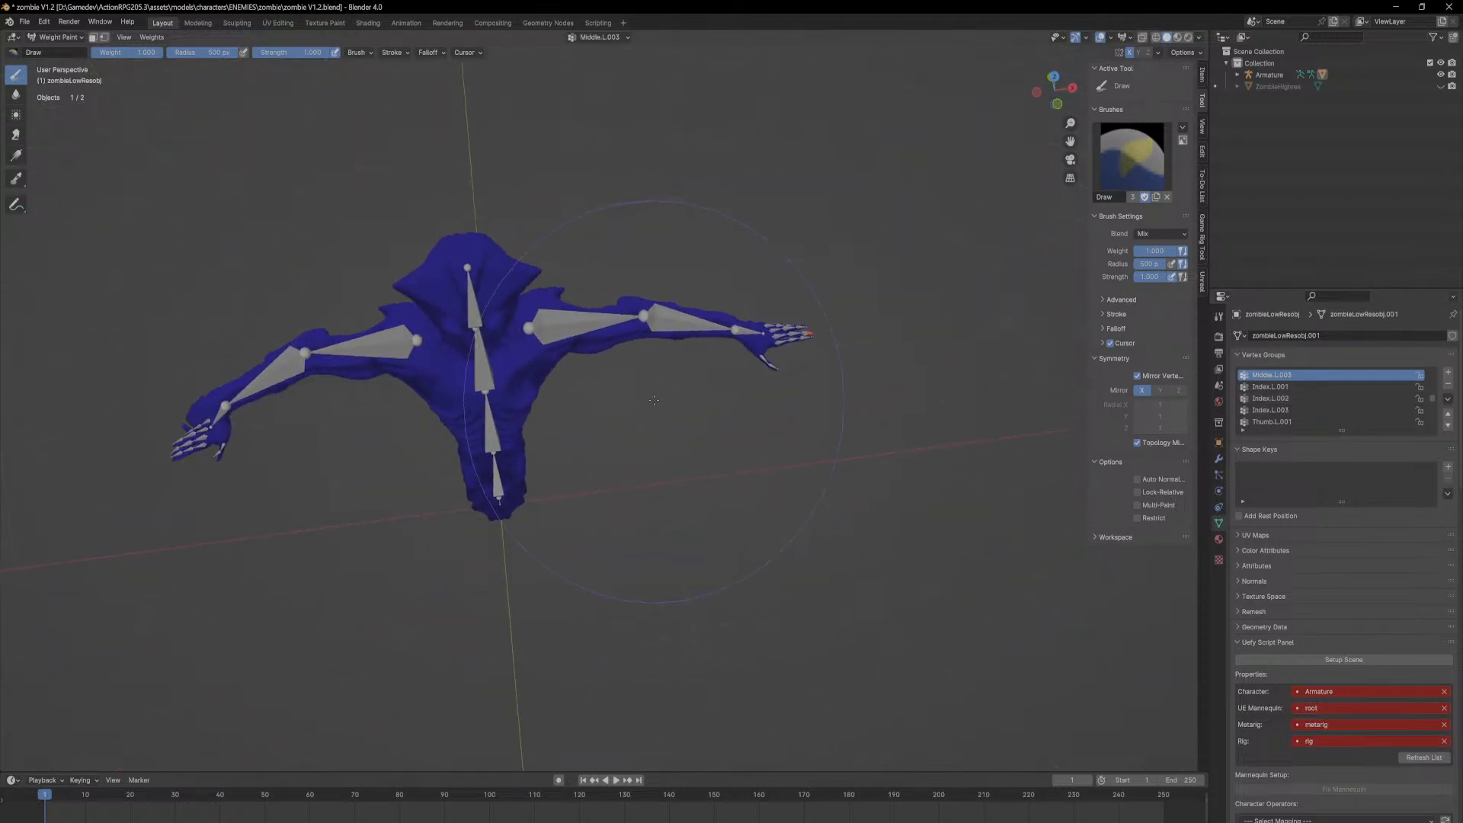
Step: Return the mesh to Object Mode, select the armature and put it in Pose Mode
click(58, 36)
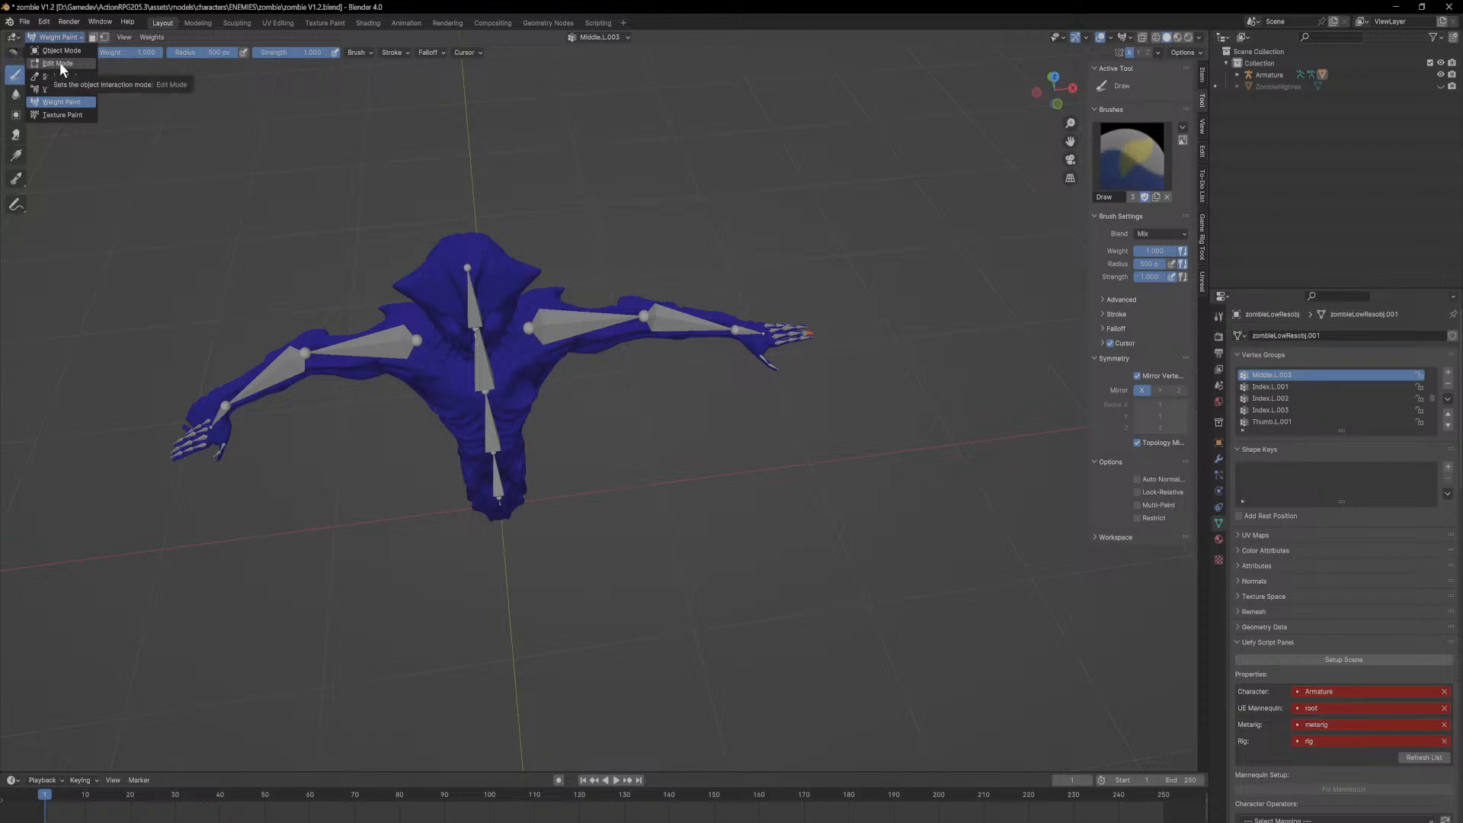
click(52, 51)
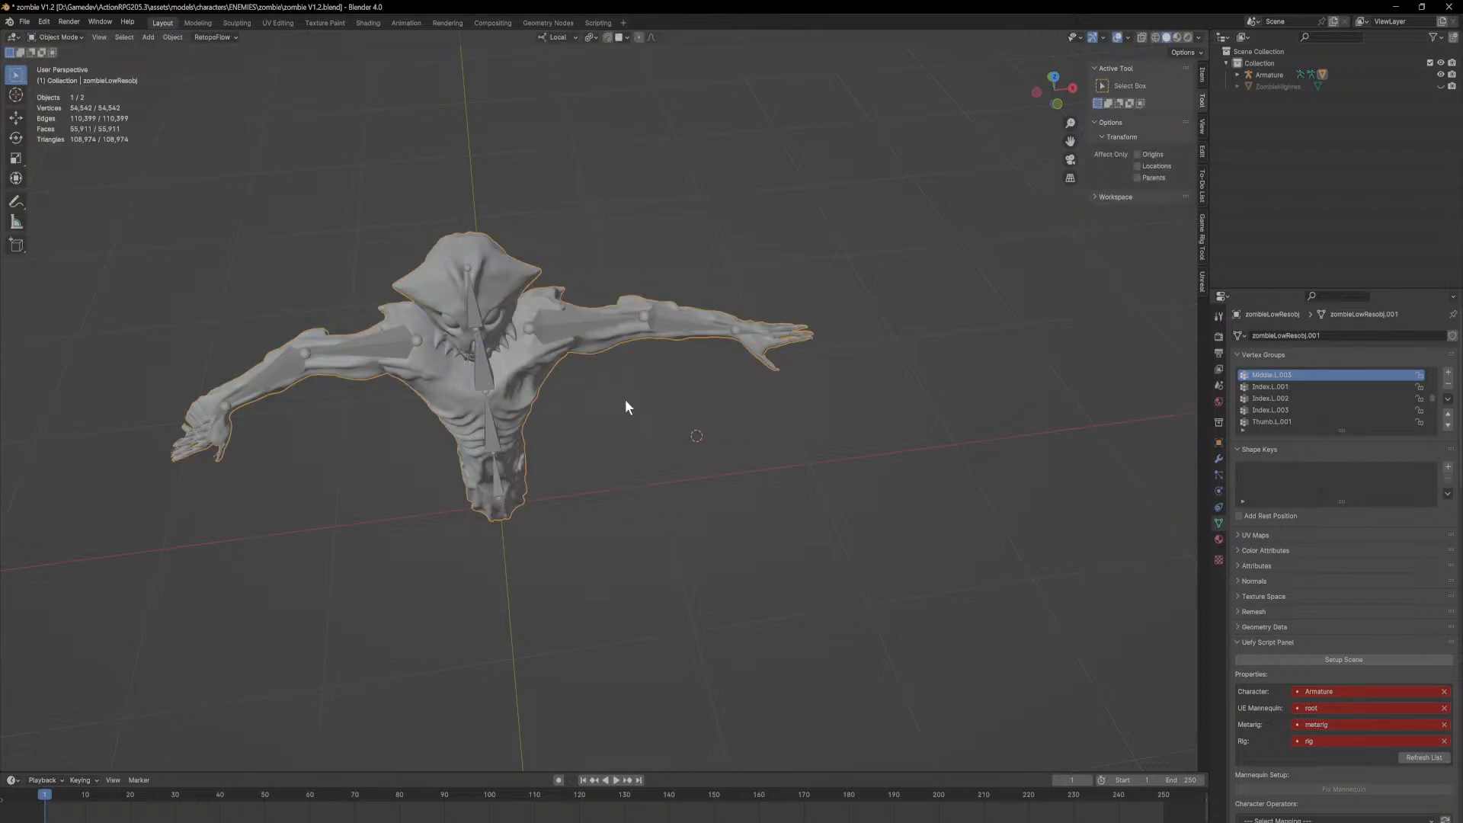
click(542, 314)
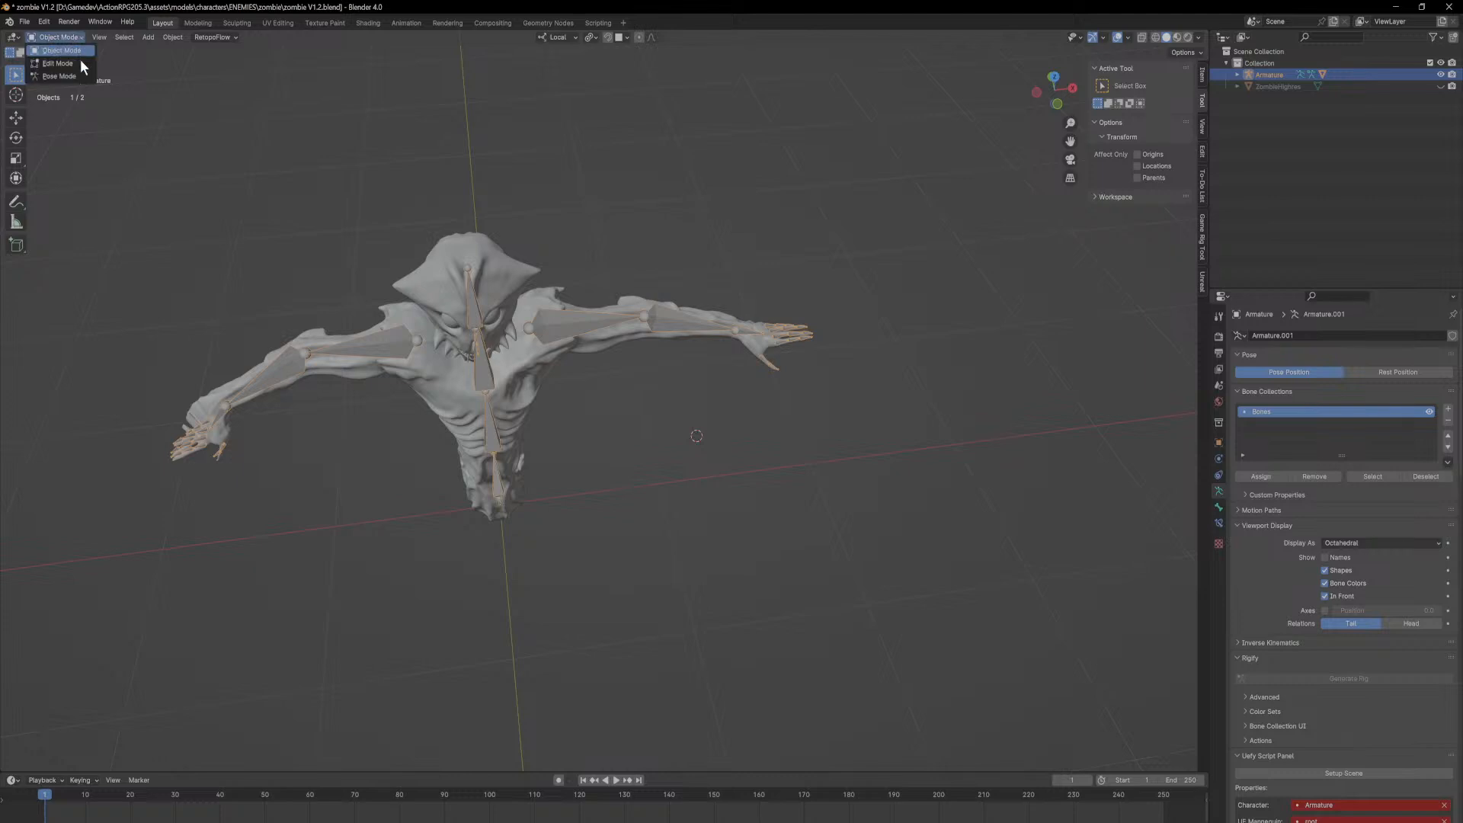
click(76, 73)
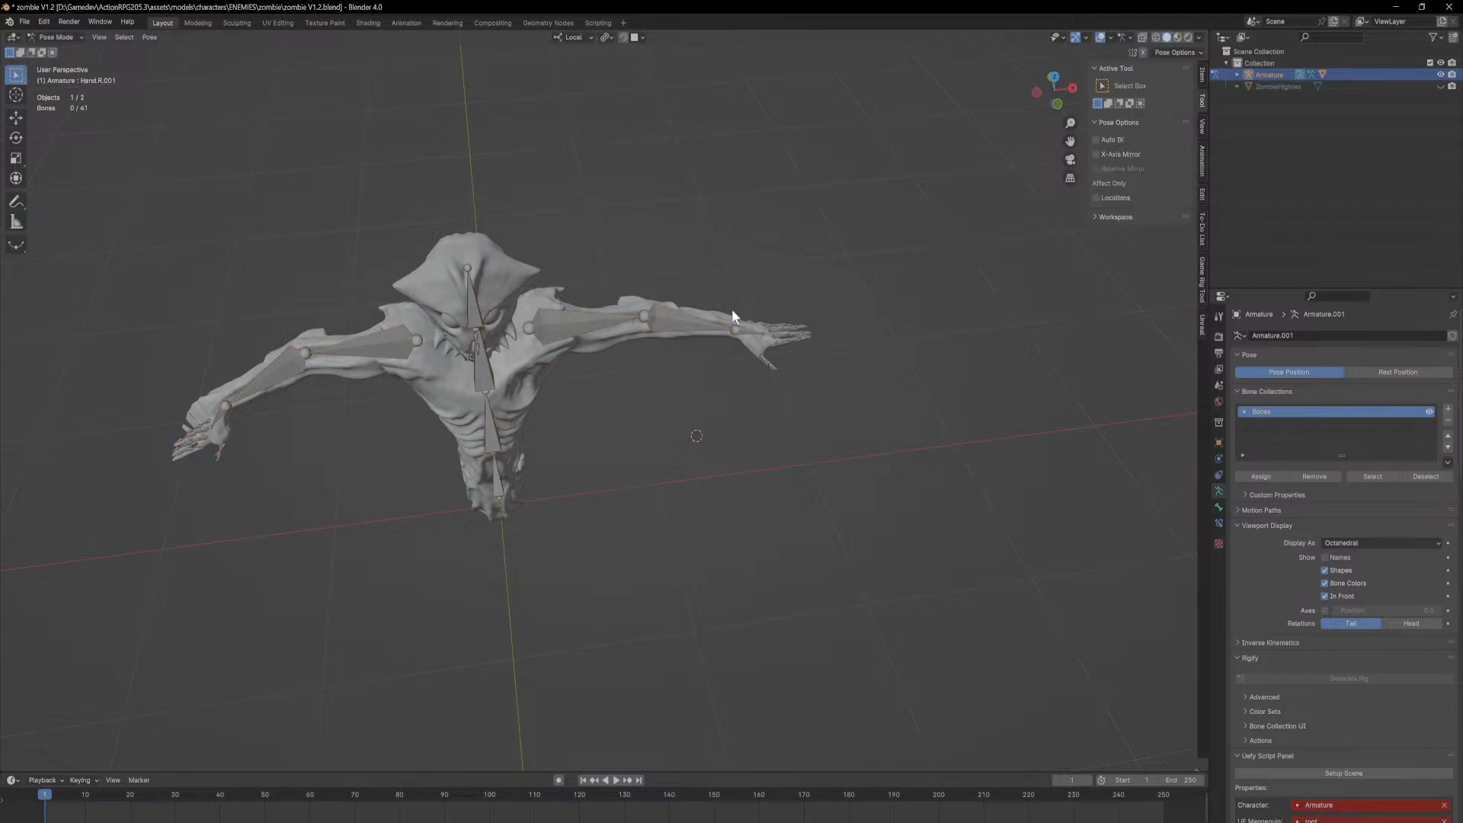
Step: Rotate the left upper-arm bone Arm.L.001 about its local Z axis to swing the left arm down
key(r)
key(z)
key(z)
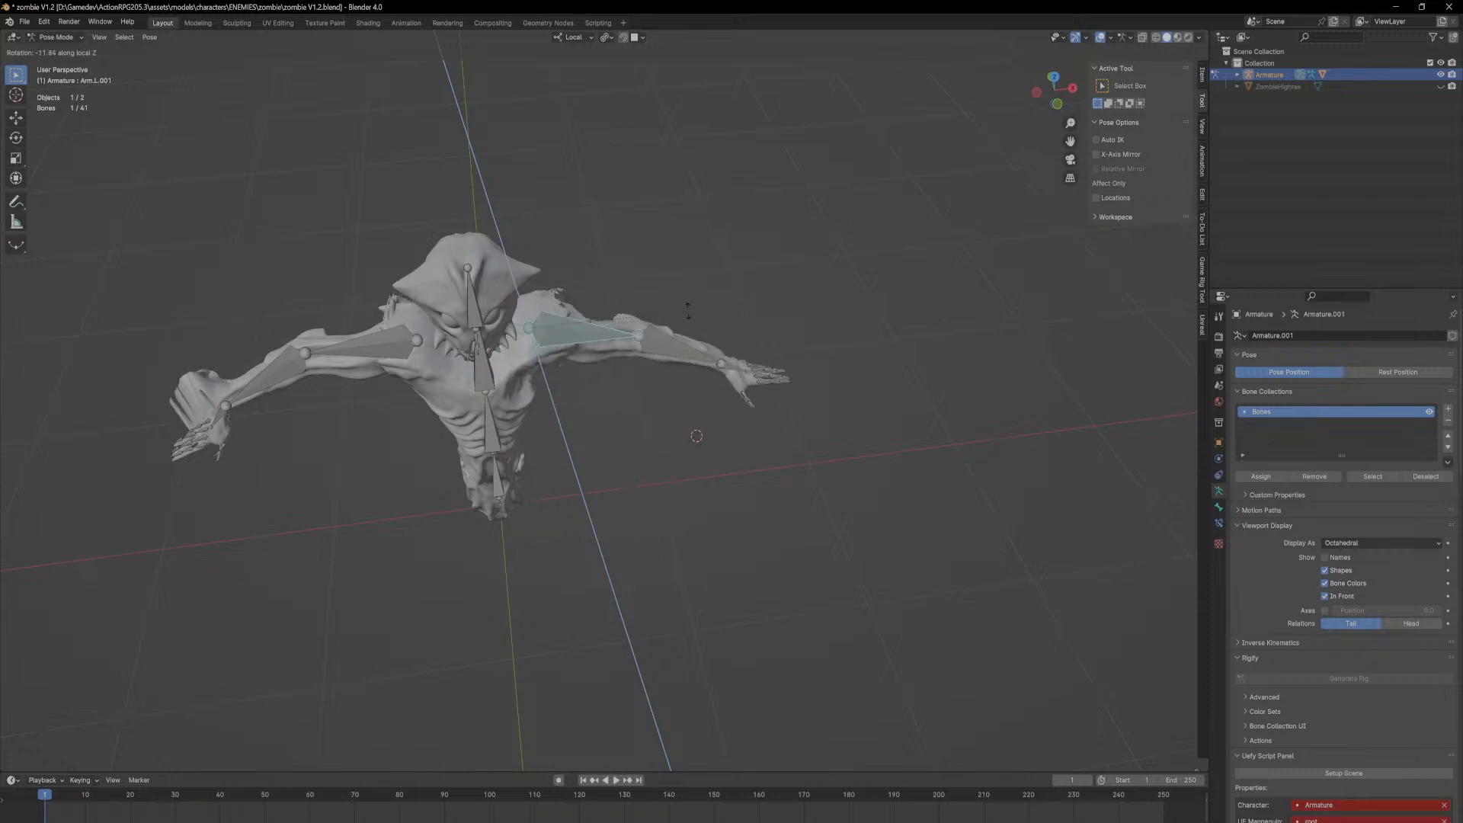
click(642, 386)
mouse_move(711, 340)
middle_down()
mouse_move(477, 269)
mouse_move(624, 261)
mouse_move(739, 330)
middle_up()
scroll(515, 291, up, 3)
key(r)
key(z)
key(z)
click(635, 337)
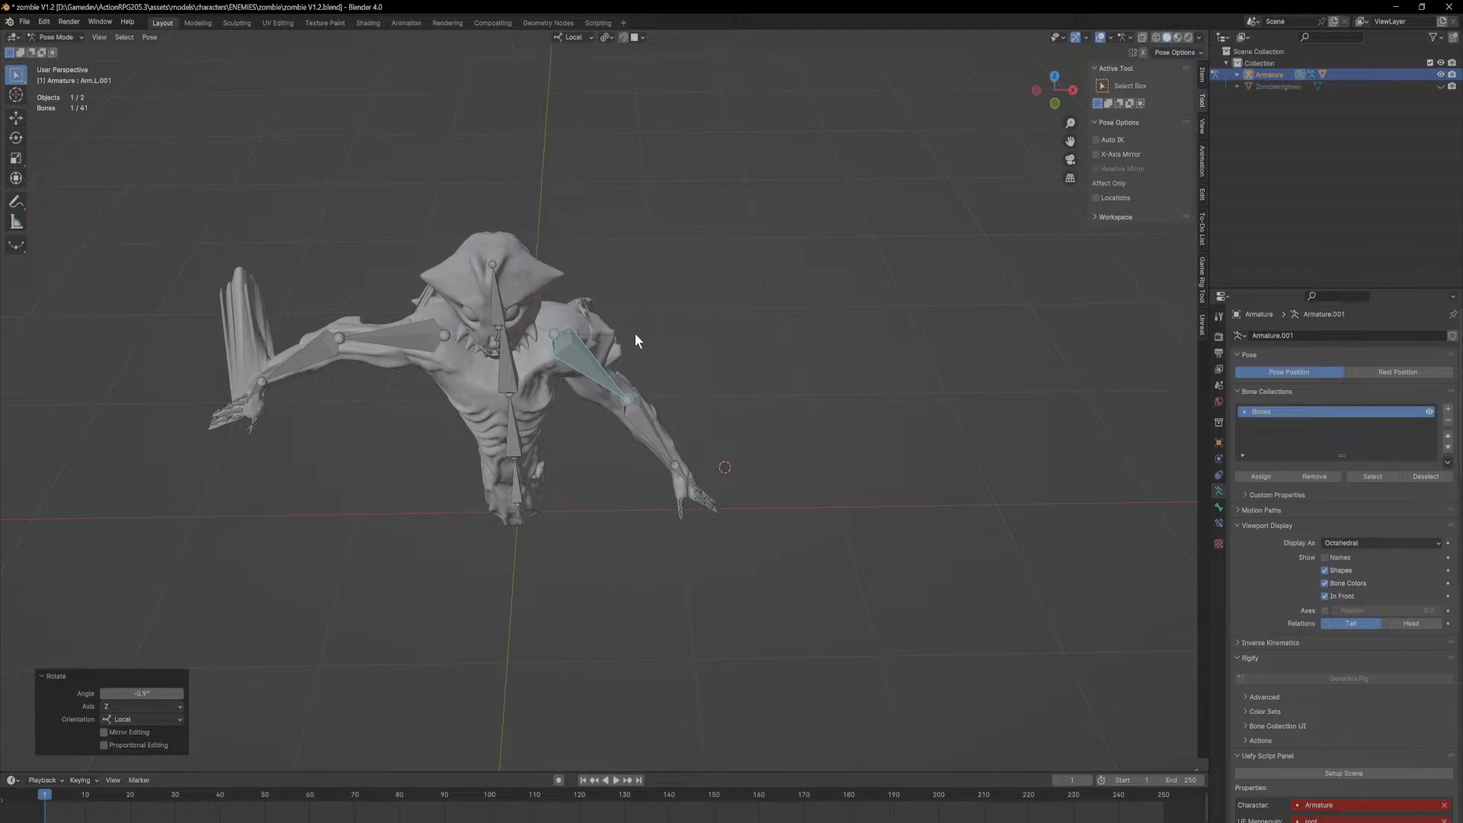
Step: Examine how the shoulders and the right hand deform with the left arm lowered
middle_drag(679, 336, 550, 426)
scroll(581, 396, up, 4)
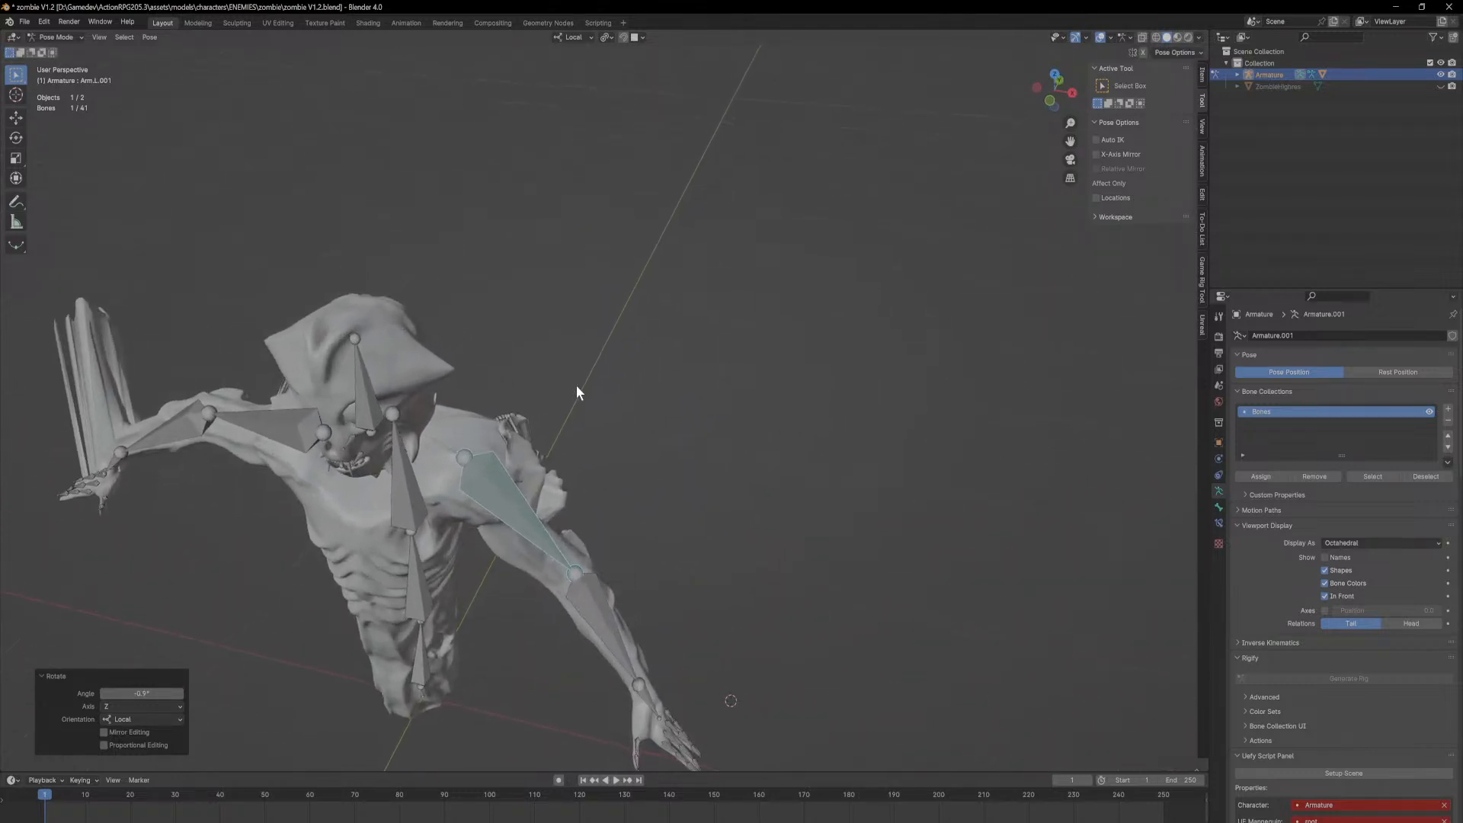
middle_drag(571, 344, 801, 232)
scroll(802, 231, down, 4)
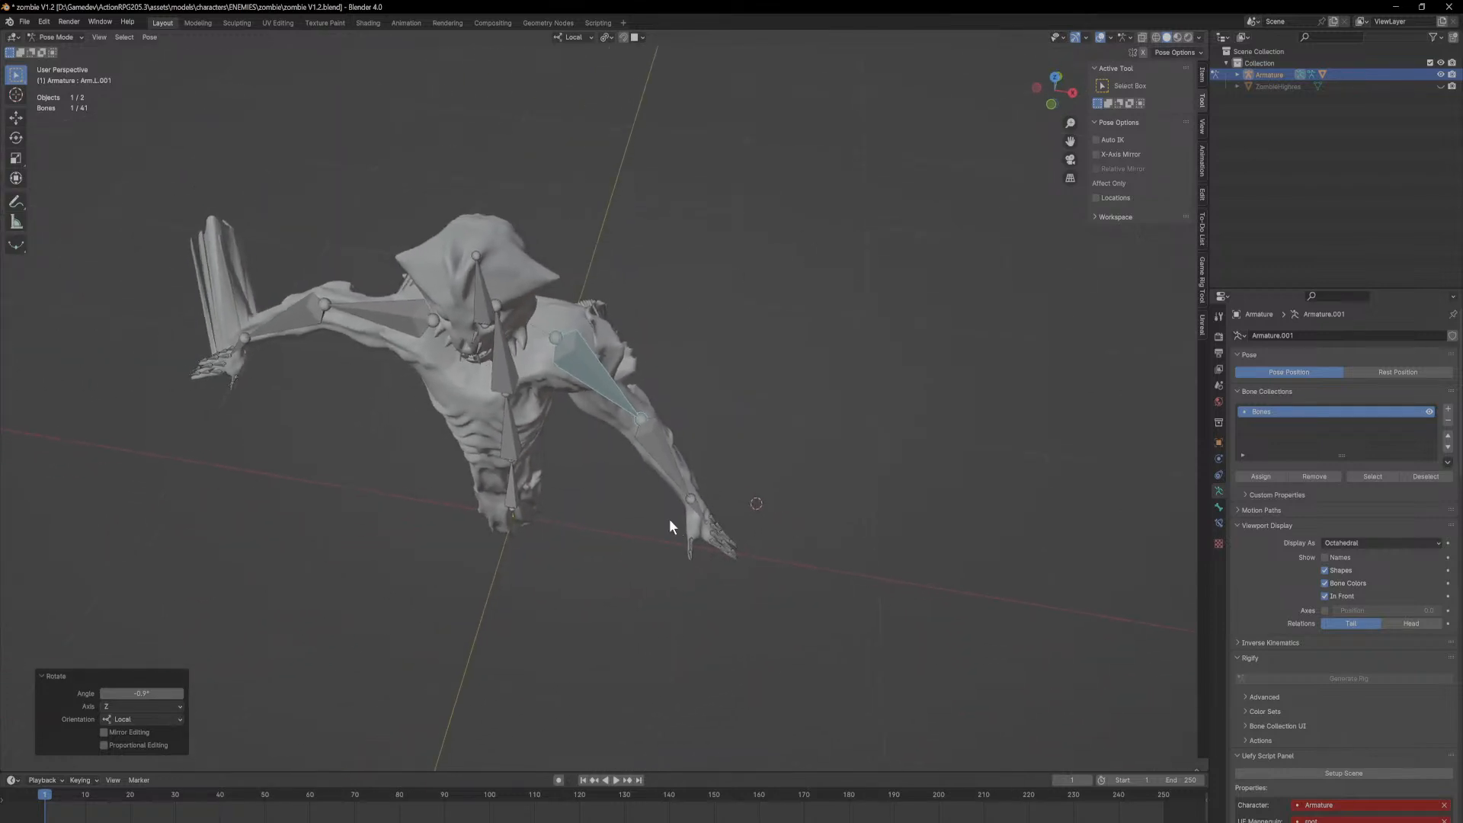
shift+middle_drag(573, 398, 711, 405)
middle_drag(766, 468, 734, 451)
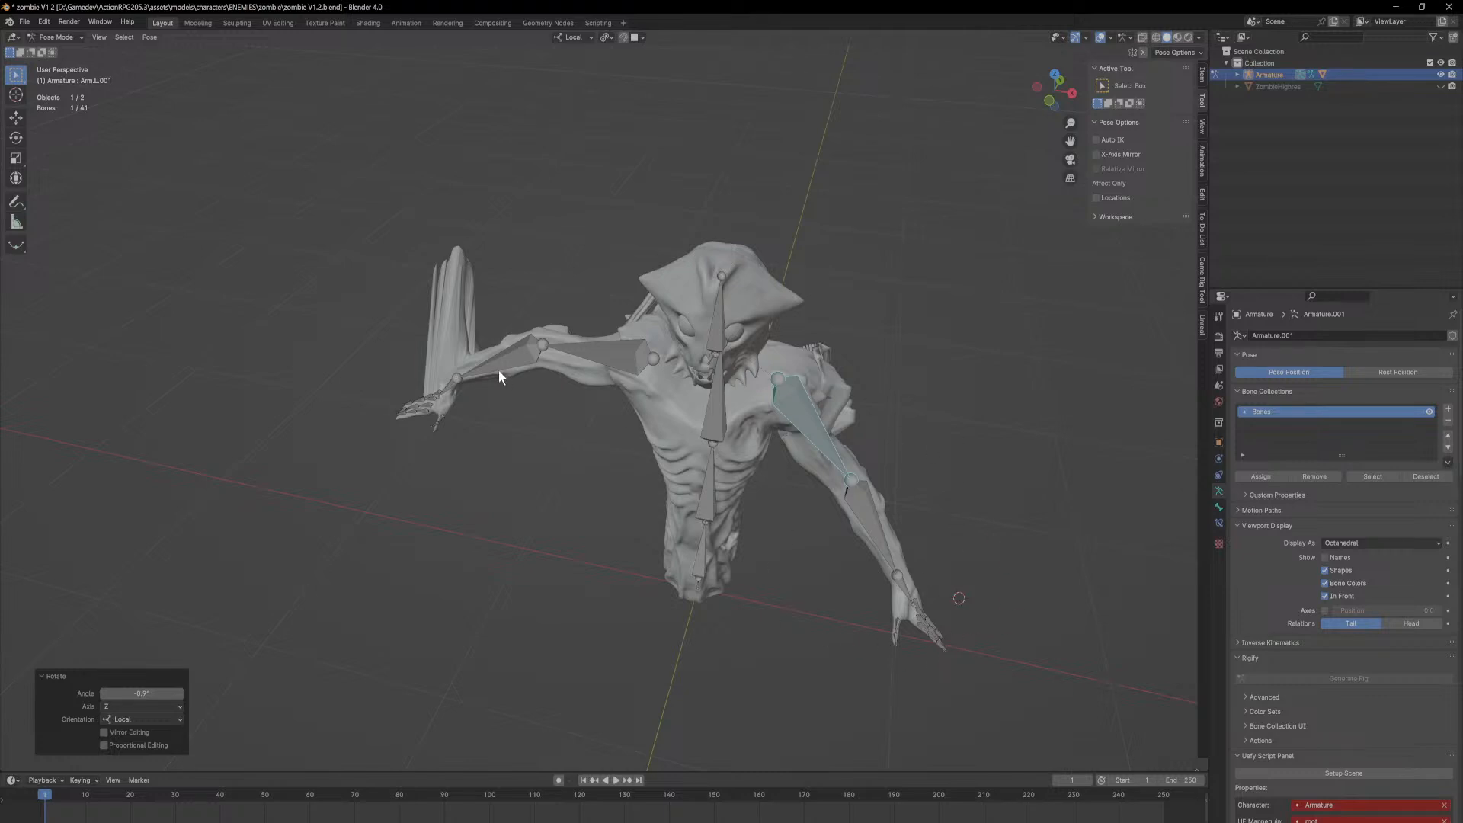
middle_drag(816, 264, 907, 296)
shift+middle_drag(724, 347, 889, 319)
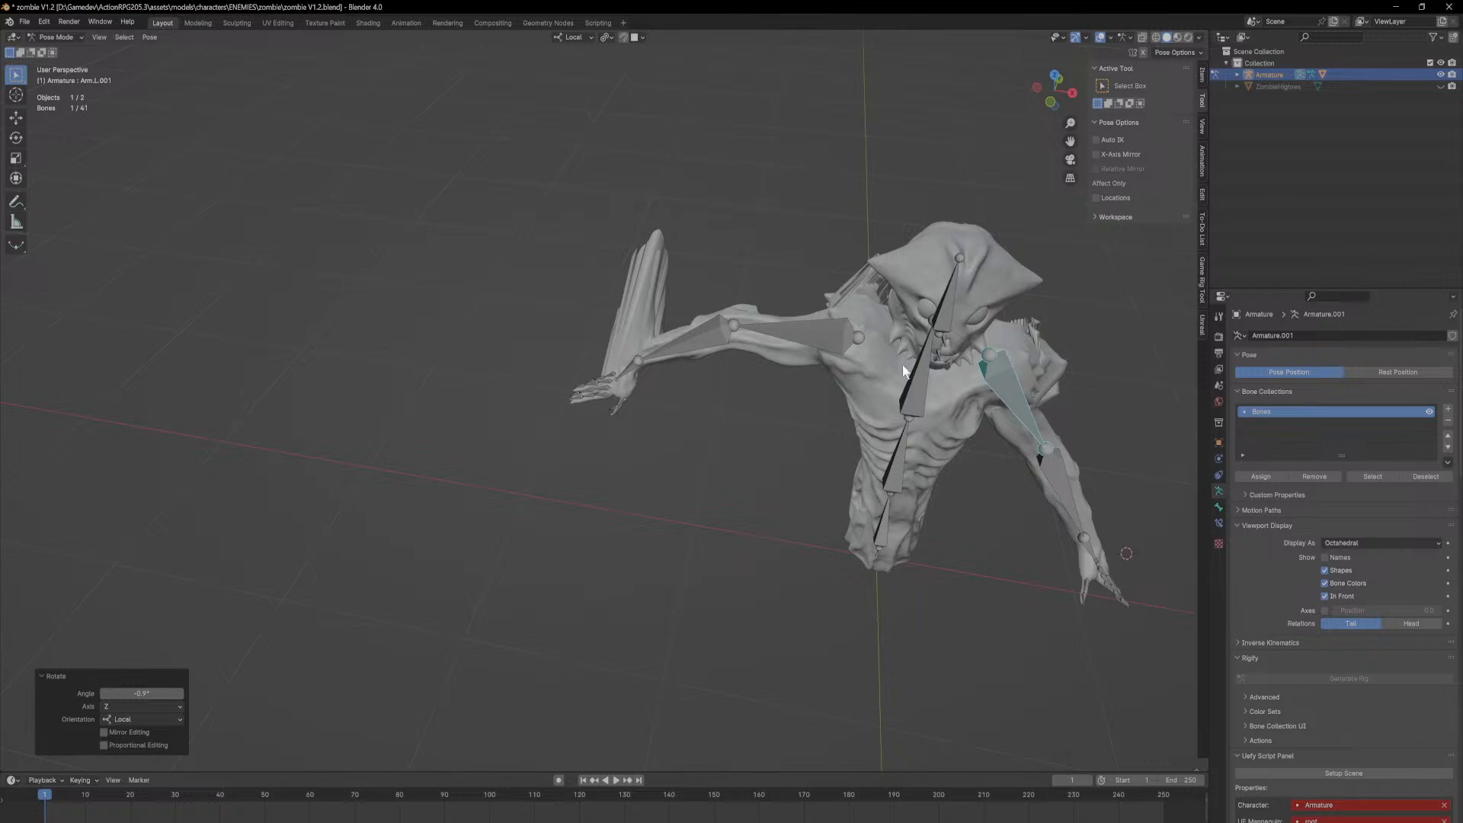
Step: Leave Pose Mode, select the zombie mesh and open it in Edit Mode
click(875, 352)
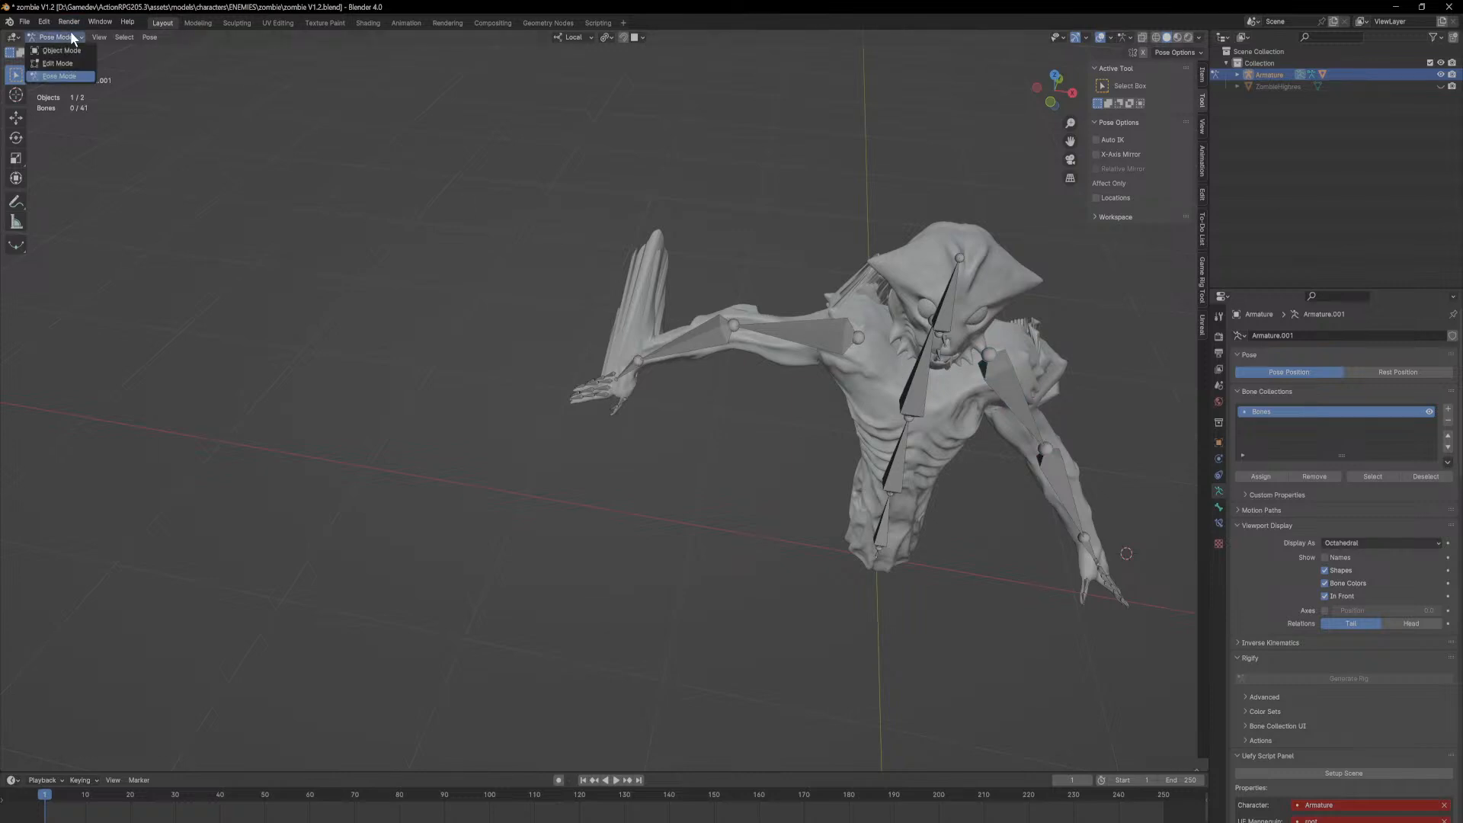
click(61, 50)
click(880, 387)
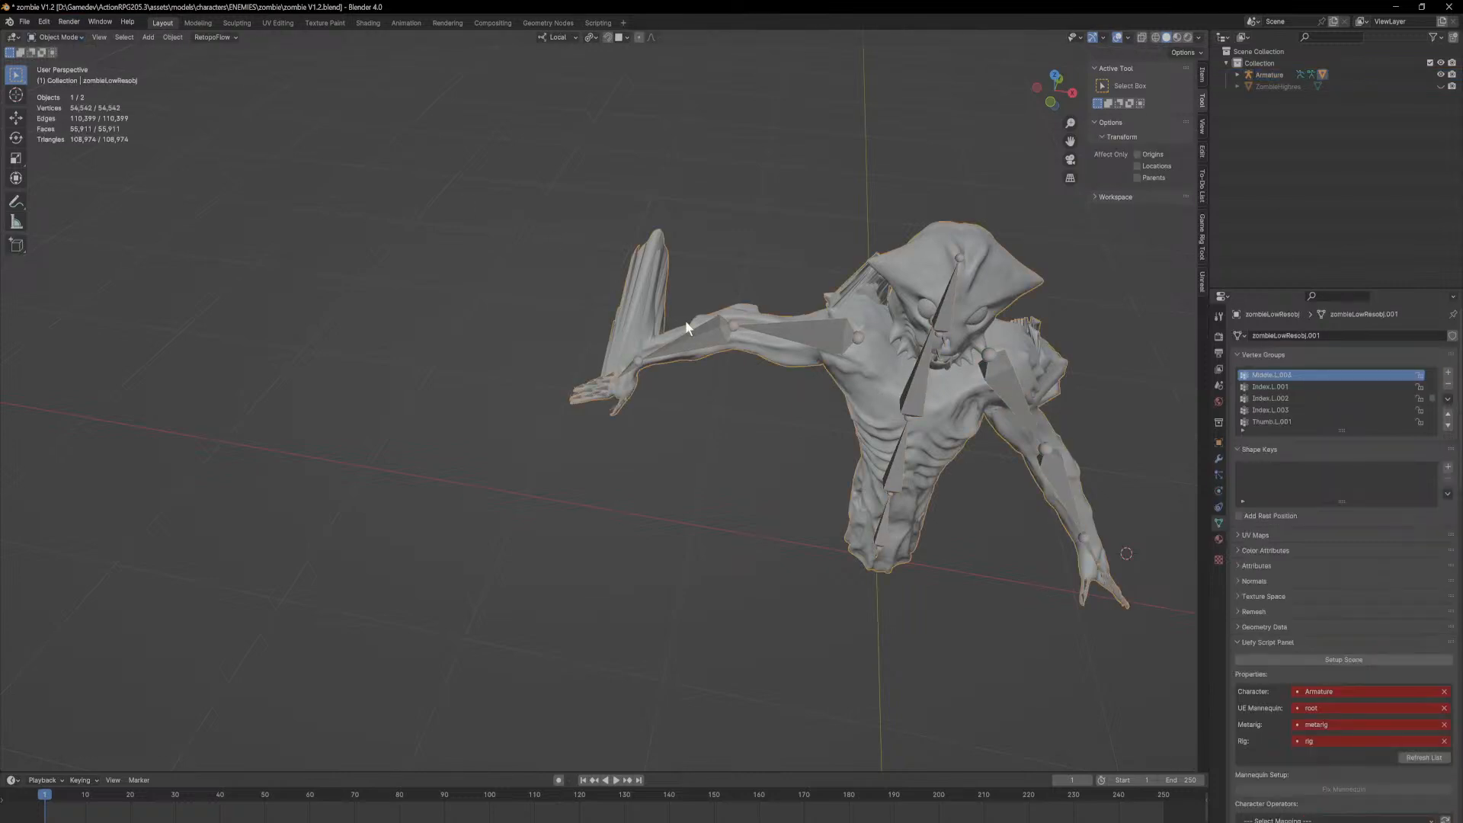
click(58, 37)
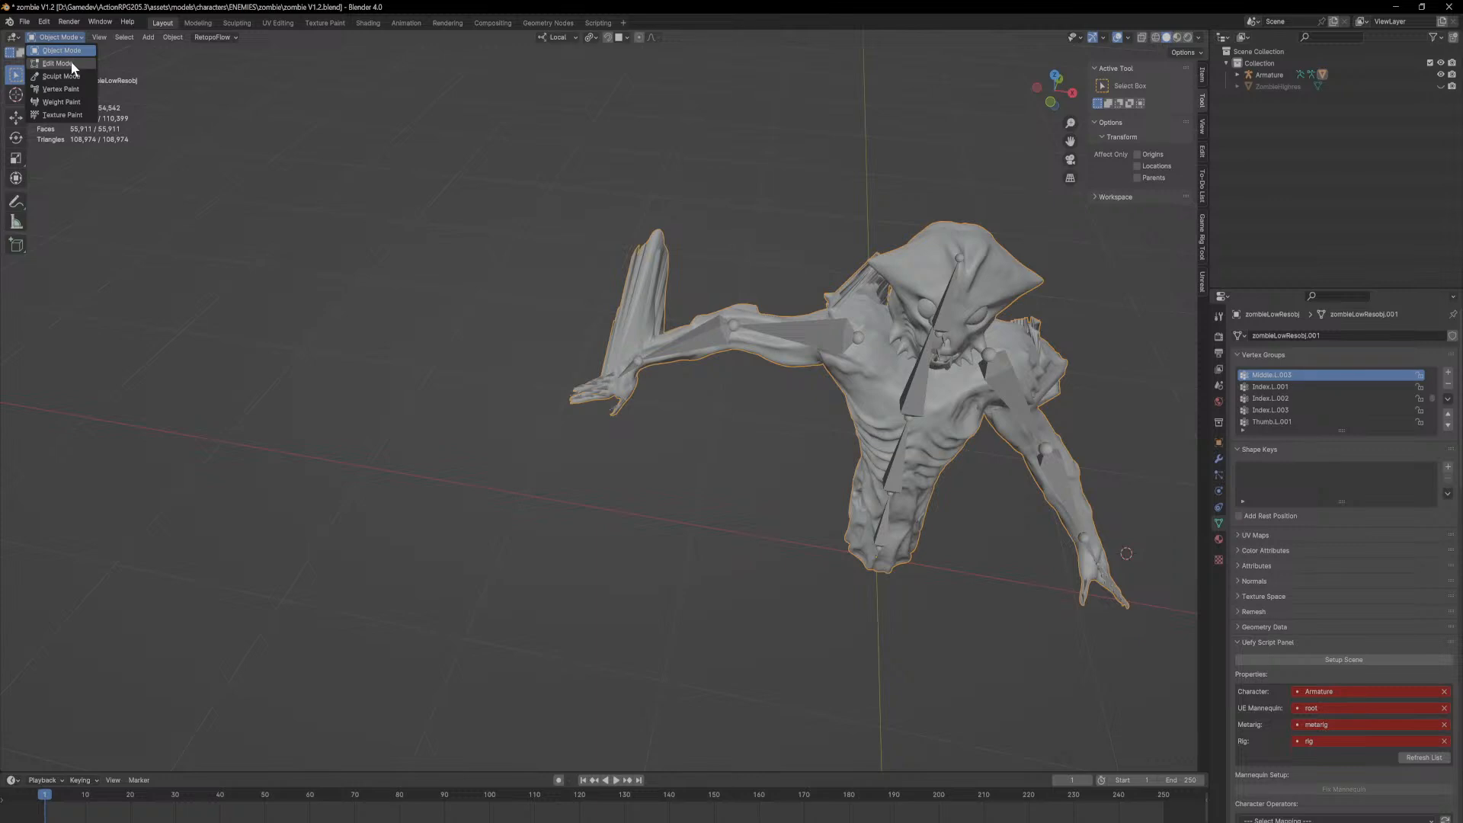
click(58, 63)
Step: Turn on X-ray and box-select the character's whole right half, including head and torso, from the front view
key(KP_1)
scroll(646, 355, up, 3)
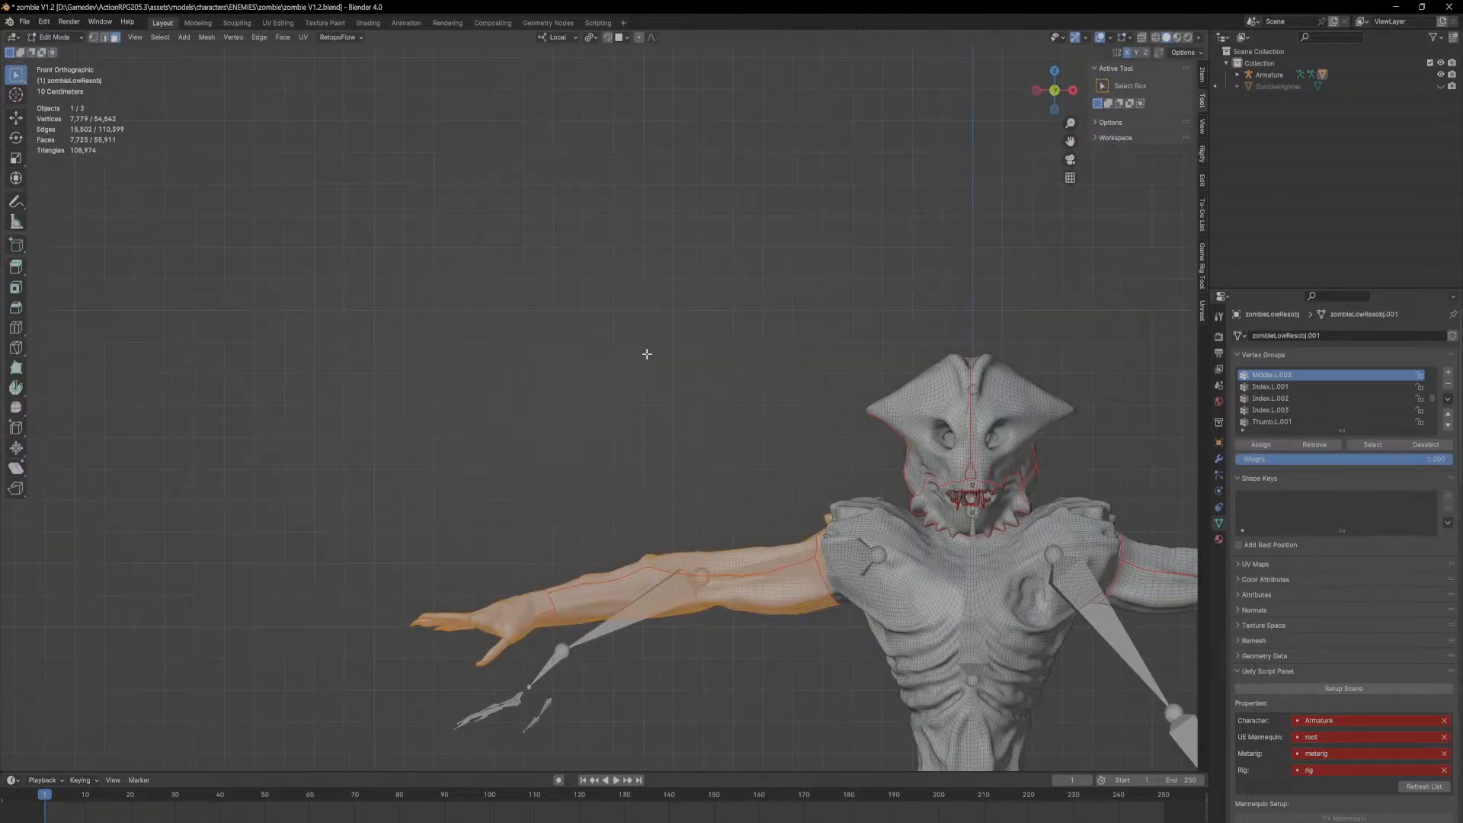
scroll(658, 367, down, 4)
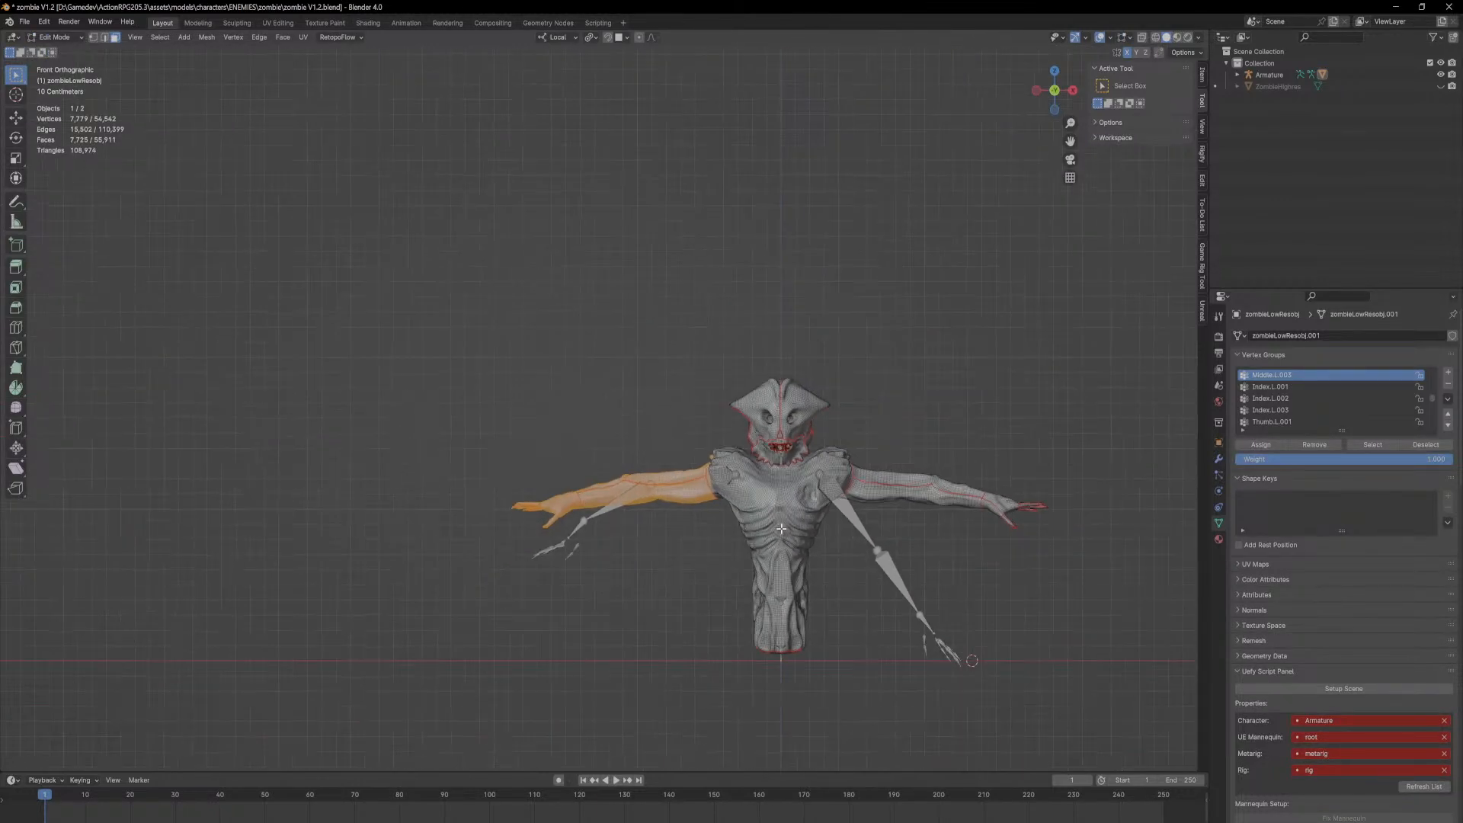
click(1142, 37)
scroll(731, 350, up, 3)
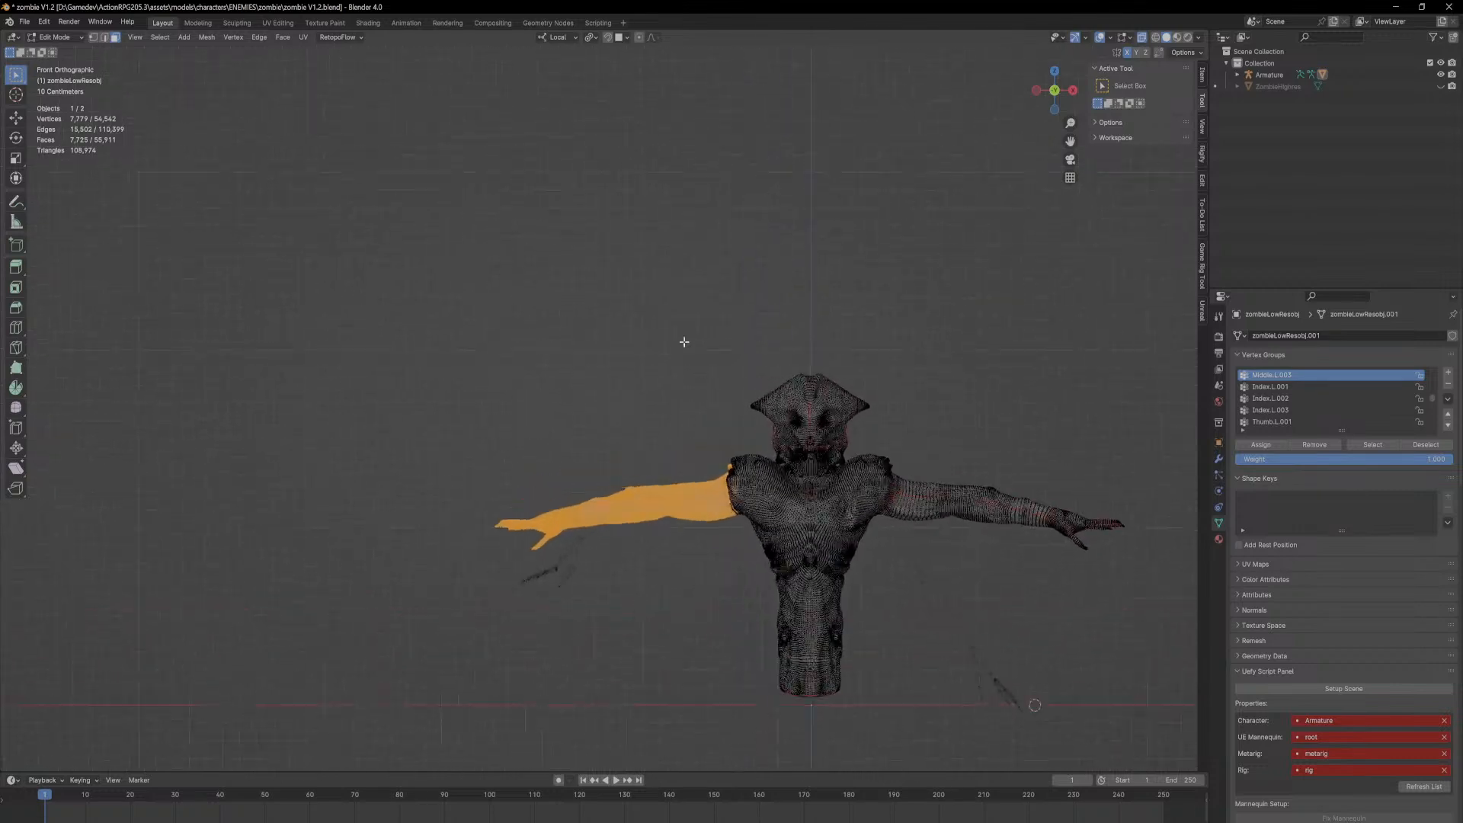
drag(321, 260, 883, 810)
middle_drag(877, 580, 920, 570)
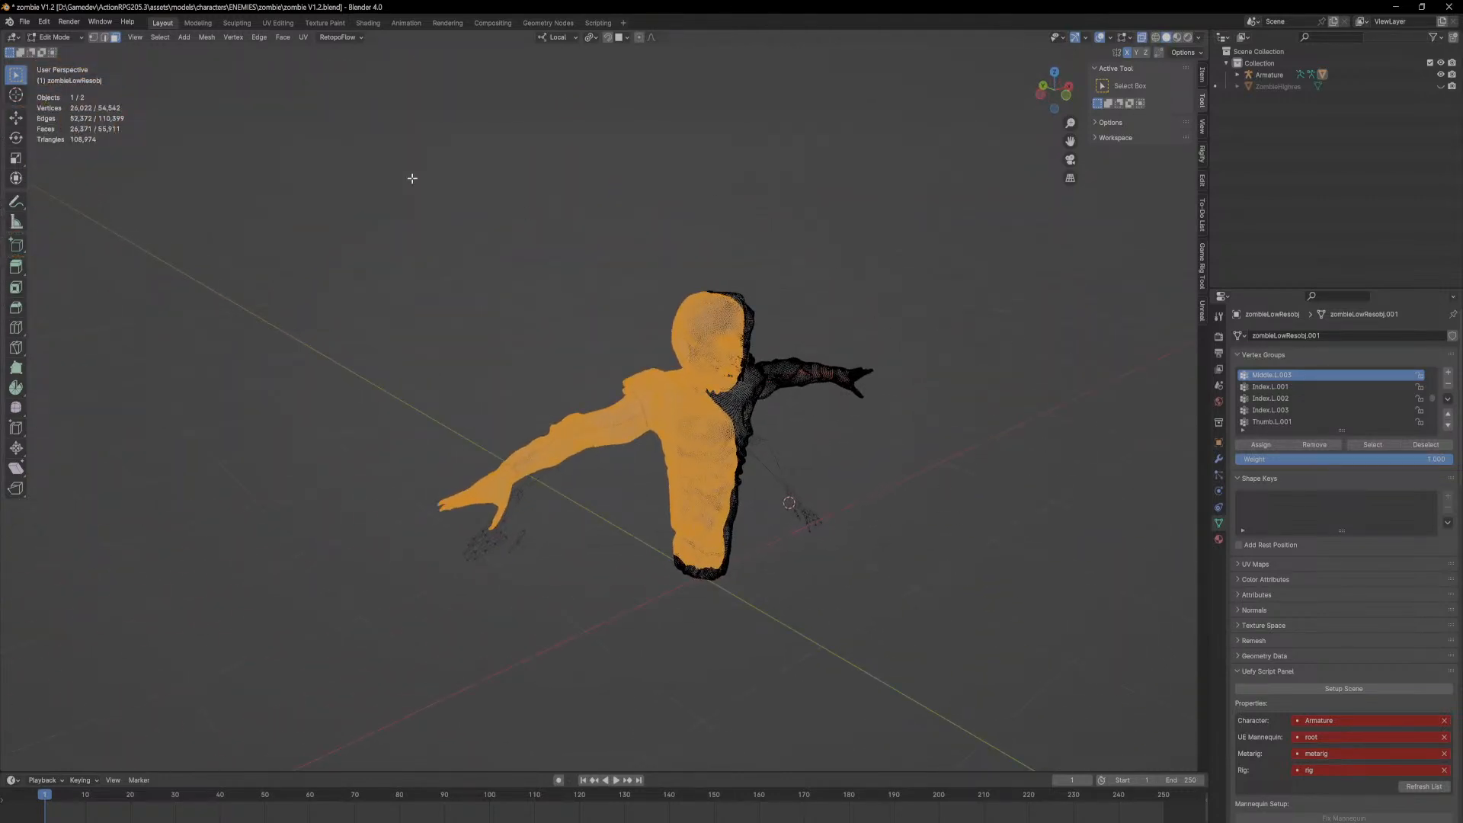
middle_drag(664, 260, 809, 337)
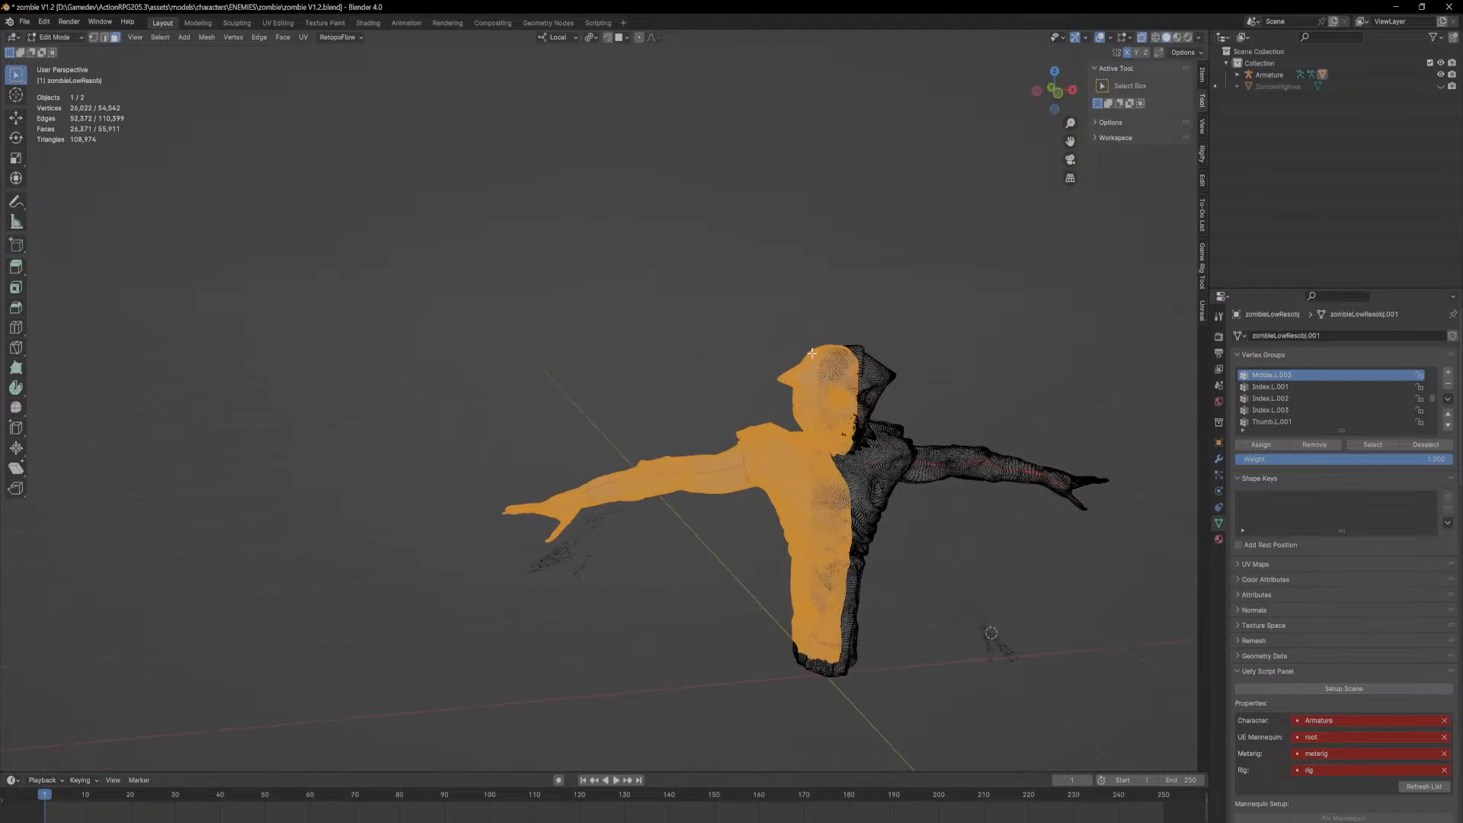
Step: Check the left-side groups in Weight Paint mode and make Hand.L.001 the active vertex group
click(60, 37)
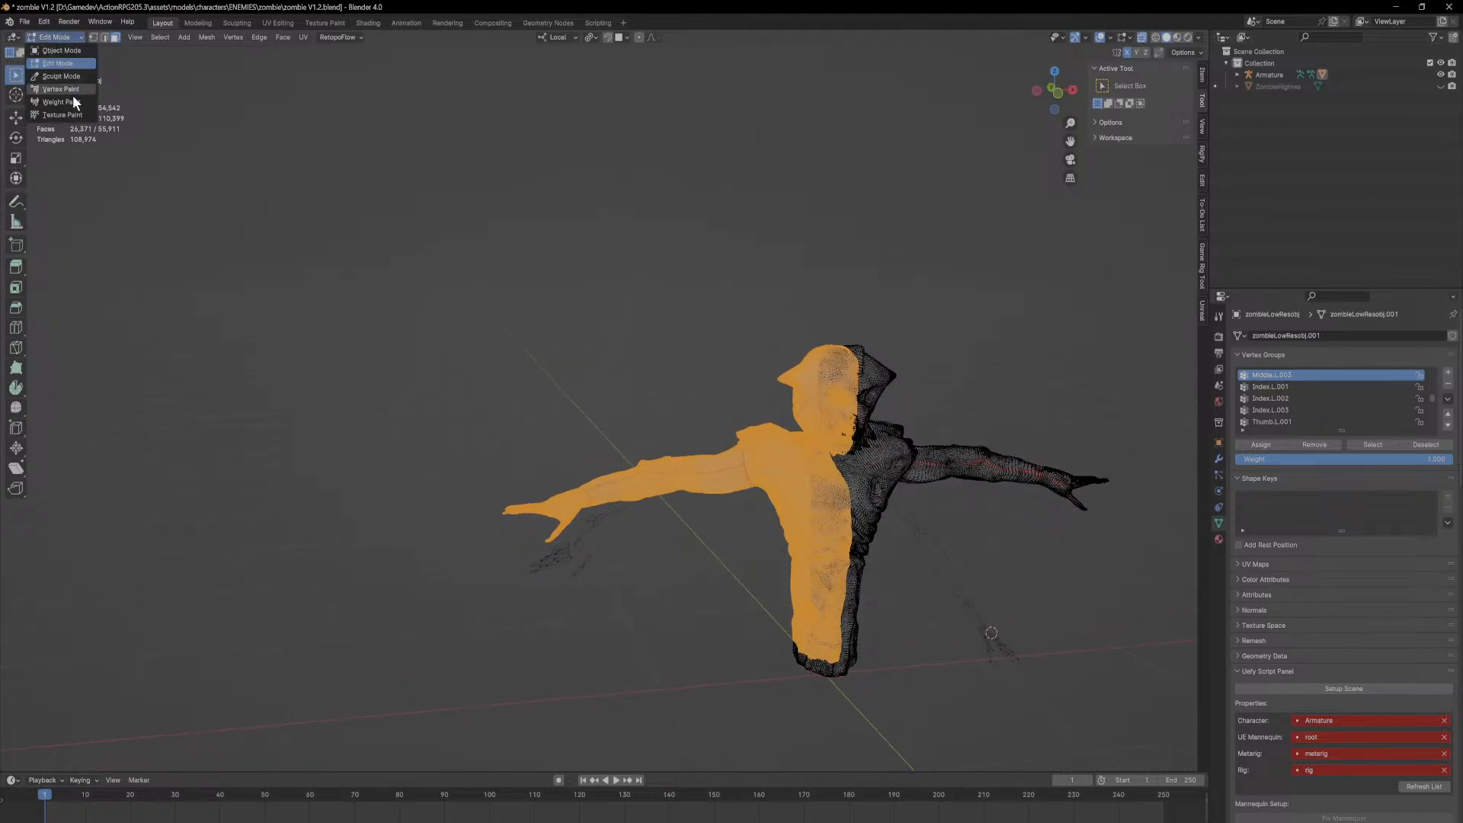
click(71, 99)
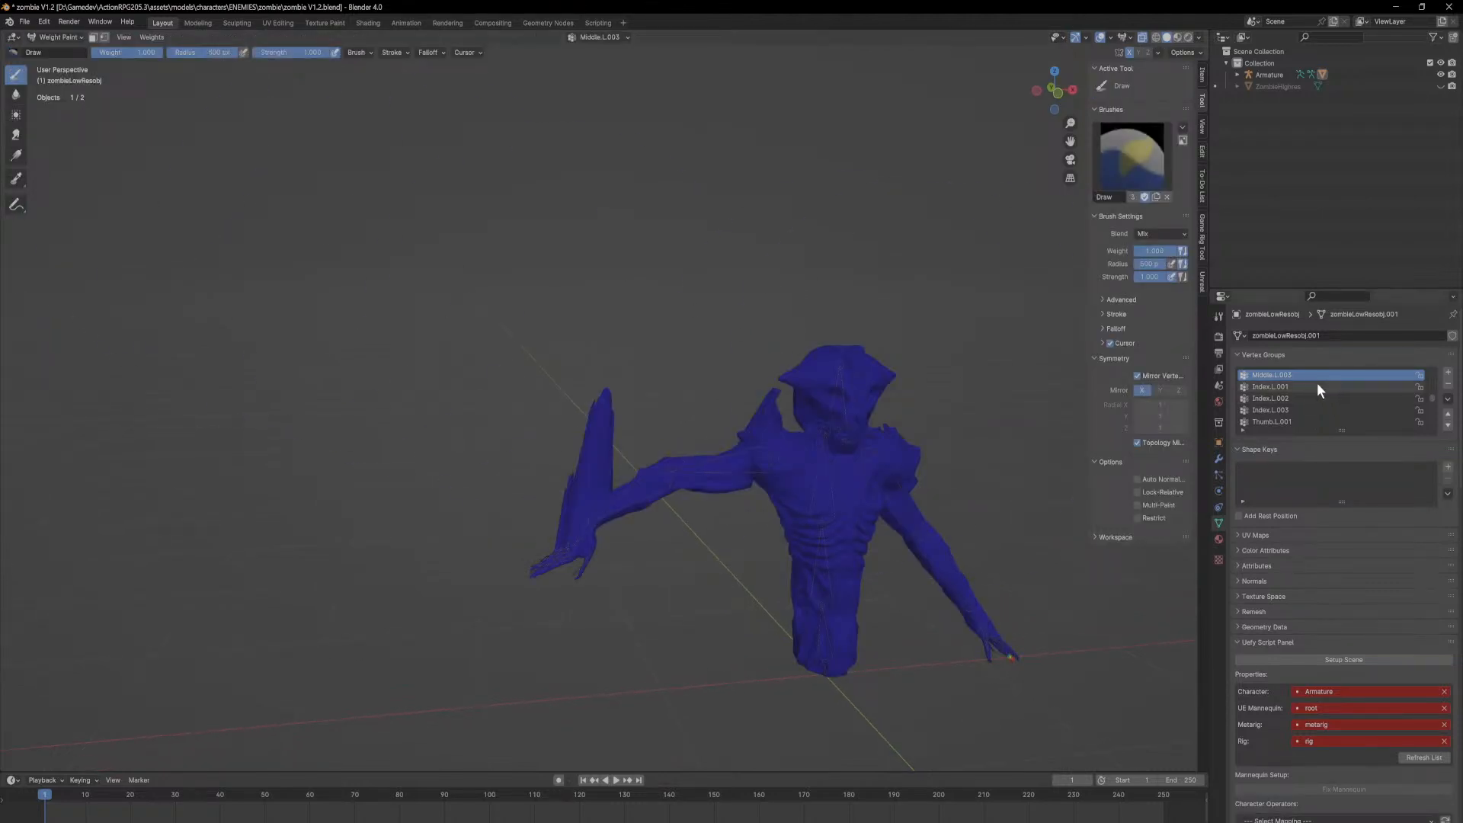
ctrl+scroll(1315, 375, up, 3)
ctrl+scroll(1308, 389, up, 2)
middle_drag(889, 369, 851, 543)
Step: Remove the selected right-half vertices from the Hand.L.001 group in Edit Mode and return to Object Mode
click(70, 40)
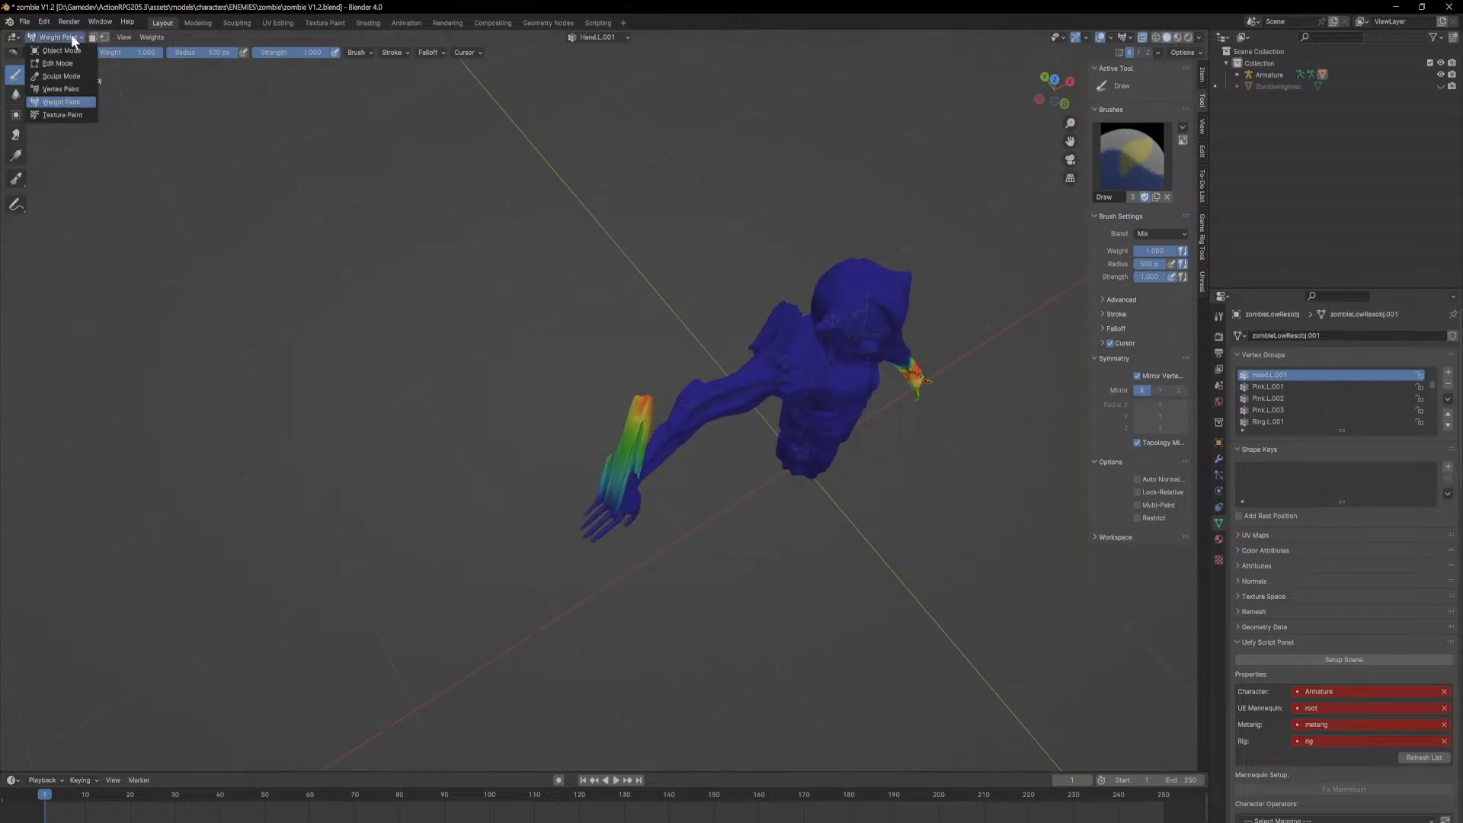
click(59, 64)
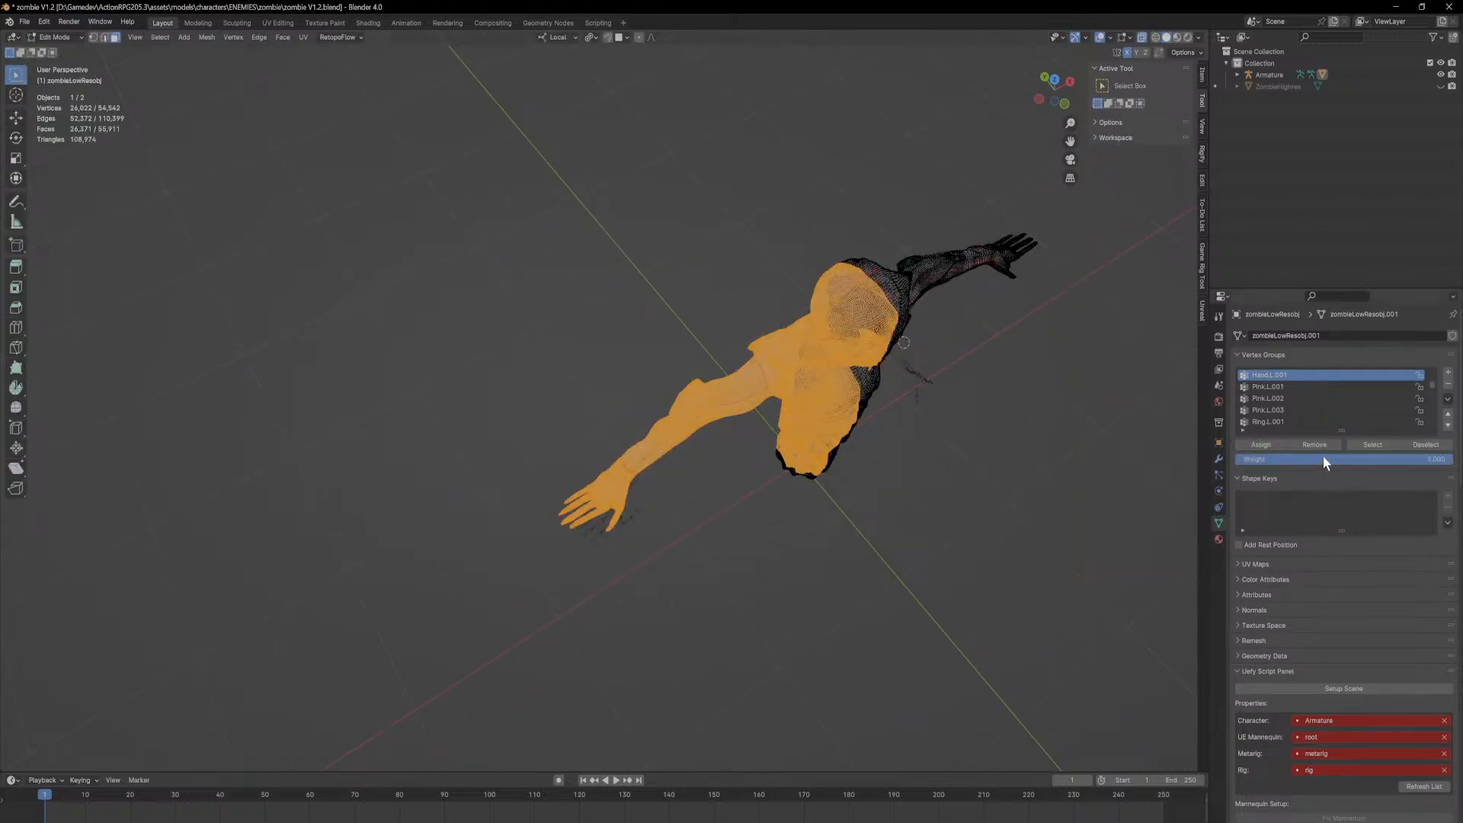
click(70, 36)
click(72, 51)
middle_drag(950, 439, 881, 353)
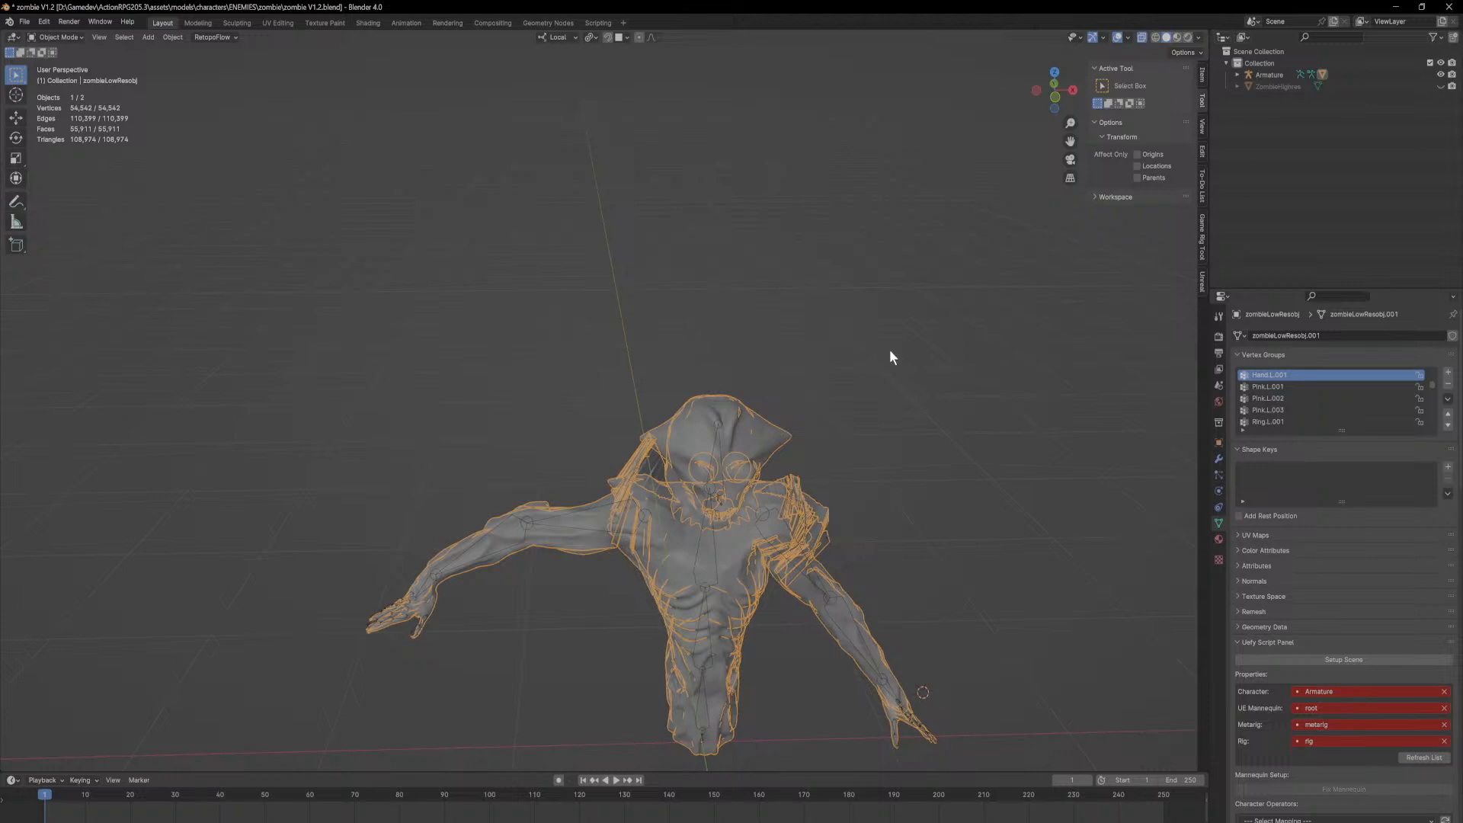
Step: Display the mesh in Weight Paint mode and make Arm.L.001 the active vertex group
click(74, 38)
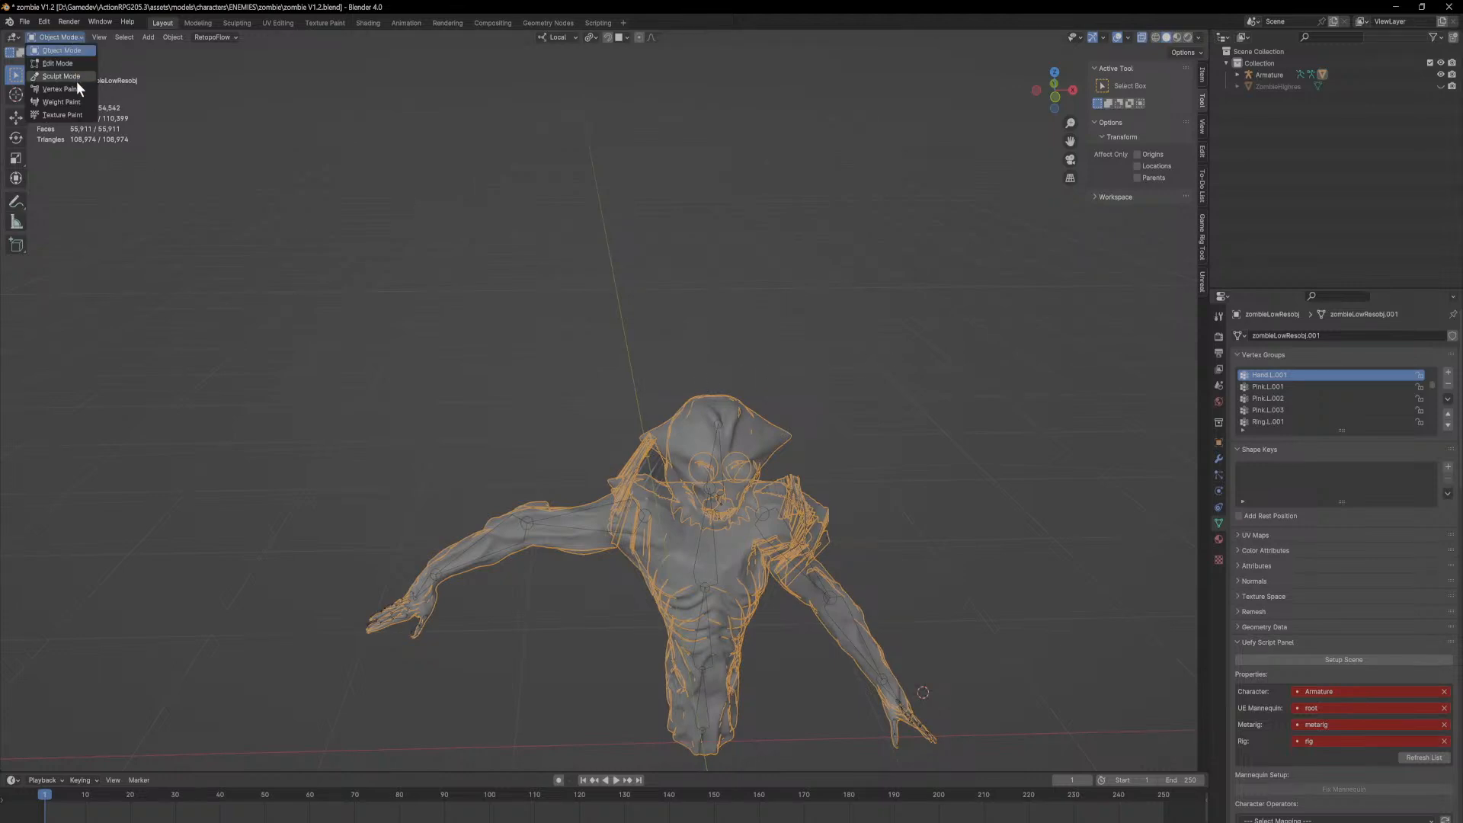
click(85, 114)
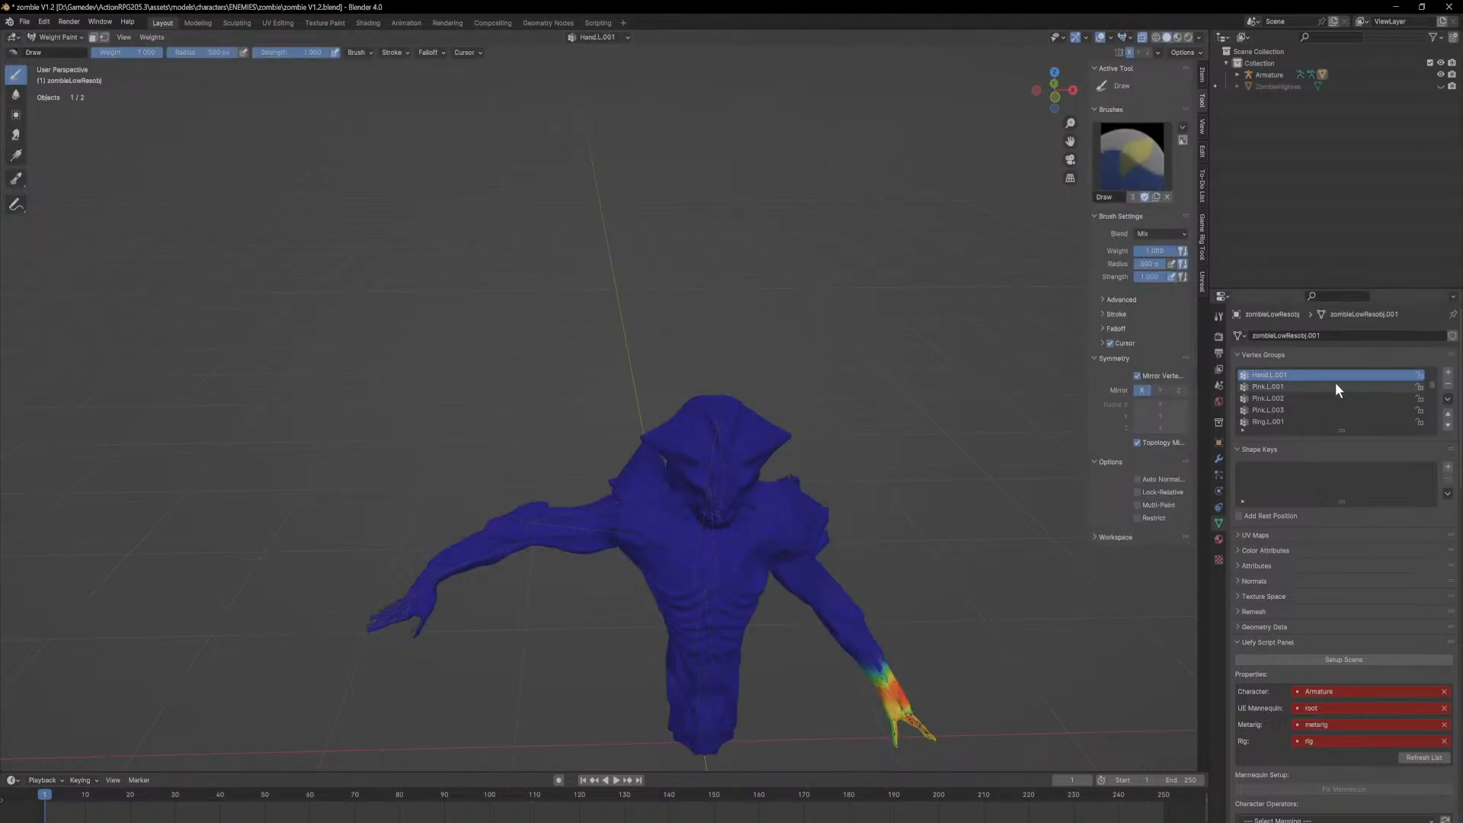
ctrl+scroll(1323, 378, up, 2)
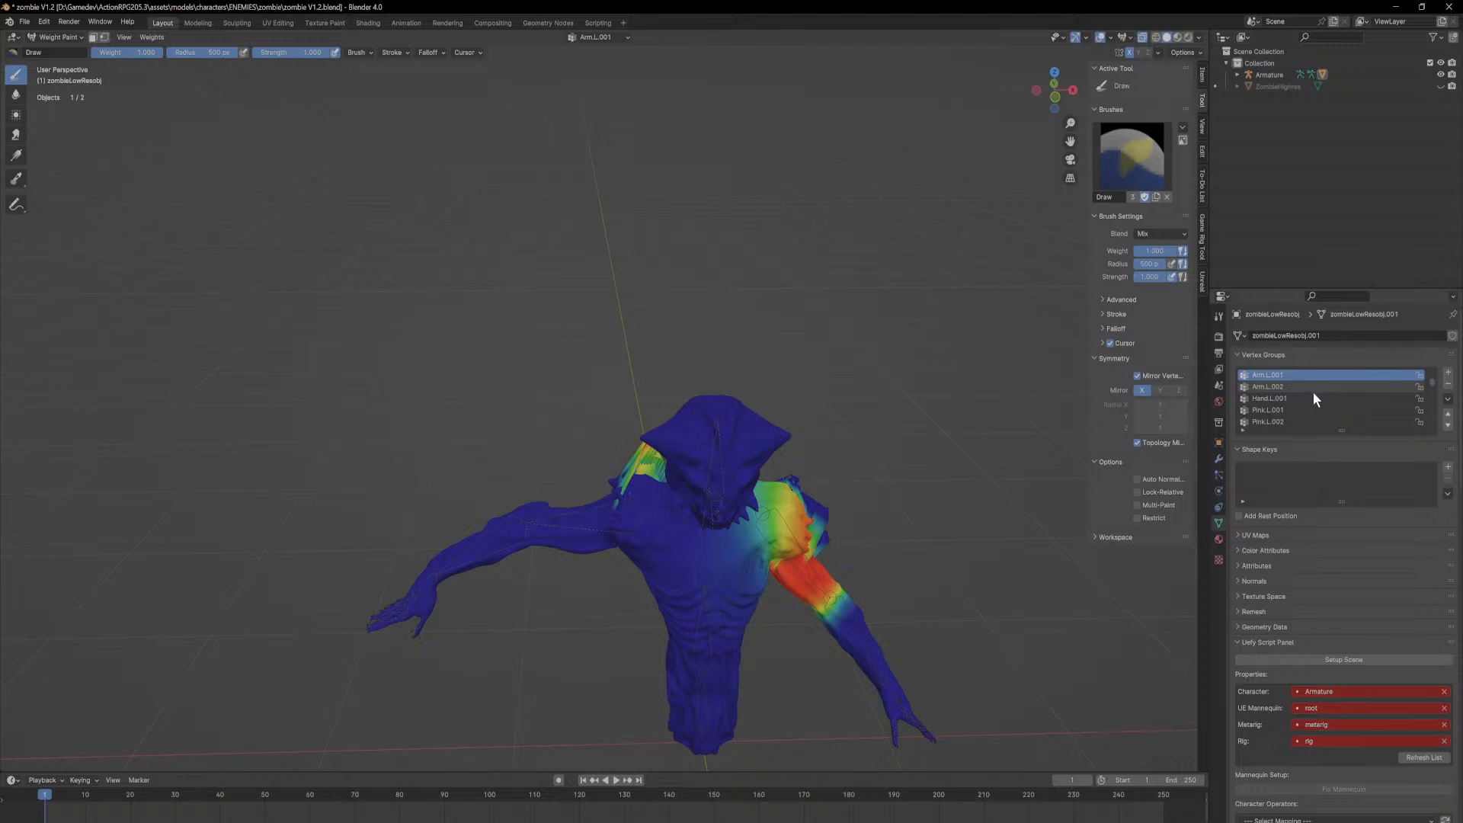
mouse_move(960, 434)
middle_down()
mouse_move(857, 485)
mouse_move(499, 369)
middle_up()
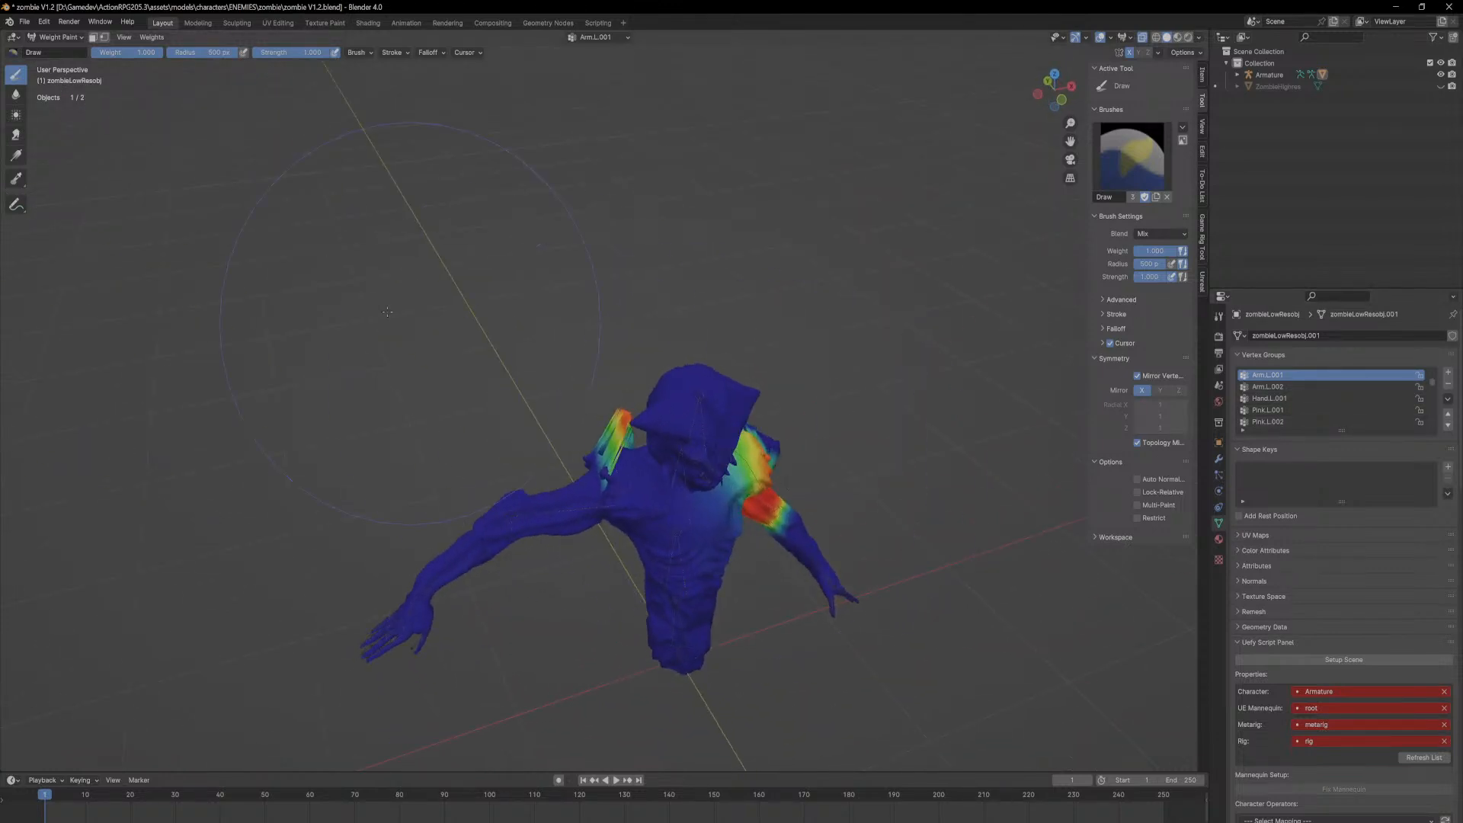
Step: Remove the selected right-half vertices from the Arm.L.001 group in Edit Mode and return to Object Mode
click(52, 40)
click(47, 68)
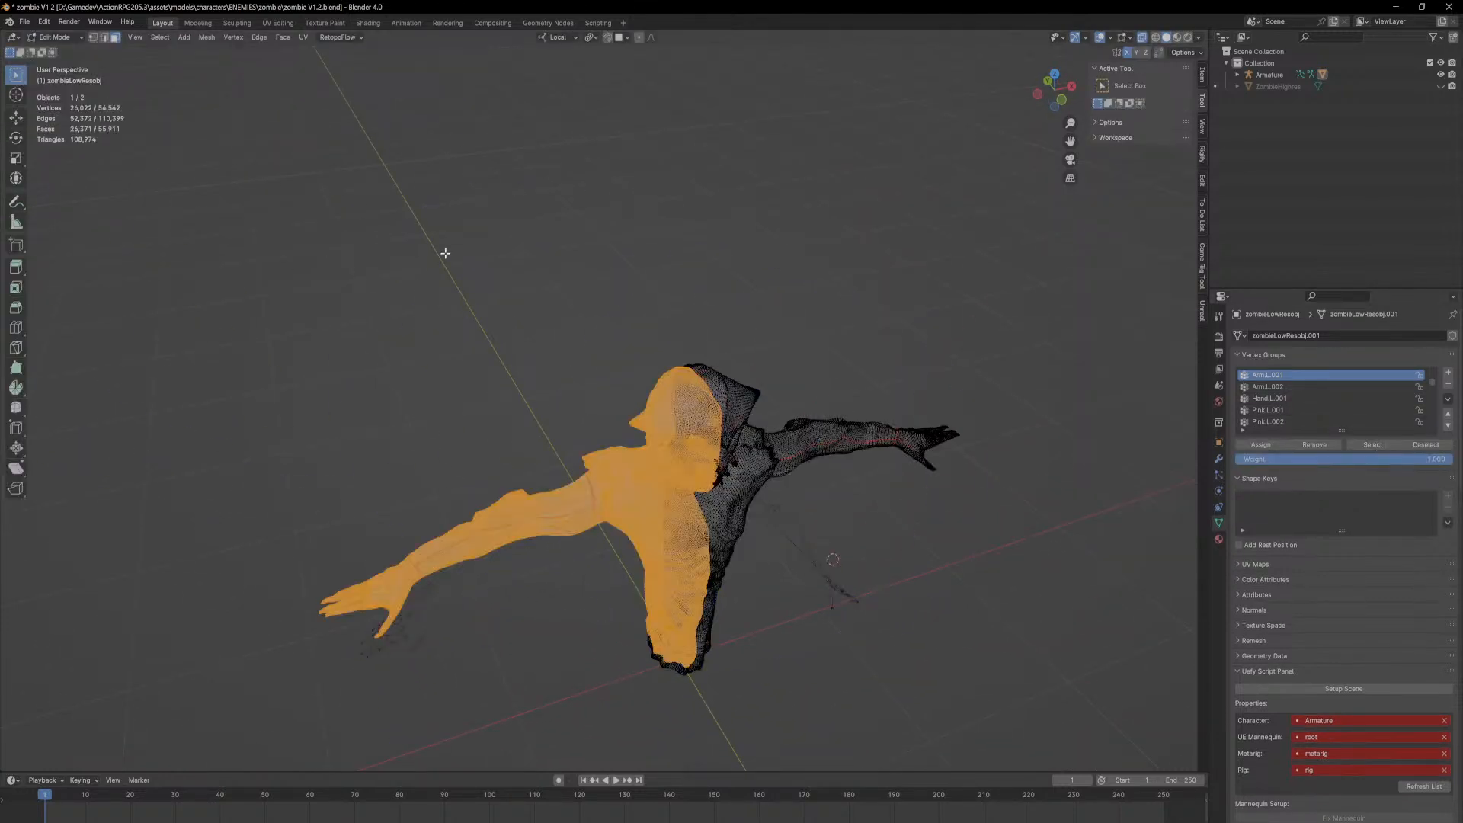
click(68, 38)
click(70, 52)
middle_drag(938, 425, 758, 452)
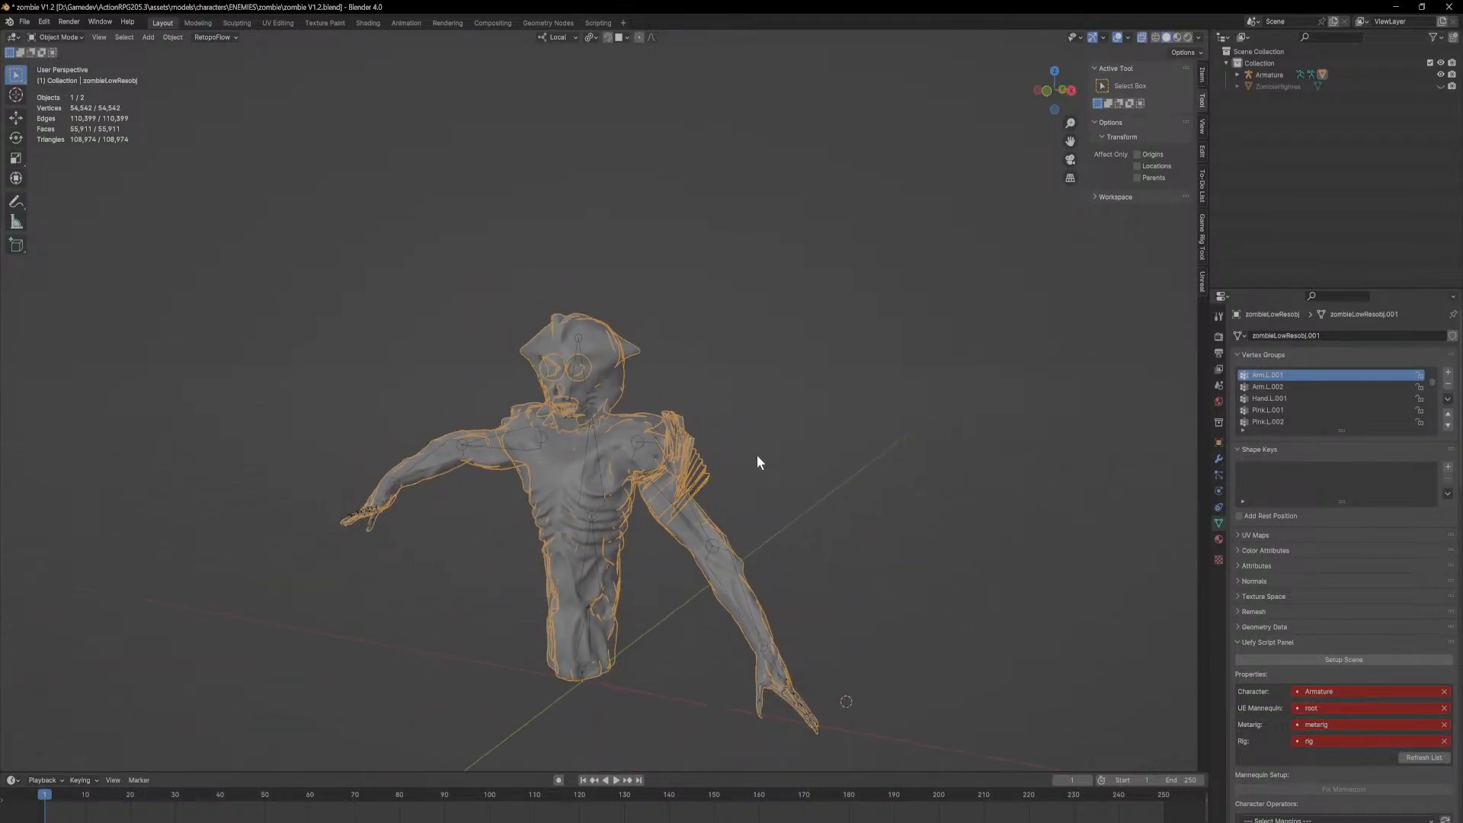
scroll(756, 445, up, 3)
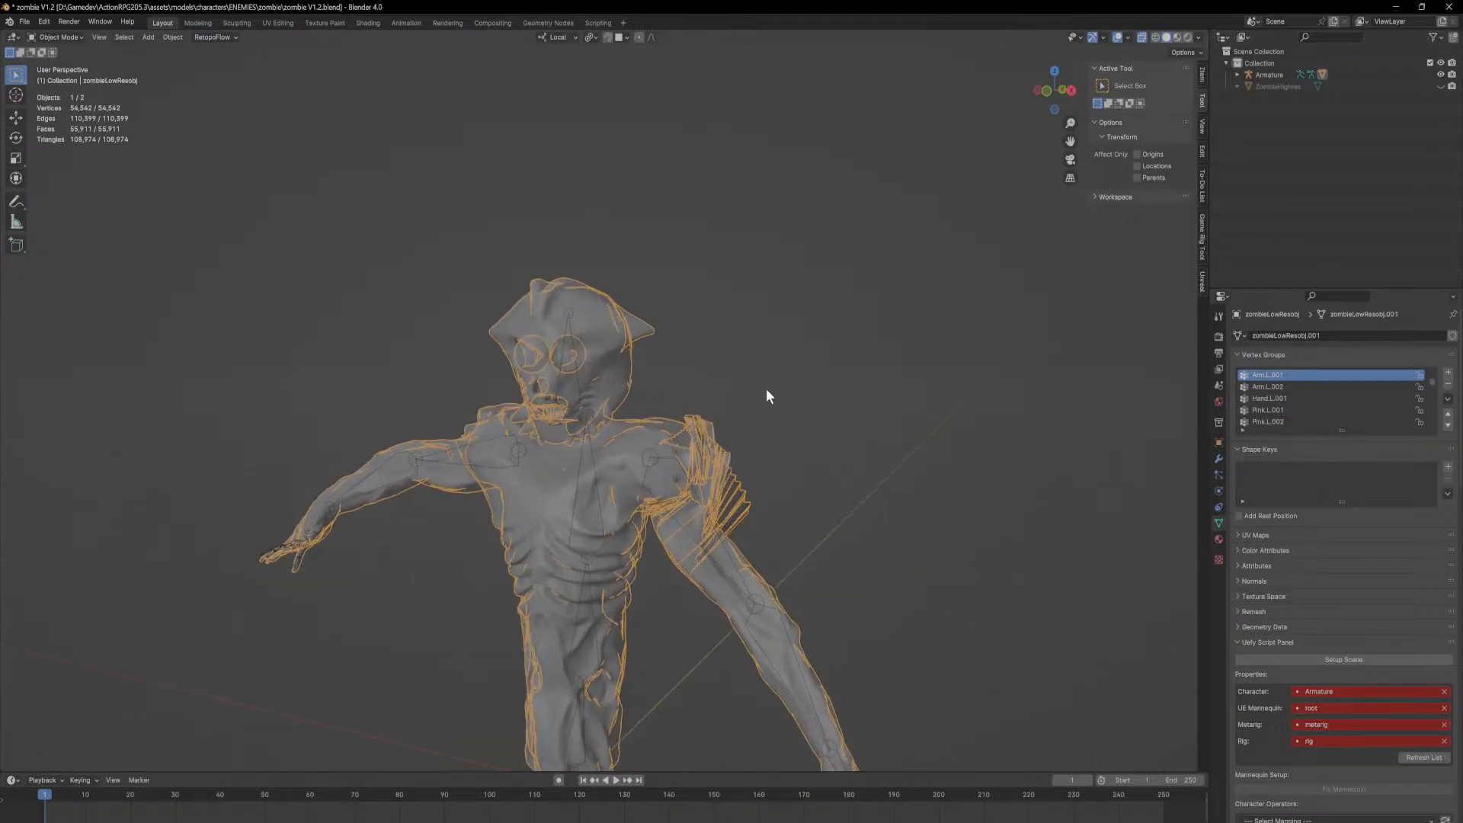
Step: Invert the mesh's vertex selection in Edit Mode and switch the zombie mesh to Weight Paint mode
click(57, 37)
click(68, 64)
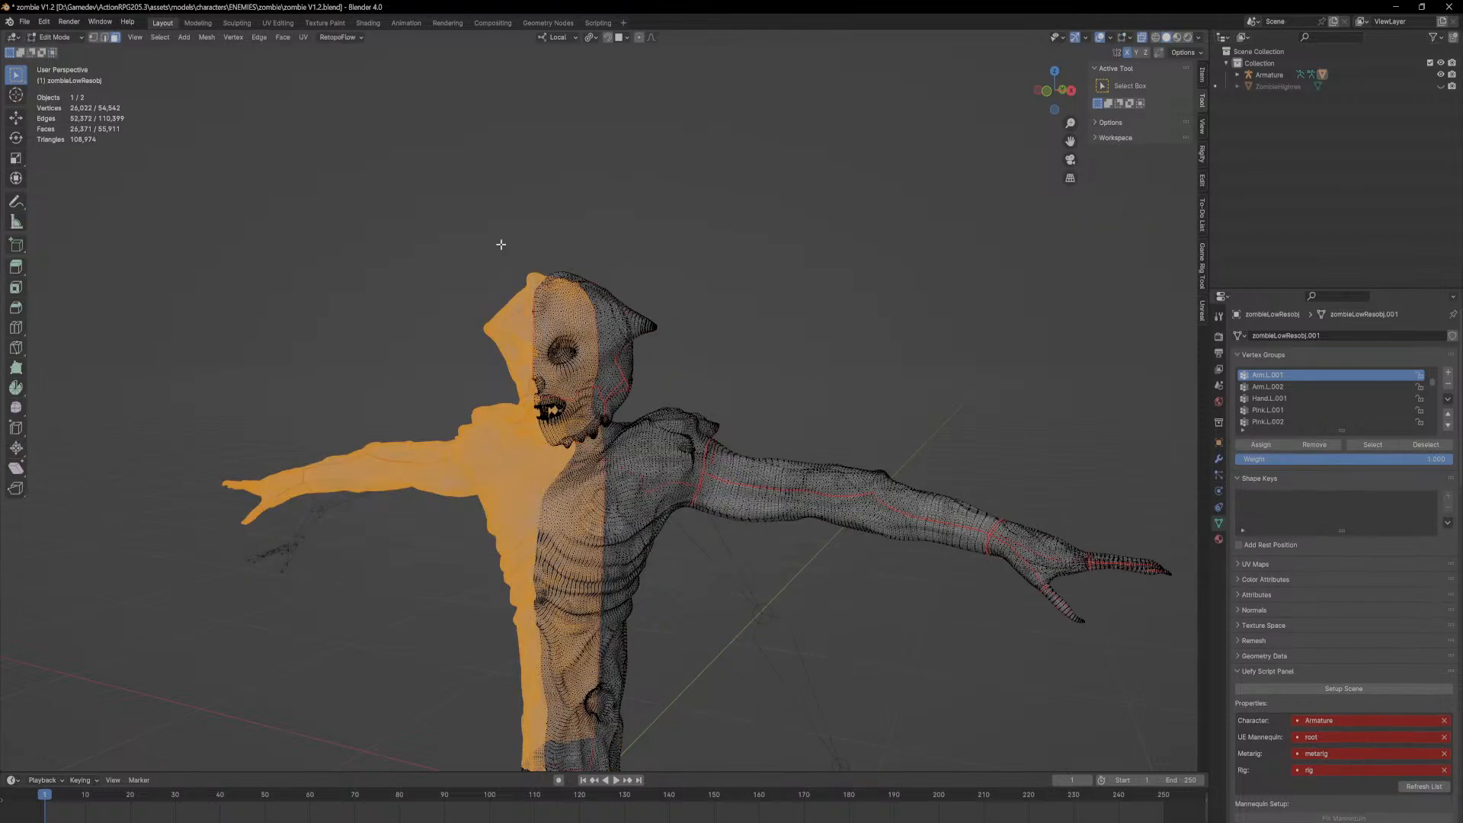
key(ctrl+i)
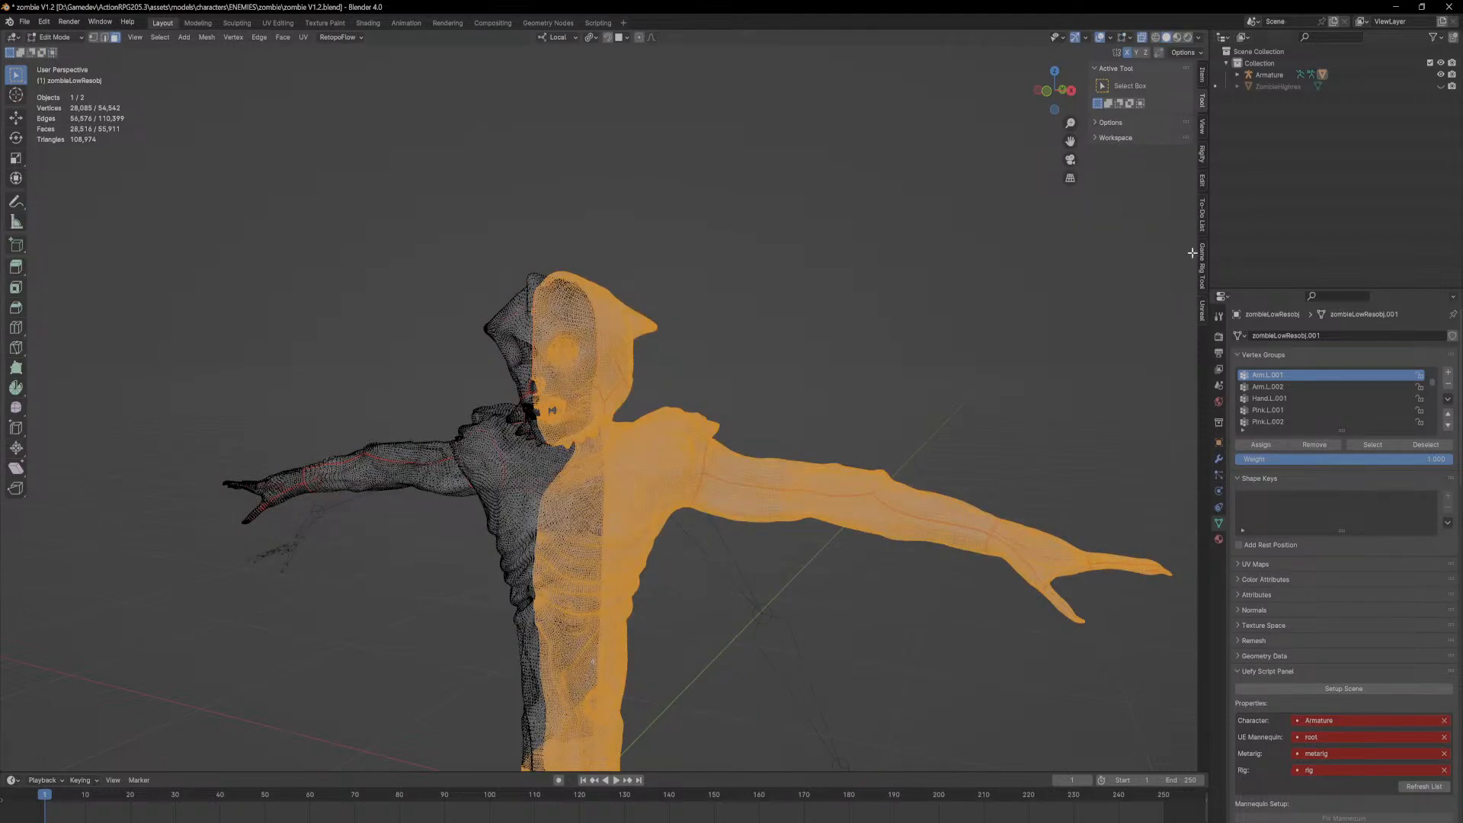
click(69, 36)
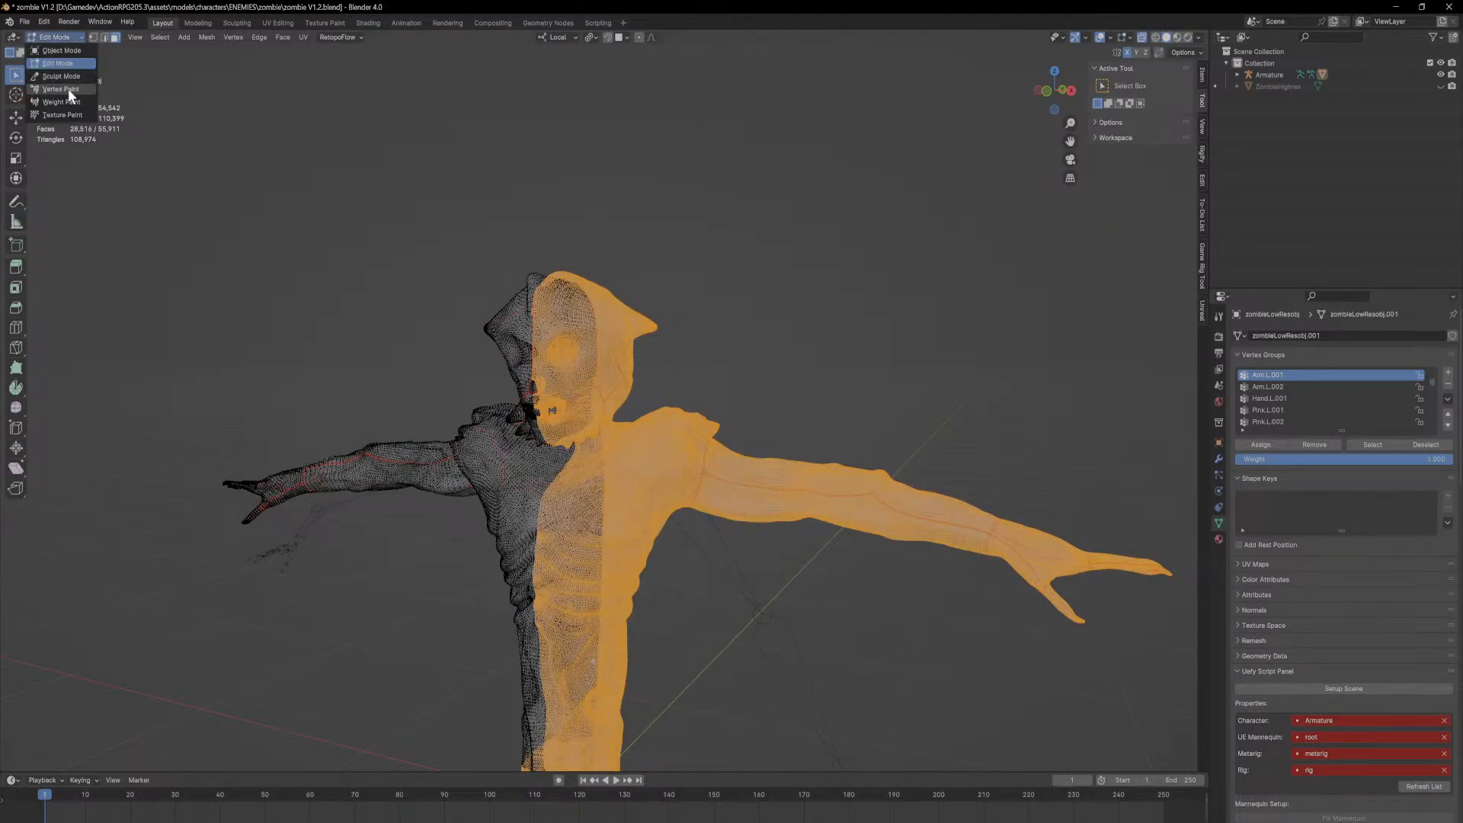
click(71, 102)
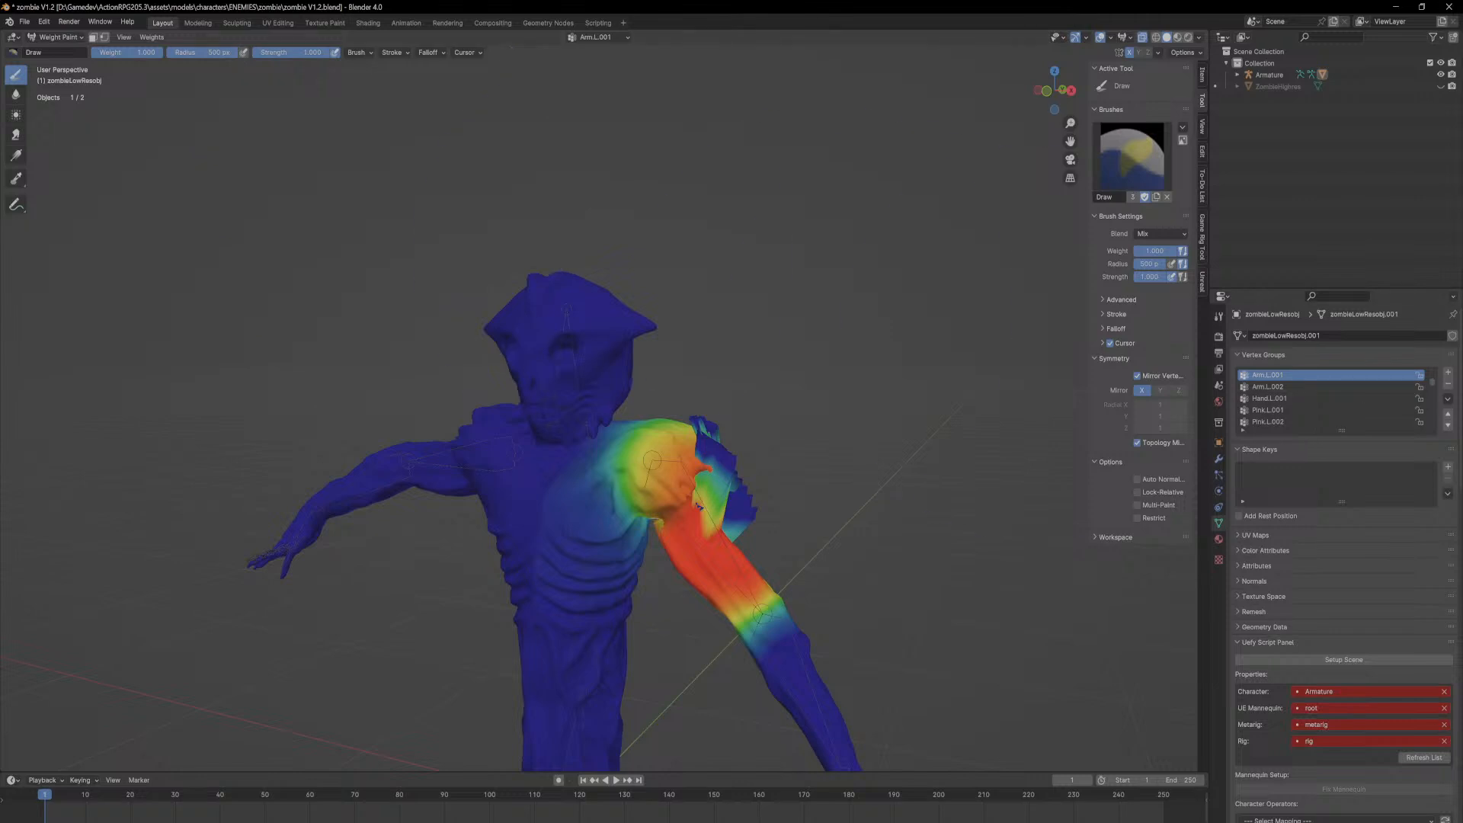
Step: Examine the weights of the left- and right-side arm, hand and finger vertex groups for stray influence
ctrl+scroll(1306, 387, down, 3)
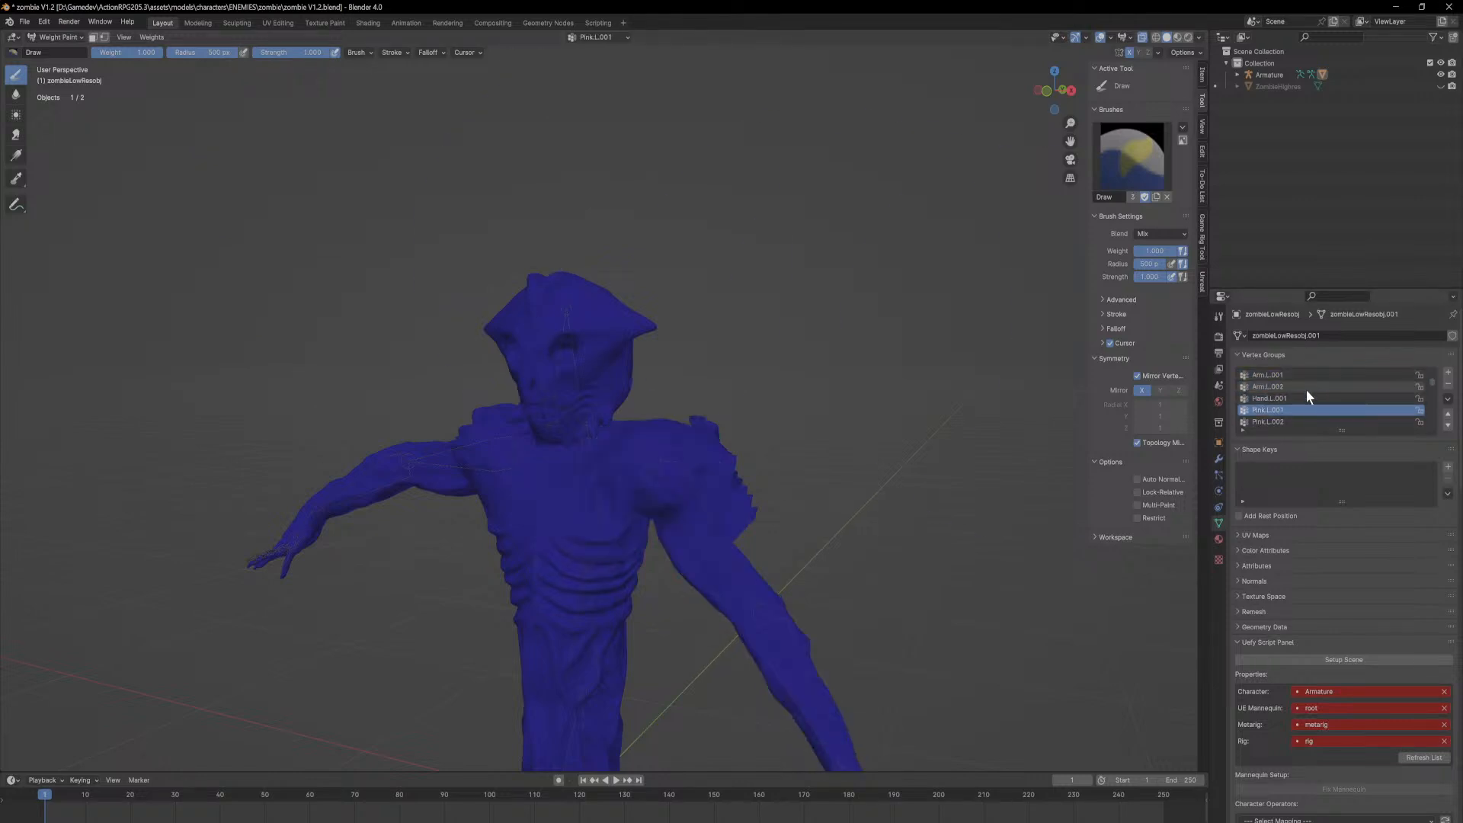
ctrl+scroll(1320, 398, down, 8)
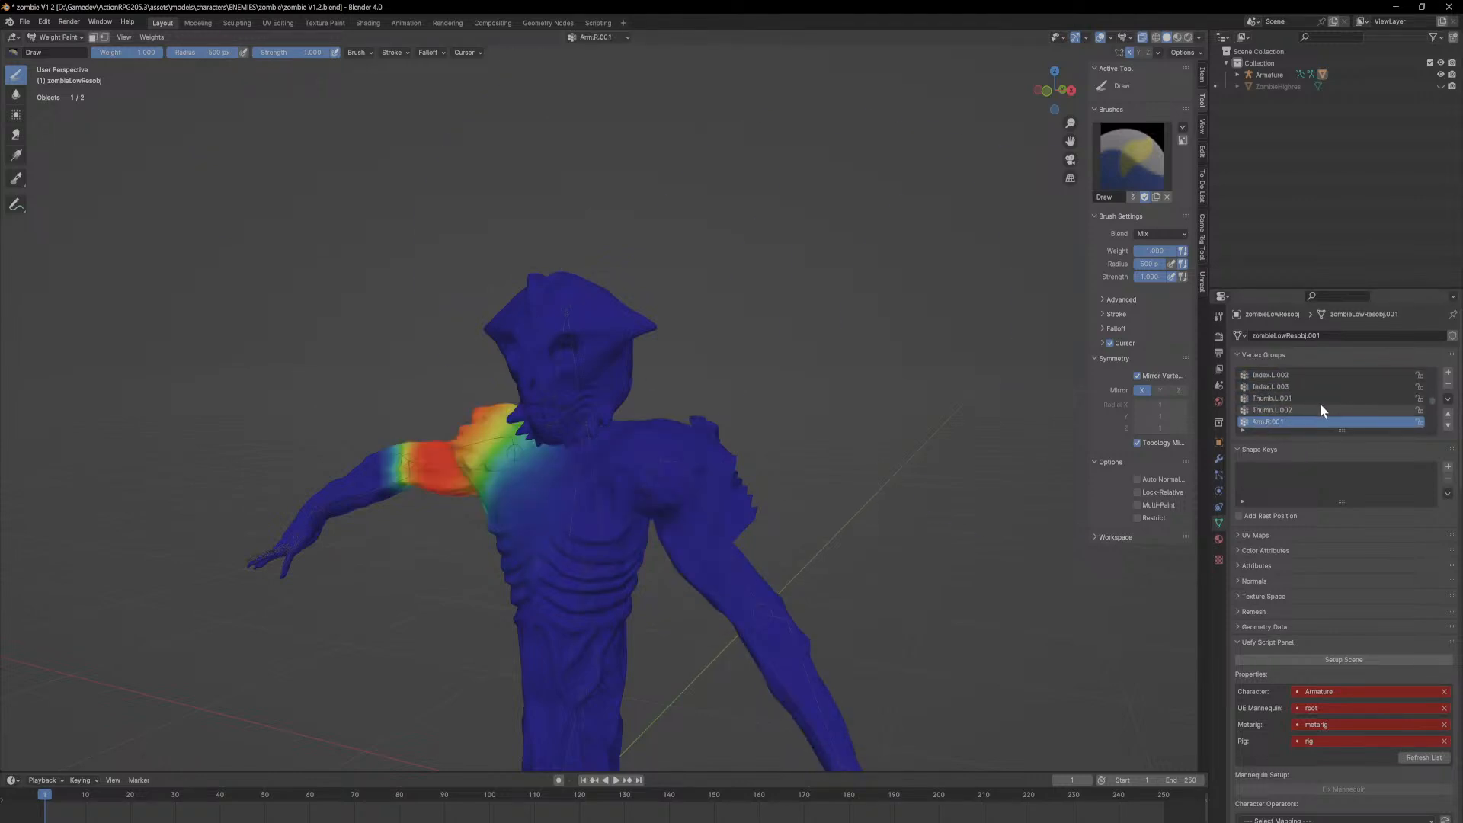
scroll(1320, 404, down, 1)
middle_drag(855, 439, 884, 491)
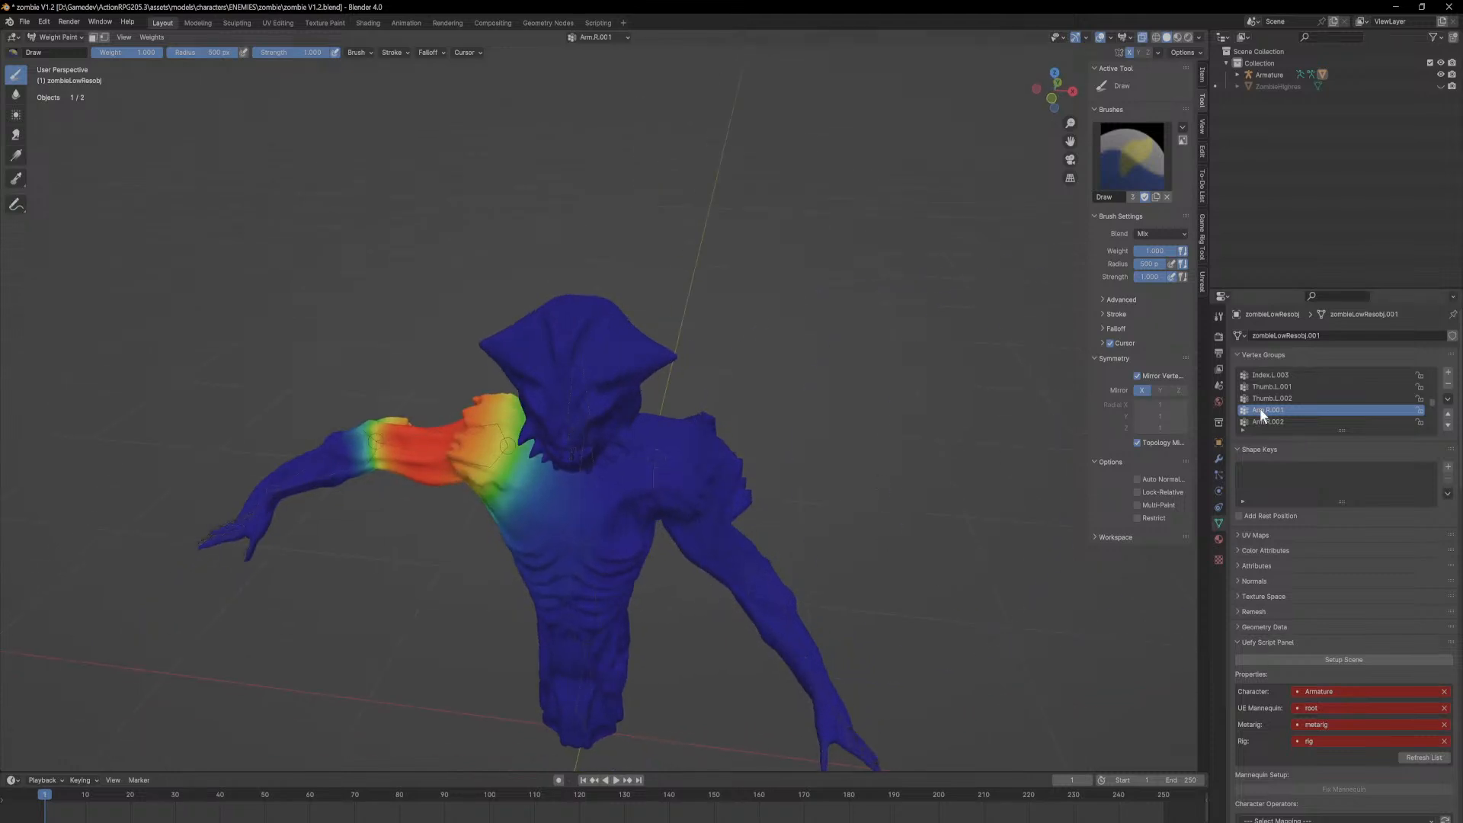
ctrl+scroll(1315, 411, down, 4)
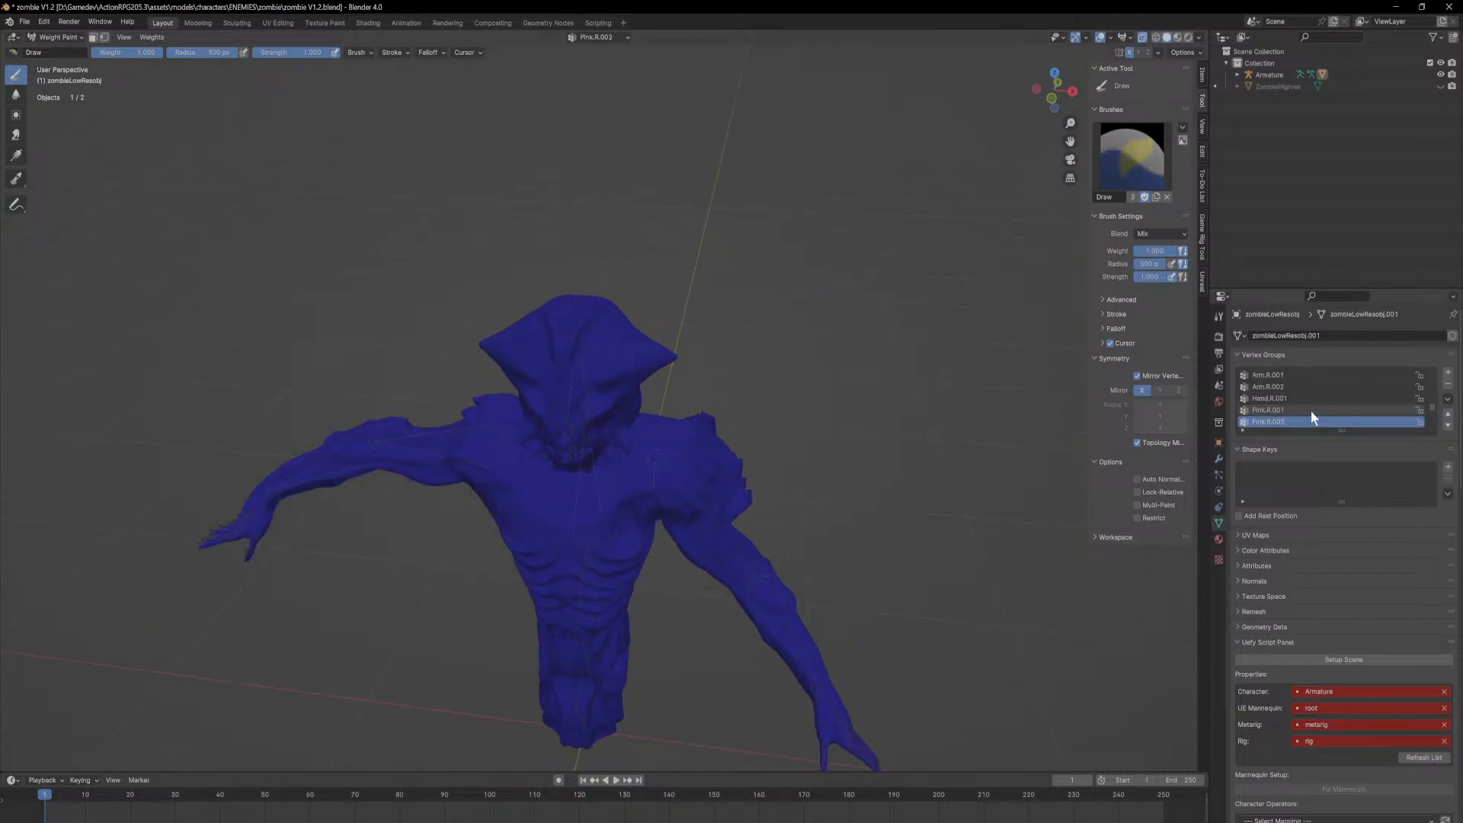
ctrl+scroll(1311, 412, down, 5)
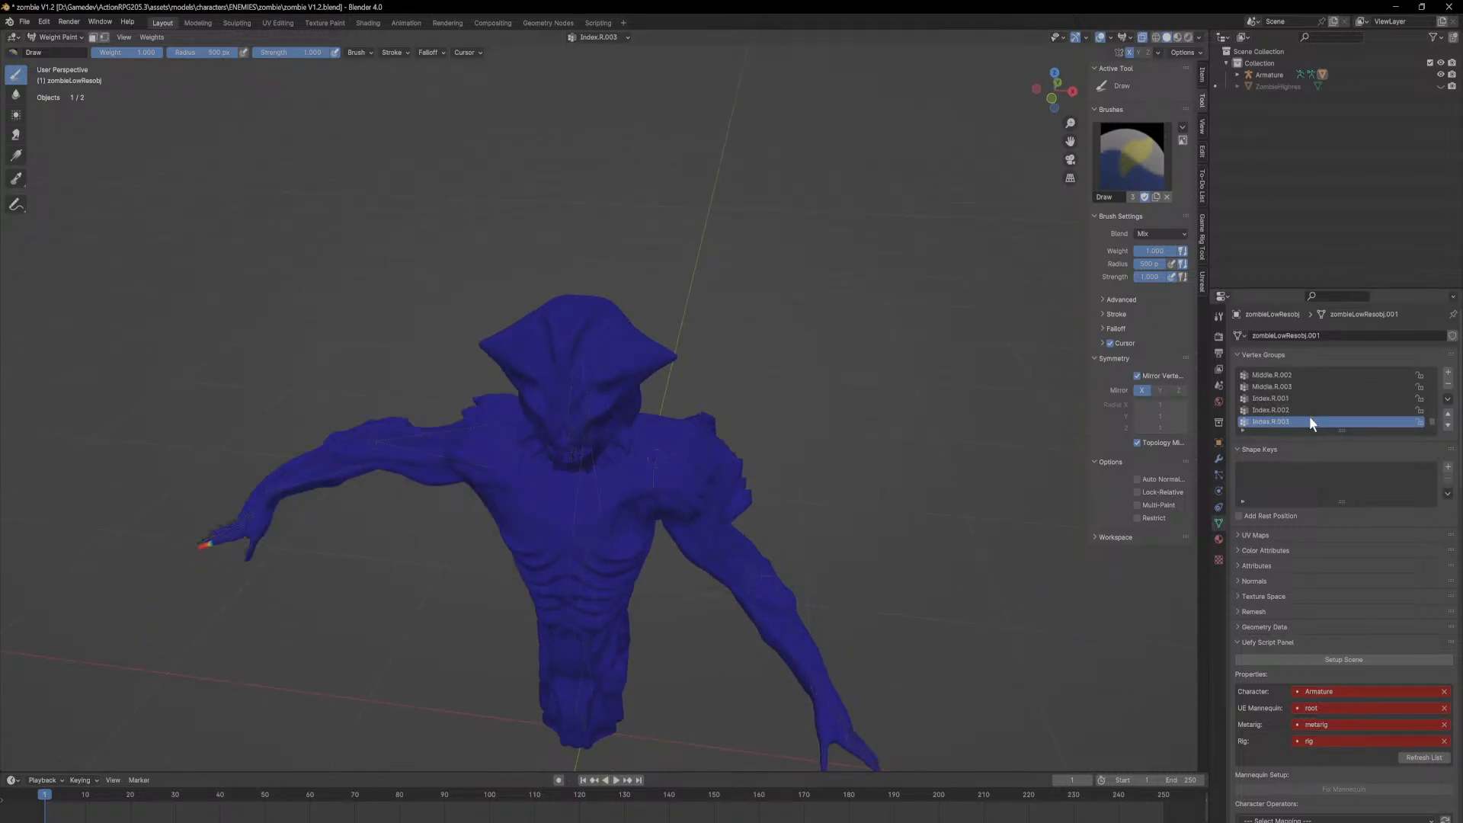
ctrl+scroll(1309, 419, up, 12)
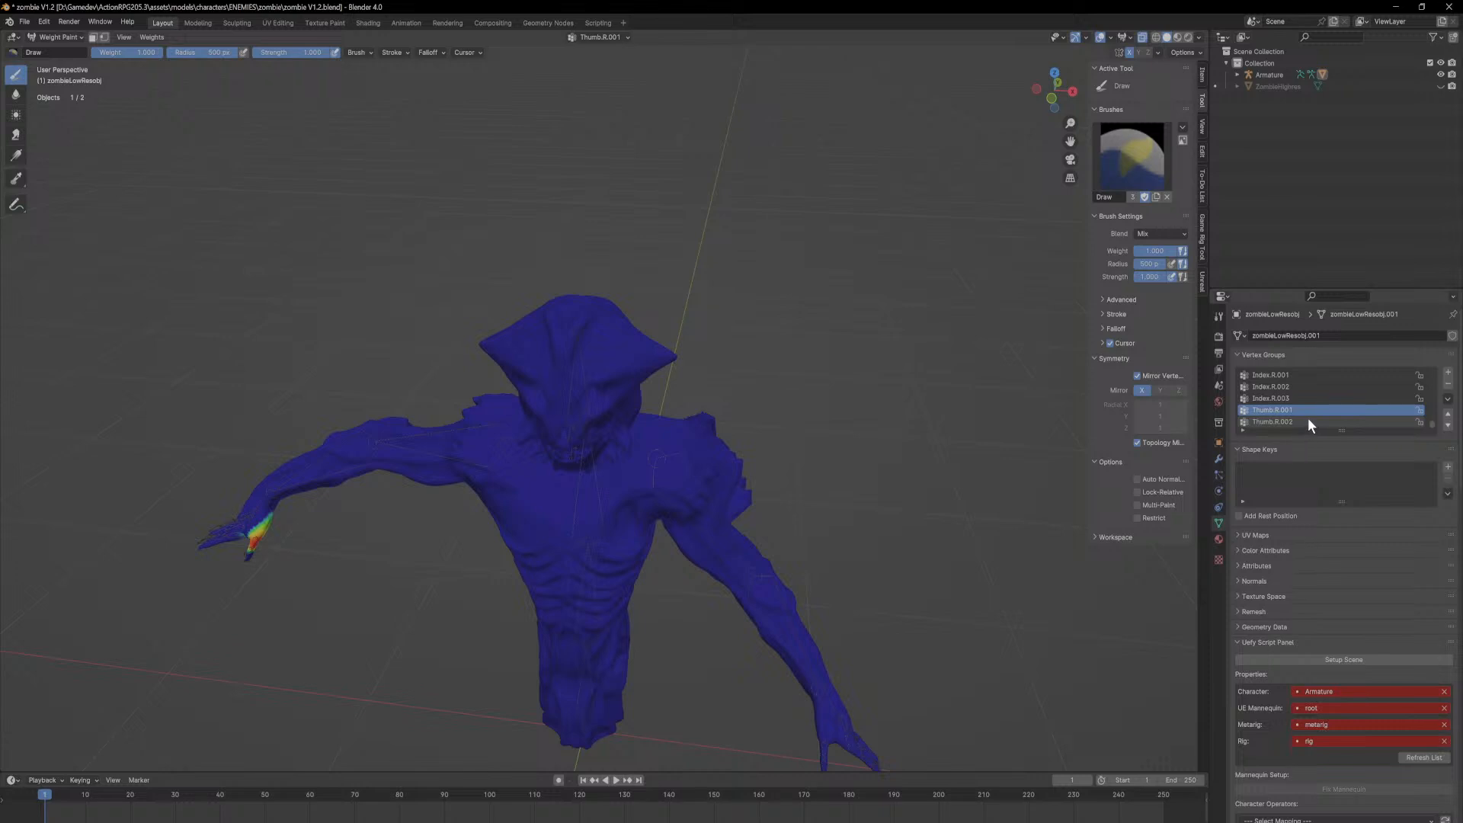
ctrl+scroll(1310, 418, up, 10)
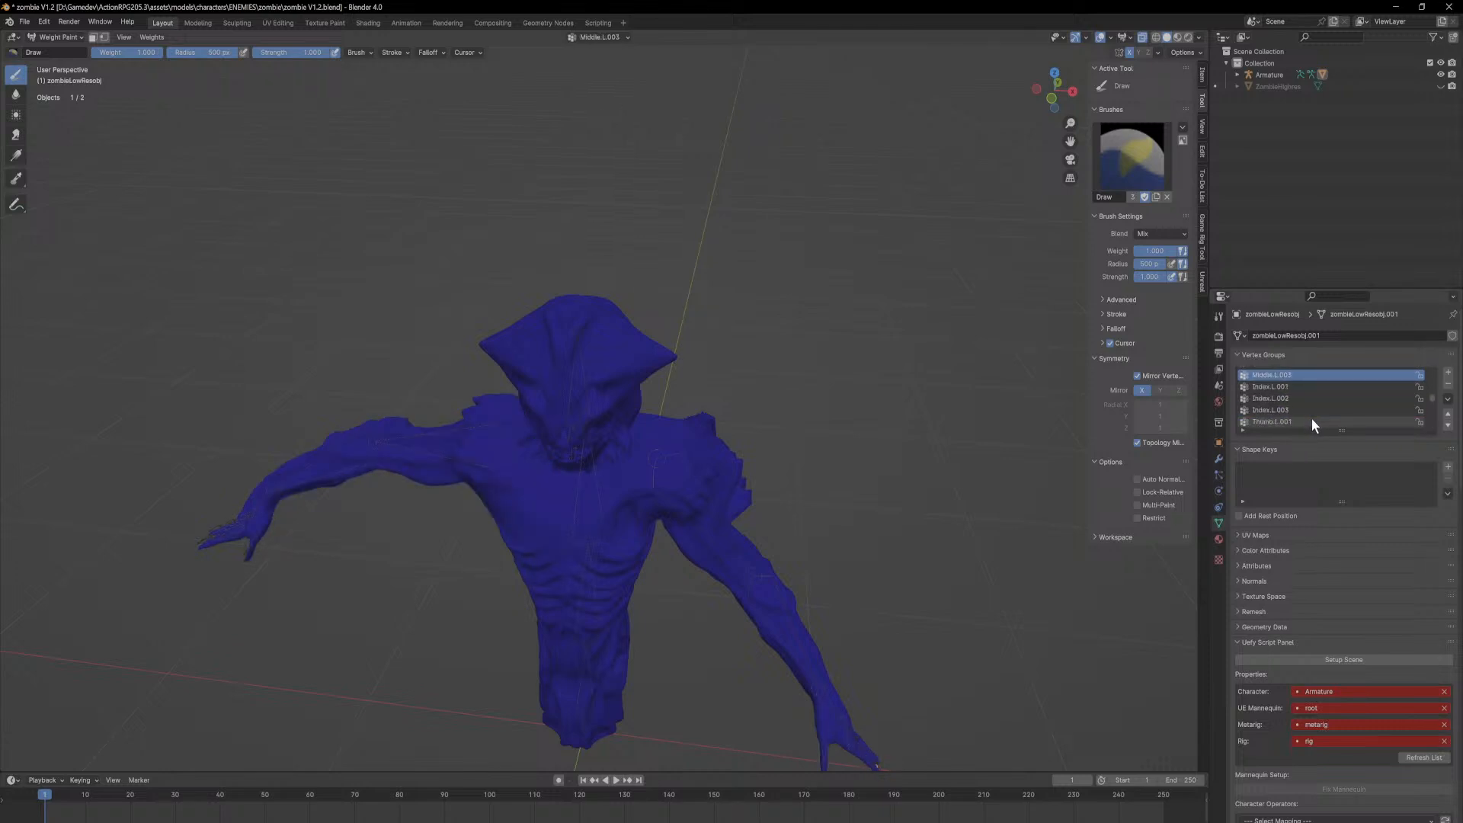
ctrl+scroll(1311, 420, up, 8)
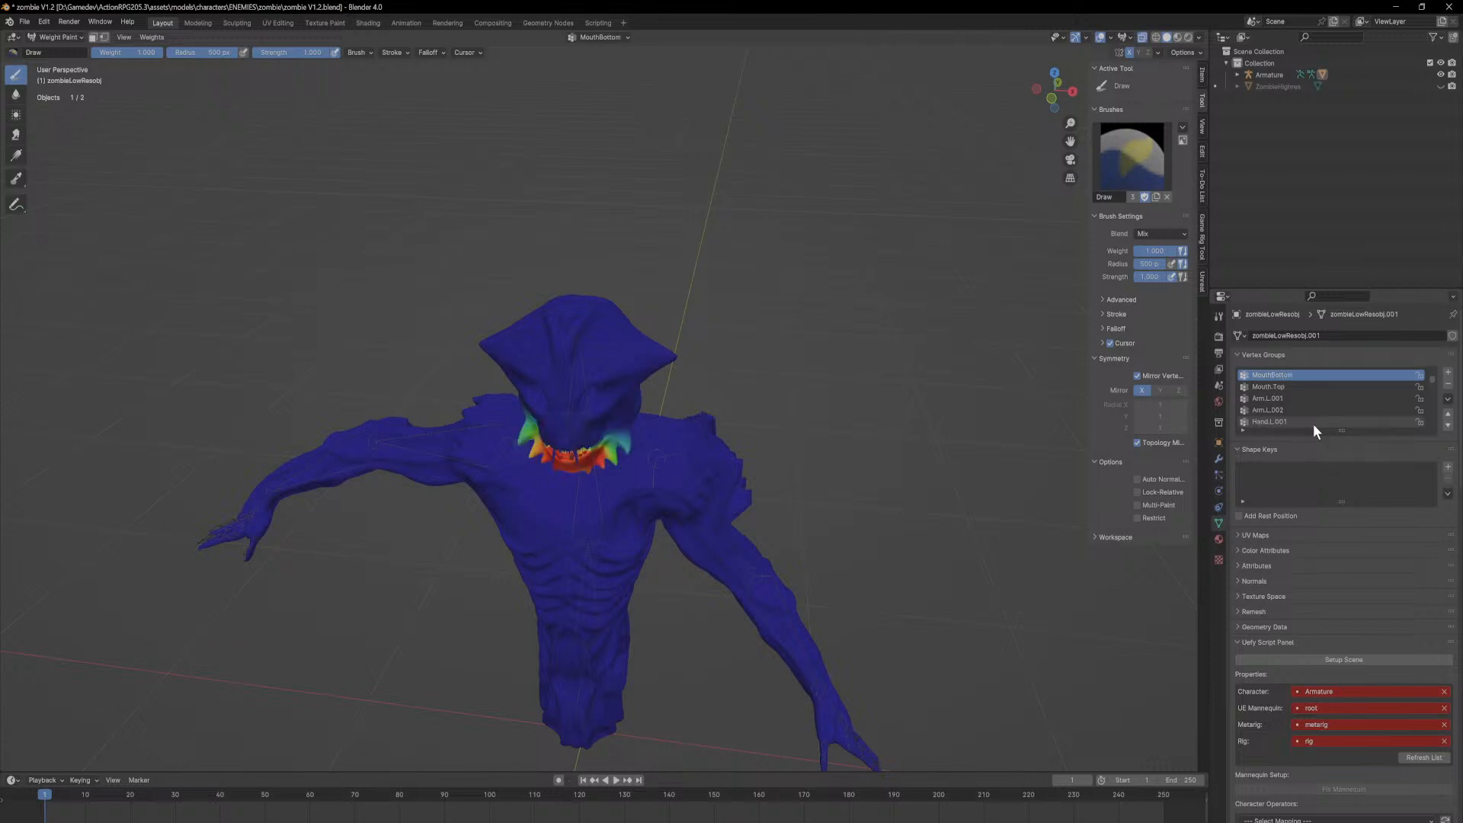
Step: Make Arm.L.001 the active vertex group and paint it at weight 1.000 over the back of the left shoulder
ctrl+scroll(1314, 423, down, 1)
middle_drag(984, 481, 821, 492)
middle_drag(816, 490, 1082, 428)
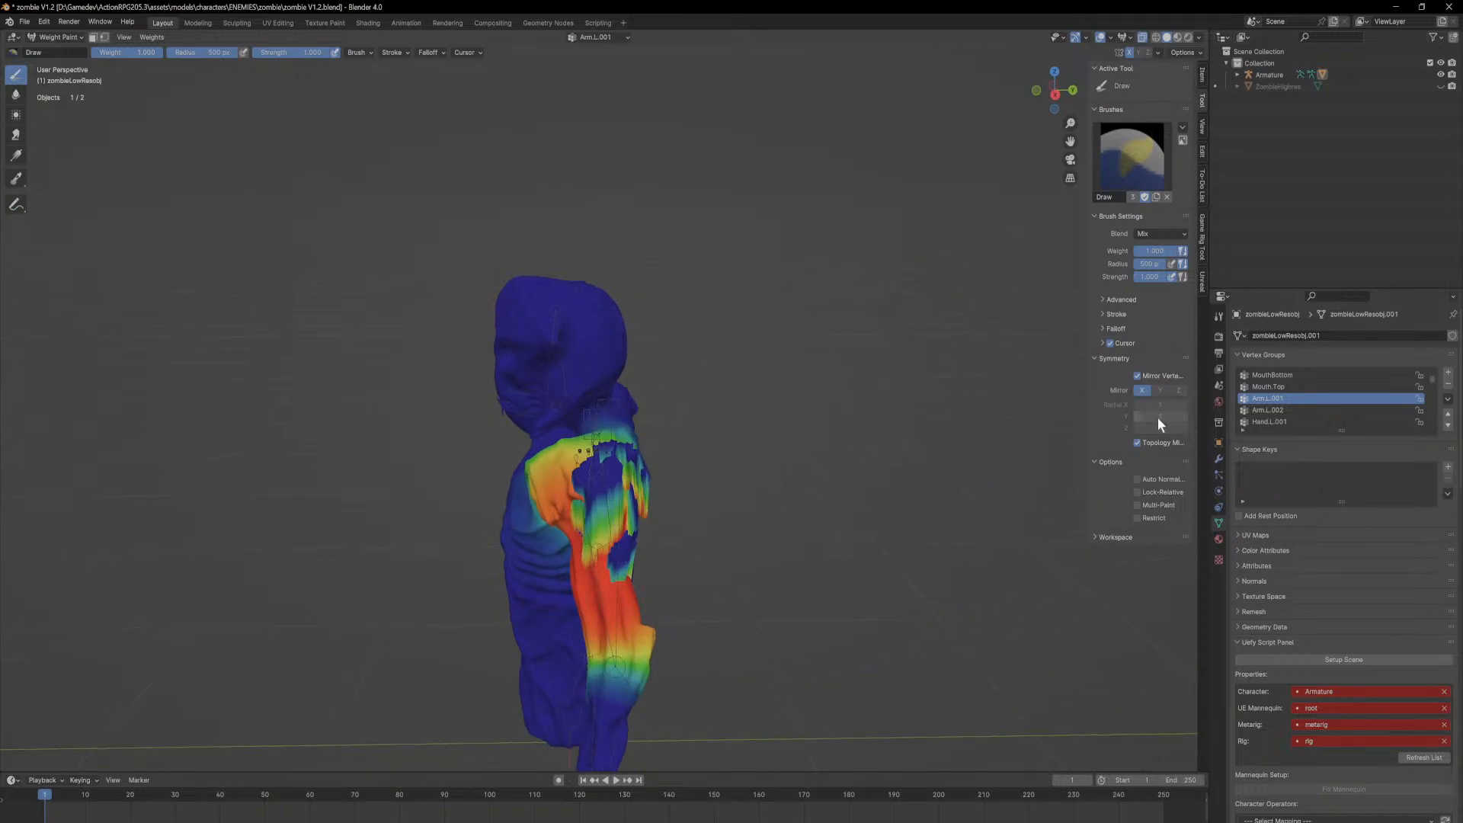
middle_drag(908, 522, 776, 378)
scroll(777, 378, down, 2)
scroll(699, 435, up, 6)
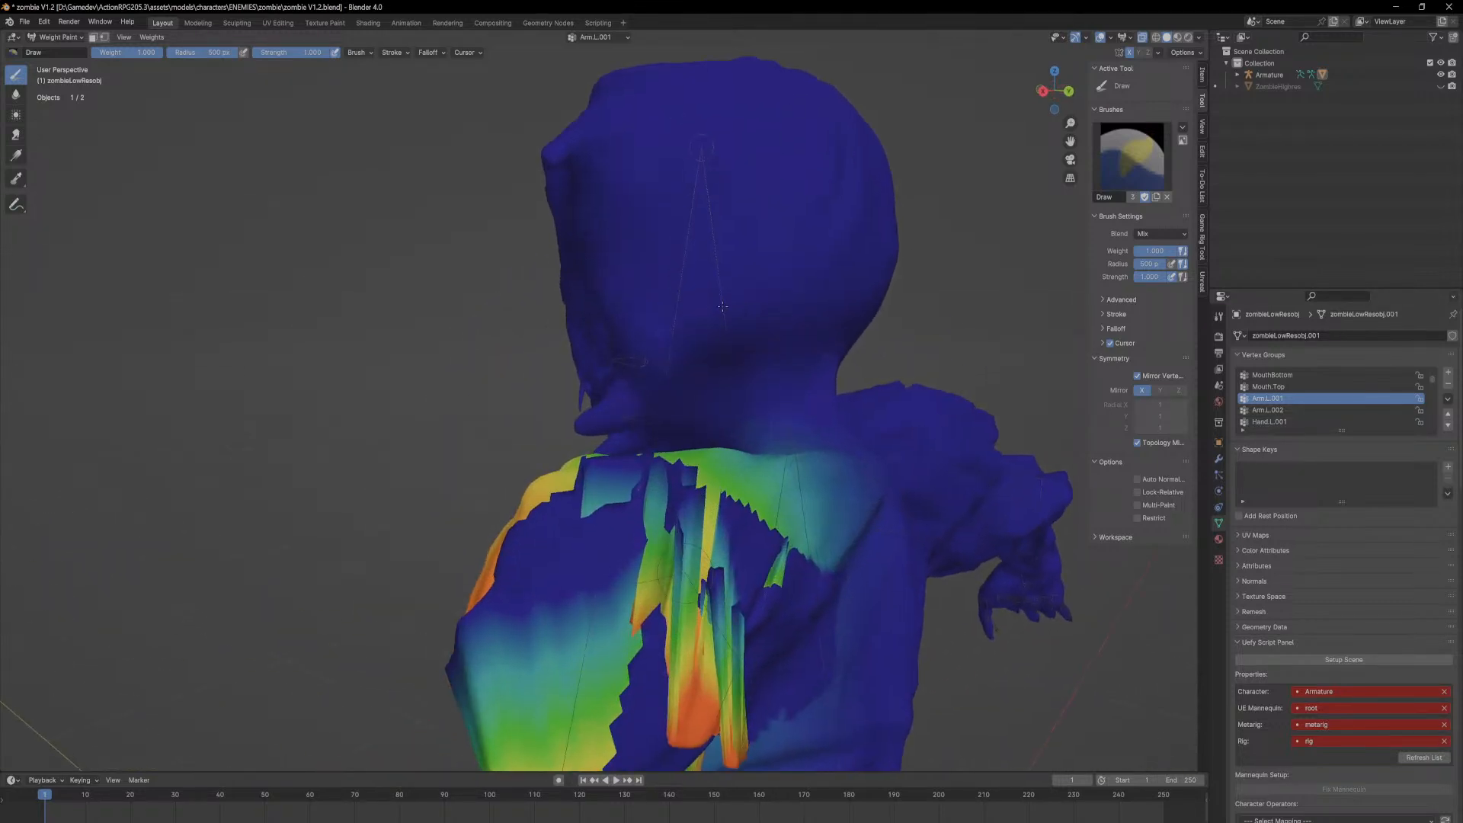
mouse_move(699, 436)
shift+middle_down()
mouse_move(716, 381)
mouse_move(695, 451)
shift+middle_up()
mouse_move(636, 686)
mouse_down()
mouse_move(563, 557)
mouse_move(583, 537)
mouse_move(621, 618)
mouse_move(649, 625)
mouse_up()
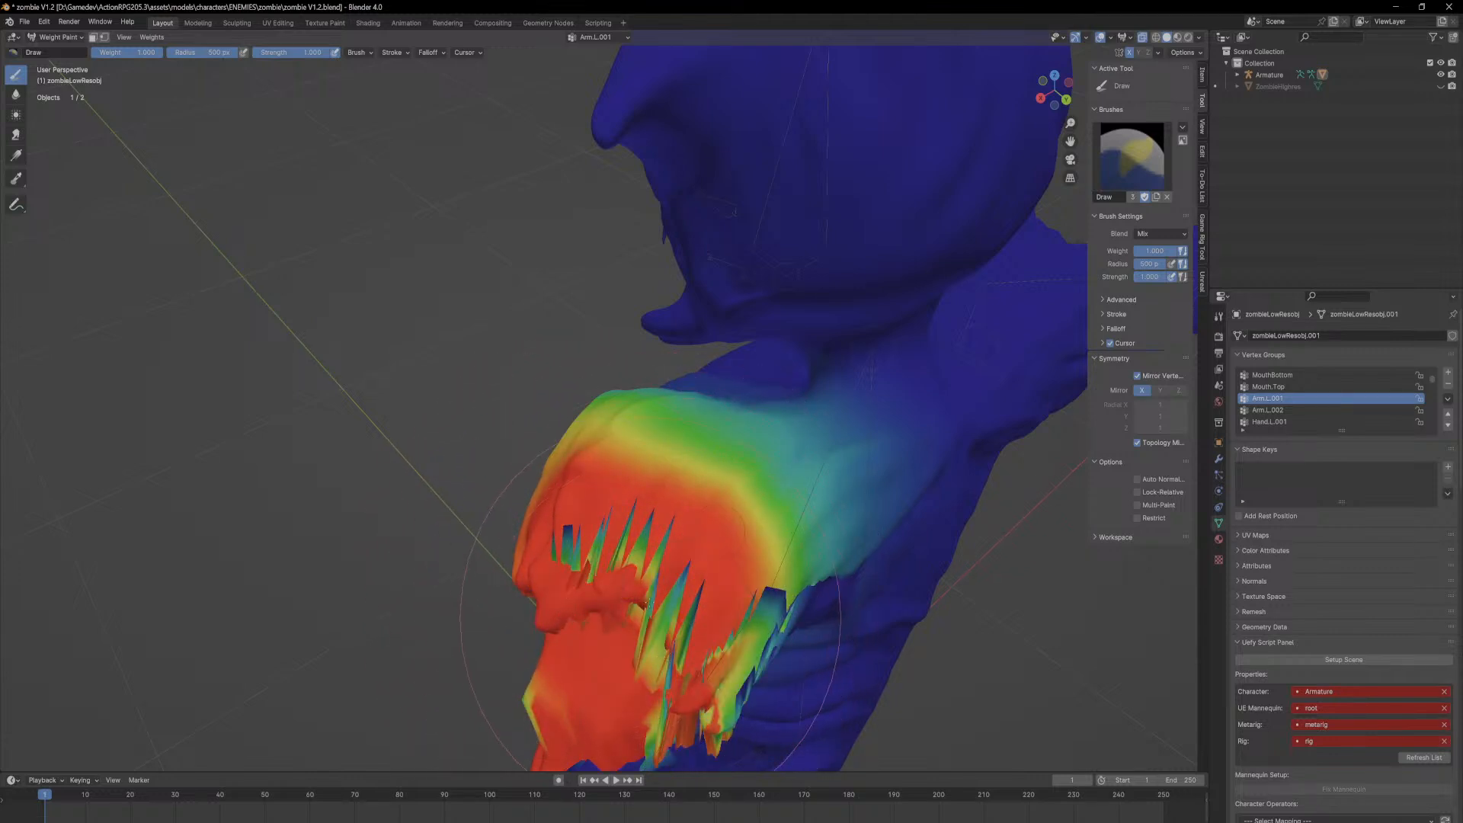
Step: Clear the pose of all armature bones in Pose Mode and return to Object Mode
click(75, 35)
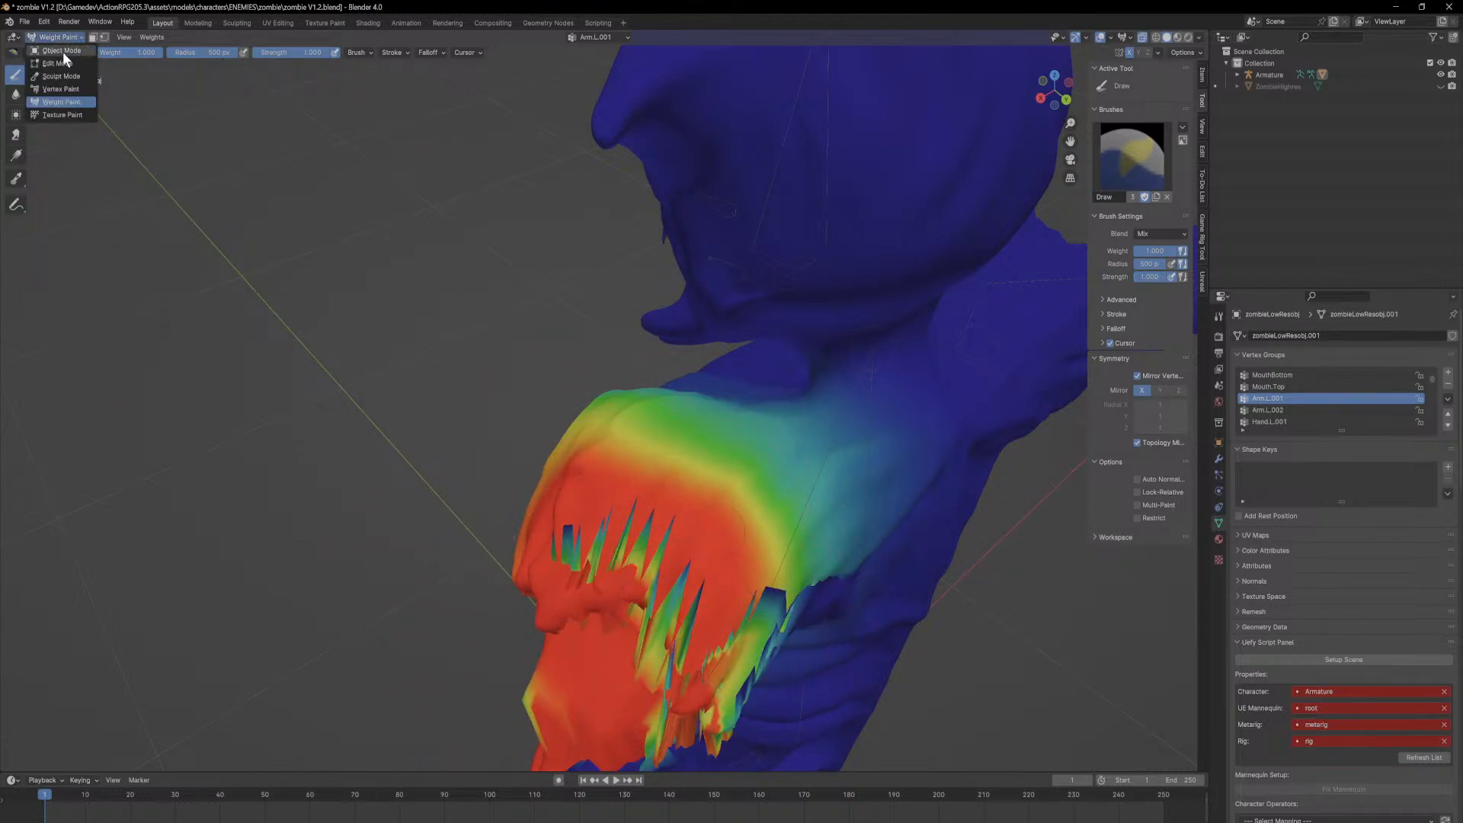
click(63, 52)
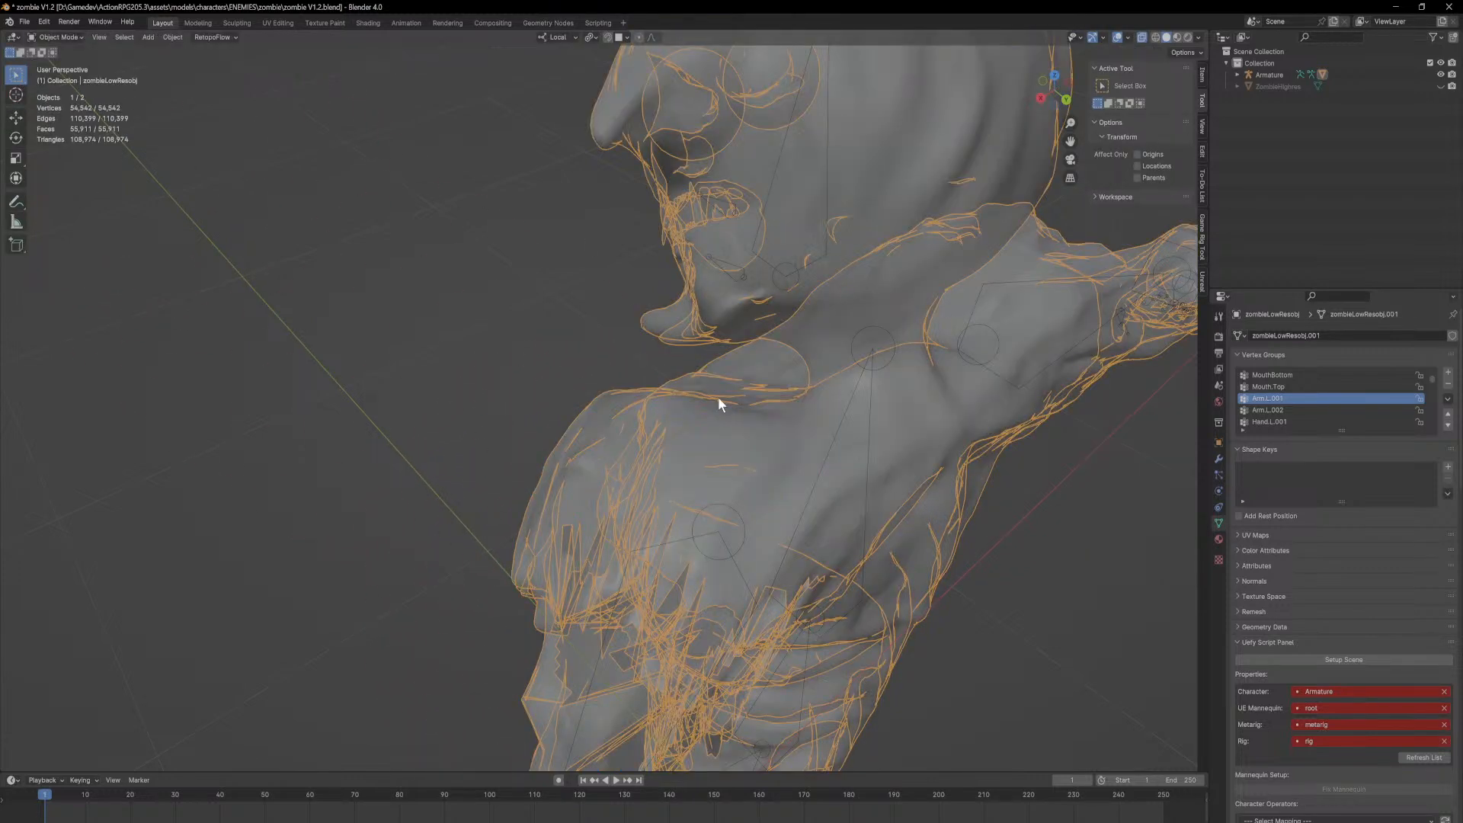
click(882, 328)
click(77, 35)
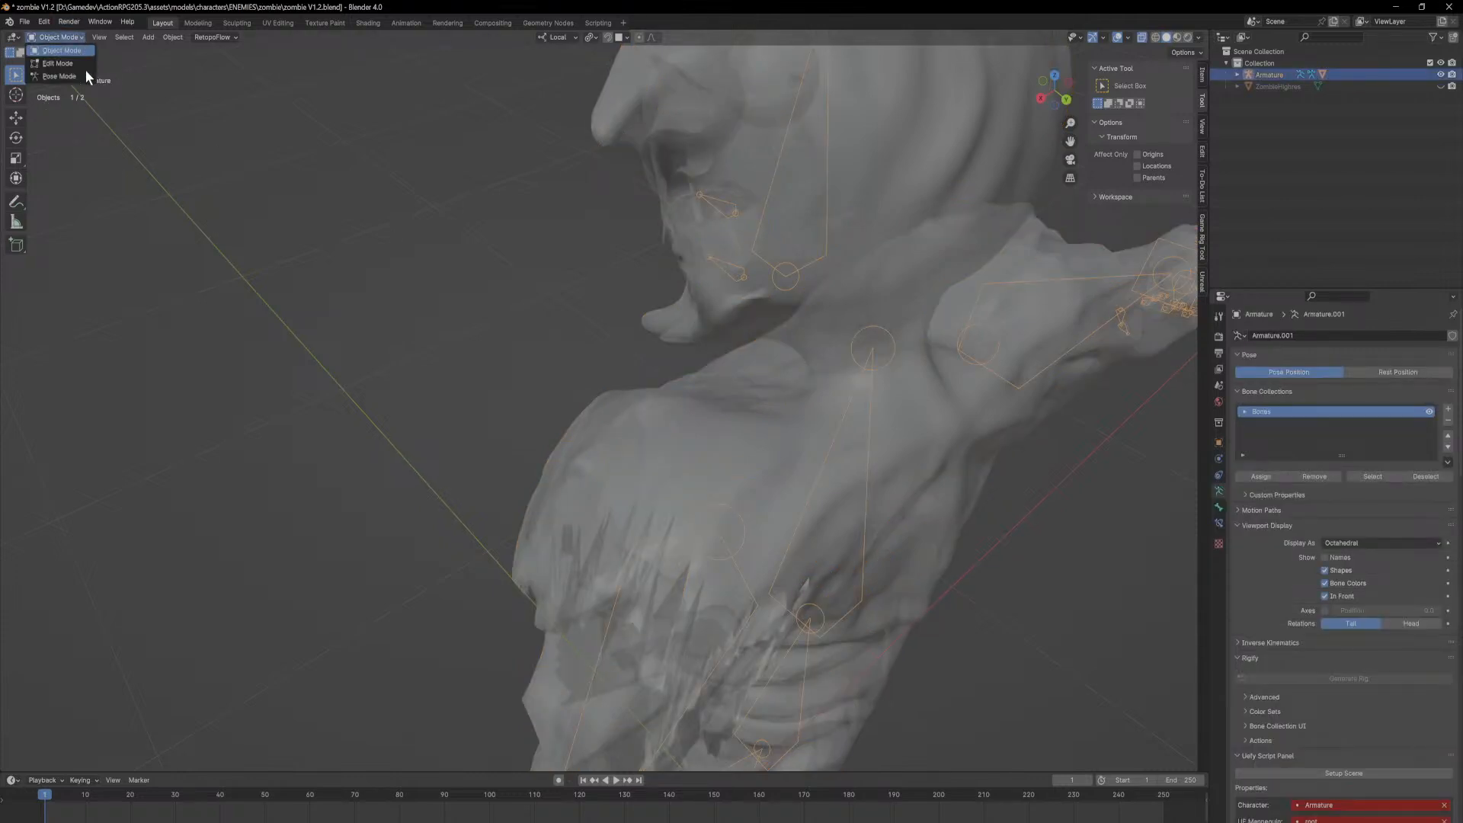
click(70, 76)
key(a)
middle_drag(660, 460, 650, 535)
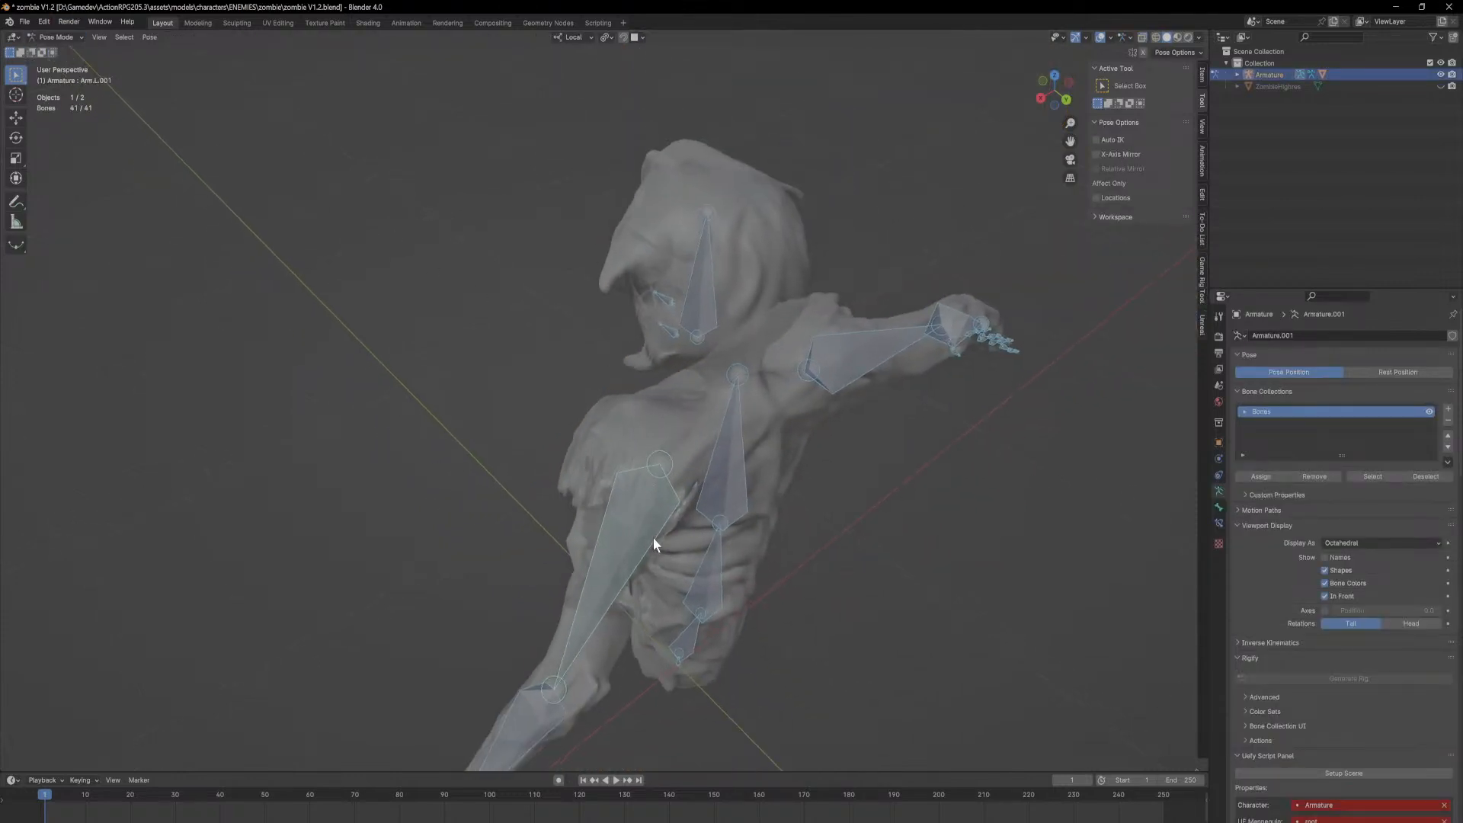
key(F3)
key(Return)
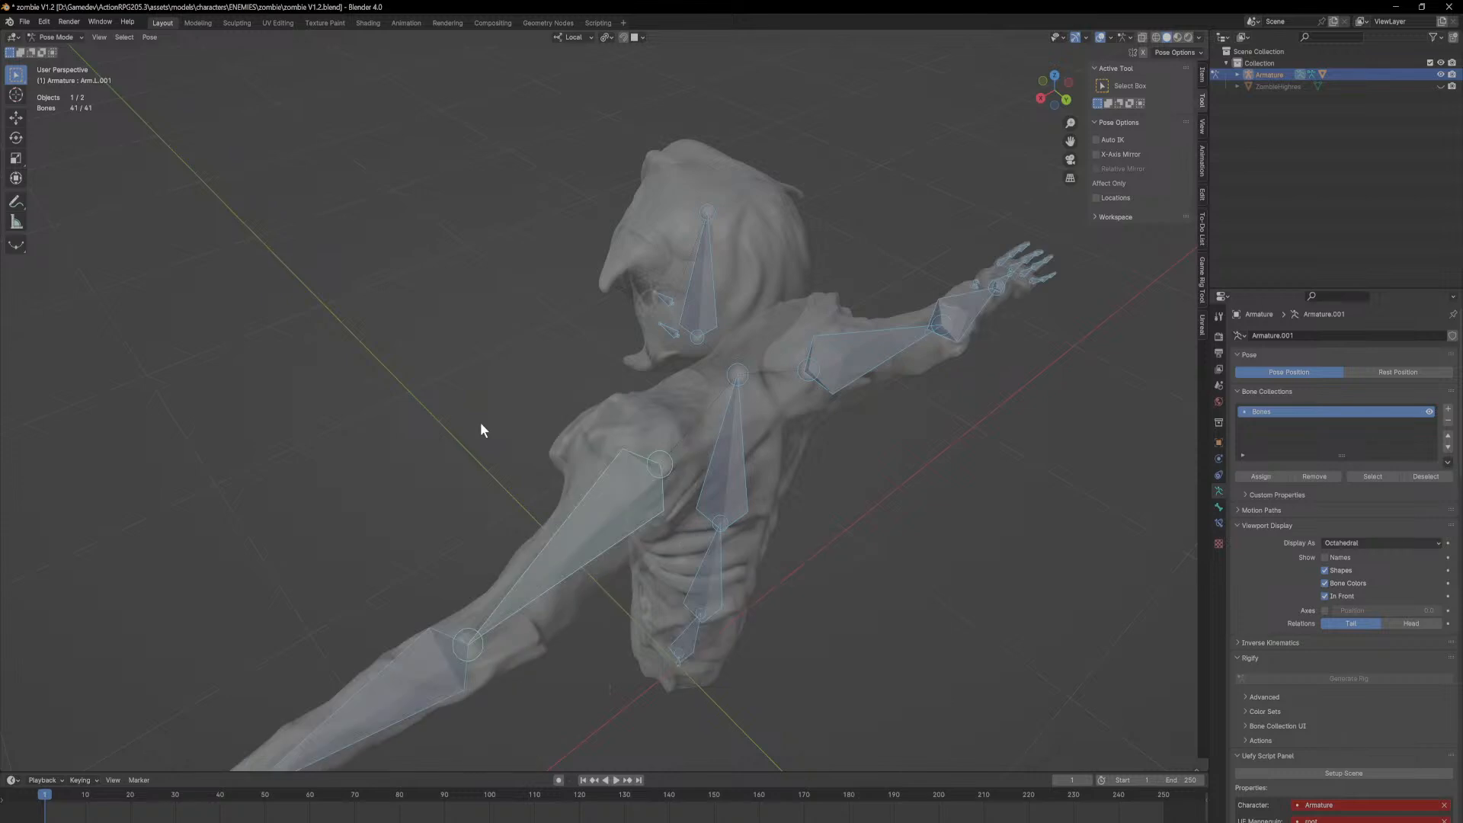
click(71, 38)
click(63, 51)
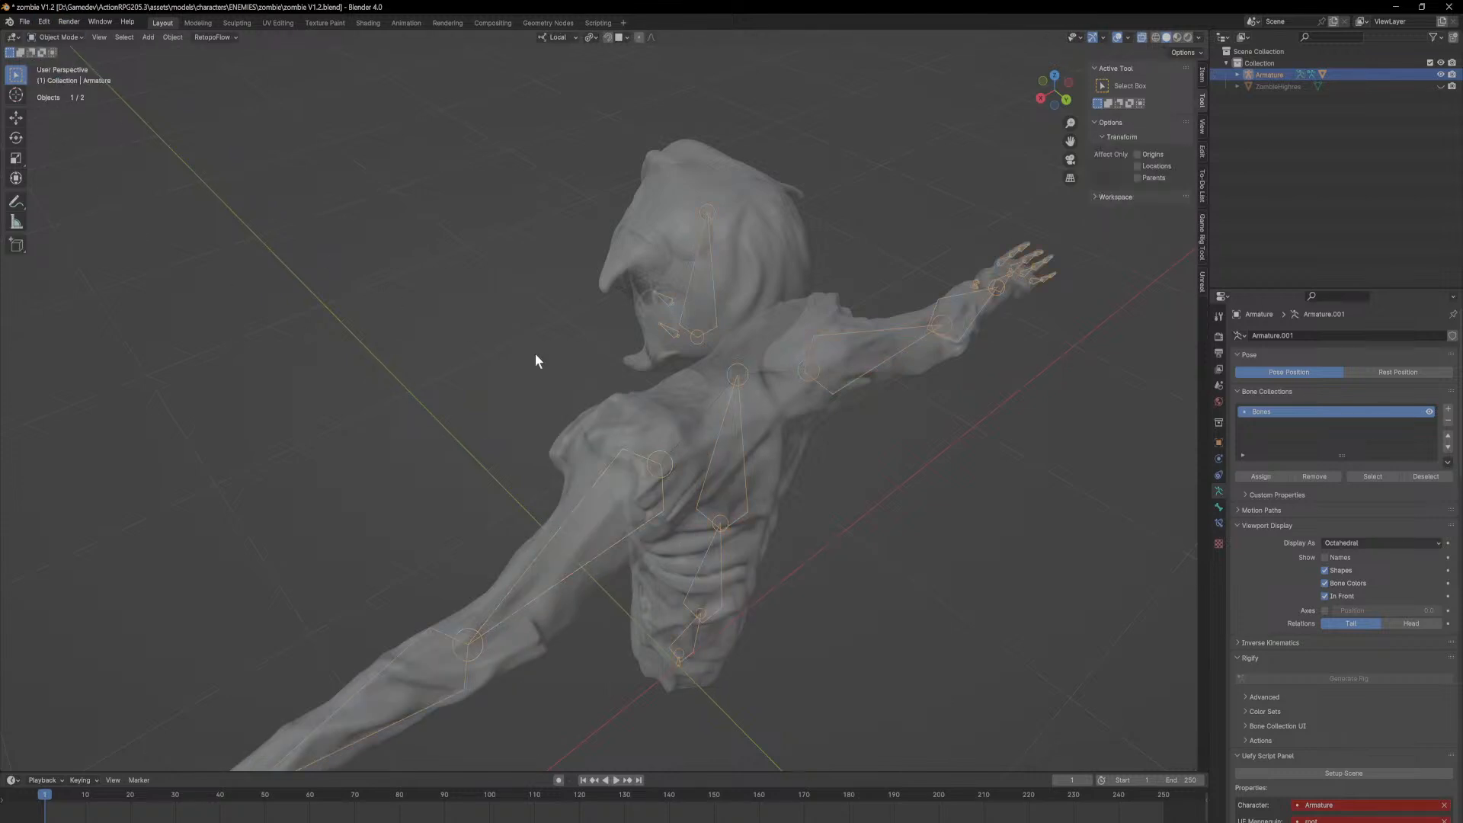
Step: Select the zombie mesh and, in Weight Paint mode, paint Arm.L.001 at full strength over the left shoulder and upper arm
click(689, 426)
click(74, 36)
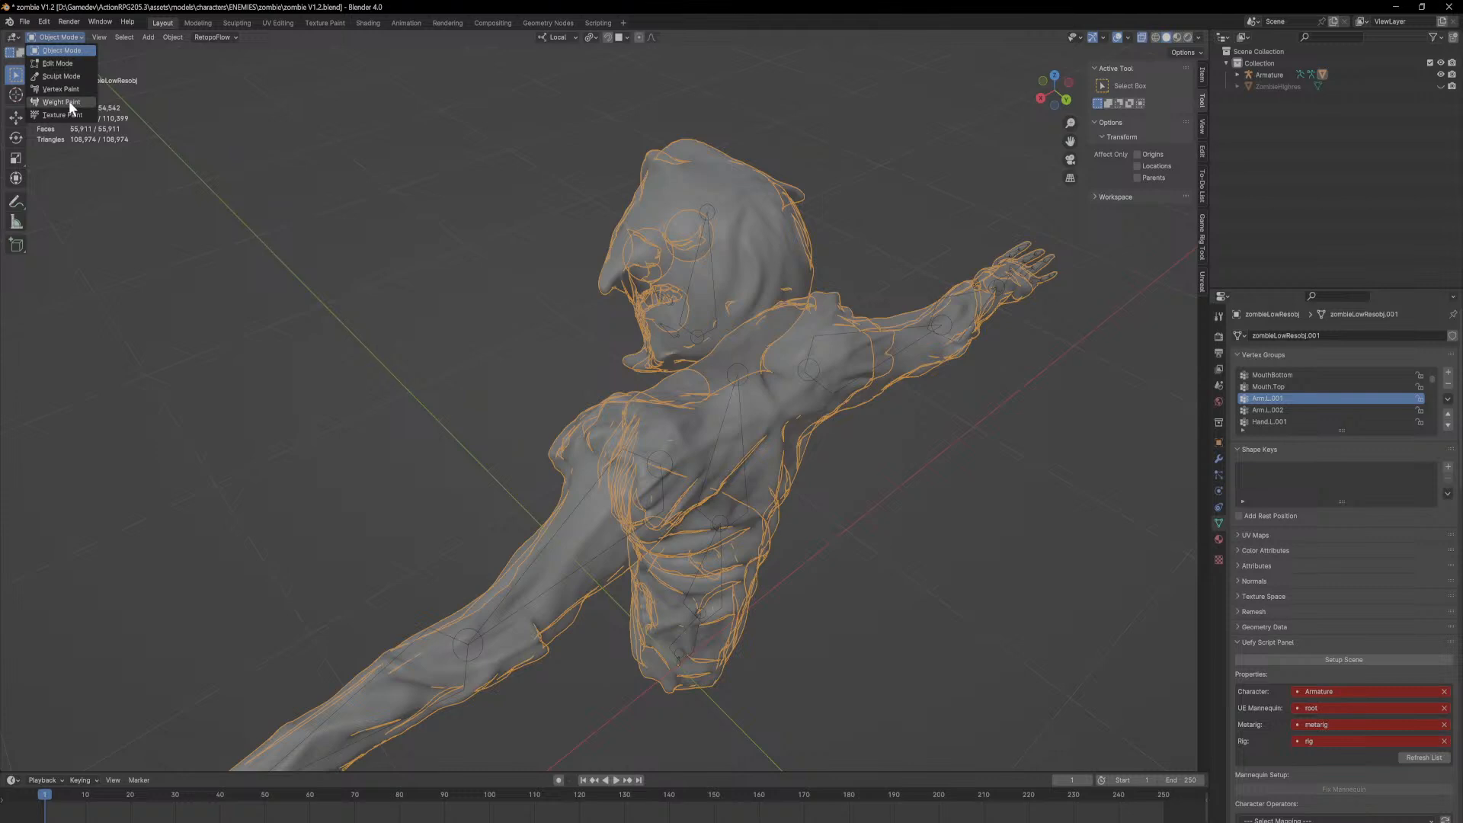
click(69, 101)
scroll(616, 488, up, 4)
mouse_move(616, 488)
mouse_down()
mouse_move(651, 530)
mouse_move(558, 564)
mouse_up()
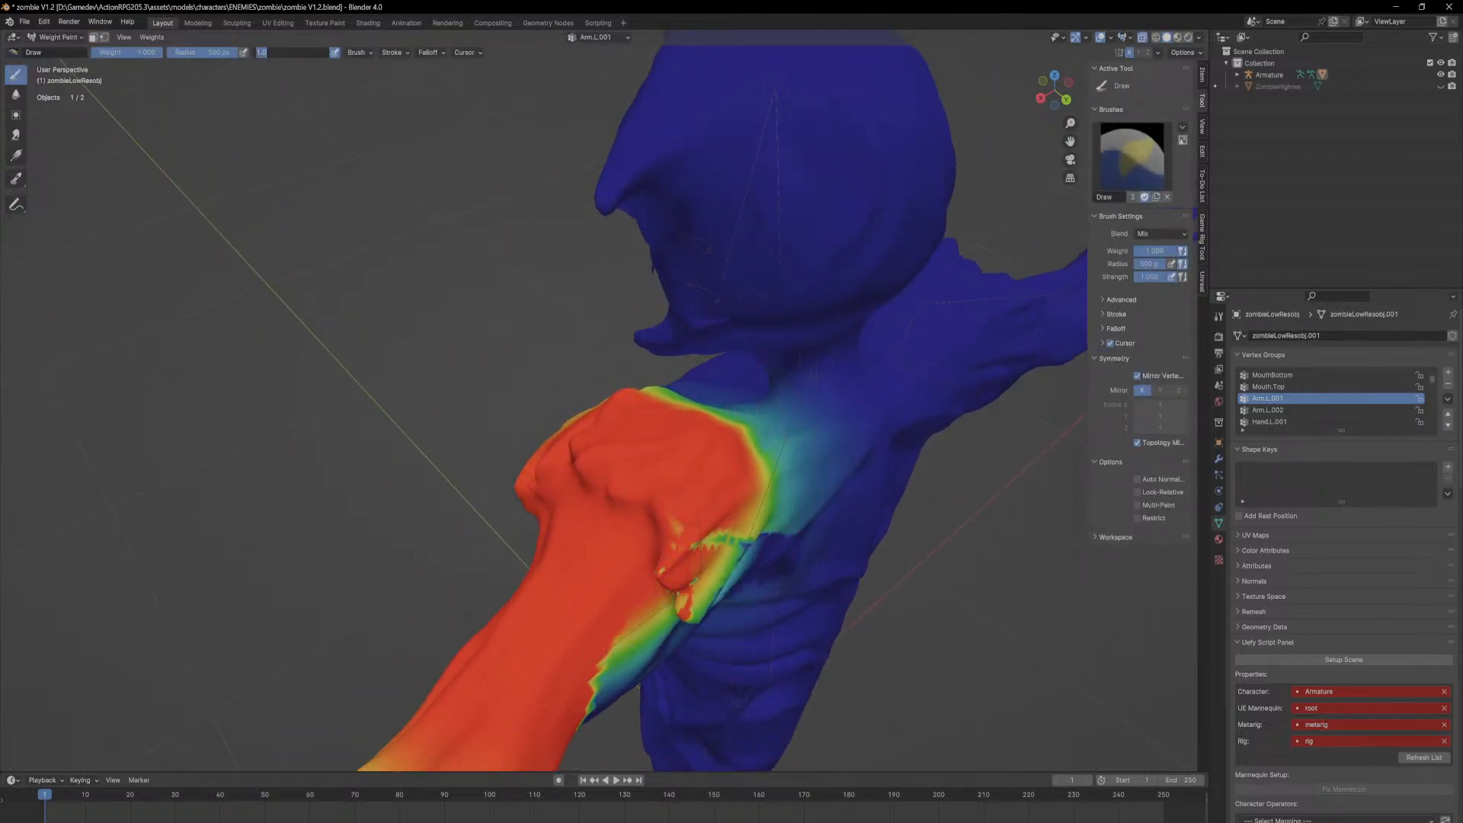
Step: Even out the Arm.L.001 weights behind the left shoulder and upper arm with strokes at strengths 0.100 and 0.453
middle_drag(755, 377, 556, 406)
mouse_move(554, 385)
mouse_down()
mouse_move(522, 378)
mouse_move(523, 408)
mouse_move(457, 496)
mouse_move(364, 564)
mouse_move(425, 502)
mouse_up()
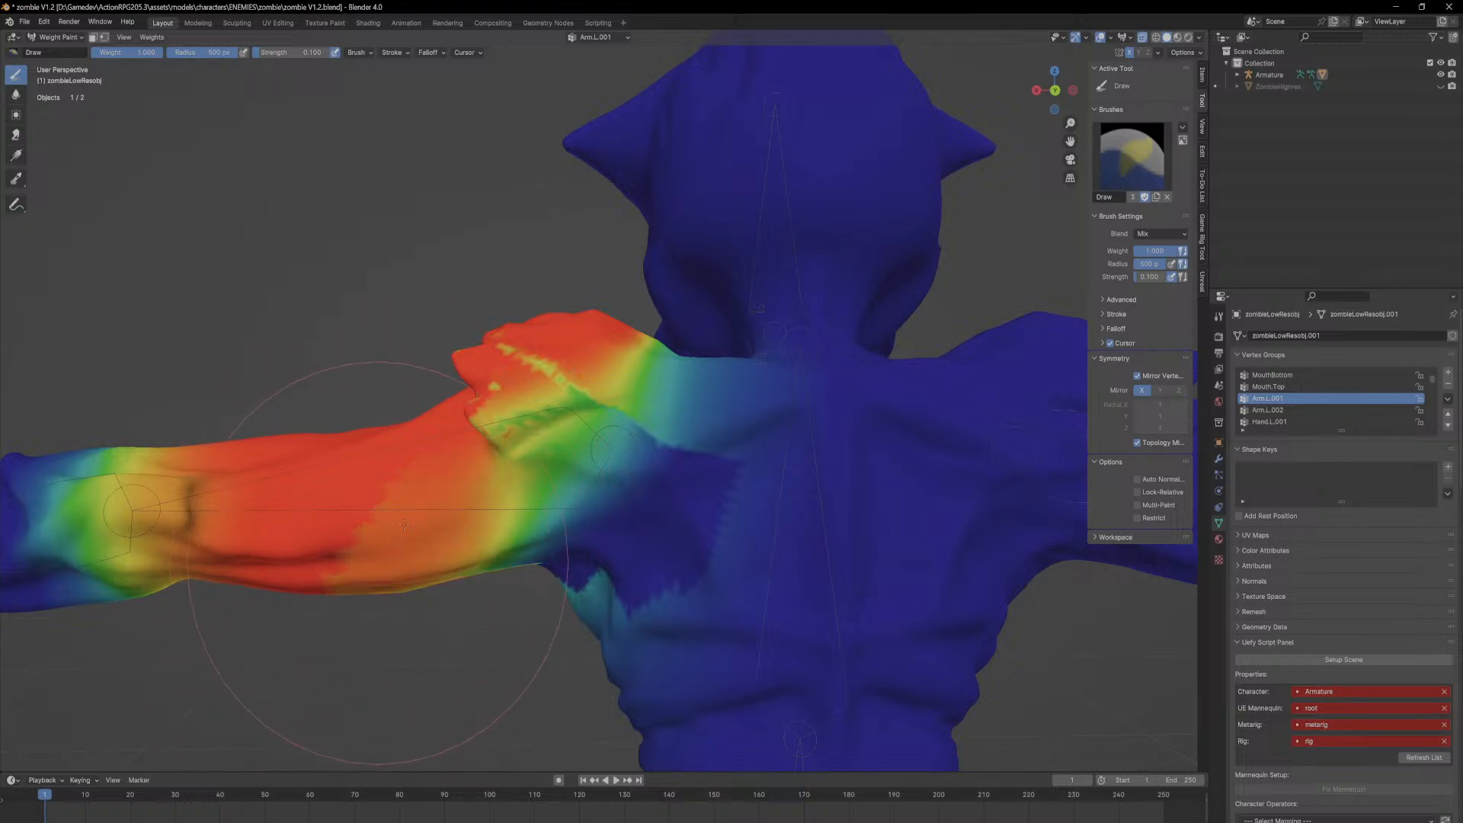
mouse_move(470, 442)
mouse_down()
mouse_move(519, 388)
mouse_move(524, 343)
mouse_move(492, 379)
mouse_up()
mouse_move(496, 434)
mouse_down()
mouse_move(543, 415)
mouse_move(503, 490)
mouse_up()
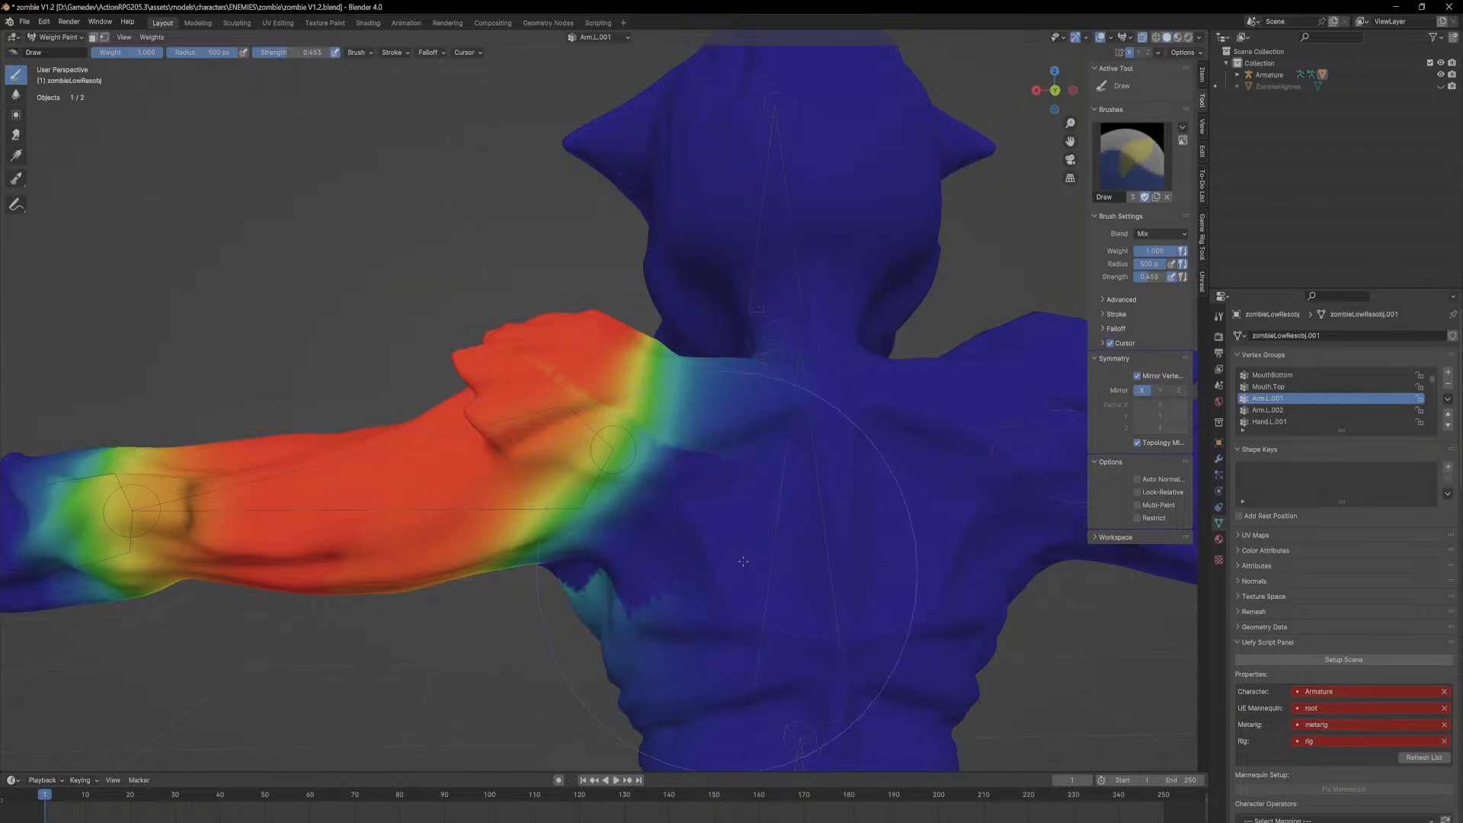
Step: Subtract Arm.L.001 weight from the upper back, and paint the armpit and left shoulder at strength 0.453
ctrl+drag(748, 533, 763, 448)
middle_drag(671, 628, 674, 608)
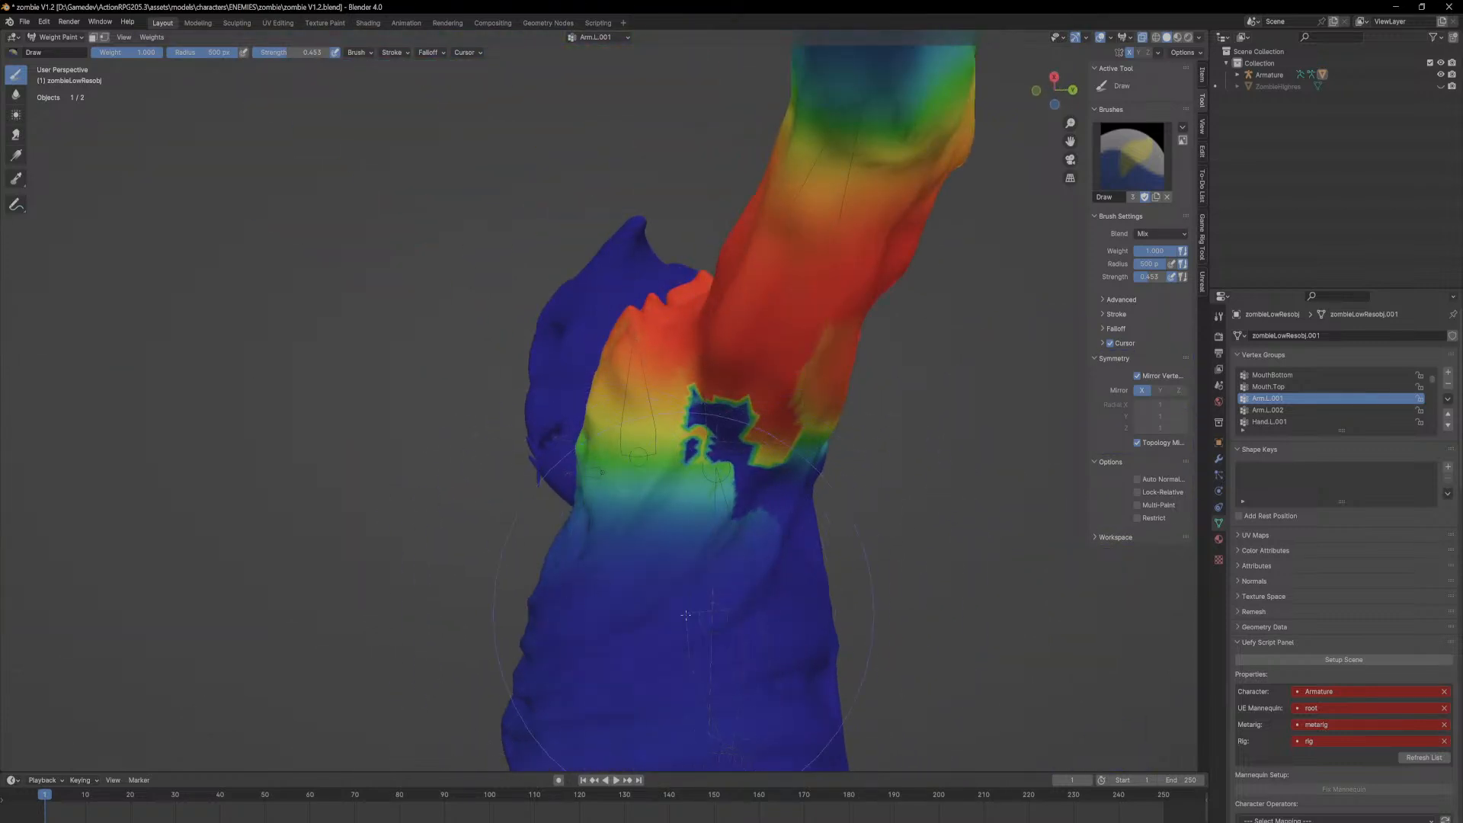
middle_drag(760, 496, 709, 427)
mouse_move(709, 427)
mouse_down()
mouse_move(686, 359)
mouse_move(780, 317)
mouse_move(742, 281)
mouse_move(708, 312)
mouse_move(762, 314)
mouse_up()
mouse_move(751, 324)
middle_down()
mouse_move(526, 462)
mouse_move(732, 336)
mouse_move(824, 382)
middle_up()
drag(823, 383, 857, 377)
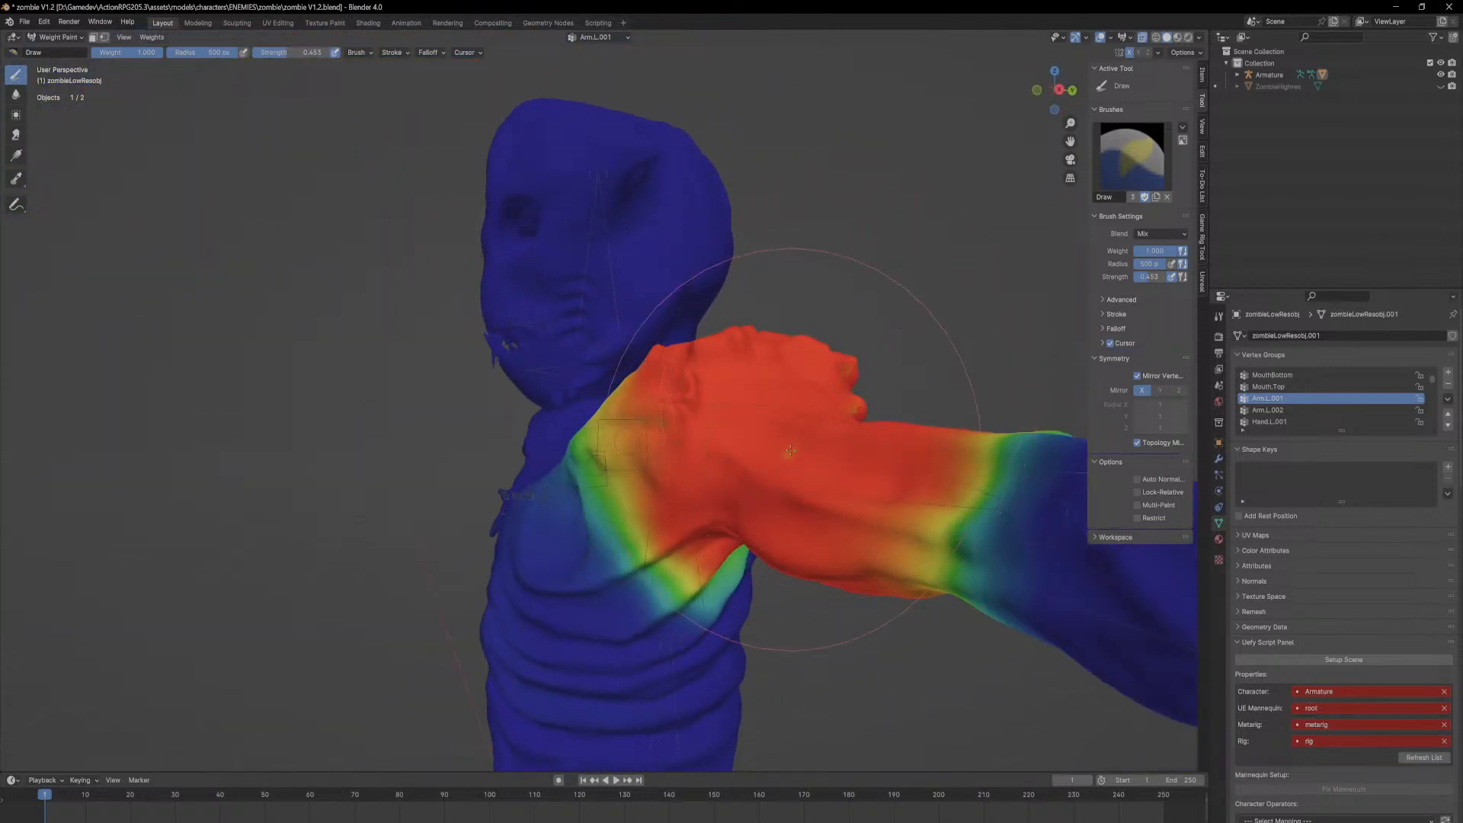
Step: Set the brush strength to 0.100, subtract Arm.L.001 weight from the left side of the chest, and return to Object Mode
mouse_move(779, 459)
middle_down()
mouse_move(846, 404)
mouse_move(808, 431)
mouse_move(675, 466)
middle_up()
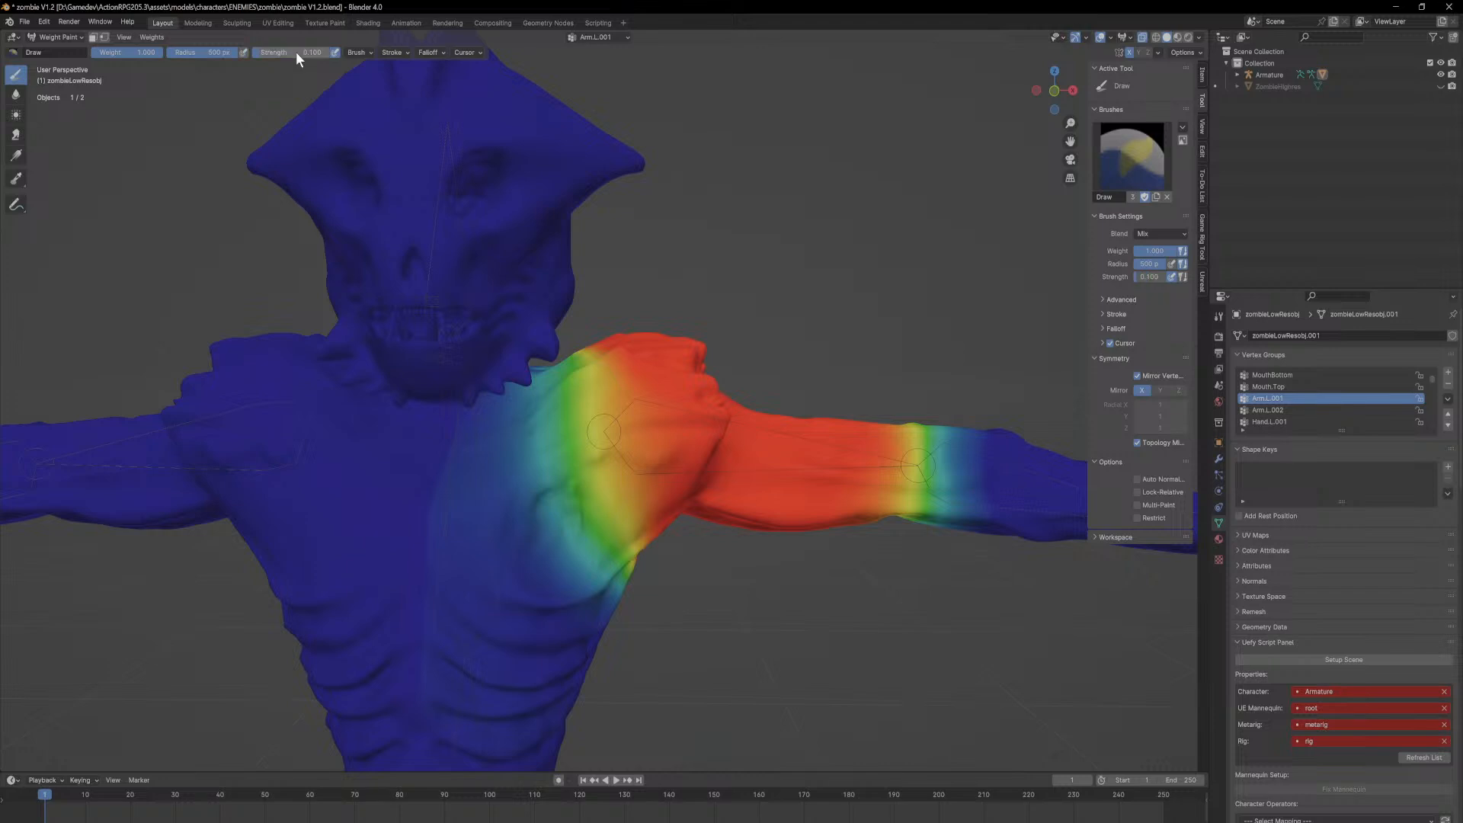
mouse_move(850, 373)
middle_down()
mouse_move(789, 354)
mouse_move(854, 377)
middle_up()
ctrl+drag(602, 526, 518, 461)
middle_drag(622, 576, 550, 570)
middle_drag(648, 667, 895, 435)
scroll(895, 435, down, 2)
click(52, 35)
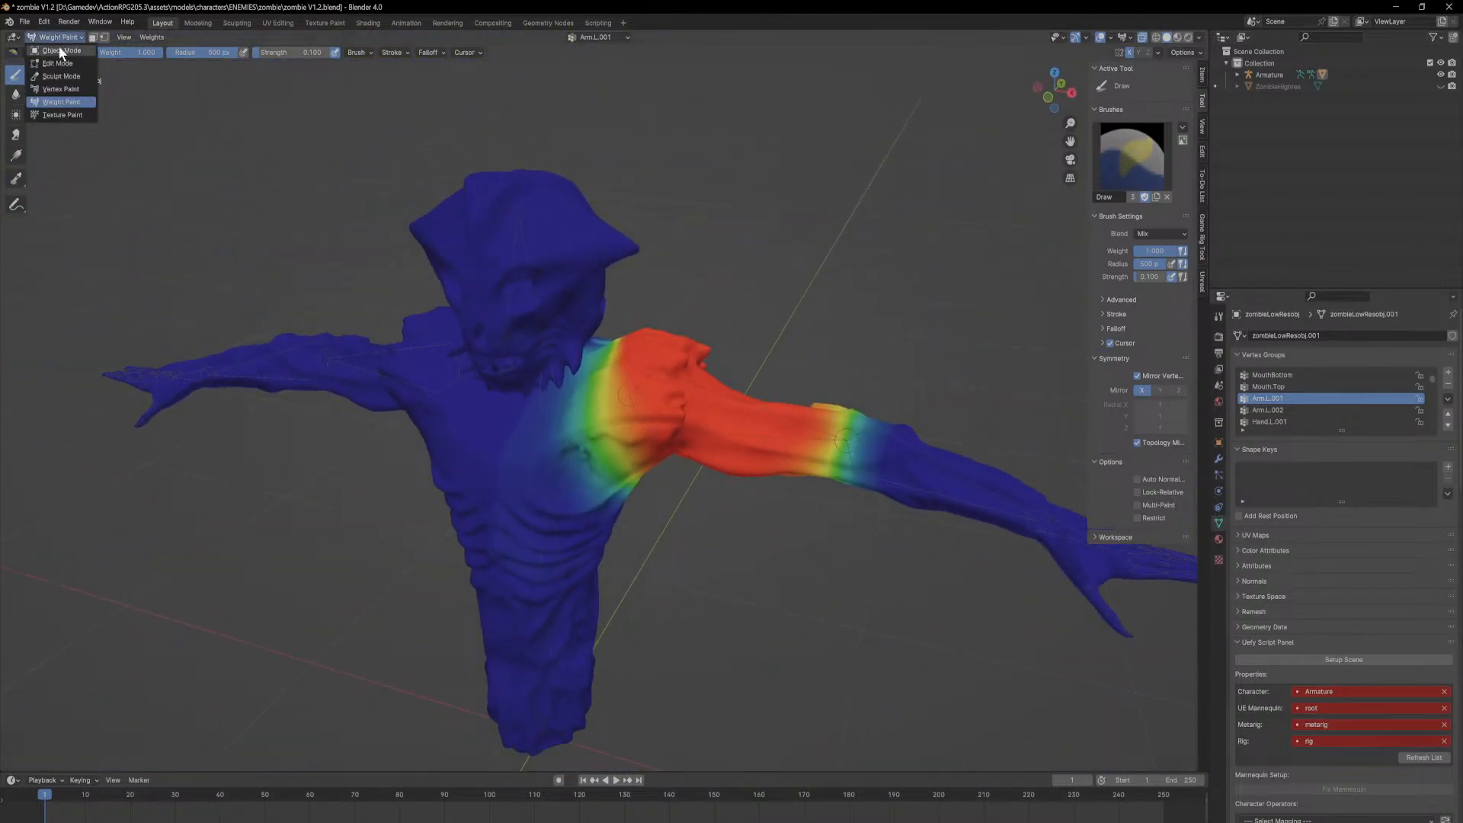
click(57, 49)
Step: Turn off X-ray display, select the armature and switch it to Pose Mode
mouse_move(236, 170)
middle_down()
mouse_move(535, 373)
mouse_move(608, 395)
middle_up()
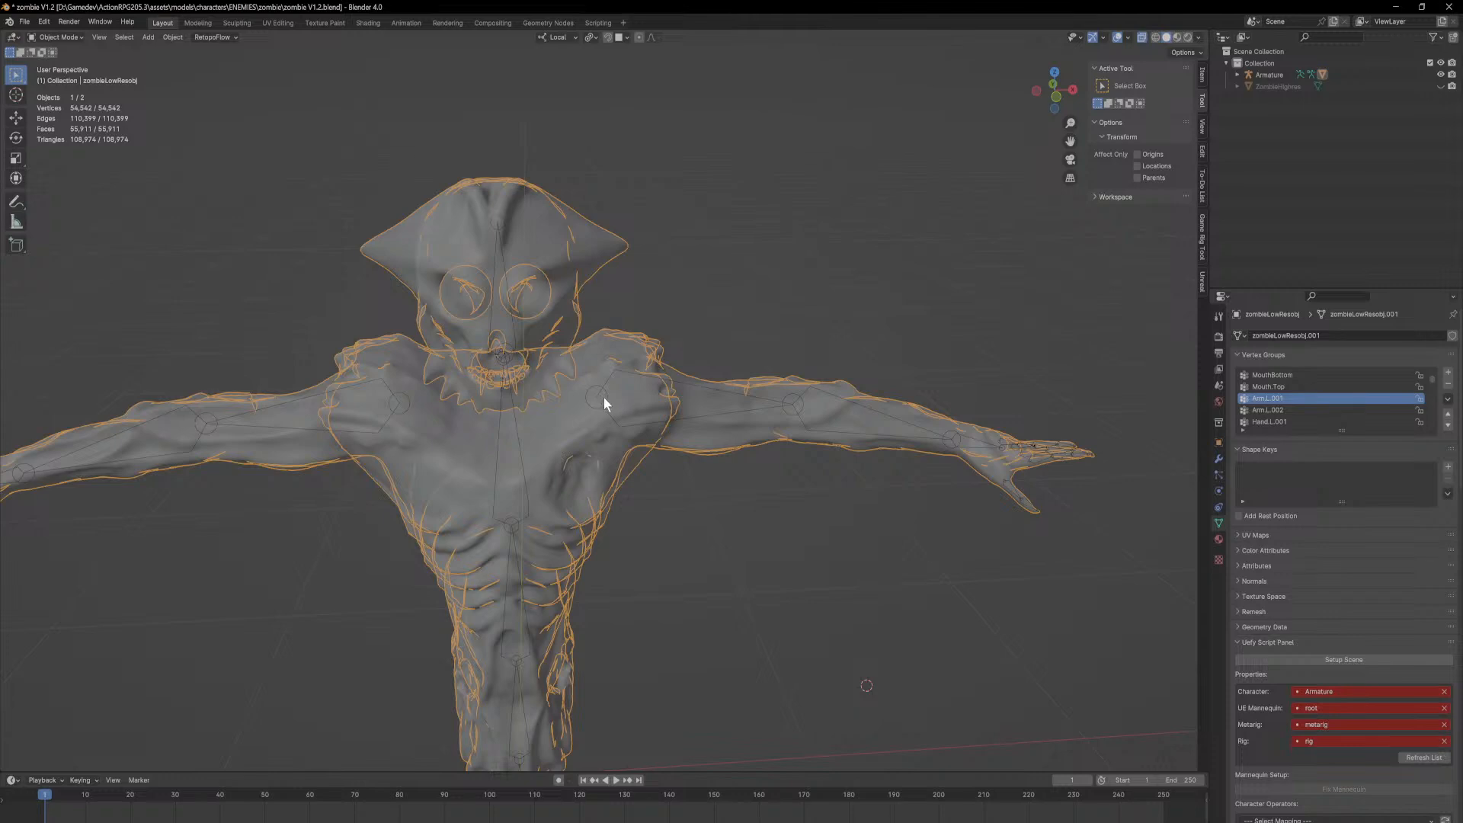
click(1142, 37)
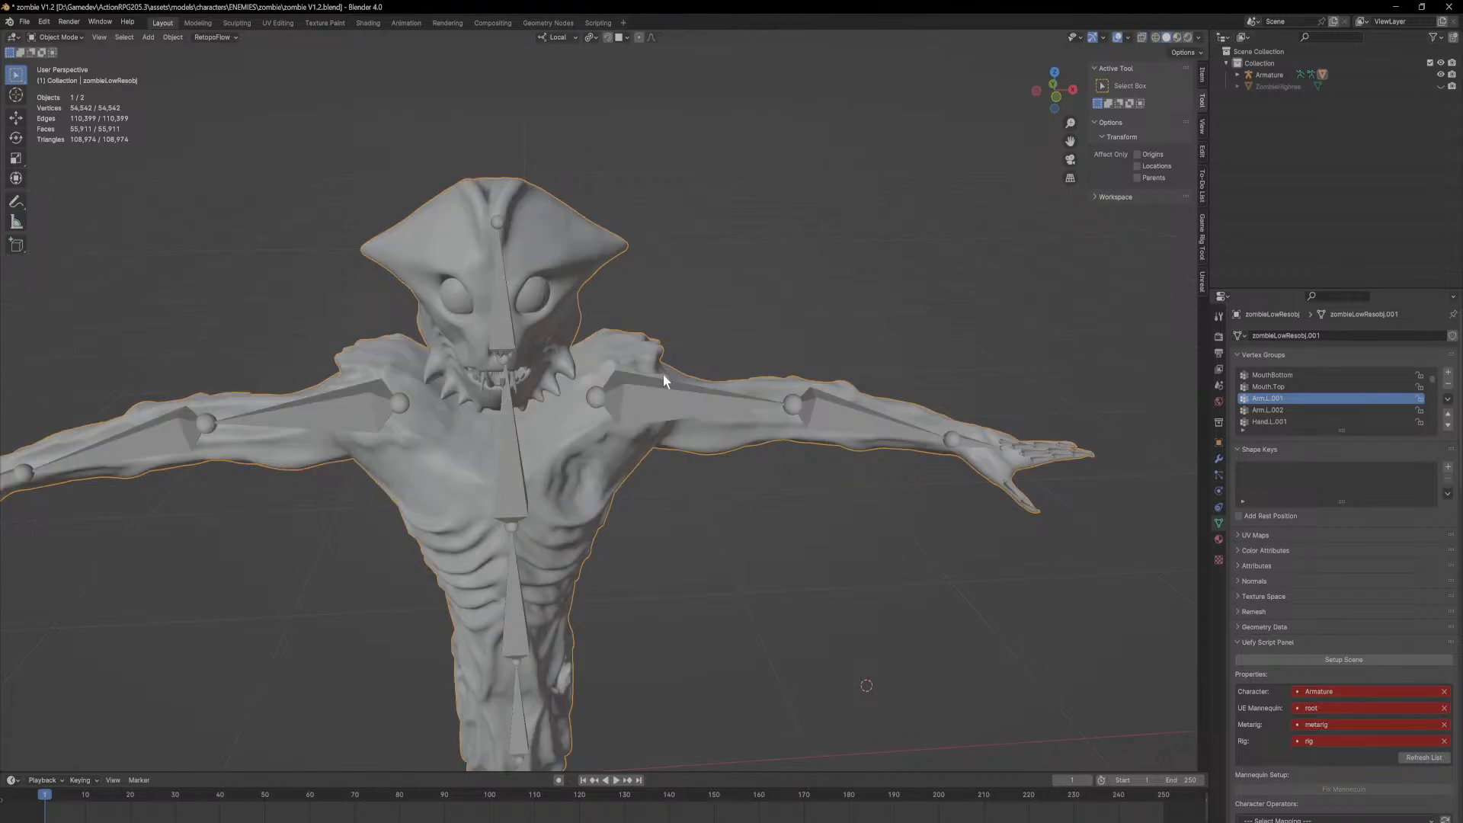
click(667, 408)
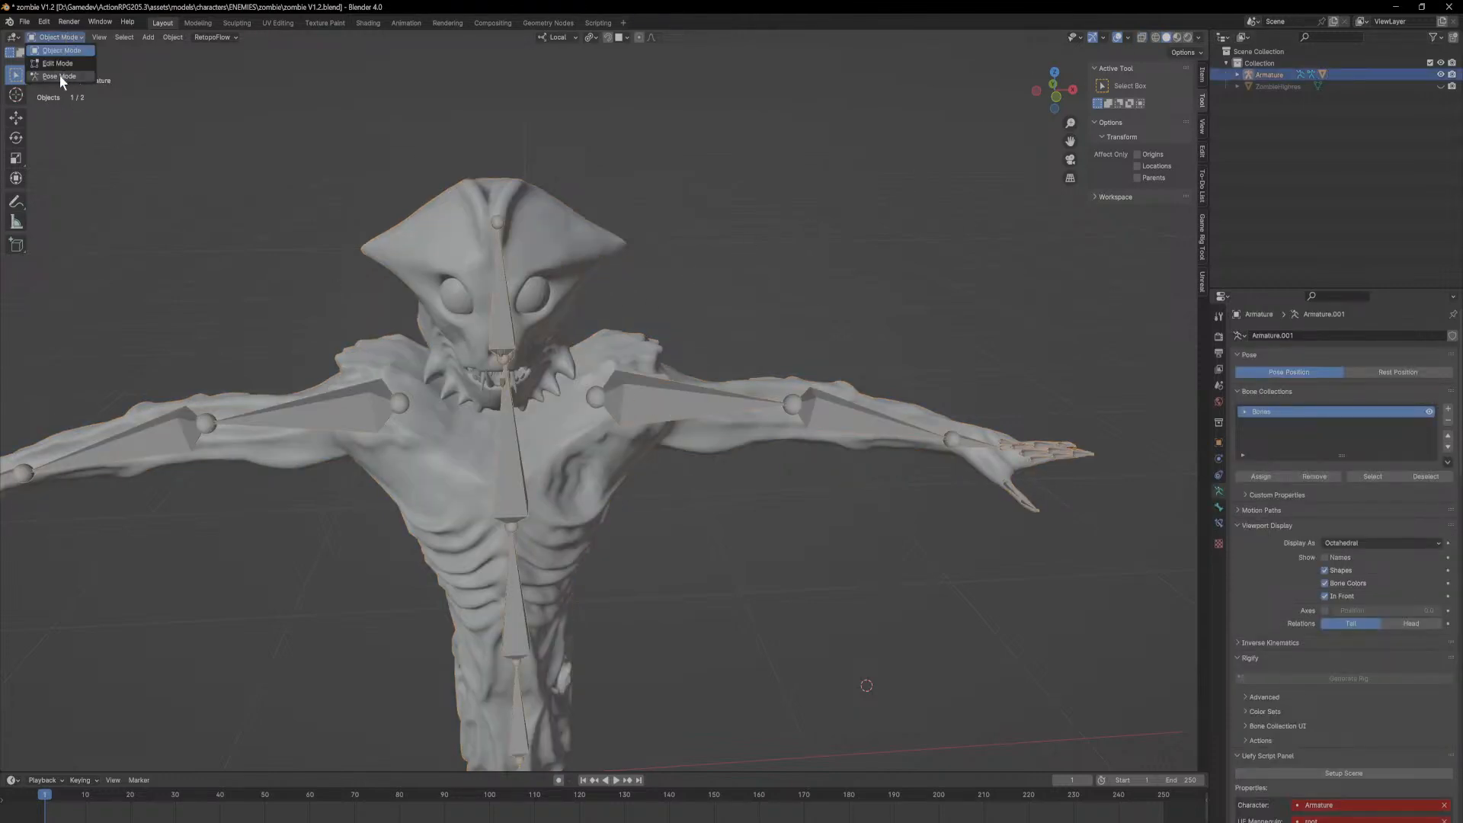
click(58, 75)
scroll(667, 501, down, 3)
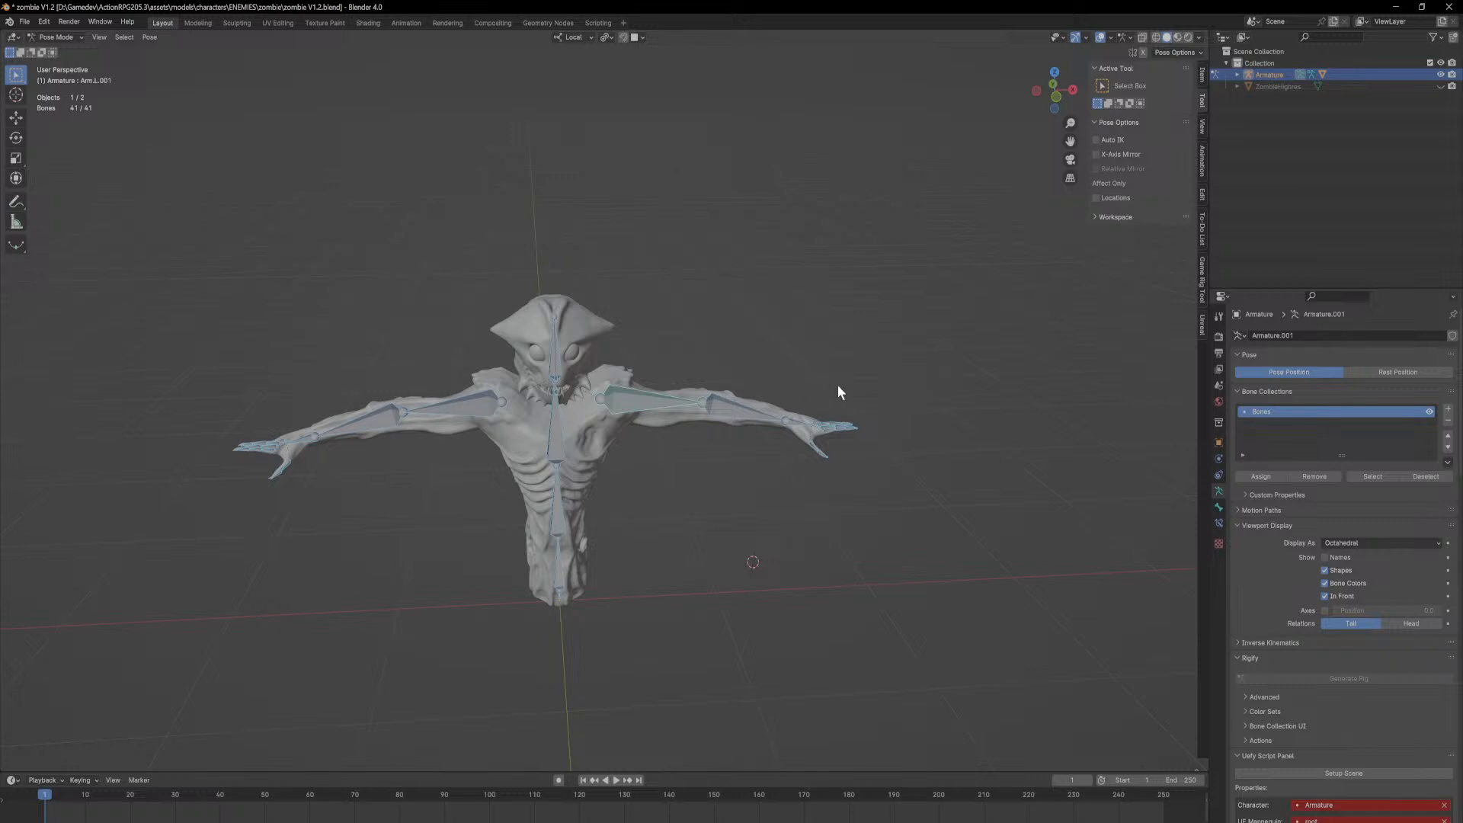
Step: Rotate all selected bones about 2.08° around their local Z axis
key(r)
key(z)
click(803, 394)
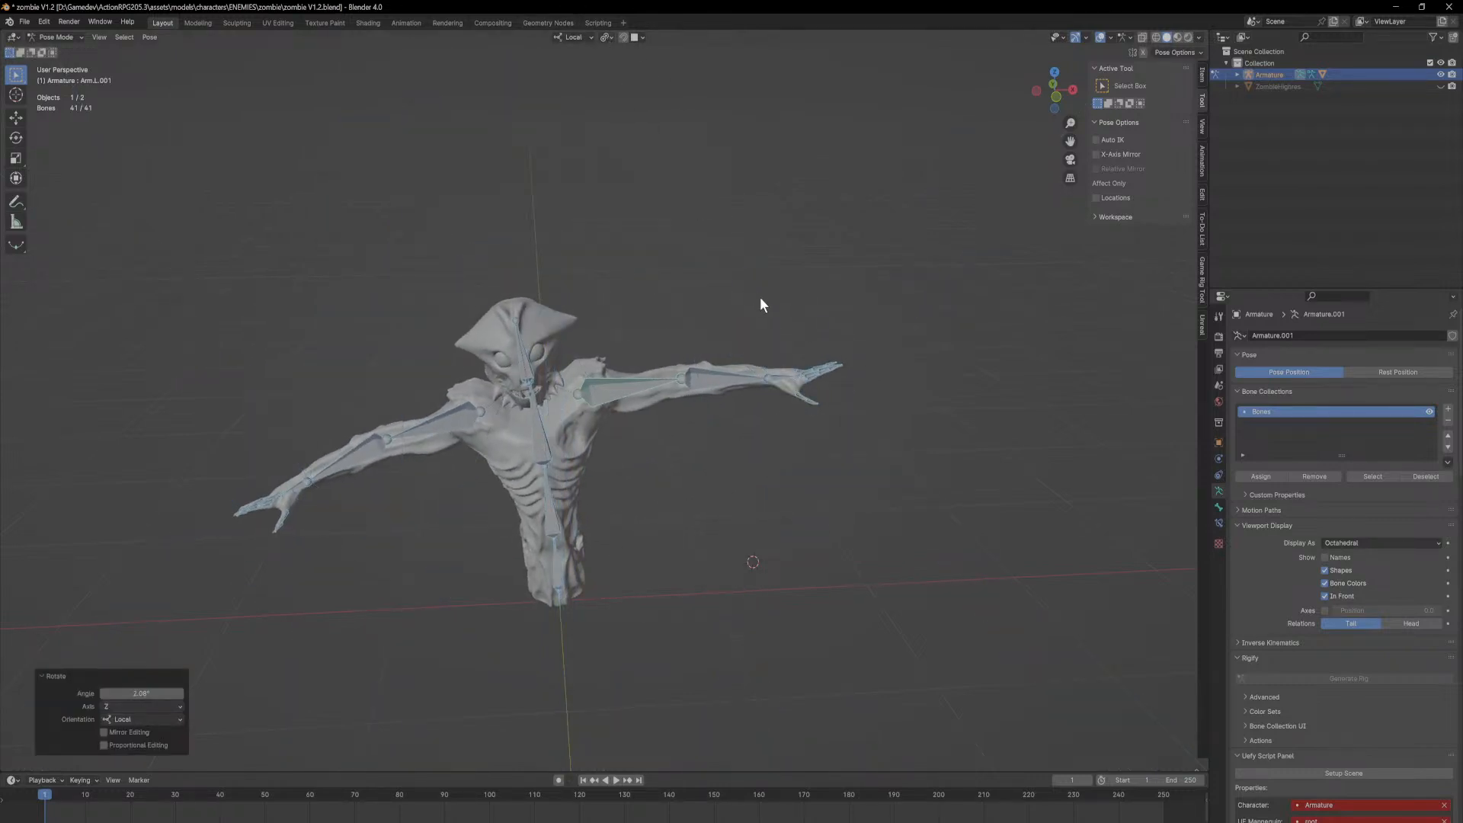
Step: Try rotating all selected bones around their local Z and X axes to test the mesh deformation
click(605, 41)
middle_drag(722, 235, 757, 295)
key(r)
key(z)
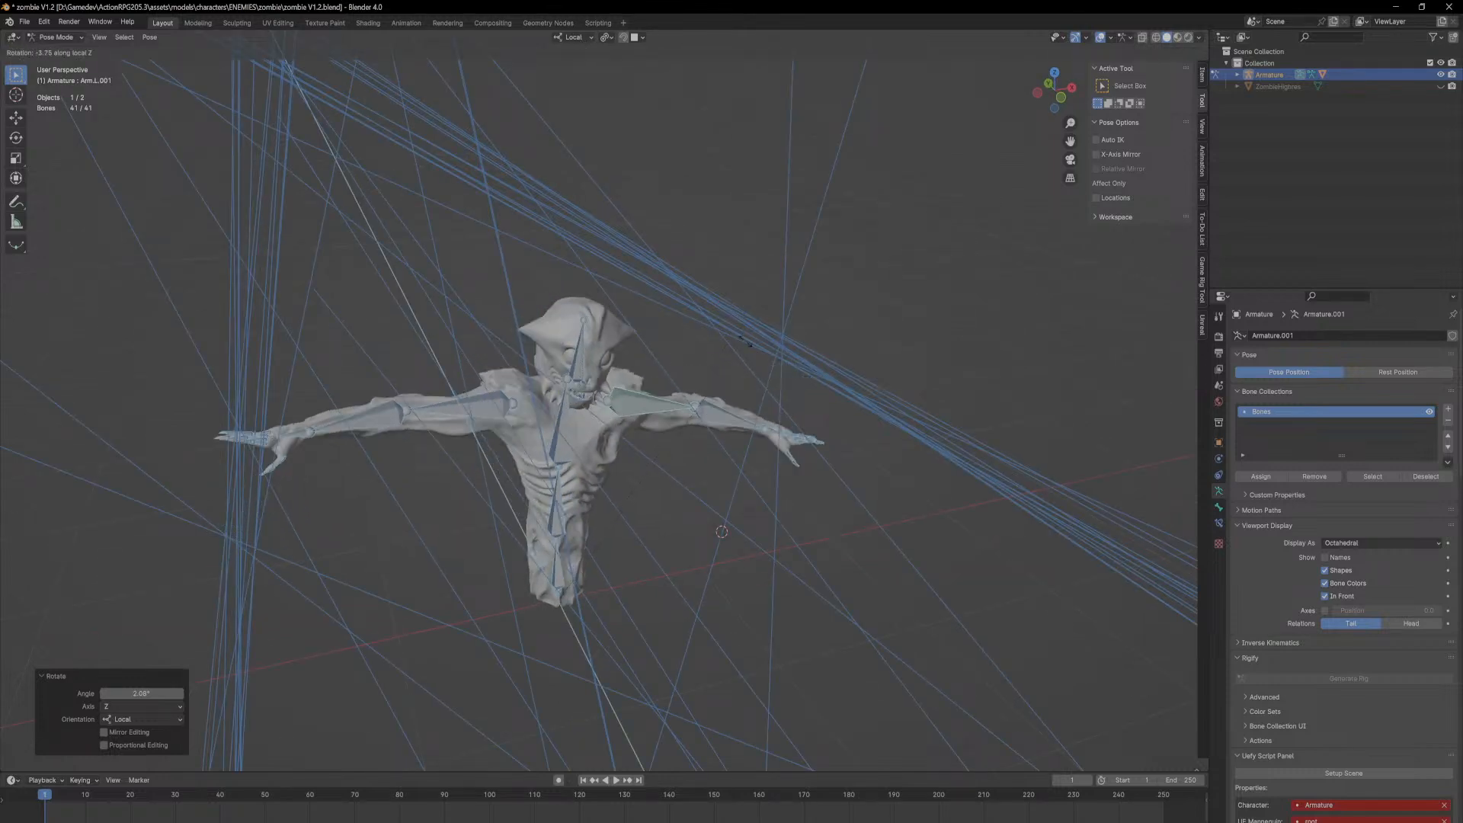
key(x)
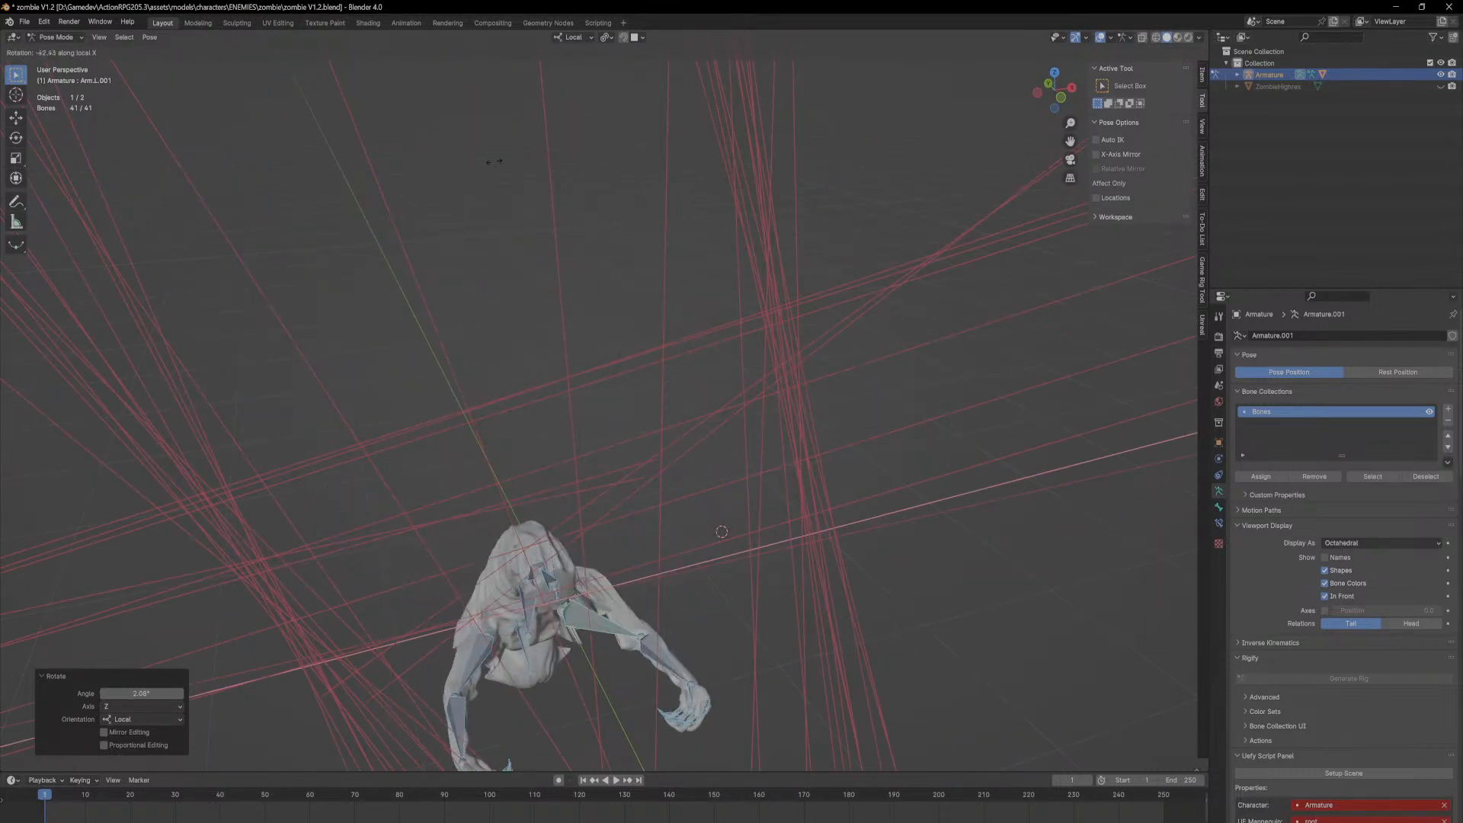
click(551, 382)
Step: Select the left upper arm bone Arm.L.001 and rotate it around the Z axis to lower the arm
middle_drag(552, 384, 634, 290)
click(647, 171)
key(r)
key(z)
key(z)
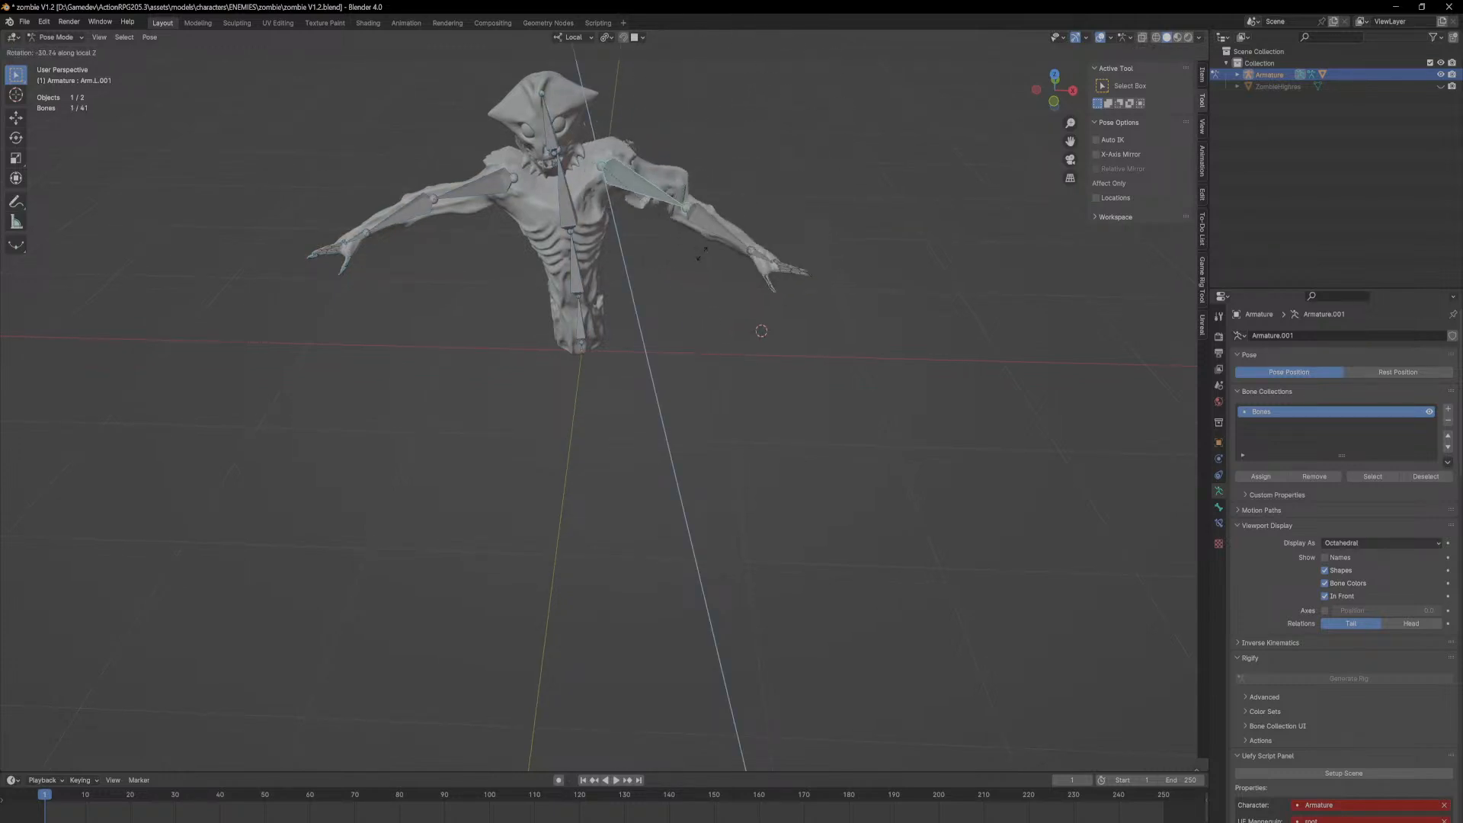
click(703, 259)
Step: Rotate the left forearm bone Arm.L.002 downward, and rotate the Hand.L.001 bone slightly around its local X axis
click(706, 259)
key(r)
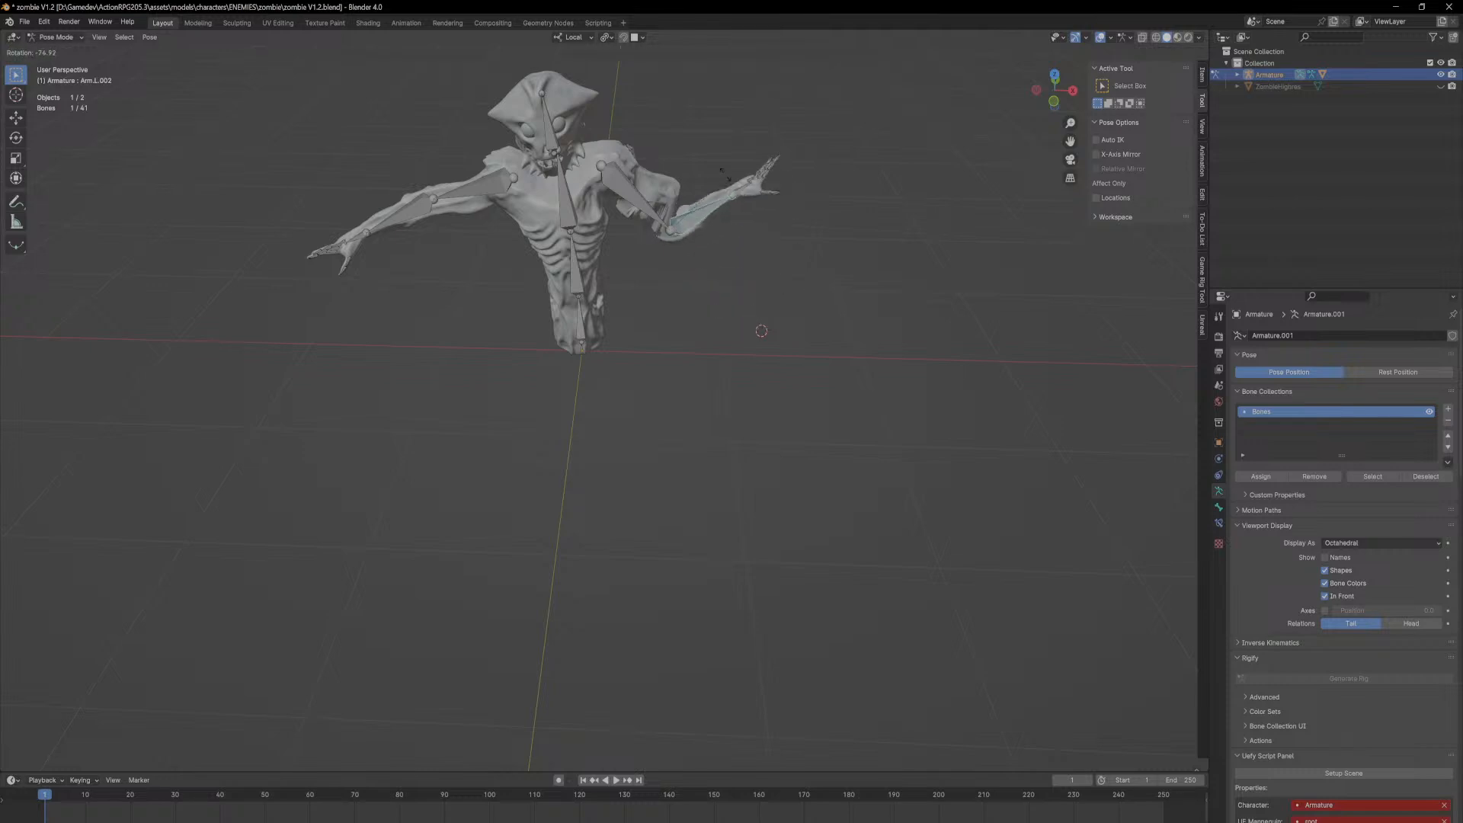
click(742, 305)
click(714, 314)
key(r)
key(x)
key(x)
click(739, 310)
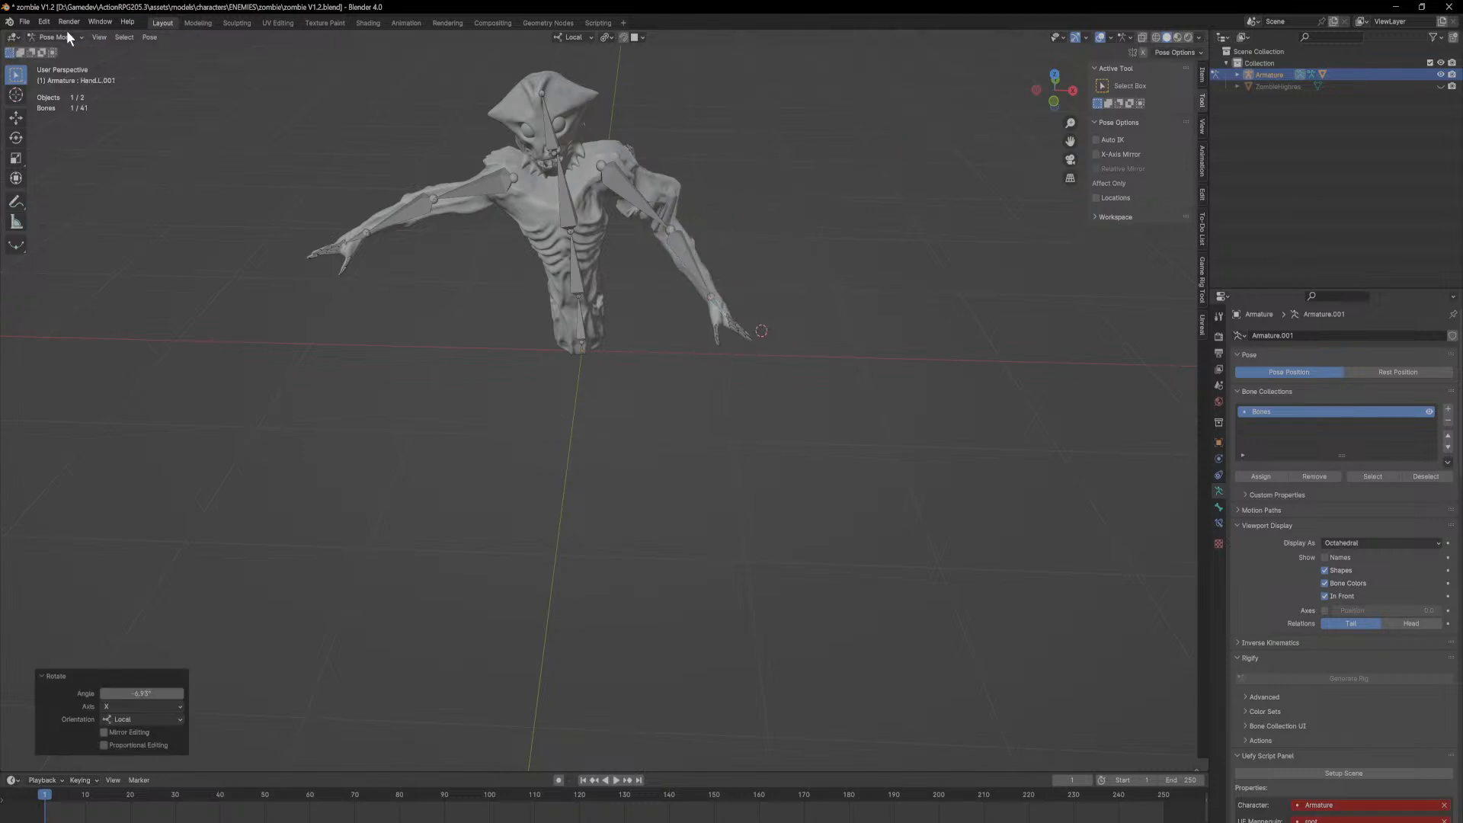
Step: Return to Object Mode, select the zombie mesh and switch it to Weight Paint mode
click(71, 52)
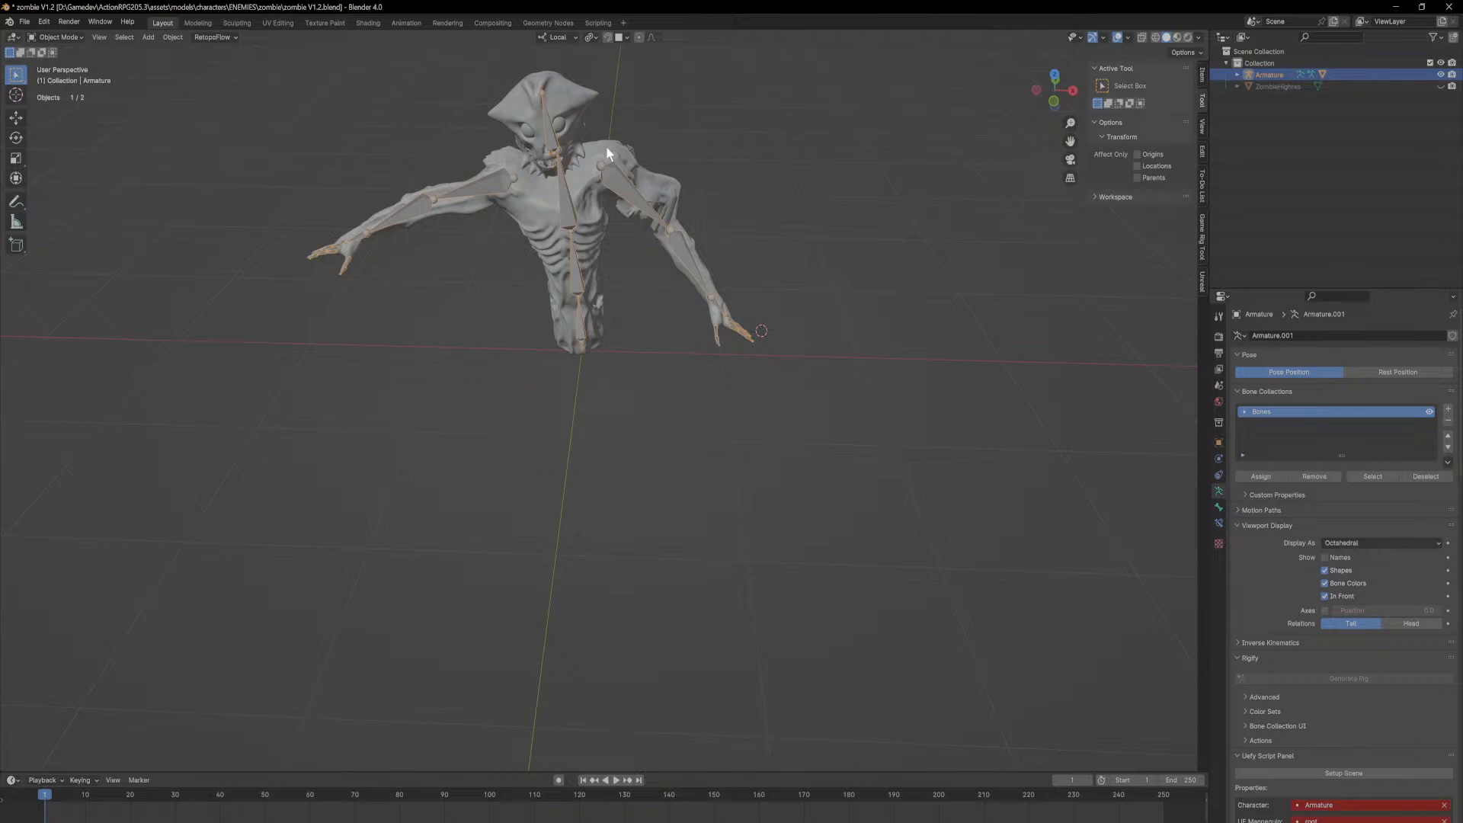
click(606, 149)
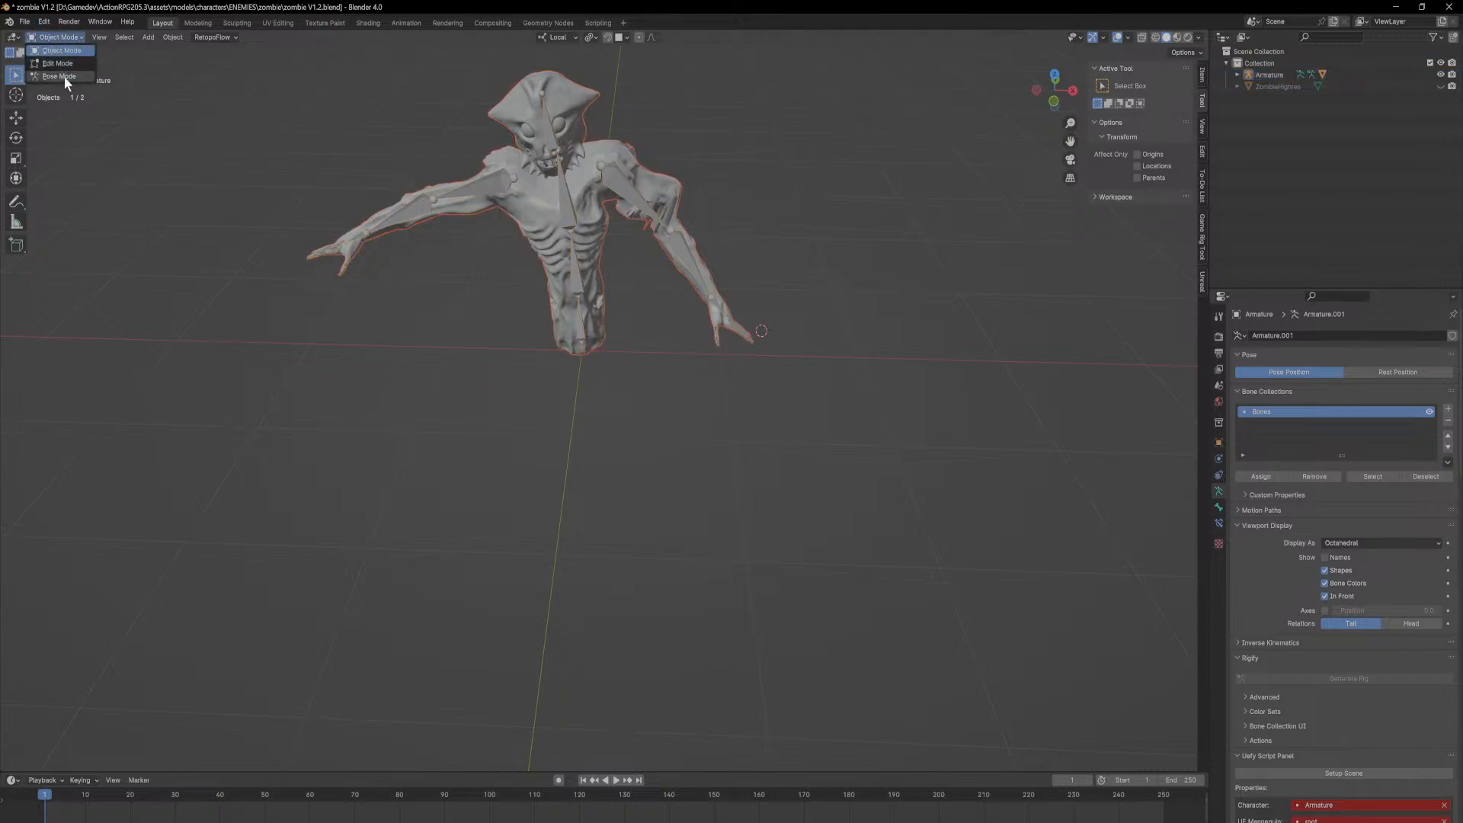
click(344, 256)
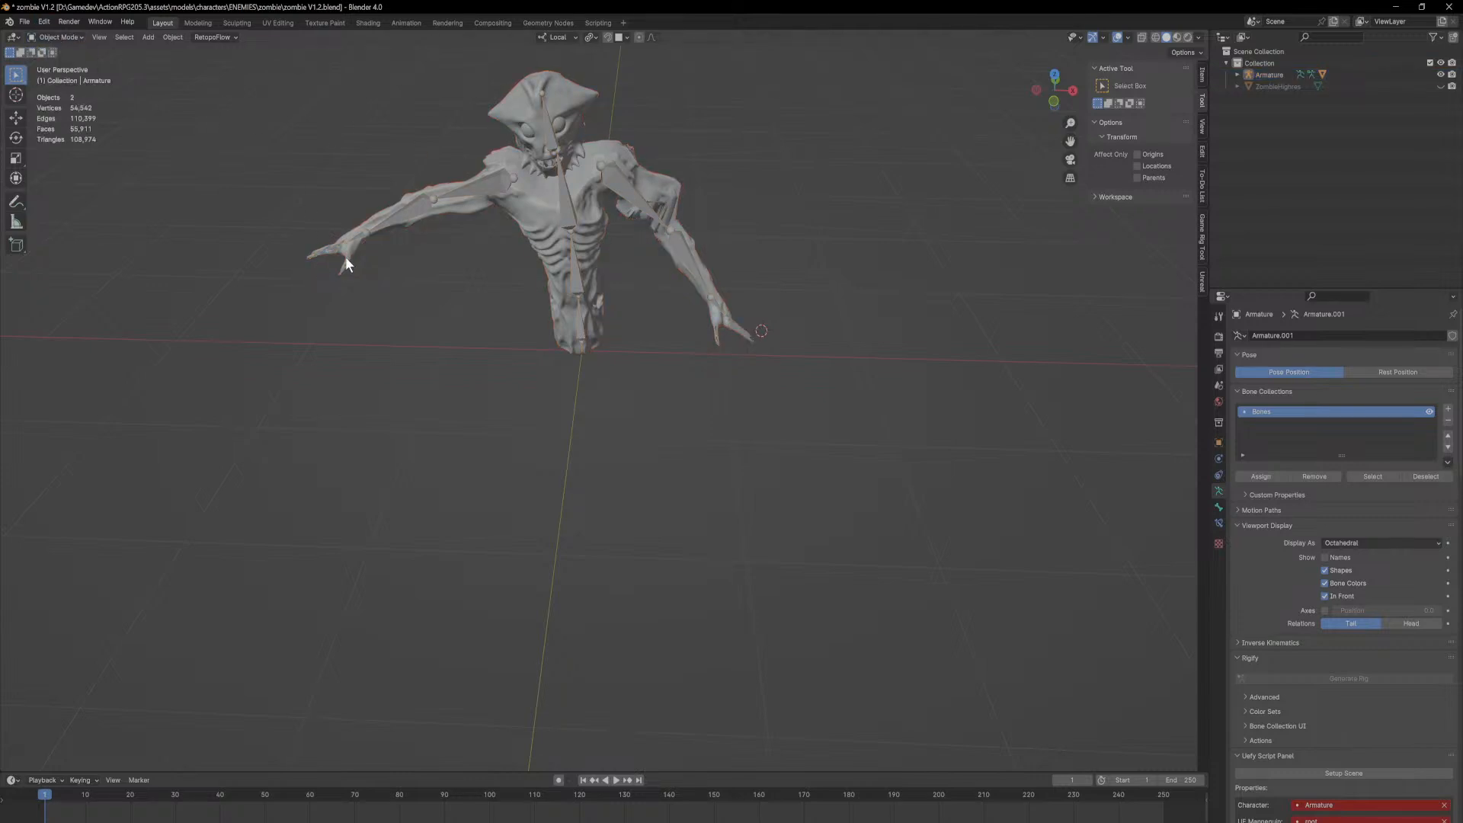
click(538, 213)
click(64, 39)
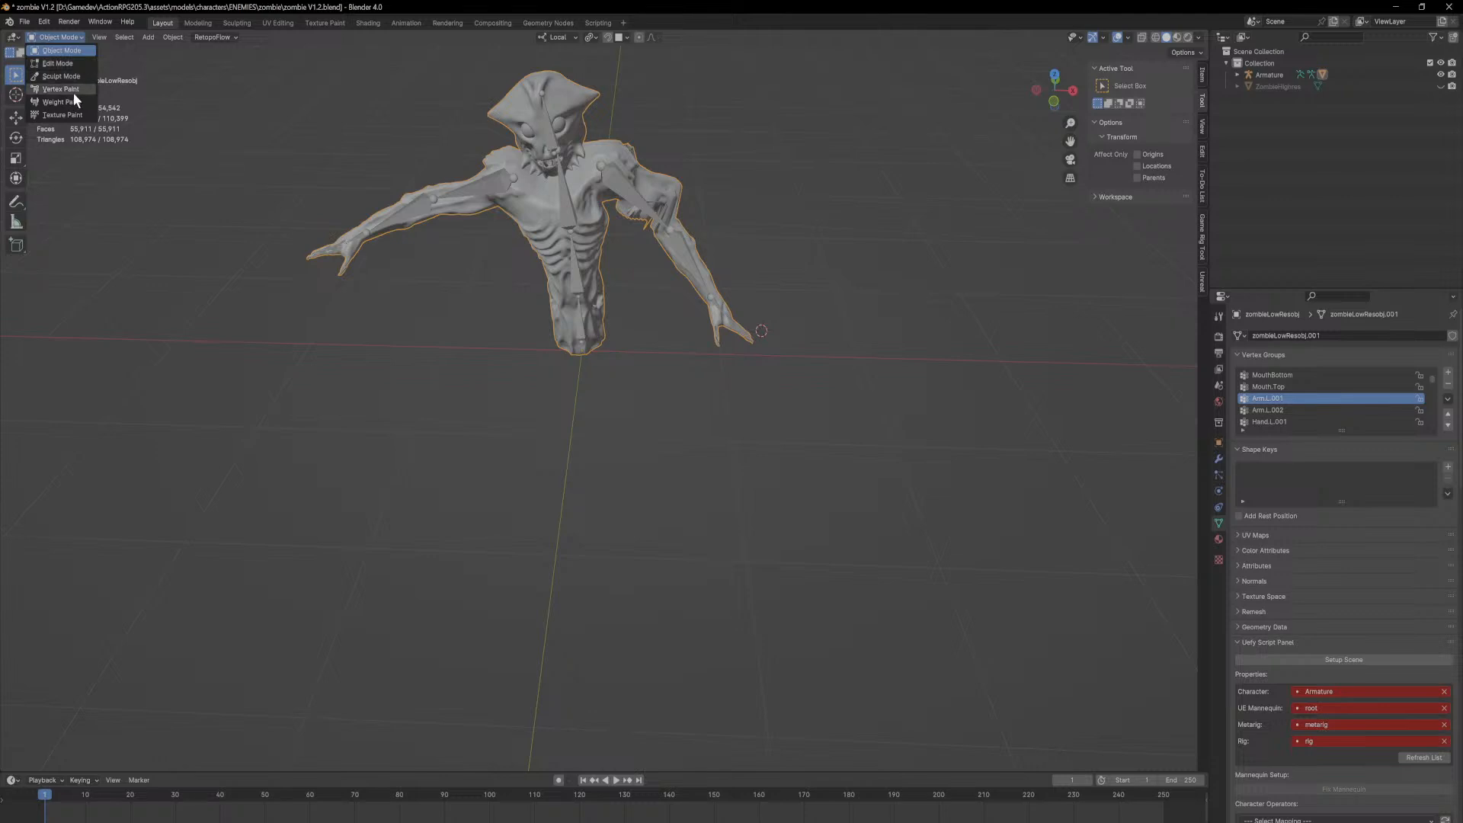
click(74, 102)
Step: Check the weights of the spine, arm, hand and finger vertex groups for stray influence on the left arm, and make Arm.R.001 active
mouse_move(670, 92)
shift+middle_down()
mouse_move(598, 172)
mouse_move(652, 263)
mouse_move(720, 143)
mouse_move(625, 424)
mouse_move(667, 180)
mouse_move(705, 162)
mouse_move(648, 427)
mouse_move(655, 316)
shift+middle_up()
scroll(653, 264, up, 8)
scroll(652, 264, down, 2)
middle_drag(656, 316, 545, 667)
scroll(568, 648, down, 5)
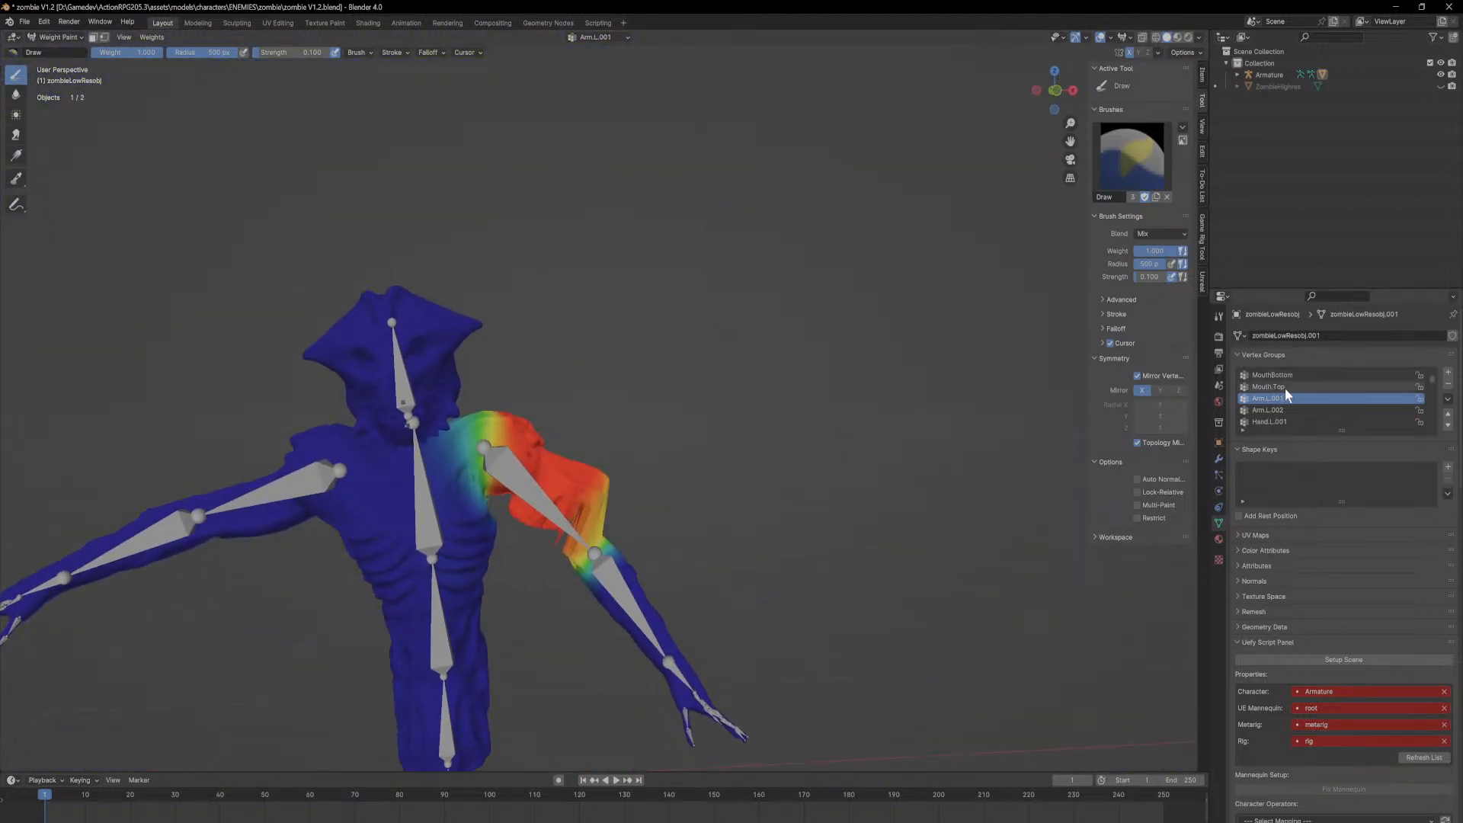
ctrl+scroll(1288, 398, up, 4)
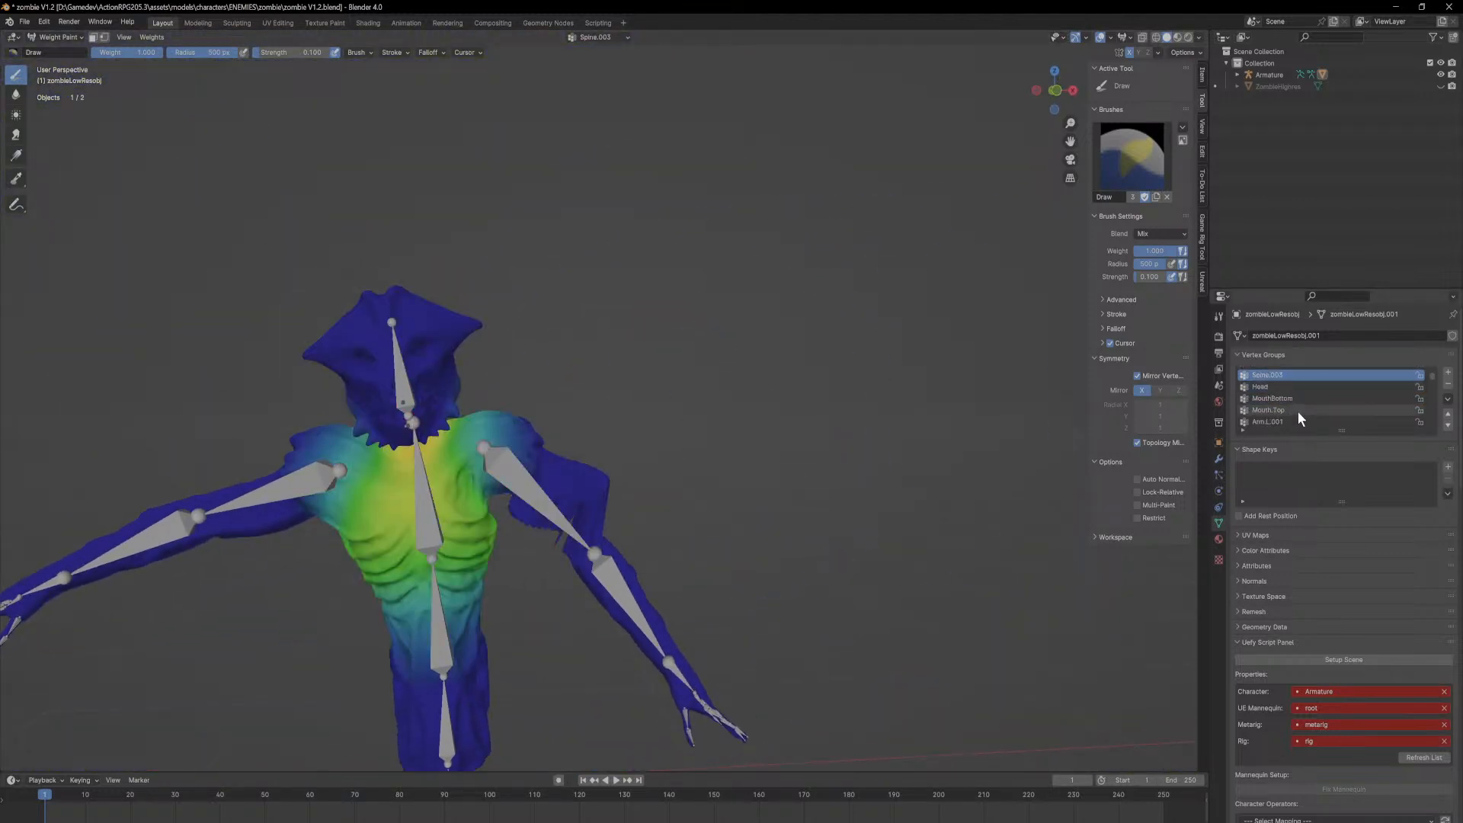
ctrl+scroll(1299, 411, up, 2)
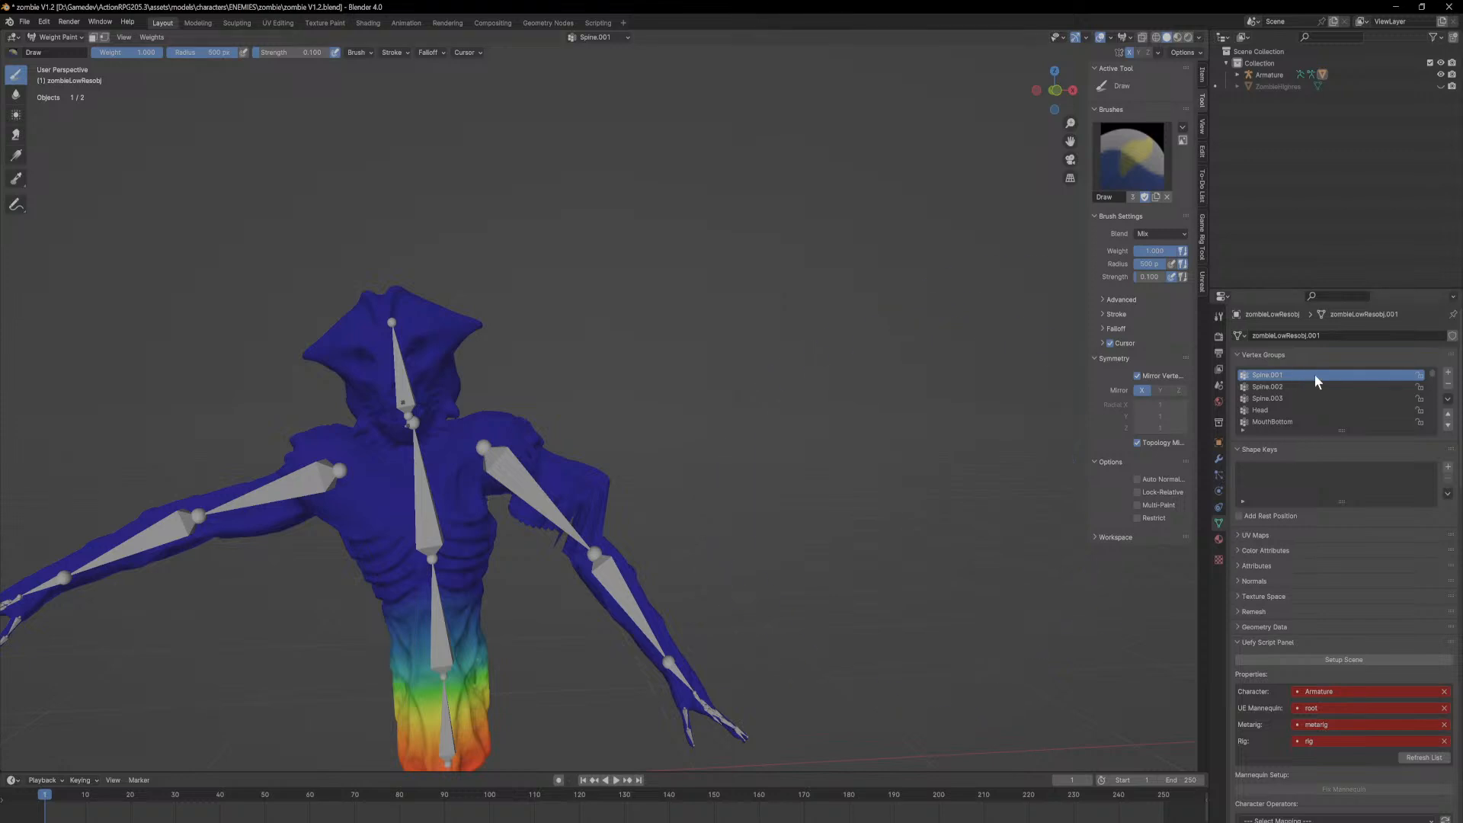
click(1292, 388)
mouse_move(964, 481)
middle_down()
mouse_move(884, 526)
mouse_move(831, 496)
mouse_move(962, 497)
middle_up()
ctrl+scroll(1297, 395, up, 1)
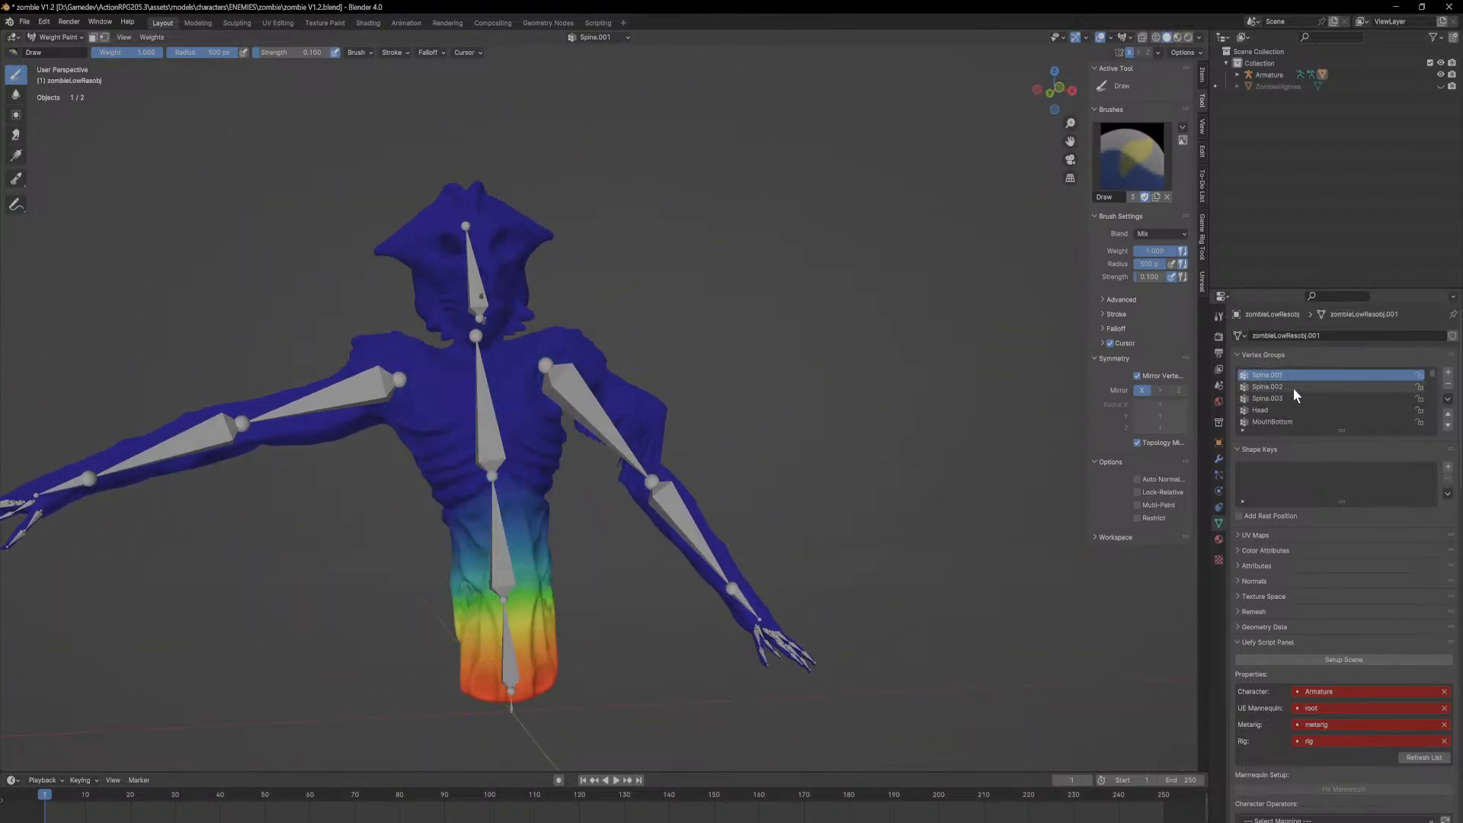
ctrl+scroll(1296, 390, down, 2)
ctrl+scroll(1296, 391, down, 12)
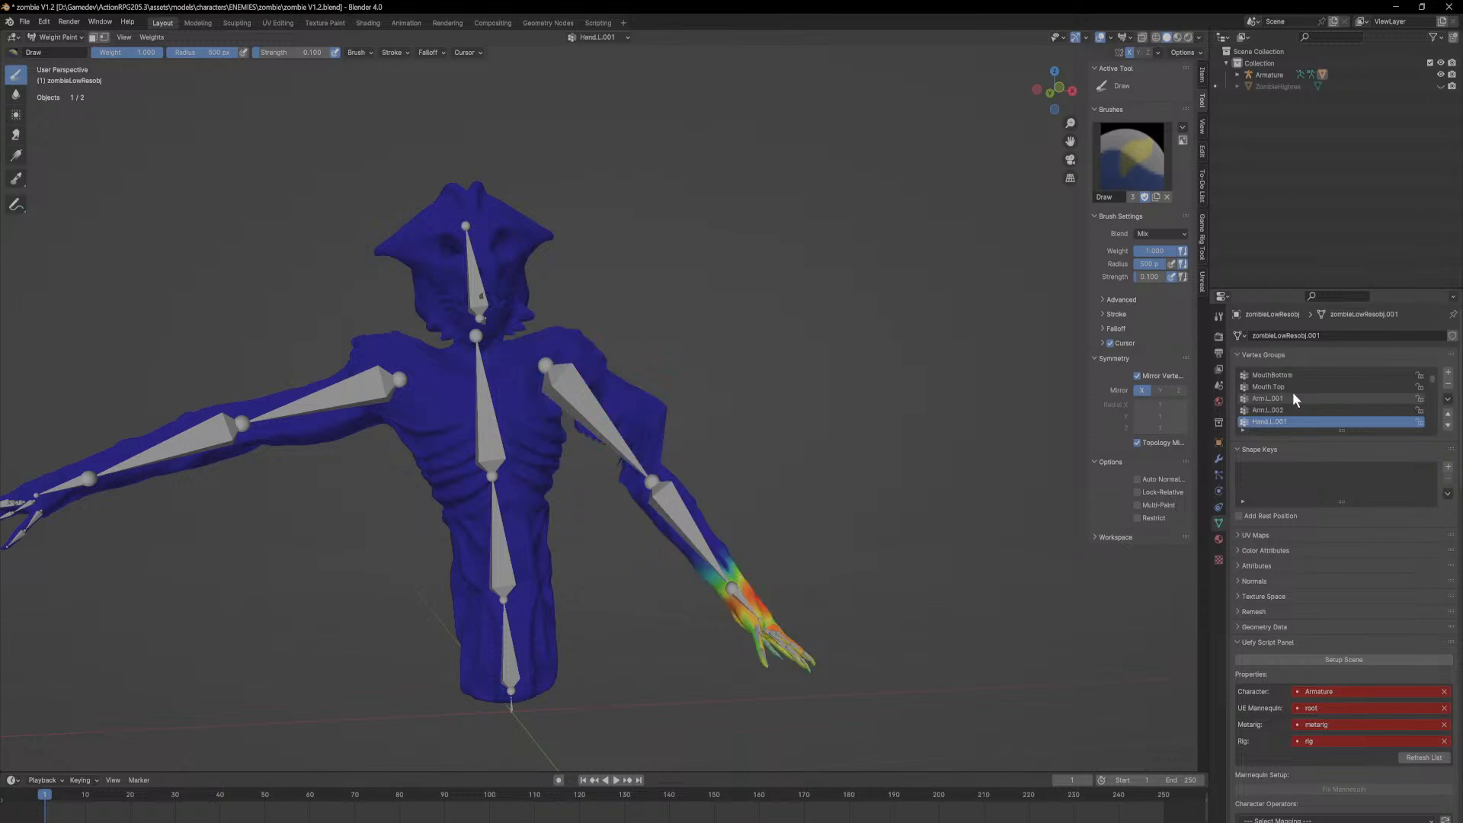
ctrl+scroll(1294, 394, down, 5)
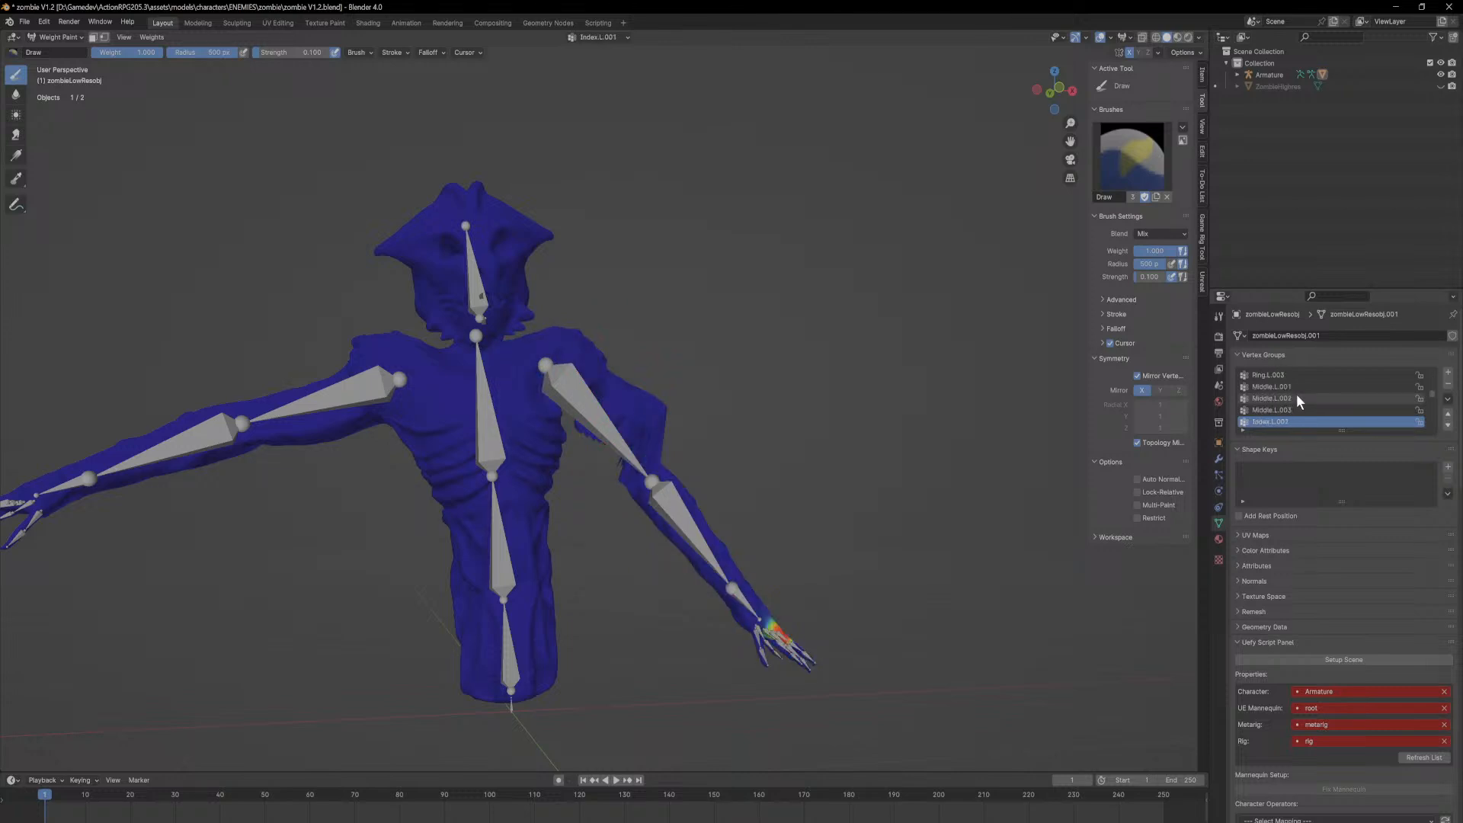
ctrl+scroll(1296, 396, down, 3)
ctrl+scroll(1295, 396, up, 1)
middle_drag(870, 391, 820, 422)
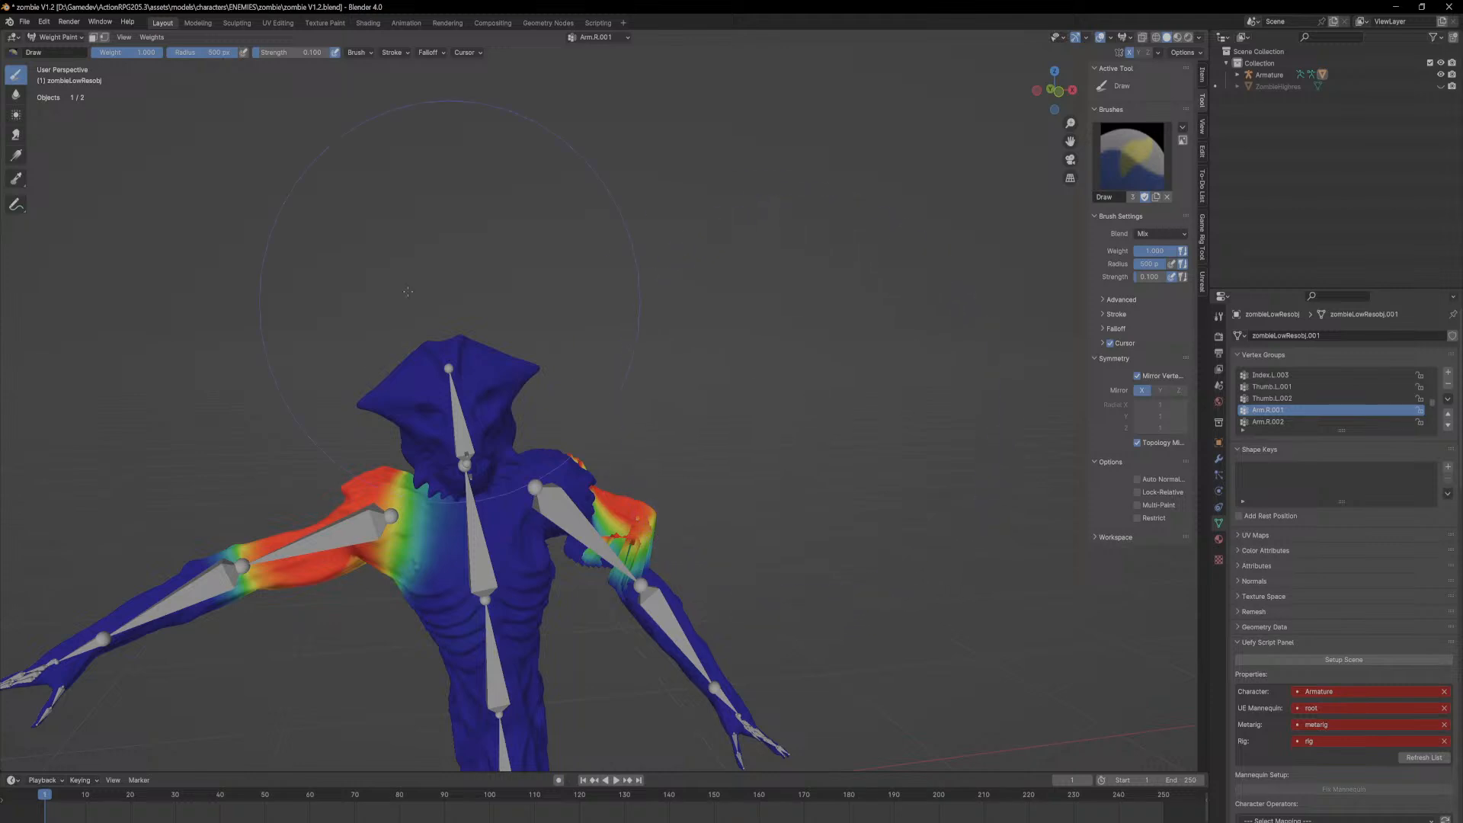
Step: In Edit Mode, remove the selected left half of the body from the Arm.R.001 vertex group and return to Object Mode
click(61, 40)
click(65, 69)
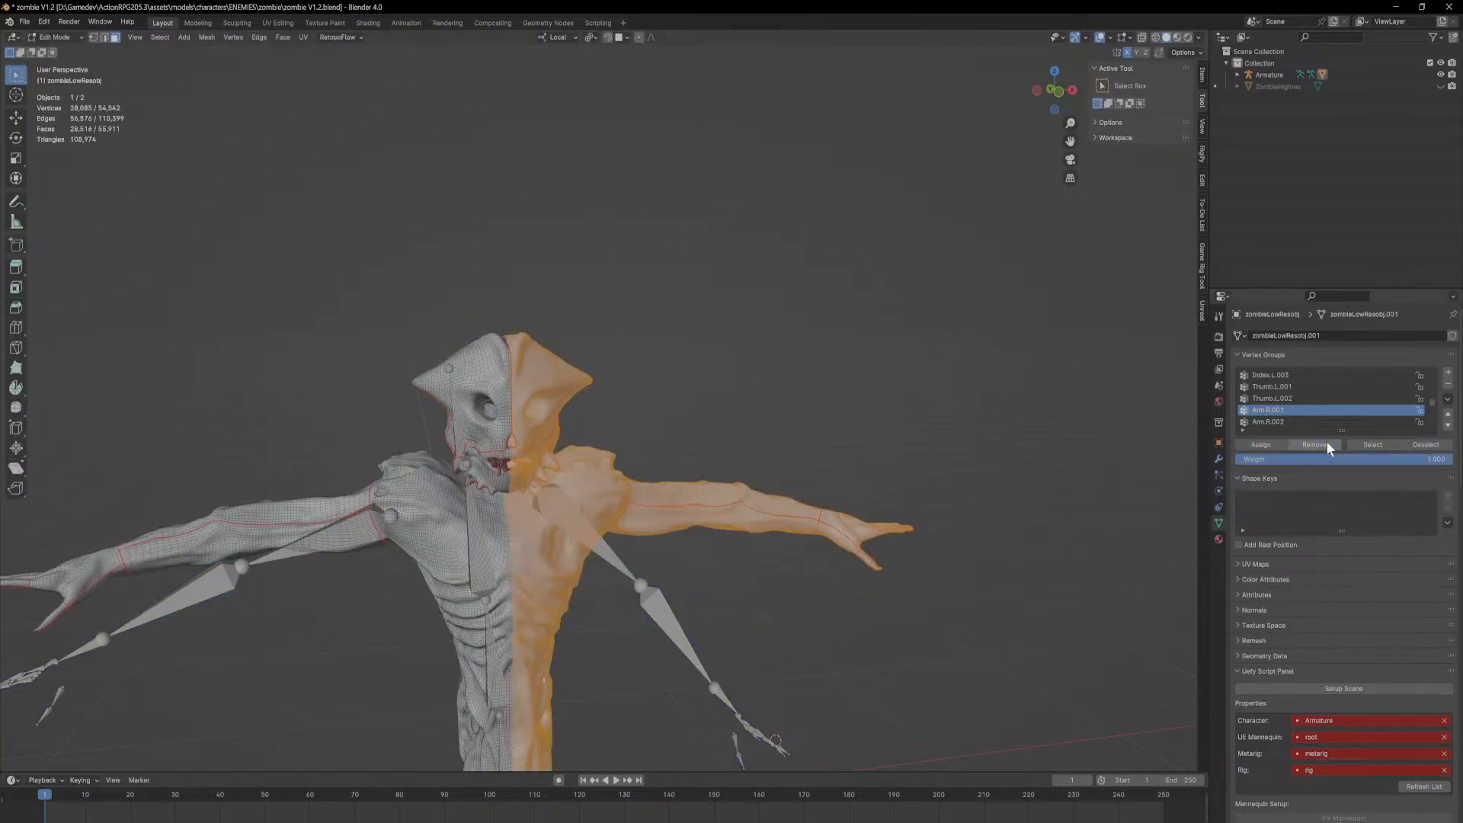
click(62, 39)
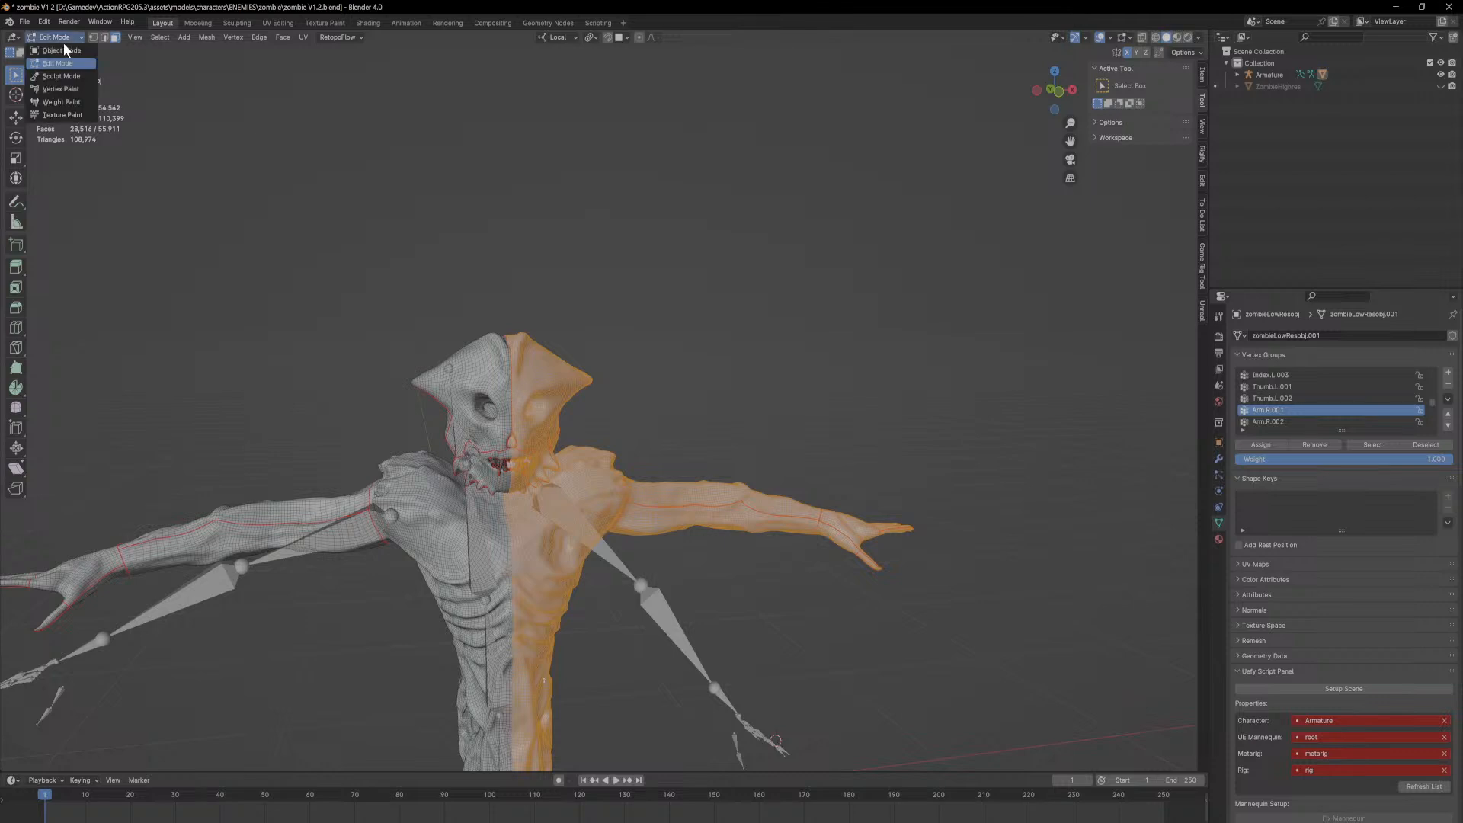
click(68, 52)
Step: Select the armature and switch it to Pose Mode
mouse_move(677, 364)
middle_down()
mouse_move(713, 336)
mouse_move(676, 347)
middle_up()
click(581, 414)
middle_drag(591, 413, 555, 410)
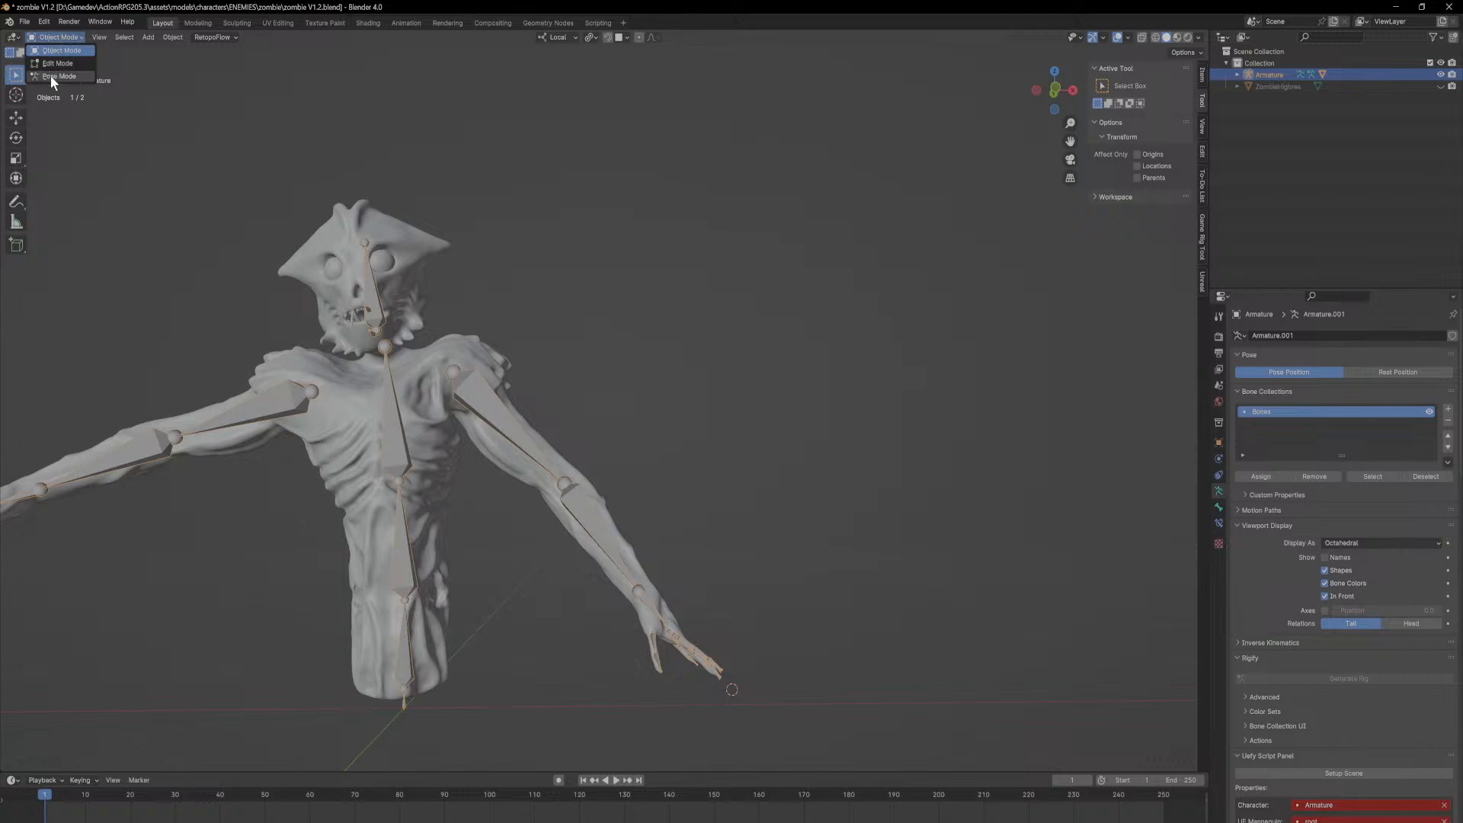
click(54, 76)
middle_drag(584, 361, 638, 461)
scroll(638, 460, down, 2)
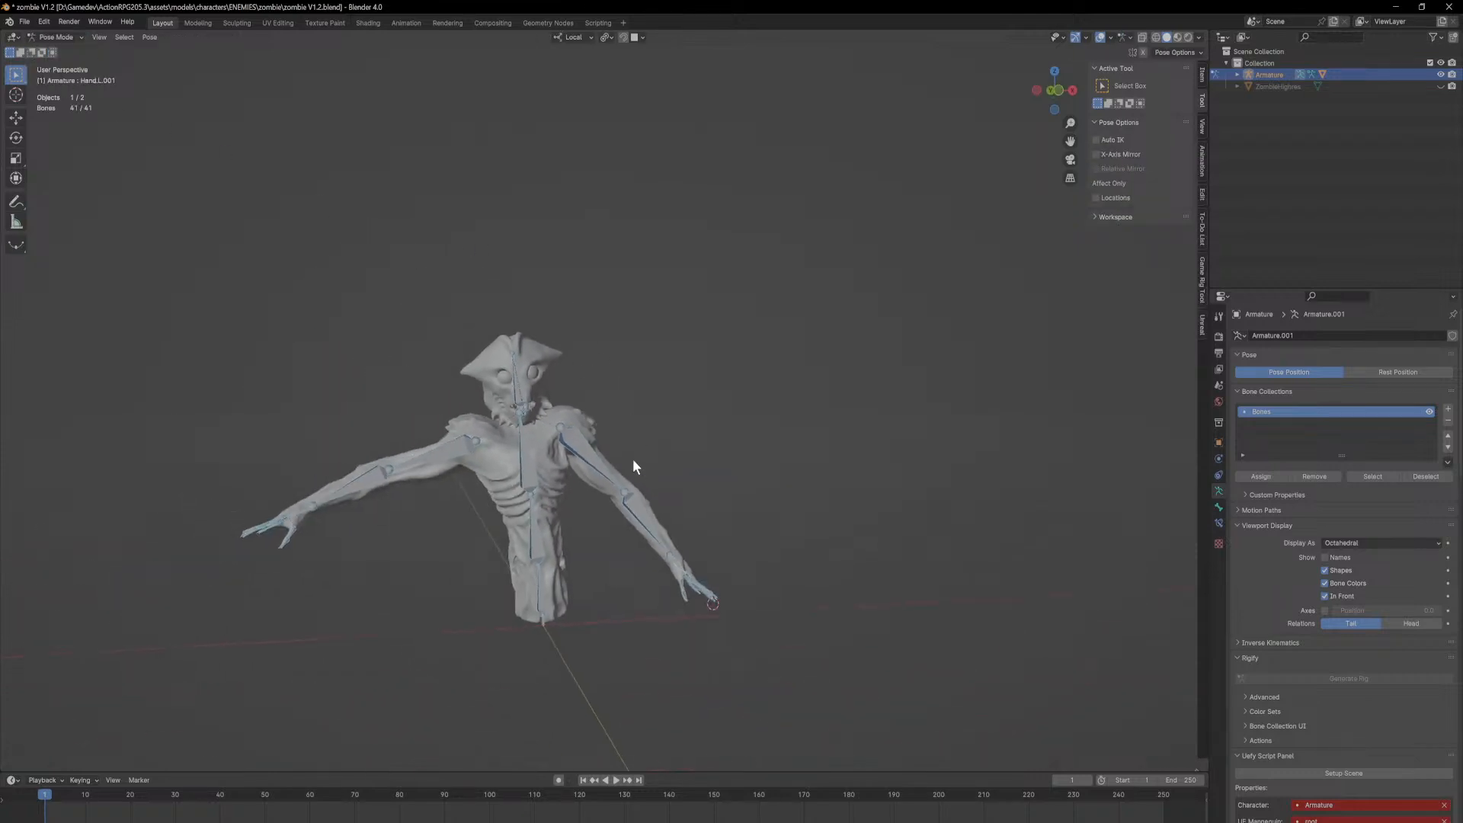
Step: Test the deformation by rotating all bones around their local X axis and around the view axis
key(r)
key(x)
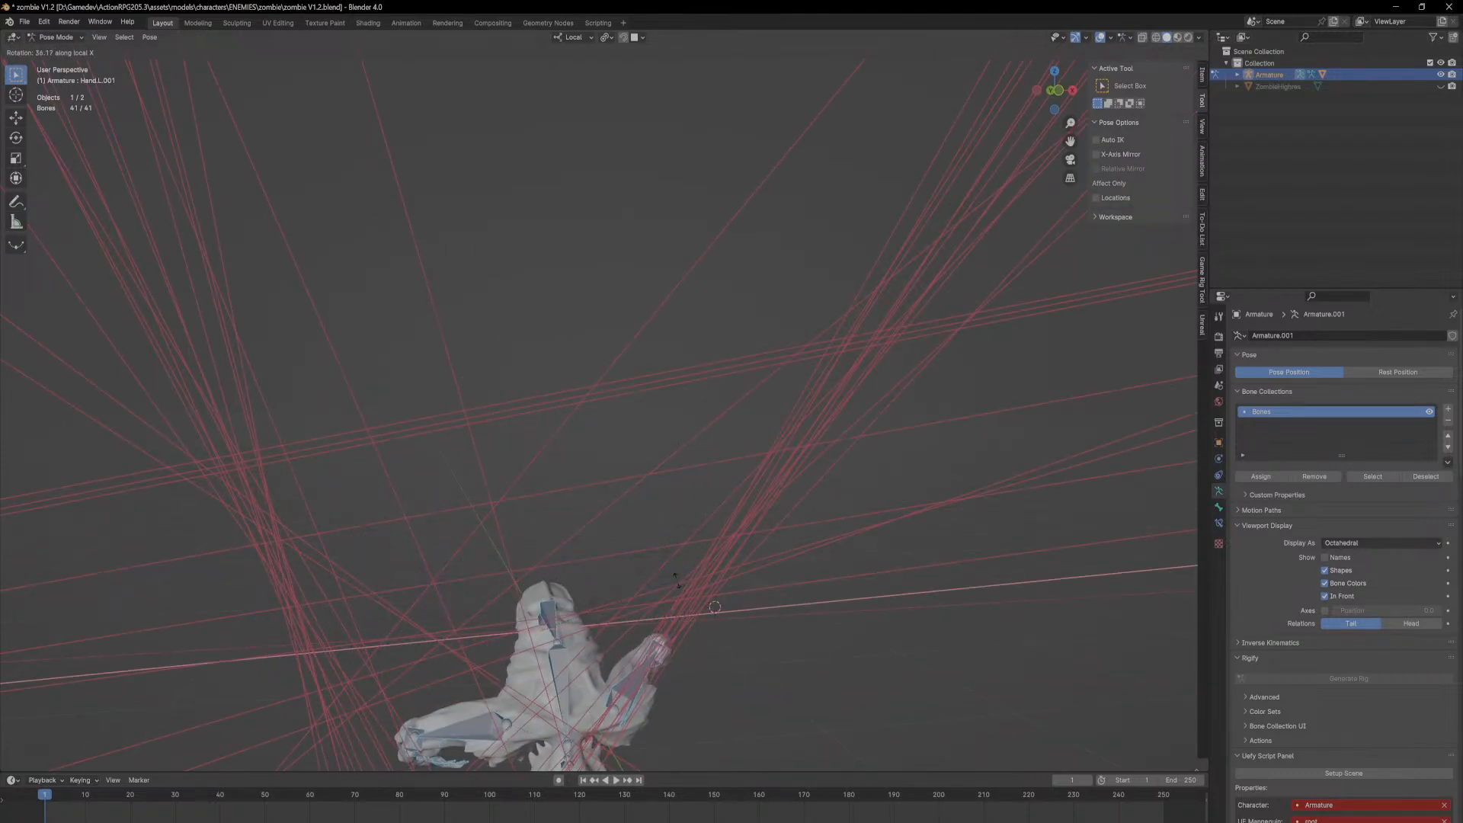
click(672, 577)
middle_drag(670, 575, 812, 564)
key(r)
click(770, 356)
middle_drag(770, 357, 689, 386)
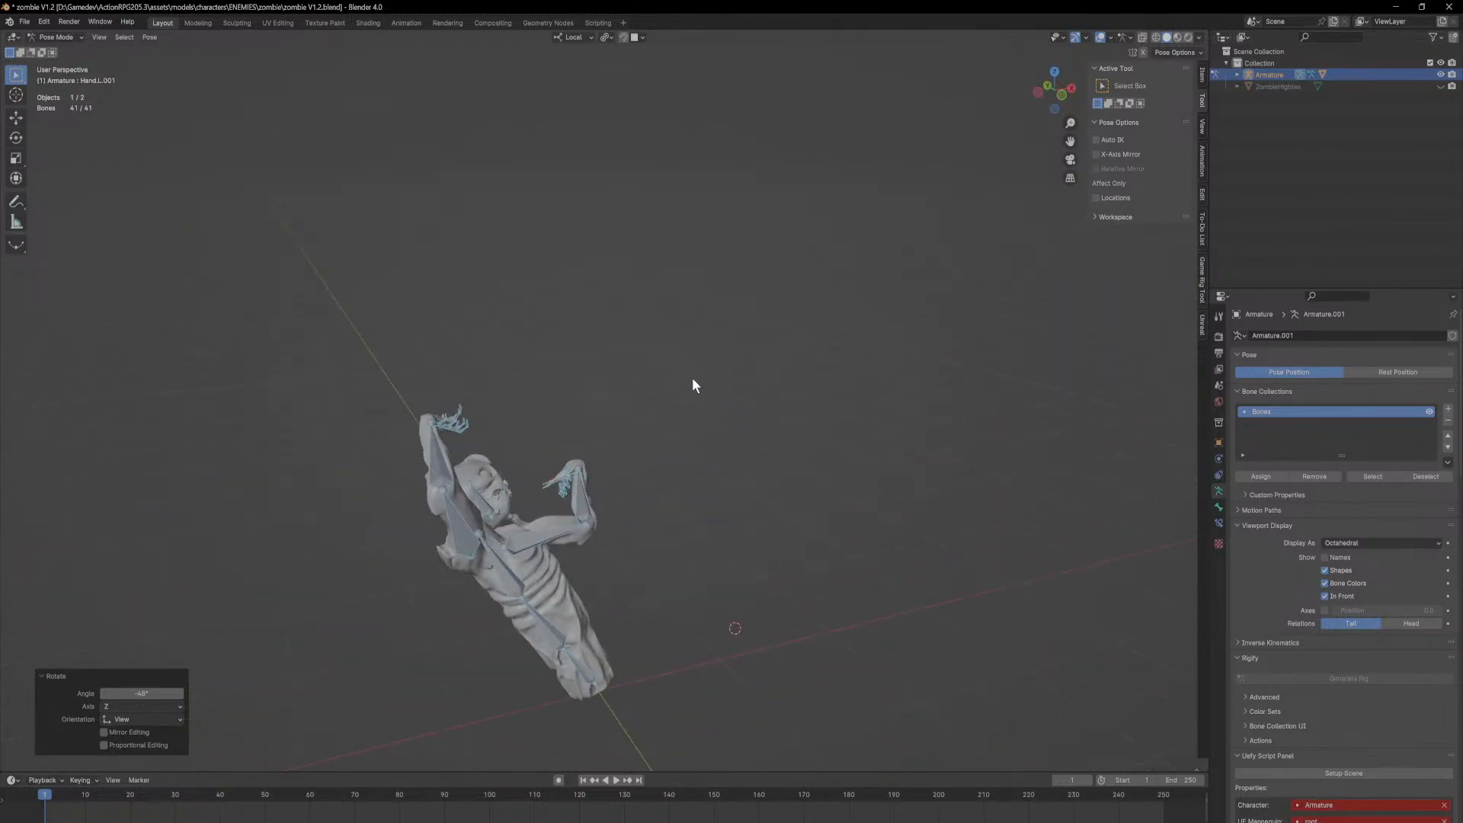
Step: Clear the pose transforms of all bones and save the file
key(F3)
key(Return)
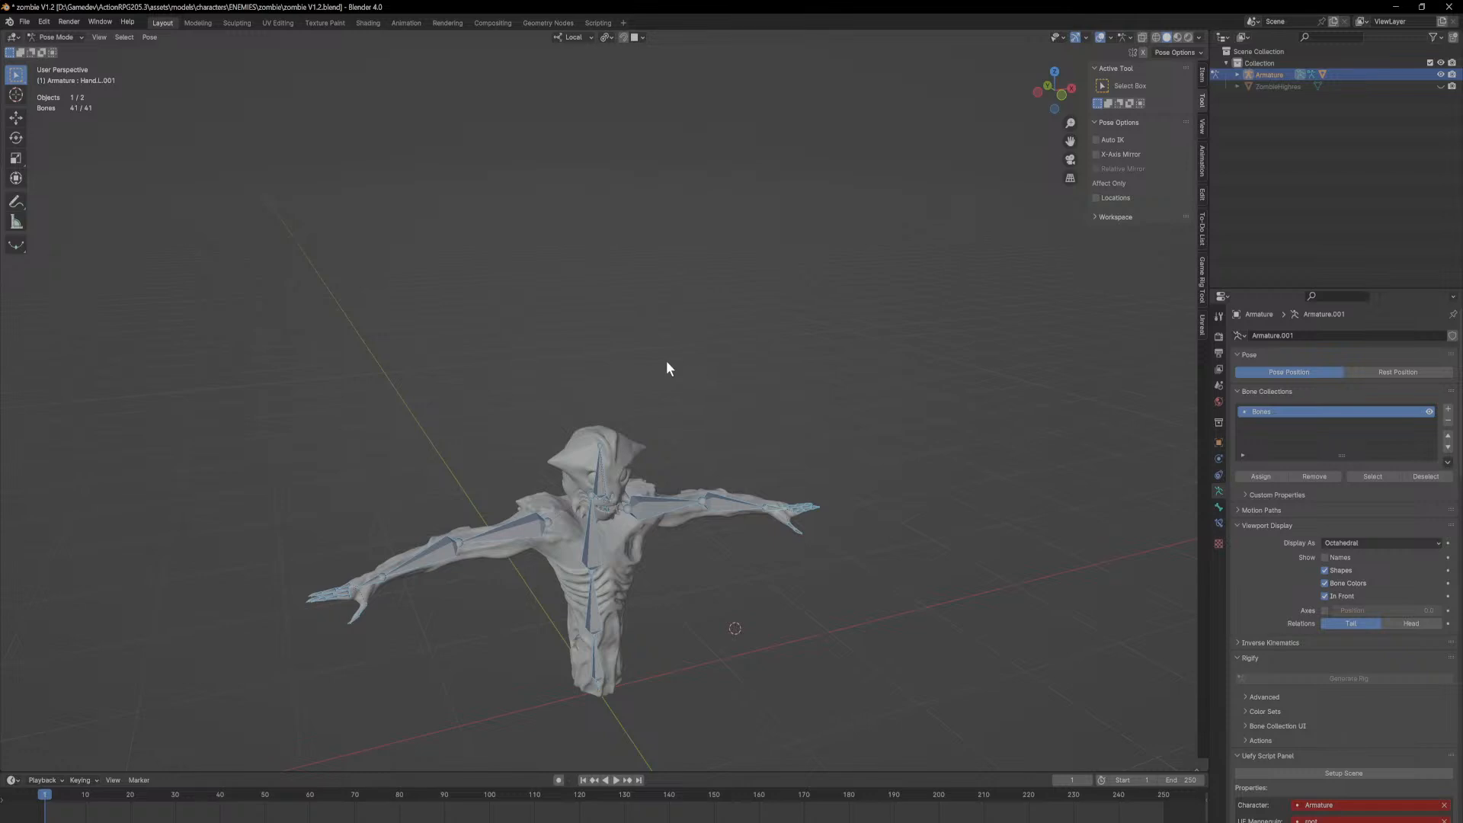
middle_drag(662, 363, 686, 369)
key(ctrl+s)
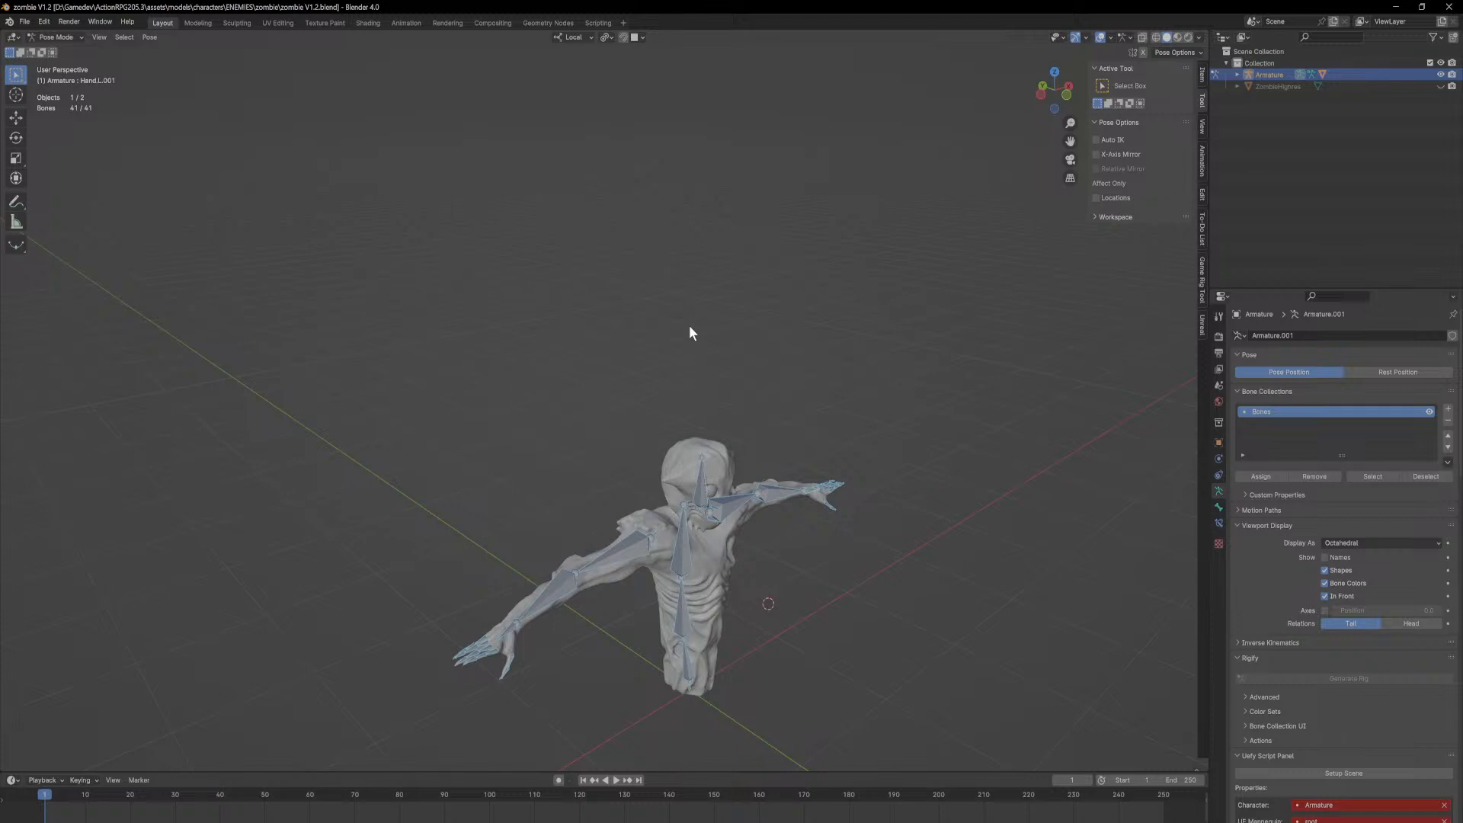
Step: Try scaling the lowest spine bone Spine.001 uniformly, and undo the scaling
middle_drag(771, 297, 798, 455)
click(690, 604)
key(s)
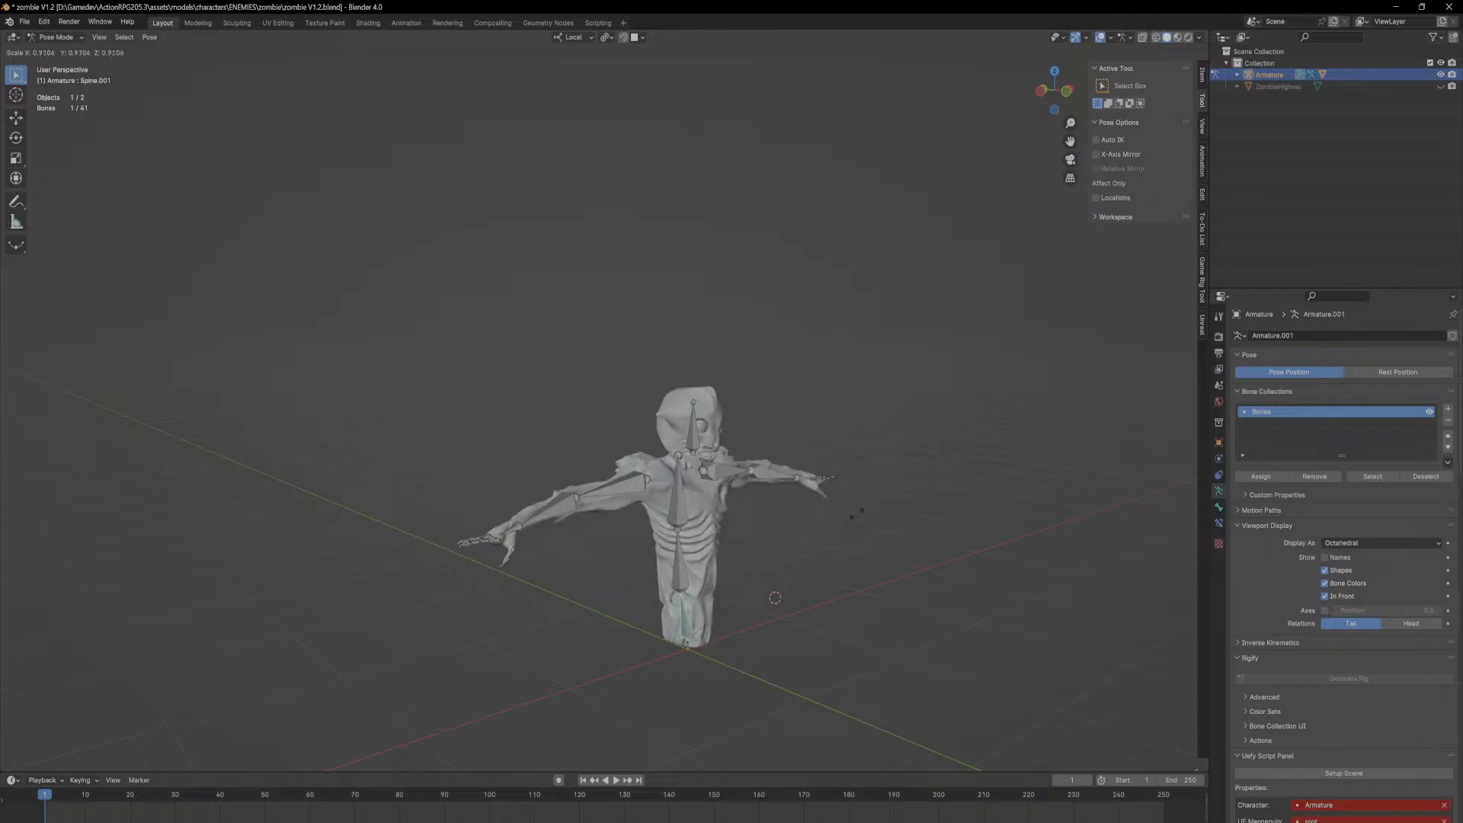
click(712, 612)
key(ctrl+z)
middle_drag(774, 562, 715, 513)
scroll(715, 492, up, 3)
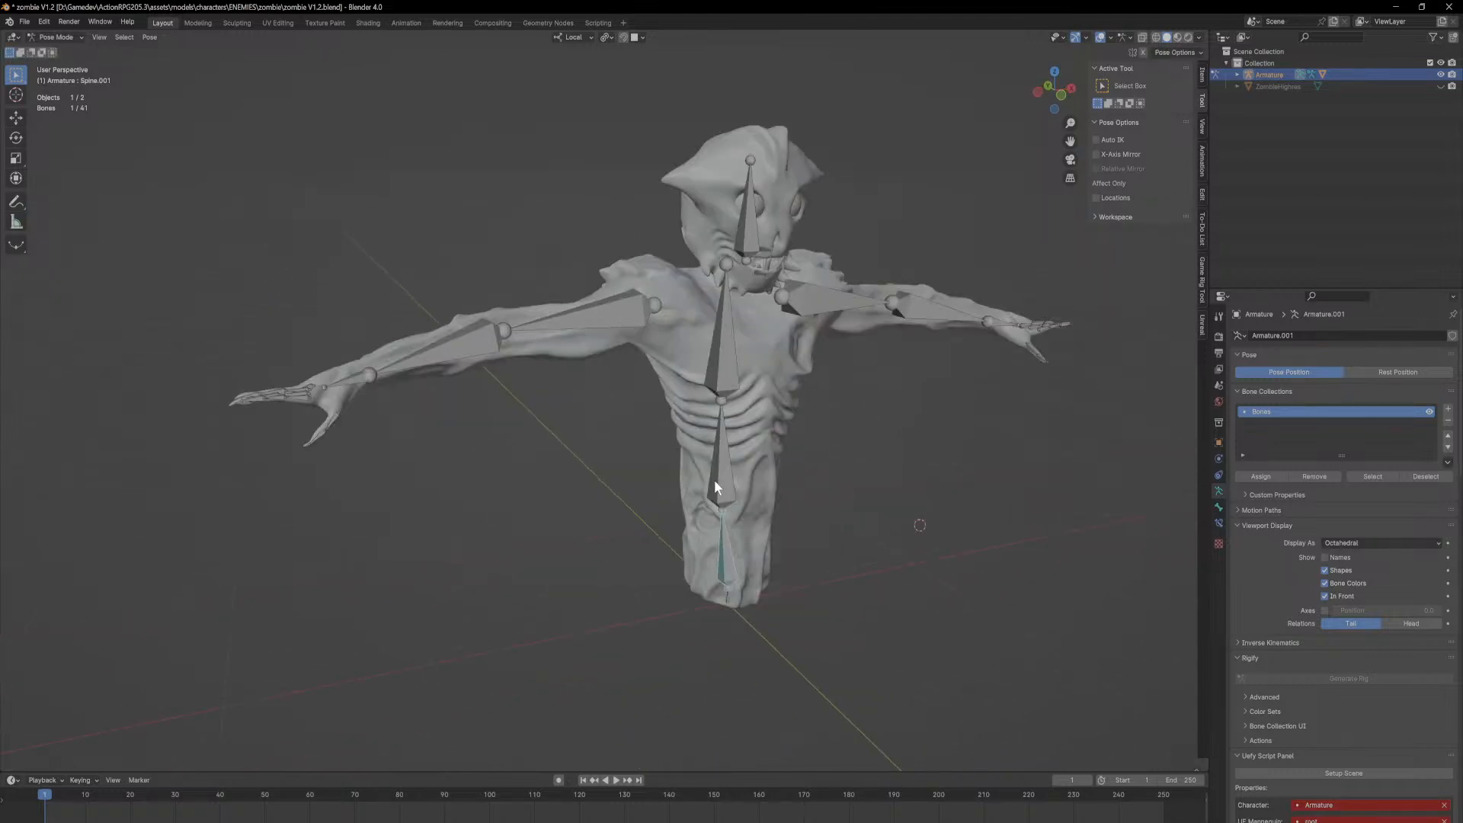
Step: Switch from Pose Mode to Object Mode and select the armature
click(62, 50)
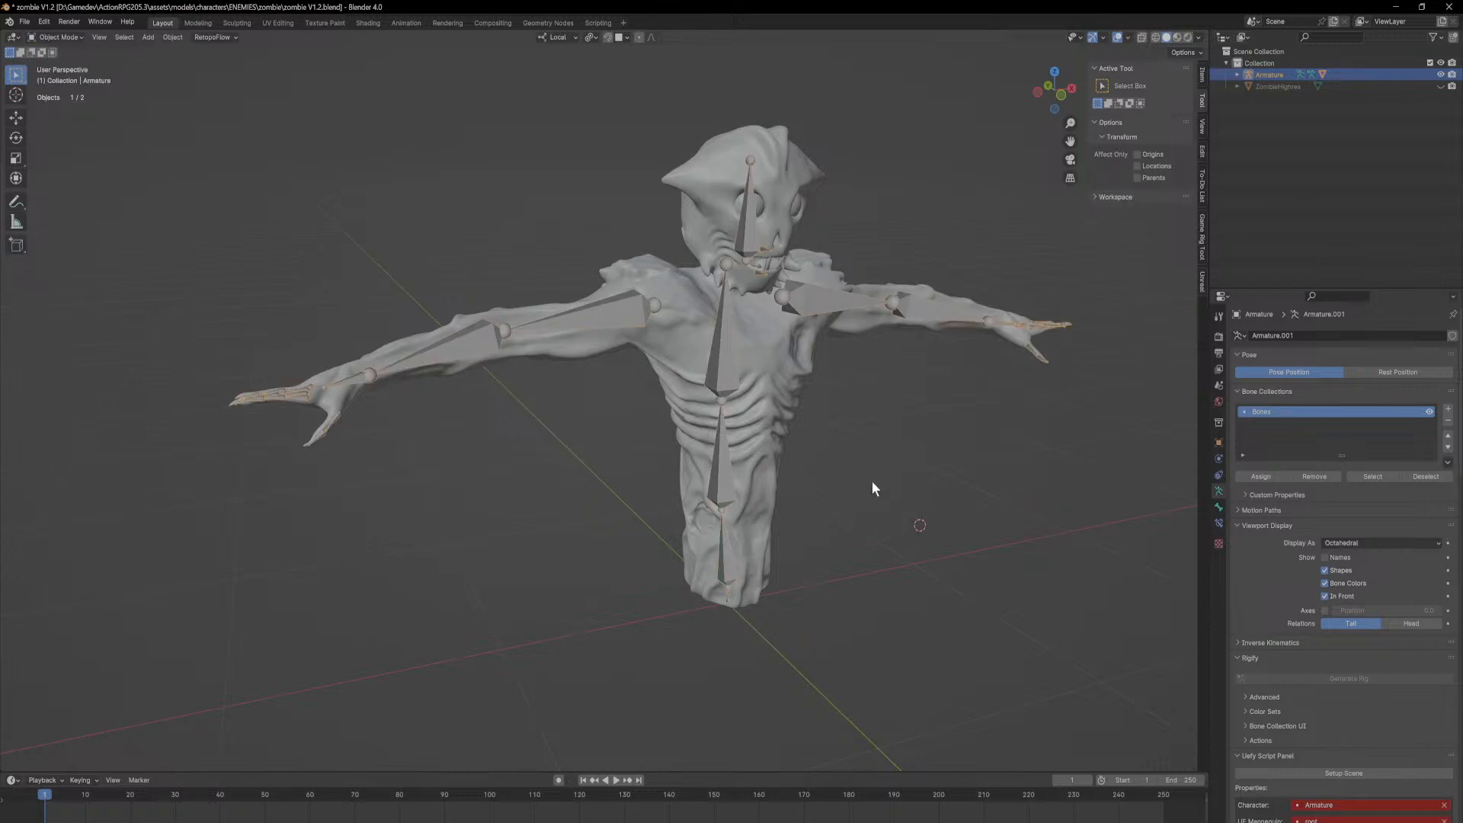
click(854, 461)
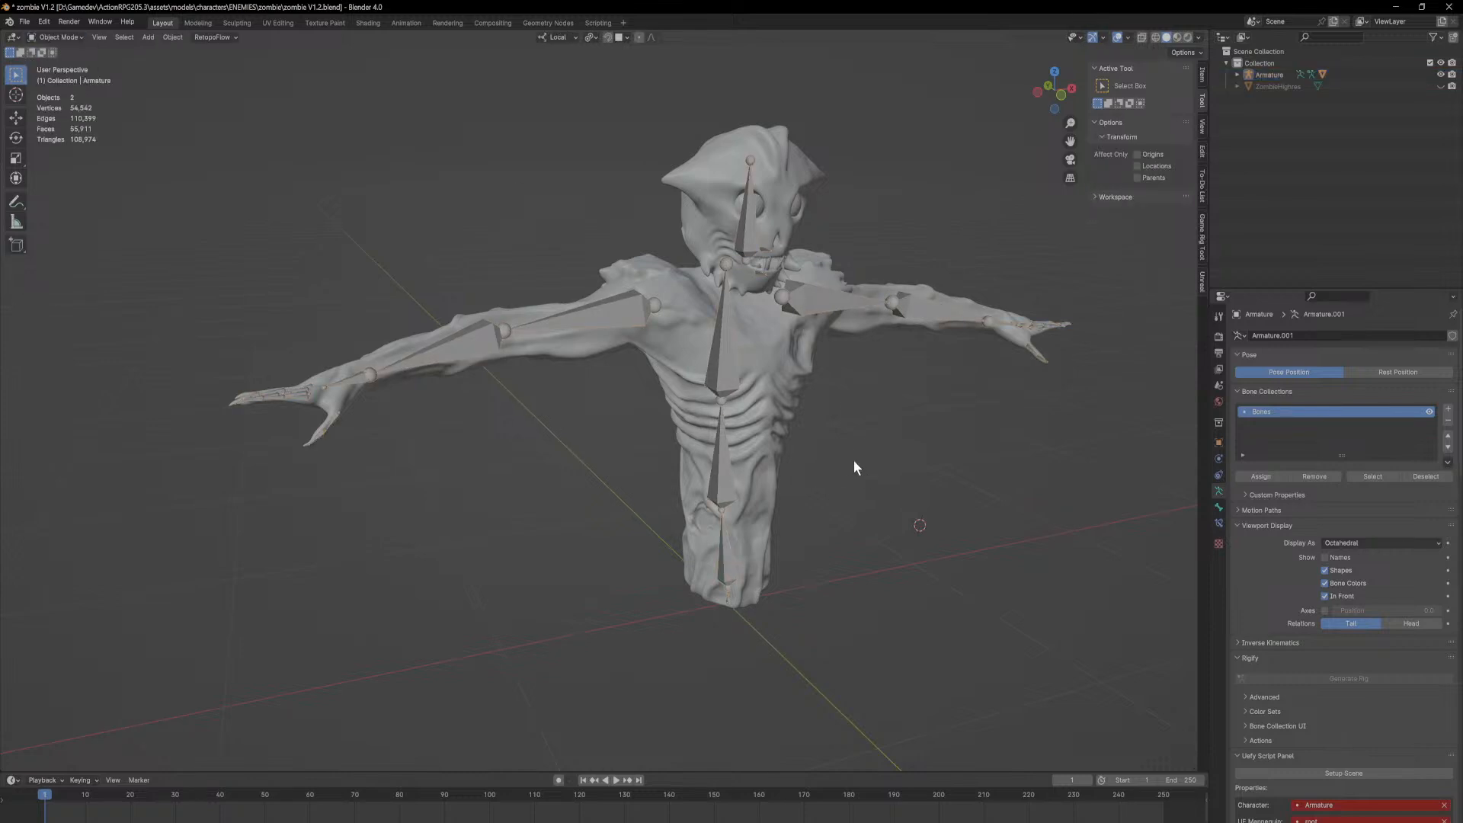
click(725, 526)
Step: Move the whole armature down along its local Z axis
middle_drag(724, 526, 817, 509)
scroll(808, 476, down, 4)
key(g)
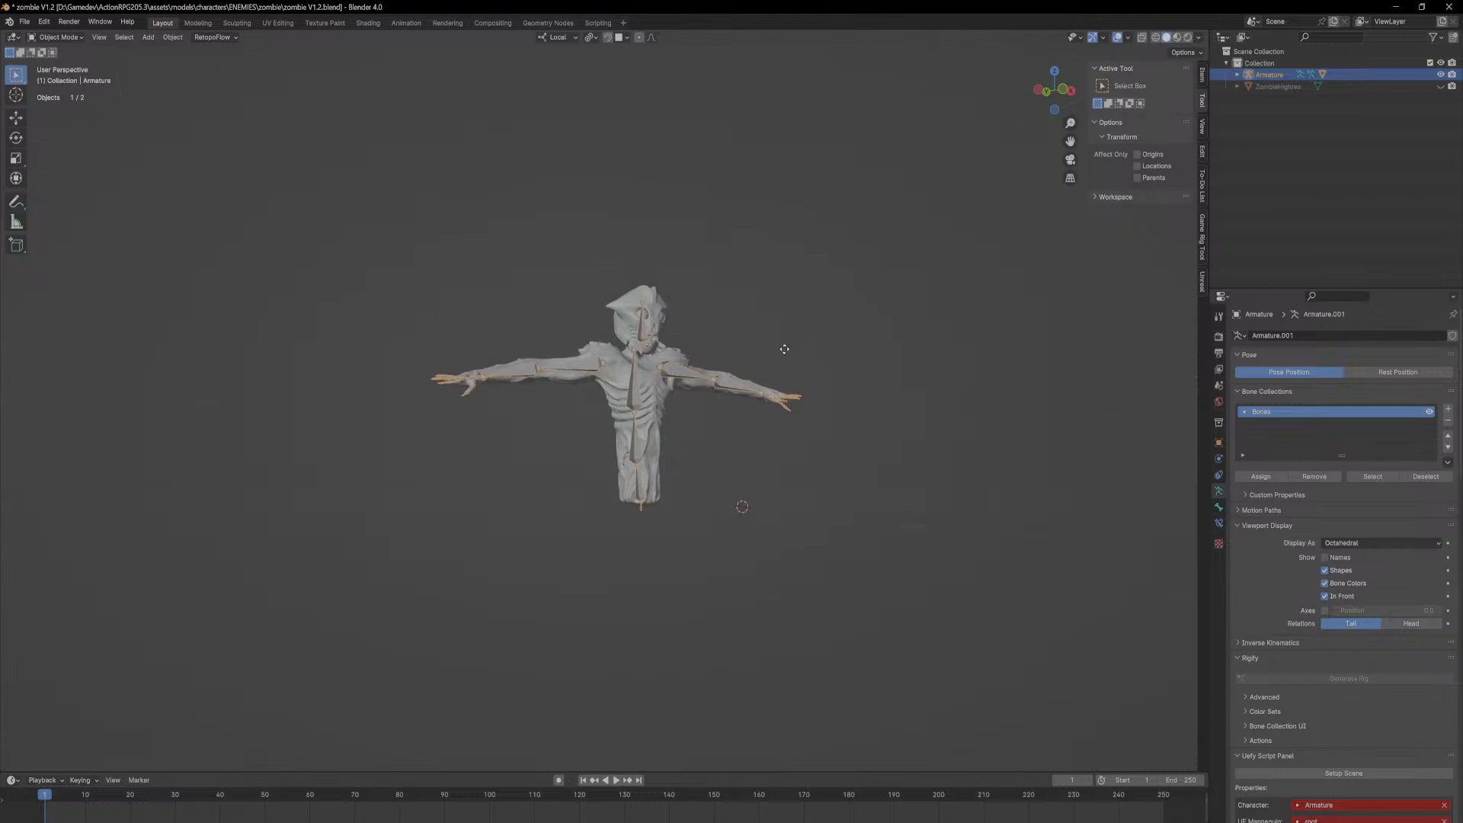
key(z)
click(770, 579)
middle_drag(769, 574, 724, 564)
Step: Try scaling the armature down, and clear its location back to the world origin
key(s)
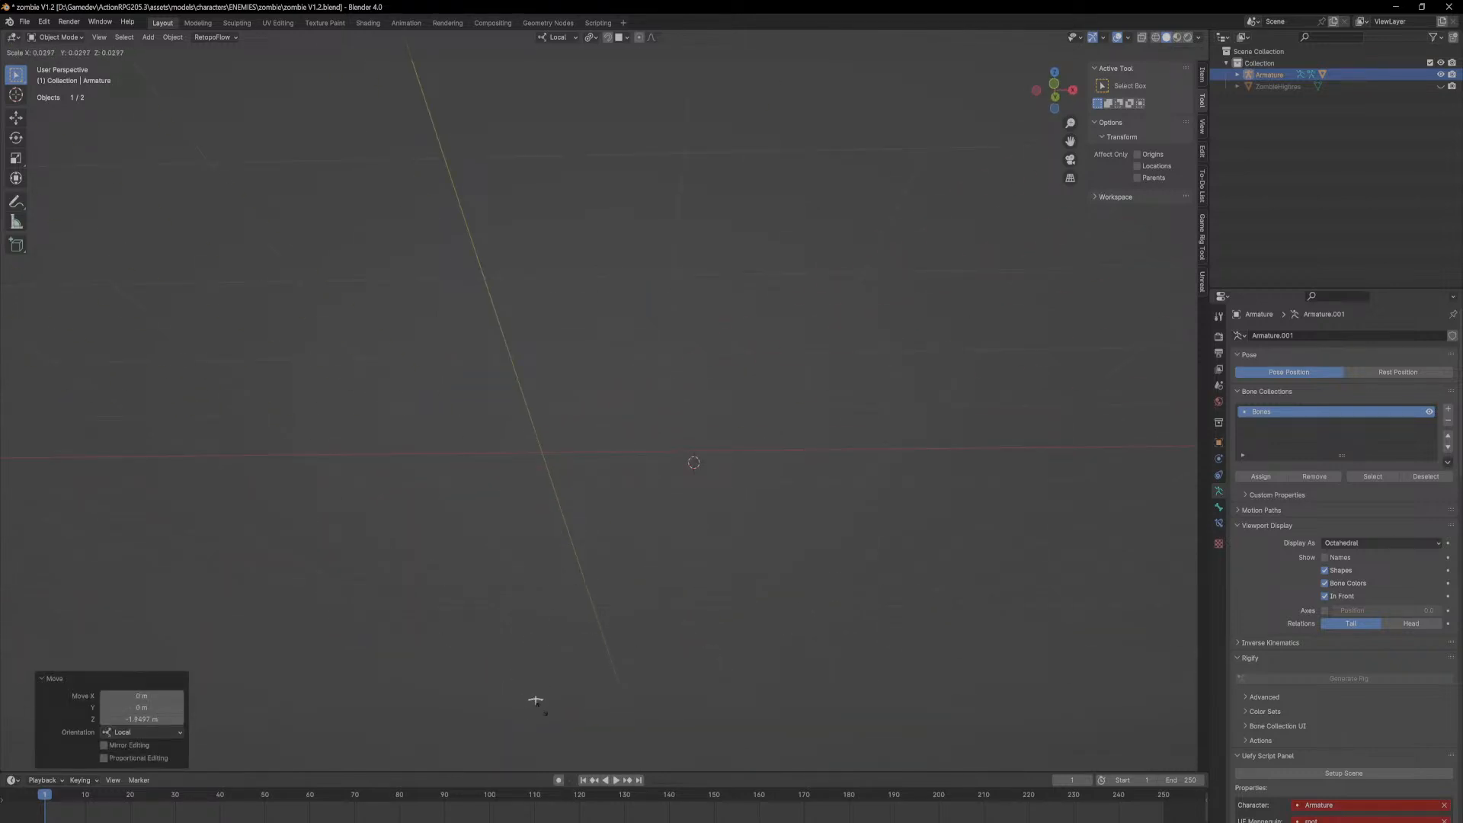
scroll(565, 663, up, 6)
middle_drag(582, 615, 661, 455)
key(alt+g)
click(662, 455)
Step: Examine the bones at the base of the torso relative to the world origin, and deselect everything
scroll(645, 457, up, 3)
scroll(645, 457, up, 3)
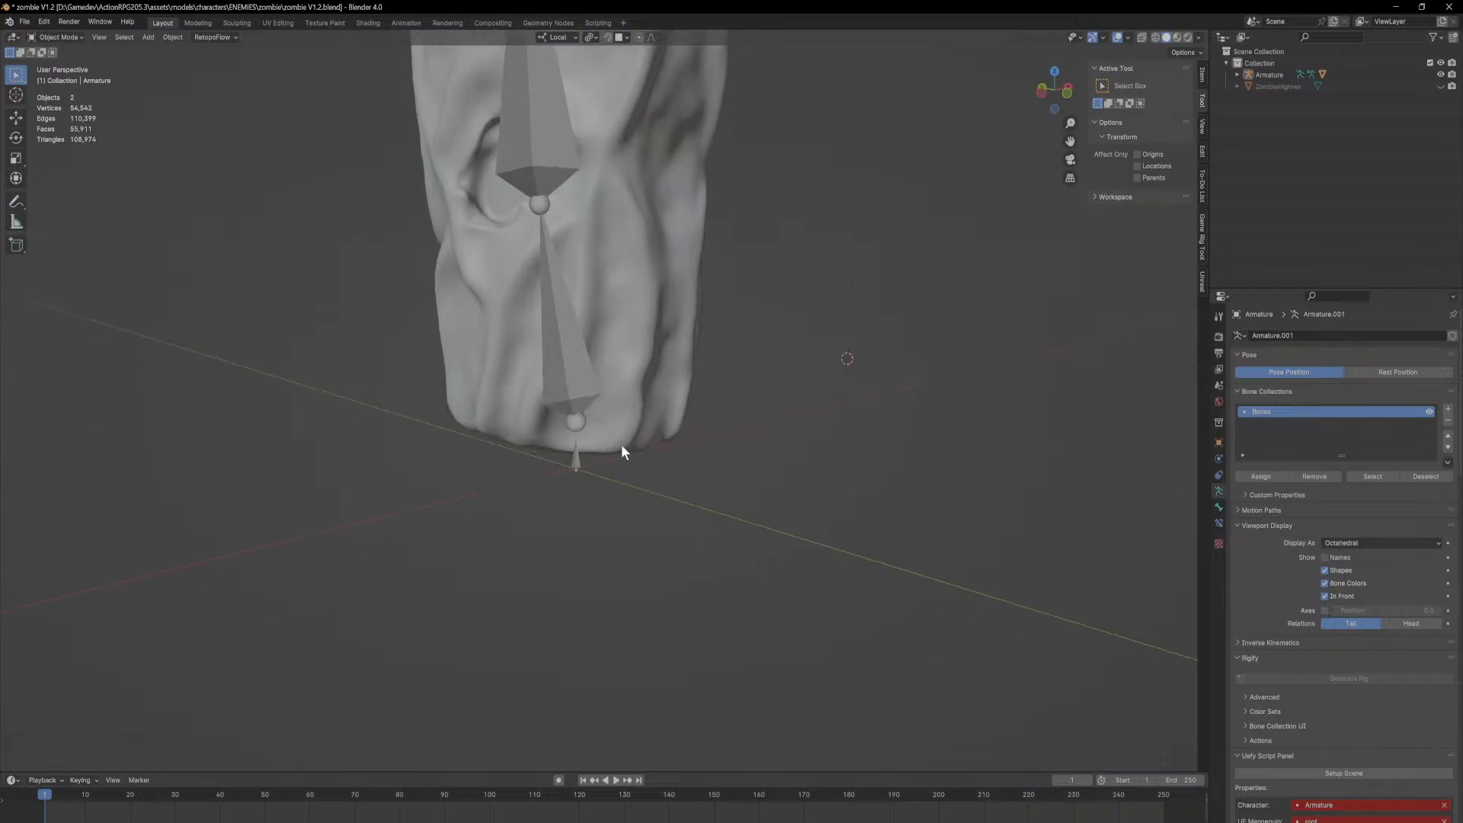
click(579, 387)
scroll(579, 387, down, 5)
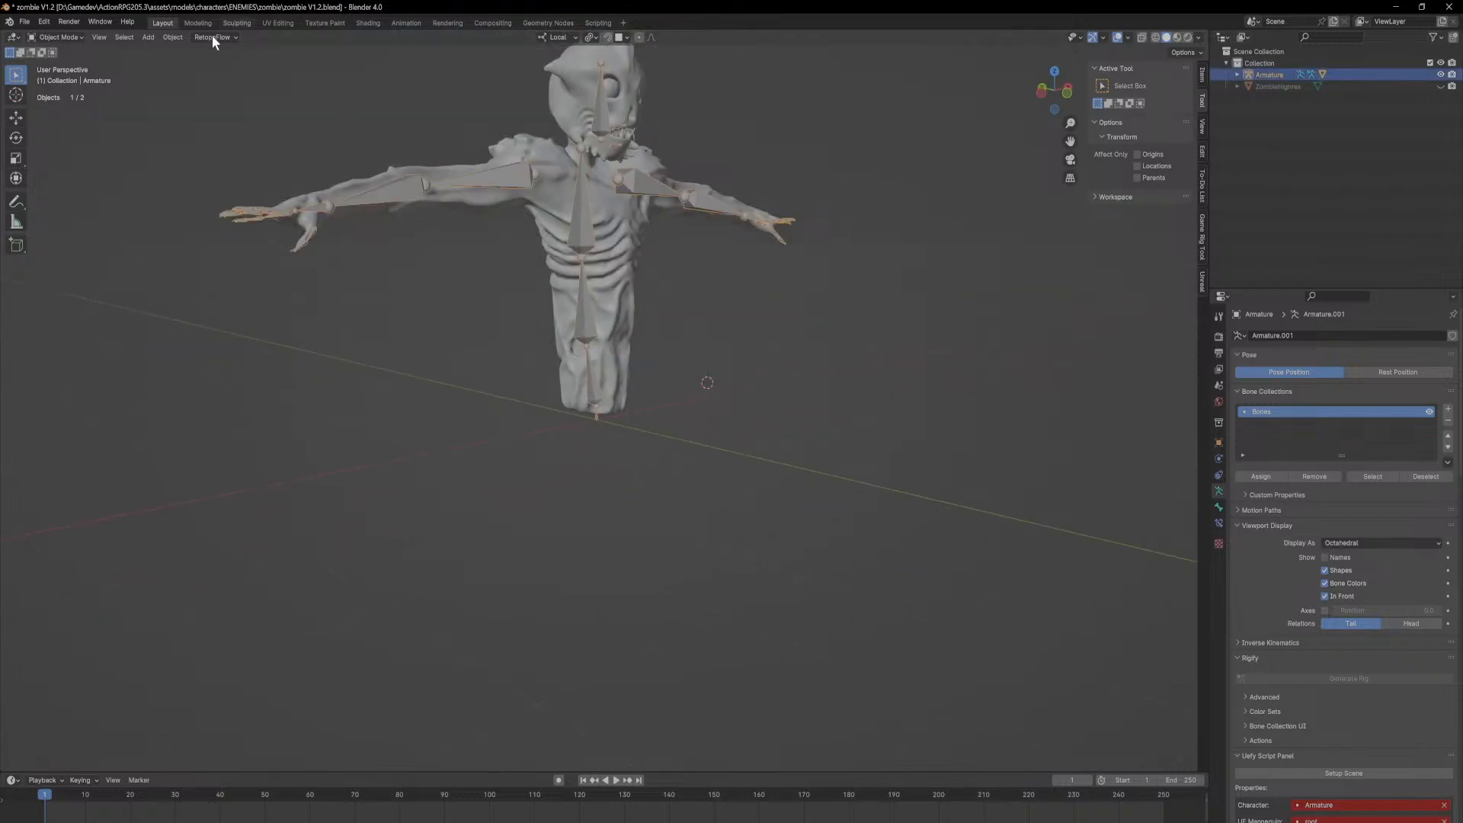
click(73, 51)
click(807, 380)
middle_drag(806, 380, 543, 275)
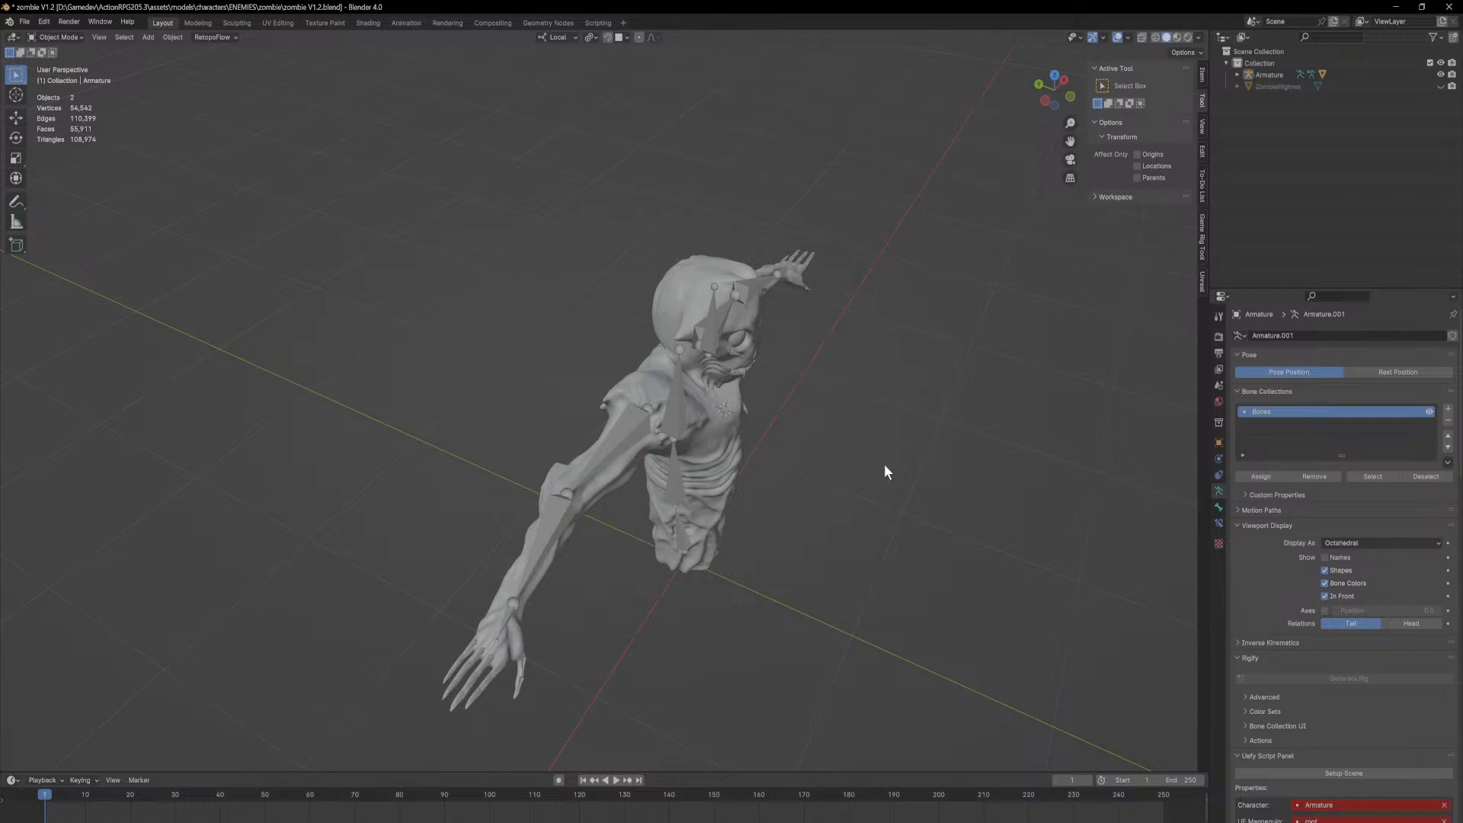
Step: Add a cube mesh beside the zombie as a size comparison, and delete it
key(shift+a)
mouse_move(848, 371)
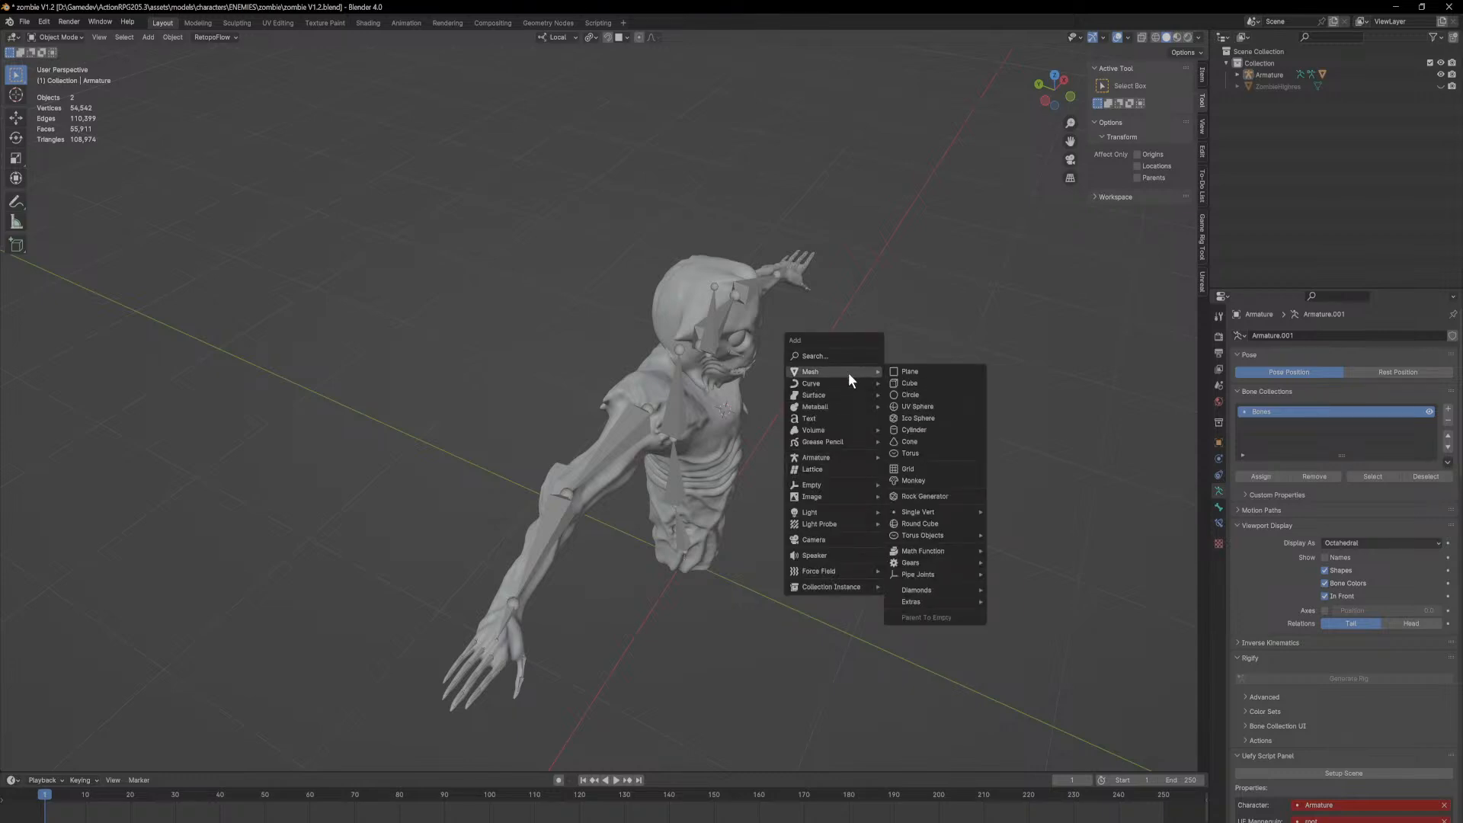
click(921, 382)
middle_drag(921, 399, 765, 440)
key(Delete)
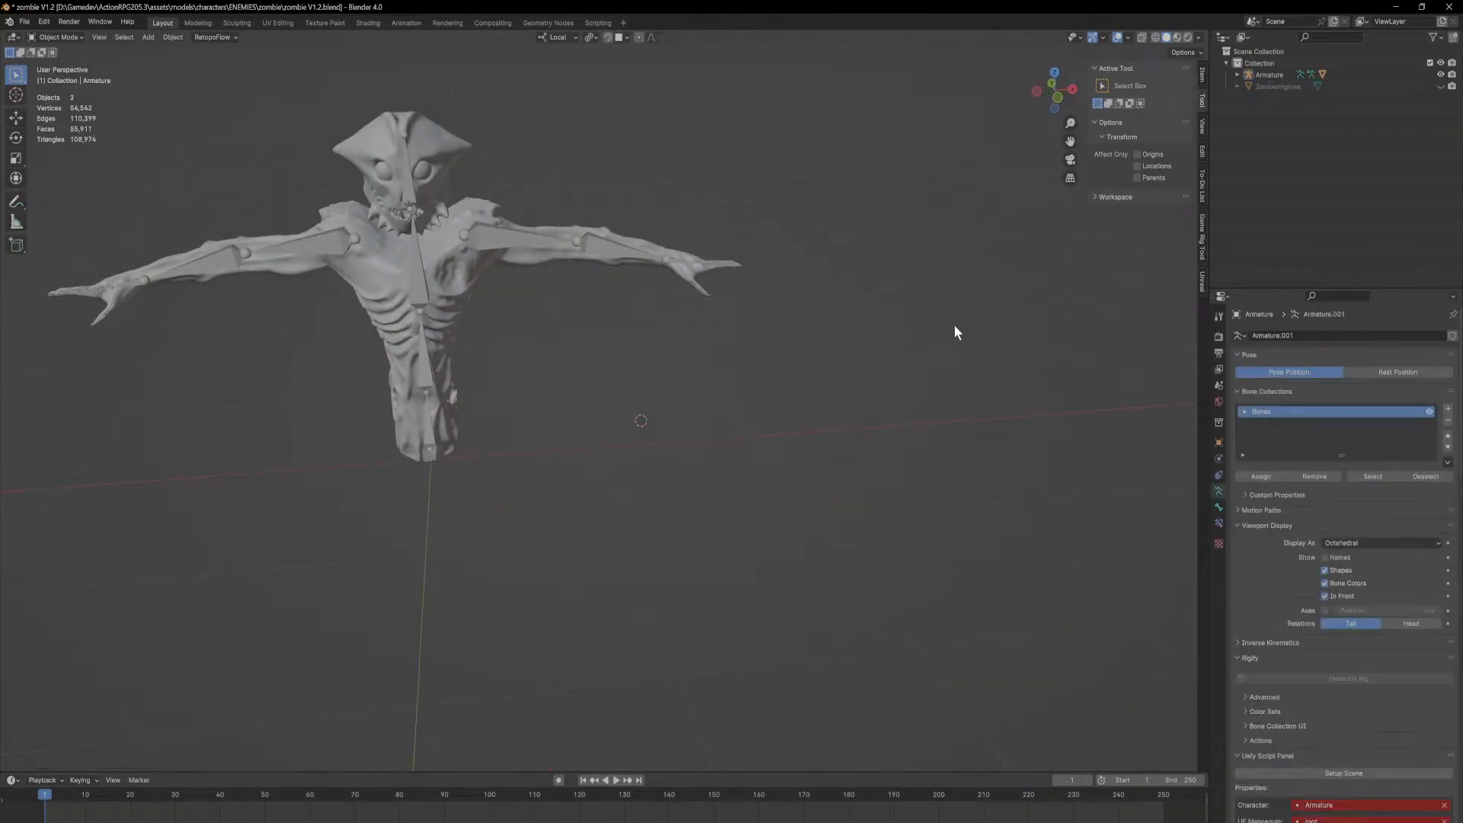
Step: Add a cube mesh at the world origin, around the base of the zombie's torso
key(Home)
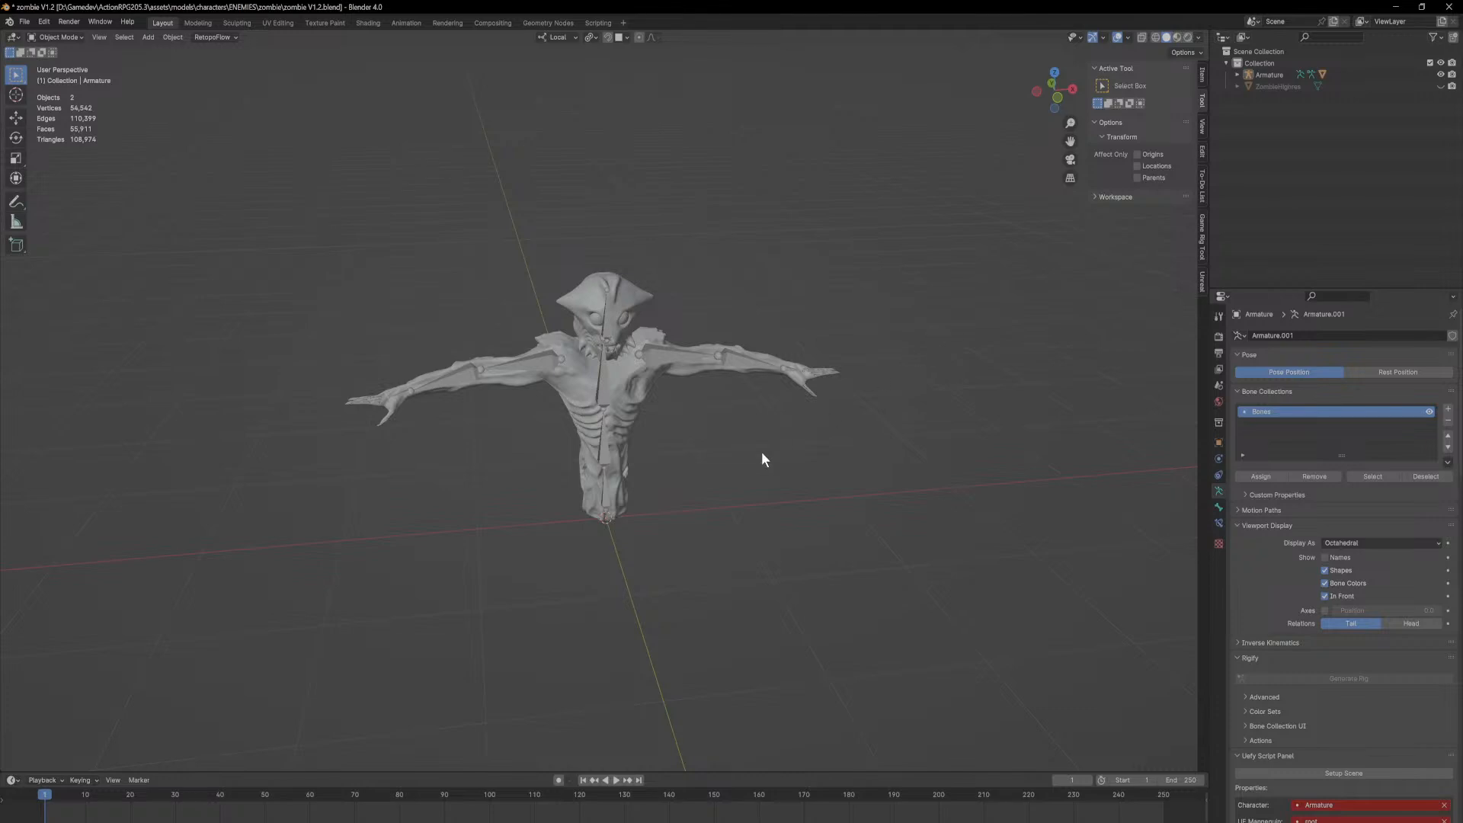
key(shift+a)
mouse_move(761, 451)
click(801, 464)
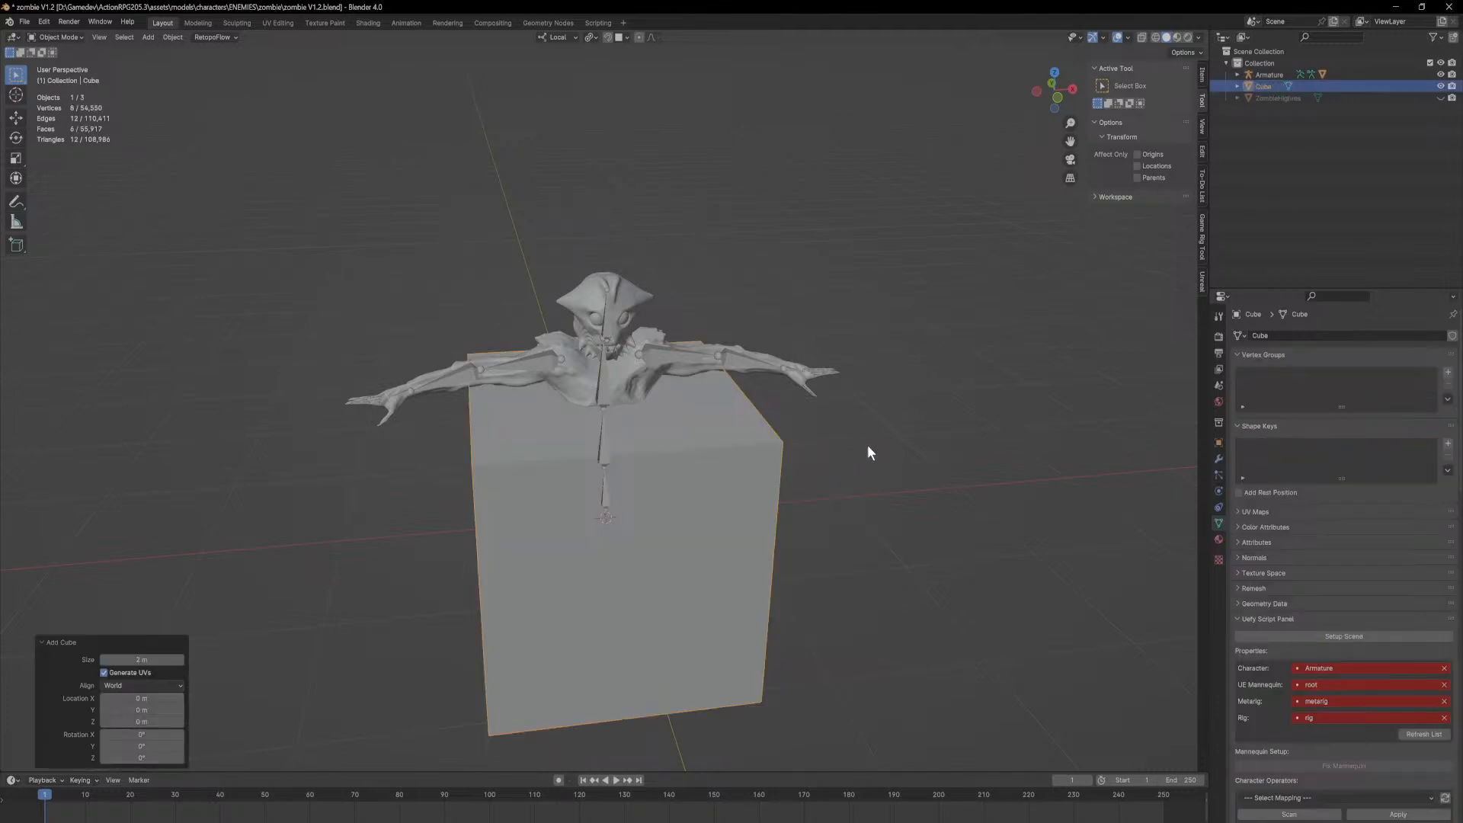
Step: Flatten the cube's mesh along its local Z axis into a very thin square plate under the torso
key(Tab)
key(s)
key(z)
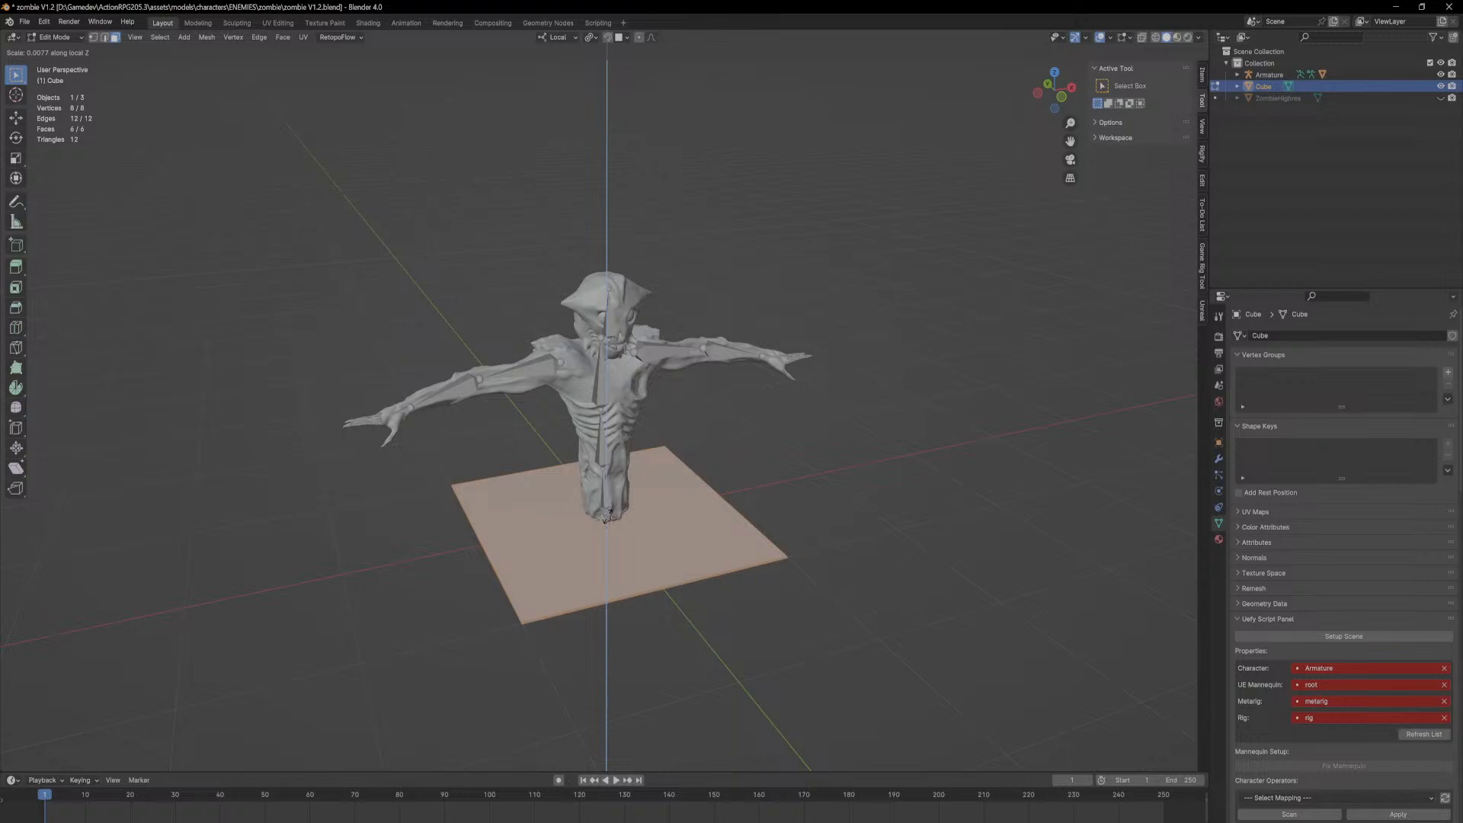
click(606, 517)
middle_drag(673, 513, 724, 569)
key(Tab)
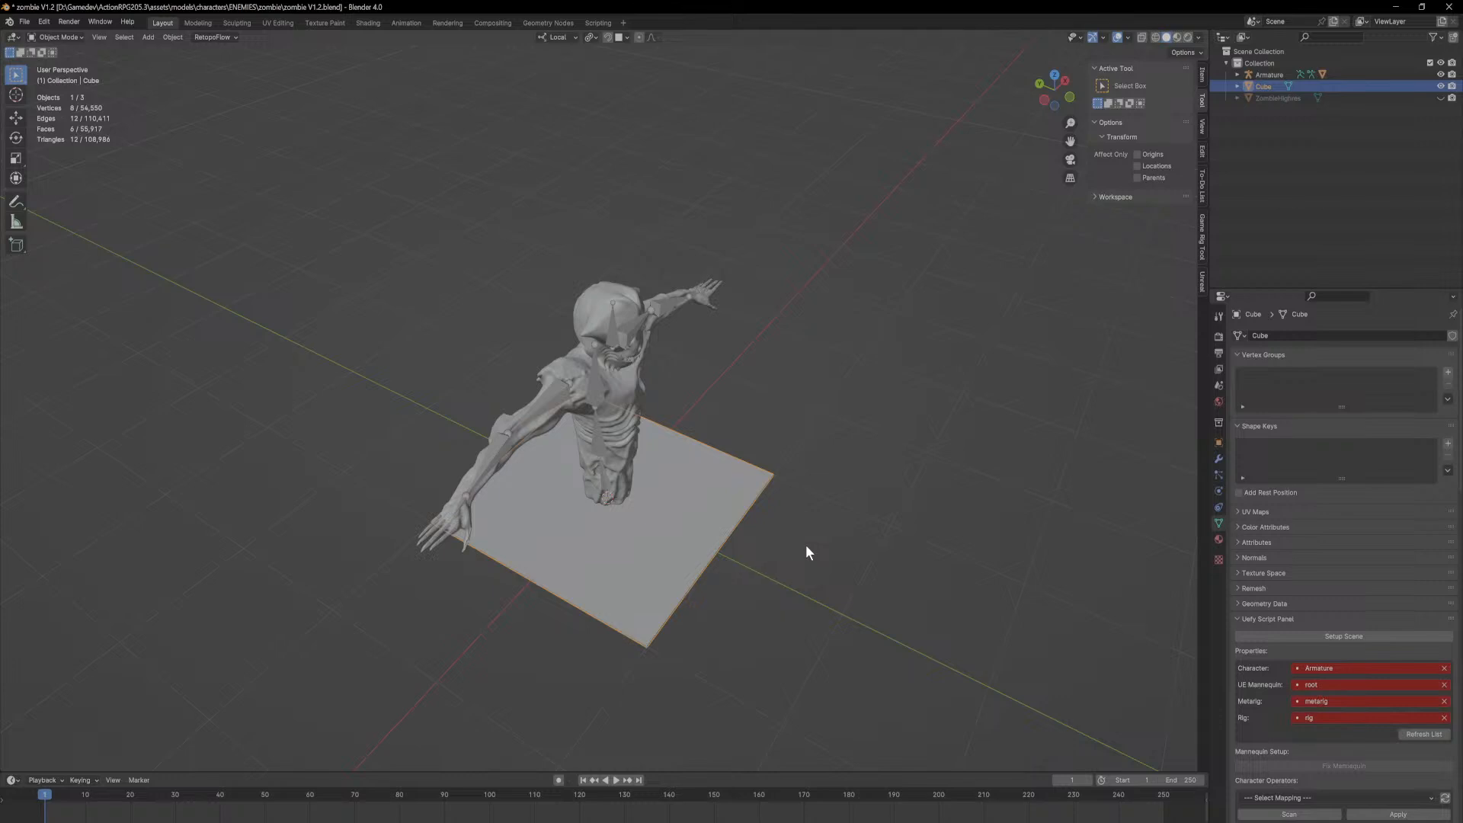
Step: Try rounding the thin plate with a level 3 Subdivision modifier and apply it
key(ctrl+3)
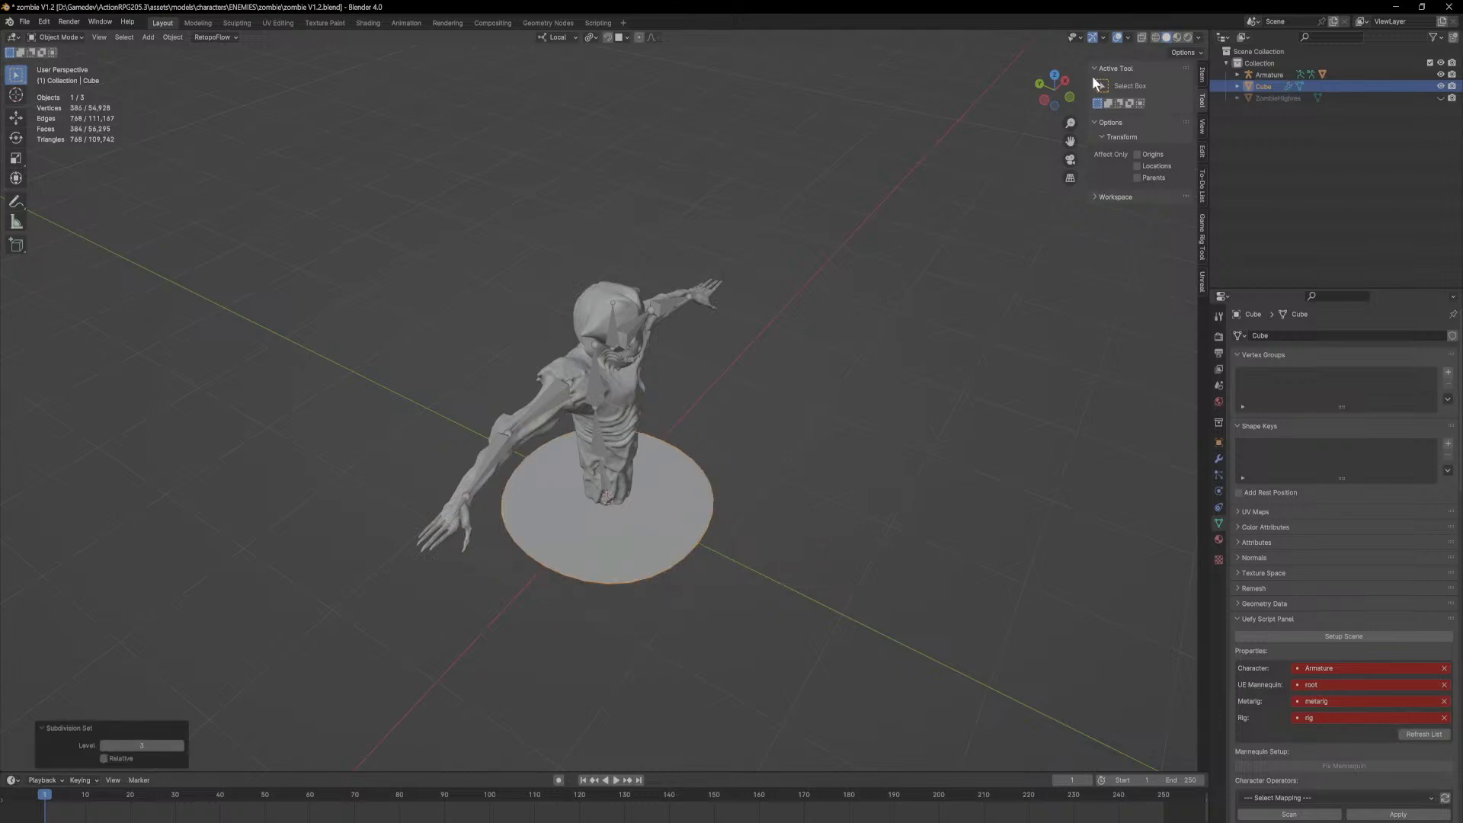
click(1155, 37)
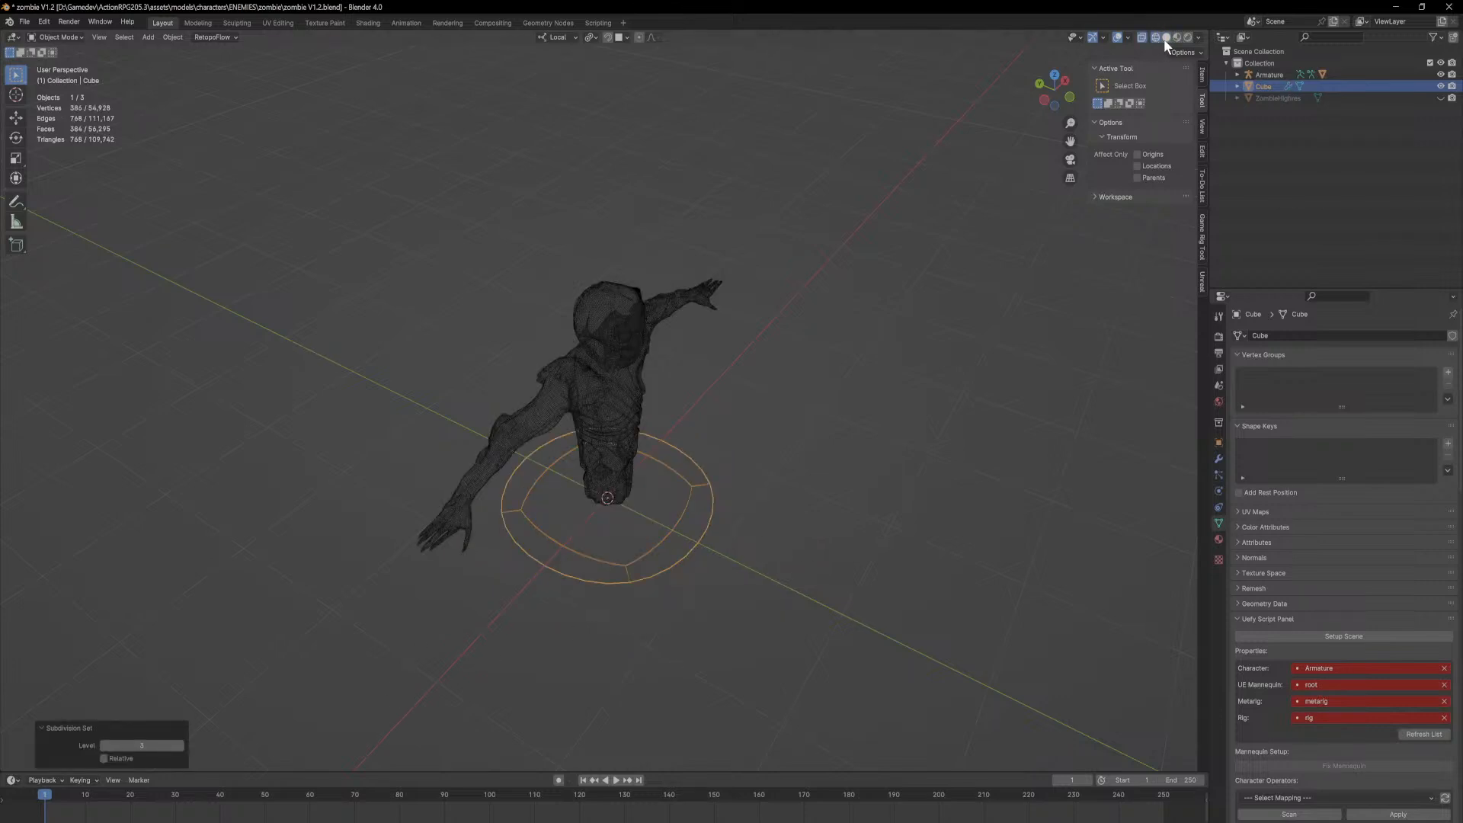
click(1165, 37)
click(1218, 458)
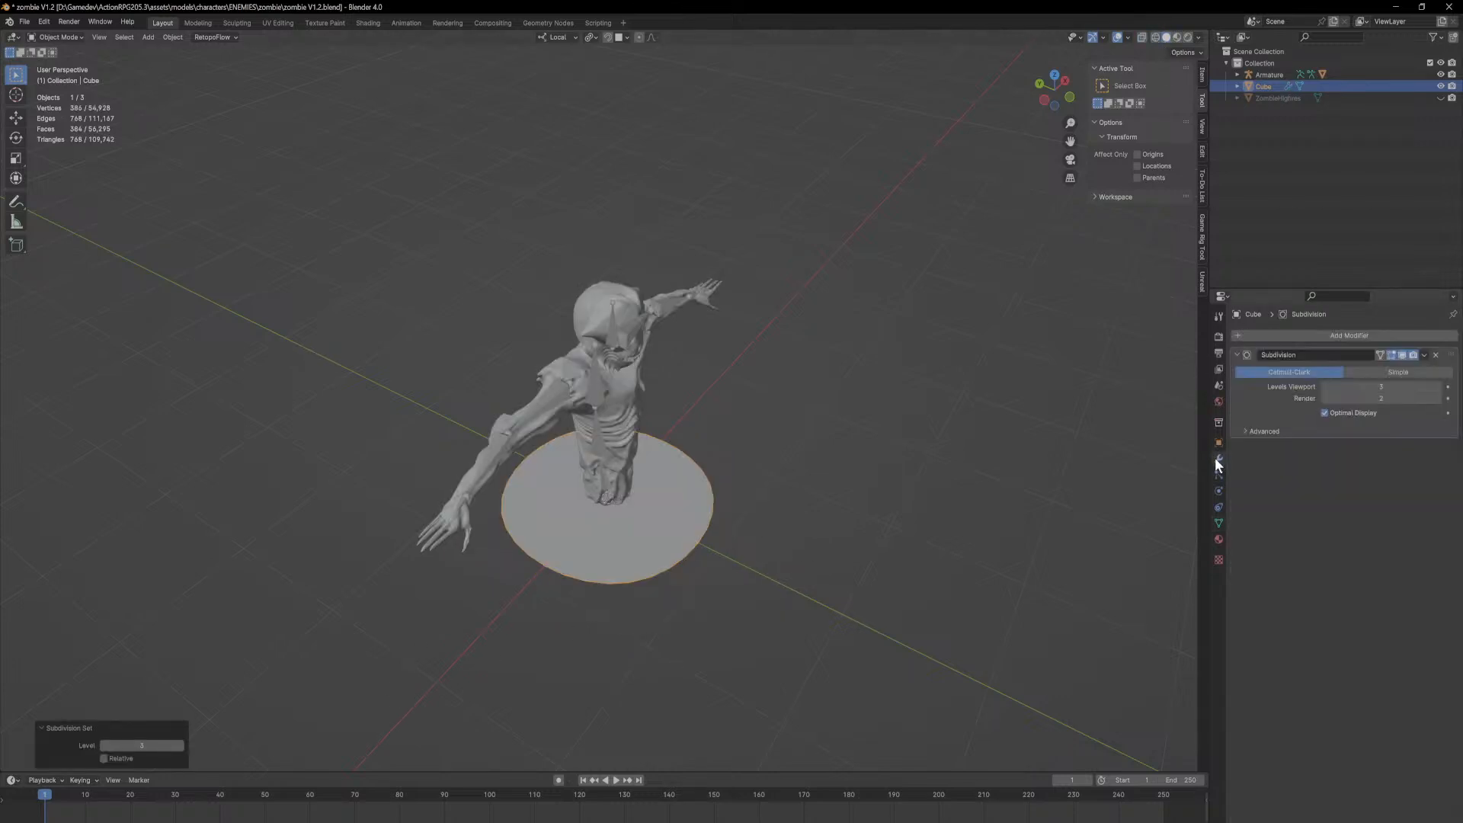
click(1425, 355)
click(1401, 368)
middle_drag(960, 375, 899, 377)
key(Tab)
key(Tab)
scroll(802, 440, up, 4)
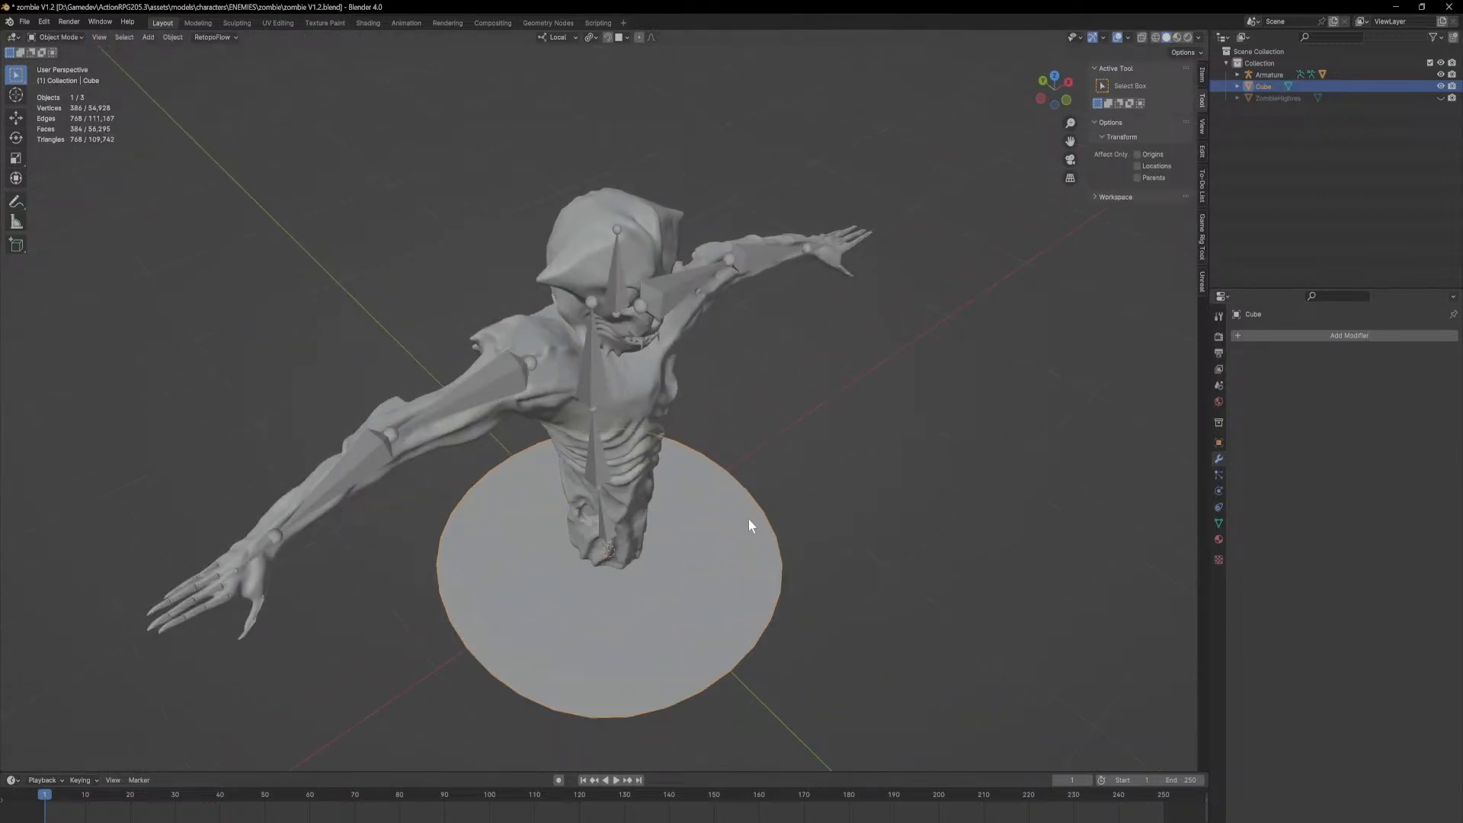
Step: Undo the applied subdivision to return to the plain square plate
scroll(743, 523, down, 1)
key(Tab)
middle_drag(743, 523, 776, 466)
key(Tab)
key(ctrl+z)
key(ctrl+z)
key(ctrl+z)
key(ctrl+z)
Step: Thicken the square plate by scaling its mesh up along the local Z axis
middle_drag(761, 481, 793, 545)
key(Tab)
key(s)
key(z)
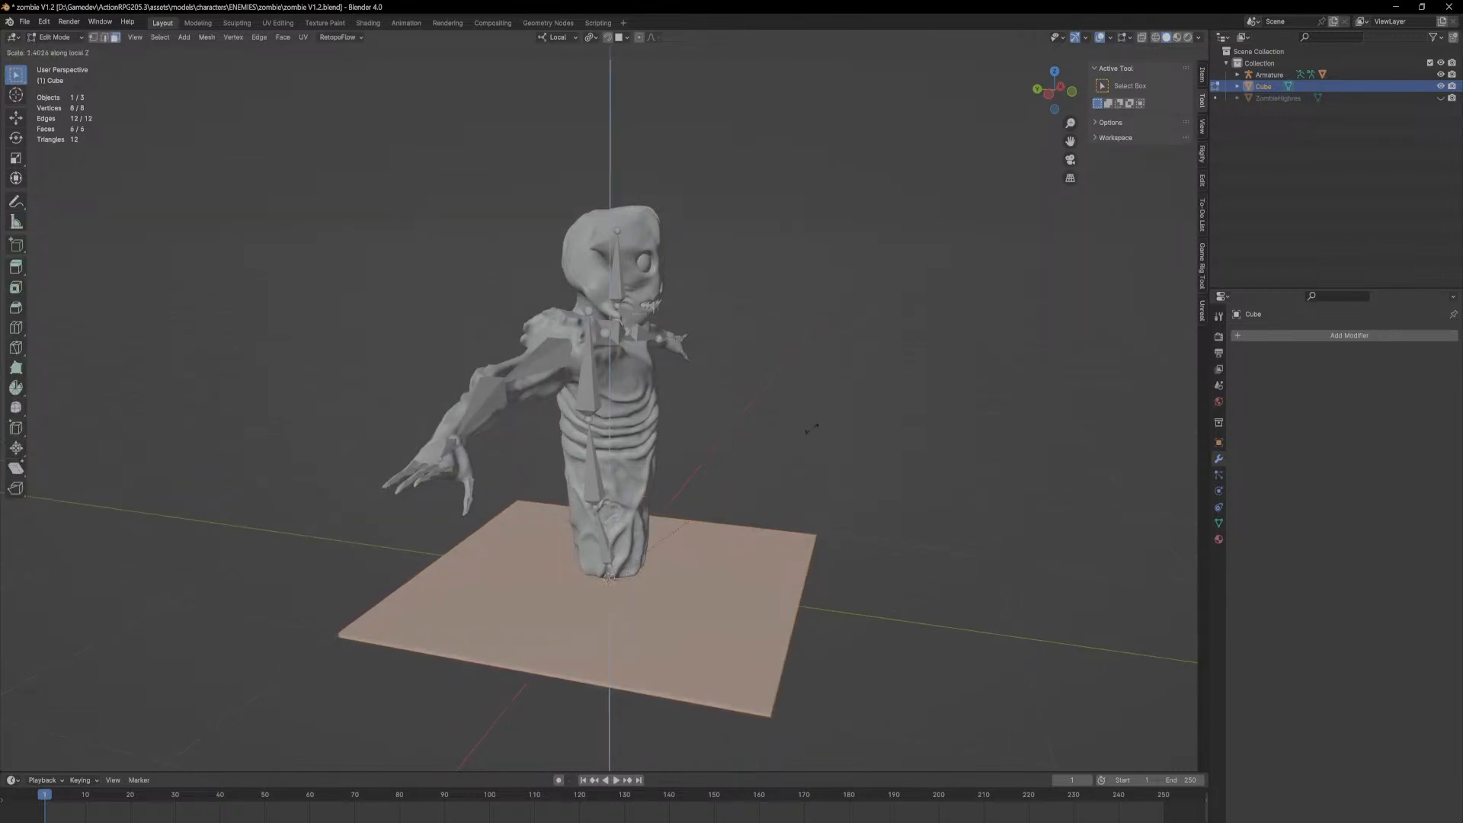
click(751, 595)
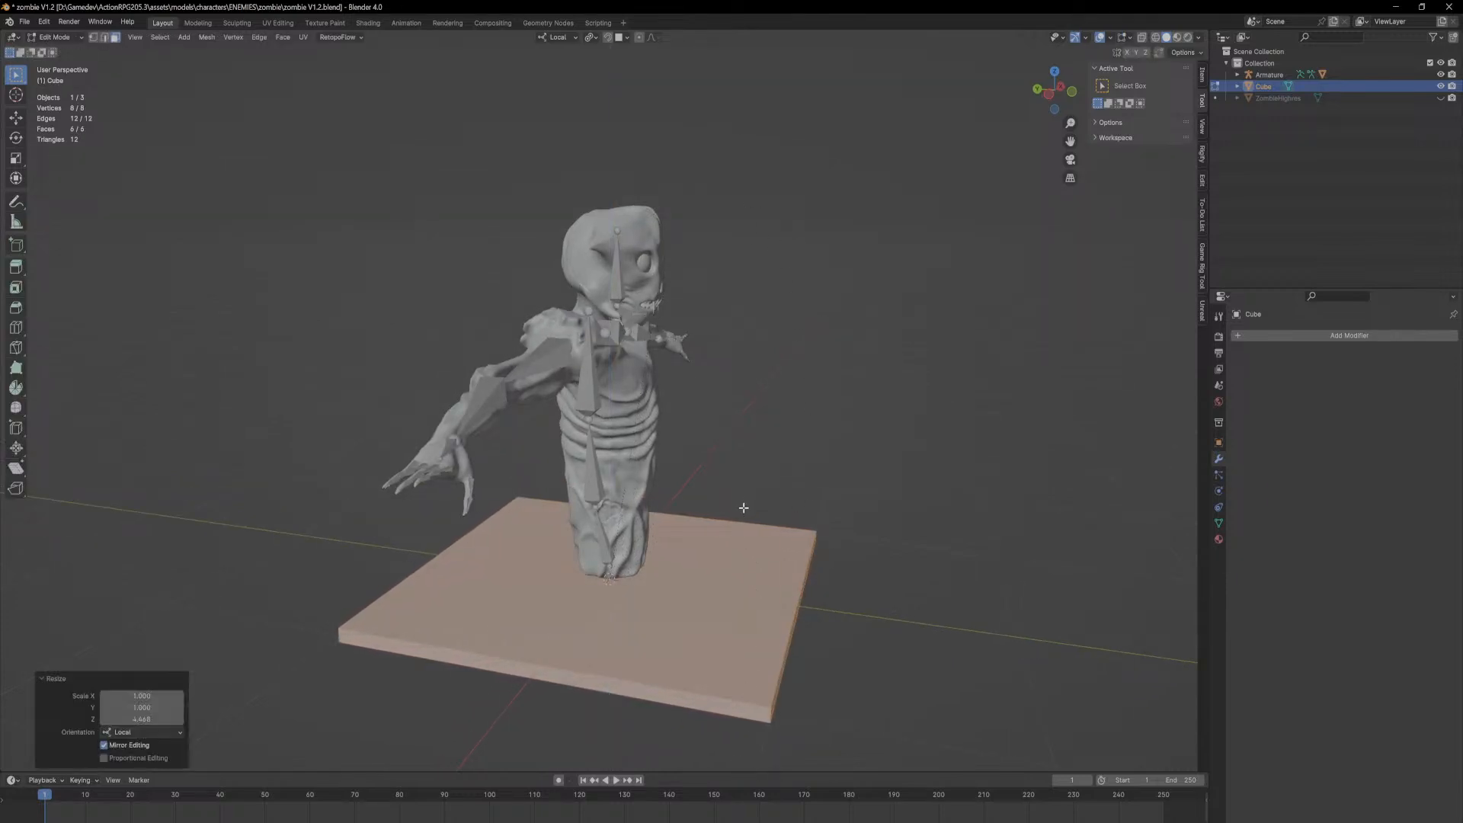
key(Tab)
Step: Round the thickened plate into a disc with a level 3 Subdivision modifier, and apply the modifier
click(1238, 336)
click(1007, 348)
middle_drag(1005, 348, 989, 353)
click(785, 604)
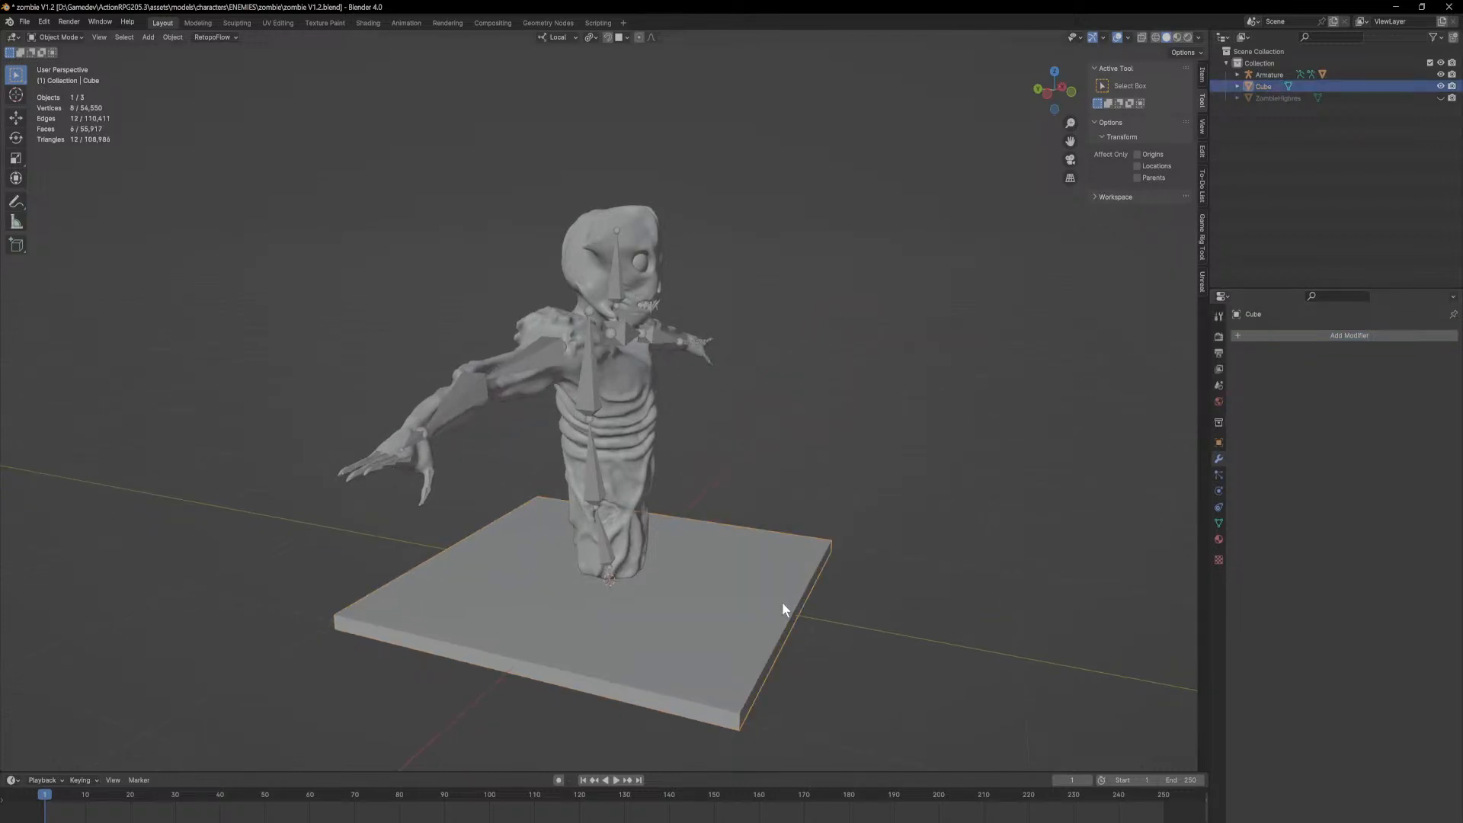
key(ctrl+3)
middle_drag(798, 596, 801, 630)
click(1425, 355)
click(1365, 368)
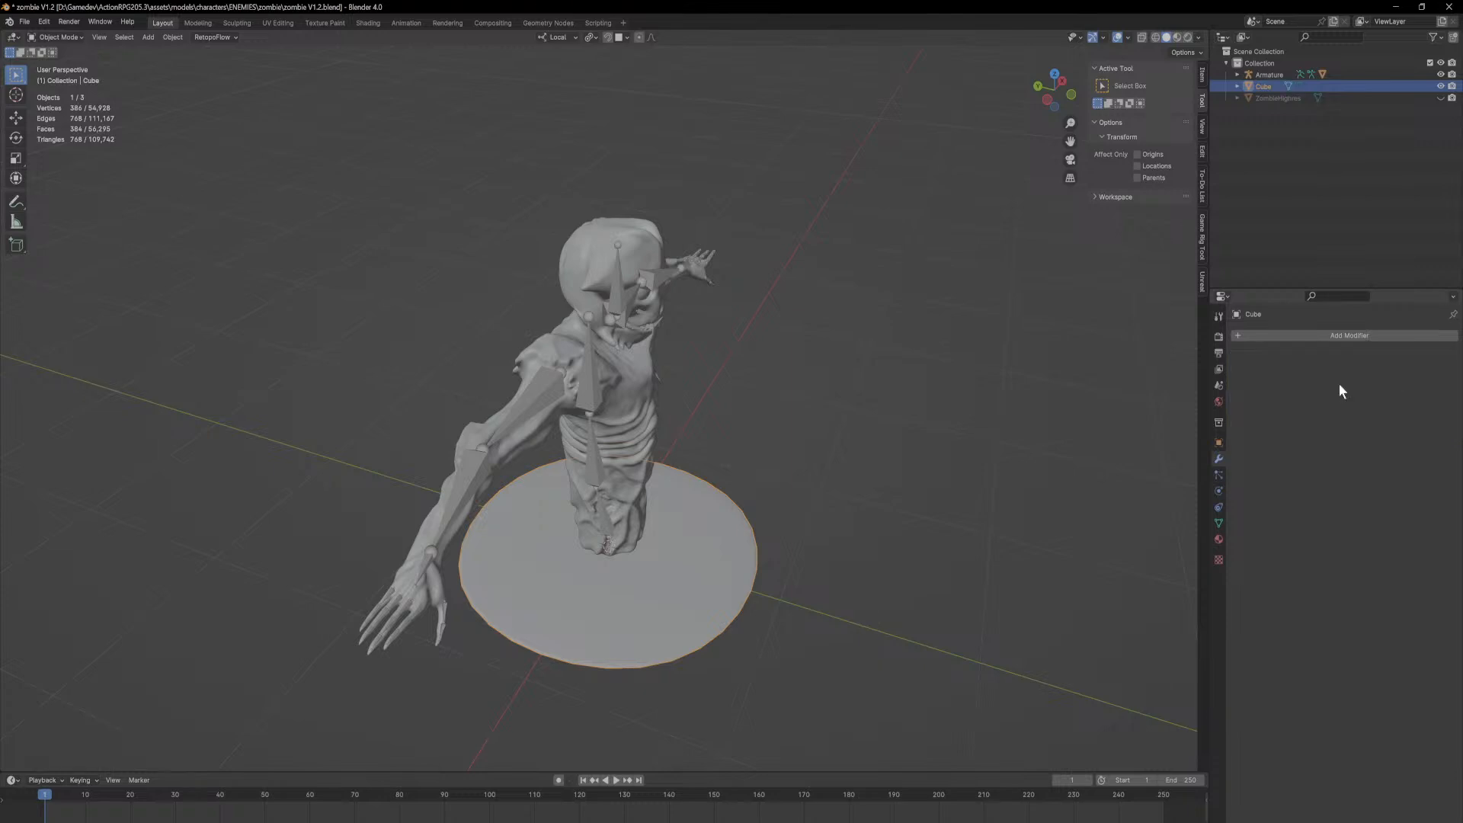
Step: Switch to the Sculpting workspace and pull the disc's front rim inward with the Grab brush for an irregular outline
click(237, 23)
scroll(706, 554, down, 8)
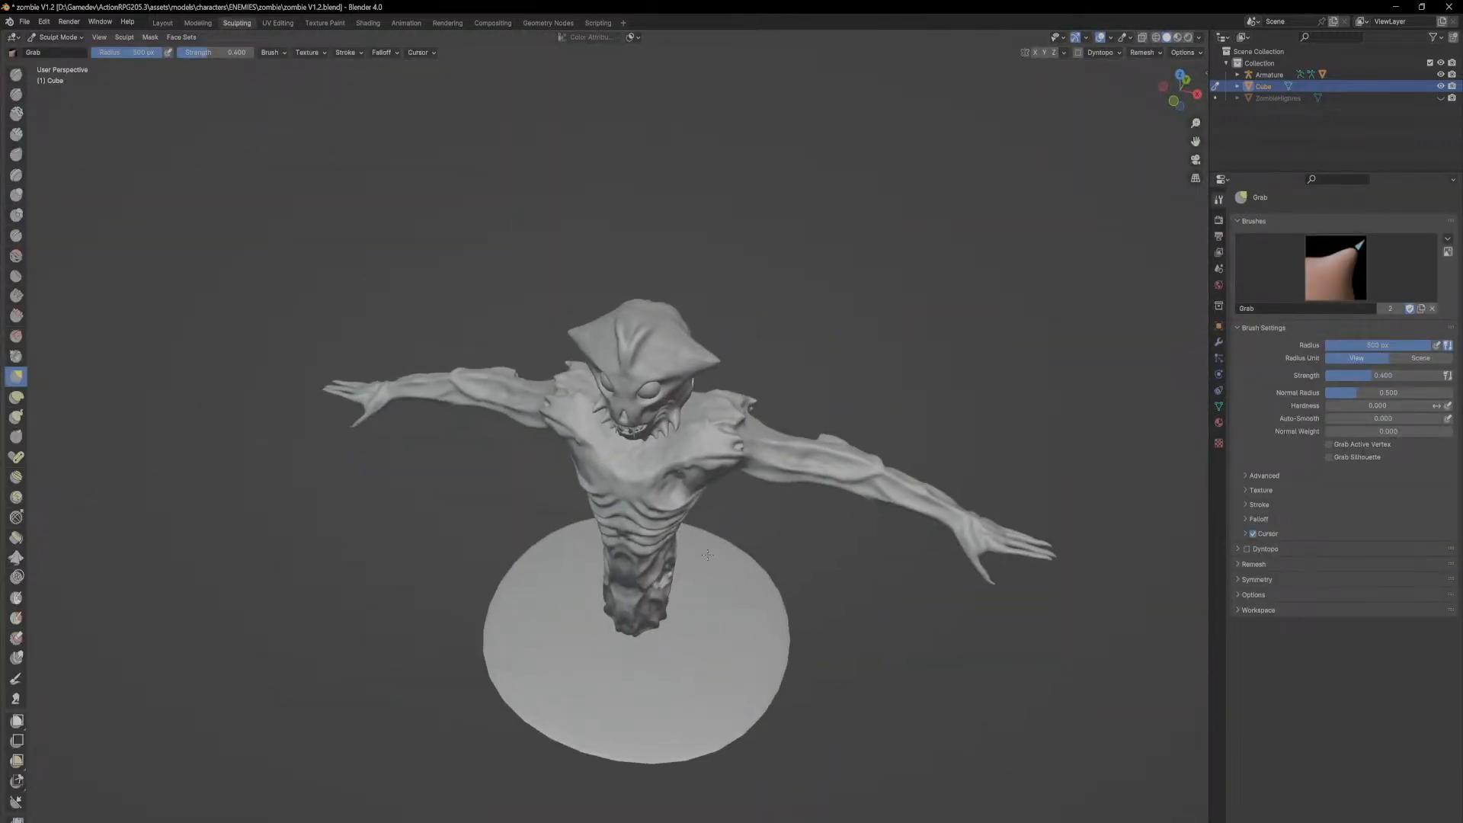
middle_drag(686, 755, 667, 534)
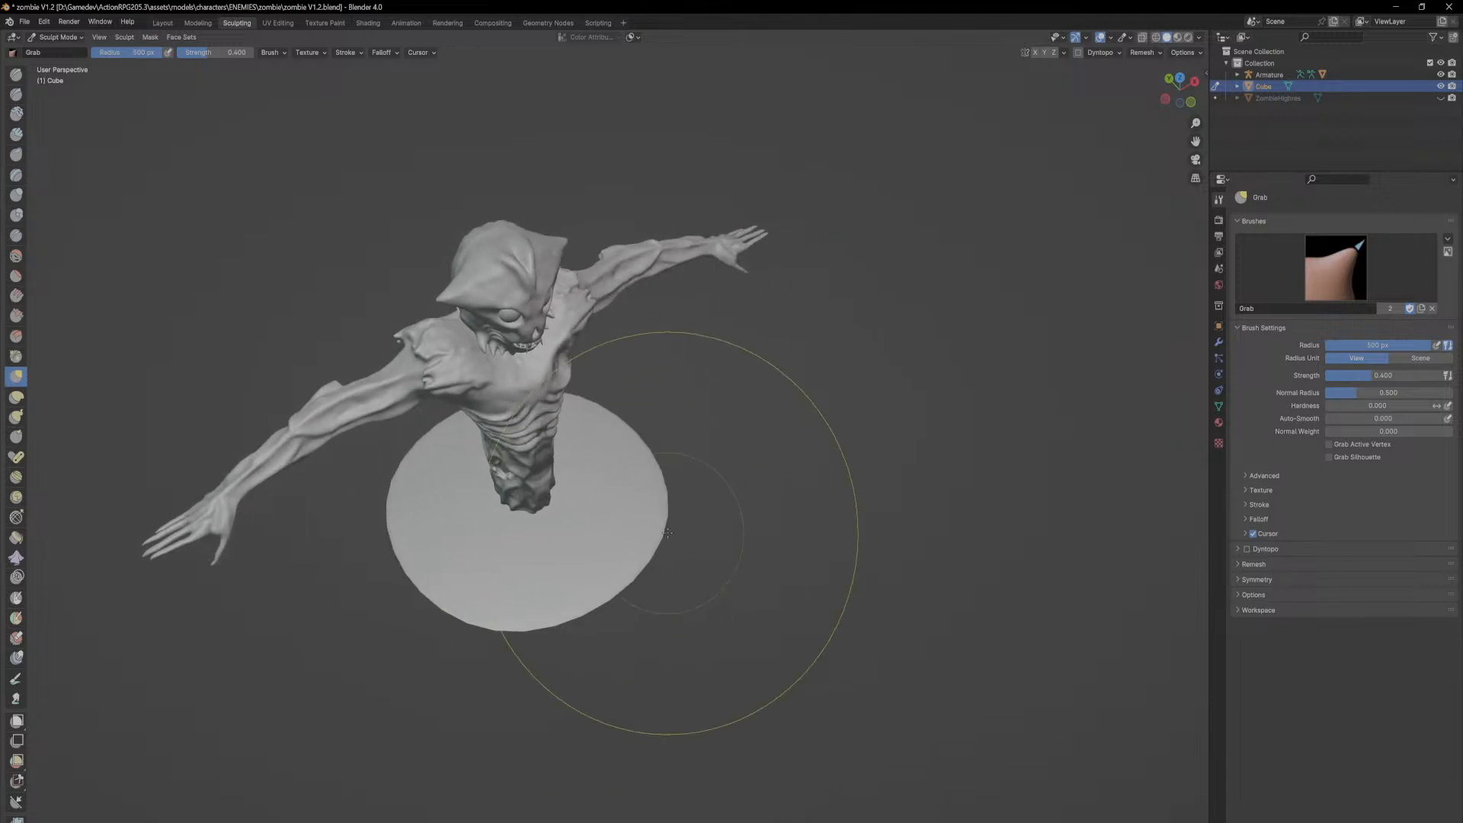
drag(390, 638, 484, 537)
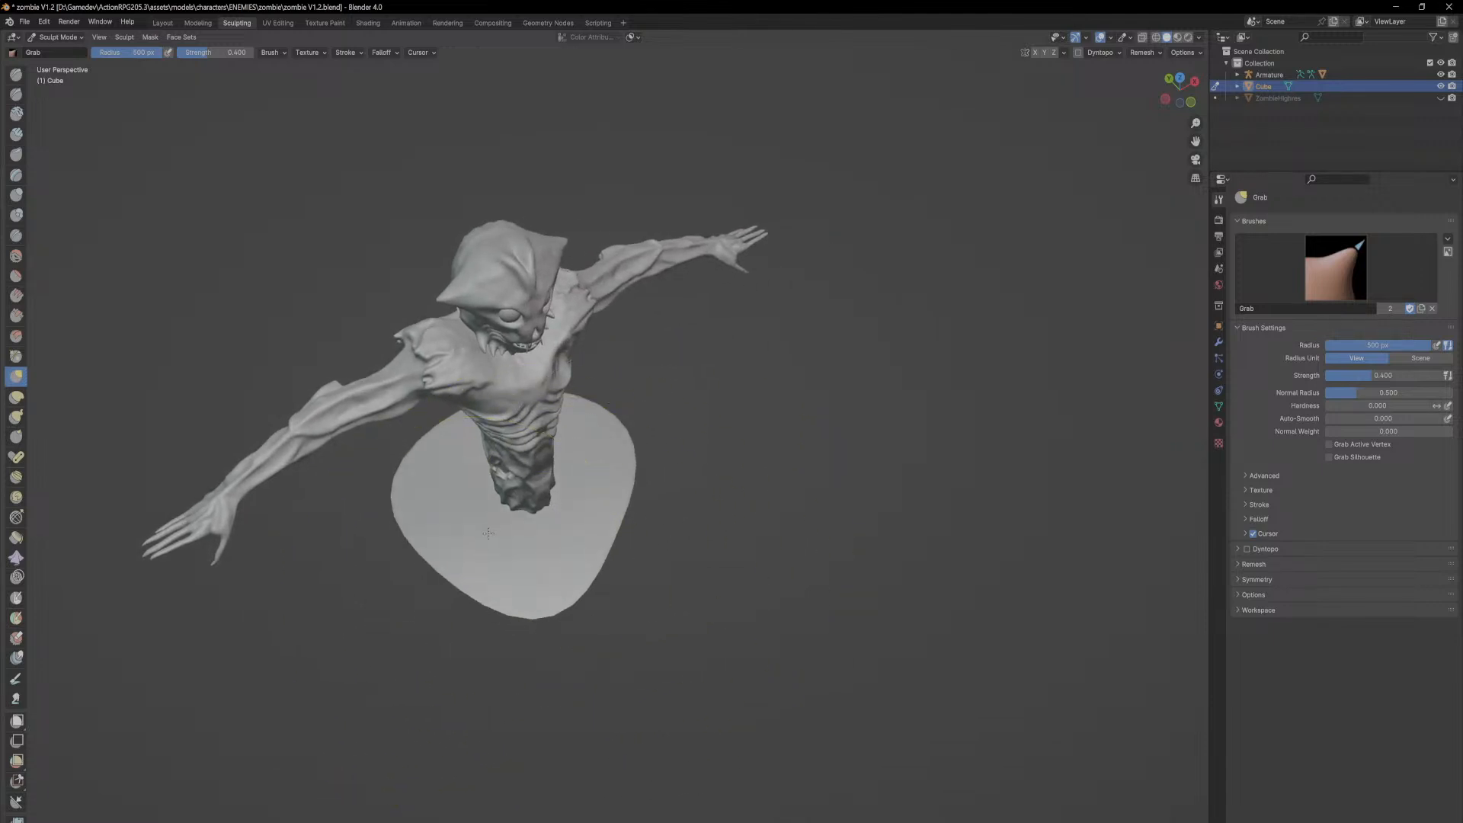
middle_drag(526, 497, 500, 466)
drag(461, 595, 519, 543)
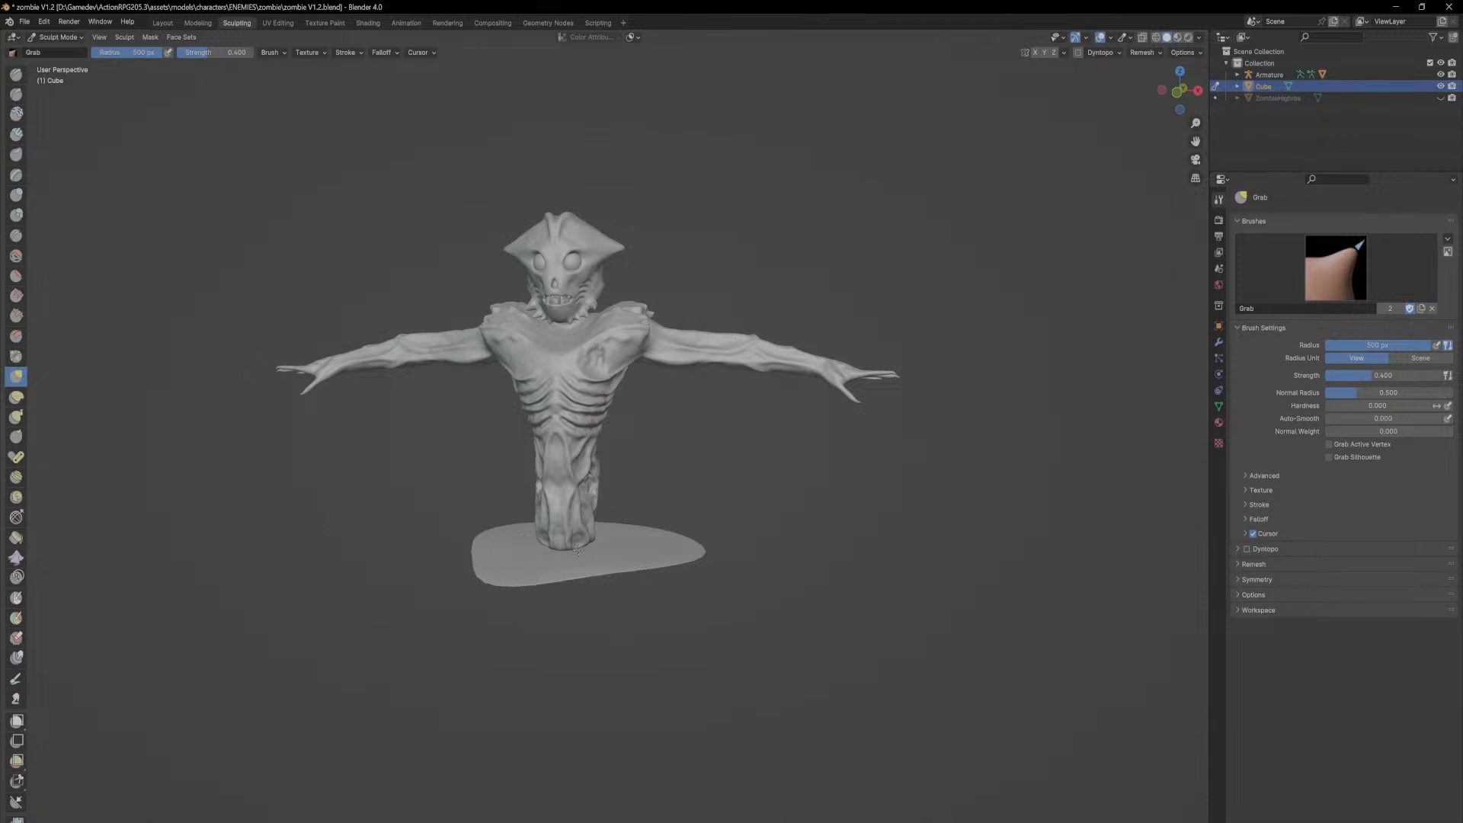
Step: Reshape the rear and side rim of the base with Grab brush strokes, working from behind the zombie
mouse_move(766, 507)
middle_down()
mouse_move(689, 611)
mouse_move(661, 536)
mouse_move(611, 628)
mouse_move(689, 573)
middle_up()
middle_drag(839, 609, 621, 743)
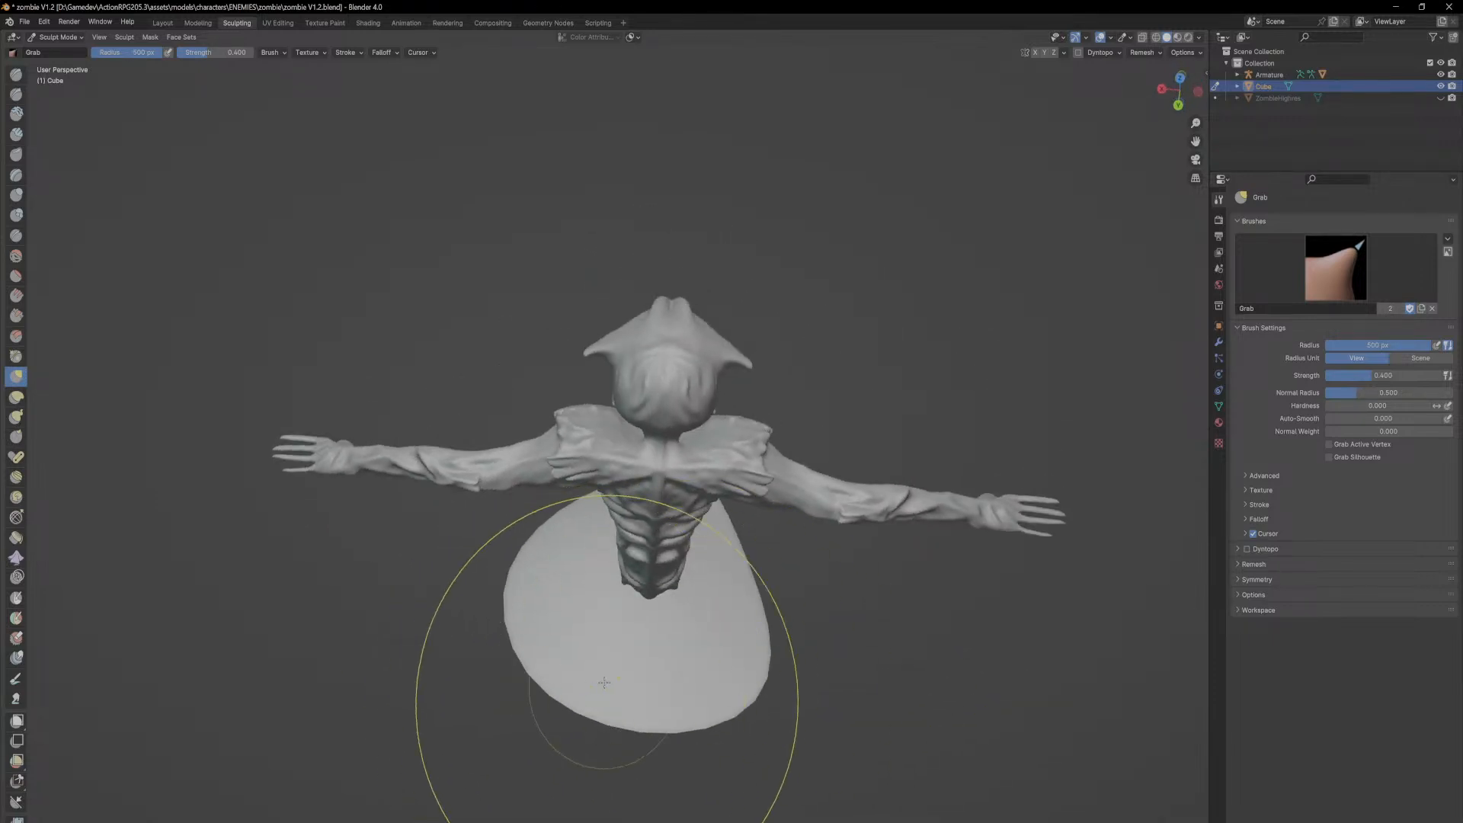
drag(730, 696, 795, 666)
drag(772, 611, 715, 613)
drag(561, 574, 621, 564)
mouse_move(565, 597)
middle_down()
mouse_move(728, 530)
mouse_move(796, 552)
mouse_move(770, 545)
mouse_move(827, 539)
middle_up()
scroll(792, 561, up, 4)
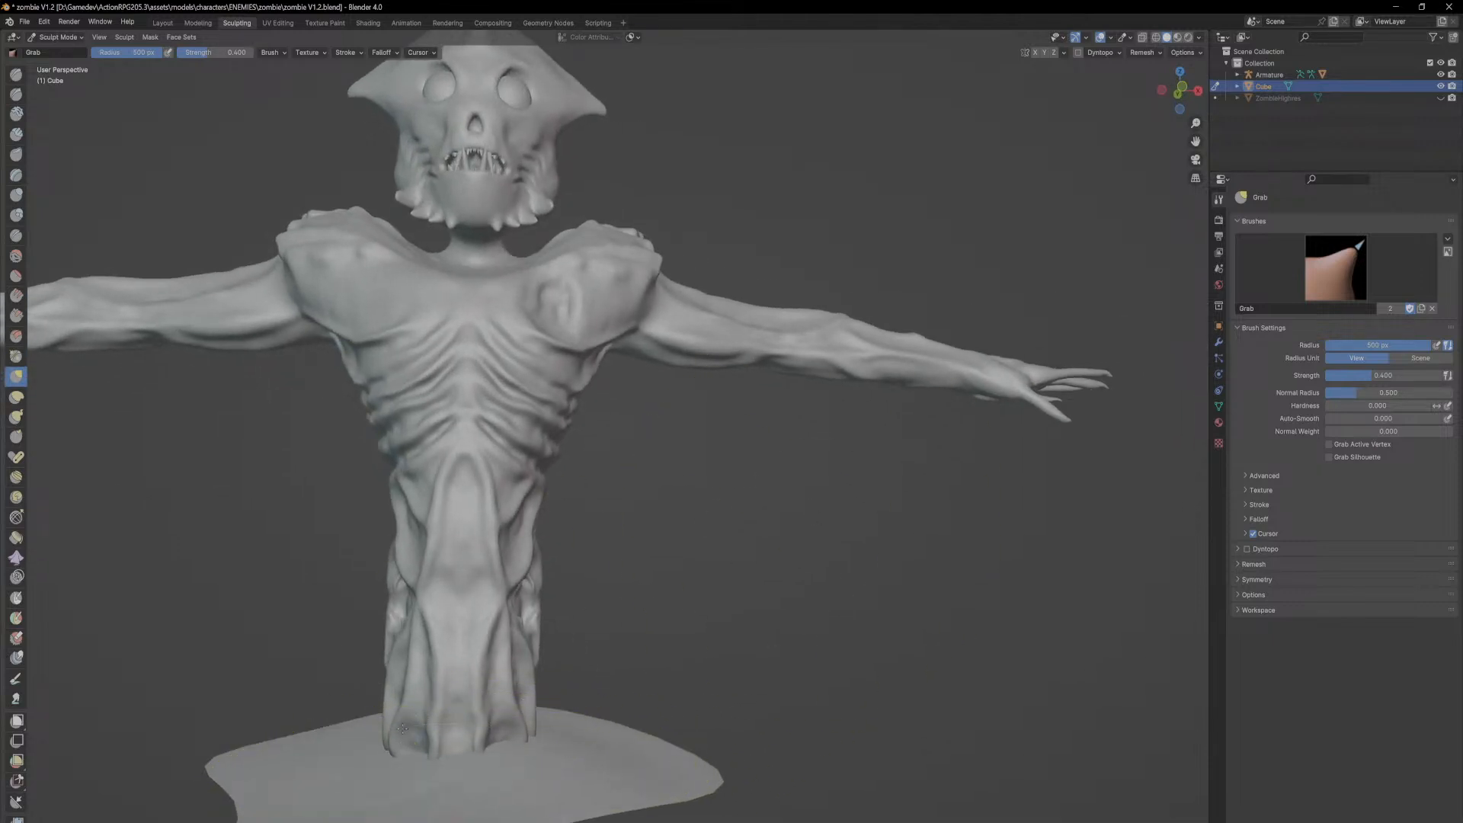
Step: Swell the sculpted base with the Inflate/Deflate brush around its rim
click(16, 195)
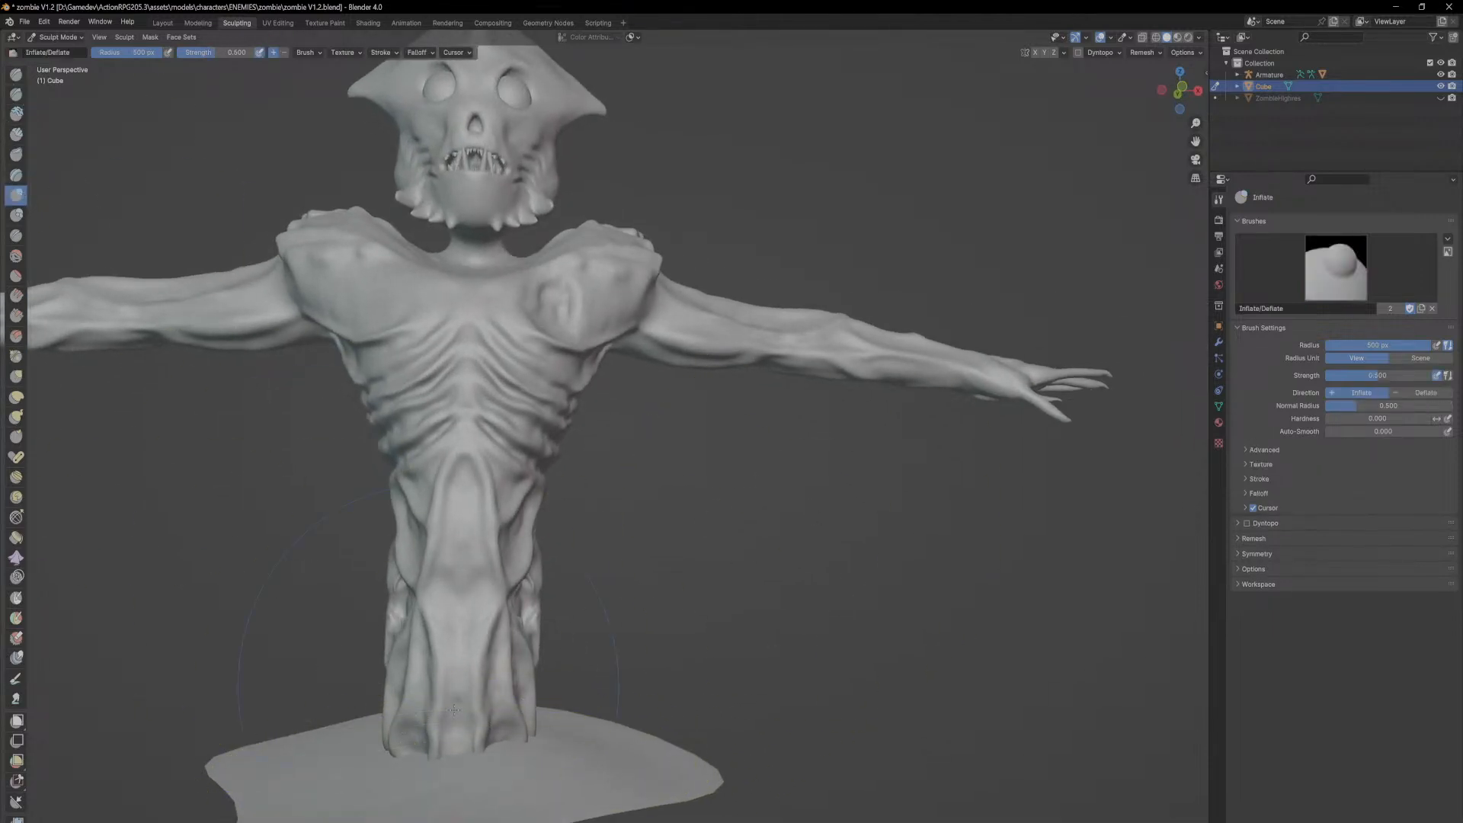
middle_drag(888, 695, 746, 688)
mouse_move(817, 654)
middle_down()
mouse_move(869, 657)
mouse_move(746, 627)
middle_up()
middle_drag(571, 721, 435, 678)
scroll(562, 715, down, 3)
middle_drag(503, 606, 577, 639)
middle_drag(388, 709, 501, 717)
middle_drag(420, 640, 708, 627)
drag(656, 614, 576, 582)
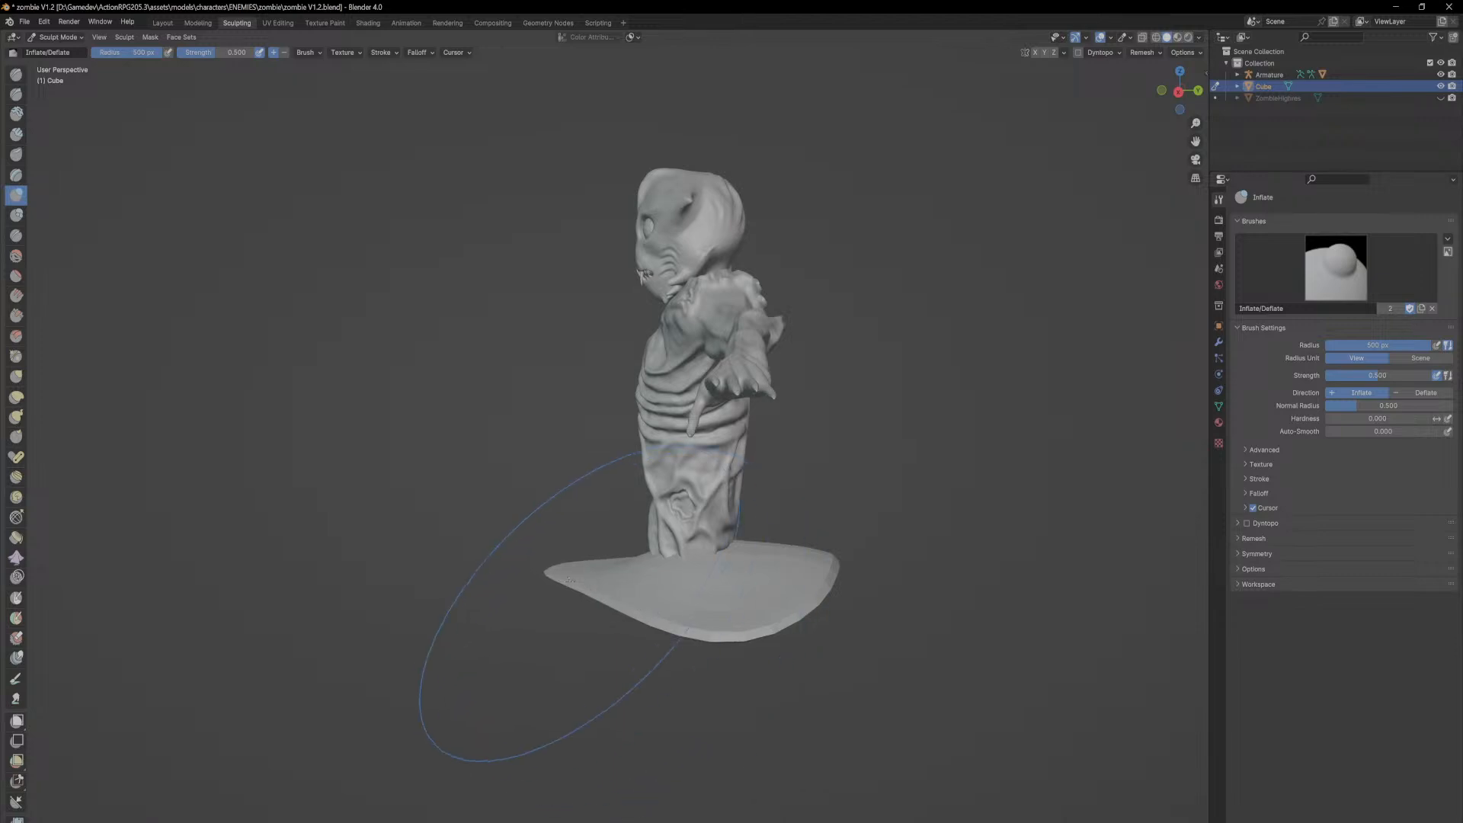
Step: Examine the base's mesh density in wireframe, and its shape from behind, below and in front
click(1157, 37)
mouse_move(861, 297)
middle_down()
mouse_move(1105, 285)
mouse_move(984, 308)
middle_up()
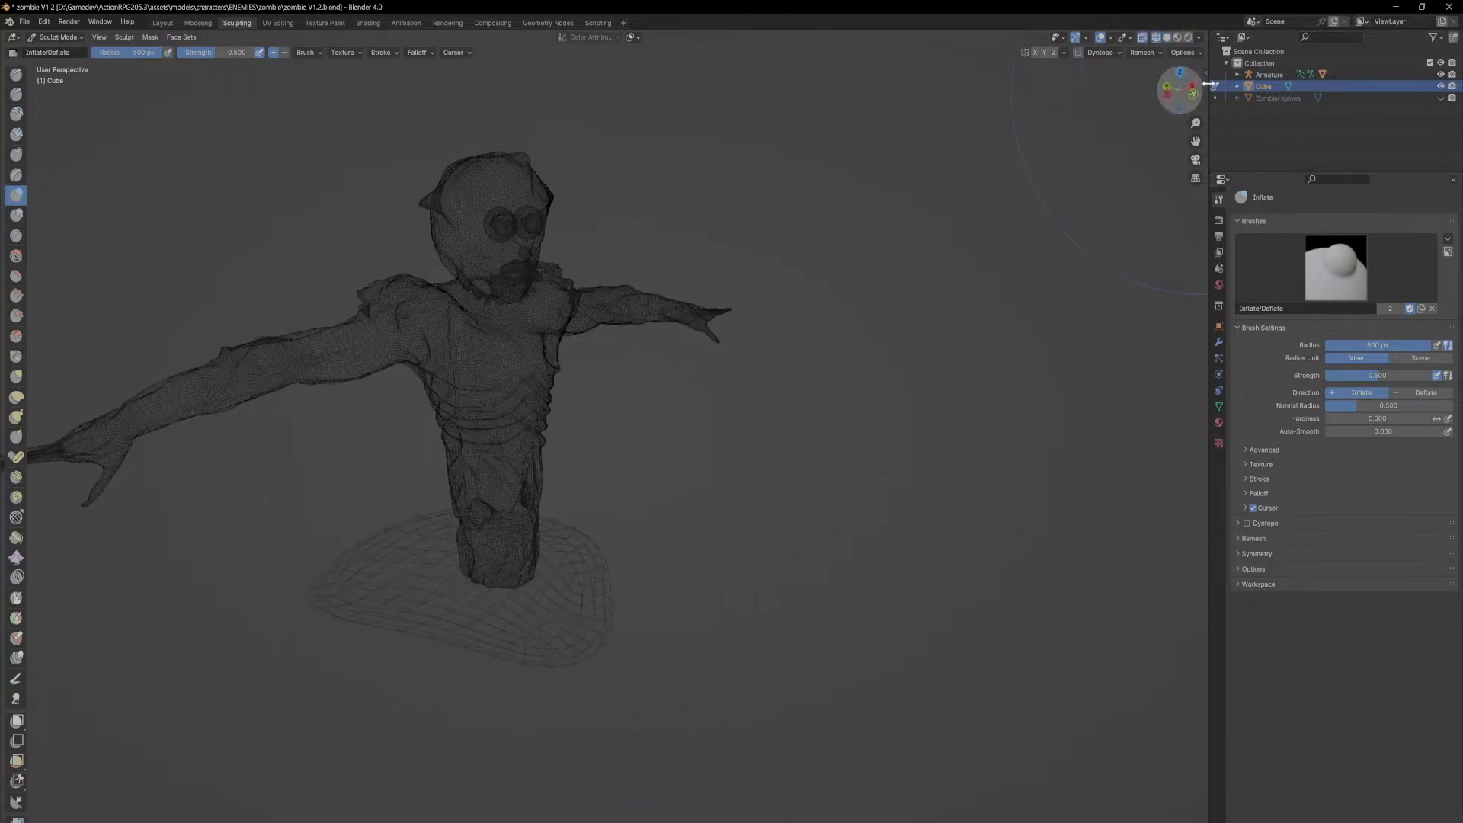
click(1166, 38)
middle_drag(399, 627, 457, 633)
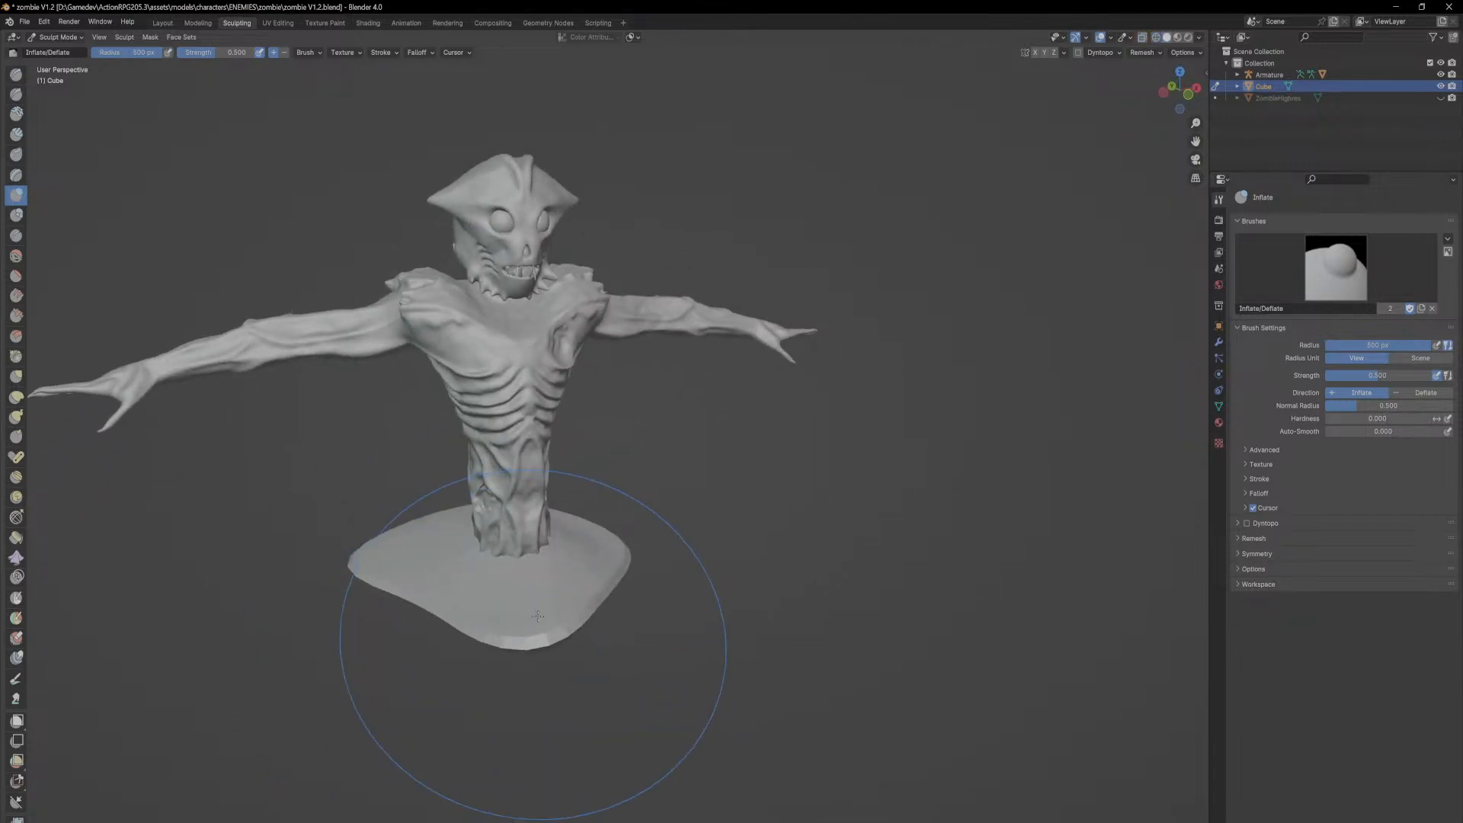
middle_drag(526, 603, 716, 541)
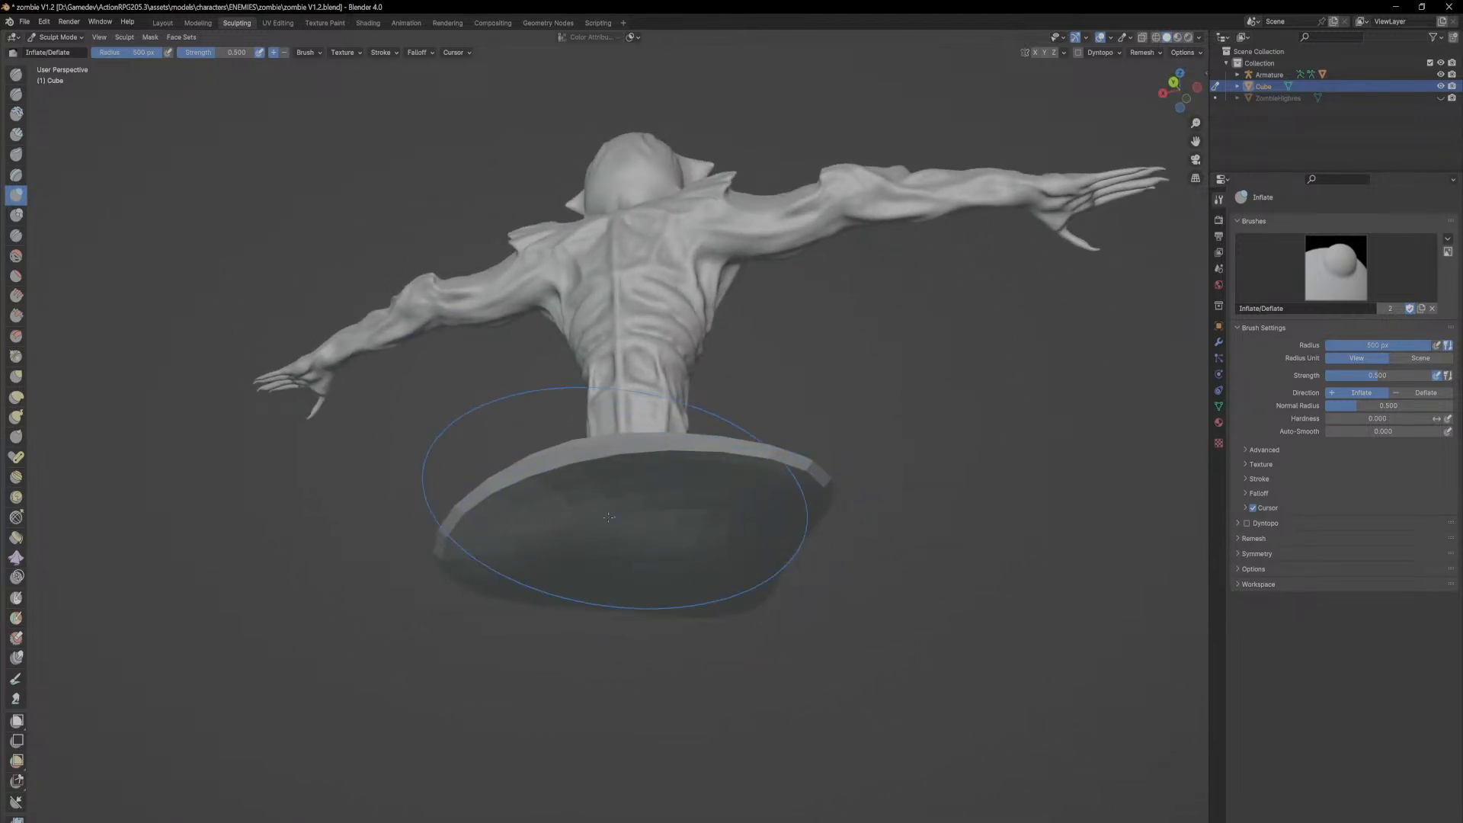
mouse_move(661, 586)
middle_down()
mouse_move(827, 644)
mouse_move(920, 614)
mouse_move(933, 674)
middle_up()
scroll(424, 490, up, 3)
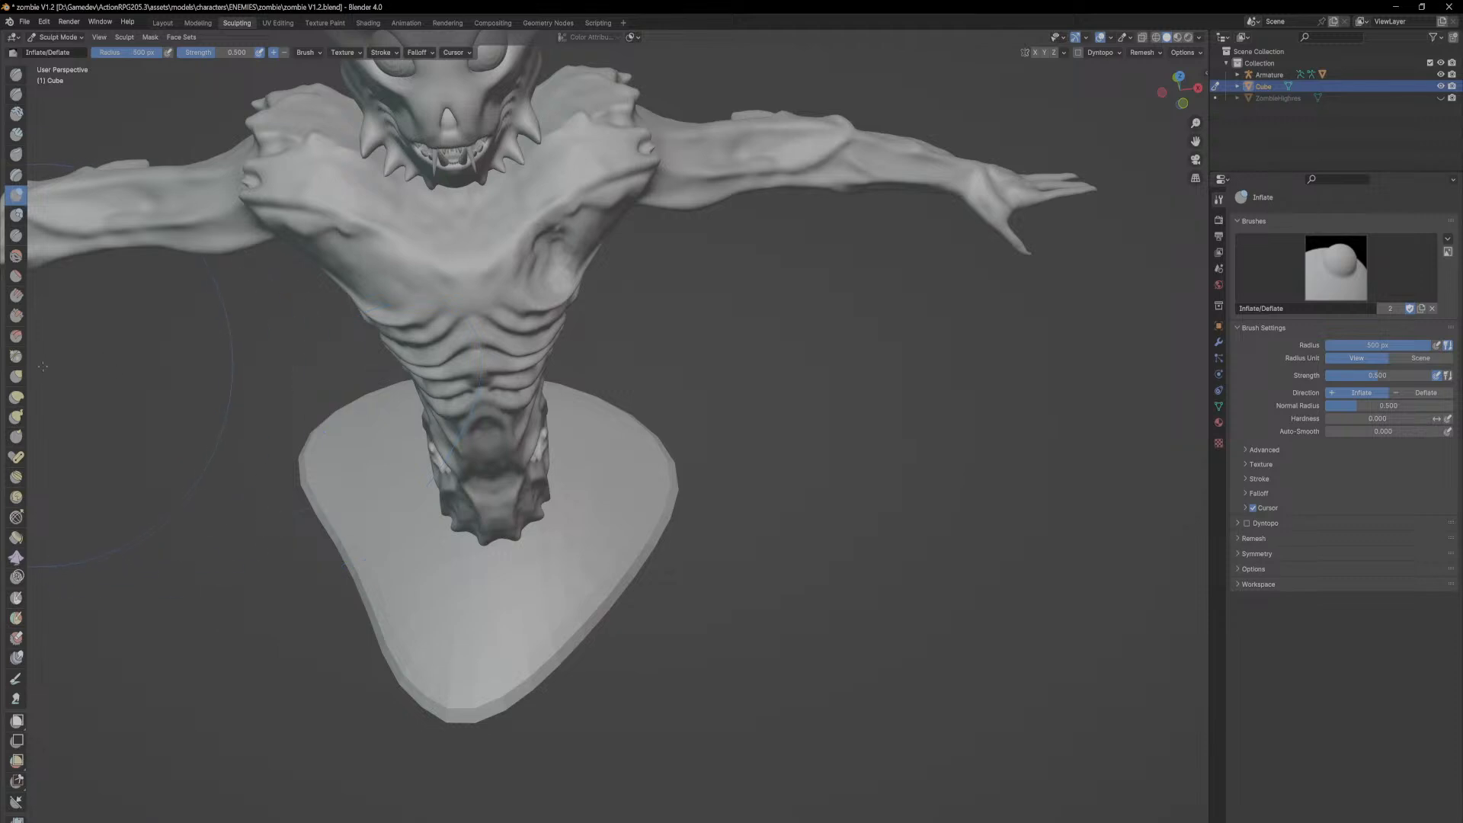
Step: Reshape the sides and front of the base's outline with the Elastic Deform brush
click(16, 397)
drag(663, 686, 900, 709)
drag(702, 501, 404, 518)
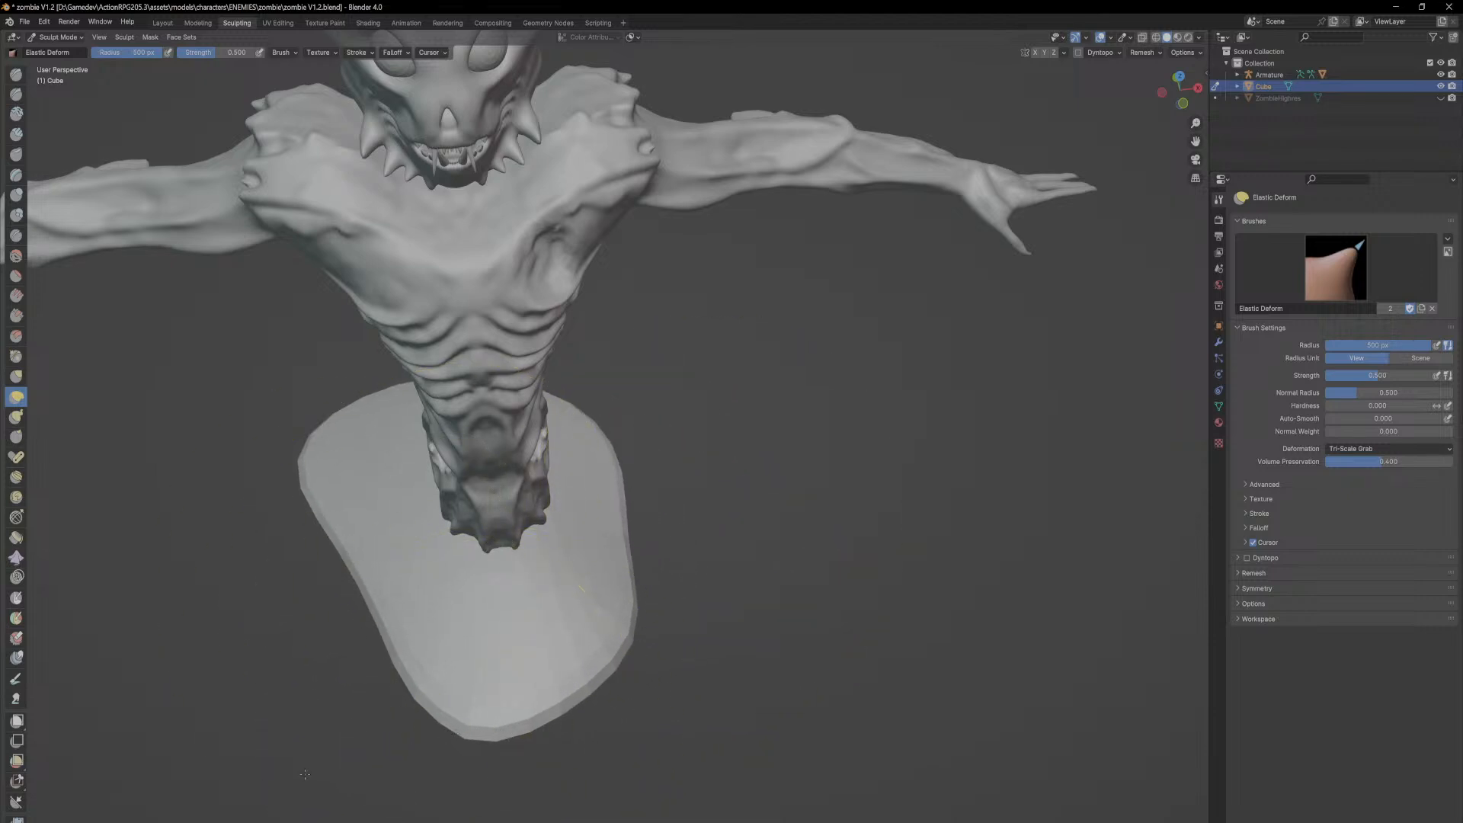
drag(450, 719, 274, 743)
drag(328, 597, 394, 556)
middle_drag(393, 555, 524, 676)
drag(466, 767, 496, 681)
Step: Lift and bend the base's rim in side view with further Elastic Deform strokes
mouse_move(580, 742)
middle_down()
mouse_move(559, 680)
mouse_move(547, 706)
mouse_move(566, 712)
middle_up()
scroll(581, 729, down, 2)
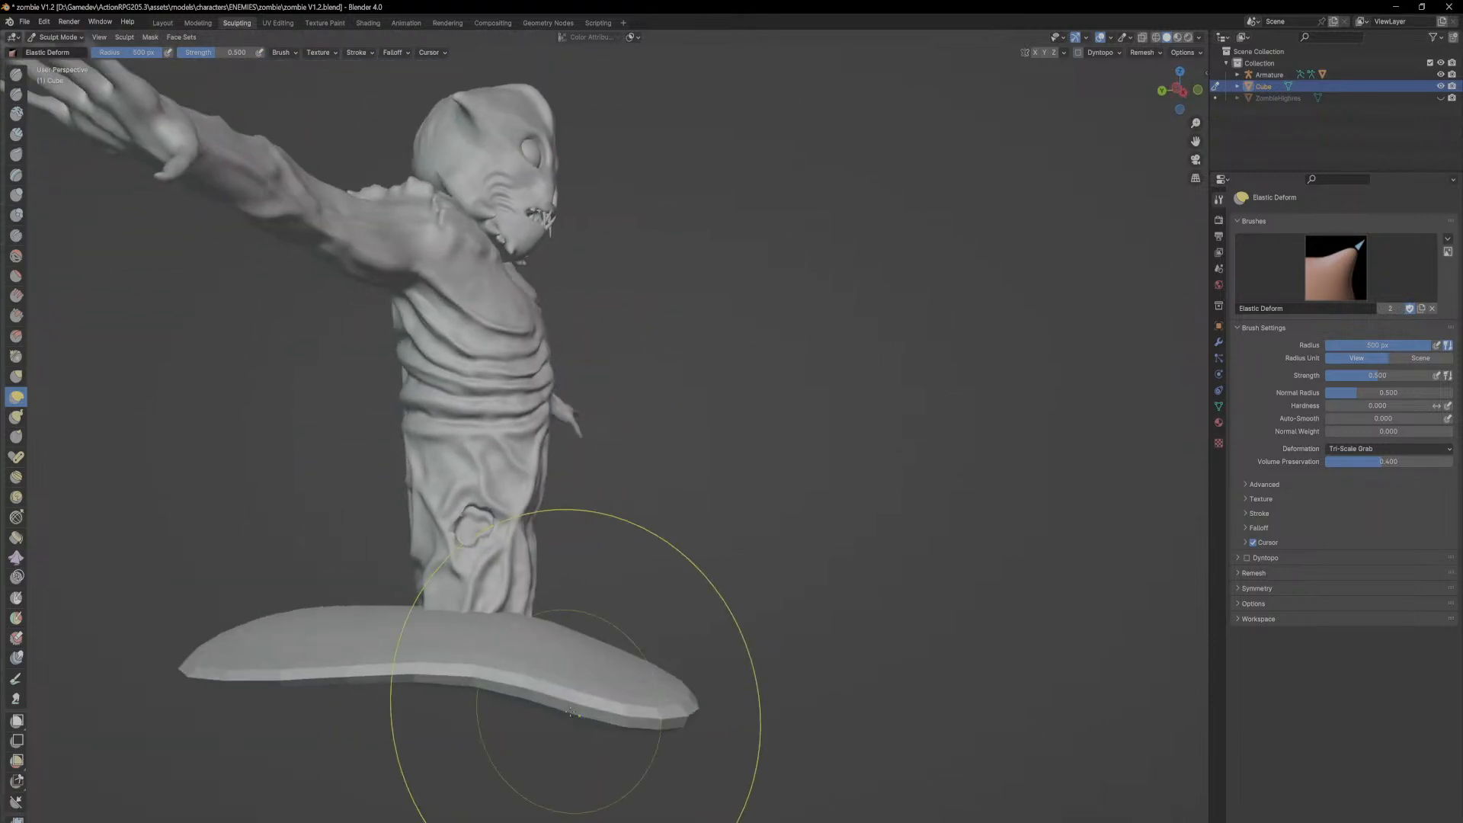
drag(565, 711, 581, 628)
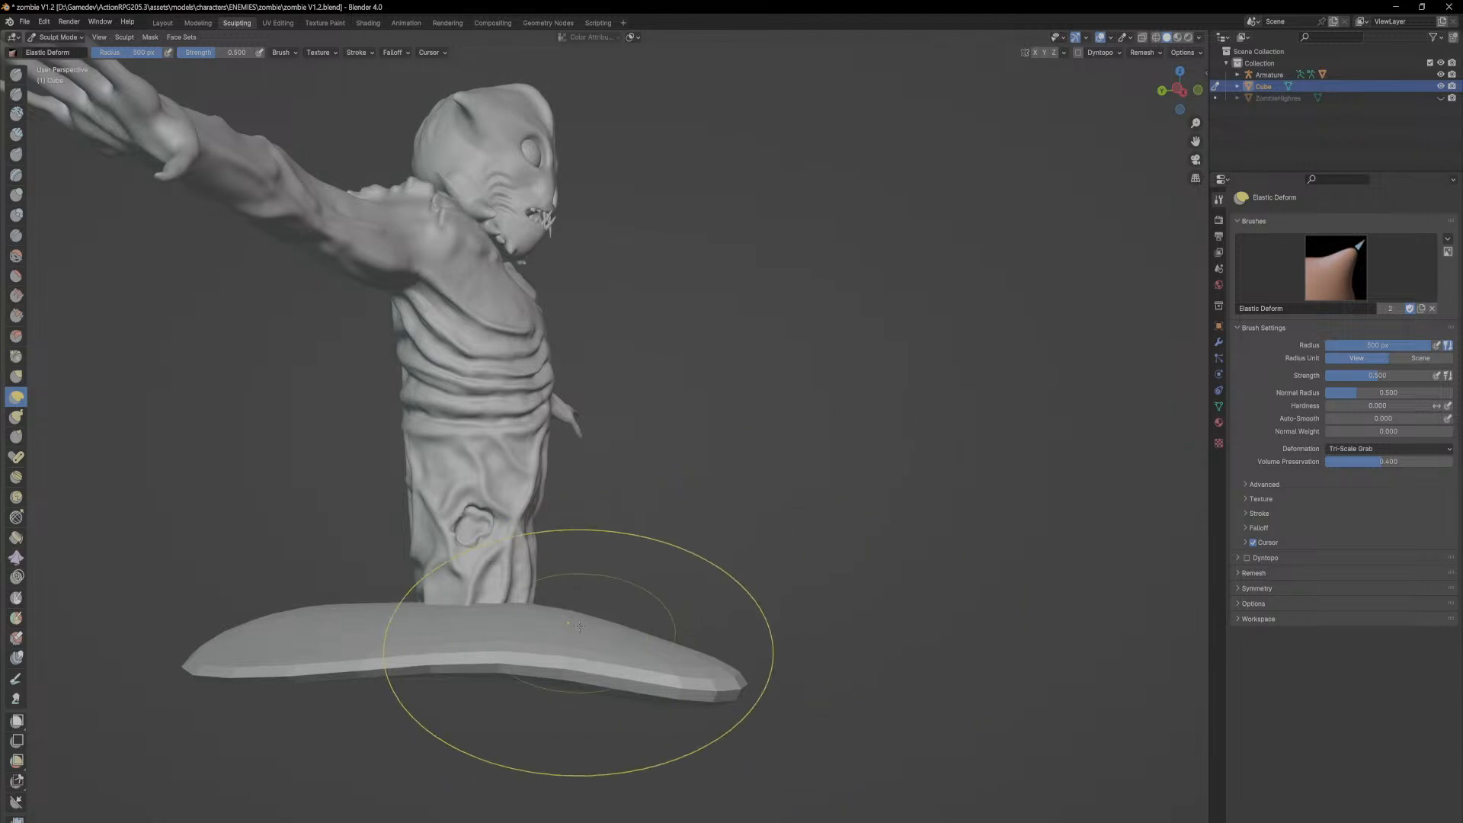
middle_drag(604, 672, 618, 763)
drag(676, 697, 711, 628)
middle_drag(639, 709, 642, 639)
drag(607, 647, 590, 683)
Step: Choose the Flatten/Contrast brush and inspect the sculpted base from behind, underneath and in front
mouse_move(424, 631)
middle_down()
mouse_move(591, 566)
mouse_move(550, 634)
middle_up()
middle_drag(575, 696, 637, 653)
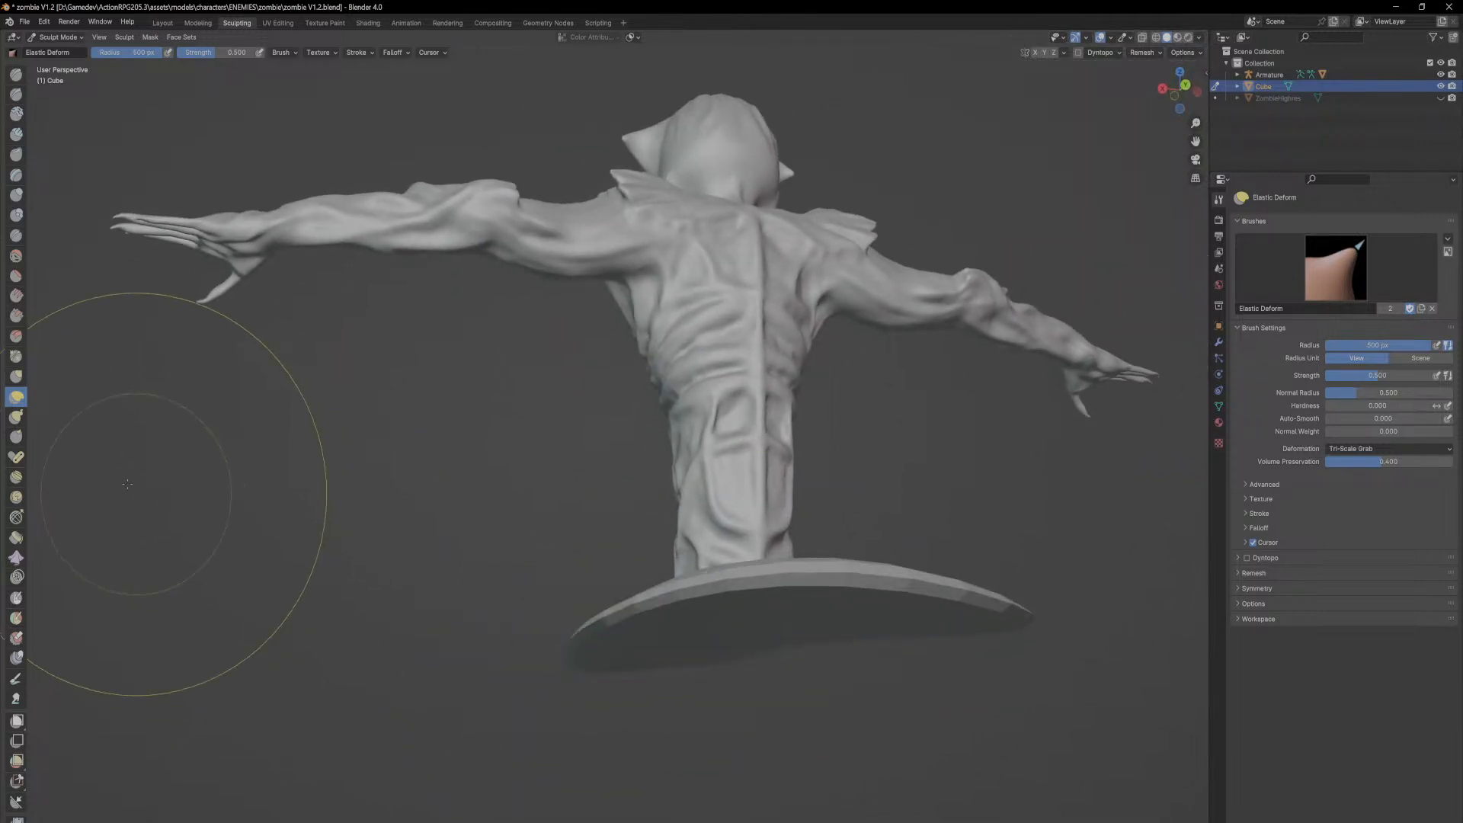
click(16, 276)
middle_drag(664, 473, 705, 488)
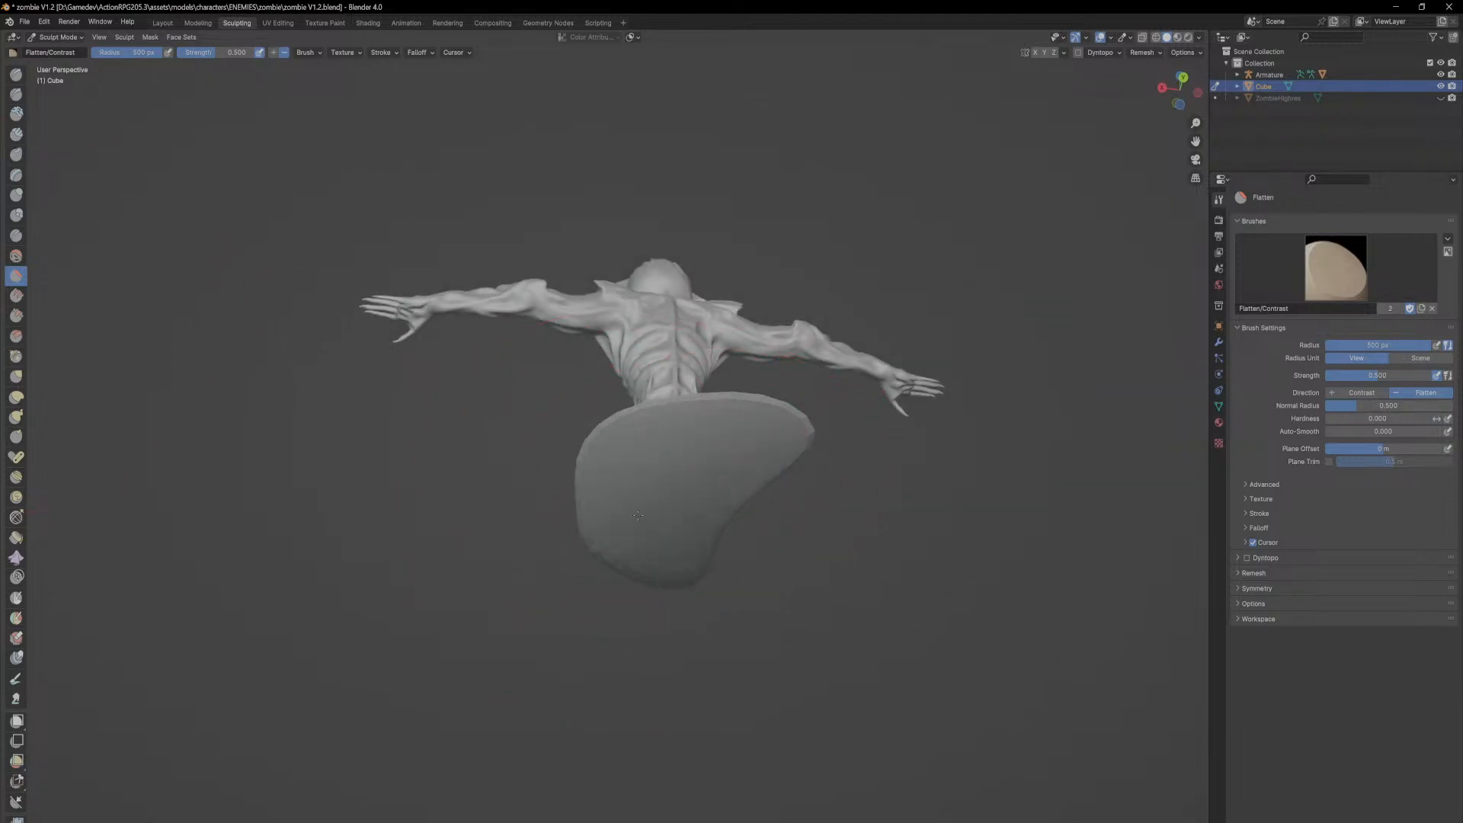
middle_drag(602, 523, 628, 563)
mouse_move(741, 593)
middle_down()
mouse_move(1186, 617)
mouse_move(866, 591)
middle_up()
scroll(703, 541, up, 5)
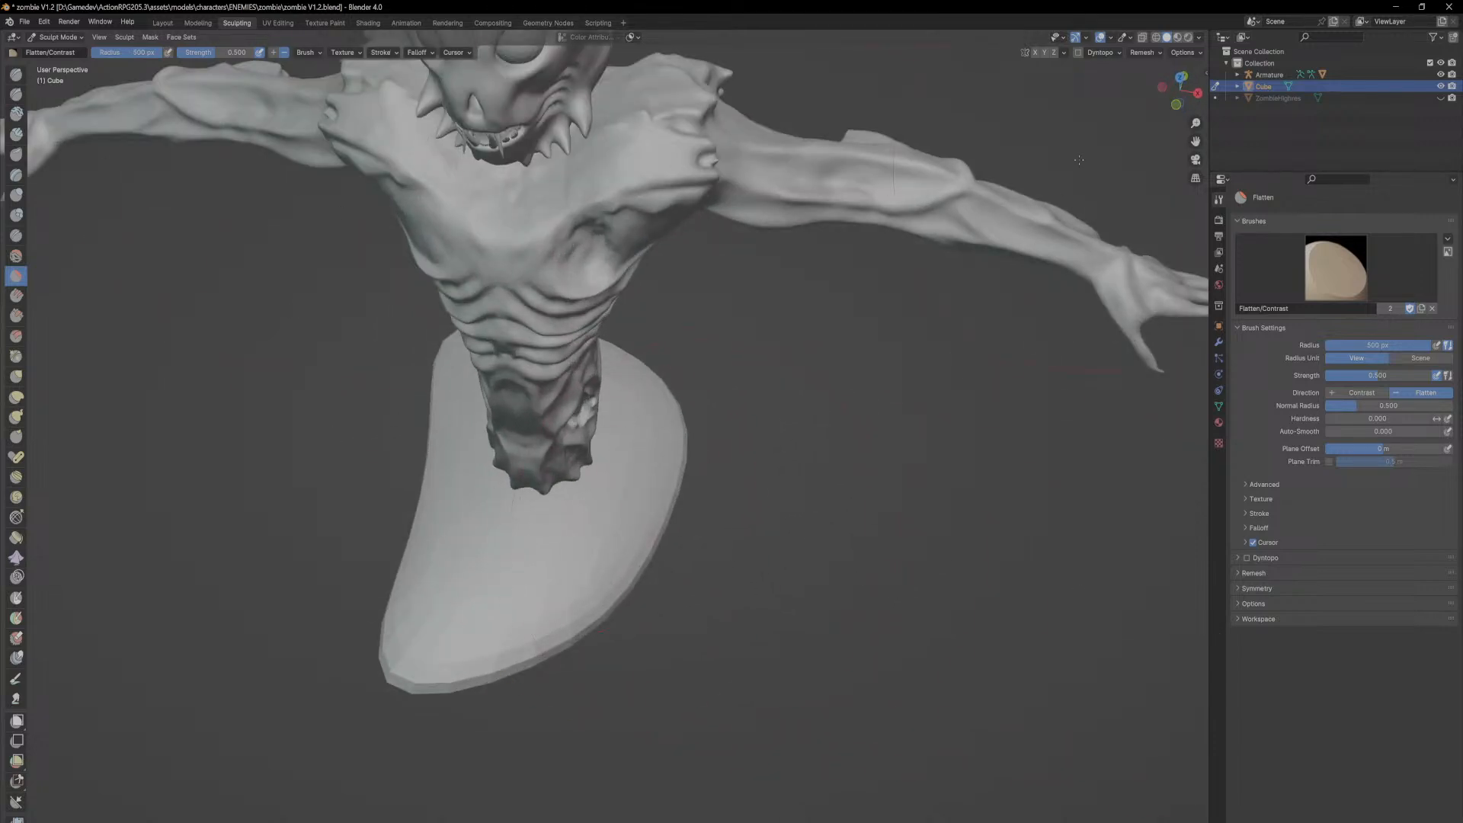
Step: Return to the Layout workspace, smooth the base with an applied level 2 Subdivision modifier, and show the scene in wireframe
click(165, 23)
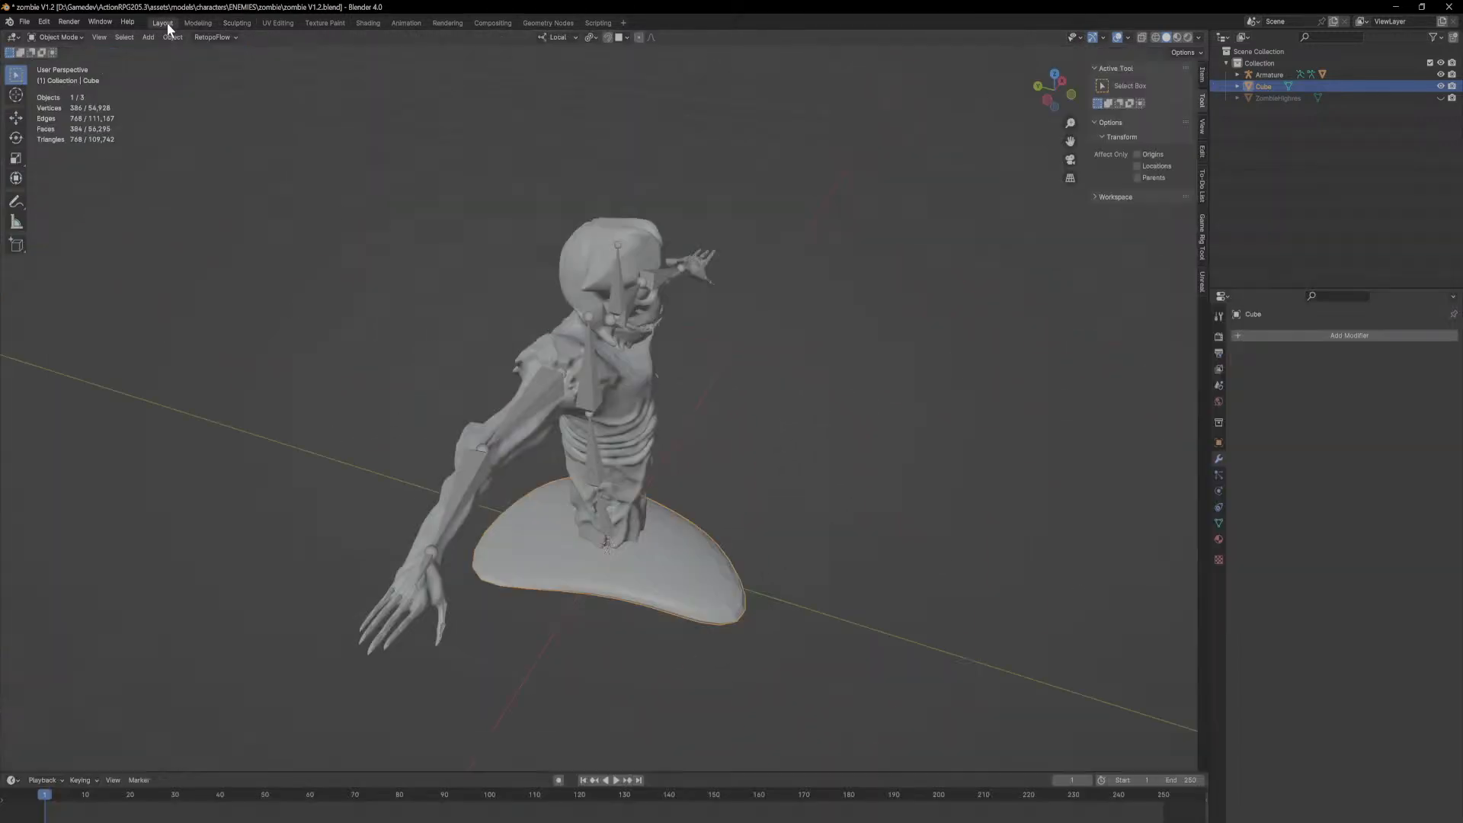
key(ctrl+2)
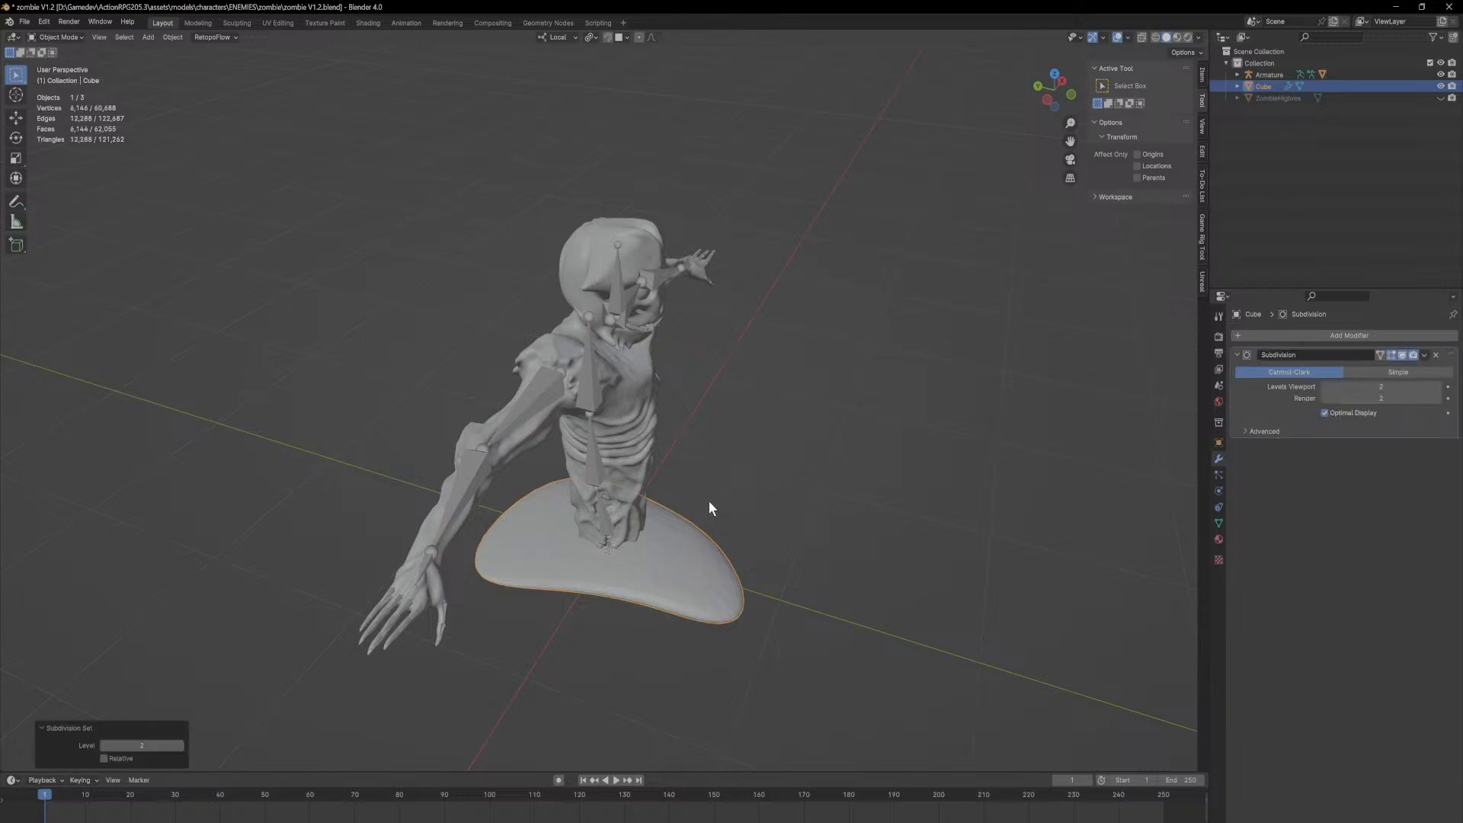
click(1155, 38)
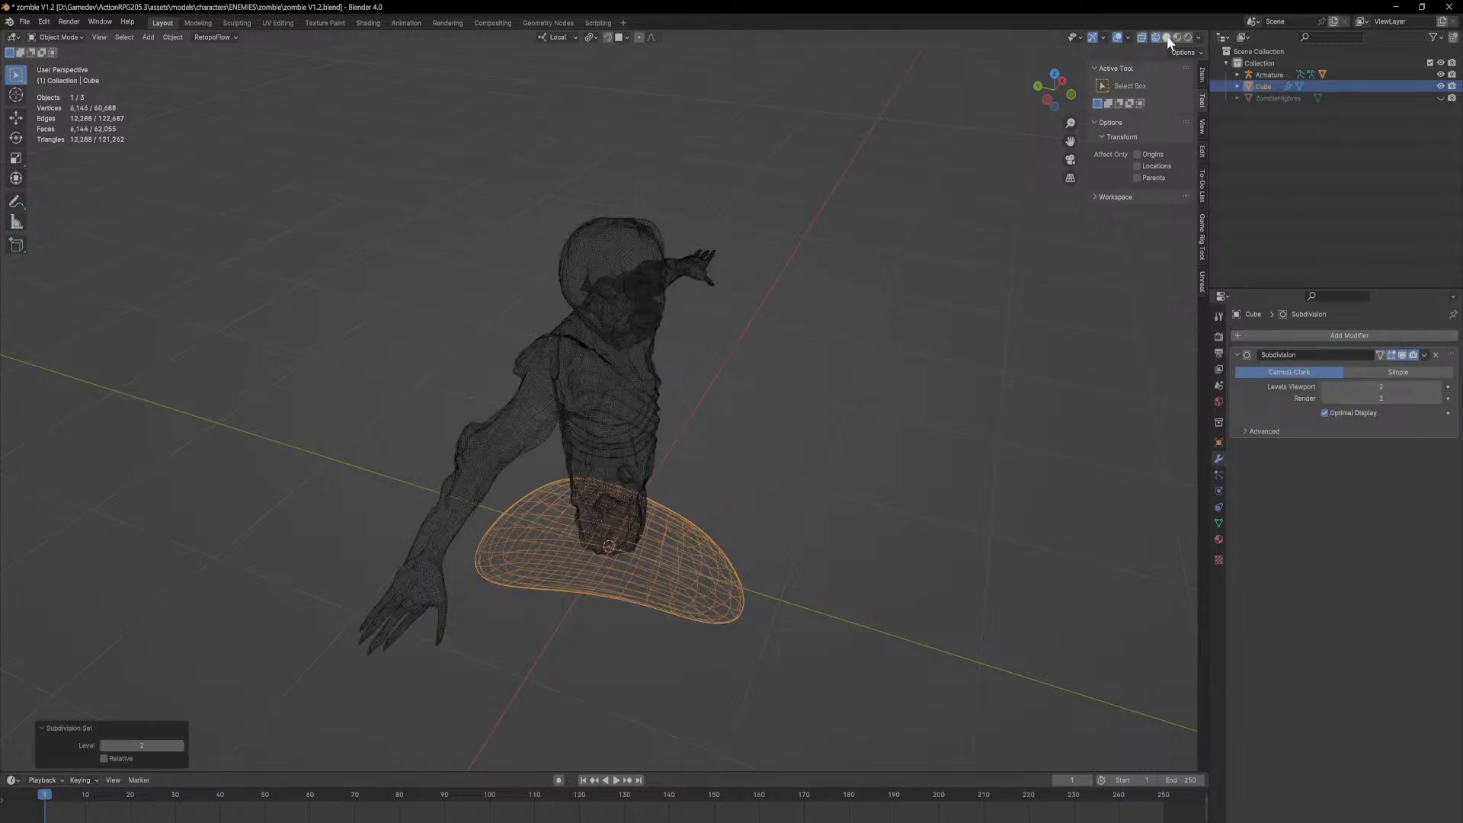
click(1425, 354)
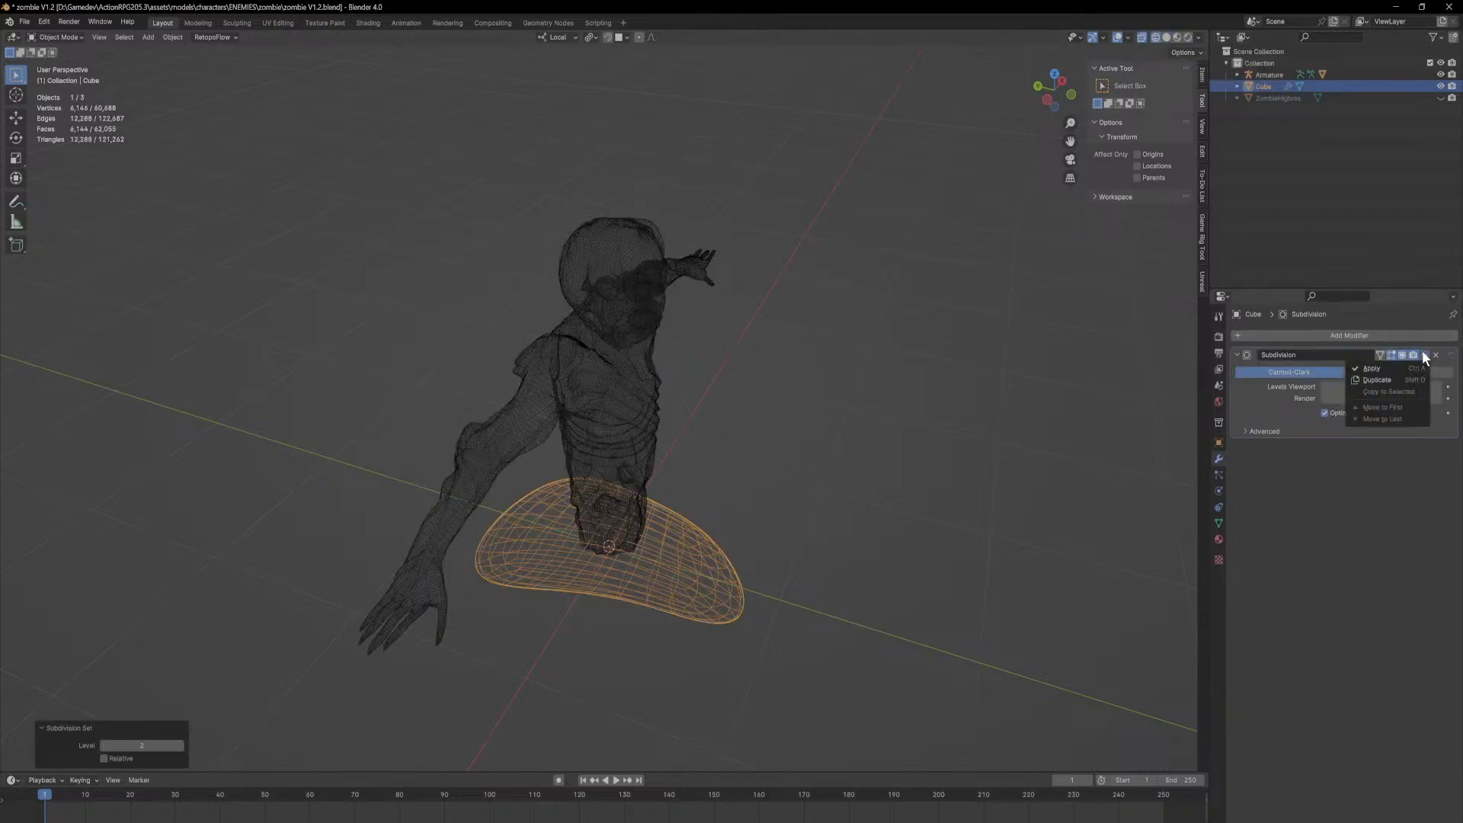
click(1398, 368)
middle_drag(922, 480, 831, 468)
scroll(831, 468, up, 2)
scroll(830, 516, down, 2)
scroll(724, 556, up, 4)
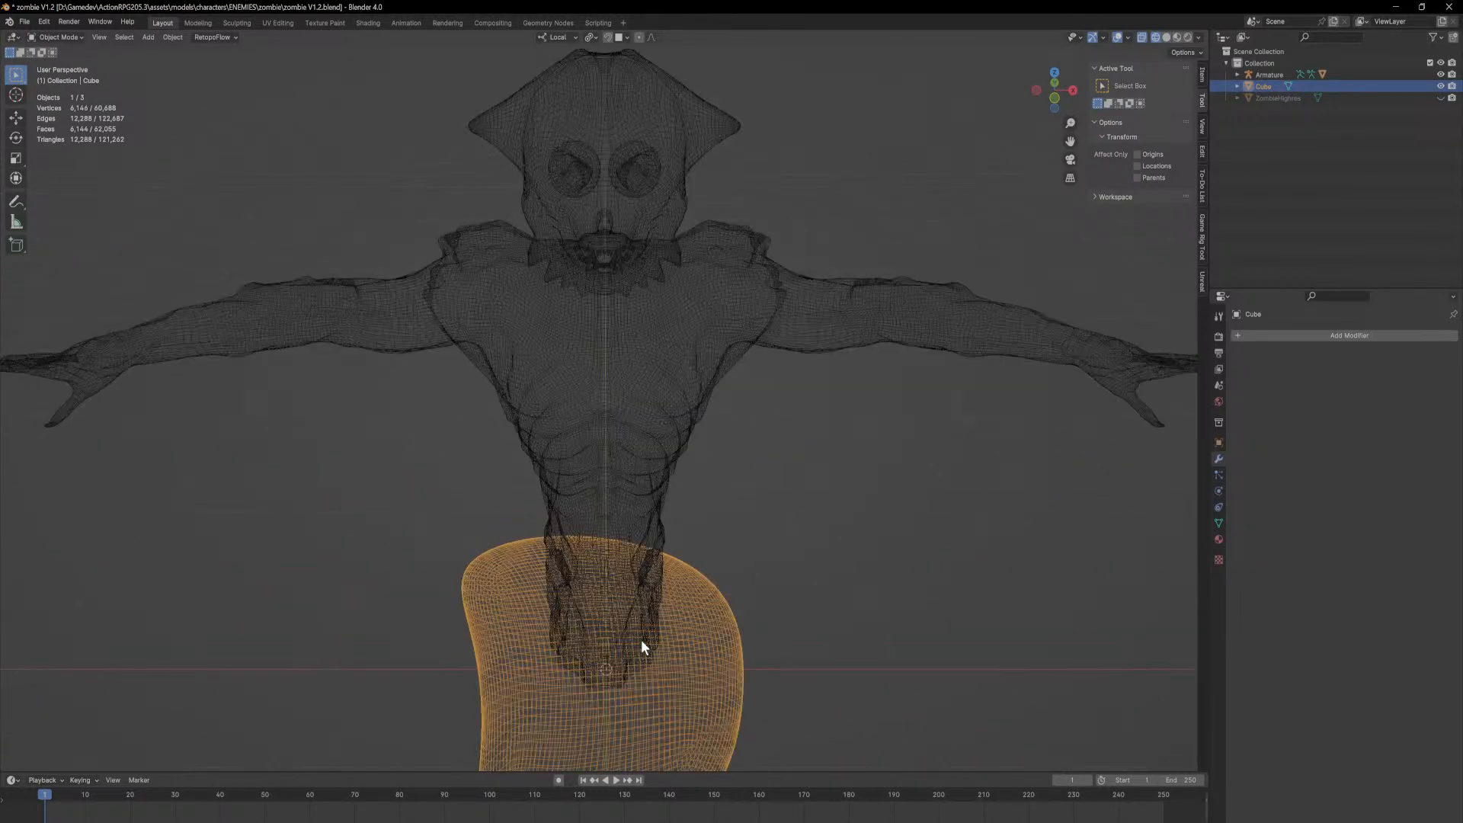
Step: Return to the Sculpting workspace and pull the base's front corners and one side outward with the Snake Hook brush
scroll(687, 471, up, 3)
scroll(610, 404, down, 5)
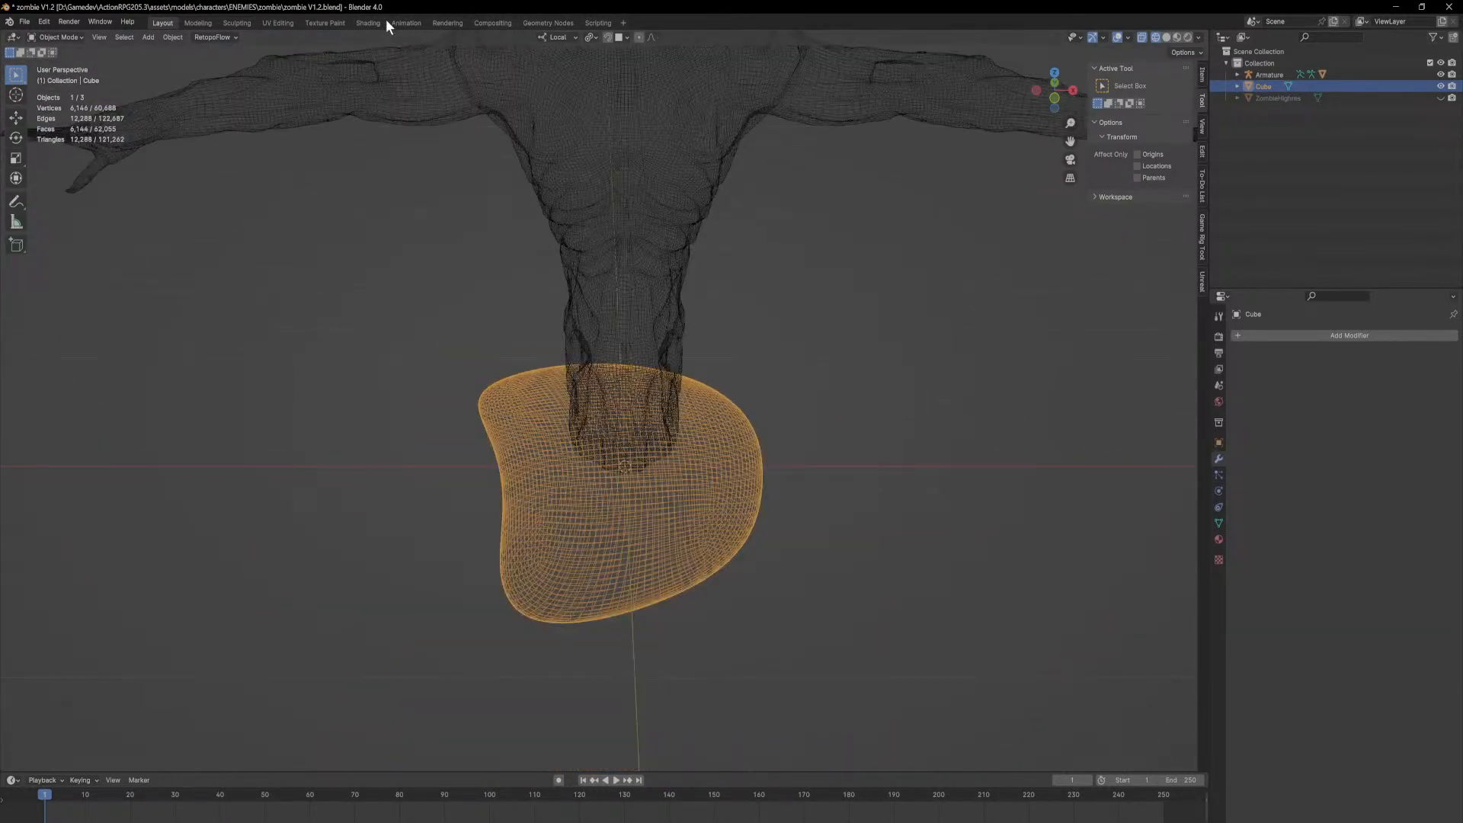
click(288, 22)
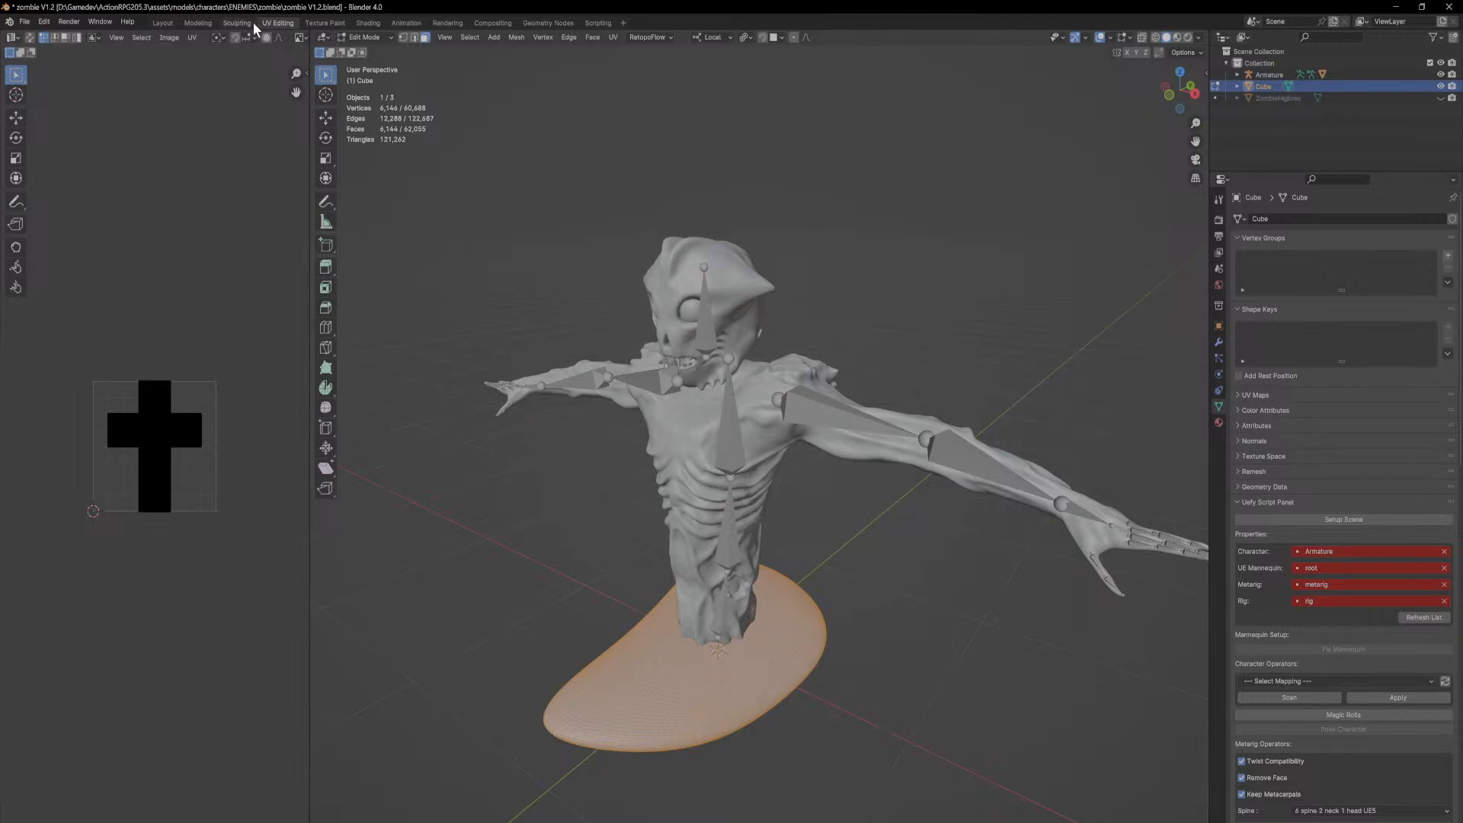
click(237, 23)
middle_drag(682, 483, 709, 462)
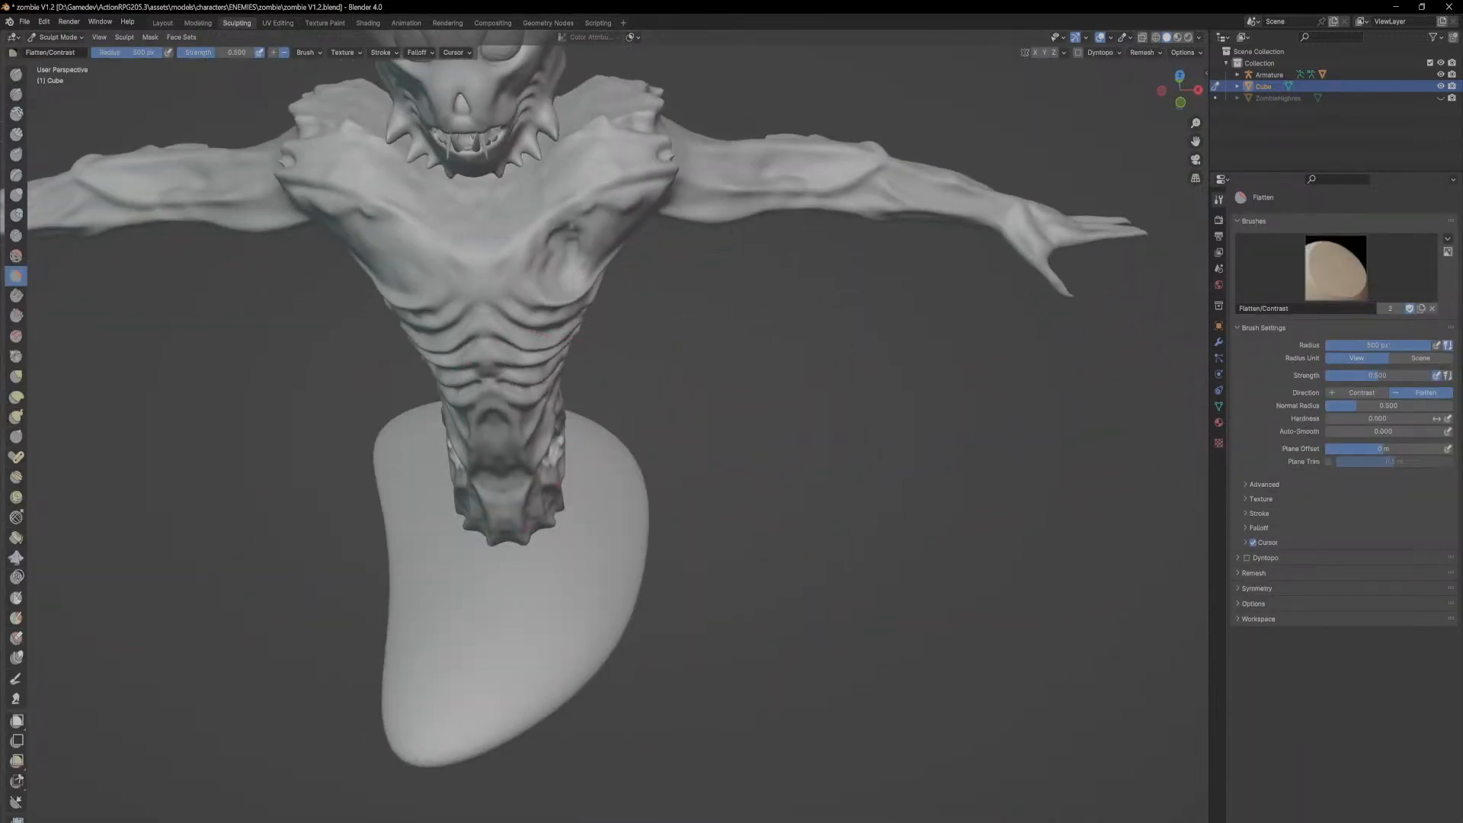
click(16, 416)
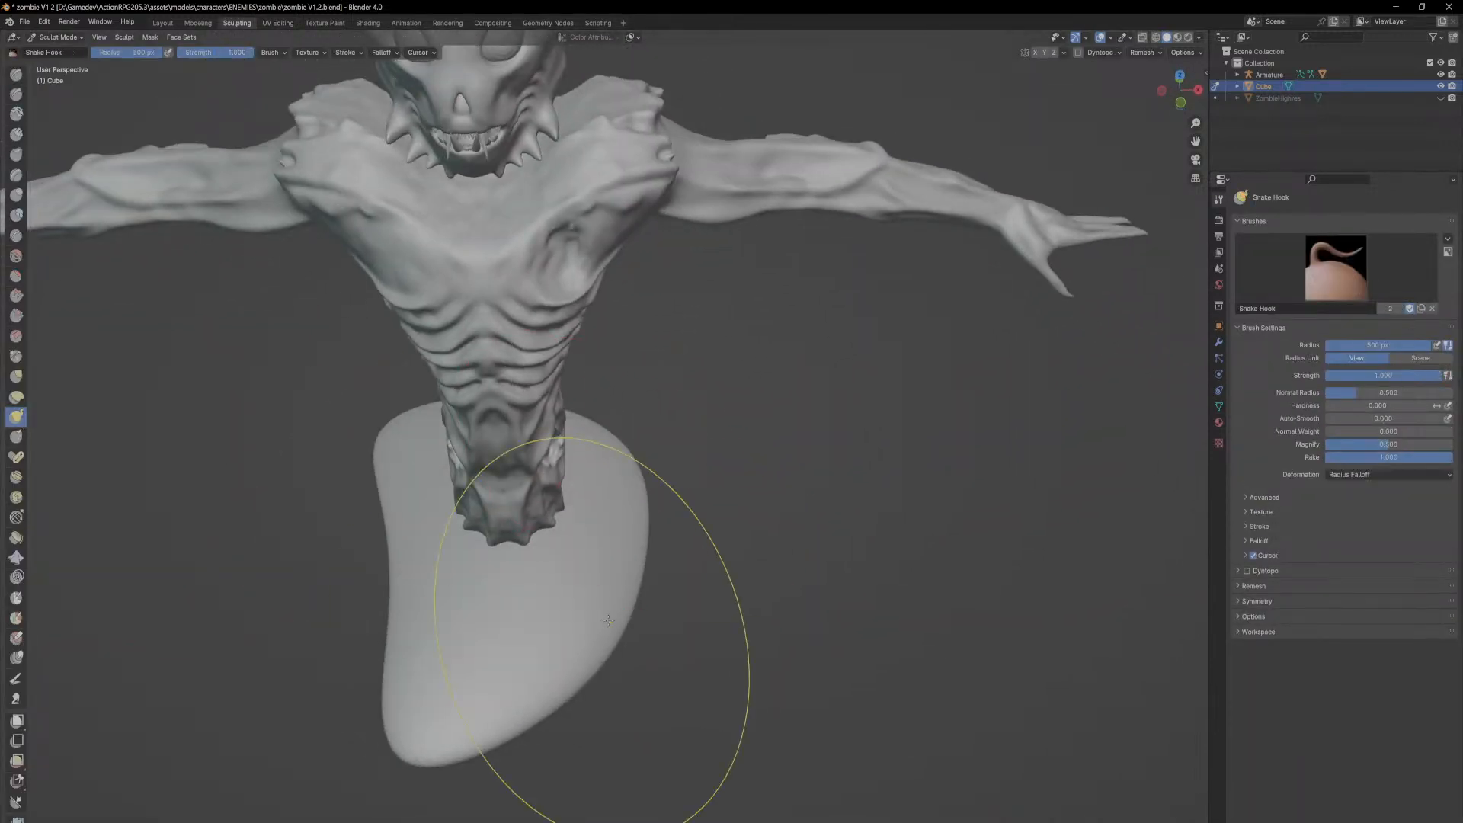
drag(625, 607, 686, 632)
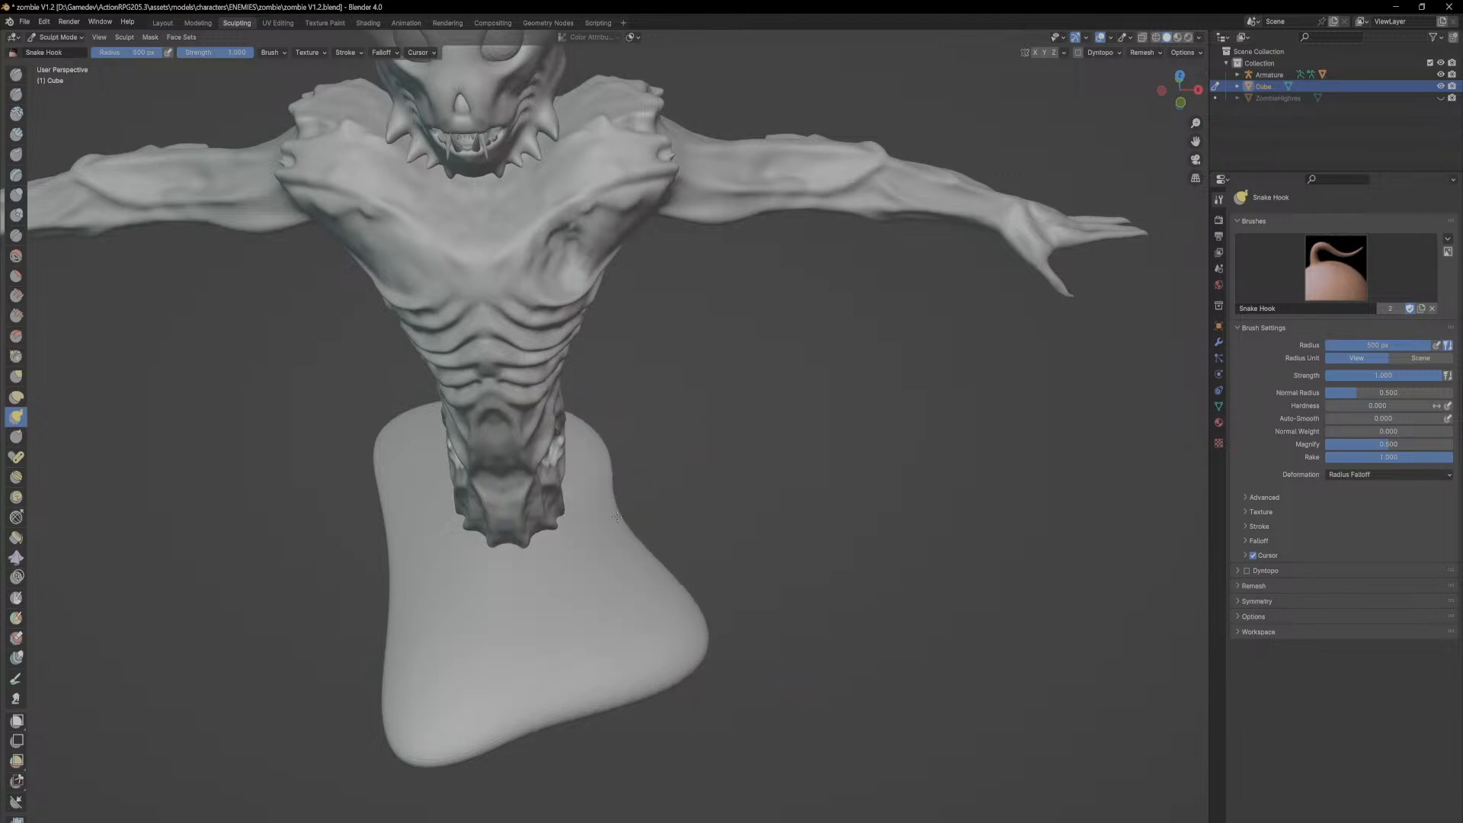
drag(418, 719, 348, 740)
drag(394, 572, 315, 562)
Step: Stretch further lobes out of the base's edge from other sides with Snake Hook strokes
mouse_move(318, 573)
middle_down()
mouse_move(441, 532)
mouse_move(435, 645)
mouse_move(787, 640)
mouse_move(883, 497)
middle_up()
middle_drag(733, 591, 702, 758)
shift+middle_drag(701, 520, 736, 647)
scroll(735, 648, down, 1)
drag(719, 665, 723, 750)
drag(616, 625, 525, 630)
drag(550, 540, 573, 522)
Step: Extend the remaining parts of the base's outline into an uneven puddle shape with more Snake Hook strokes
middle_drag(582, 520, 654, 494)
drag(585, 645, 500, 665)
mouse_move(485, 581)
middle_down()
mouse_move(615, 545)
mouse_move(699, 574)
middle_up()
drag(715, 686, 767, 704)
middle_drag(762, 703, 628, 682)
mouse_move(629, 683)
shift+middle_down()
mouse_move(627, 610)
mouse_move(672, 568)
mouse_move(755, 537)
mouse_move(765, 548)
shift+middle_up()
drag(535, 505, 545, 537)
mouse_move(535, 500)
middle_down()
mouse_move(669, 500)
mouse_move(755, 476)
mouse_move(998, 550)
mouse_move(1051, 538)
middle_up()
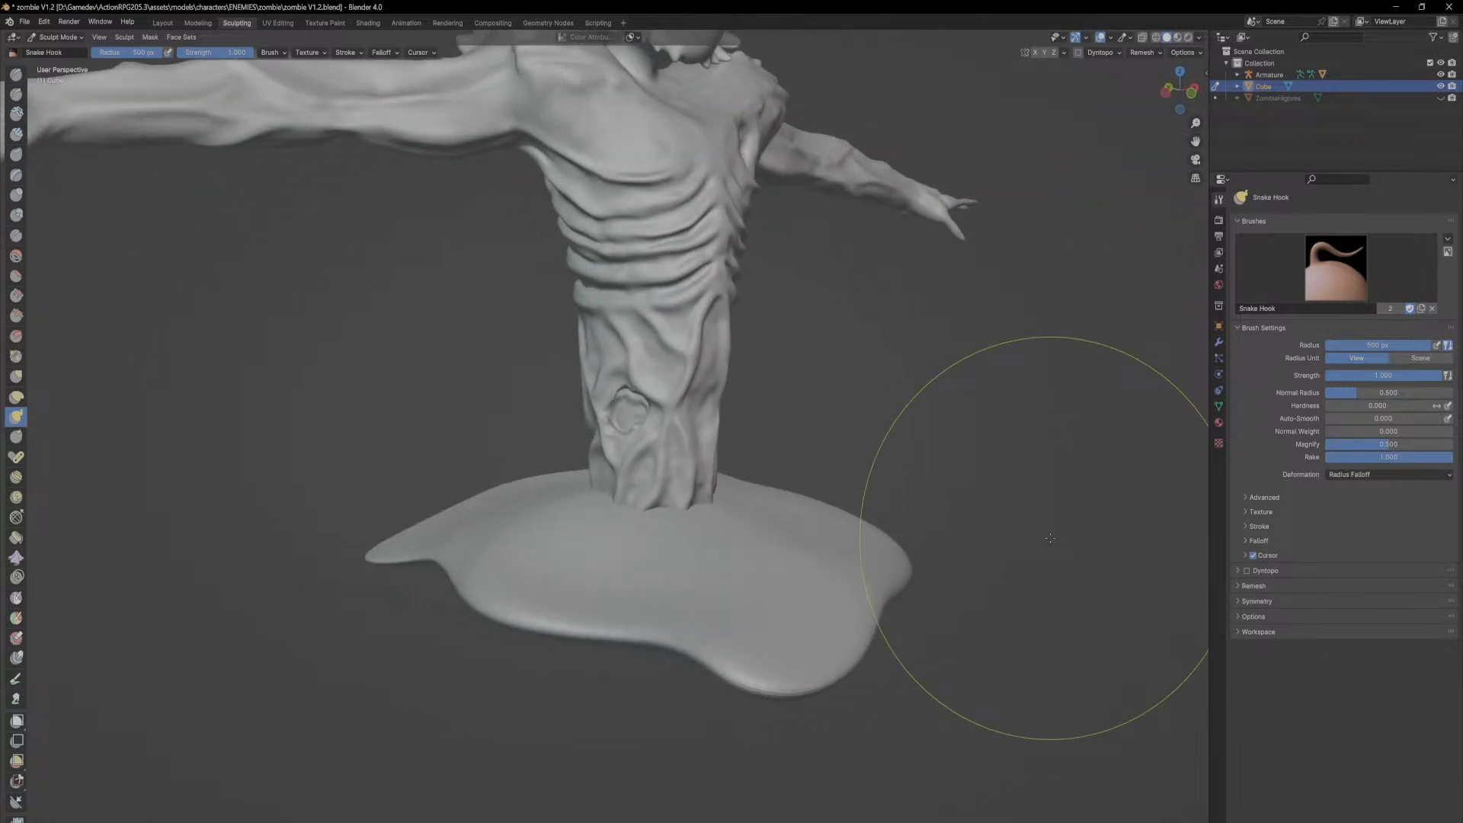
Step: Choose the Flatten/Contrast brush with a 213 px radius and check the base from underneath and in front
middle_drag(908, 490, 305, 476)
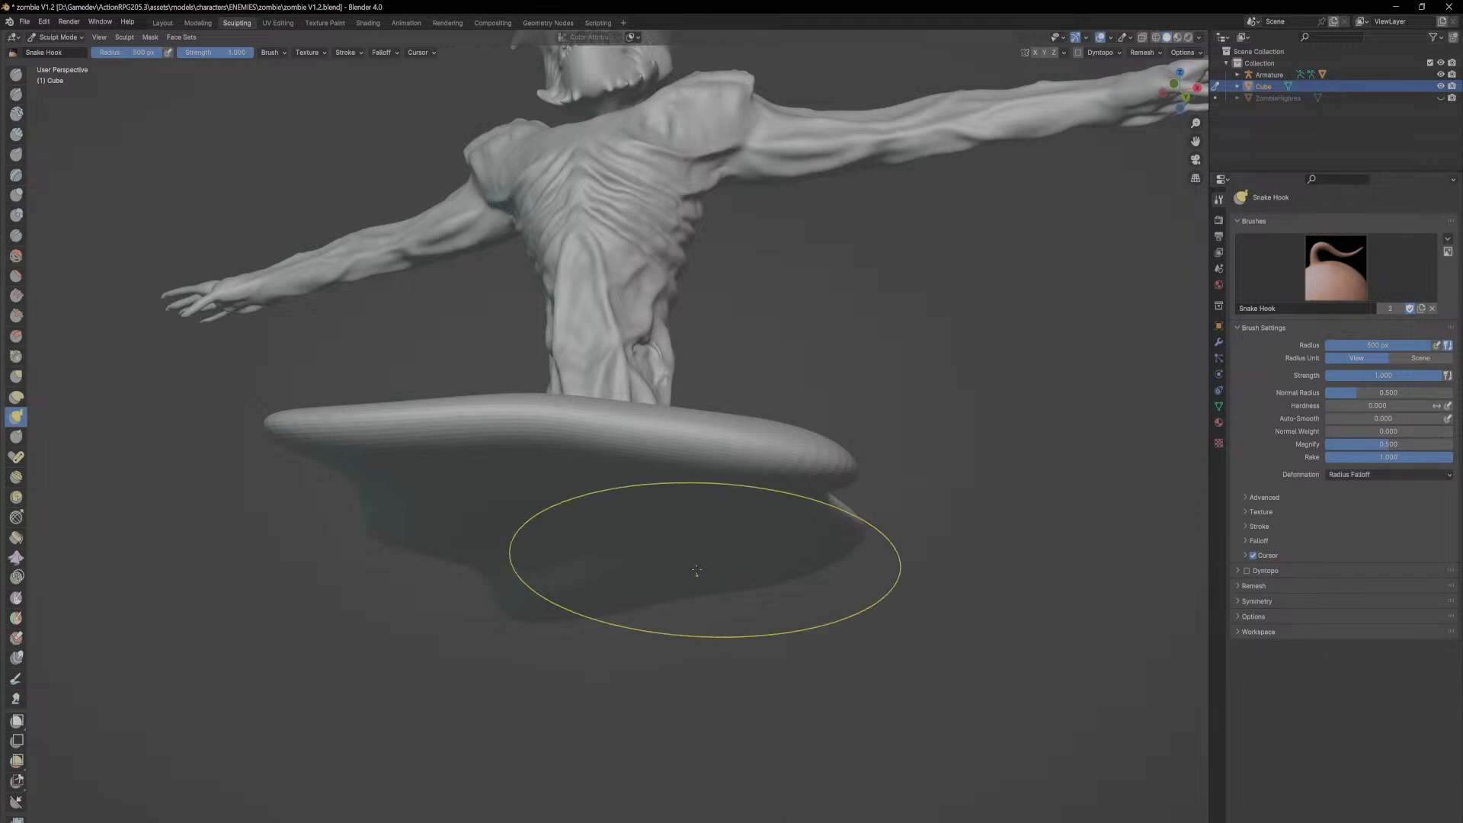
scroll(671, 505, down, 7)
middle_drag(640, 506, 610, 470)
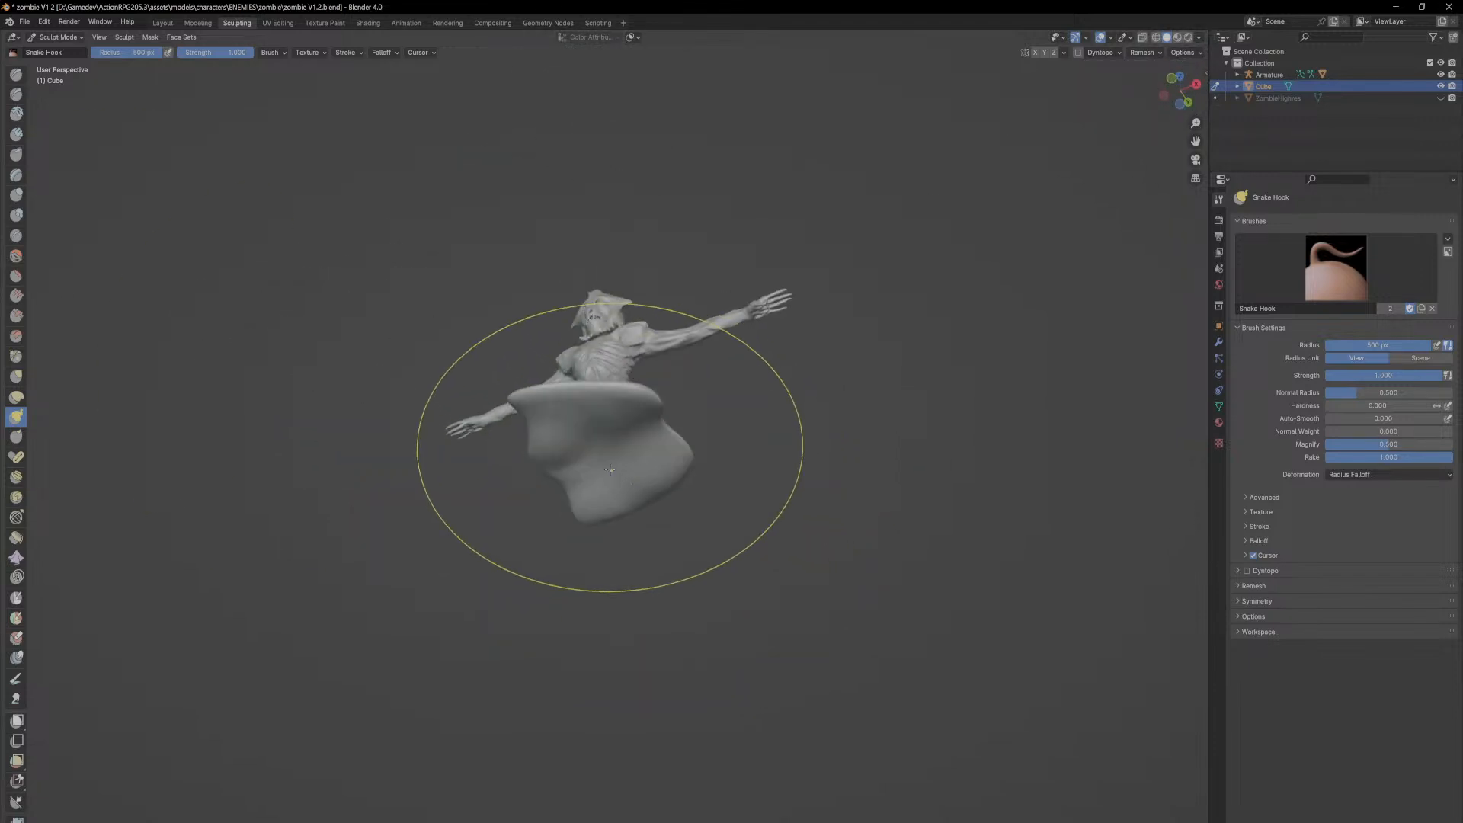
click(15, 278)
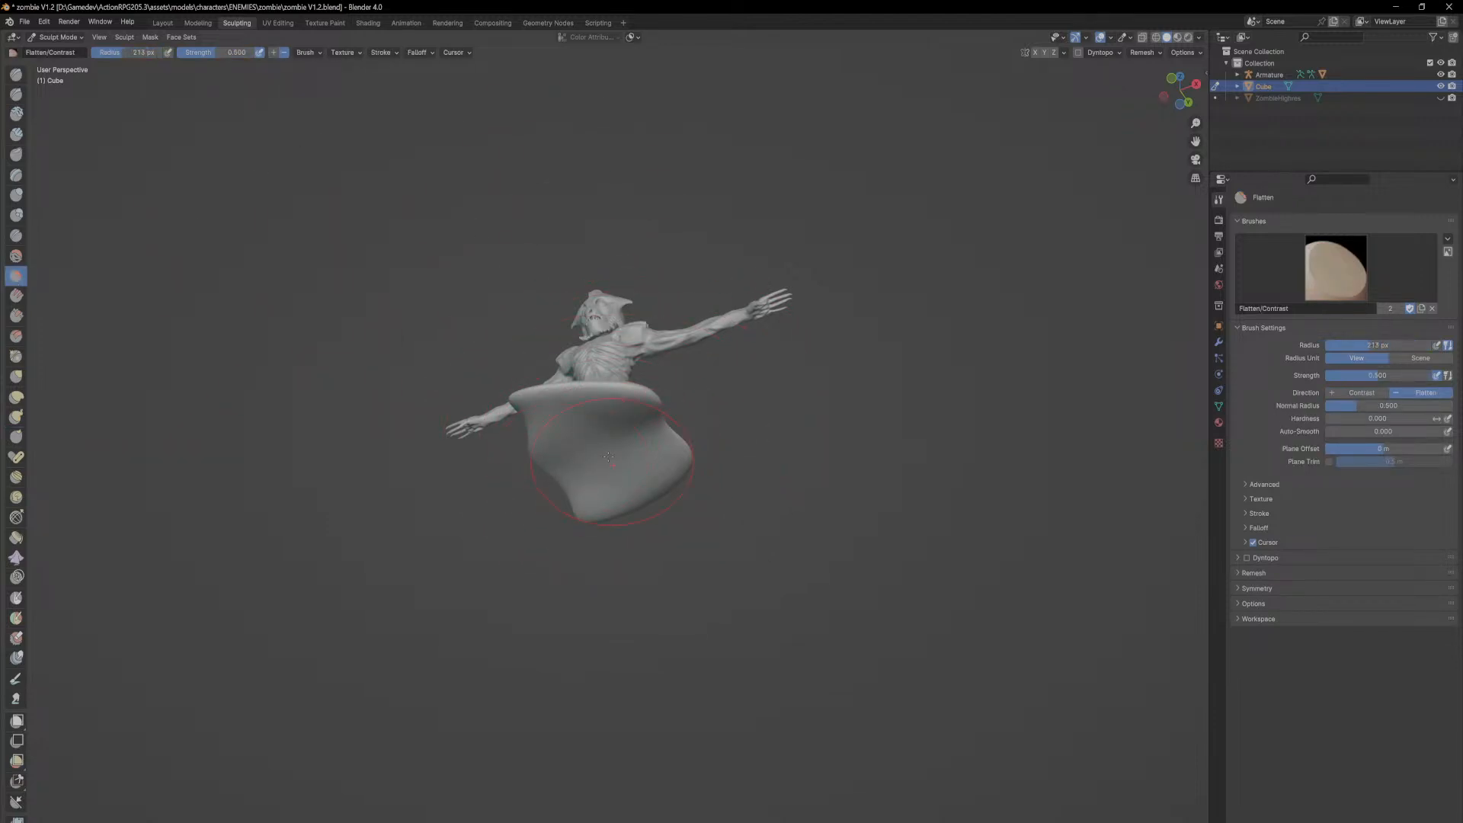
middle_drag(619, 435, 635, 516)
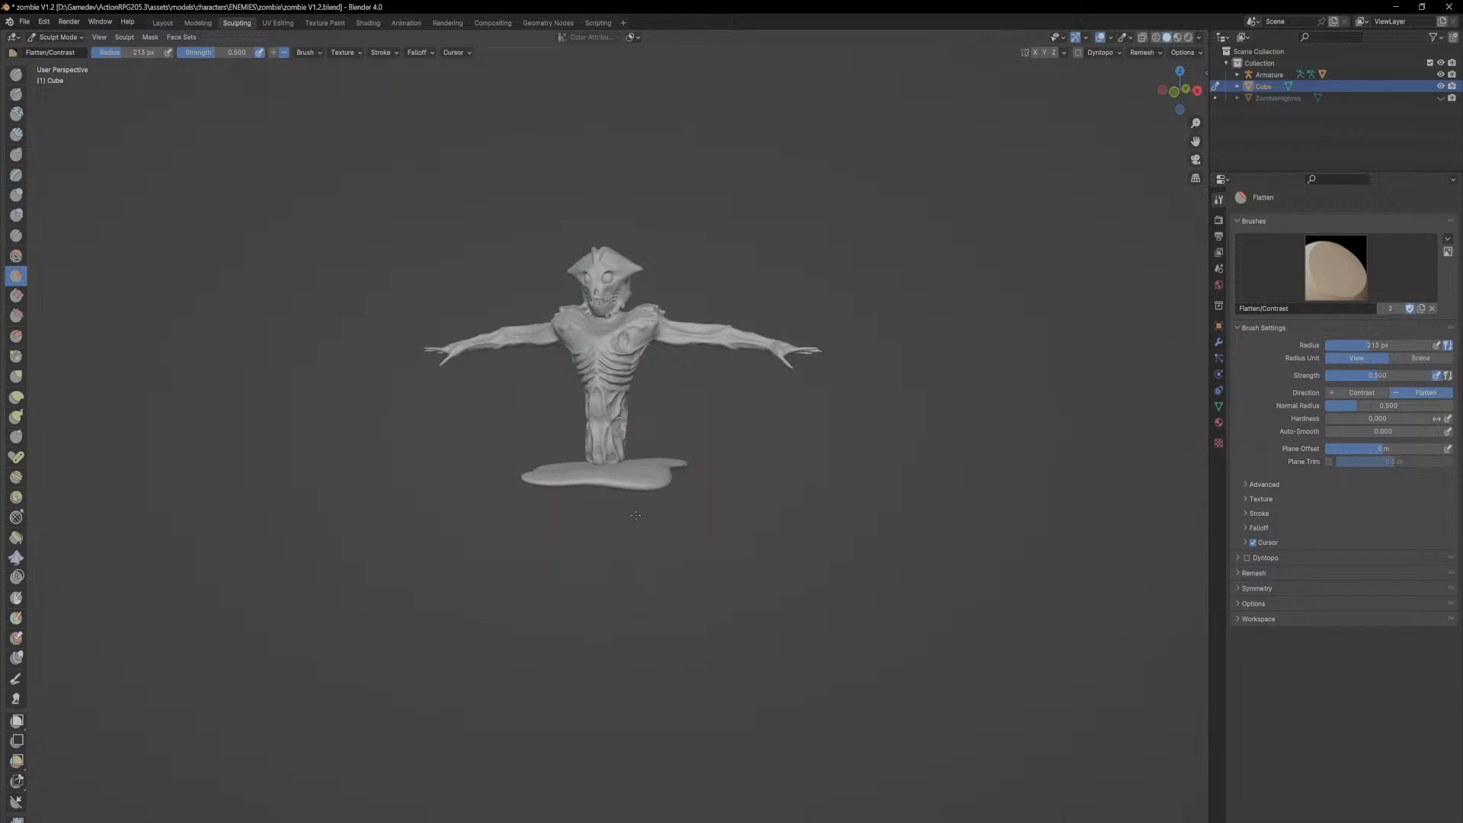
scroll(634, 518, up, 4)
middle_drag(724, 598, 698, 523)
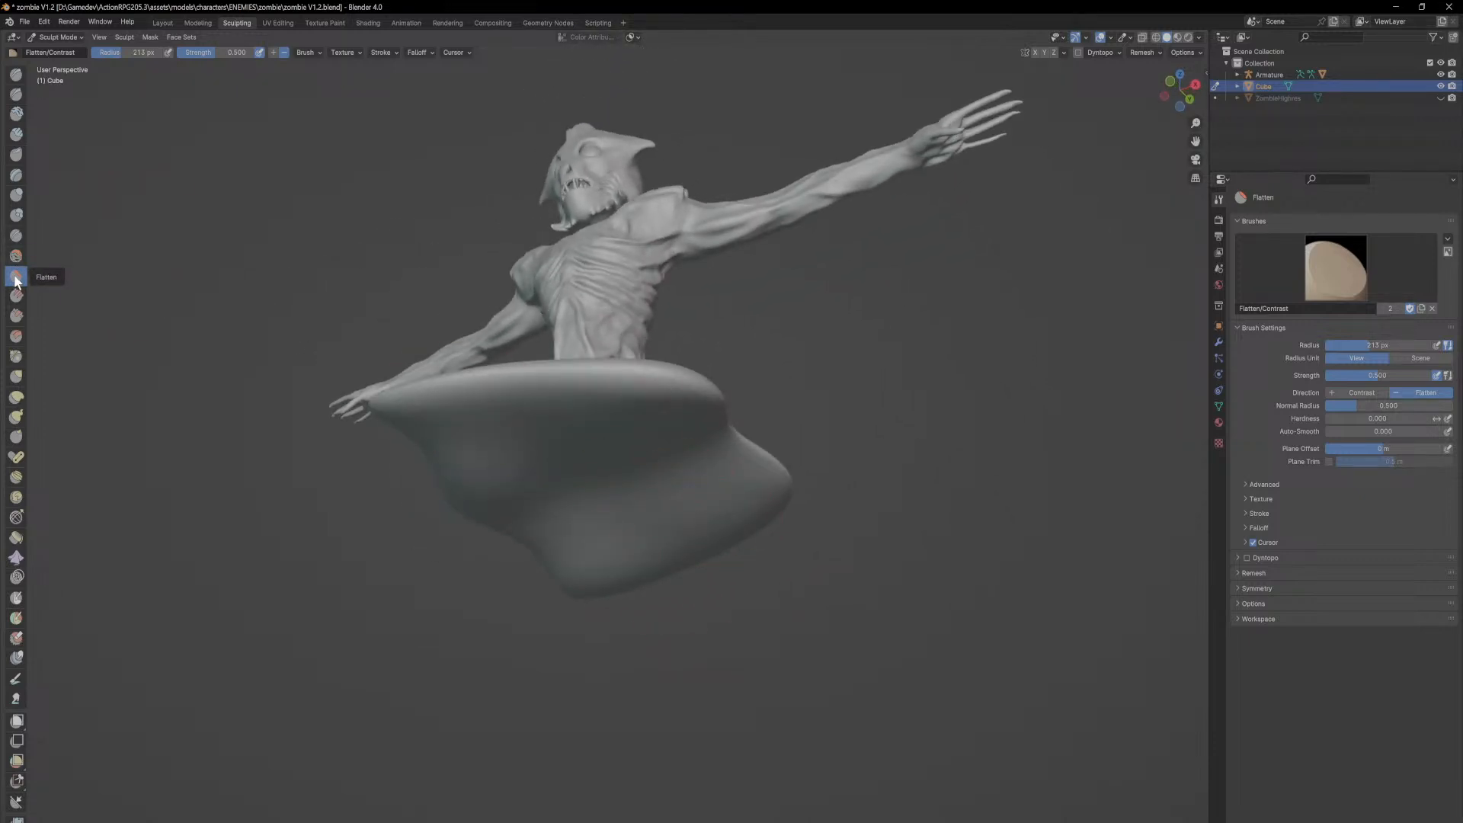
Step: Scrape the underside of the base flatter with the Scrape/Peaks brush
click(17, 323)
middle_drag(586, 480, 573, 425)
scroll(573, 424, down, 2)
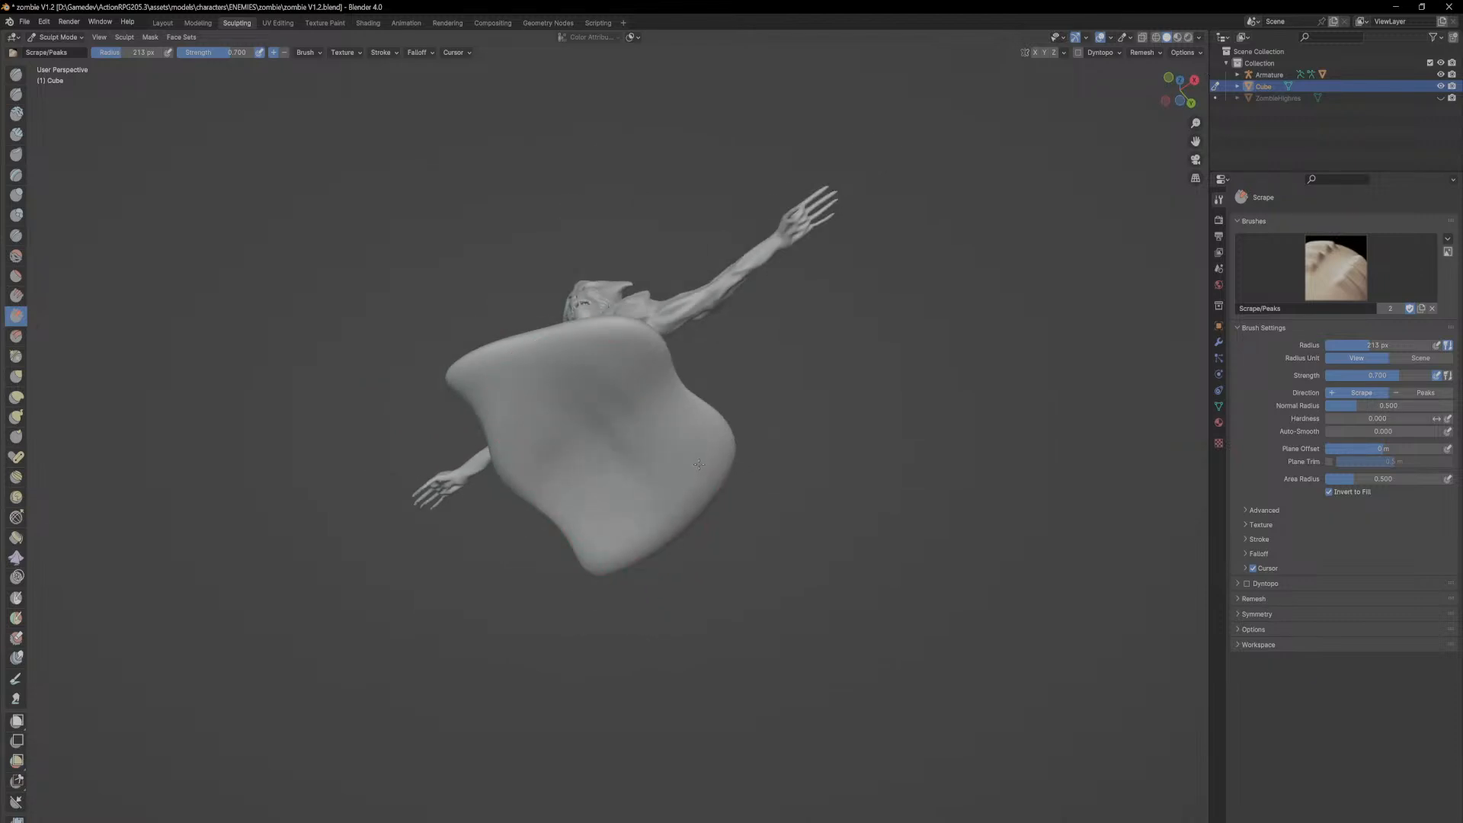
drag(599, 429, 654, 475)
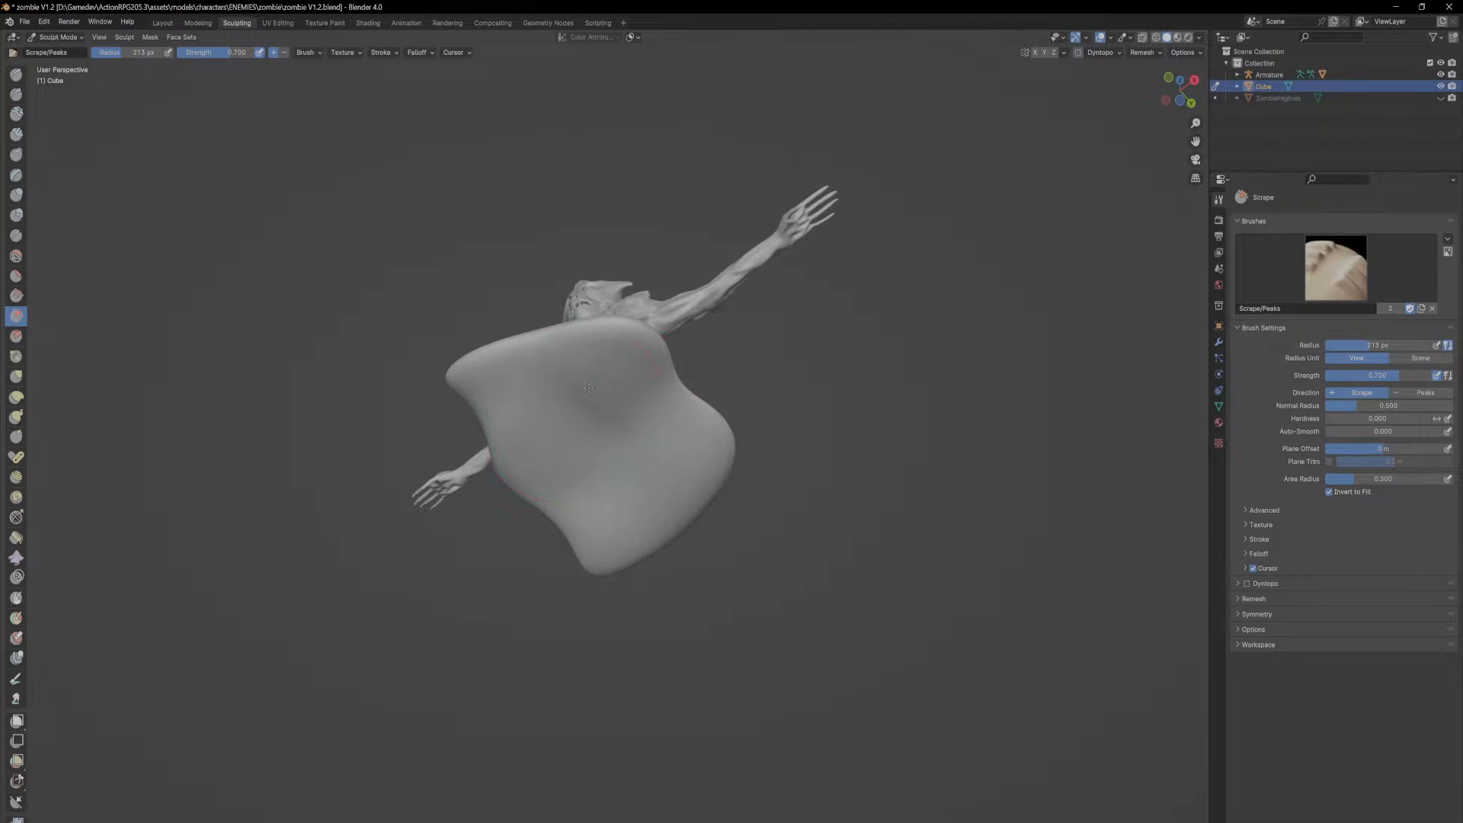
middle_drag(615, 526, 723, 512)
Step: Push a section of the base's side edge inward with the Snake Hook brush
scroll(635, 527, up, 3)
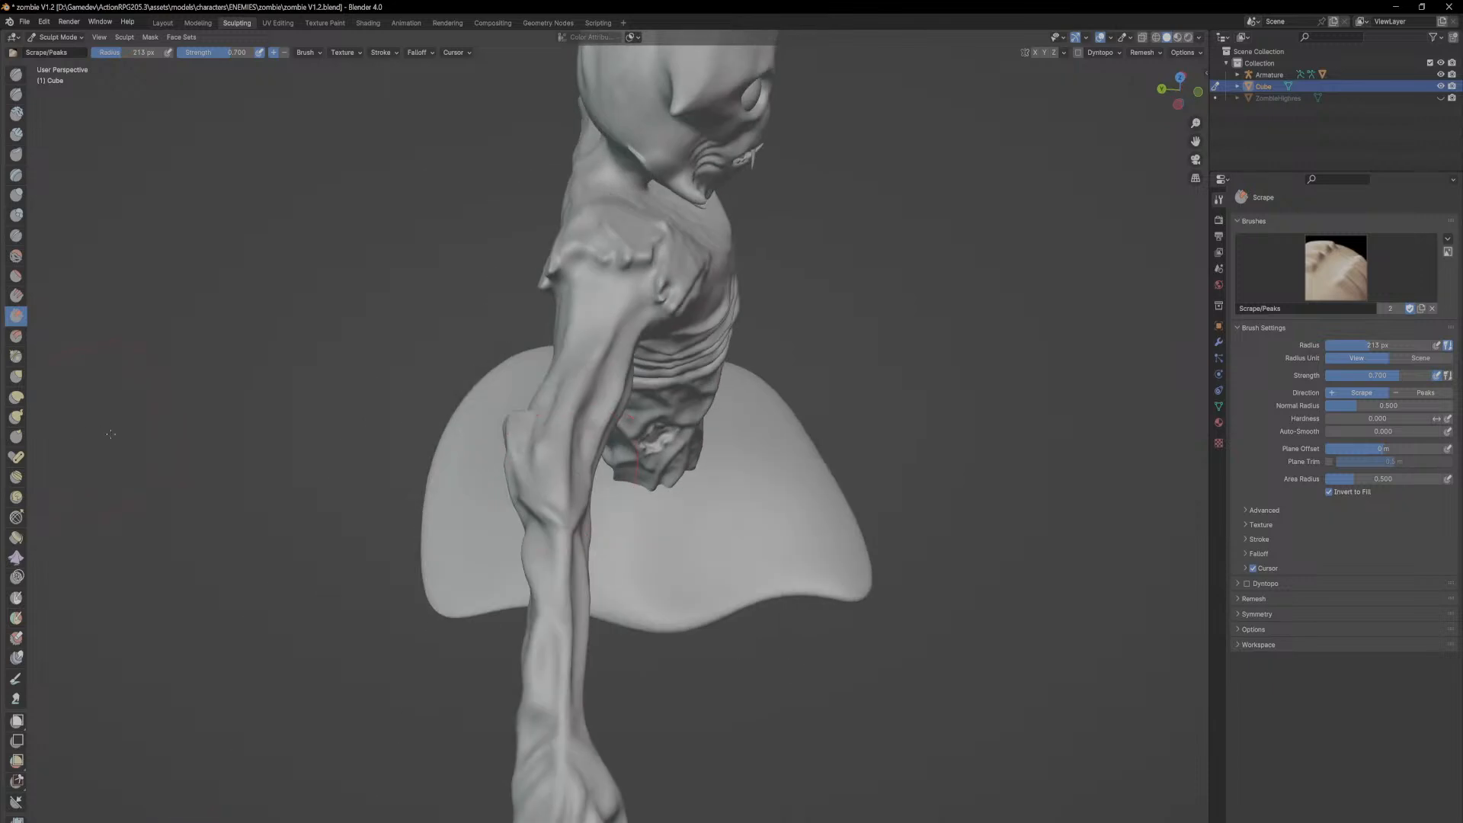
click(19, 424)
middle_drag(65, 412, 239, 447)
drag(499, 638, 492, 555)
mouse_move(598, 612)
middle_down()
mouse_move(673, 573)
mouse_move(774, 581)
middle_up()
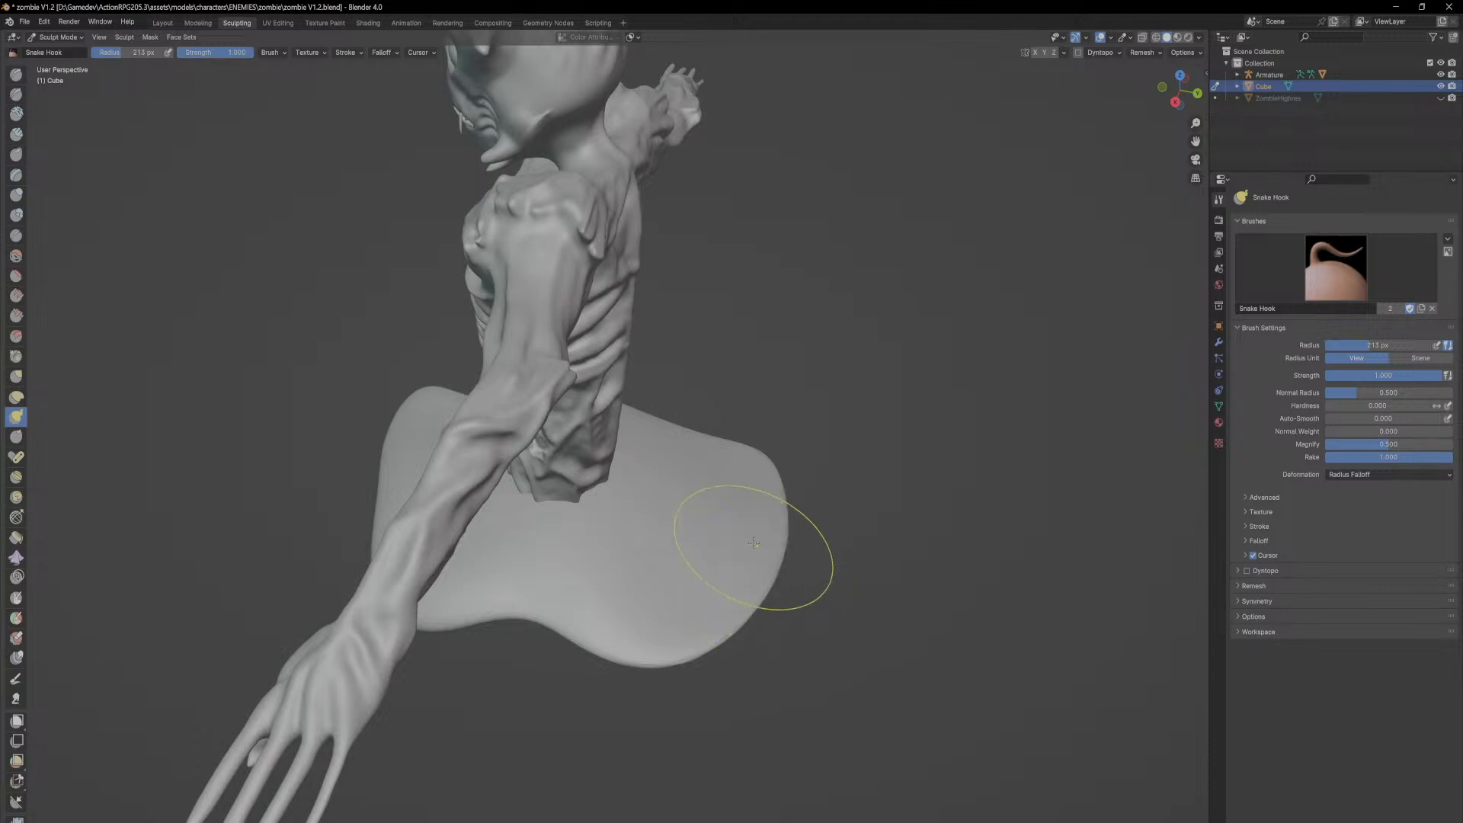
Step: Push deep notches into the base's outline between its lobes with the Elastic Deform brush
click(17, 397)
middle_drag(114, 411, 310, 442)
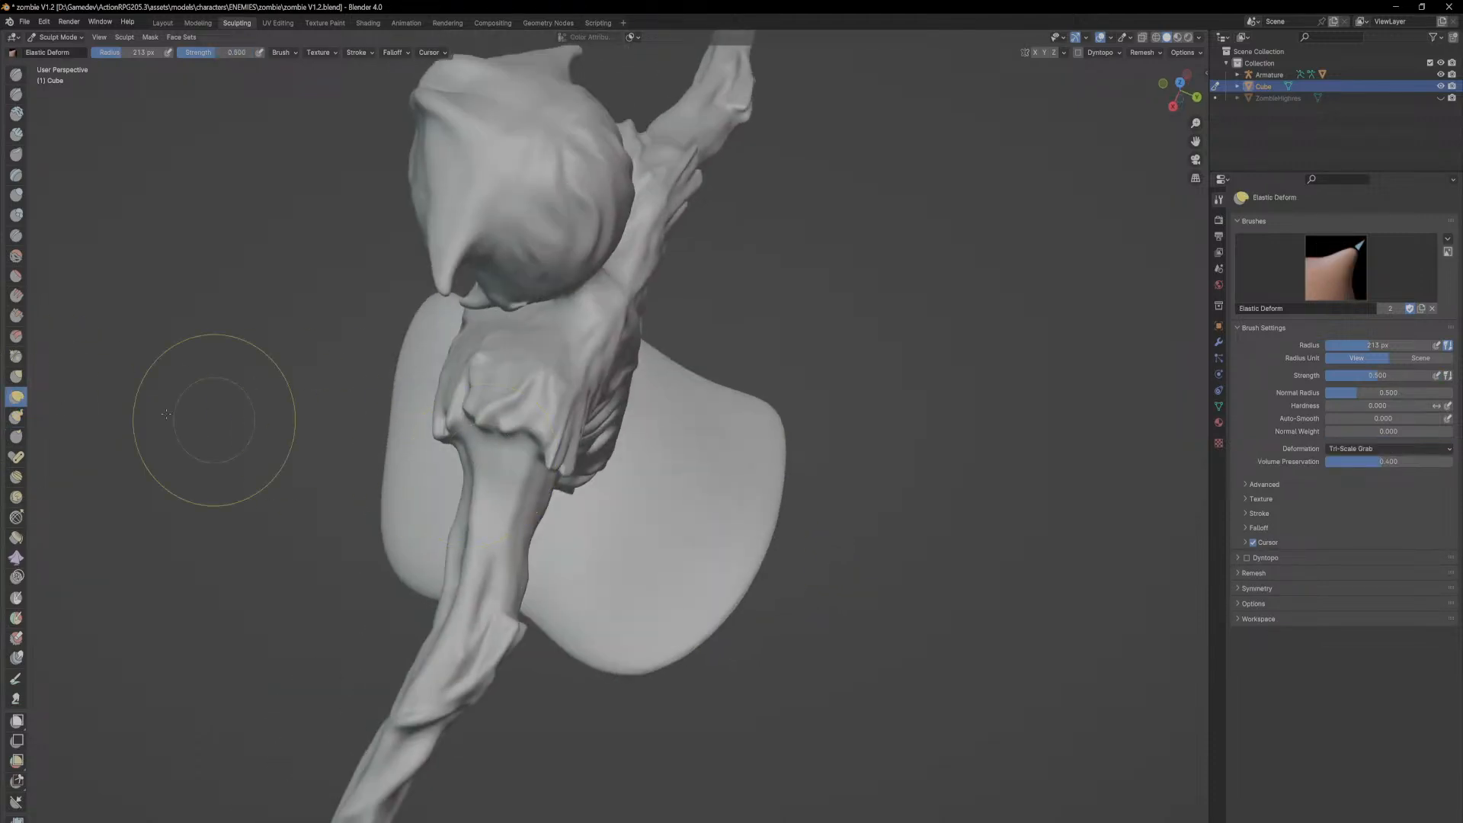
drag(767, 588, 603, 506)
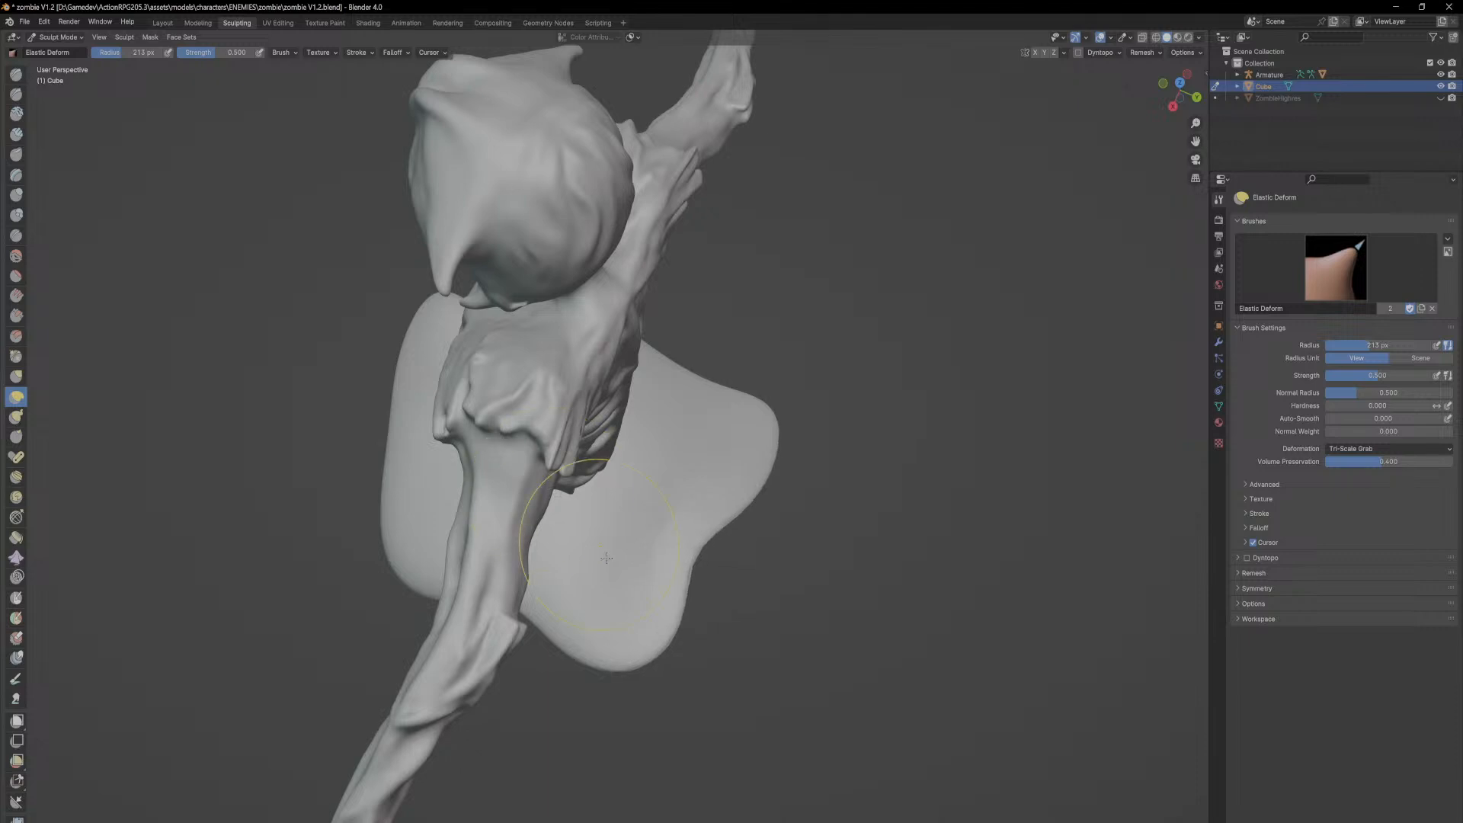
middle_drag(602, 504, 550, 614)
drag(547, 619, 550, 641)
mouse_move(708, 592)
middle_down()
mouse_move(589, 565)
mouse_move(571, 516)
mouse_move(629, 500)
middle_up()
drag(690, 588, 713, 498)
middle_drag(688, 534, 533, 518)
Step: Pull the lobes around the base outward into longer, pointed arms with the Snake Hook brush
click(16, 416)
drag(748, 507, 807, 501)
middle_drag(773, 421, 829, 538)
drag(829, 538, 920, 563)
middle_drag(937, 532, 859, 514)
drag(721, 604, 822, 580)
drag(794, 484, 836, 442)
middle_drag(789, 519, 396, 61)
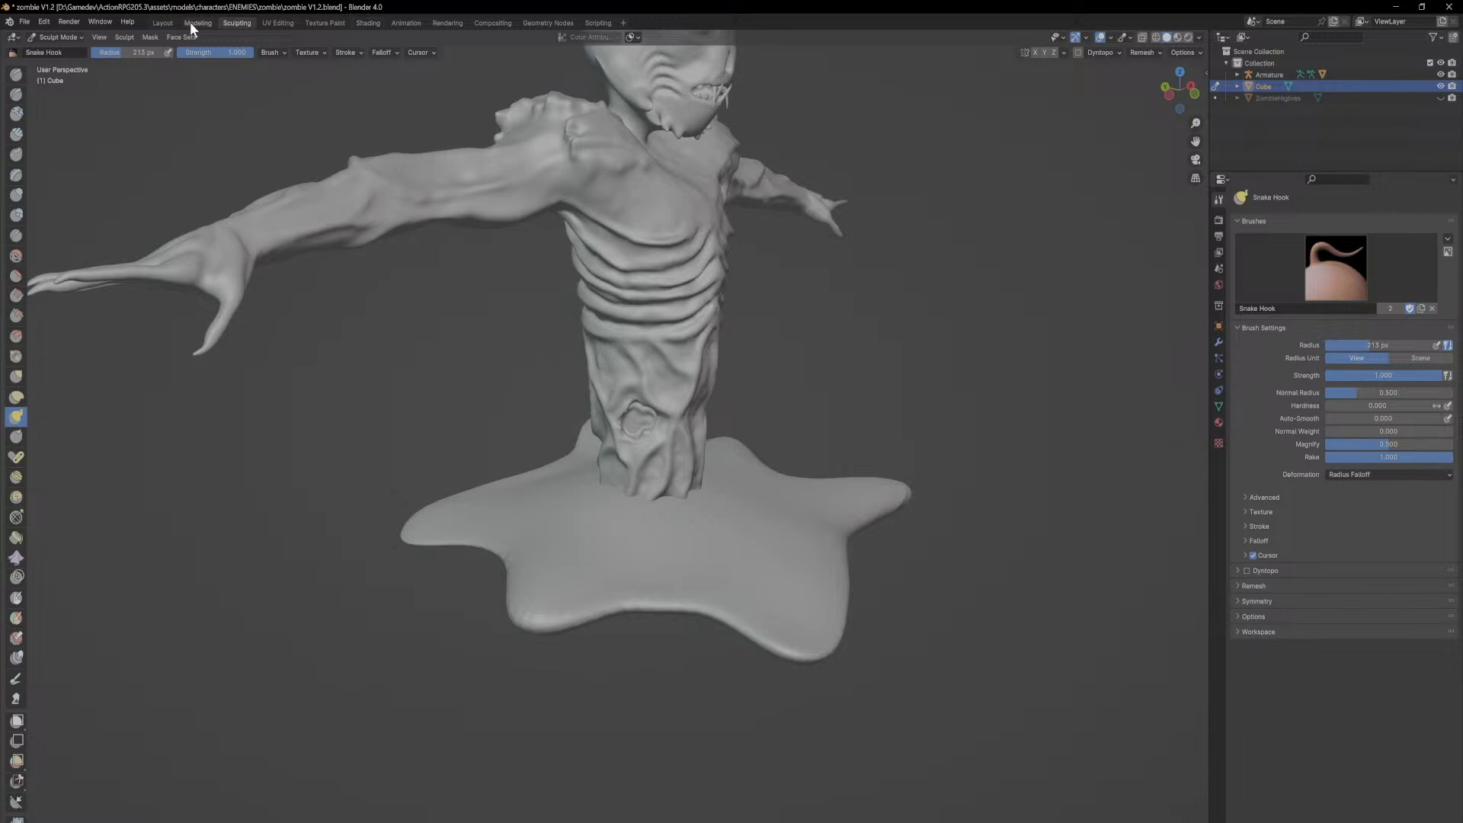
Step: Return to the Layout workspace, deselect the base and switch the viewport to solid shading
click(170, 22)
click(937, 434)
mouse_move(960, 438)
middle_down()
mouse_move(914, 471)
mouse_move(725, 419)
mouse_move(830, 442)
mouse_move(1218, 6)
middle_up()
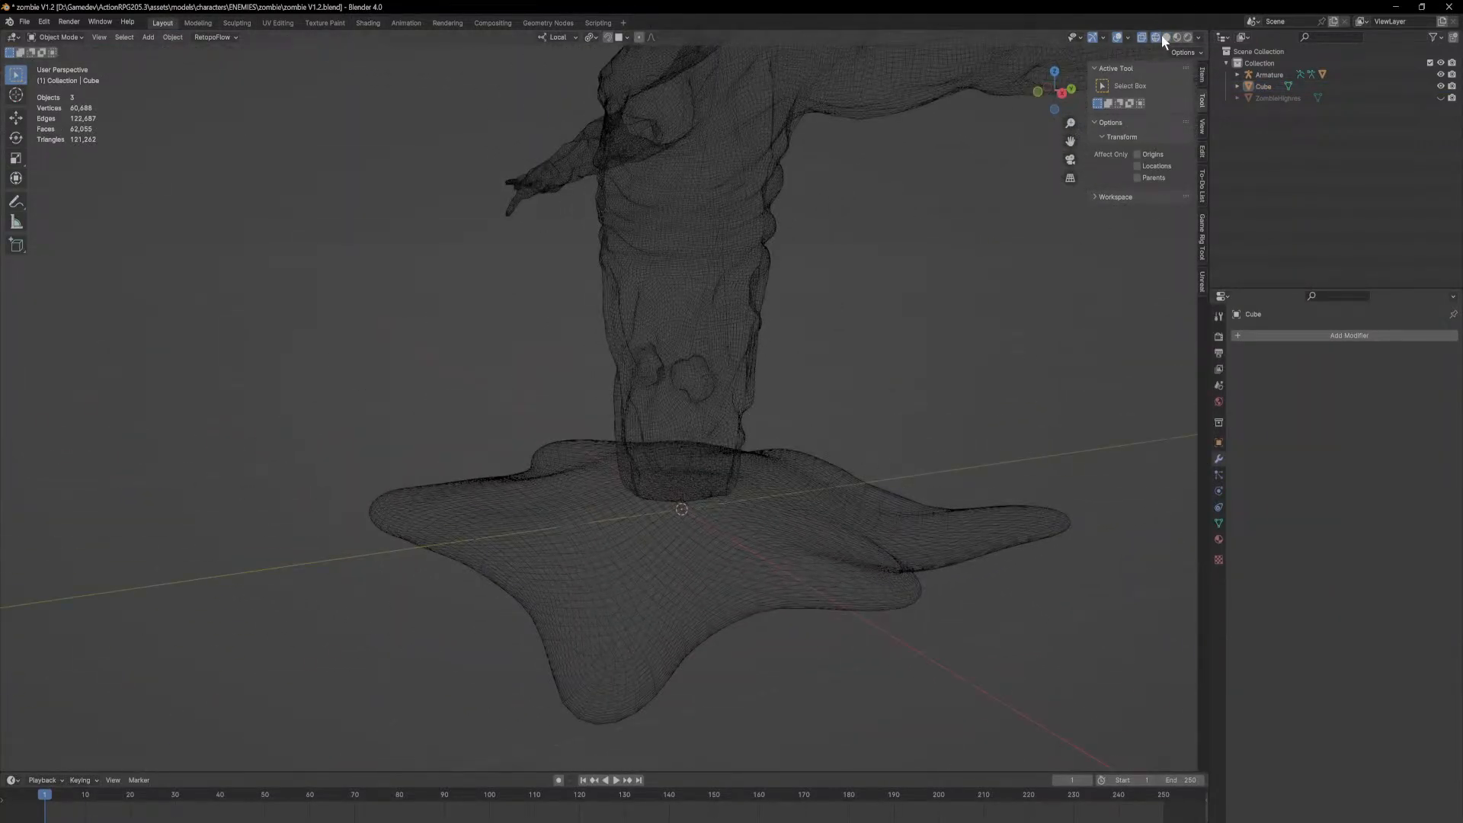
click(1165, 36)
middle_drag(736, 402, 831, 427)
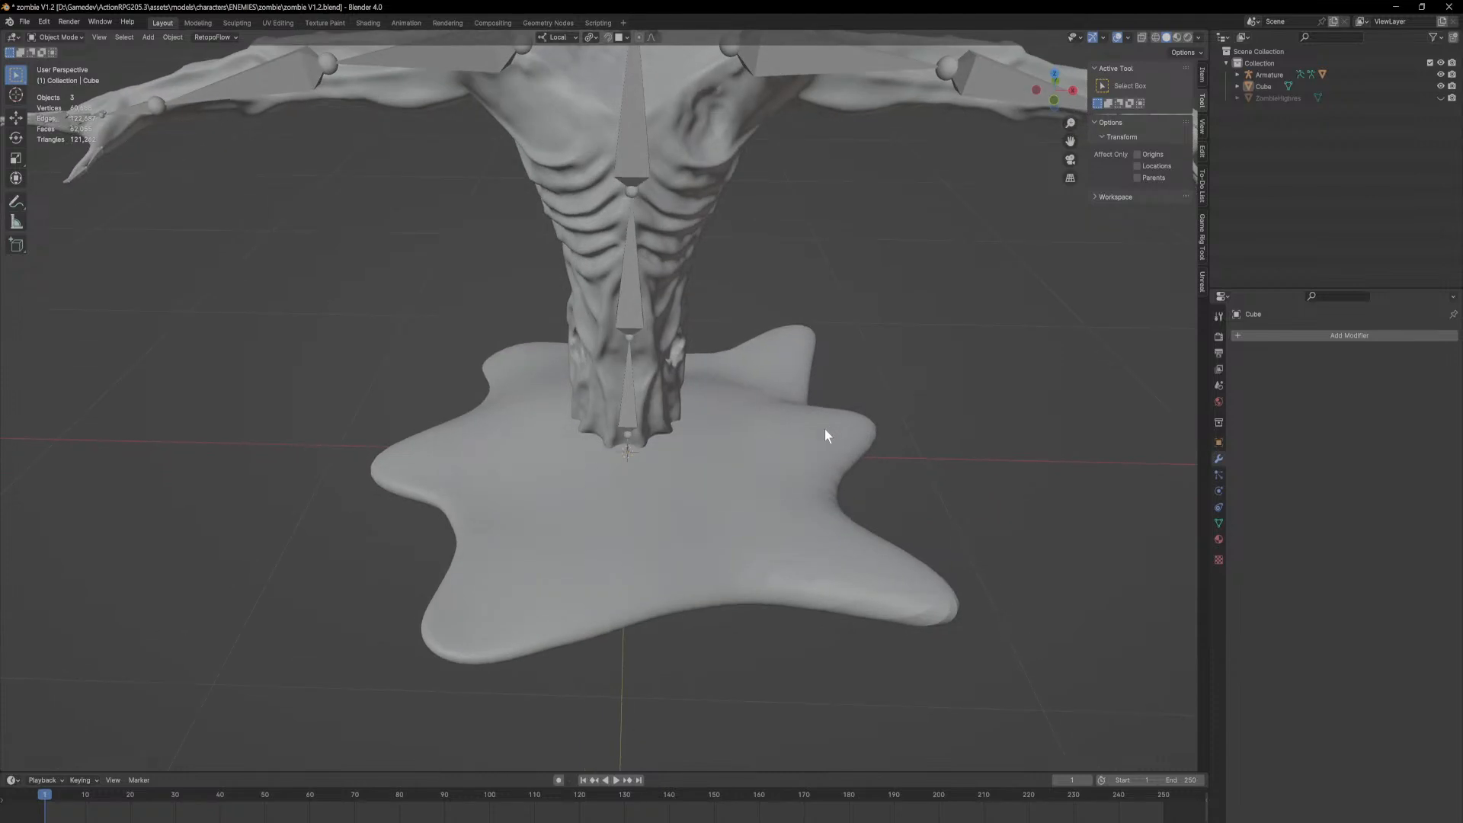
Step: Parent the base mesh to the zombie's armature using Armature Deform With Empty Groups
click(706, 460)
middle_drag(706, 460, 782, 472)
scroll(784, 474, up, 3)
middle_drag(844, 539, 823, 537)
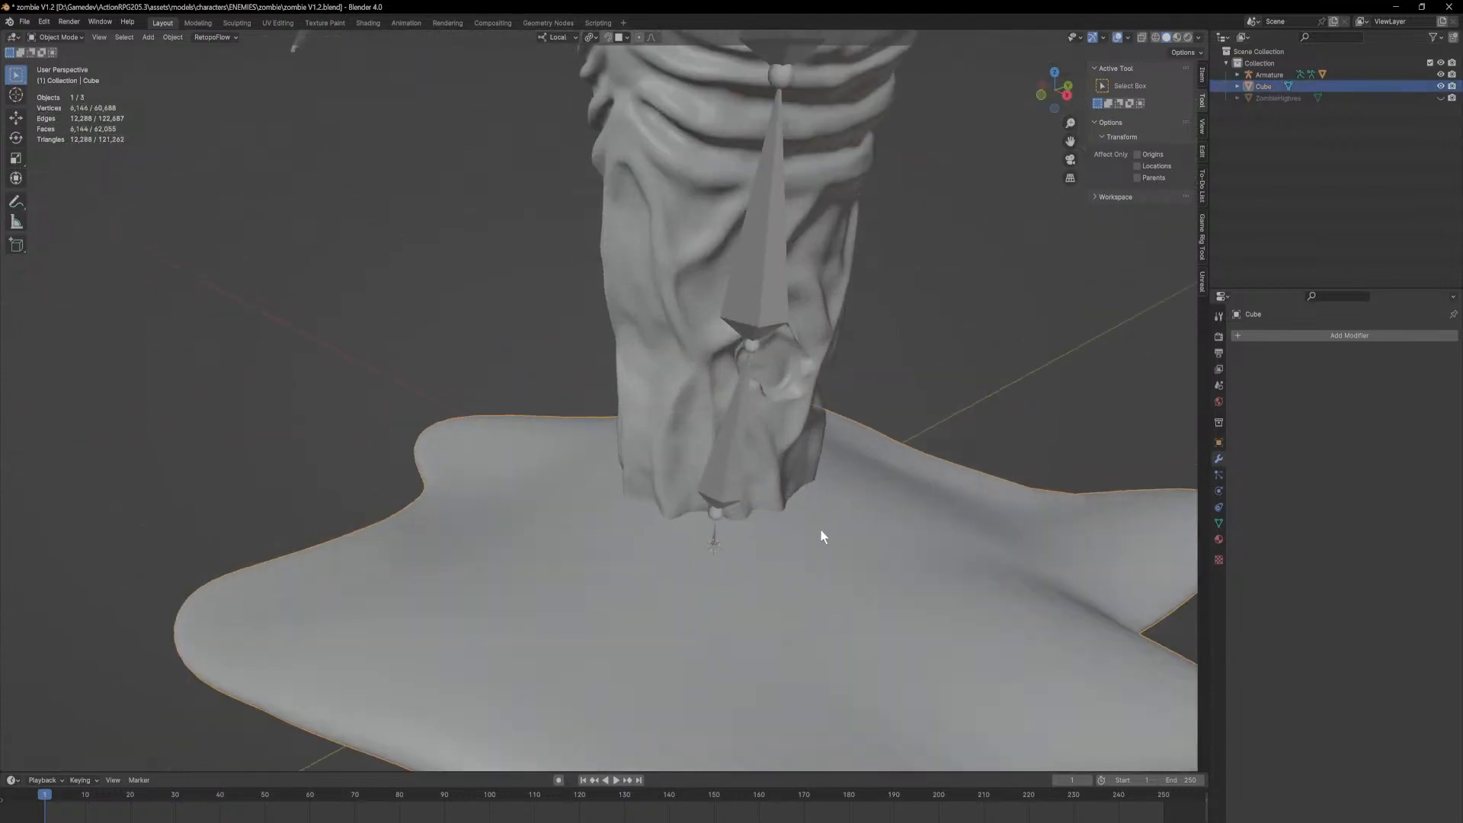
click(723, 468)
click(803, 578)
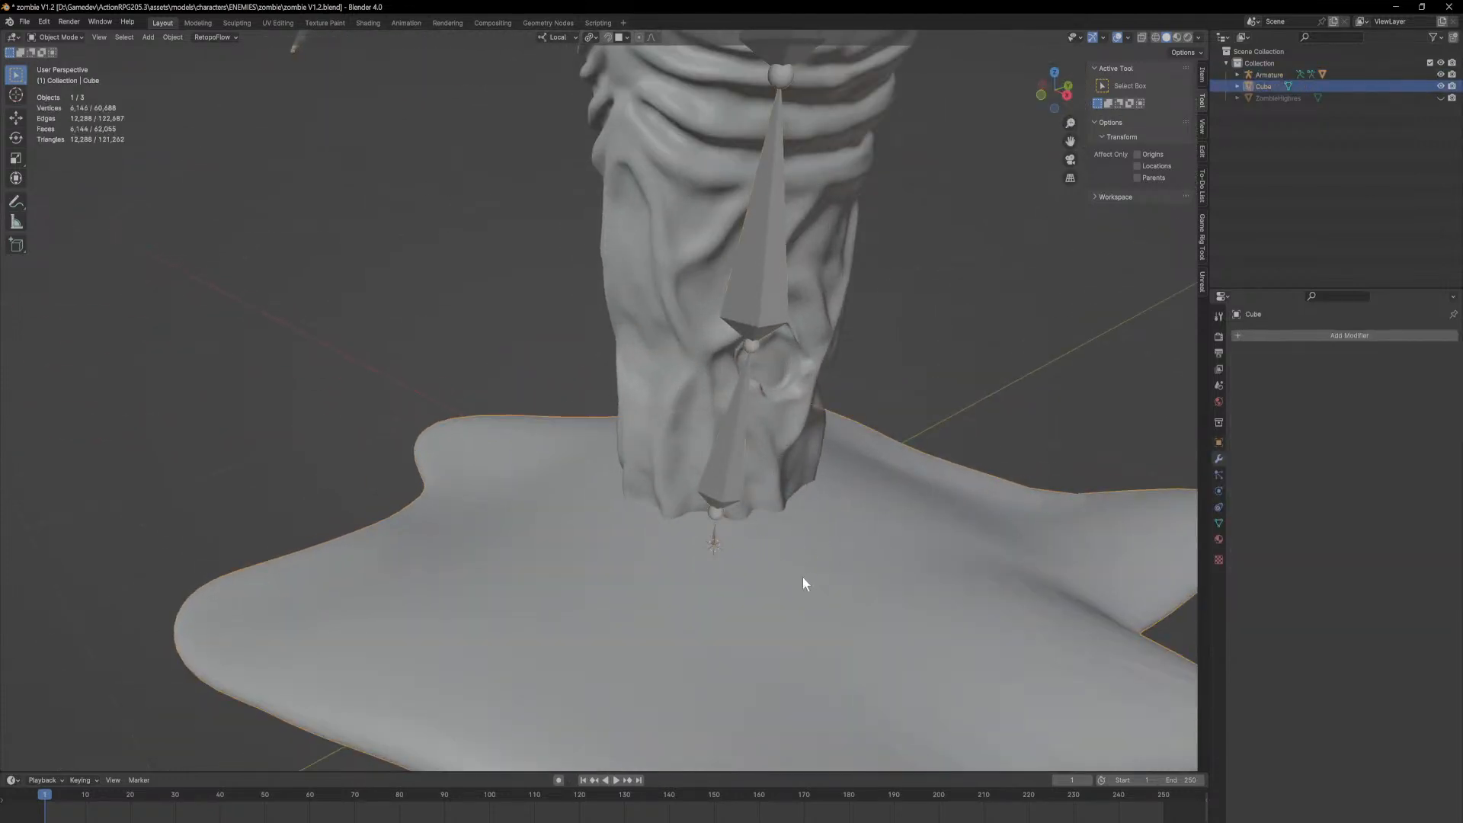
click(733, 452)
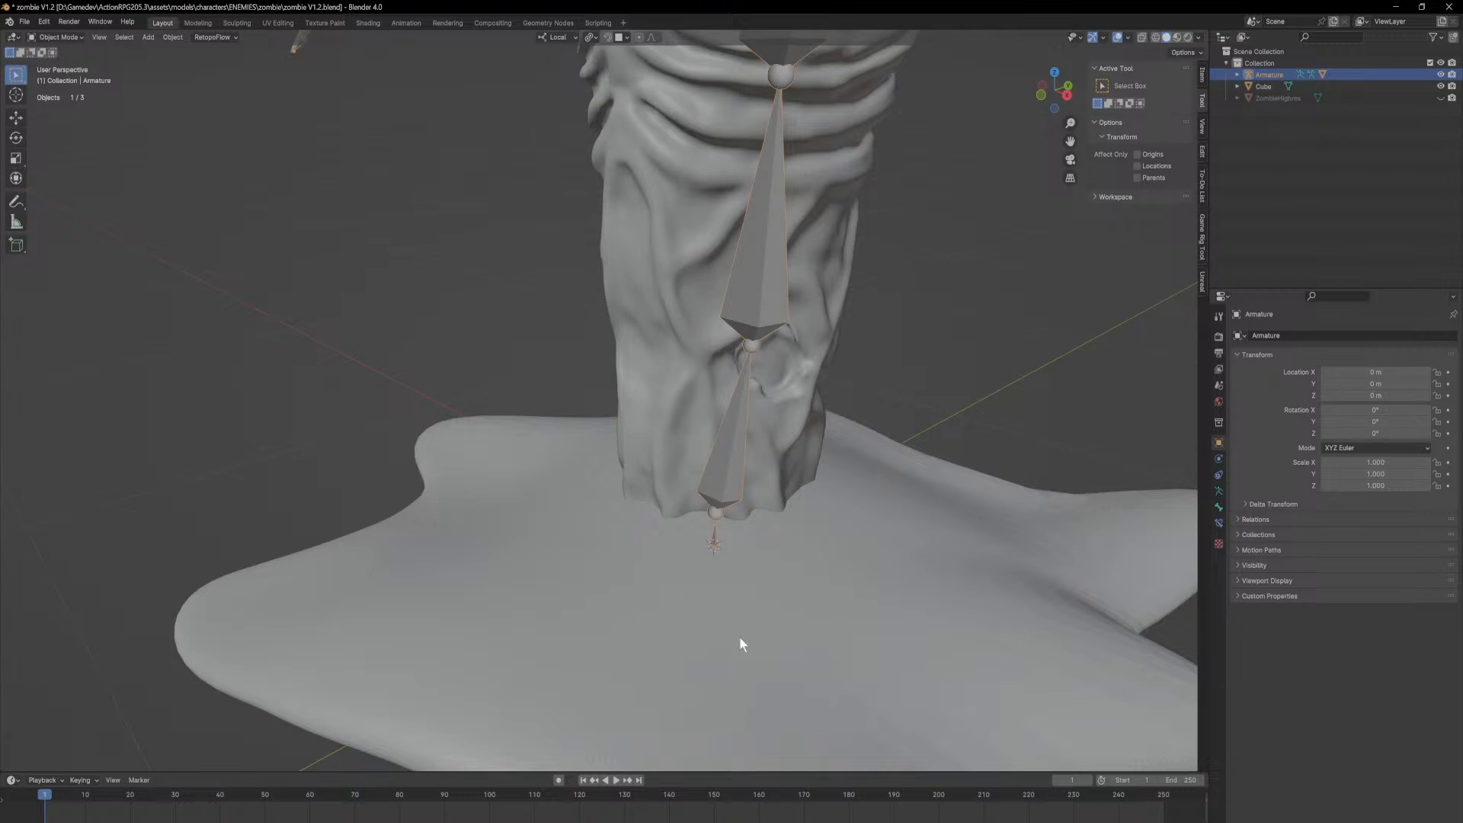
click(738, 584)
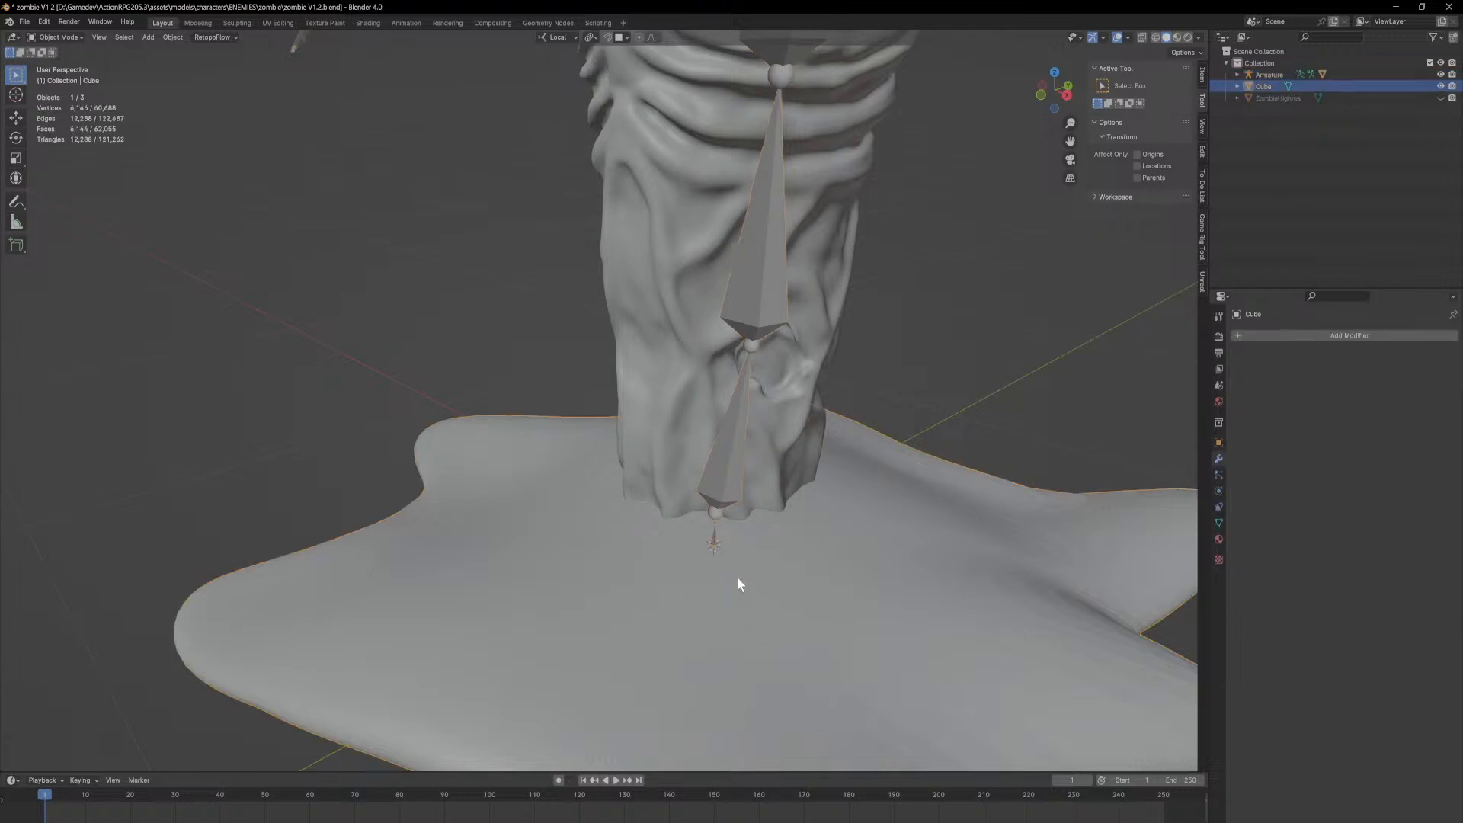
shift+click(724, 491)
key(ctrl+p)
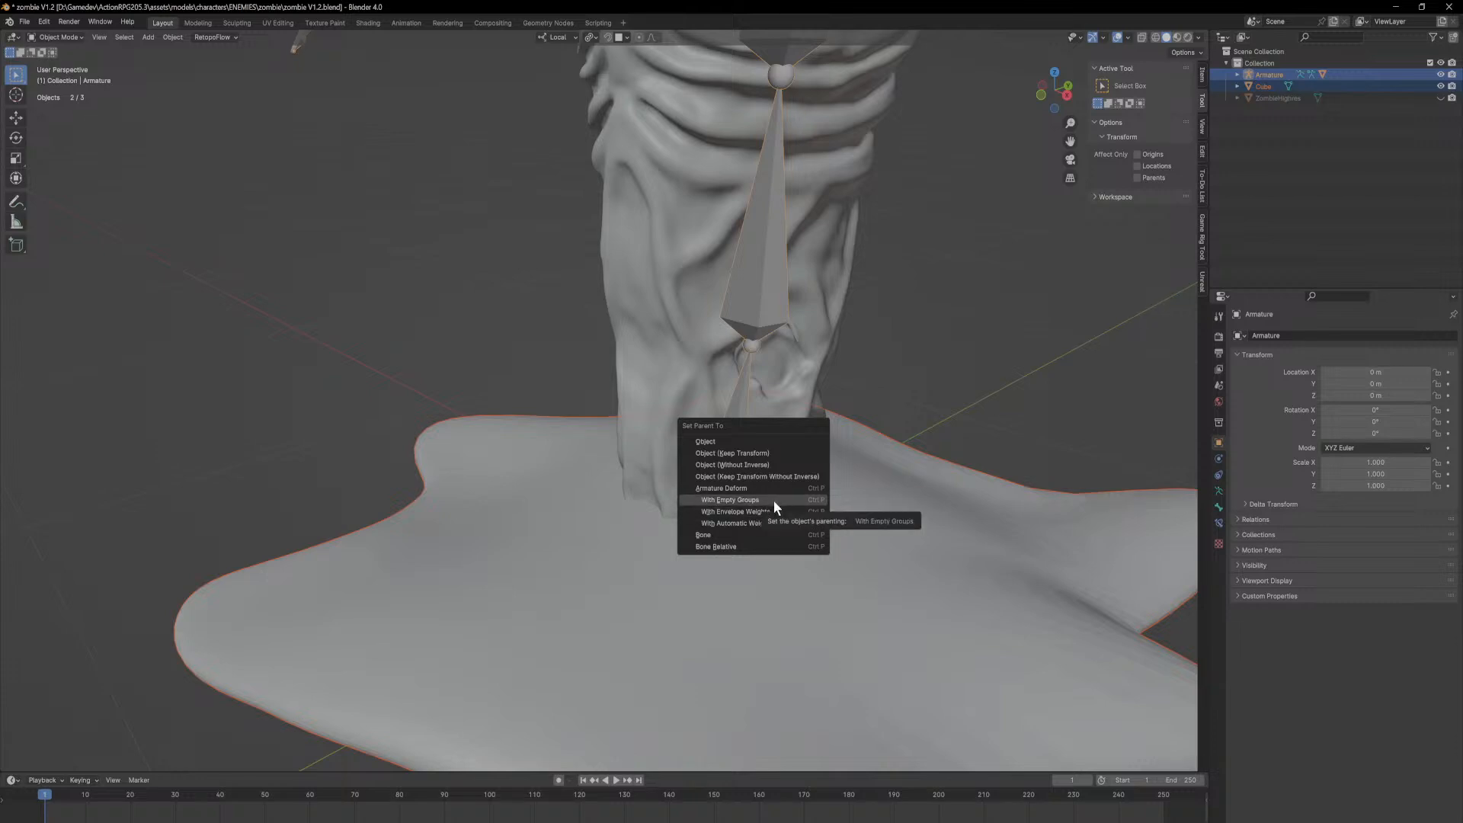
click(775, 500)
middle_drag(629, 592, 712, 578)
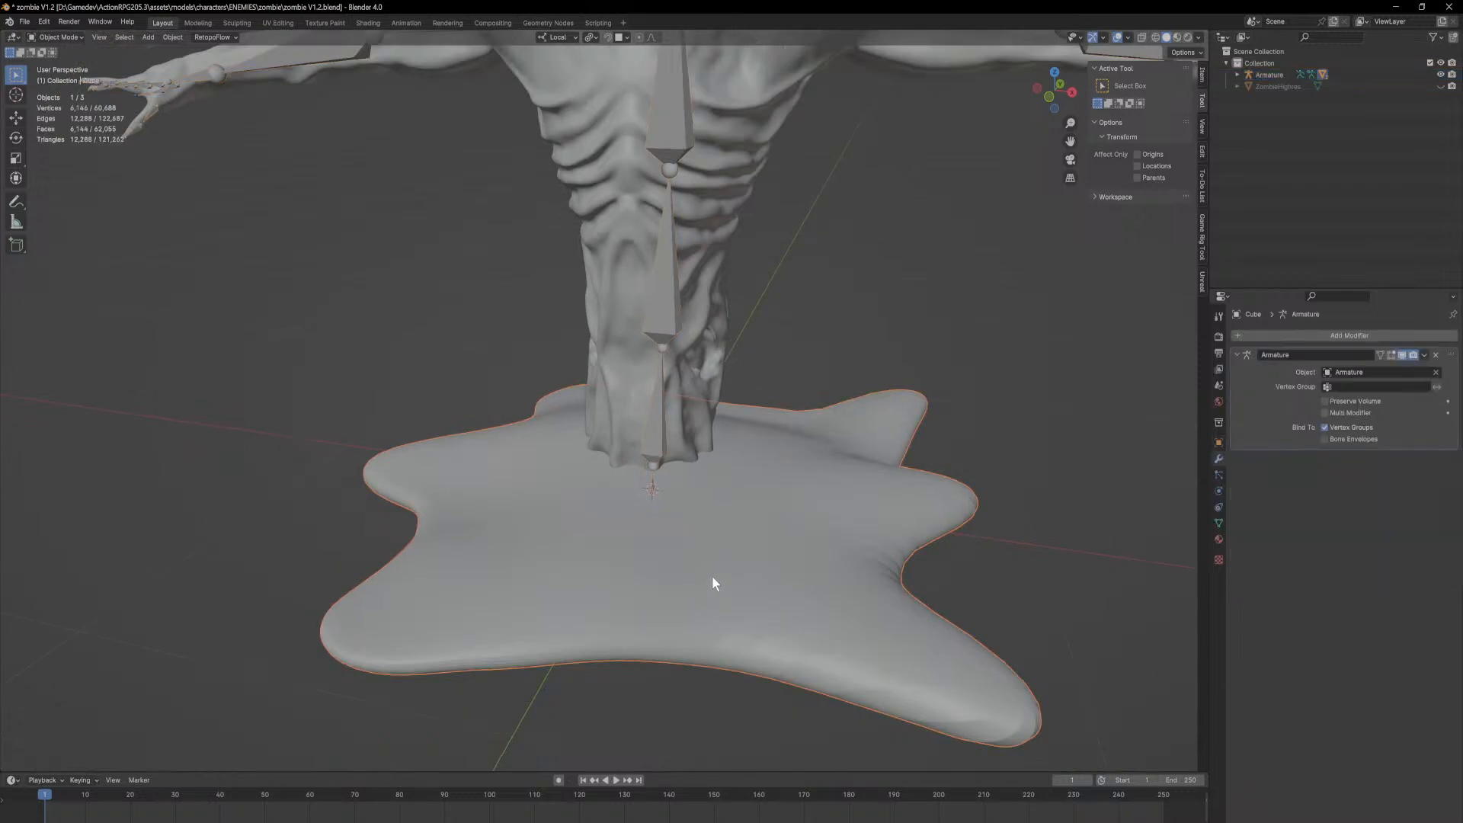
Step: Show the base's vertex groups, select the Spine.001 group and put the mesh in Edit Mode
click(1220, 521)
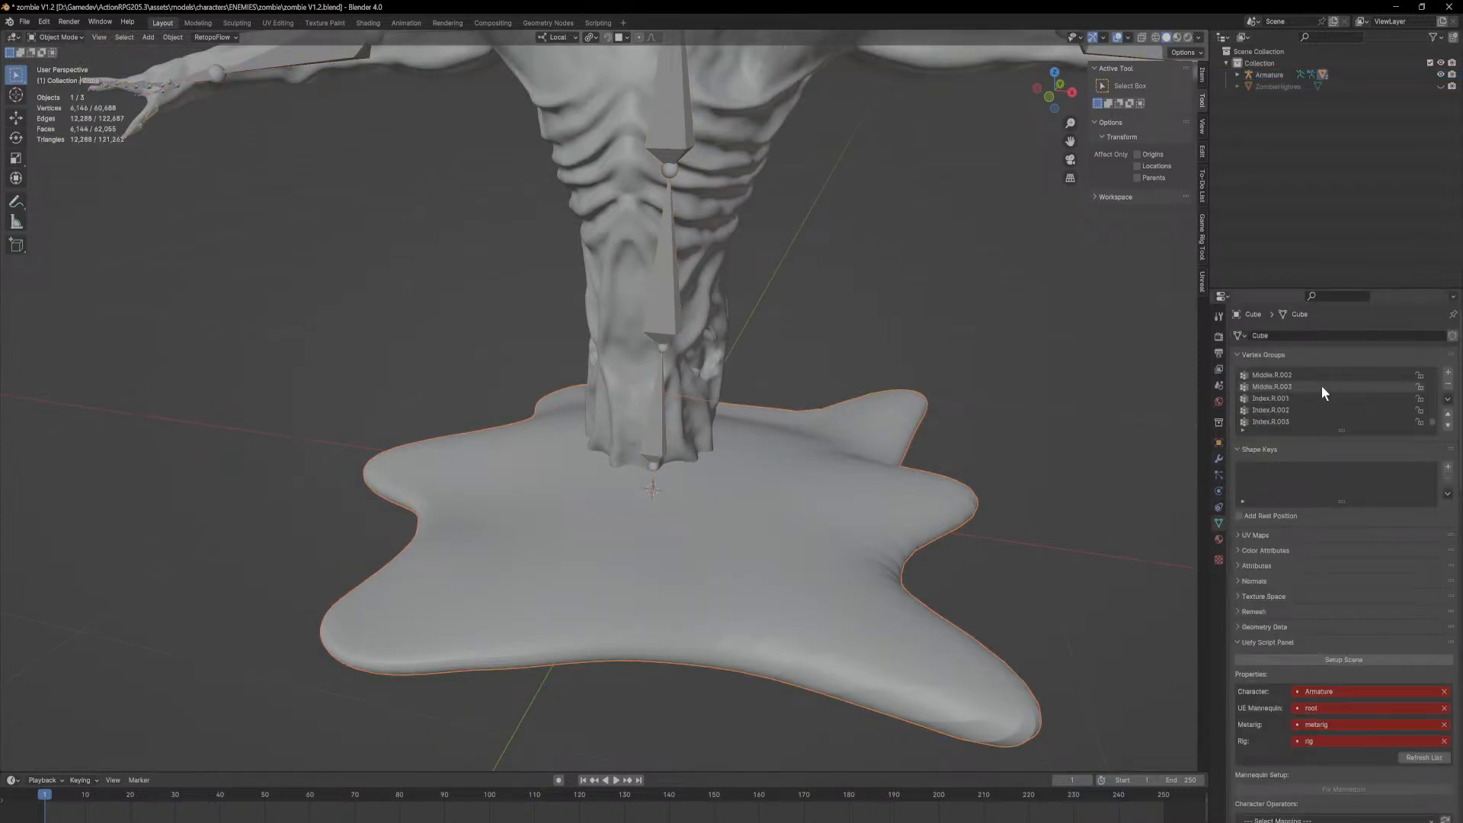
scroll(1319, 386, up, 5)
scroll(1315, 385, up, 3)
click(1316, 388)
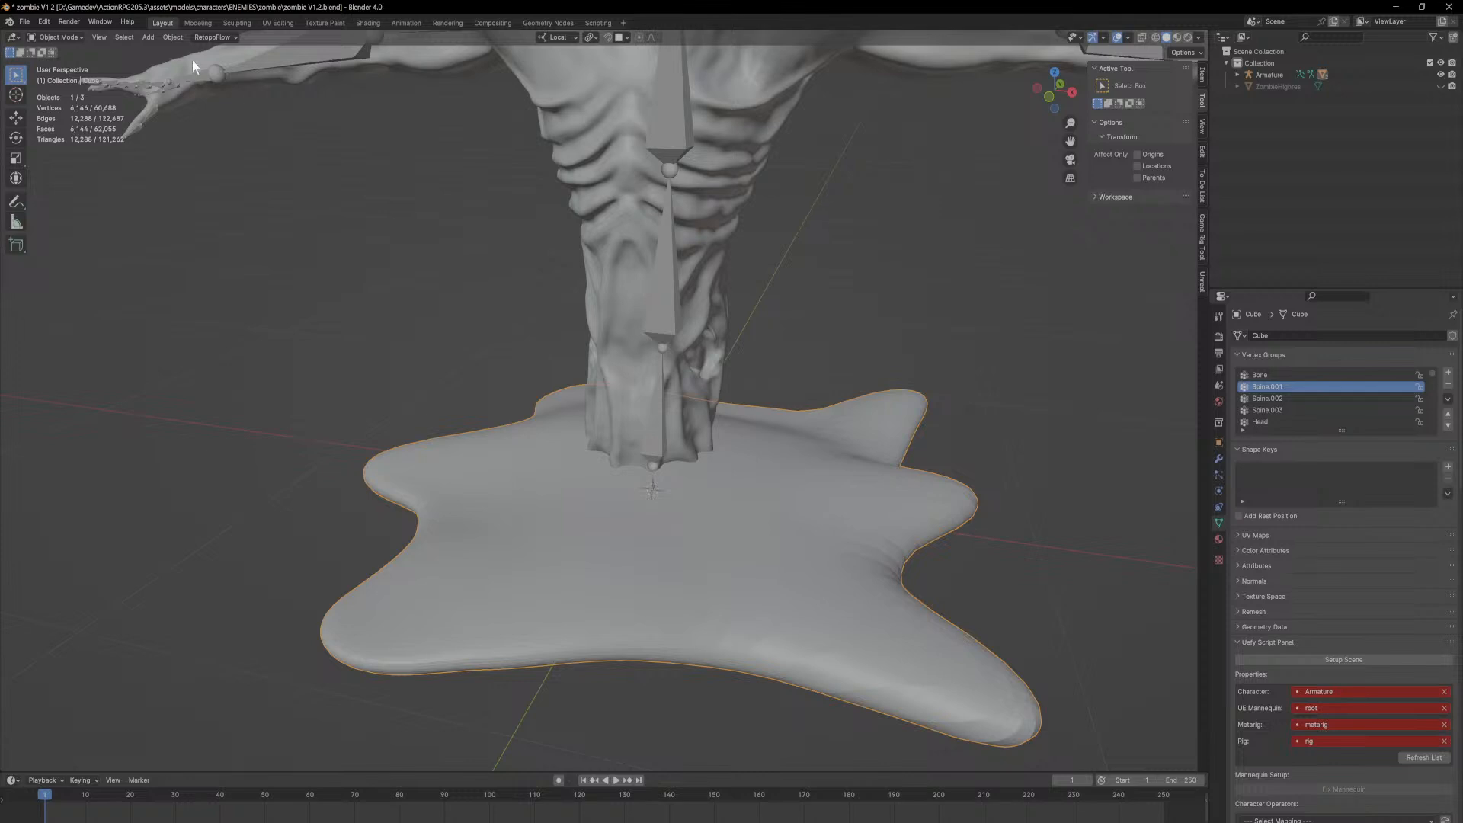
click(76, 37)
click(61, 63)
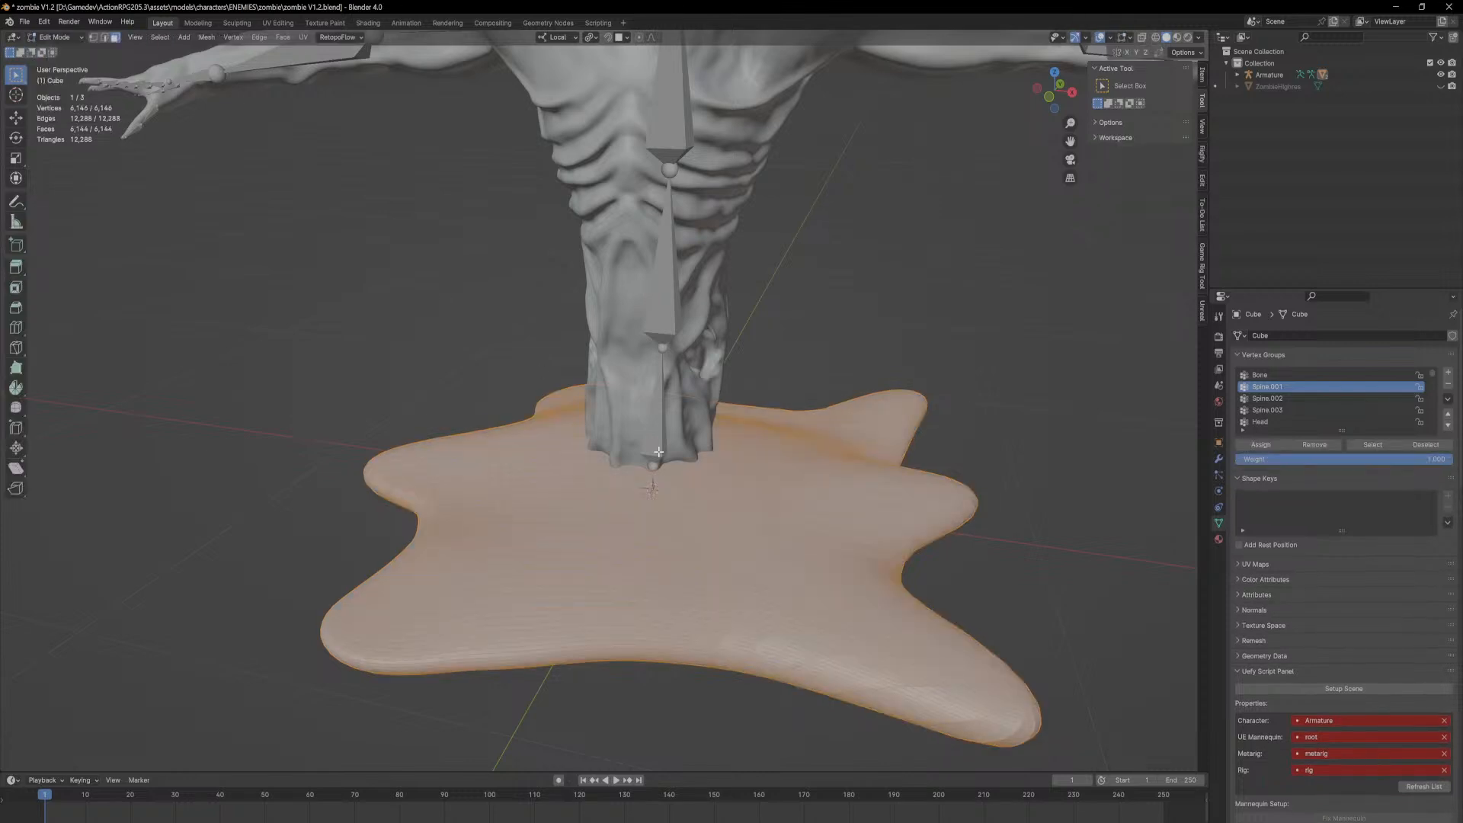
Step: Assign all of the base's vertices to the Bone vertex group and return to Object Mode
click(61, 36)
click(65, 49)
mouse_move(780, 422)
middle_down()
mouse_move(700, 356)
mouse_move(787, 394)
middle_up()
key(Tab)
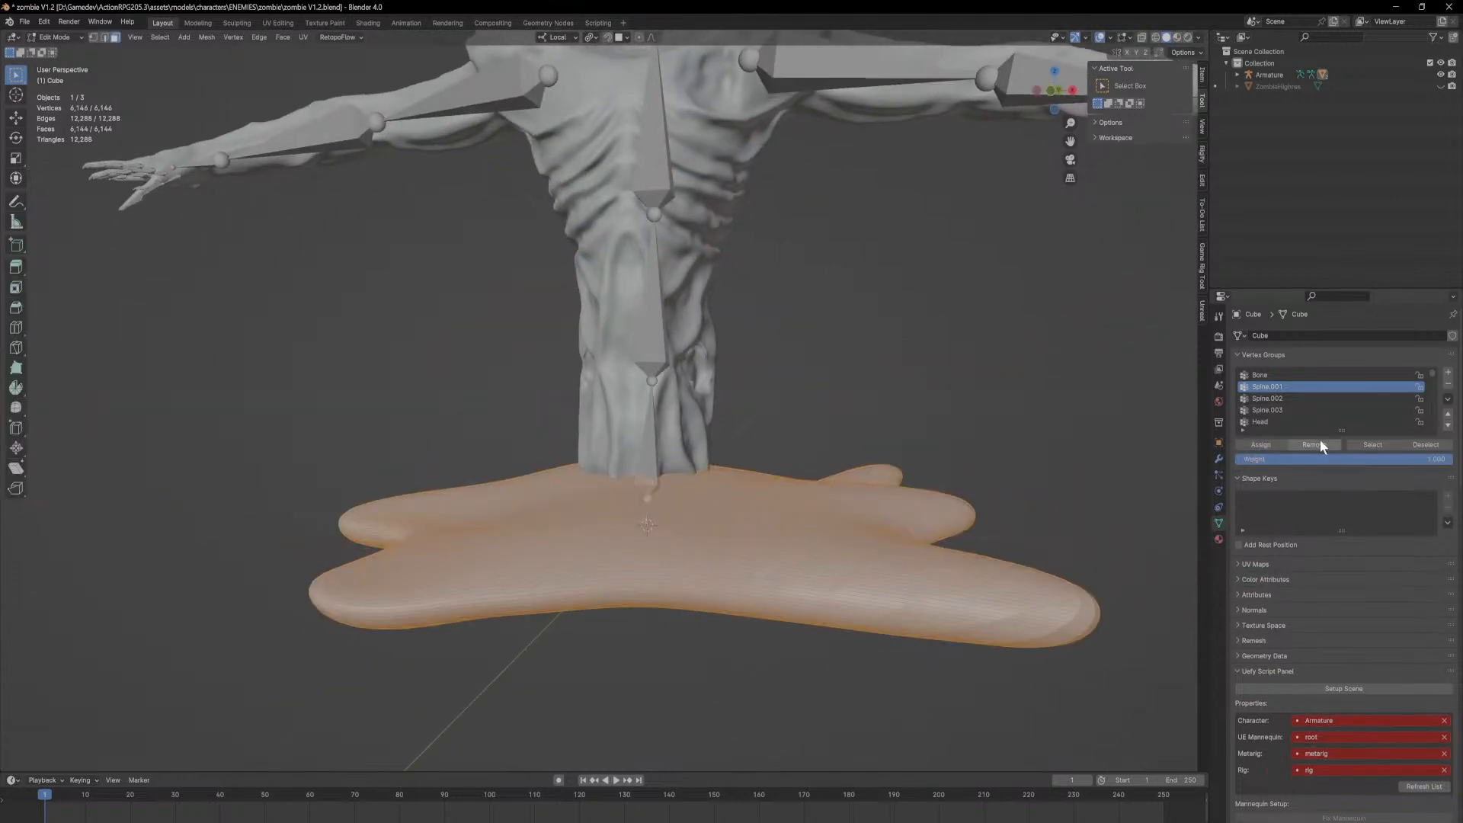
click(1274, 376)
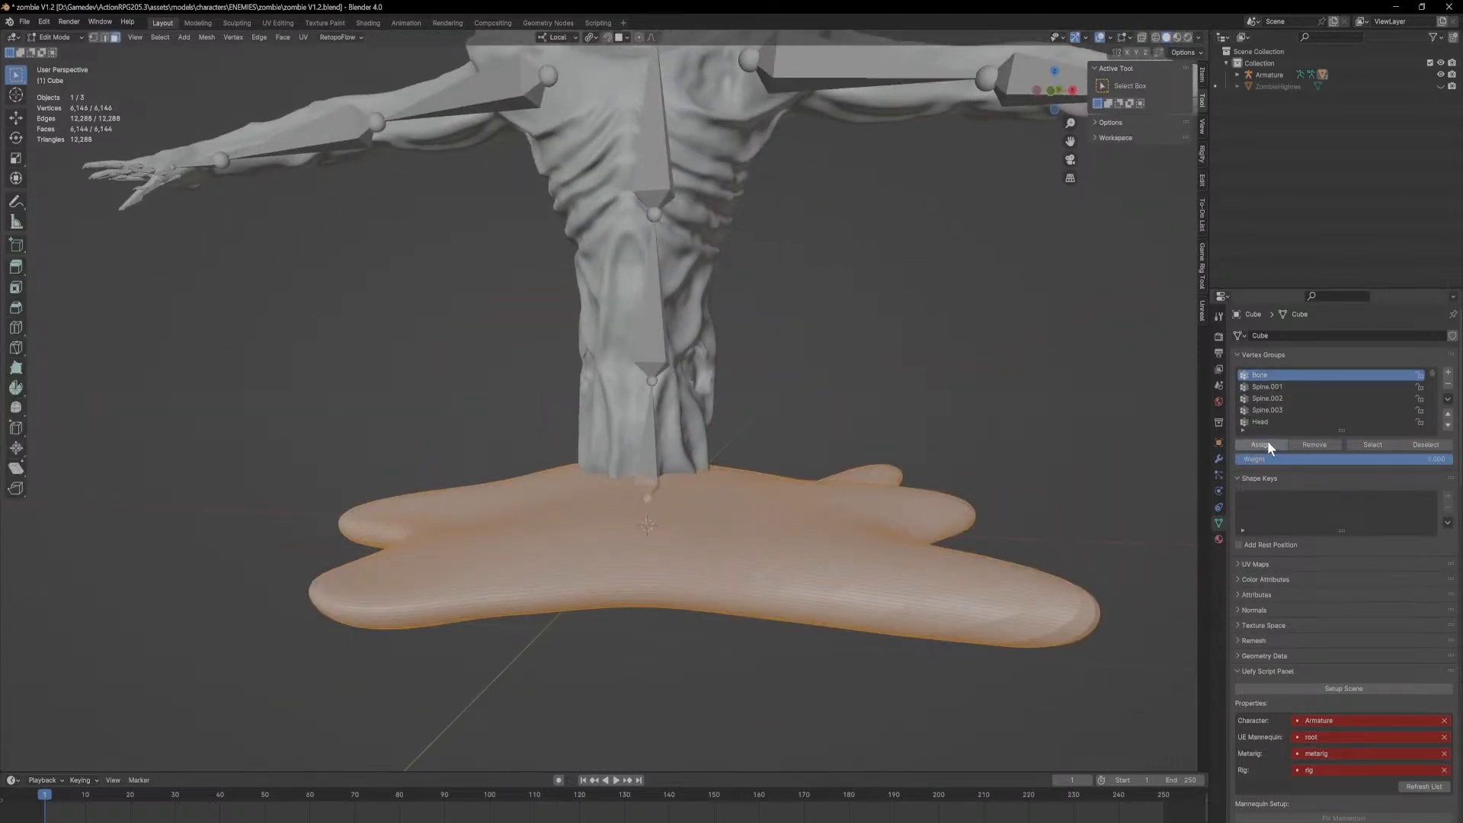
click(55, 37)
click(63, 49)
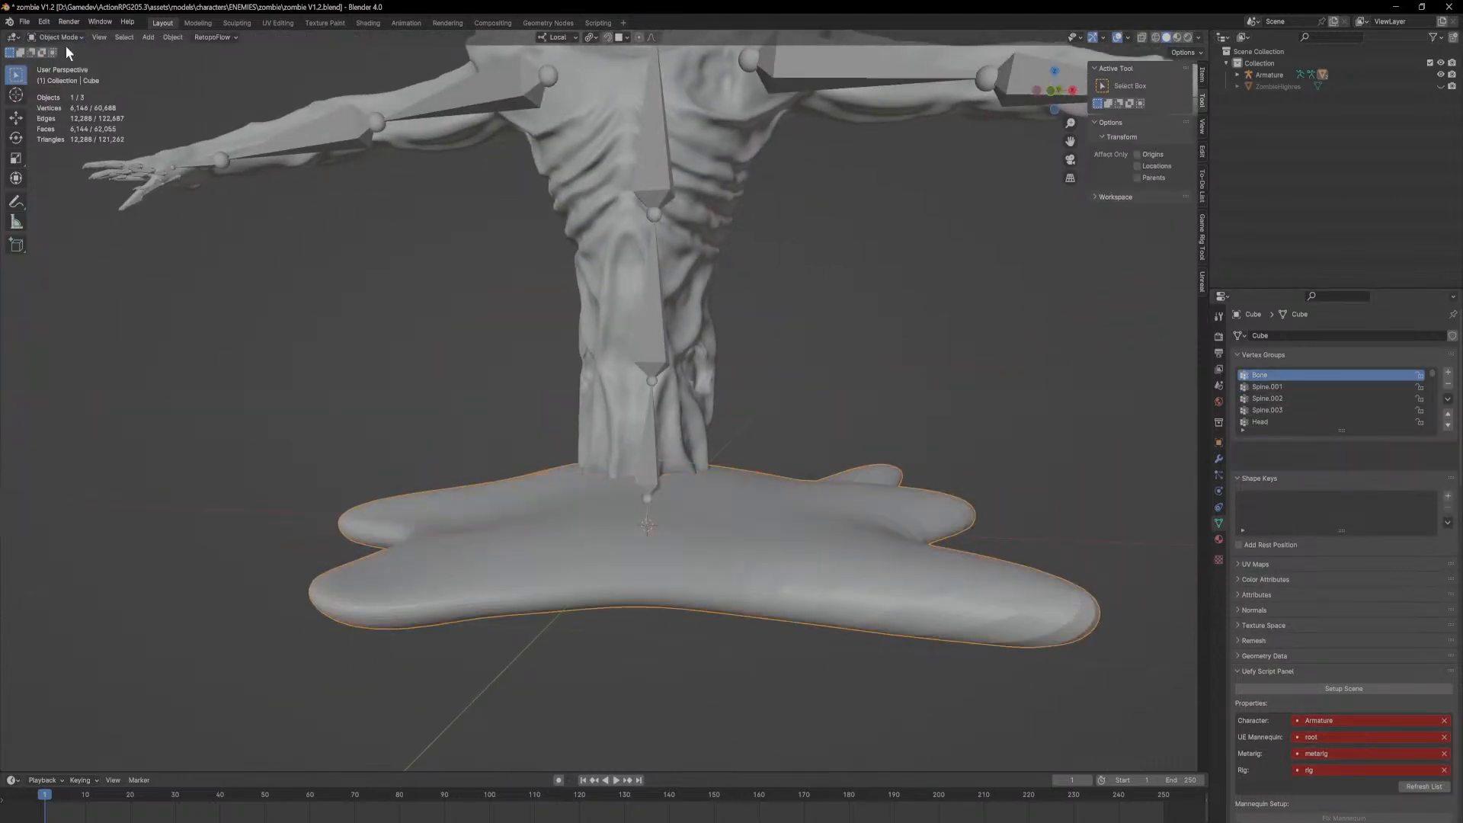
Step: Put the armature in Pose Mode and test-move the Spine.001 bone along Z and the root bone without keeping either move
click(653, 447)
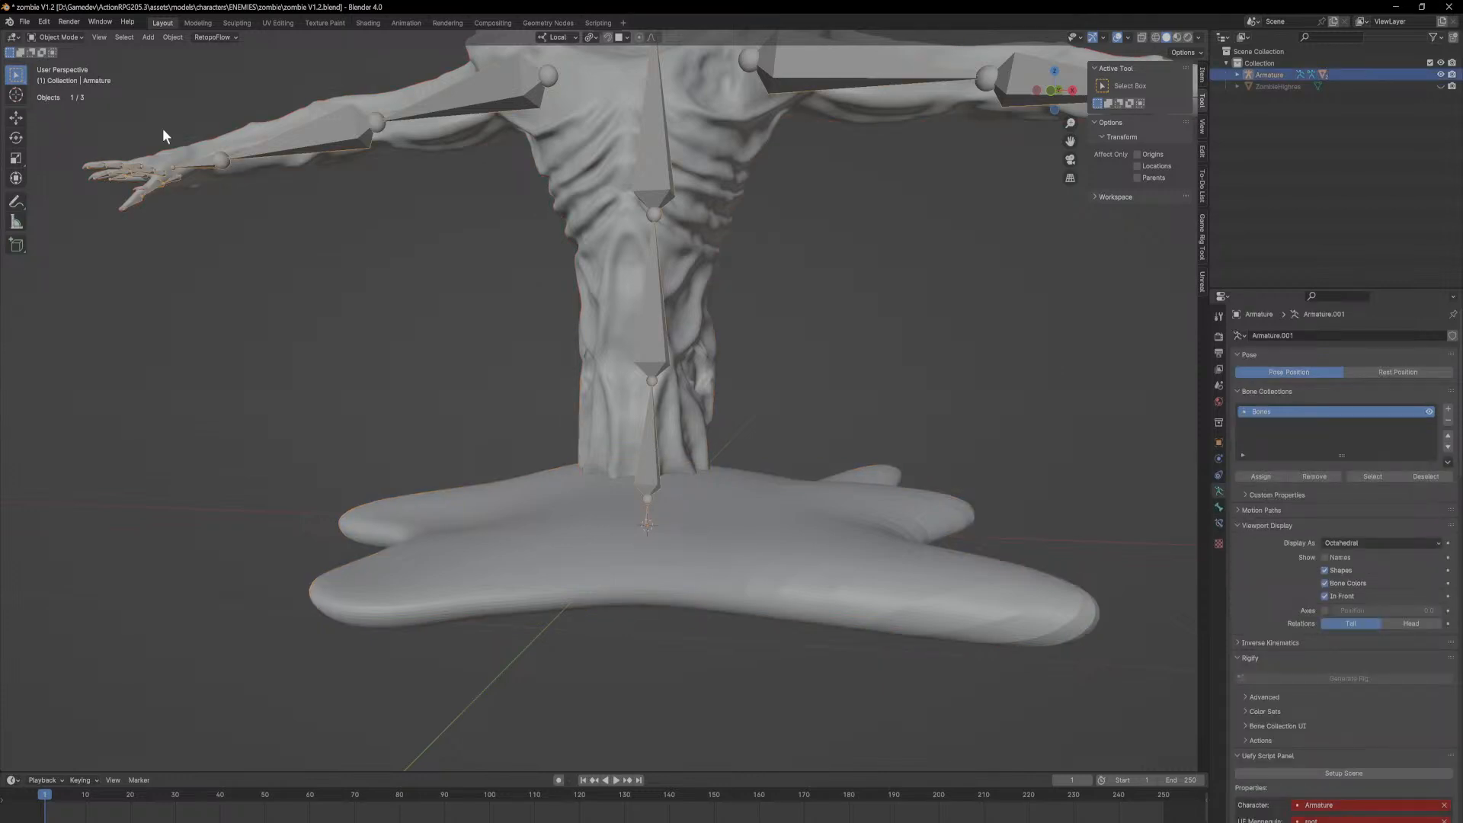
click(74, 38)
click(66, 77)
click(653, 468)
key(g)
key(z)
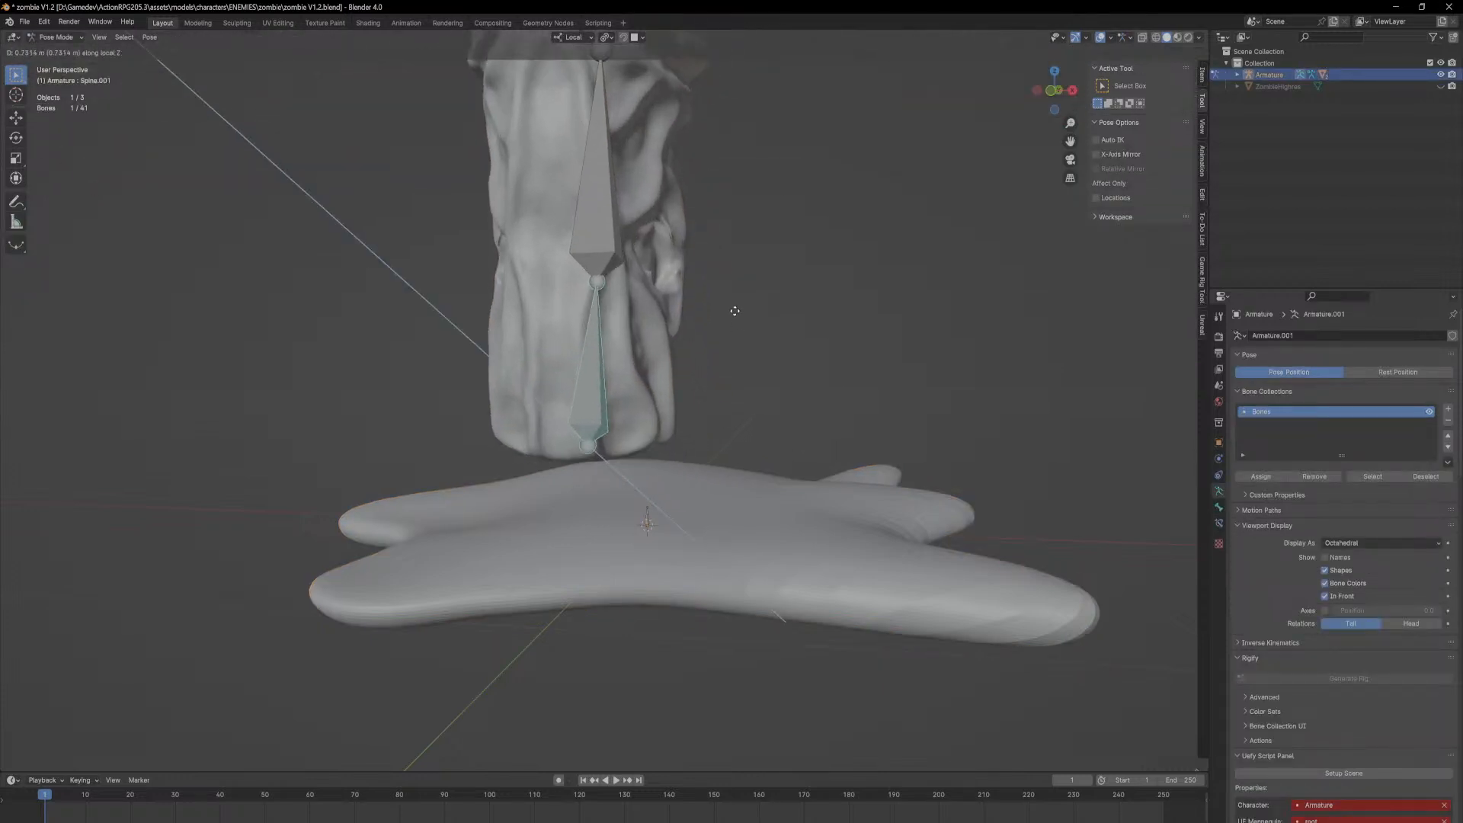
key(Escape)
click(646, 511)
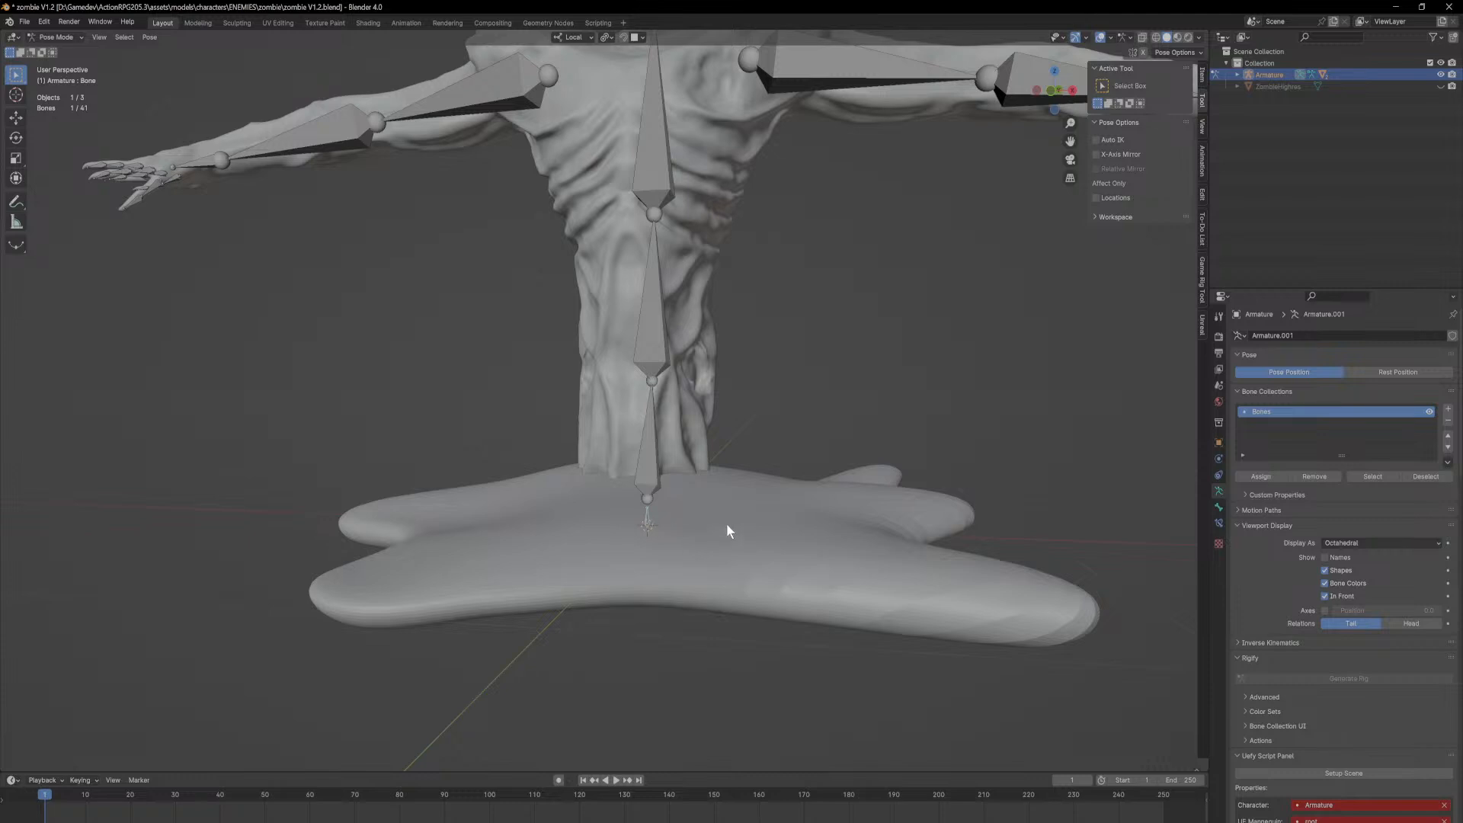
key(g)
key(Escape)
Step: Examine the rigged zombie and its attached base from several sides
scroll(805, 377, down, 4)
middle_drag(805, 377, 712, 432)
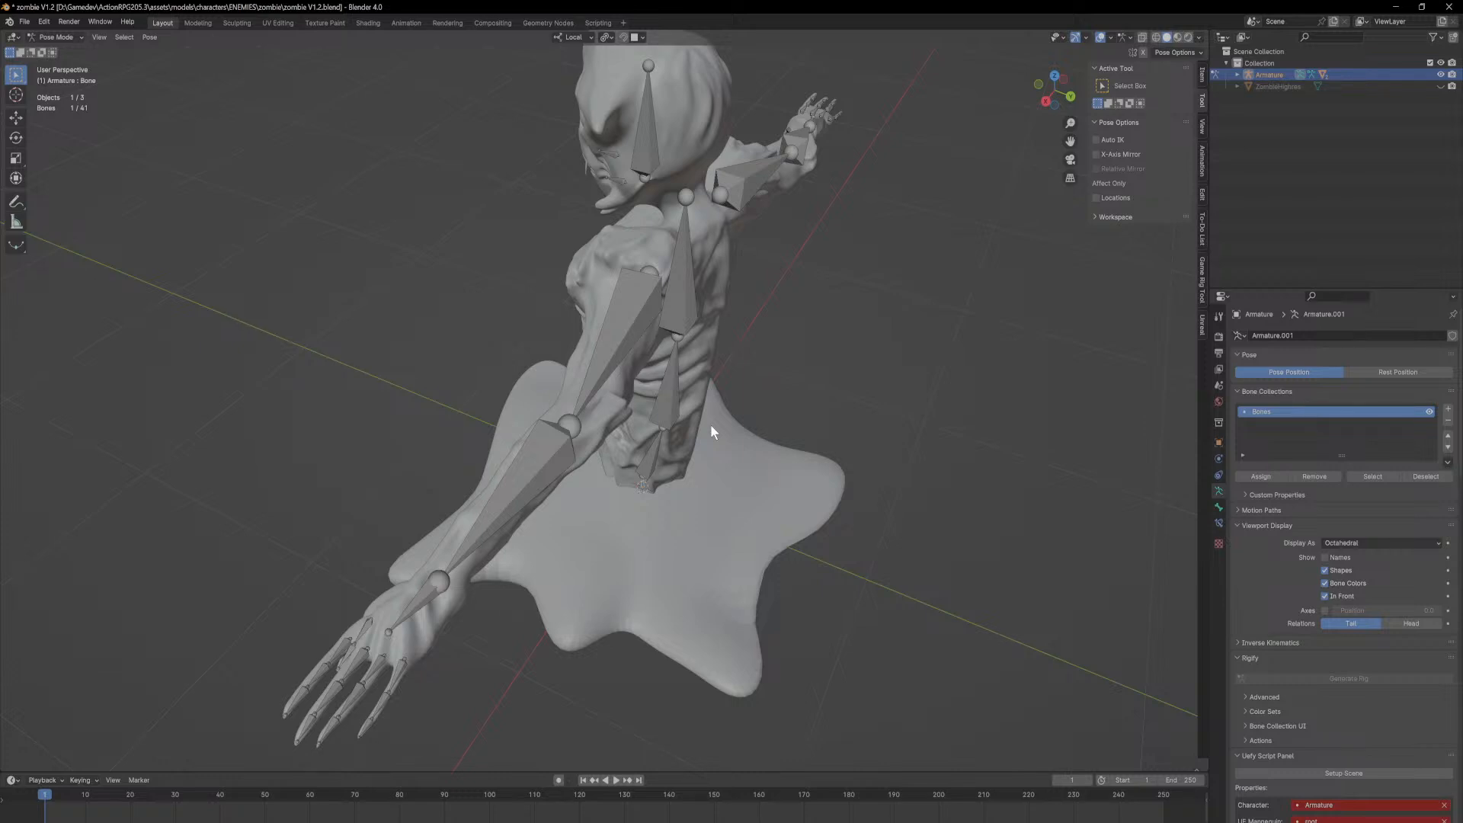
middle_drag(706, 430, 801, 452)
mouse_move(710, 593)
middle_down()
mouse_move(666, 564)
mouse_move(720, 569)
middle_up()
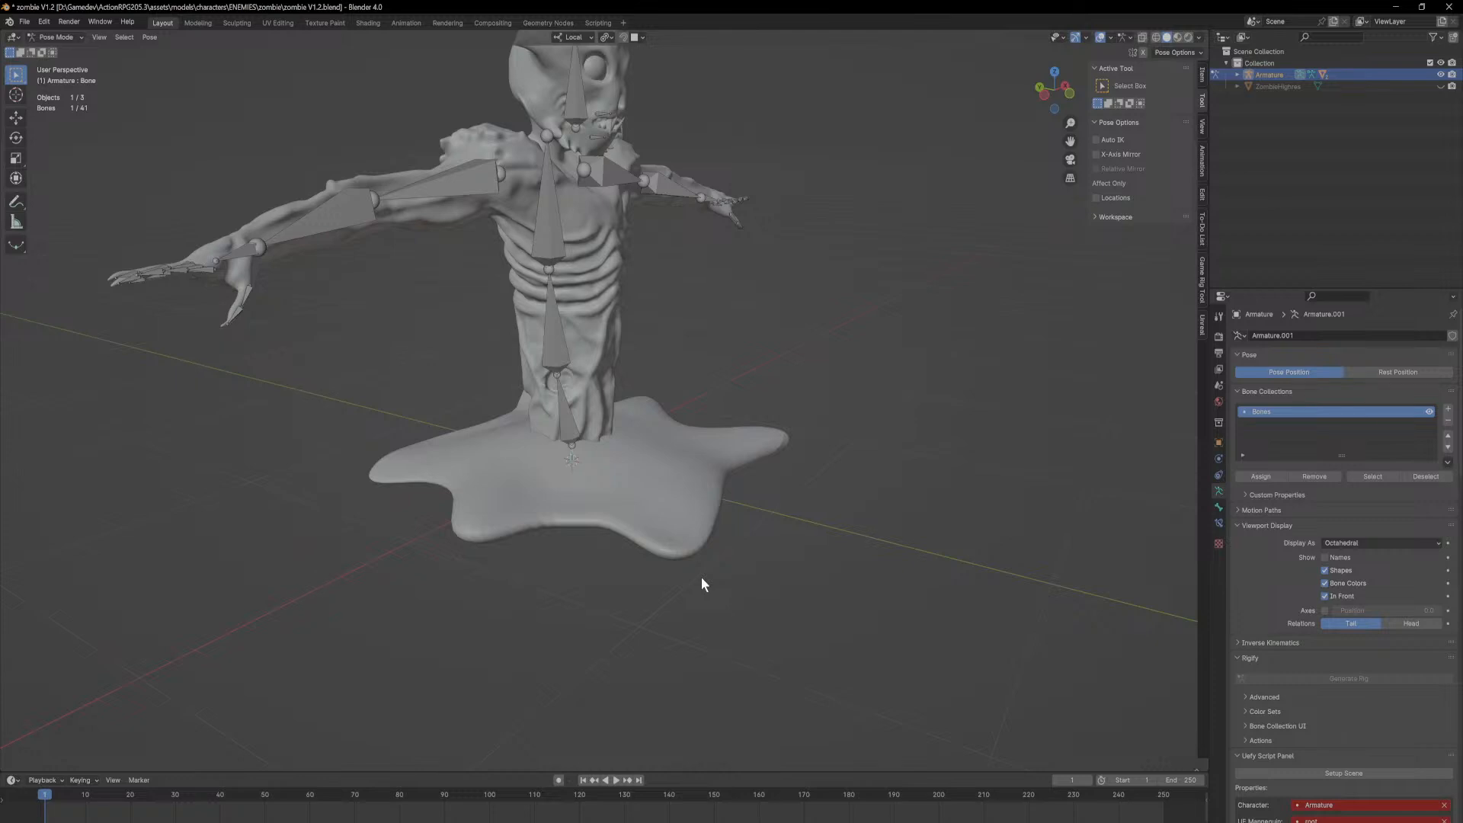
middle_drag(915, 428, 766, 388)
scroll(747, 376, down, 2)
click(785, 376)
shift+middle_drag(642, 373, 811, 519)
scroll(689, 506, up, 3)
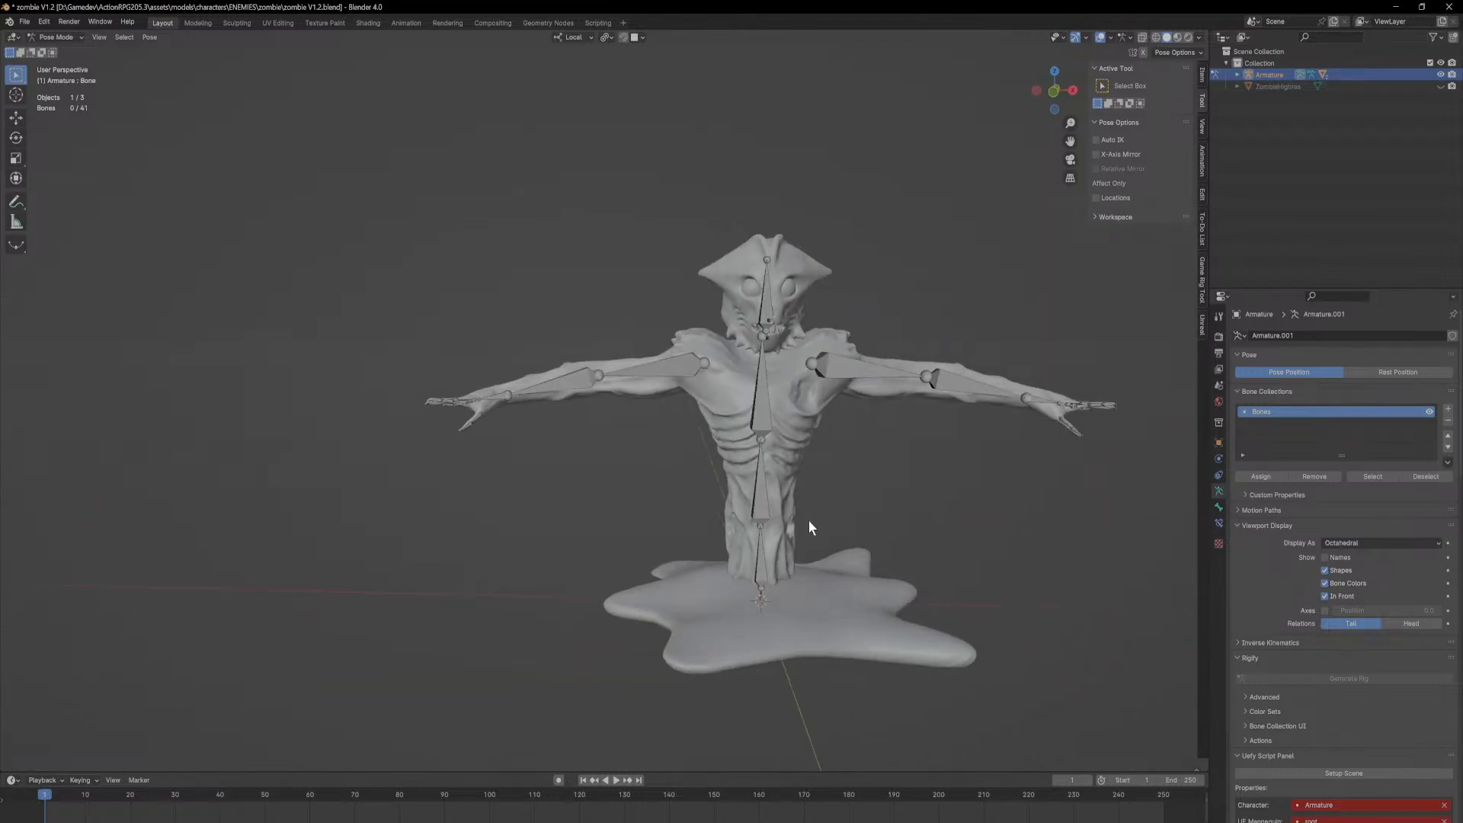
Step: Return the armature to Object Mode and bring up the Empty types for adding a new object
click(762, 547)
click(58, 38)
click(67, 51)
middle_drag(799, 491, 695, 509)
key(shift+a)
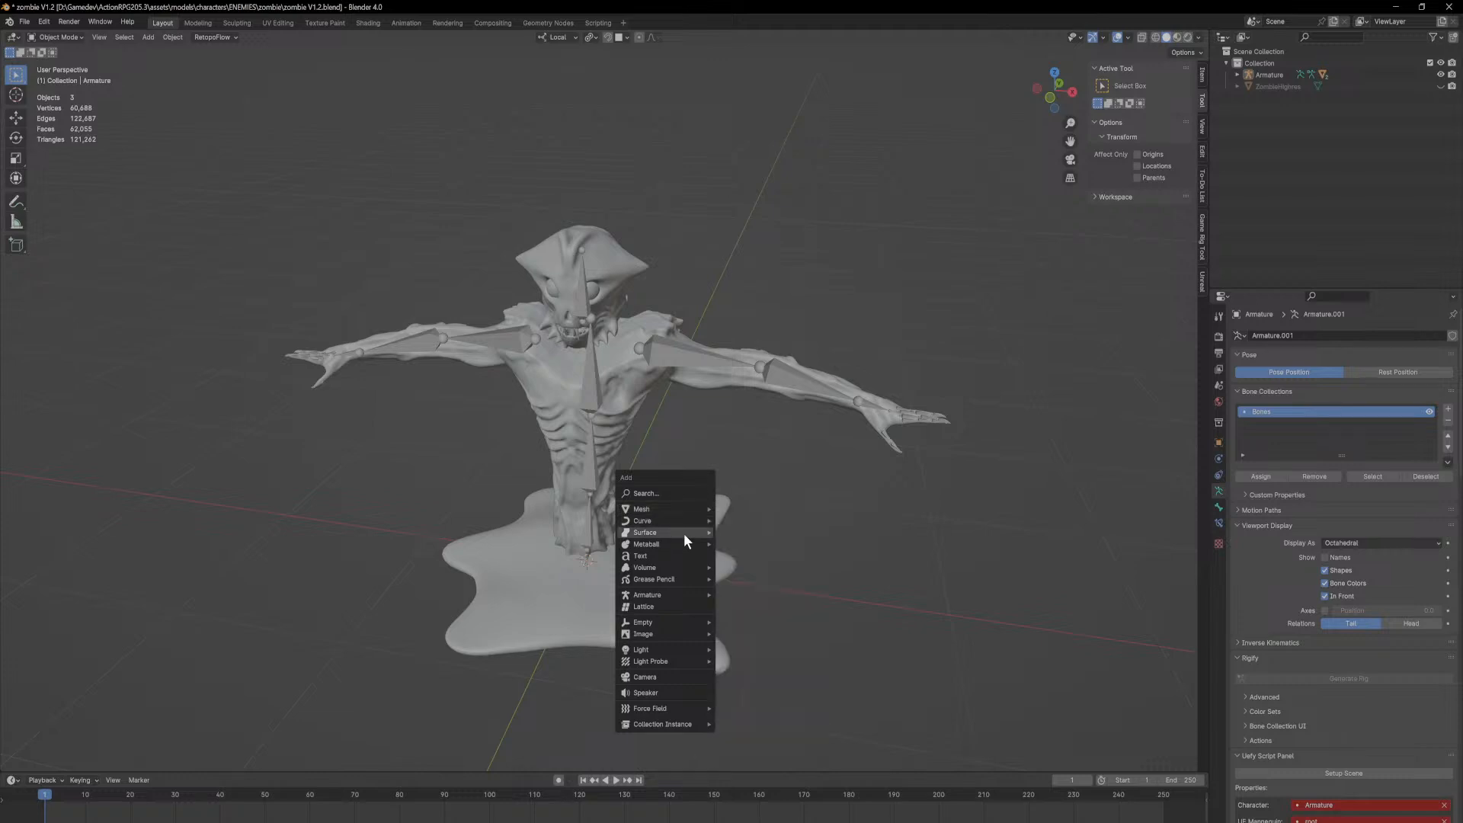
mouse_move(671, 626)
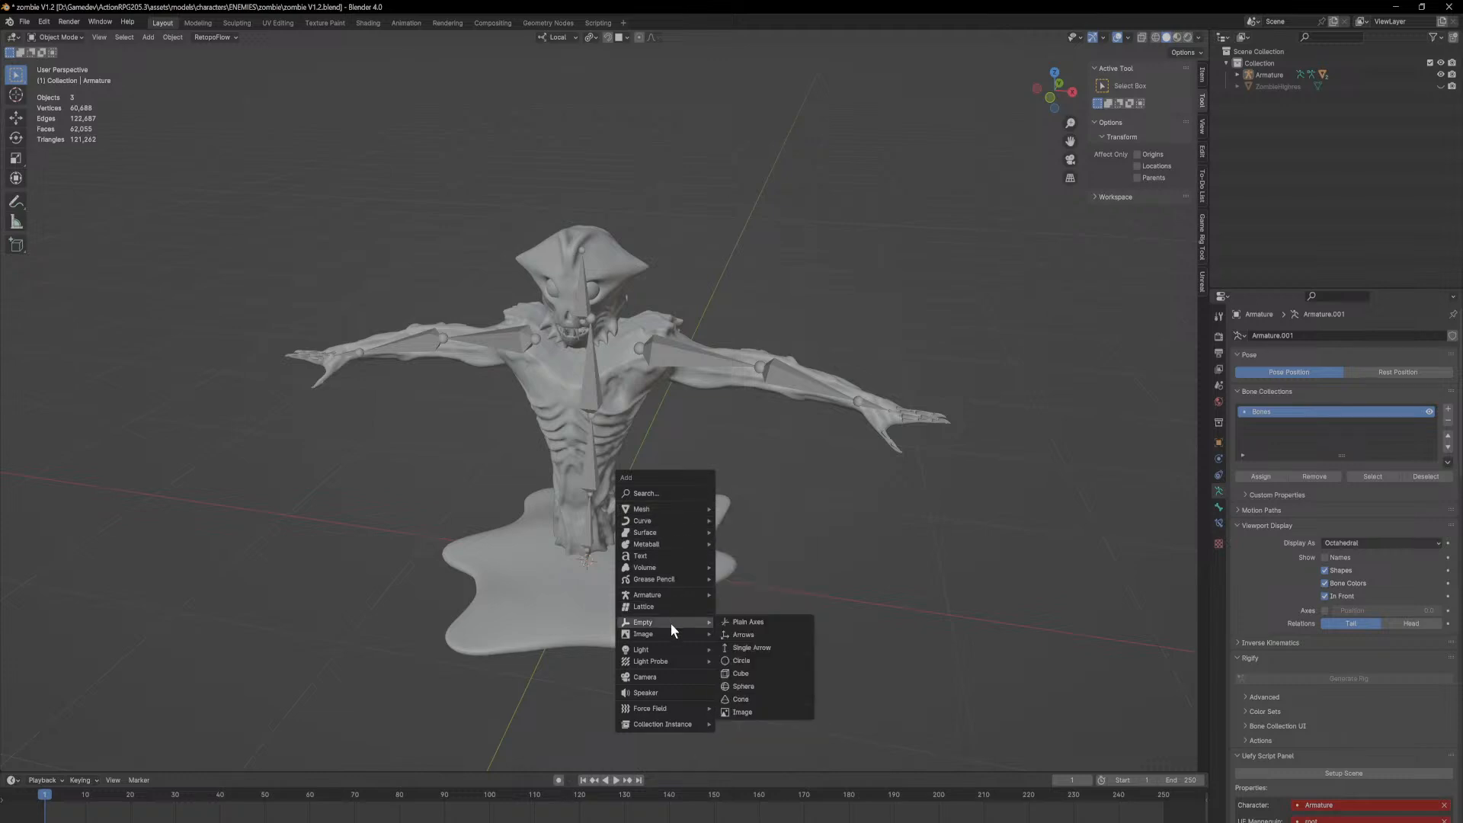
Step: Add a circle empty at the world origin and rotate it 90° about the X axis
click(765, 668)
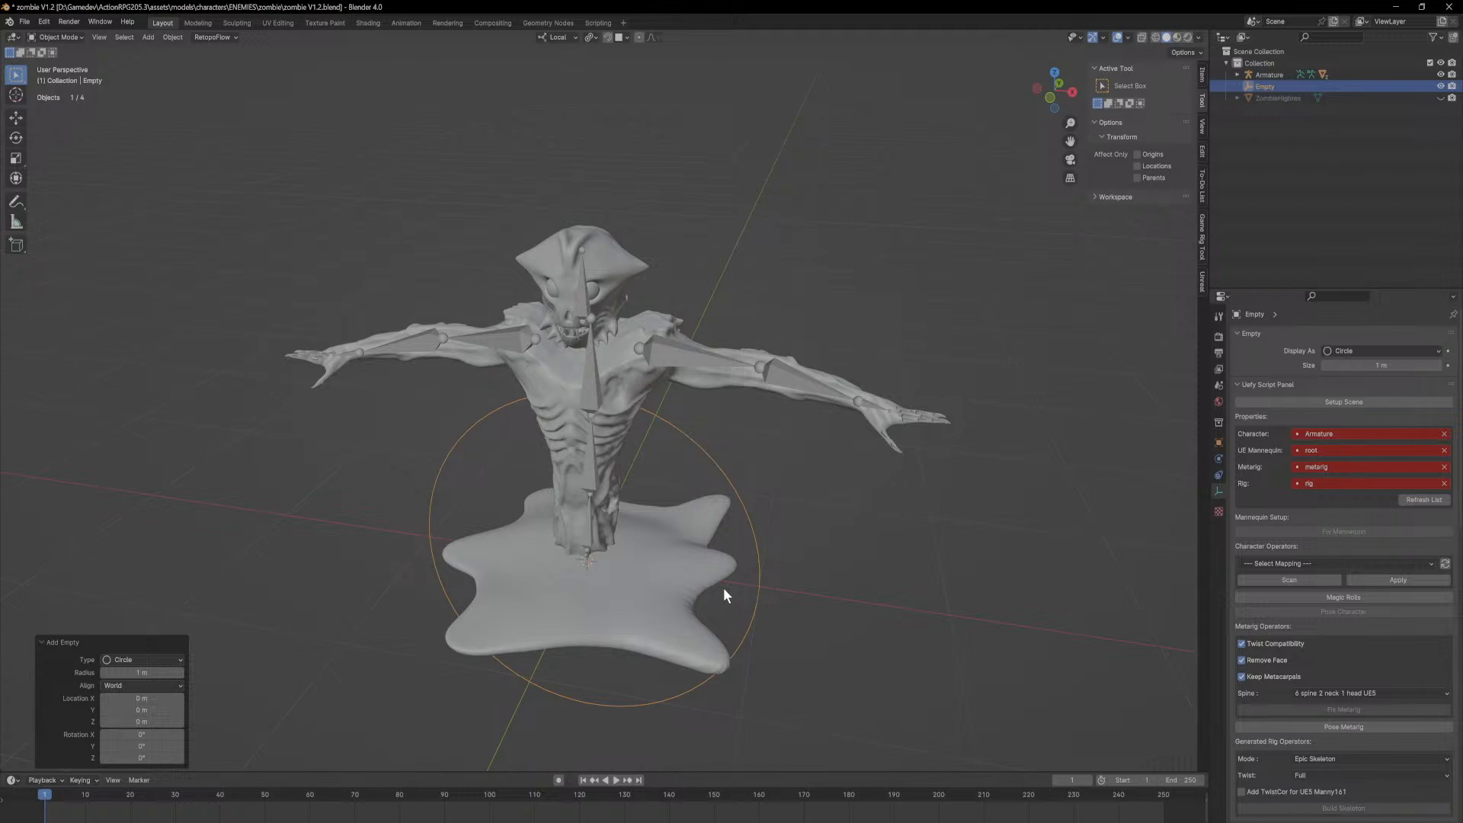
text(rz)
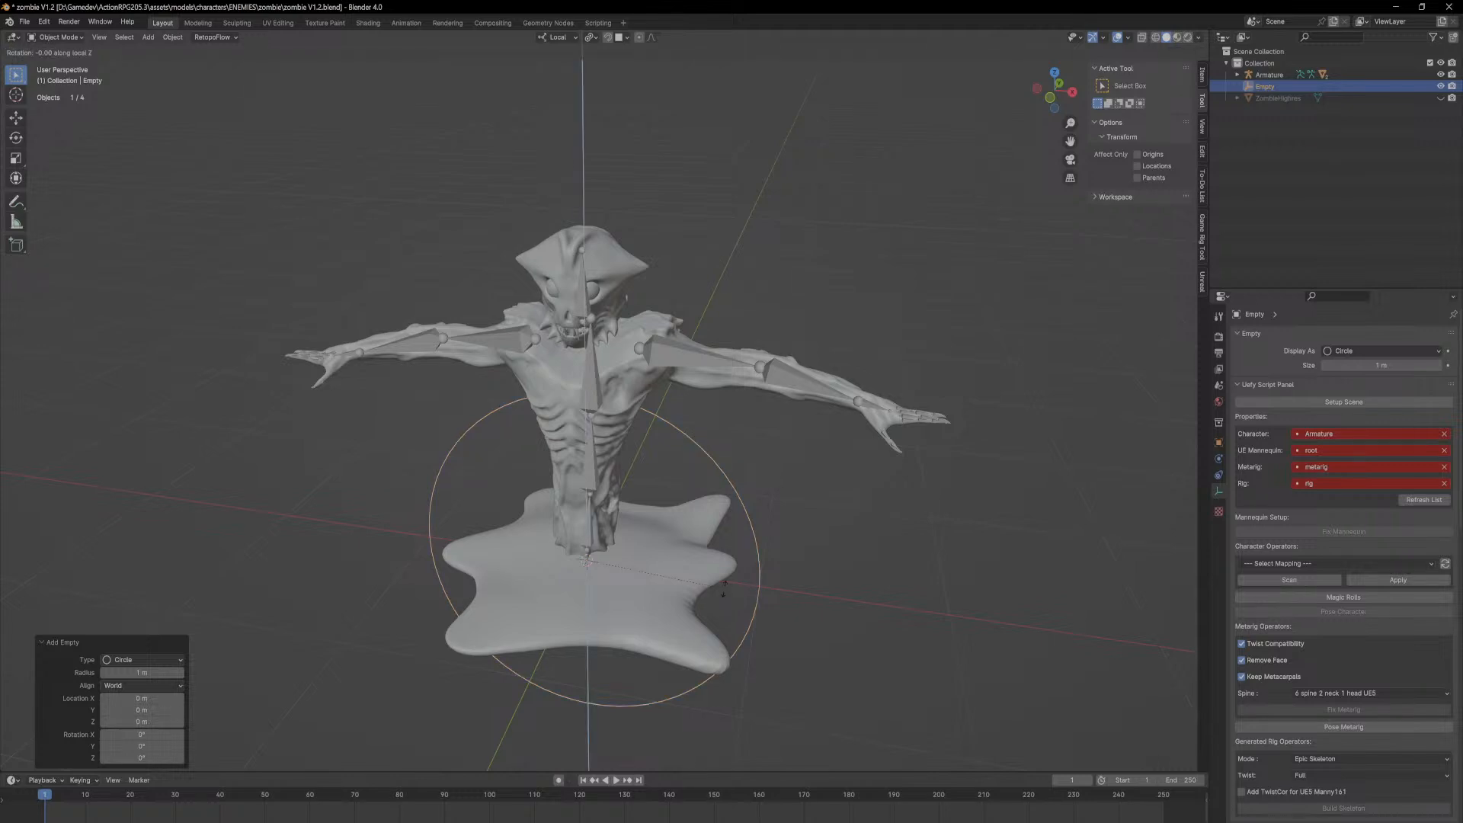
text(90x)
key(Return)
Step: Scale the circle empty down and raise it about 0.19 m so it rings the base of the zombie's torso
middle_drag(775, 590, 837, 569)
key(s)
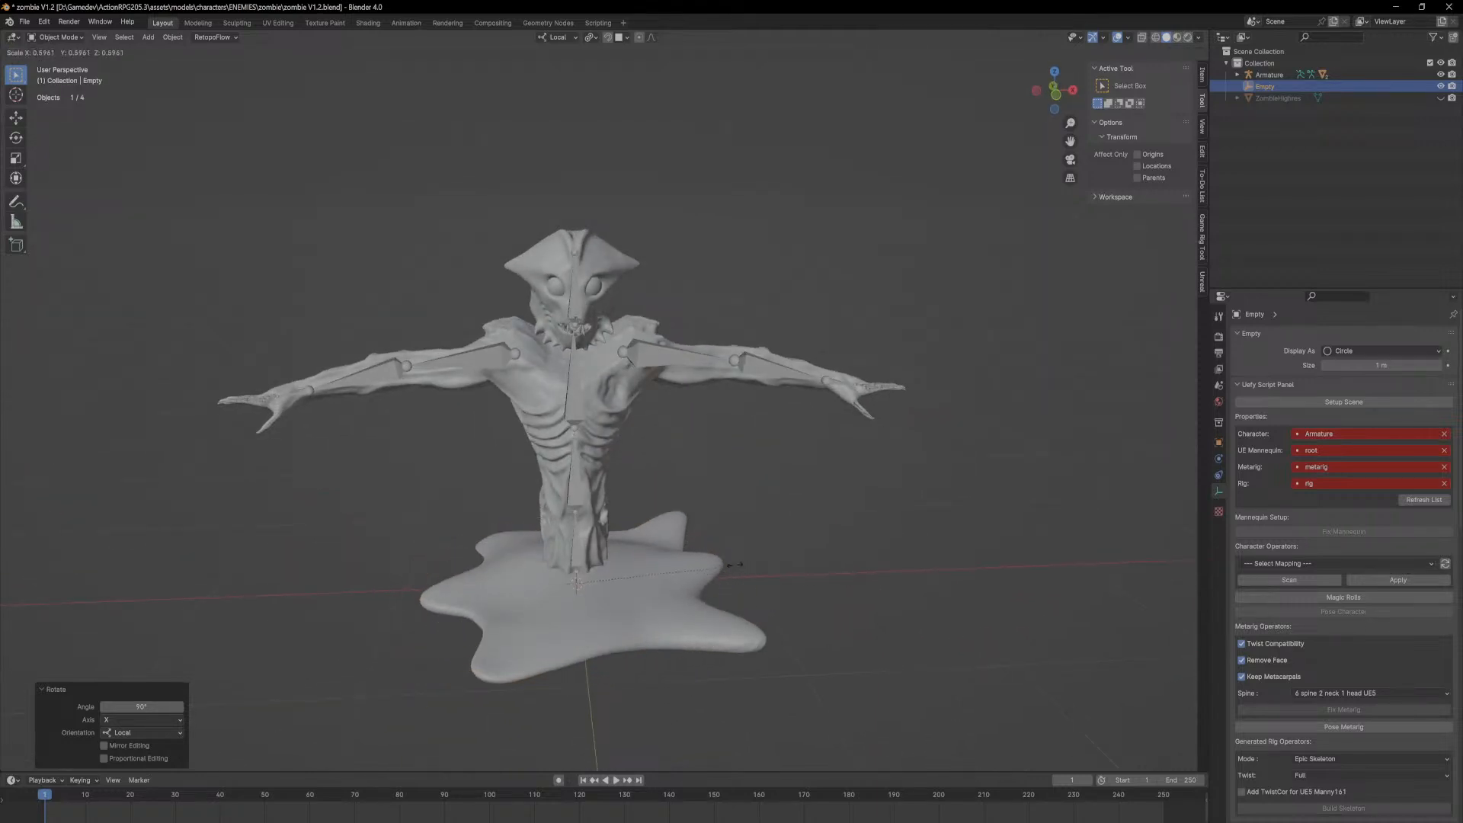
click(684, 561)
key(g)
key(z)
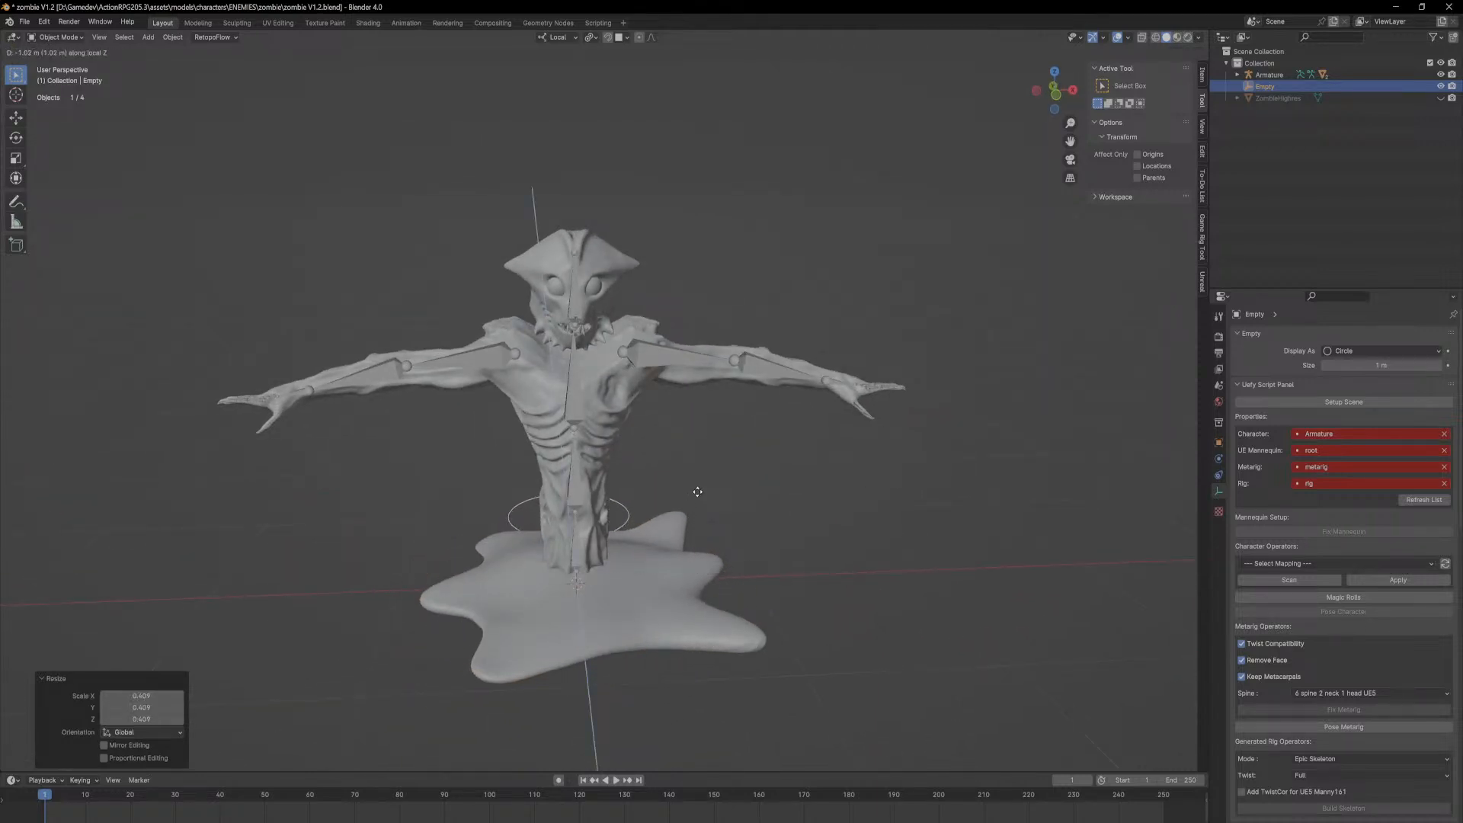
key(y)
click(700, 477)
Step: Set the transform orientation to Global
middle_drag(701, 477, 748, 542)
scroll(755, 577, up, 4)
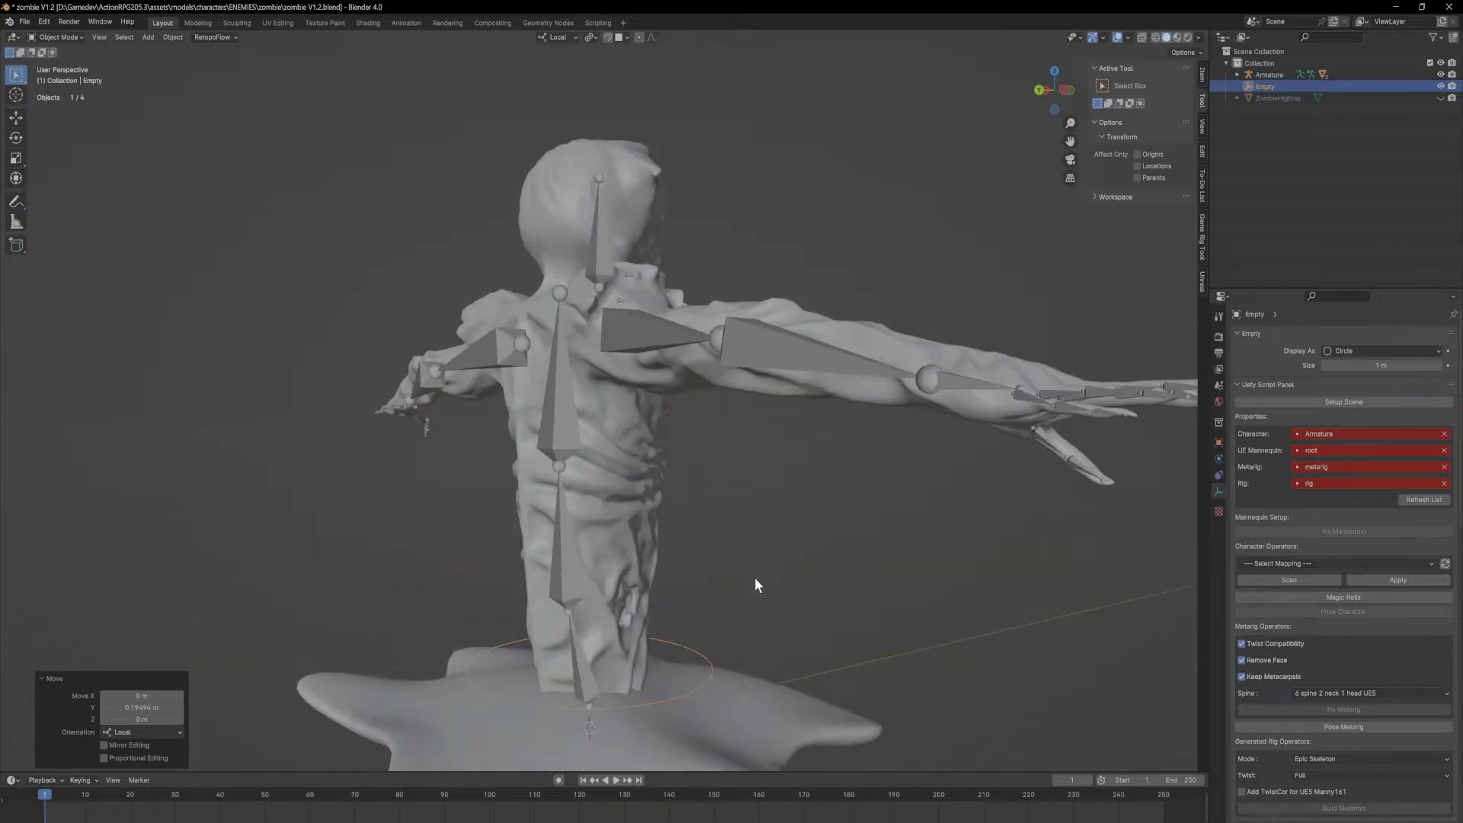
middle_drag(887, 586, 747, 543)
scroll(731, 629, down, 2)
click(562, 38)
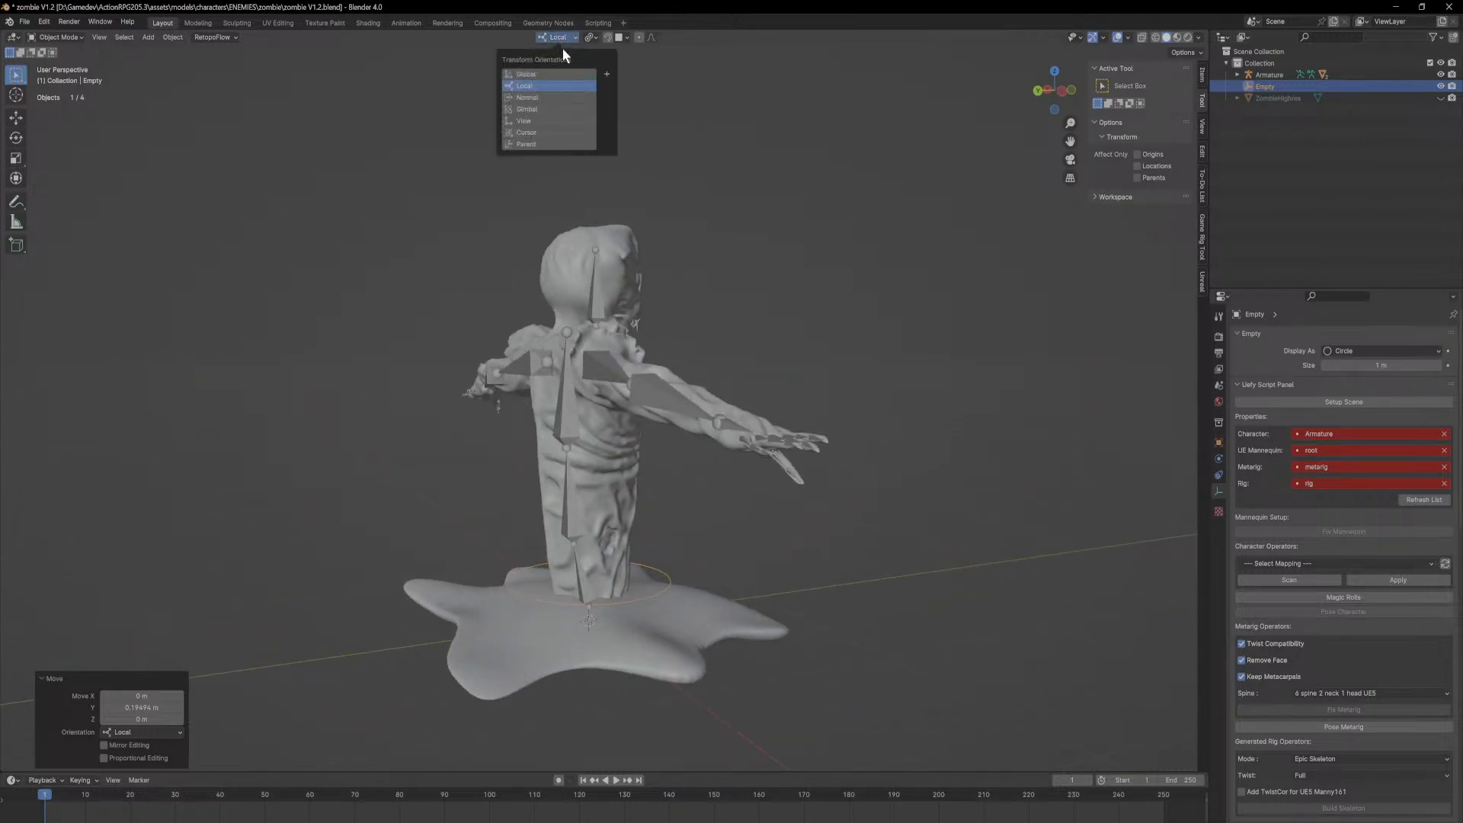
click(558, 74)
Step: Select the armature, show the bone constraints of Spine.001, and switch the armature to Pose Mode
middle_drag(948, 381, 789, 397)
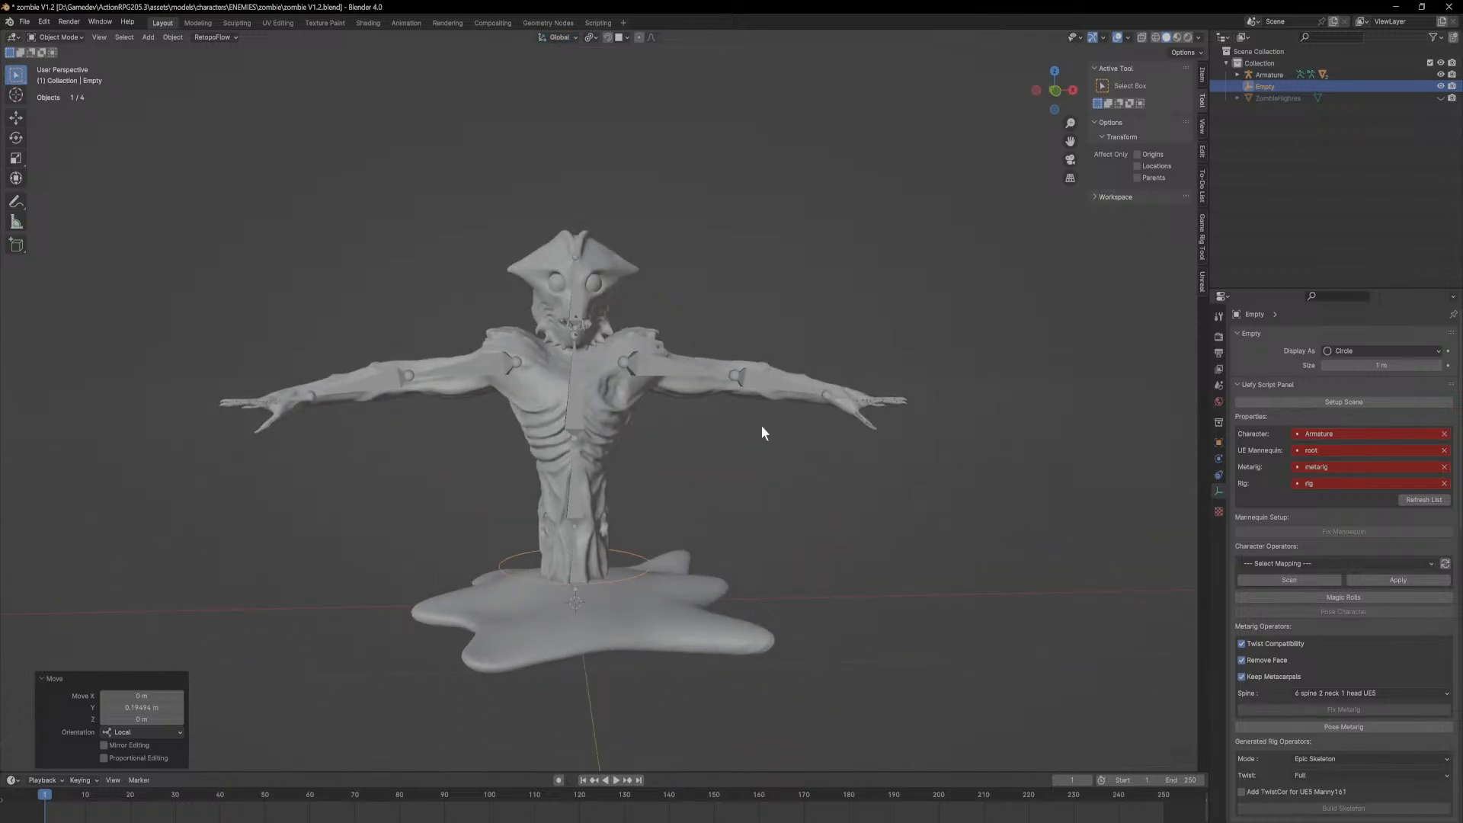
scroll(733, 498, down, 2)
middle_drag(591, 617, 674, 546)
scroll(632, 617, up, 5)
click(660, 546)
scroll(707, 583, up, 5)
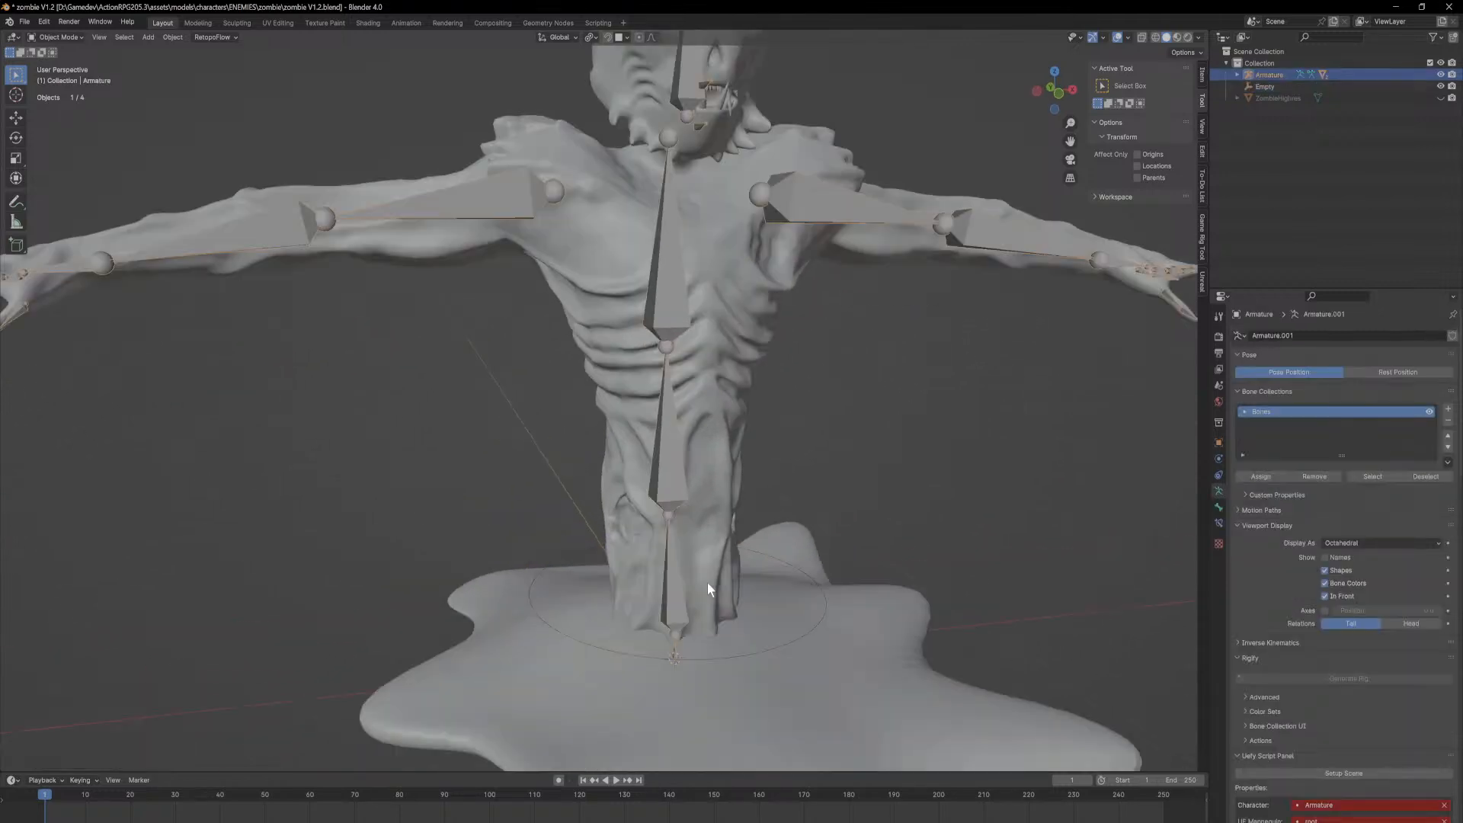
scroll(746, 608, down, 3)
middle_drag(745, 606, 661, 570)
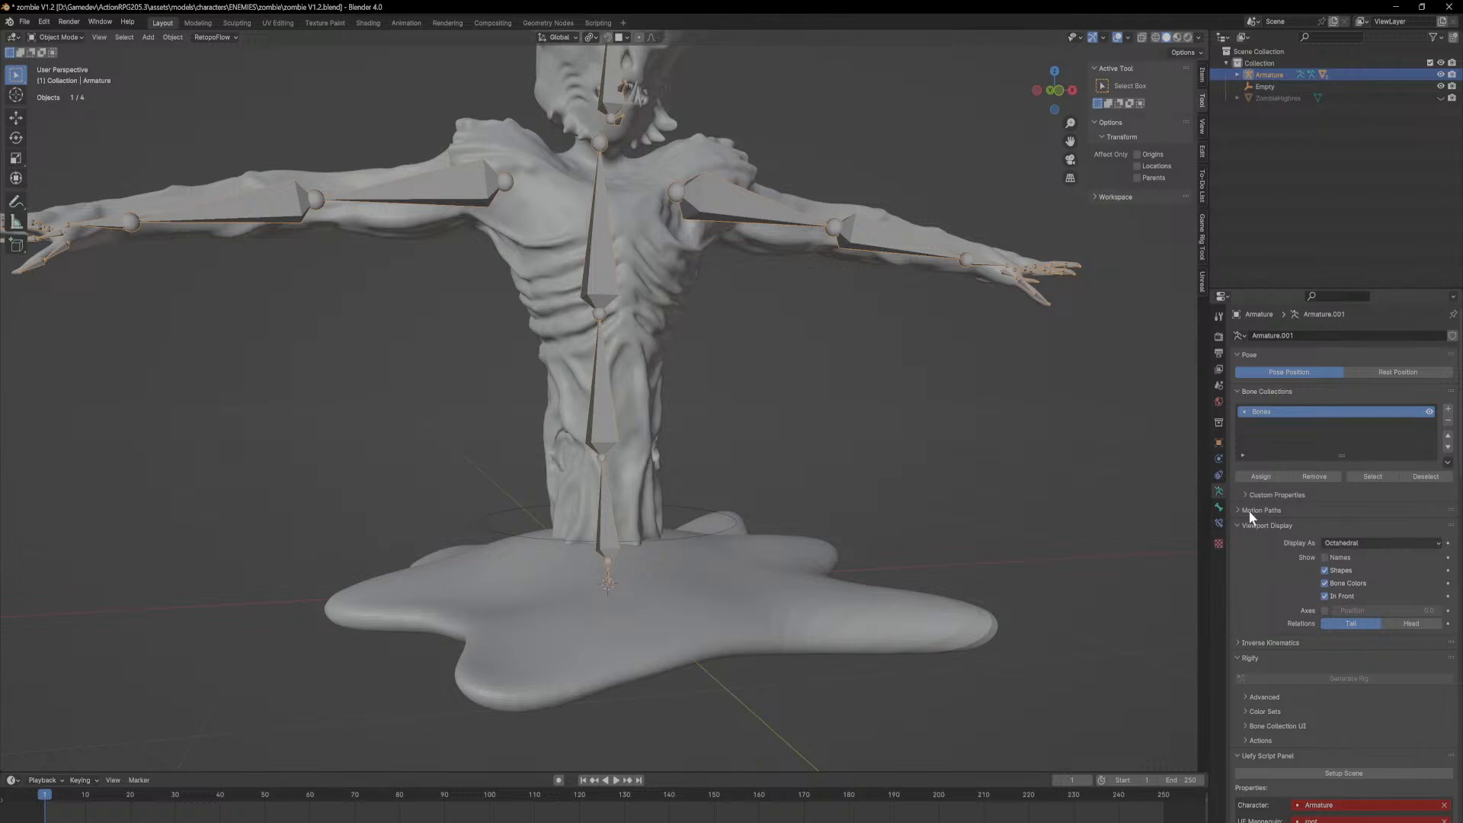
click(1220, 508)
click(1221, 523)
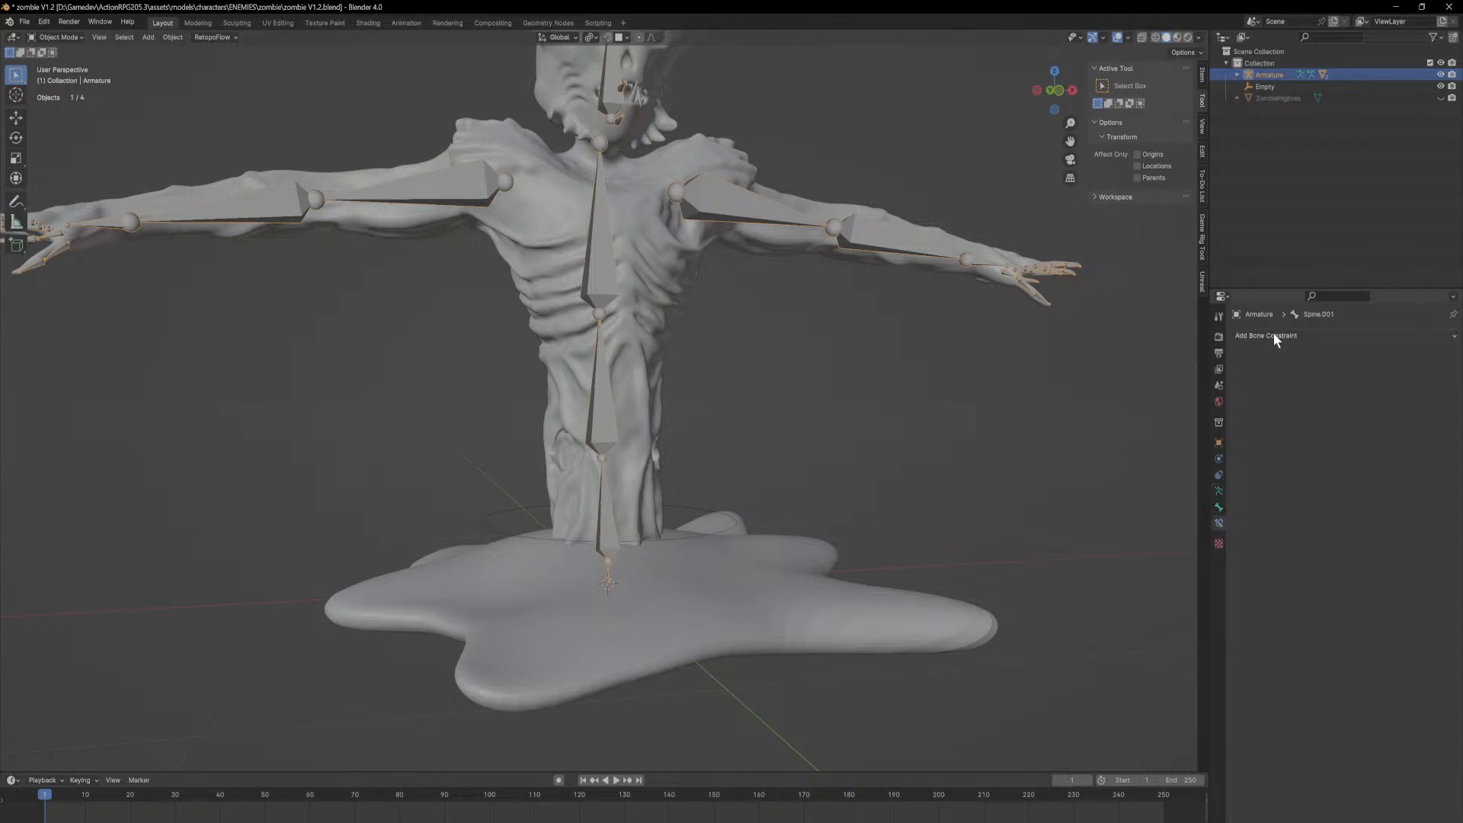
shift+middle_drag(680, 312, 686, 347)
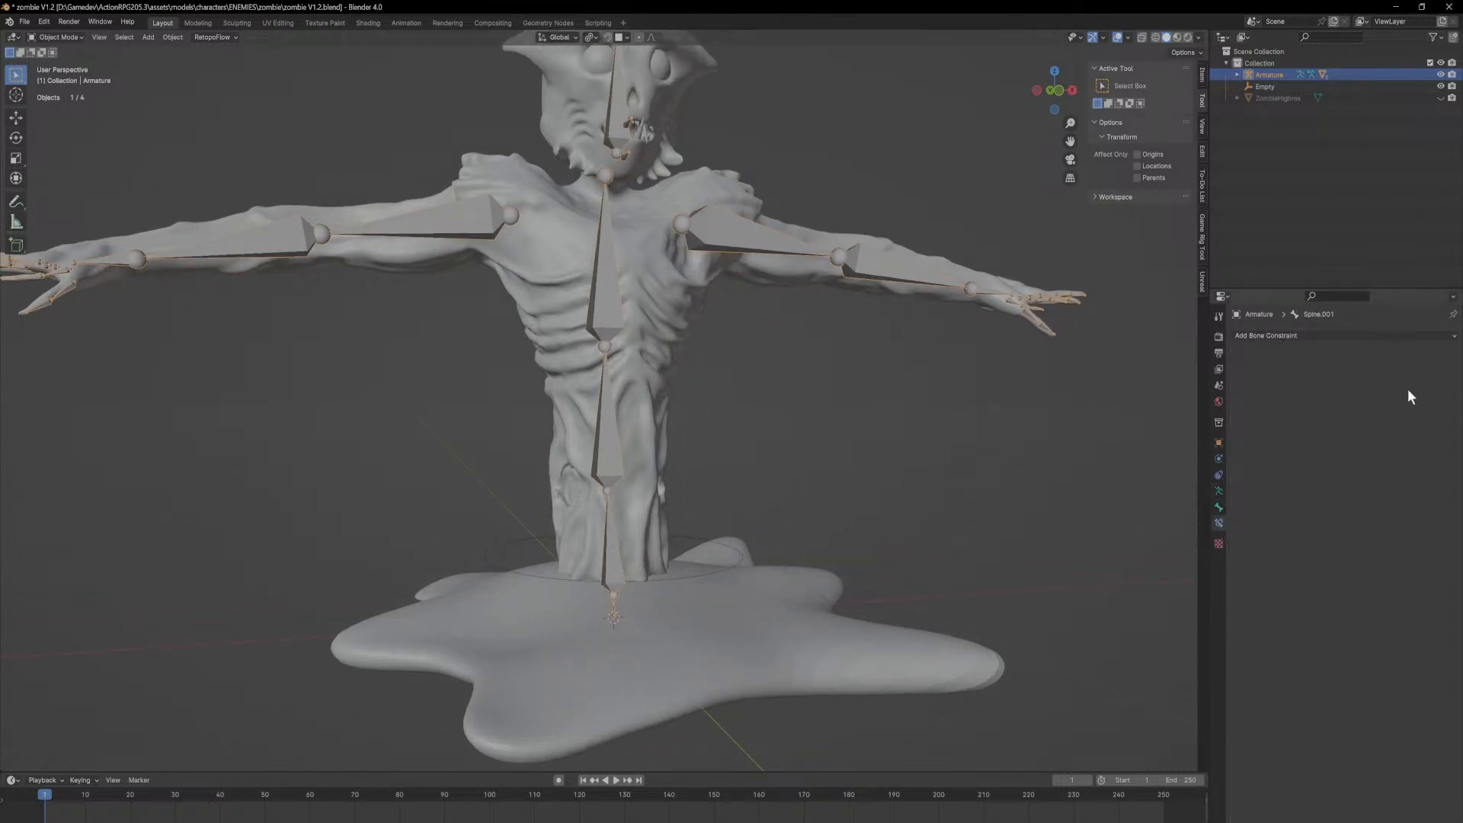
click(1302, 336)
click(60, 38)
click(59, 76)
Step: Add a Child Of constraint to the Spine.001 bone with the circle Empty as its target
click(1305, 339)
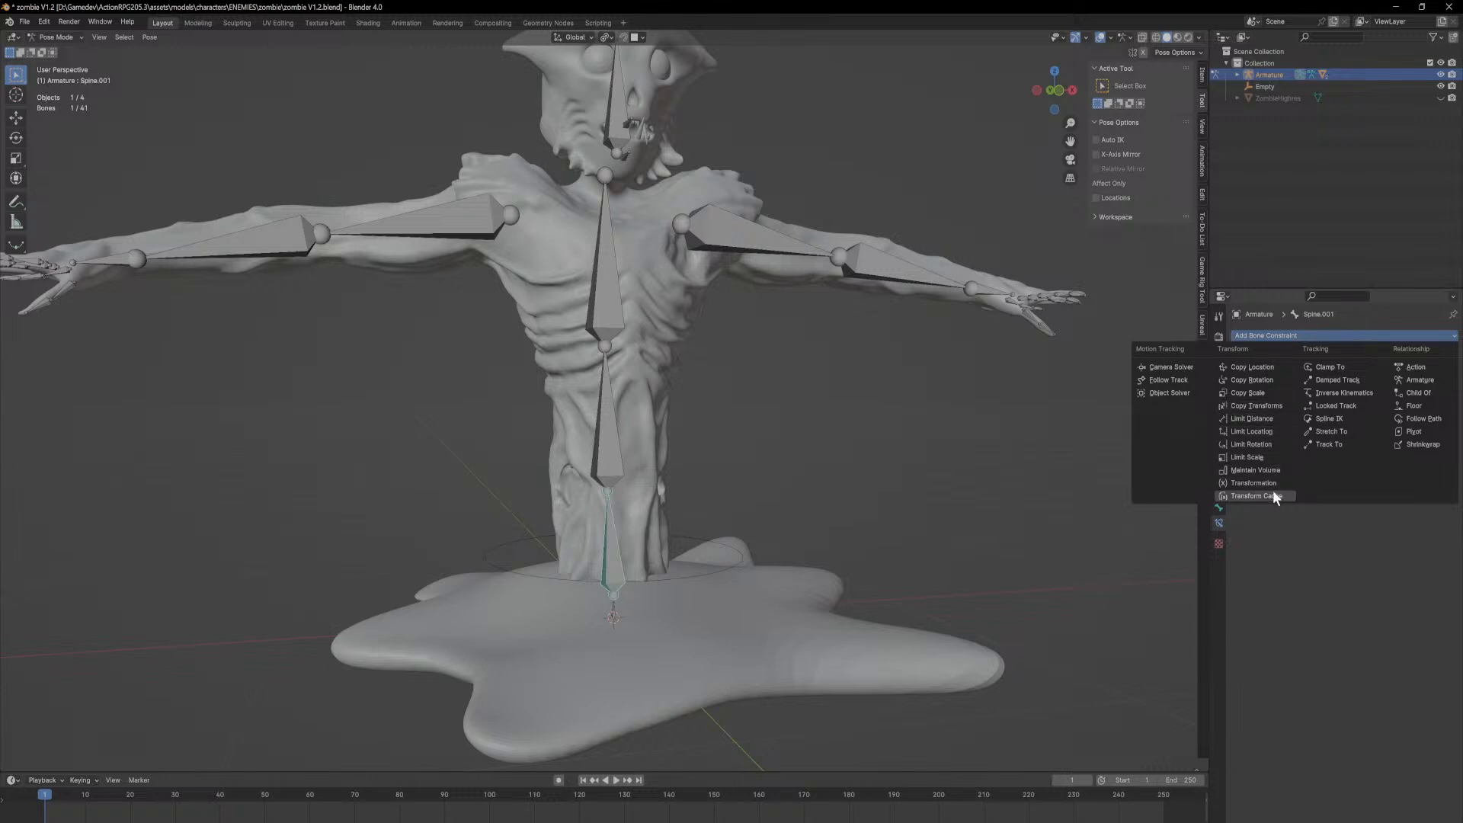
click(1426, 392)
click(1437, 374)
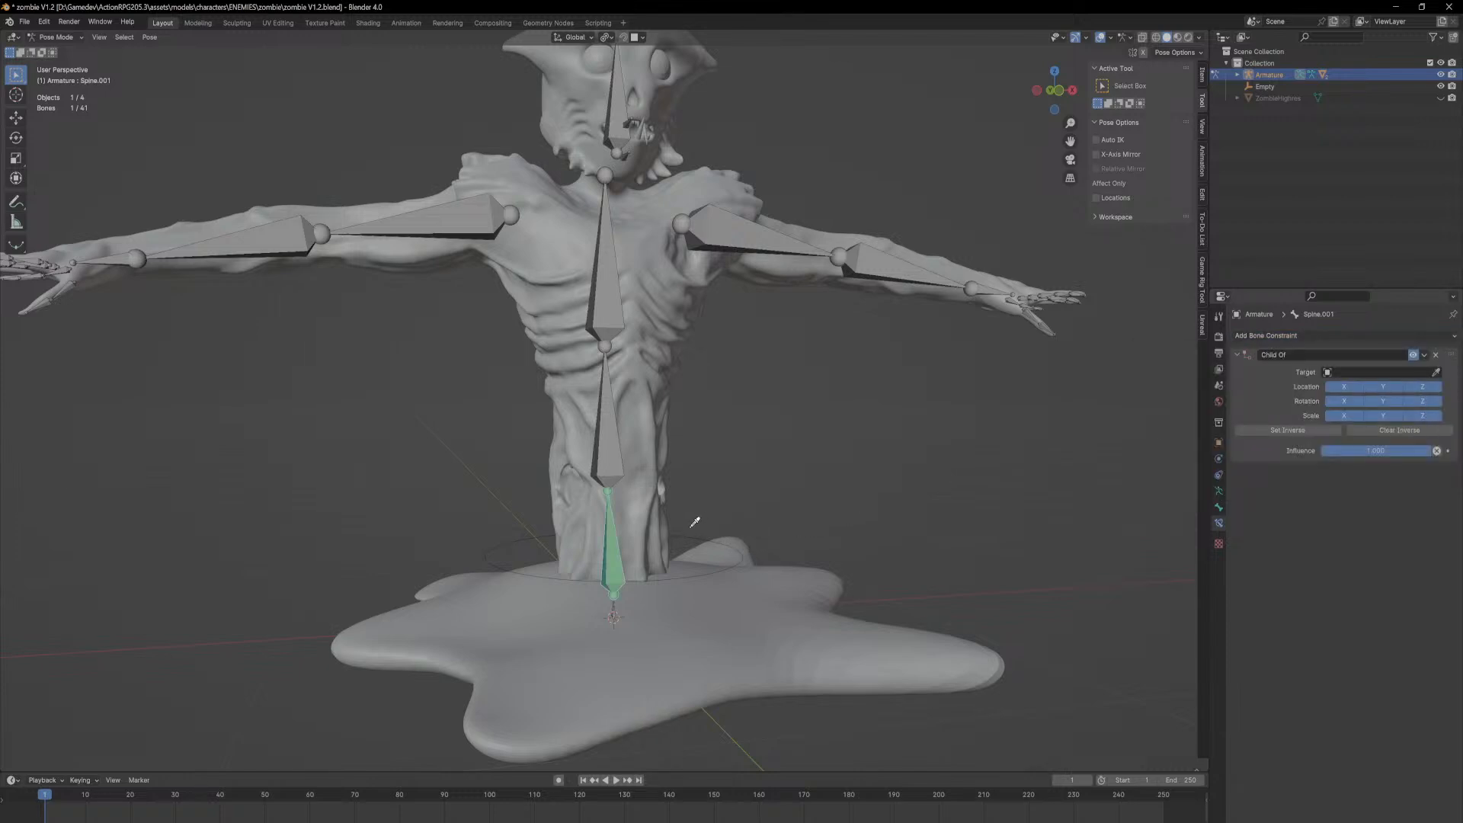
click(695, 529)
Step: Return to Object Mode and test-move the circle Empty together with the puddle mesh, cancelling the move
click(68, 36)
click(66, 52)
click(737, 555)
shift+click(743, 561)
key(g)
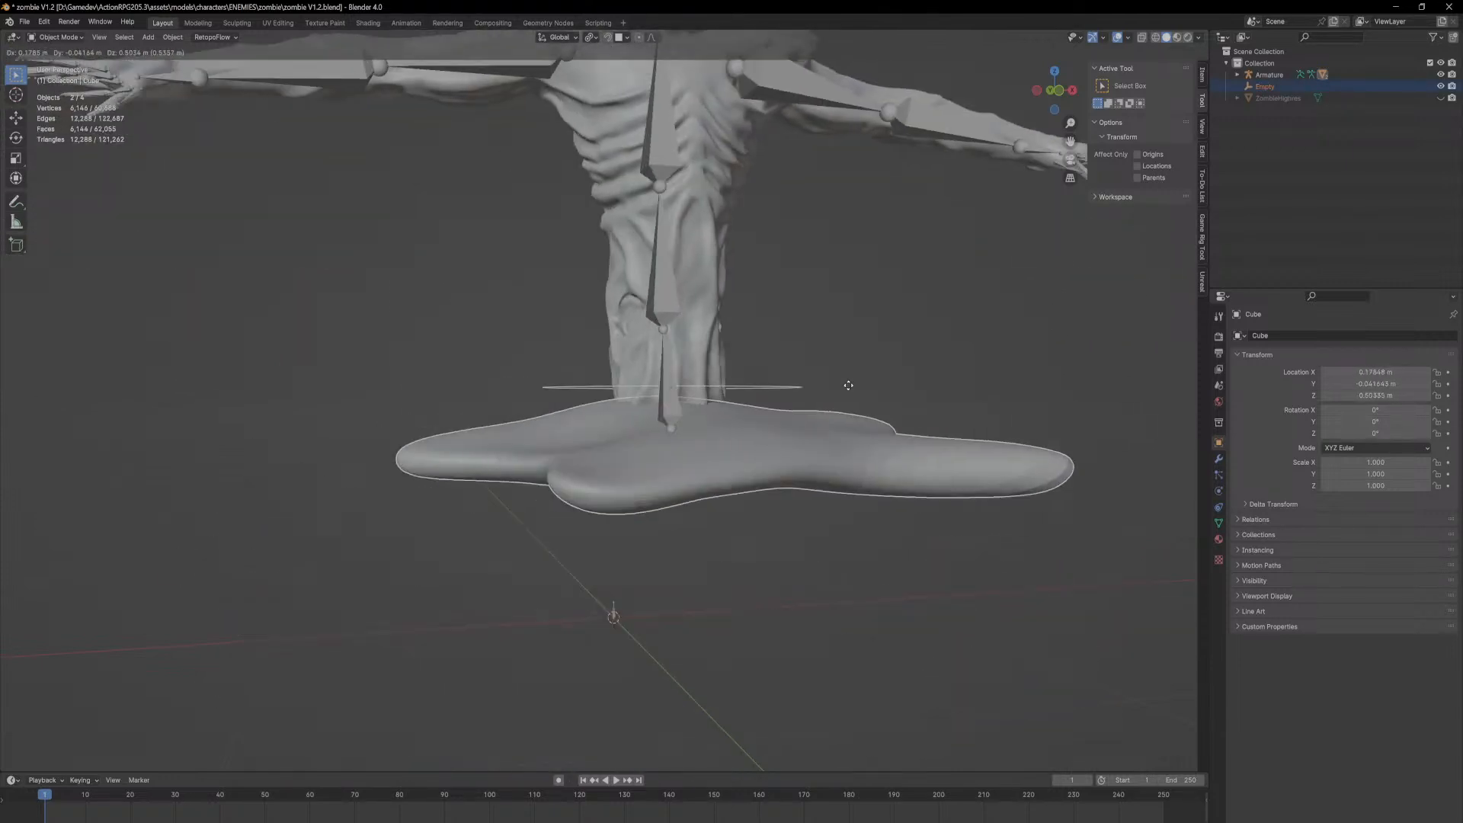
right_click(755, 454)
click(801, 537)
Step: Select only the circle Empty, test-move it to check the armature's response, and cancel the move
click(737, 556)
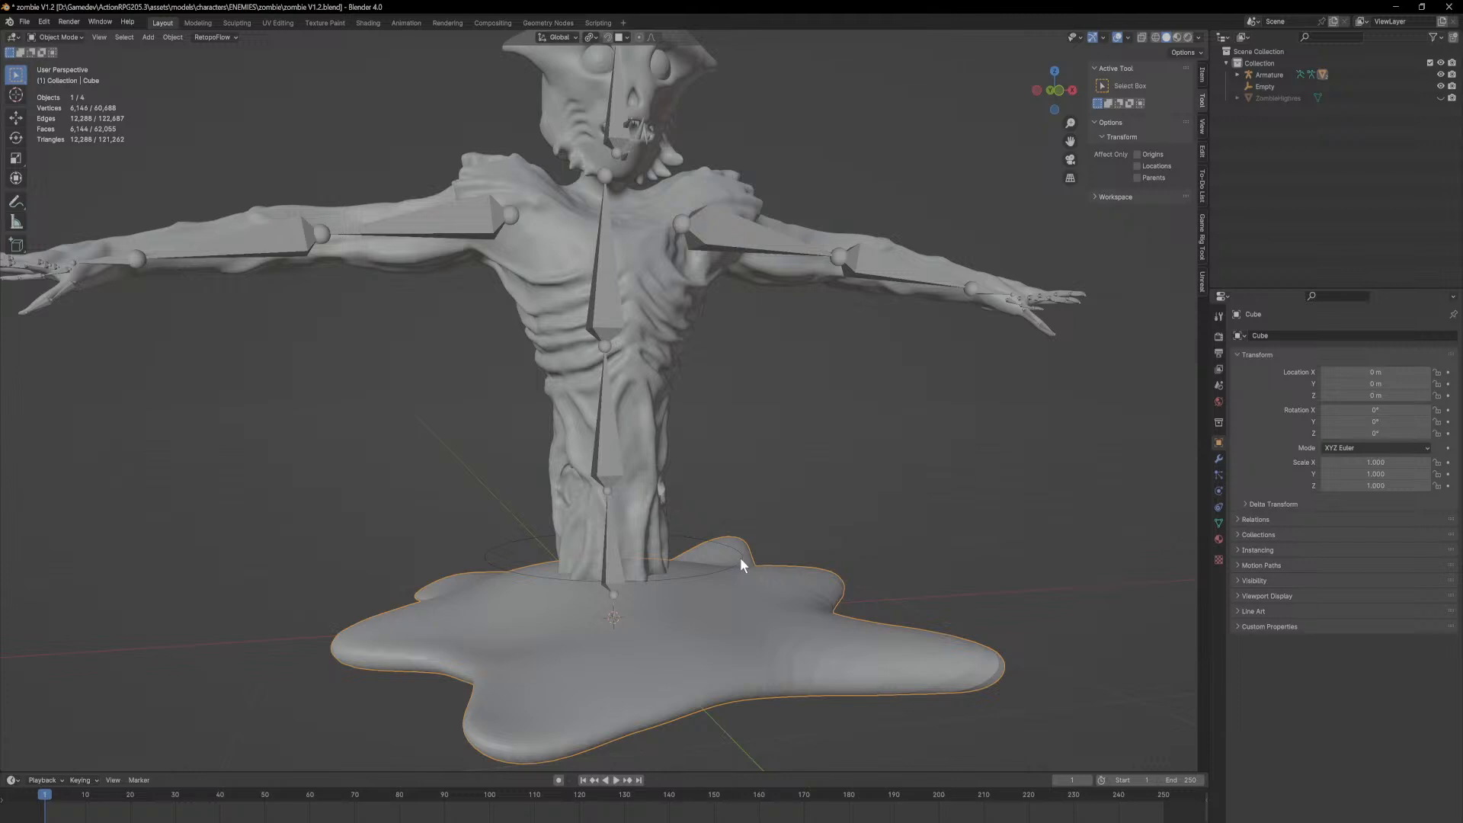
click(740, 557)
key(g)
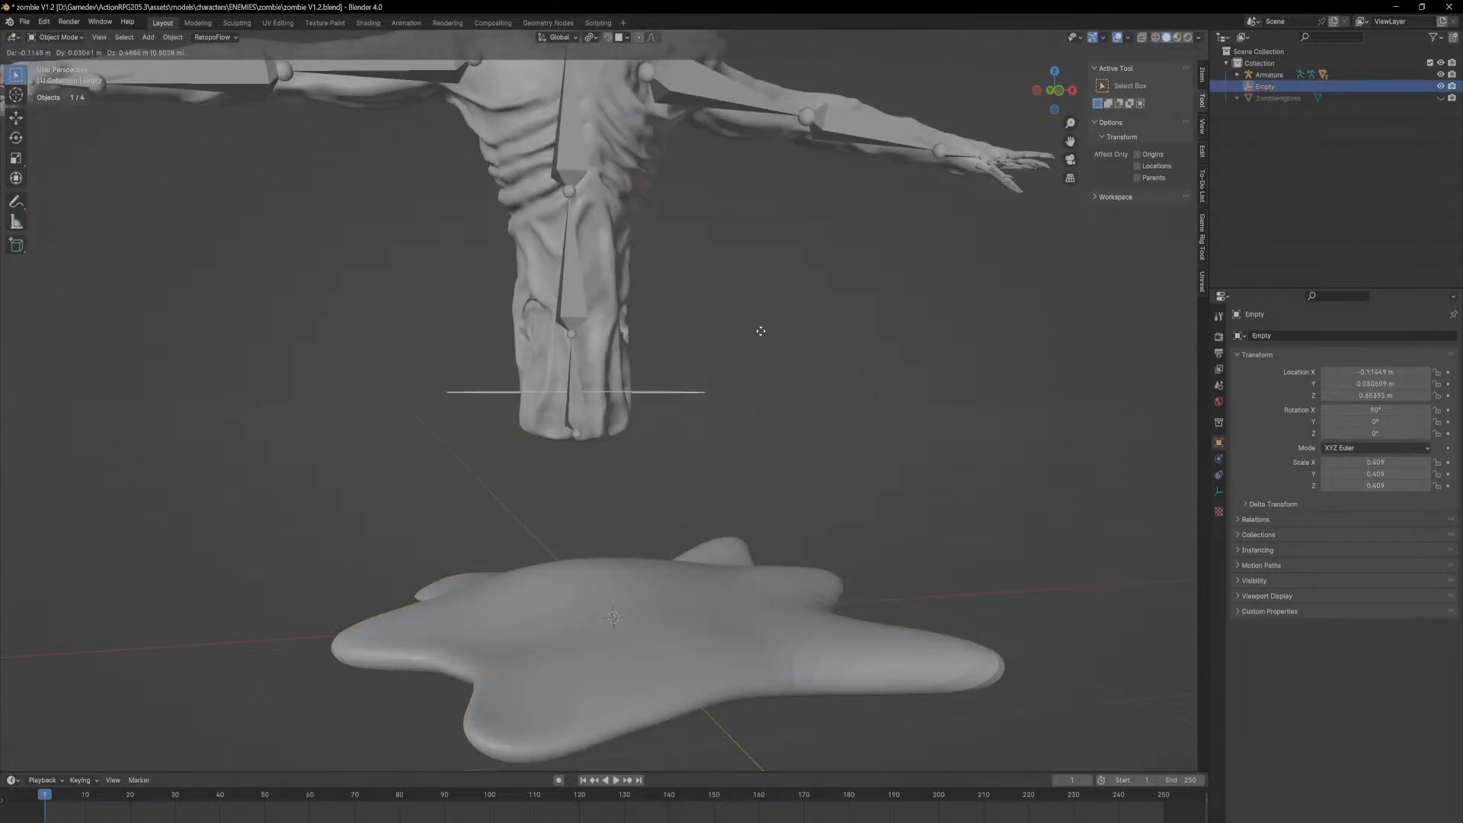
right_click(794, 414)
scroll(794, 412, down, 3)
scroll(657, 490, up, 3)
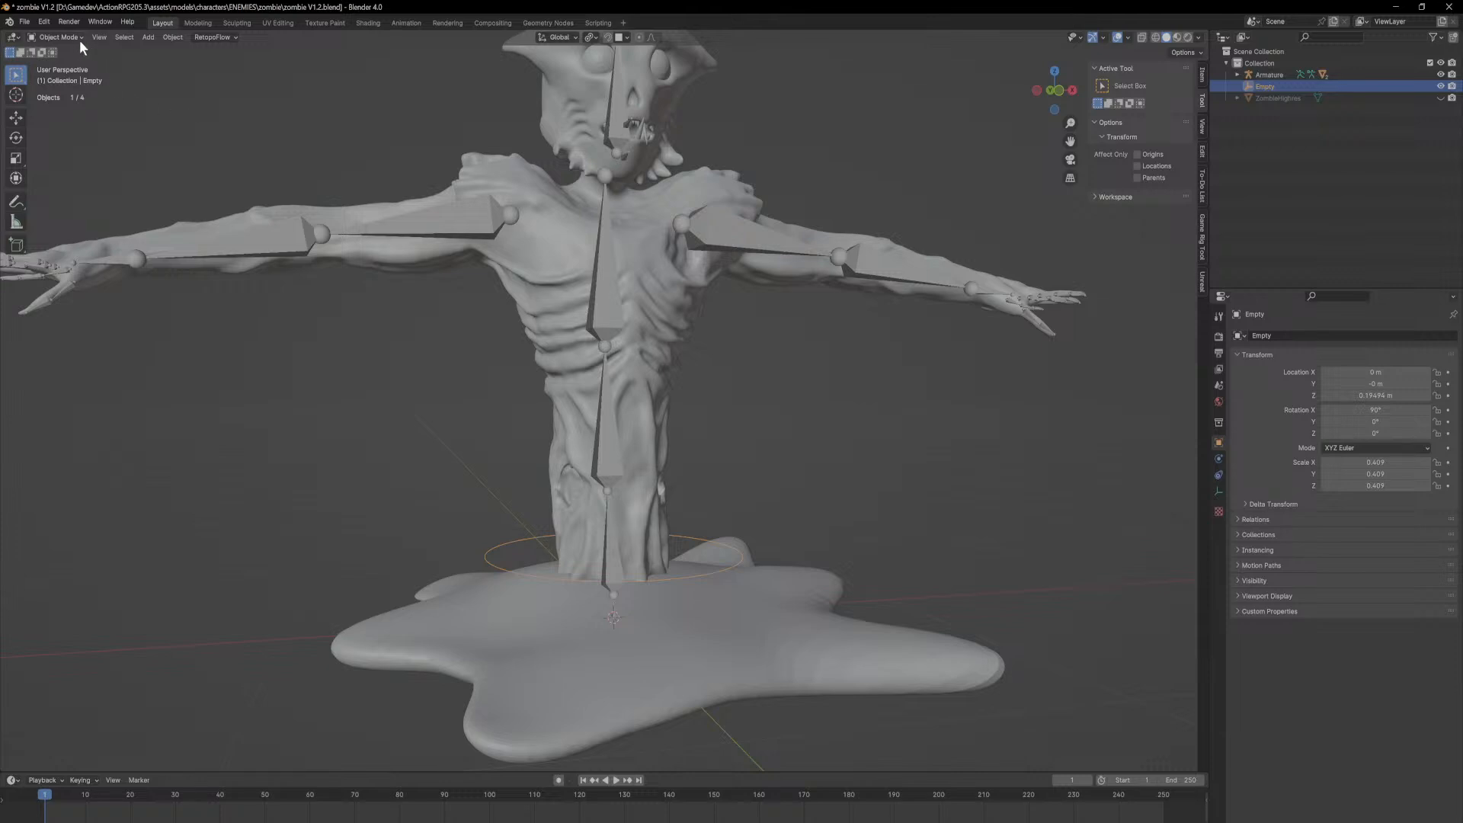
click(826, 508)
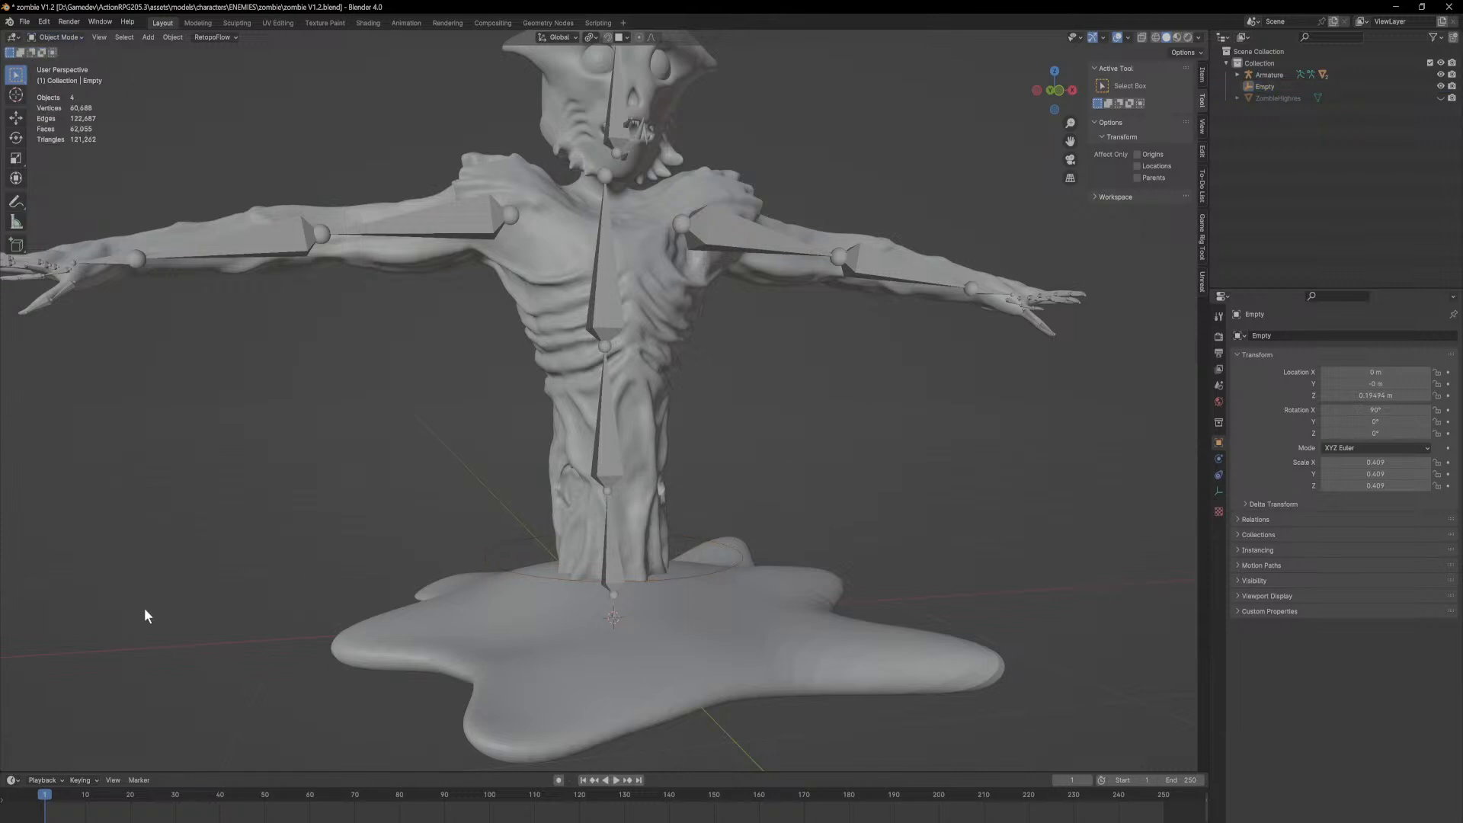
click(743, 555)
middle_drag(740, 555, 770, 553)
scroll(770, 550, down, 2)
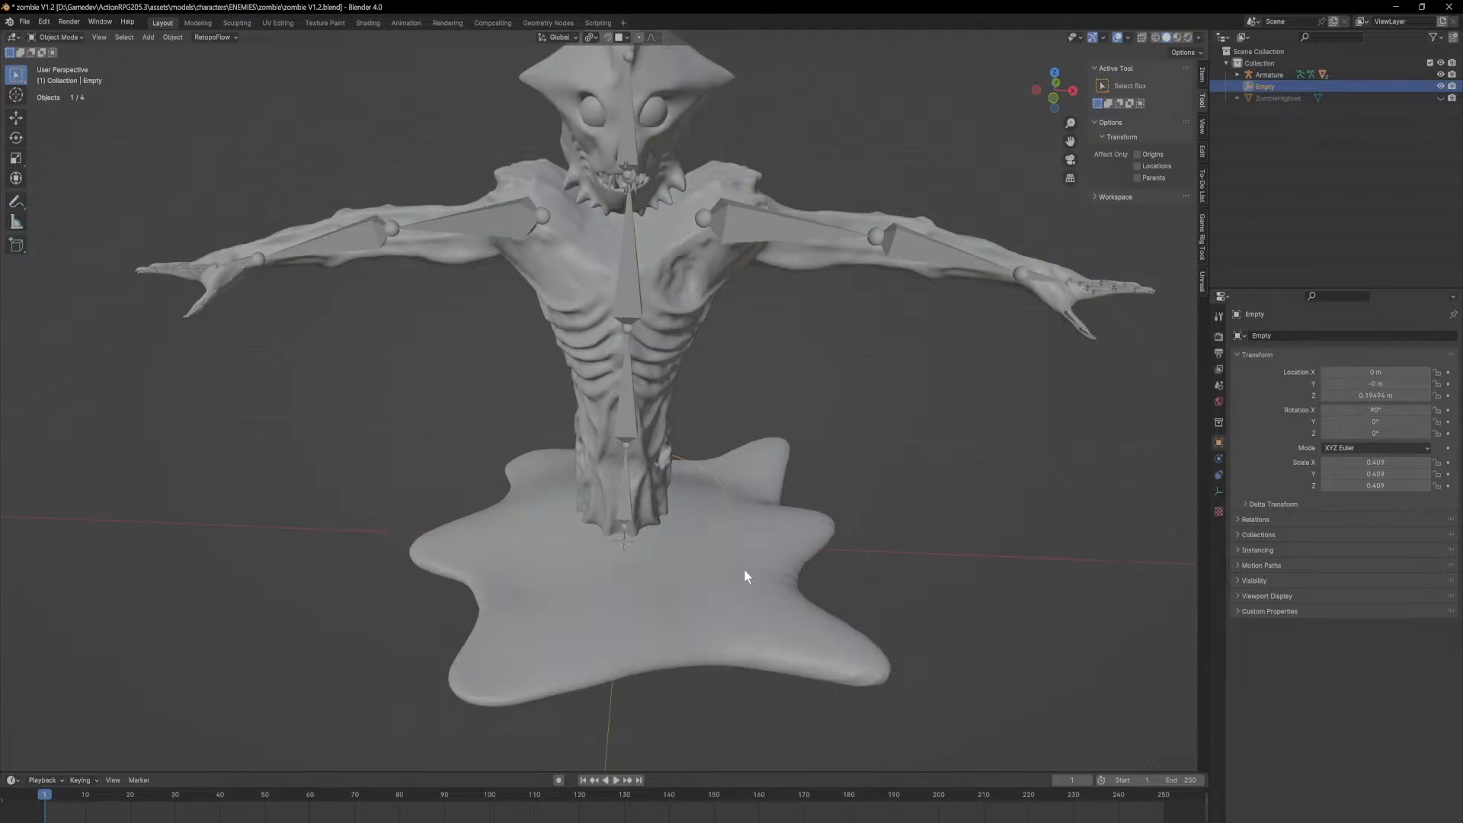
click(52, 38)
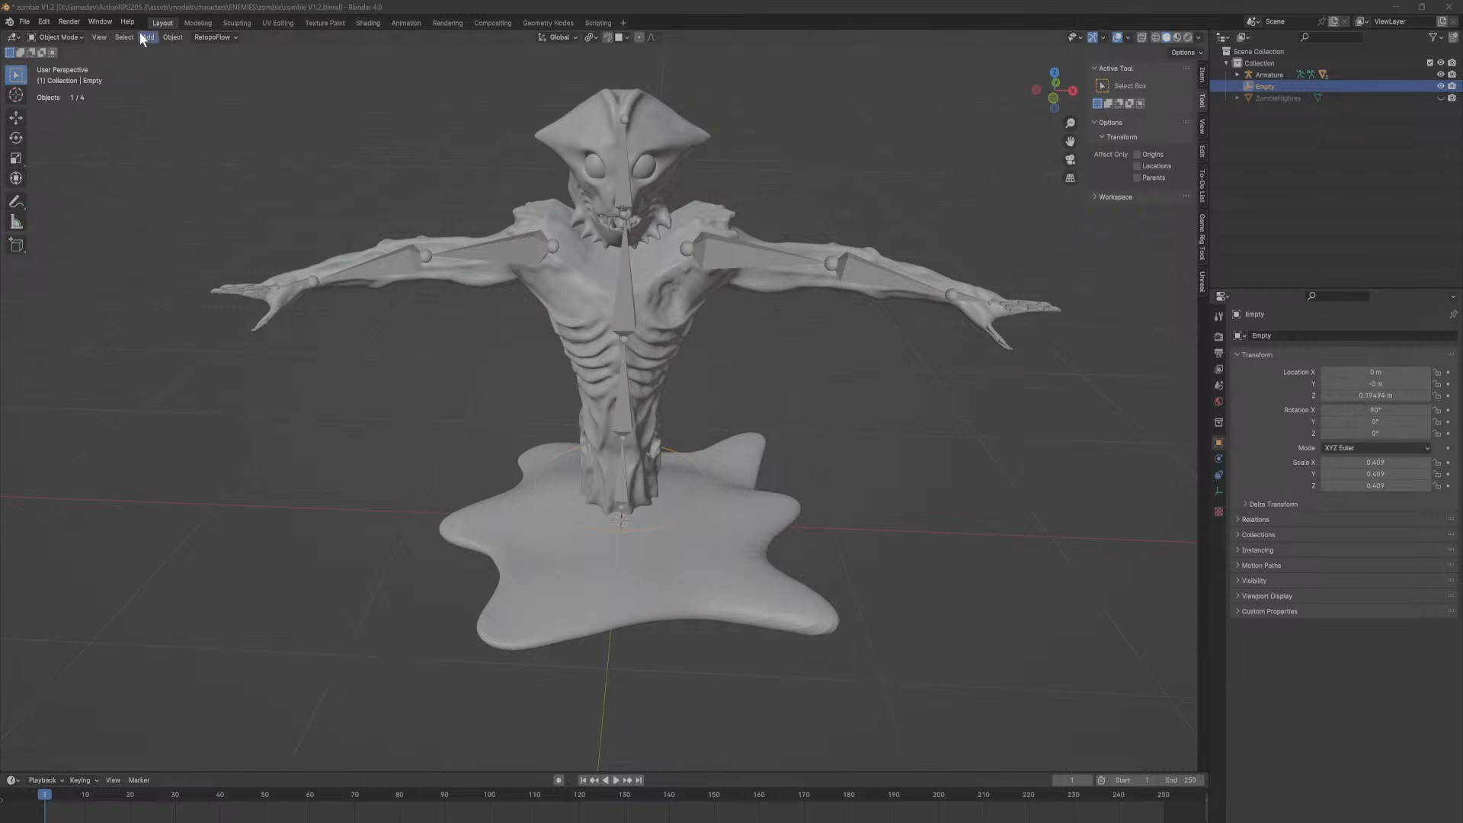
click(67, 37)
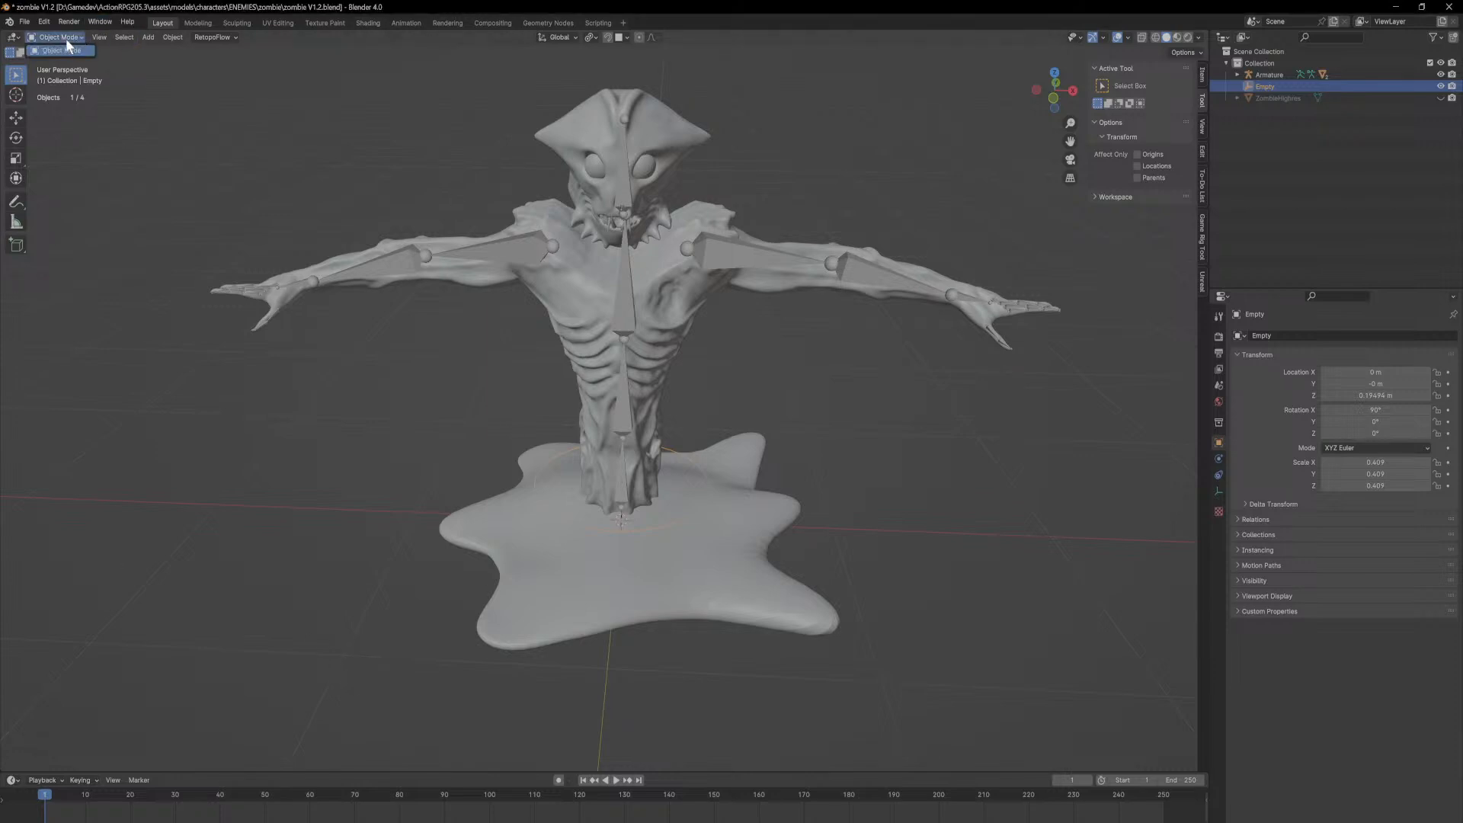
click(222, 377)
key(shift+a)
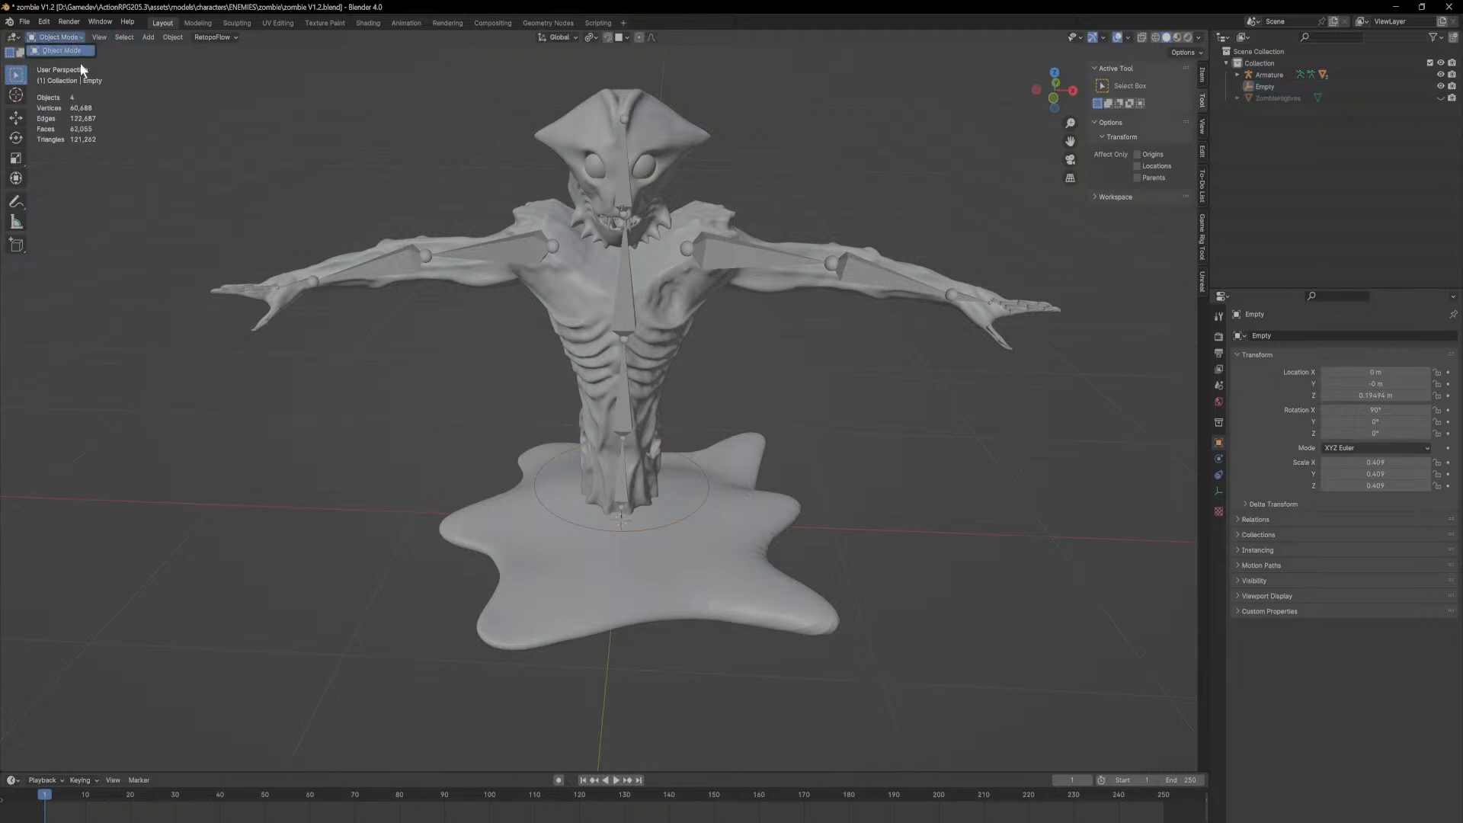
key(shift+a)
mouse_move(361, 471)
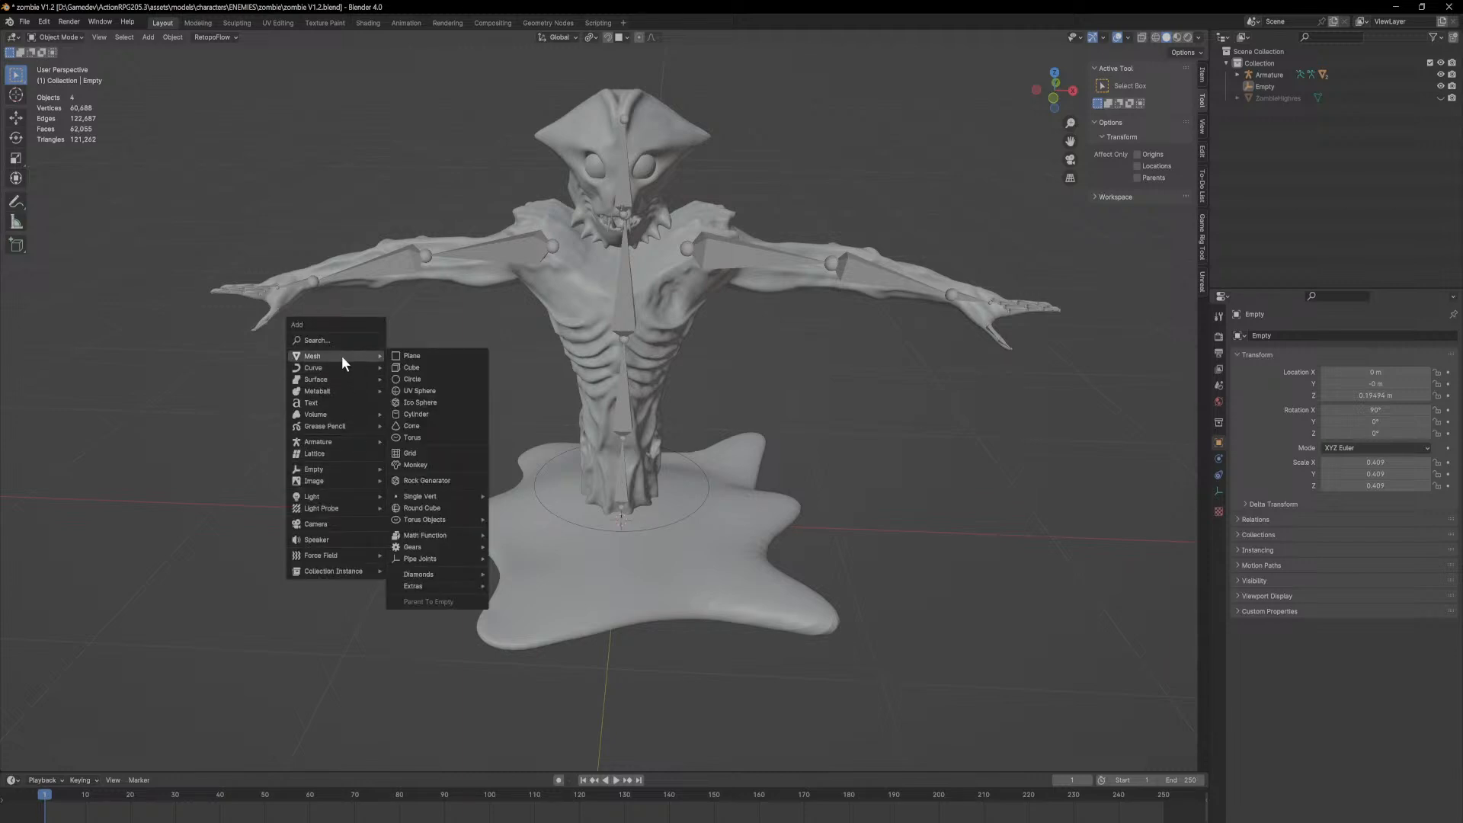
mouse_move(358, 442)
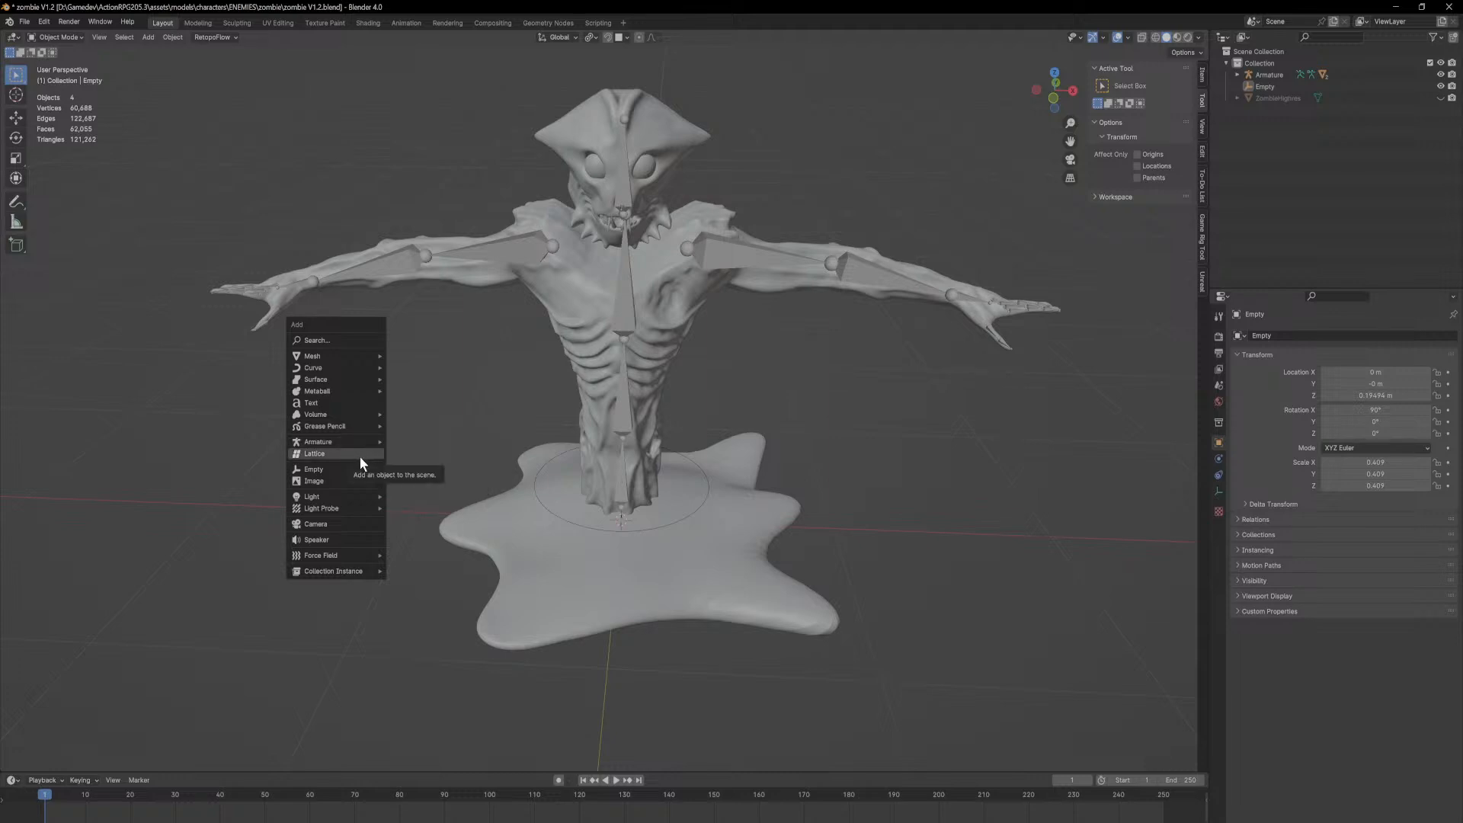
Step: Put the armature in Pose Mode and remove the Child Of constraint from the lowest spine bone
click(619, 494)
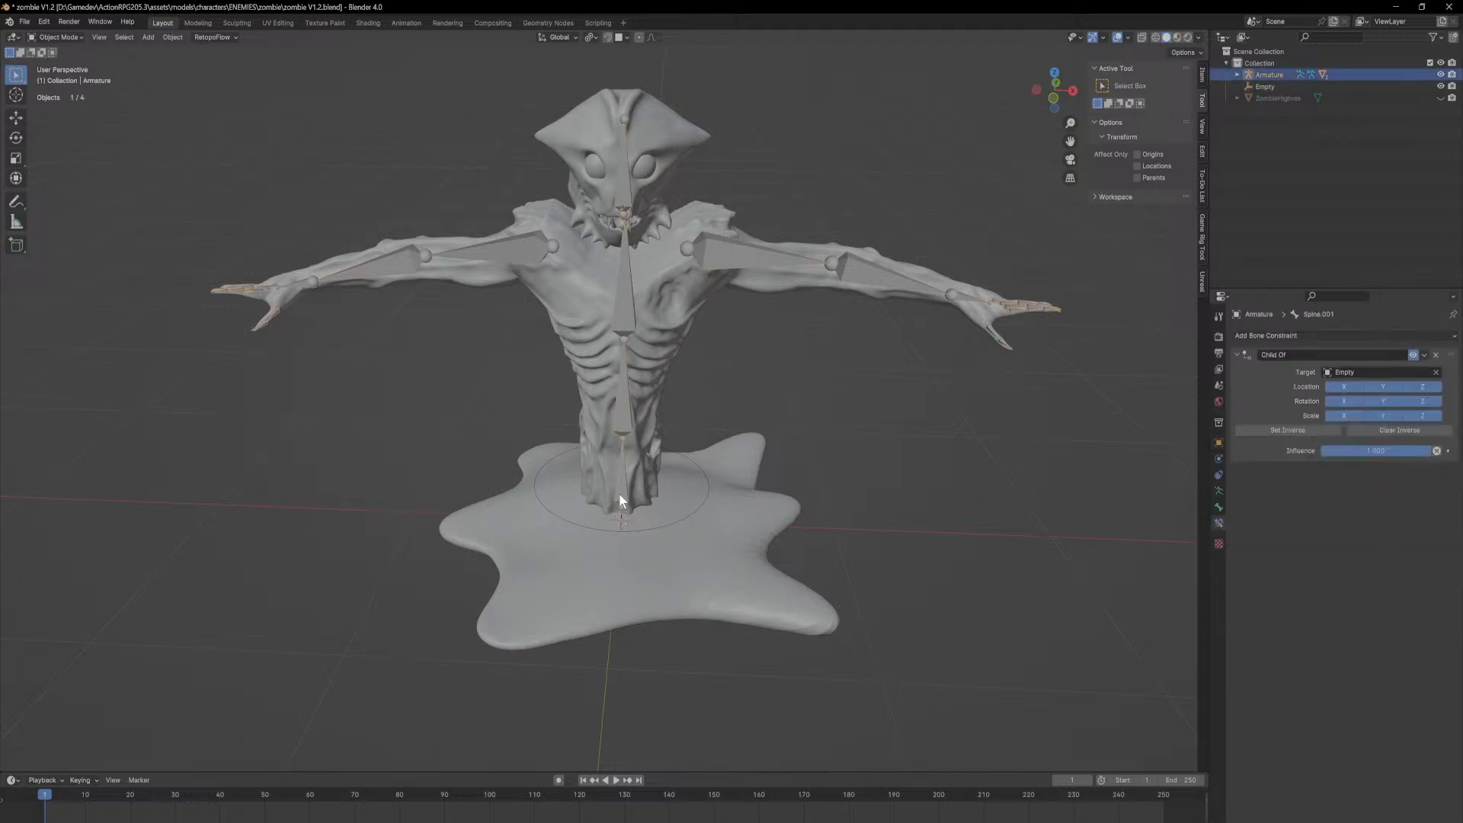
click(62, 34)
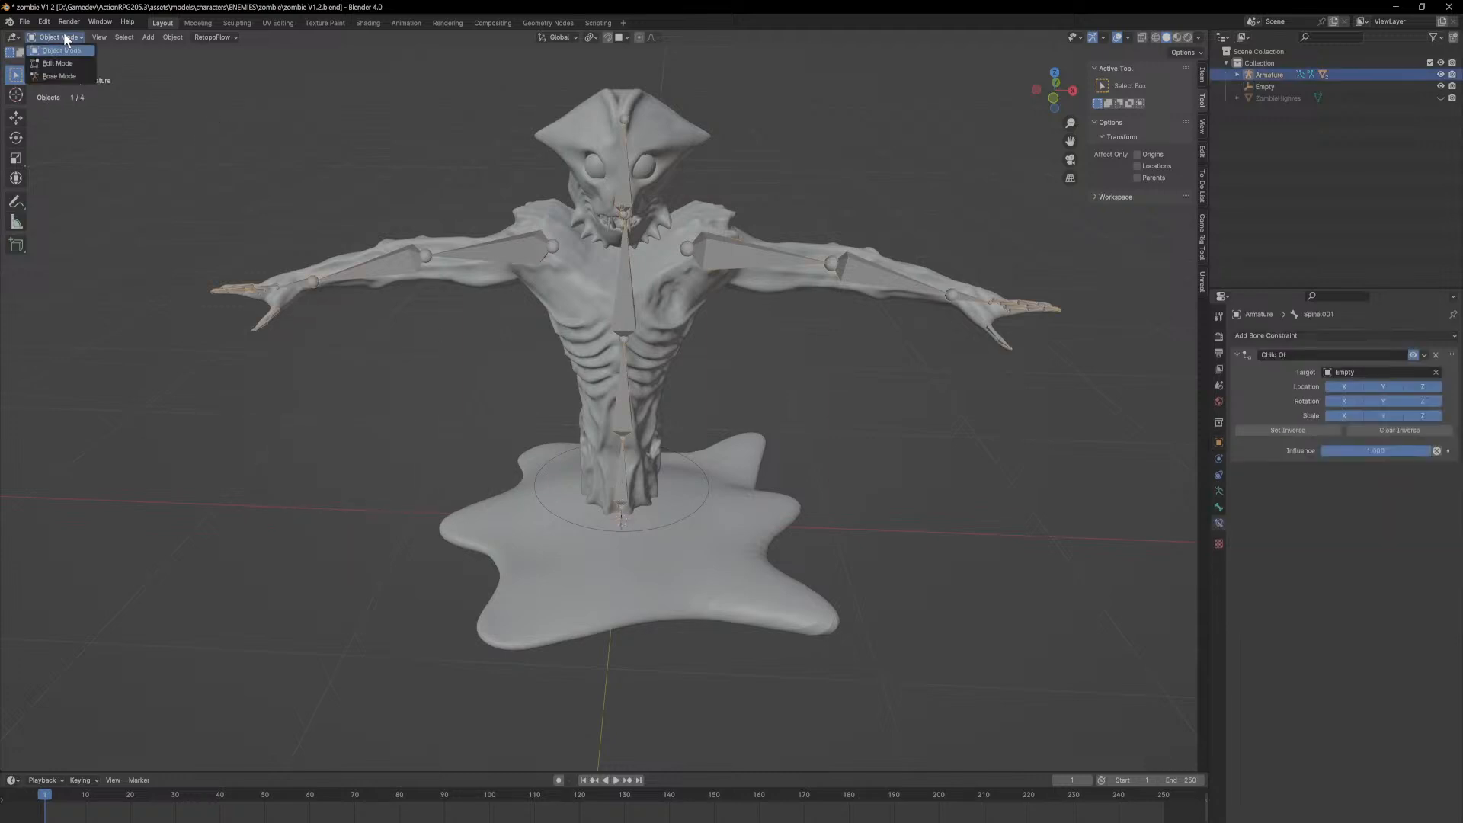
click(76, 72)
middle_drag(779, 500, 688, 446)
scroll(669, 514, up, 3)
scroll(669, 514, up, 2)
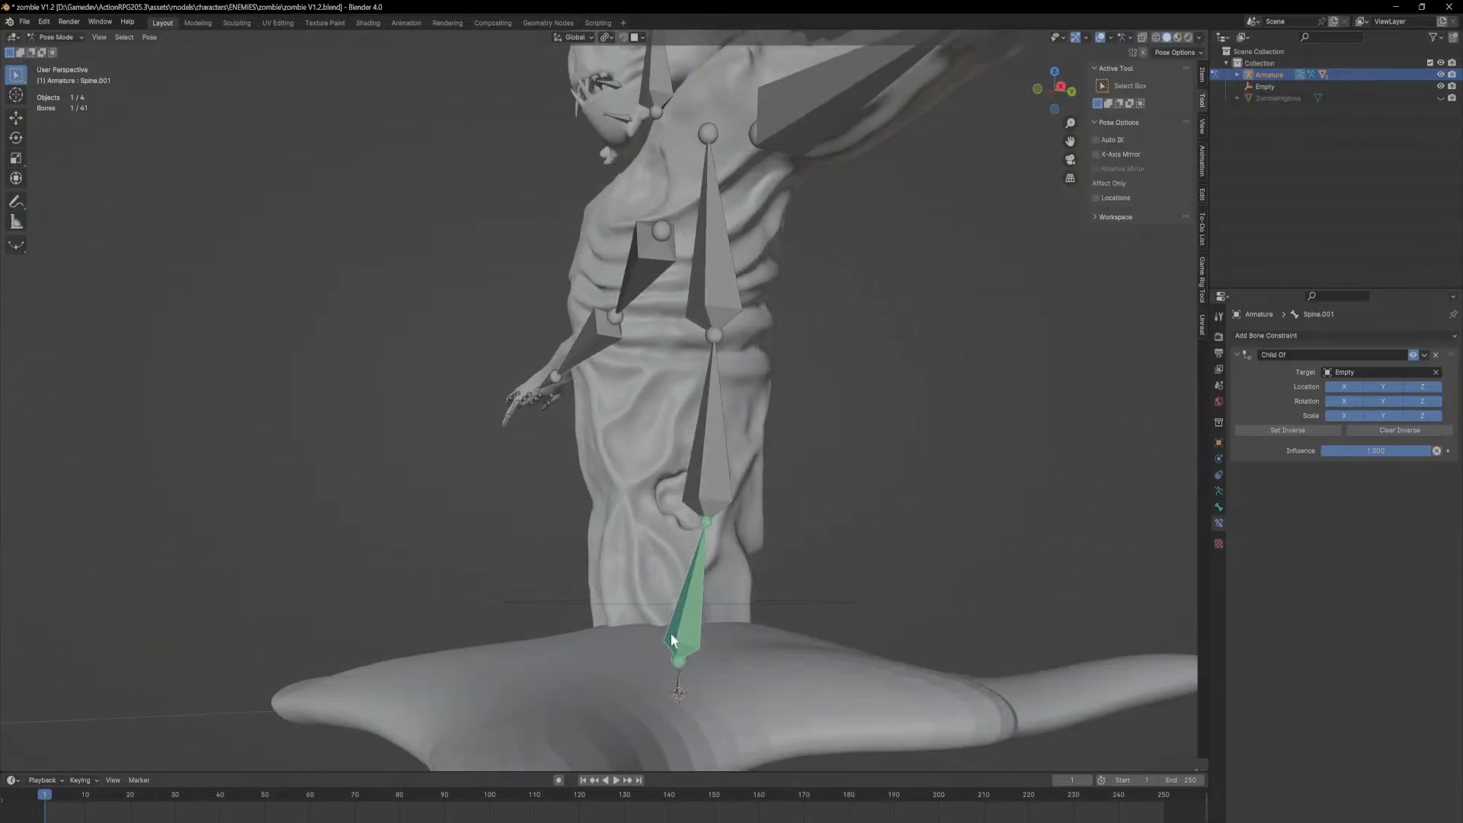
click(678, 681)
middle_drag(679, 677, 620, 656)
click(689, 565)
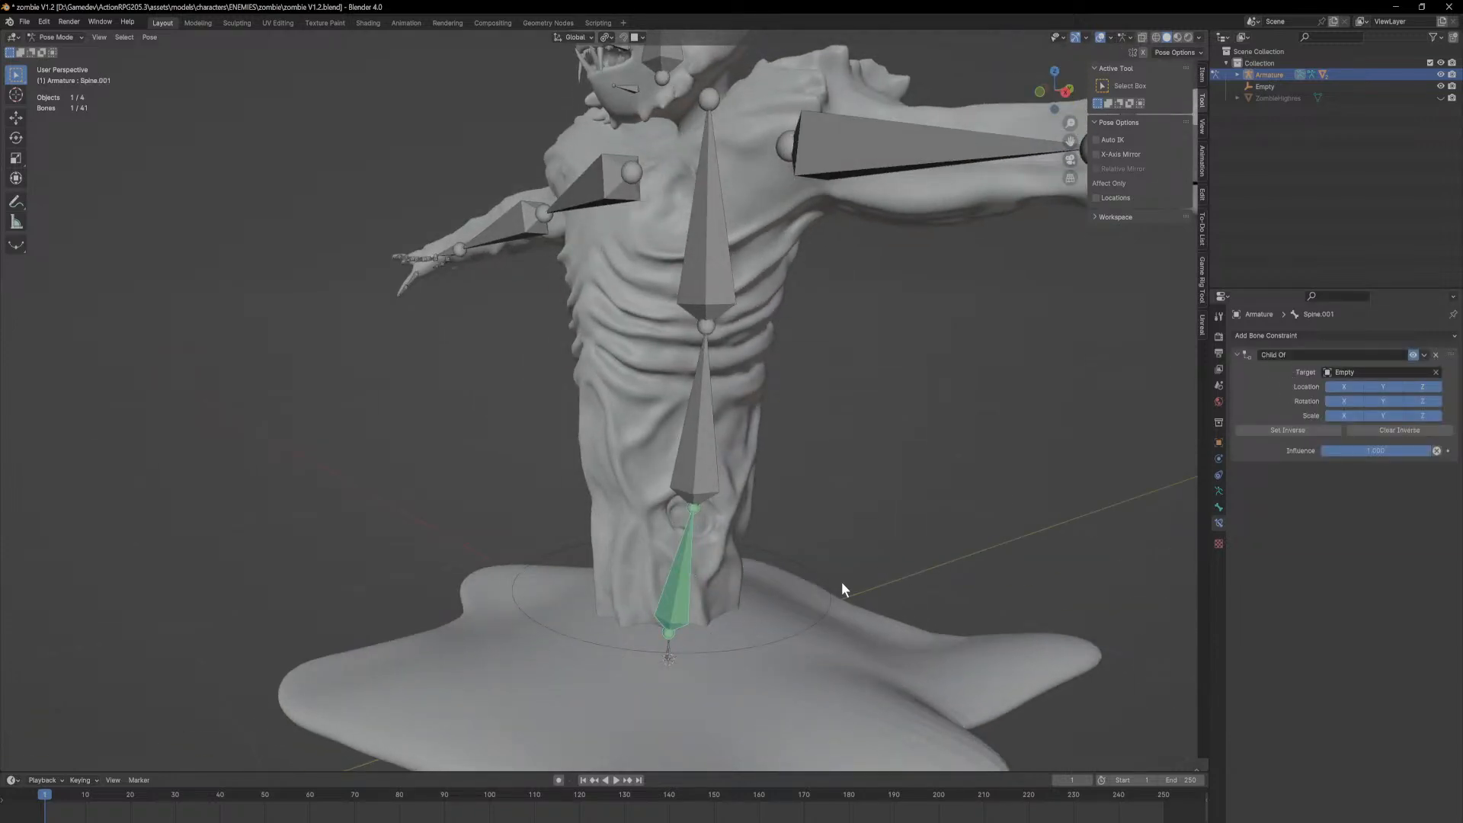
click(1436, 354)
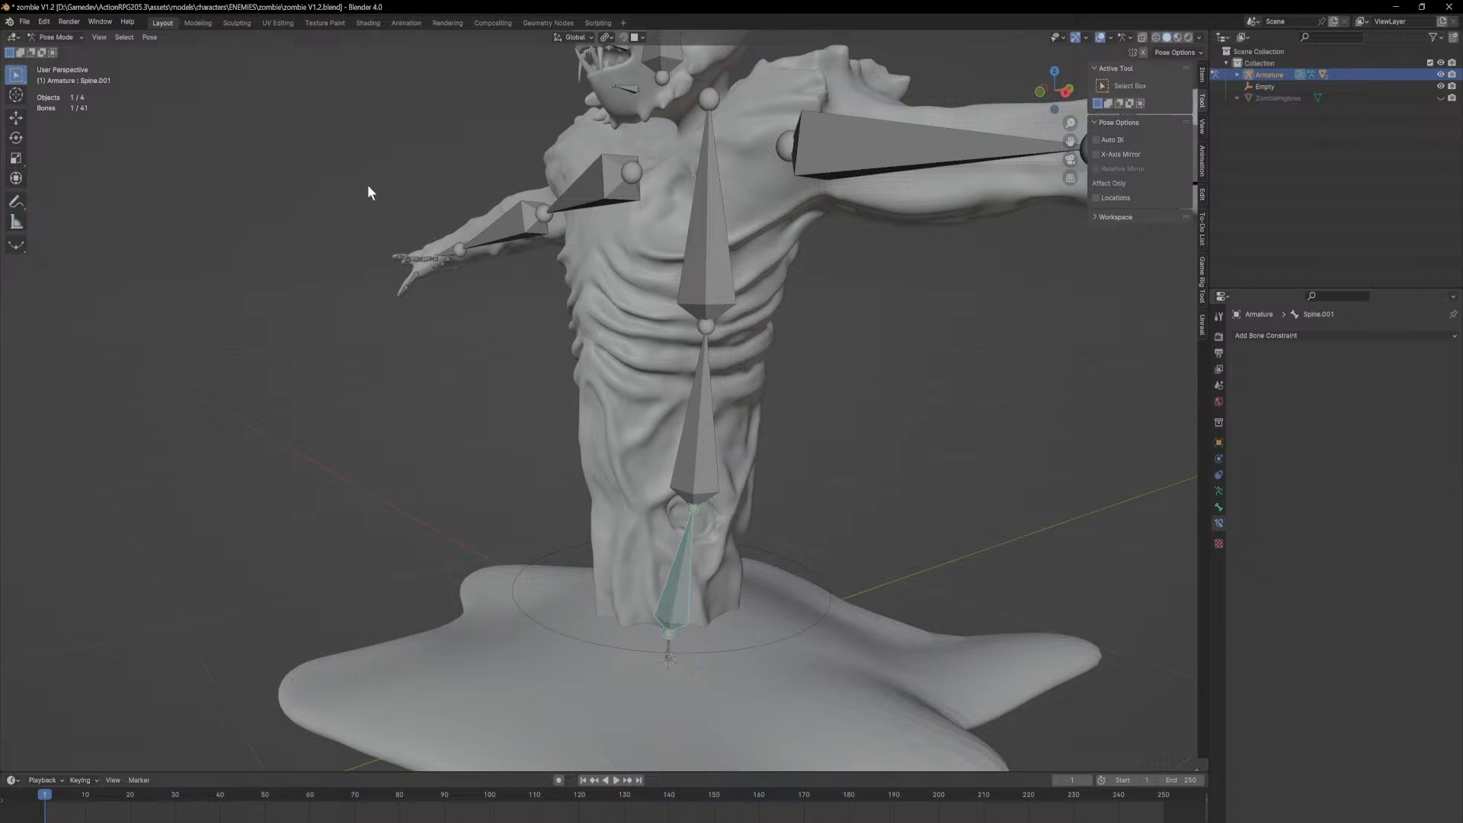
Step: Return to Object Mode and delete the circle Empty around the torso base
click(61, 50)
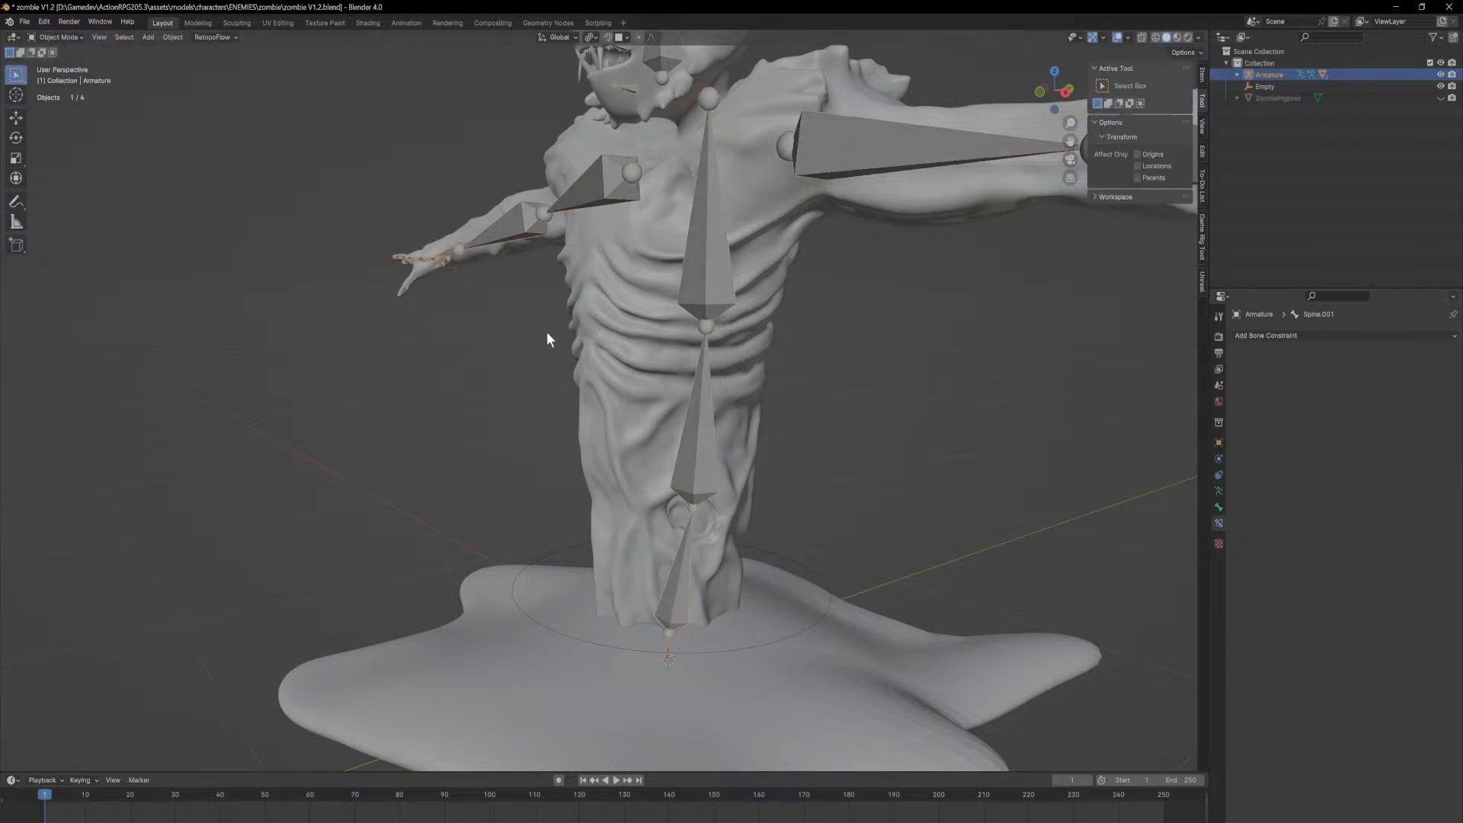
click(822, 586)
key(Delete)
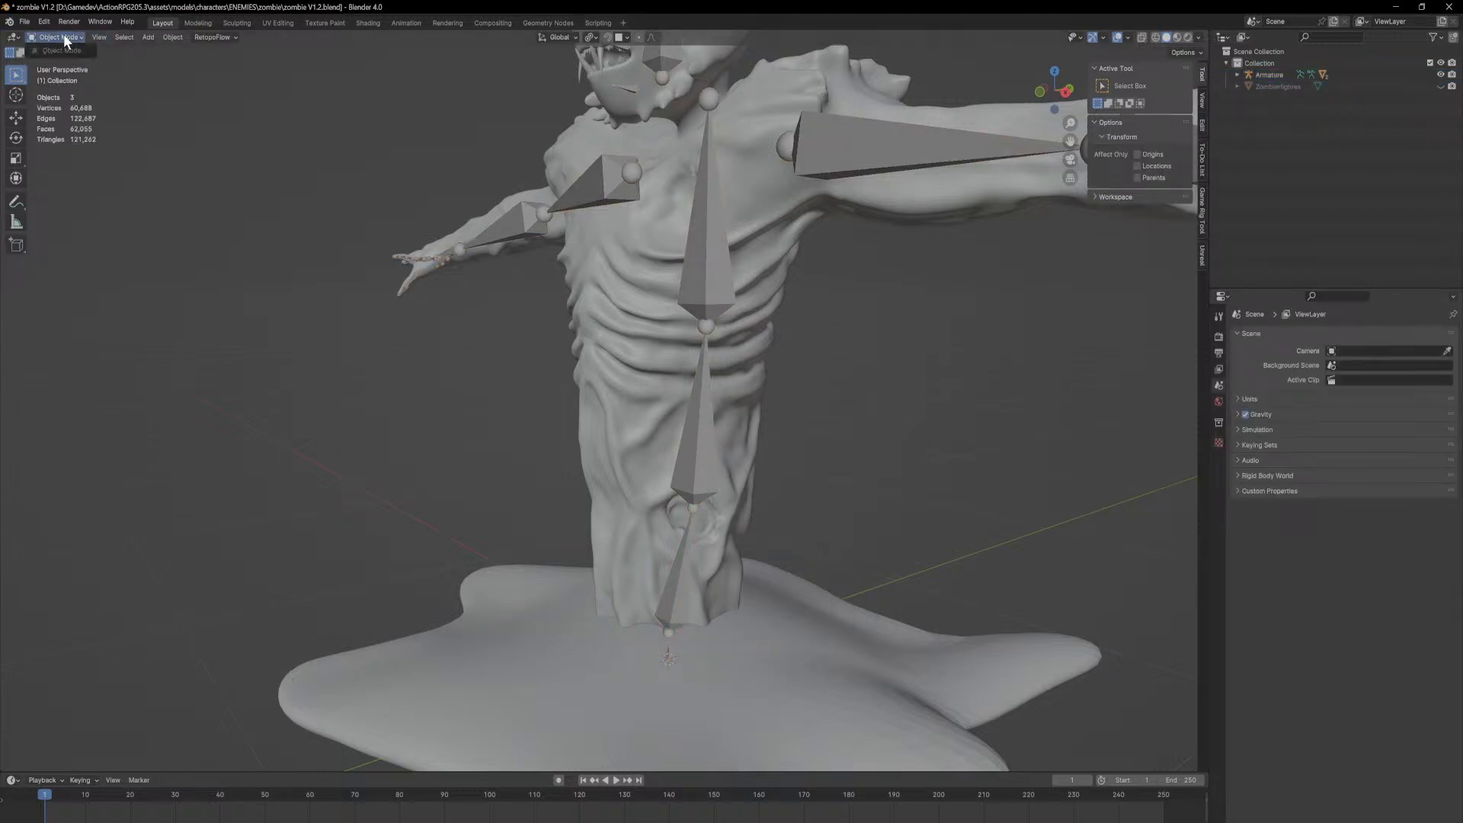
Step: Select the armature and switch it back to Pose Mode to work on the lowest spine bone
click(705, 394)
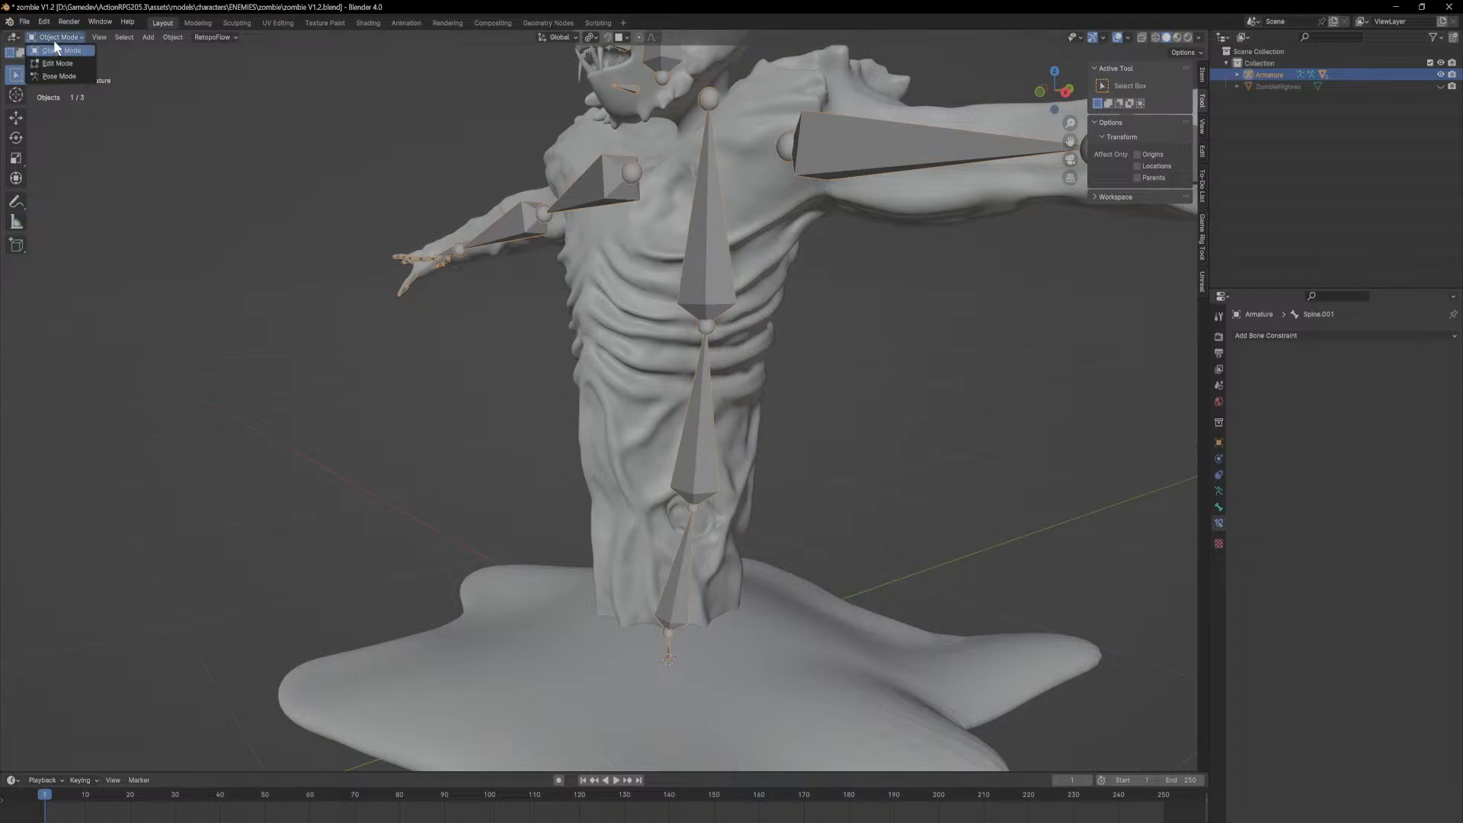
click(60, 75)
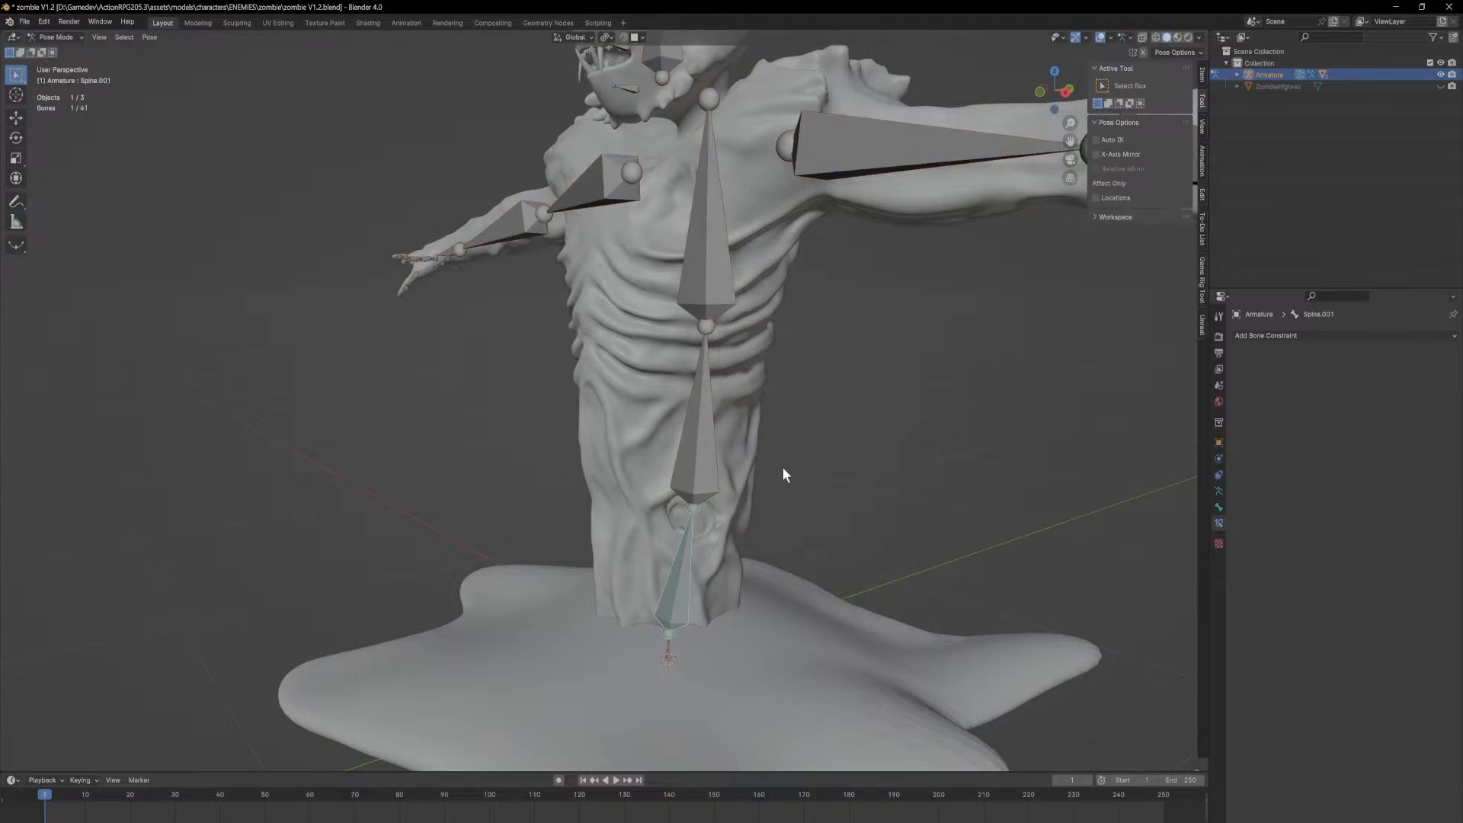
middle_drag(783, 468, 791, 490)
key(ctrl+a)
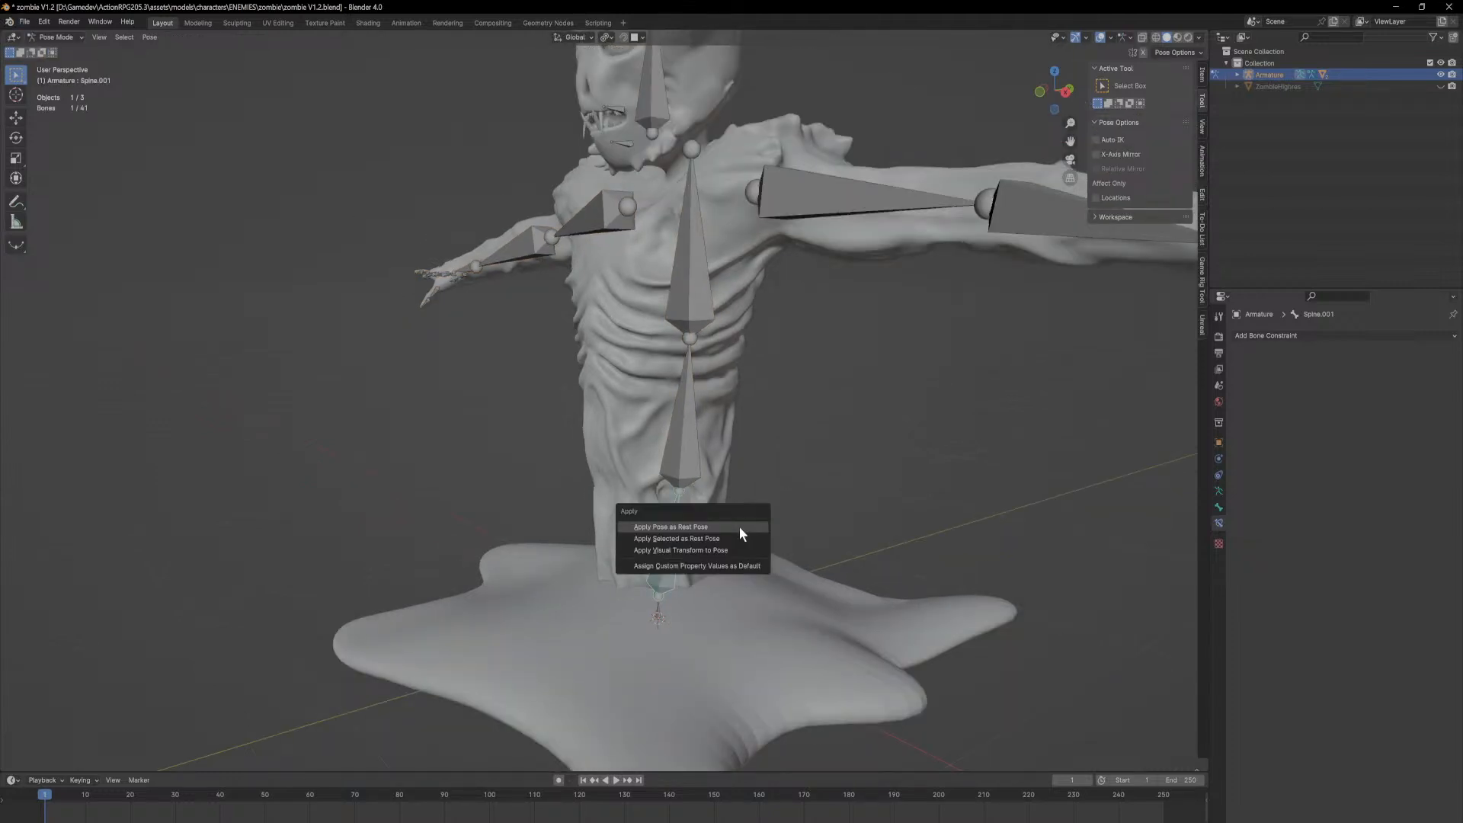
key(Escape)
right_click(667, 533)
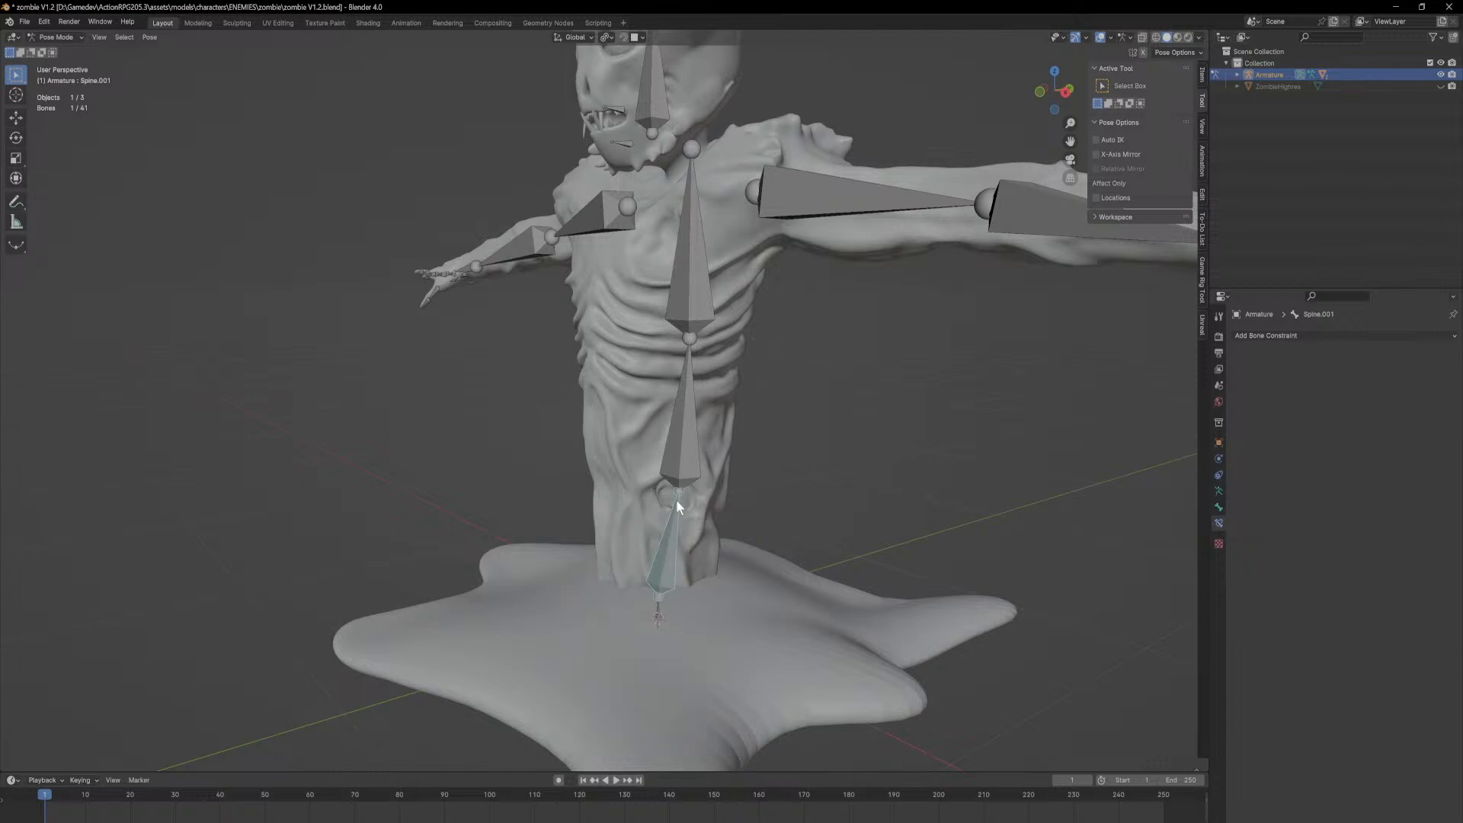
Step: Put the armature in Edit Mode and duplicate the lowest spine bone in place
click(659, 610)
scroll(657, 615, up, 5)
scroll(657, 517, up, 2)
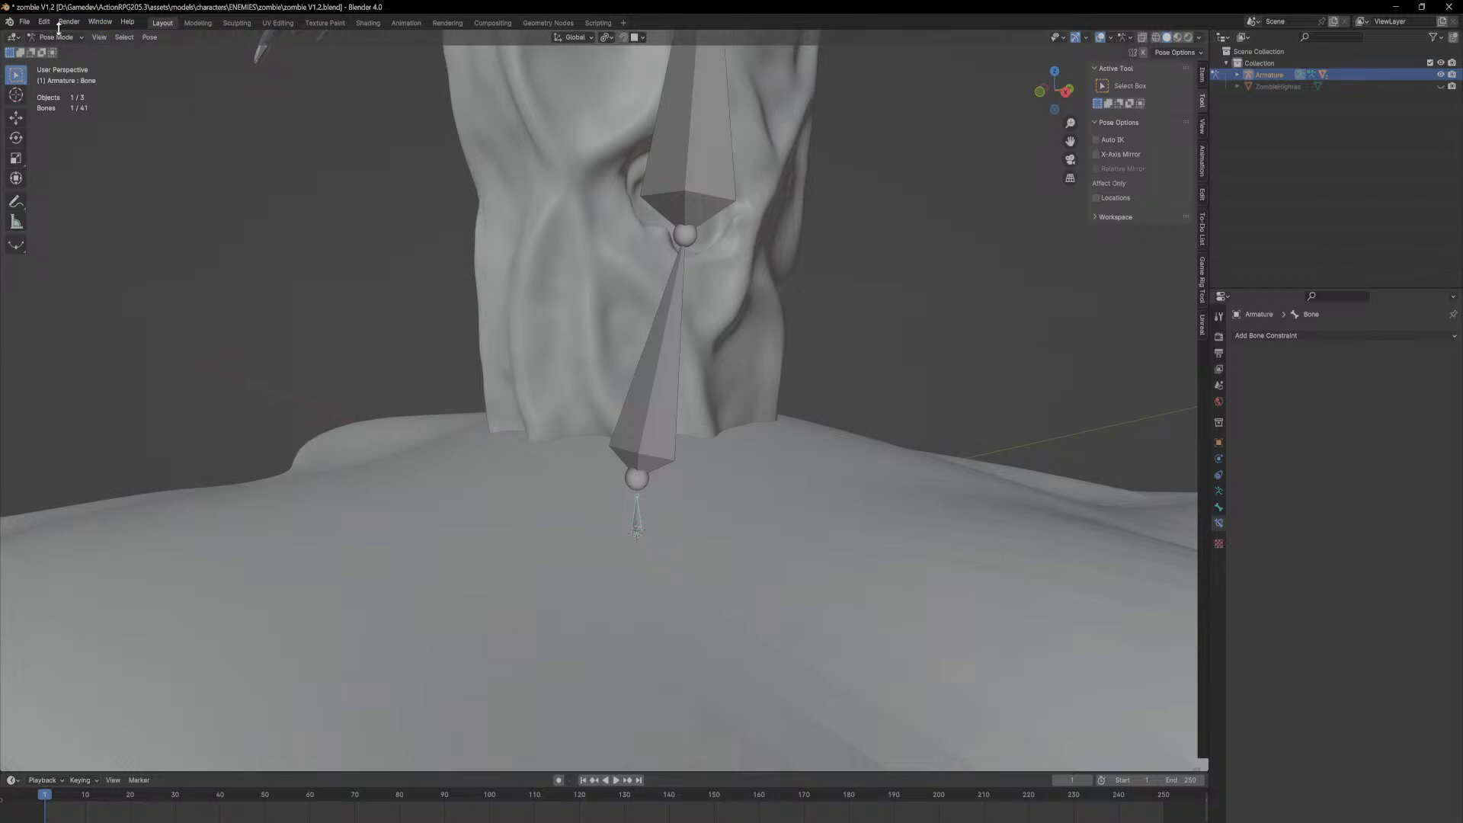
click(60, 63)
scroll(641, 429, down, 3)
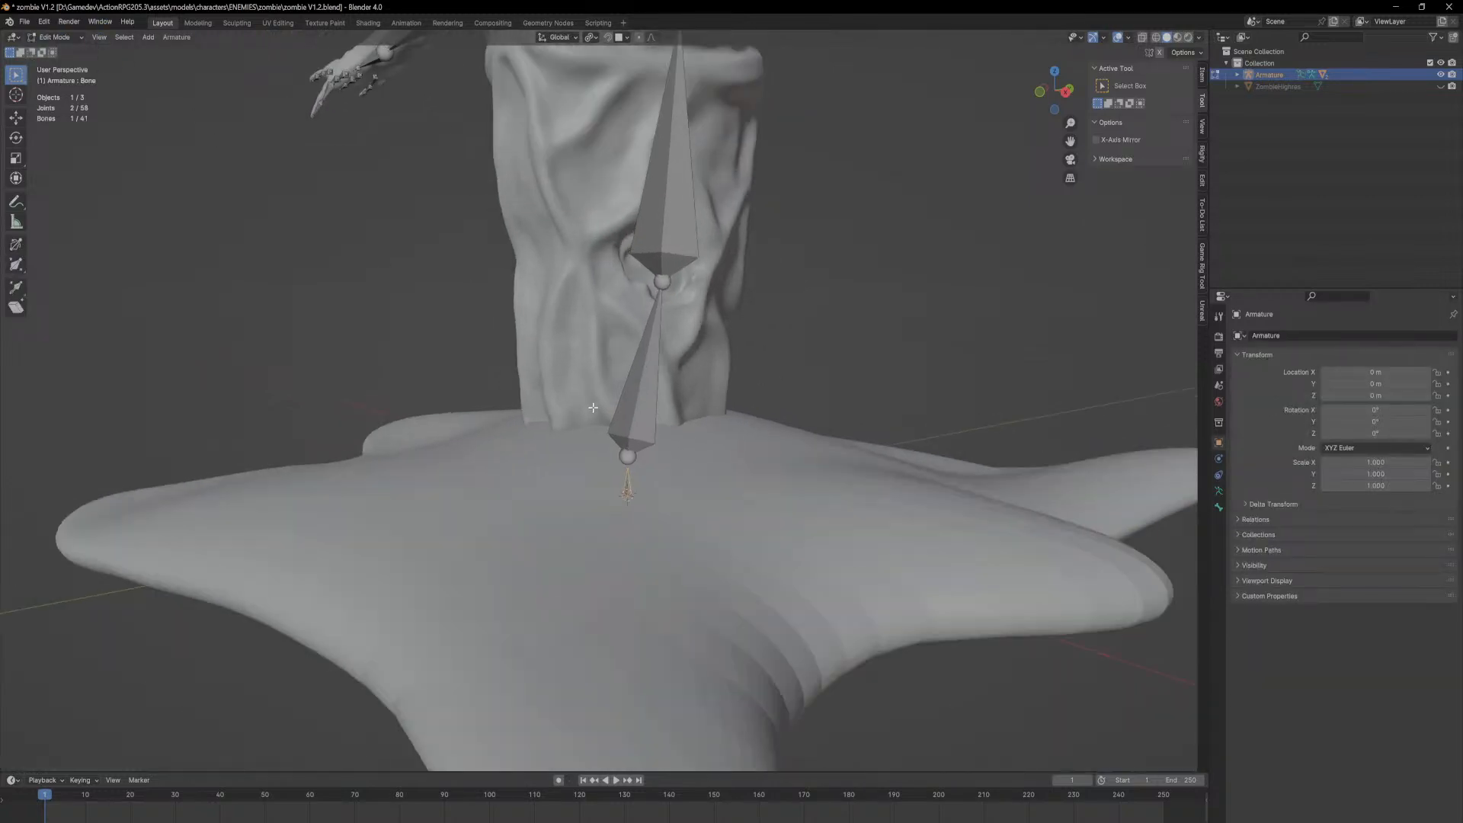
click(641, 429)
key(shift+d)
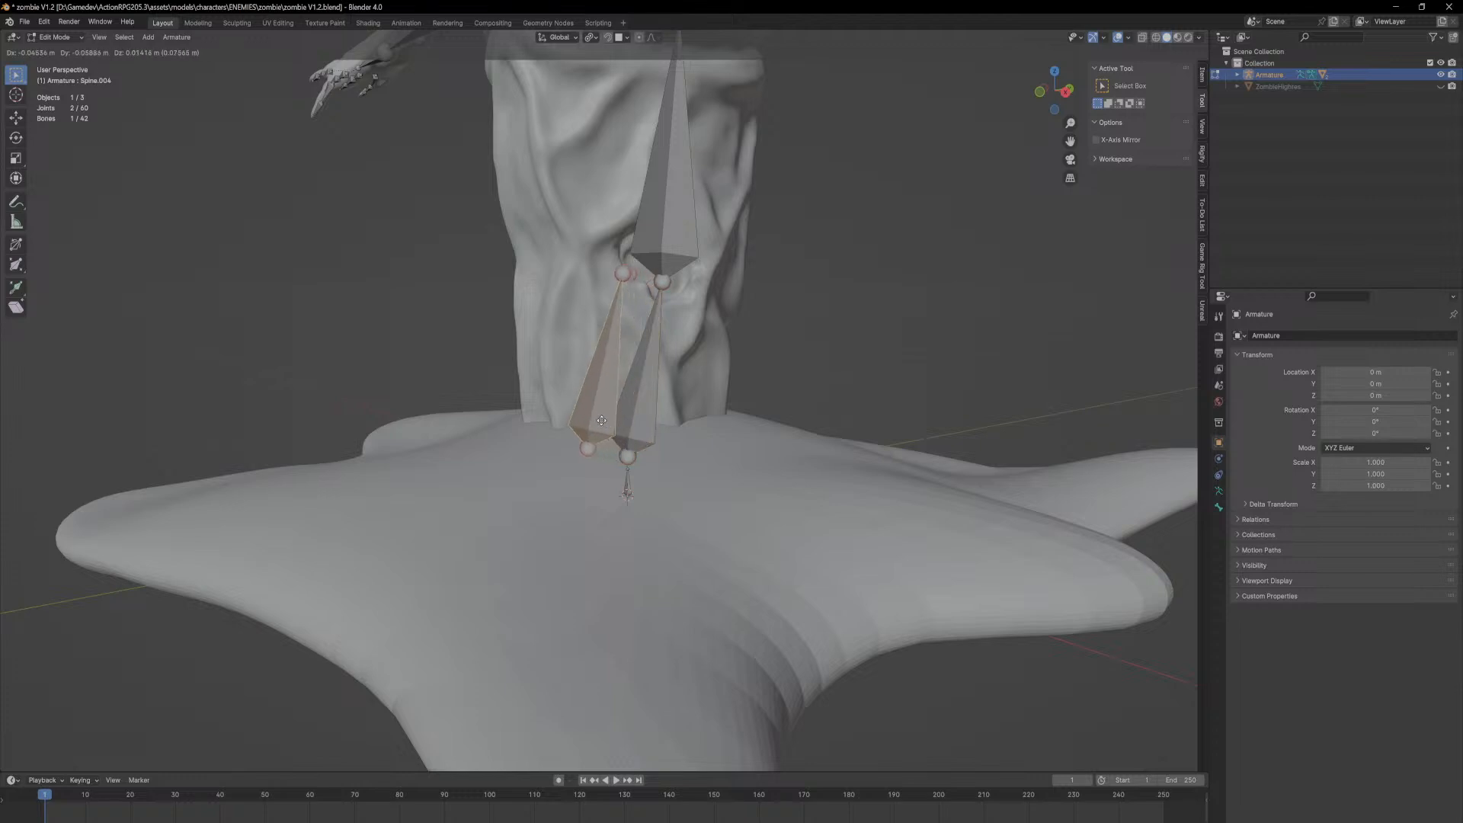
key(Escape)
Step: Scale the duplicated spine bone up to about 1.93 times its size
scroll(651, 374, down, 2)
middle_drag(652, 373, 722, 342)
key(s)
click(856, 295)
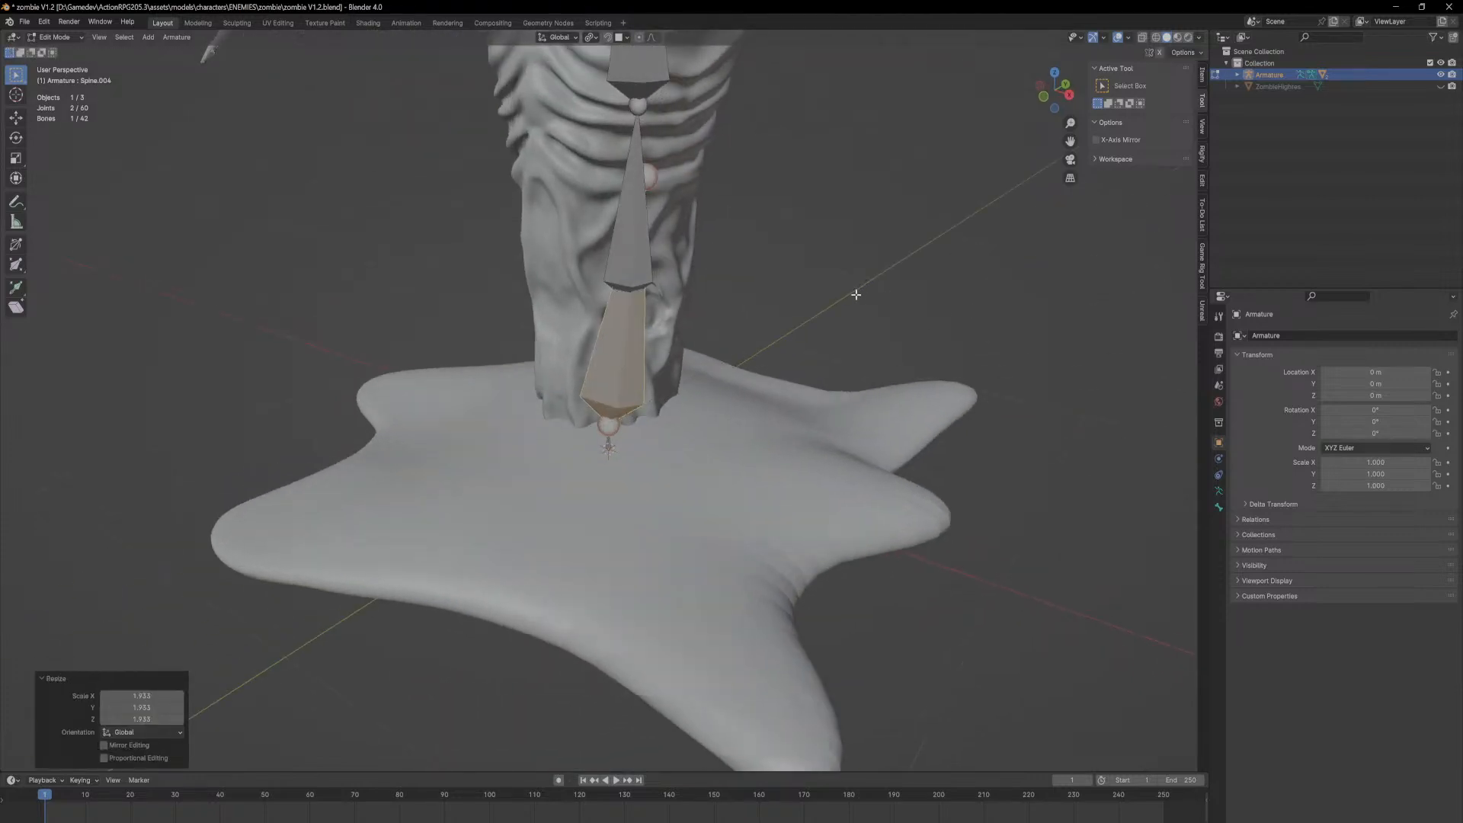
Step: Turn off Deform for the duplicated spine bone and show its Relations settings
click(1218, 507)
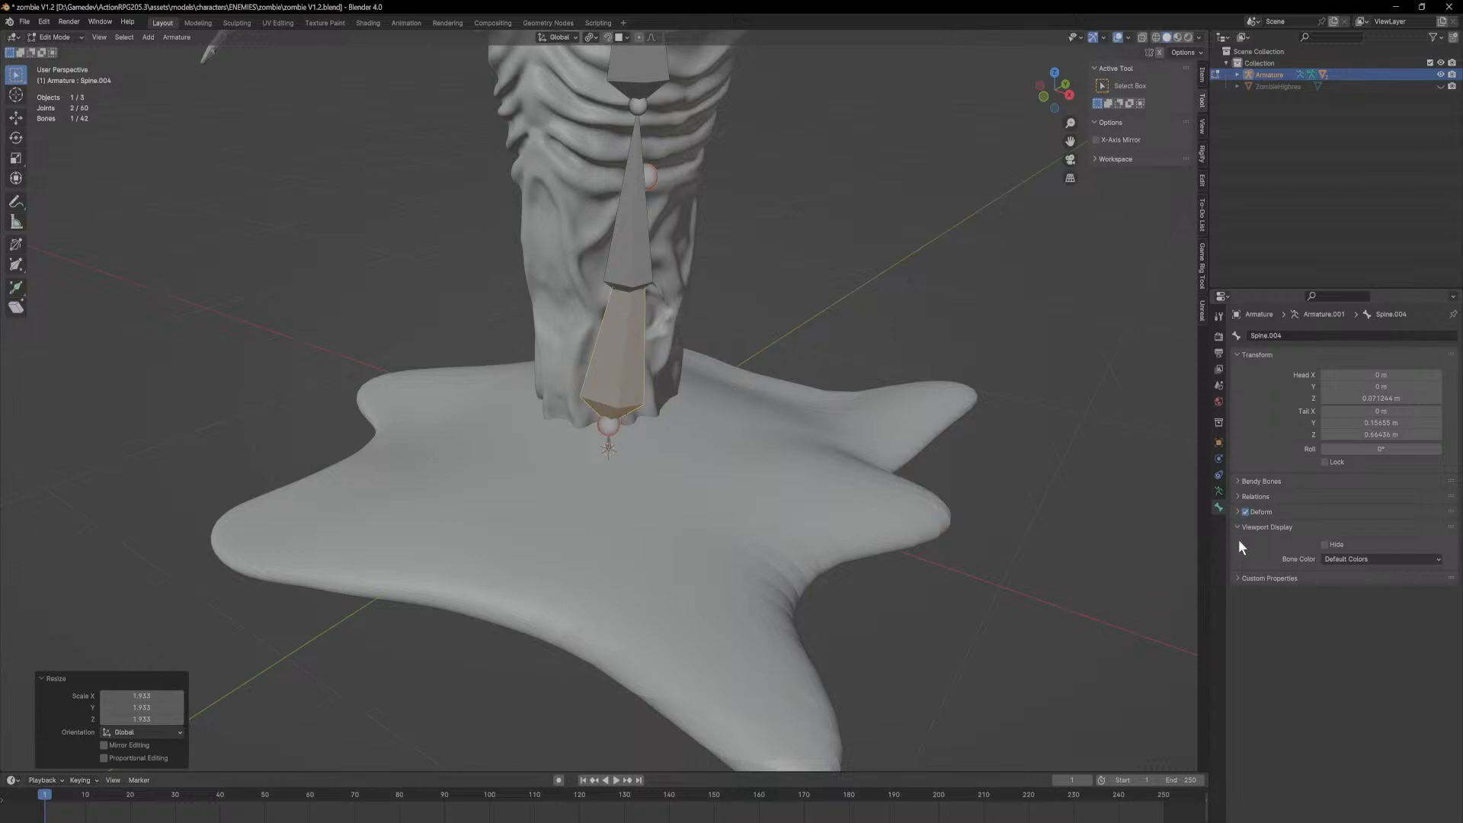
click(1236, 578)
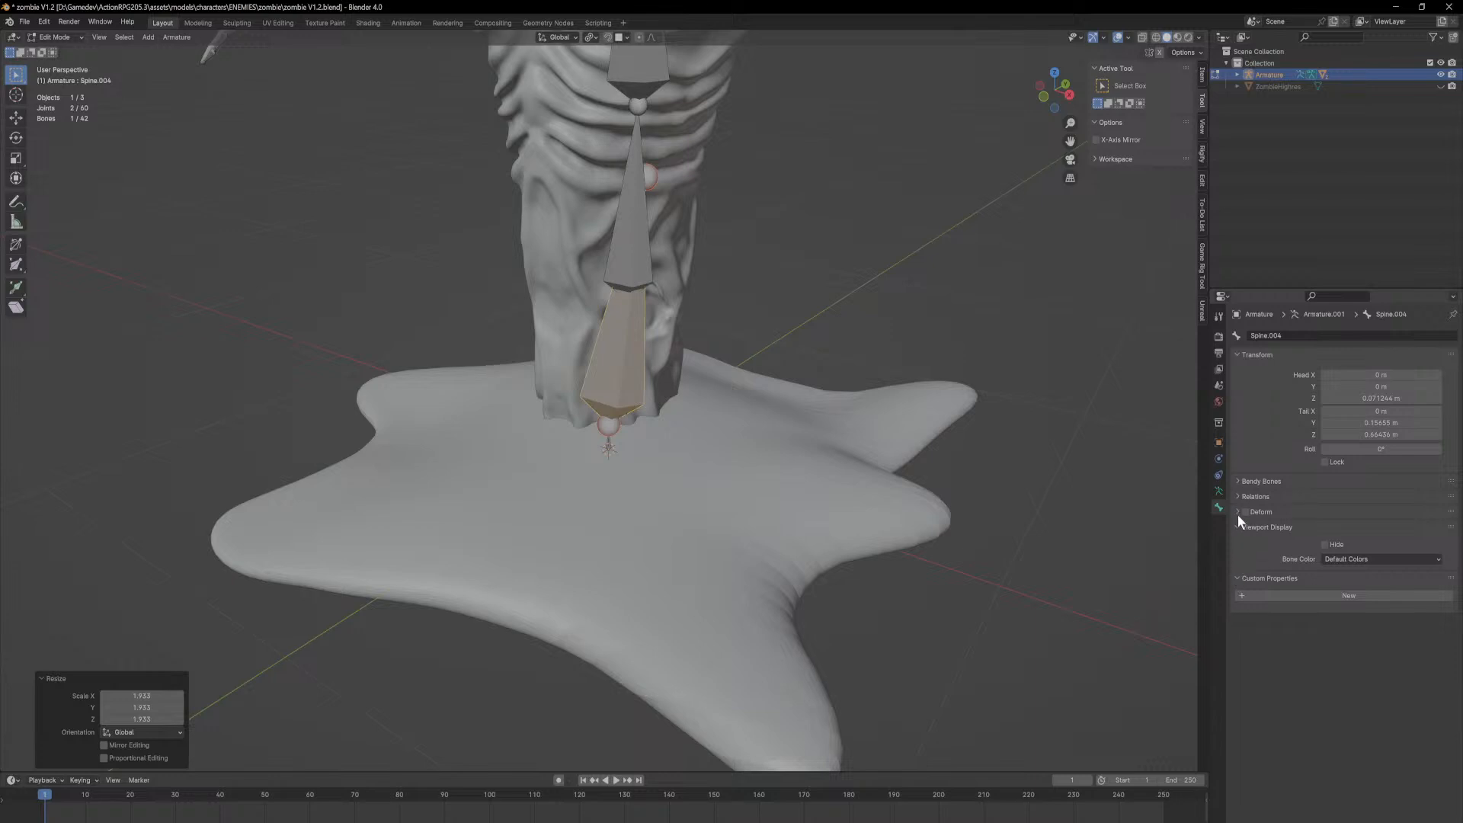
click(1238, 497)
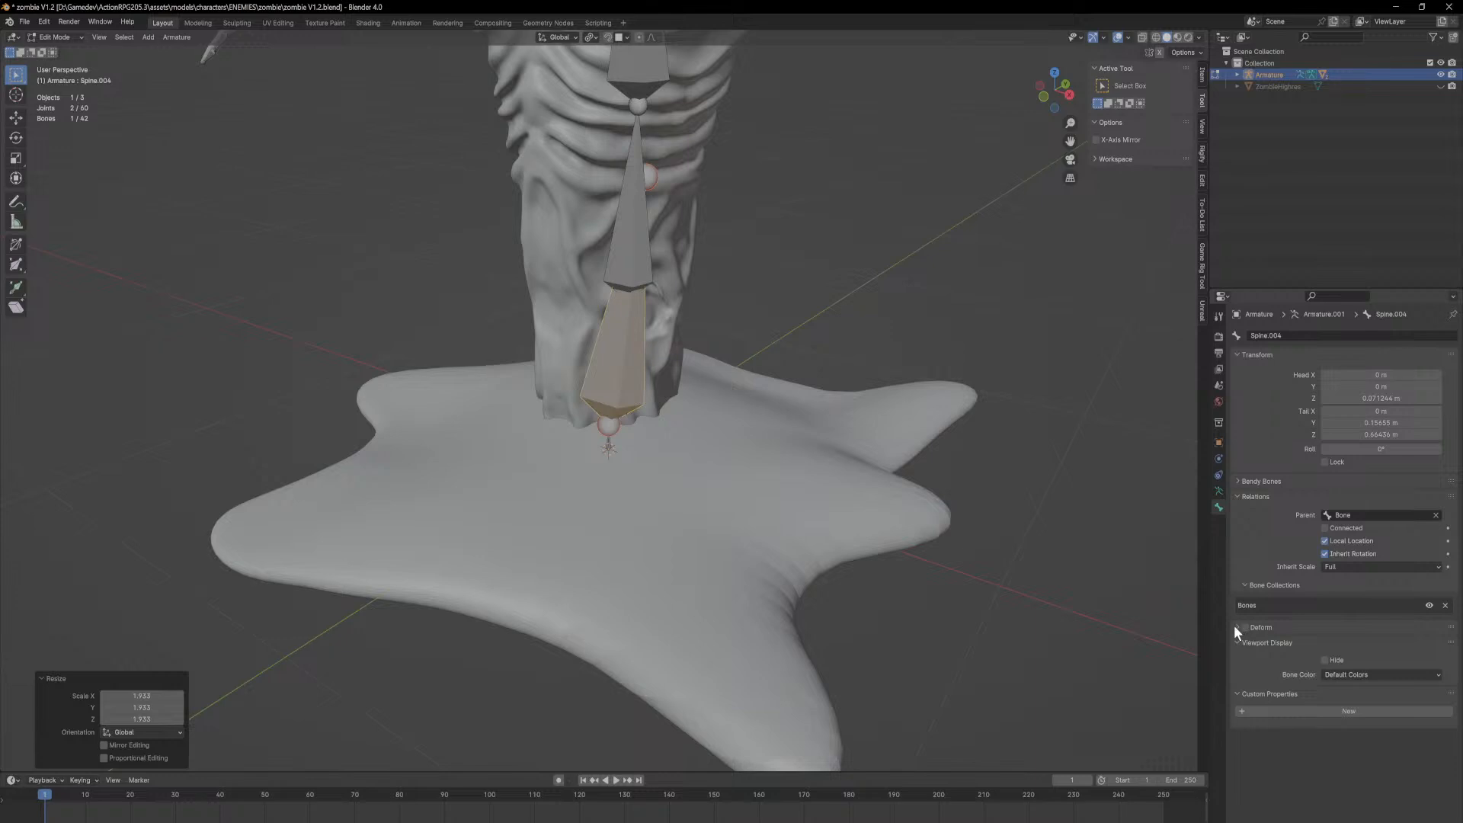
Step: Try theme color sets 01 and 10 on the duplicated bone, ending on 15 - Theme Color Set
click(1359, 676)
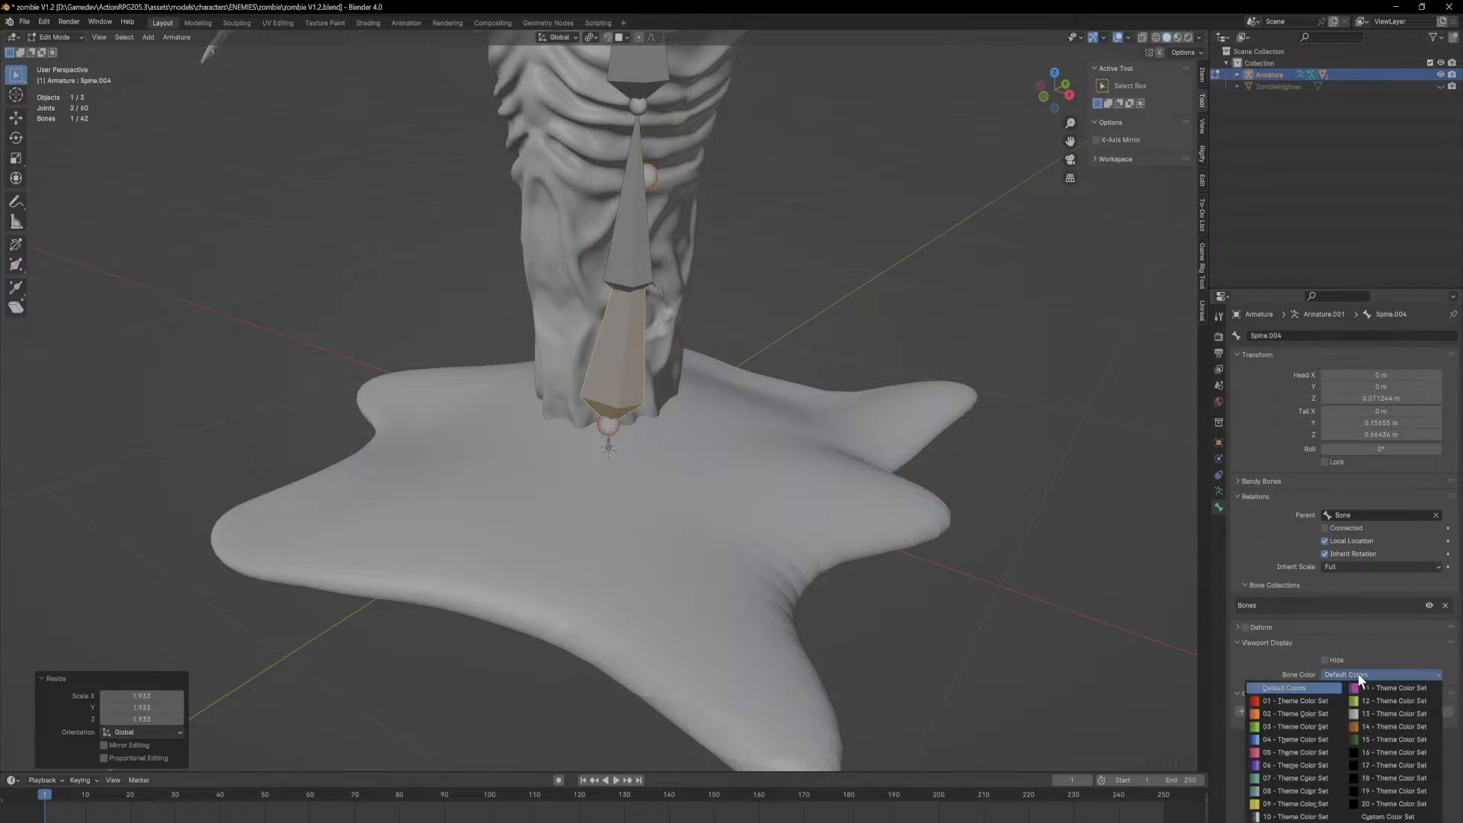
click(1317, 701)
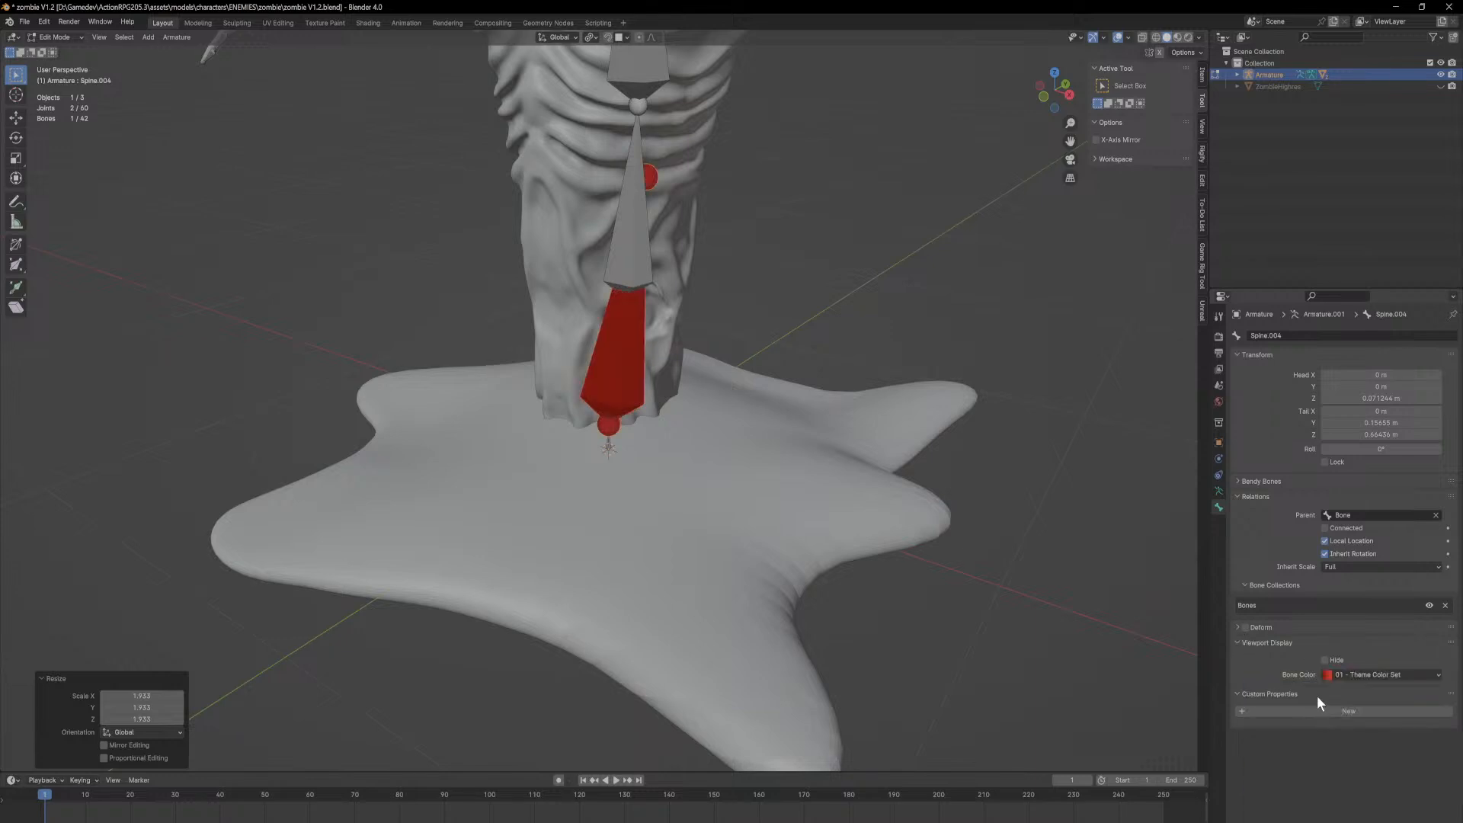
click(1353, 676)
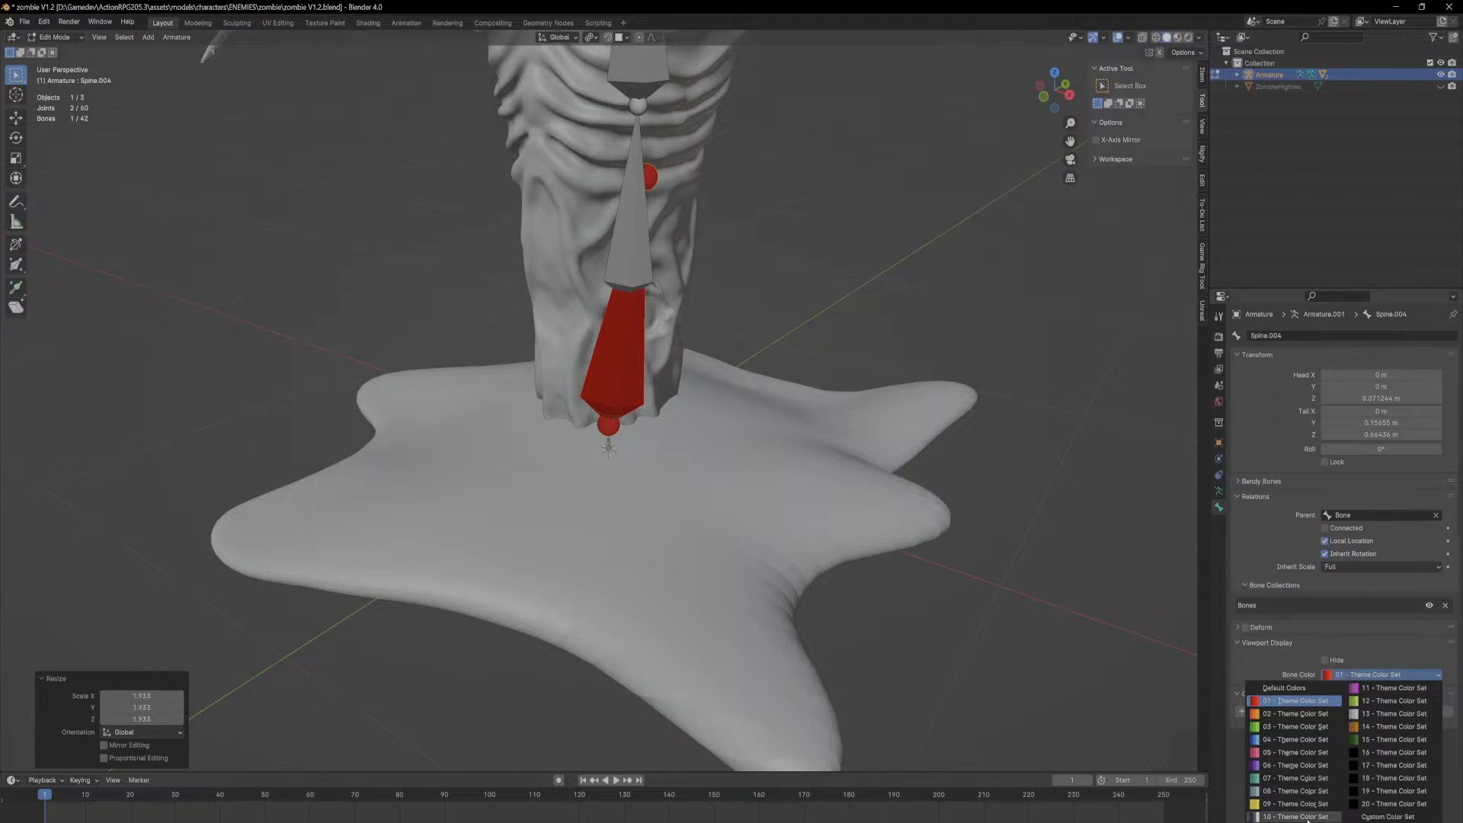
click(1305, 816)
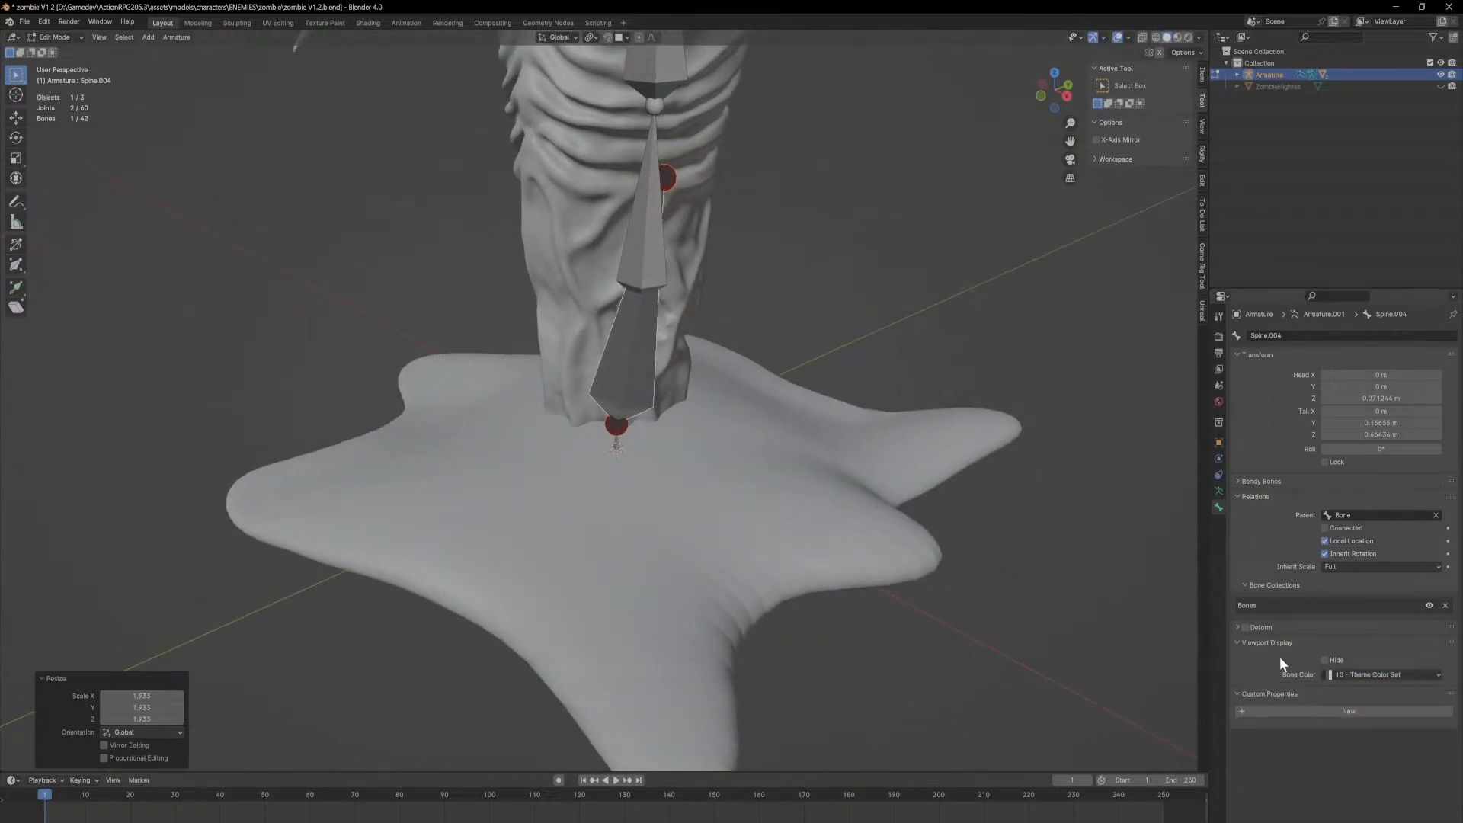
click(1349, 675)
click(1379, 734)
mouse_move(915, 397)
middle_down()
mouse_move(857, 377)
mouse_move(861, 324)
mouse_move(872, 353)
mouse_move(923, 383)
middle_up()
middle_drag(944, 301, 898, 316)
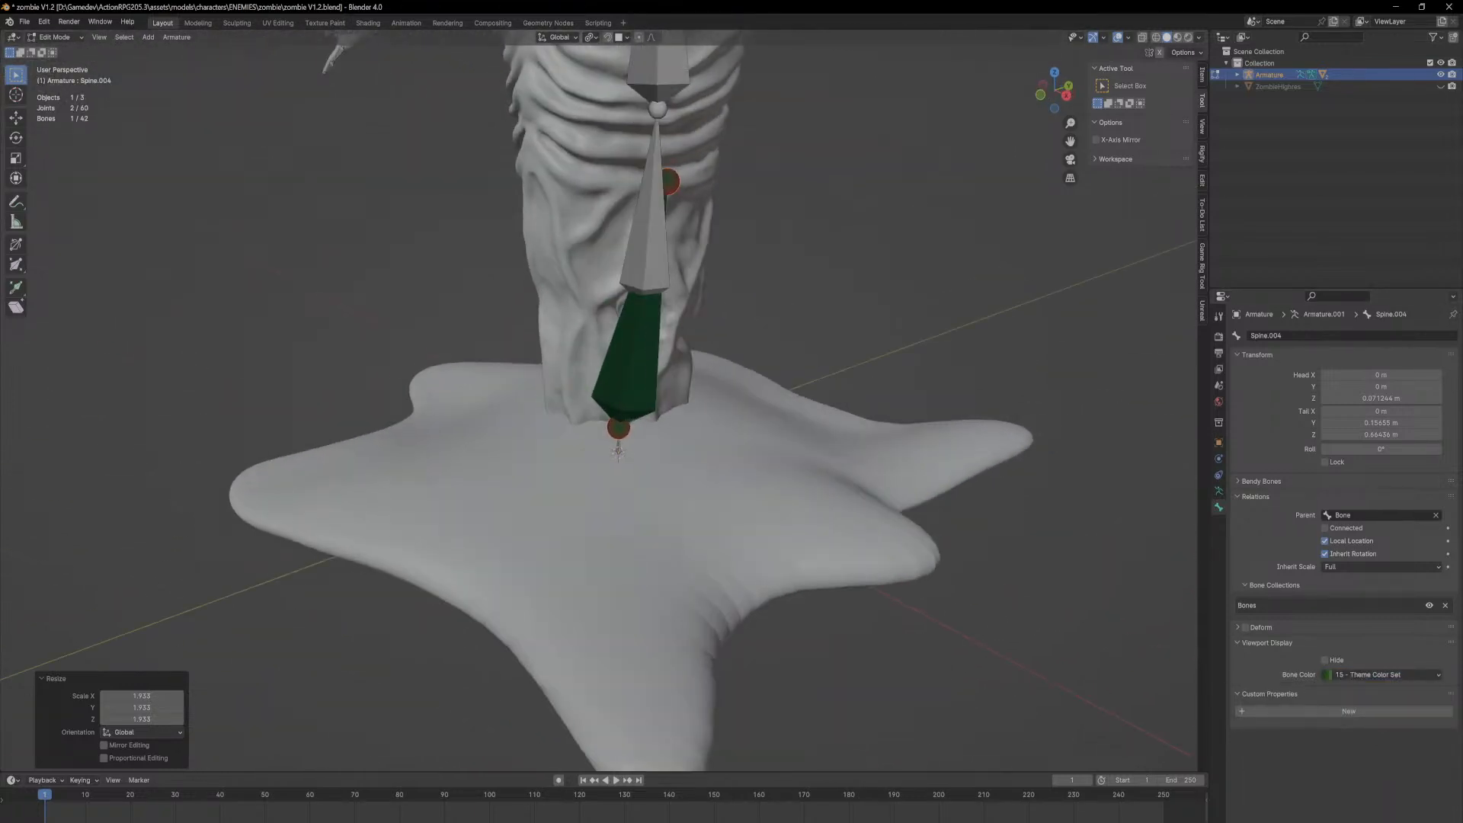
Step: Try 11 - Theme Color Set as the duplicated bone's color
click(1406, 674)
click(1383, 689)
middle_drag(911, 405, 848, 383)
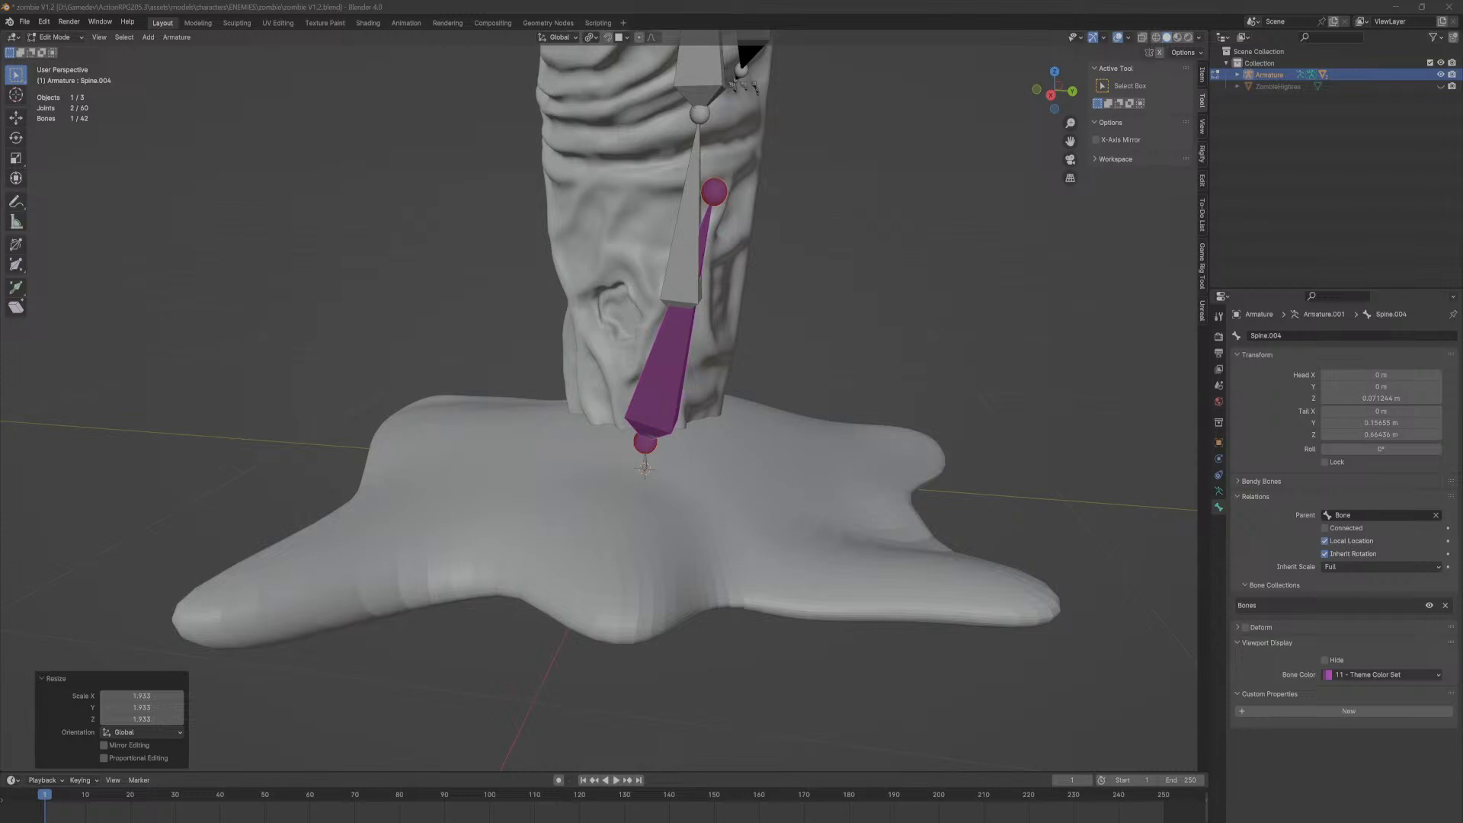
scroll(822, 514, down, 4)
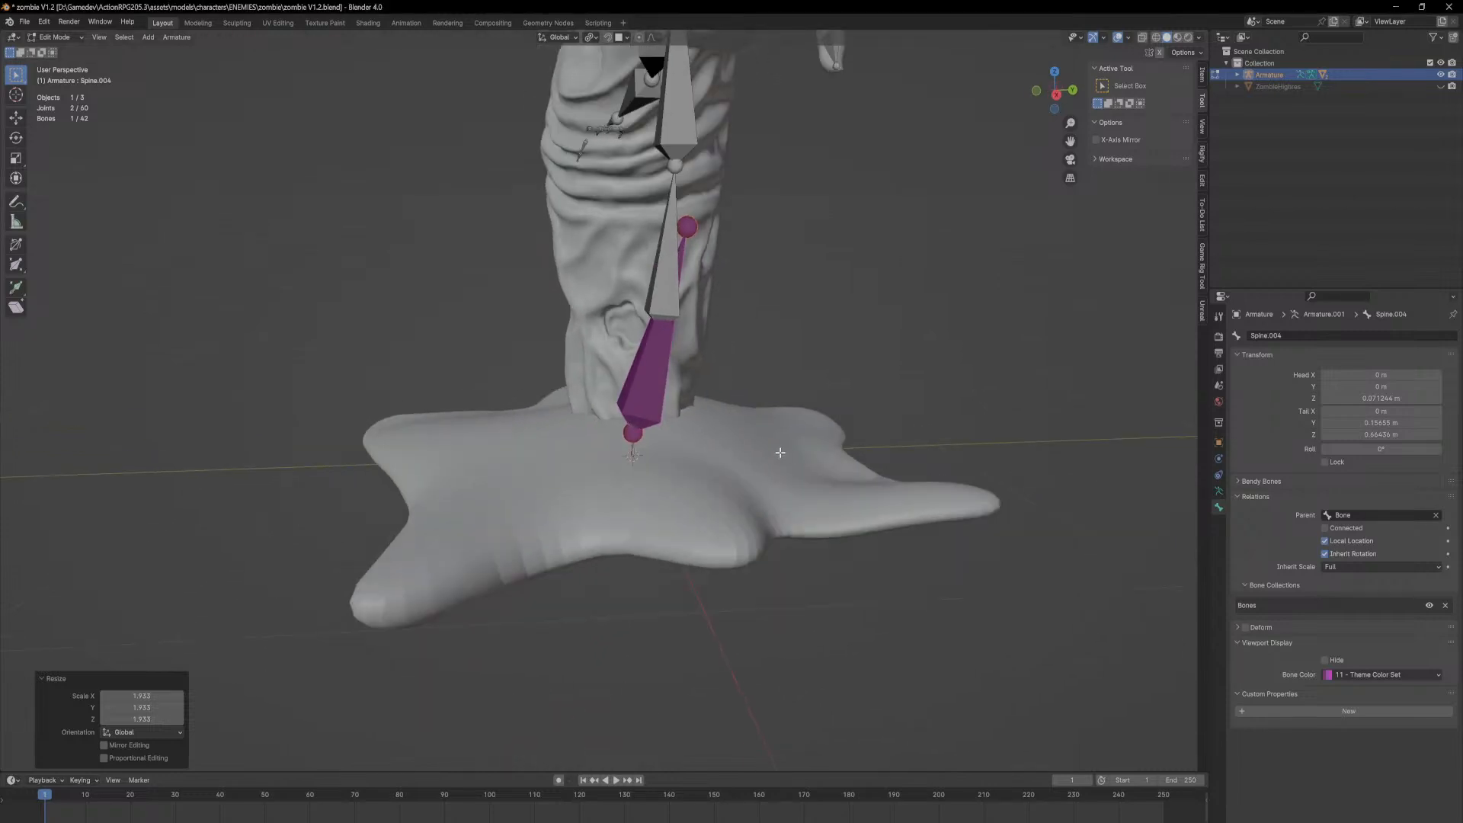
Step: Try adding a new single bone to the armature, and undo the additions and the last bone color change
key(shift+a)
middle_drag(680, 390, 700, 394)
key(ctrl+z)
key(ctrl+z)
right_click(701, 373)
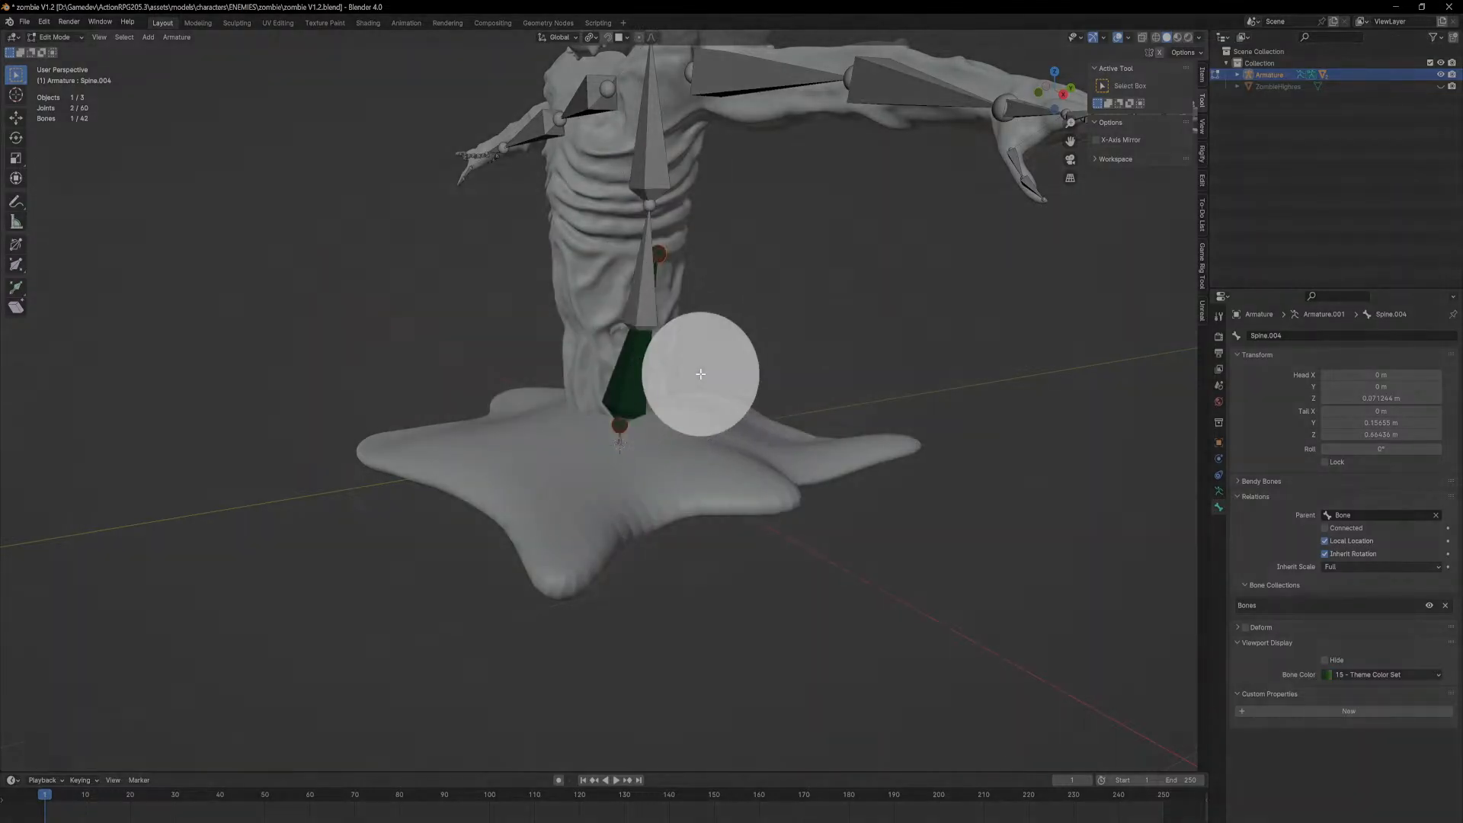
key(Escape)
key(shift+a)
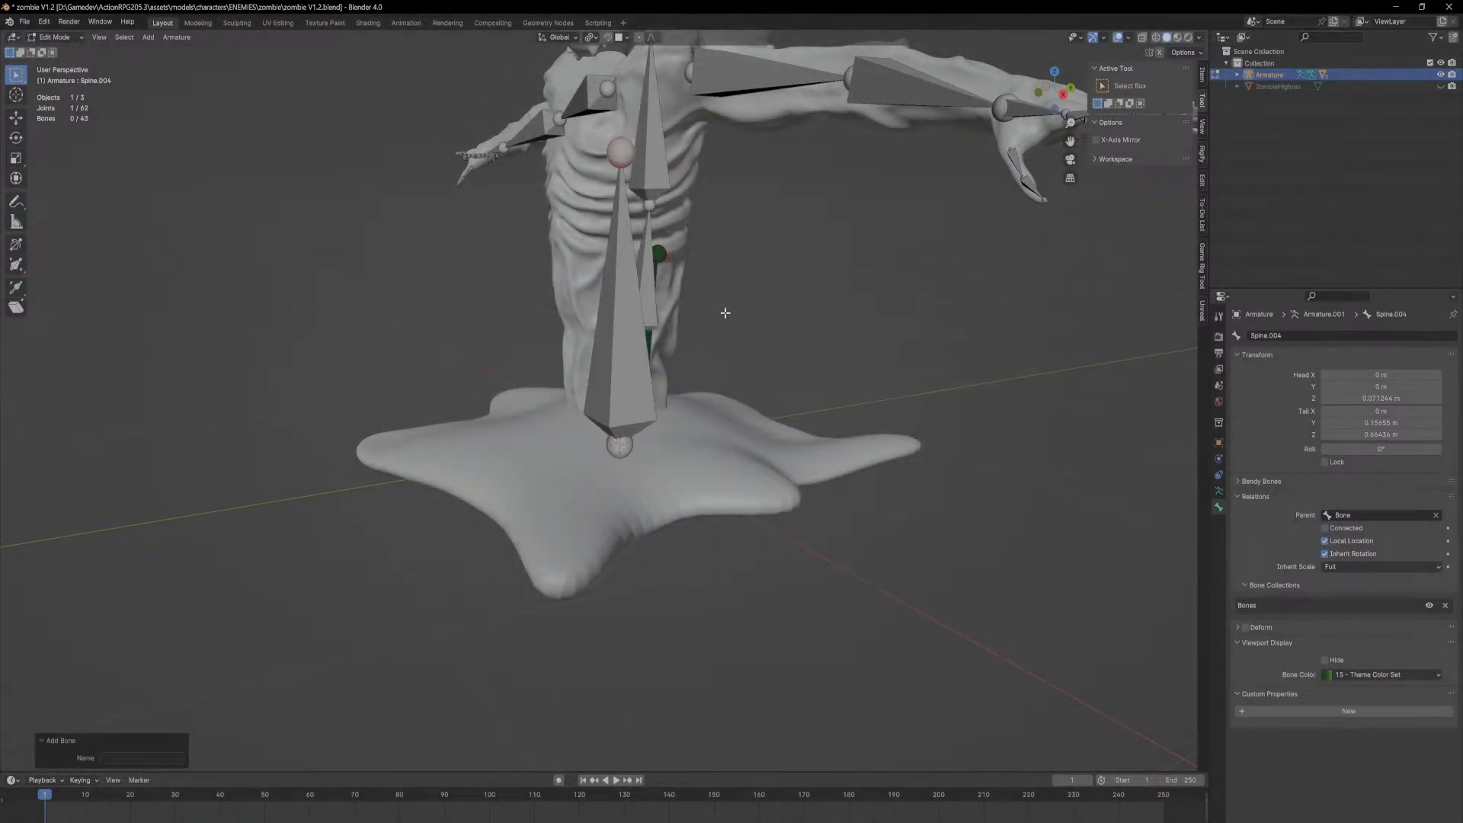
key(ctrl+z)
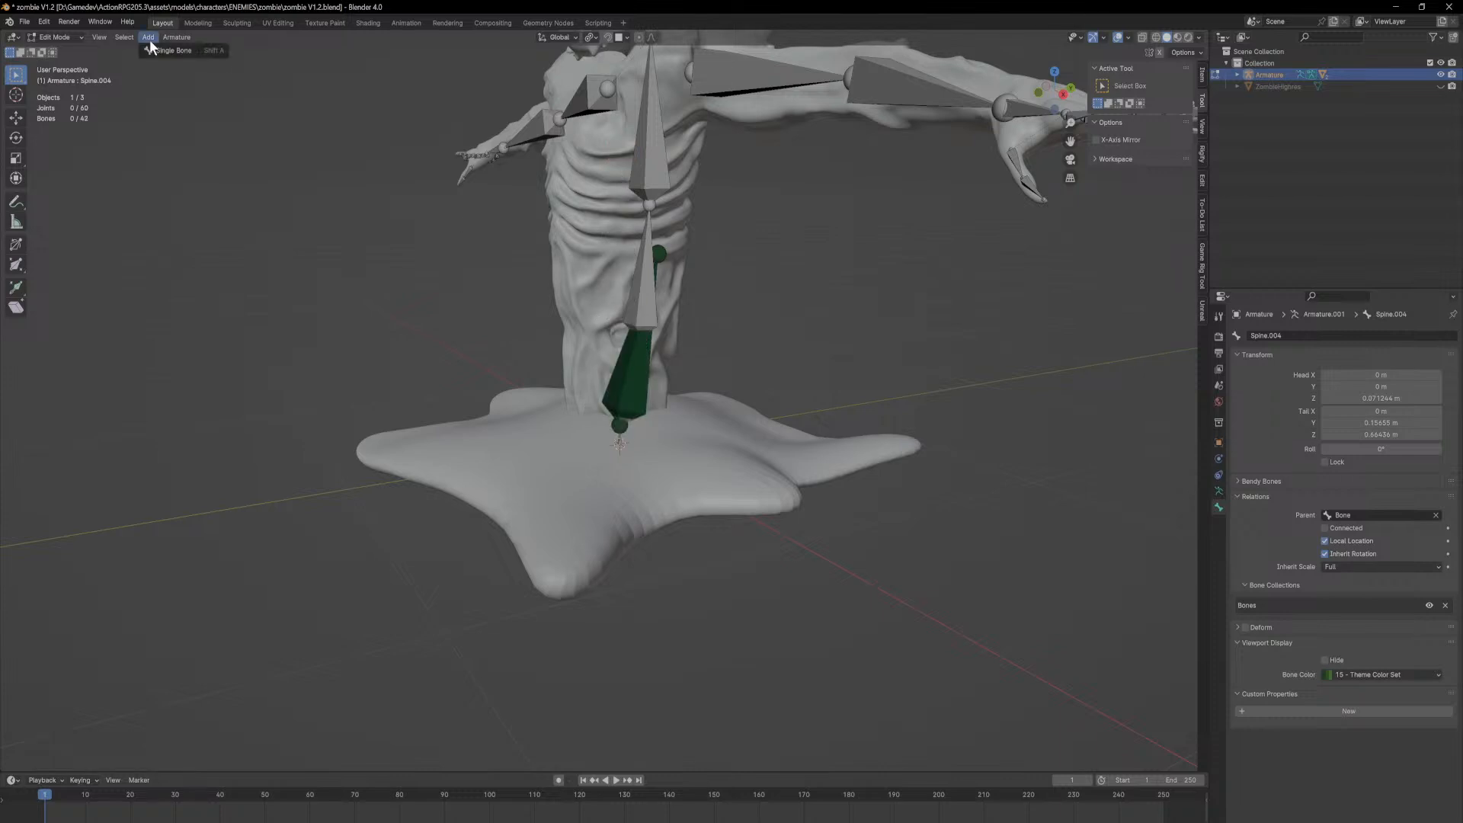
Step: Look through the armature's data properties, collapsing the Rigify and Uefy sections and checking Motion Paths and Custom Properties
click(123, 38)
click(1219, 490)
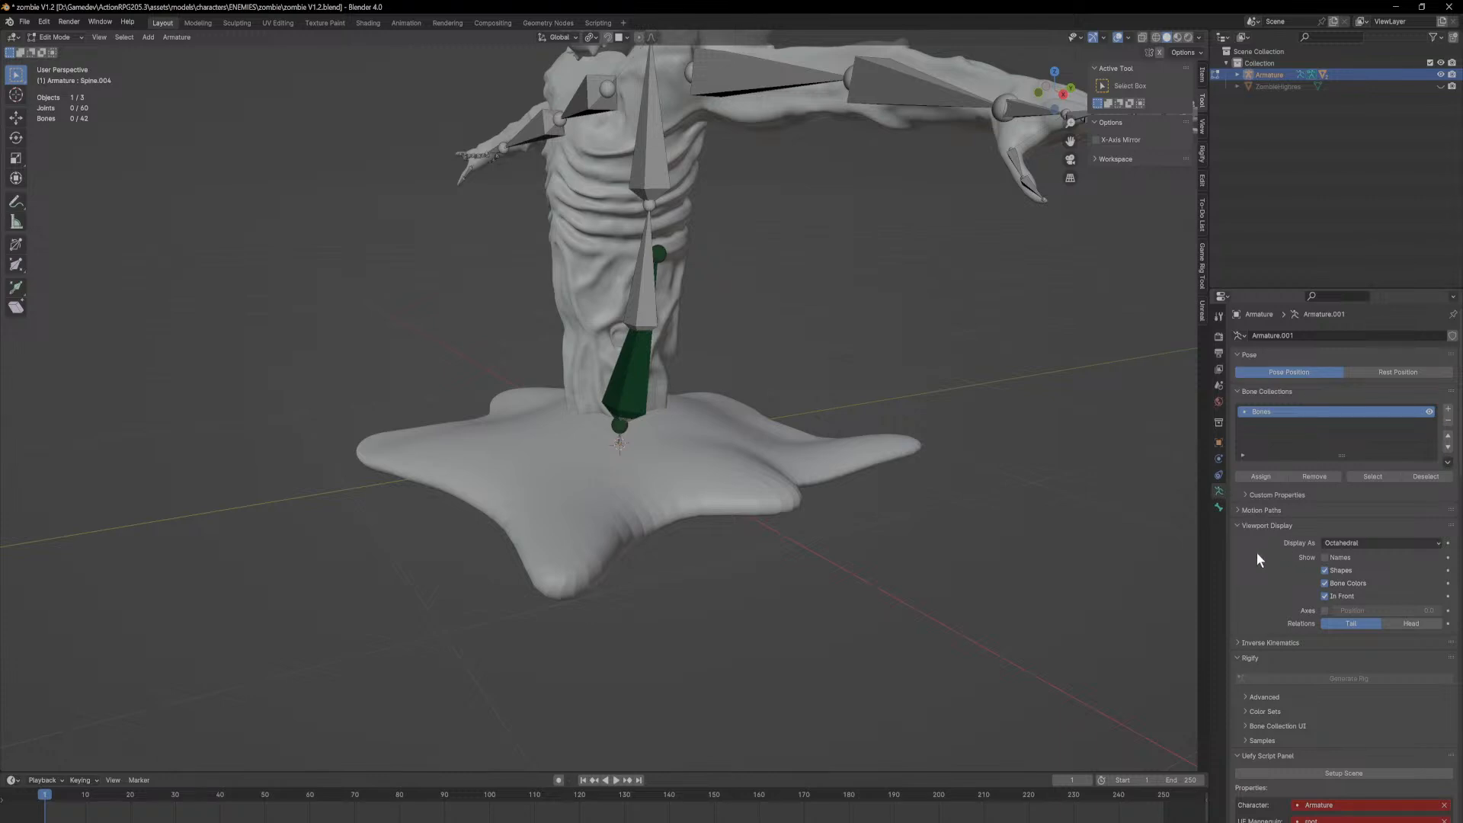
scroll(1255, 561, down, 2)
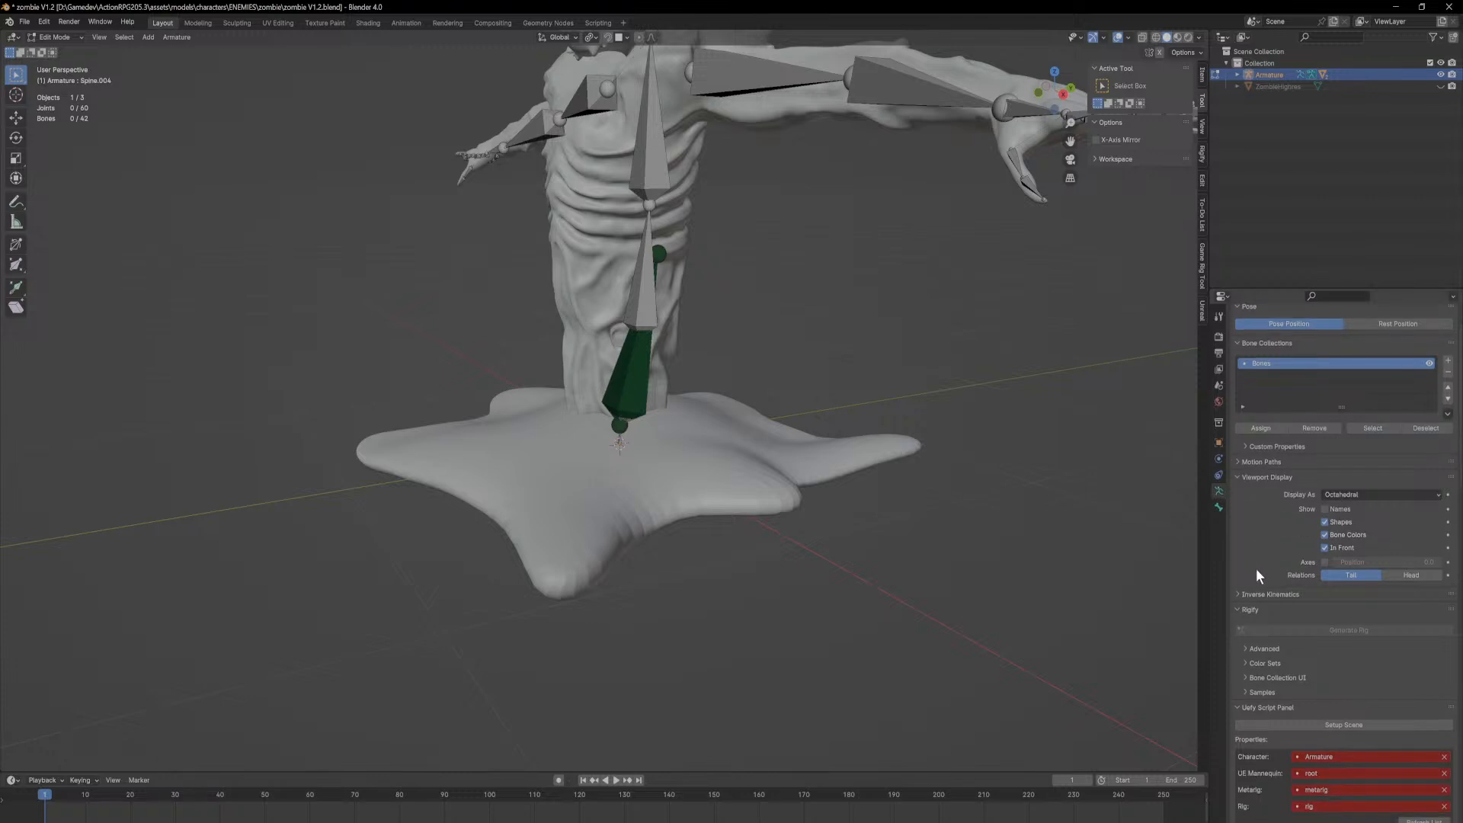
click(1239, 610)
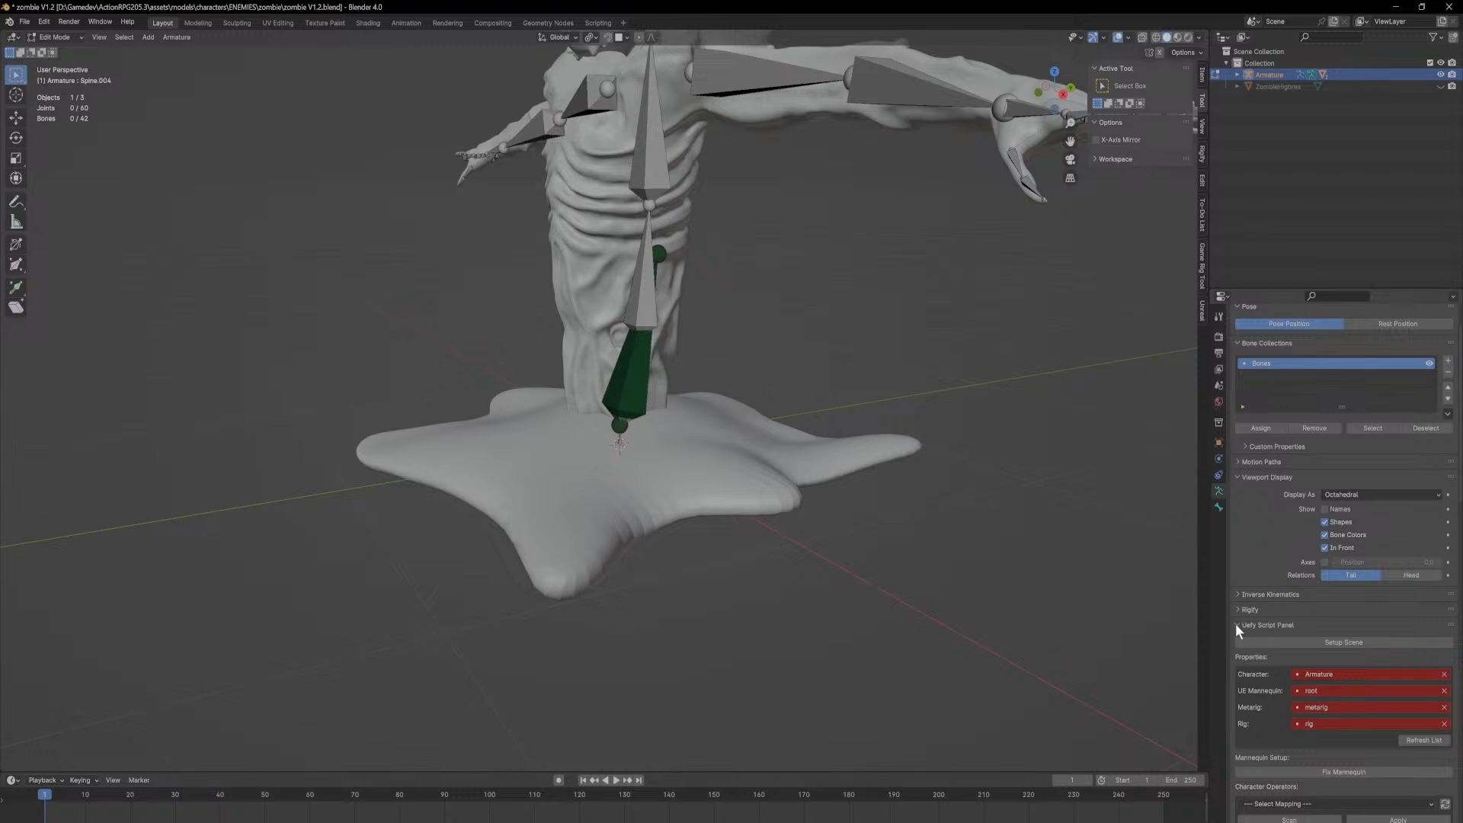
click(1237, 623)
click(1235, 641)
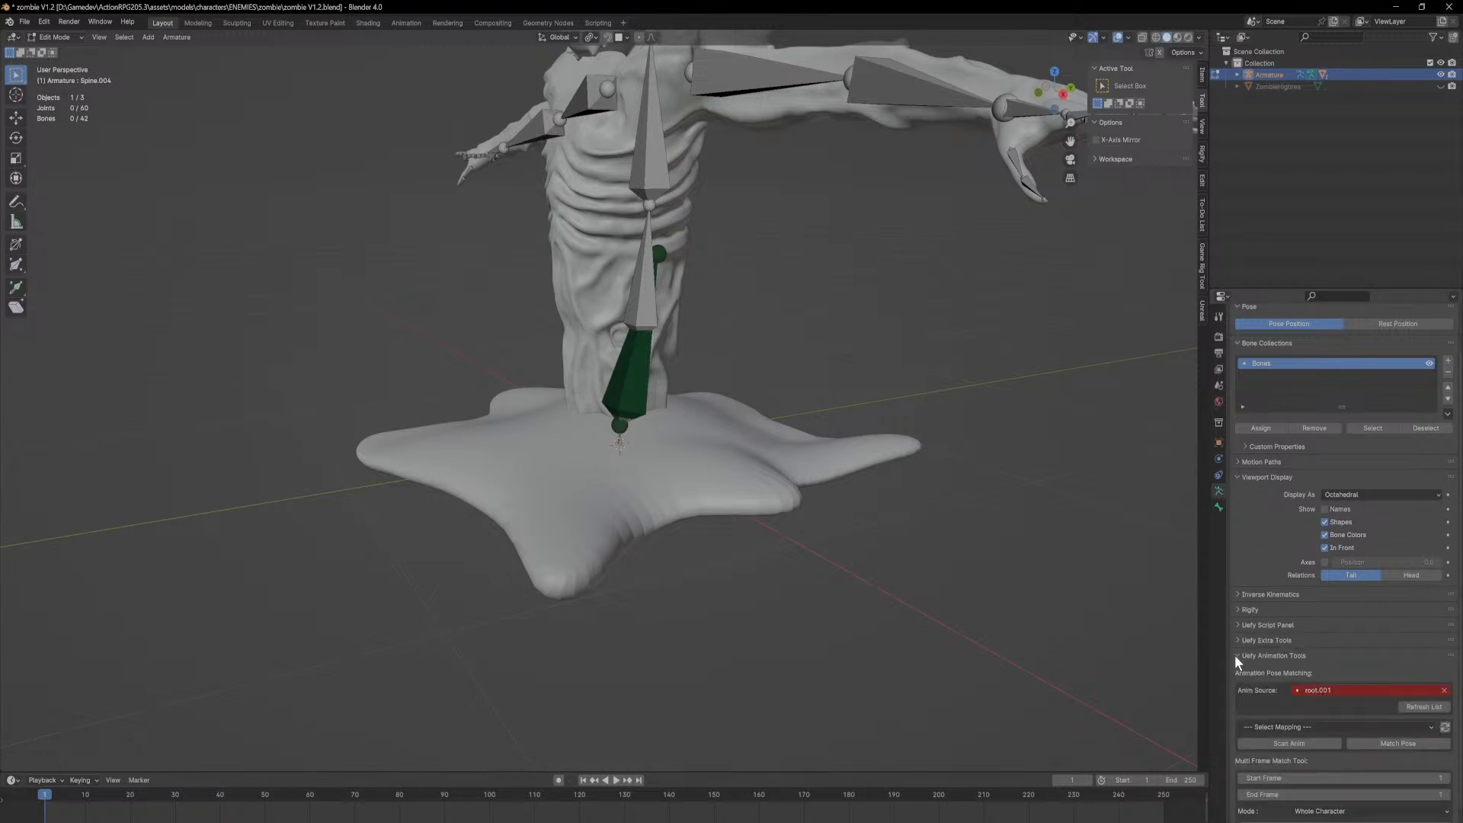
click(1236, 657)
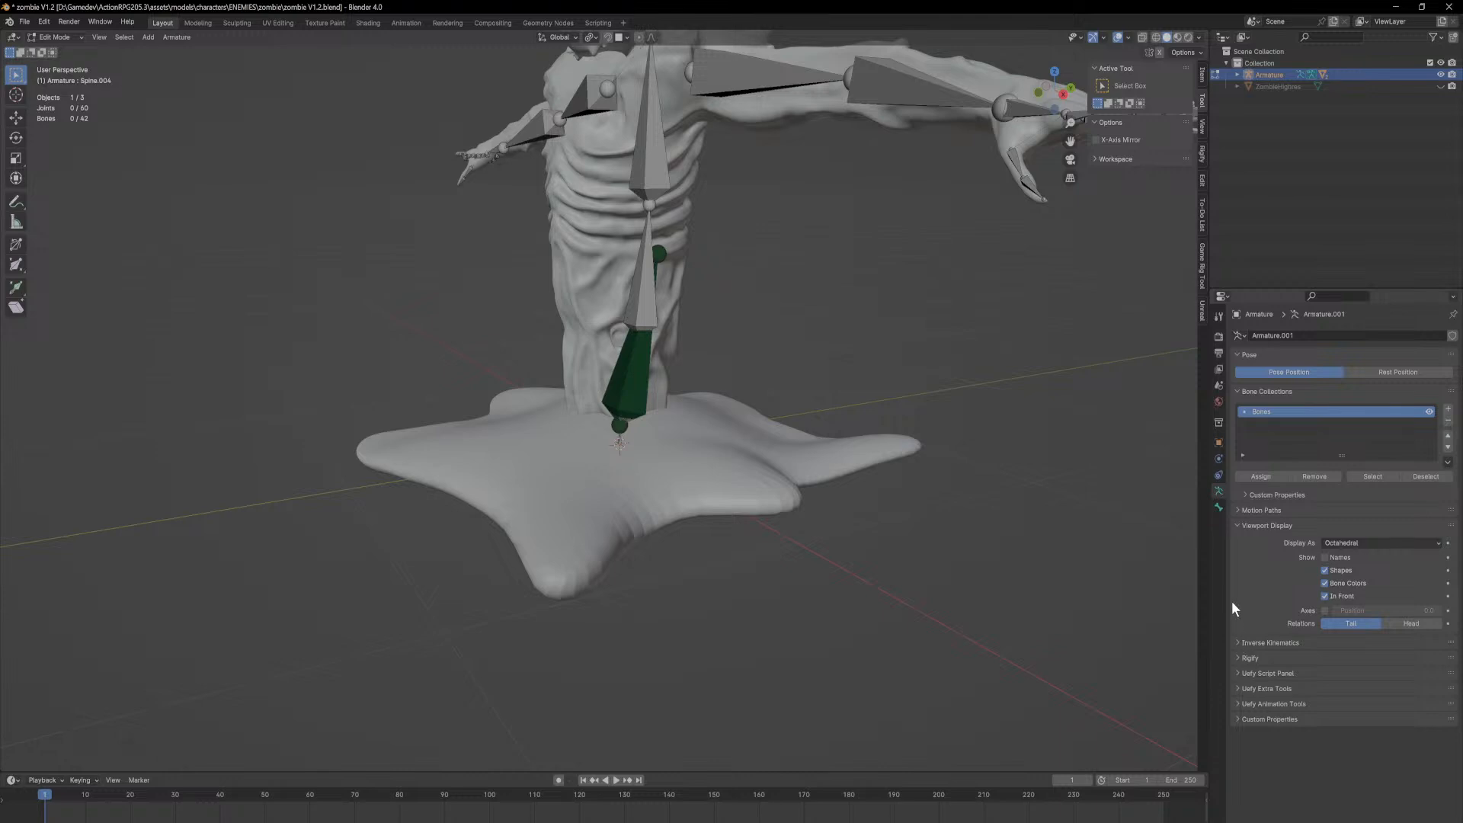
click(1236, 508)
click(1237, 506)
click(1236, 506)
click(1236, 506)
click(1245, 496)
click(1246, 497)
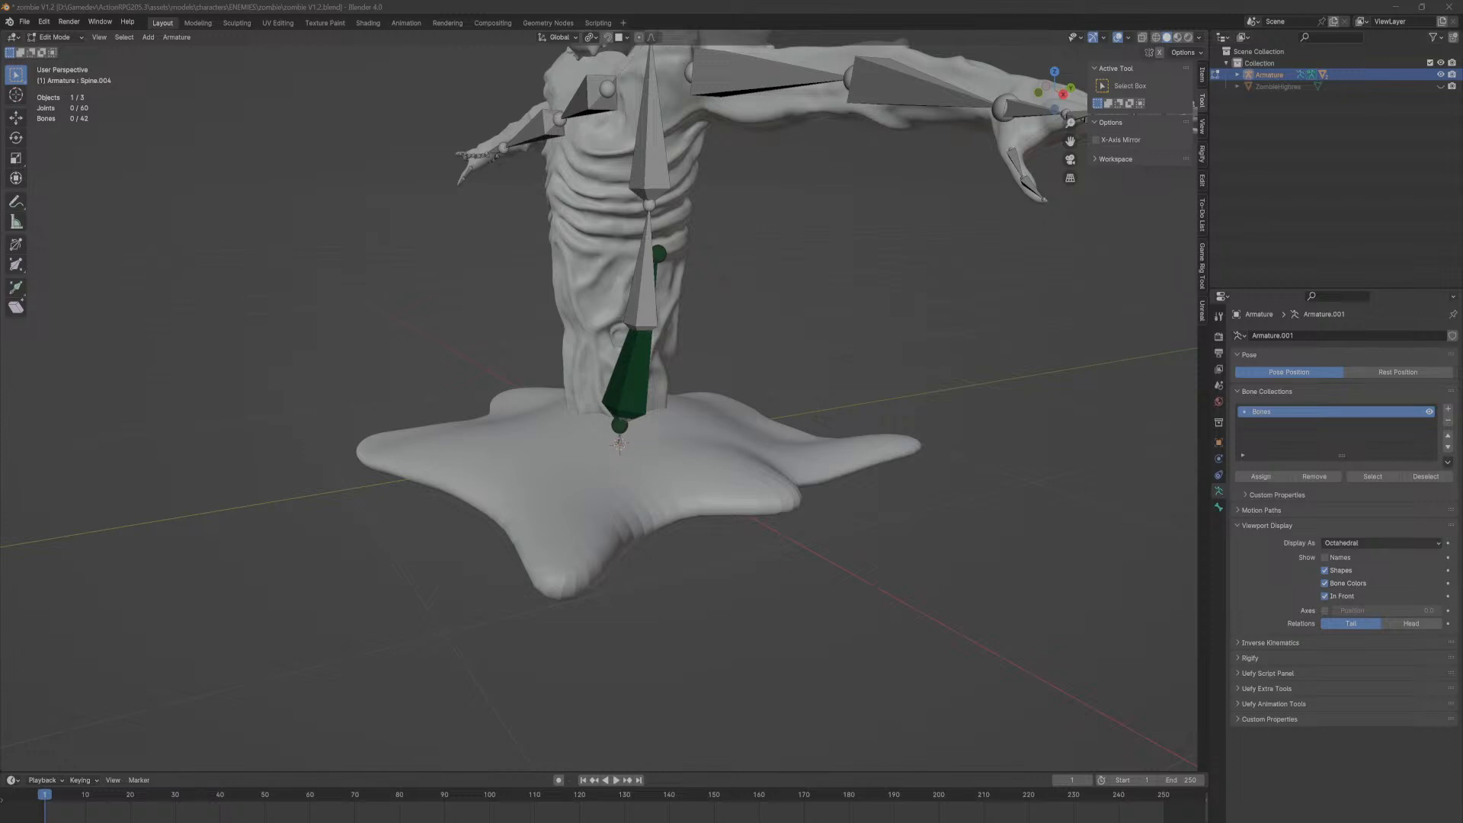
Step: Delete the green duplicated bone at the base of the spine
middle_drag(703, 549, 724, 547)
click(639, 387)
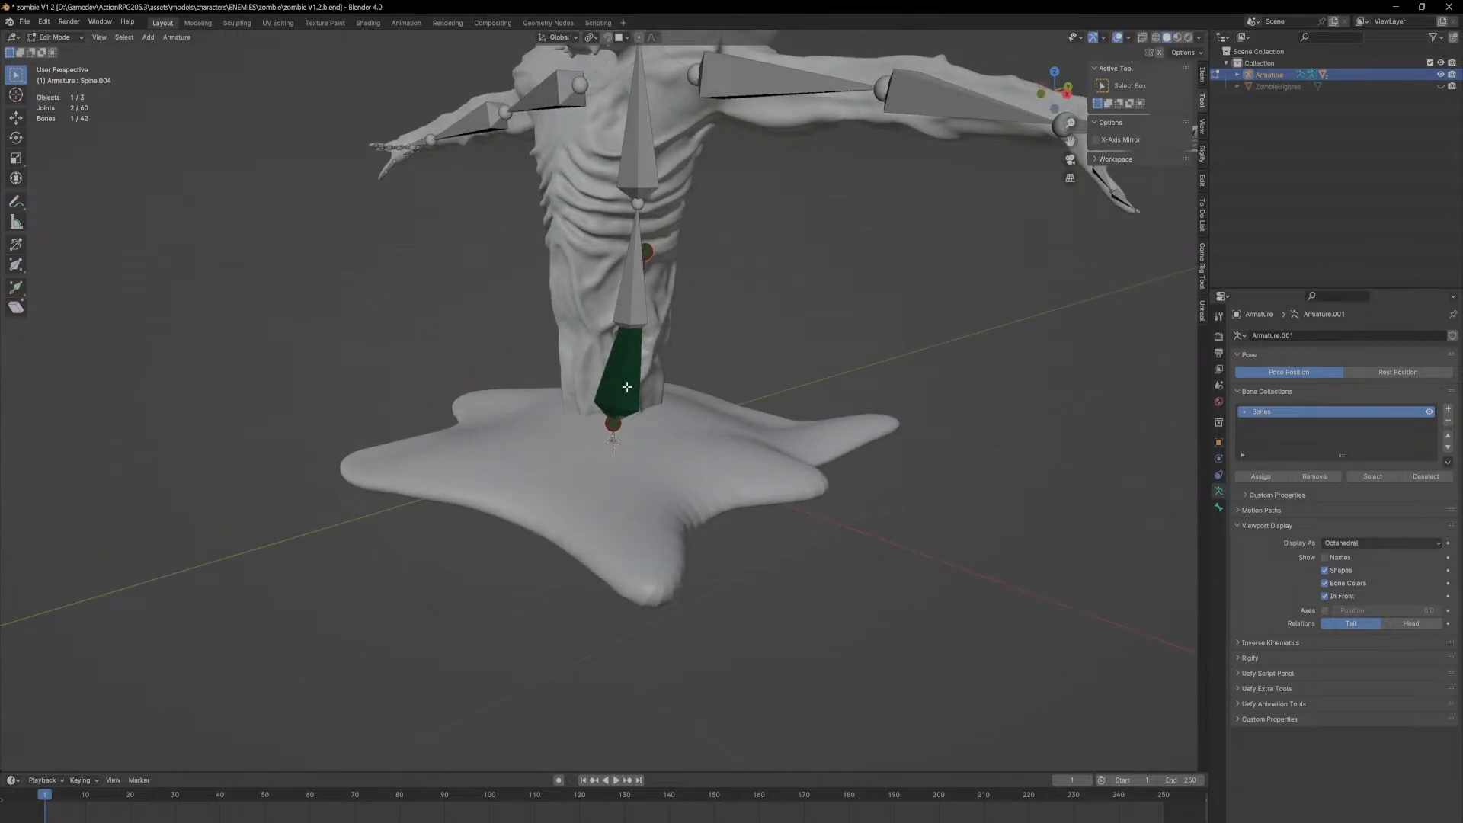
key(x)
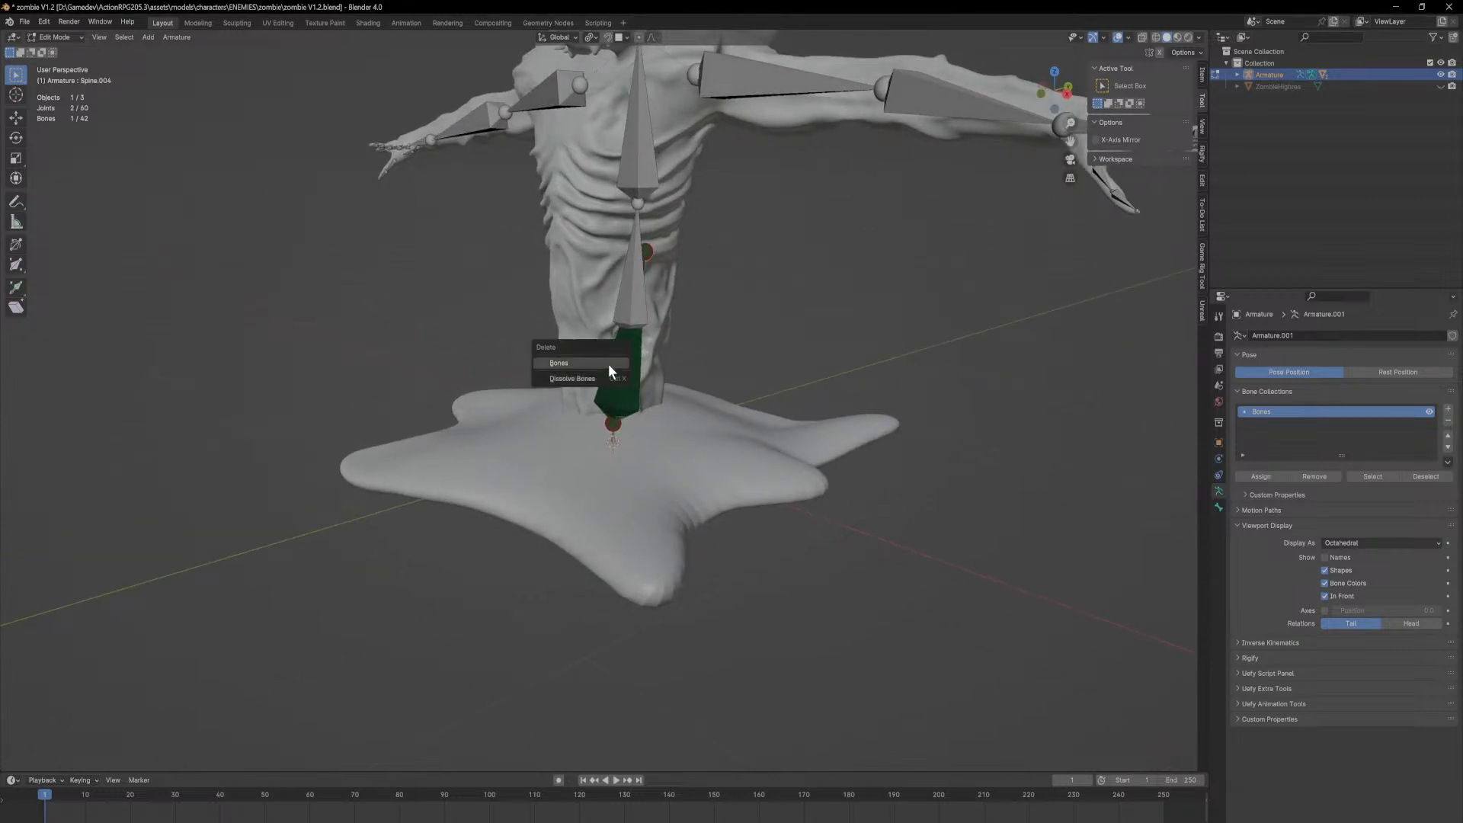
click(609, 366)
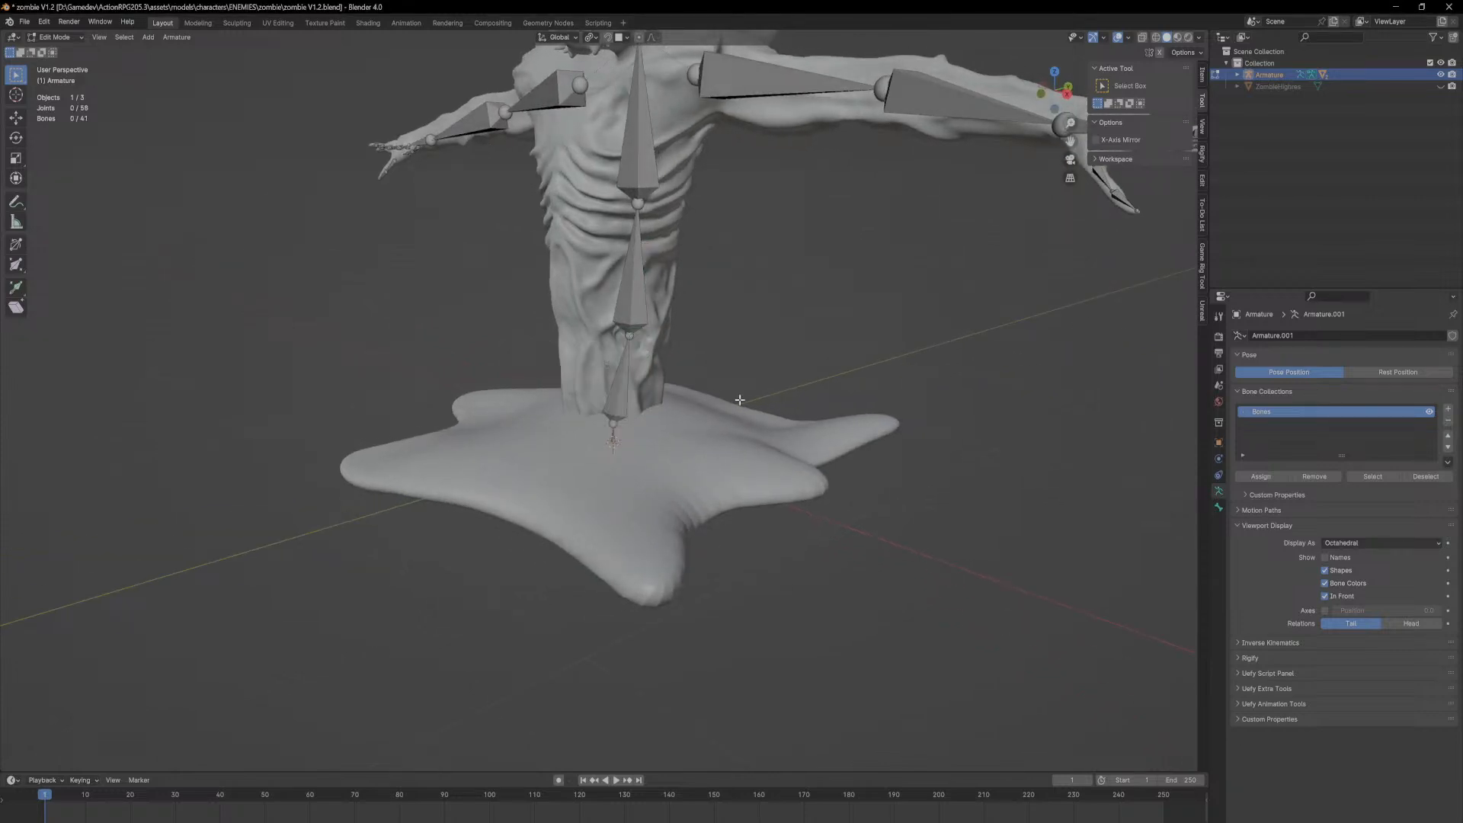
Step: Return to Object Mode and add a circle Empty at the world origin around the character's base
key(Tab)
scroll(215, 185, down, 5)
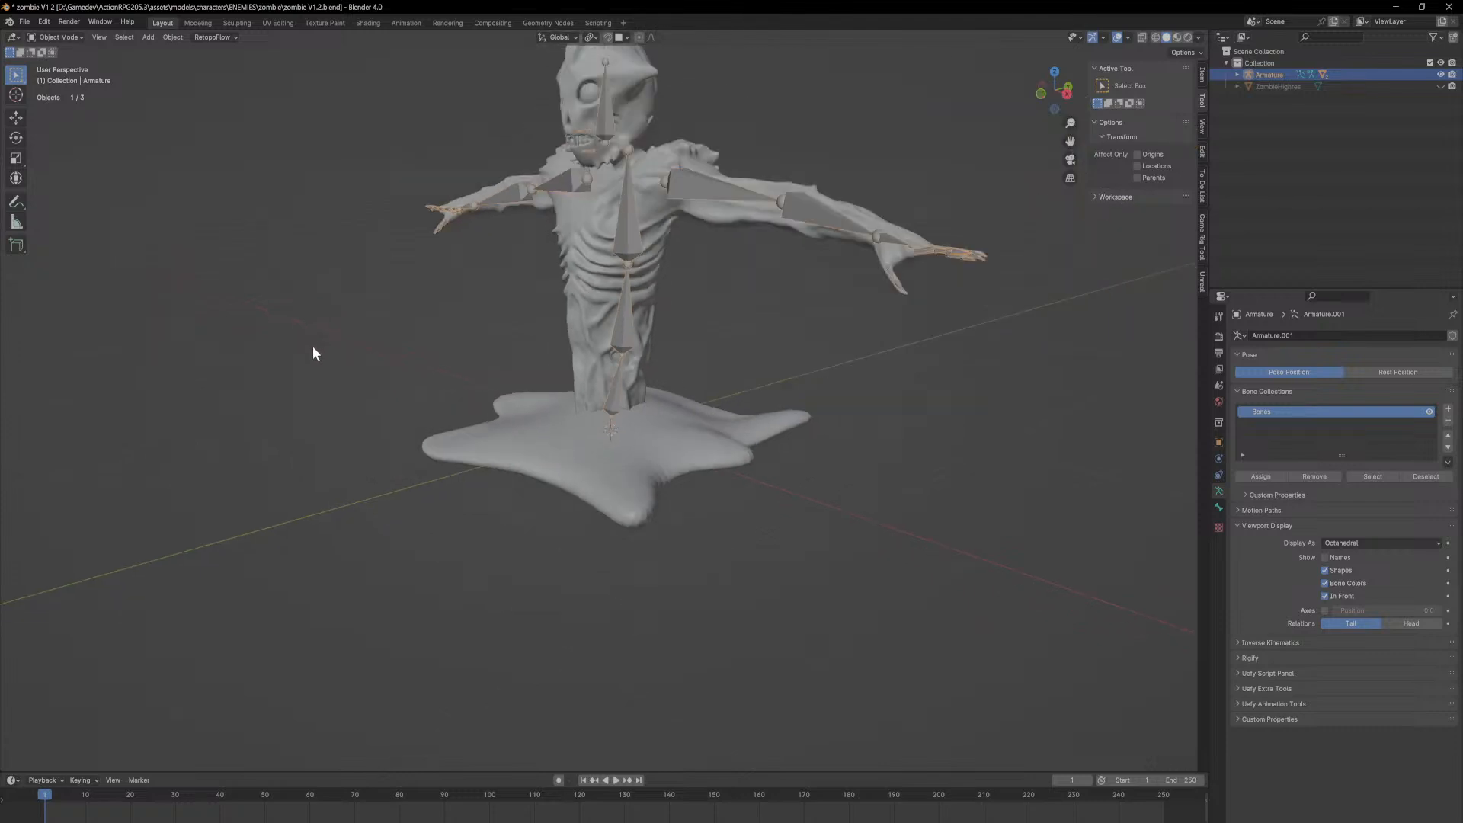
middle_drag(275, 436, 302, 435)
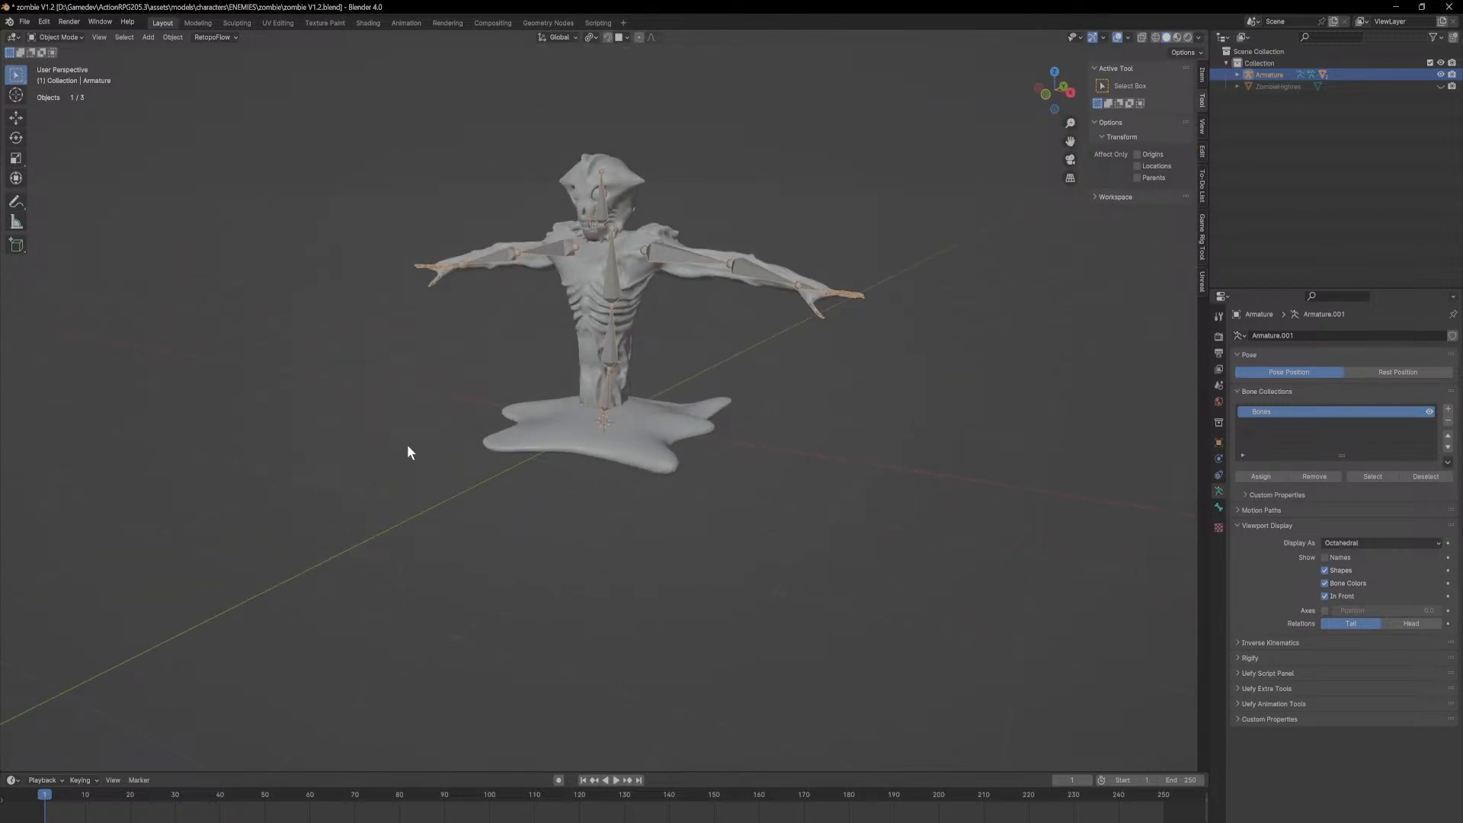
middle_drag(402, 442, 460, 487)
key(shift+a)
mouse_move(469, 495)
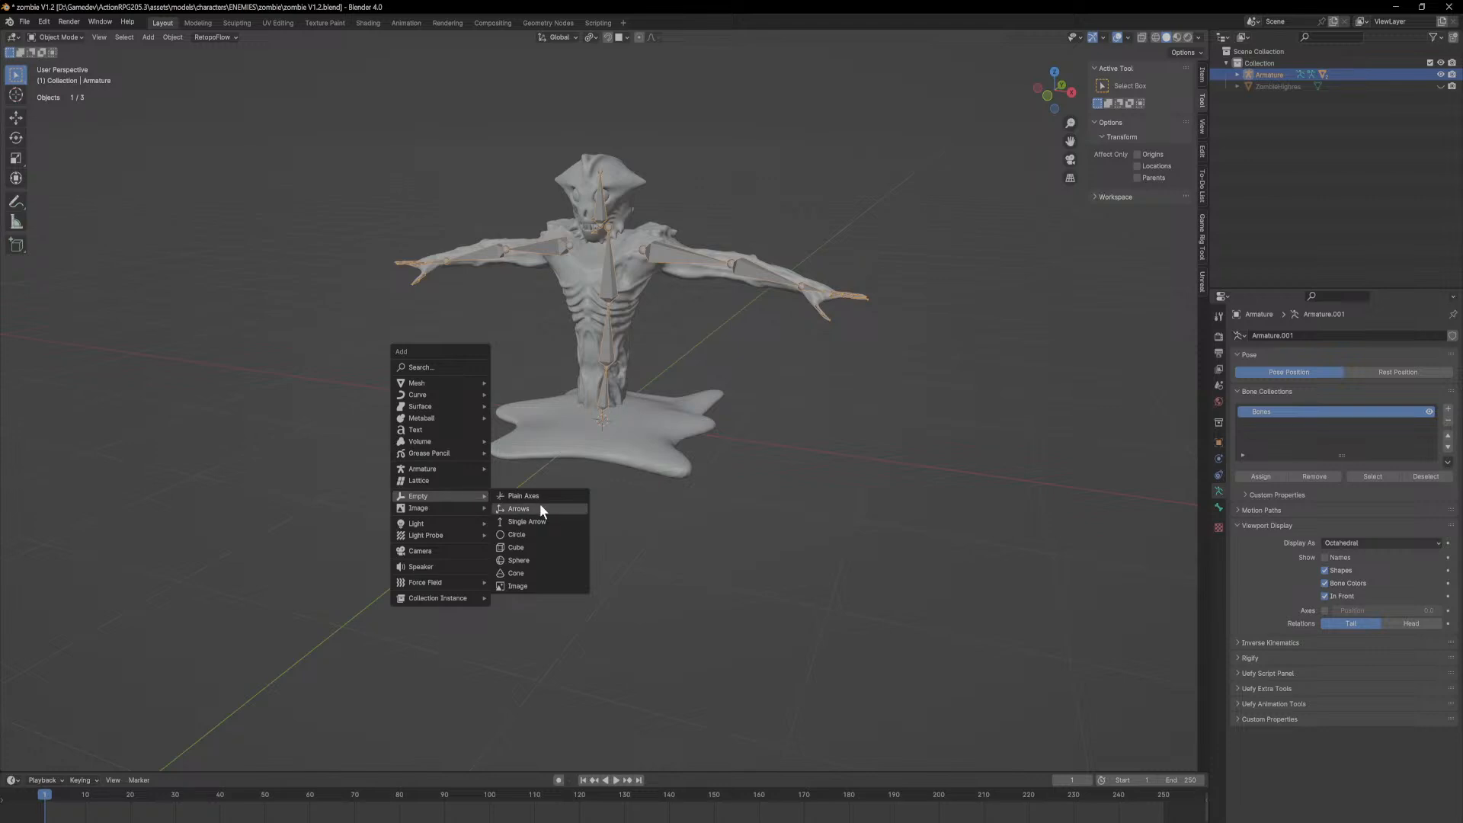
click(538, 532)
middle_drag(656, 489, 683, 469)
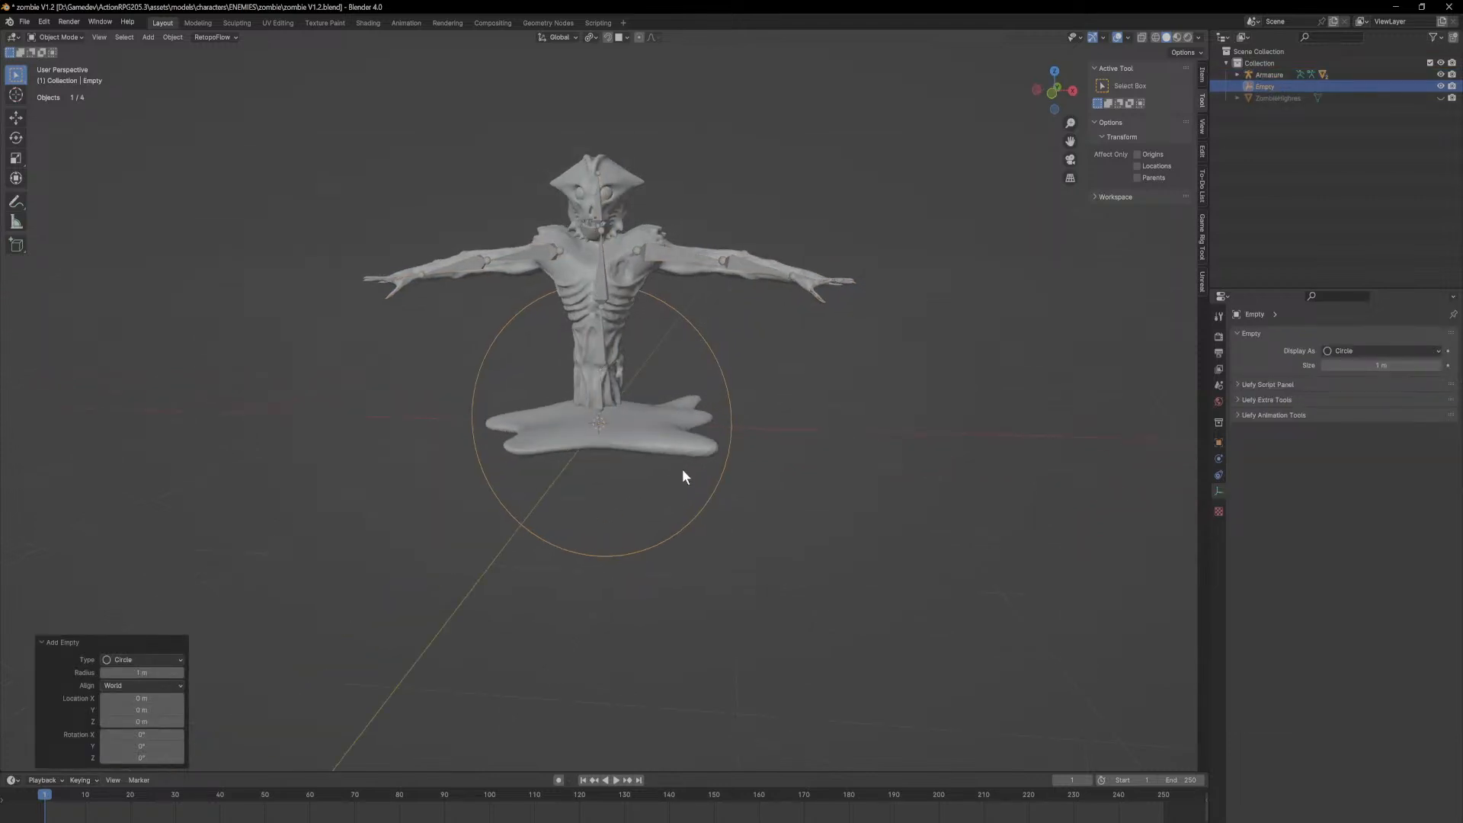
Step: Delete the newly added circle Empty and undo the deletion
key(Delete)
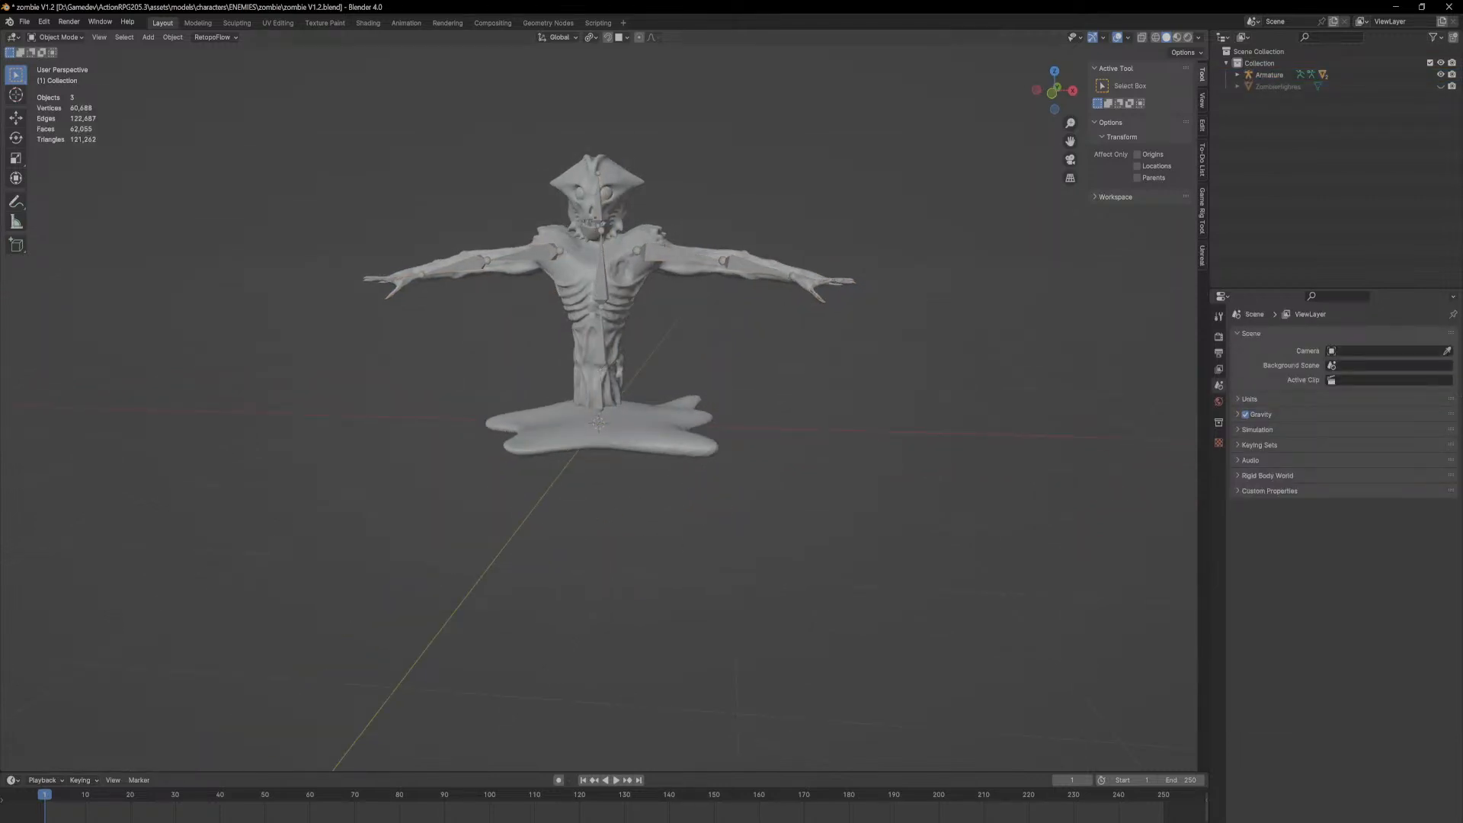
mouse_move(436, 537)
middle_down()
mouse_move(401, 511)
mouse_move(418, 543)
middle_up()
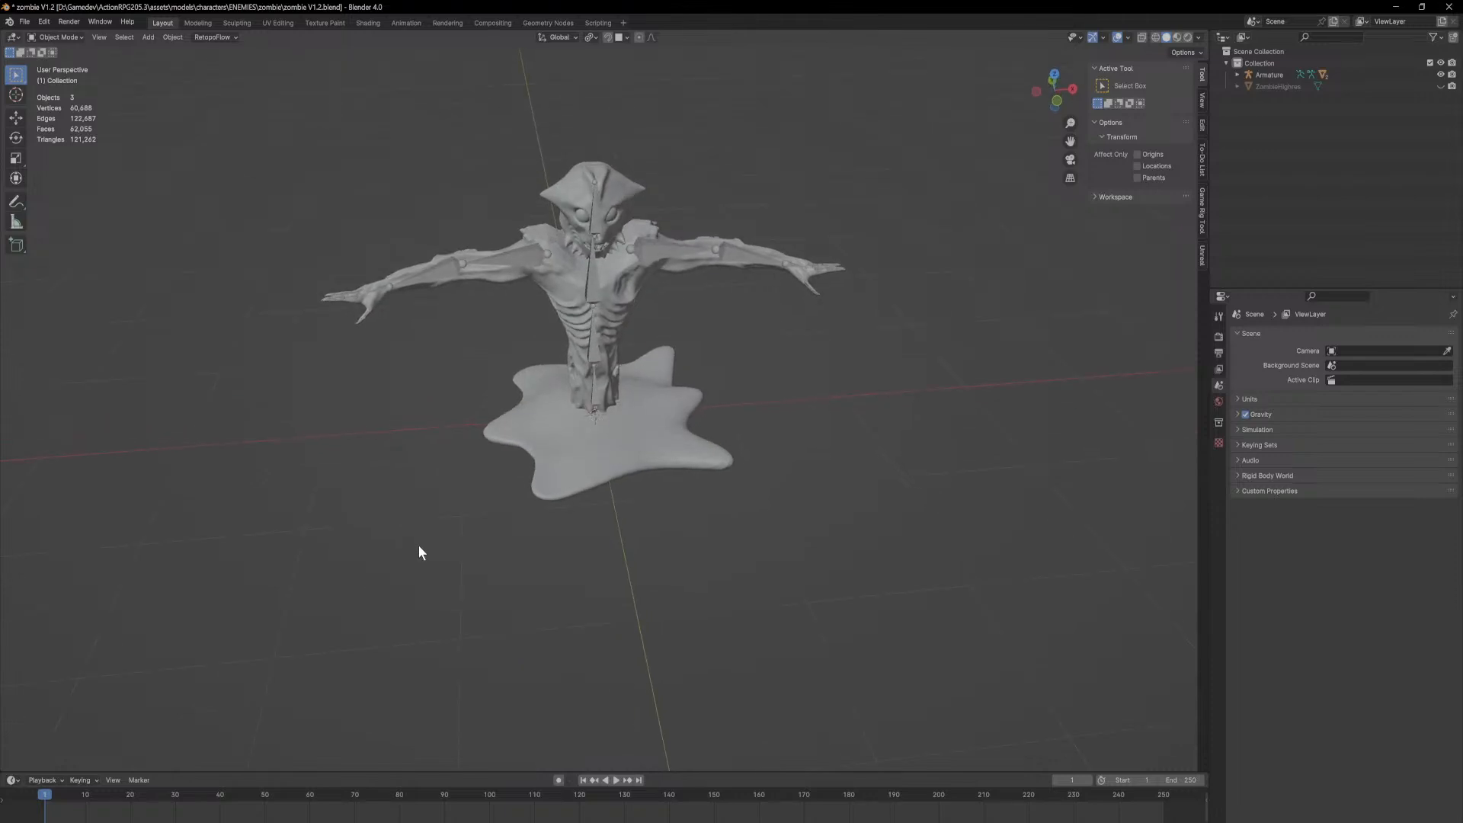
middle_drag(595, 533, 570, 525)
key(ctrl+z)
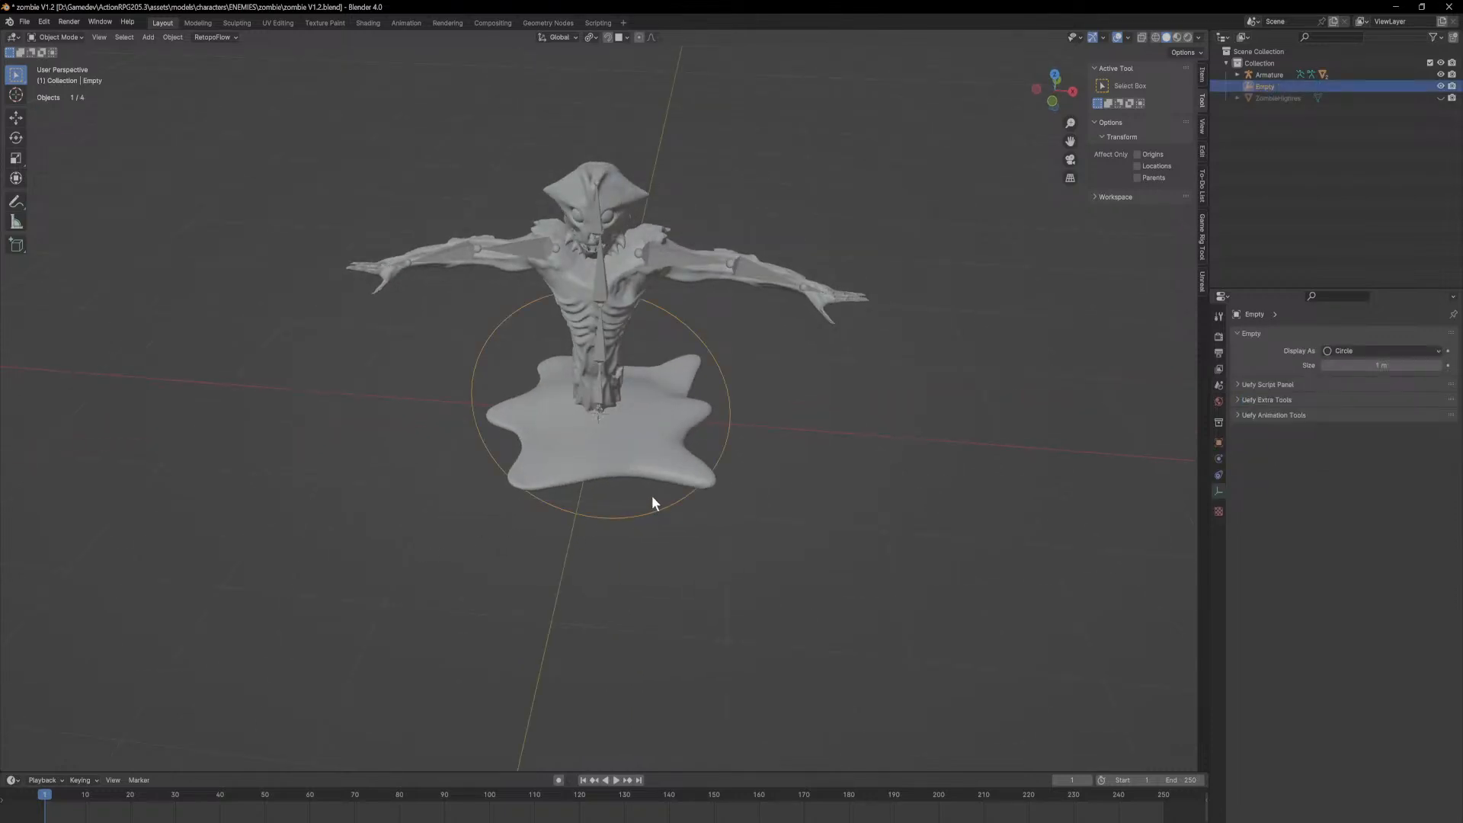
Step: Rotate the circle Empty 90° around the global X axis
text(rz)
text(90)
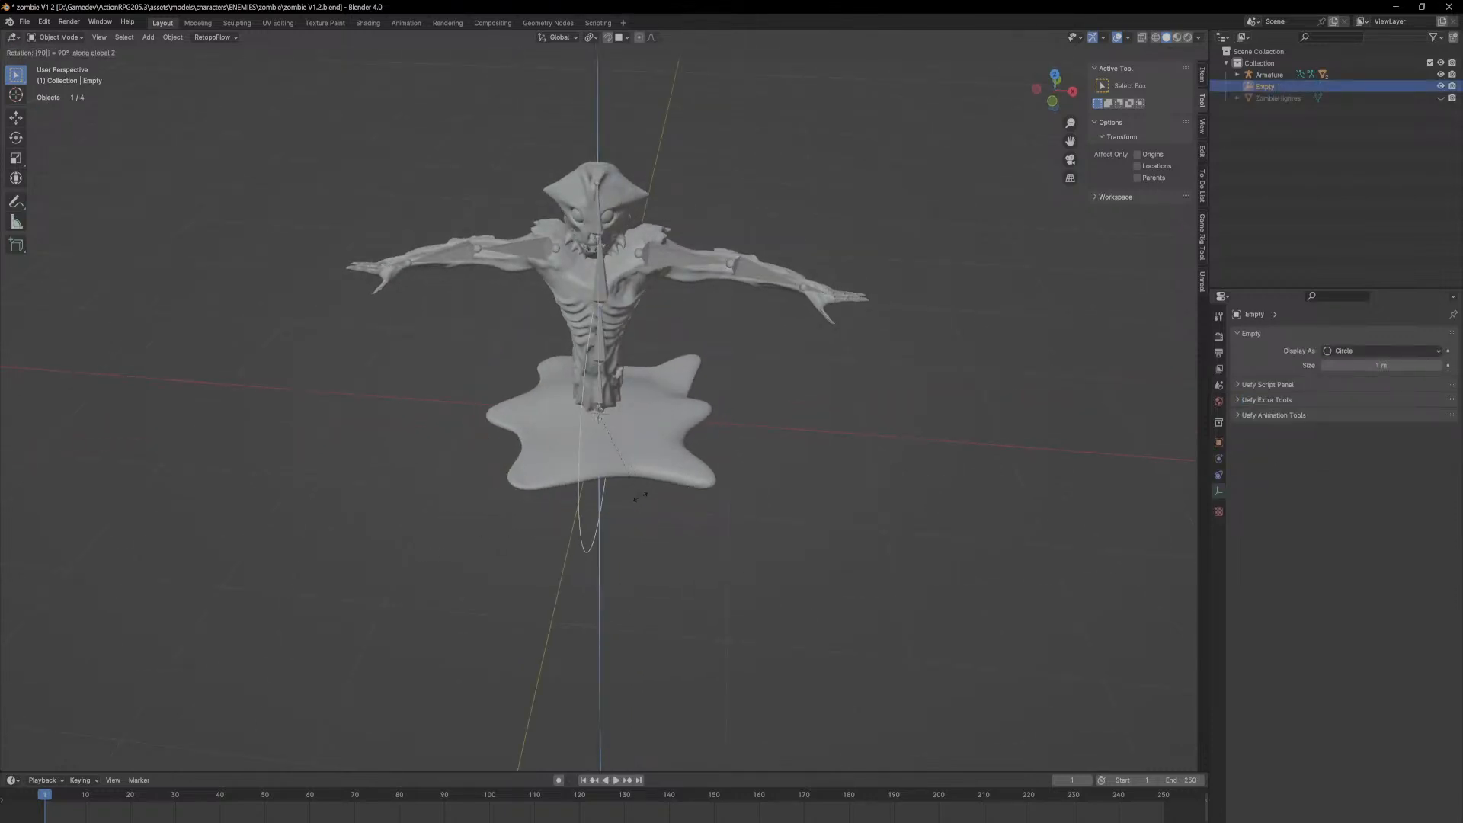
text(x)
key(Return)
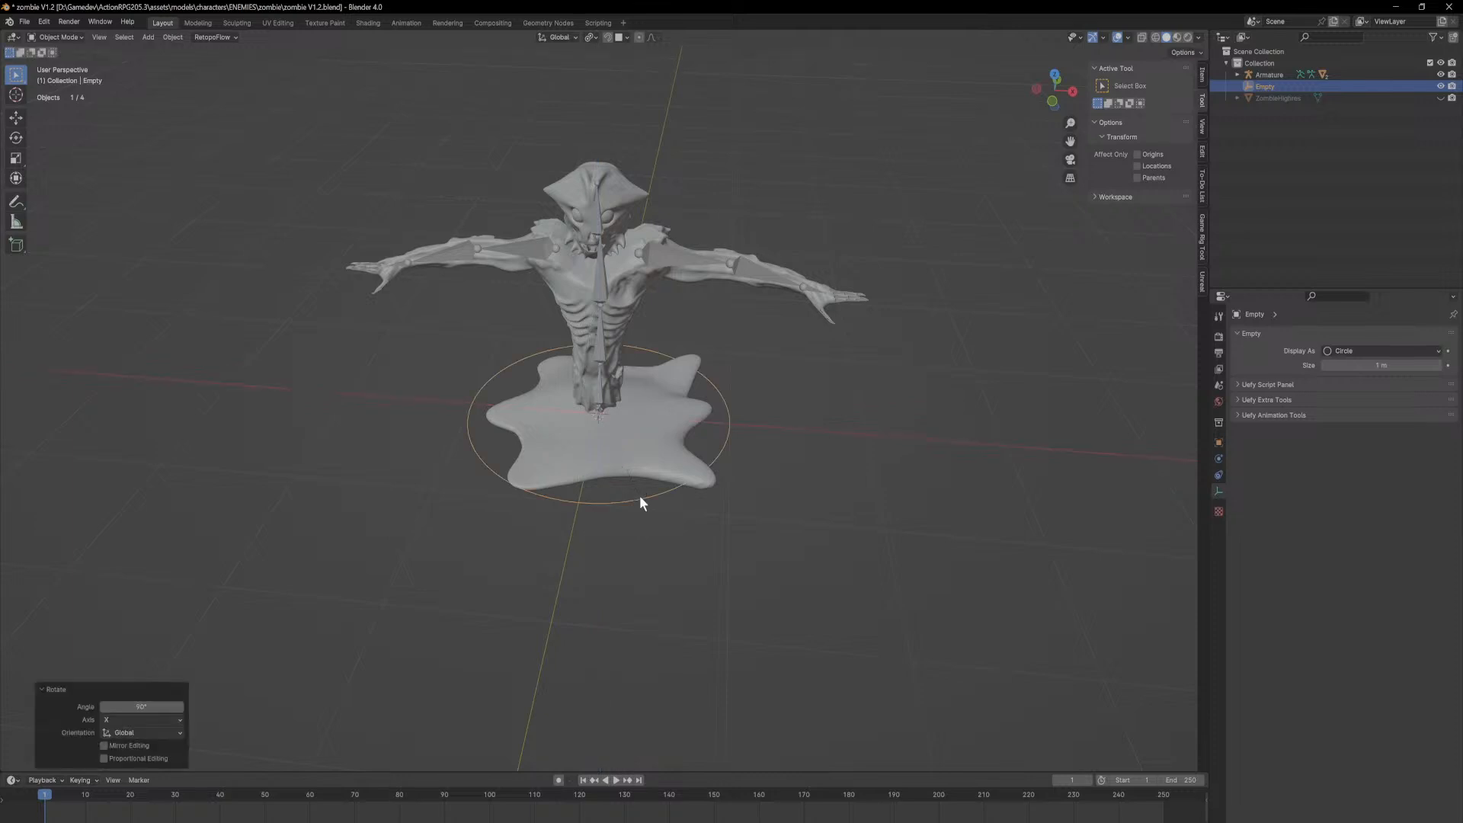
Step: Raise the circle Empty about 0.277 m along Z and scale it down around the character's lower torso
key(g)
key(z)
click(638, 464)
key(s)
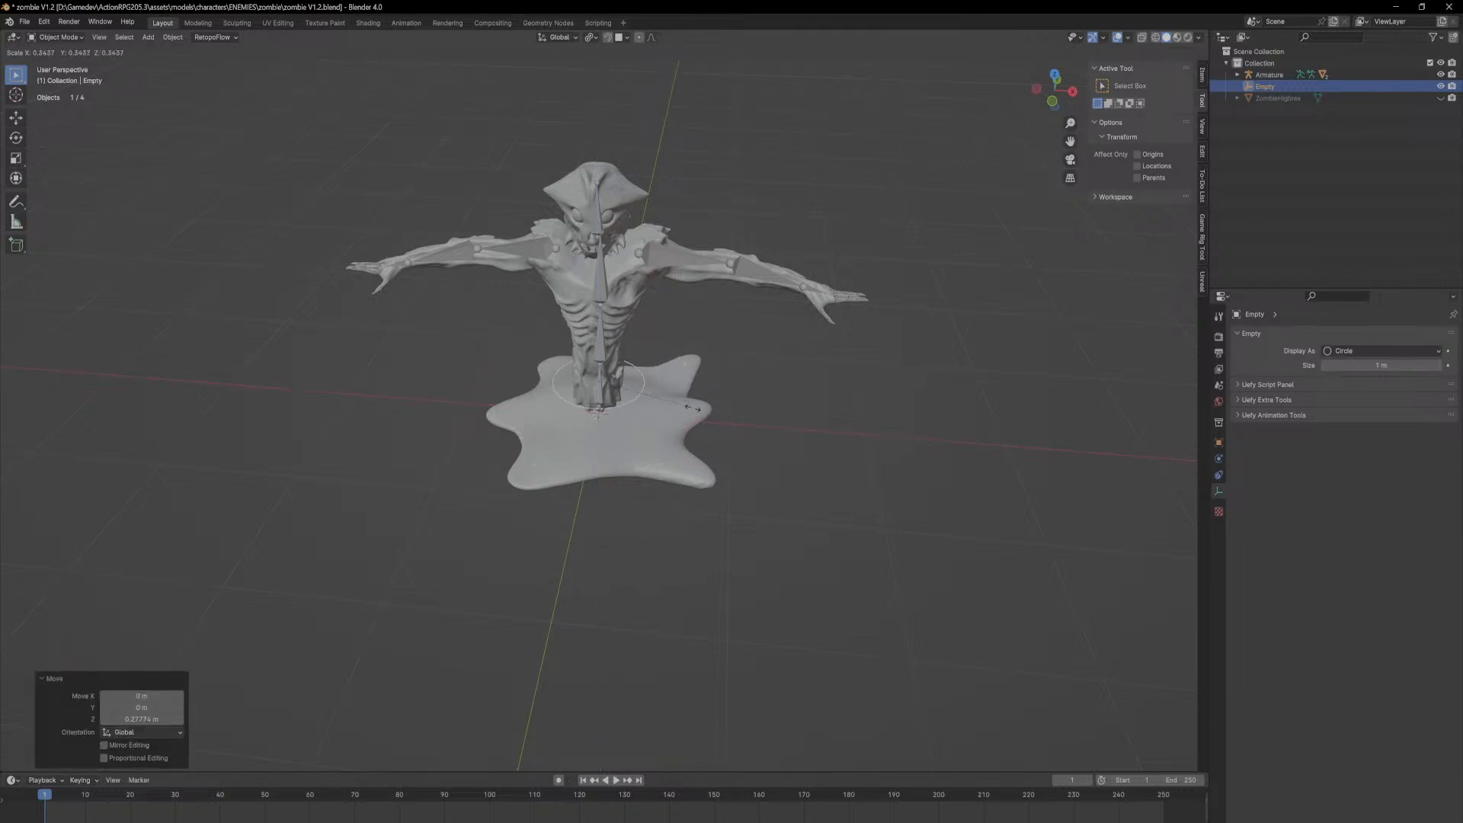
click(649, 406)
Step: Lower the circle Empty about 0.089 m along Z to the base of the torso
middle_drag(647, 412, 665, 386)
scroll(648, 404, up, 5)
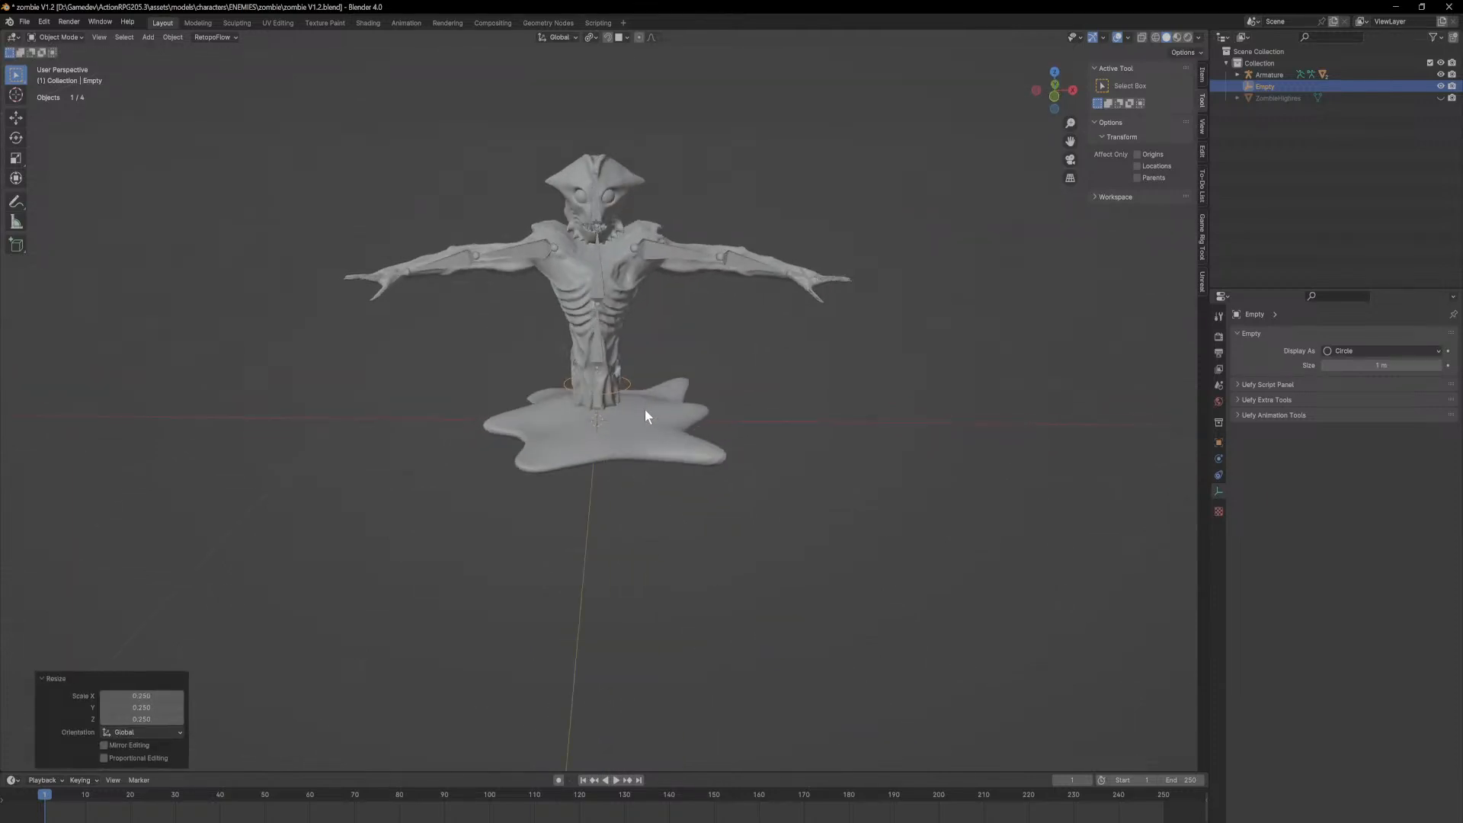
key(g)
key(z)
click(661, 414)
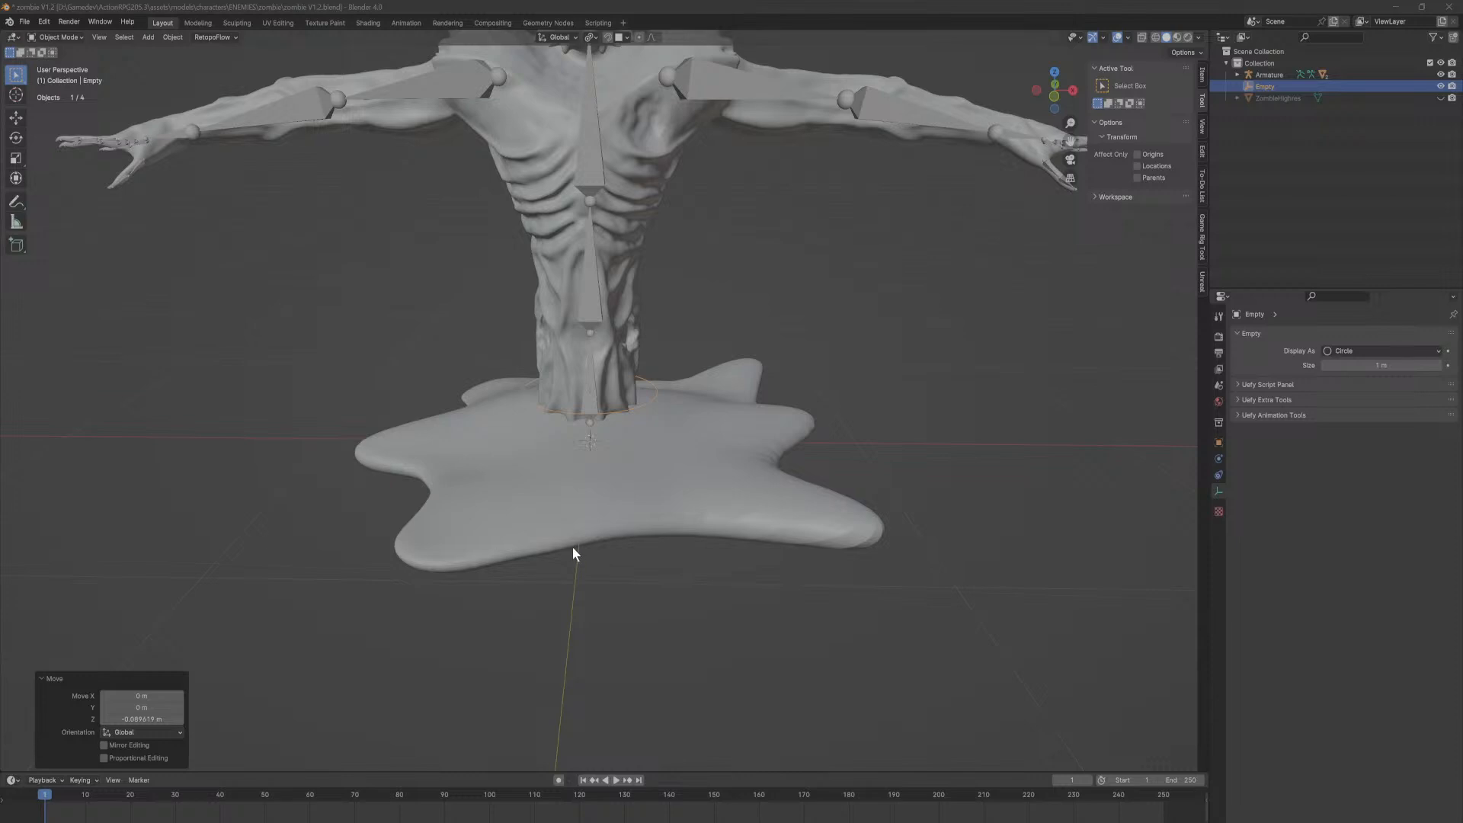
Step: Select the armature's lowest spine bone in Pose Mode and examine its Custom Shape settings
click(70, 37)
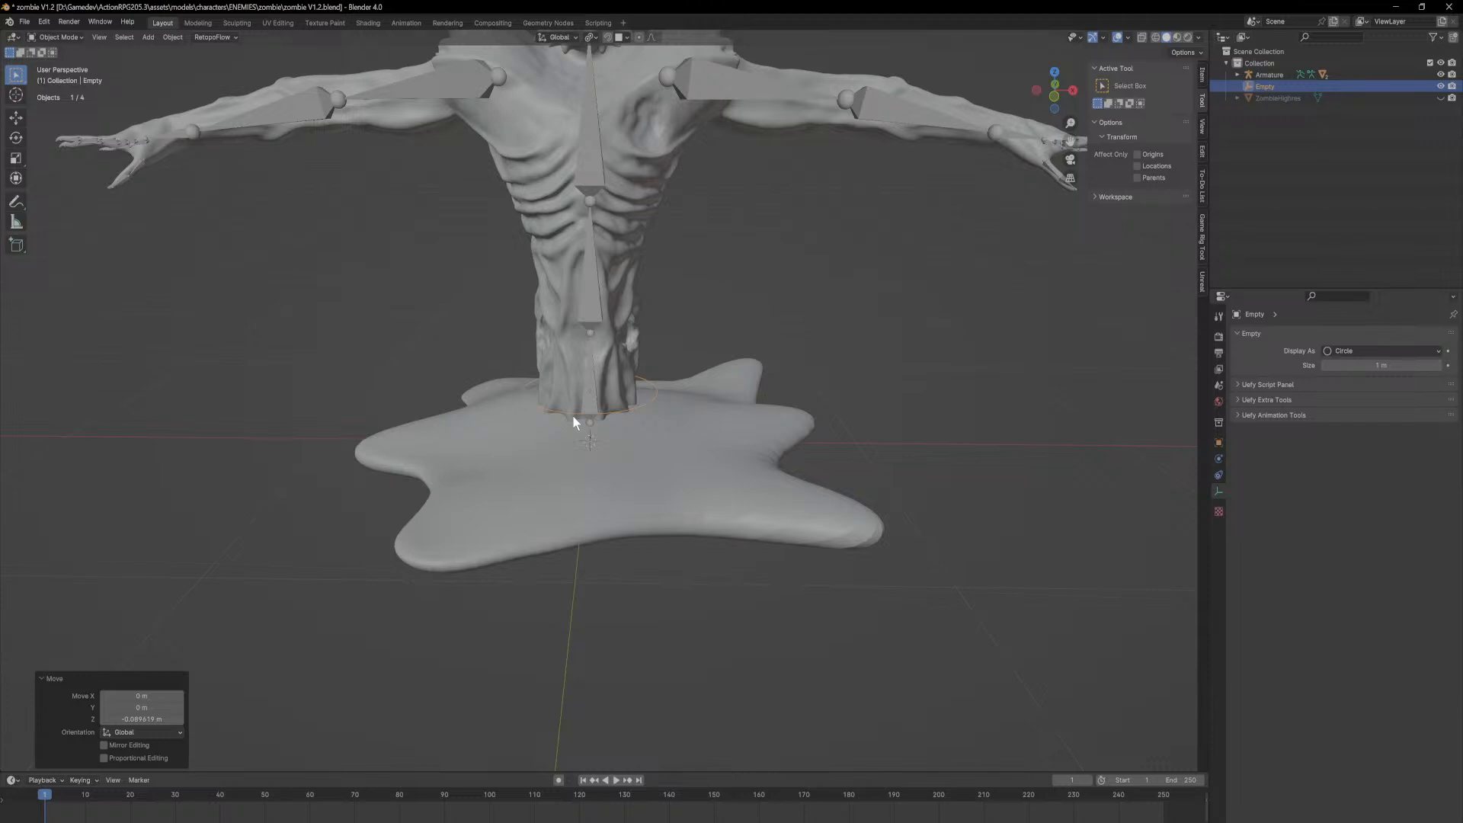
click(596, 395)
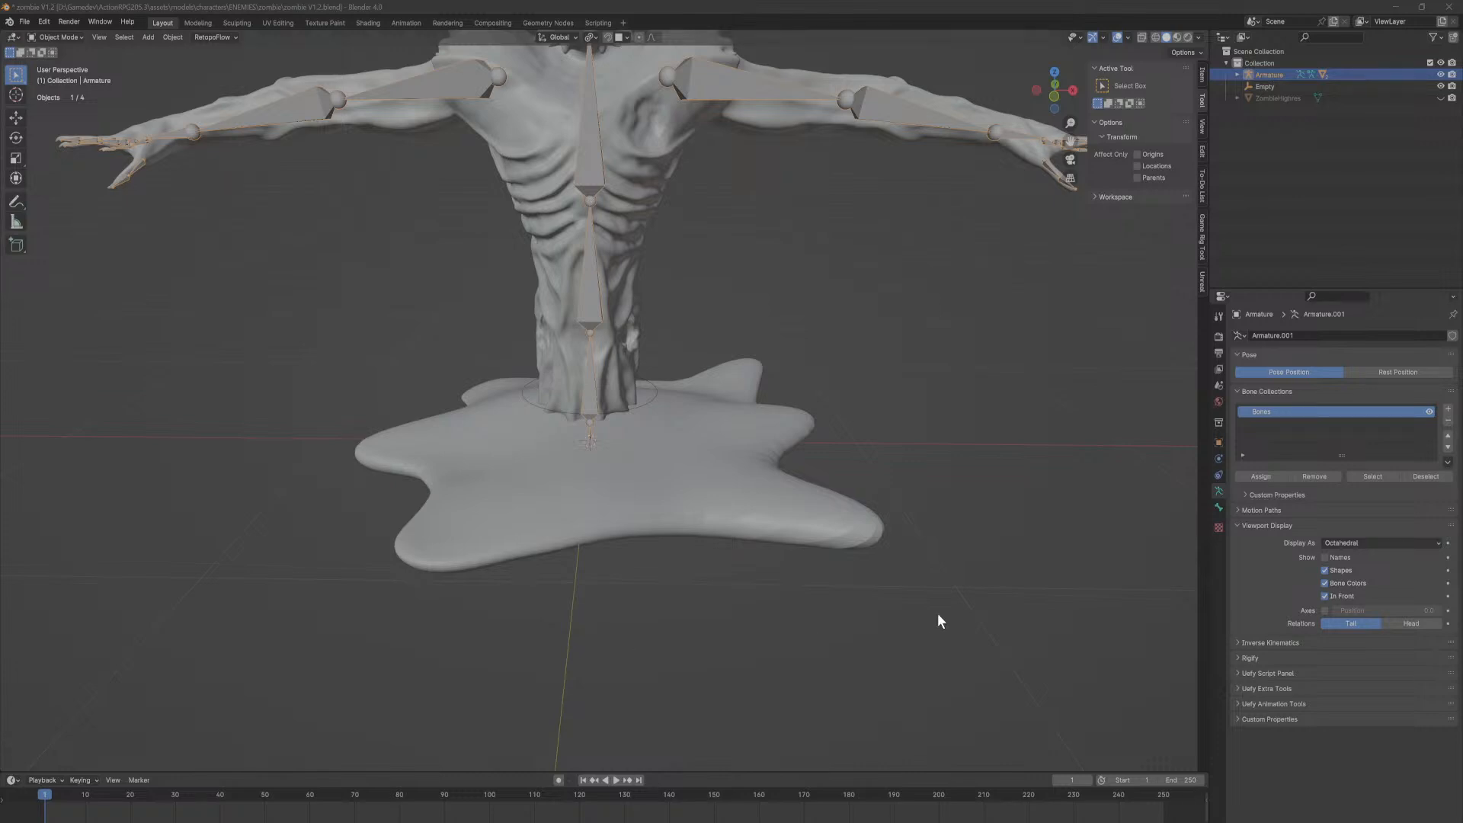
click(1219, 508)
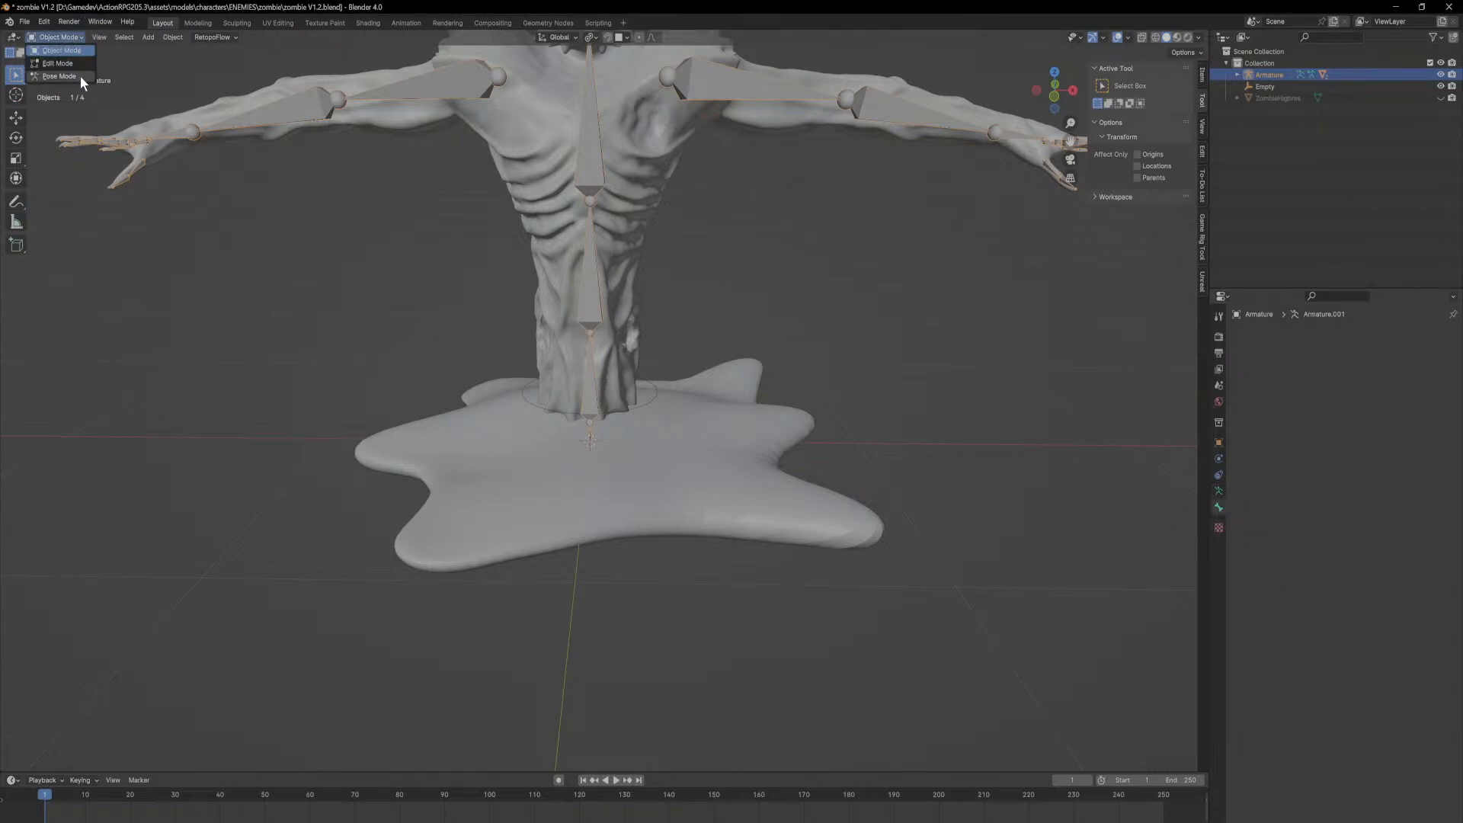
click(80, 76)
click(589, 389)
scroll(1282, 643, down, 3)
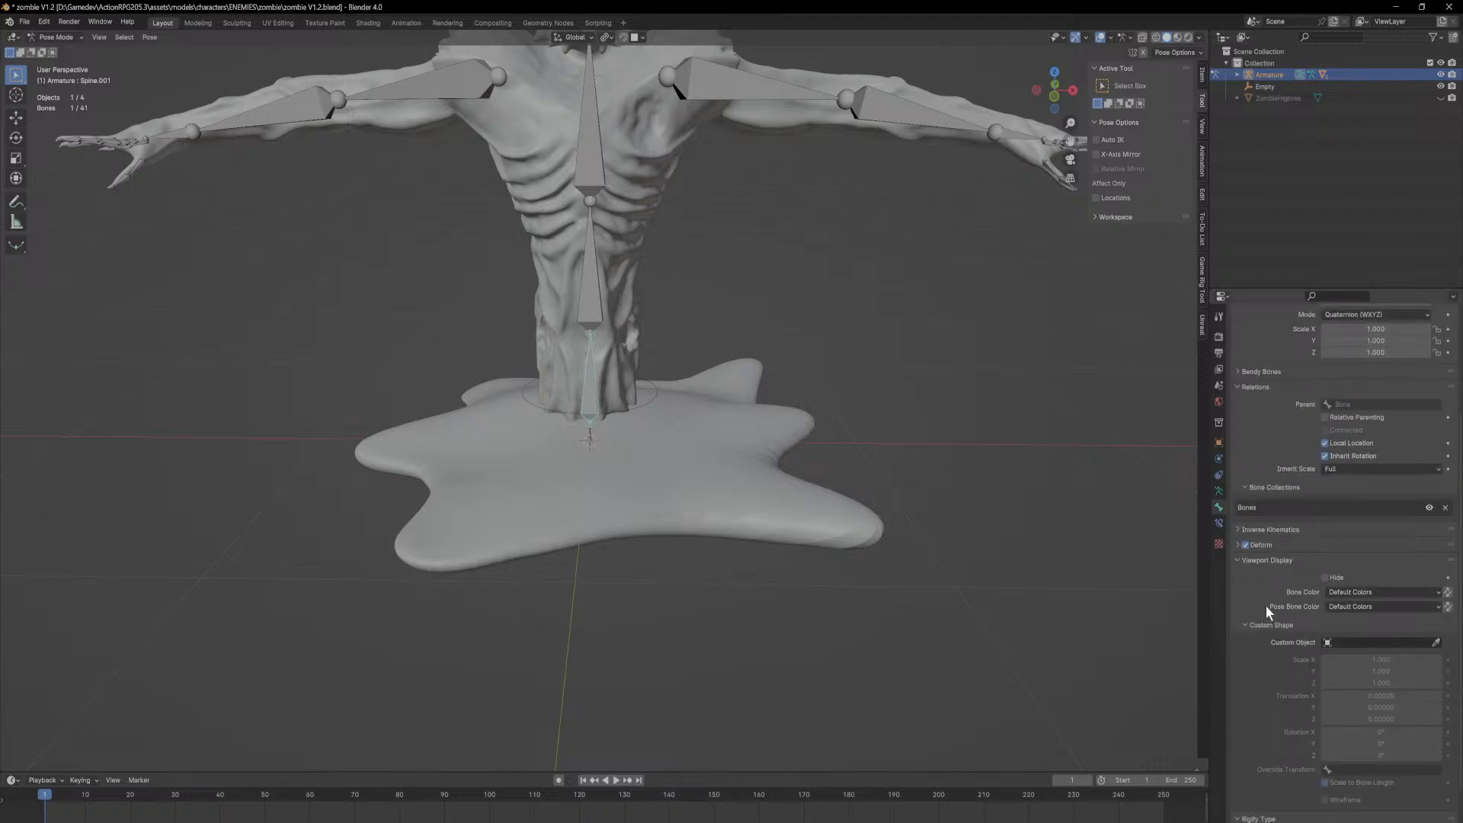
scroll(1264, 604, down, 2)
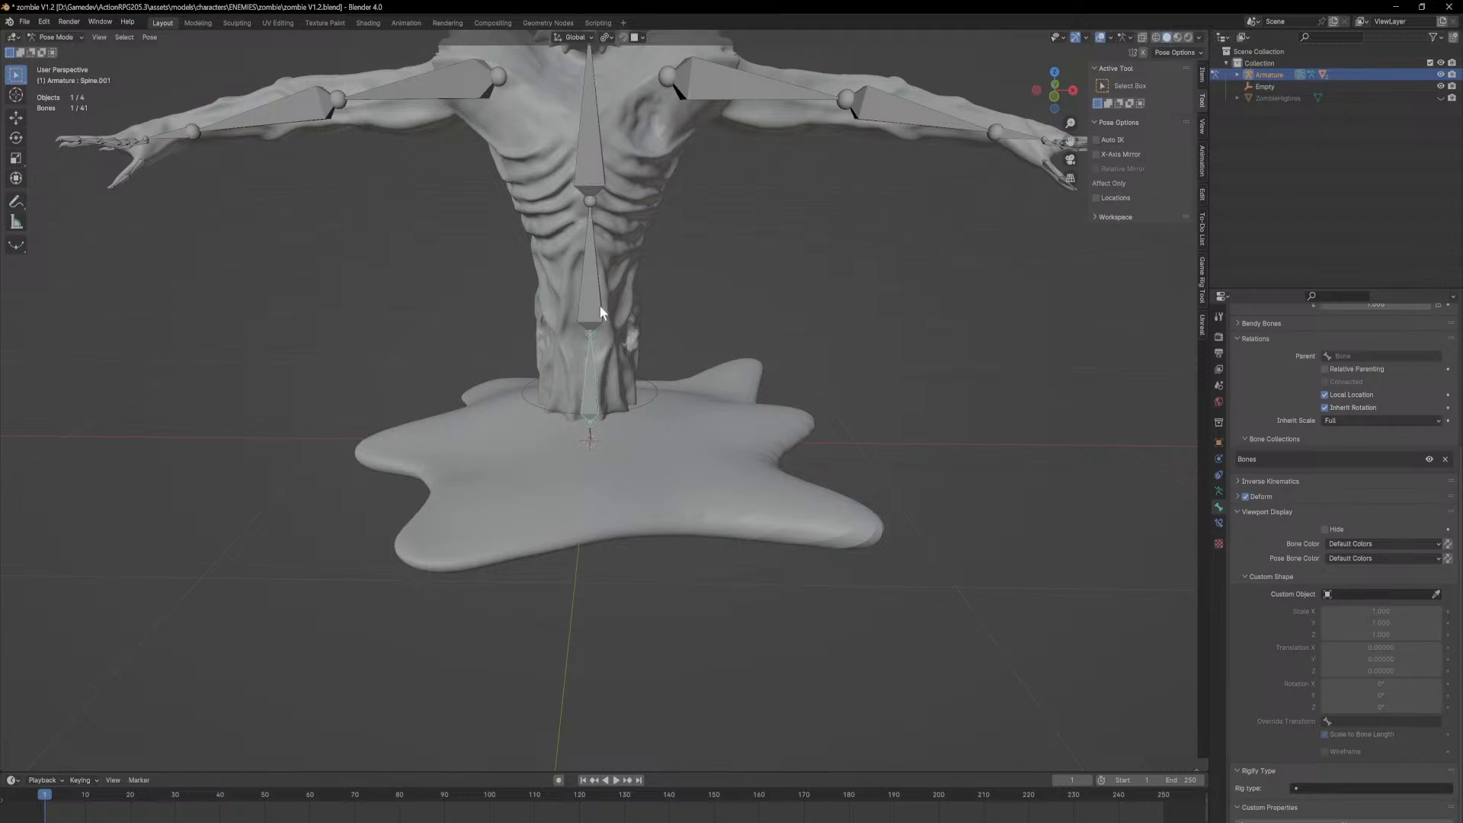
Step: Enter Edit Mode on the armature and select the tail joint of the small root bone
click(54, 38)
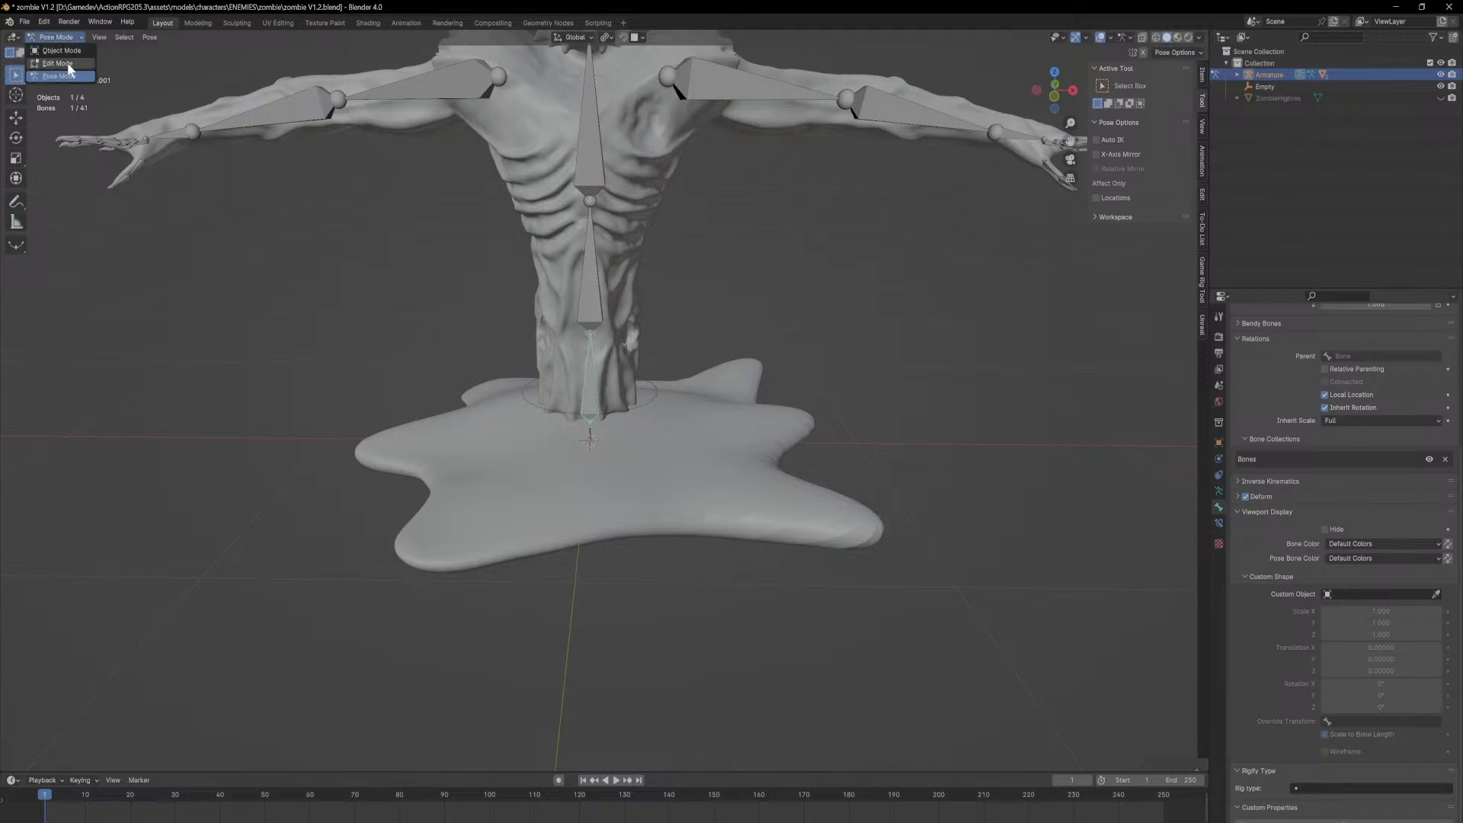
click(68, 64)
middle_drag(826, 419, 724, 405)
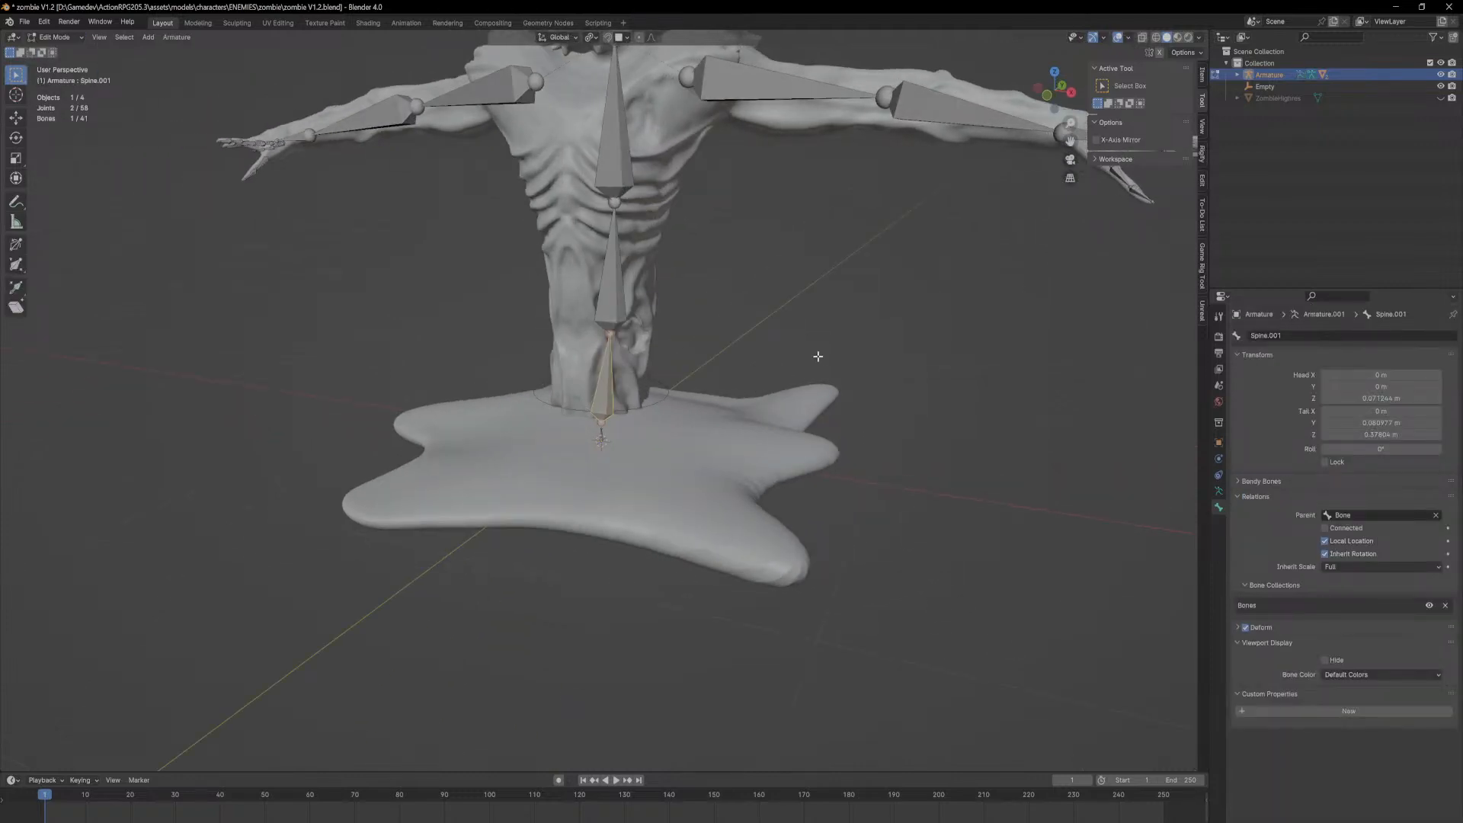
middle_drag(808, 362, 765, 366)
click(618, 425)
scroll(619, 426, up, 6)
mouse_move(652, 459)
middle_down()
mouse_move(673, 439)
mouse_move(677, 463)
middle_up()
key(g)
key(z)
right_click(669, 388)
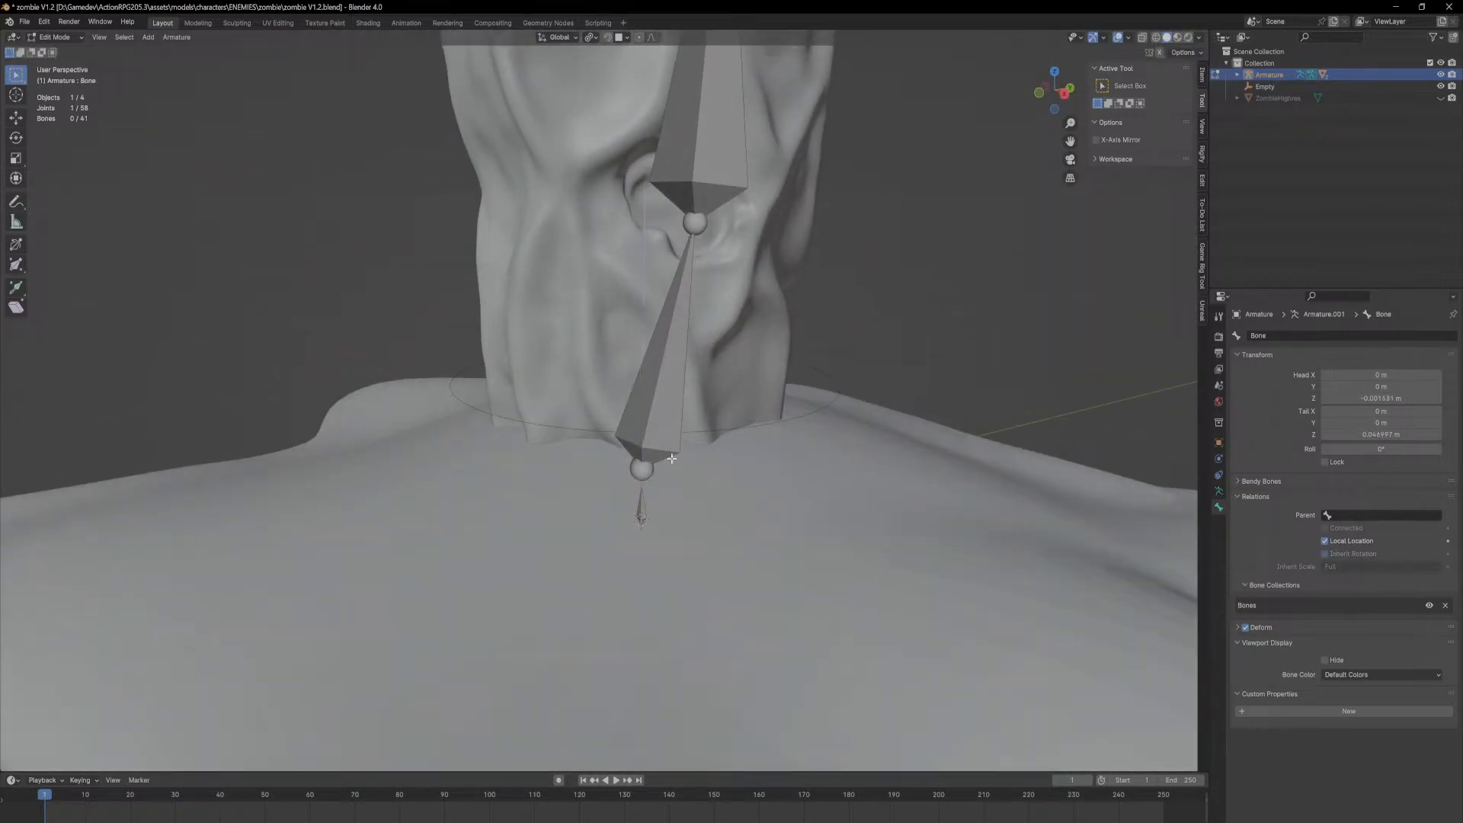
Step: Extrude a bone about 0.21 m straight up from the root bone's tail and clear its parent
key(e)
key(z)
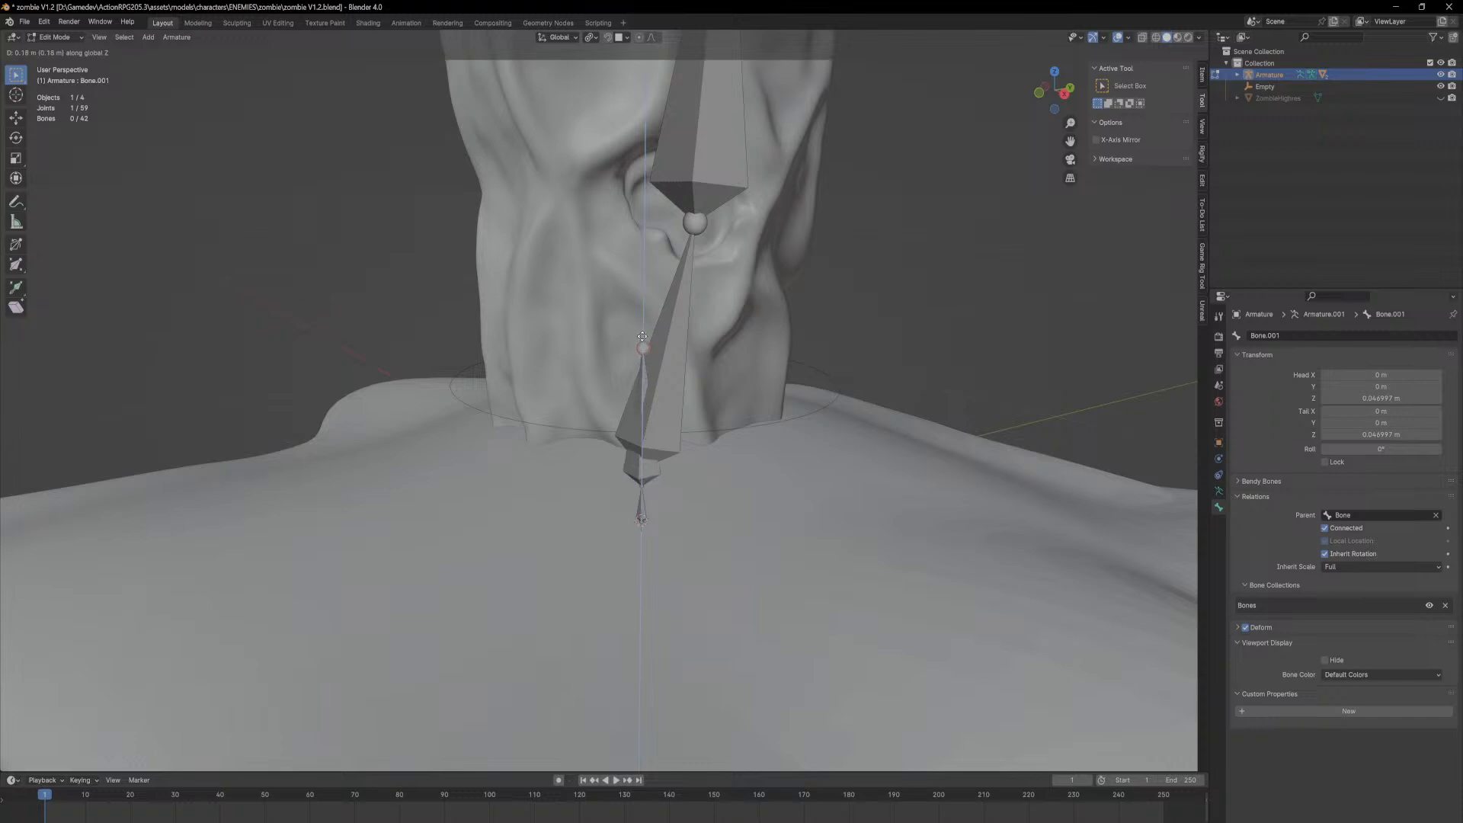
click(638, 365)
key(alt+p)
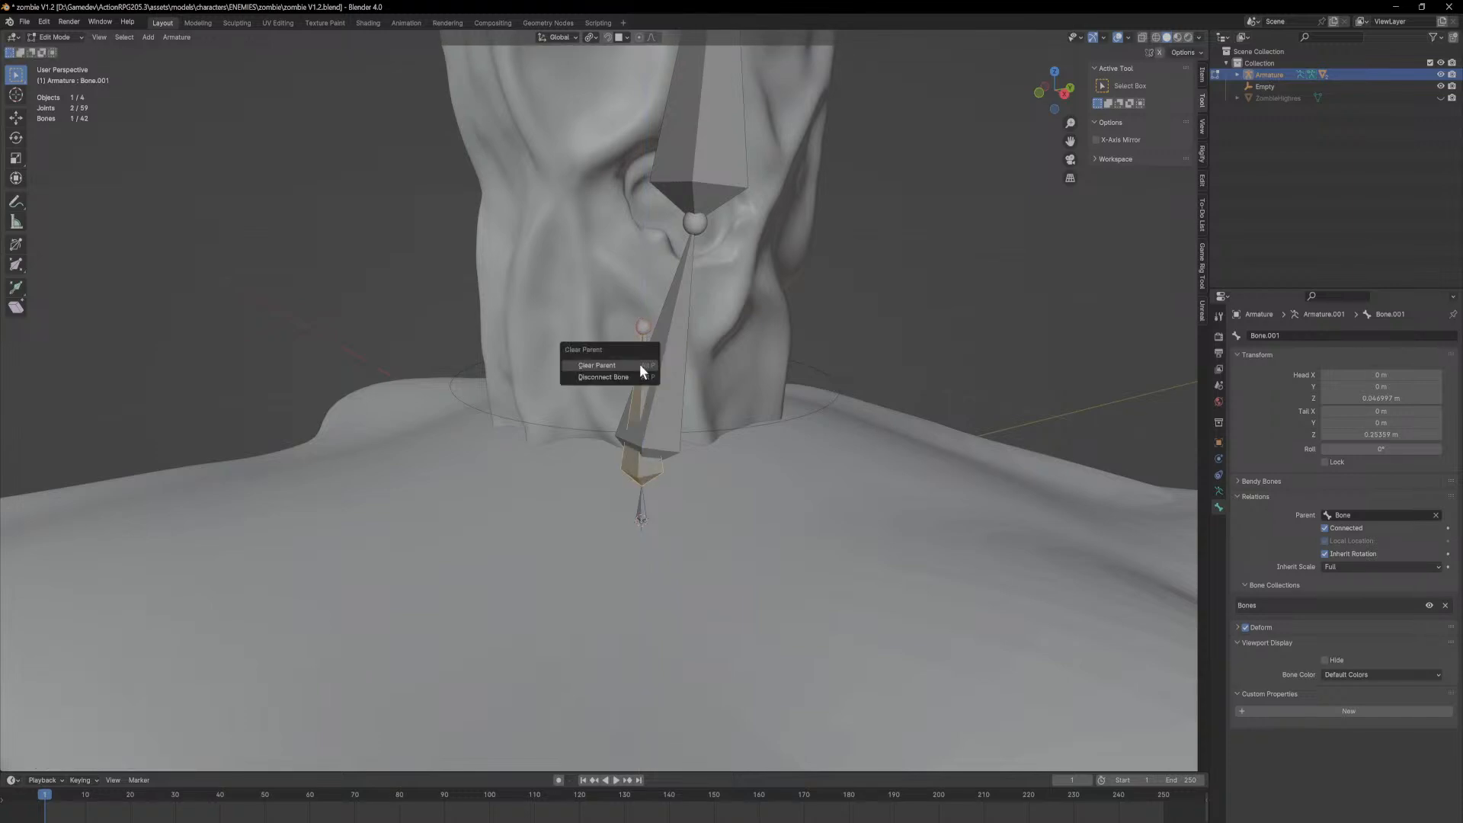
click(642, 366)
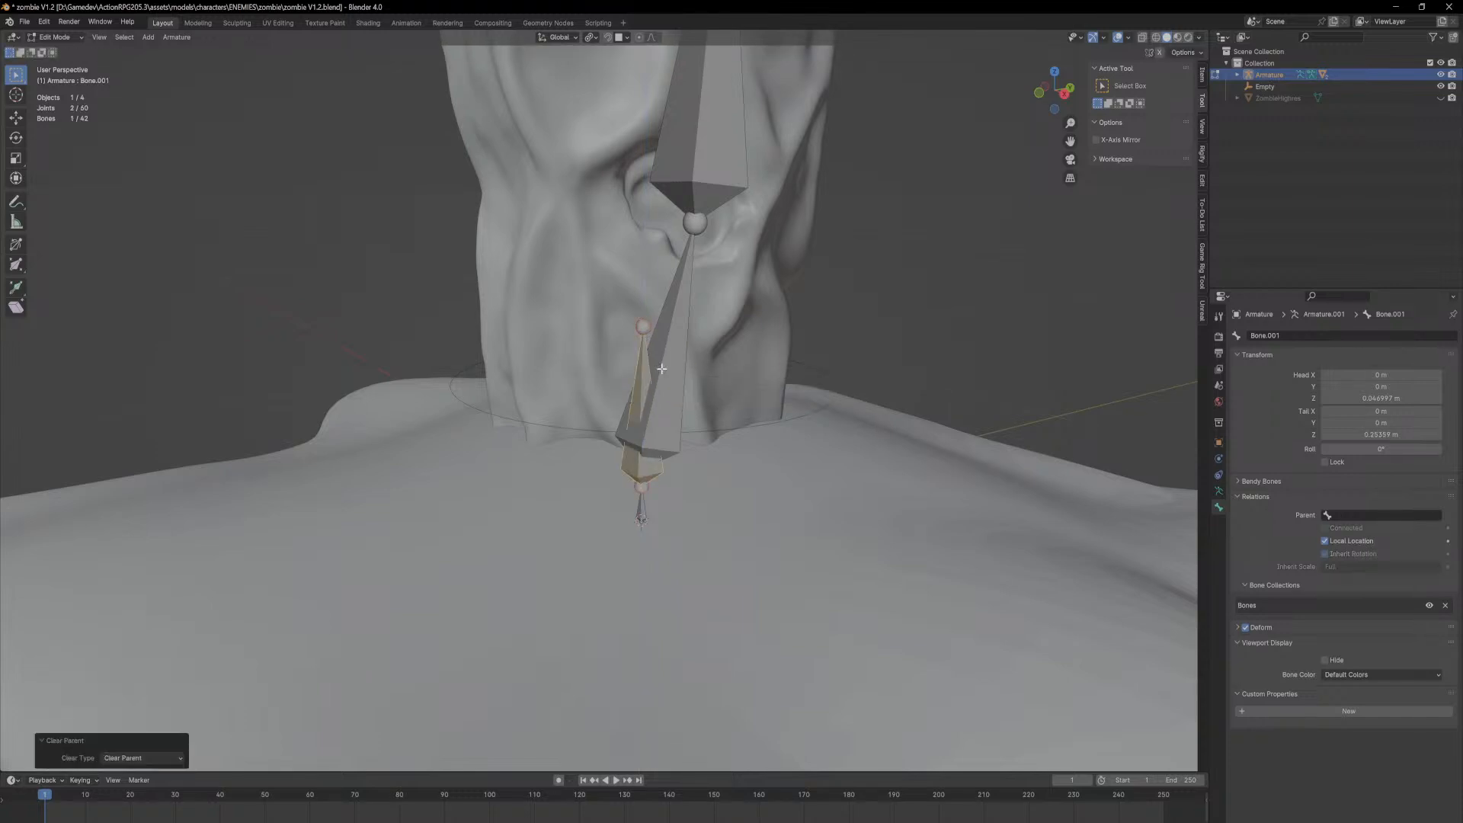
Step: Move the unparented bone up about 0.065 m along Z, clear of the root bone
key(g)
key(z)
click(660, 342)
middle_drag(660, 341, 717, 396)
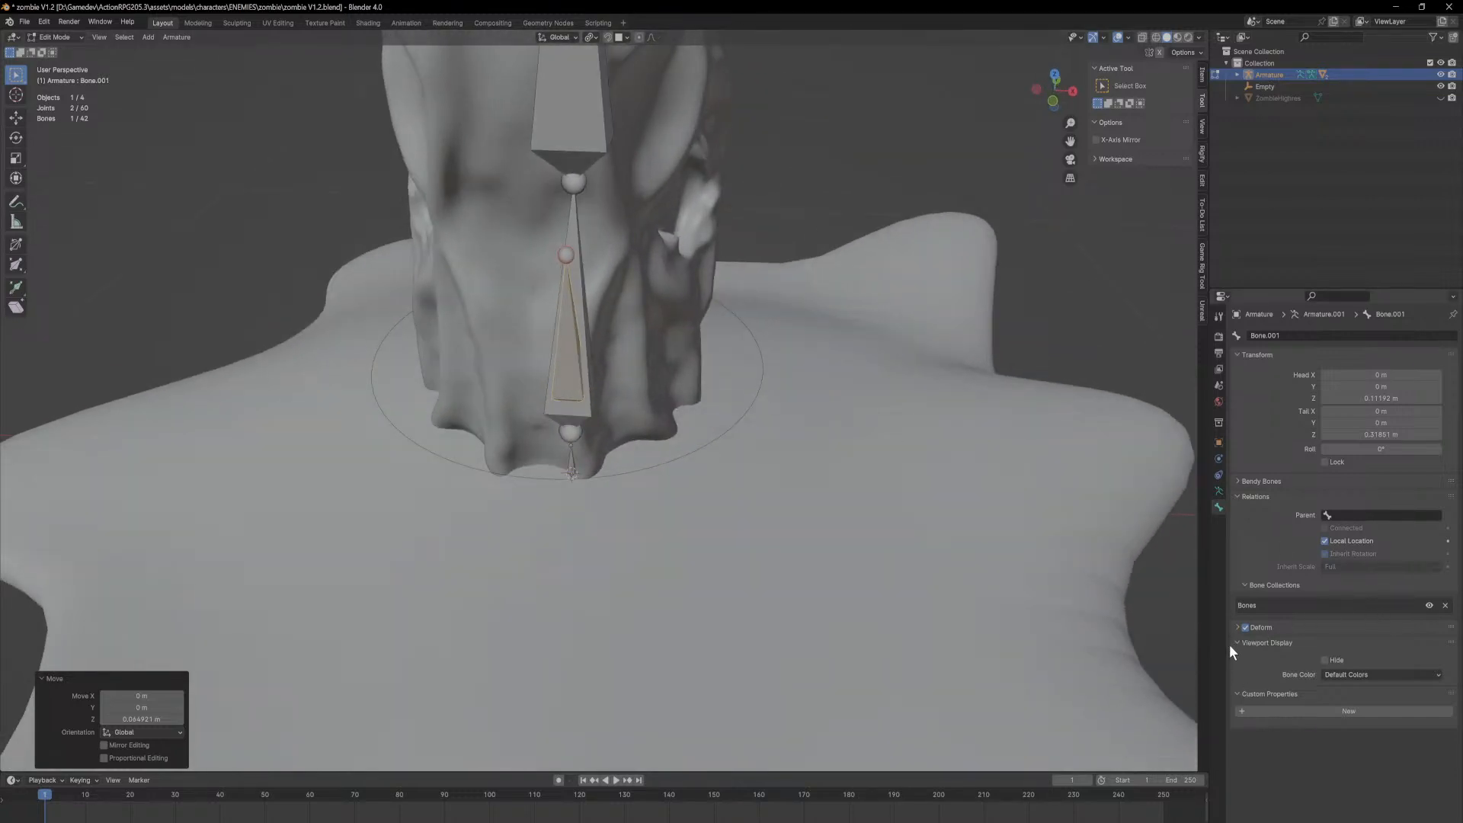
middle_drag(1118, 515, 1059, 493)
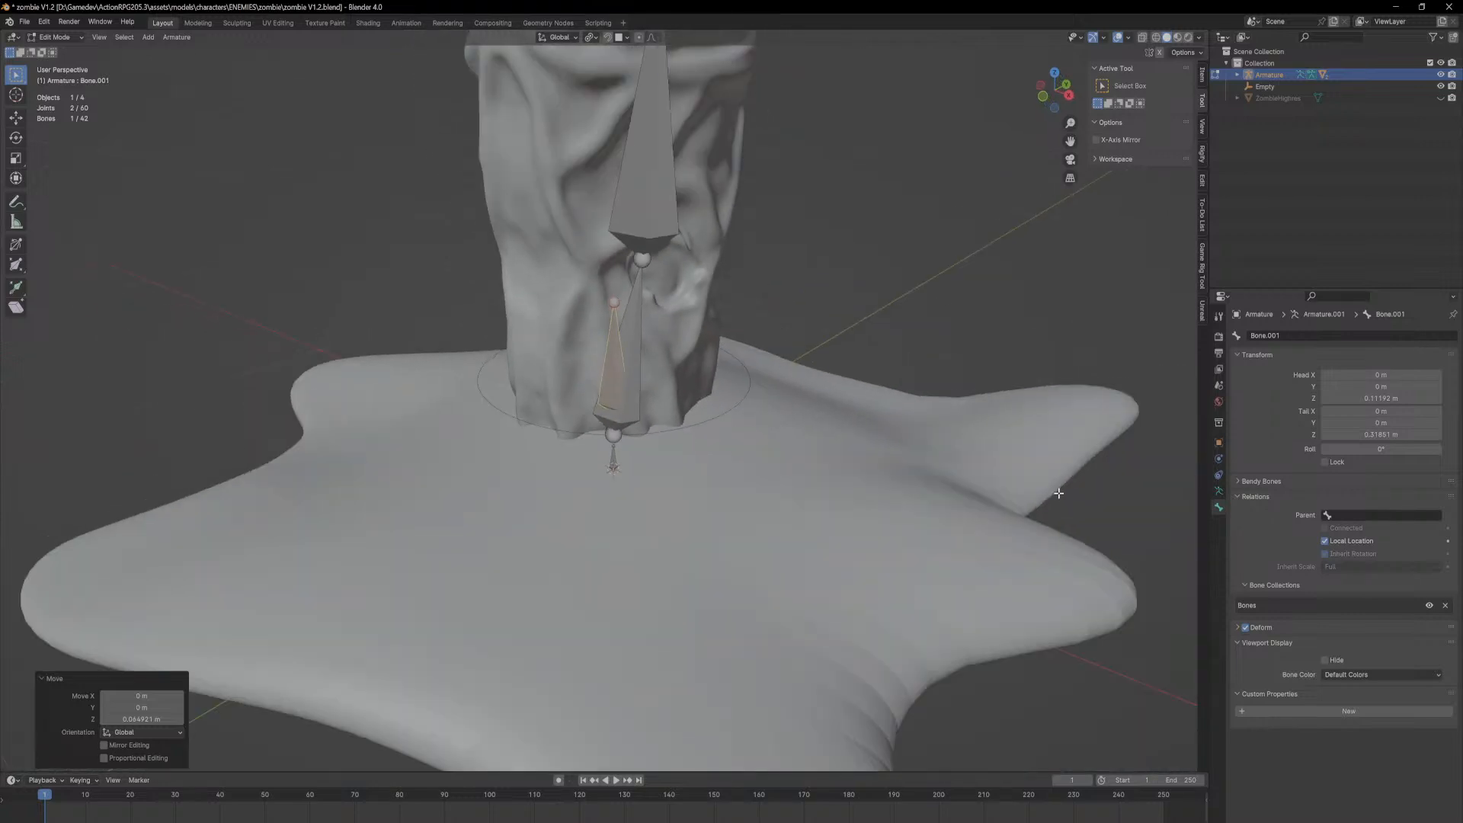
Step: Turn off Deform for the new bone and assign the circle Empty as its custom shape in Pose Mode
click(53, 37)
click(58, 76)
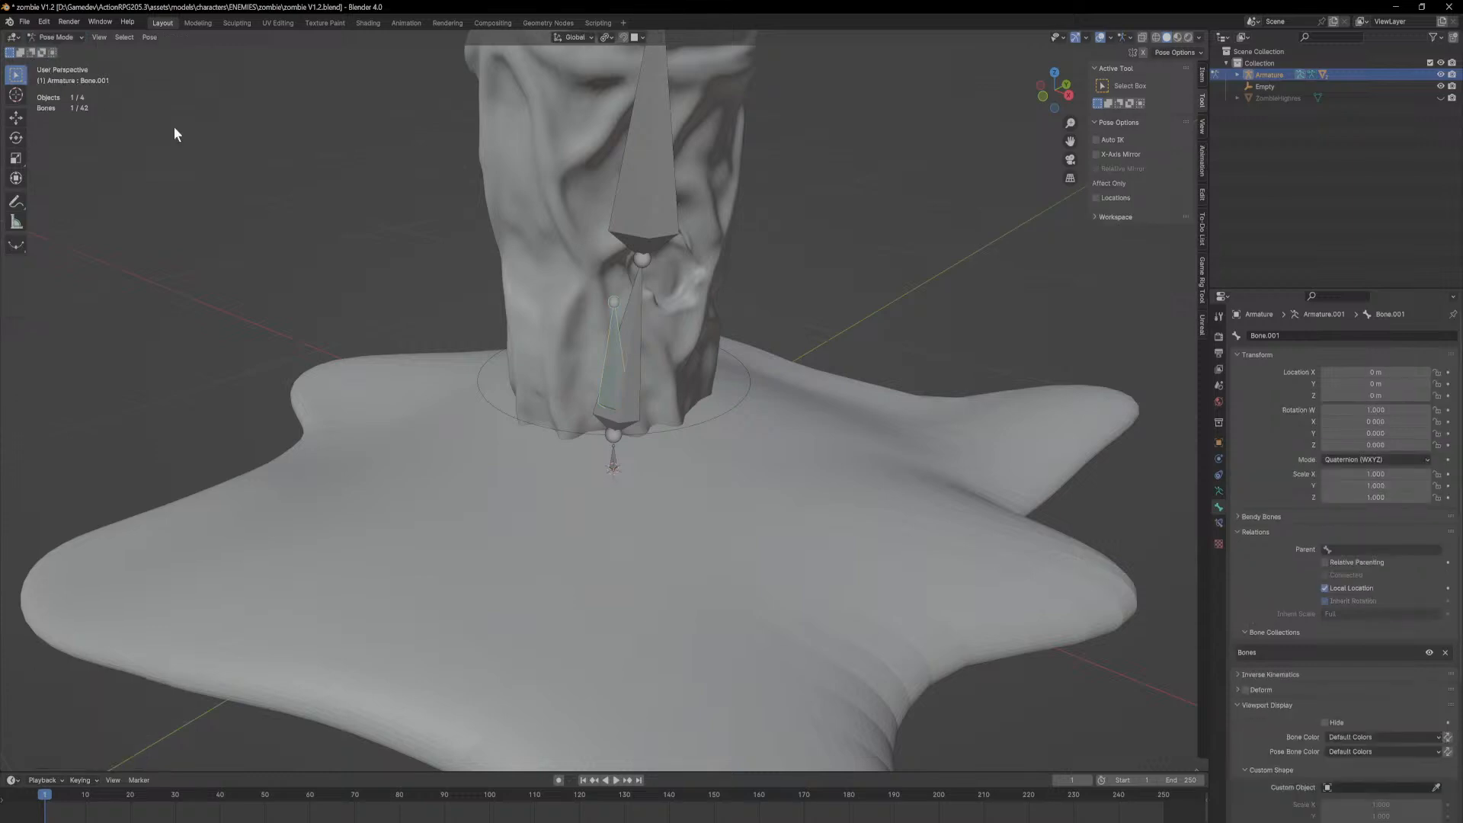
scroll(1321, 683, down, 6)
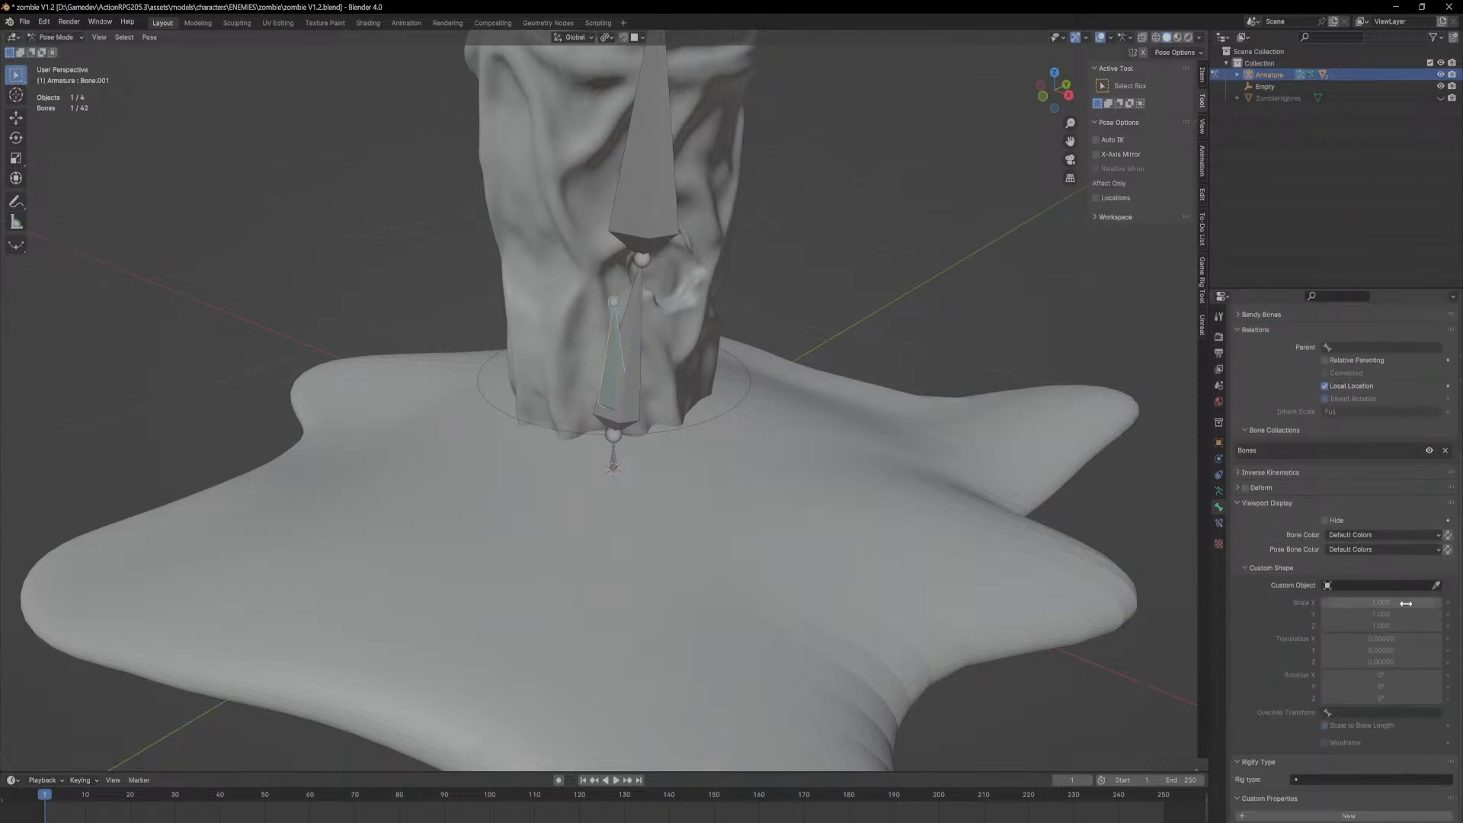
click(1436, 586)
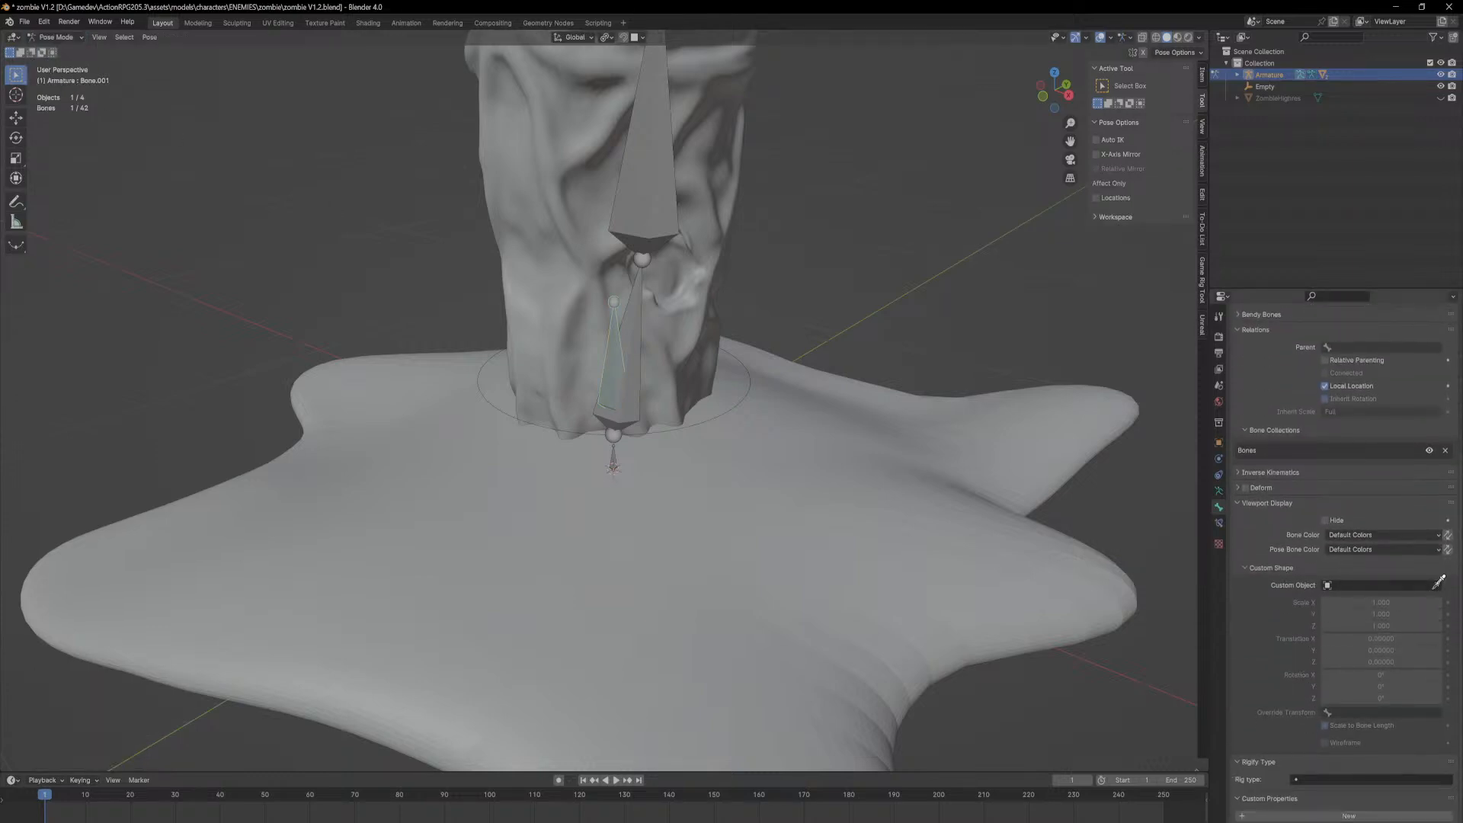
click(753, 373)
mouse_move(748, 377)
middle_down()
mouse_move(699, 410)
mouse_move(742, 376)
middle_up()
scroll(743, 376, down, 5)
click(714, 391)
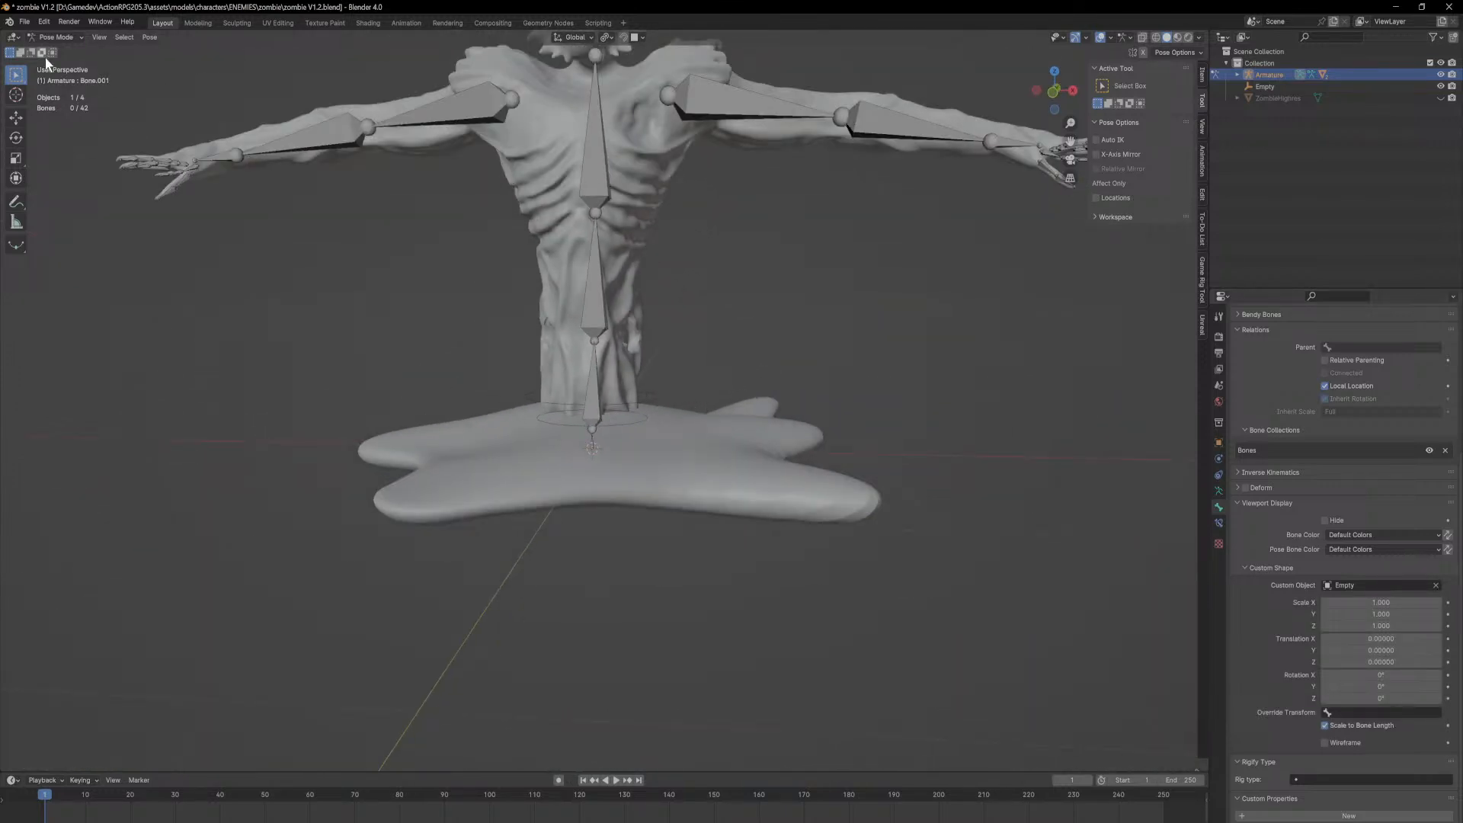
Step: Return to Object Mode and delete the circle Empty, keeping the bone's circular control shape
click(65, 51)
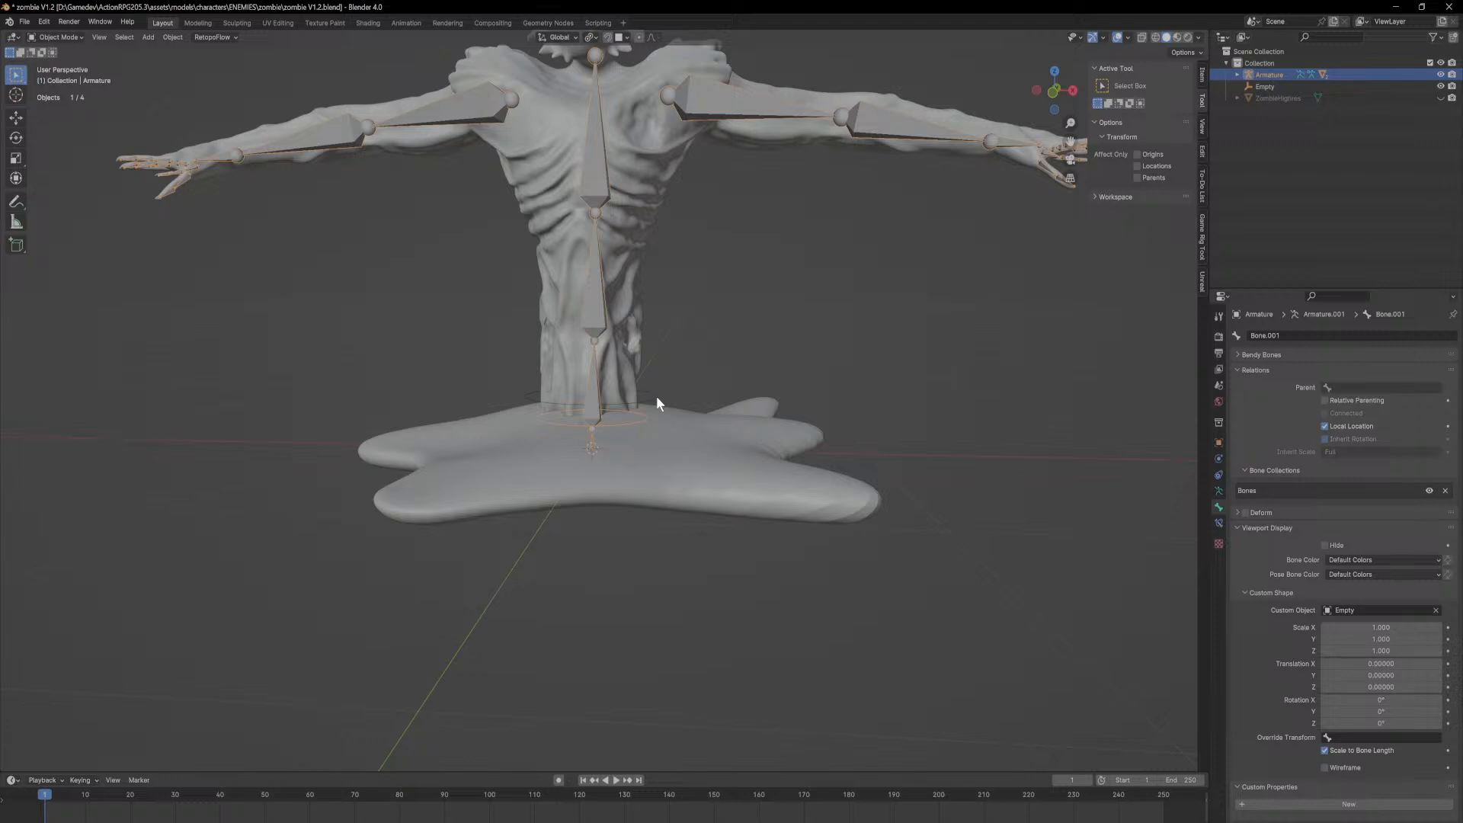
click(657, 395)
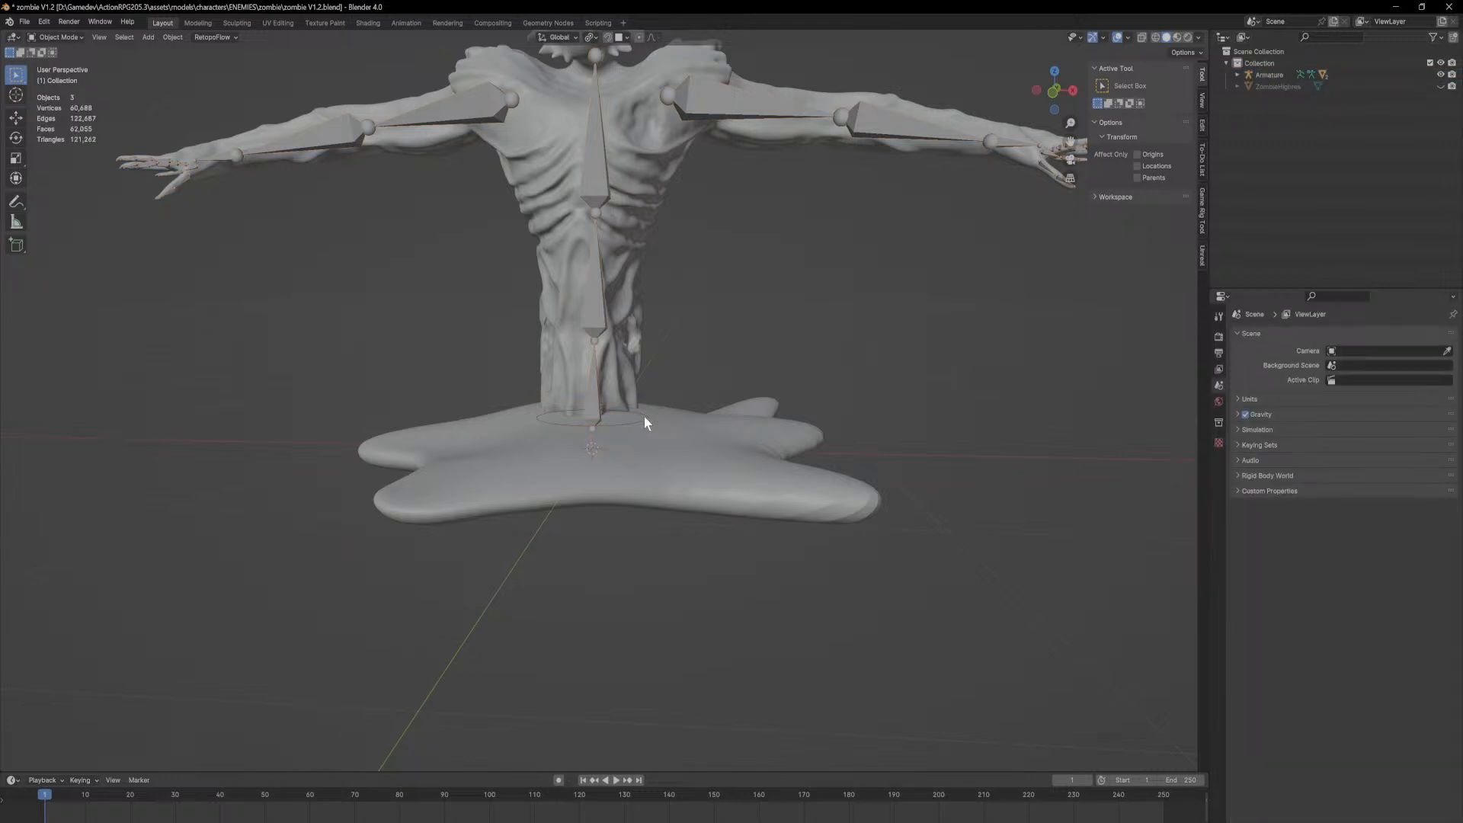
click(612, 382)
middle_drag(829, 395, 770, 410)
click(770, 410)
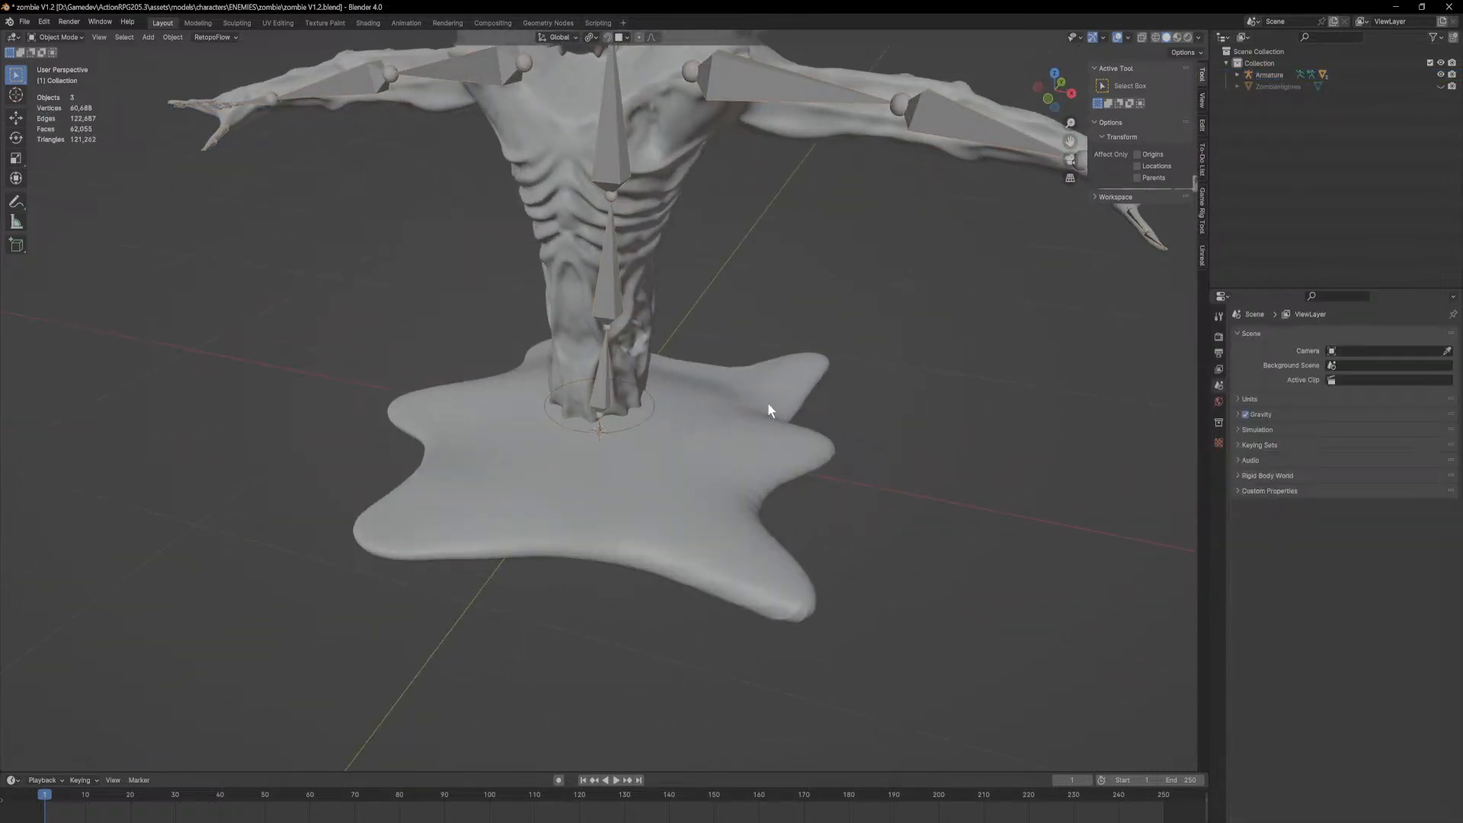
middle_drag(652, 409, 660, 398)
Step: Select the circular control bone in Pose Mode, try color set 01, and set its bone color to 03 - Theme Color Set
click(651, 421)
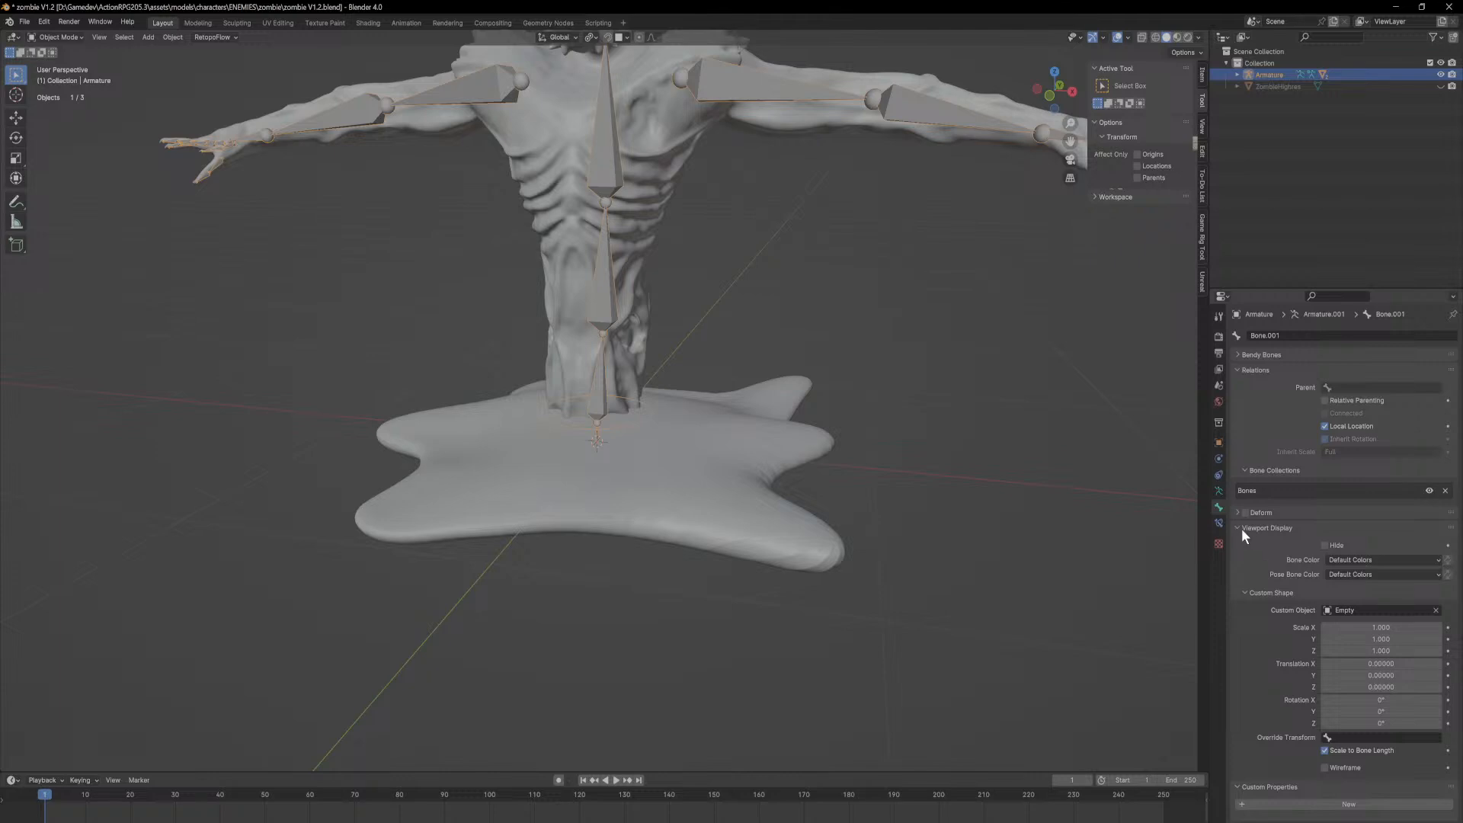
click(55, 37)
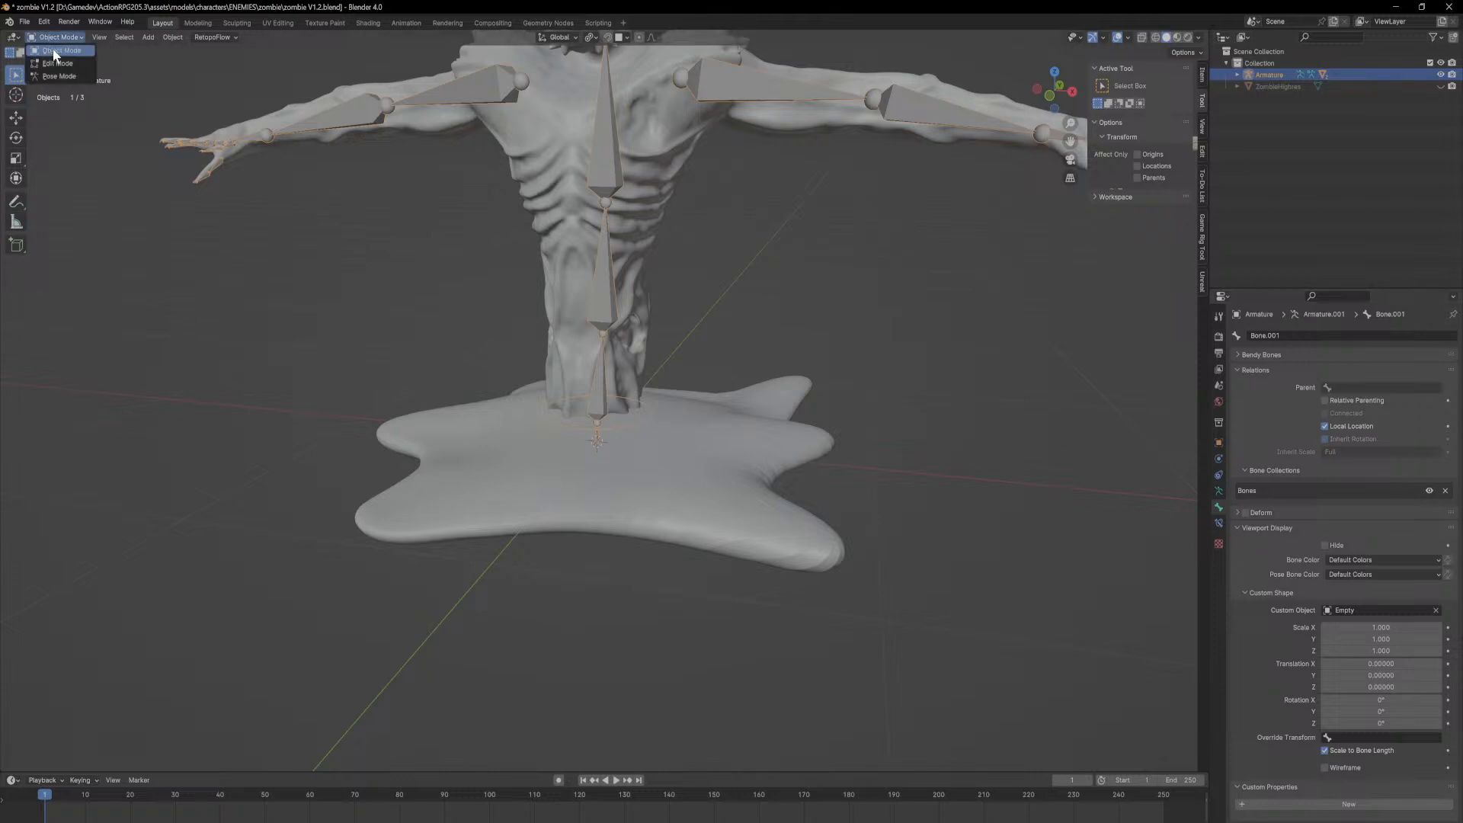
click(67, 76)
click(648, 416)
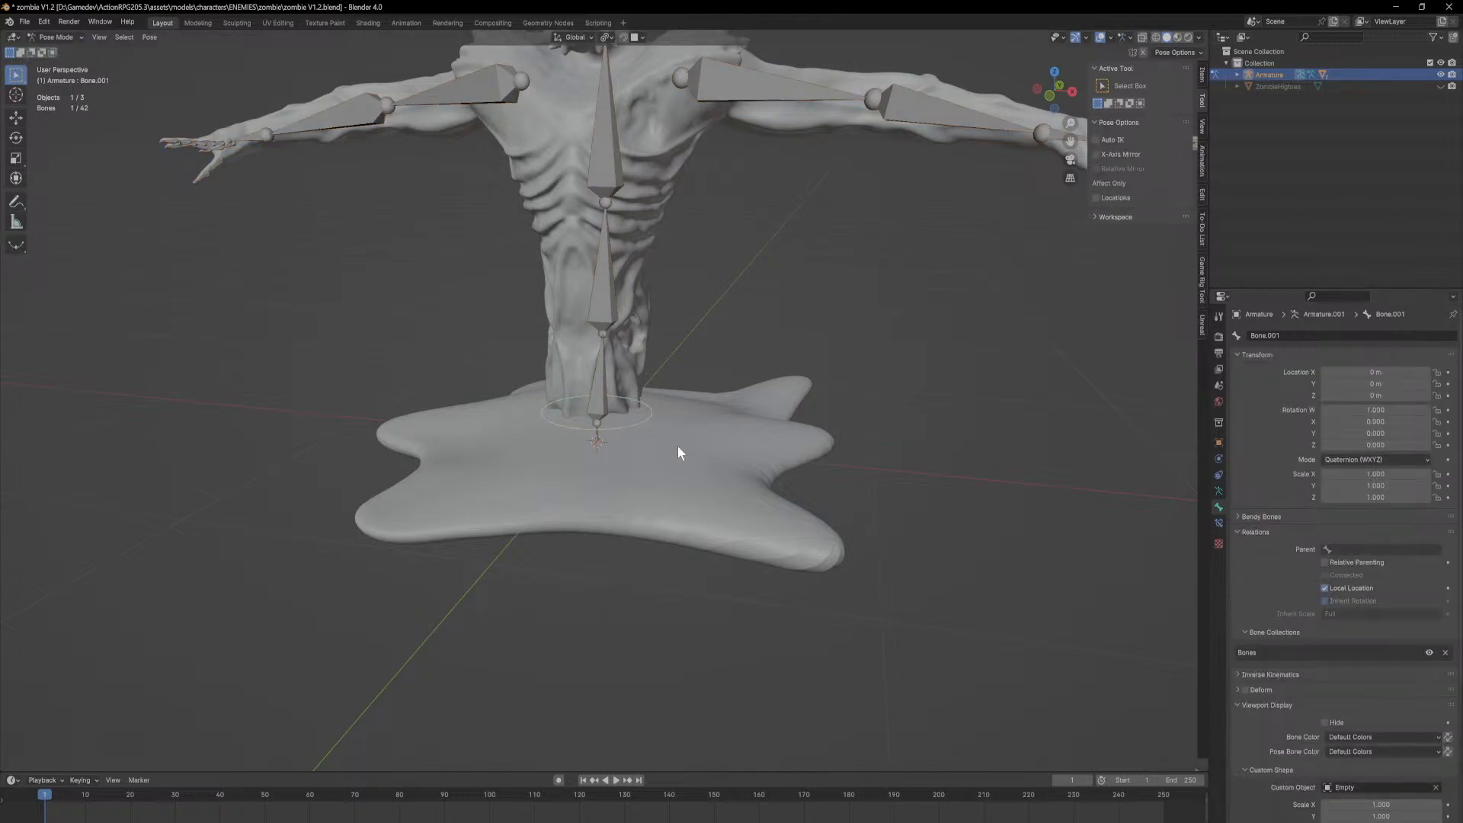
scroll(1274, 680, down, 5)
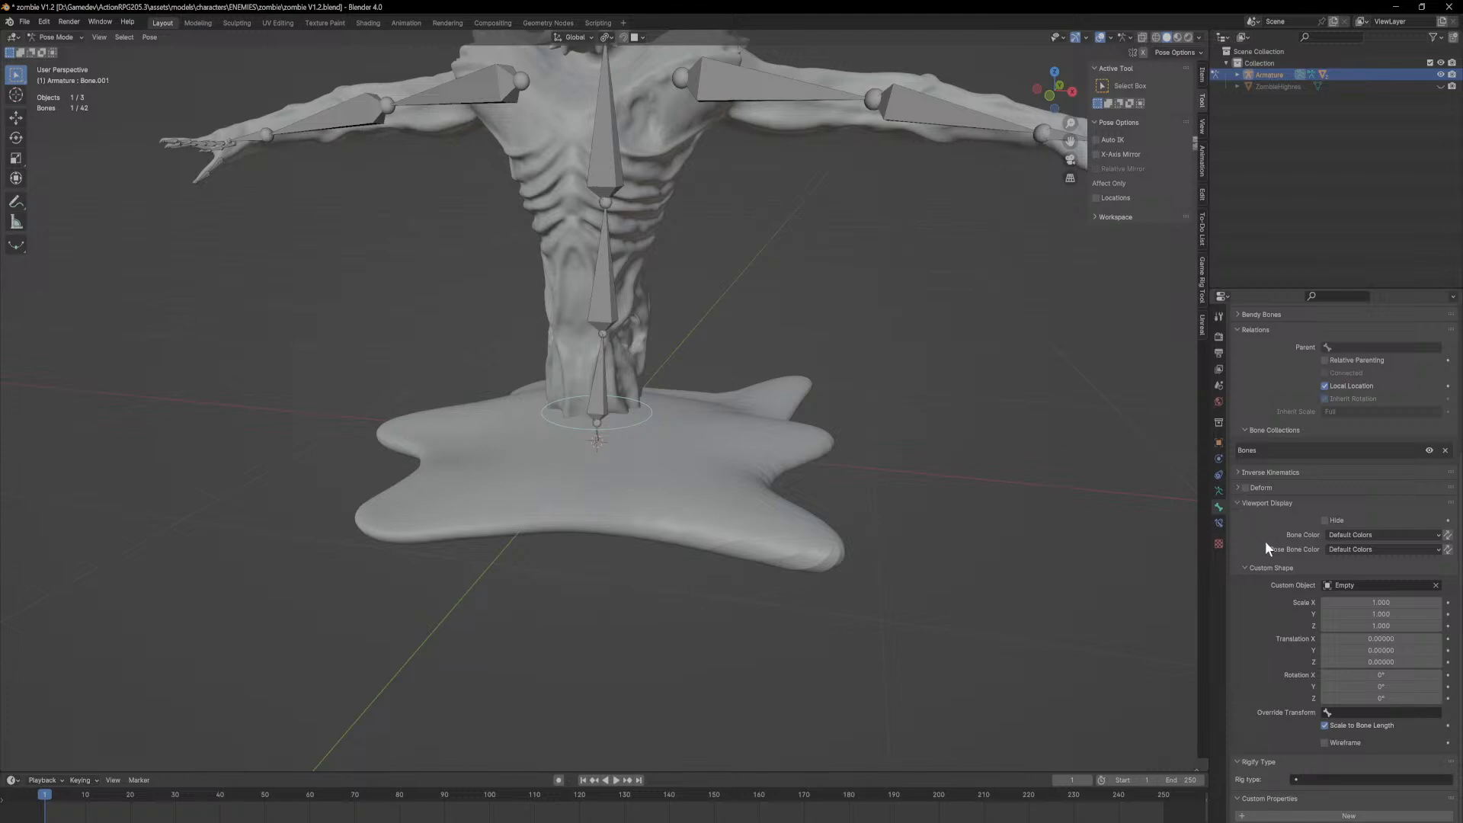
click(1351, 537)
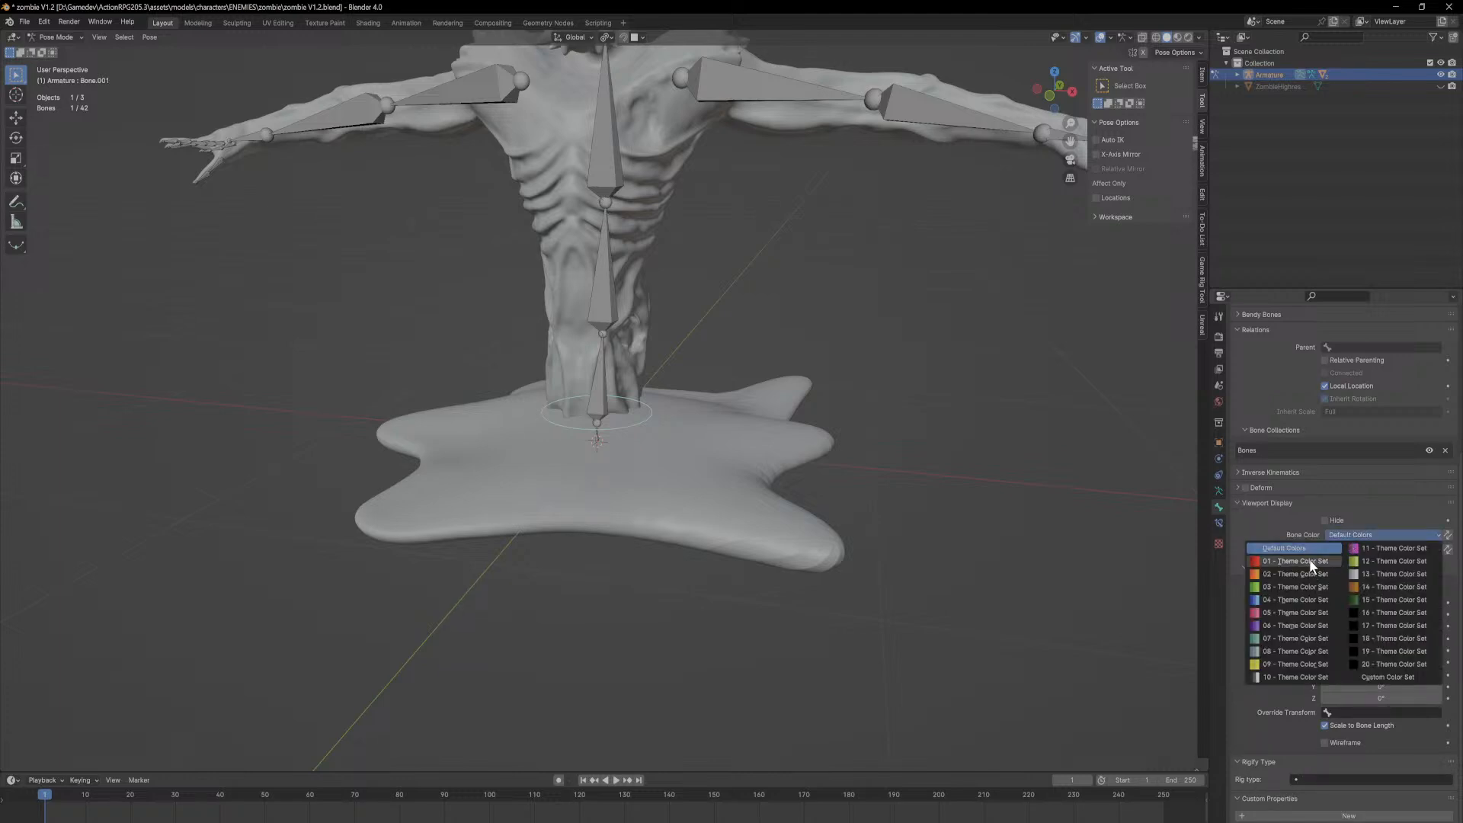
click(1310, 563)
click(1341, 537)
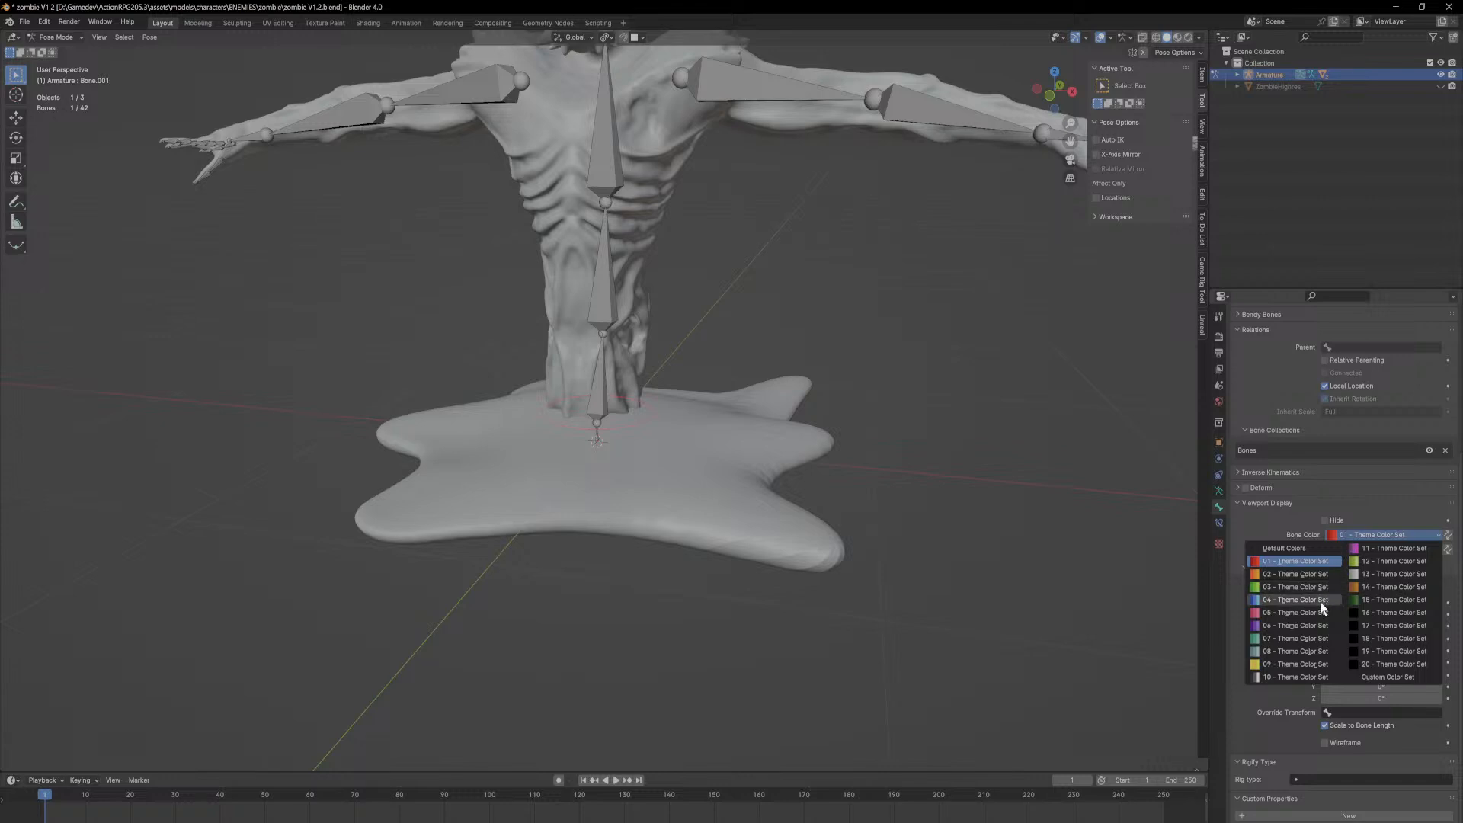
click(1295, 587)
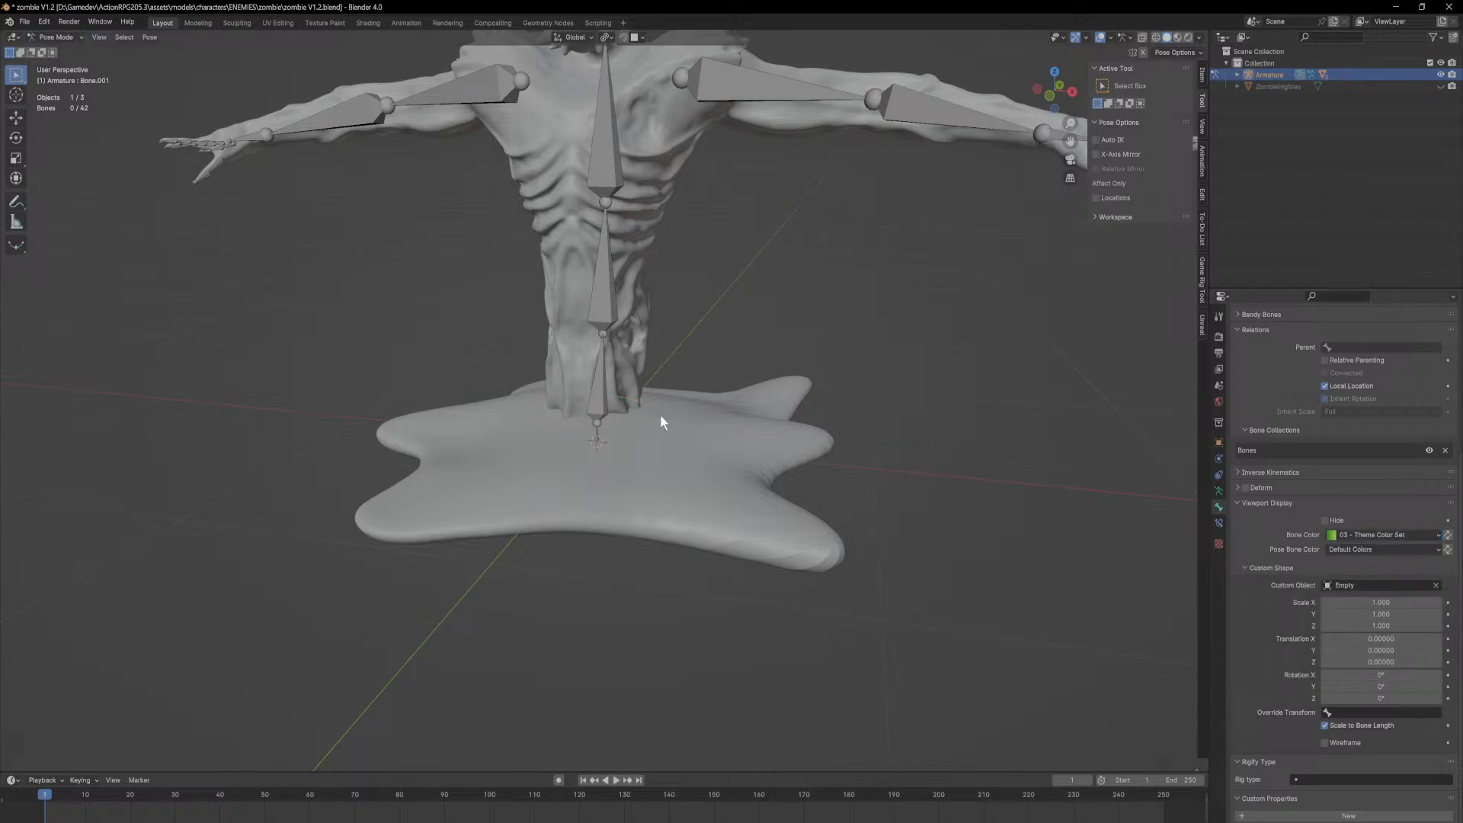
Step: Select the lowest spine bone and add a second bone collection to the armature
click(603, 395)
scroll(635, 418, up, 3)
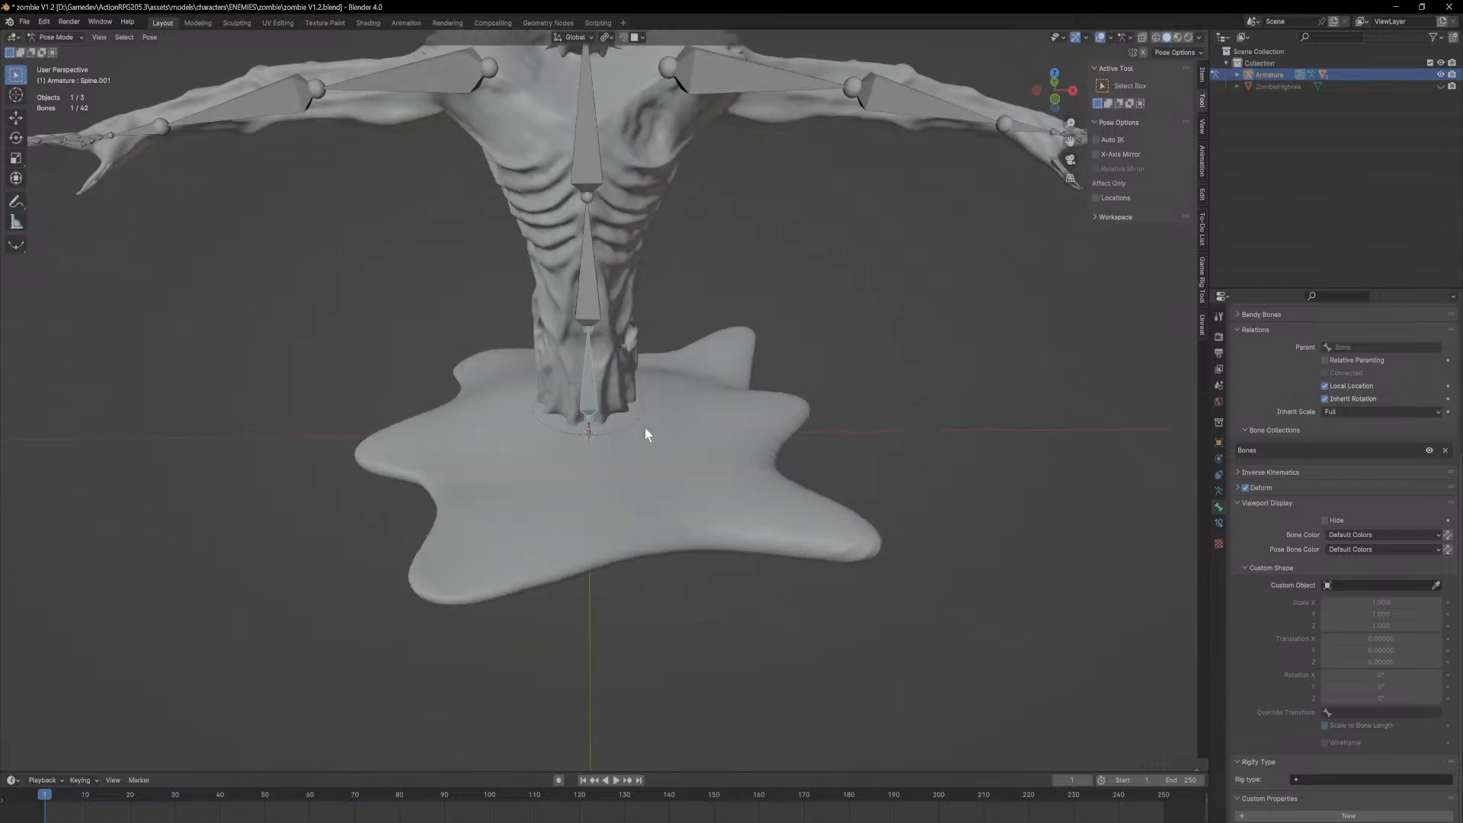
middle_drag(678, 445, 732, 396)
click(1219, 492)
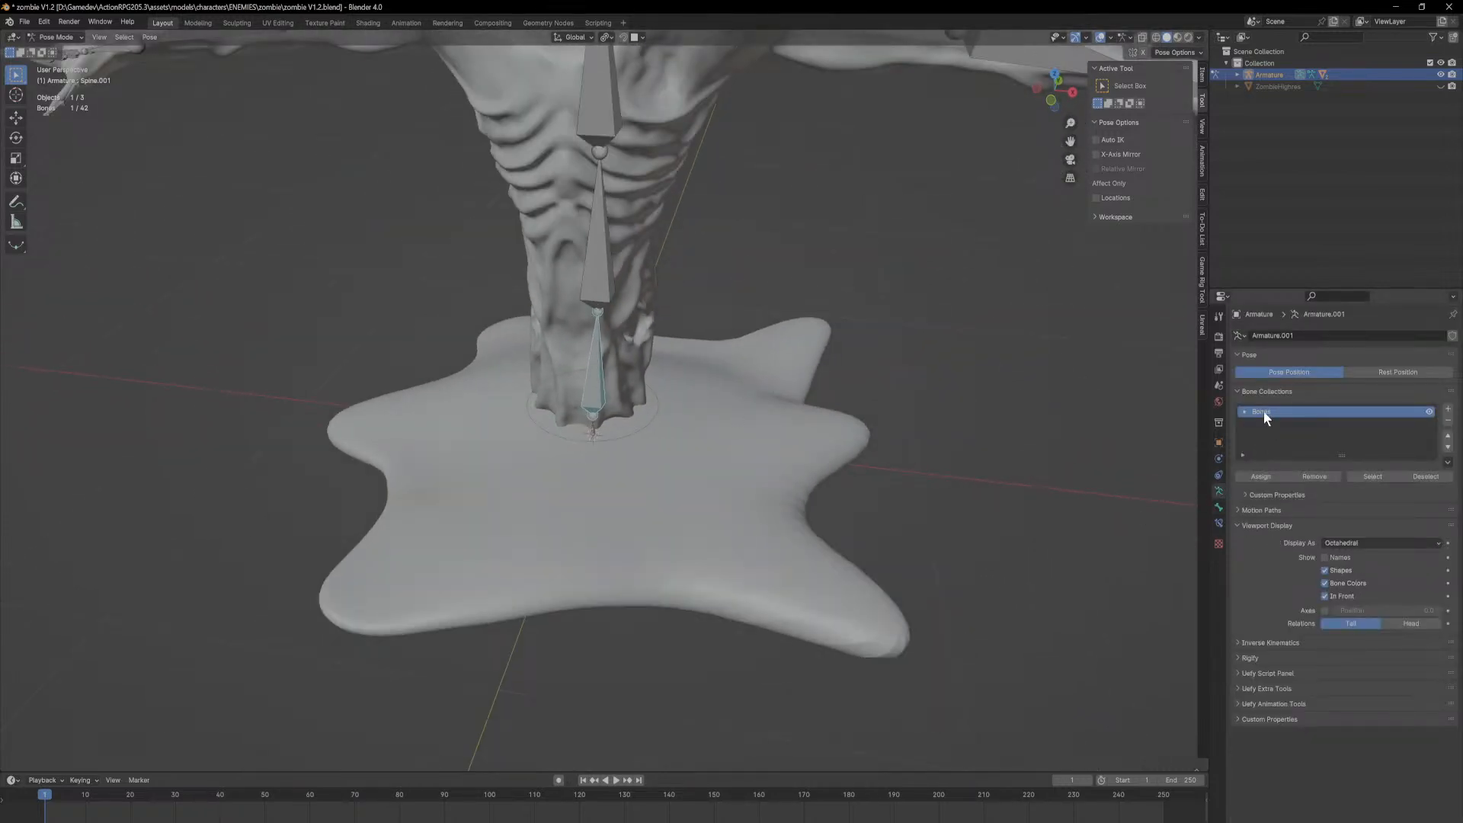
click(1219, 460)
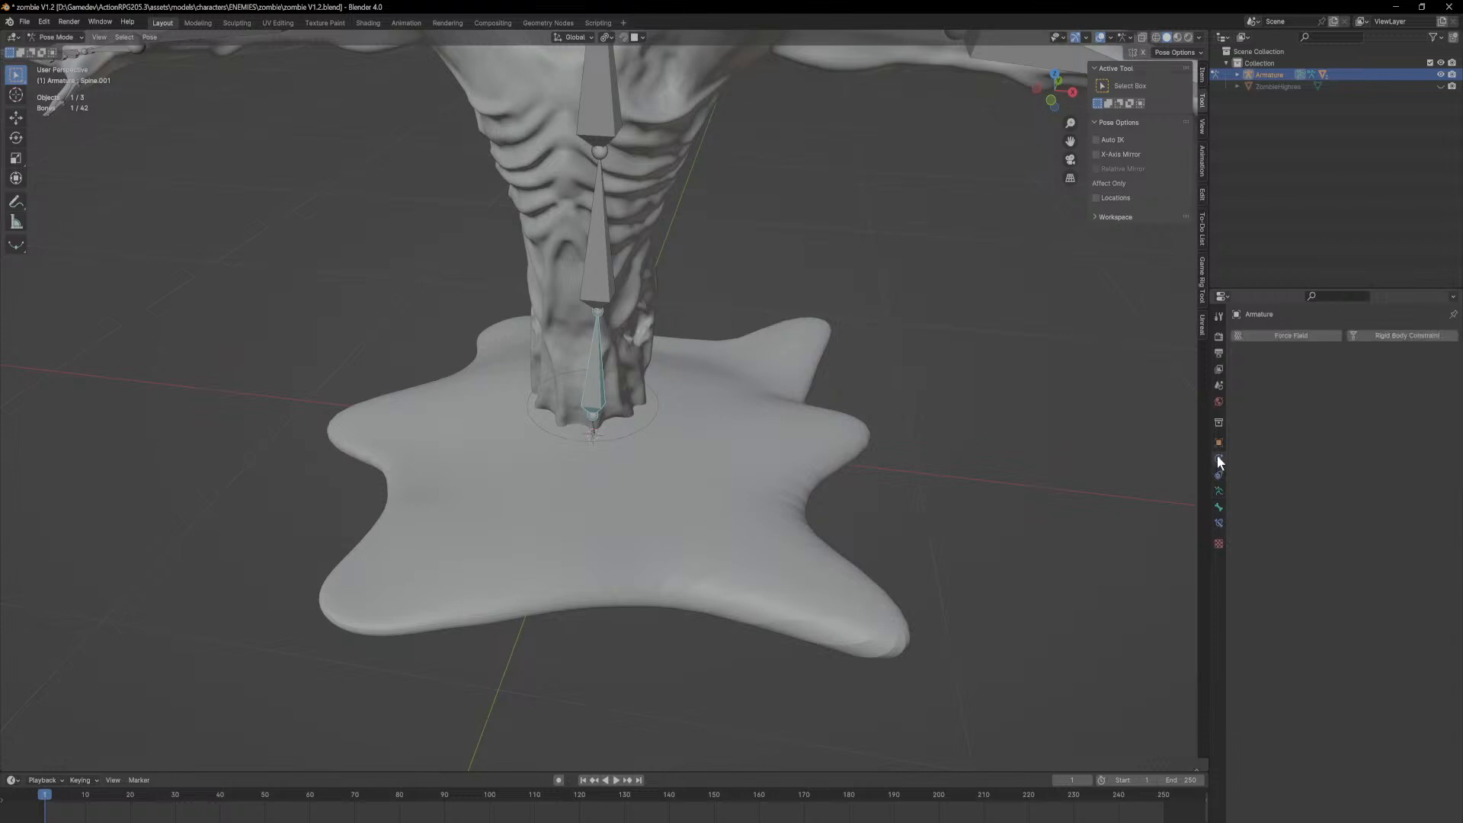
click(1218, 444)
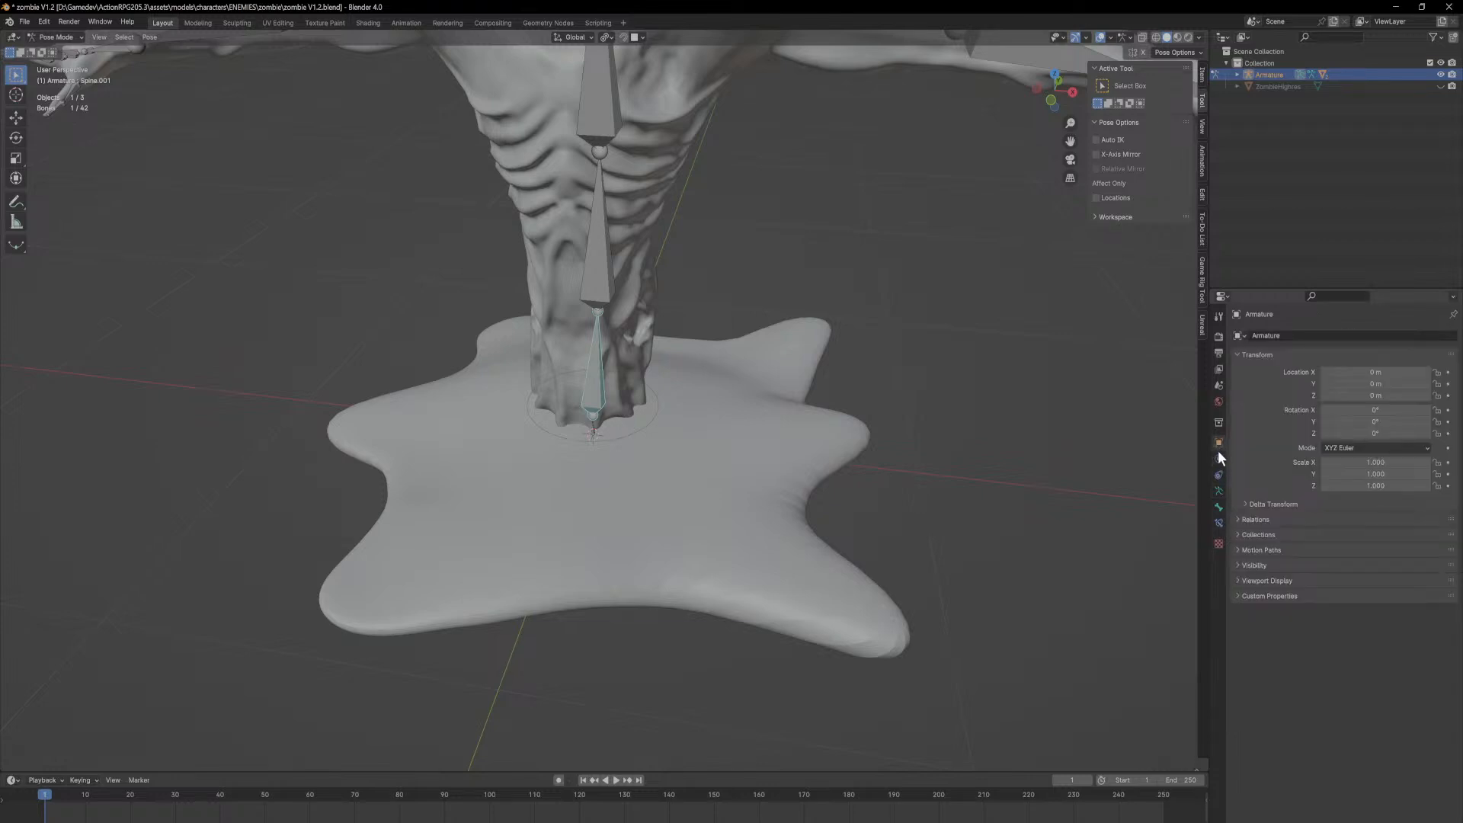
click(1218, 492)
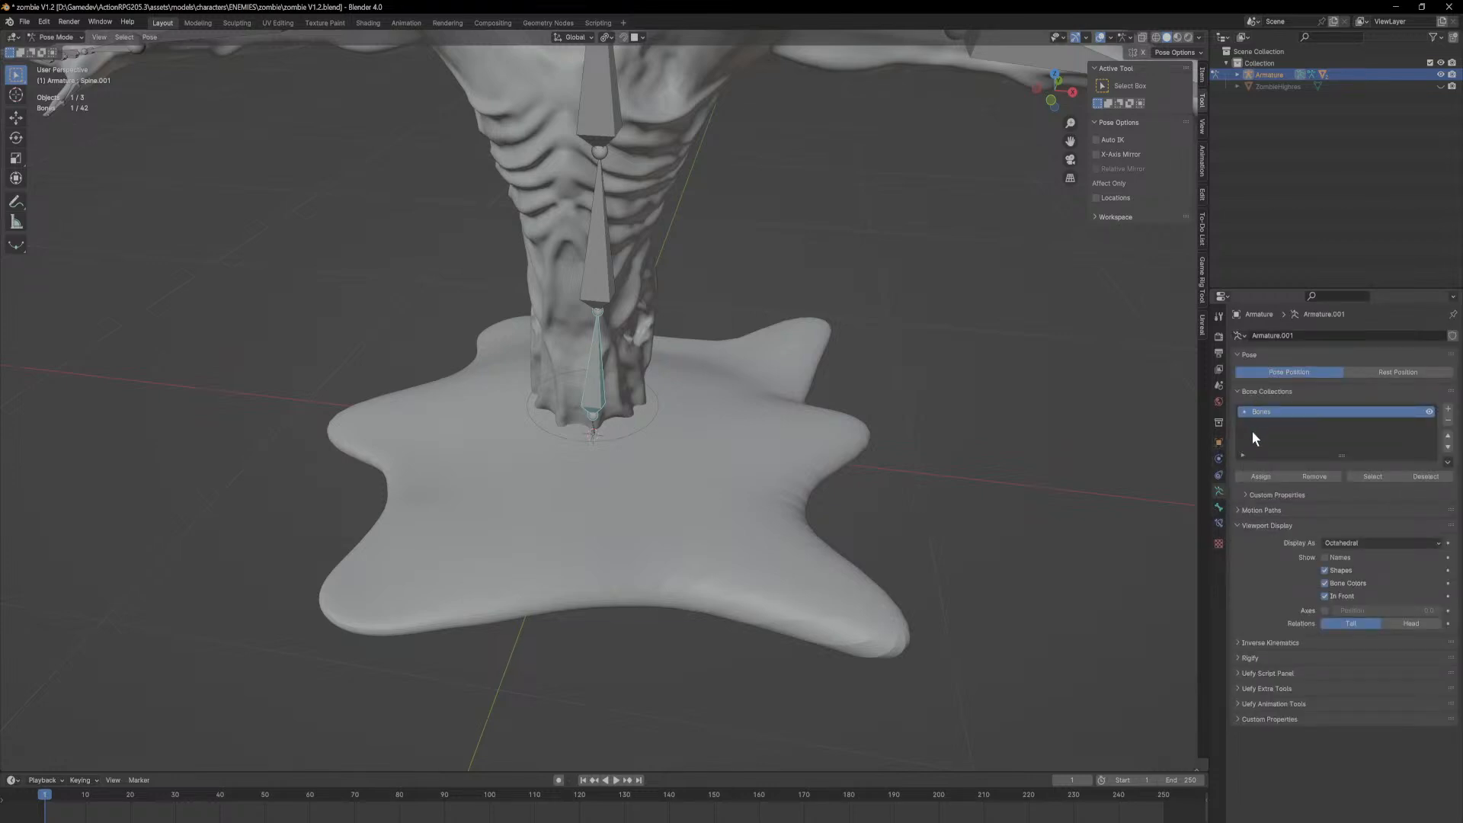
click(1247, 493)
click(1247, 492)
click(1449, 412)
Step: Rename the original bone collection to Deform Bones and toggle its visibility off and on
click(1317, 411)
key(F2)
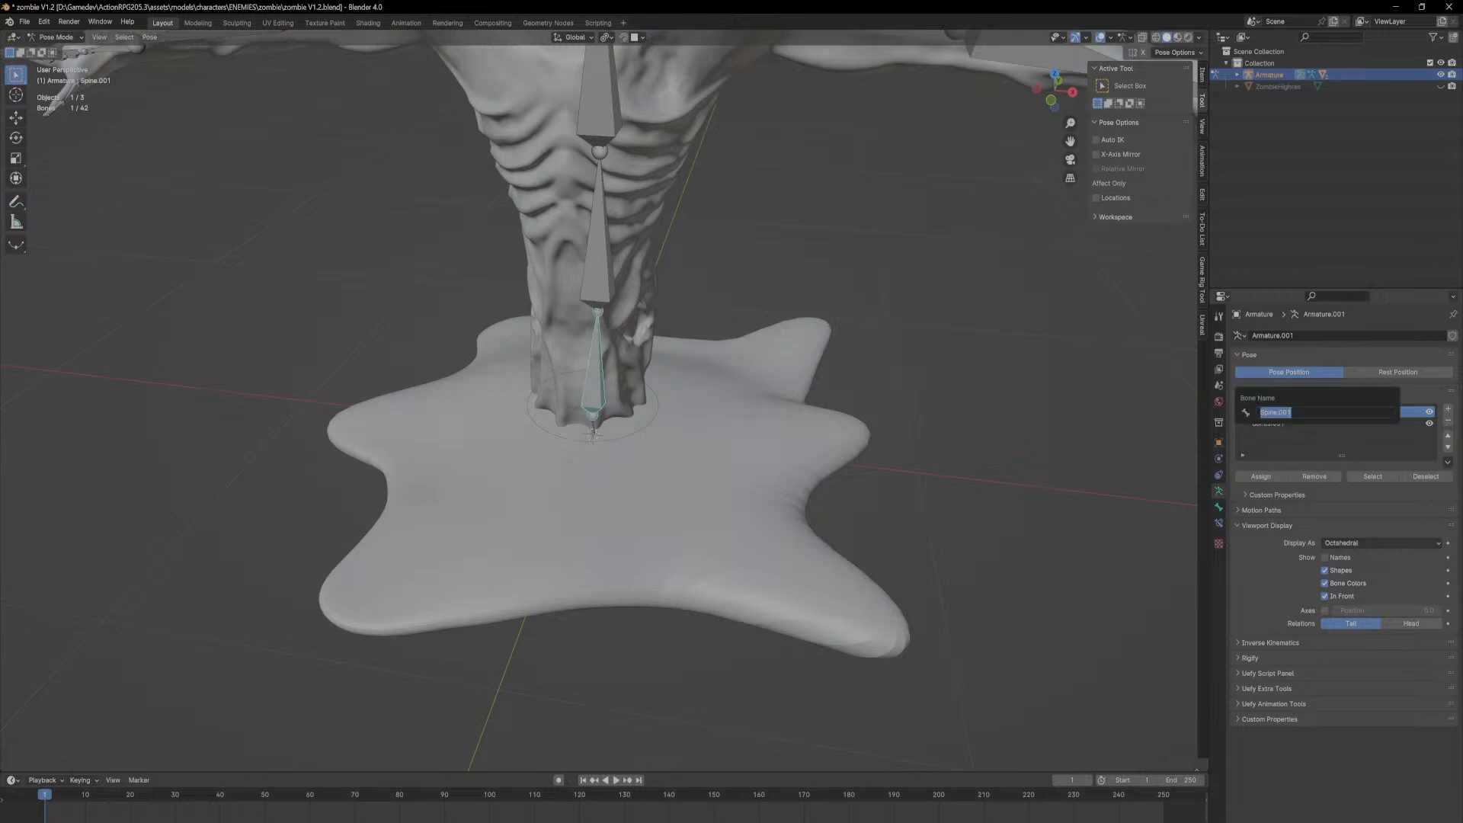
double_click(1309, 412)
text(Deform Bones)
key(Return)
click(1430, 412)
click(1430, 413)
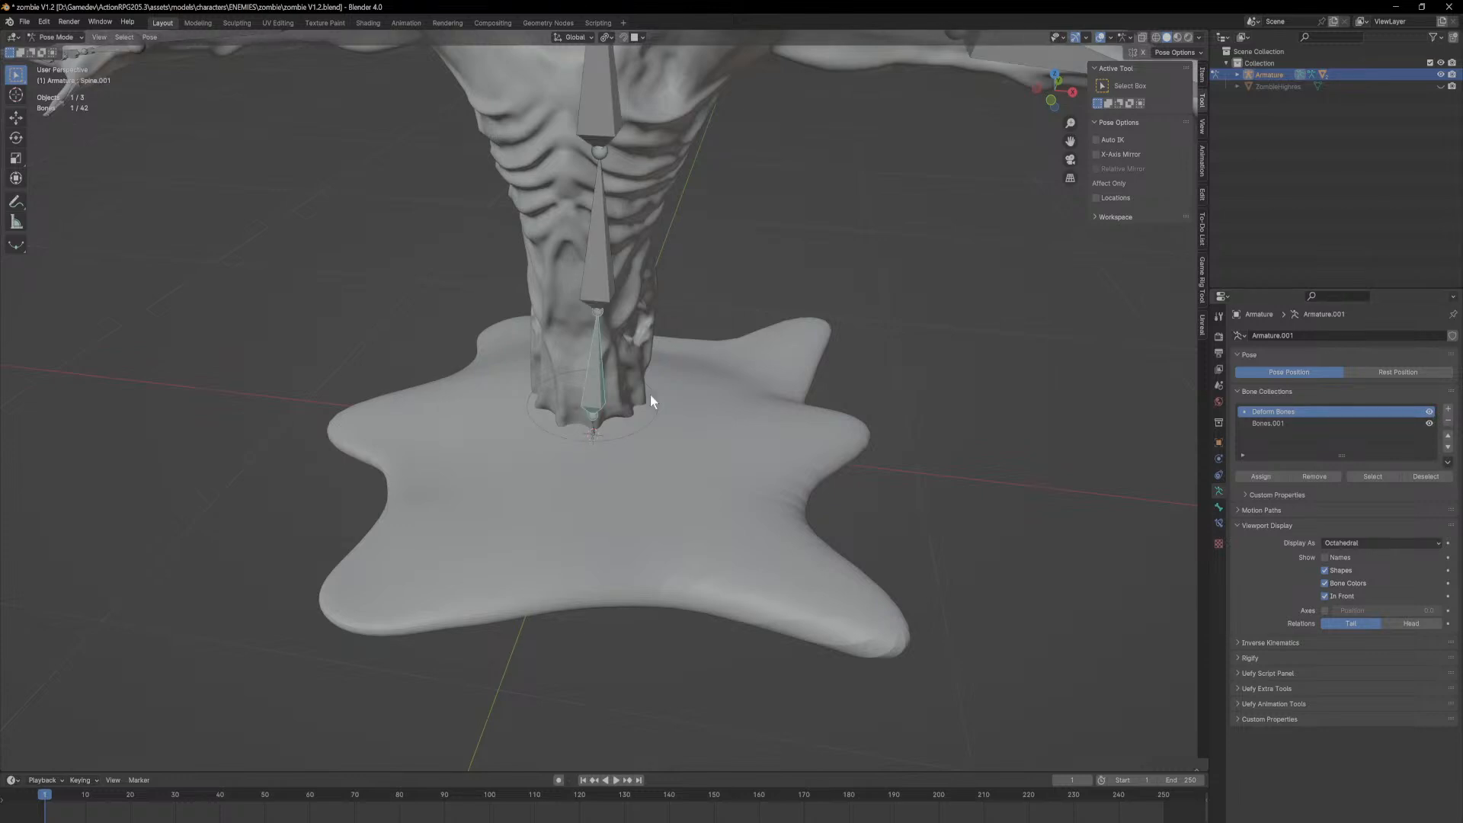
Step: Select the circular control bone and rename the second bone collection to Control bones
click(659, 411)
click(1356, 422)
key(F2)
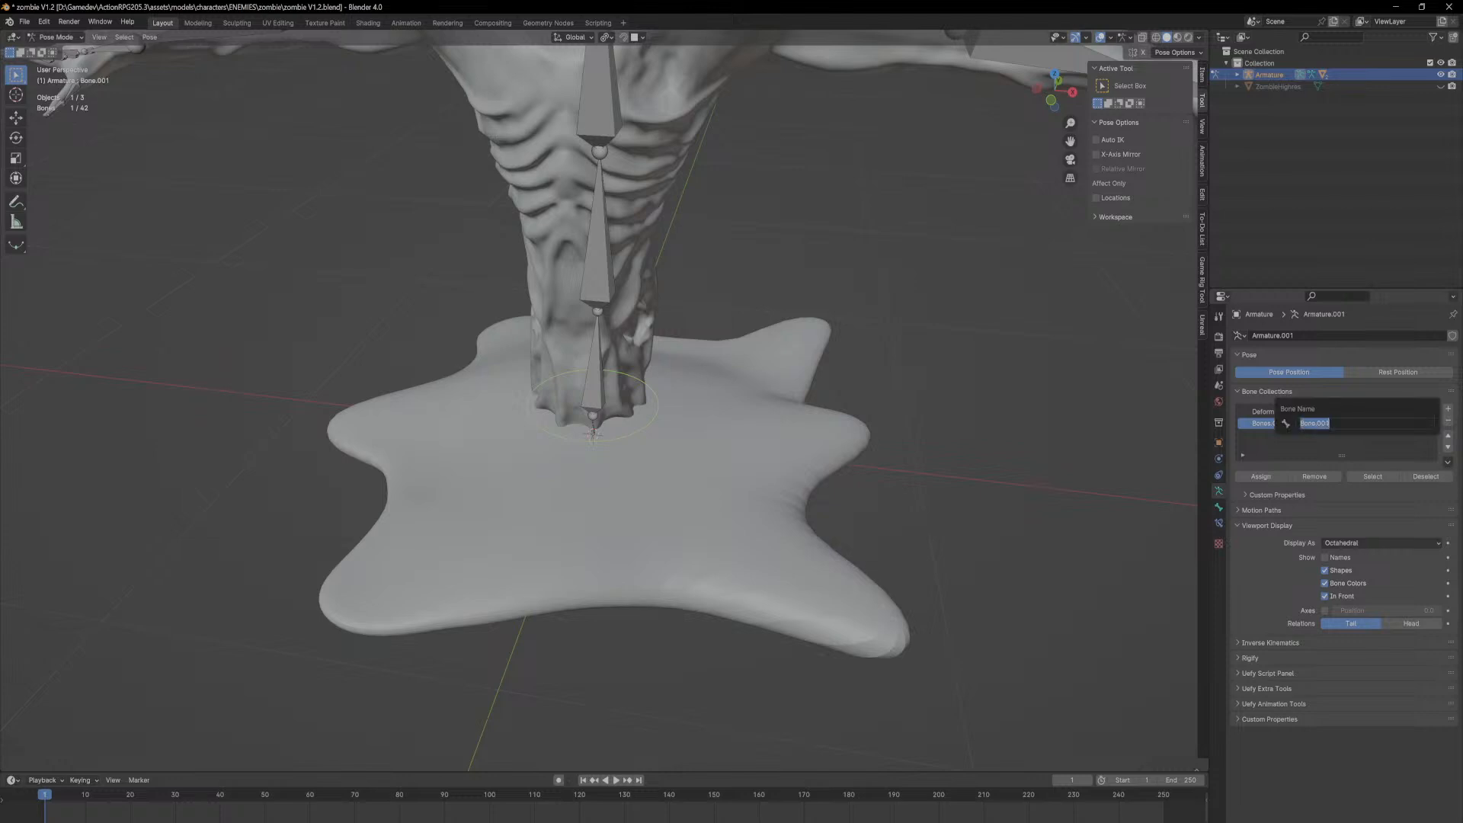
key(Escape)
double_click(1357, 423)
text(Control b)
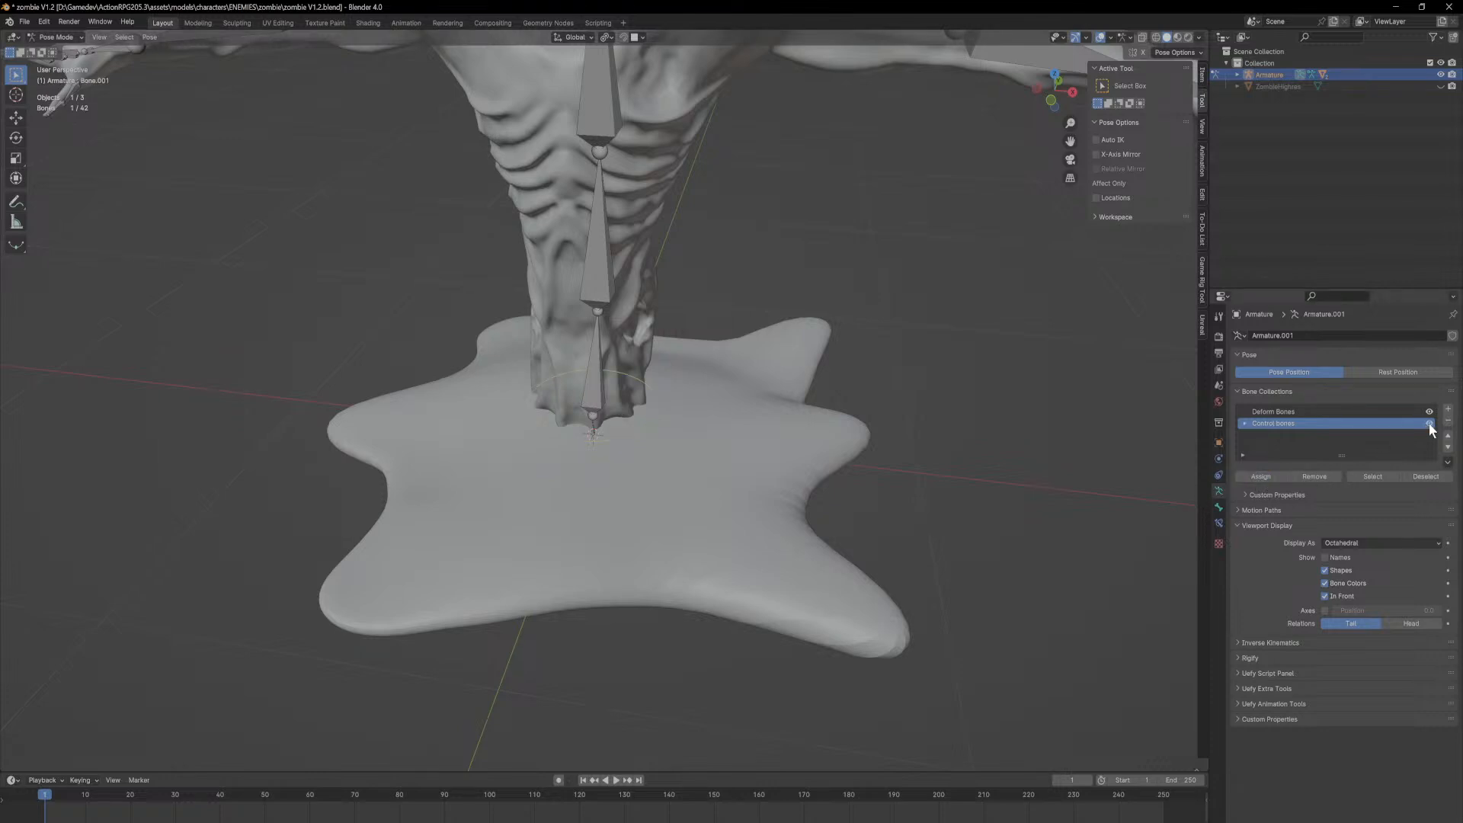
scroll(956, 423, down, 8)
middle_drag(719, 322, 744, 334)
scroll(657, 367, up, 3)
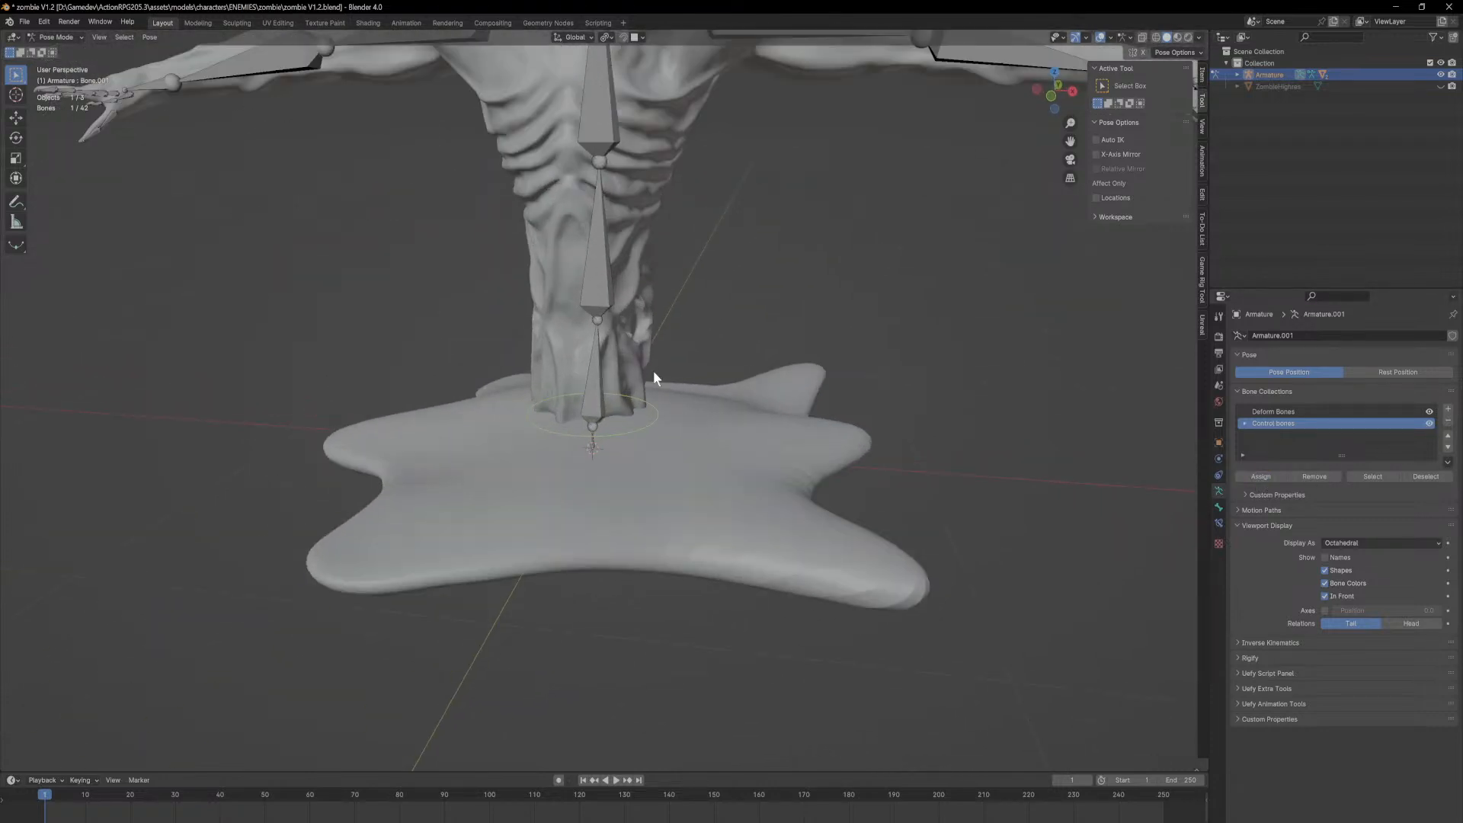
scroll(615, 398, down, 3)
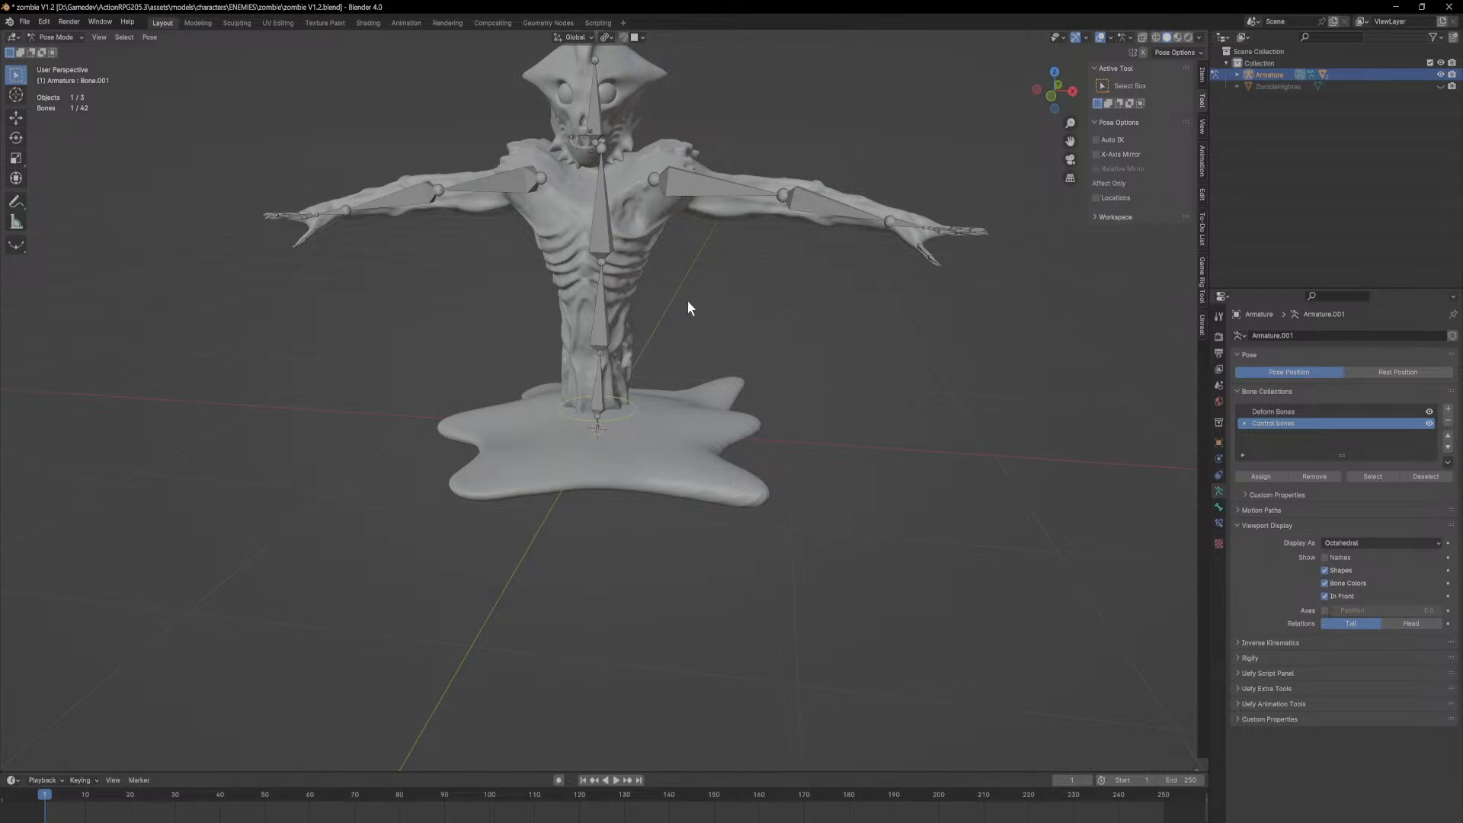
middle_drag(794, 320, 651, 416)
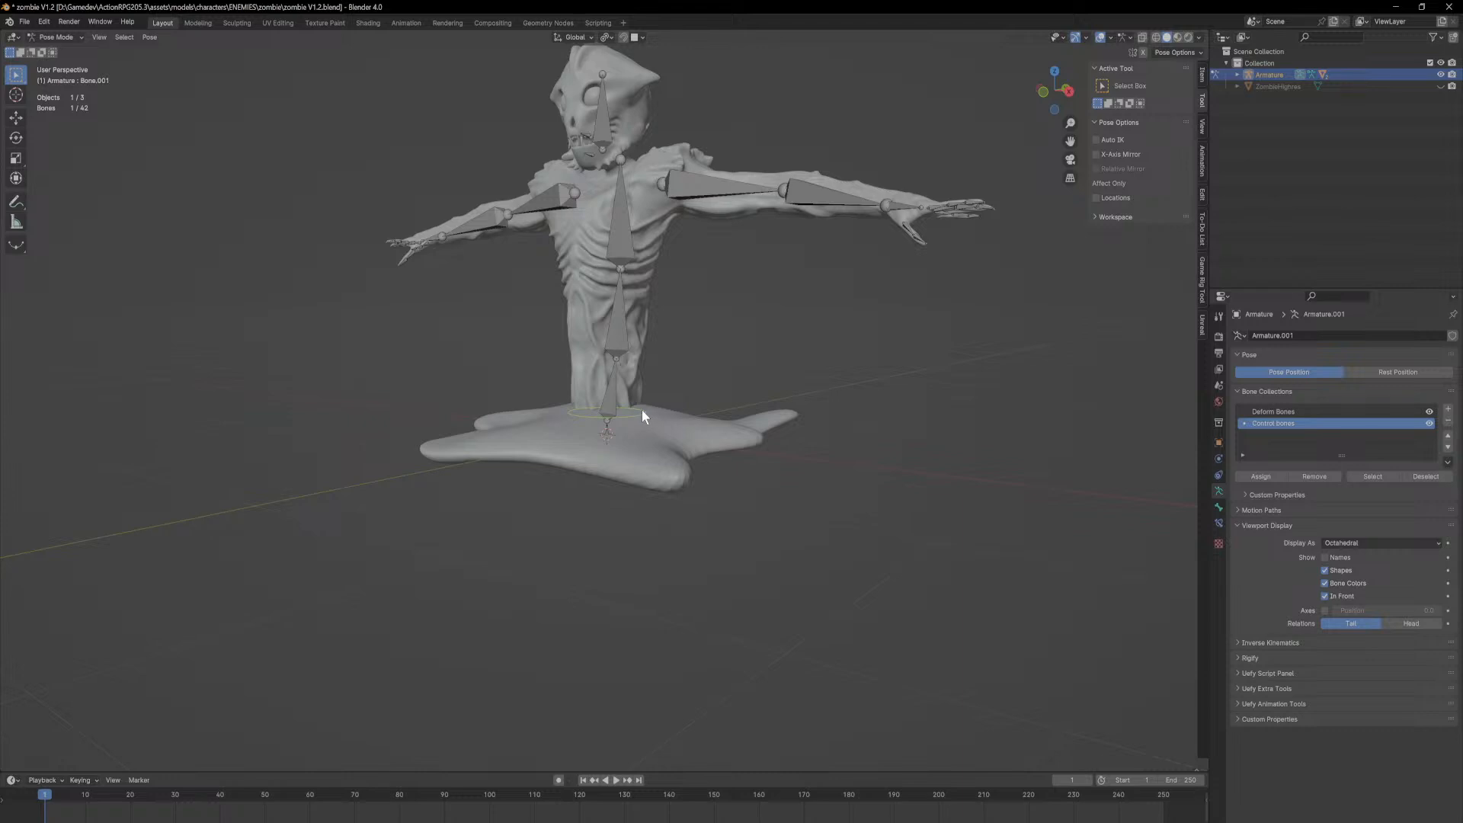
click(1281, 411)
click(1275, 424)
middle_drag(622, 316, 643, 409)
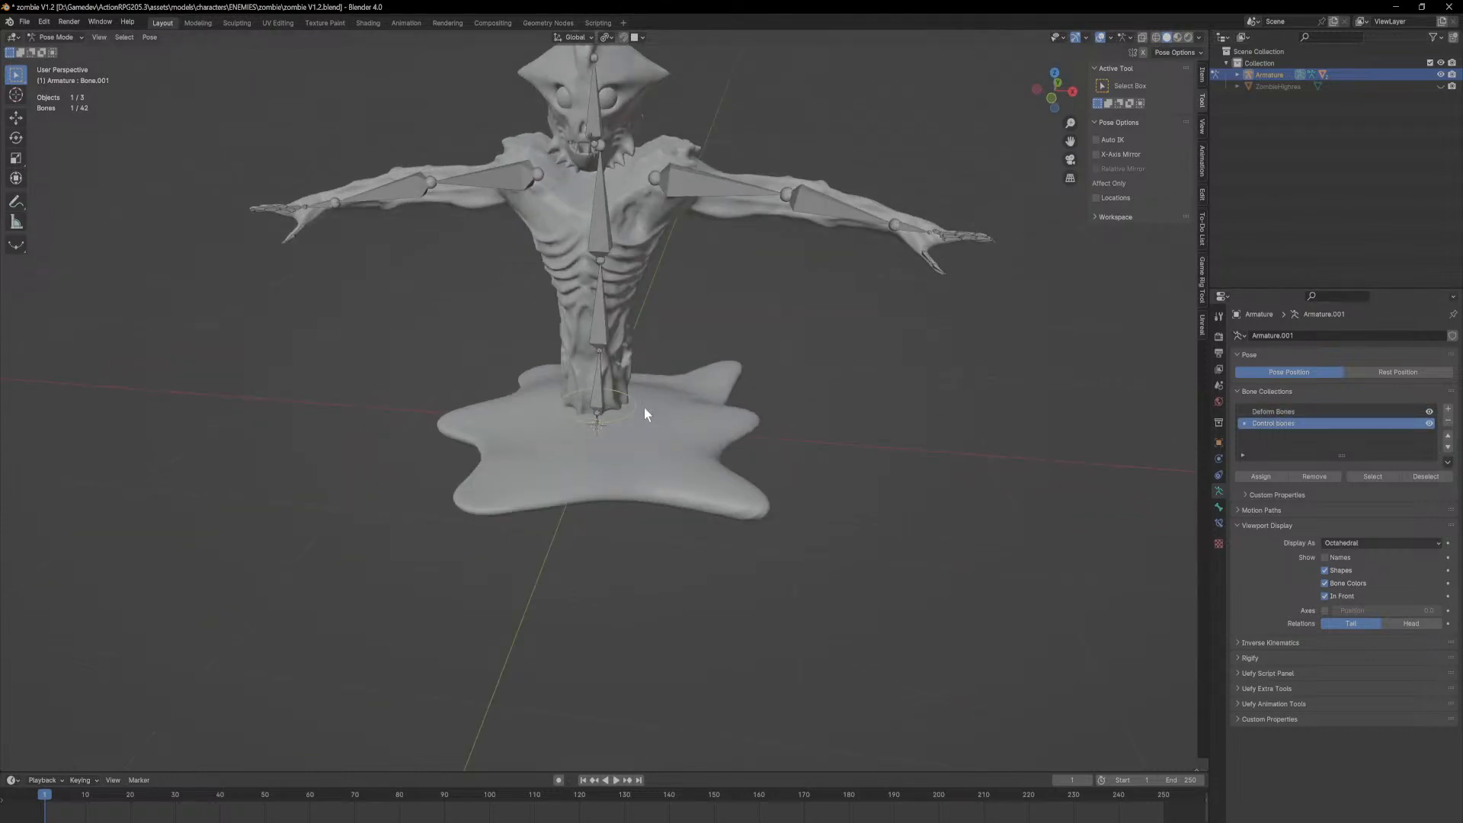
Step: Add a Child Of constraint to the lowest spine bone and set its target to the Armature
click(604, 386)
click(1219, 507)
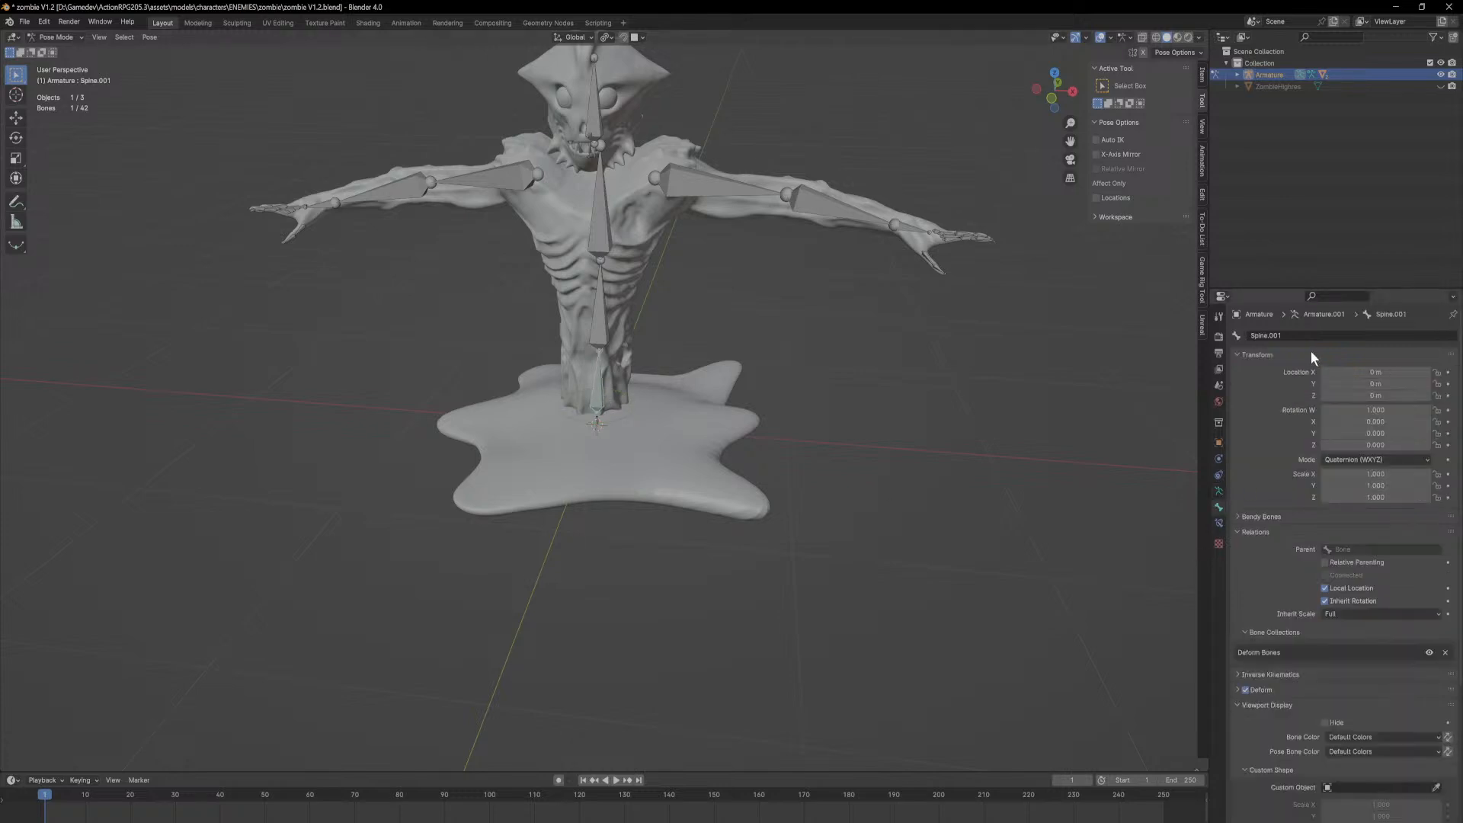
click(1218, 523)
click(1272, 335)
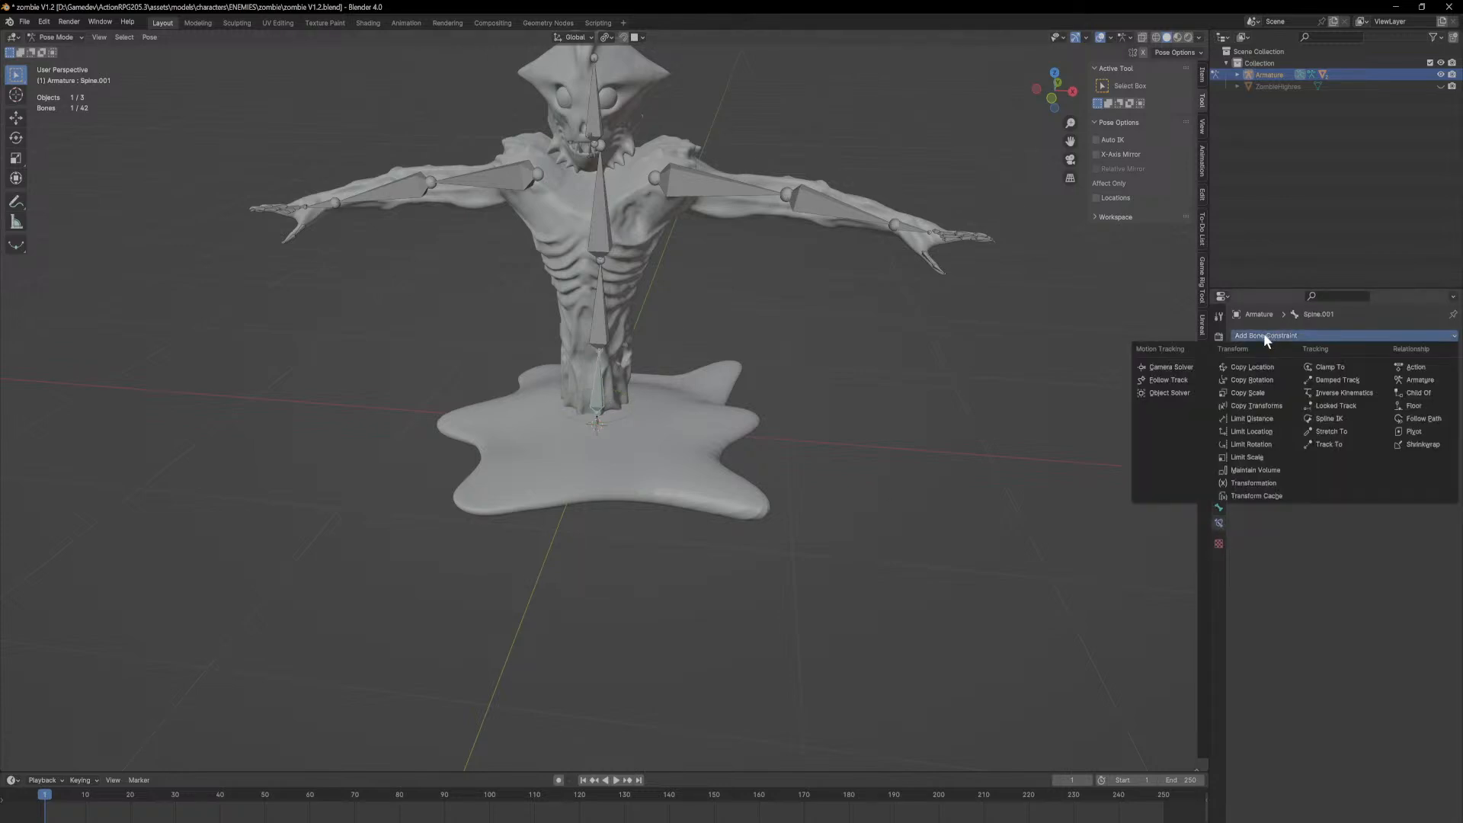
click(1439, 399)
click(1436, 372)
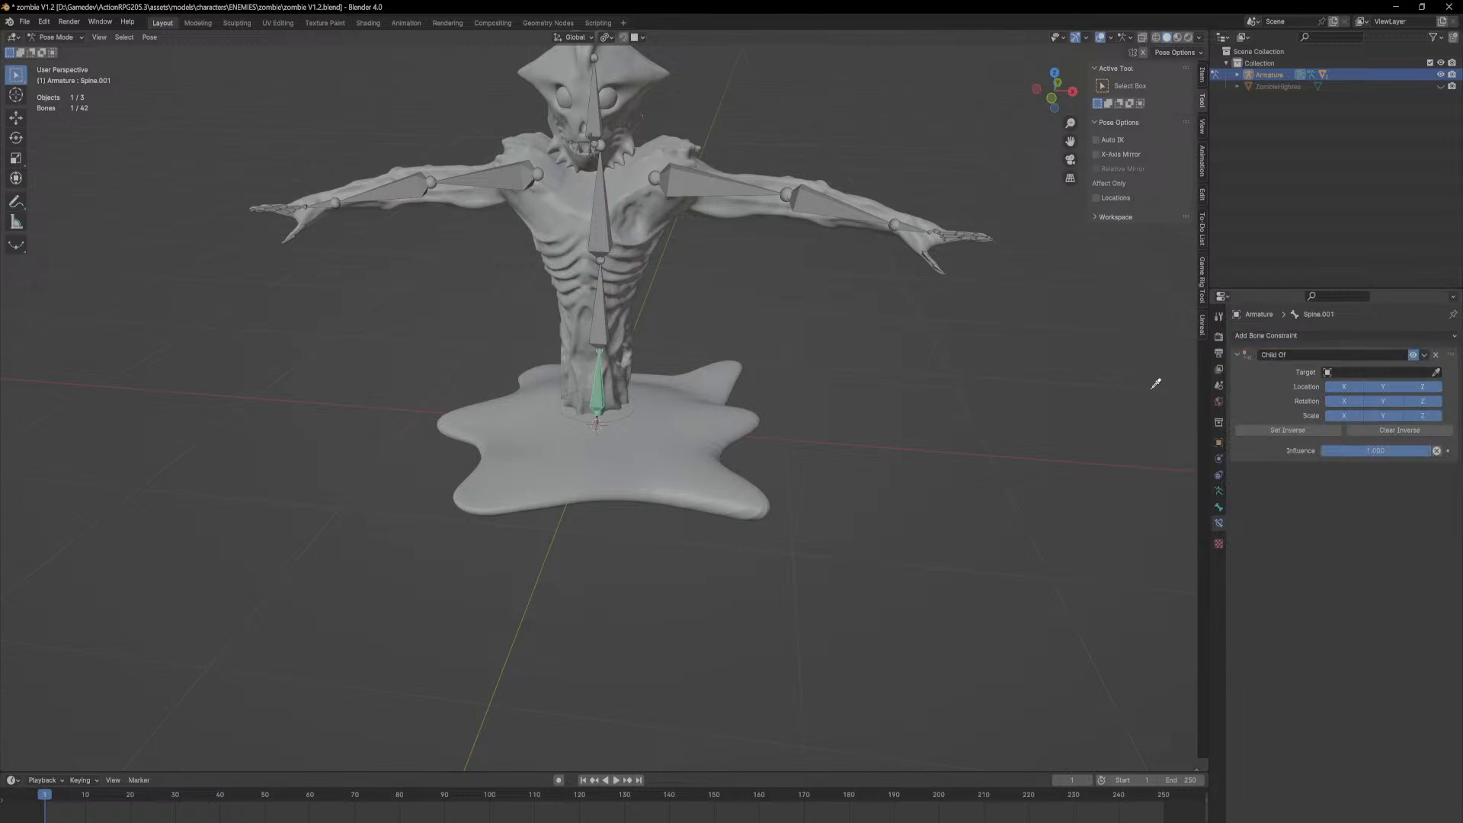
click(639, 404)
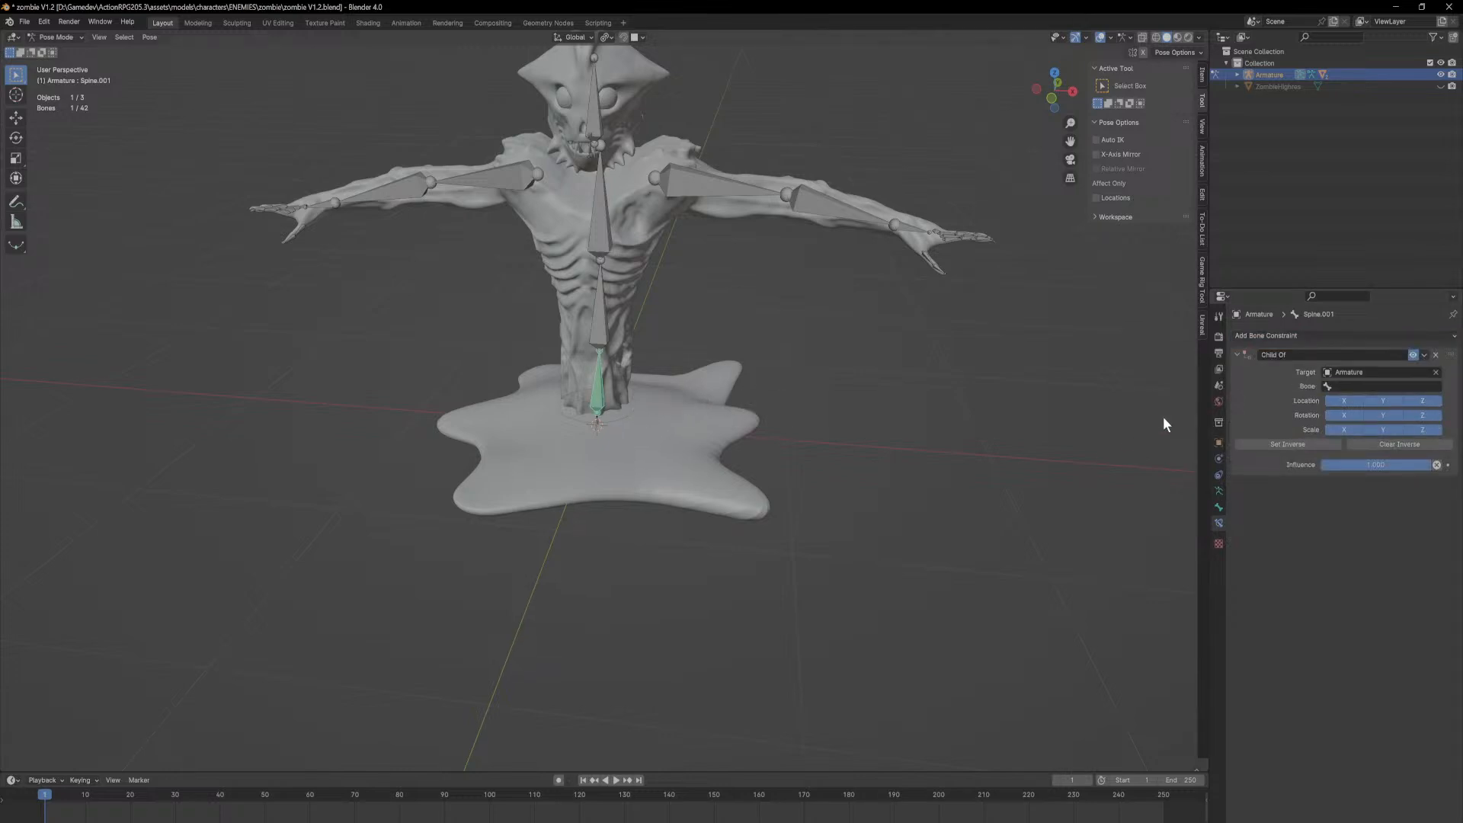
Step: Rename the circular control bone to RootController so it can be identified among the constraint's bone choices
click(1378, 386)
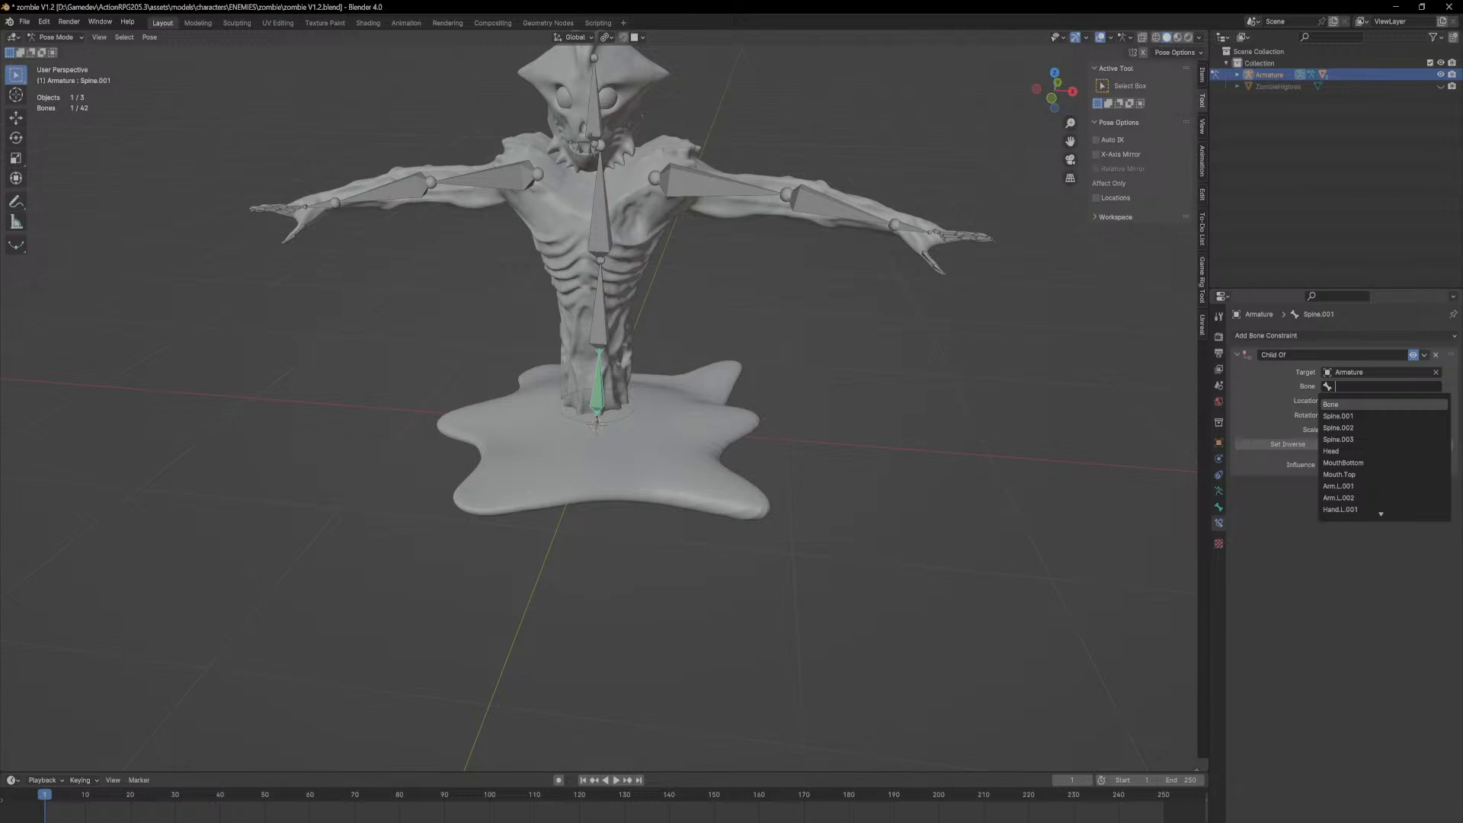
scroll(1381, 509, down, 1)
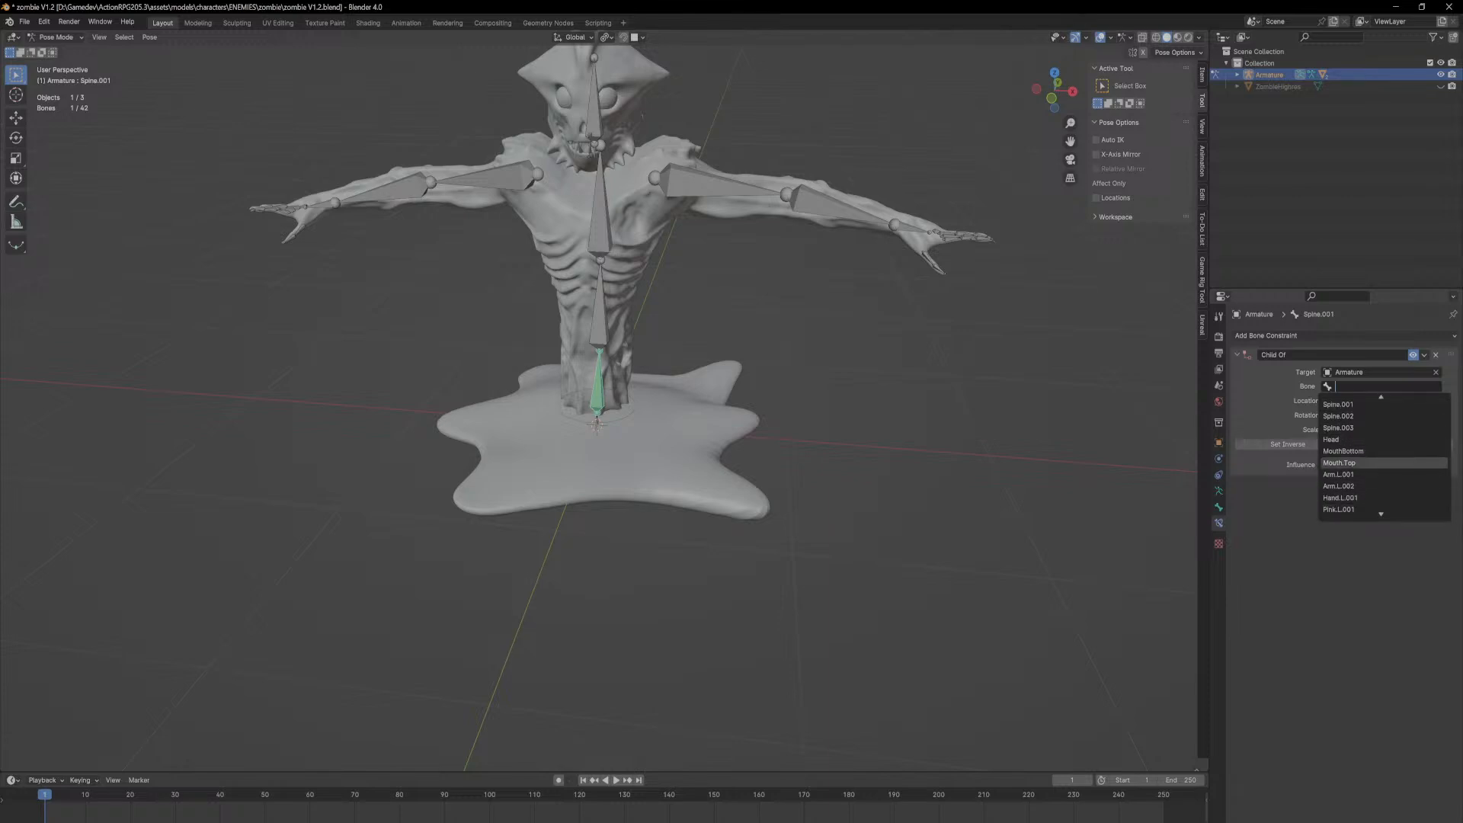
click(633, 409)
click(635, 410)
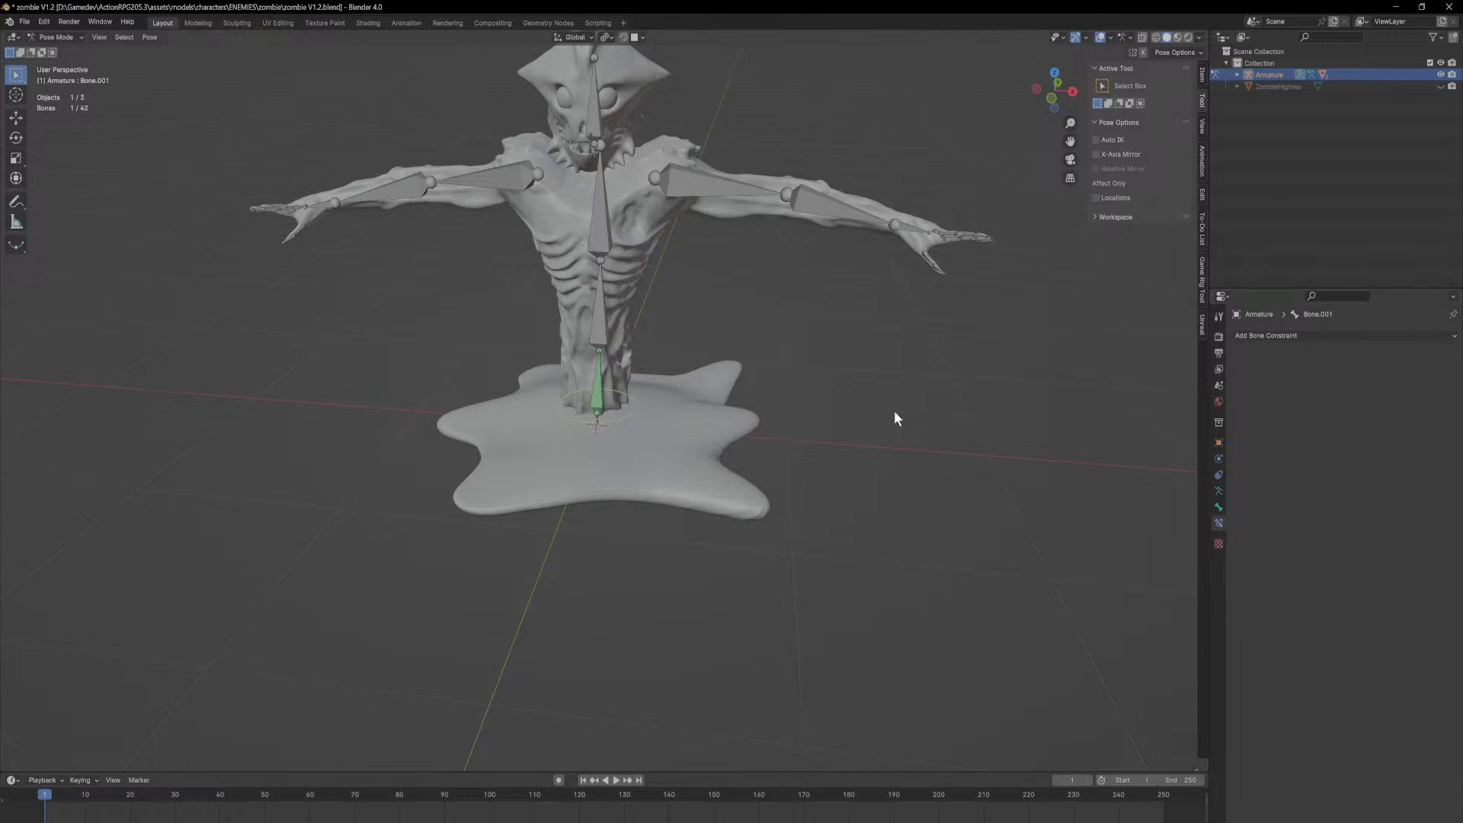
key(F2)
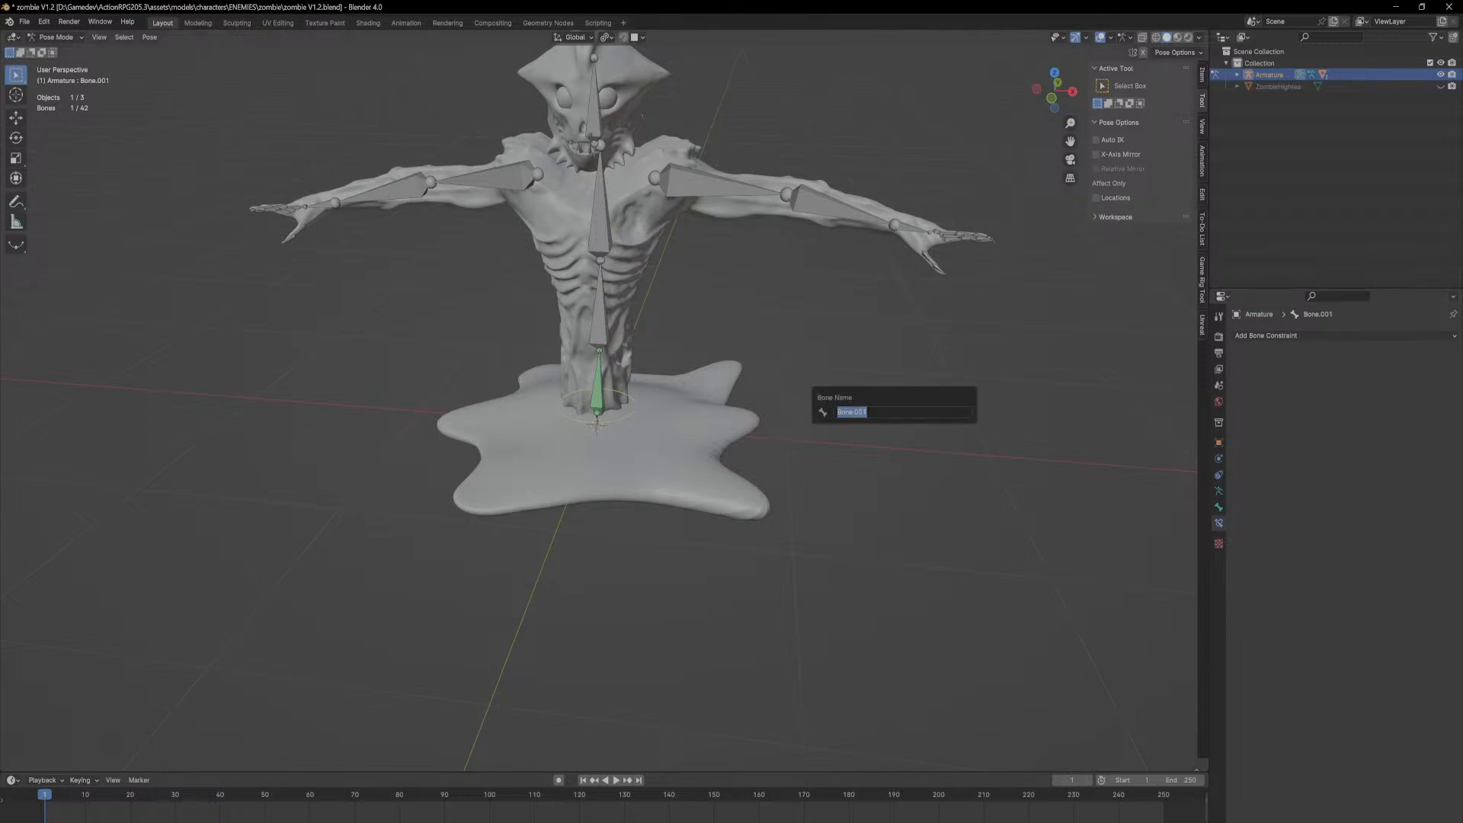
text(root)
key(ctrl+a)
text(RootController)
key(Return)
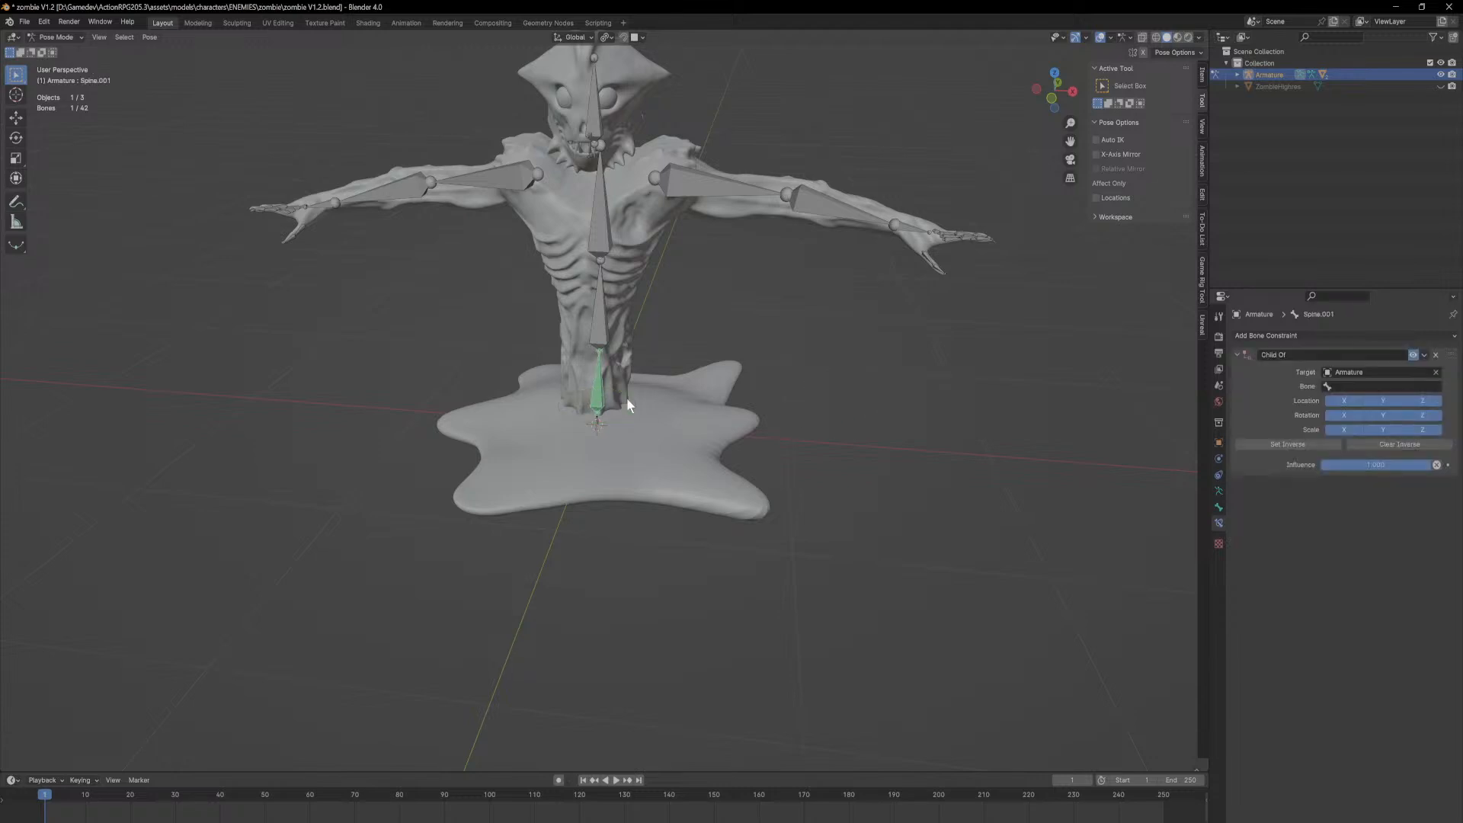
Step: Set the bone of the lowest spine bone's Child Of constraint to RootController
click(1364, 386)
text(root)
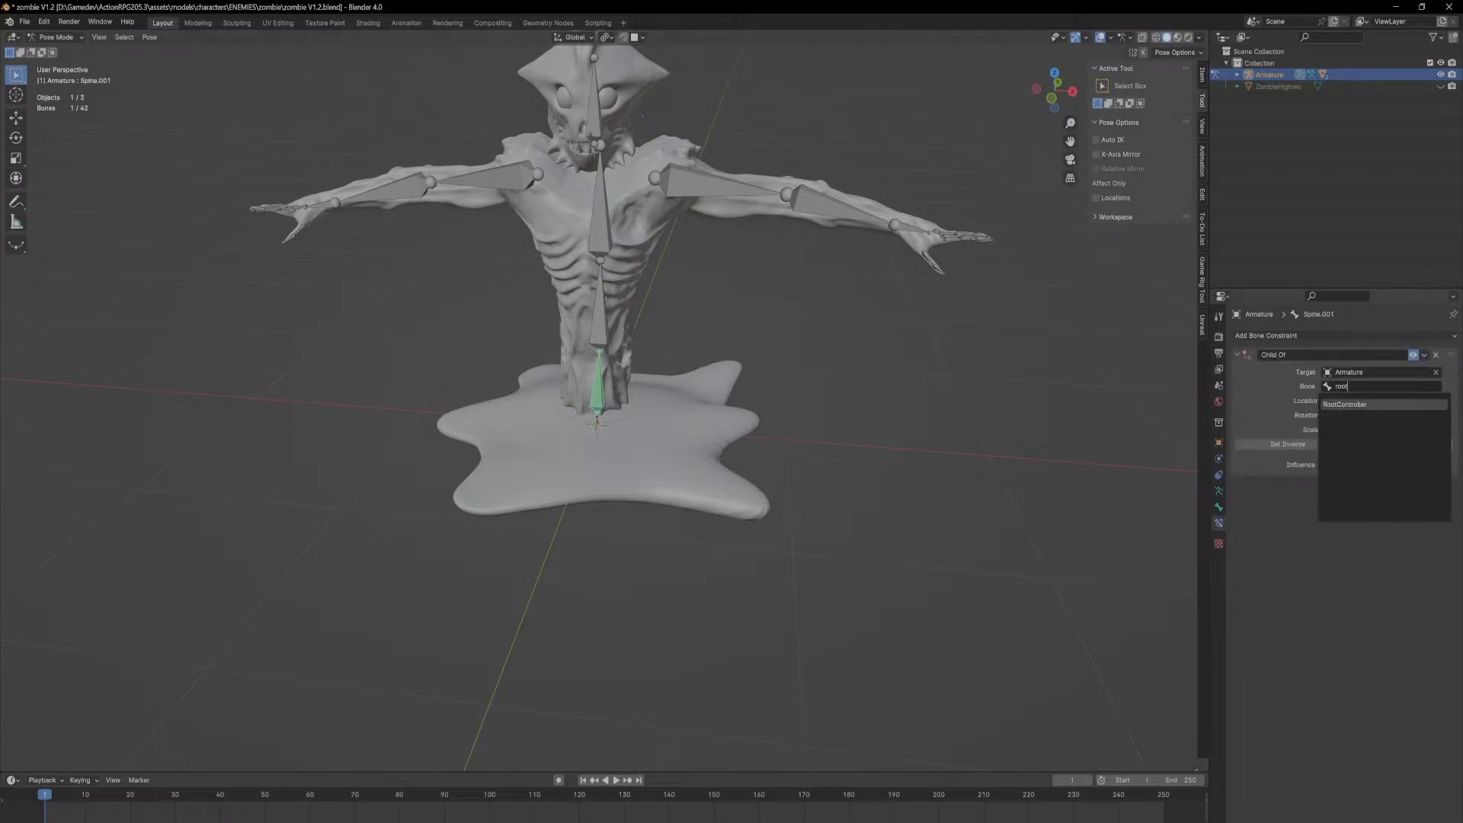
key(Return)
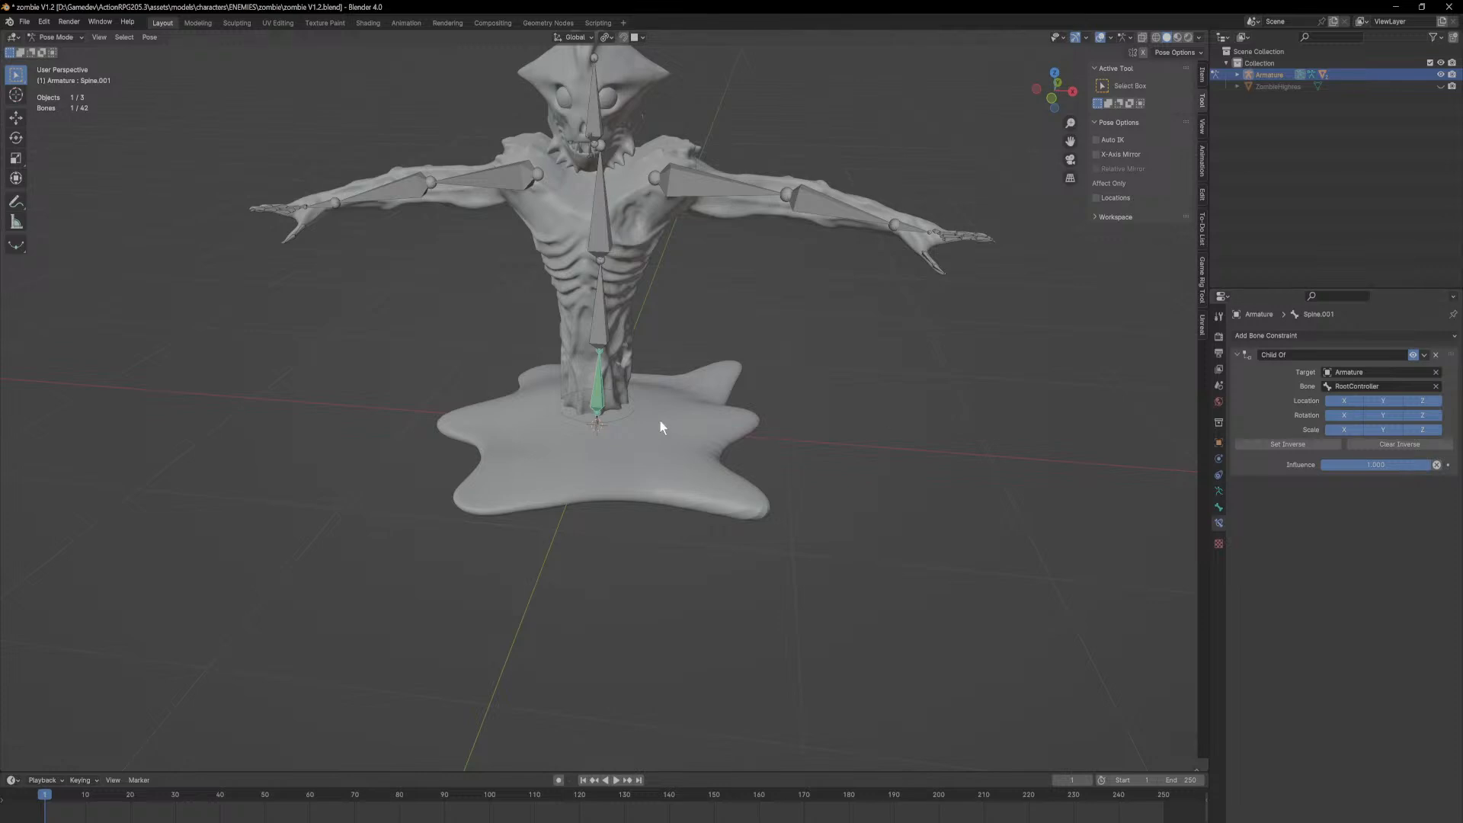
Step: Test the Child Of constraint by trial-scaling the RootController bone without keeping the change
click(631, 405)
key(s)
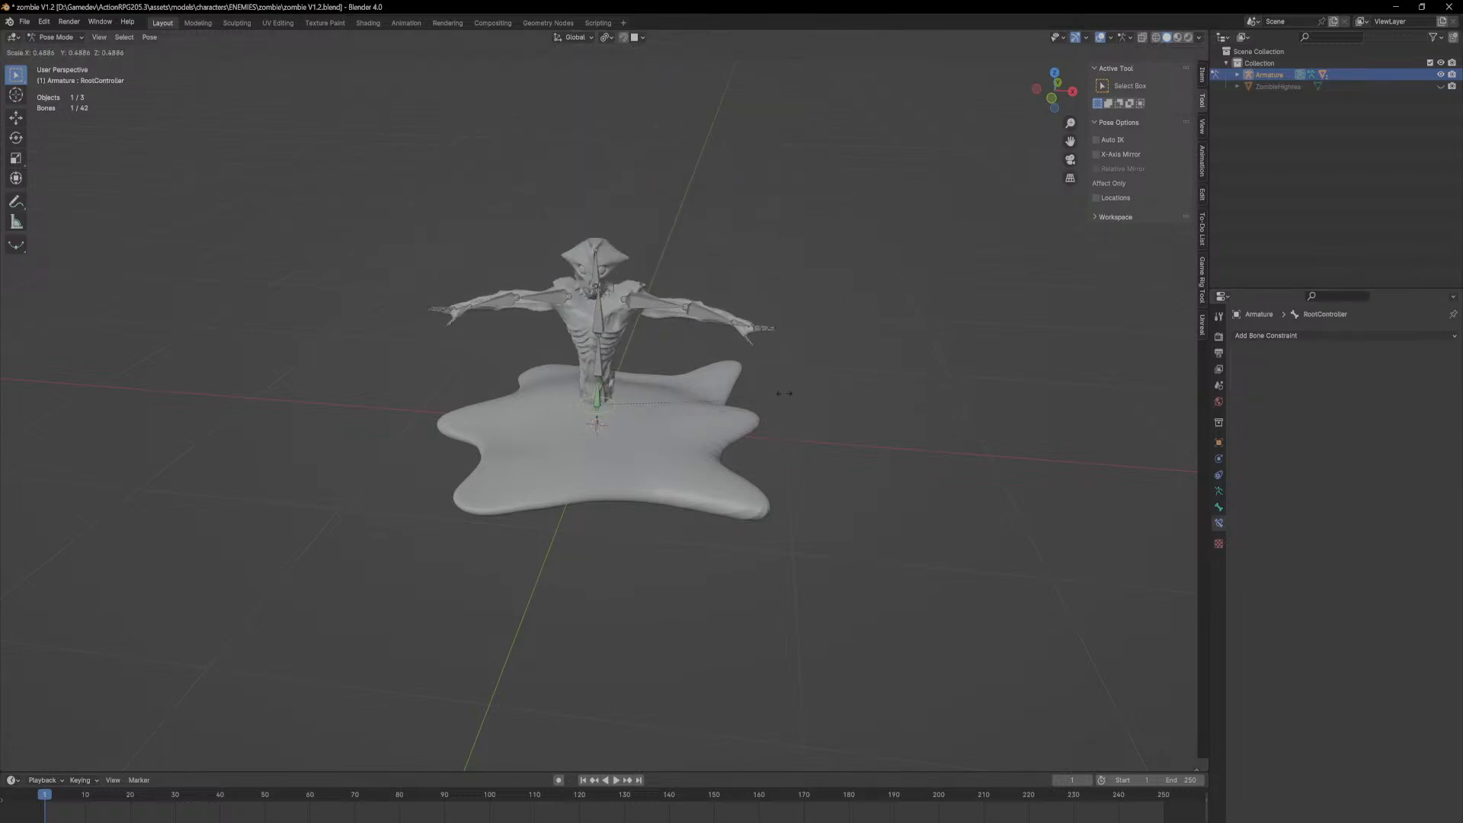
right_click(808, 372)
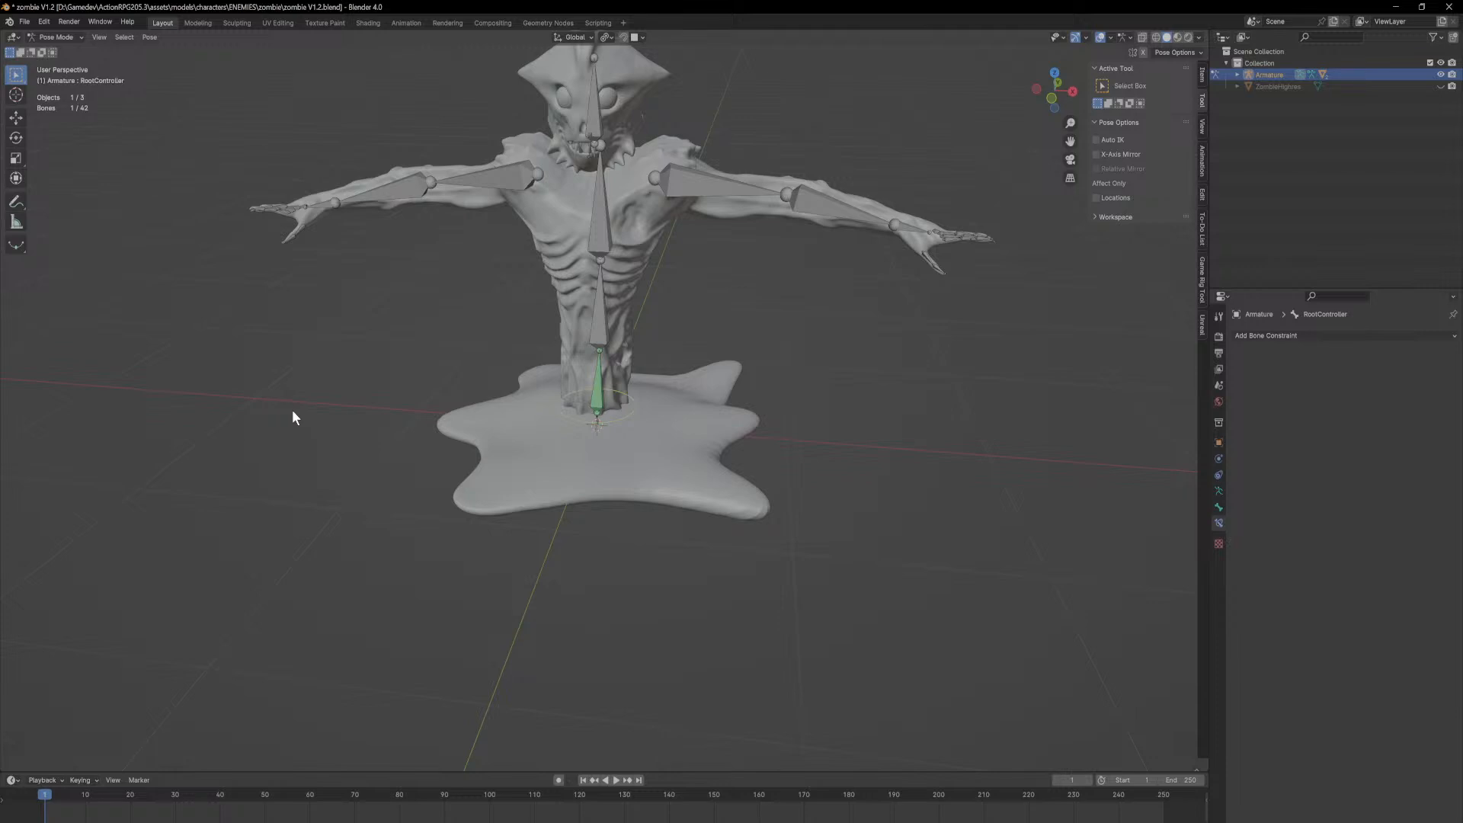
Step: Save the file and reopen zombie V1.2.blend in a restarted Blender session
middle_drag(496, 418, 525, 422)
middle_drag(614, 396, 595, 432)
key(ctrl+s)
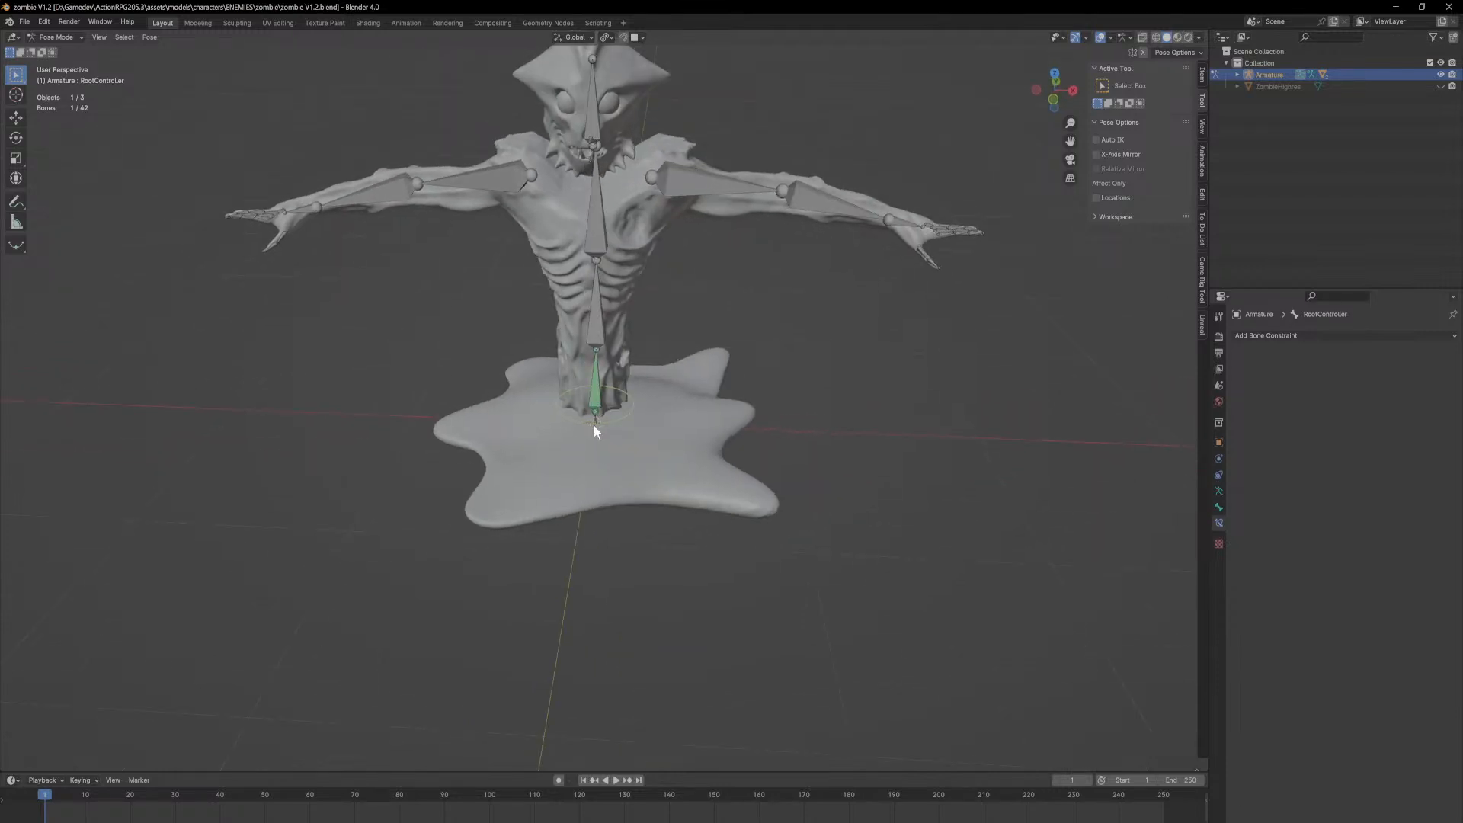
click(1442, 9)
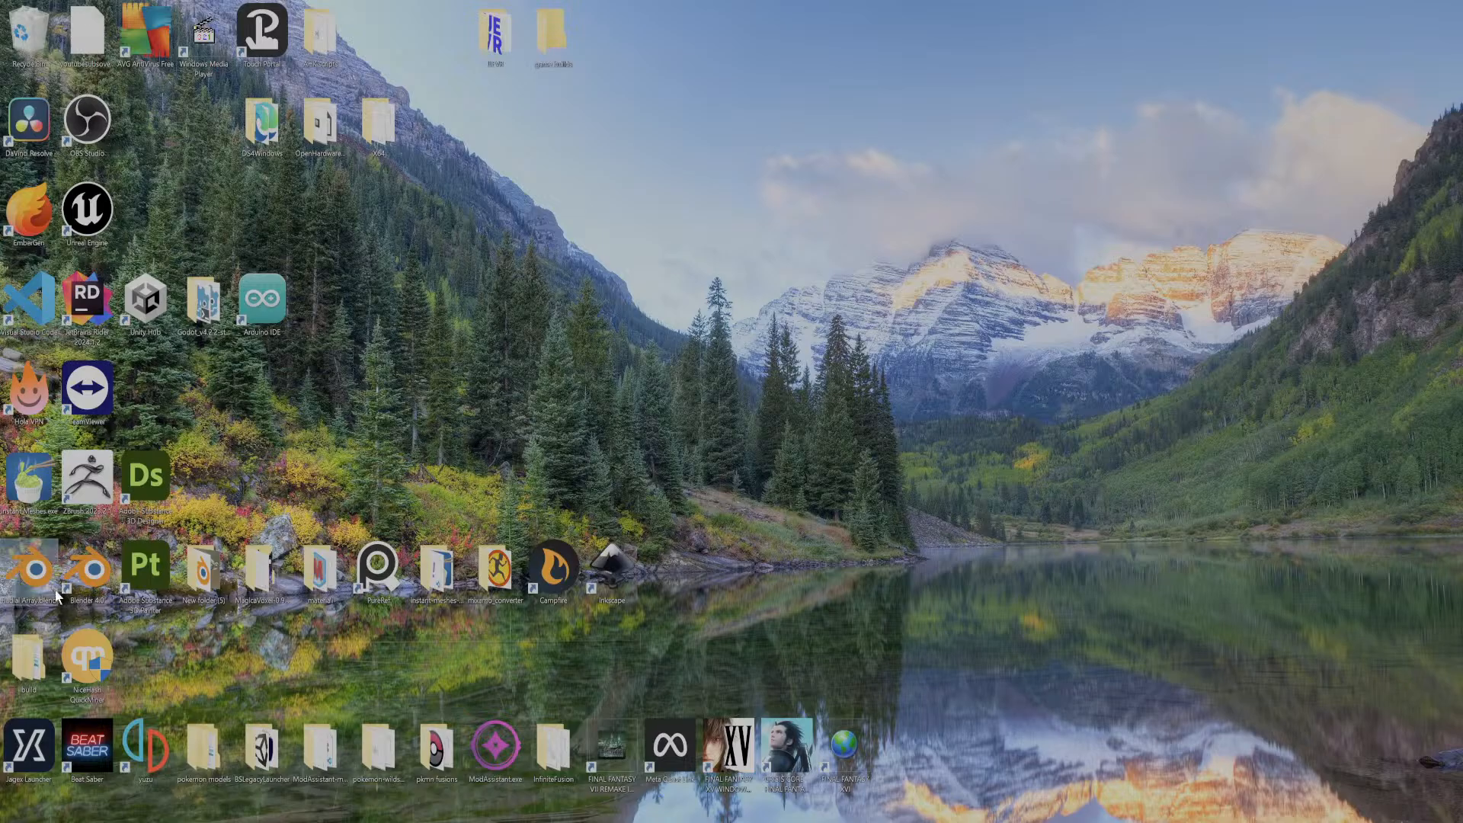
double_click(95, 584)
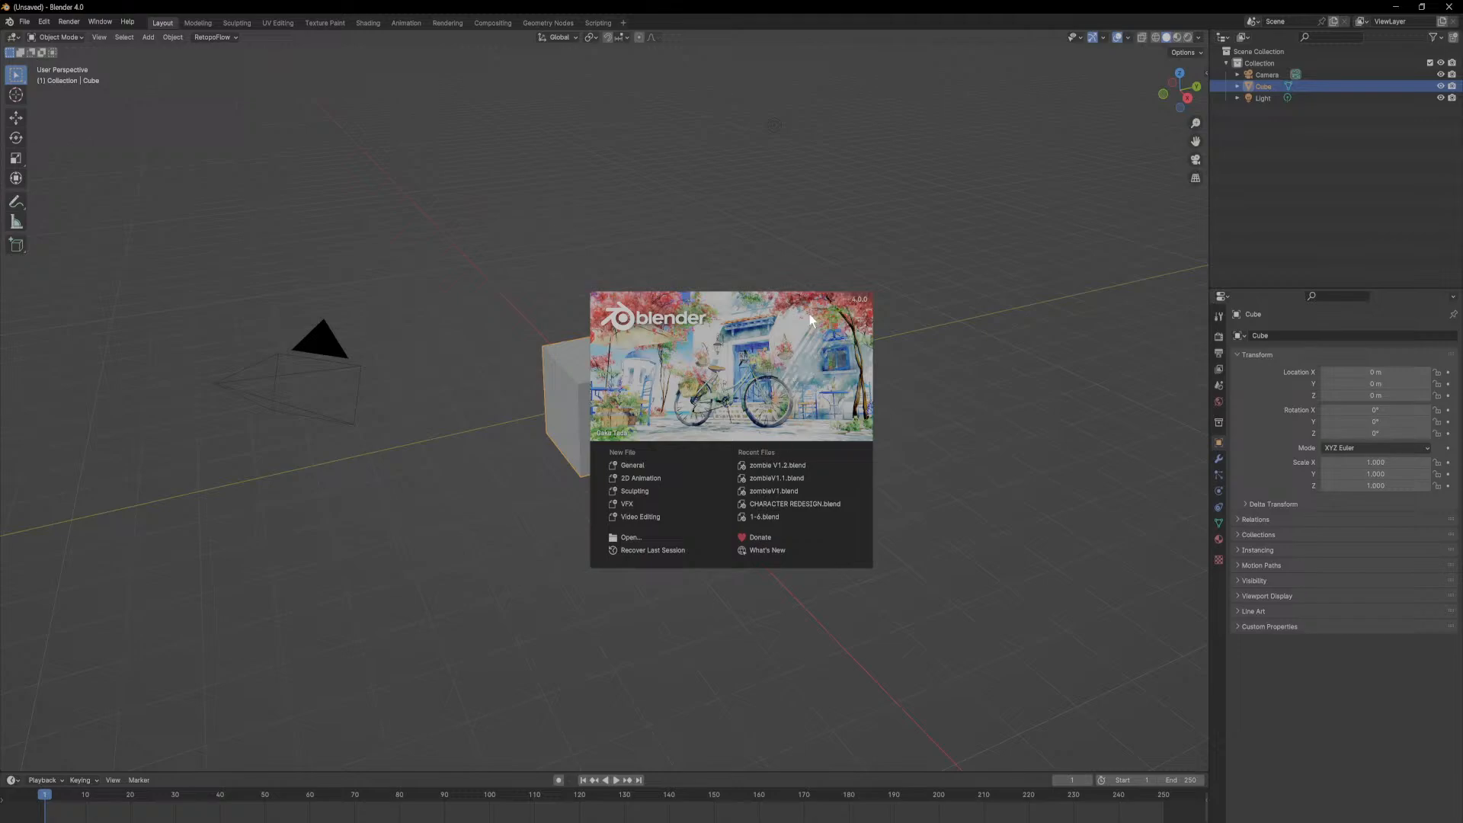
drag(783, 6, 748, 1)
click(776, 464)
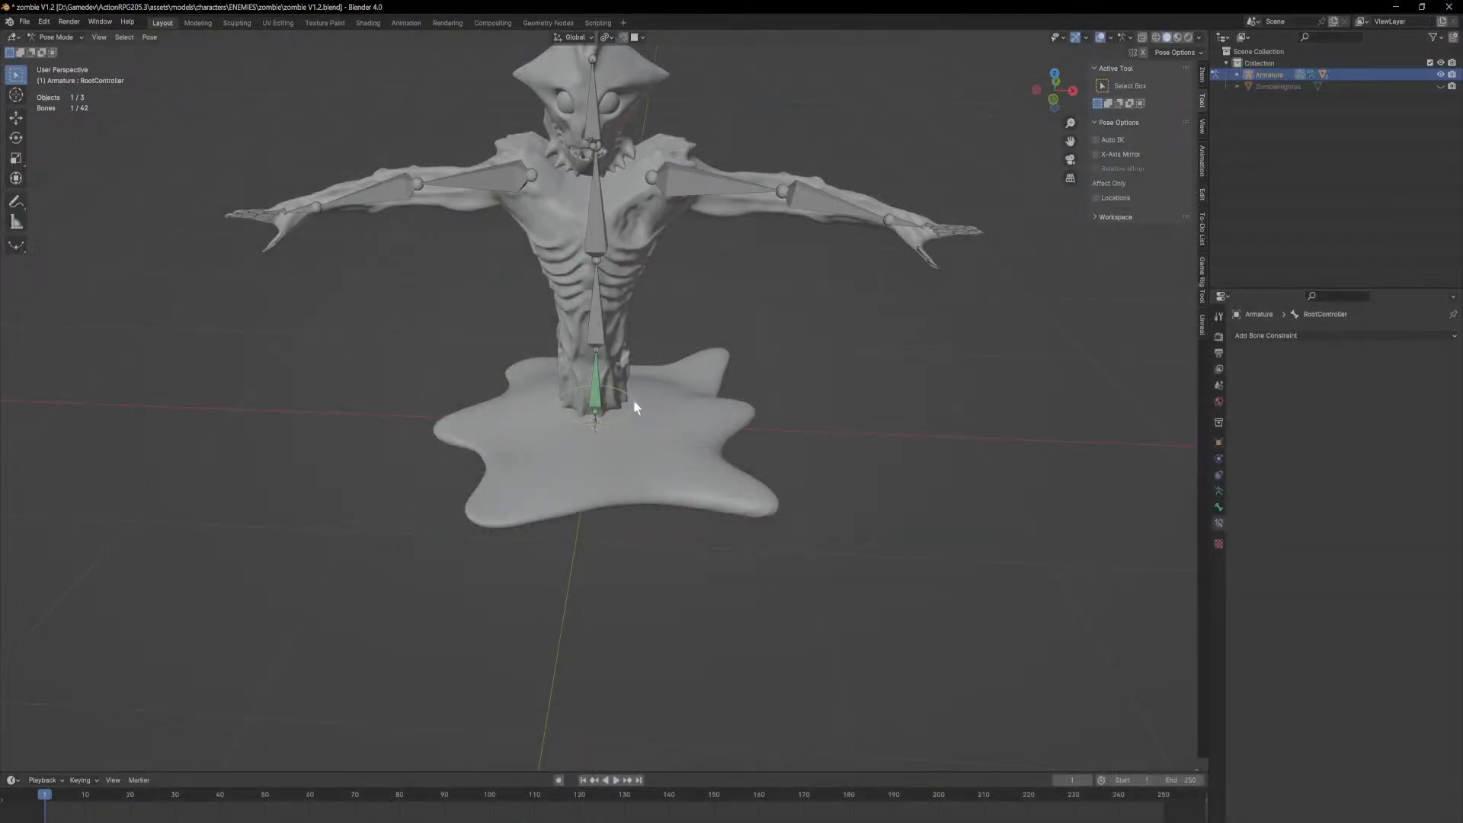
Step: Switch the armature to Object Mode and back to Pose Mode while inspecting the root controller
middle_drag(634, 400, 671, 445)
scroll(667, 515, up, 6)
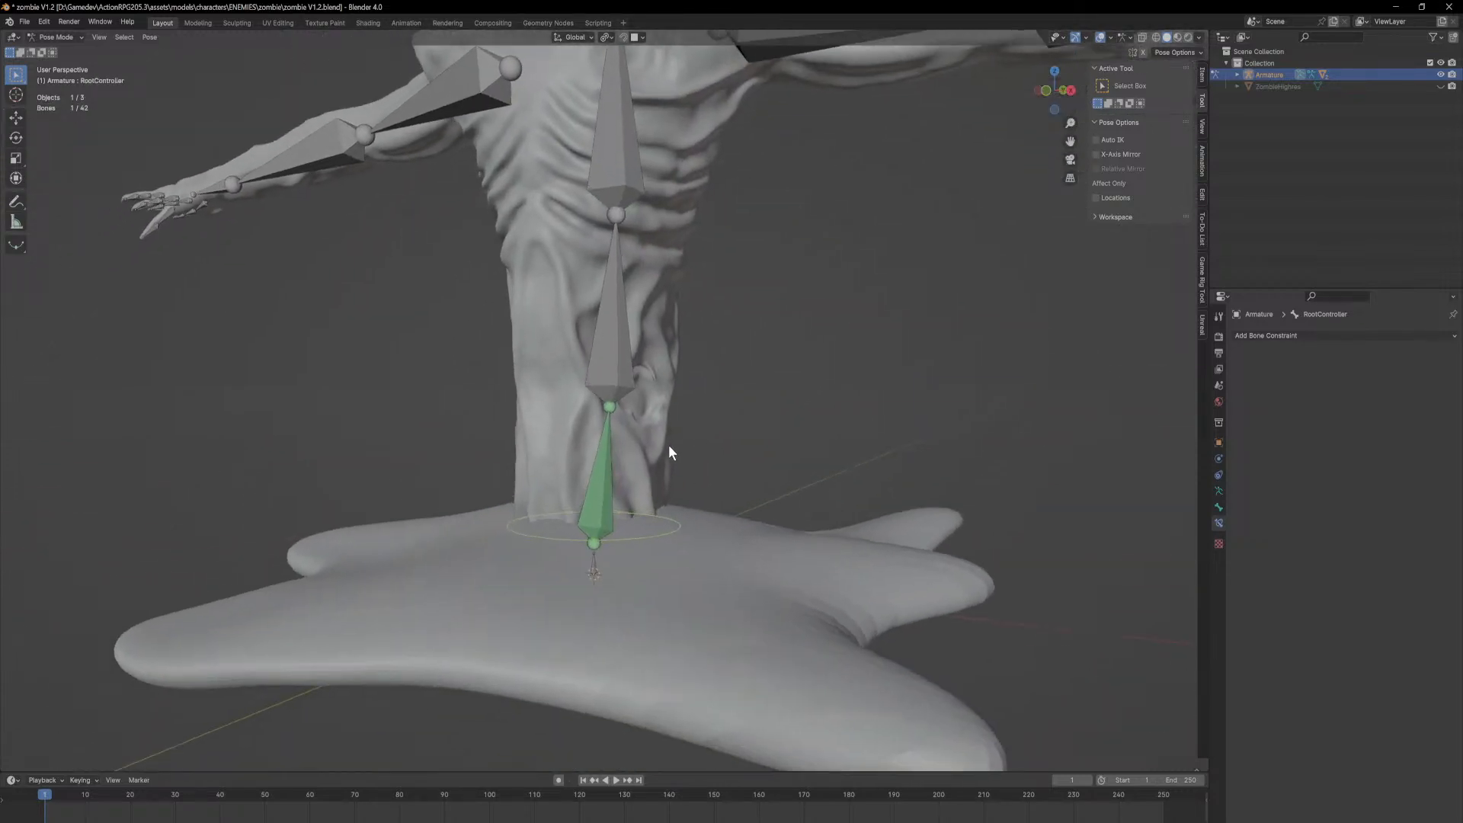
scroll(662, 488, down, 1)
click(57, 36)
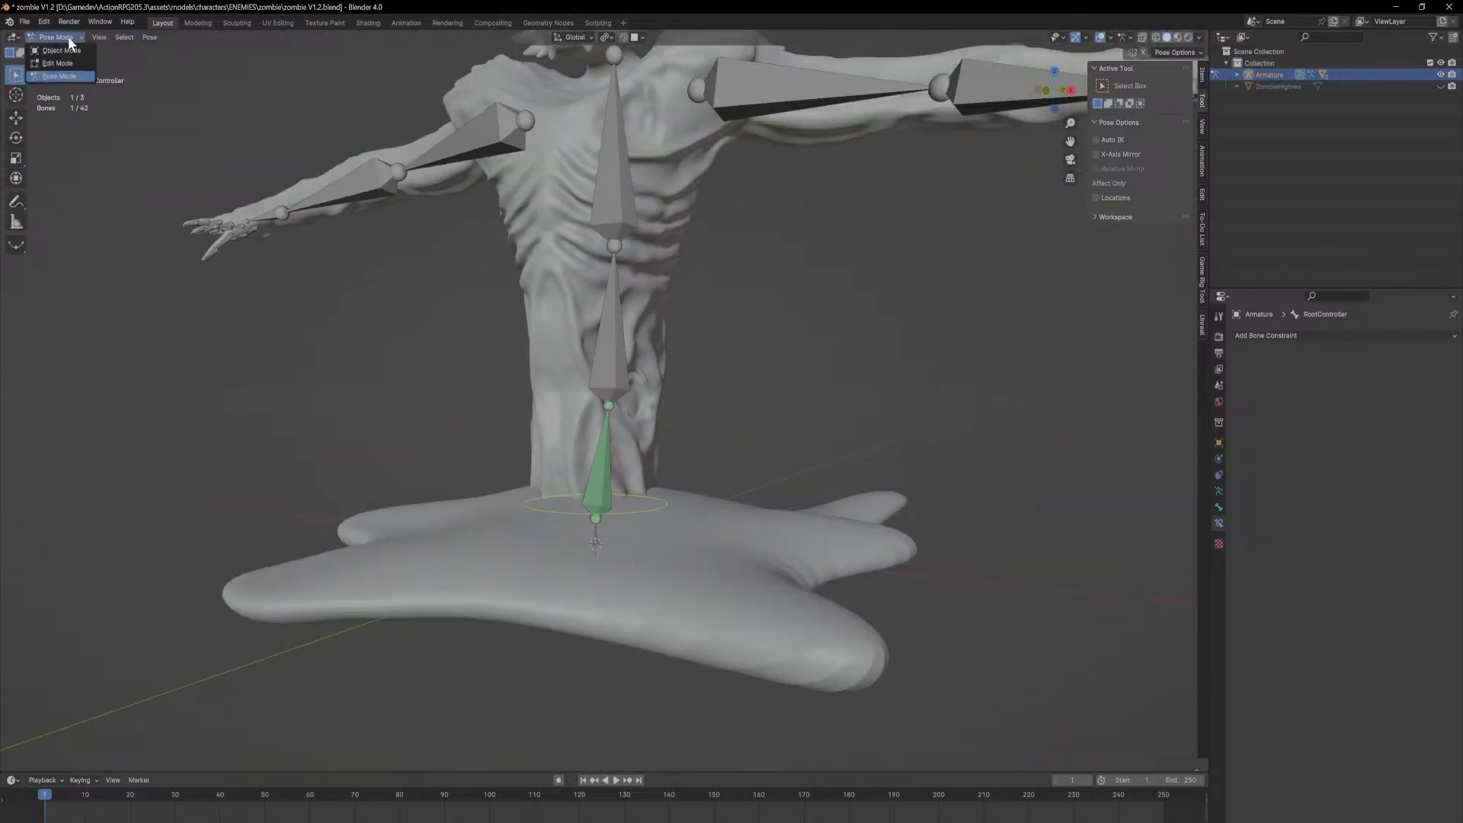
click(67, 51)
middle_drag(604, 304, 619, 318)
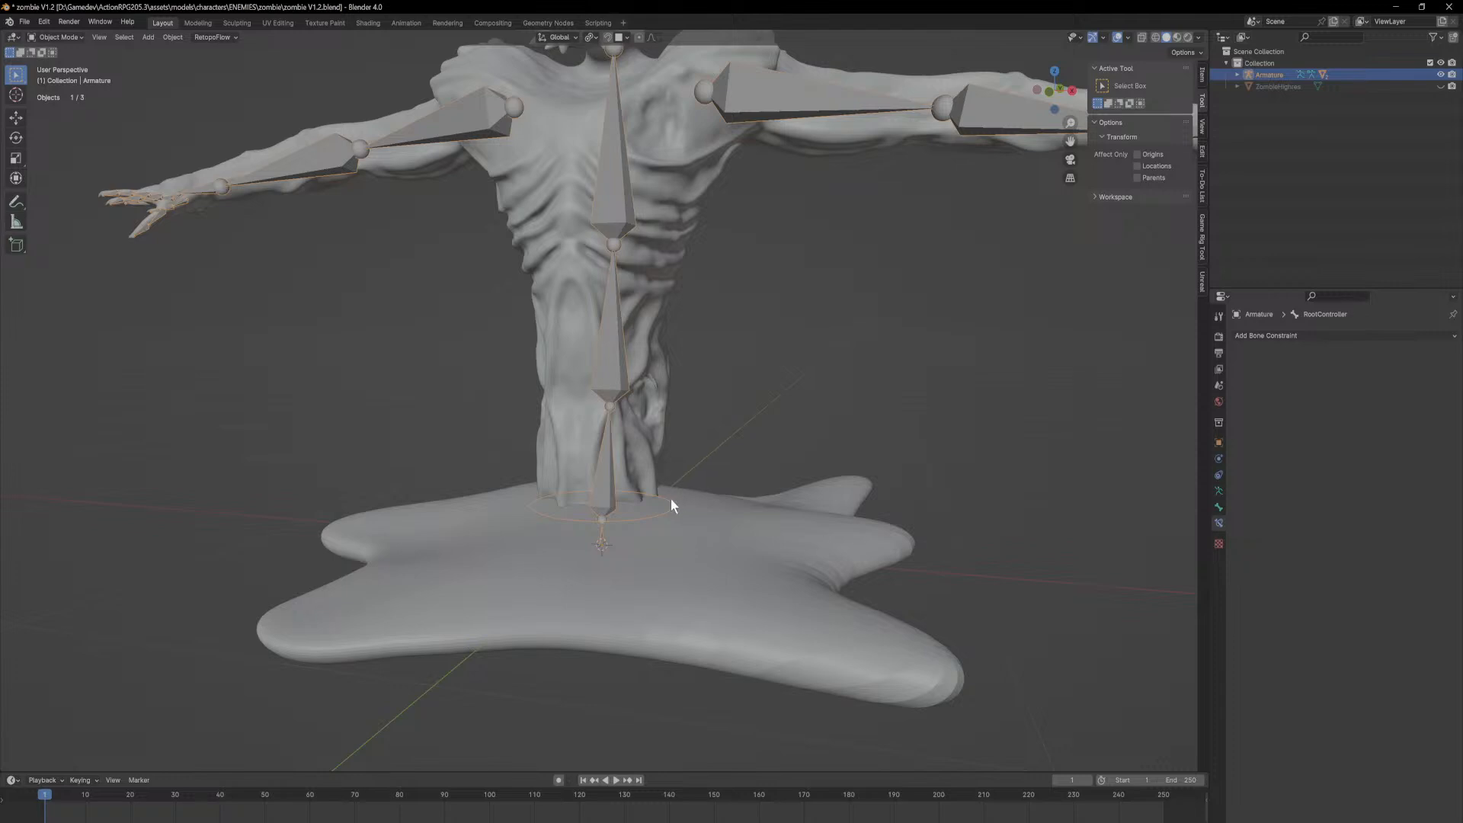
click(74, 36)
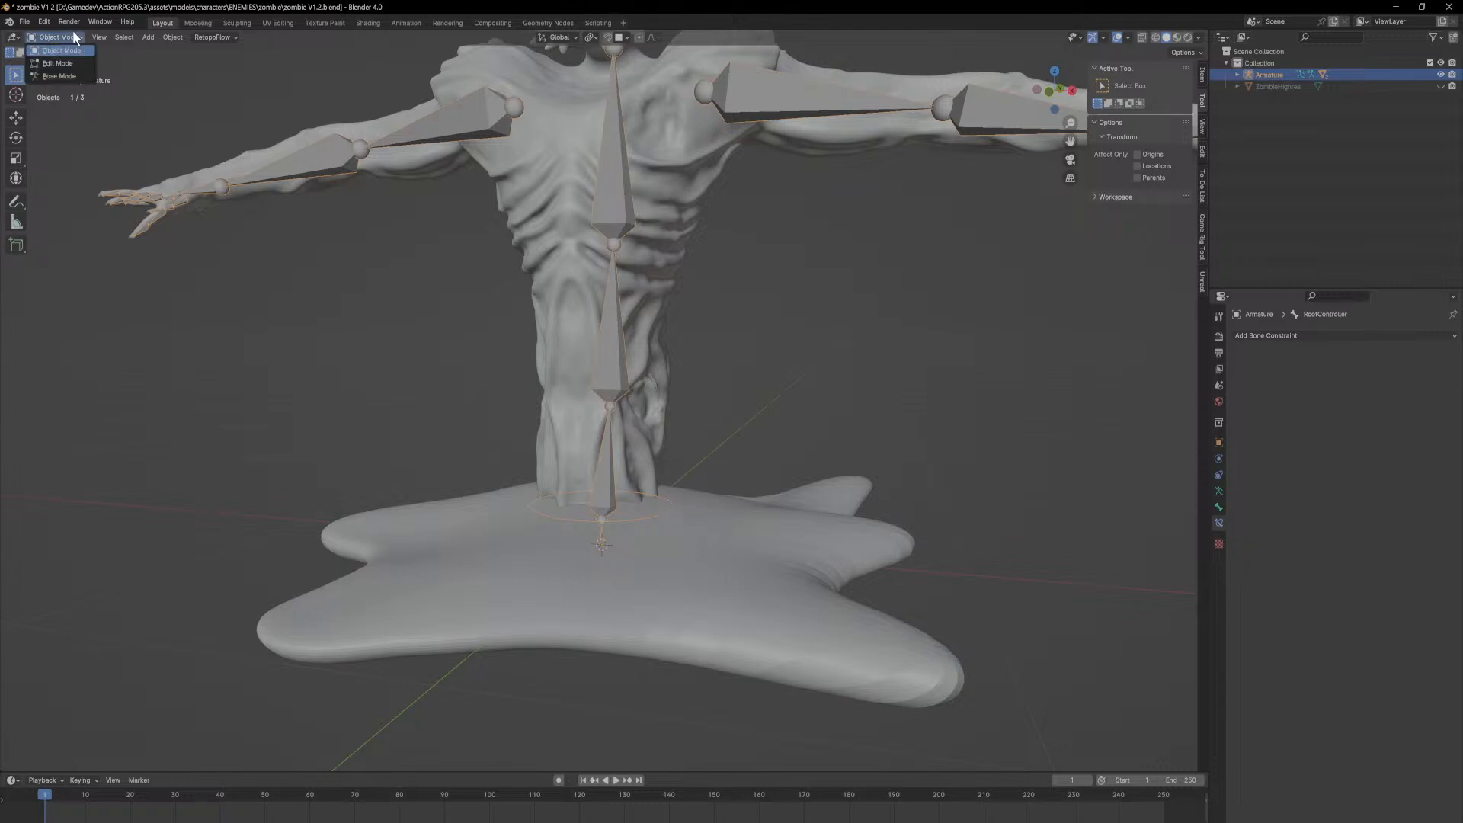
click(70, 76)
mouse_move(670, 508)
middle_down()
mouse_move(689, 486)
mouse_move(729, 493)
mouse_move(652, 506)
middle_up()
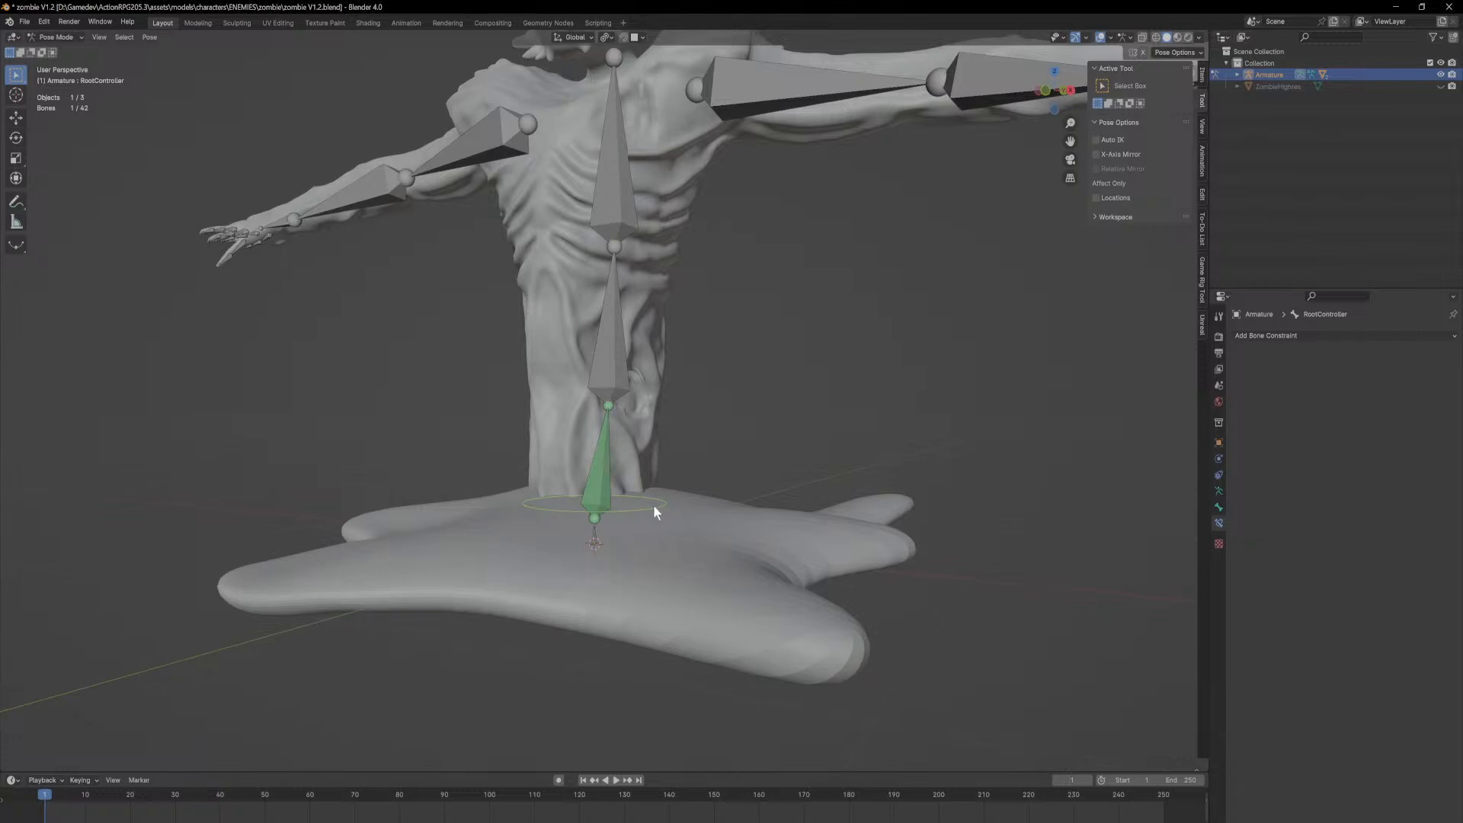
Step: Duplicate the RootController bone in Edit Mode and raise the copy about 1.1 m along Z to the upper chest
key(g)
right_click(666, 473)
click(55, 36)
click(68, 62)
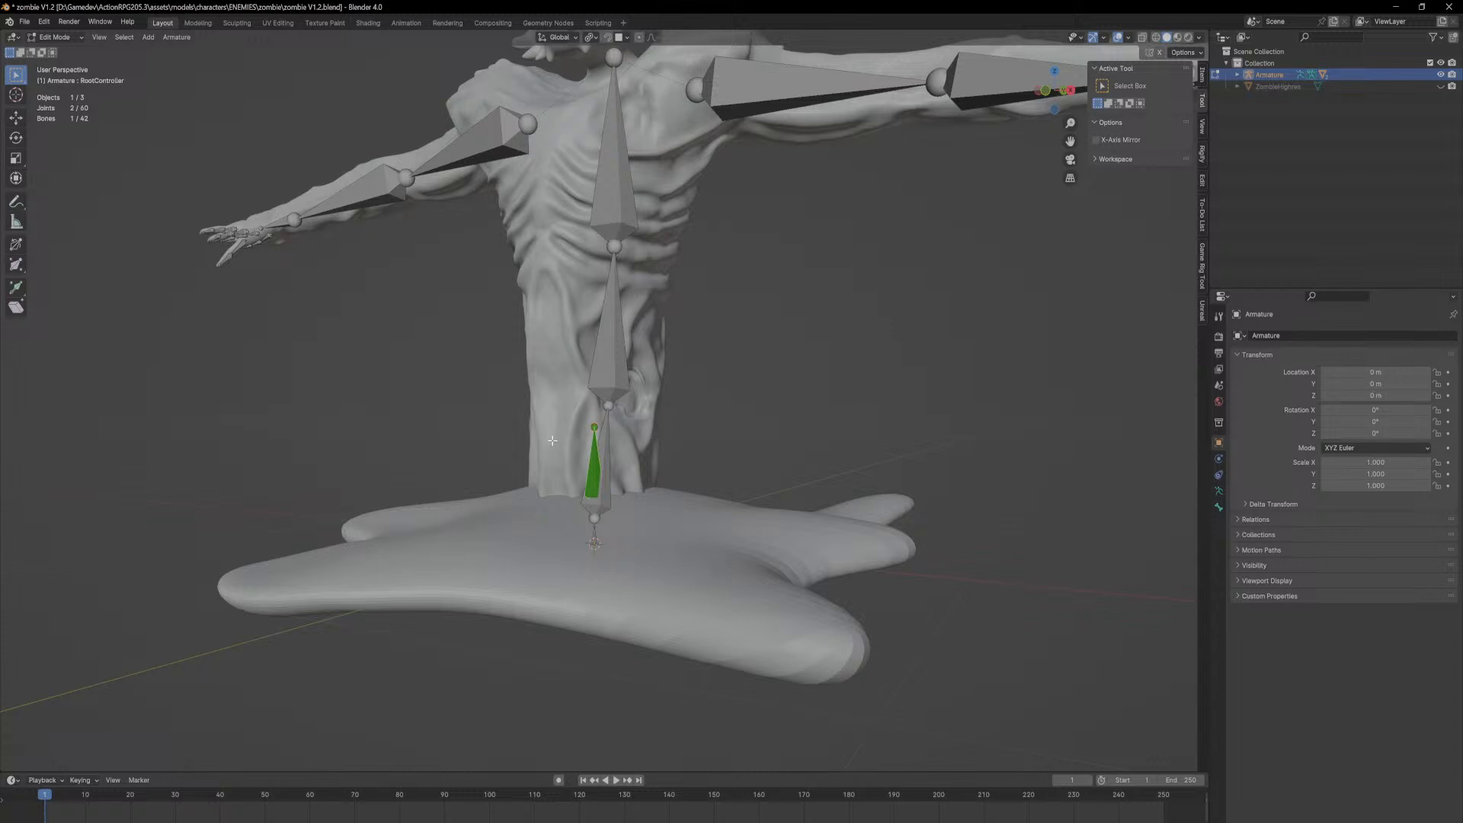
middle_drag(549, 444, 607, 436)
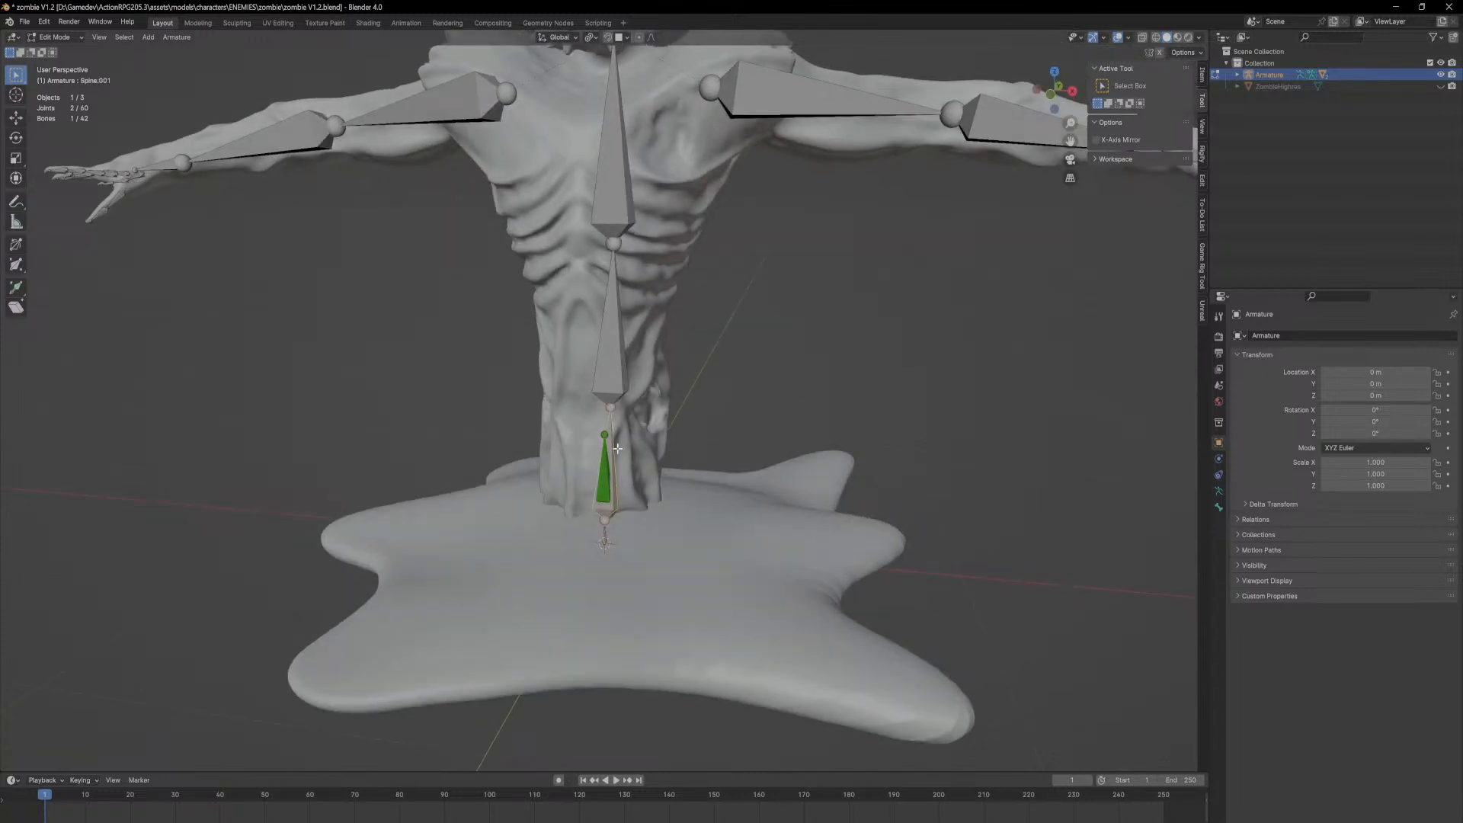
scroll(651, 408, down, 2)
middle_drag(705, 412, 663, 344)
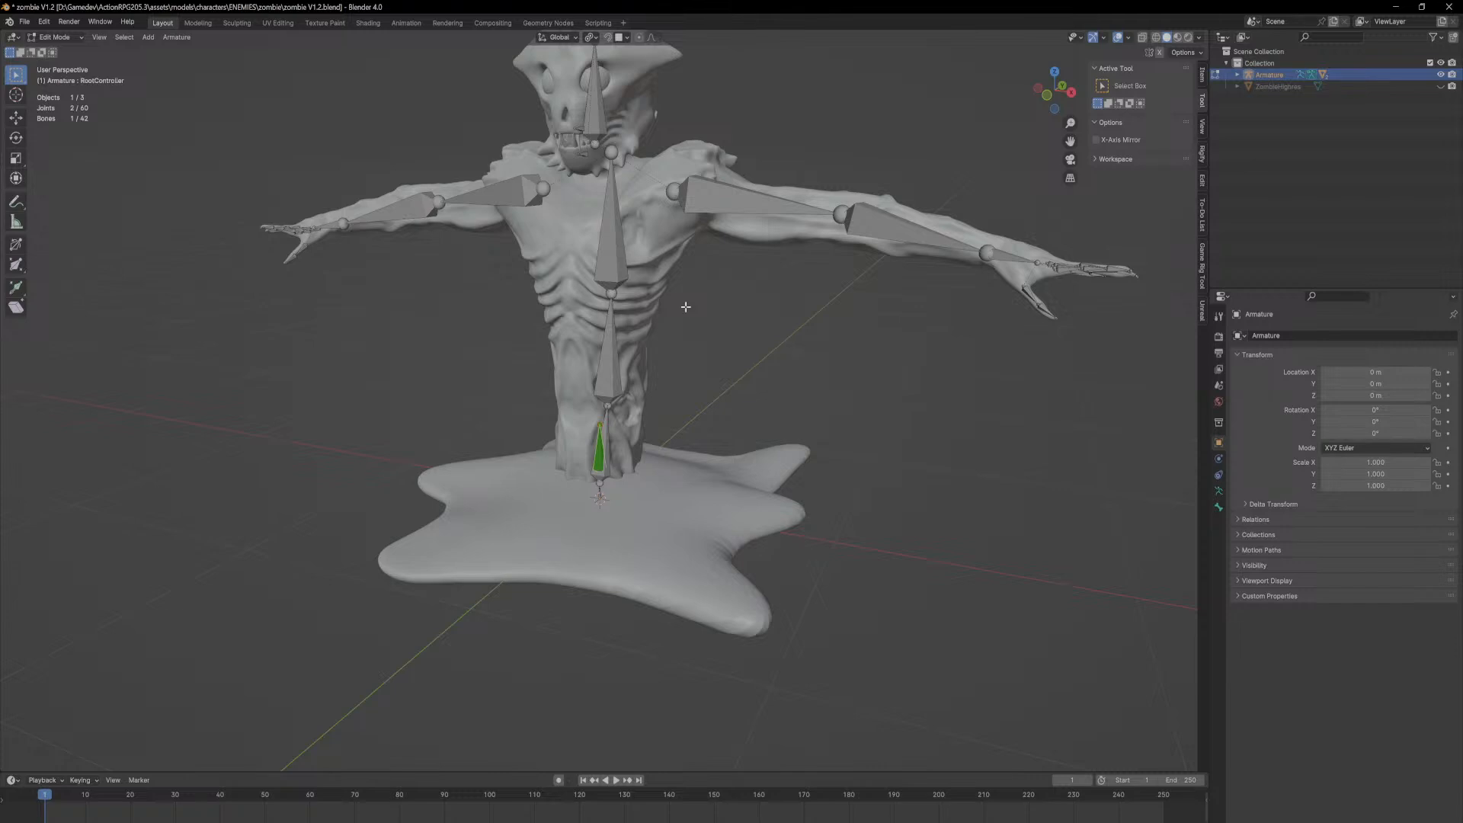
key(shift+d)
key(z)
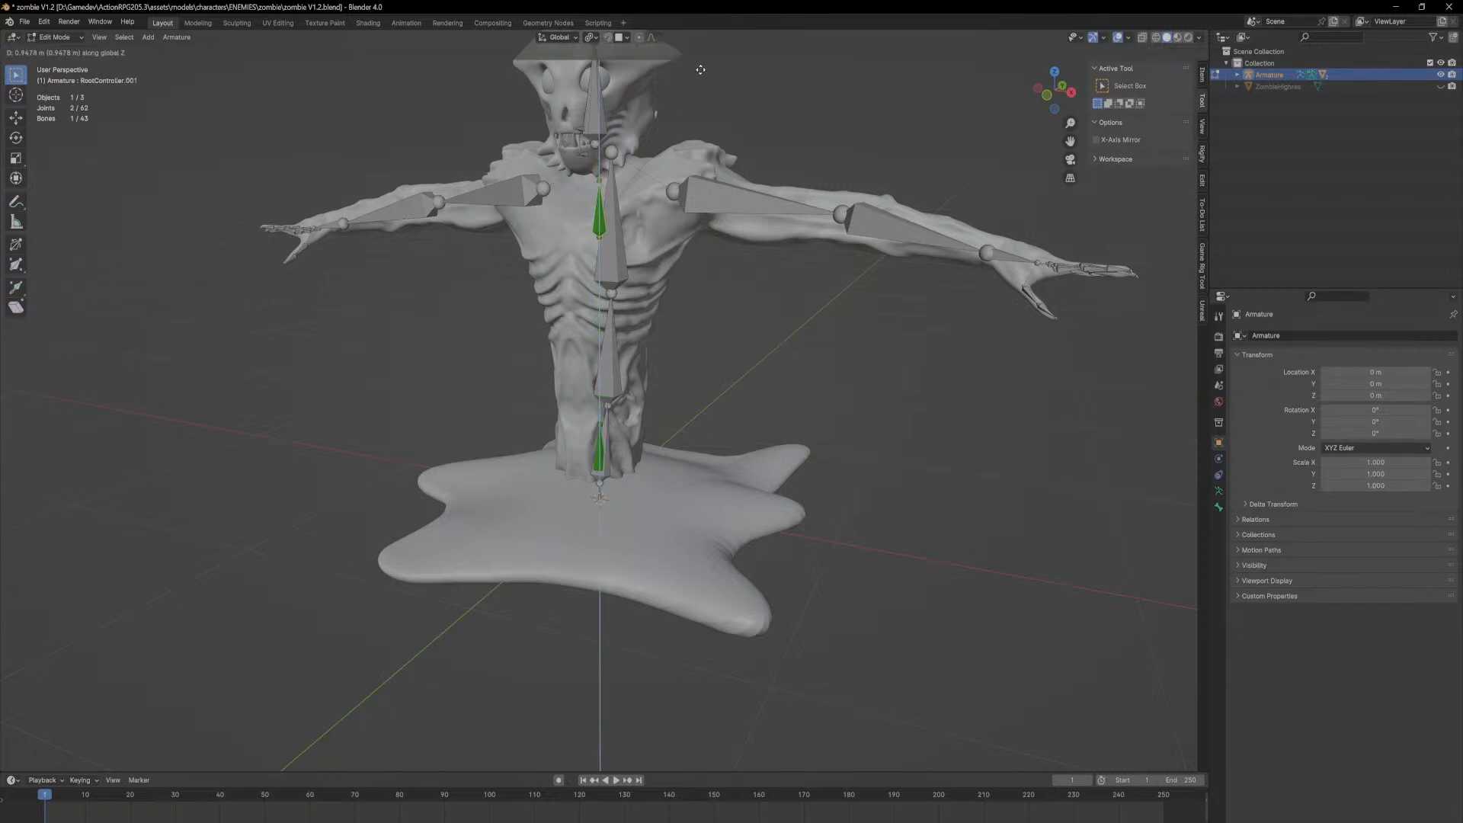
click(672, 52)
Step: Move the duplicated controller bone about 0.11 m along Y to the upper end of the spine
ctrl+scroll(662, 808, right, 2)
middle_drag(838, 472, 618, 522)
key(g)
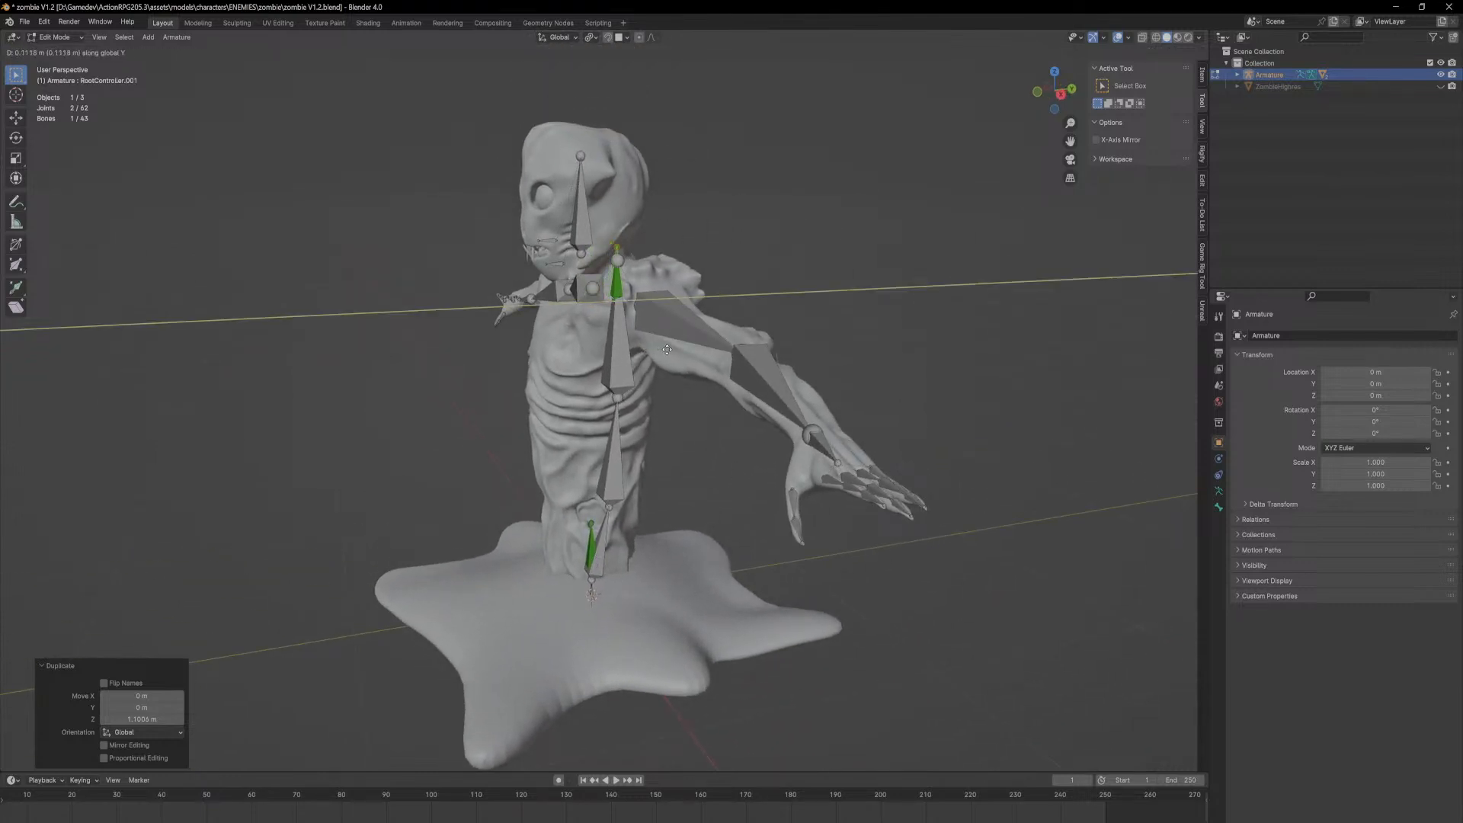
click(667, 349)
middle_drag(666, 349, 885, 570)
scroll(885, 570, down, 3)
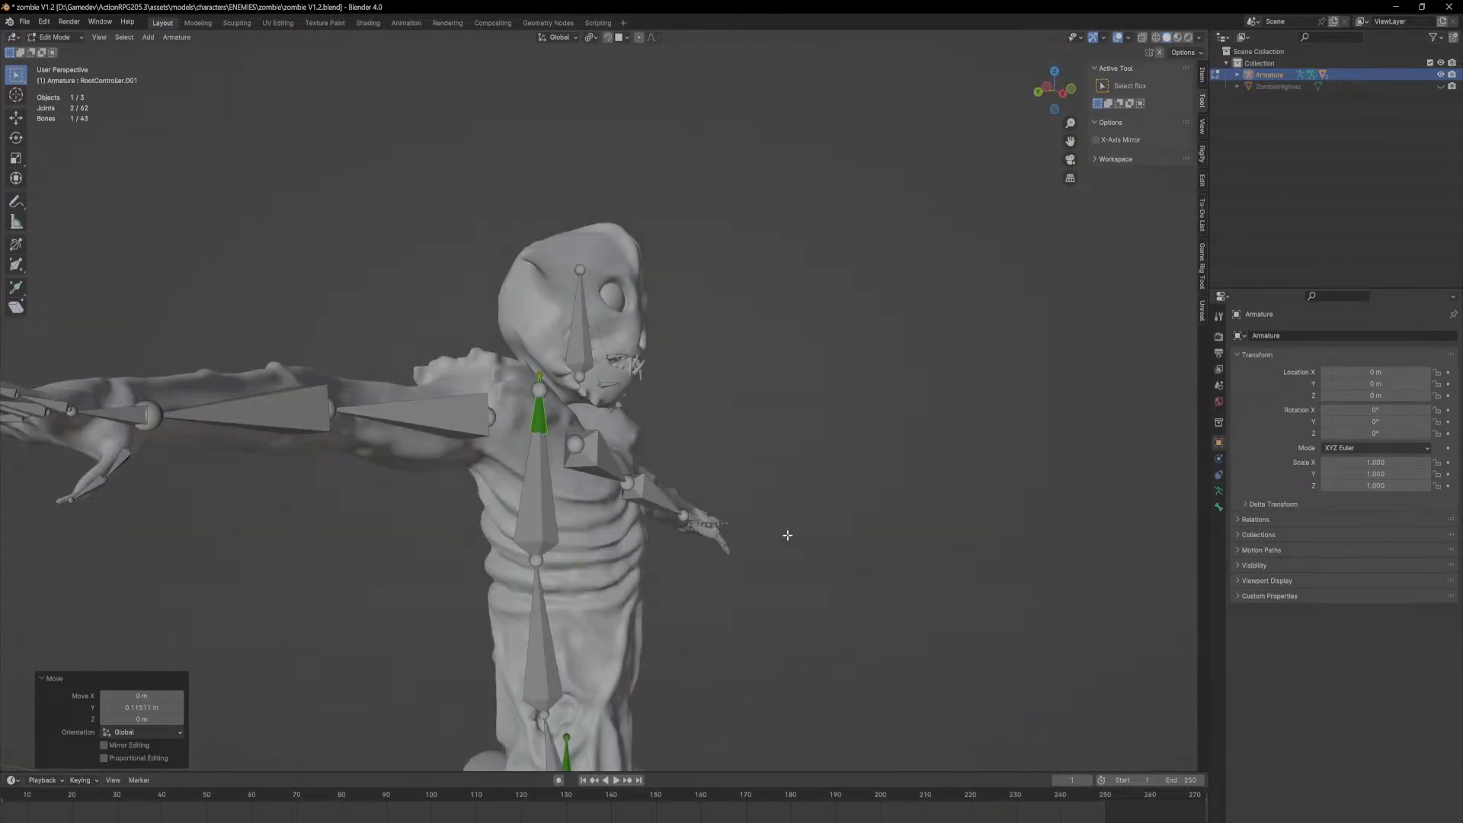
middle_drag(758, 445, 681, 466)
scroll(675, 467, down, 2)
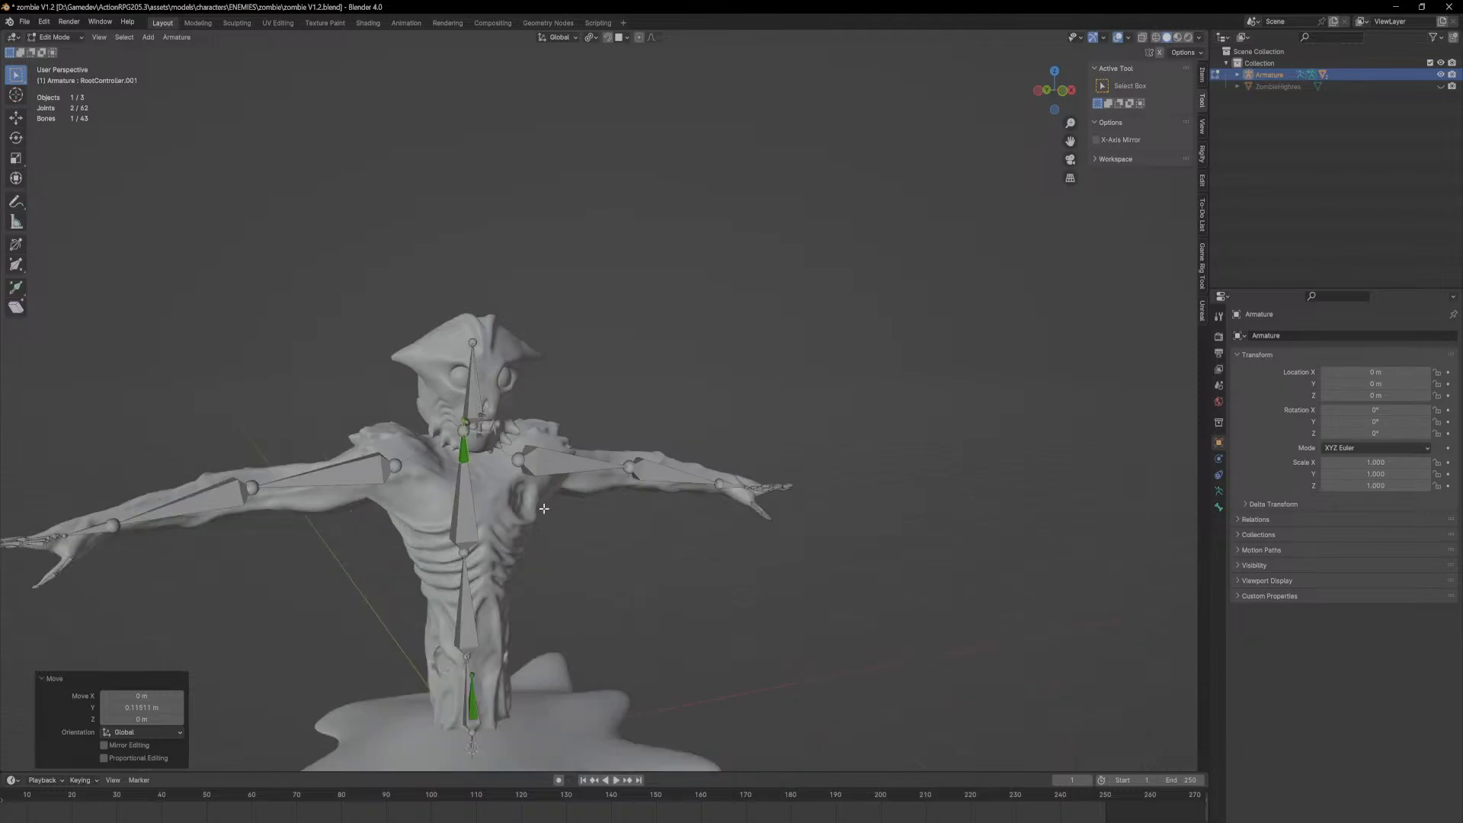
Step: Return to Object Mode and add a sphere-shaped empty
click(60, 38)
click(67, 46)
mouse_move(739, 523)
middle_down()
mouse_move(647, 528)
mouse_move(534, 594)
mouse_move(624, 532)
mouse_move(574, 624)
mouse_move(762, 538)
middle_up()
click(762, 538)
middle_drag(565, 482, 602, 496)
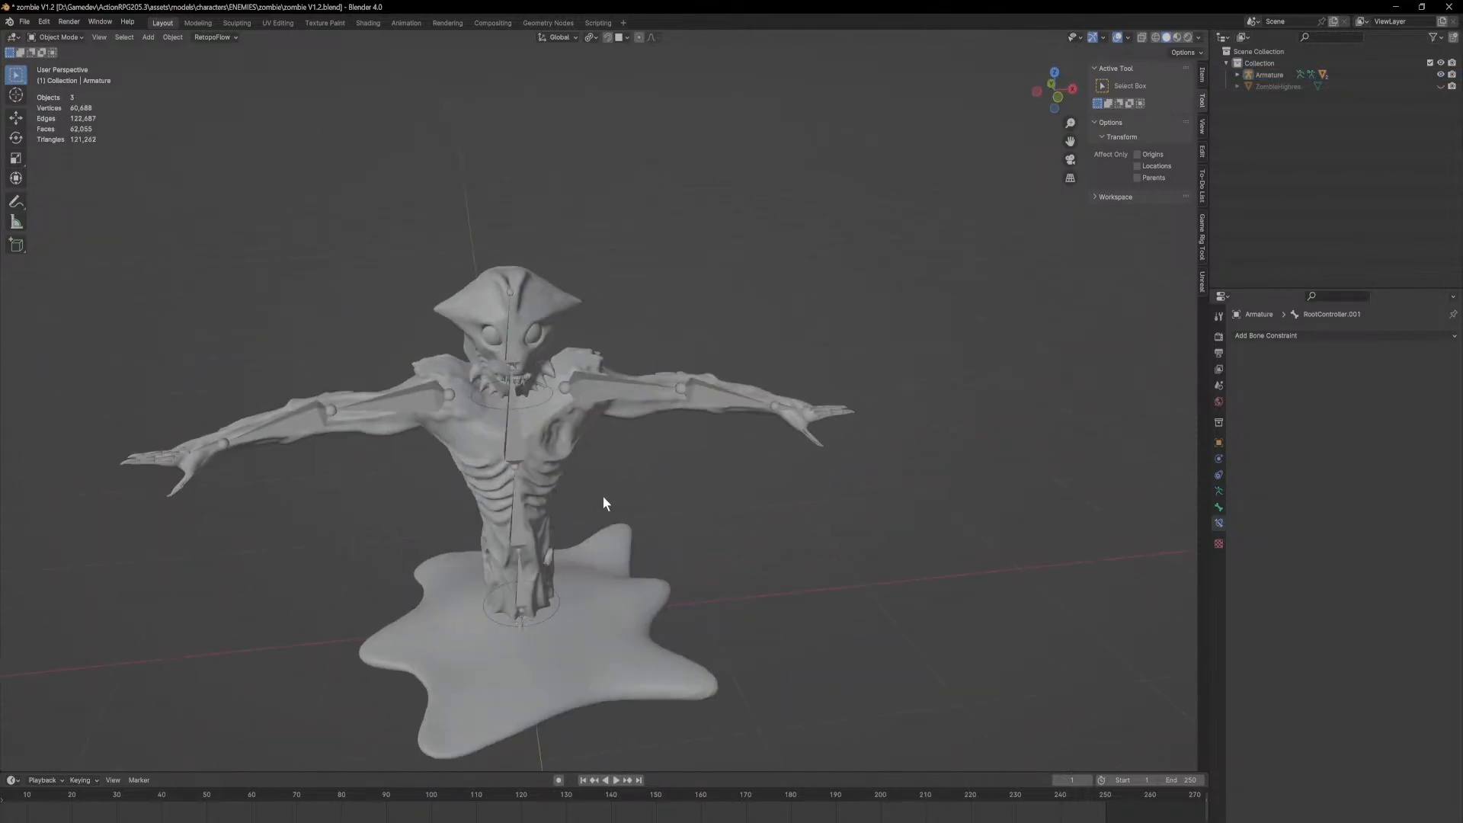
key(shift+a)
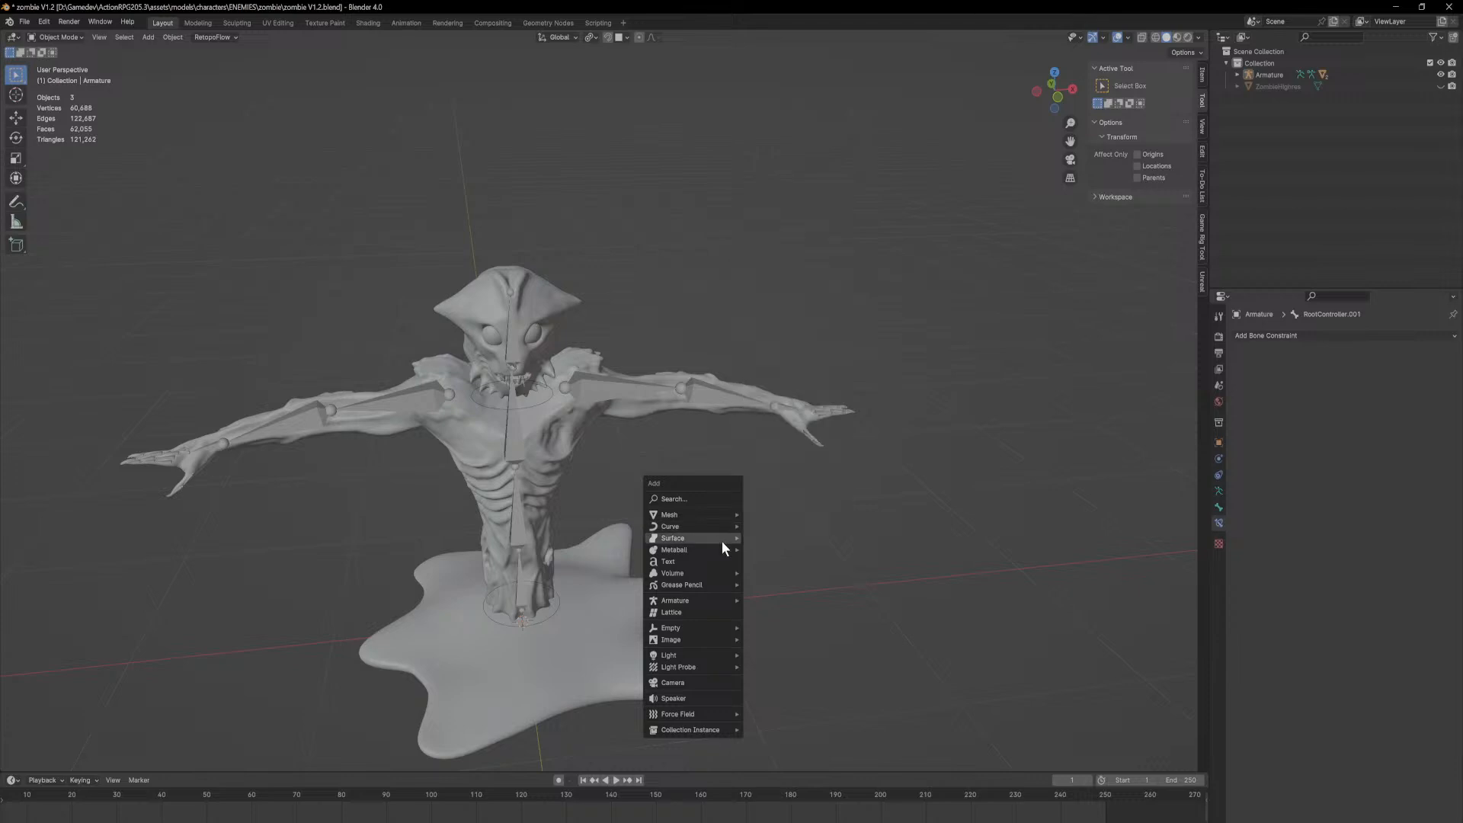
mouse_move(721, 541)
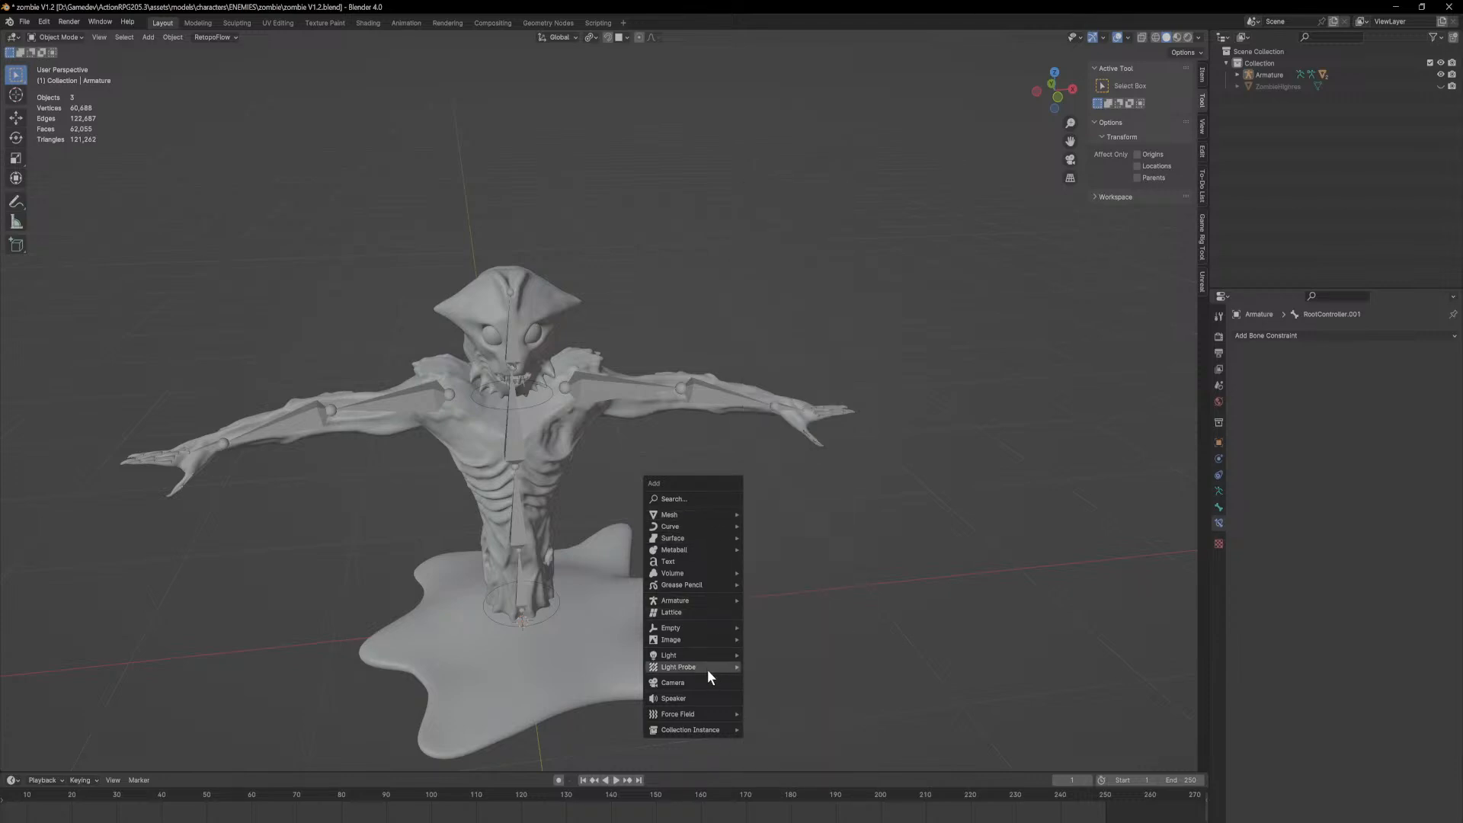
mouse_move(715, 630)
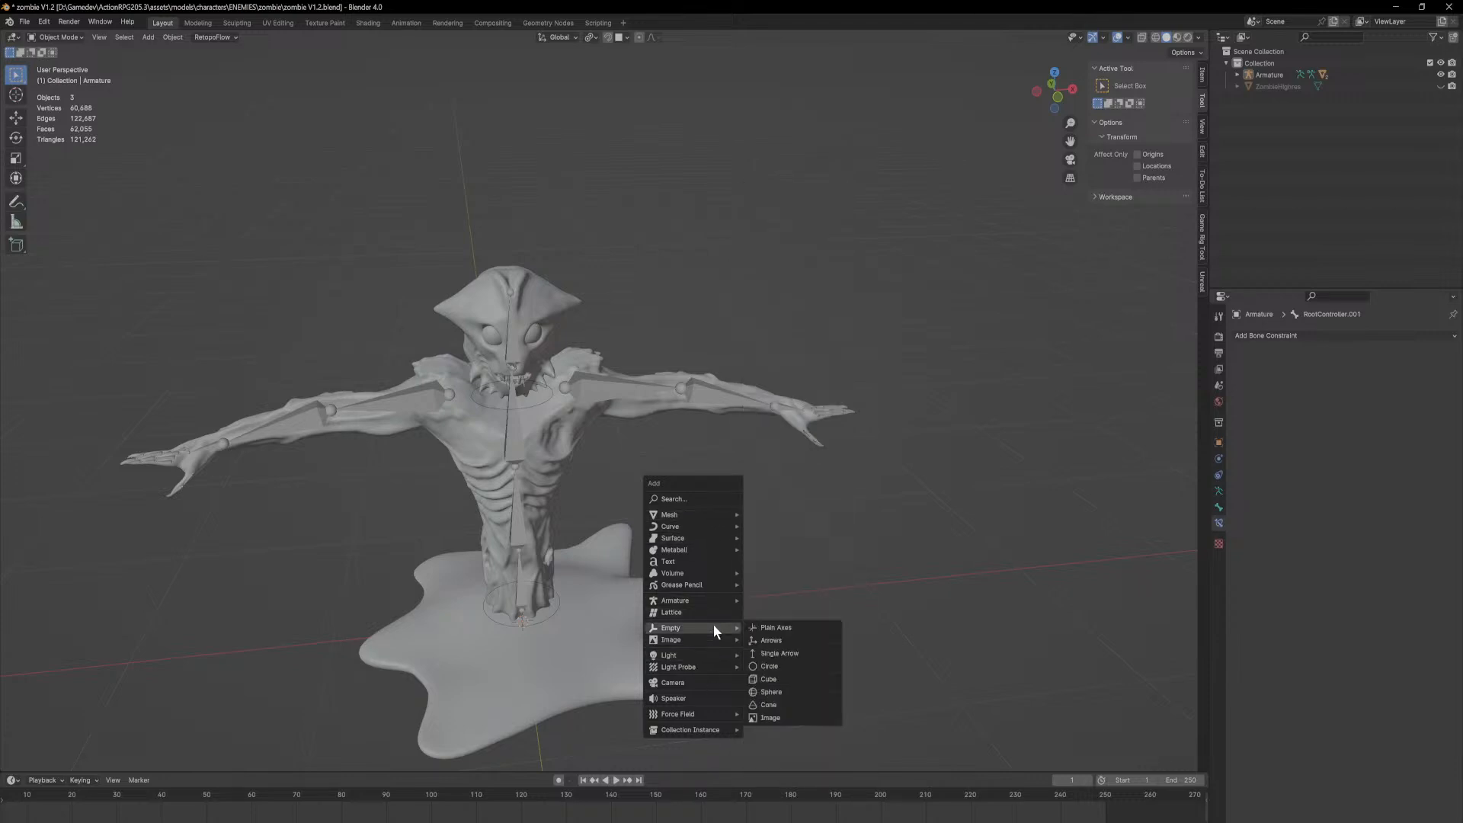
click(785, 692)
Step: Move the sphere empty along the negative X axis, clear of the zombie
scroll(776, 546, down, 1)
key(g)
key(x)
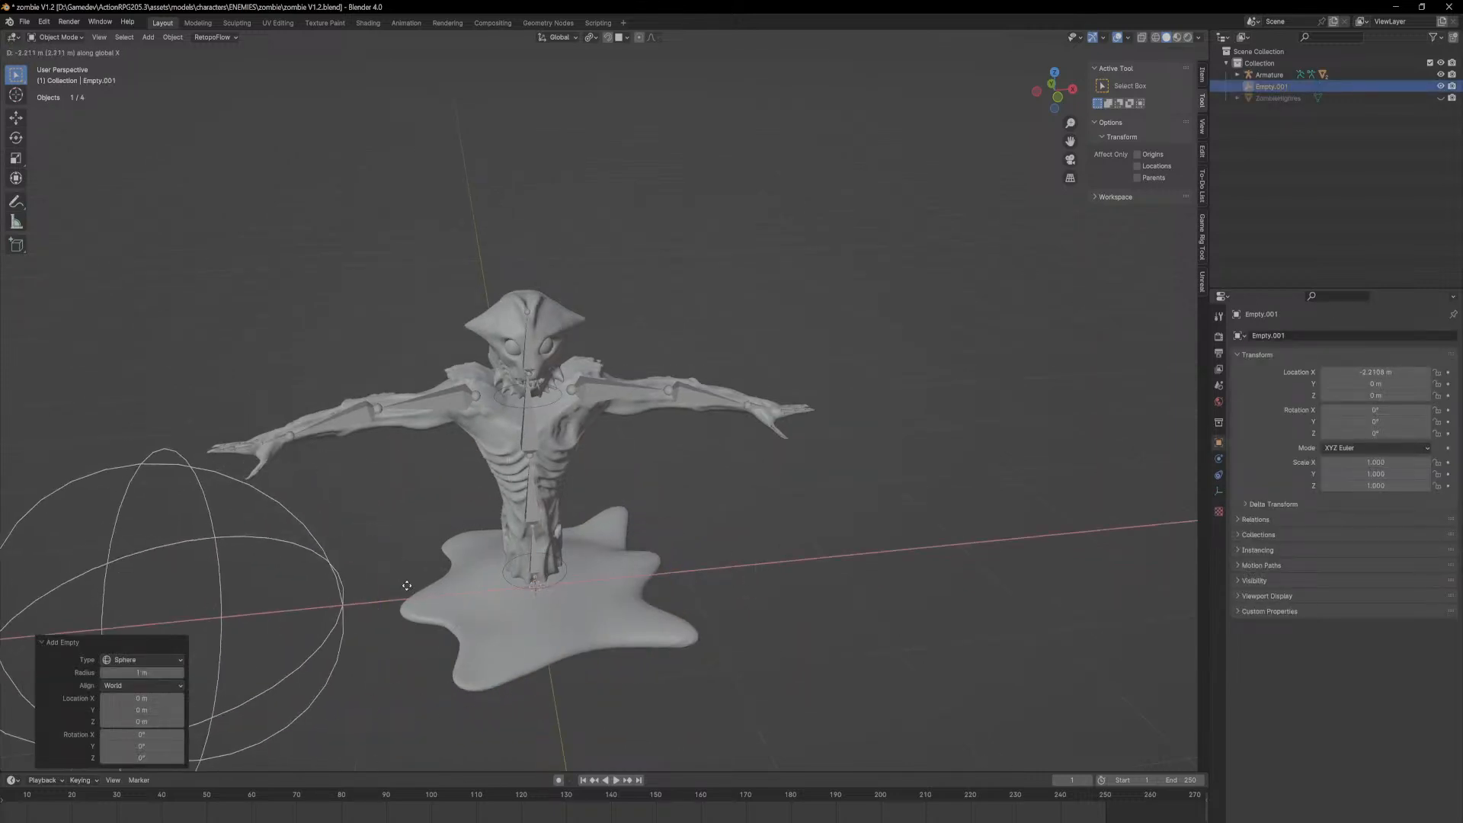
click(299, 585)
Step: Put the armature in Pose Mode and rename the duplicated controller bone to BodyIK
click(555, 399)
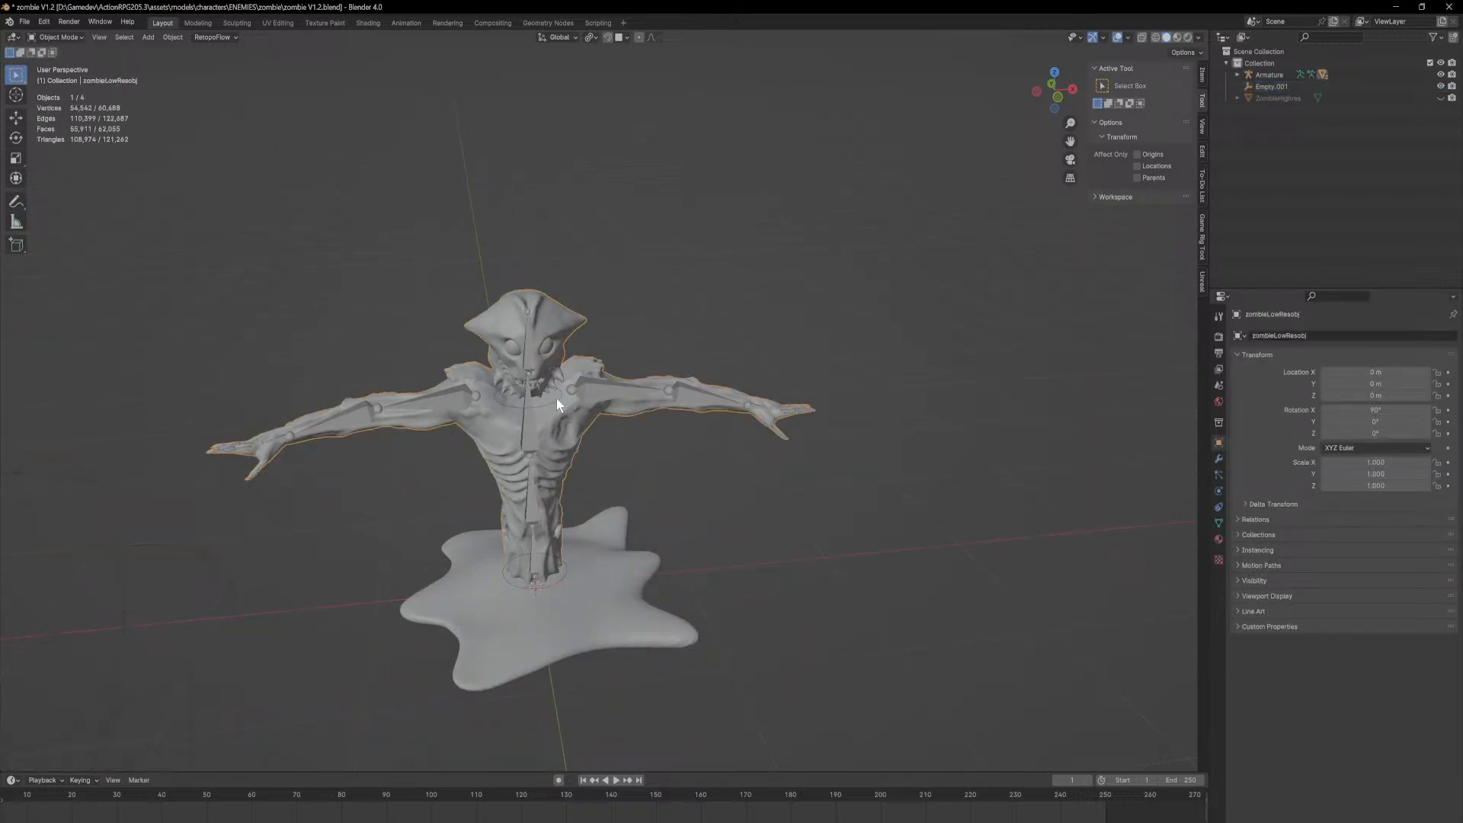
click(557, 400)
click(47, 38)
click(61, 76)
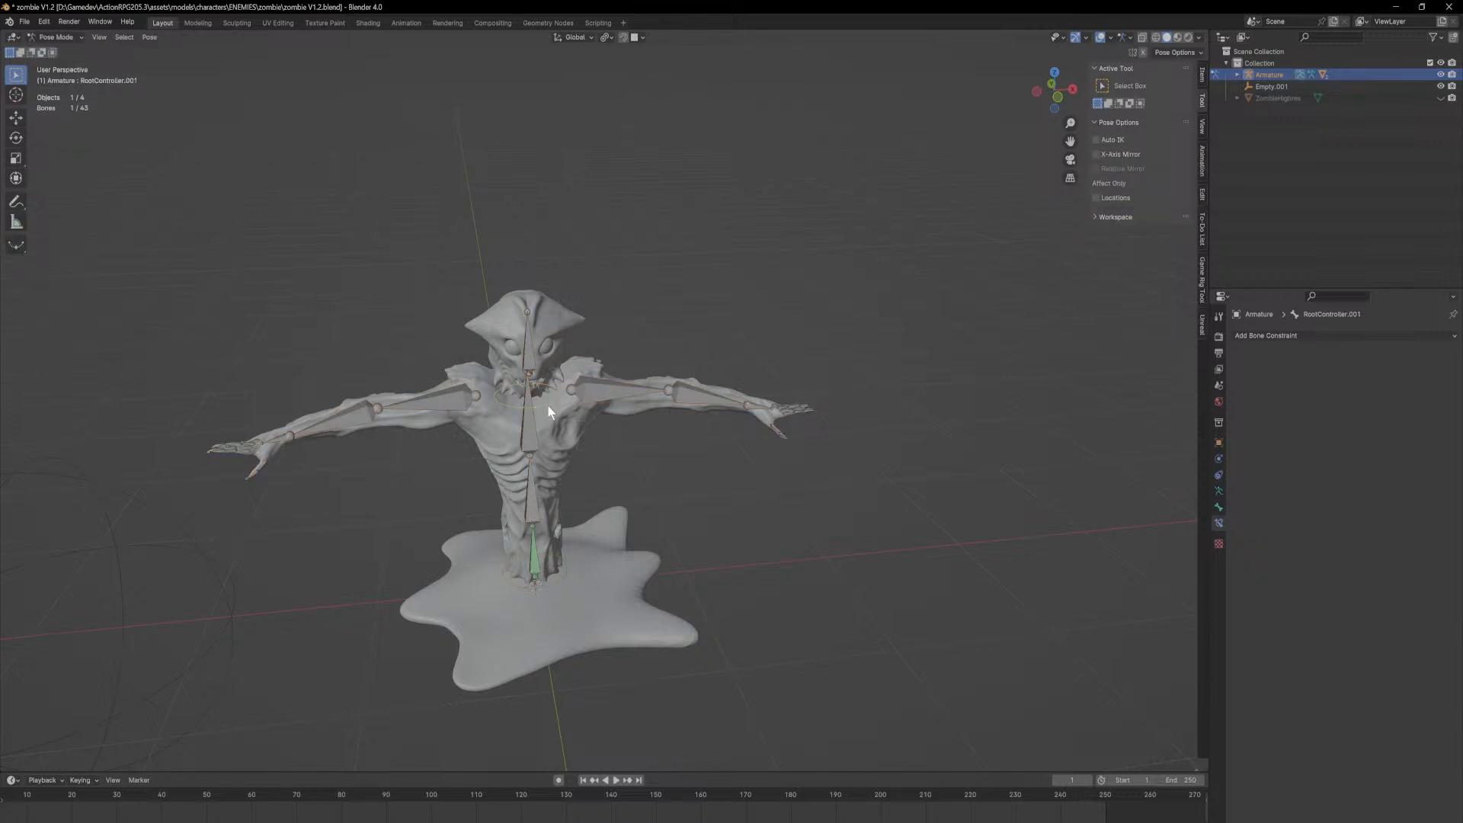
middle_drag(547, 404, 547, 415)
scroll(541, 396, up, 5)
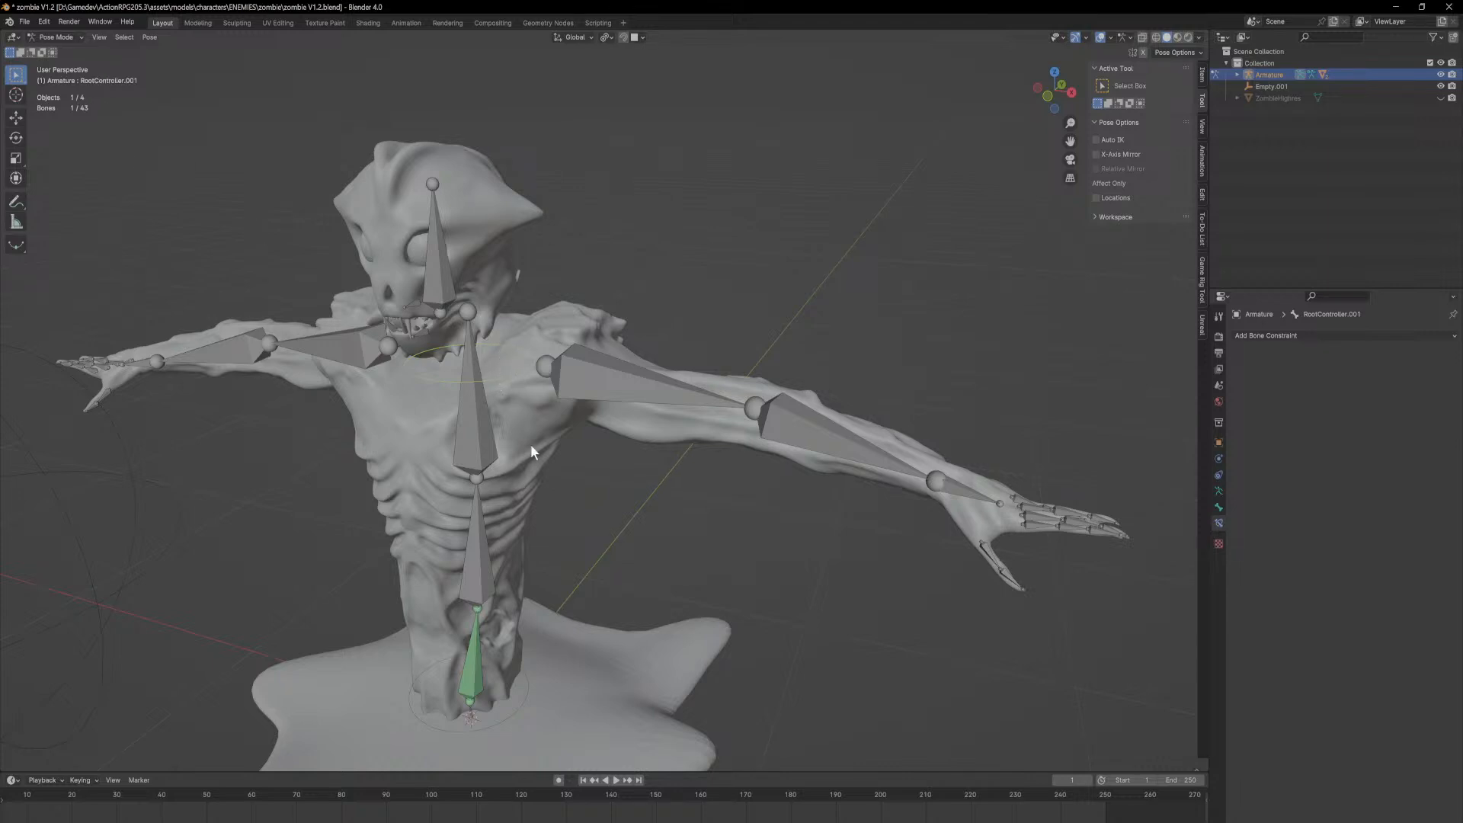
middle_drag(686, 477, 699, 480)
key(F2)
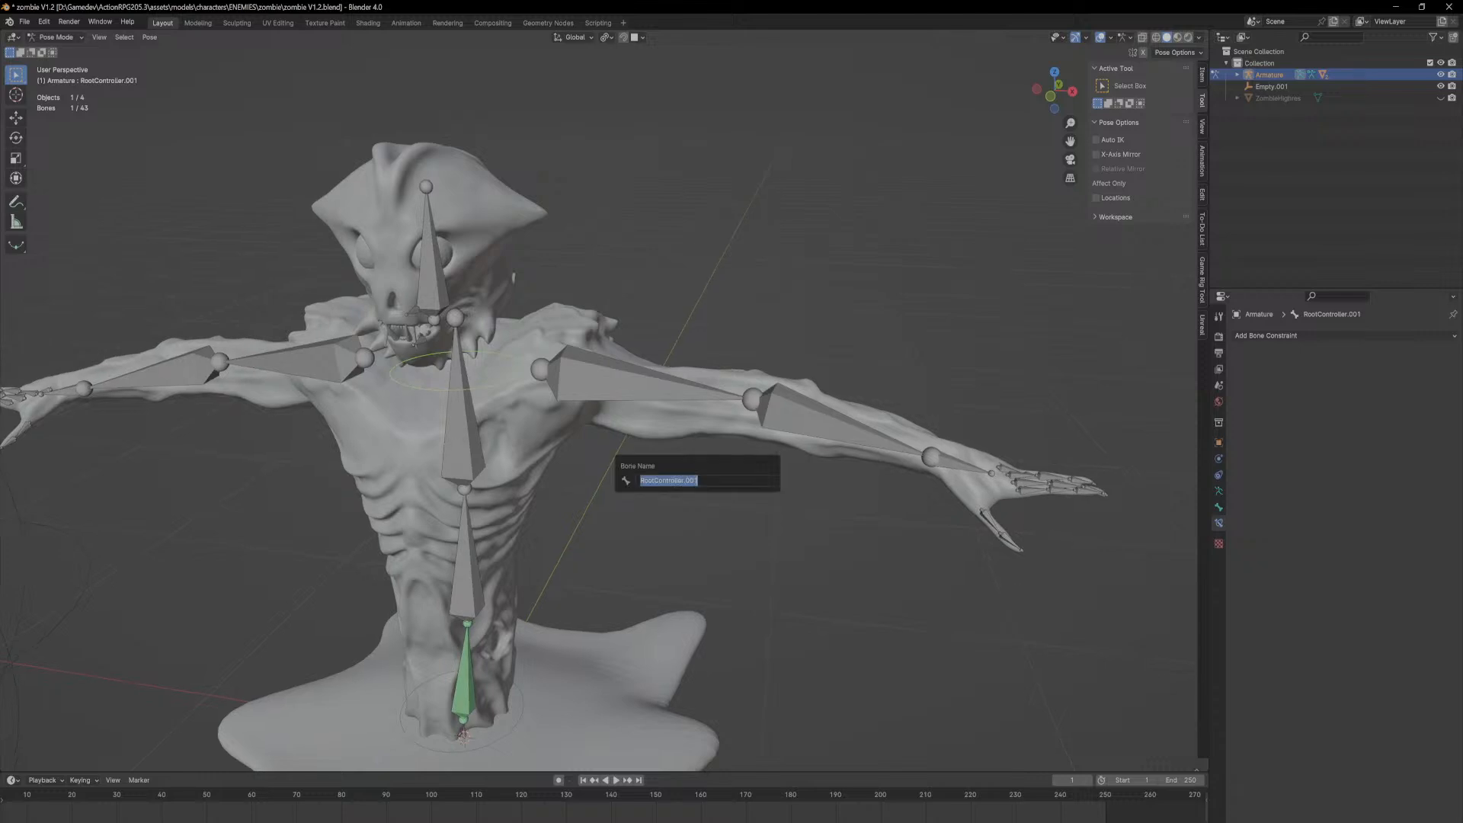
text(BodyIK)
key(Return)
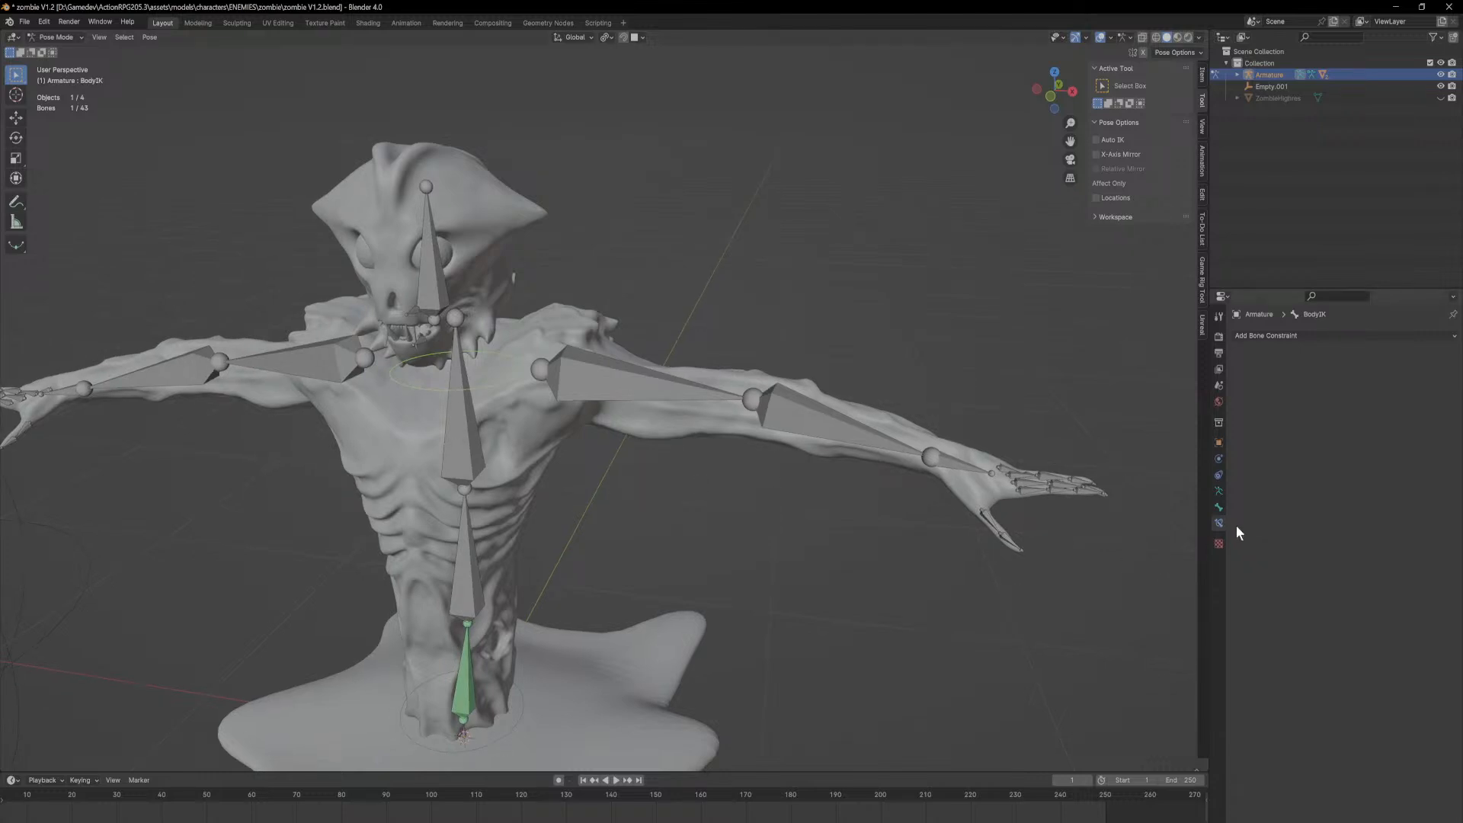
Step: Assign Empty.001 as the custom shape object of the BodyIK bone
click(1218, 508)
scroll(1295, 610, down, 5)
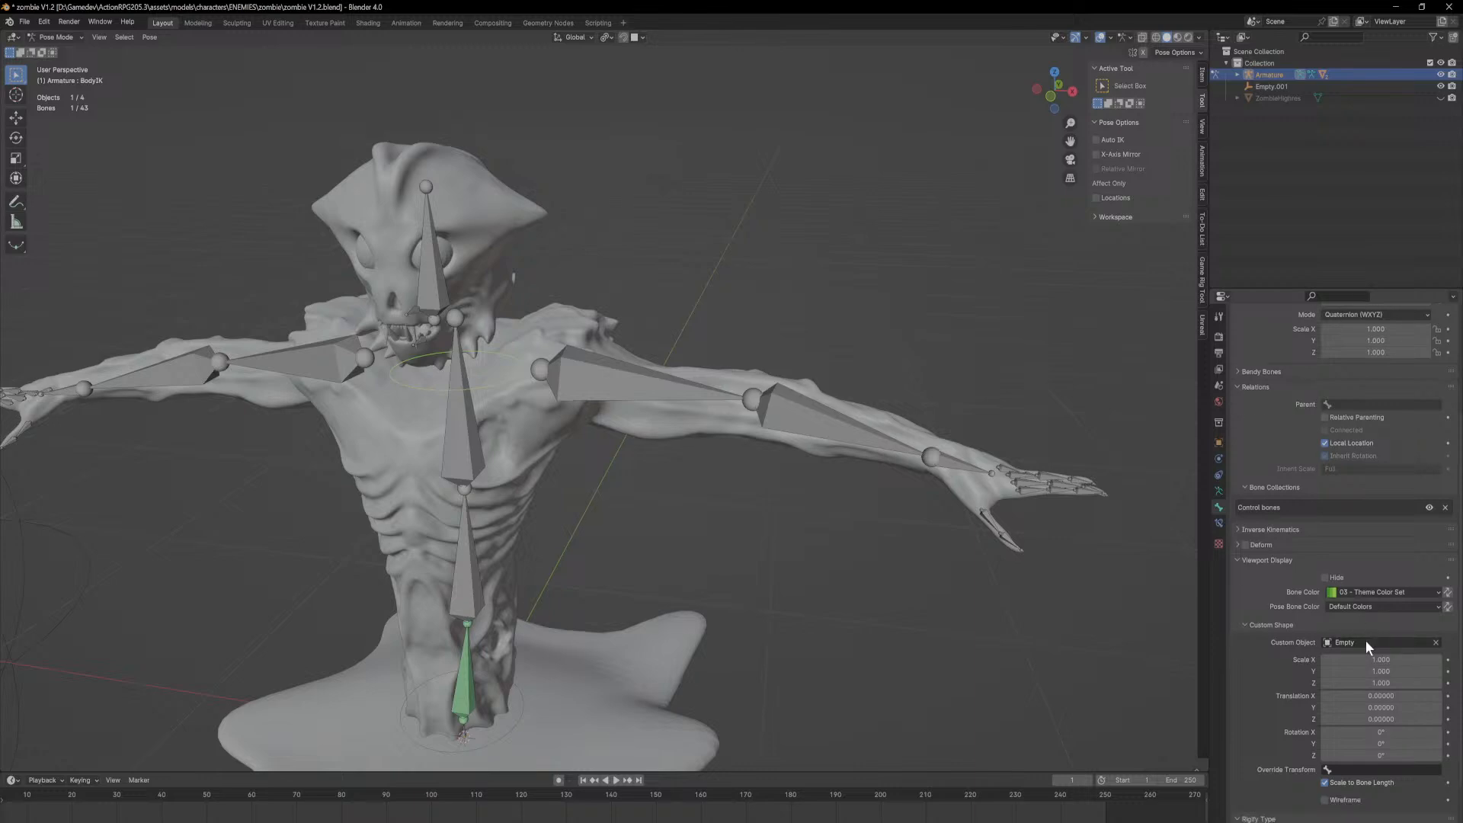
click(1382, 619)
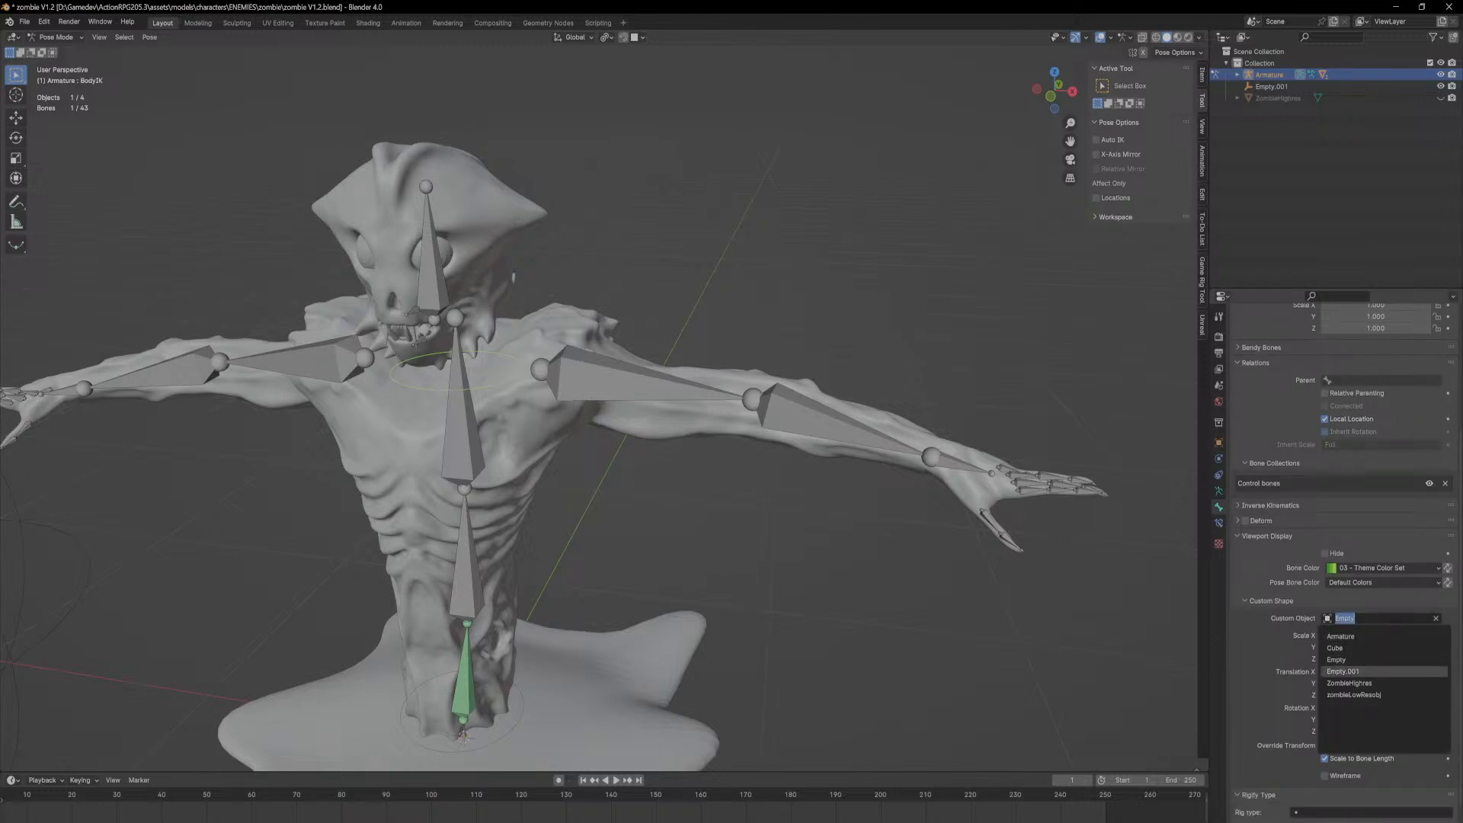
click(1343, 671)
middle_drag(1040, 589, 731, 439)
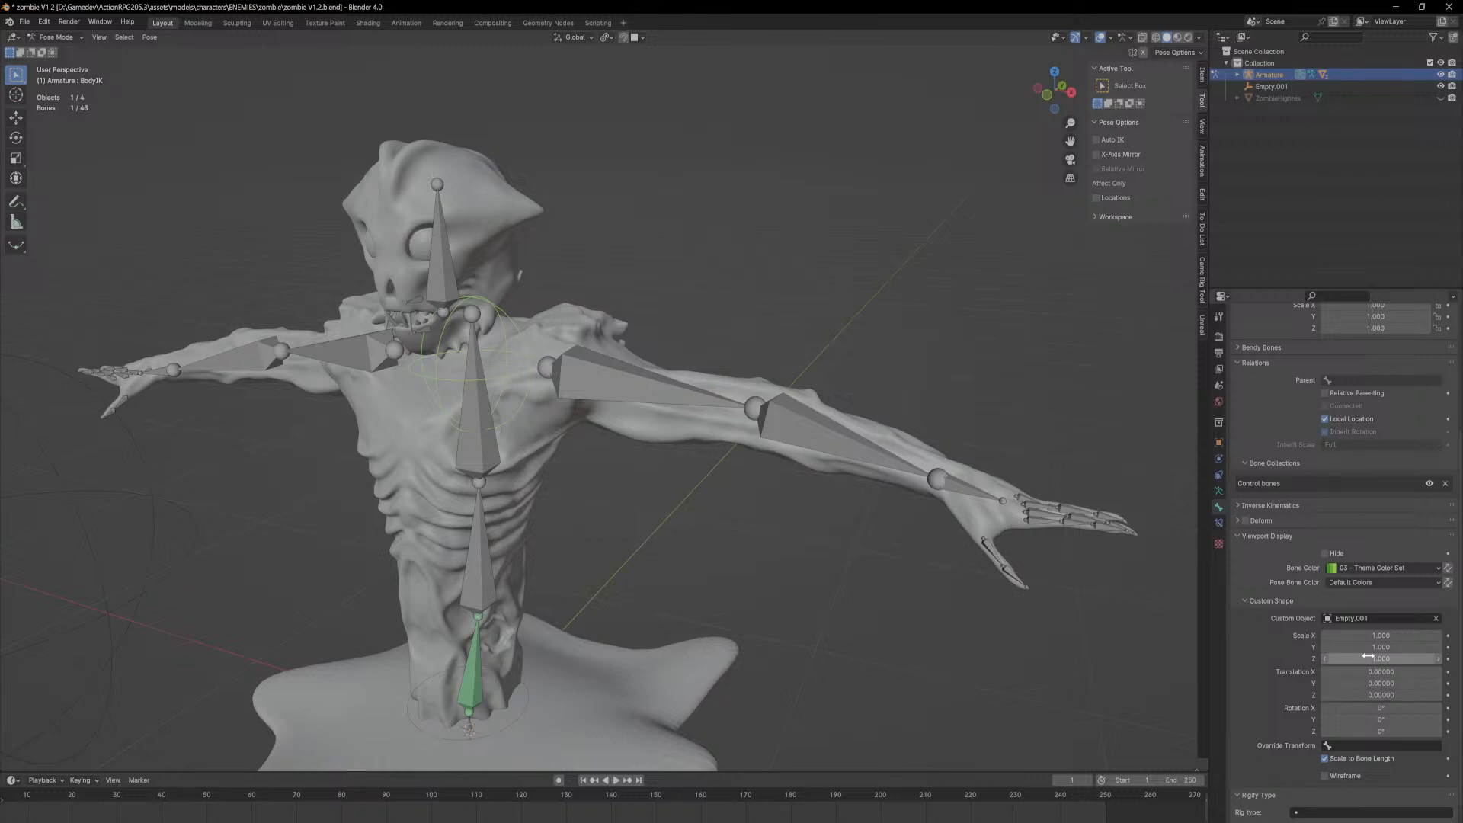
Step: Set the BodyIK custom shape's scale to 2.5 on X, Y and Z
drag(1372, 635, 1449, 636)
click(1379, 635)
text(2.5)
key(Tab)
text(2.5)
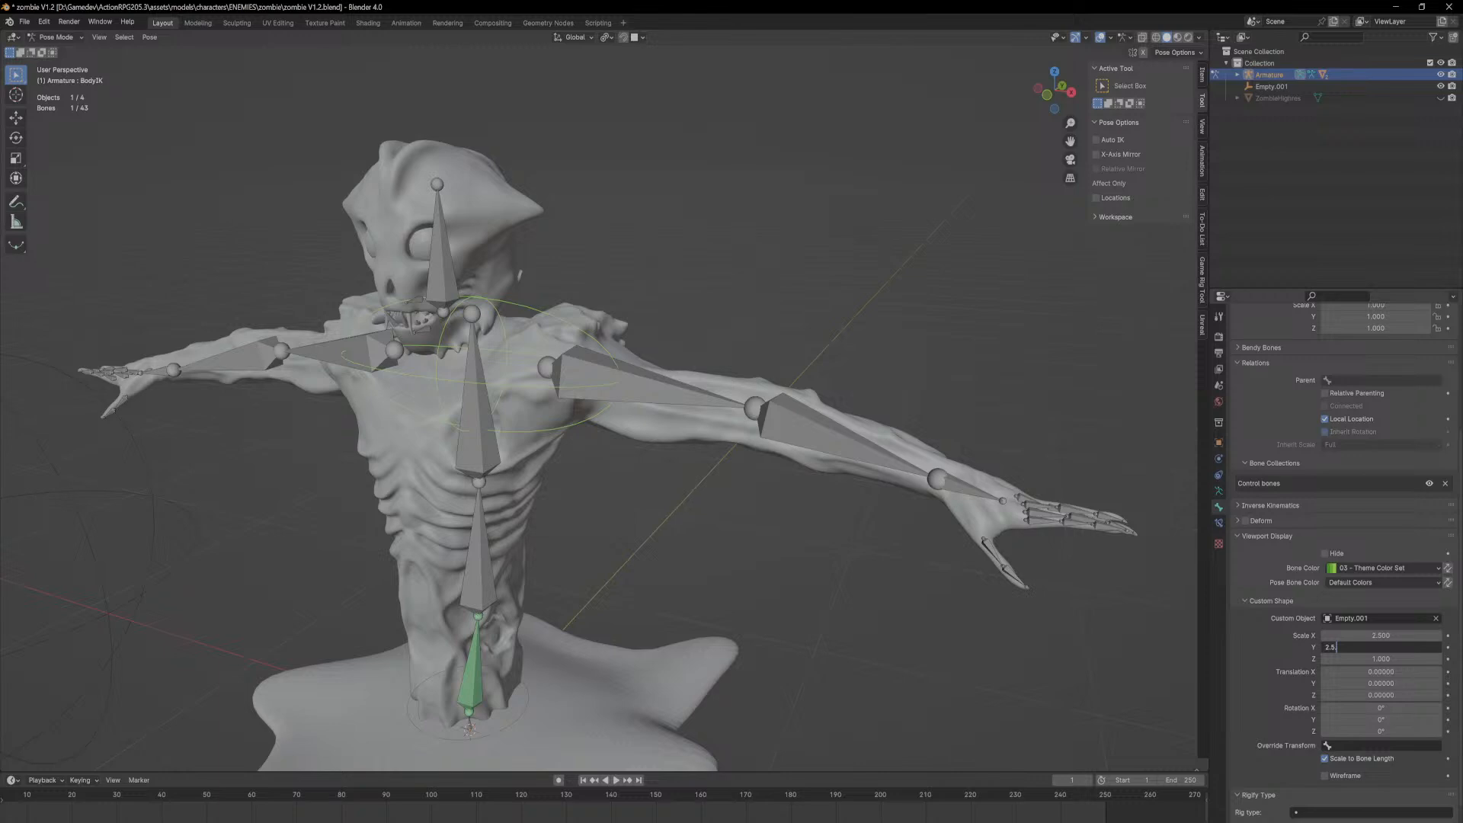
key(ctrl+a)
key(ctrl+c)
click(1381, 660)
click(1381, 659)
key(ctrl+v)
key(Return)
middle_drag(830, 540, 823, 509)
scroll(843, 536, down, 3)
click(1381, 635)
key(ctrl+v)
text(1)
key(BackSpace)
key(Tab)
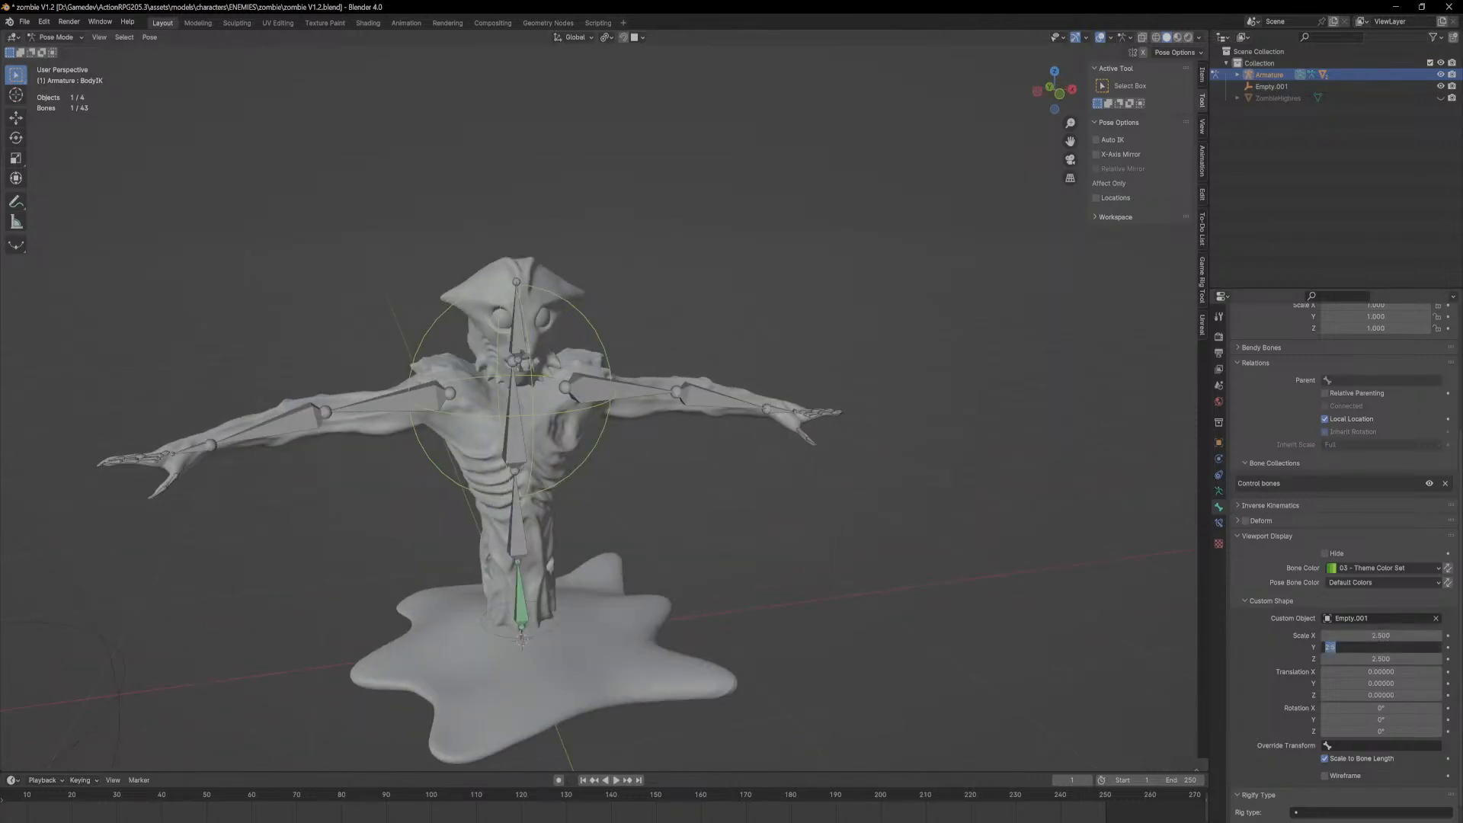
Step: Set the BodyIK custom shape's scale to 1.8 on X, Y and Z
double_click(1395, 638)
text(1.8)
key(Return)
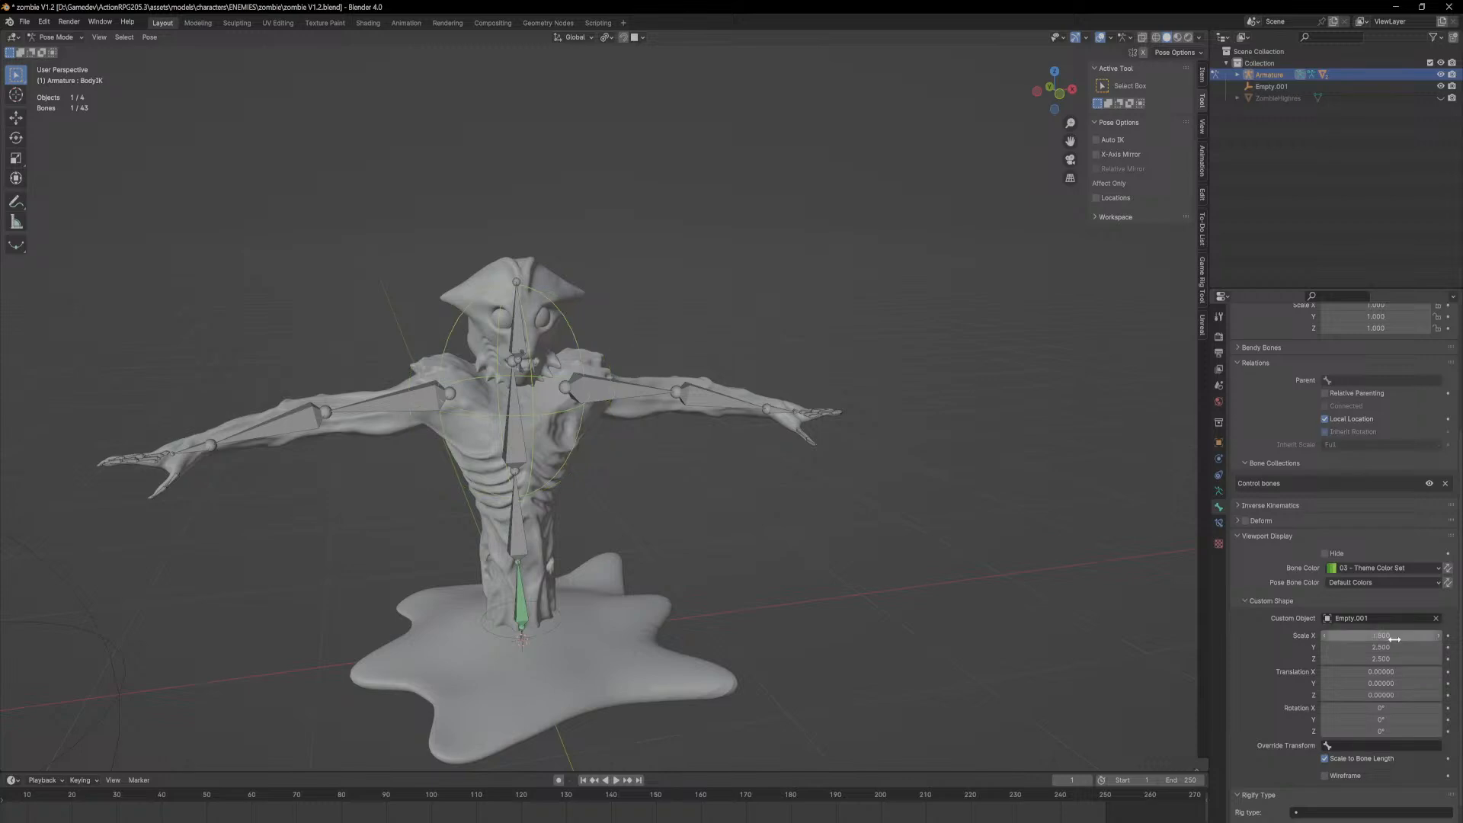
double_click(1395, 639)
key(ctrl+c)
key(Return)
key(ctrl+v)
double_click(1386, 648)
key(ctrl+v)
key(Return)
middle_drag(987, 593, 904, 555)
scroll(630, 510, up, 6)
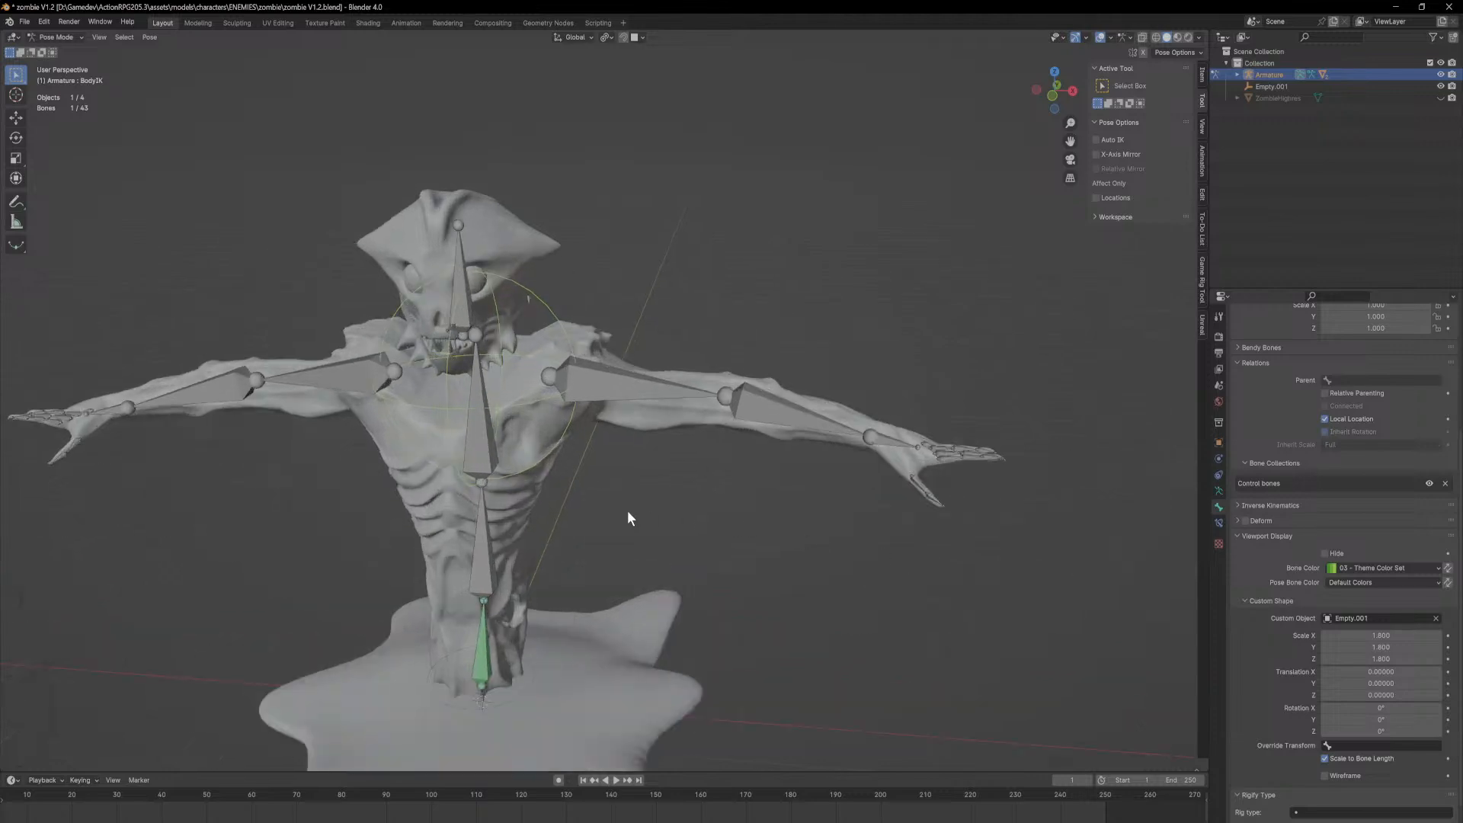
middle_drag(568, 509, 663, 503)
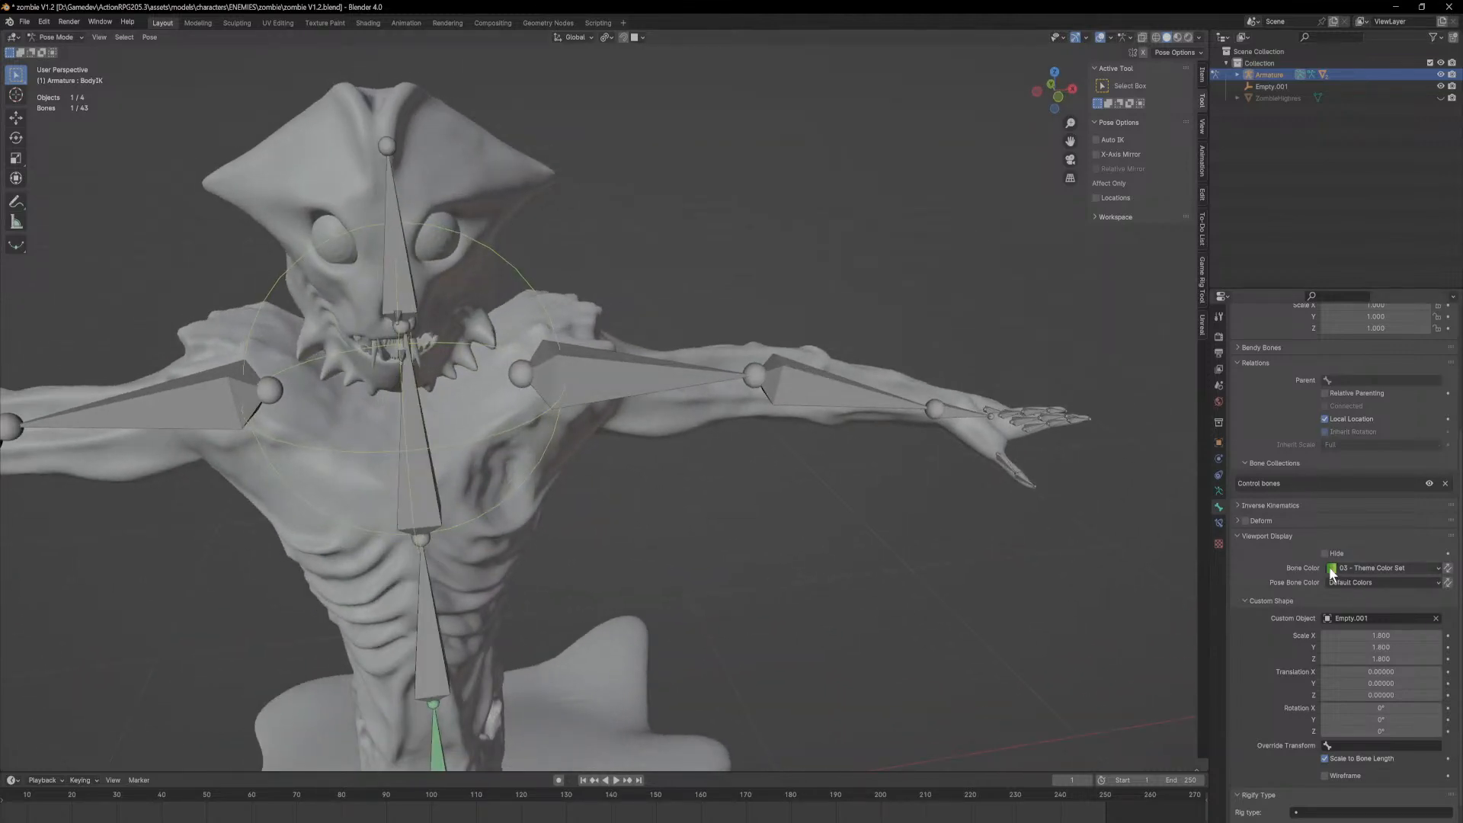
scroll(902, 591, down, 2)
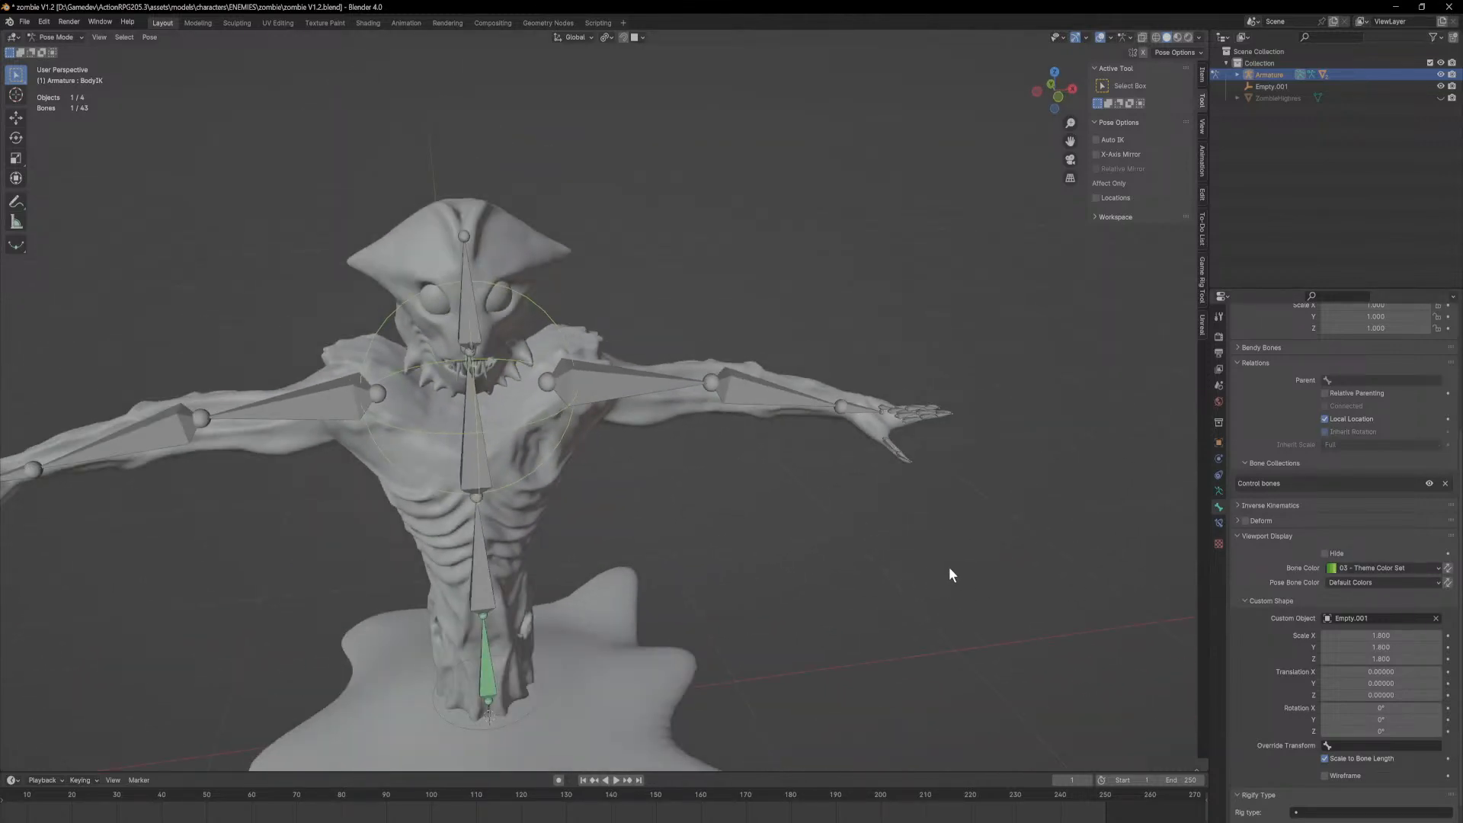
scroll(957, 573, down, 3)
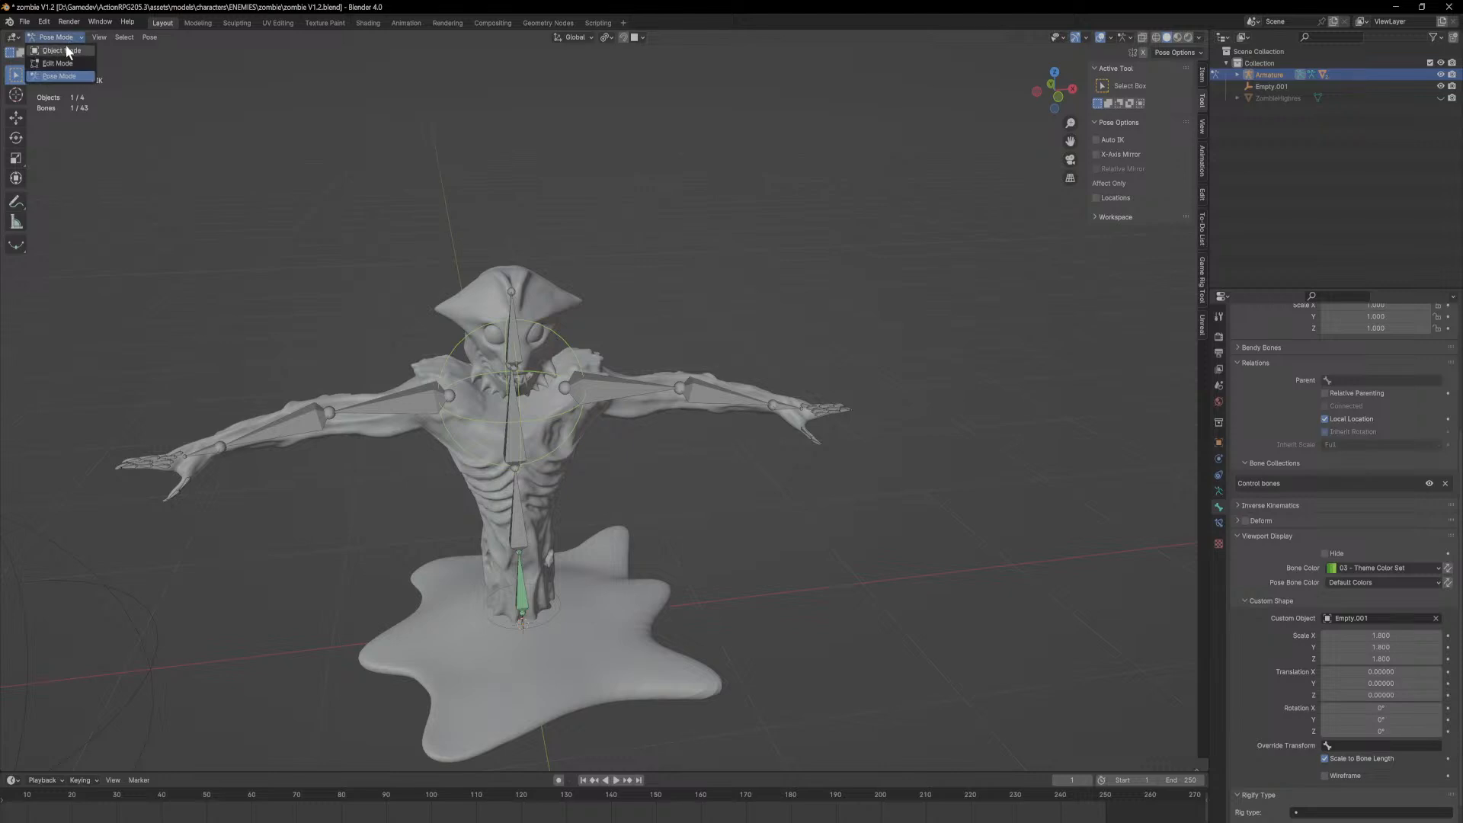
click(67, 51)
middle_drag(639, 348, 549, 382)
scroll(635, 448, up, 3)
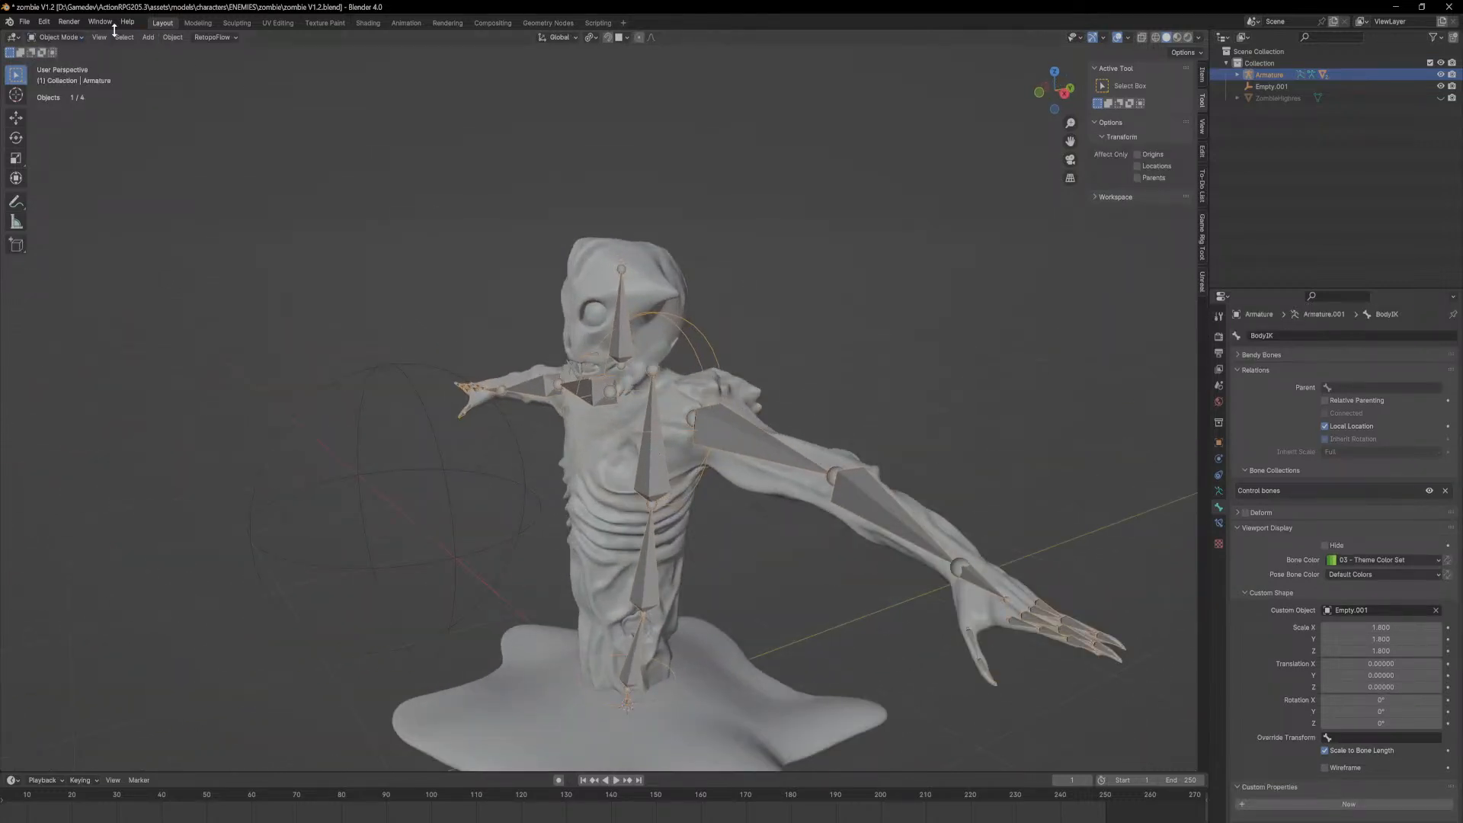
click(59, 37)
click(61, 76)
Step: Add an Inverse Kinematics constraint to the Spine.003 bone in the upper torso
click(649, 455)
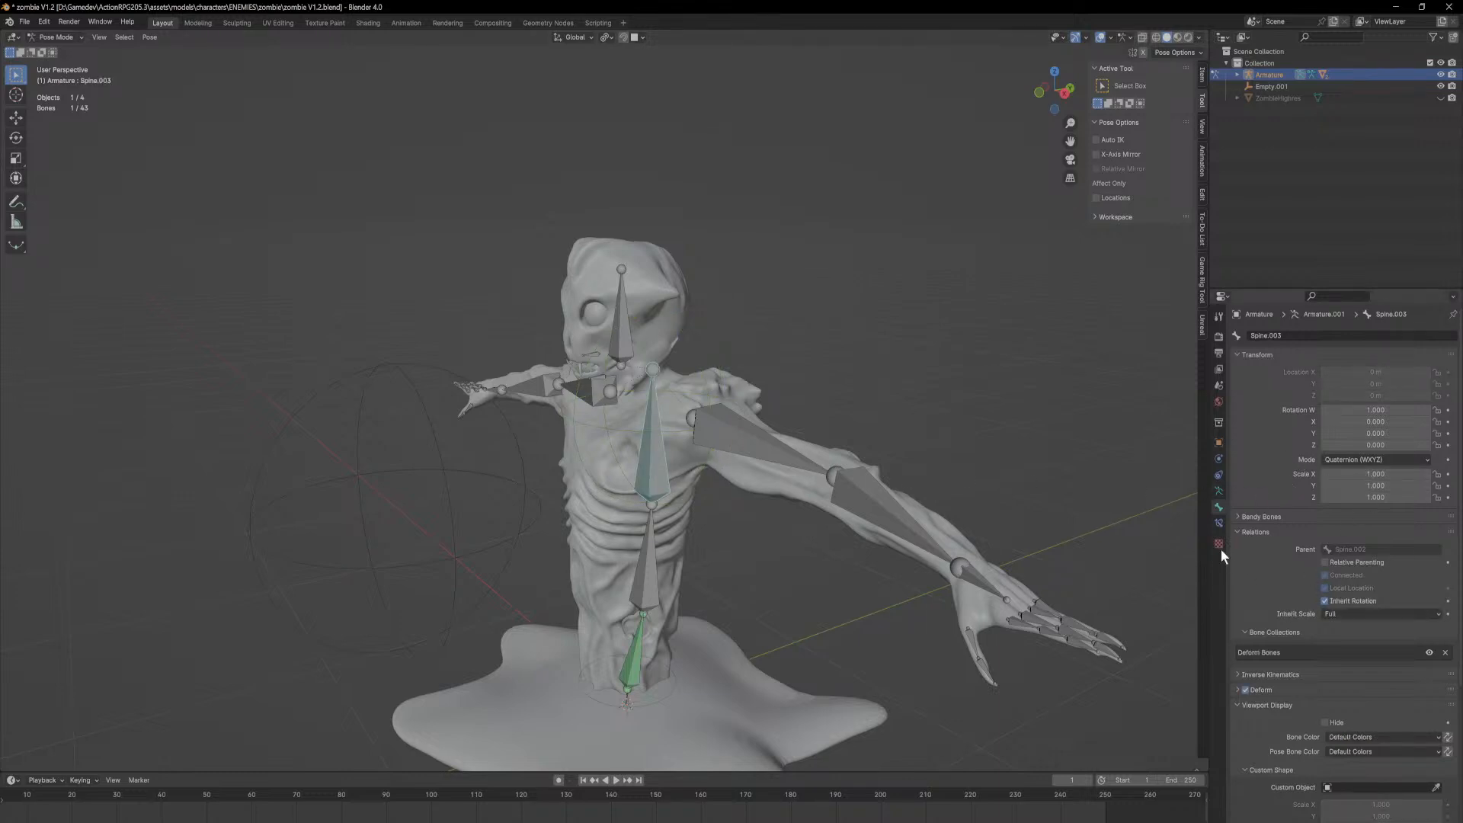
click(1219, 523)
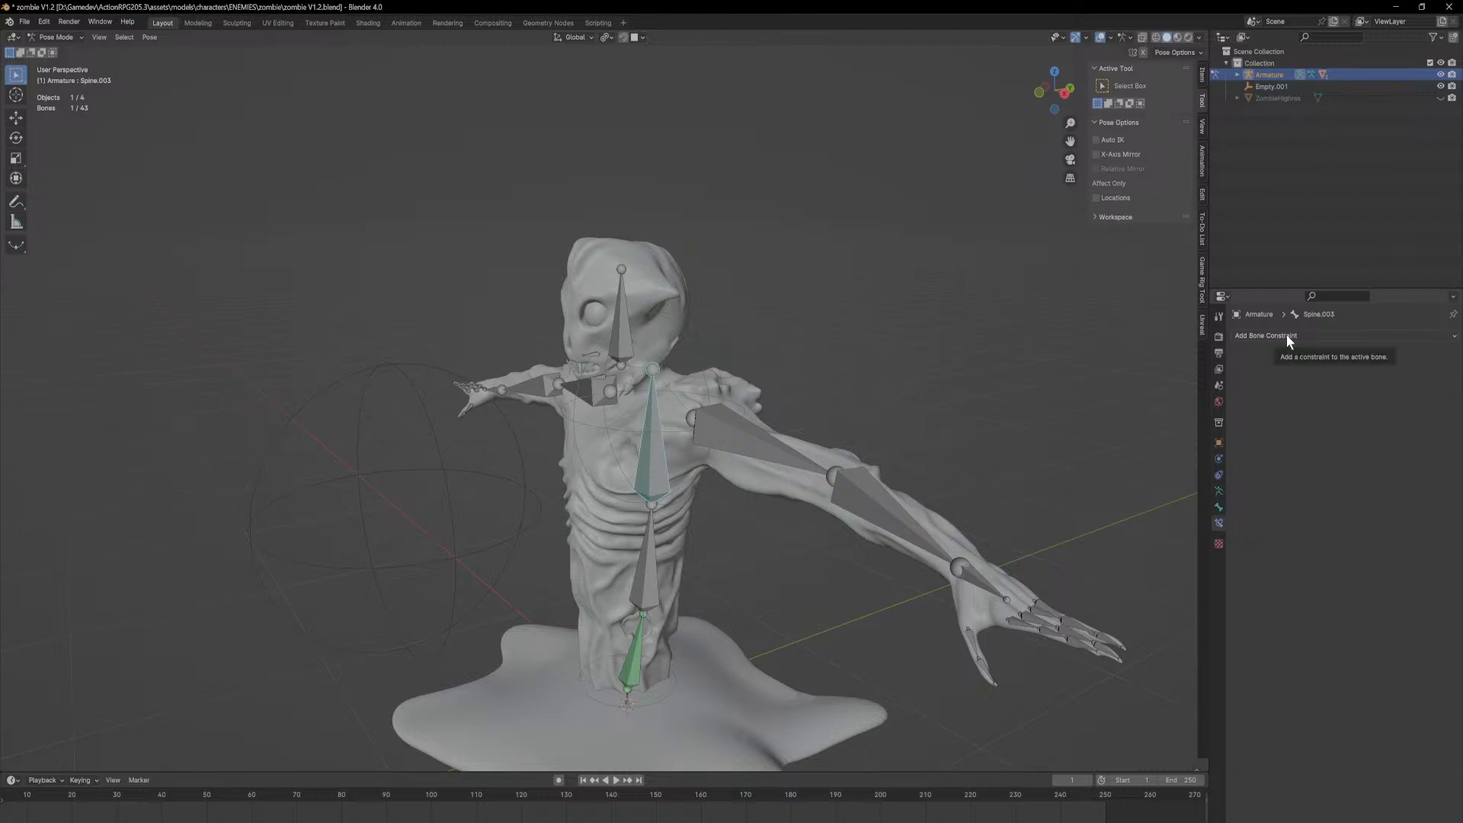
click(1287, 336)
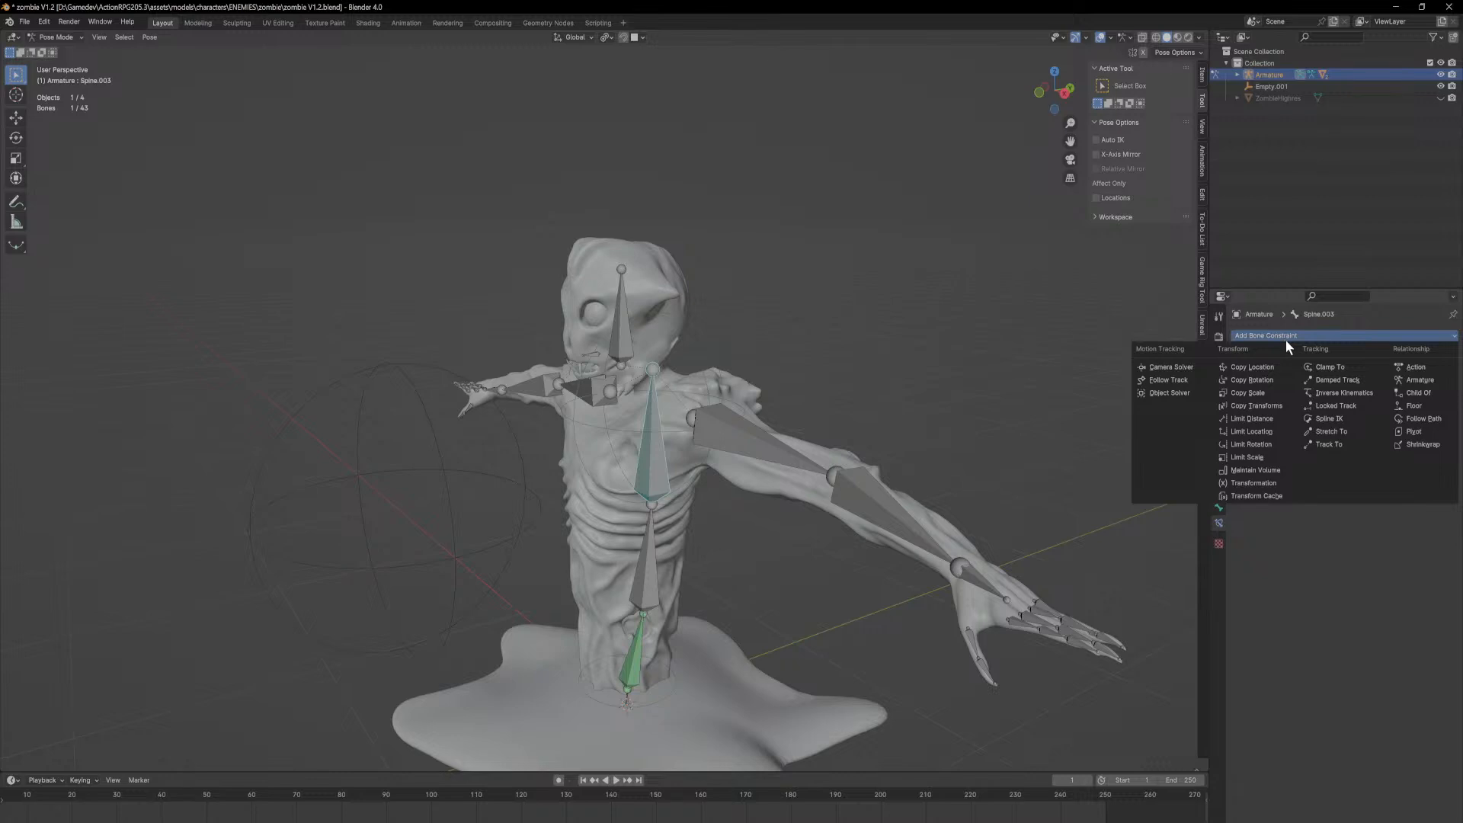
click(1359, 392)
middle_drag(702, 422, 651, 416)
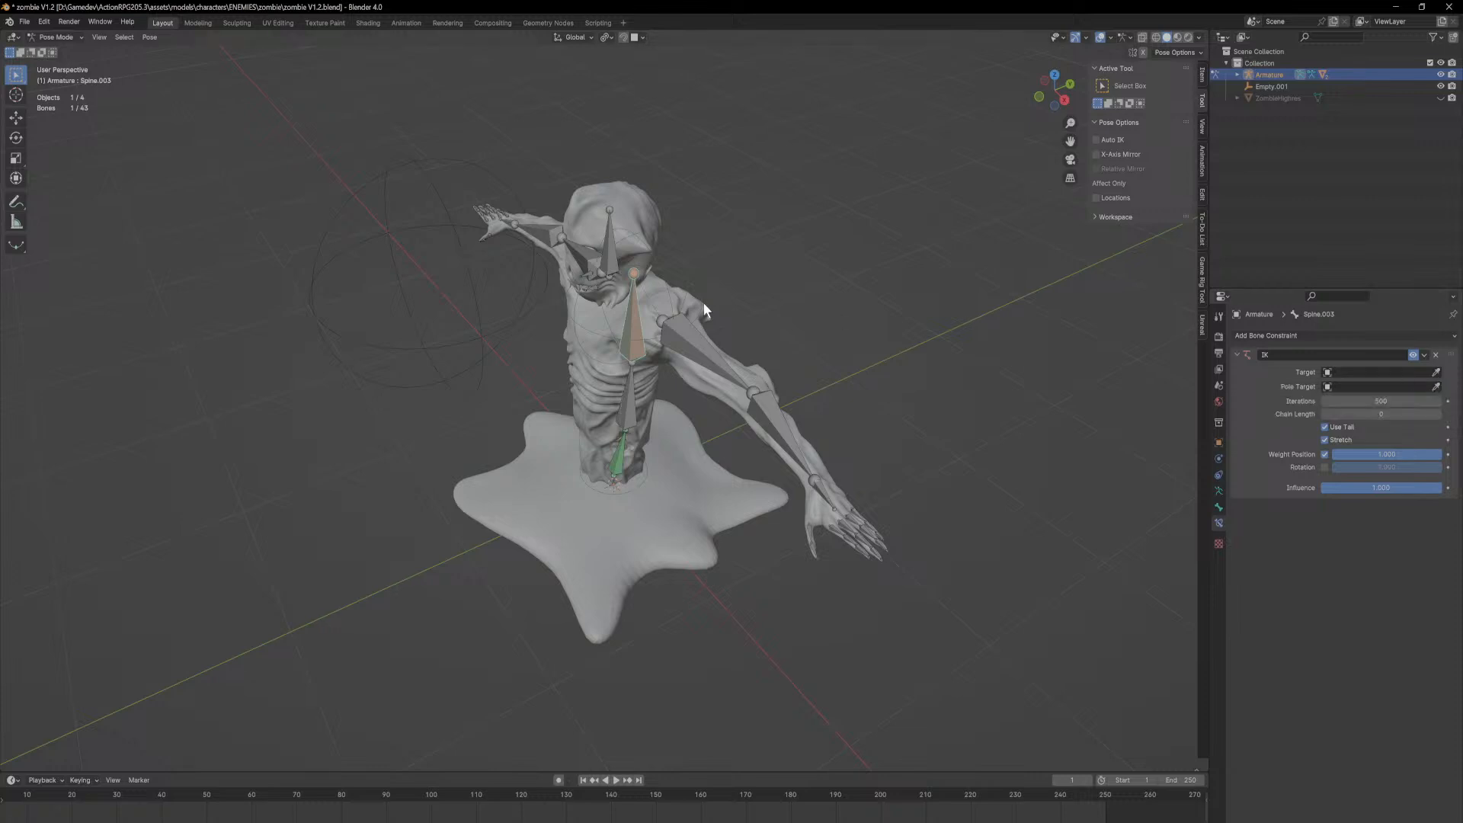
Step: Set the IK constraint's target to Armature and its bone to BodyIK
click(1438, 369)
click(693, 248)
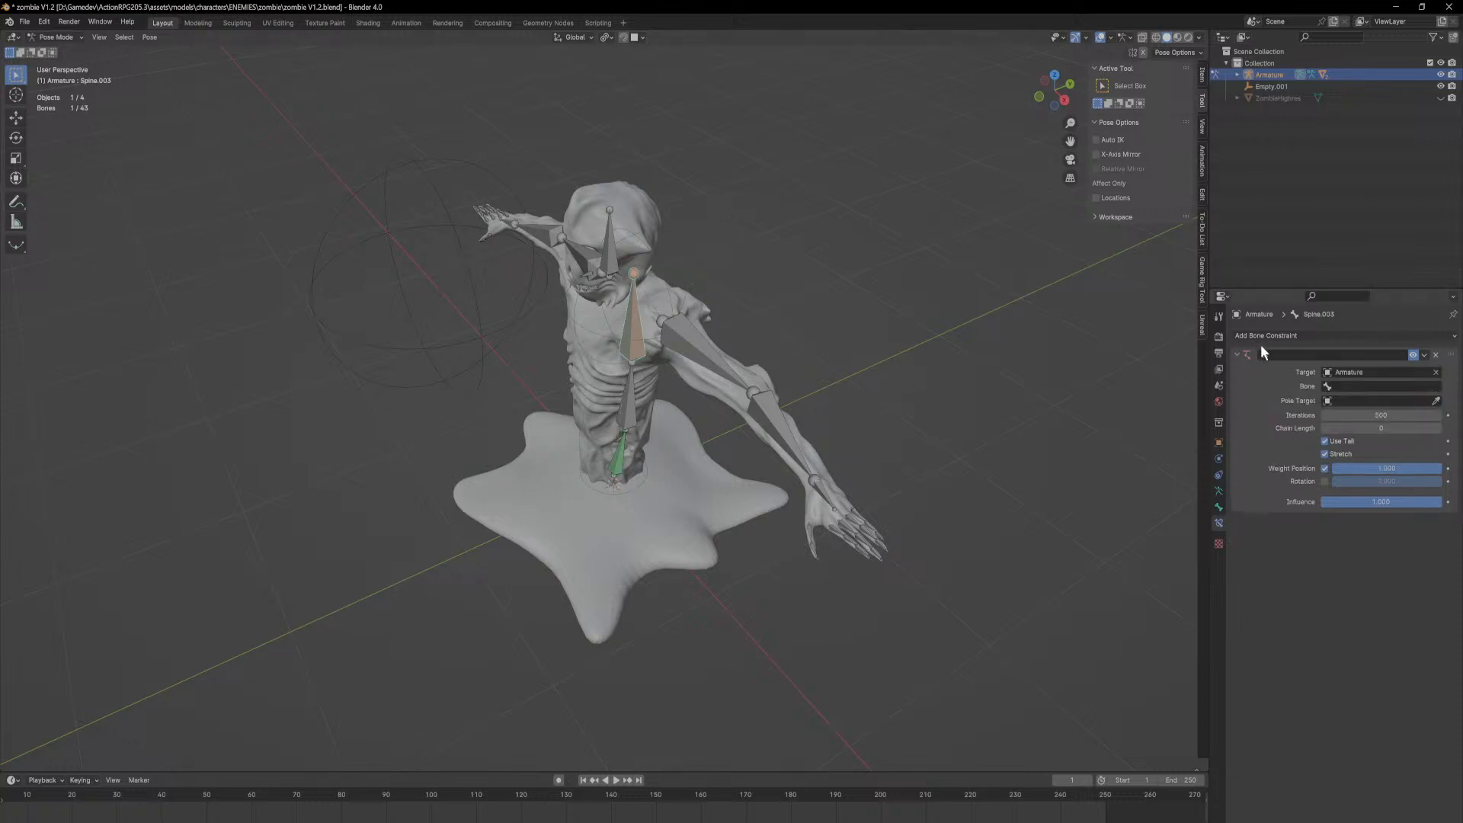
click(1357, 387)
text(body)
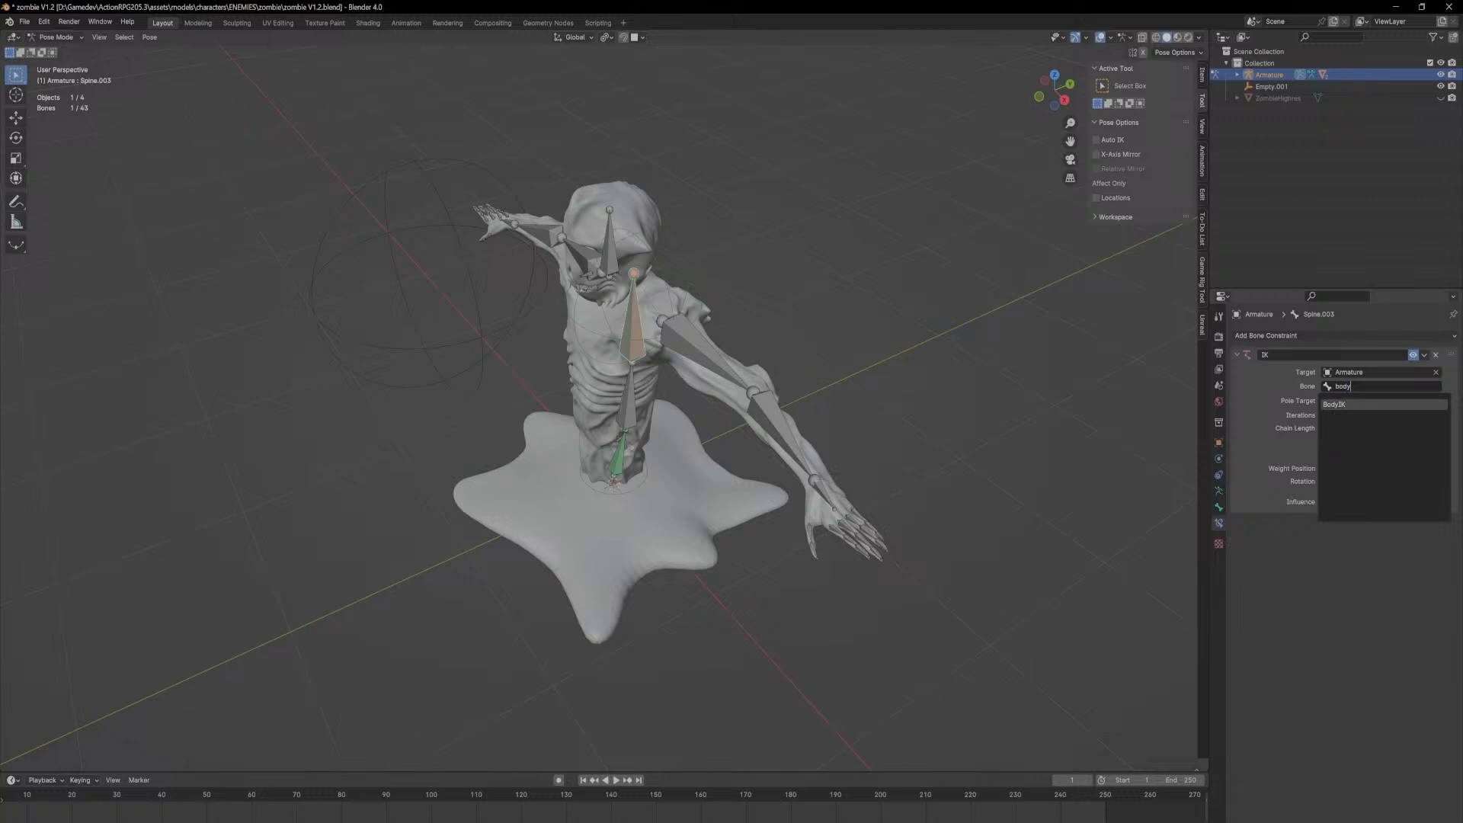
click(1348, 405)
middle_drag(857, 337, 824, 312)
scroll(823, 312, up, 3)
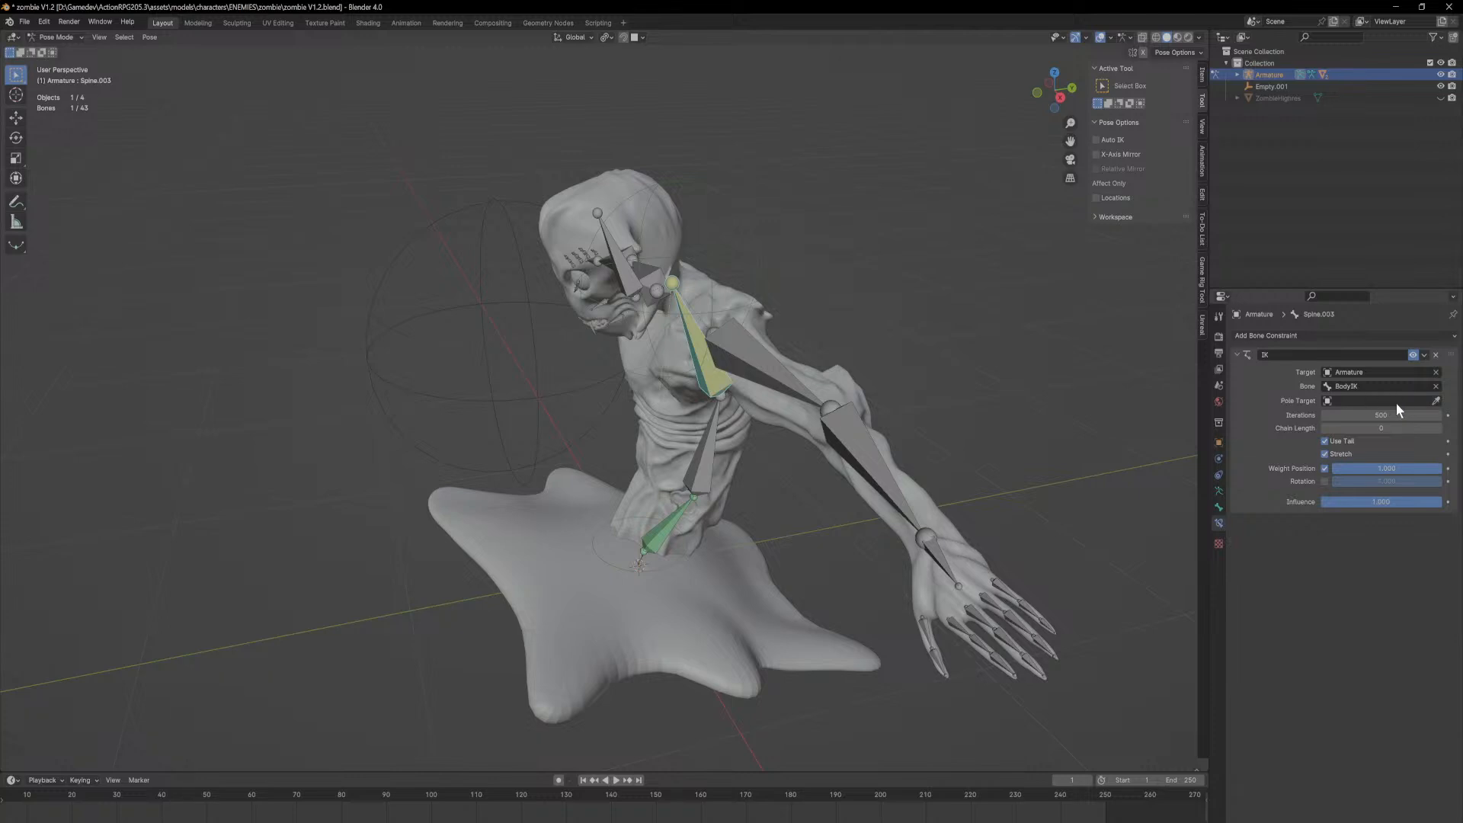
Step: Set the chain length of Spine.003's IK constraint to 3
click(1381, 427)
text(2)
key(Return)
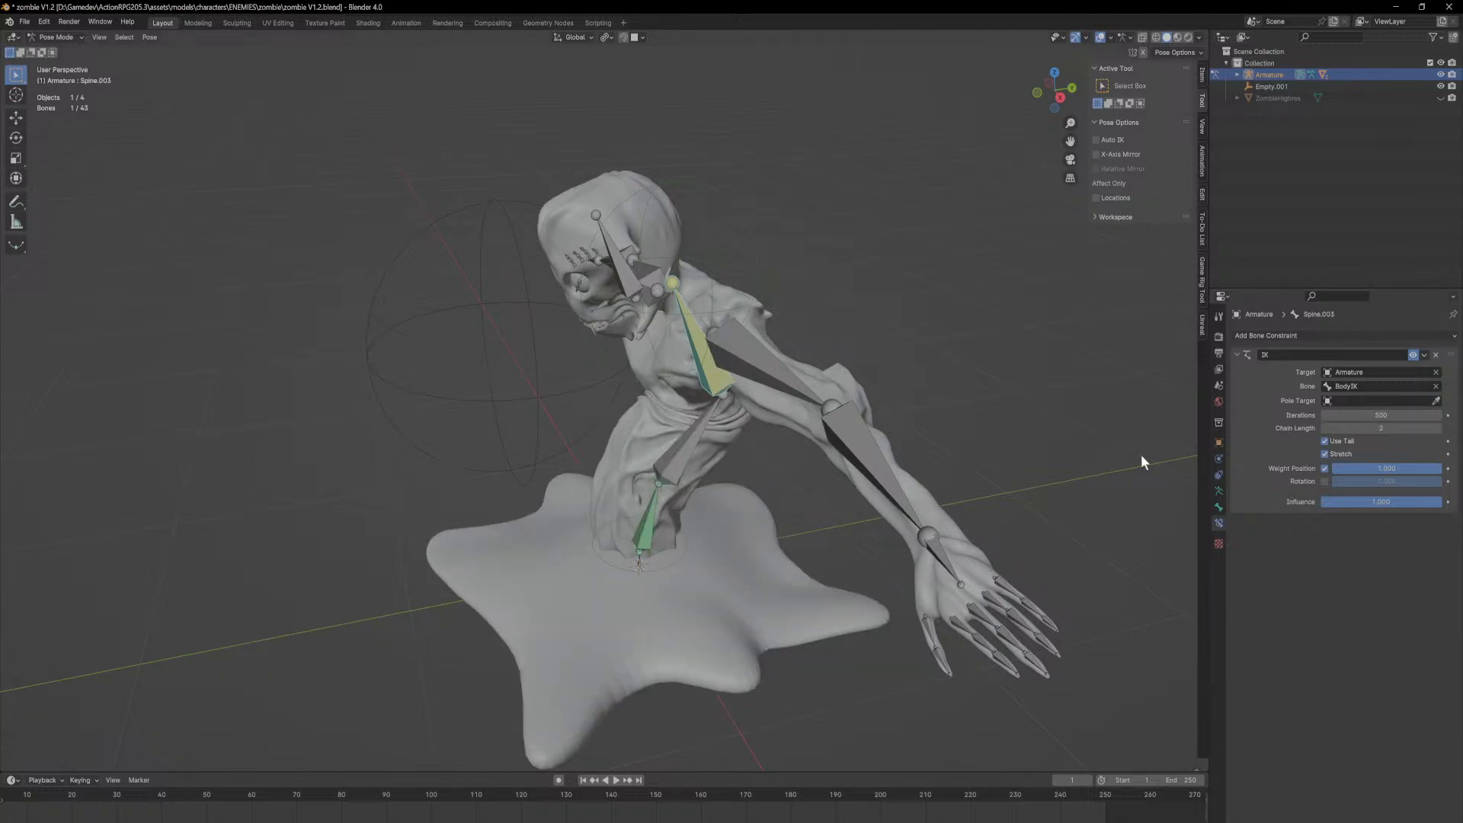
click(1407, 428)
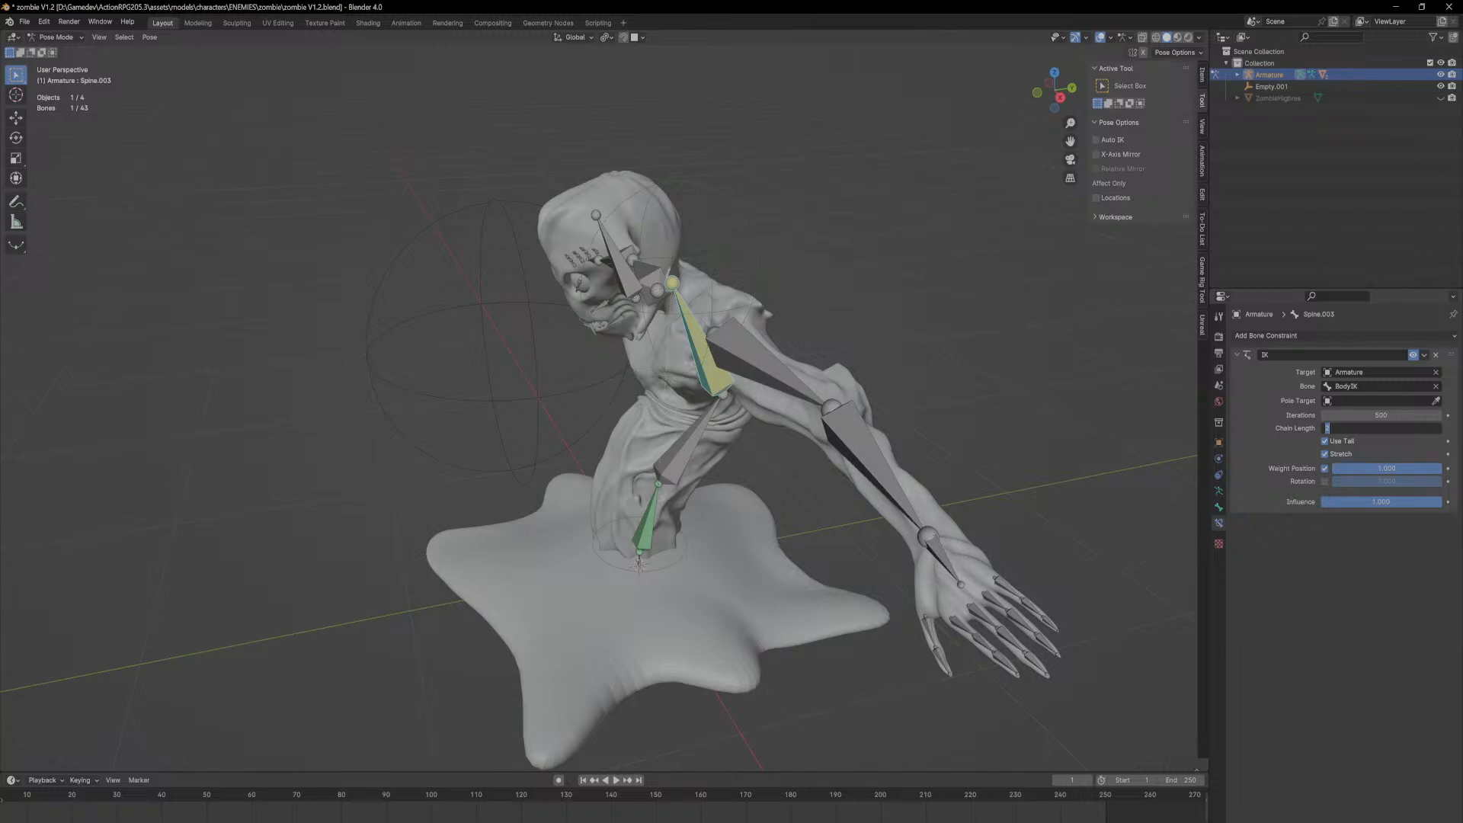
key(Return)
Step: Try moving the BodyIK controller to test the spine's bending, and try rotating the Spine.003 bone
mouse_move(731, 382)
middle_down()
mouse_move(706, 408)
mouse_move(733, 362)
middle_up()
click(748, 250)
key(g)
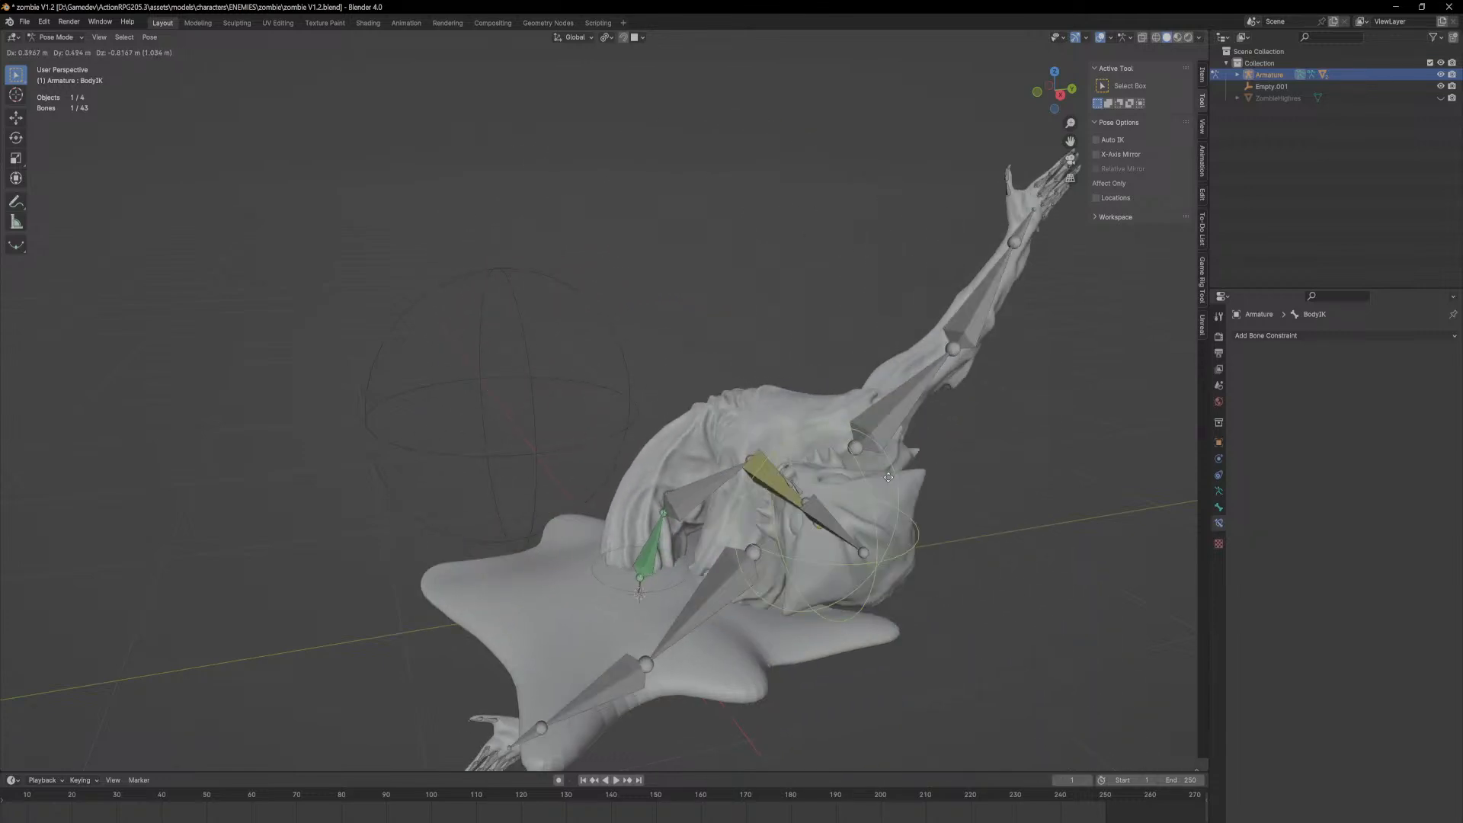
click(857, 361)
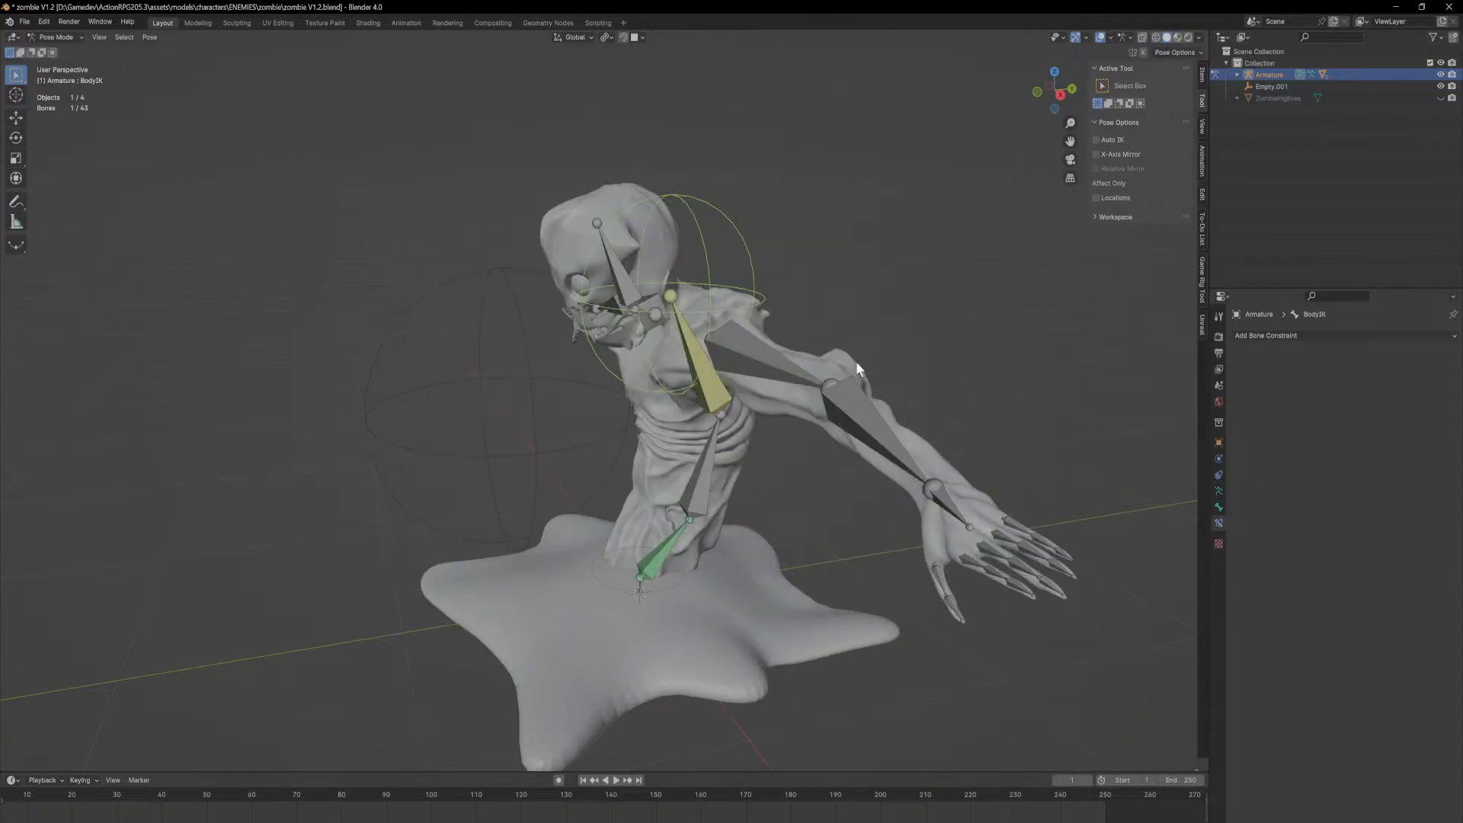
click(694, 363)
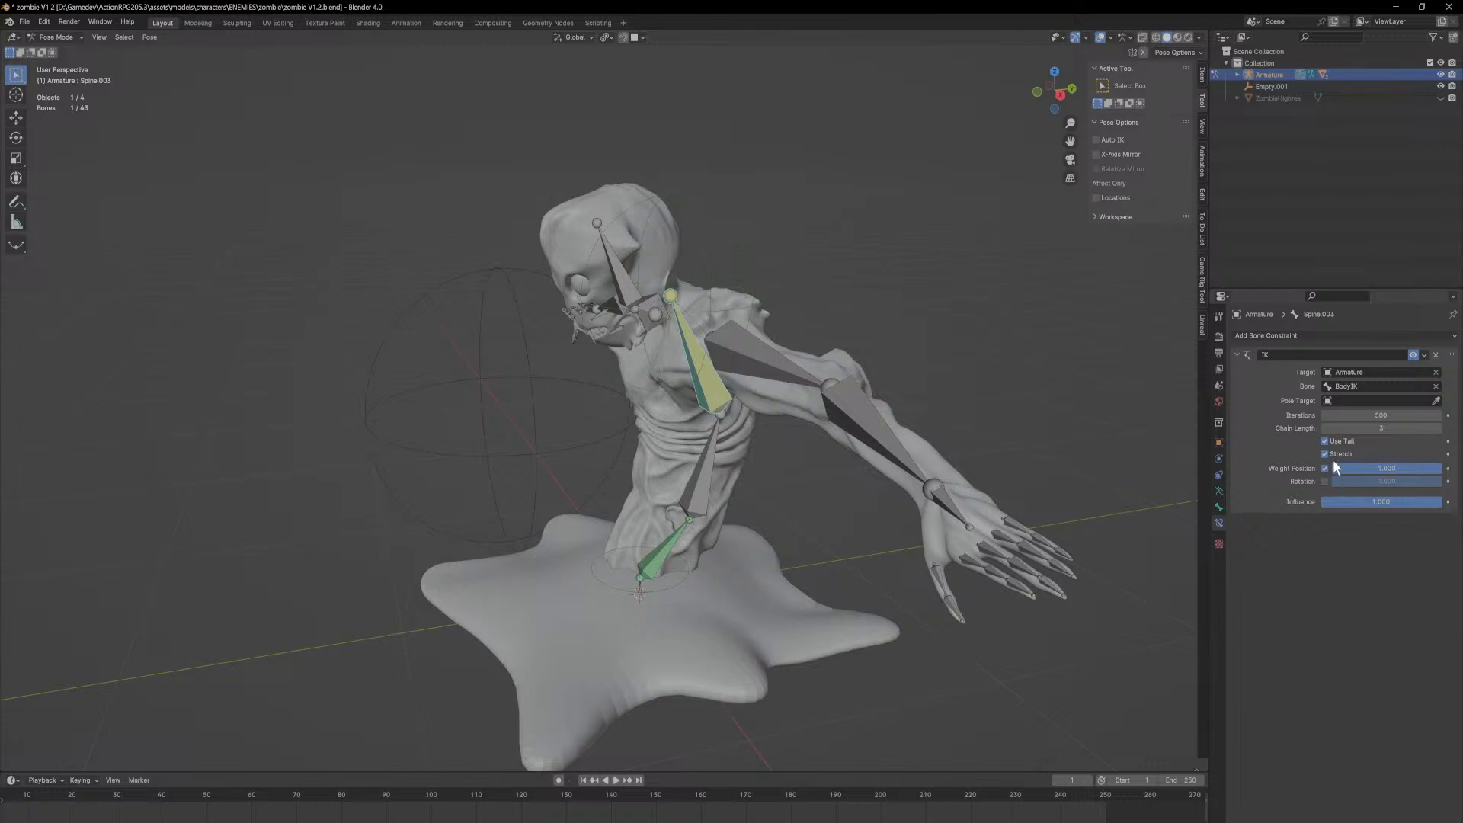
key(r)
click(776, 309)
Step: Try pulling the BodyIK controller up above the zombie's head to test the spine's stretching
click(731, 240)
key(g)
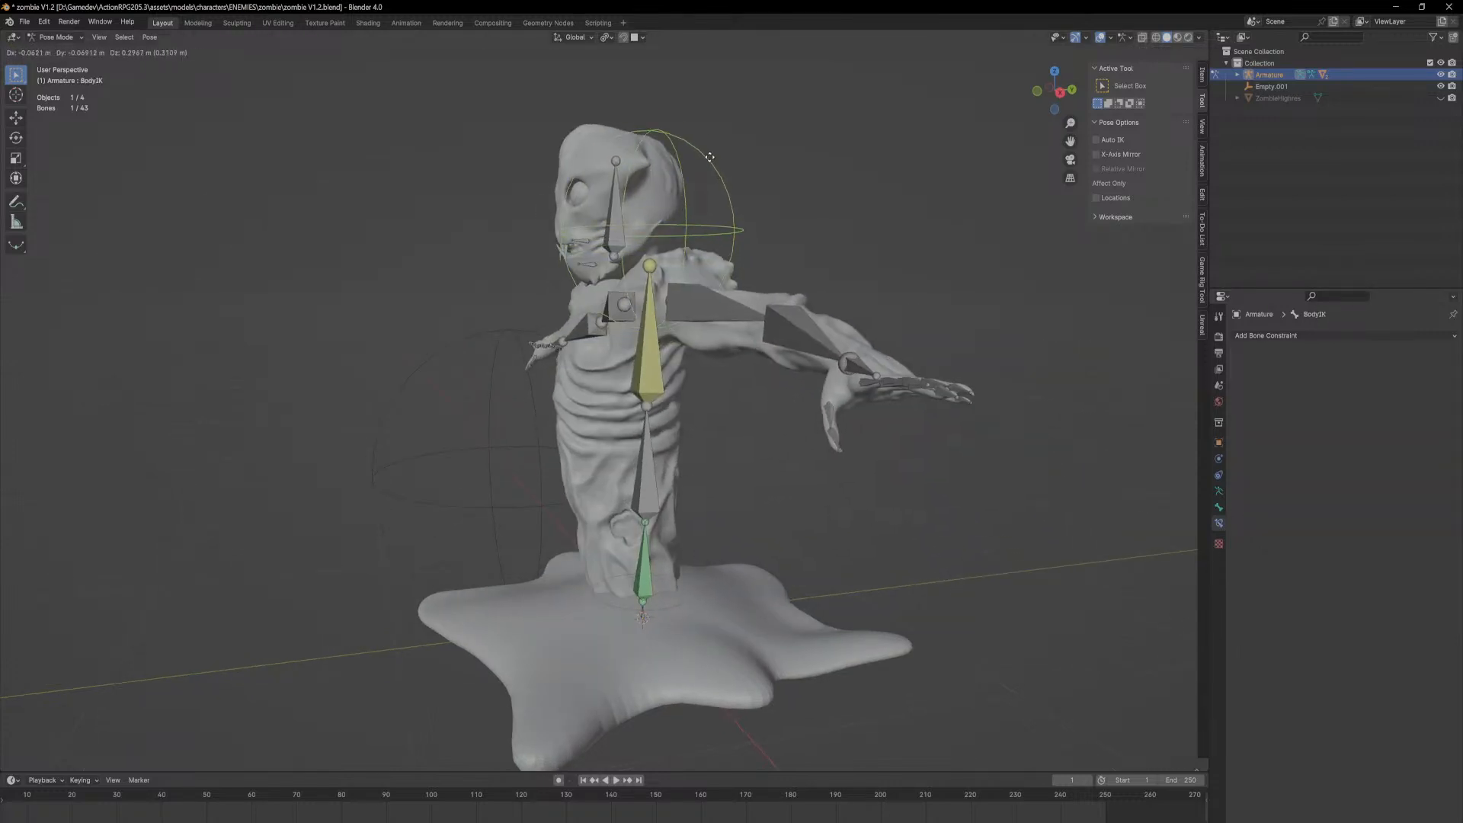
click(706, 52)
Step: Try toggling Stretch and Use Tail in Spine.003's IK constraint, and test moving the raised BodyIK controller
click(643, 316)
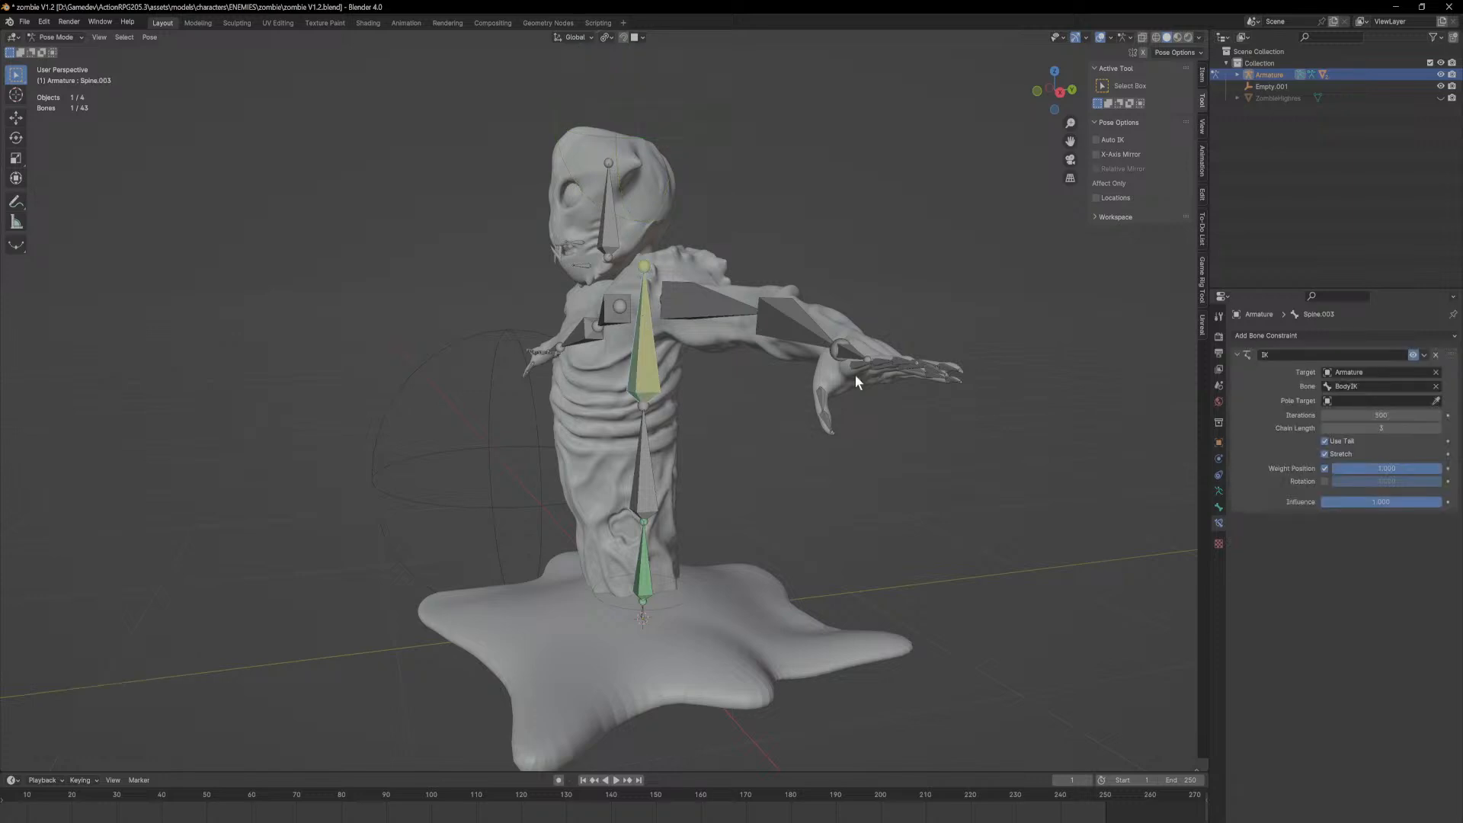
click(1324, 454)
click(1324, 440)
mouse_move(979, 375)
middle_down()
mouse_move(1012, 401)
mouse_move(988, 396)
middle_up()
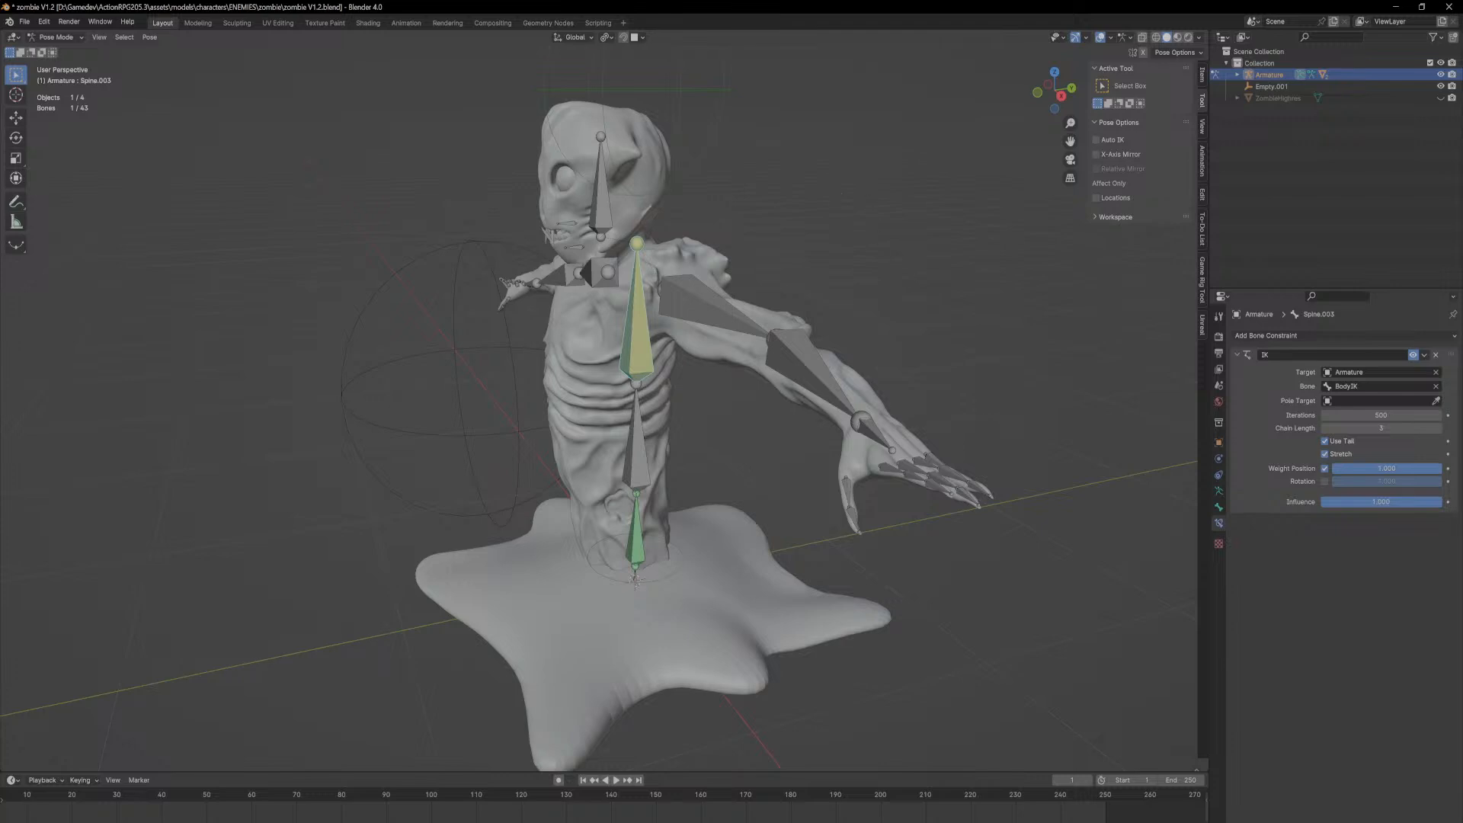
click(723, 92)
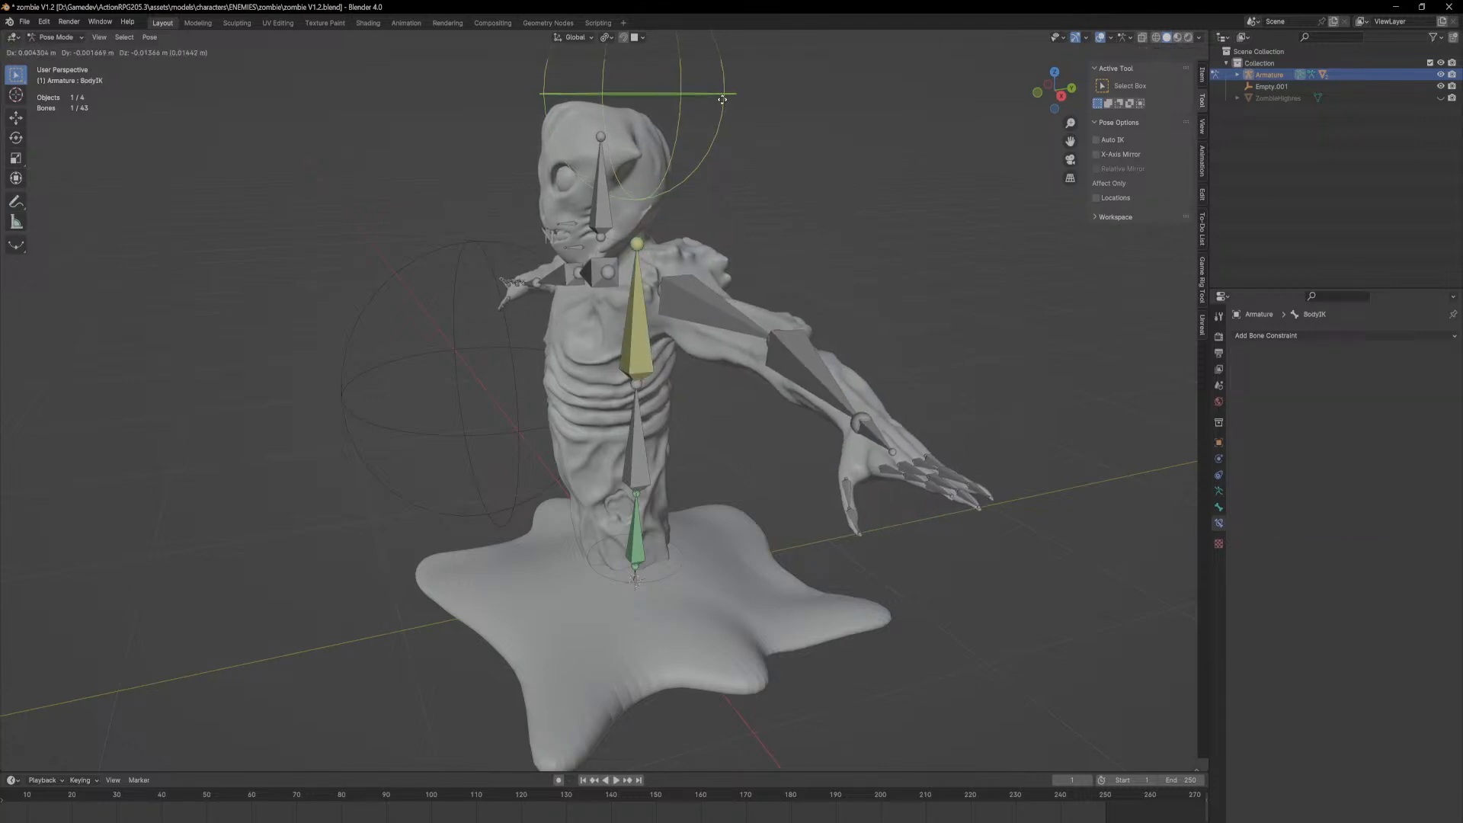
key(g)
right_click(719, 257)
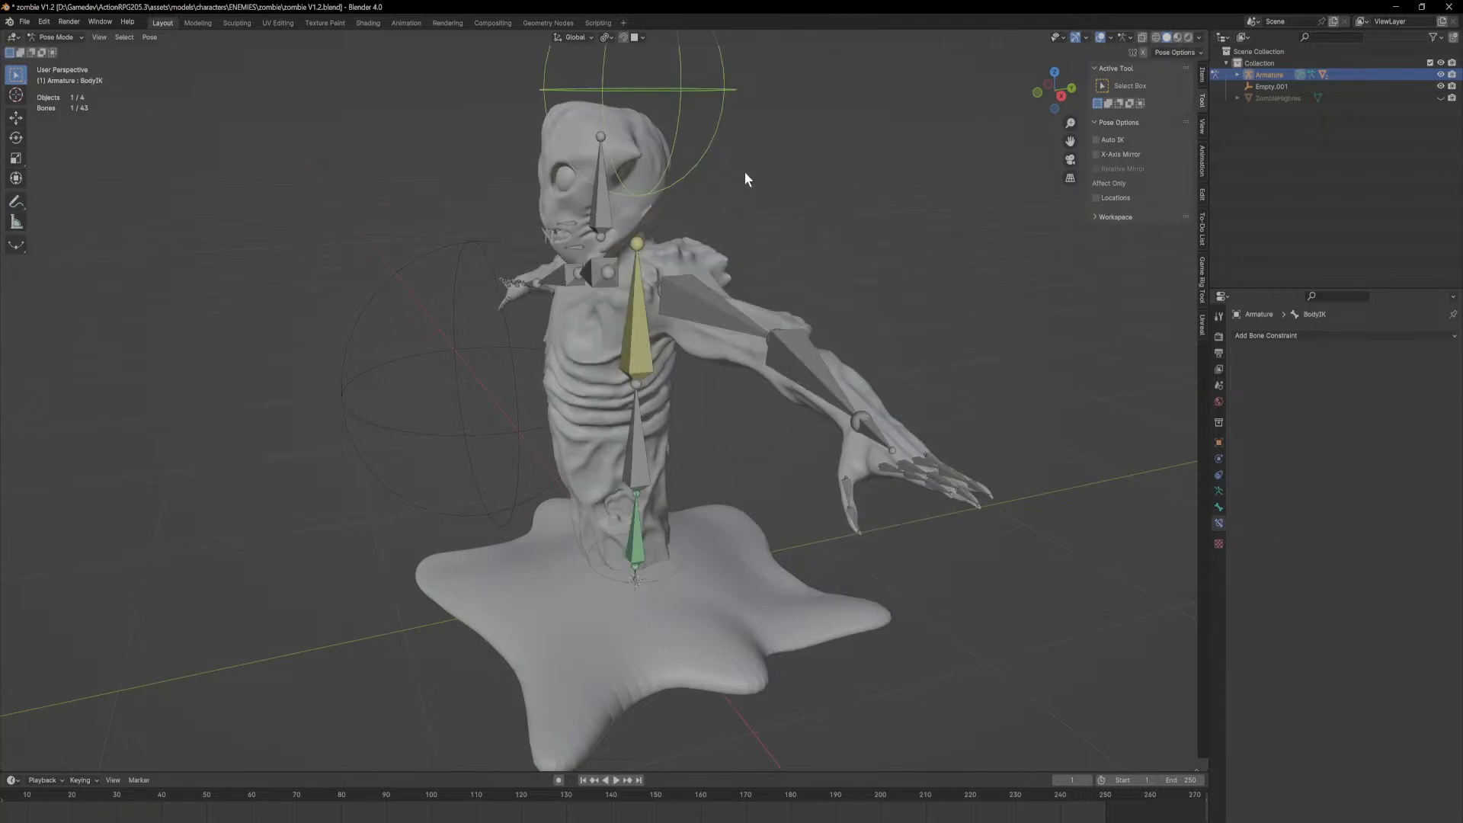
middle_drag(761, 168, 754, 192)
Step: In Edit Mode, raise the BodyIK bone about 0.15 m along the Z axis
click(46, 37)
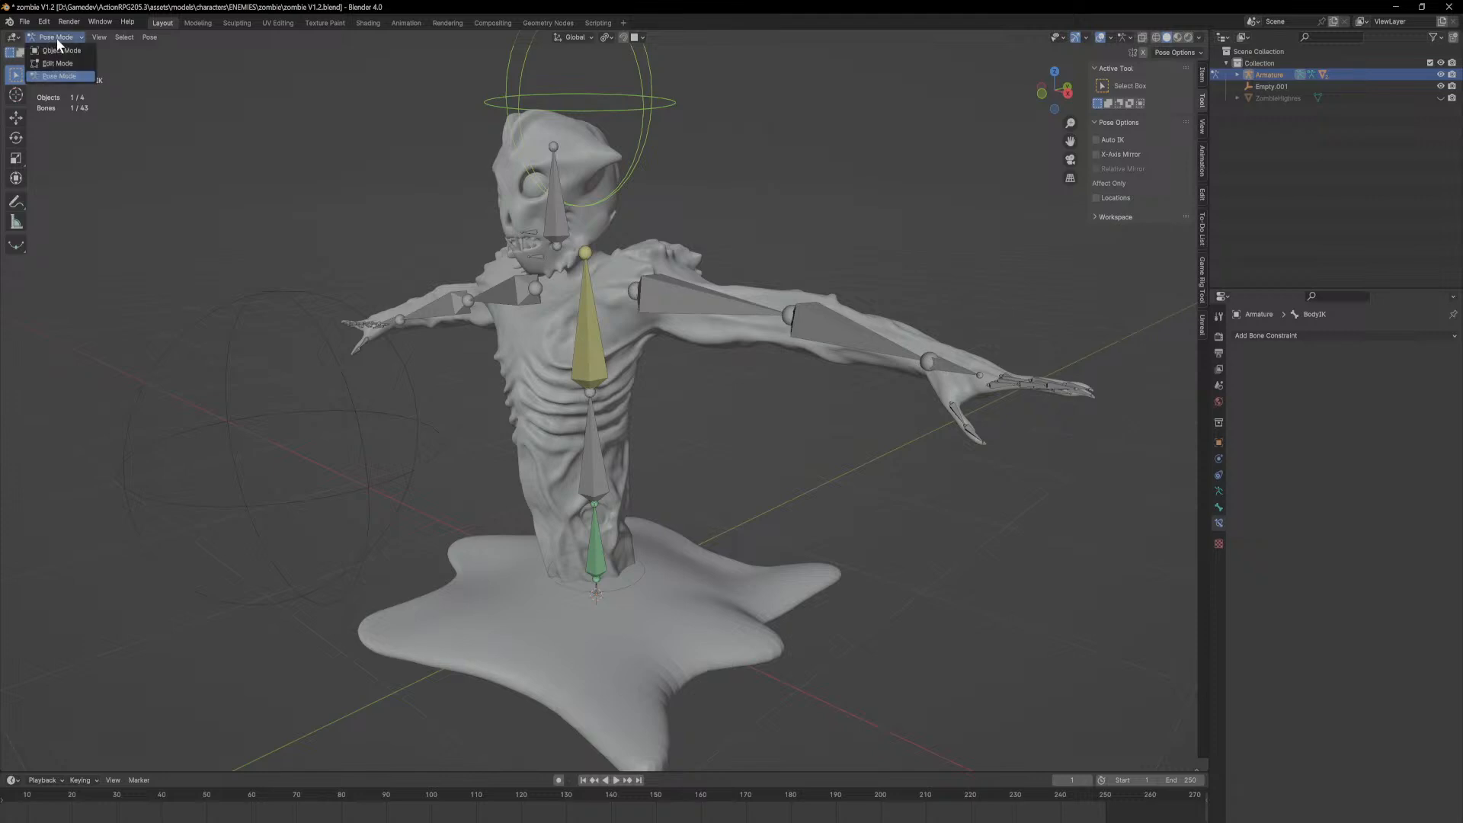
click(67, 53)
key(g)
key(z)
click(650, 229)
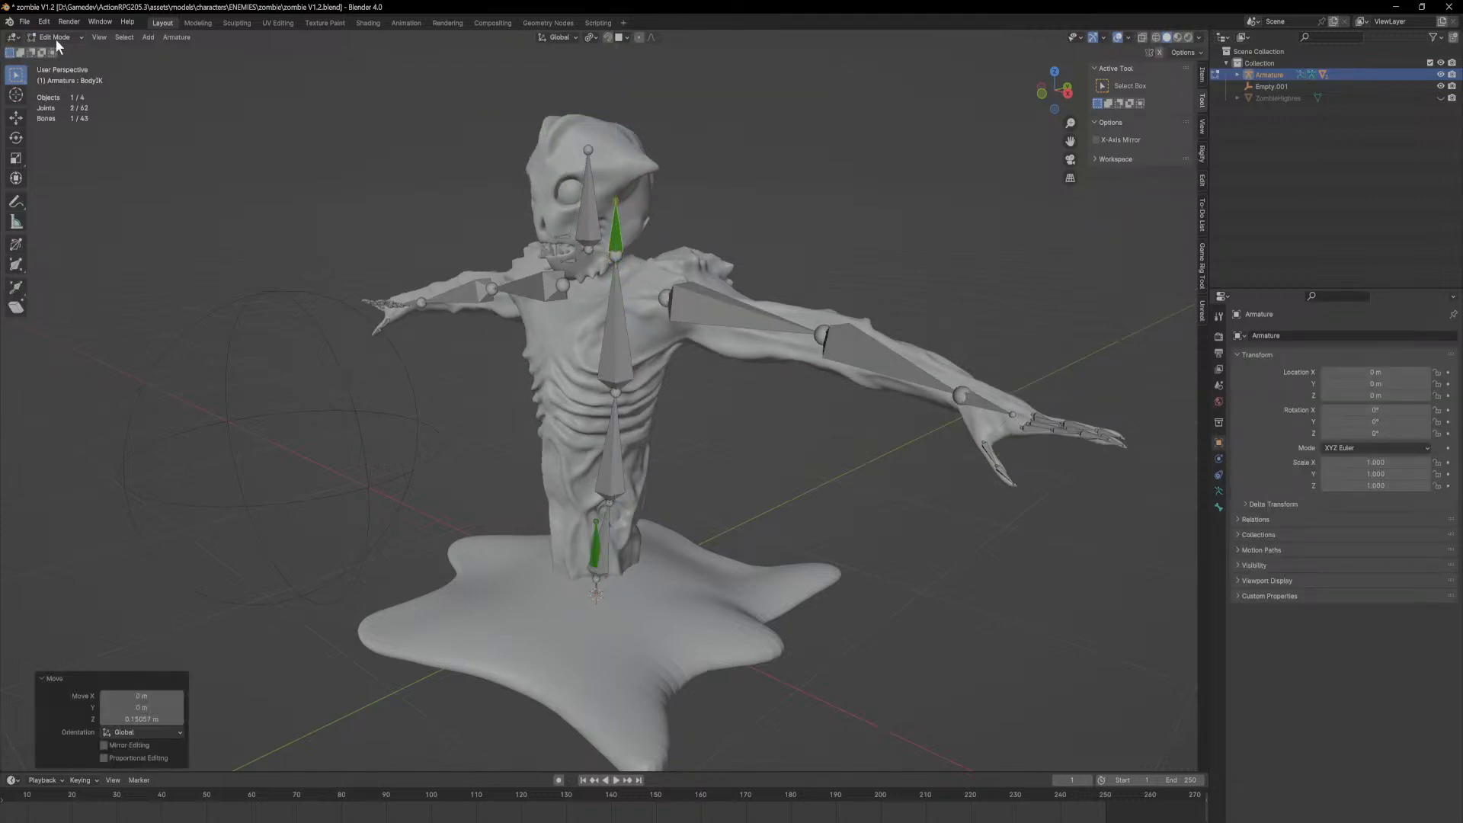
Step: Return to Pose Mode, clear all transforms of every bone, and try moving the BodyIK controller
click(71, 76)
key(a)
key(F3)
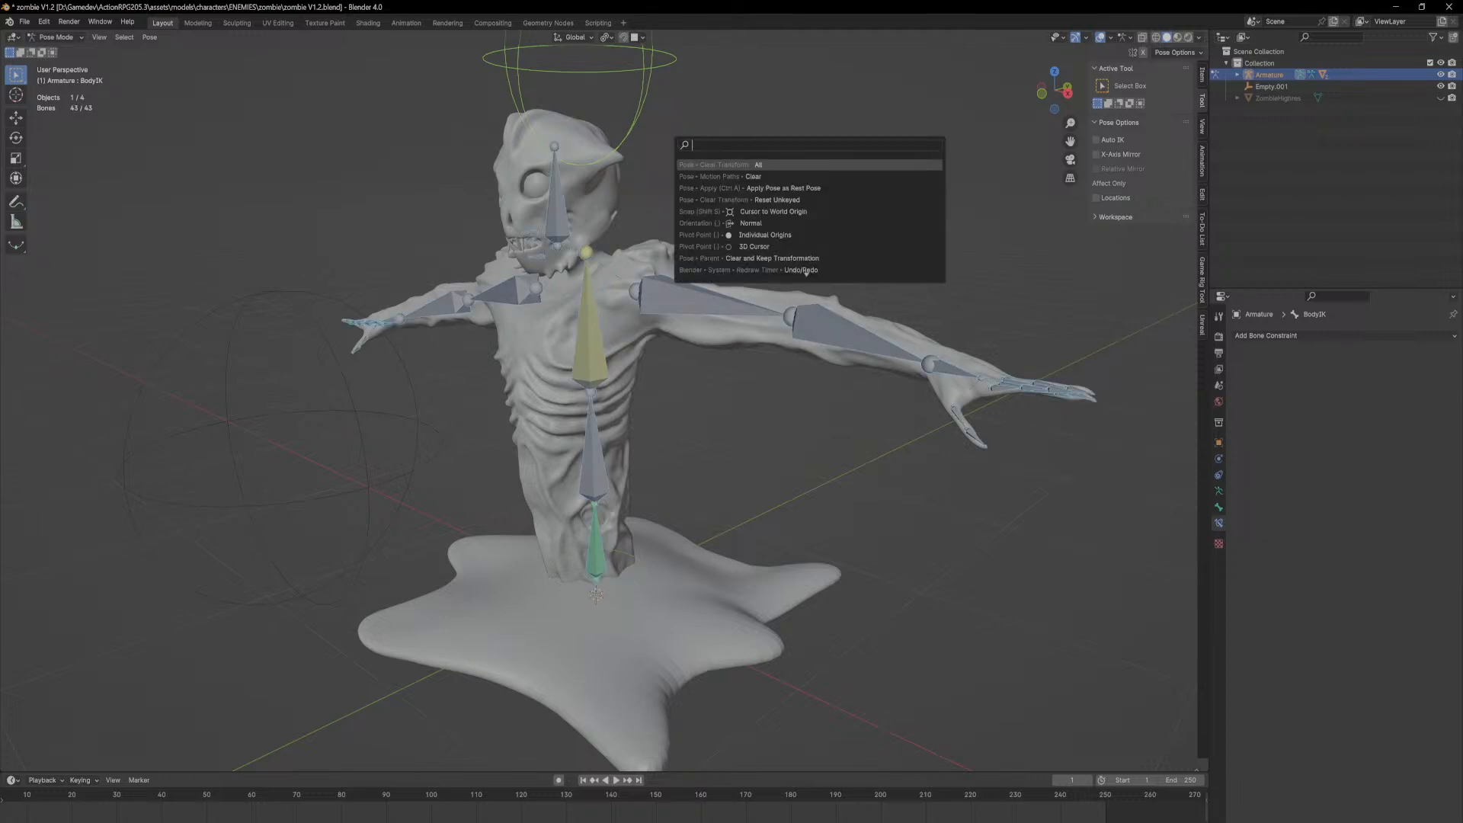
key(Return)
click(687, 218)
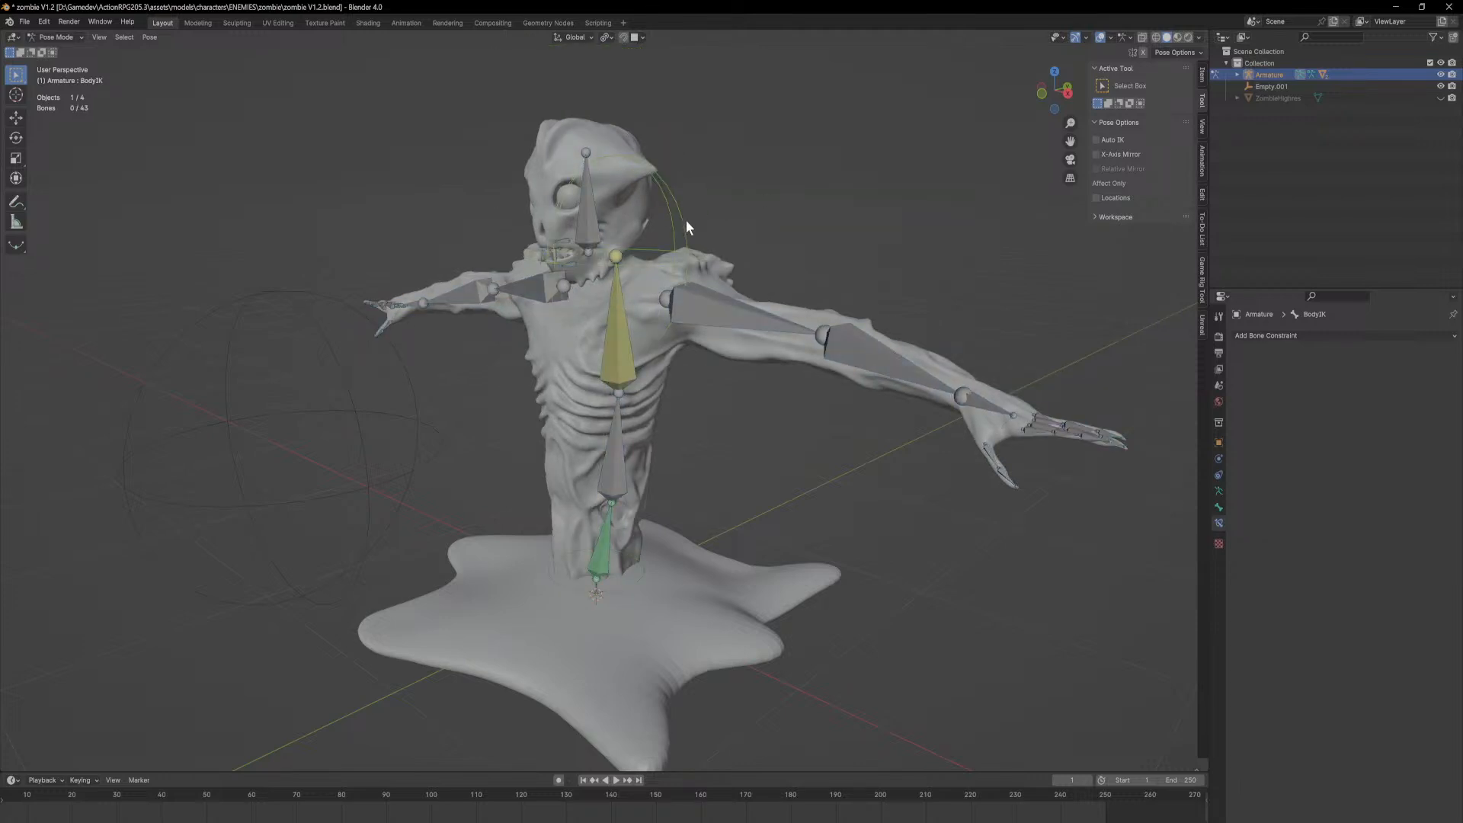
key(g)
key(Escape)
Step: In Edit Mode, duplicate the BodyIK bone and place the copy about 1.07 m away along the Y axis
click(61, 50)
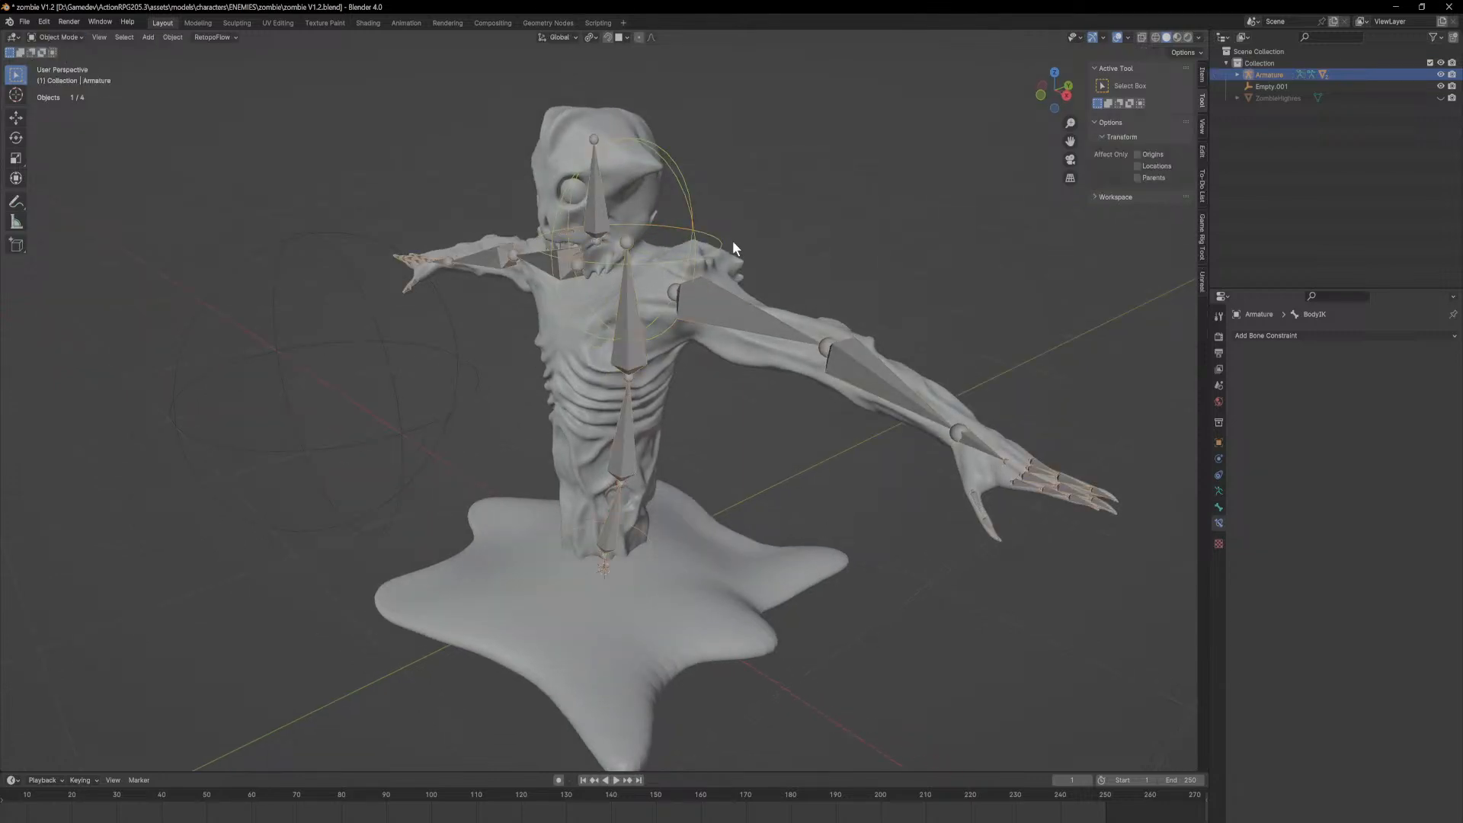
middle_drag(735, 241, 719, 248)
click(75, 37)
click(75, 65)
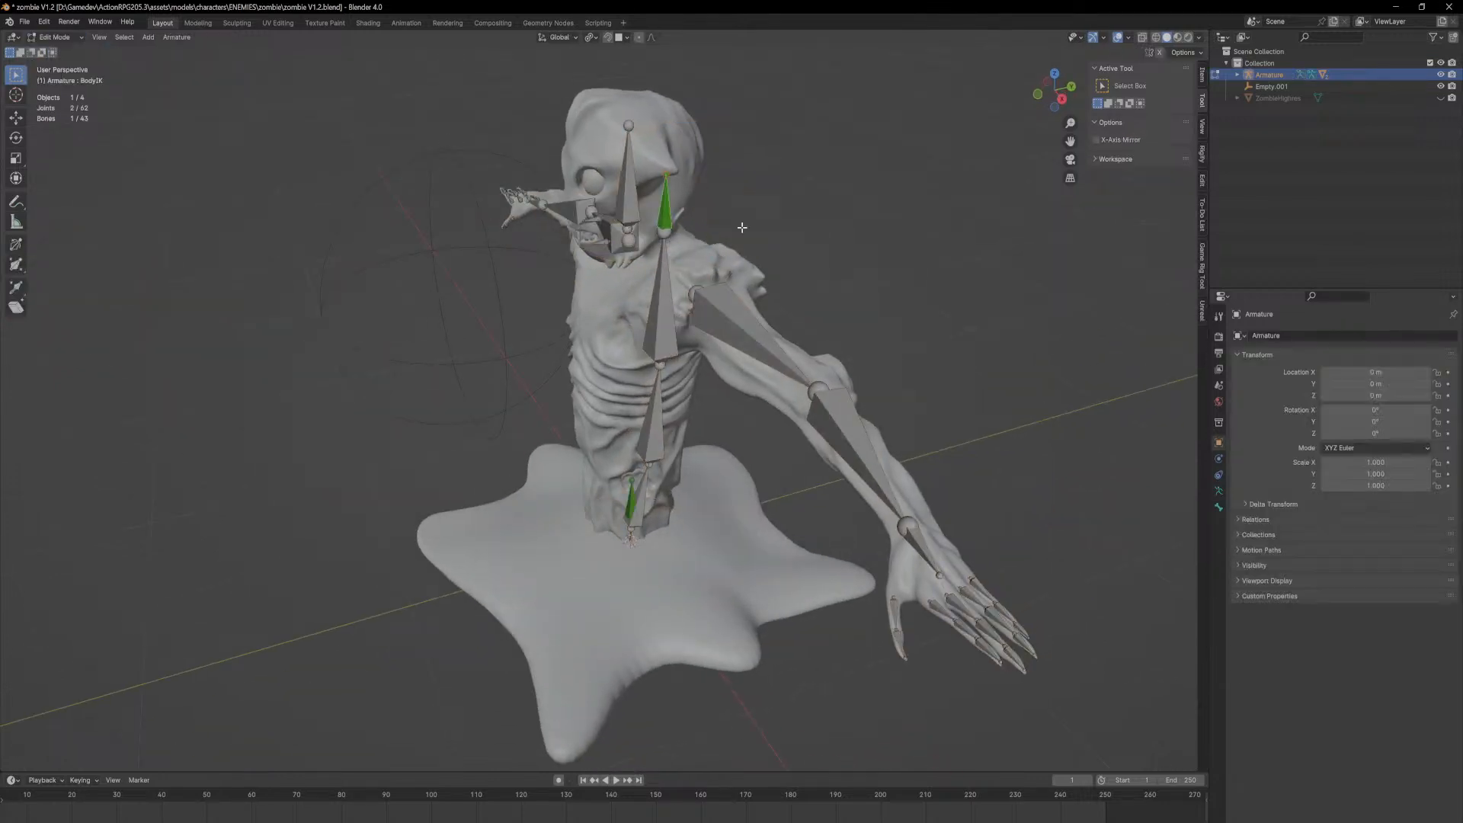
middle_drag(766, 199, 756, 225)
key(shift+d)
key(x)
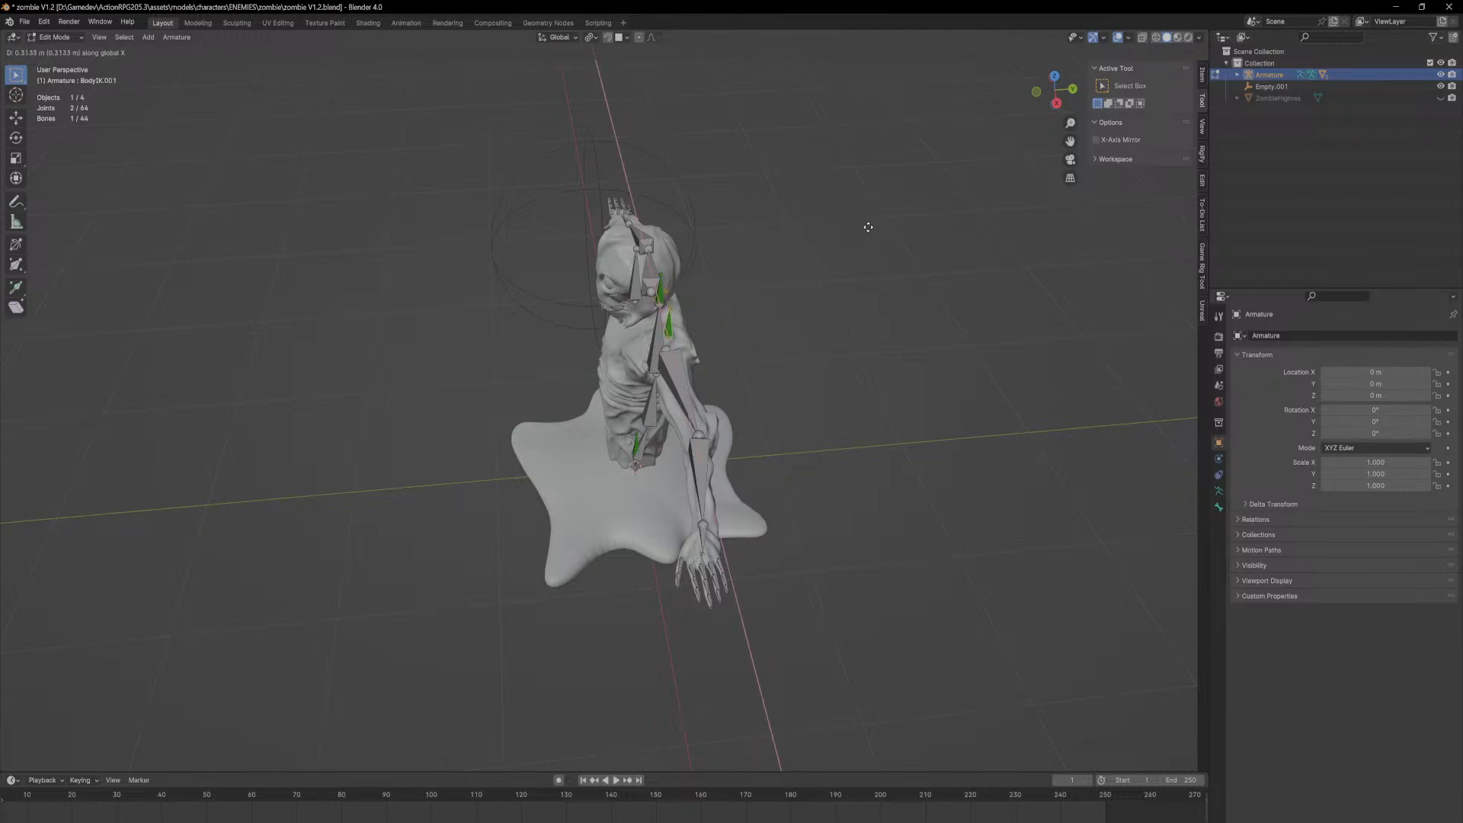
key(y)
click(907, 223)
Step: Lower the duplicated bone about 0.3 m along the Z axis
middle_drag(905, 254, 881, 233)
key(g)
key(z)
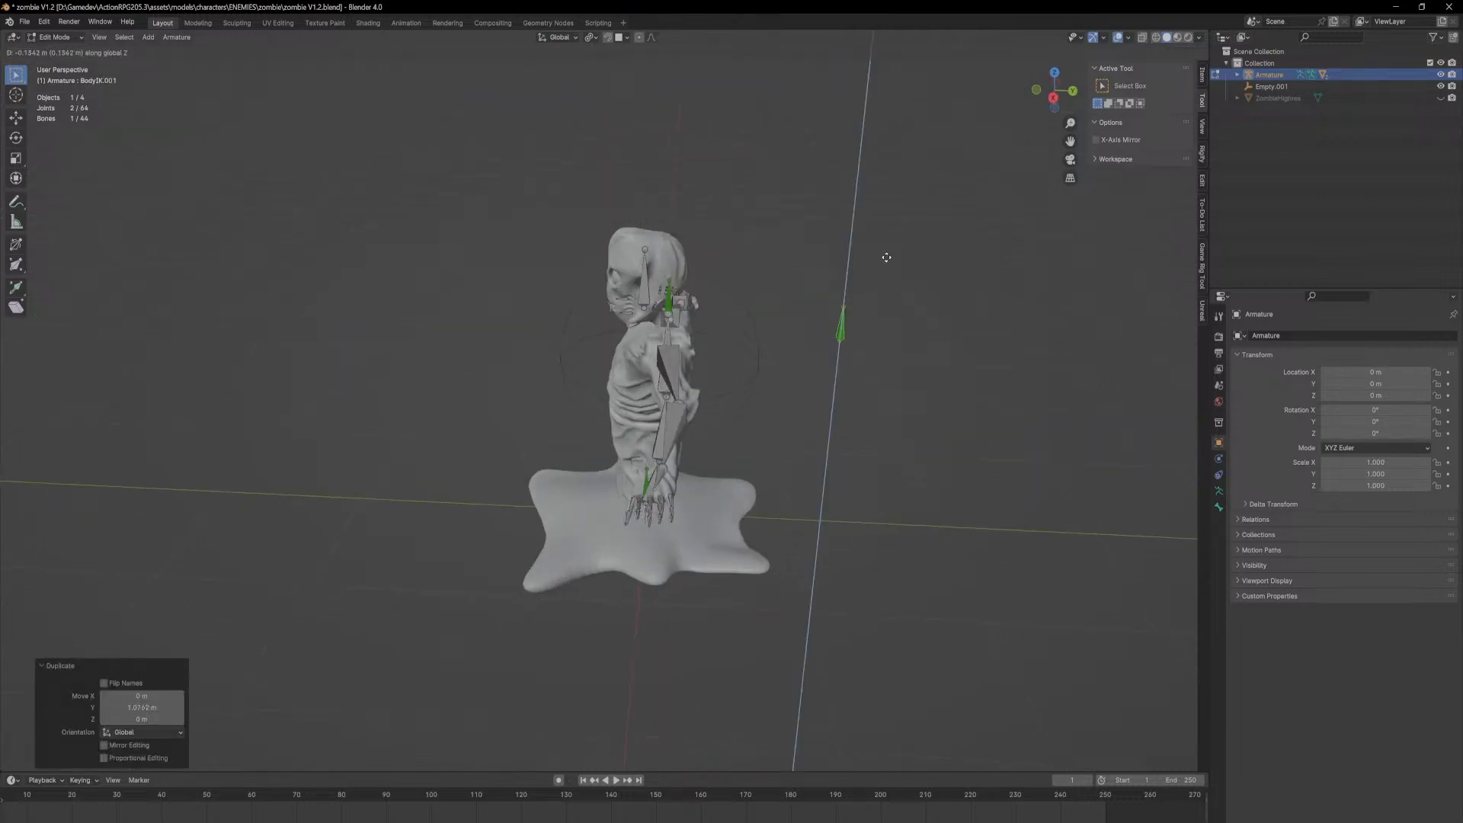
click(885, 313)
Step: Rename the duplicated bone as BodyPoleTaget
middle_drag(722, 316, 837, 326)
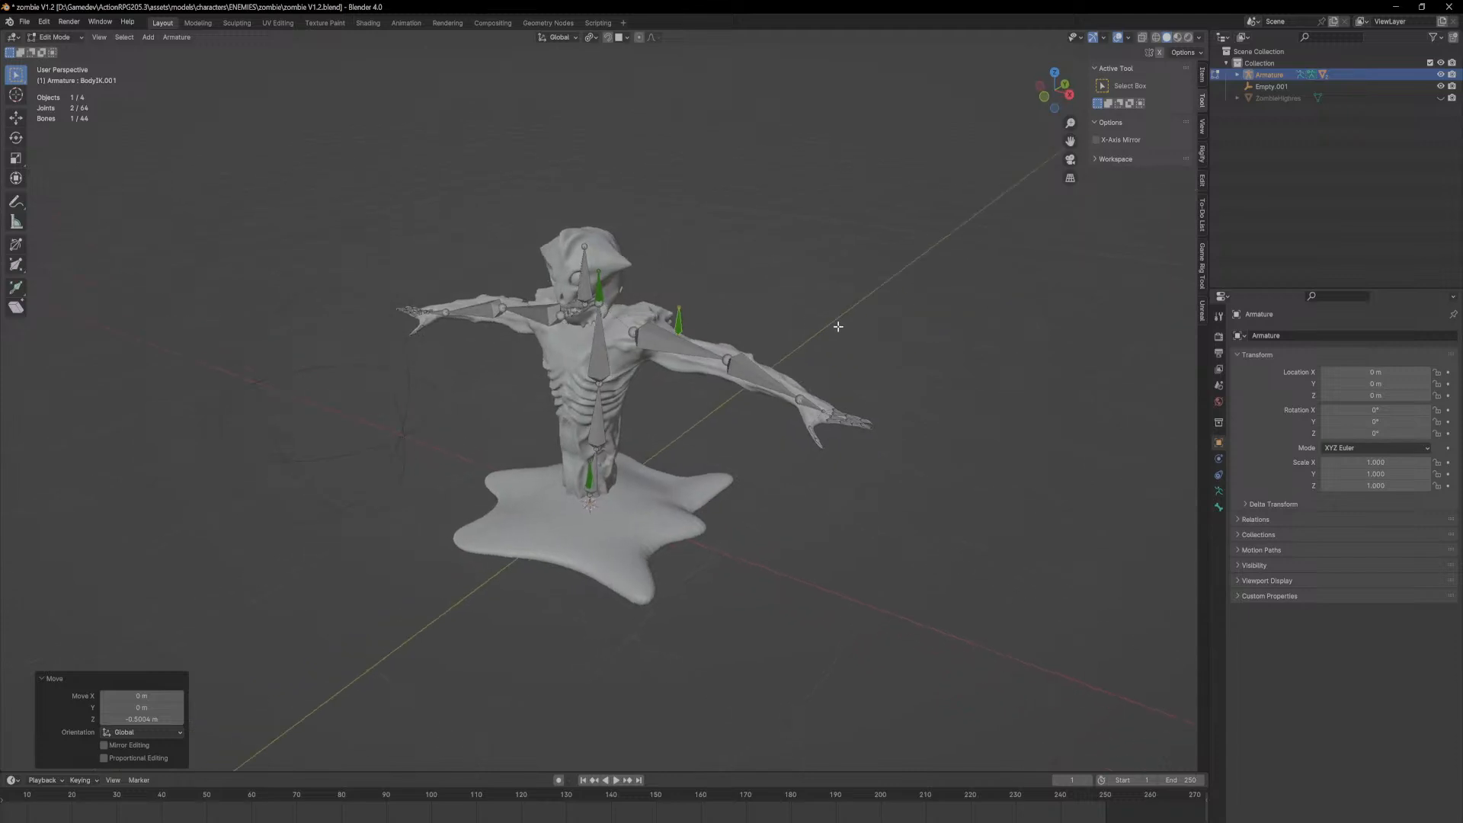
key(F2)
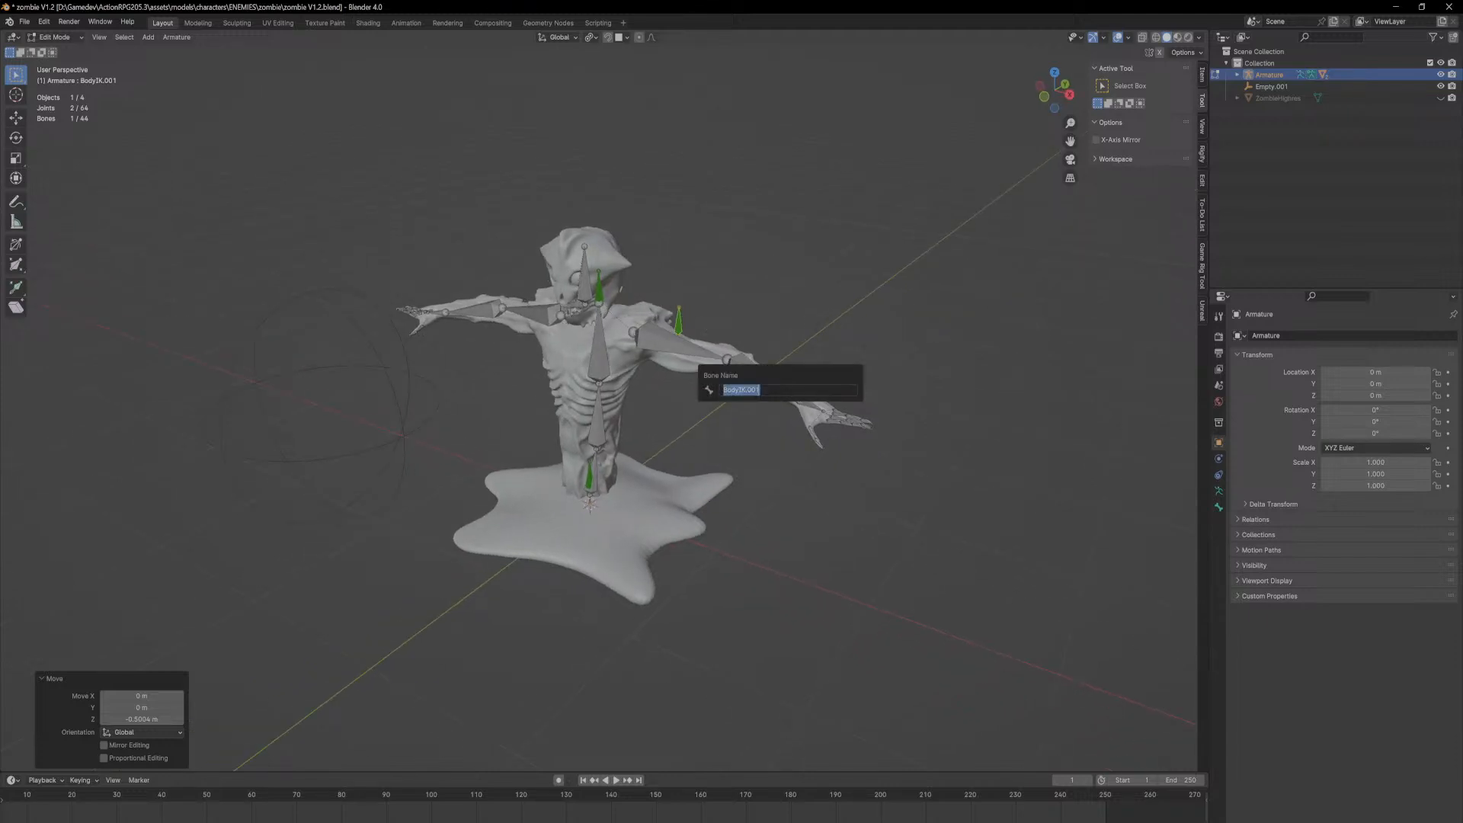
text(BodyPoleTaget)
key(Return)
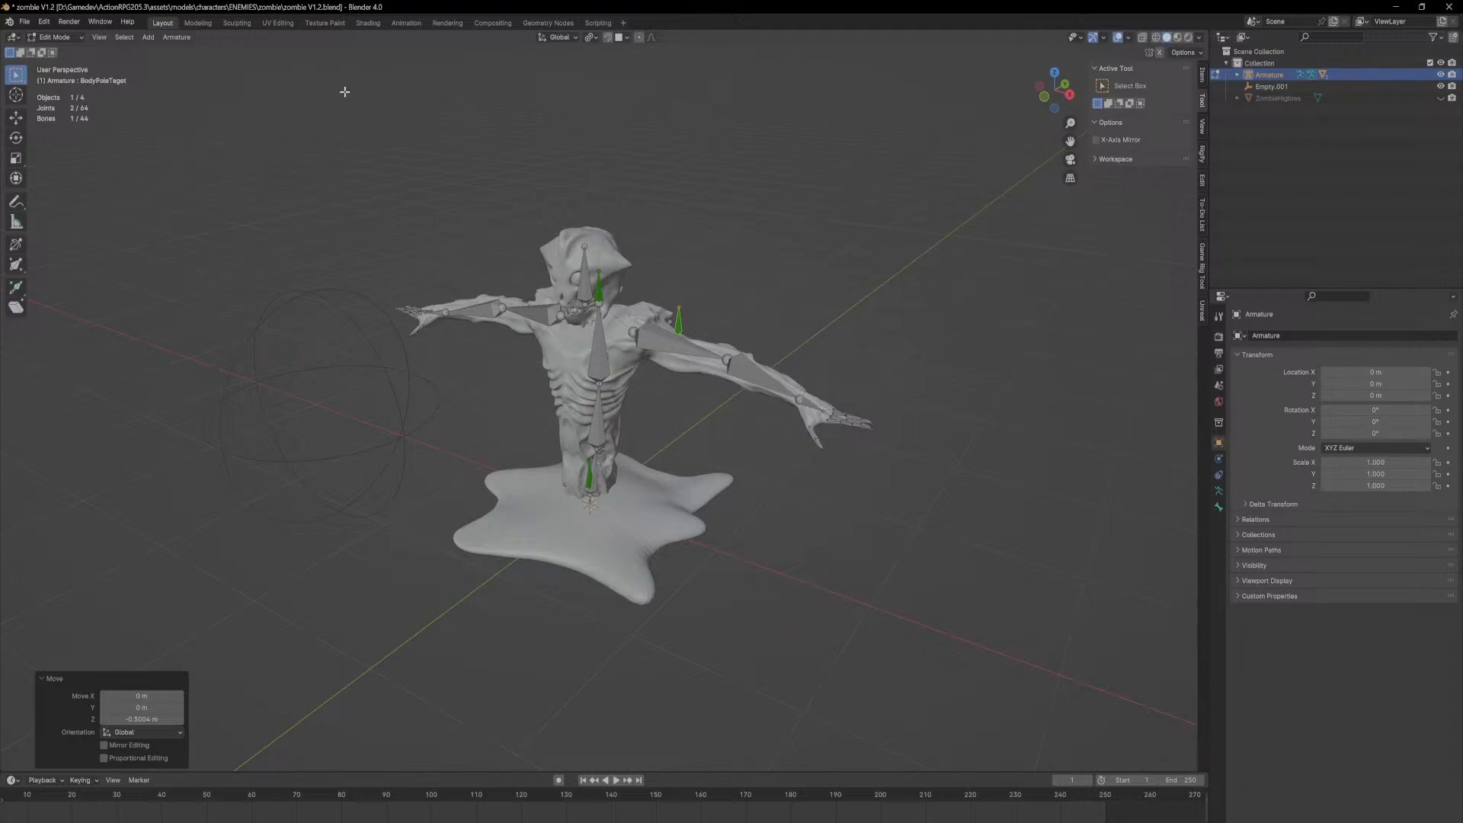
Step: In Pose Mode, set the pole target of Spine.003's IK constraint to Armature
click(67, 38)
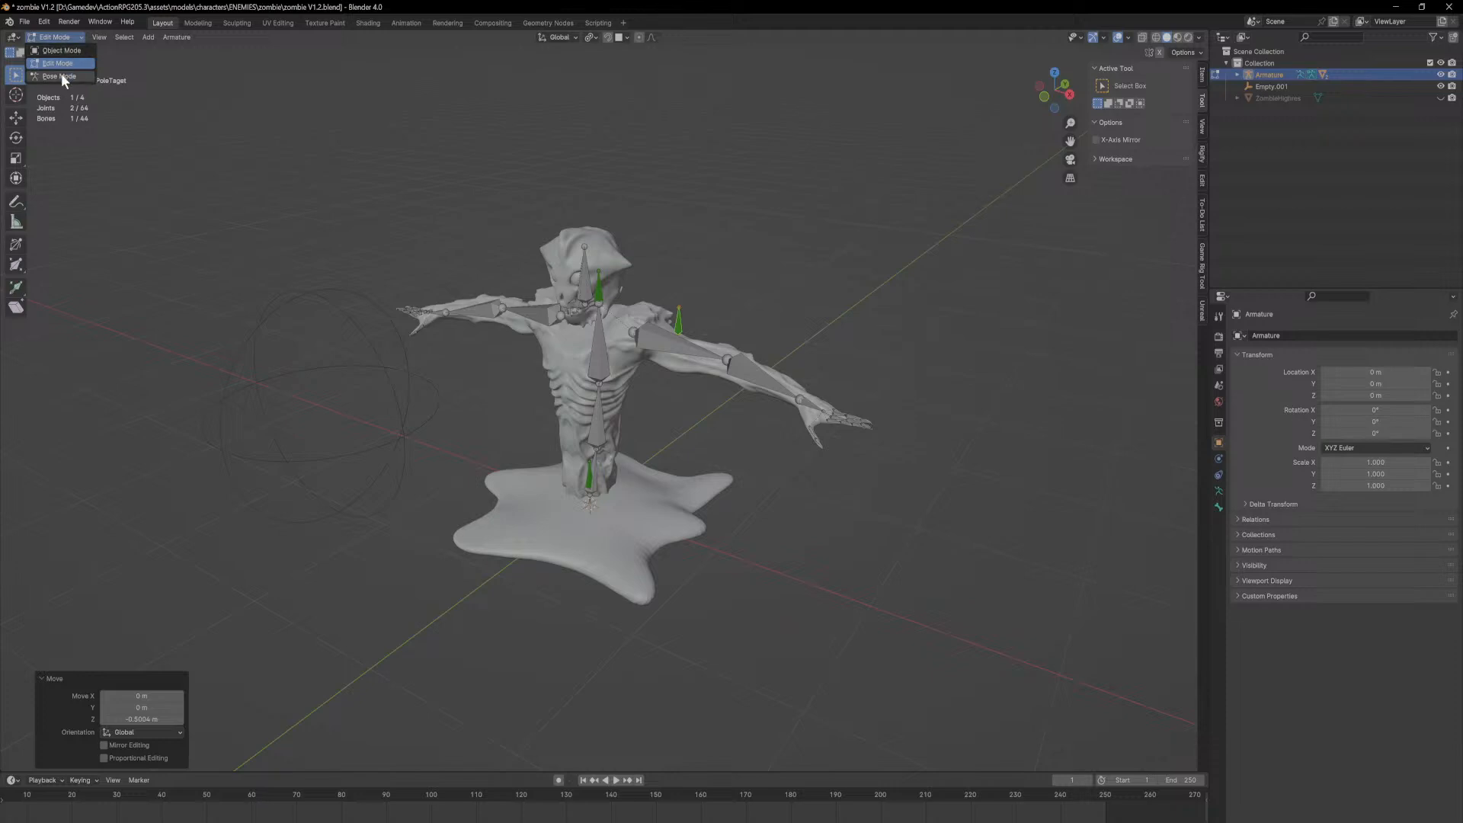
click(60, 77)
middle_drag(983, 304, 901, 318)
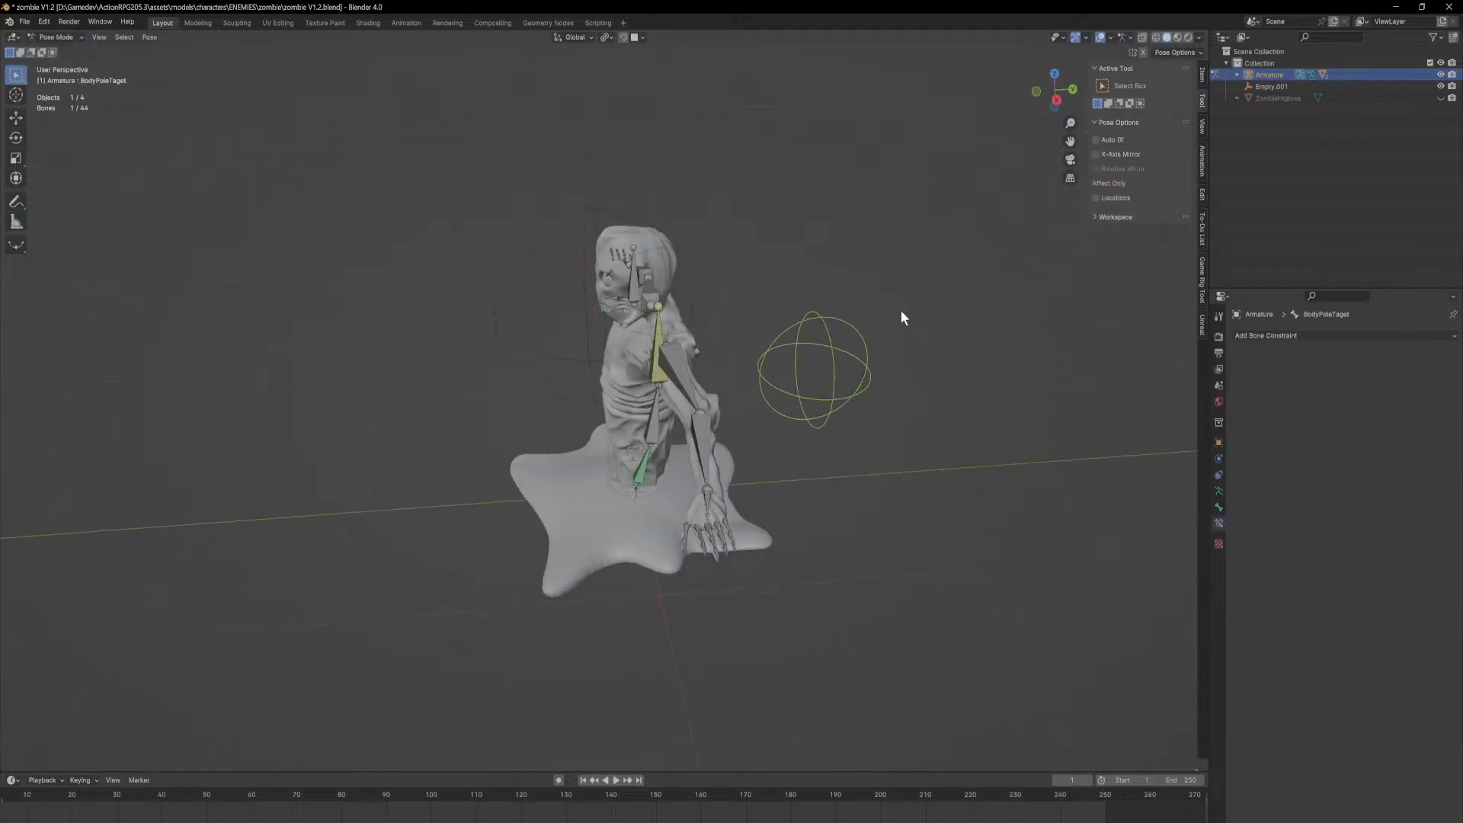
click(655, 372)
click(1436, 401)
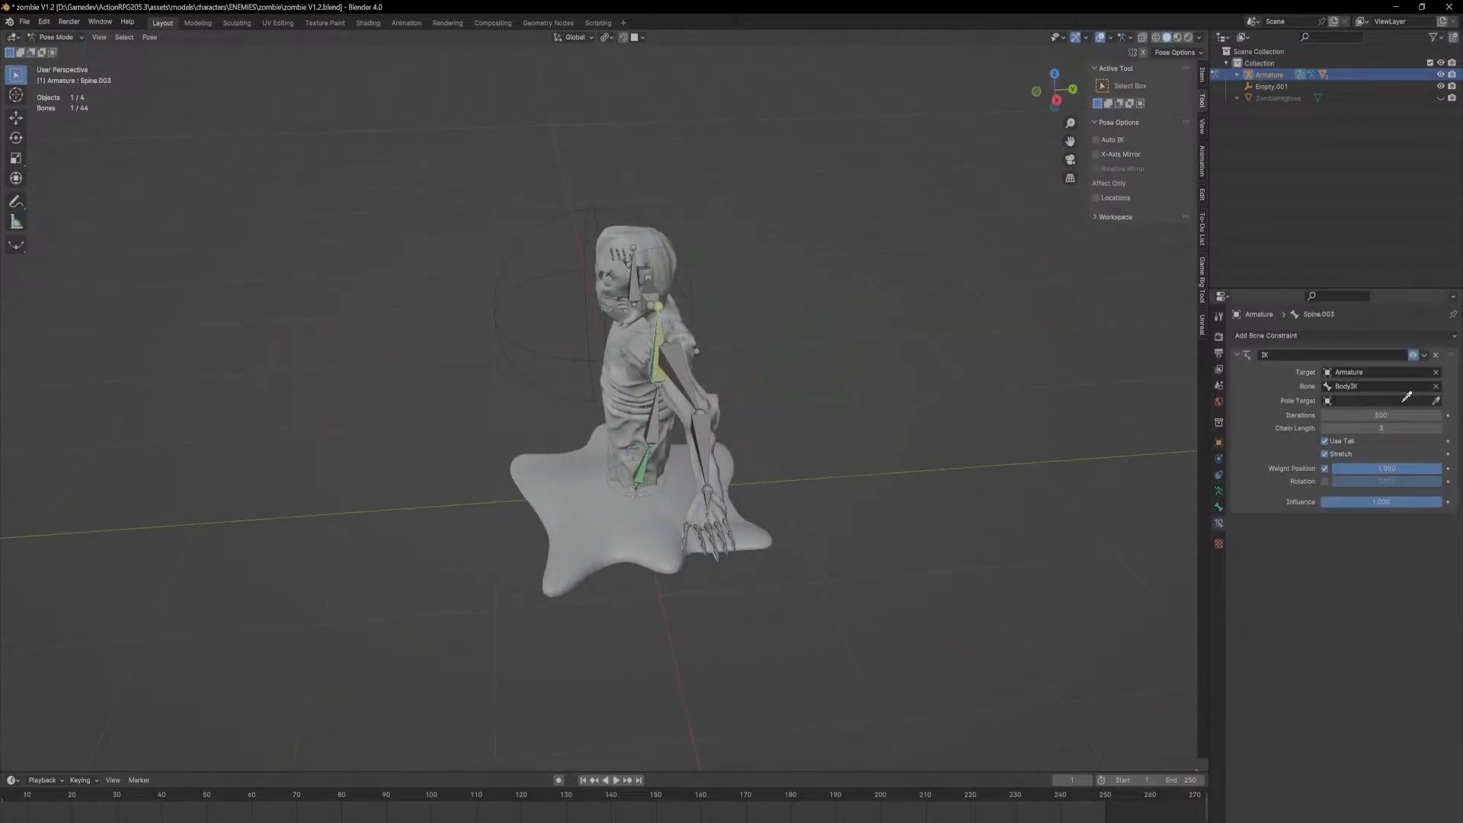
click(865, 393)
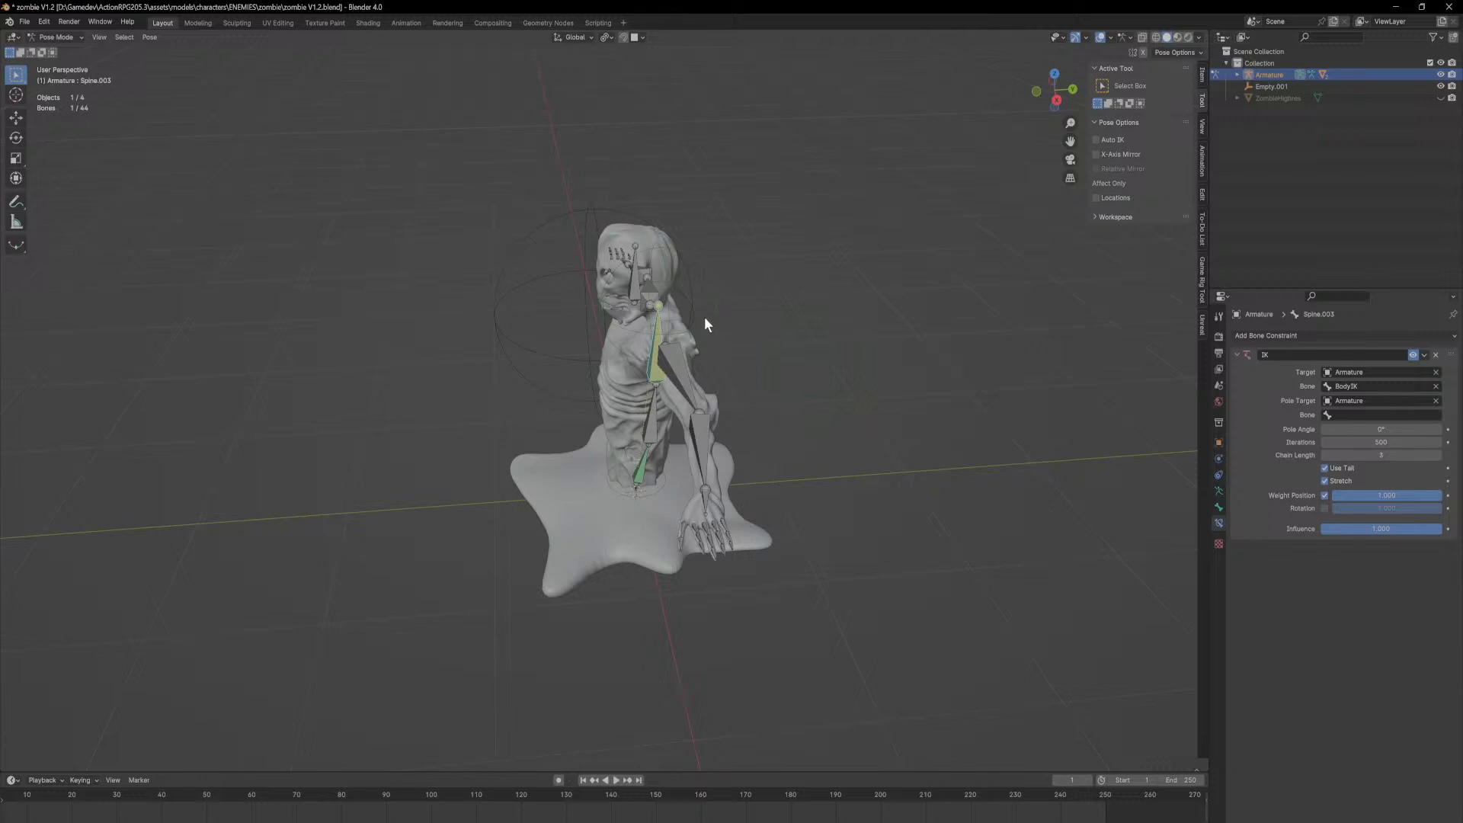
Step: Try moving the BodyPoleTaget and BodyIK controllers to test their influence on the spine
click(834, 377)
key(g)
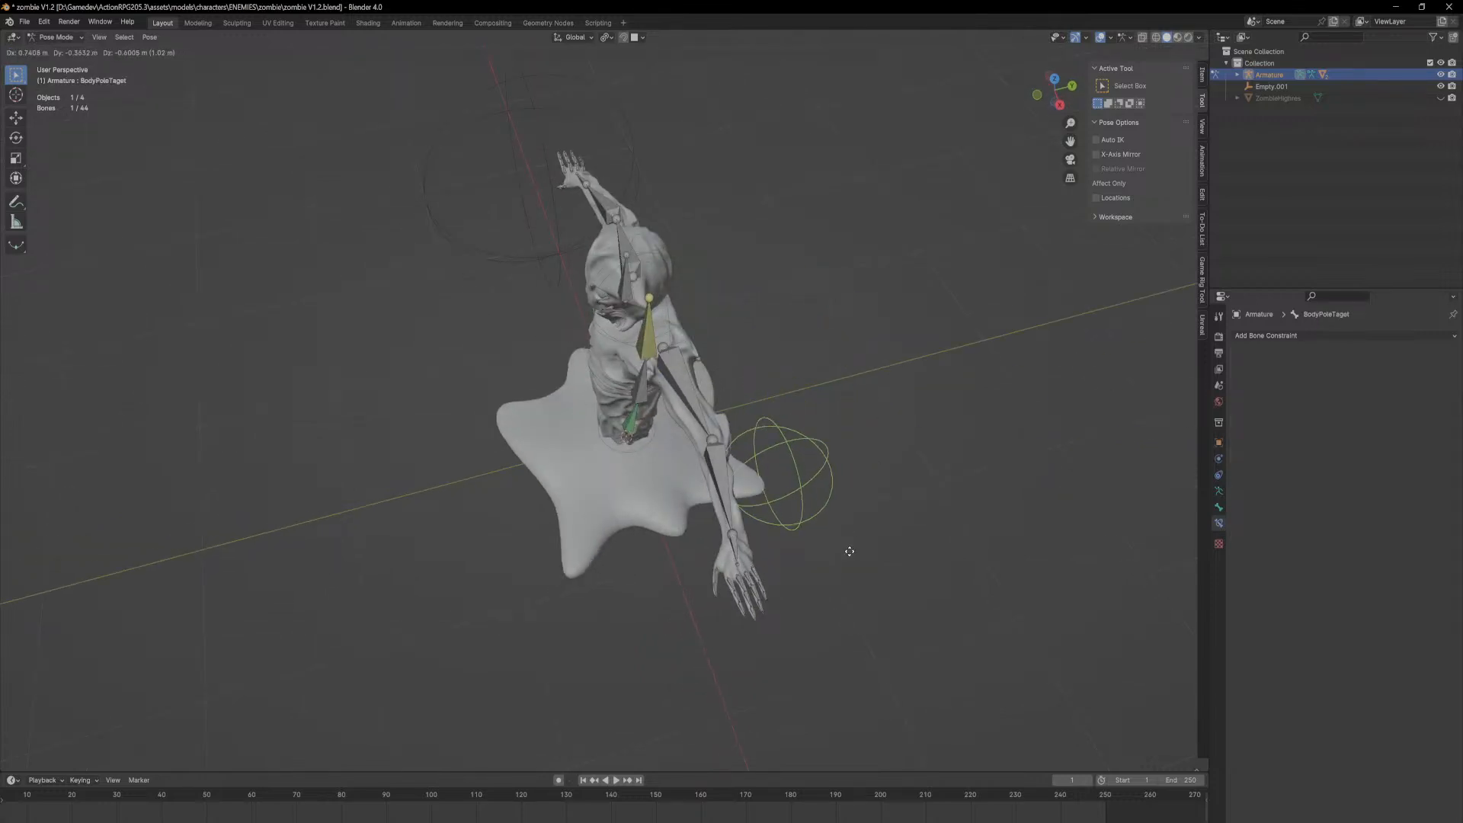
click(886, 521)
click(692, 268)
key(g)
right_click(688, 321)
middle_drag(687, 322, 689, 267)
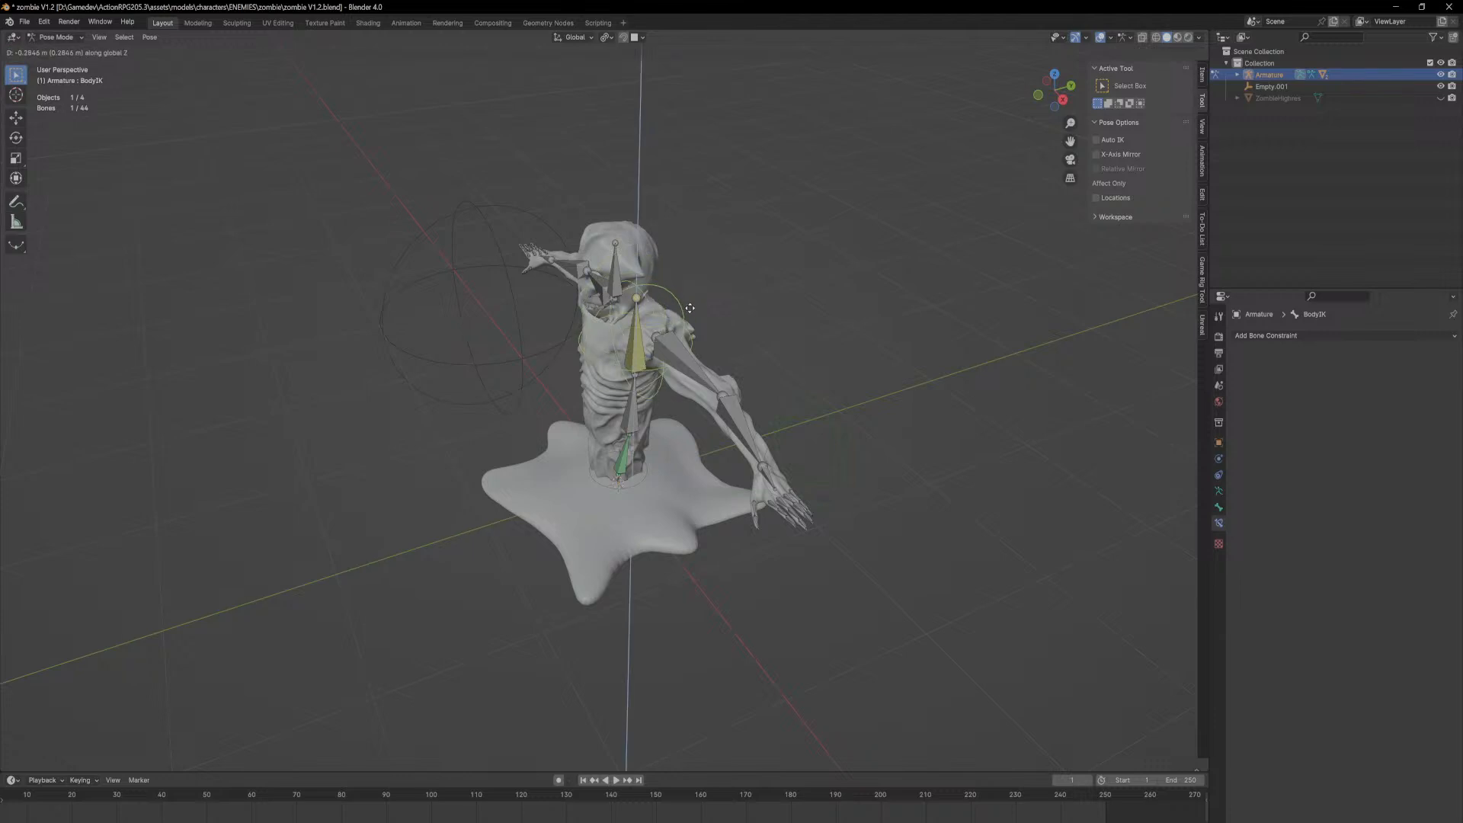
Step: Set the pole target bone of Spine.003's IK constraint to BodyPoleTaget
click(637, 340)
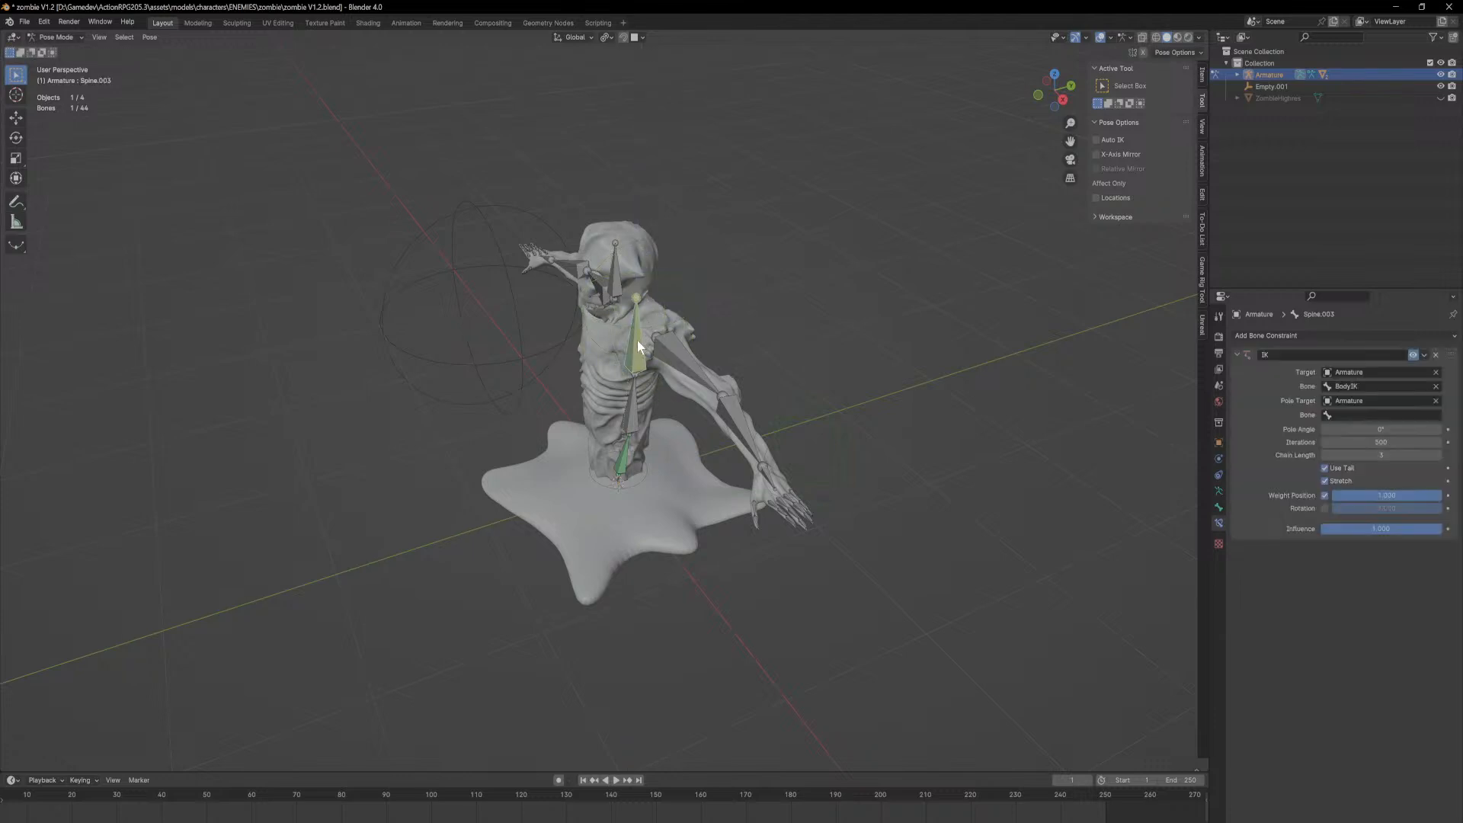
click(1373, 414)
text(poloe)
key(ctrl+a)
text(pole)
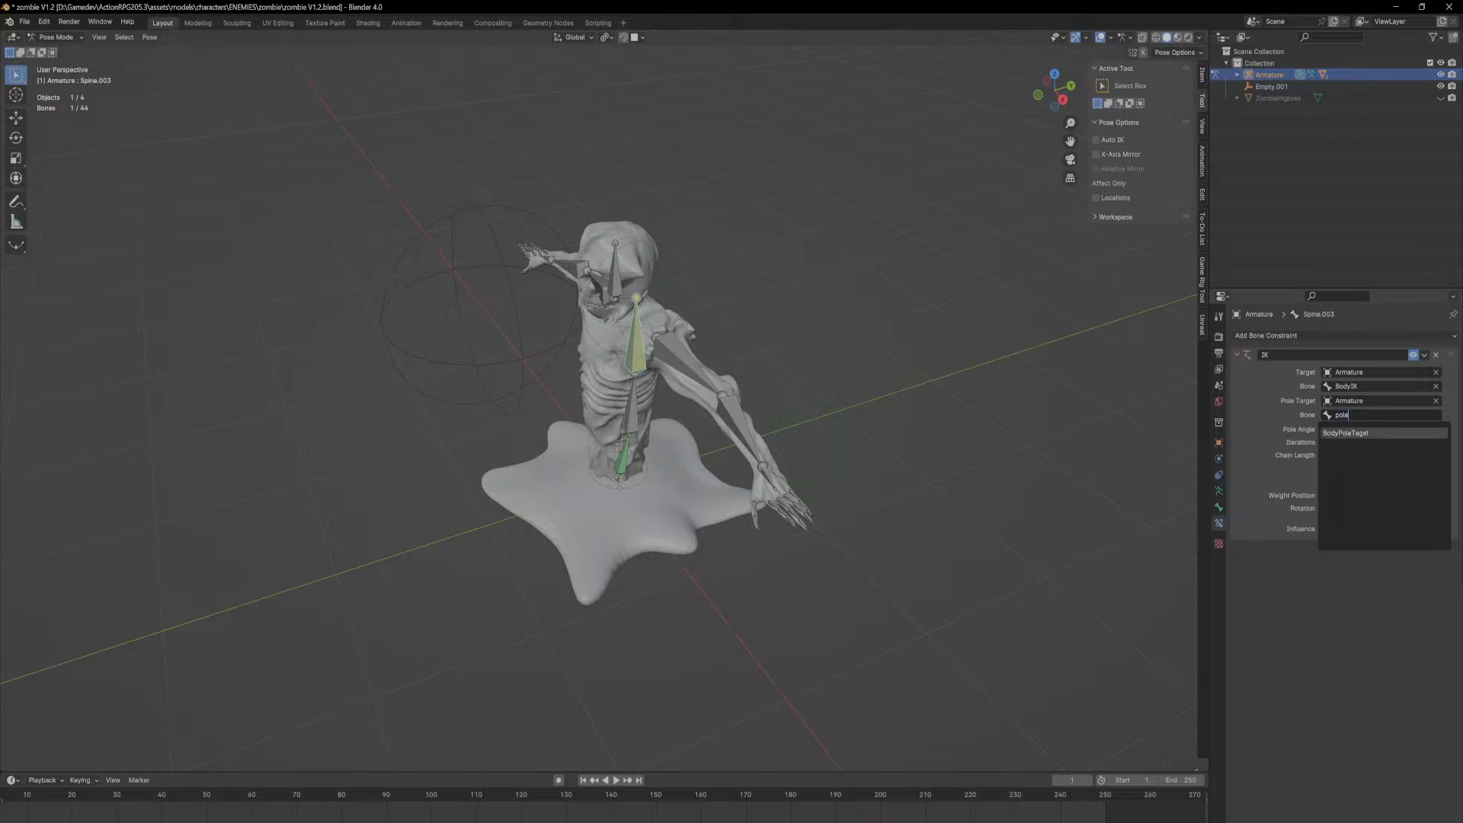
key(Return)
Step: Clear all pose transforms of the Spine.003 bone
middle_drag(915, 366, 951, 356)
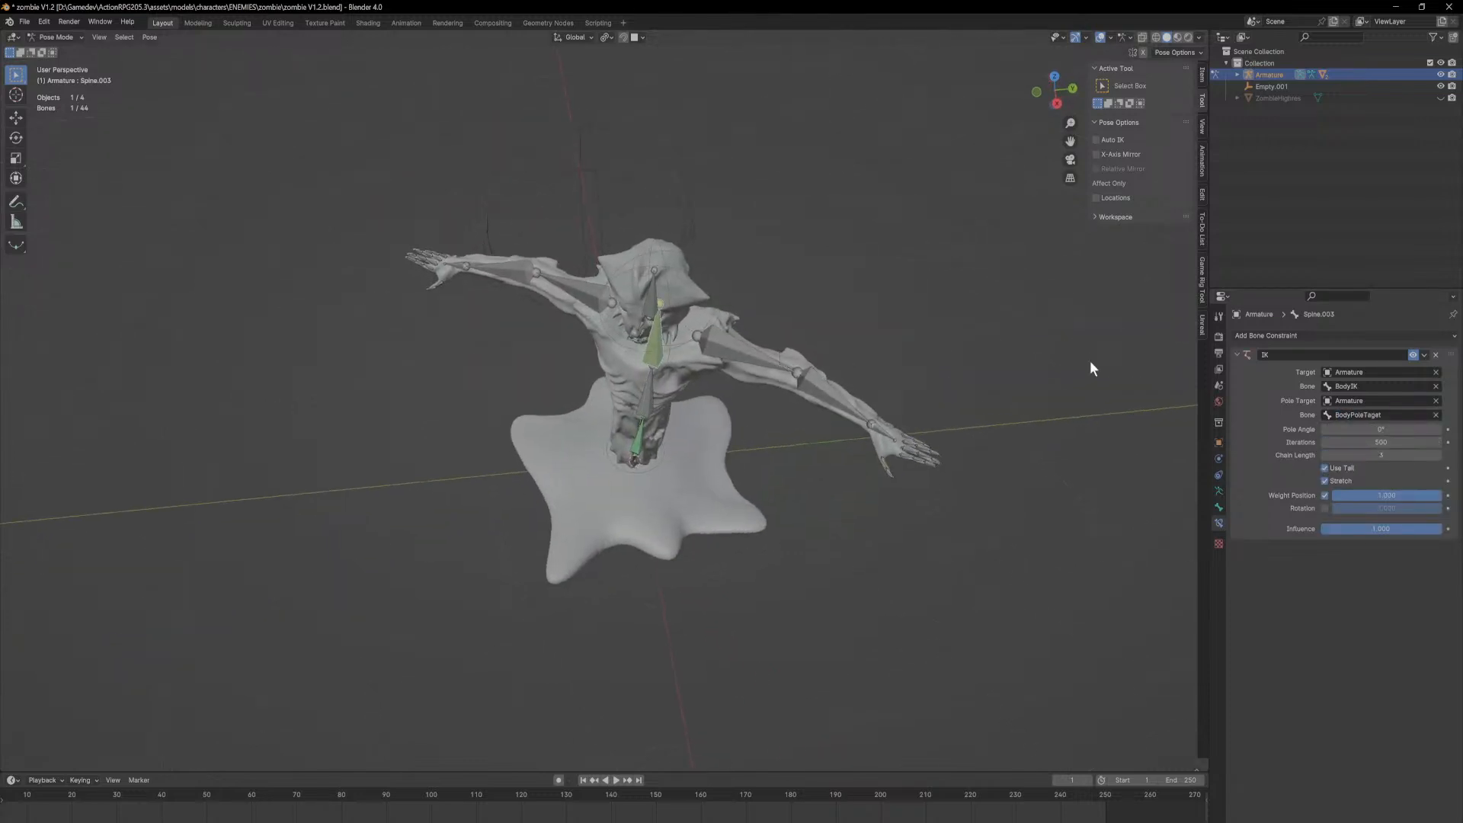
middle_drag(854, 444, 854, 462)
key(F3)
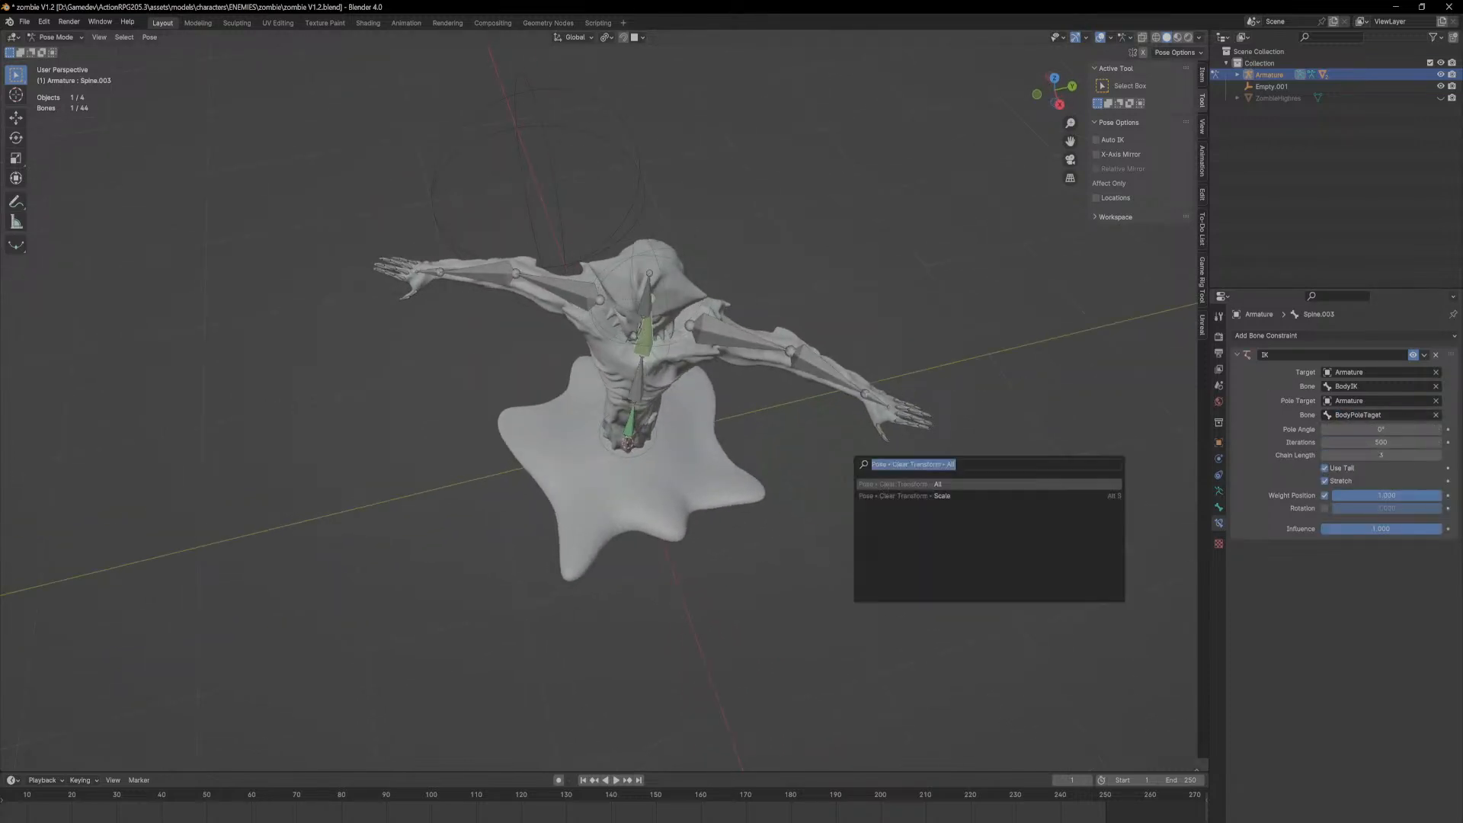
key(Return)
key(F3)
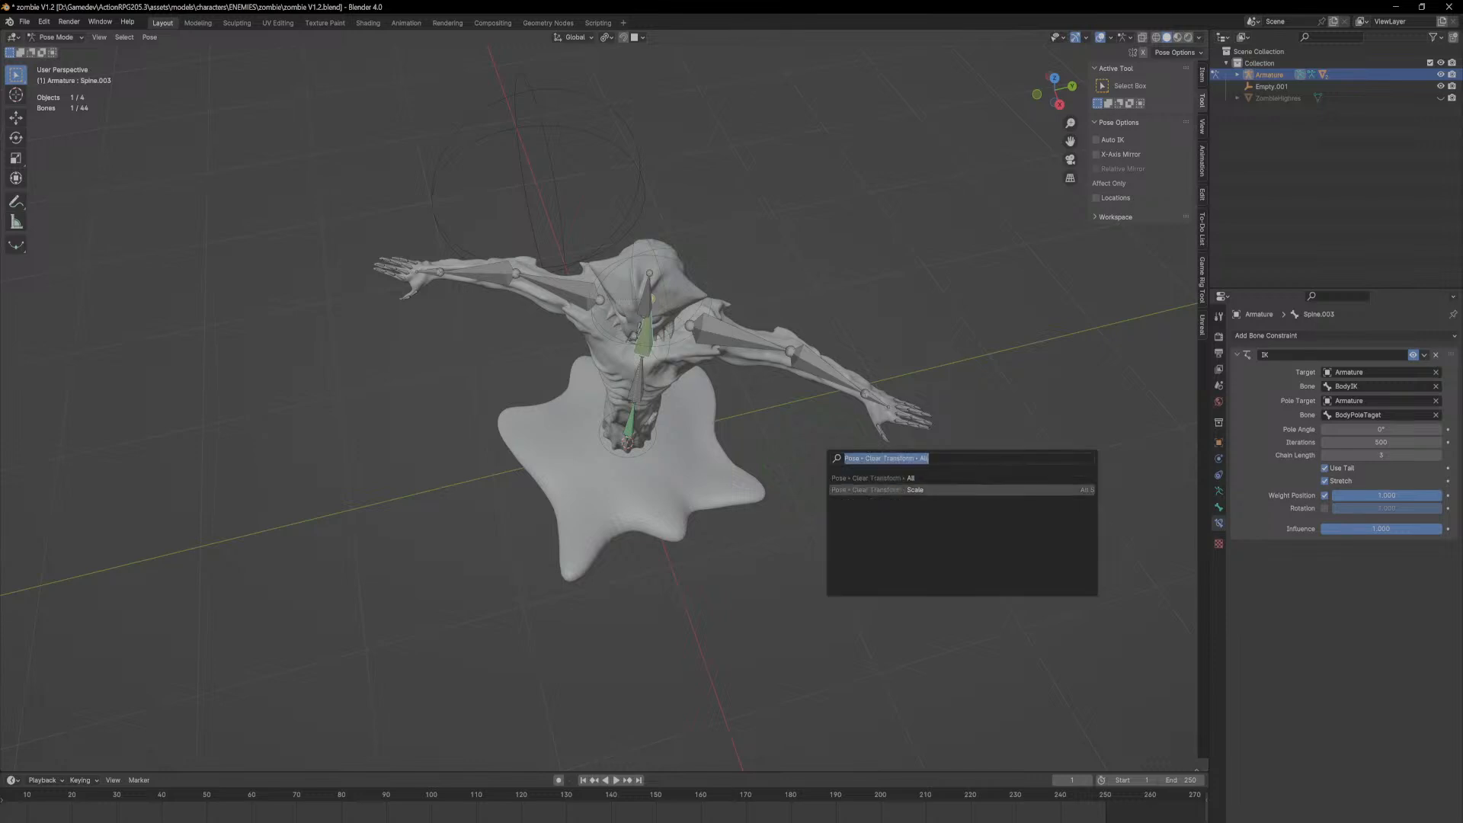
text(a)
key(Escape)
Step: Select all bones of the armature and clear all their pose transforms
middle_drag(734, 396, 830, 414)
key(a)
key(F3)
key(Return)
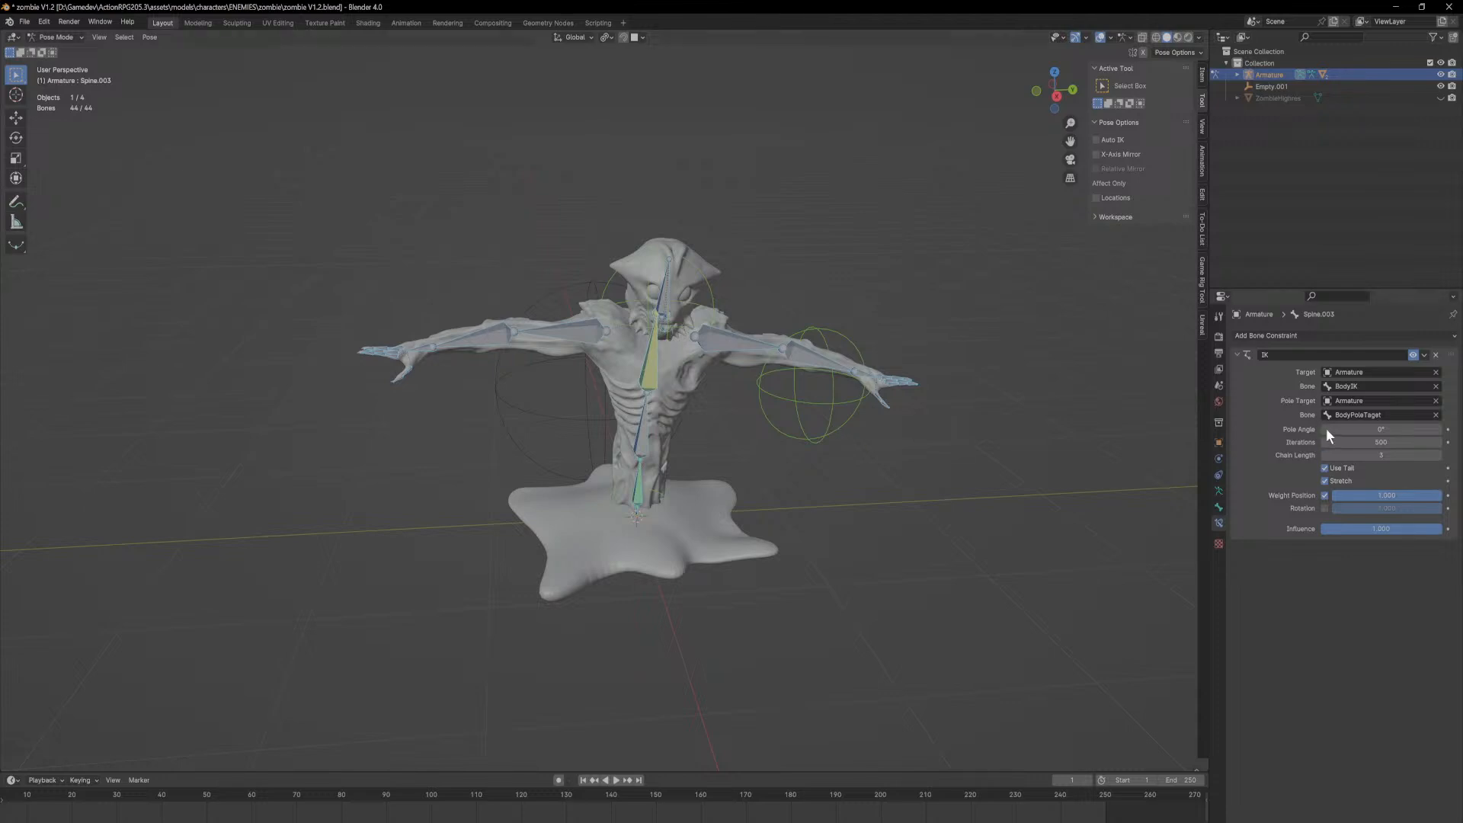
Step: Set the pole angle of Spine.003's IK constraint to 90°
click(1326, 429)
text(90)
key(Return)
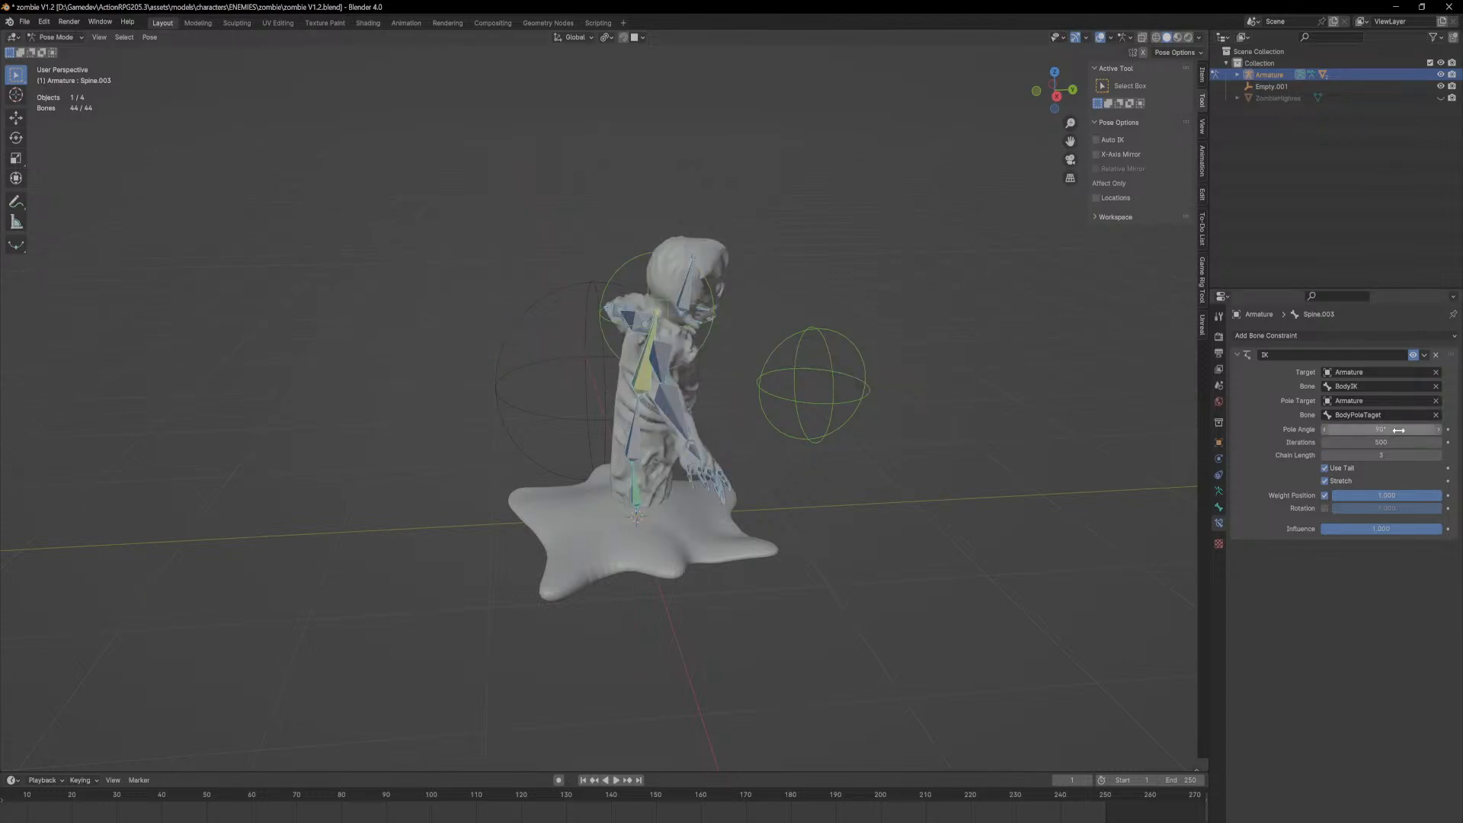
Step: Change the pole angle of Spine.003's IK constraint to a negative angle
click(1401, 432)
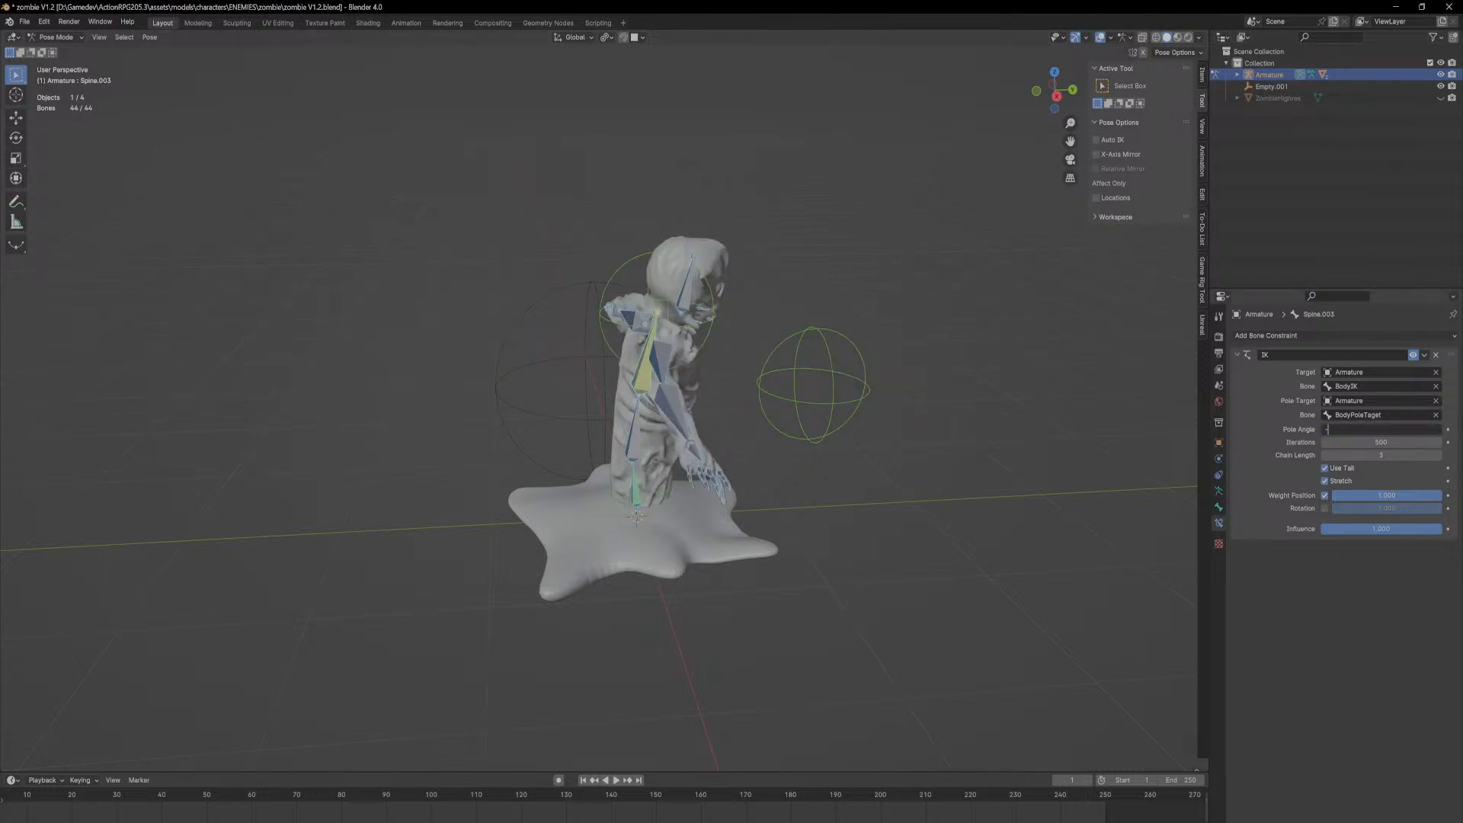
key(Return)
Step: Move the BodyPoleTaget bone freely around the zombie to test how it turns the torso
click(865, 382)
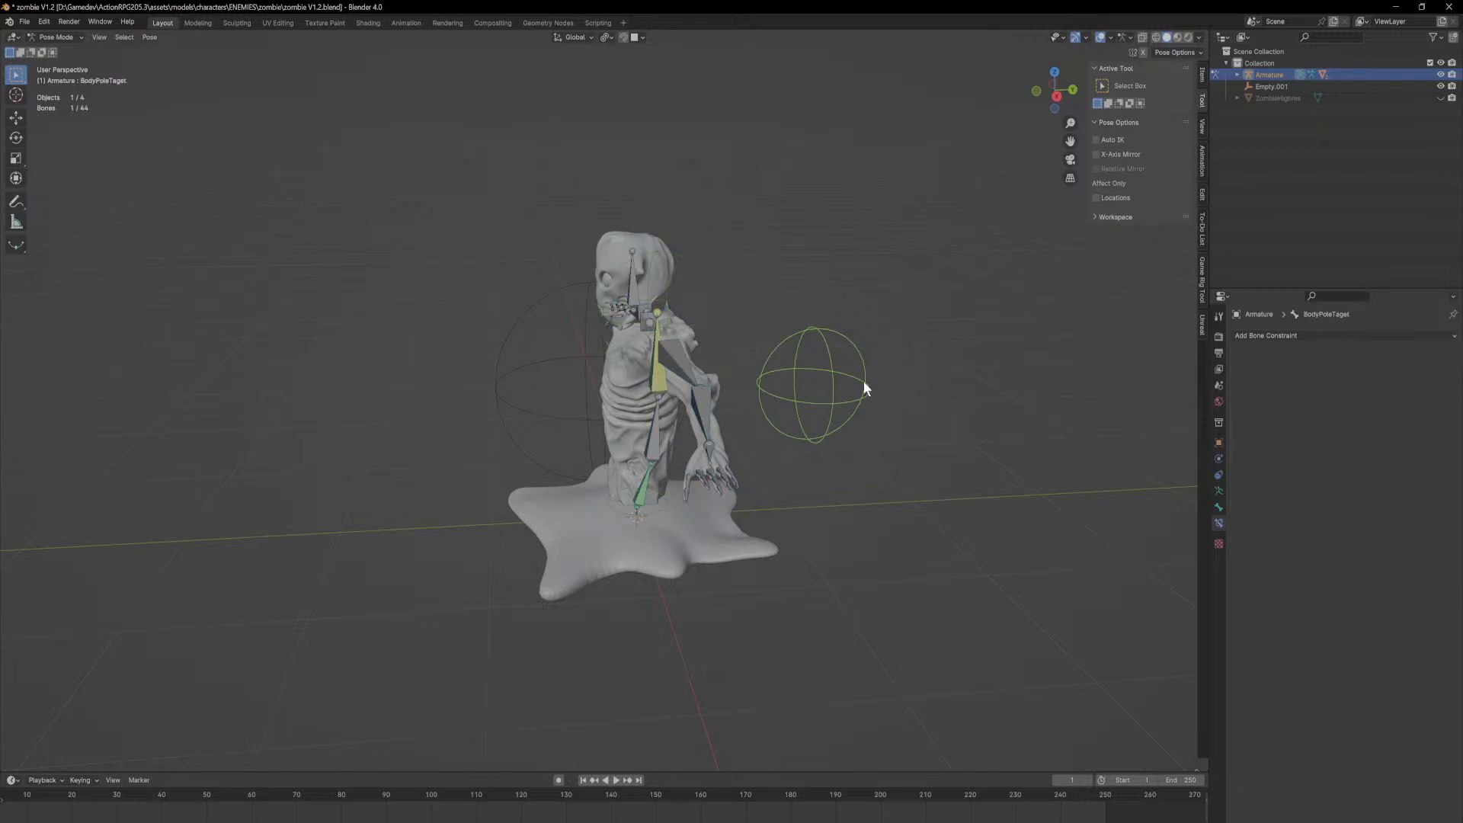
key(g)
right_click(852, 231)
middle_drag(851, 222, 892, 373)
key(g)
click(763, 251)
middle_drag(762, 251, 836, 323)
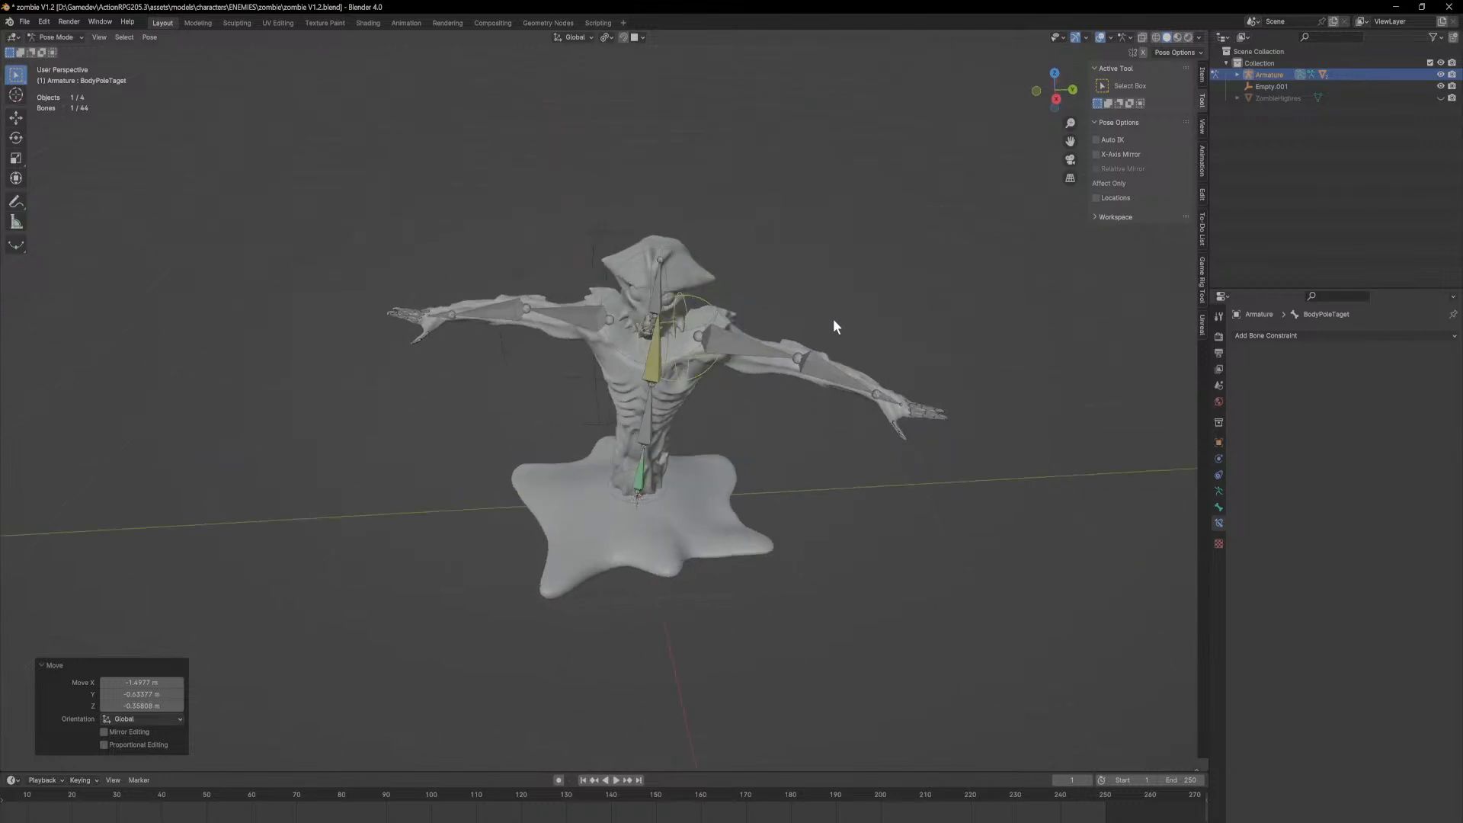
key(g)
click(619, 300)
Step: Lower the BodyIK bone to bend the spine and shift BodyPoleTaget behind the body to test the IK
click(709, 334)
key(g)
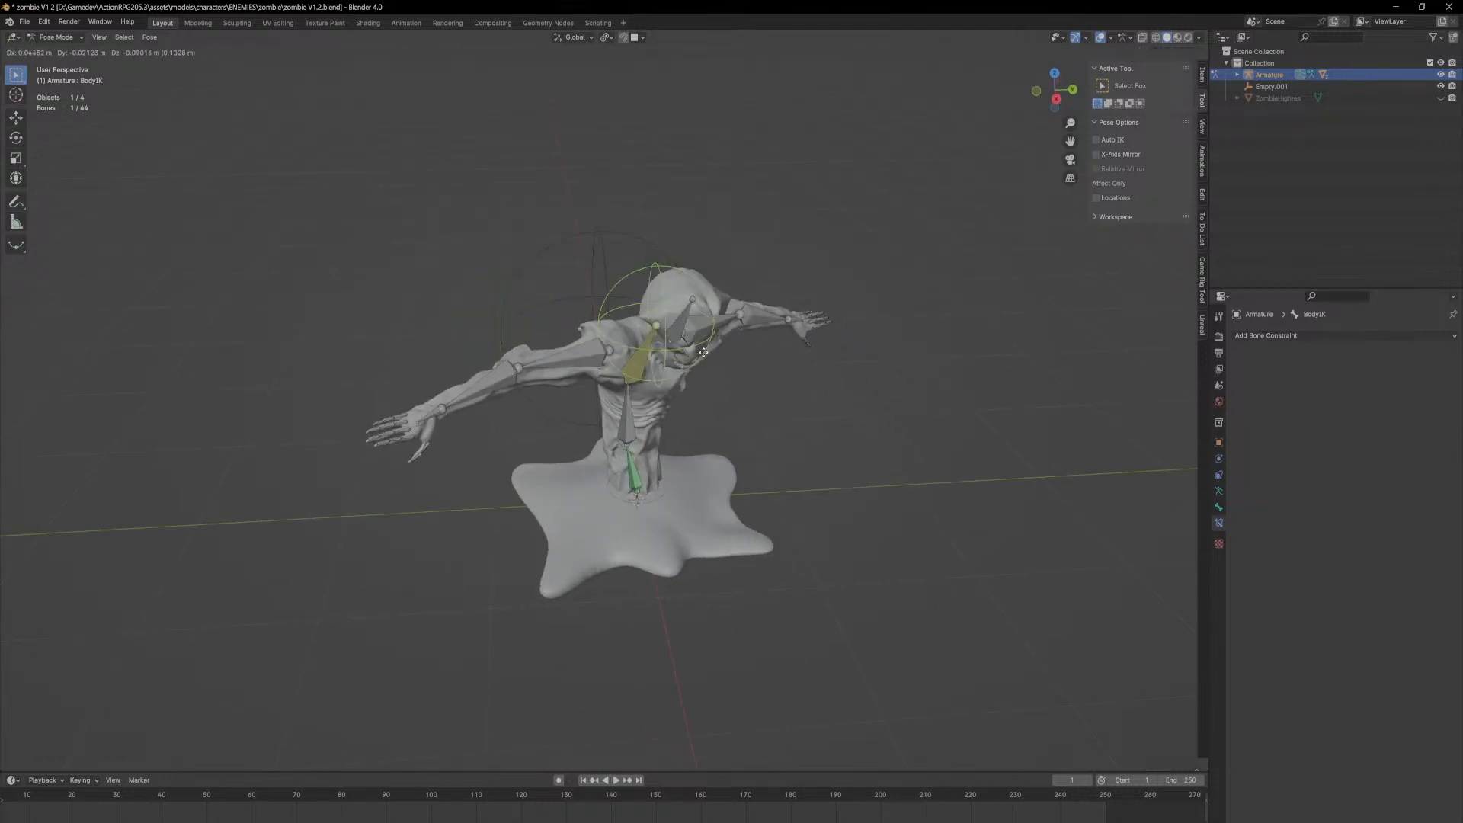
click(702, 409)
click(497, 279)
key(g)
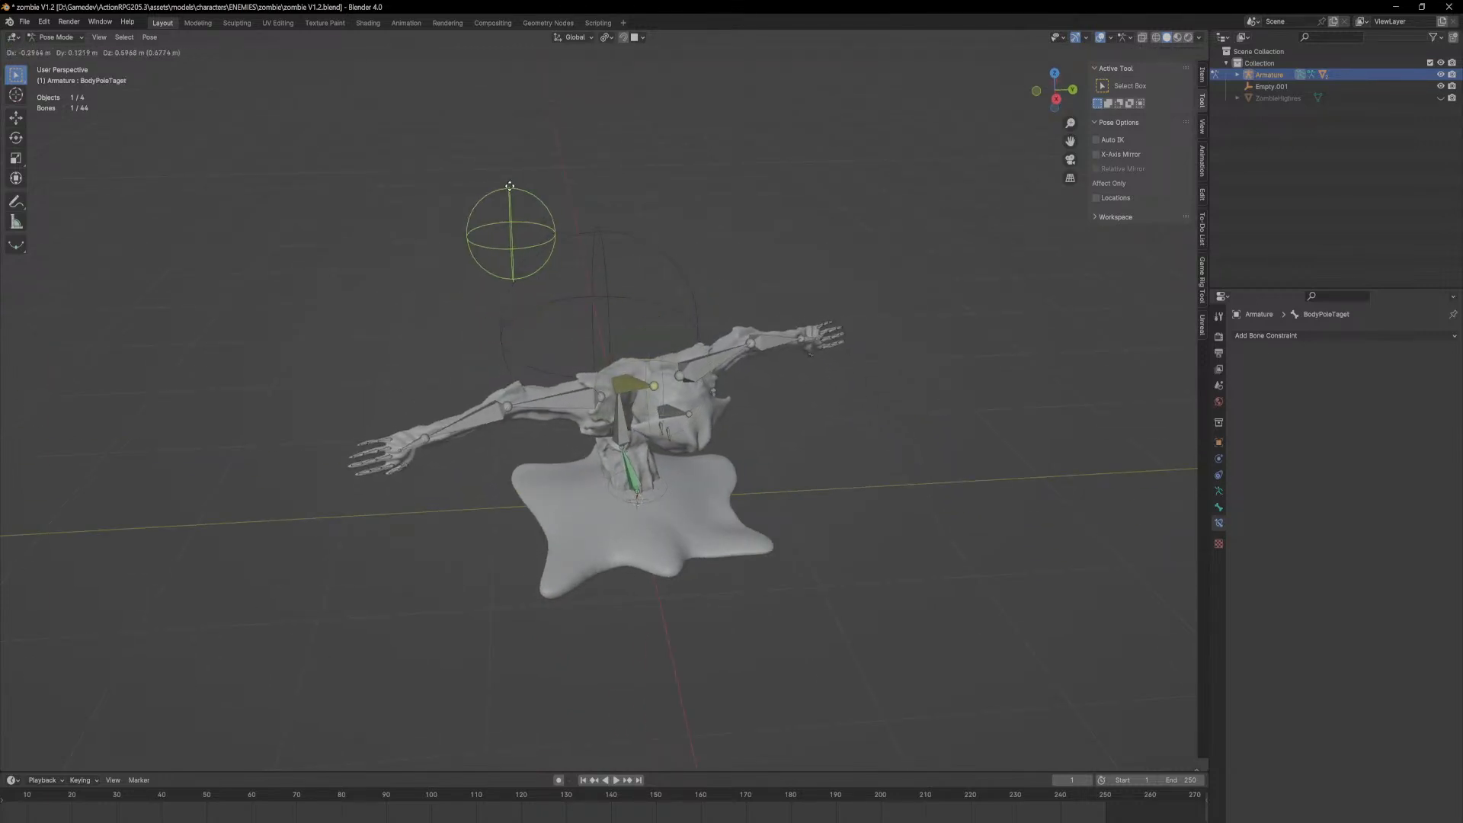
click(855, 326)
middle_drag(855, 326, 737, 334)
Step: Test the IK further by moving BodyIK sideways and BodyPoleTaget both freely and along the Z axis
click(661, 341)
key(g)
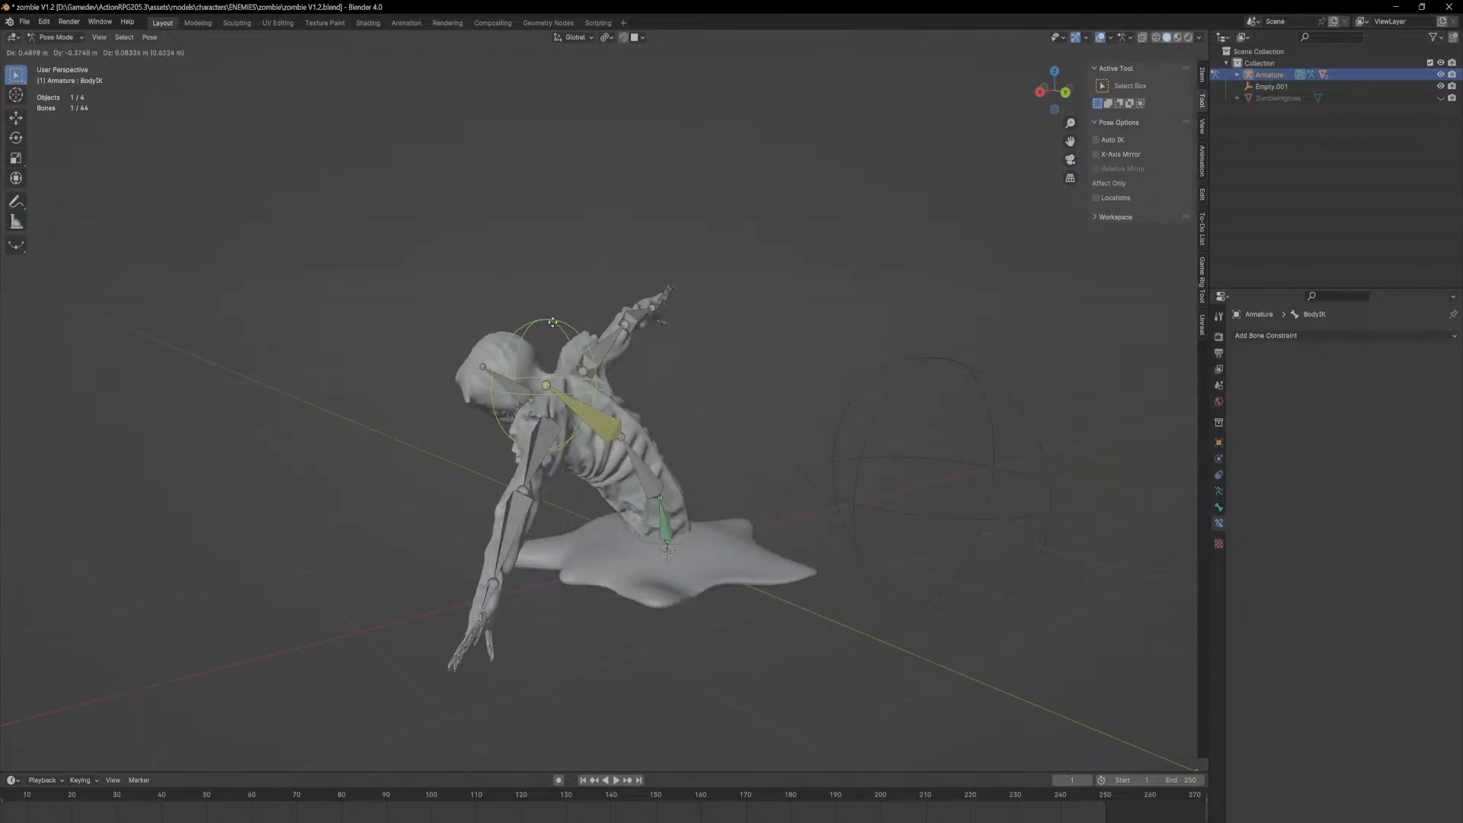
click(573, 332)
click(1110, 461)
middle_drag(1109, 459, 994, 520)
key(g)
click(1062, 336)
middle_drag(1063, 336, 796, 507)
key(g)
key(z)
click(934, 602)
middle_drag(935, 601, 935, 544)
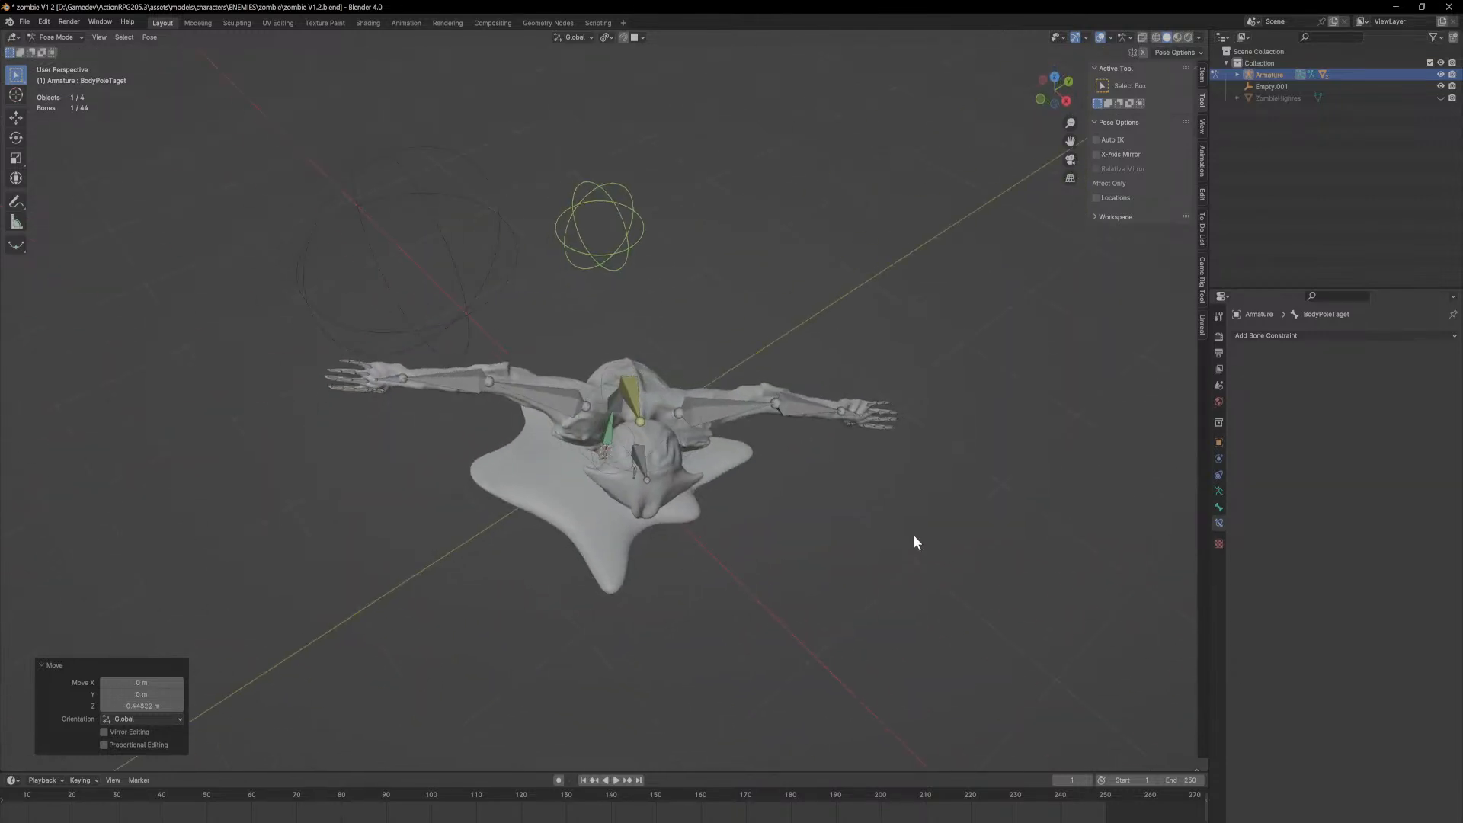
Step: Move the BodyIK bone up and down to test the spine's bending once more
click(647, 381)
middle_drag(650, 377, 712, 319)
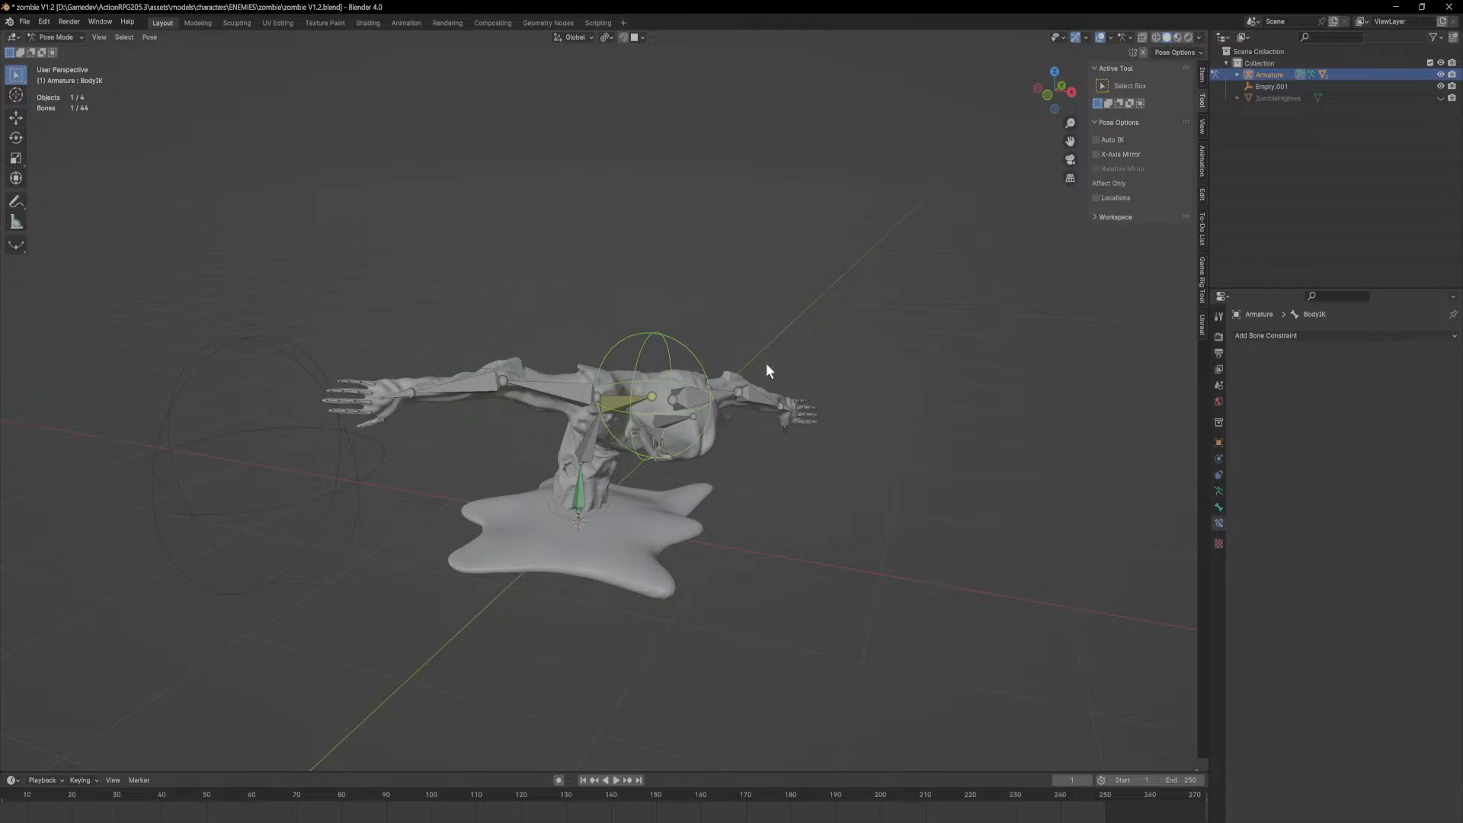
key(g)
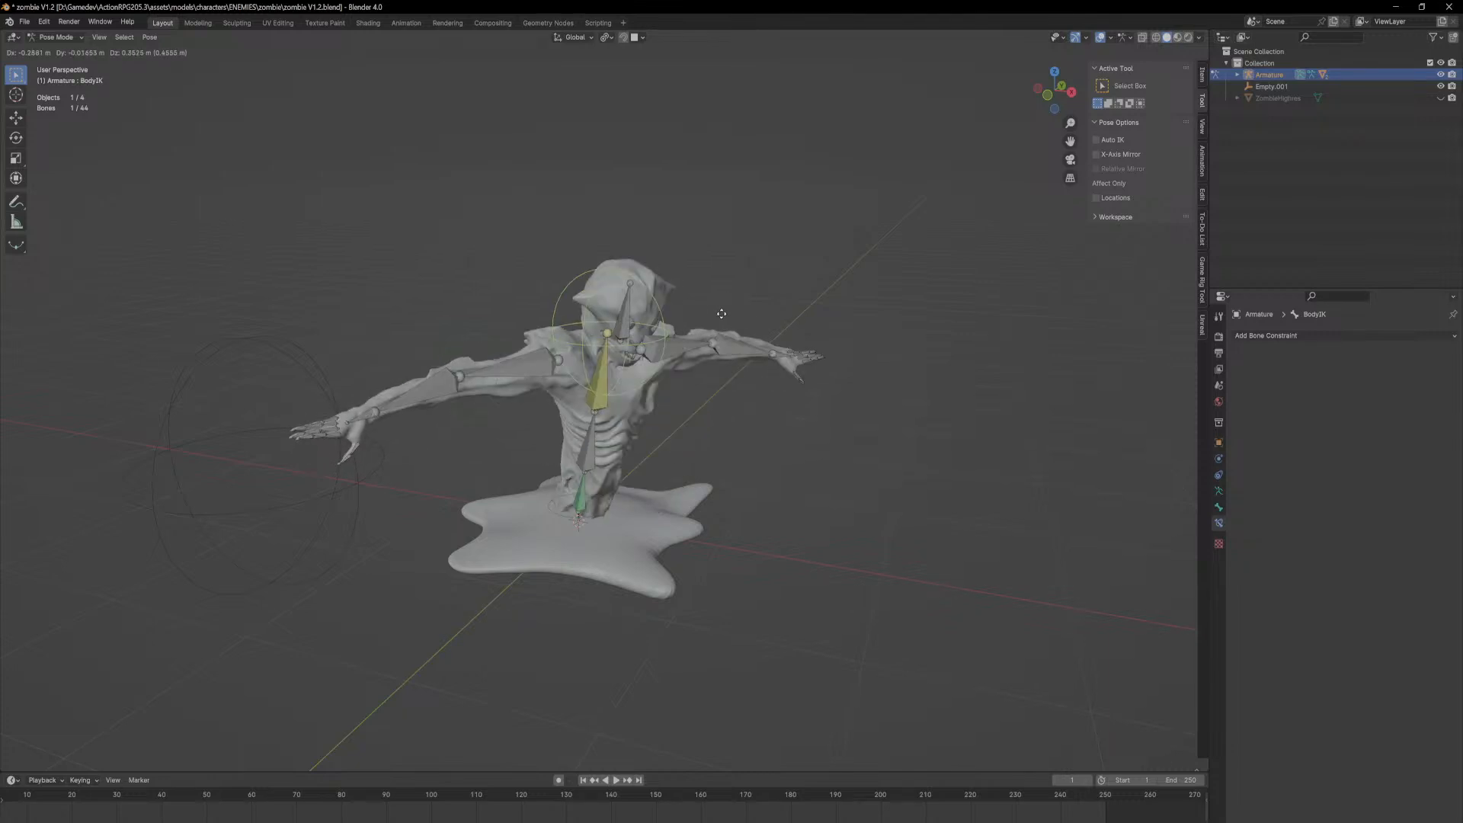
click(646, 380)
middle_drag(646, 380, 739, 418)
Step: Clear the pose transforms of all bones in the armature and deselect them
key(a)
key(F3)
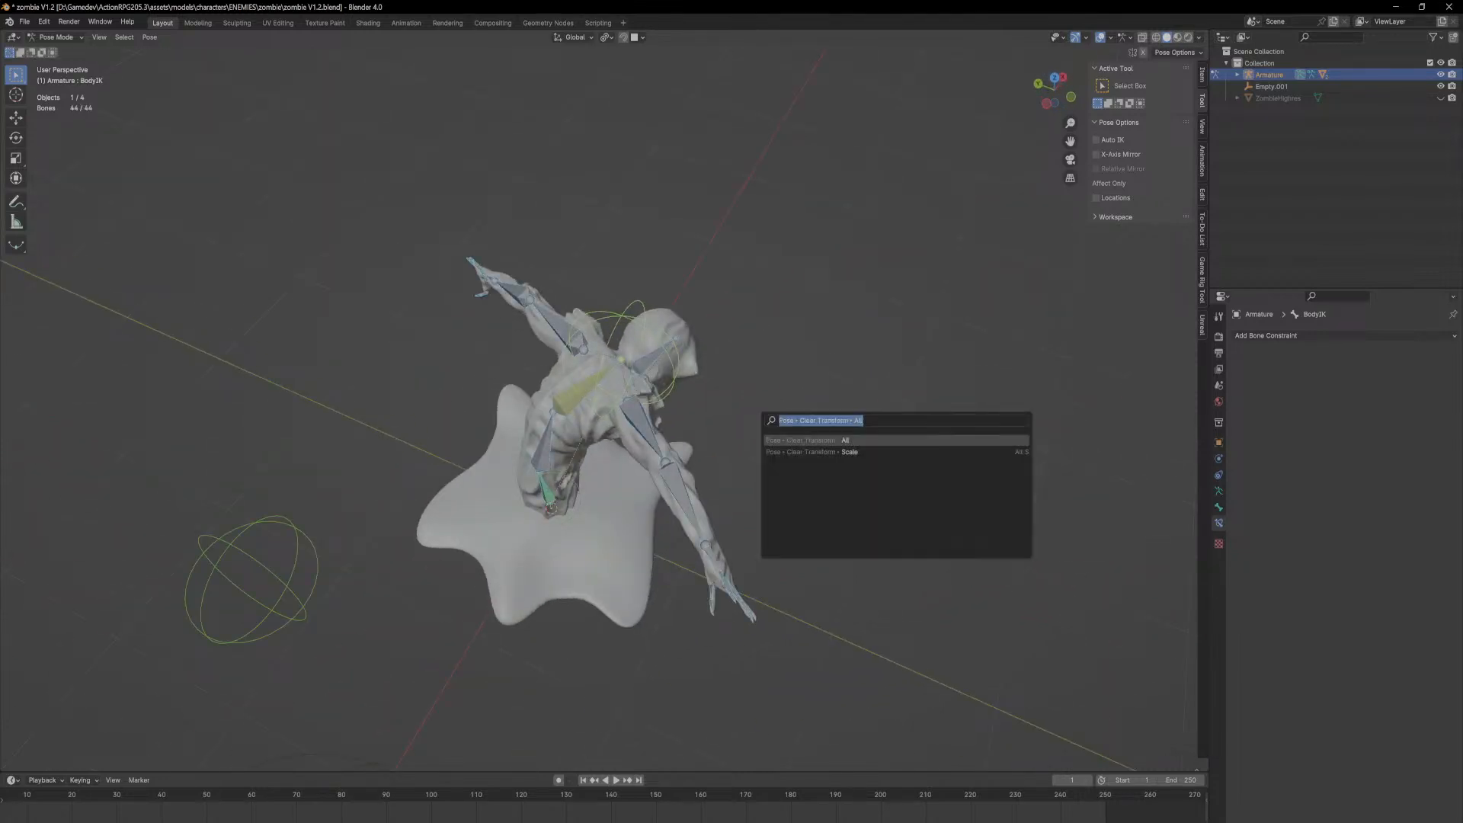
key(Return)
key(alt+a)
Step: In Edit Mode, duplicate the BodyIK bone and place the copy in front of the face along the Y axis
middle_drag(810, 447, 698, 455)
scroll(692, 562, up, 4)
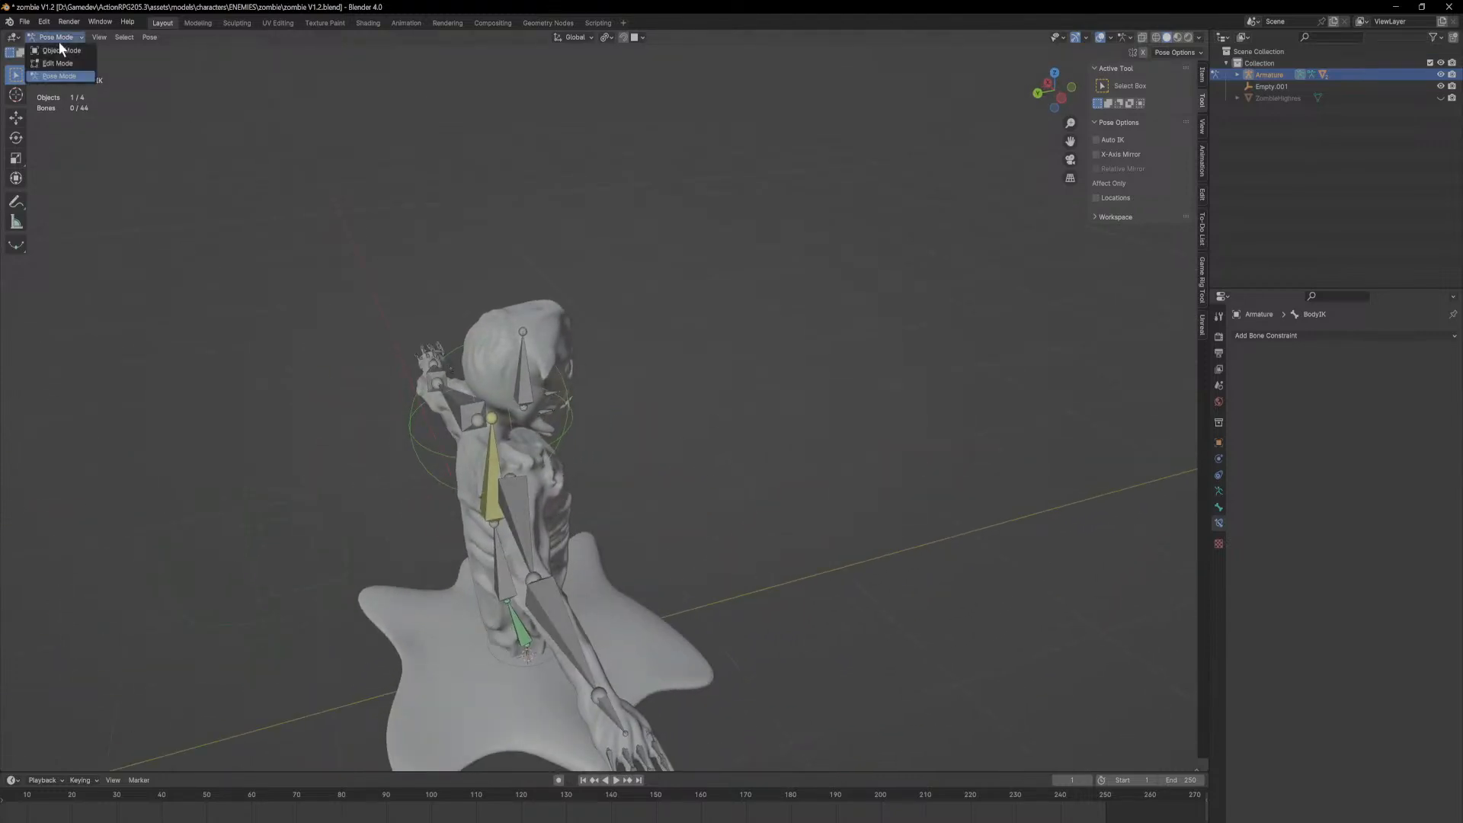
click(66, 49)
middle_drag(610, 328, 436, 244)
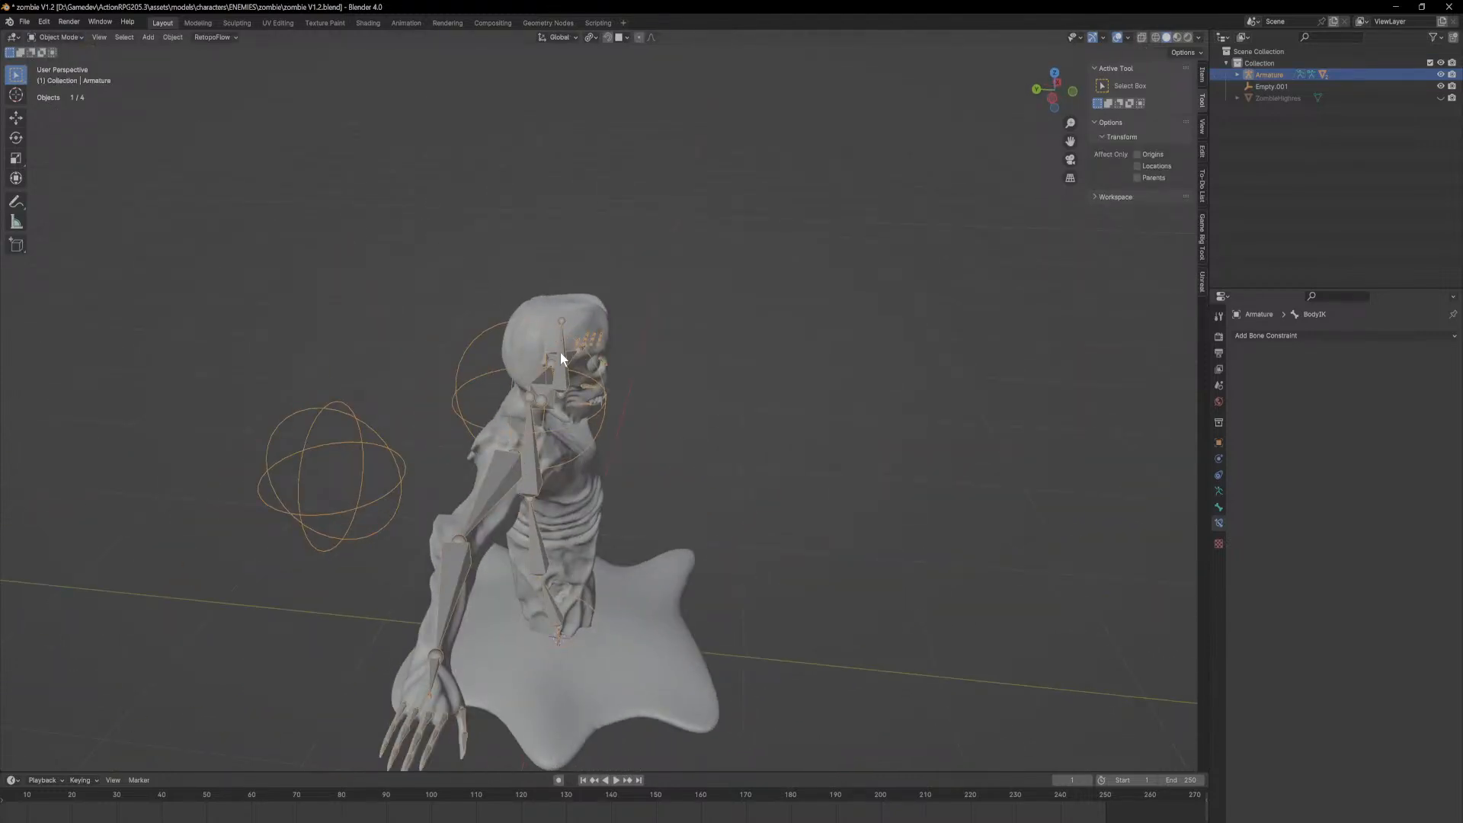
click(73, 37)
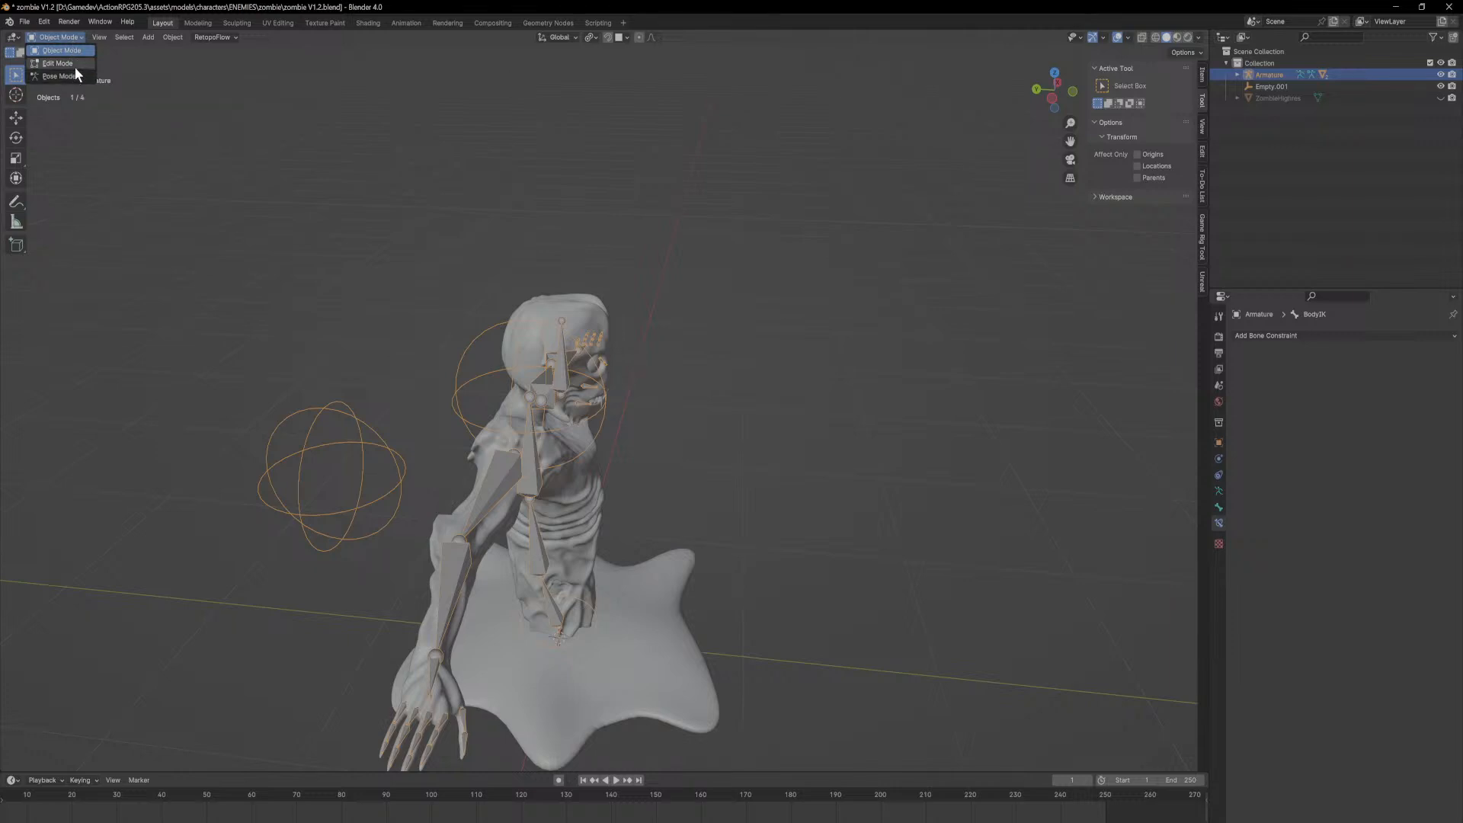
click(73, 64)
click(527, 377)
key(shift+d)
key(x)
key(z)
key(y)
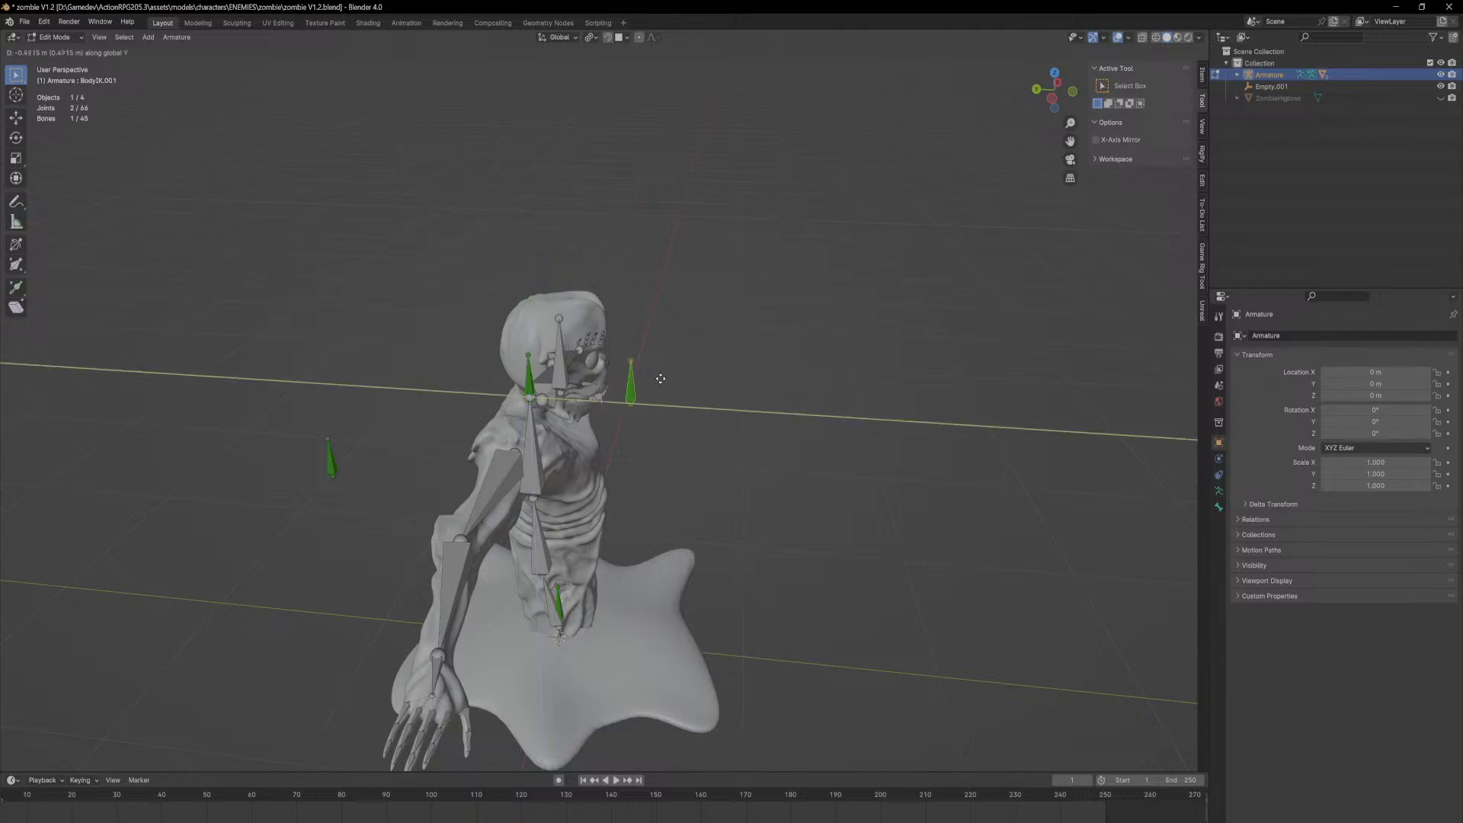
click(643, 372)
Step: Raise the duplicated bone about 0.12 m along Z and rename it headControl
key(g)
key(z)
click(647, 345)
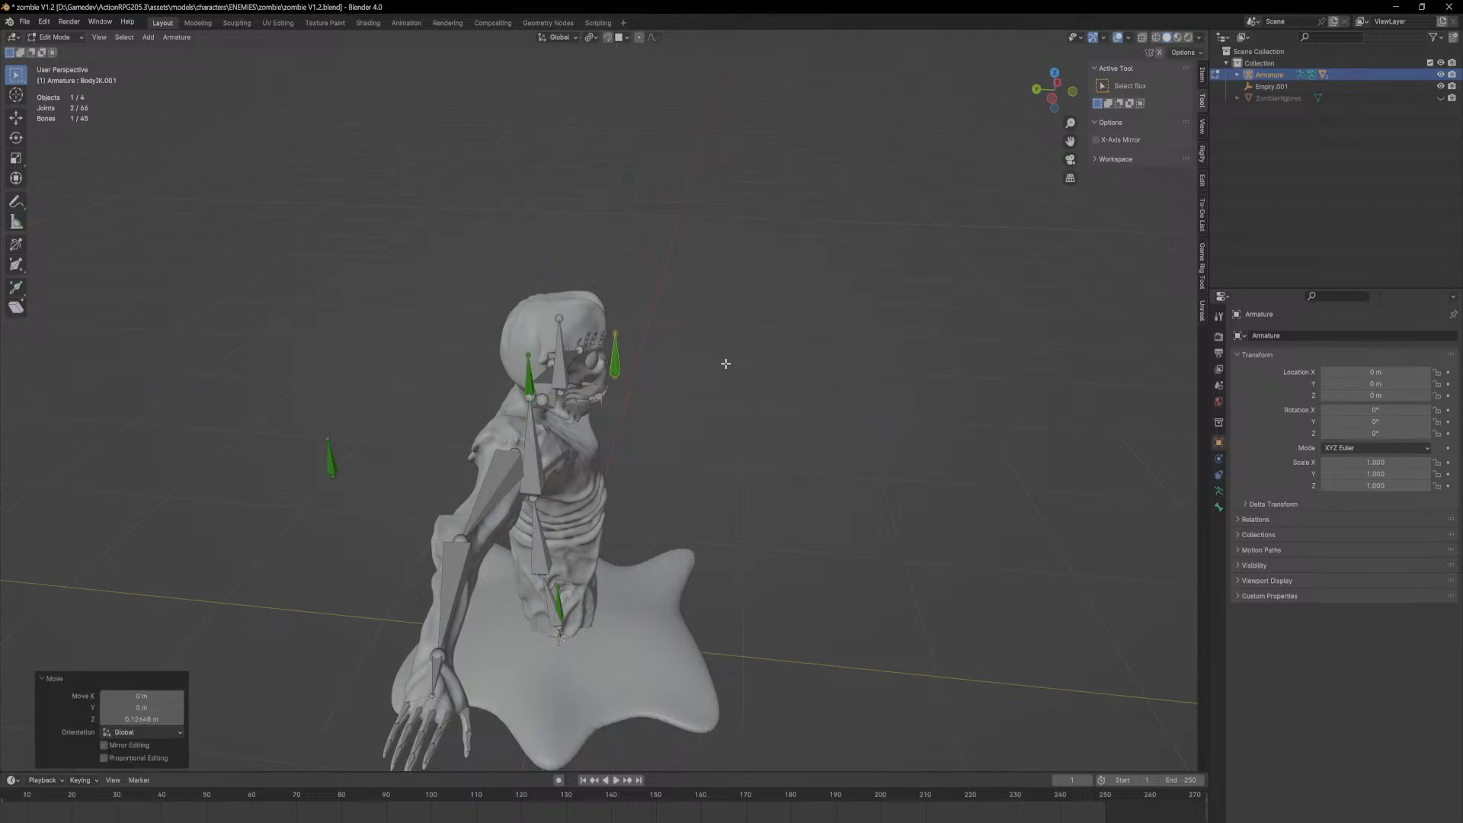
key(F2)
text(H)
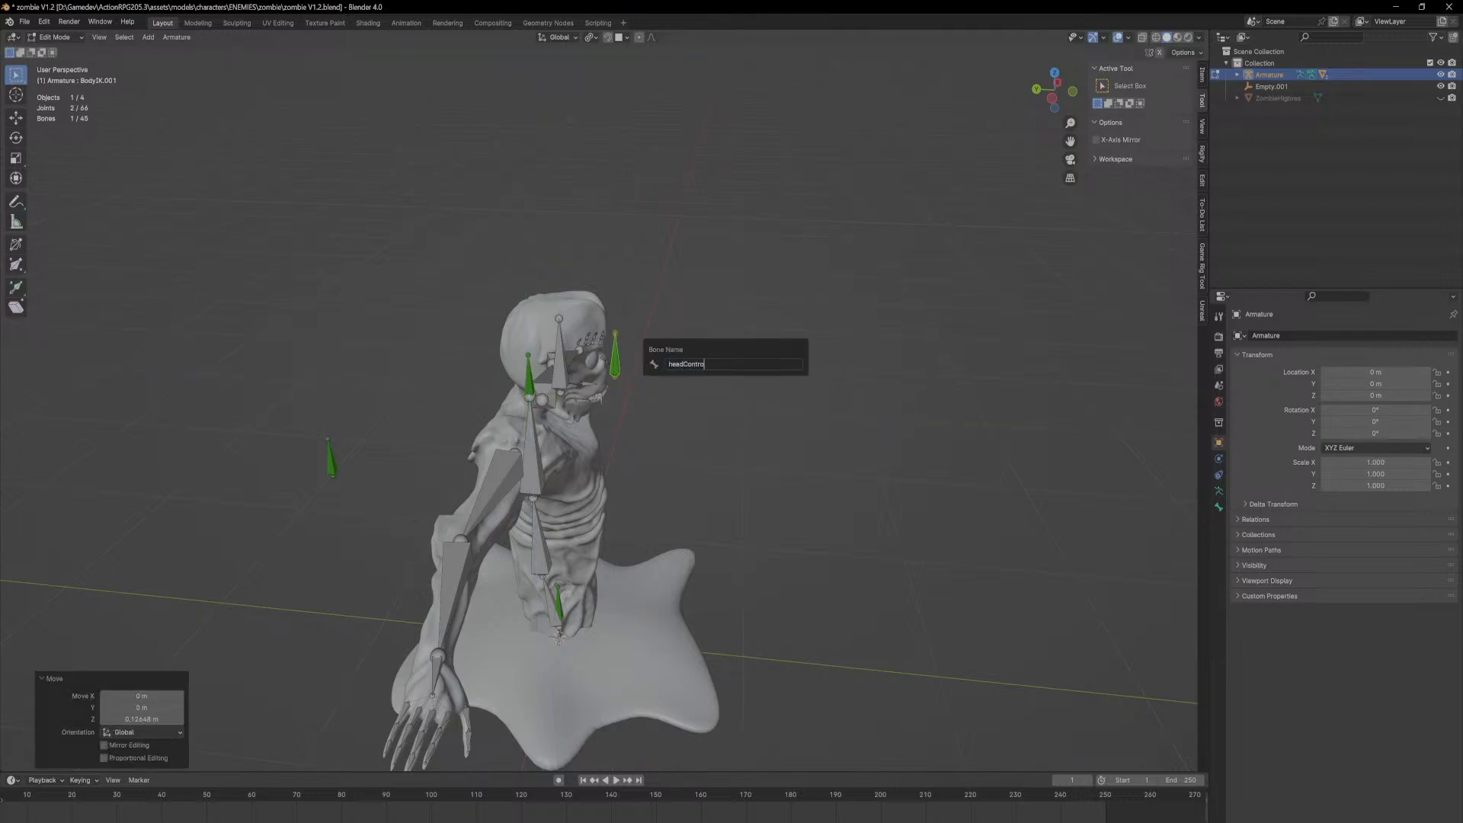
key(Return)
Step: Move the headControl bone back along Y to the rear of the head and raise it about 0.16 m along Z
scroll(703, 378, up, 4)
middle_drag(702, 379, 734, 427)
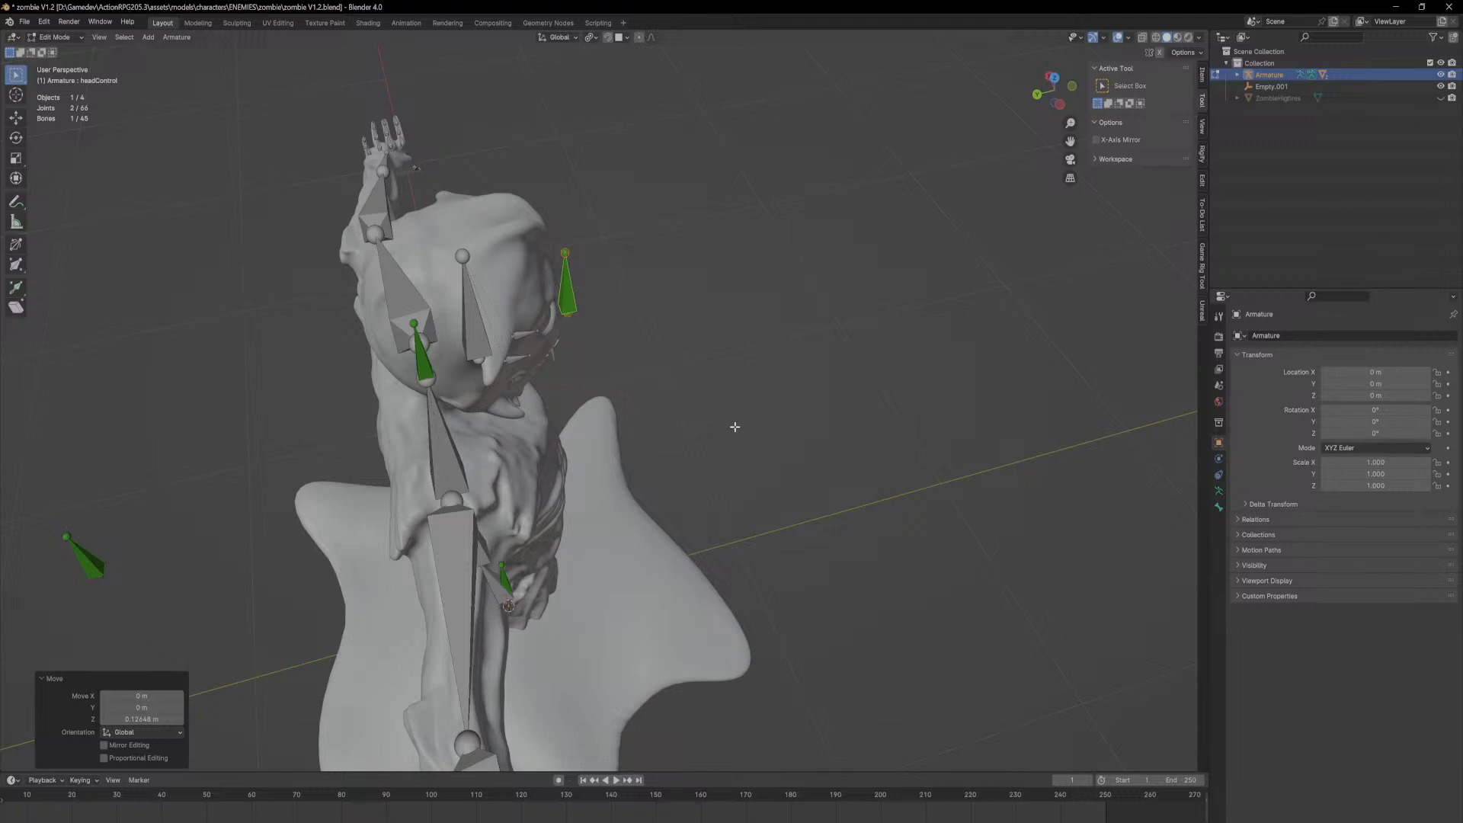
key(g)
key(y)
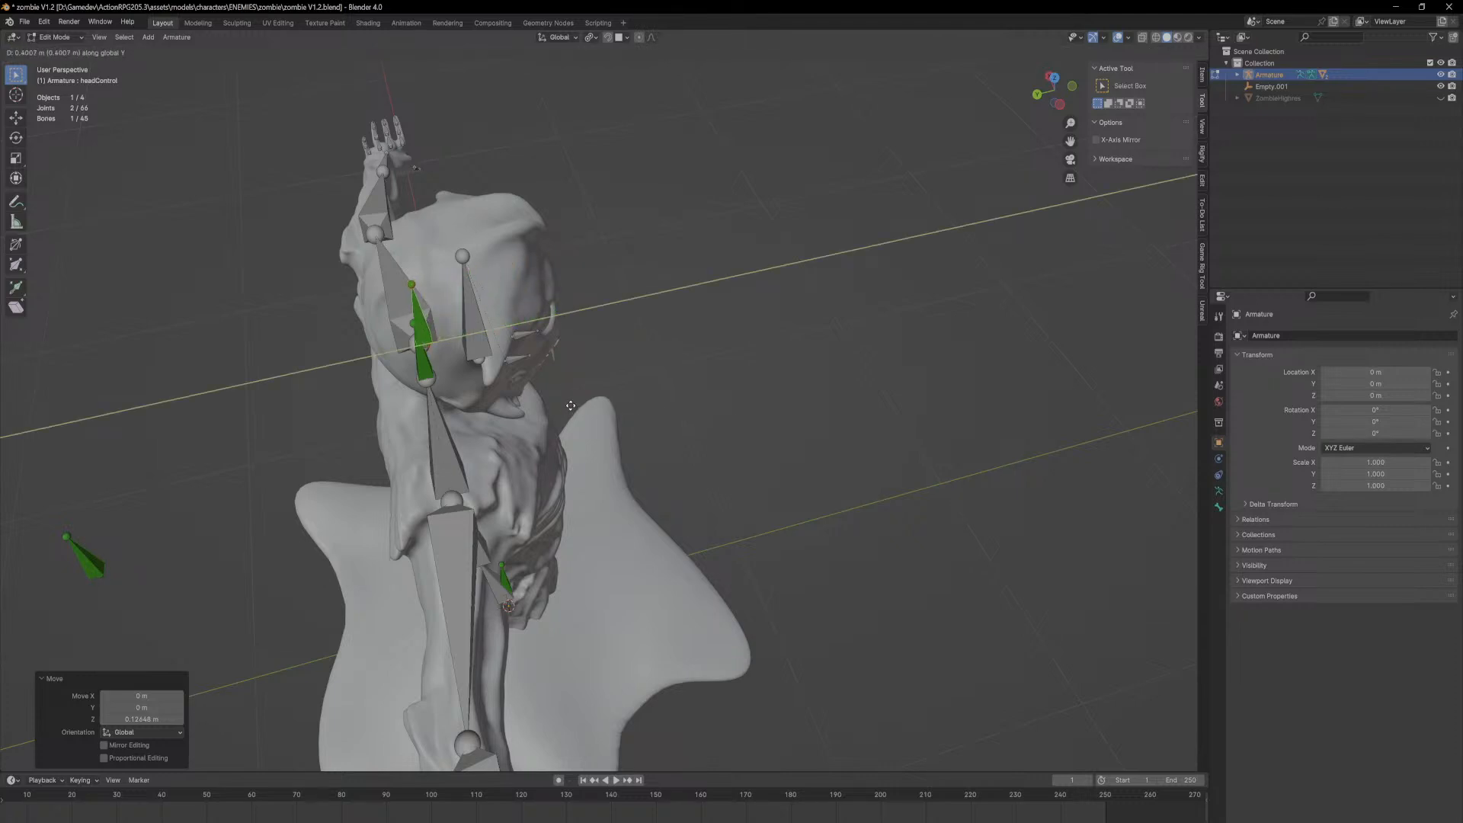
click(580, 400)
middle_drag(580, 400, 586, 394)
middle_drag(680, 344, 846, 358)
key(g)
key(z)
click(853, 315)
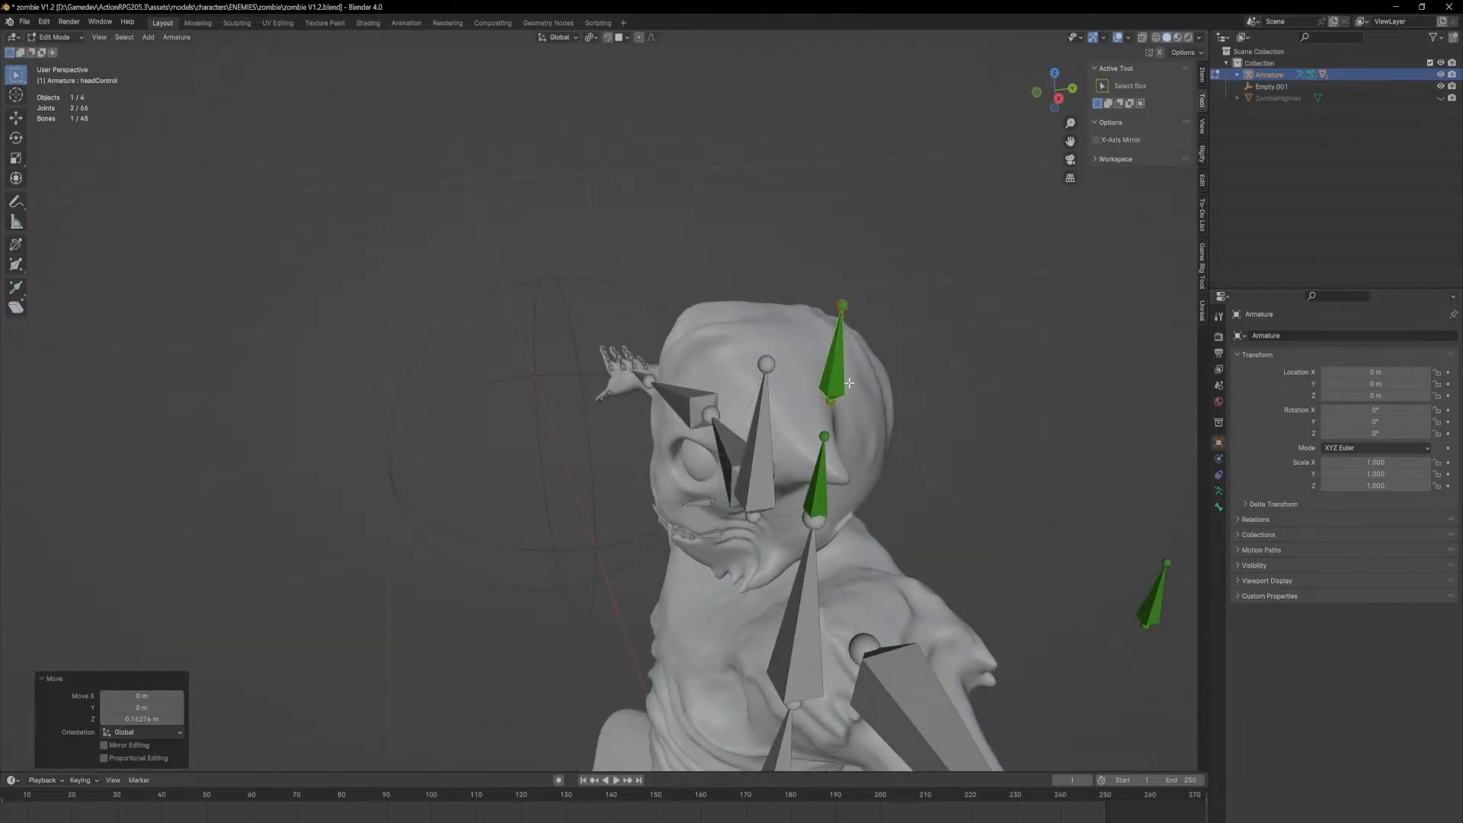
Step: Set the headControl bone's color to 04 - Theme Color Set
click(1219, 506)
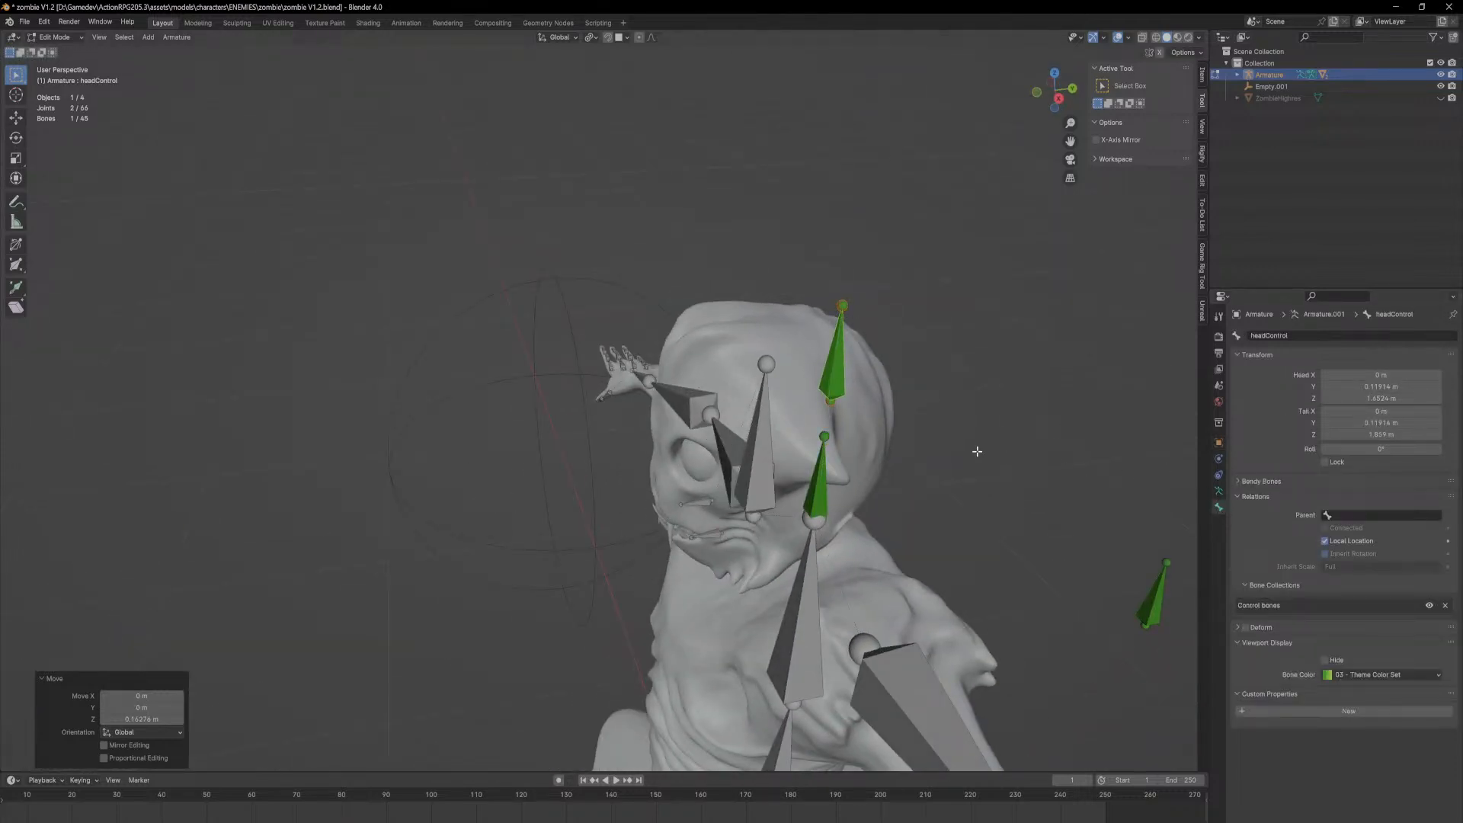
middle_drag(804, 446, 970, 478)
scroll(969, 478, down, 2)
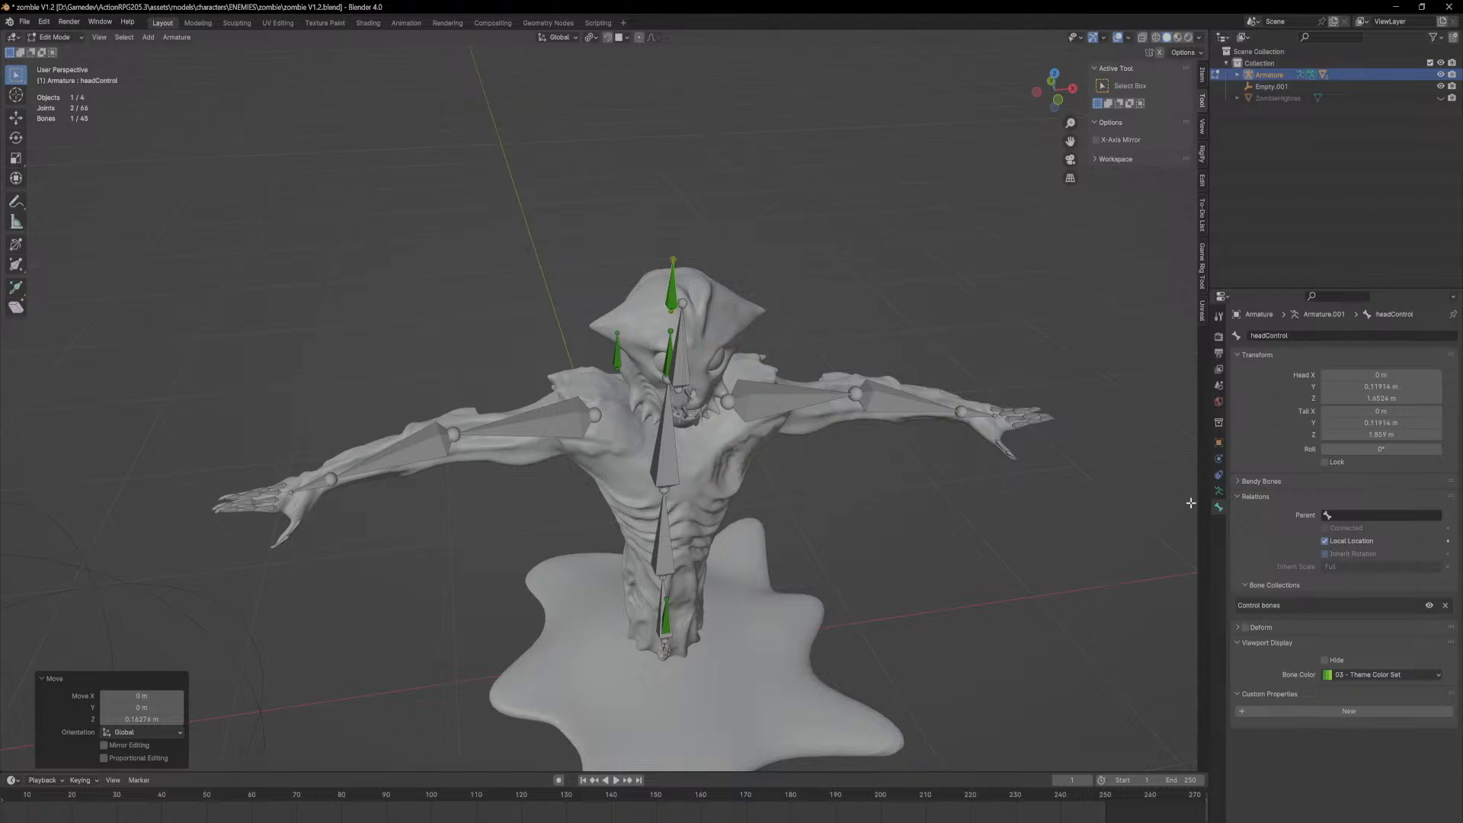
click(1335, 675)
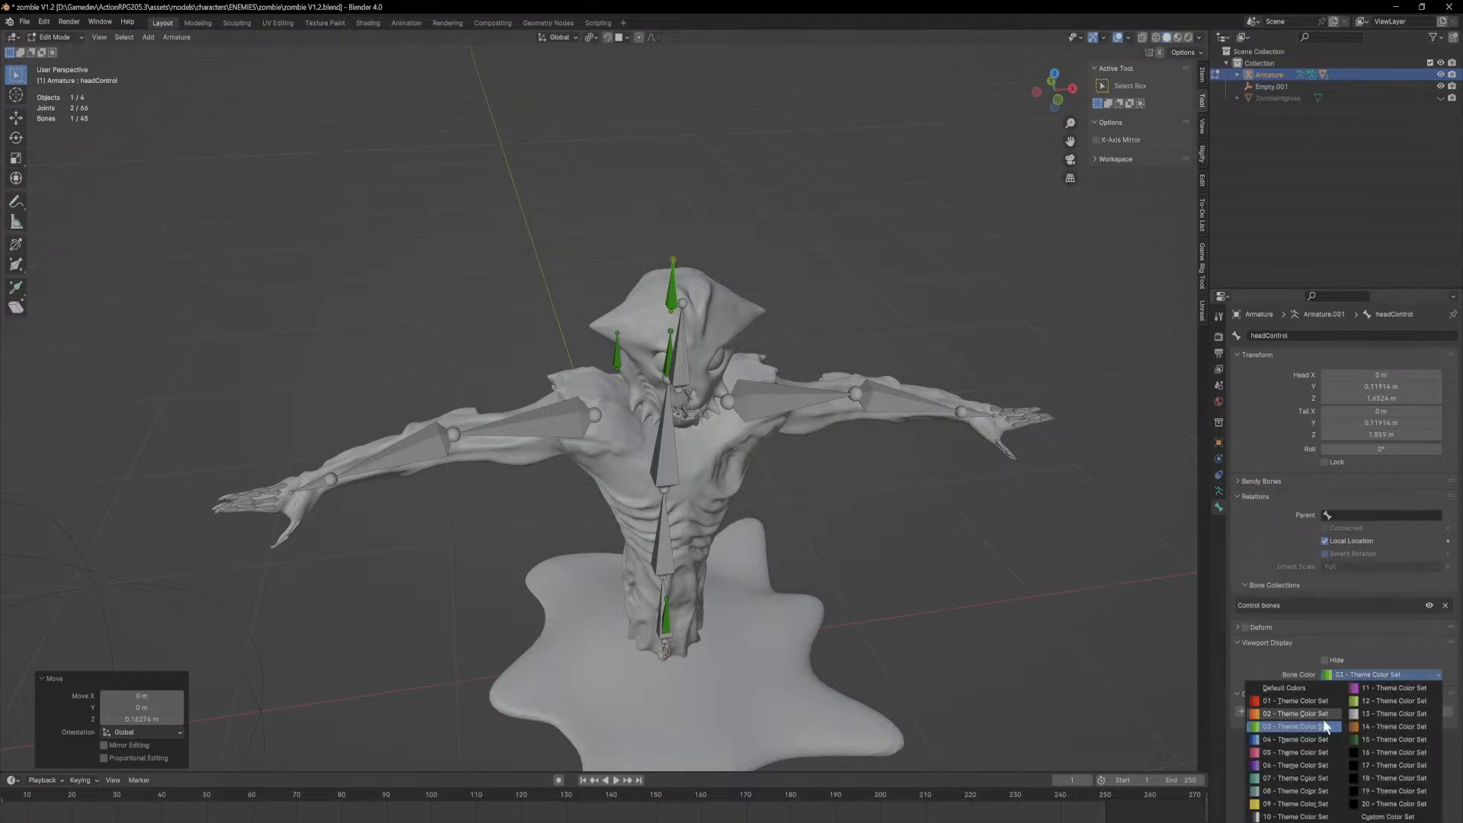
click(1323, 745)
middle_drag(1033, 565, 790, 431)
scroll(790, 432, down, 3)
key(shift+a)
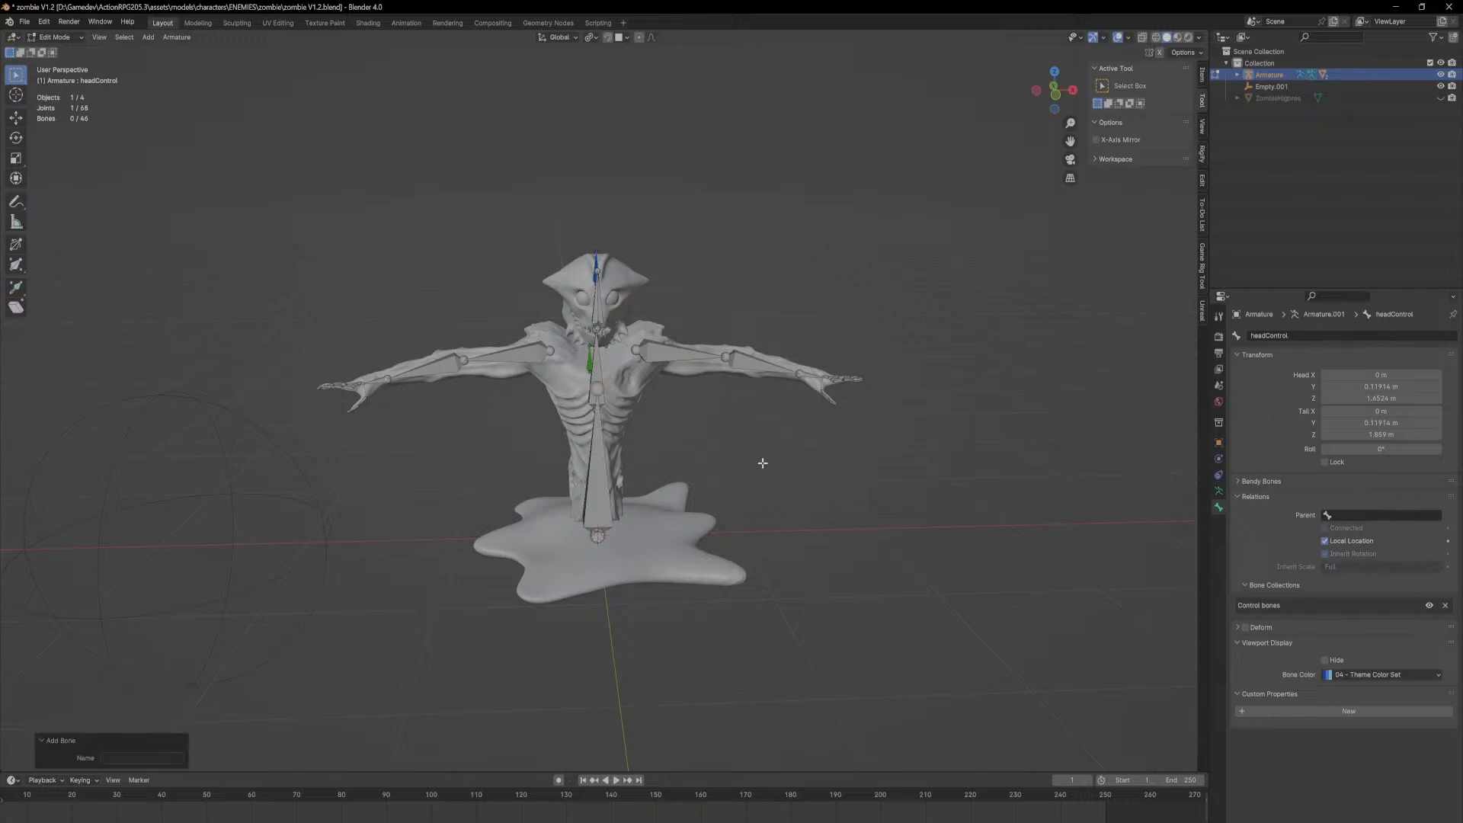
key(ctrl+z)
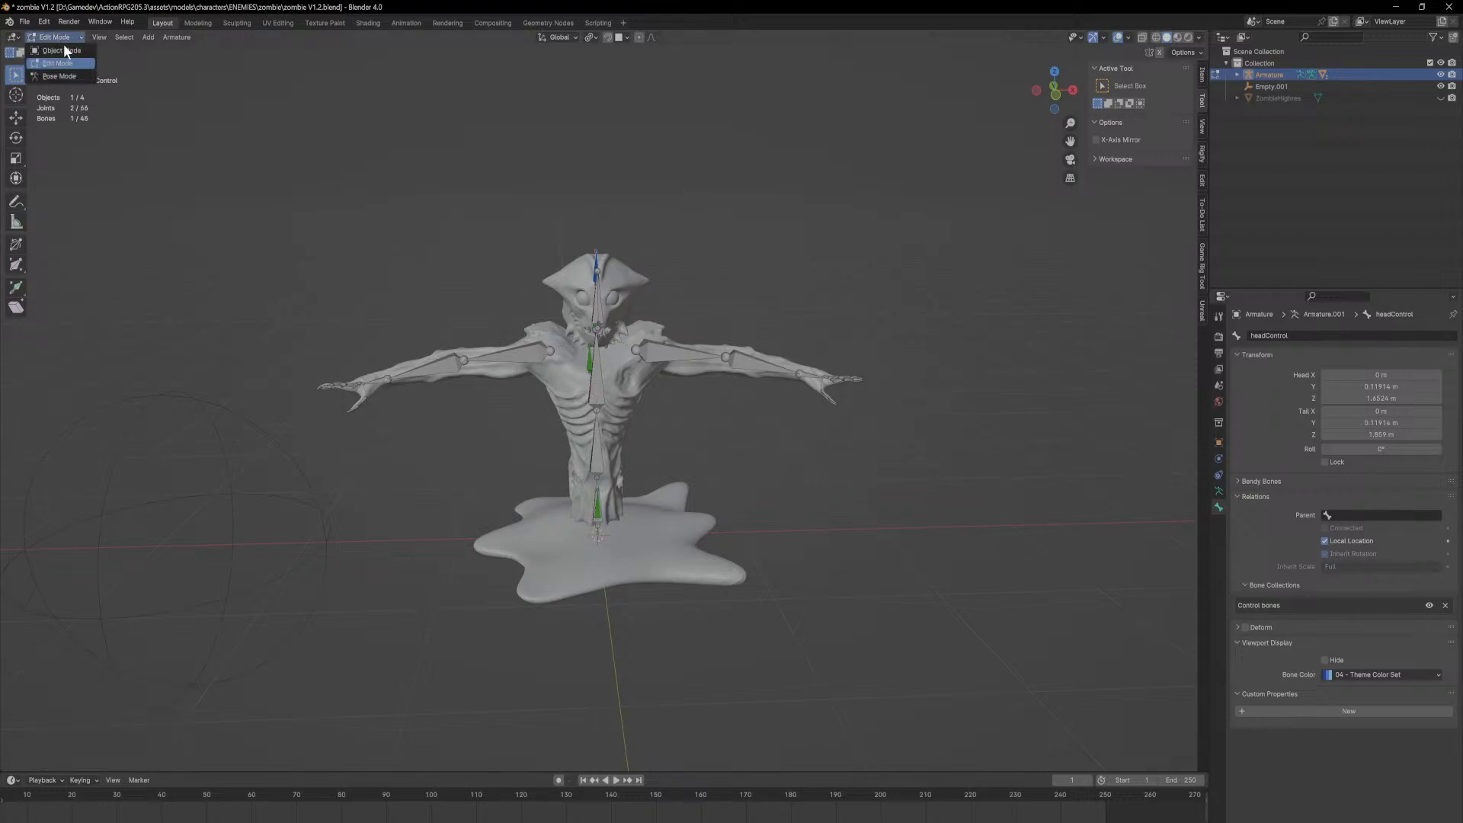
Step: Add a cube empty in Object Mode and move it along the X axis away from the zombie
click(61, 50)
key(shift+a)
mouse_move(395, 453)
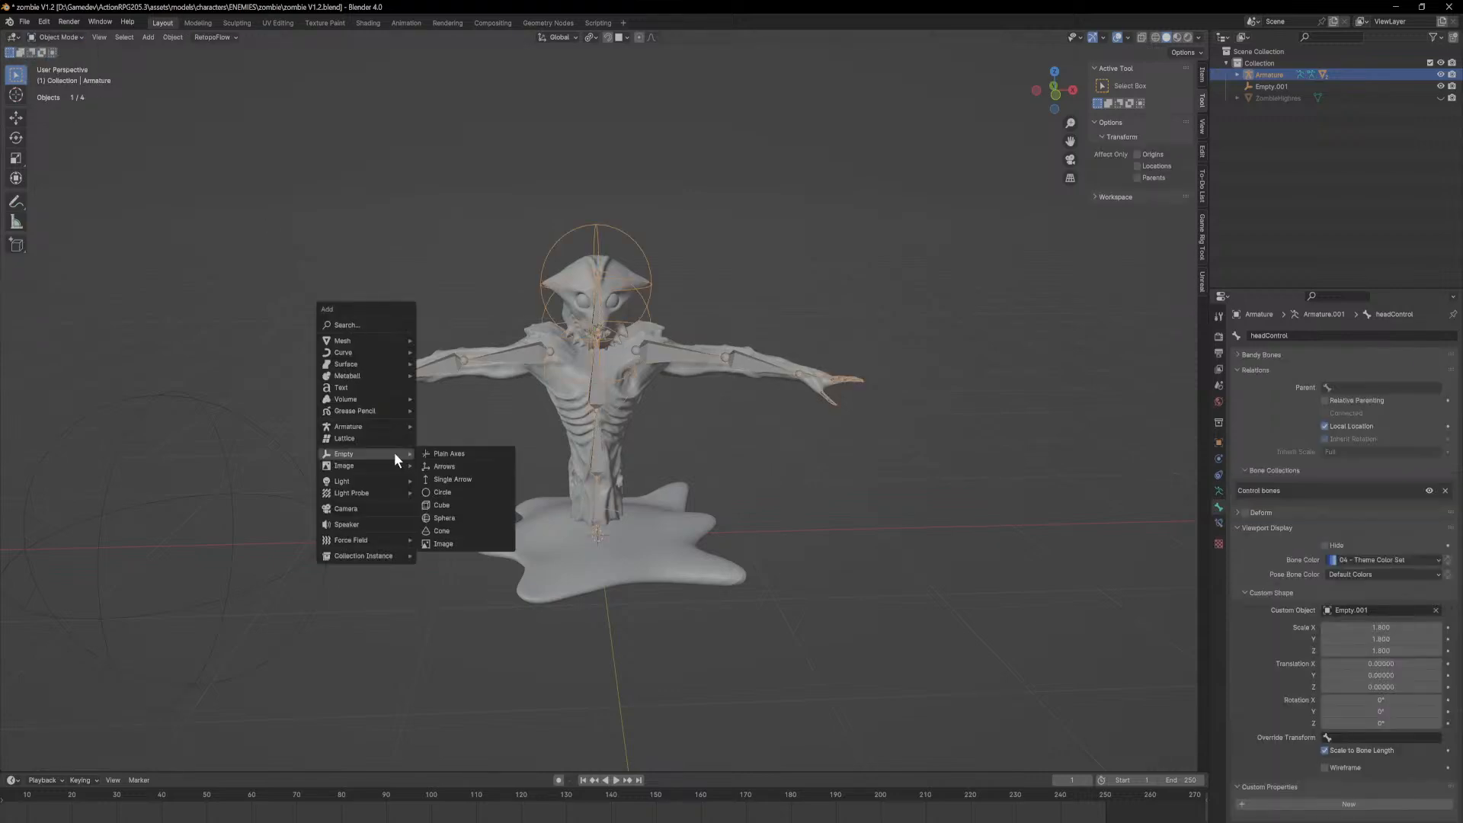
click(483, 506)
key(g)
key(x)
click(169, 478)
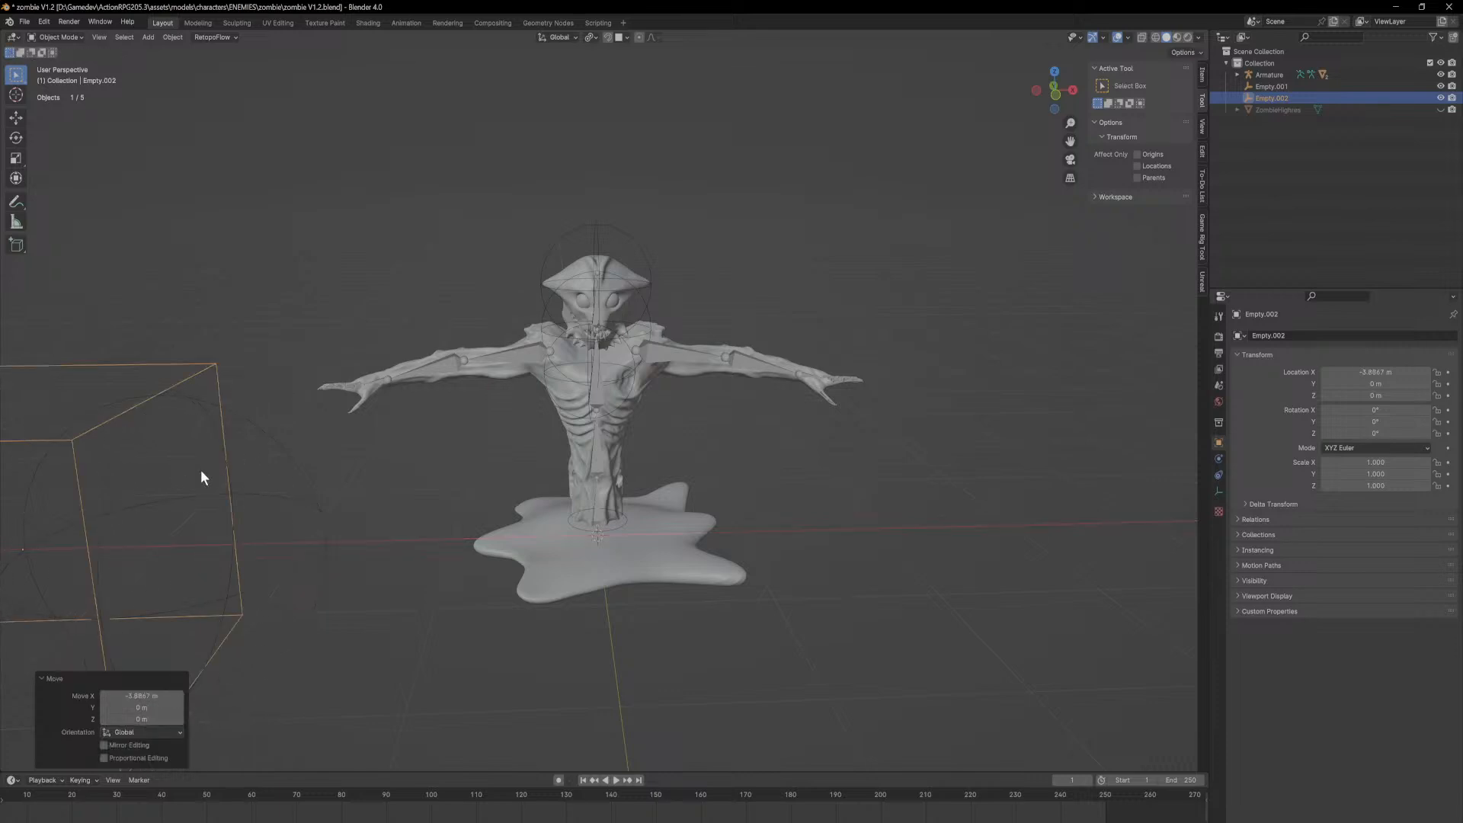
Step: In Pose Mode, set the custom shape object of the headControl bone to Empty.002
click(607, 250)
click(61, 37)
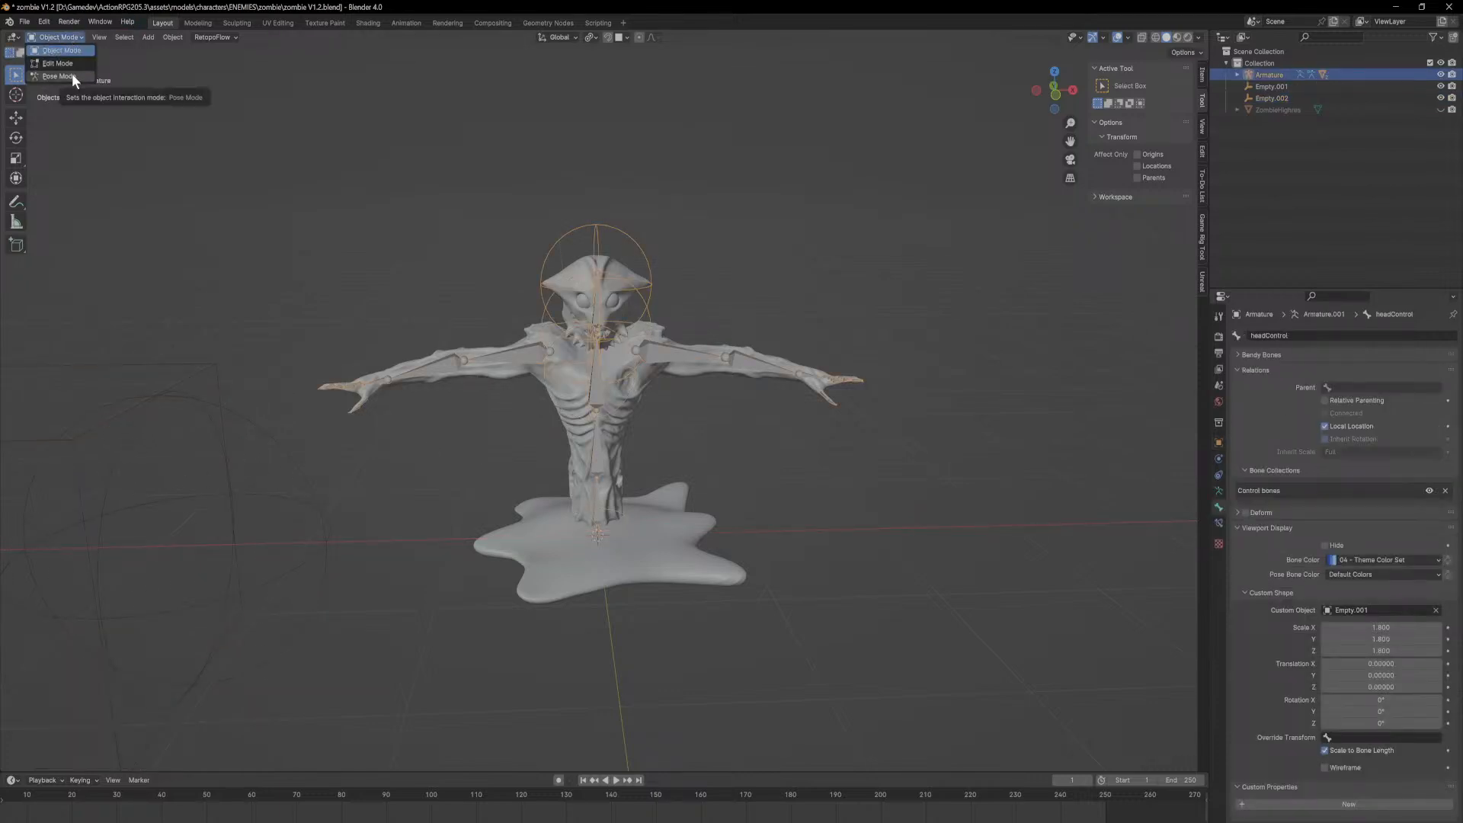
click(72, 77)
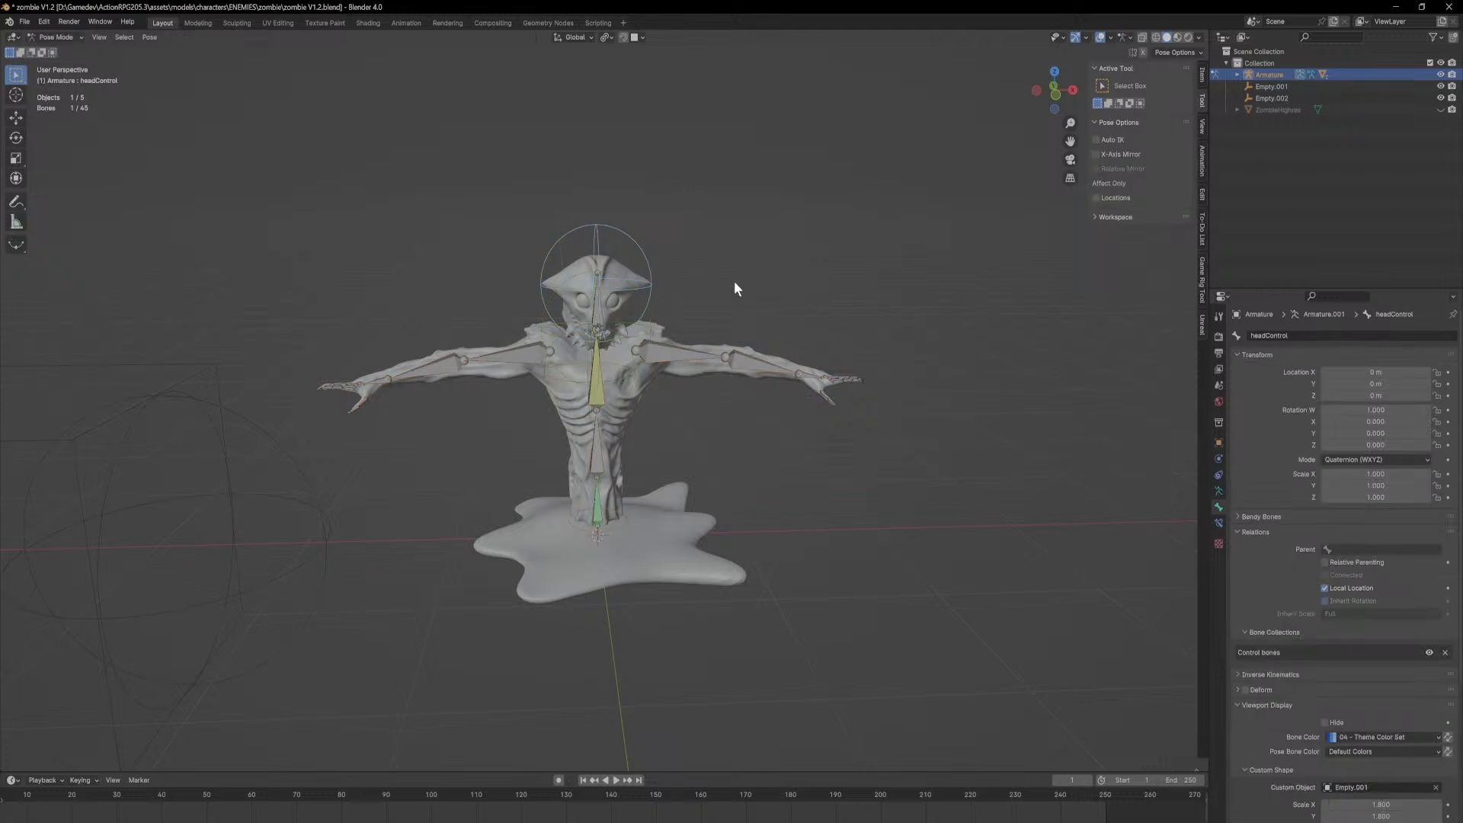
scroll(1335, 688, down, 5)
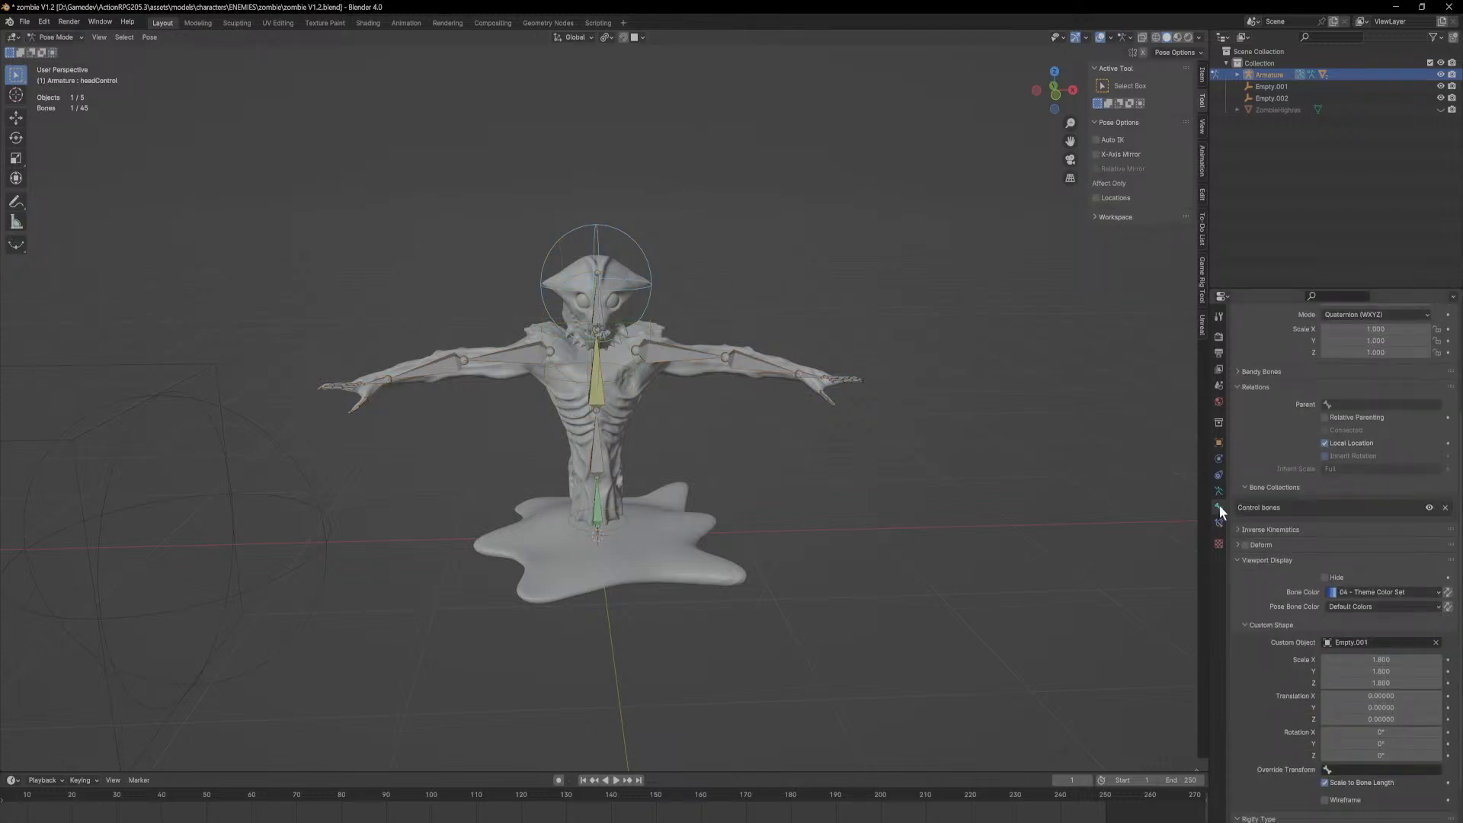
scroll(1260, 616, down, 1)
click(1346, 618)
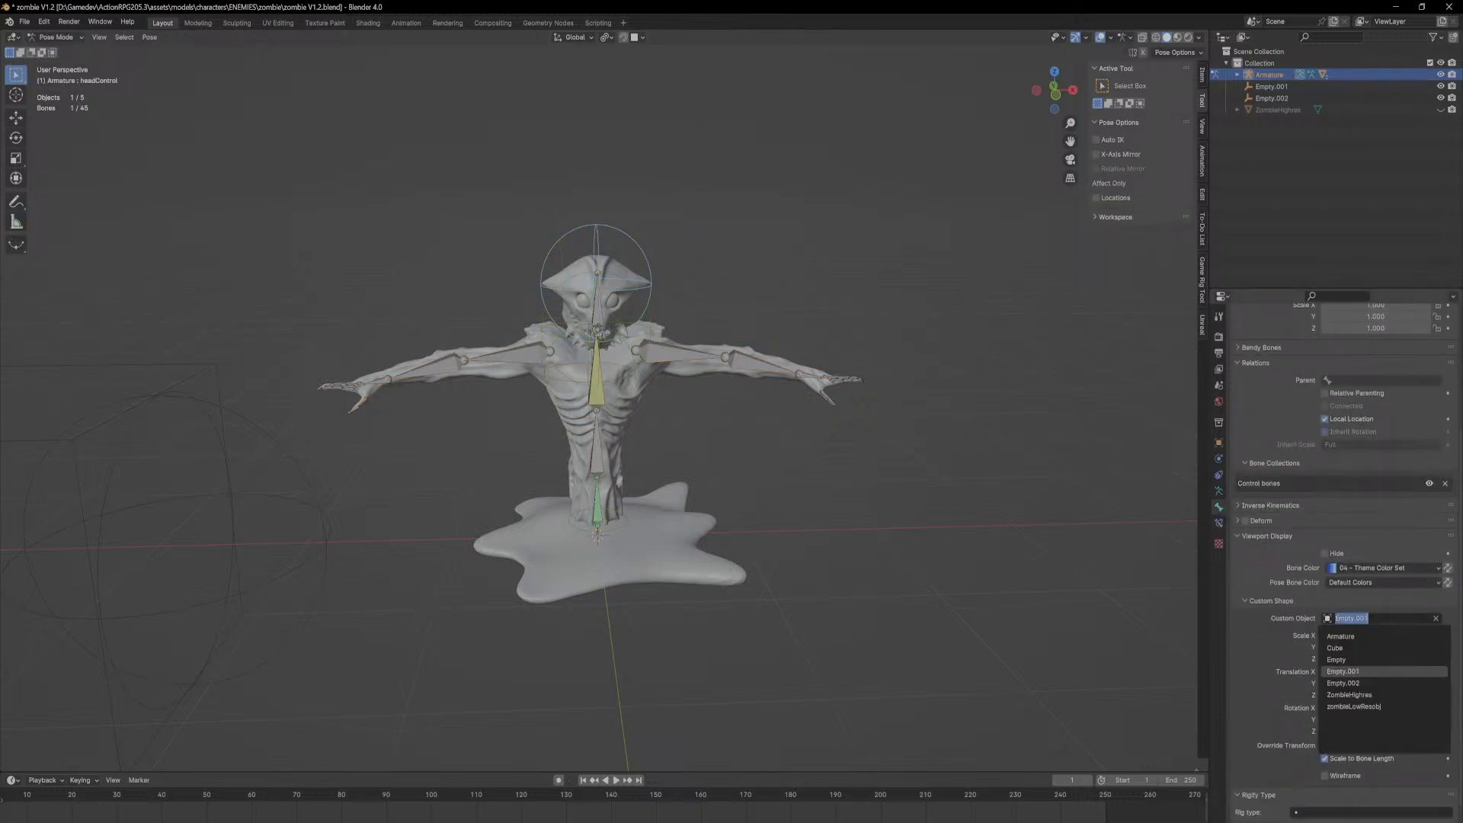
click(1343, 683)
Step: Set the scale of headControl's custom shape to 1 on the X, Y and Z axes
mouse_move(987, 427)
middle_down()
mouse_move(895, 402)
mouse_move(956, 440)
mouse_move(1013, 435)
middle_up()
click(1381, 635)
text(1)
key(Tab)
text(1)
key(Tab)
text(1)
key(Return)
Step: Try to move the headControl bone along the Y axis
middle_drag(670, 398, 617, 326)
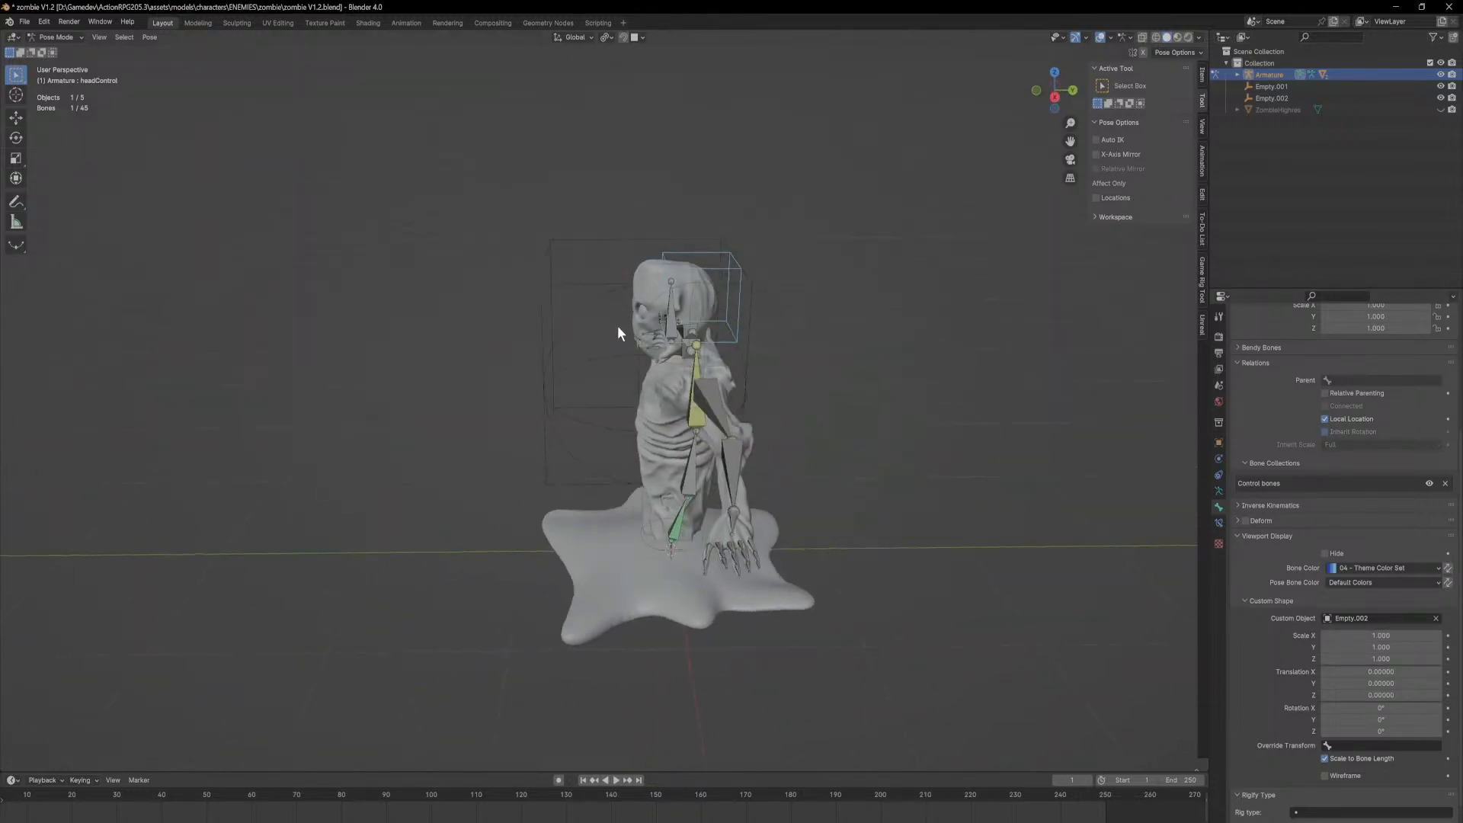
key(g)
key(x)
key(y)
click(743, 317)
middle_drag(742, 317, 187, 39)
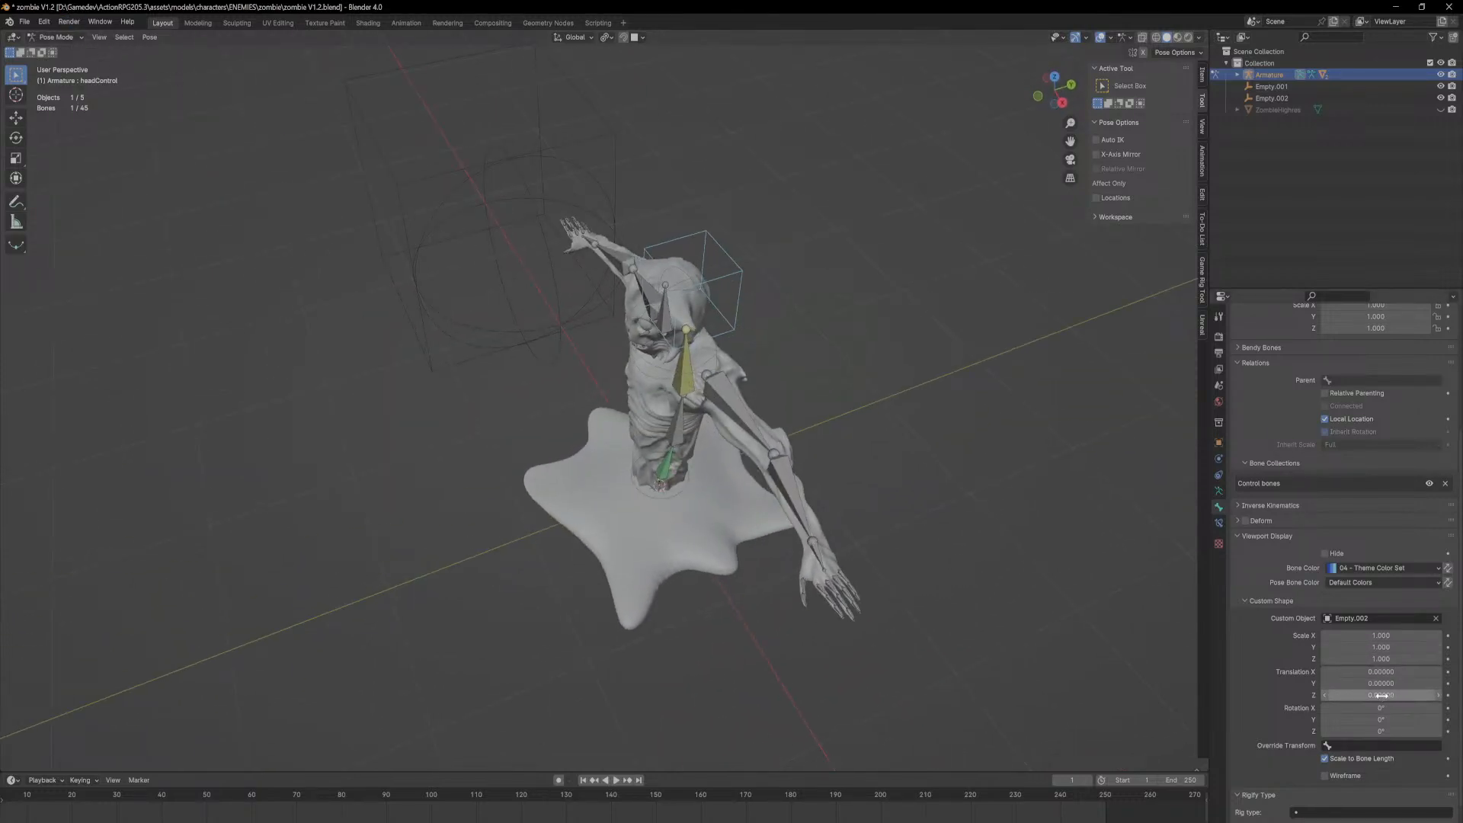
Step: Fit headControl's custom shape around the head with Y scale 1.4, Y translation -0.07 and Z translation 0.24
drag(1365, 683, 1456, 696)
key(ctrl+z)
middle_drag(1068, 533, 990, 419)
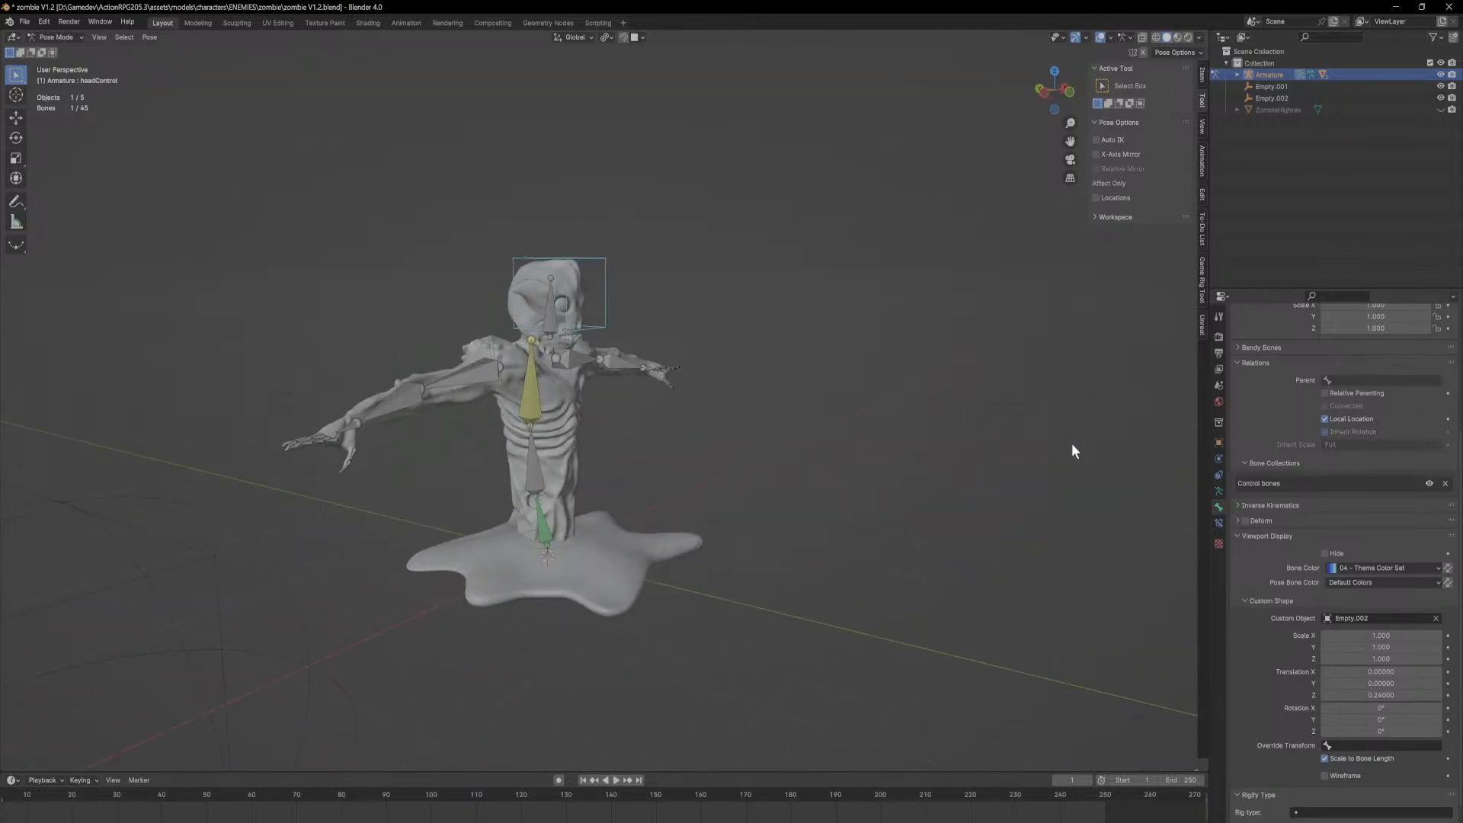
drag(1380, 648, 1356, 683)
middle_drag(882, 414, 759, 382)
Step: Select the Head bone inside the zombie's head and add a Child Of bone constraint to it
click(623, 260)
mouse_move(778, 255)
middle_down()
mouse_move(679, 304)
mouse_move(806, 266)
mouse_move(766, 272)
mouse_move(790, 247)
mouse_move(795, 259)
middle_up()
scroll(807, 267, up, 3)
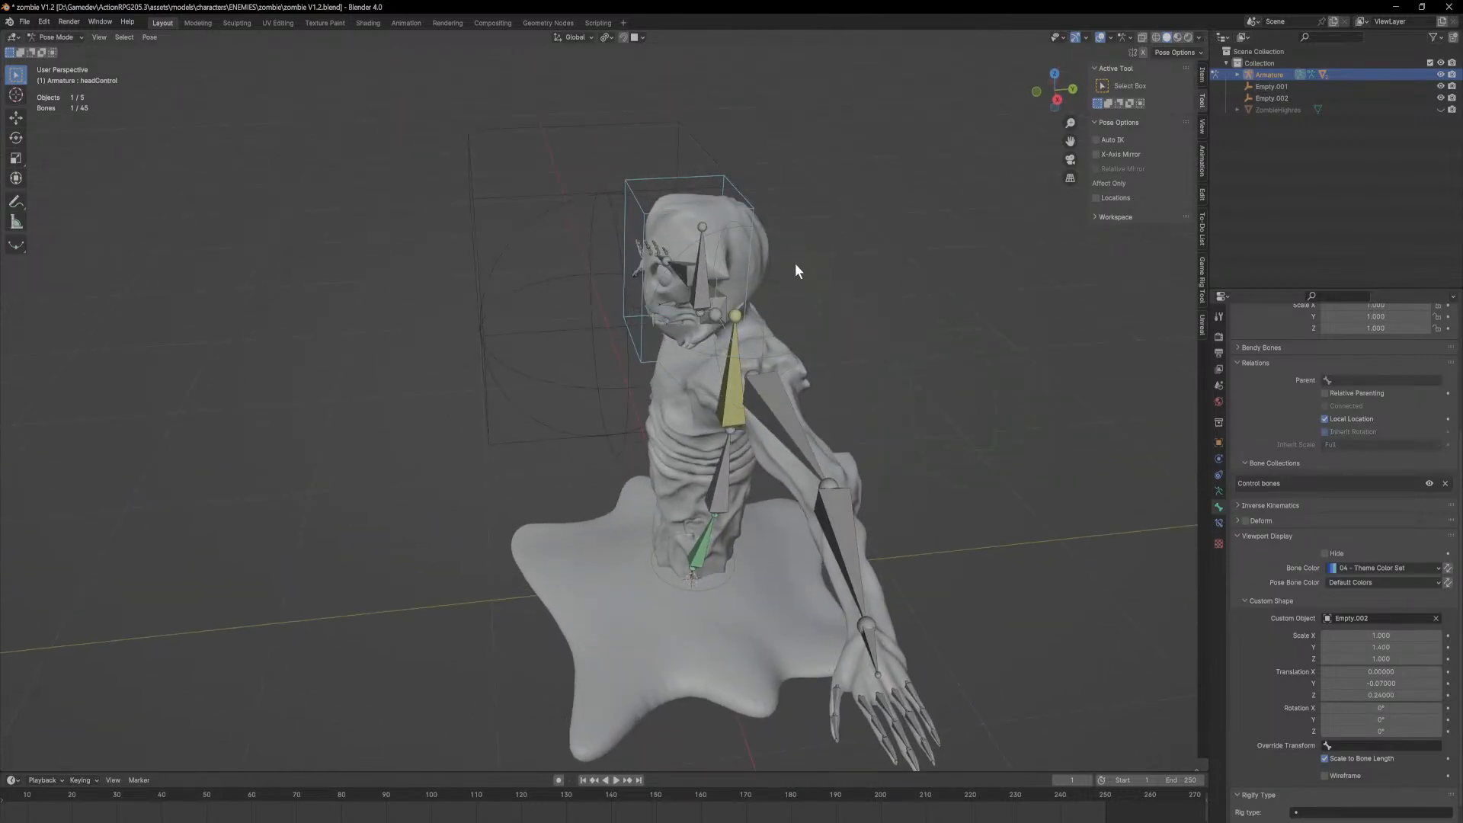
click(702, 288)
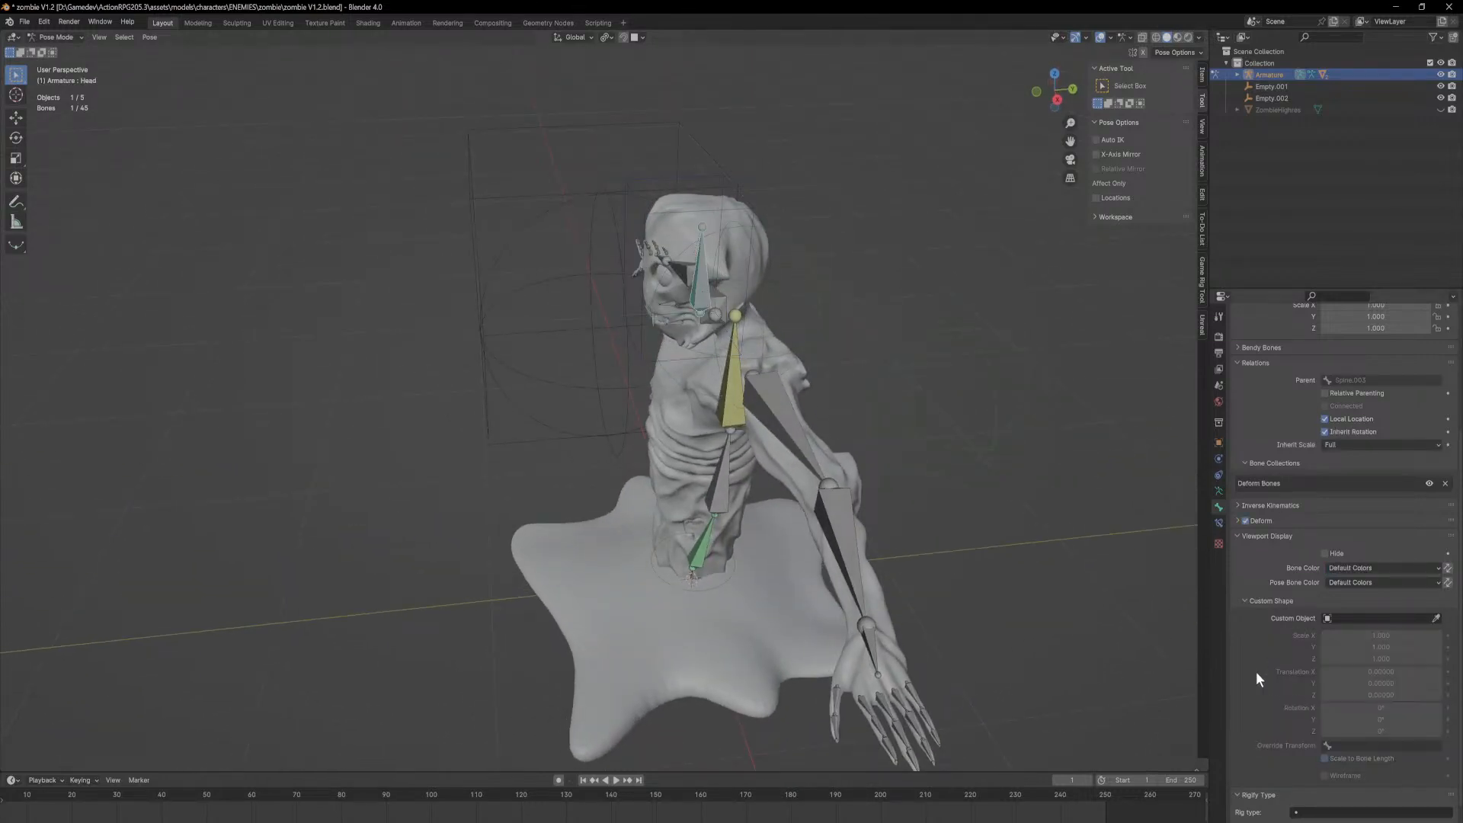
middle_drag(750, 213, 700, 186)
middle_drag(722, 240, 642, 266)
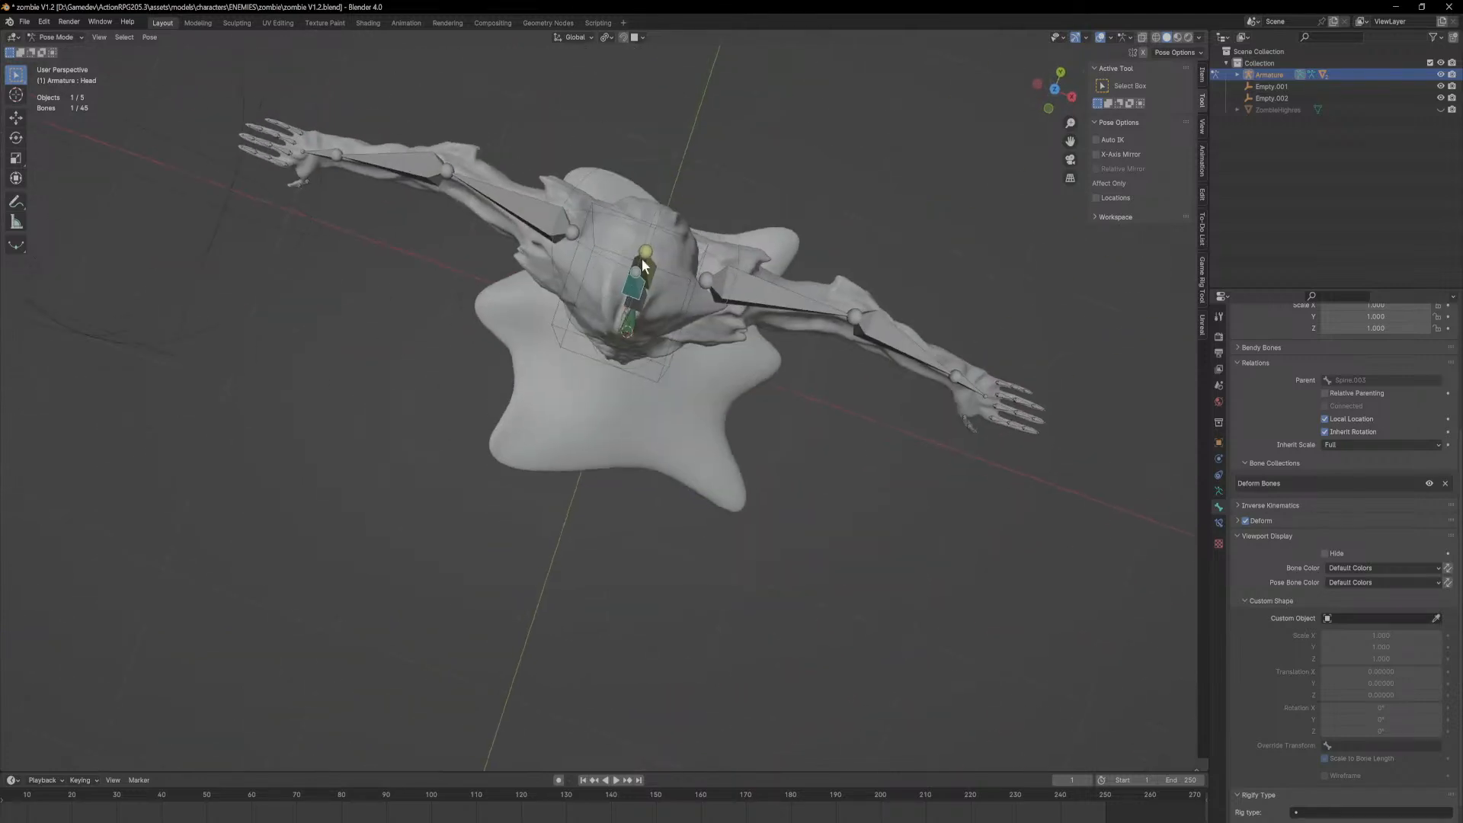
middle_drag(688, 337, 715, 319)
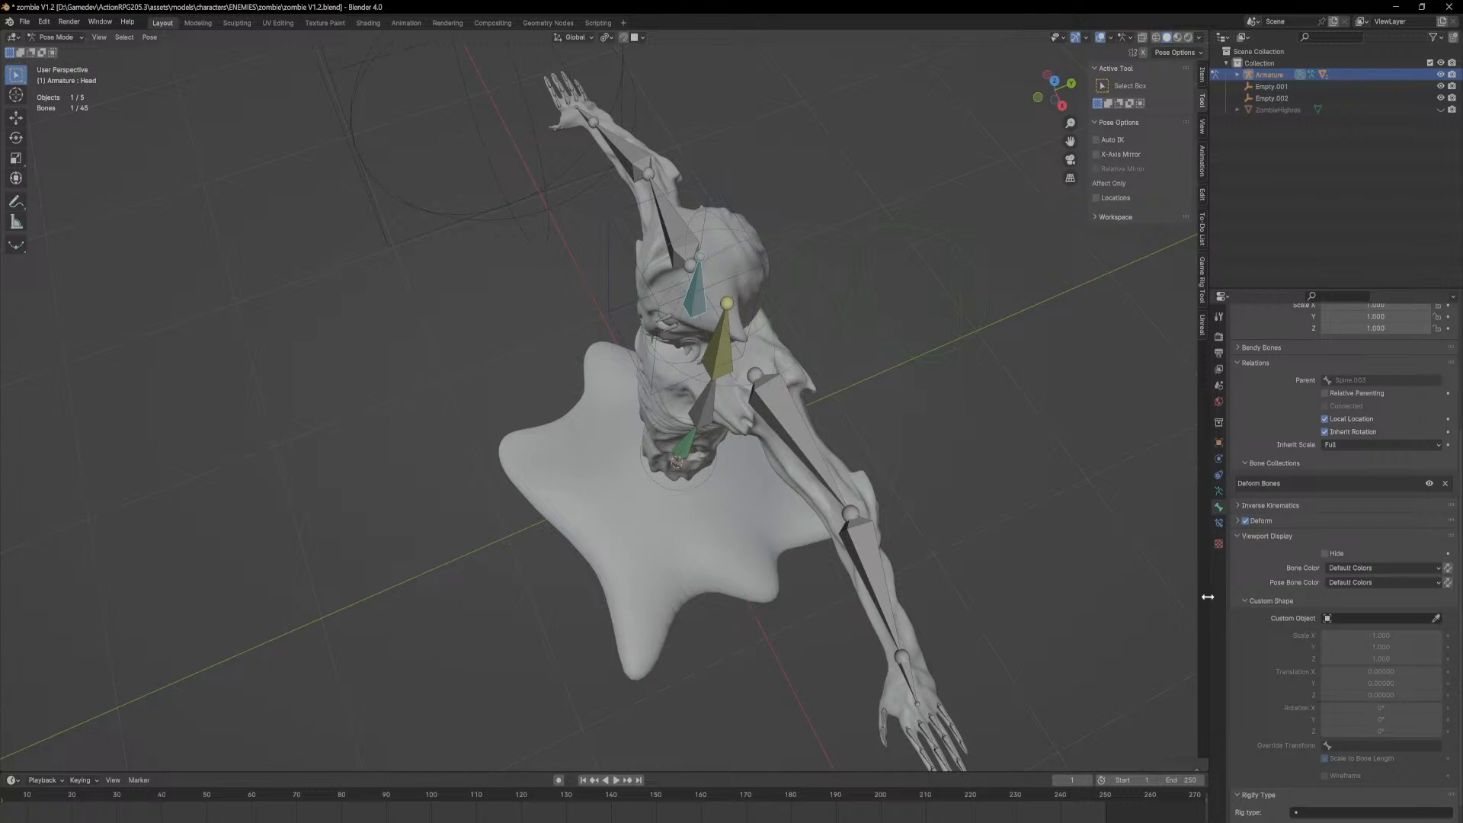
click(1219, 524)
click(1338, 335)
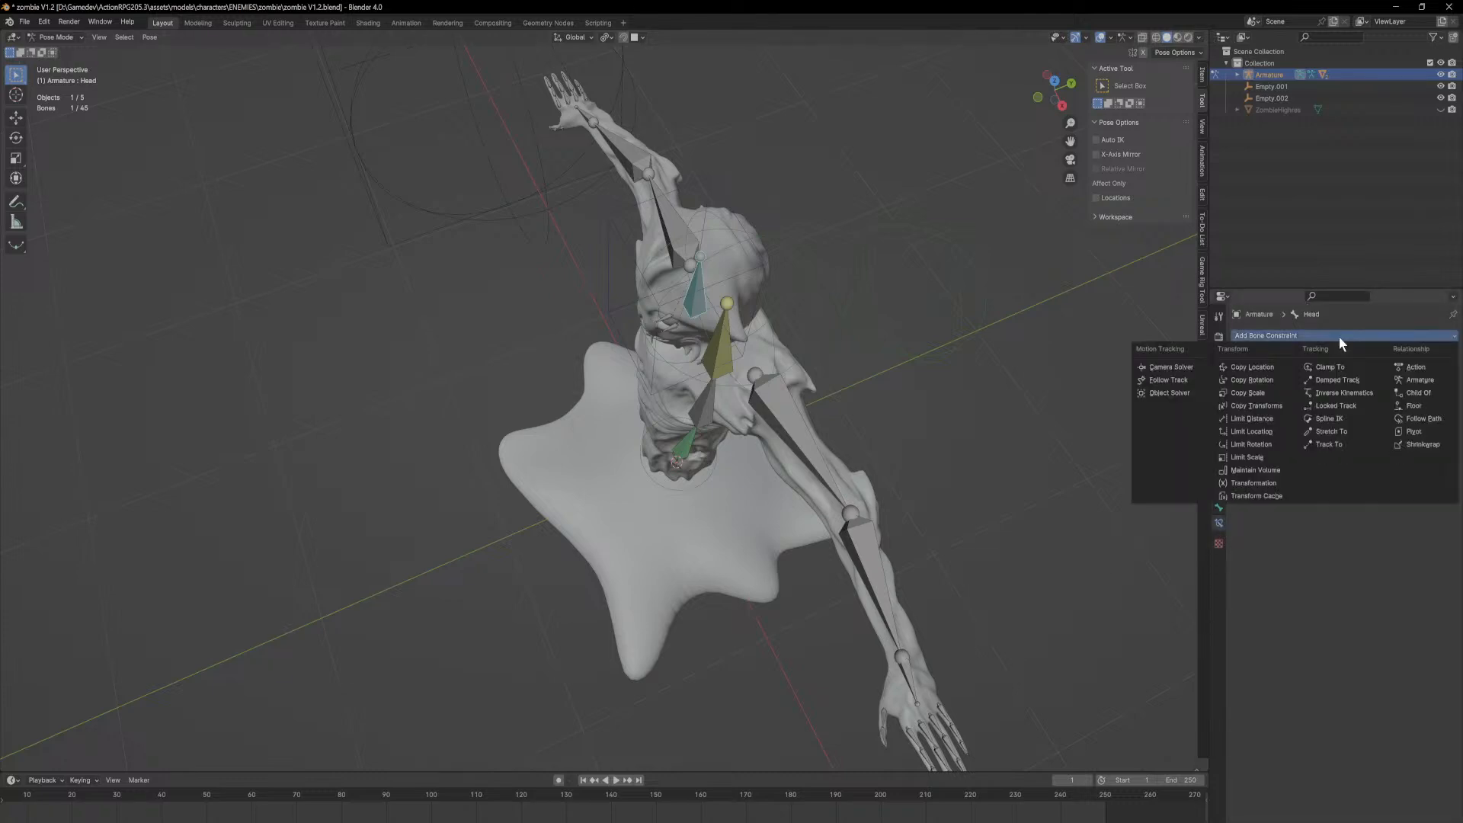
click(1435, 393)
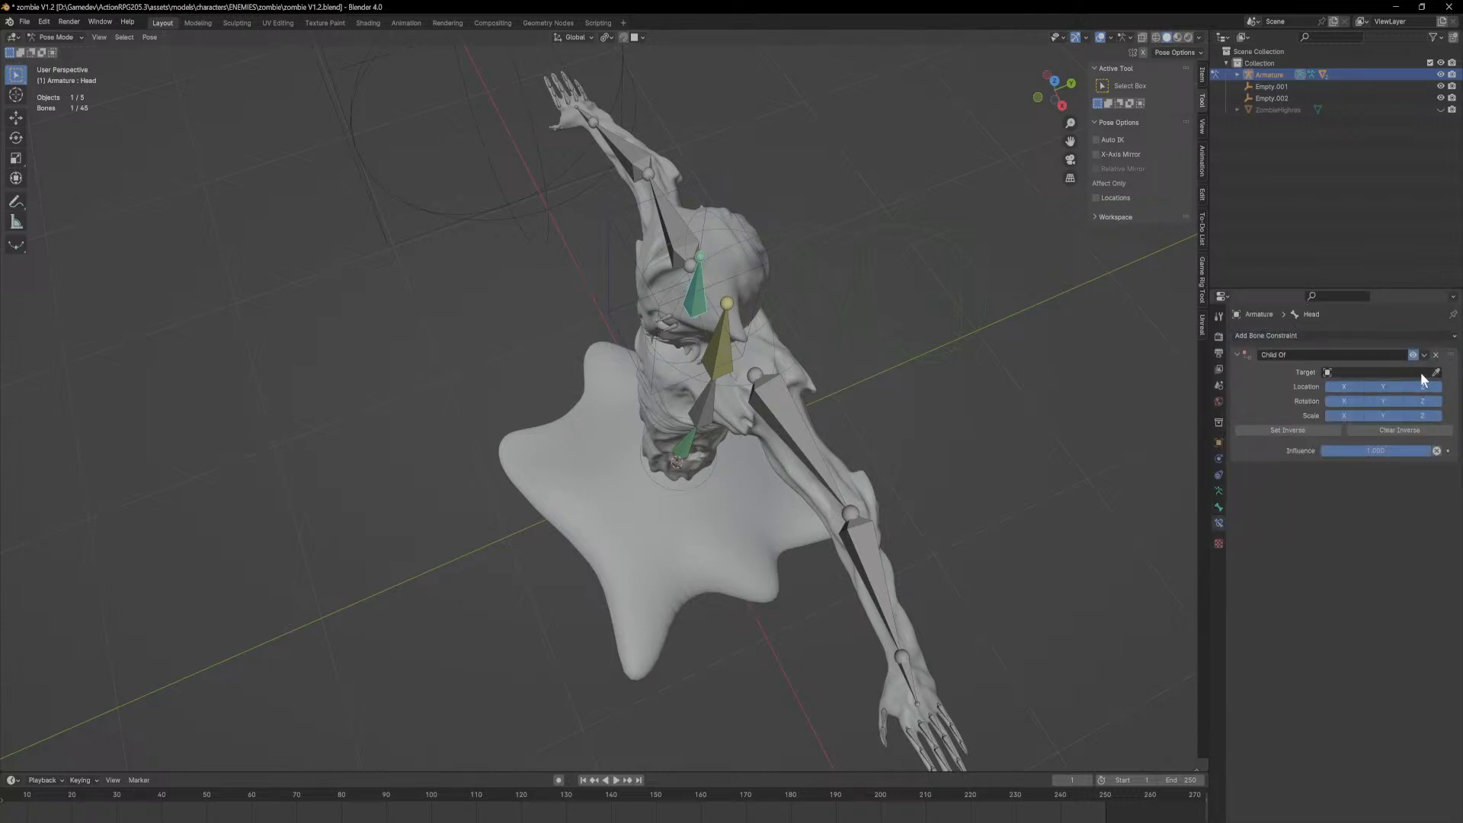
Step: Set the Head bone's Child Of constraint to target the Armature object and its headControl bone
click(1436, 373)
click(613, 223)
click(1366, 386)
text(ead)
click(1367, 417)
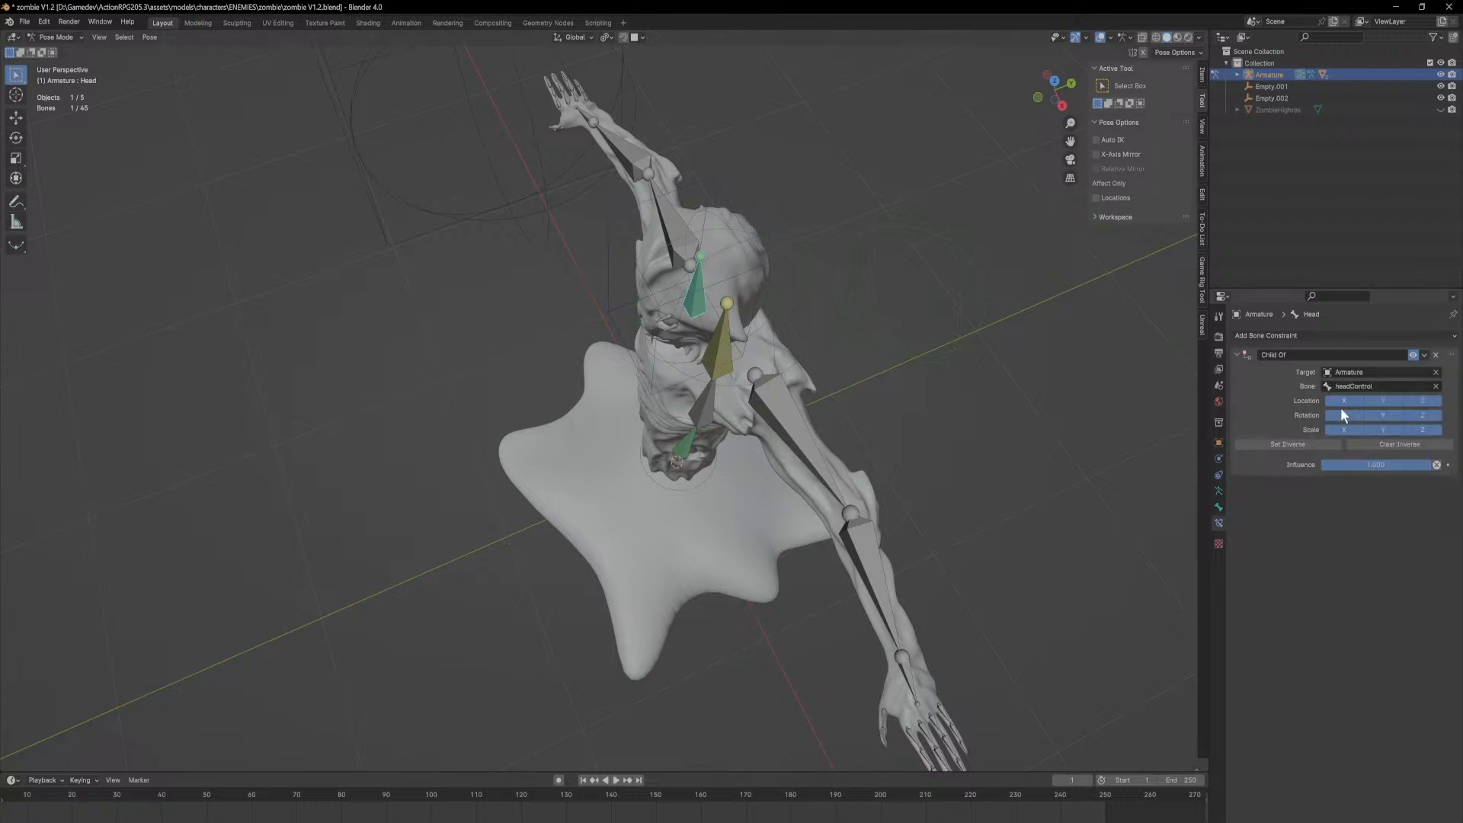
Step: Test the Child Of constraint by rotating the headControl bone back and forth about the global Z axis
click(614, 215)
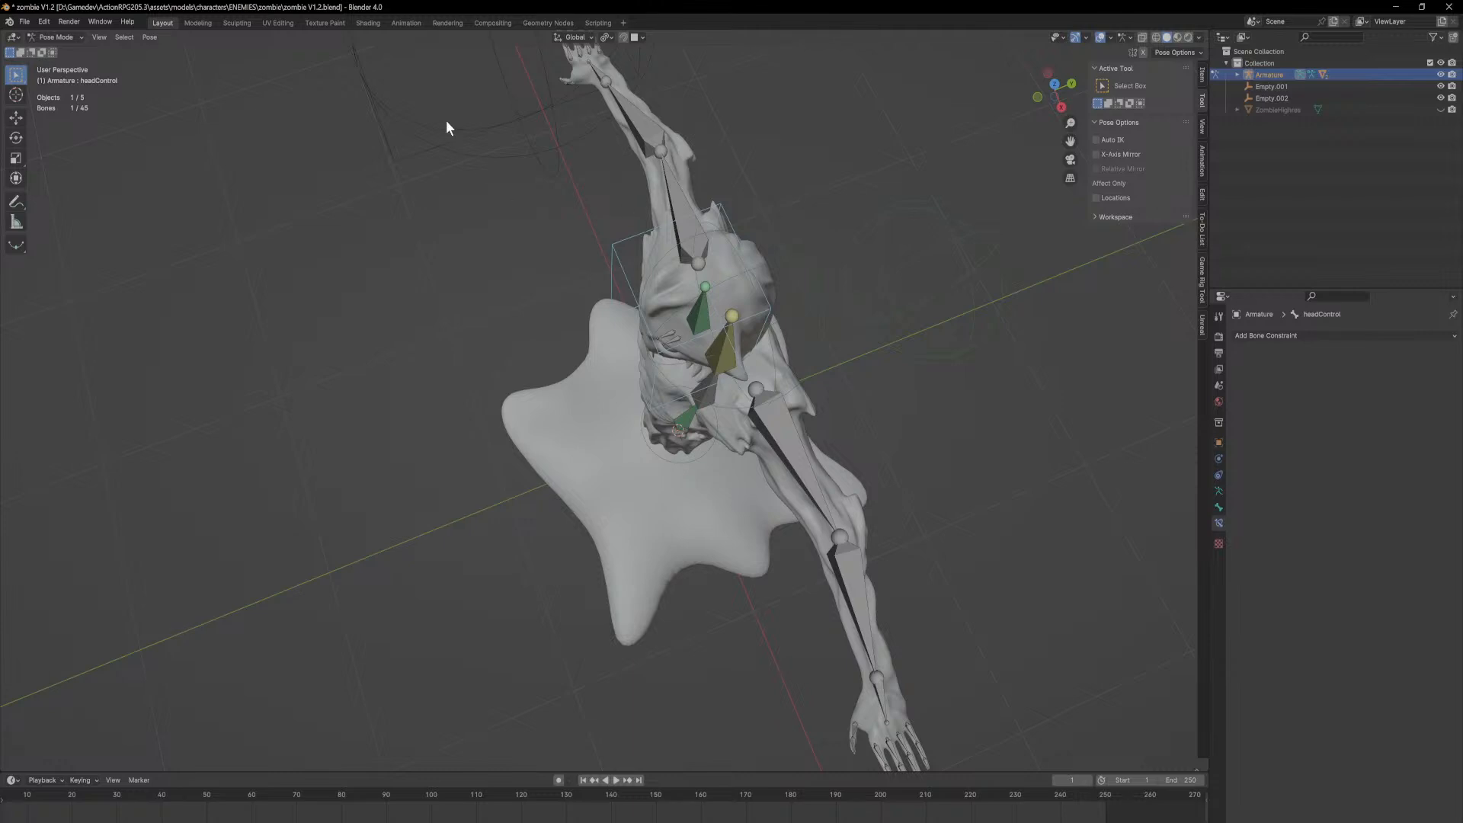
key(r)
key(z)
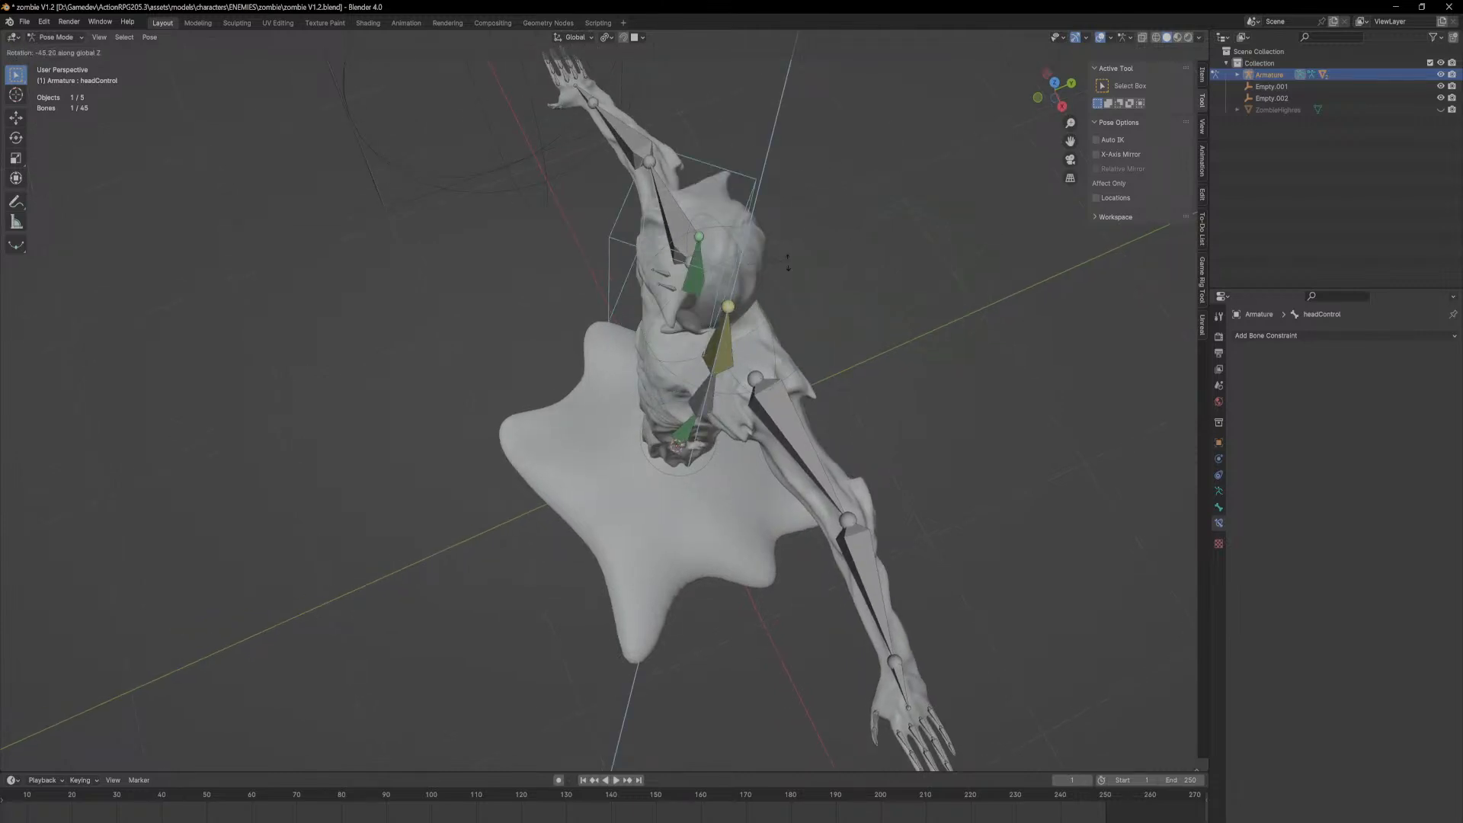
click(775, 292)
mouse_move(775, 293)
middle_down()
mouse_move(820, 209)
mouse_move(922, 198)
mouse_move(950, 222)
mouse_move(774, 235)
mouse_move(767, 271)
middle_up()
key(r)
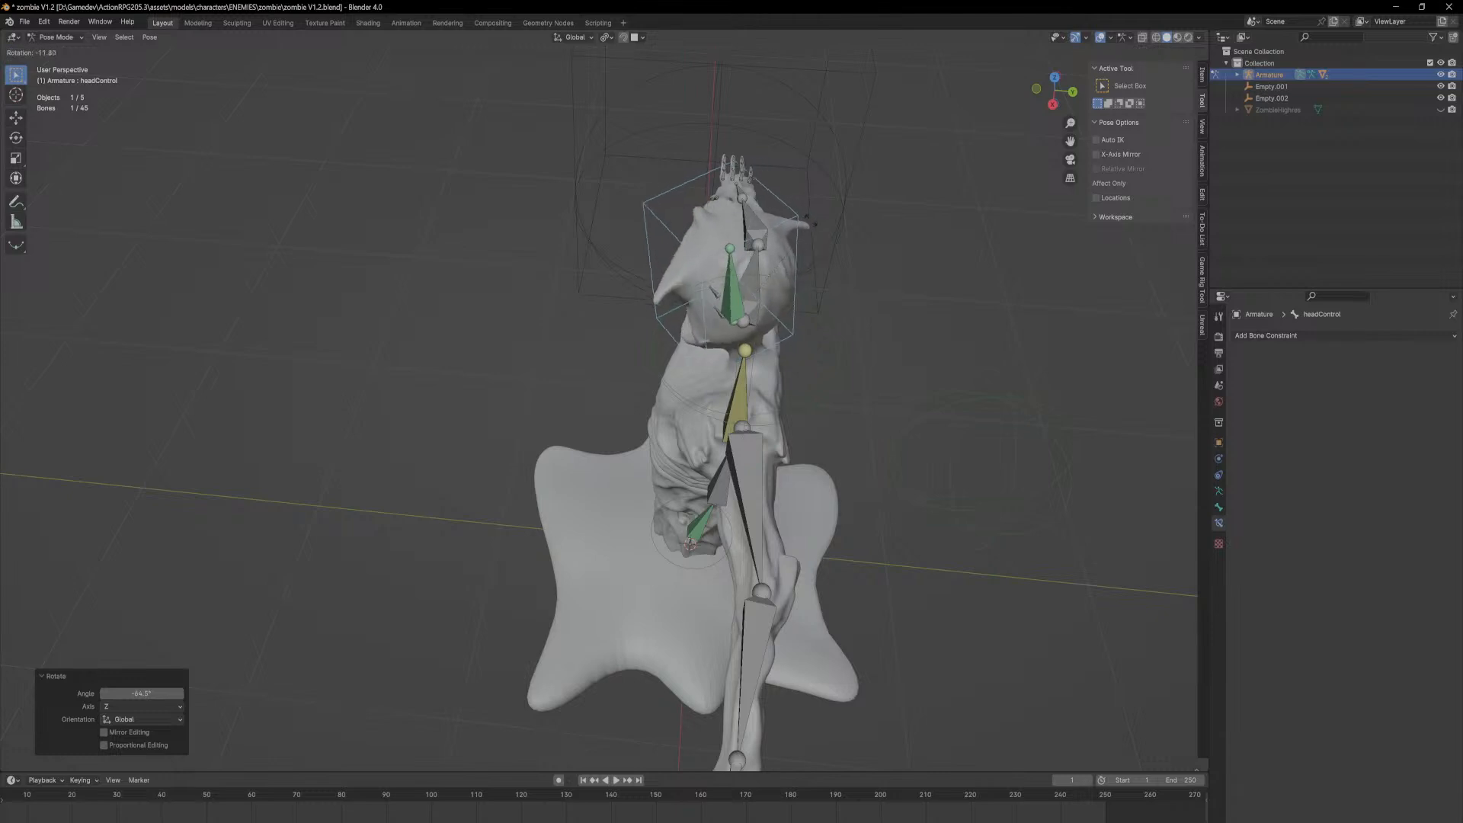
key(z)
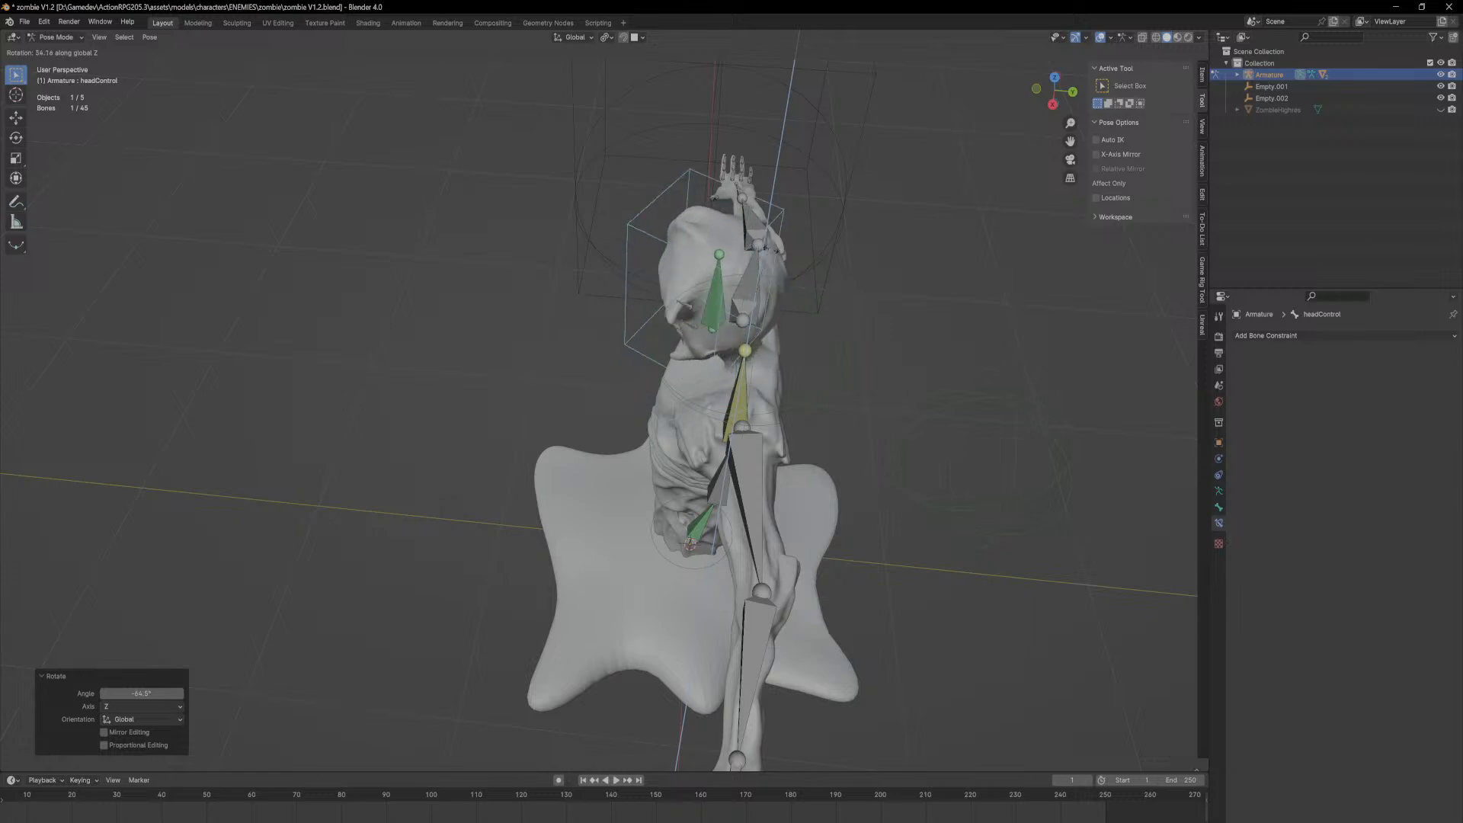
click(651, 139)
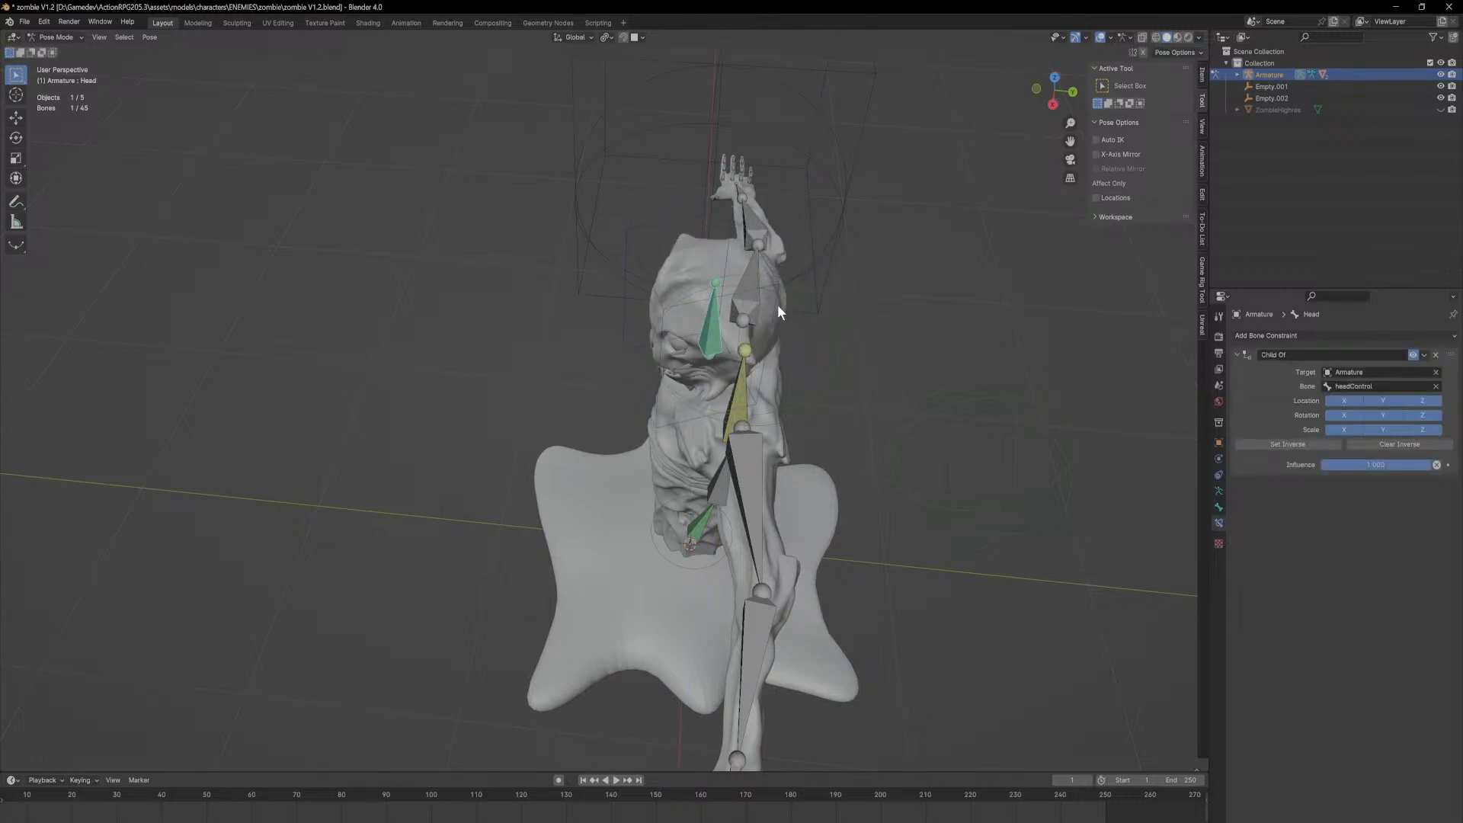
Step: Try another rotation of headControl about the global Z axis, cancel it, and reselect the headControl bone
click(810, 194)
key(r)
key(z)
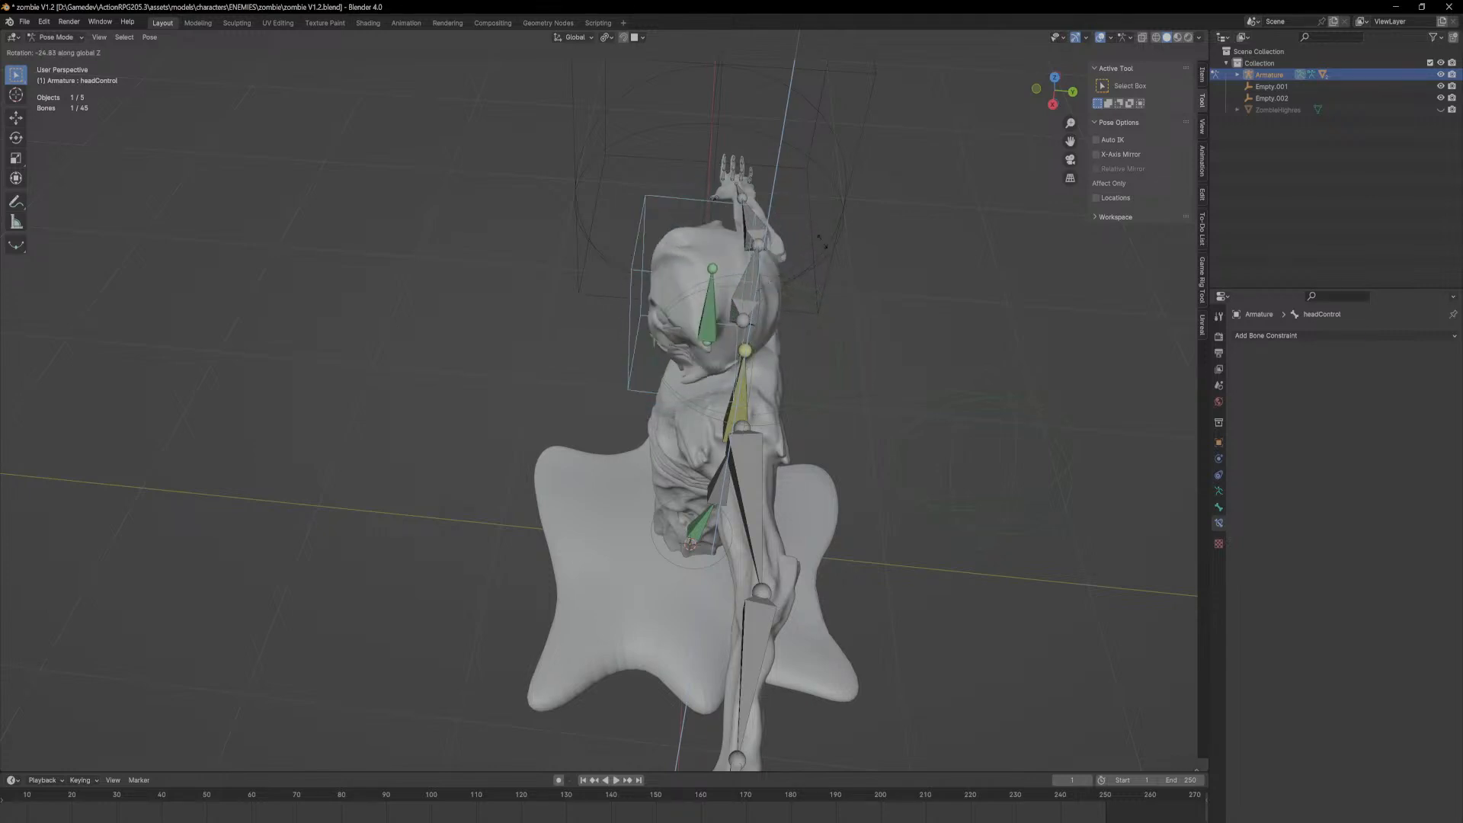
right_click(832, 286)
key(a)
key(F3)
key(Return)
middle_drag(749, 360, 734, 258)
click(866, 398)
click(694, 183)
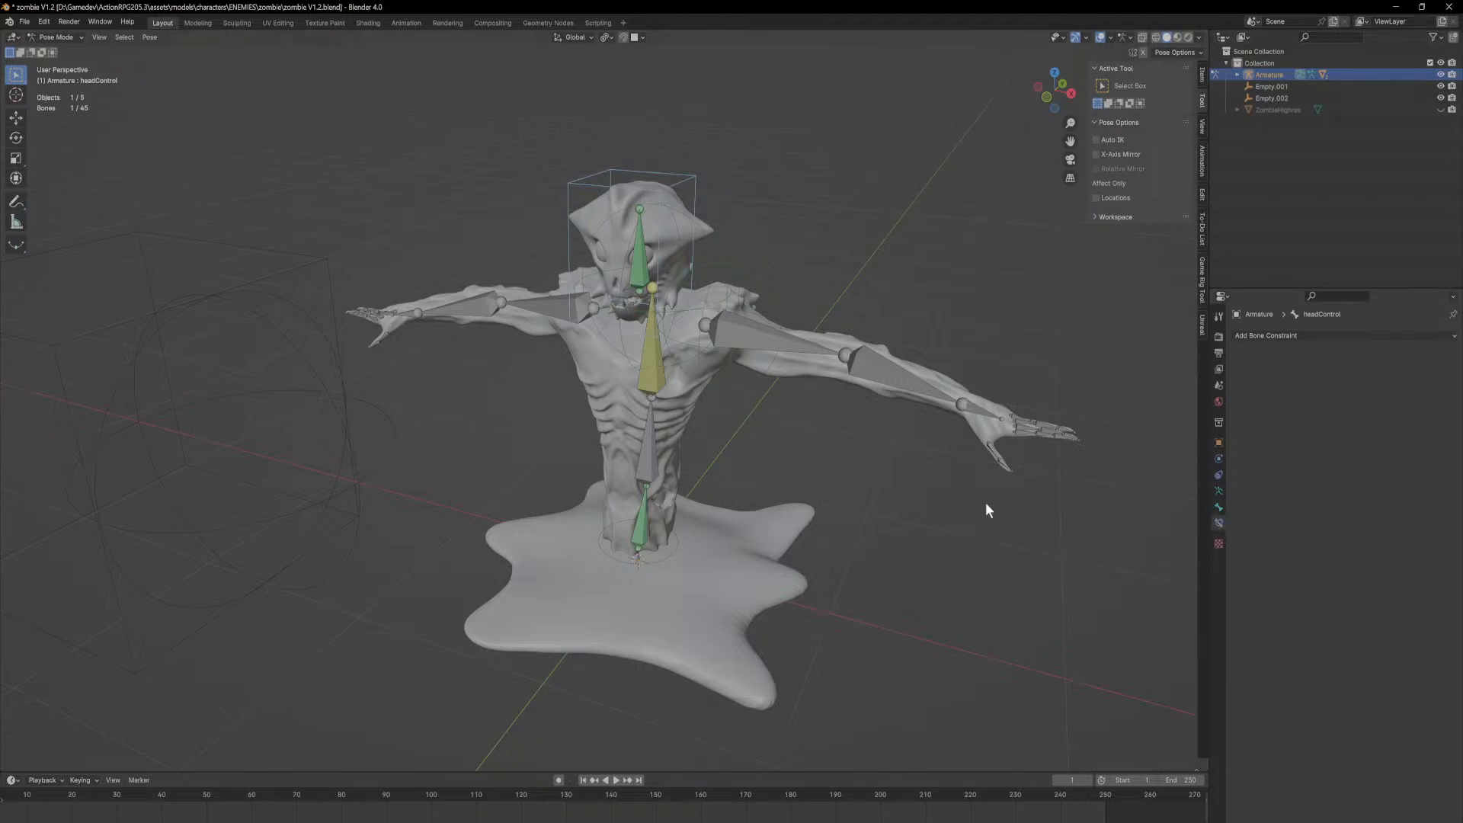
Step: In Object Mode, select the cube-shaped Empty.002 and open its Empty display settings
click(323, 263)
middle_drag(327, 263, 359, 338)
key(ctrl+Tab)
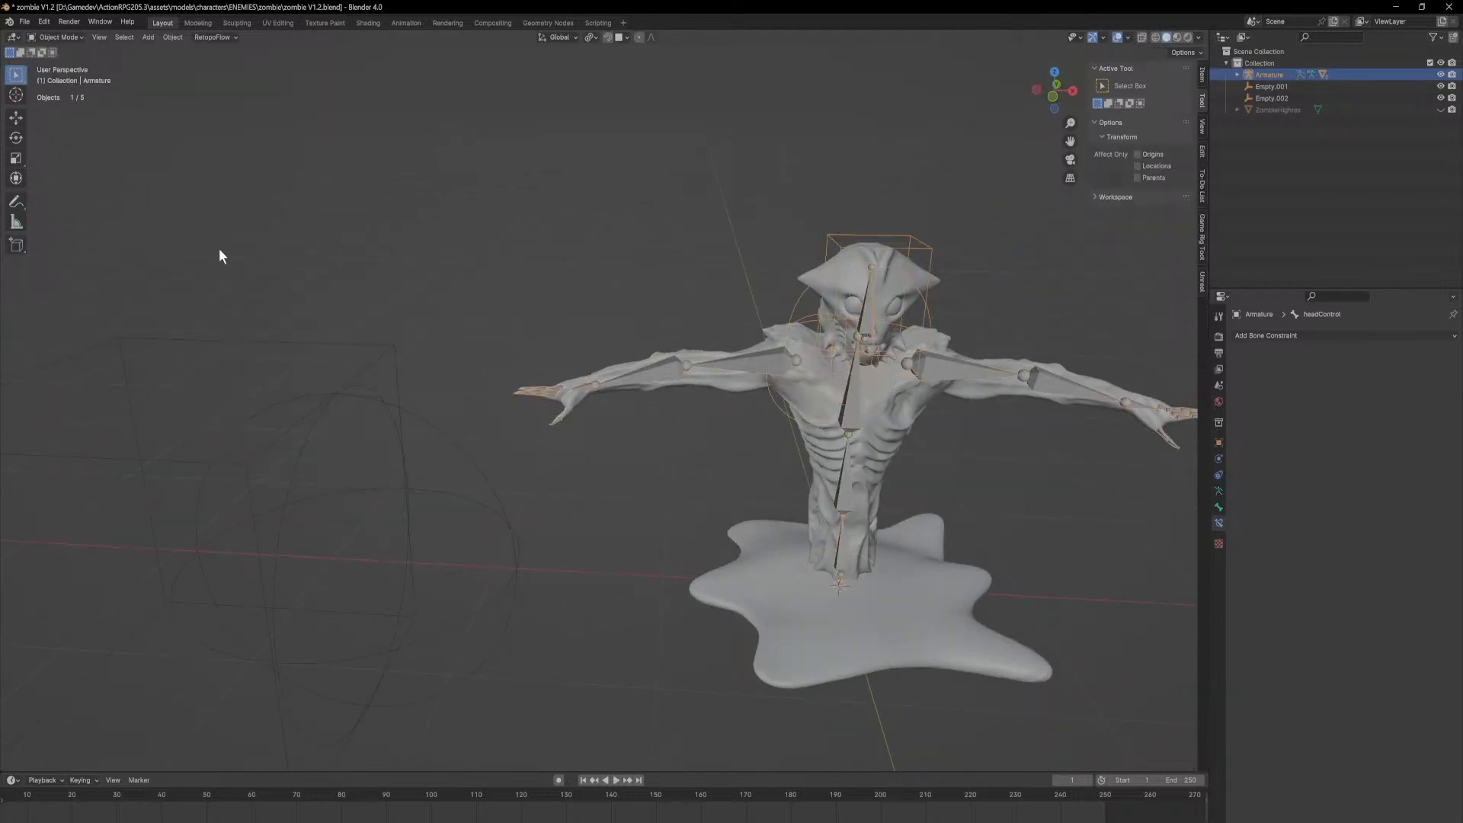
click(389, 349)
middle_drag(391, 375, 745, 330)
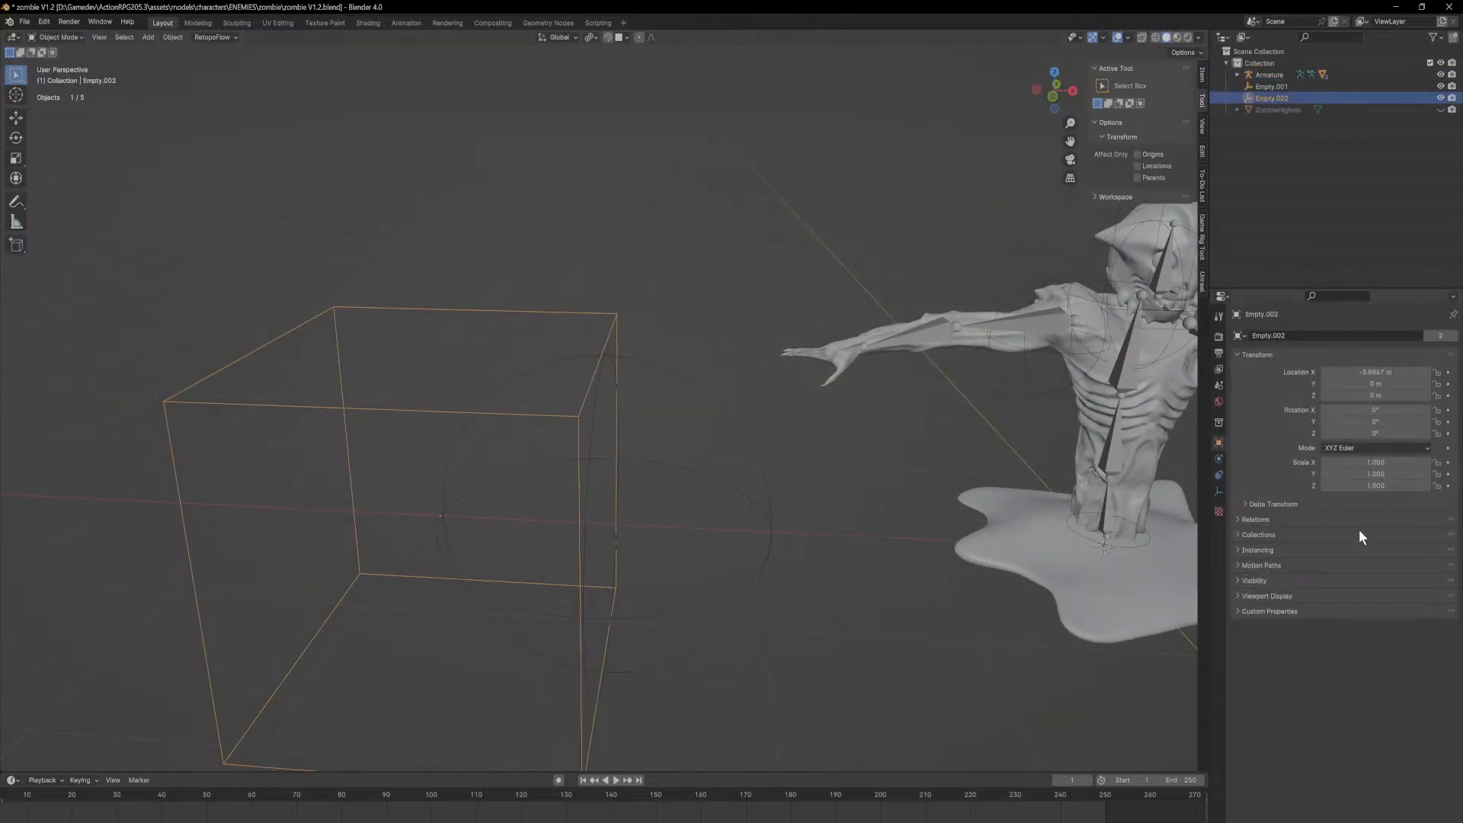
click(1218, 494)
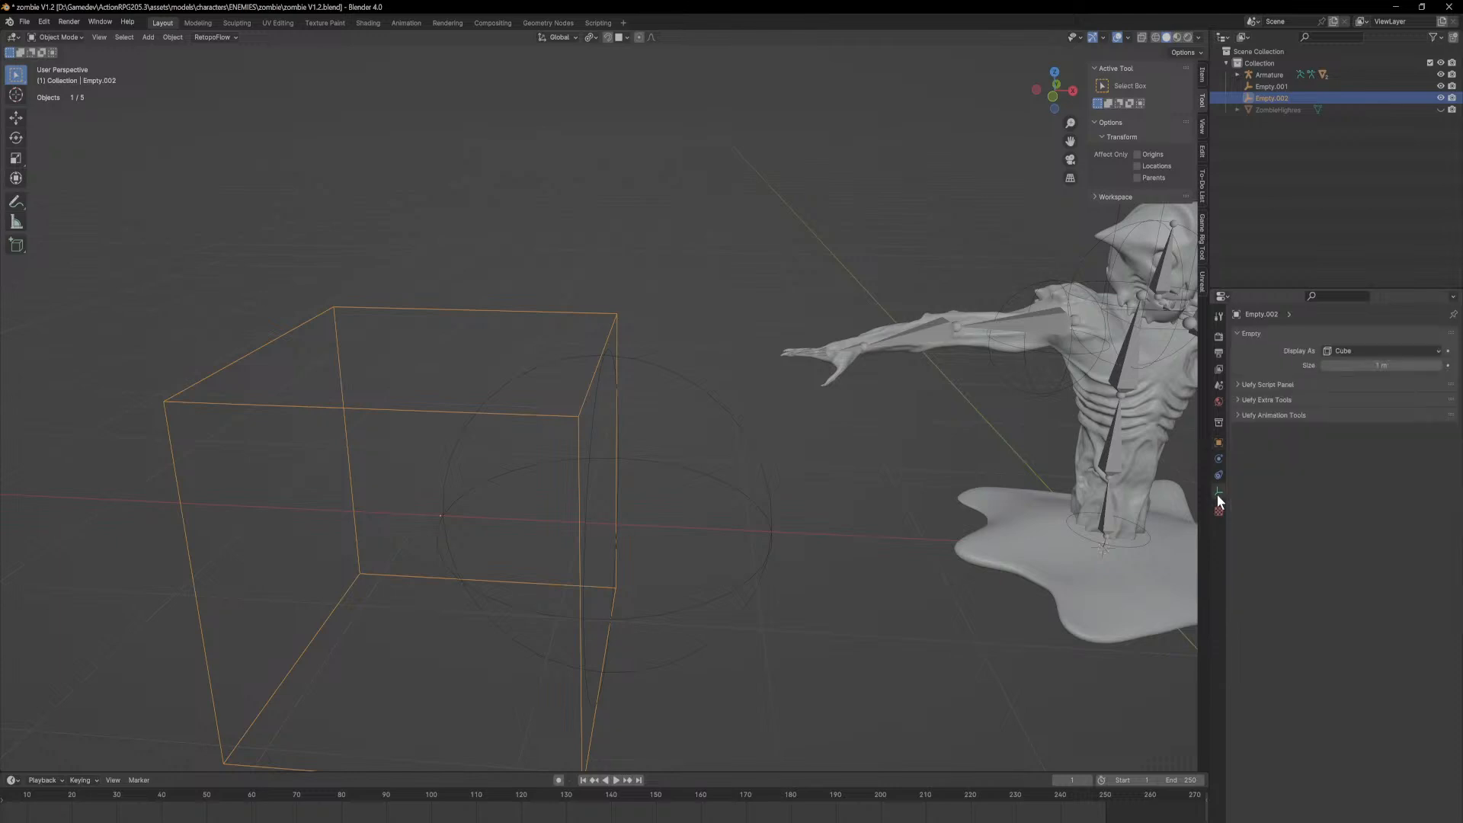
Step: Add a cube mesh and move it along the X axis away from the zombie, beside the empties
key(shift+a)
mouse_move(713, 417)
mouse_move(696, 299)
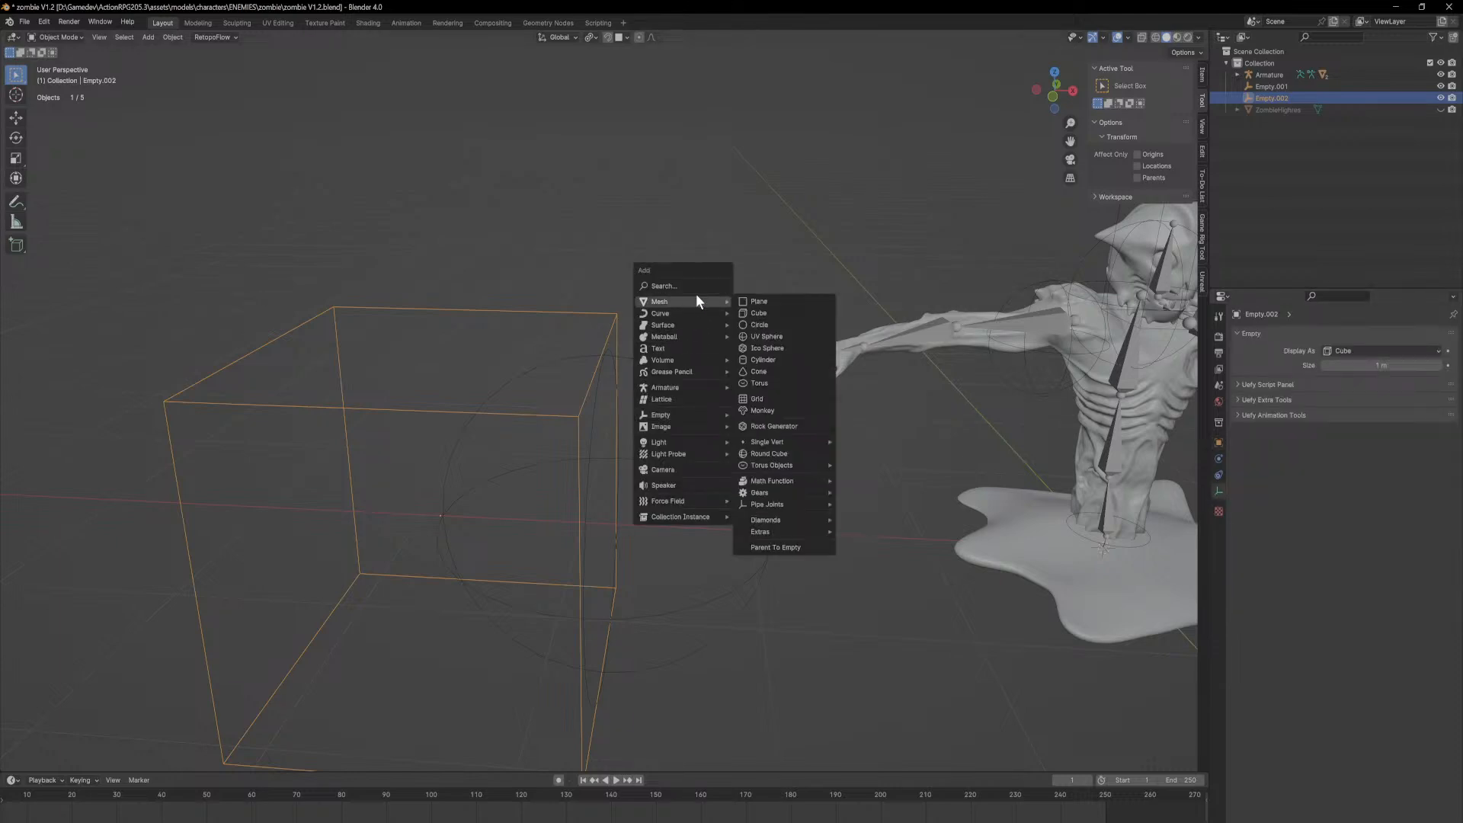
click(756, 312)
scroll(907, 391, down, 5)
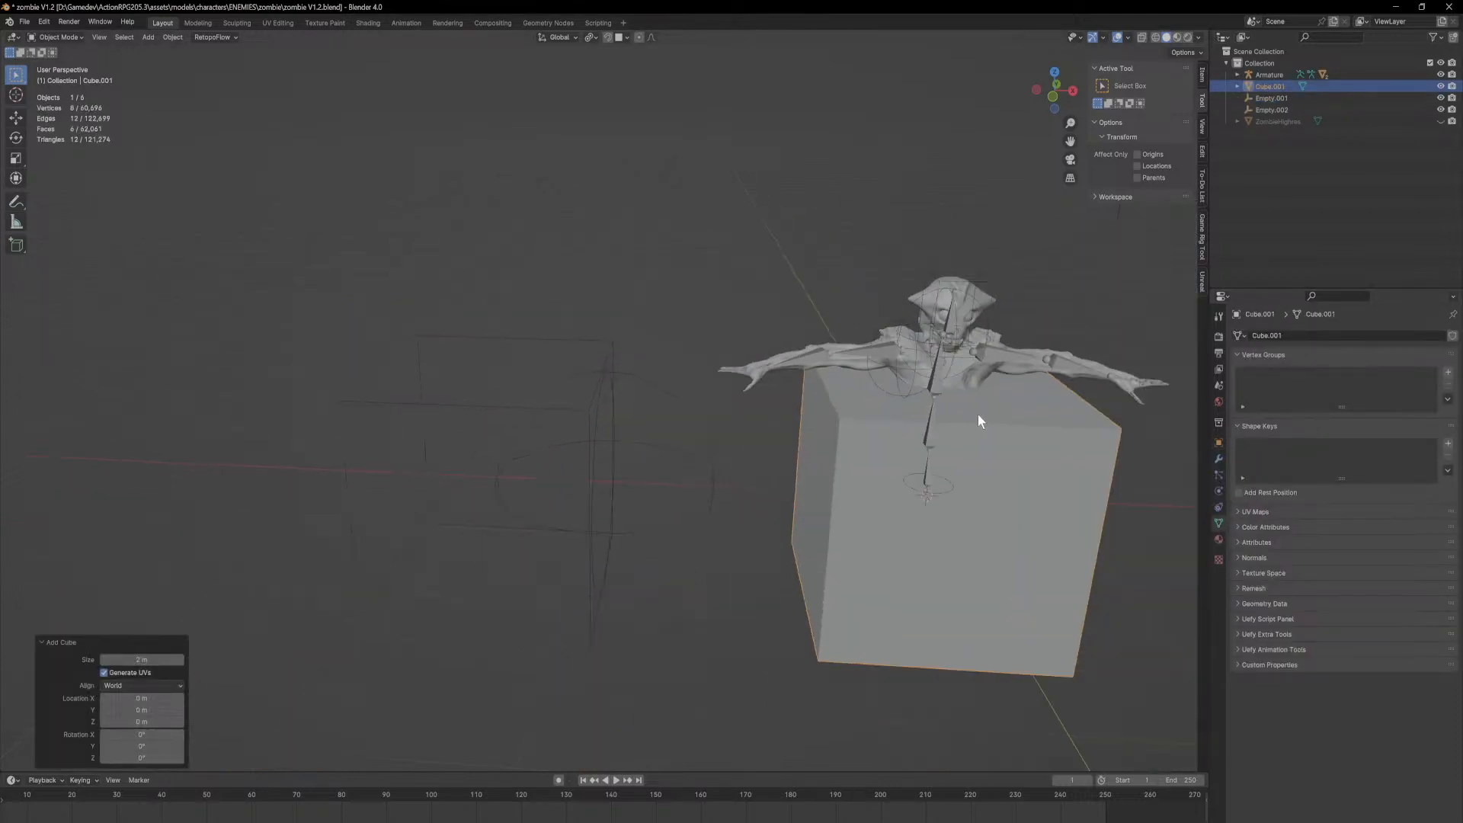
key(g)
key(x)
click(330, 417)
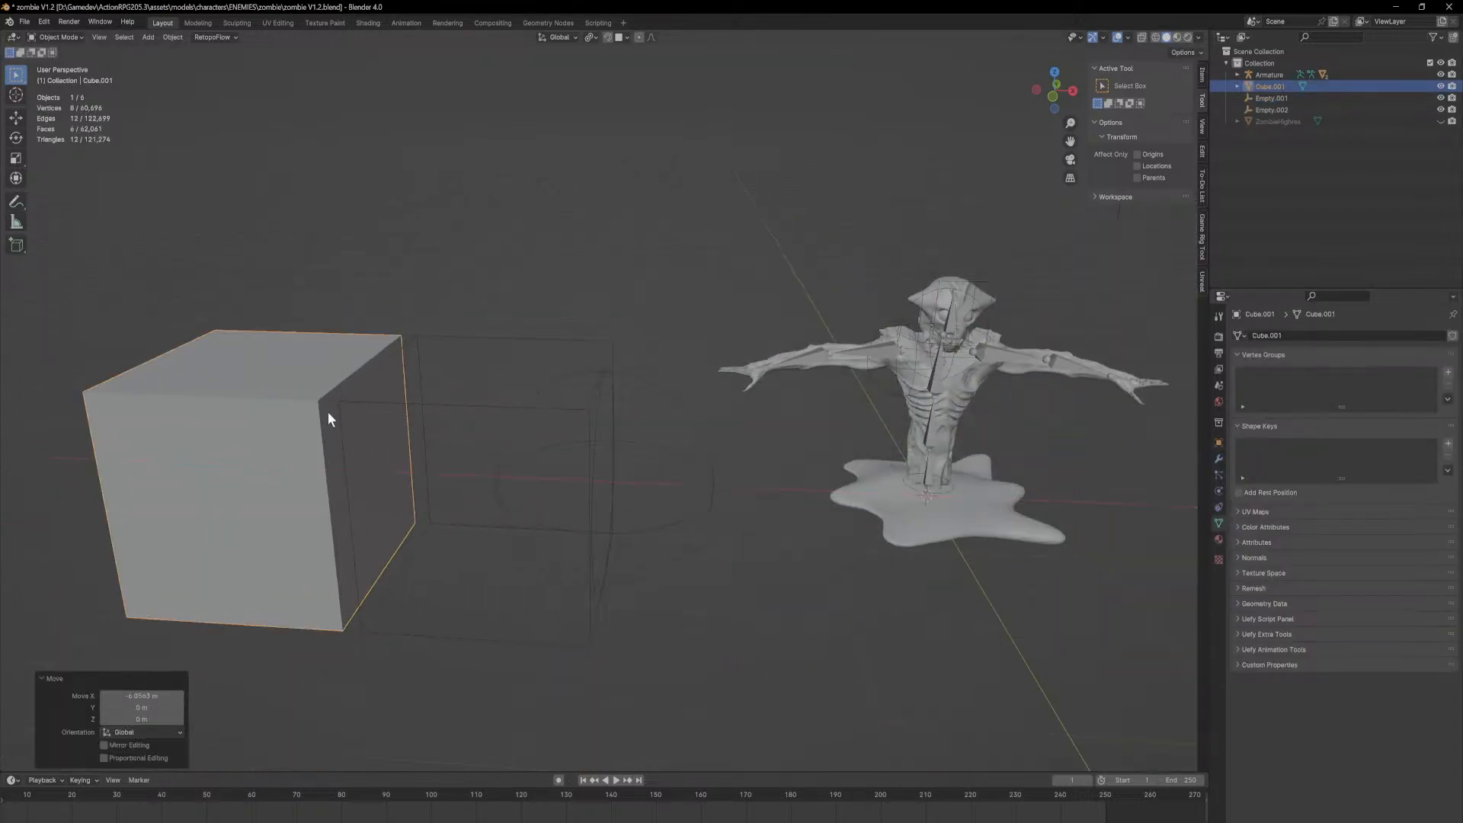
Step: Select the armature, switch it to Pose Mode, and hide the Deform Bones collection
click(987, 288)
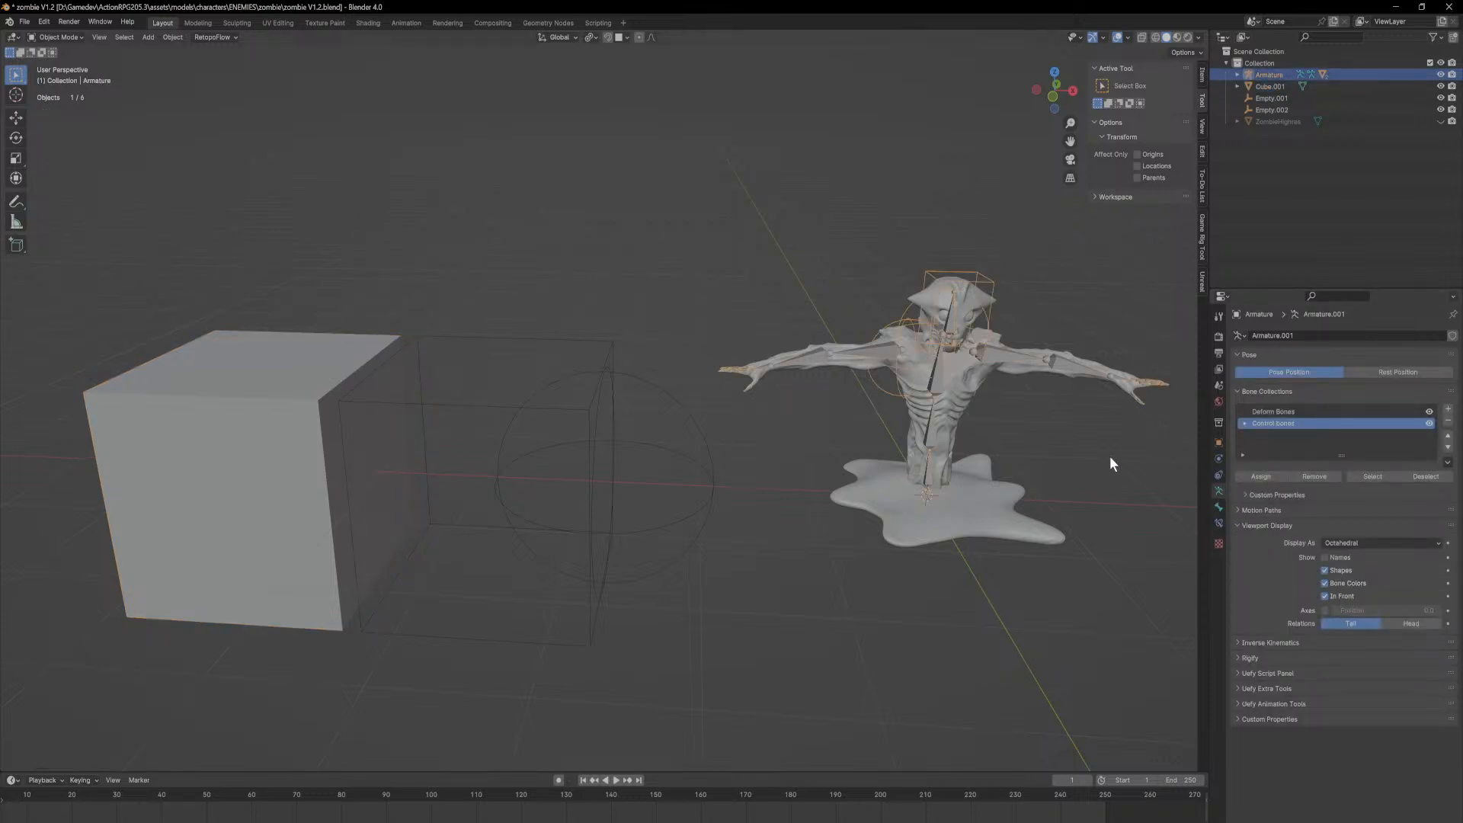
click(59, 37)
click(59, 76)
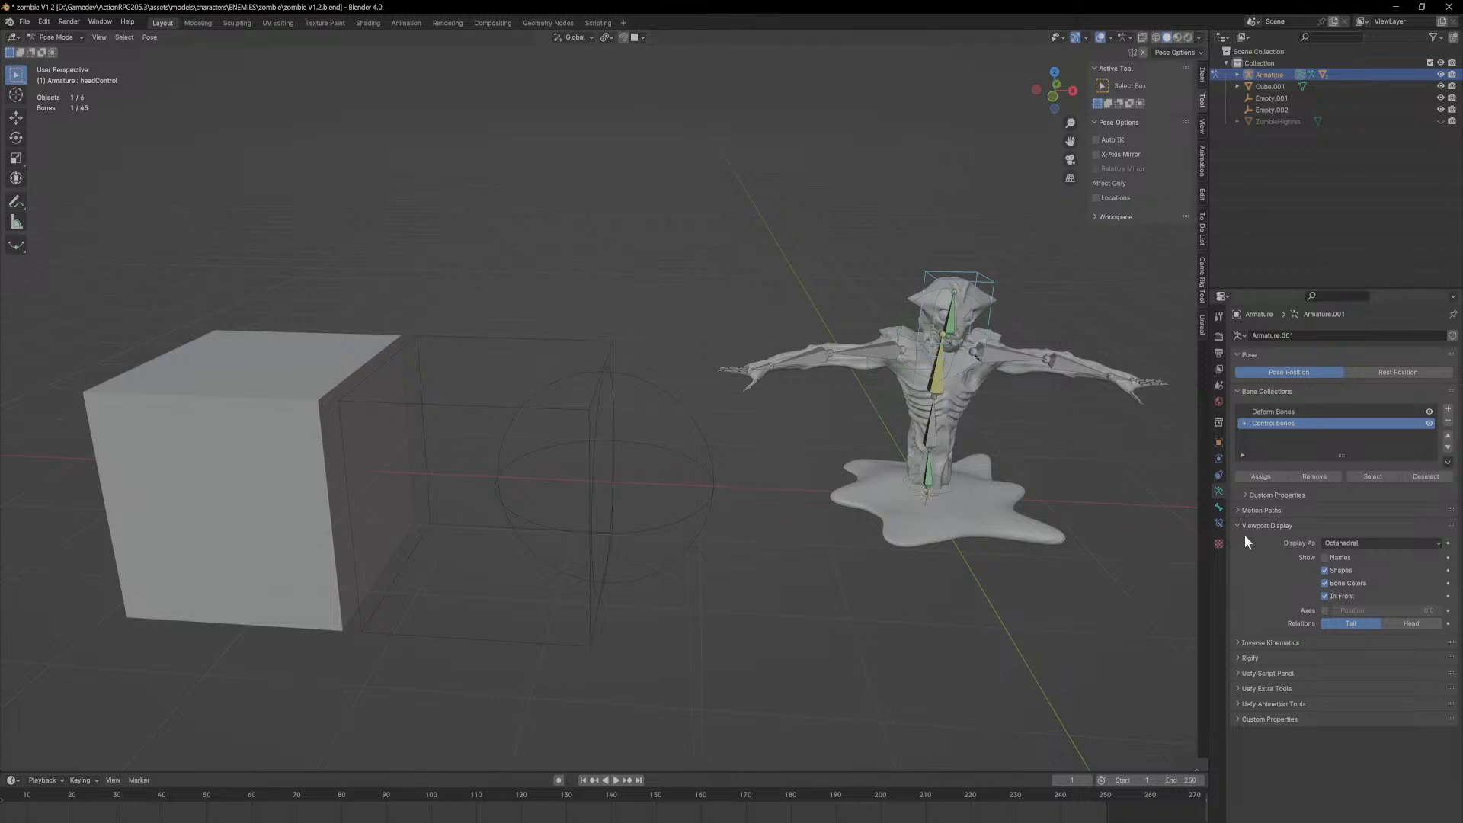
click(1221, 522)
click(1219, 508)
click(1219, 491)
click(1430, 423)
click(1430, 423)
click(1430, 412)
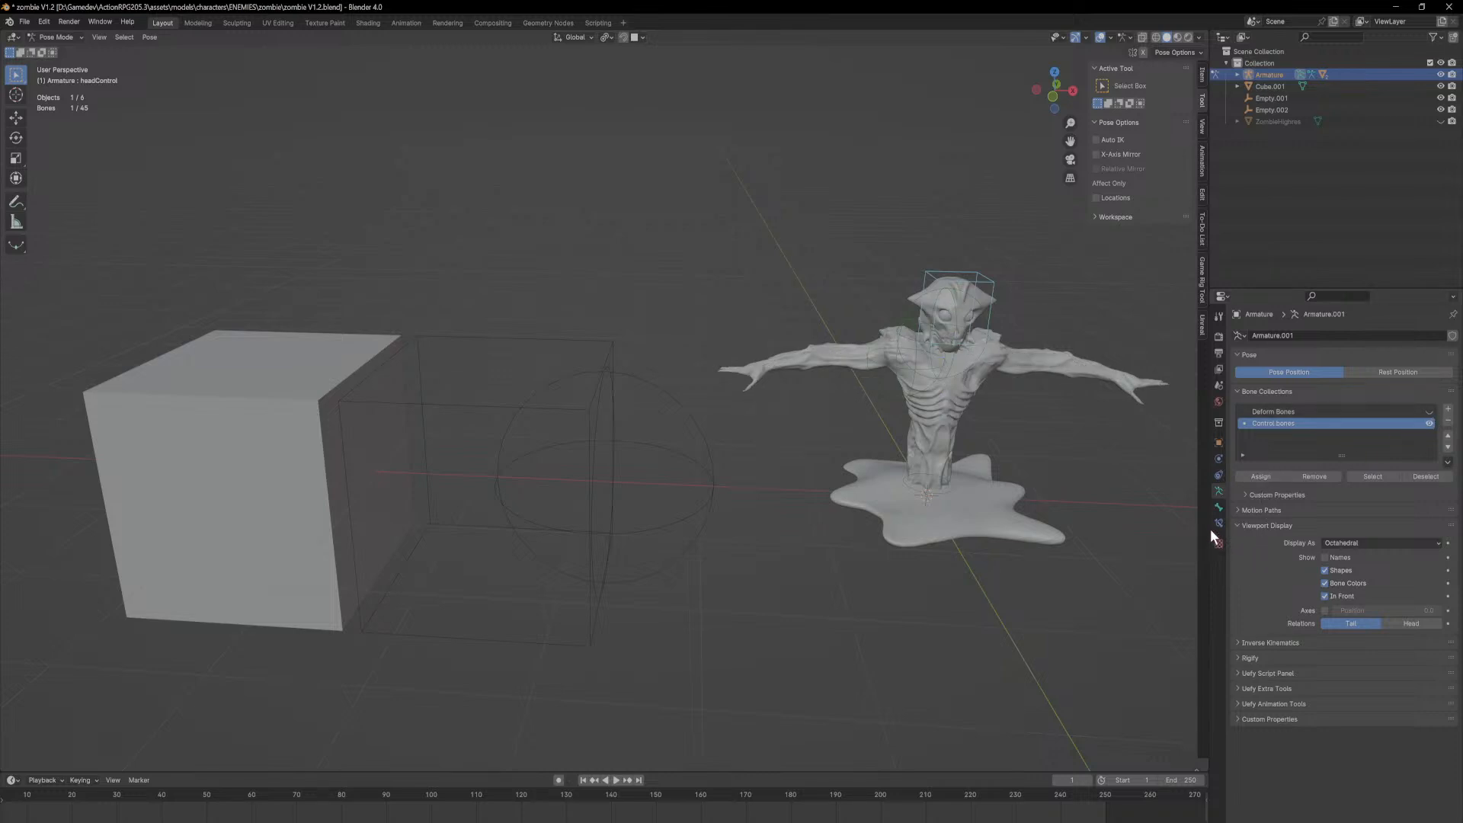
Step: Replace the headControl bone's custom shape object with Cube.001
click(1218, 507)
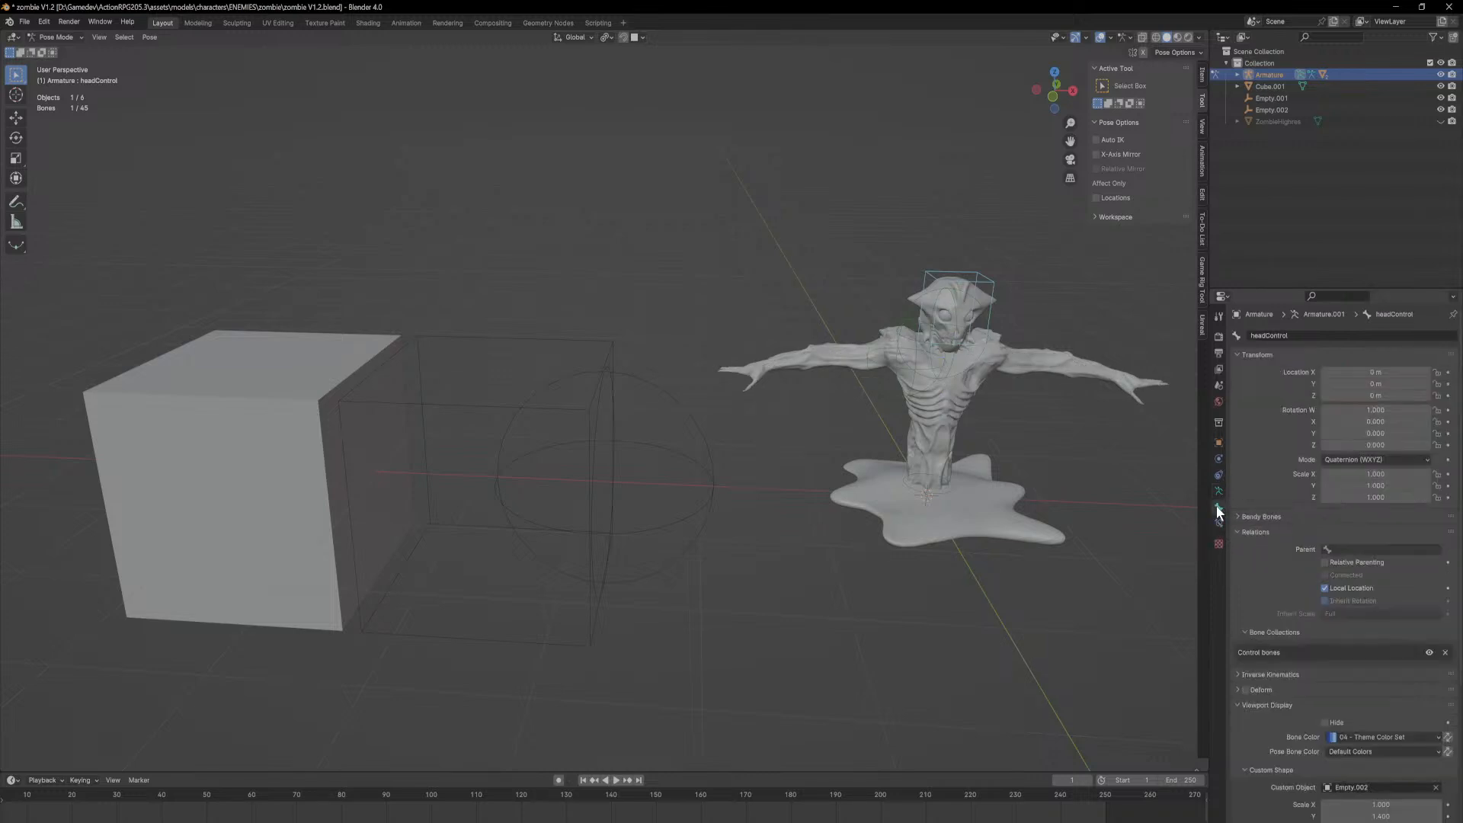
scroll(1334, 609, down, 4)
click(1388, 665)
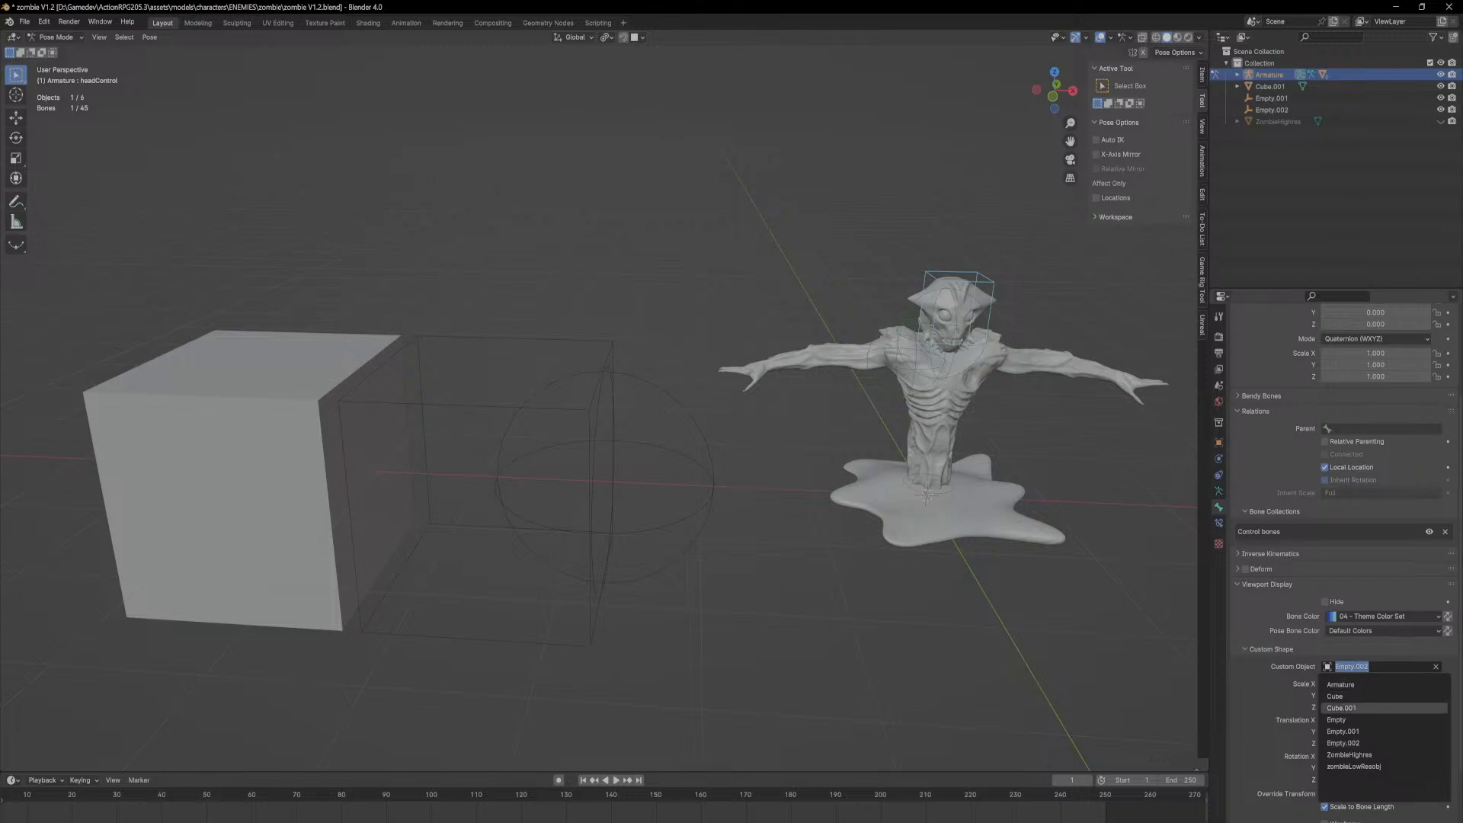
click(1373, 706)
mouse_move(992, 338)
middle_down()
mouse_move(862, 332)
mouse_move(978, 344)
middle_up()
Step: Return to Object Mode, select Cube.001, and add a Wireframe modifier to it
click(340, 369)
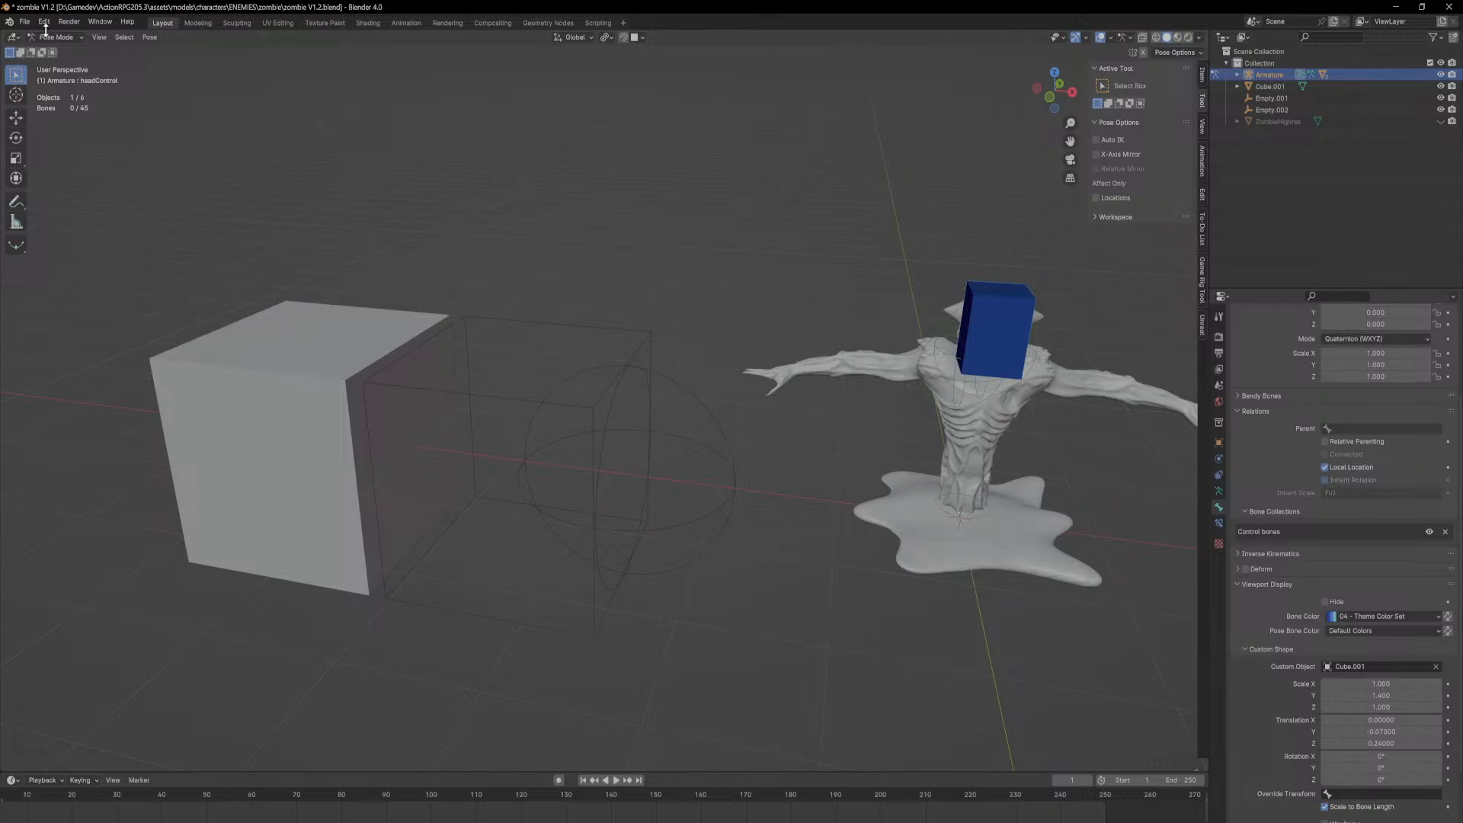
click(61, 50)
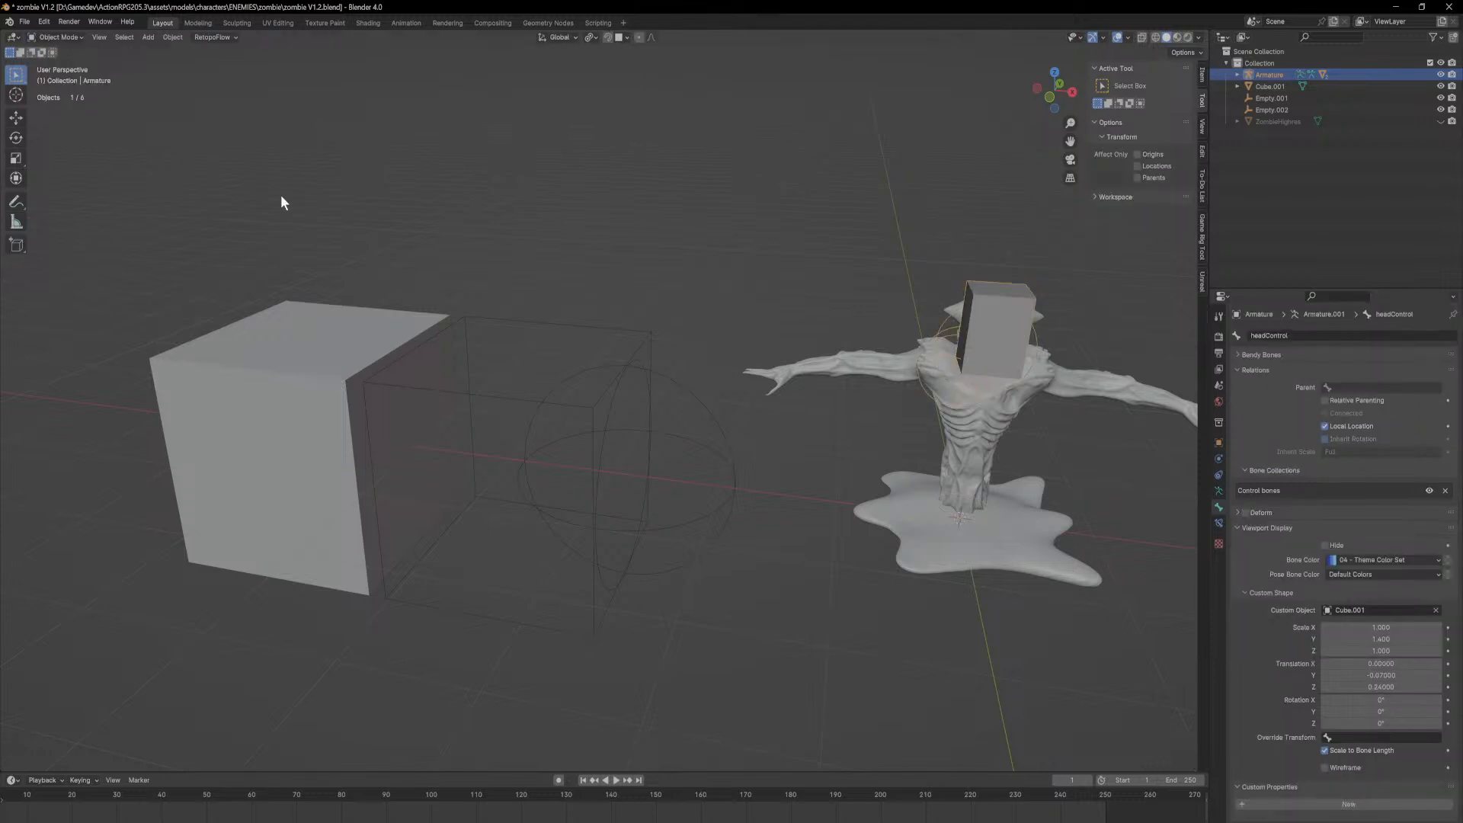
click(317, 334)
click(1219, 460)
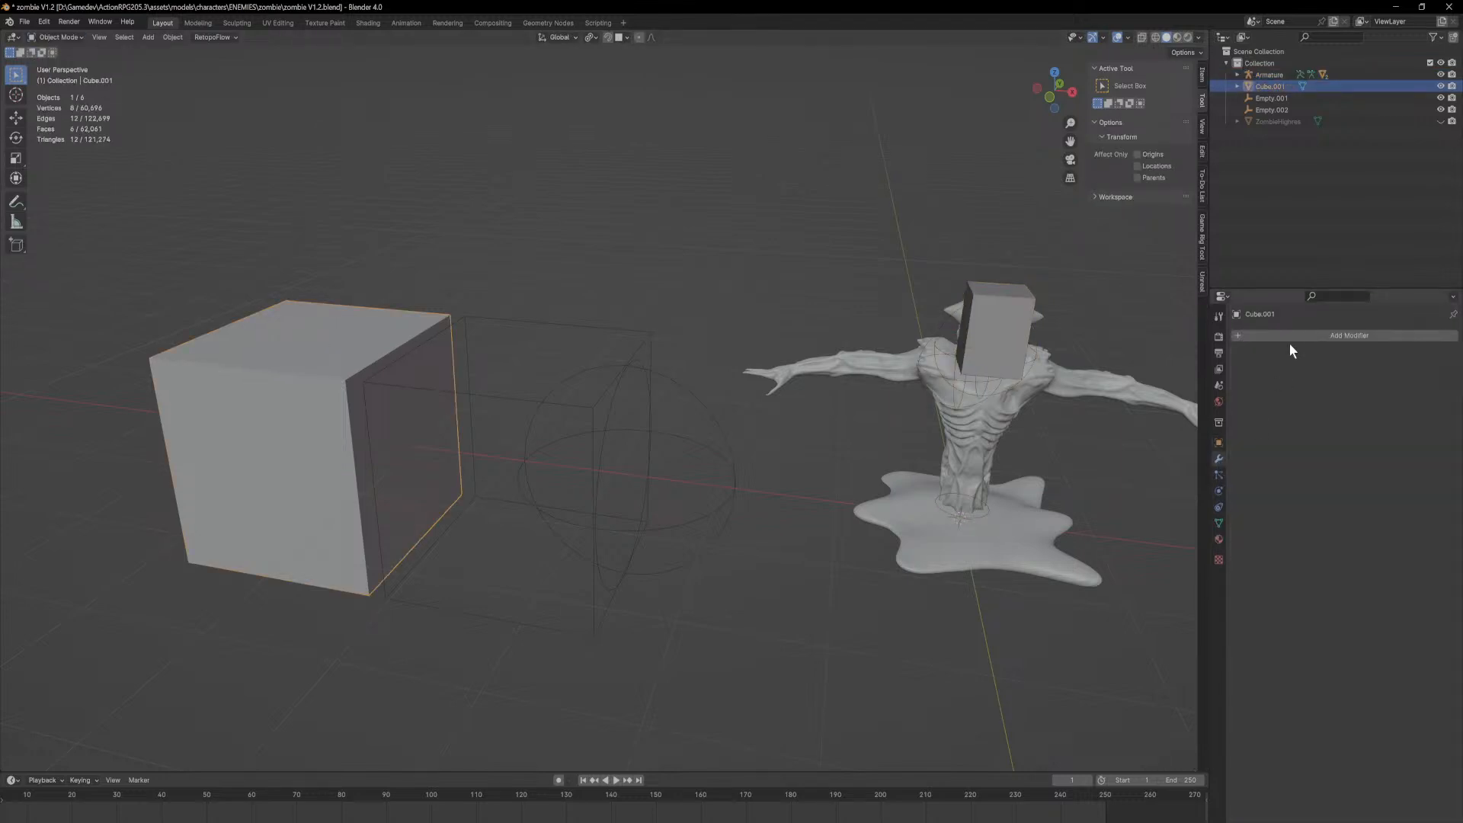
click(1243, 336)
click(1246, 332)
text(wire)
click(1239, 350)
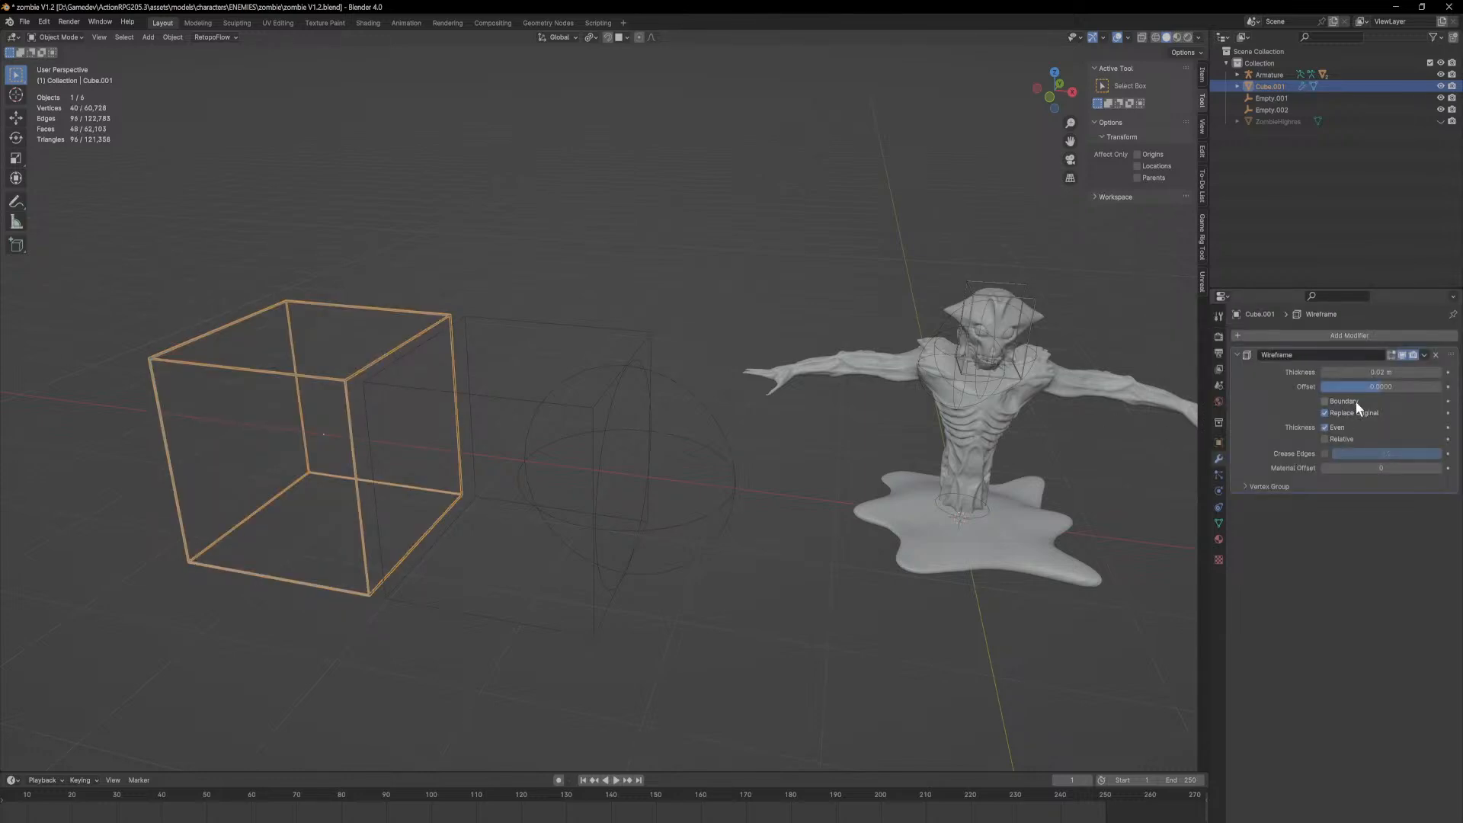
Step: Increase the thickness of Cube.001's Wireframe modifier and adjust its offset
middle_drag(1114, 357, 1143, 343)
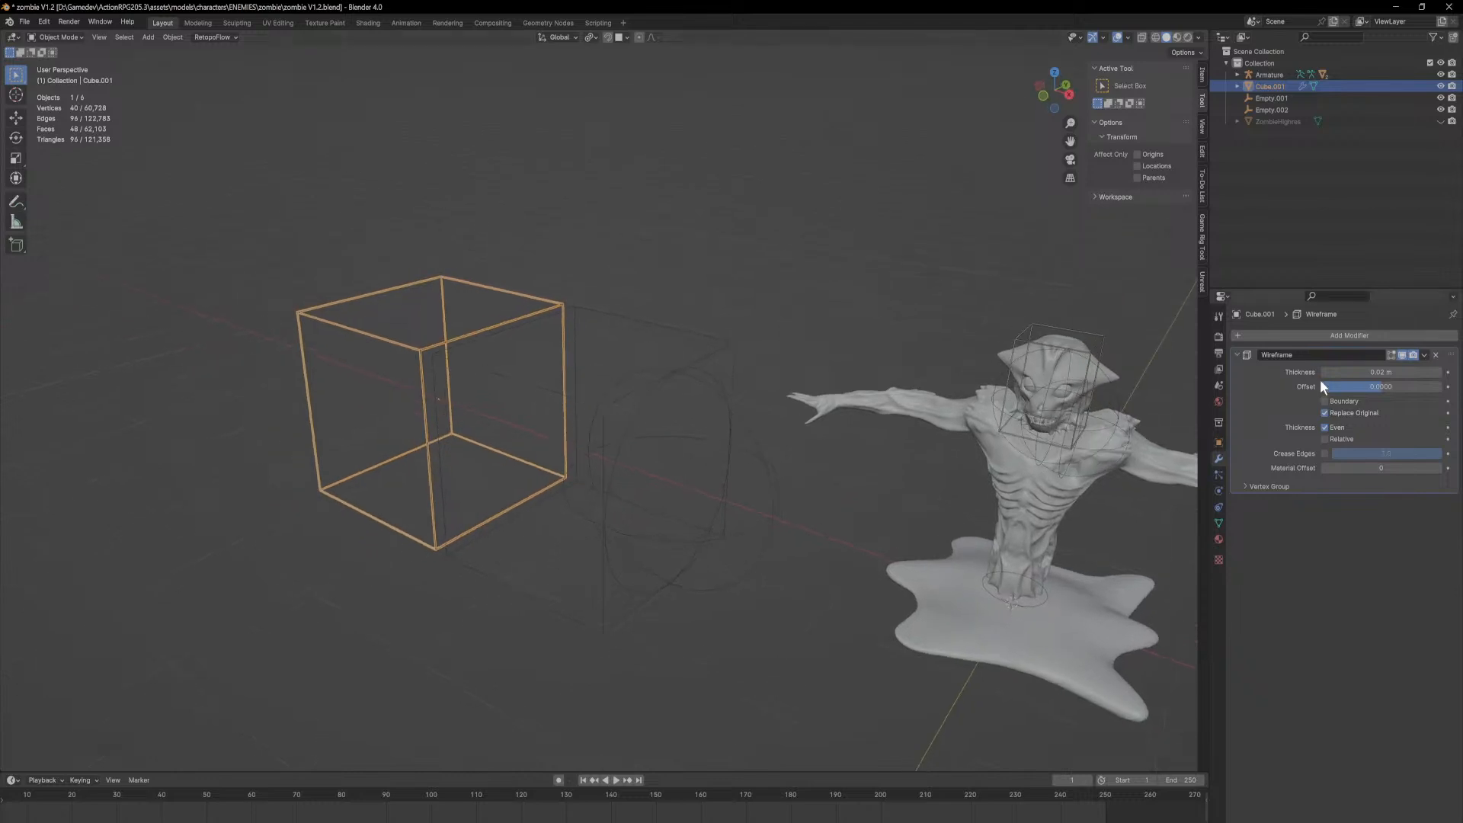
drag(1357, 372, 1400, 372)
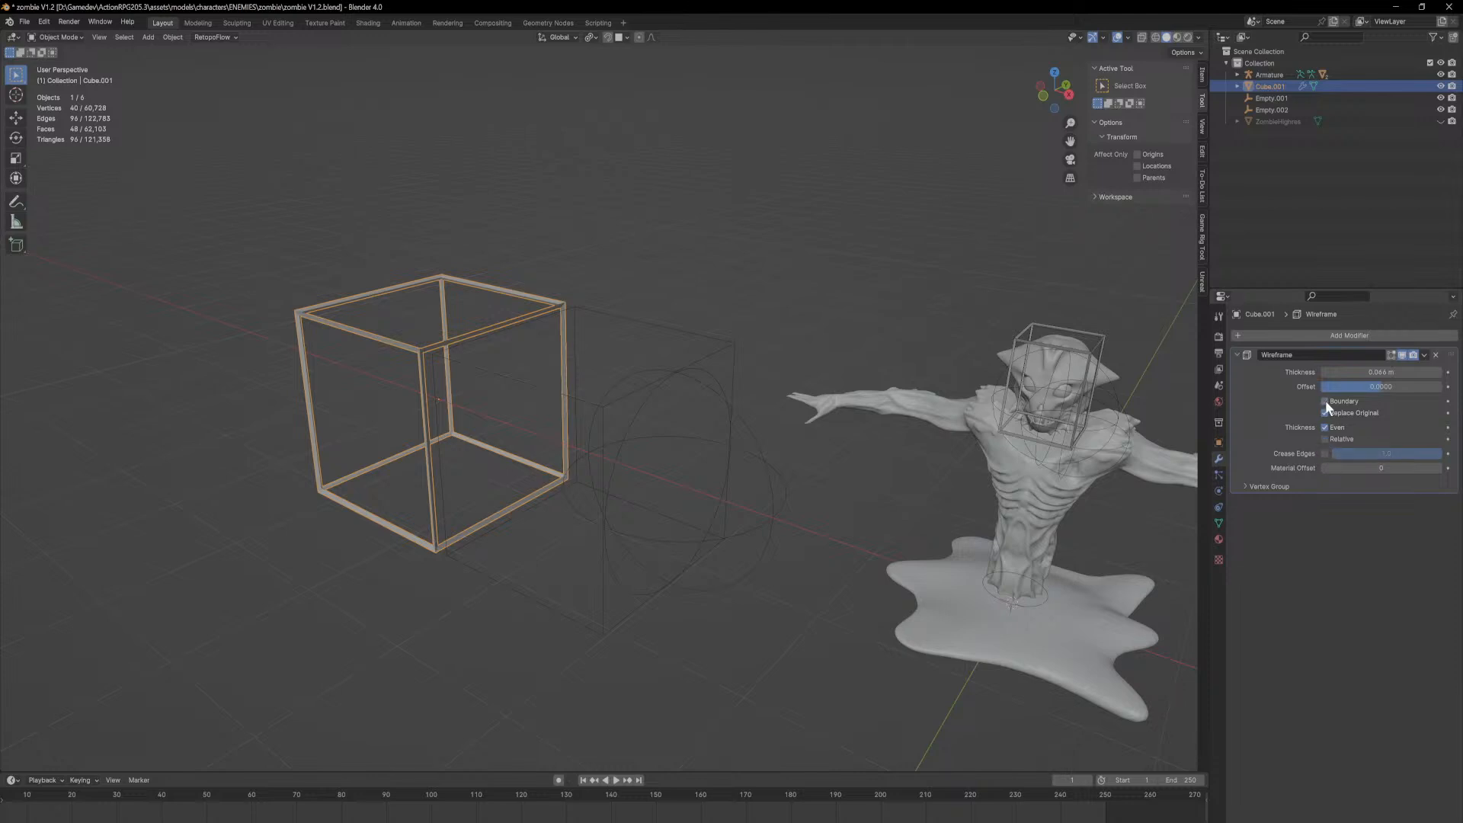
mouse_move(1349, 387)
mouse_down()
mouse_move(1376, 386)
mouse_move(1361, 387)
mouse_up()
Step: Select the zombie's armature through the wireframe box around the head and switch to Pose Mode
click(74, 37)
click(791, 356)
click(1090, 350)
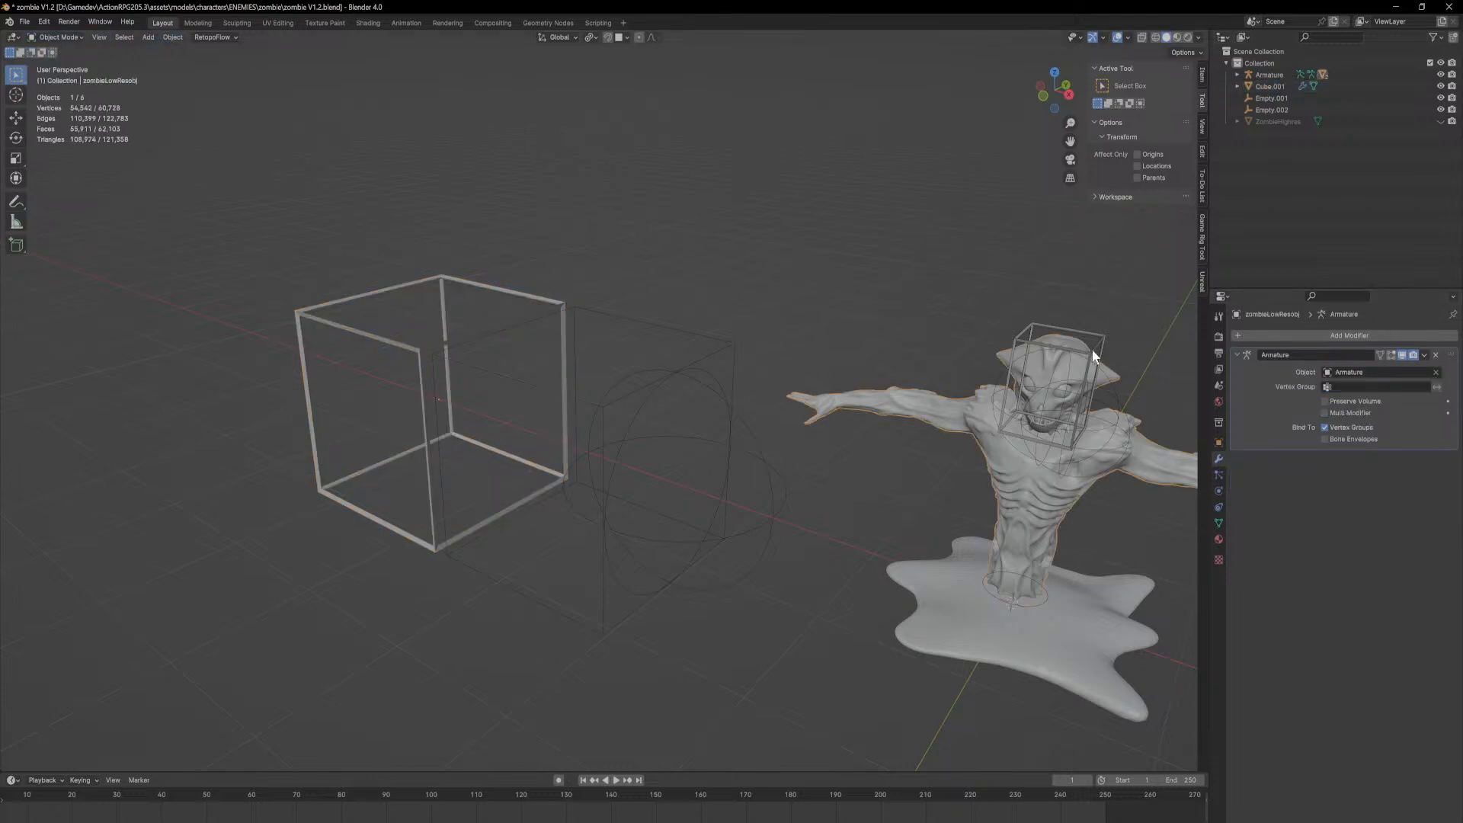
click(1105, 337)
shift+middle_drag(871, 343, 577, 364)
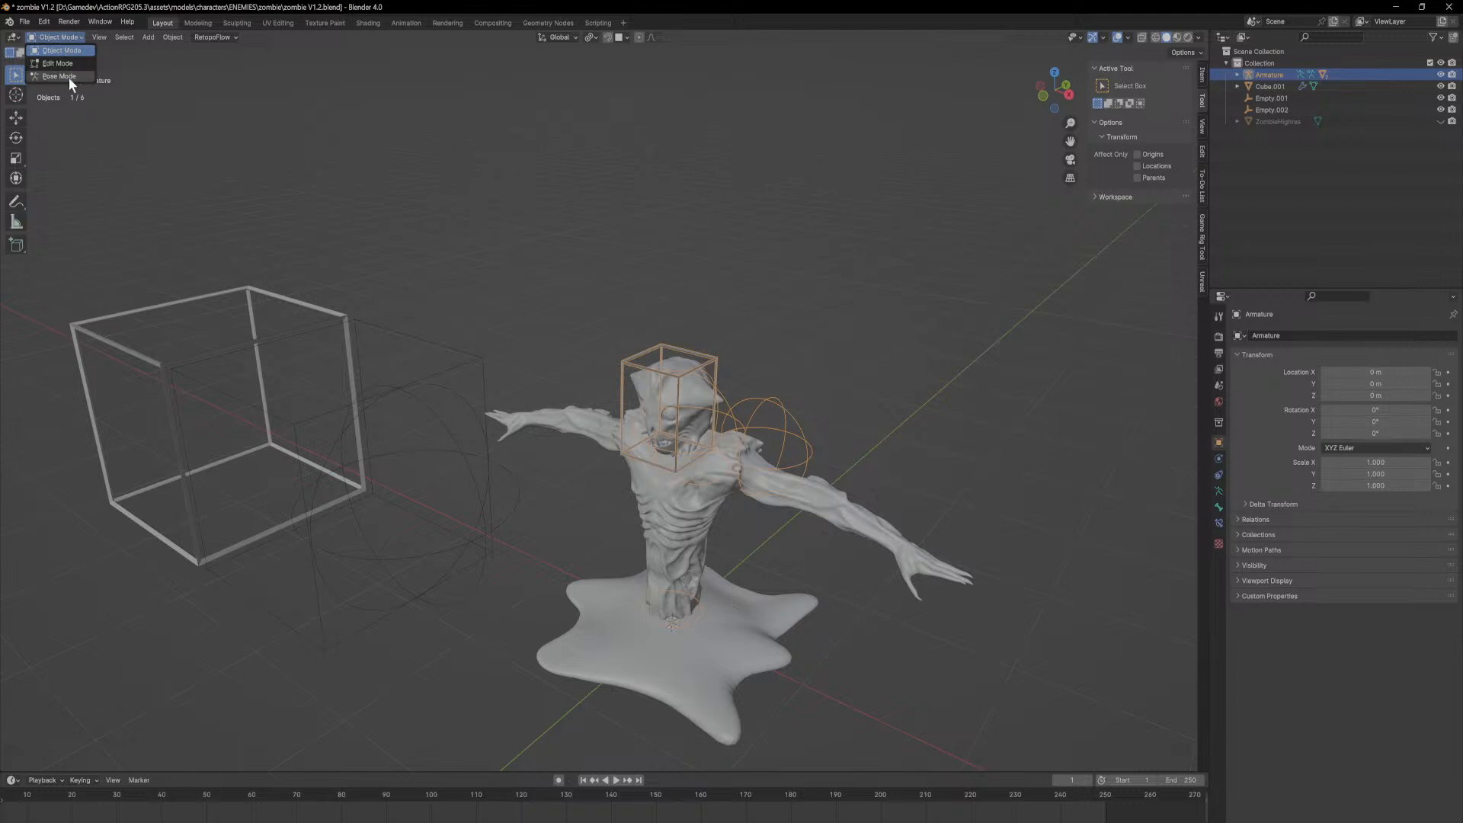
click(61, 76)
Step: Test the head control by rotating the headControl bone about the global Z axis, then restore its pose
scroll(762, 312, up, 6)
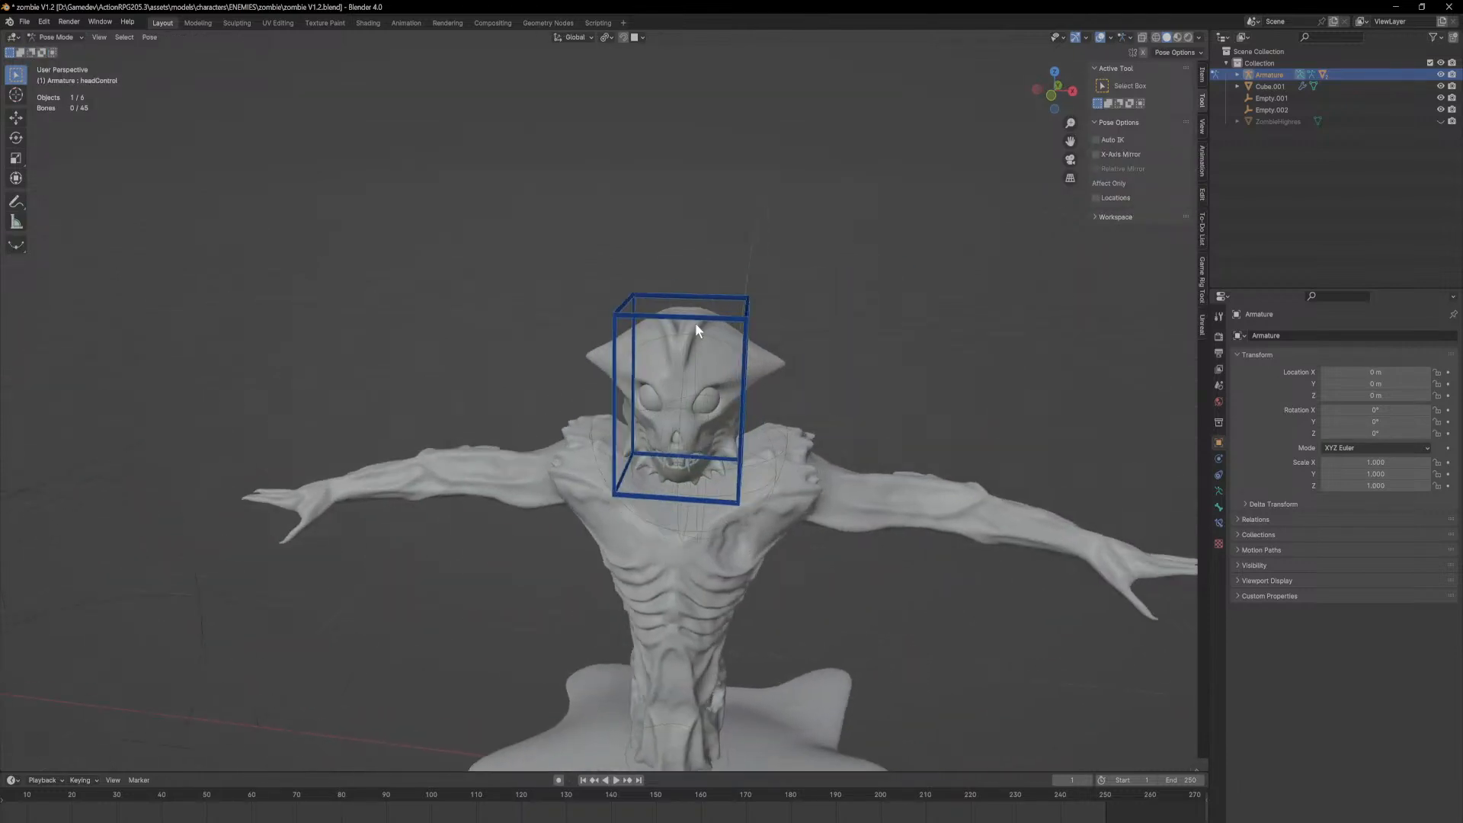
click(643, 345)
middle_drag(641, 341, 673, 409)
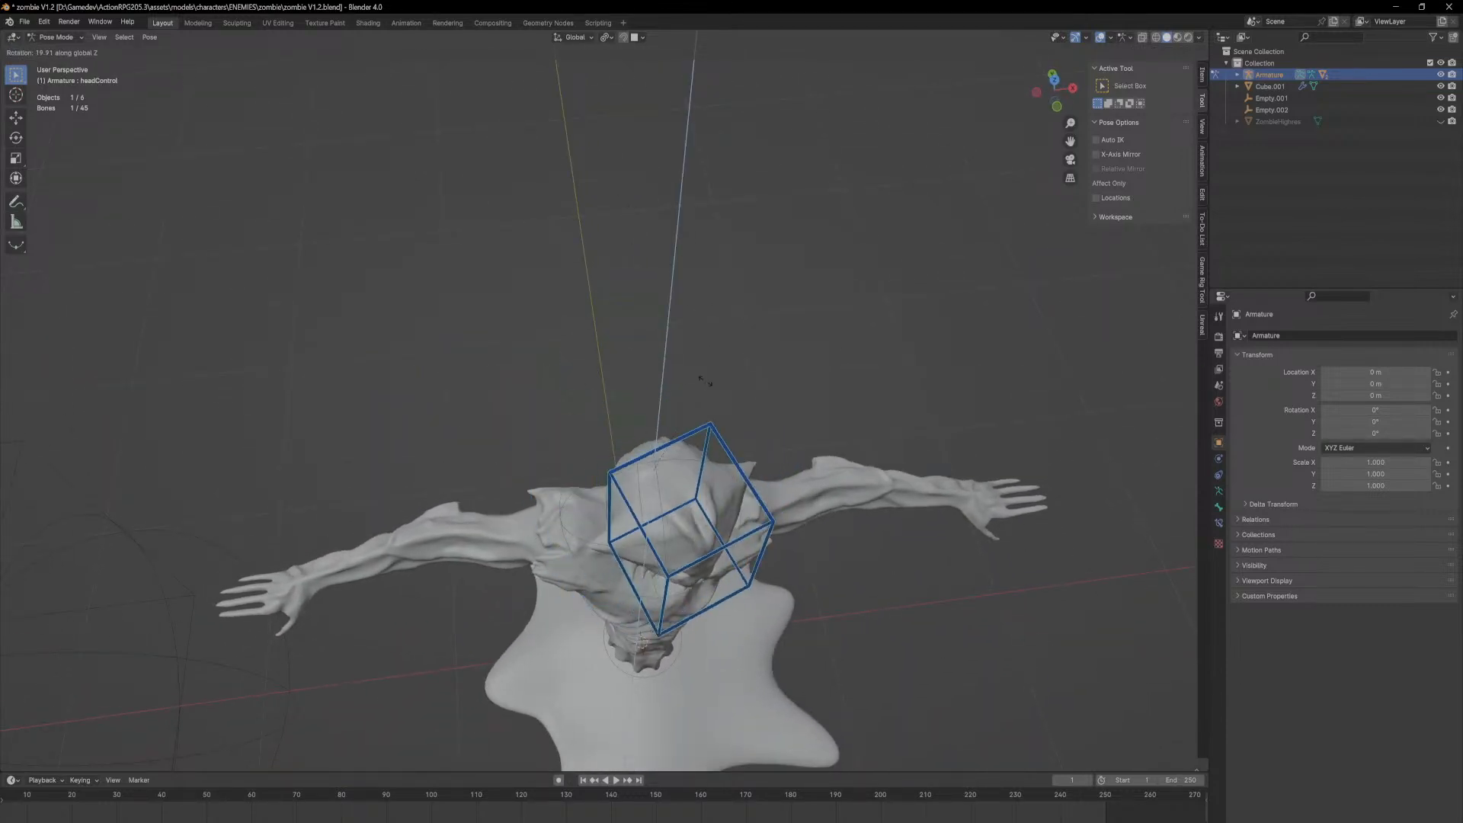
click(541, 556)
middle_drag(541, 557, 602, 373)
click(523, 236)
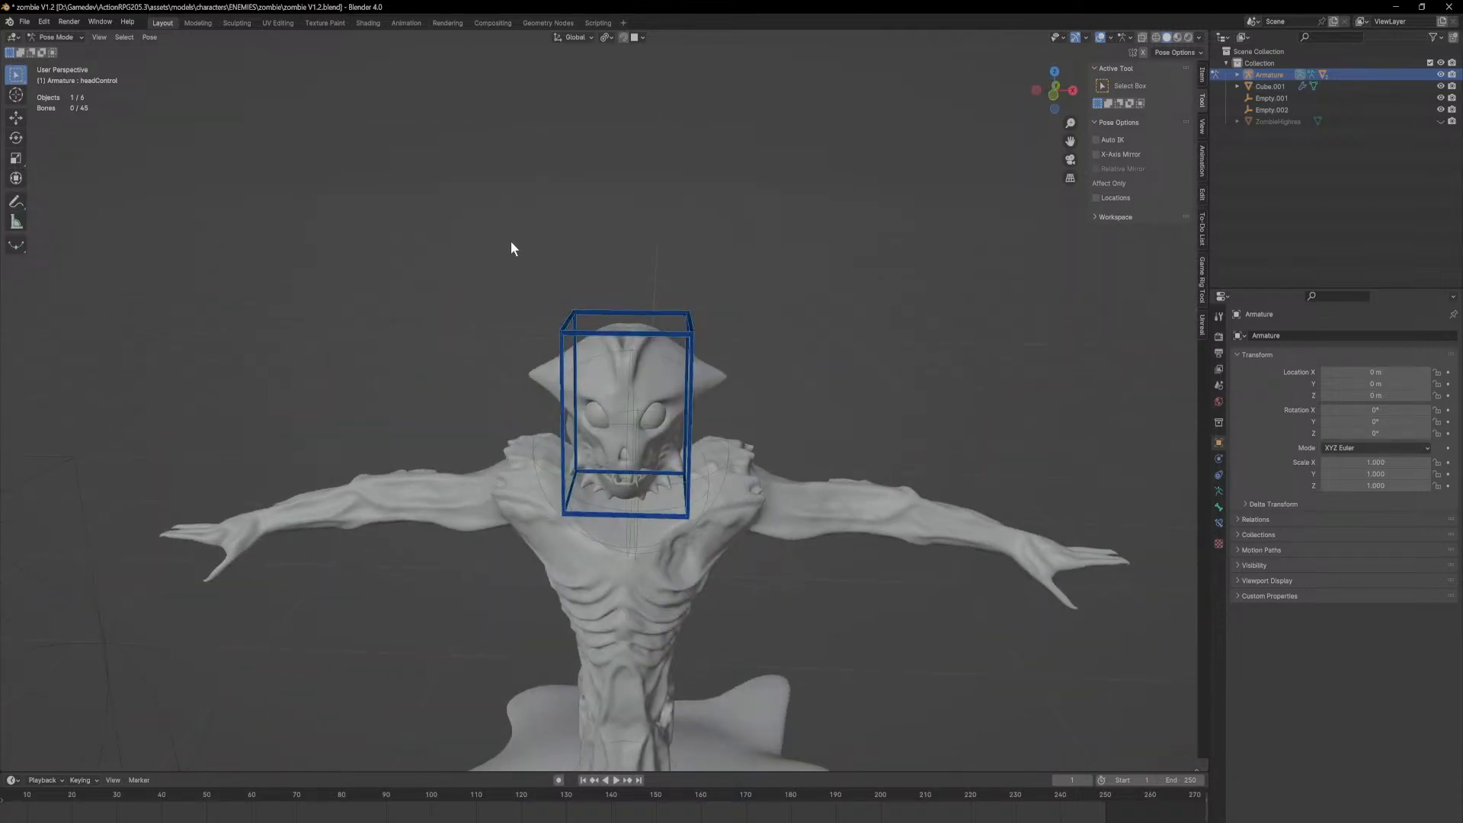
middle_drag(523, 236, 450, 330)
Step: Return to Object Mode and inspect the wireframe control box around the zombie's head from several sides
click(50, 37)
click(61, 50)
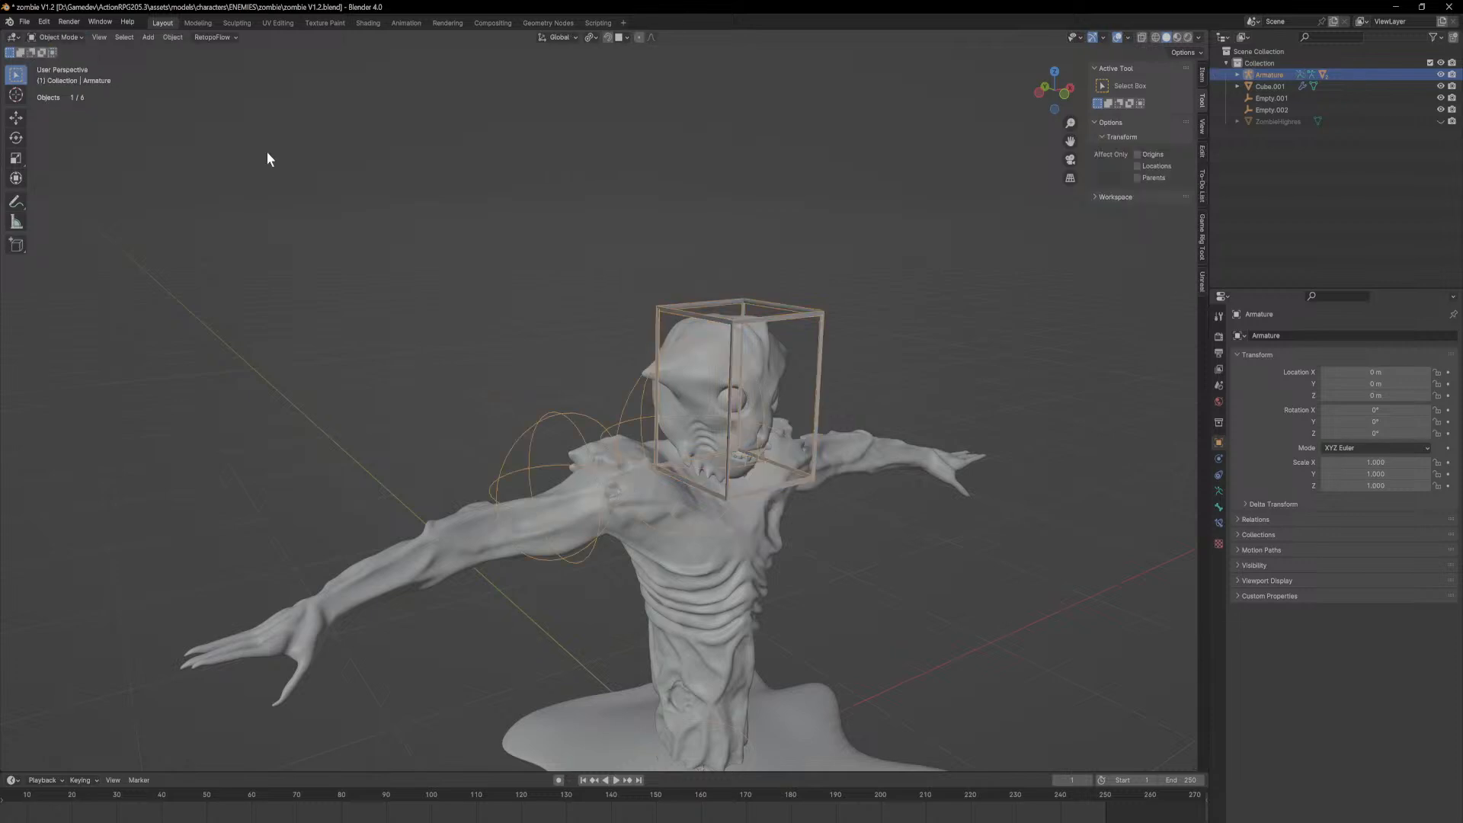
click(553, 233)
middle_drag(554, 233, 479, 305)
click(481, 303)
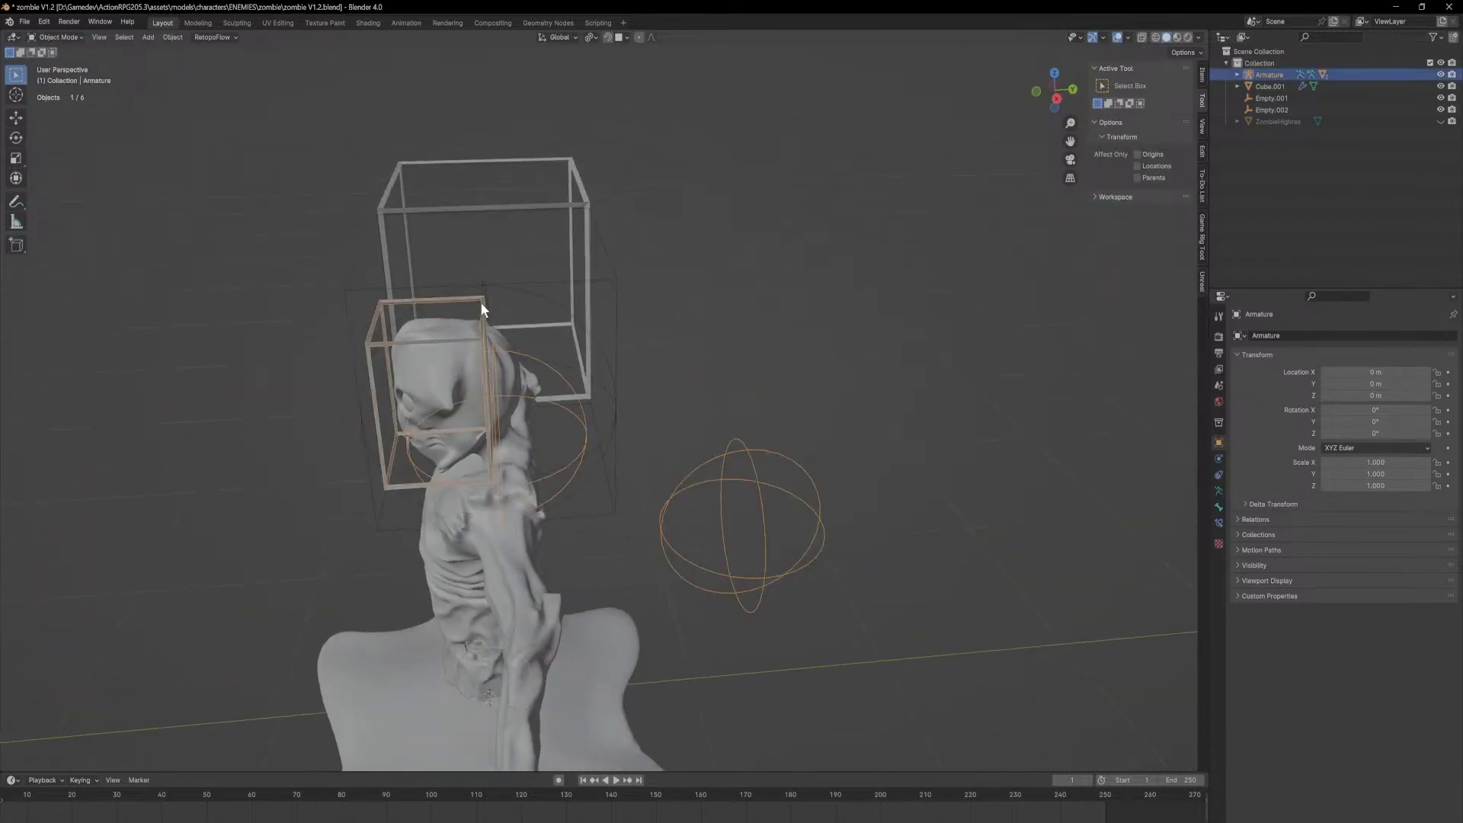
click(477, 215)
middle_drag(474, 216, 647, 302)
click(623, 373)
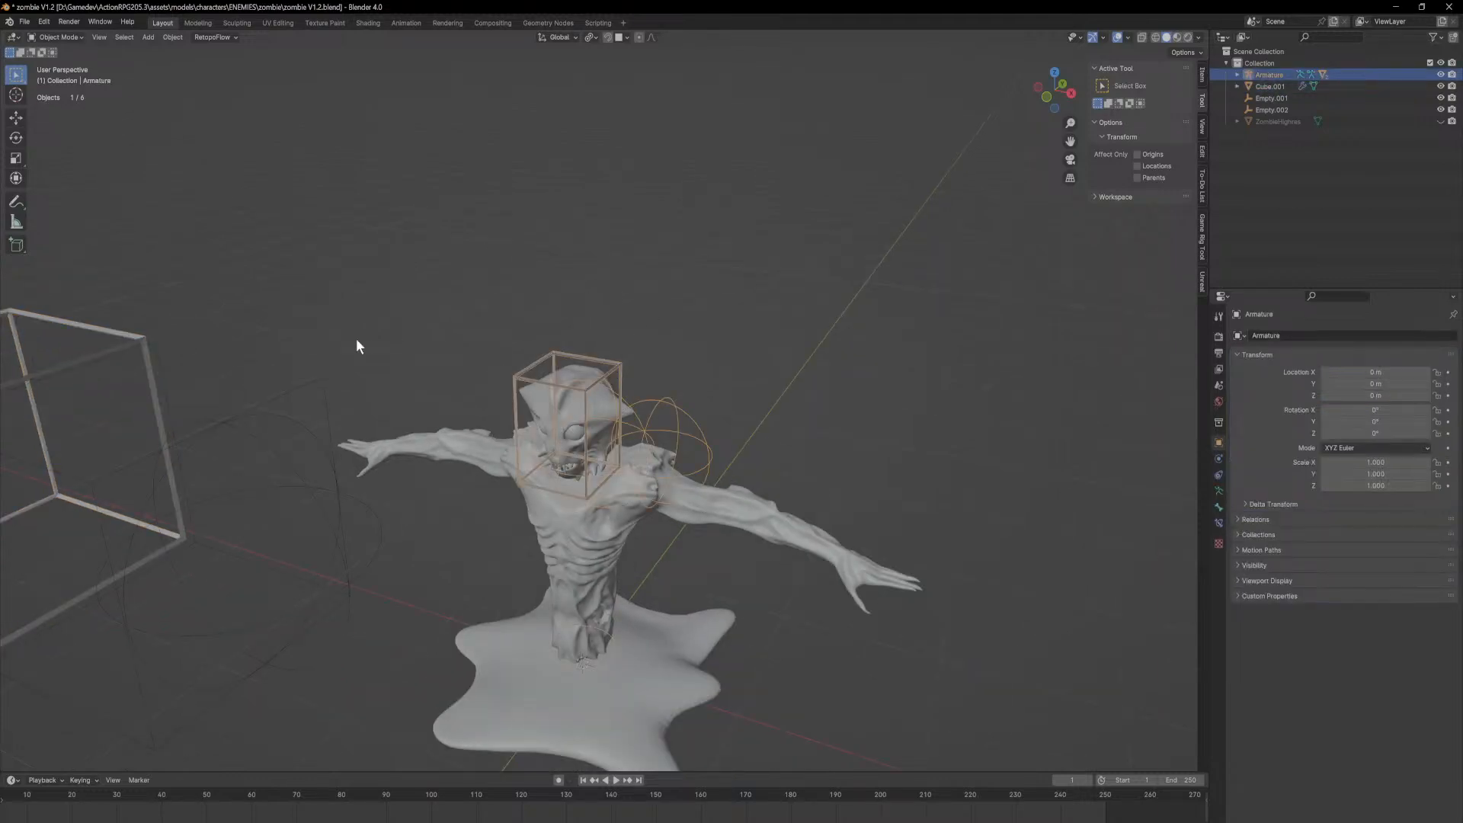
shift+middle_drag(357, 340, 603, 278)
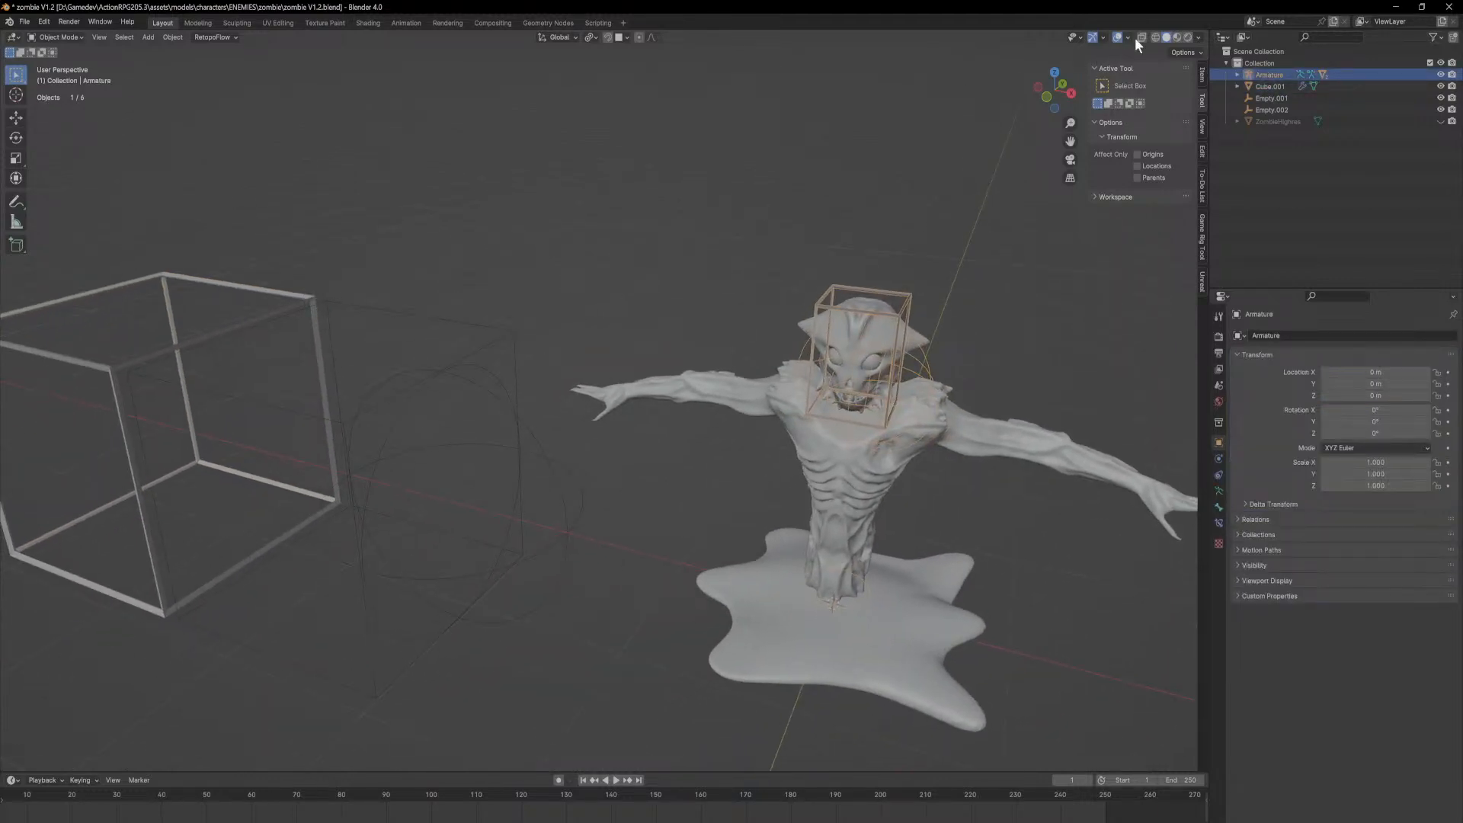
Step: Compare the control shapes in Material Preview and Wireframe shading, return to Solid shading, and examine the deselected cube shape
click(1174, 37)
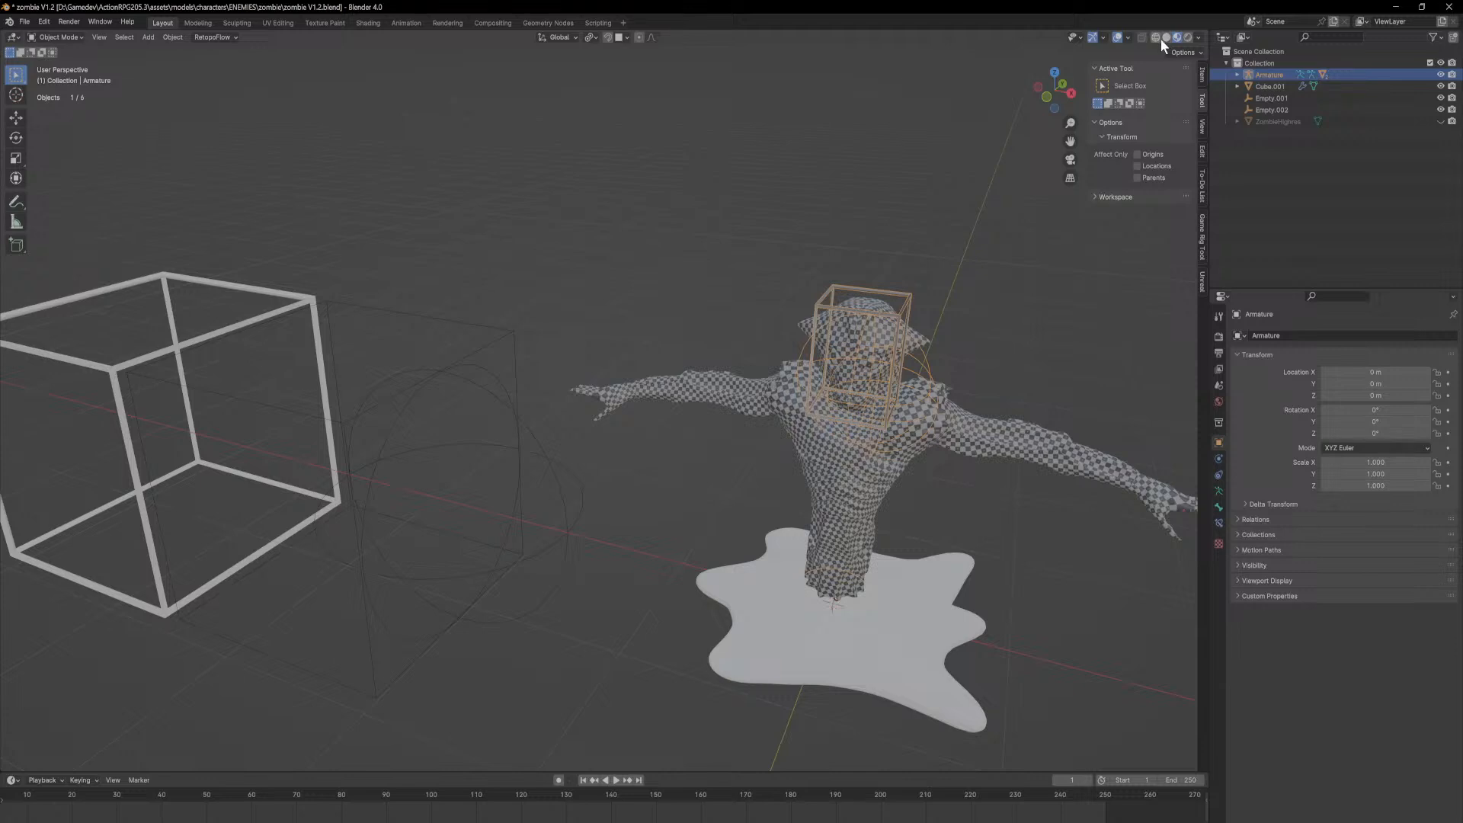
click(1156, 37)
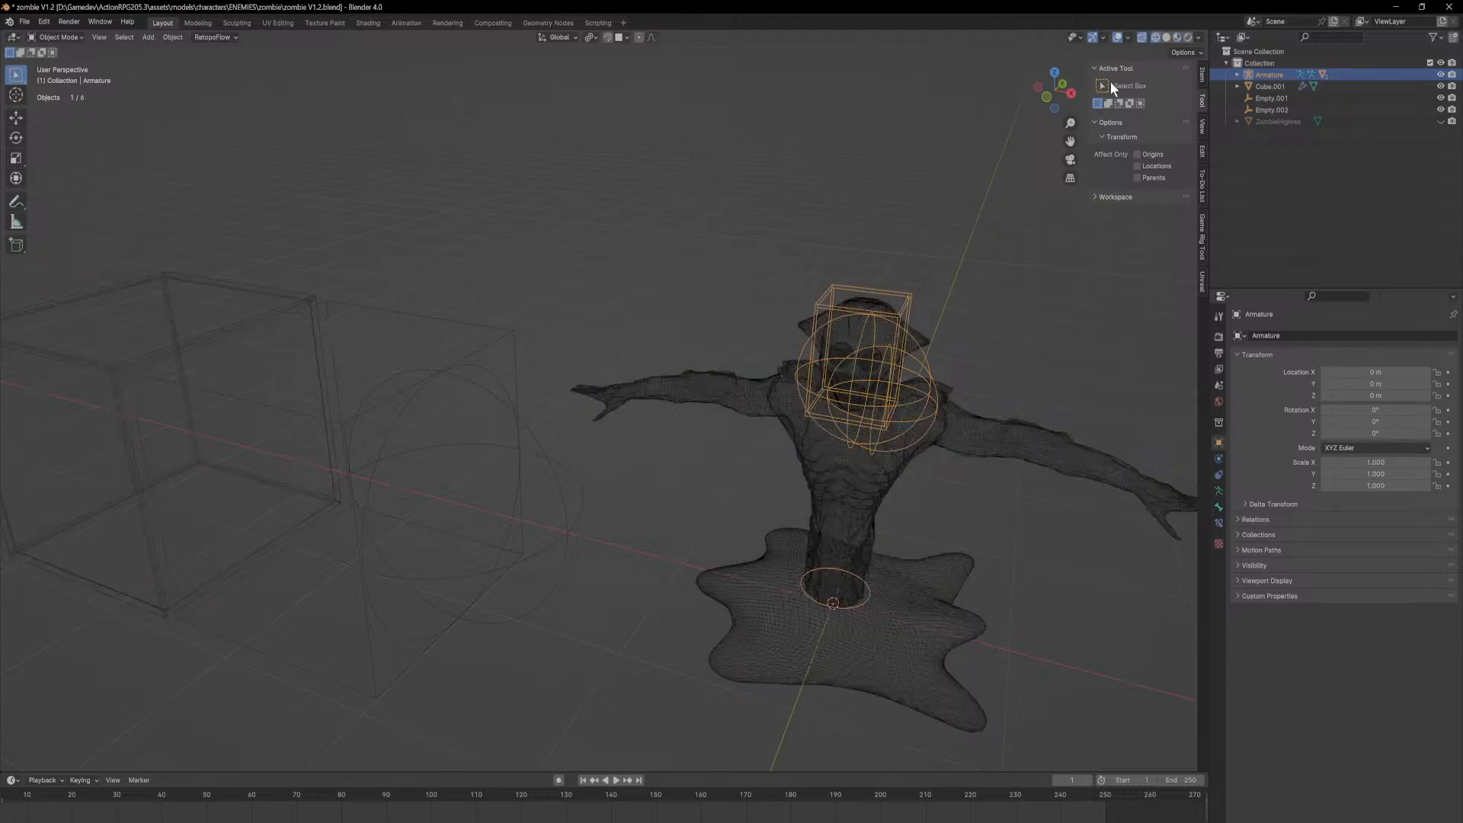
click(1166, 37)
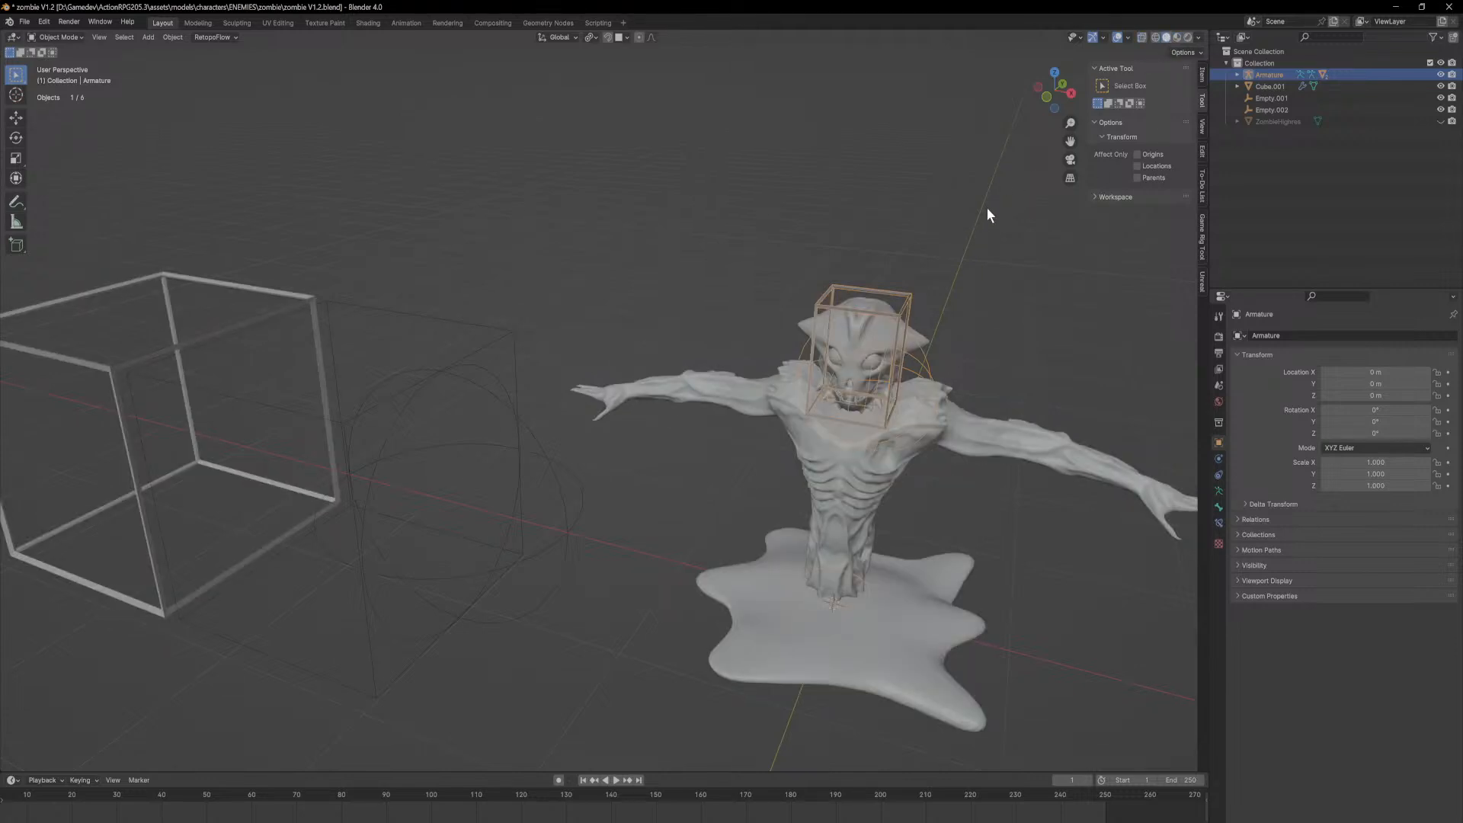
click(960, 254)
shift+middle_drag(243, 302, 629, 283)
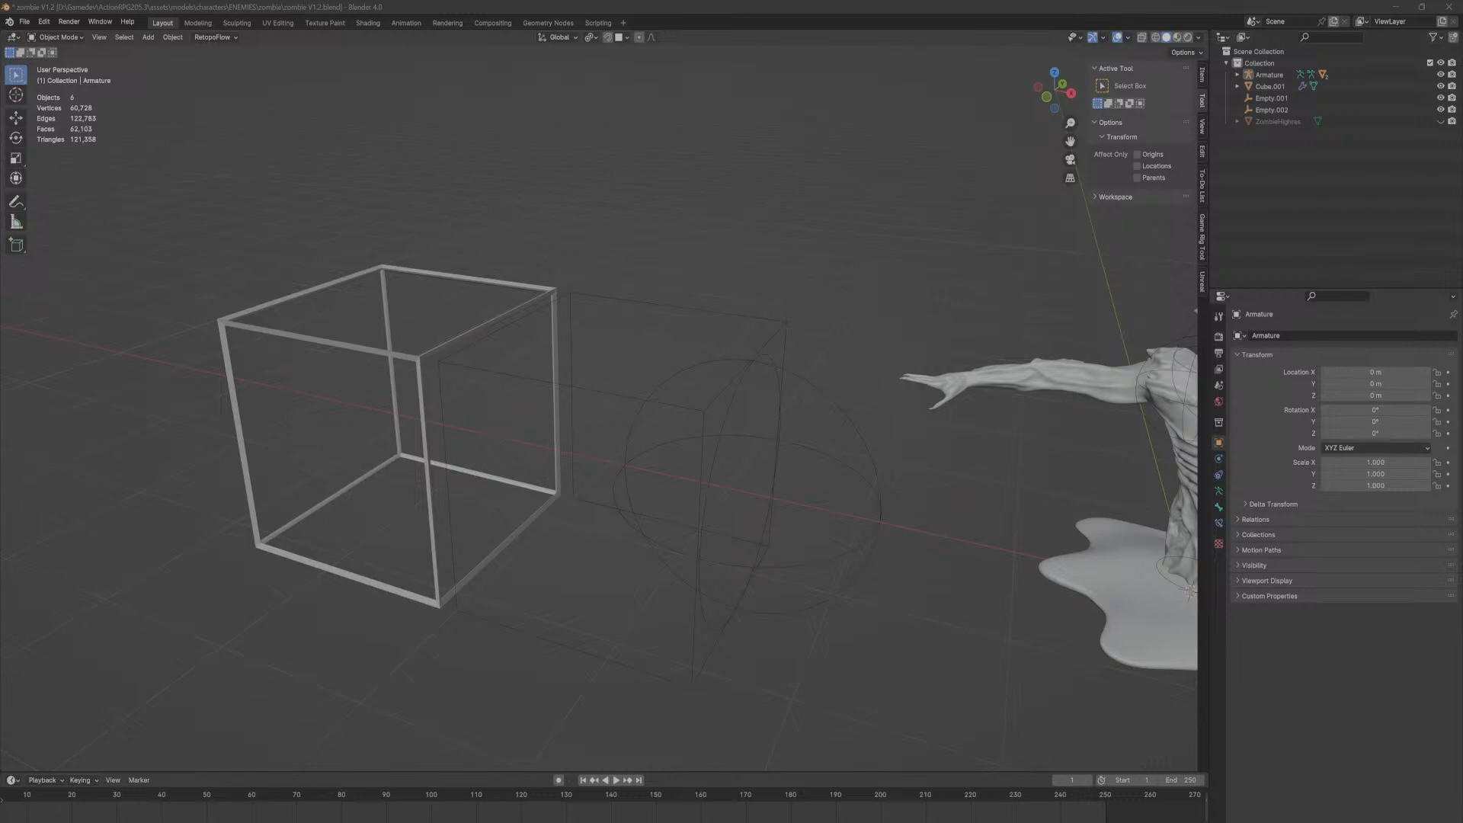
scroll(328, 491, down, 5)
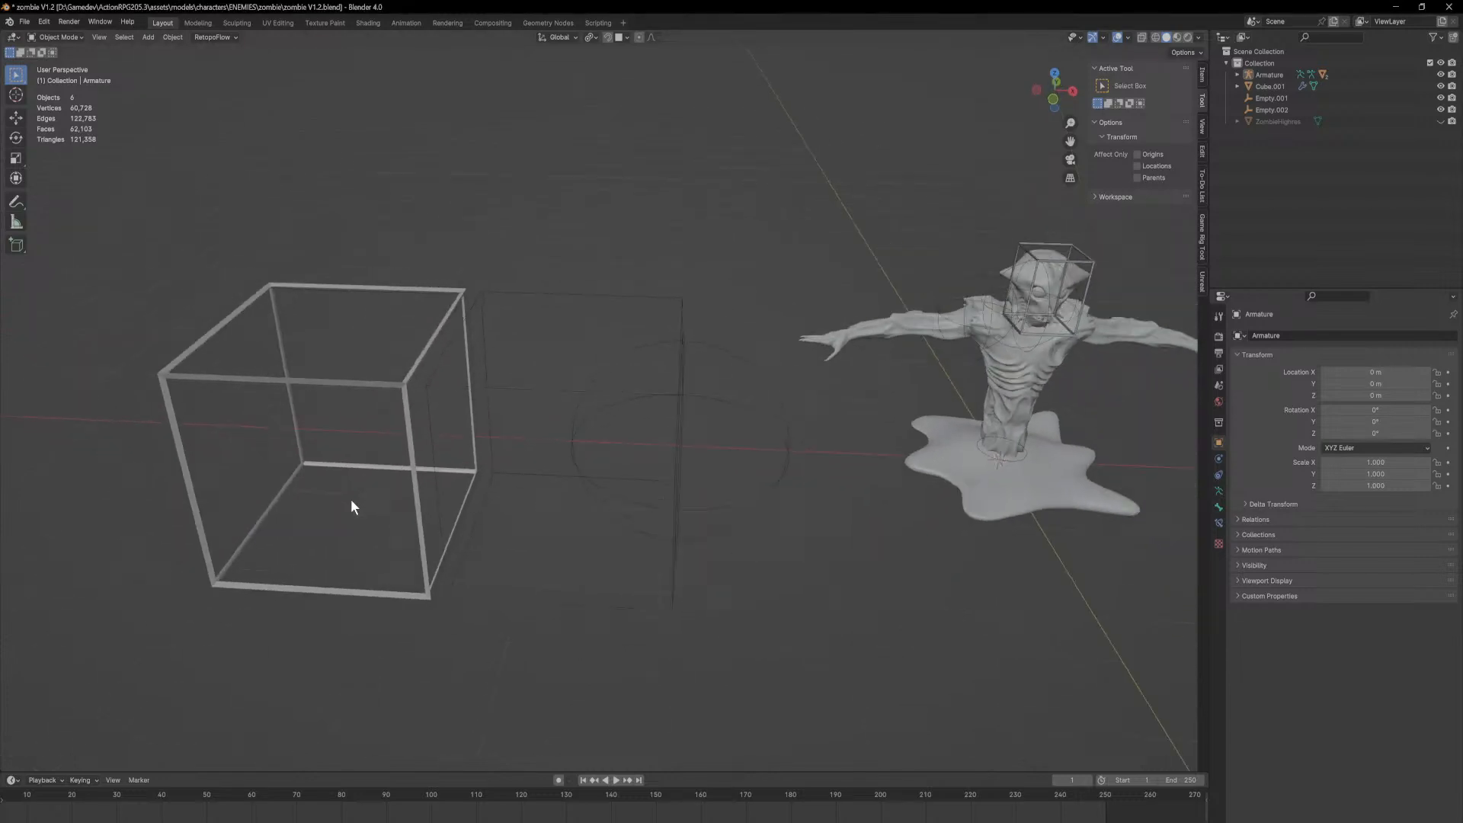
scroll(560, 501, up, 2)
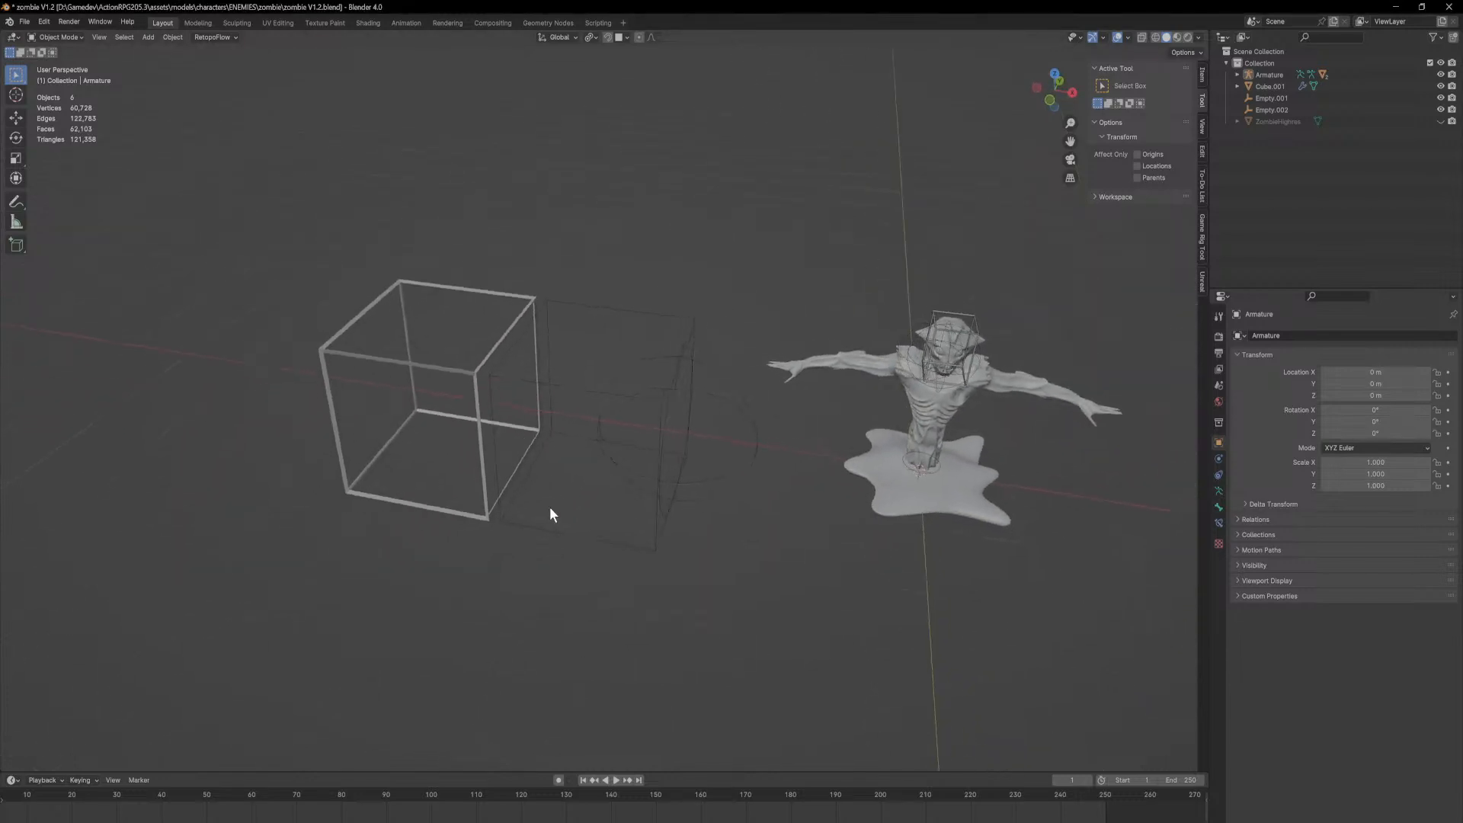
Step: Select the zombie's armature, switch to Pose Mode, and select the headControl bone
click(974, 320)
shift+middle_drag(1019, 386, 852, 466)
click(57, 36)
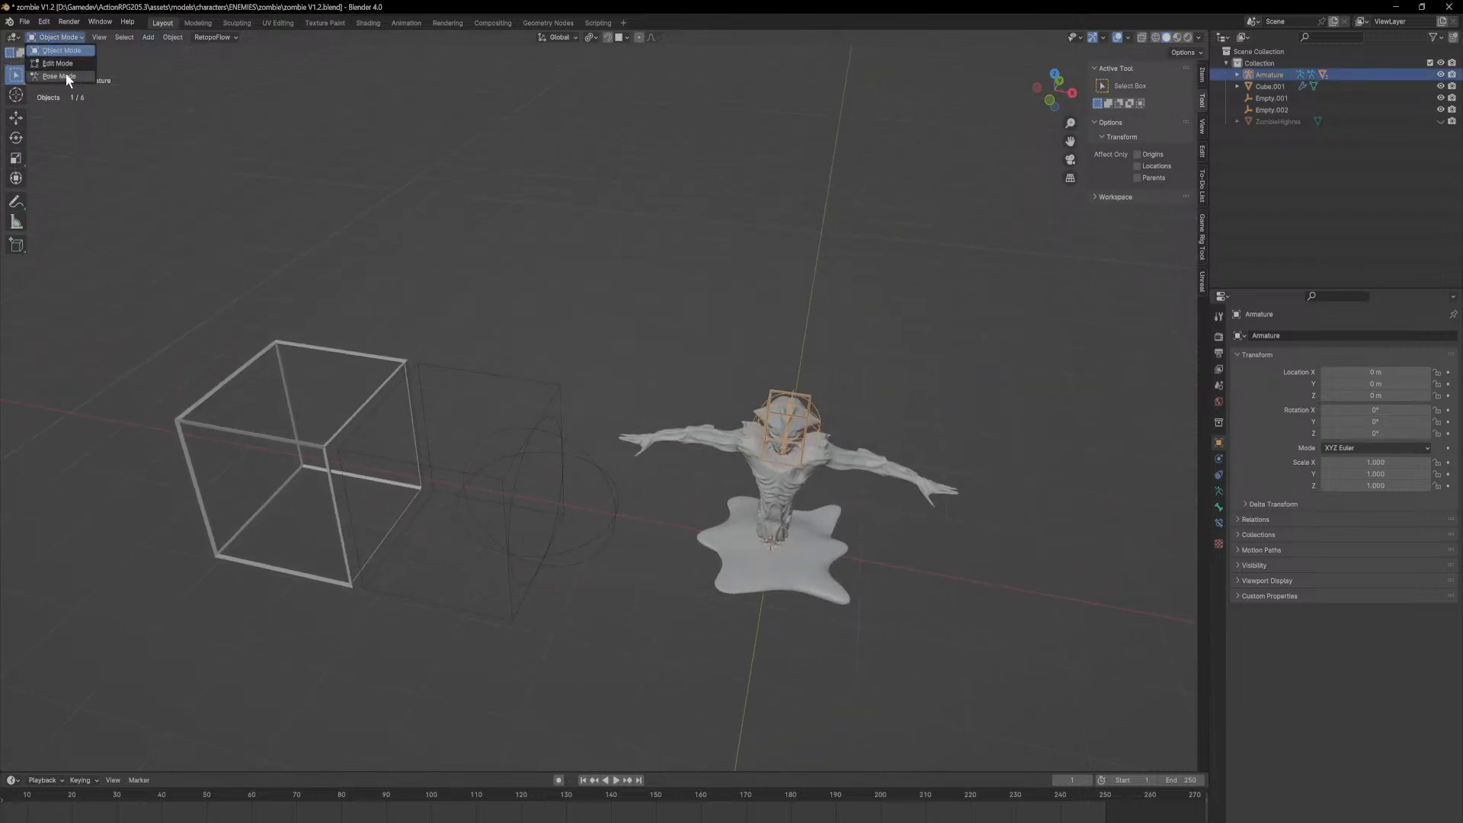
click(61, 76)
scroll(763, 454, up, 3)
click(967, 432)
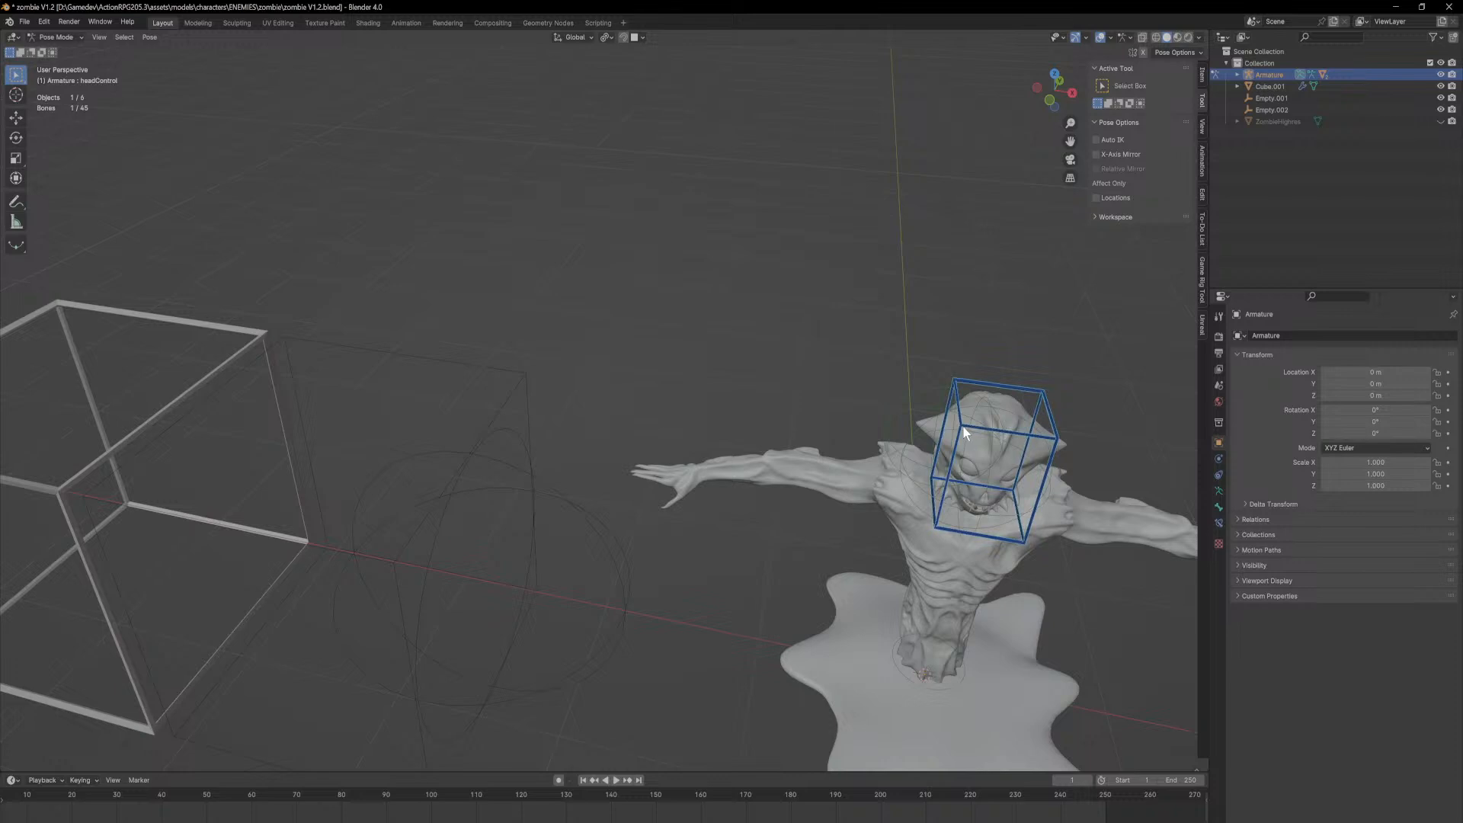
Step: Set the headControl bone's custom shape object to Empty.002 and deselect the bone
click(1217, 529)
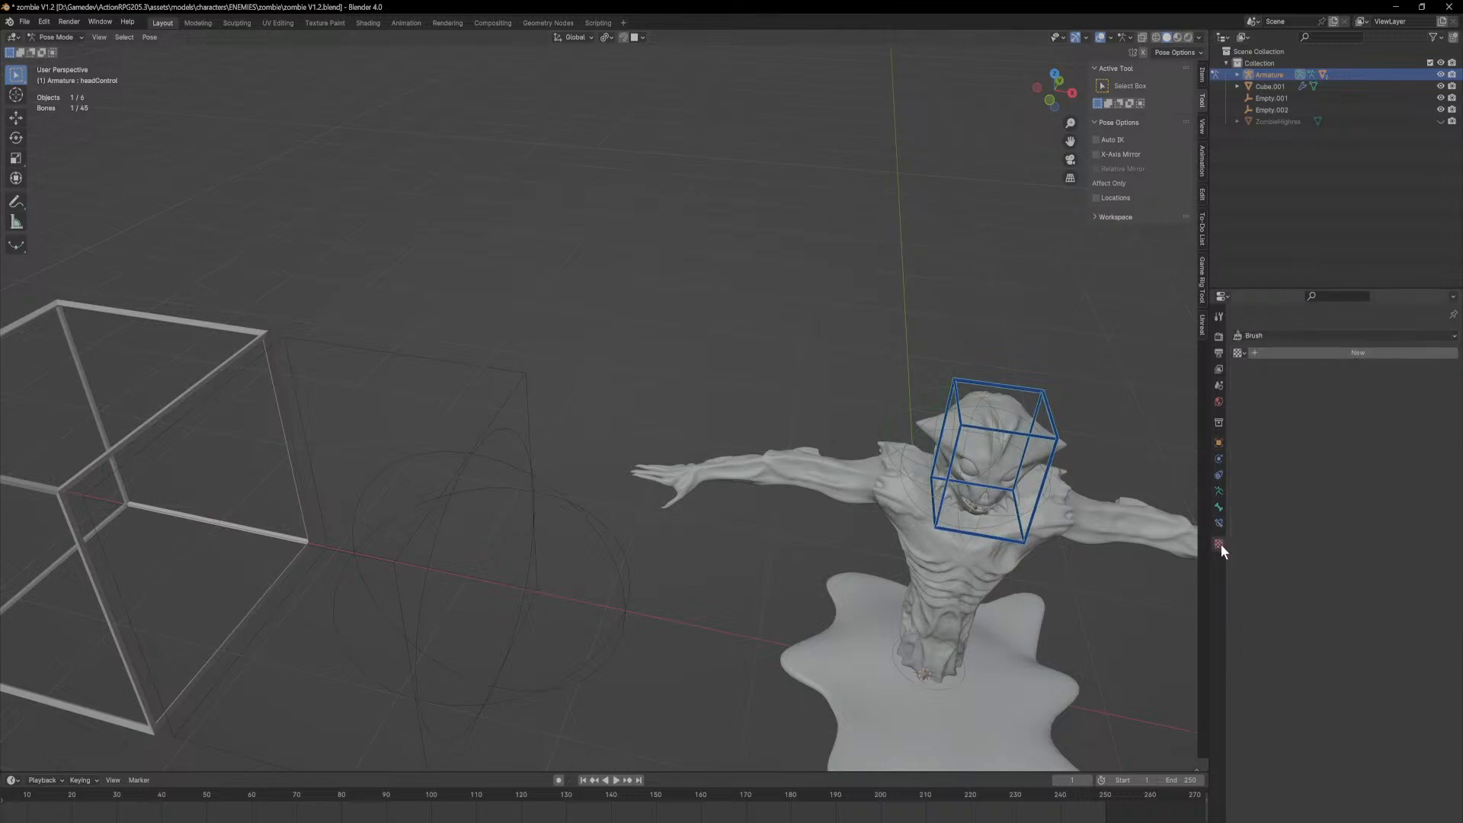
click(1222, 505)
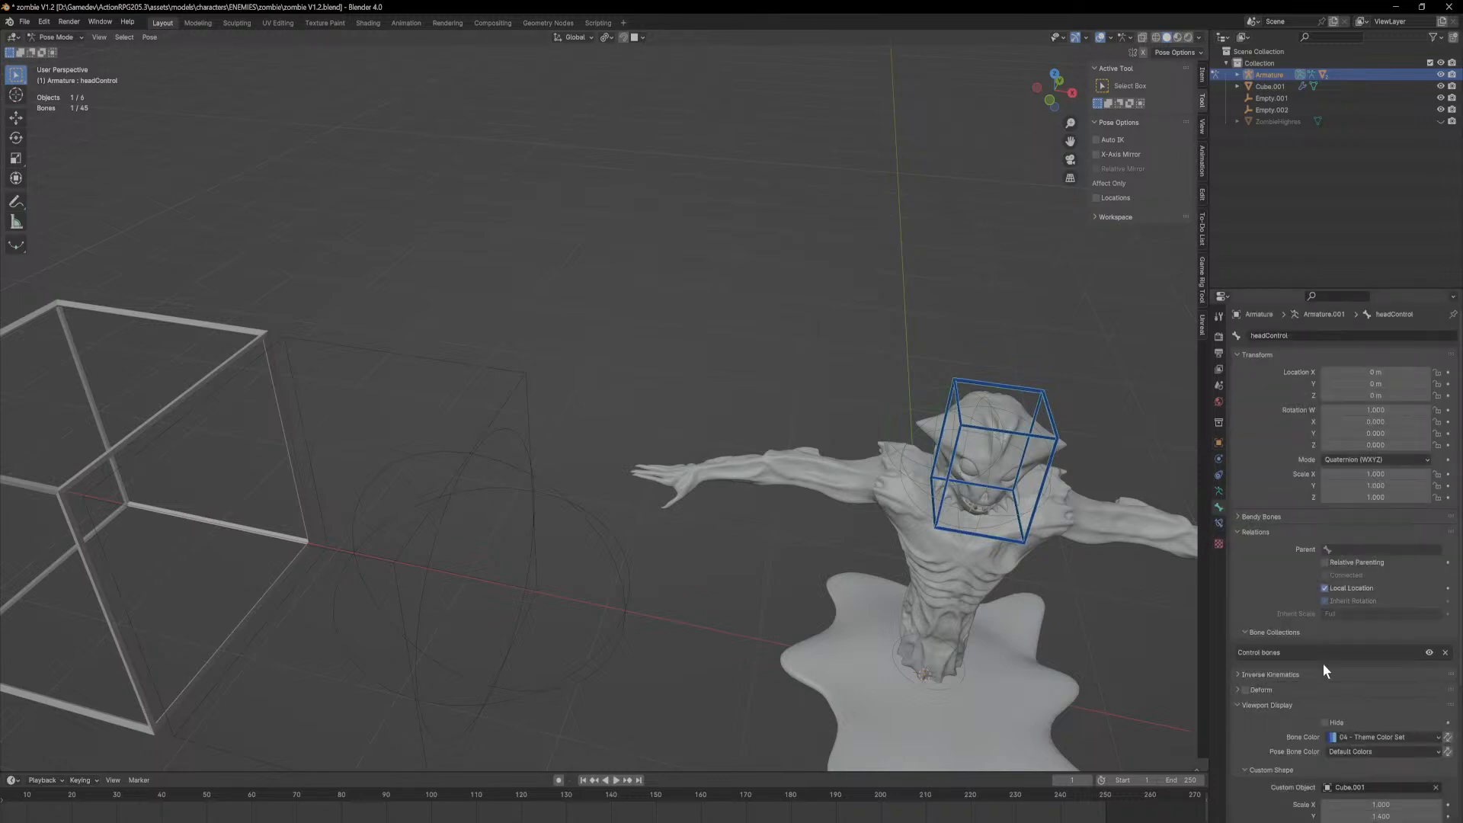
scroll(1326, 655, down, 5)
scroll(1364, 609, down, 1)
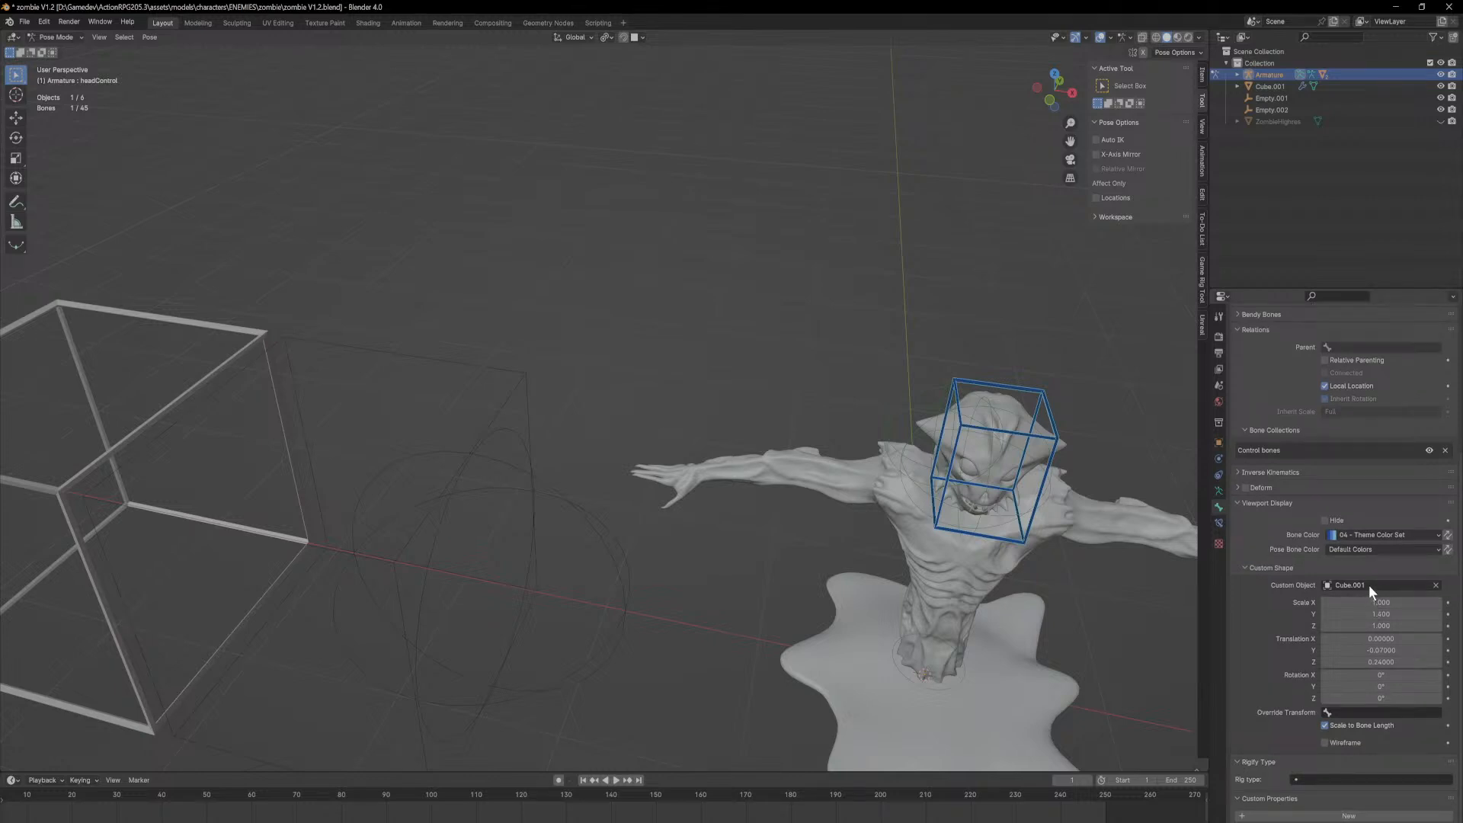
click(1370, 585)
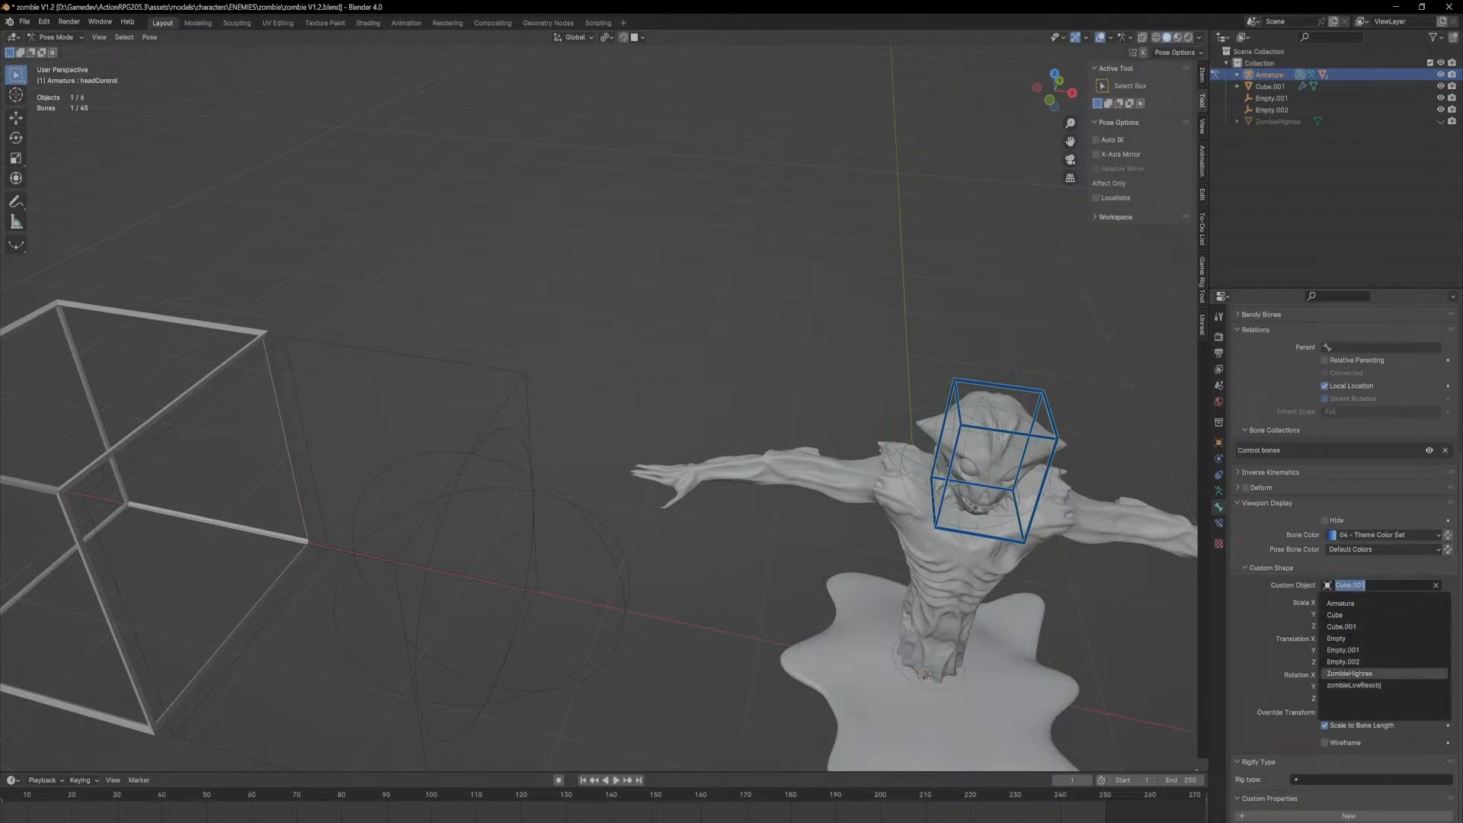
click(1345, 661)
click(260, 345)
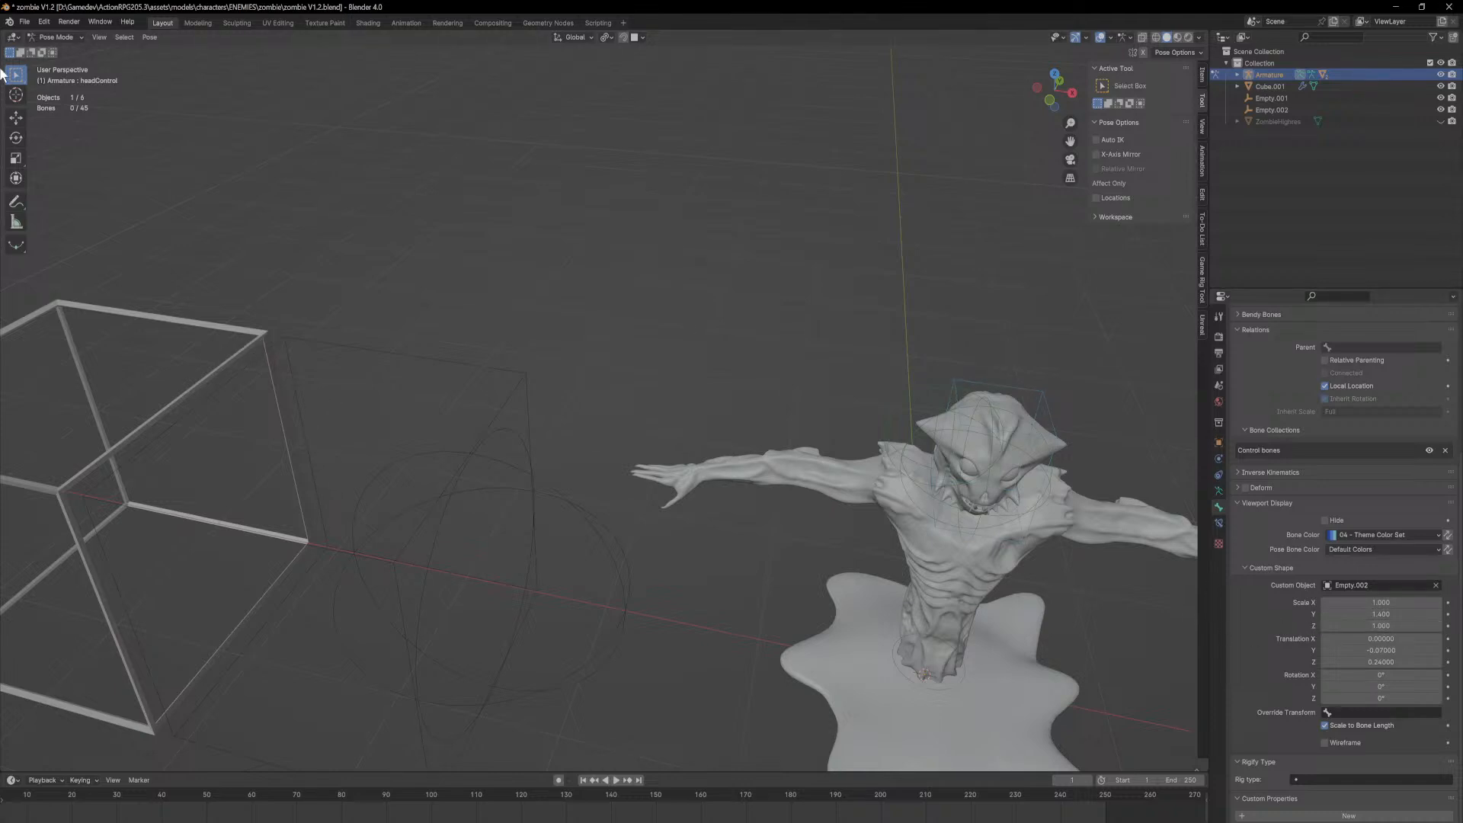
Step: Return to Object Mode, select the cube-shaped Empty.002, and increase its display size to 1.1 m
click(75, 51)
click(526, 375)
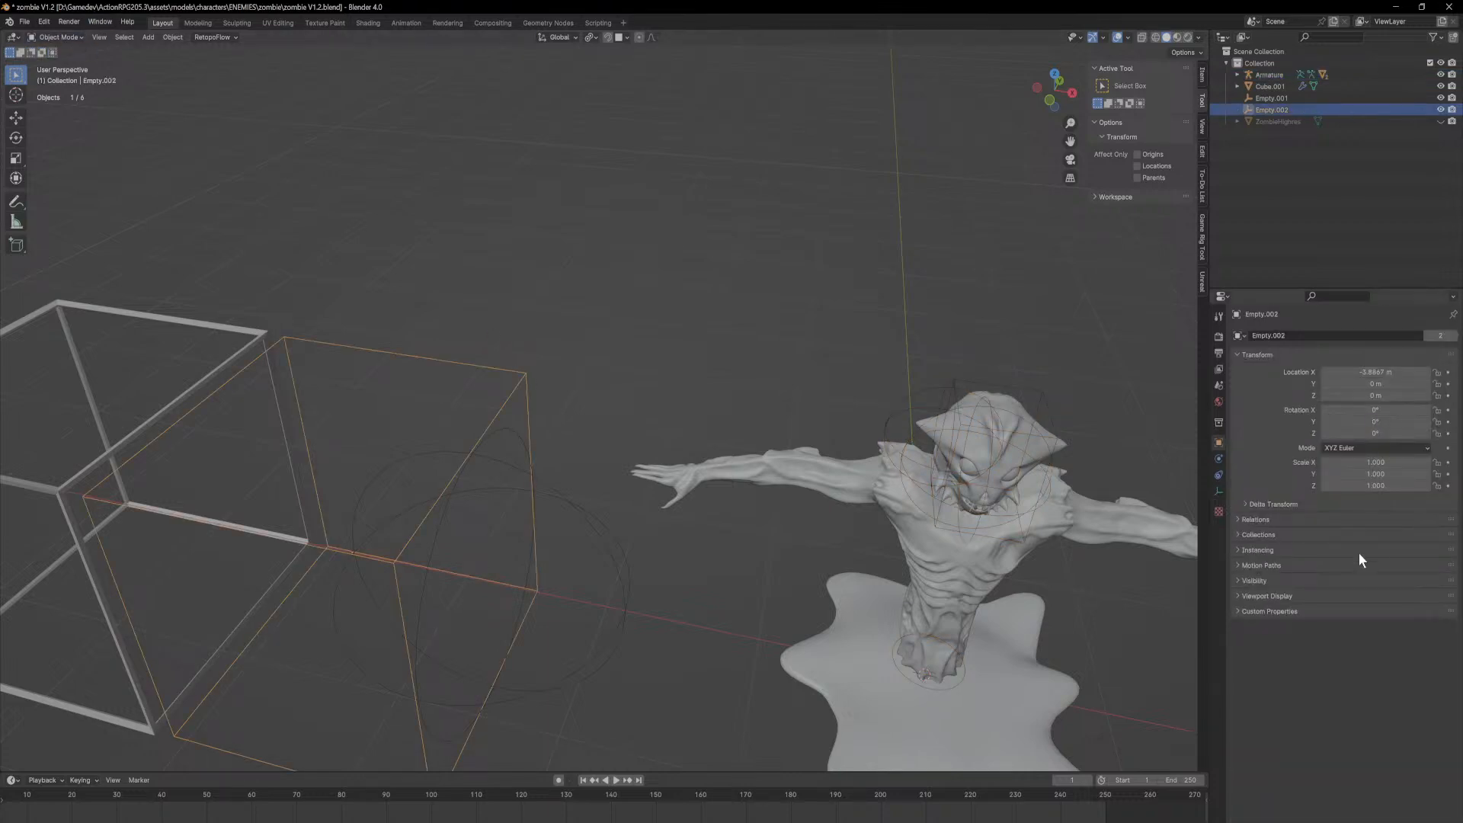
click(1219, 493)
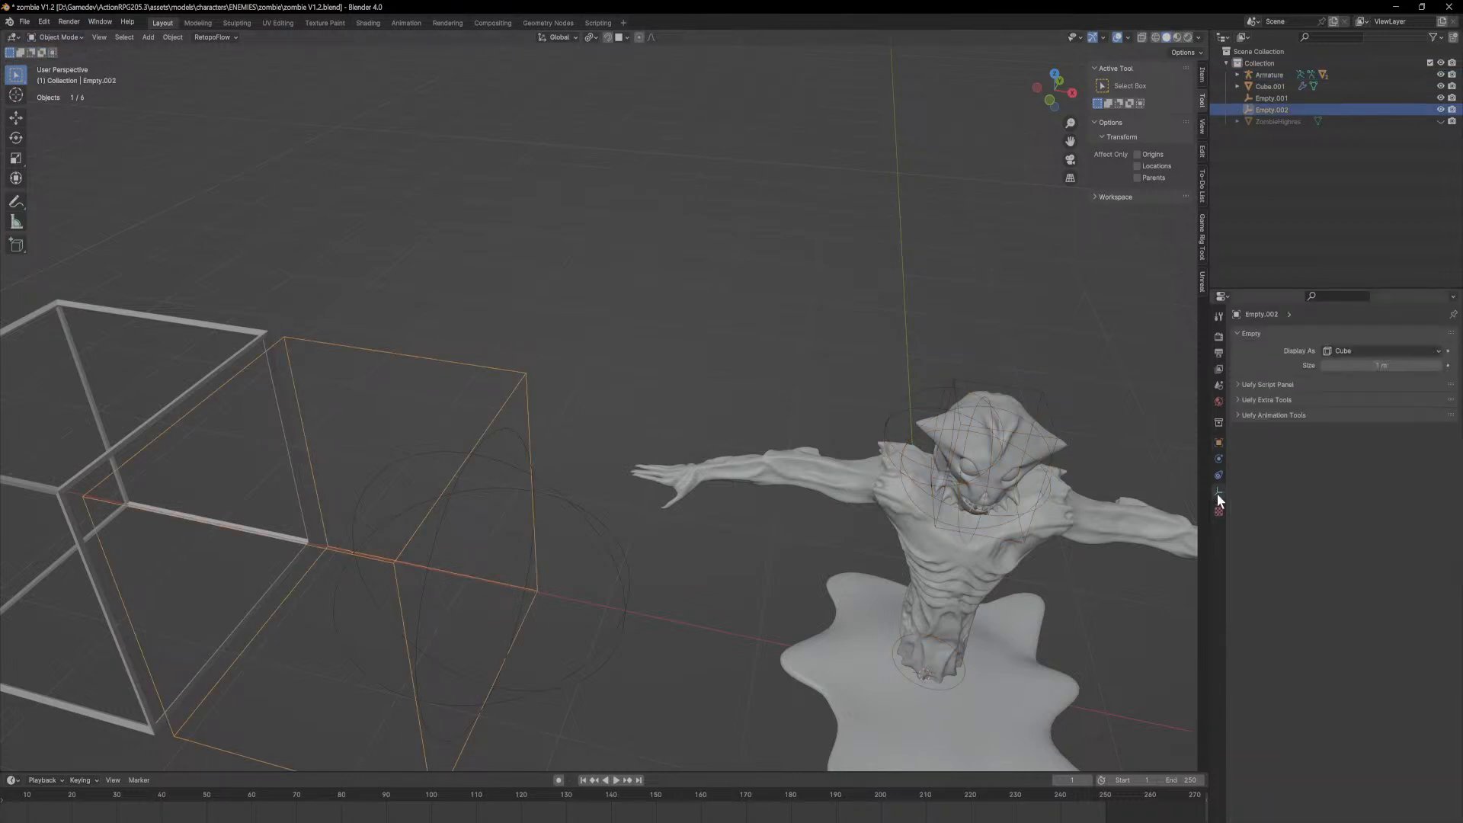
drag(1414, 365, 1314, 376)
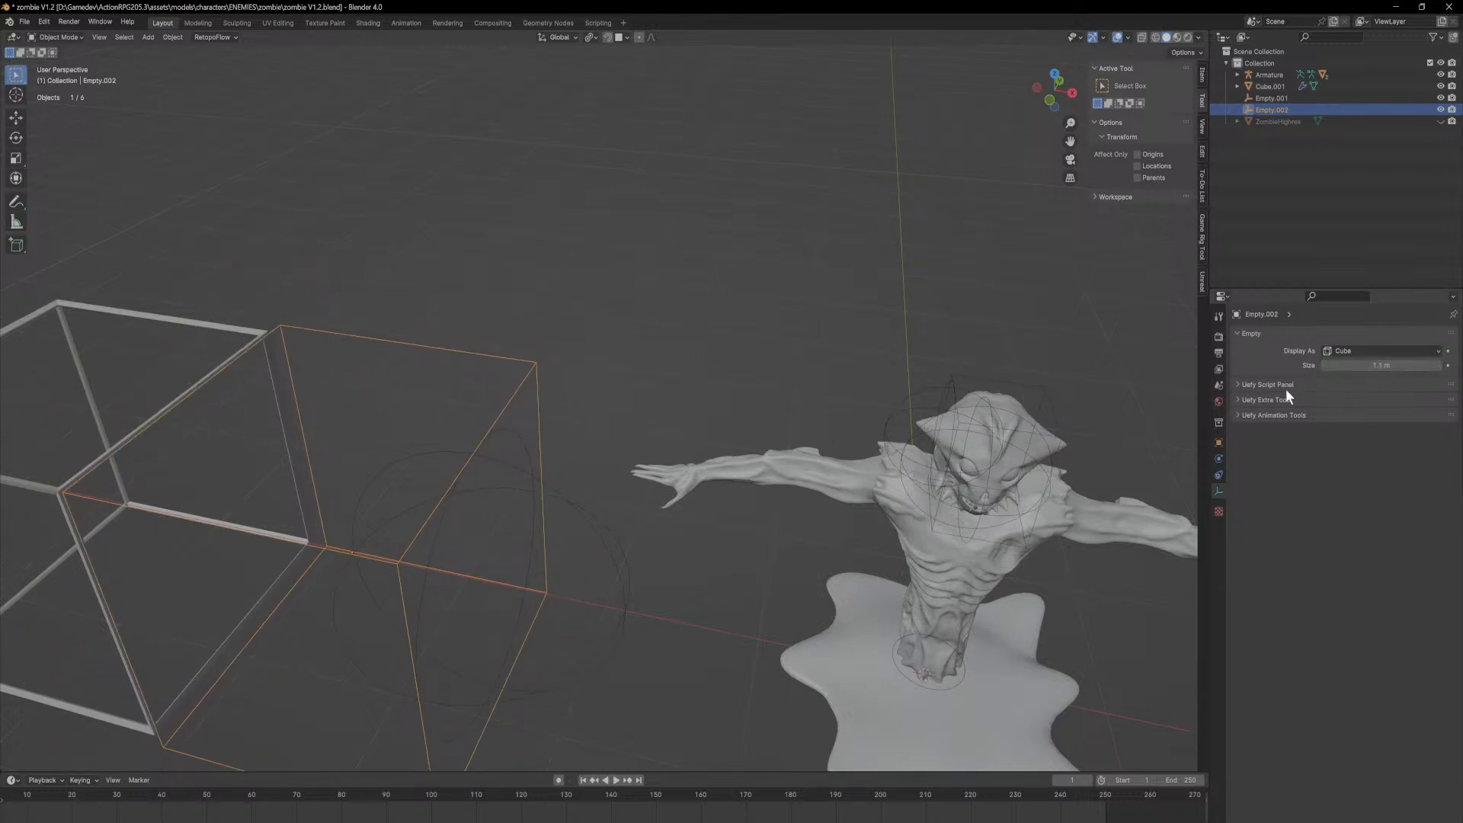
Step: Examine Empty.002's display types, Uefy sections and object properties for a way to thicken its lines
click(1412, 351)
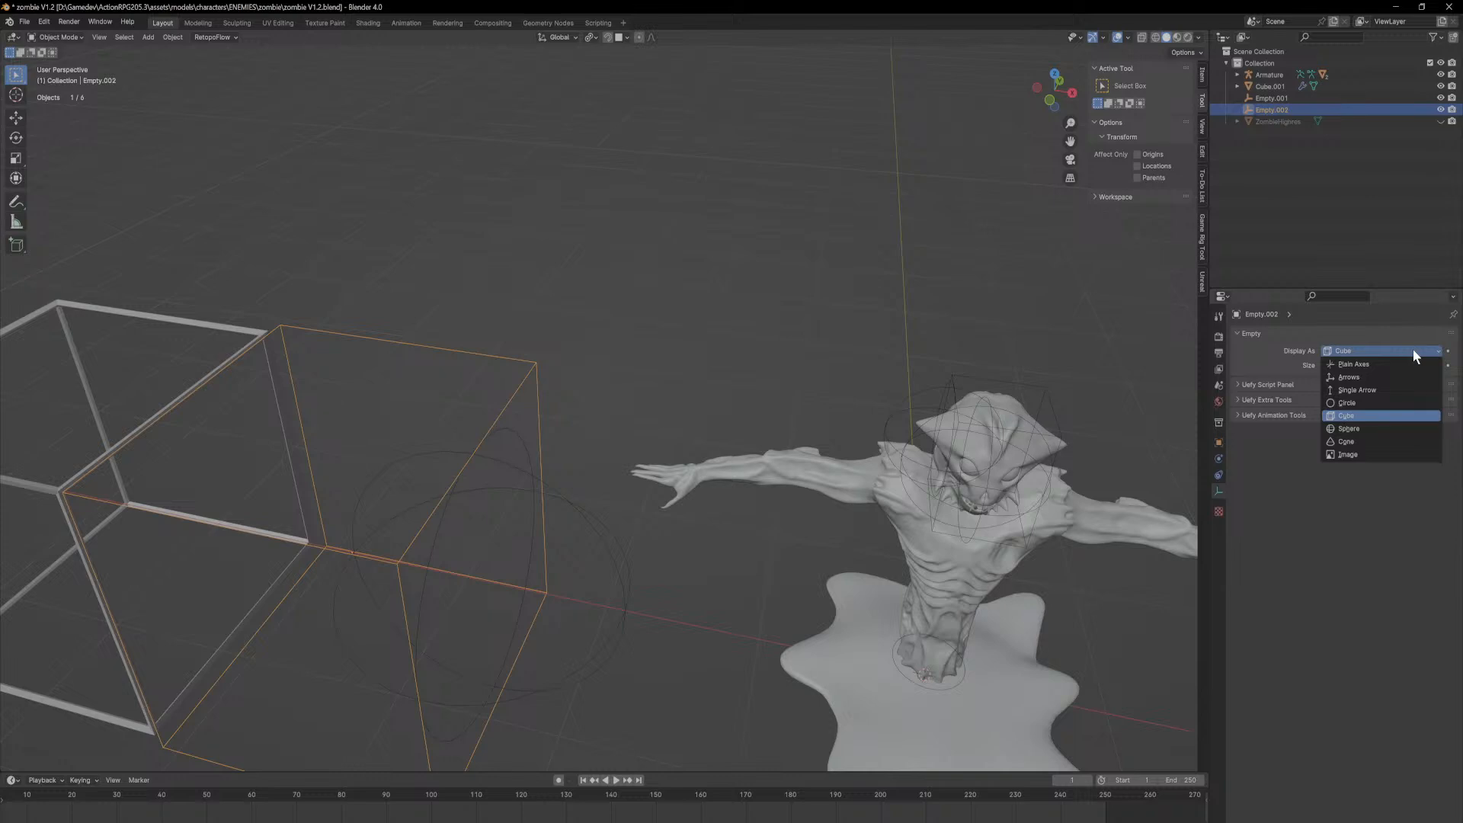
click(1235, 413)
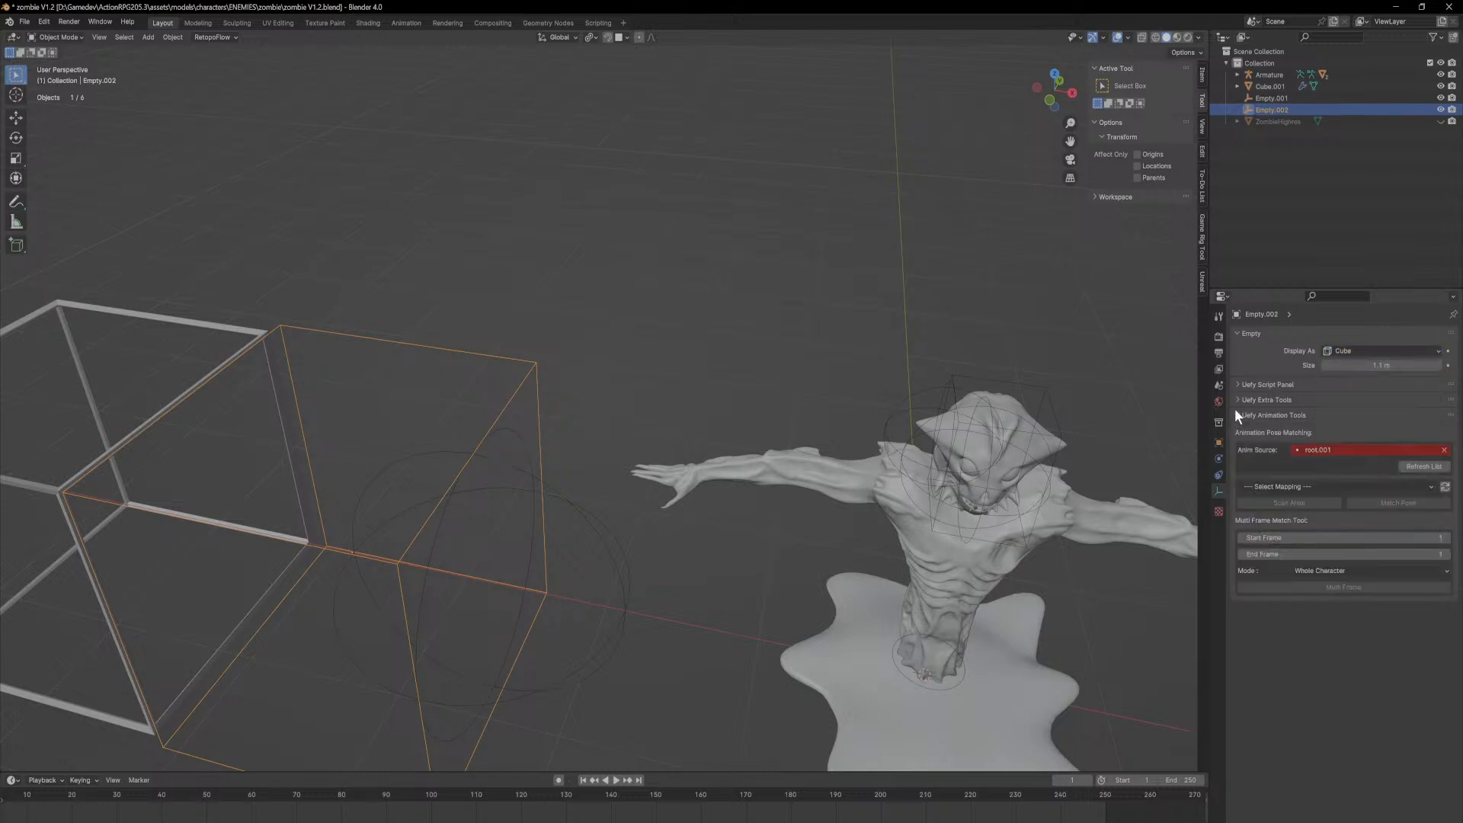
click(1238, 400)
click(1238, 387)
click(1239, 388)
click(1218, 442)
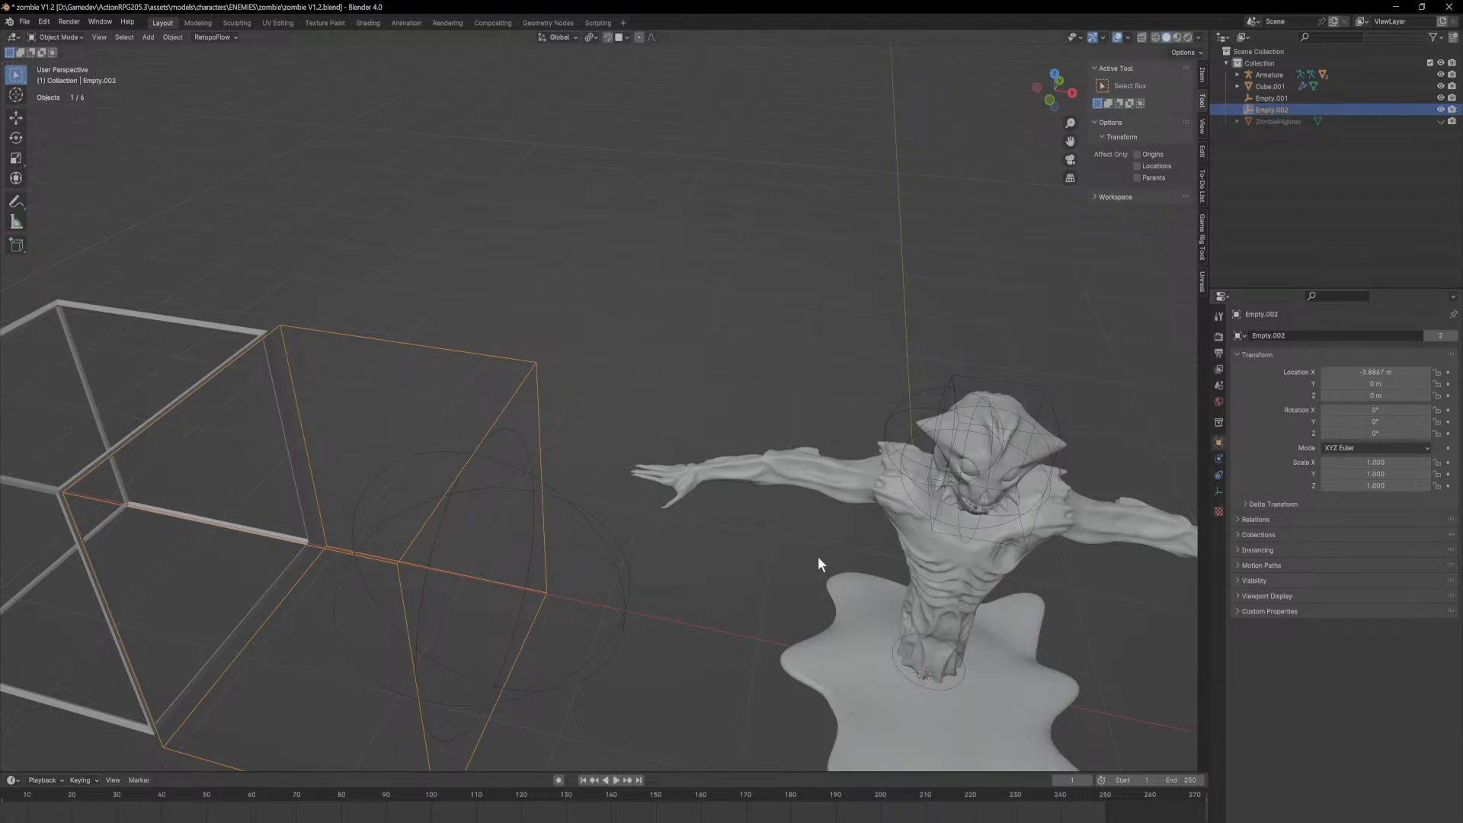
key(alt+Tab)
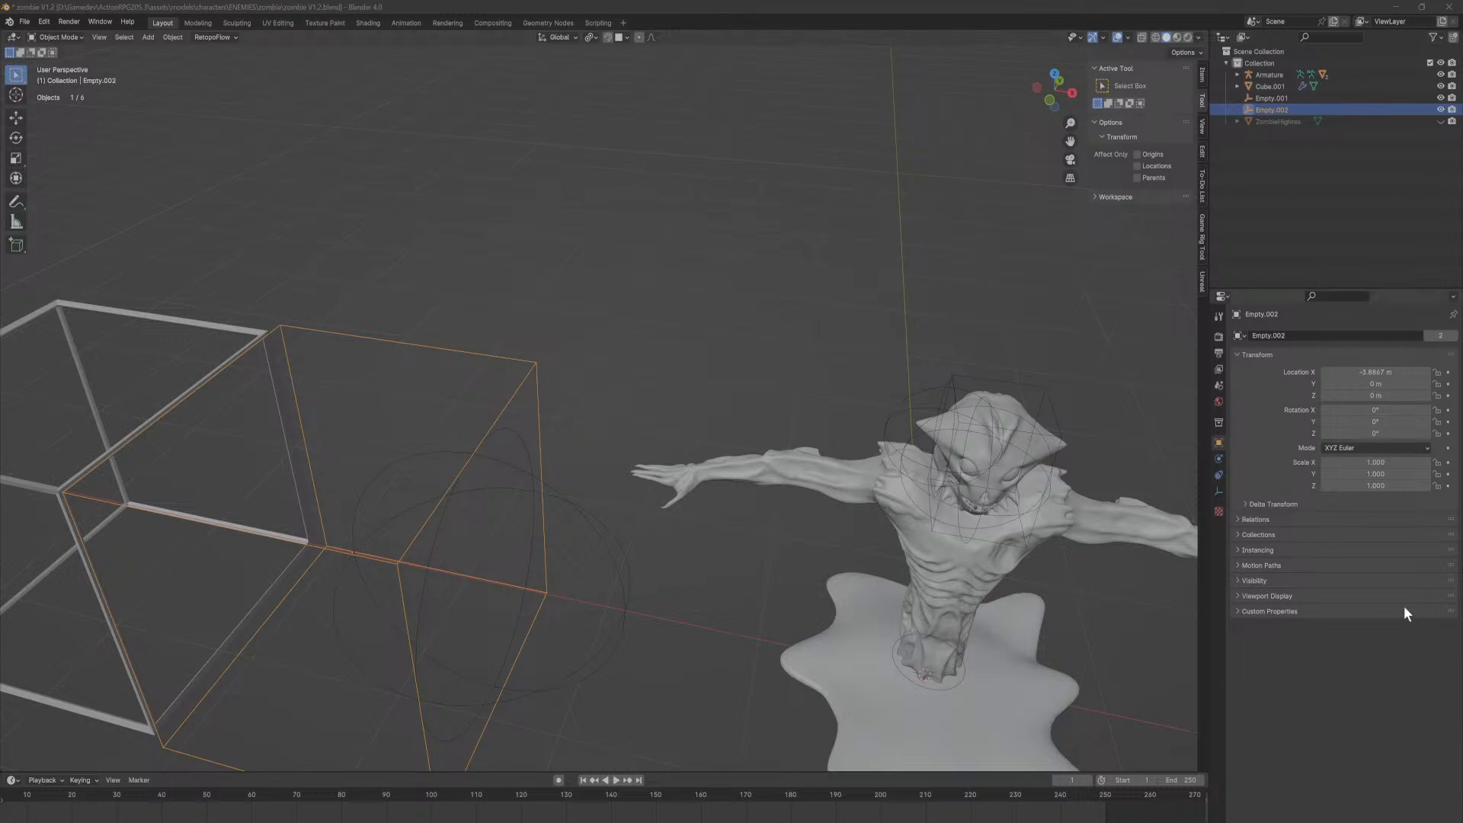
Step: Check Empty.002's viewport display options, try stretching it along X, and undo the scaling
click(1238, 596)
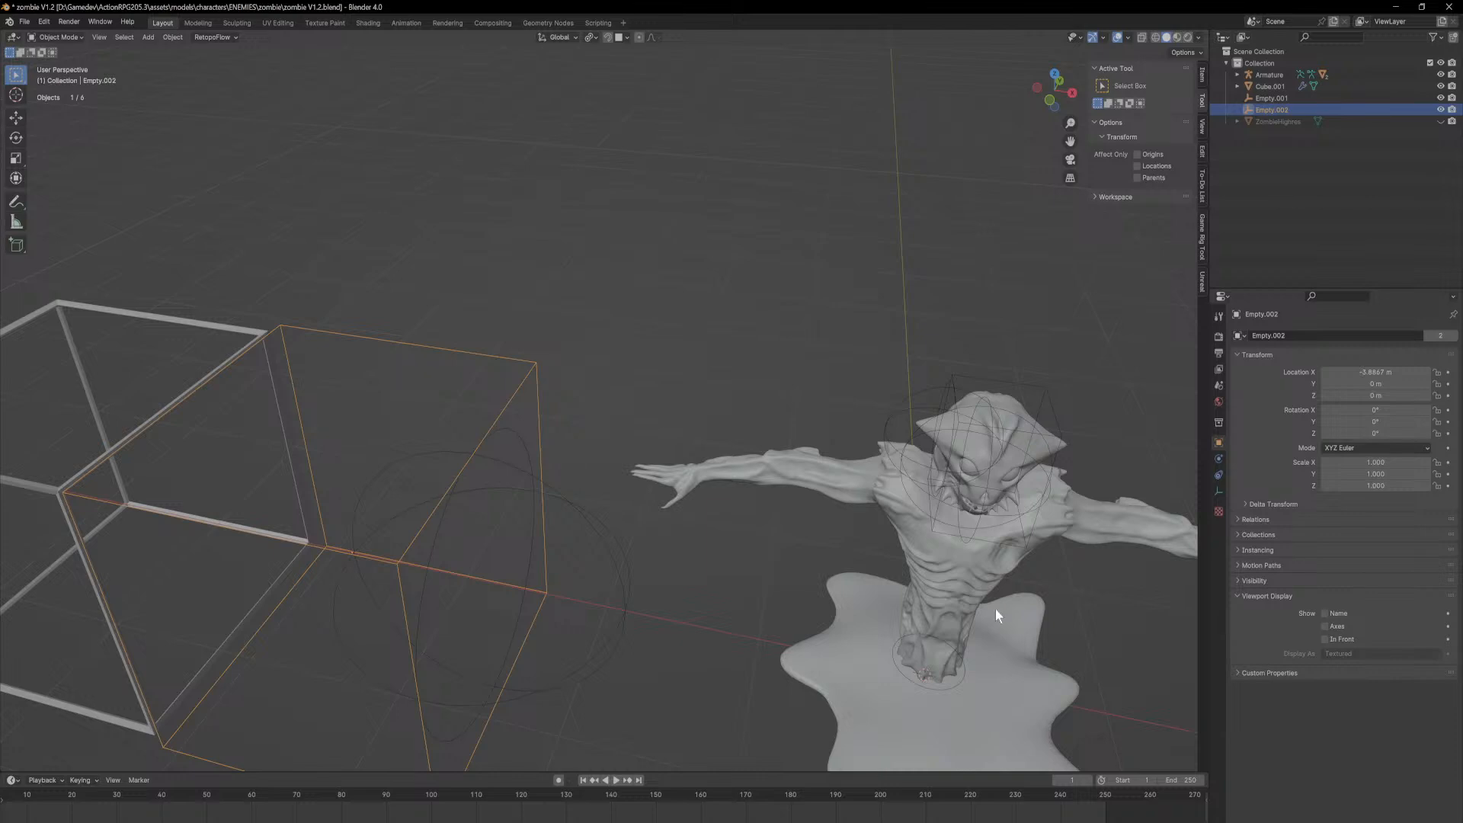
mouse_move(1372, 462)
mouse_down()
mouse_move(1410, 463)
mouse_move(1372, 465)
mouse_up()
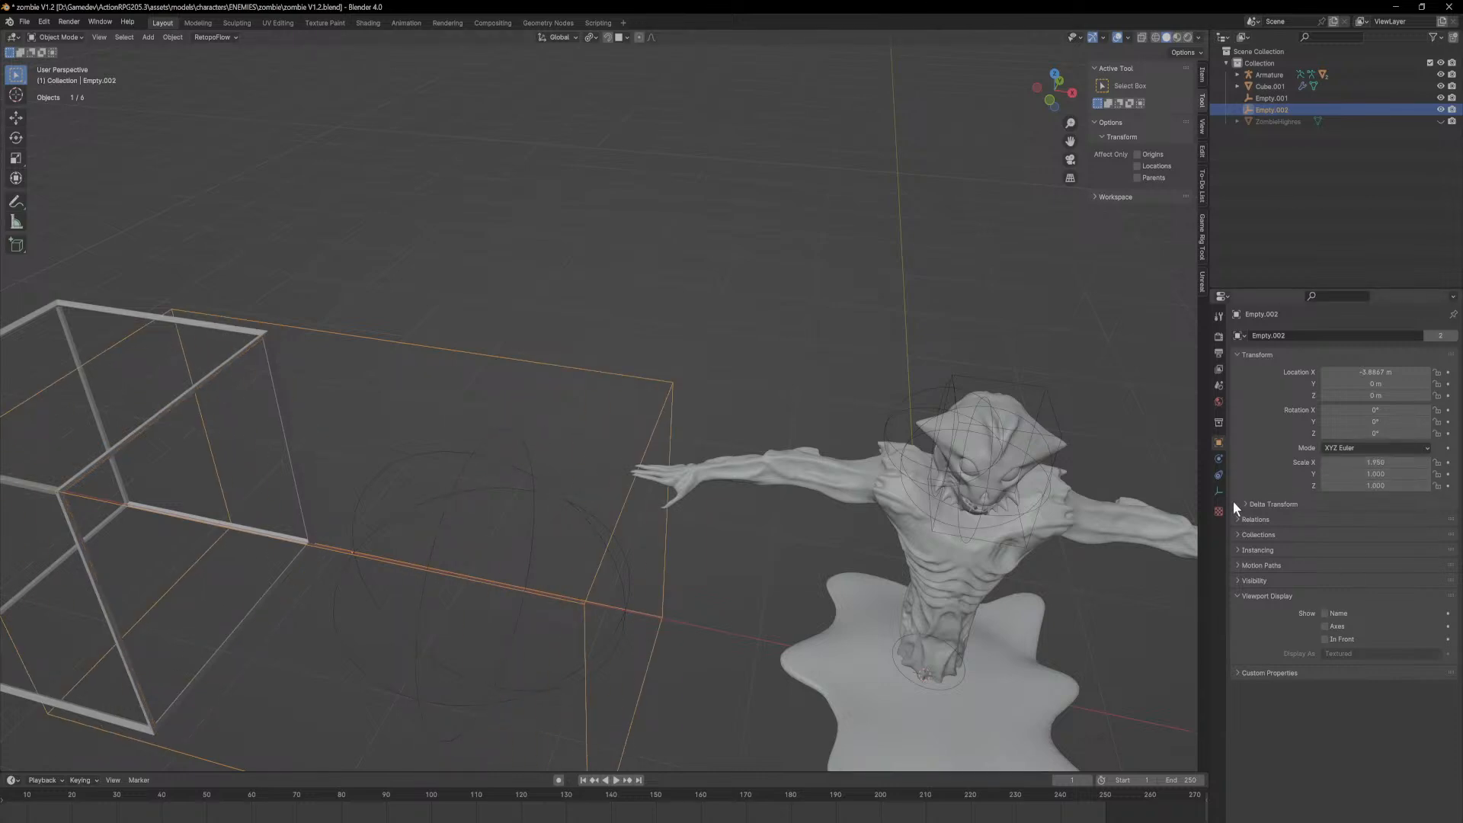
key(ctrl+z)
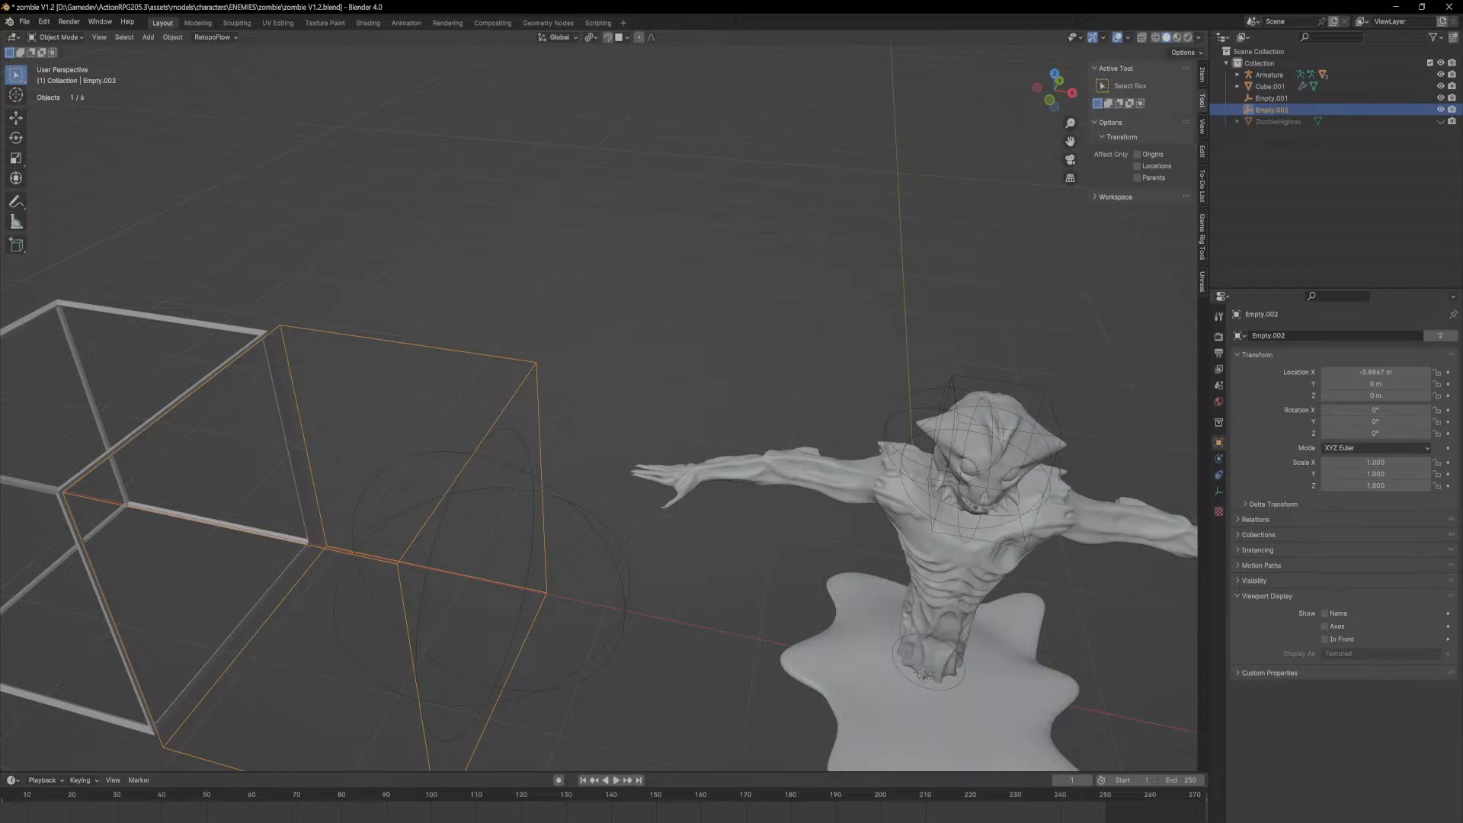
Step: Select Cube.001 and remove its Wireframe modifier
click(257, 343)
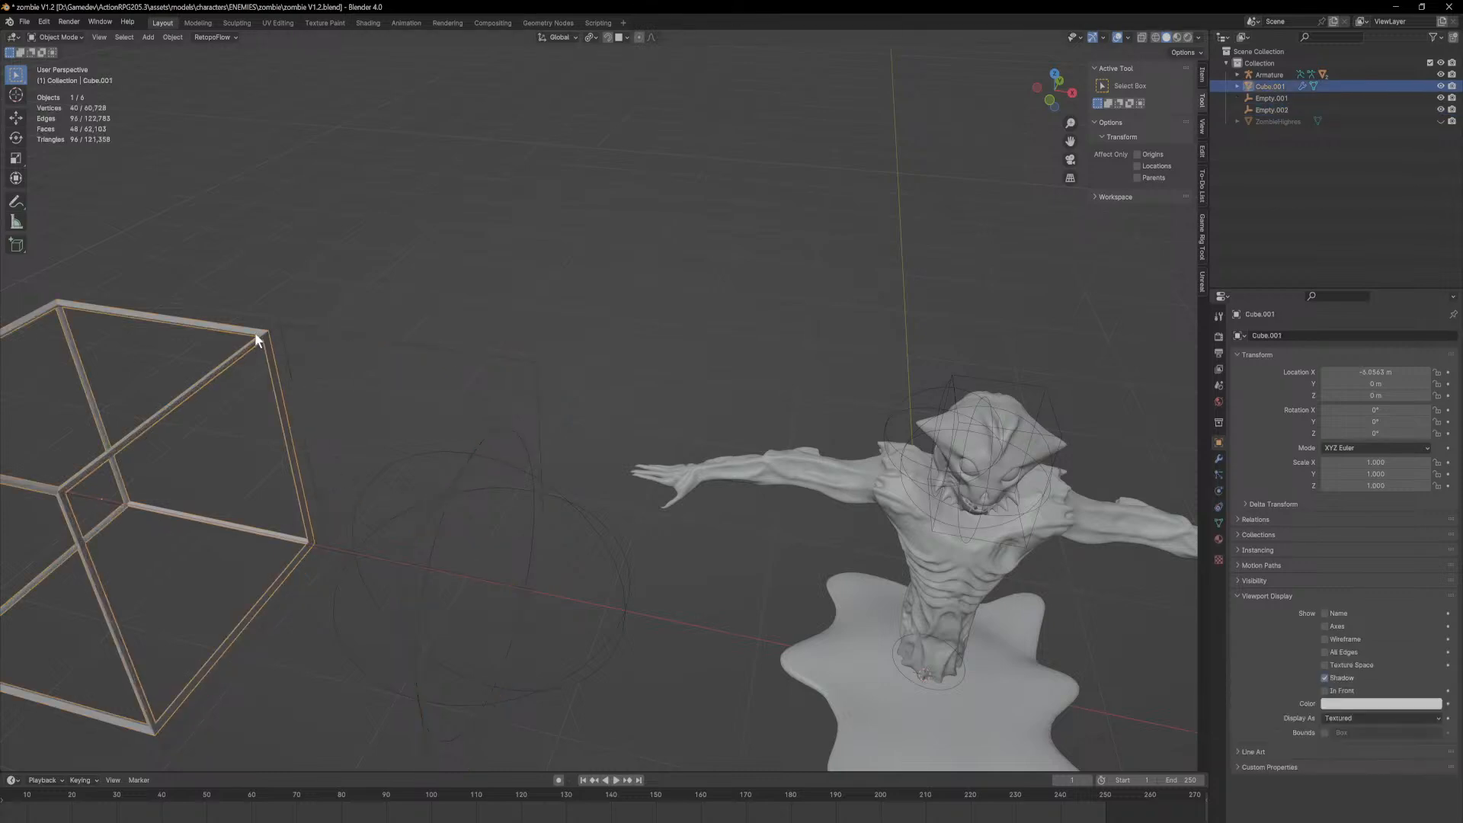
click(1219, 459)
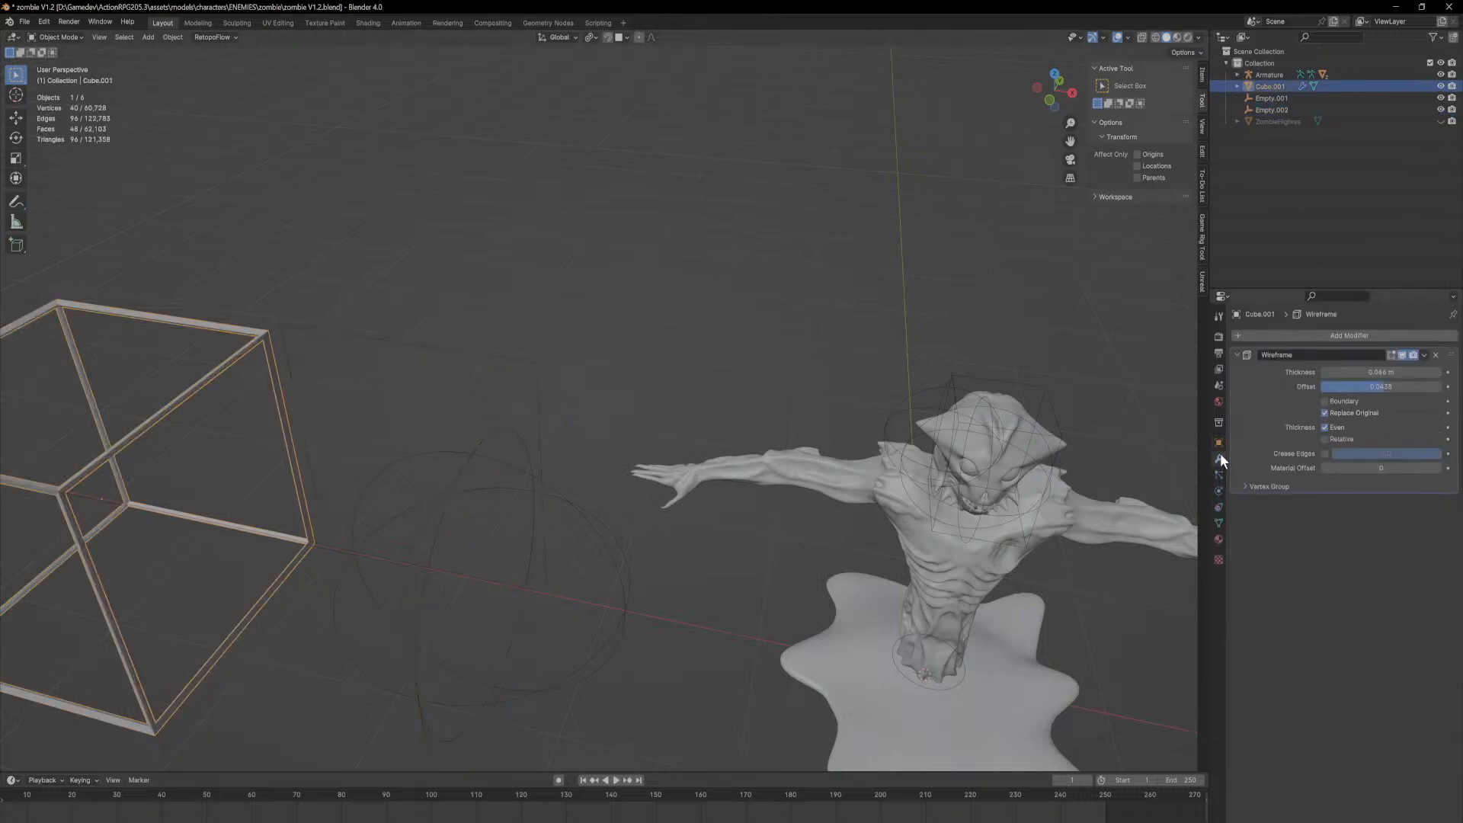
click(1436, 355)
Step: Turn on Wireframe in Cube.001's viewport display settings
middle_drag(429, 531, 751, 494)
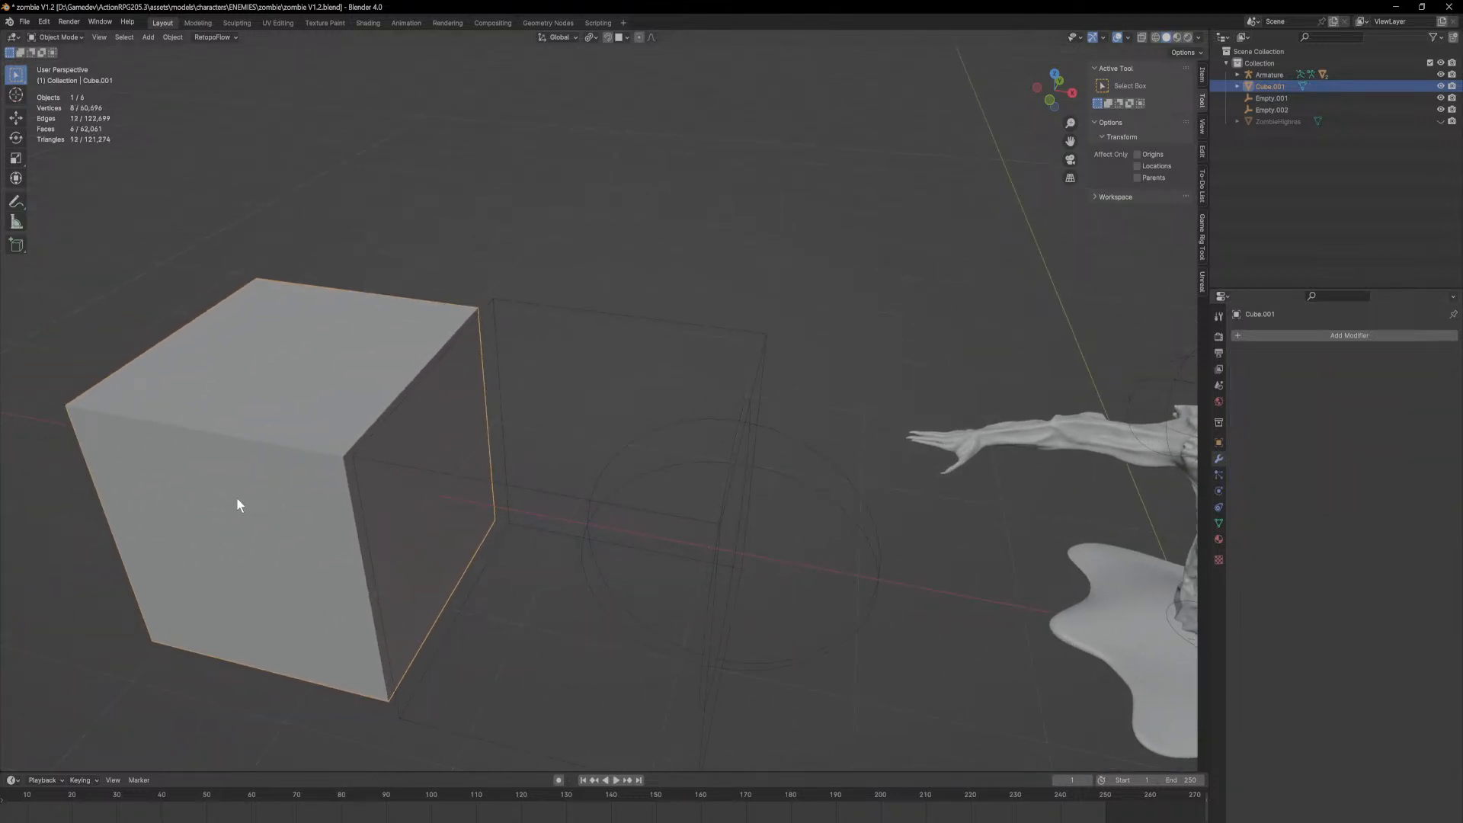
middle_drag(244, 516, 375, 503)
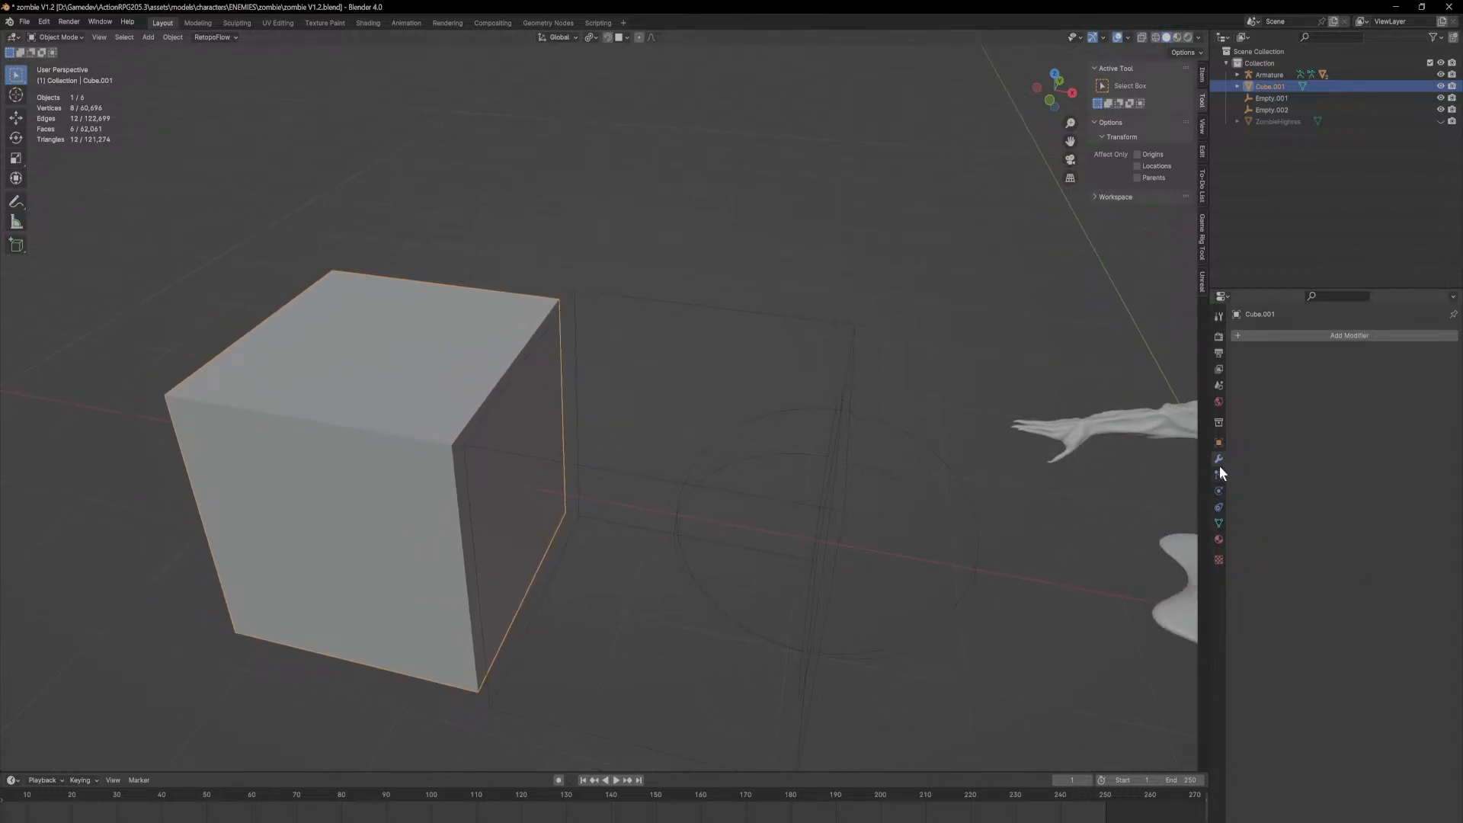
click(1218, 443)
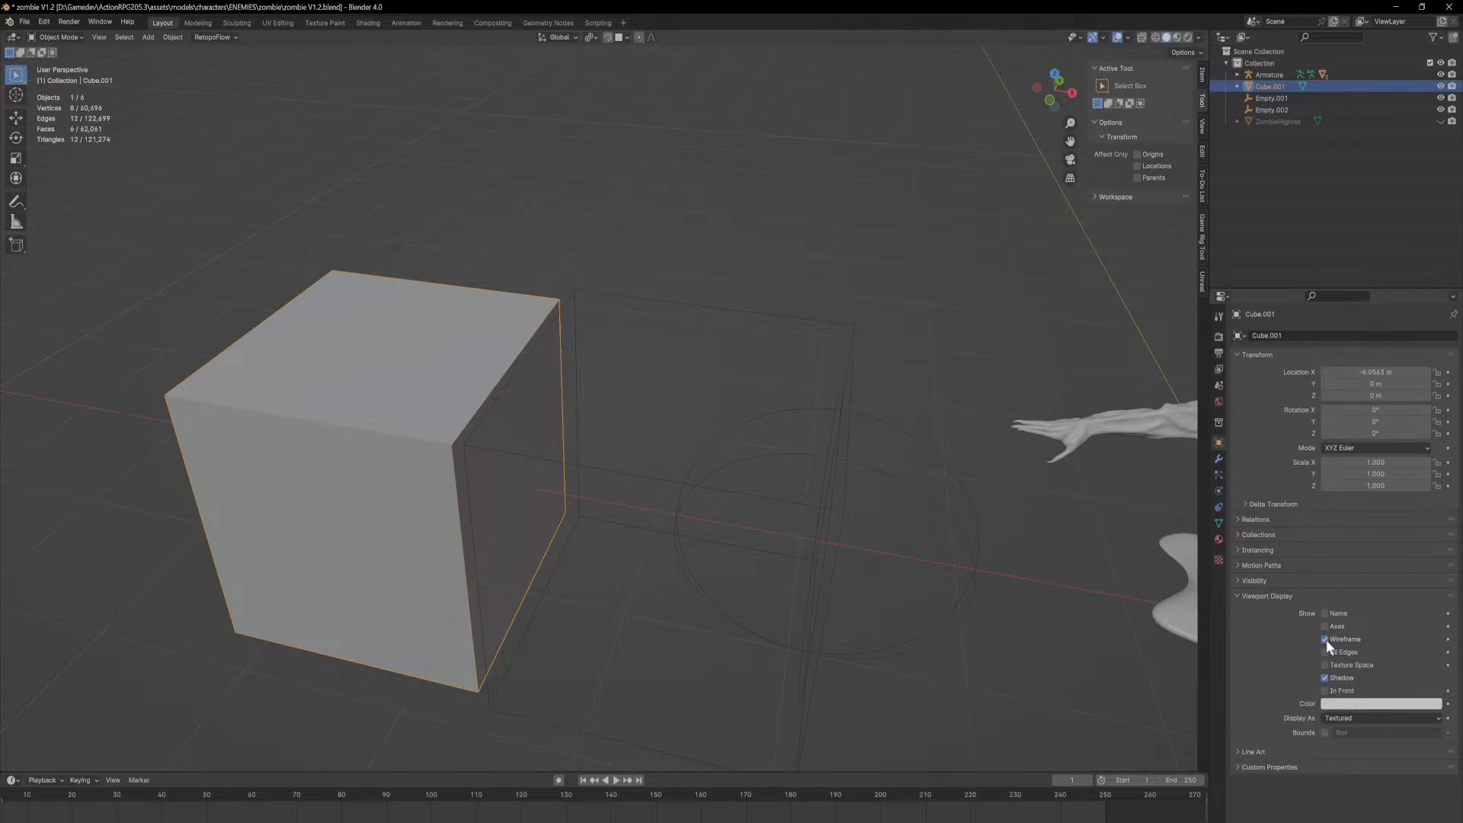
Step: Set Cube.001's viewport display color to a saturated blue-violet and inspect the cube's edges up close
click(1334, 703)
drag(1363, 613, 1421, 549)
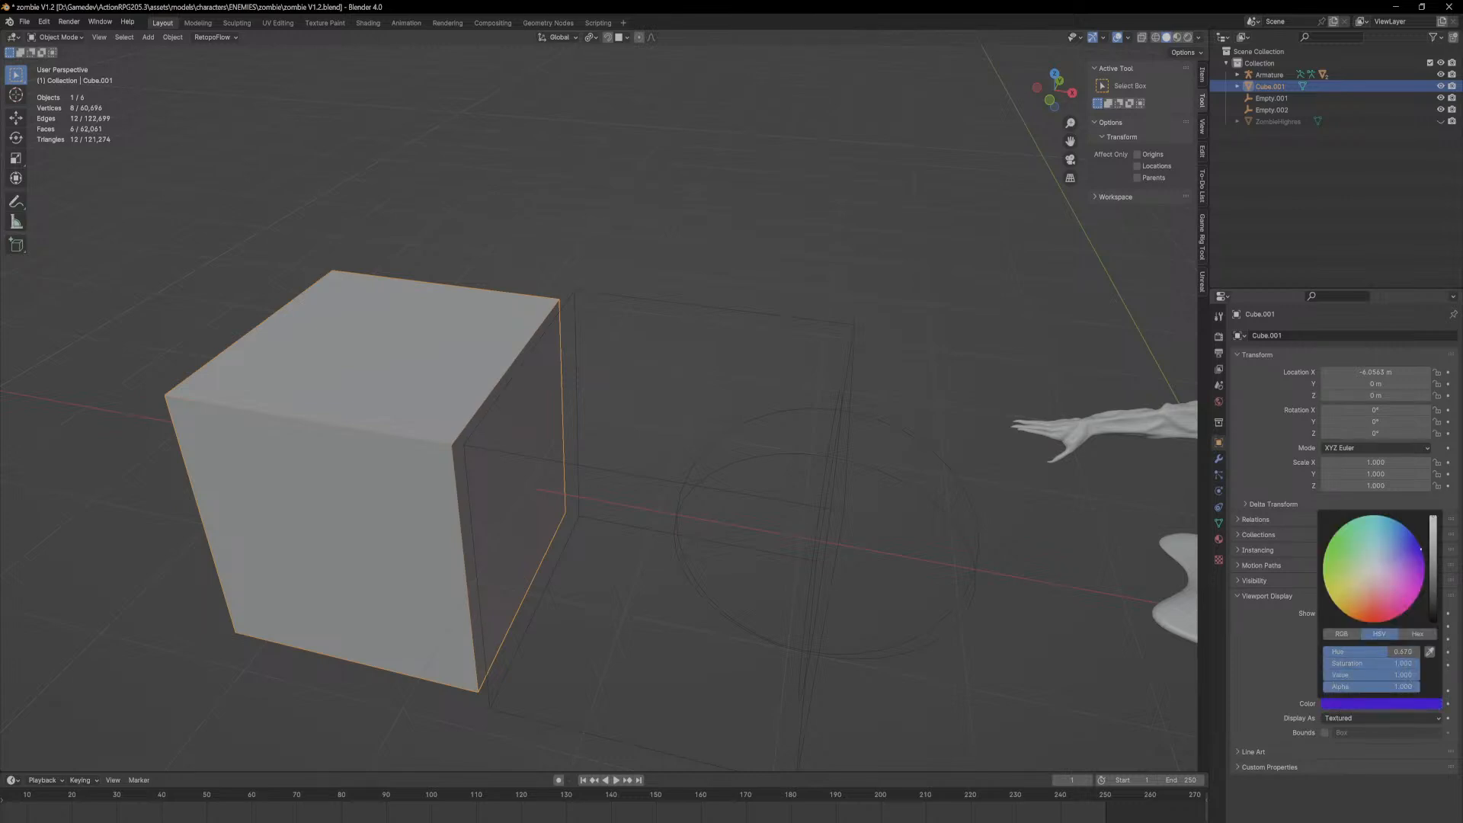
click(904, 272)
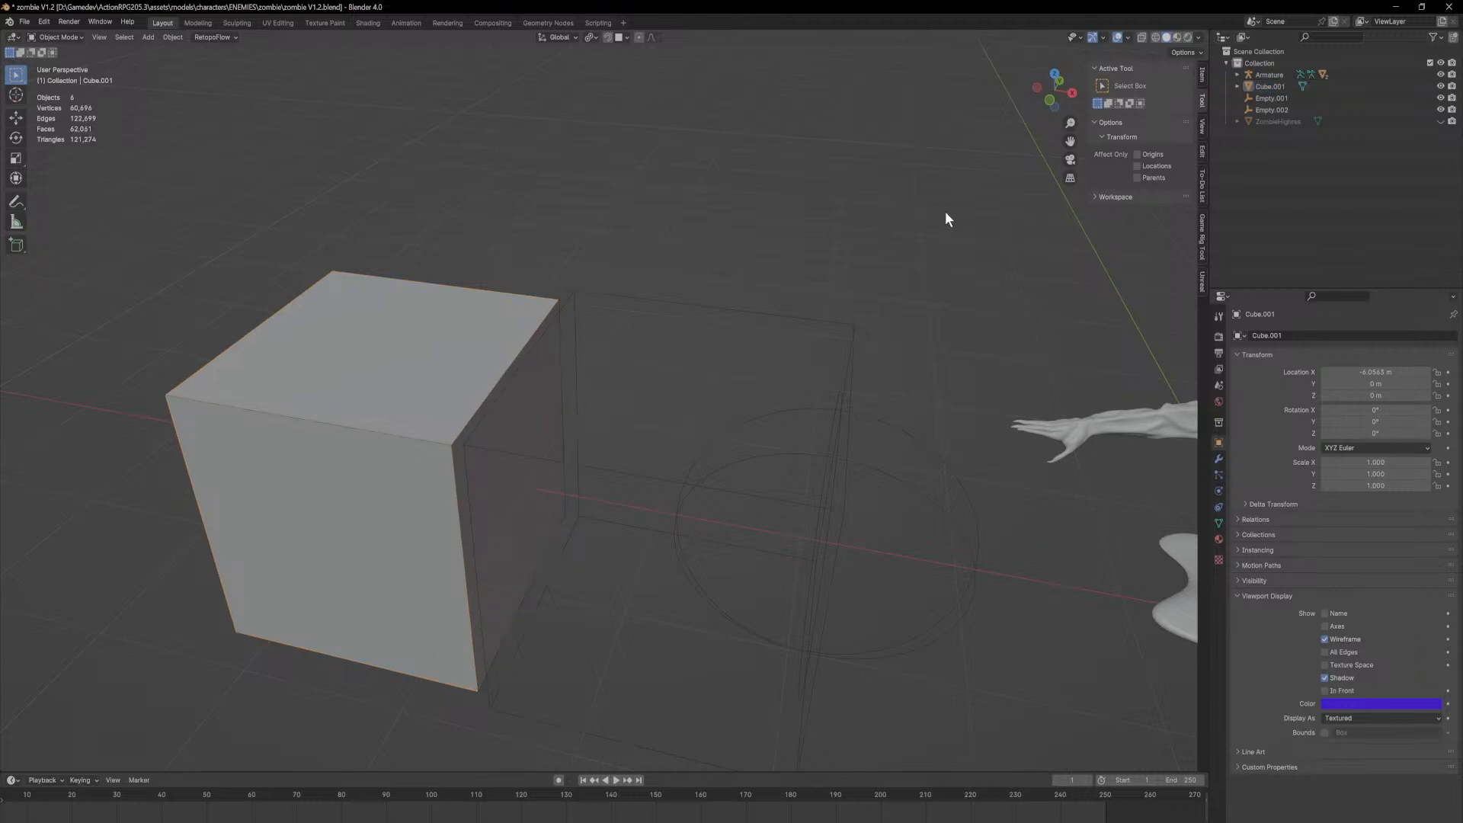
scroll(791, 346, down, 3)
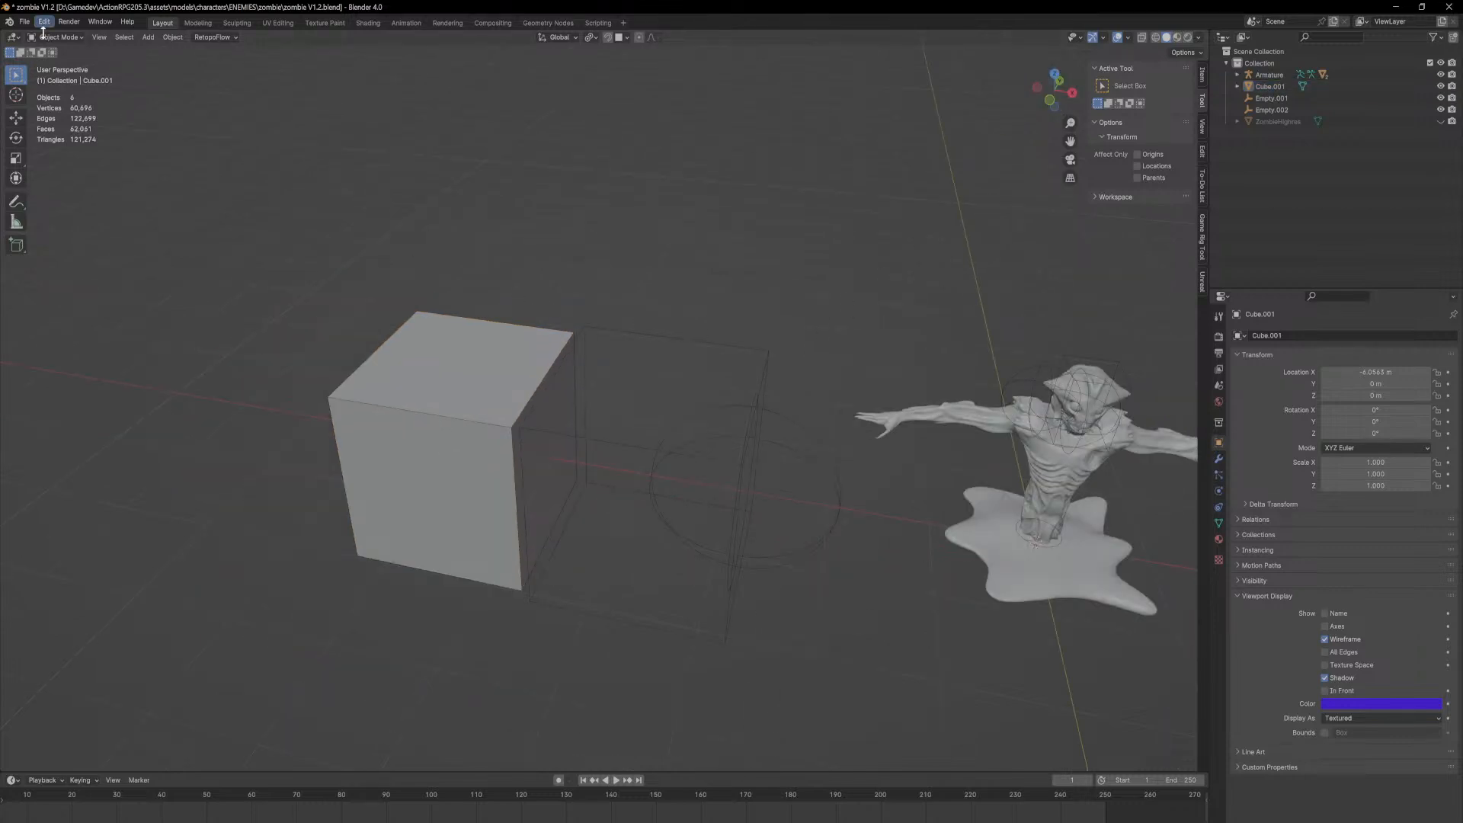
click(492, 336)
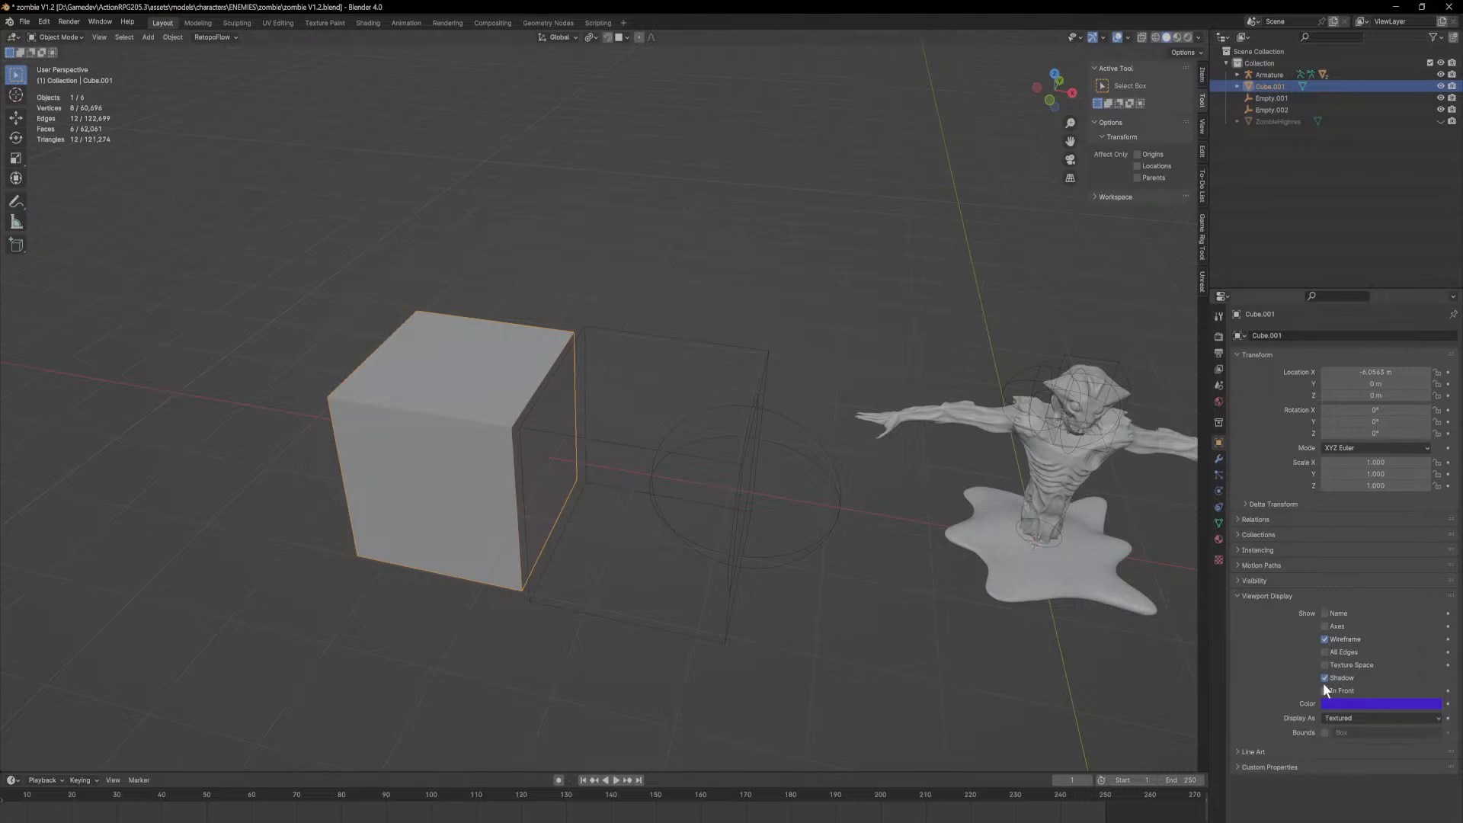
middle_drag(389, 396, 371, 500)
click(369, 492)
key(KP_Decimal)
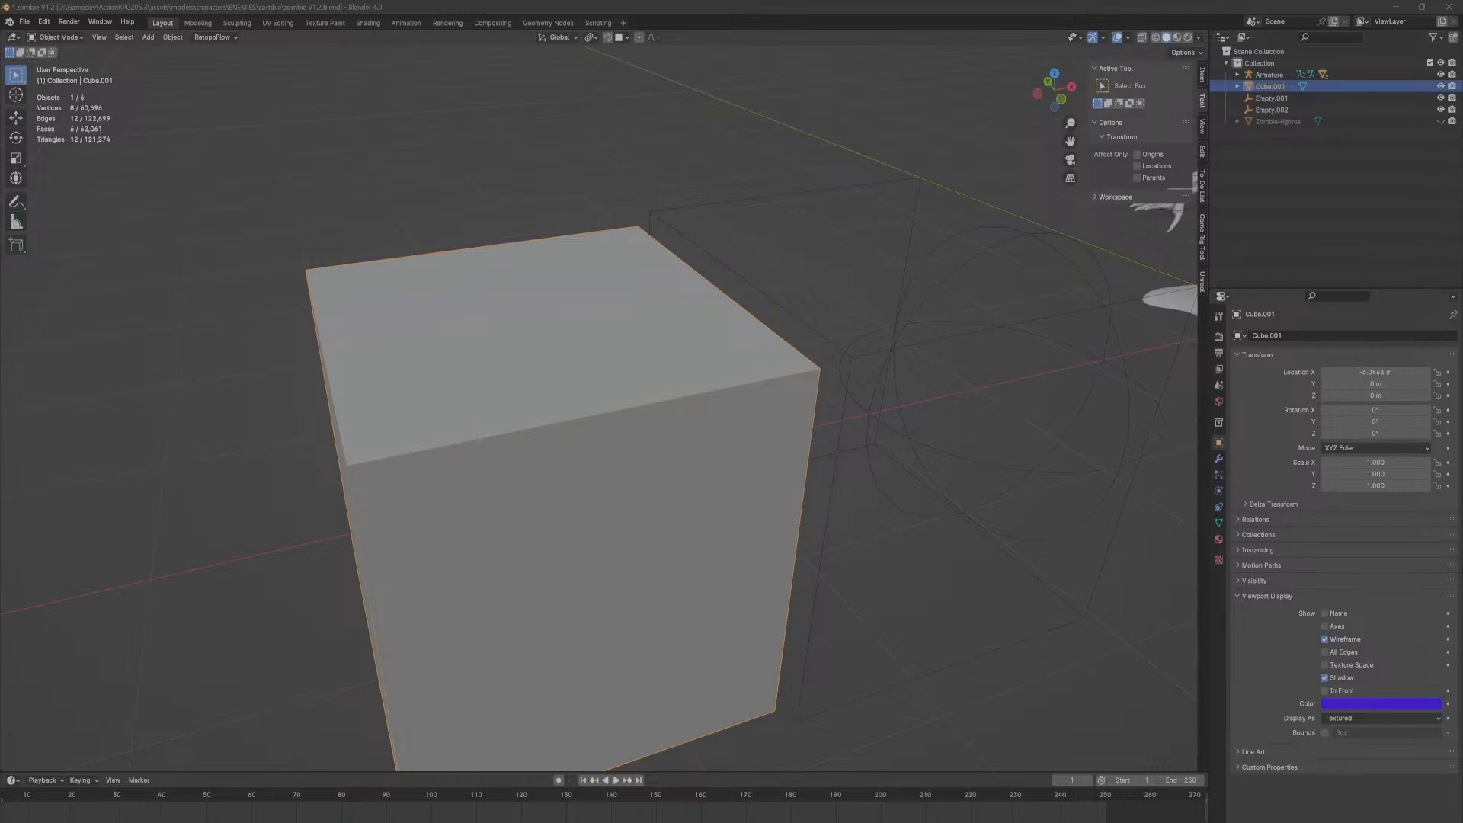
Step: Examine the theme sections in Preferences for settings that control viewport line thickness
click(44, 21)
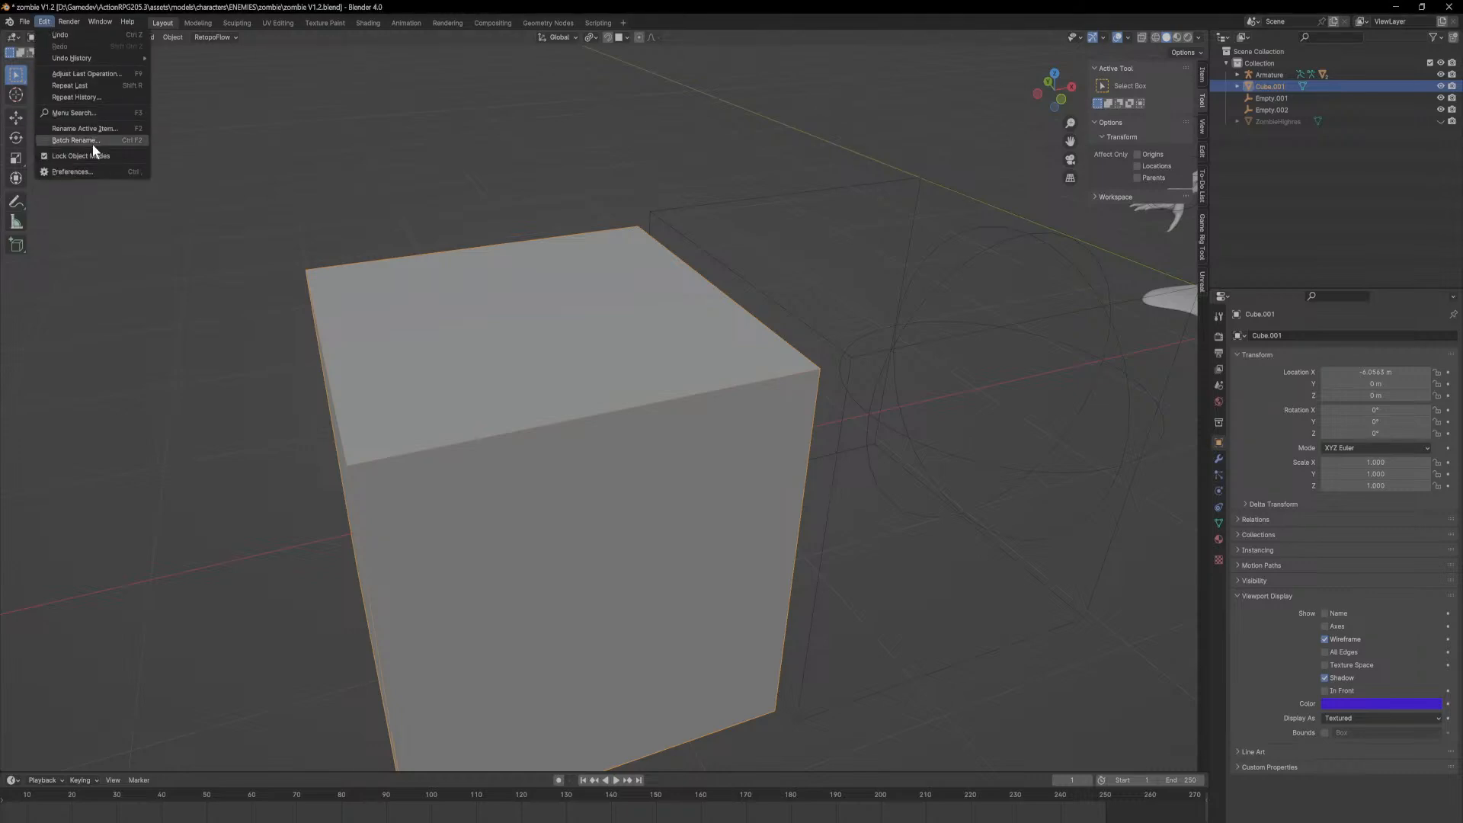
click(84, 172)
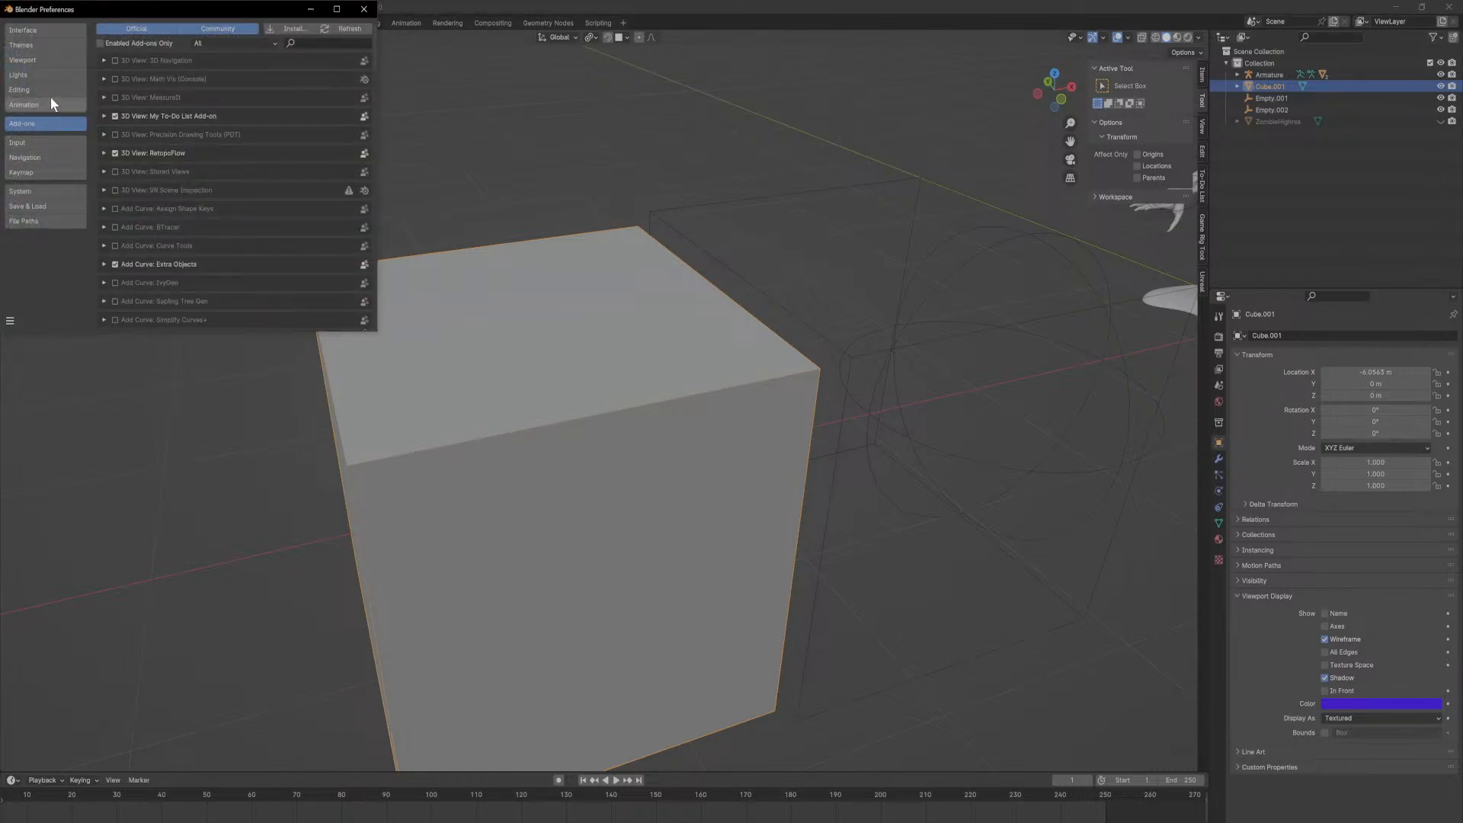
click(44, 46)
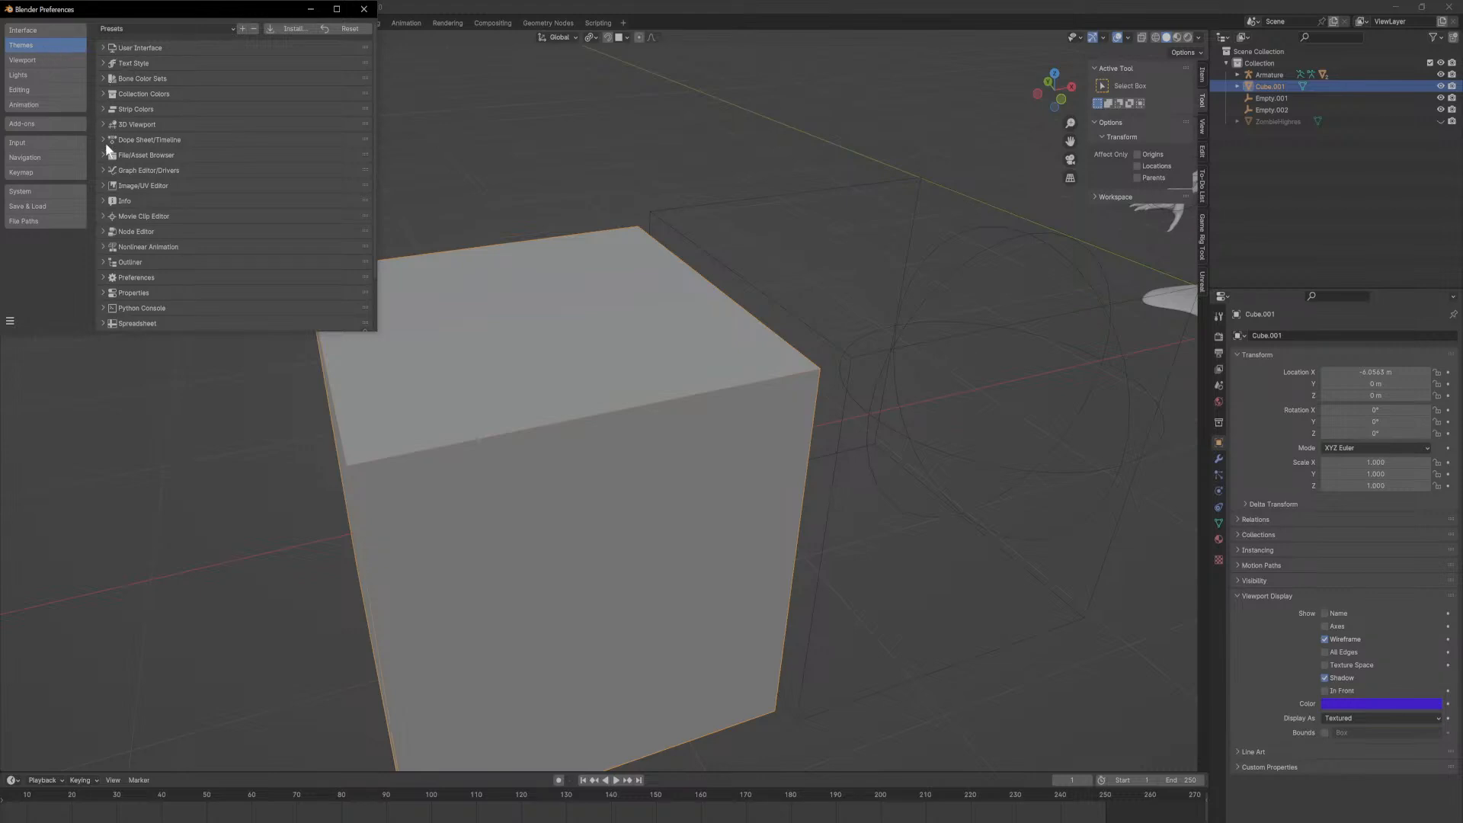
scroll(100, 209, down, 3)
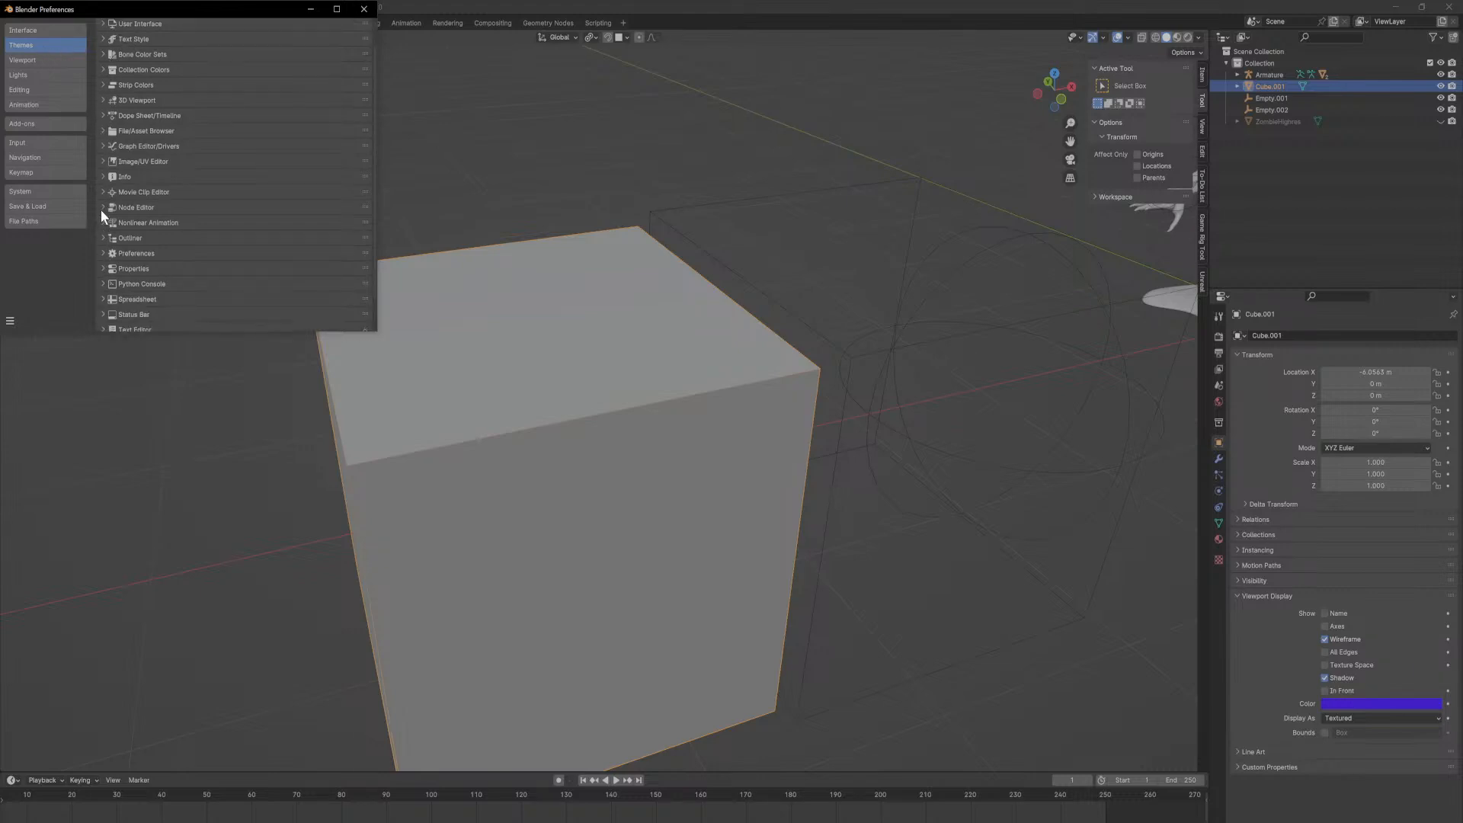
scroll(102, 219, up, 3)
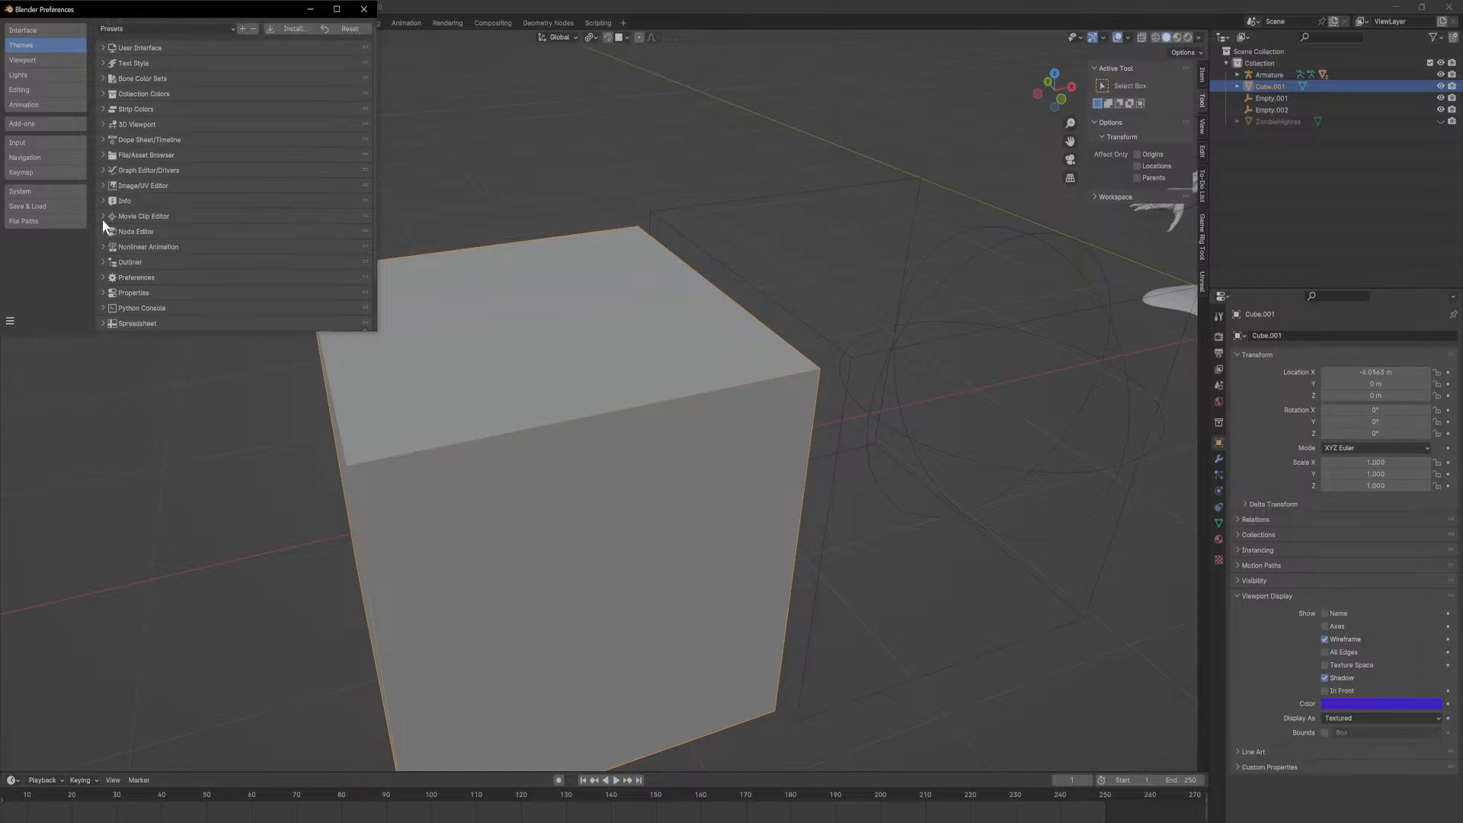
click(136, 29)
click(134, 26)
scroll(109, 287, down, 3)
scroll(118, 308, down, 1)
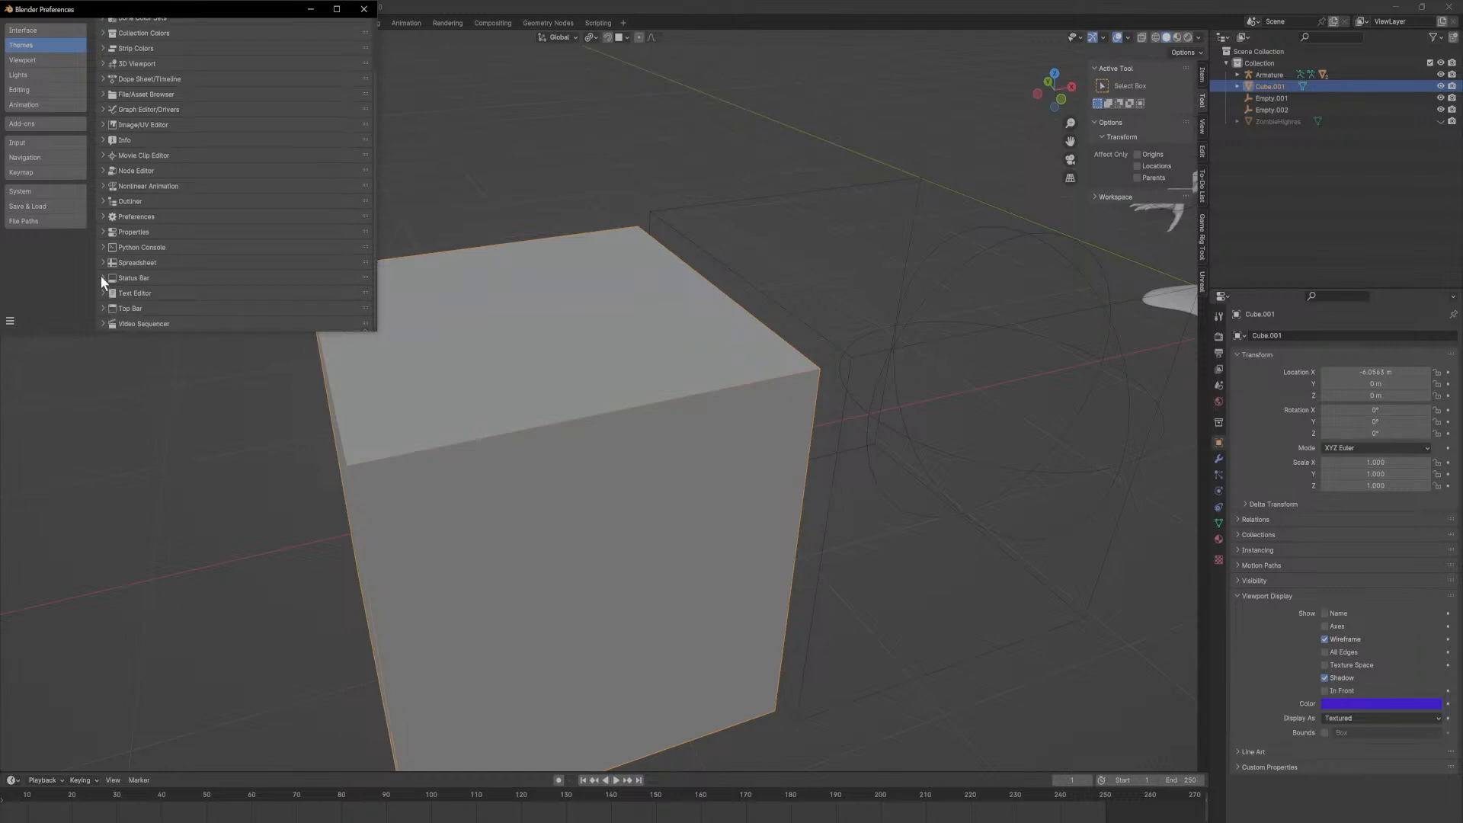
scroll(104, 181, up, 4)
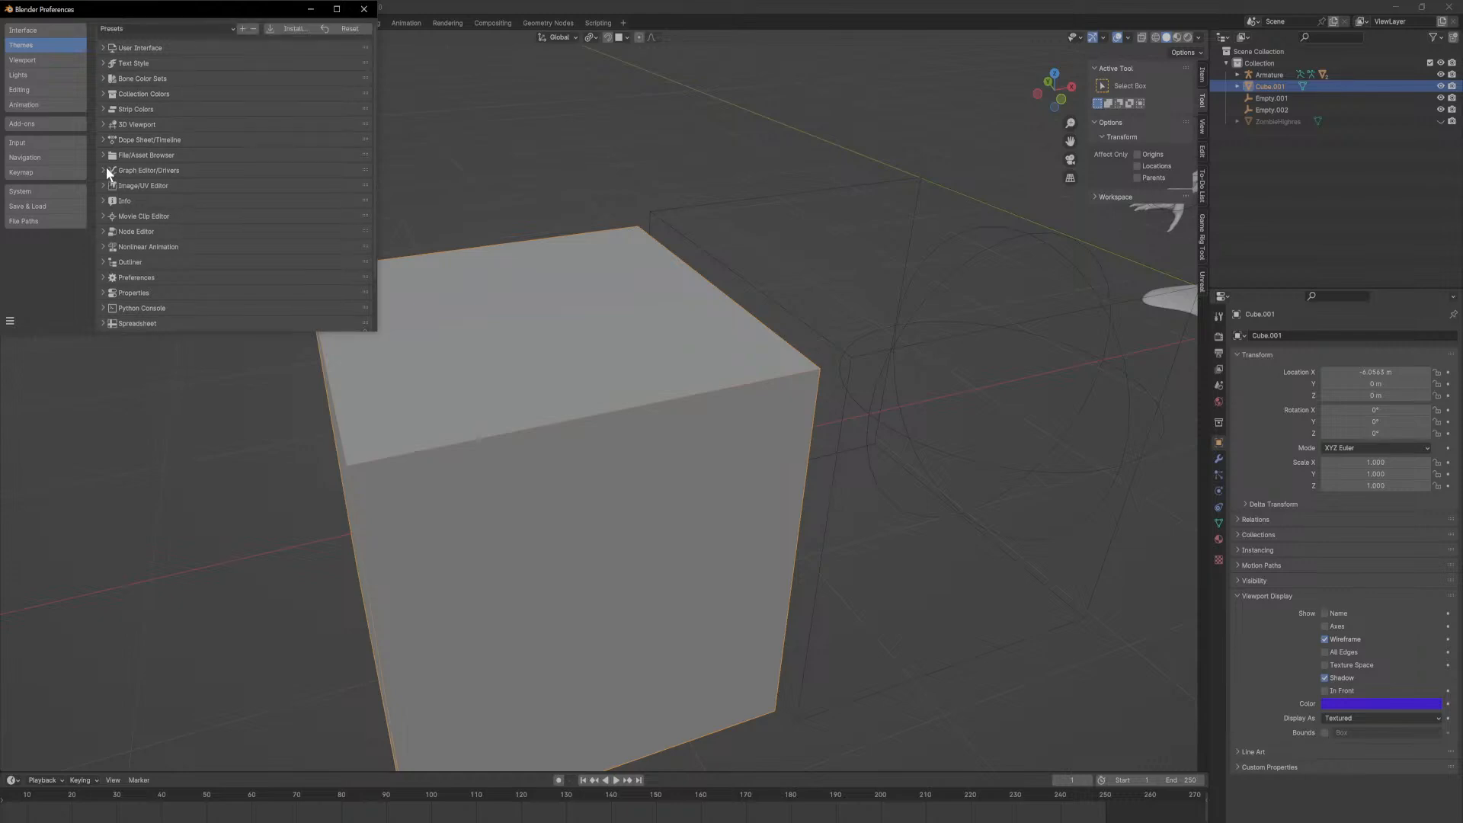
Step: Set the outline width to 5 px in the 3D Viewport theme
click(102, 126)
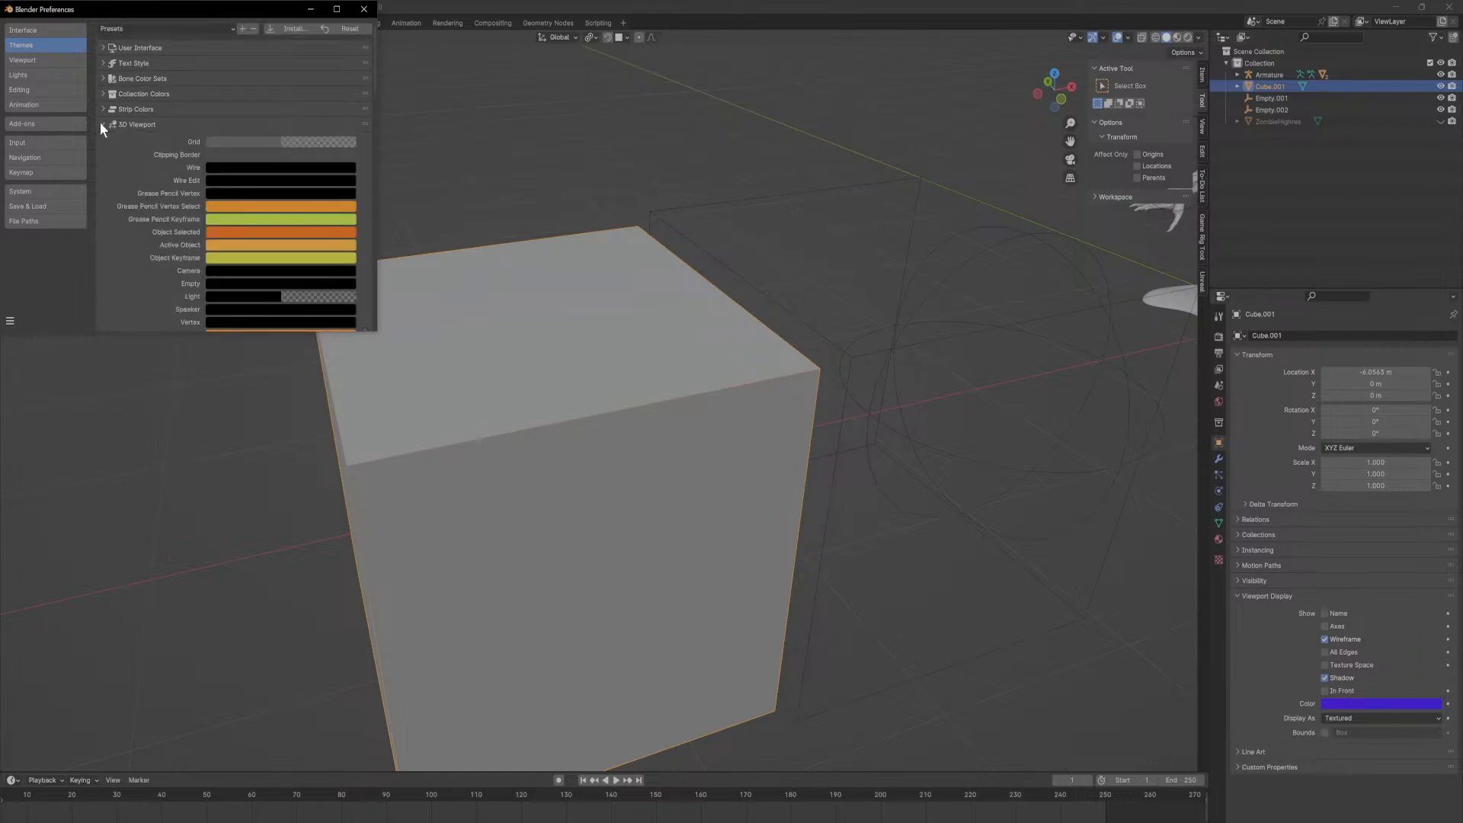
scroll(145, 200, down, 10)
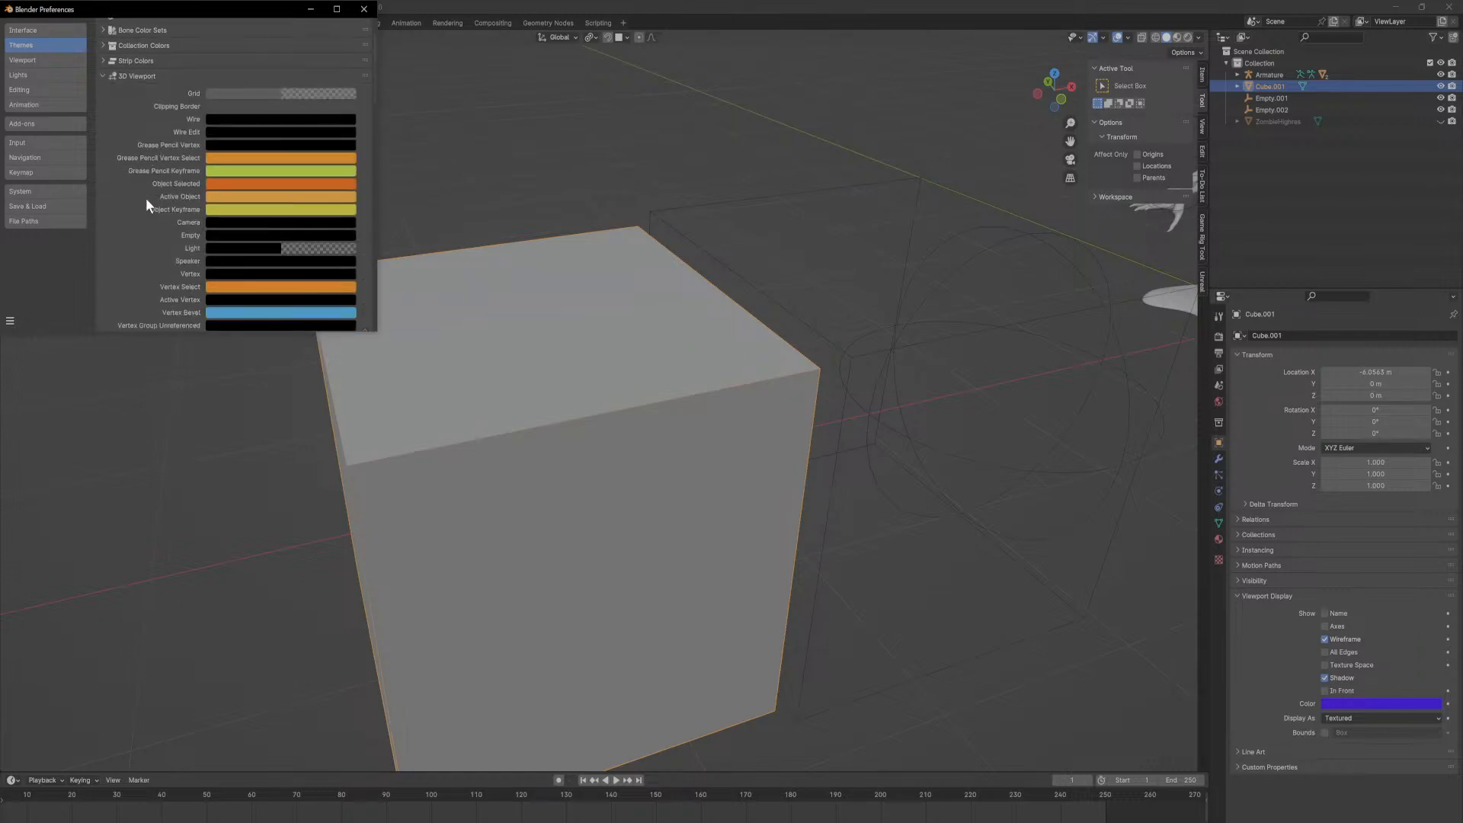
scroll(157, 220, down, 15)
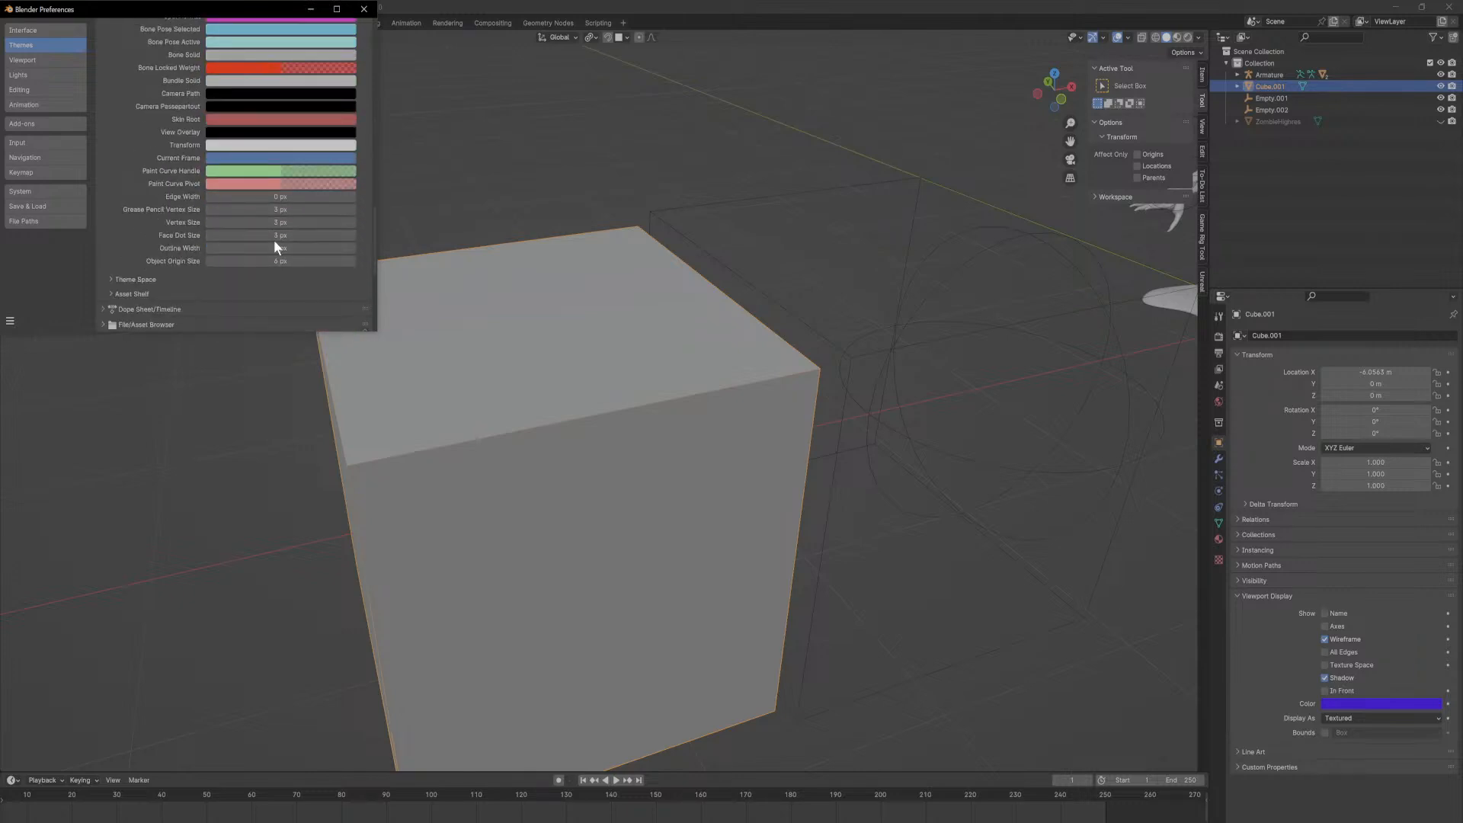
drag(273, 248, 293, 249)
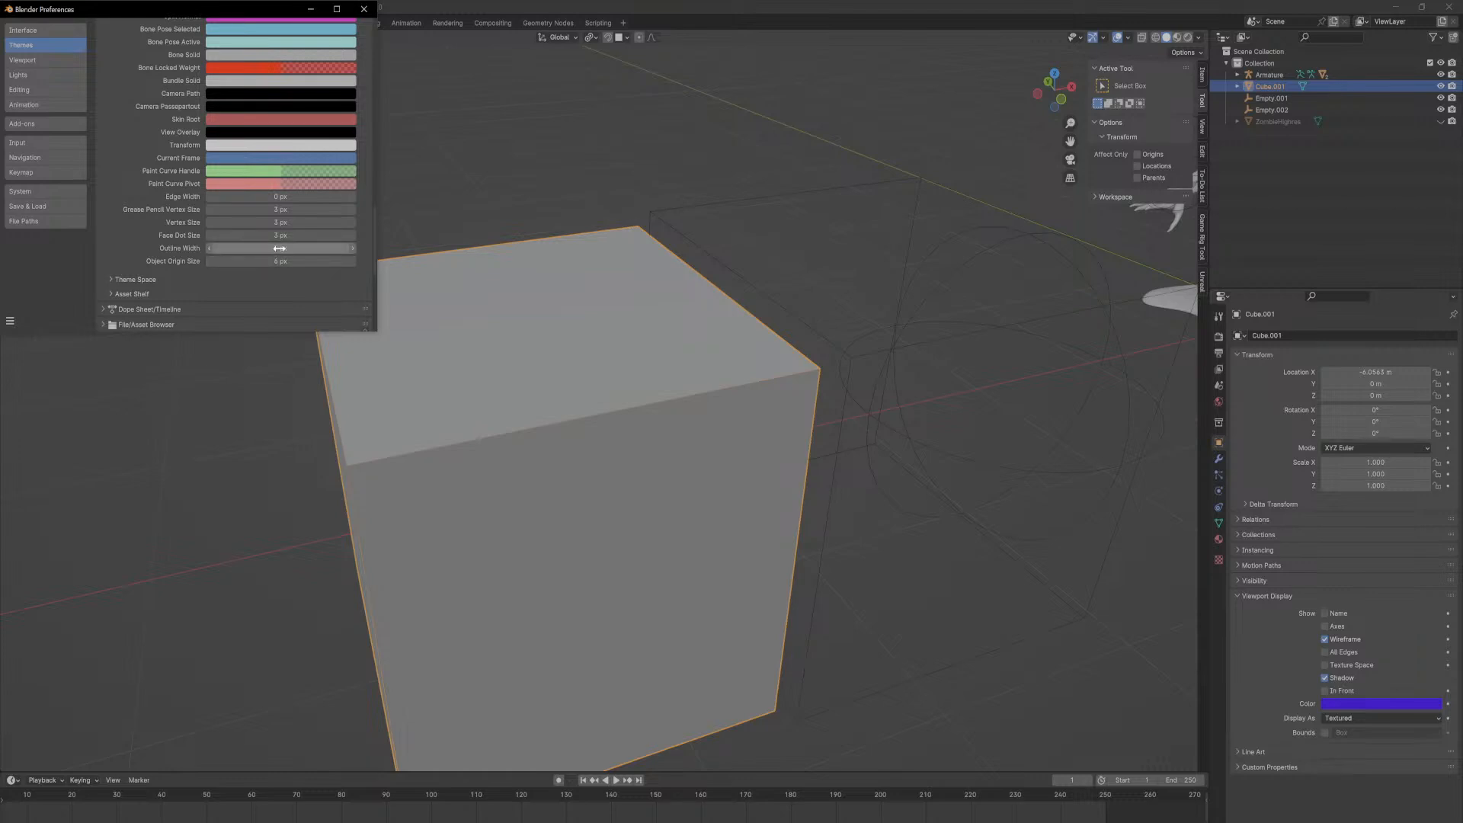
drag(280, 248, 276, 249)
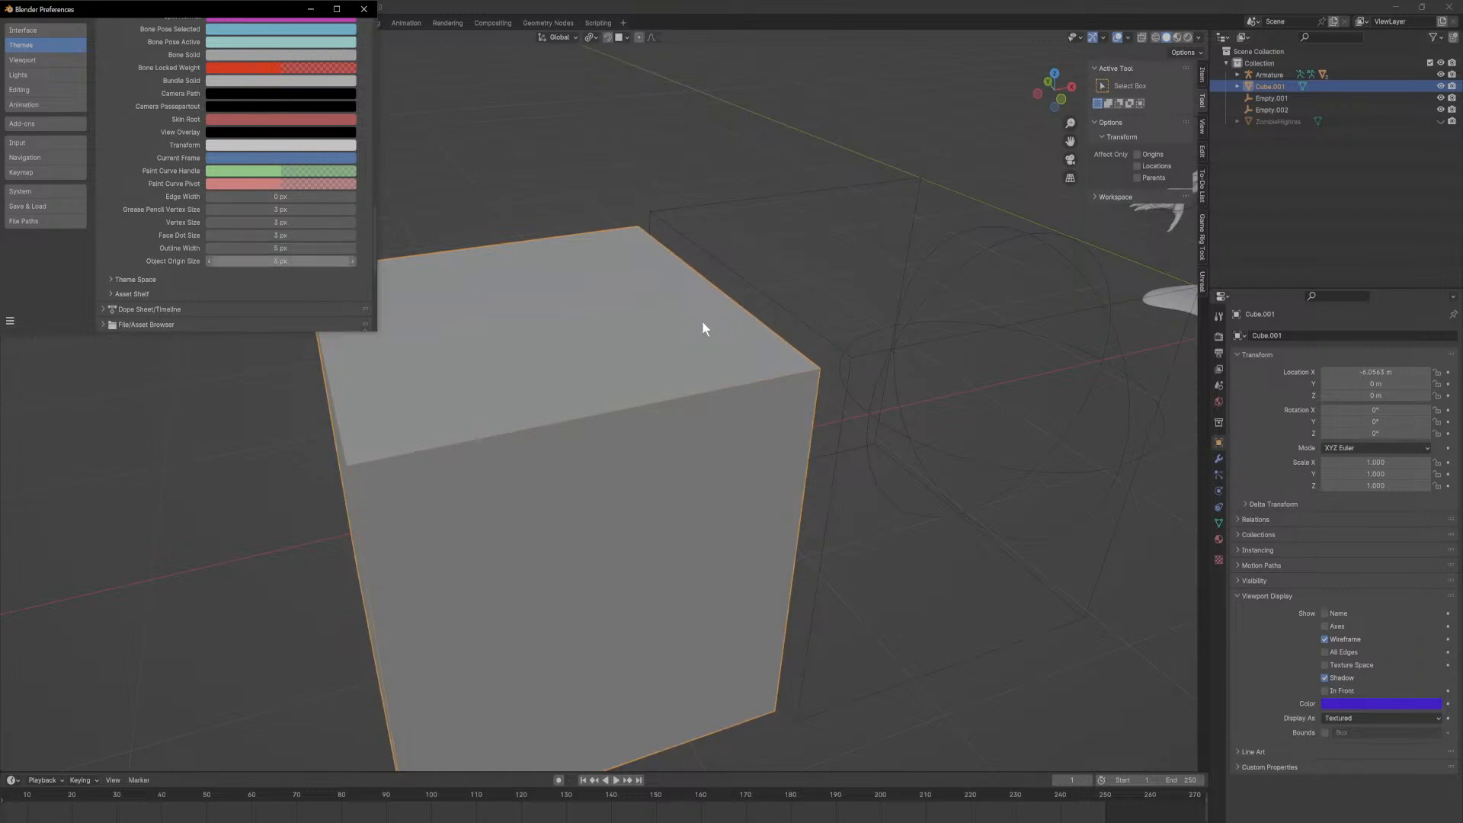
click(703, 328)
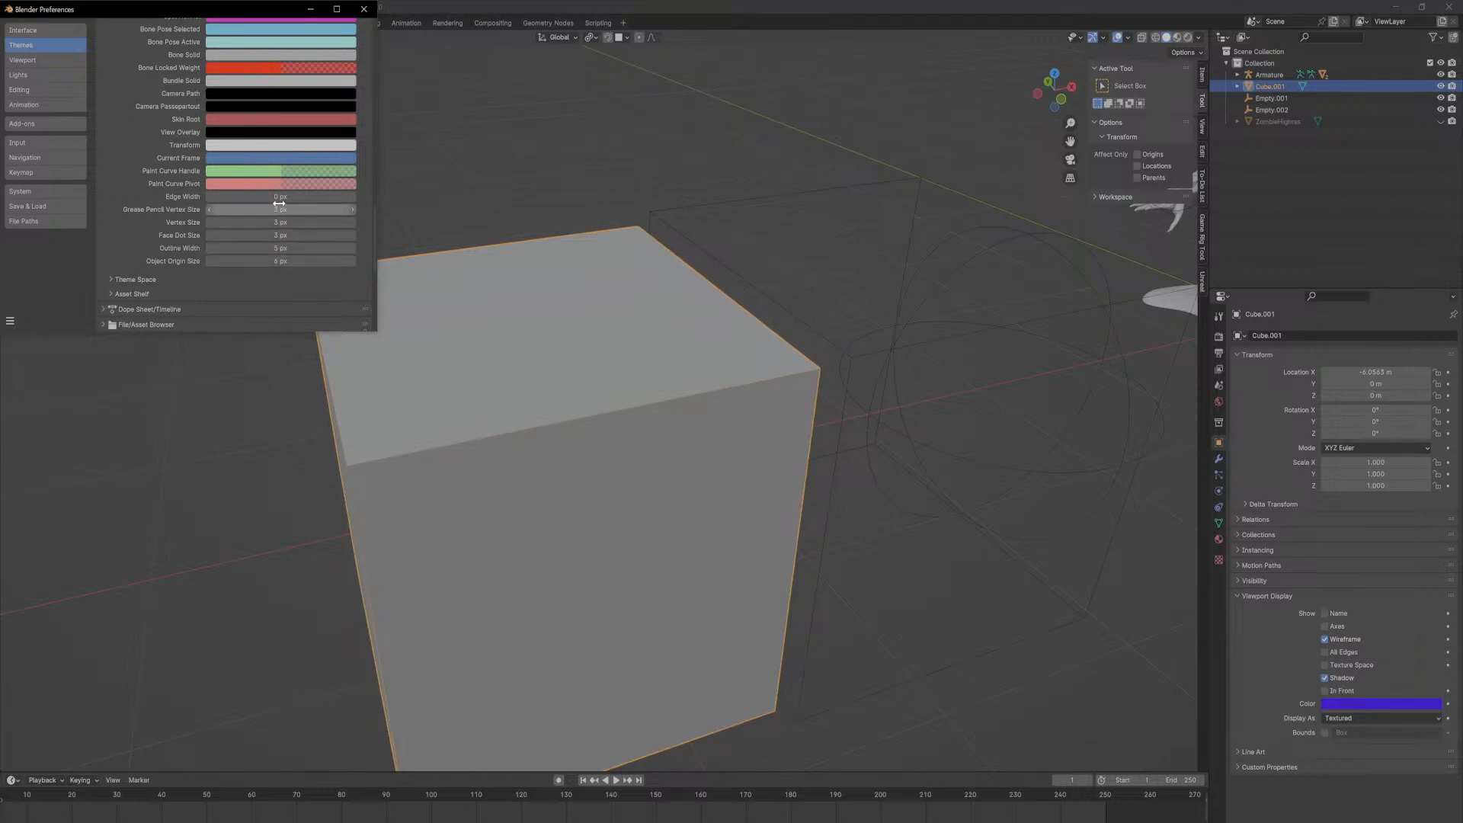
Step: Raise the 3D Viewport theme's edge width to 7 px
mouse_move(279, 197)
mouse_down()
mouse_move(306, 197)
mouse_move(252, 196)
mouse_move(278, 197)
mouse_up()
drag(276, 211, 255, 210)
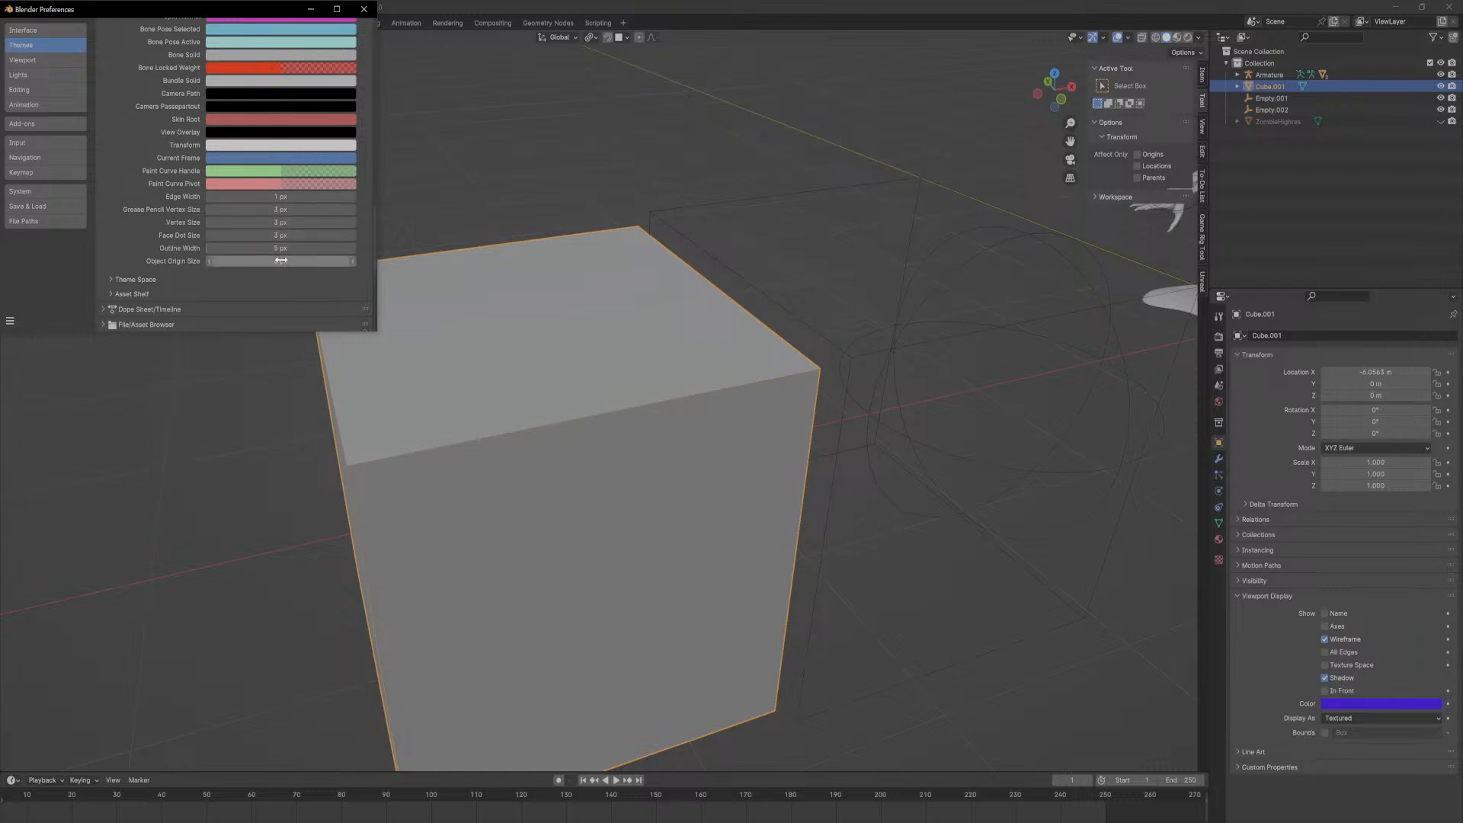
mouse_move(279, 262)
mouse_down()
mouse_move(303, 261)
mouse_move(282, 261)
mouse_up()
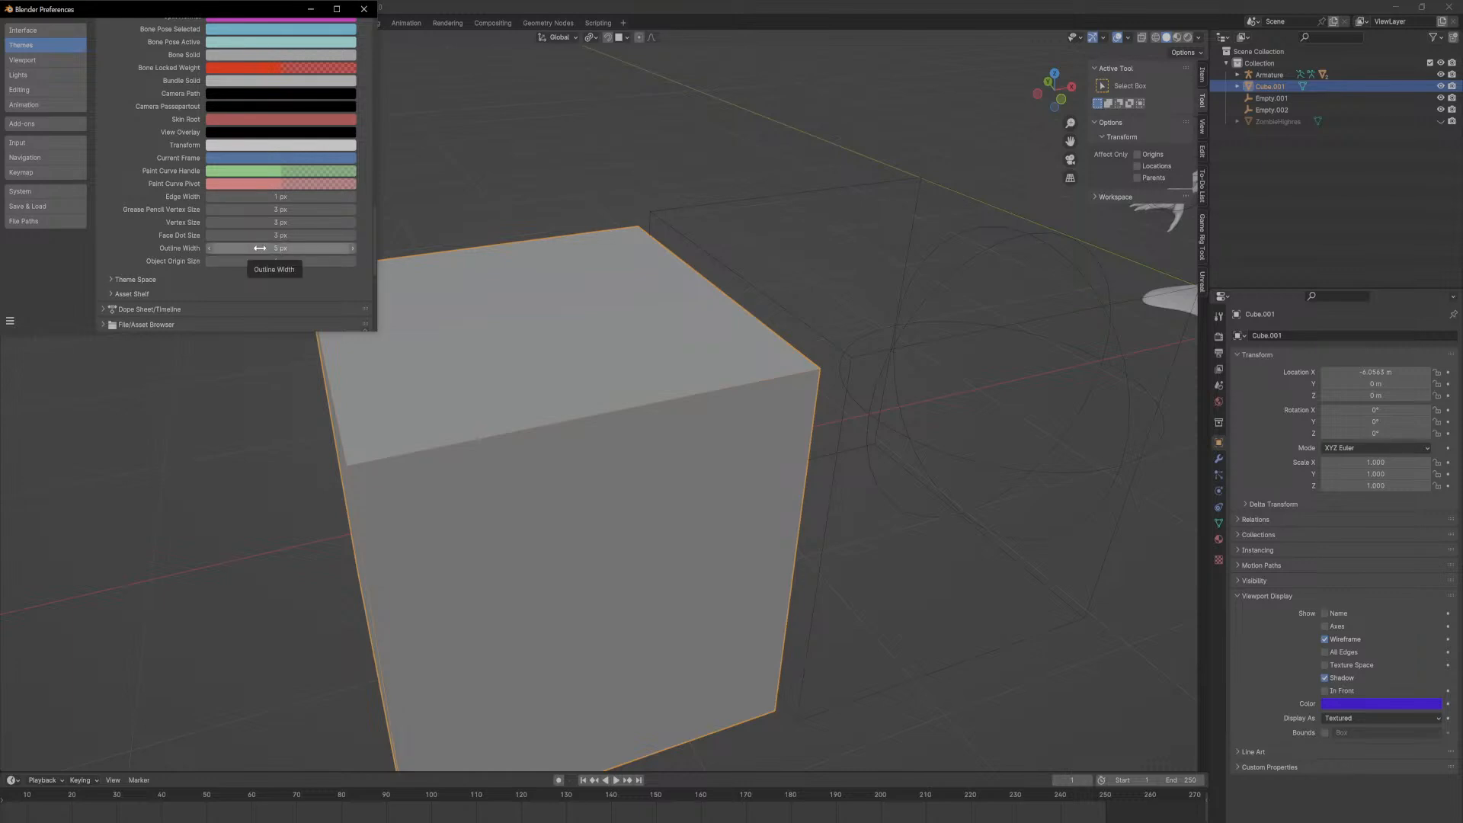
drag(260, 235, 260, 235)
click(161, 233)
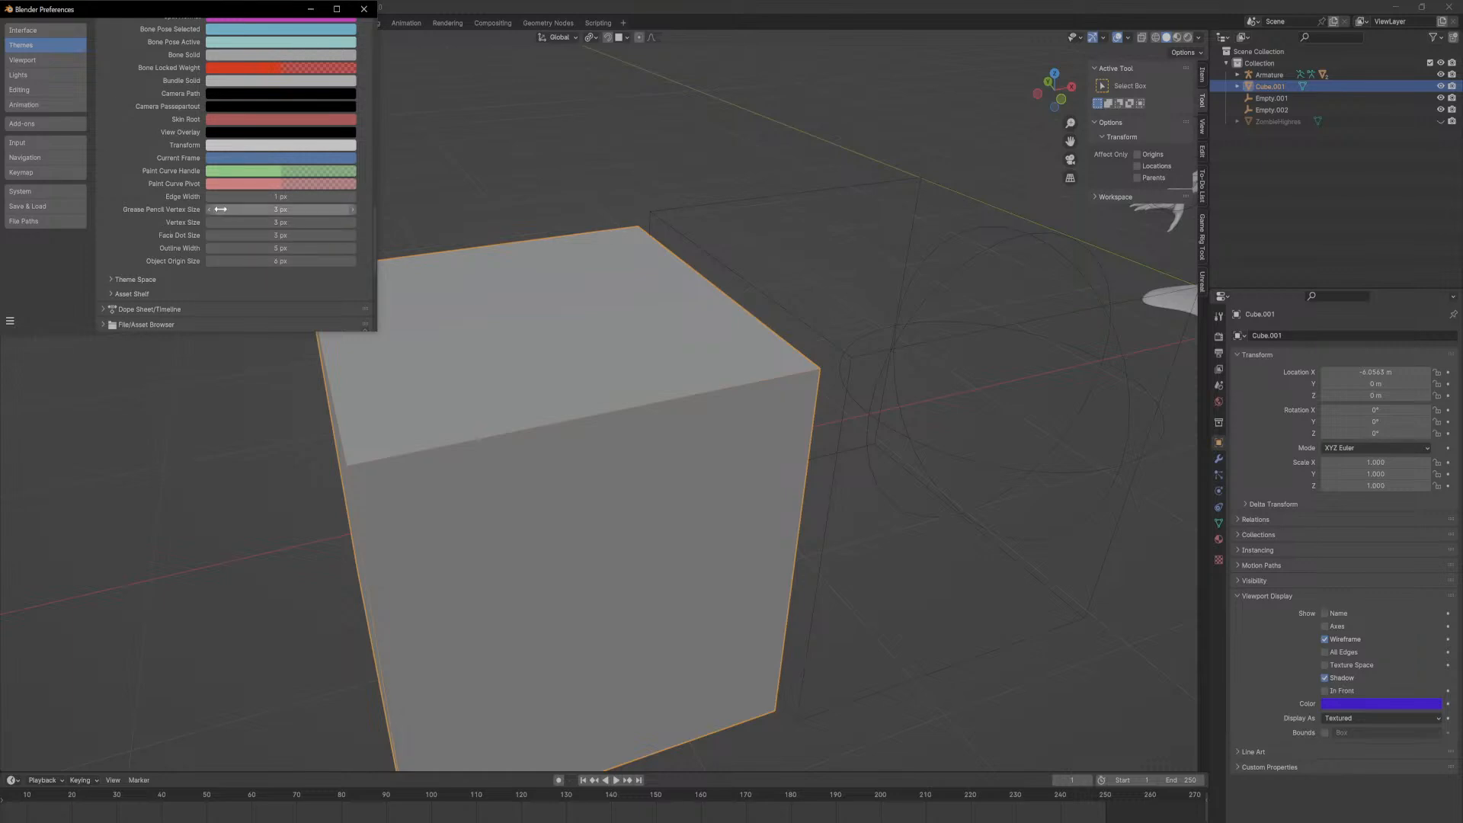
click(260, 197)
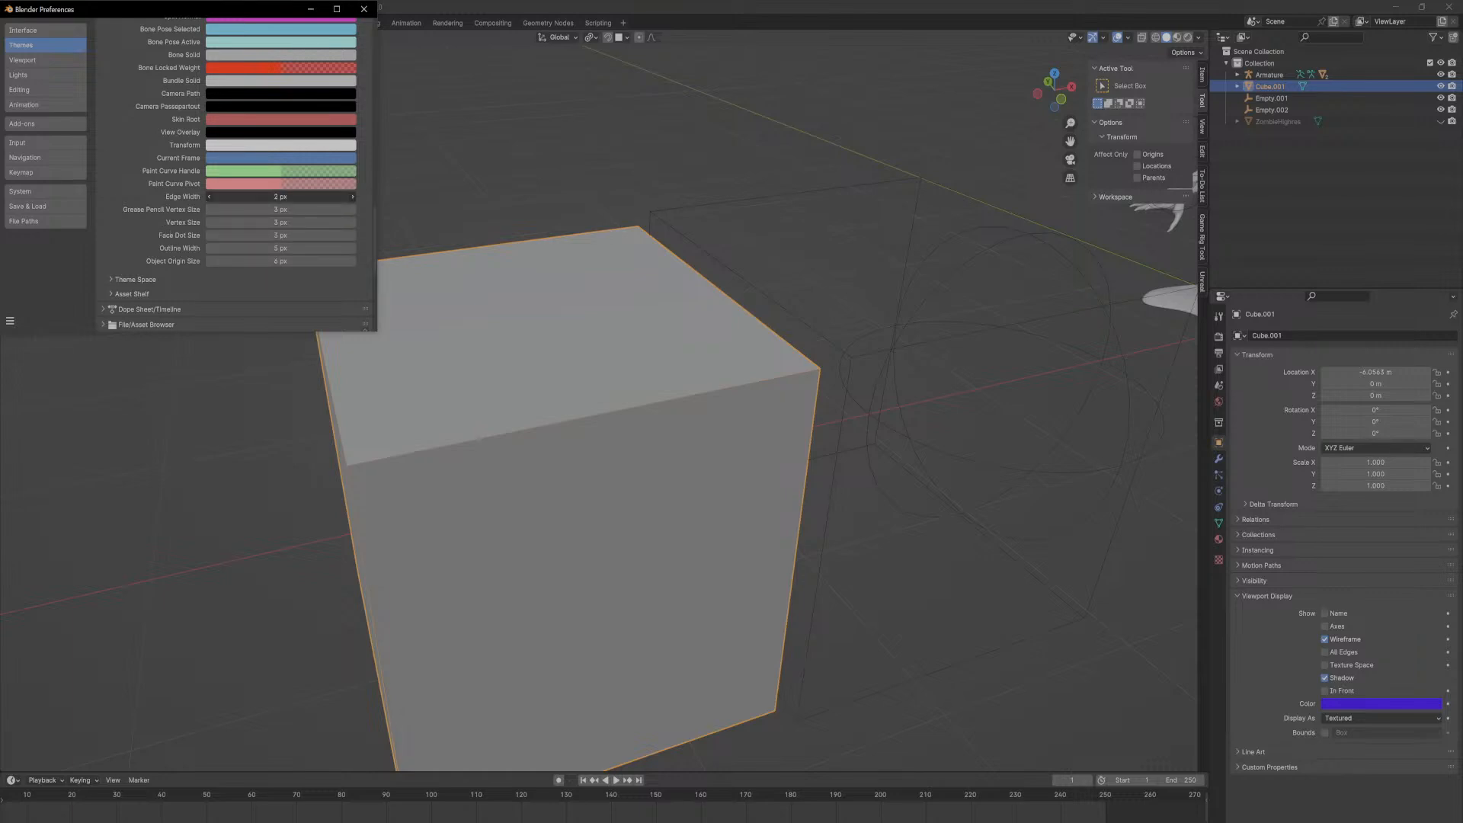
drag(260, 197, 260, 198)
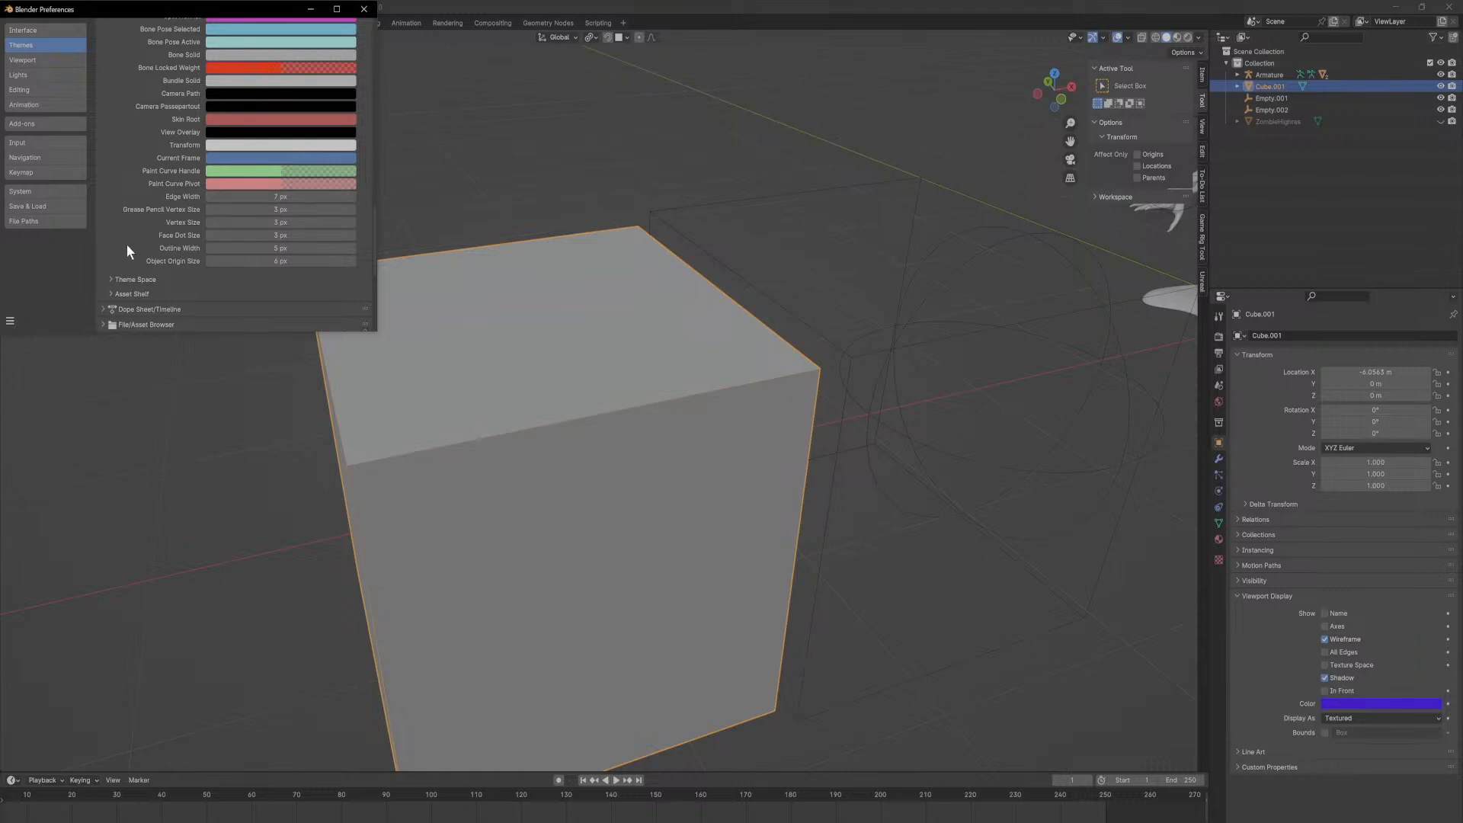
Step: Check the 3D Viewport theme's Theme Space, gradient and panel color options for line settings, and close Preferences
click(110, 276)
scroll(108, 274, down, 7)
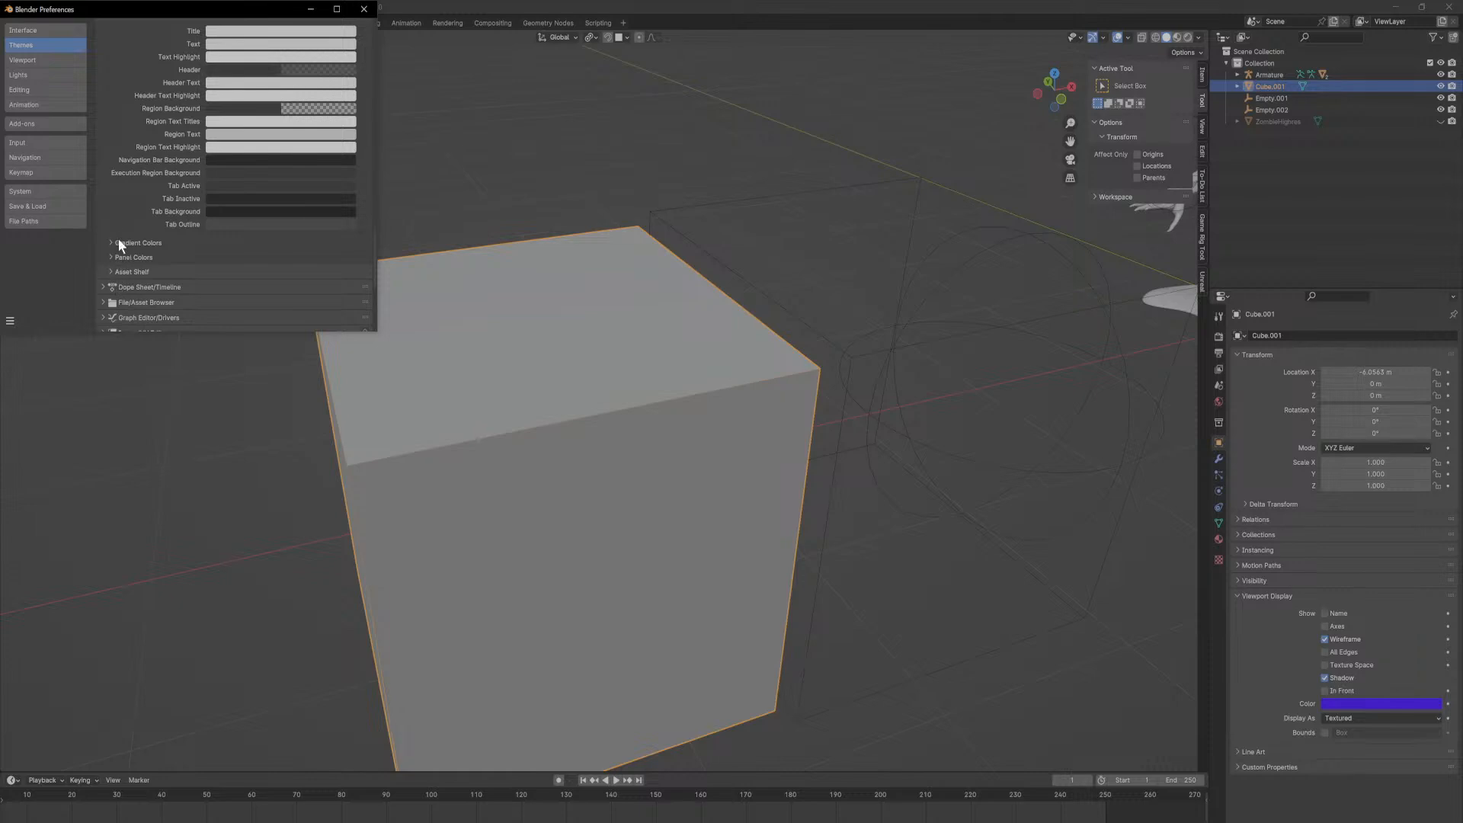
click(114, 243)
scroll(105, 250, down, 3)
click(112, 208)
scroll(112, 204, up, 15)
scroll(161, 247, up, 18)
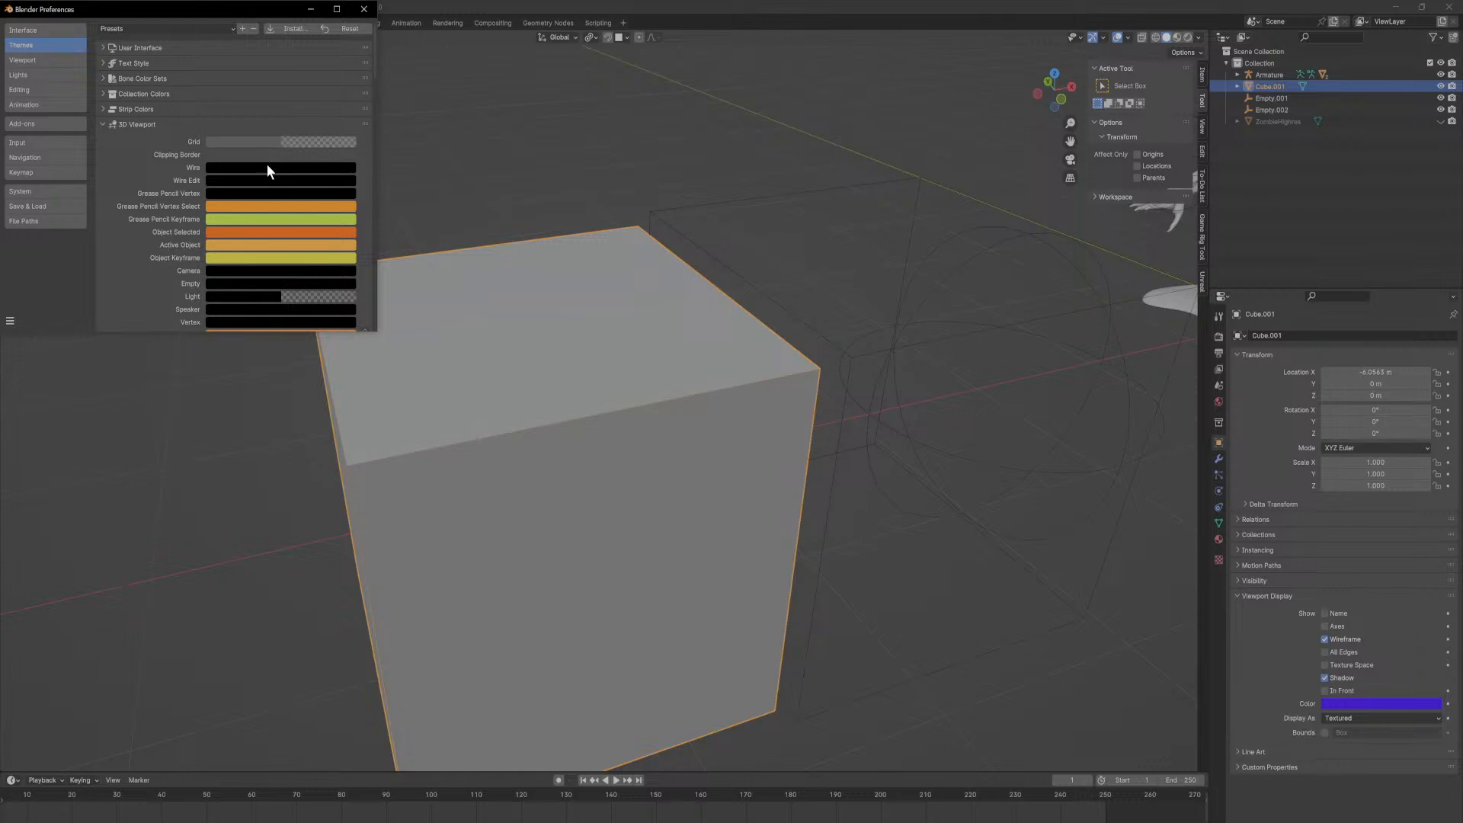
click(364, 9)
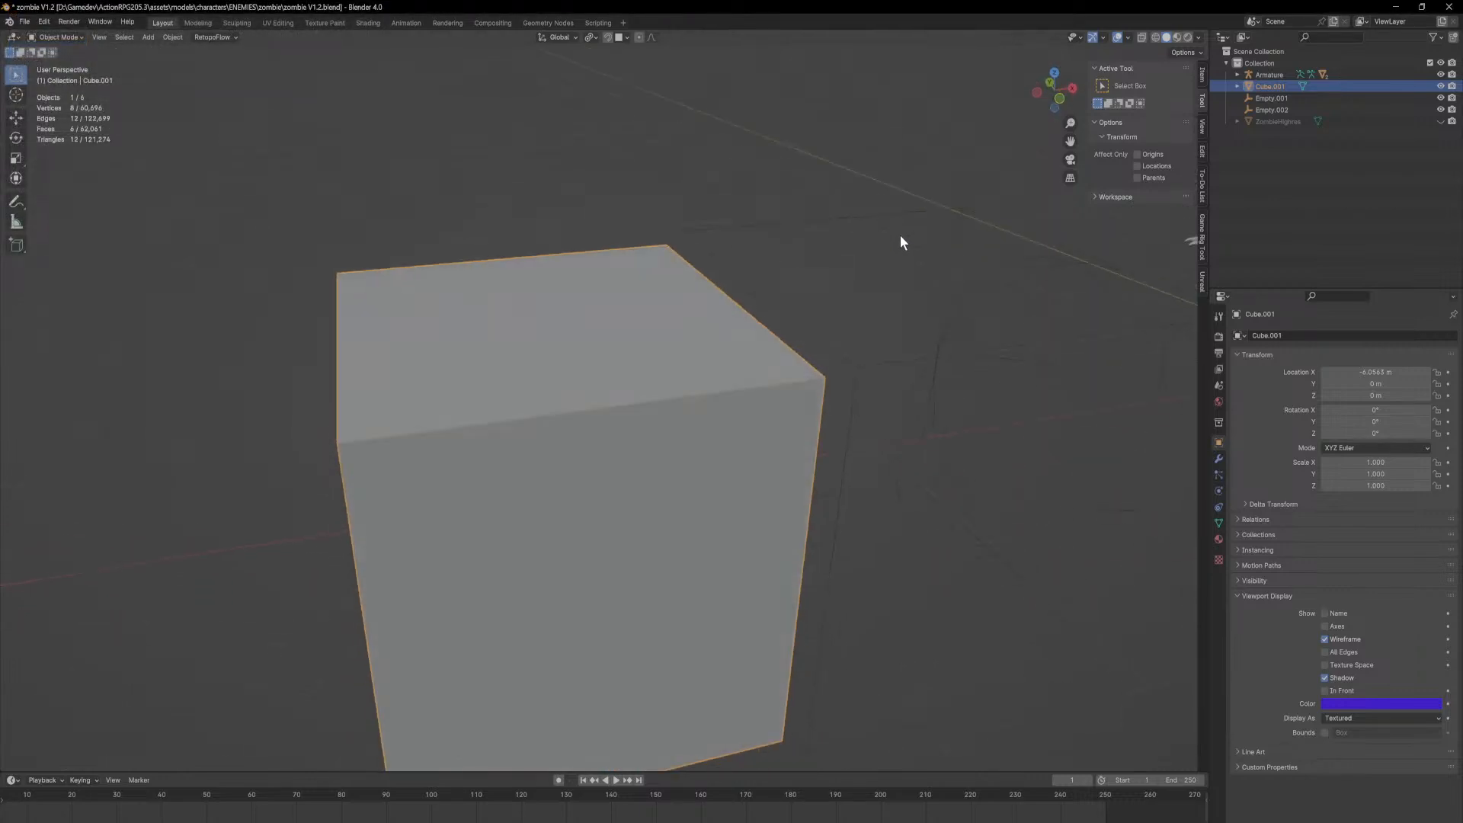
Step: Delete the test cube Cube.001 from the scene
scroll(633, 317, down, 3)
scroll(670, 314, down, 2)
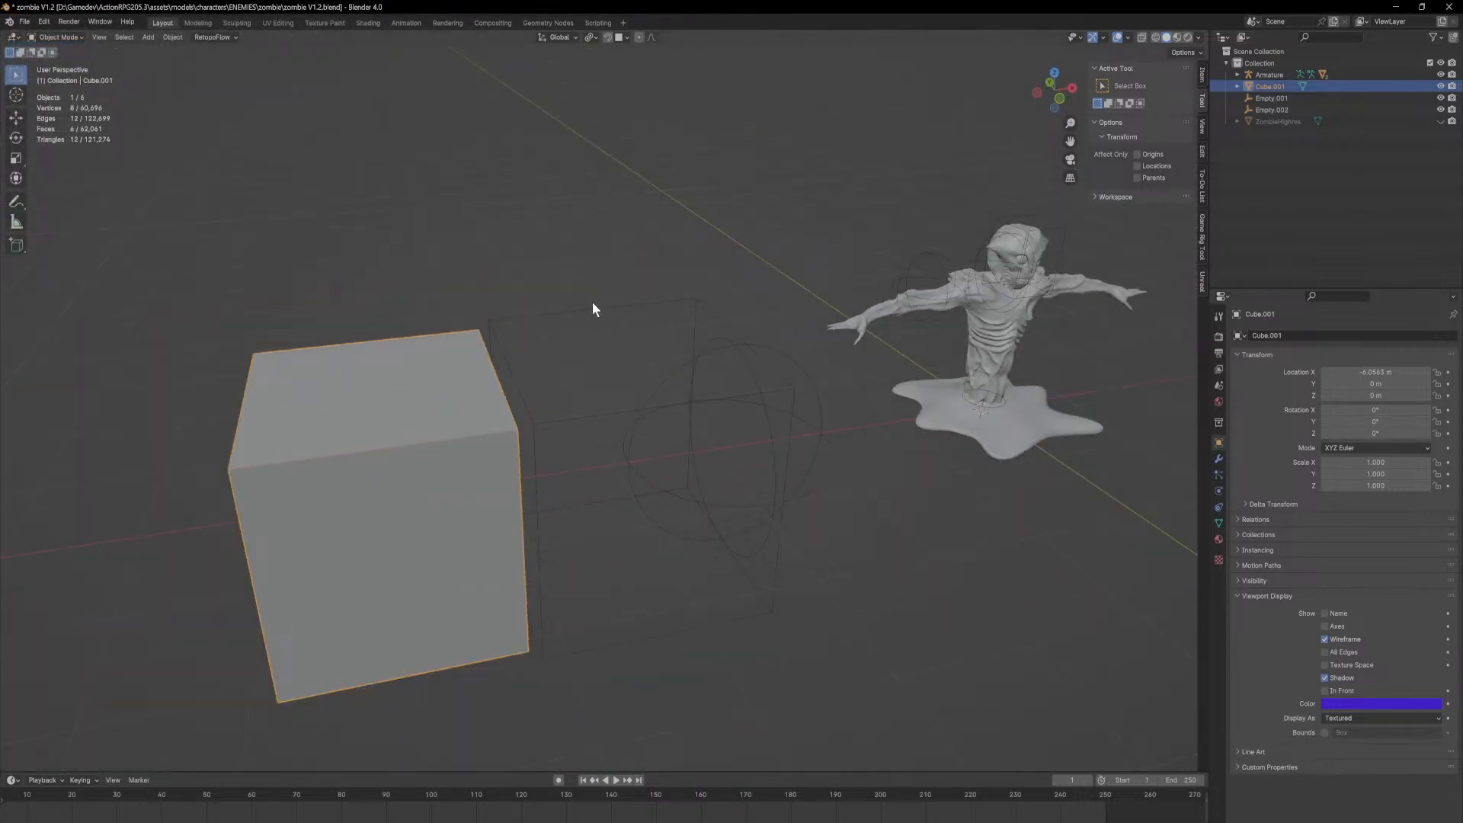
key(Delete)
Step: Select the zombie's armature and switch it to Edit Mode
scroll(856, 320, up, 6)
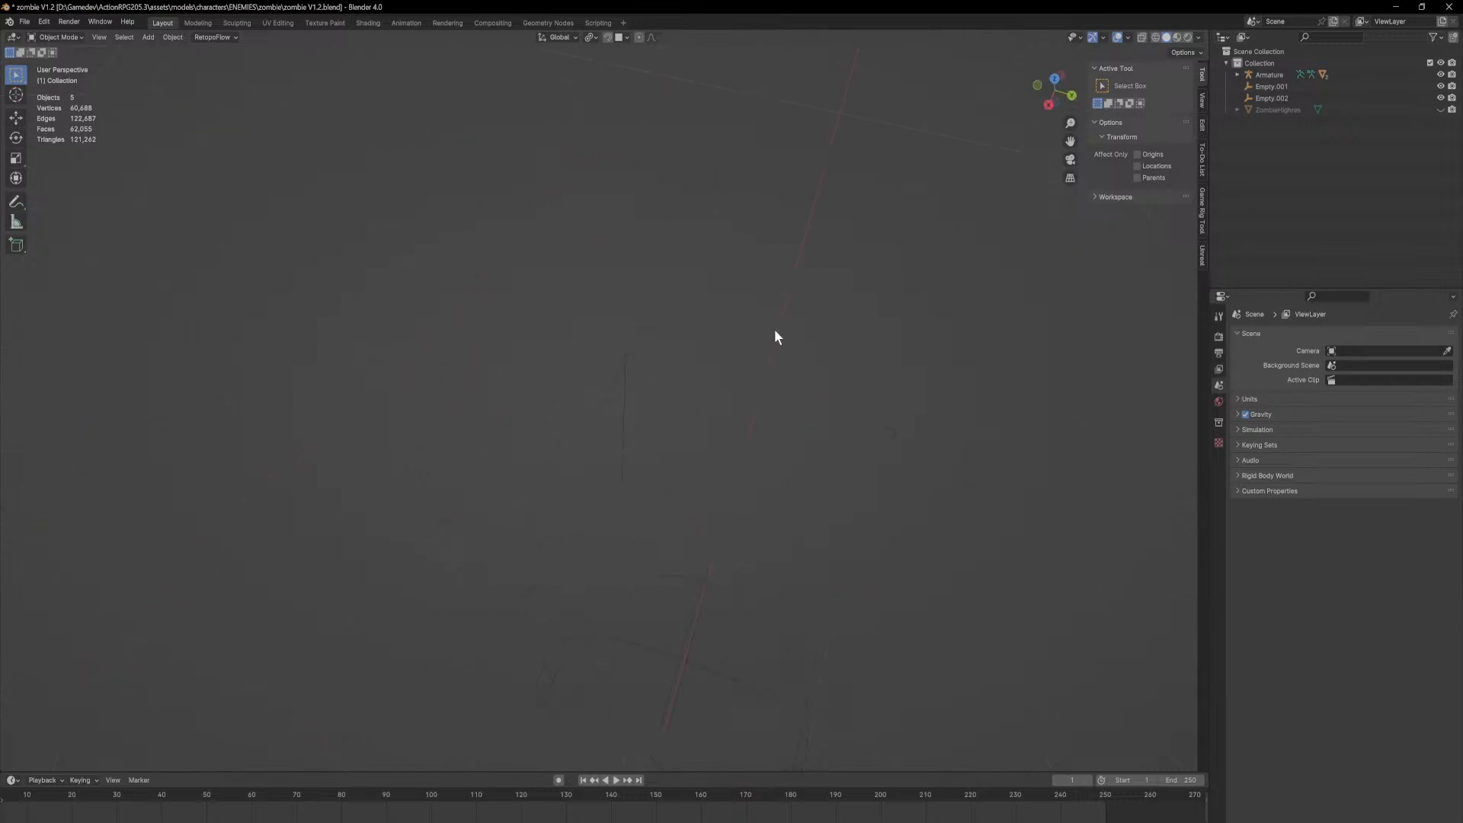
shift+middle_drag(900, 328, 625, 313)
scroll(702, 308, up, 5)
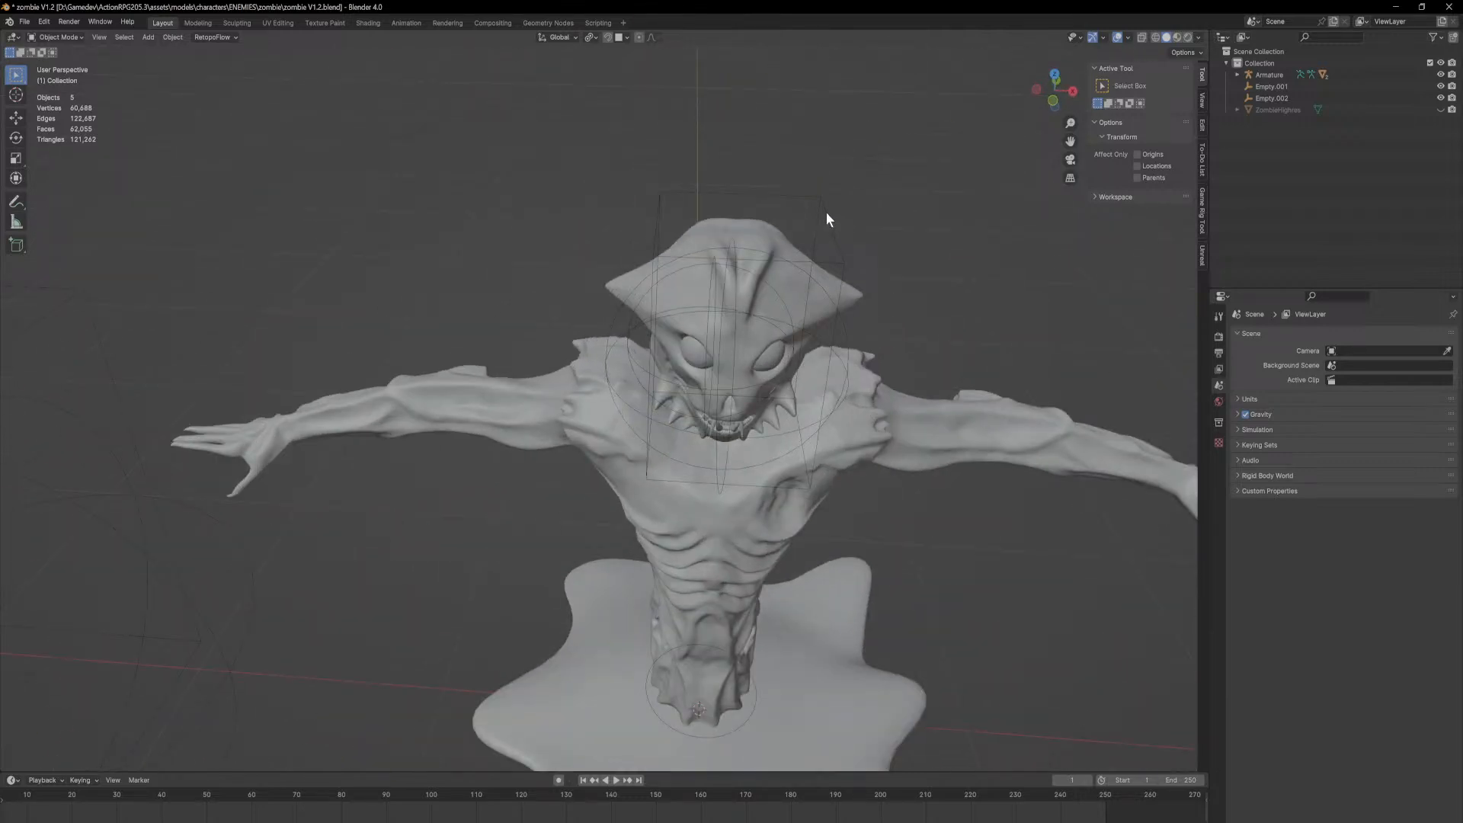
click(801, 242)
middle_drag(802, 236, 641, 269)
click(60, 37)
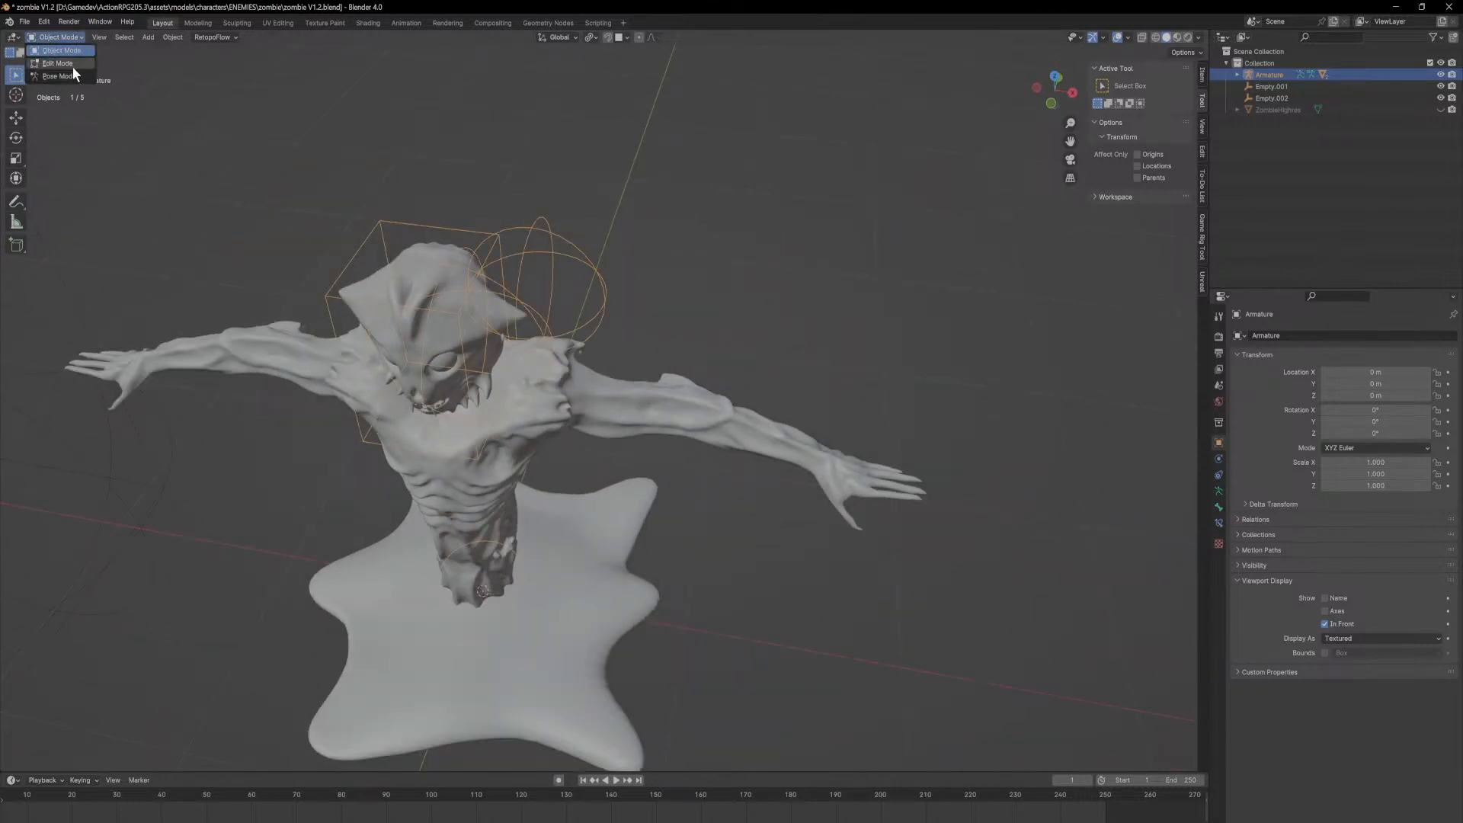
click(74, 66)
Step: Duplicate the BodyIK bone horizontally out to the zombie's left forearm and lower the copy about 0.32 m
middle_drag(381, 305, 539, 415)
click(529, 347)
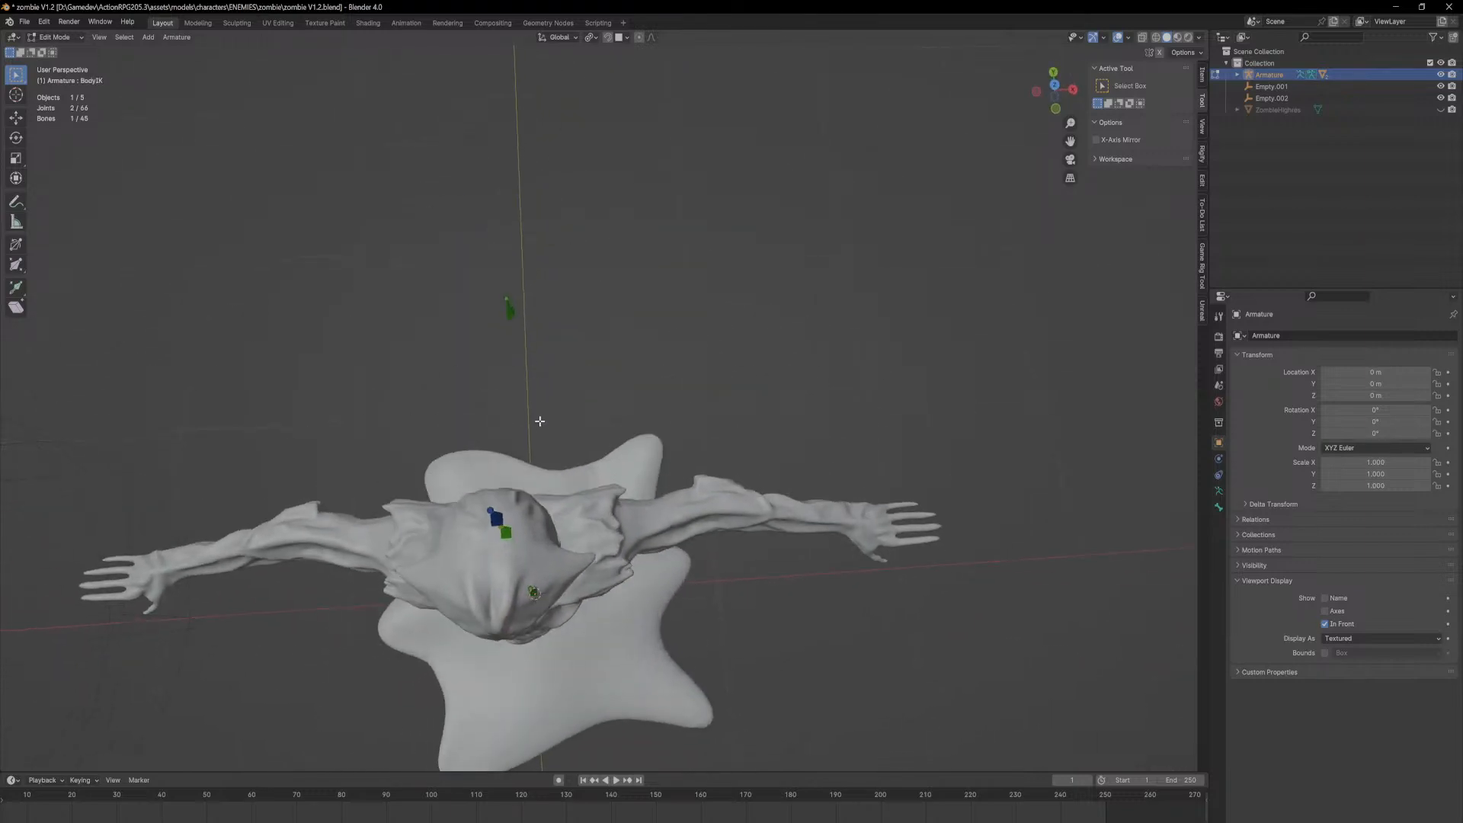
key(shift+d)
key(shift+z)
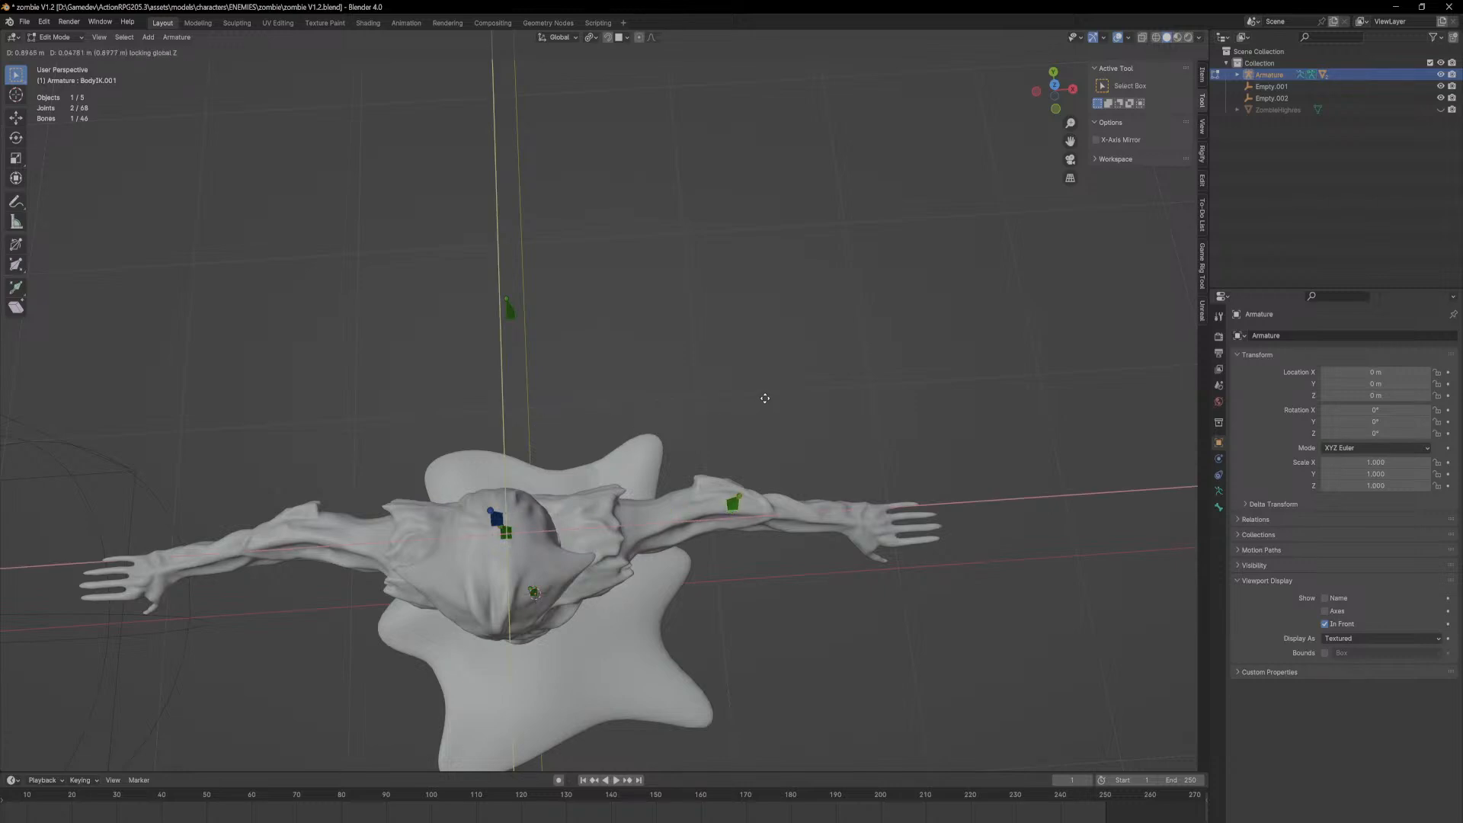
click(888, 411)
middle_drag(840, 496, 677, 323)
key(g)
key(z)
click(672, 401)
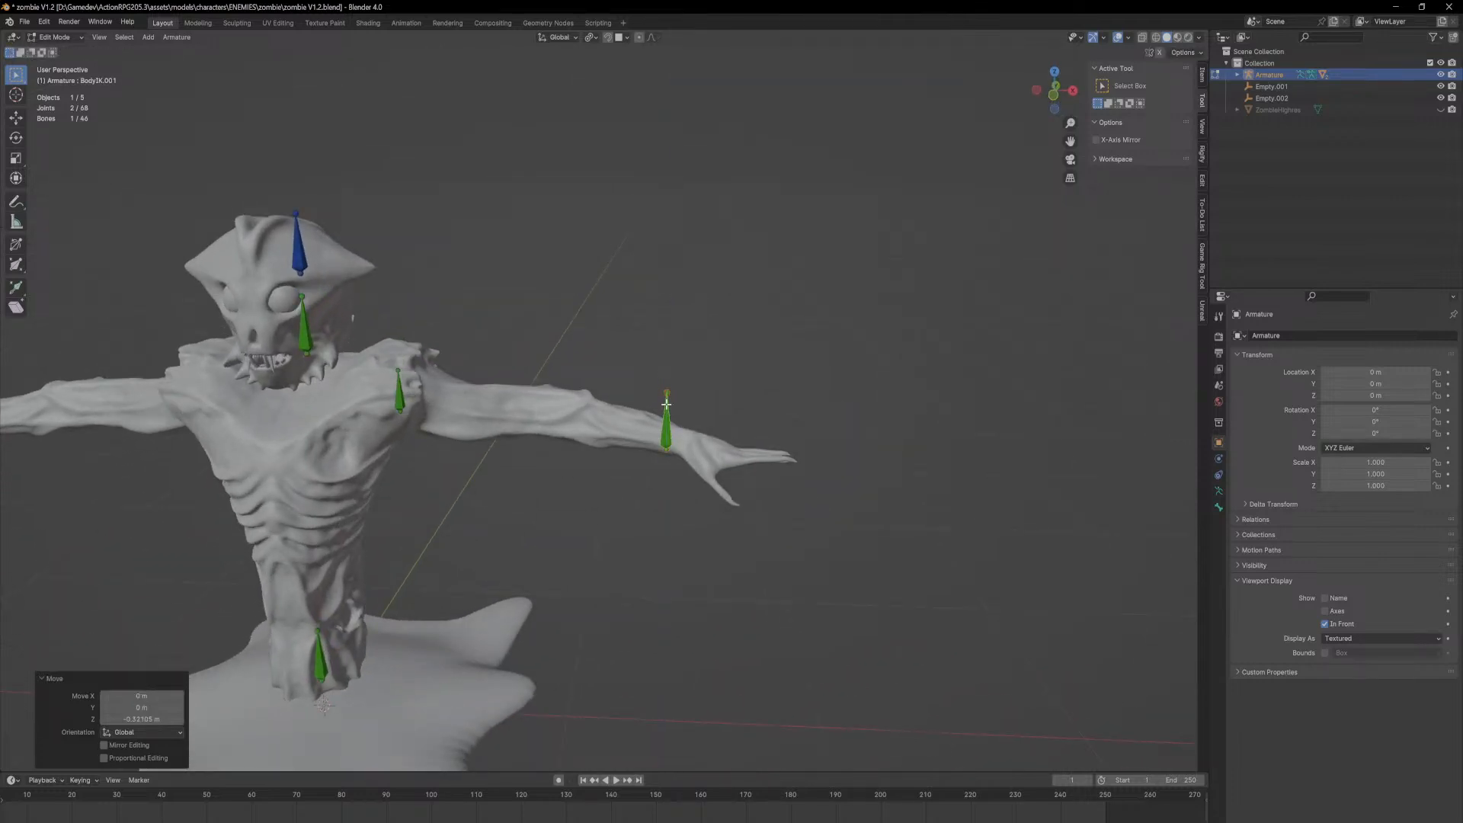
Step: Move the duplicated control bone about 0.16 m outward onto the zombie's left hand, adjust its height, and switch the armature to Pose Mode
key(KP_7)
key(g)
key(shift+z)
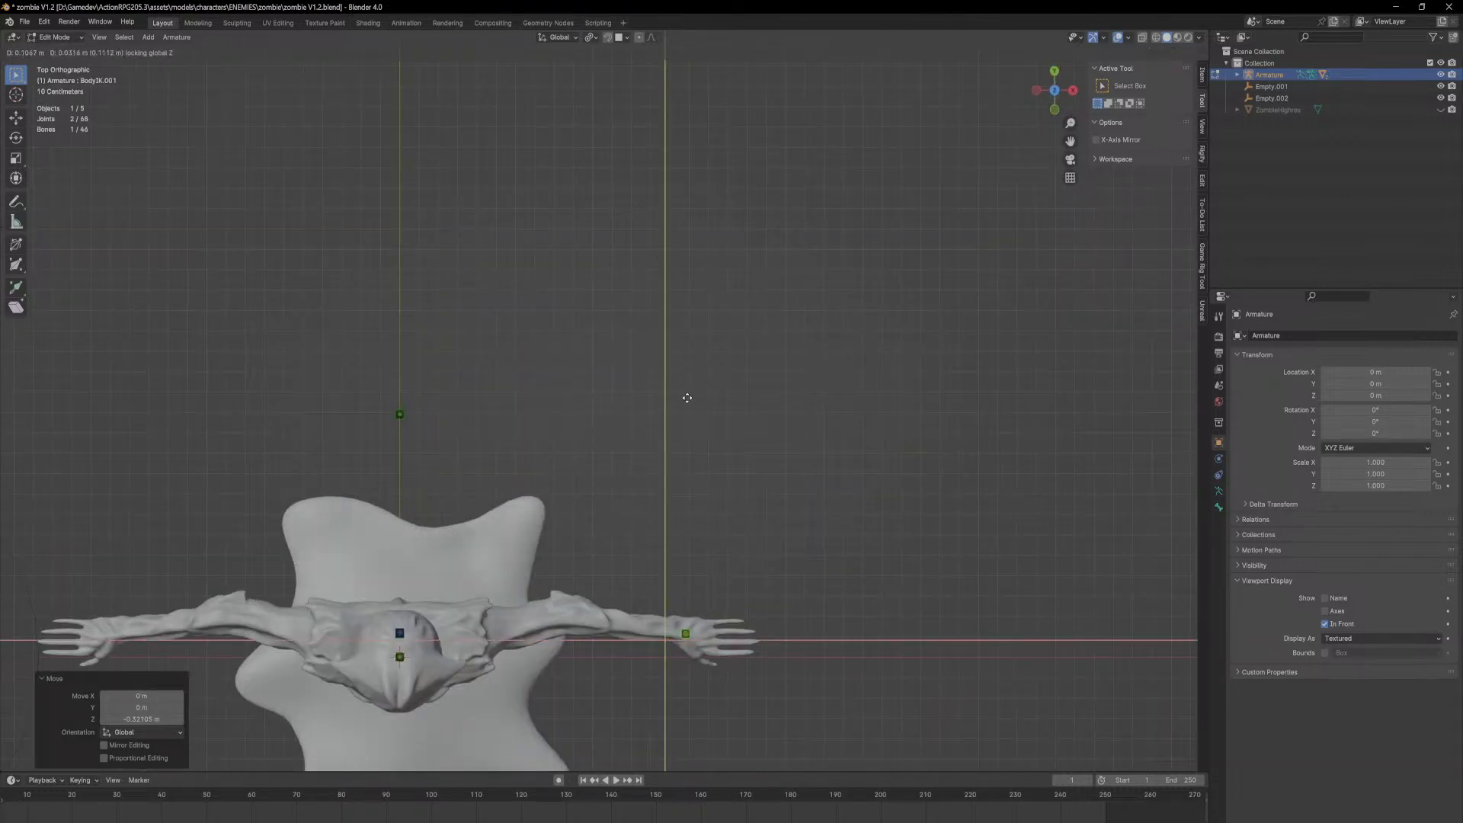
click(698, 400)
mouse_move(697, 401)
middle_down()
mouse_move(699, 506)
mouse_move(709, 416)
middle_up()
key(g)
key(z)
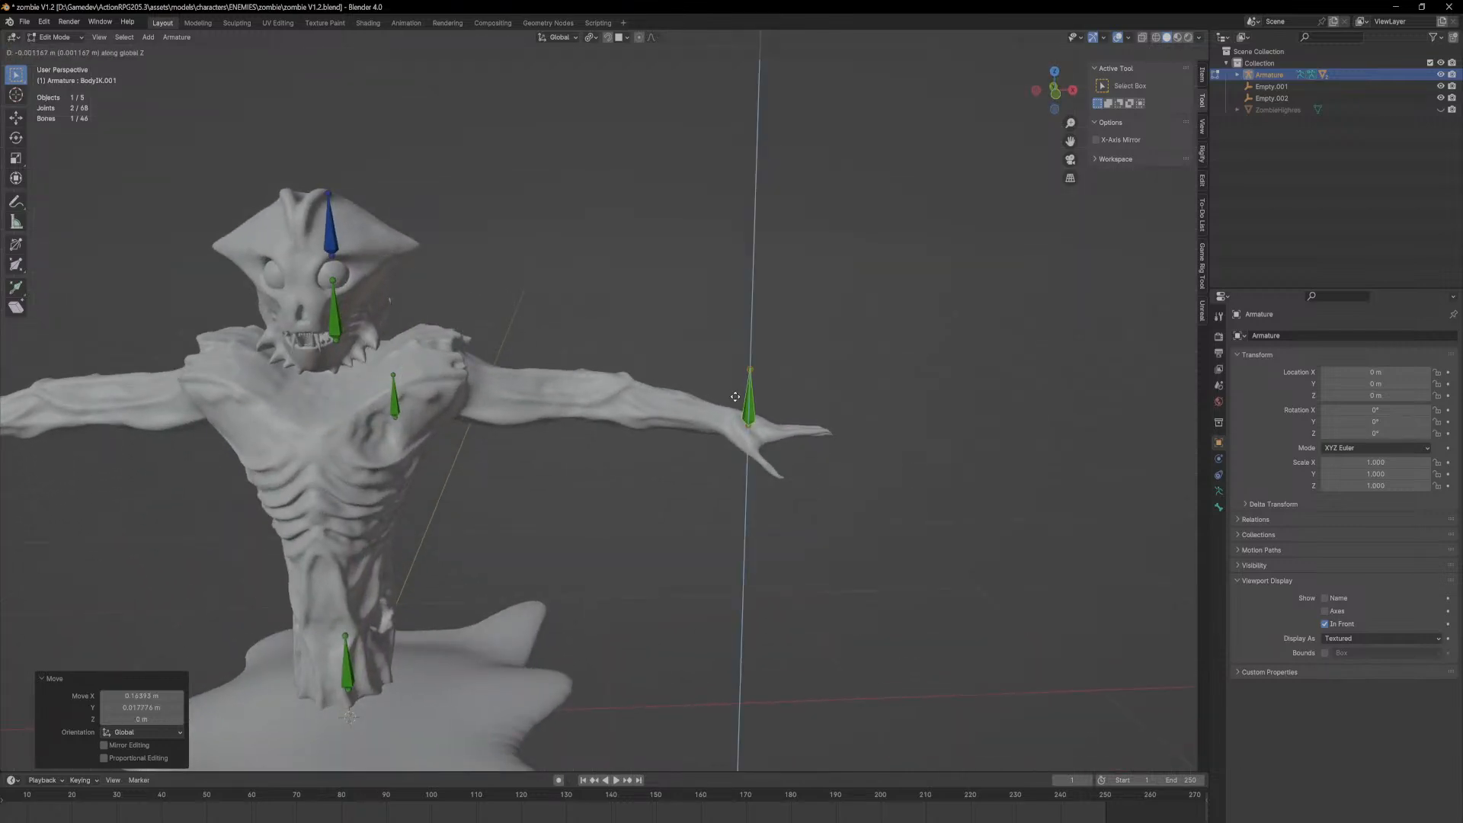
click(735, 398)
click(63, 35)
click(59, 76)
Step: Try bending the zombie's spine by moving the BodyIK control forward and down
middle_drag(474, 231, 590, 537)
click(582, 541)
click(604, 253)
middle_drag(545, 241, 502, 241)
key(g)
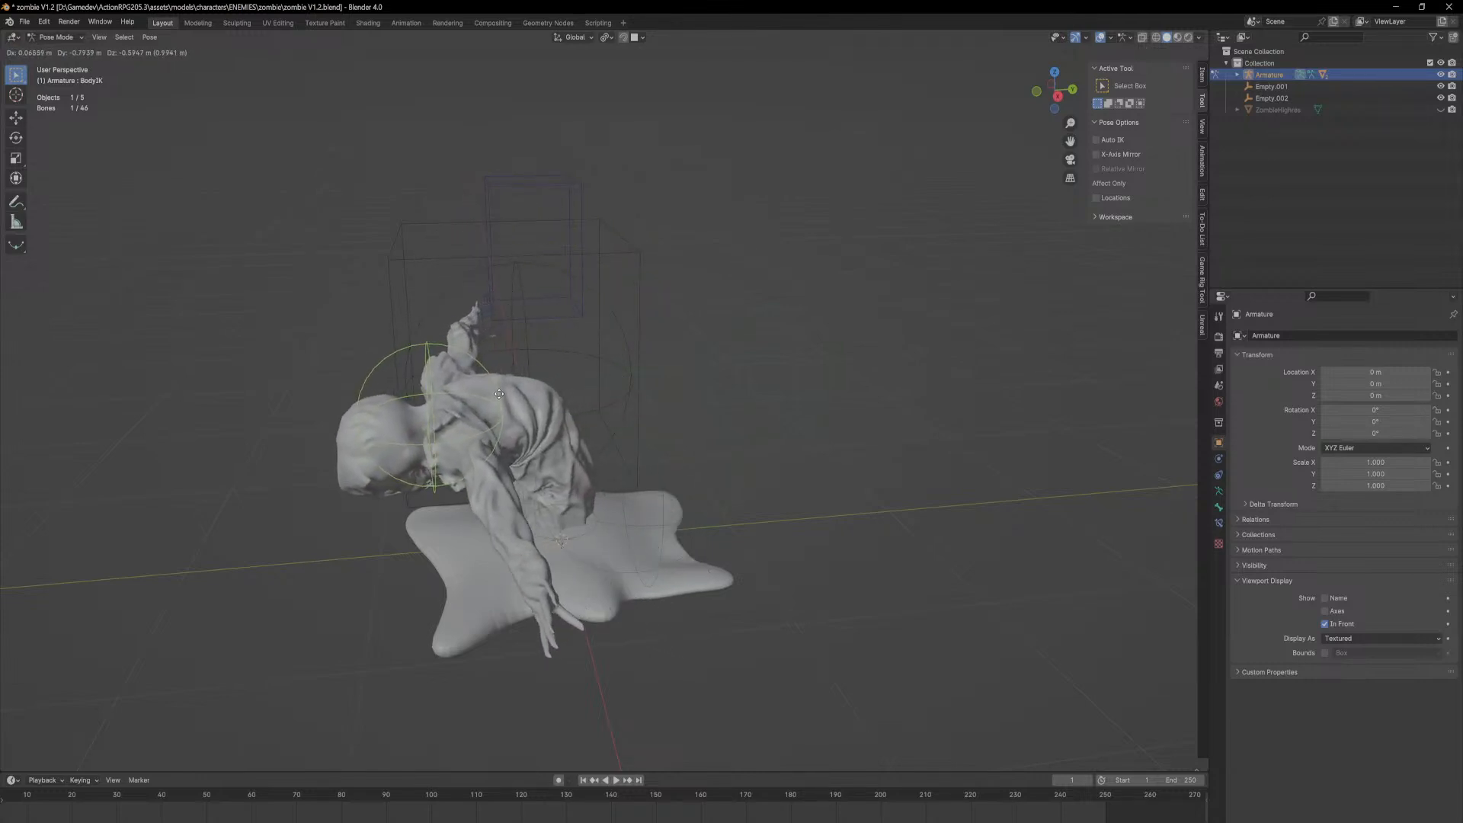
click(416, 431)
Step: Try swinging the bent torso around by moving the body pole target control to one side and across to the other
middle_drag(538, 545, 706, 297)
click(698, 293)
key(g)
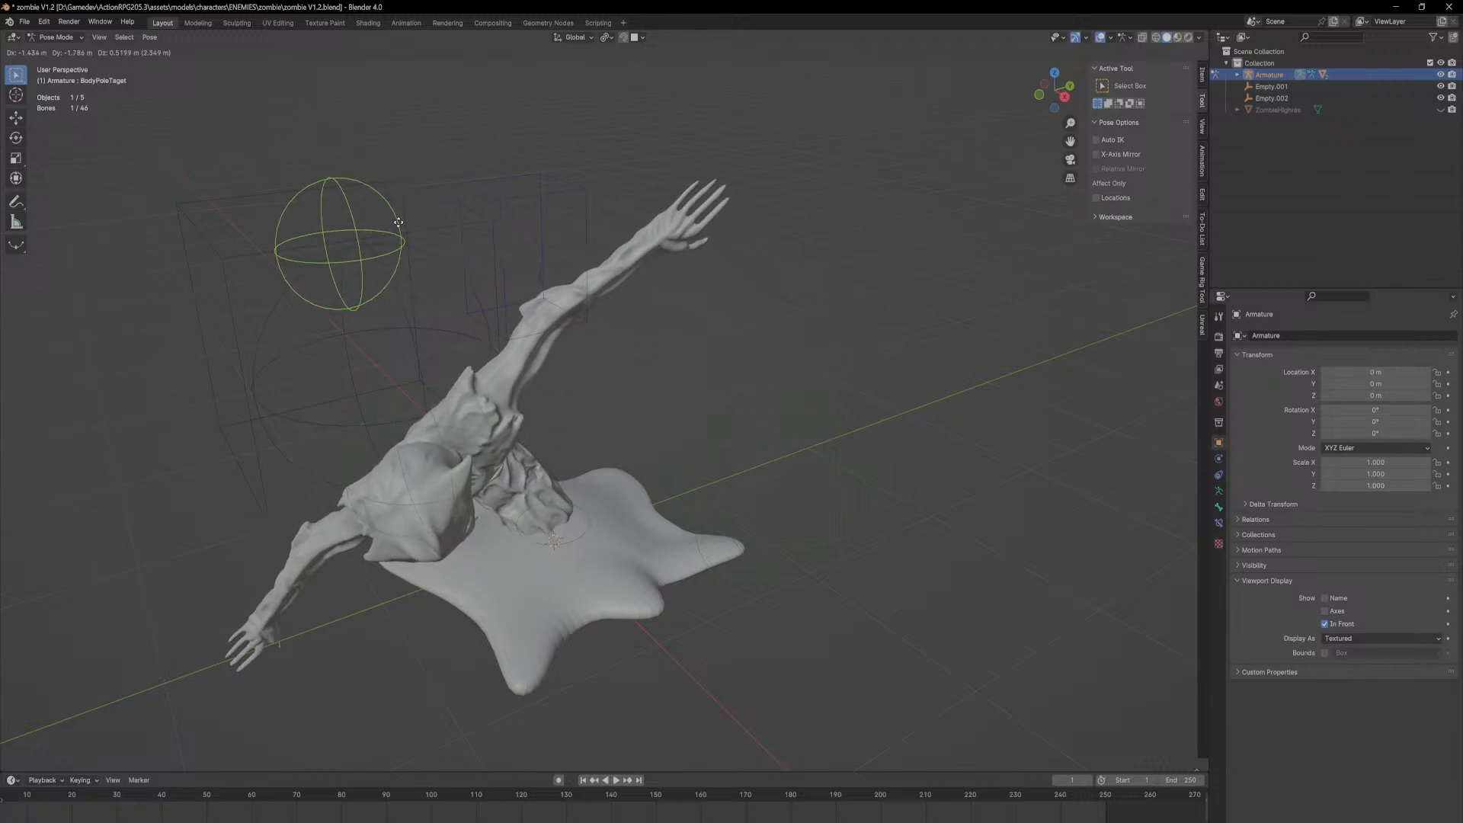
click(398, 222)
middle_drag(299, 212, 355, 213)
key(g)
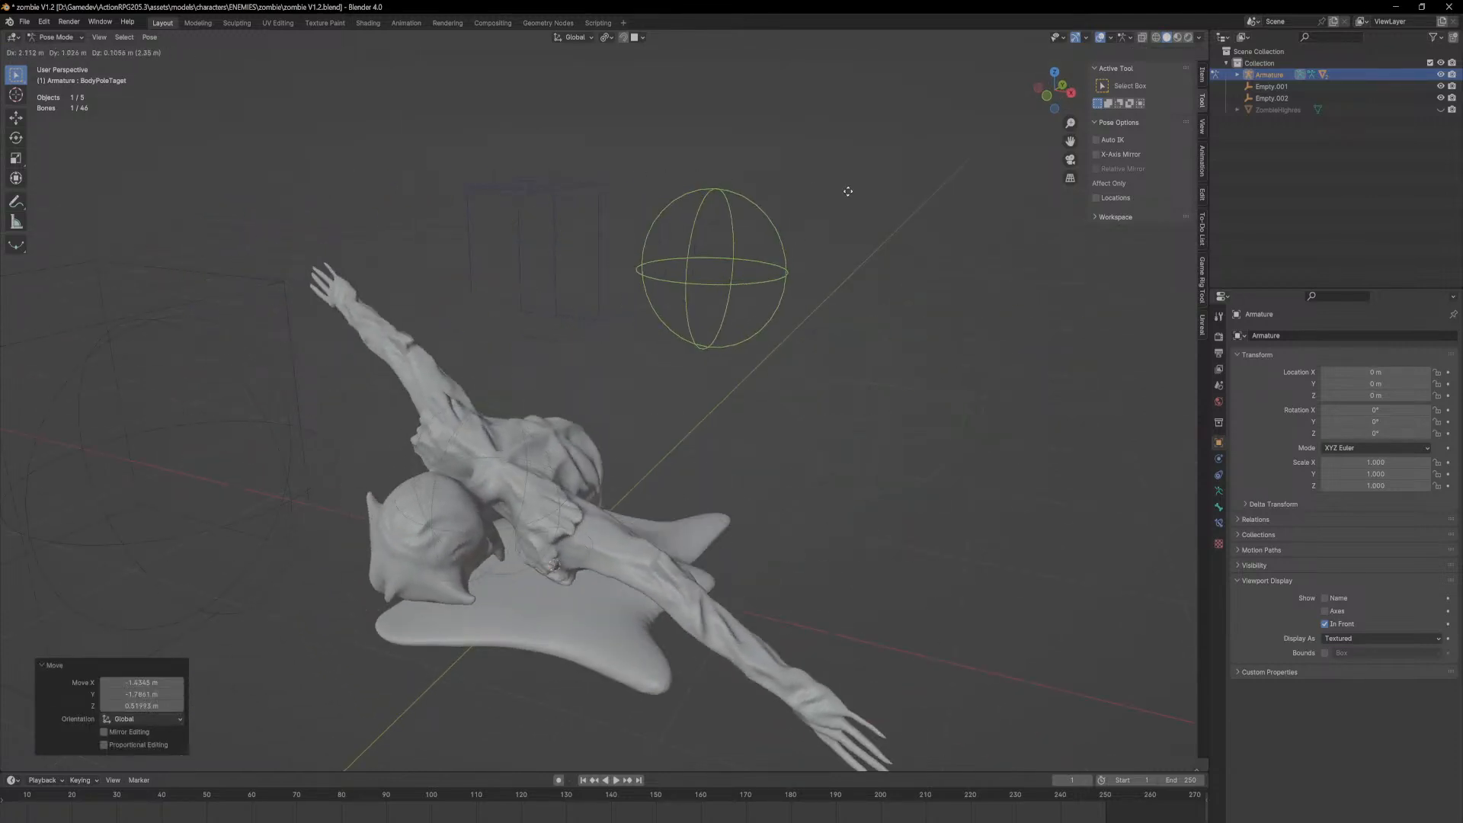
click(982, 175)
mouse_move(739, 385)
middle_down()
mouse_move(539, 327)
mouse_move(474, 424)
mouse_move(682, 391)
mouse_move(817, 343)
mouse_move(726, 385)
mouse_move(611, 374)
mouse_move(669, 351)
mouse_move(743, 372)
middle_up()
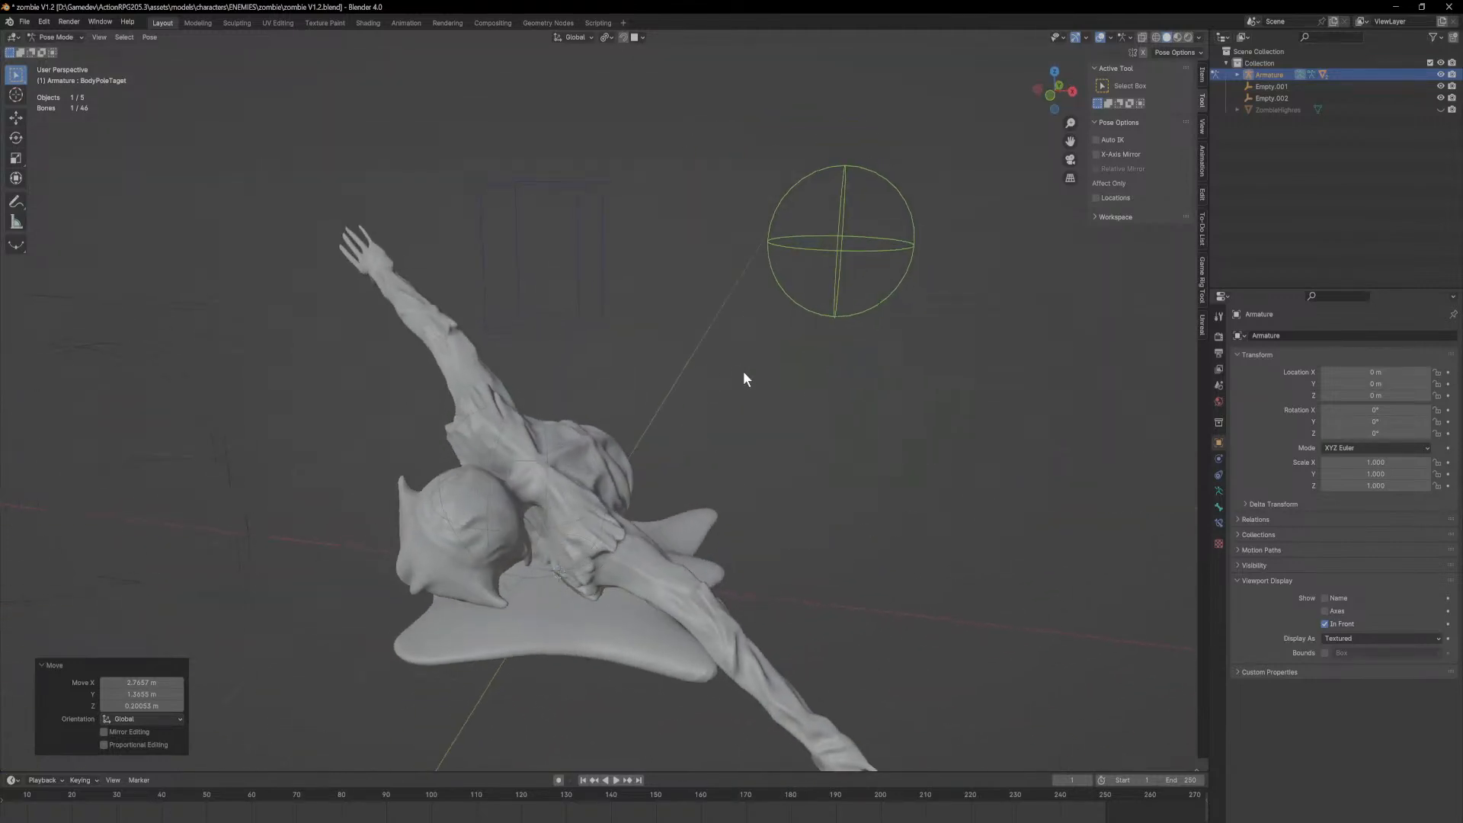
Step: Undo the test moves of the pole target and the BodyIK control
key(ctrl+z)
key(ctrl+z)
key(ctrl+z)
key(ctrl+z)
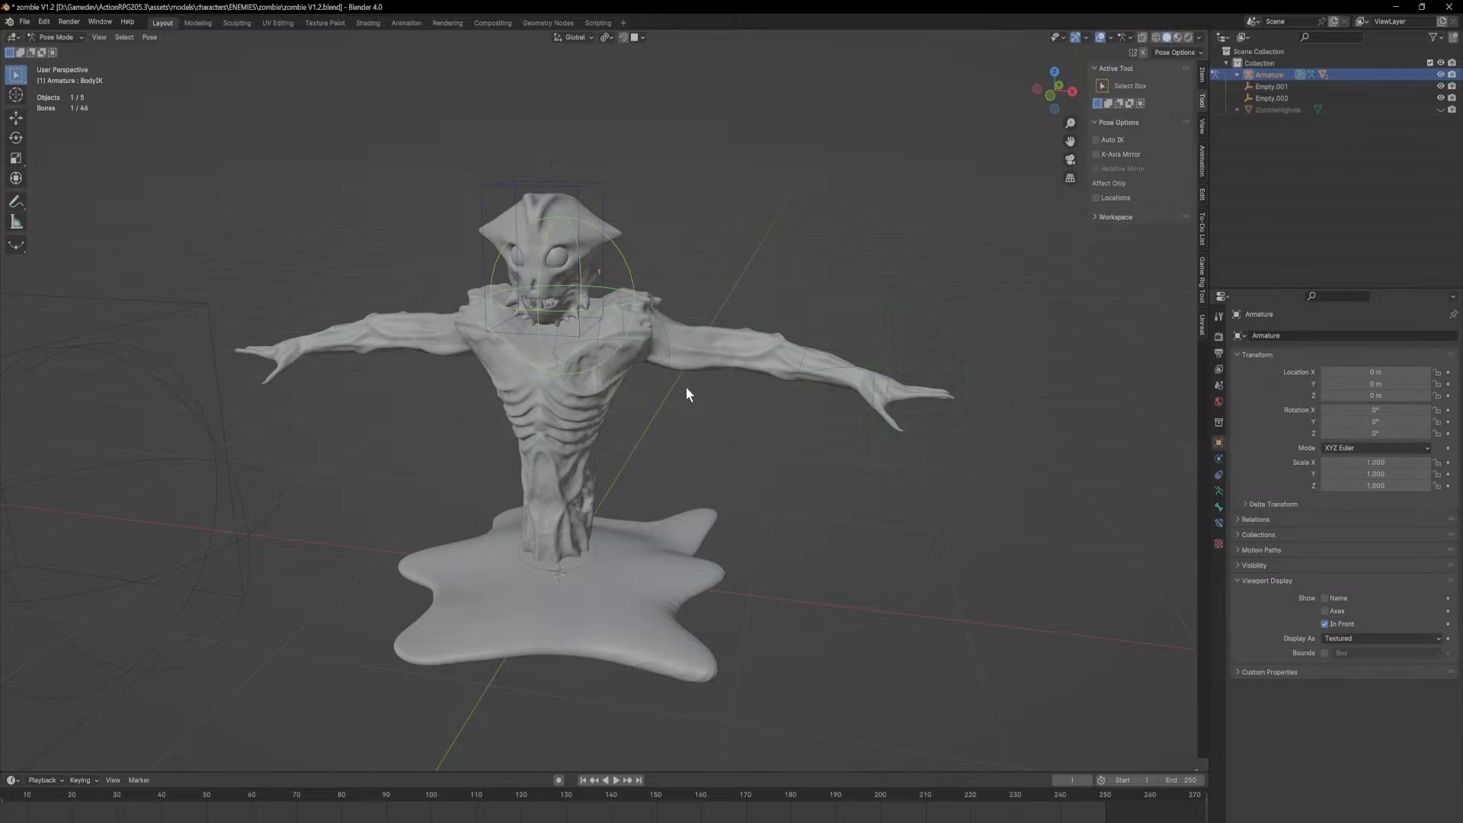
Step: Select the control bone at the zombie's left hand and show its bone properties
middle_drag(670, 366, 865, 419)
click(950, 421)
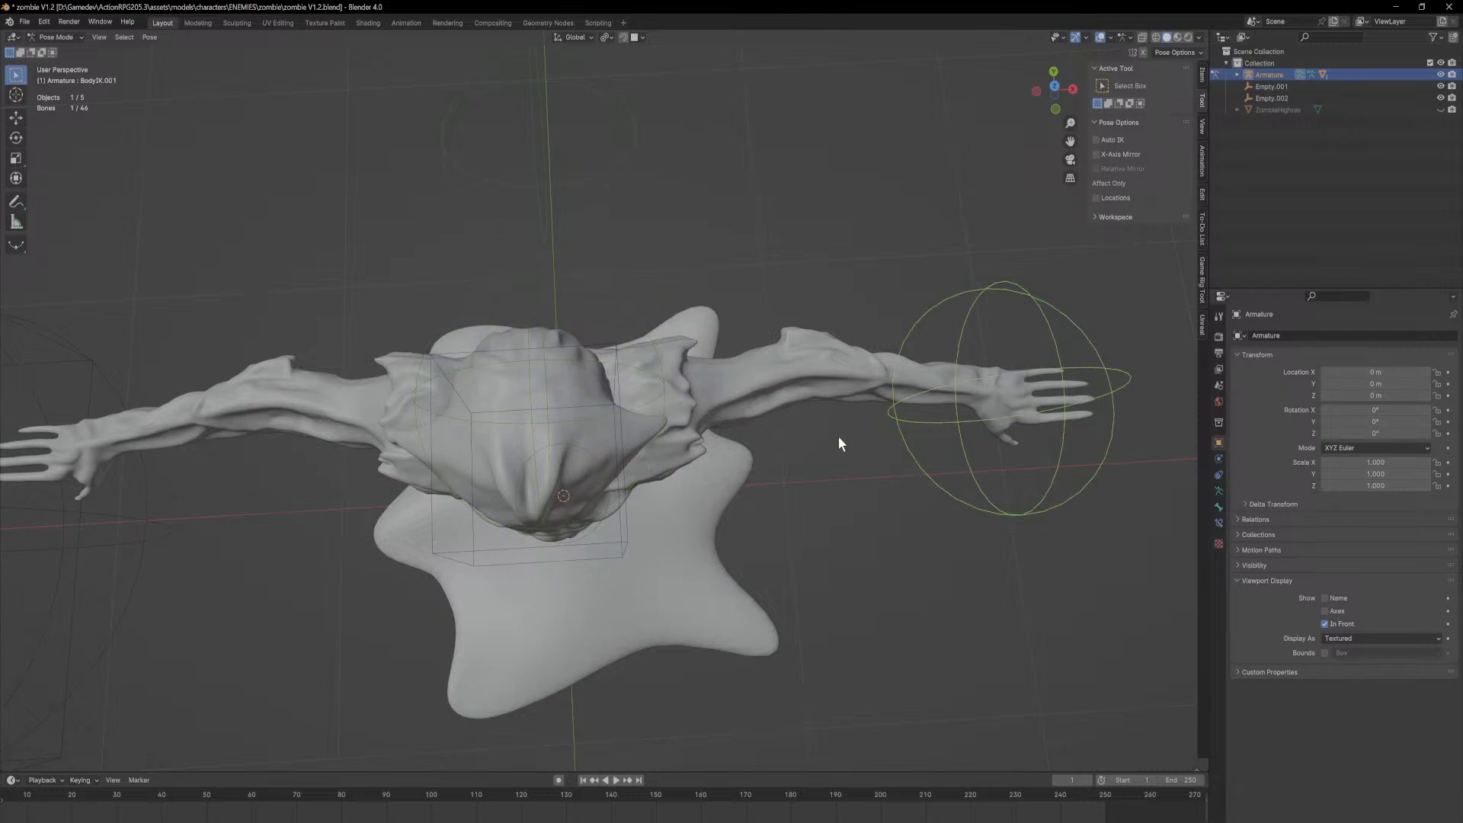
middle_drag(725, 418, 753, 365)
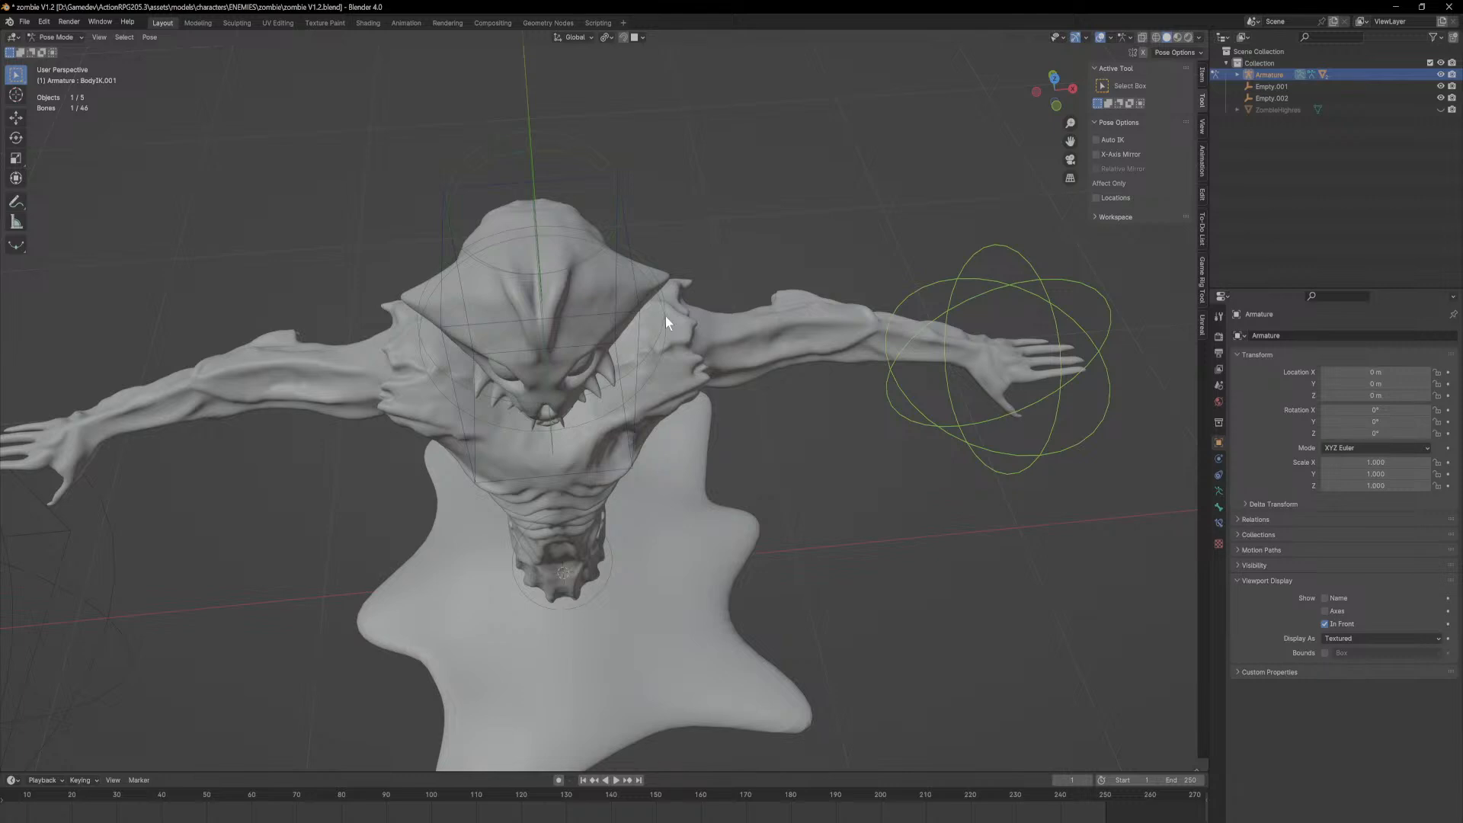
middle_drag(855, 275, 1288, 492)
click(1218, 508)
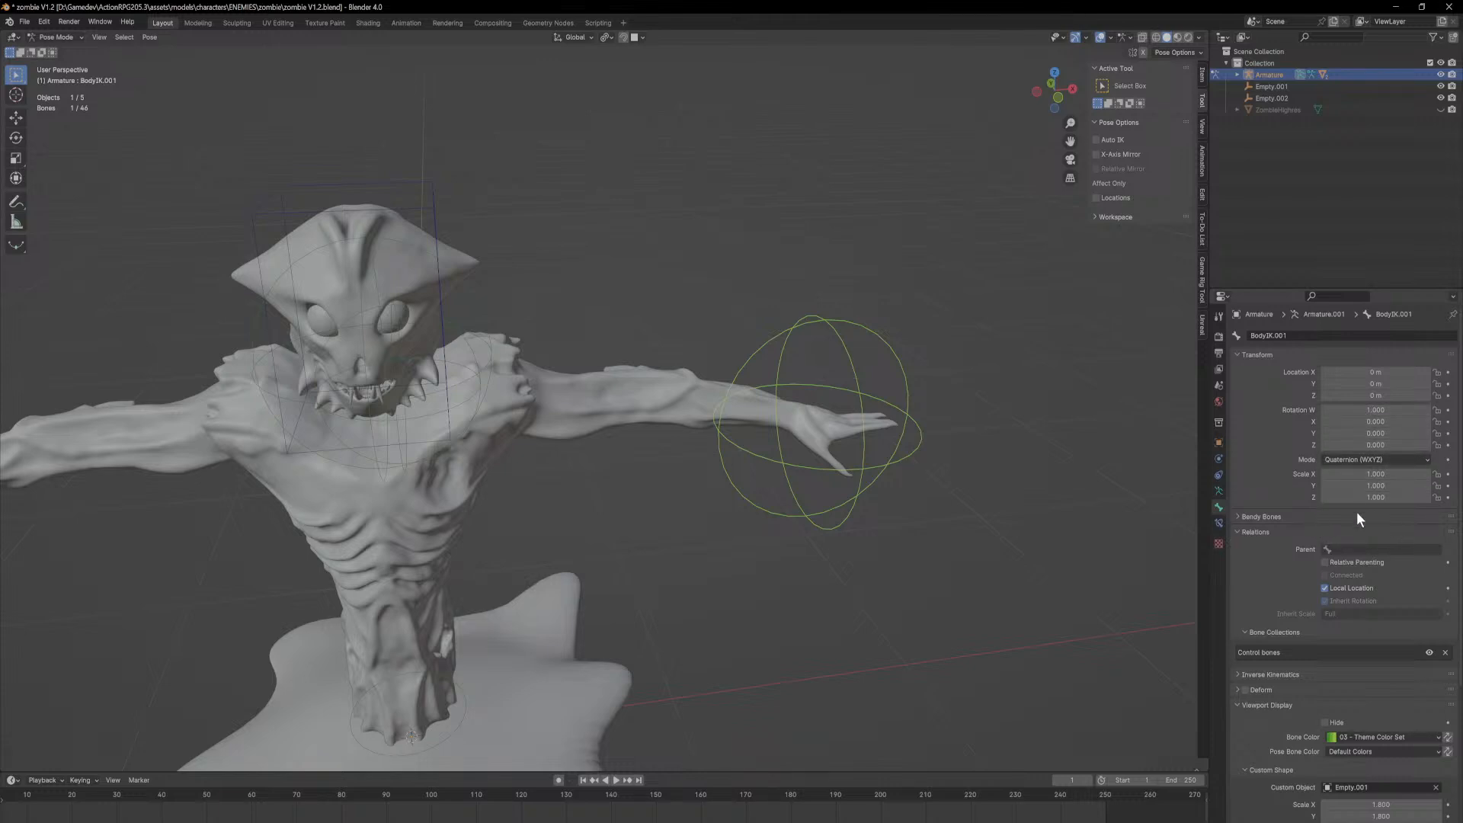
Step: Set the hand control bone's custom shape scale to 0.7 on X, Y and Z
scroll(1360, 507, down, 4)
click(1381, 659)
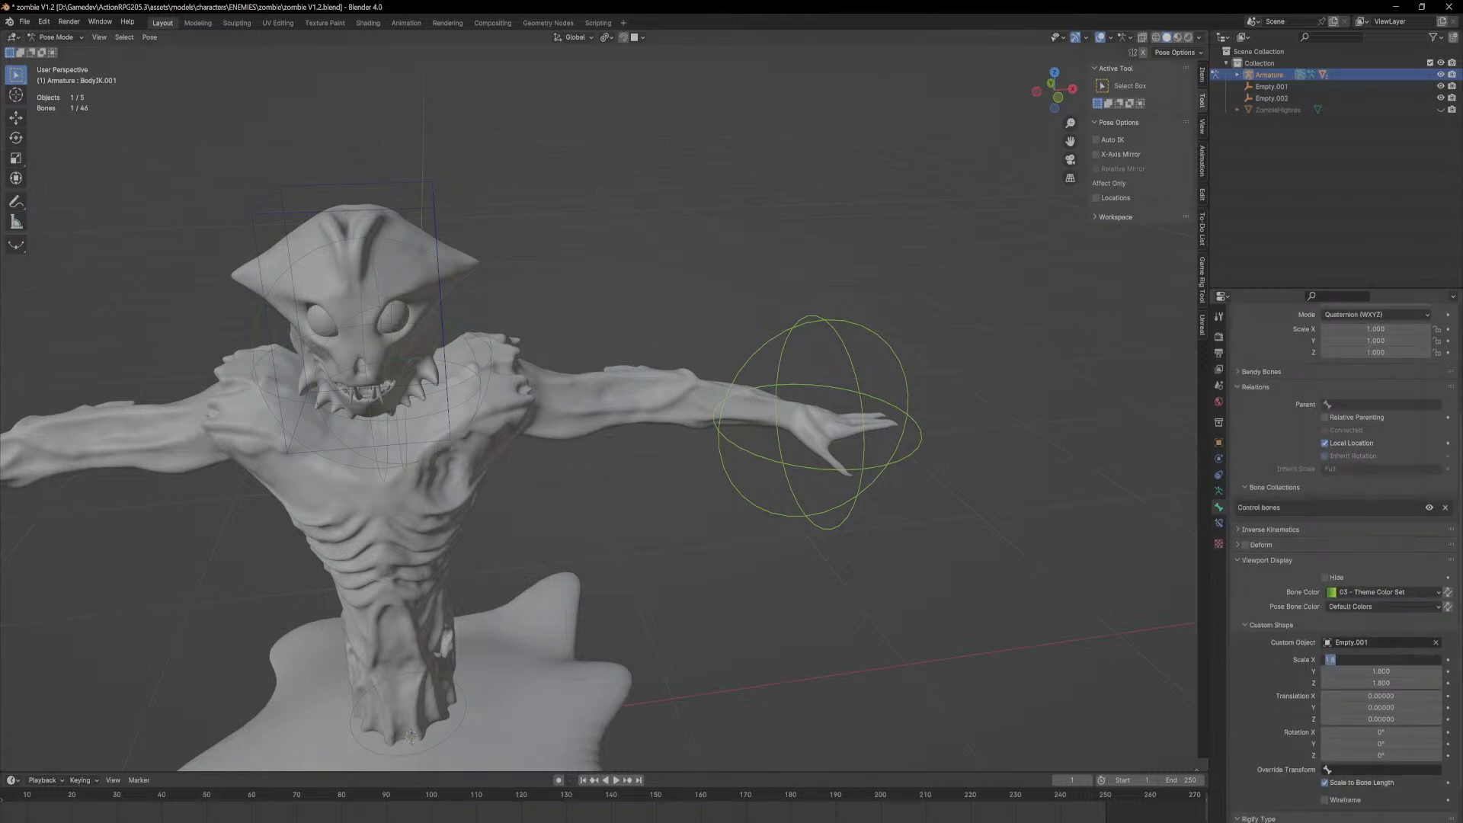
text(0.5)
key(Return)
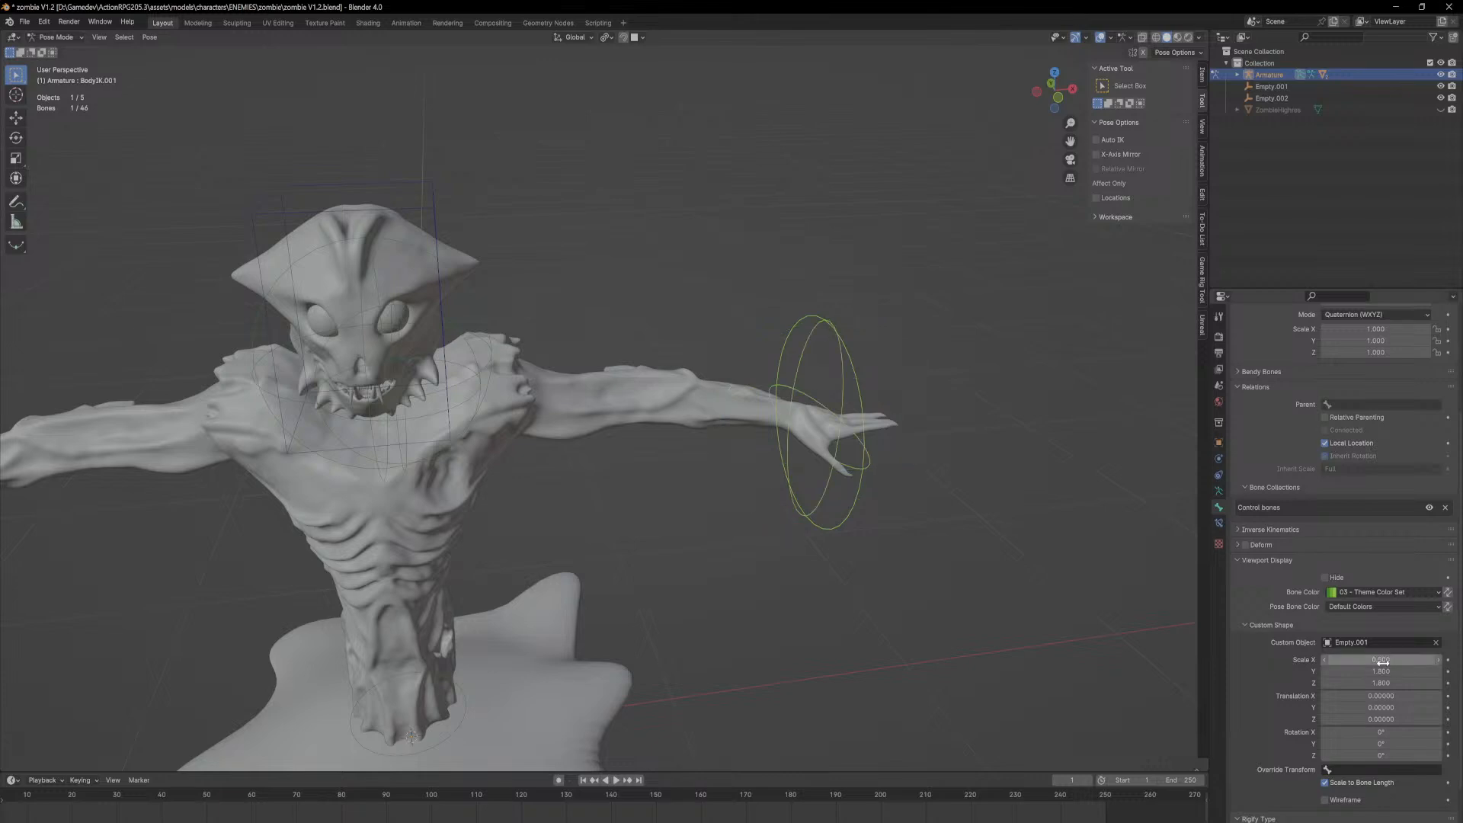
drag(1381, 660, 1383, 662)
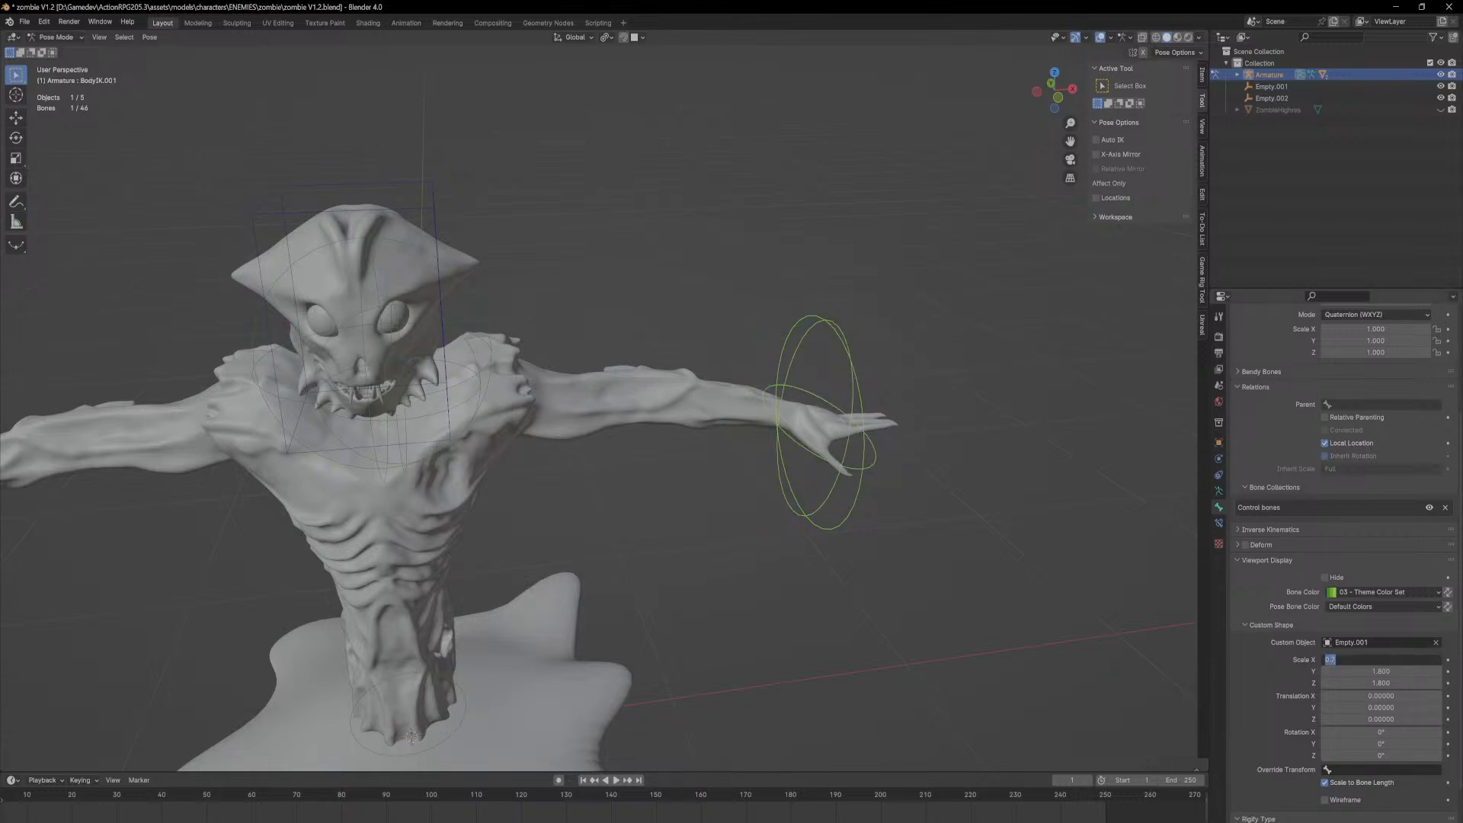
click(1381, 671)
text(0.7)
key(Return)
click(1381, 683)
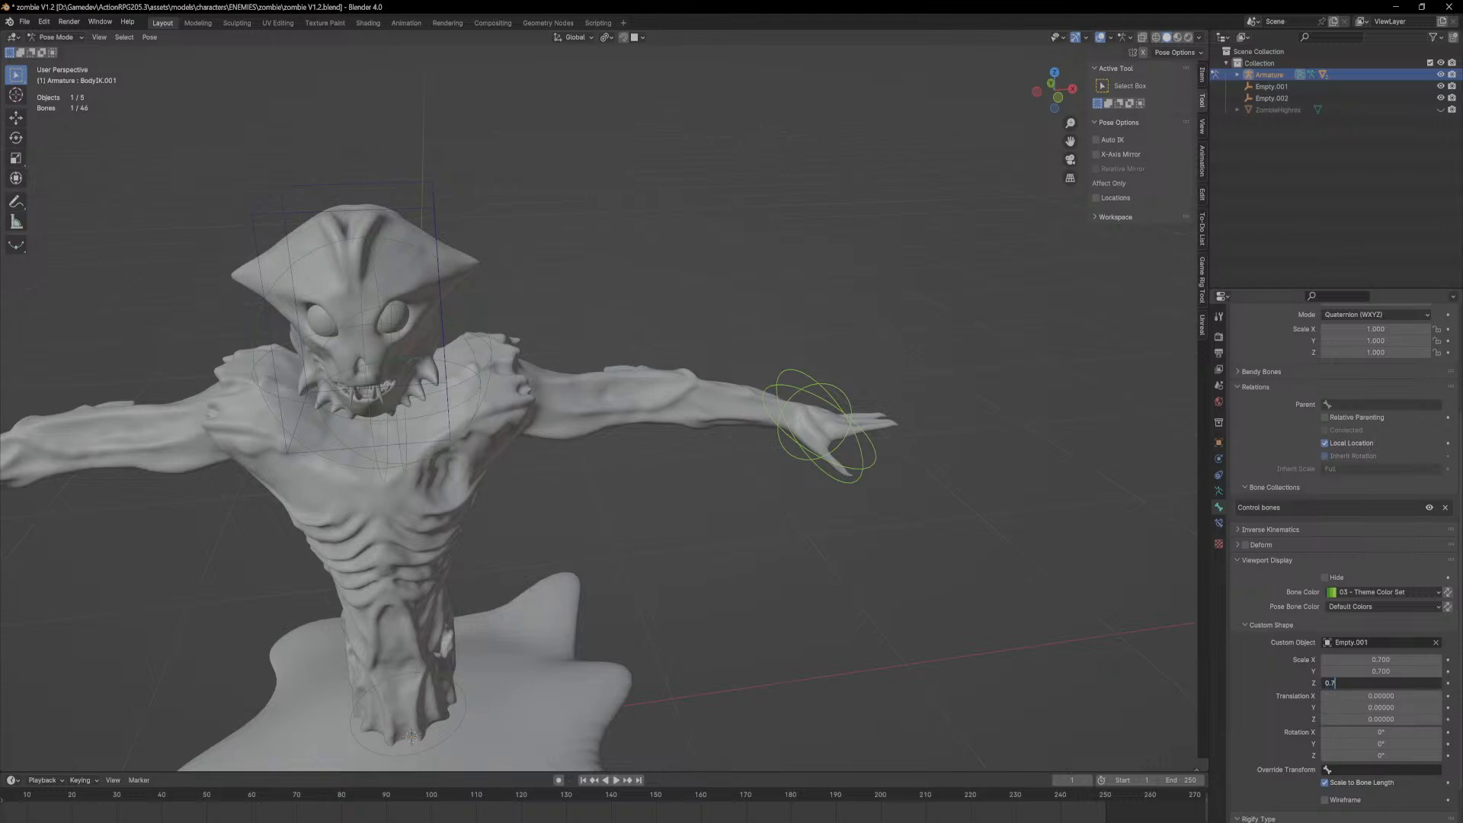
text(0.7)
key(Return)
middle_drag(1007, 400, 945, 419)
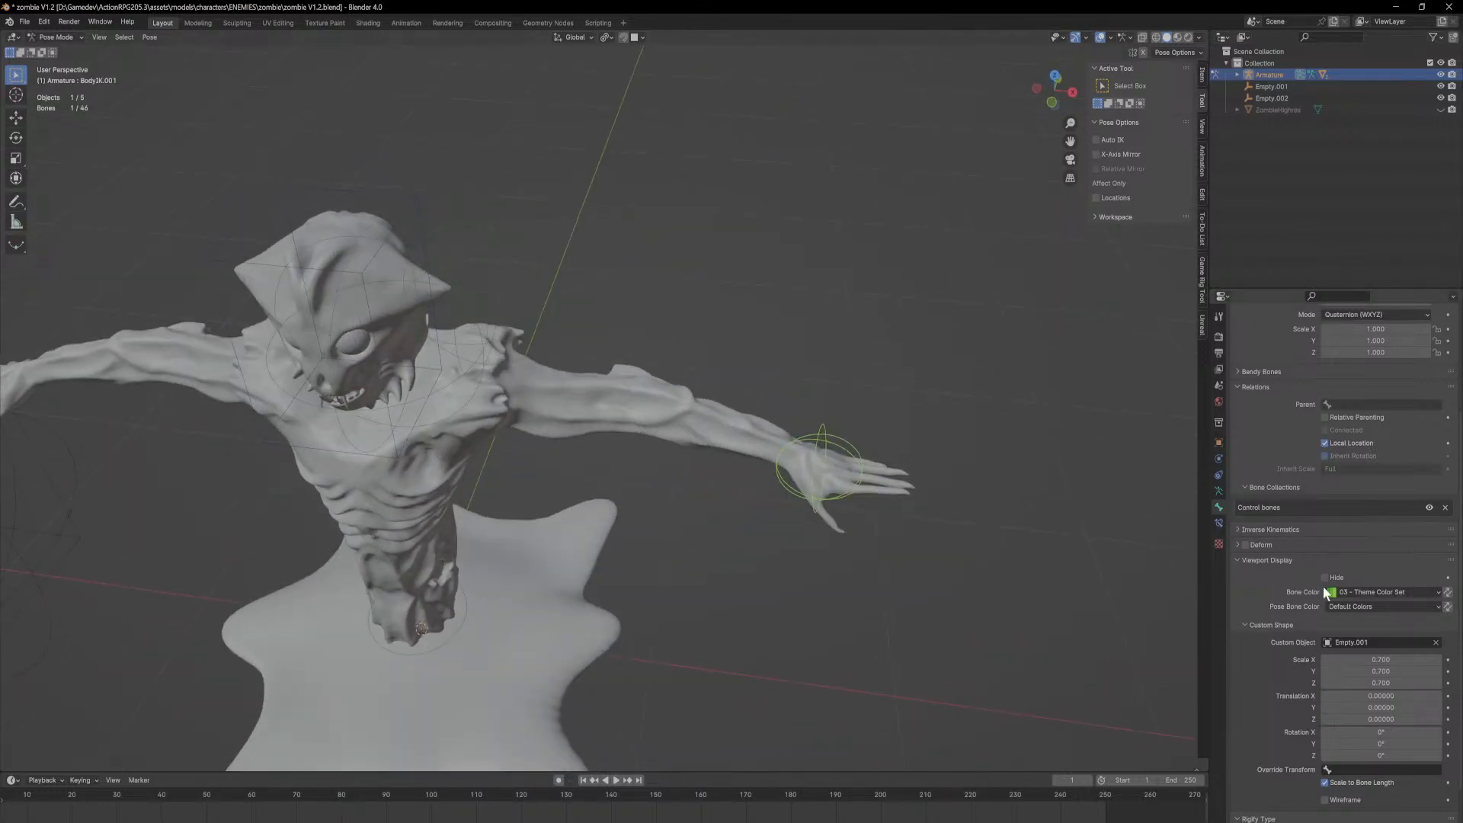
Step: Set the hand control bone's colour to 06 - Theme Color Set
click(1372, 592)
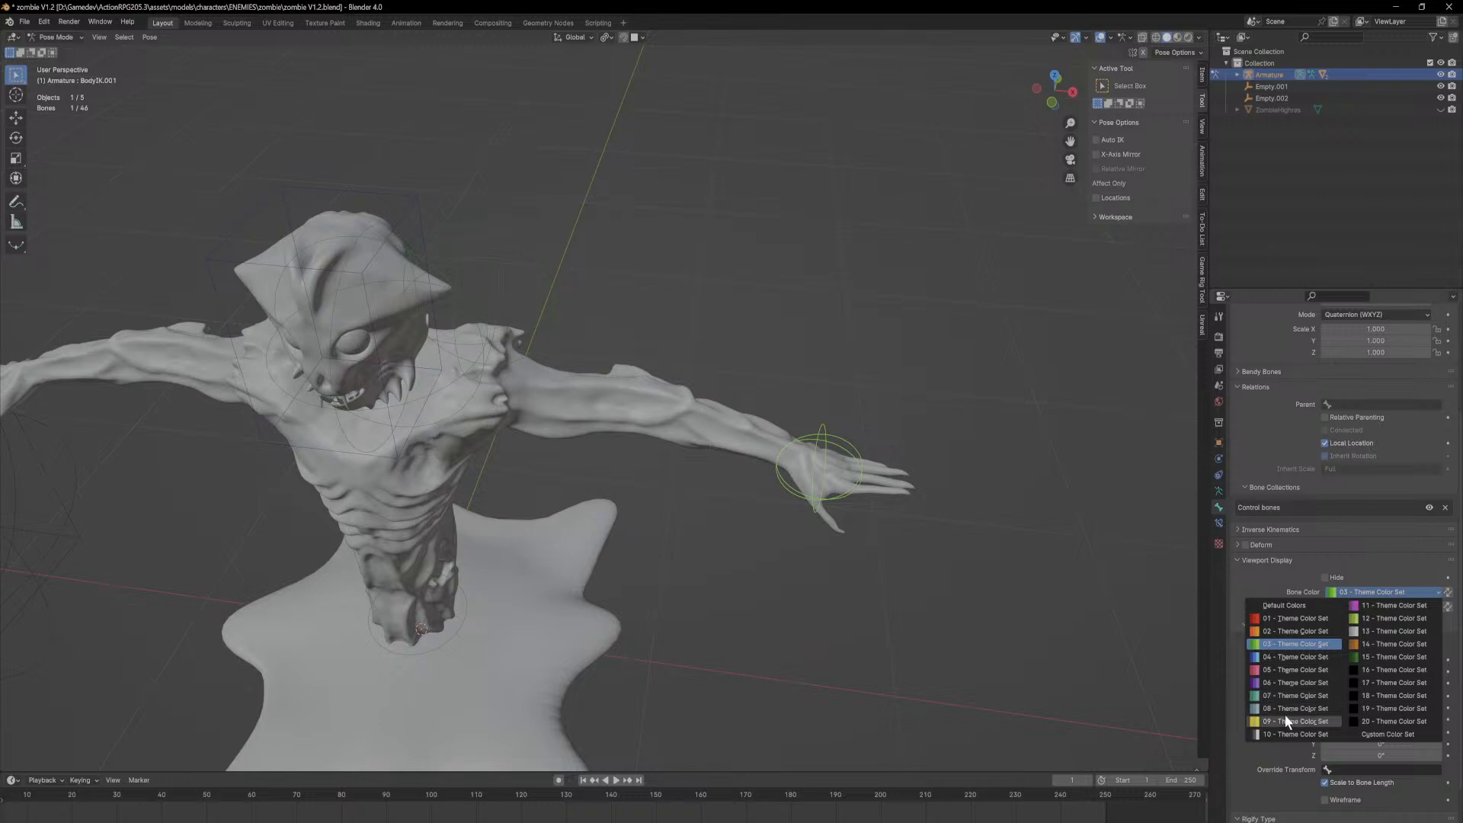
click(1292, 681)
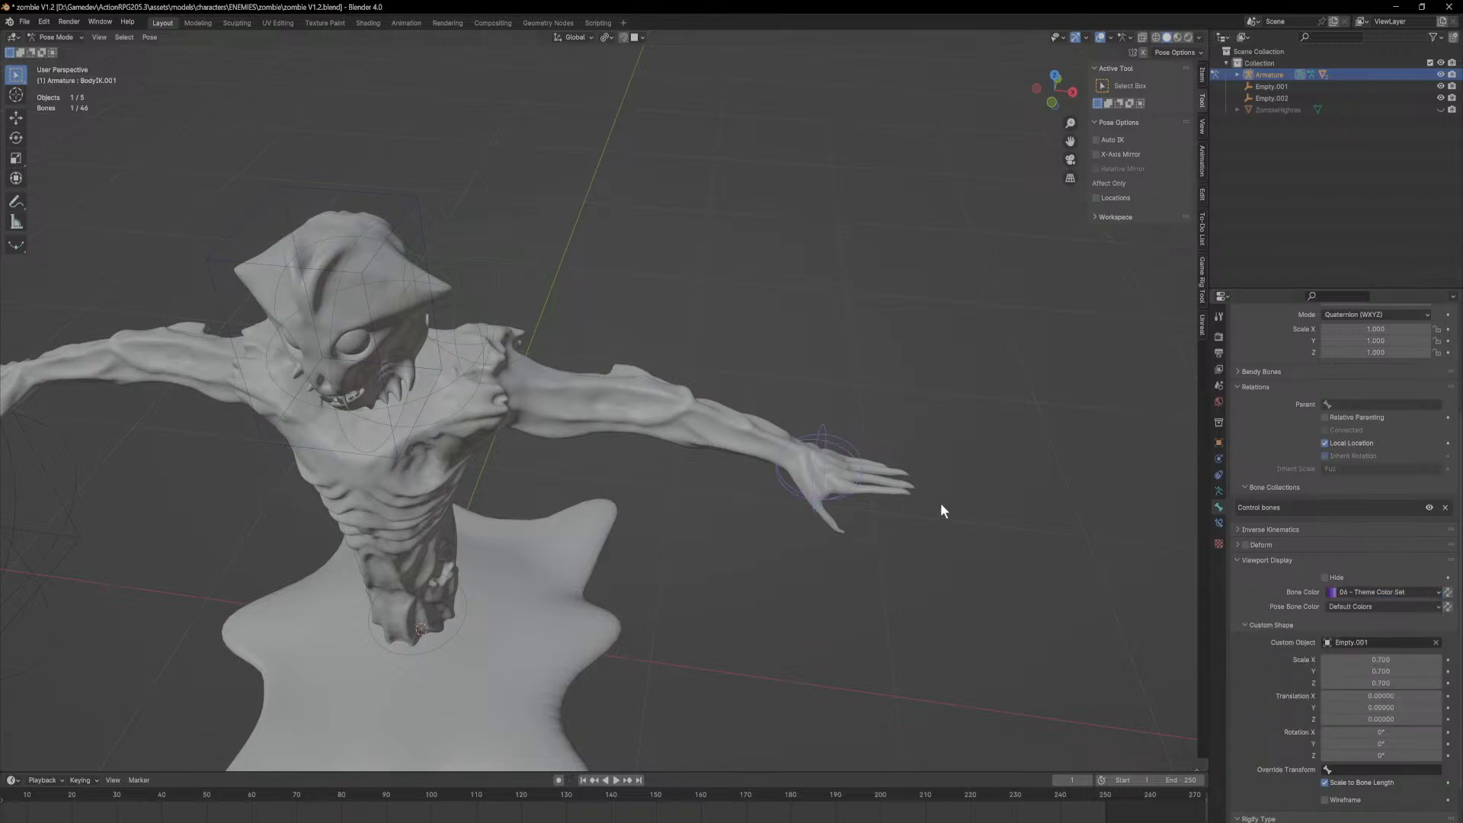
middle_drag(995, 500, 928, 465)
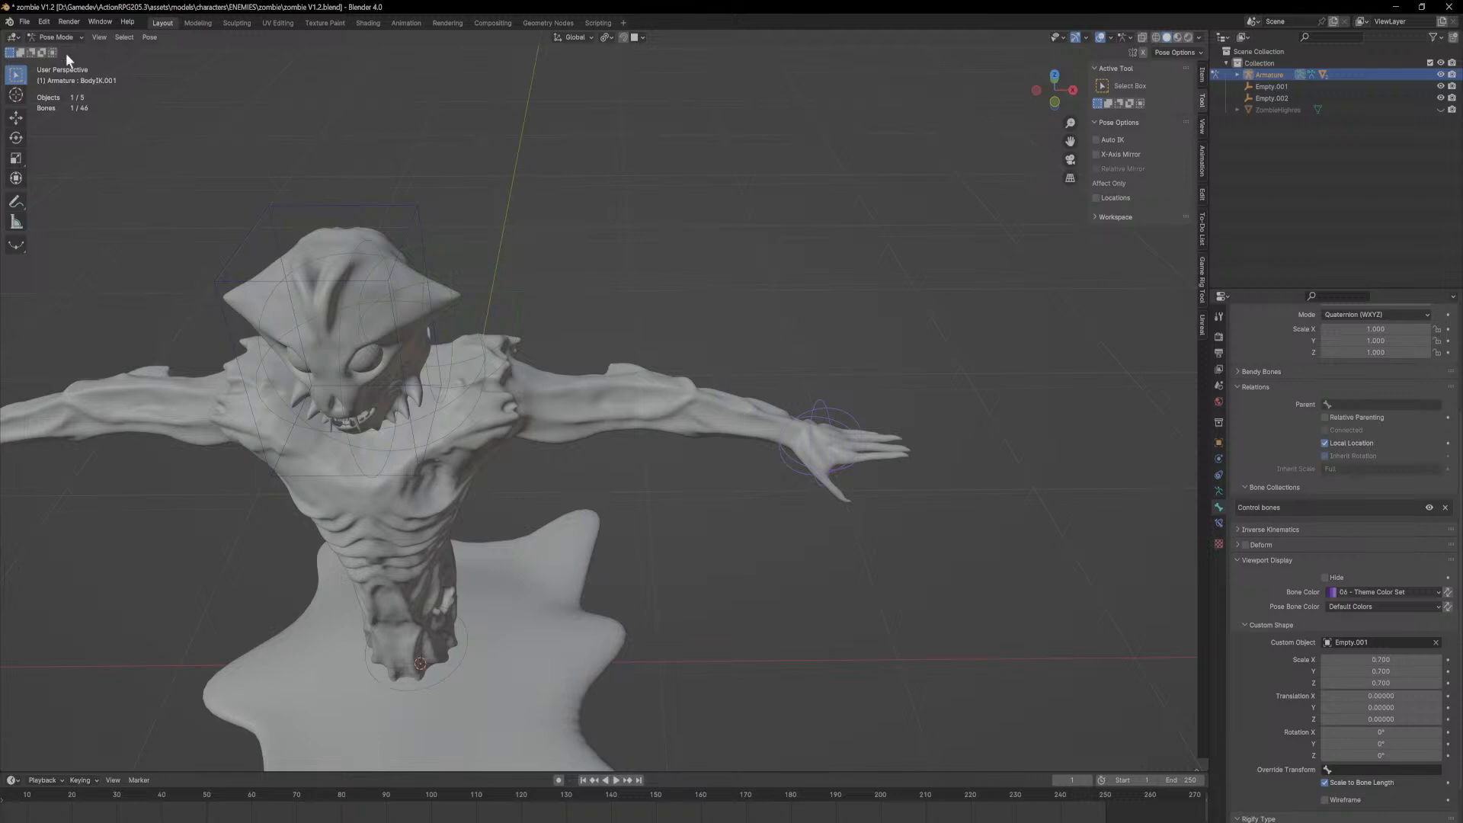
Step: In Edit Mode, duplicate the hand control bone and move the copy horizontally behind the arm, about -0.67 m in X and 0.83 m in Y
middle_drag(527, 244, 715, 363)
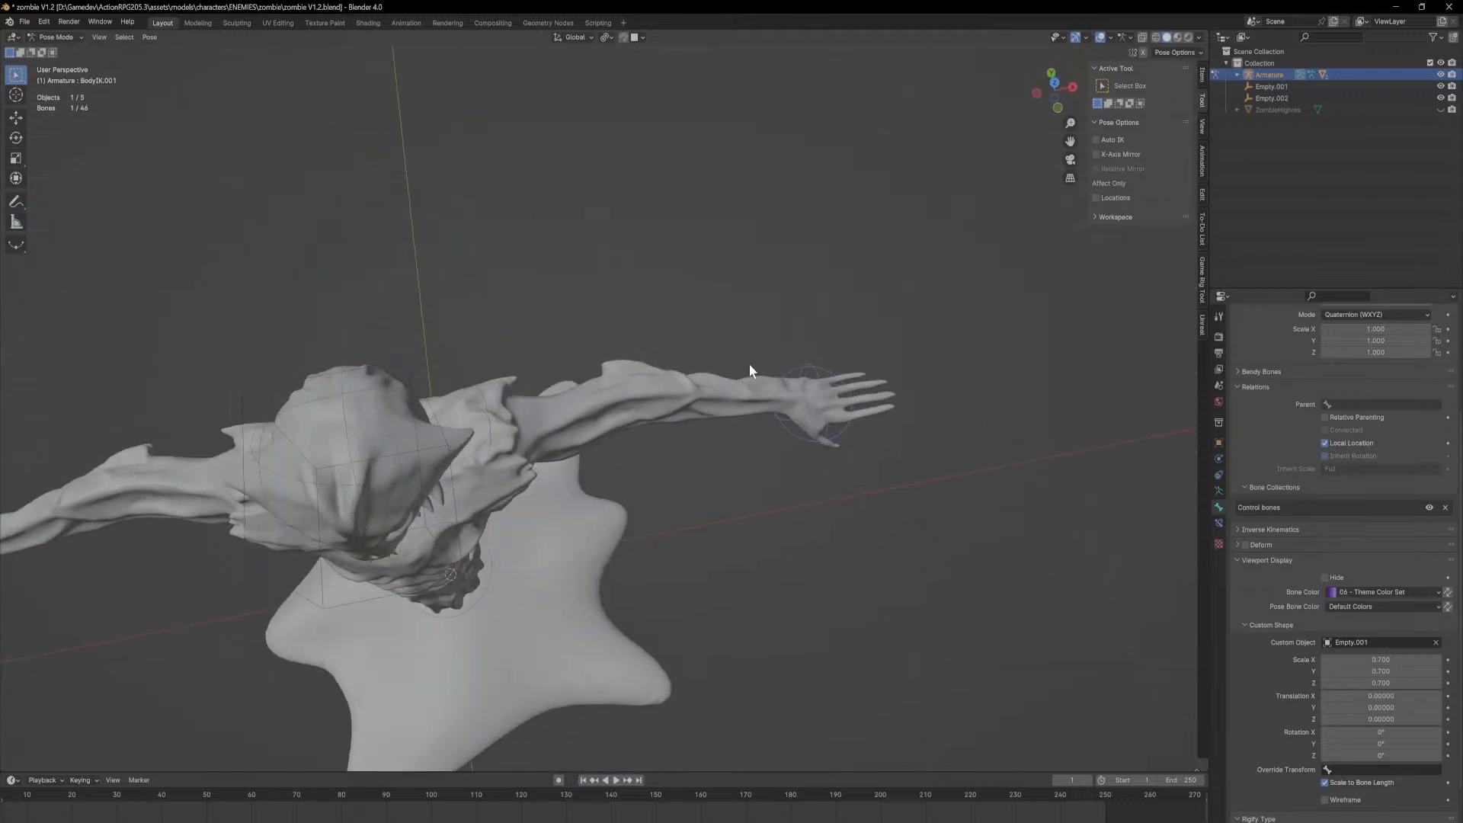
click(79, 40)
click(67, 61)
middle_drag(770, 301, 781, 362)
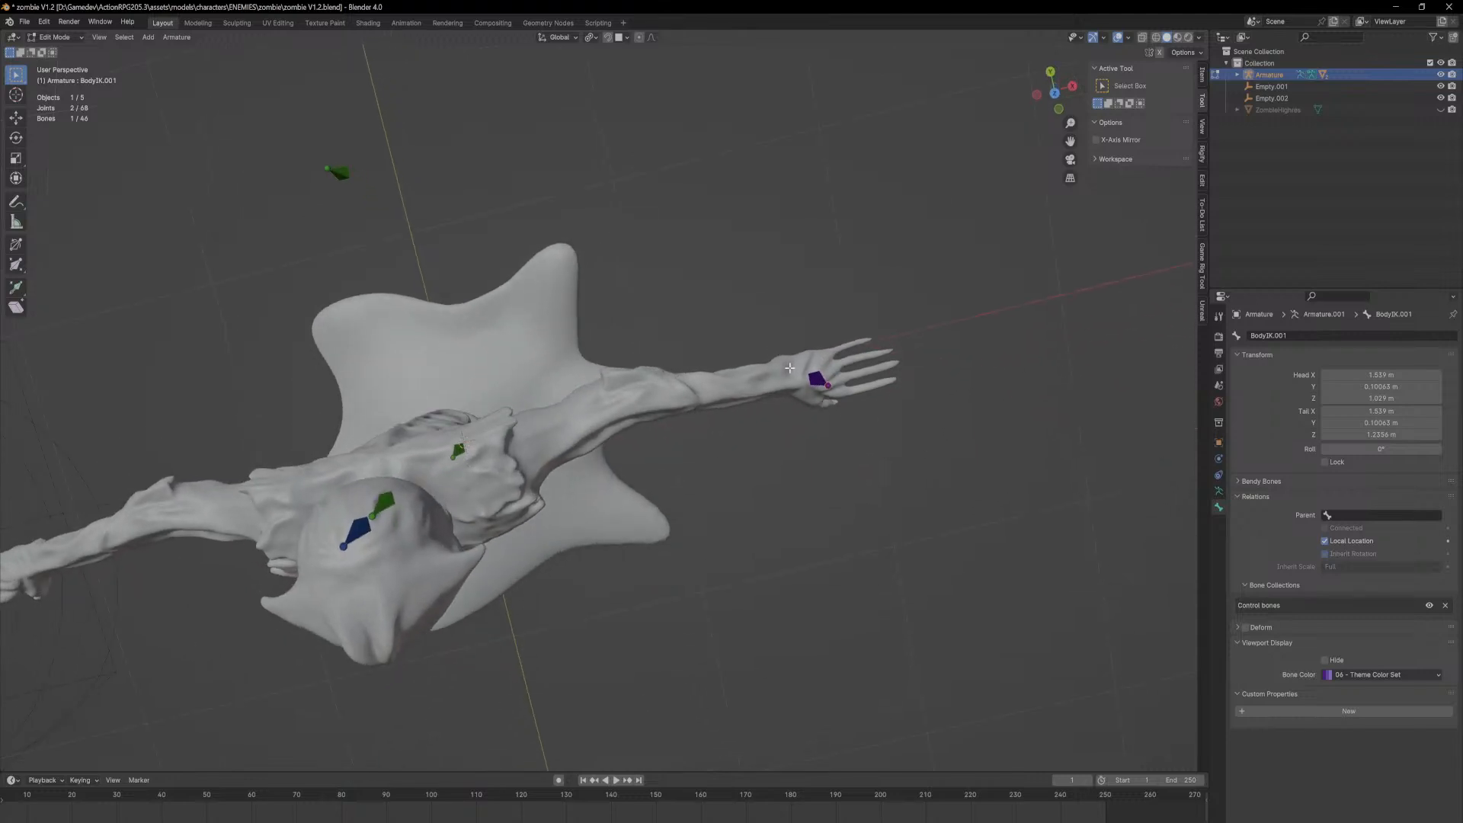
key(KP_7)
key(shift+d)
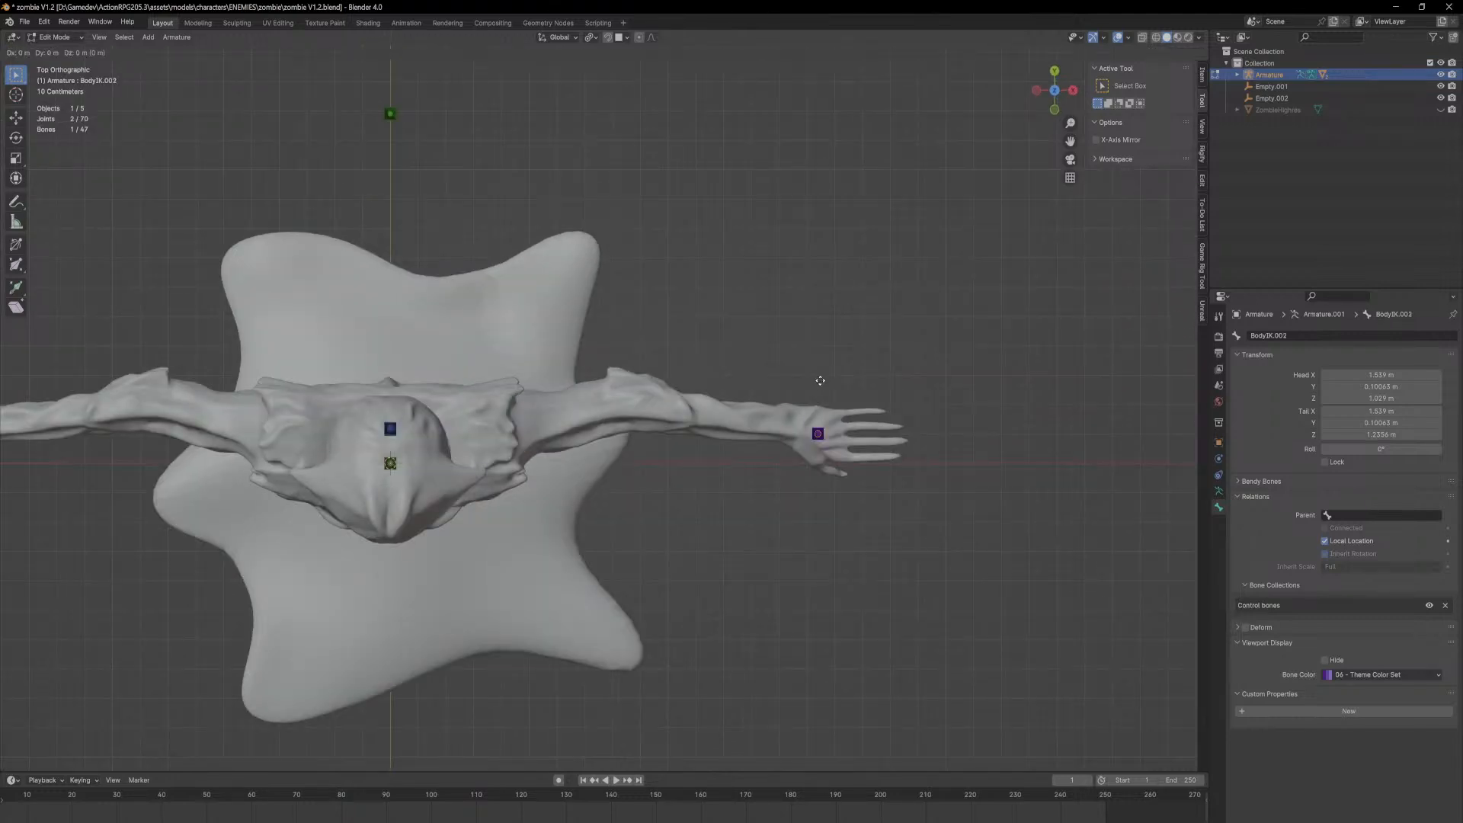
key(shift+z)
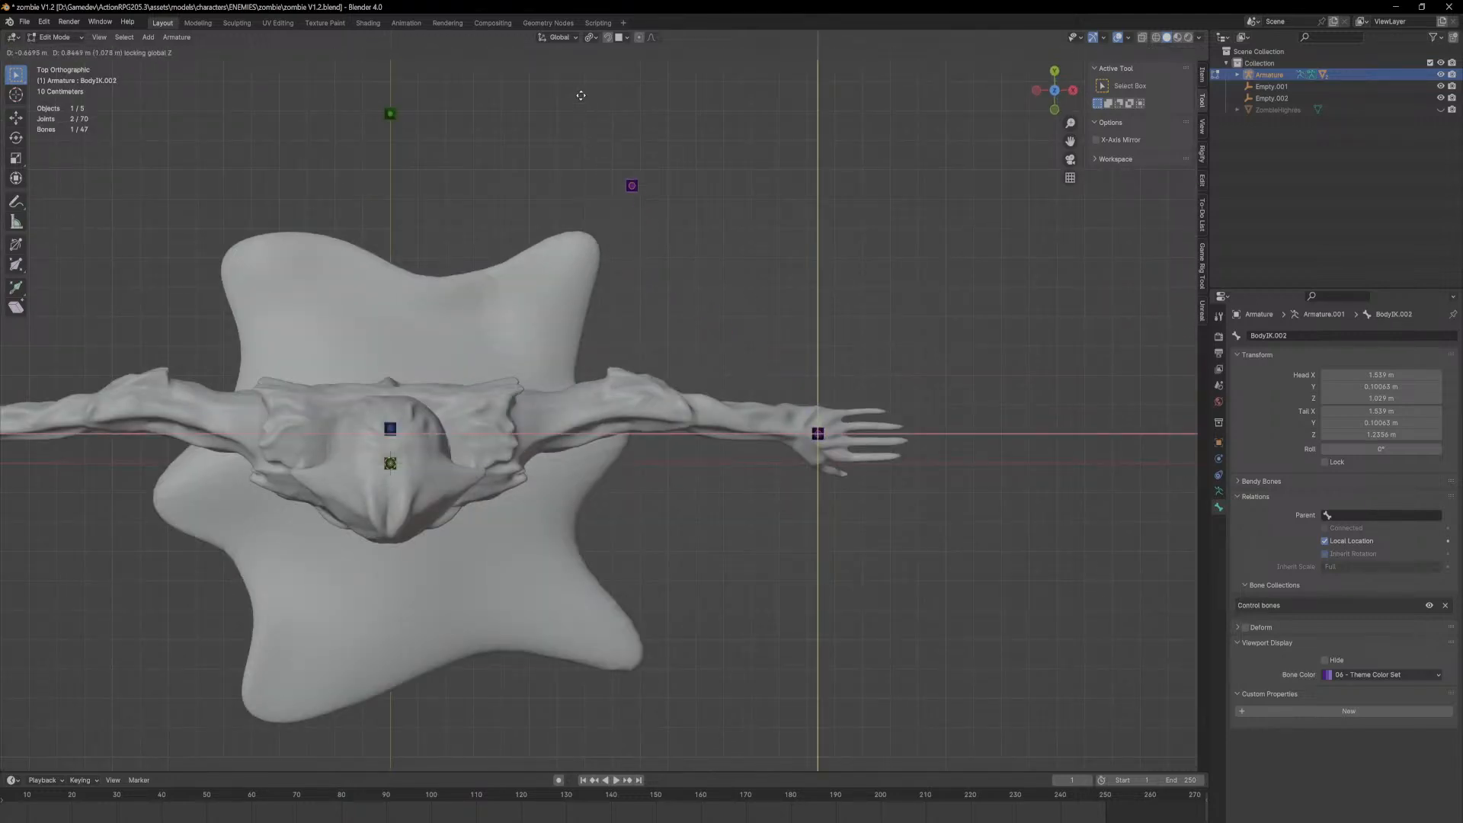
click(583, 98)
middle_drag(776, 387, 775, 336)
Step: Rename the duplicated bone leftIkTarget and the original hand control bone LeftIkController
key(F2)
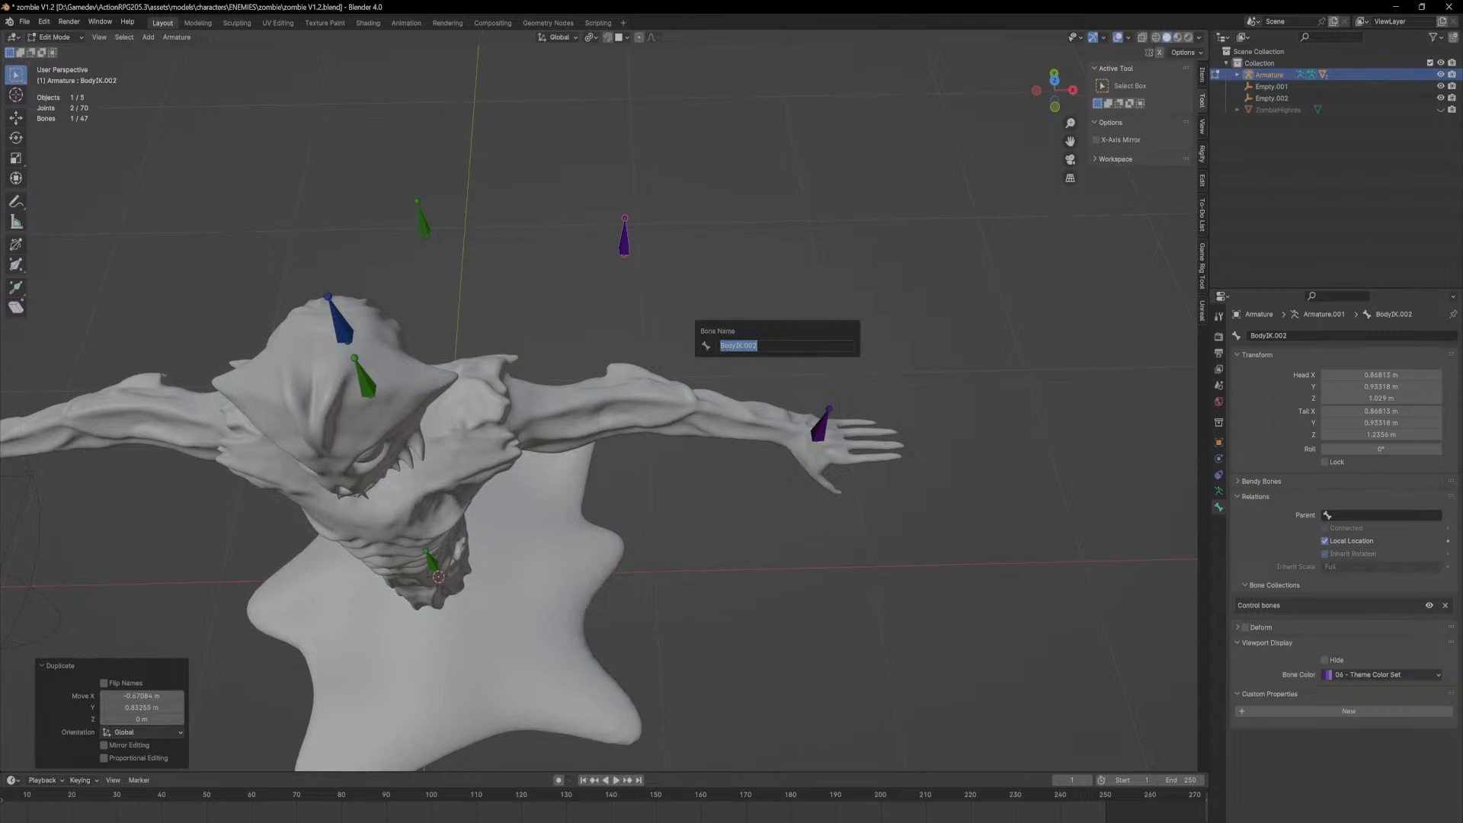
text(leftIkTarget)
key(Return)
click(823, 418)
key(F2)
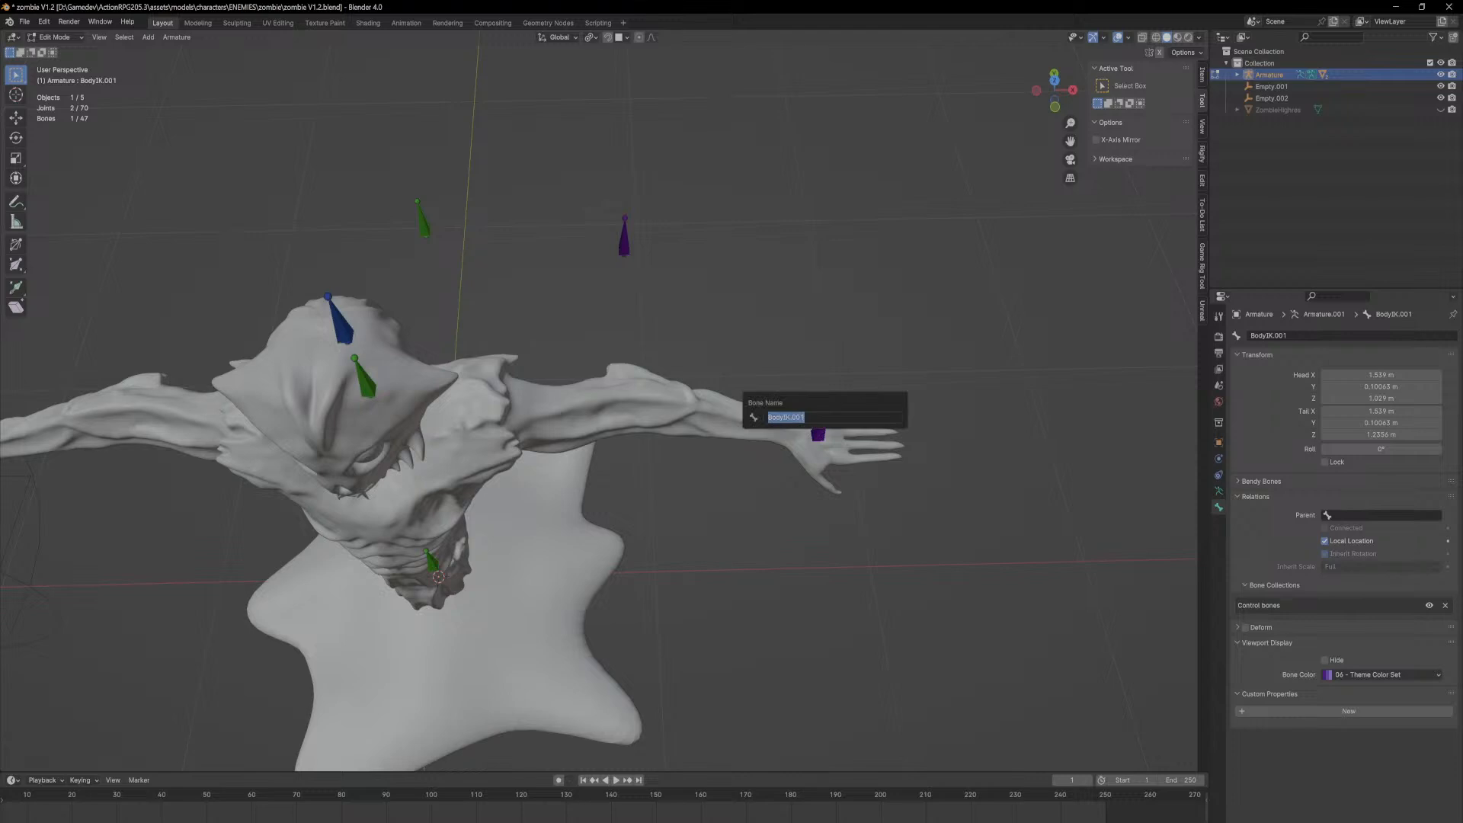
text(LeftIkController)
key(Return)
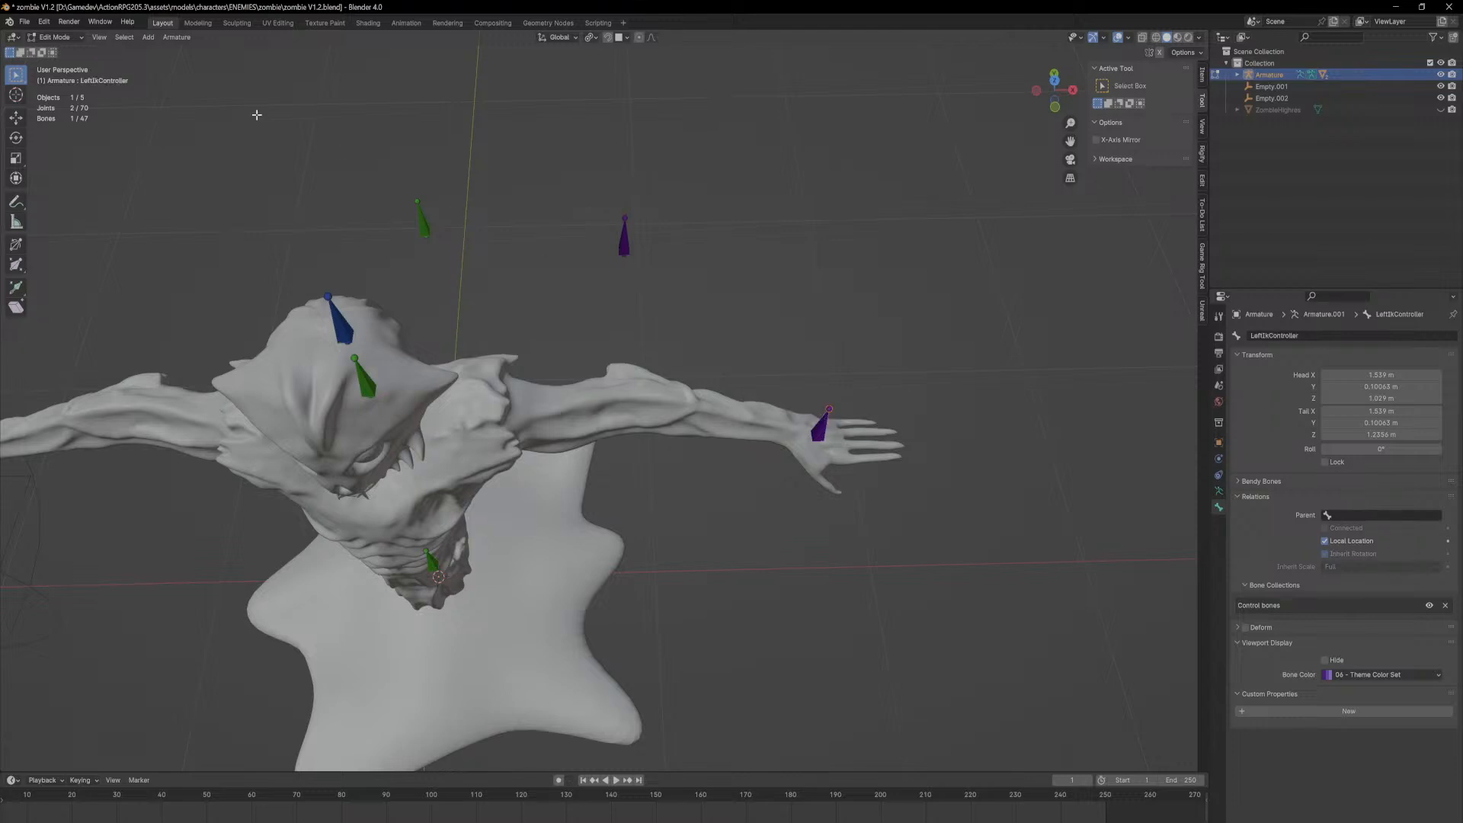
Step: Make the Deform Bones collection visible and put the armature in Pose Mode
click(68, 37)
click(71, 50)
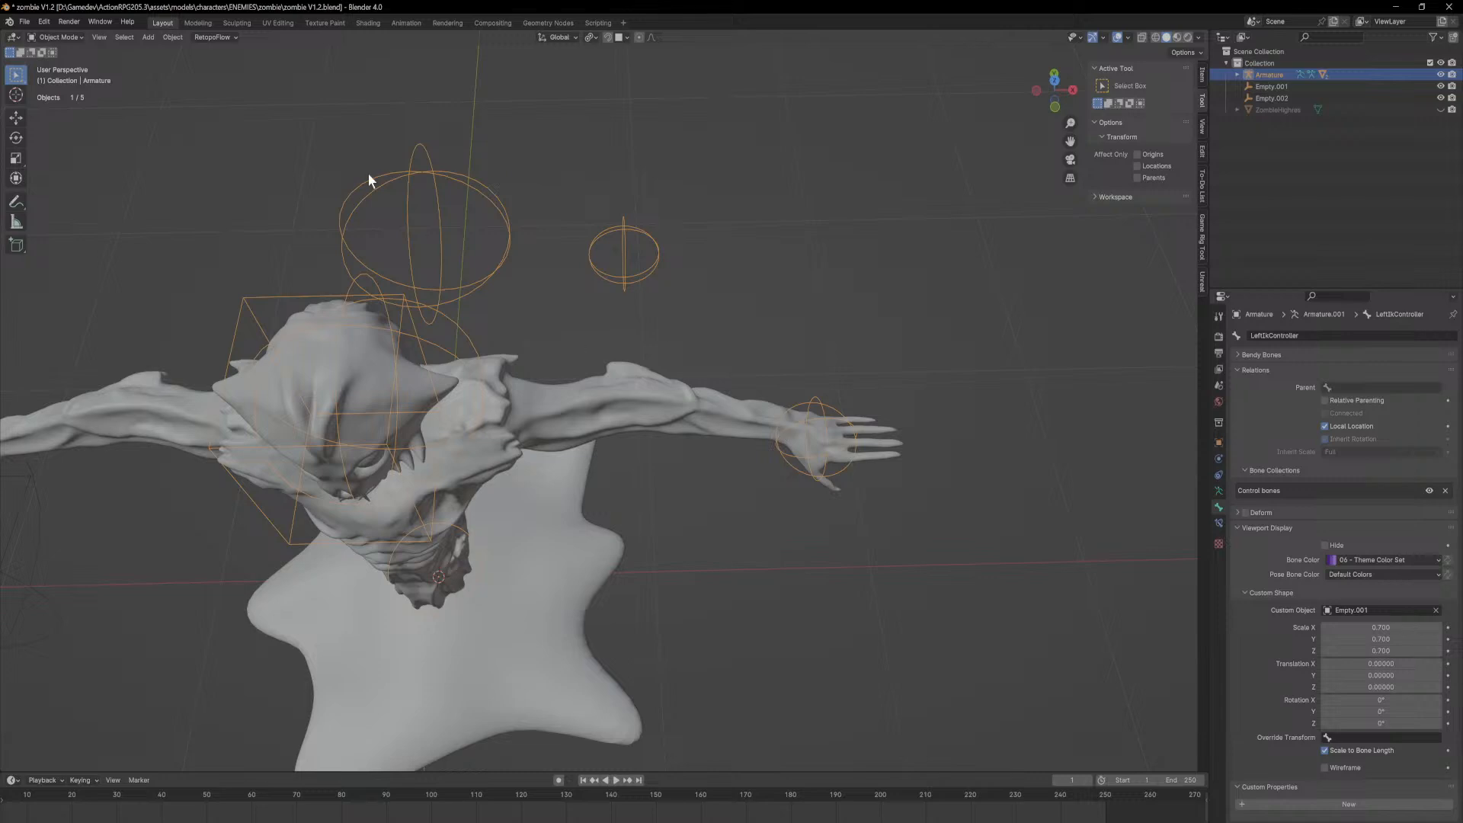
click(1220, 493)
click(1428, 412)
middle_drag(869, 469, 802, 428)
click(57, 36)
click(57, 70)
Step: Add an Inverse Kinematics constraint to the Hand.L.001 bone
click(796, 427)
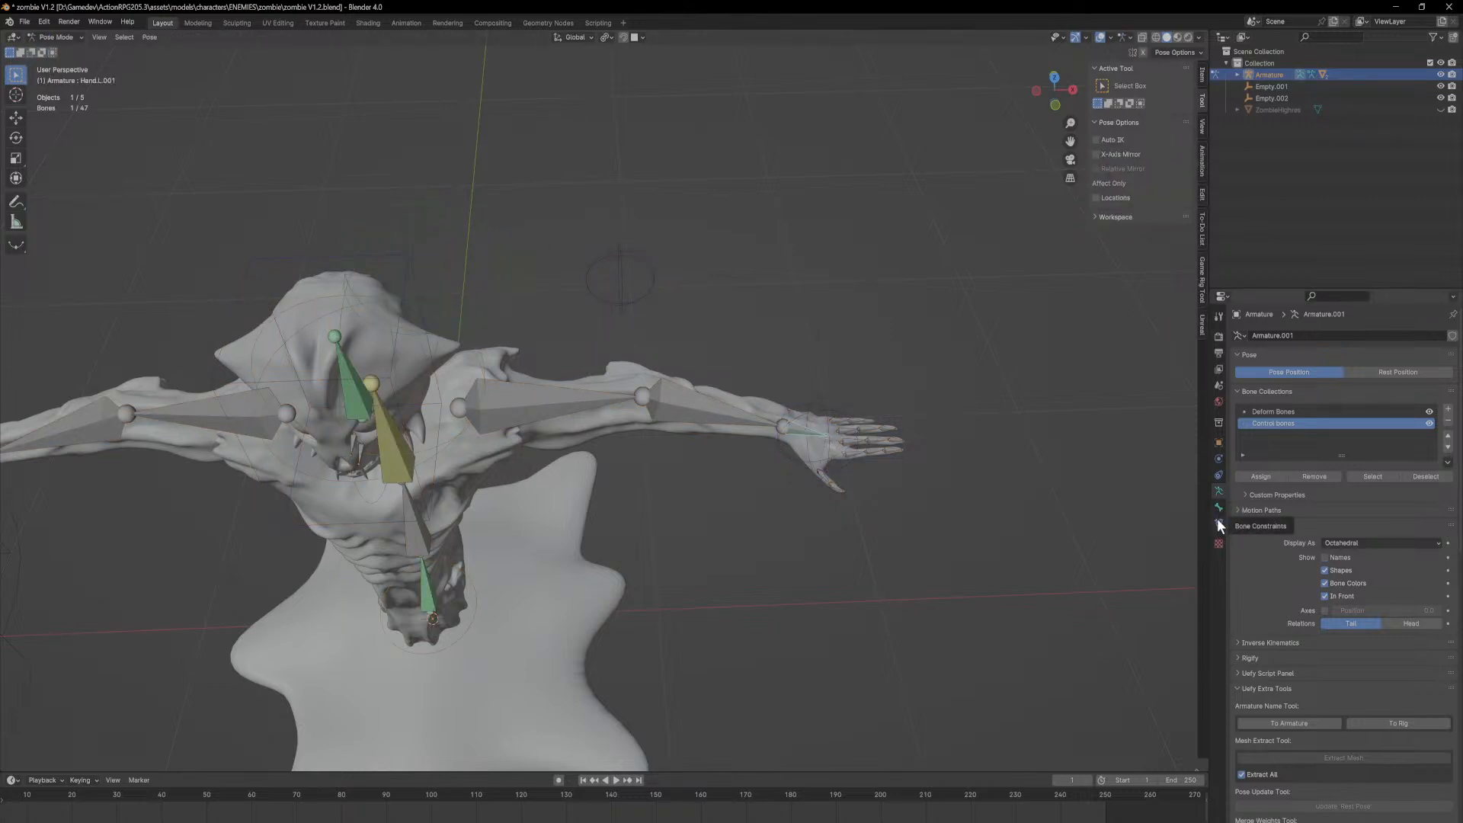
mouse_move(954, 443)
middle_down()
mouse_move(942, 372)
mouse_move(959, 438)
middle_up()
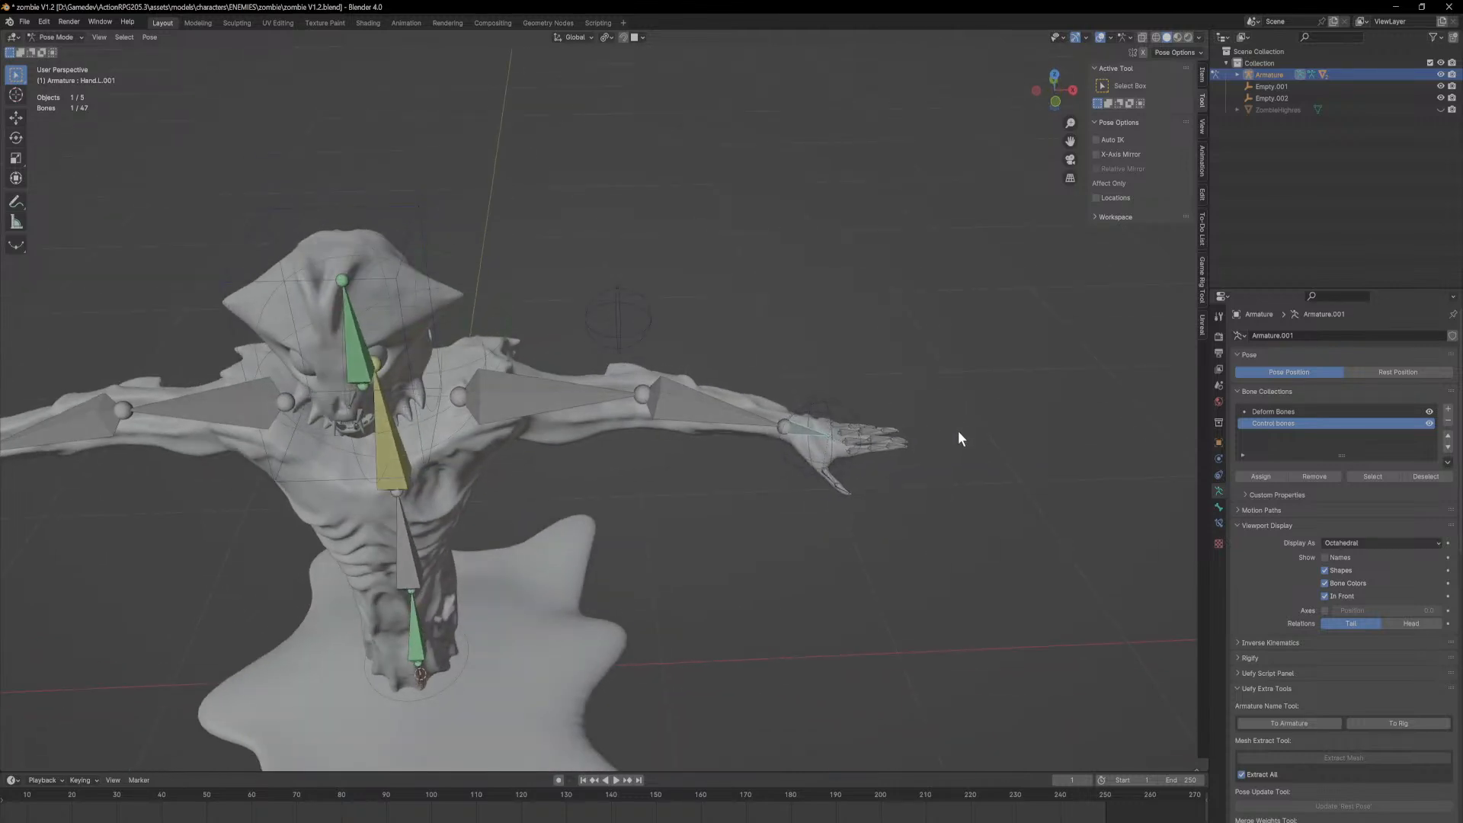
click(1219, 507)
click(1218, 523)
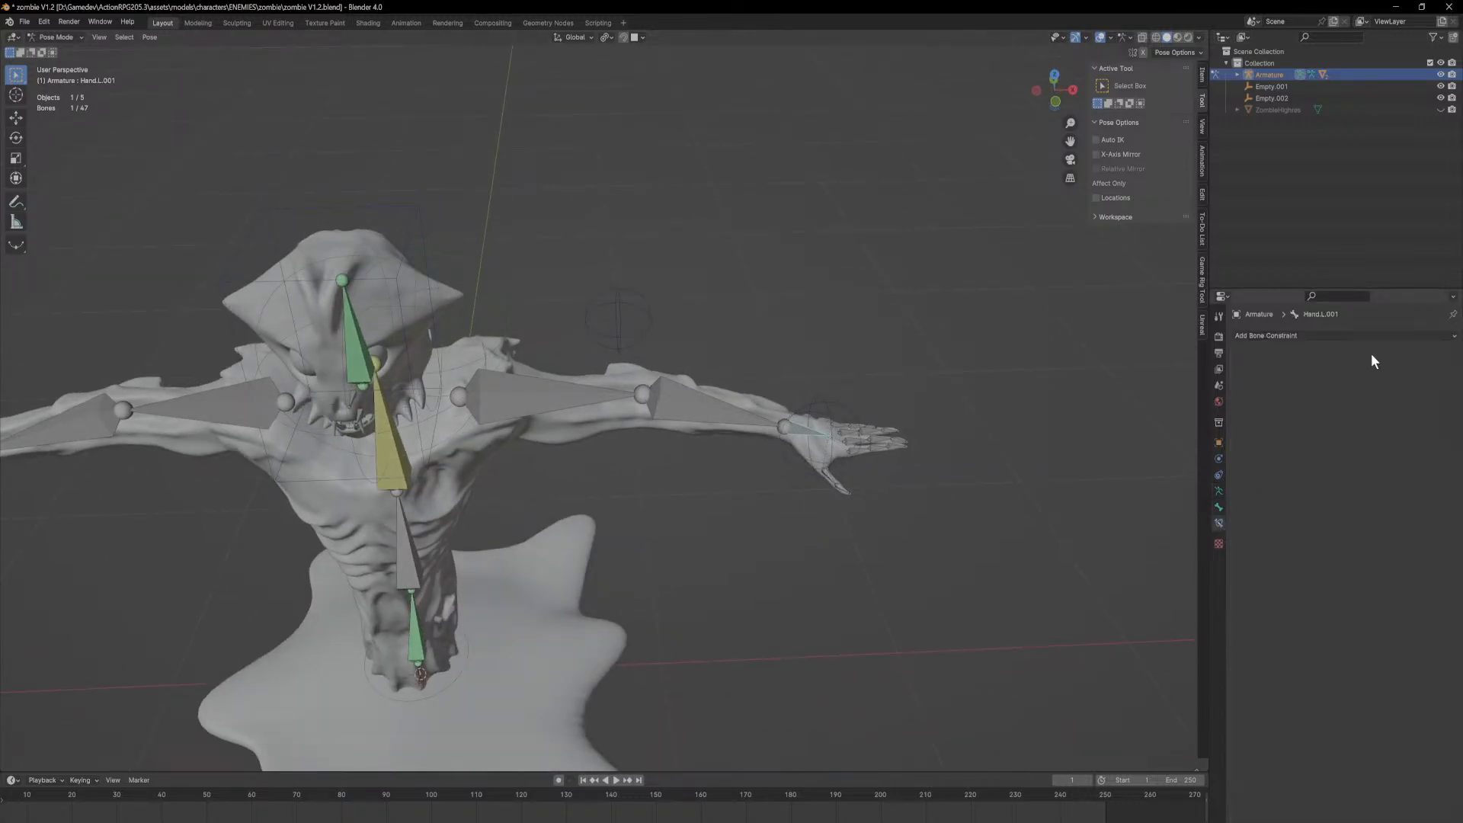
click(1333, 336)
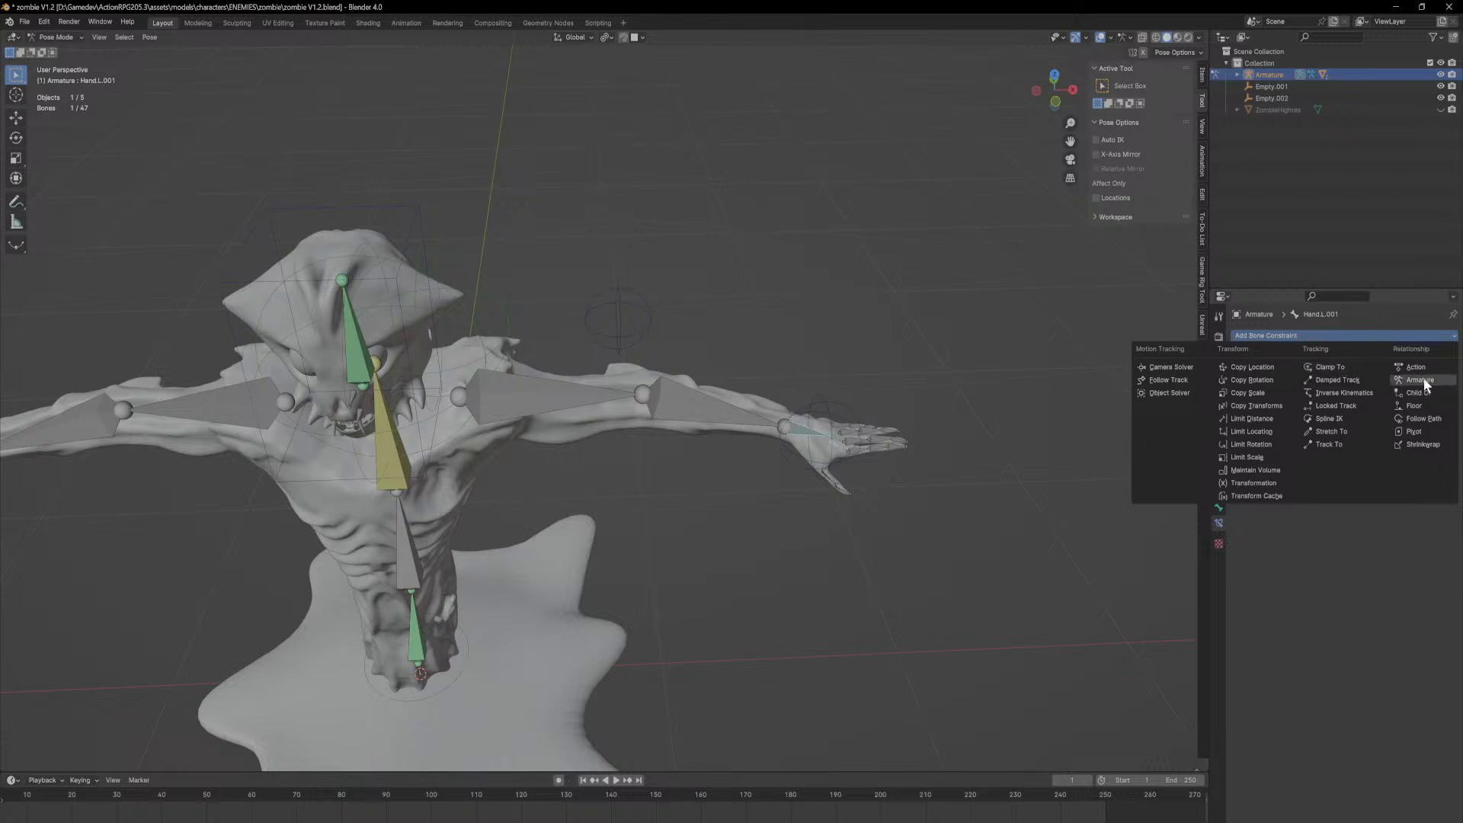
click(1350, 395)
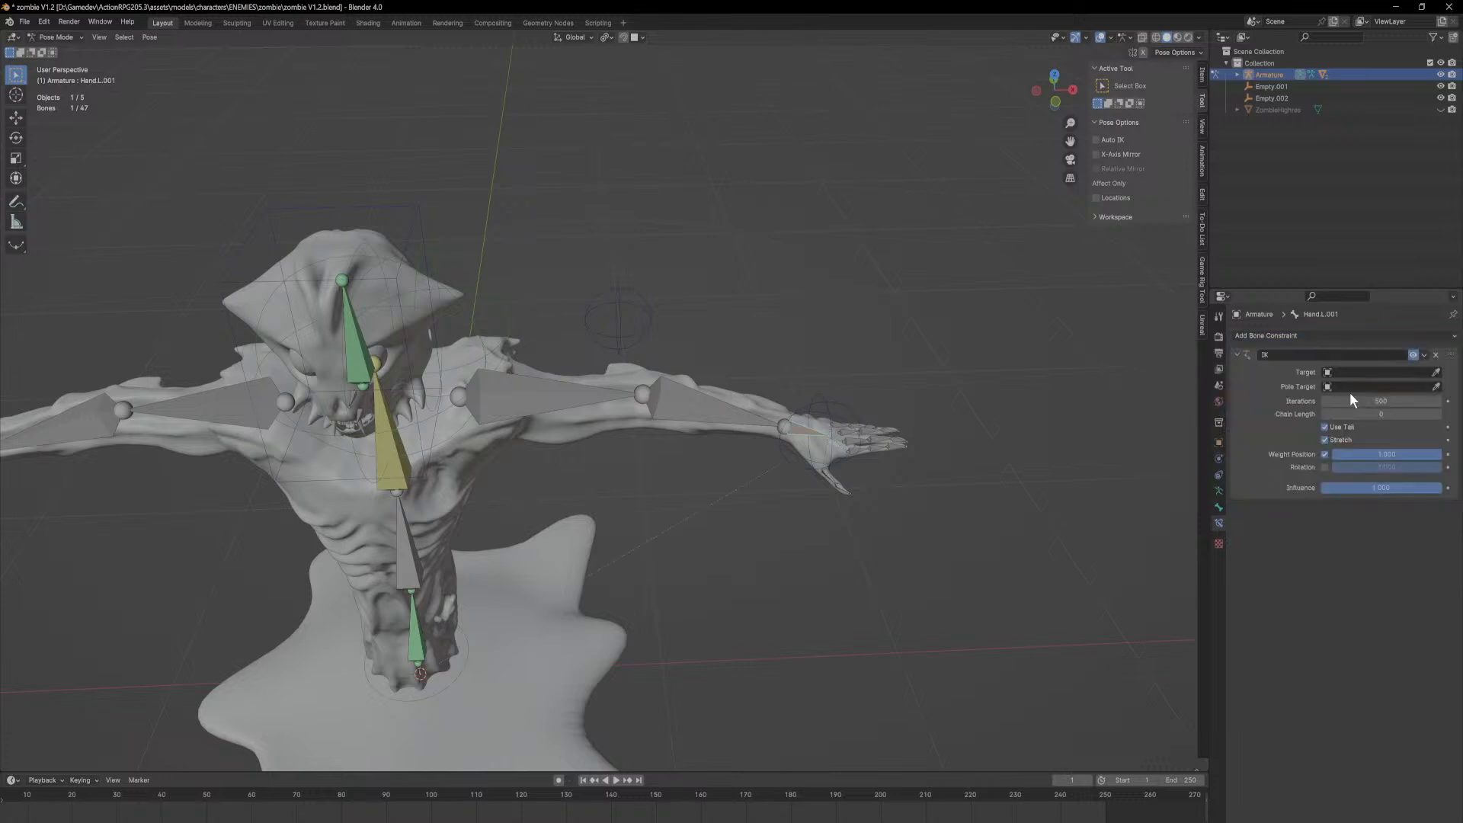
Step: Set the IK constraint's target to Armature with LeftIkController as the target bone
click(1437, 373)
click(830, 397)
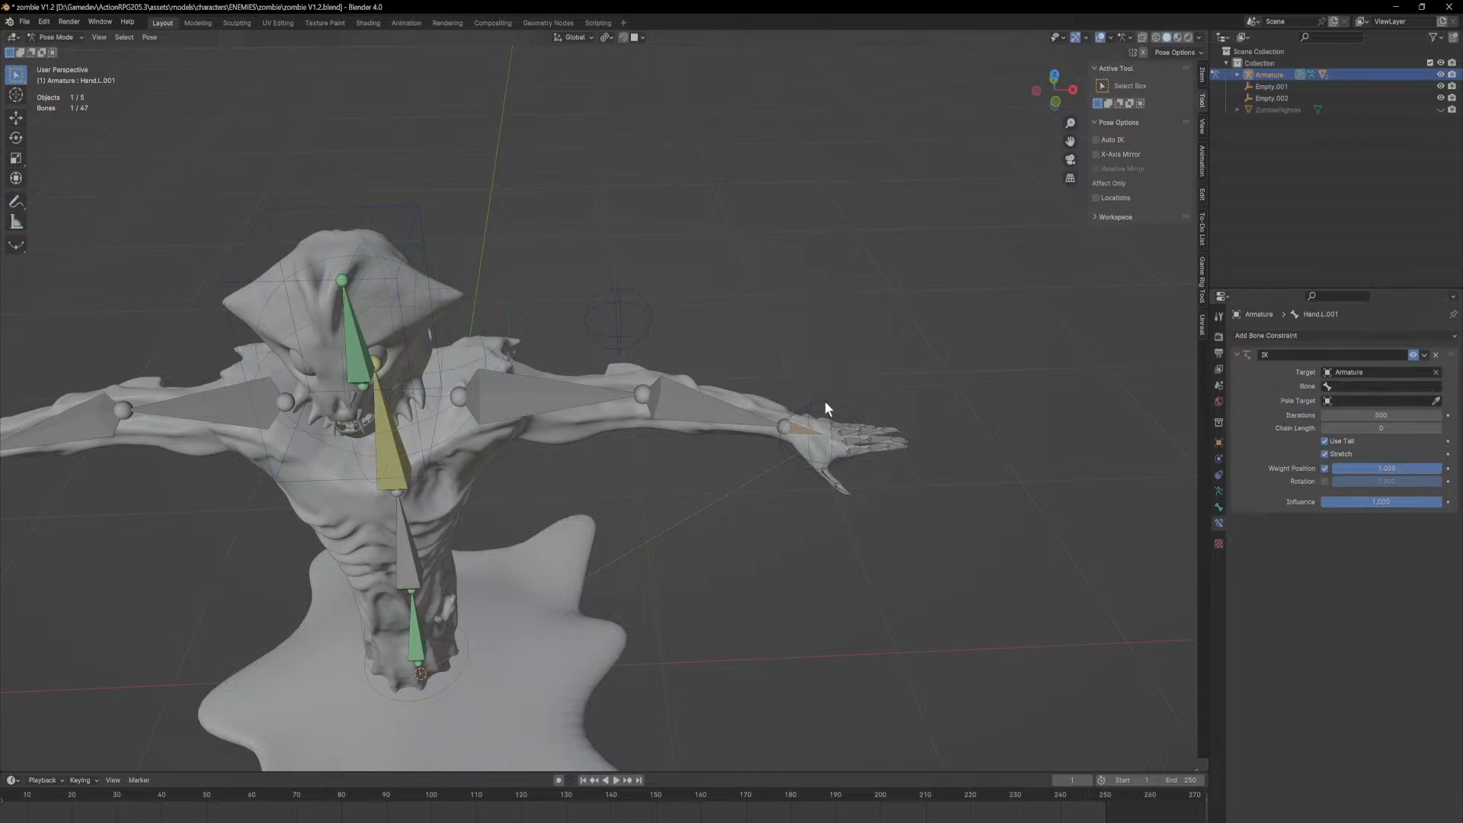
click(1348, 385)
text(left)
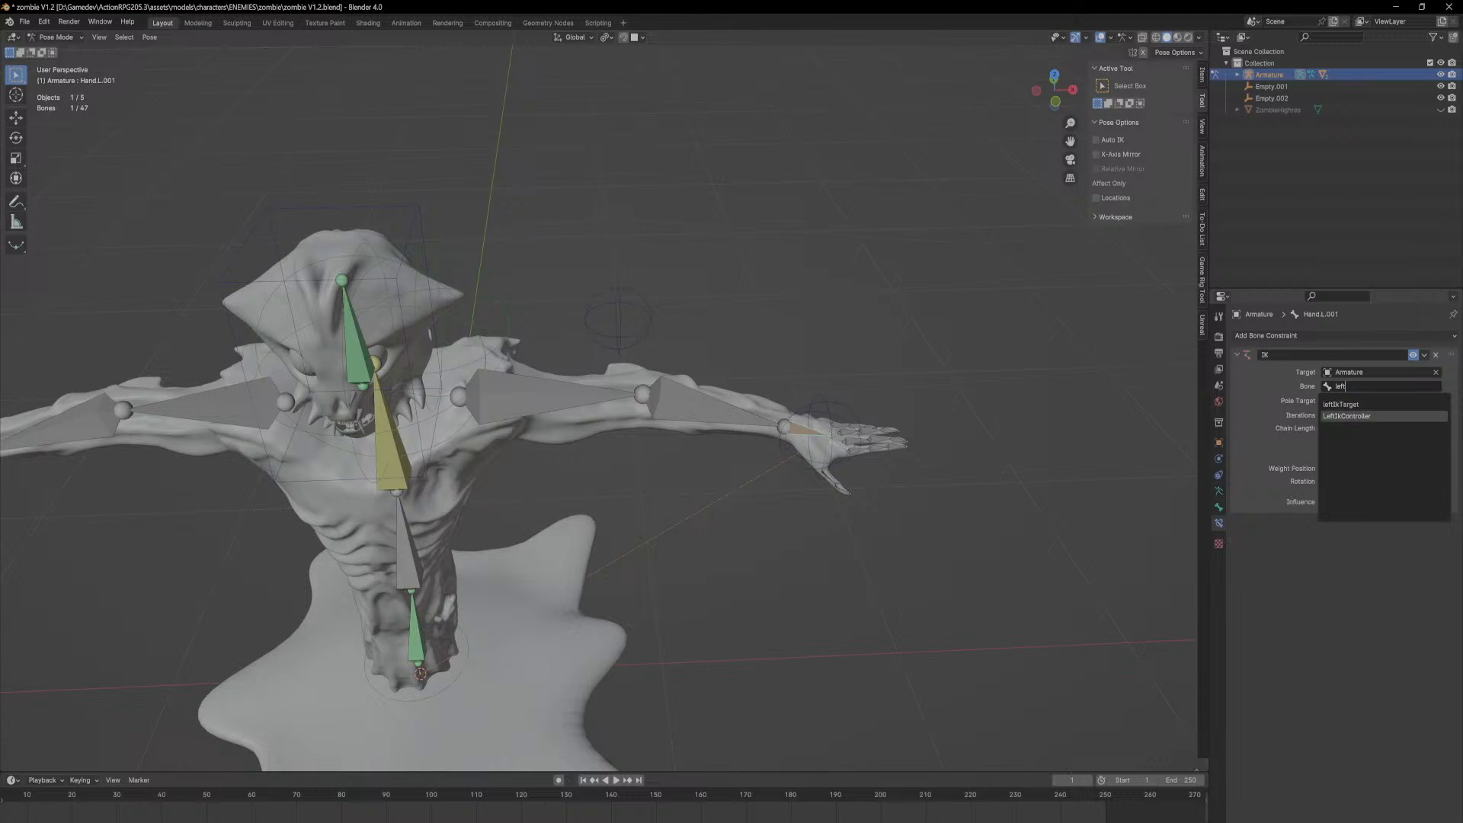
click(1346, 416)
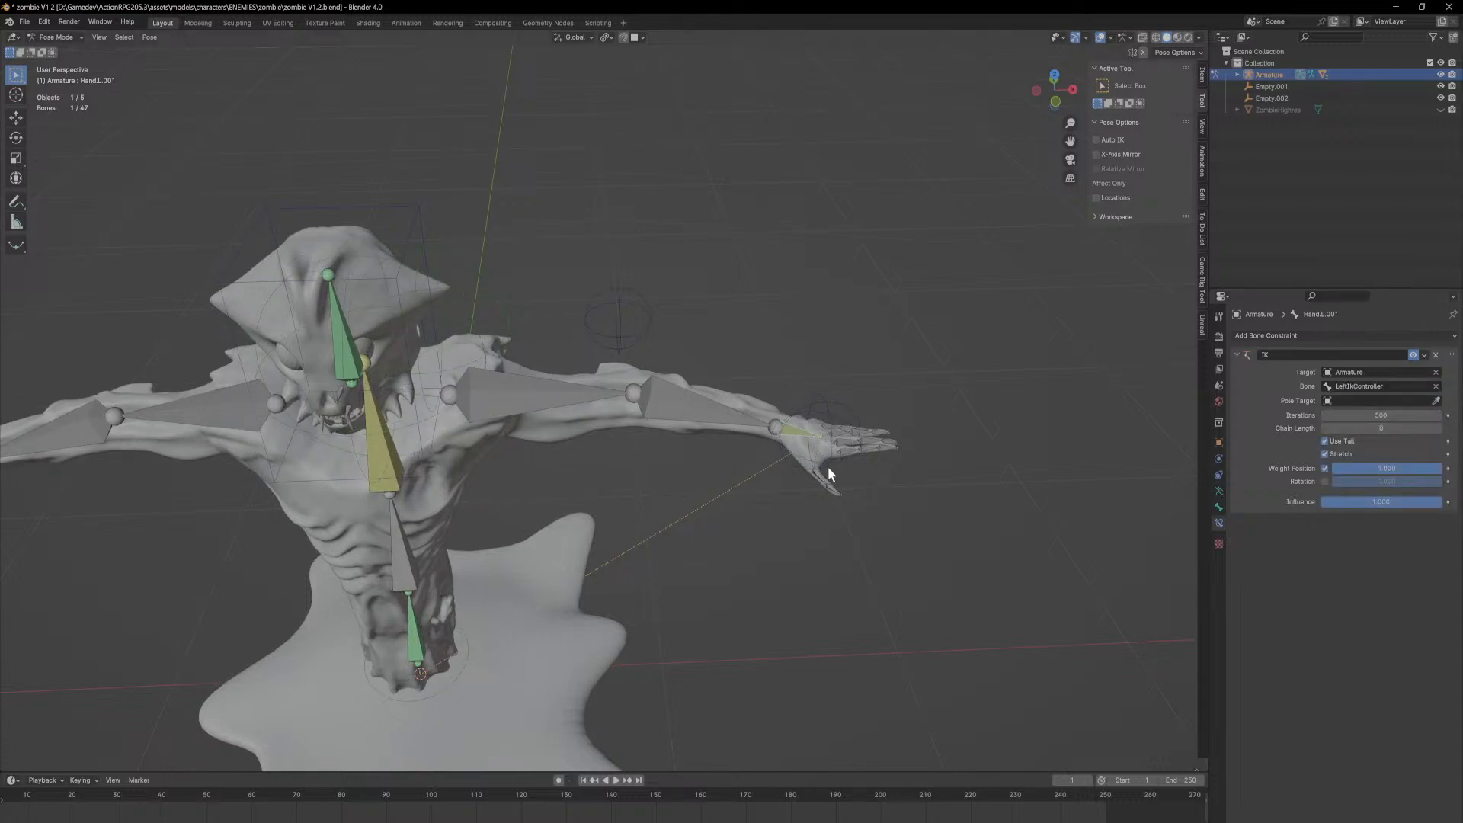
Step: Set the IK constraint's pole target to Armature and its chain length to 3
click(1437, 401)
click(644, 293)
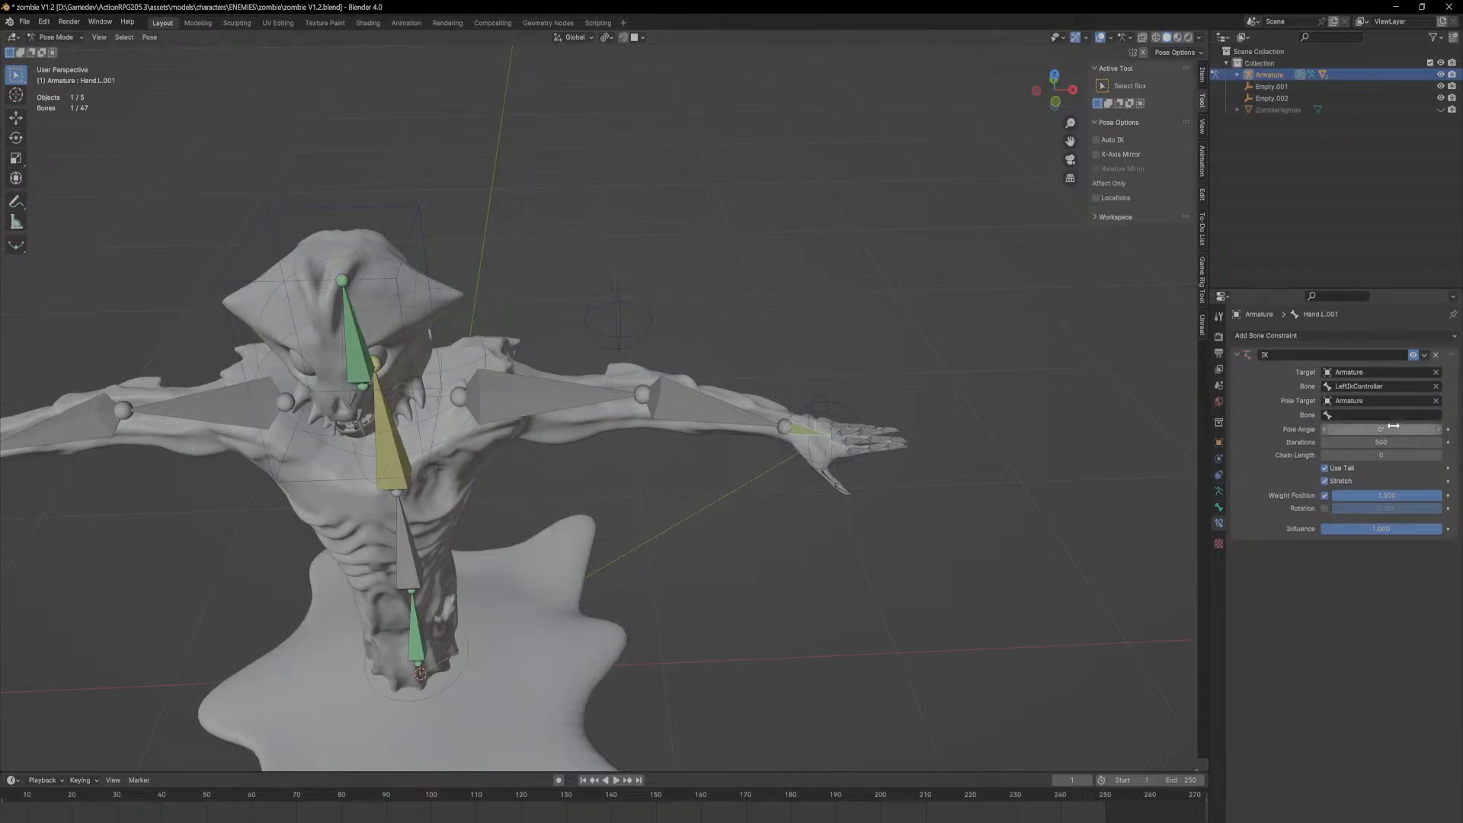
click(1381, 455)
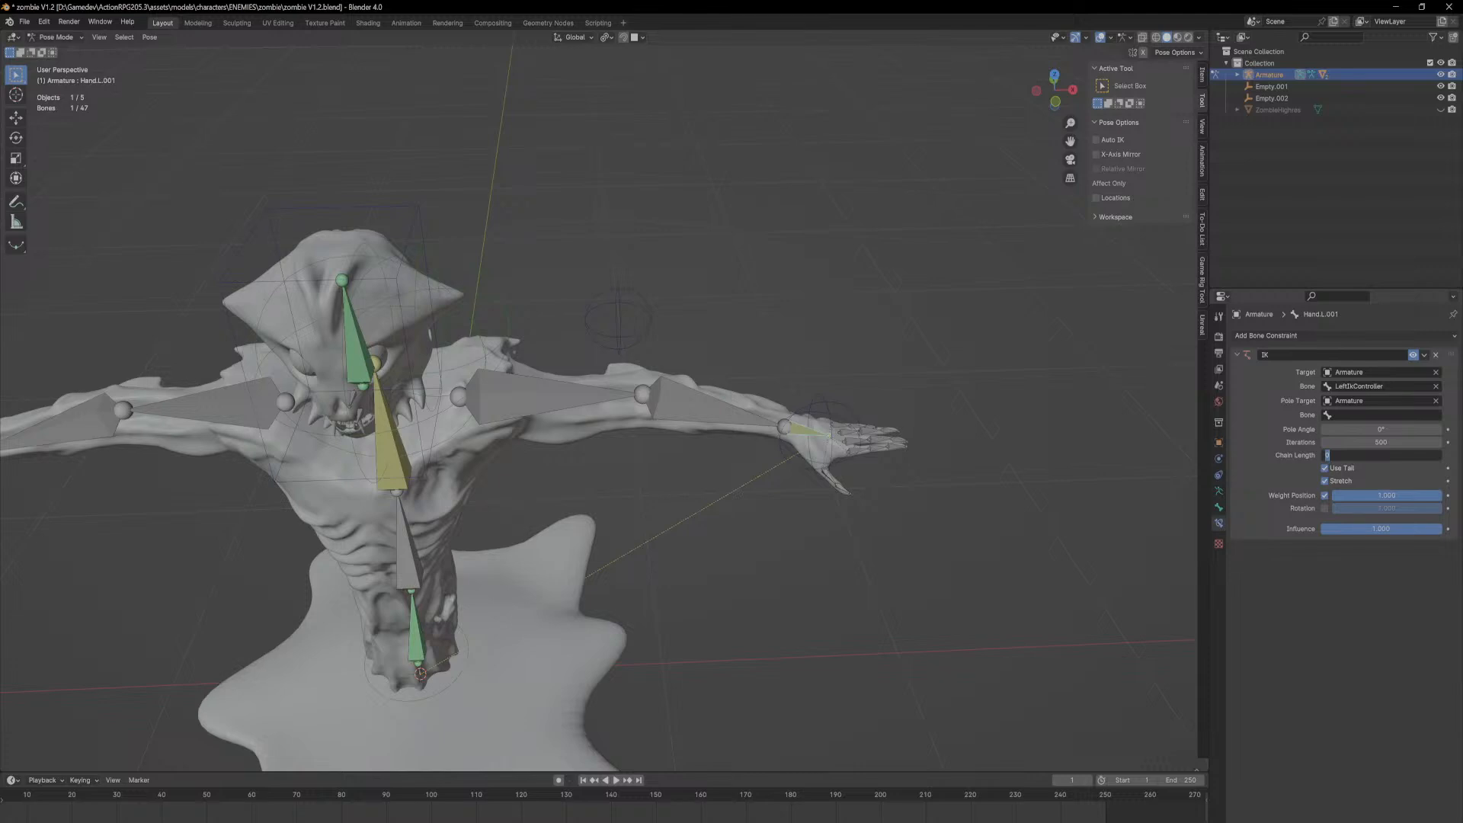
text(3)
key(Return)
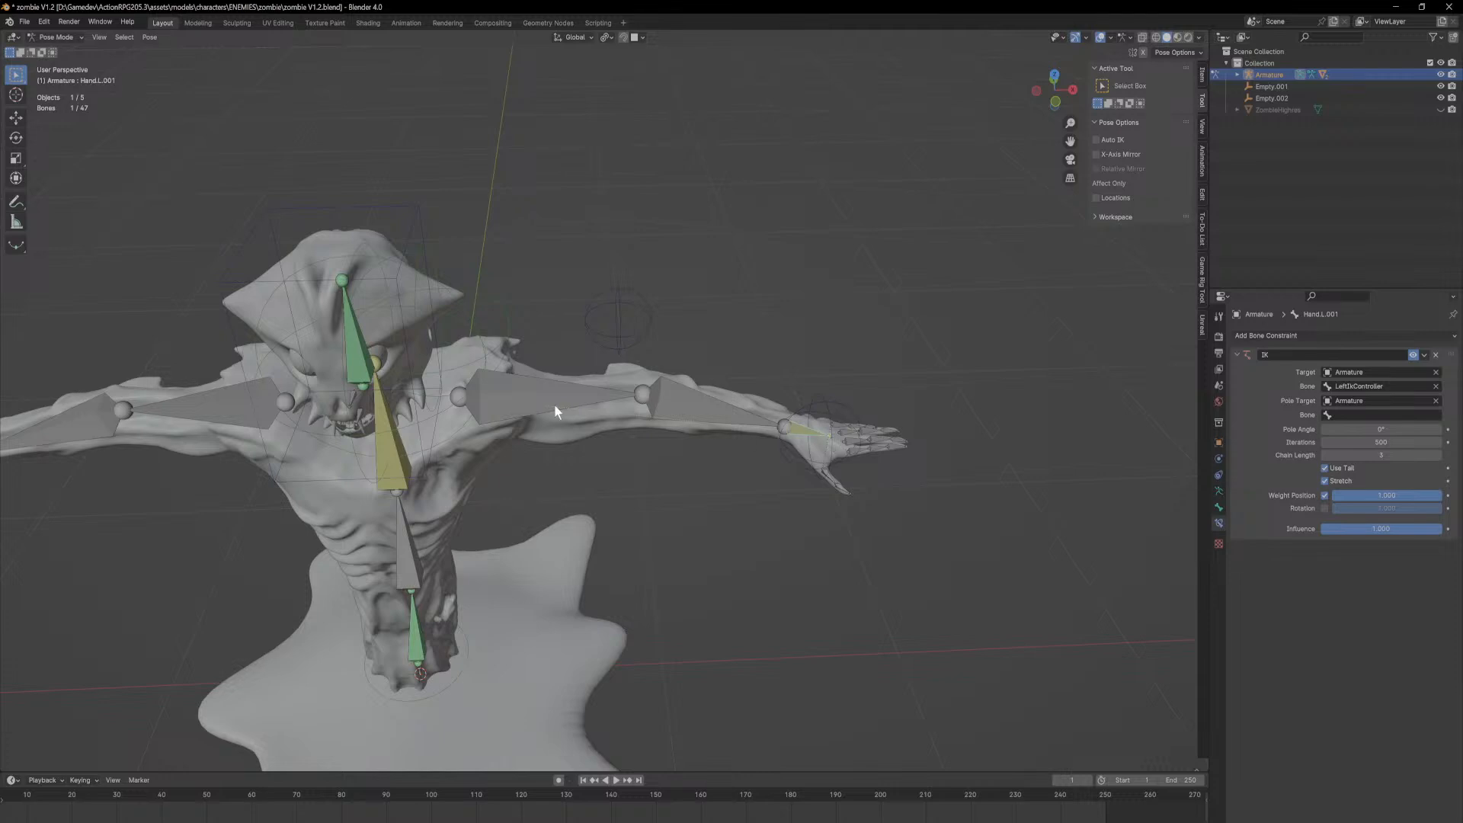
Step: Try an IK chain length of 5 and test moving the LeftIkController bone
click(1381, 455)
text(5)
key(Return)
click(827, 404)
key(g)
key(Escape)
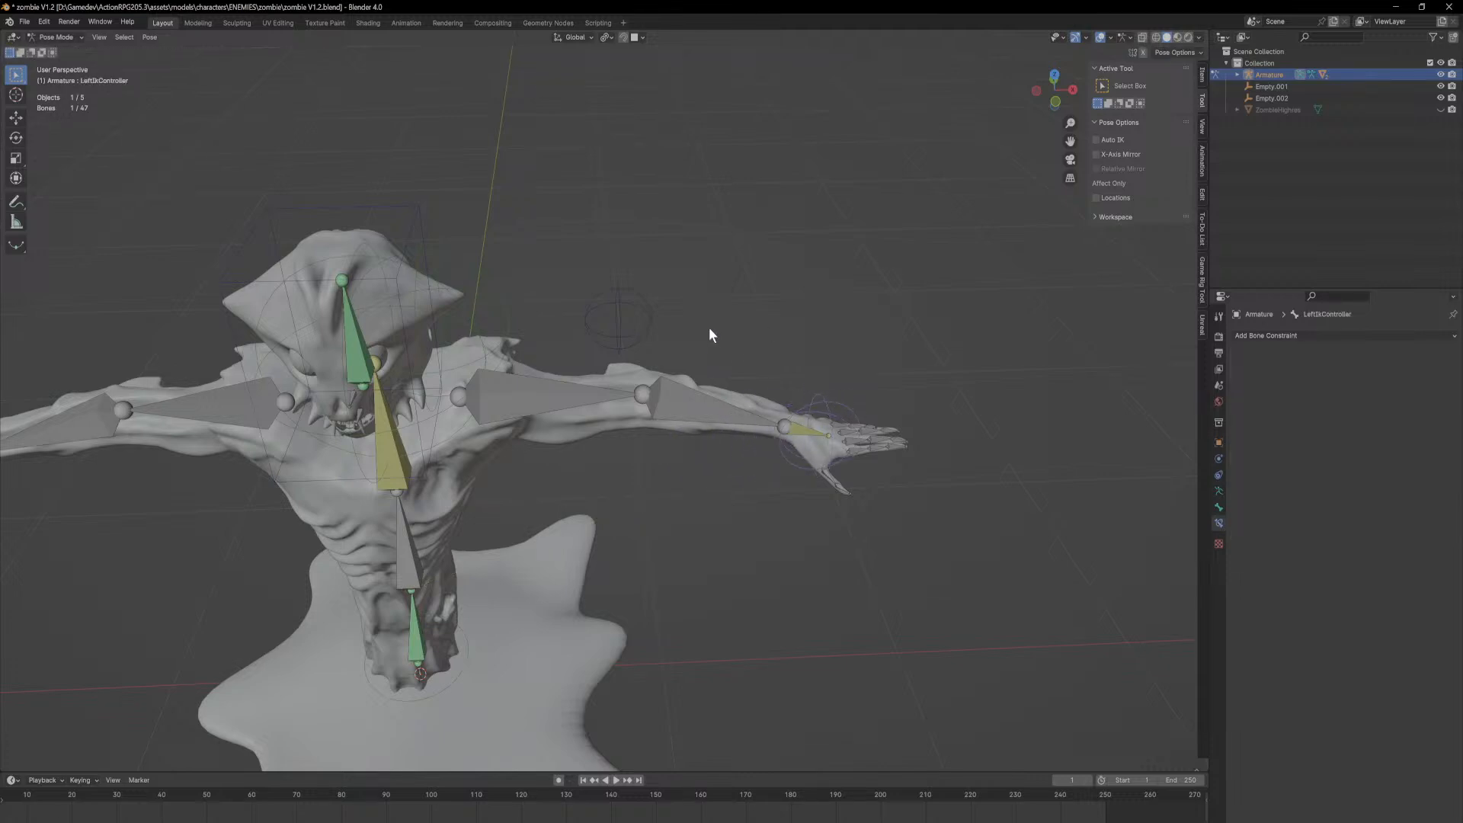
Step: Set leftIkTarget as the pole target bone in Hand.L.001's IK constraint
click(808, 435)
click(1420, 417)
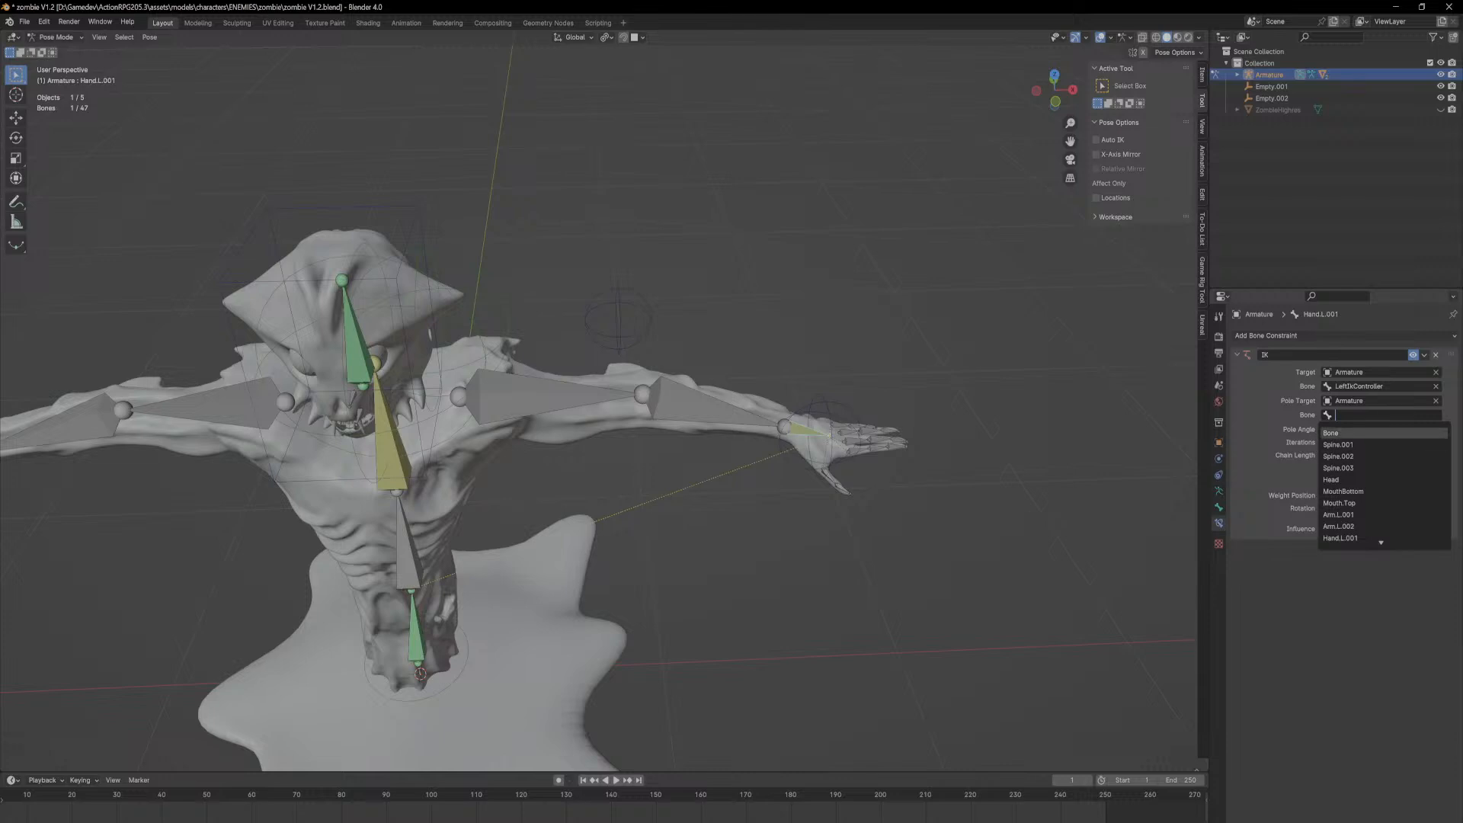
text(targ)
click(1389, 433)
middle_drag(915, 480, 614, 496)
scroll(881, 485, down, 4)
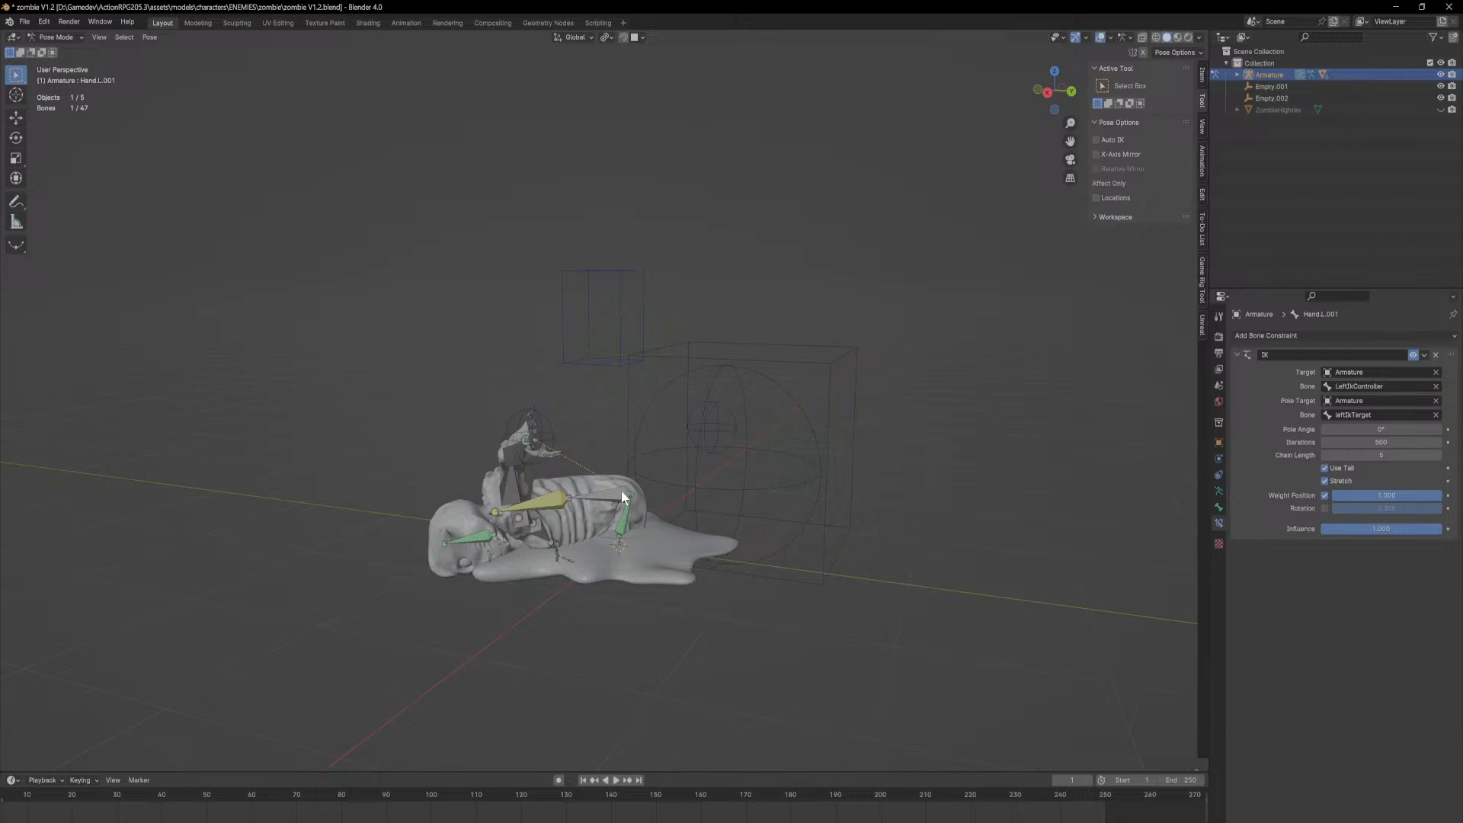
Step: Set the chain length of Hand.L.001's IK constraint to 3 and check the arm from several sides
click(1406, 451)
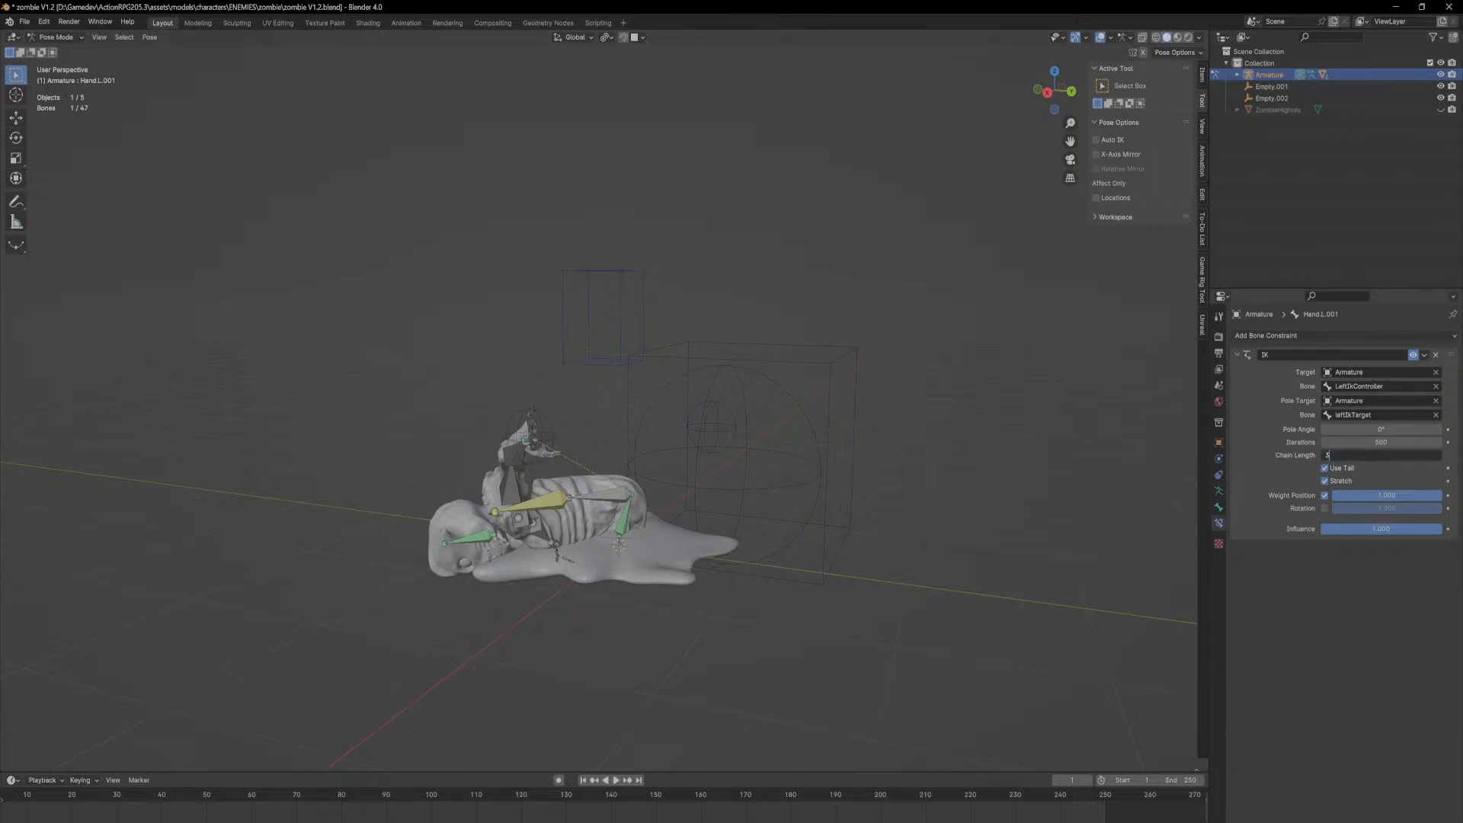
text(3)
key(Return)
middle_drag(642, 260, 787, 322)
scroll(734, 358, up, 5)
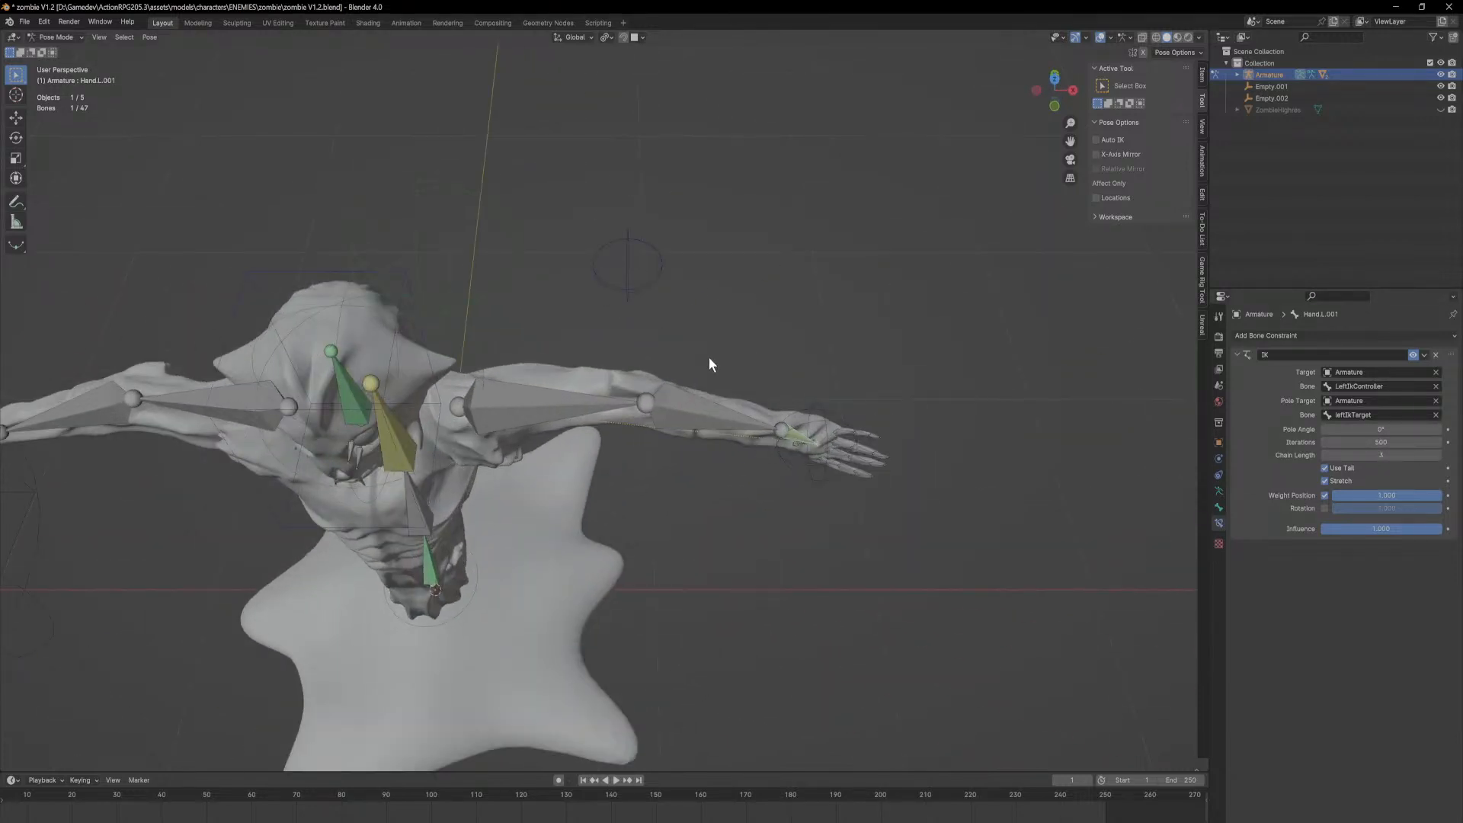
middle_drag(632, 303, 446, 360)
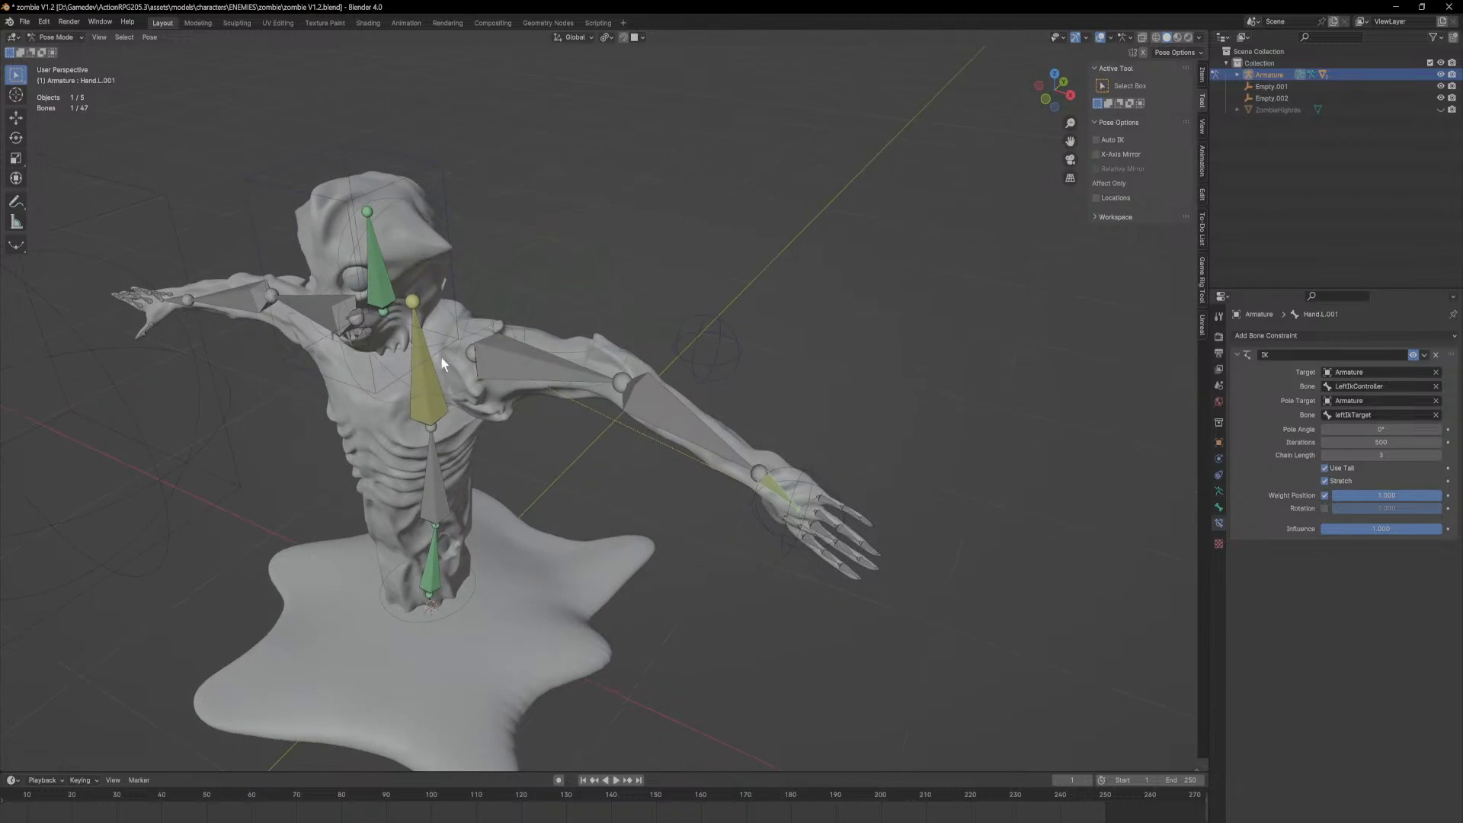
middle_drag(737, 398, 580, 342)
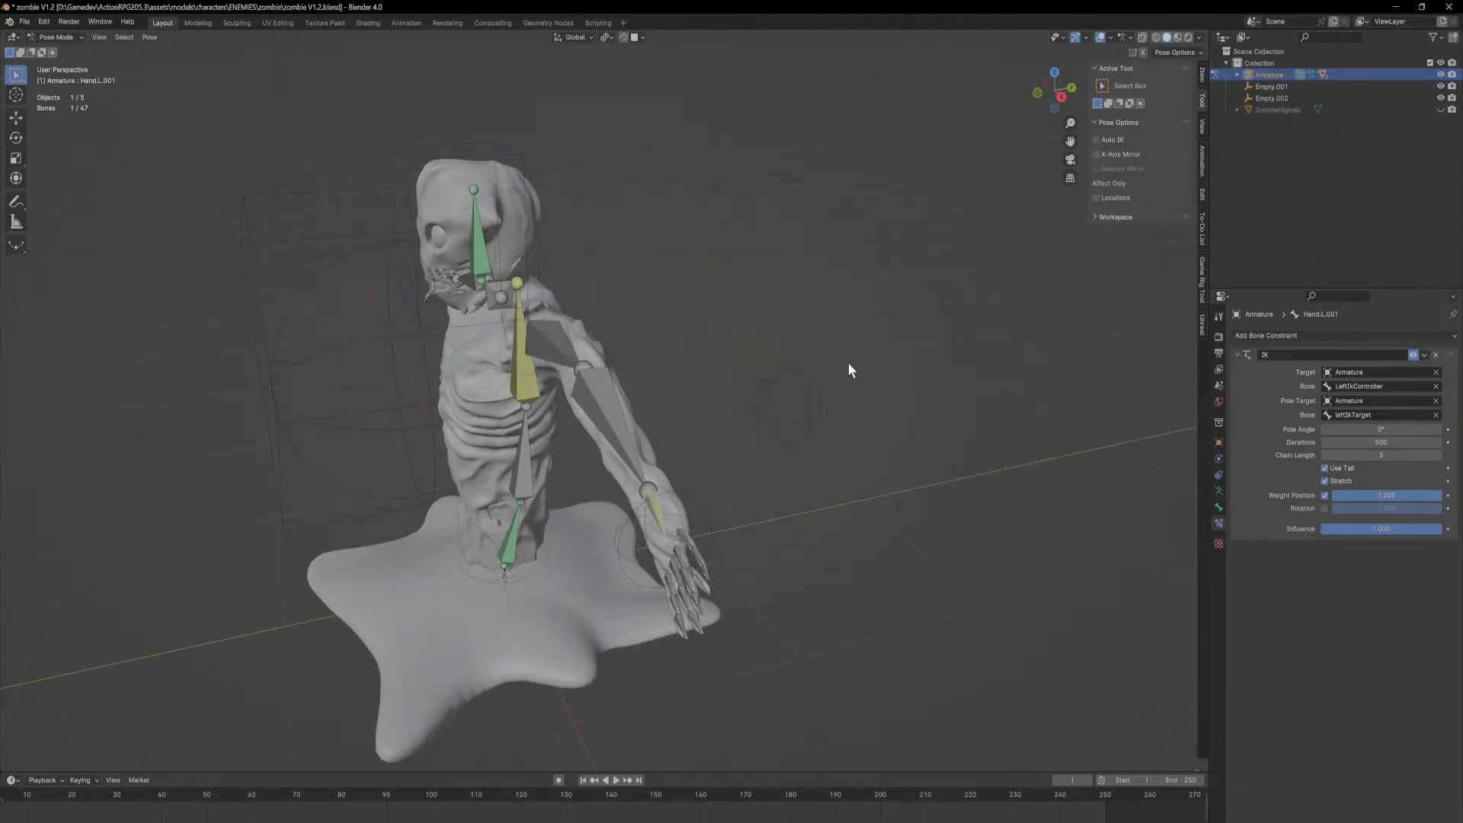
Step: Try a pole angle of 90° on Hand.L.001's IK constraint
click(1381, 429)
text(90)
key(Return)
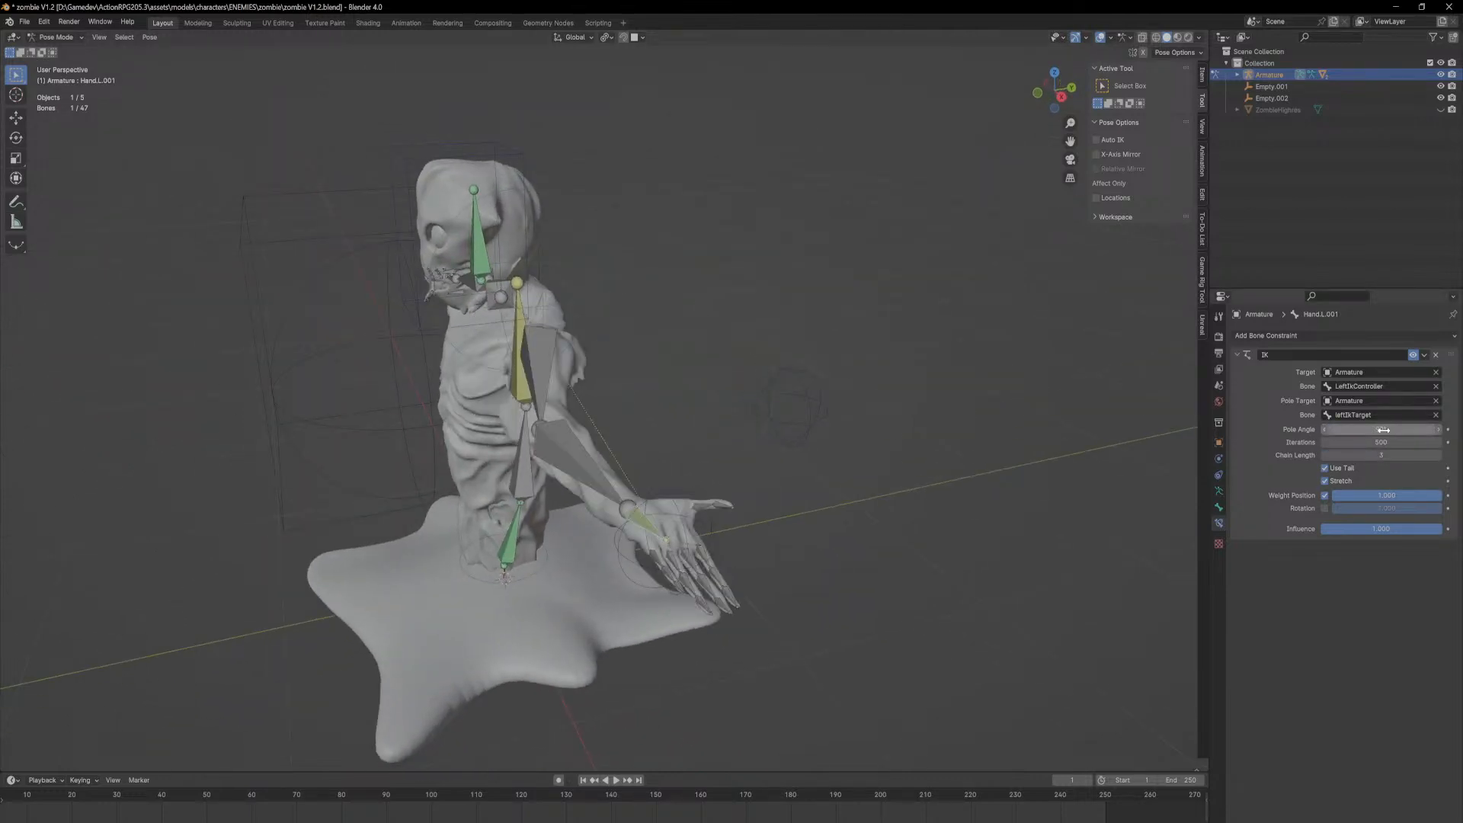
Step: Set the pole angle of Hand.L.001's IK constraint to -90°
click(1384, 429)
text(-90)
key(Return)
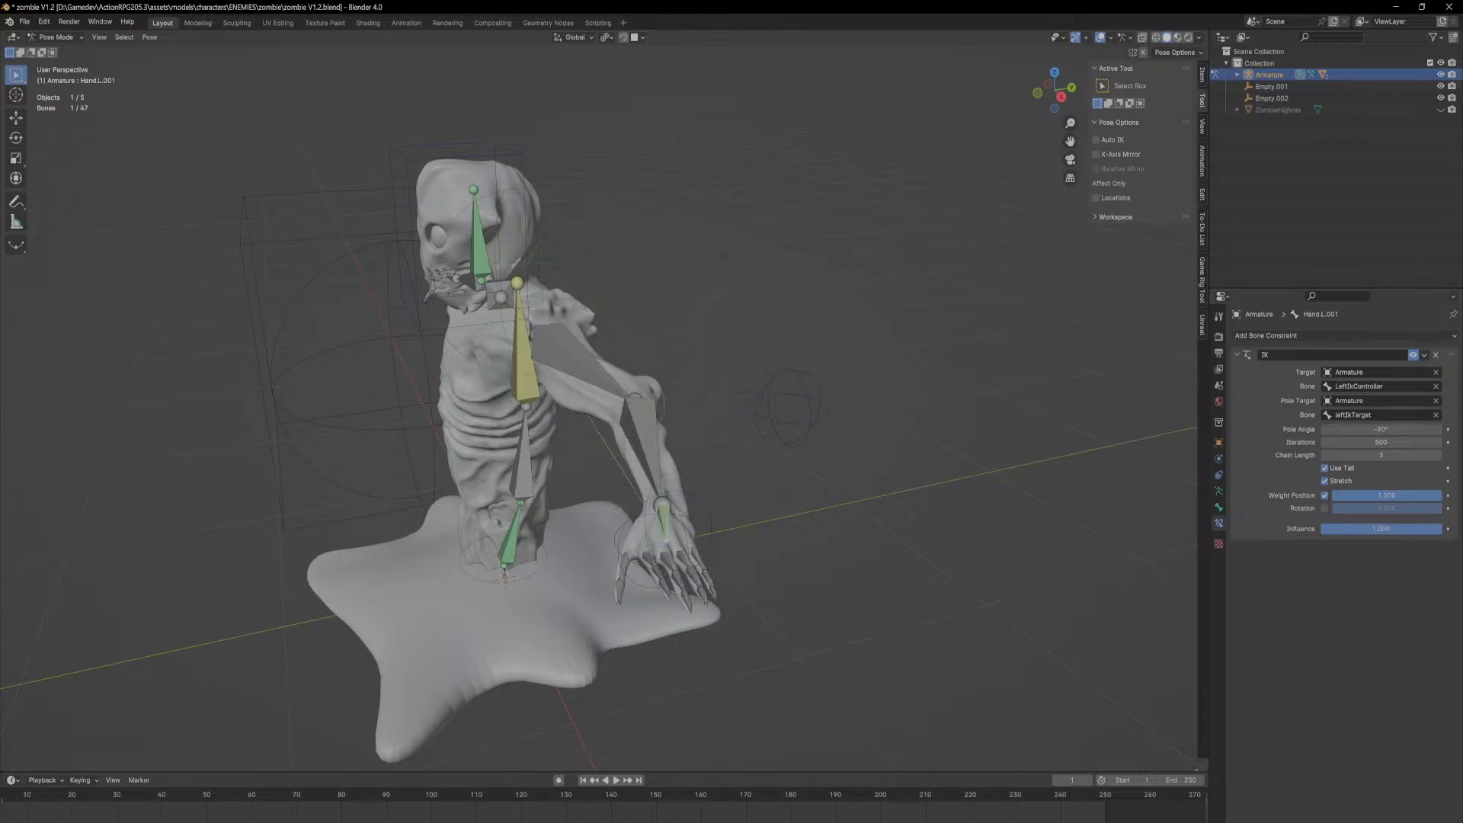
Step: Move the LeftIkController bone in toward the body to bend the arm at the elbow
mouse_move(808, 358)
middle_down()
mouse_move(812, 343)
mouse_move(924, 399)
mouse_move(810, 363)
middle_up()
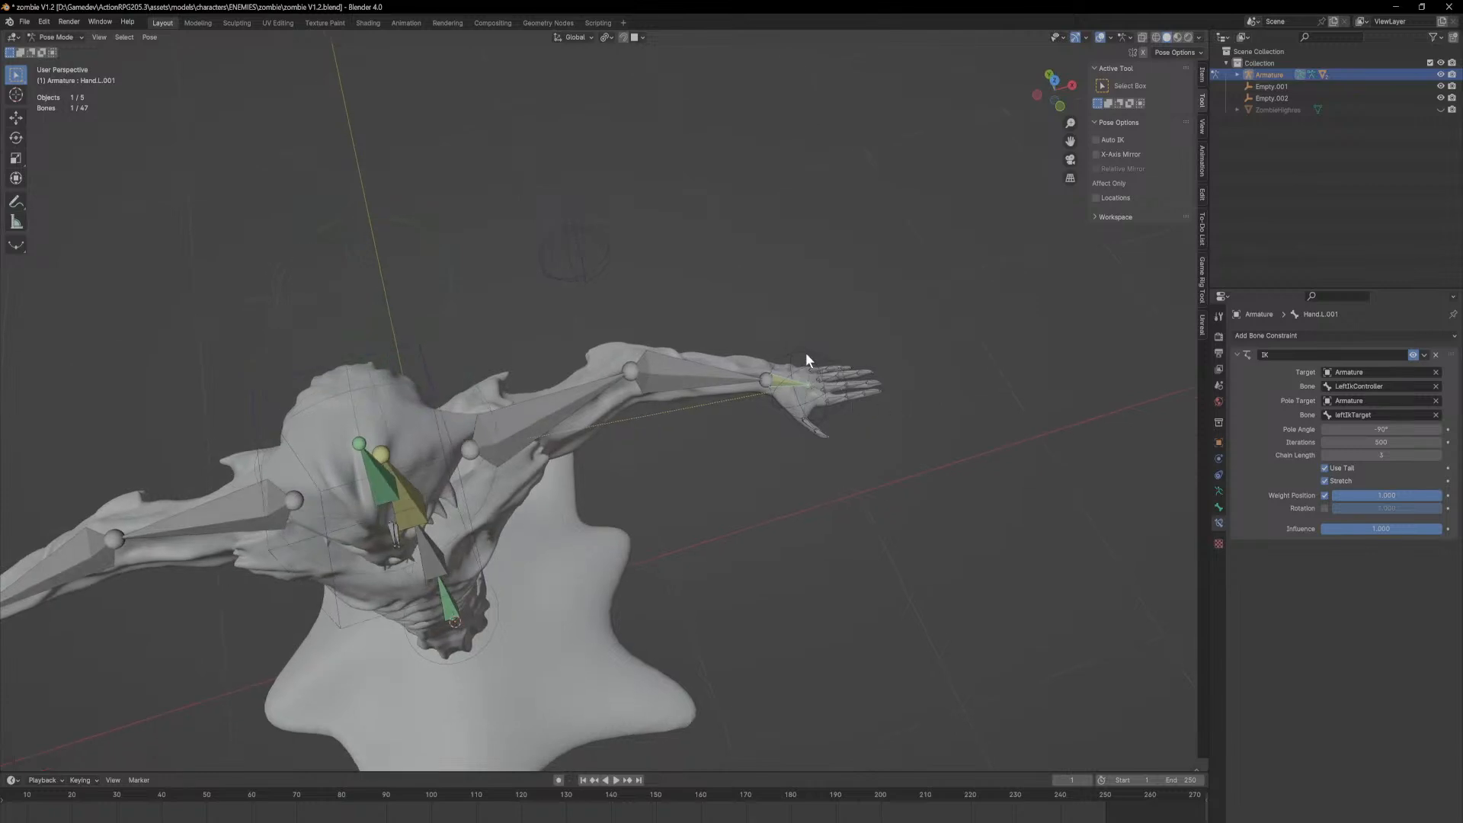
click(812, 357)
key(g)
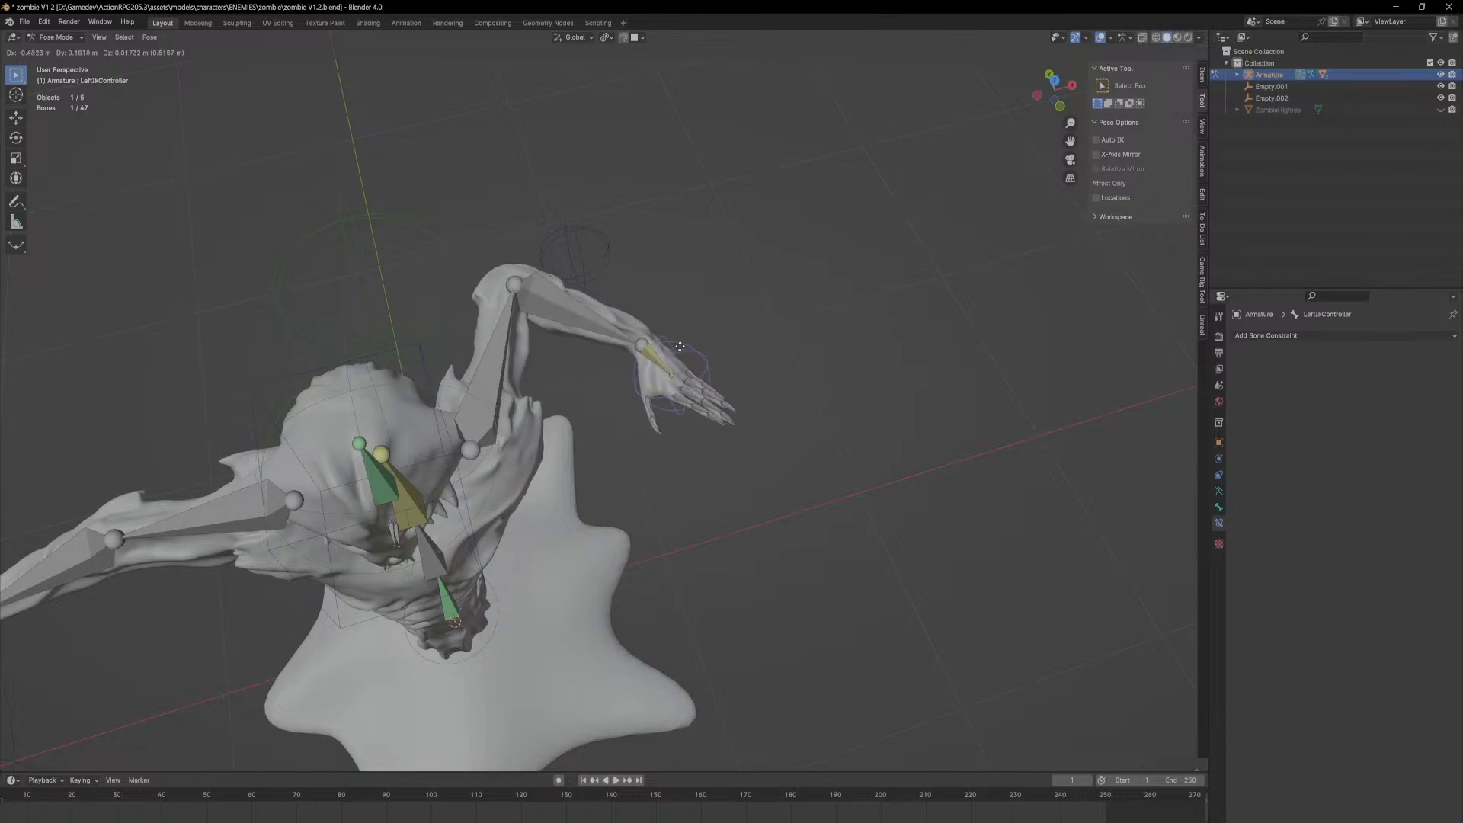
click(685, 367)
mouse_move(685, 367)
middle_down()
mouse_move(684, 402)
mouse_move(703, 381)
middle_up()
Step: Rotate the Spine.003 bone slightly to test the upper body's movement
click(413, 482)
key(r)
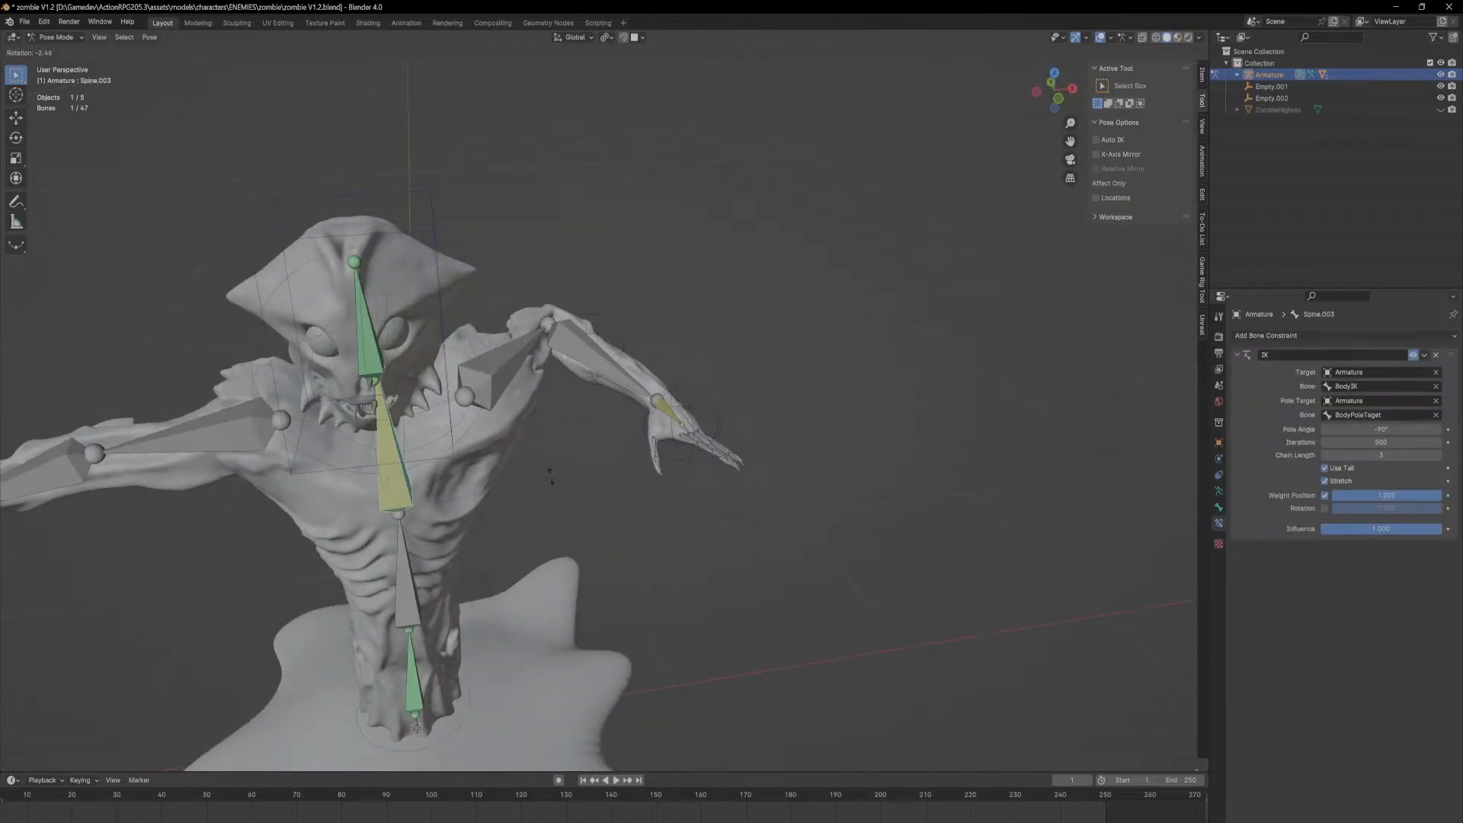
click(507, 469)
middle_drag(508, 470, 570, 429)
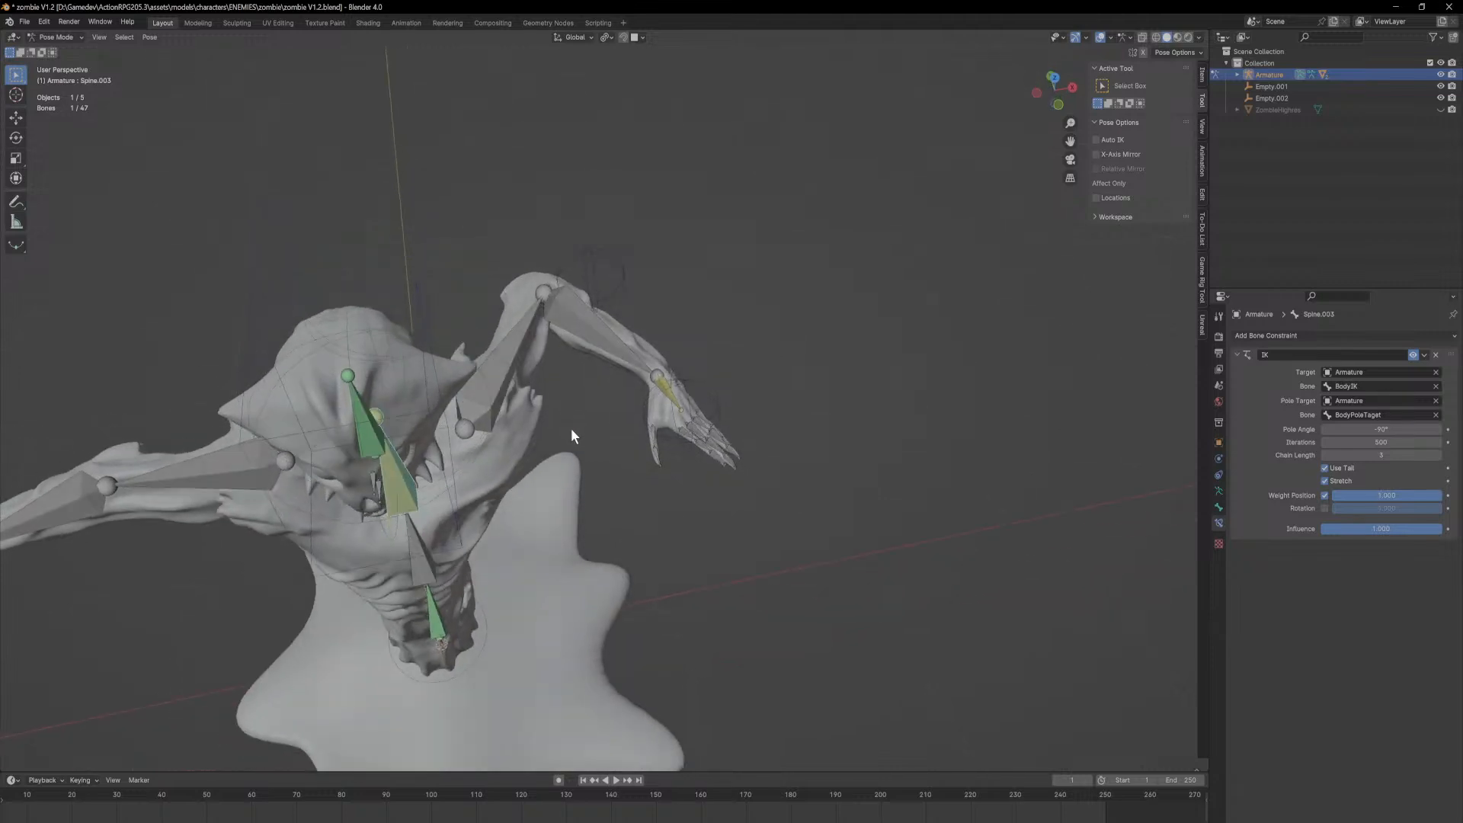
Step: Rotate the Spine.003 bone about the global Z axis to test how the upper body twists
click(465, 355)
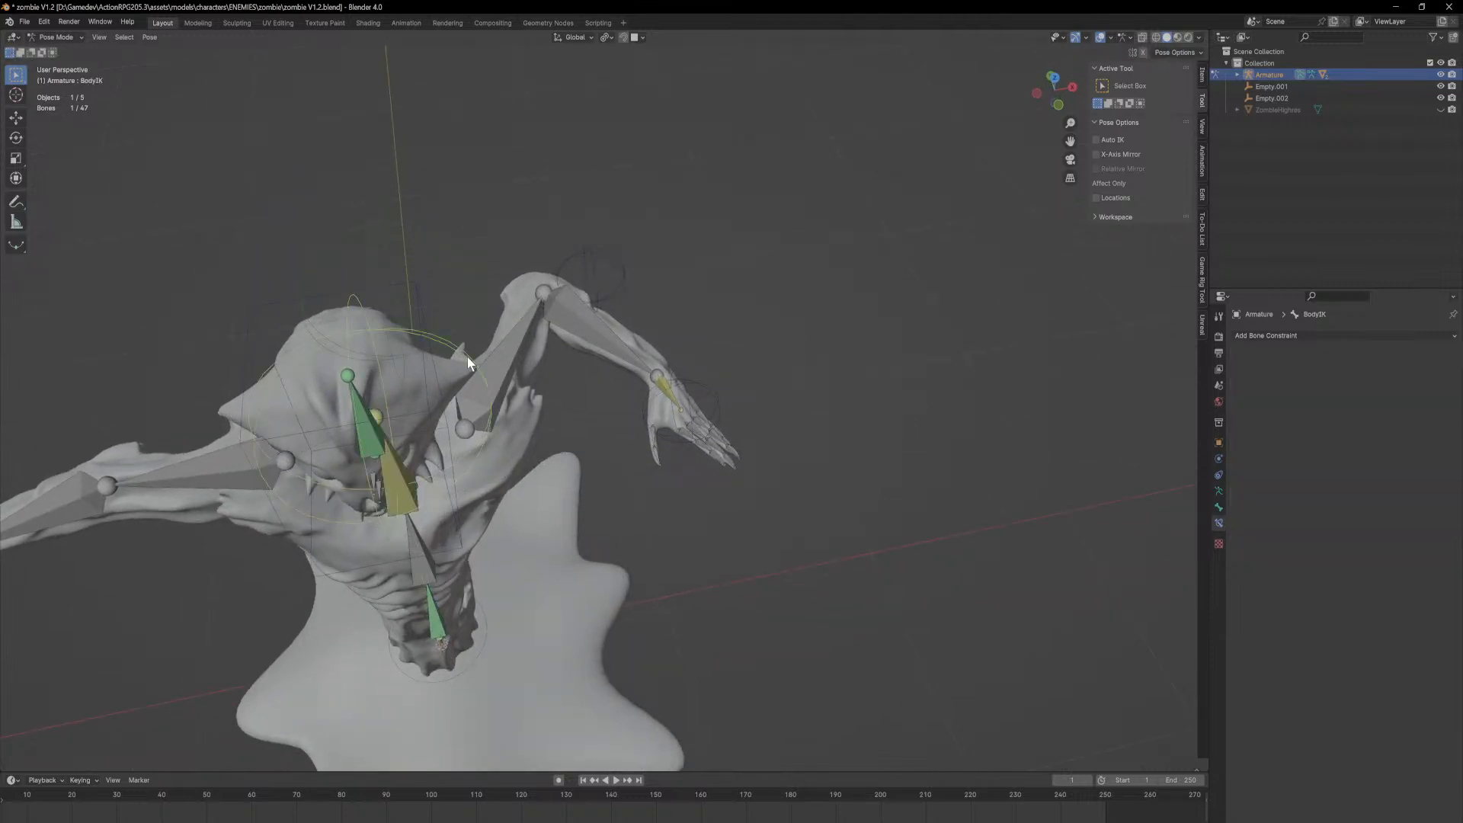
middle_drag(544, 470, 569, 431)
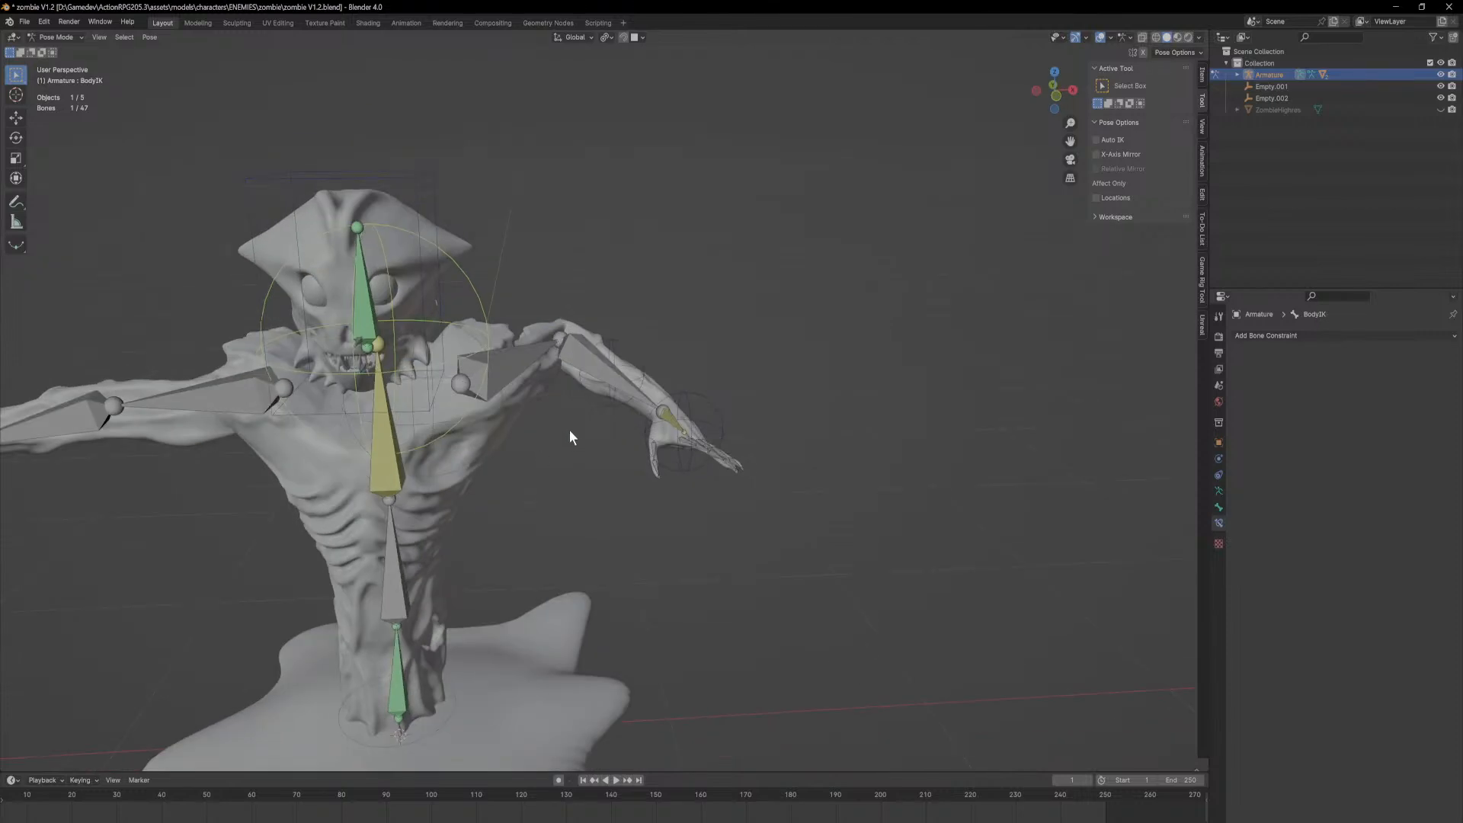
middle_drag(433, 449, 516, 448)
click(392, 454)
key(r)
key(z)
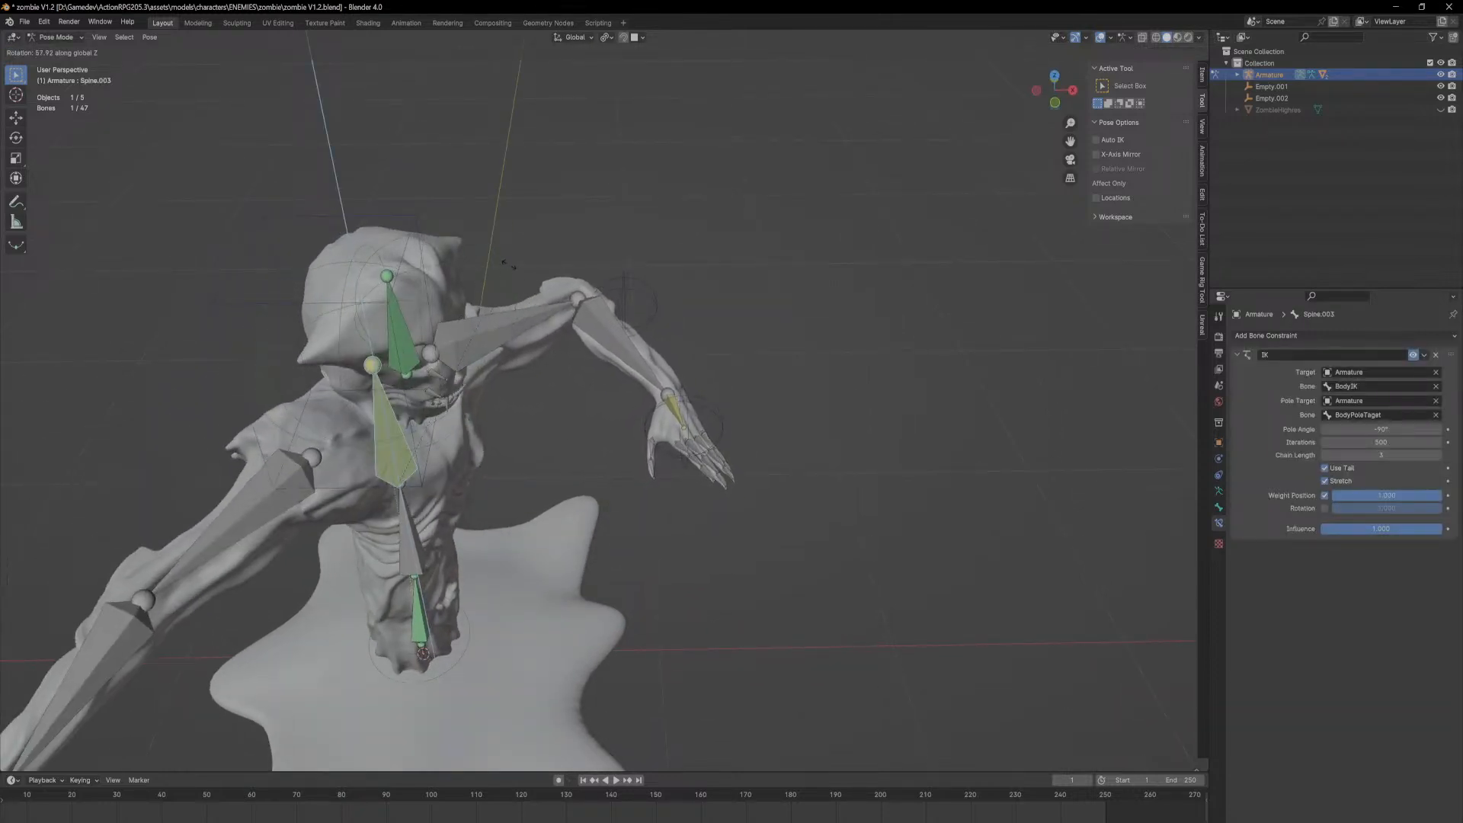
click(530, 334)
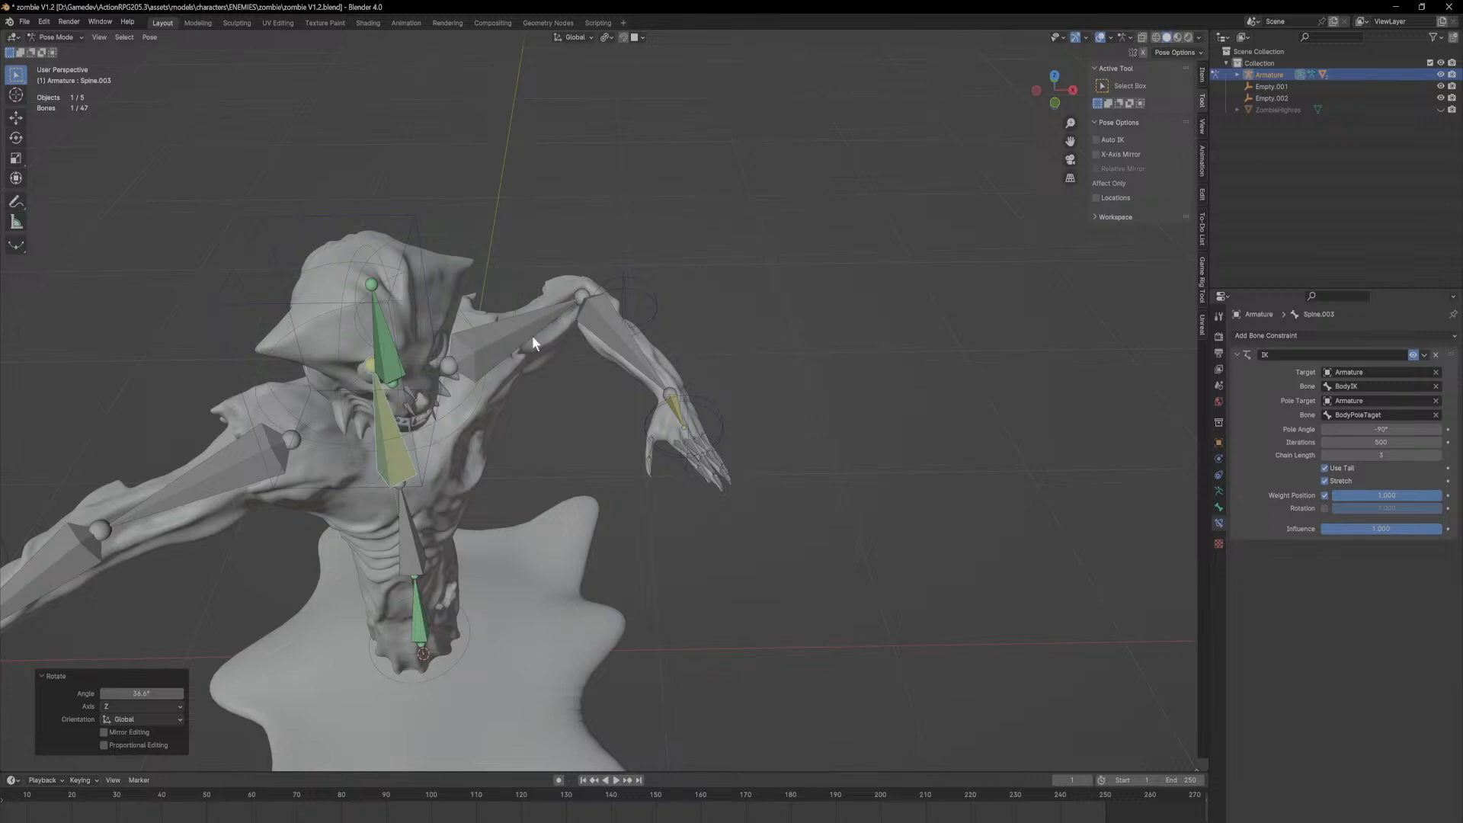
Step: Check the bone constraints on the left arm's Arm.L.001 and Hand.L.001 bones
click(649, 378)
click(674, 404)
click(581, 315)
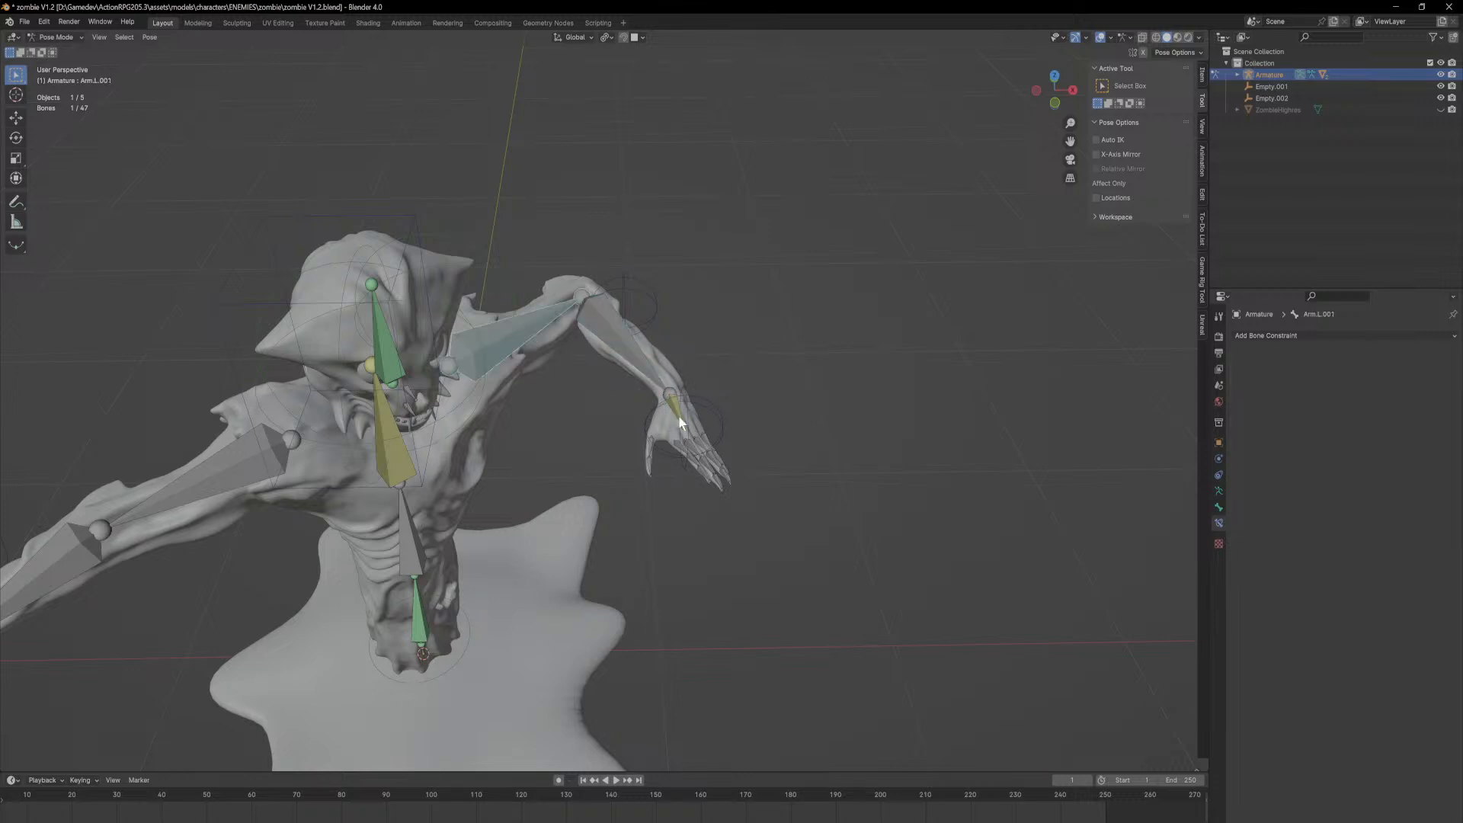
click(662, 398)
middle_drag(544, 418, 496, 384)
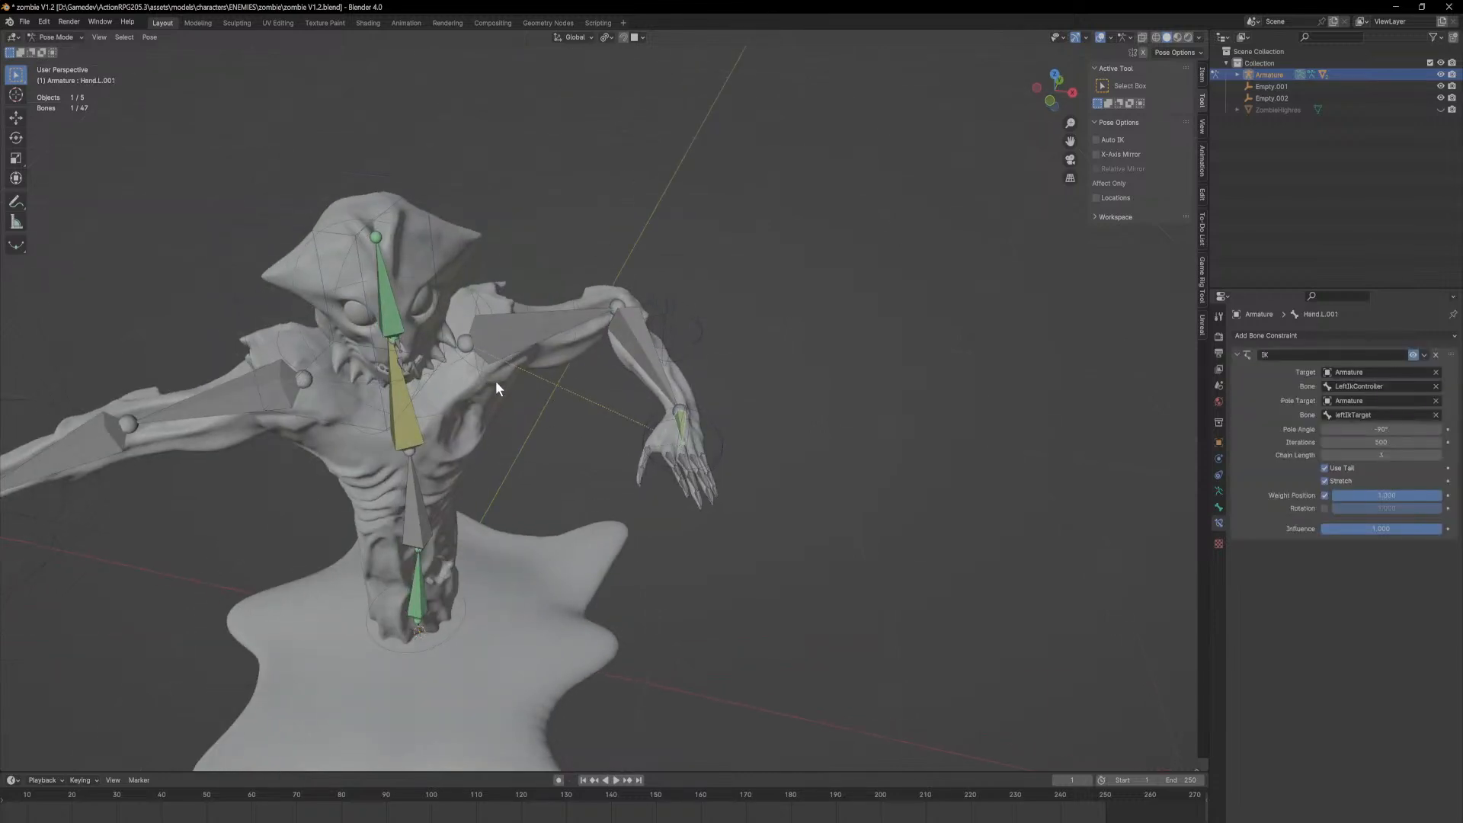
Step: Add a Child Of constraint to the Spine.003 bone with the Armature as its target
click(406, 429)
click(1361, 336)
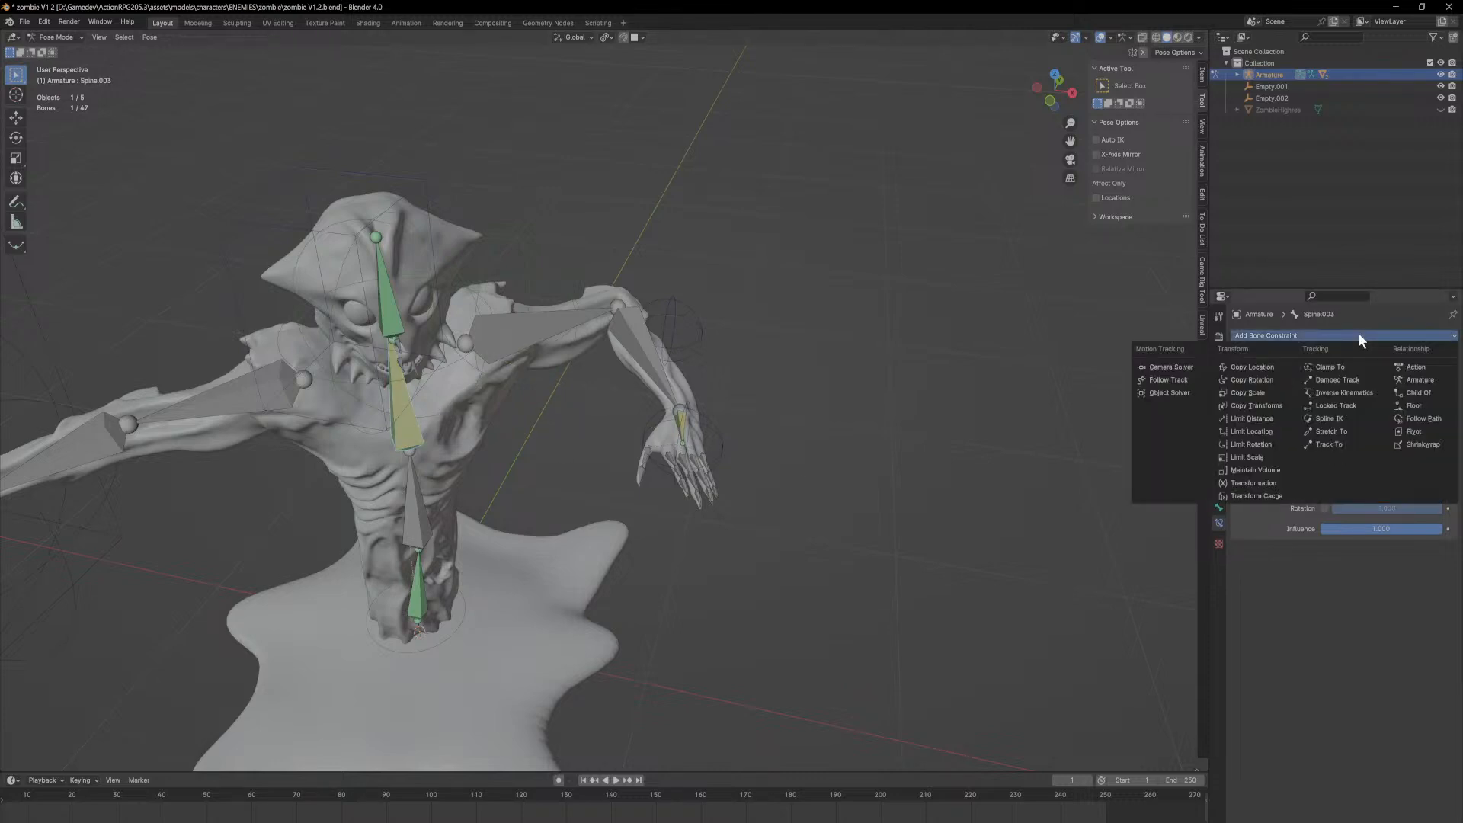
click(1414, 393)
click(1436, 565)
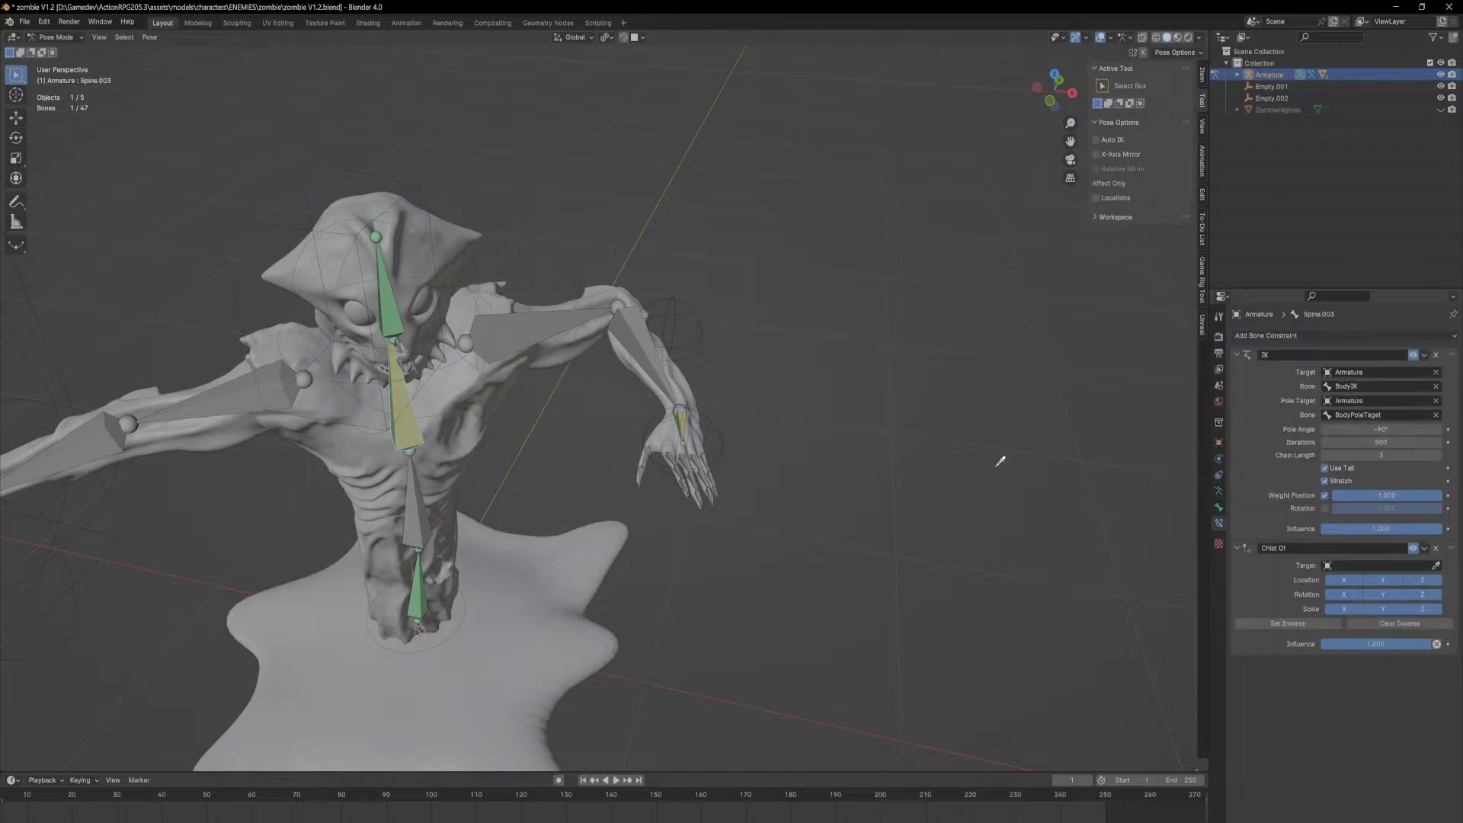
click(294, 311)
Step: Set the BodyIK bone as the target bone of Spine.003's Child Of constraint
click(473, 383)
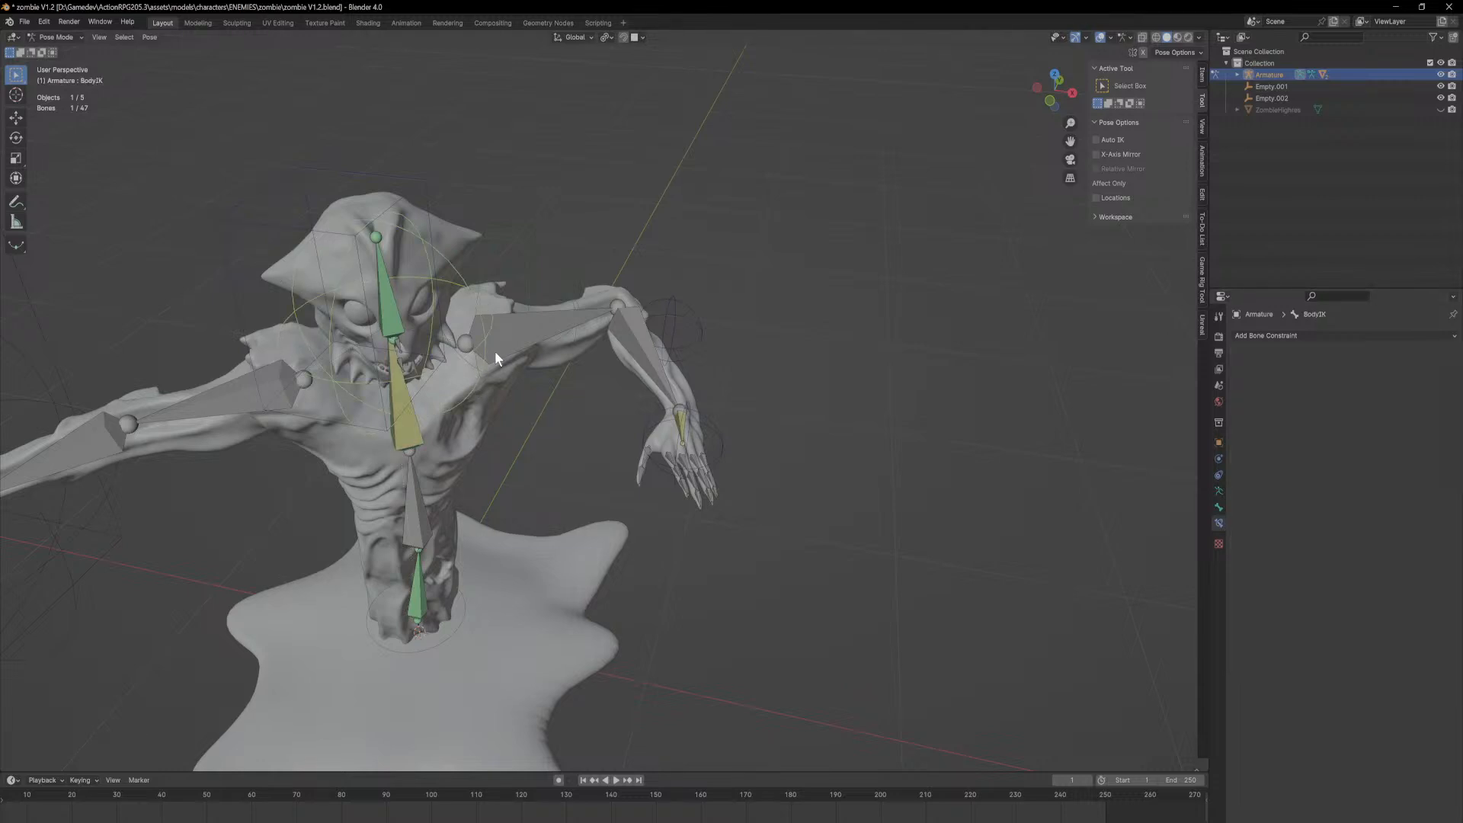
middle_drag(488, 355, 549, 326)
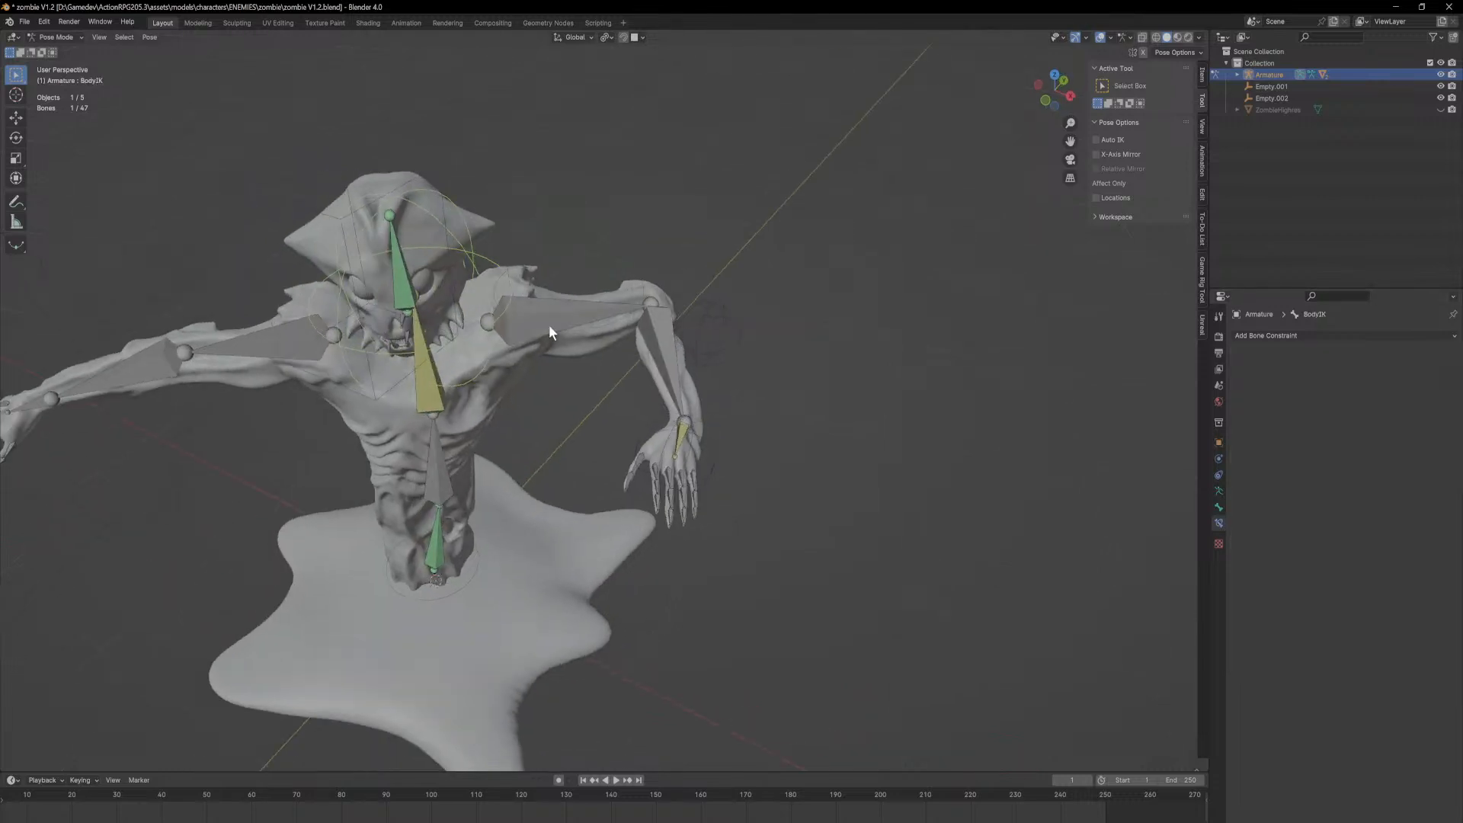
click(431, 379)
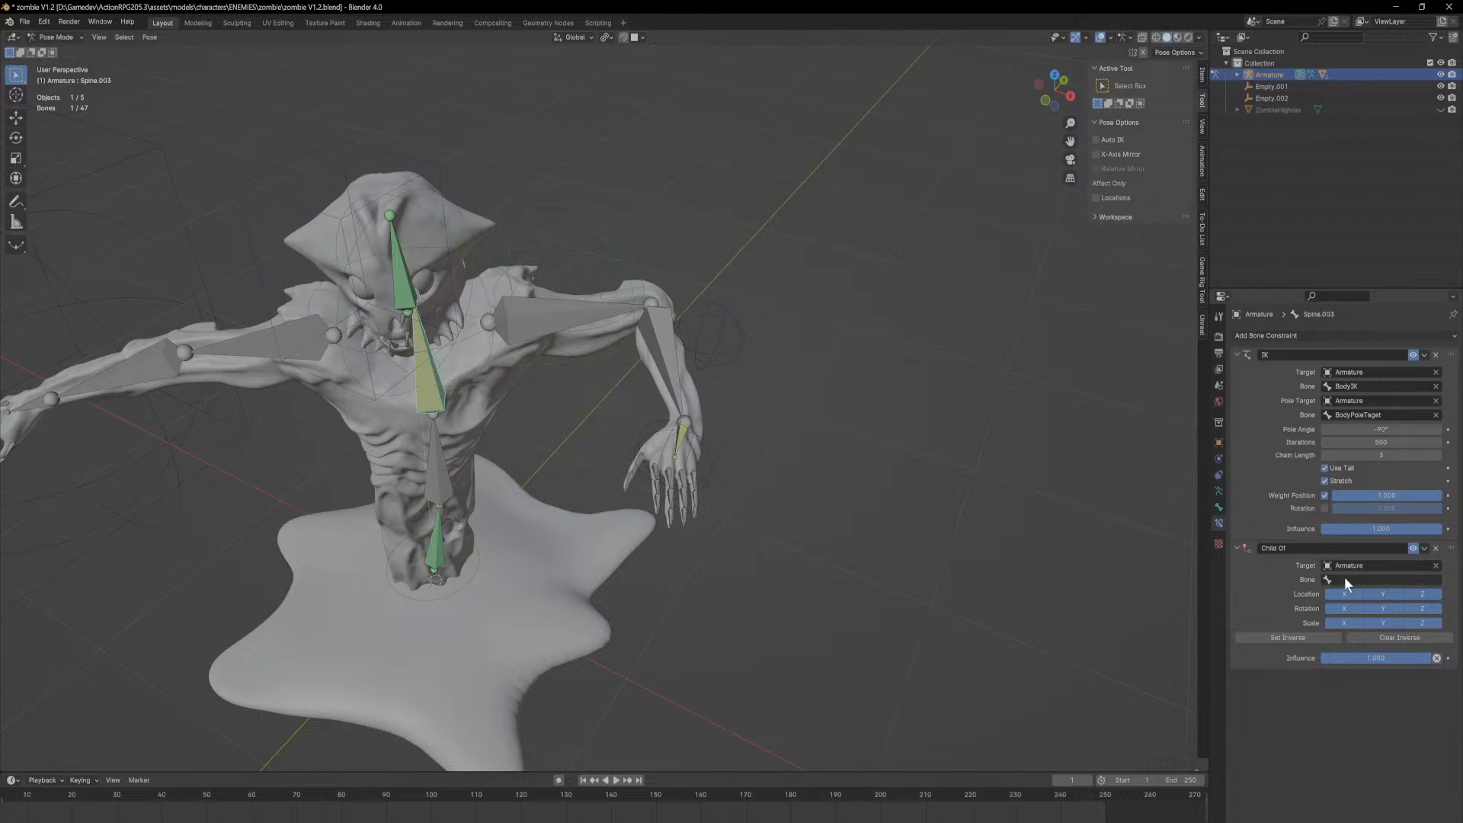
click(1364, 580)
text(bo)
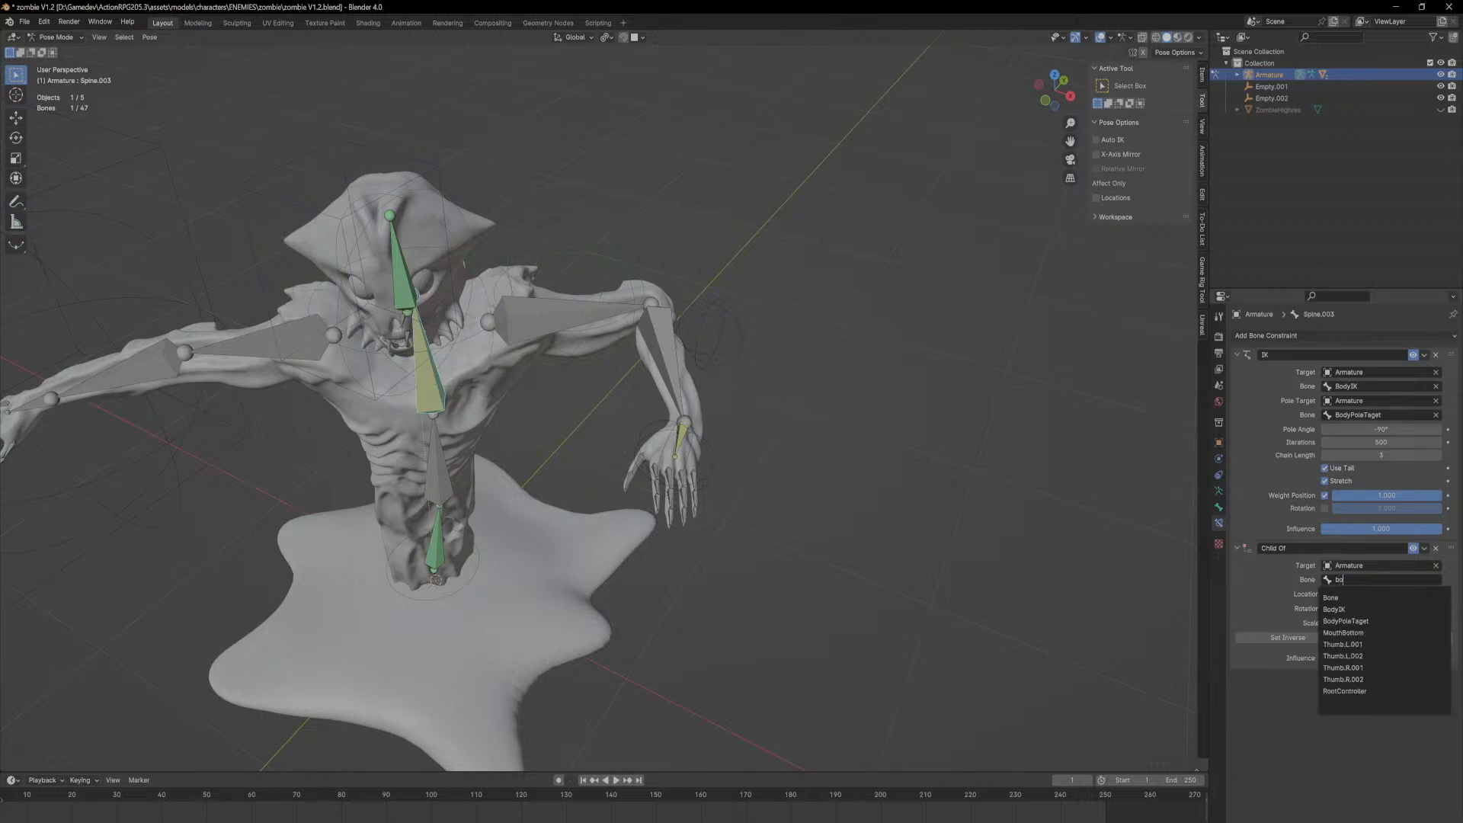
key(Down)
key(Return)
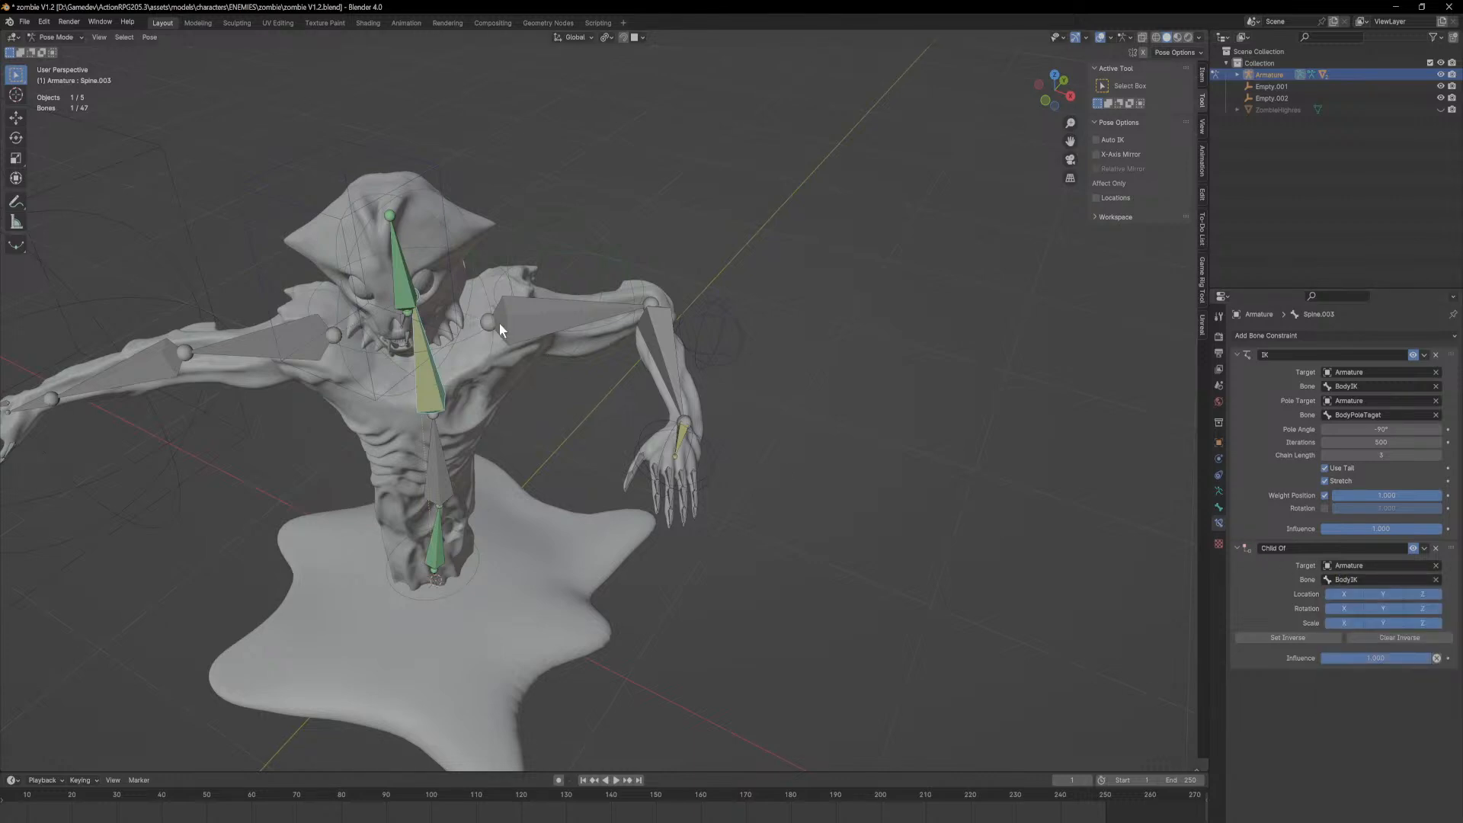
Step: Try rotating the BodyIK bone about the global Z axis to test the Child Of constraint
click(488, 305)
key(r)
key(z)
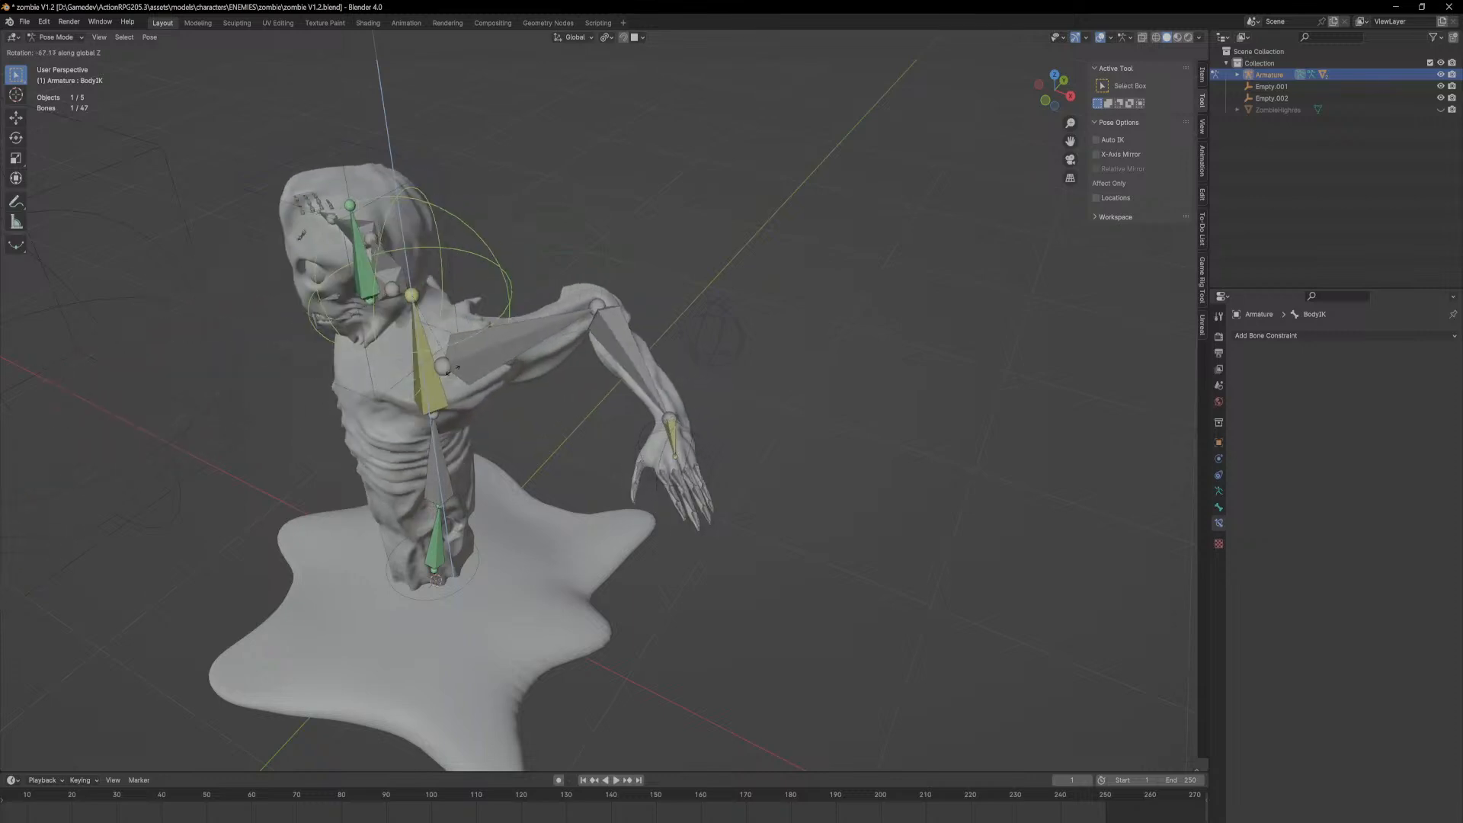
right_click(467, 473)
Step: Add a Child Of constraint to the Spine.002 bone and set its influence to 0.5
click(444, 474)
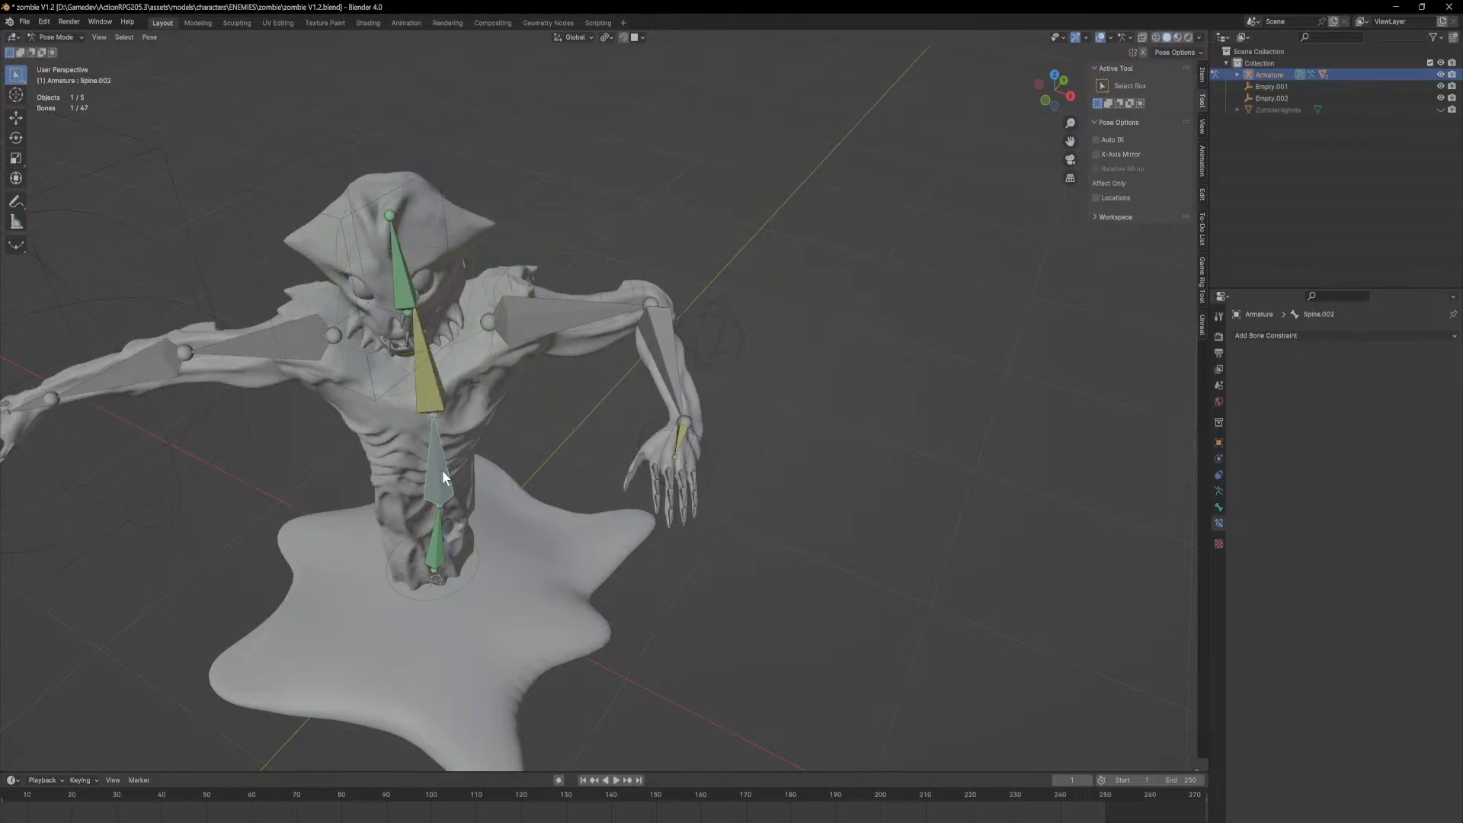
click(1325, 336)
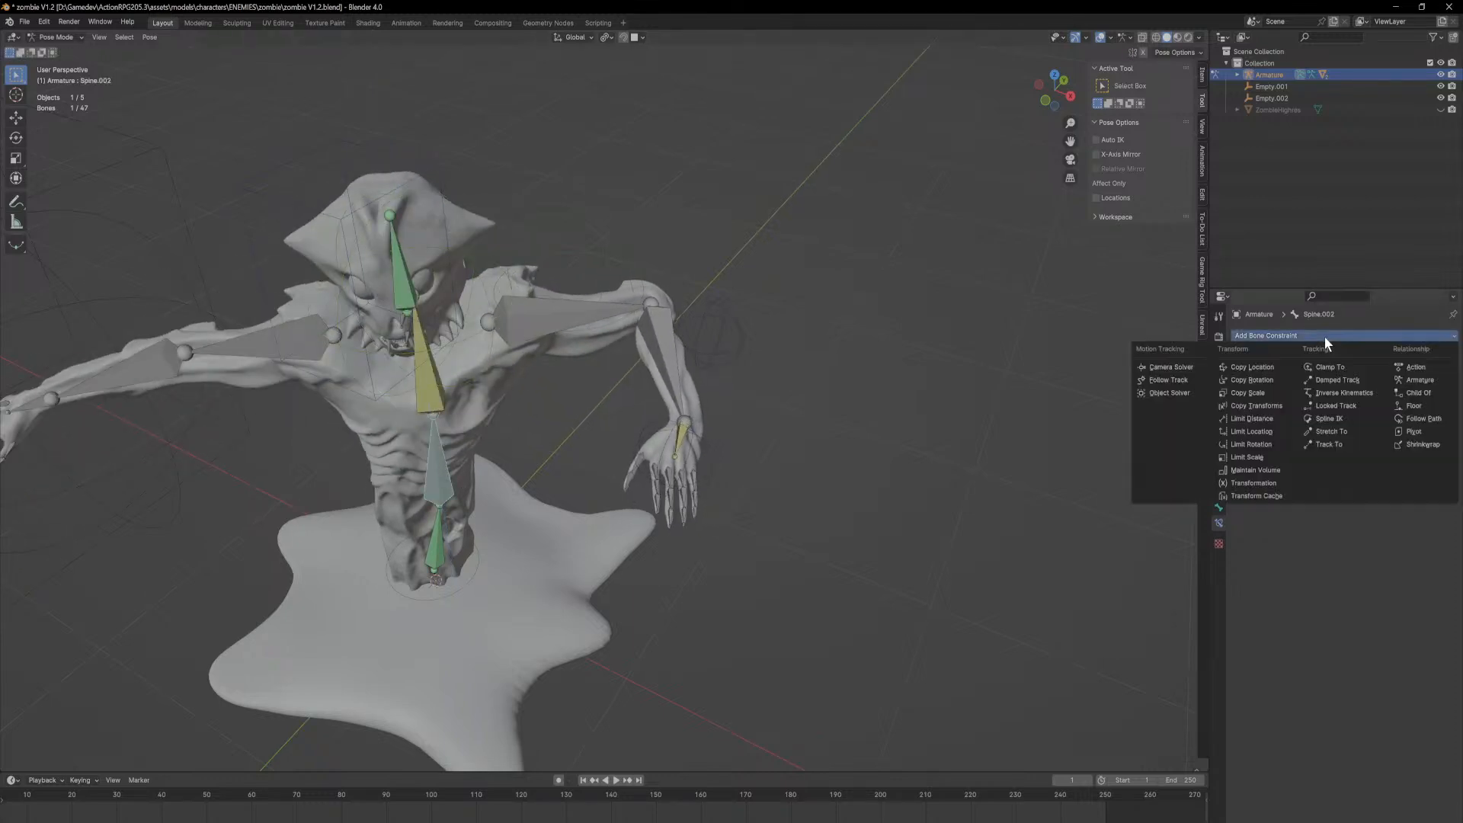
click(1434, 391)
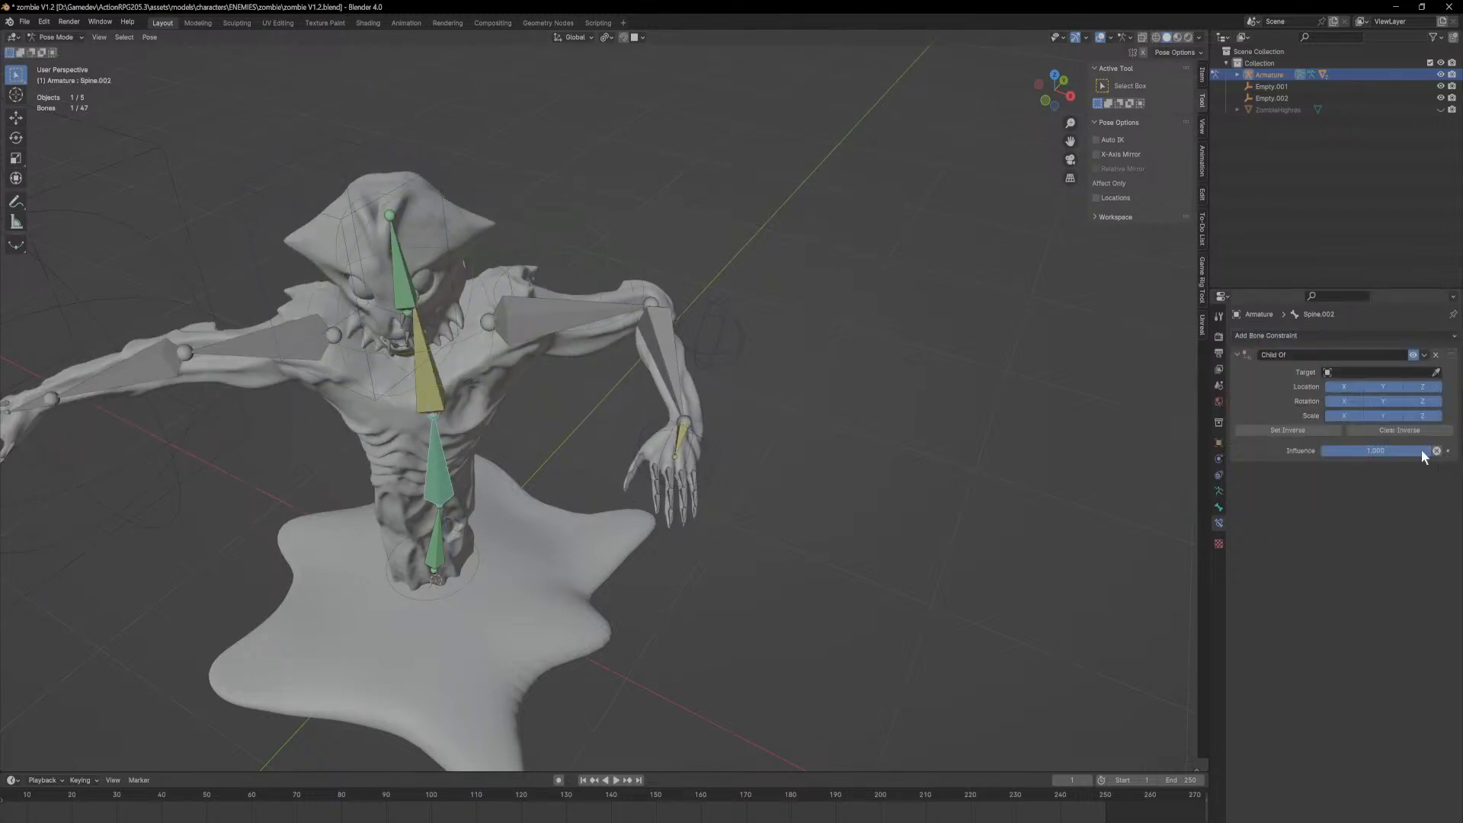
click(1375, 448)
text(0.5)
key(Return)
Step: Set the target of Spine.002's Child Of constraint to the Armature's BodyIK bone
click(1437, 373)
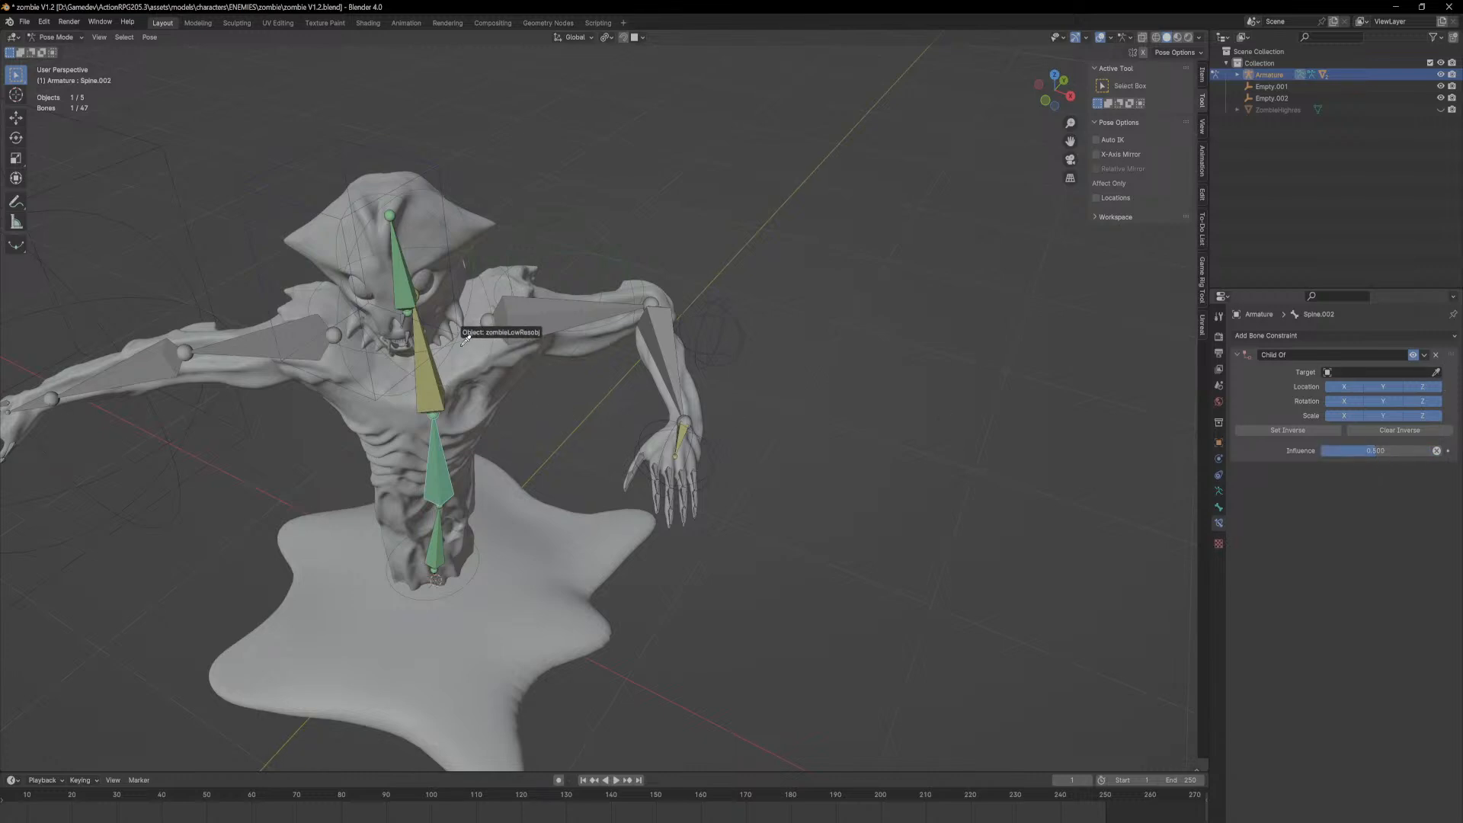
click(477, 254)
click(1340, 387)
text(body)
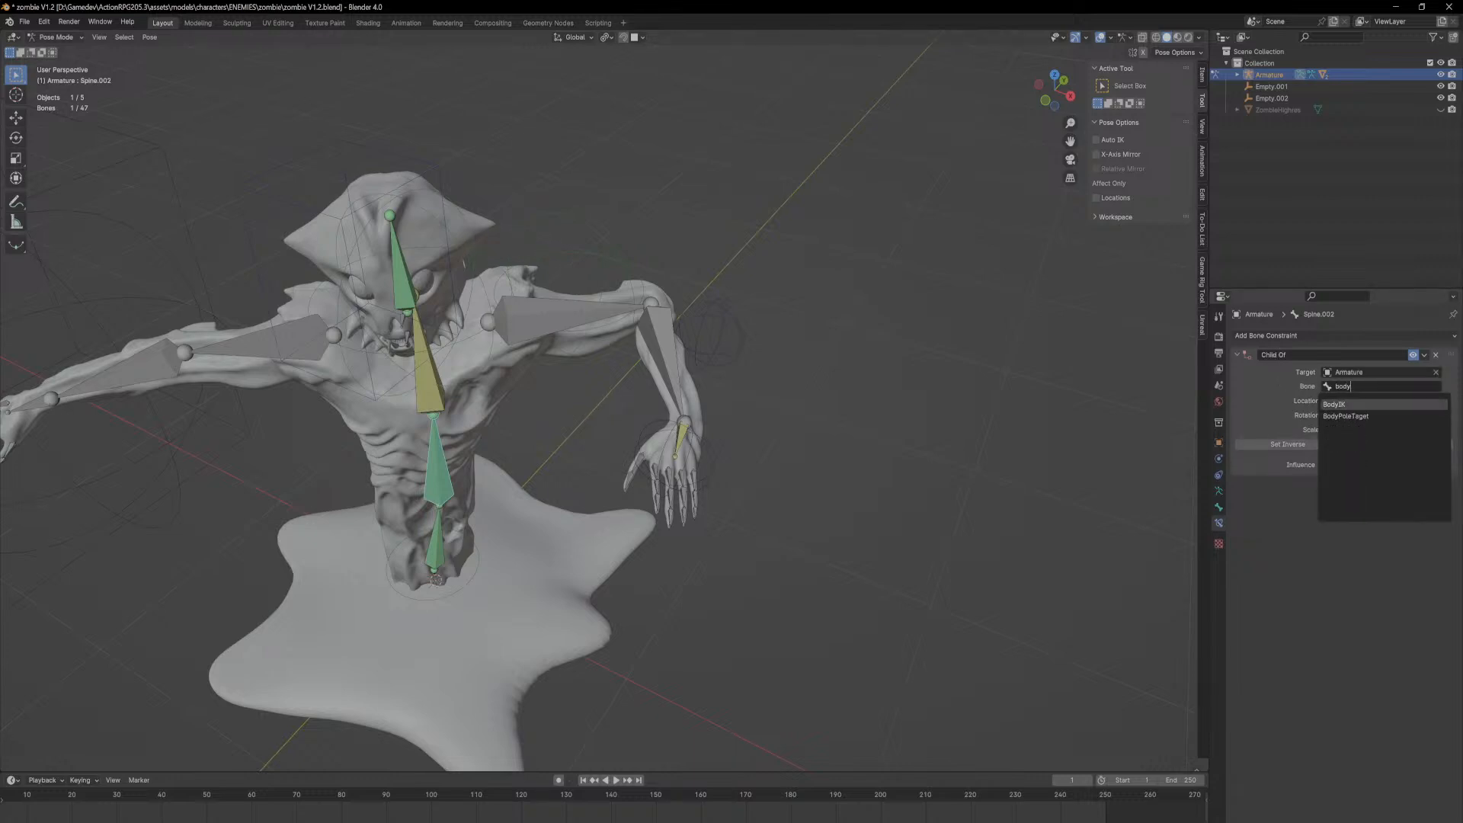
key(Return)
Step: Rotate the BodyIK bone about the global Z axis to twist the torso through both constrained spine bones
click(488, 333)
click(476, 336)
middle_drag(418, 418, 414, 401)
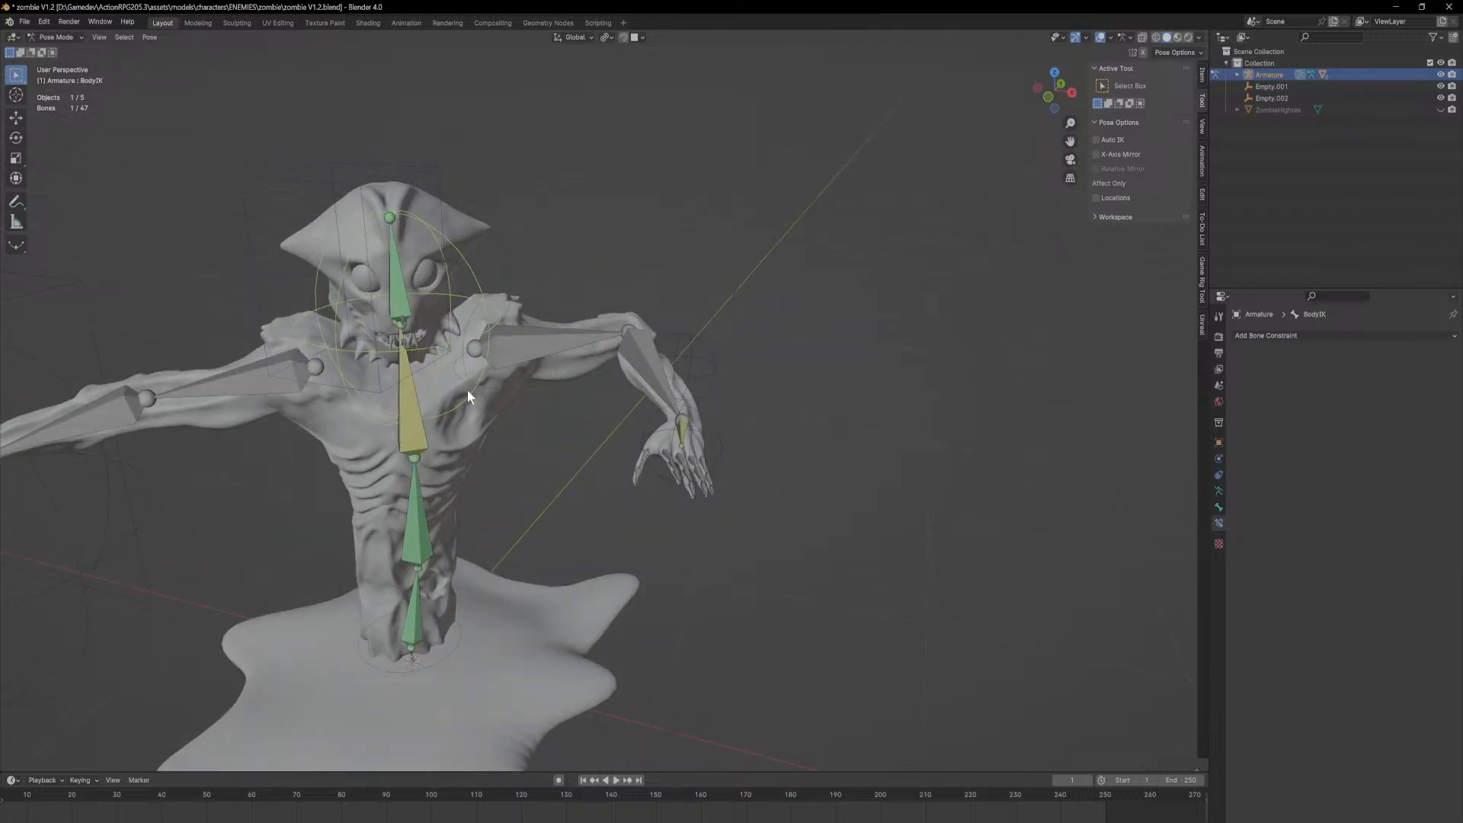
middle_drag(531, 395, 423, 451)
key(r)
key(z)
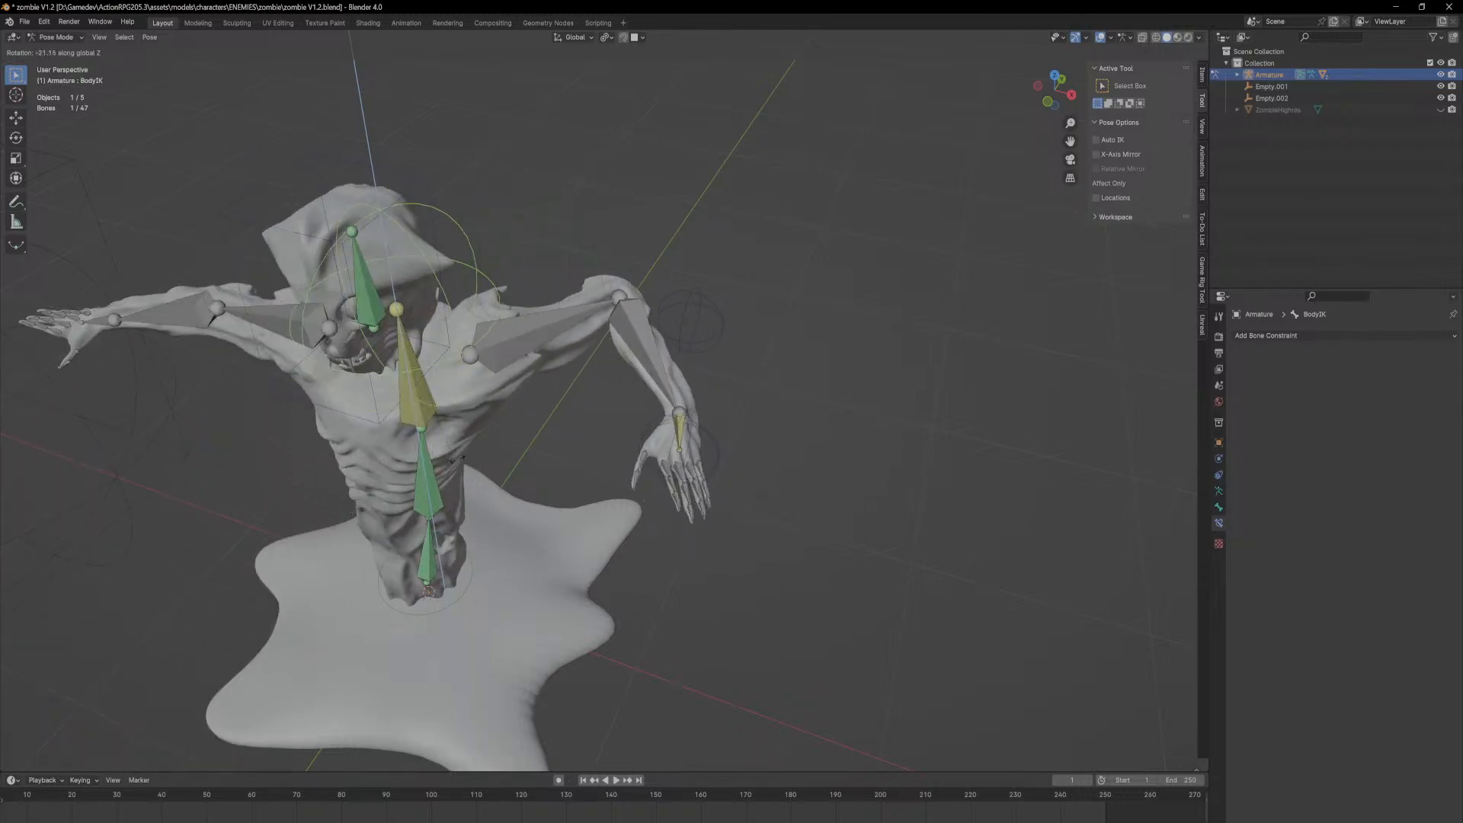
click(454, 454)
Step: Move the LeftIkController bone through several positions around the body, ending with the left elbow bent
middle_drag(455, 454, 701, 393)
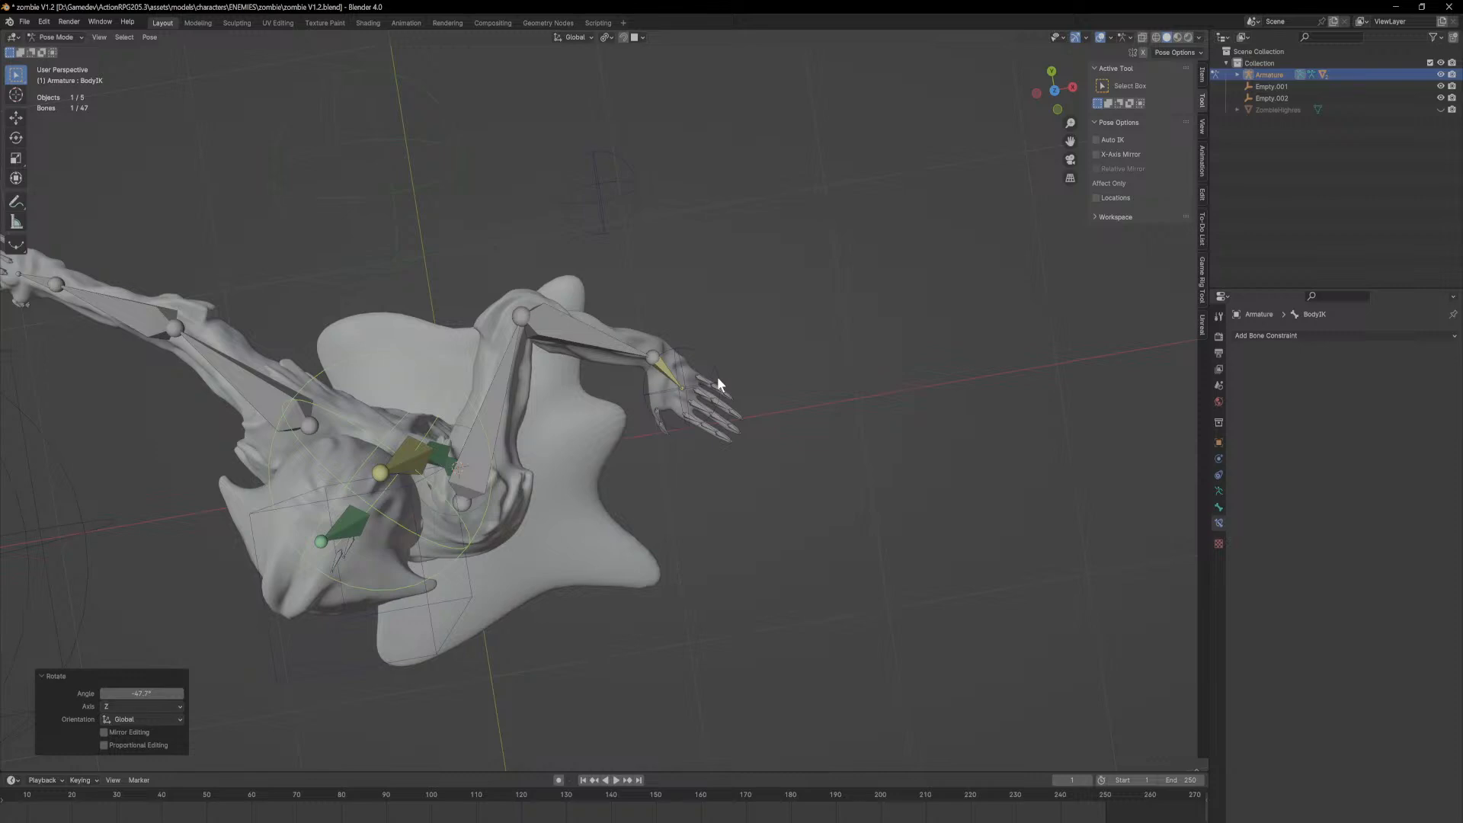
click(683, 345)
middle_drag(683, 345, 712, 327)
key(g)
click(496, 665)
middle_drag(495, 664, 675, 529)
key(g)
click(889, 422)
scroll(890, 422, down, 3)
middle_drag(854, 400, 676, 548)
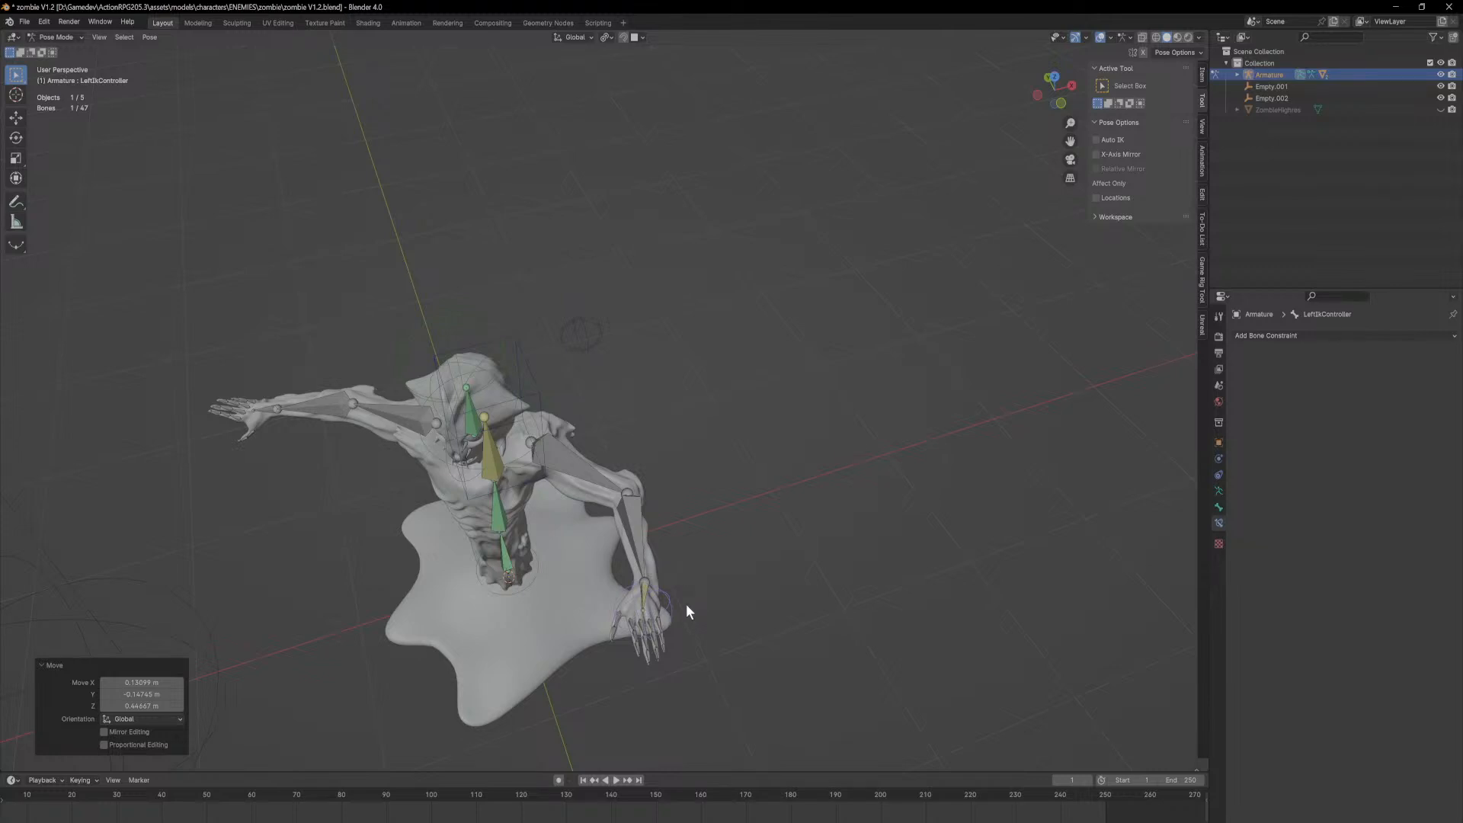
key(g)
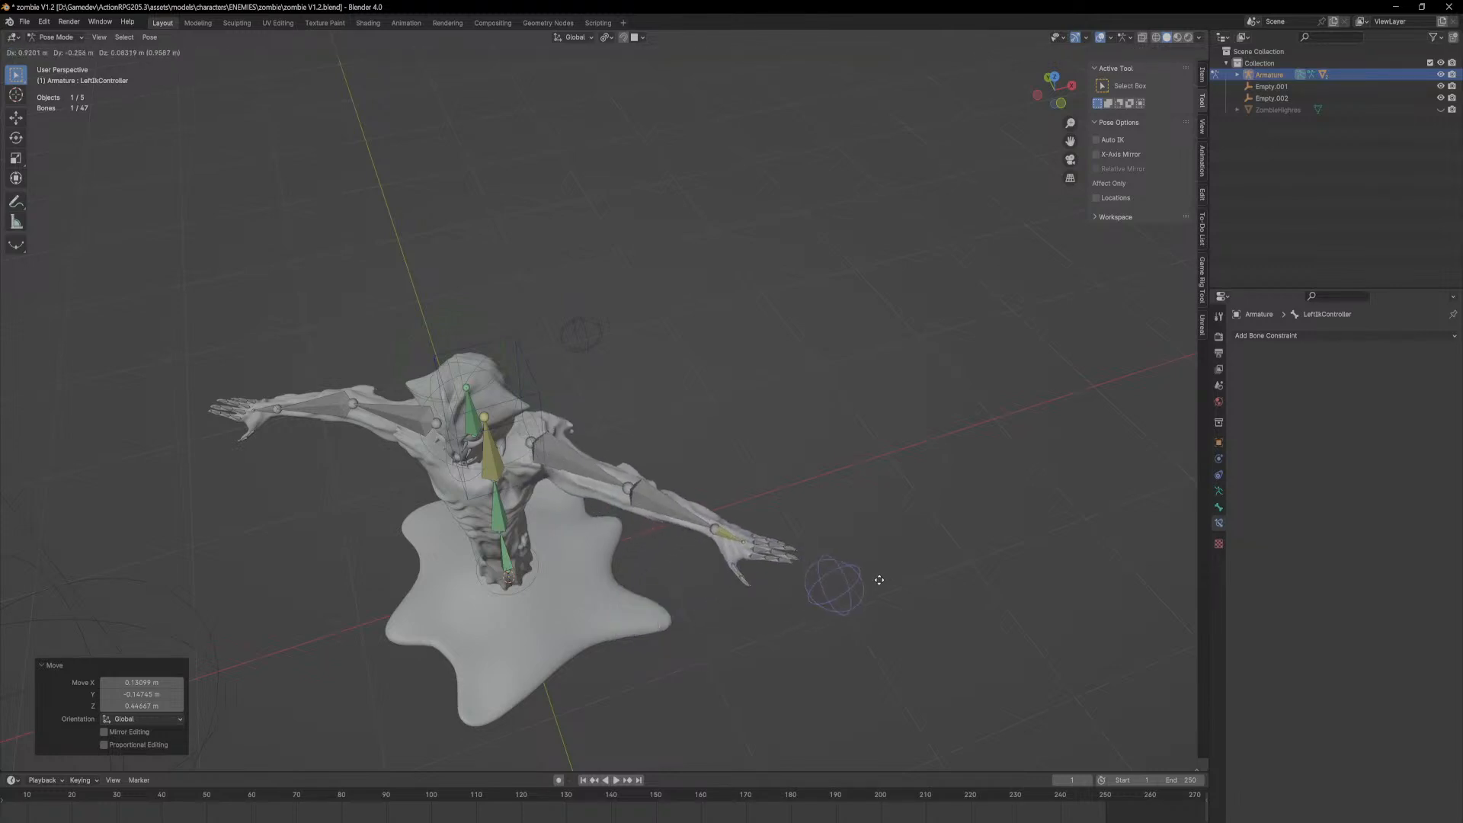
click(683, 569)
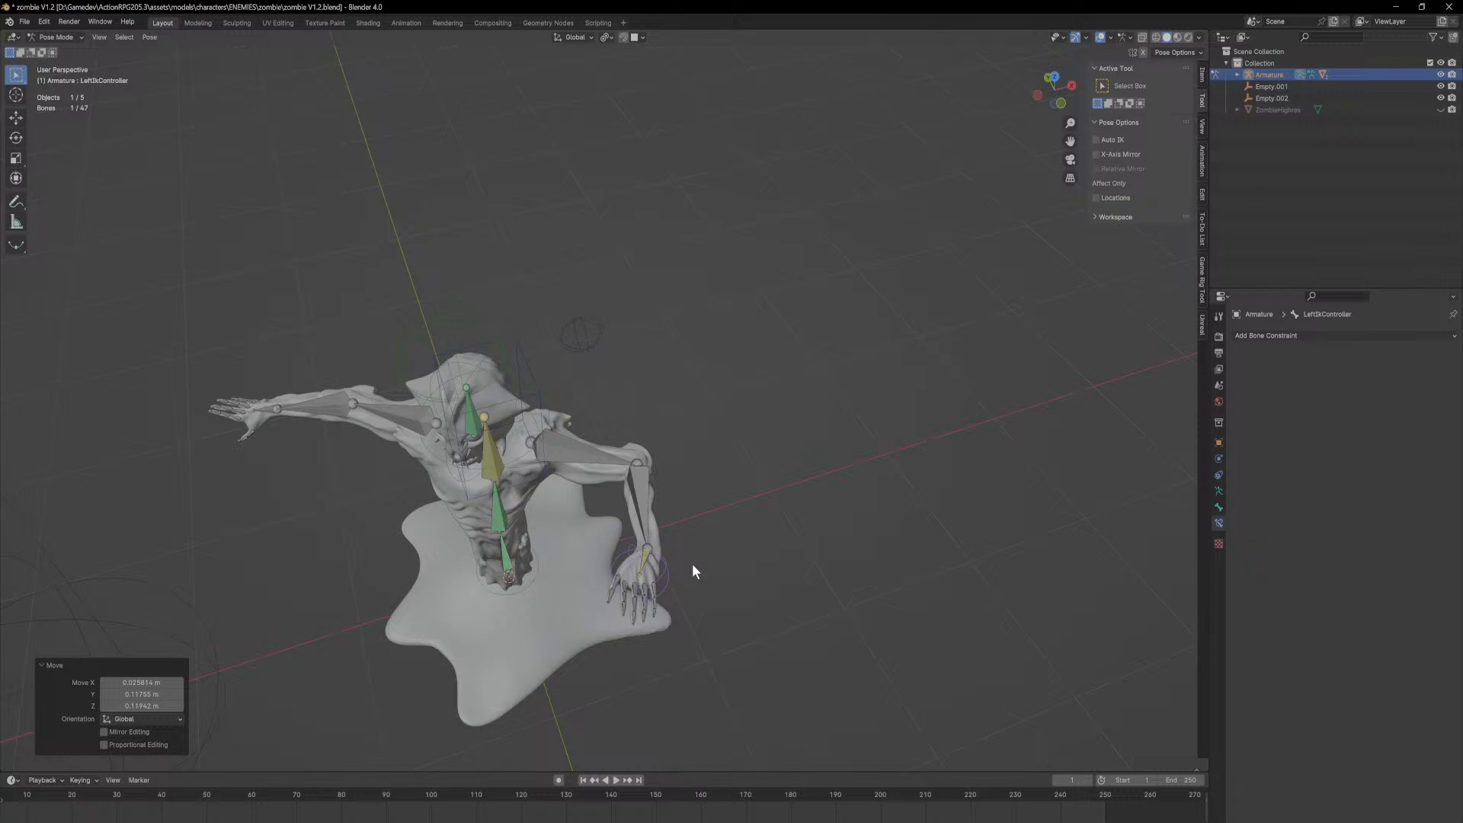
Step: Move the BodyIK bone to lean the torso to the side and test how the left arm follows
middle_drag(733, 564, 738, 458)
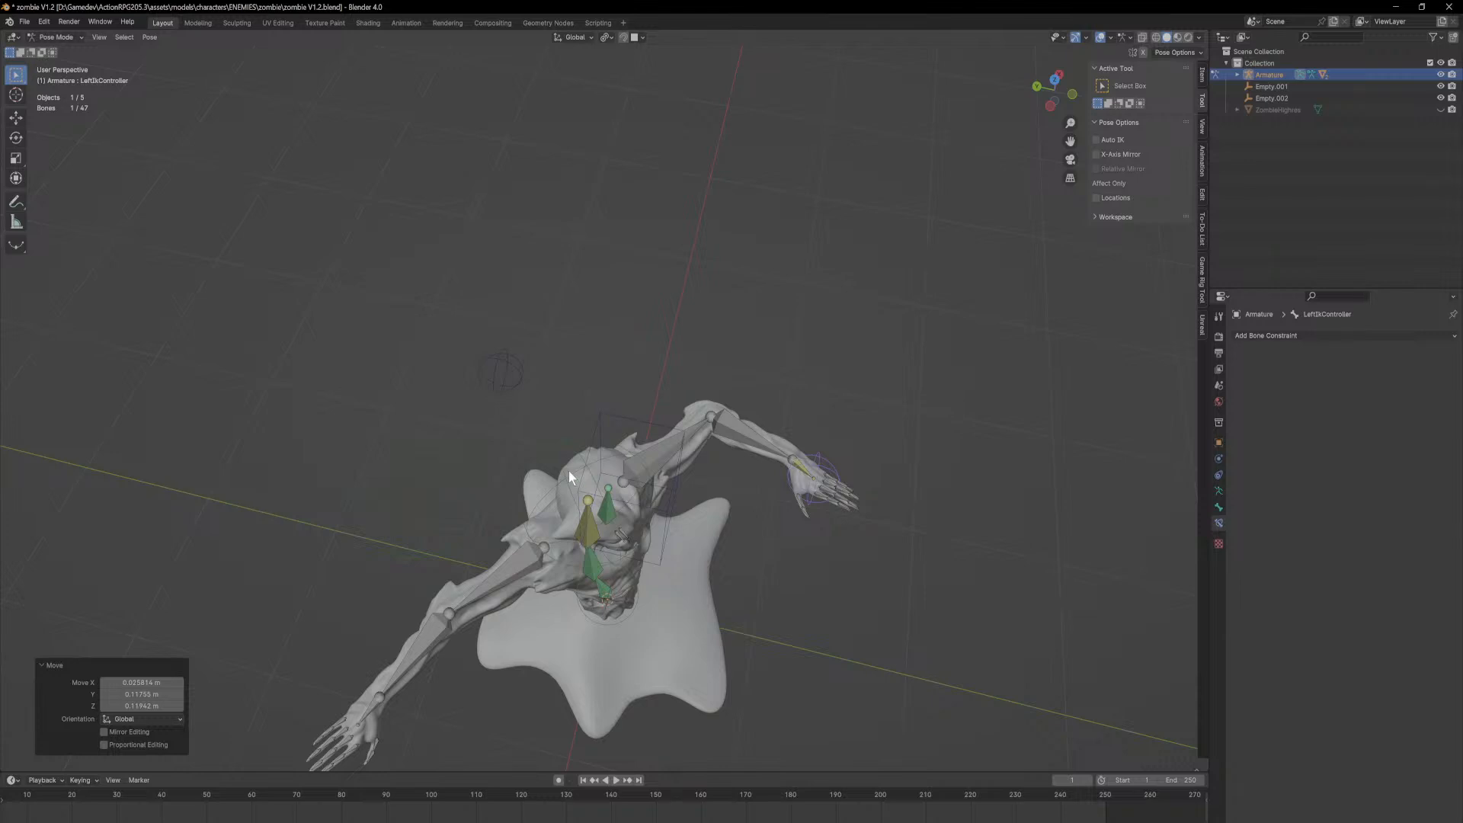
click(553, 456)
key(g)
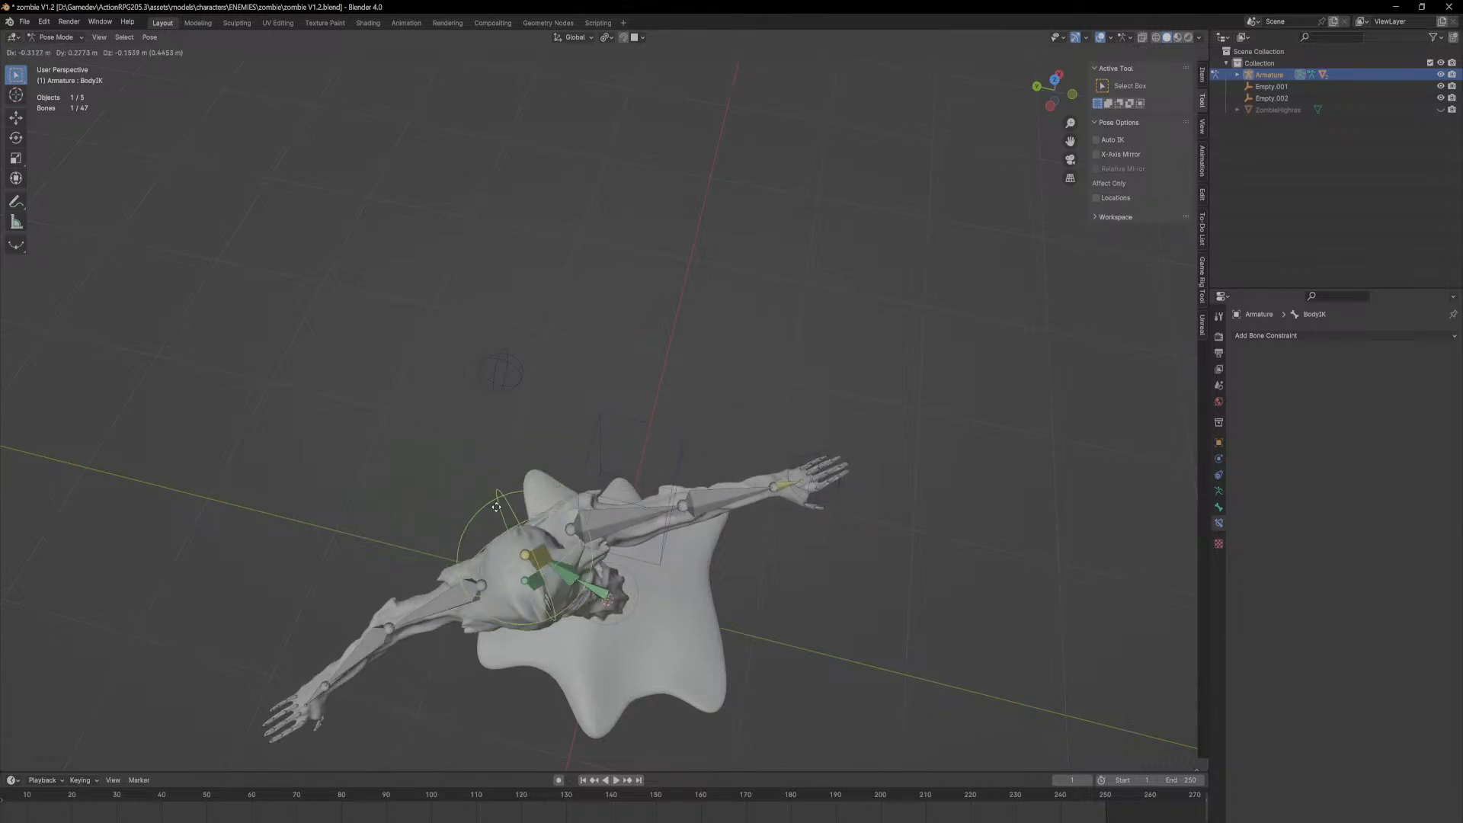
click(508, 517)
Step: Try rotating the headControl bone about the global Z axis, and undo the rotation
click(681, 452)
key(r)
key(z)
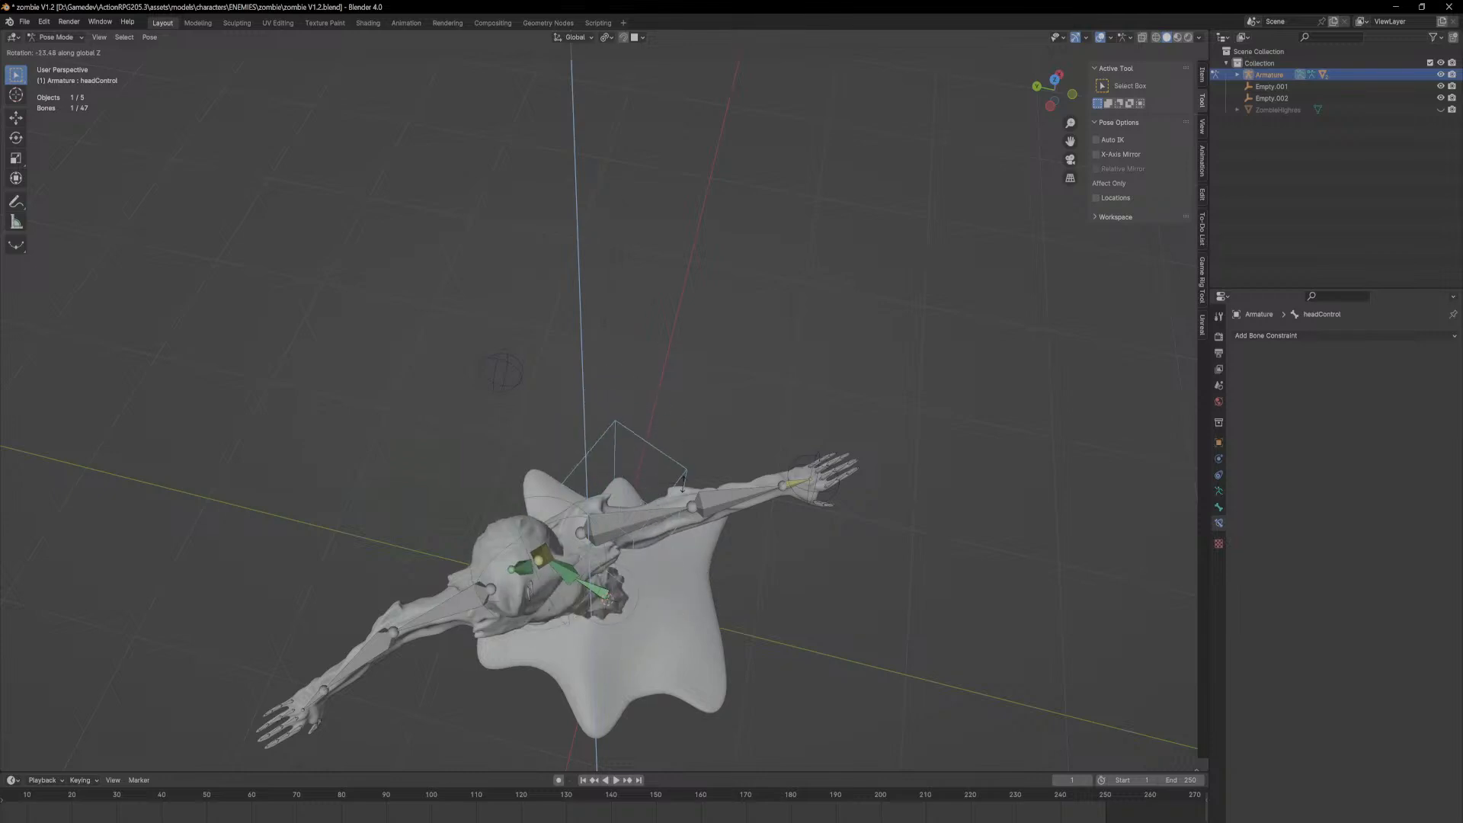
click(682, 300)
middle_drag(683, 300, 656, 438)
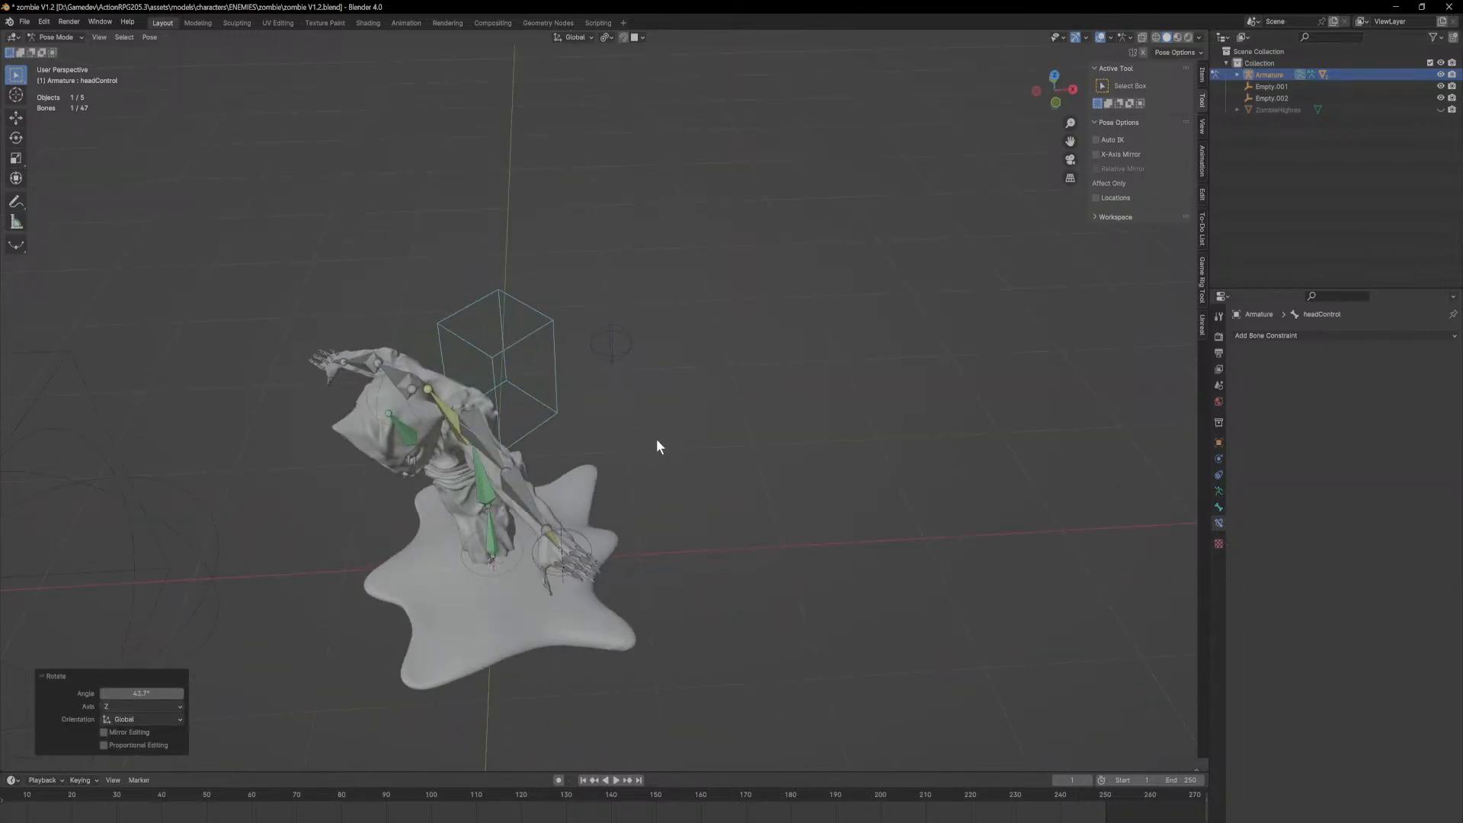
key(ctrl+z)
key(ctrl+z)
Step: In Edit Mode, parent the headControl bone to the BodyIK bone with Keep Offset
click(73, 37)
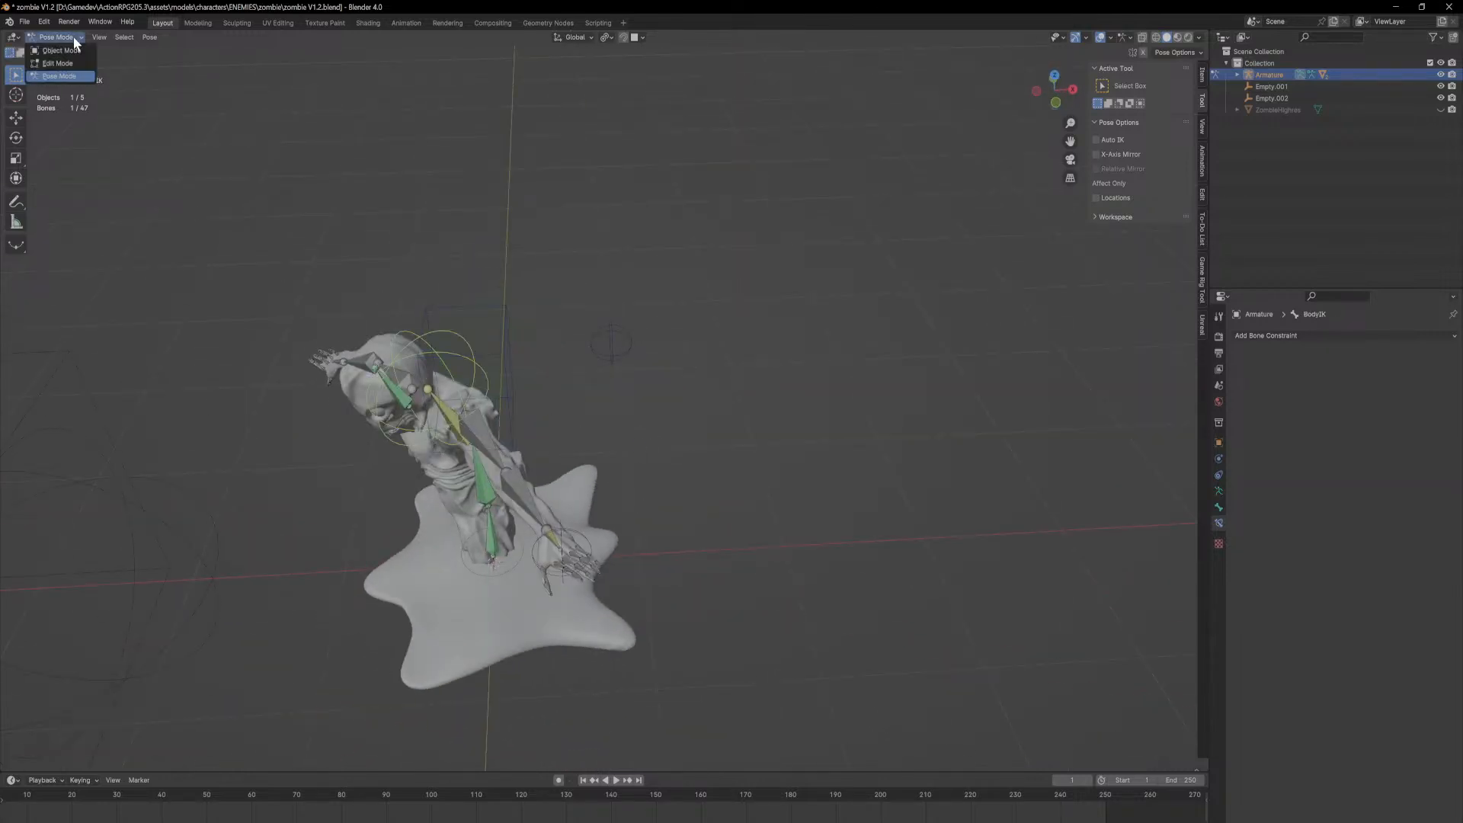
click(73, 62)
scroll(638, 345, up, 5)
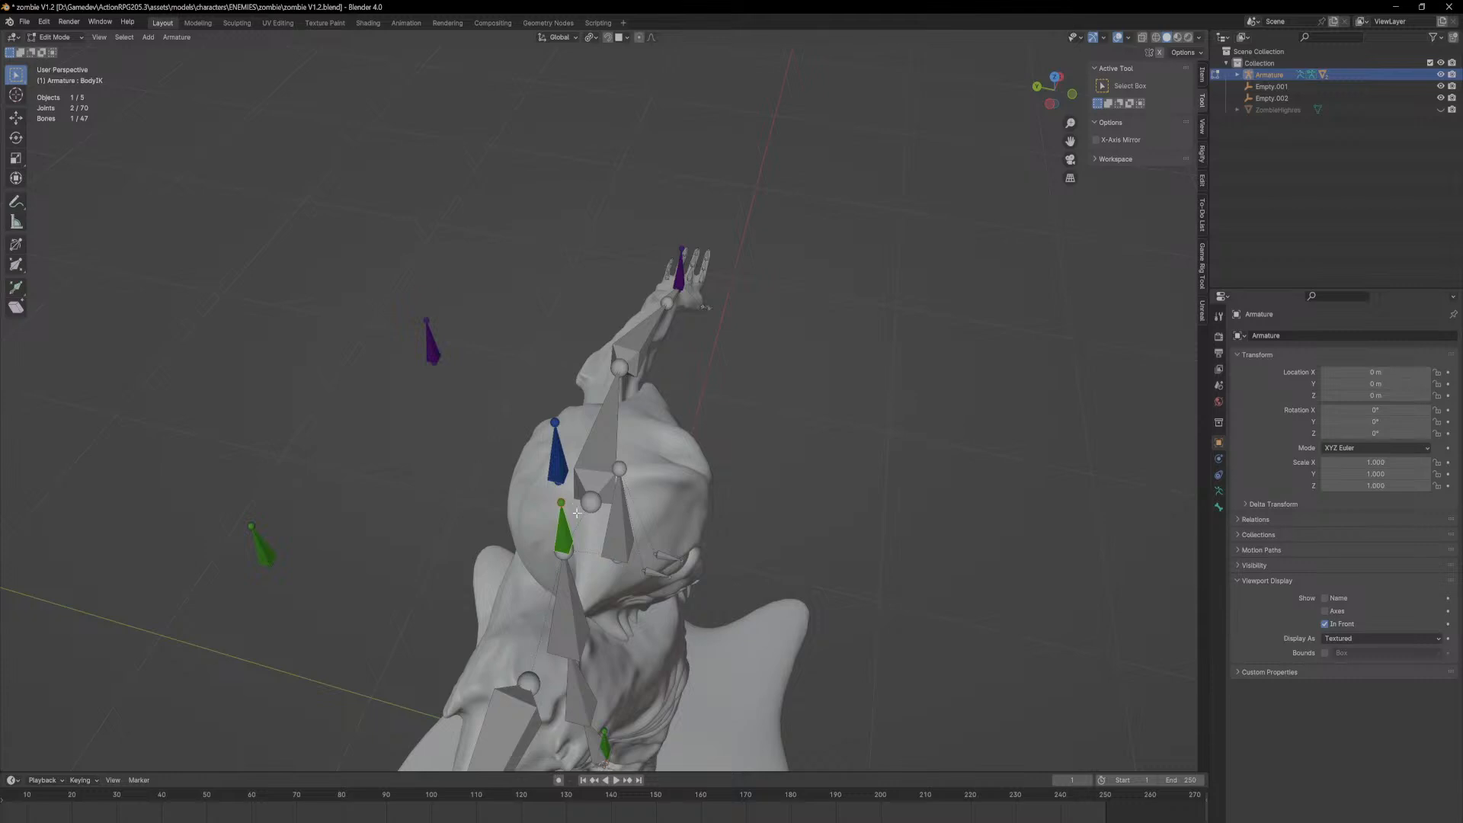
click(554, 474)
shift+click(562, 533)
key(ctrl+p)
click(562, 533)
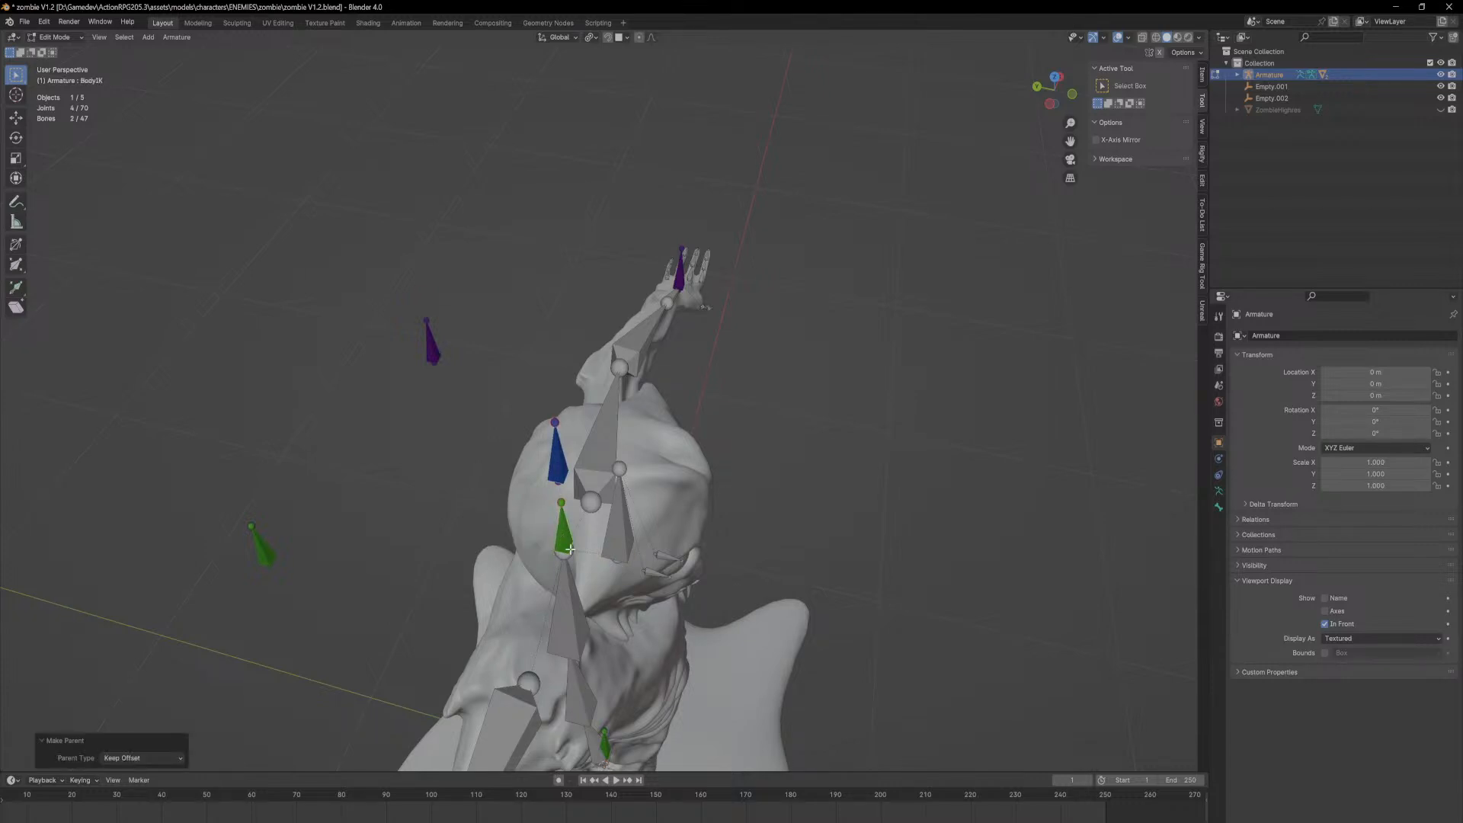
Step: Try moving the BodyIK and headControl bones in turn to check their parenting
click(563, 536)
key(g)
right_click(561, 538)
click(558, 467)
key(g)
right_click(546, 478)
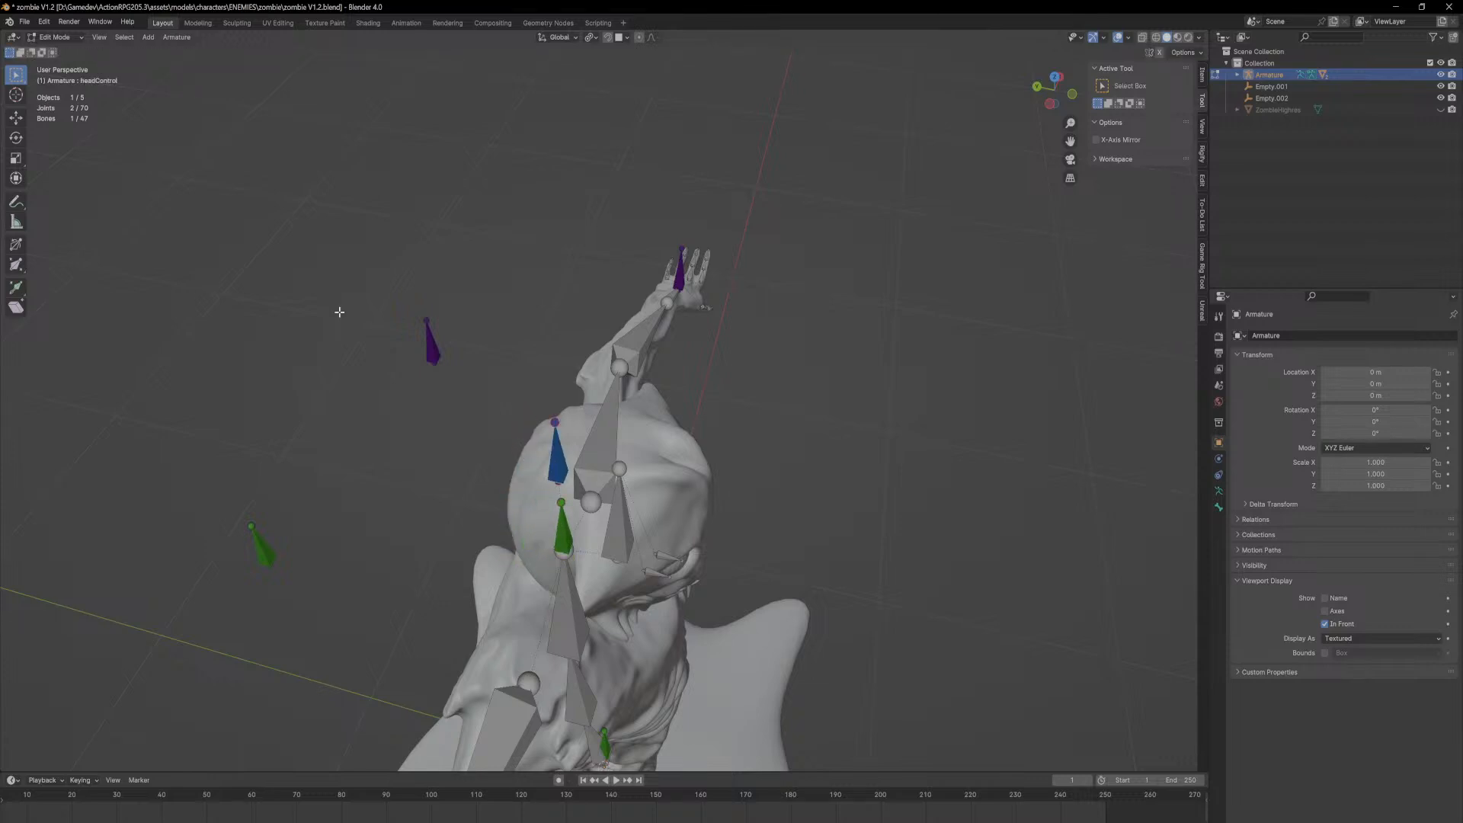
Step: Switch the armature to Pose Mode and select all of its bones
click(57, 38)
click(70, 76)
middle_drag(441, 552, 446, 505)
key(a)
key(F3)
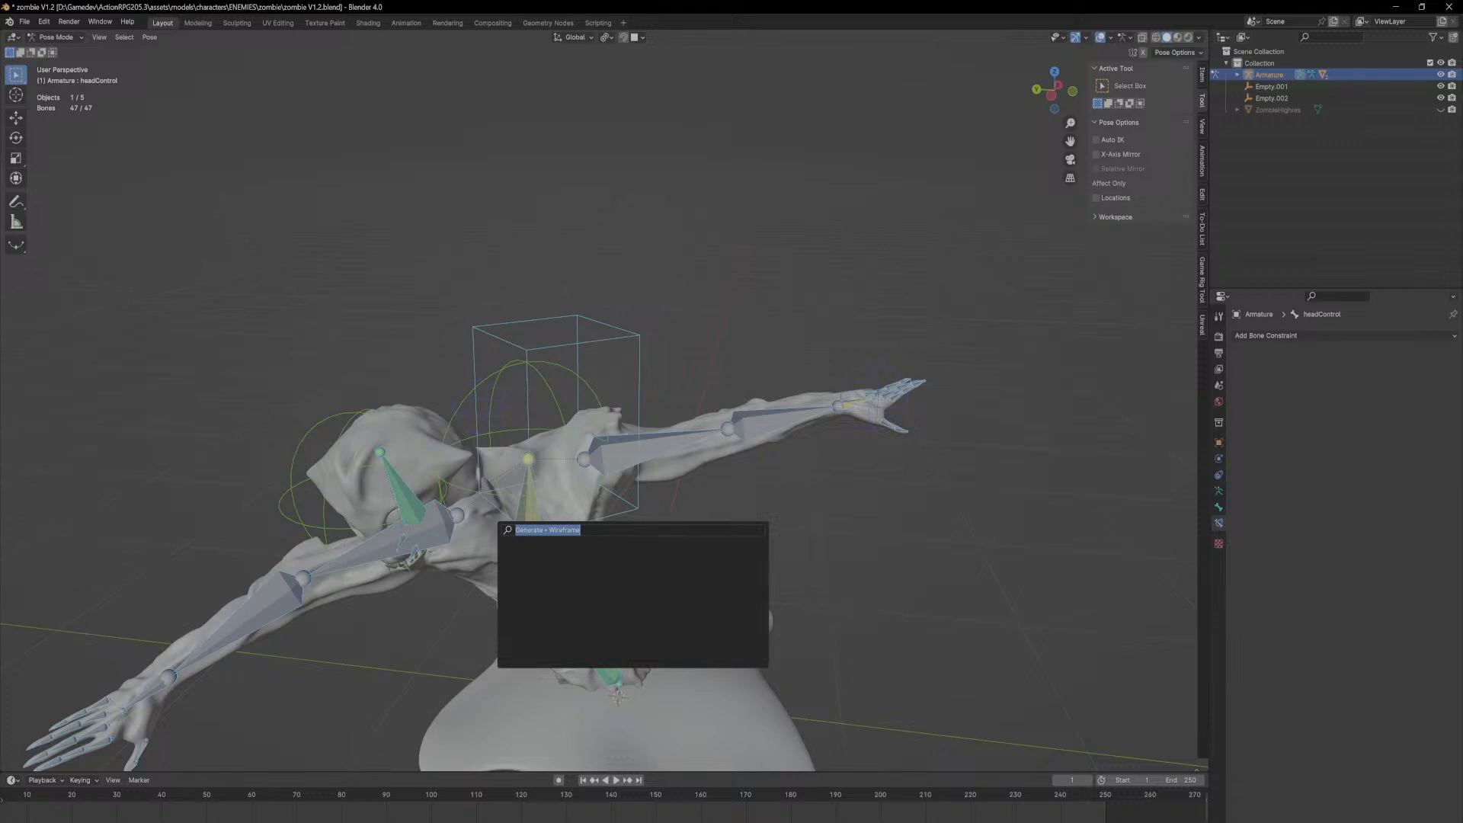
text(clear trans)
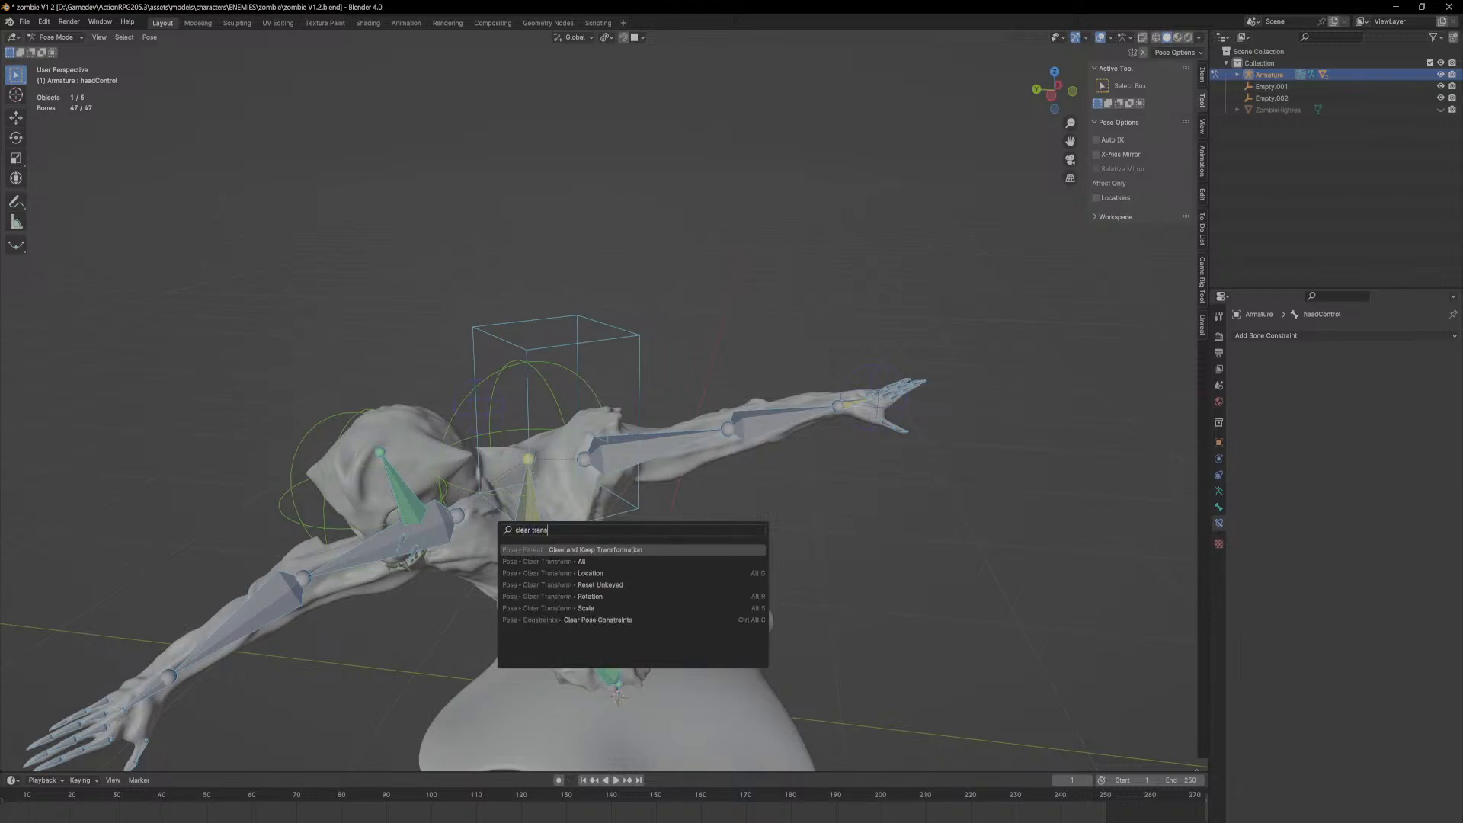
click(602, 632)
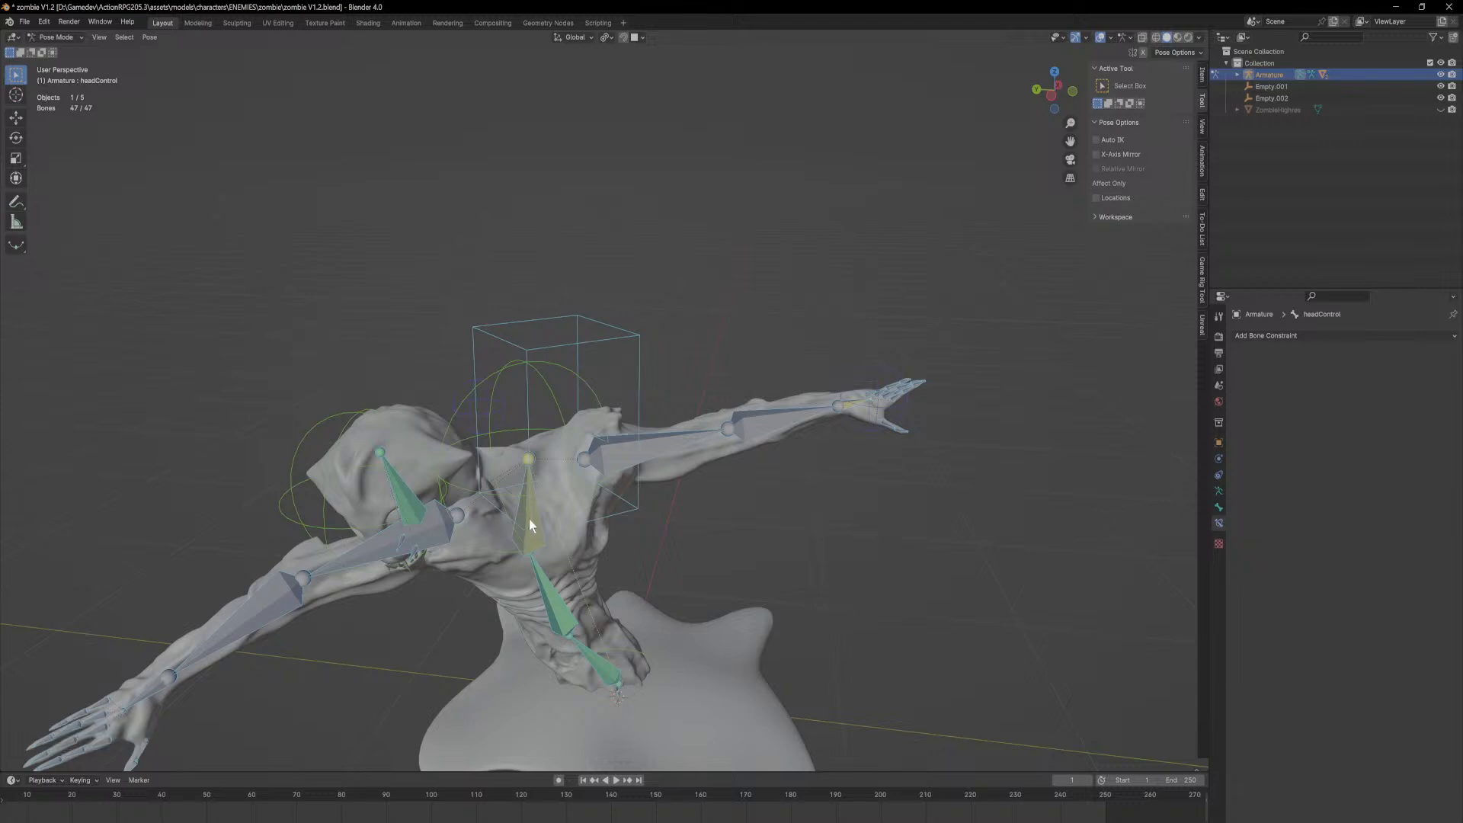
key(F2)
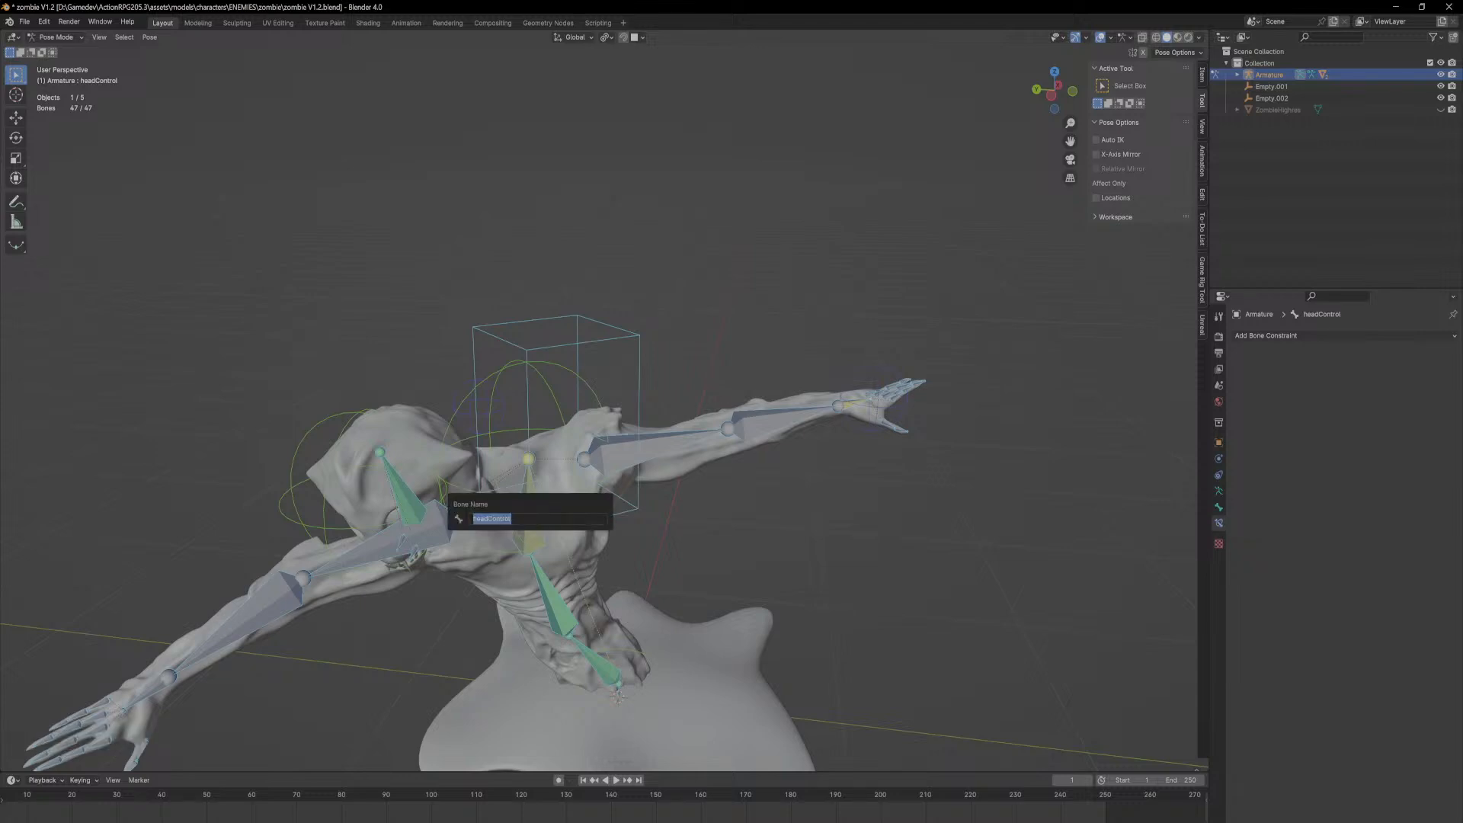
Step: Clear all pose transforms on the selected bones to return the rig to its rest pose
key(F3)
text(clear)
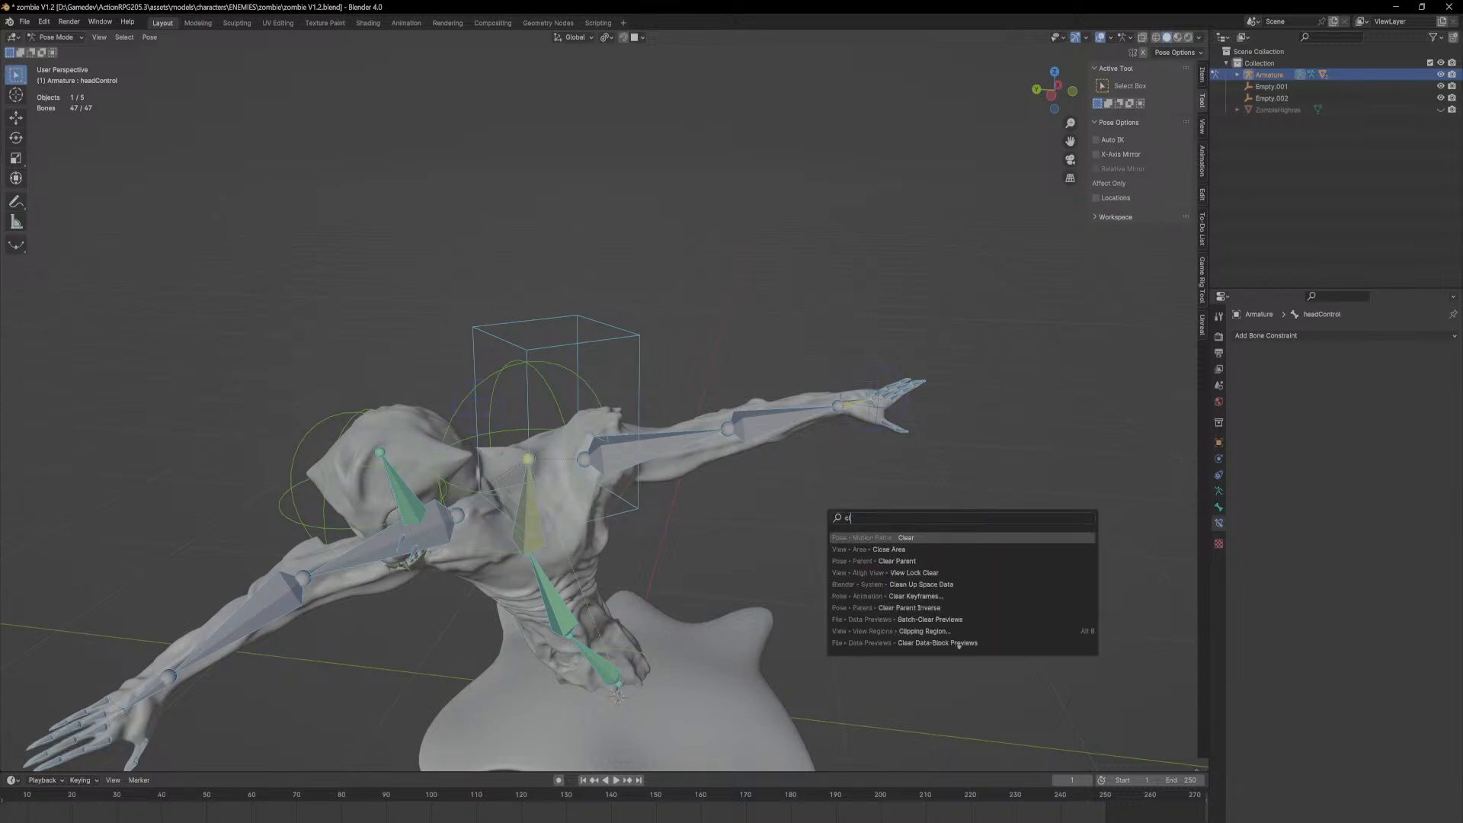
key(ctrl+a)
text(transfor)
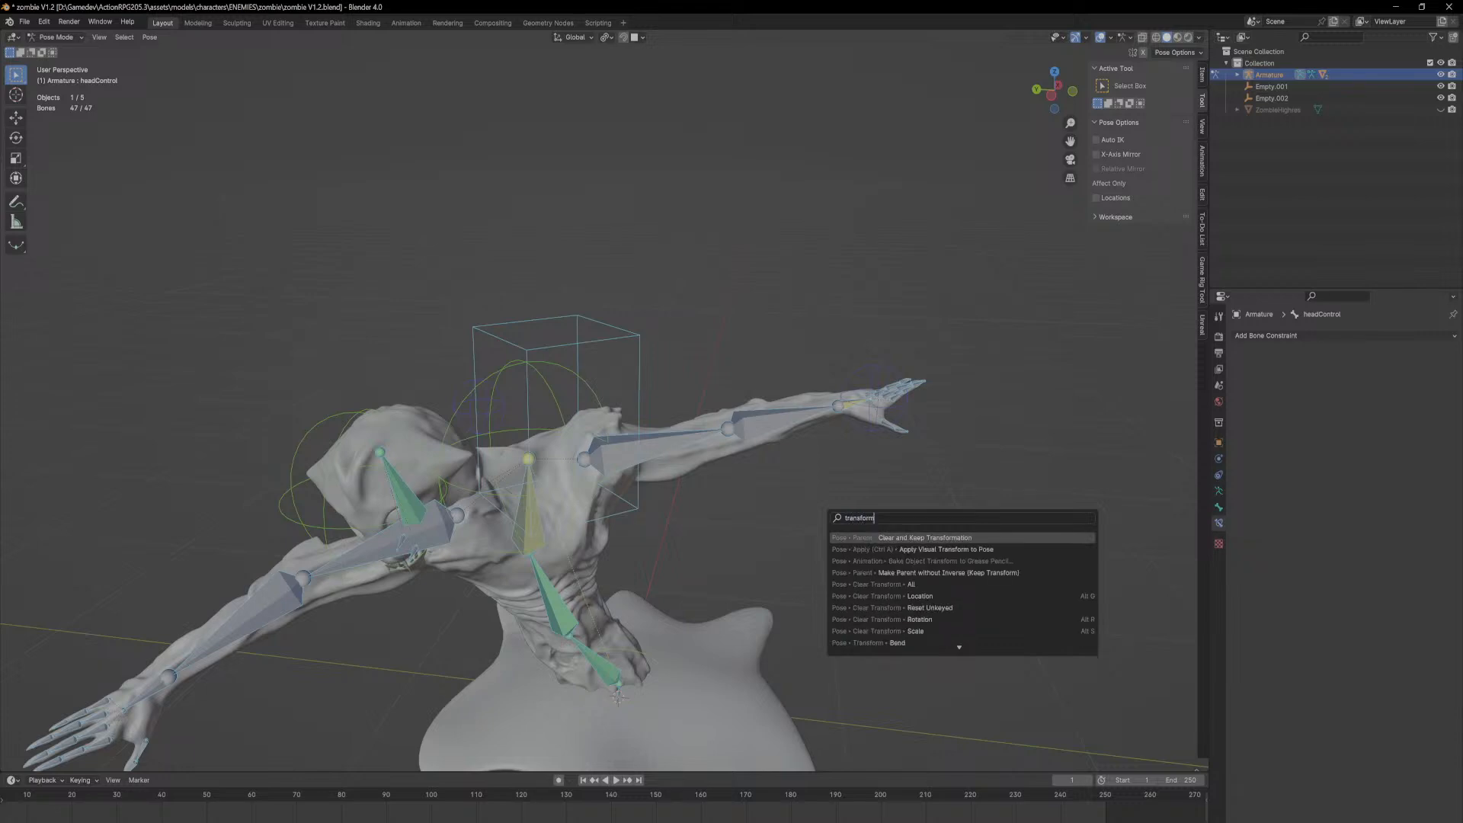
key(Down)
key(Down)
key(Down)
key(Down)
key(Return)
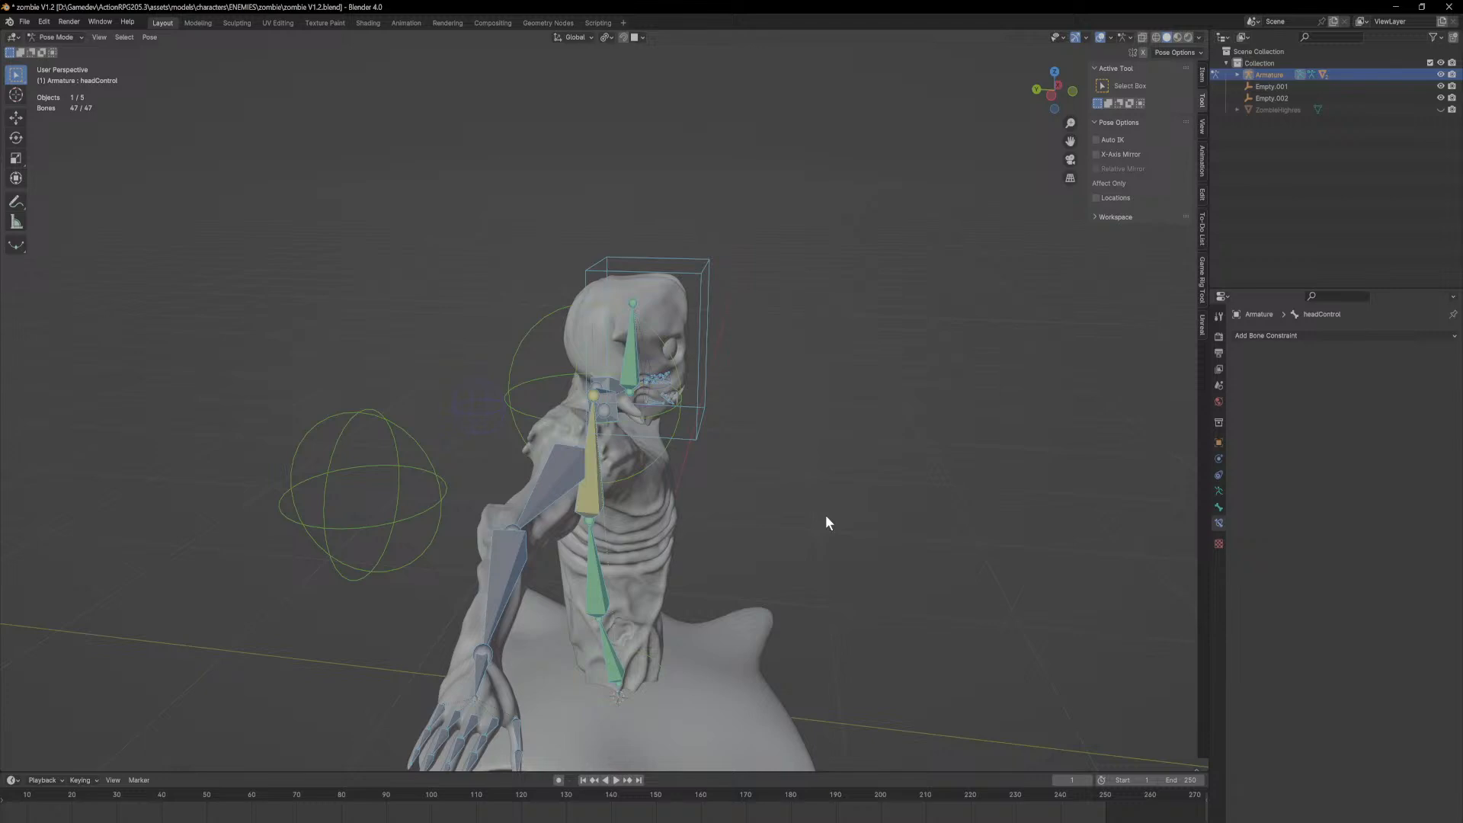
Step: Try moving the BodyIK bone to check how the torso and head react, and cancel the move
key(alt+a)
click(694, 276)
click(538, 320)
key(g)
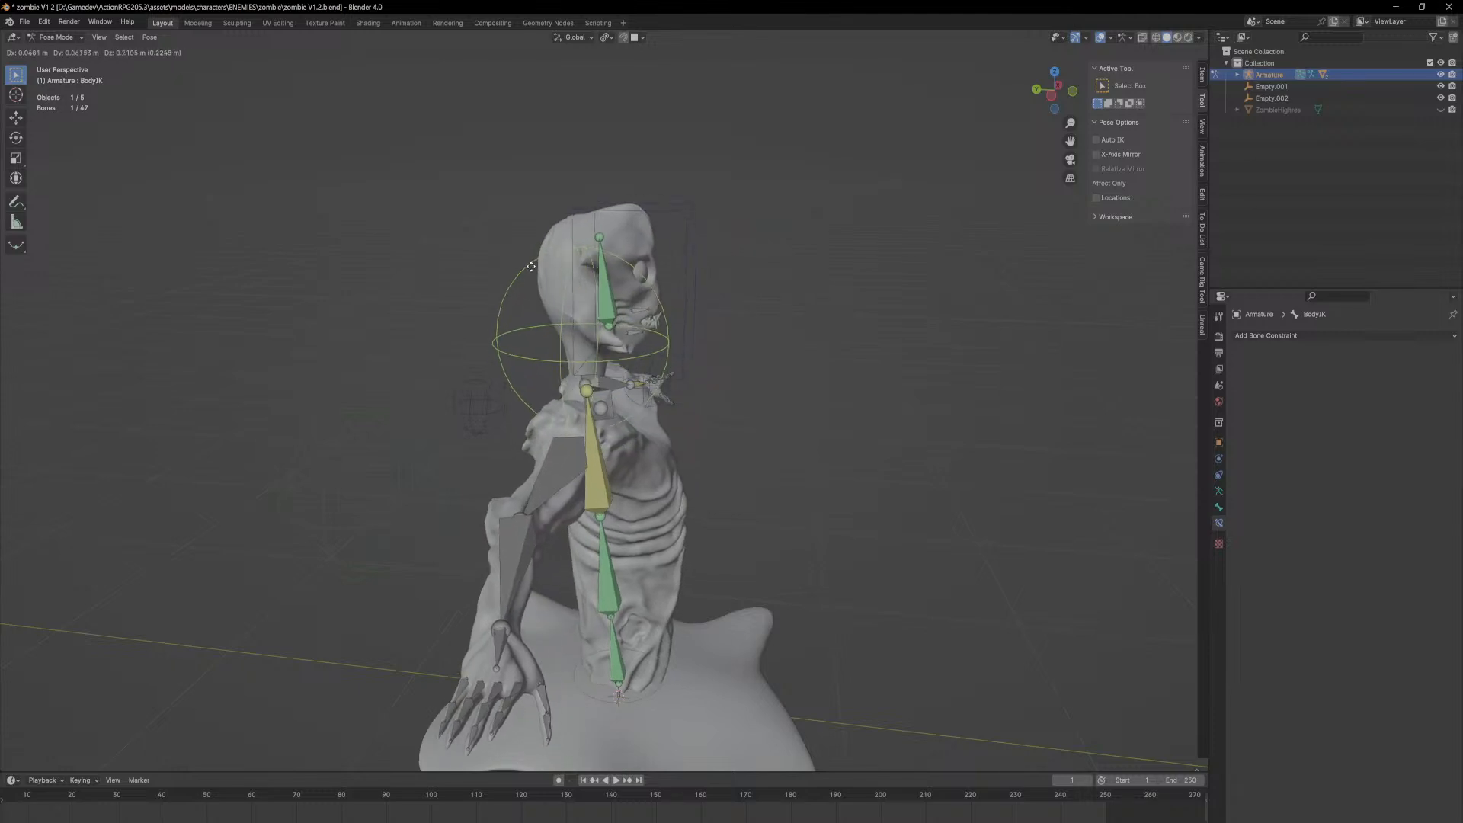
right_click(574, 322)
Step: Try rotating the BodyIK bone about the global Z axis twice from different views, cancelling each rotation
middle_drag(765, 292, 715, 314)
key(r)
key(z)
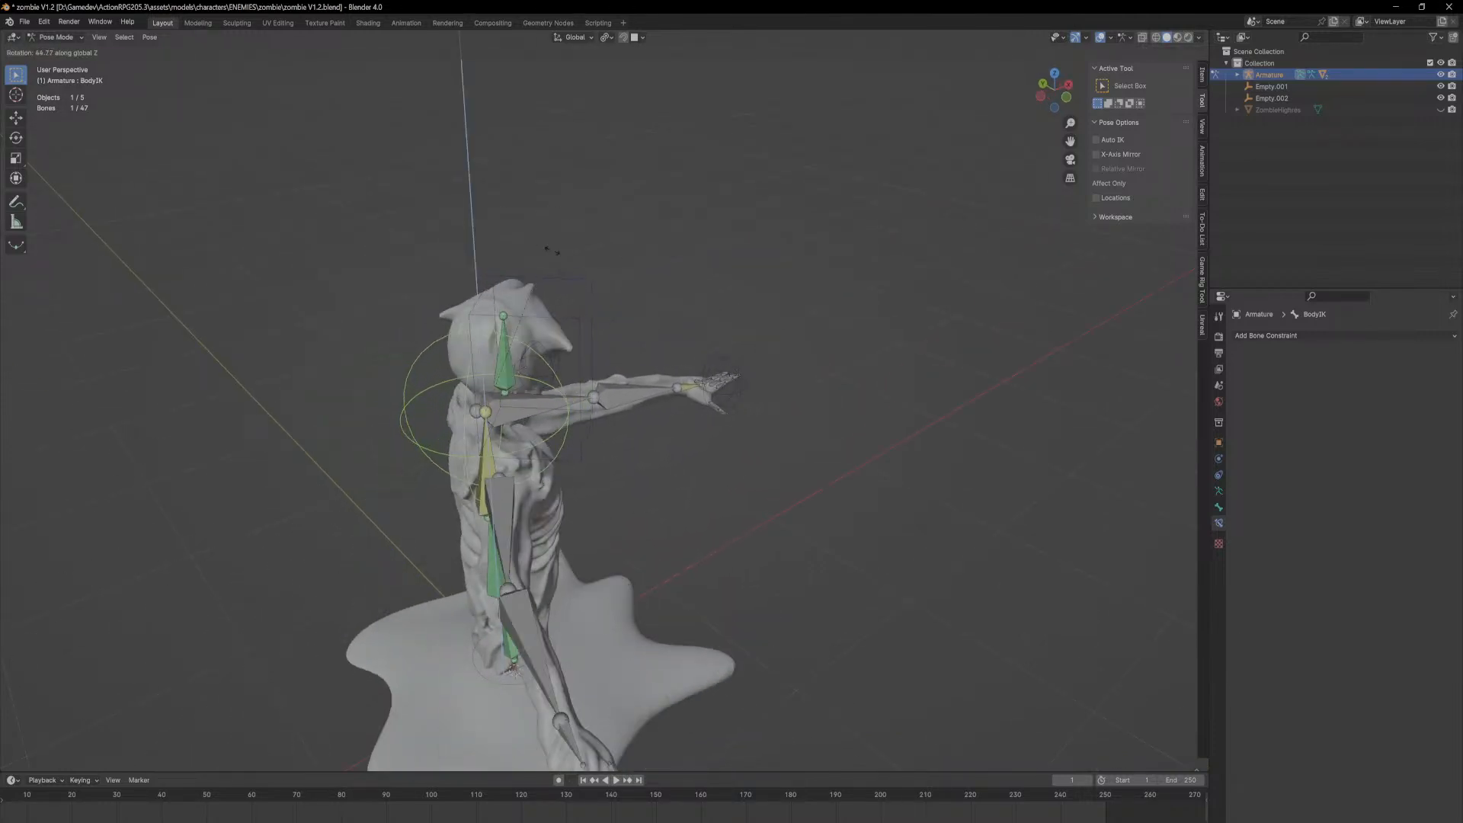
right_click(602, 422)
middle_drag(535, 377, 404, 231)
key(r)
key(z)
right_click(651, 433)
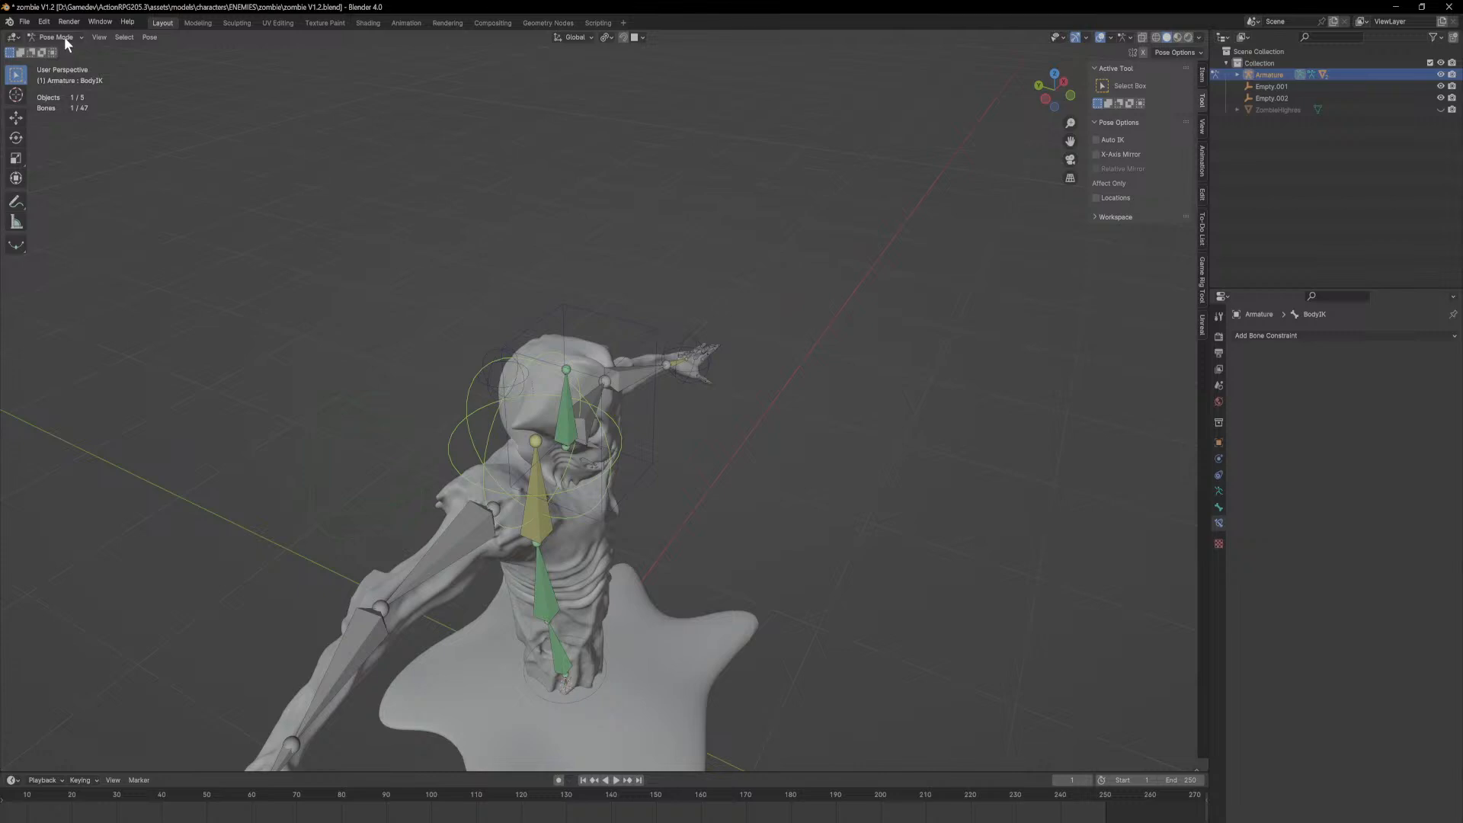
Step: In Edit Mode, clear the parent of the headControl bone
click(655, 331)
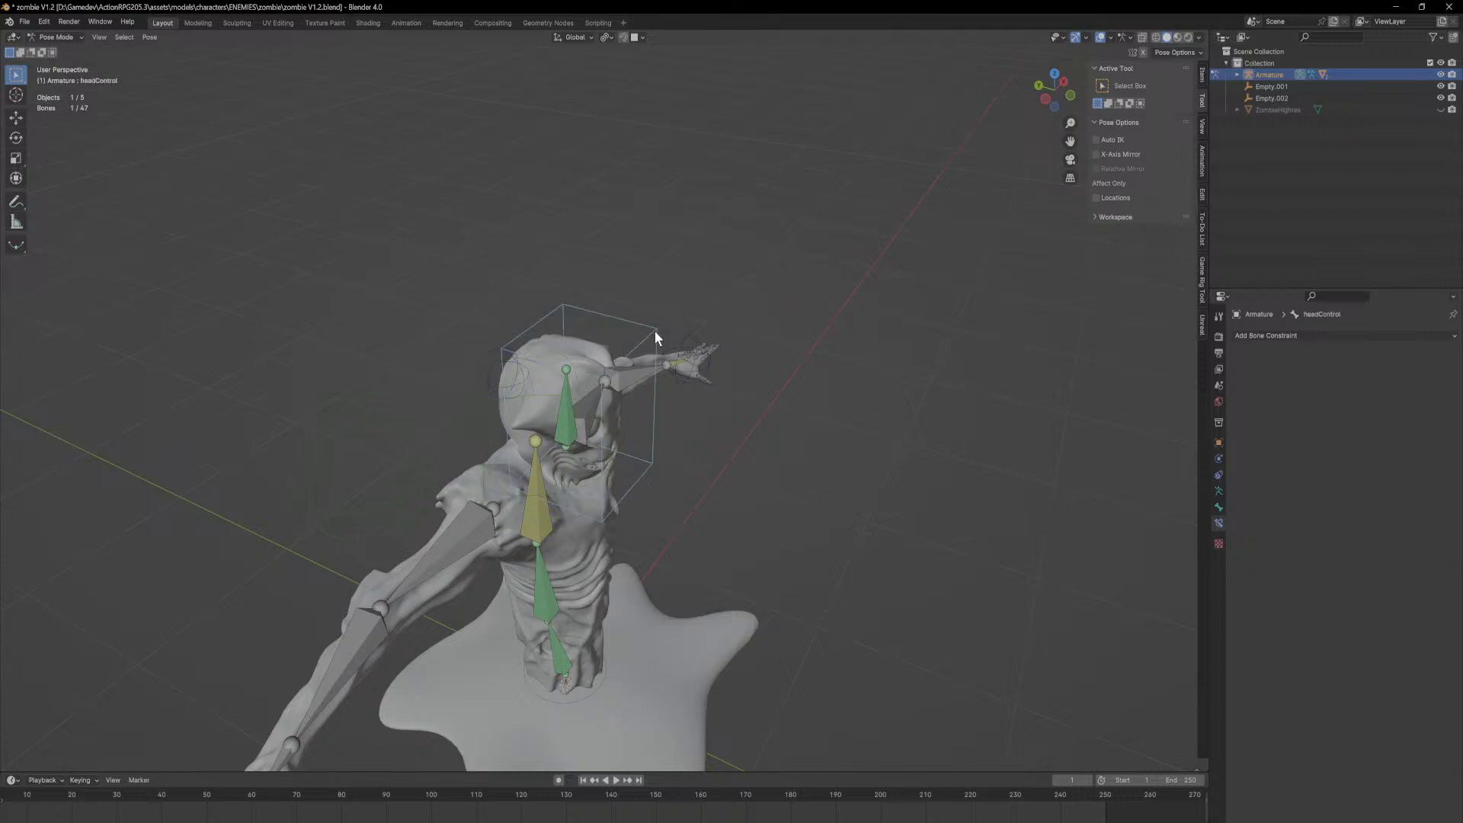
click(483, 465)
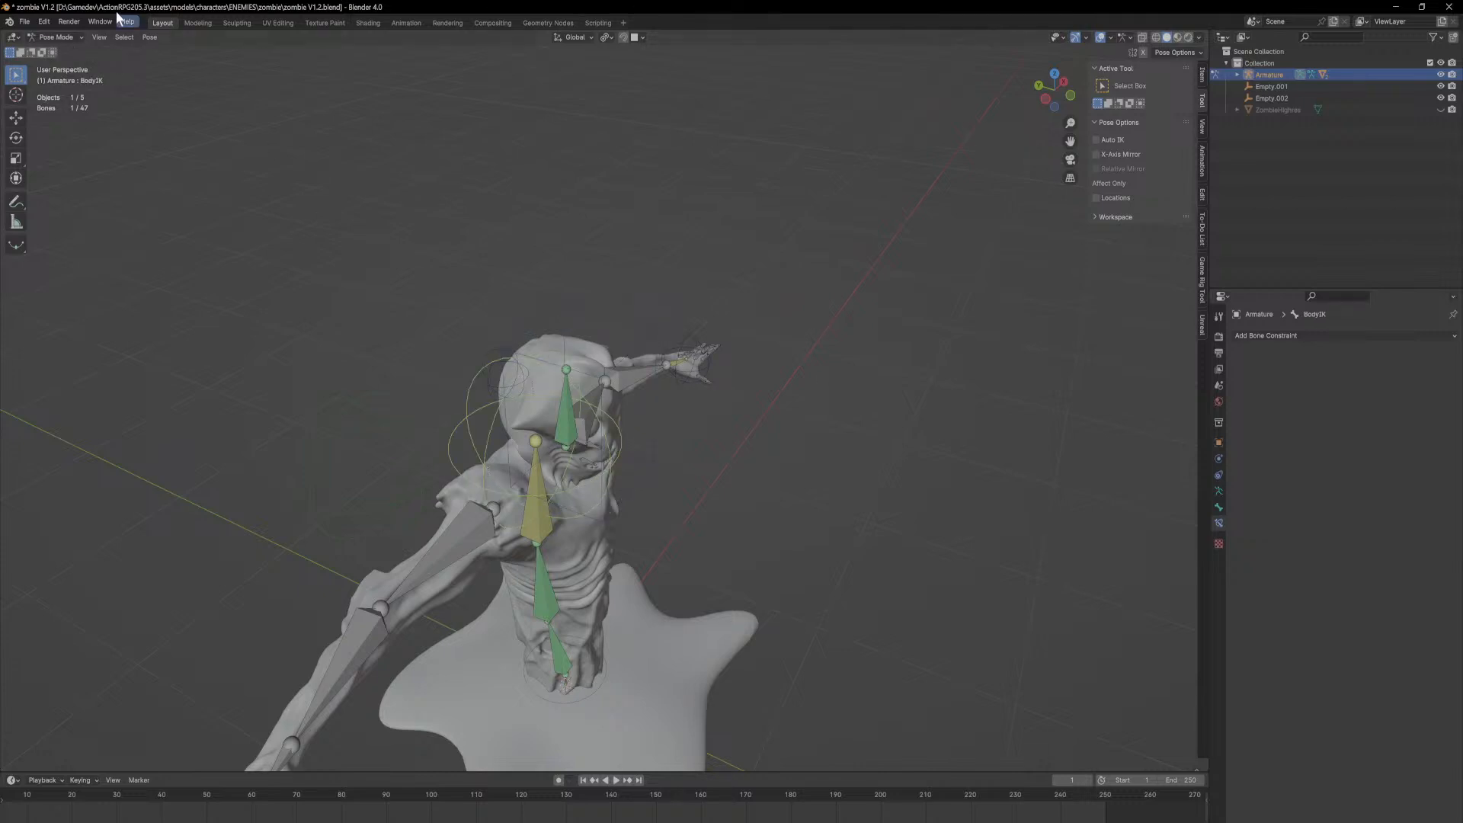
click(70, 66)
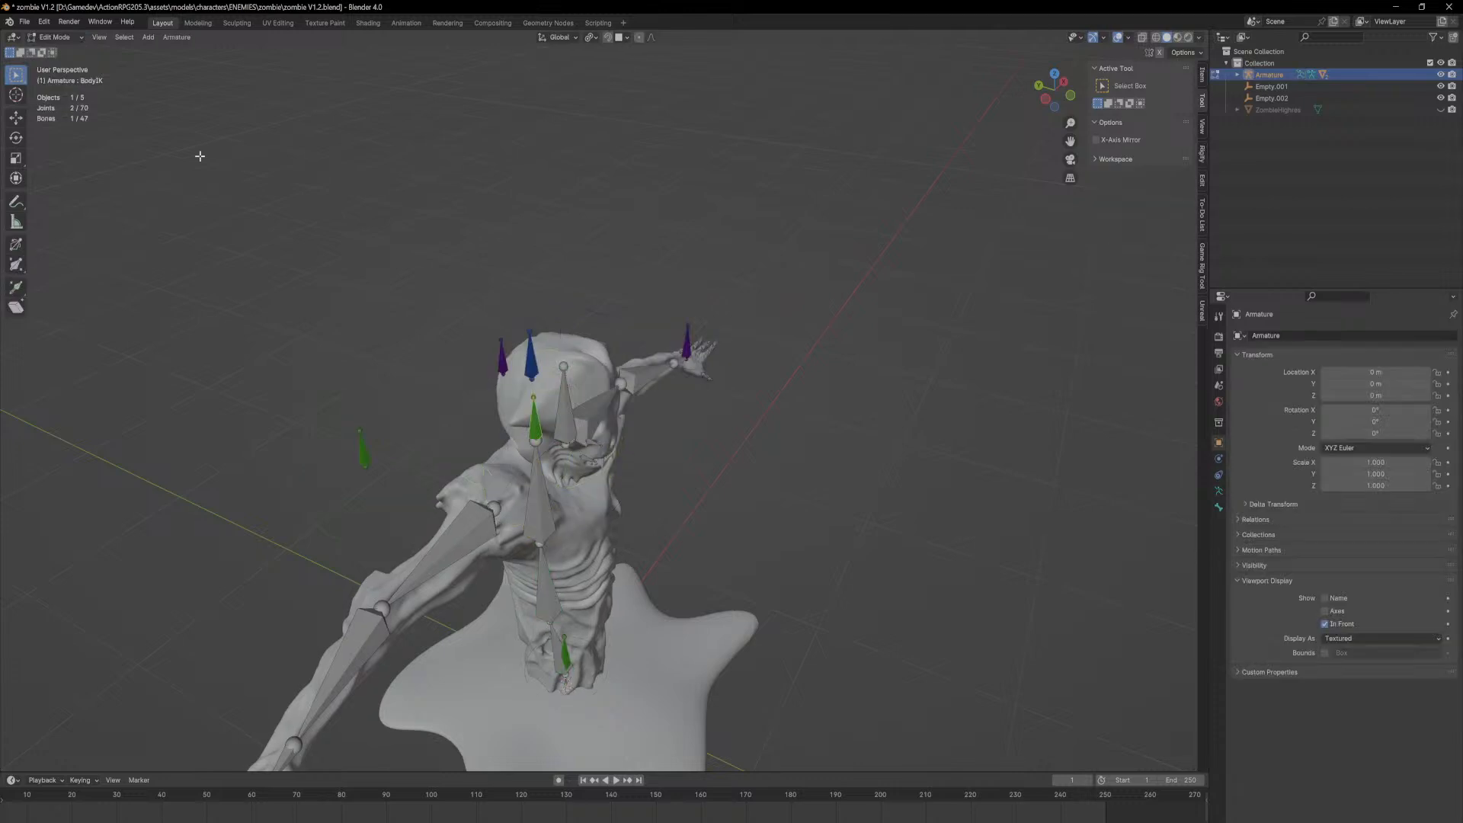
click(529, 364)
key(alt+p)
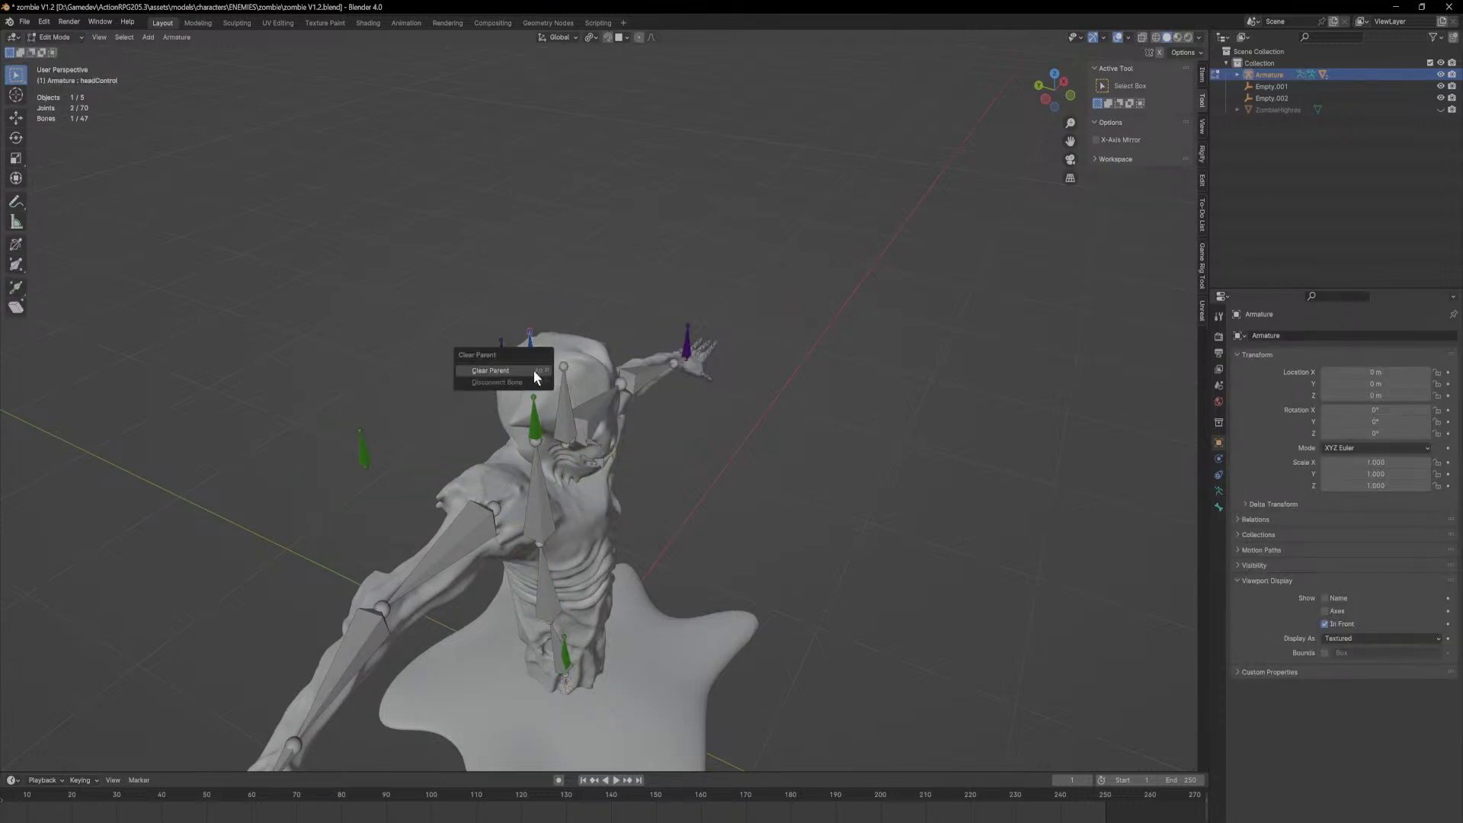
click(537, 377)
Step: In Pose Mode, give the headControl bone a Copy Rotation constraint targeting the Armature's BodyIK bone
click(55, 36)
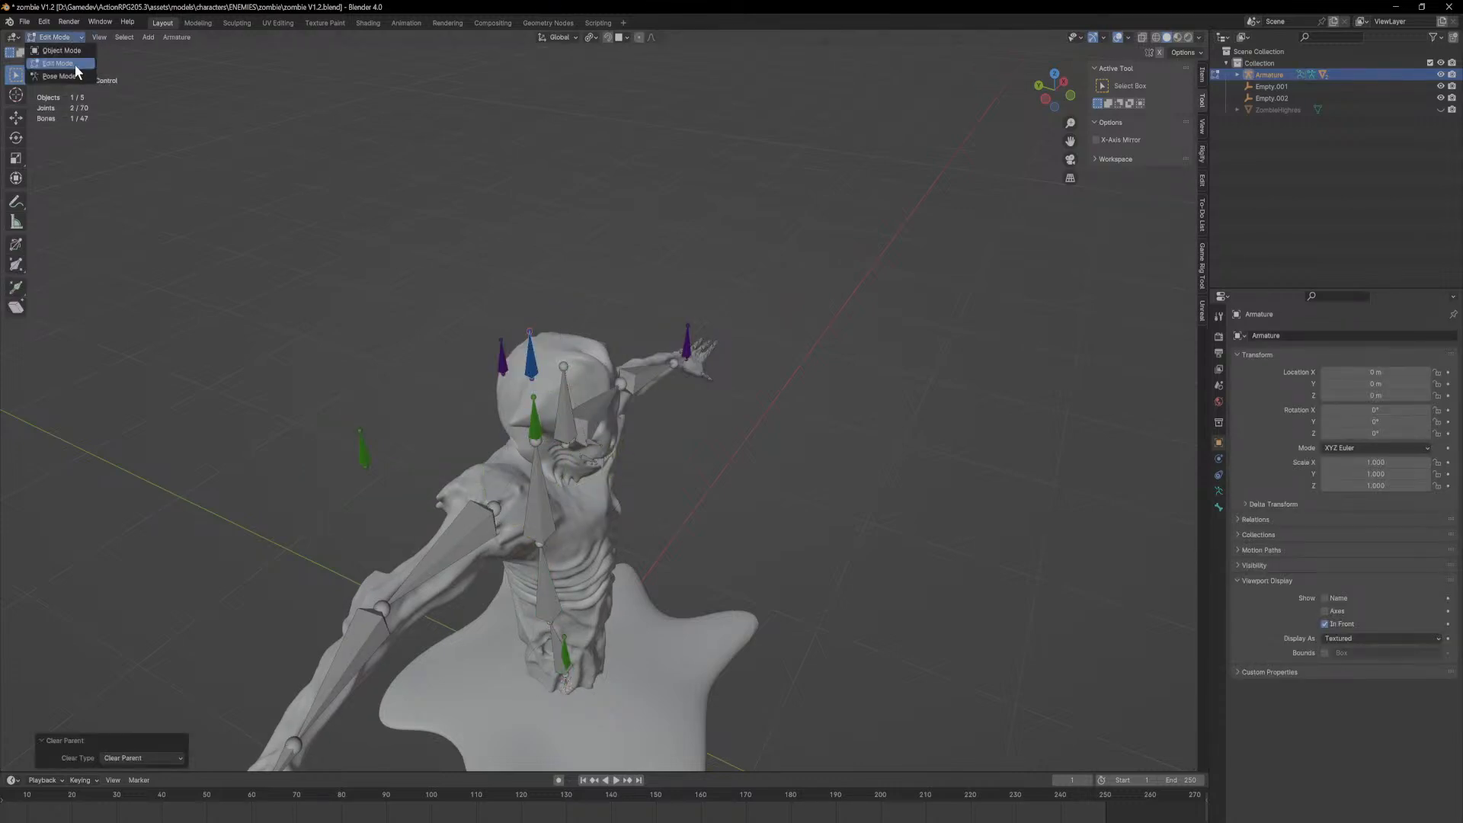
click(75, 76)
click(1341, 336)
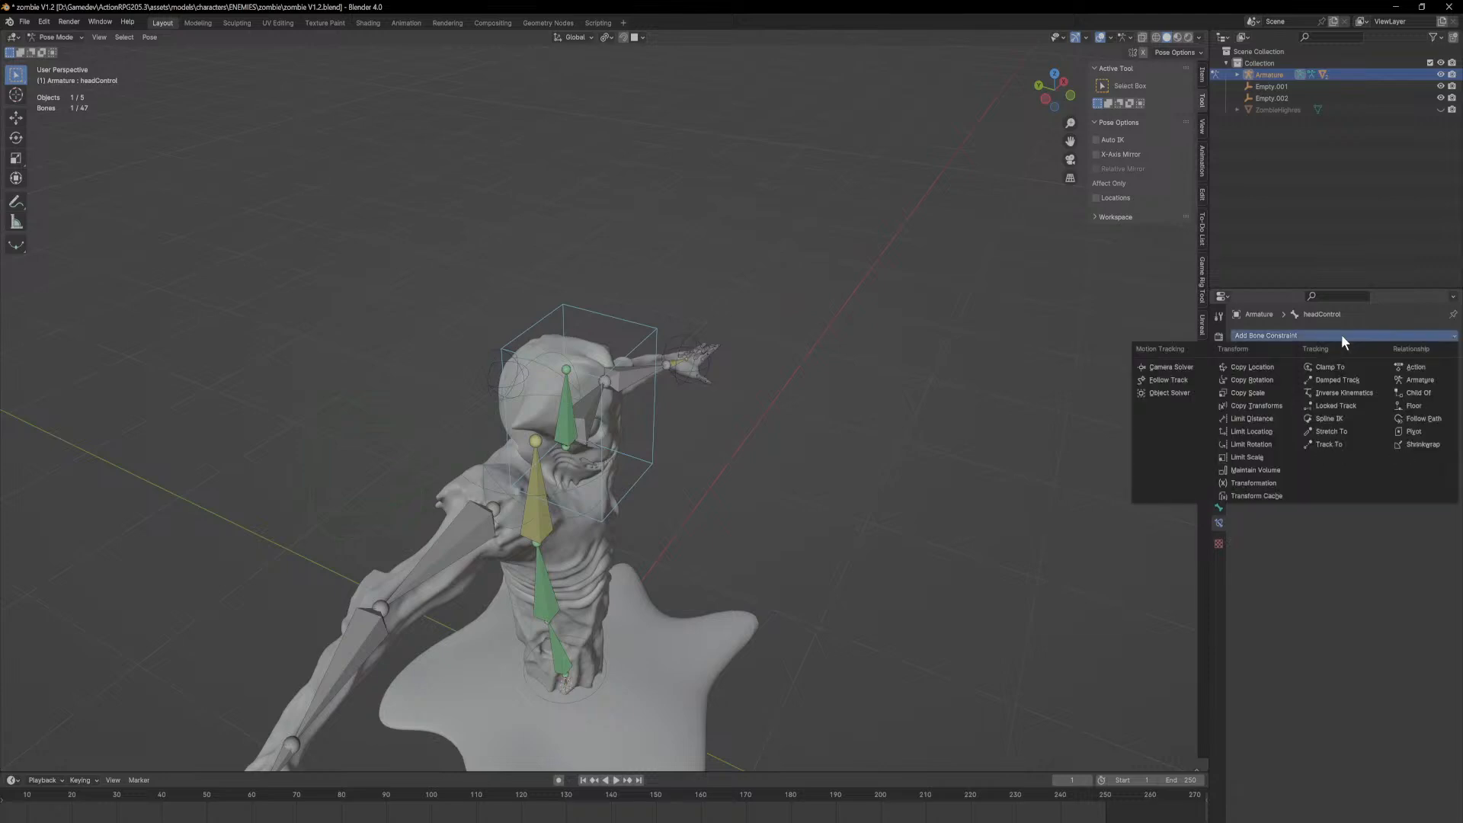
click(1278, 387)
click(1436, 372)
click(475, 442)
mouse_move(464, 435)
middle_down()
mouse_move(523, 431)
mouse_move(487, 434)
mouse_move(637, 469)
mouse_move(492, 436)
middle_up()
click(1399, 387)
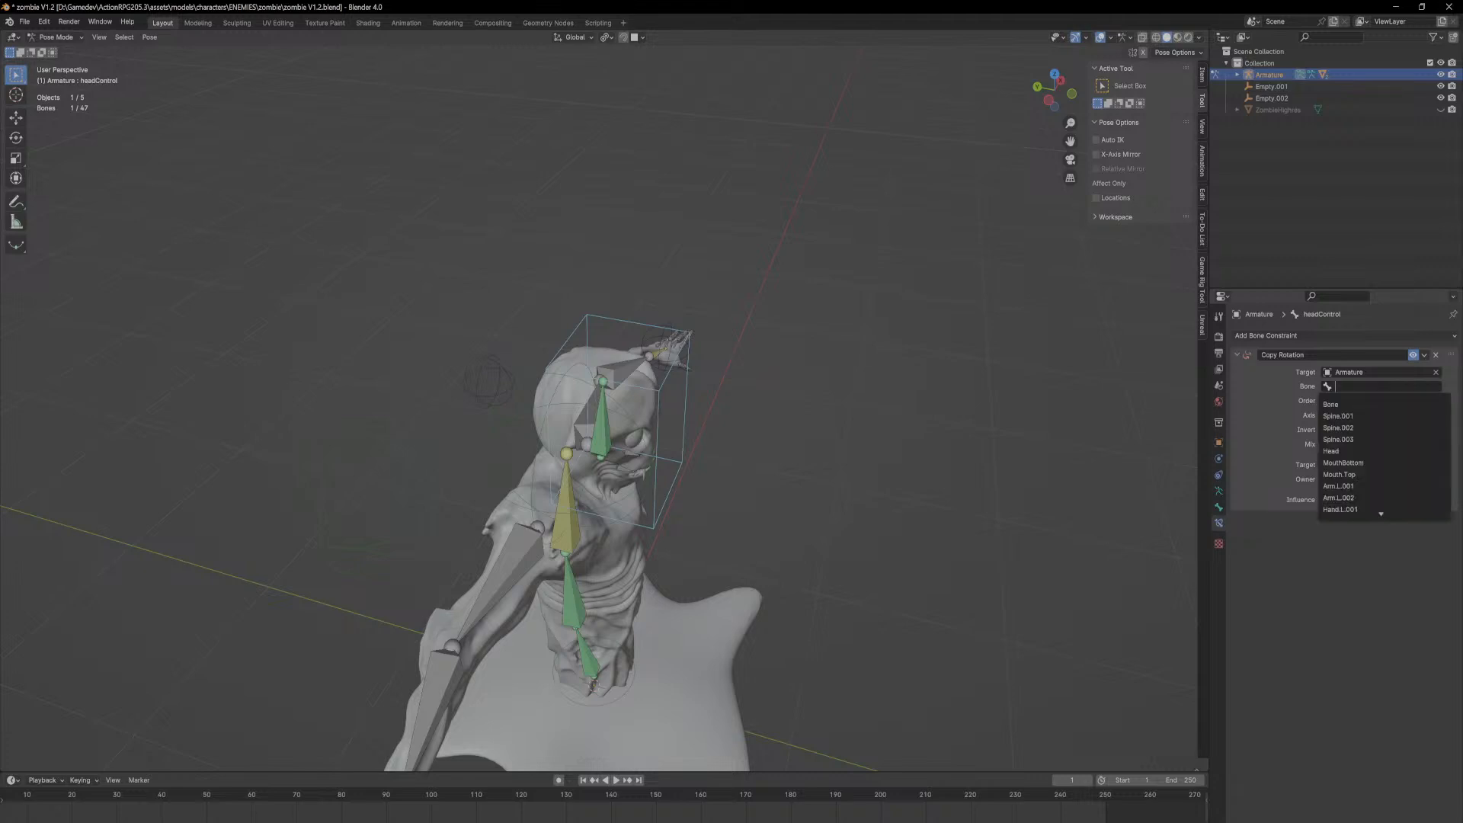
text(bod)
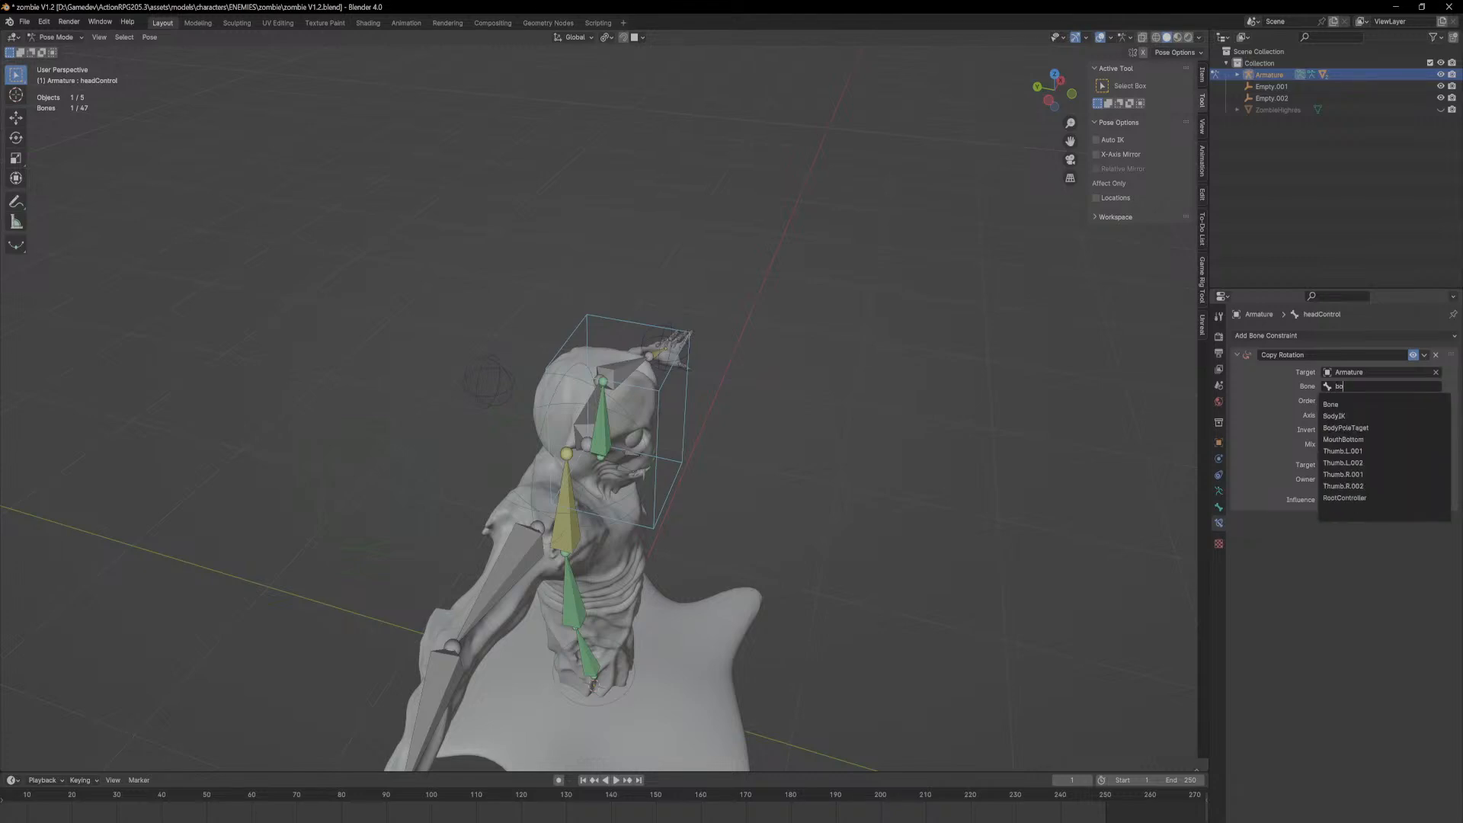
Step: Try moving the BodyIK bone and rotating it about the global Z axis to test the Copy Rotation constraint
click(501, 391)
key(g)
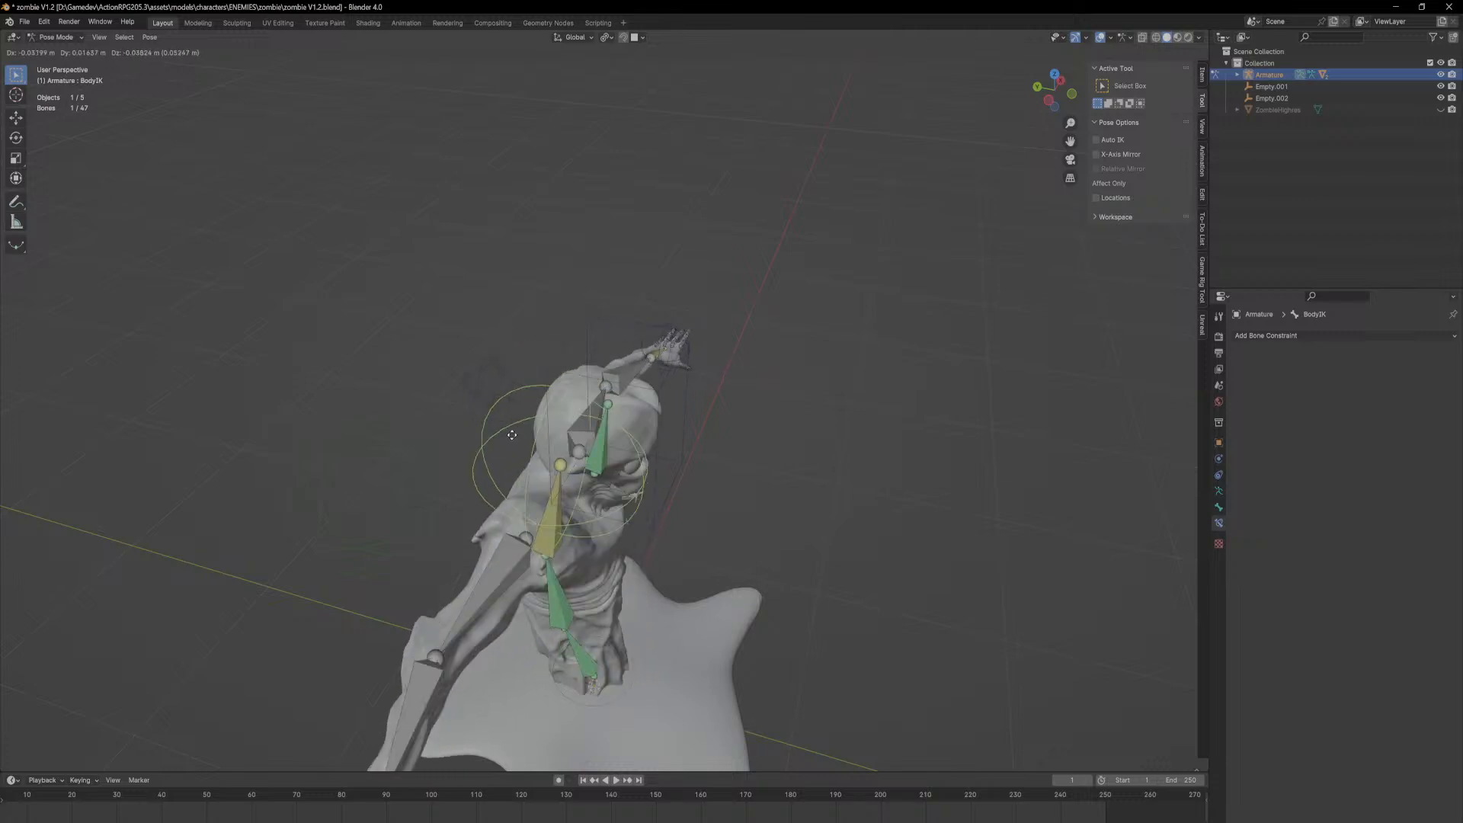
right_click(669, 362)
middle_drag(726, 351, 719, 349)
key(r)
key(z)
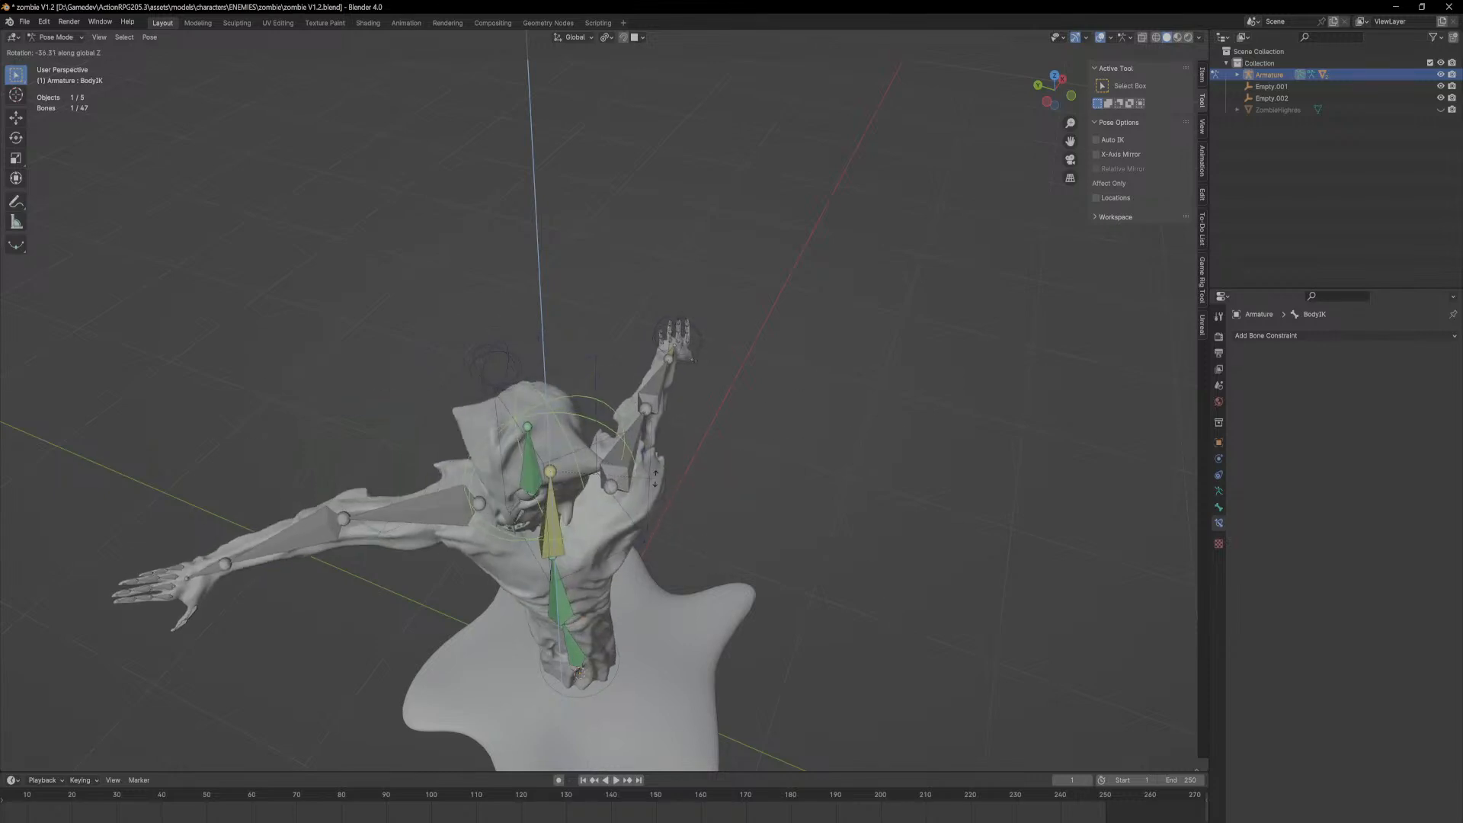
click(587, 452)
middle_drag(588, 452, 685, 411)
click(721, 377)
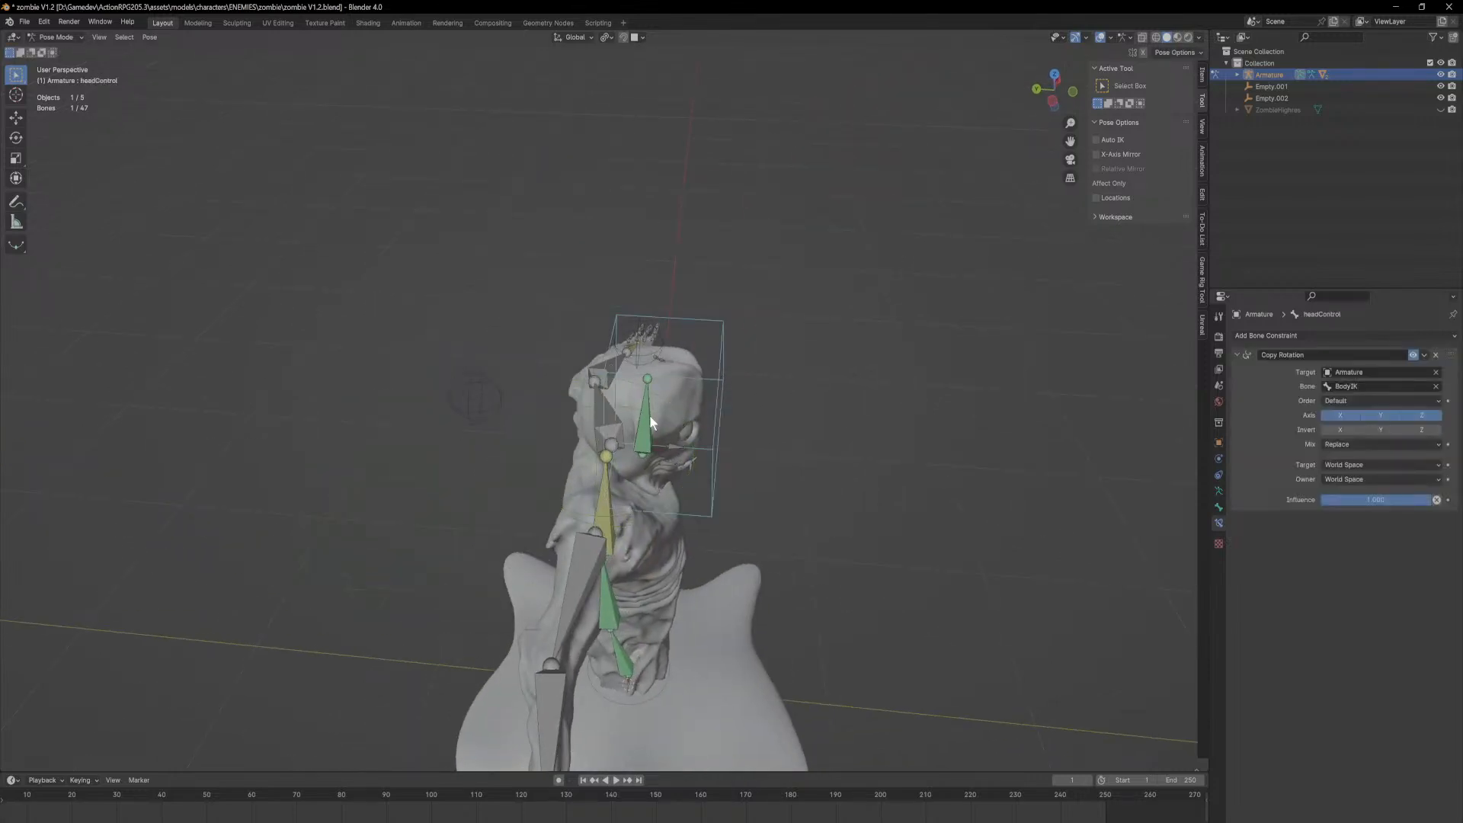
Step: Repeat the global Z rotation test on the BodyIK bone and examine the head's behaviour from several angles
click(547, 470)
middle_drag(603, 461, 825, 346)
key(r)
key(z)
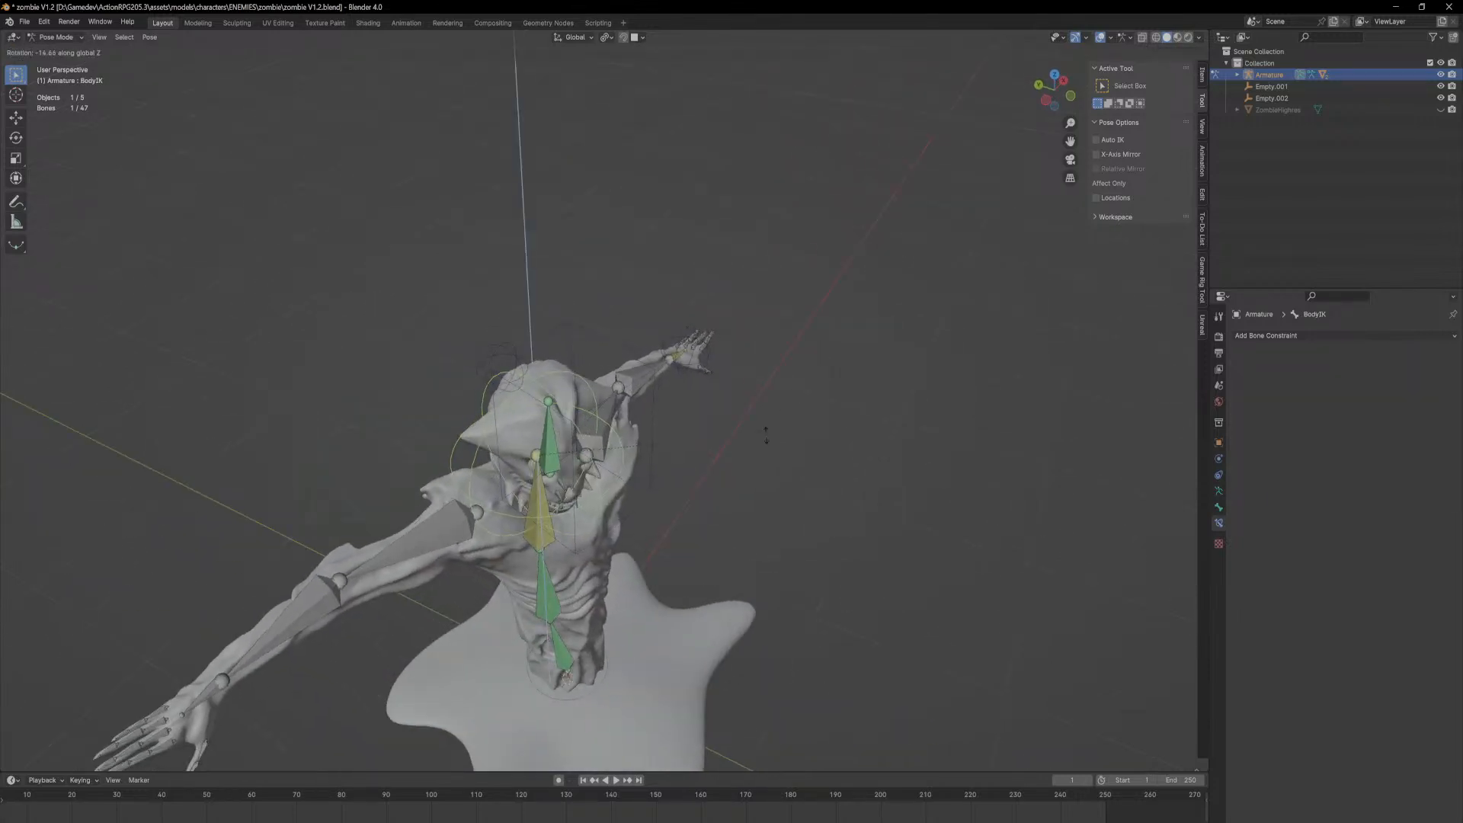
click(657, 491)
middle_drag(657, 491, 838, 492)
key(r)
key(z)
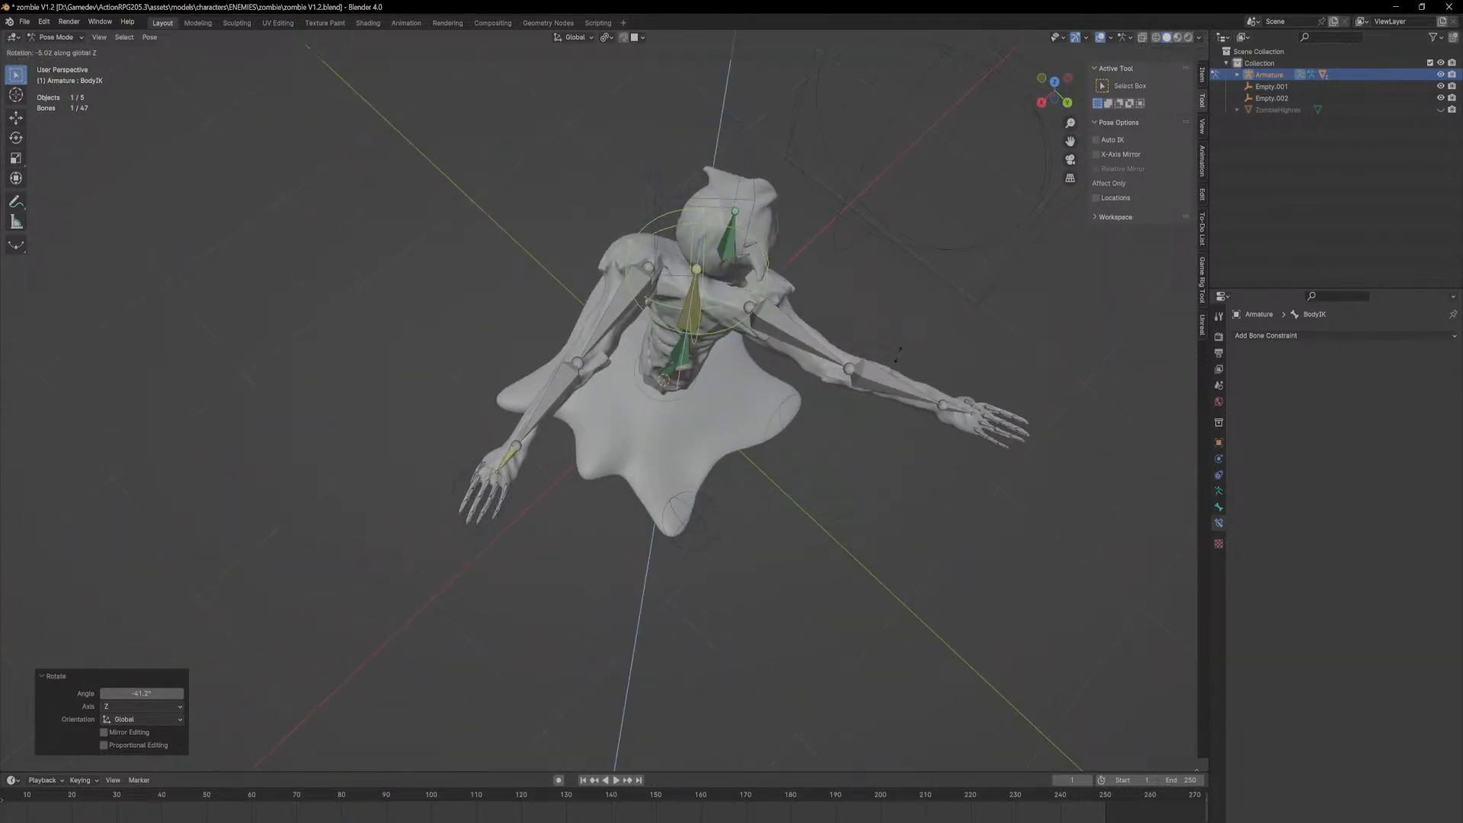
click(631, 415)
middle_drag(631, 414, 637, 349)
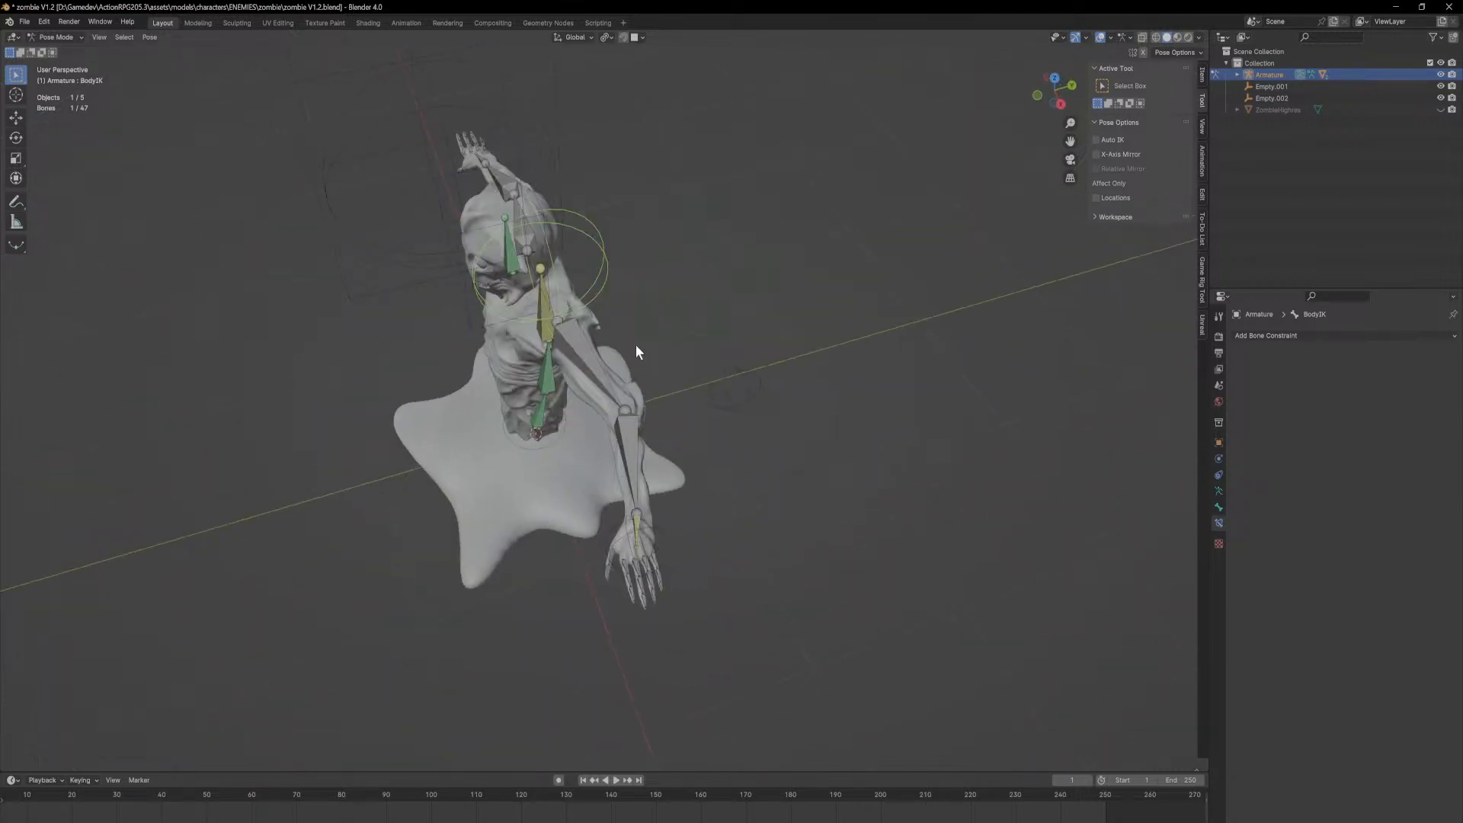
Step: Replace headControl's Copy Rotation with a Child Of constraint targeting the Armature's BodyIK bone, with the Location axes disabled
click(541, 209)
click(1436, 355)
click(1403, 335)
click(1419, 392)
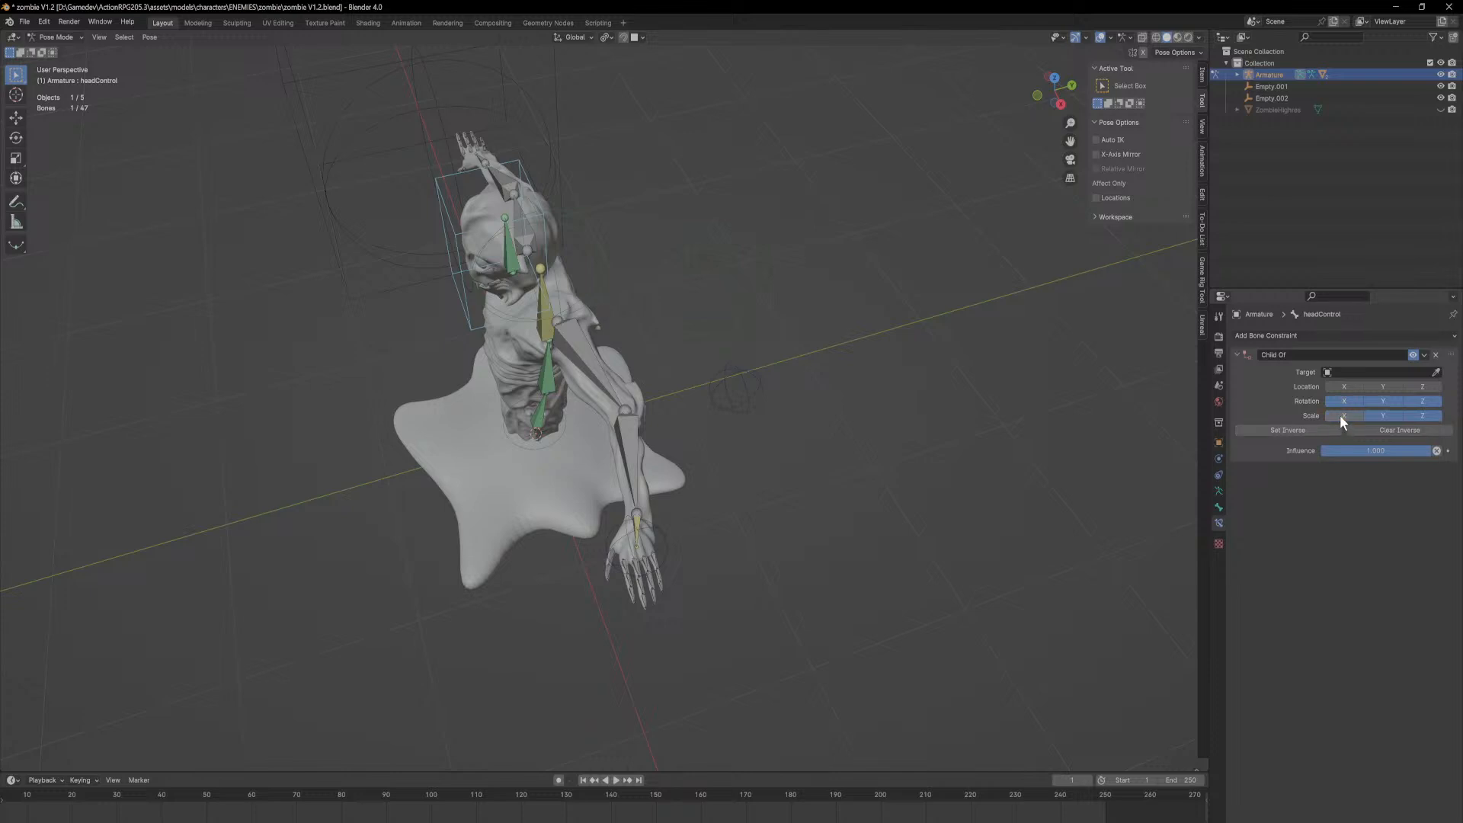
click(1394, 417)
click(1433, 370)
click(606, 271)
click(1347, 386)
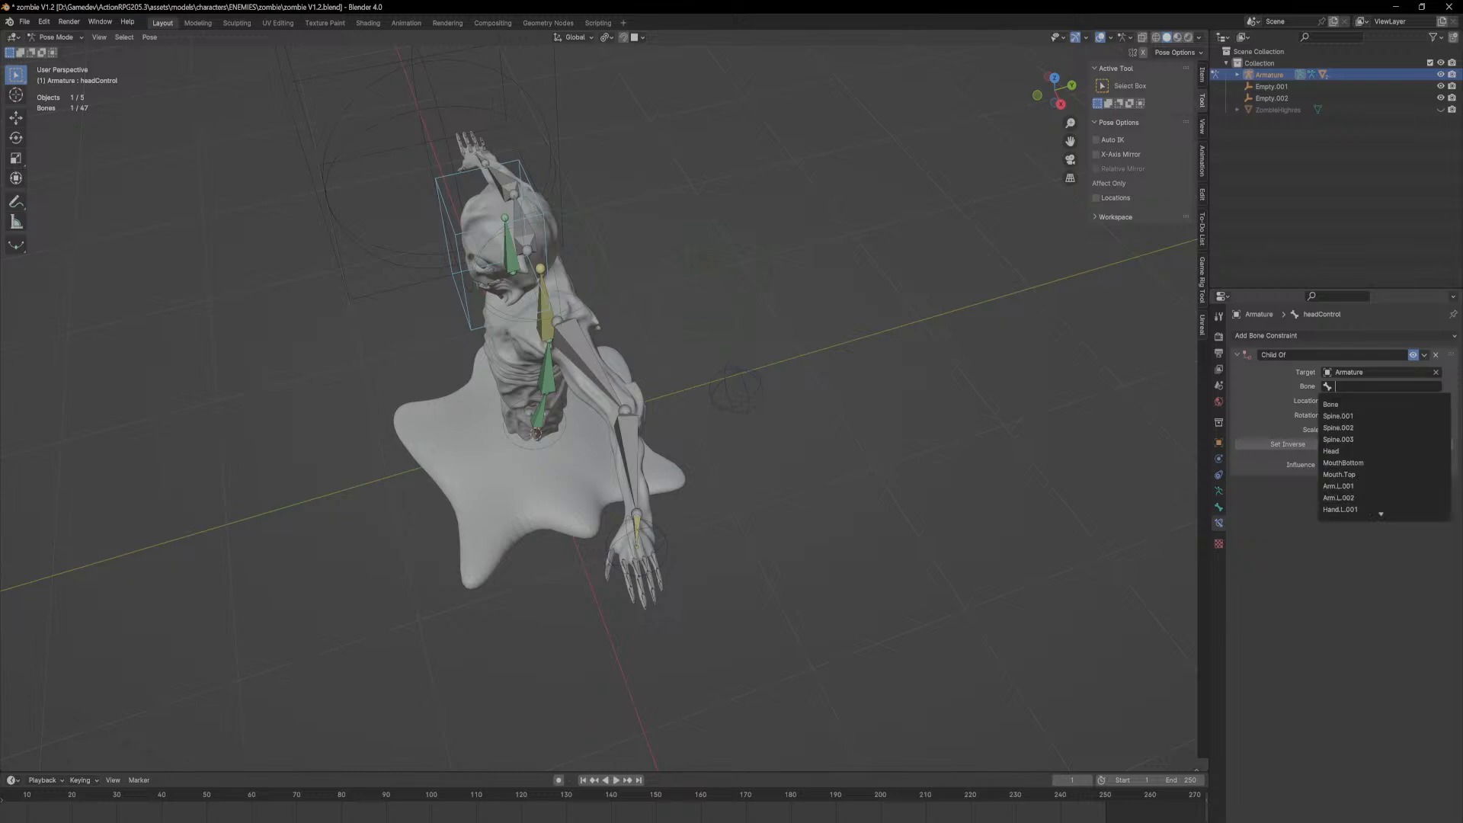
text(body)
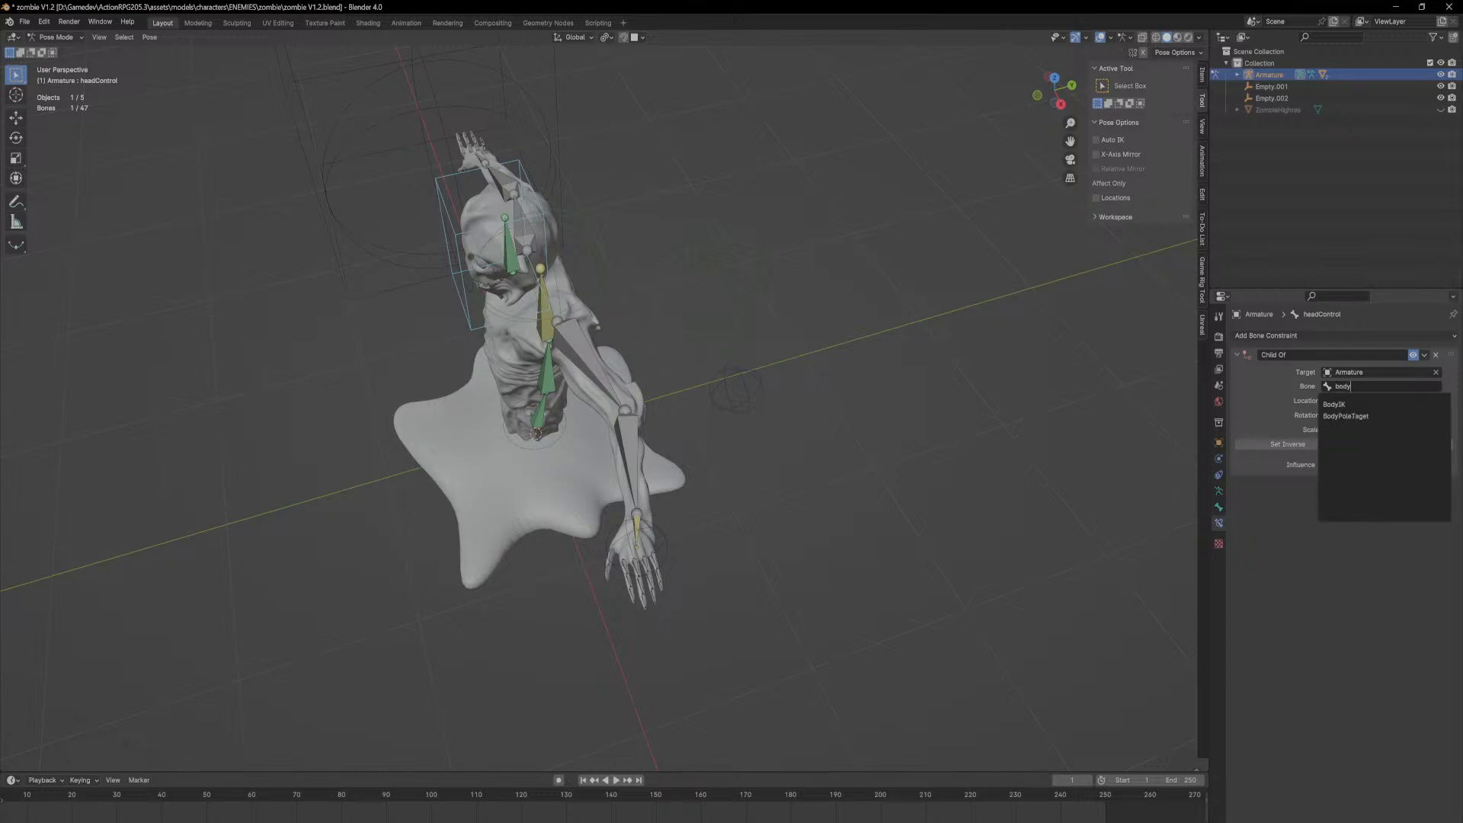
click(1336, 405)
Step: Try rotating the BodyIK bone about the global Z axis to test headControl's Child Of constraint
click(606, 245)
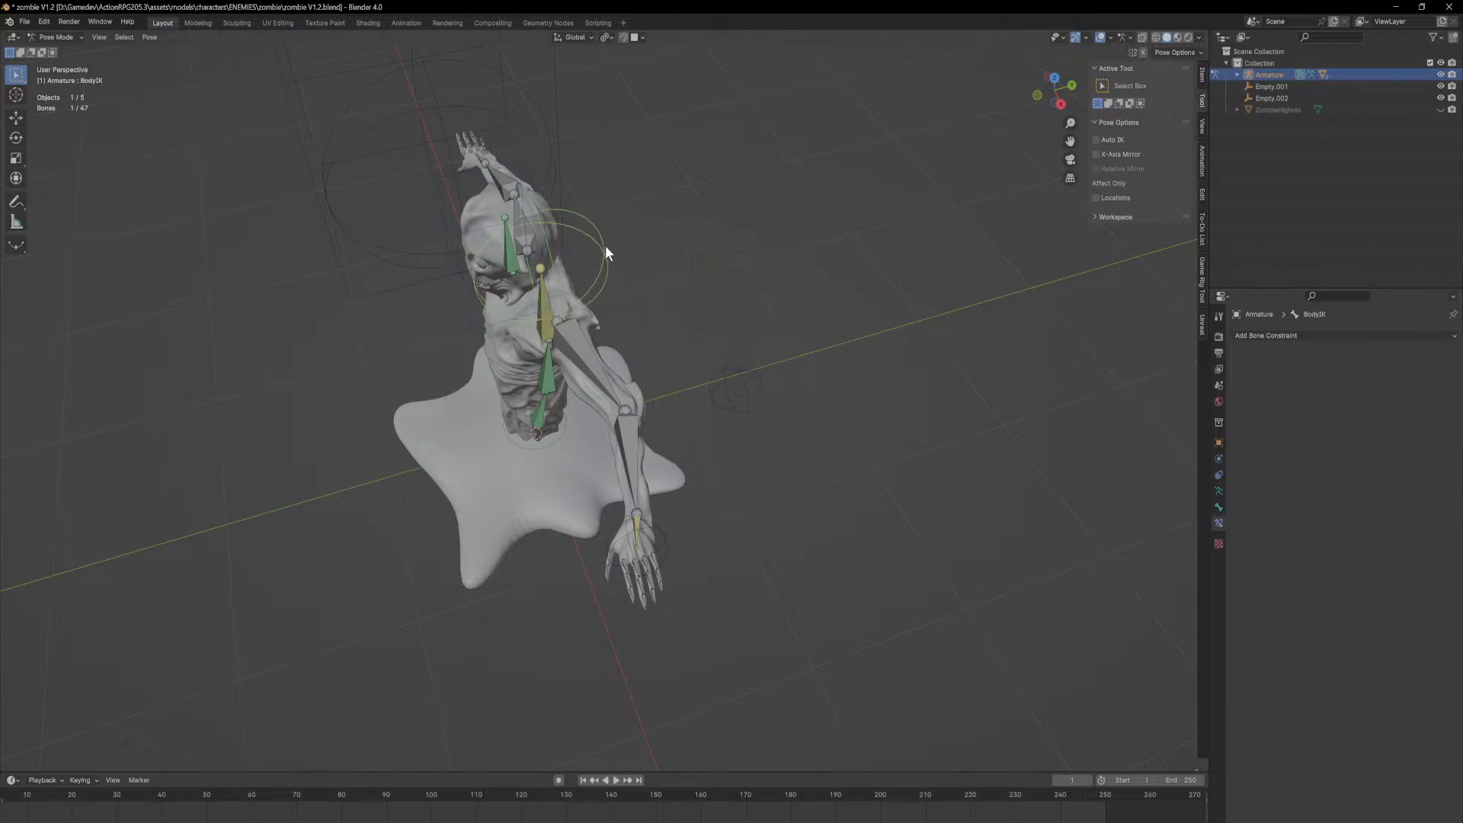
key(r)
key(z)
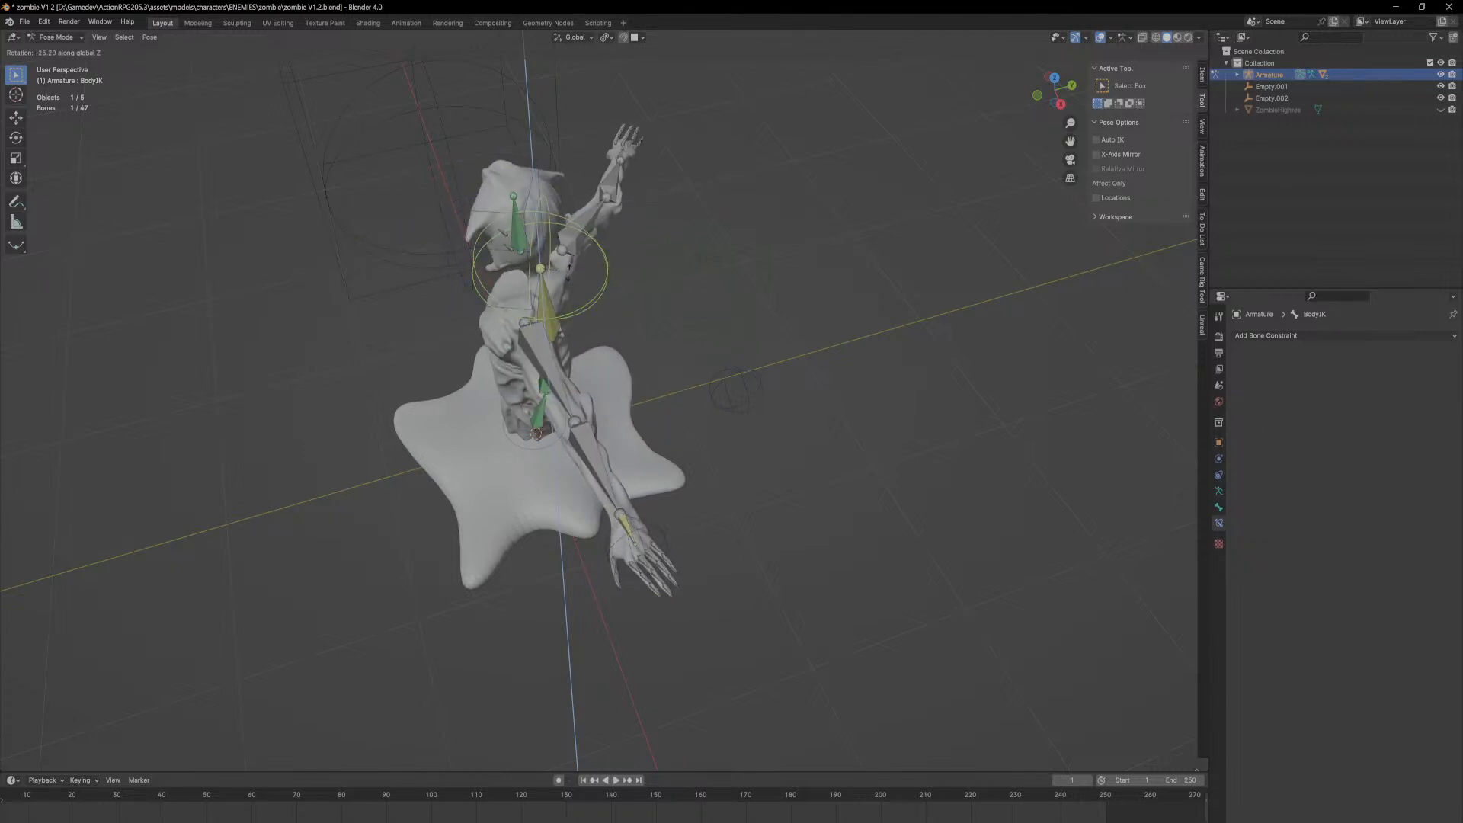
click(583, 221)
middle_drag(568, 247, 747, 311)
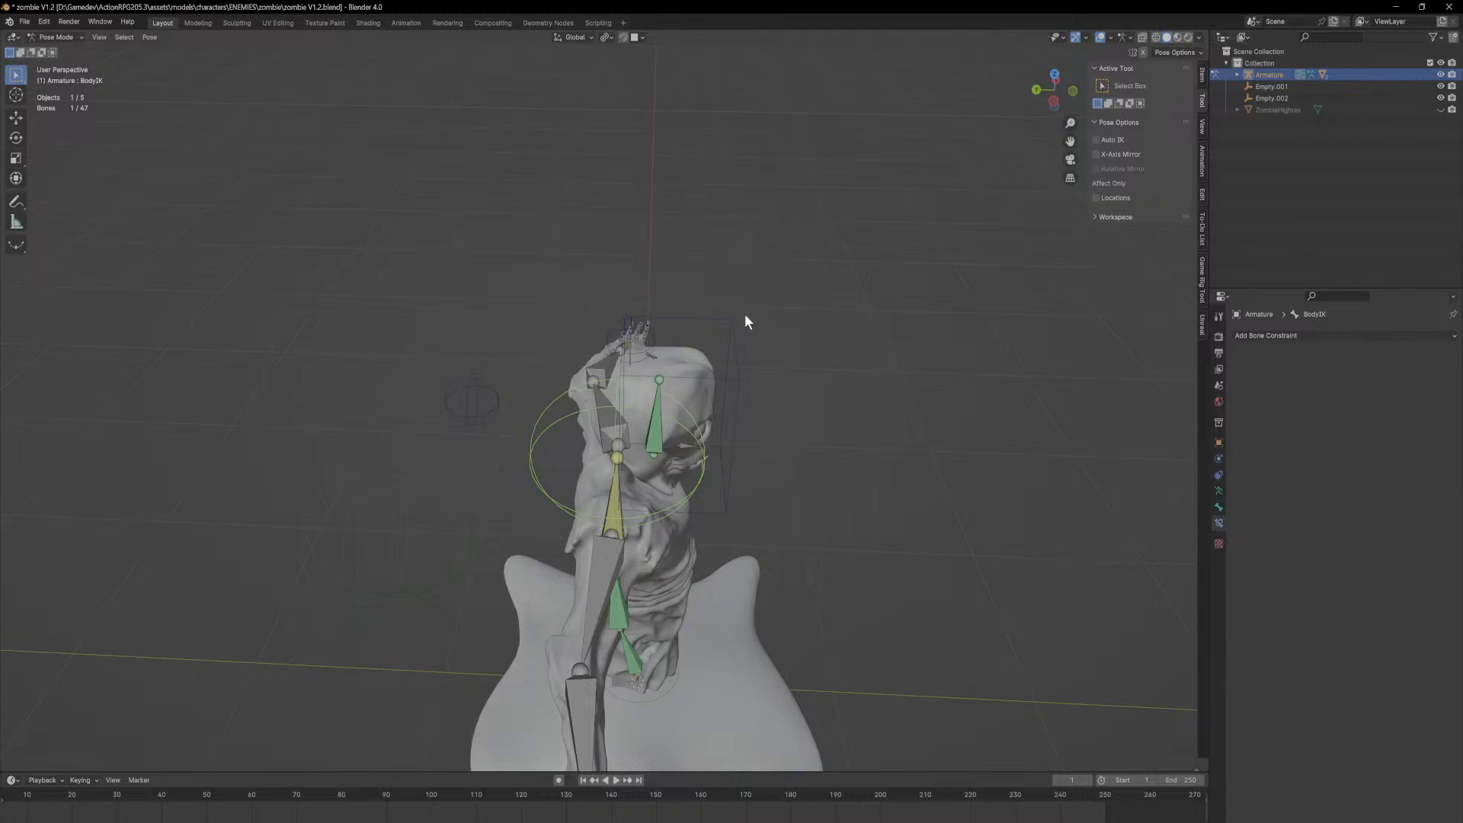
Step: Try rotating the headControl bone about the global Z axis on its own, and cancel the rotation
click(732, 323)
key(r)
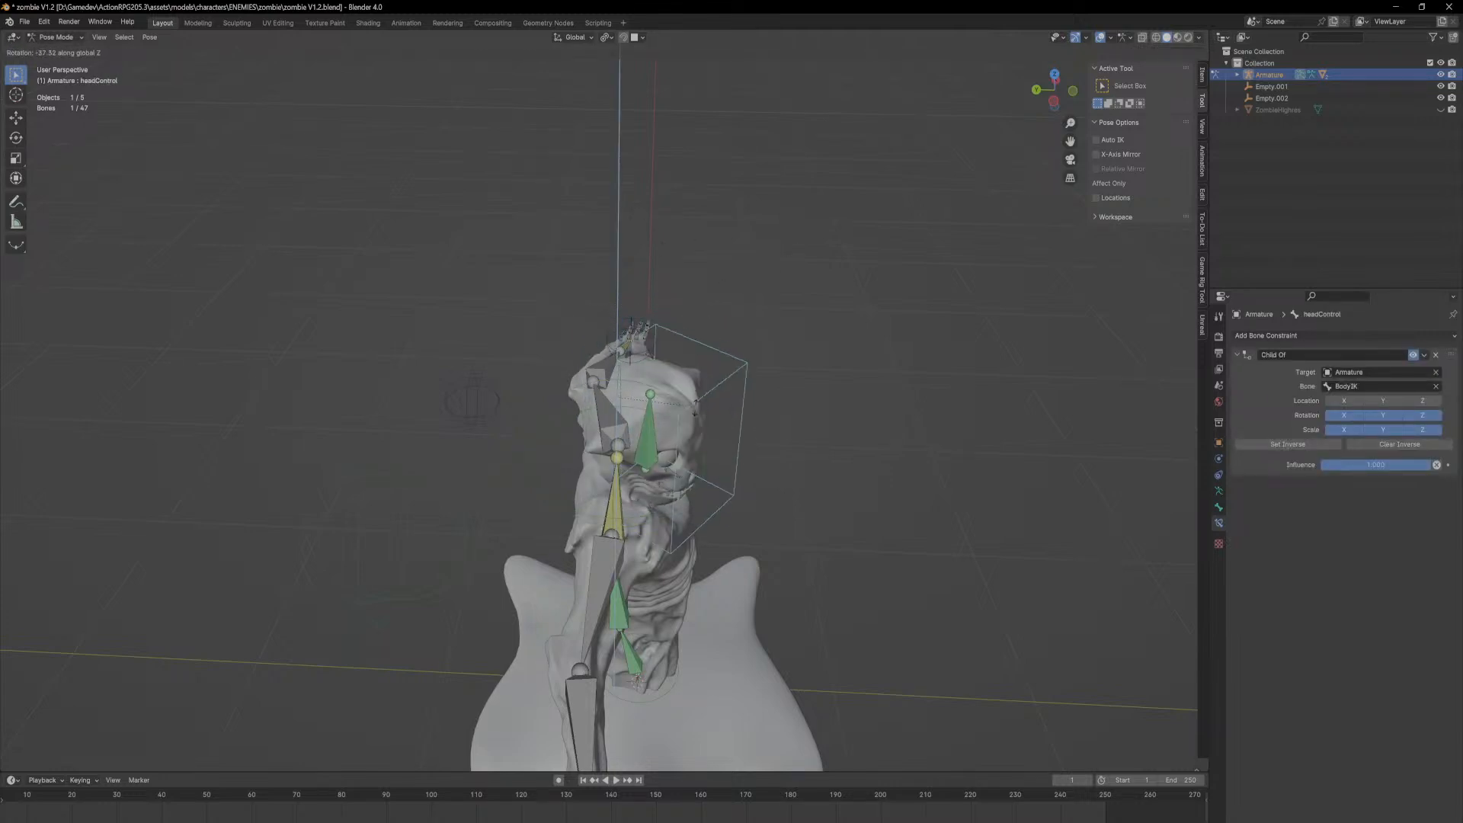
click(745, 293)
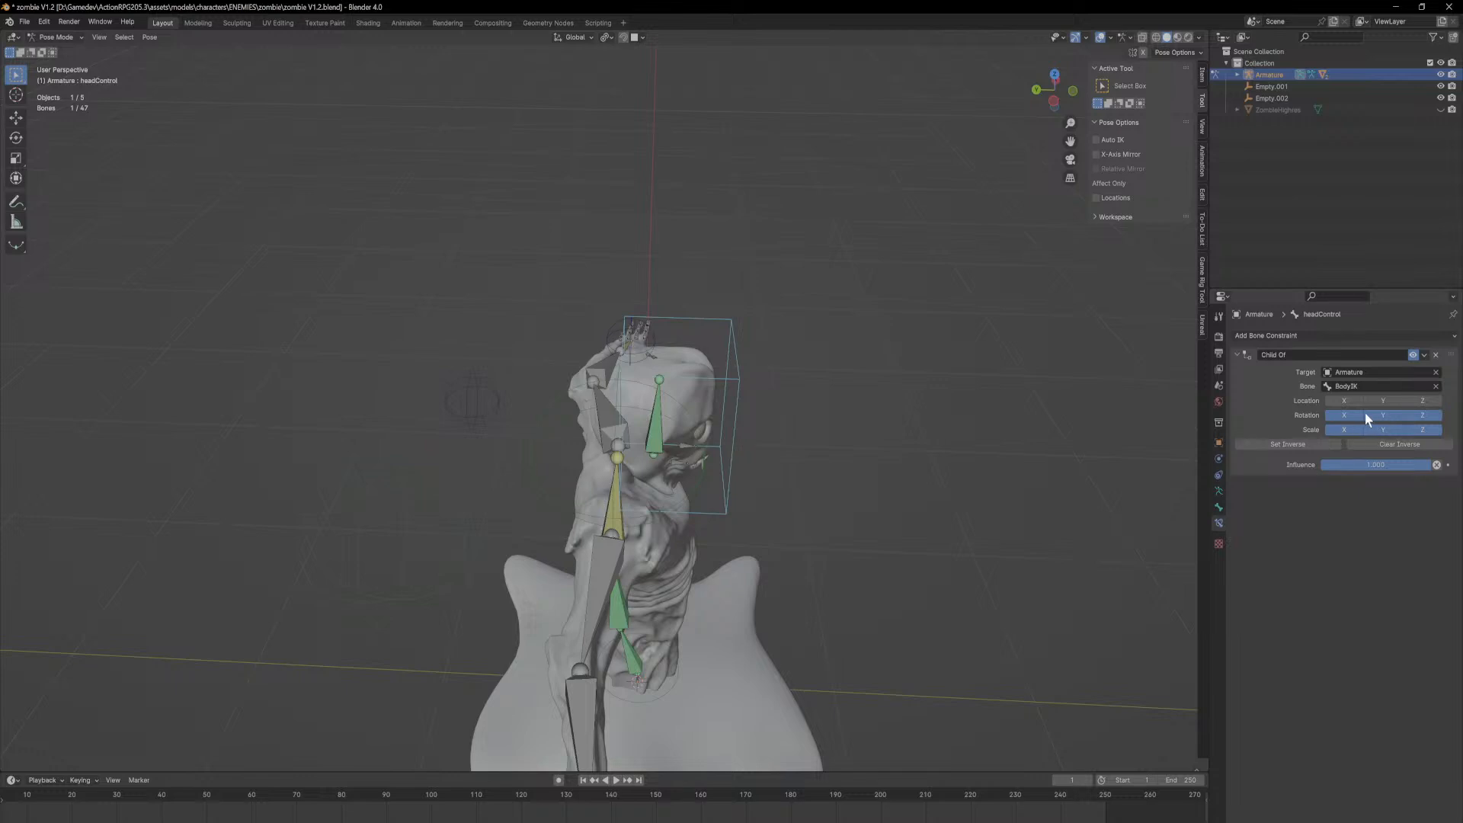
Step: In headControl's Child Of constraint, enable Location X, Y and Z and disable all three Rotation axes
click(1421, 401)
click(1423, 416)
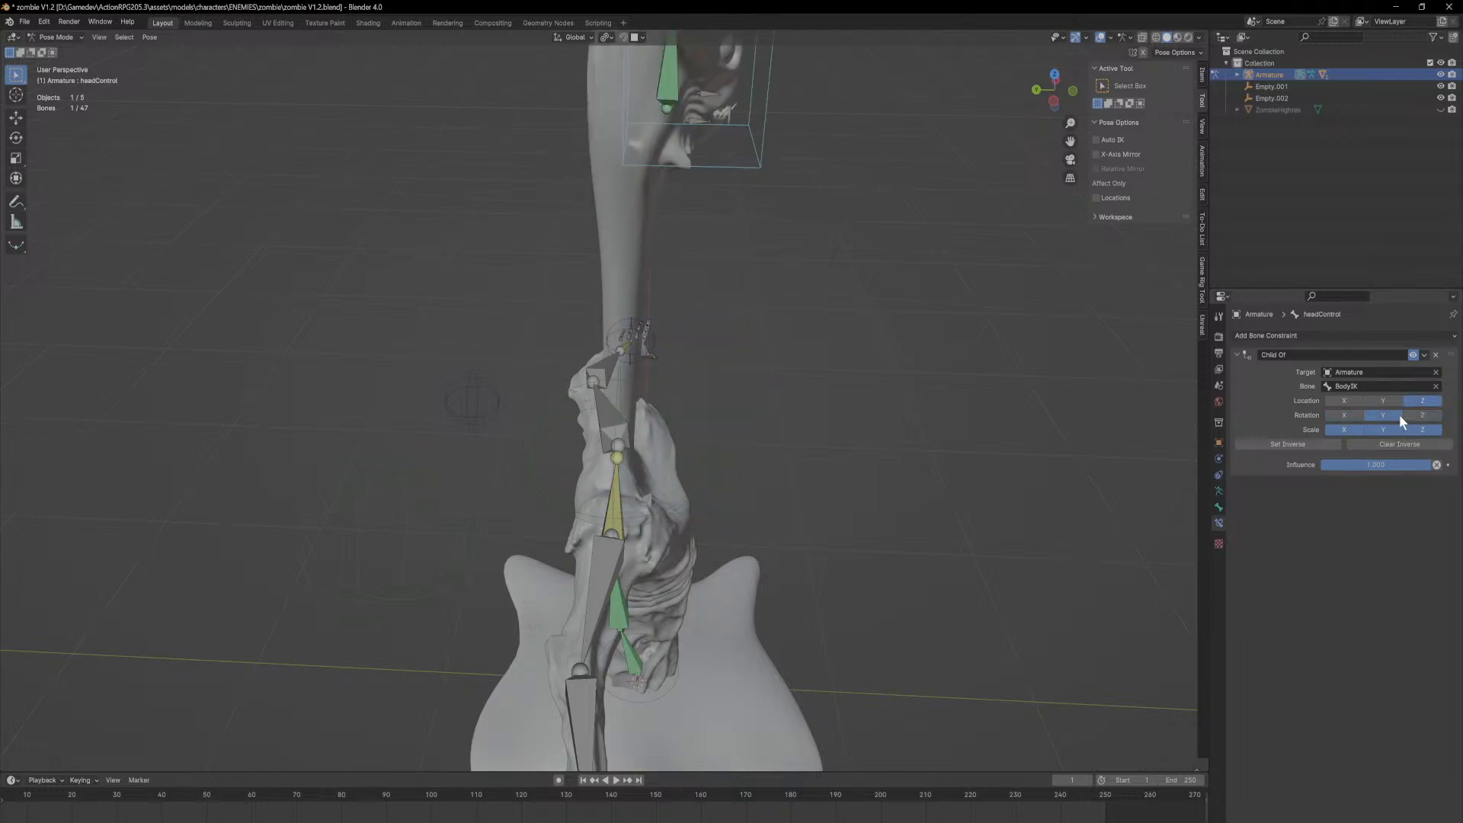
click(1401, 416)
click(1384, 401)
middle_drag(999, 355, 893, 368)
scroll(893, 368, down, 3)
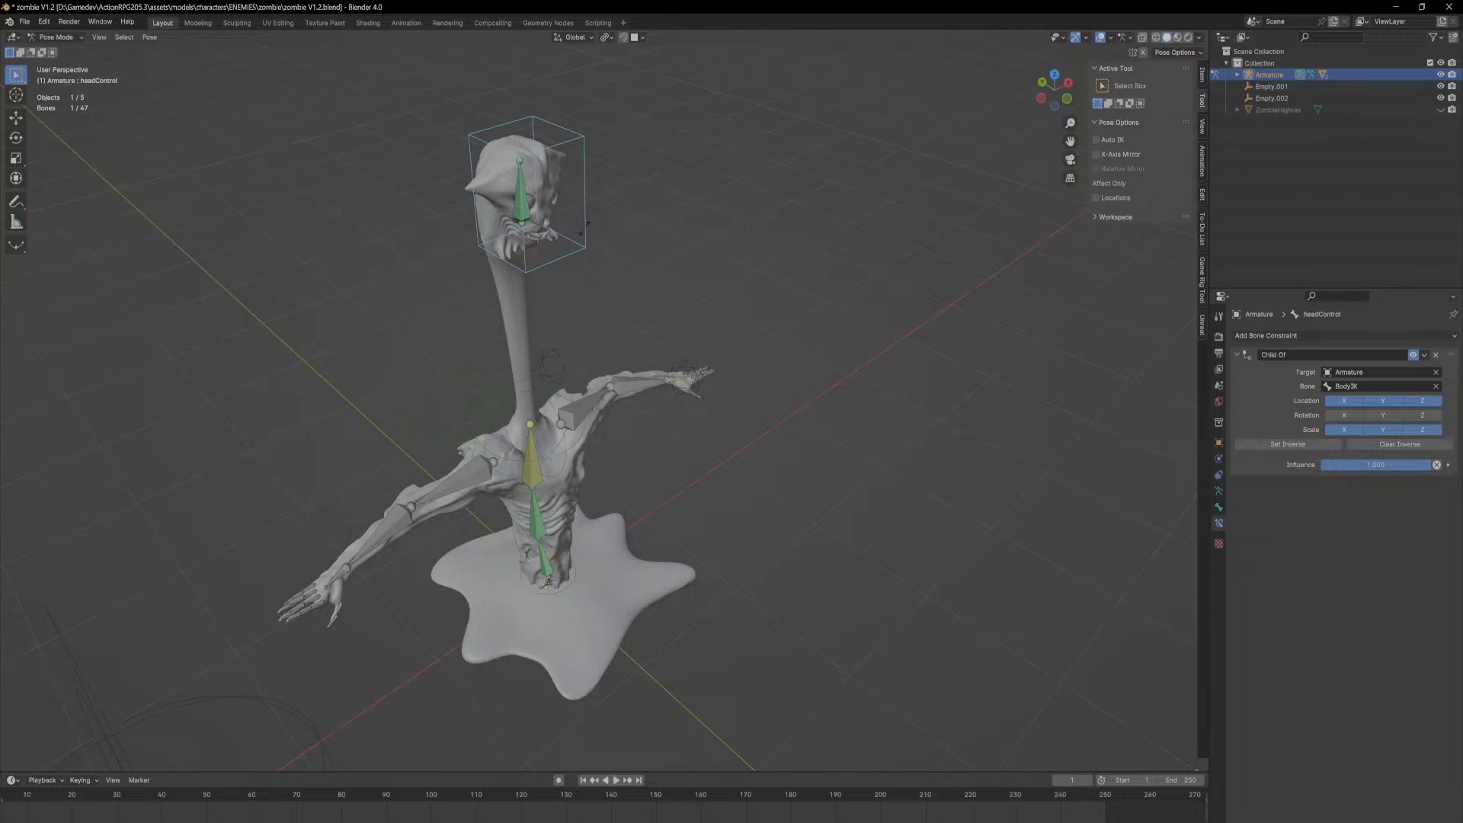
Step: Try rotating the BodyIK bone about the global Z axis with headControl following its location, and cancel the rotation
click(565, 376)
key(r)
key(z)
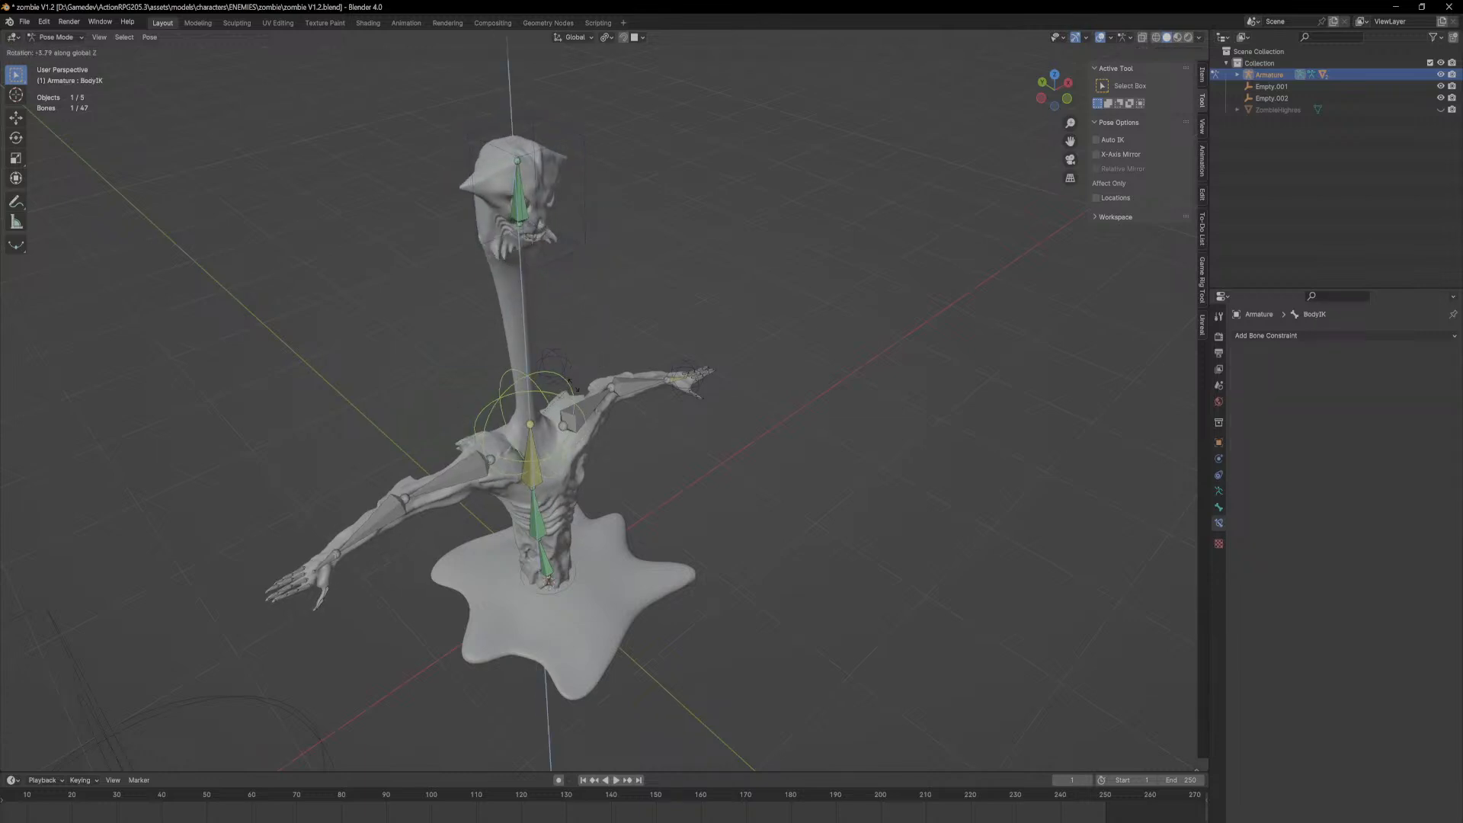
right_click(590, 297)
Step: Undo the latest Location and Rotation axis changes in headControl's Child Of constraint
key(ctrl+z)
key(ctrl+z)
key(ctrl+z)
key(ctrl+z)
key(ctrl+z)
key(ctrl+z)
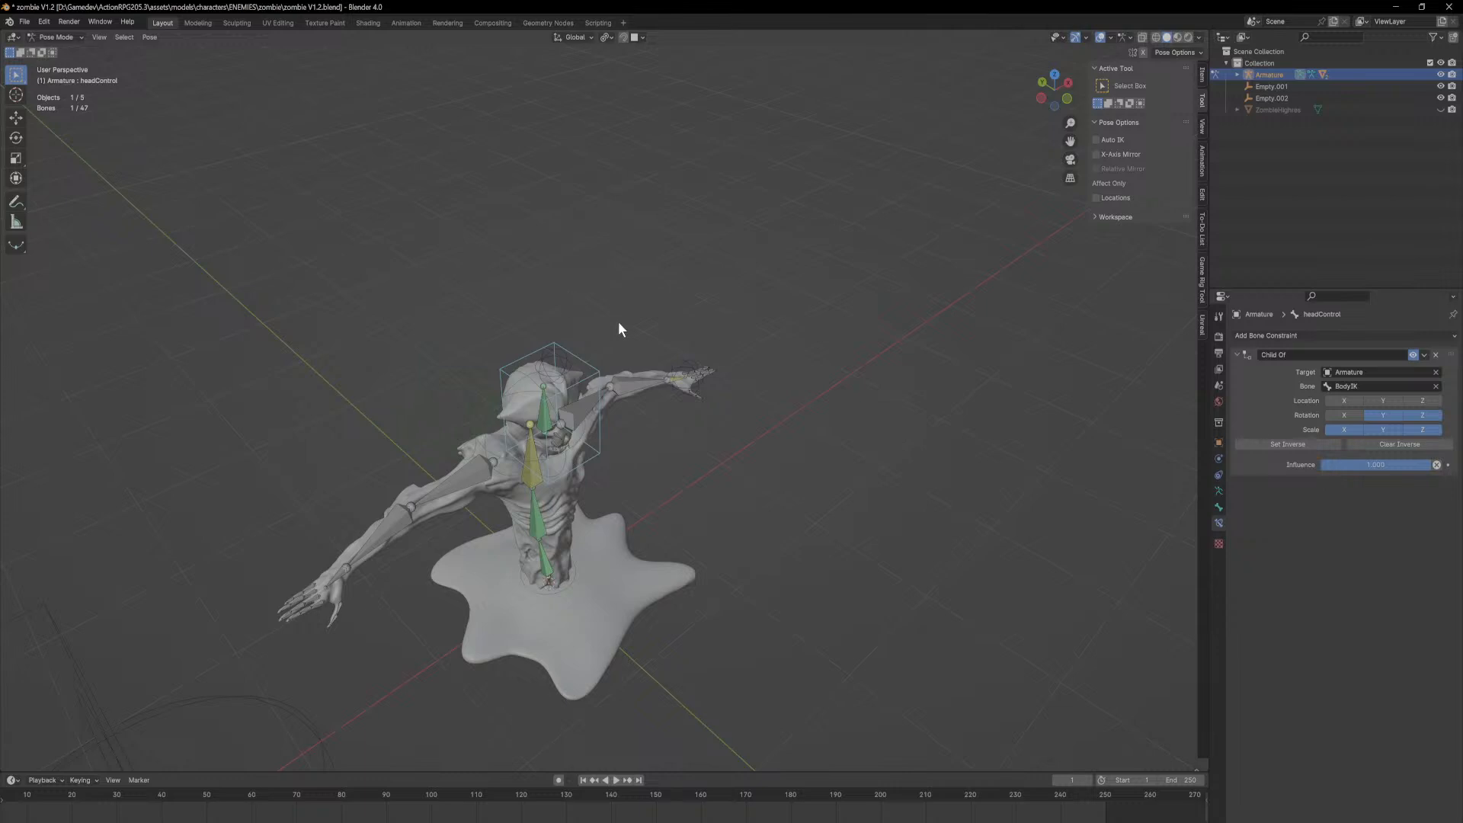
Step: Replace headControl's Child Of constraint with a Maintain Volume constraint
scroll(728, 442, up, 3)
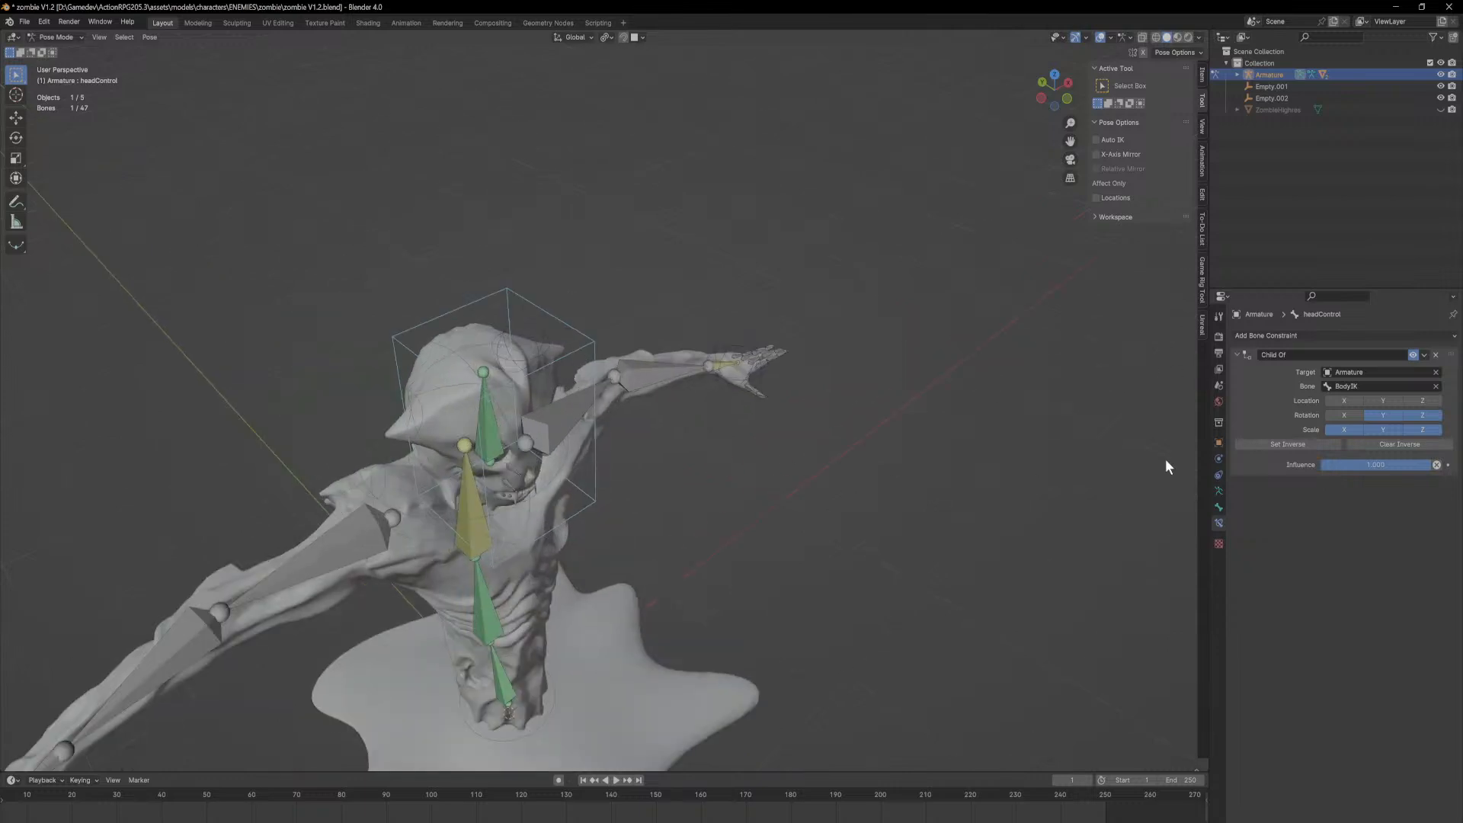
click(1437, 355)
click(1418, 336)
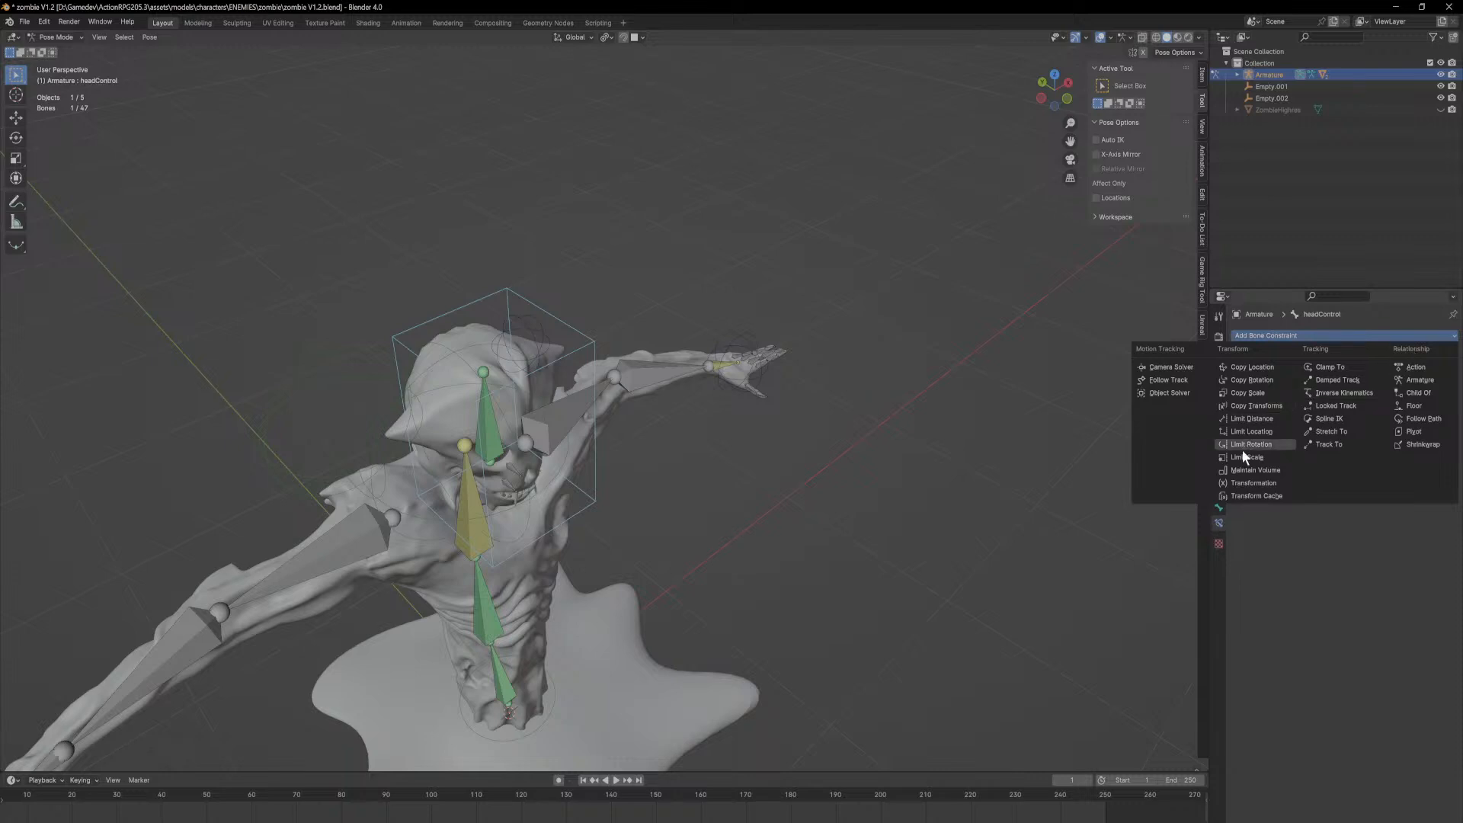
click(1243, 471)
Step: Try scaling headControl along the global Z axis, cancel it, and remove the Maintain Volume constraint
key(s)
key(z)
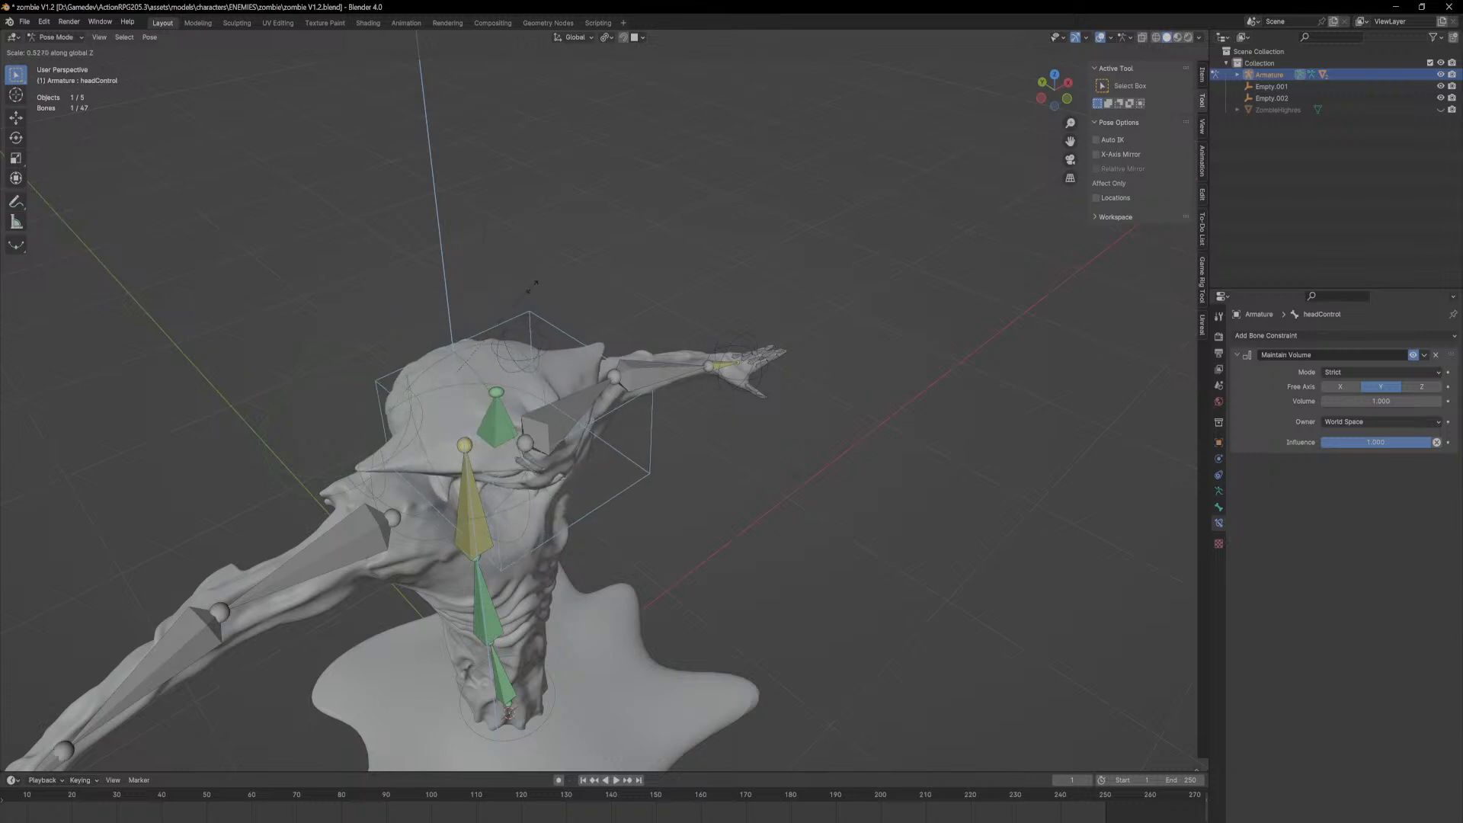
click(556, 164)
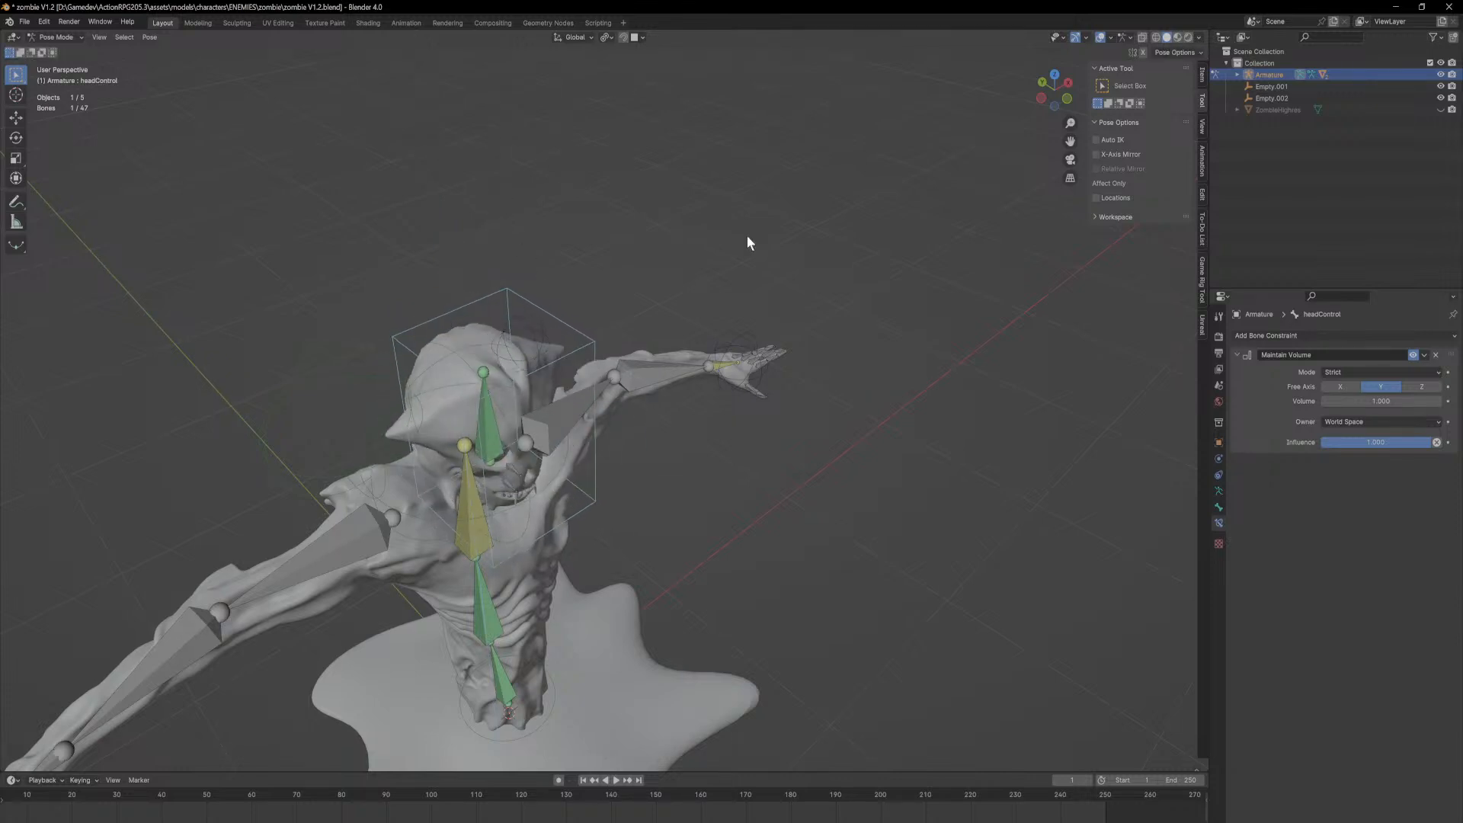
click(1434, 355)
click(1379, 334)
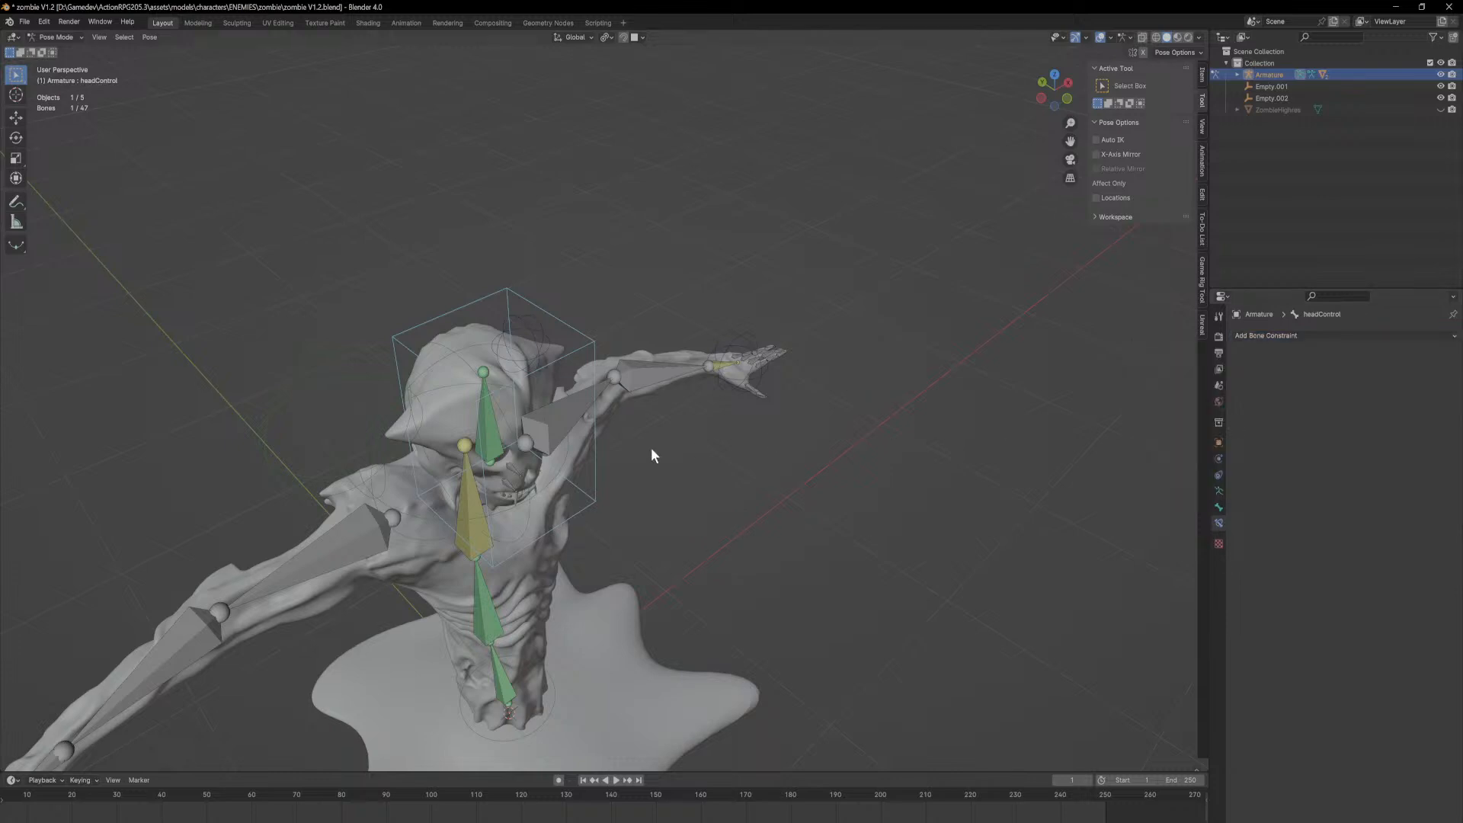
Step: Try moving the BodyIK bone along the global Z axis, and cancel the move
middle_drag(622, 469, 636, 447)
click(369, 431)
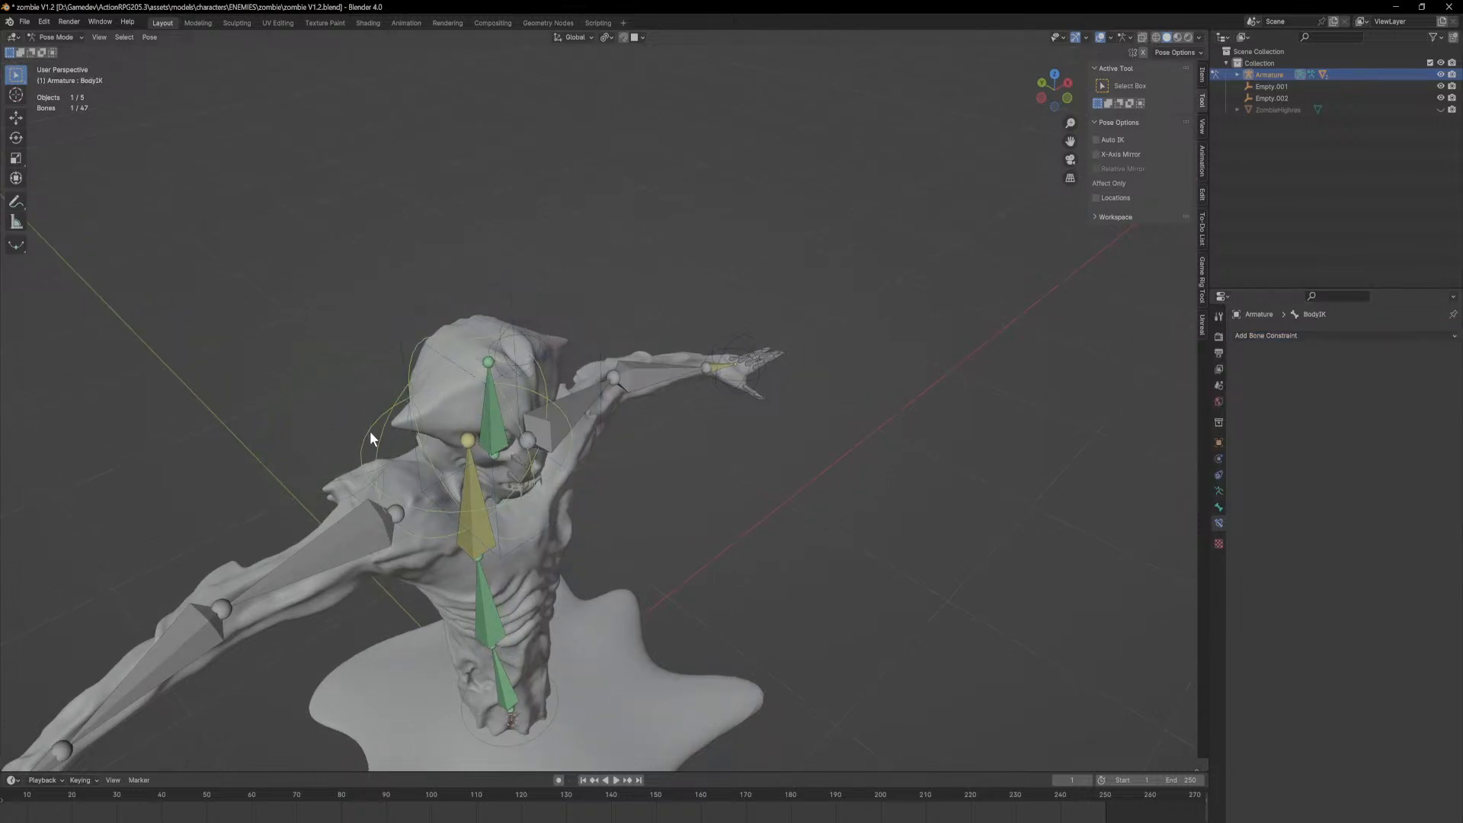
key(g)
key(z)
key(Escape)
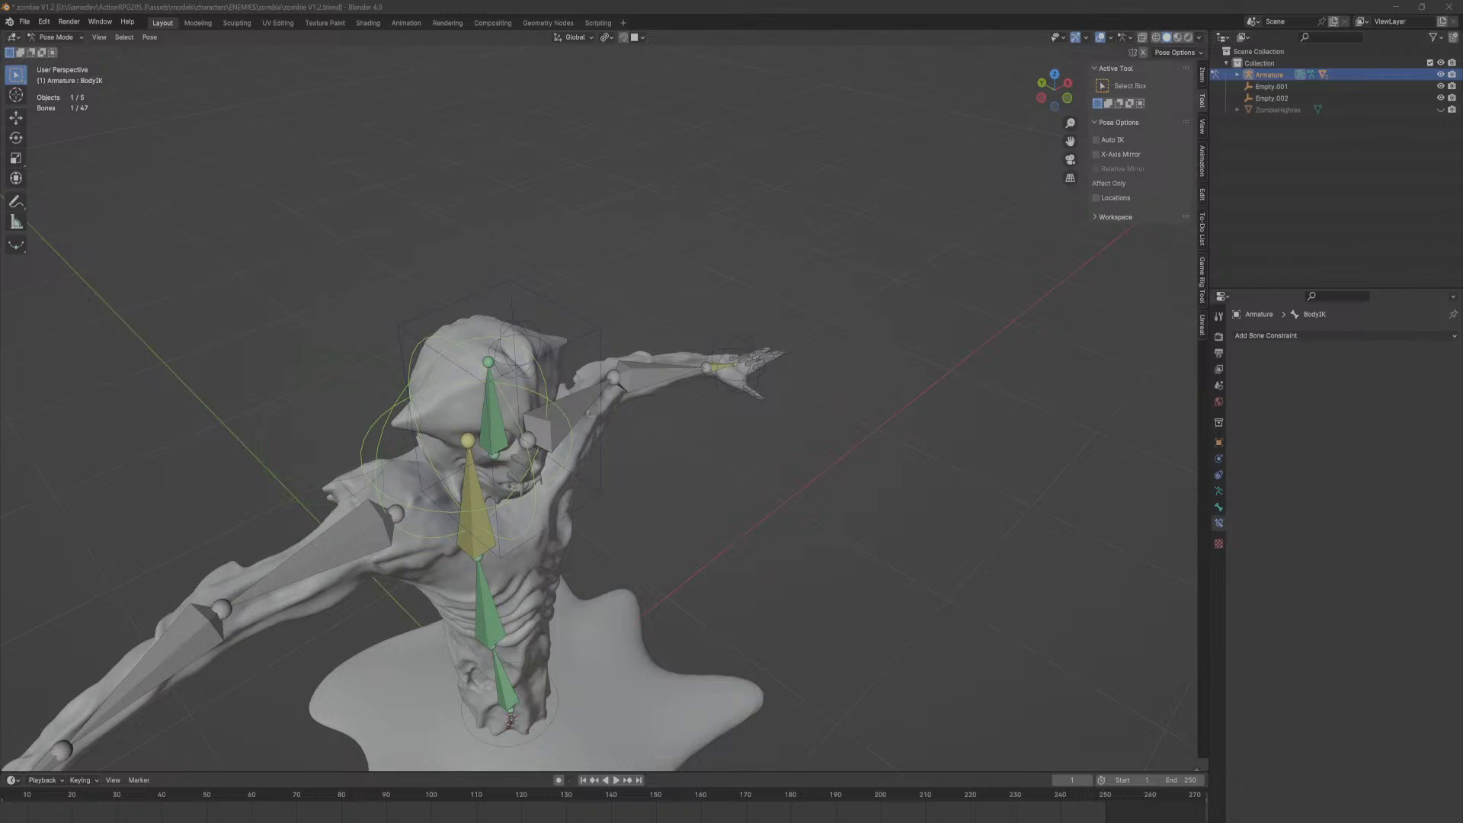
Step: Examine the Spine.002 bone's properties, including its transform, relations, custom shape and Bendy Bones settings
click(488, 605)
click(1219, 508)
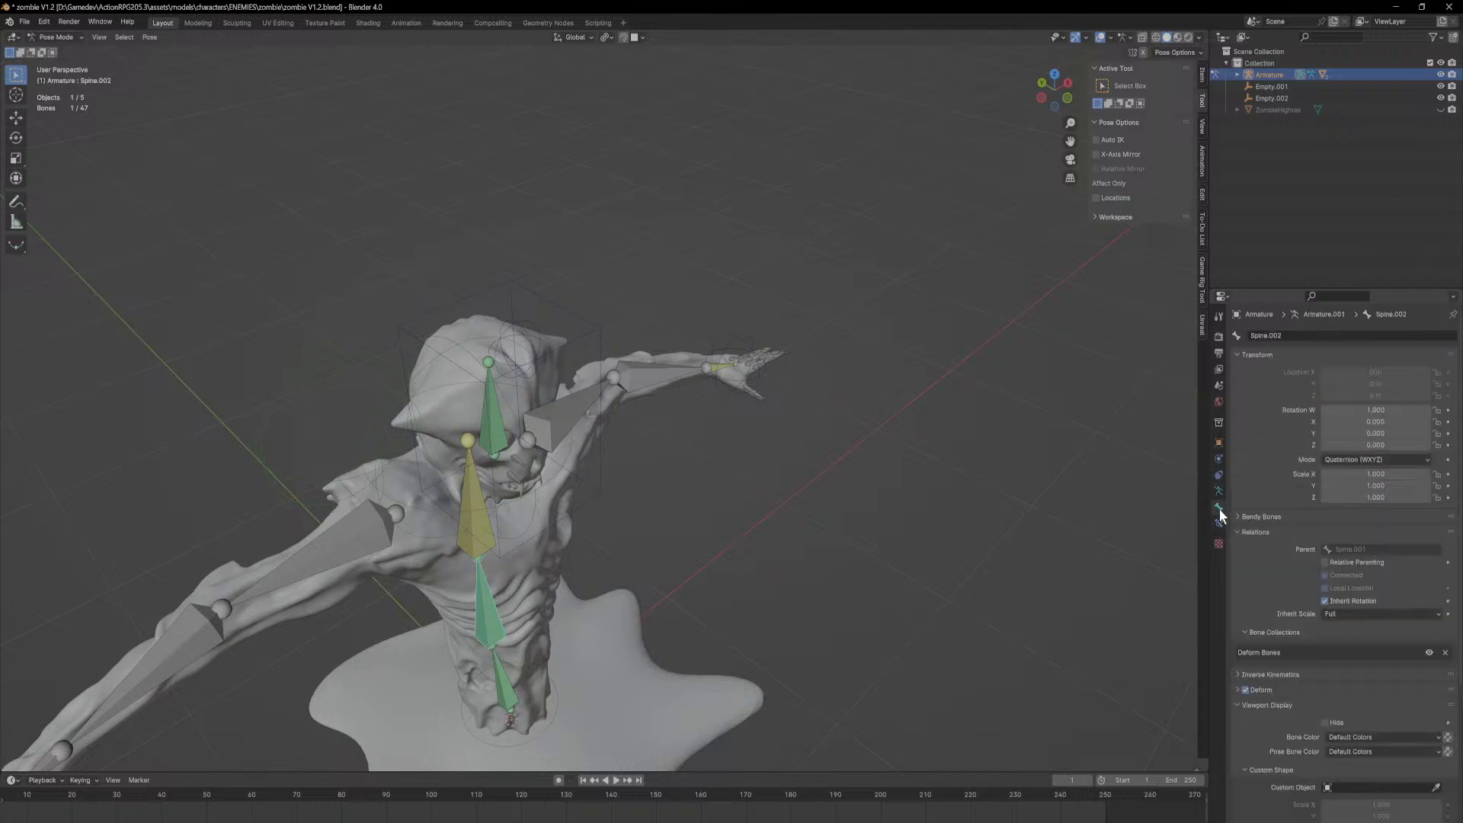
scroll(1242, 508, down, 4)
scroll(1255, 509, down, 2)
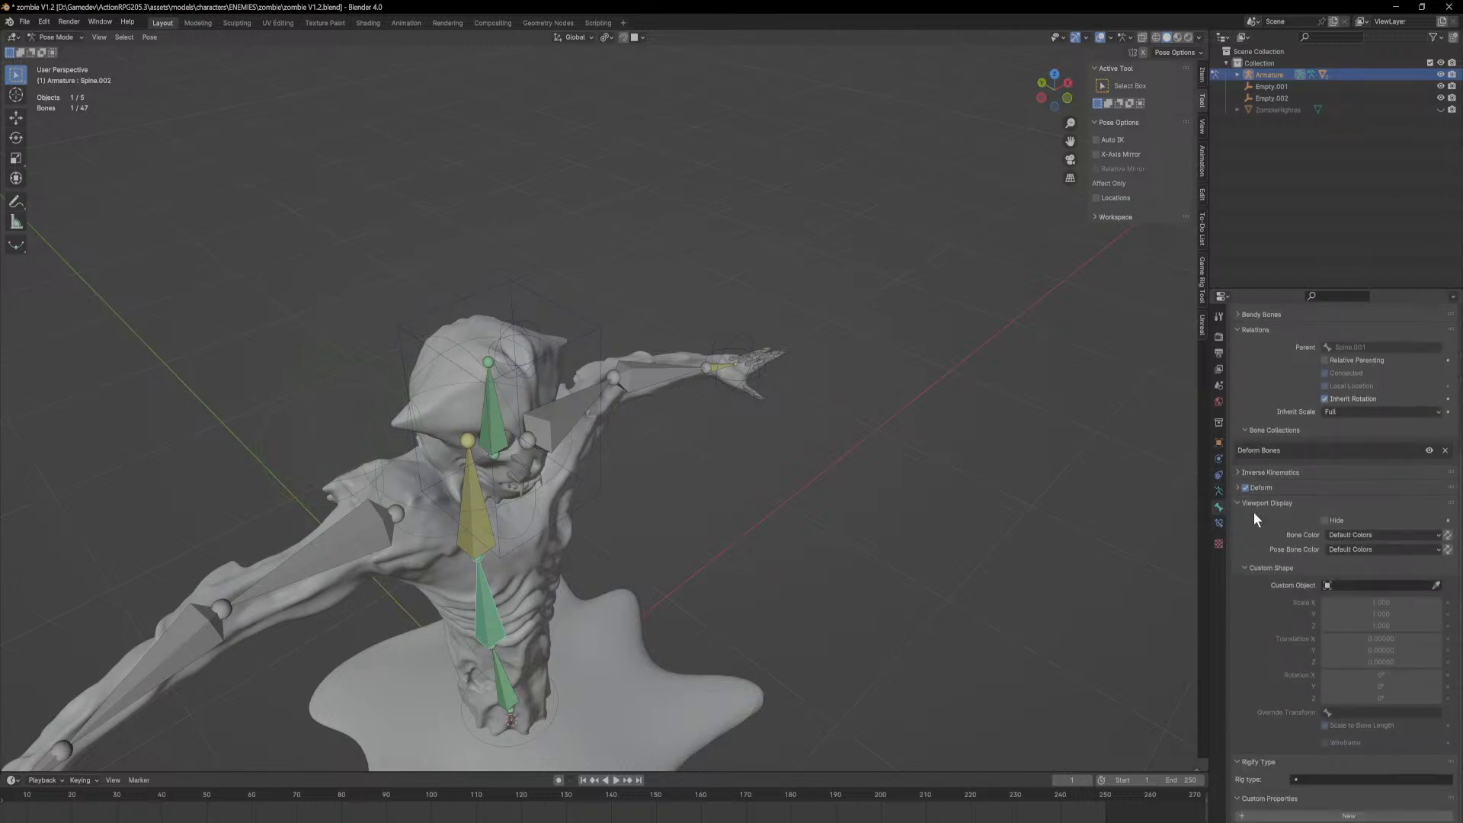
scroll(1278, 524, up, 7)
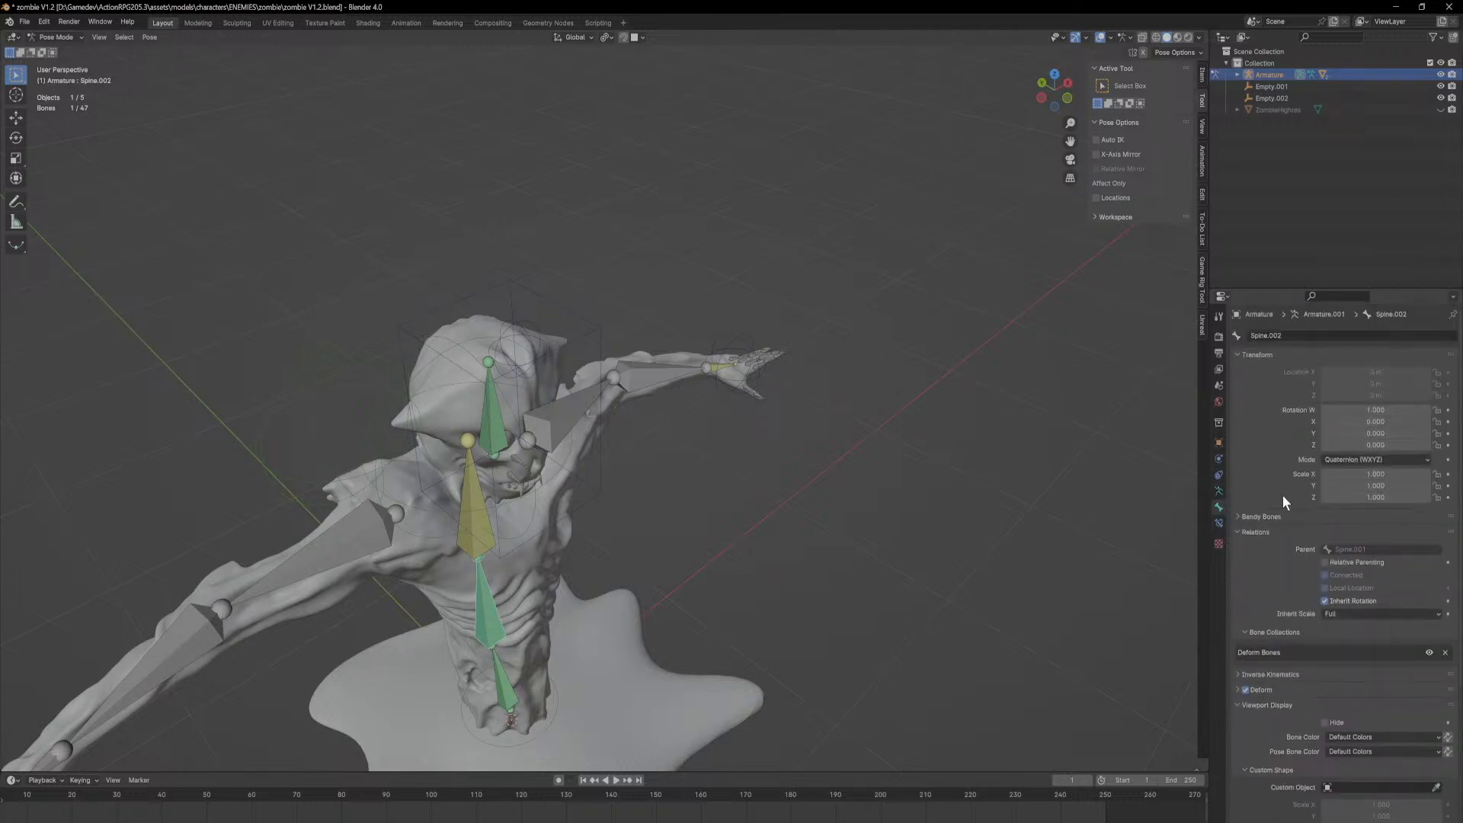
scroll(1265, 457, down, 3)
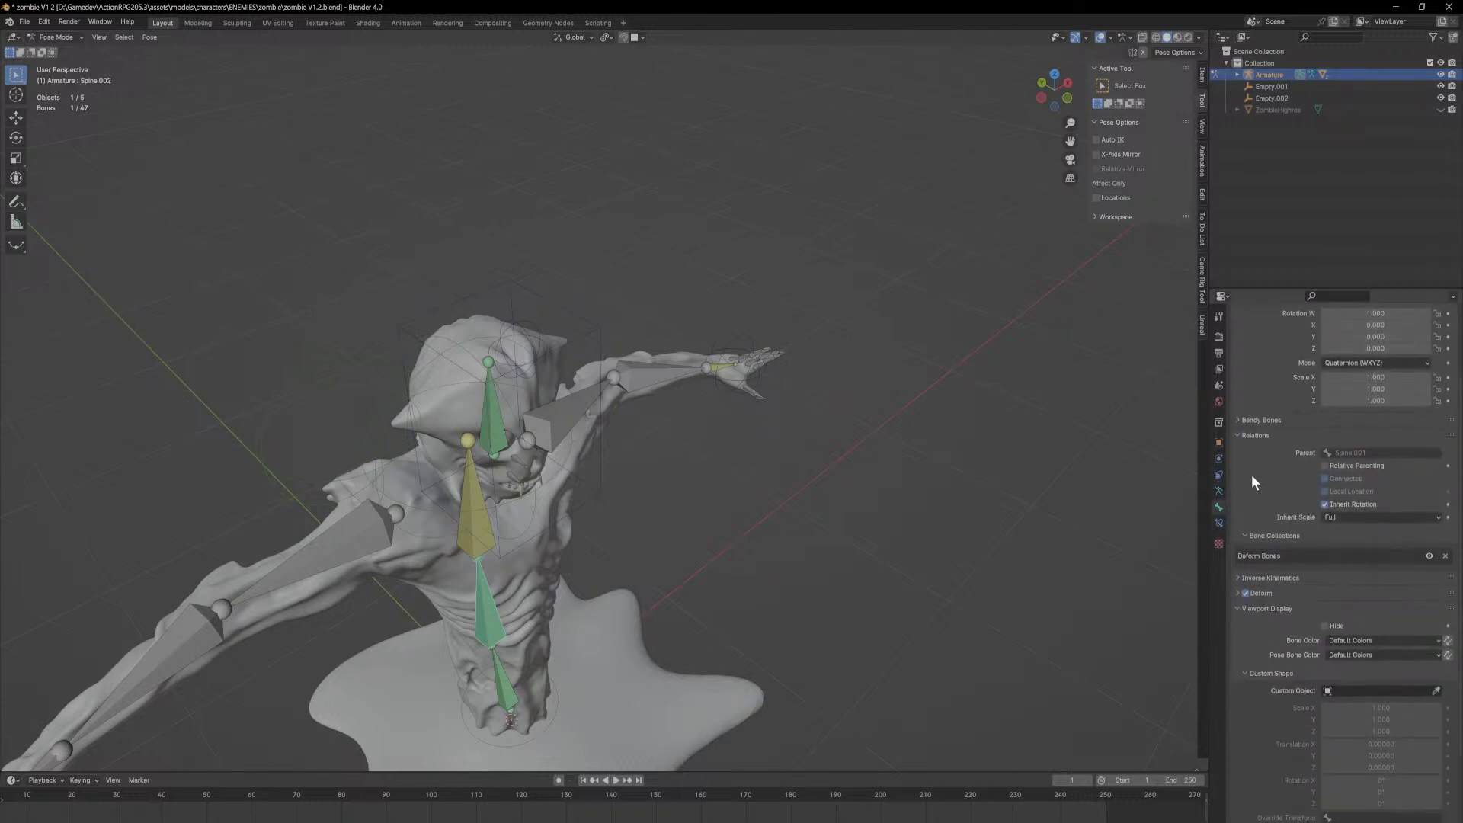
click(1240, 420)
click(1240, 421)
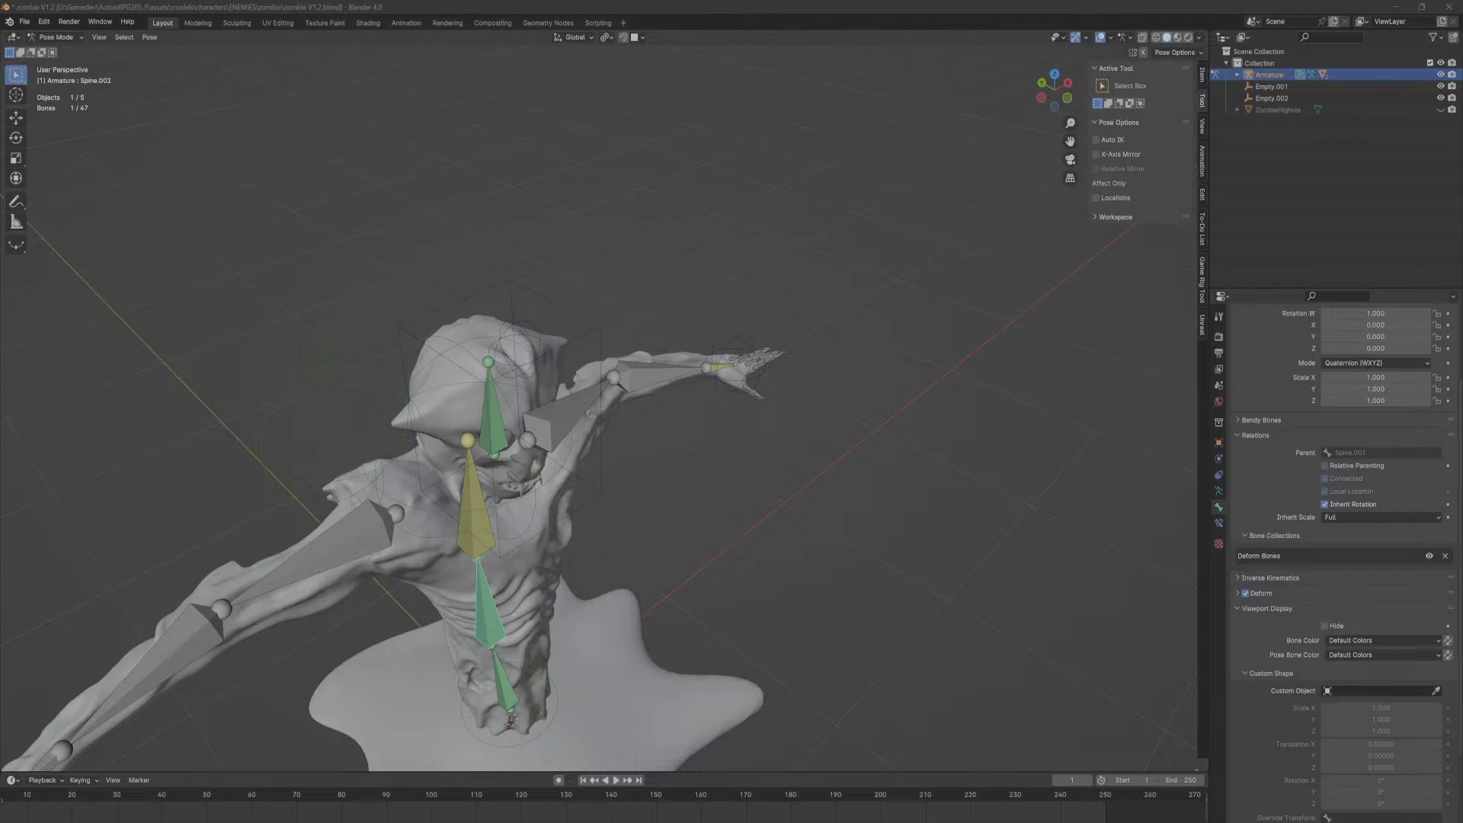
Step: Try scaling the LeftIkController bone at the left hand, and cancel the scaling
click(733, 358)
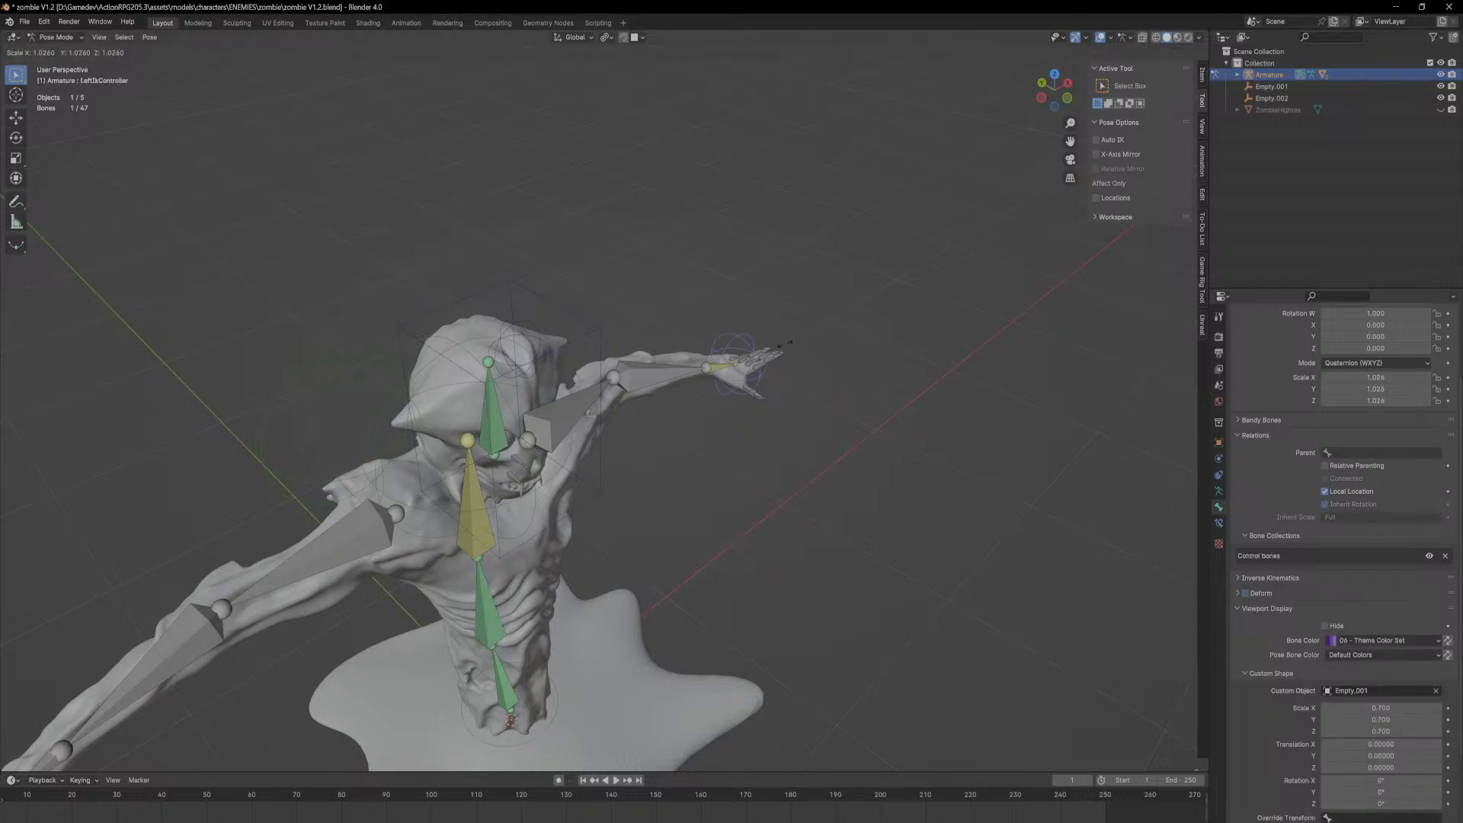
middle_drag(840, 242, 884, 255)
click(64, 40)
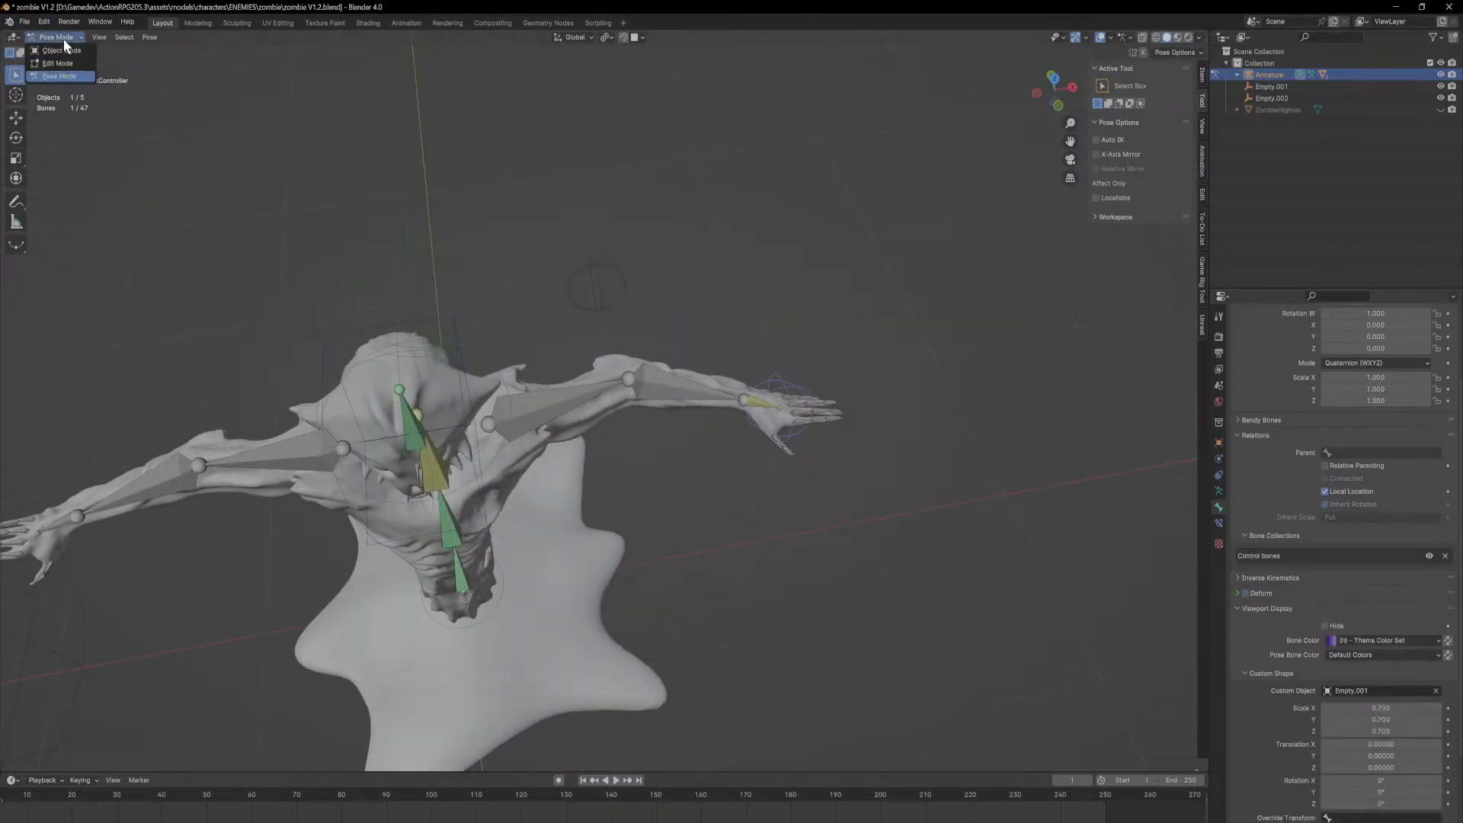
key(Escape)
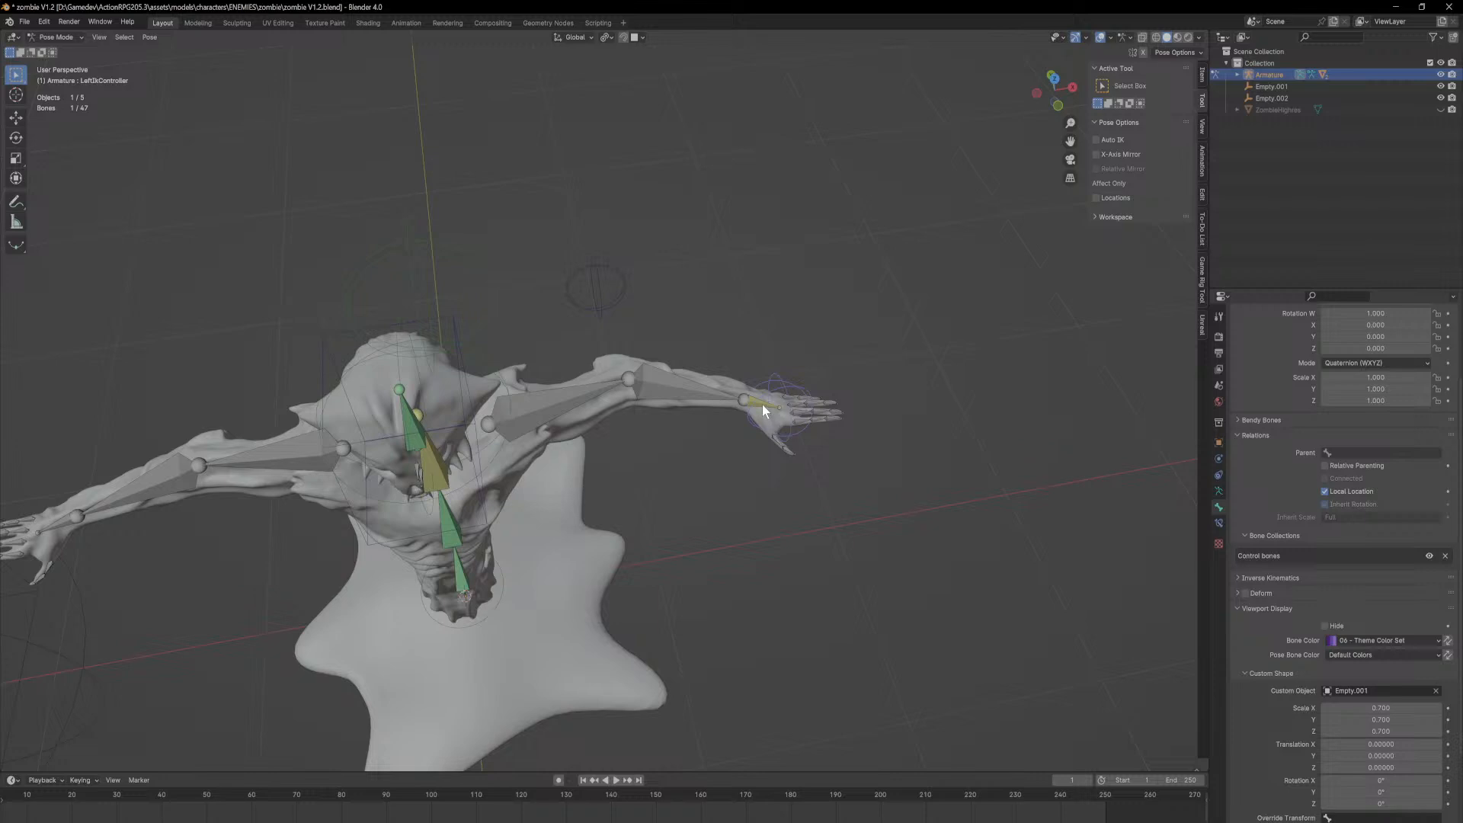
Step: Try scaling the Hand.L.001 bone twice to see how the hand responds, cancelling each attempt
click(763, 404)
scroll(855, 444, up, 3)
scroll(884, 456, down, 2)
key(s)
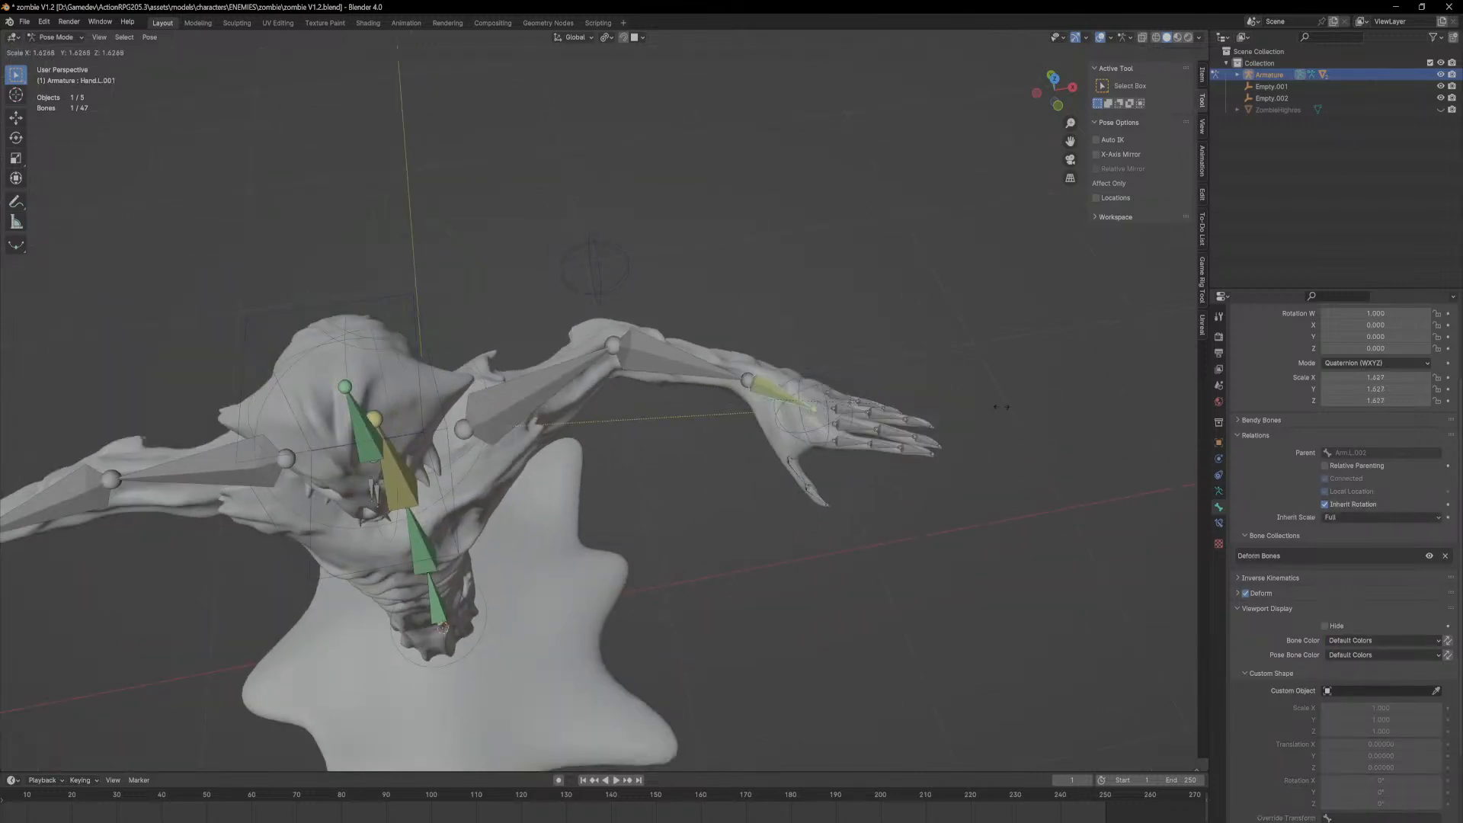
right_click(1086, 381)
key(s)
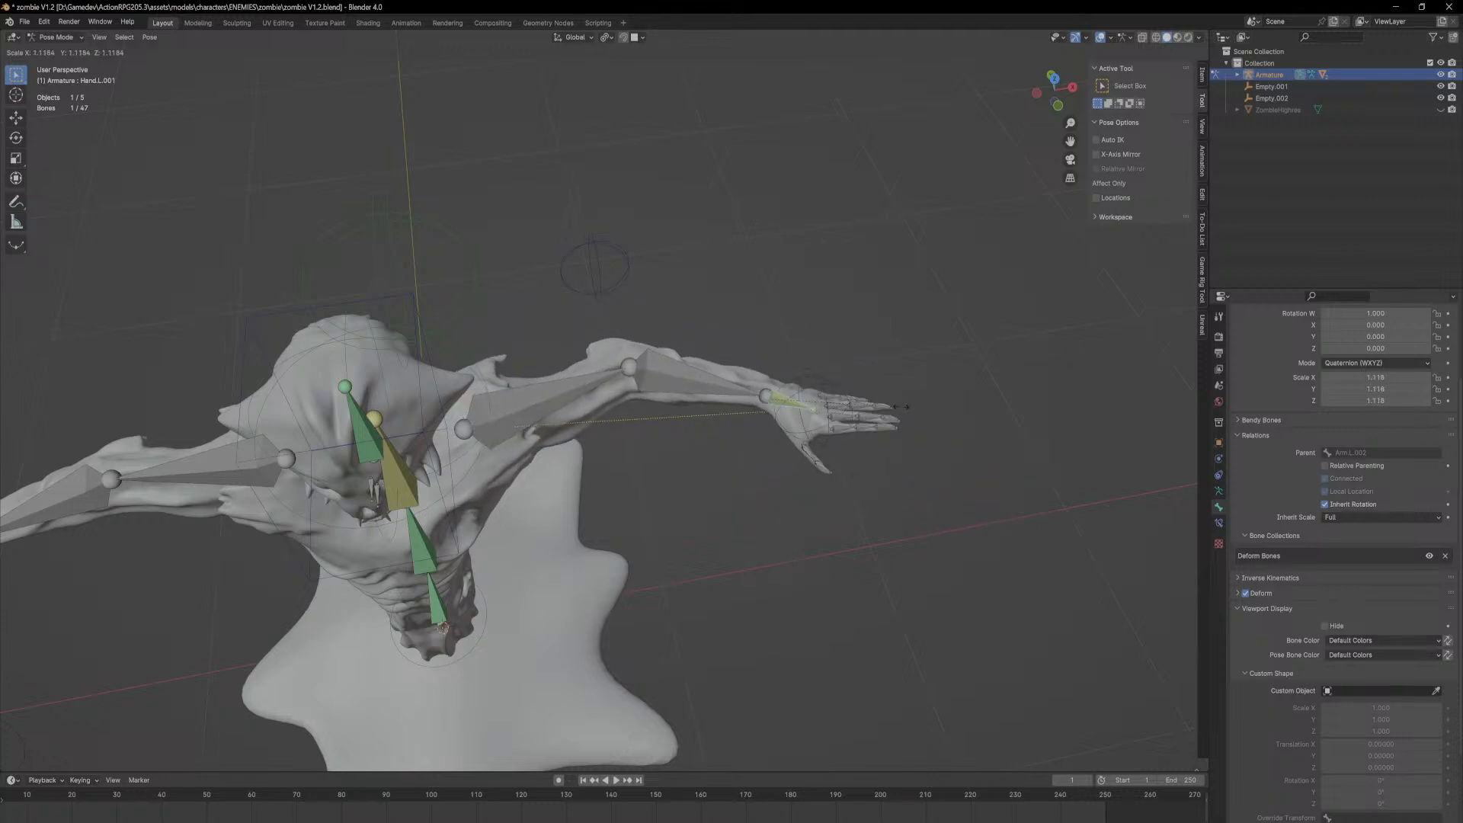
right_click(806, 404)
scroll(806, 405, up, 2)
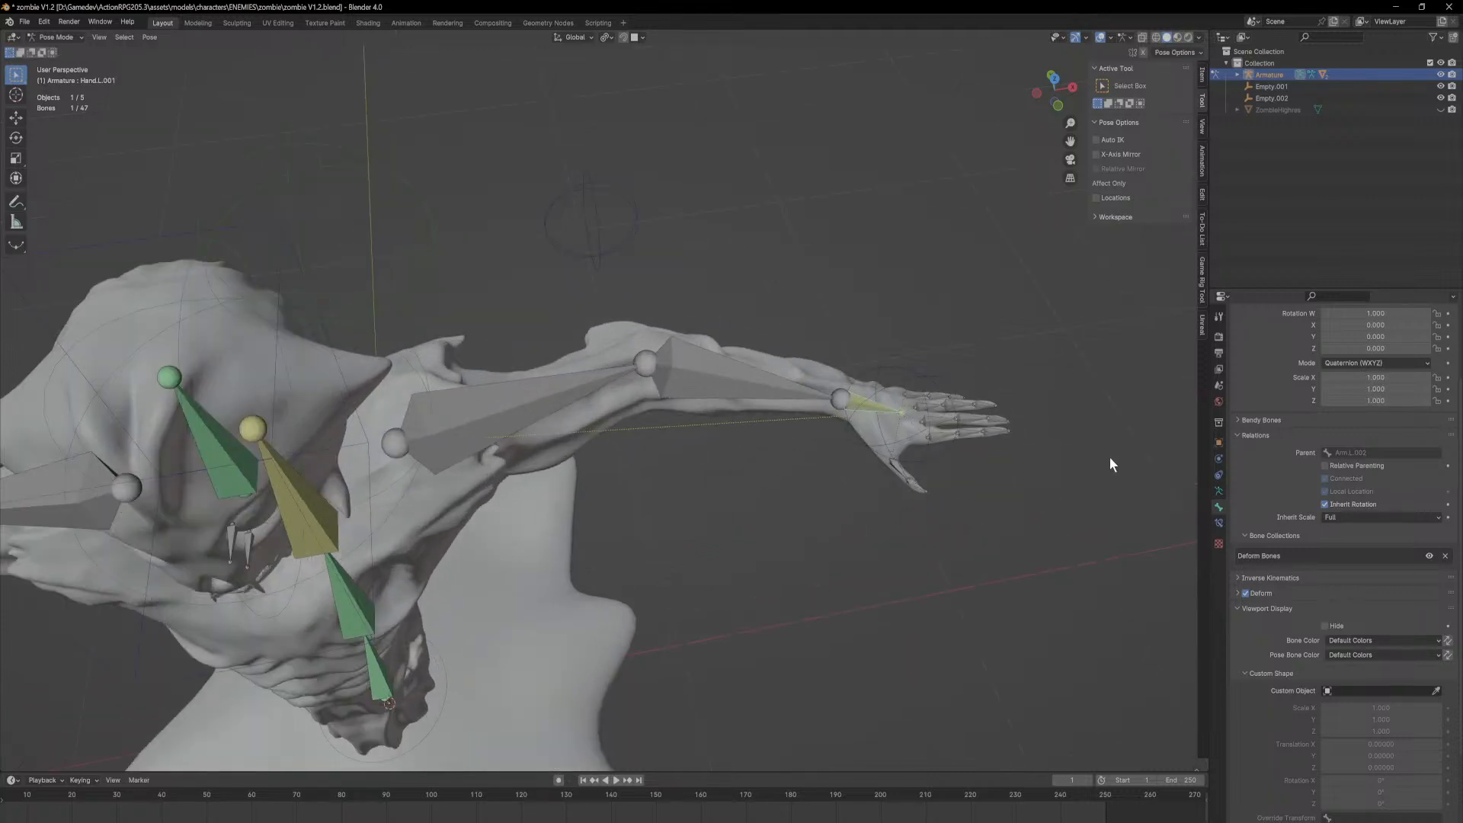
Step: Try adding a Copy Scale constraint to the Hand.L.001 bone, and remove it without assigning a target
click(1217, 521)
click(1297, 335)
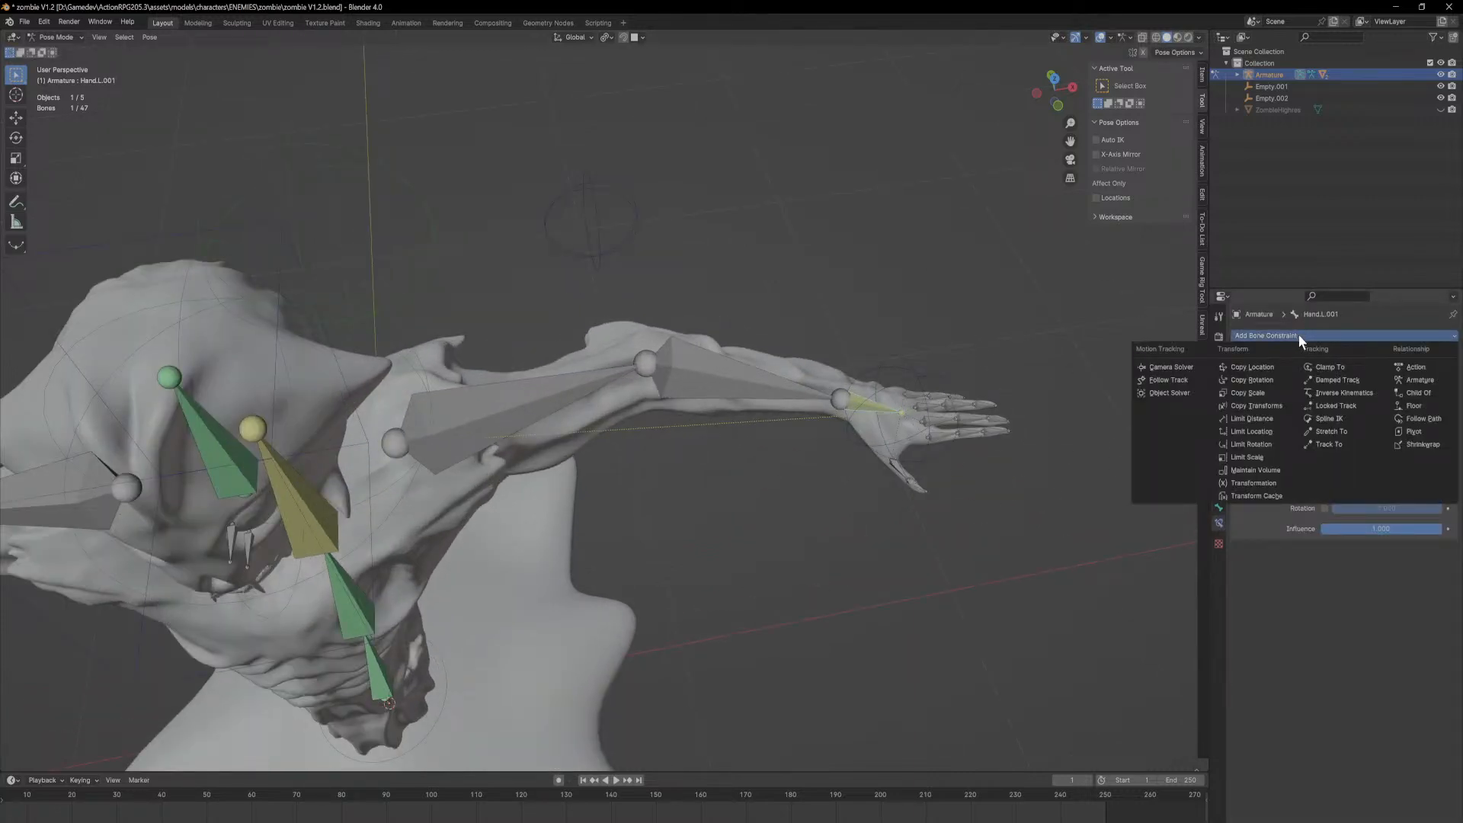
click(1265, 394)
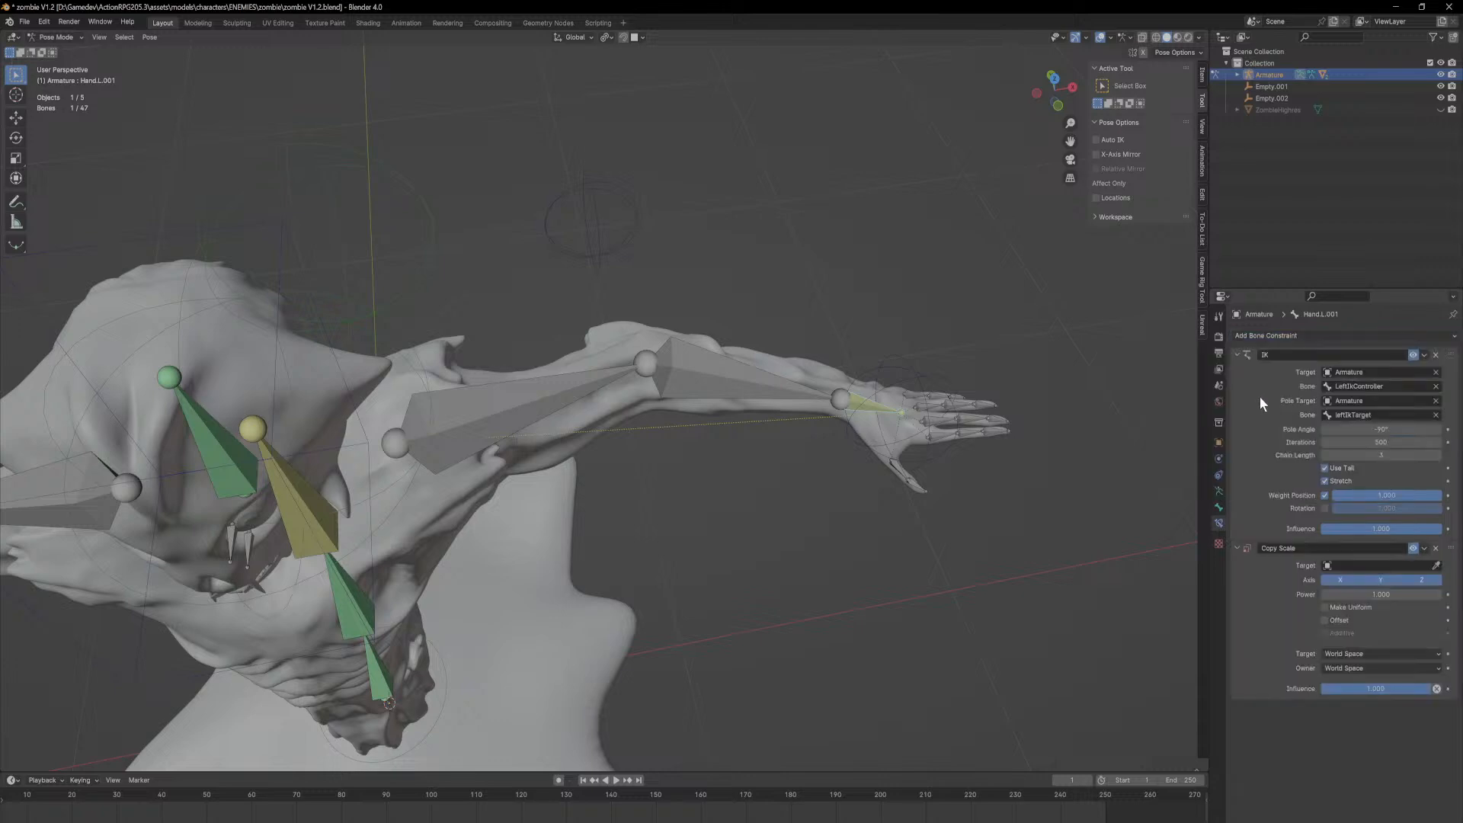
click(914, 372)
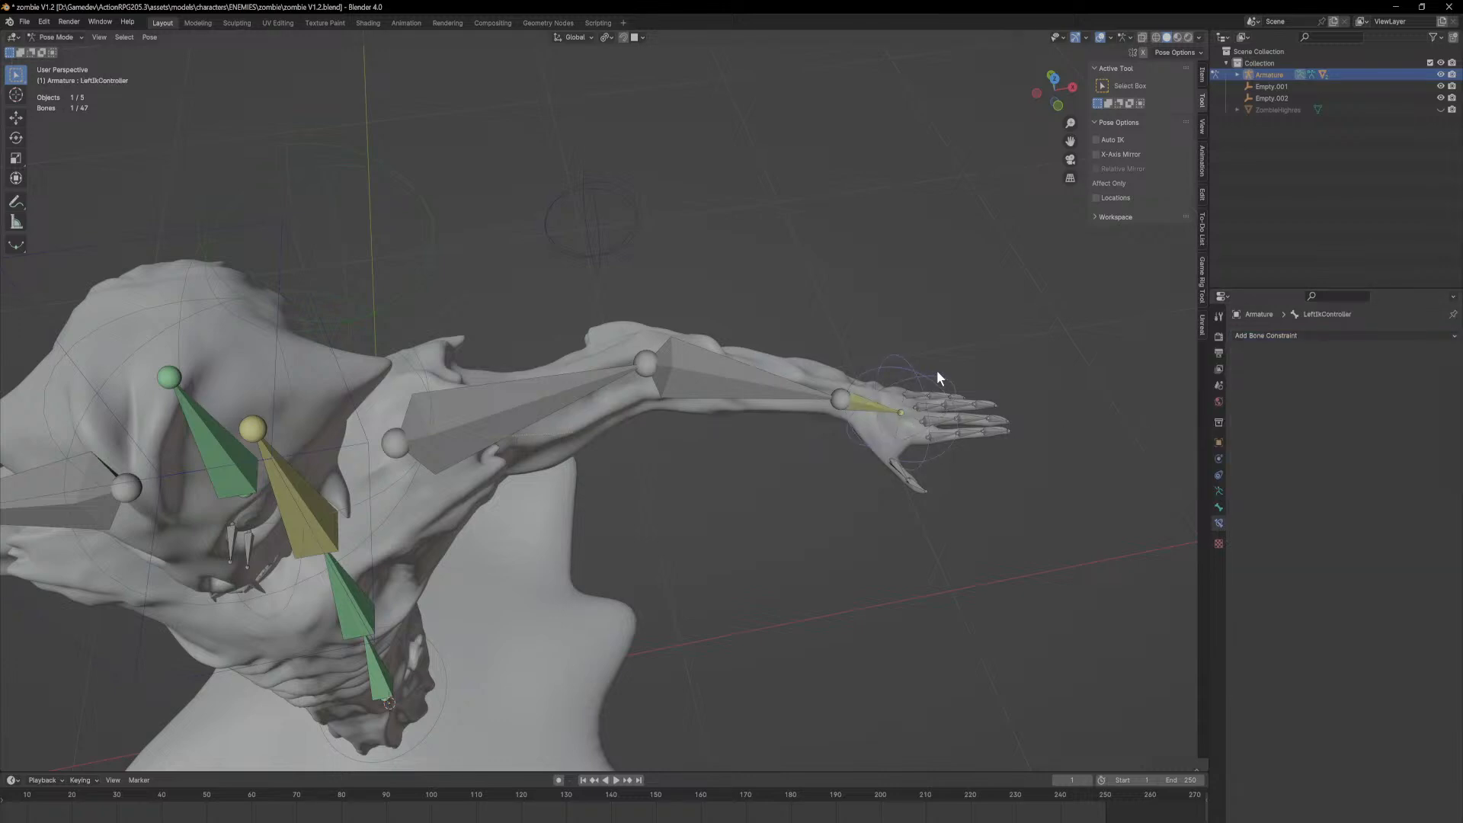
click(884, 410)
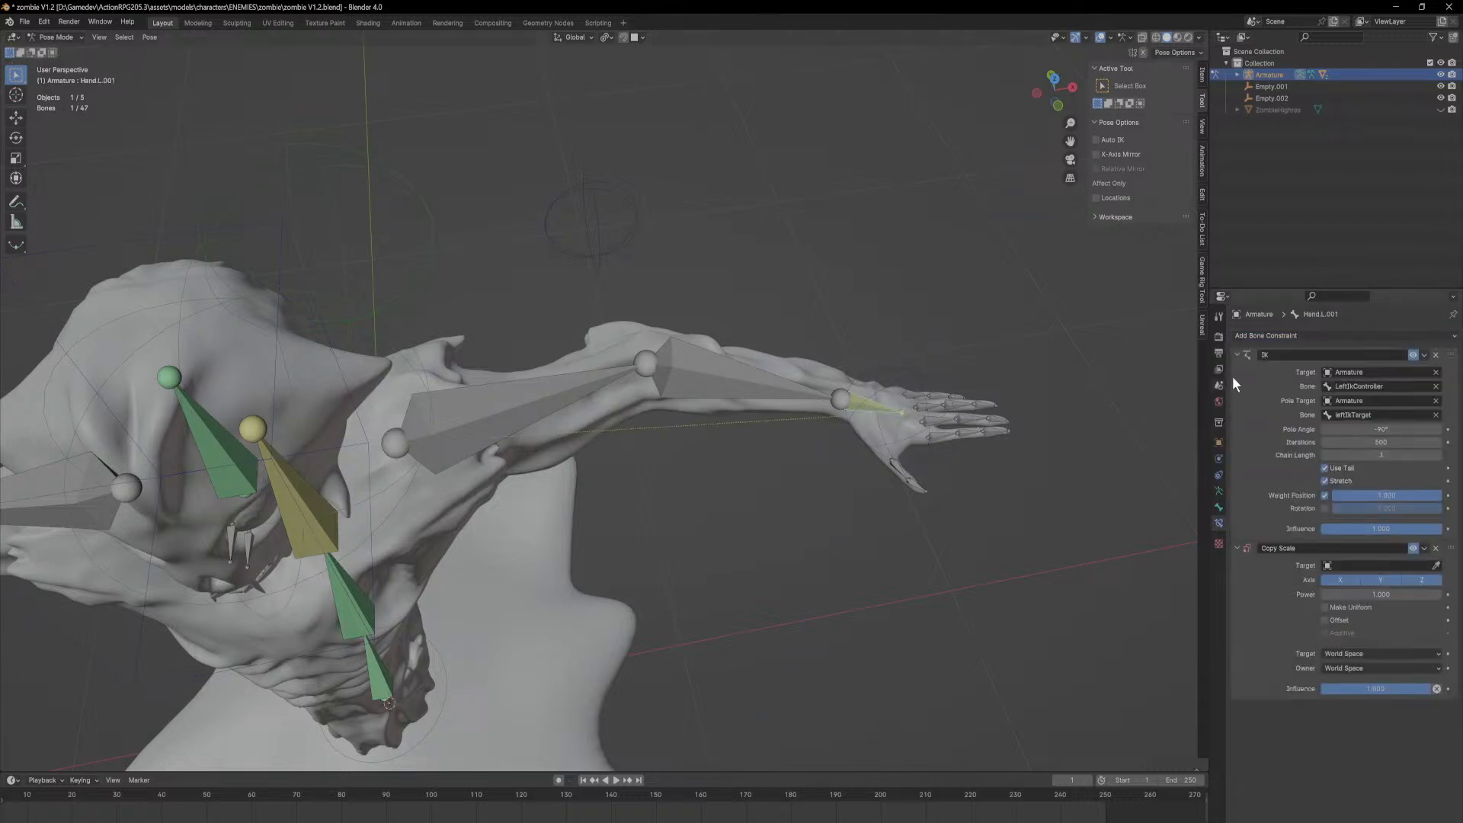
click(1436, 548)
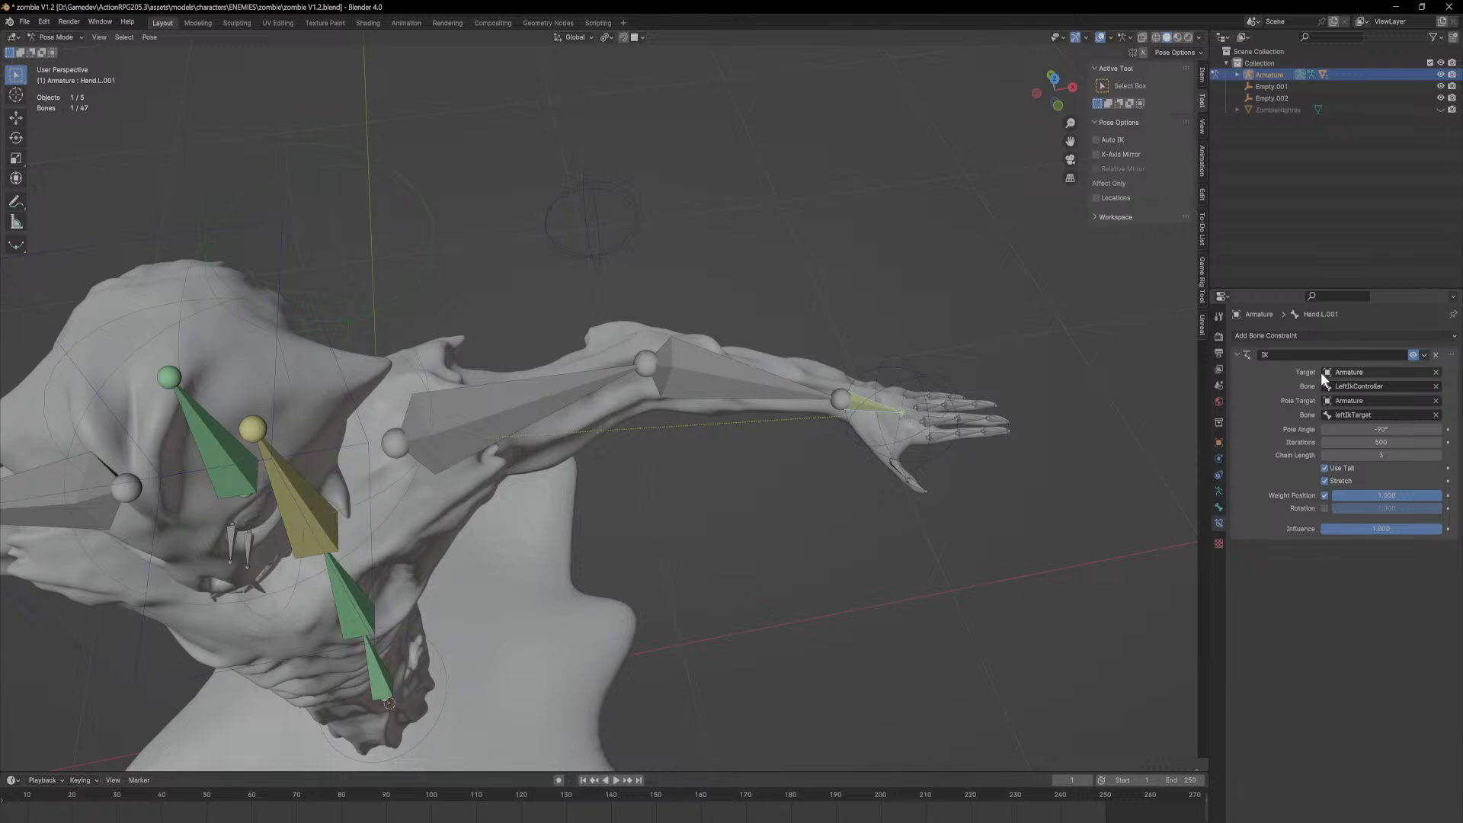
Step: Add a Child Of constraint to the Hand.L.001 bone, targeting the Armature's LeftIkController bone
click(1292, 335)
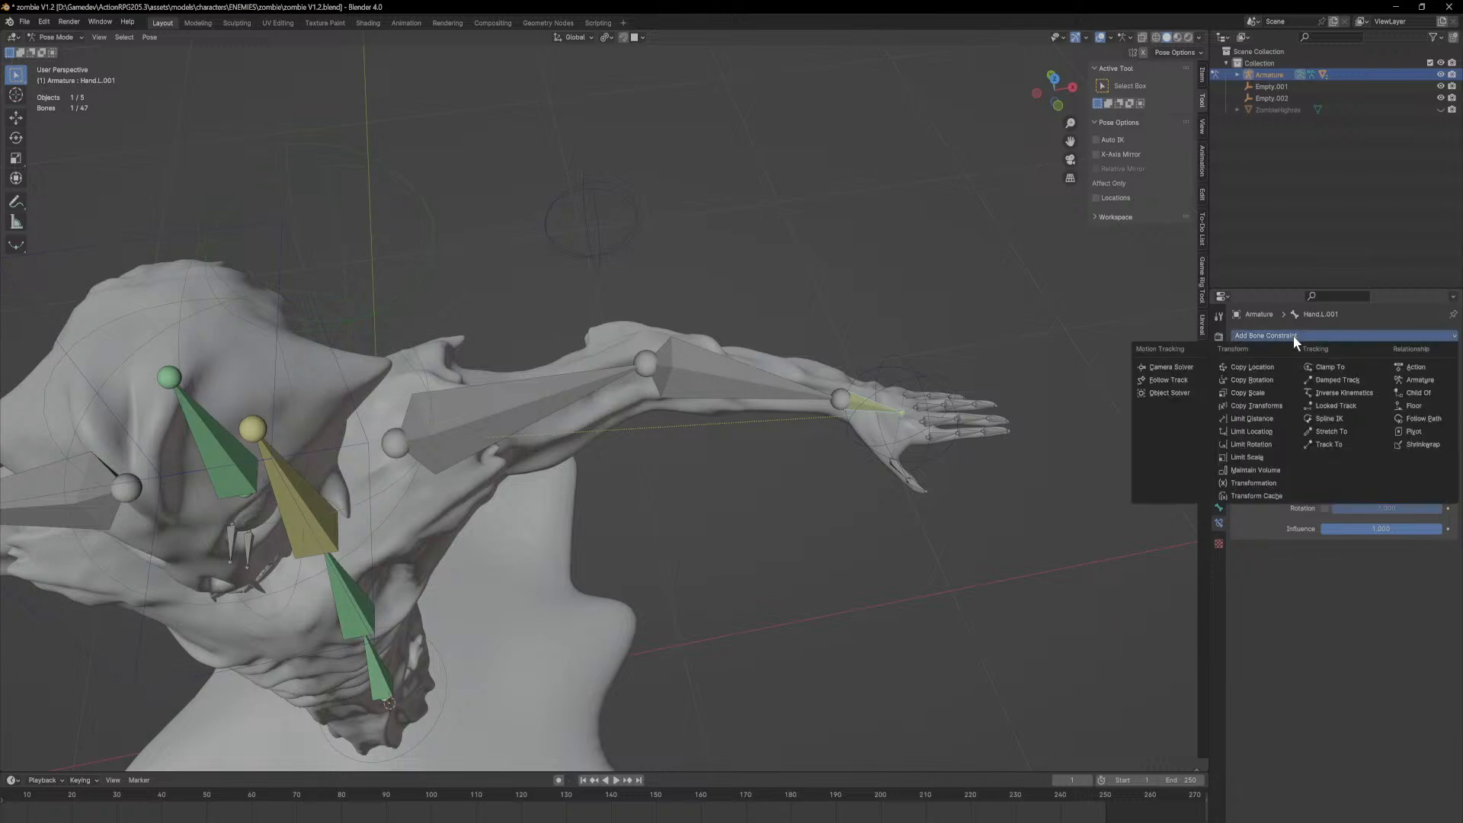
click(1425, 393)
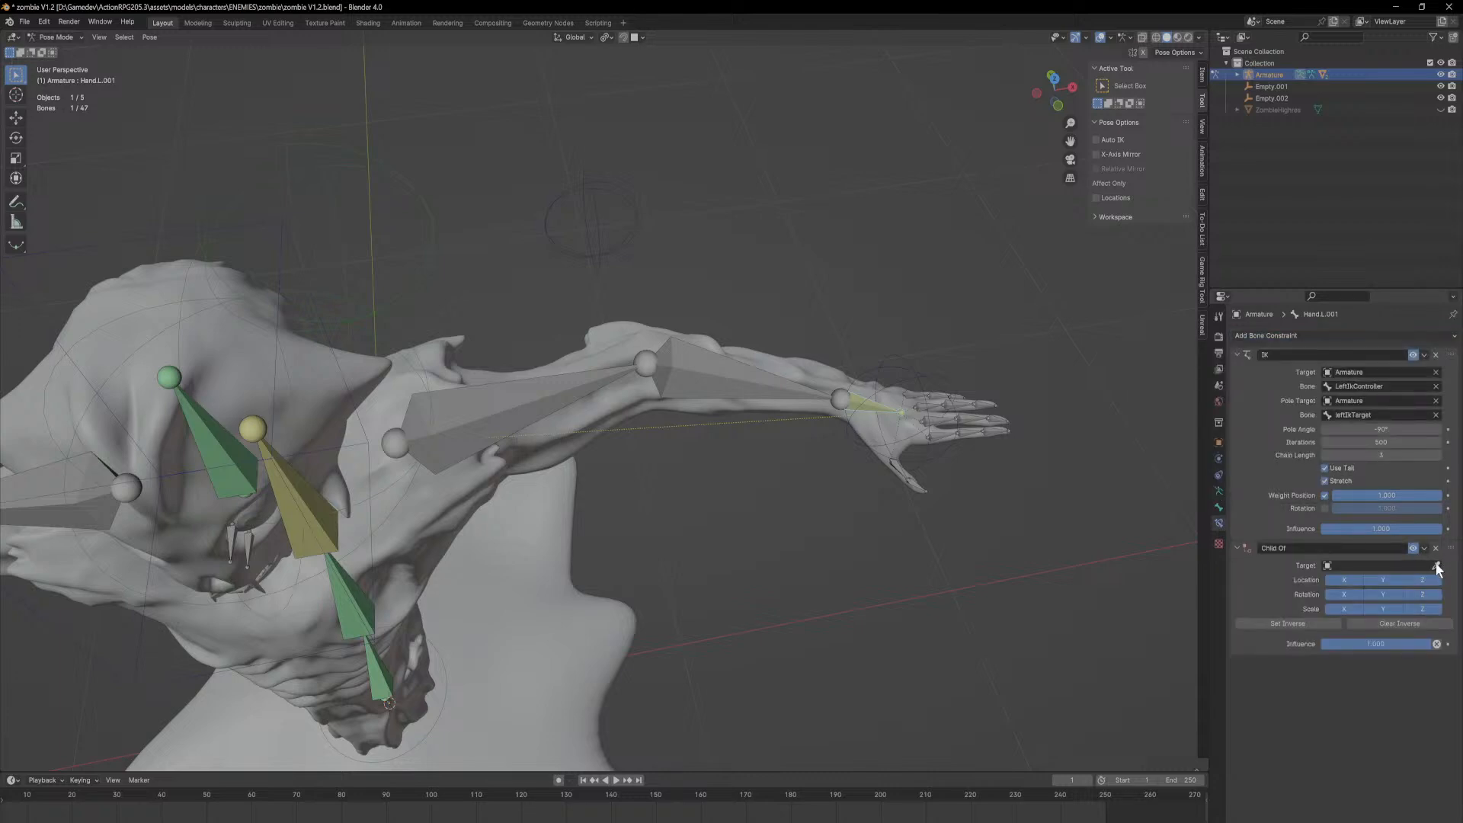
click(1438, 567)
click(939, 359)
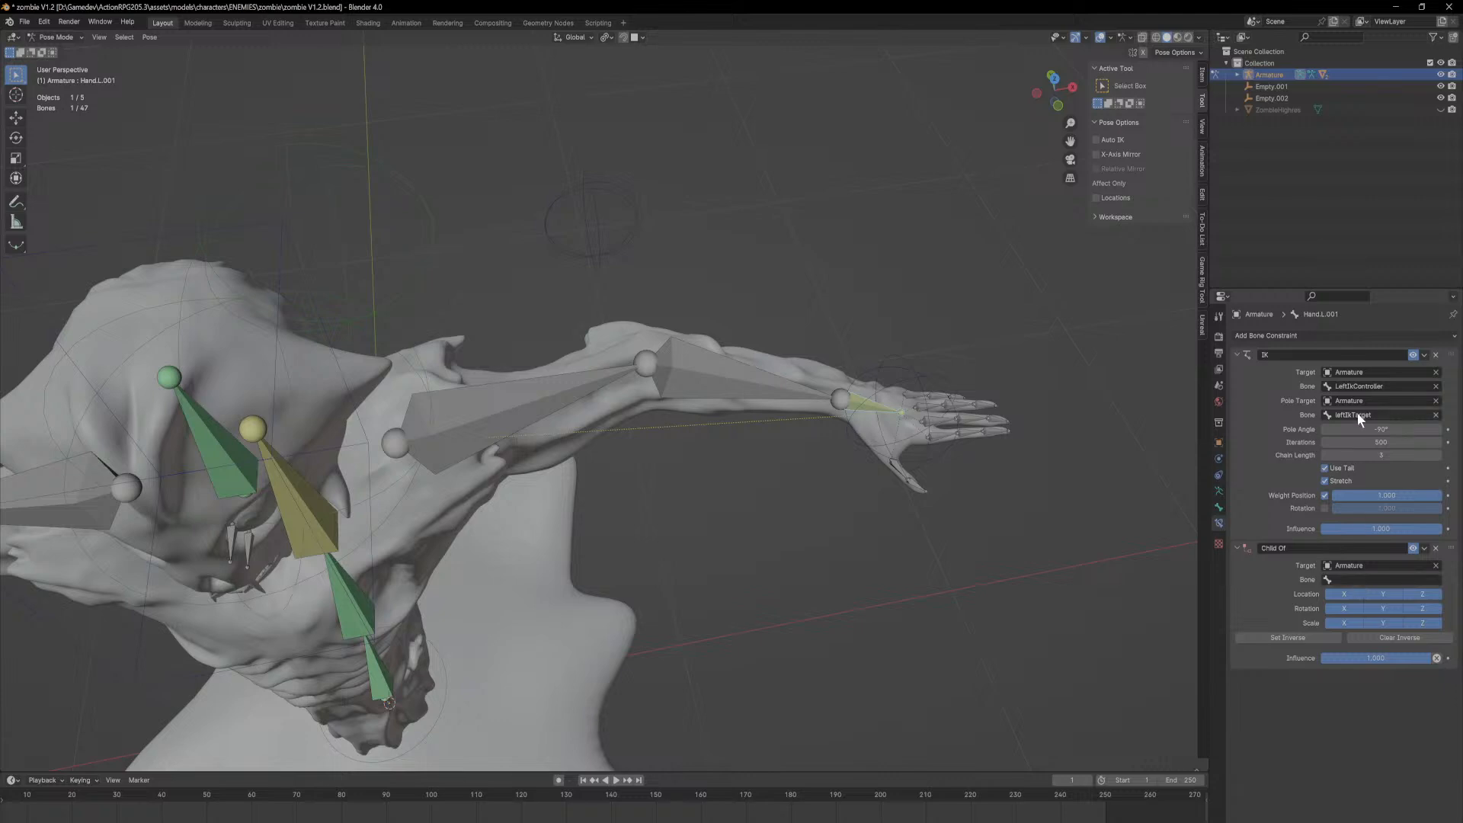
click(1369, 579)
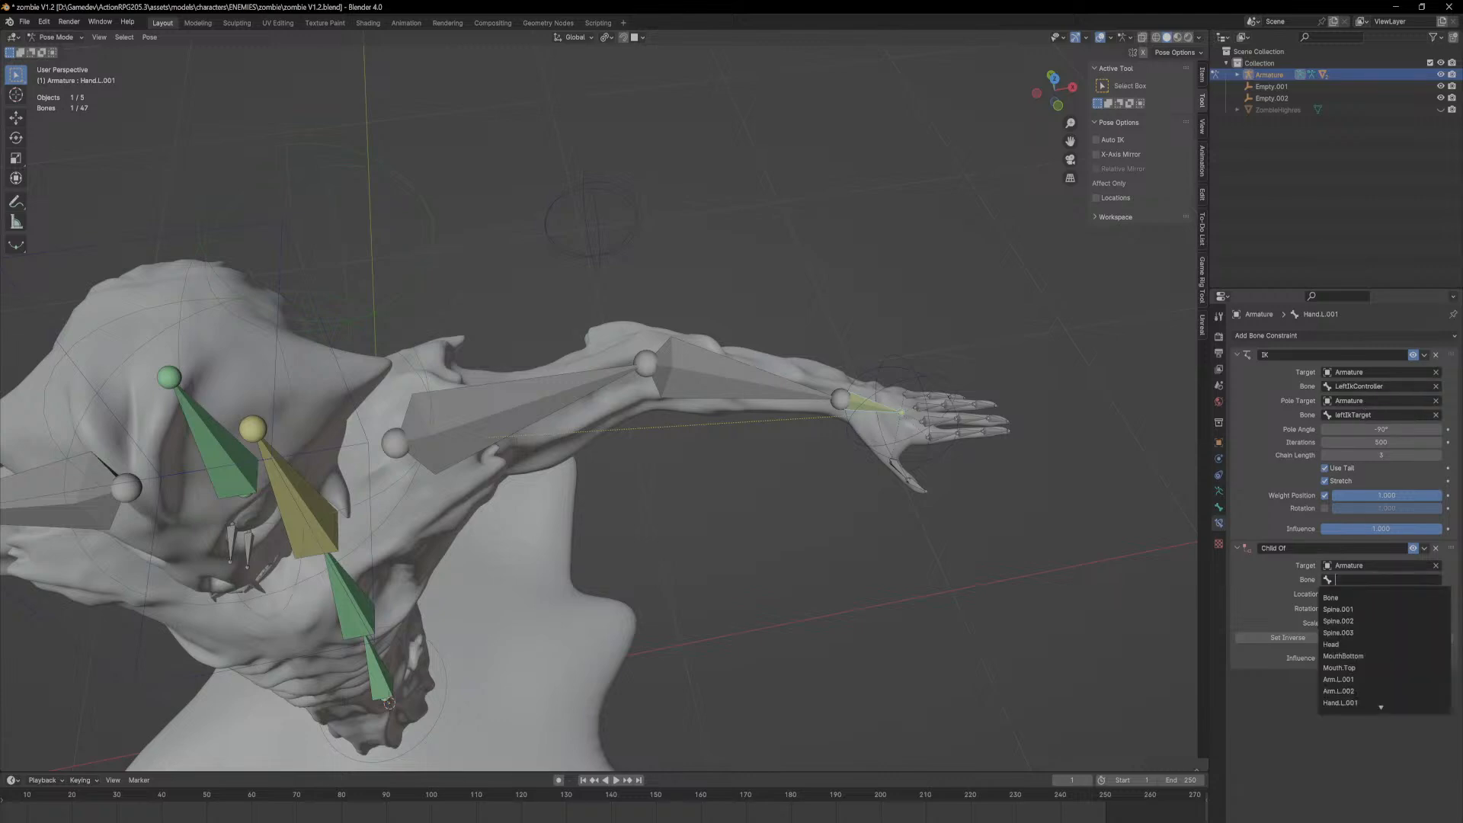
text(left)
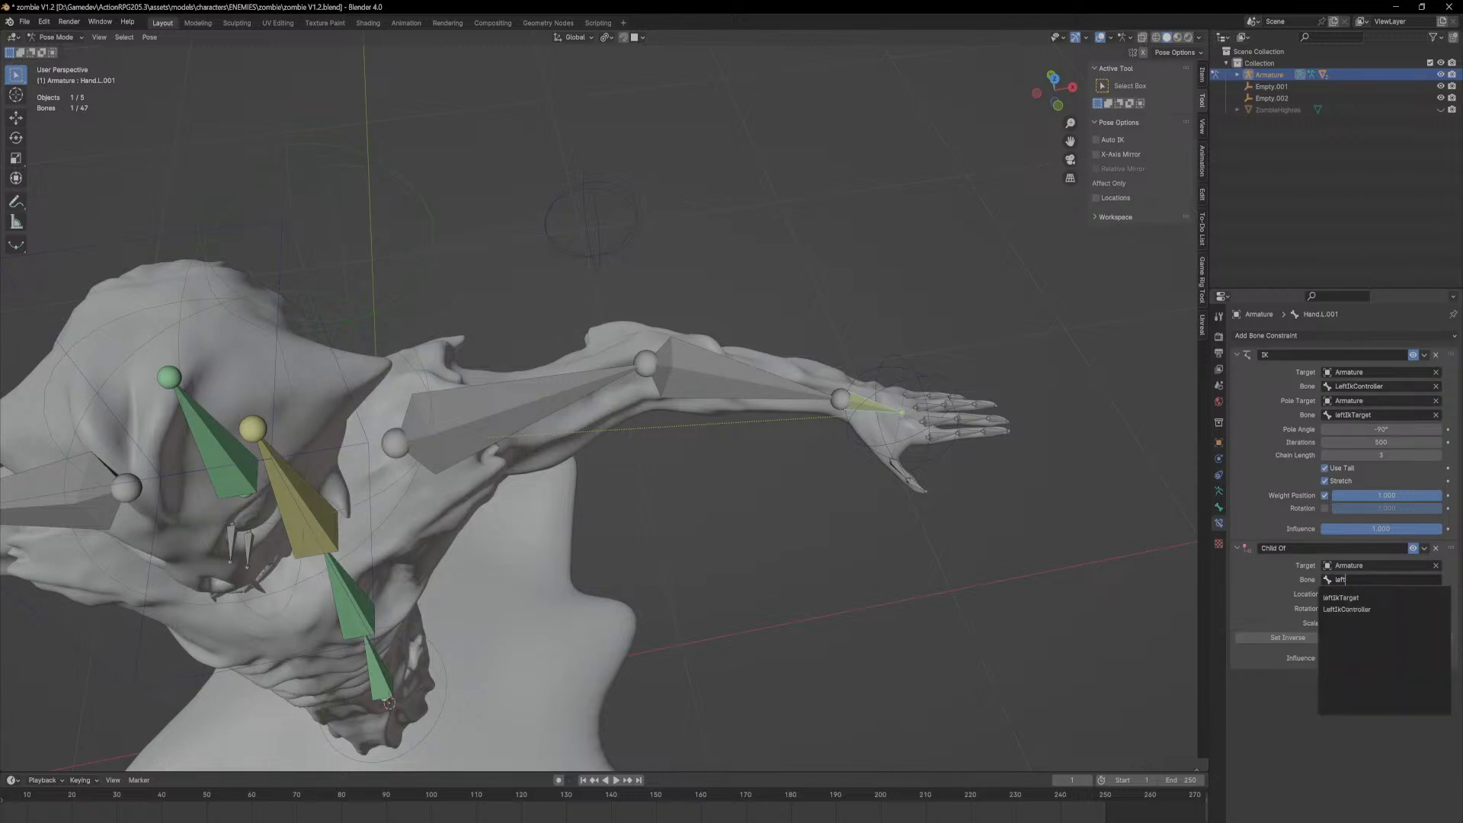
click(1347, 609)
Step: Try moving LeftIkController and rotating it about the global Z axis to test the hand's Child Of constraint
drag(917, 372, 894, 378)
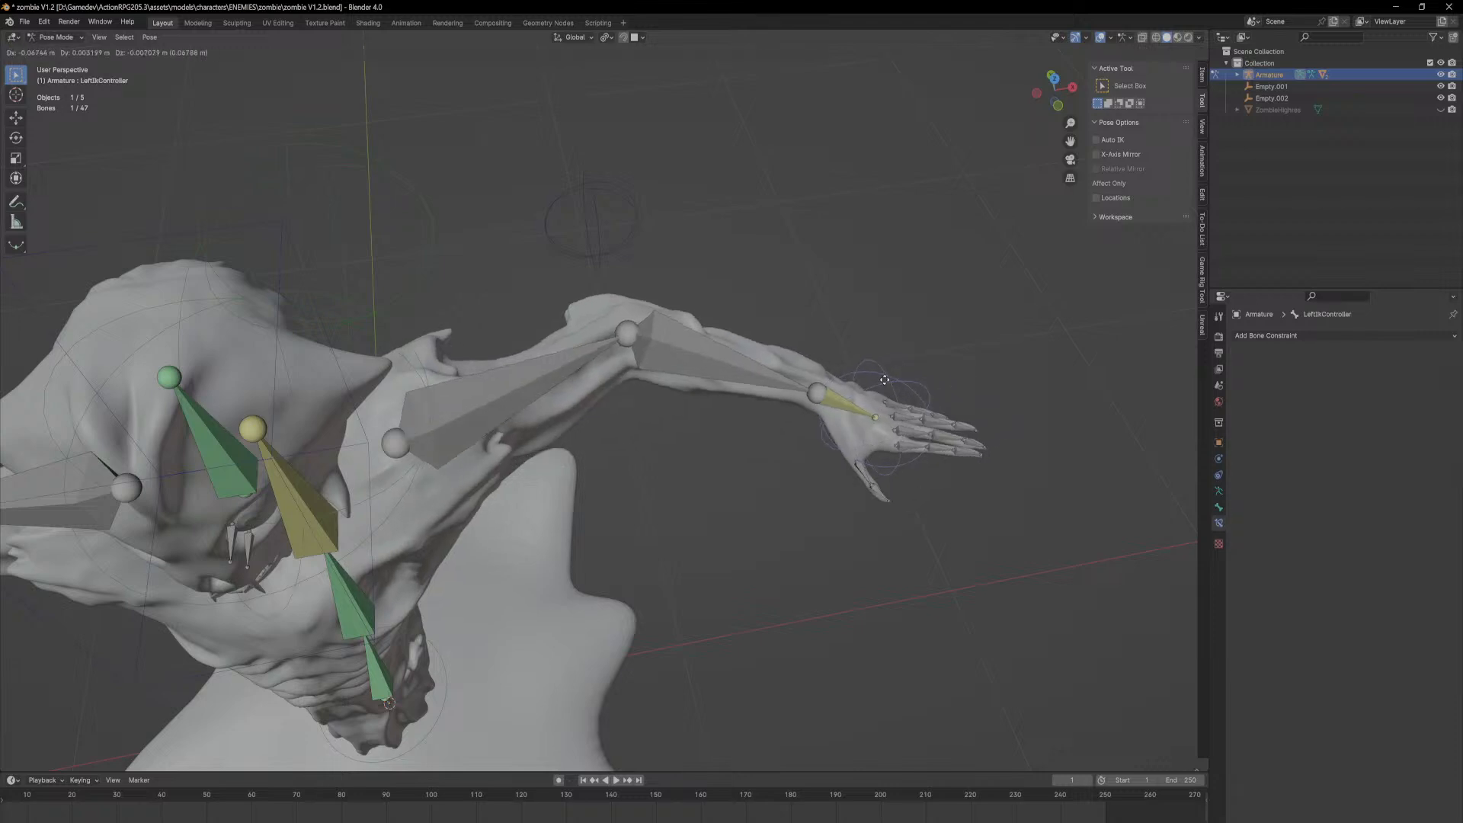
click(943, 358)
key(r)
key(z)
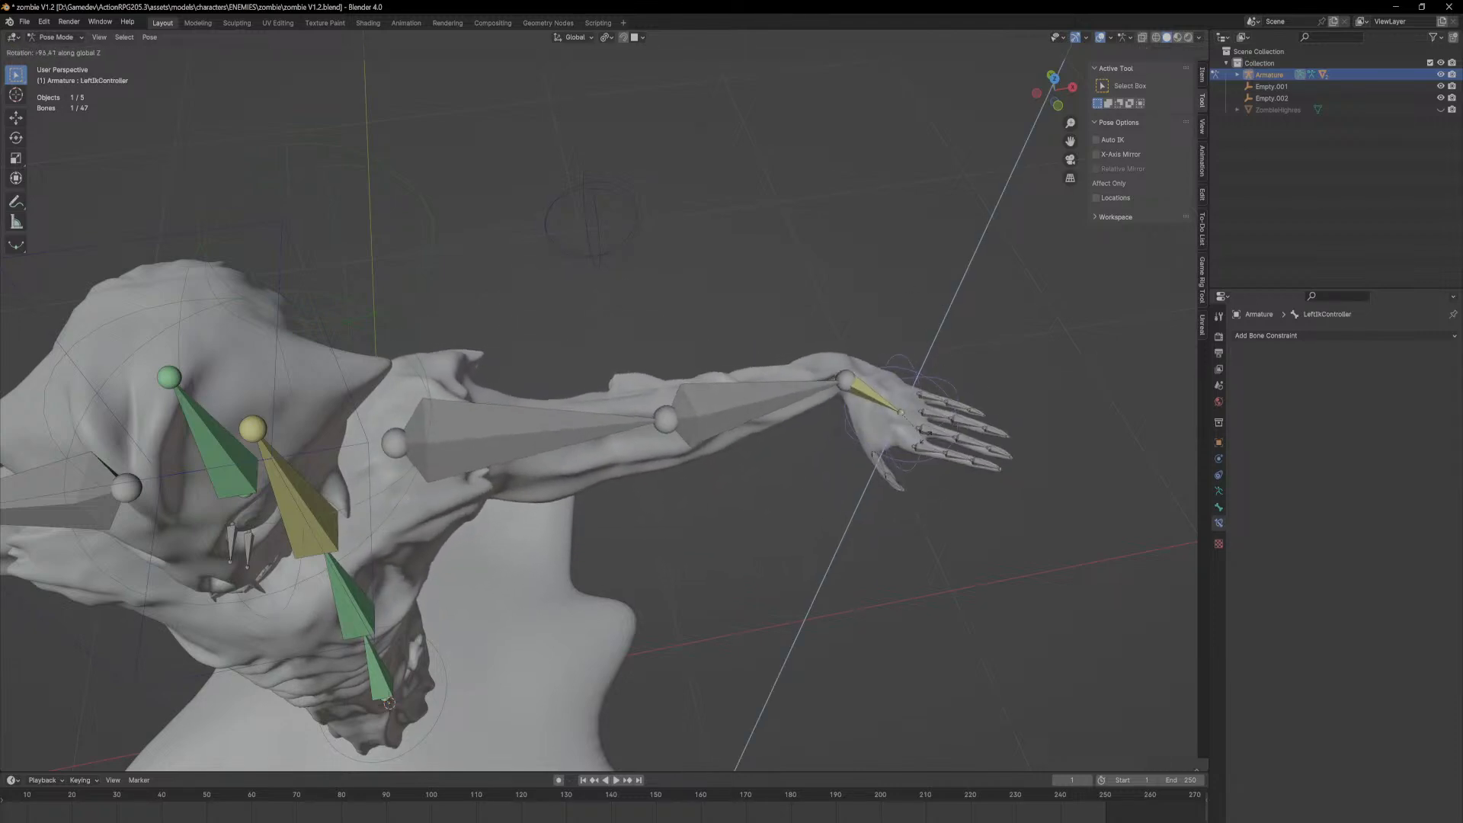
click(966, 385)
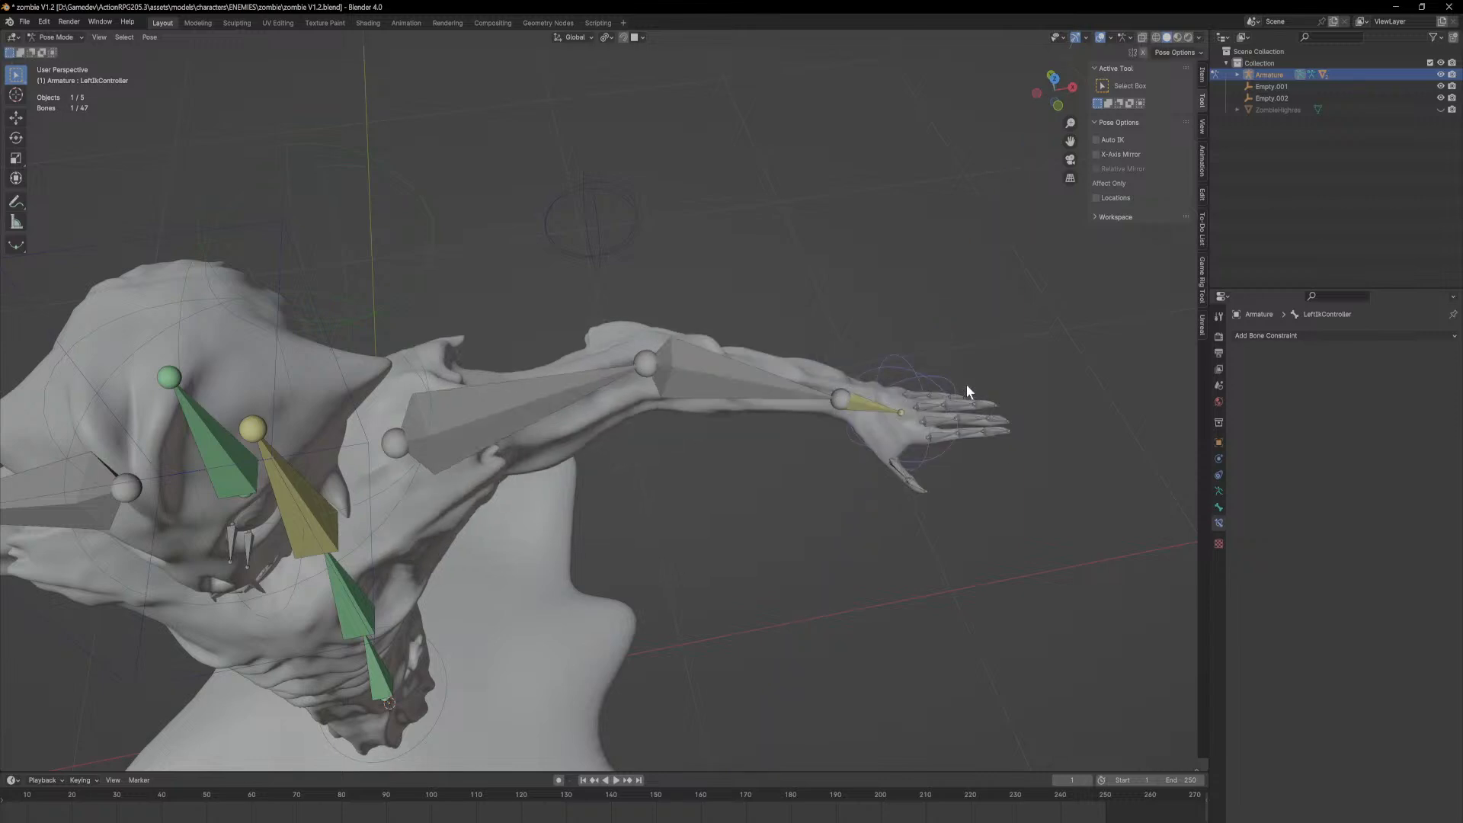
Step: Try scaling LeftIkController up twice to test the hand's Child Of constraint, and revert the scaling
key(s)
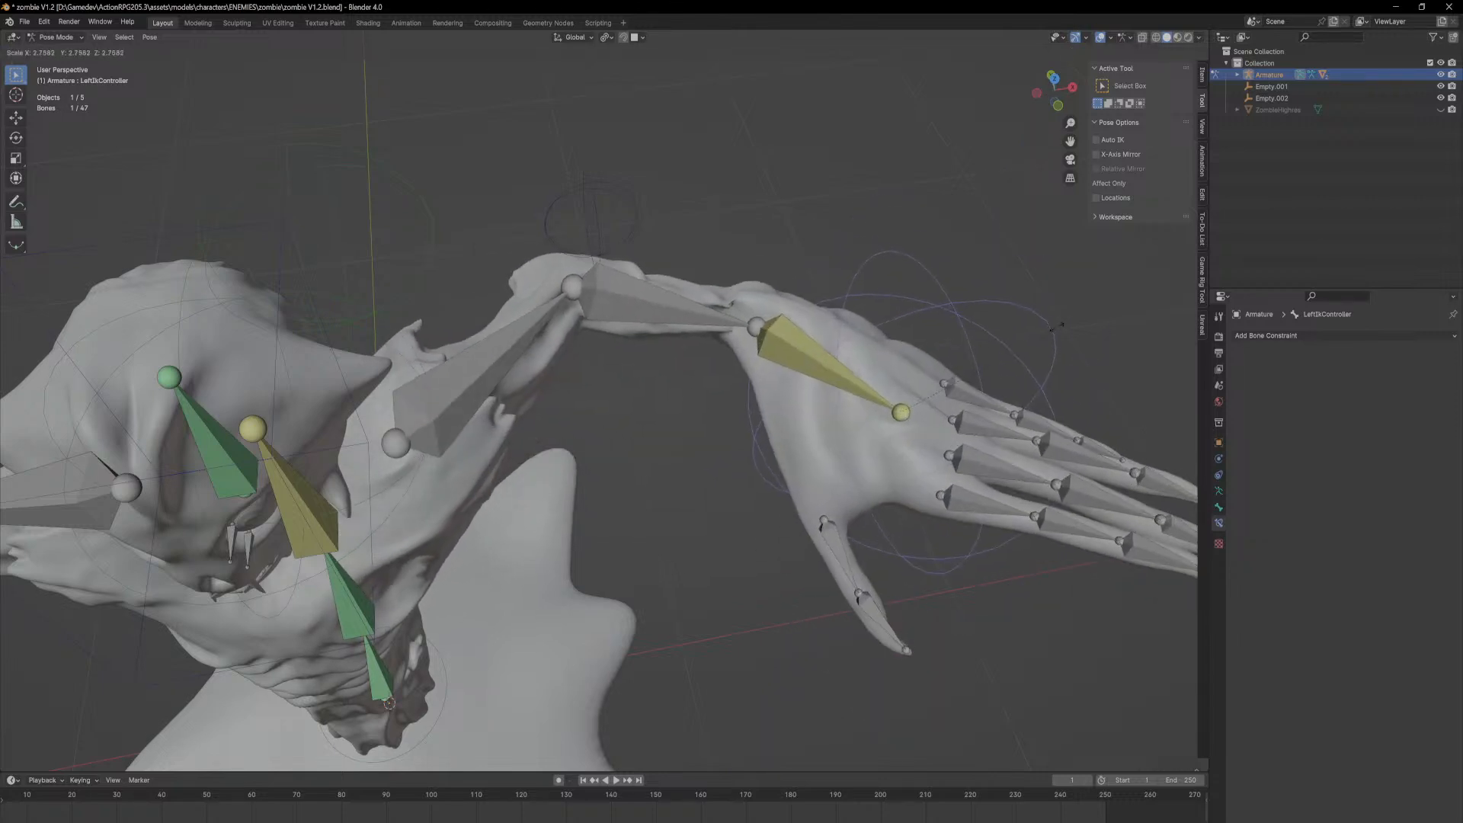
right_click(1056, 336)
middle_drag(1054, 344, 1008, 330)
scroll(1008, 330, down, 3)
middle_drag(906, 371, 835, 392)
key(s)
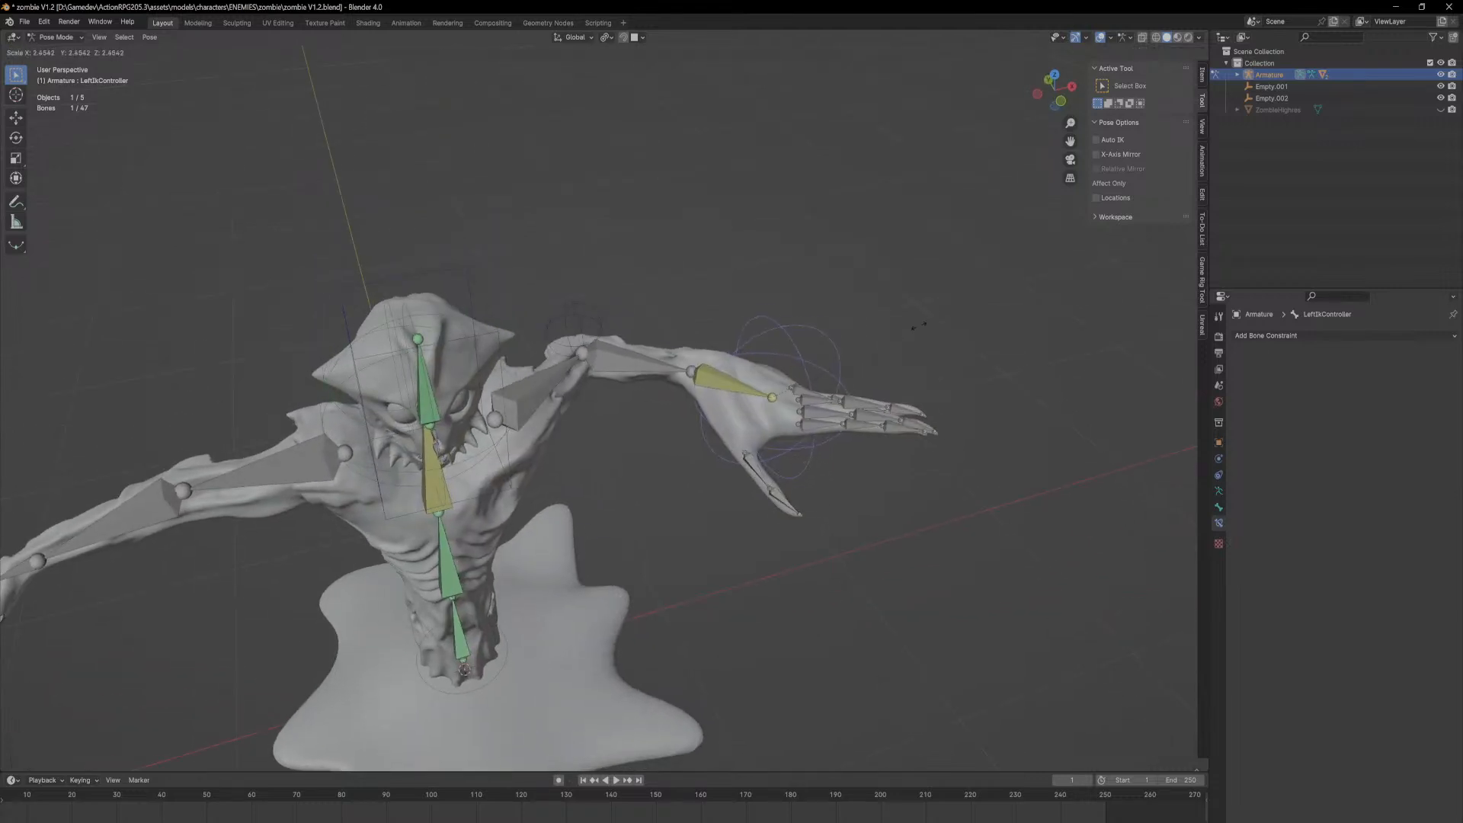
click(933, 313)
middle_drag(933, 313, 5, 407)
key(ctrl+z)
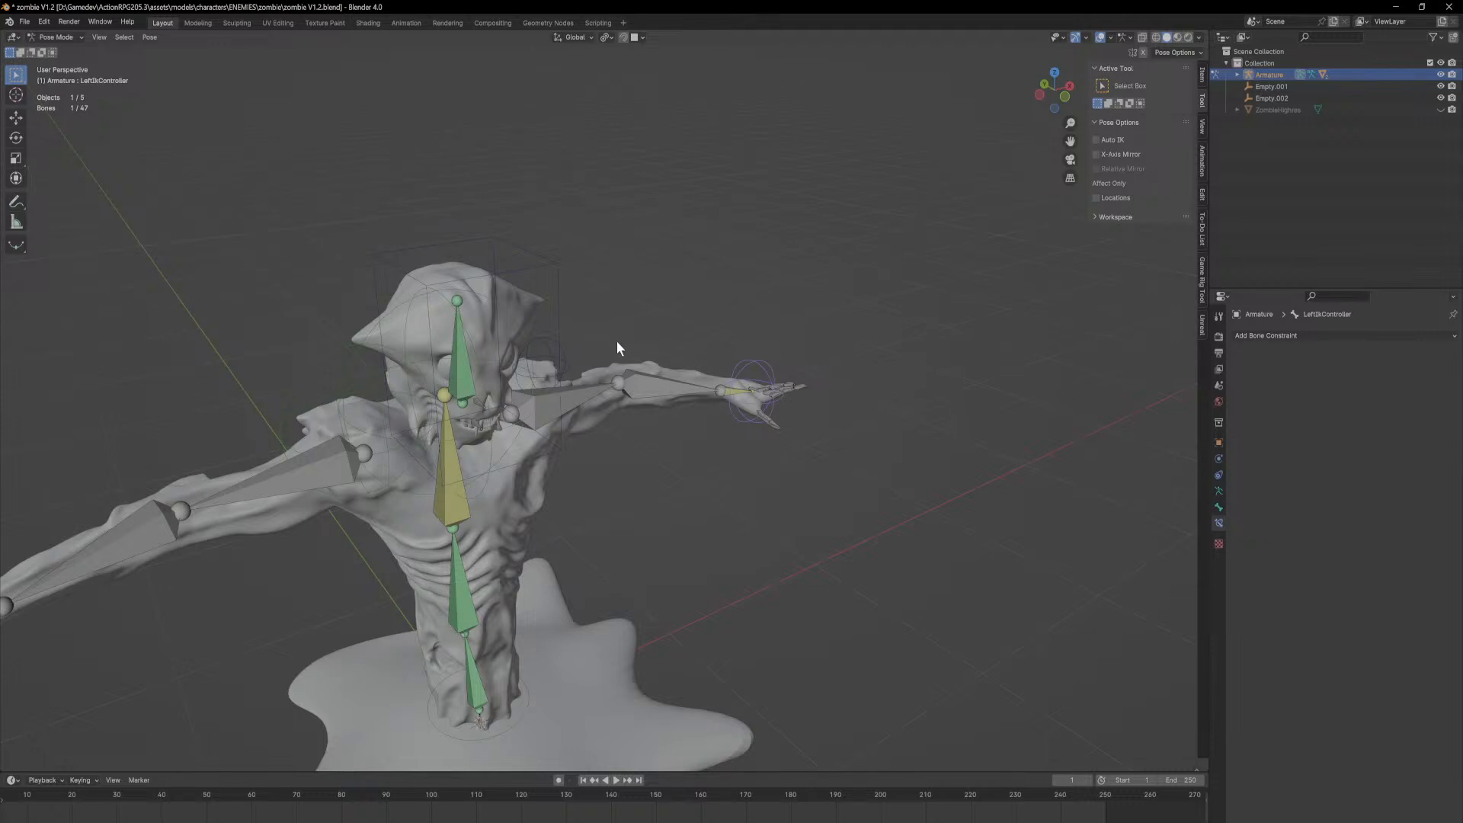
Step: Try rotating BodyIK about the global Z axis to check the headControl bone, and clear BodyIK's rotation
middle_drag(553, 348, 532, 427)
click(546, 468)
key(r)
key(z)
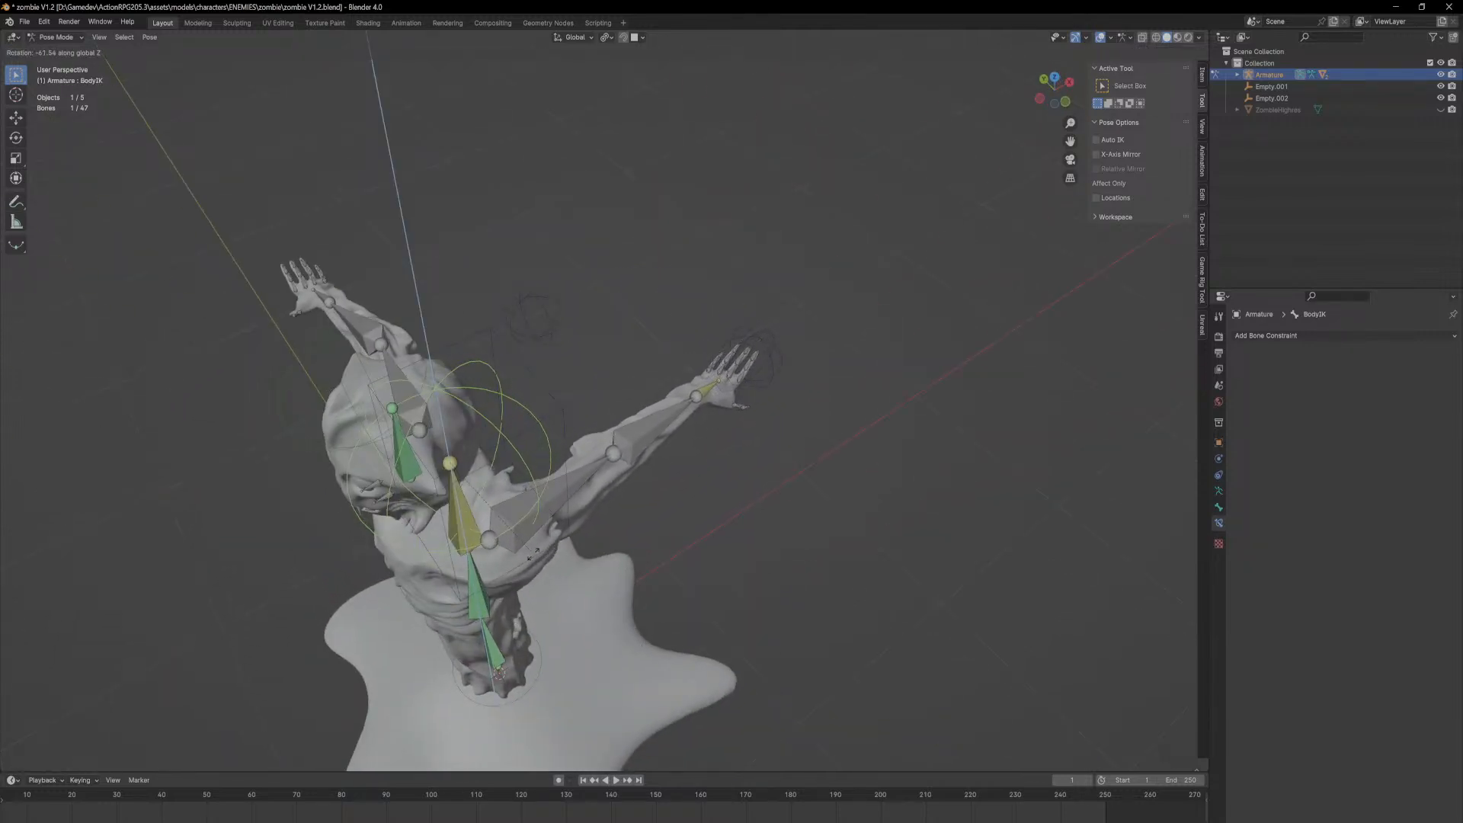
click(534, 554)
click(561, 417)
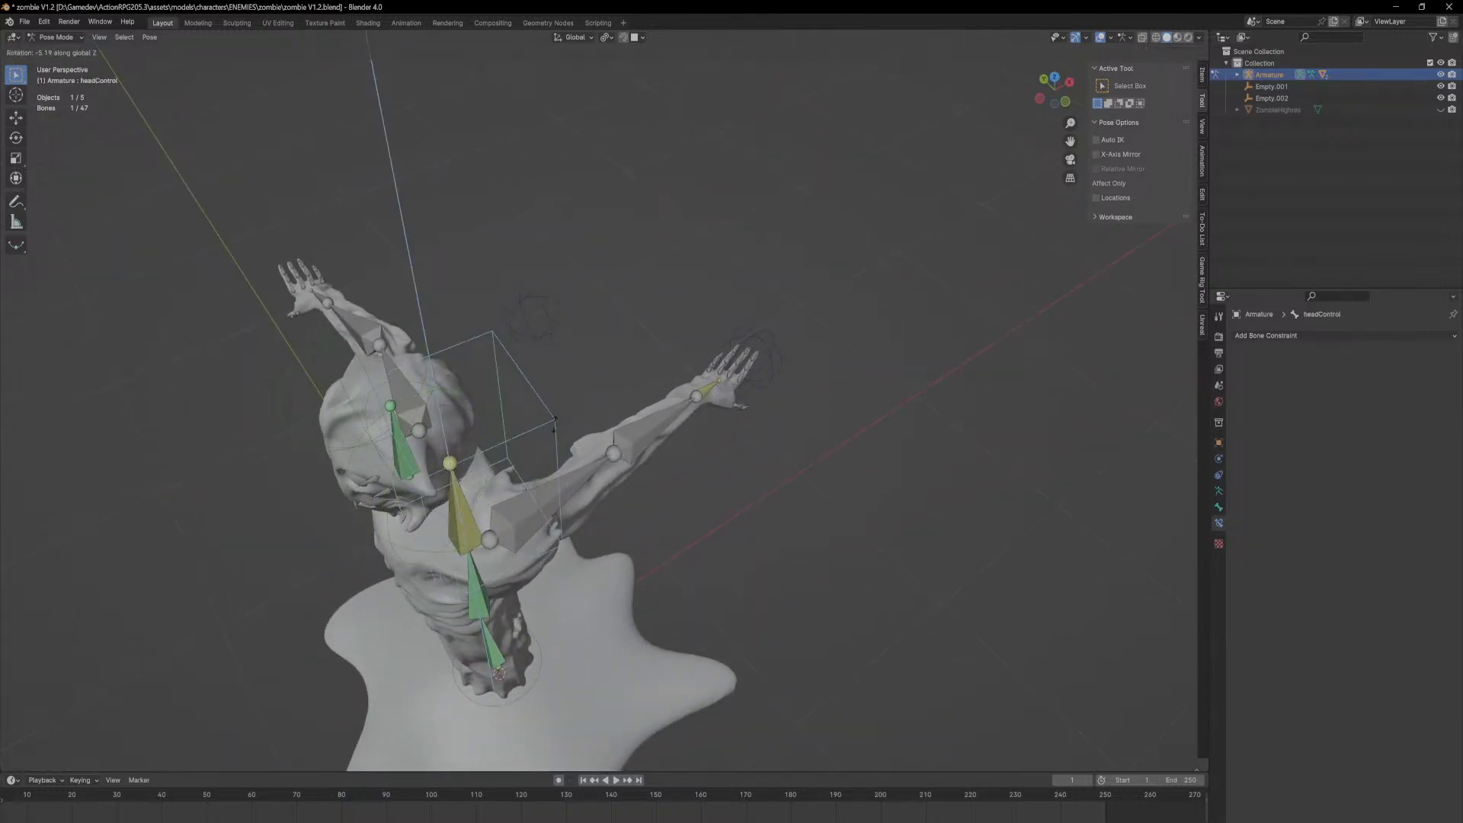
click(490, 489)
key(alt+r)
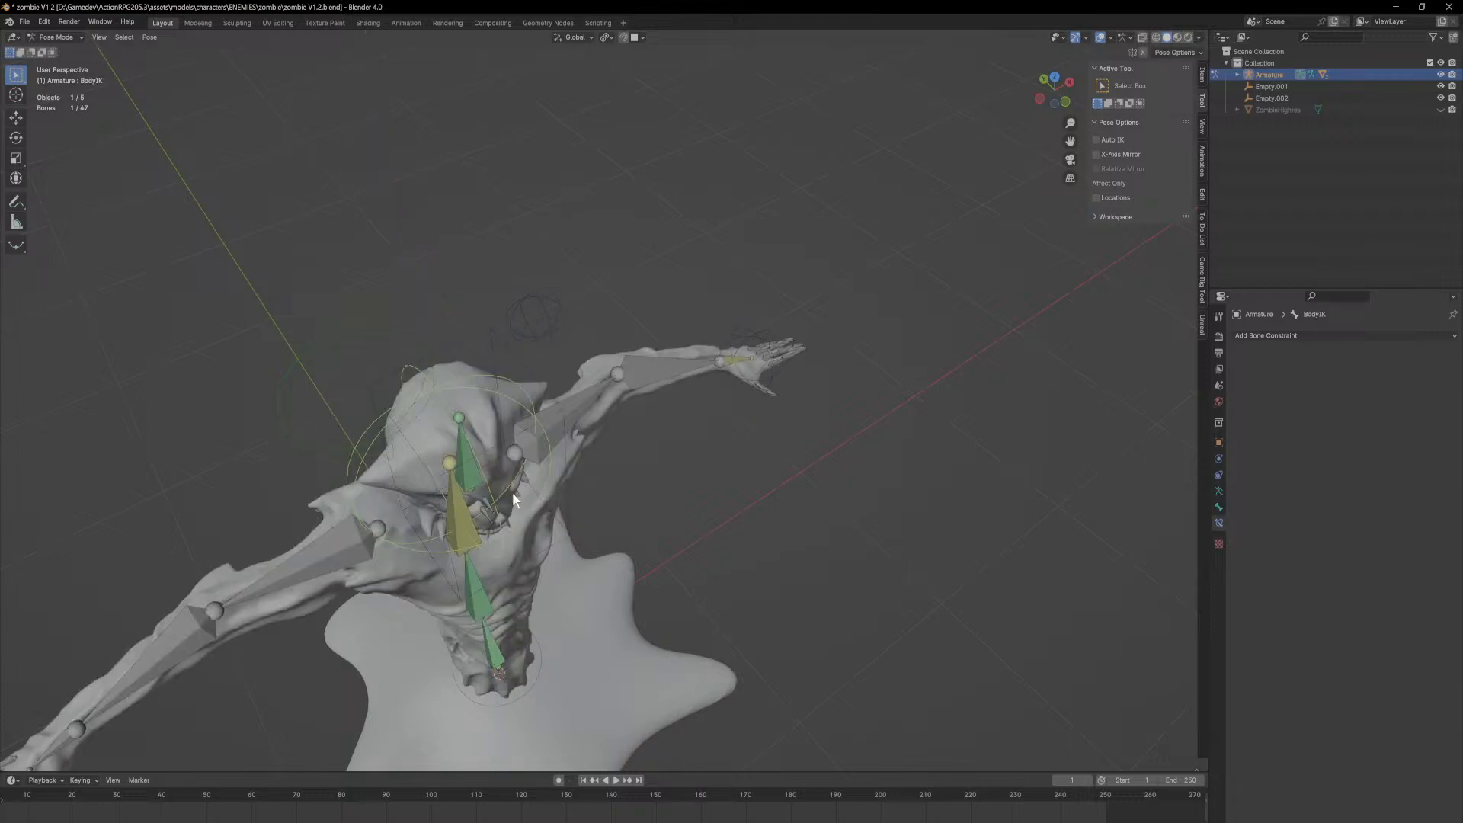
mouse_move(519, 515)
middle_down()
mouse_move(587, 492)
mouse_move(524, 503)
middle_up()
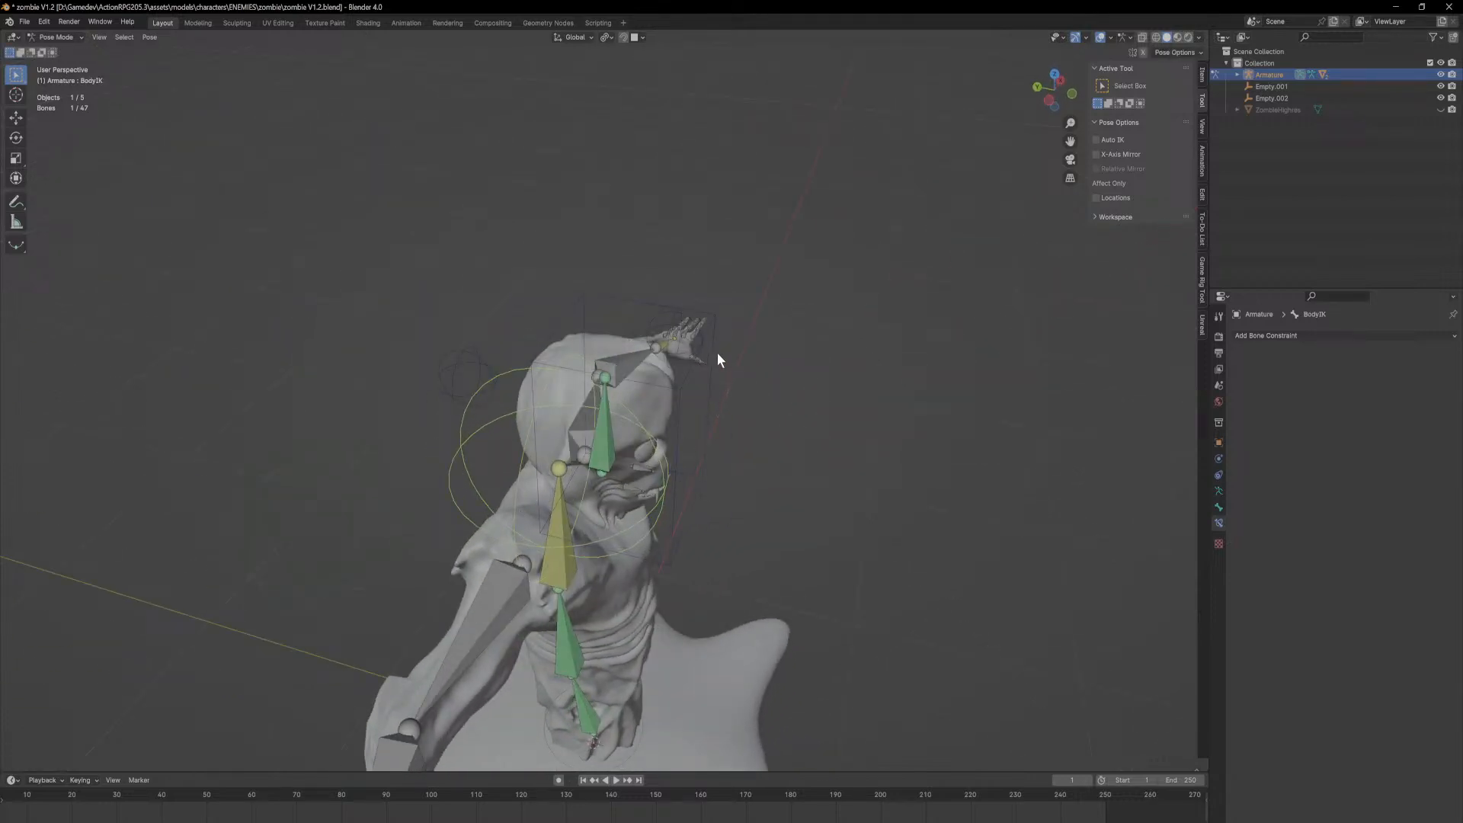
Step: Add a Child Of constraint to the headControl bone, targeting the Armature's BodyIK bone
click(711, 322)
click(1276, 337)
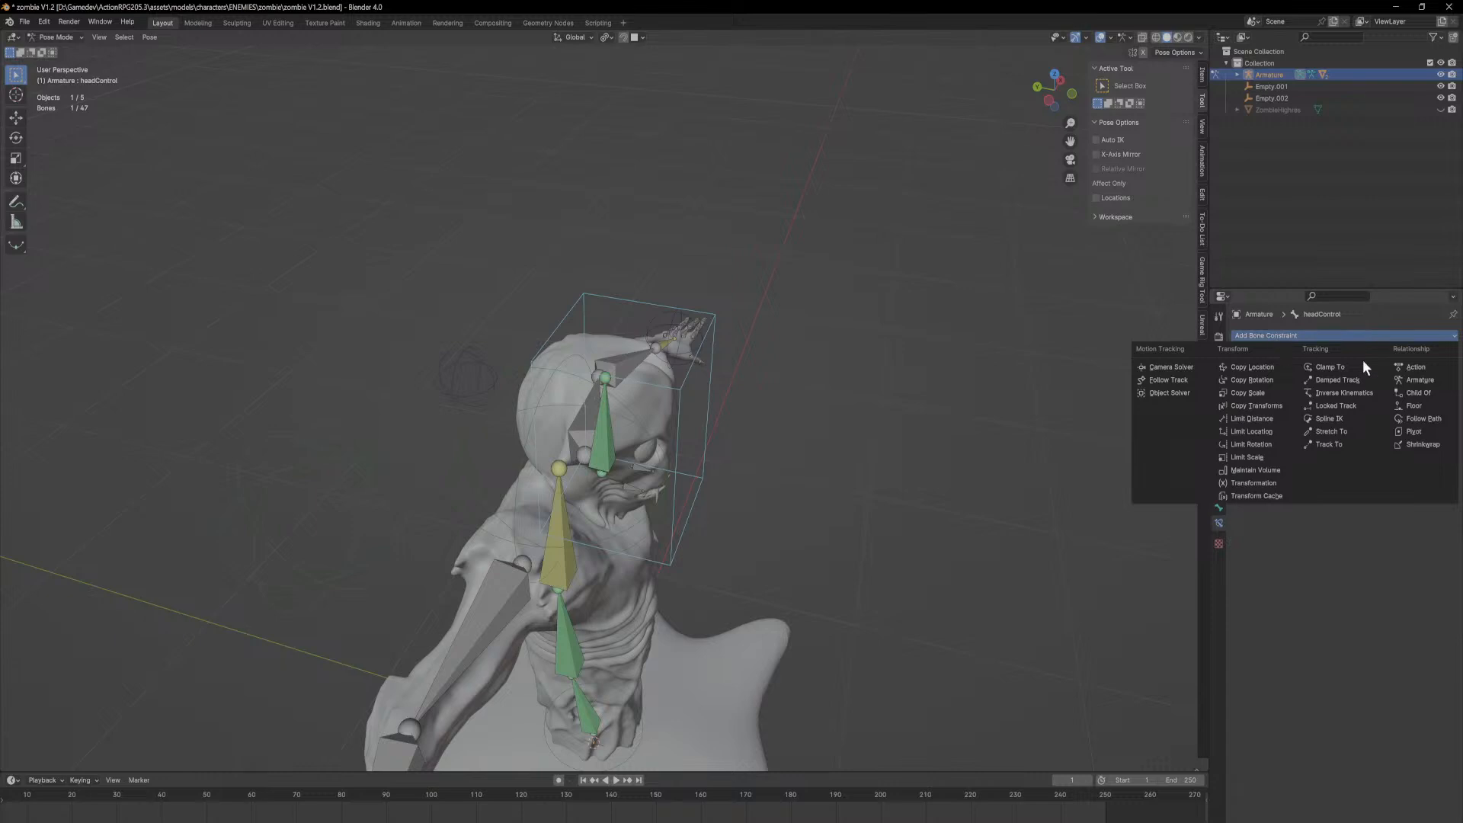
click(1419, 393)
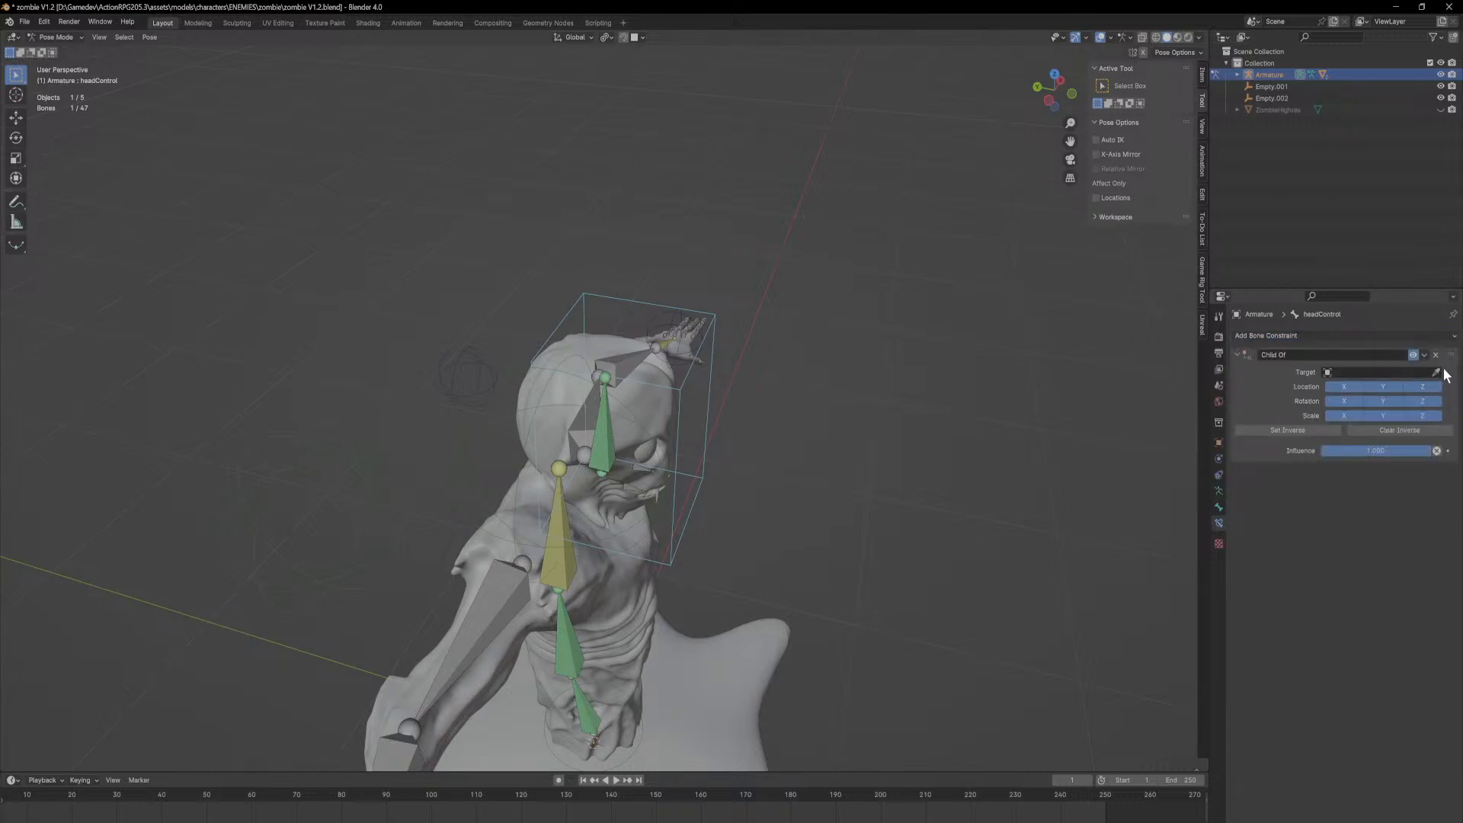
click(1438, 373)
click(473, 483)
click(1345, 372)
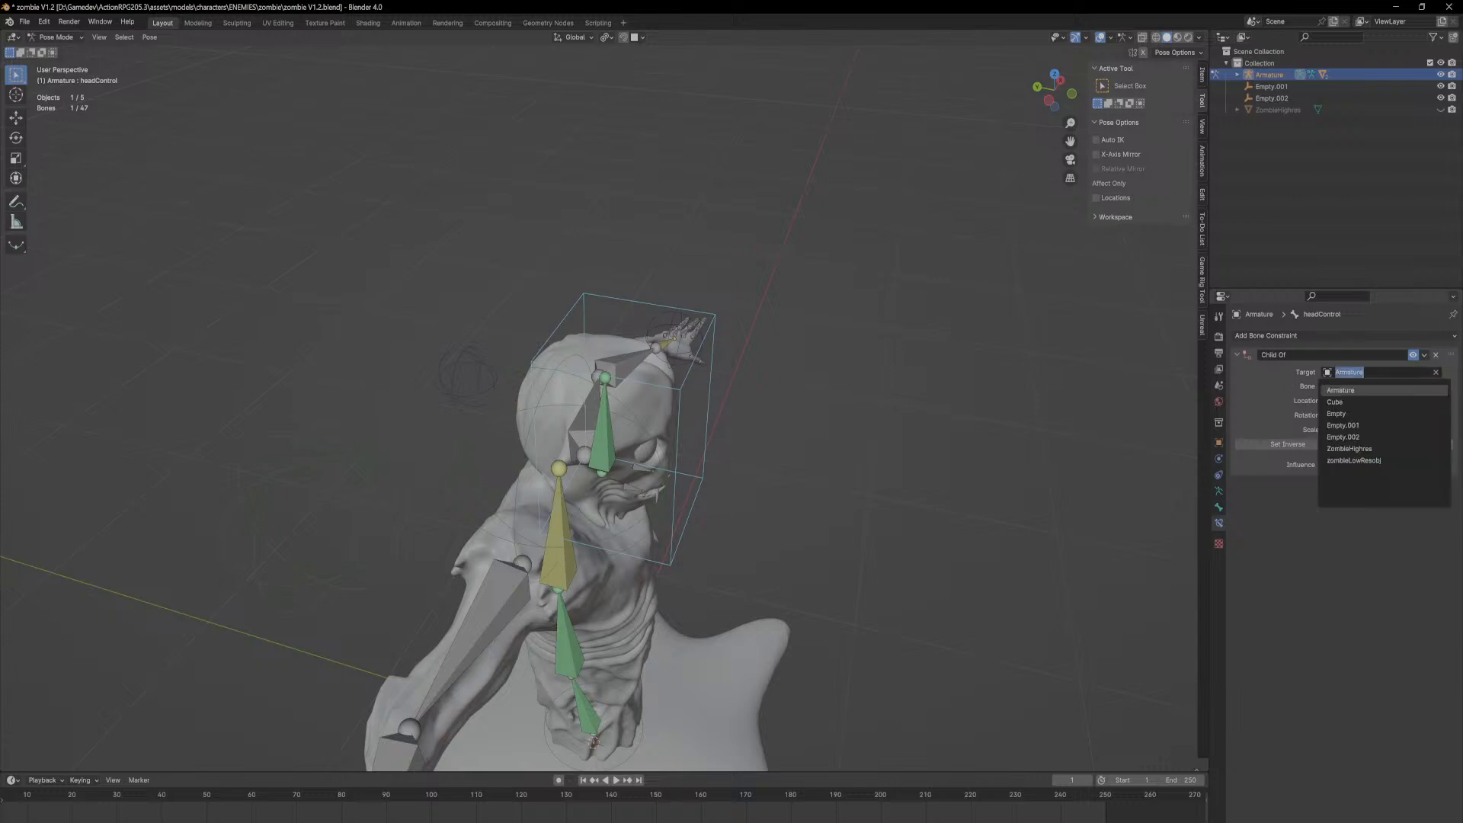
click(1345, 389)
click(1347, 387)
text(body)
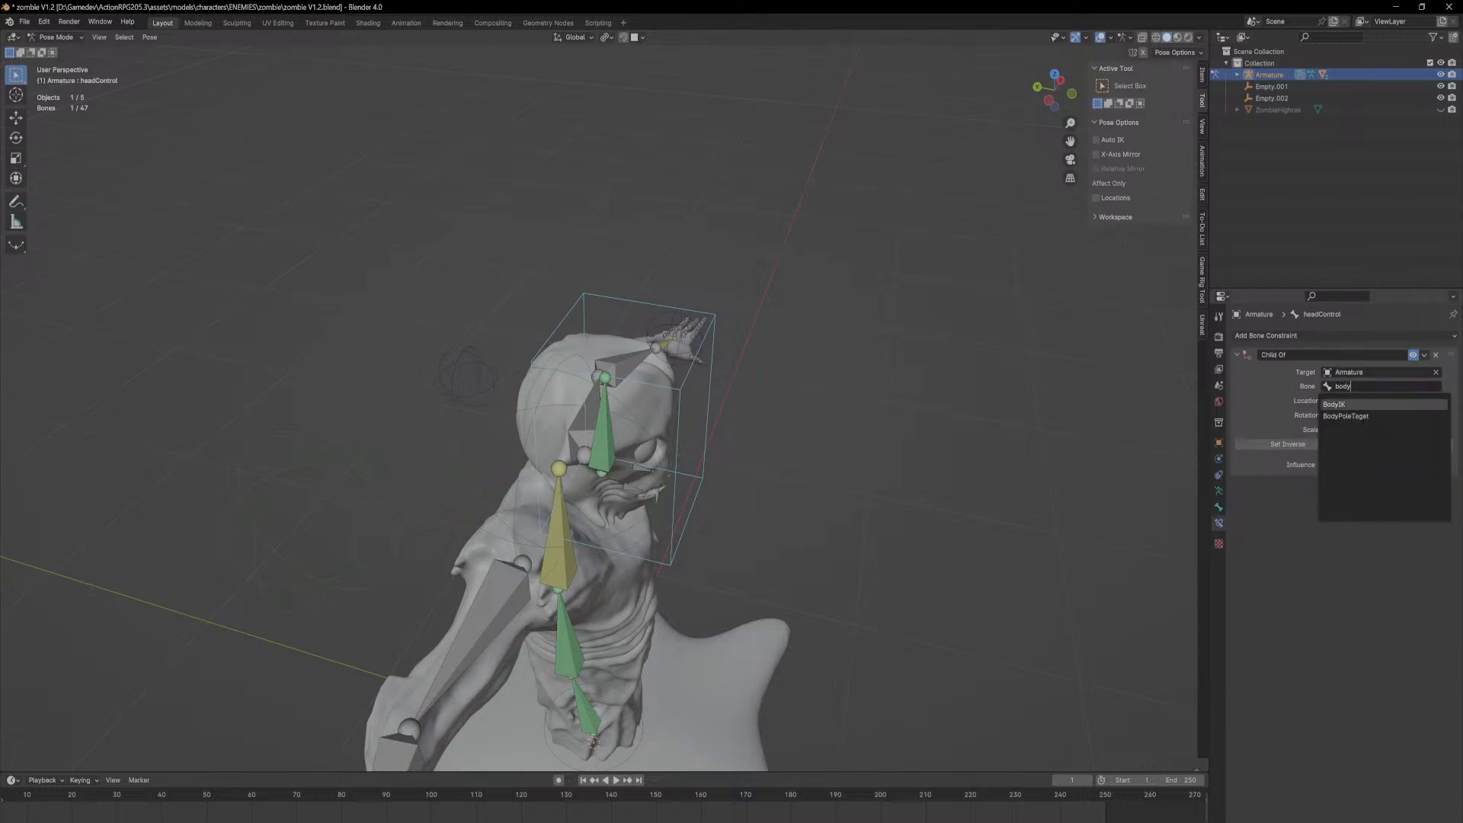
key(Return)
Step: Try moving BodyIK to test the headControl bone's Child Of constraint
click(465, 433)
key(g)
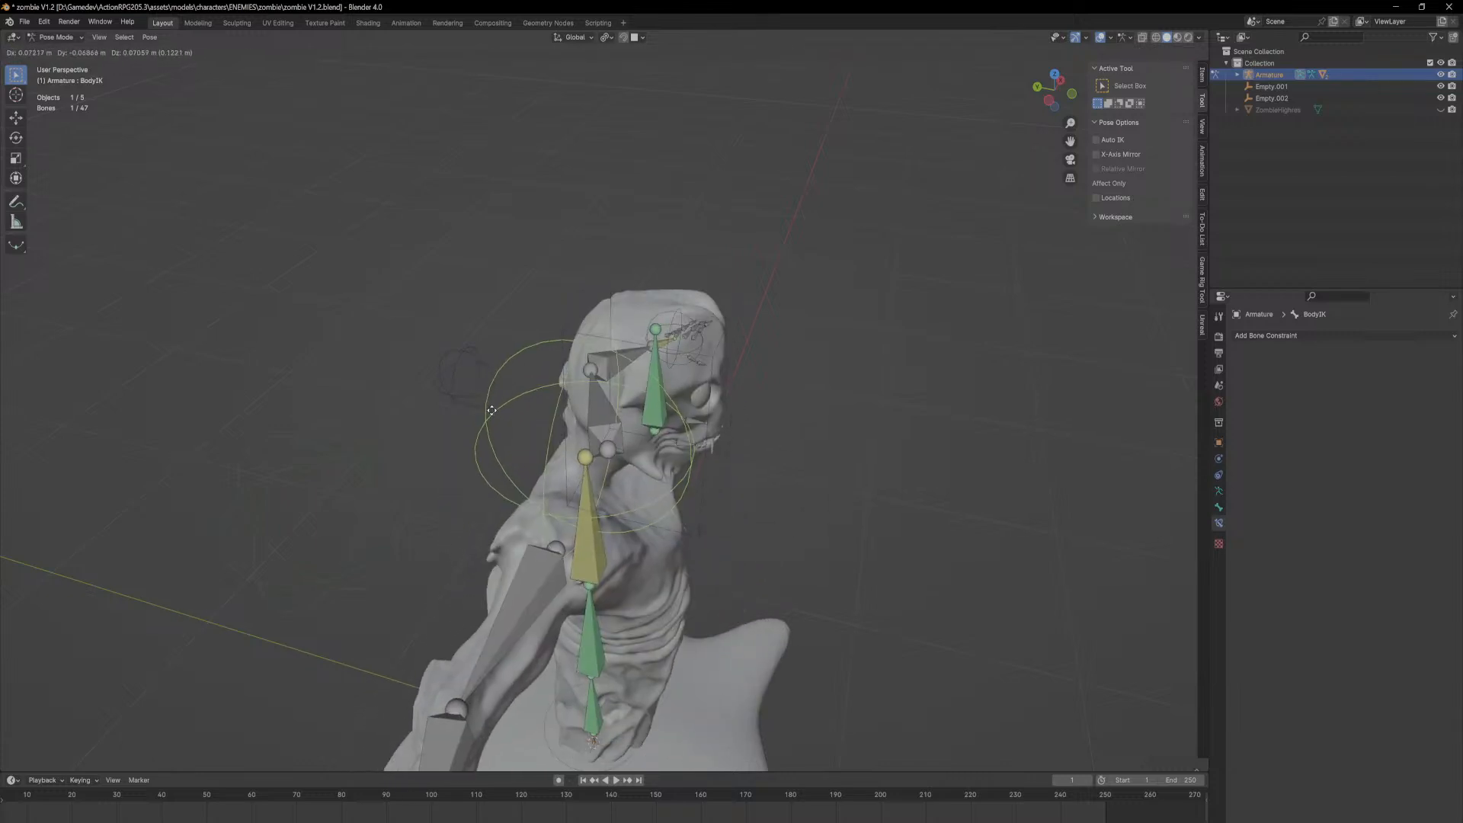
key(Escape)
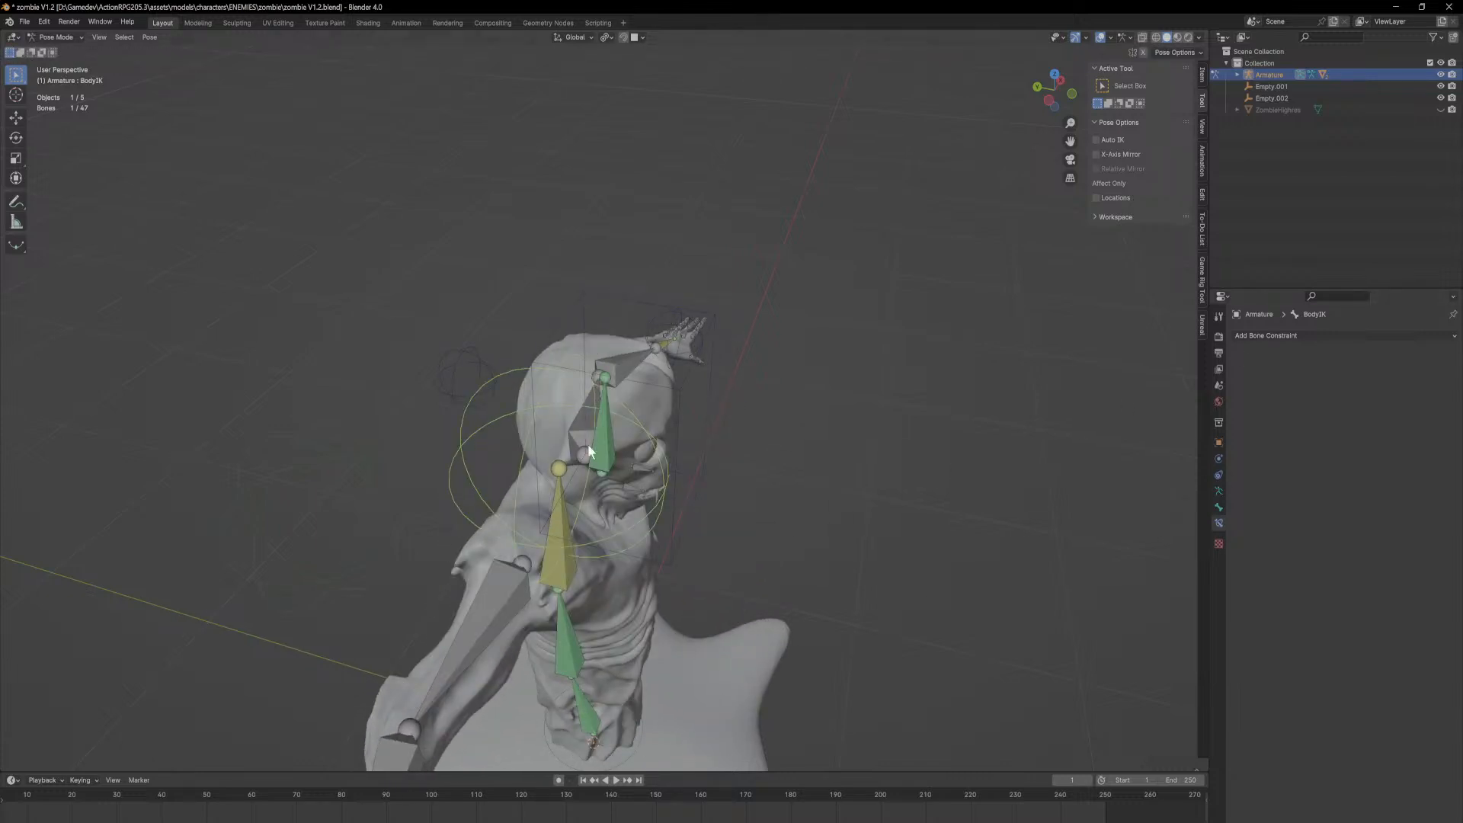
Step: Disable the X, Y and Z location channels in headControl's Child Of constraint
click(712, 318)
drag(1346, 400, 1416, 399)
middle_drag(706, 485, 700, 463)
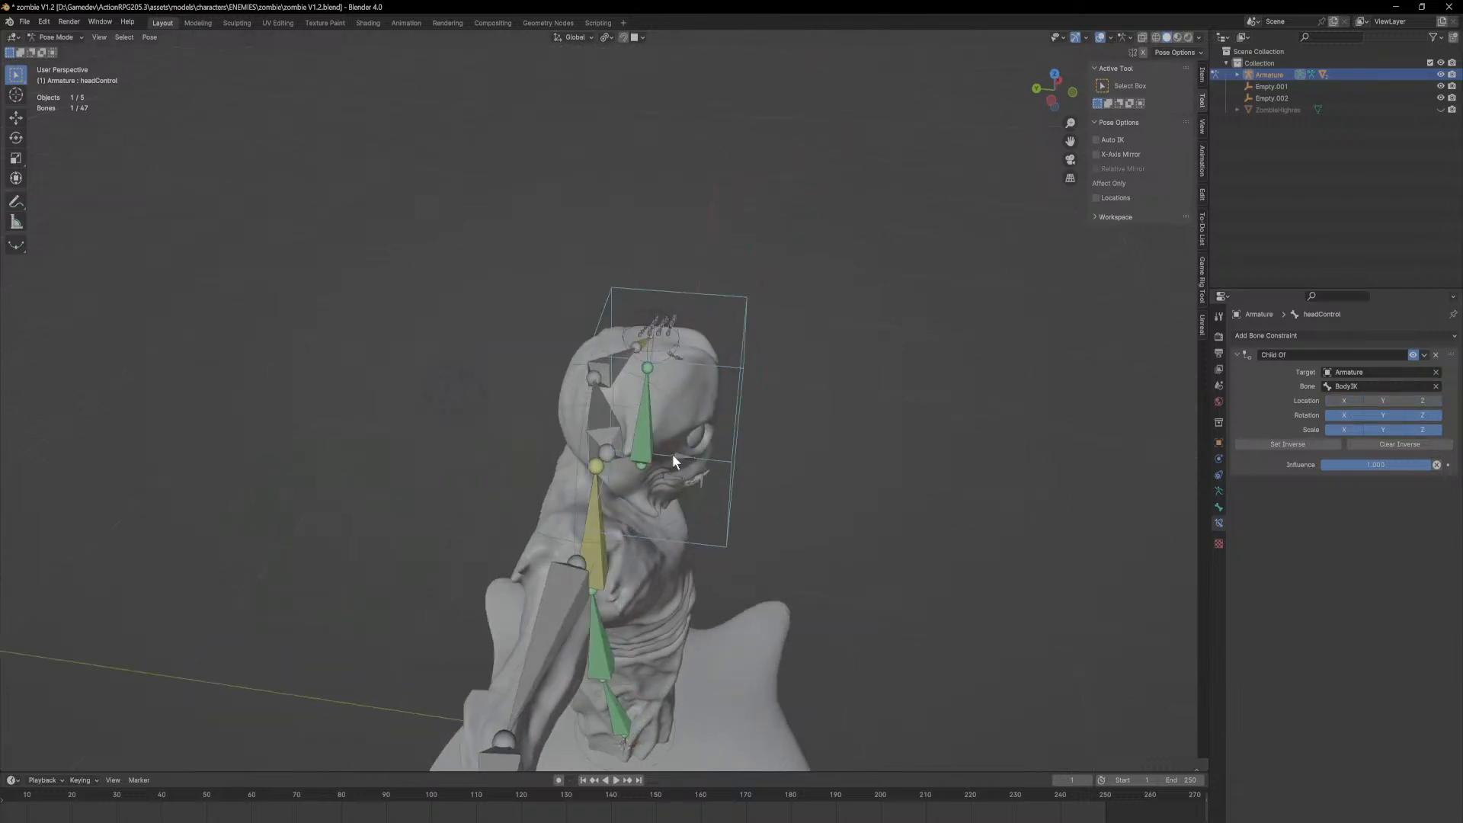
Step: Move BodyIK downward so the torso bends, testing how the head follows without the location channels
click(535, 383)
key(g)
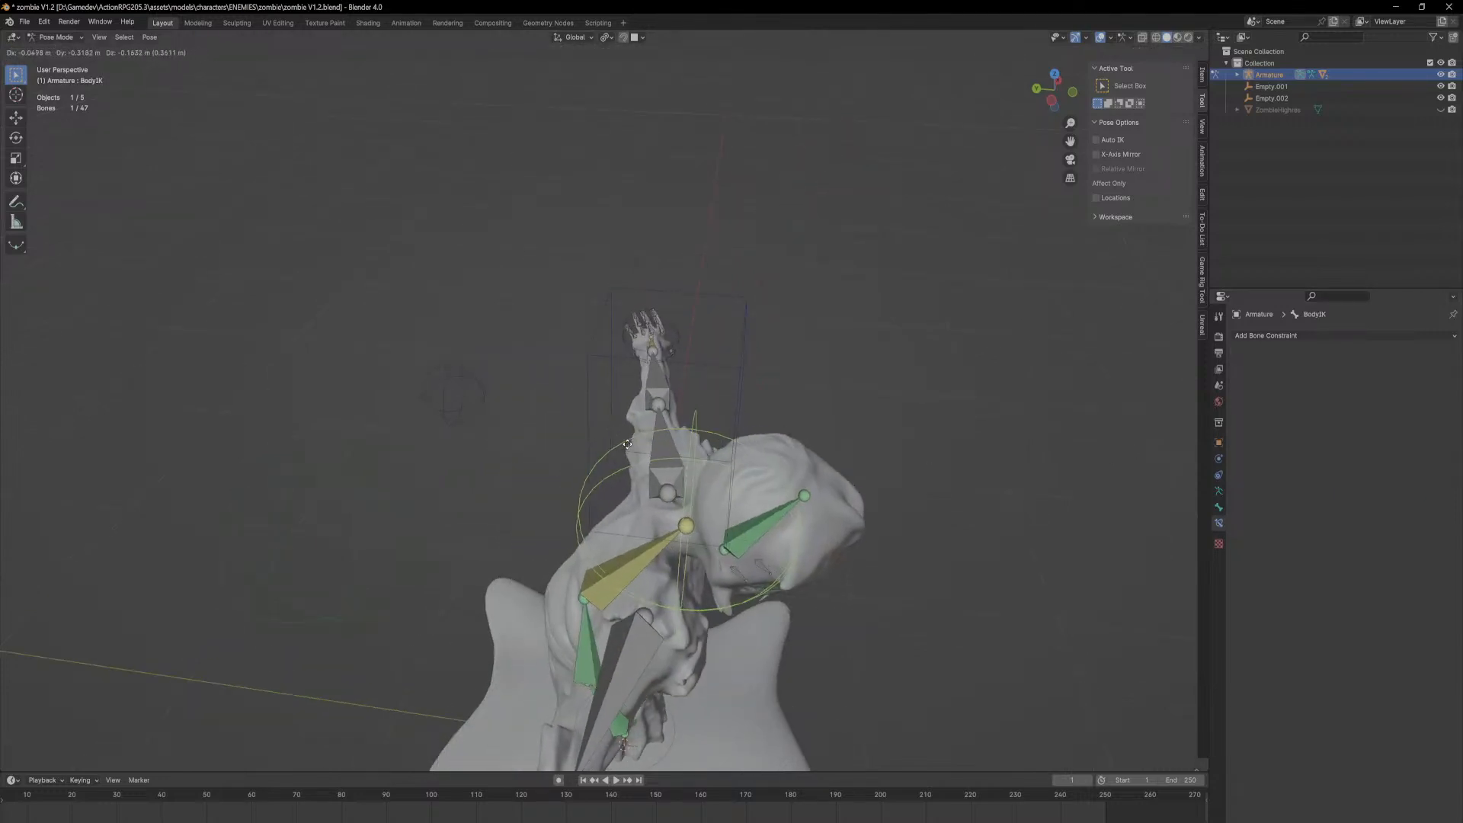
click(541, 462)
middle_drag(814, 368, 698, 345)
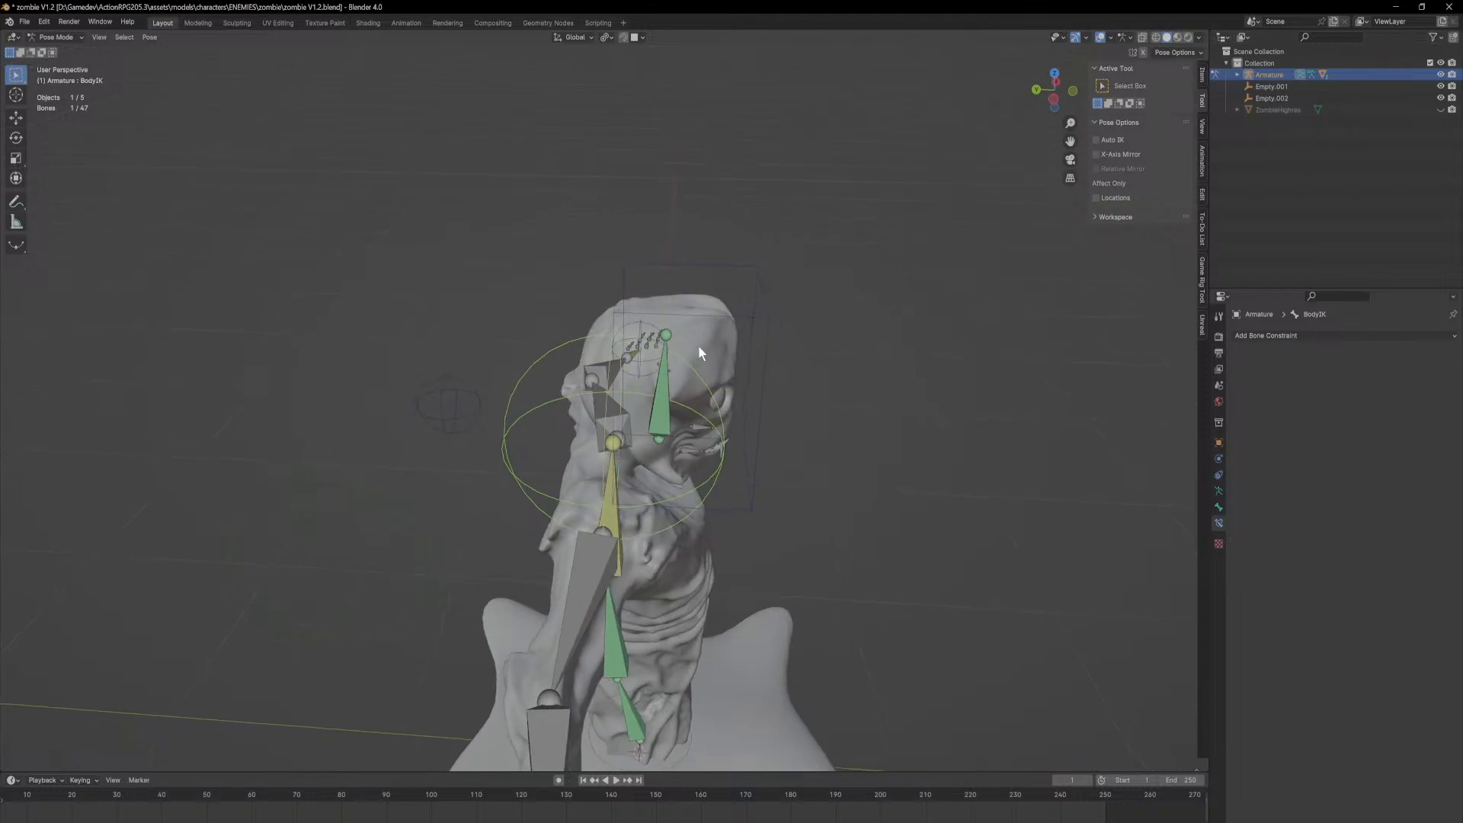
key(g)
click(728, 430)
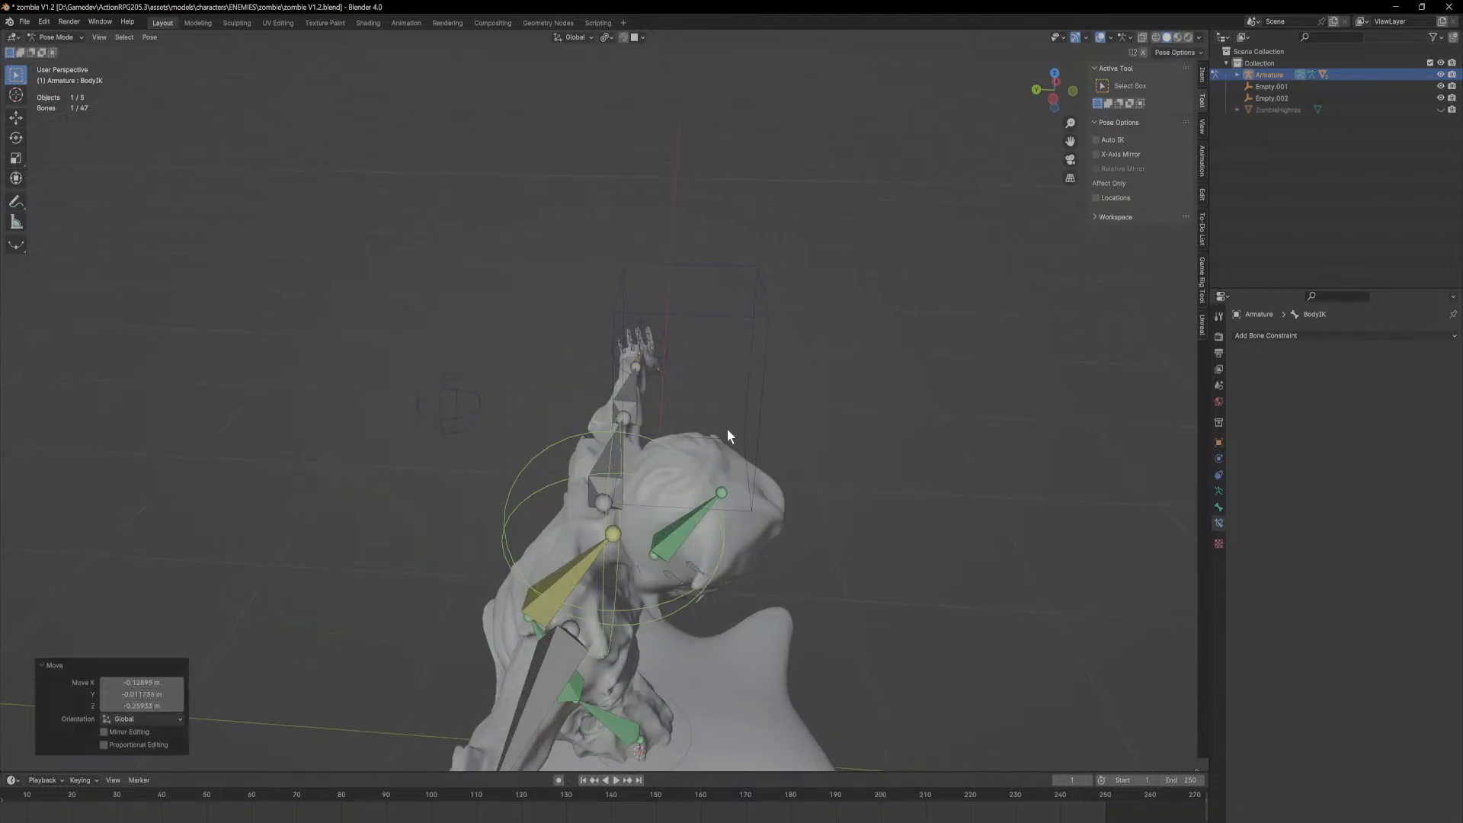
Step: Re-enable the X, Y and Z location channels in headControl's Child Of constraint
click(767, 315)
click(1346, 401)
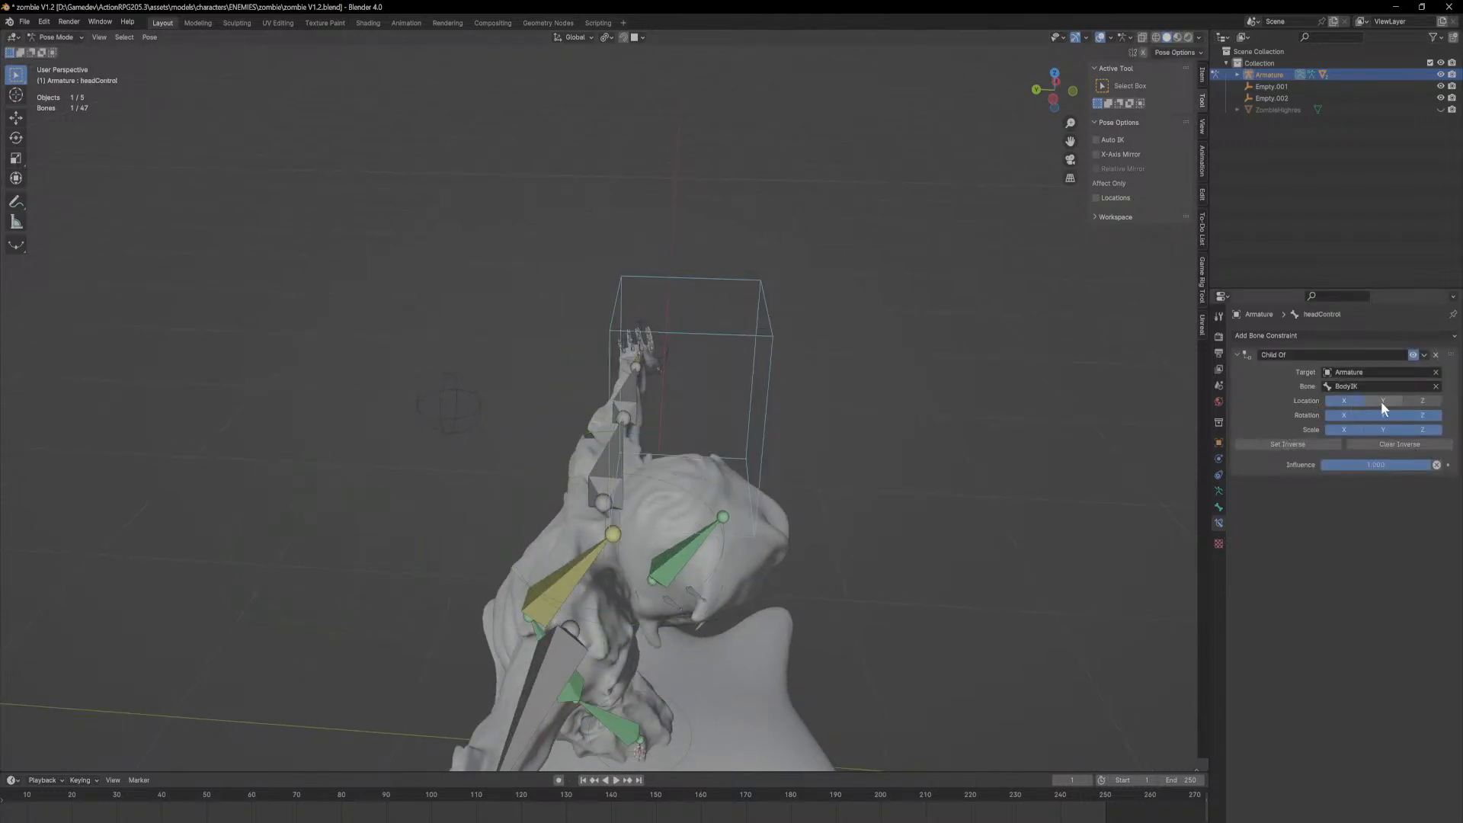
click(1382, 401)
click(1424, 400)
middle_drag(1028, 484, 923, 469)
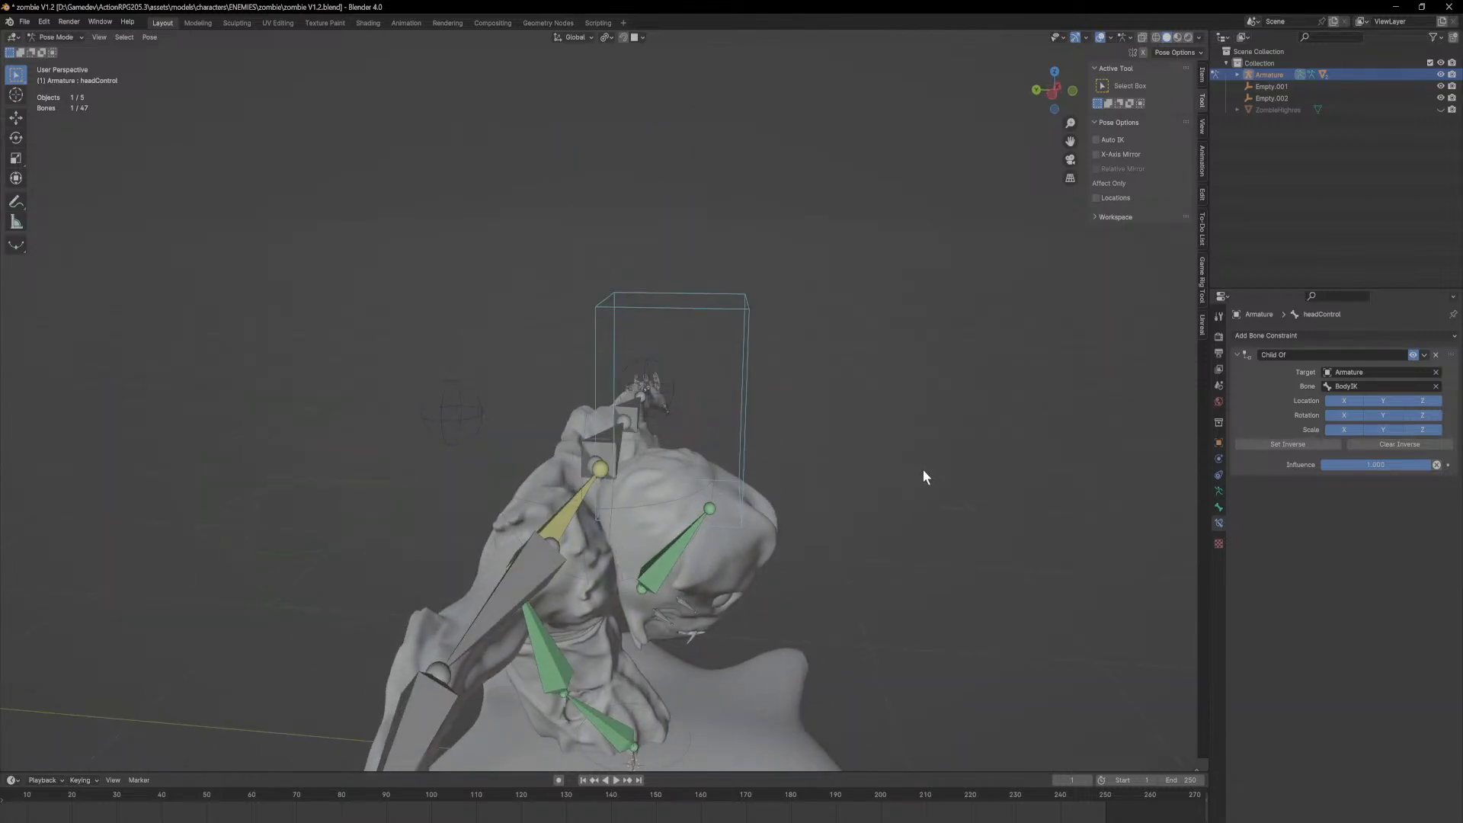
Step: Disable the X, Y and Z location channels in the Head bone's Child Of constraint and set its inverse
click(674, 550)
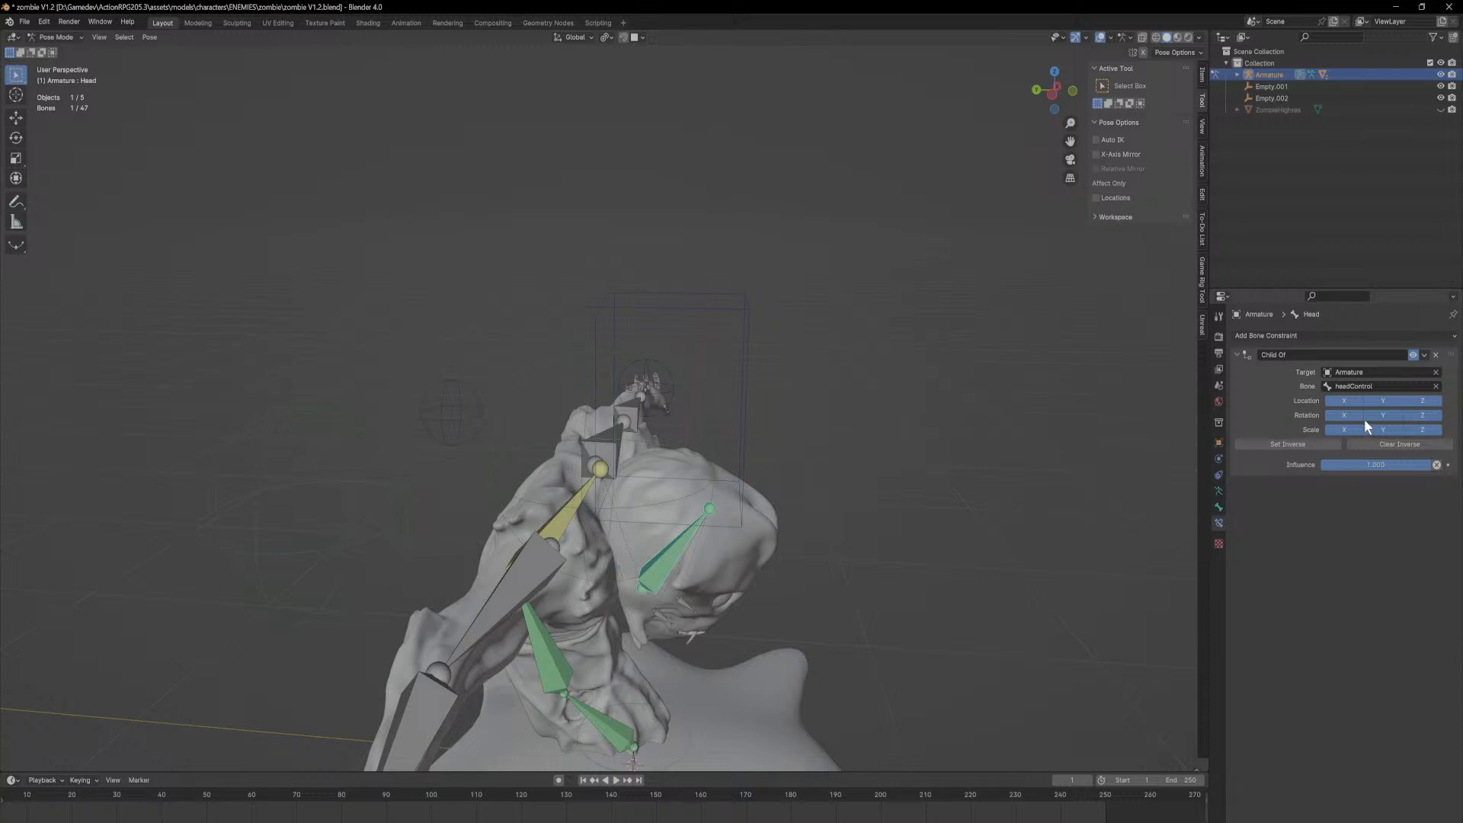
click(1346, 401)
click(1393, 401)
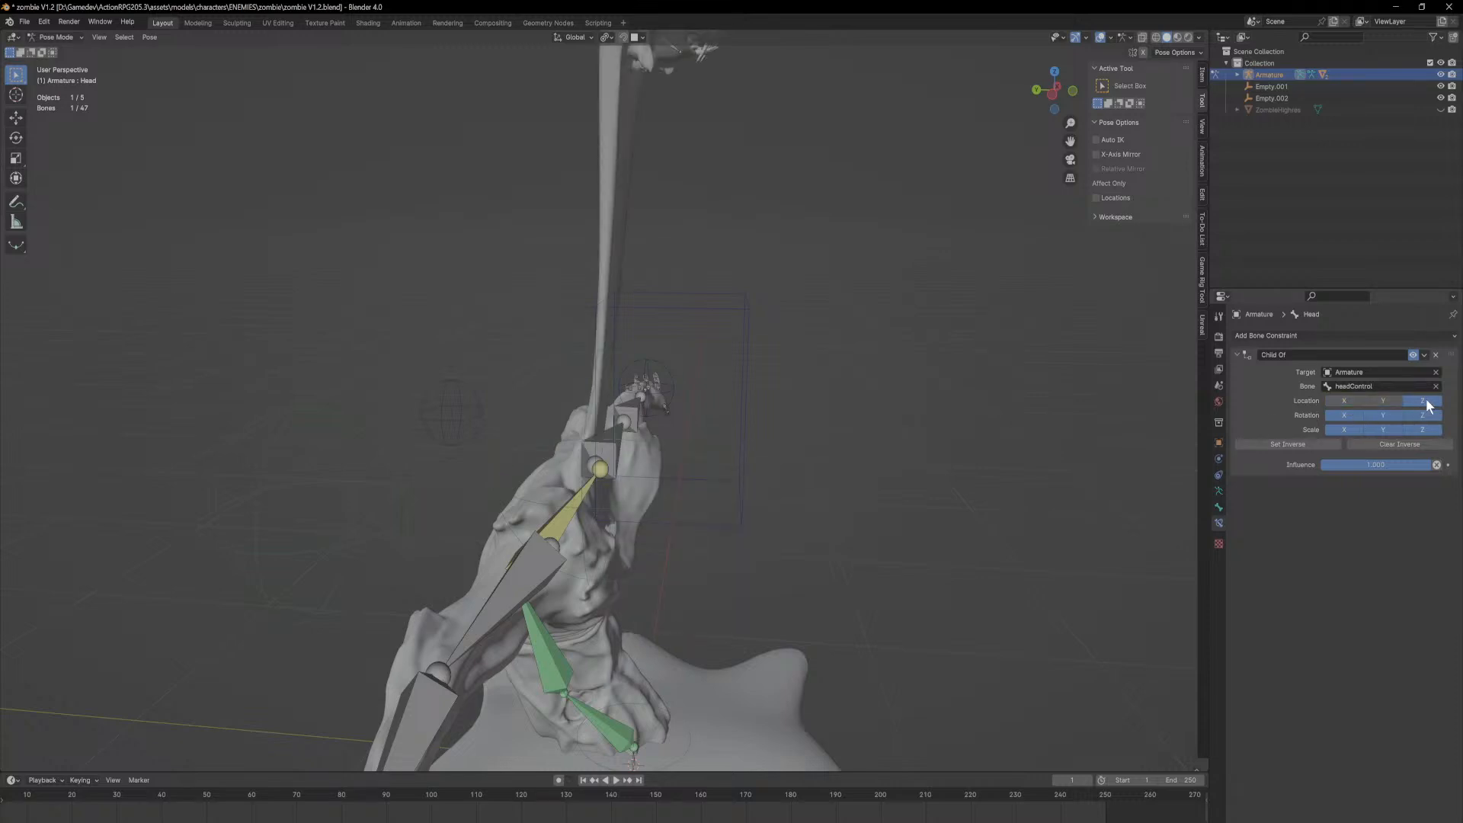
click(1425, 401)
mouse_move(879, 442)
middle_down()
mouse_move(844, 414)
mouse_move(898, 422)
mouse_move(884, 446)
middle_up()
click(1319, 444)
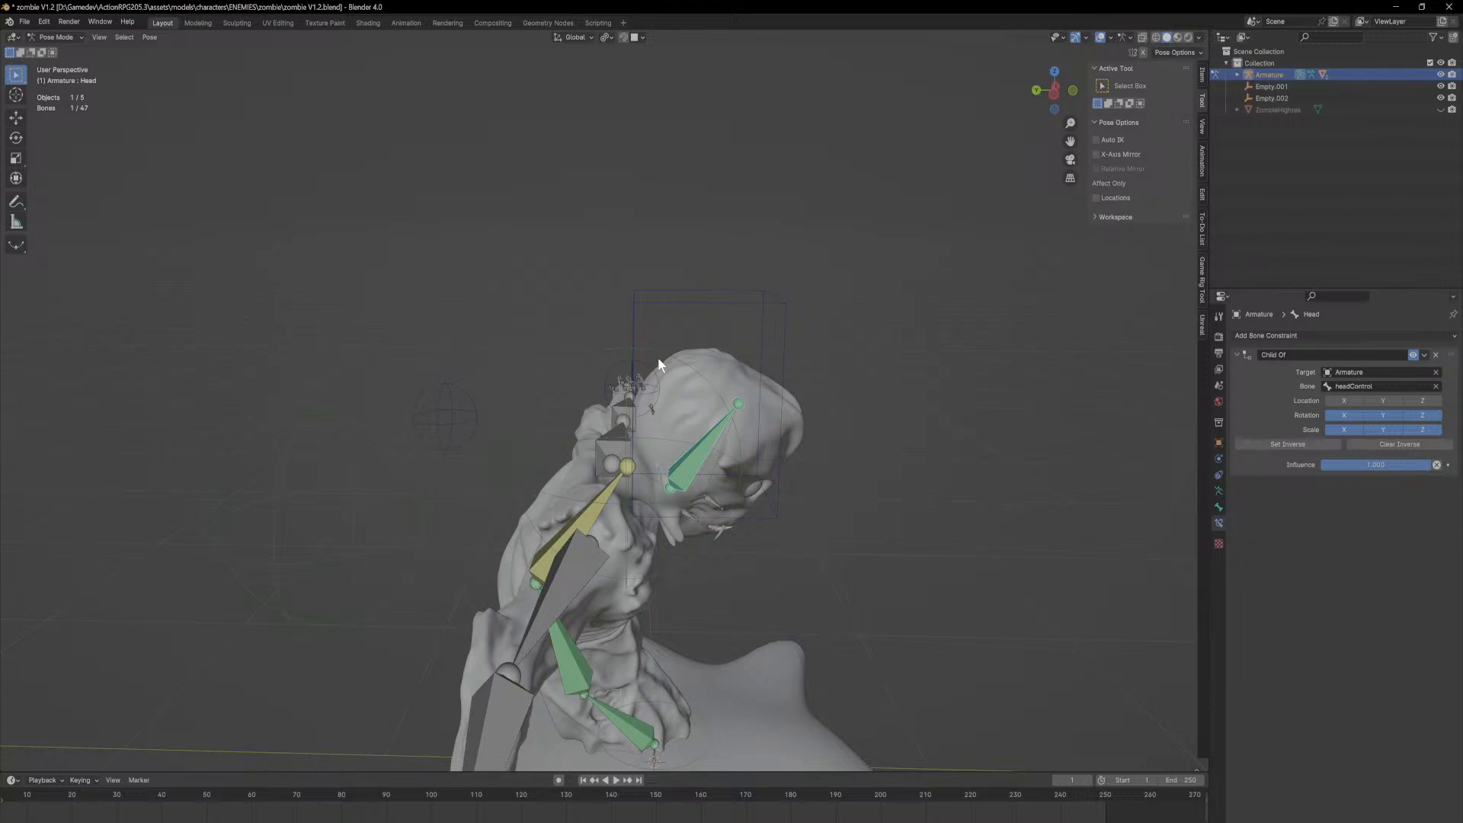
Step: Try rotating the headControl bone freely to test how the head responds
click(790, 304)
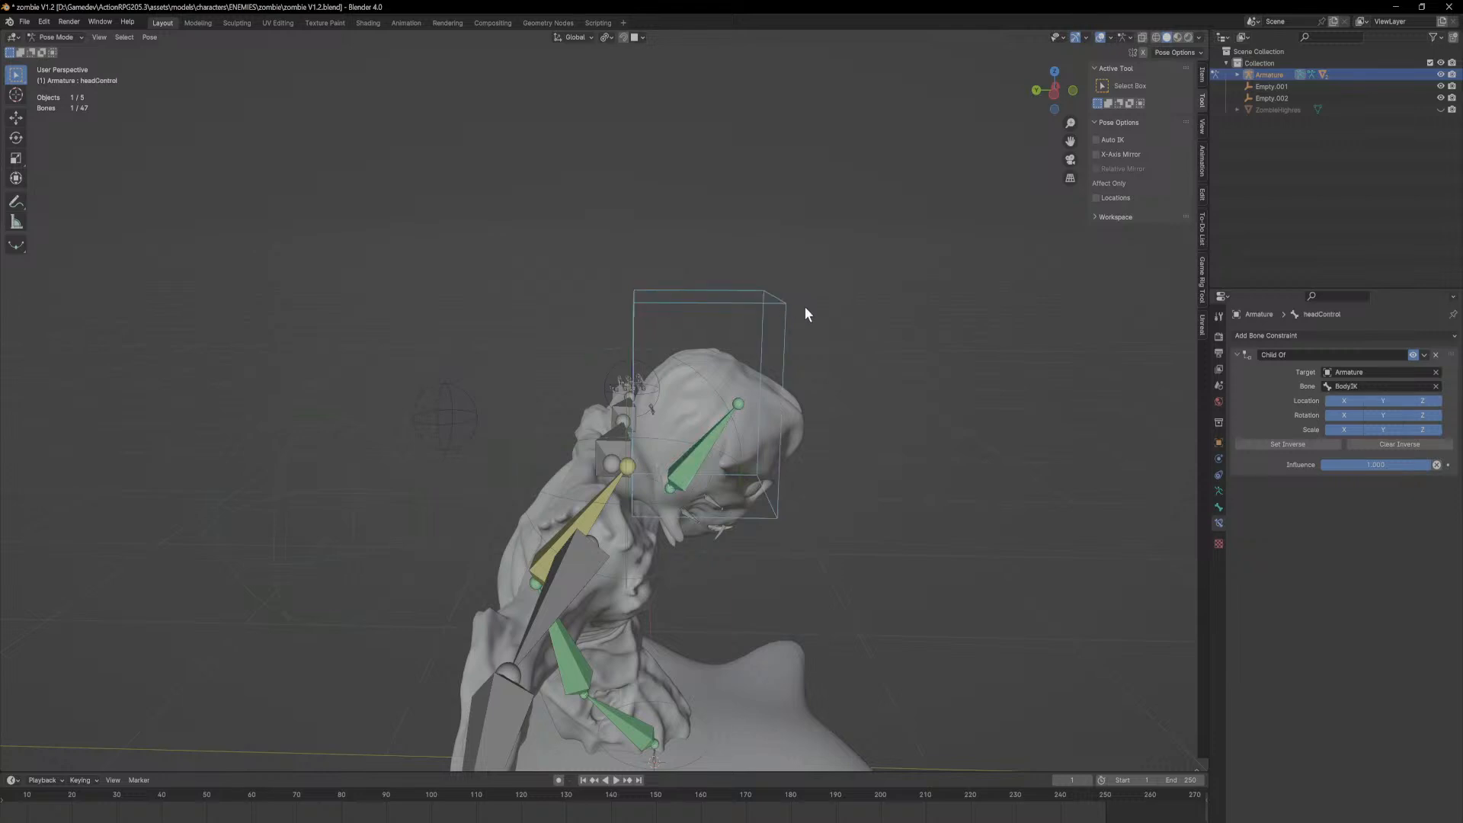
key(r)
right_click(799, 326)
mouse_move(798, 324)
middle_down()
mouse_move(756, 308)
mouse_move(798, 326)
middle_up()
click(611, 346)
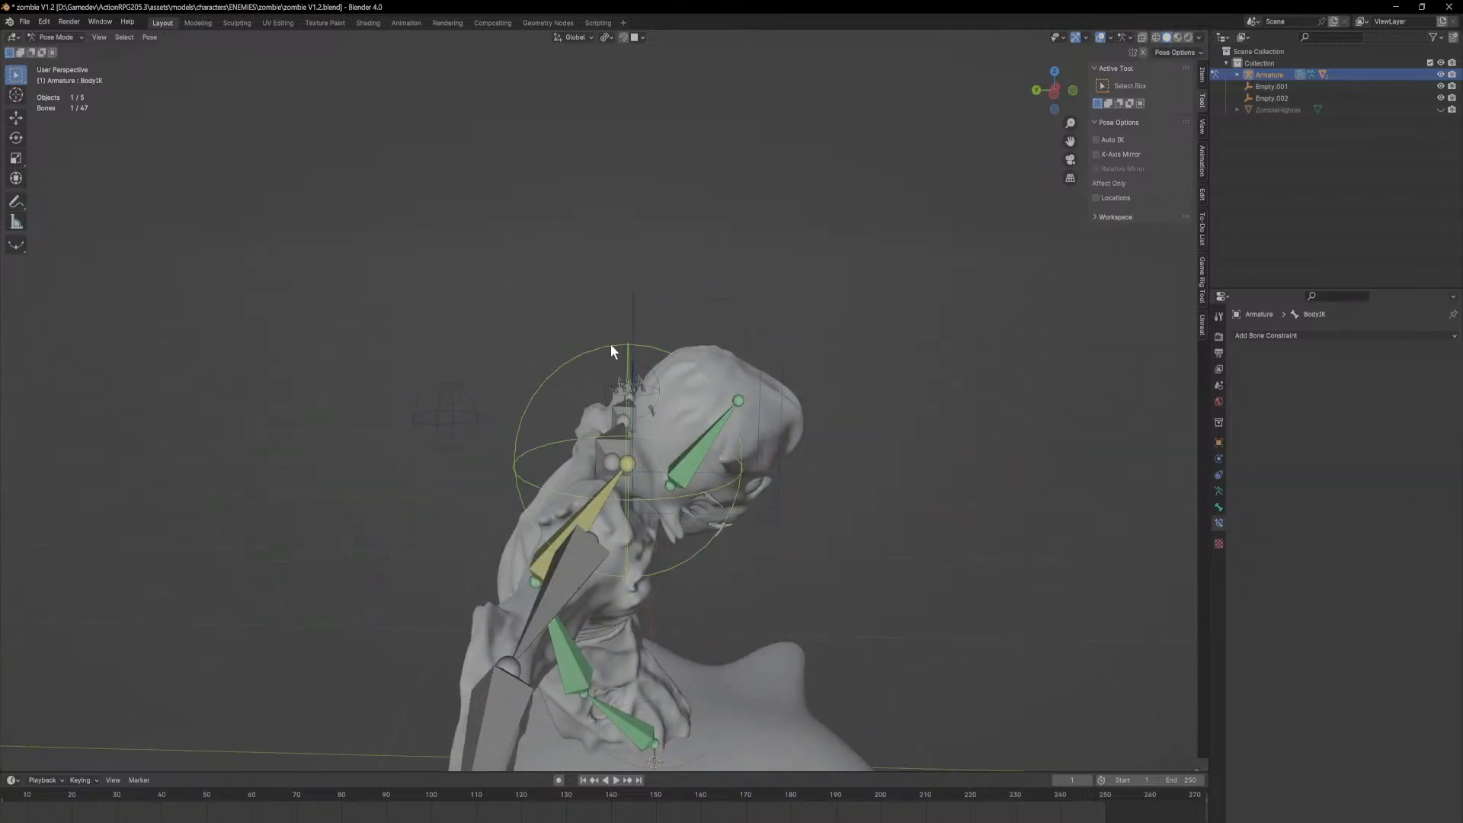
click(729, 414)
Step: Rotate the headControl bone about the global Z axis to test the Head bone's constraint
click(780, 361)
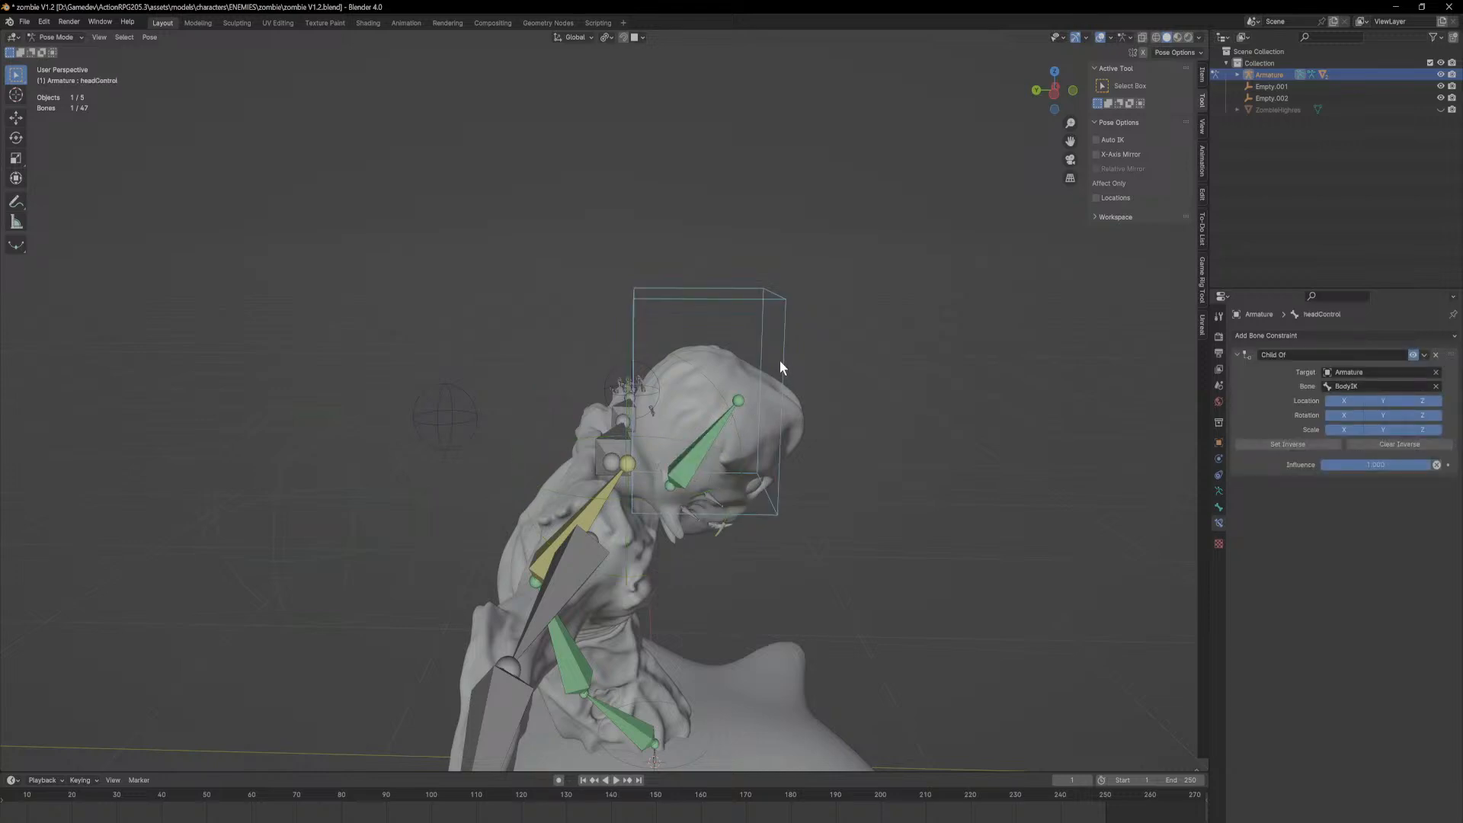
middle_drag(780, 361, 749, 390)
key(r)
key(z)
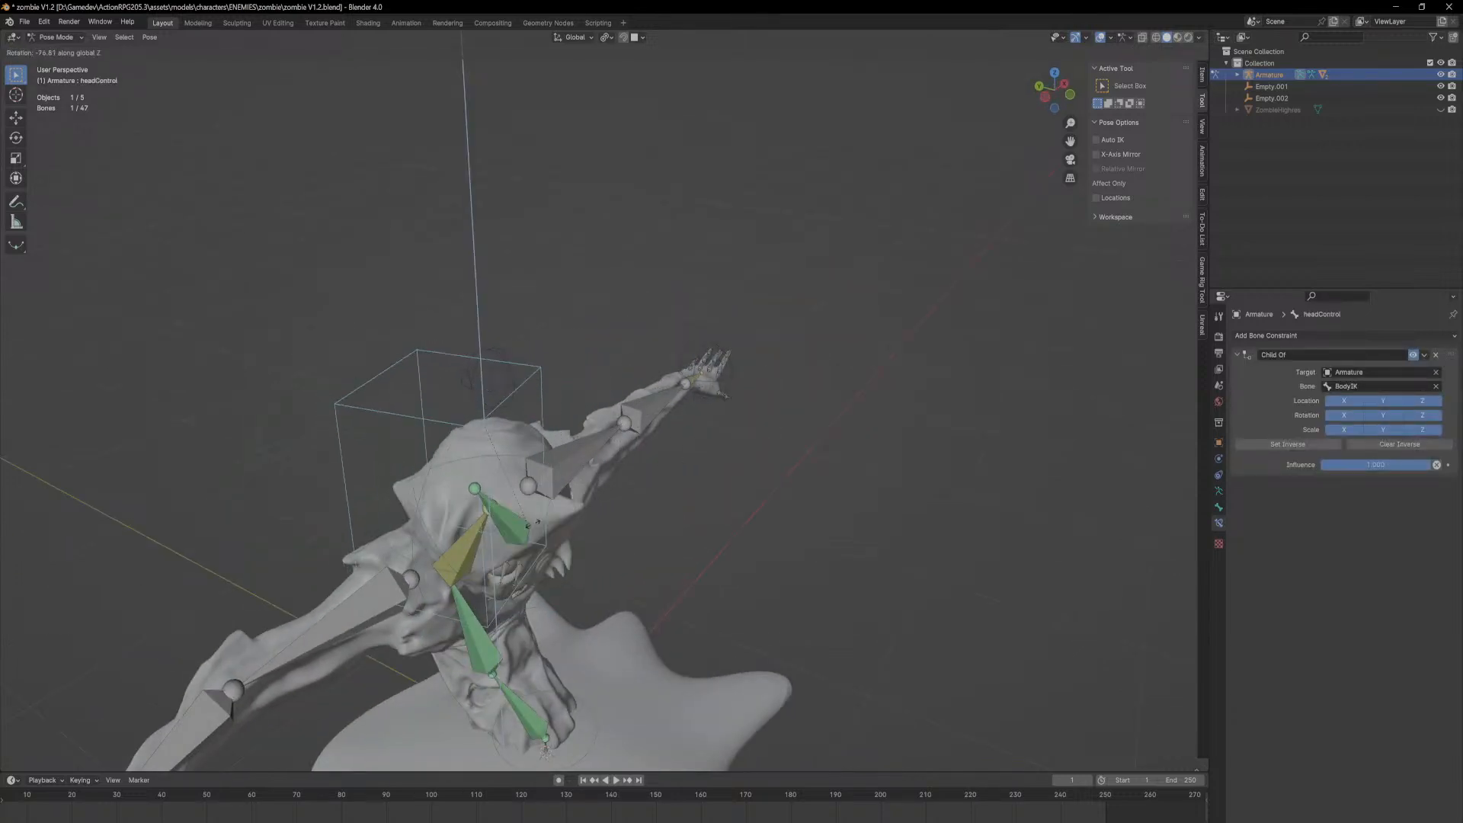
click(545, 439)
Step: Move BodyIK in two passes, the second about 0.42 m in X, 0.25 m in Y and -0.10 m in Z
click(436, 405)
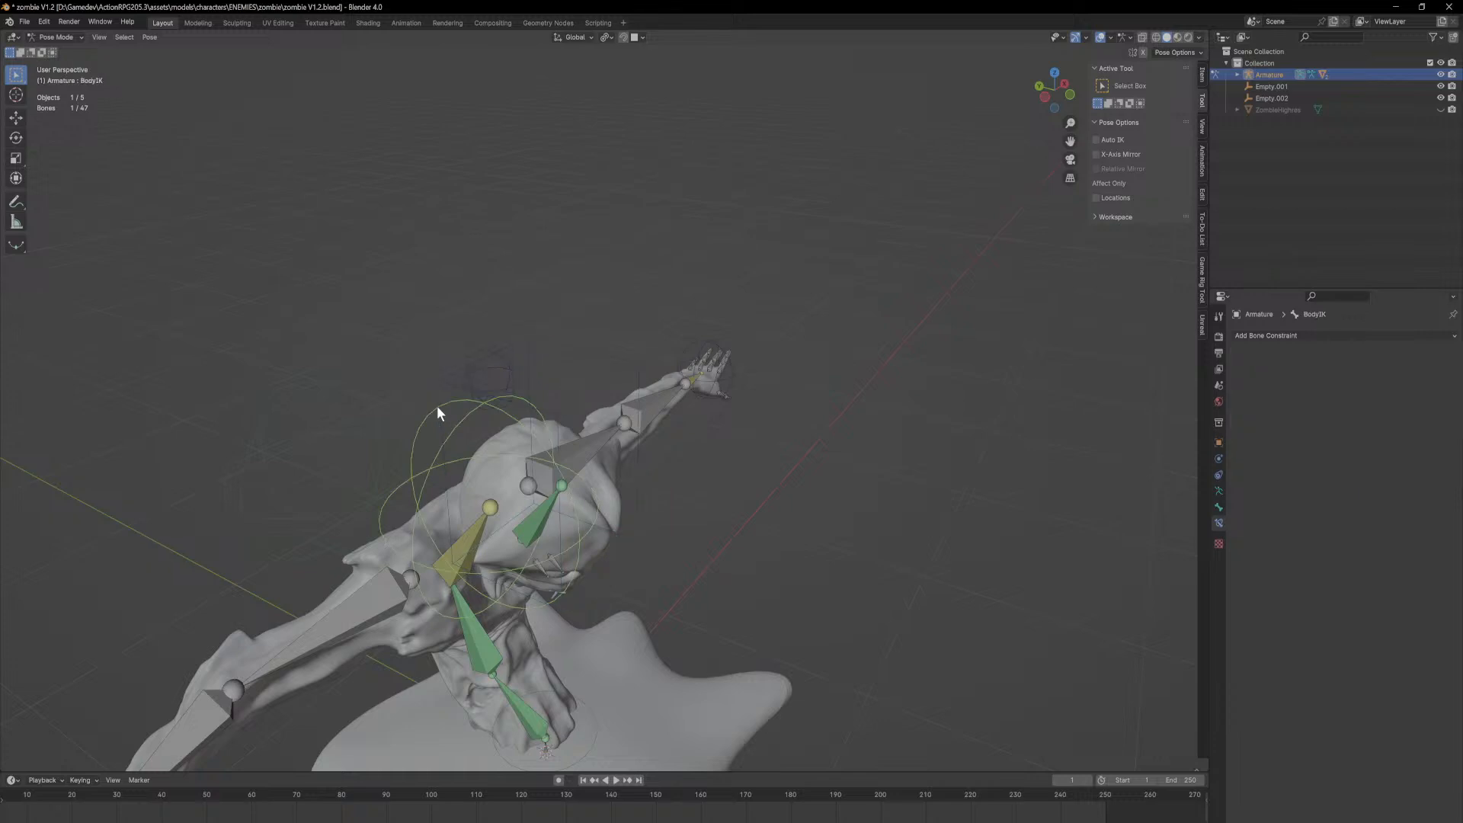
key(g)
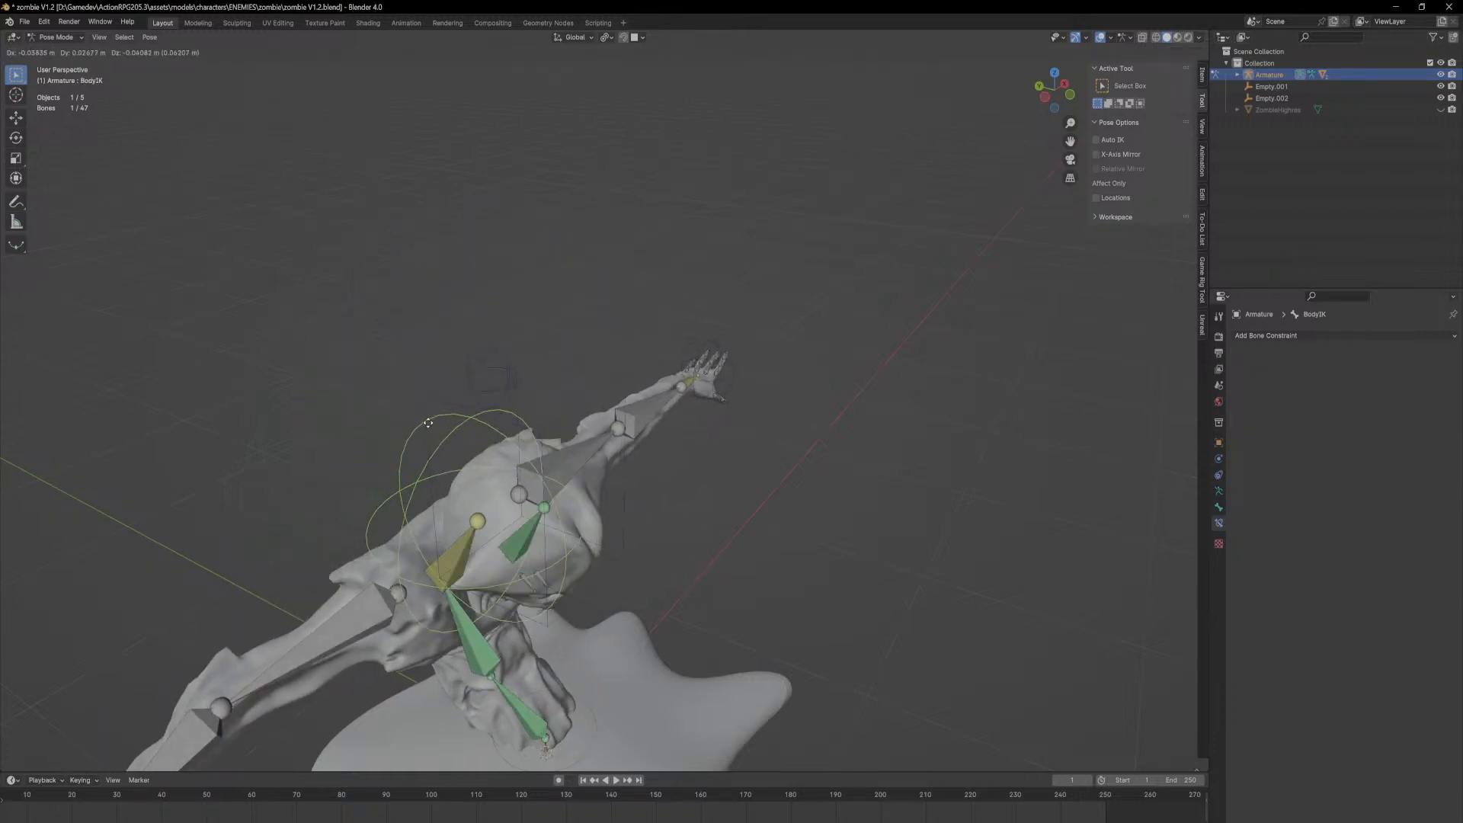
click(445, 420)
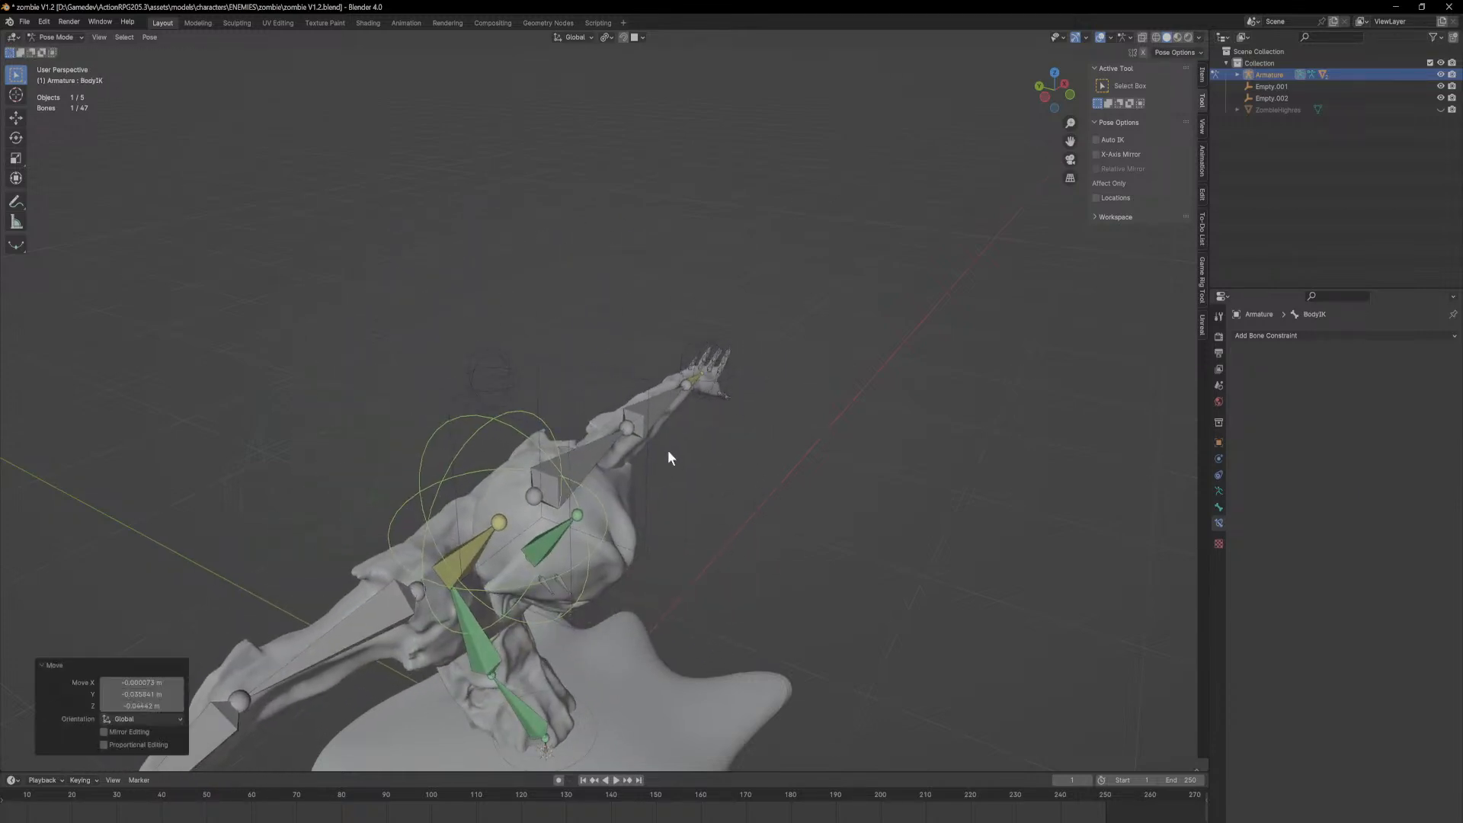
middle_drag(666, 450, 552, 428)
key(g)
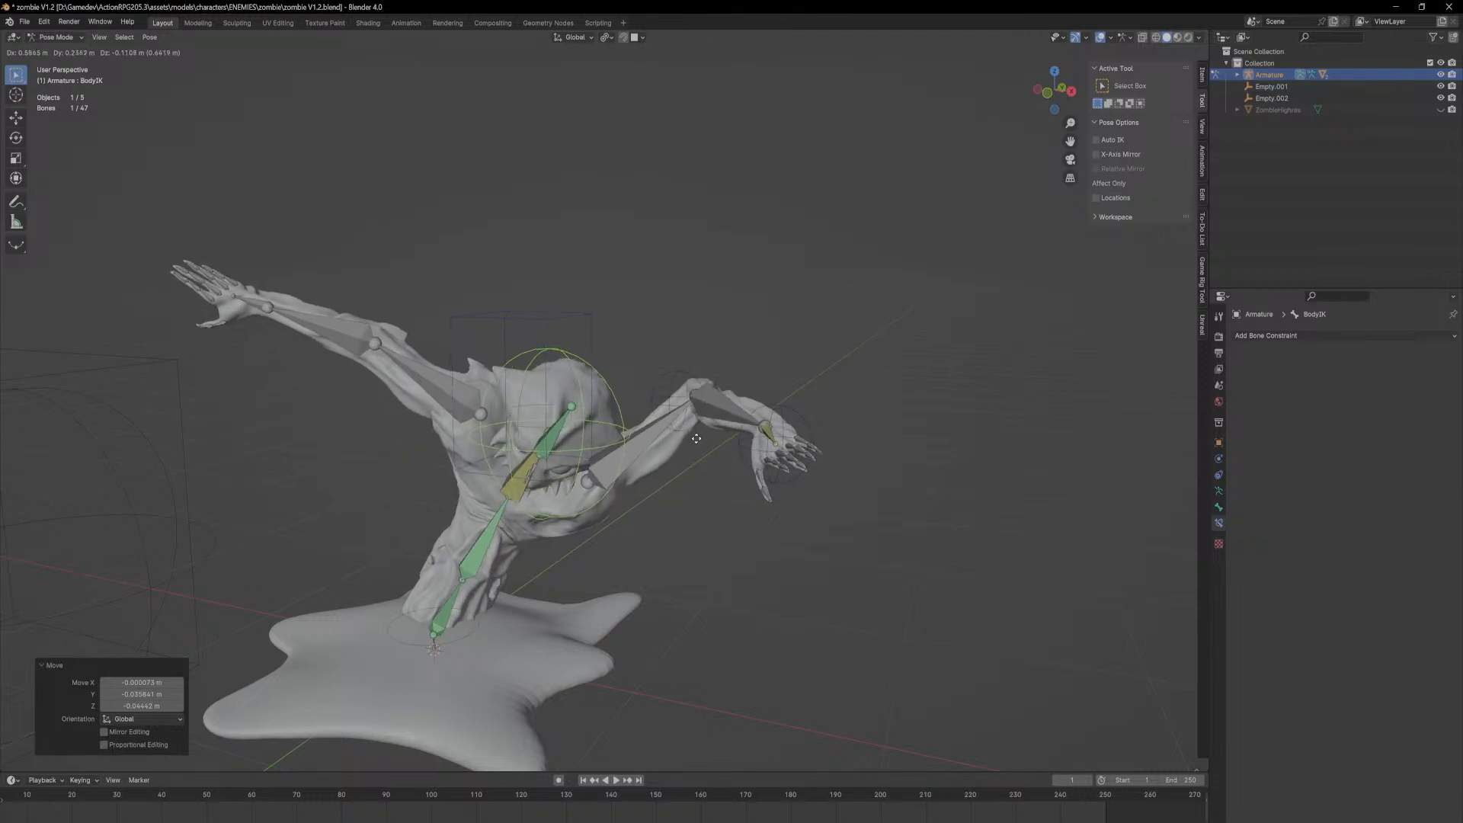
click(702, 436)
middle_drag(701, 436, 642, 465)
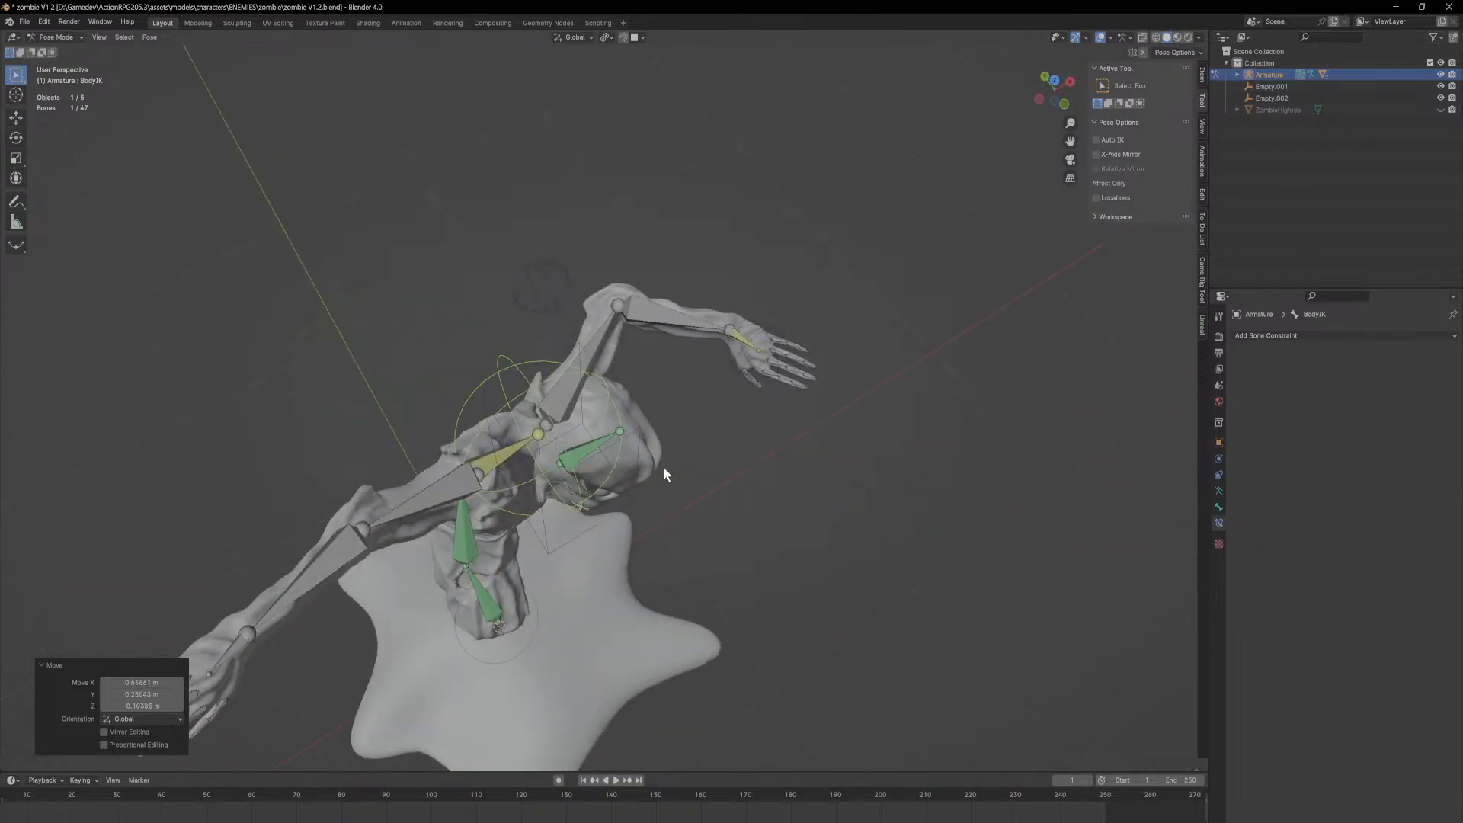
Step: Rotate the headControl bone about the global Z axis to turn the head in the leaning pose
click(637, 428)
key(r)
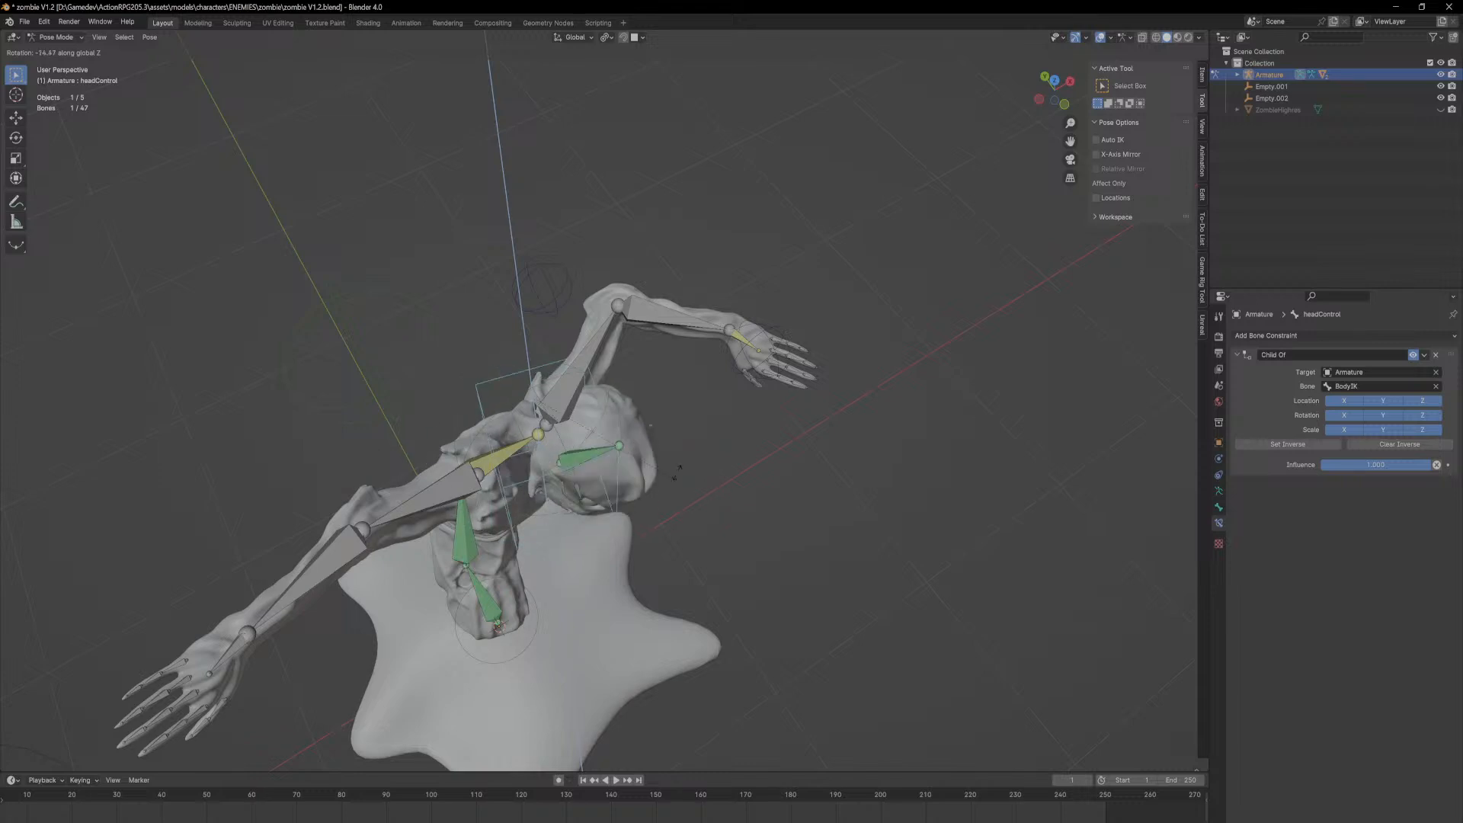
click(611, 500)
middle_drag(613, 500, 606, 468)
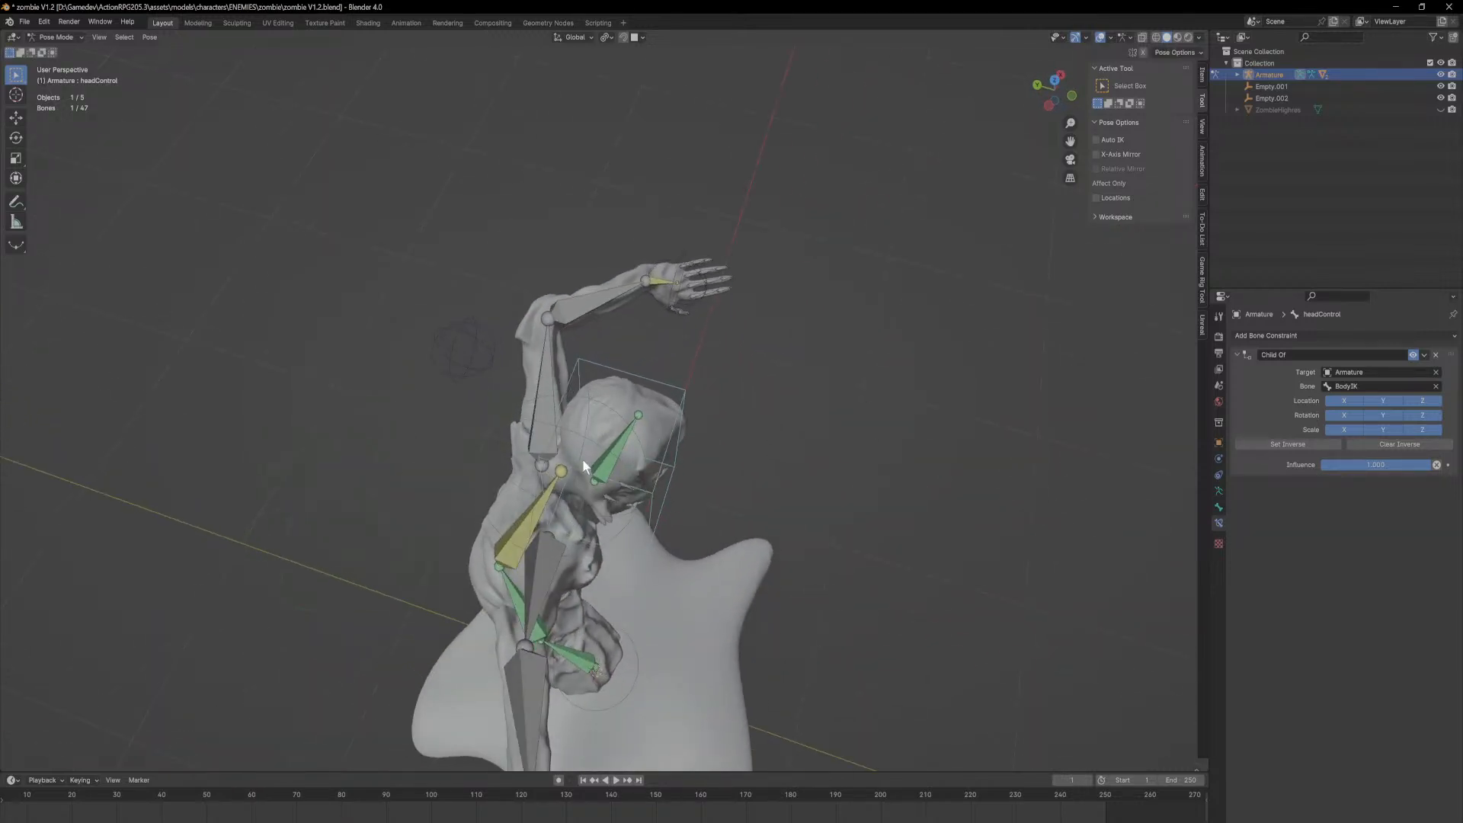
click(549, 425)
middle_drag(500, 311, 617, 380)
click(656, 354)
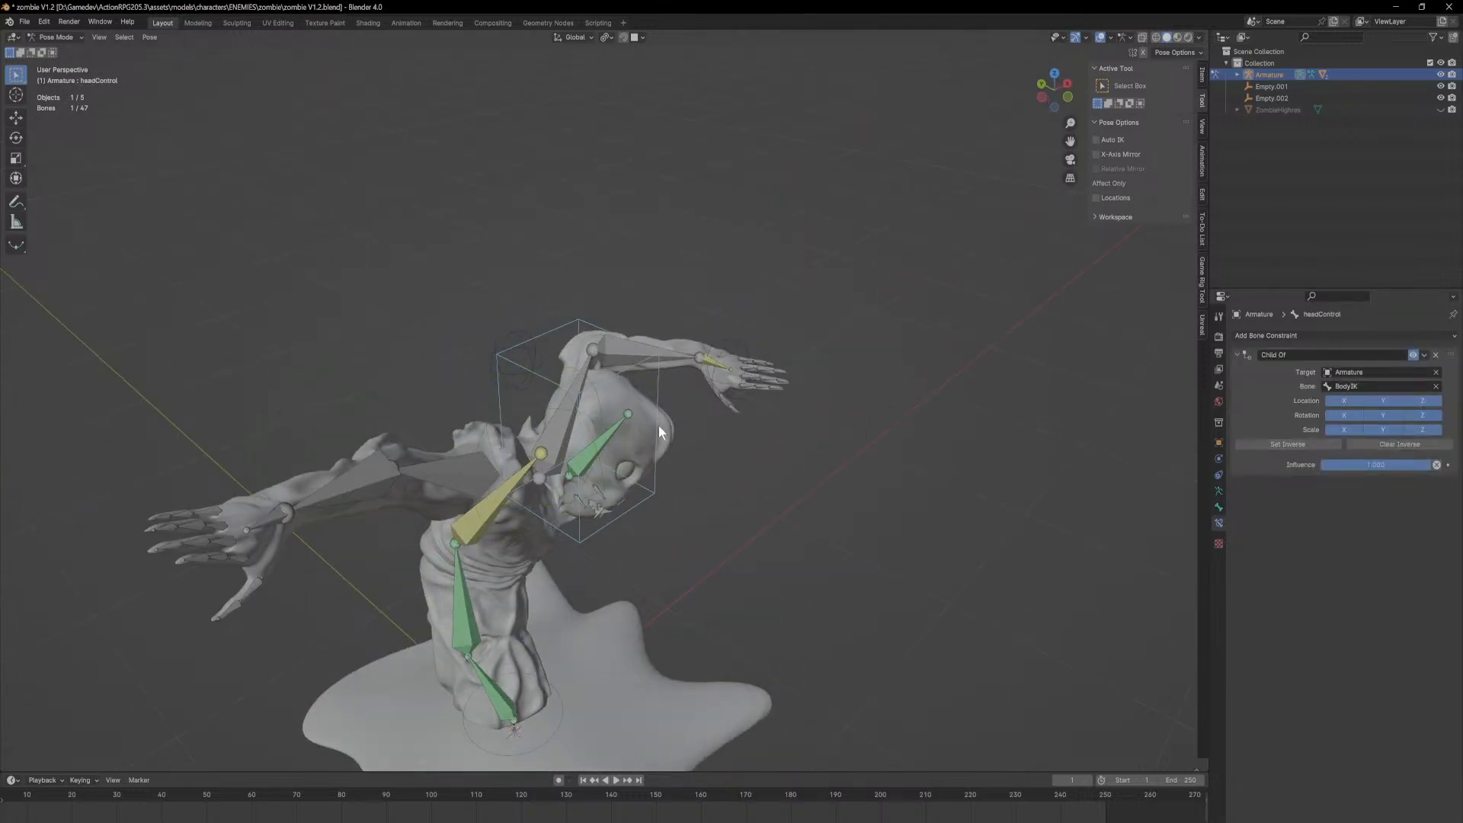
Step: Rotate the BodyIK bone freely to test how the upper body and head respond
middle_drag(583, 448, 502, 401)
click(505, 396)
key(r)
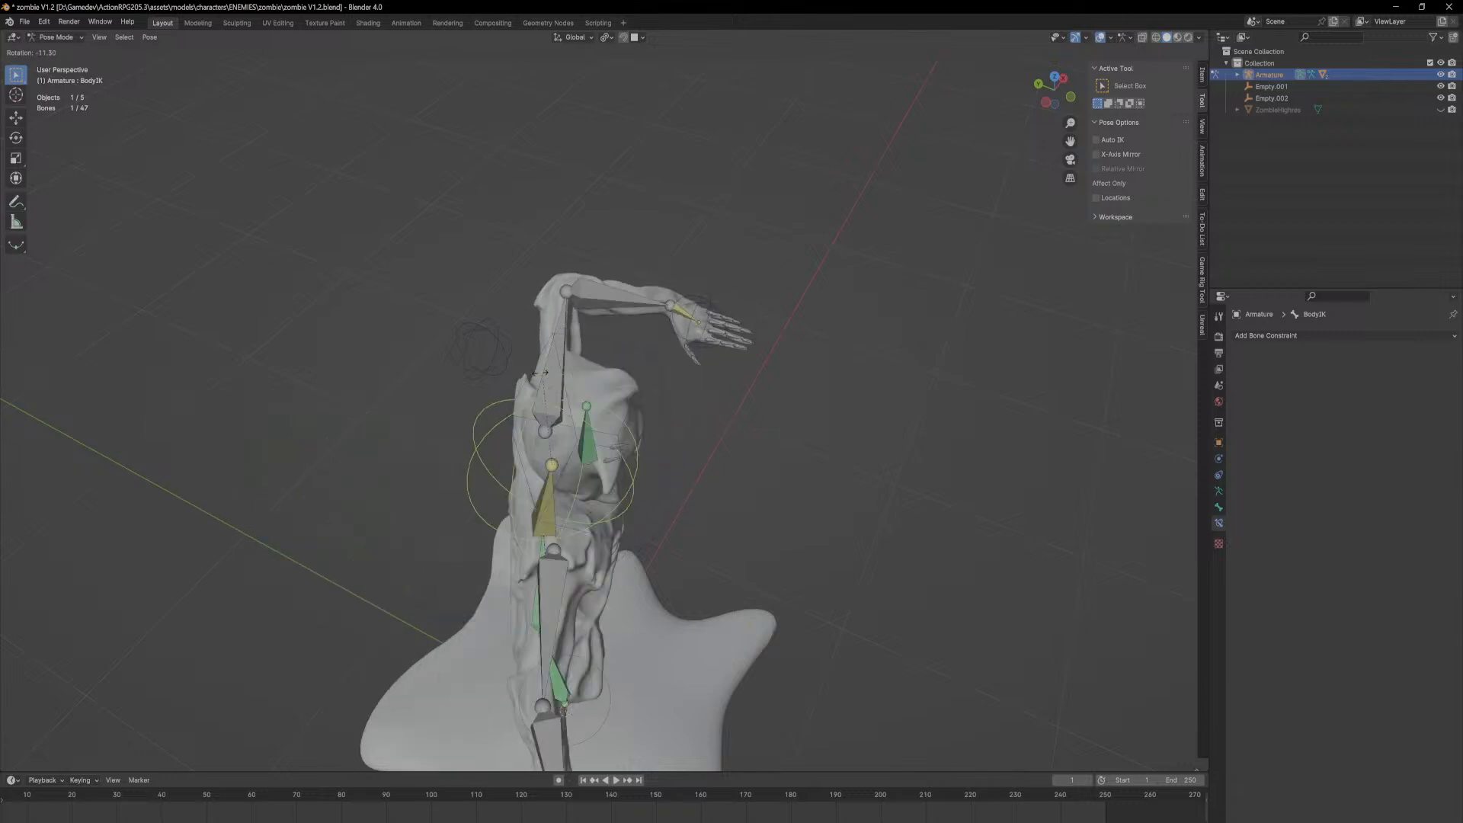
click(560, 406)
Step: Move BodyIK about -0.44 m in X, -0.04 m in Y and 0.08 m in Z
middle_drag(634, 452, 790, 437)
key(g)
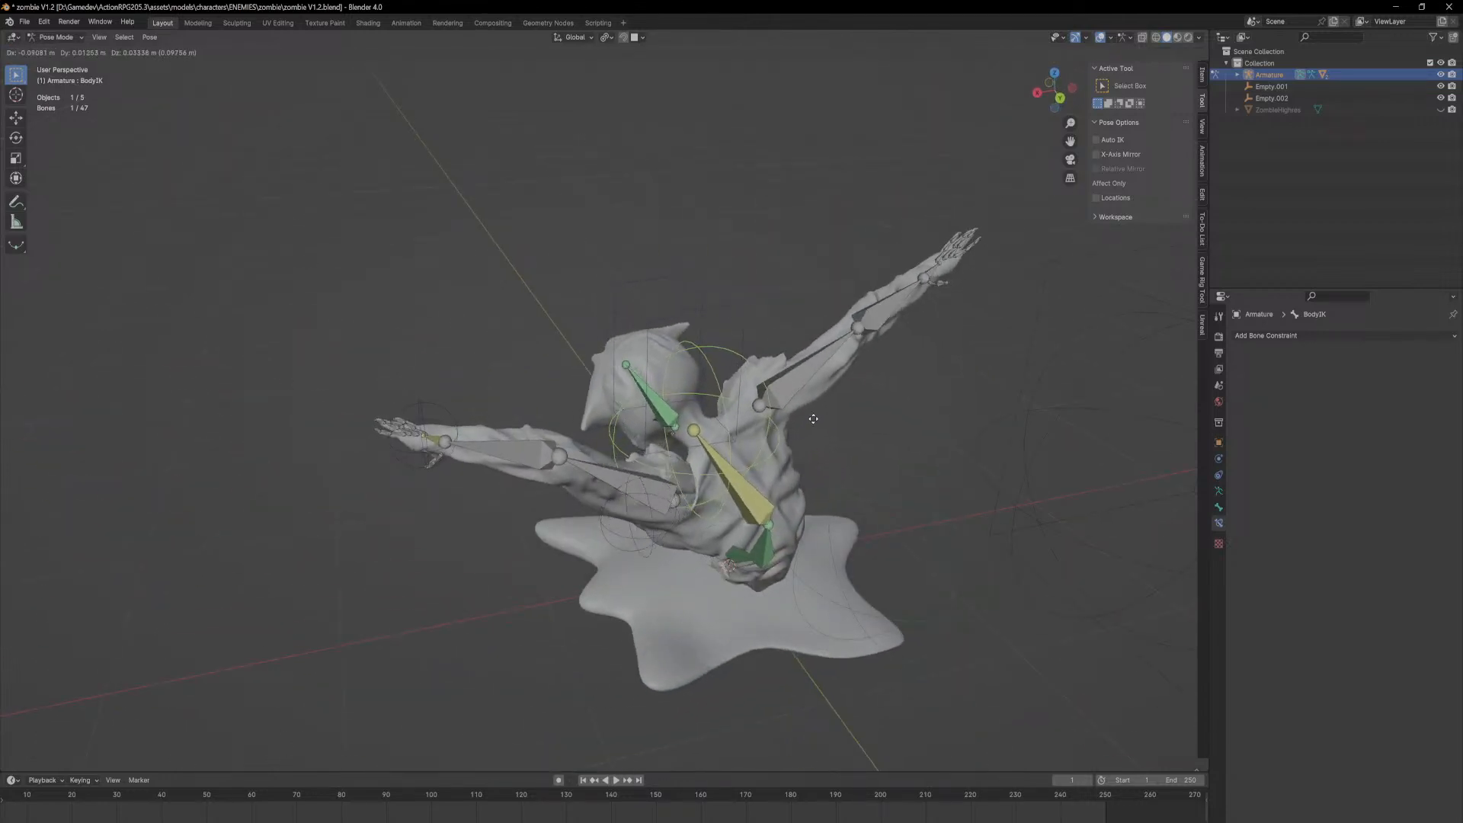
click(879, 332)
Step: Delete the Child Of constraint from the headControl bone
middle_drag(656, 316, 706, 436)
scroll(655, 374, up, 2)
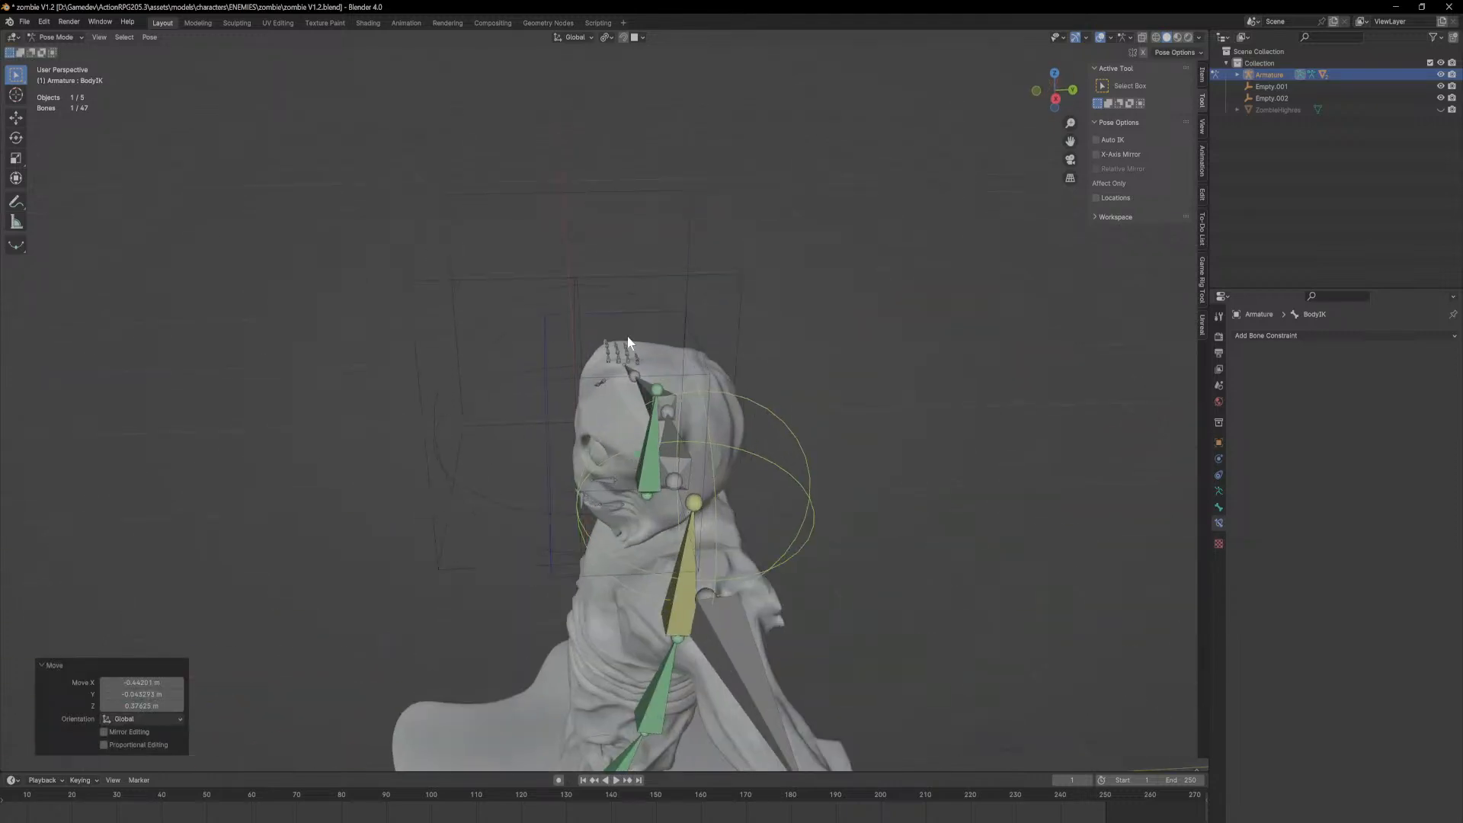
click(548, 324)
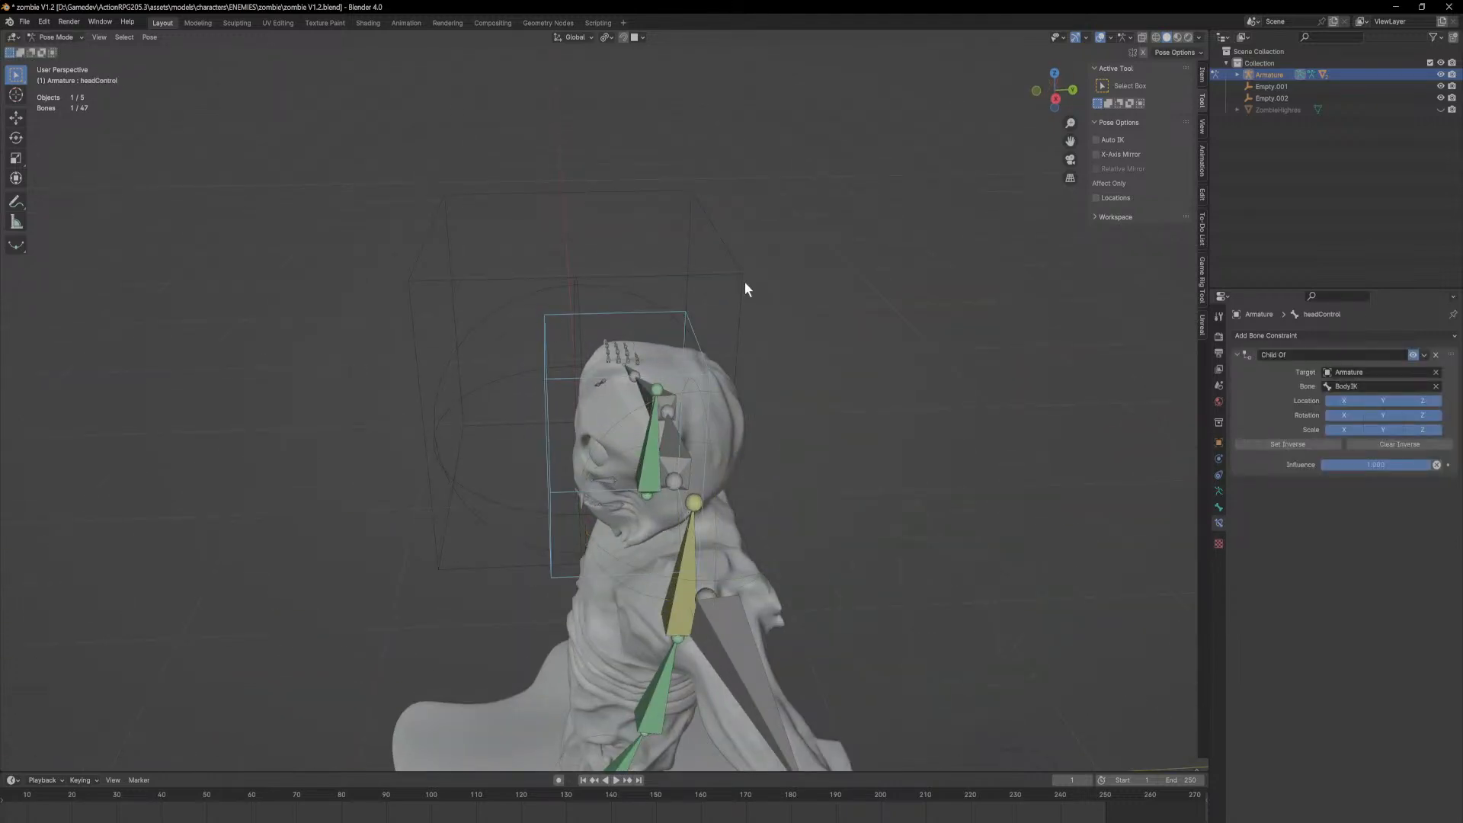
click(1436, 354)
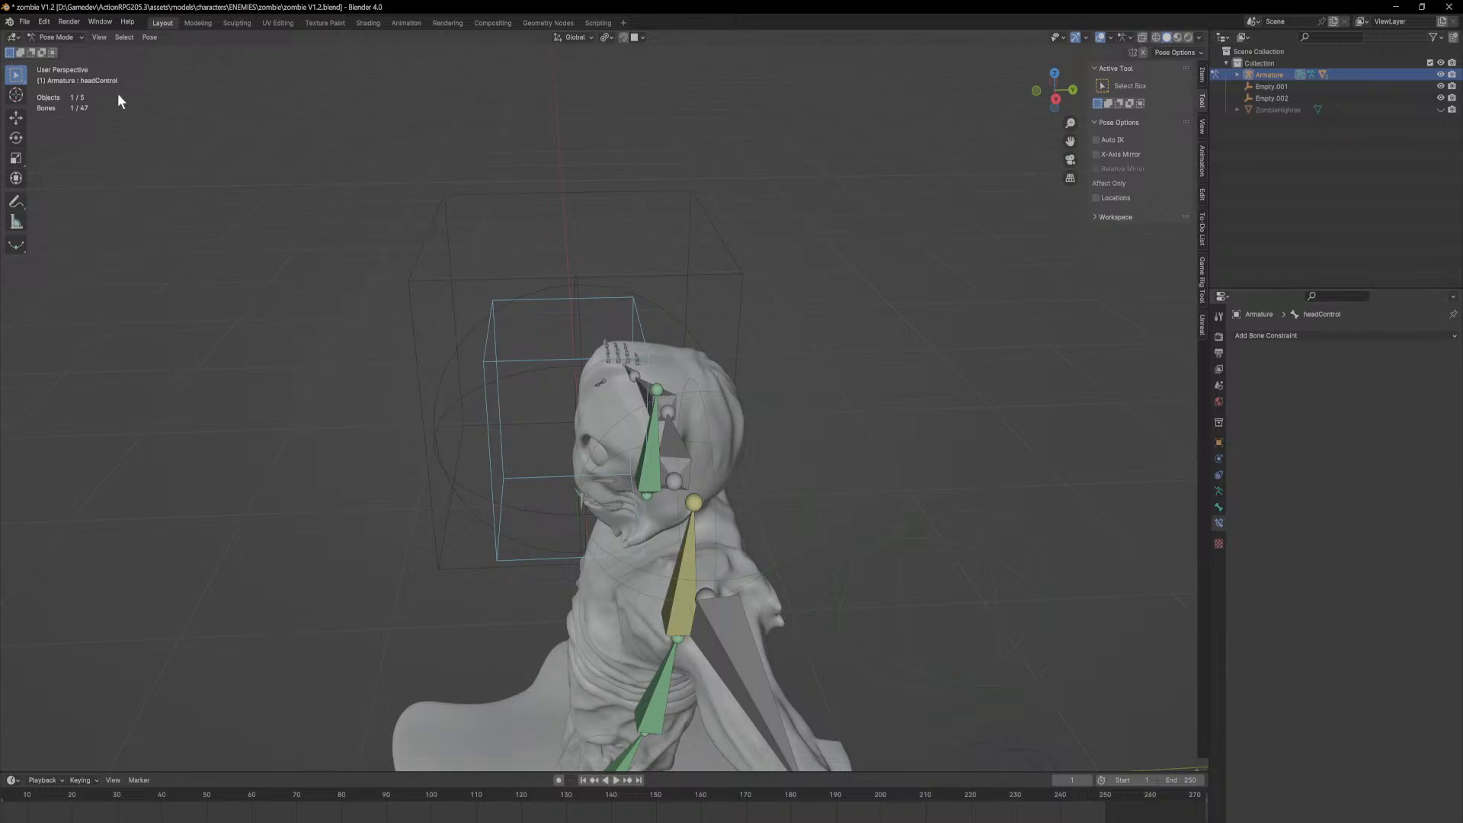
Step: Parent the headControl bone to Spine.003 in Edit Mode and return to Pose Mode
click(76, 62)
middle_drag(632, 381, 679, 401)
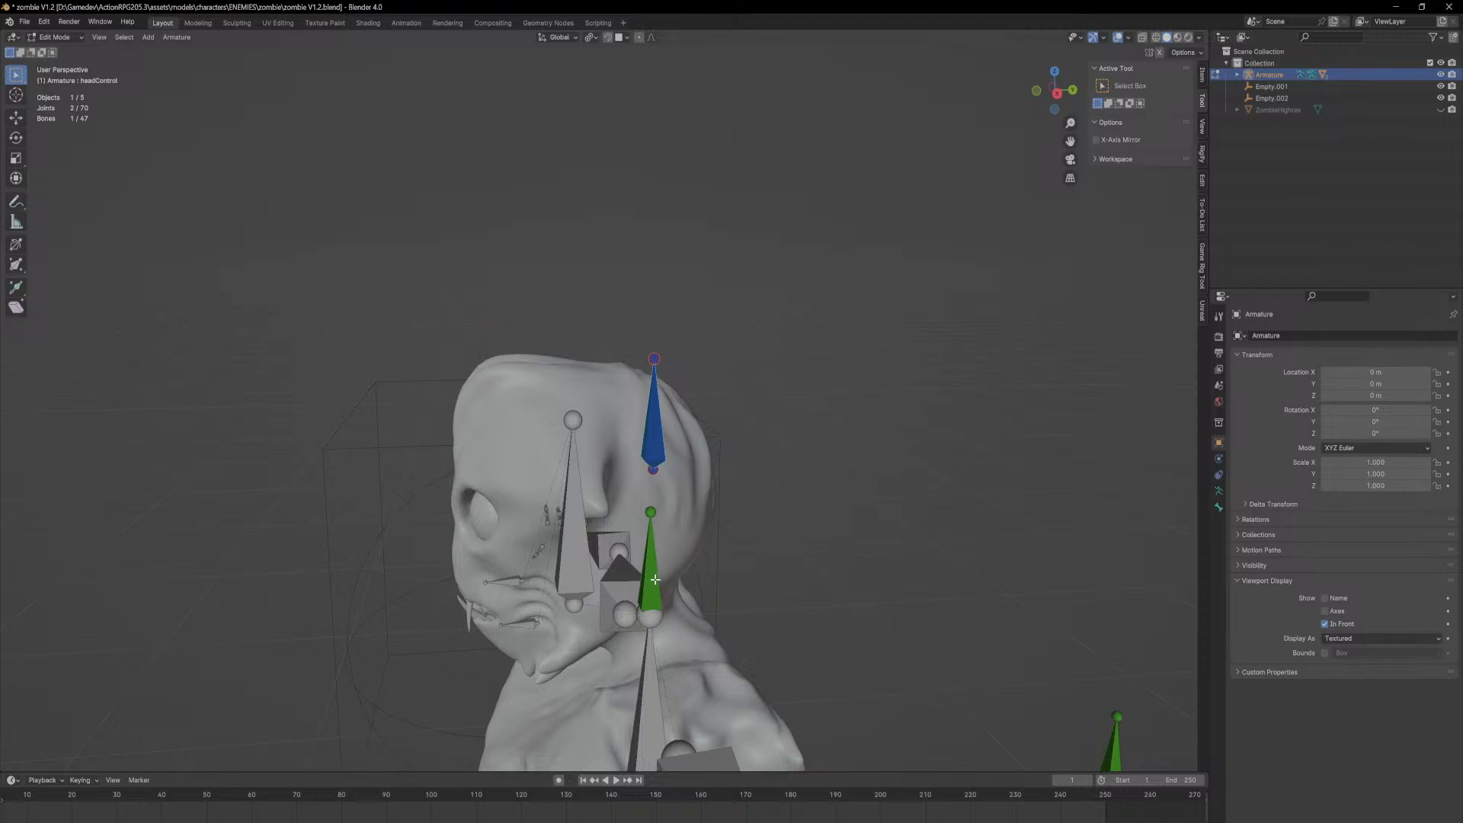
click(652, 685)
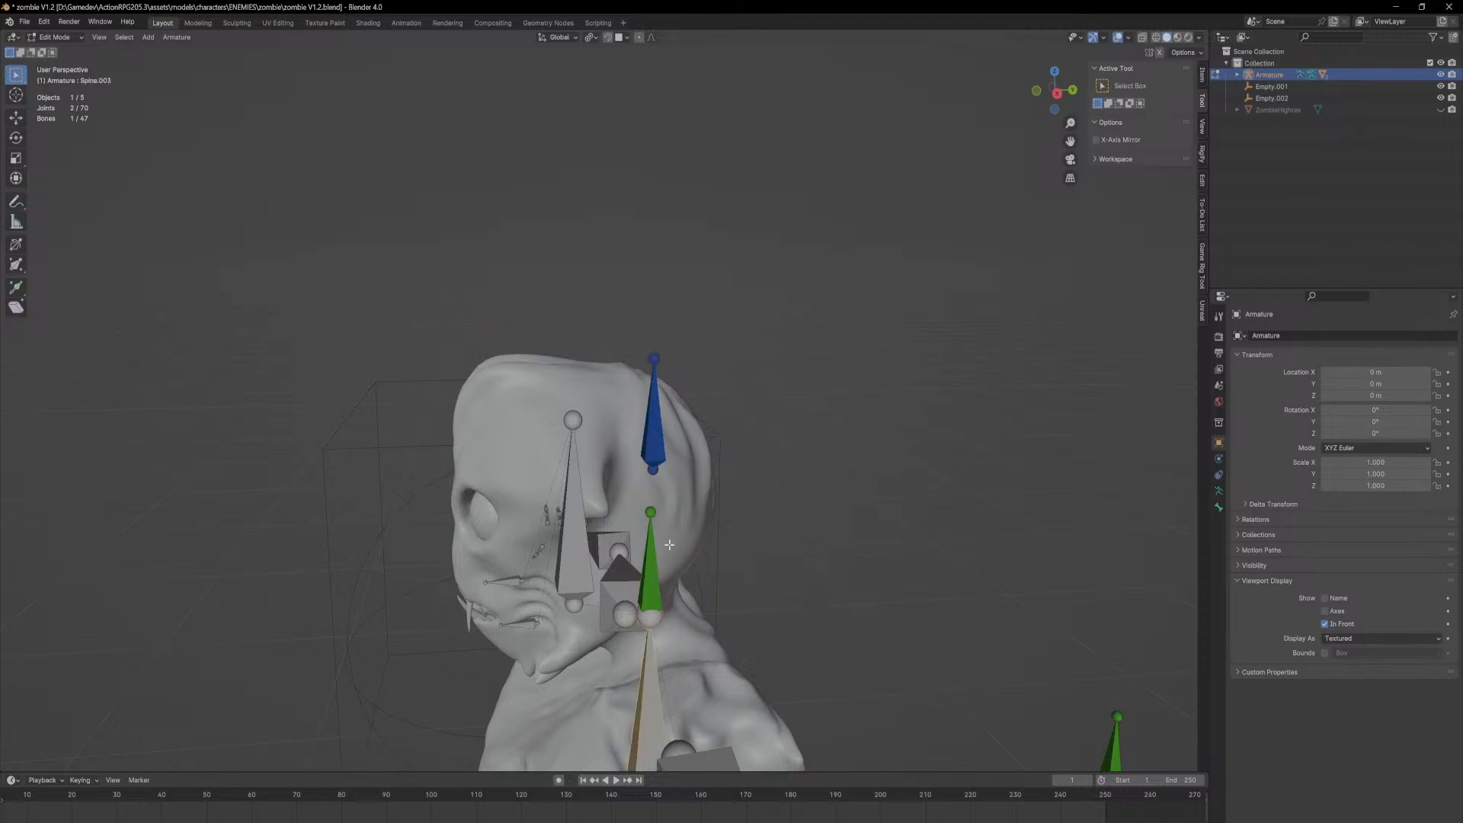
click(657, 449)
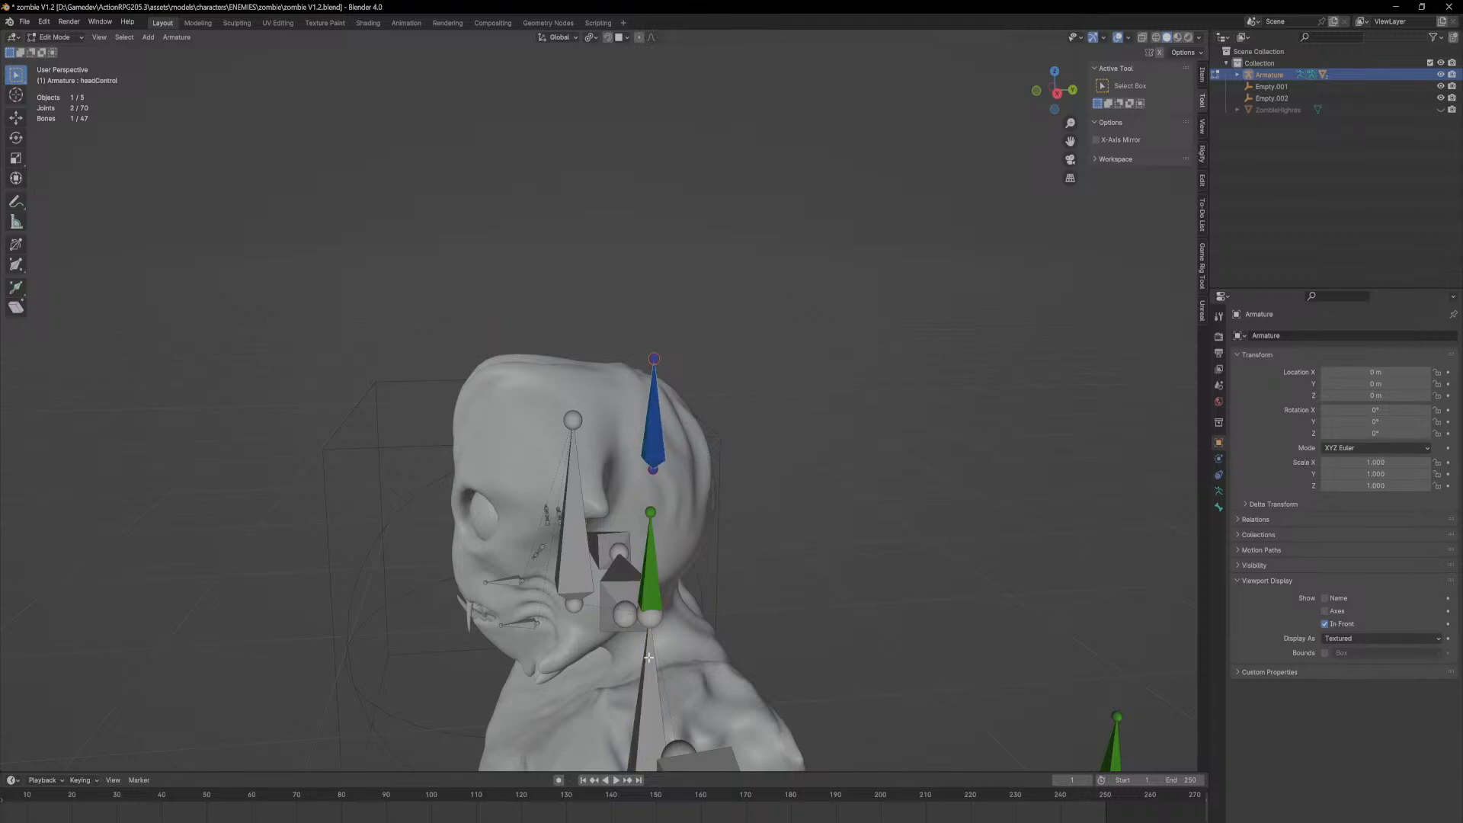
shift+click(651, 669)
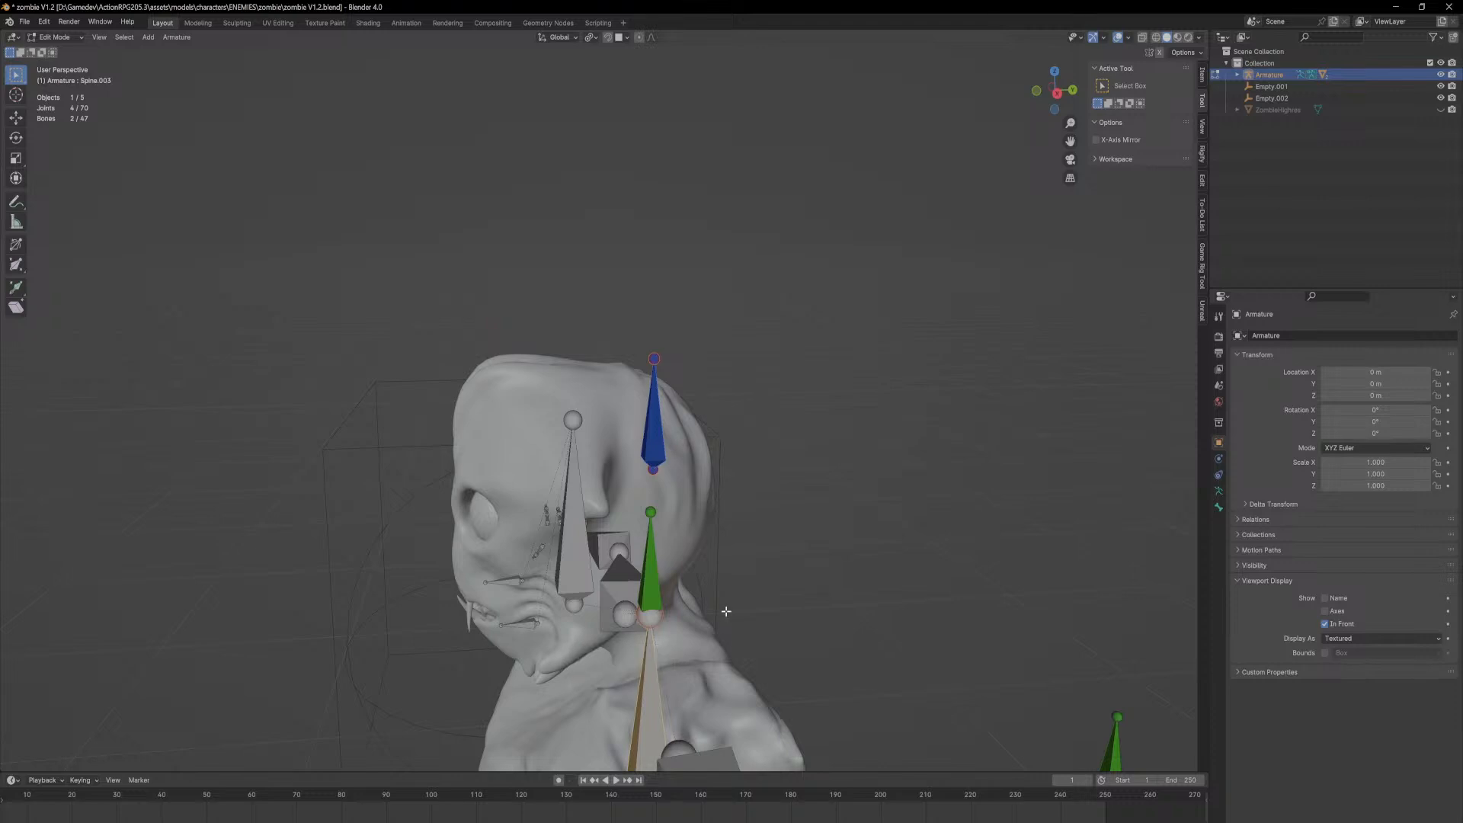
key(ctrl+p)
click(726, 611)
shift+click(654, 661)
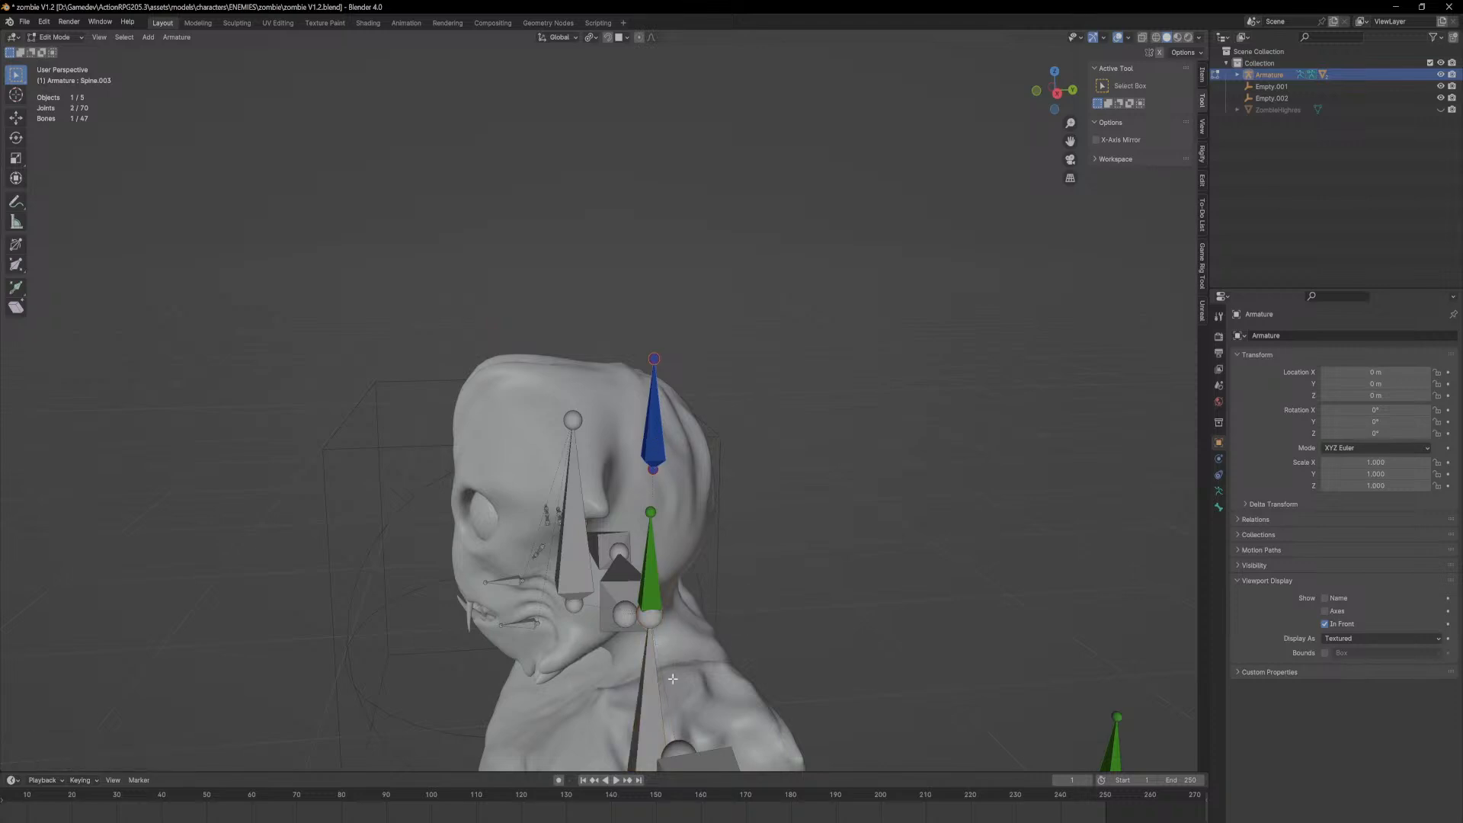
click(61, 38)
click(66, 72)
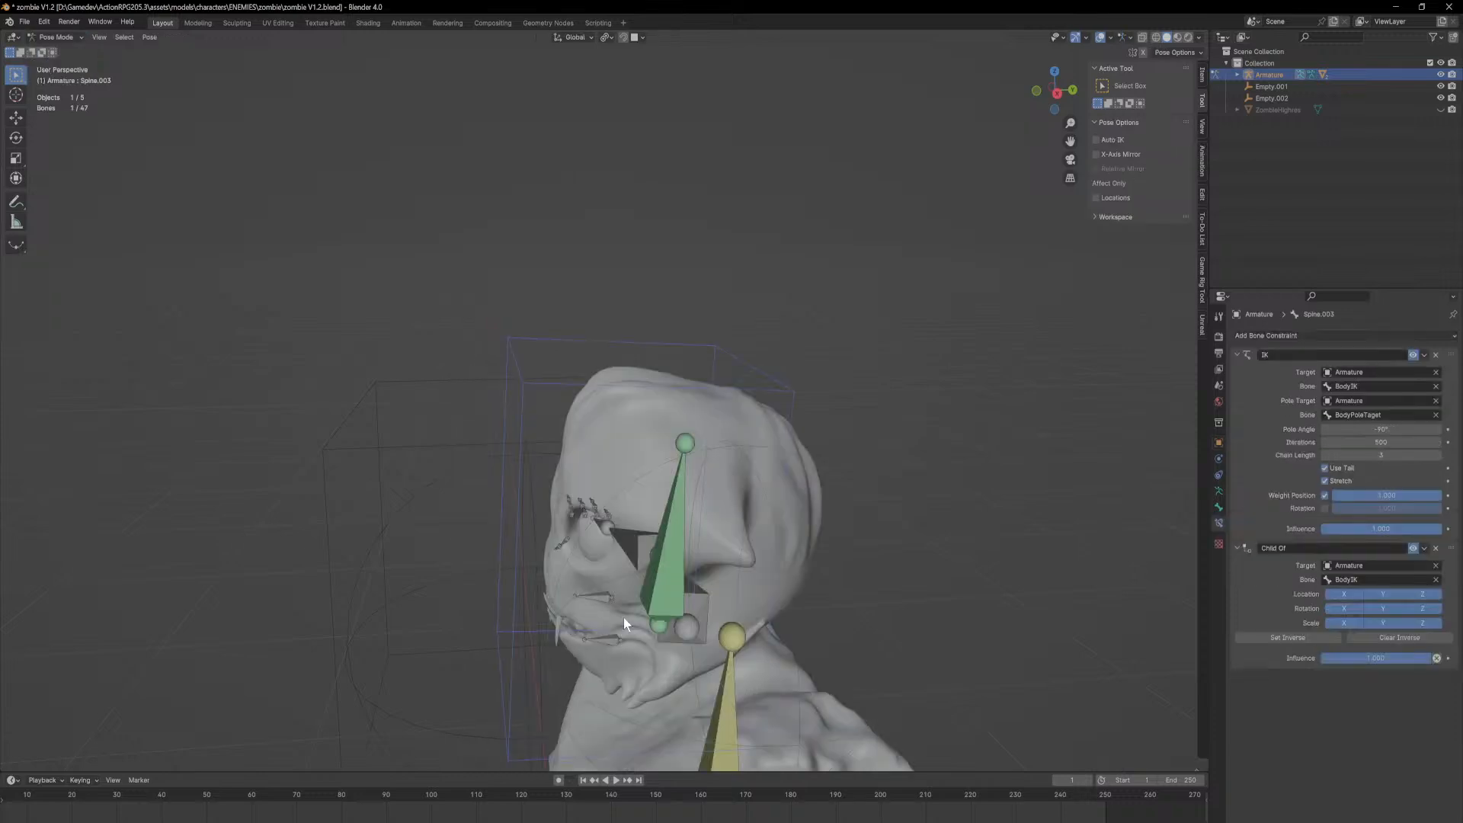
Step: Try rotating the Spine.003 bone about the global X axis
key(r)
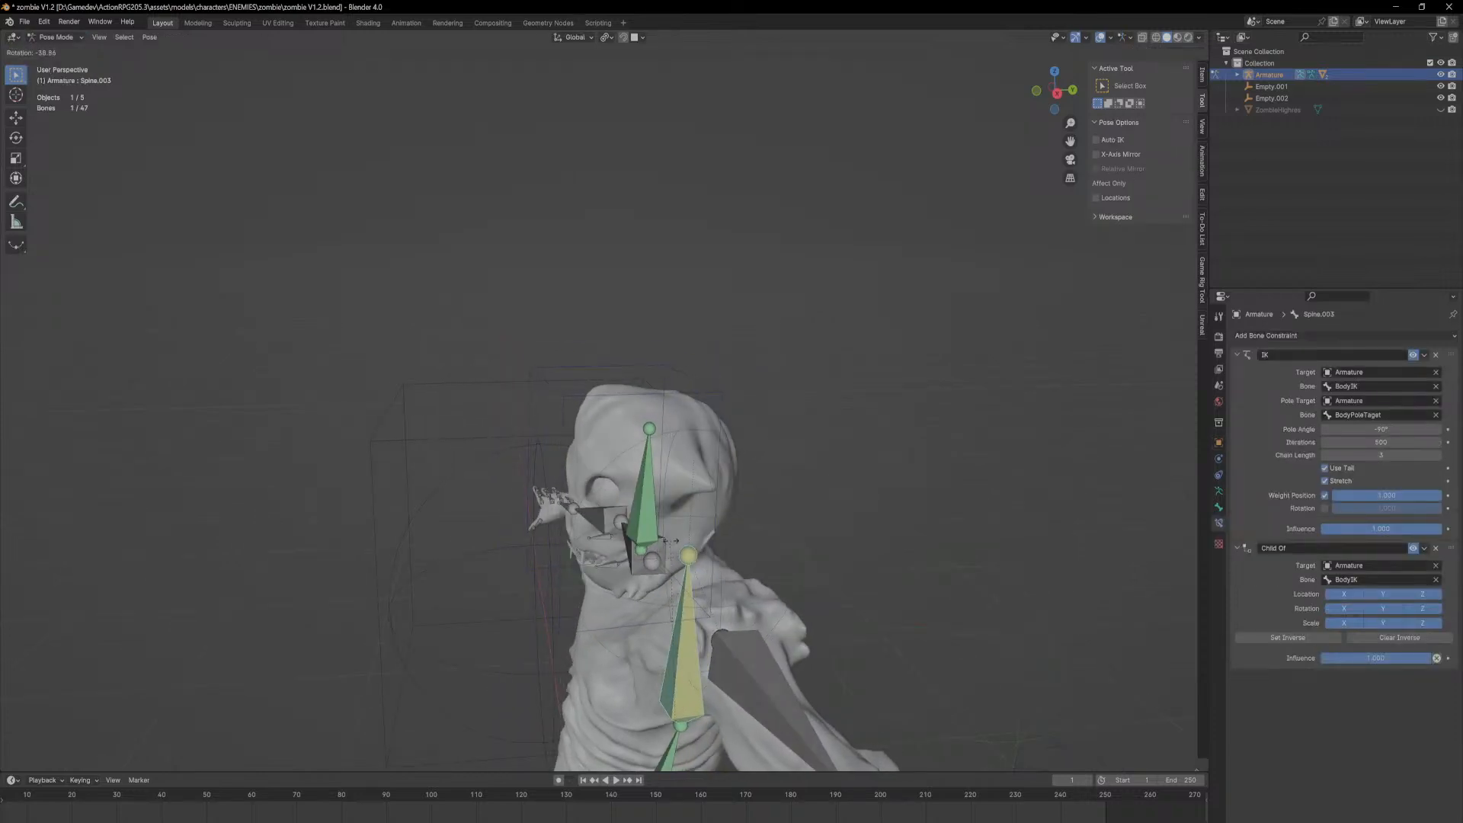
key(x)
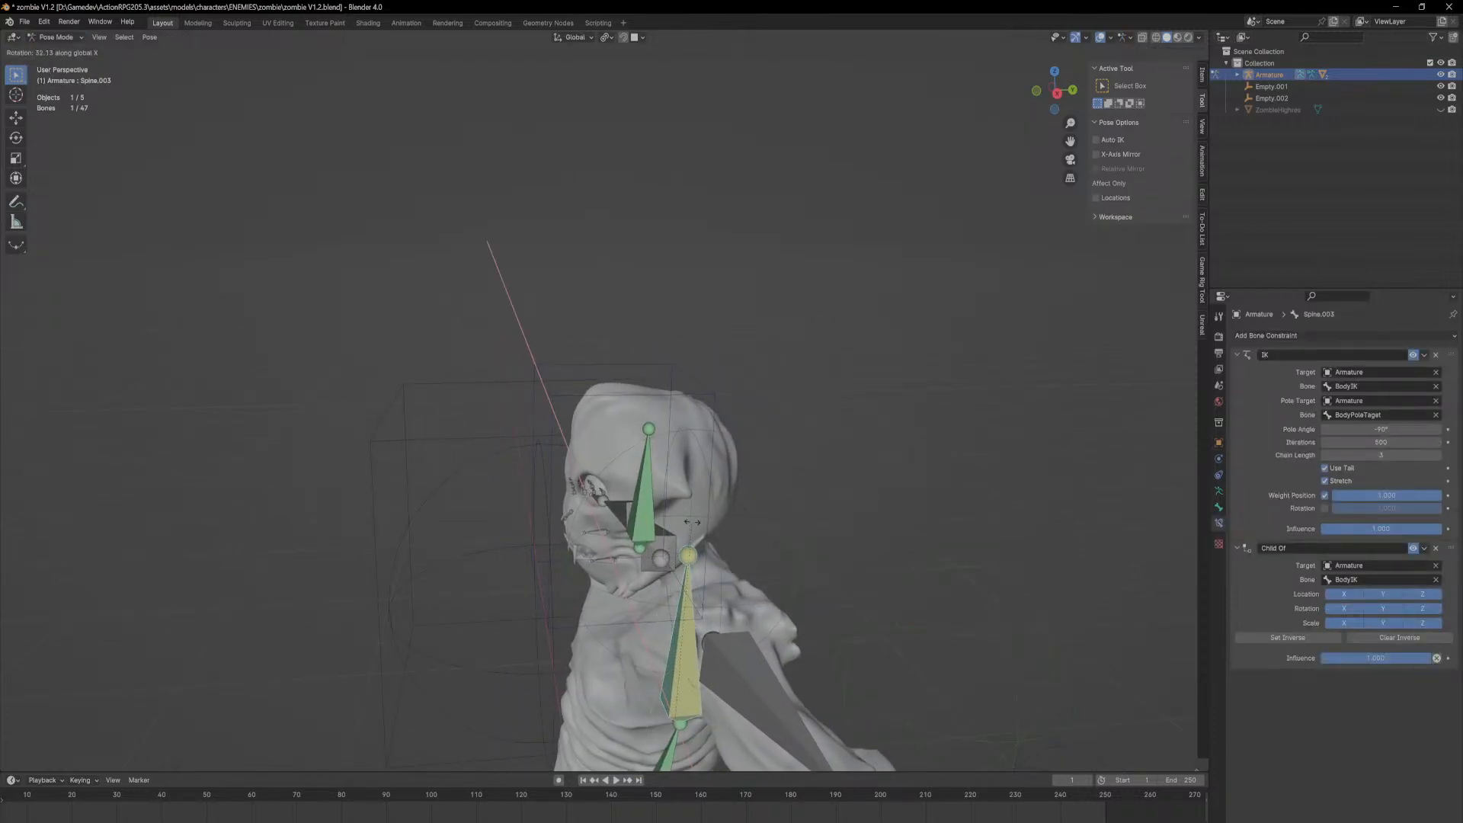
right_click(830, 524)
Step: Move BodyIK in two passes, the first mainly about -0.46 m in Y, the second mainly about -0.13 m in Z
click(803, 523)
key(g)
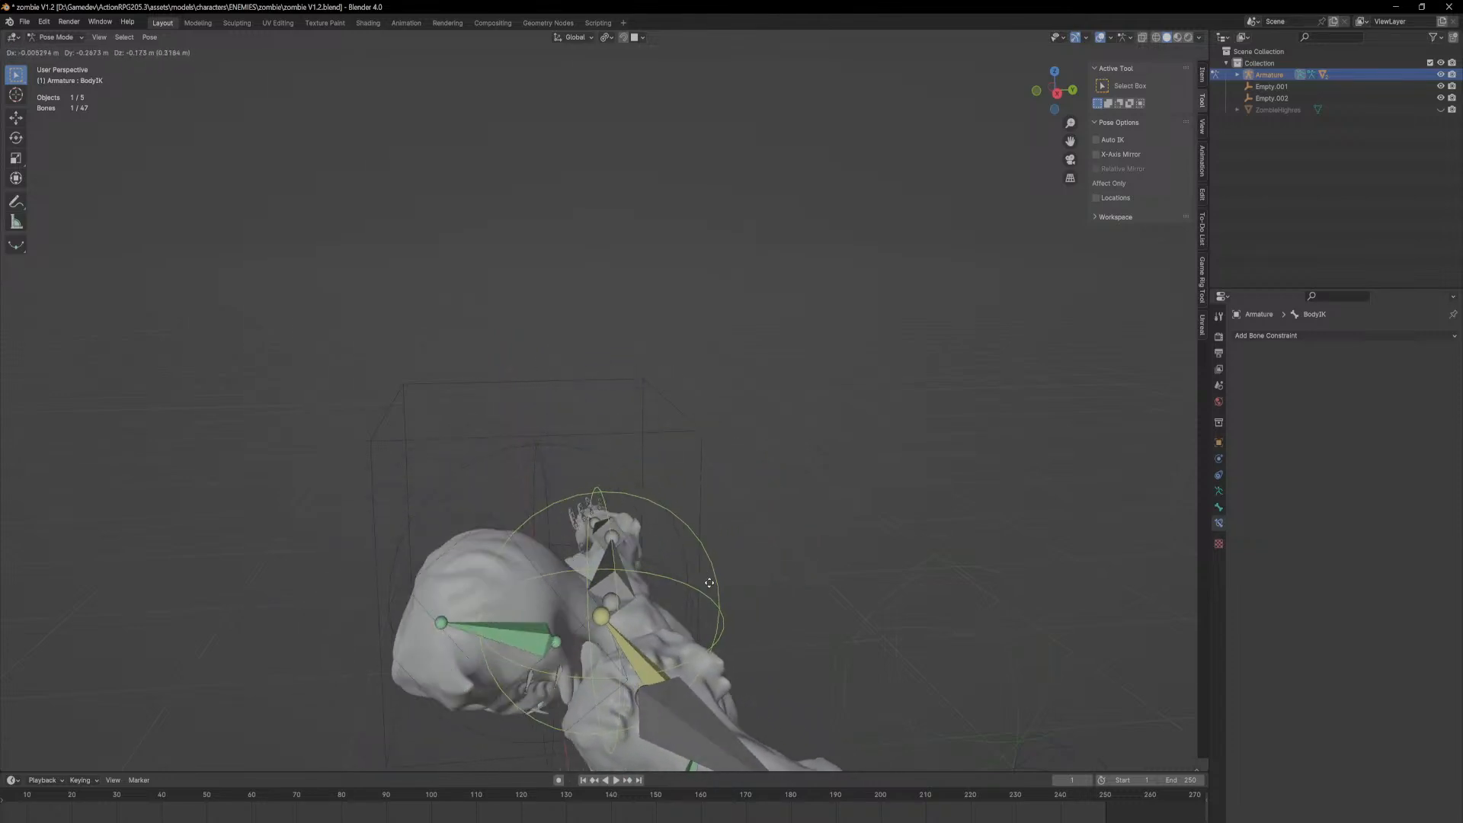
click(511, 589)
middle_drag(511, 587, 620, 385)
key(g)
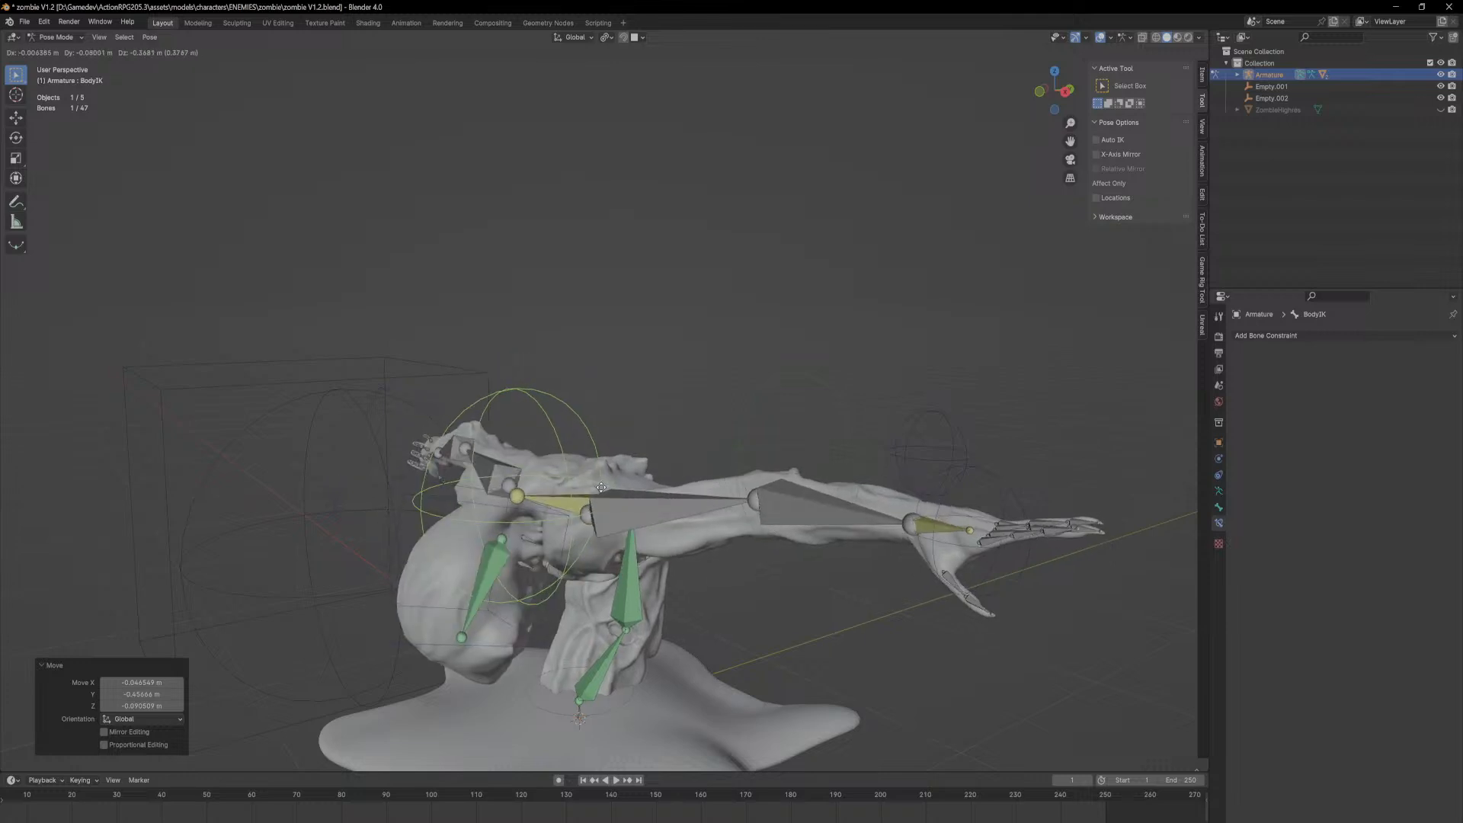
click(525, 407)
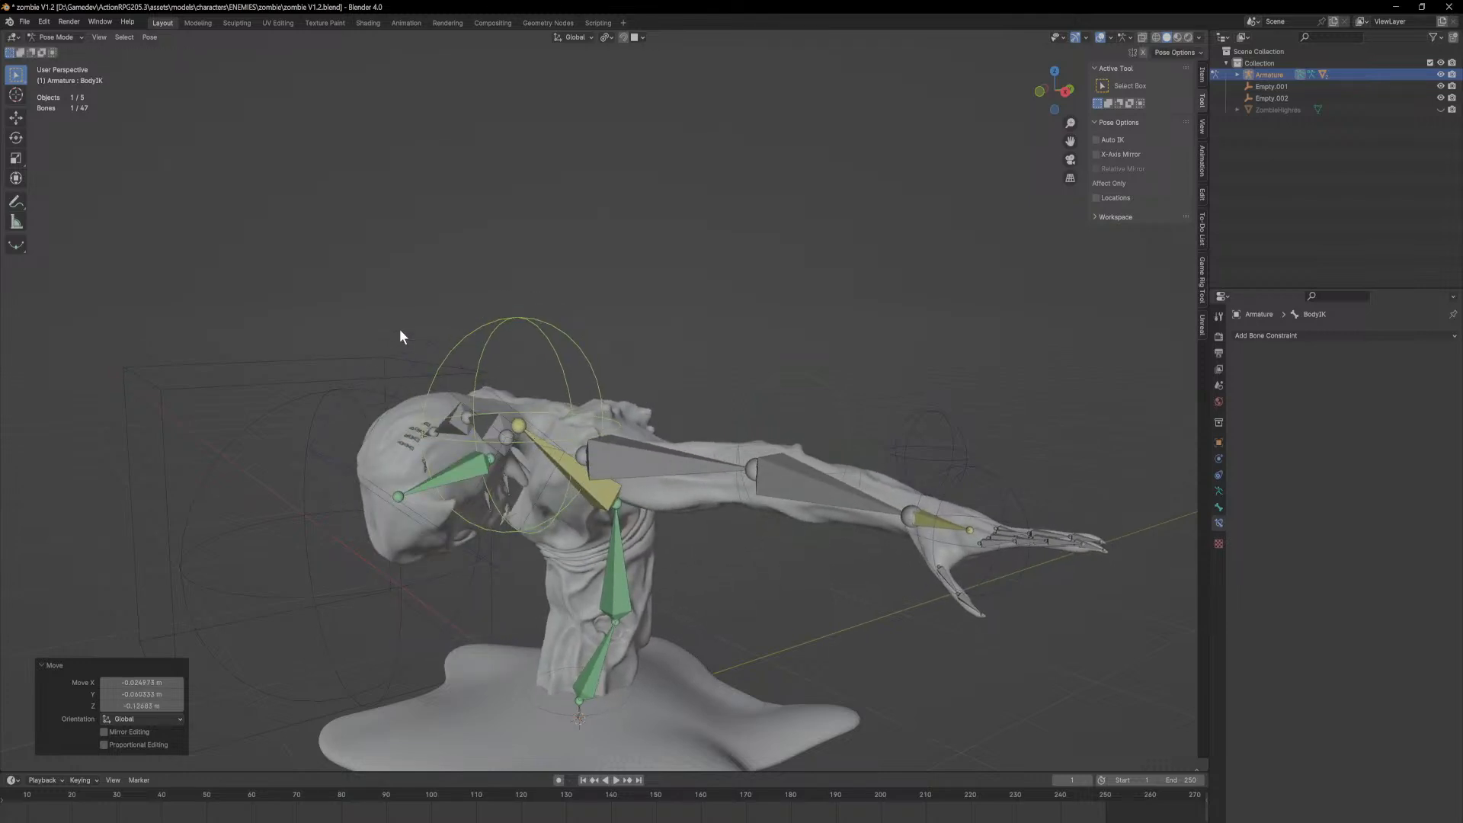
Step: Delete the Child Of constraint from the Head bone
middle_drag(425, 346, 637, 415)
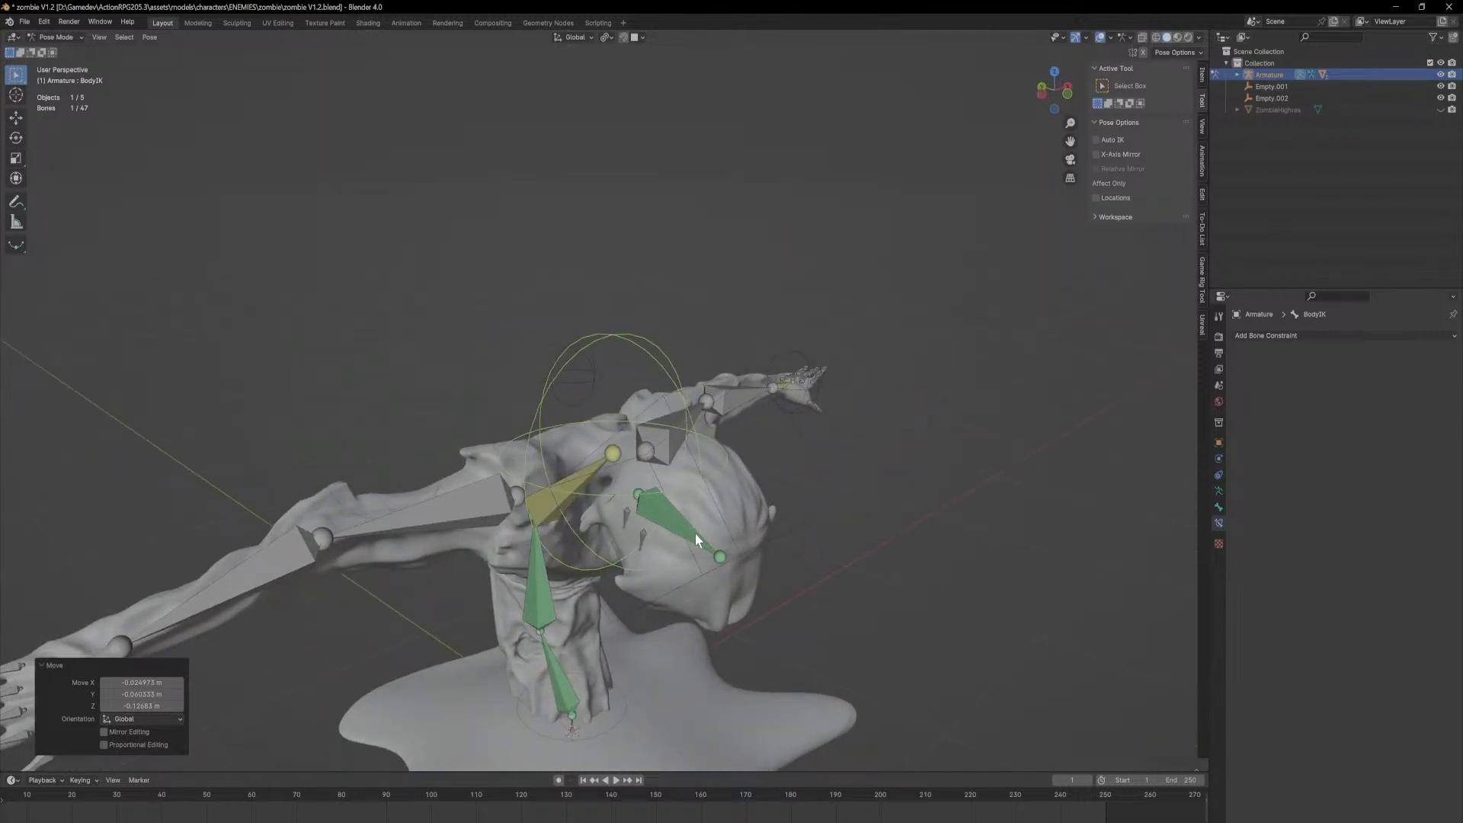
click(695, 533)
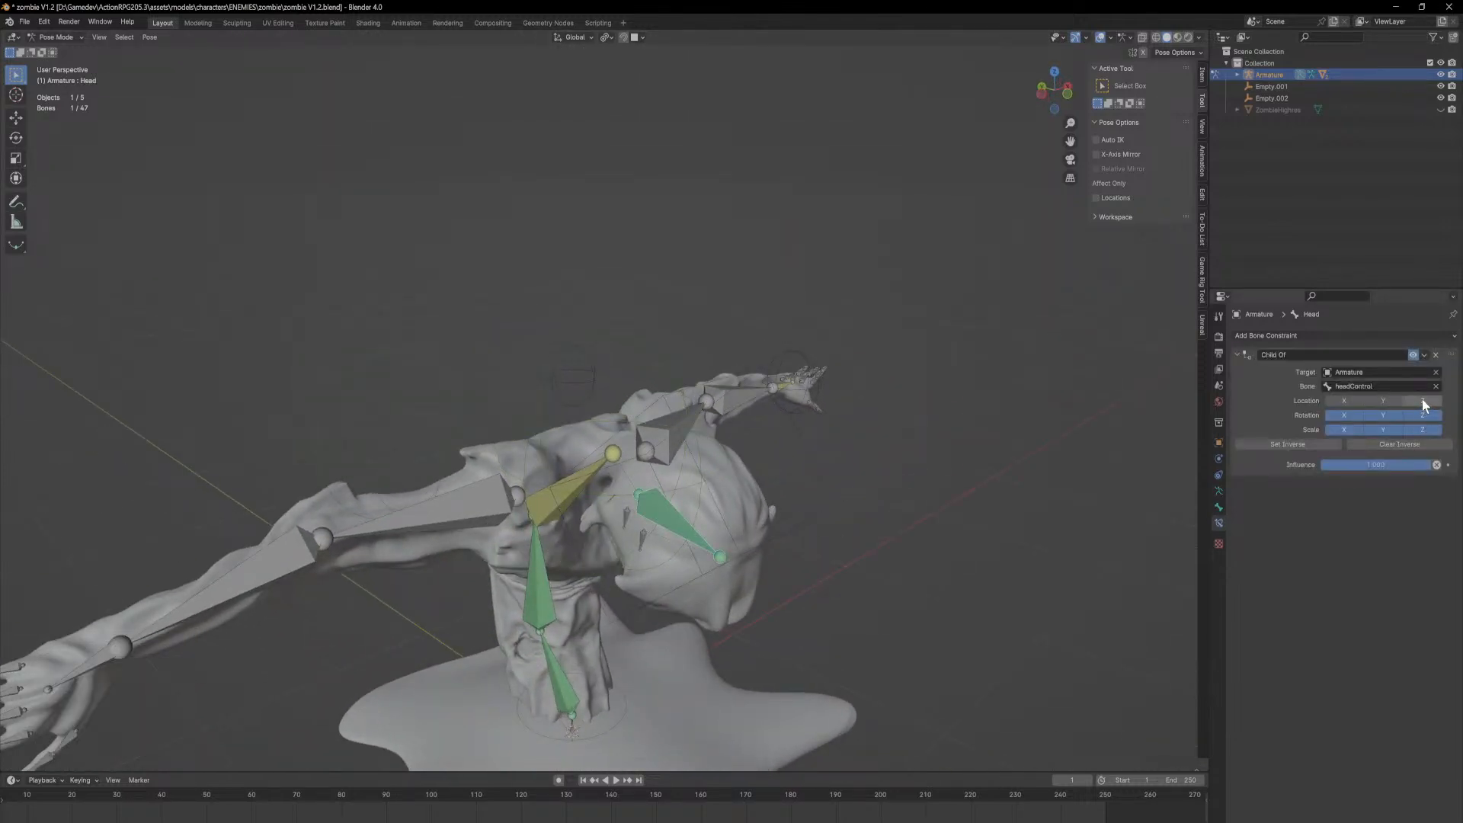
click(1436, 355)
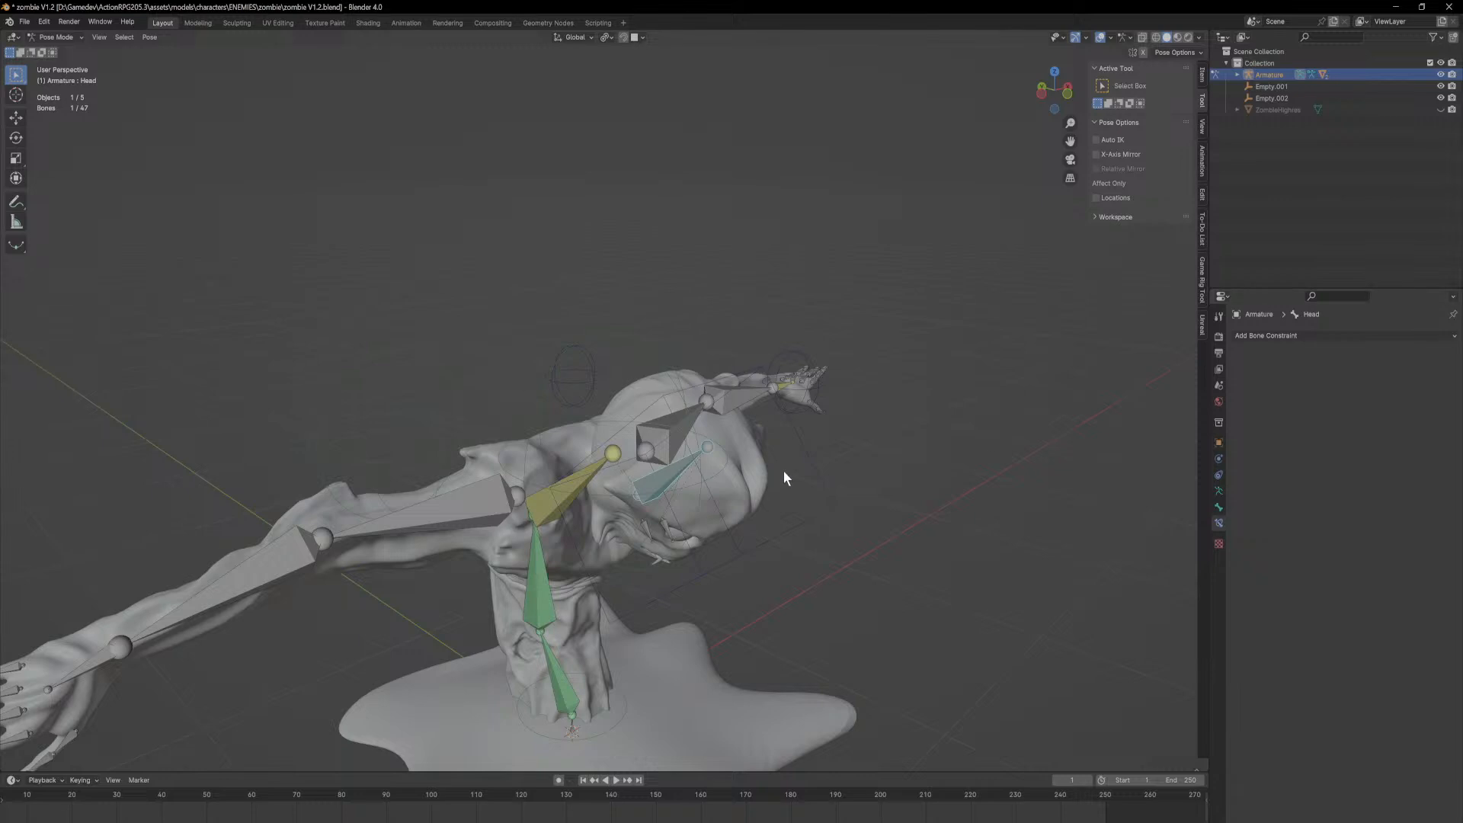
Step: Move BodyIK about 0.02 m in X, -0.05 m in Y and -0.12 m in Z to test the unconstrained head
middle_drag(863, 456, 709, 460)
click(611, 392)
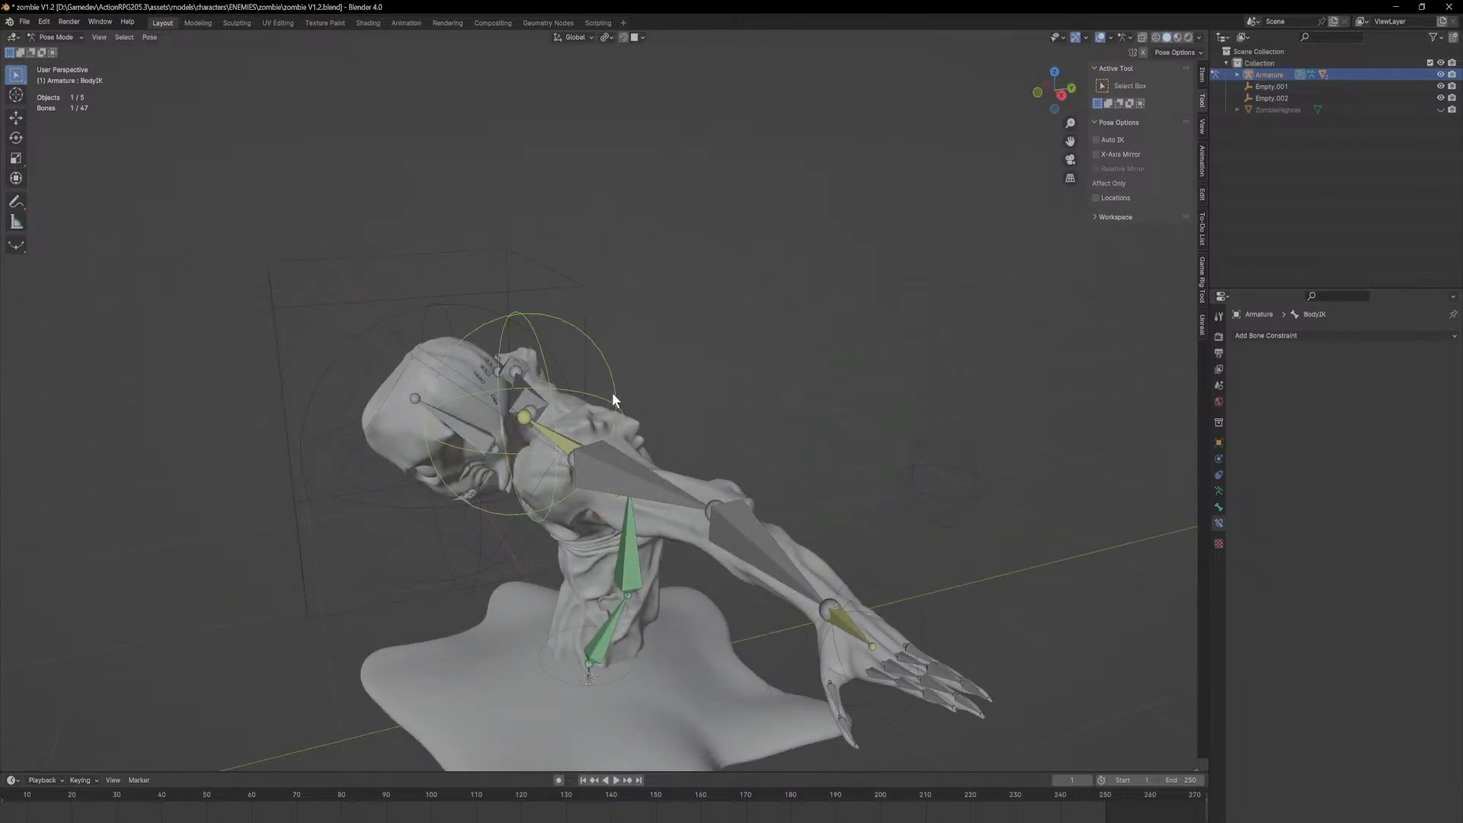
key(g)
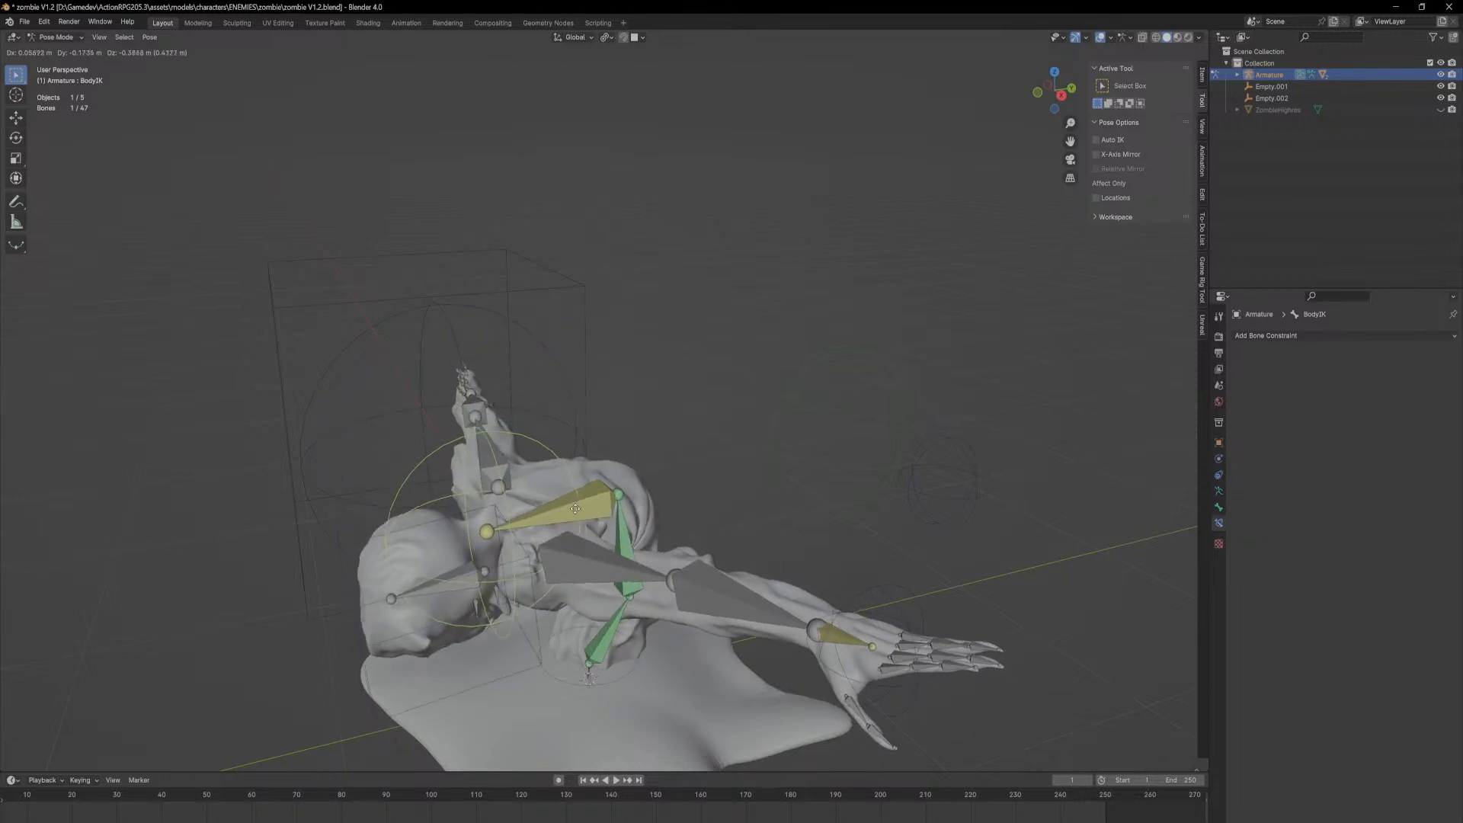
click(602, 433)
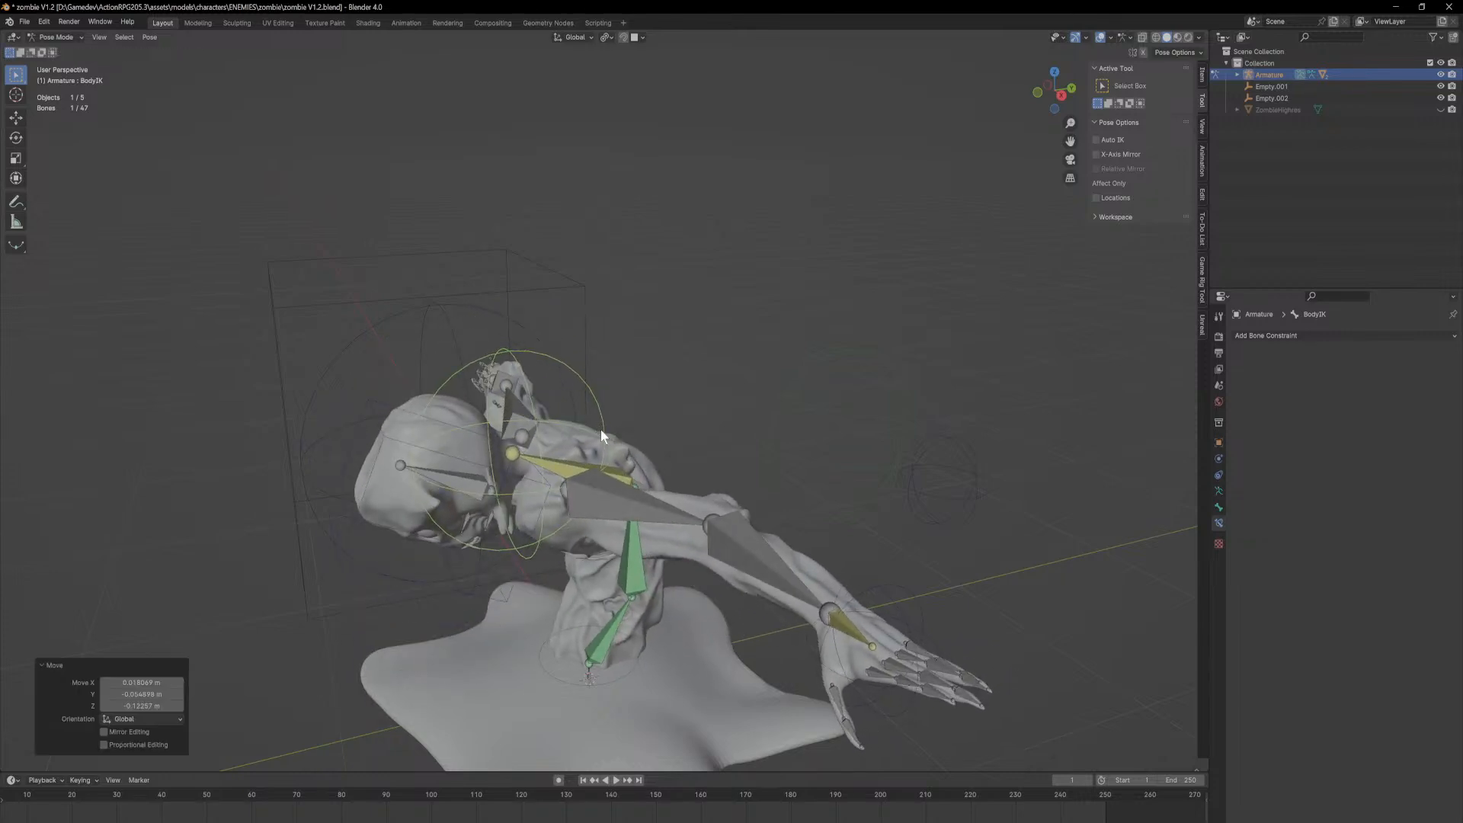
Step: Undo the last BodyIK move and the removal of the Head bone's Child Of constraint
click(442, 477)
key(ctrl+z)
key(ctrl+z)
key(ctrl+z)
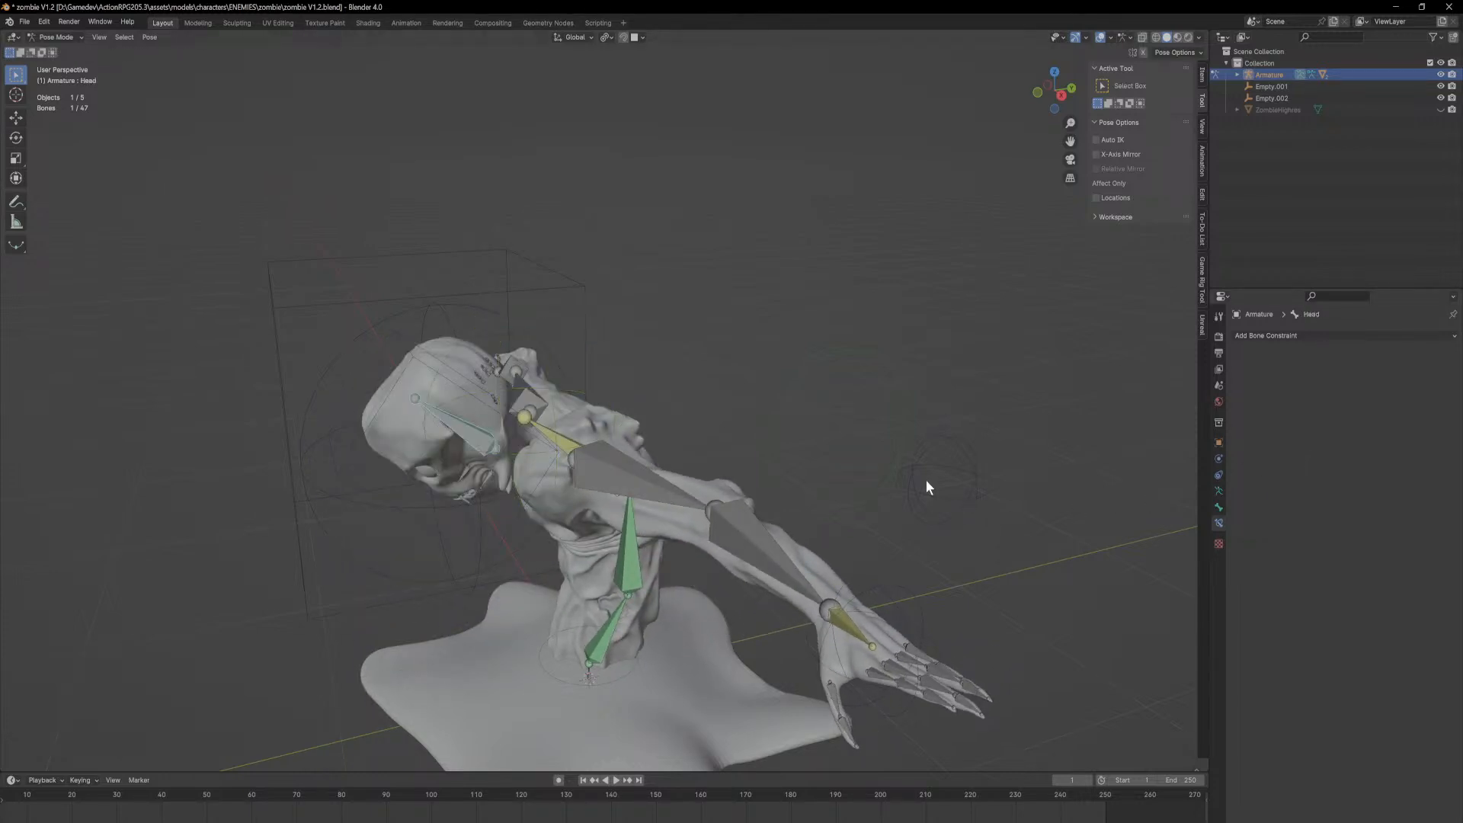
key(ctrl+z)
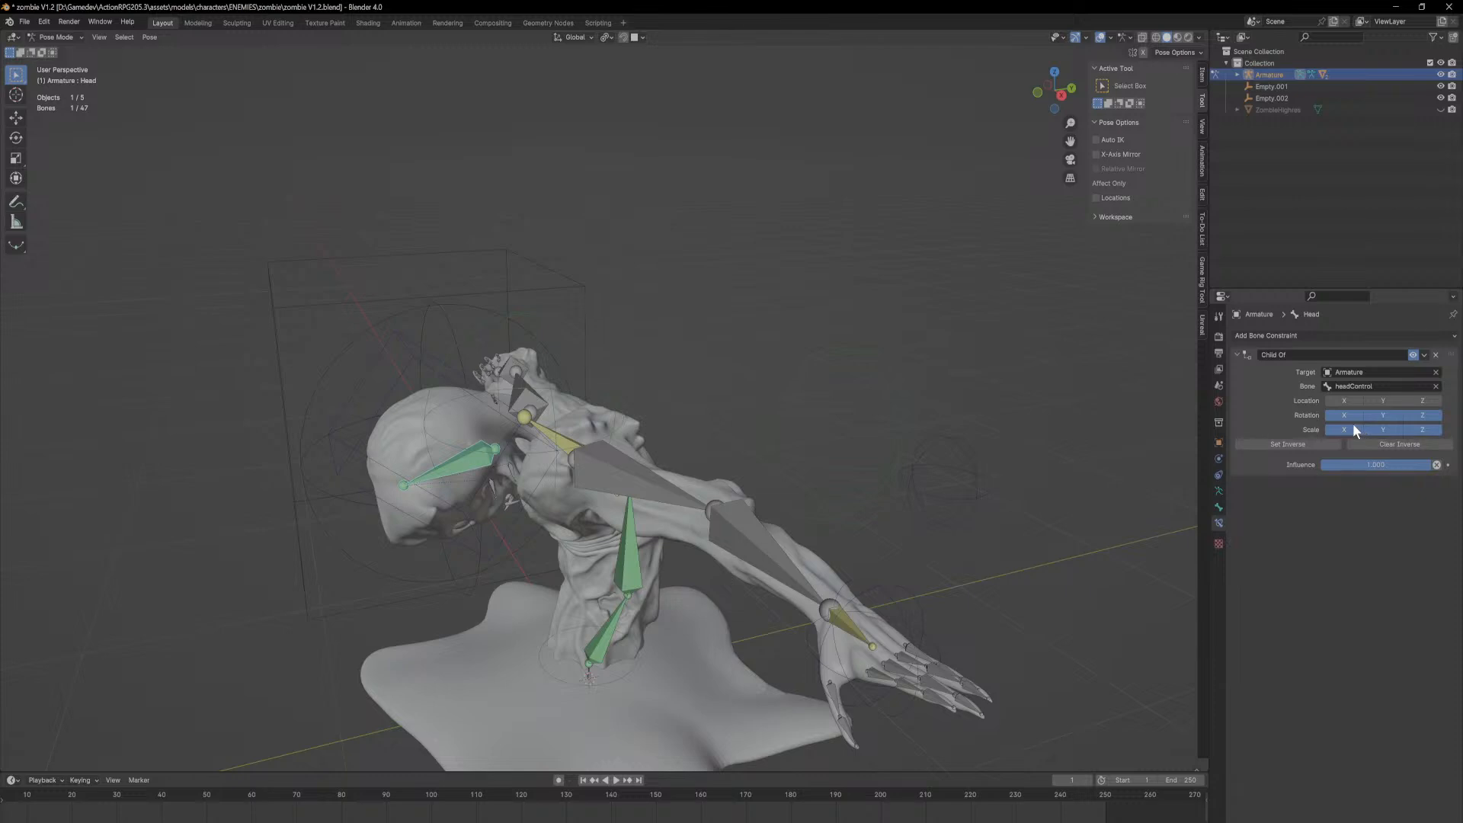
Step: Remove the Head bone's Child Of constraint that targets headControl
mouse_move(657, 417)
middle_down()
mouse_move(688, 405)
mouse_move(610, 419)
mouse_move(648, 417)
middle_up()
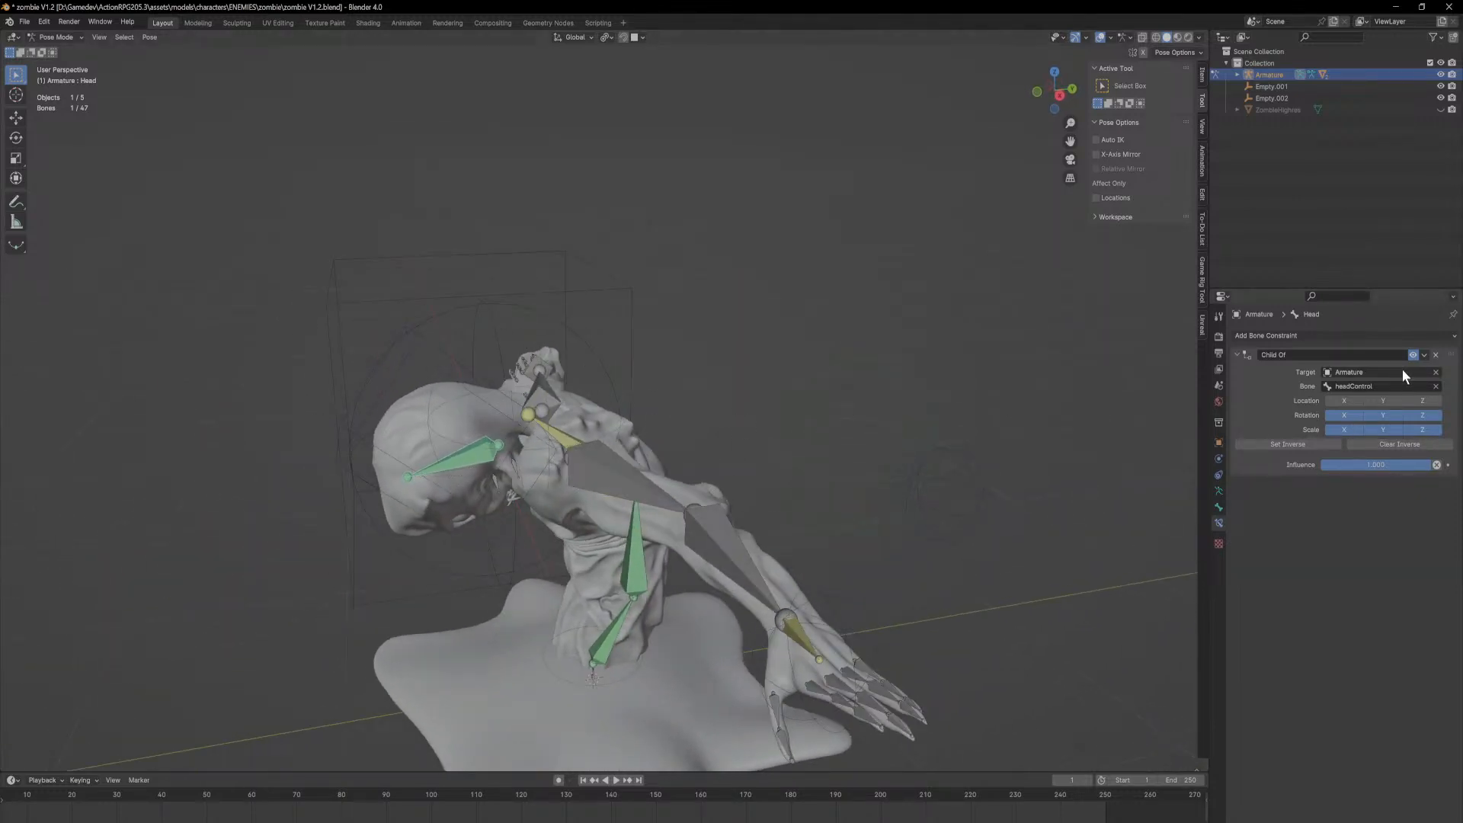
click(1436, 355)
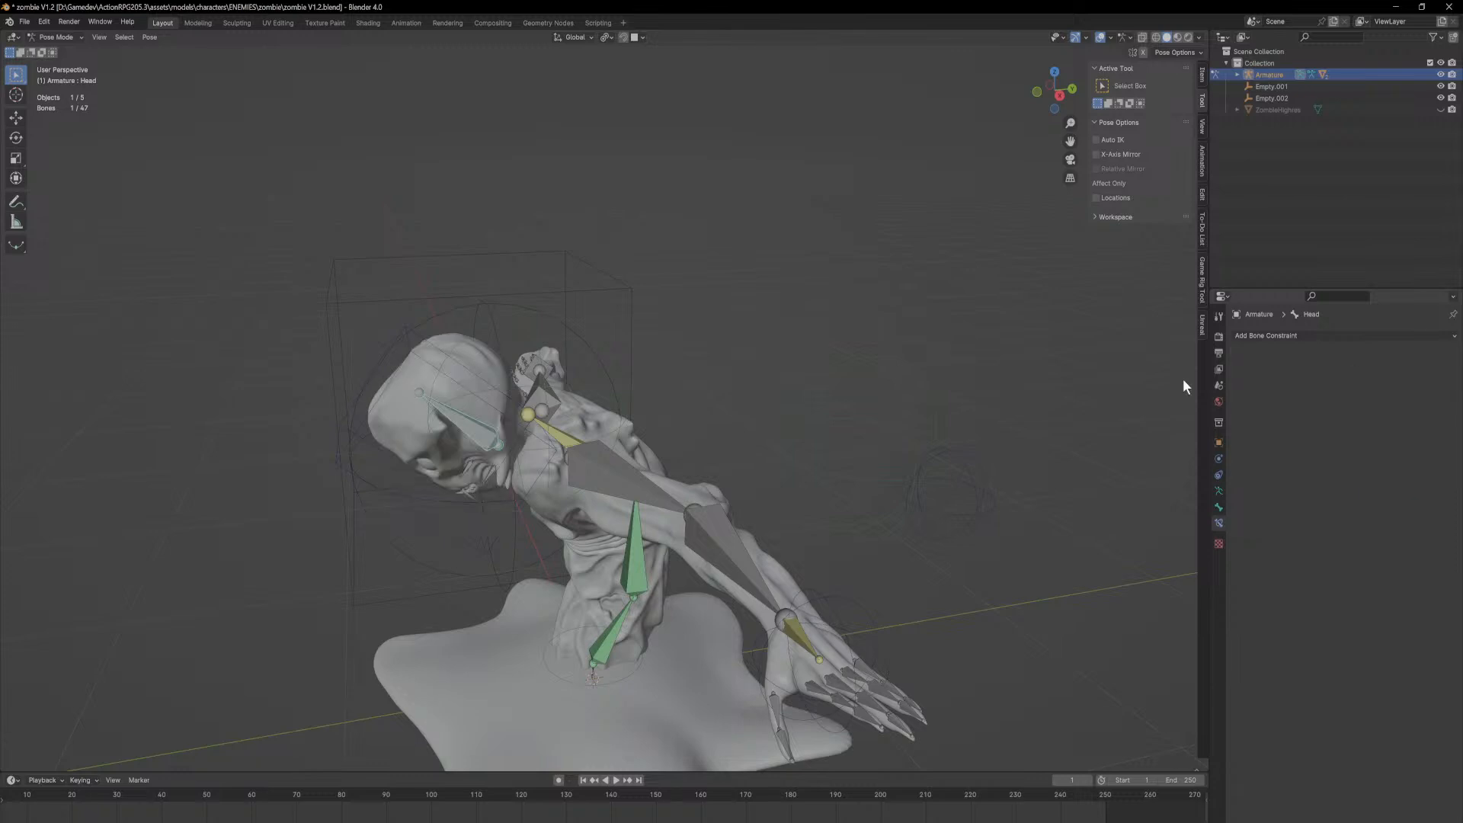
Step: Try rotating the headControl bone about the Z axis to test its effect on the head
click(405, 340)
key(r)
key(z)
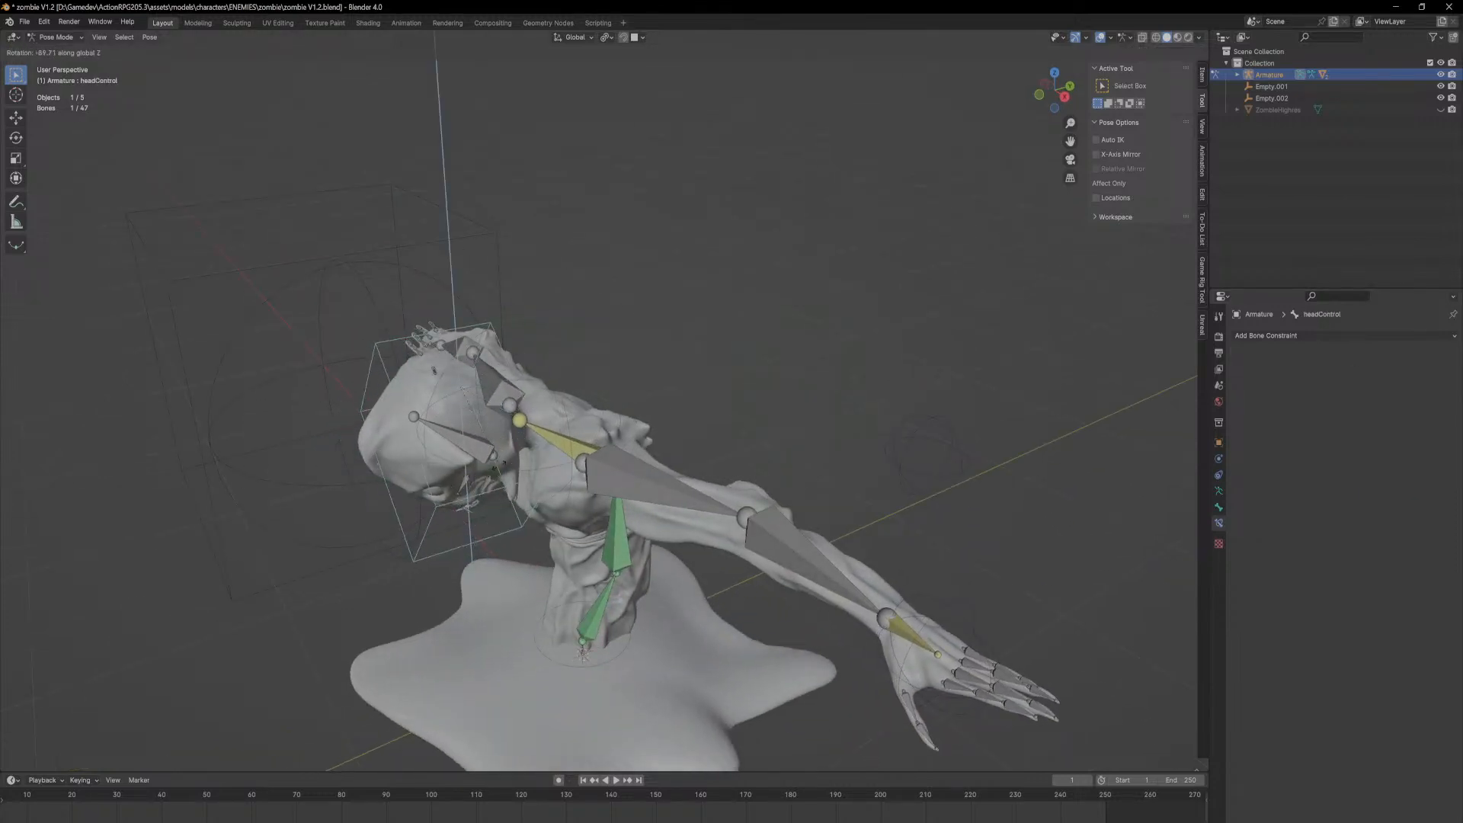
key(z)
right_click(571, 300)
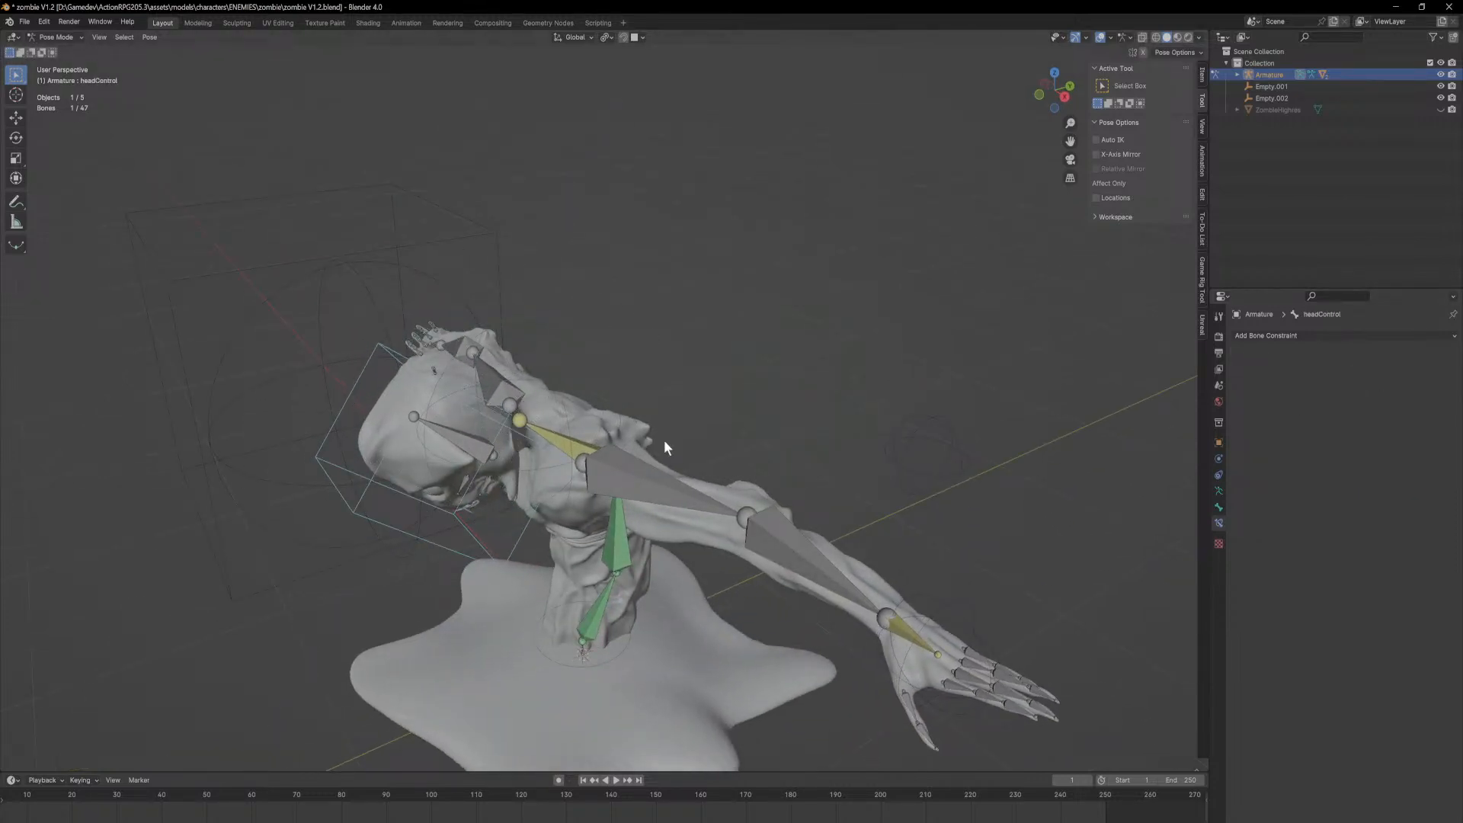
Step: Add a Copy Rotation constraint to the Head bone with the Armature as its target
click(494, 443)
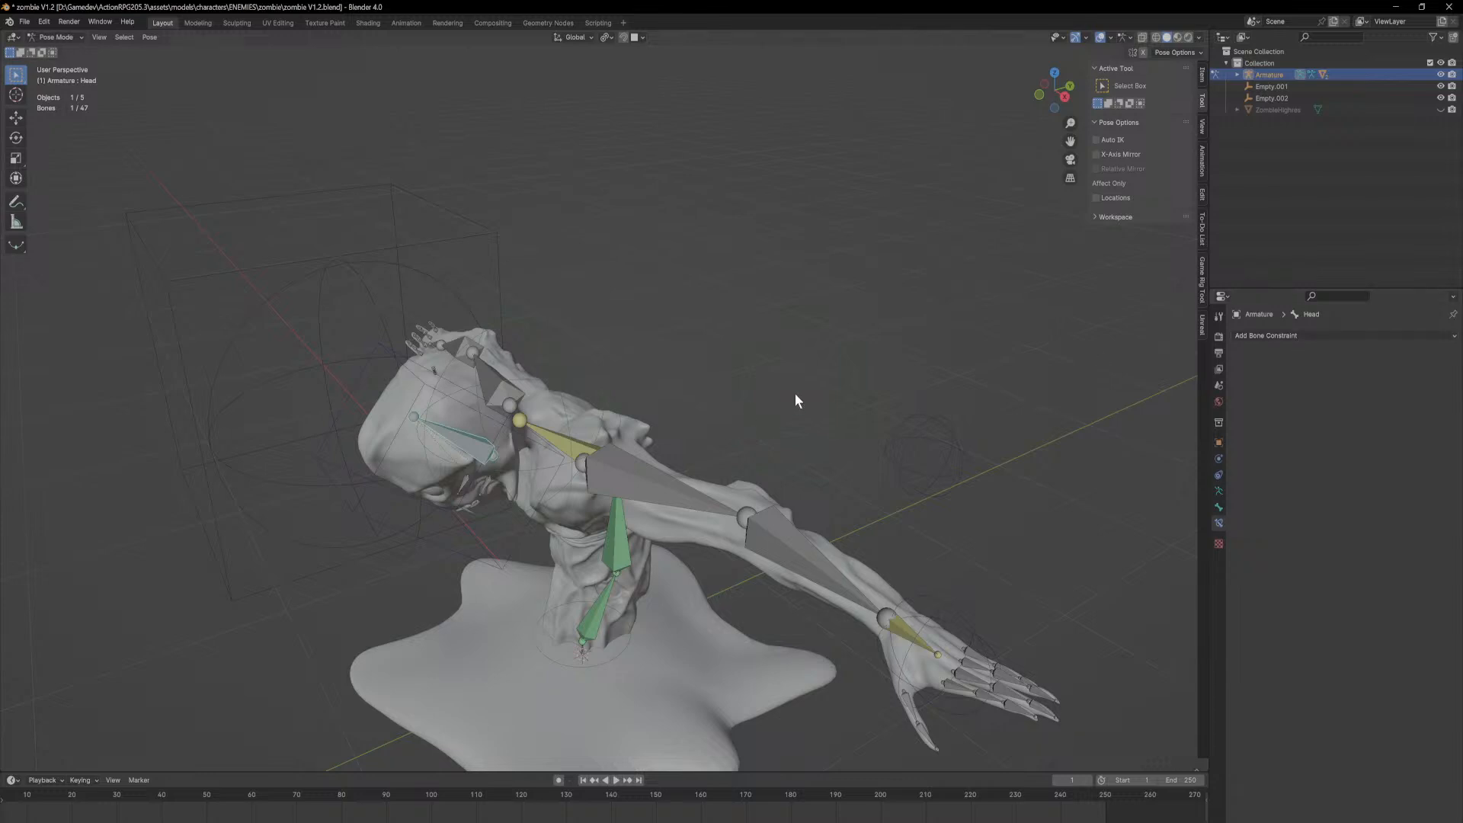
click(1329, 336)
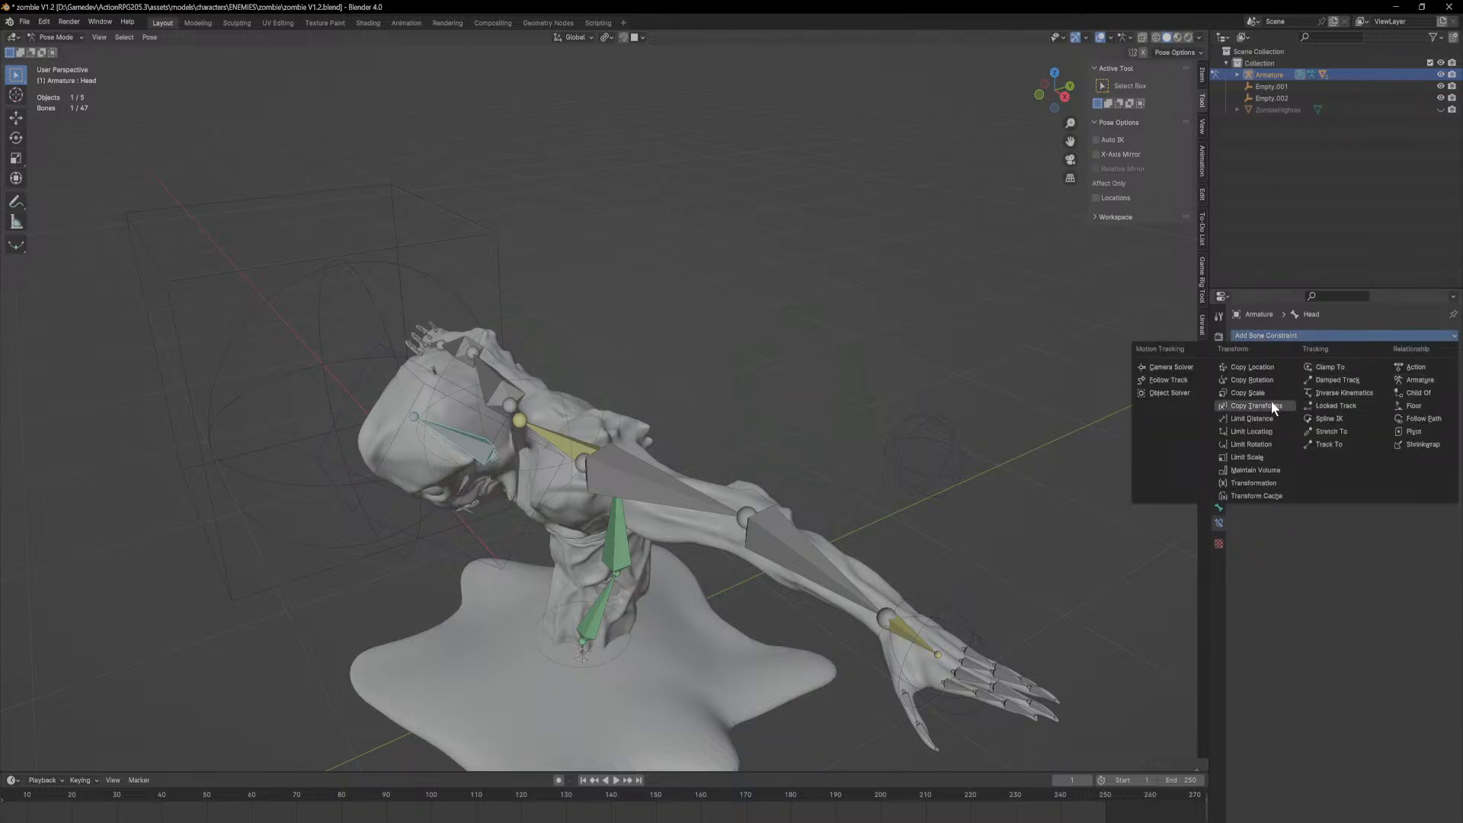
click(1273, 378)
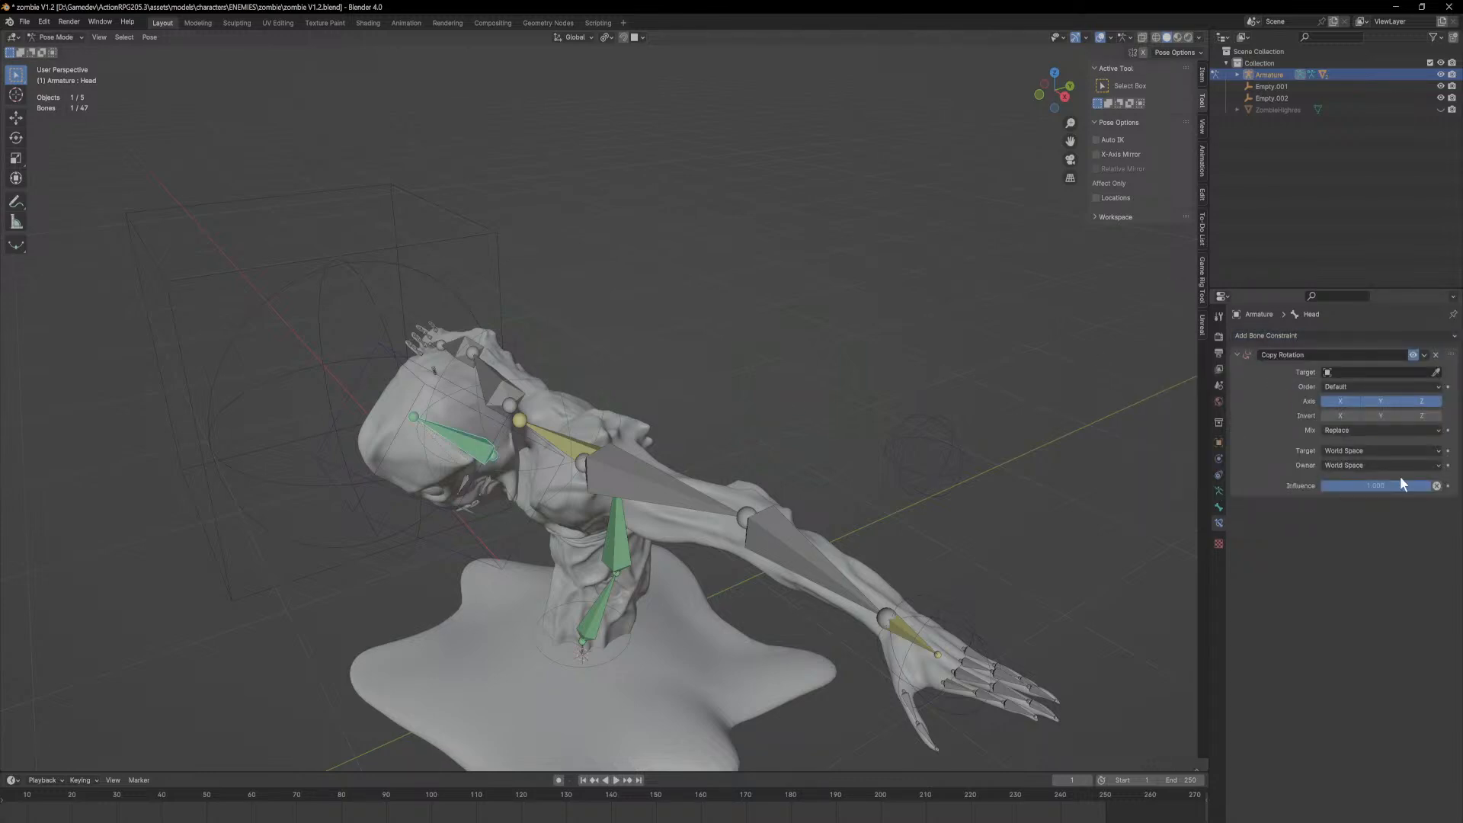
click(1436, 372)
click(340, 478)
Step: Set the Copy Rotation constraint's target bone to headControl
middle_drag(653, 537, 741, 476)
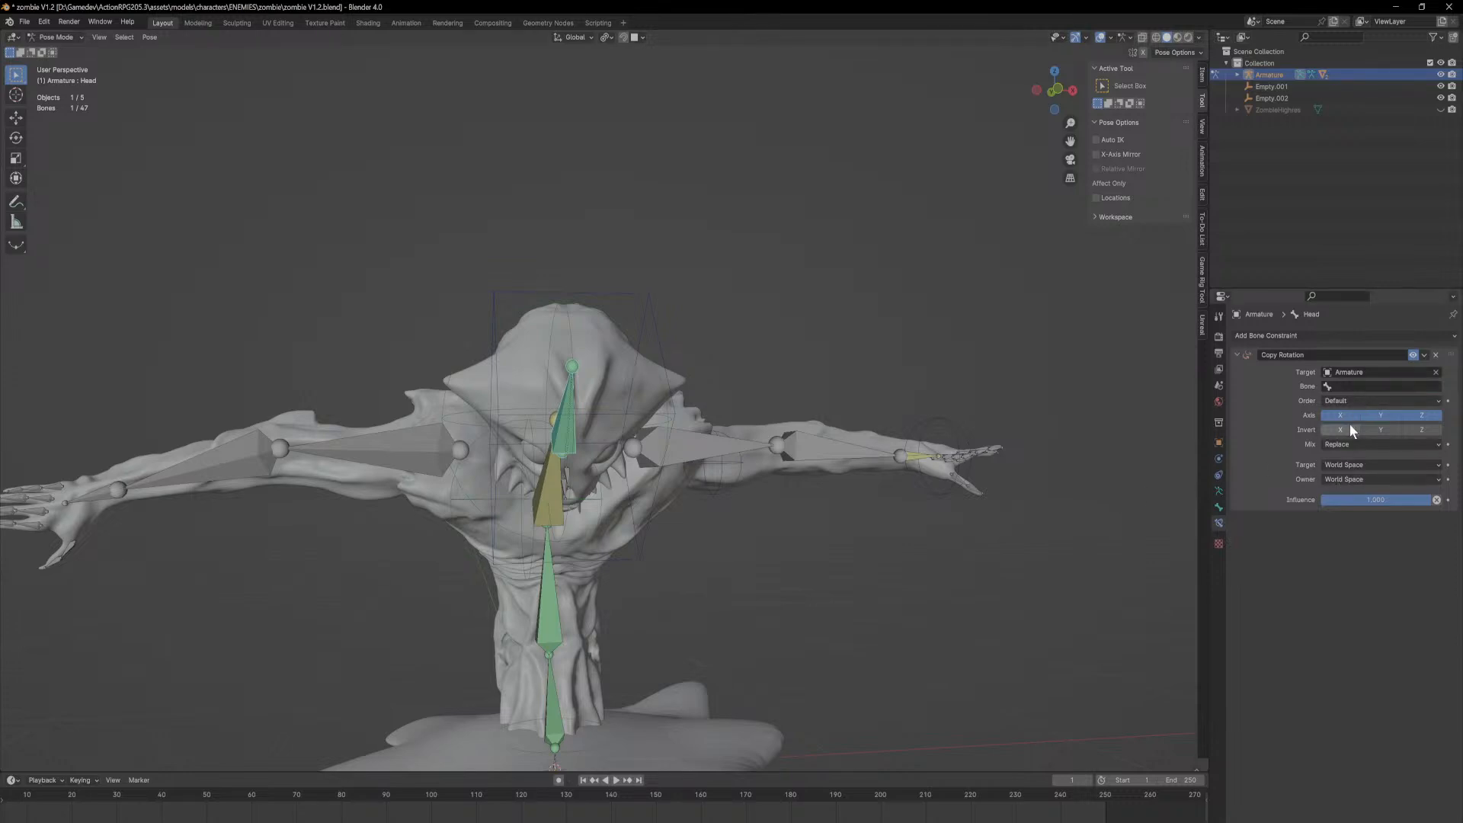
click(1363, 387)
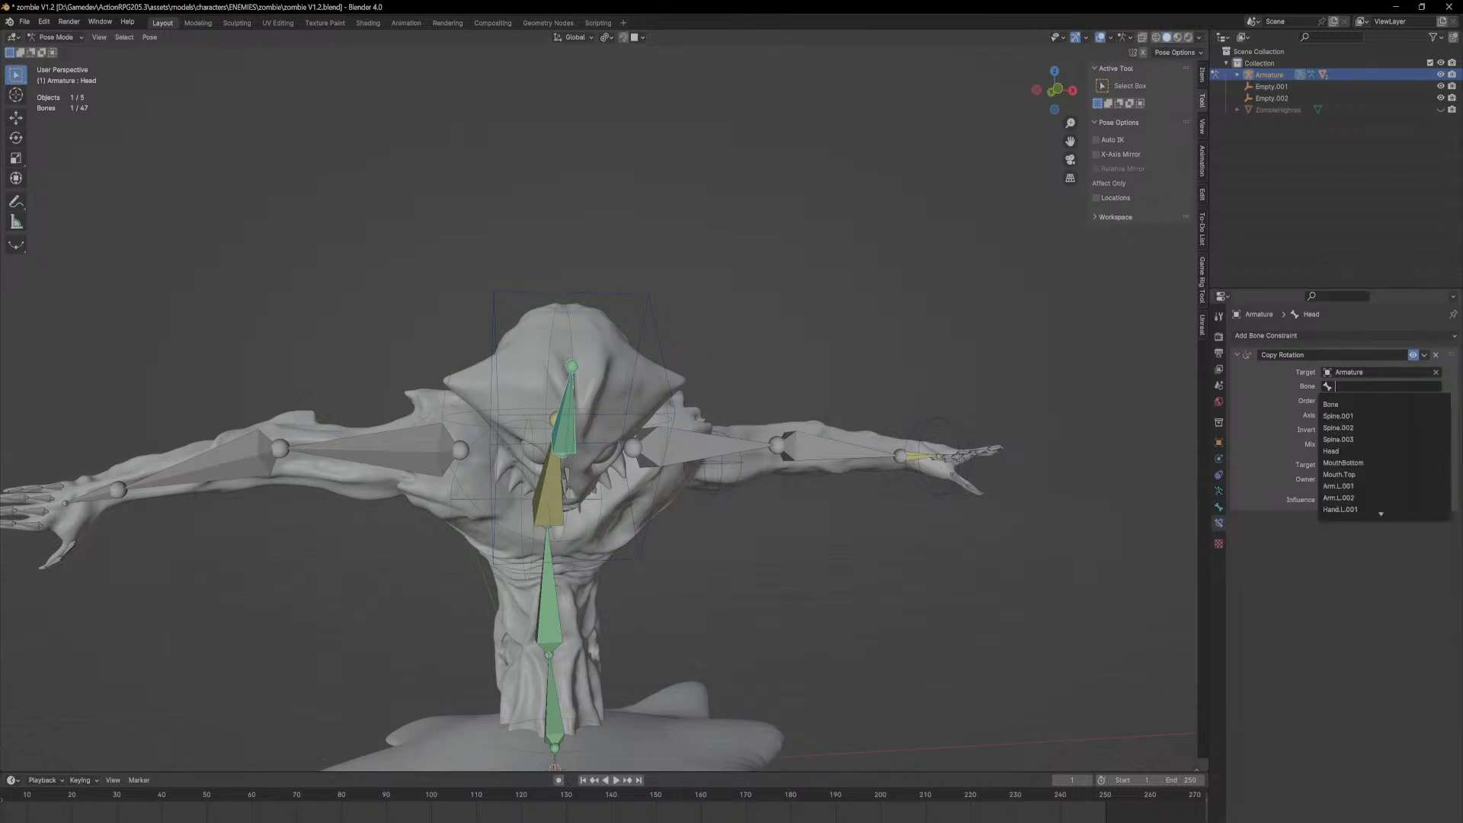
text(head)
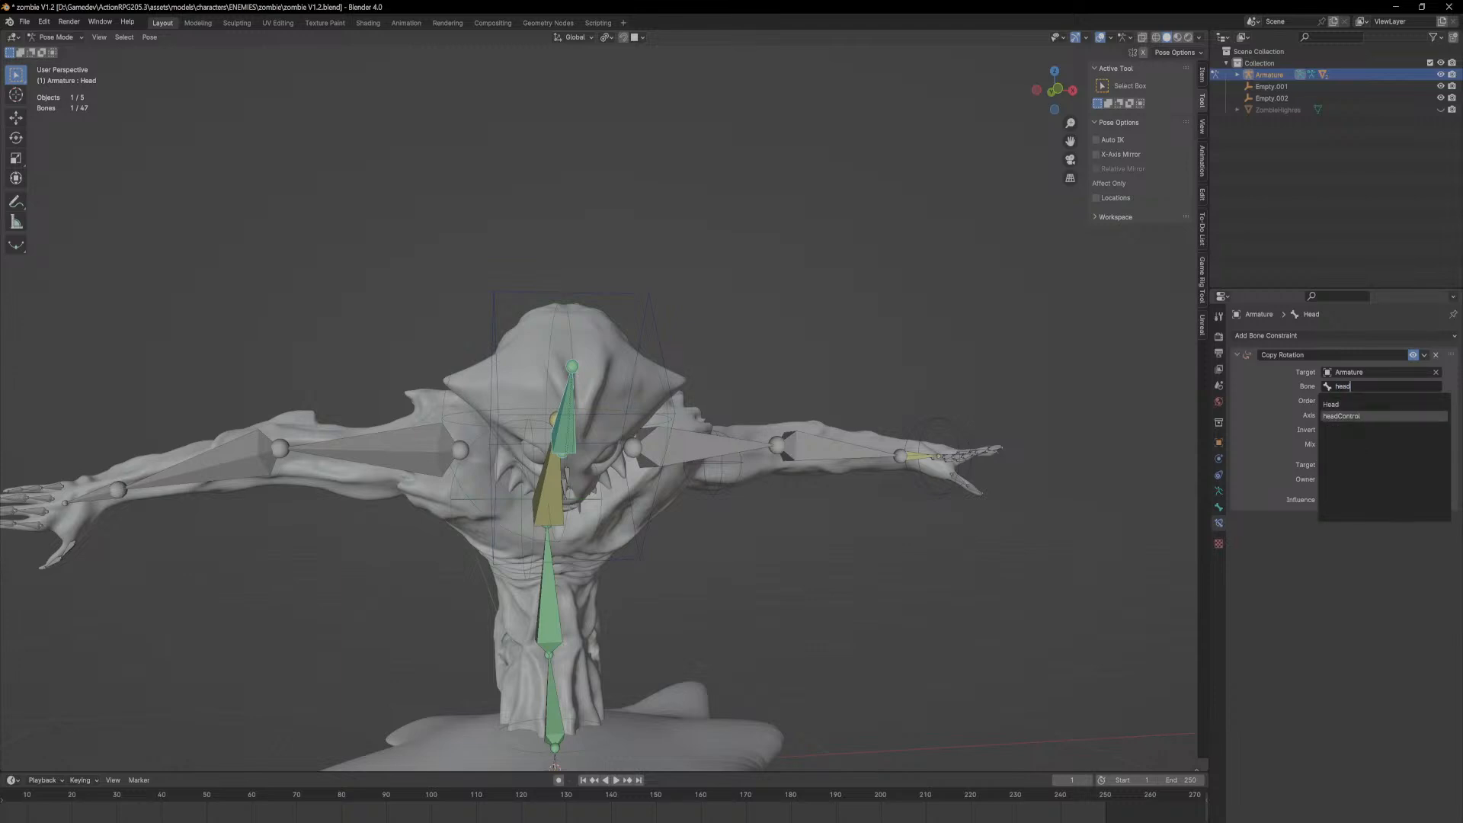
click(1362, 416)
middle_drag(831, 373, 774, 413)
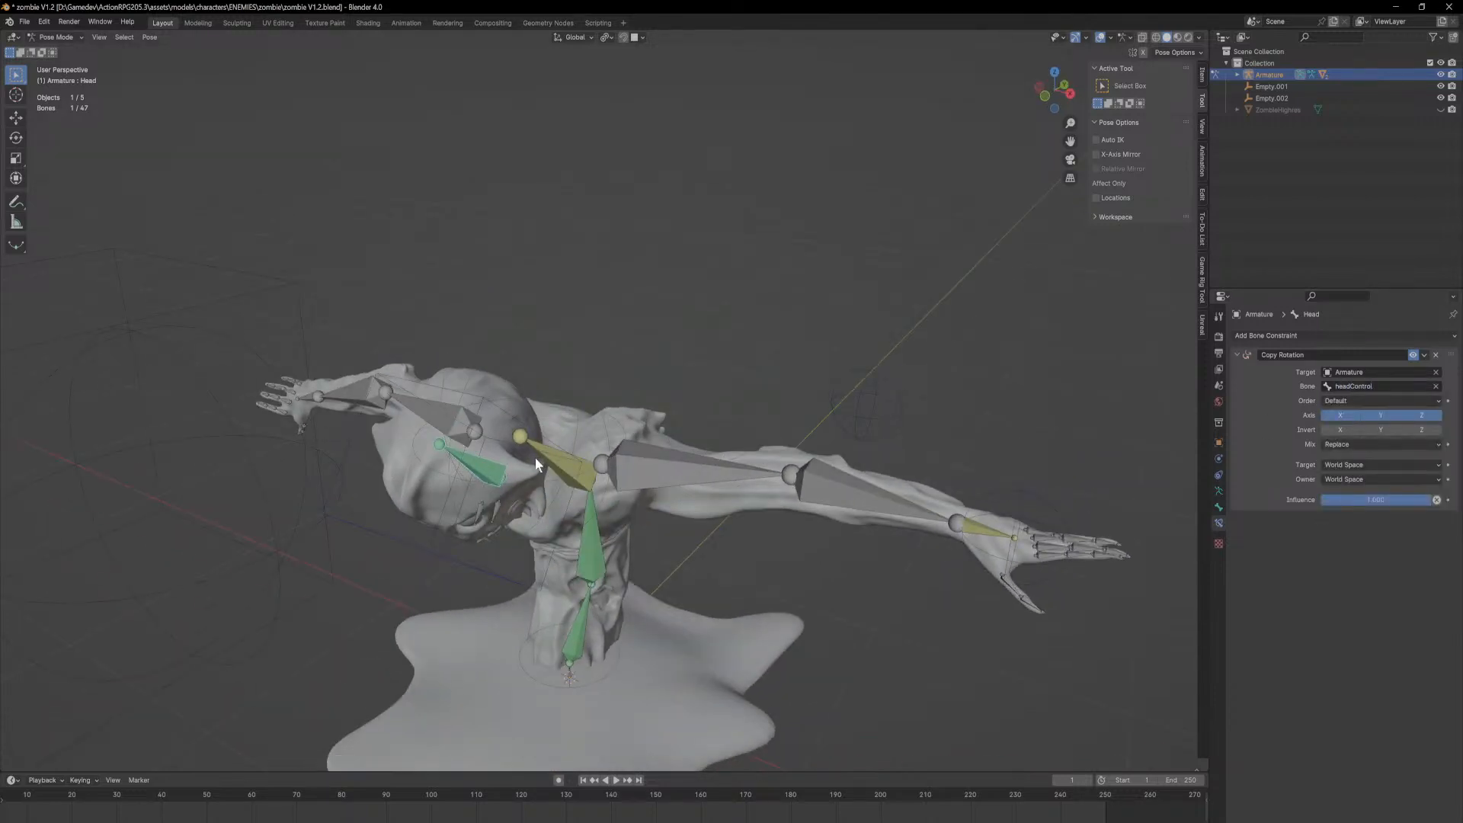
Step: Try moving the BodyIK bone forward and down to bend the zombie's spine and test how the head follows
click(563, 361)
middle_drag(566, 358, 533, 339)
key(g)
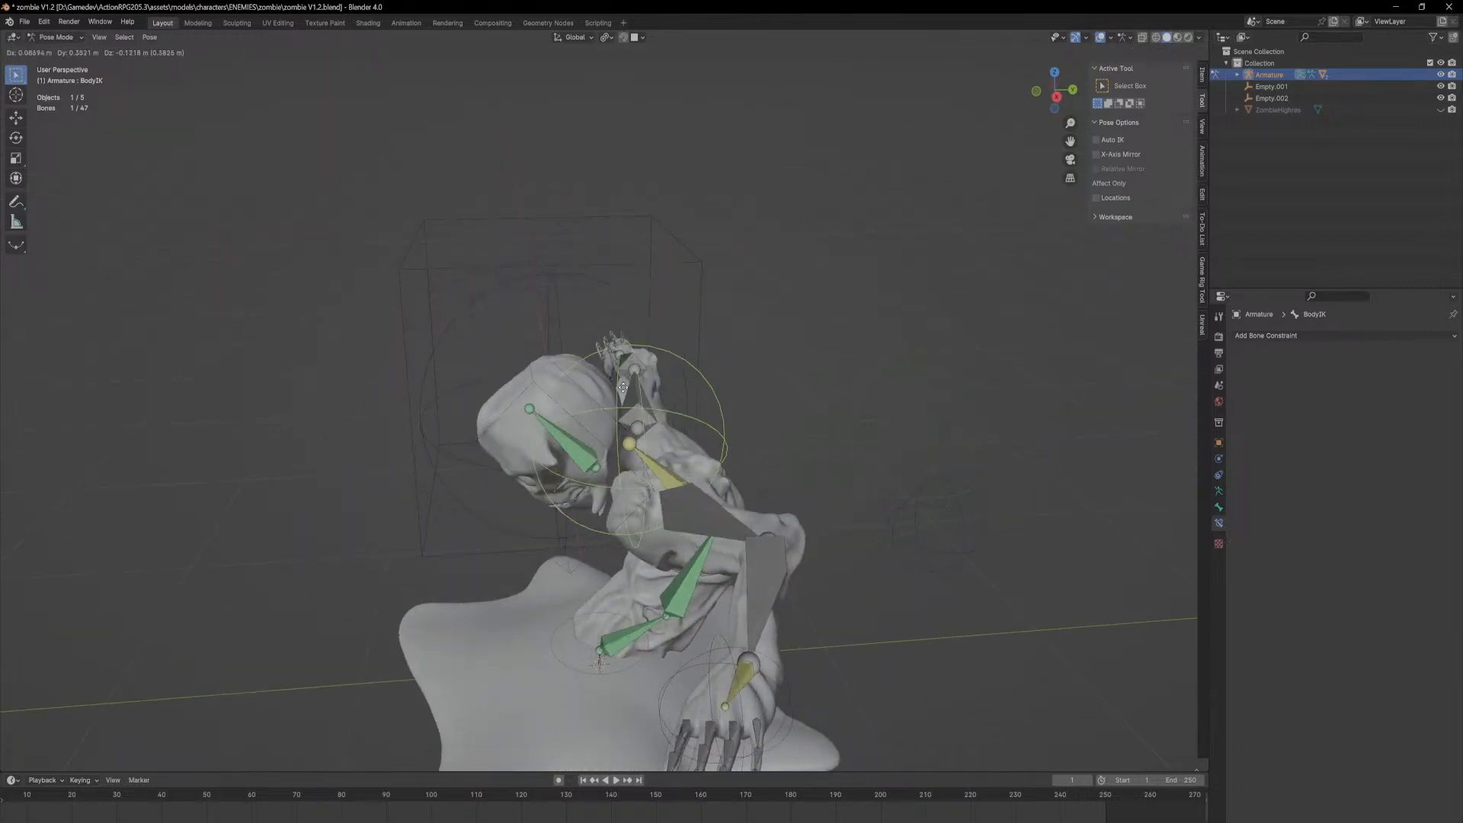
click(399, 438)
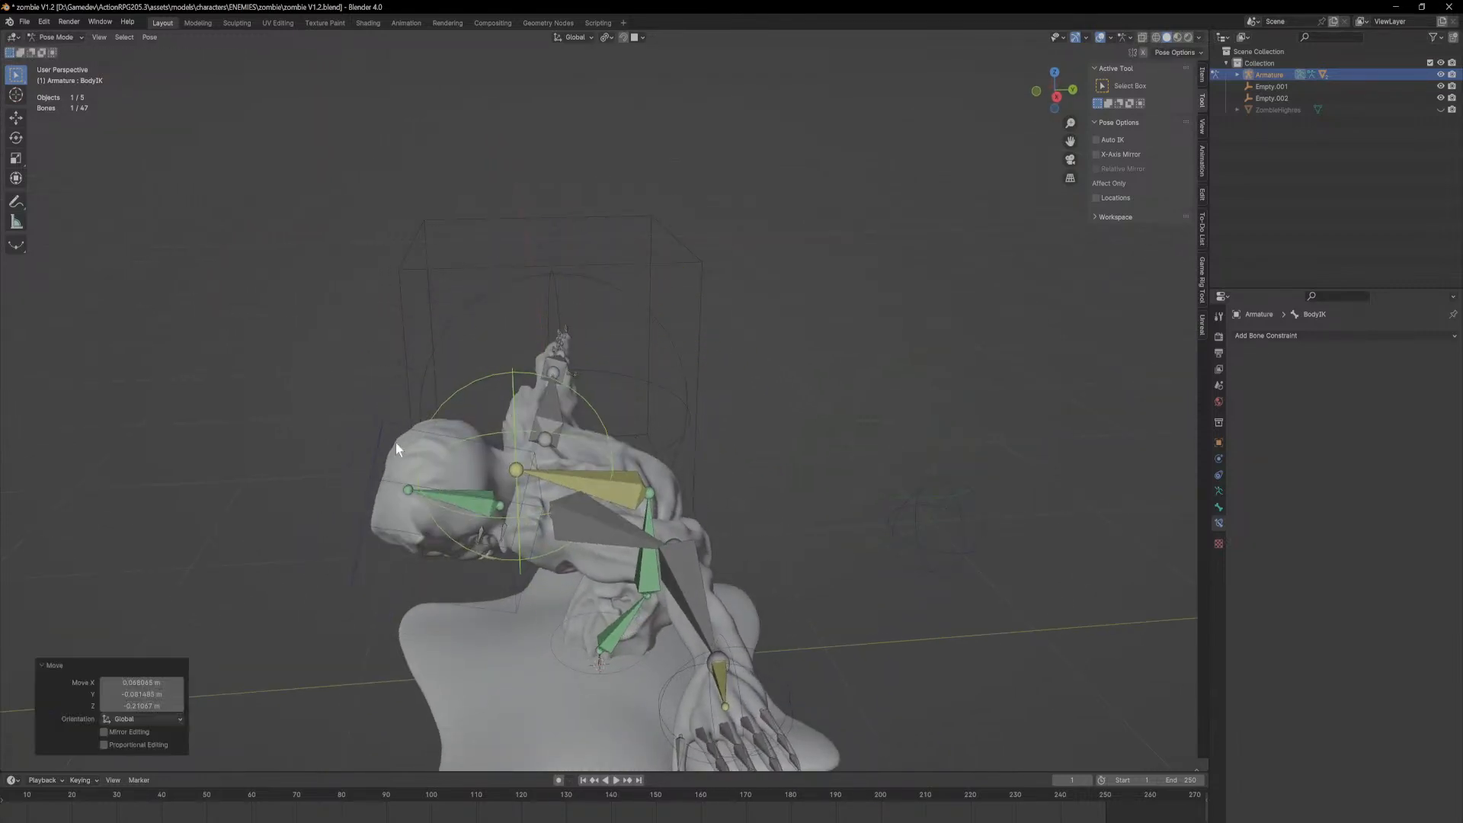
Step: Try rotating the headControl bone about its local Z axis with the torso bent
click(378, 442)
key(r)
key(z)
key(z)
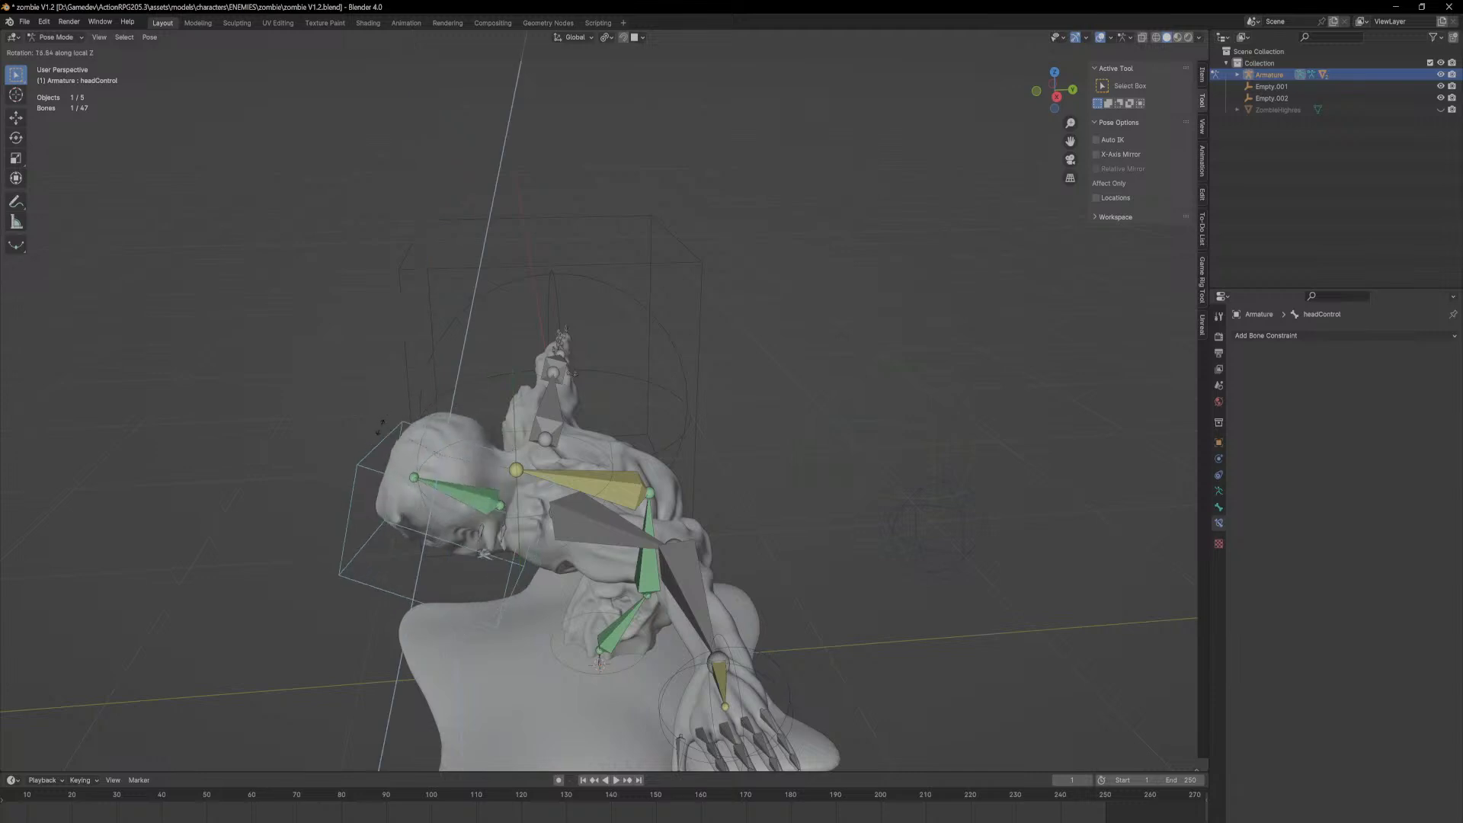
click(386, 427)
Step: Set the transform orientation to Local and try rotating the headControl bone about its Y axis
click(579, 38)
click(570, 85)
middle_drag(593, 320, 600, 286)
key(r)
key(z)
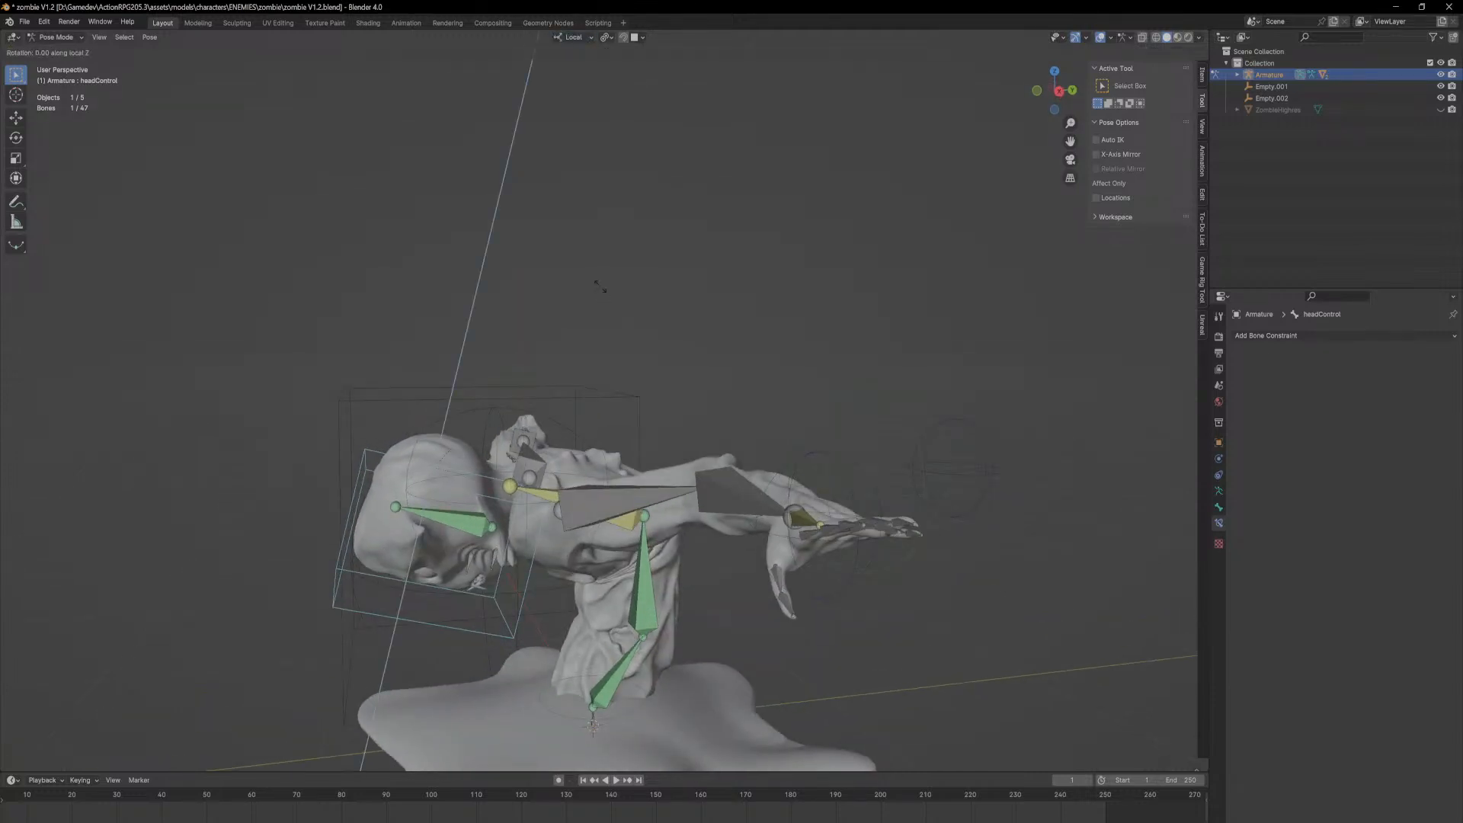
key(y)
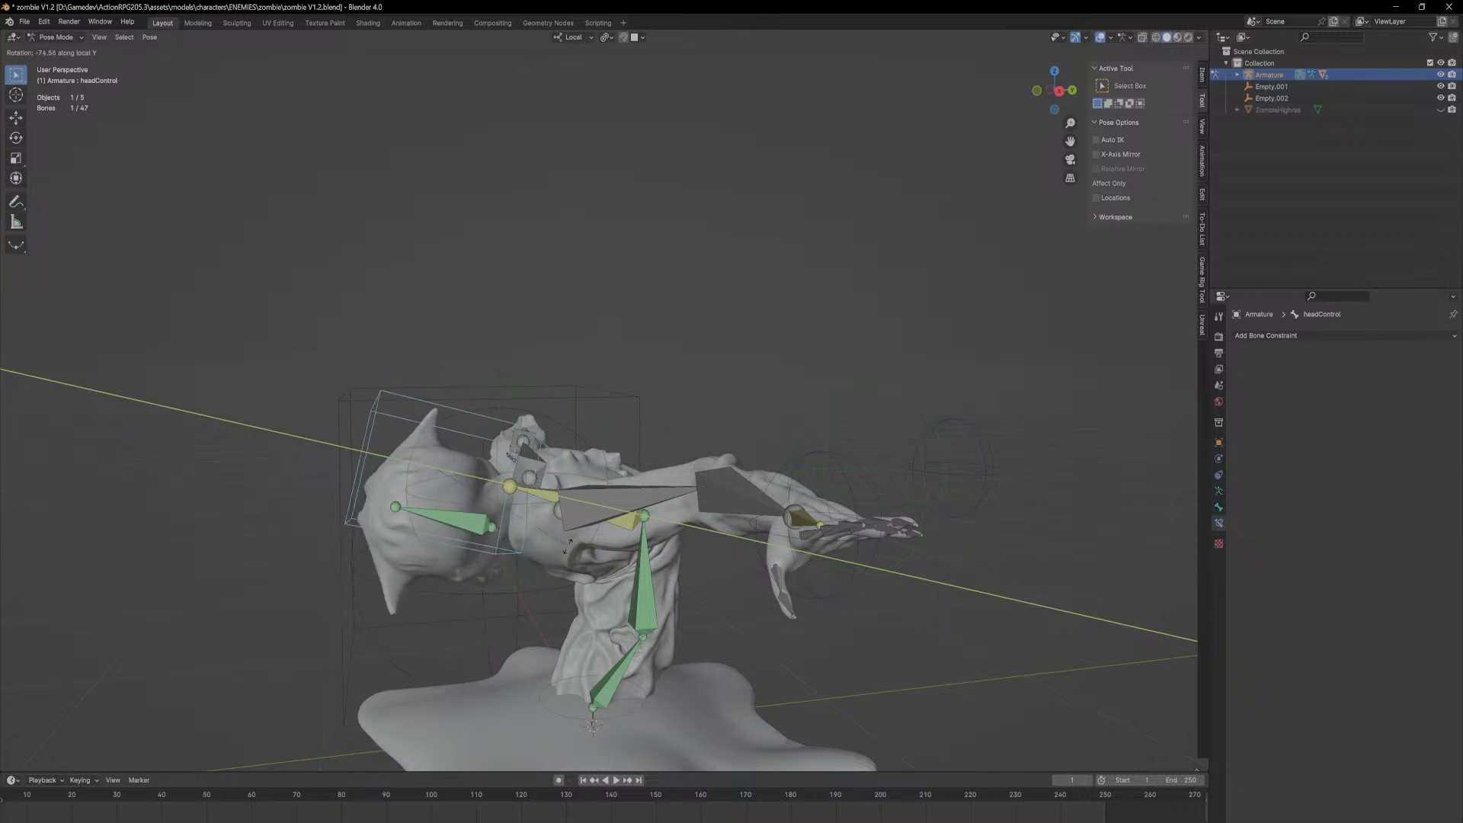
click(388, 187)
Step: Clear all pose transforms on every bone of the armature and deselect them
middle_drag(389, 187, 653, 403)
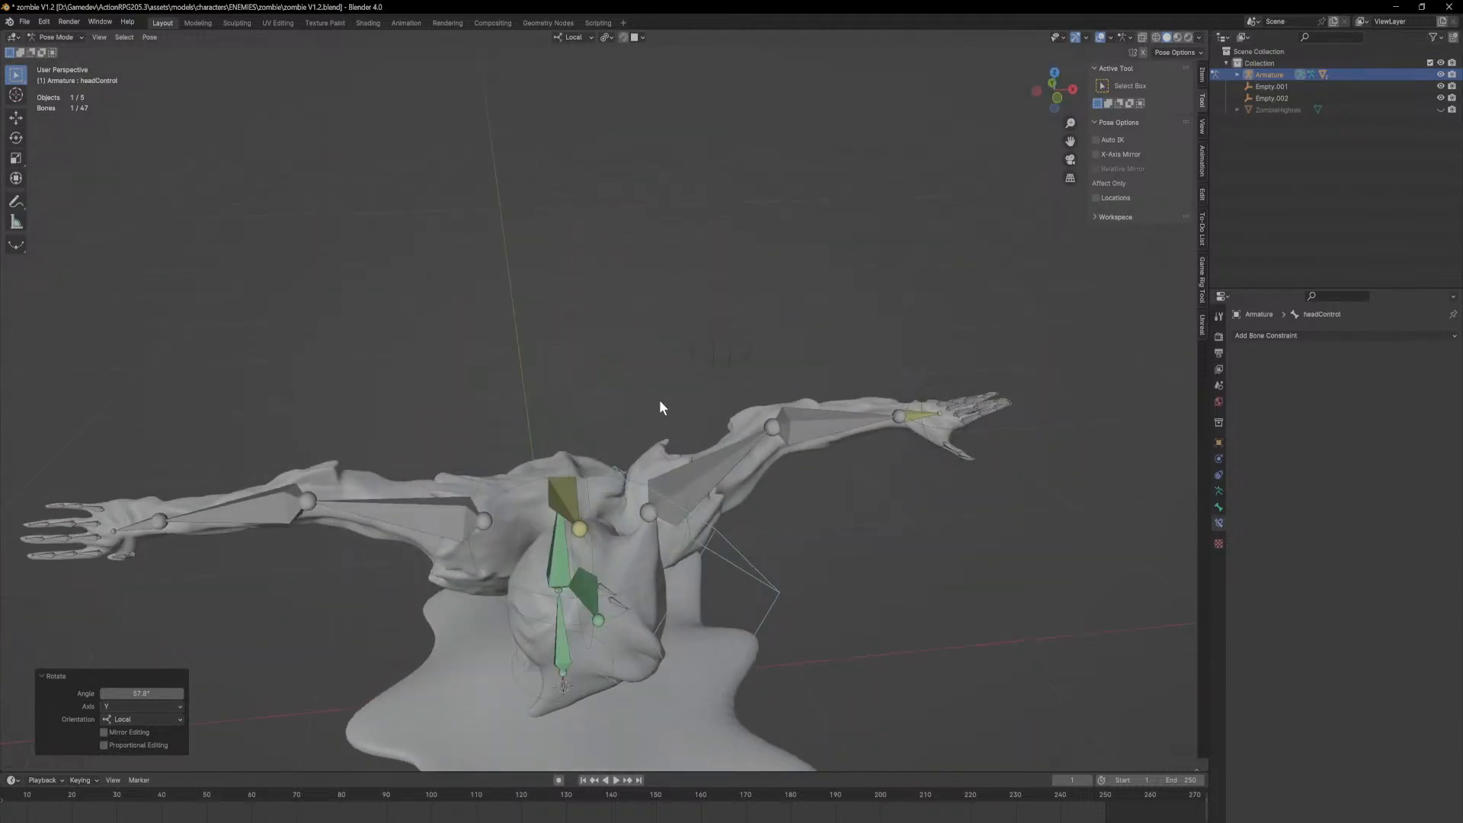
middle_drag(786, 440, 843, 388)
key(a)
key(F3)
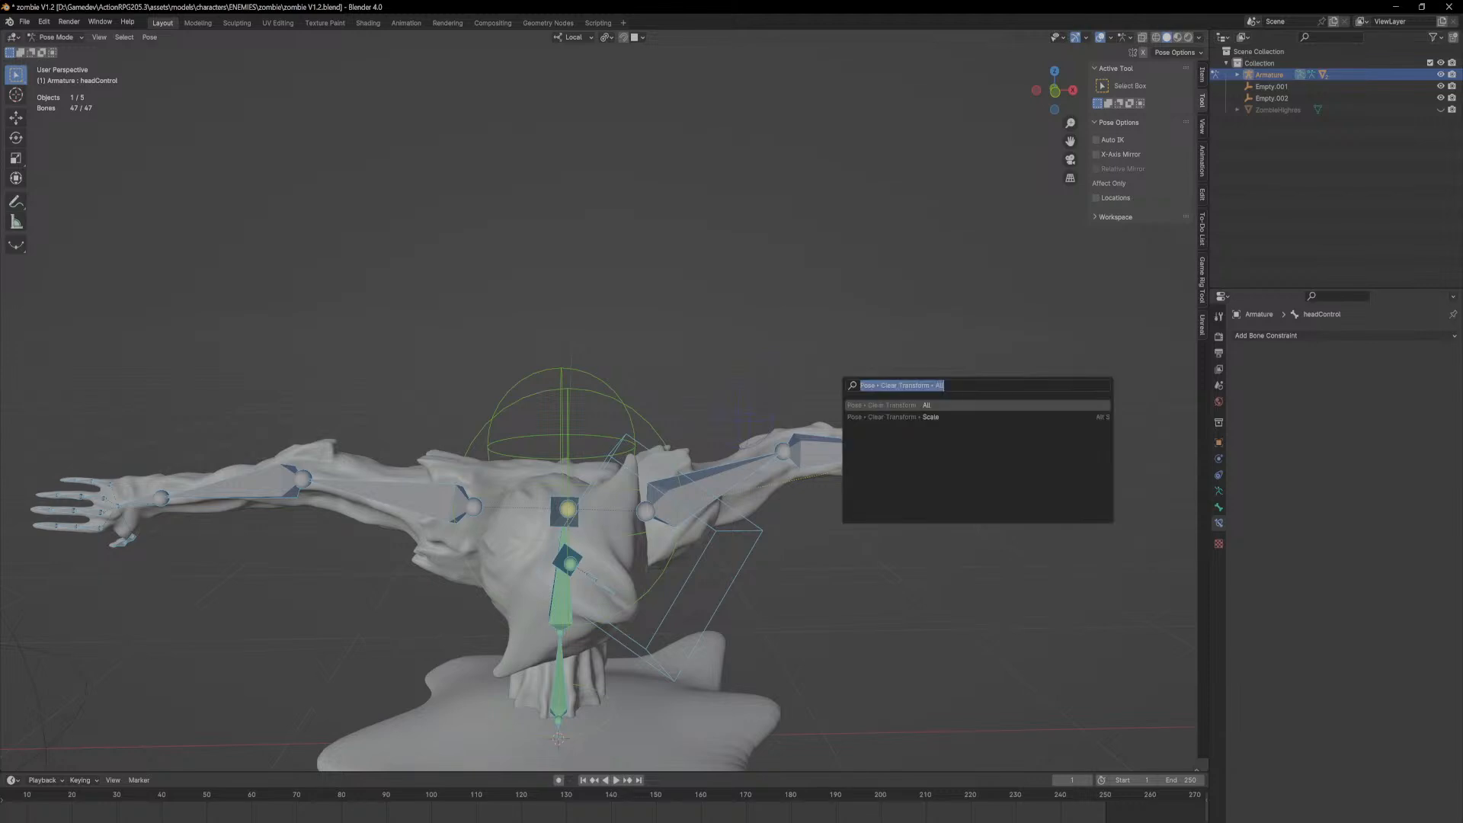
key(Return)
middle_drag(955, 377, 909, 403)
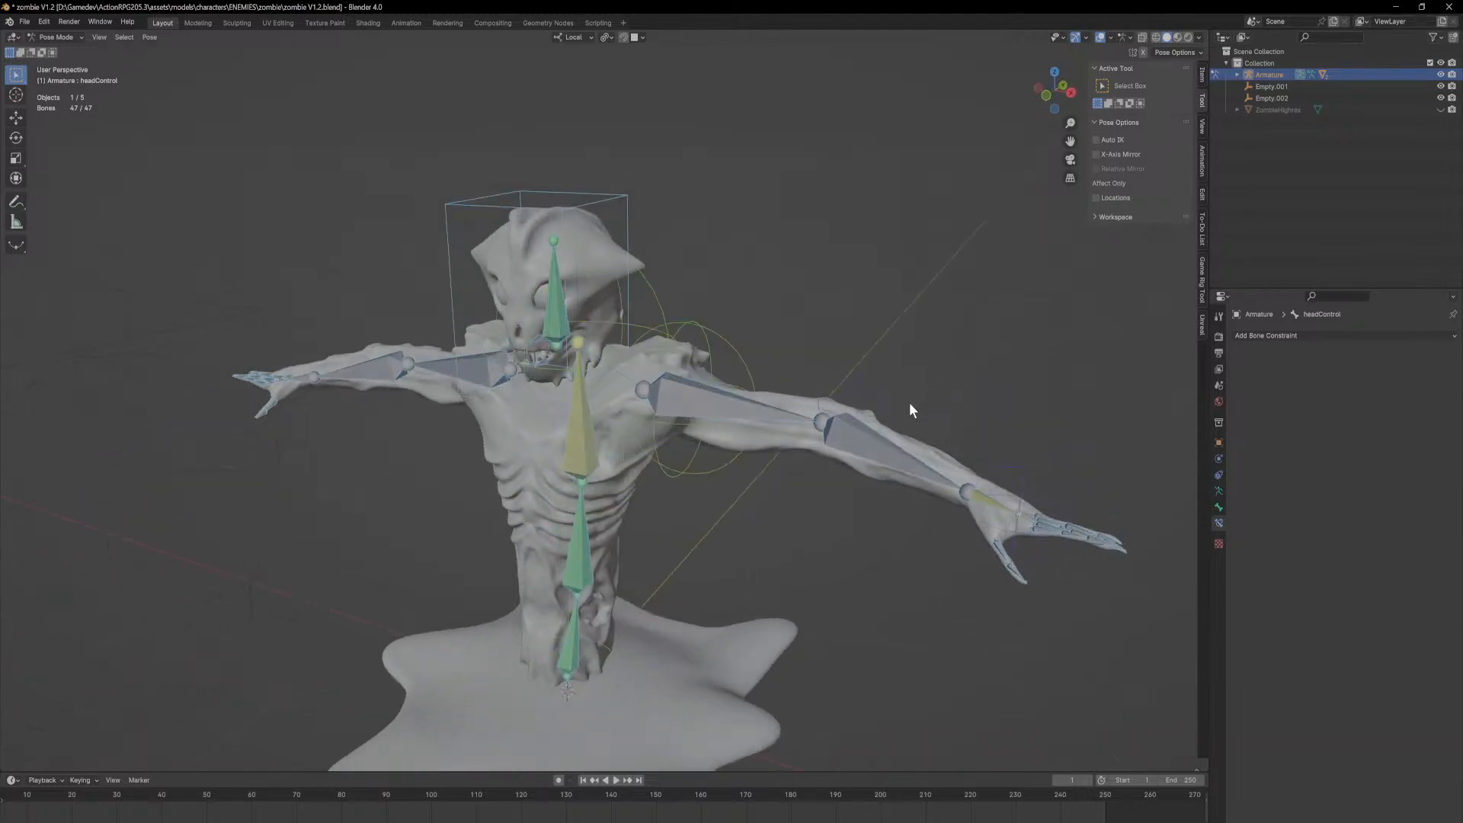
middle_drag(883, 297, 848, 257)
key(alt+a)
middle_drag(770, 216, 682, 254)
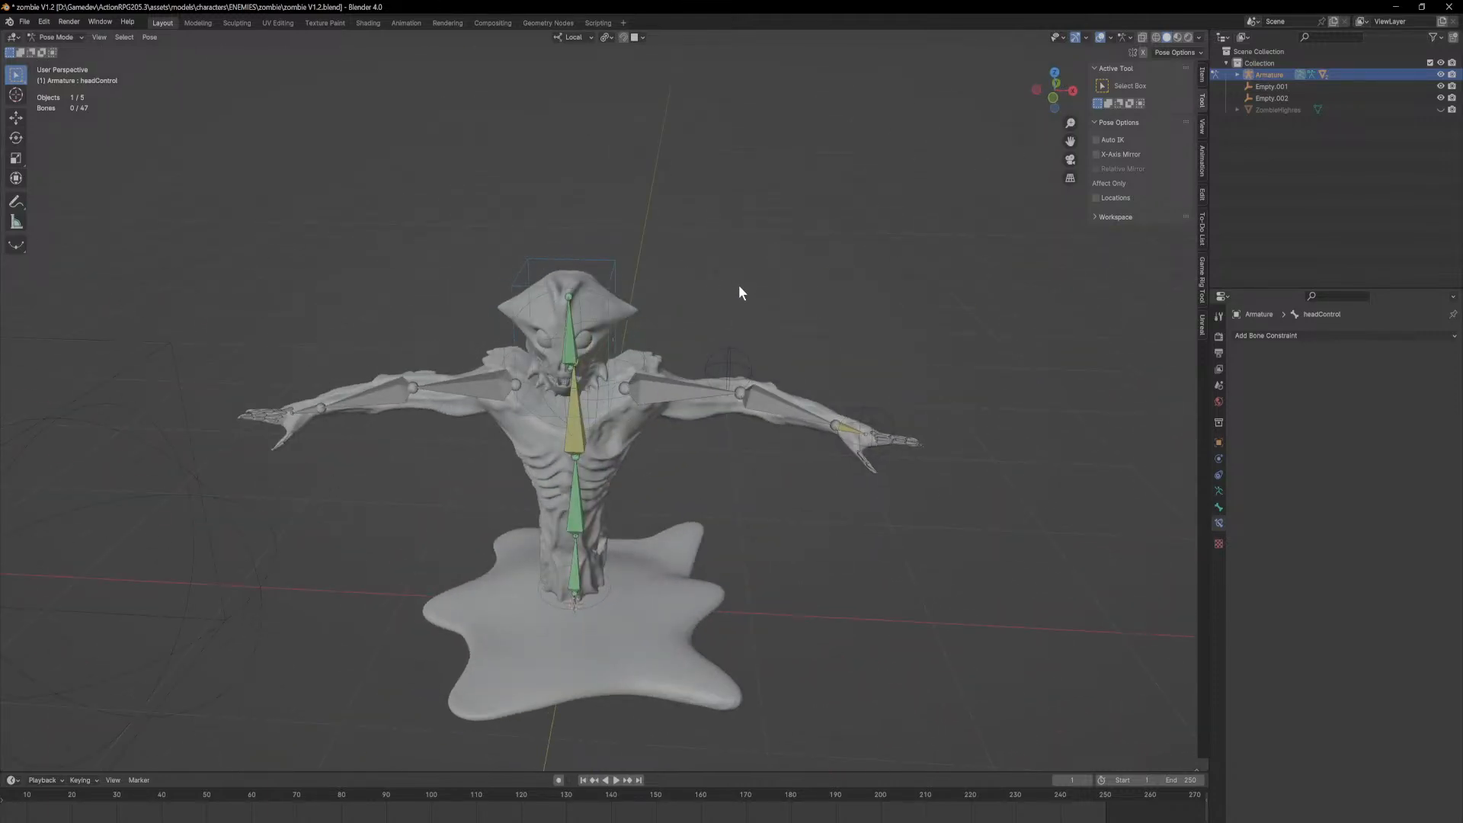
Step: Examine the IK and Child Of constraints on the left hand bone Hand.L.001
click(688, 398)
click(836, 427)
click(848, 429)
middle_drag(697, 299, 740, 366)
scroll(728, 364, down, 2)
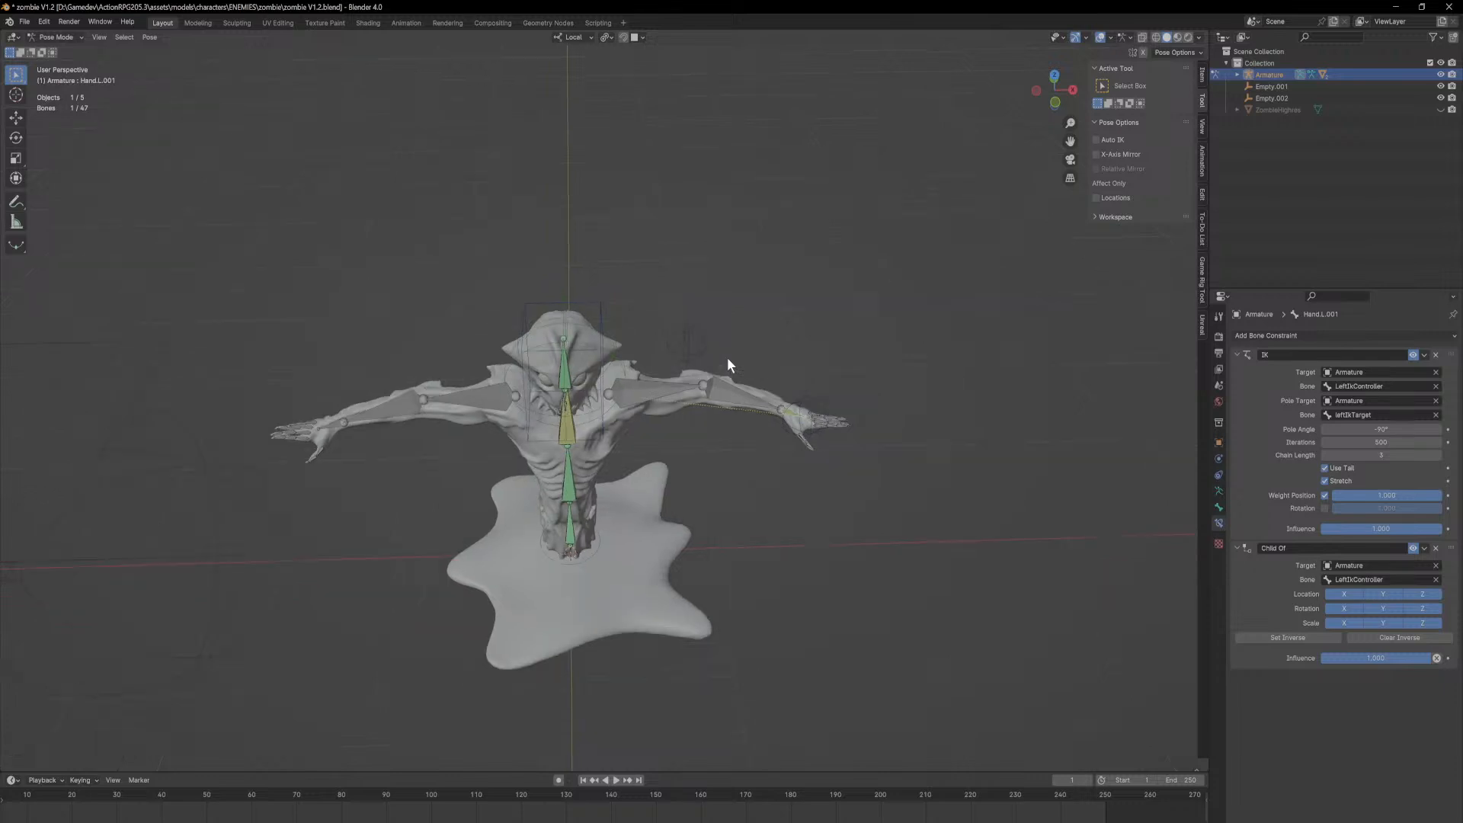
middle_drag(713, 355, 770, 381)
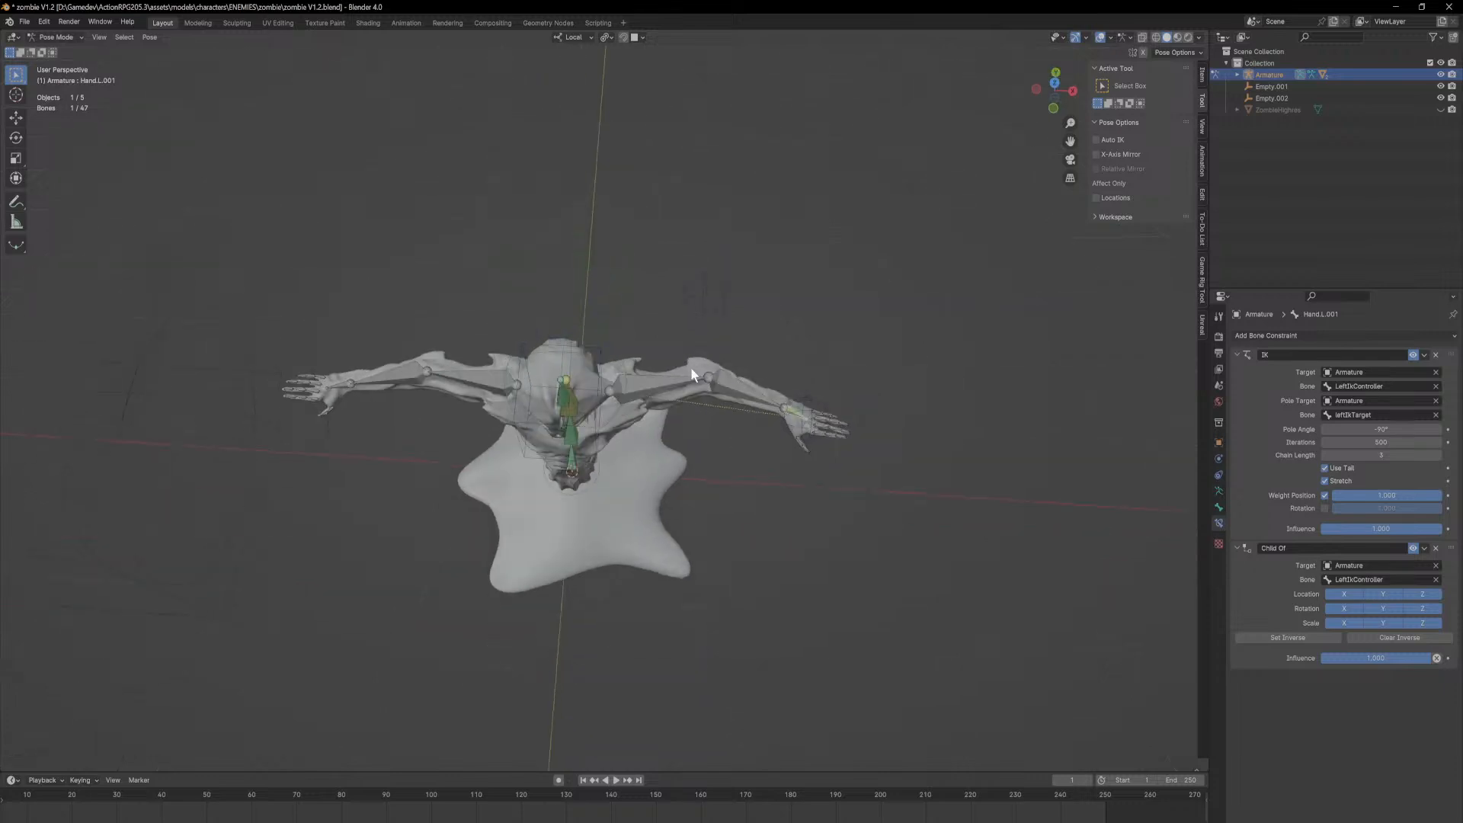
Step: Try to find a Symmetrize command in Pose Mode for the LeftIkController and leftIkTarget bones
click(813, 405)
shift+click(723, 294)
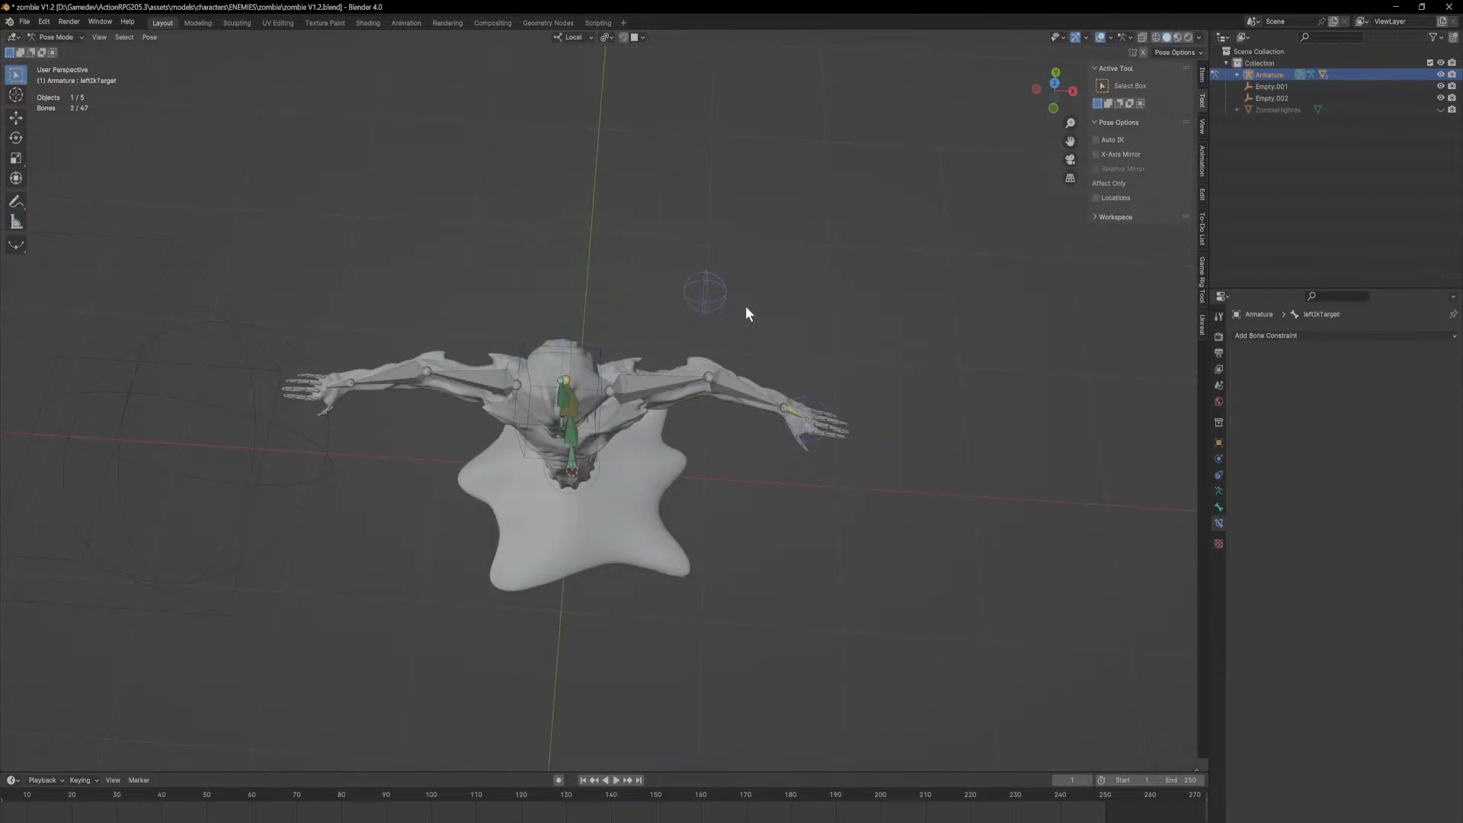
key(F3)
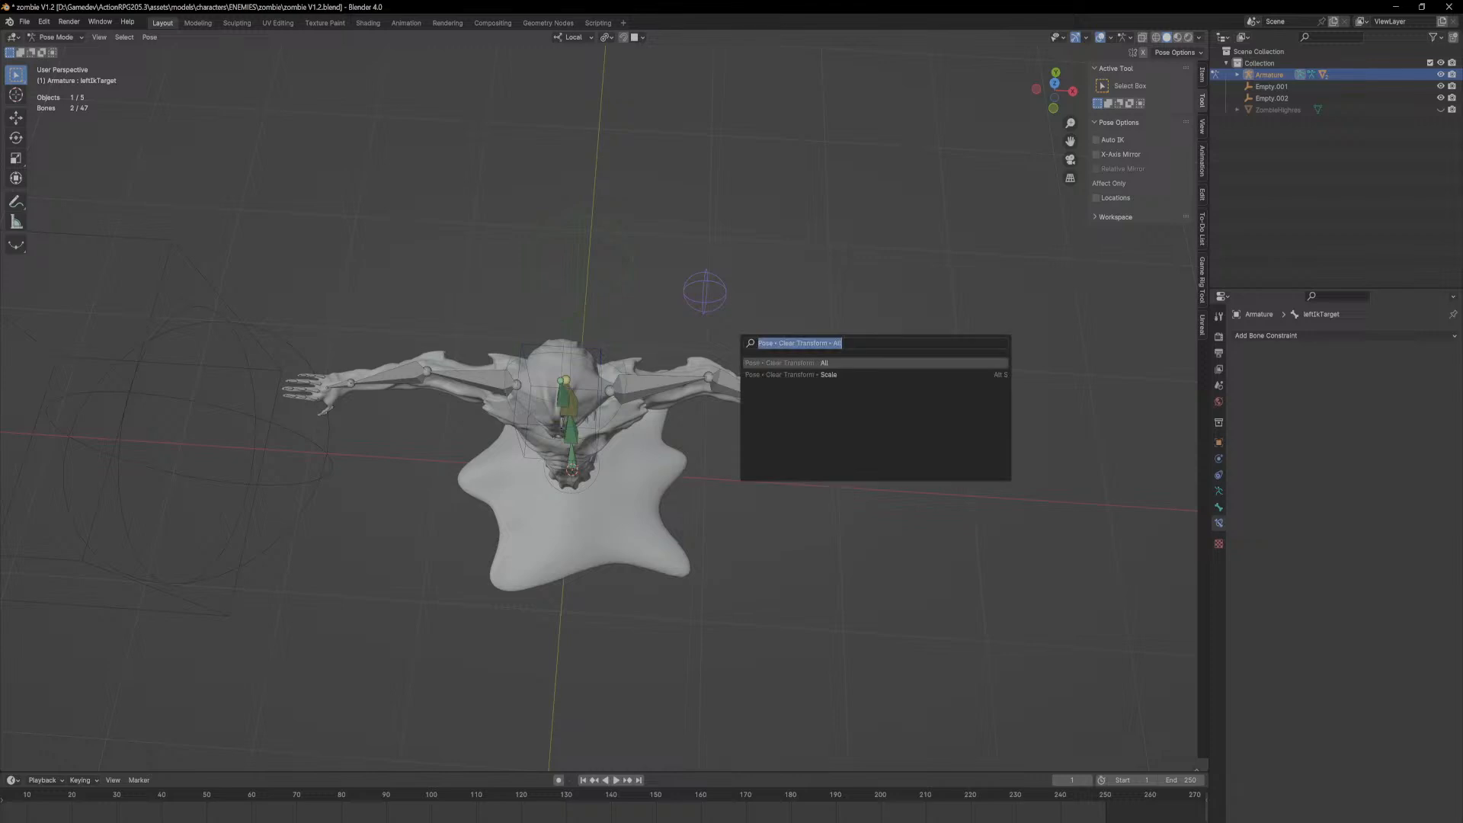
text(sym)
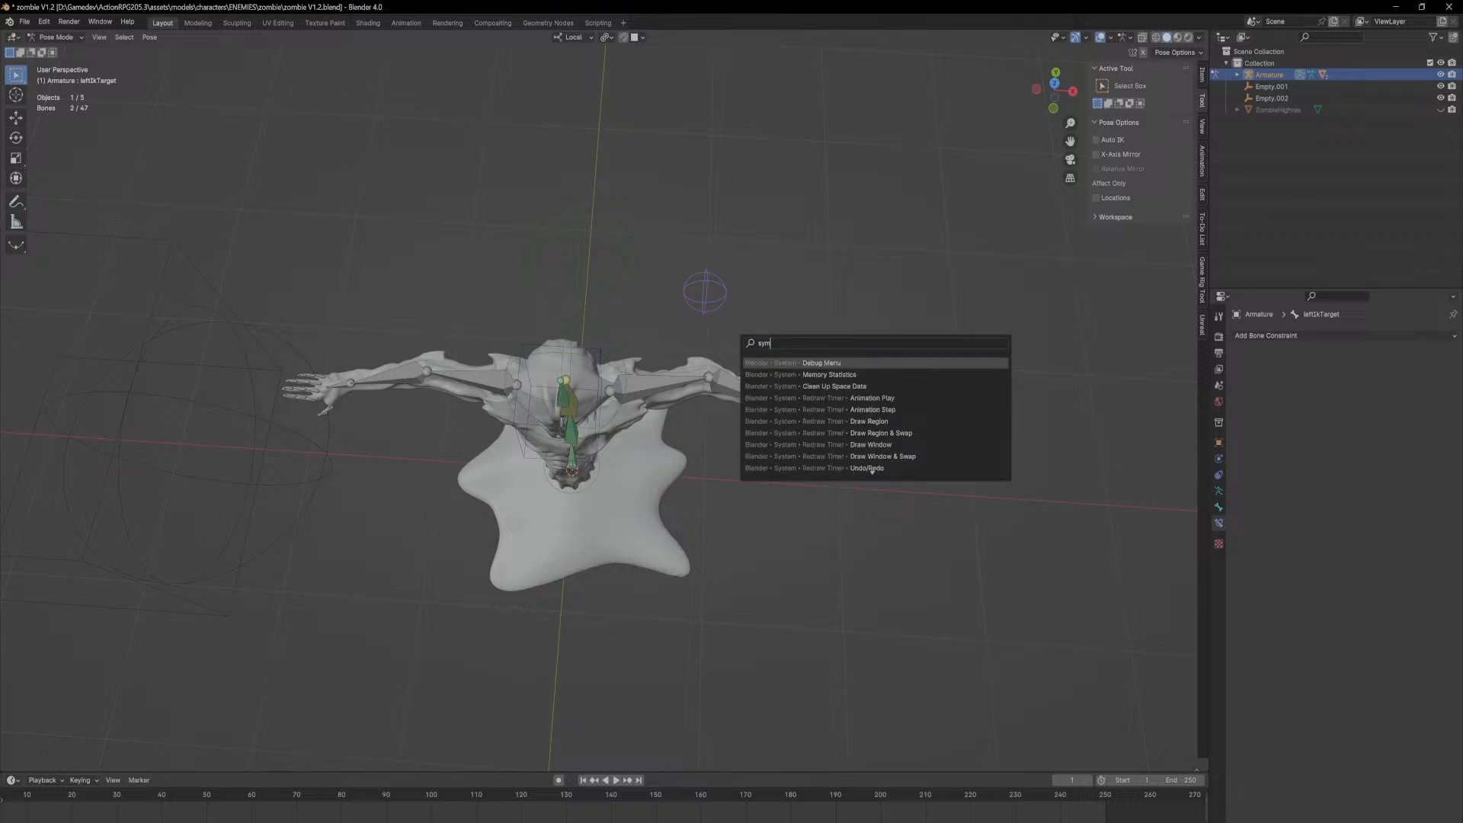
text(et)
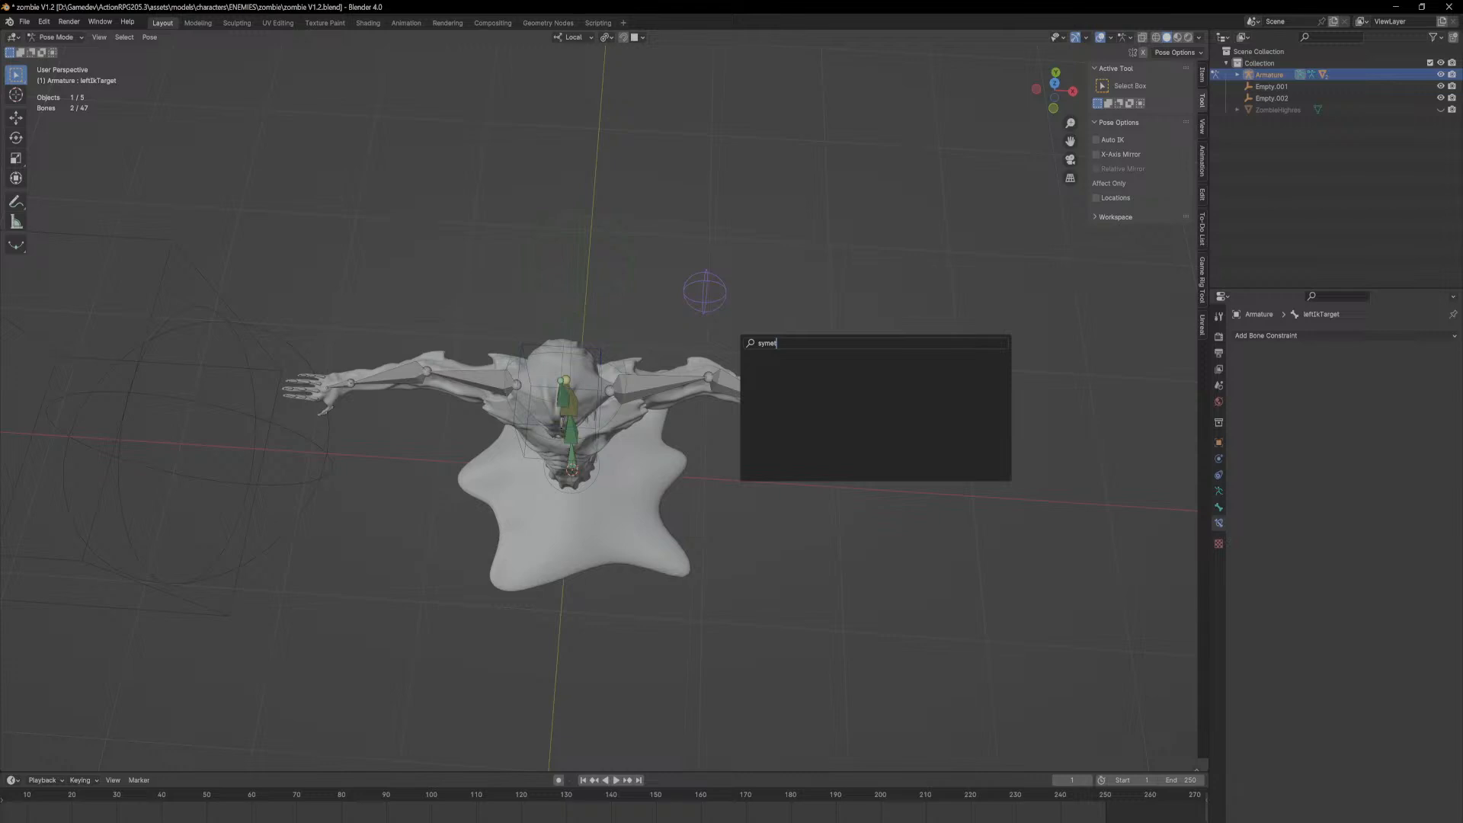
key(BackSpace)
key(BackSpace)
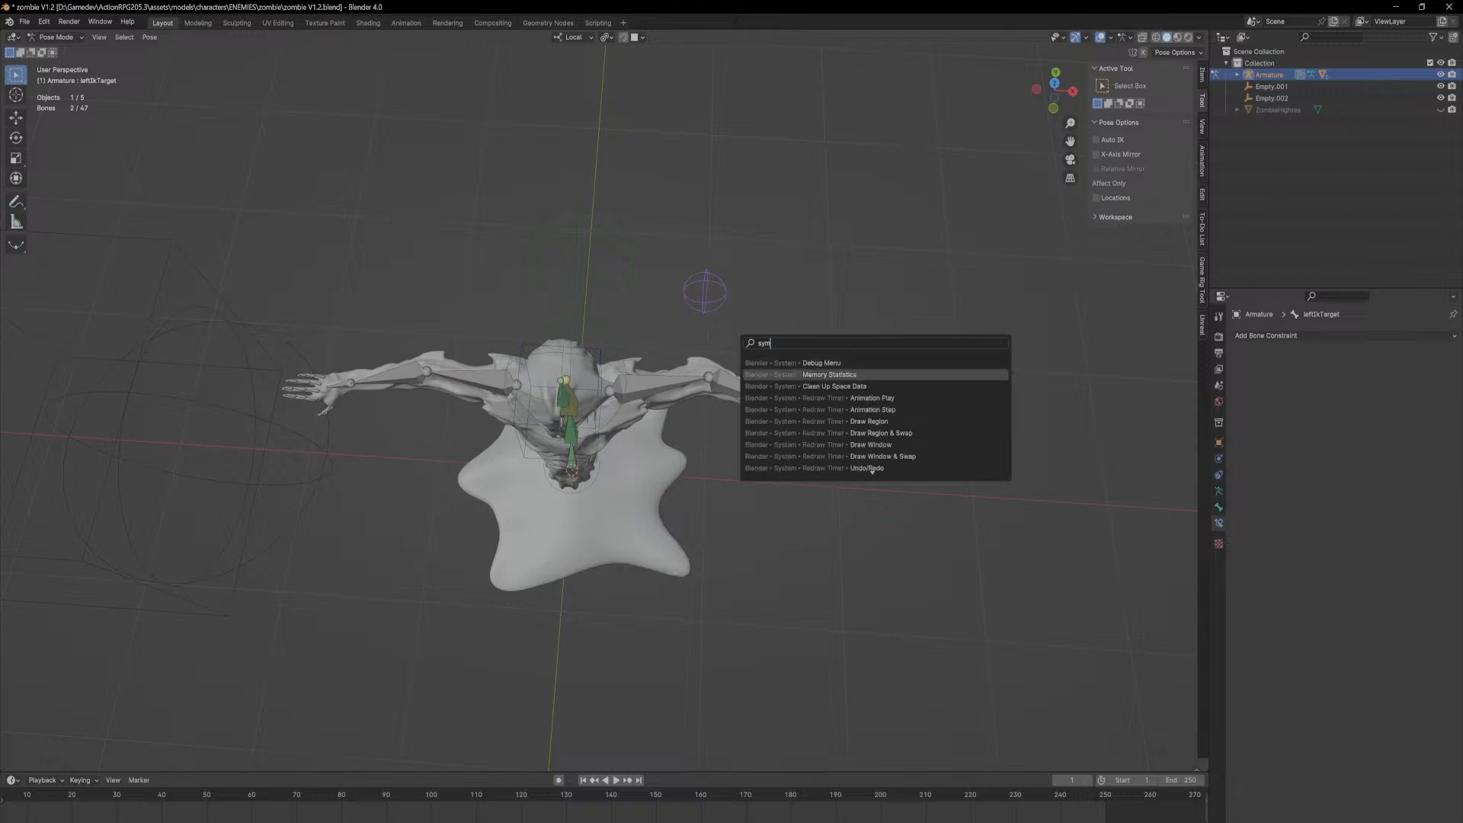
key(Escape)
click(654, 324)
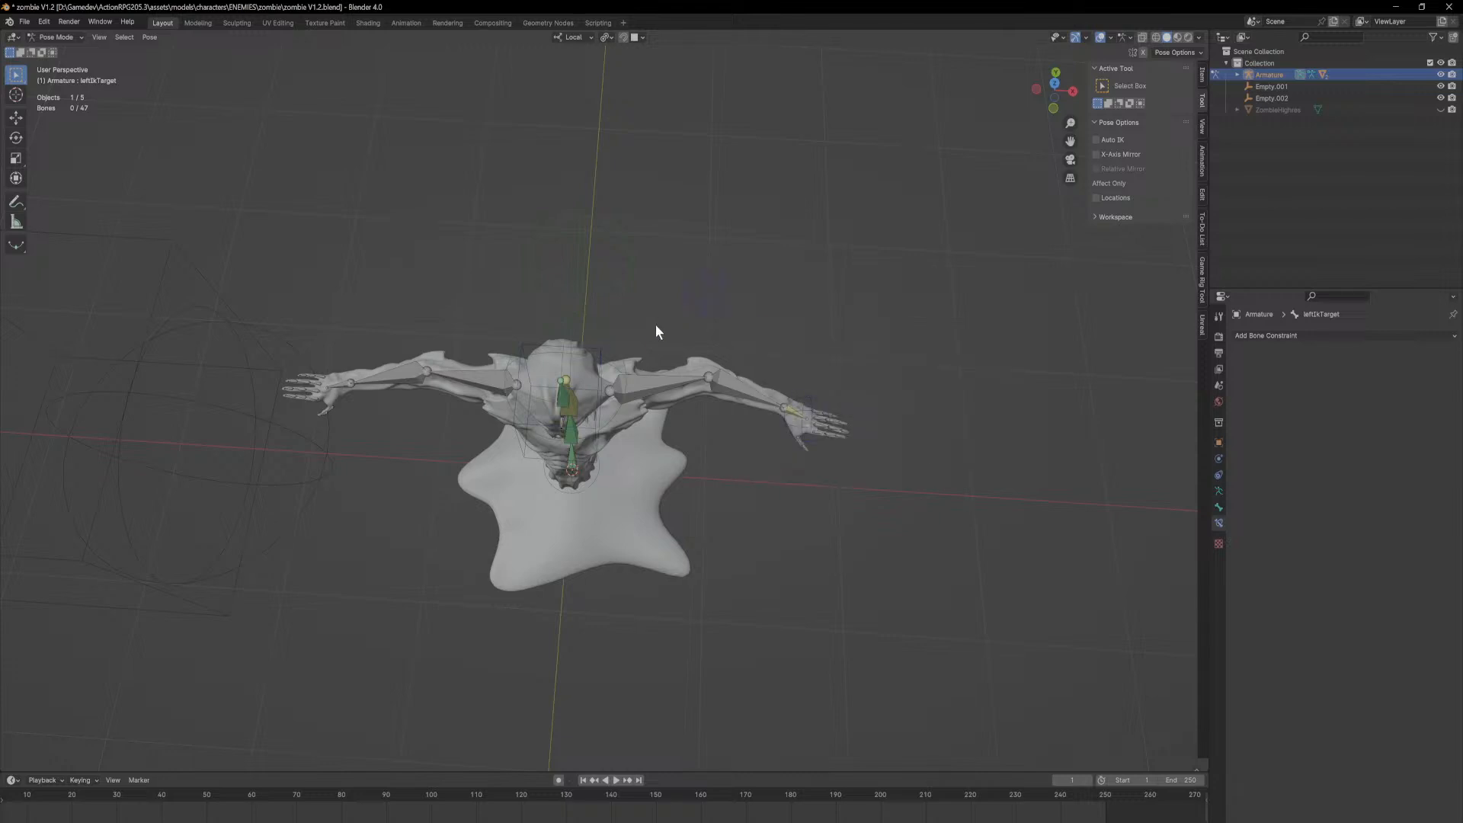
key(F3)
text(sym)
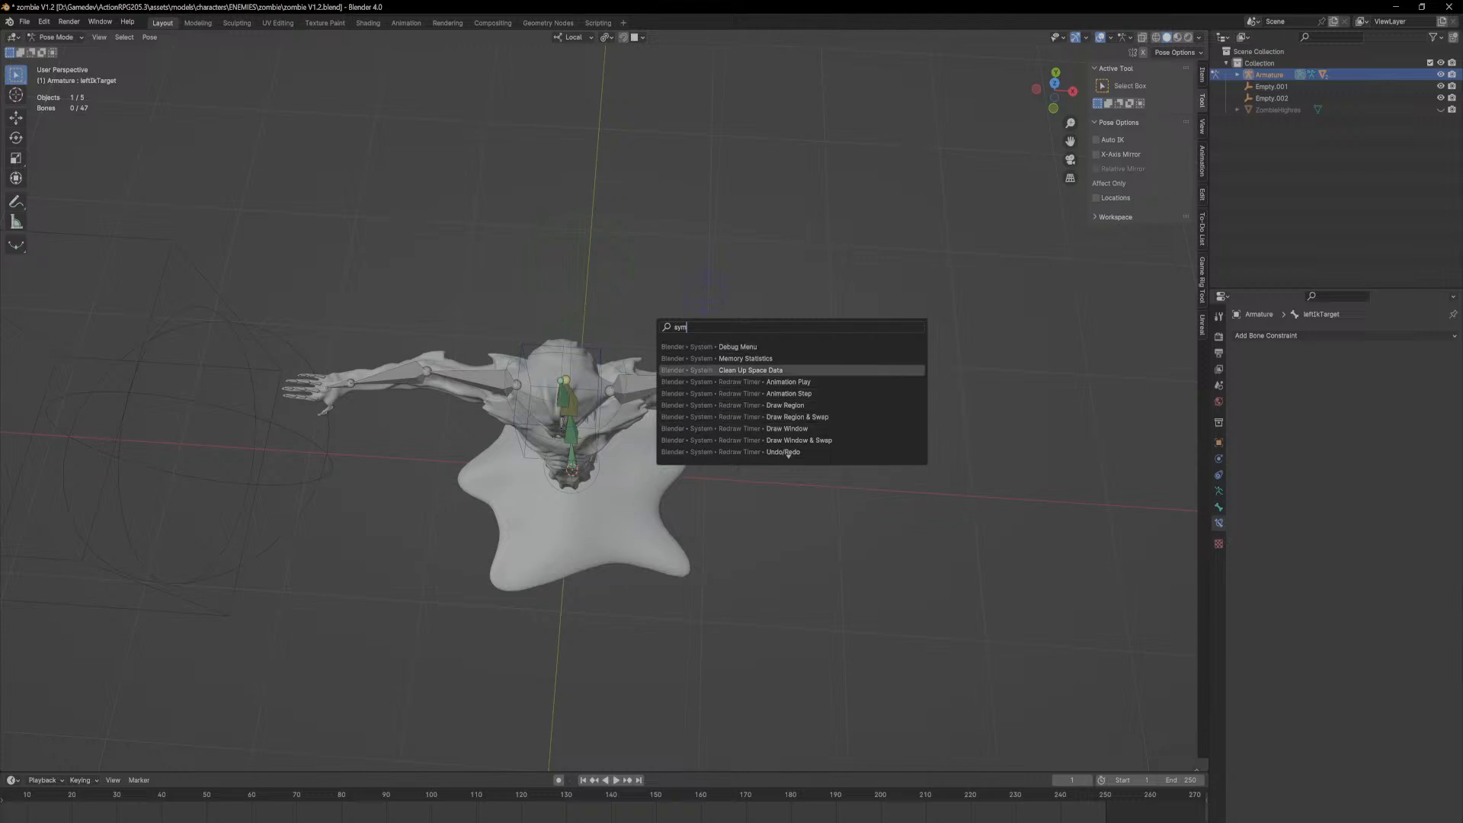
Step: Switch the armature to Edit Mode and search for the Symmetrize command
click(55, 36)
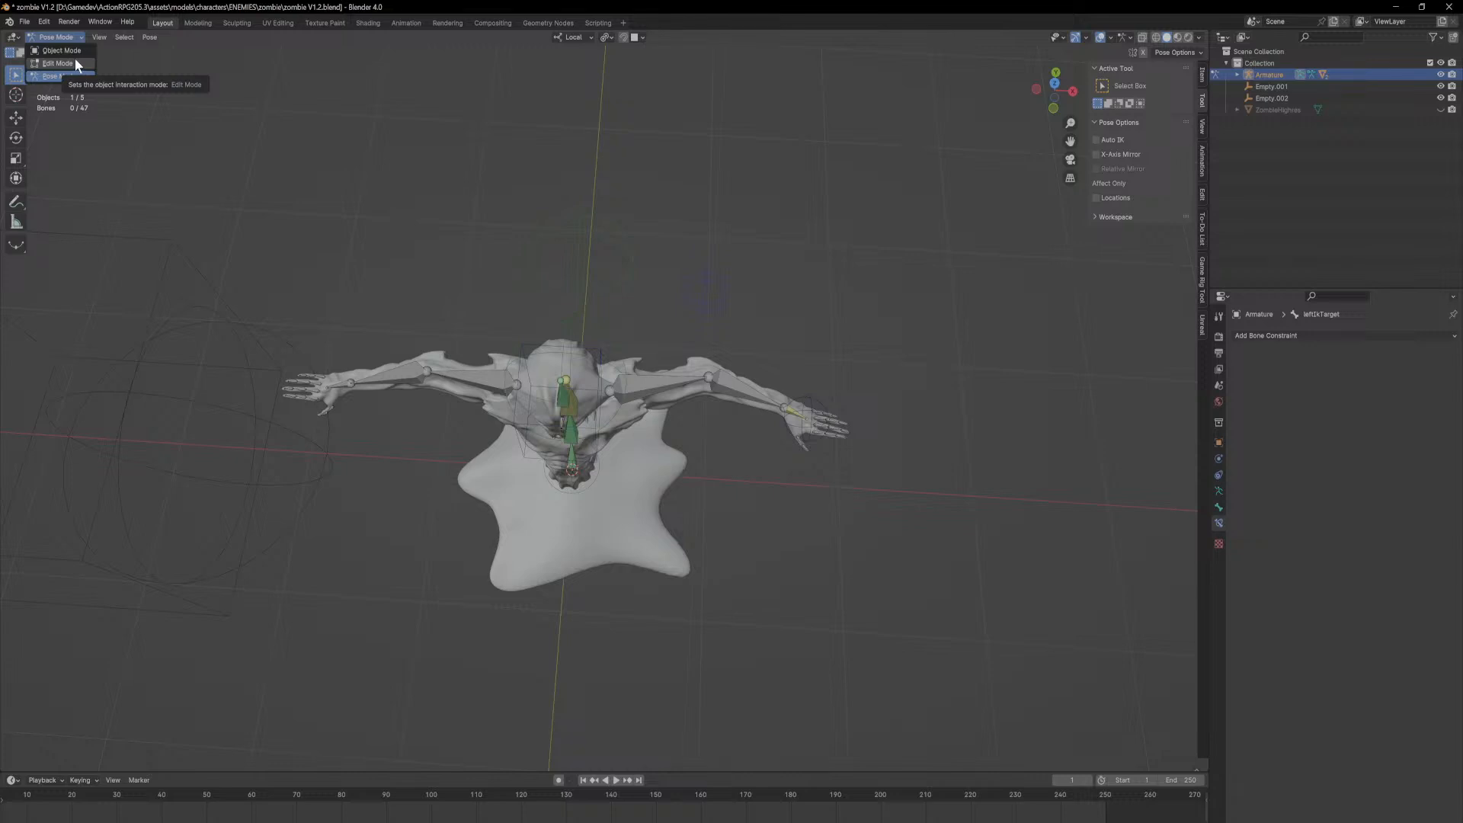
click(74, 63)
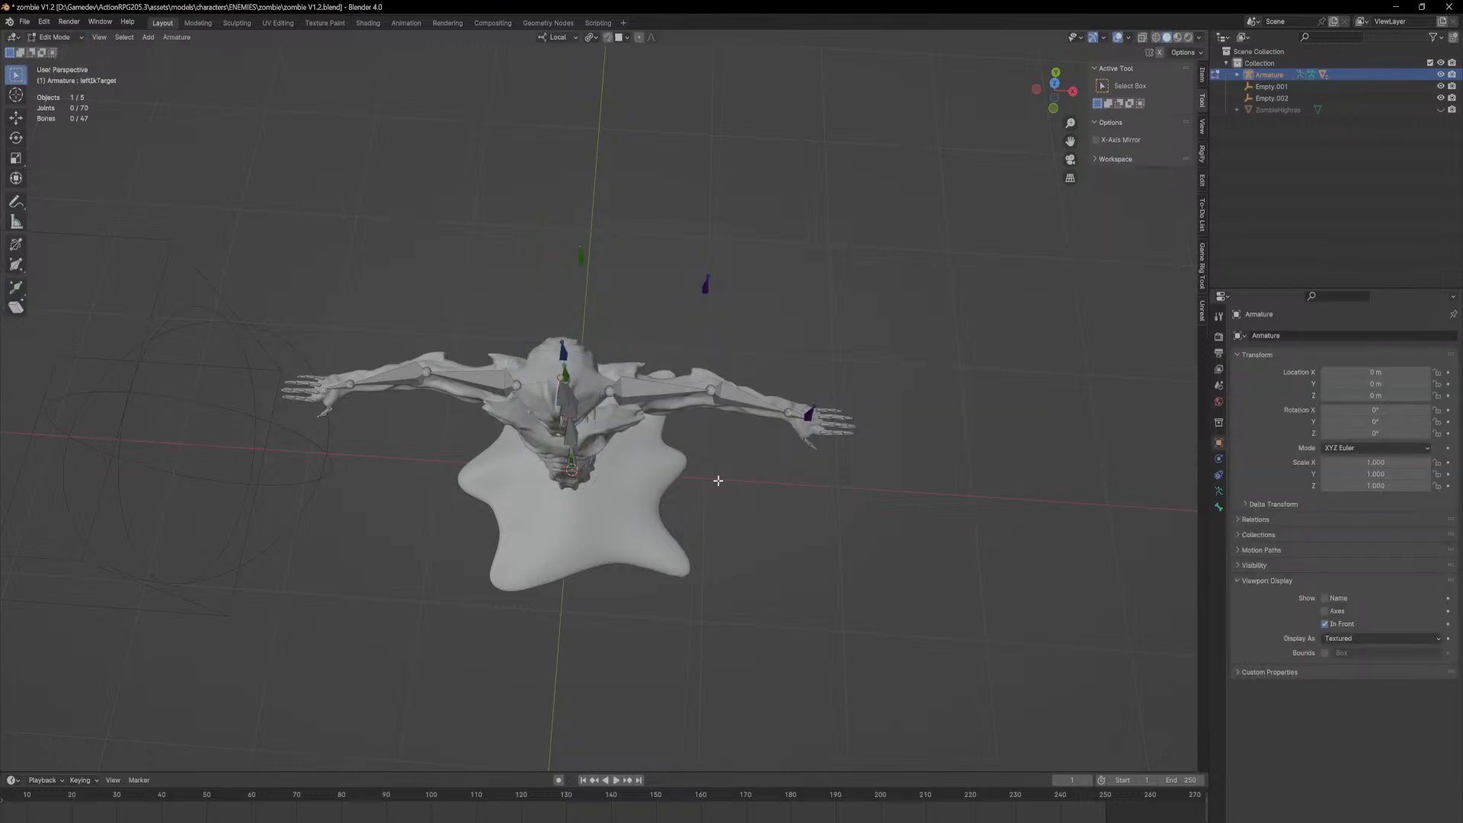
key(F3)
text(sy)
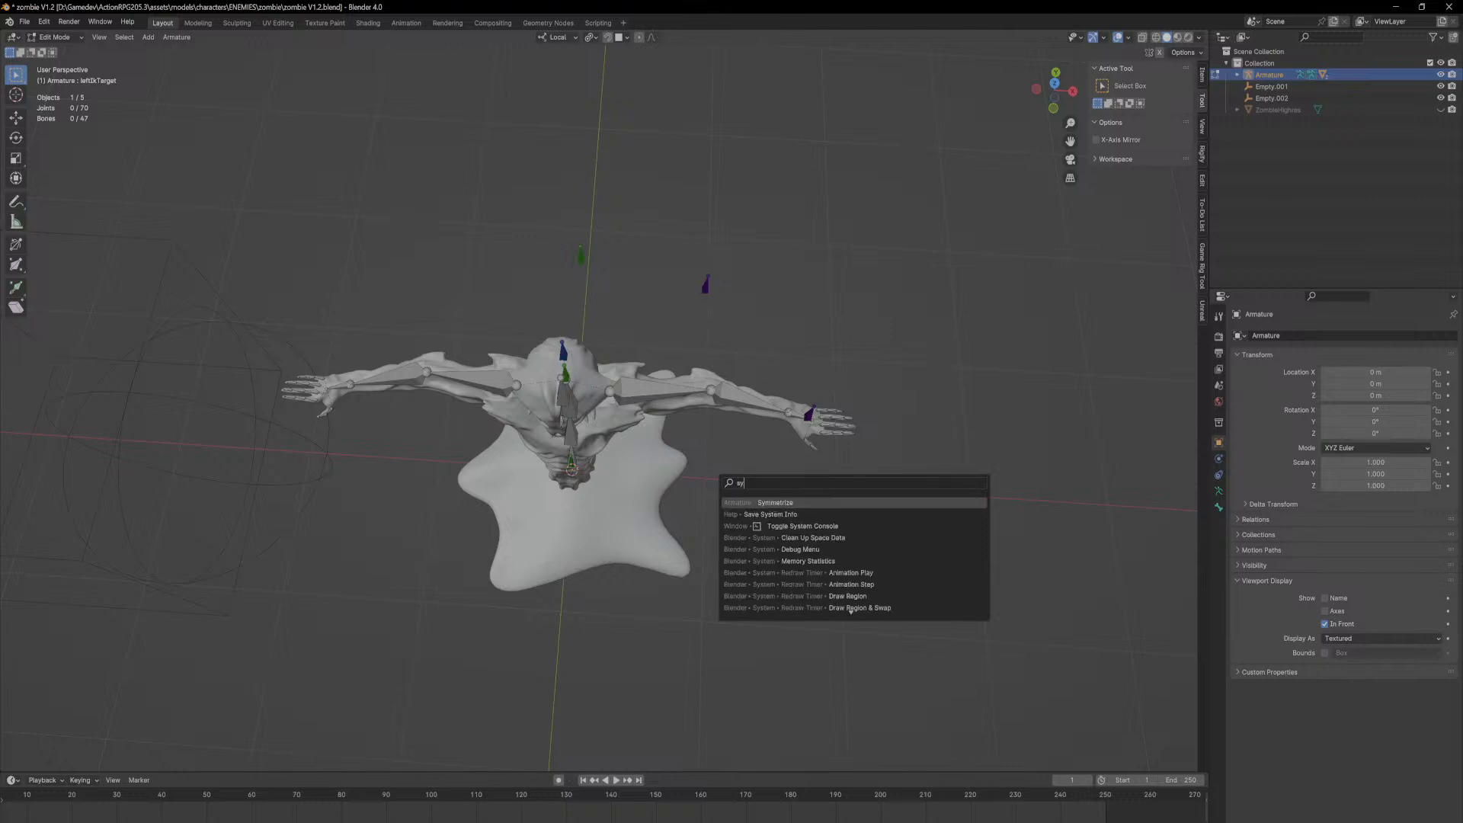
key(Escape)
Step: Symmetrize the LeftIkController and leftIkTarget bones to the zombie's right side, then deselect everything
key(a)
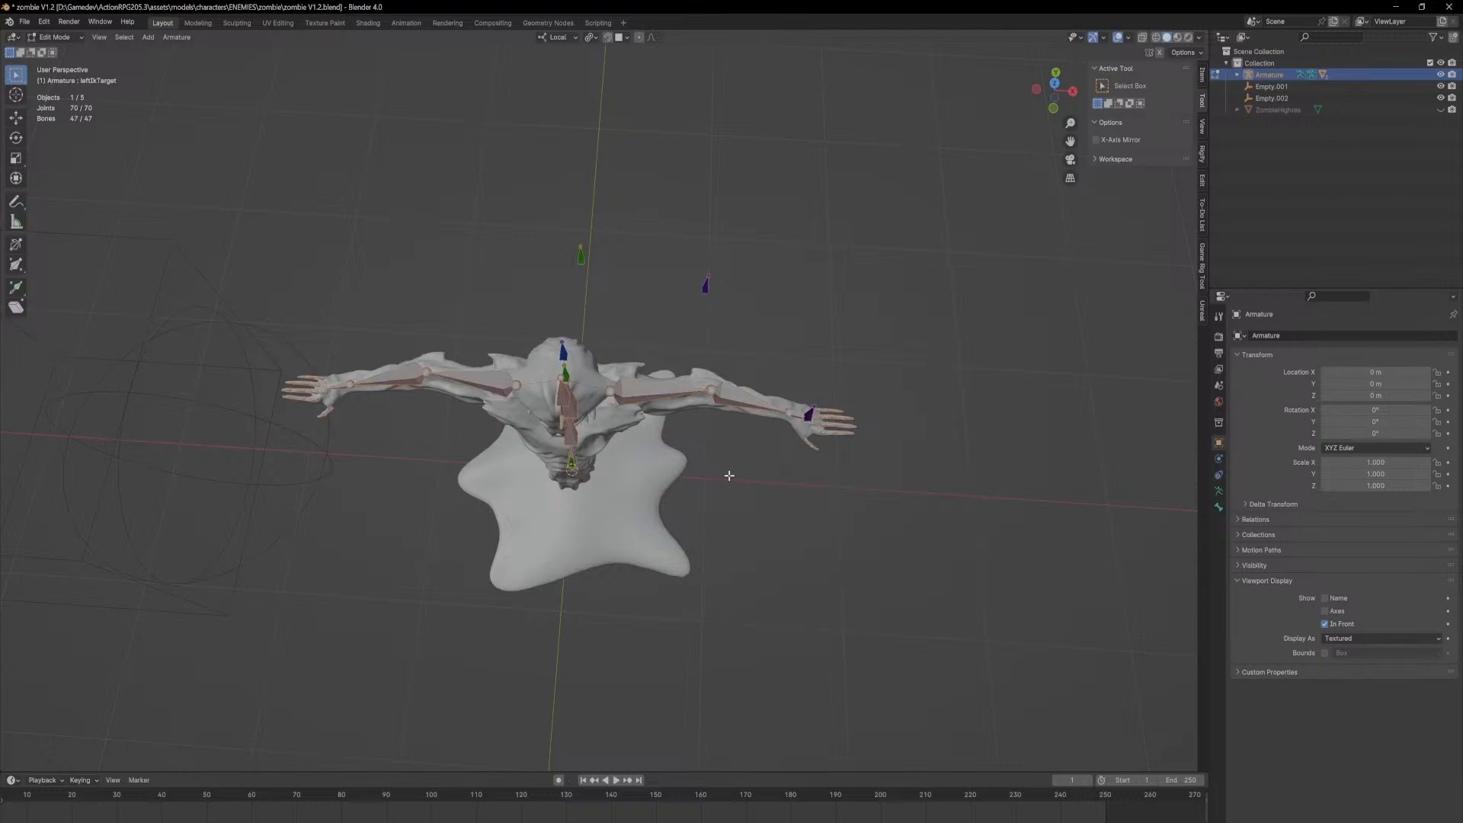
key(alt+a)
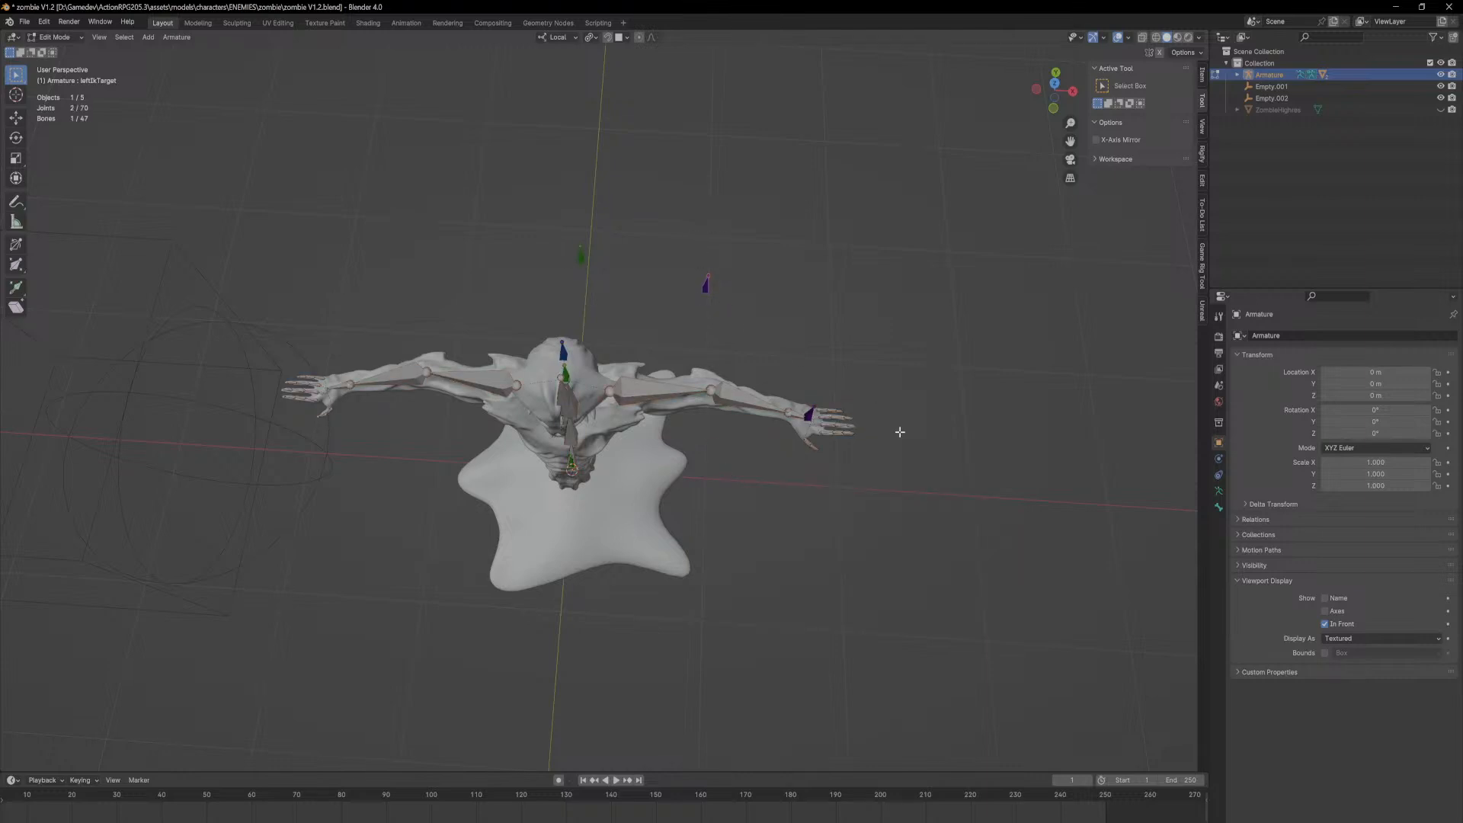
click(811, 416)
key(F2)
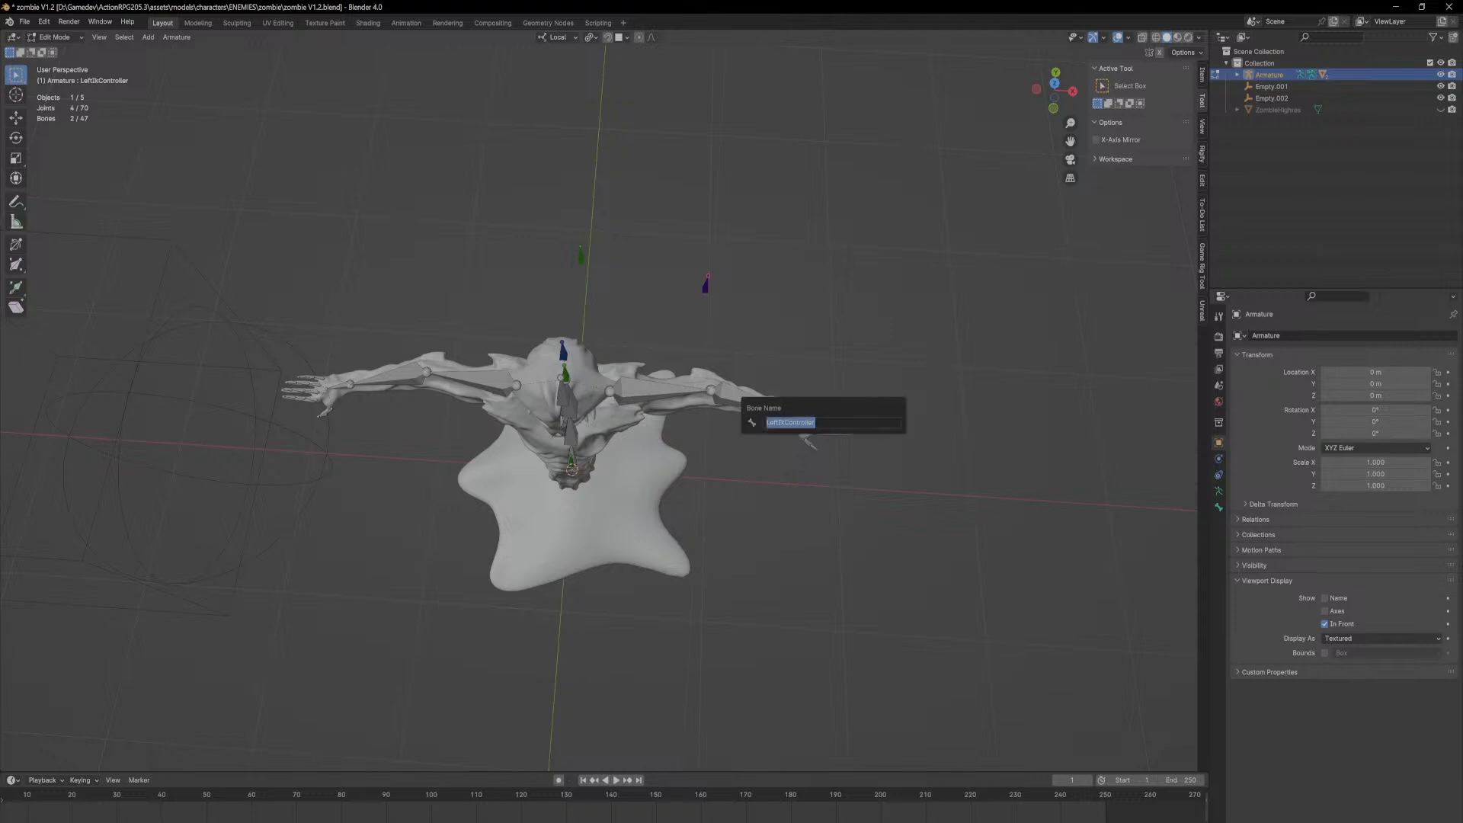
key(Escape)
key(F3)
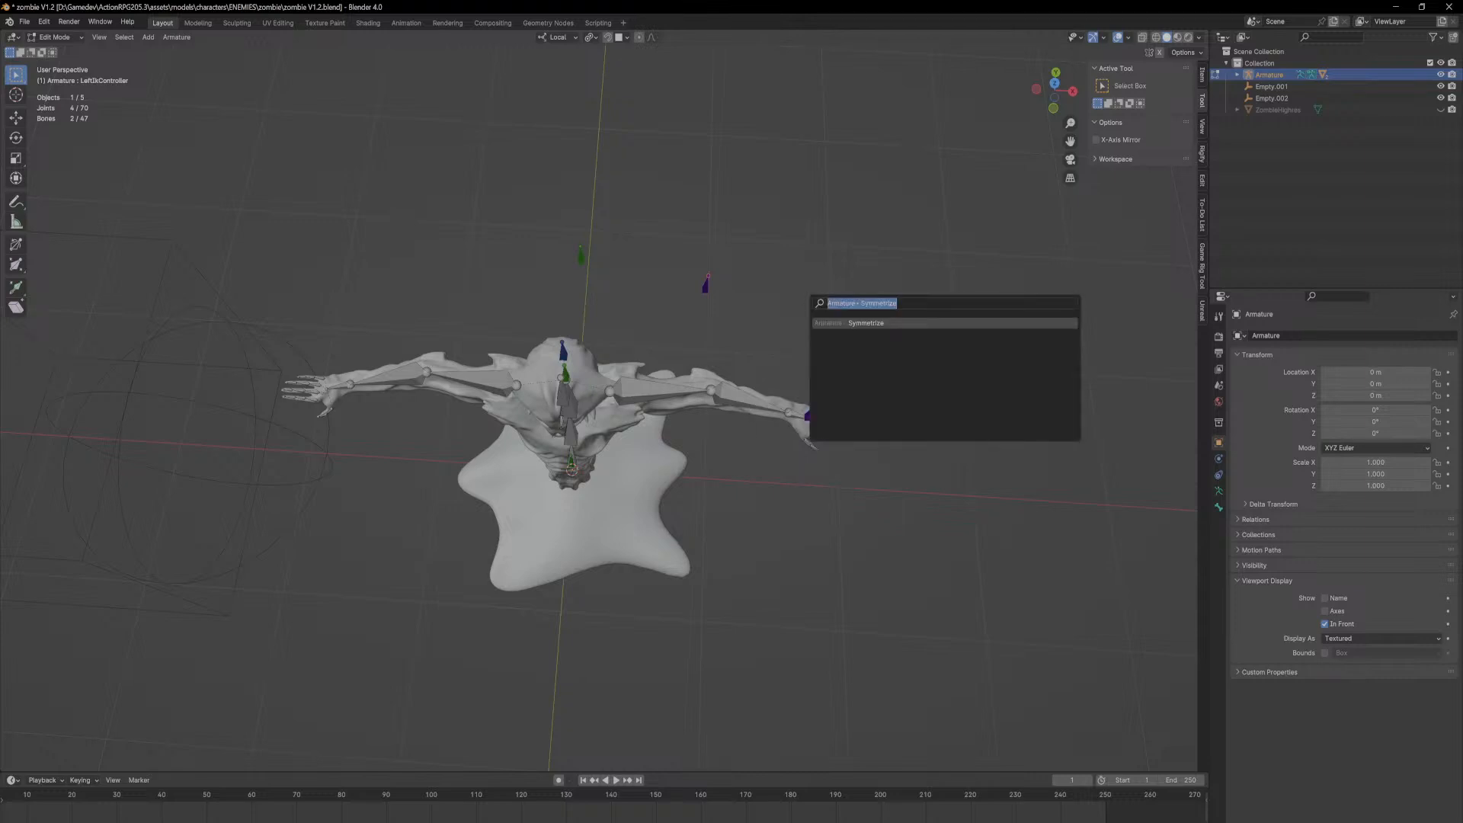
key(Return)
click(518, 332)
middle_drag(518, 332, 343, 360)
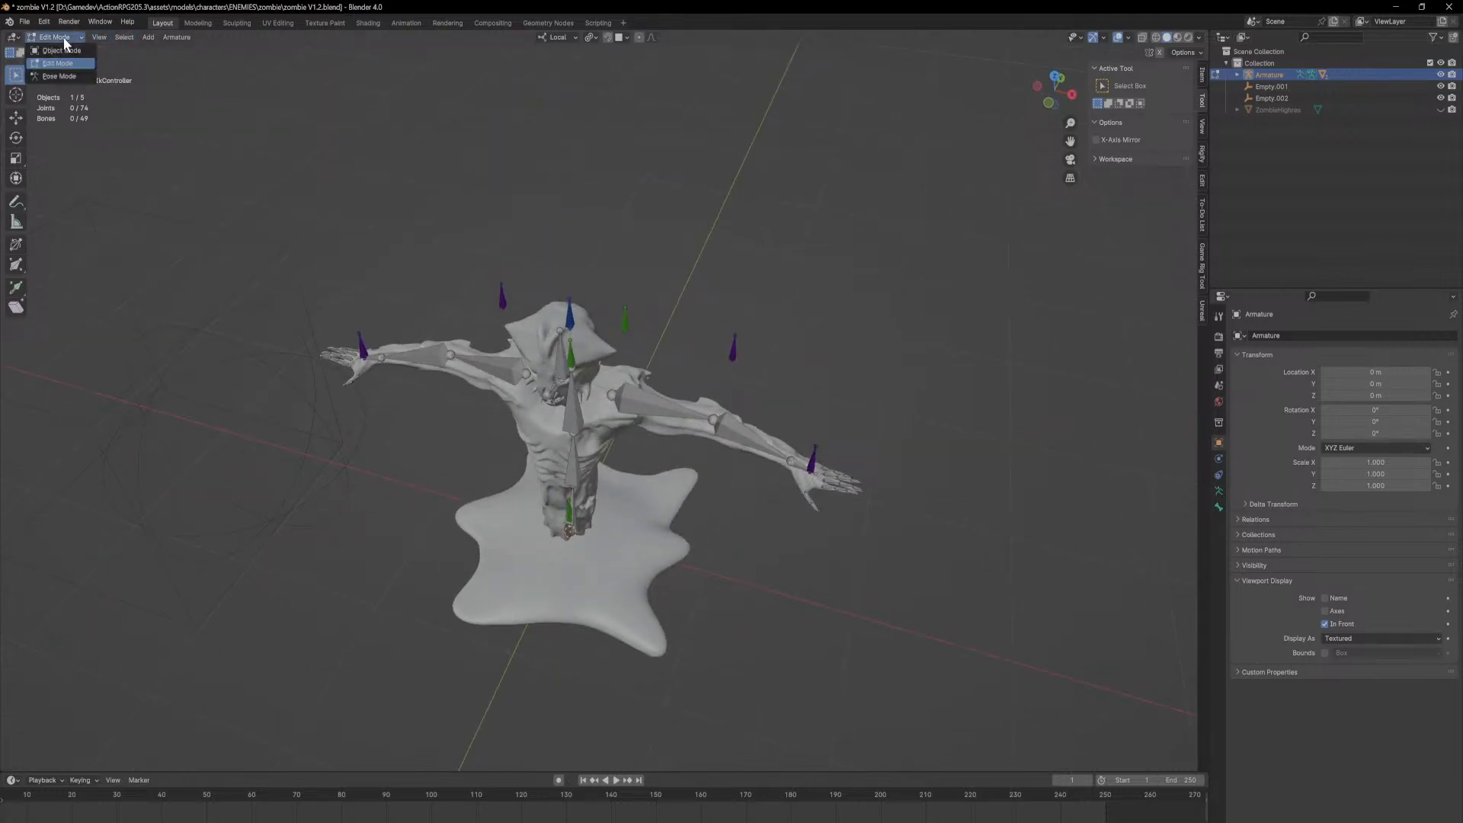
Step: Return the armature to Pose Mode and try moving the RightIkController bone at the right hand
click(61, 51)
middle_drag(267, 198, 360, 271)
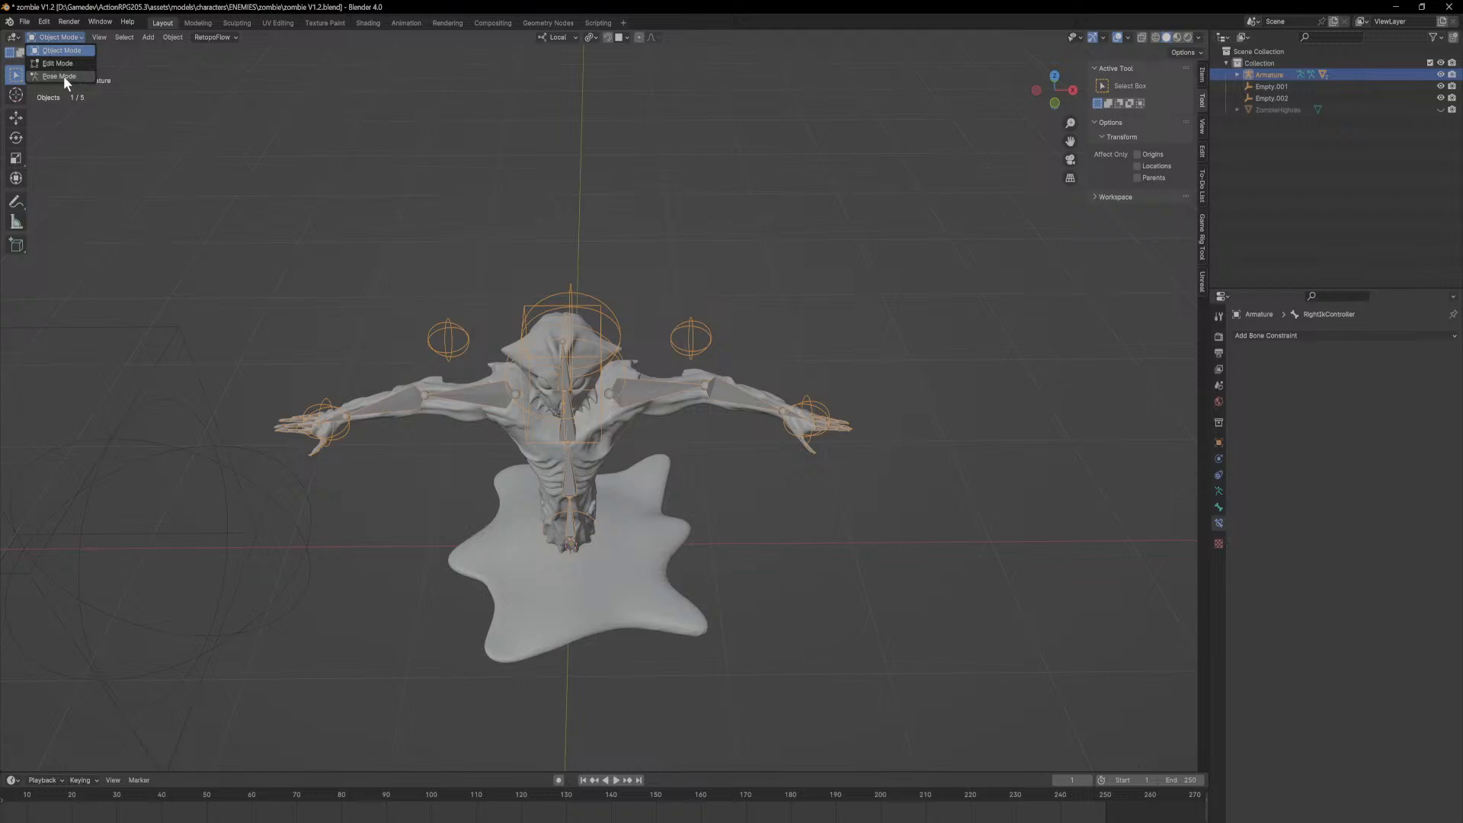
click(63, 76)
click(325, 401)
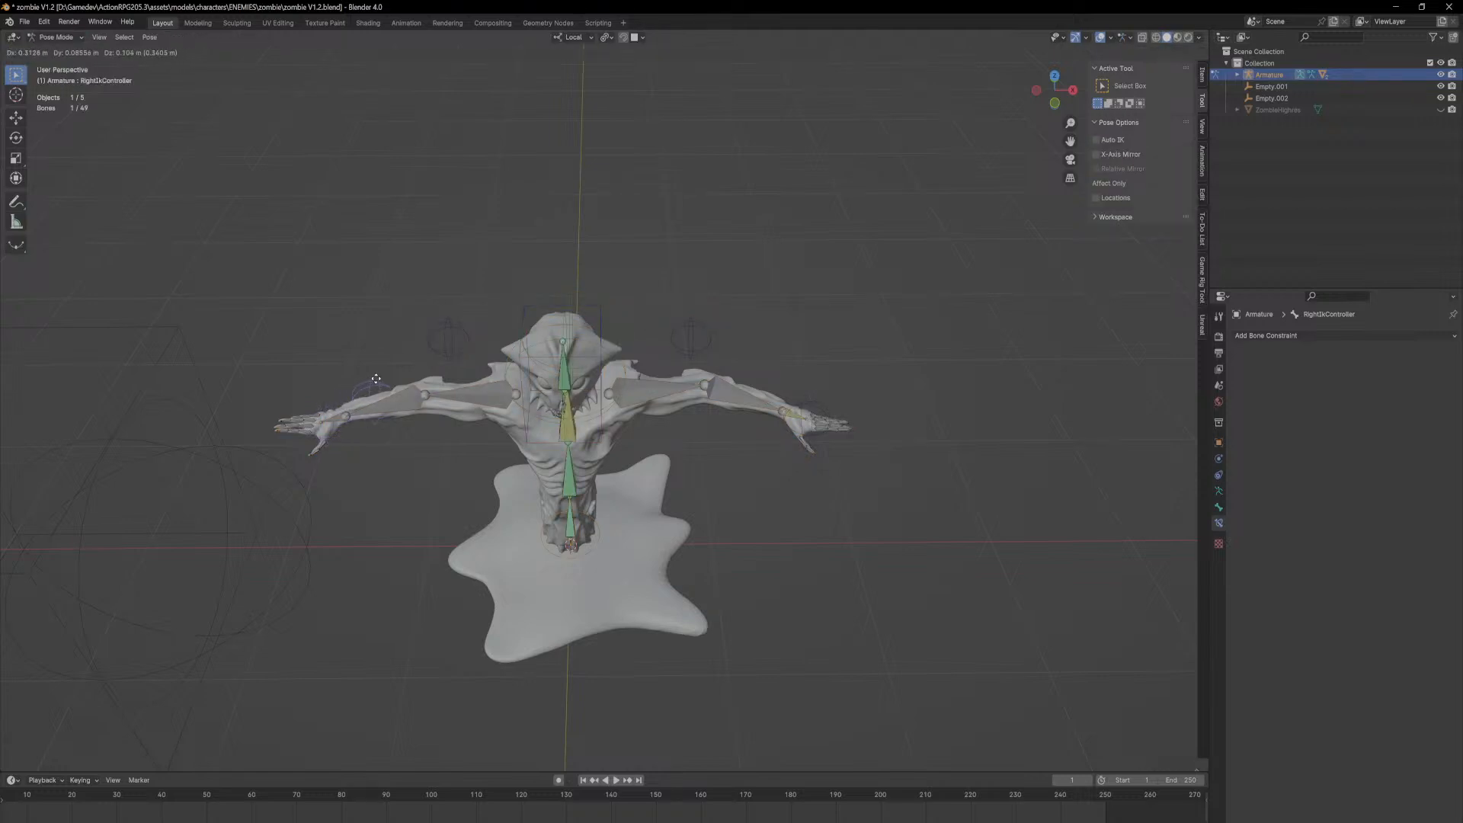
middle_drag(304, 391, 1013, 391)
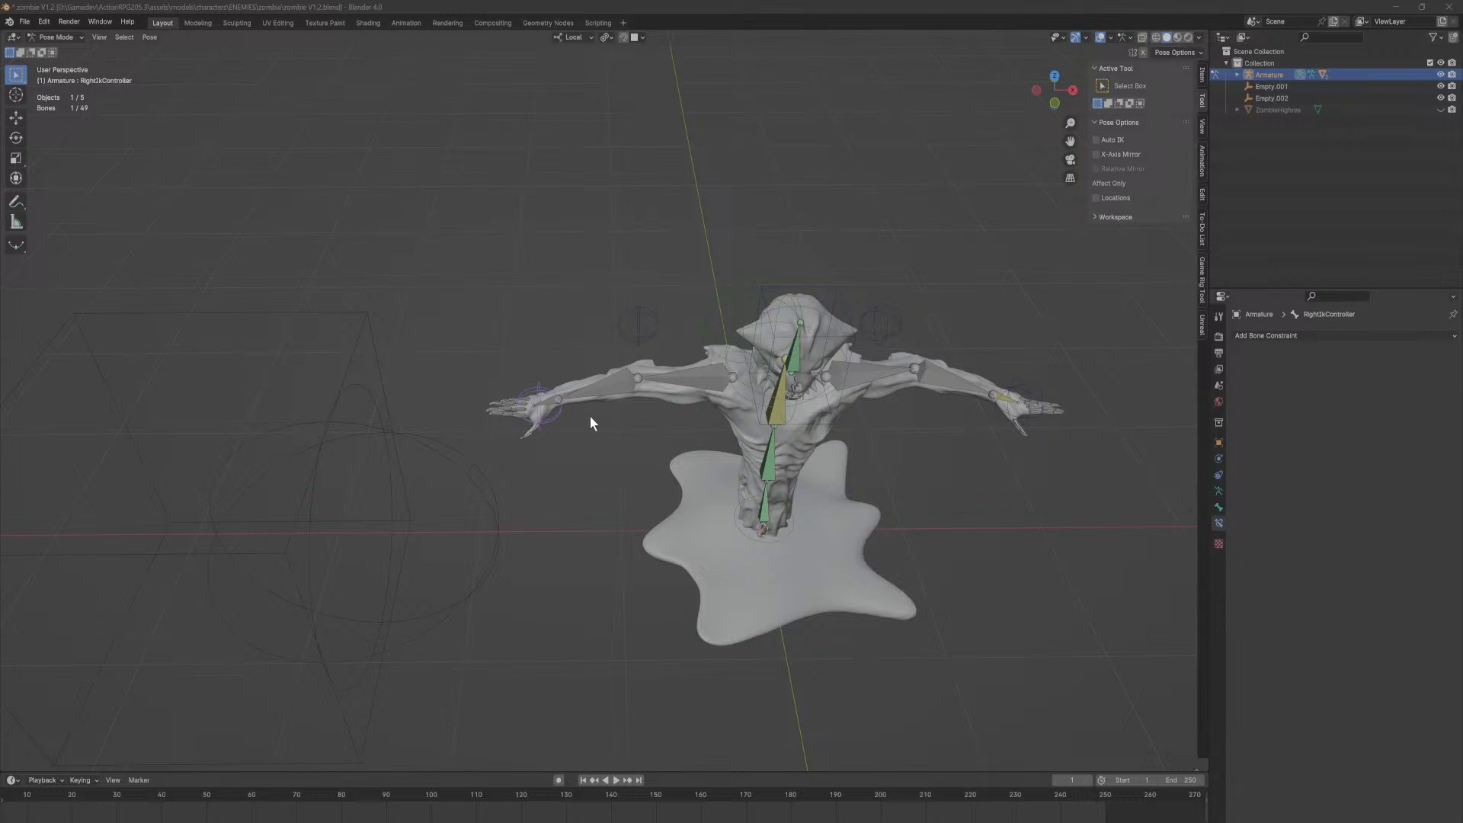
Step: Check the right hand bone Hand.R.001 for bone constraints
scroll(610, 411, up, 6)
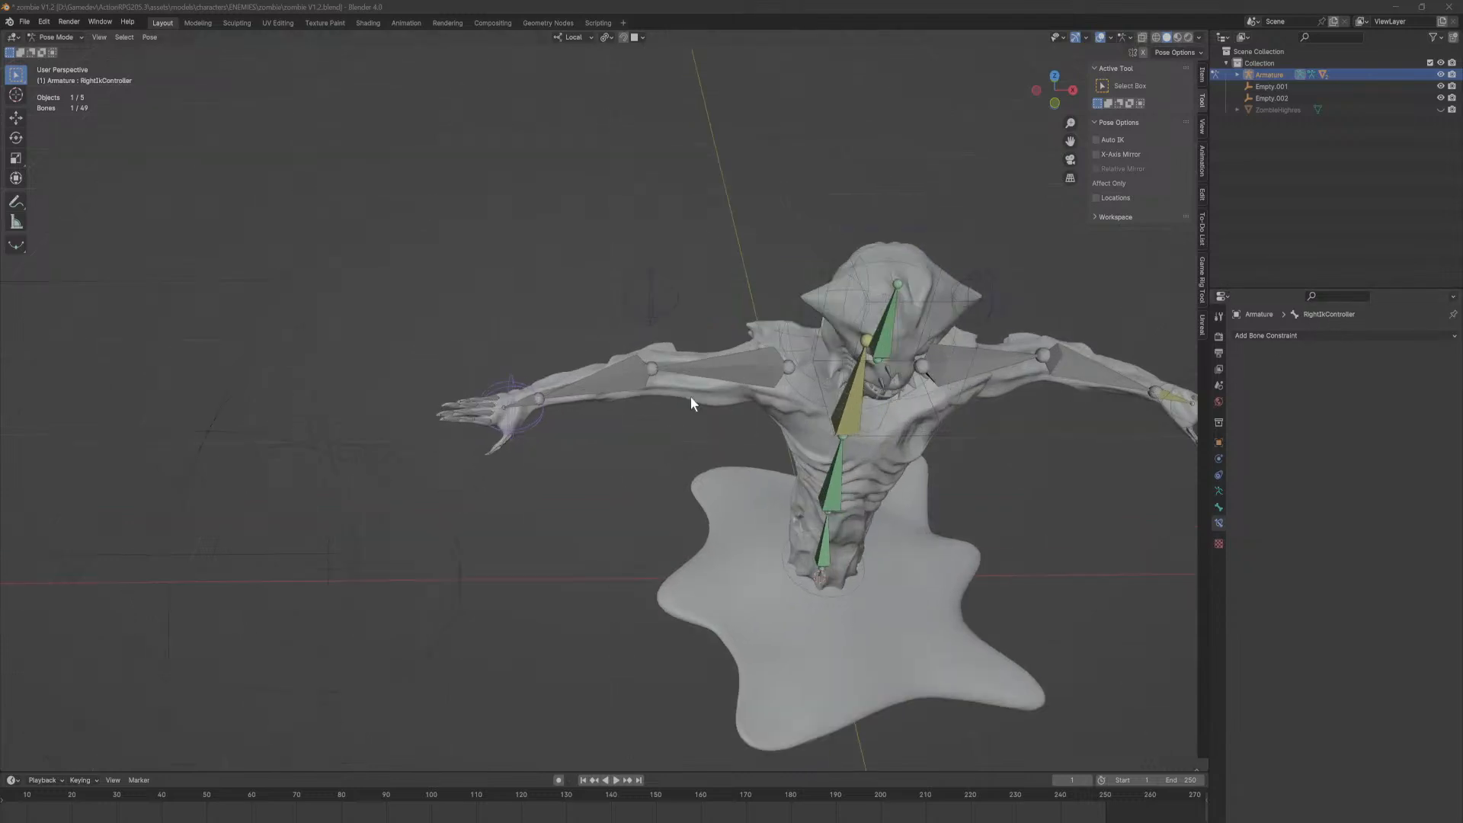
scroll(681, 422, down, 3)
click(660, 381)
scroll(988, 462, down, 4)
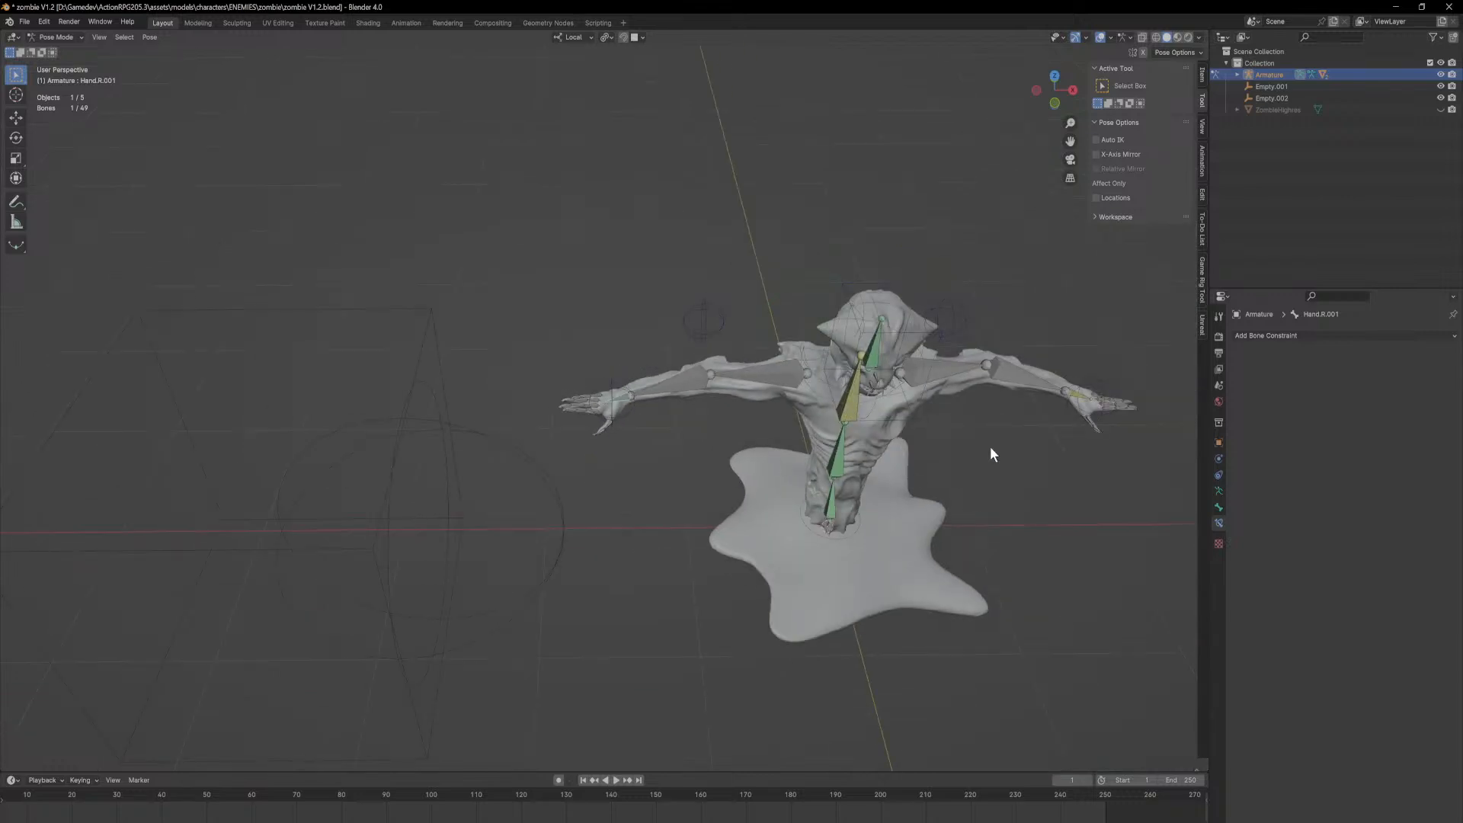
Step: Select the left hand bone Hand.L.001 and run Copy Pose on it
click(1074, 405)
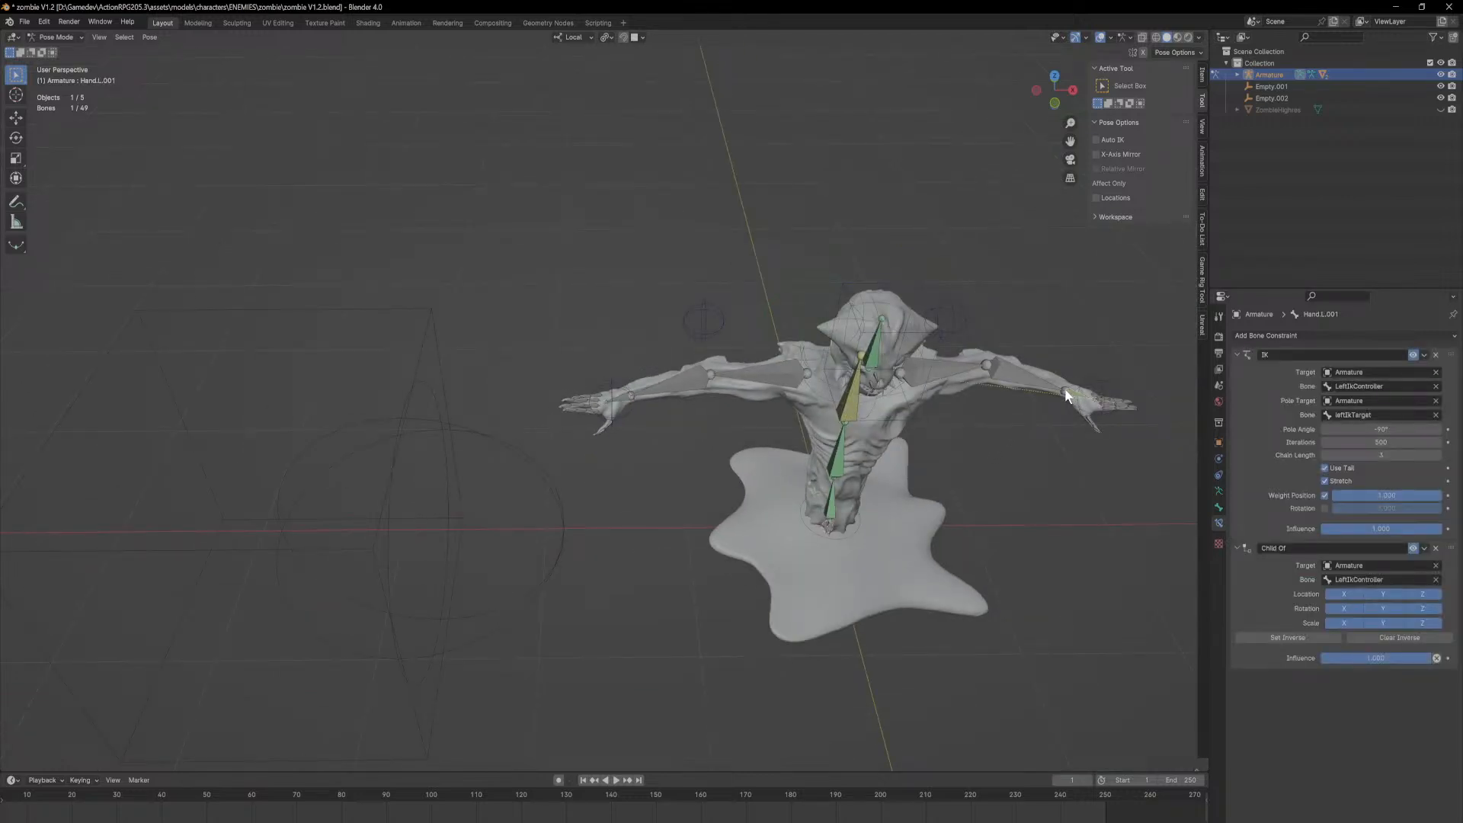
key(F3)
text(copy)
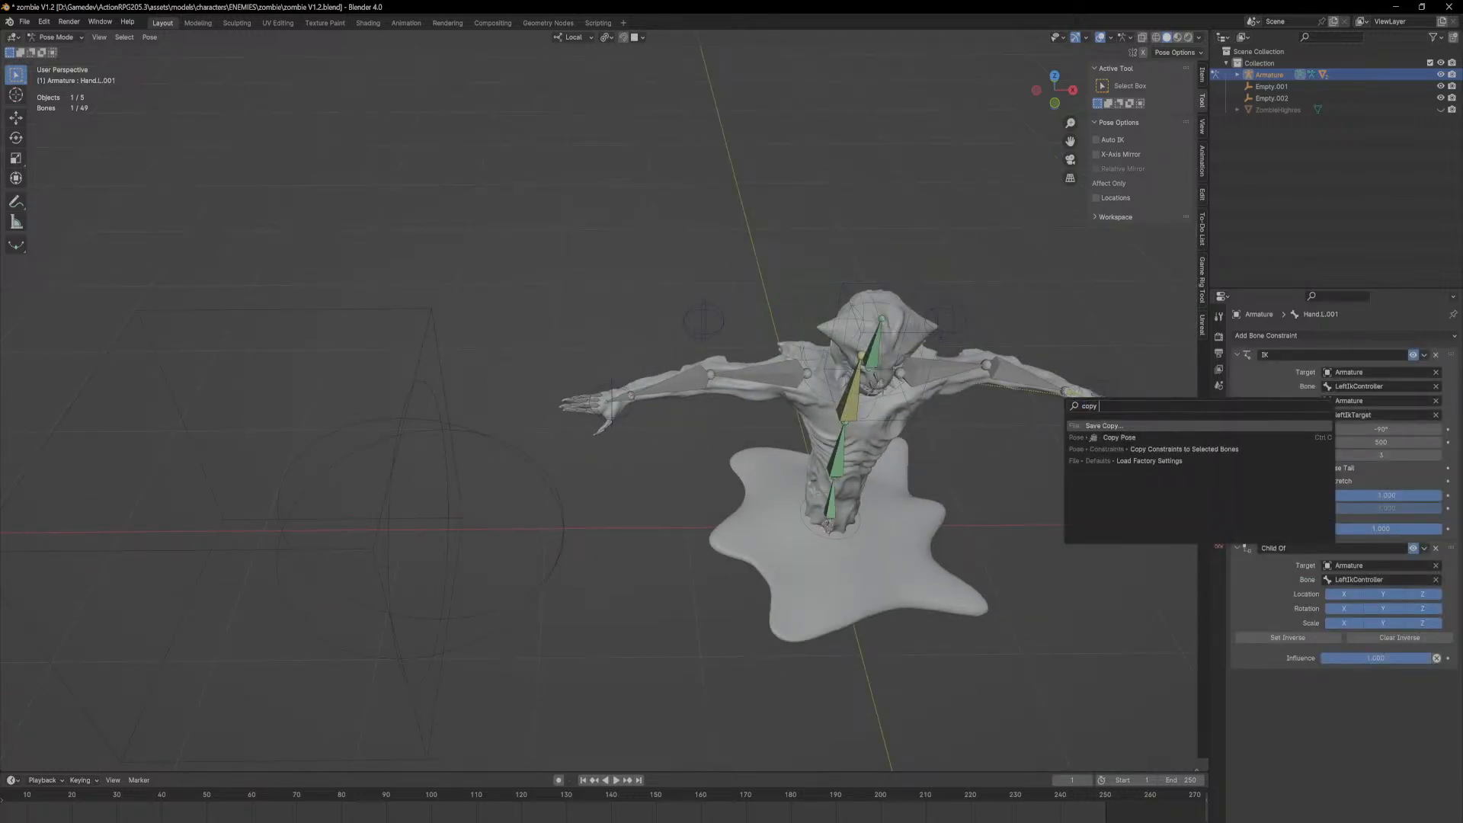
key(Down)
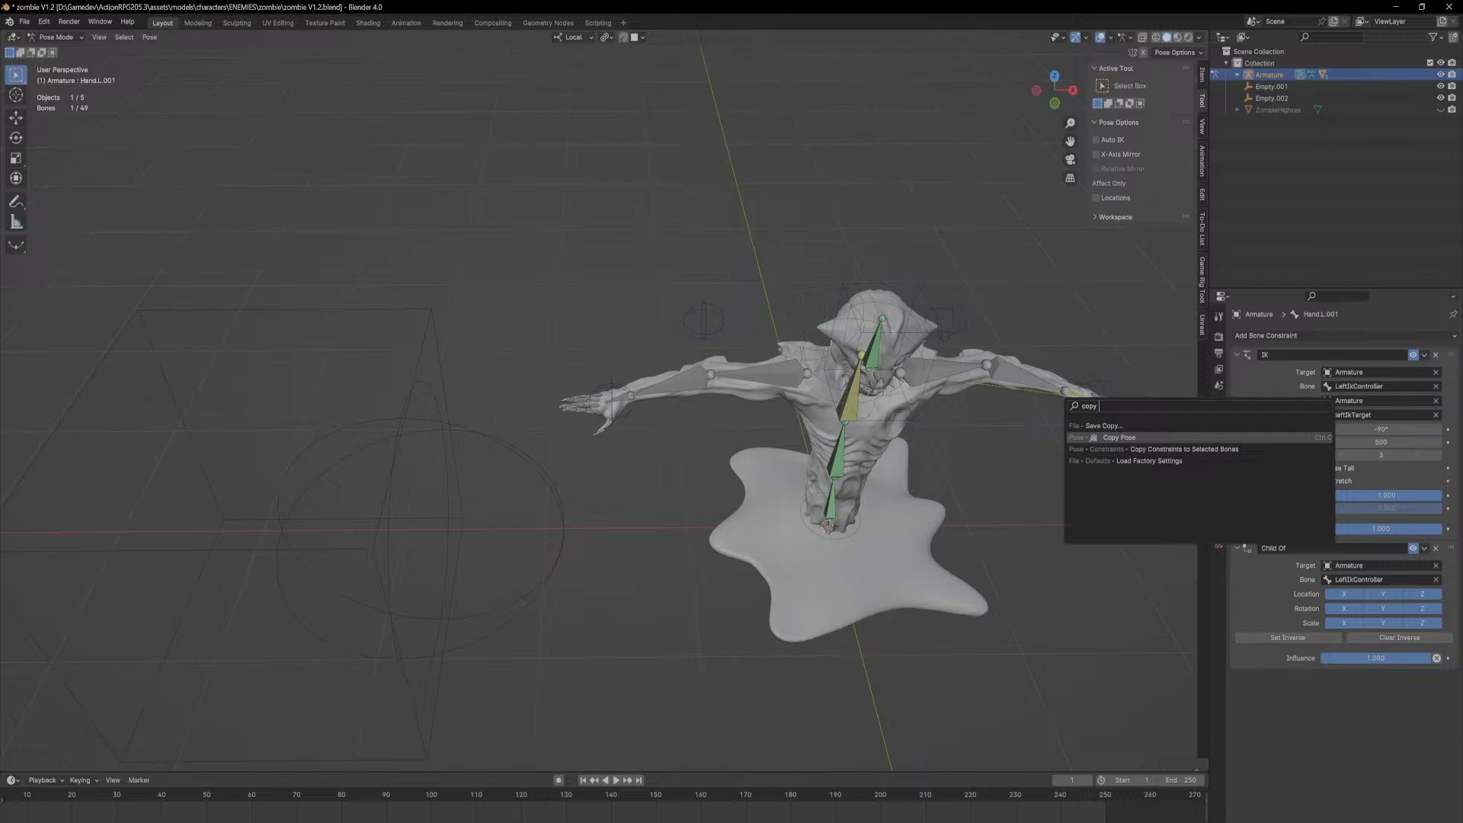
key(Return)
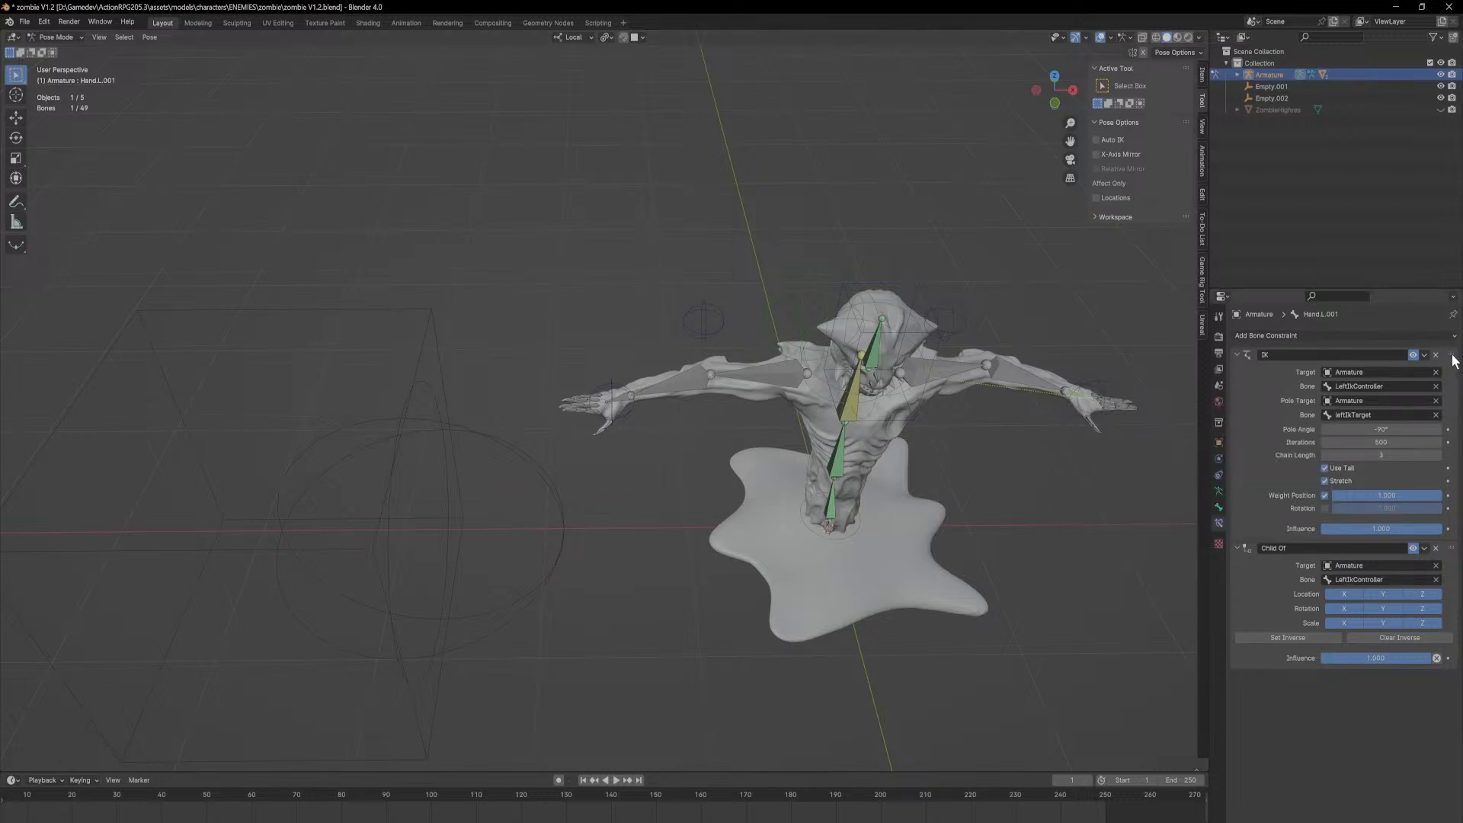
Step: Select the right and left hand bones together and search the commands for "copy", "trans" and "active to sele"
click(620, 394)
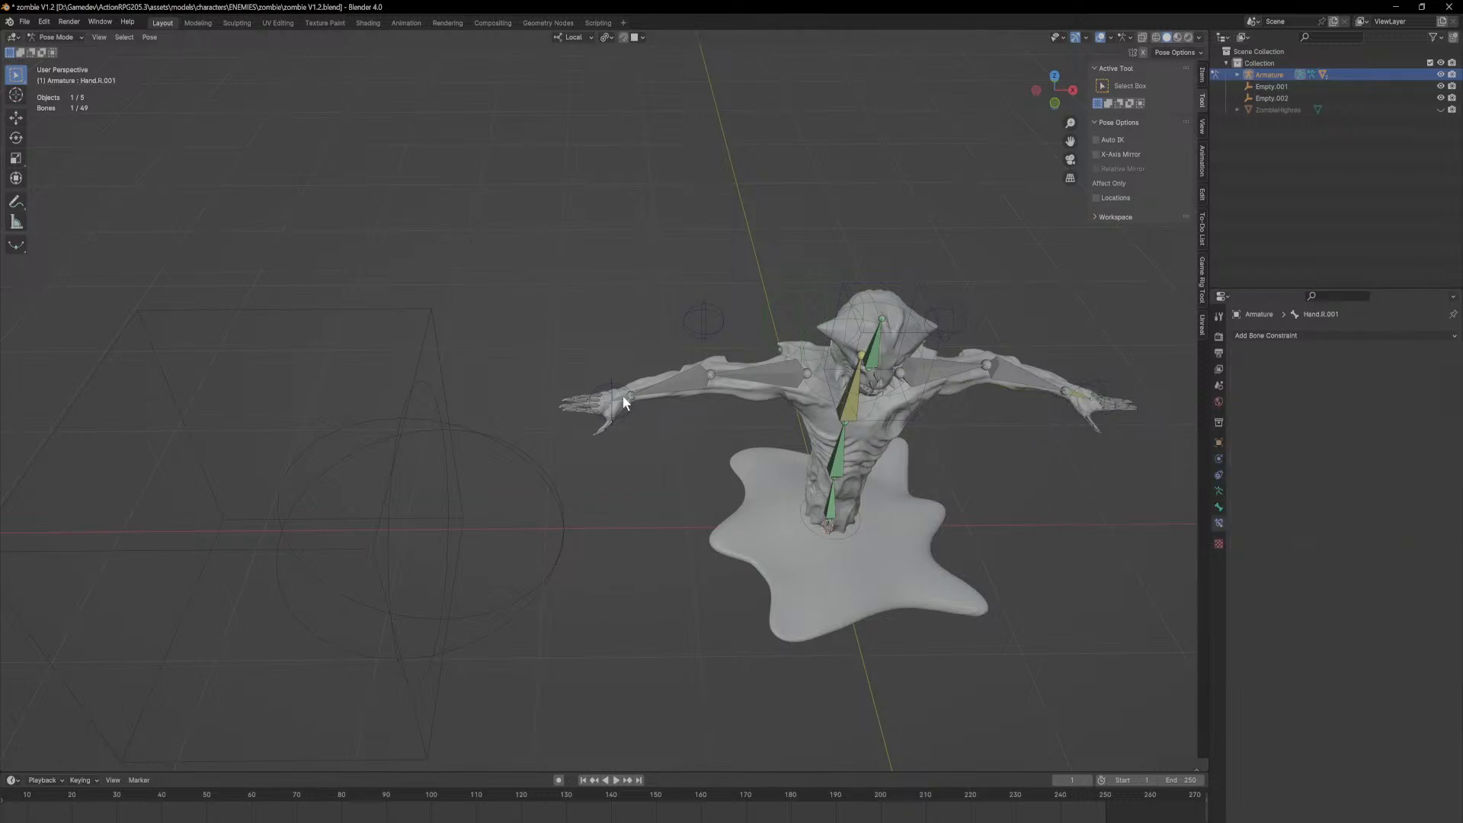
click(1077, 389)
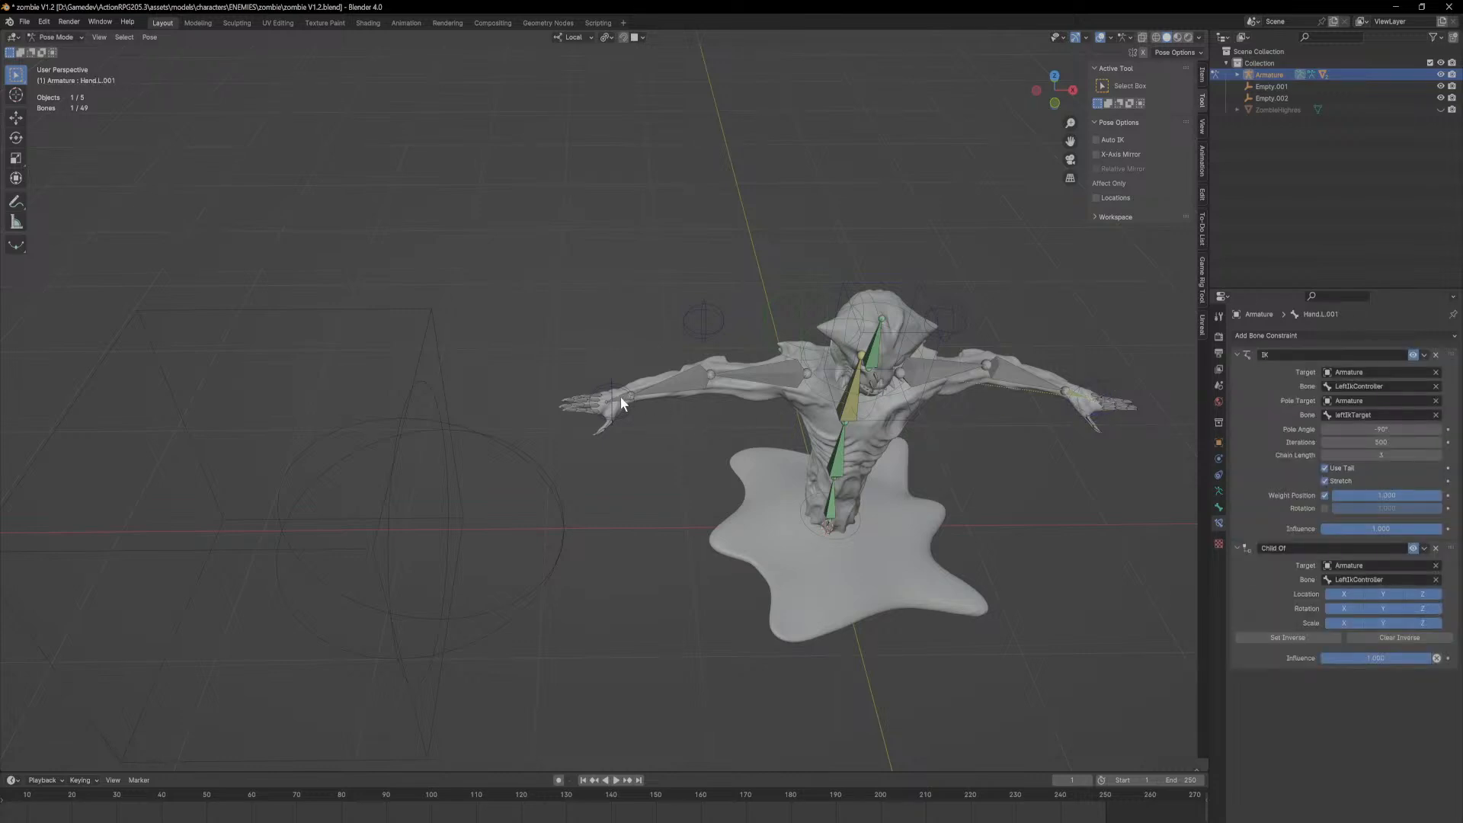
click(1086, 395)
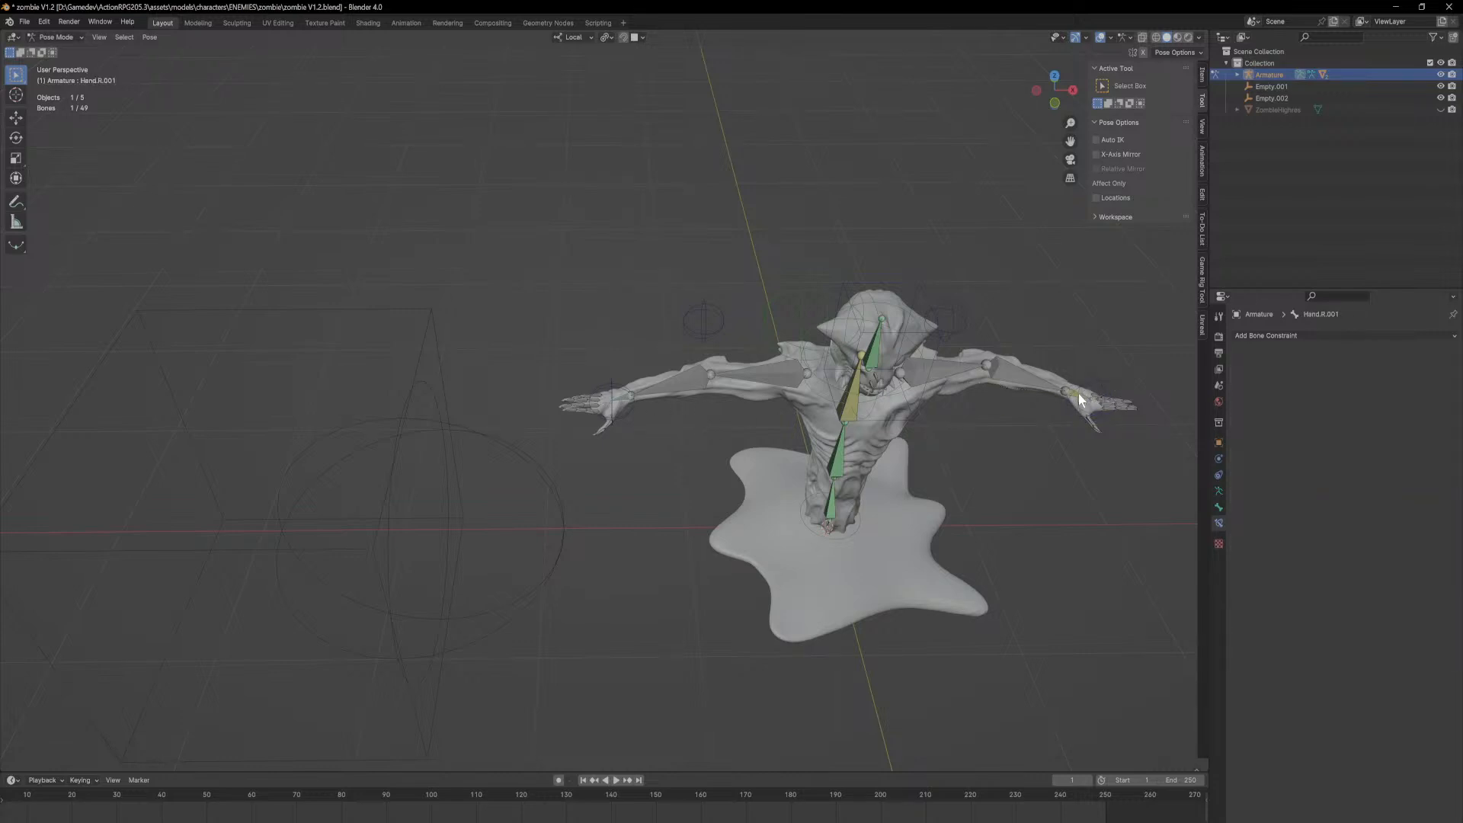
shift+click(1079, 390)
key(F3)
text(copy)
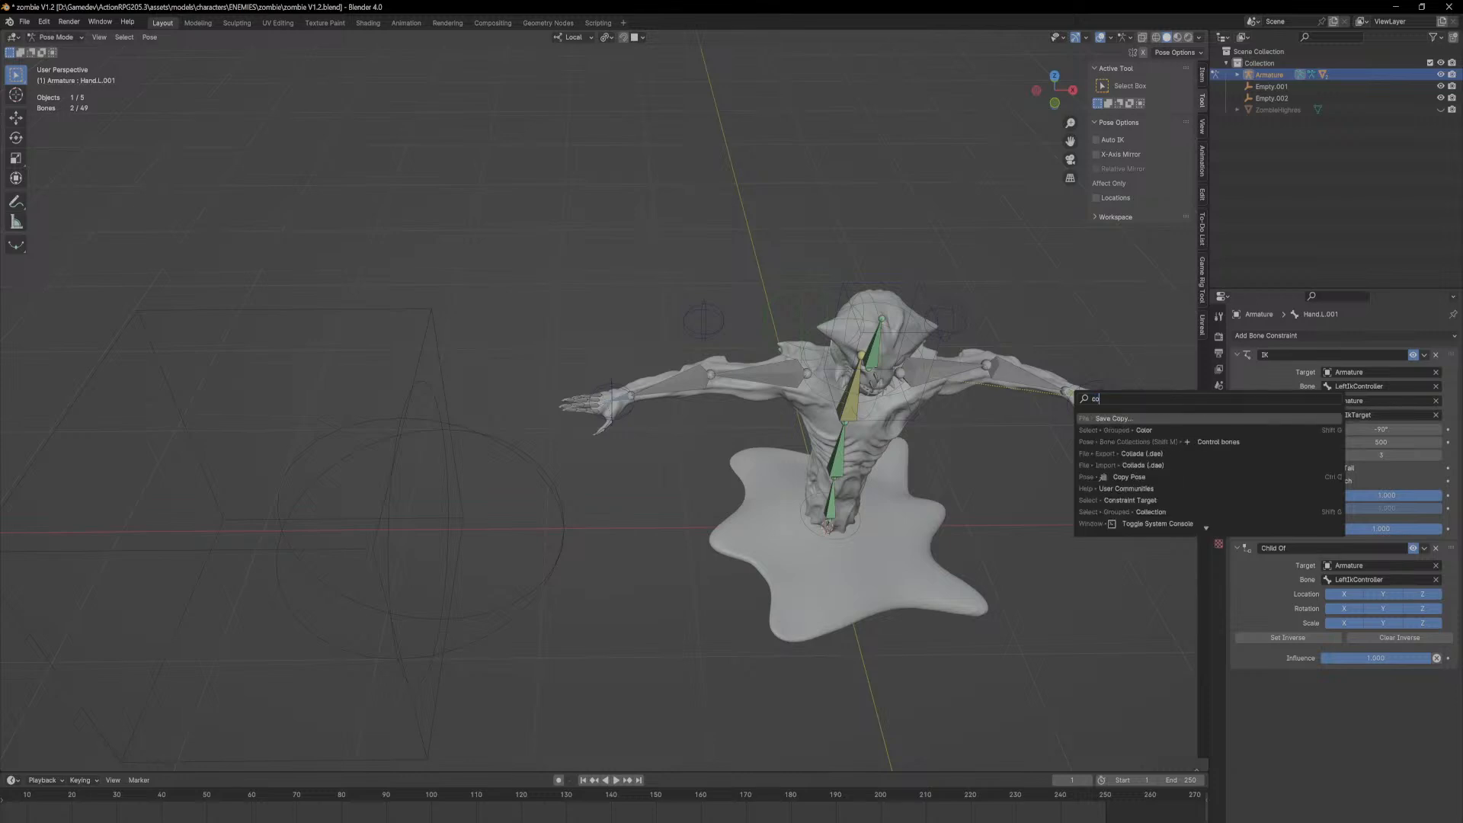
key(BackSpace)
key(BackSpace)
key(BackSpace)
key(BackSpace)
text(trans)
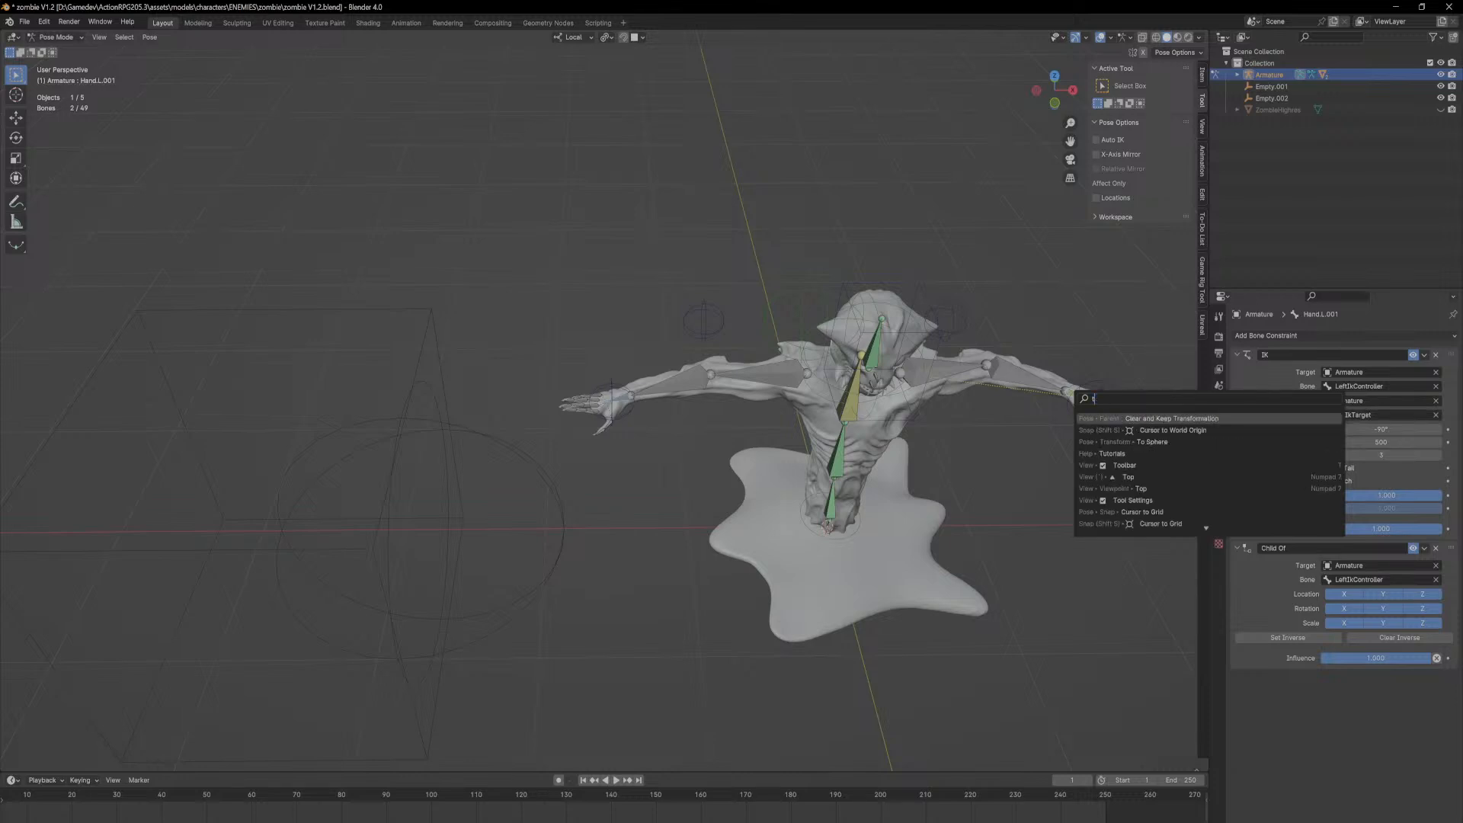
key(BackSpace)
key(BackSpace)
key(BackSpace)
key(BackSpace)
key(BackSpace)
text(active to)
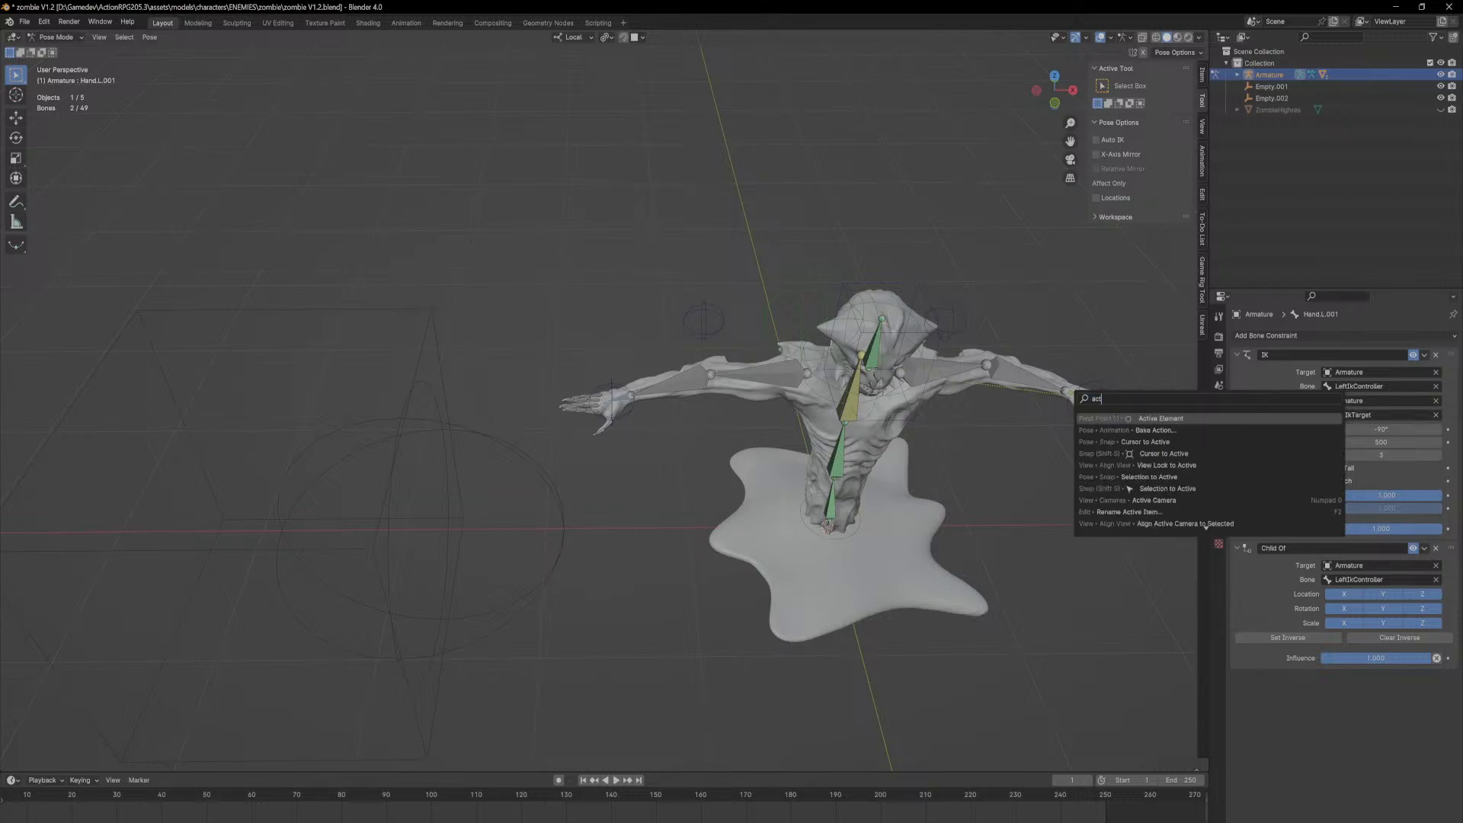
text( sele)
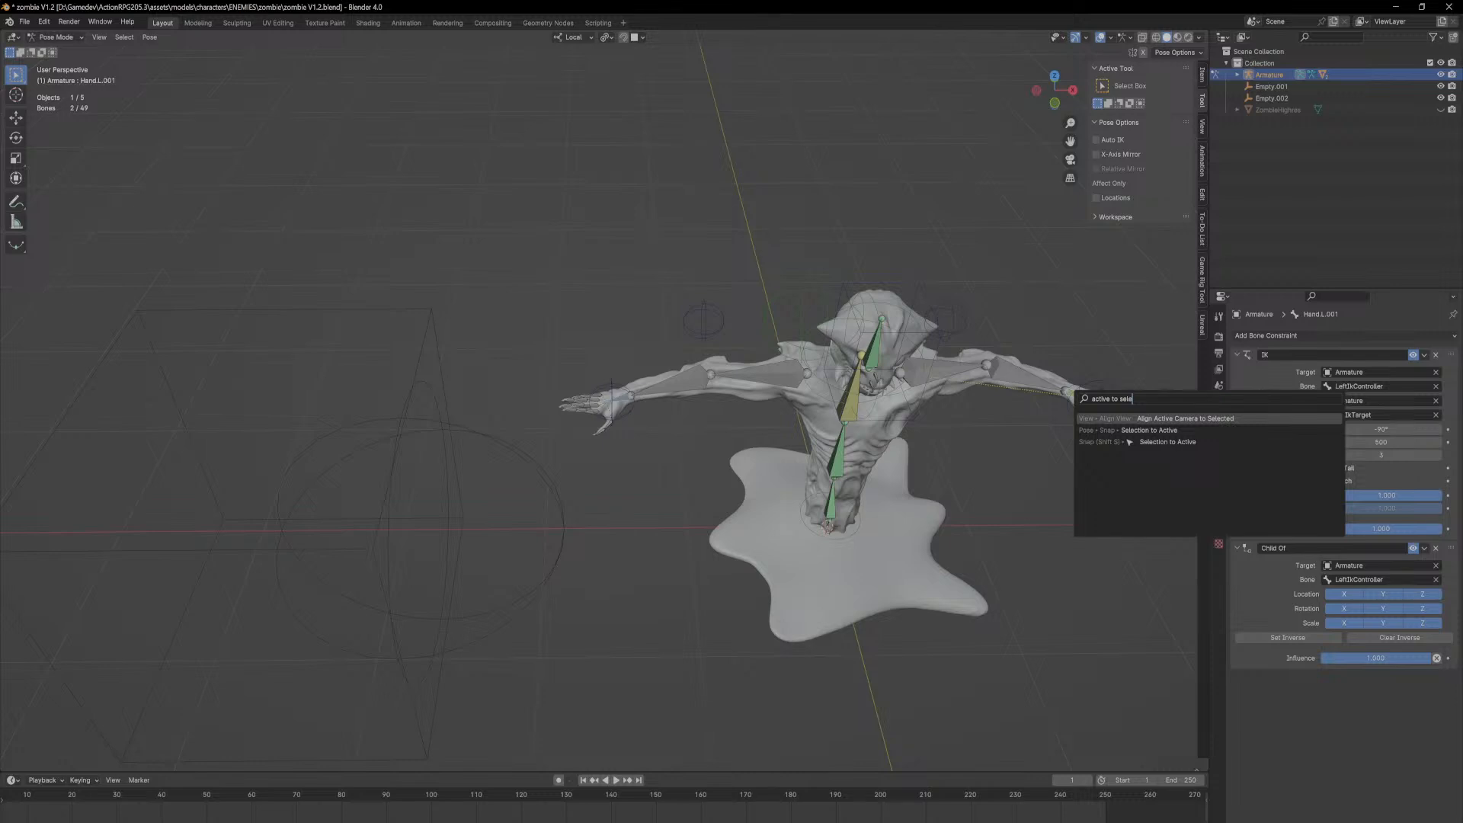
Step: Add an Inverse Kinematics constraint to the right hand bone Hand.R.001 and pick the Armature as its target
click(624, 400)
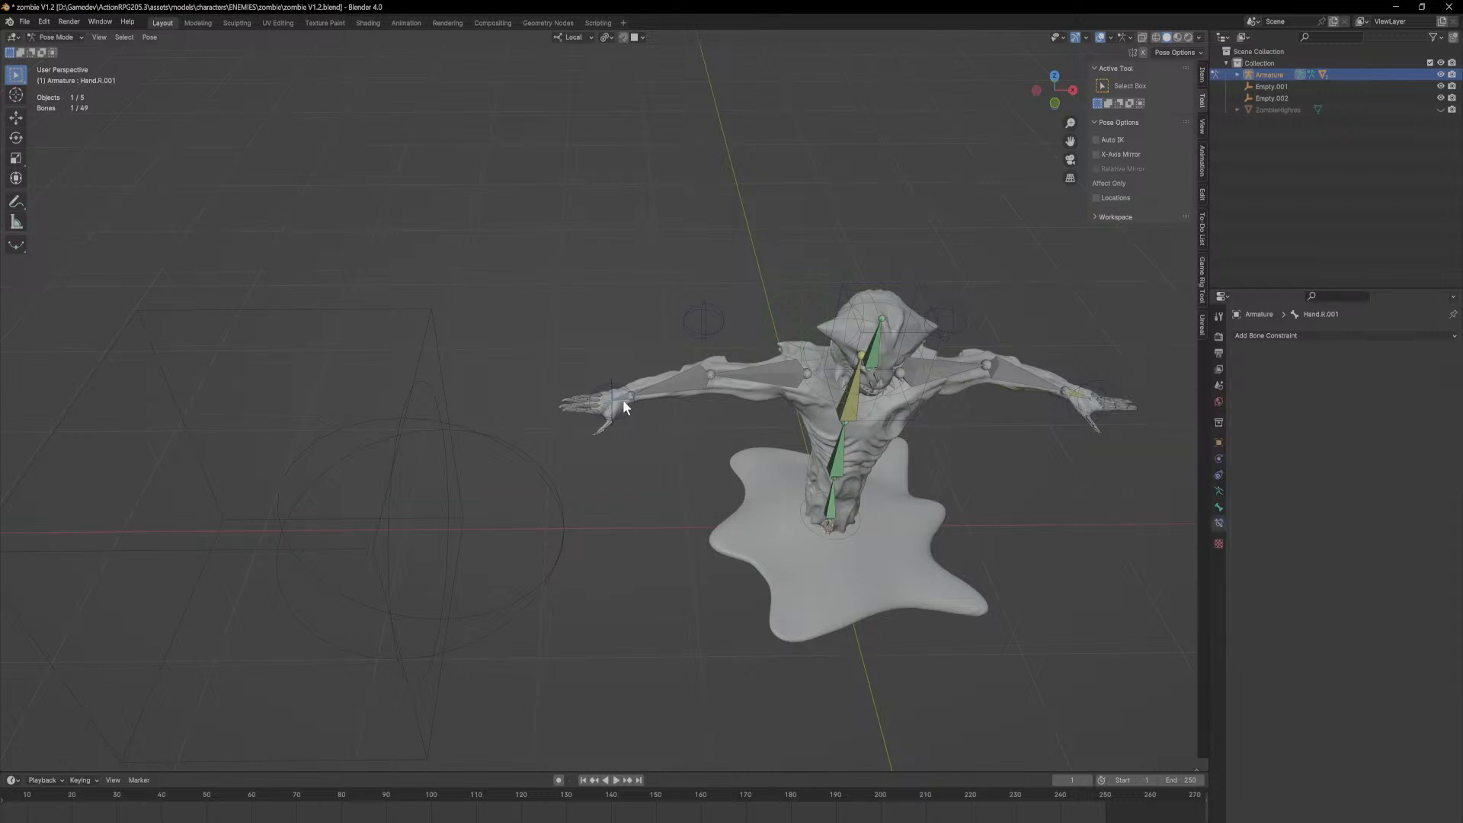
click(1291, 338)
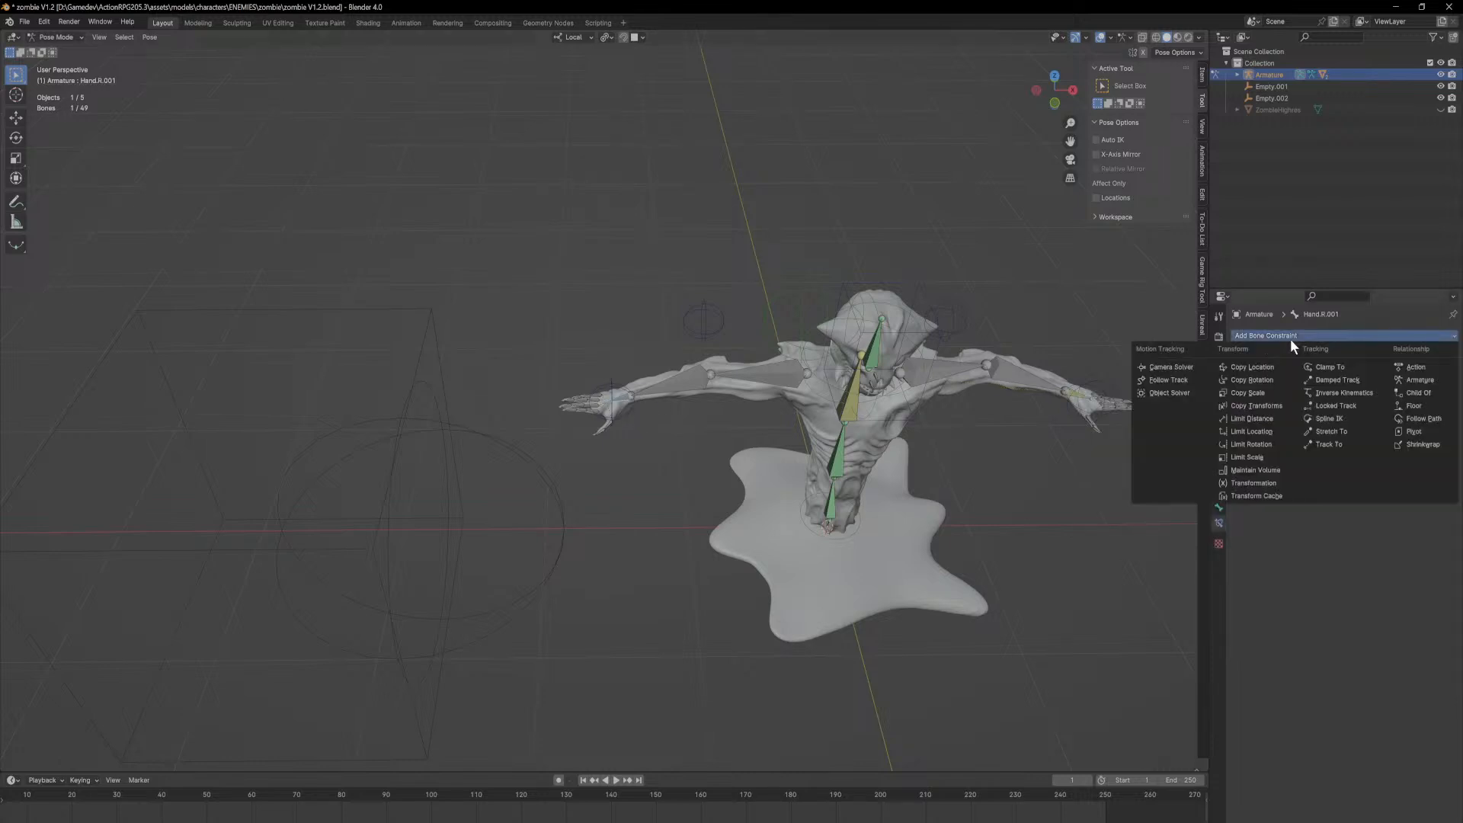
click(1360, 393)
click(1437, 372)
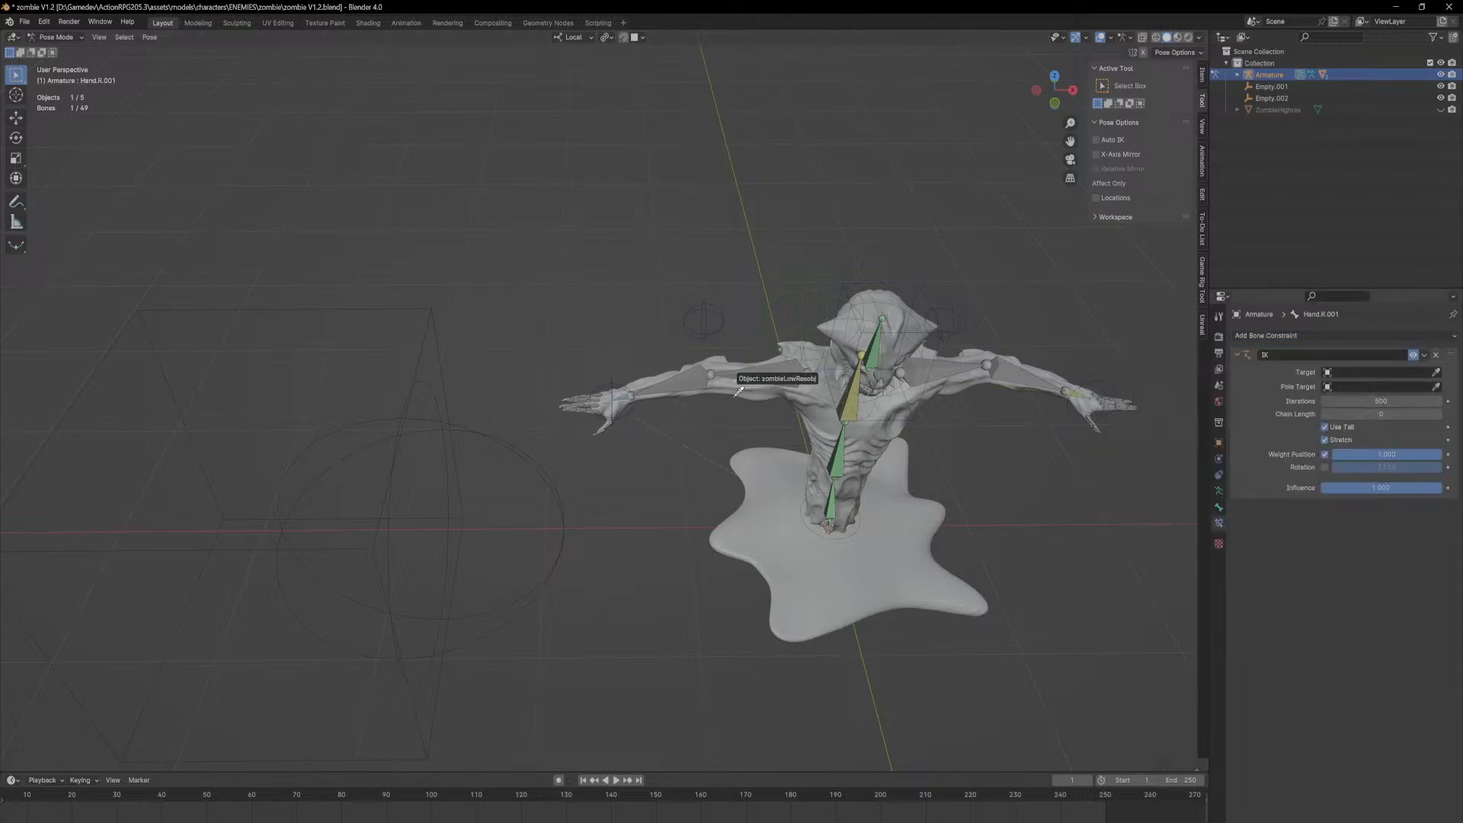
click(612, 395)
Step: Check the constraint settings of the left hand bone Hand.L.001 for reference, and reselect Hand.R.001
click(1074, 394)
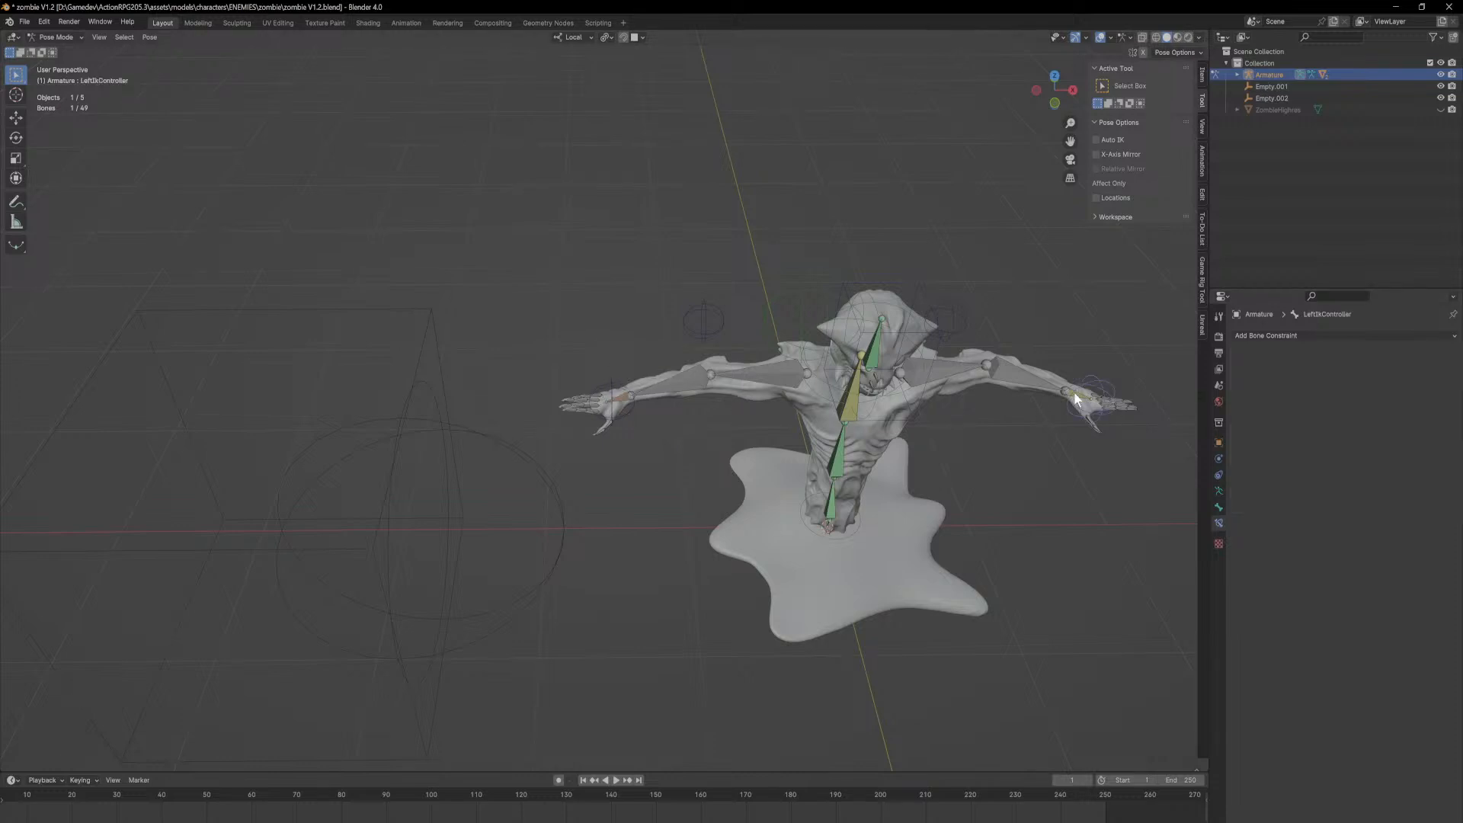
click(1078, 391)
scroll(783, 424, up, 4)
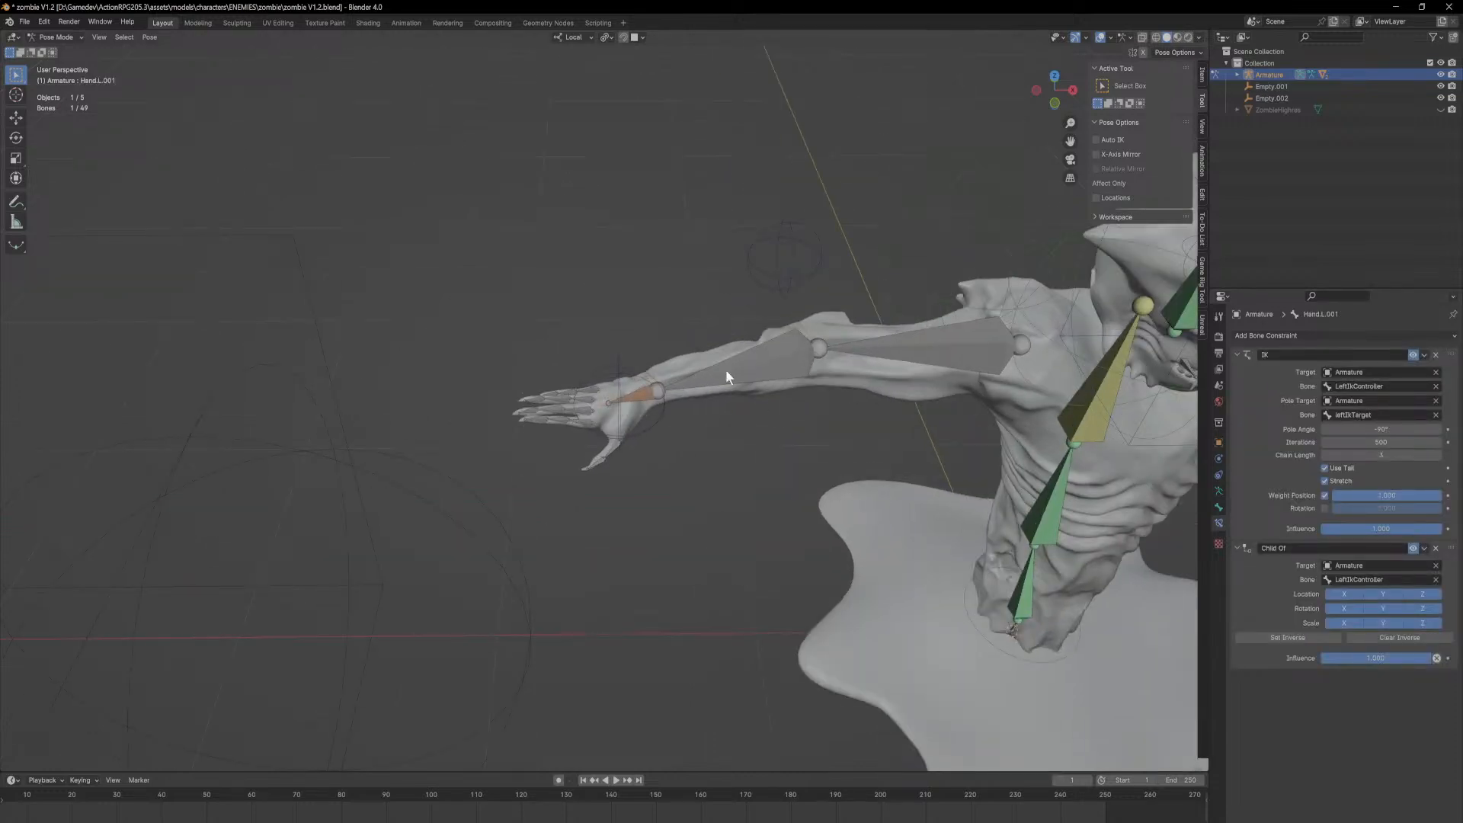
click(619, 374)
click(638, 390)
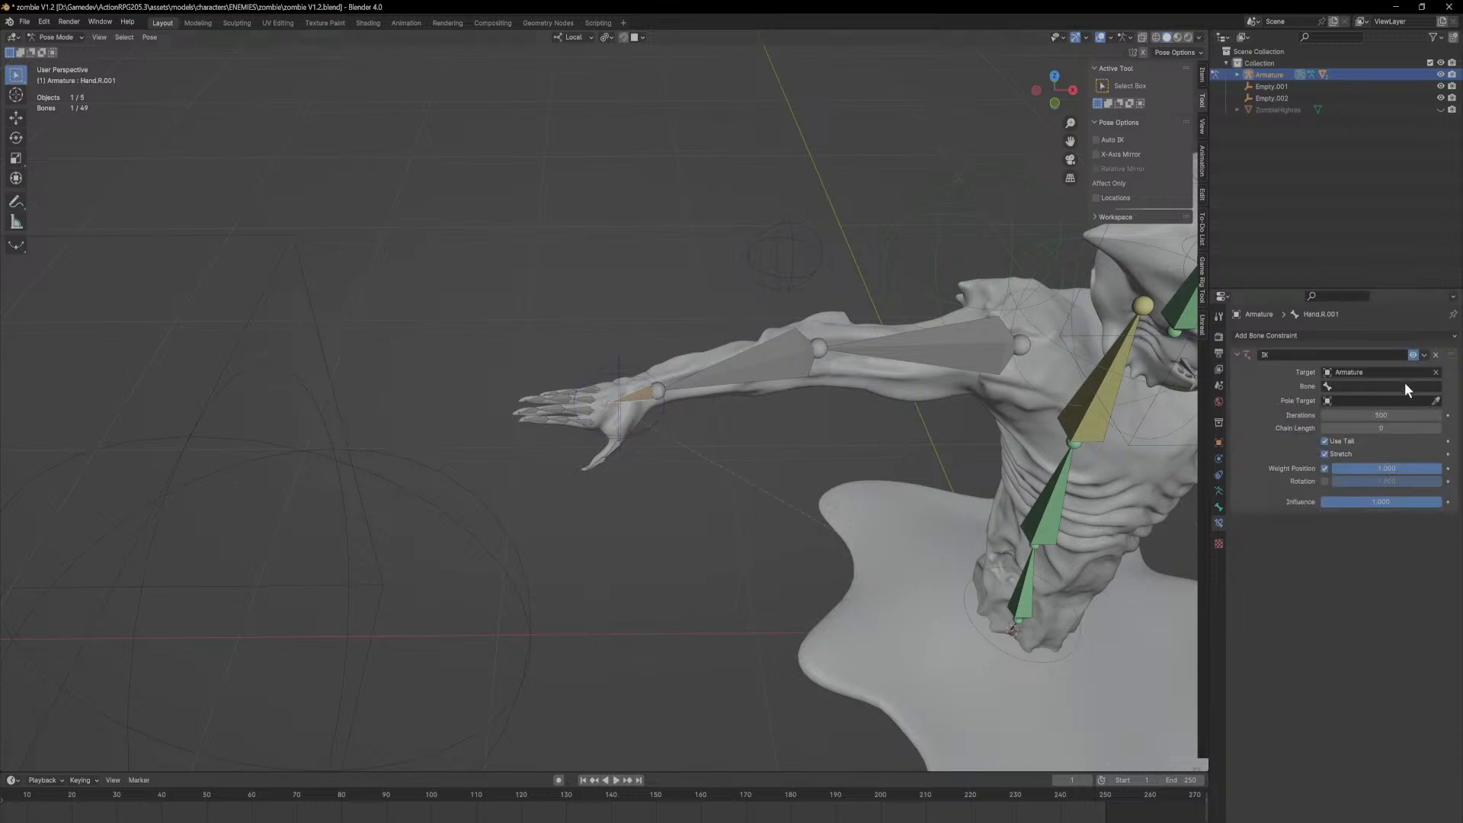
Step: Identify the controller bone at the right hand and set RightIkController as the target bone of Hand.R.001's IK constraint
click(1420, 388)
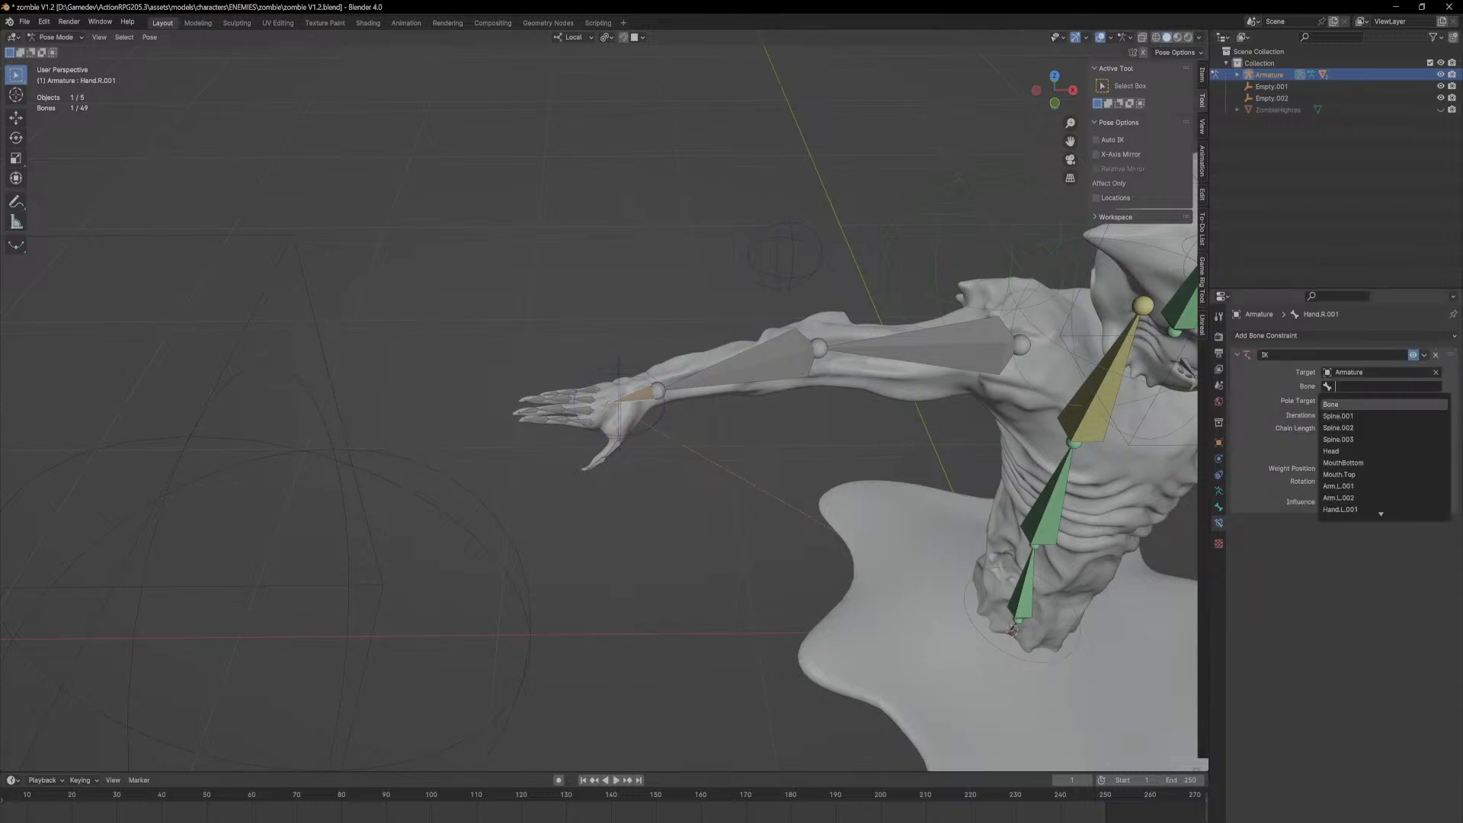
text(hand)
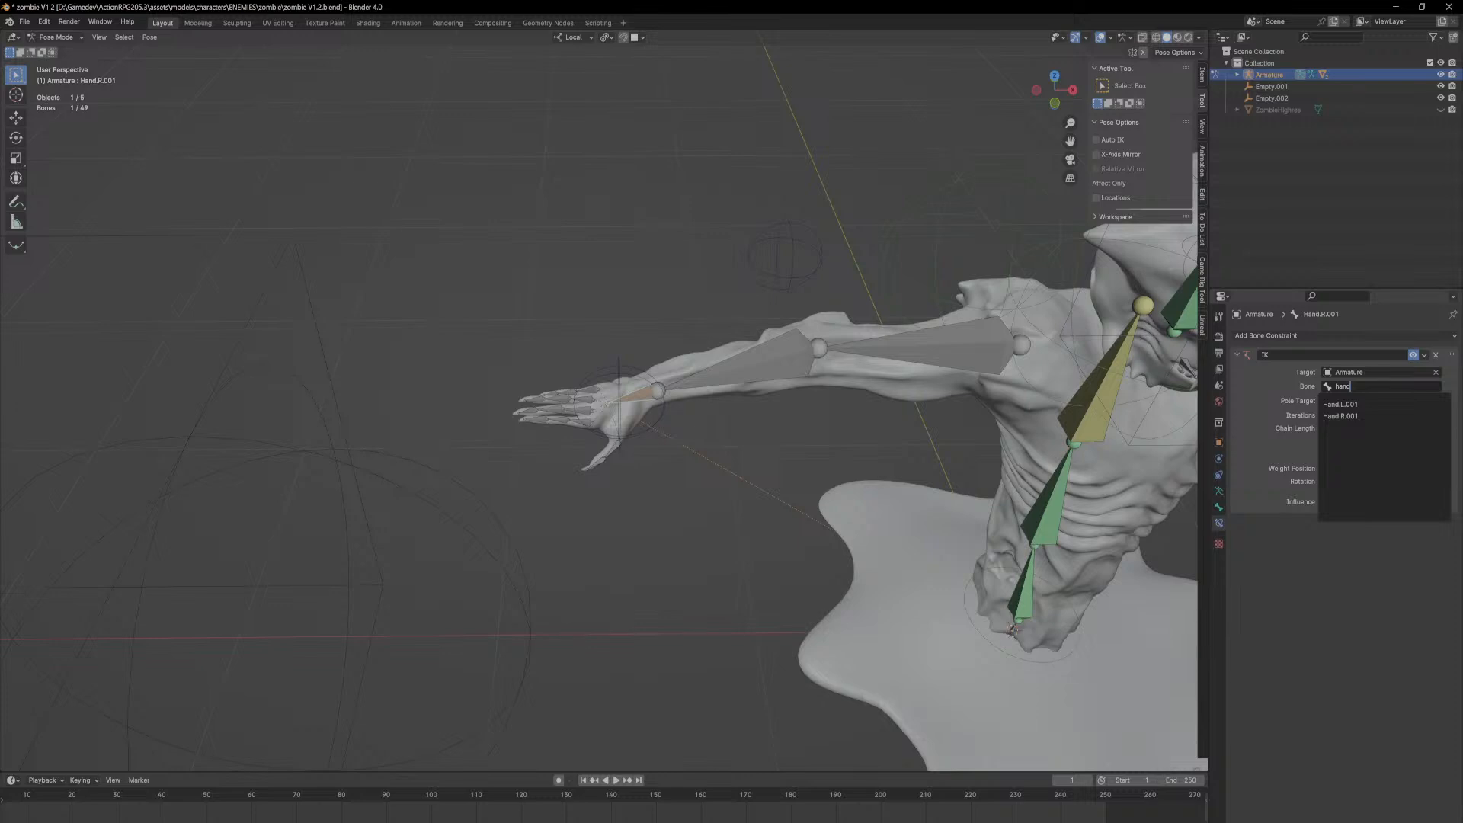
click(619, 363)
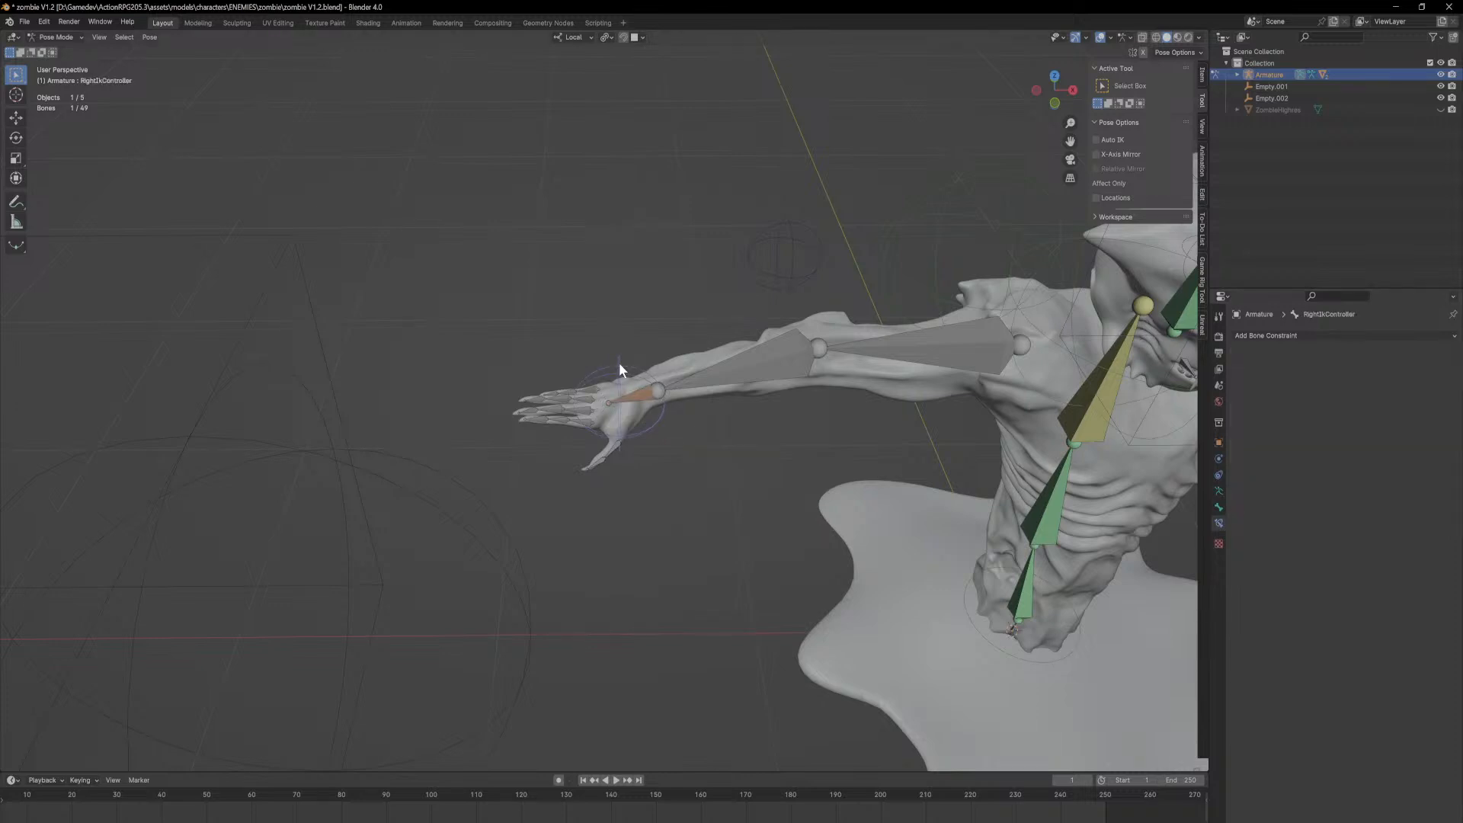
click(636, 392)
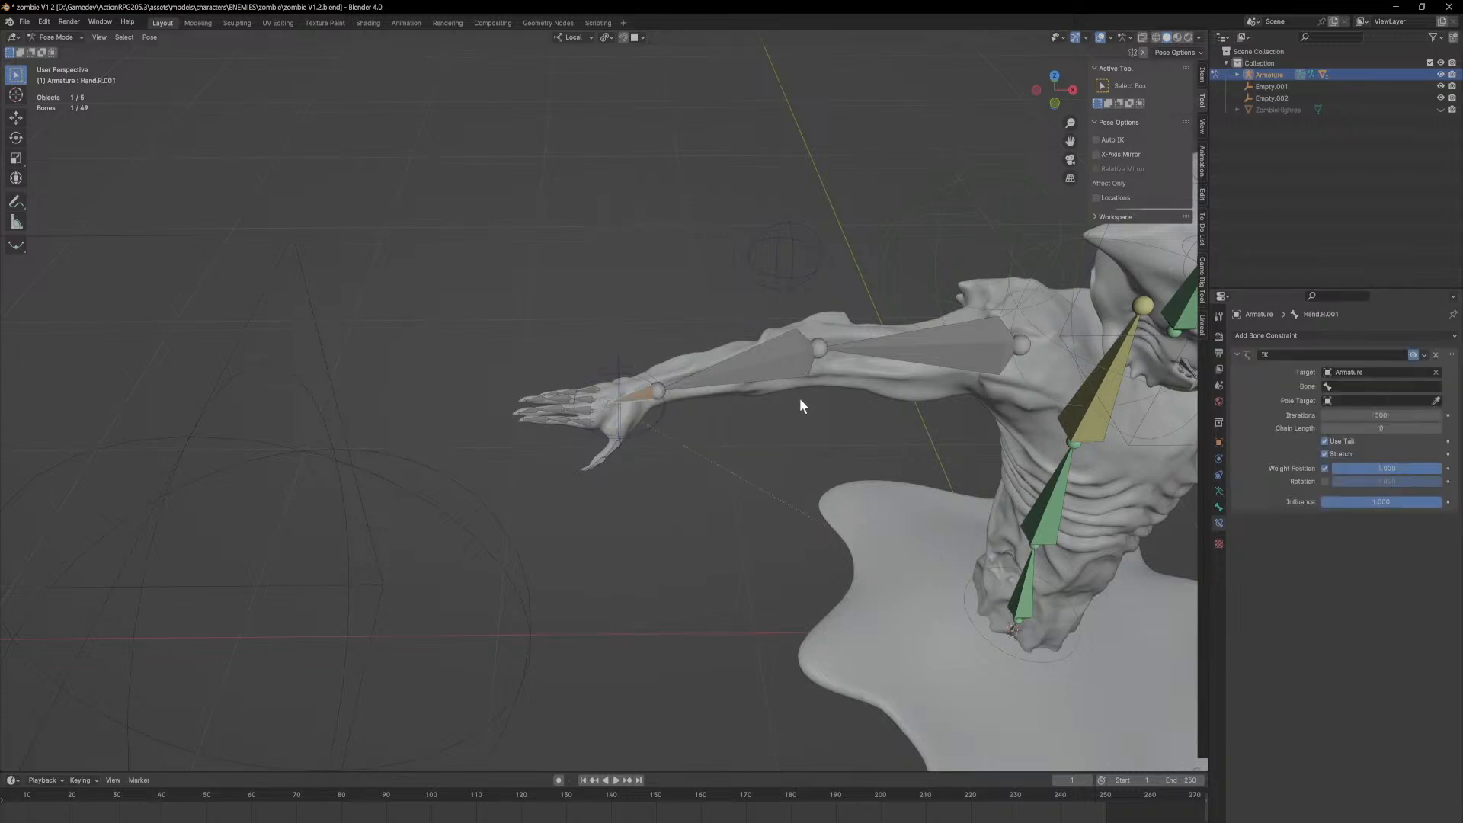
click(1358, 389)
text(right)
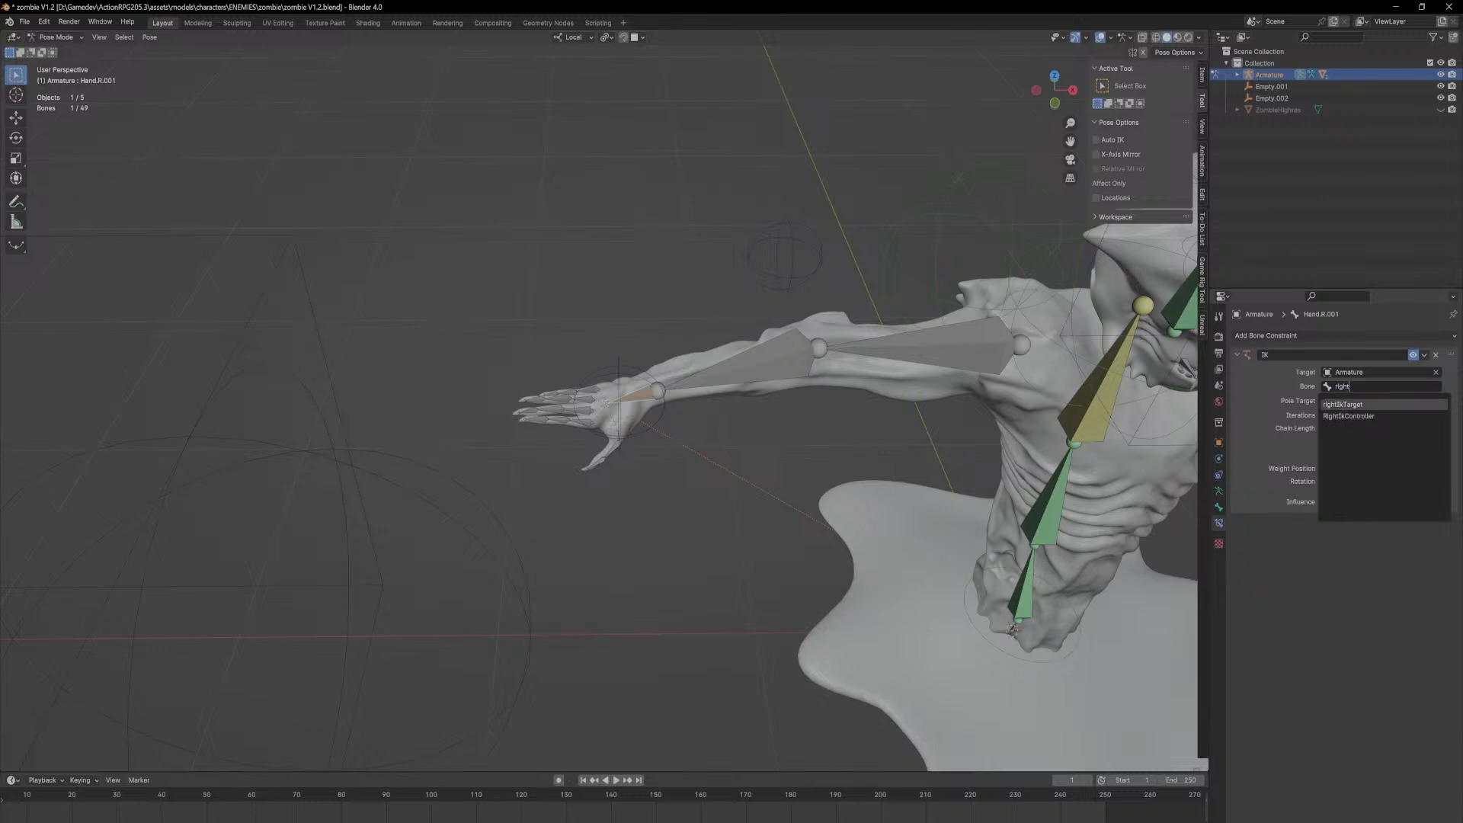
click(1351, 417)
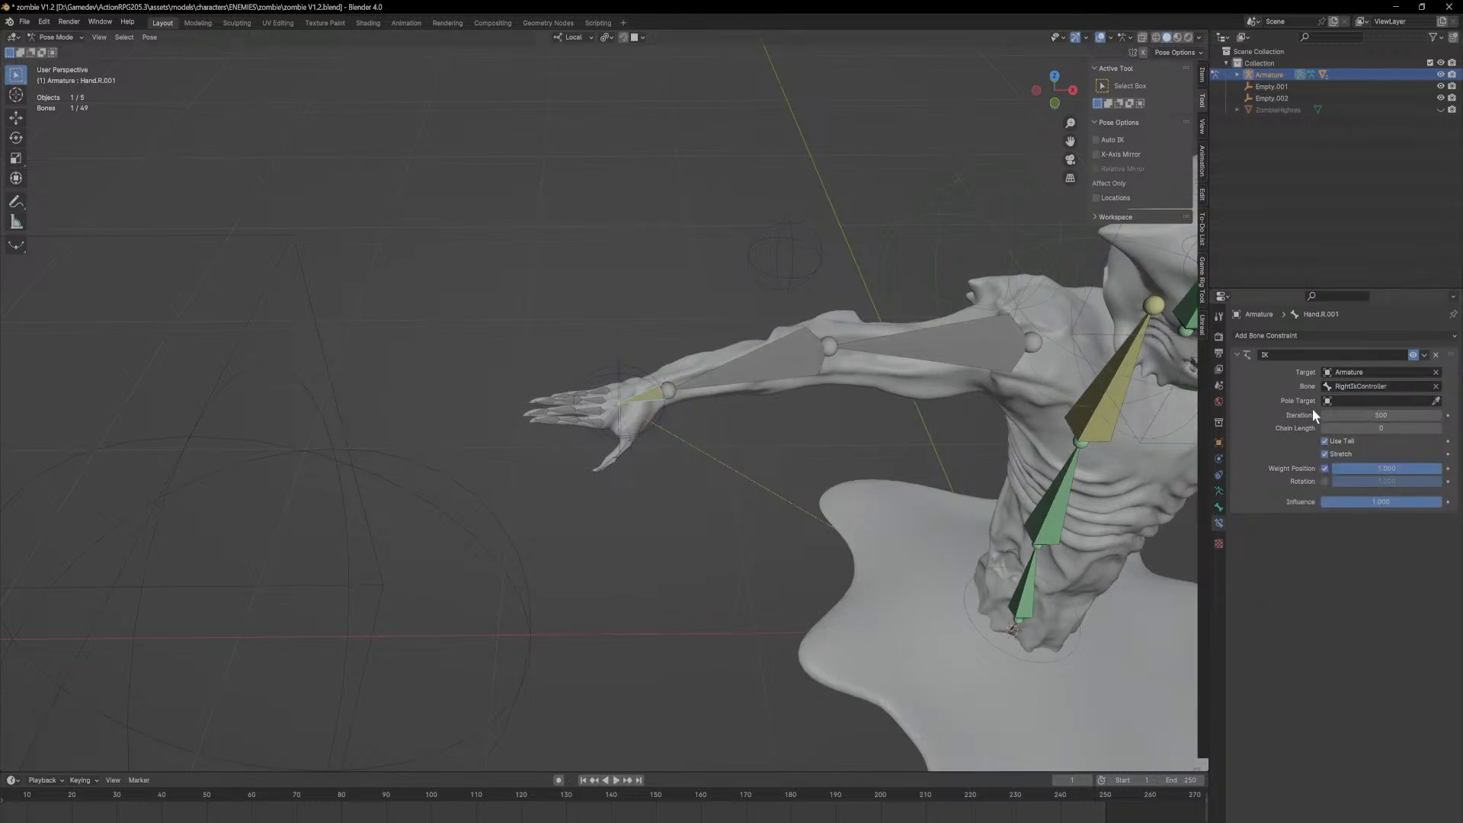
Step: Set the IK constraint's pole target to the Armature, with rightIkTarget as the pole bone
click(1436, 401)
click(797, 222)
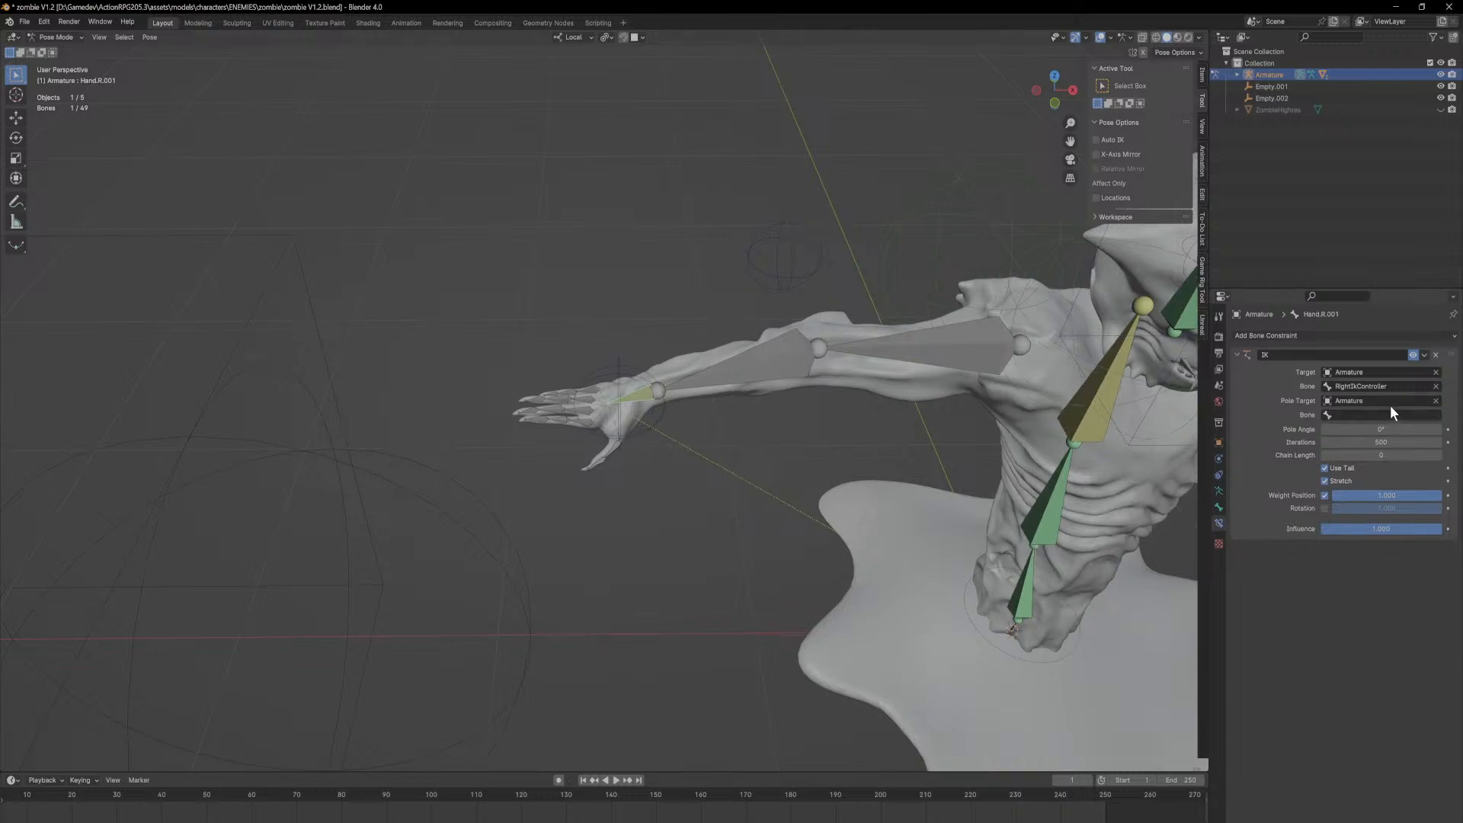
click(1388, 414)
text(right)
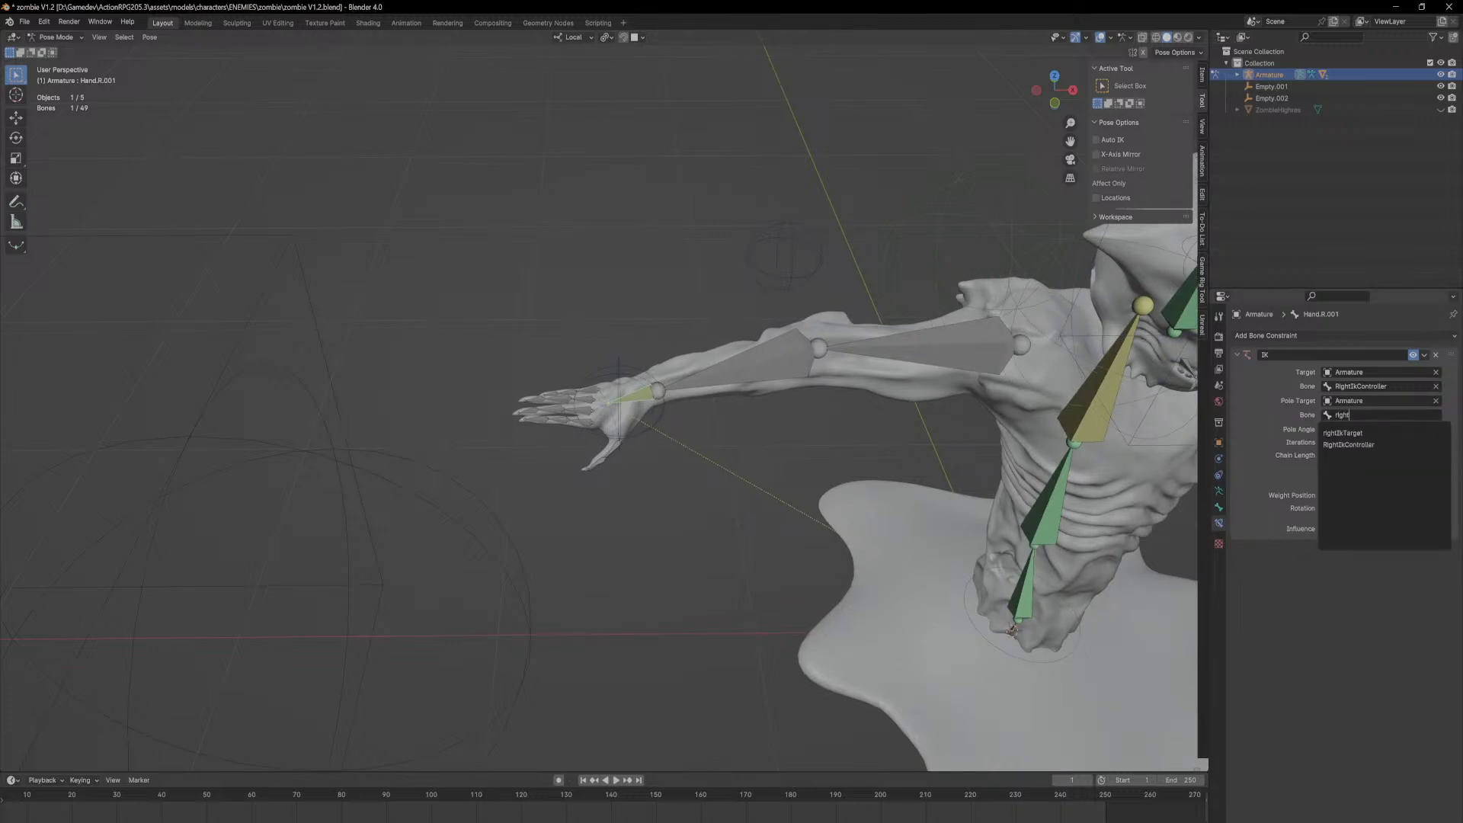
click(1381, 431)
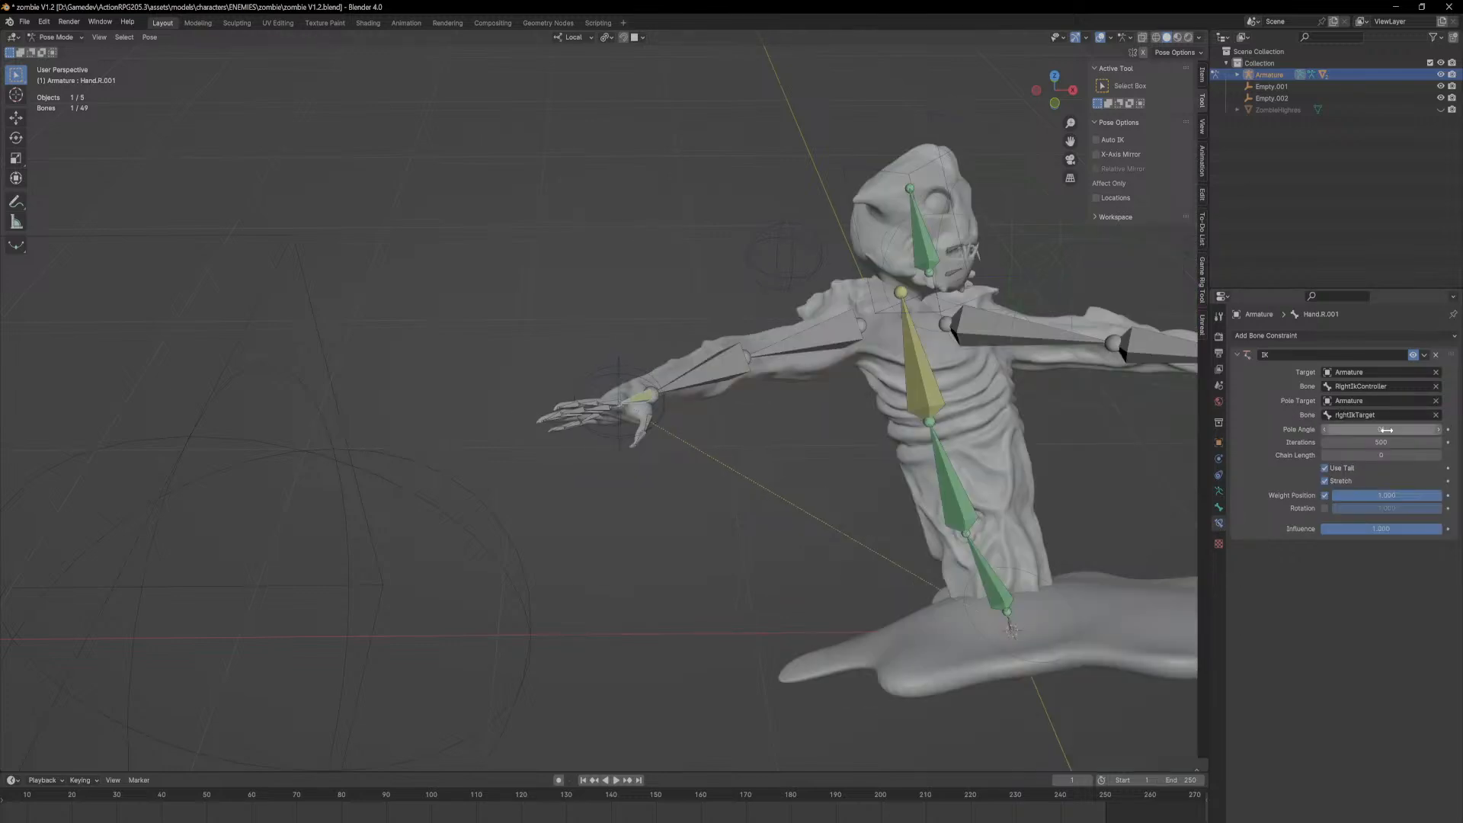
Step: Set the right hand IK constraint's chain length to 3 and its pole angle to -90°
click(1376, 455)
text(3)
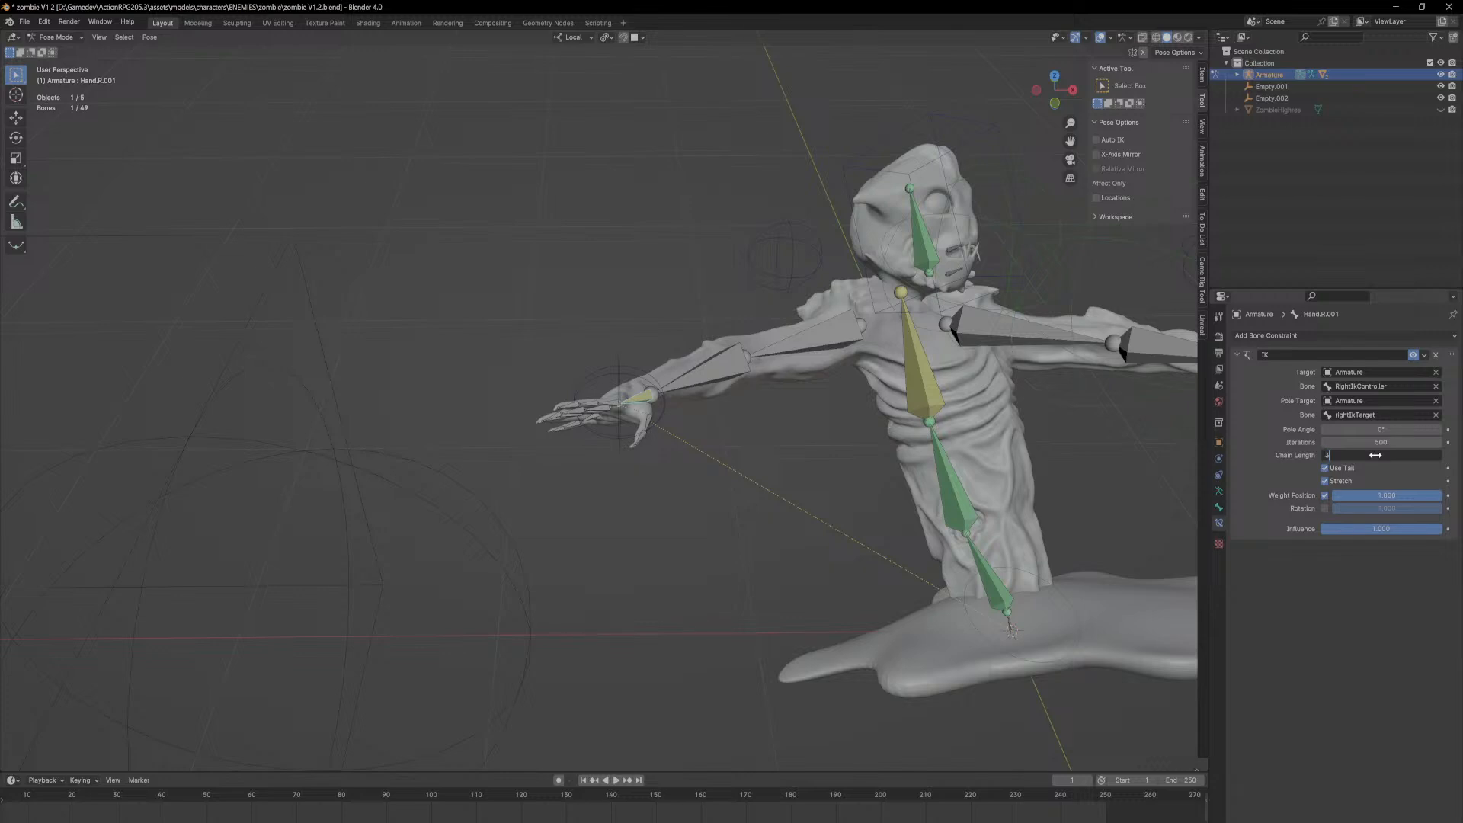
key(Return)
click(1381, 429)
text(-0)
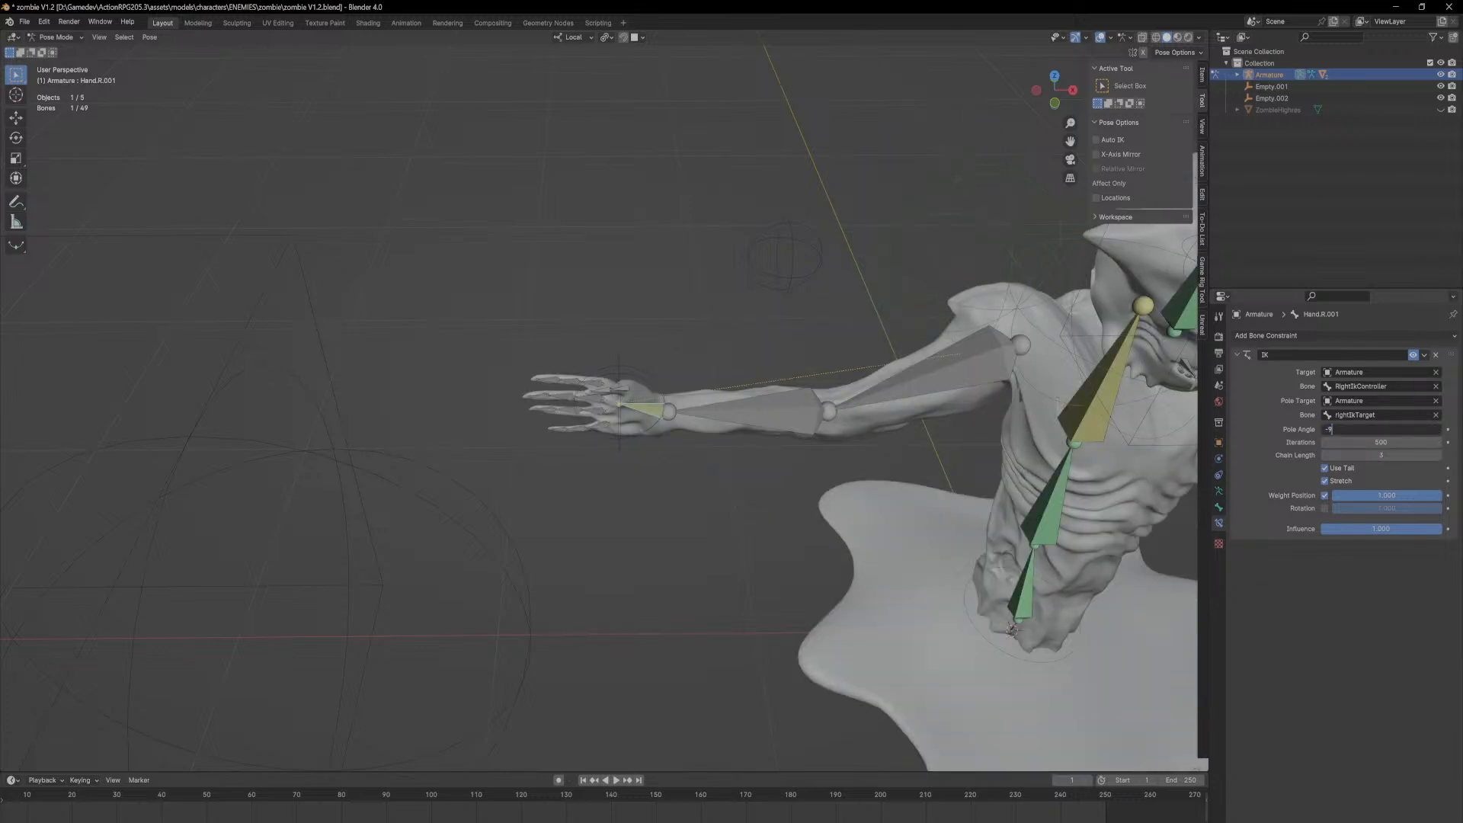
key(Return)
middle_drag(767, 331, 798, 304)
scroll(823, 308, down, 3)
mouse_move(904, 323)
middle_down()
mouse_move(811, 313)
mouse_move(848, 299)
mouse_move(876, 328)
middle_up()
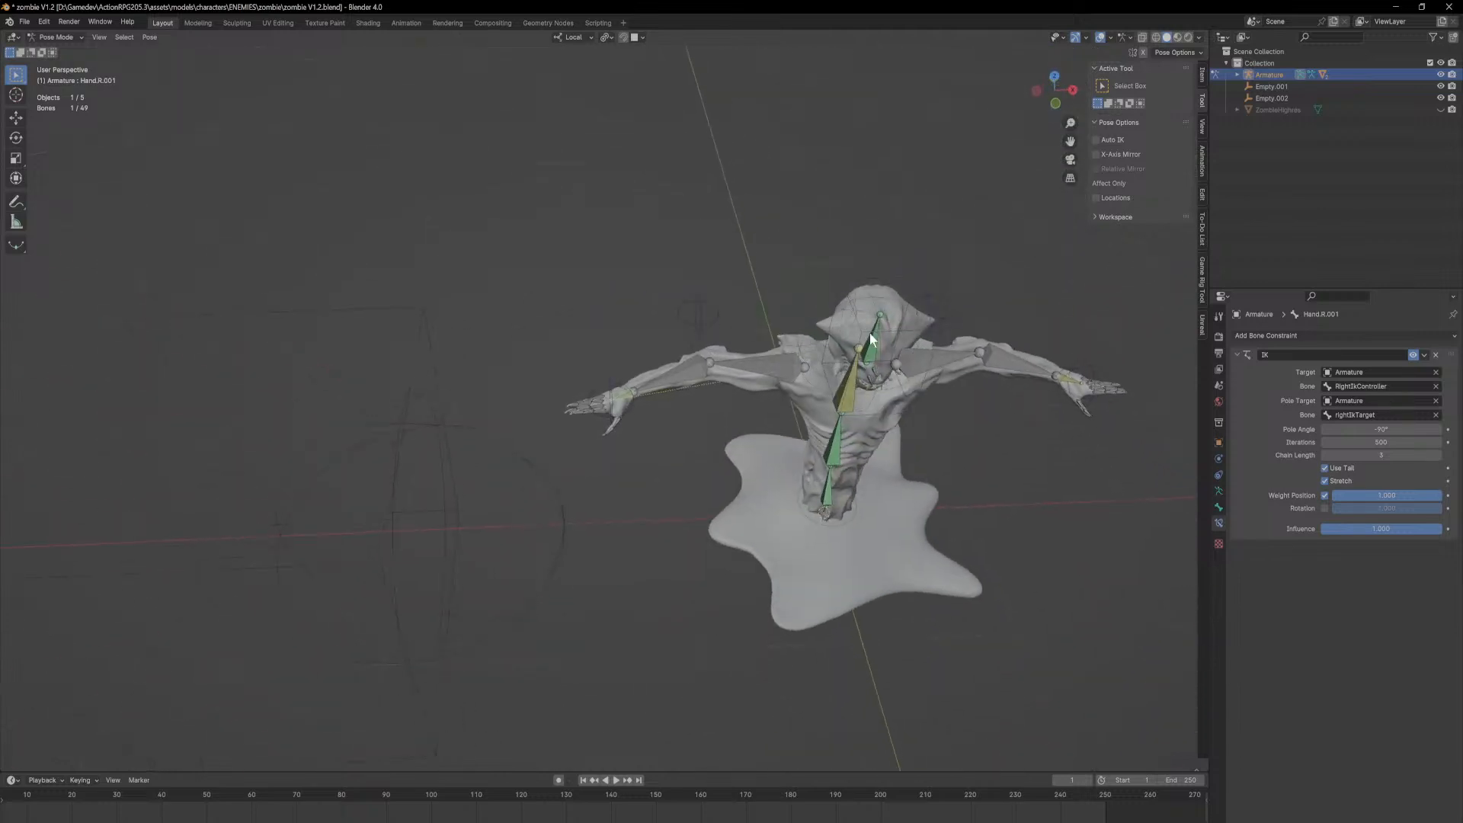
Step: Add a Child Of constraint to Hand.R.001 targeting the Armature's rightIkTarget bone
click(1411, 337)
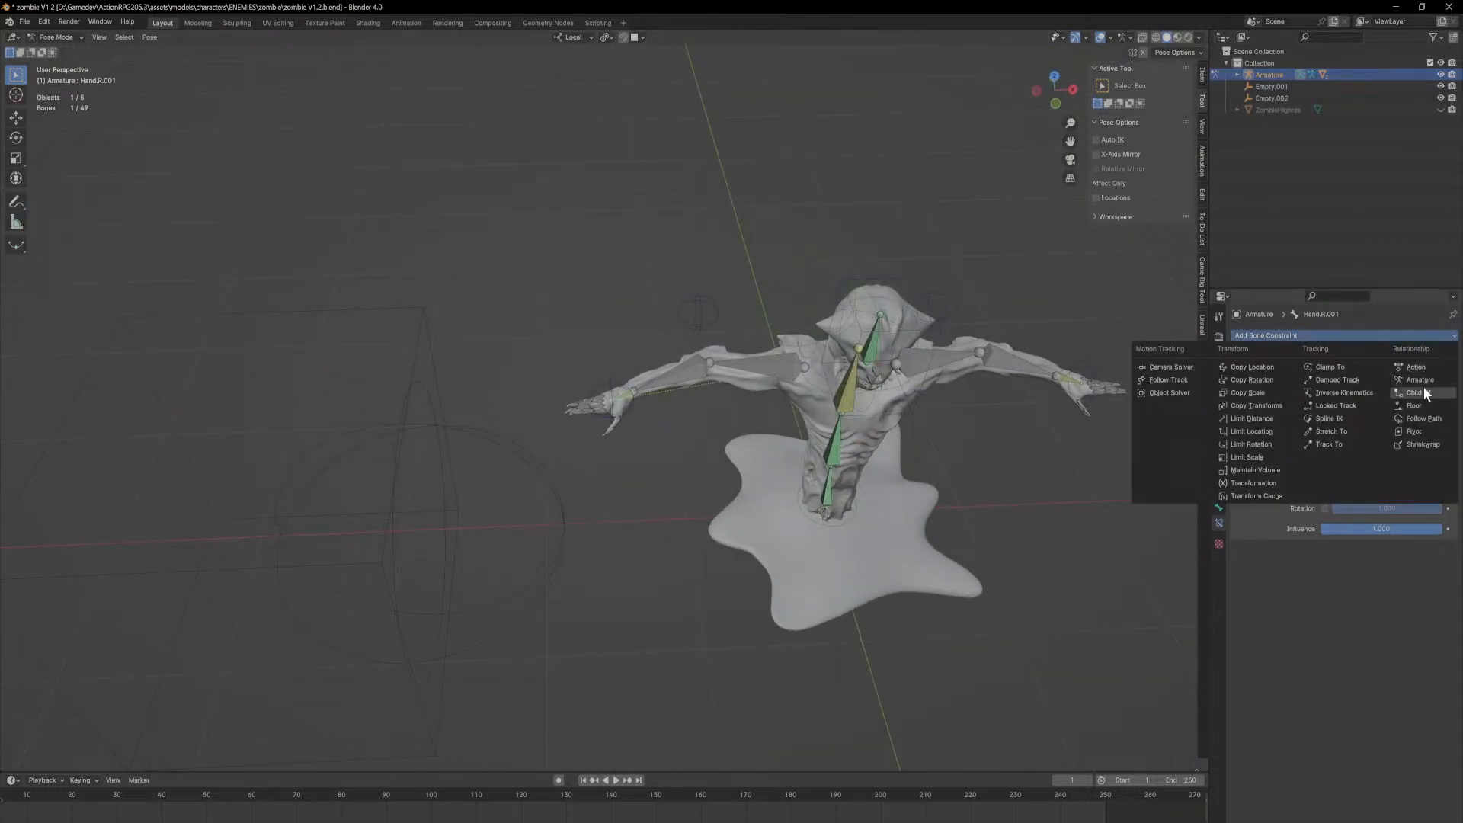
click(1423, 391)
click(1436, 566)
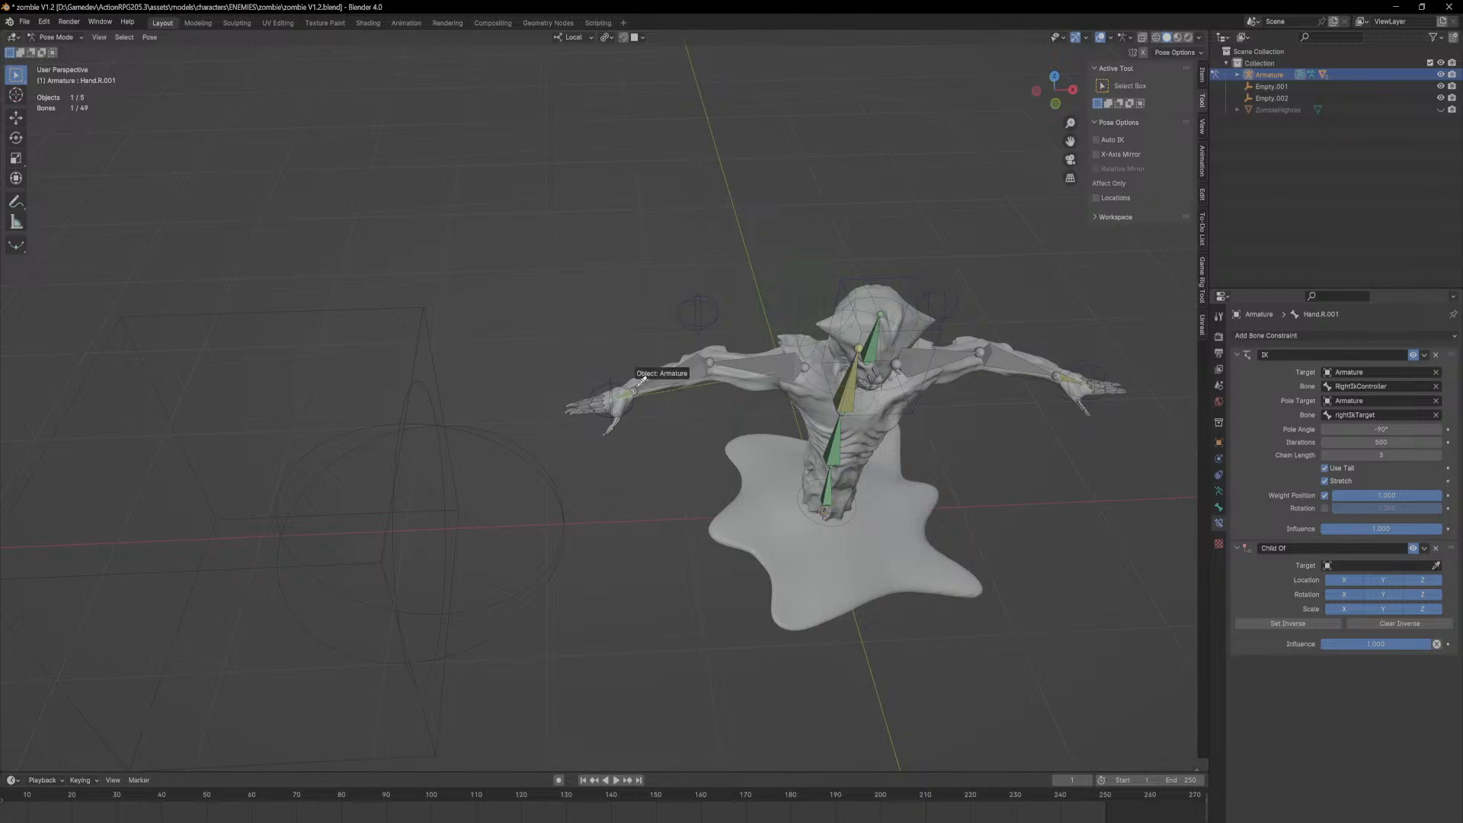
click(622, 375)
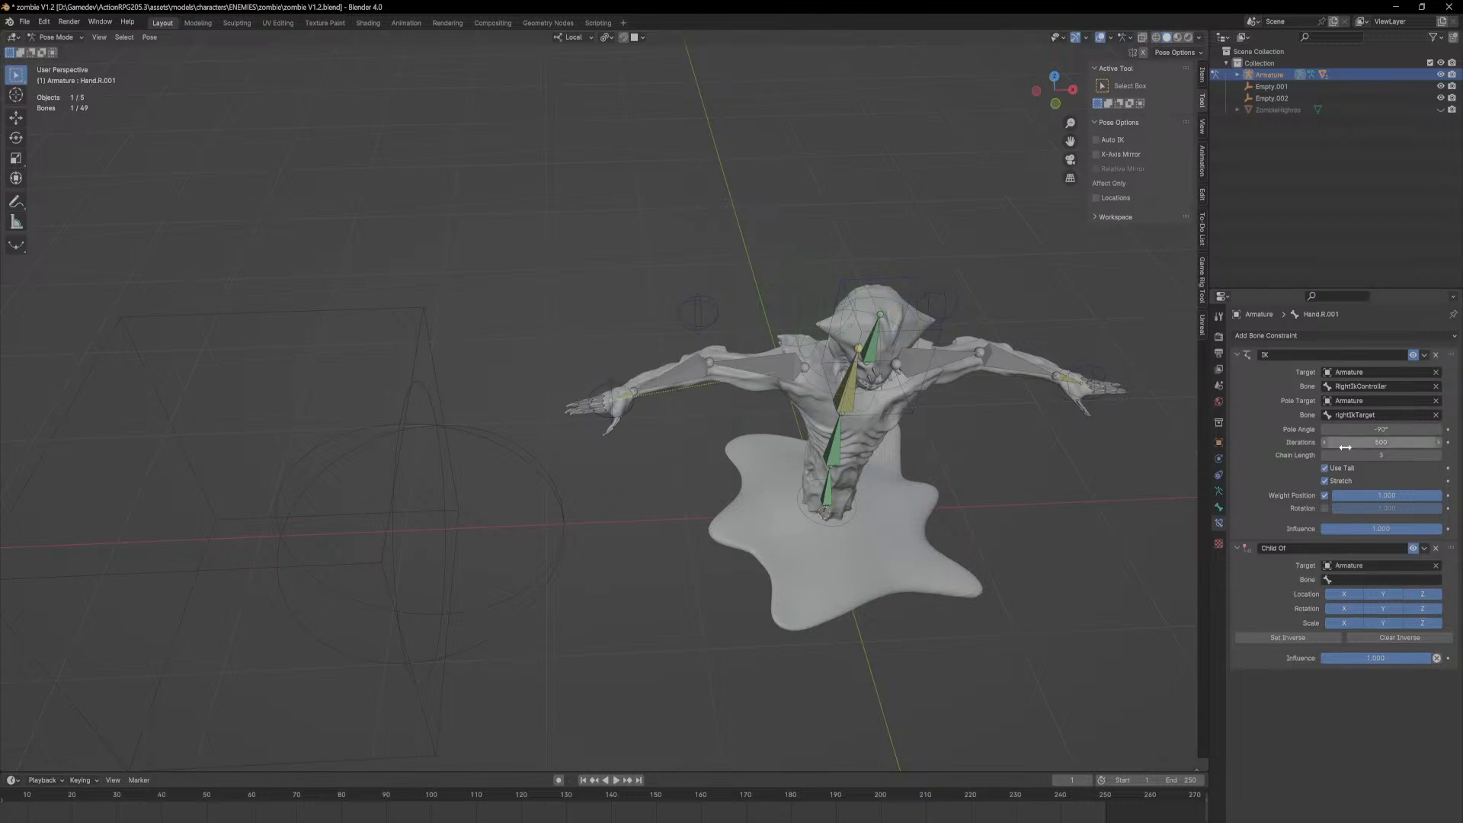
click(1382, 579)
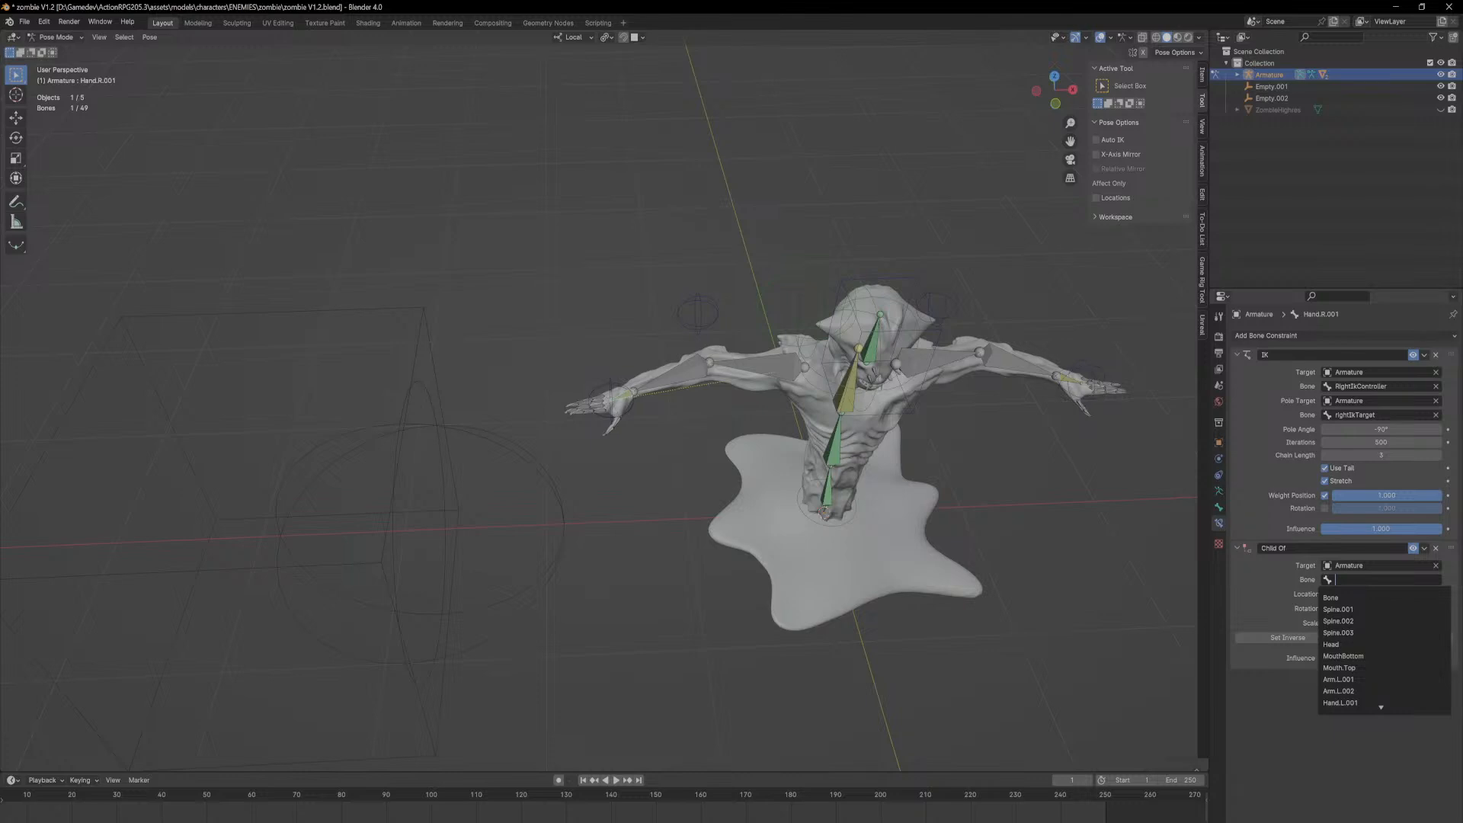
text(right)
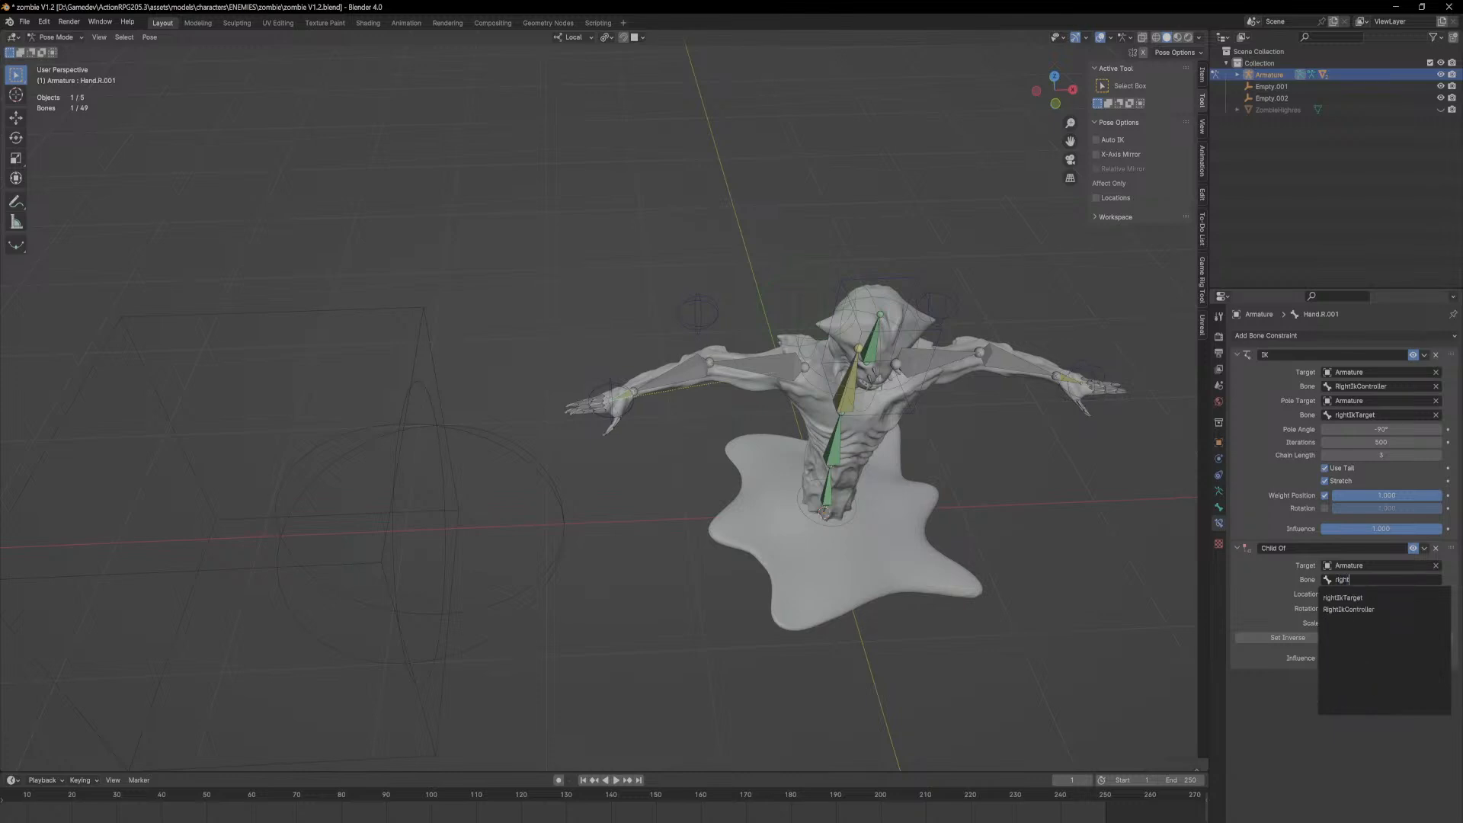
key(Return)
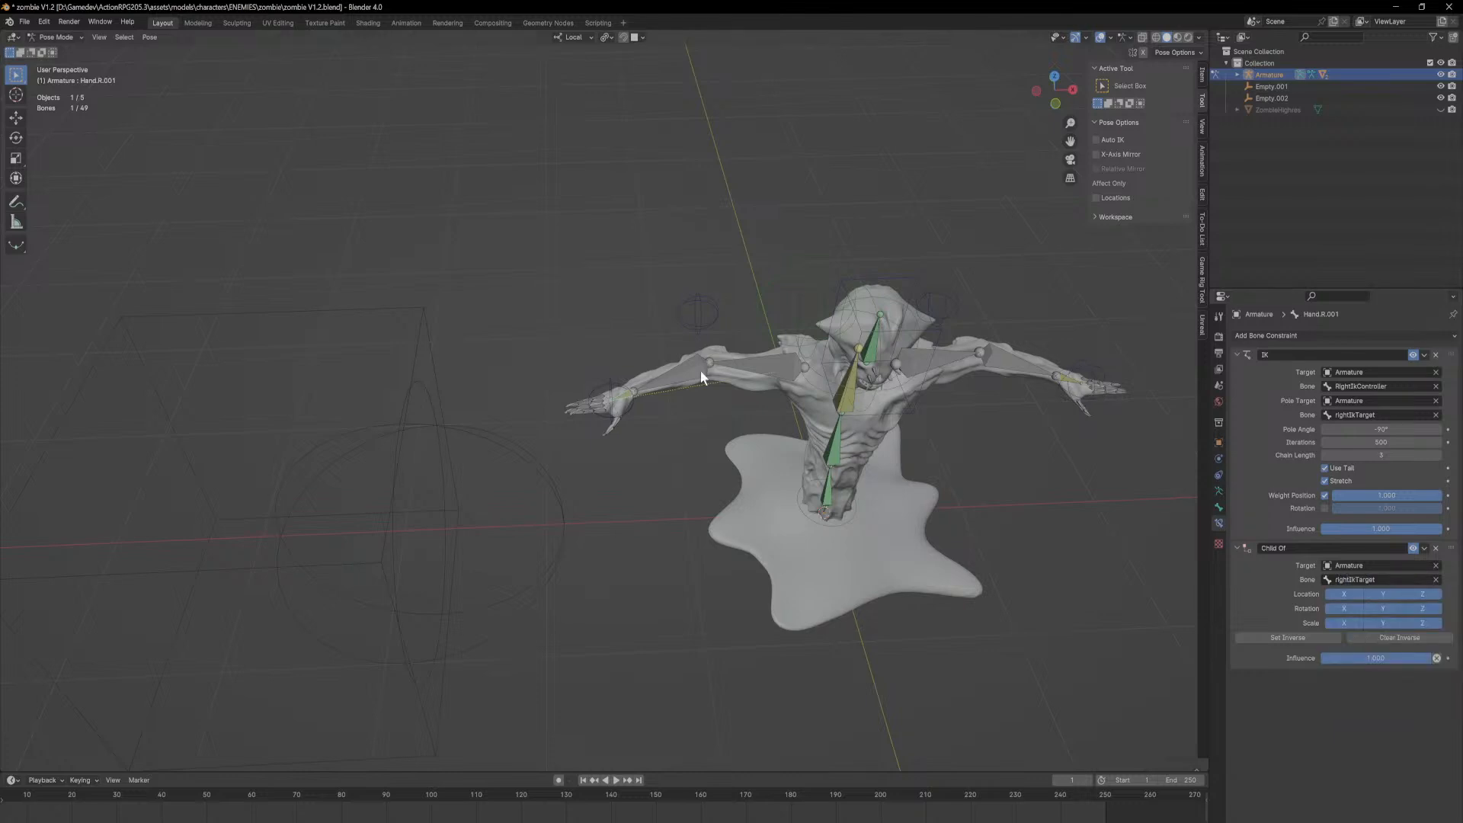
Step: Check RightIkController against the constraints on Hand.R.001 by test-scaling the controller
click(614, 384)
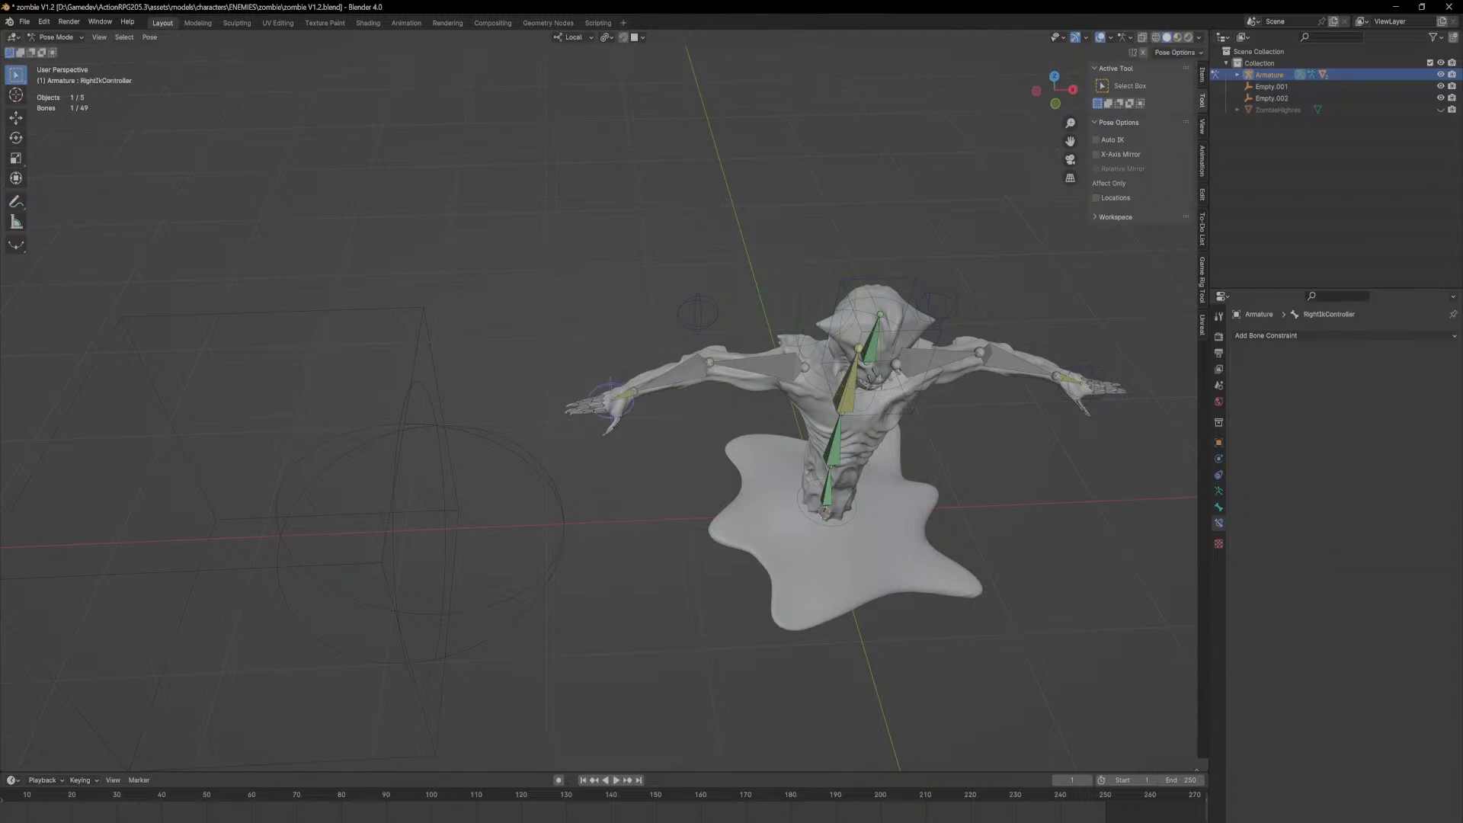
click(626, 391)
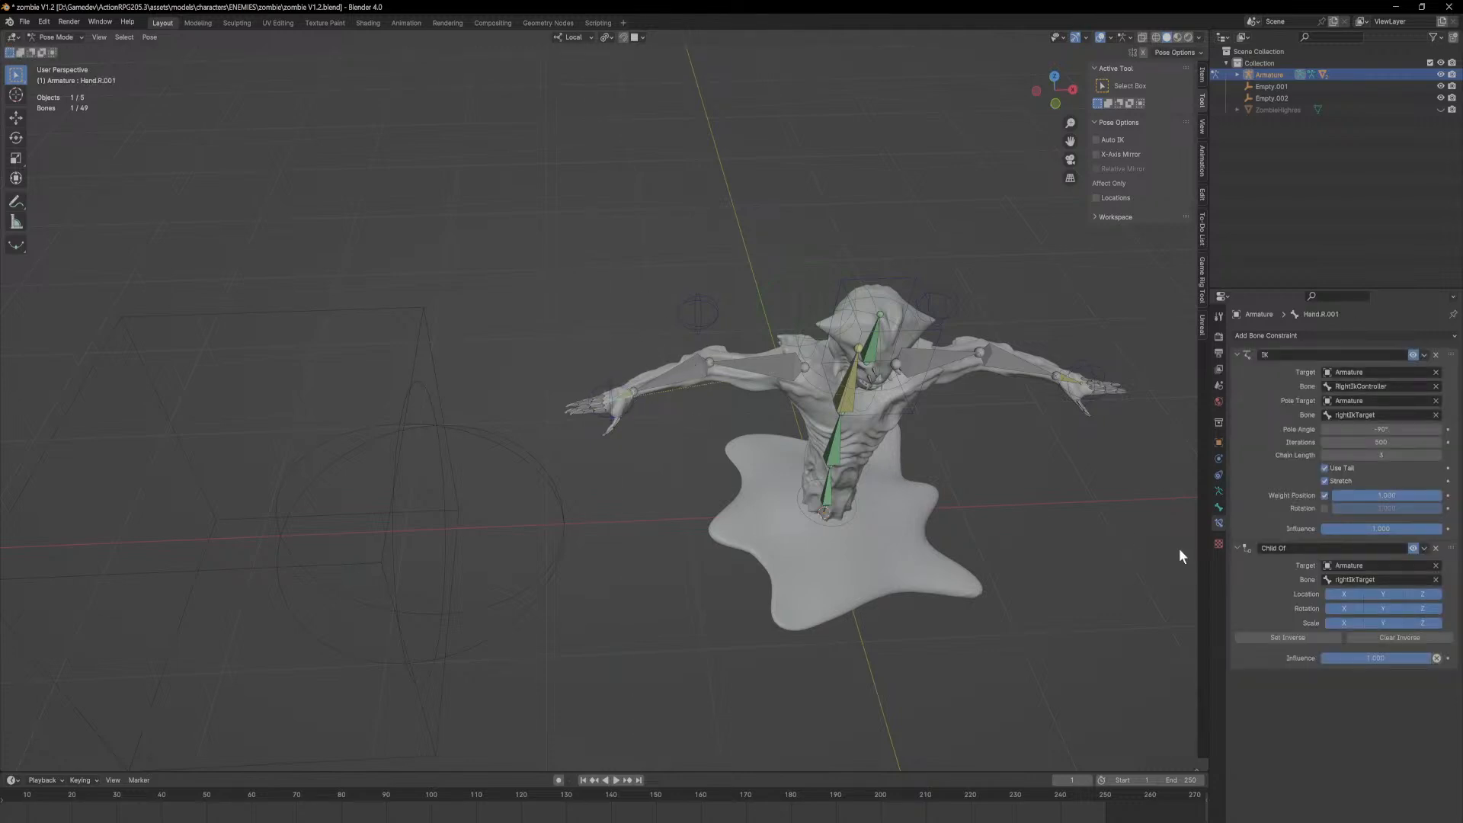
scroll(765, 422, up, 5)
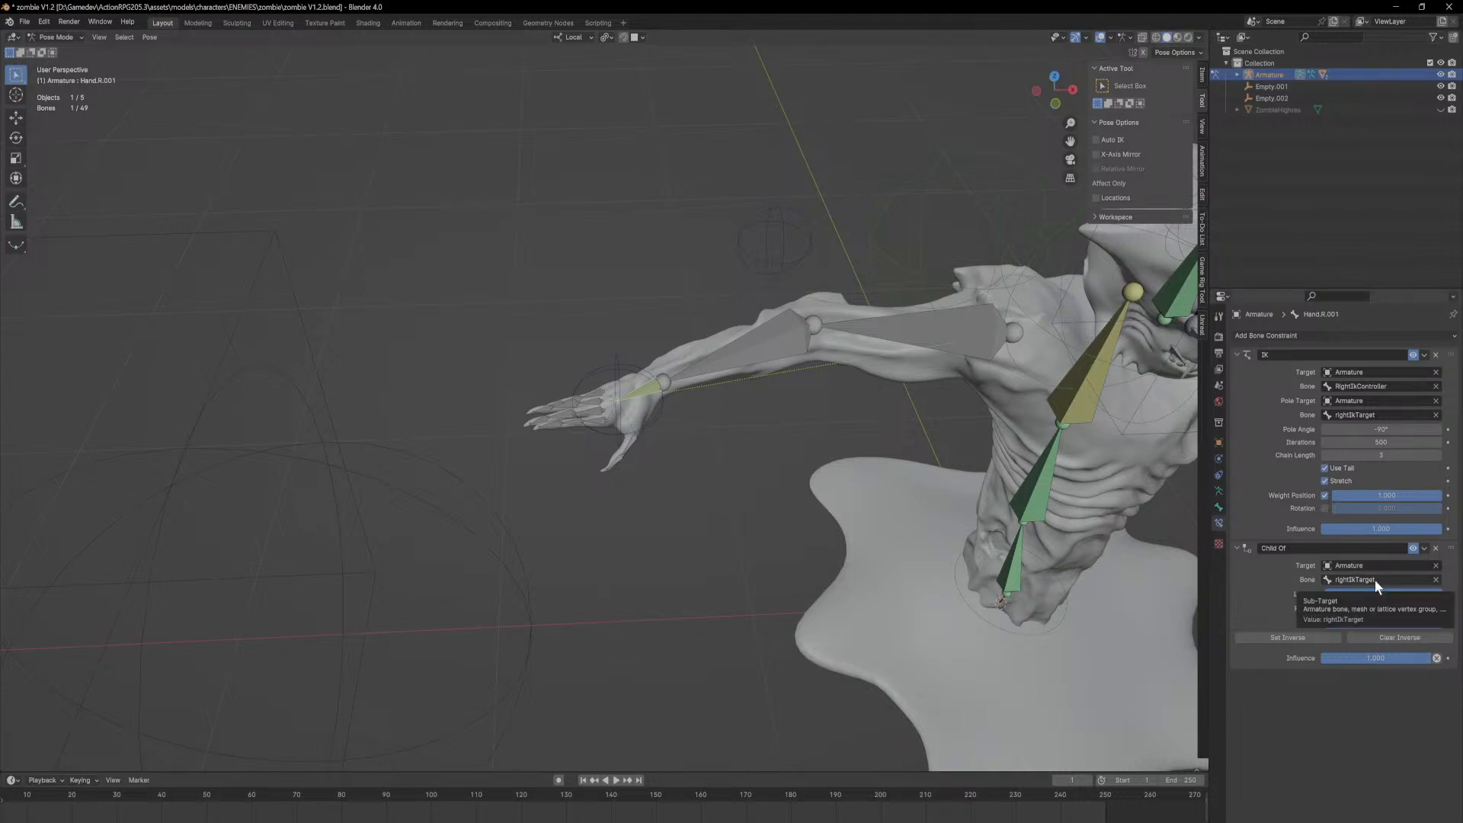
click(651, 378)
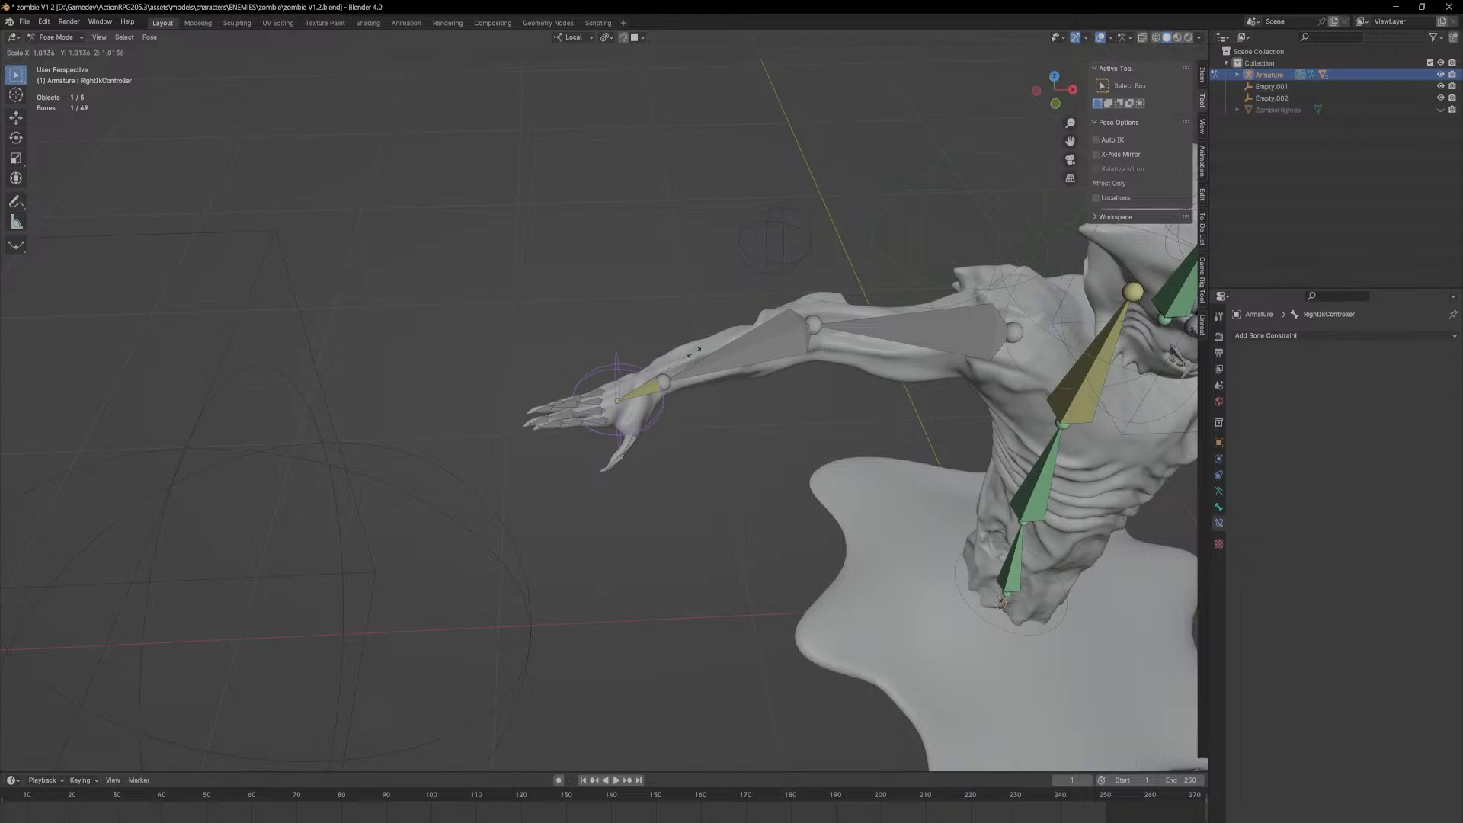
click(650, 383)
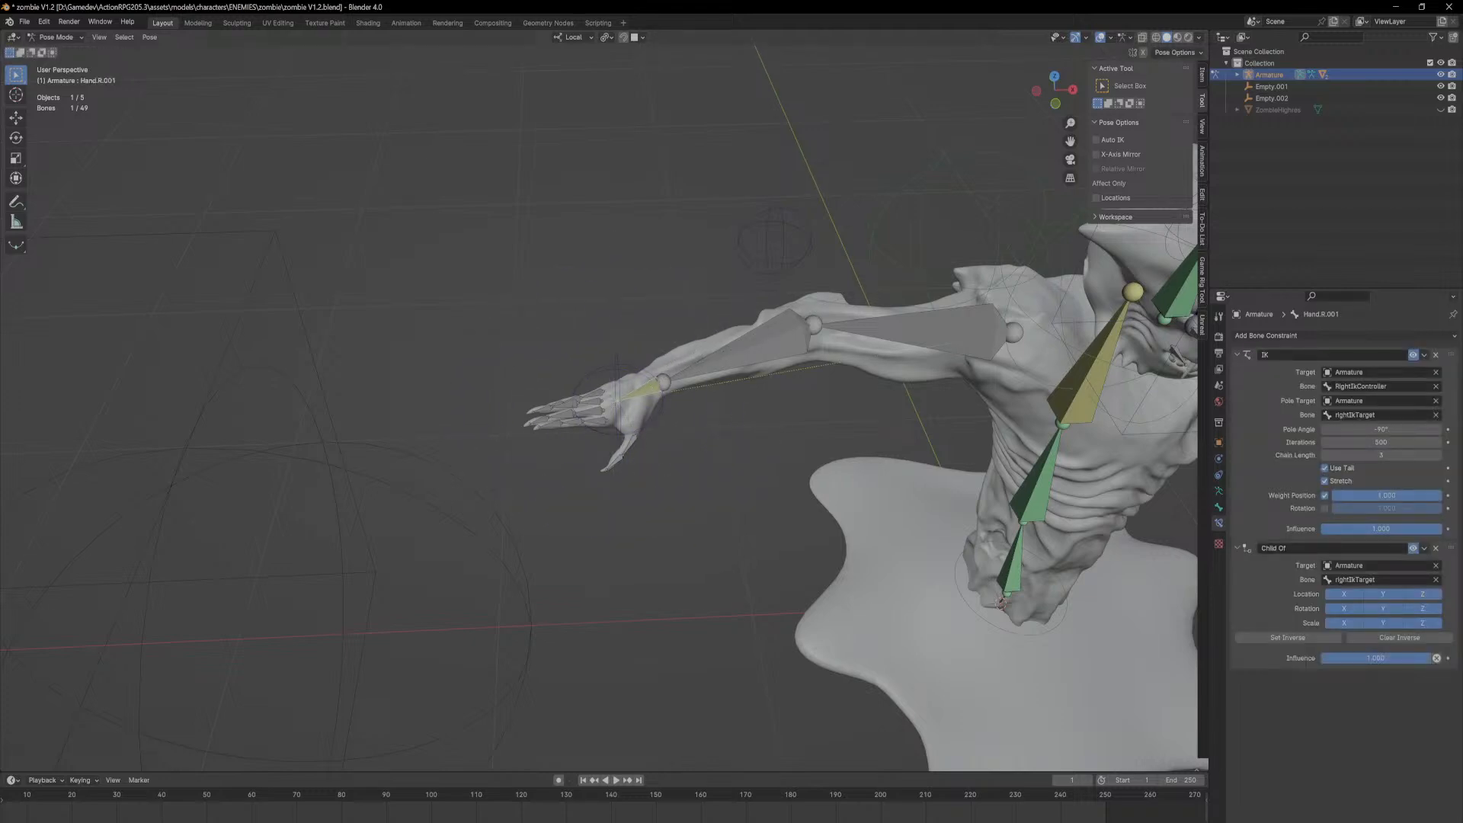
Step: Set RightIkController as the target bone of Hand.R.001's Child Of constraint and test-scale the controller
click(1392, 578)
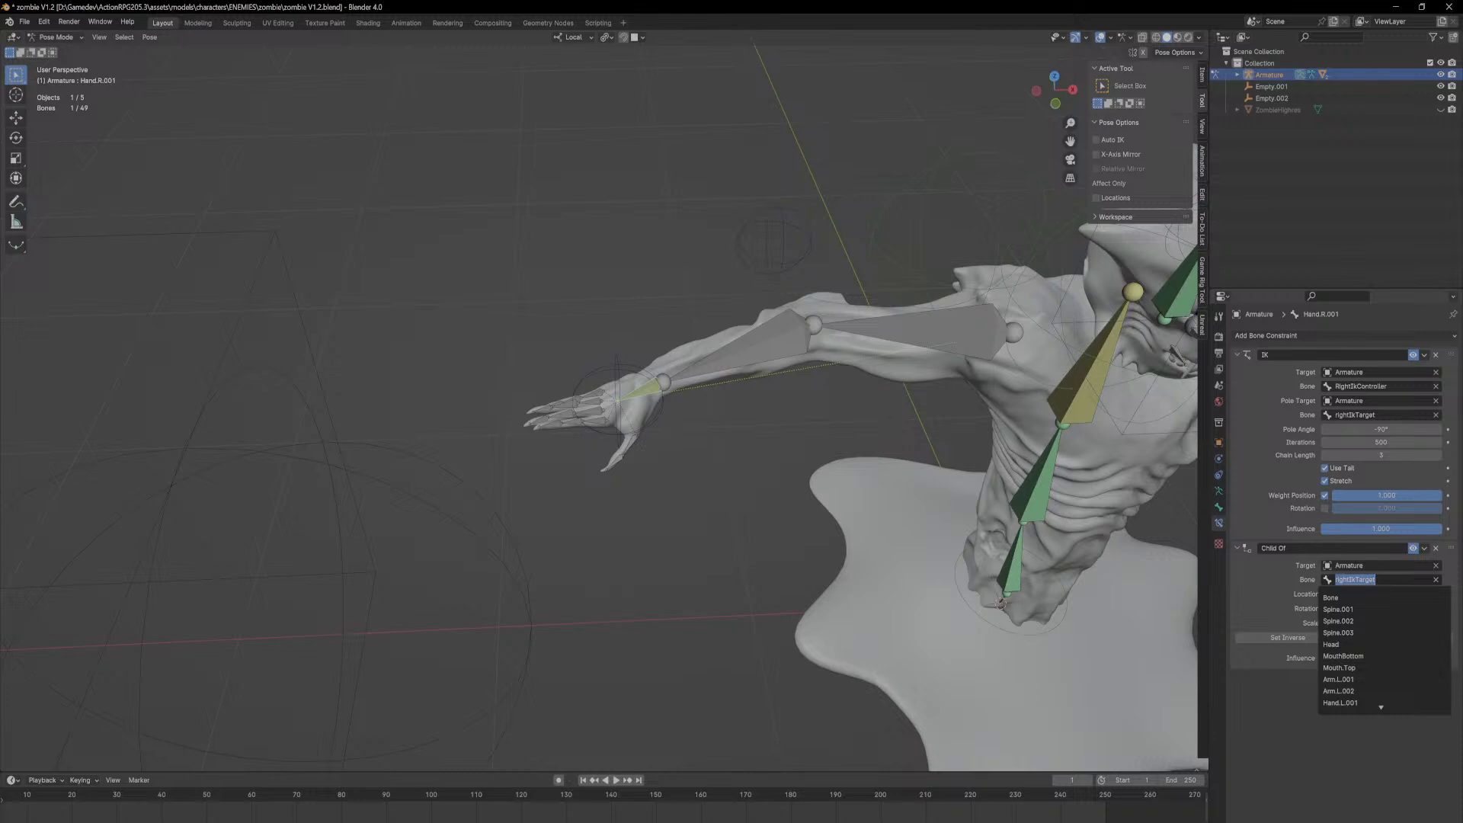
click(611, 361)
click(633, 385)
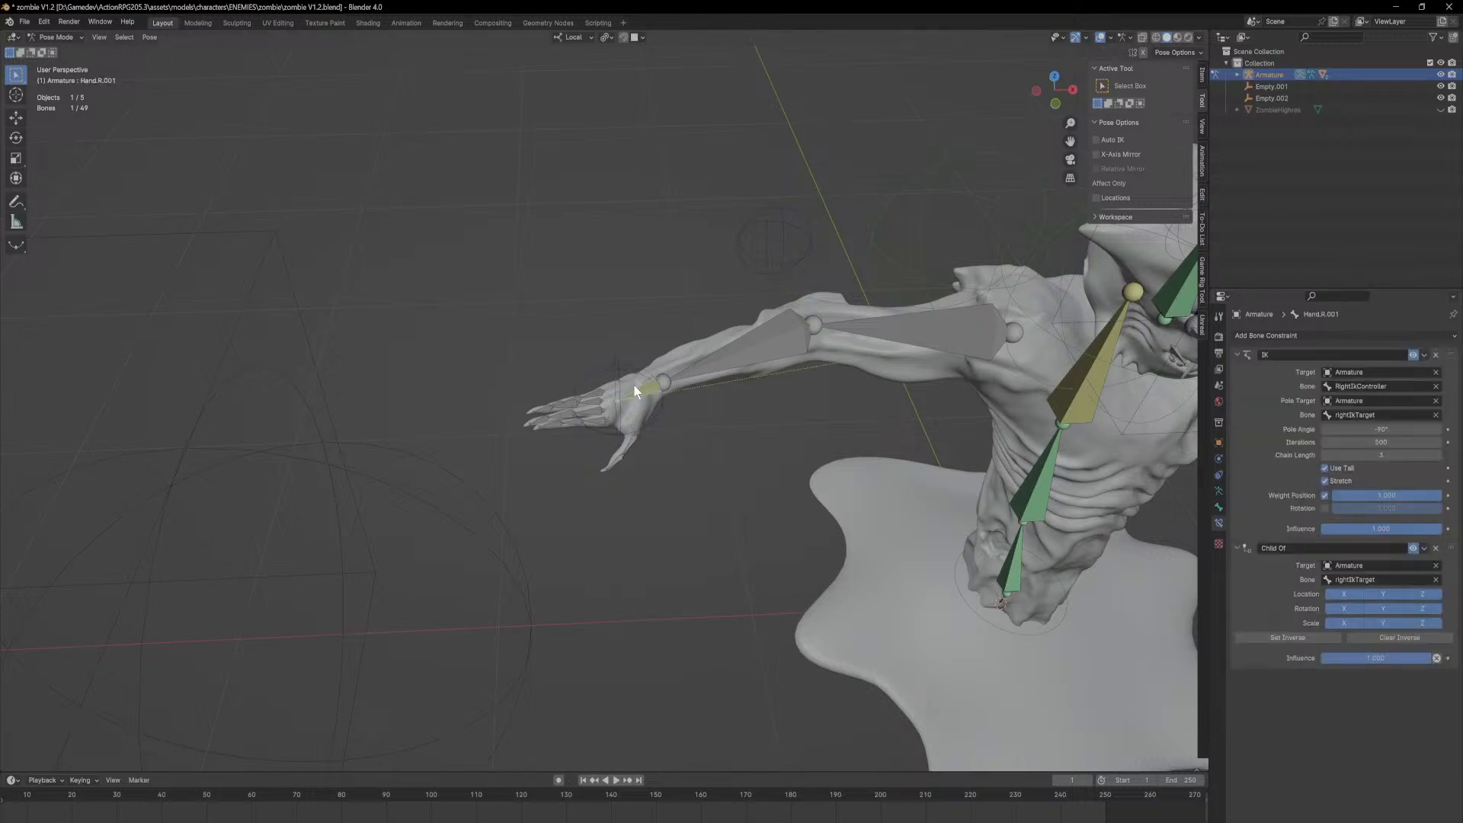
click(1383, 579)
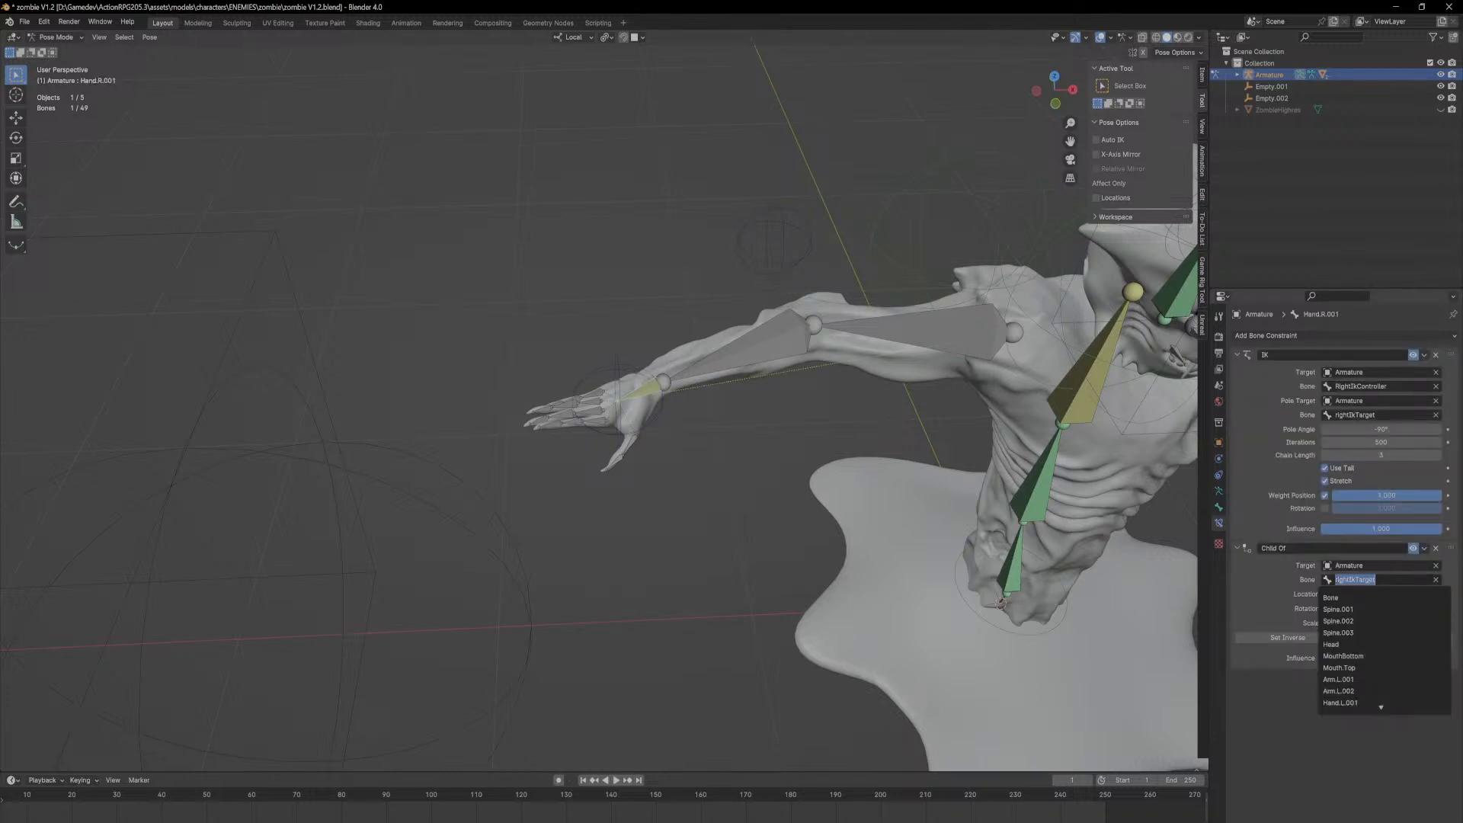
text(ikc)
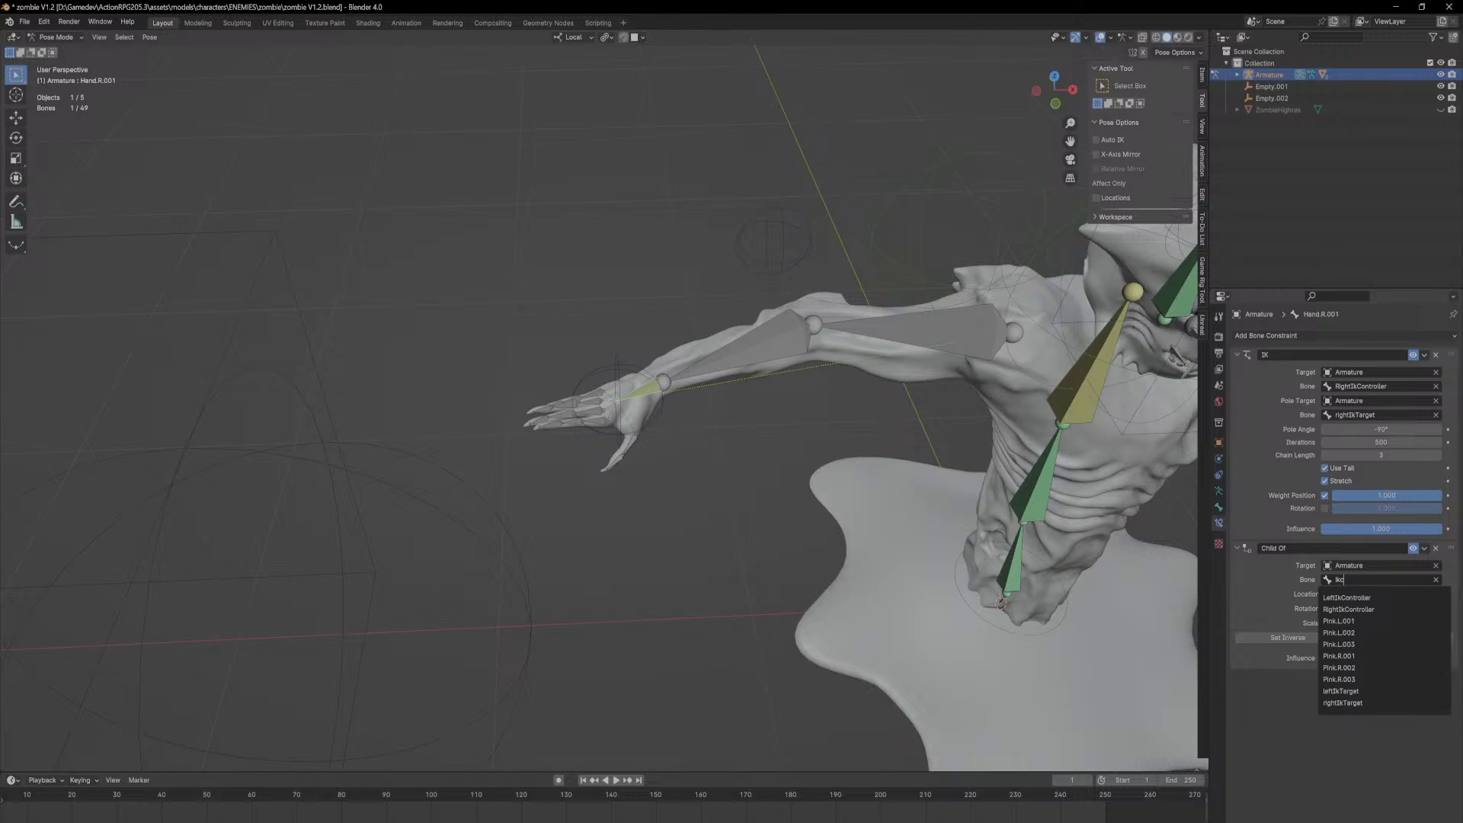
click(1349, 609)
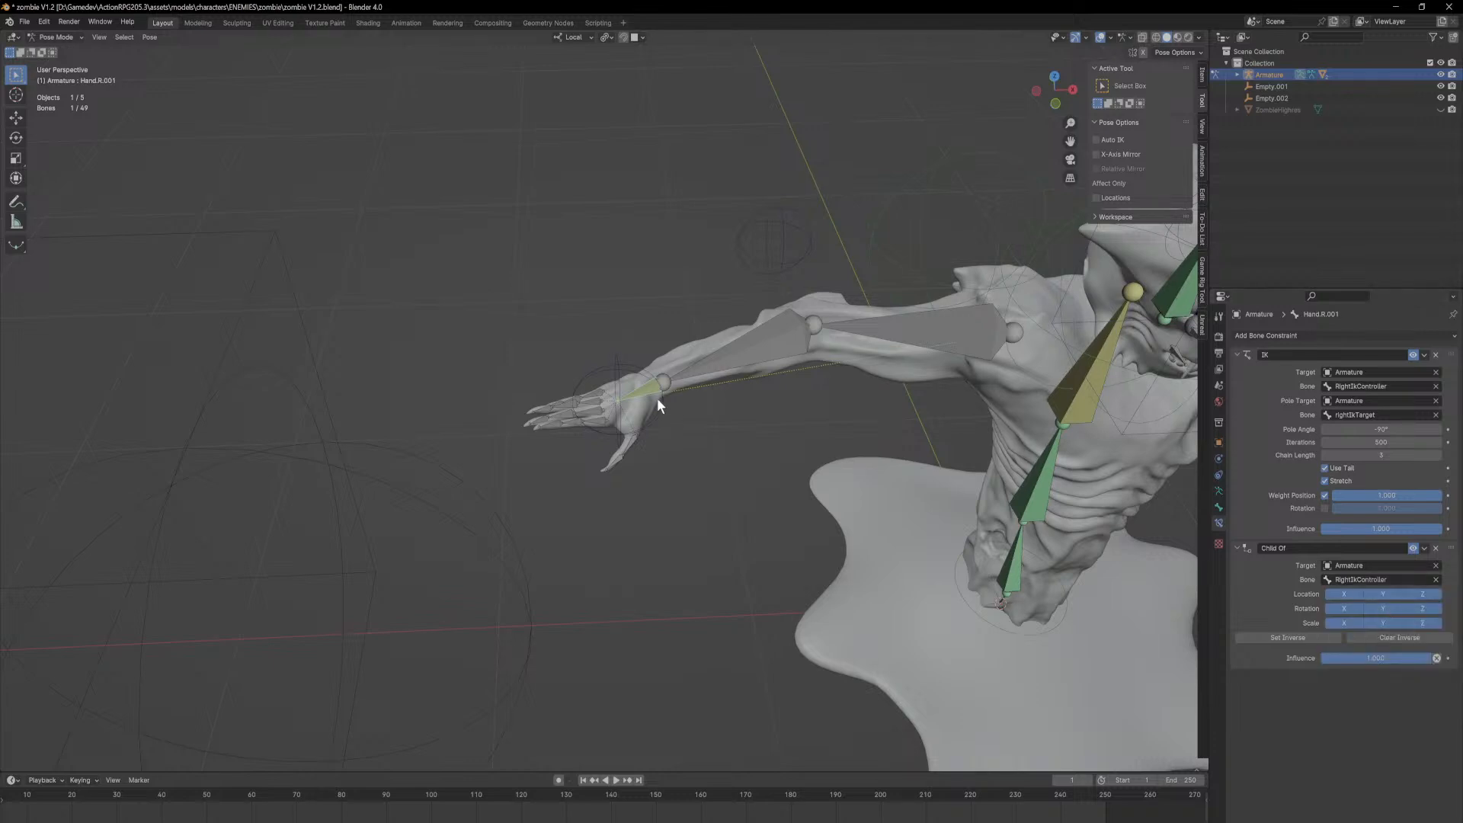
click(615, 363)
key(s)
right_click(694, 366)
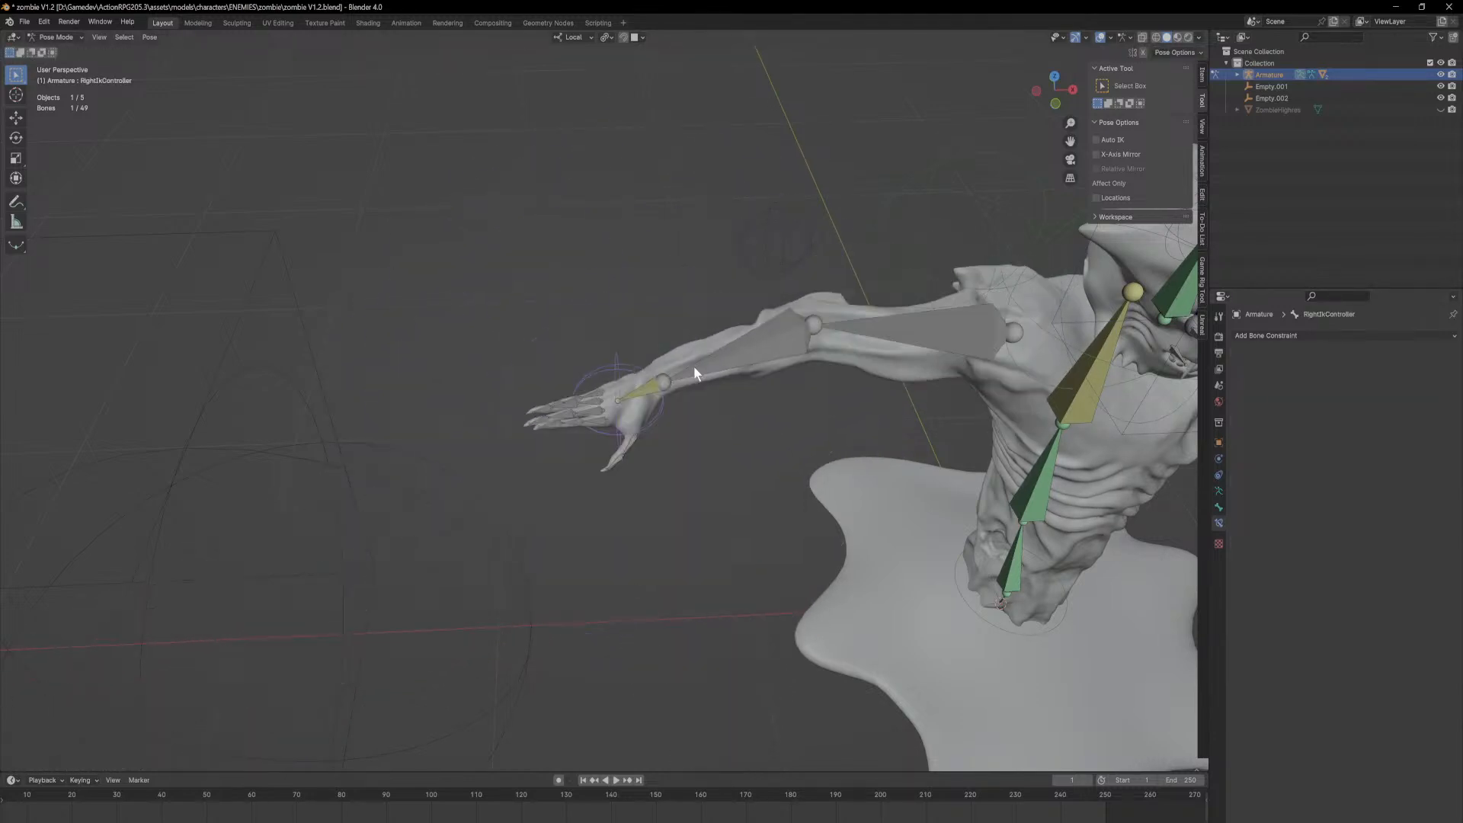
Step: Select the base bone of the left hand's little finger, Pink.L.001, in Pose Mode
scroll(1029, 436, down, 5)
scroll(957, 419, up, 2)
mouse_move(958, 418)
middle_down()
mouse_move(790, 414)
mouse_move(977, 422)
middle_up()
shift+middle_drag(1007, 471, 556, 389)
scroll(615, 423, up, 4)
middle_drag(635, 466, 619, 416)
scroll(695, 501, up, 1)
middle_drag(532, 275, 550, 336)
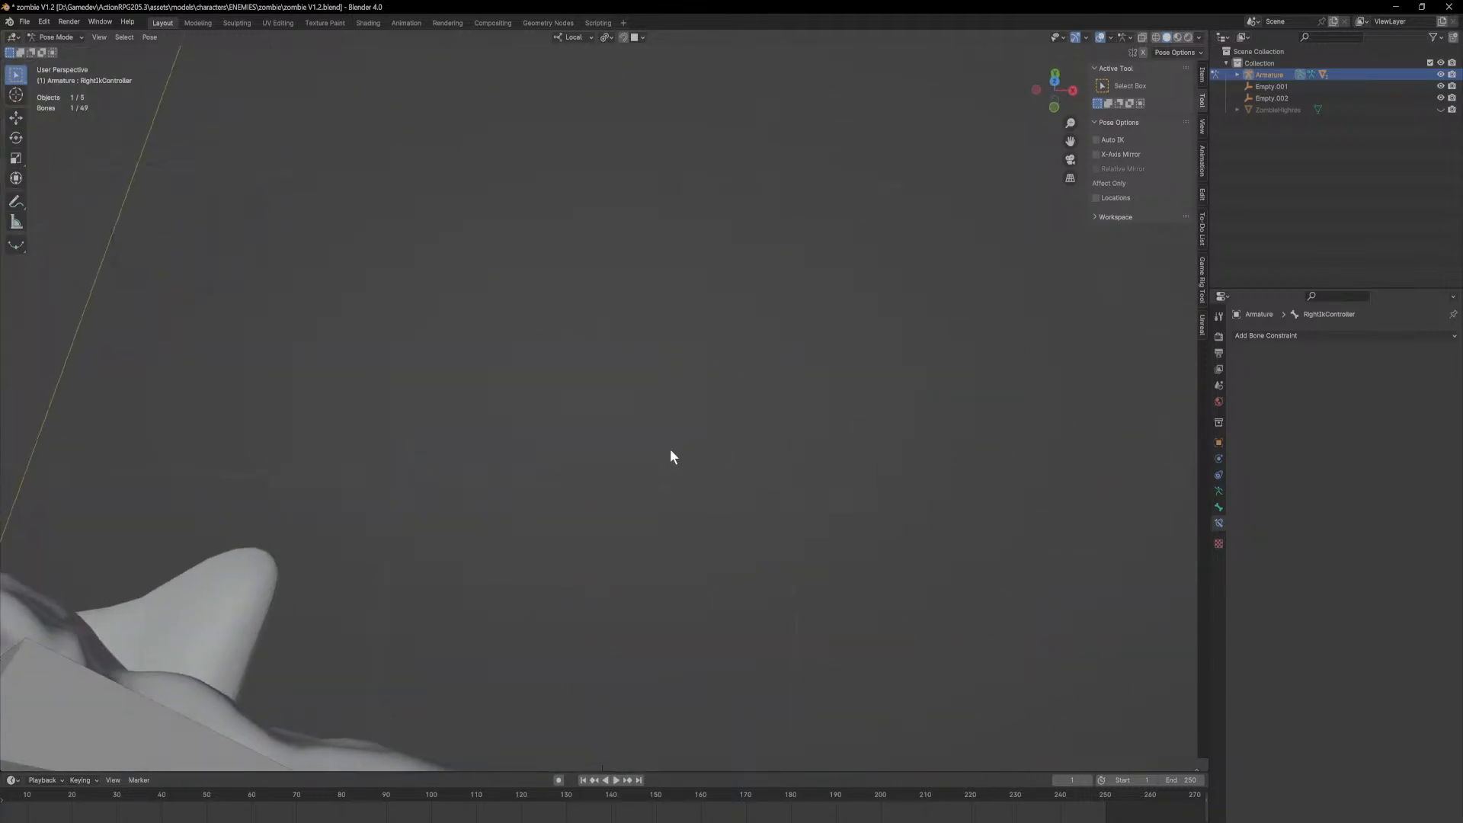
shift+middle_drag(674, 455, 591, 249)
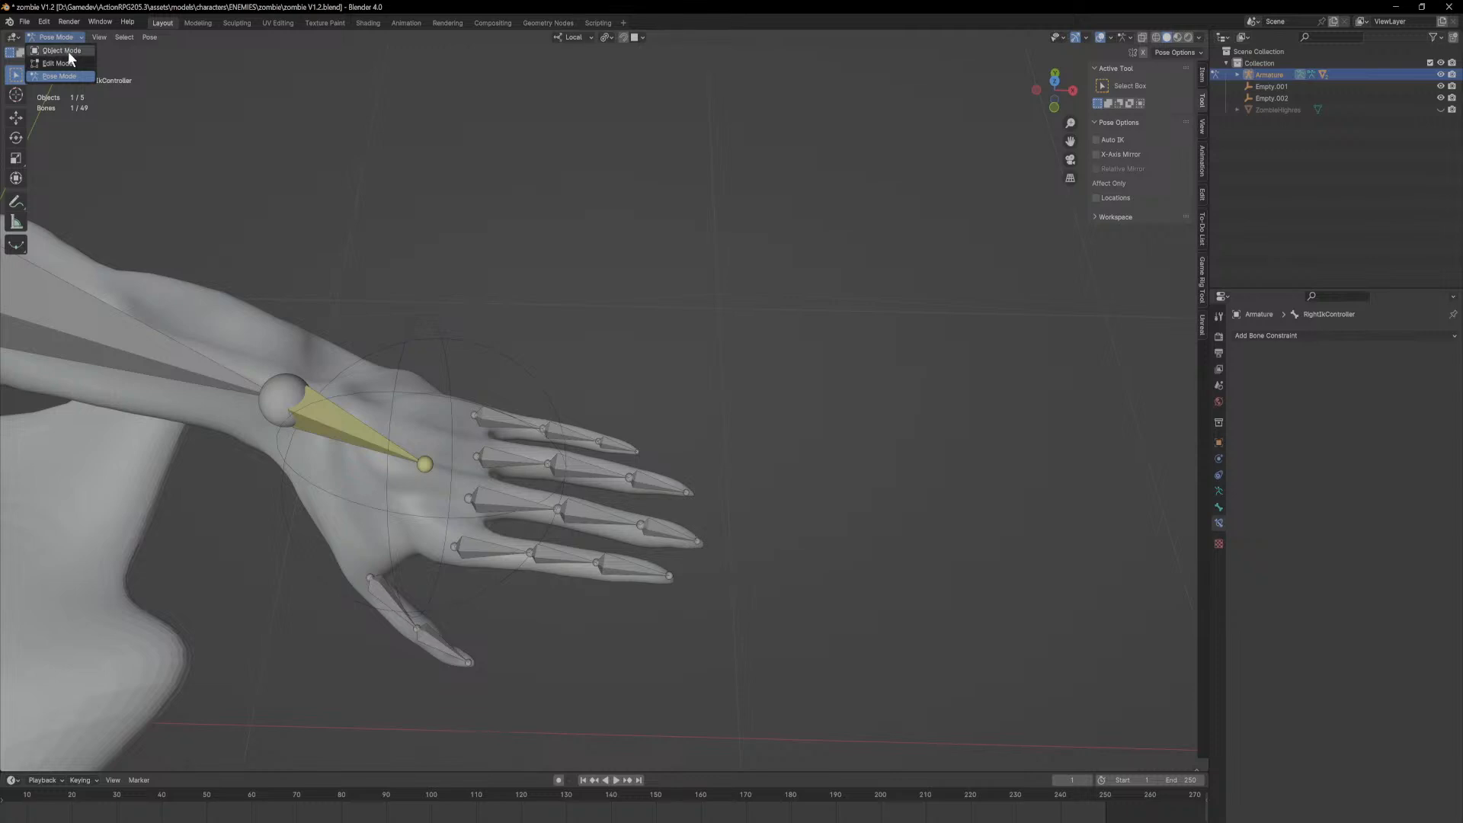
click(60, 50)
click(73, 37)
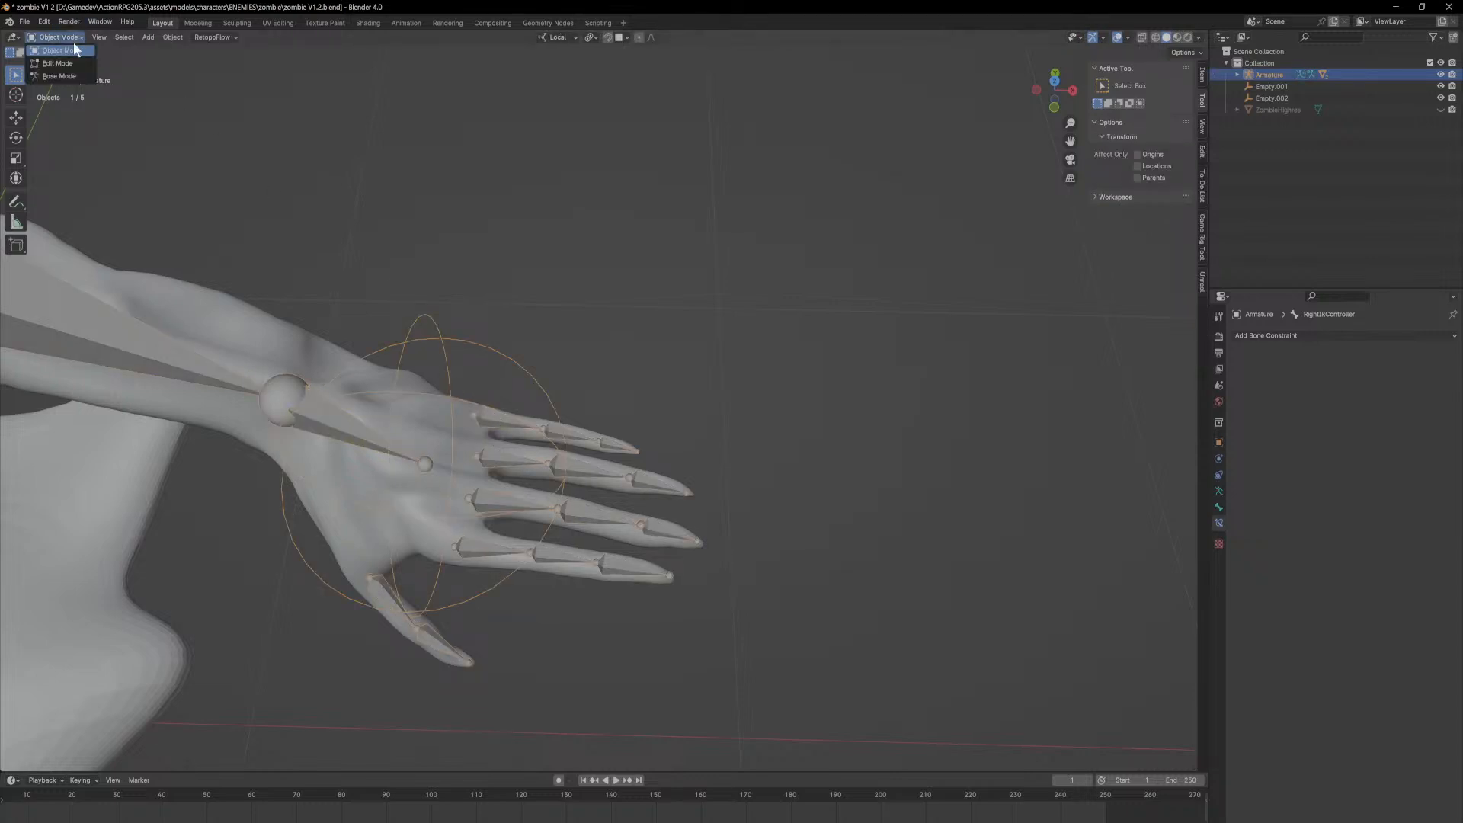
click(61, 76)
click(499, 424)
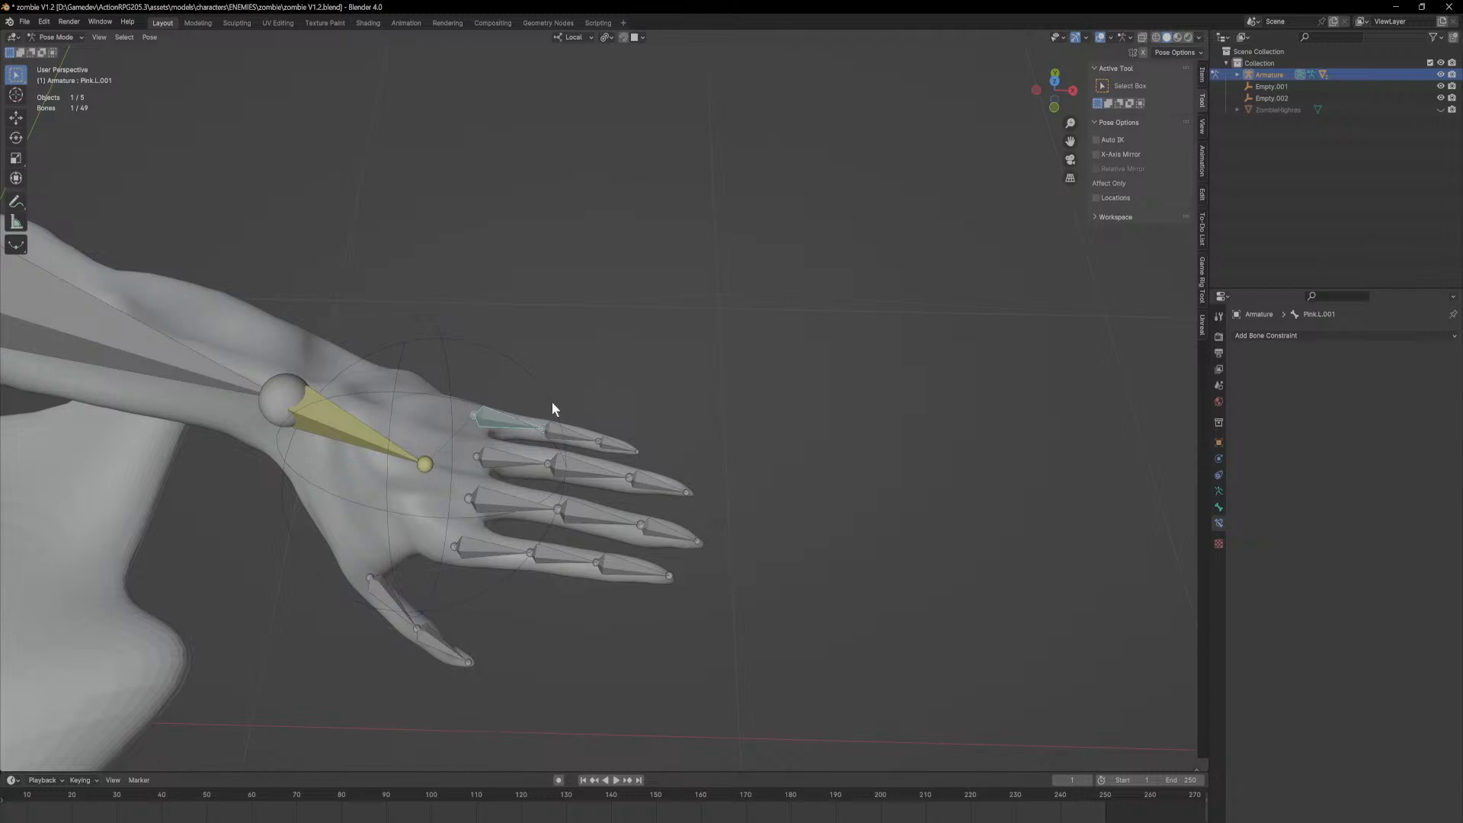
Step: Examine the layout of the finger bones in the left hand around the selected little finger bone
middle_drag(554, 409, 586, 405)
scroll(559, 405, up, 2)
scroll(559, 406, down, 1)
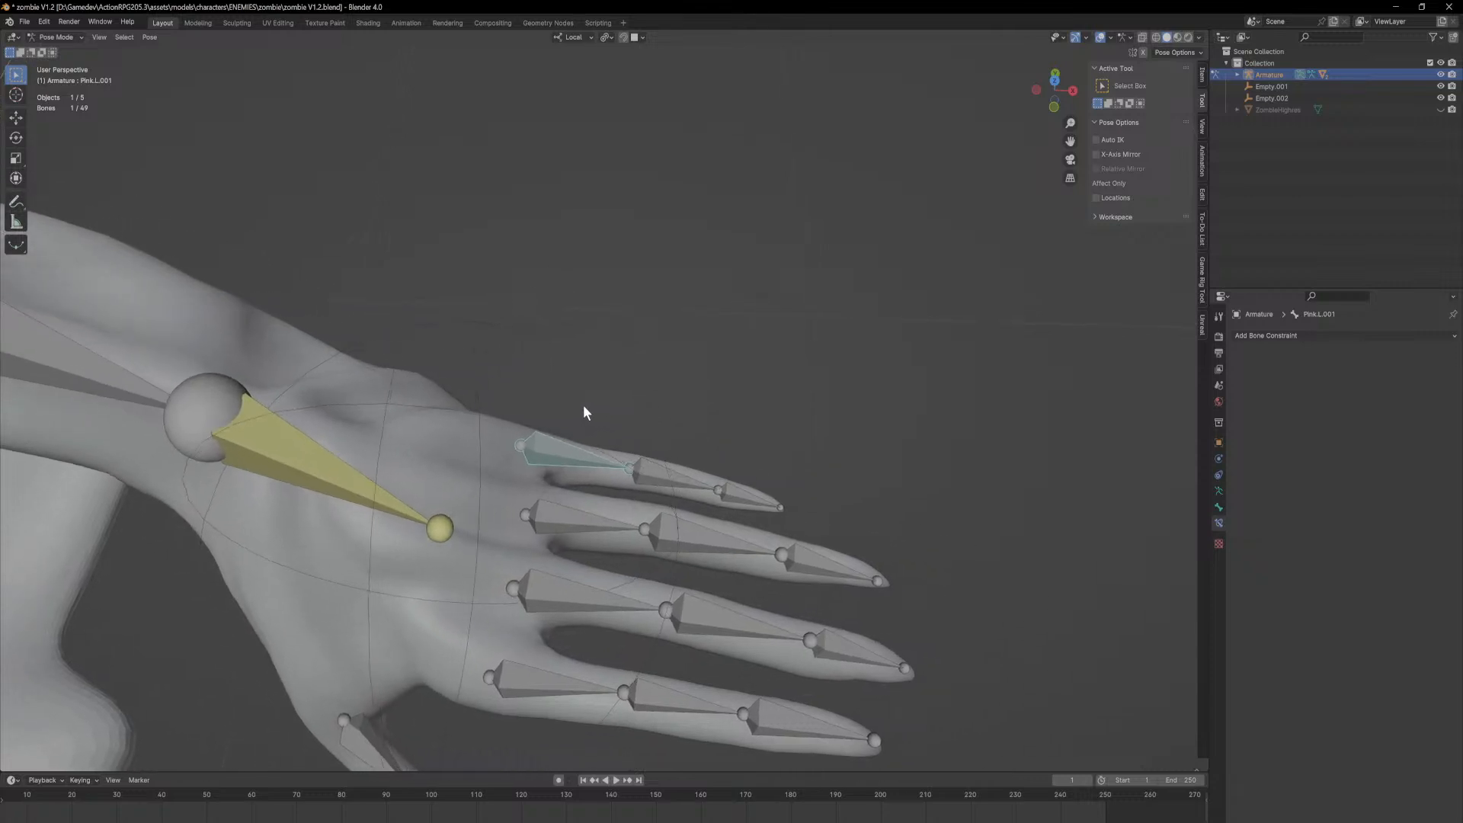
scroll(586, 408, down, 3)
scroll(610, 392, down, 5)
click(73, 36)
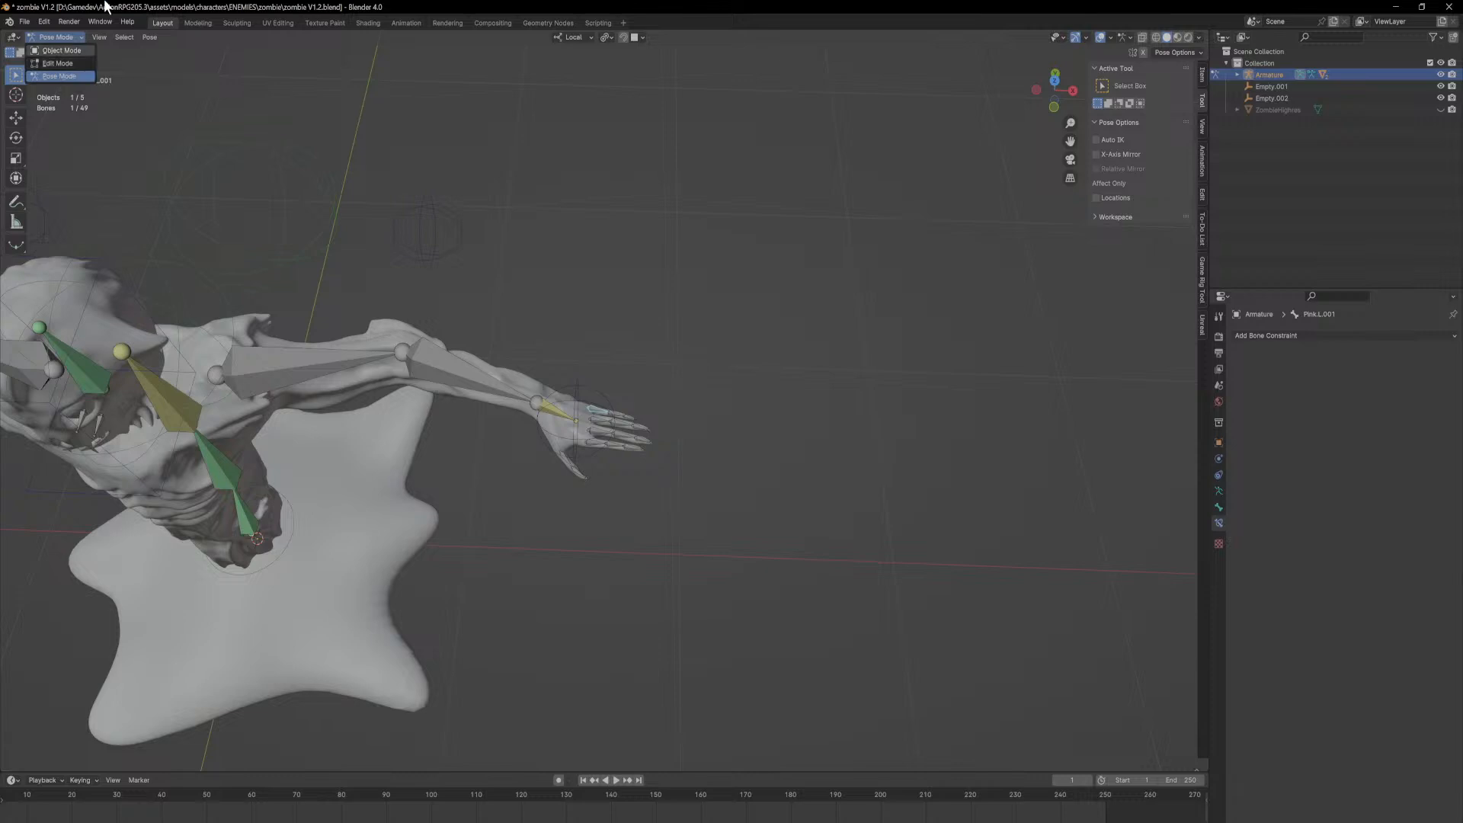
scroll(513, 272, up, 7)
mouse_move(616, 339)
middle_down()
mouse_move(665, 419)
mouse_move(615, 378)
mouse_move(616, 359)
middle_up()
scroll(625, 377, up, 3)
middle_drag(657, 443, 673, 467)
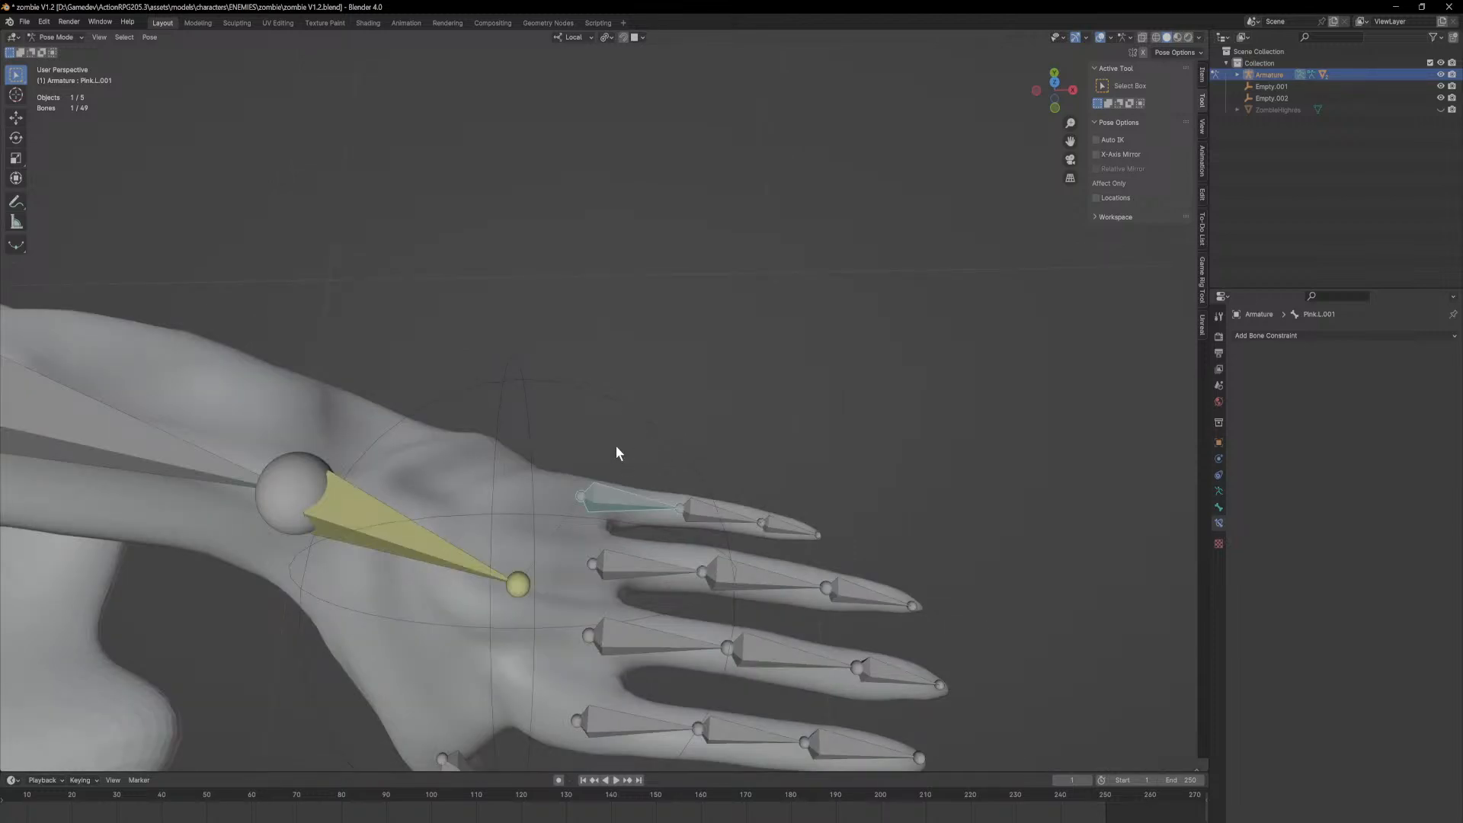
middle_drag(693, 472, 707, 448)
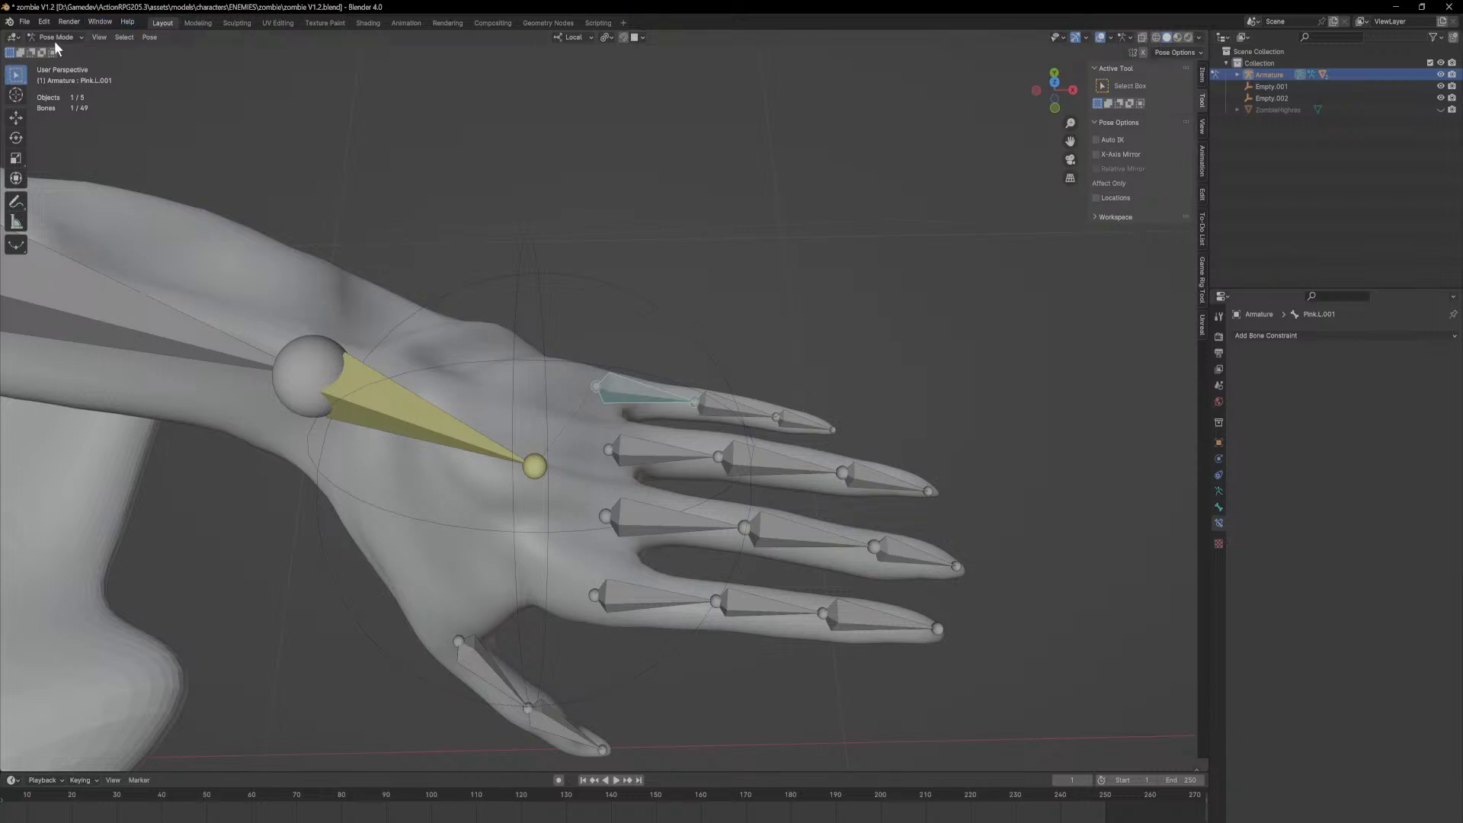
Step: Duplicate Pink.L.001 in Edit Mode and scale the copy up in place by about 1.26
click(58, 63)
middle_drag(691, 347, 693, 361)
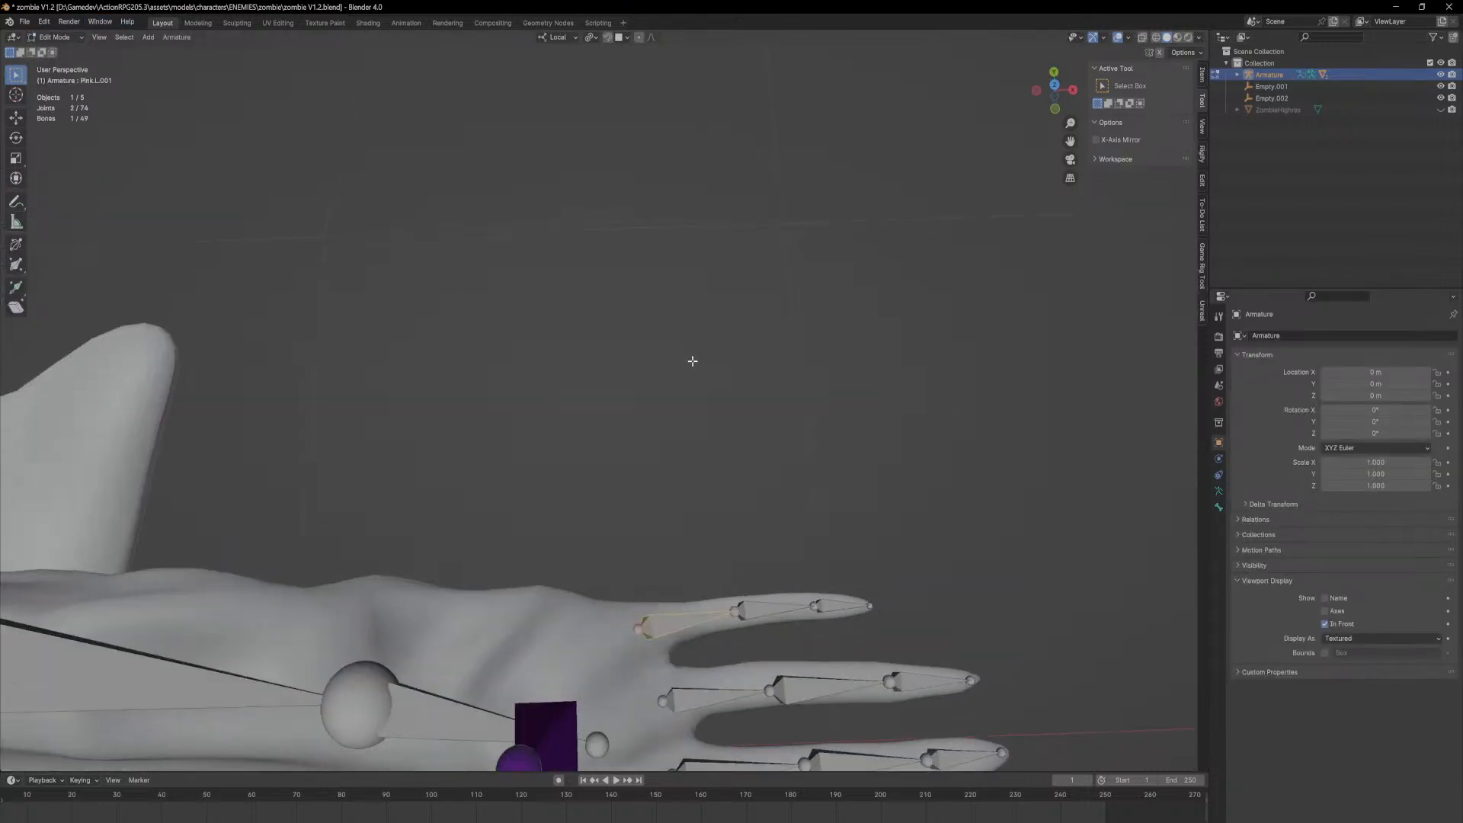
shift+middle_drag(709, 464, 679, 401)
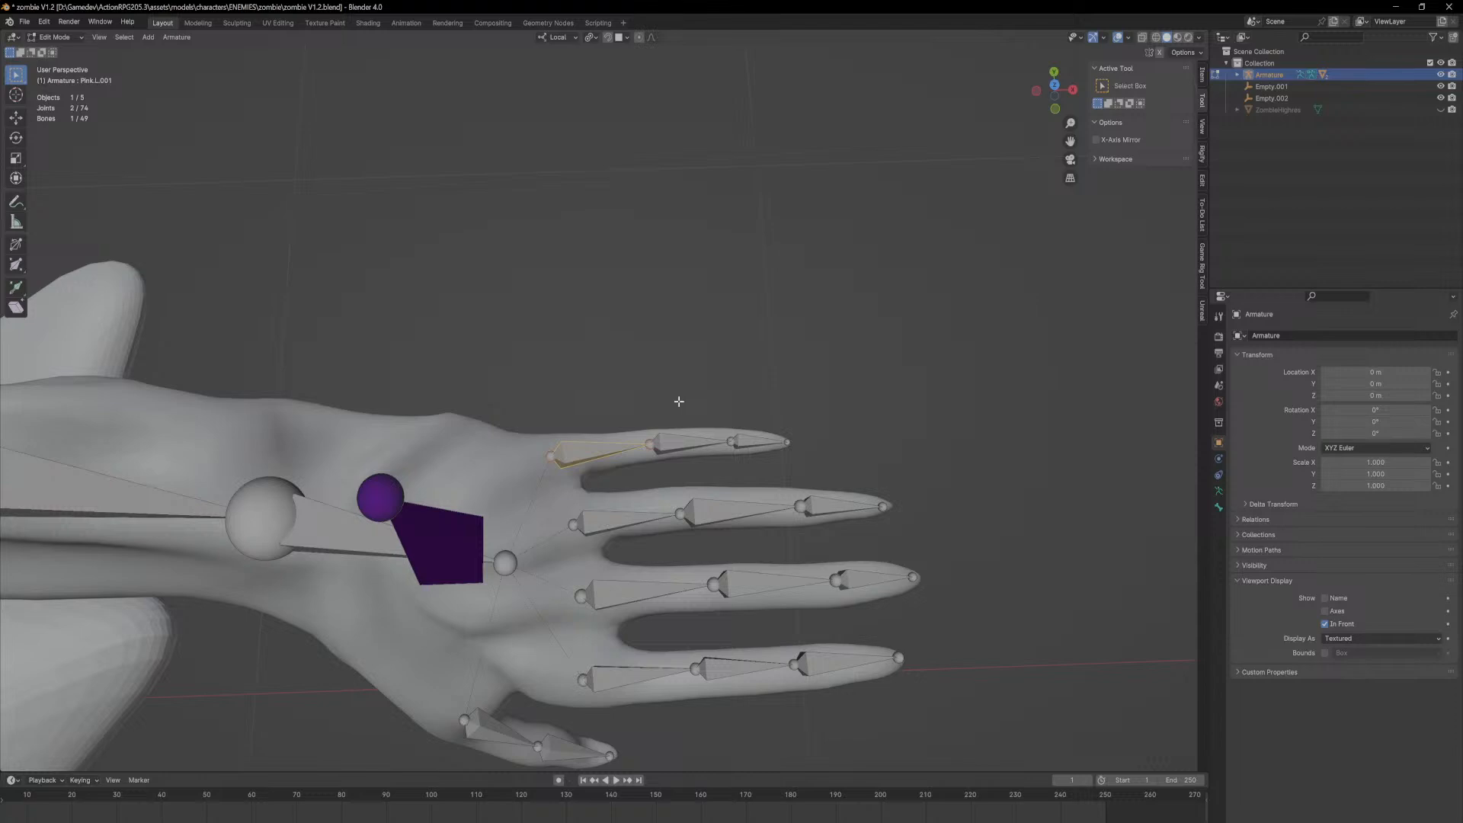
key(shift+d)
key(s)
click(705, 429)
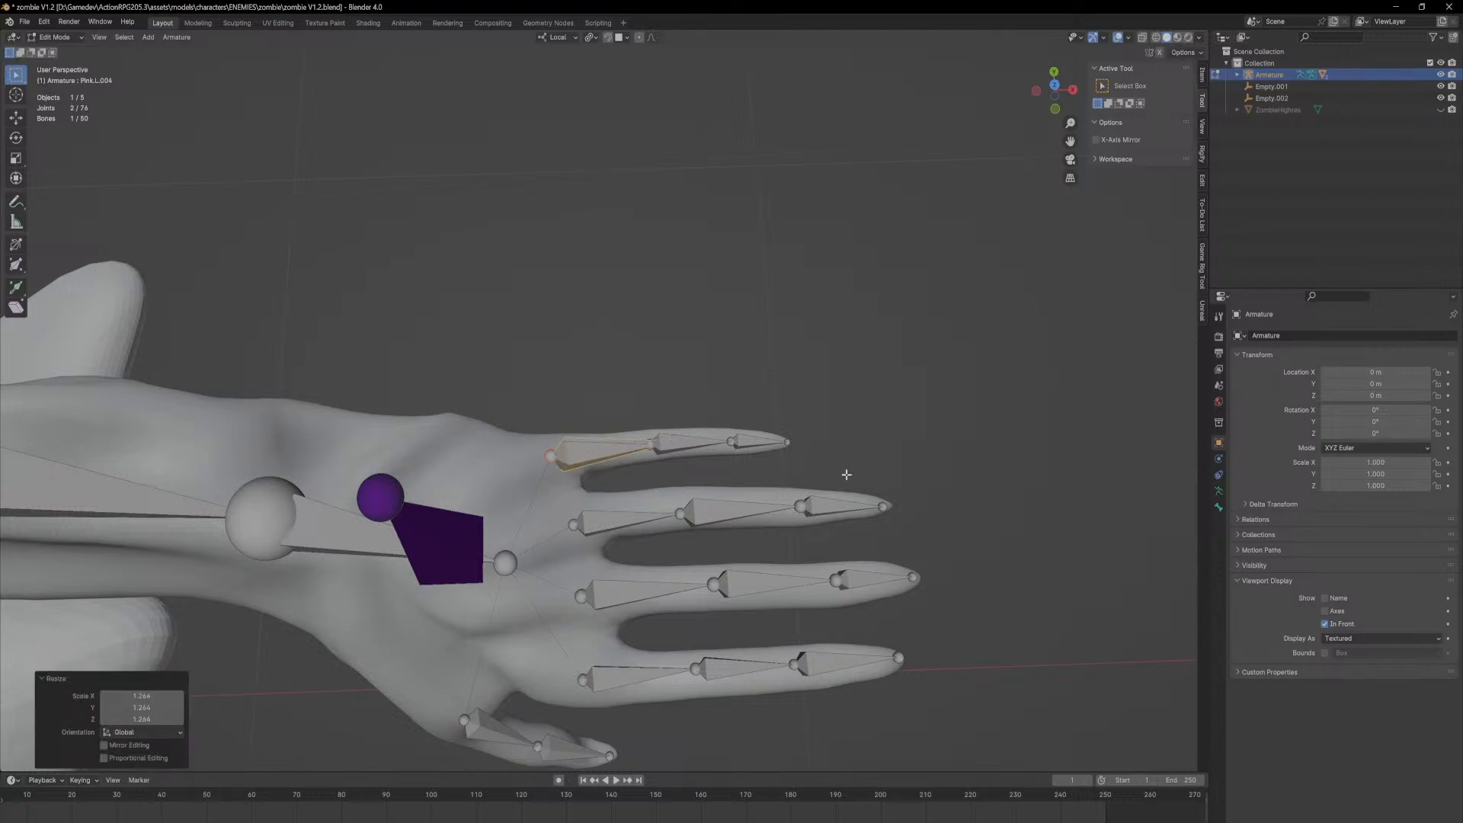
Step: Try Empty.001 as the custom shape of the duplicated little finger bone in Pose Mode and clear it again
click(1219, 508)
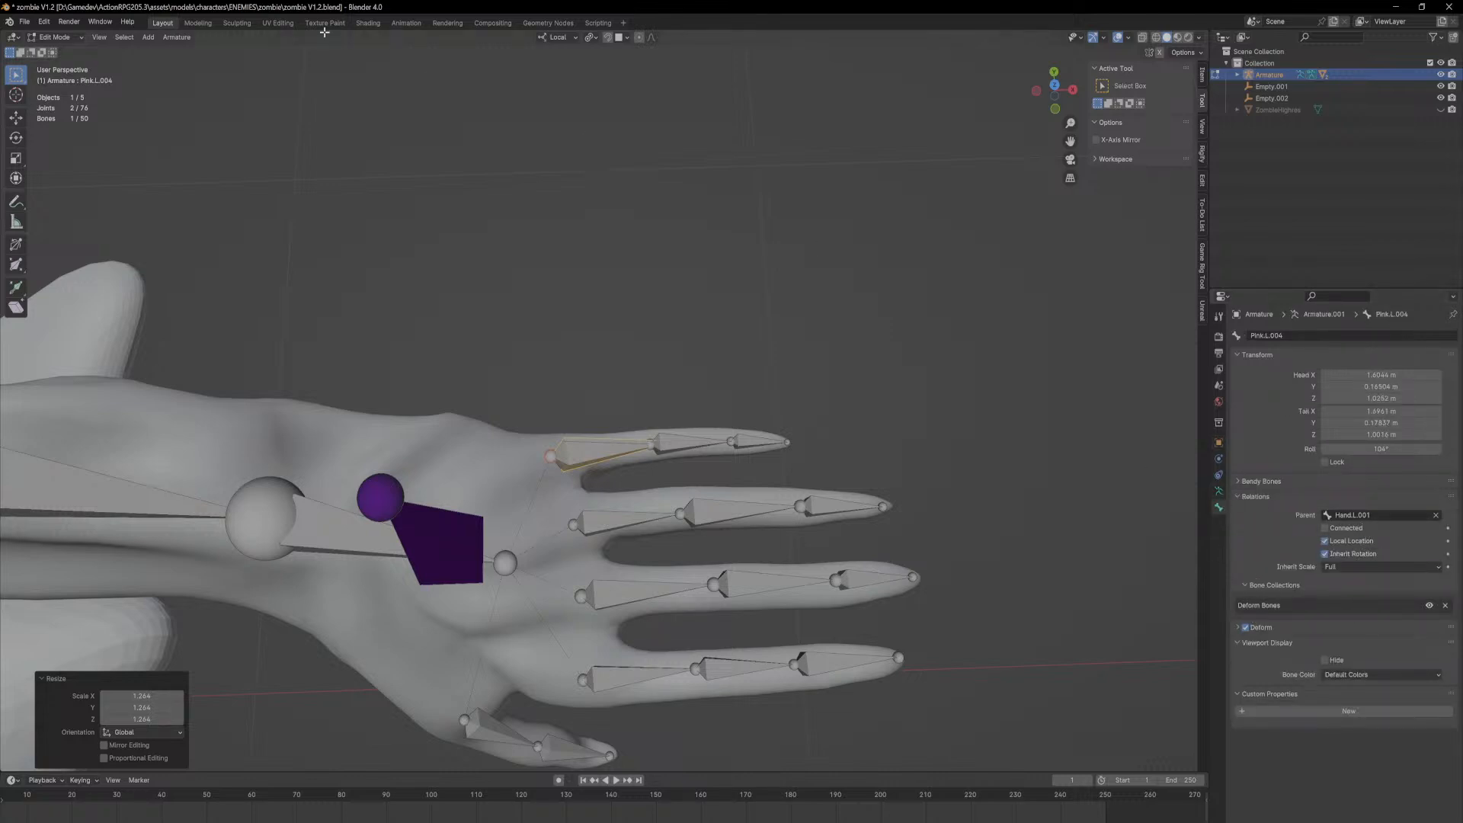
click(66, 37)
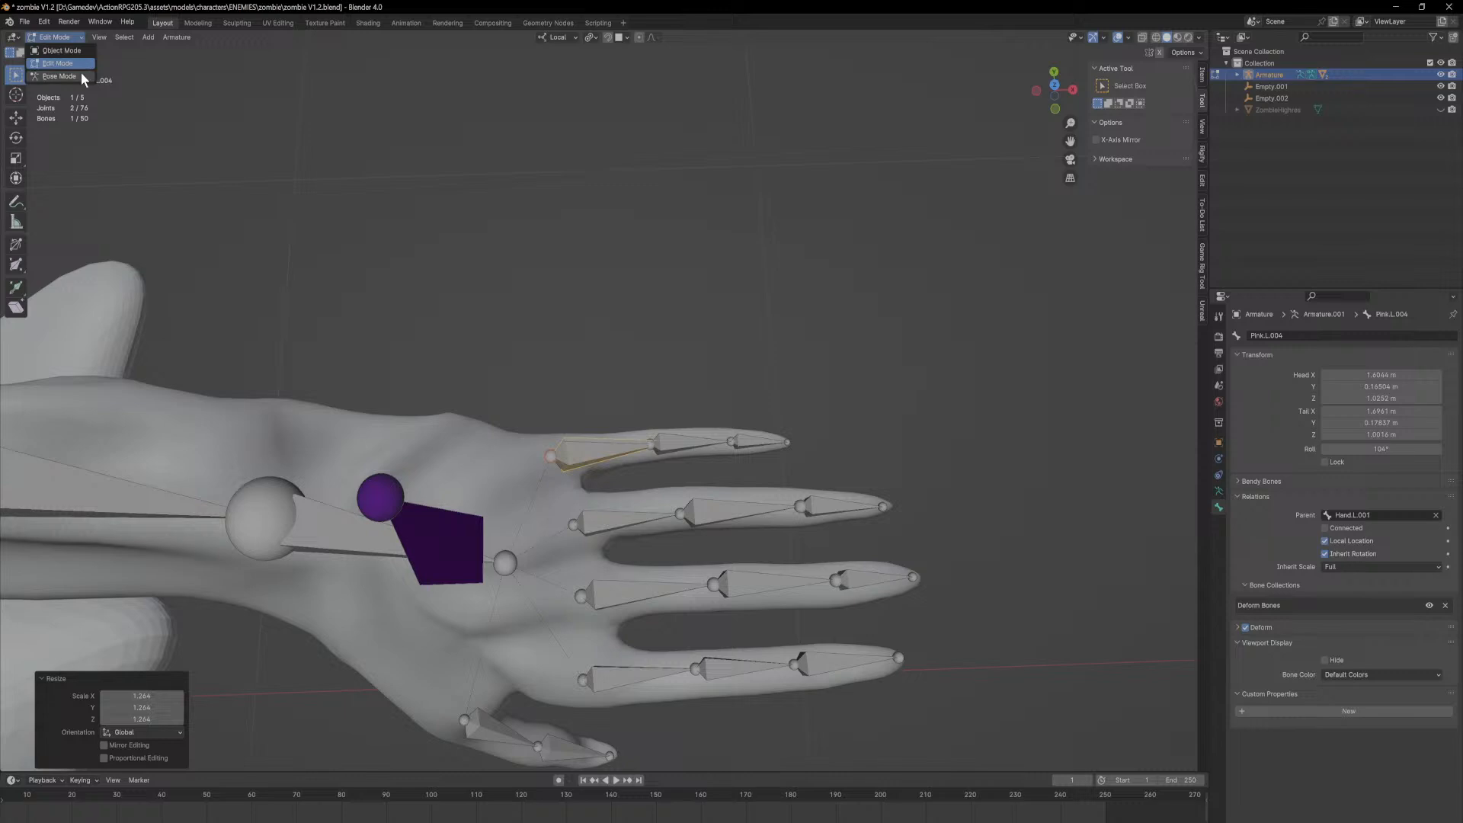
click(60, 77)
scroll(858, 537, down, 3)
scroll(1340, 689, down, 5)
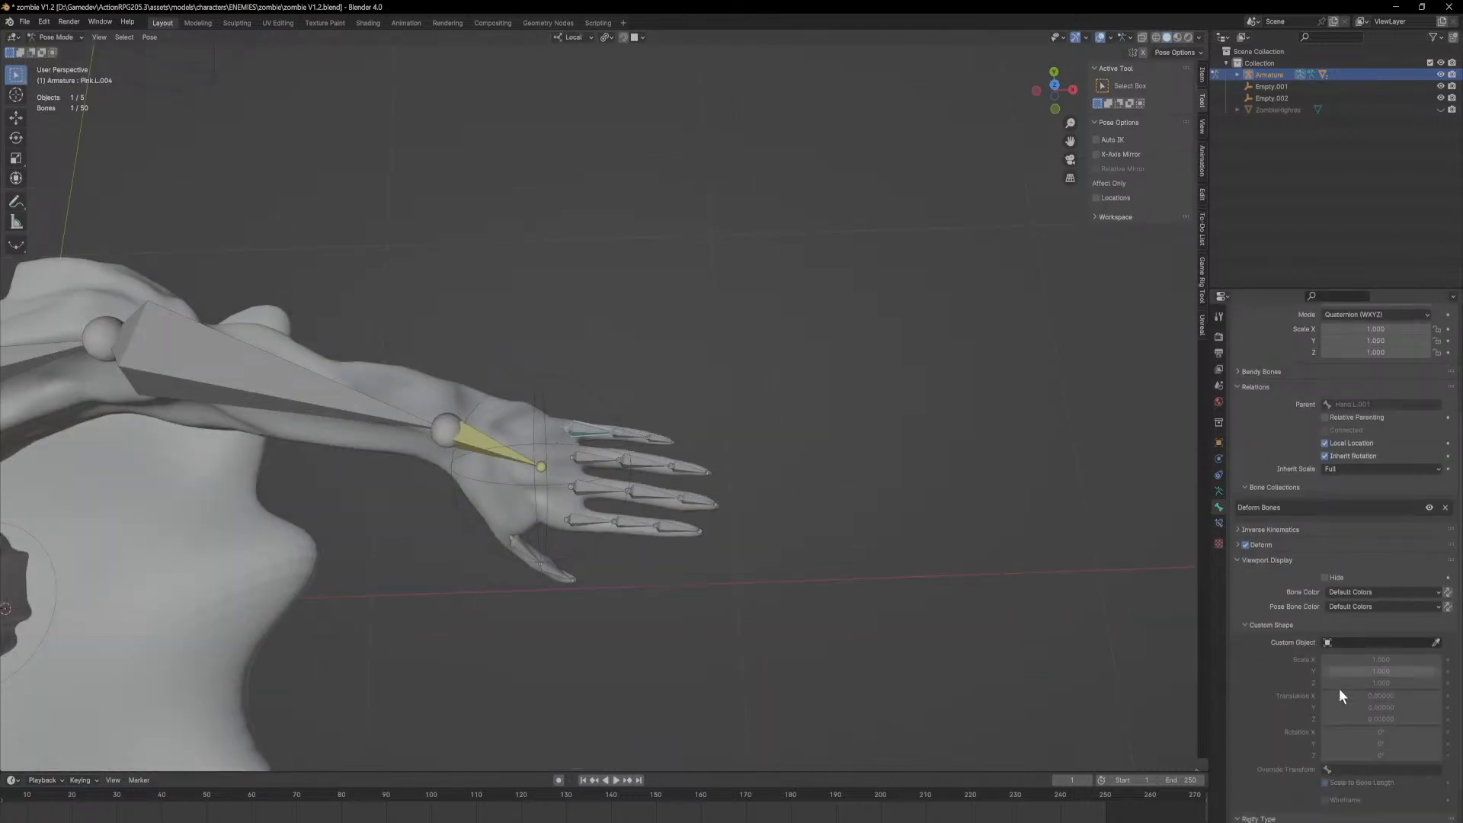
click(1343, 590)
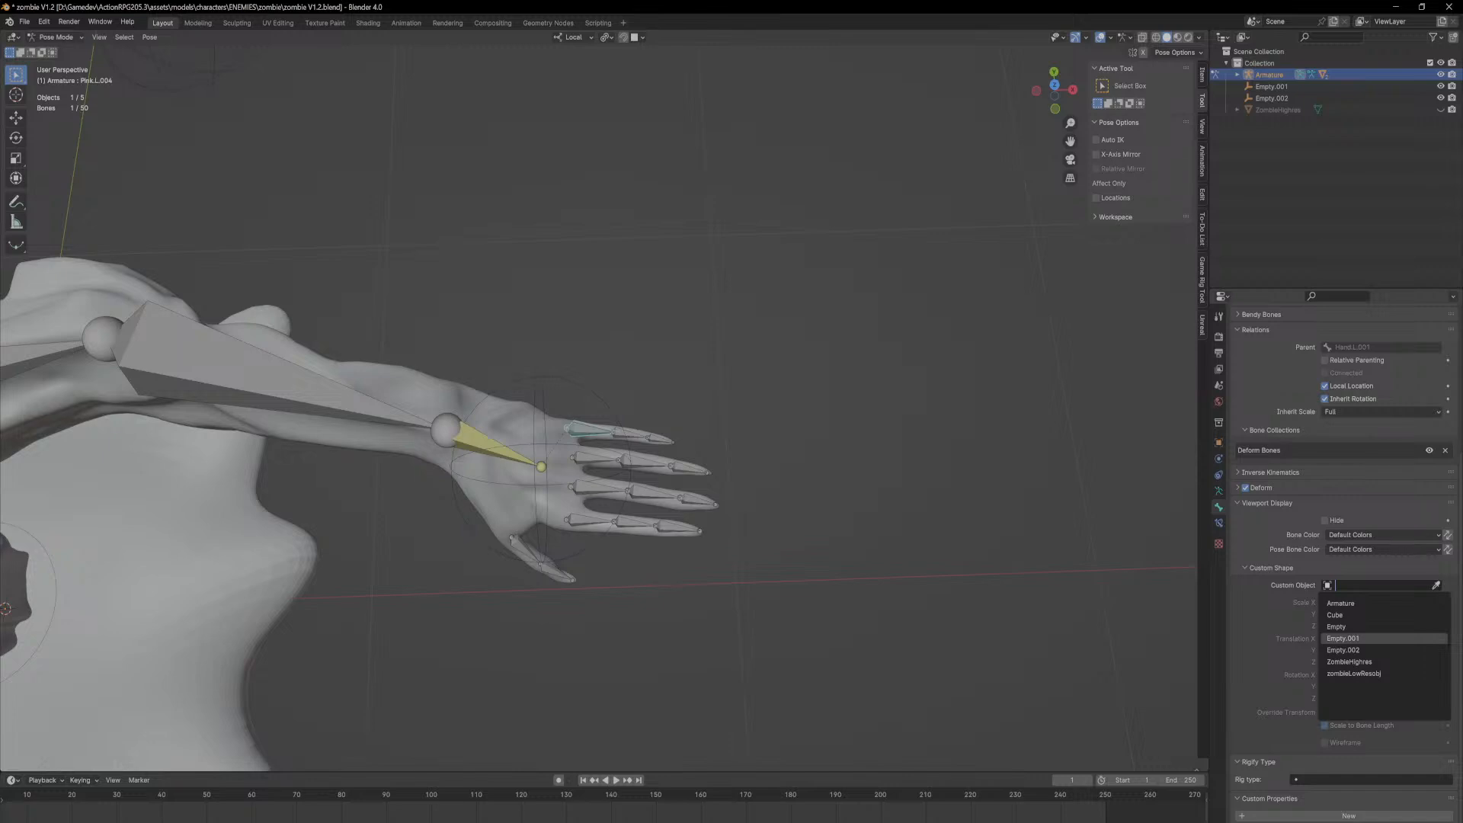
click(1345, 638)
click(1440, 581)
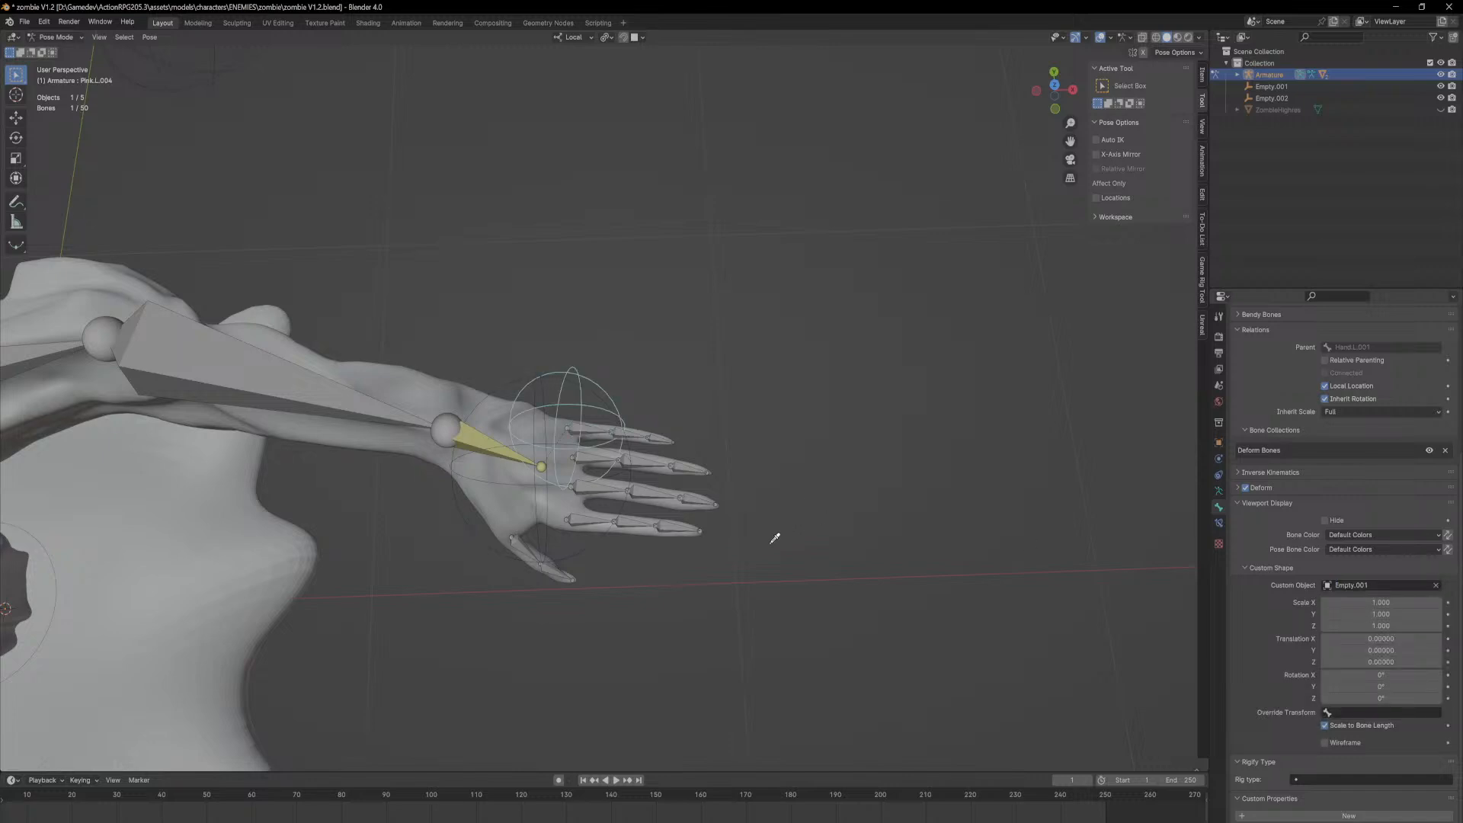
click(850, 472)
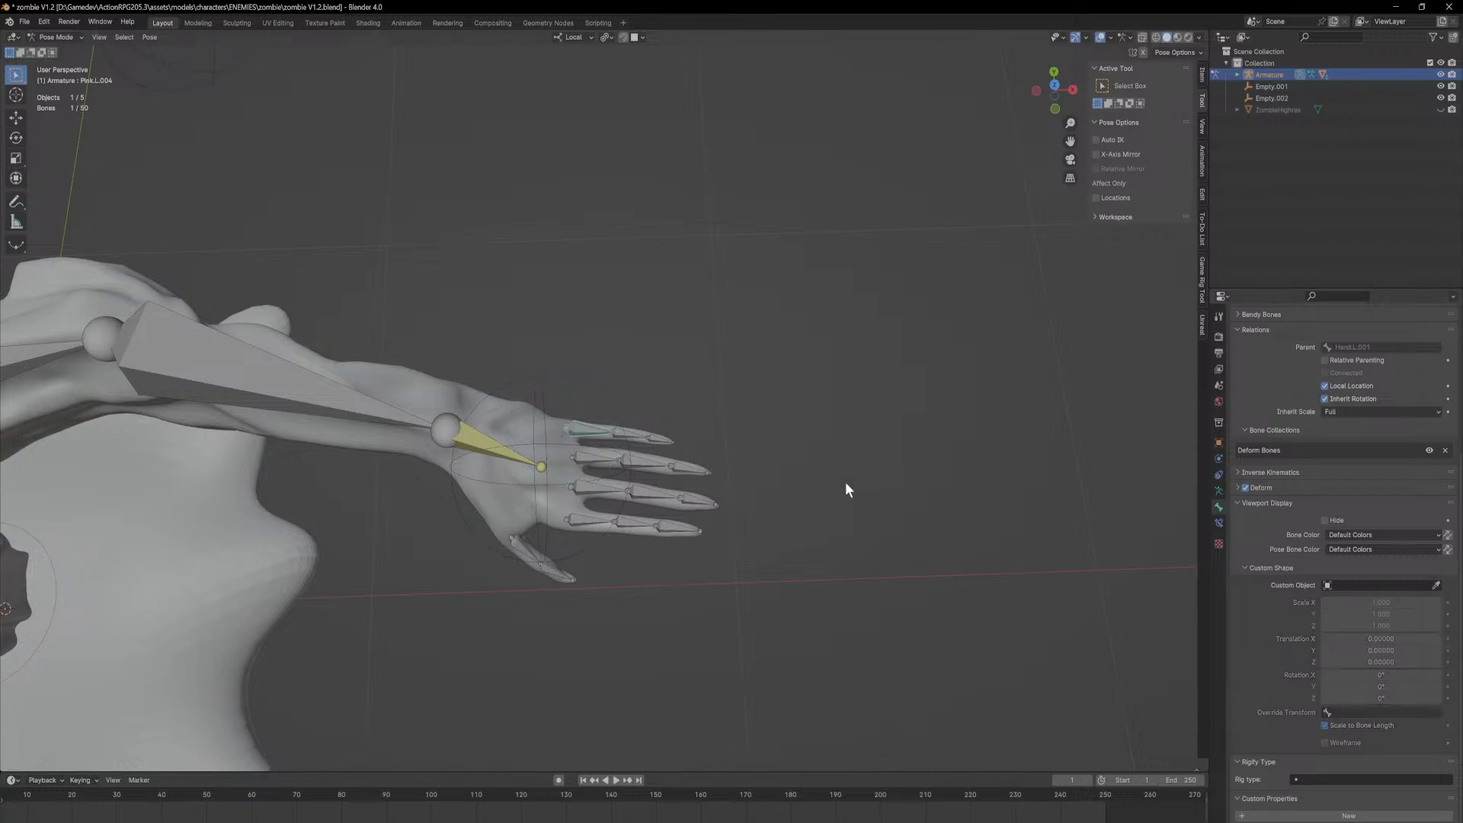
Step: Add a mesh circle in Object Mode and move it along the negative X axis, clear of the zombie
scroll(902, 515, down, 8)
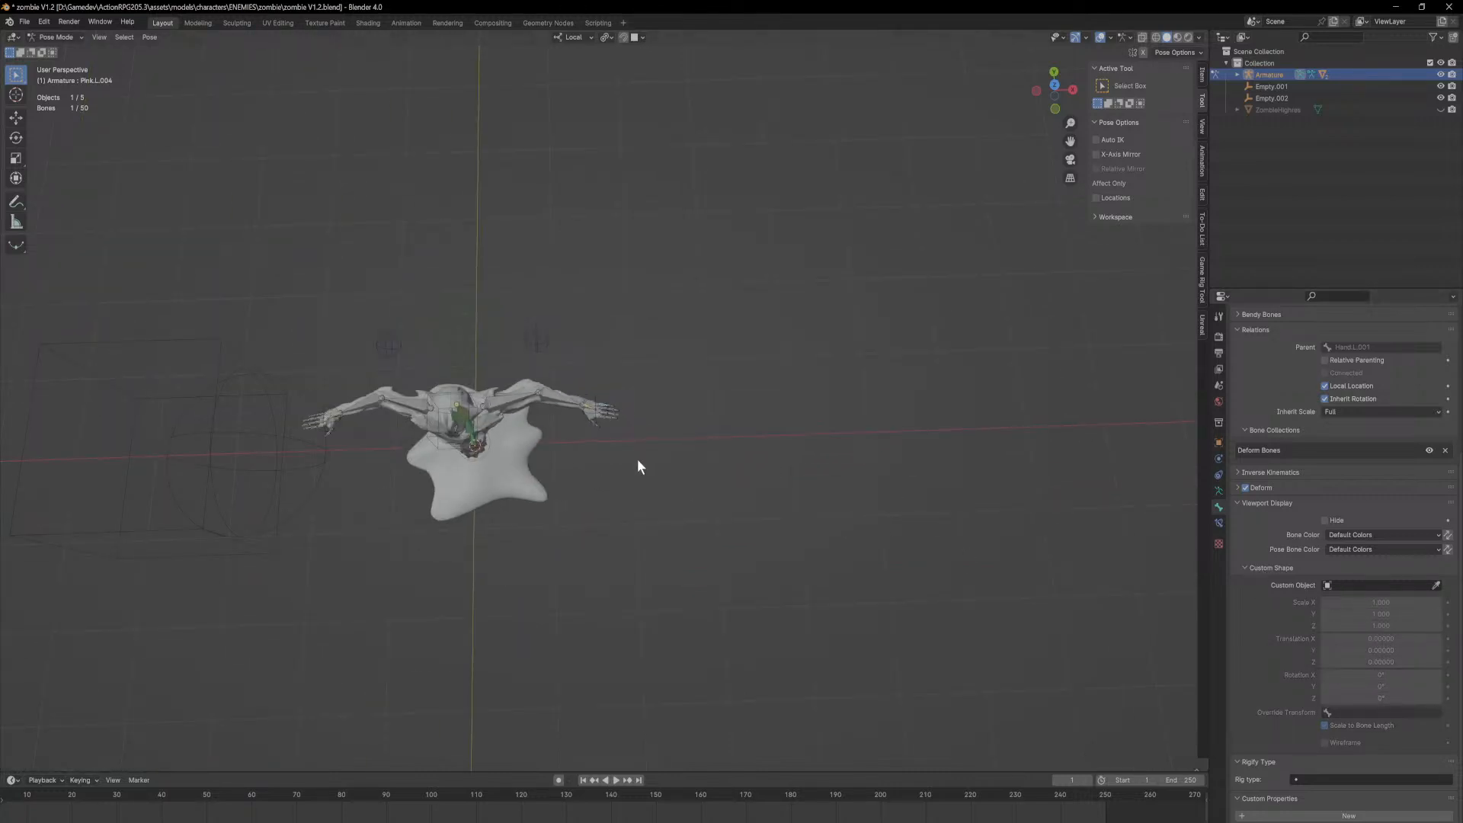
right_click(669, 466)
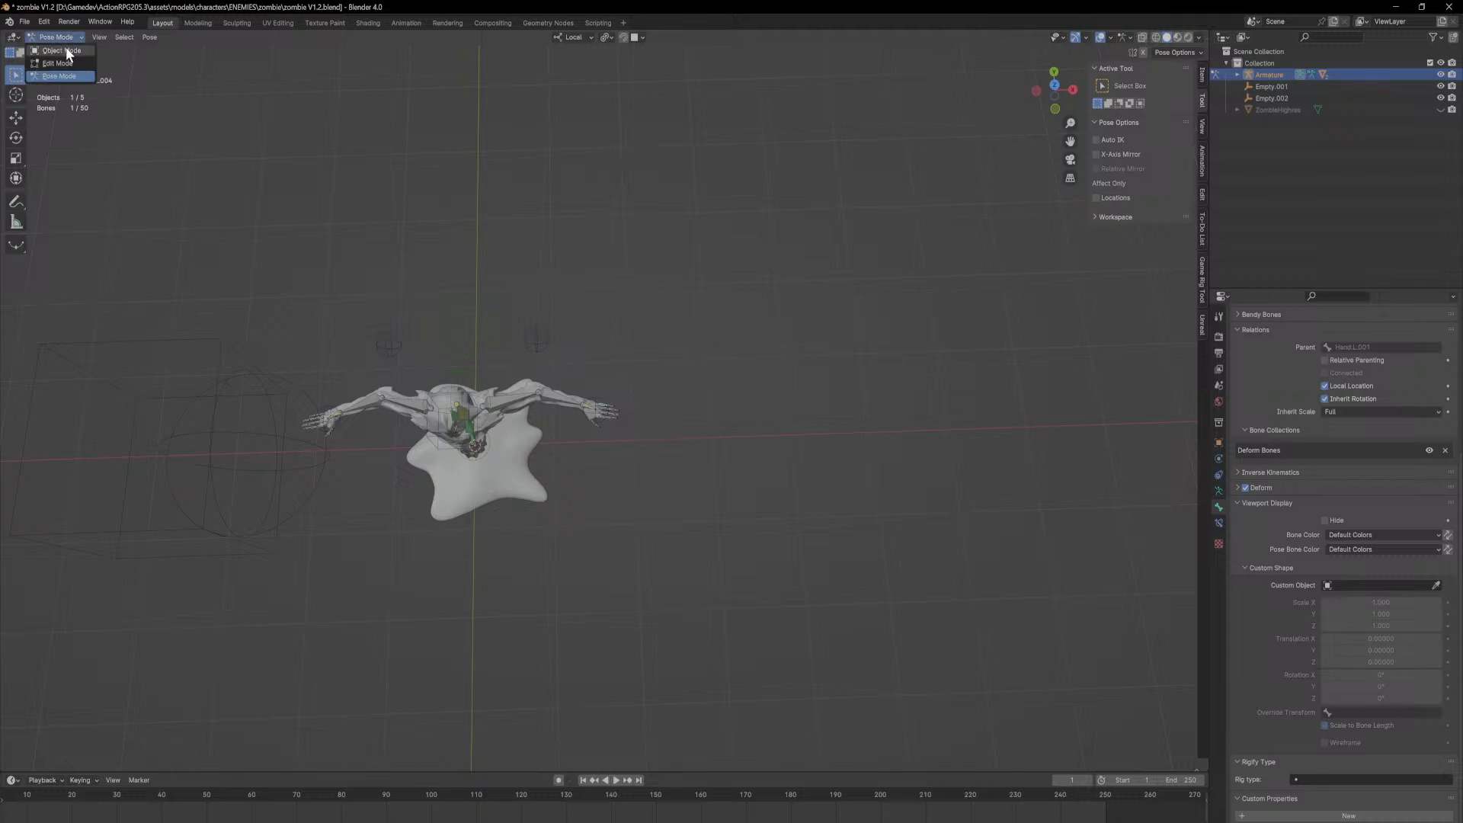
click(65, 50)
key(shift+a)
mouse_move(649, 456)
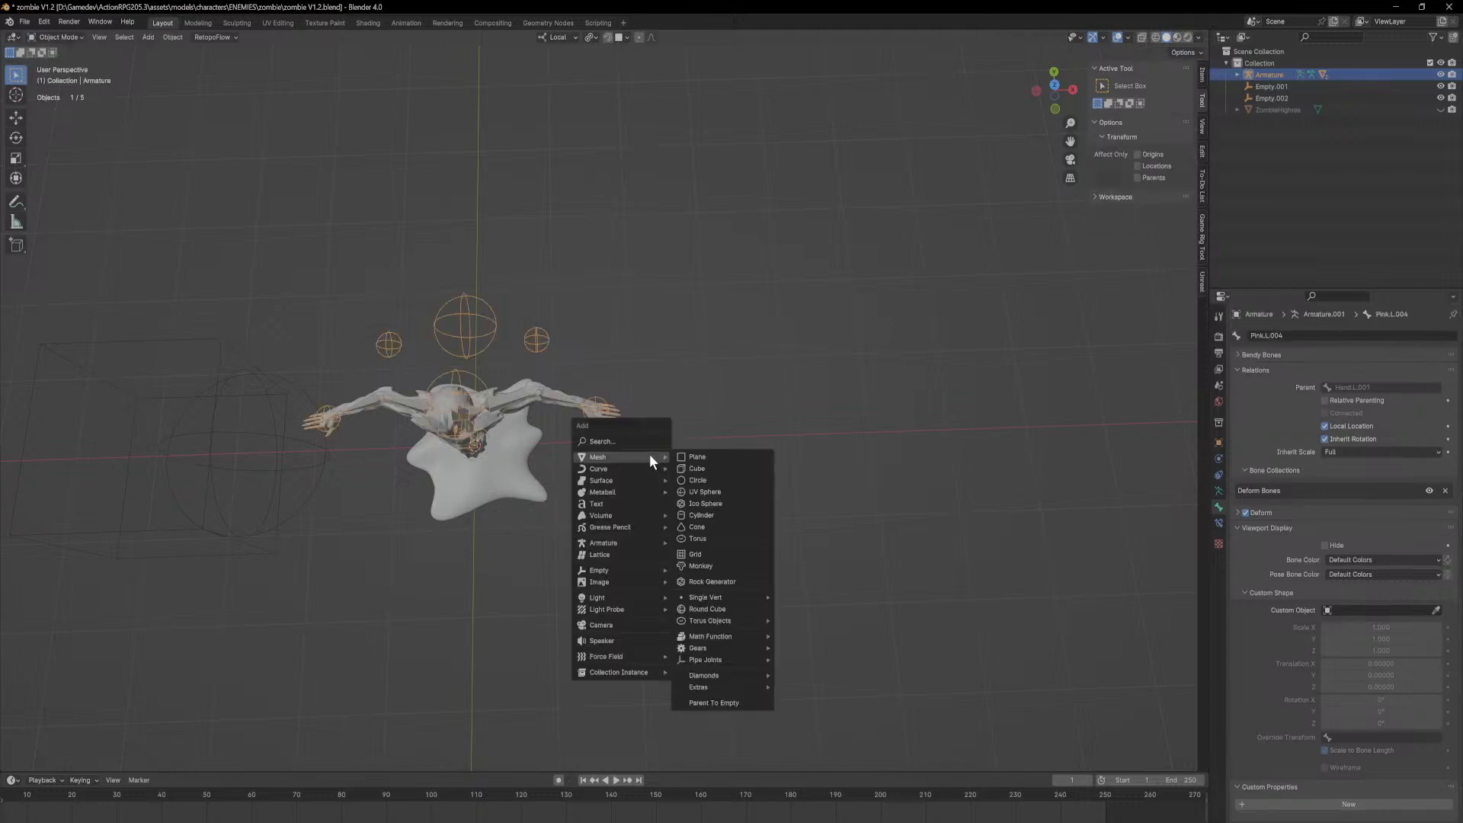
click(698, 481)
key(g)
key(x)
click(520, 446)
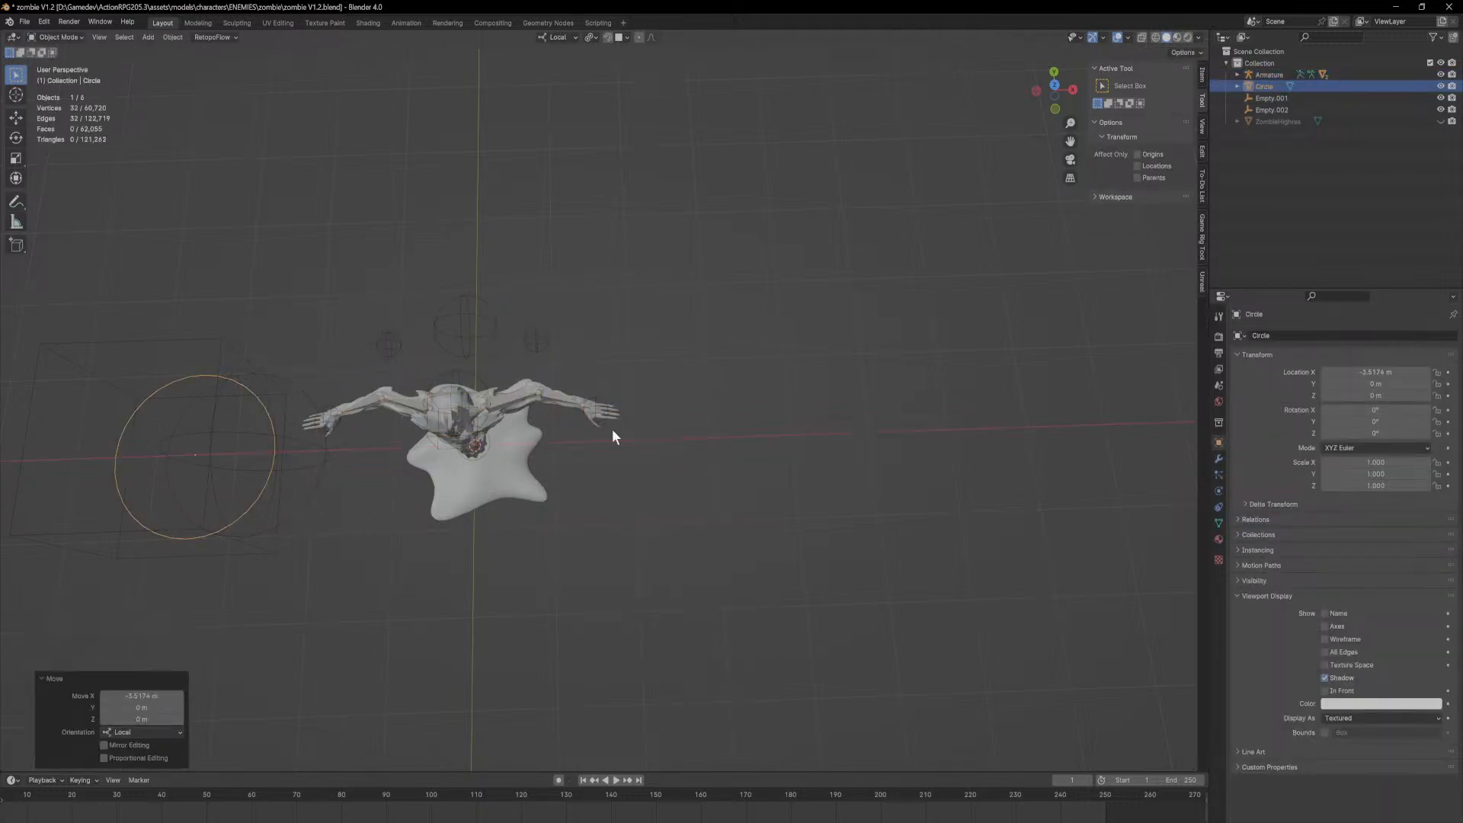
Step: Put the armature into Pose Mode and try Empty.002 as the custom shape of Pink.L.004
scroll(602, 431, up, 8)
click(590, 467)
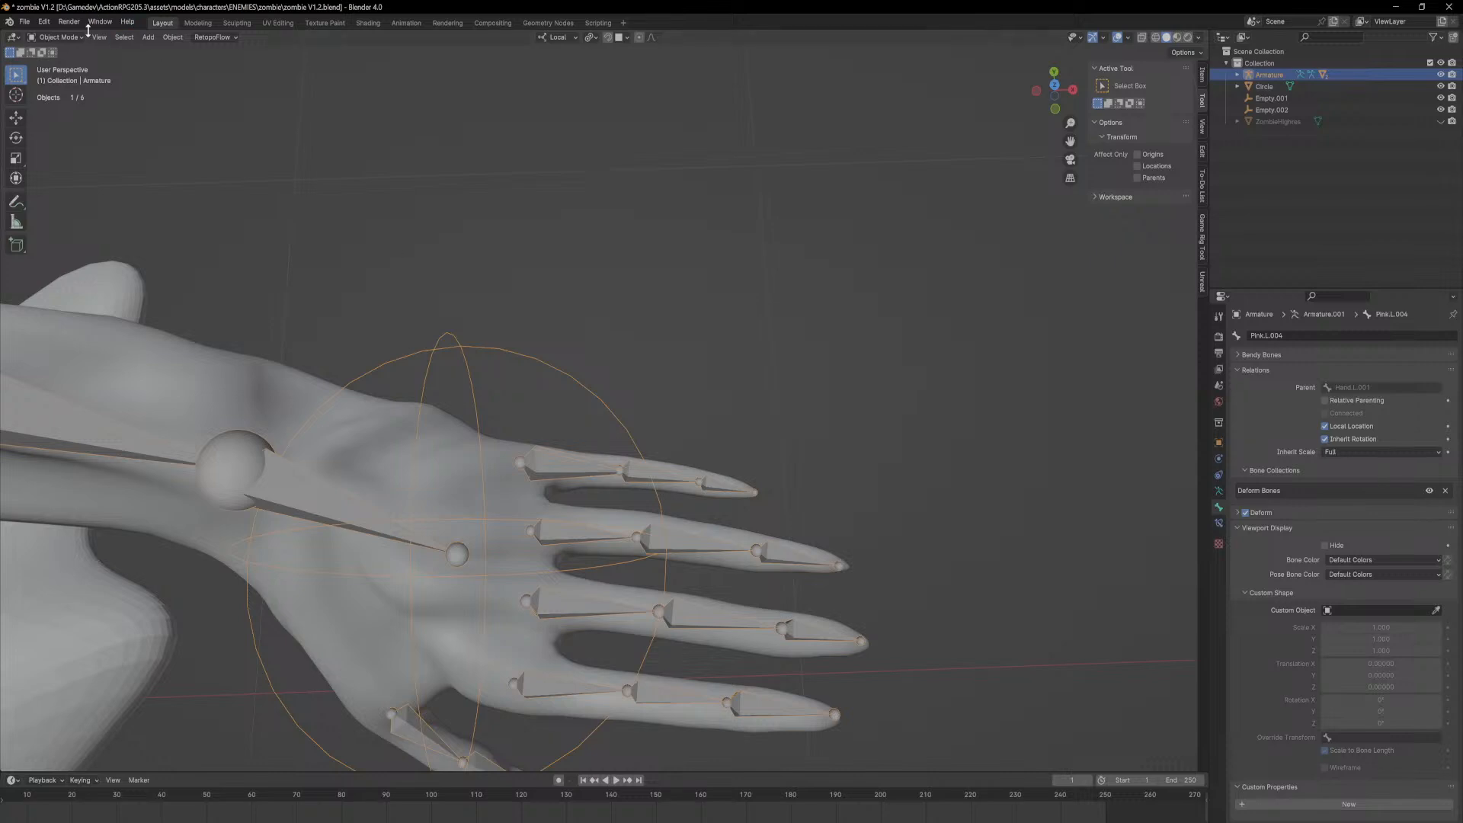
click(67, 77)
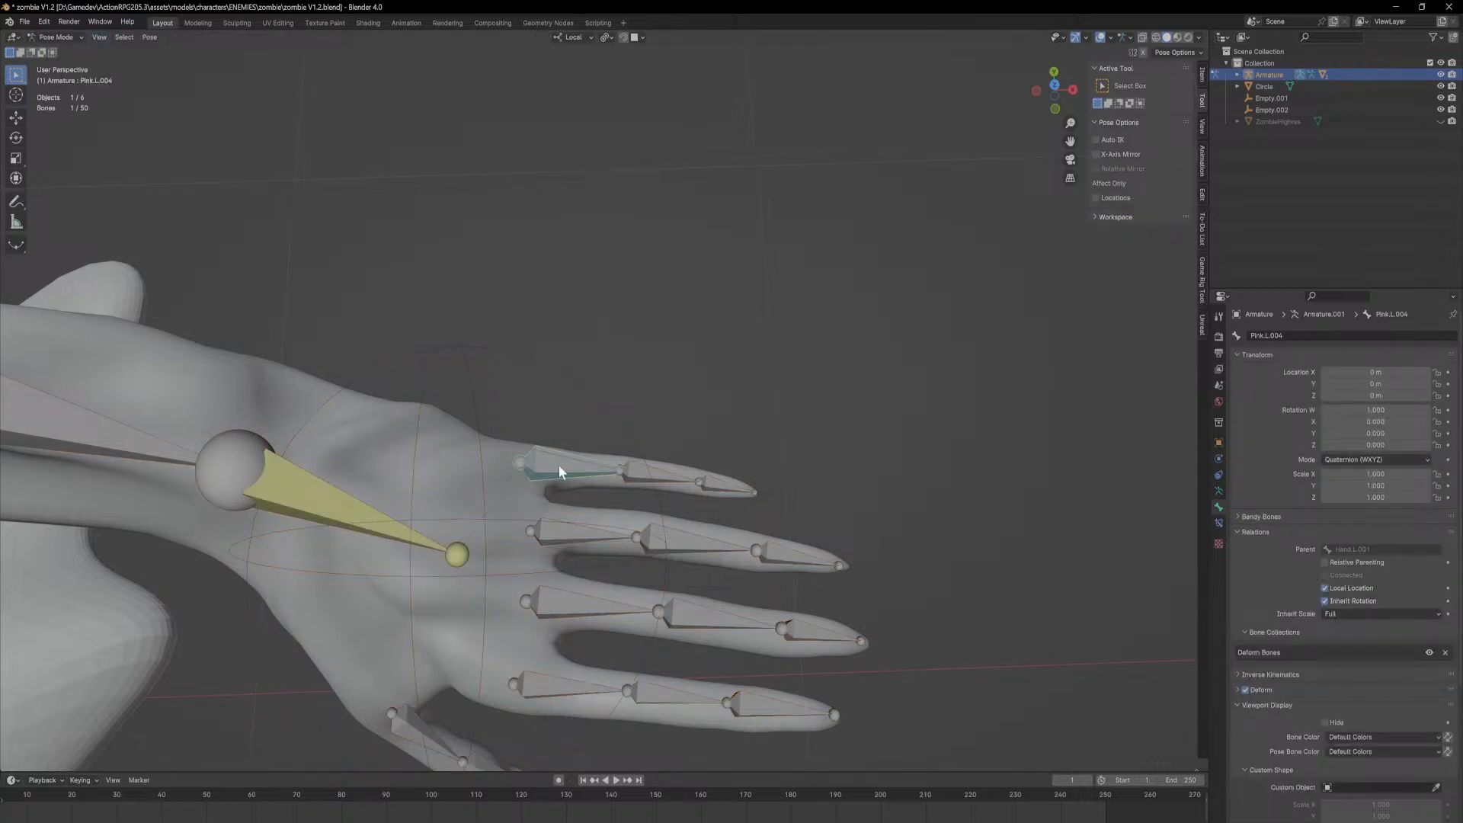
scroll(1415, 744, down, 3)
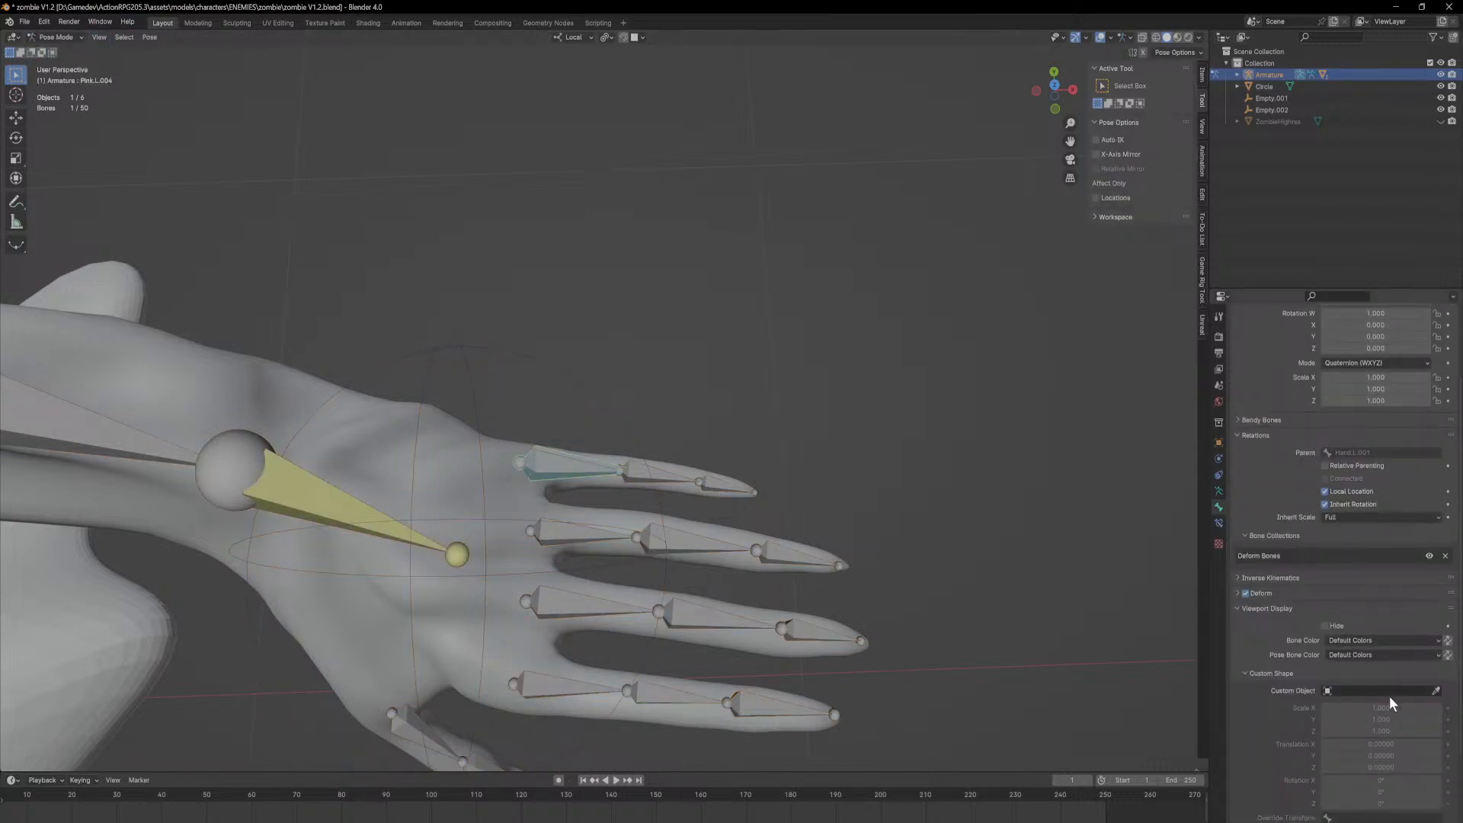
click(1381, 692)
click(1372, 767)
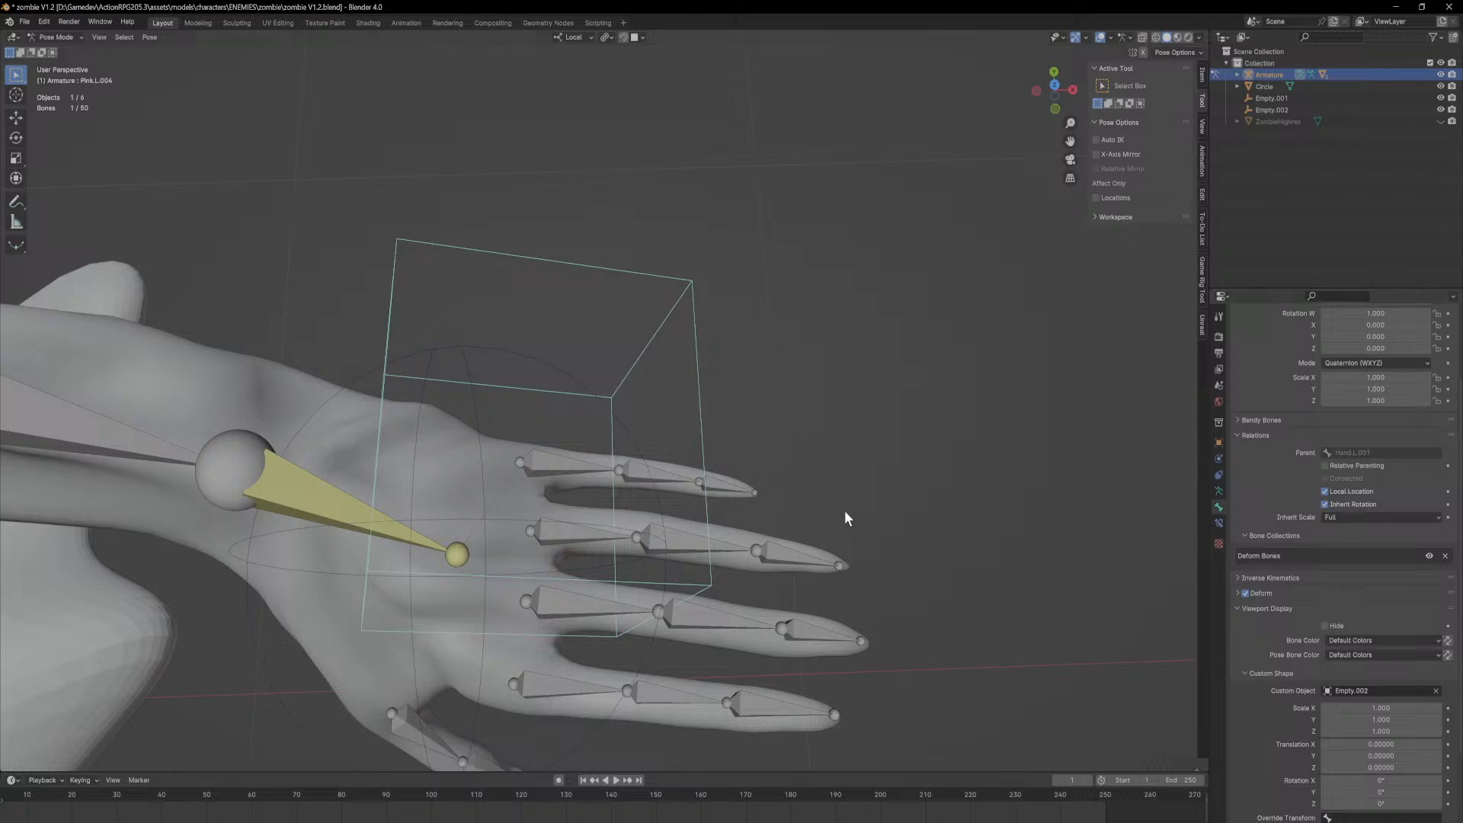
Step: Replace the custom shape of Pink.L.004 with the object Empty
click(1404, 695)
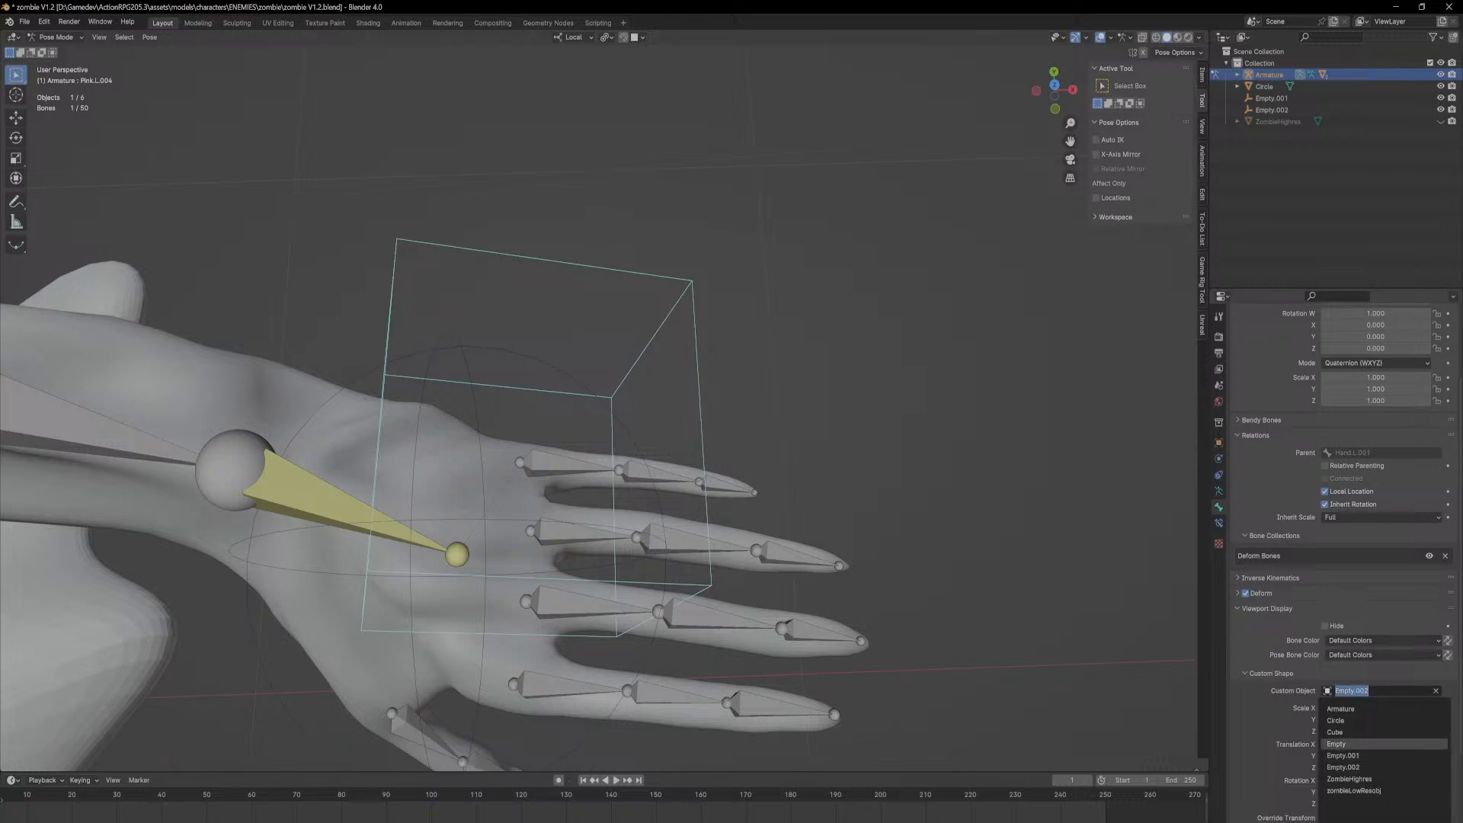
click(1369, 747)
mouse_move(737, 374)
middle_down()
mouse_move(719, 364)
mouse_move(734, 375)
middle_up()
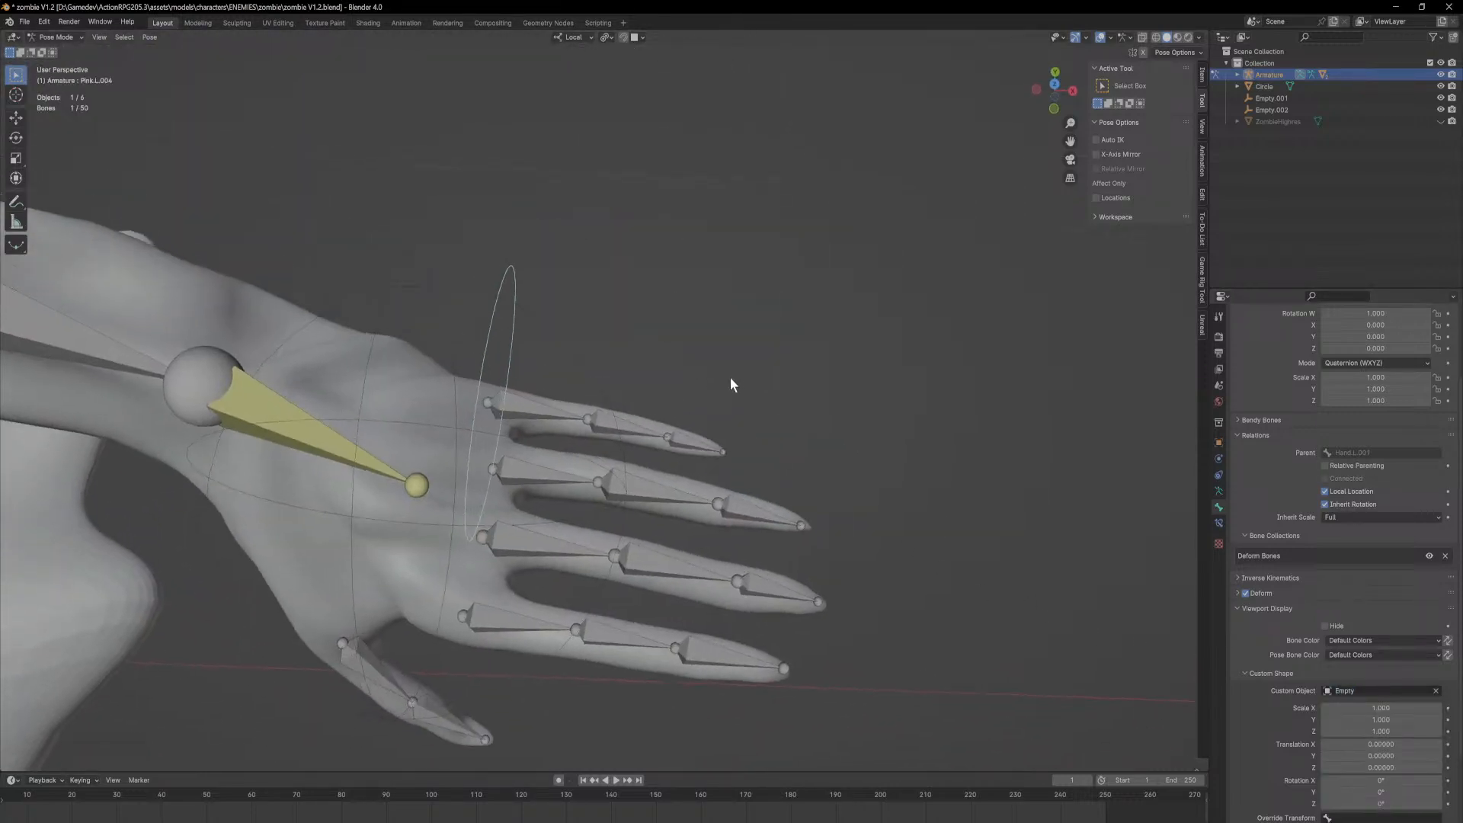
scroll(716, 378, up, 3)
scroll(717, 378, down, 3)
scroll(870, 388, up, 4)
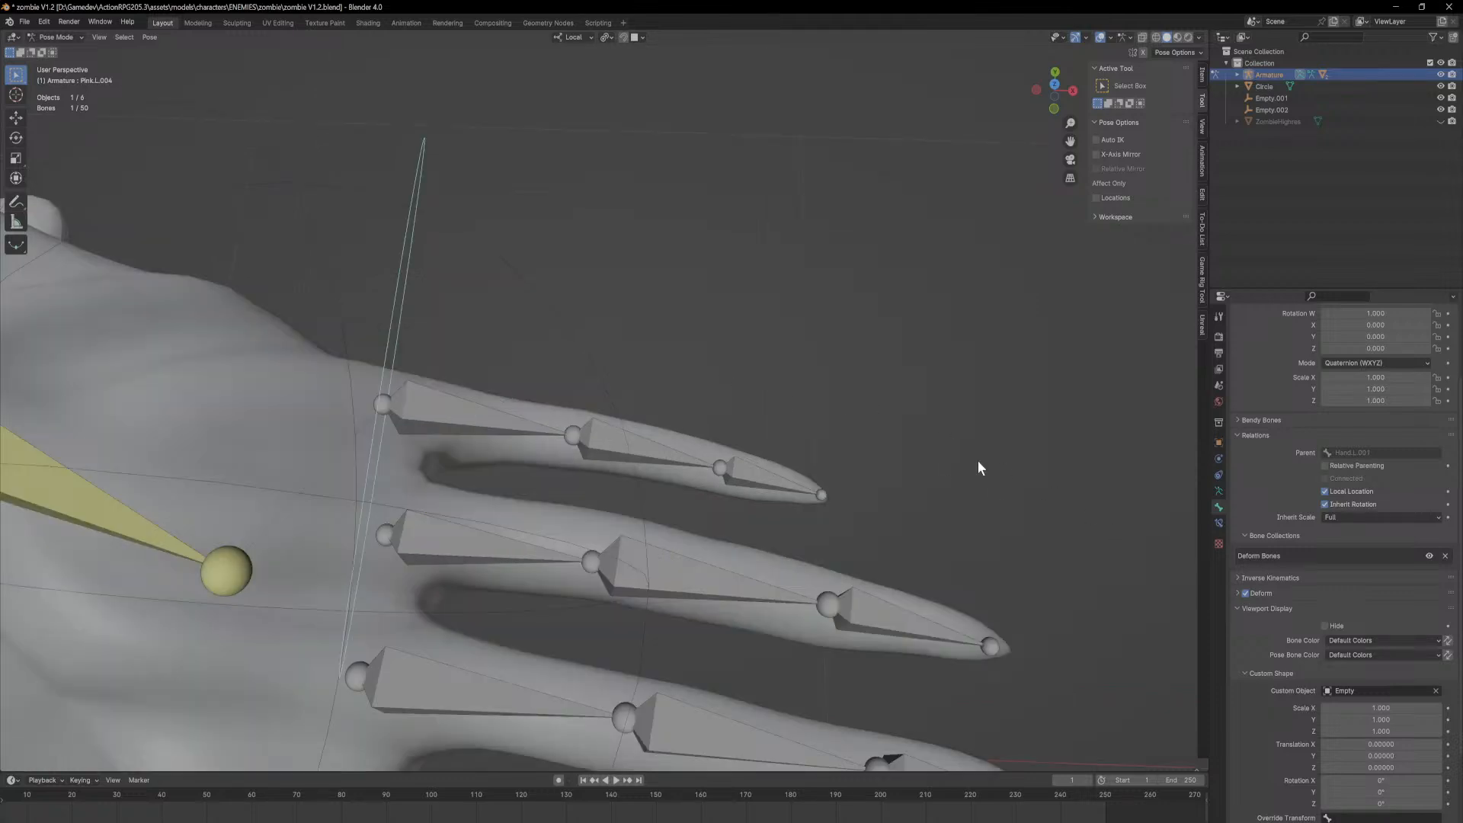
Step: Set the custom shape's Z scale to 0.5 for Pink.L.004
scroll(1338, 652, down, 1)
click(1381, 707)
text(-0.2)
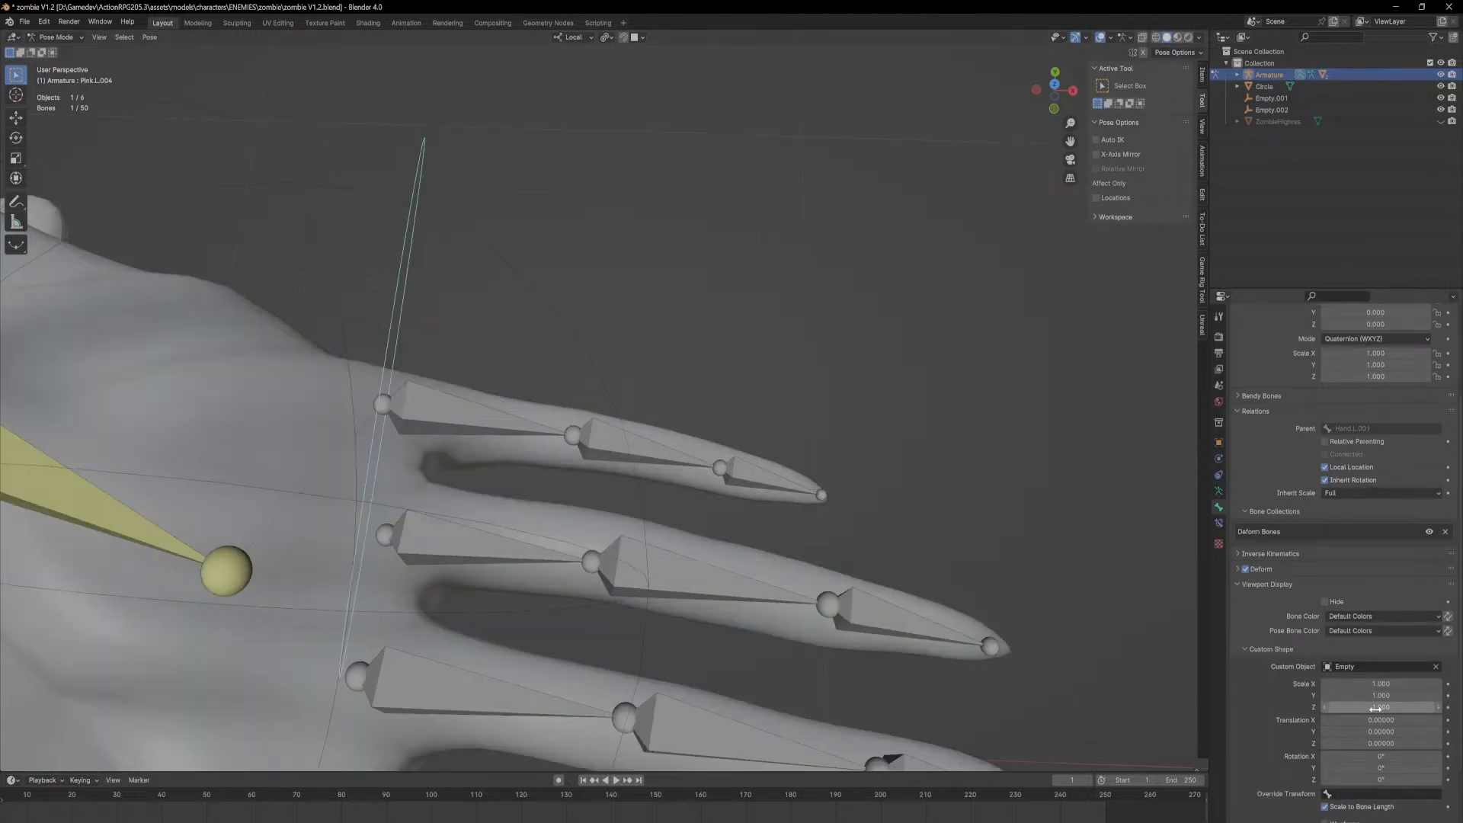
key(Return)
click(1381, 708)
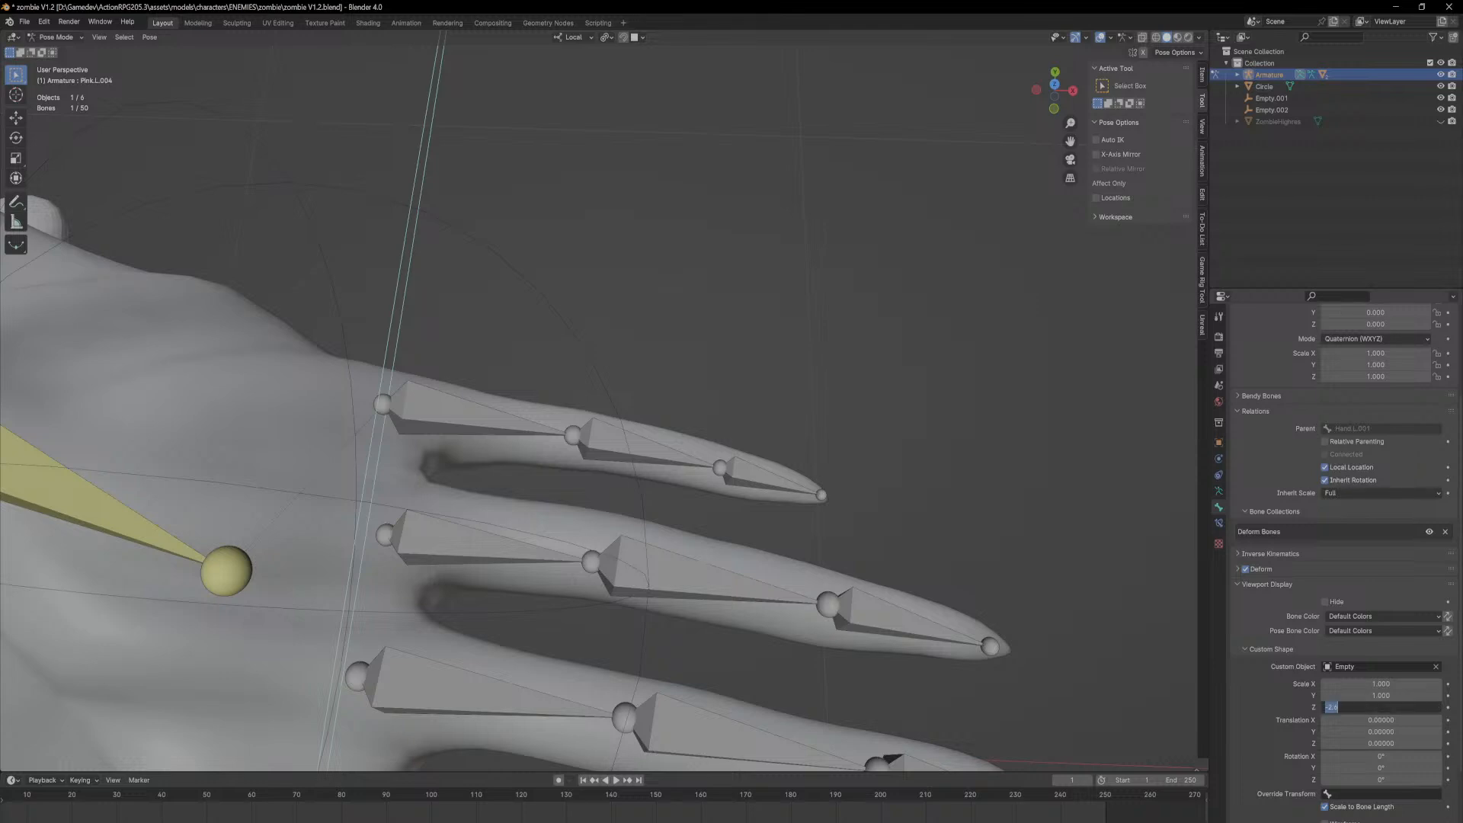
text(0.5)
key(Return)
Step: Set the custom shape's Y and X scale to 0.5 as well
middle_drag(862, 430, 871, 397)
scroll(880, 406, down, 4)
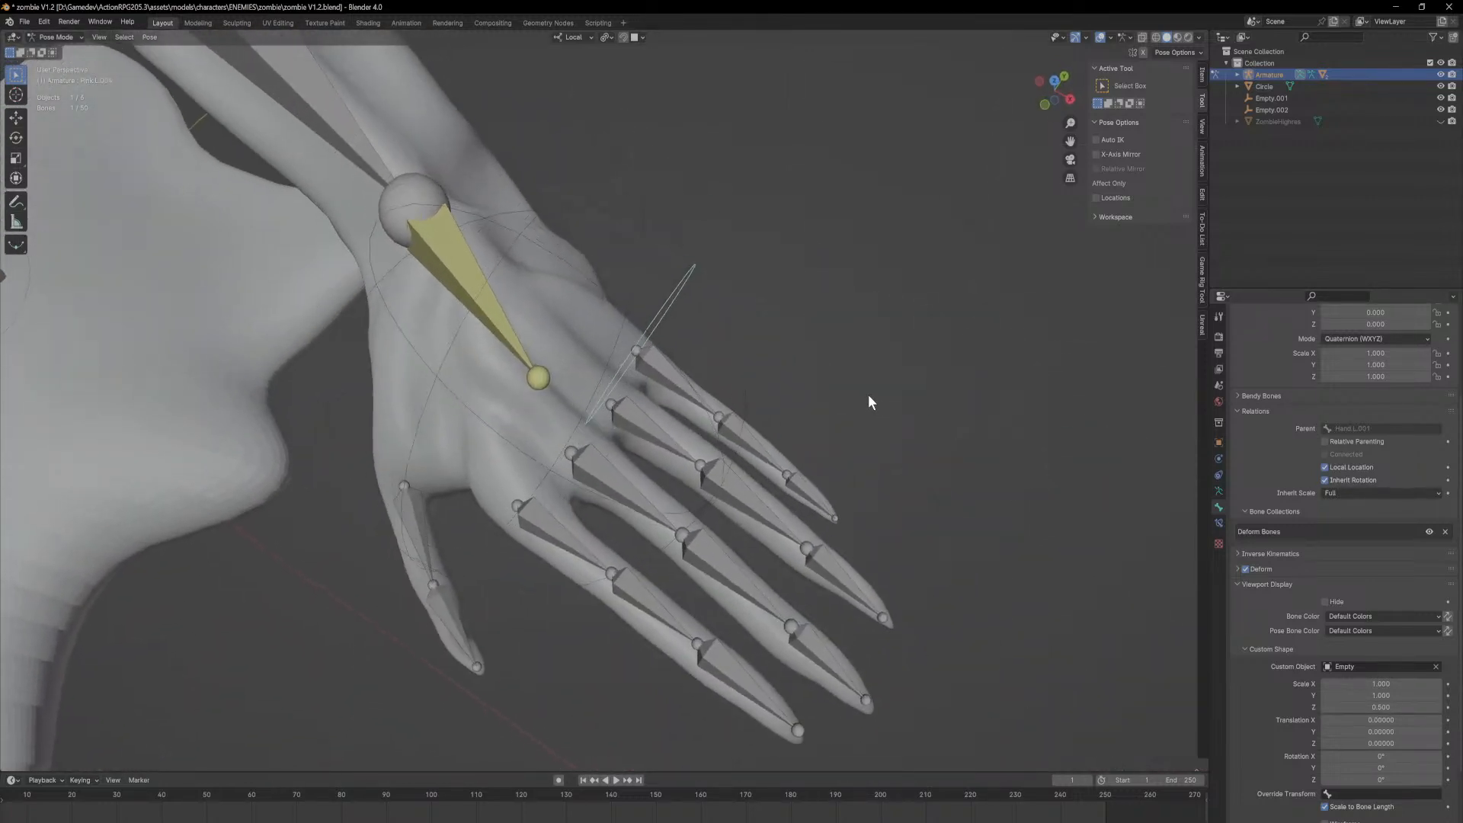
click(1401, 695)
text(0.5)
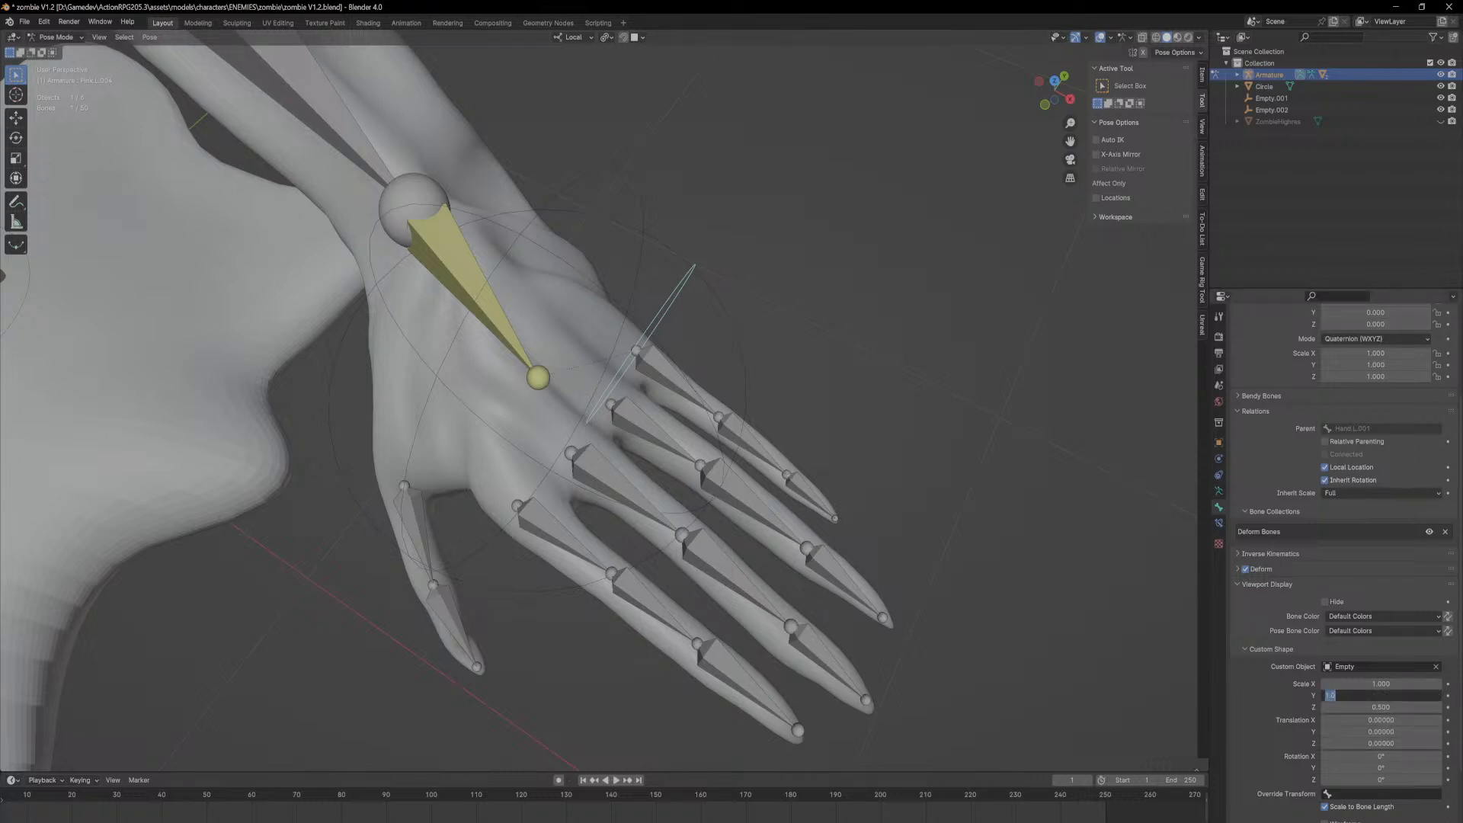
key(Tab)
text(0.5)
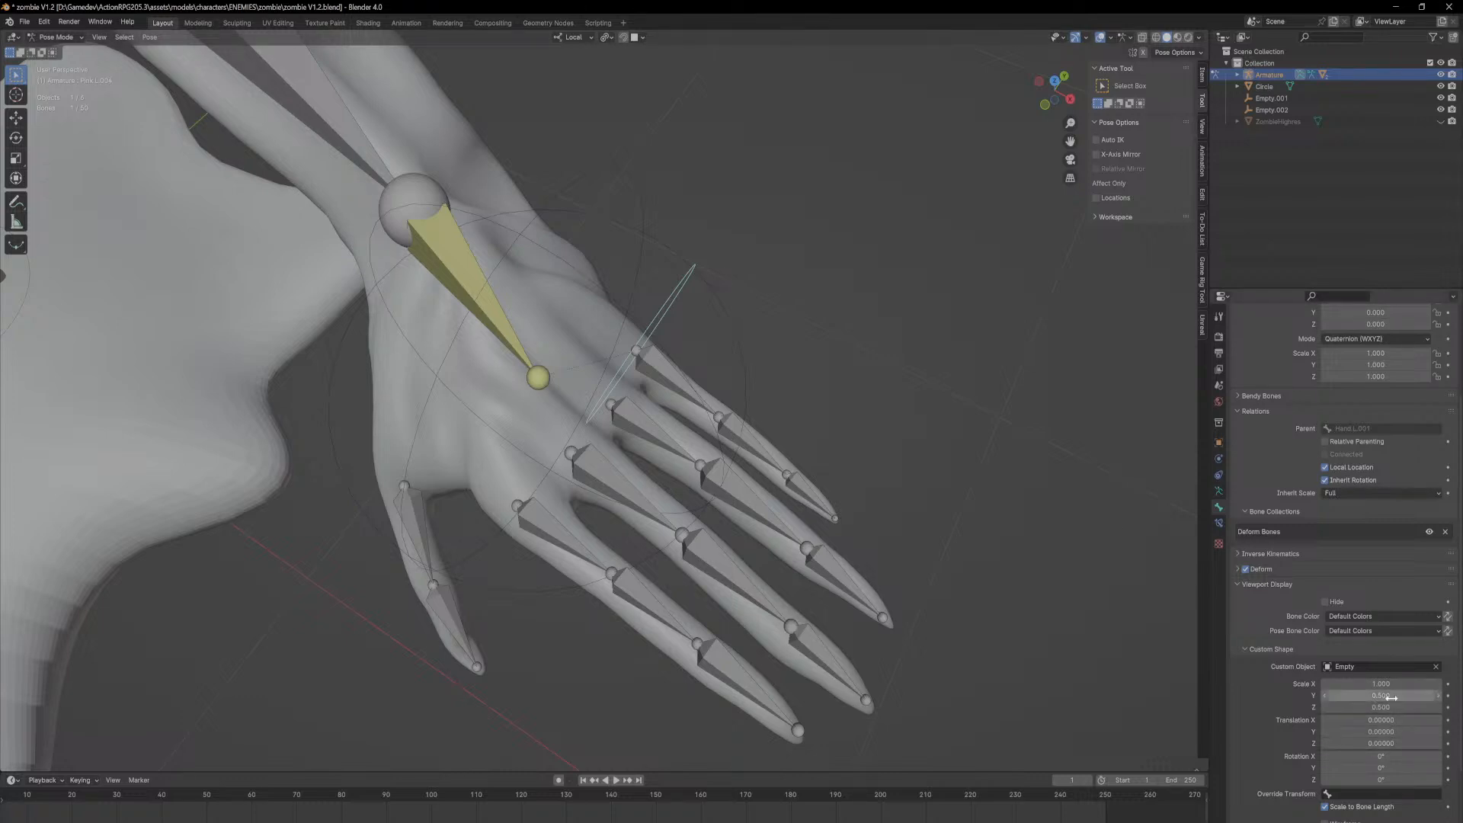
key(Return)
drag(1394, 684, 1393, 684)
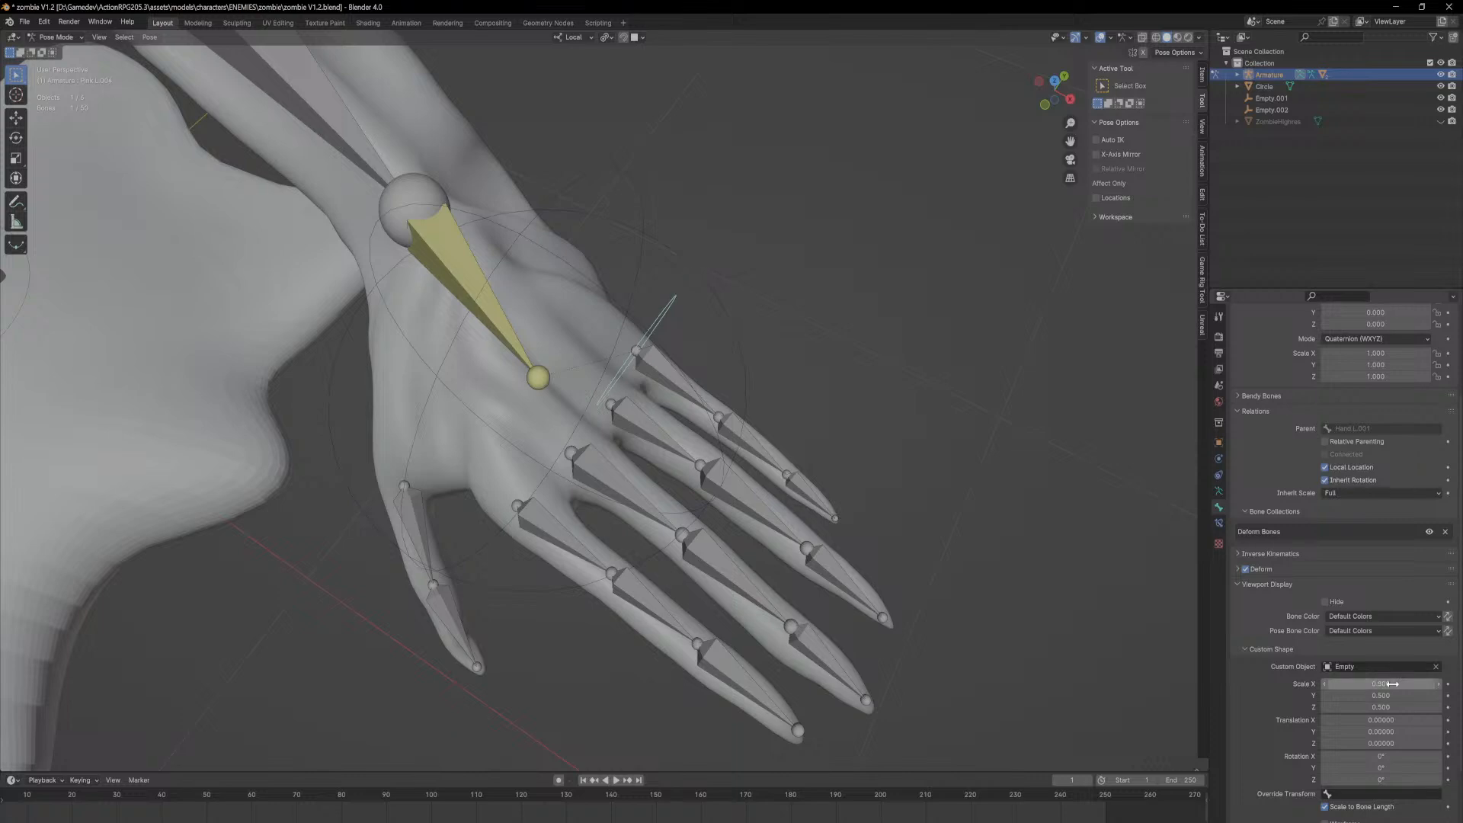
Step: Shrink the custom shape of Pink.L.004 to a scale of 0.2 on X, Y and Z
middle_drag(968, 406, 940, 392)
shift+middle_drag(748, 276, 841, 455)
scroll(844, 488, up, 3)
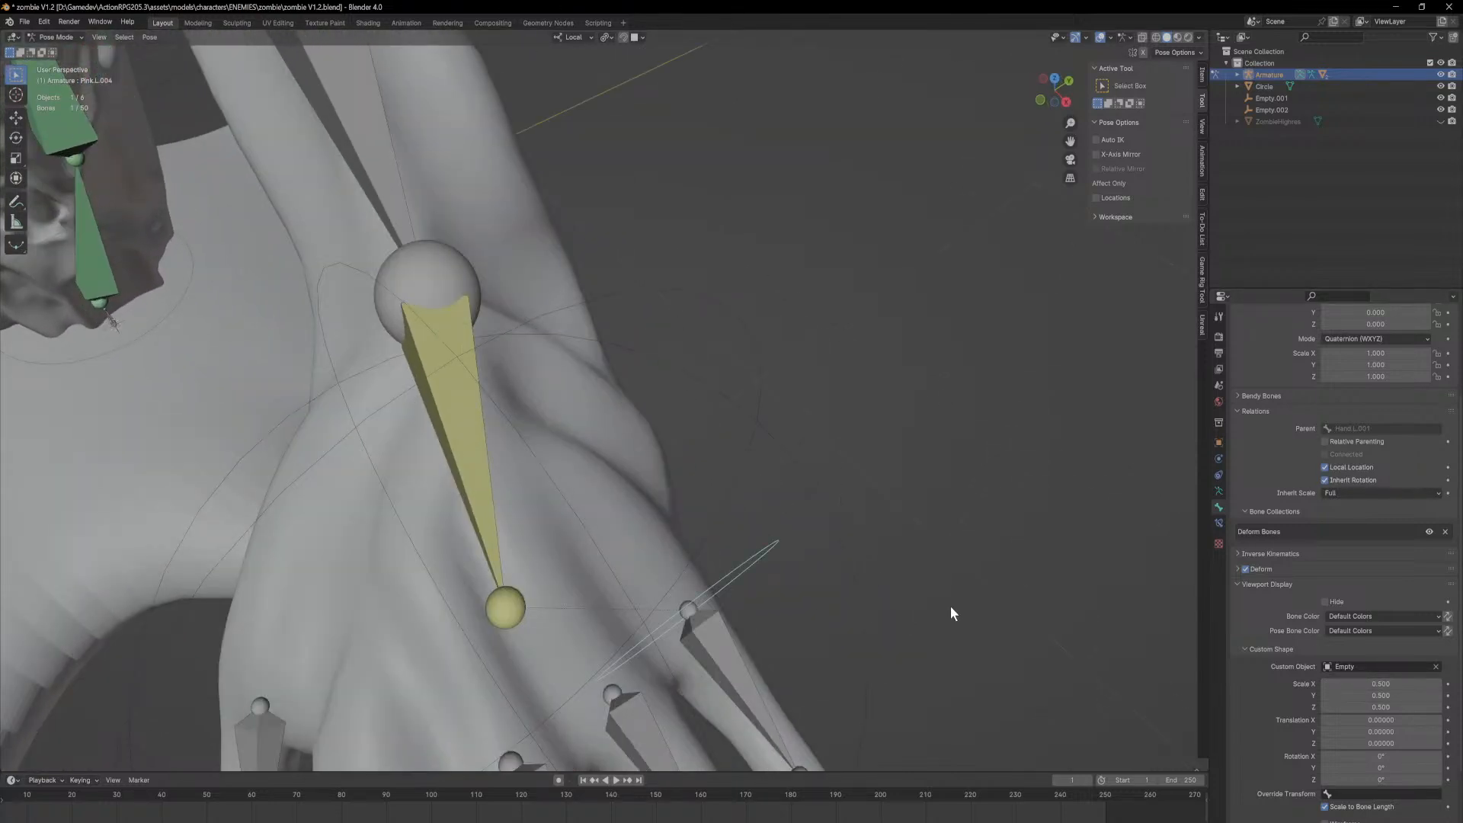
shift+middle_drag(958, 621, 723, 297)
click(1382, 684)
text(0.2)
key(Return)
click(1390, 685)
key(ctrl+c)
key(Return)
click(1392, 697)
key(ctrl+v)
key(Return)
click(1392, 710)
key(ctrl+v)
key(Return)
mouse_move(551, 372)
middle_down()
mouse_move(574, 373)
mouse_move(601, 411)
mouse_move(576, 381)
middle_up()
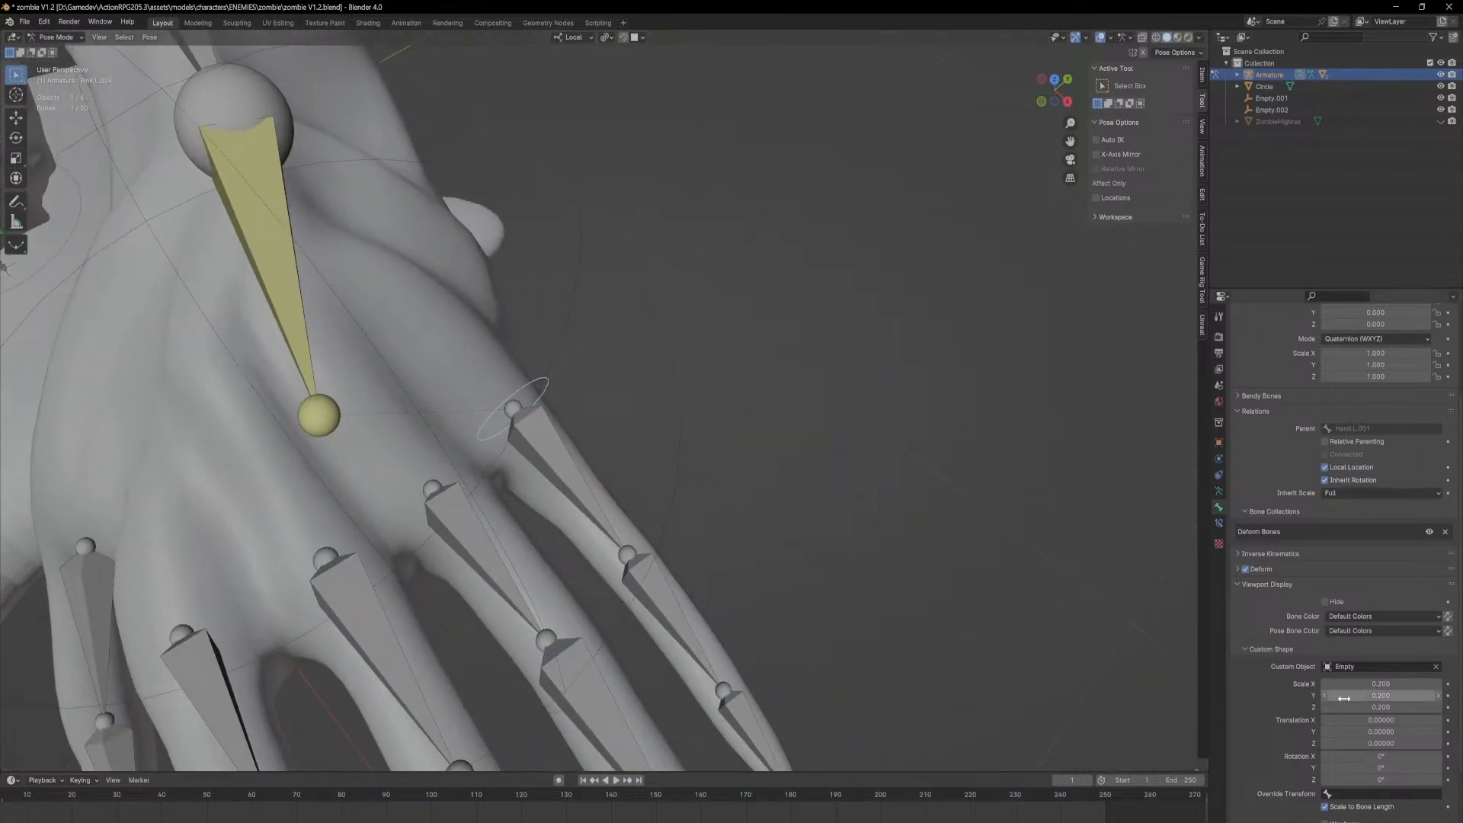
Step: Set the custom shape's scale to 0.25 on all three axes and its Y translation to 0.04 so it encircles the little finger
click(1386, 686)
text(0.2)
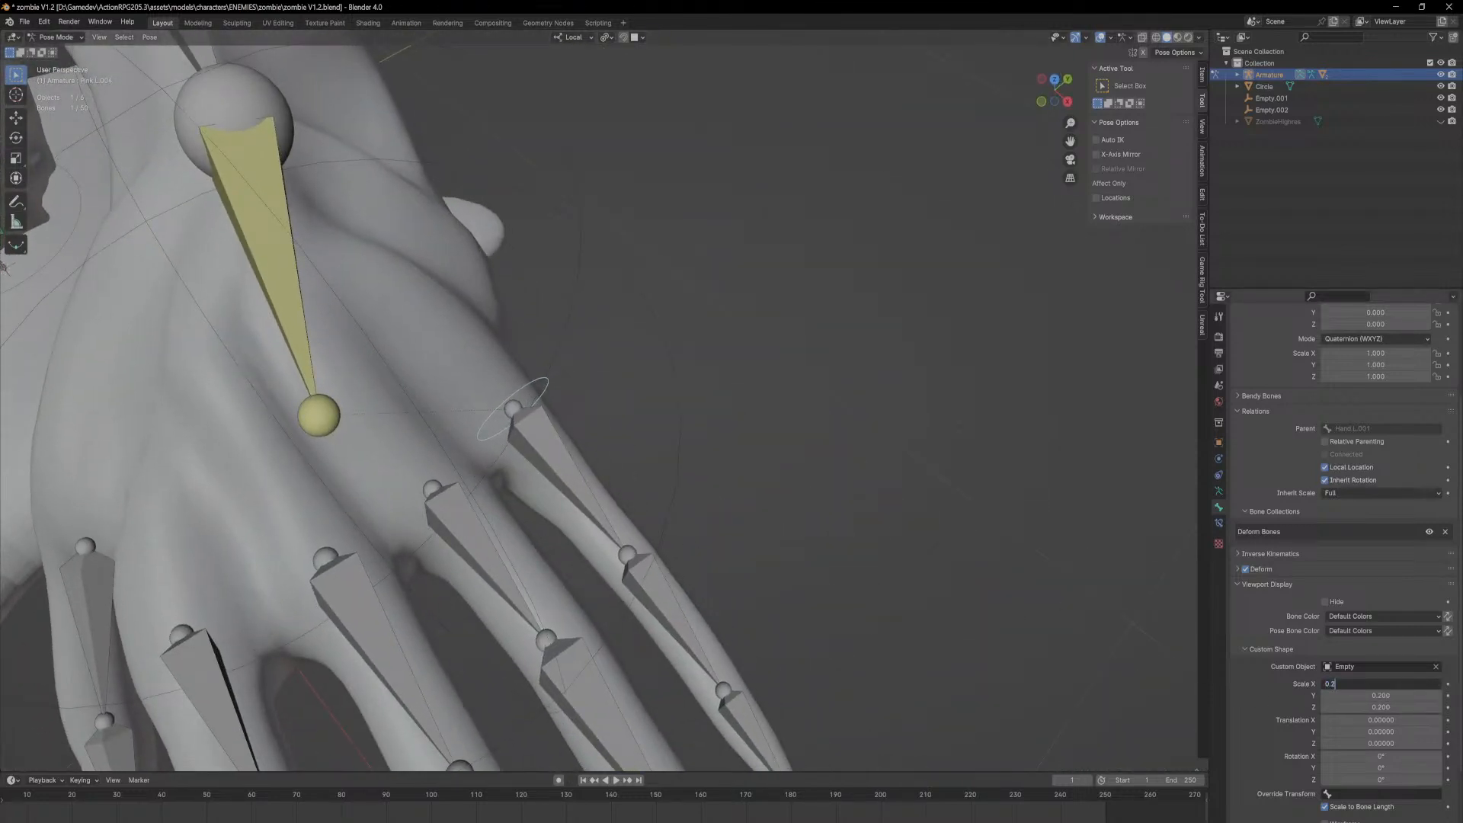
text(5)
key(ctrl+a)
key(ctrl+c)
key(Return)
click(1382, 696)
key(ctrl+v)
key(Return)
click(1381, 708)
key(ctrl+v)
key(Return)
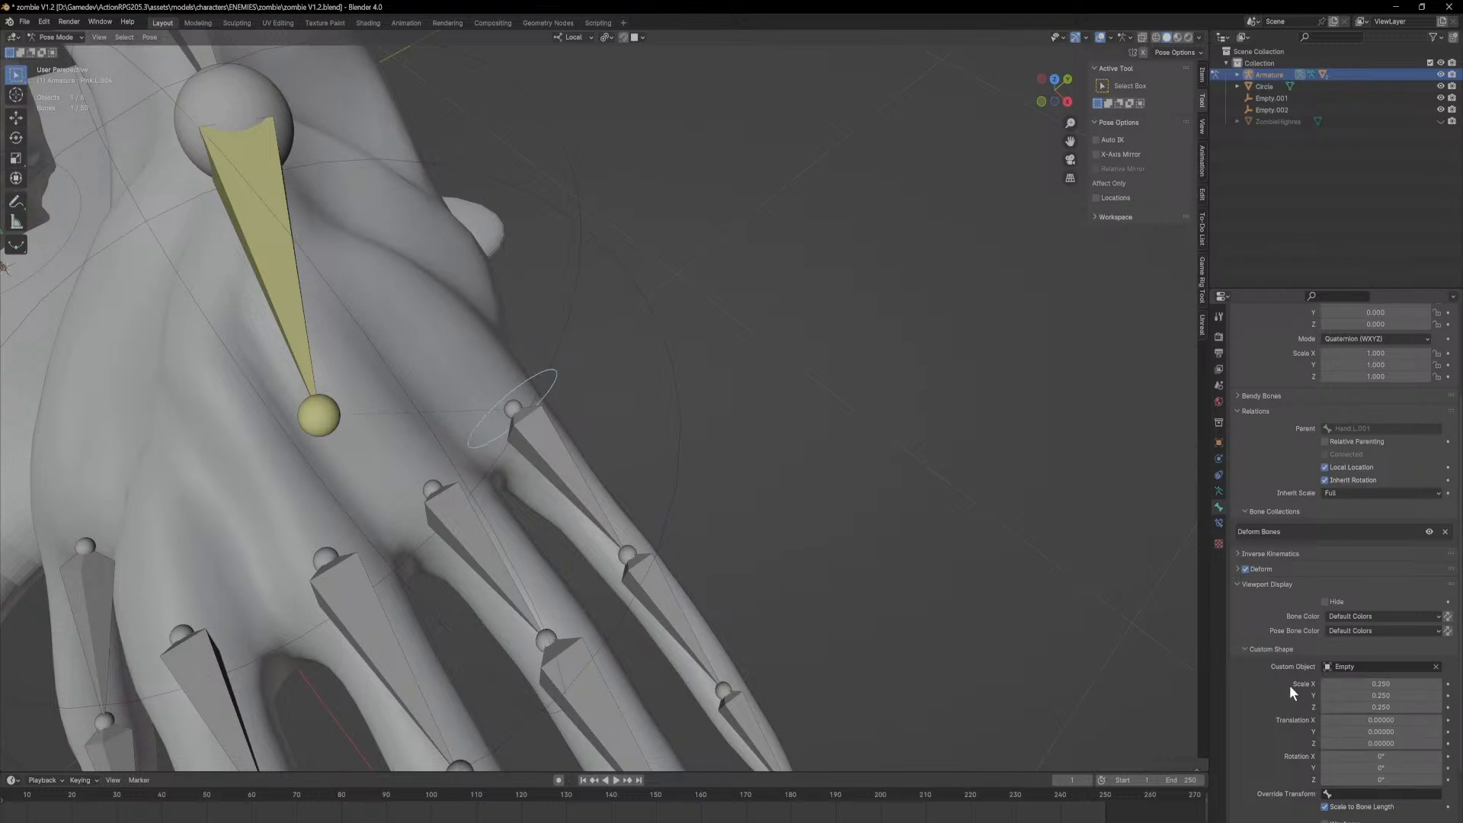
mouse_move(1379, 731)
mouse_down()
mouse_move(1417, 731)
mouse_move(1398, 730)
mouse_up()
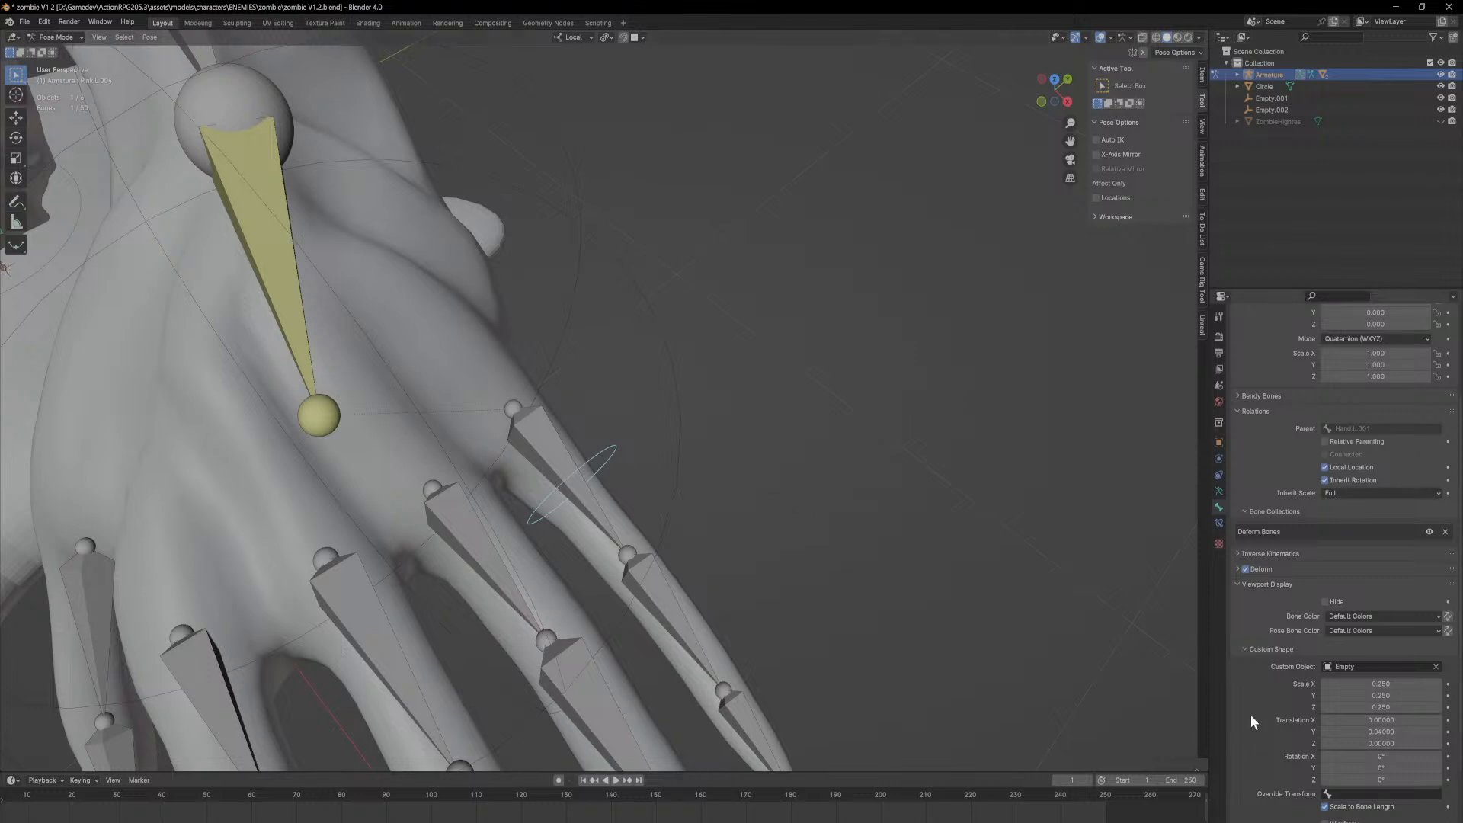
shift+middle_drag(877, 489, 797, 443)
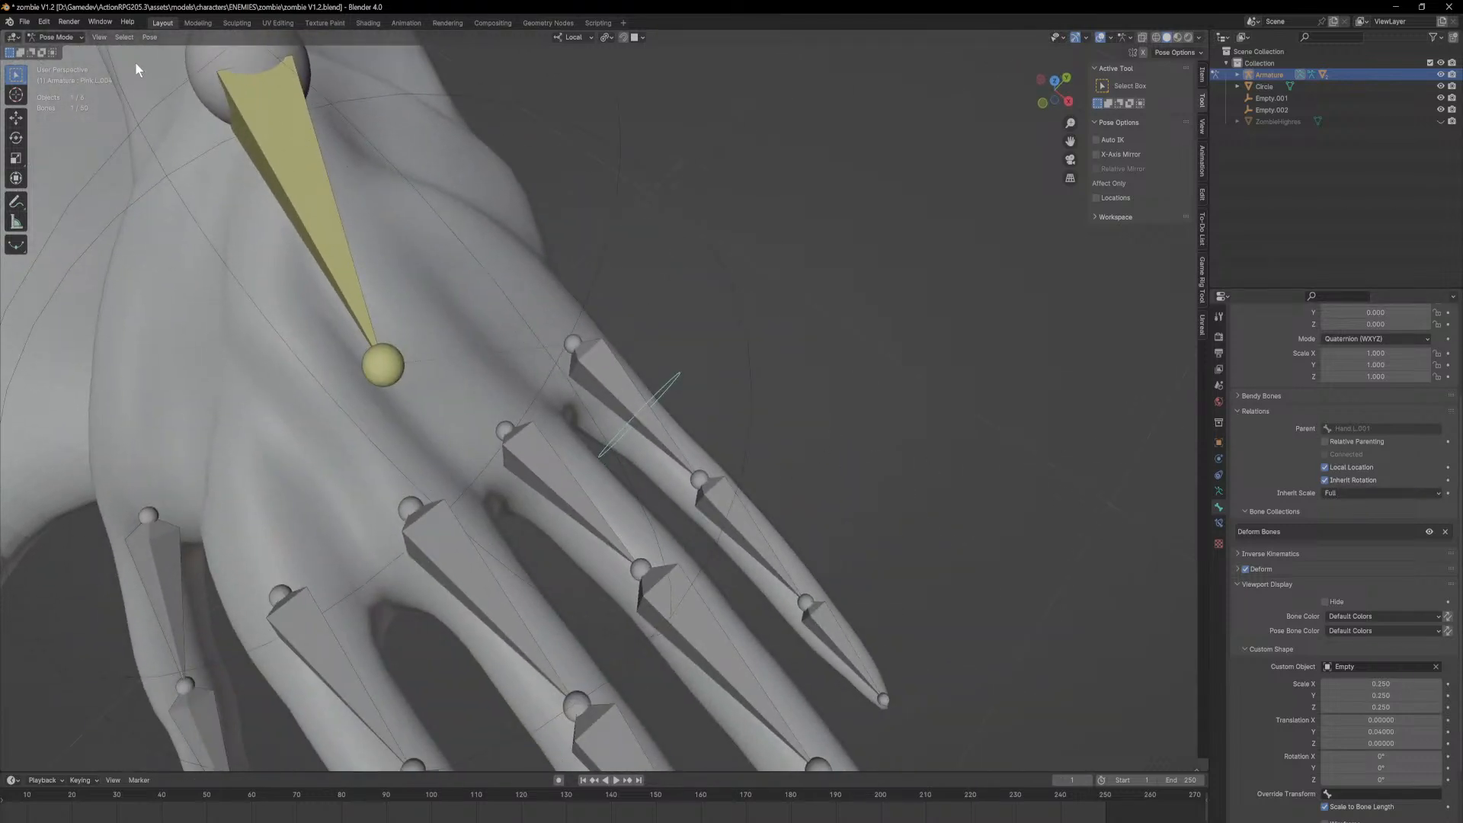
Step: Add a Copy Rotation bone constraint to Pink.L.001 in Pose Mode, with the Armature as its target
click(73, 52)
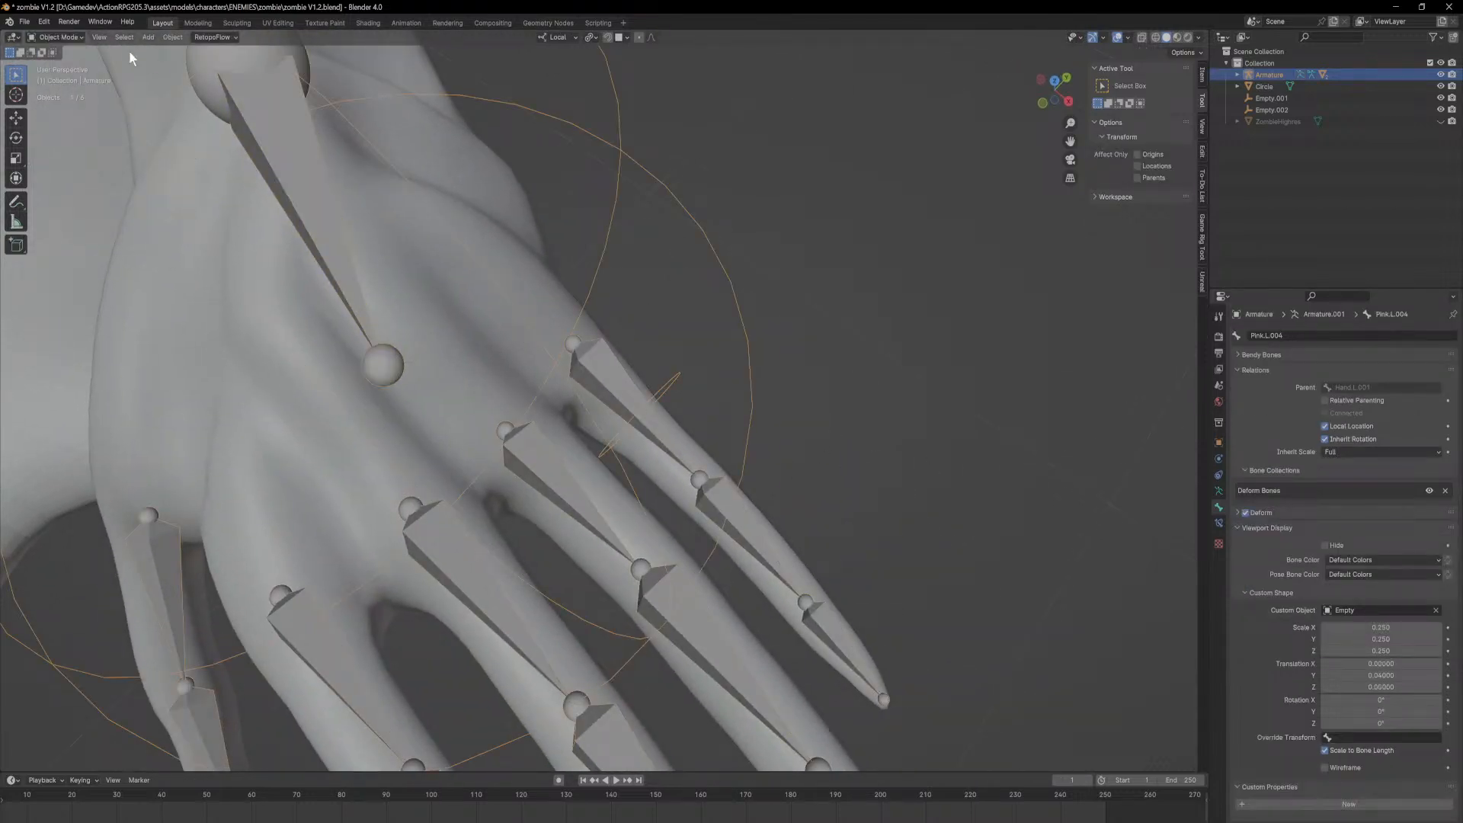
click(57, 37)
click(67, 76)
click(622, 387)
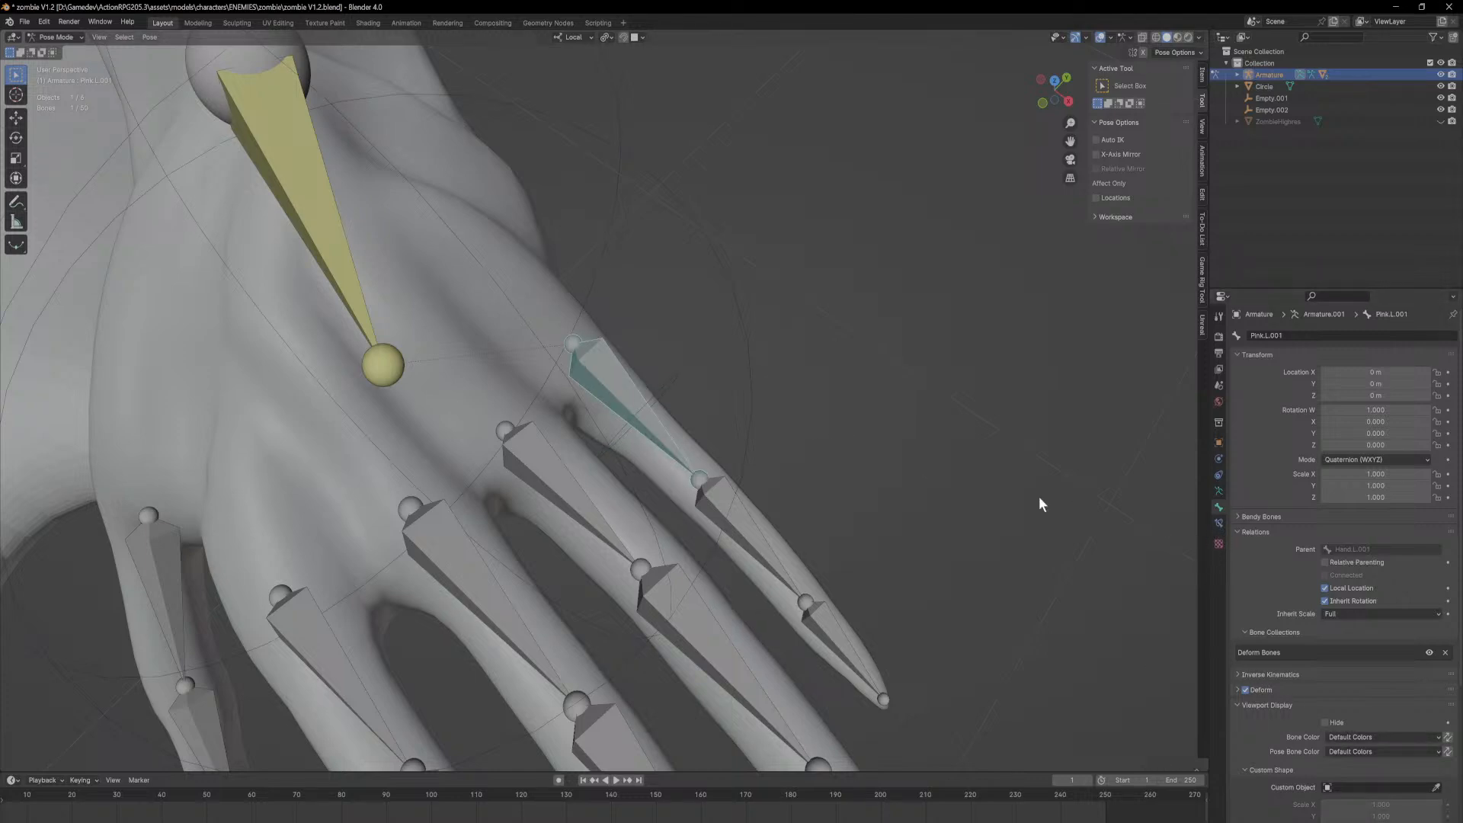
click(1218, 523)
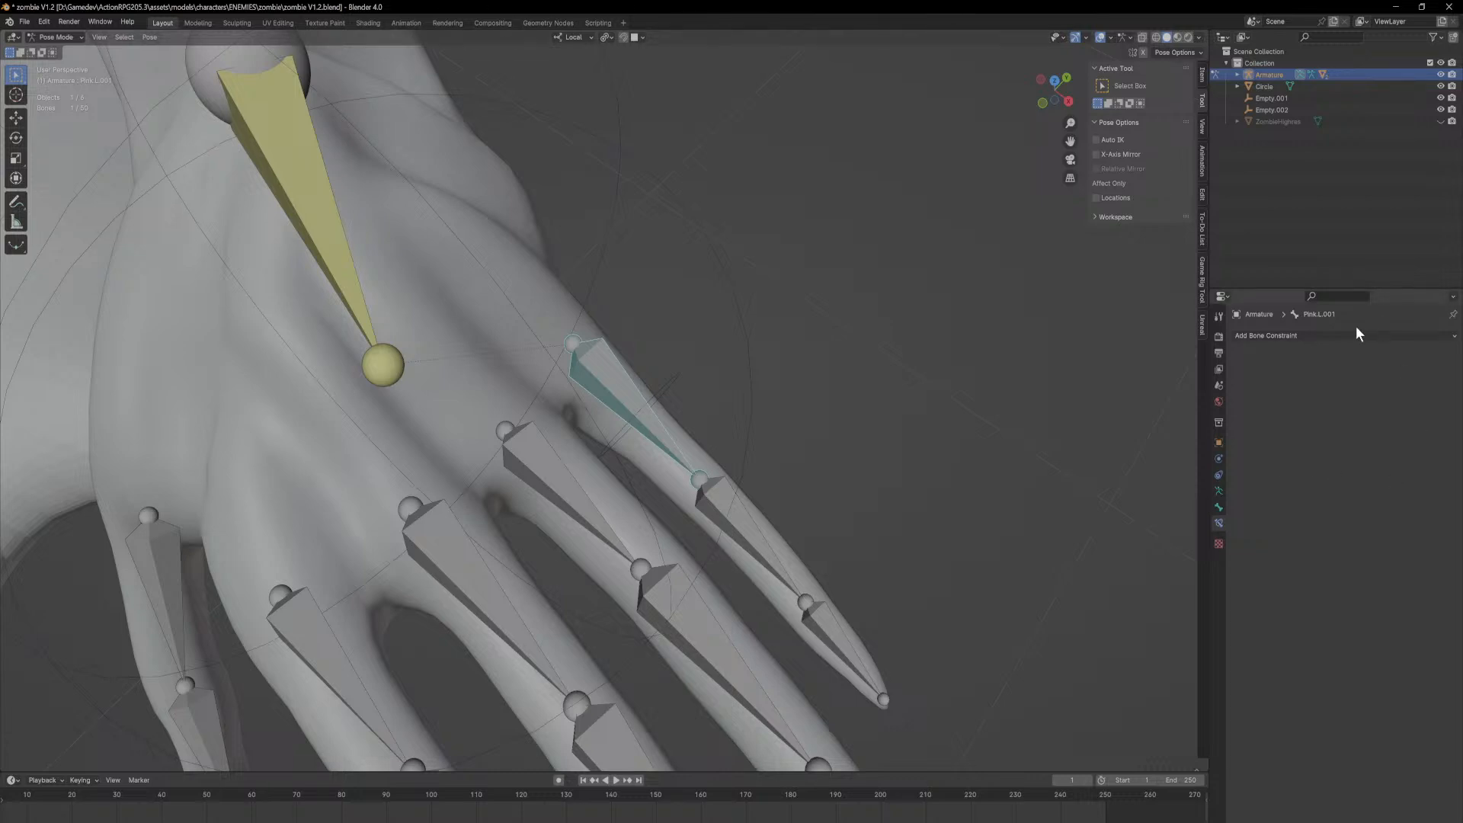
click(1290, 336)
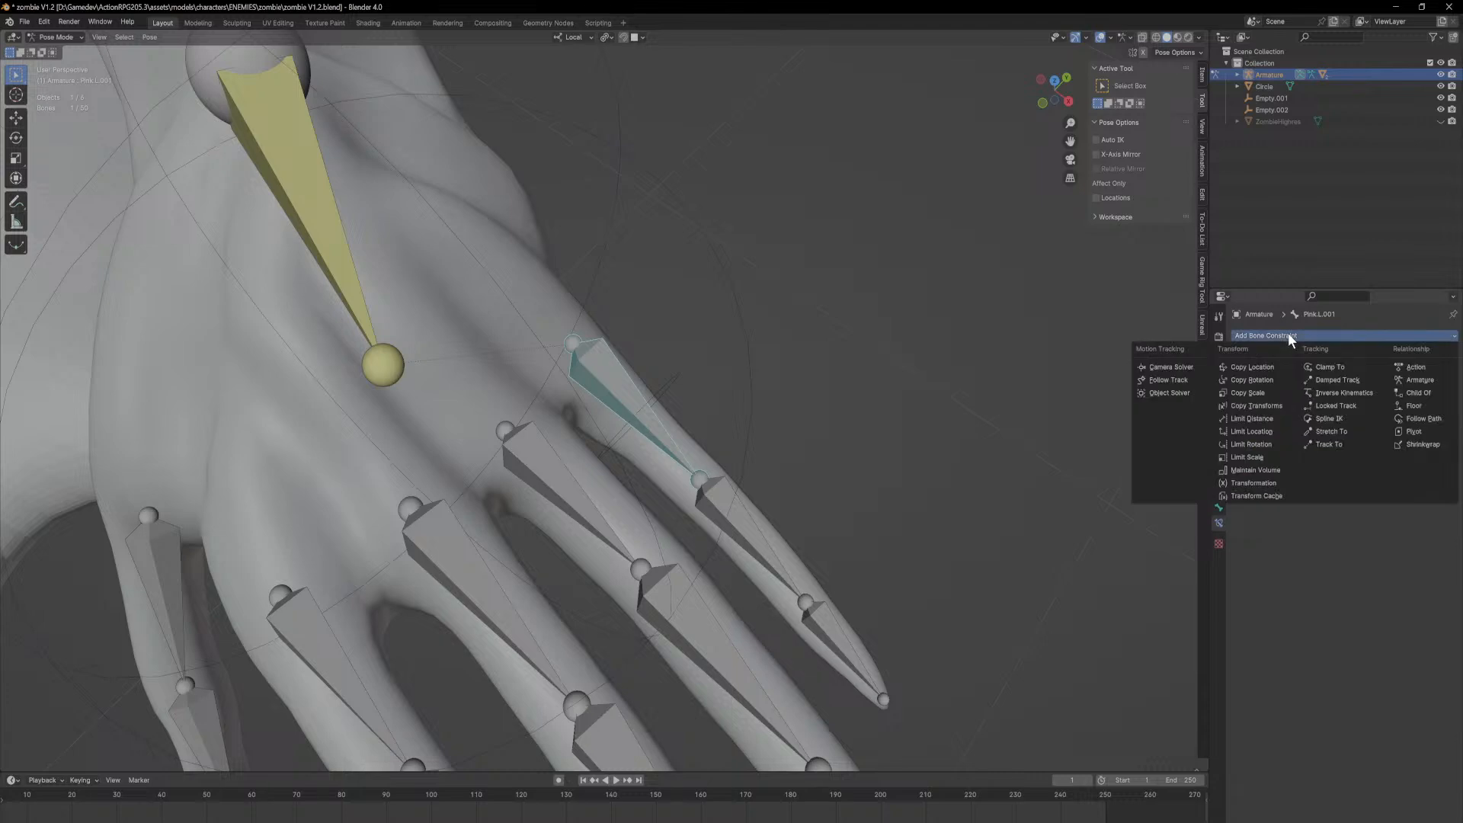
click(1273, 377)
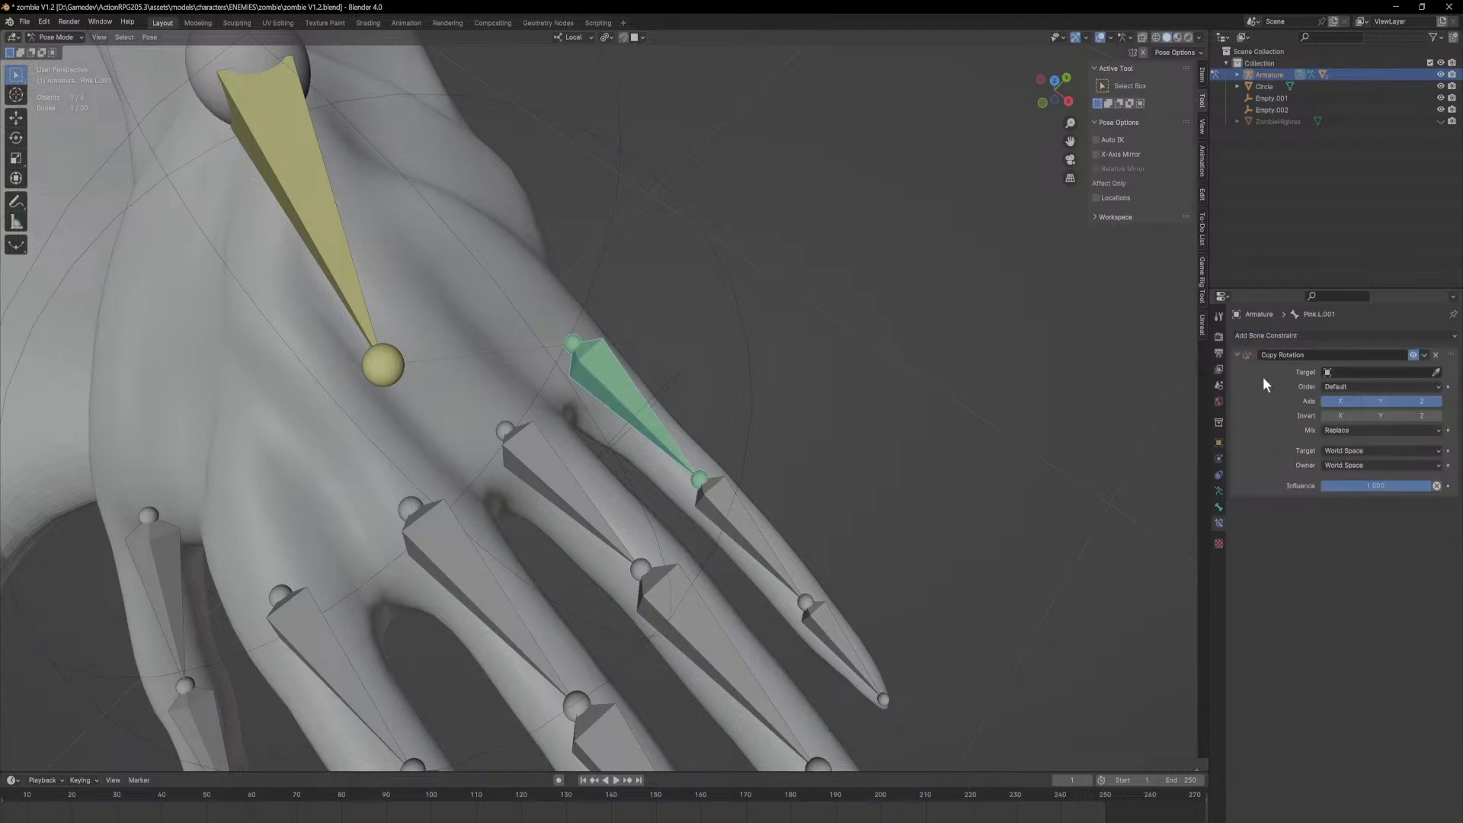
click(1436, 373)
click(679, 381)
Step: Identify the ring-shaped controller bone around the little finger and rename it Pink.L.Control
click(1410, 386)
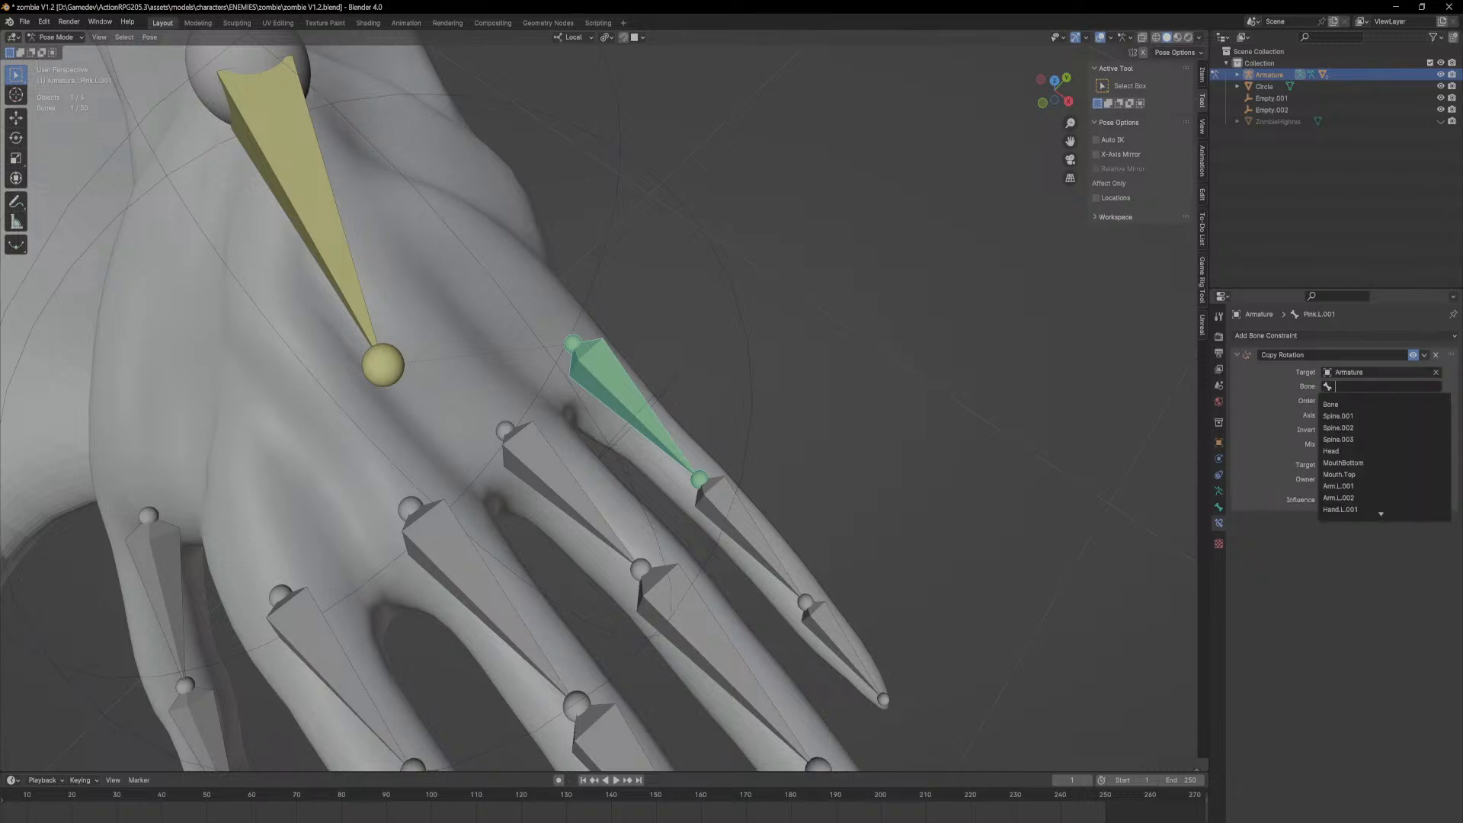
click(674, 371)
click(676, 376)
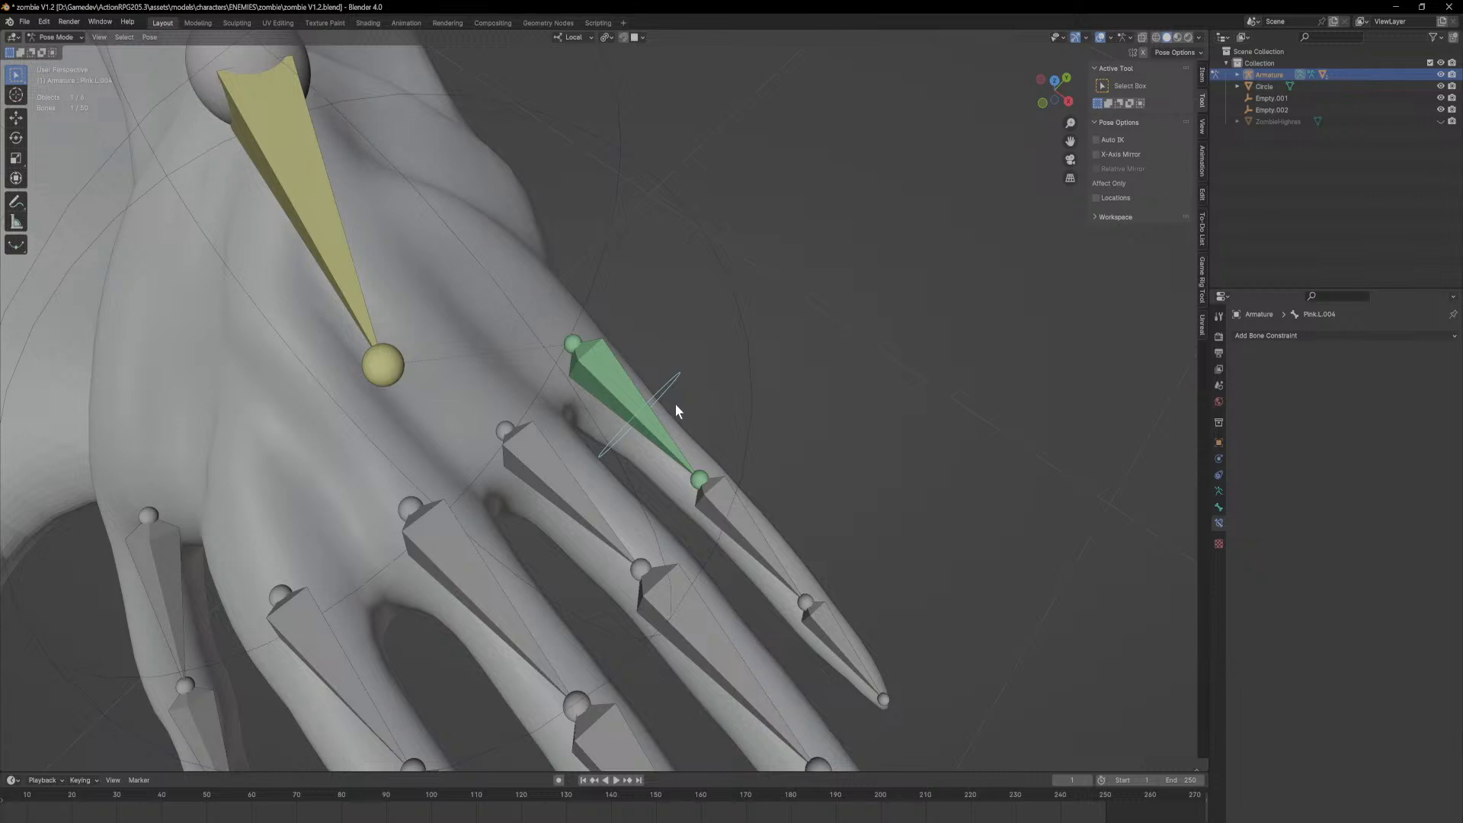
click(651, 425)
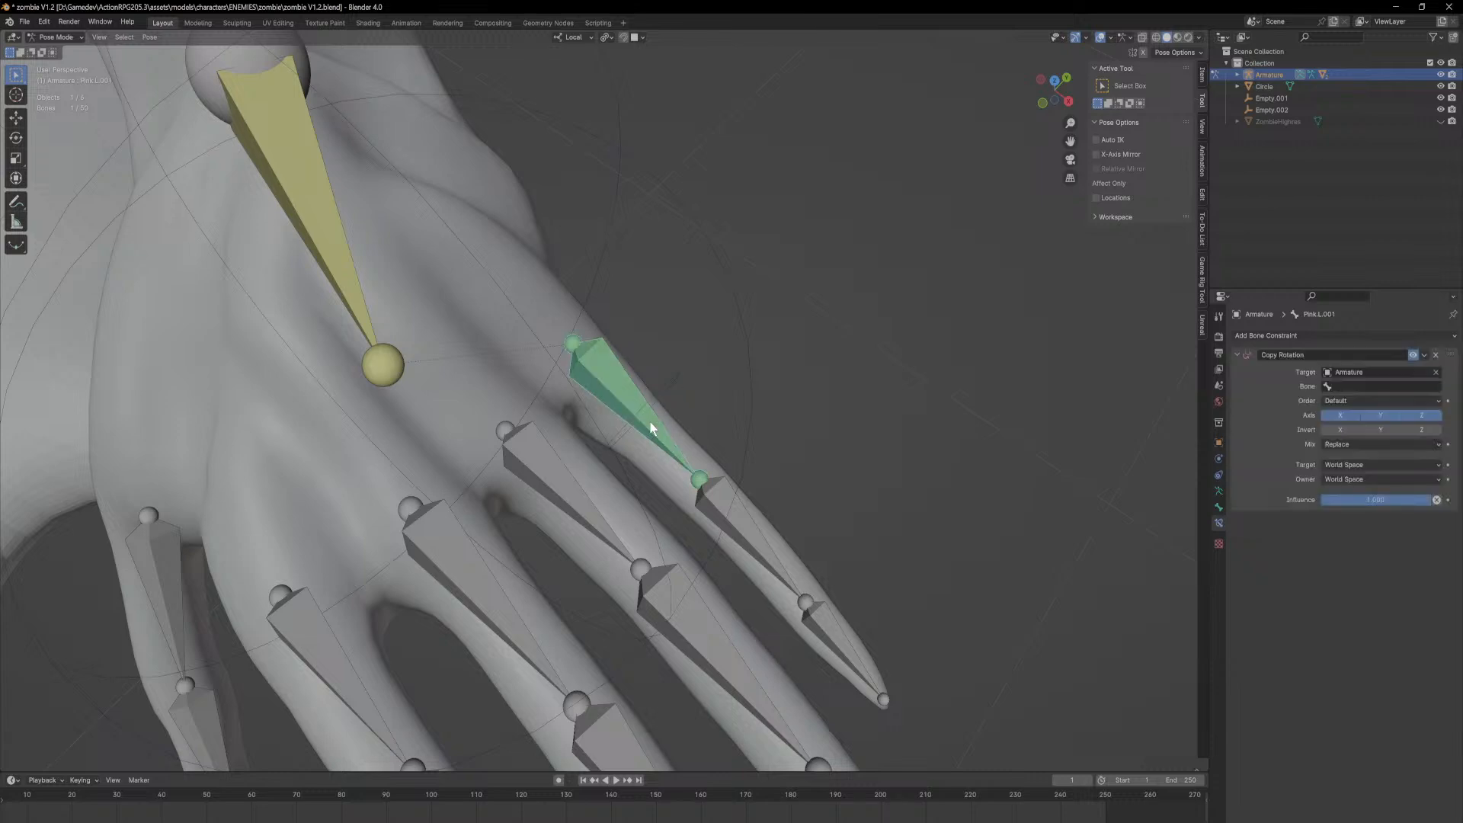
click(671, 382)
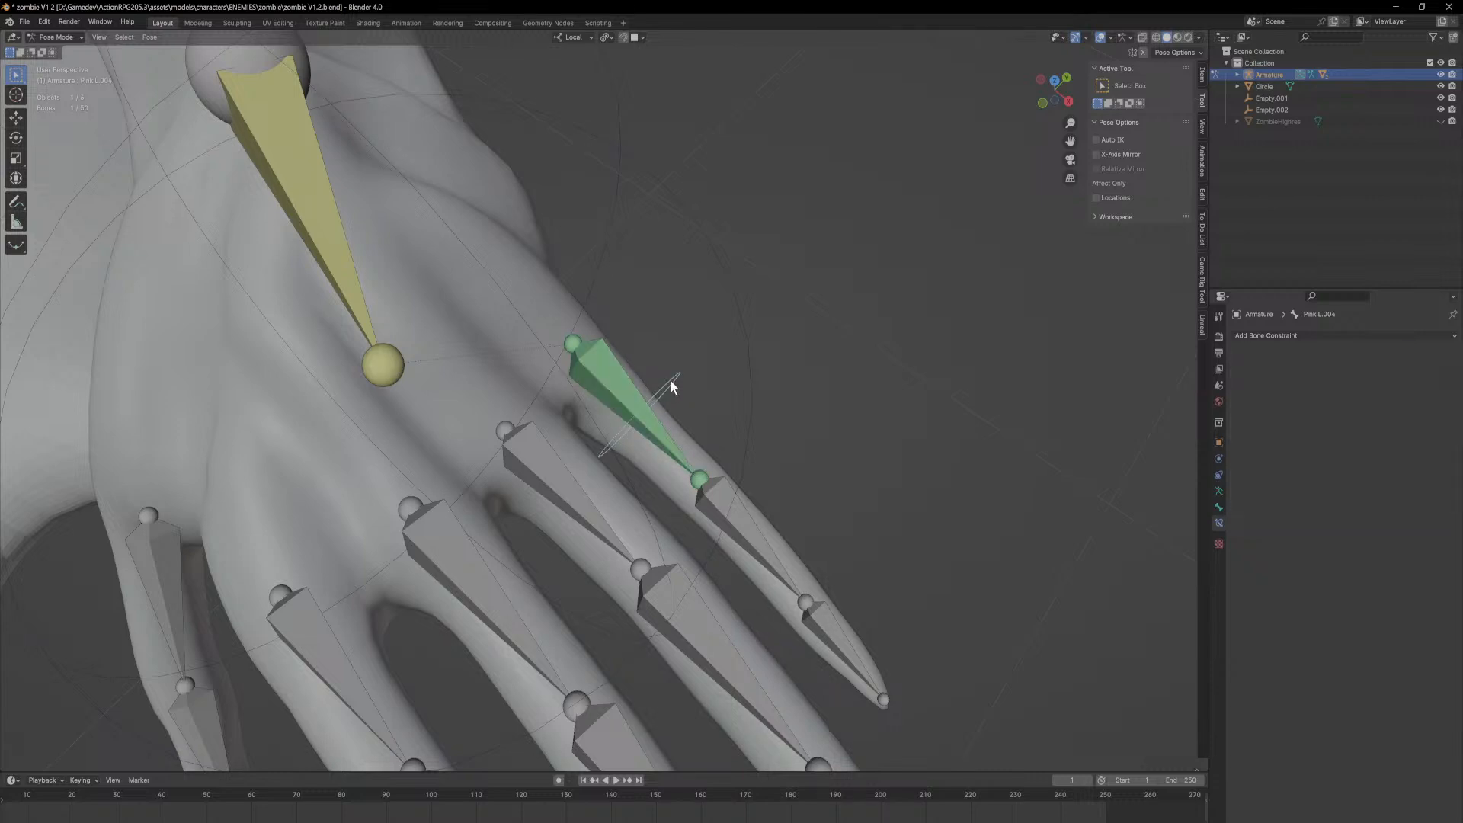
key(F2)
text(Pink)
text(Control)
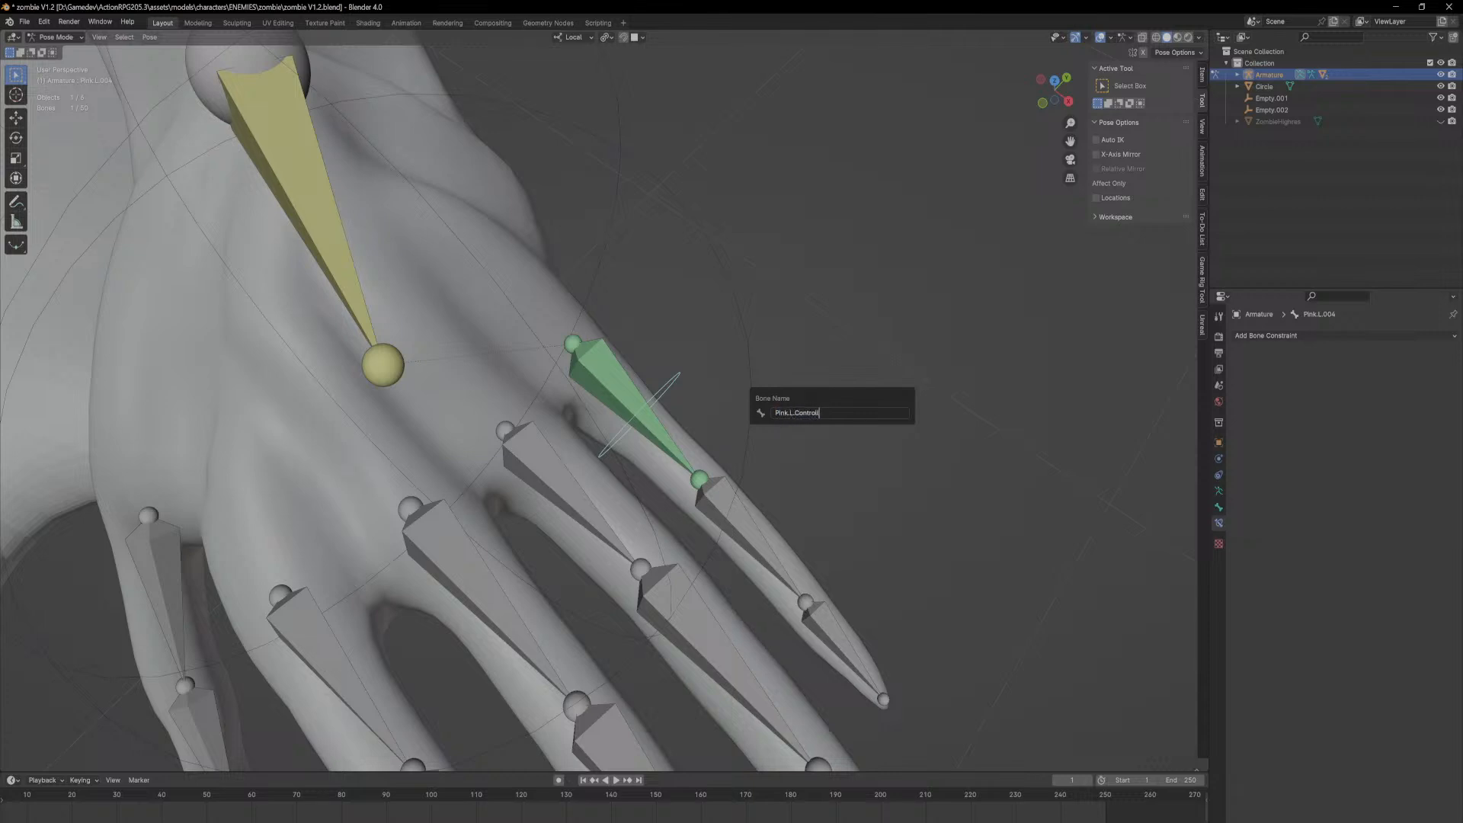
text(l)
key(Return)
Step: Compare the constraint settings of Pink.L.001 with those of the ring-shaped little finger controller bone
click(621, 391)
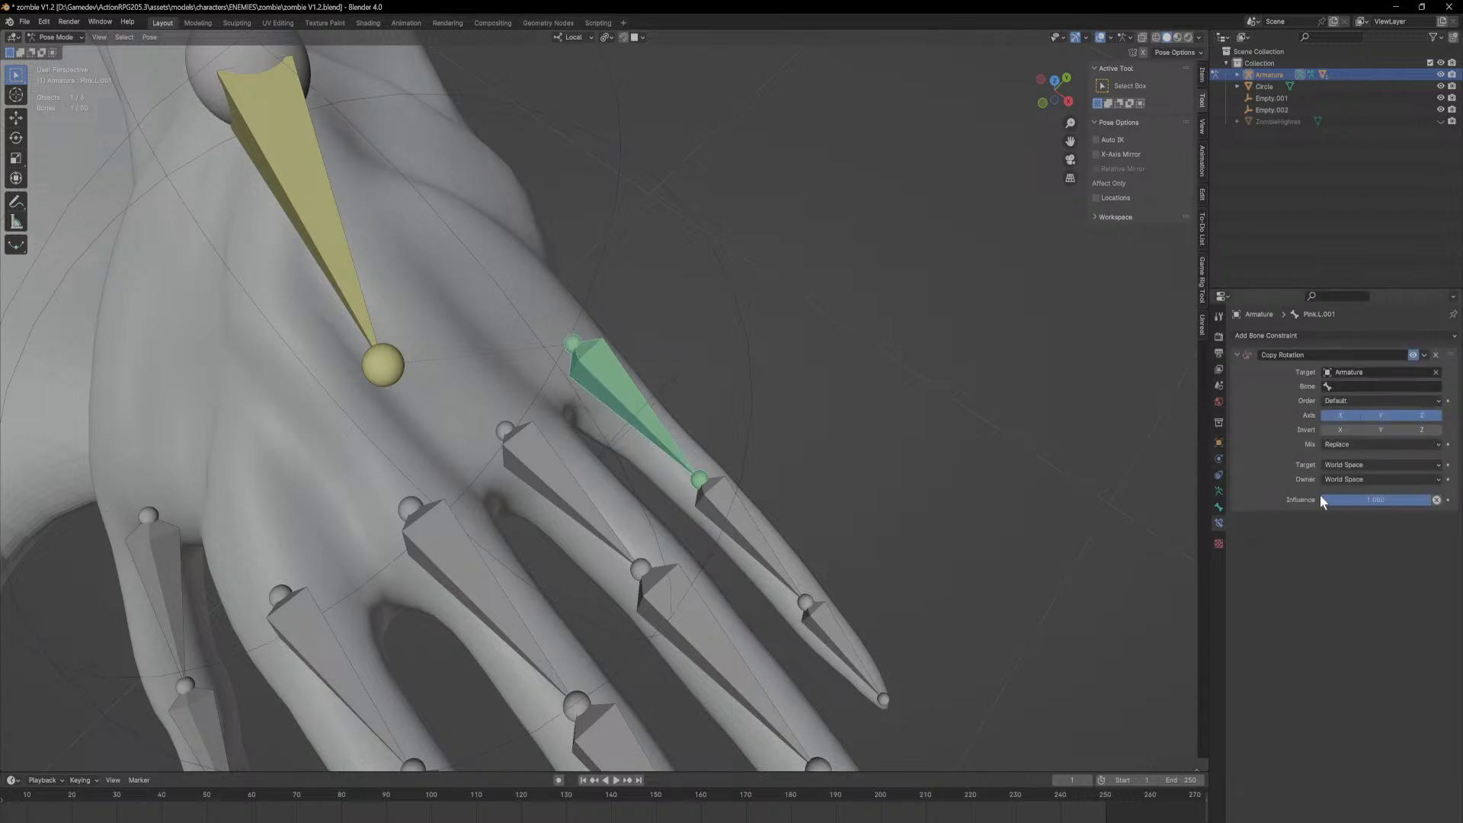
scroll(979, 390, down, 6)
scroll(754, 400, up, 3)
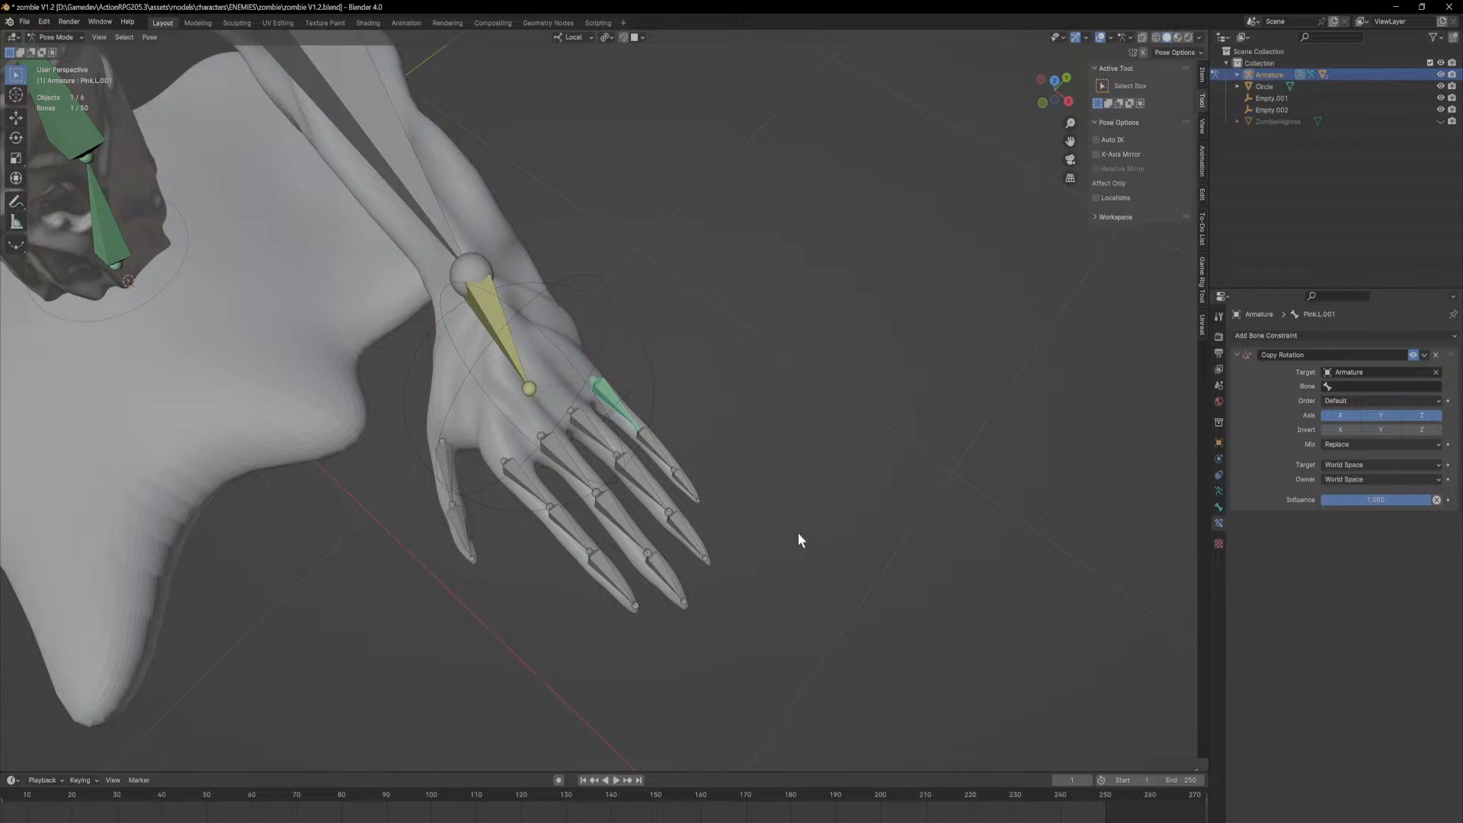
scroll(719, 473, up, 4)
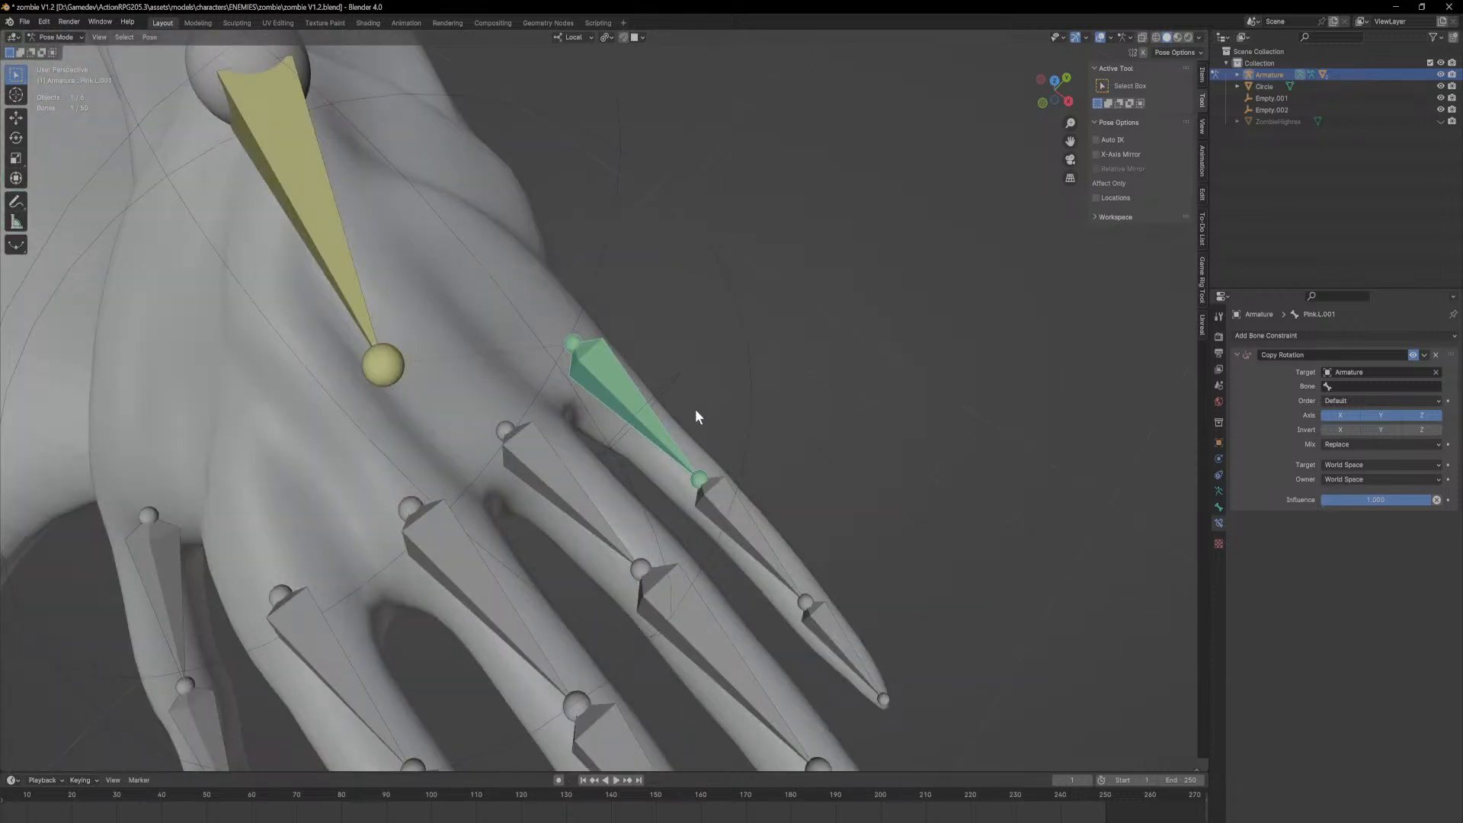
click(669, 380)
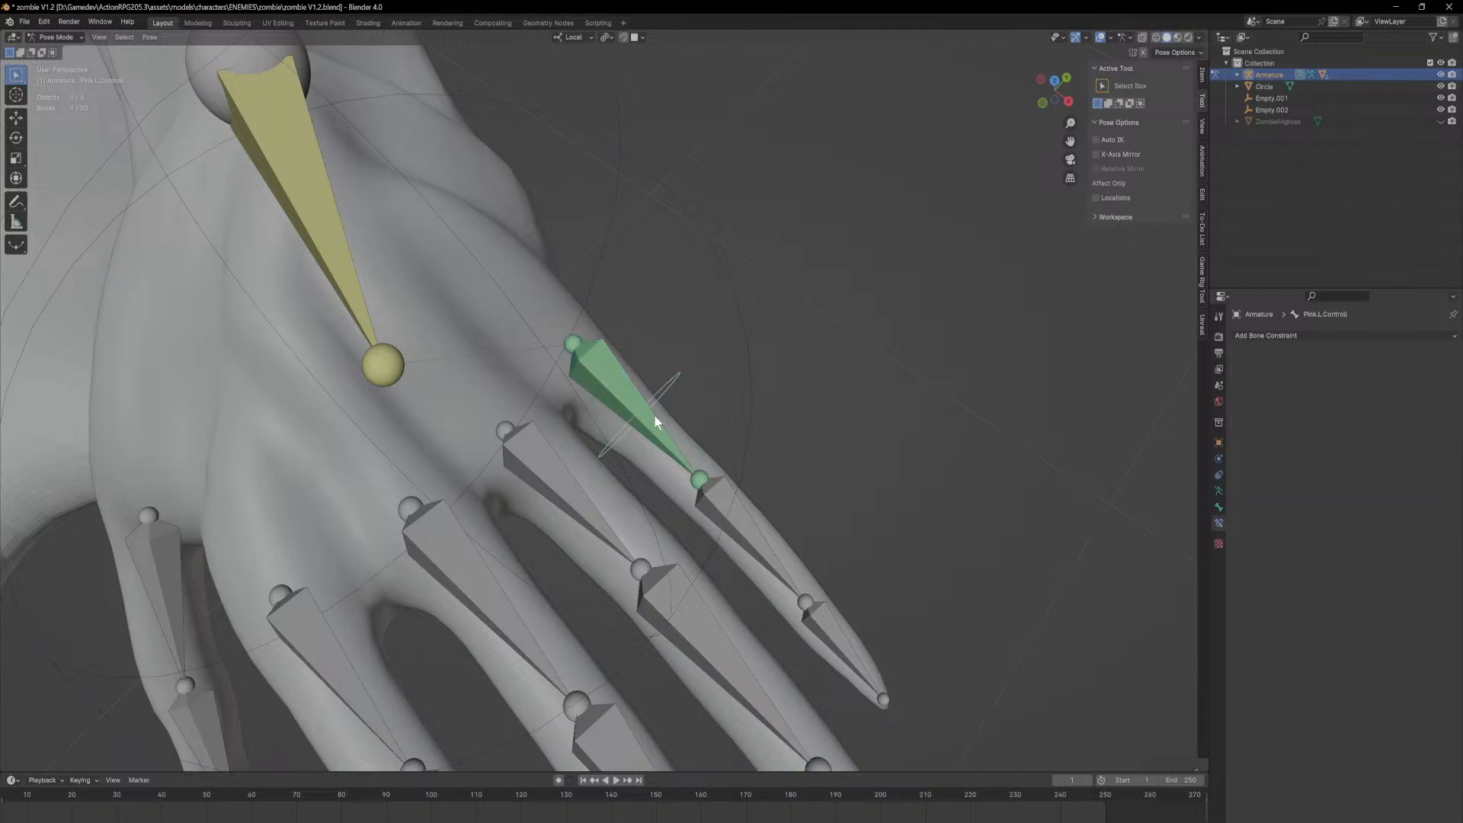
click(654, 414)
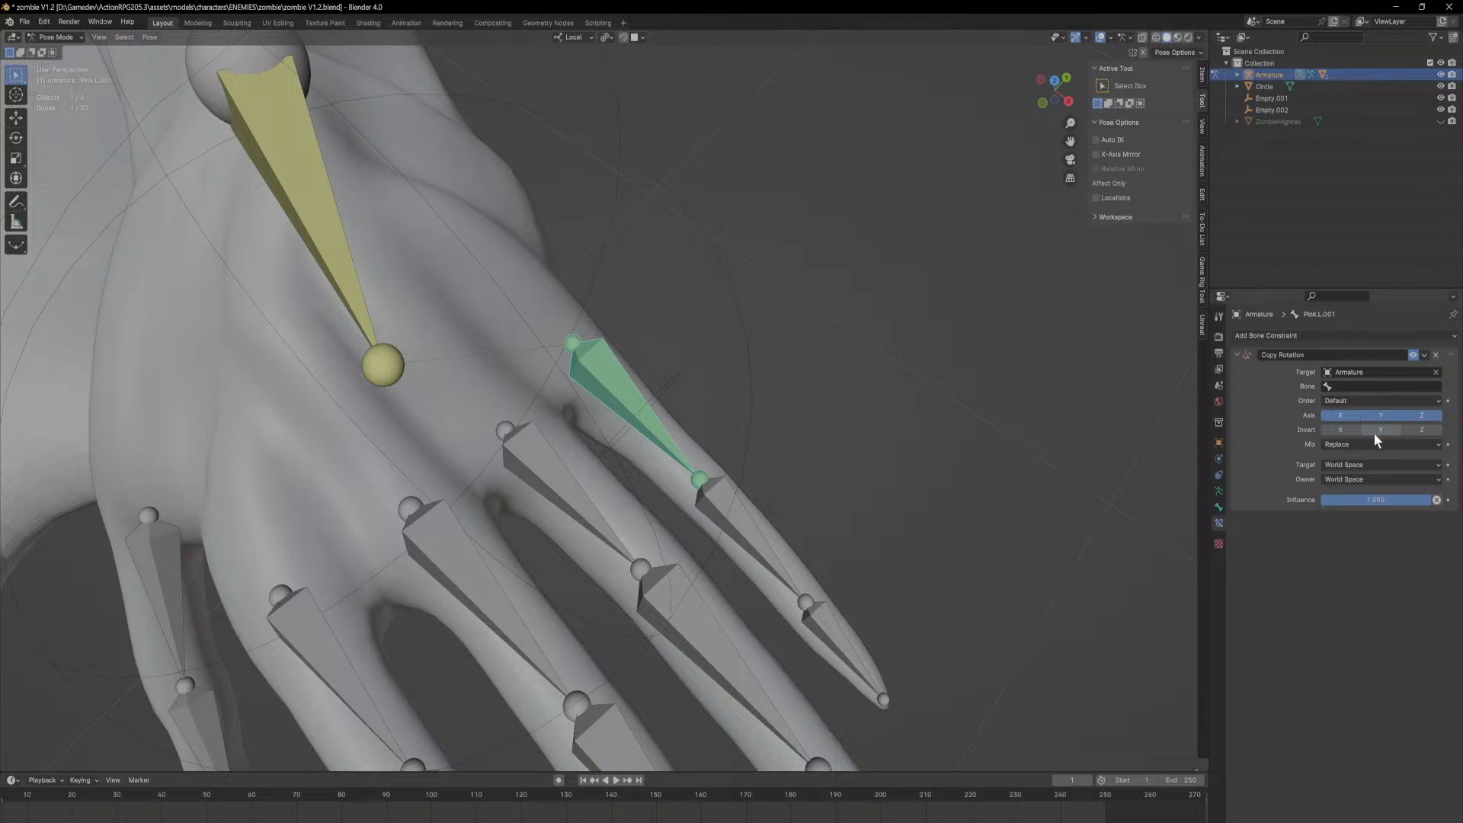
click(674, 382)
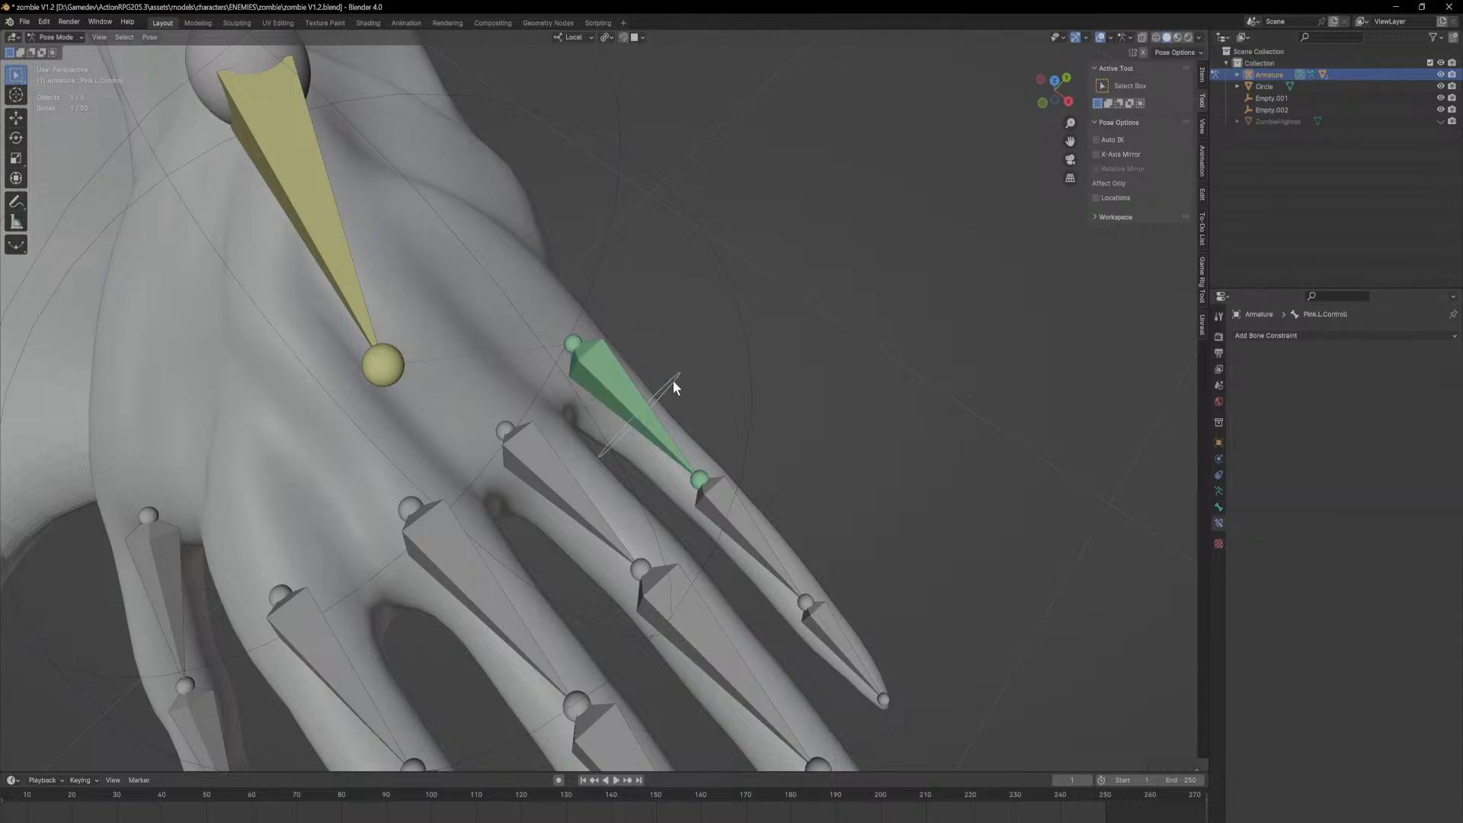
Step: Set the bone target of Pink.L.001's Copy Rotation constraint to Pink.L.Control
click(649, 416)
click(1351, 387)
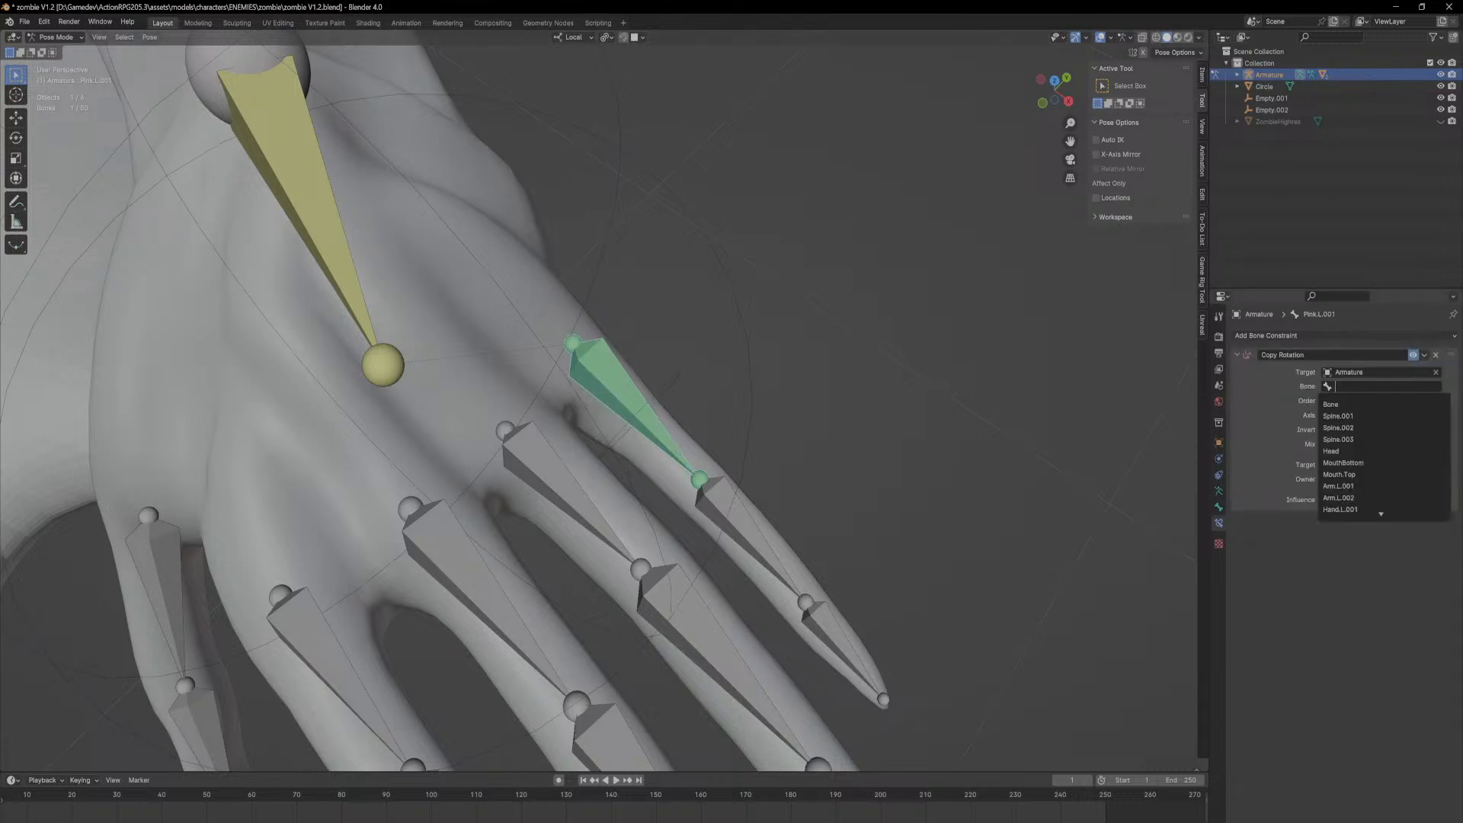
text(l)
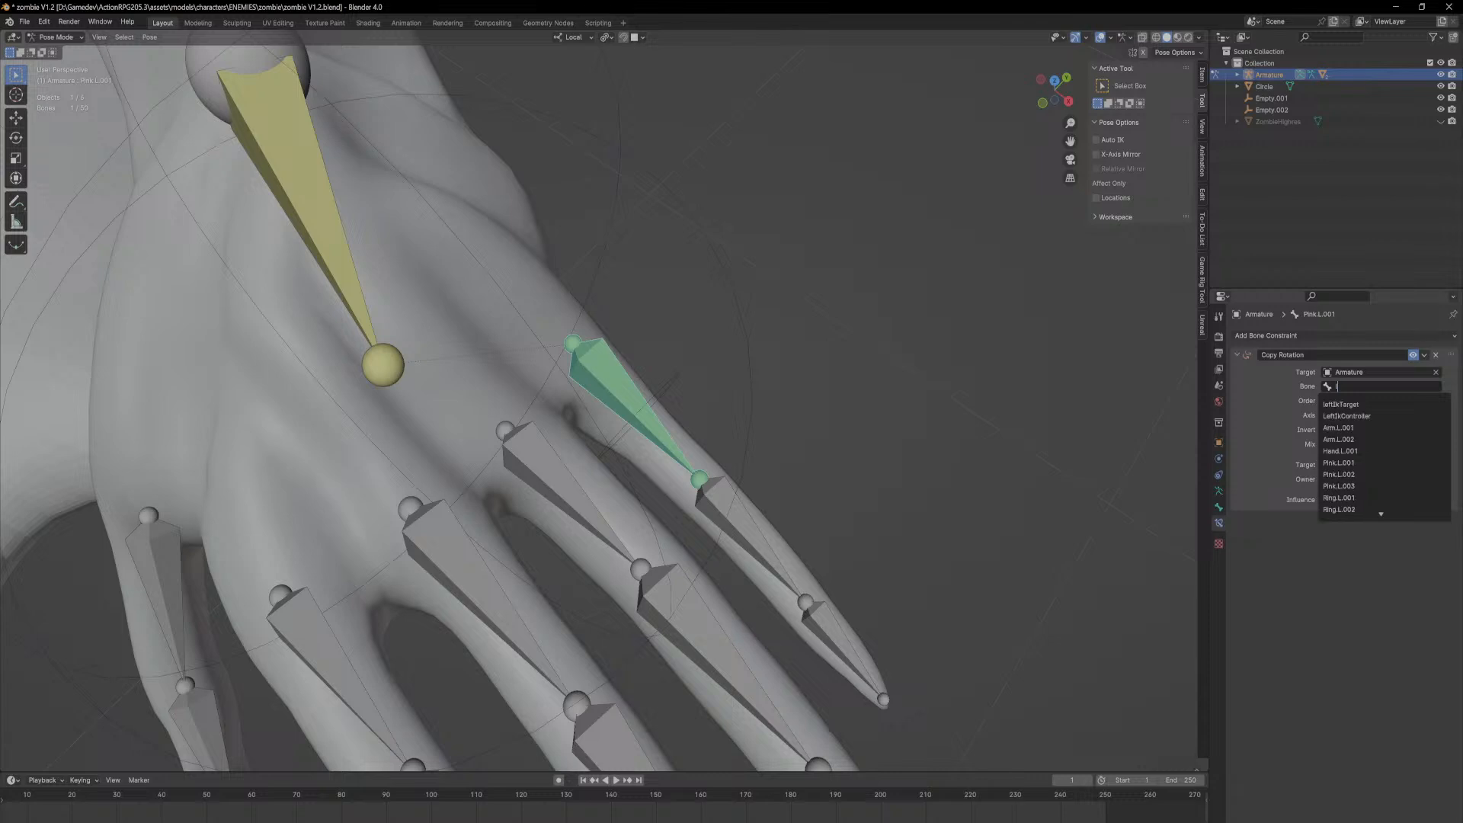
text(ink)
key(BackSpace)
key(BackSpace)
key(BackSpace)
key(BackSpace)
text(pink)
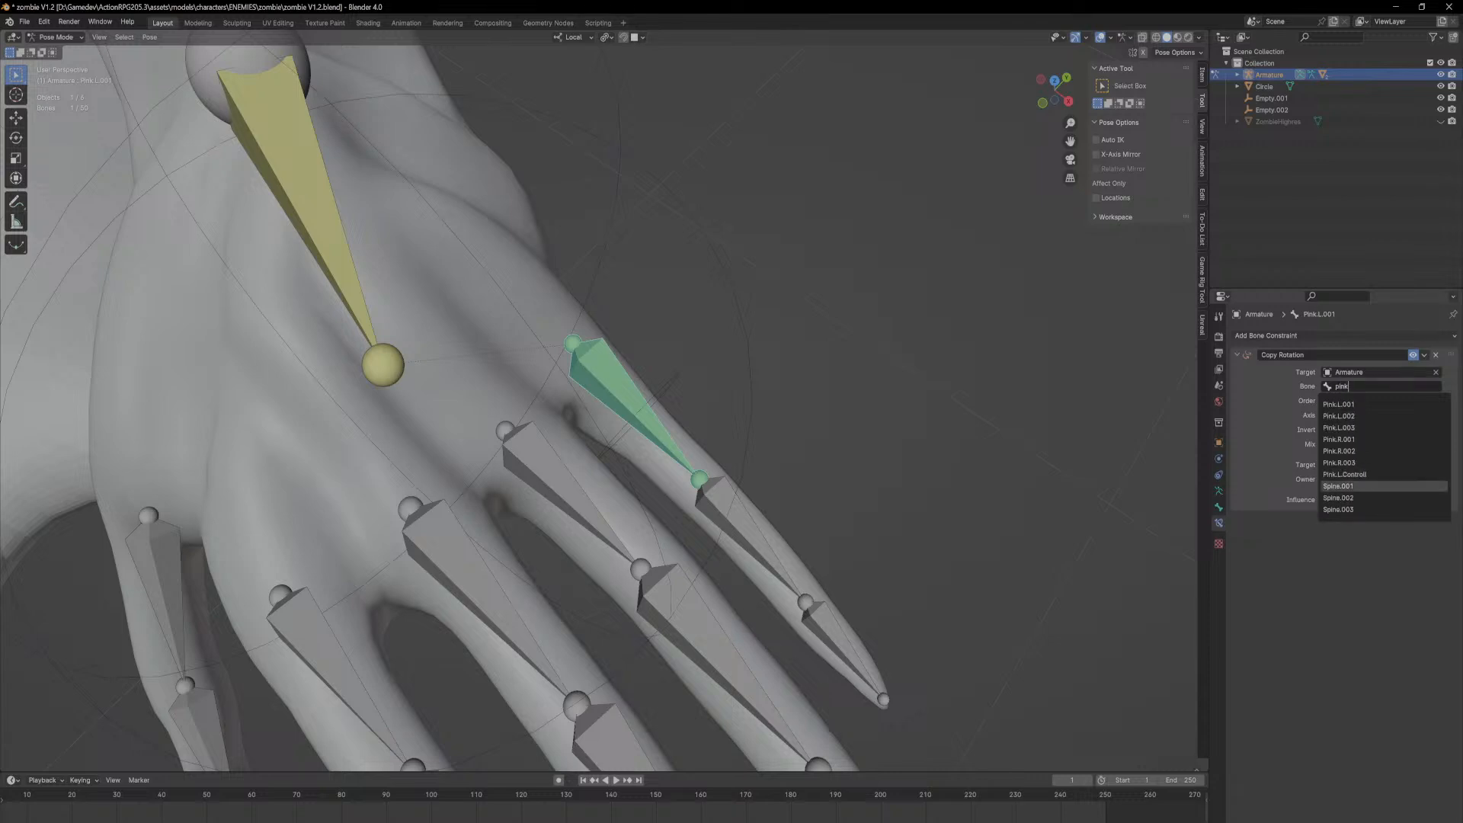
click(1351, 474)
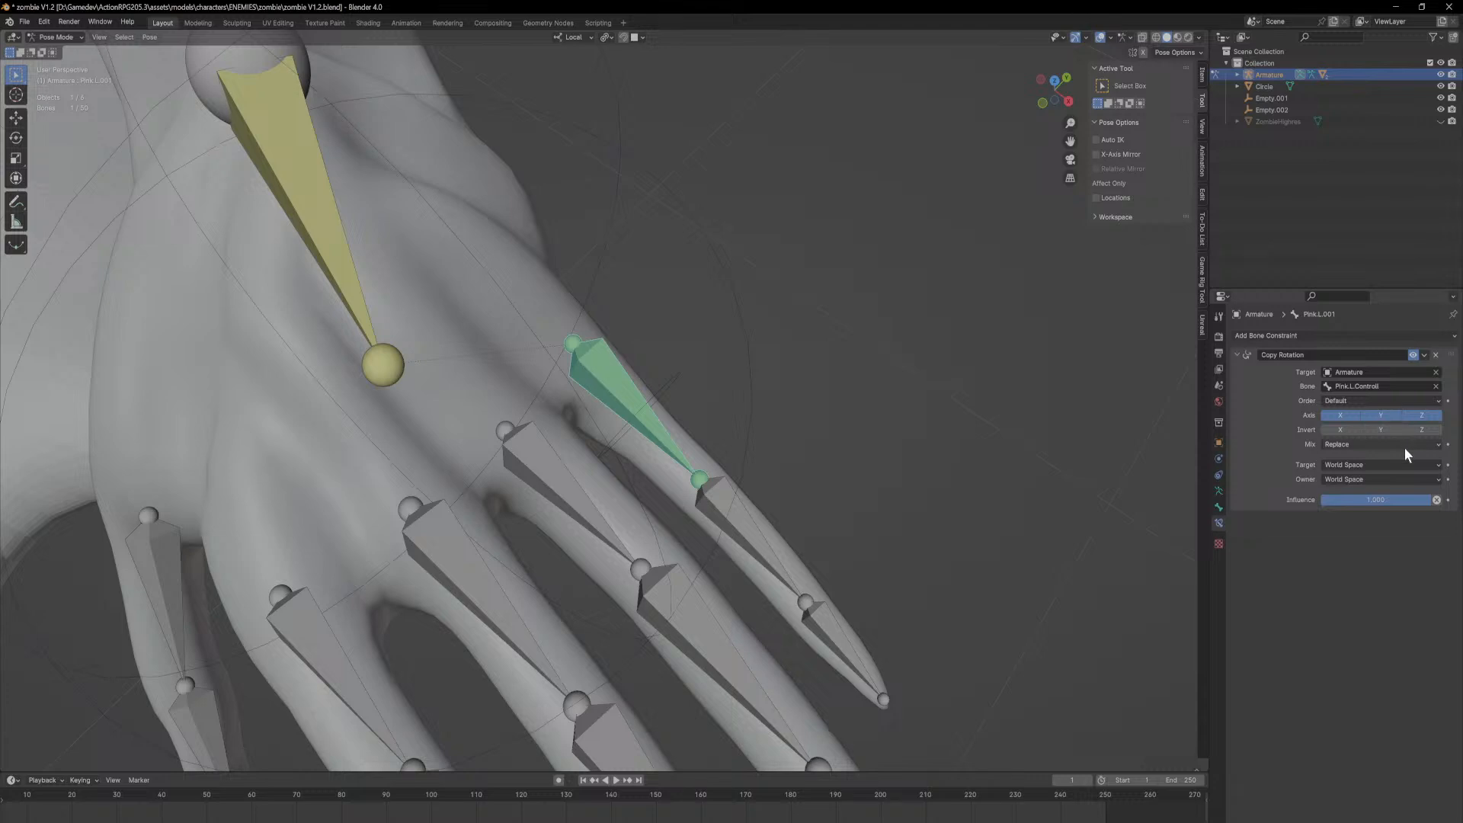
Step: Test the little finger's response by rotating Pink.L.Control about its local Z axis, then cancel the rotation
click(670, 384)
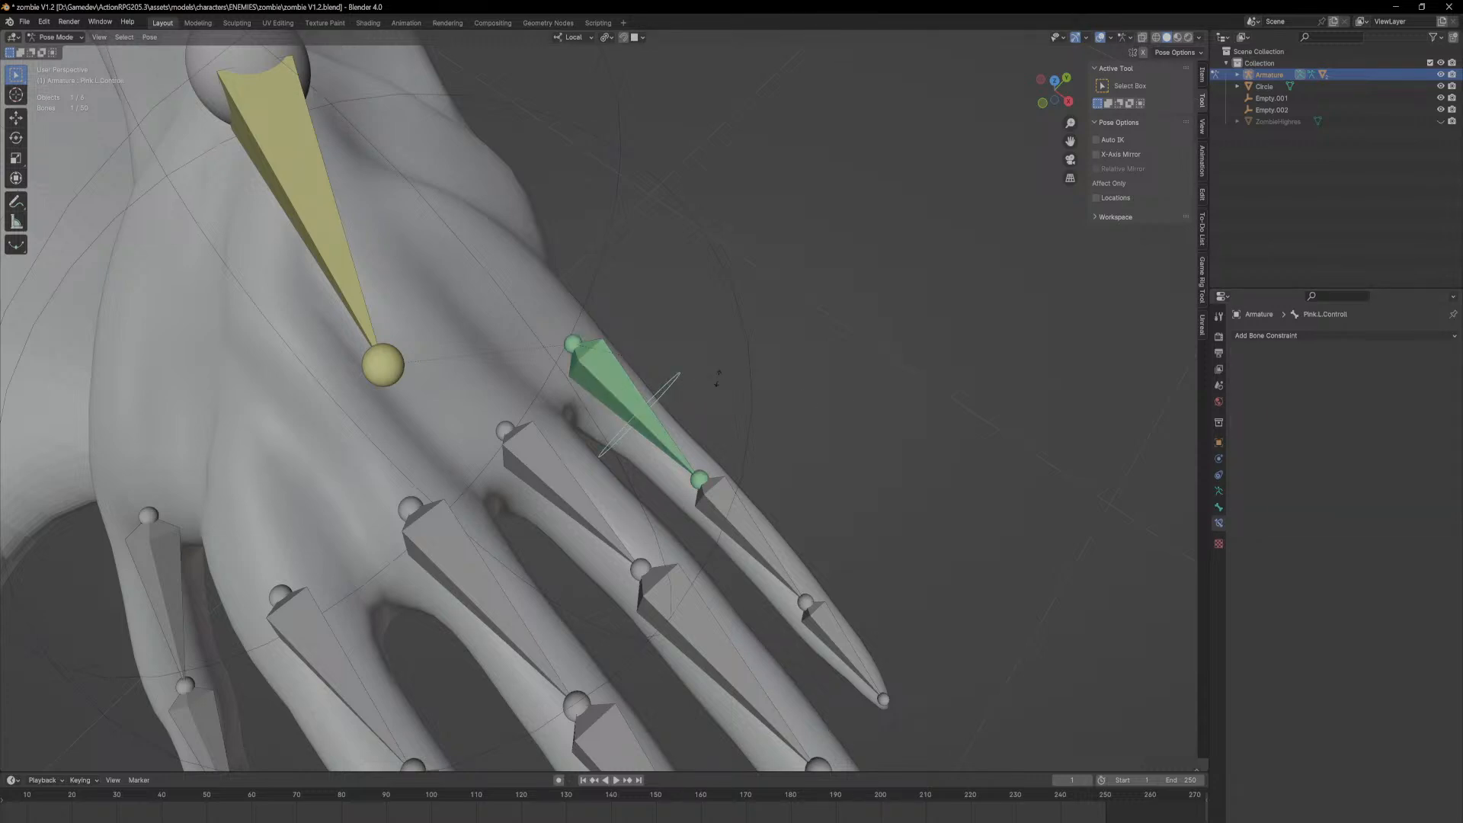
key(r)
key(z)
key(z)
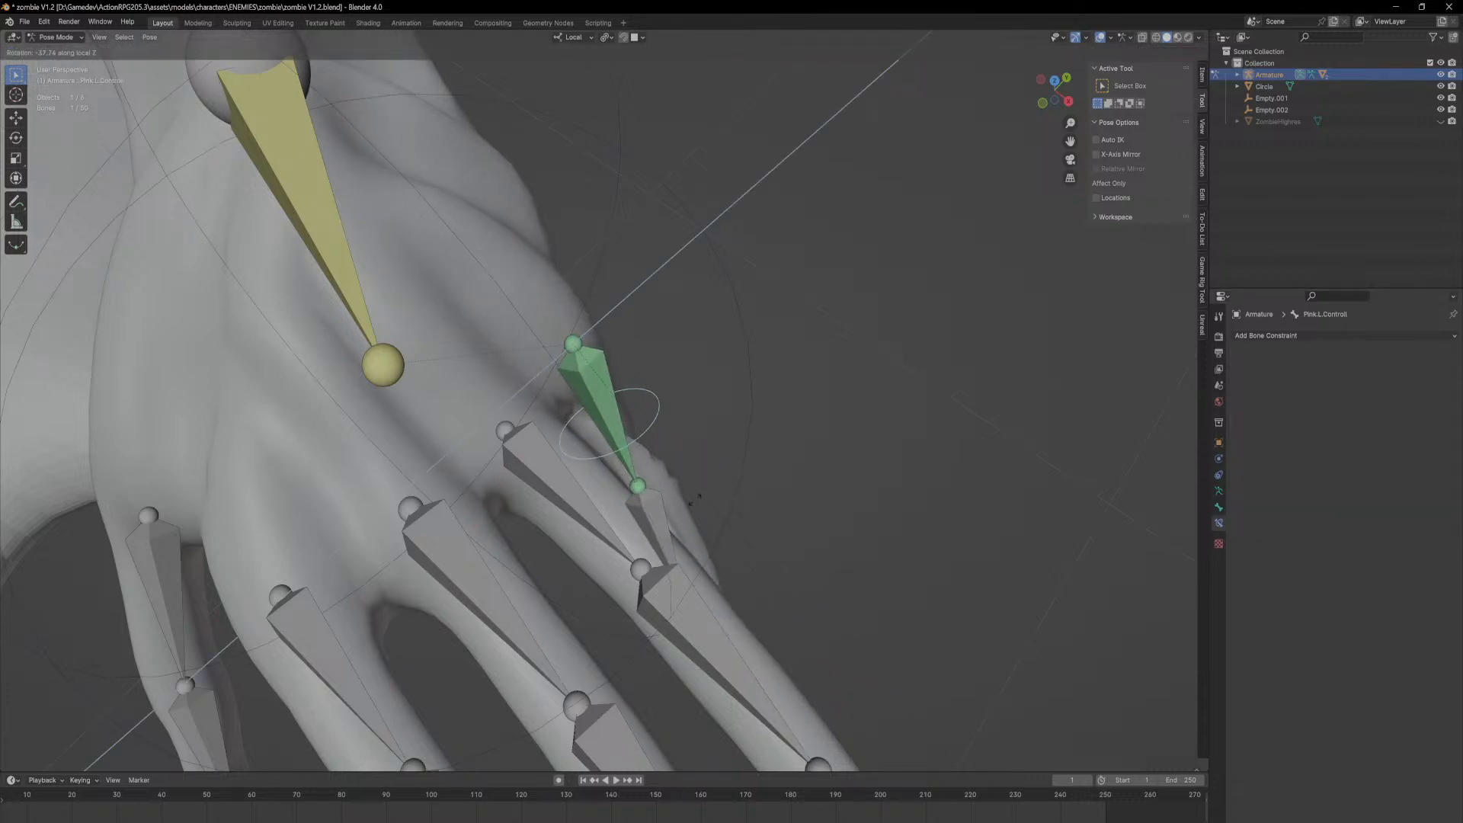
key(Escape)
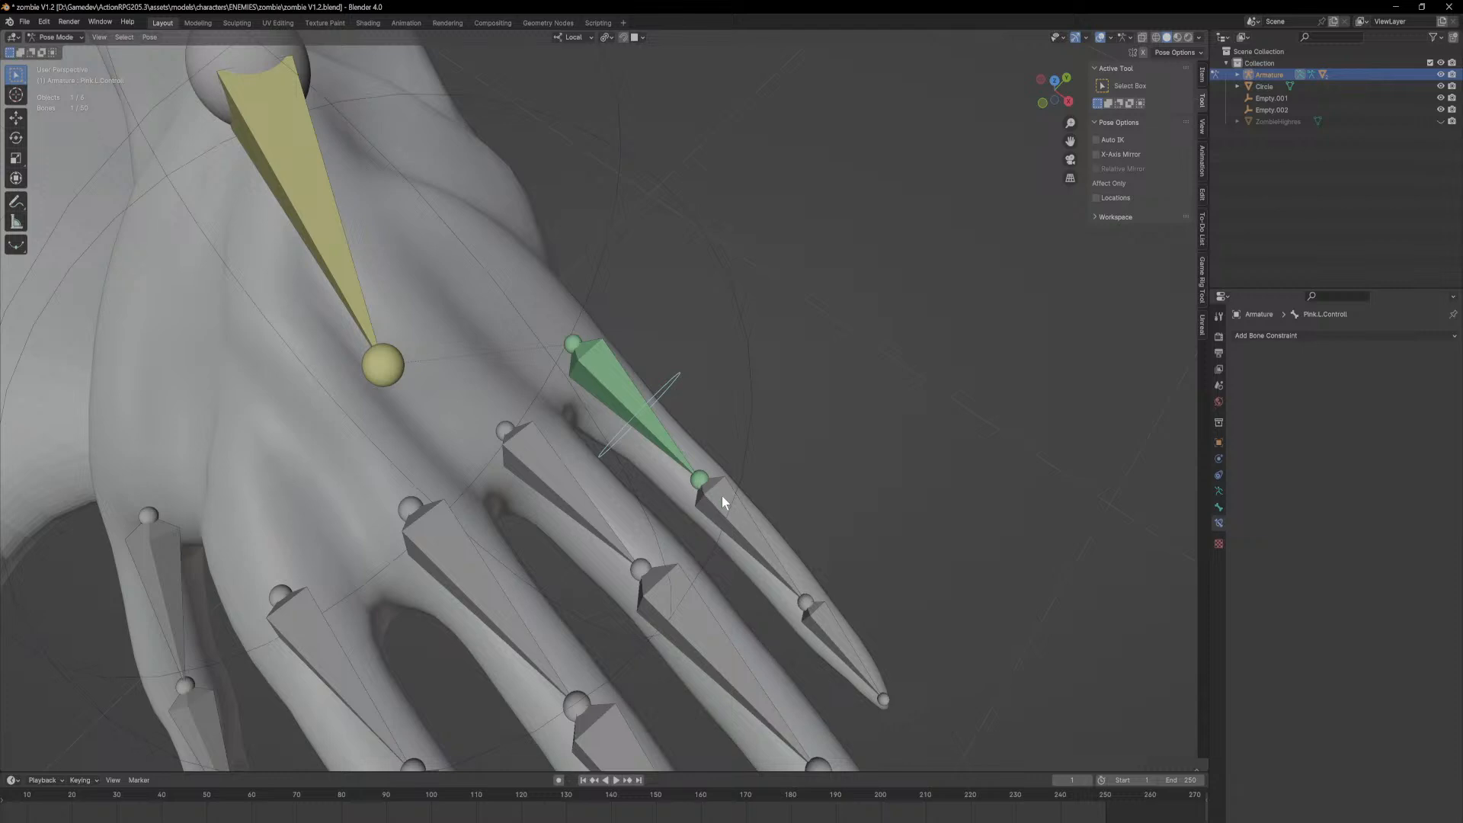
Step: Add a Copy Rotation bone constraint to the little finger's tip bone, Pink.L.003
shift+click(840, 637)
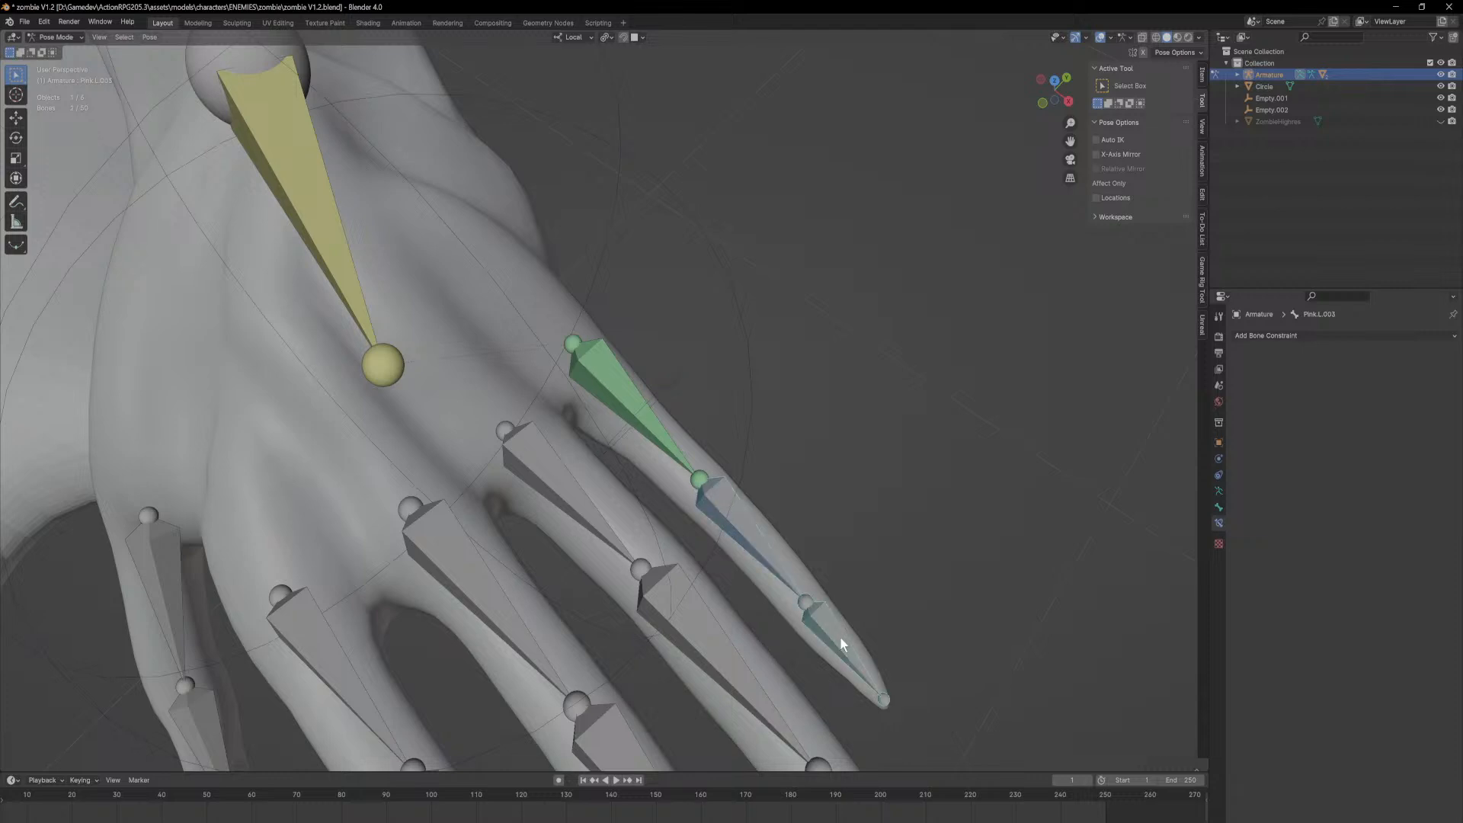
click(1295, 340)
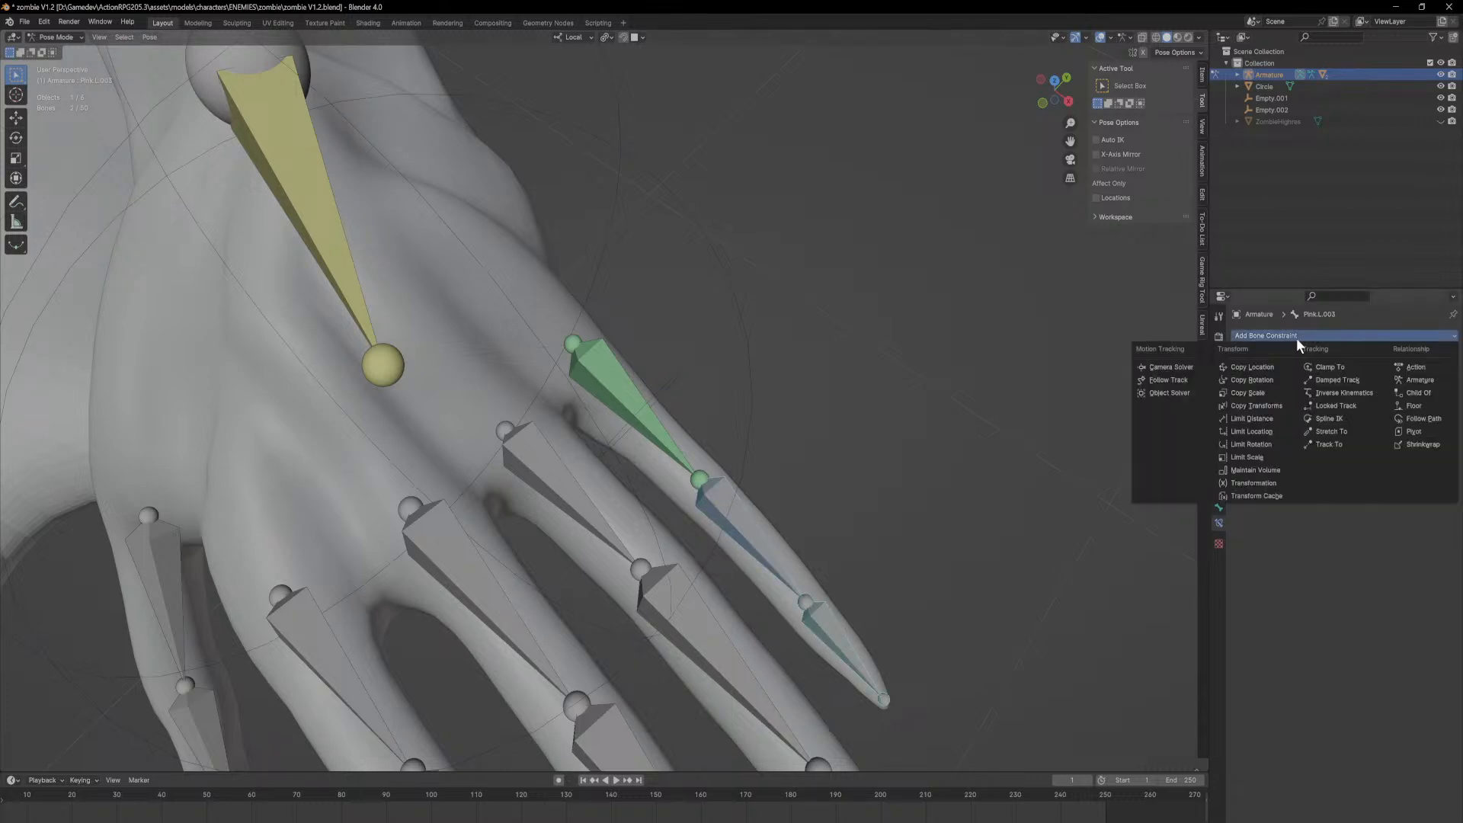
click(1277, 379)
Step: Add a Copy Rotation constraint to the middle bone Pink.L.002, with the Armature as target and Pink.L.001 as its bone
click(724, 511)
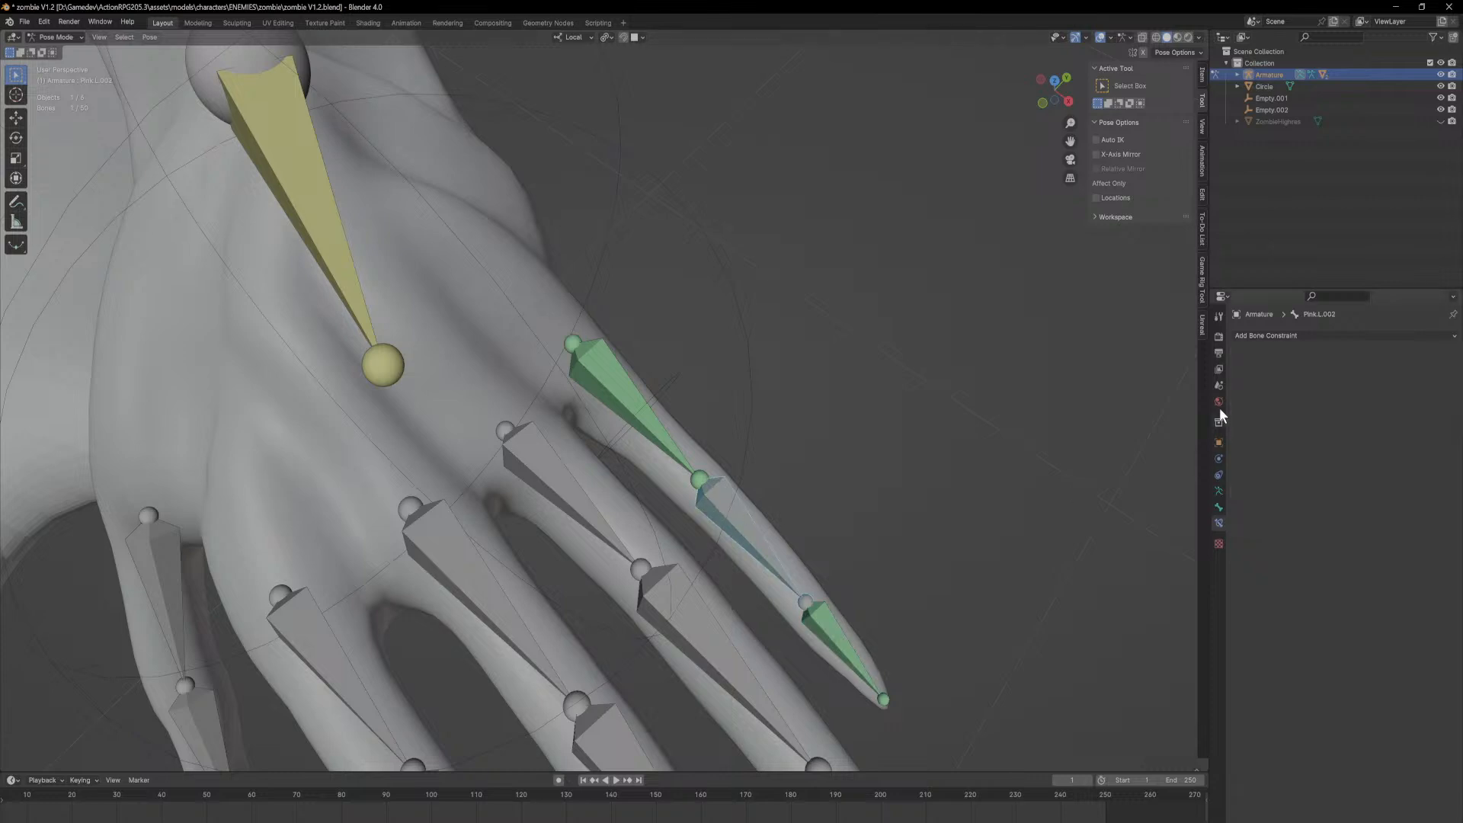
click(1260, 340)
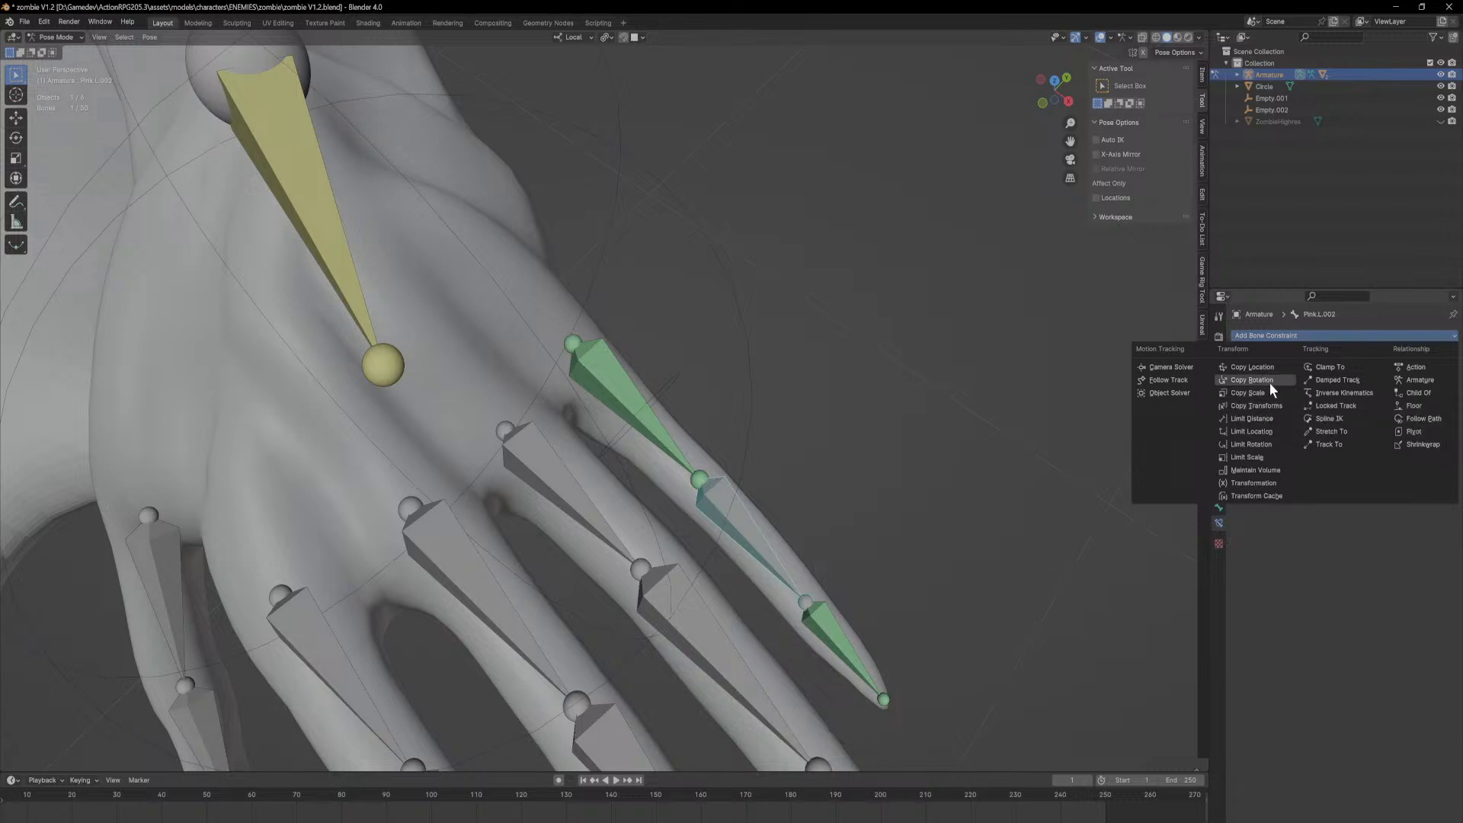
click(1269, 381)
click(1436, 372)
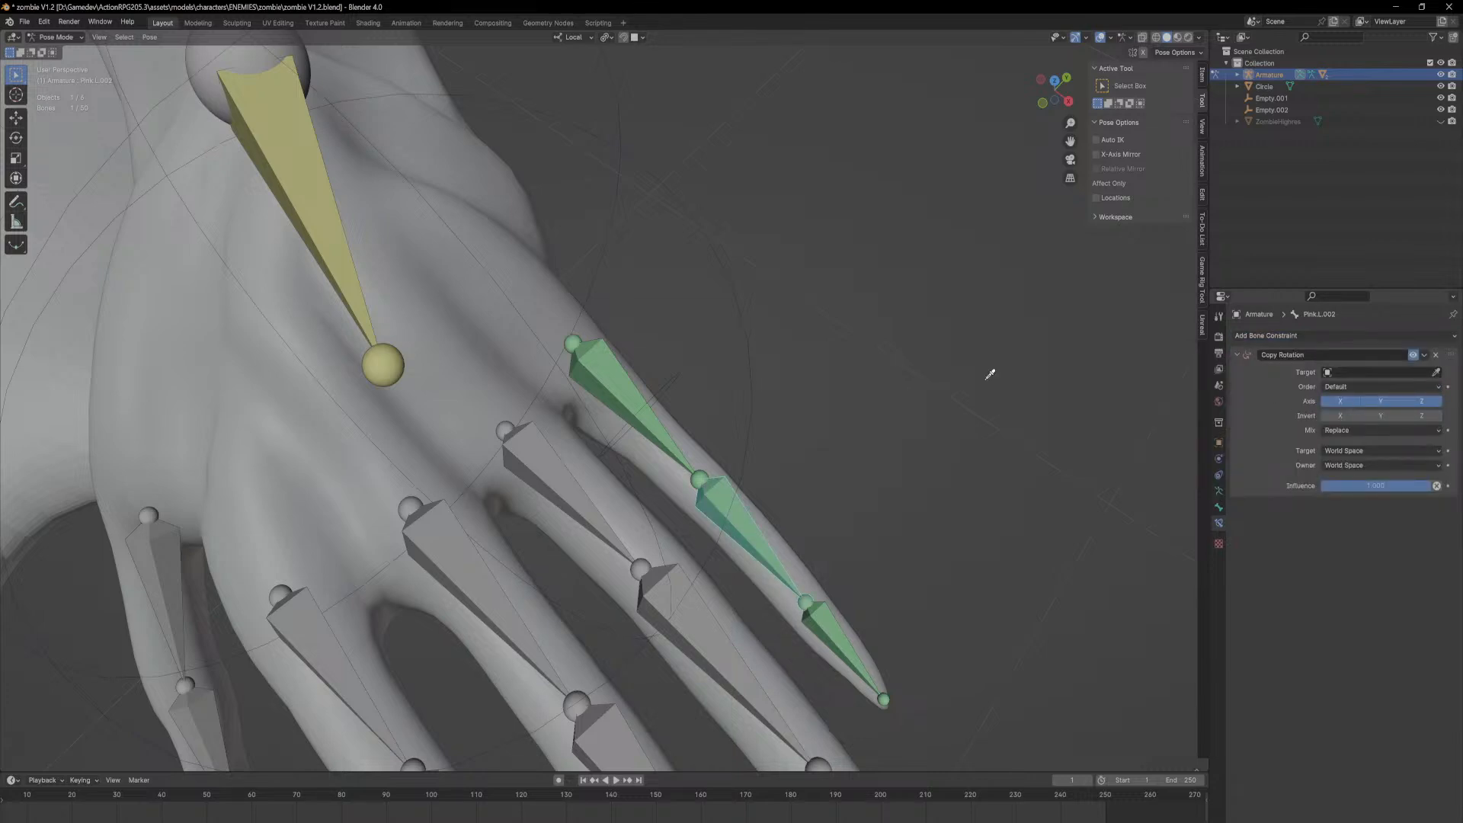
click(621, 370)
click(1420, 386)
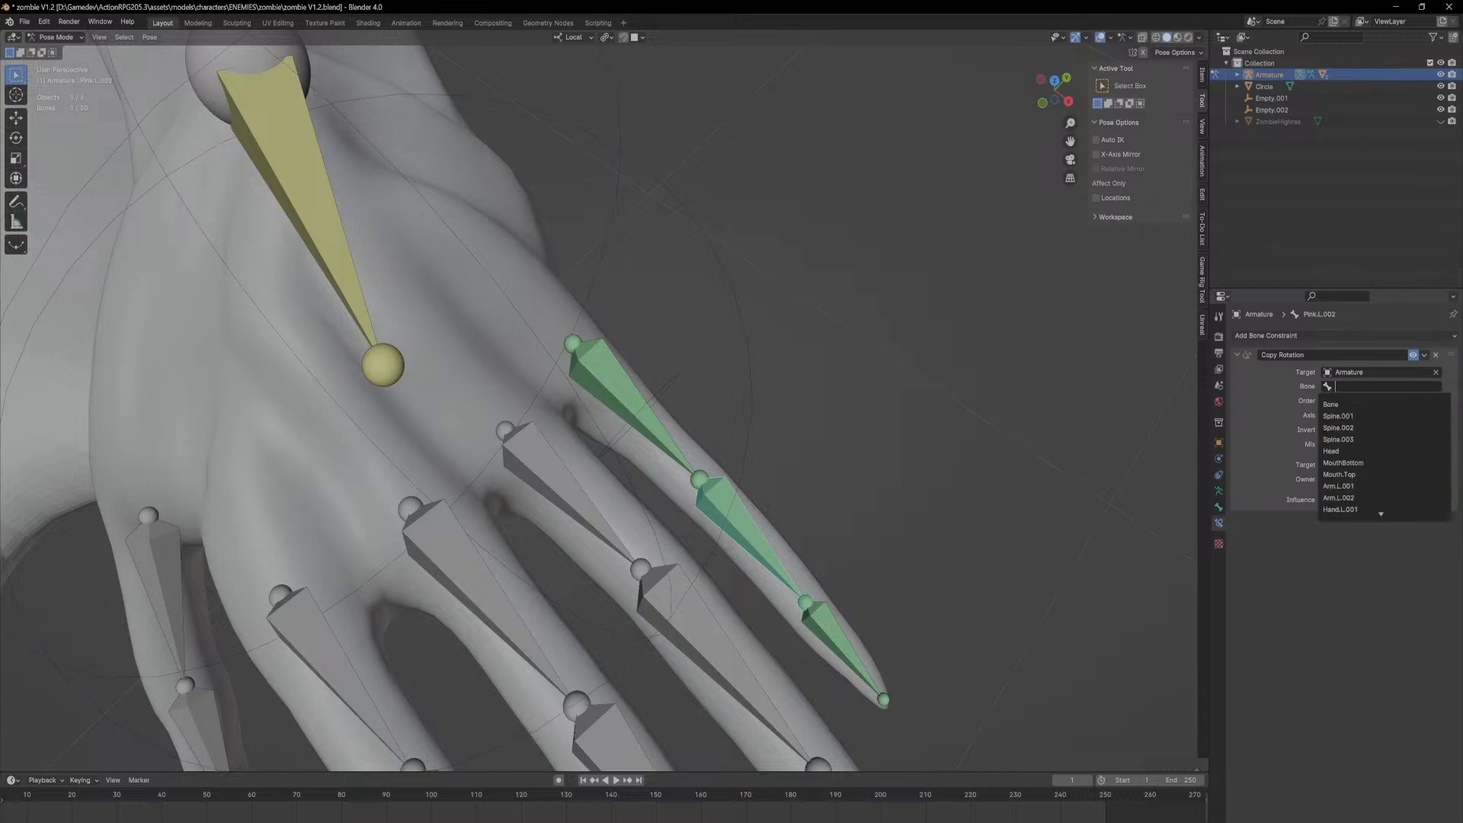
text(pink)
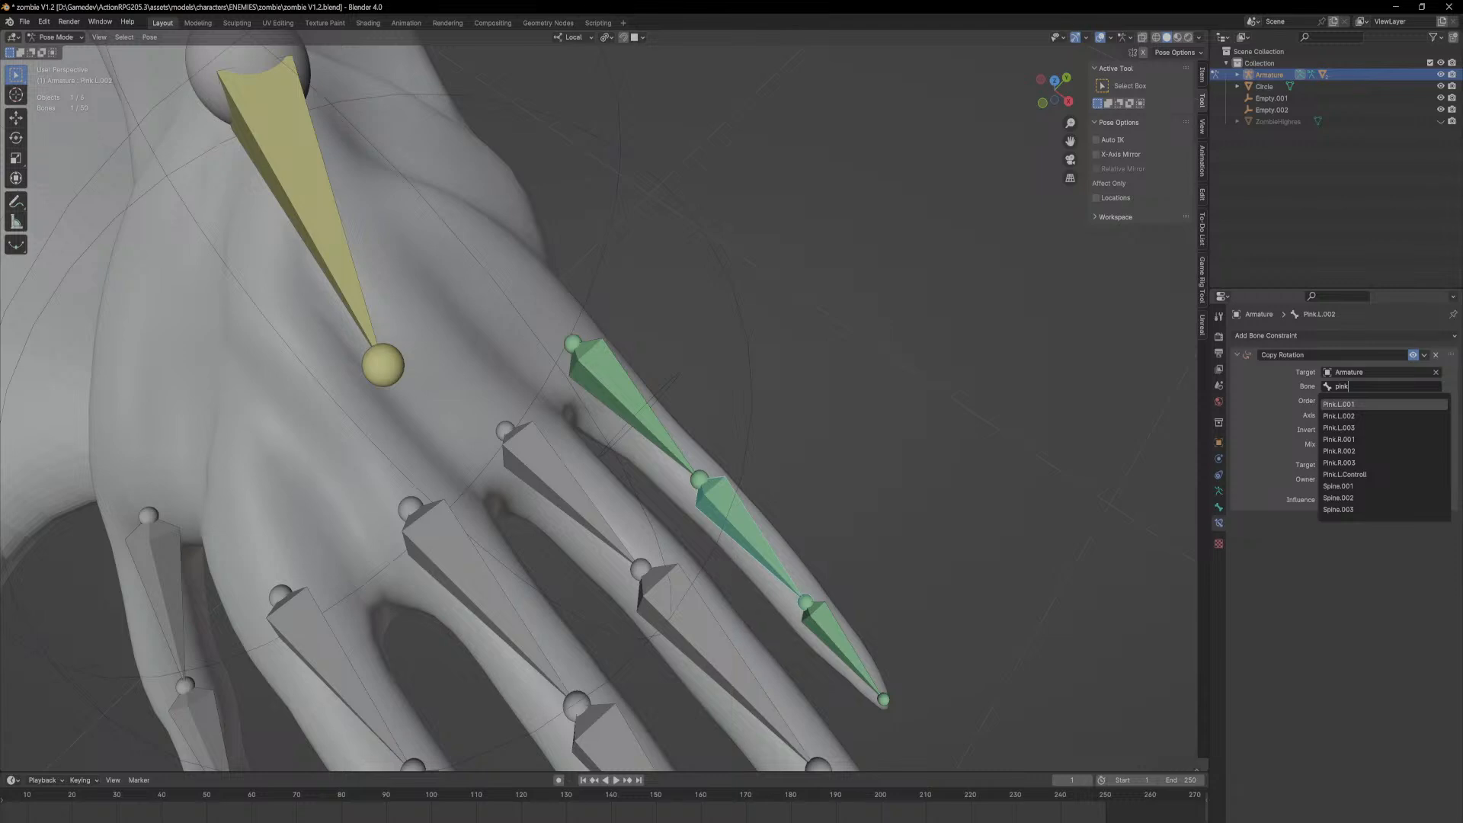
click(1364, 404)
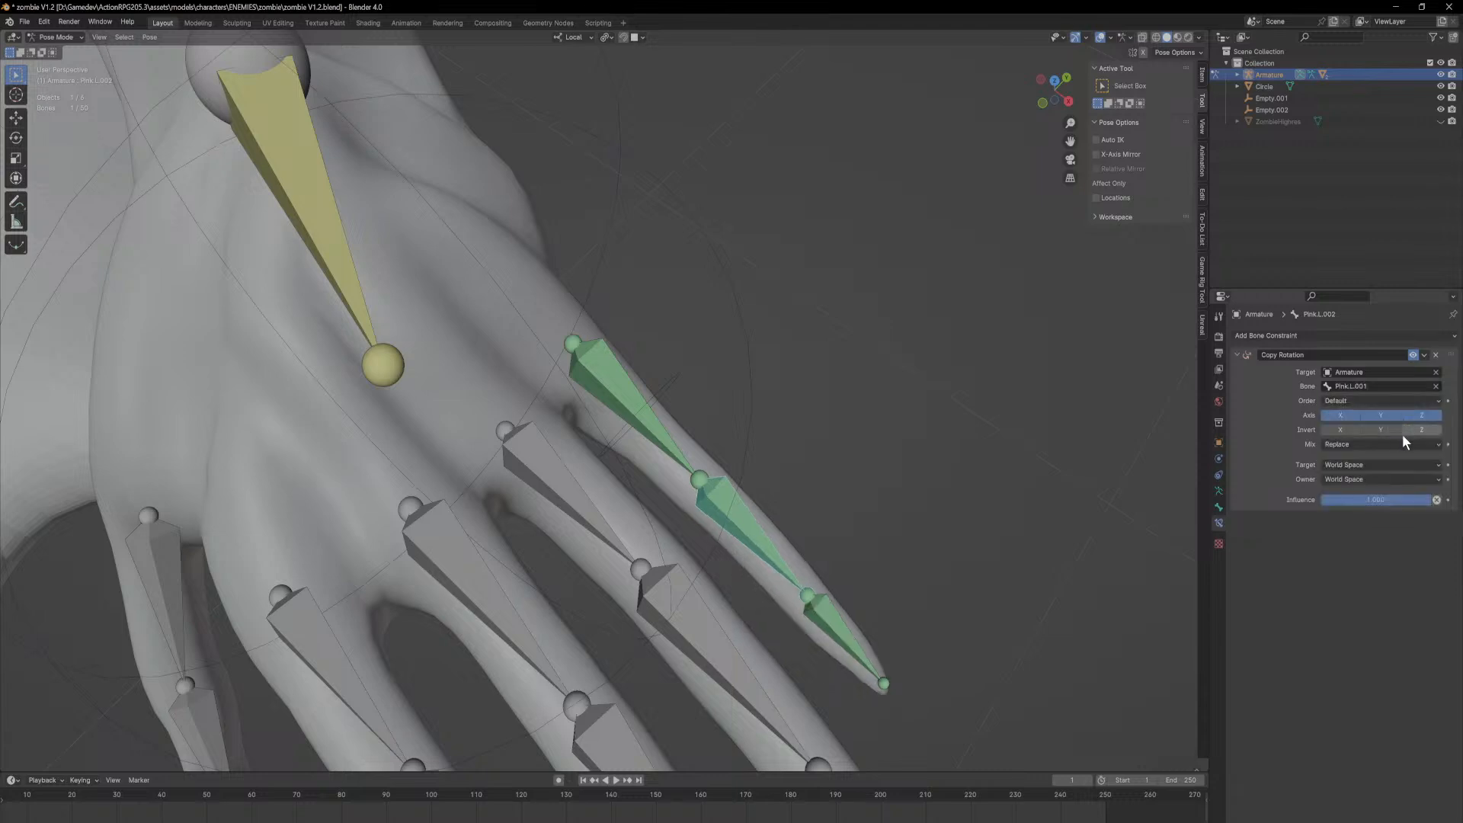
Step: Open the target space options of Pink.L.002's Copy Rotation constraint
click(1371, 464)
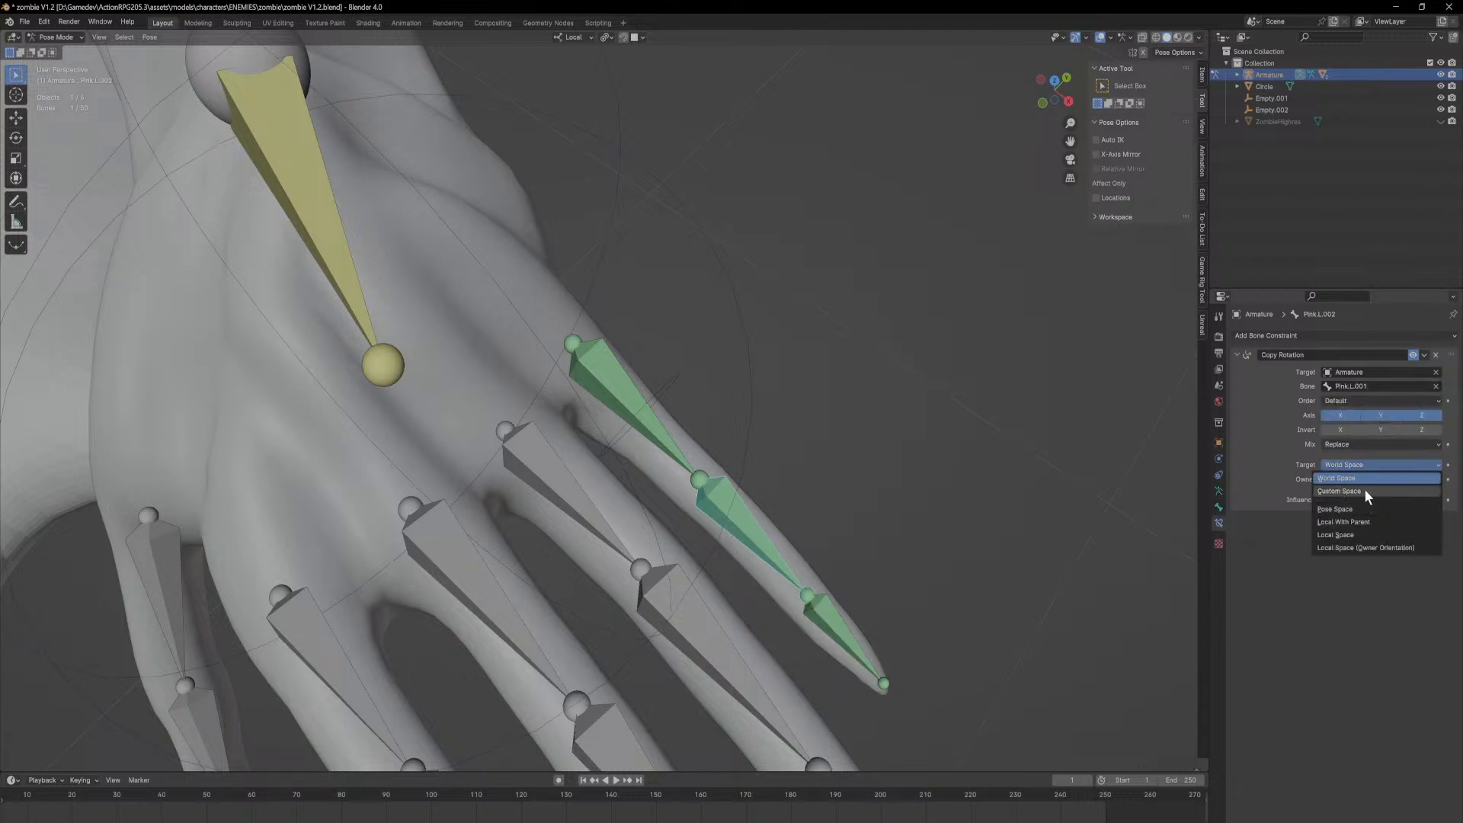
Step: Set both the target and owner spaces of Pink.L.002's Copy Rotation constraint to Local Space
click(1355, 536)
click(1365, 479)
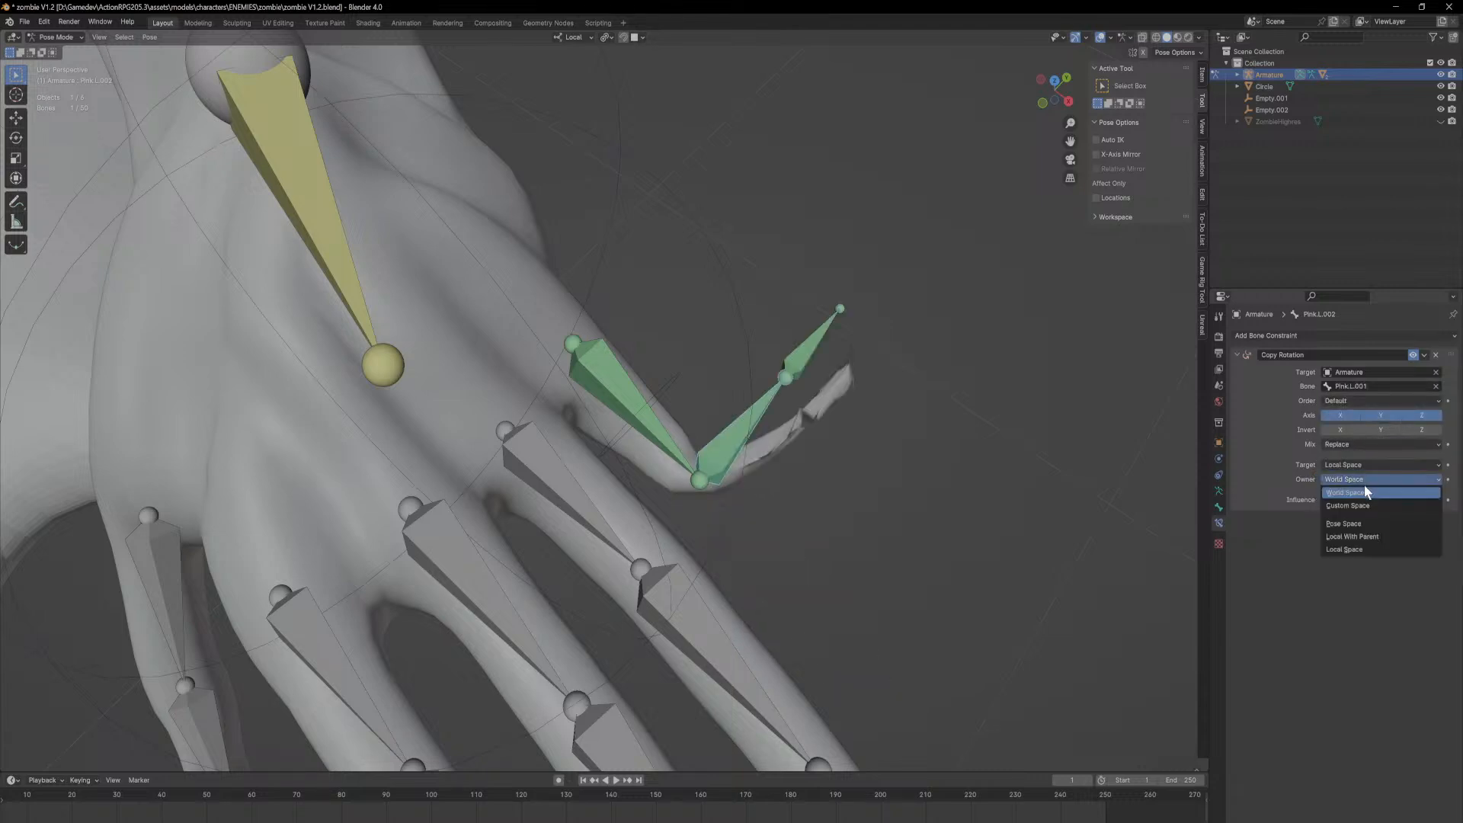
click(1361, 550)
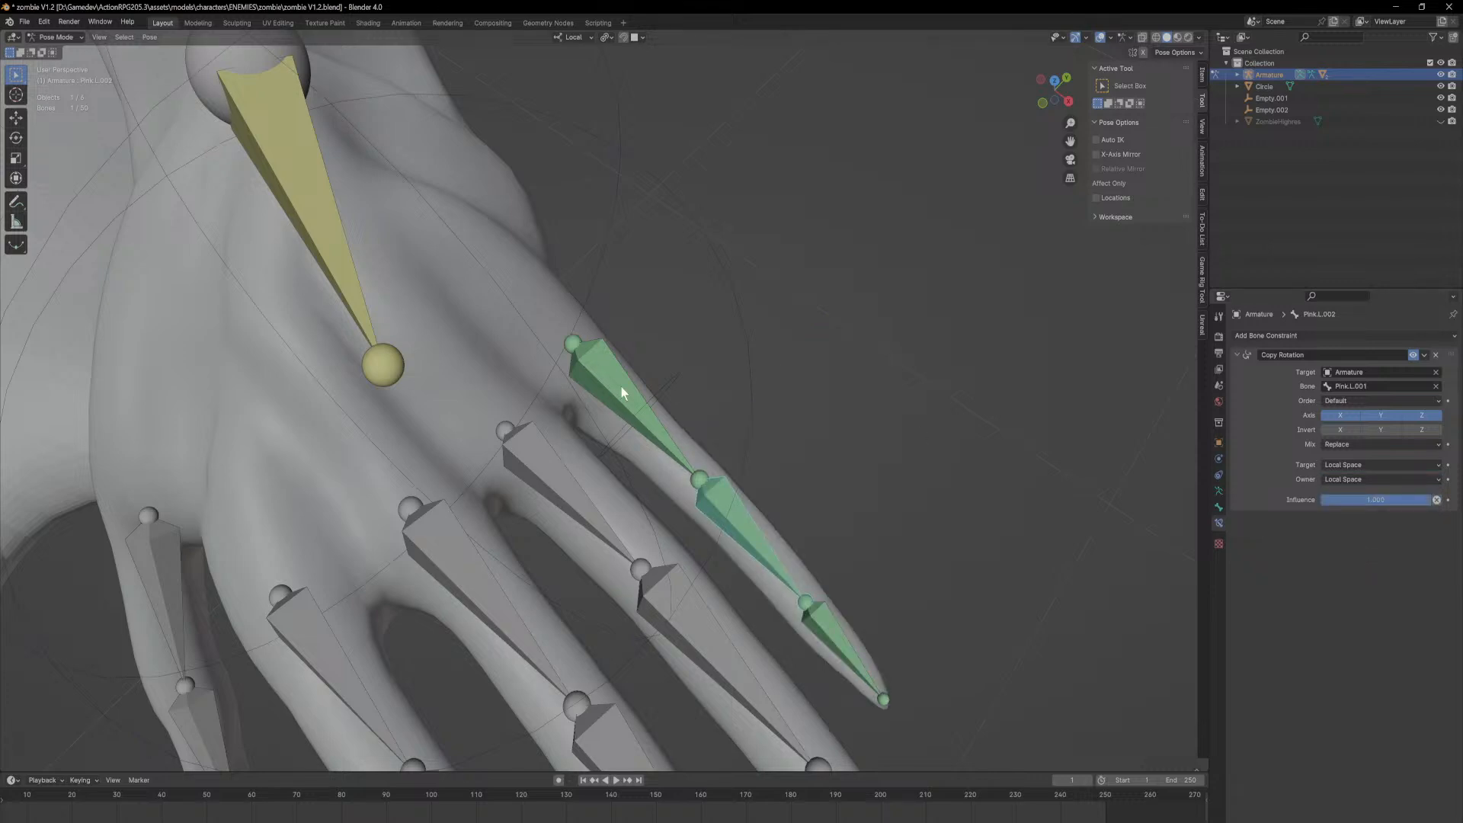
Step: Rotate the pinky control bone about its local Z axis to curl the finger toward the palm
click(654, 389)
key(r)
key(z)
key(z)
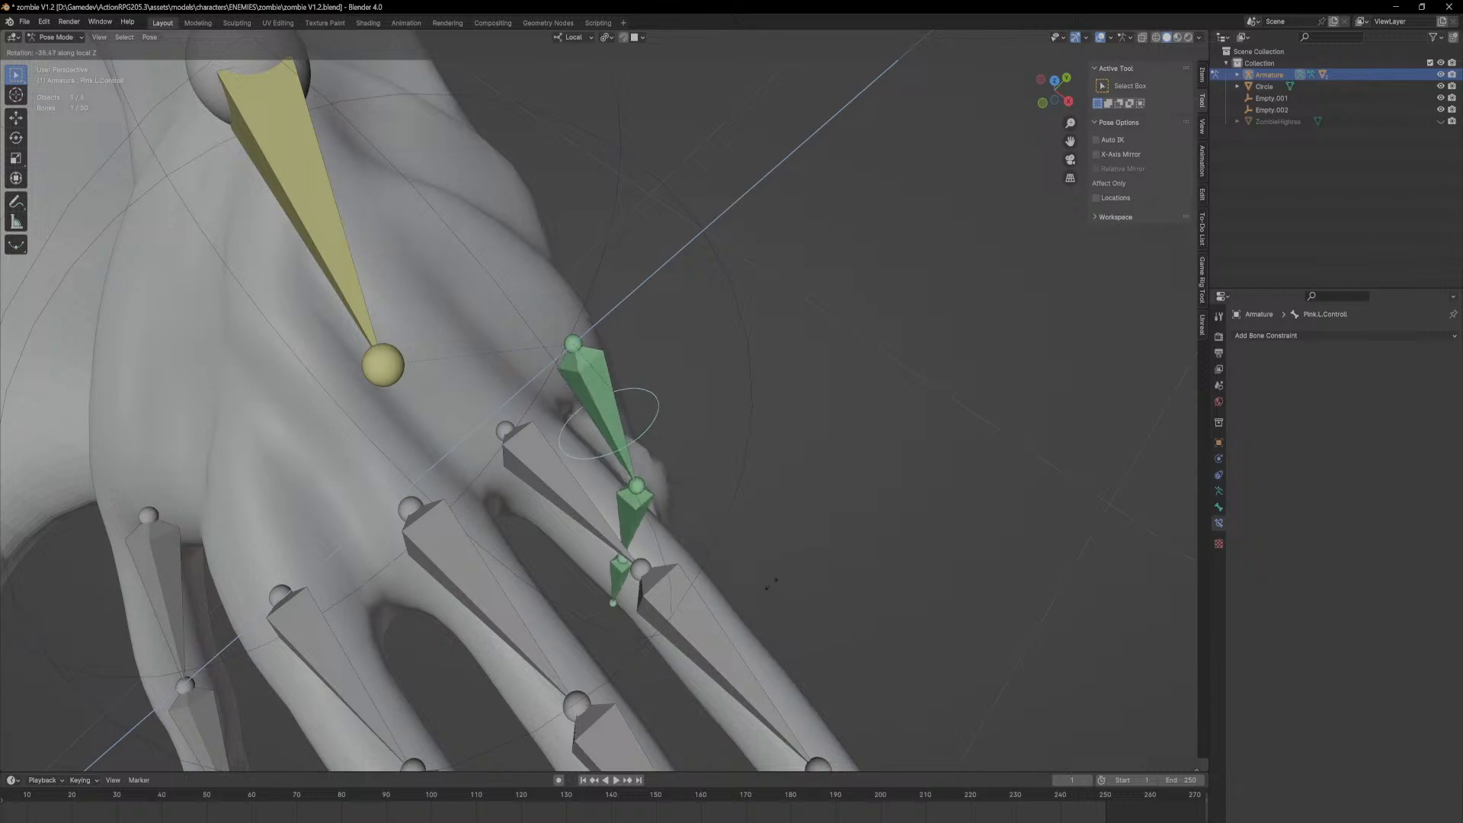
click(784, 611)
middle_drag(823, 488, 574, 511)
key(KP_Decimal)
scroll(698, 450, down, 3)
Step: Try removing the middle pinky bone's Copy Rotation constraint and rotating the bone independently about its local Z axis
click(574, 511)
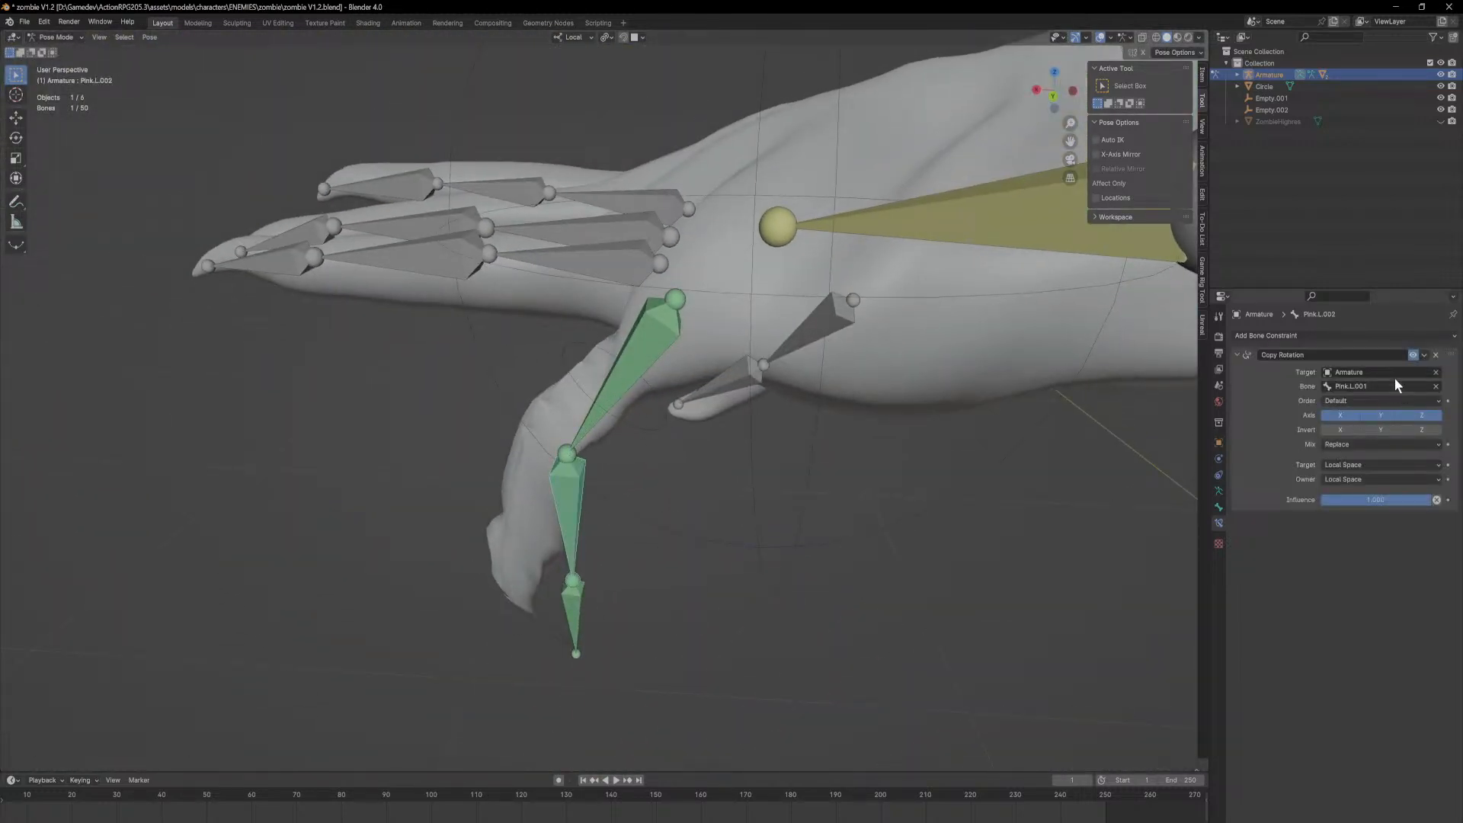
click(1436, 355)
key(r)
key(z)
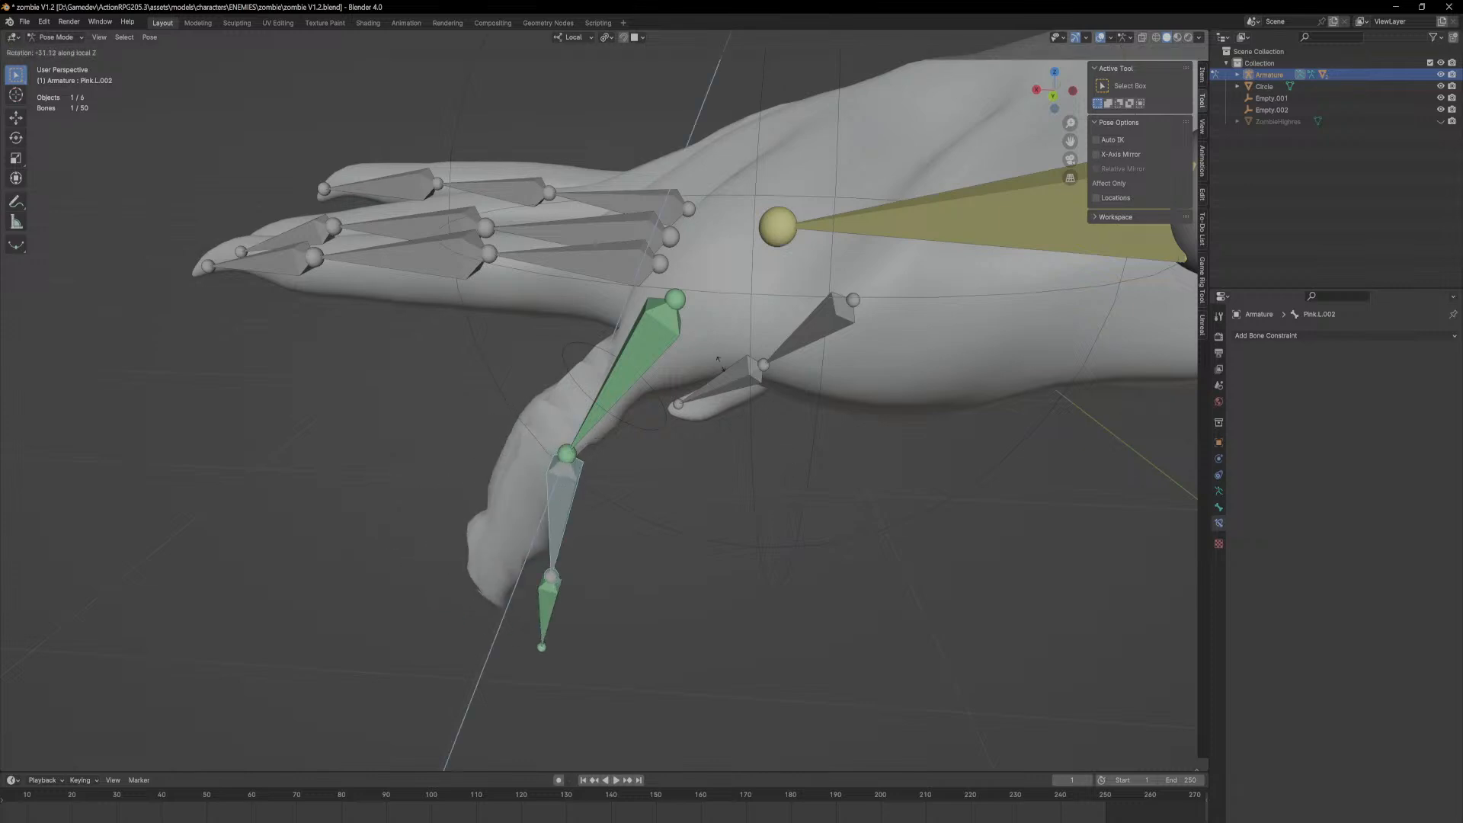
click(632, 307)
middle_drag(592, 349, 629, 367)
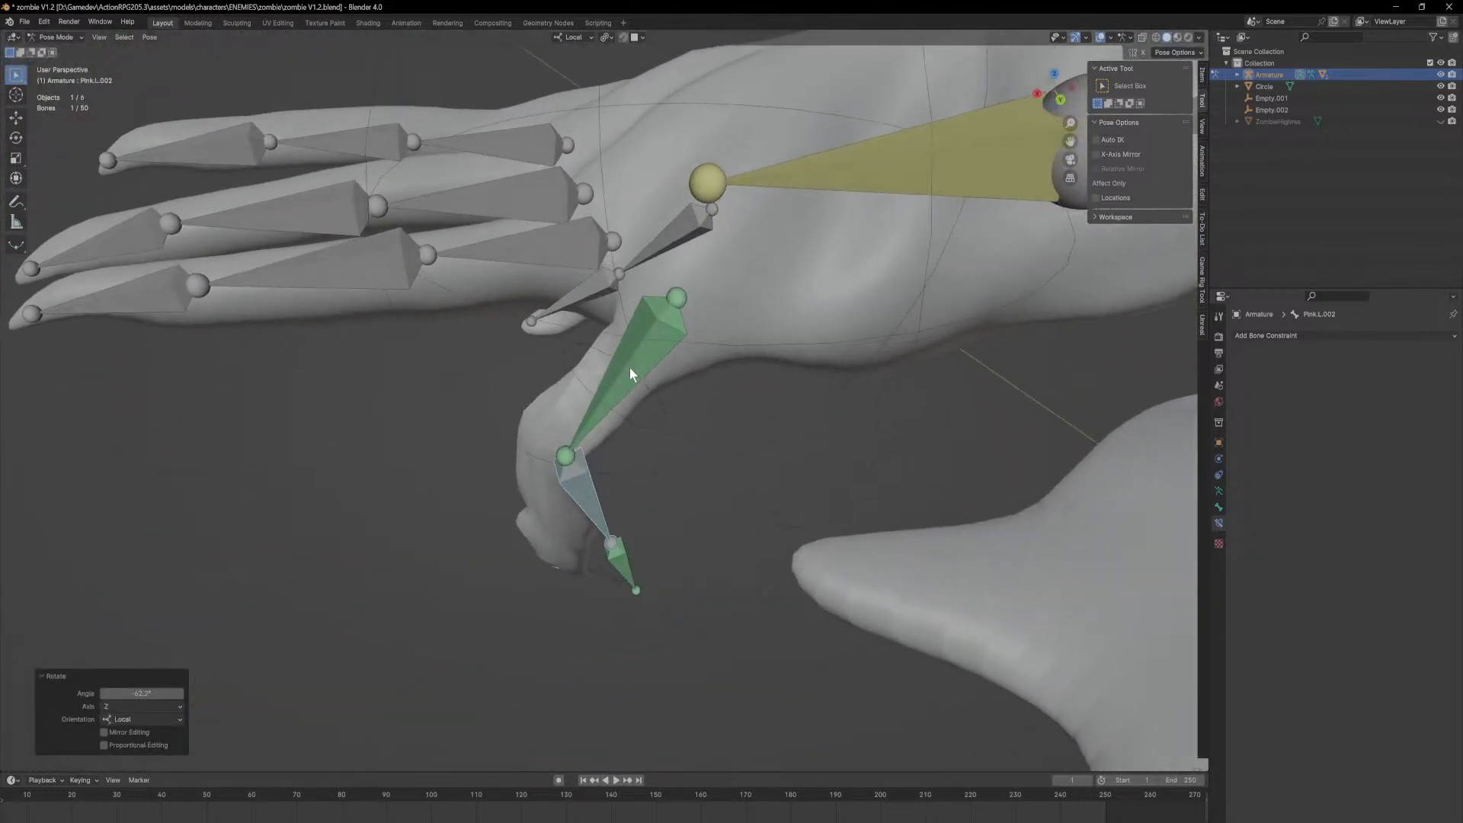
key(ctrl+z)
middle_drag(583, 511, 572, 609)
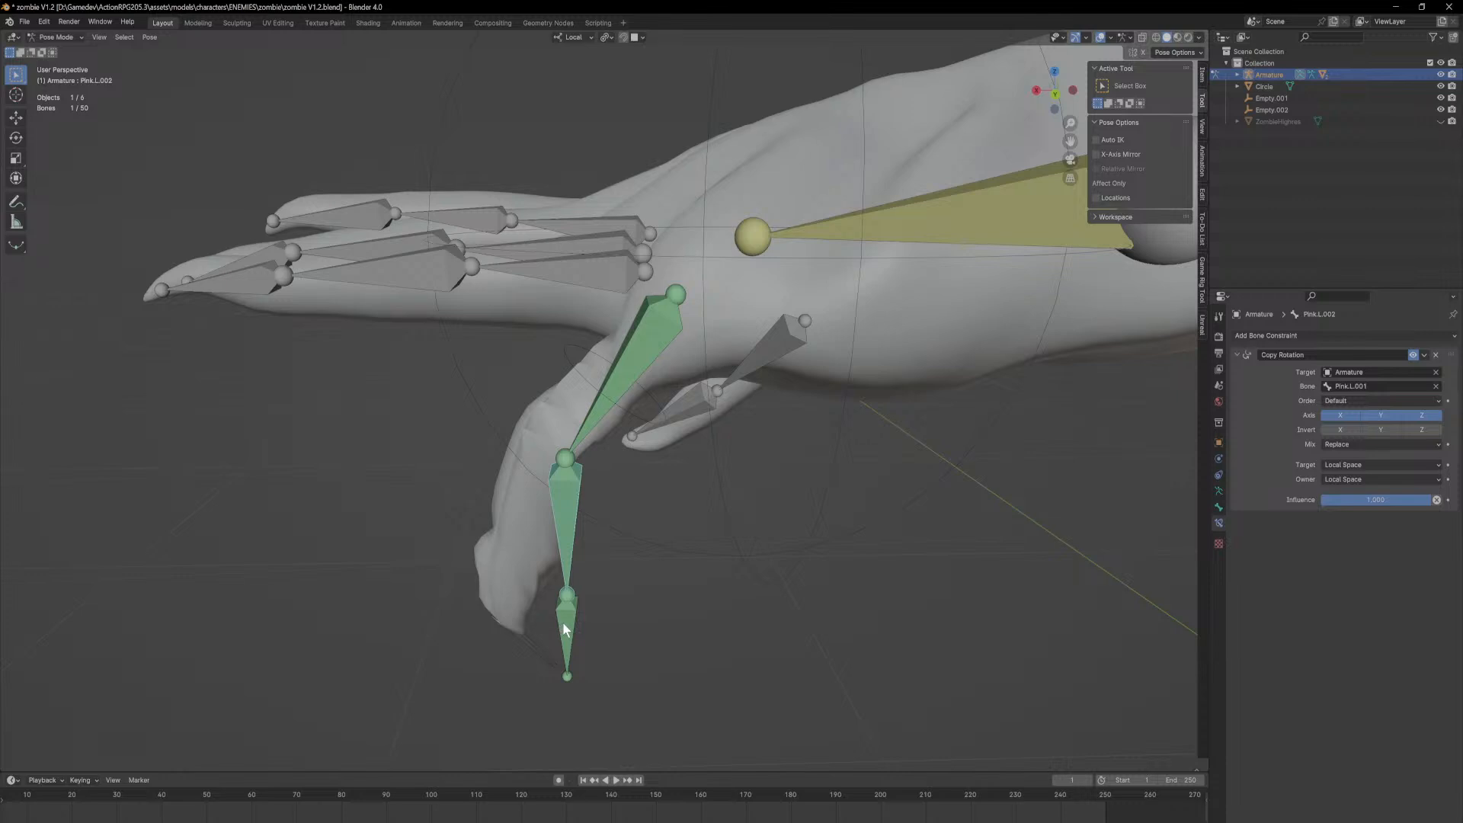
shift+click(564, 560)
key(F2)
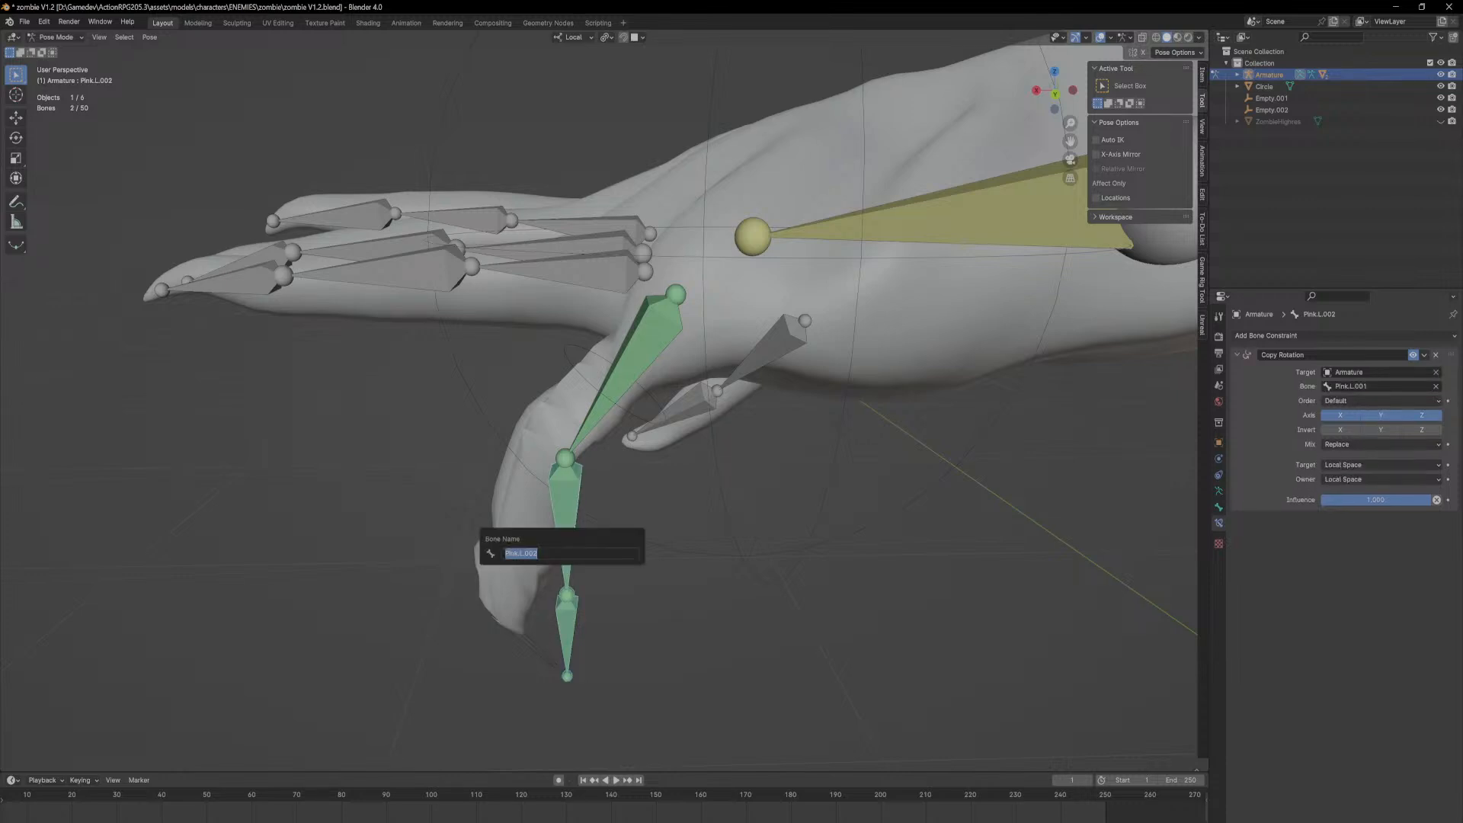
key(Escape)
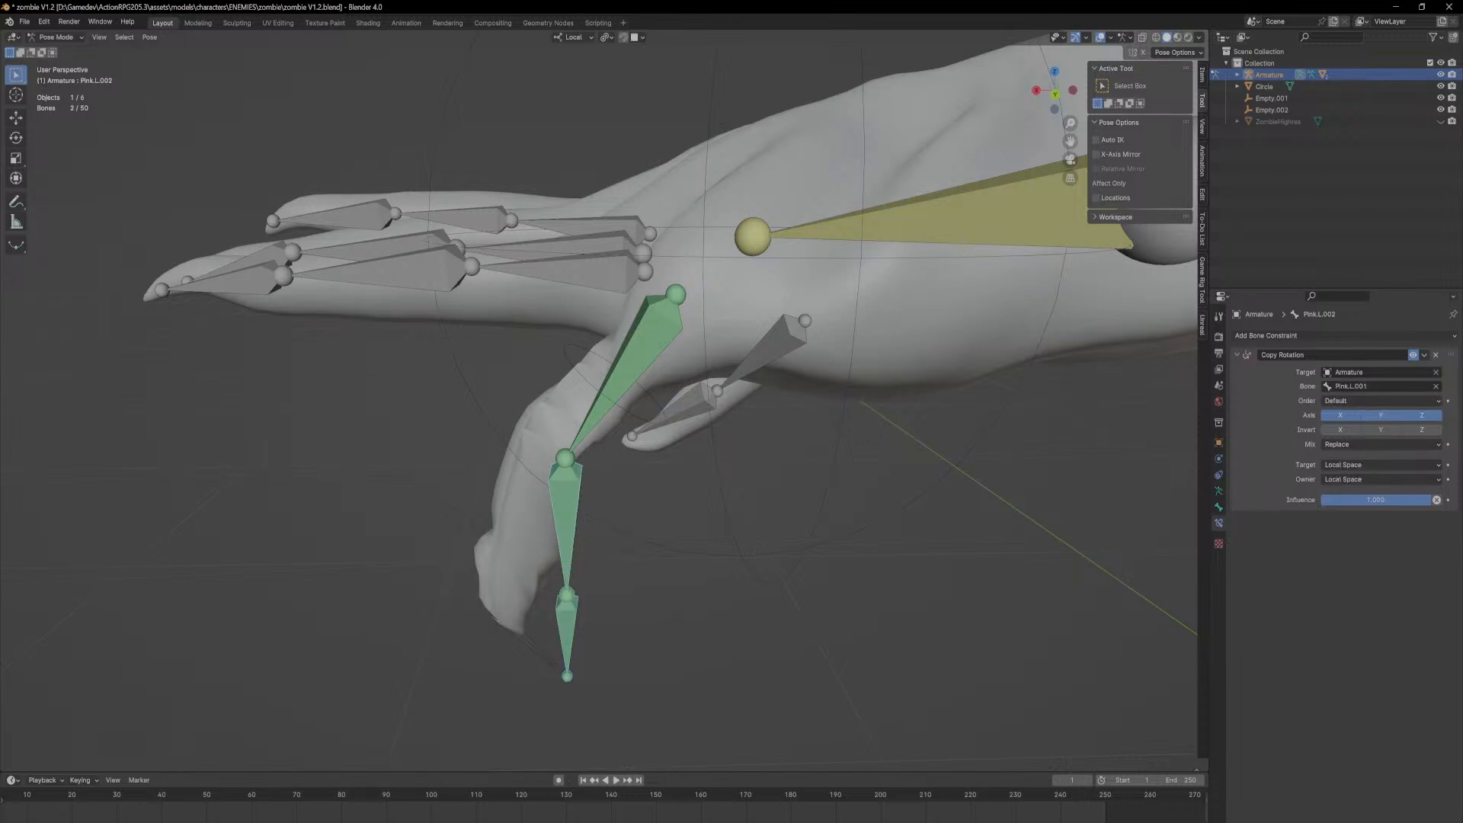
key(F3)
text(copy)
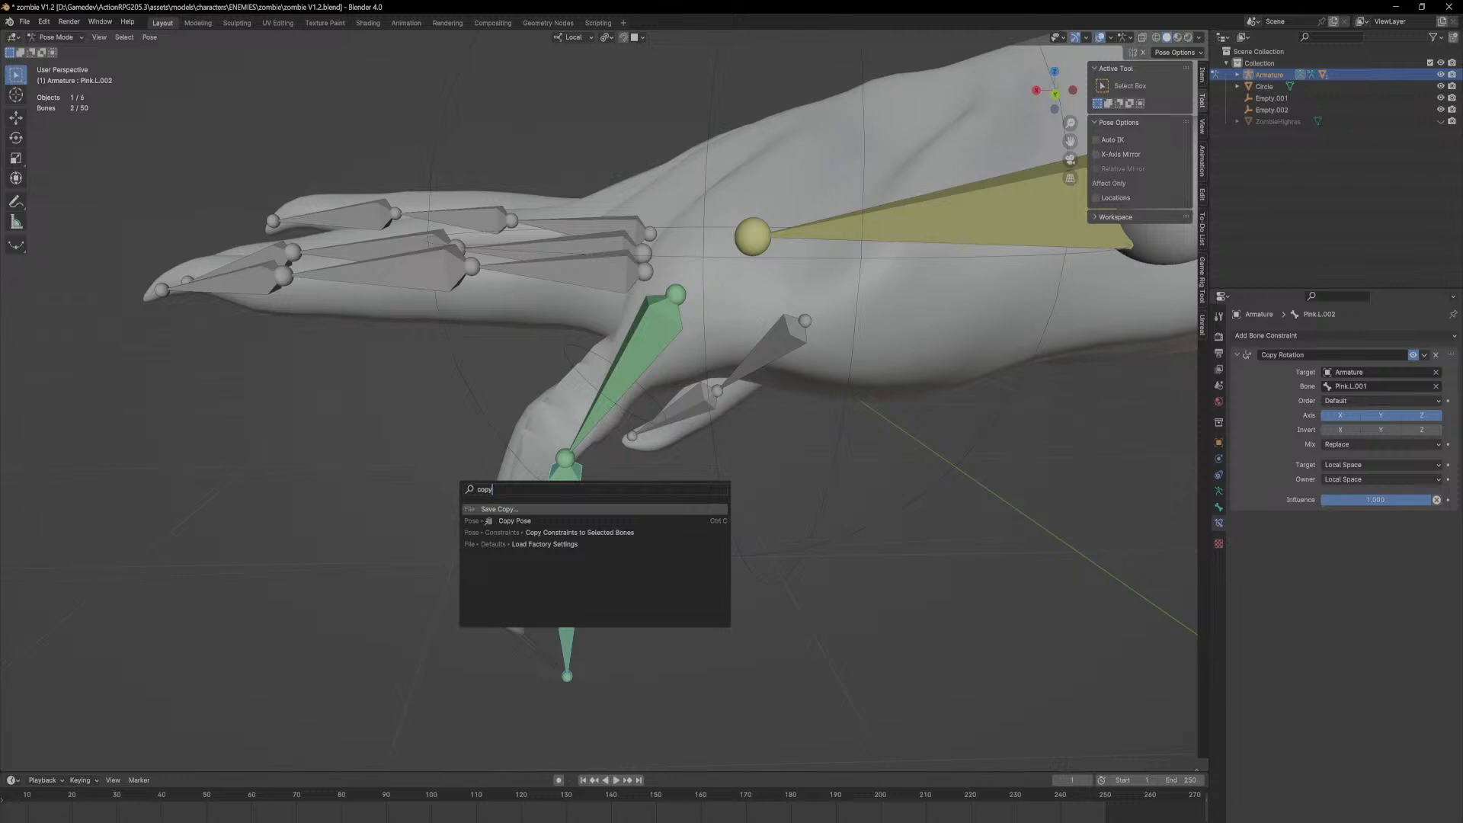
key(Escape)
click(568, 481)
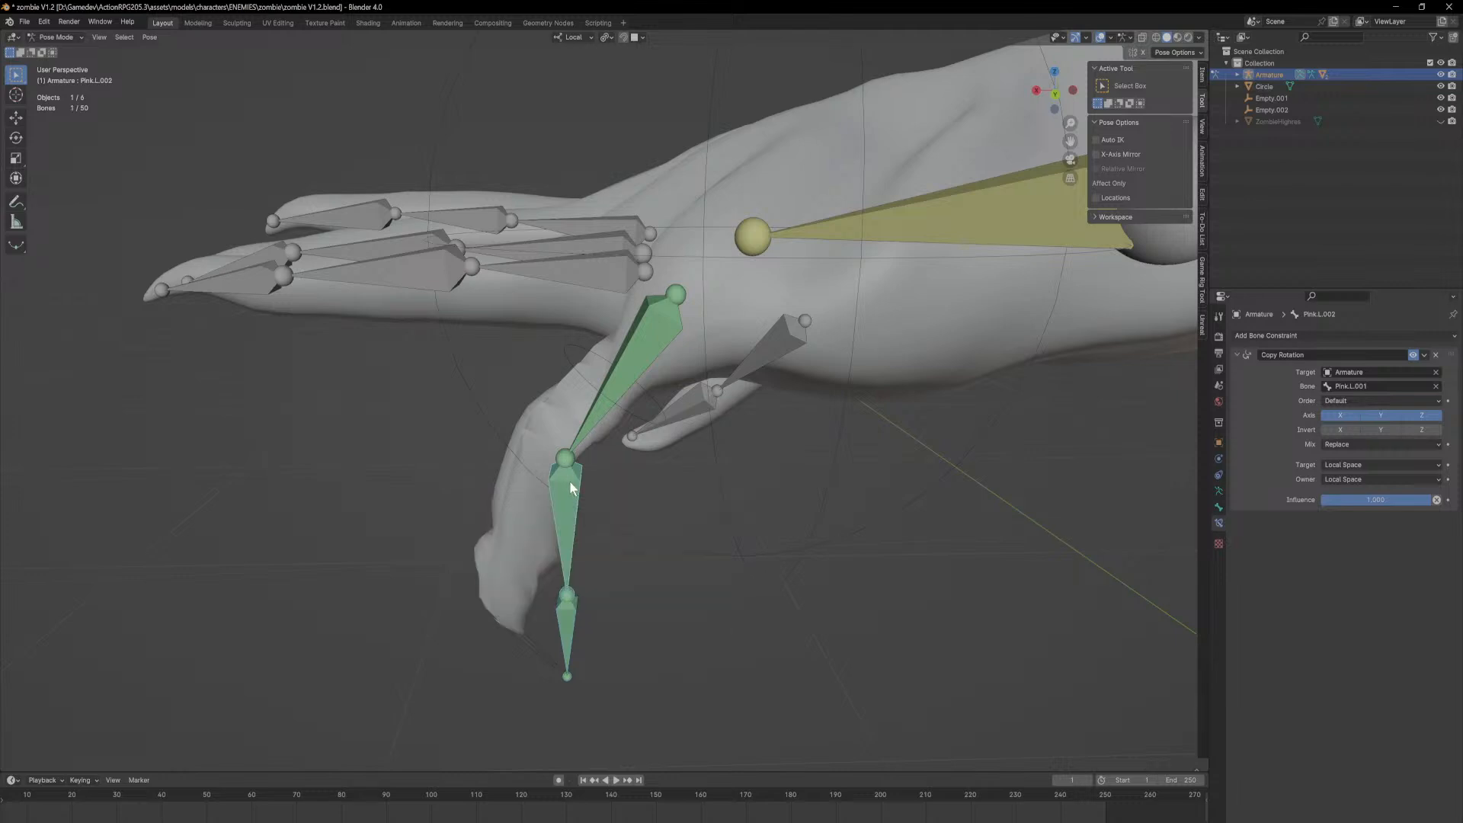
right_click(1444, 365)
mouse_move(1448, 369)
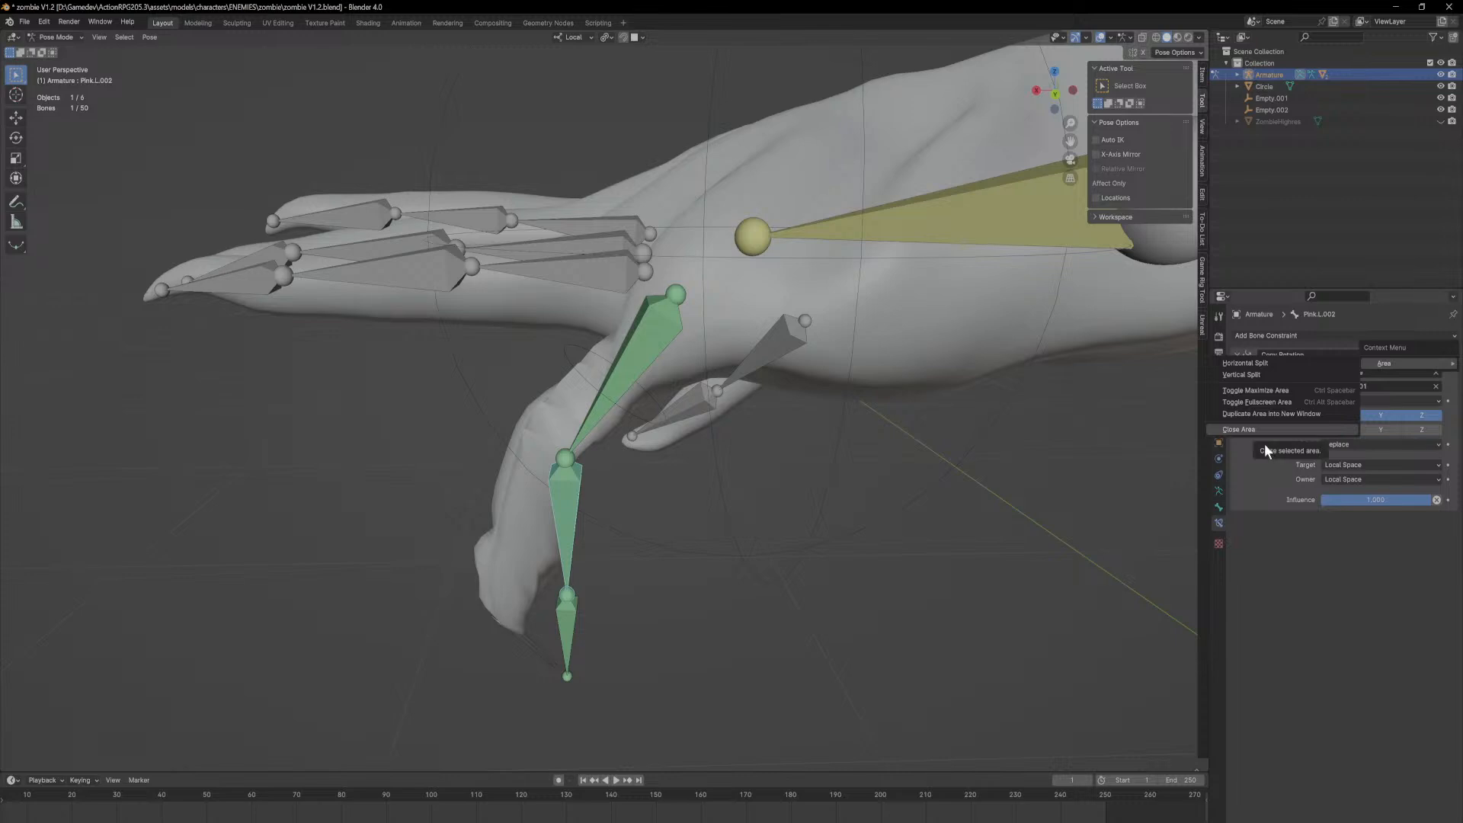
right_click(1247, 357)
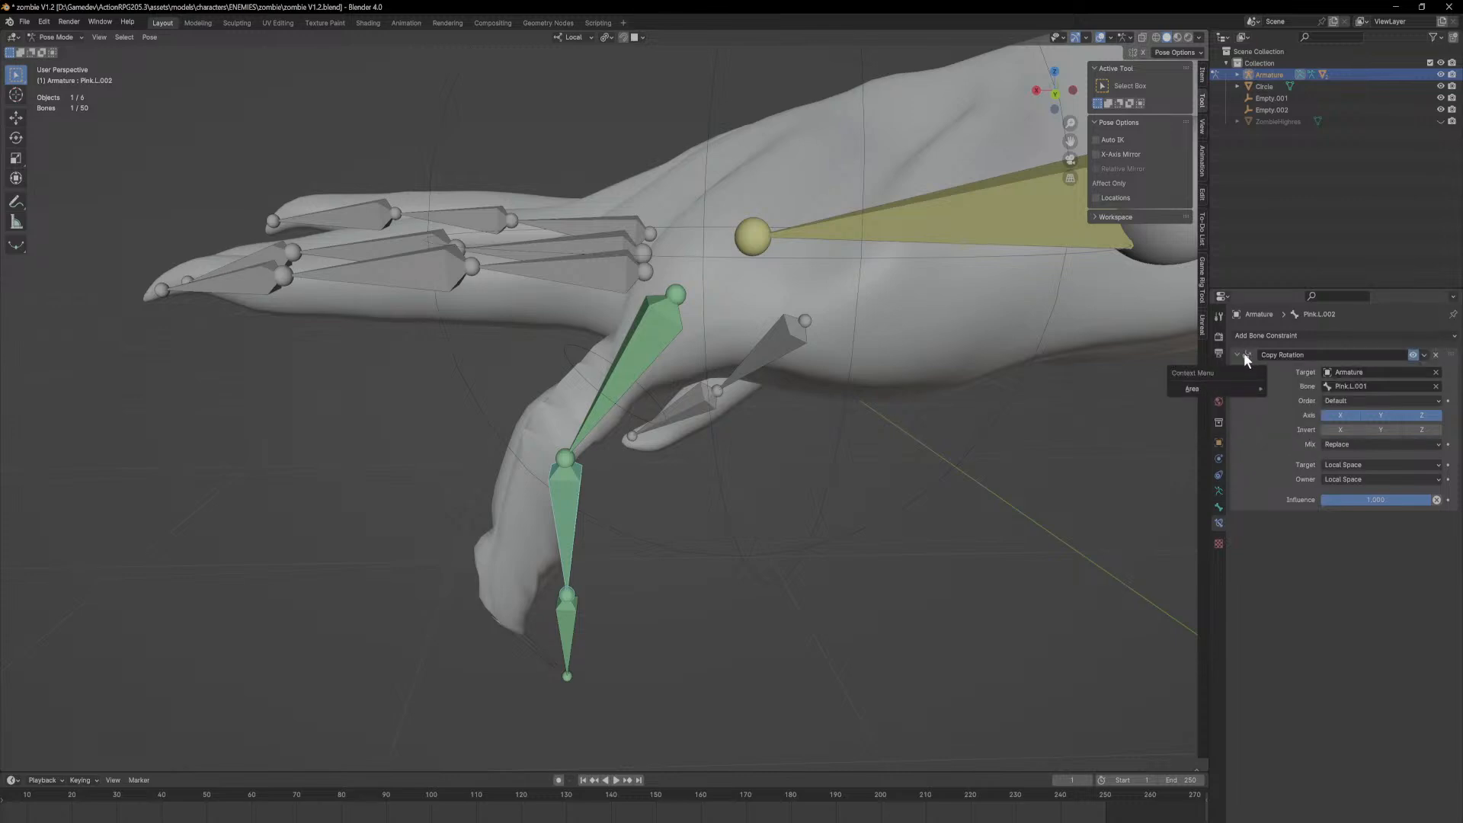
click(1268, 346)
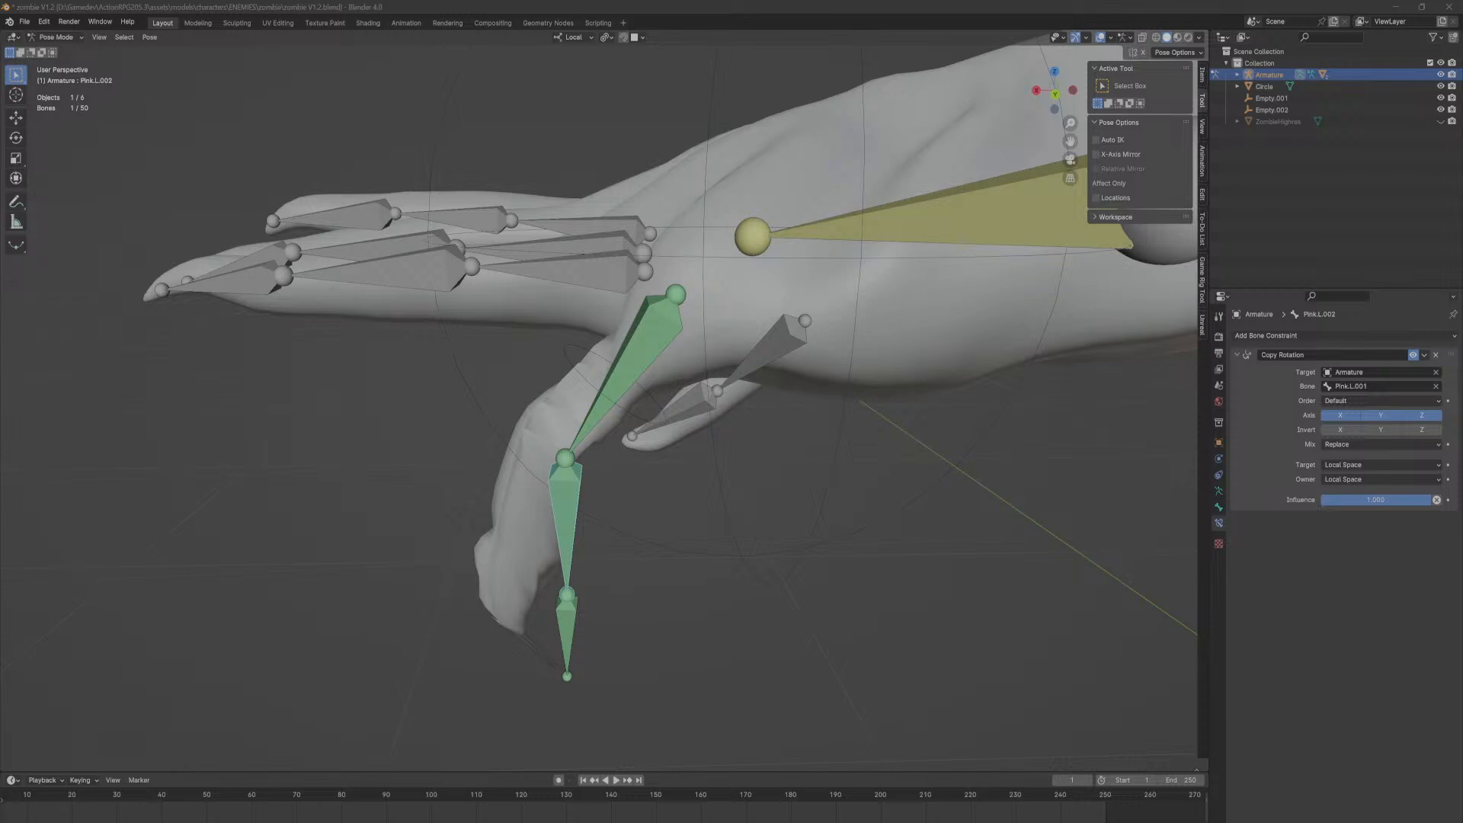
Step: Give the pinky's tip bone Pink.L.003 a Copy Rotation constraint targeting bone Pink.L.001 of Armature
click(573, 620)
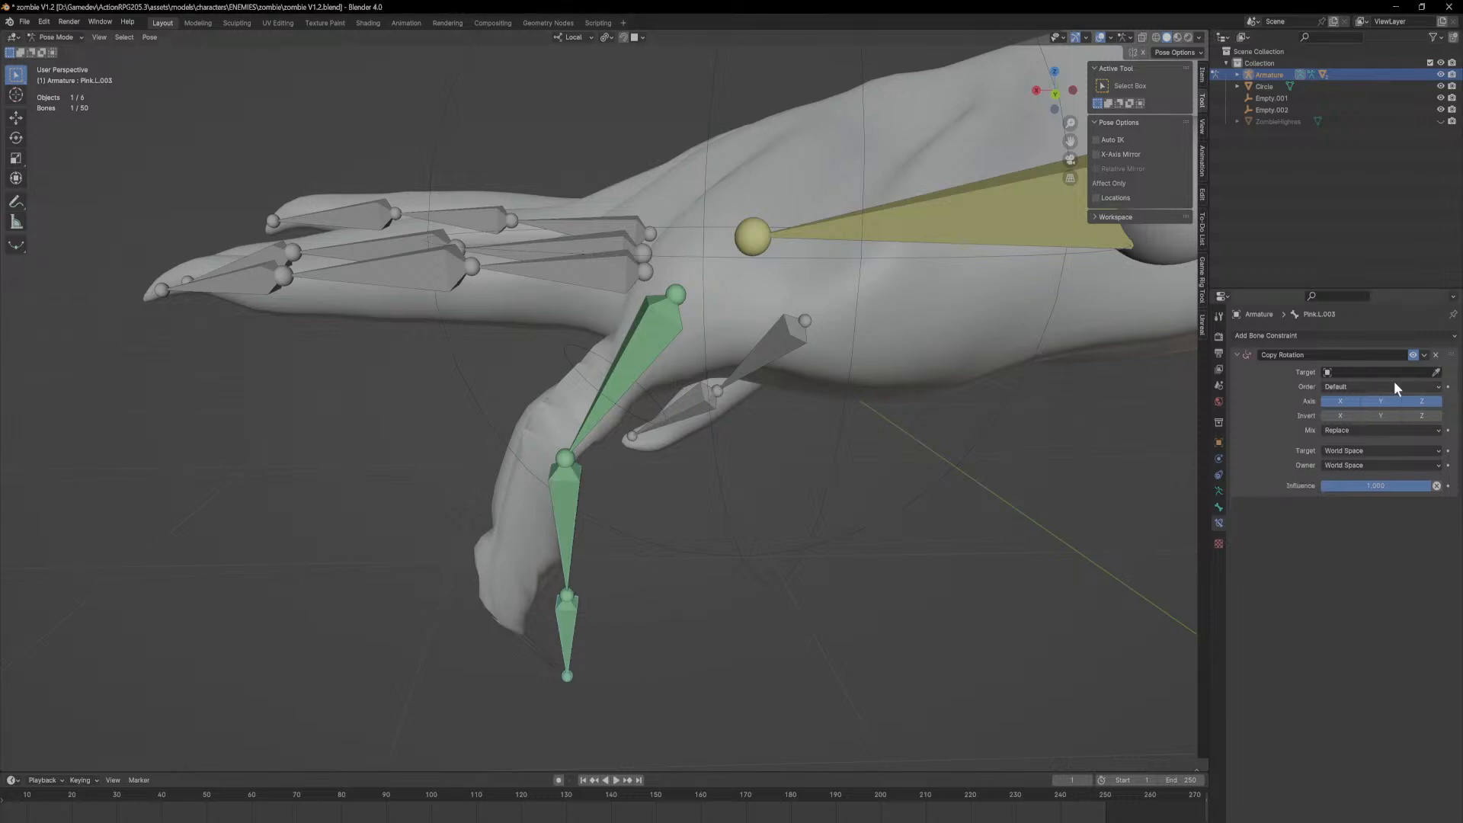
click(1436, 372)
click(647, 335)
click(1376, 386)
text(pink)
click(1339, 406)
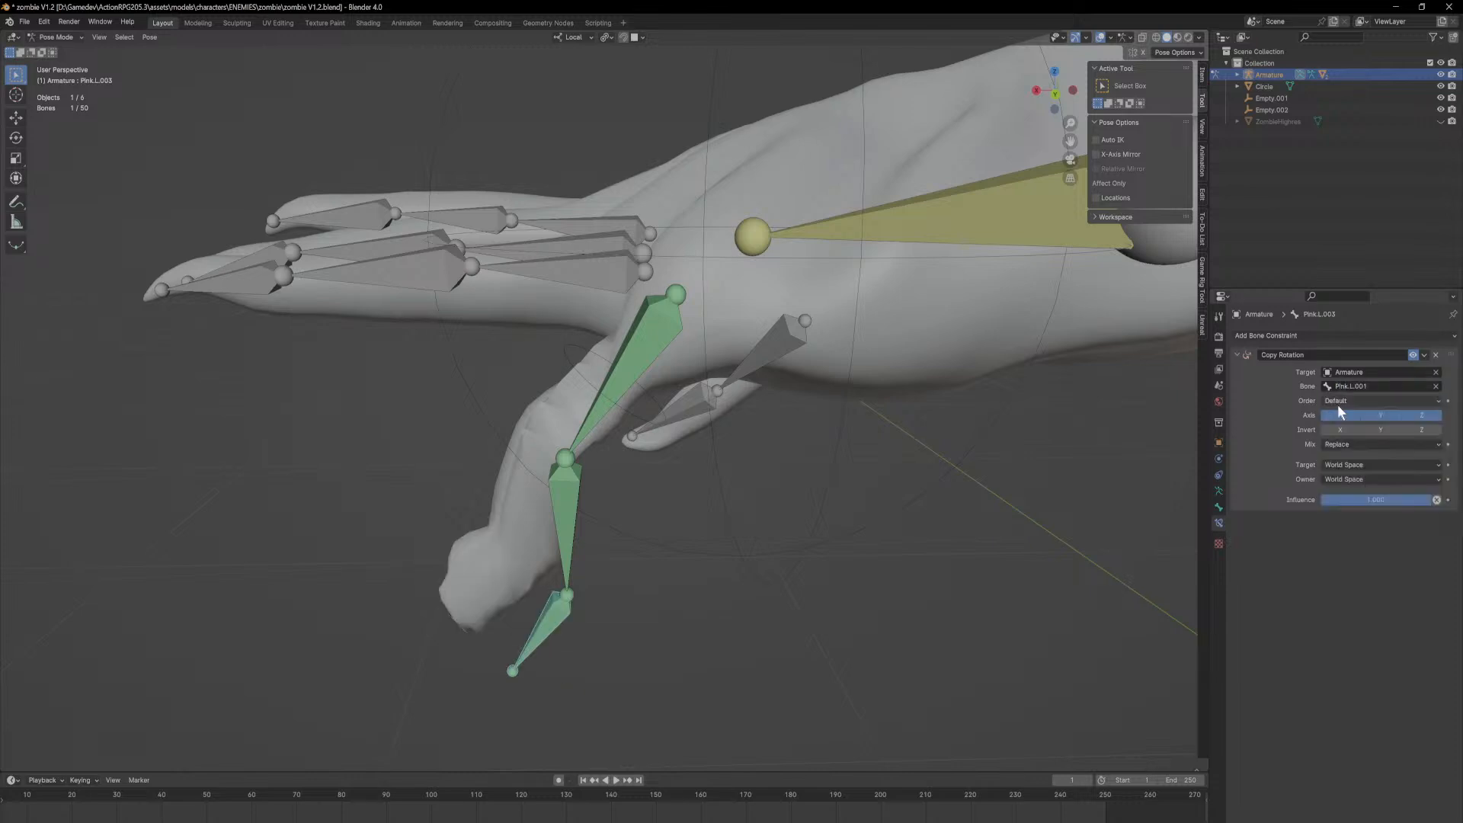
Step: Set the target and owner spaces of the pinky tip bone's Copy Rotation constraint to Local Space
click(1399, 464)
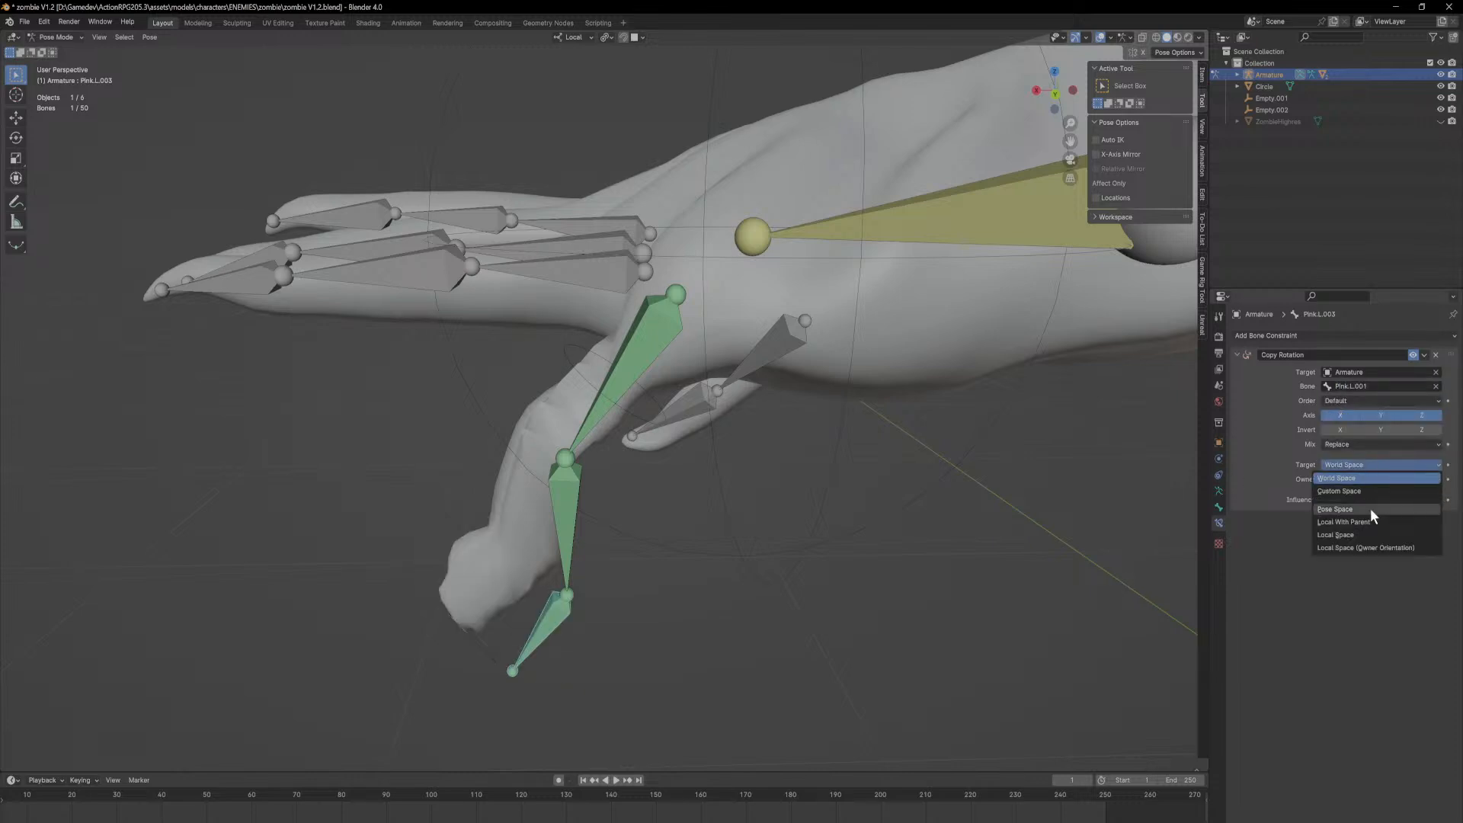
click(1369, 534)
click(1370, 479)
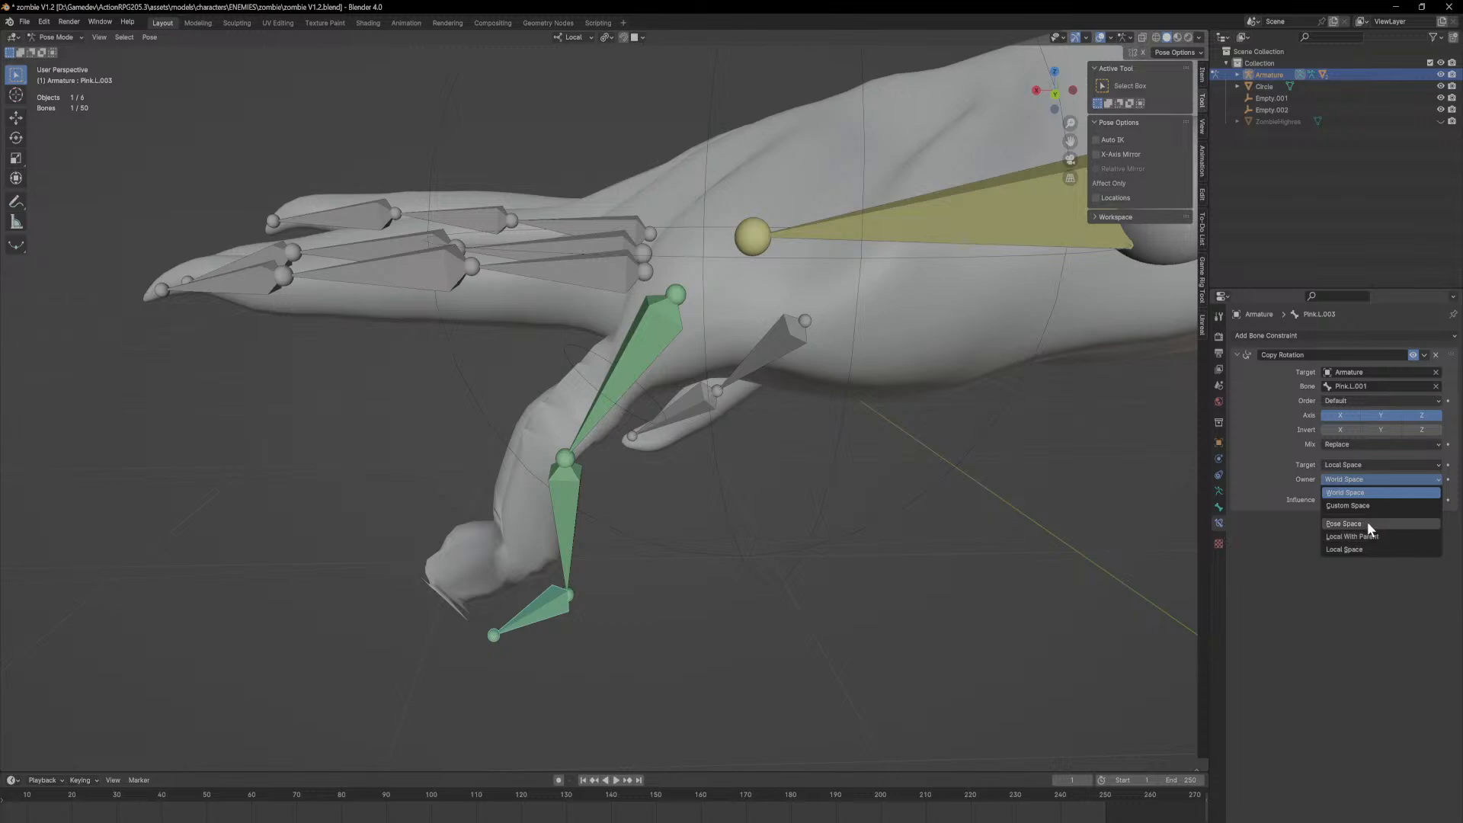
click(1364, 548)
Step: Rotate the pinky control bone about 44° on its local Z axis to straighten the curled finger
middle_drag(545, 580, 610, 528)
click(629, 399)
scroll(645, 414, down, 3)
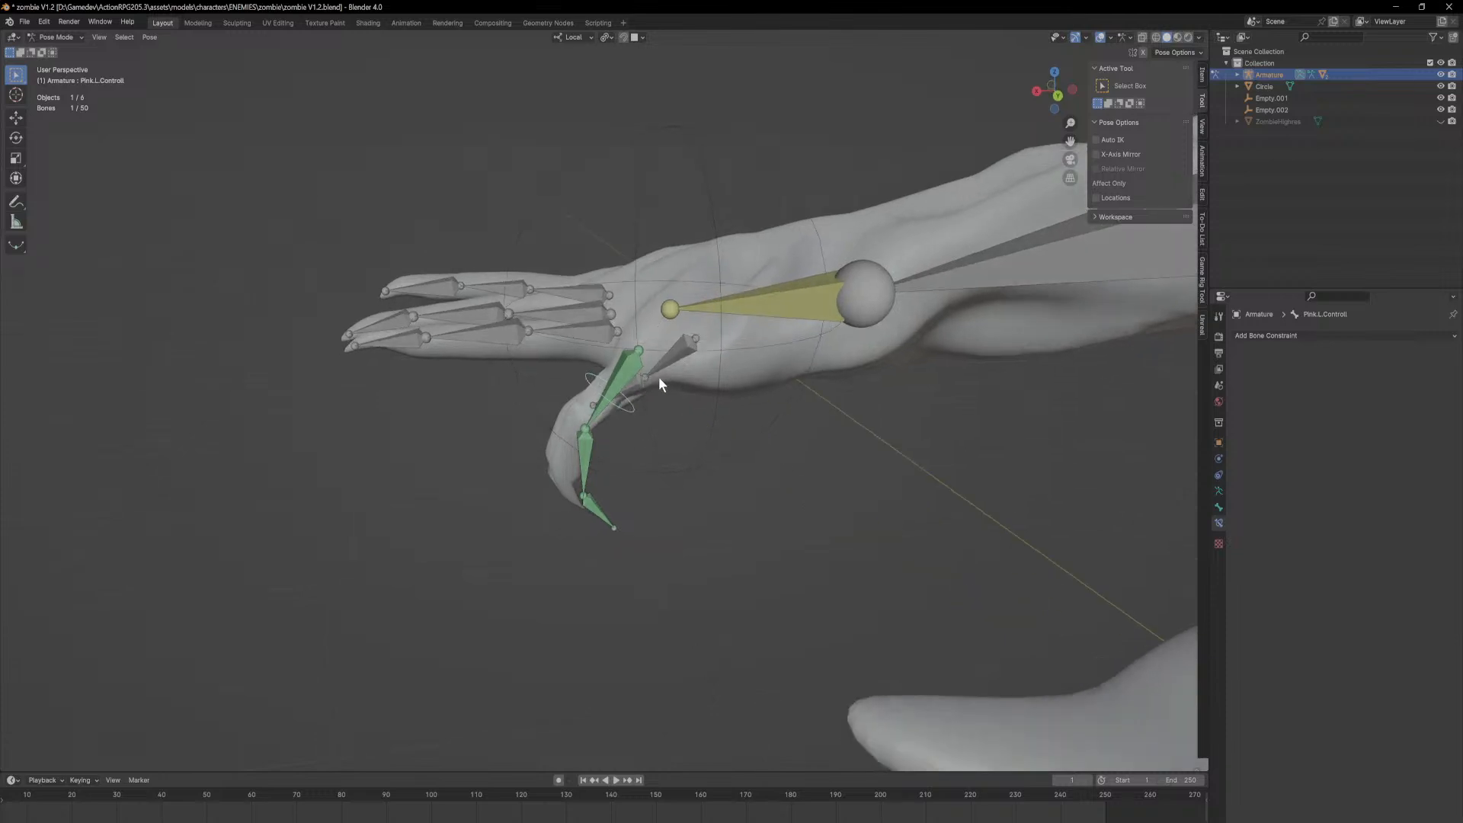
key(r)
key(z)
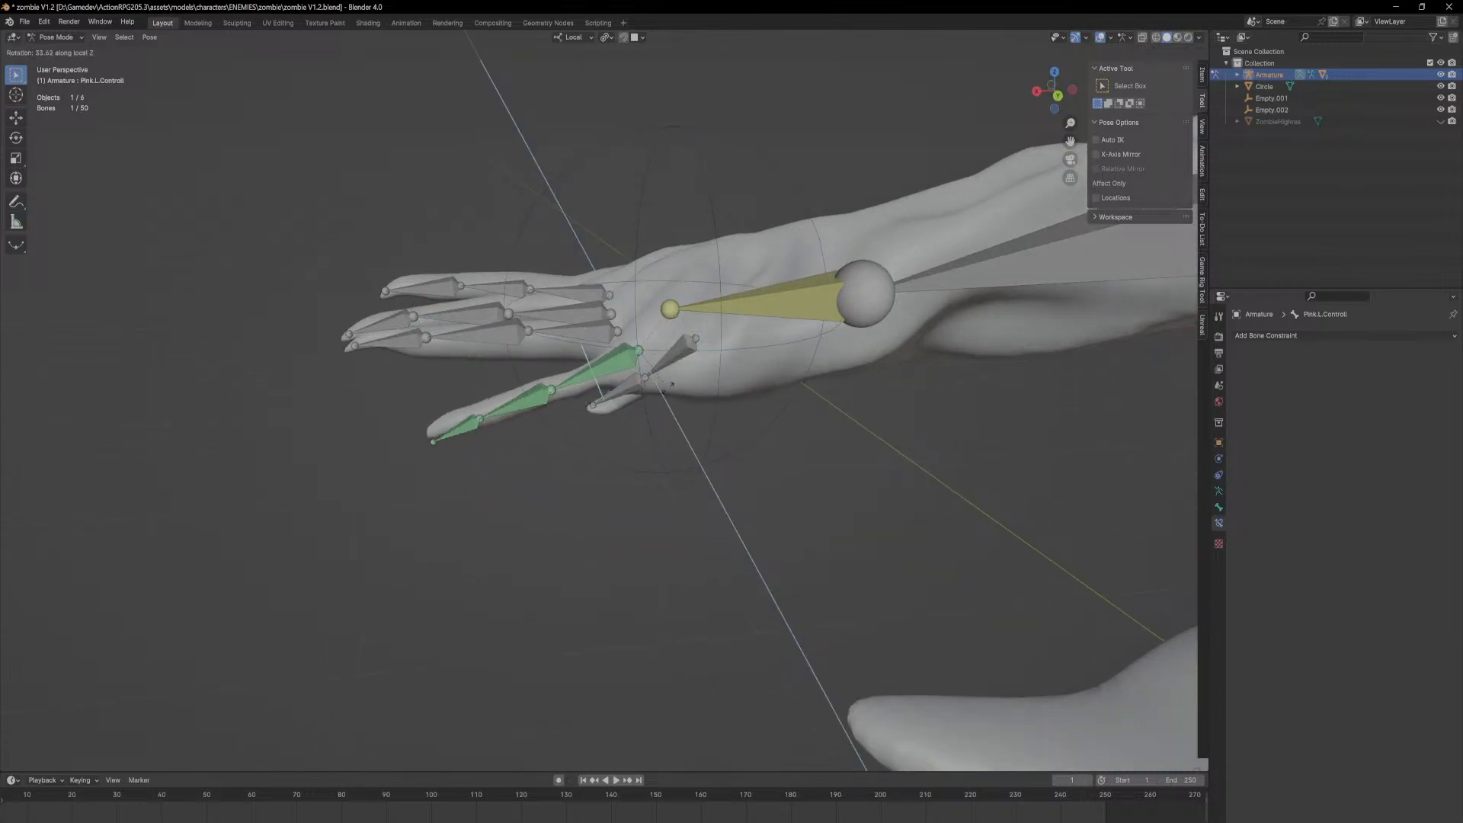
click(661, 353)
mouse_move(661, 354)
middle_down()
mouse_move(688, 372)
mouse_move(661, 354)
middle_up()
scroll(660, 354, up, 2)
Step: Add a Limit Rotation constraint to the pinky control bone with the Z limit enabled and the owner in Local Space
click(1324, 336)
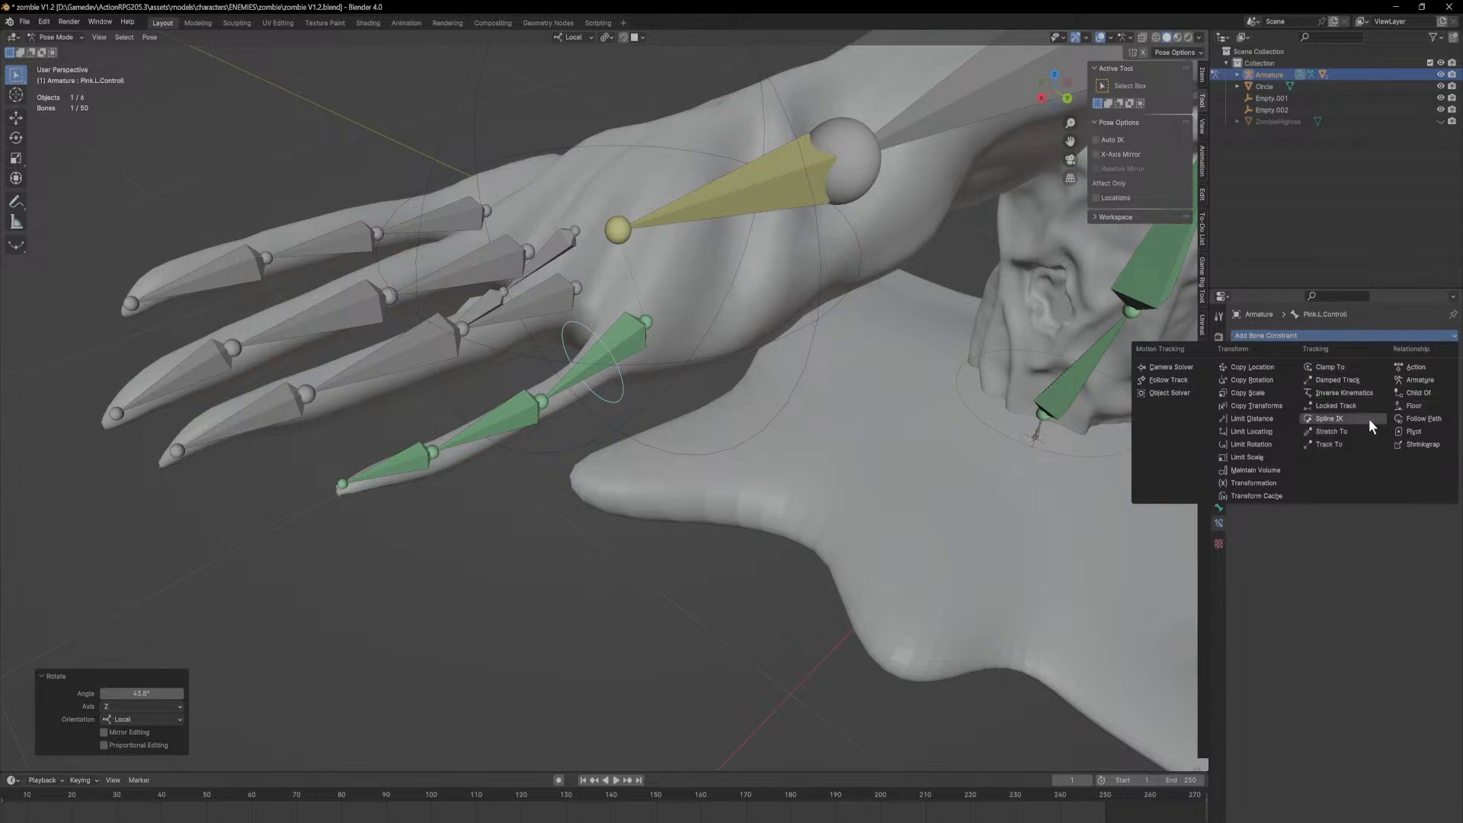
click(1282, 444)
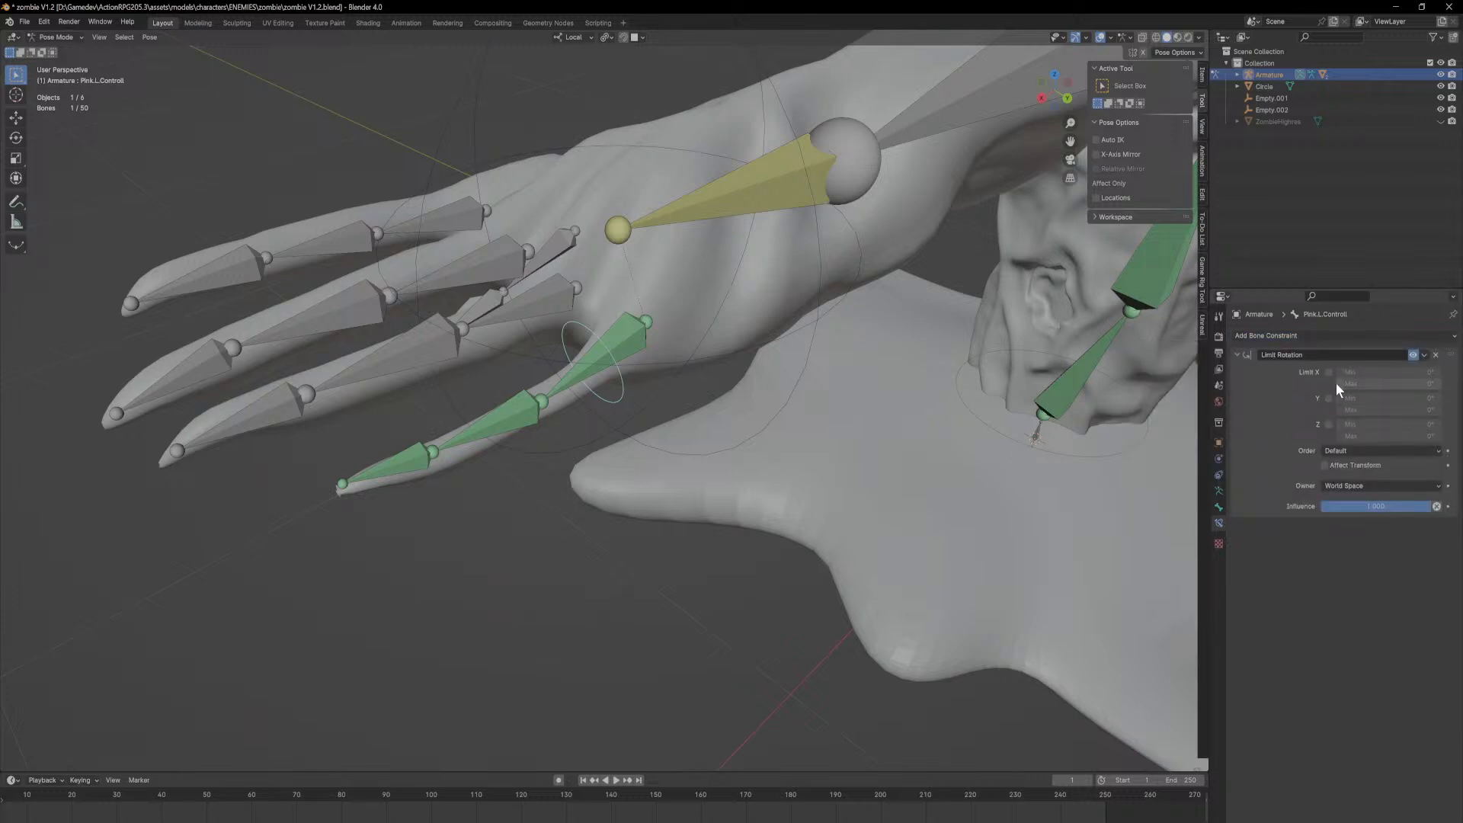
click(1330, 424)
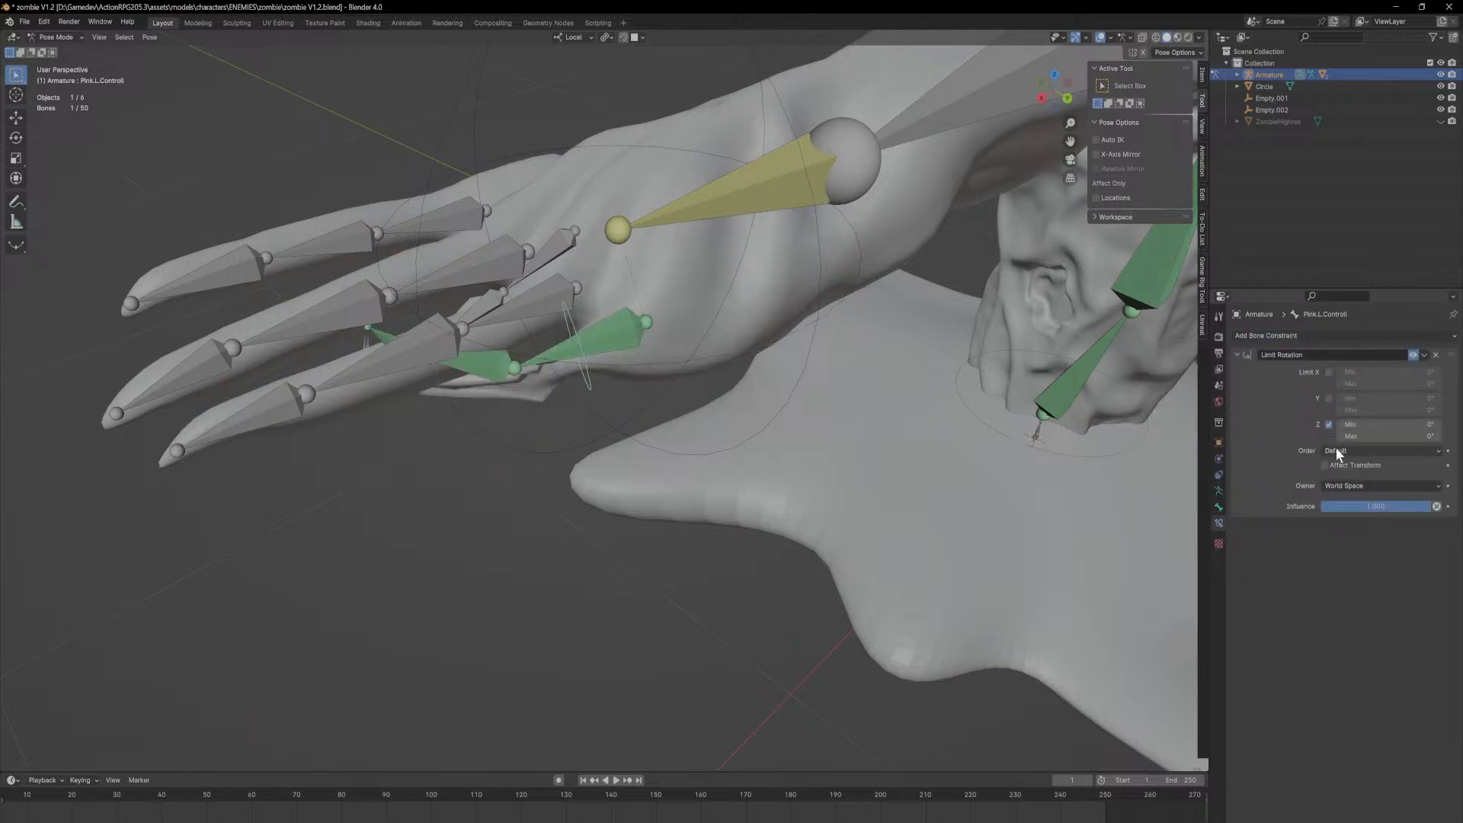
mouse_move(907, 358)
middle_down()
mouse_move(878, 321)
mouse_move(892, 341)
middle_up()
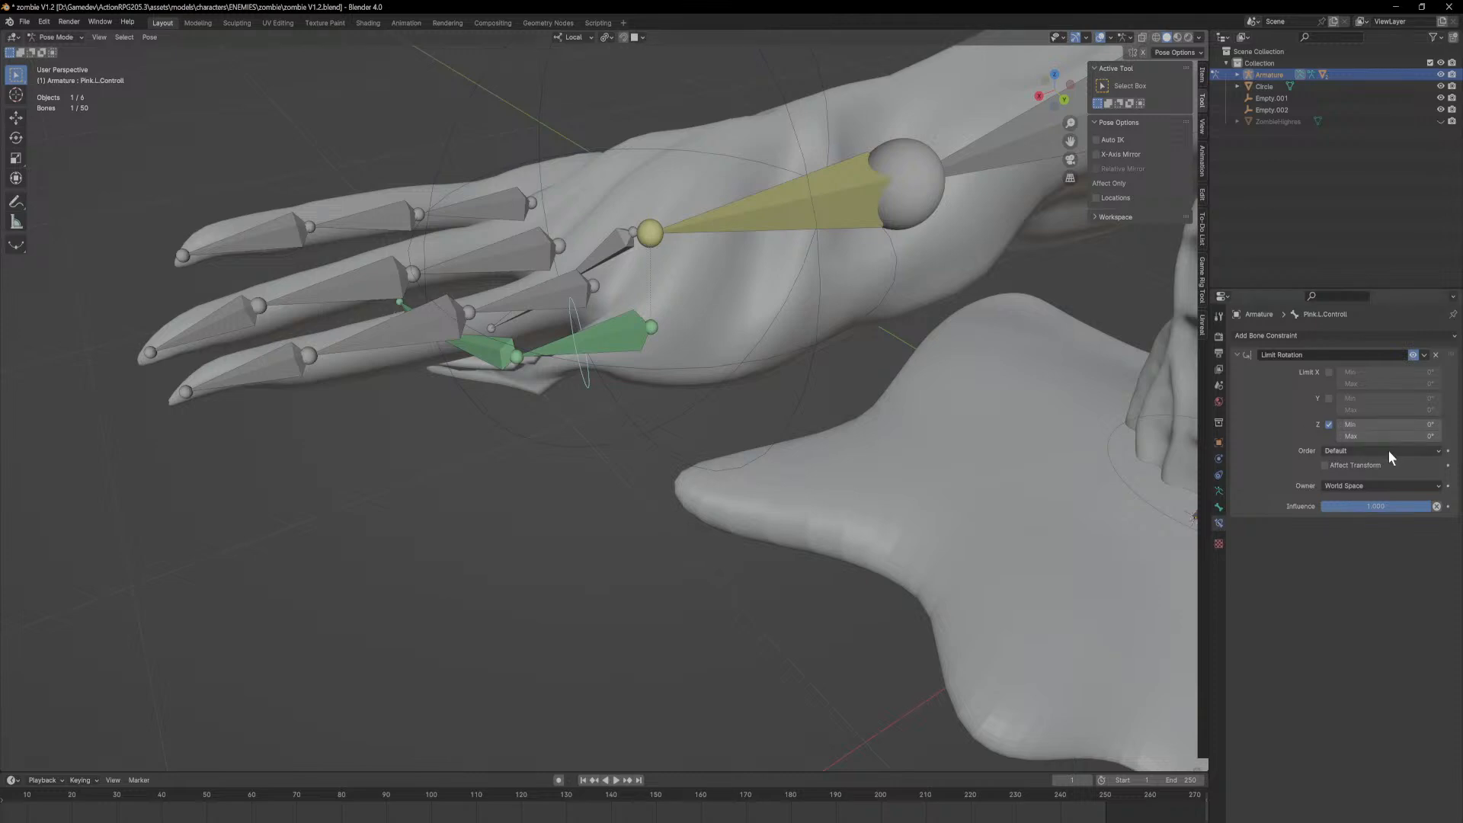
click(1373, 485)
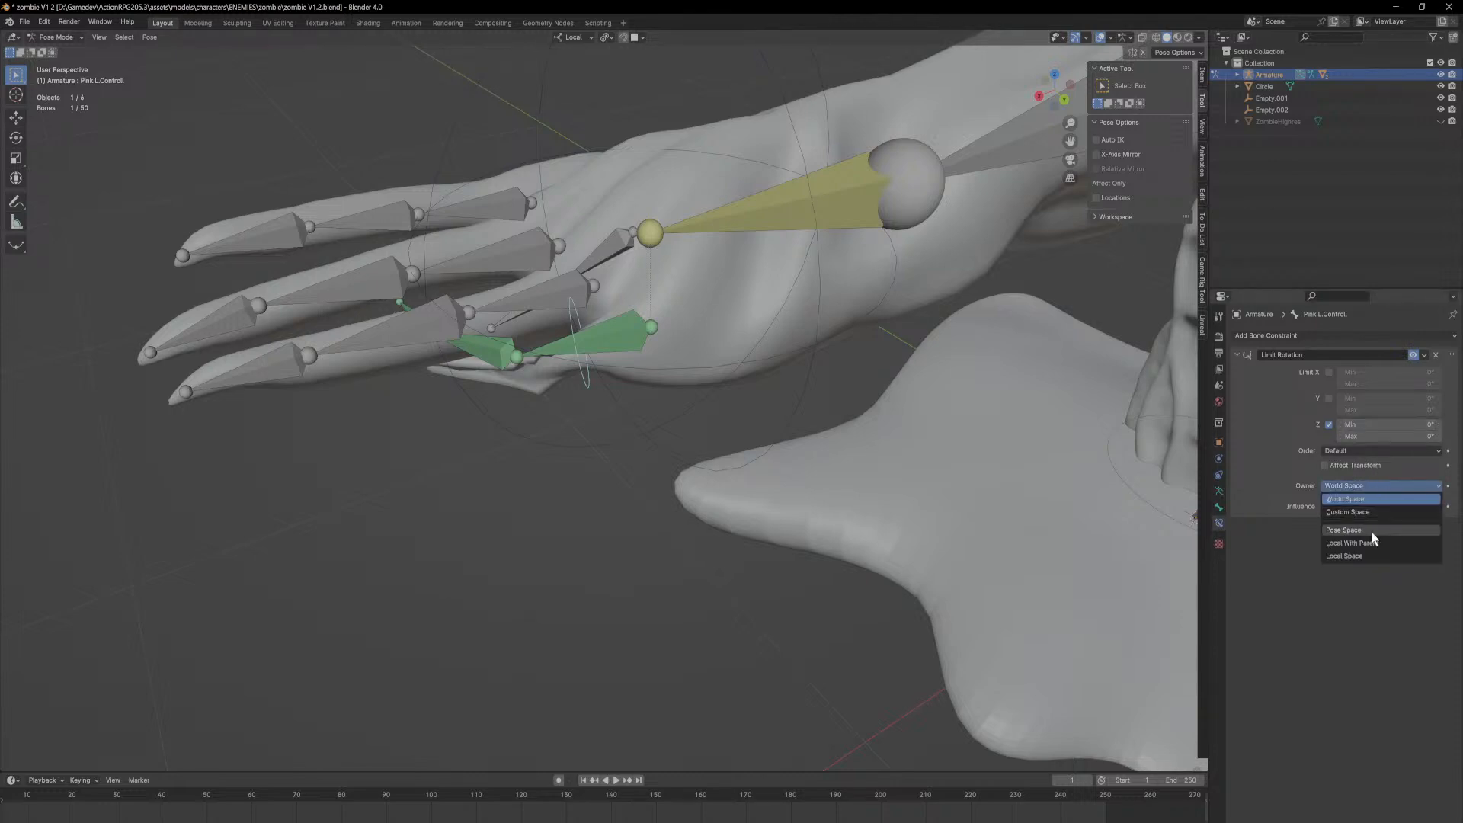
click(1372, 554)
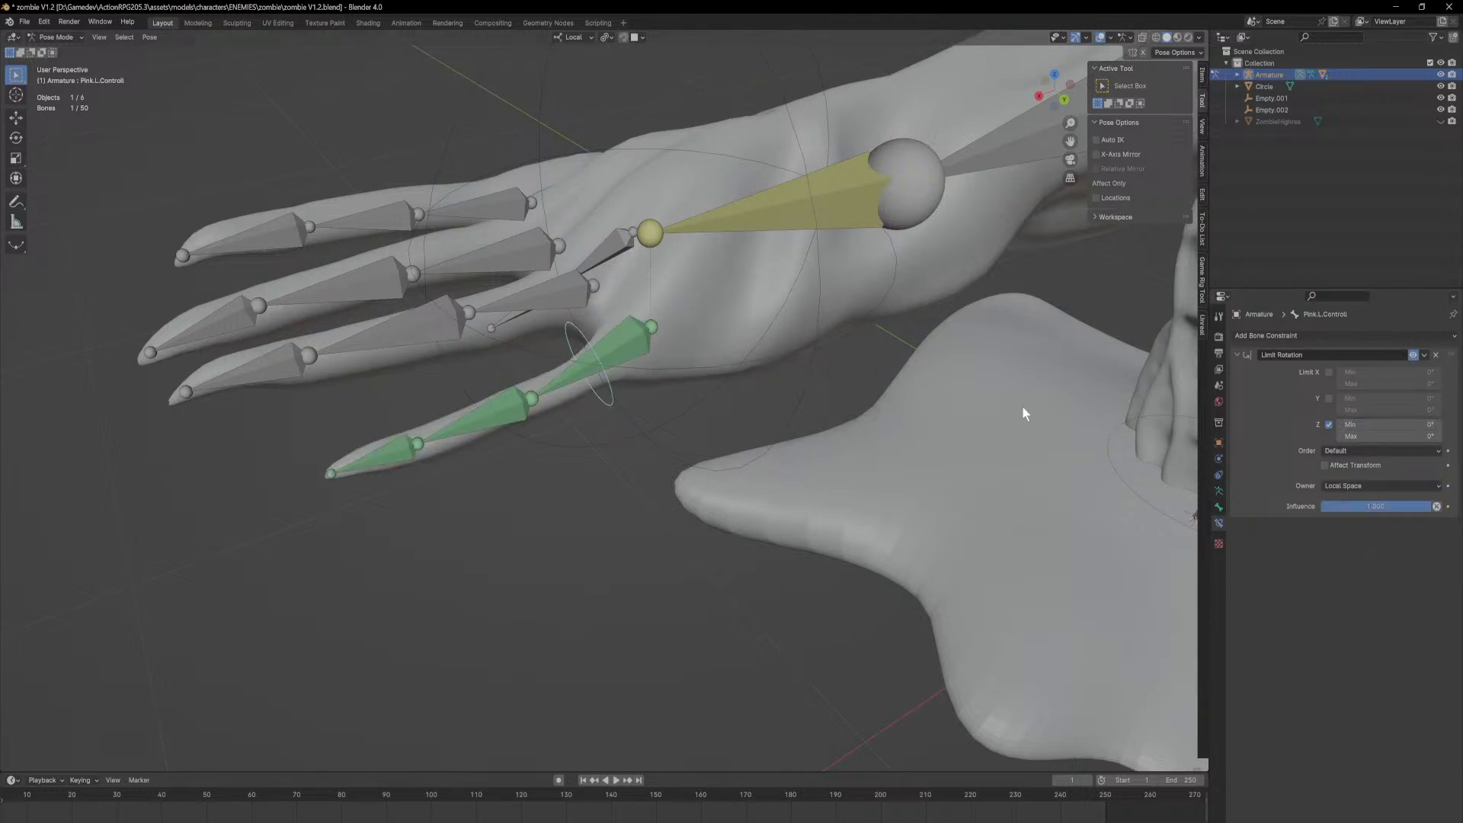
Step: Set the maximum Z rotation limit of the pinky control bone to -90°
middle_drag(719, 341, 724, 335)
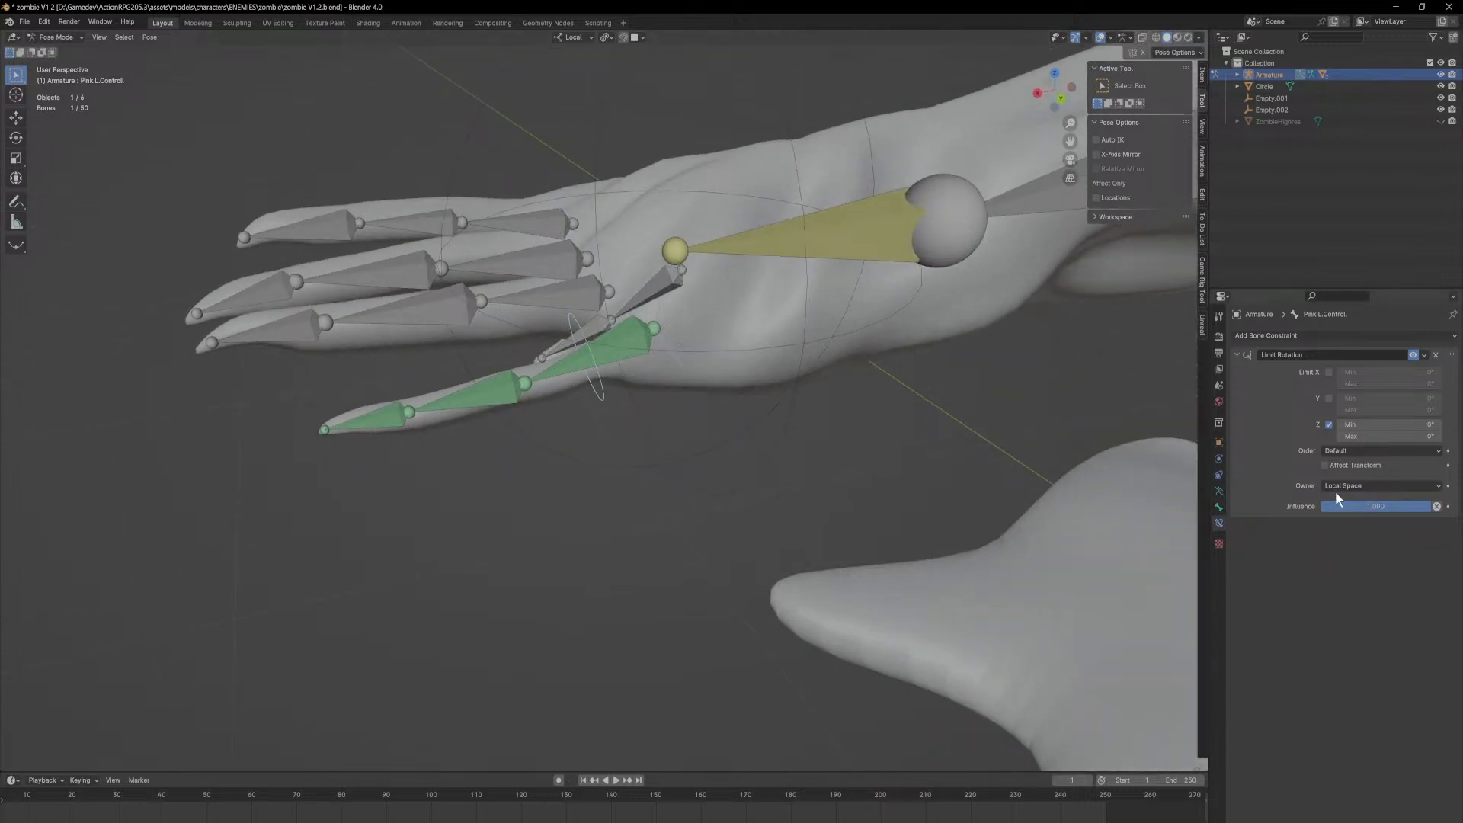
drag(1422, 436, 1434, 436)
drag(1389, 437, 1349, 437)
middle_drag(684, 409, 724, 408)
drag(1387, 437, 1357, 437)
click(1393, 439)
text(-90)
key(Return)
Step: Test the Z limit by temporarily rotating the pinky control bone about its local Z axis
middle_drag(1013, 427, 1081, 340)
key(r)
key(z)
key(z)
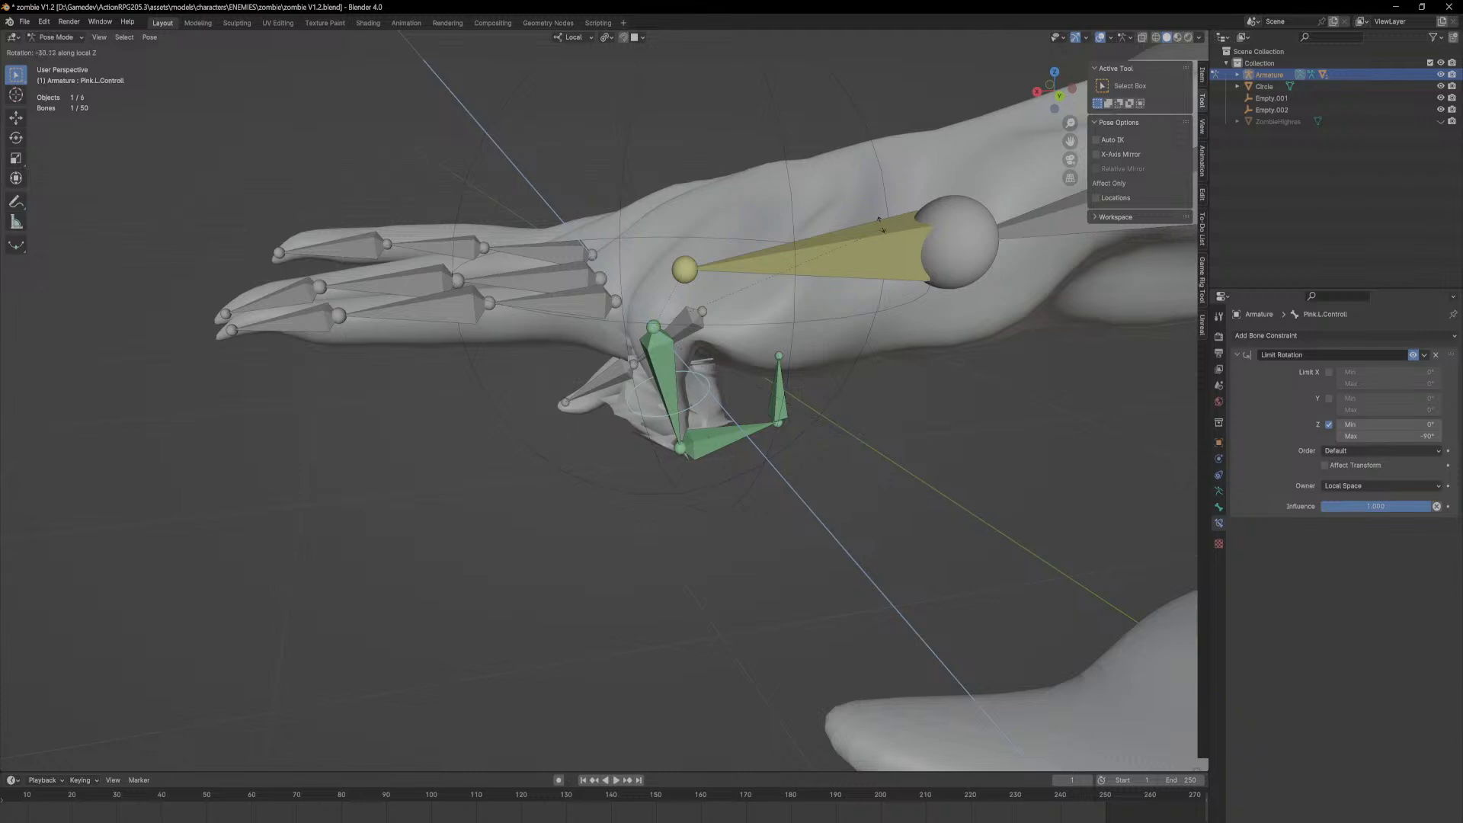
right_click(822, 387)
middle_drag(822, 386, 807, 395)
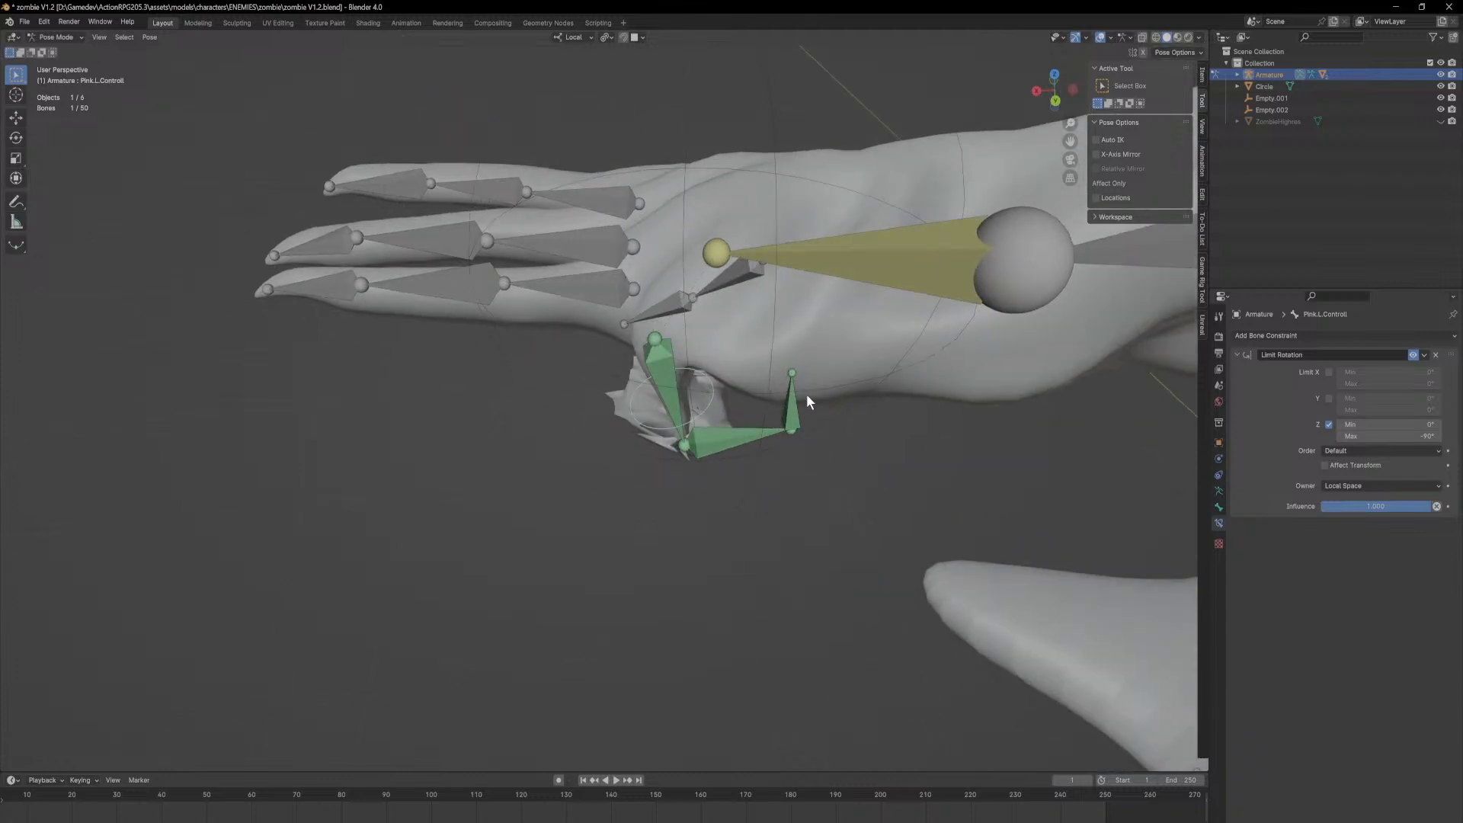
Step: Set the minimum Z limit to about -10.7° and try rotating the control bone about its local Z axis
click(1403, 428)
drag(1395, 426, 1403, 426)
middle_drag(1023, 423, 992, 391)
key(r)
key(z)
key(z)
right_click(812, 439)
Step: Test rotating the pinky control bone about its local X and Z axes, then cancel the rotation
middle_drag(845, 415, 902, 391)
key(r)
key(x)
key(x)
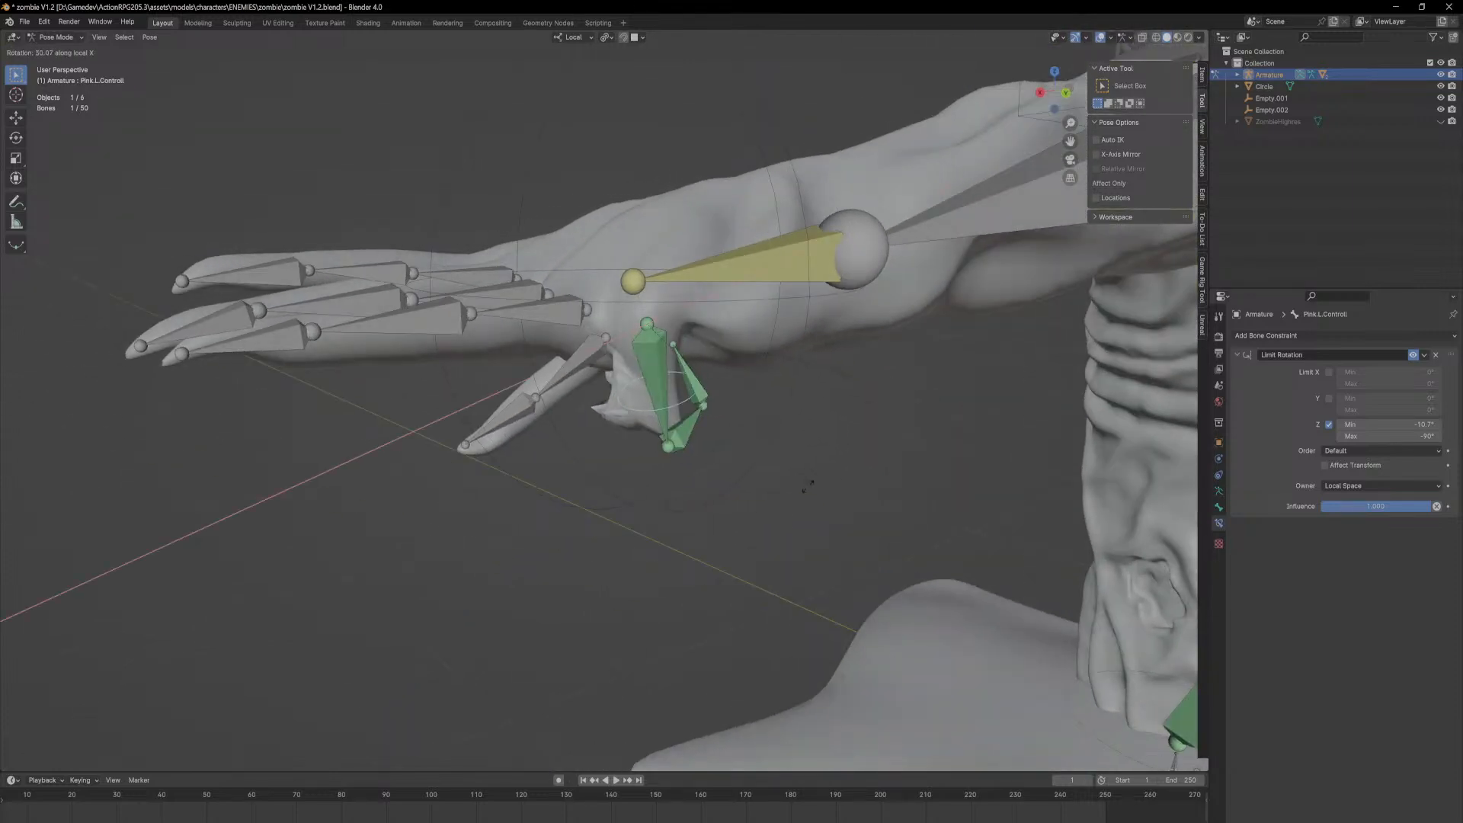
key(z)
key(z)
right_click(804, 355)
Step: Reset the minimum Z limit to 0° and adjust the maximum Z limit to about -14°
click(1392, 424)
text(0)
key(Return)
drag(1389, 436, 1448, 436)
Step: Set the pinky control bone's Z rotation limits to a minimum of -90° and a maximum of 0°
click(1392, 437)
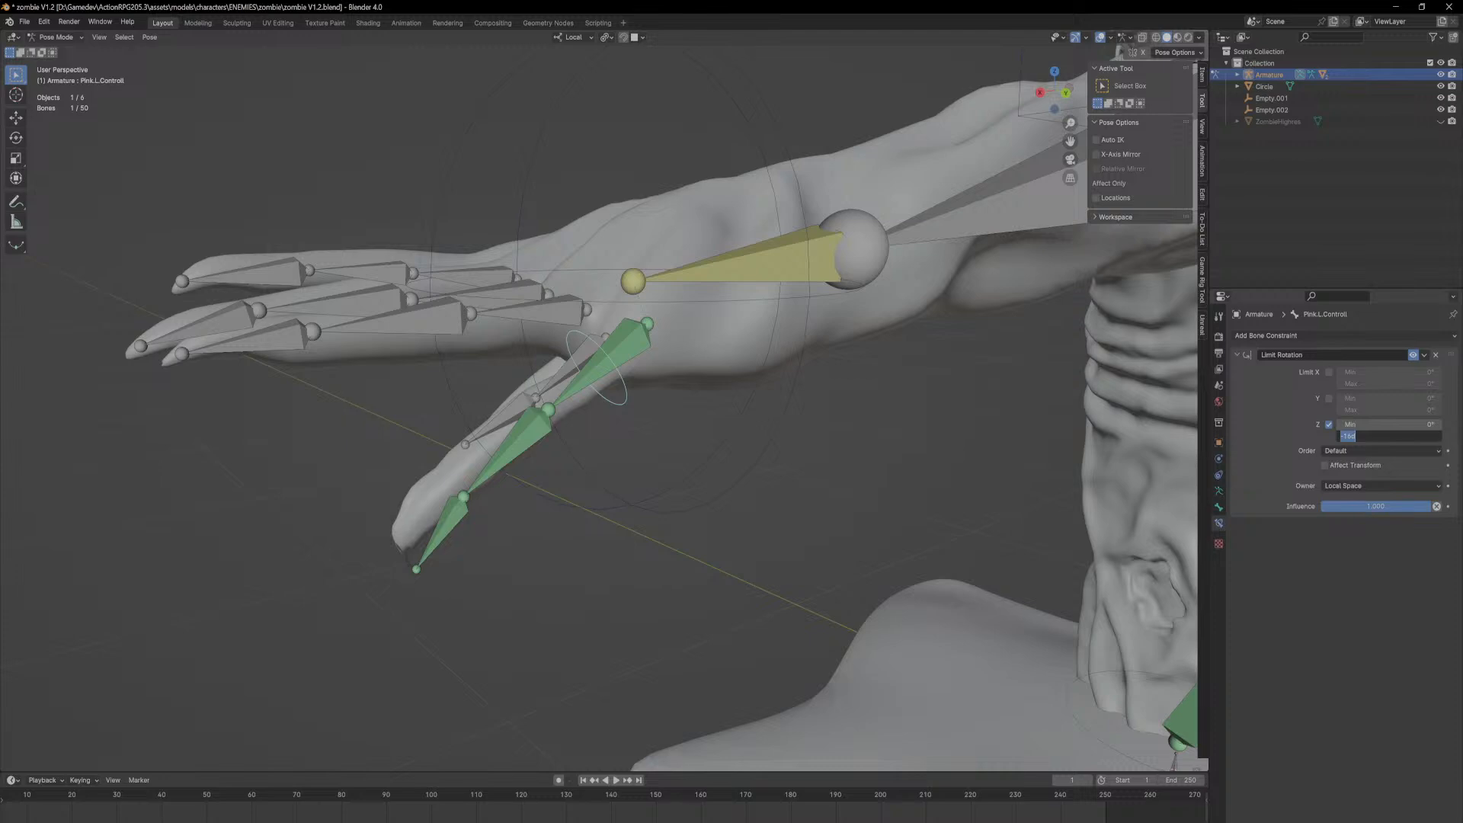
double_click(1392, 425)
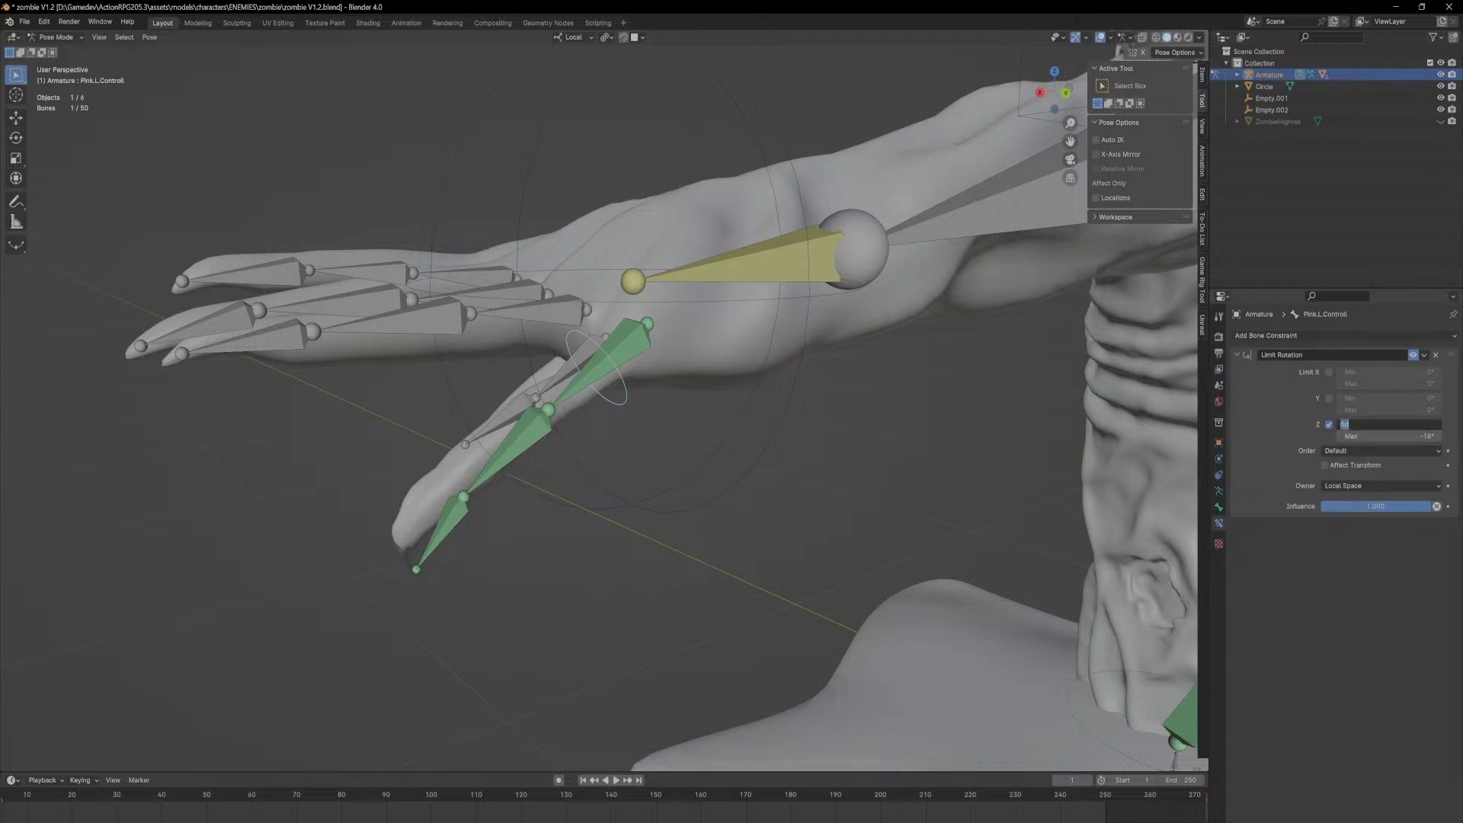
key(Tab)
text(0)
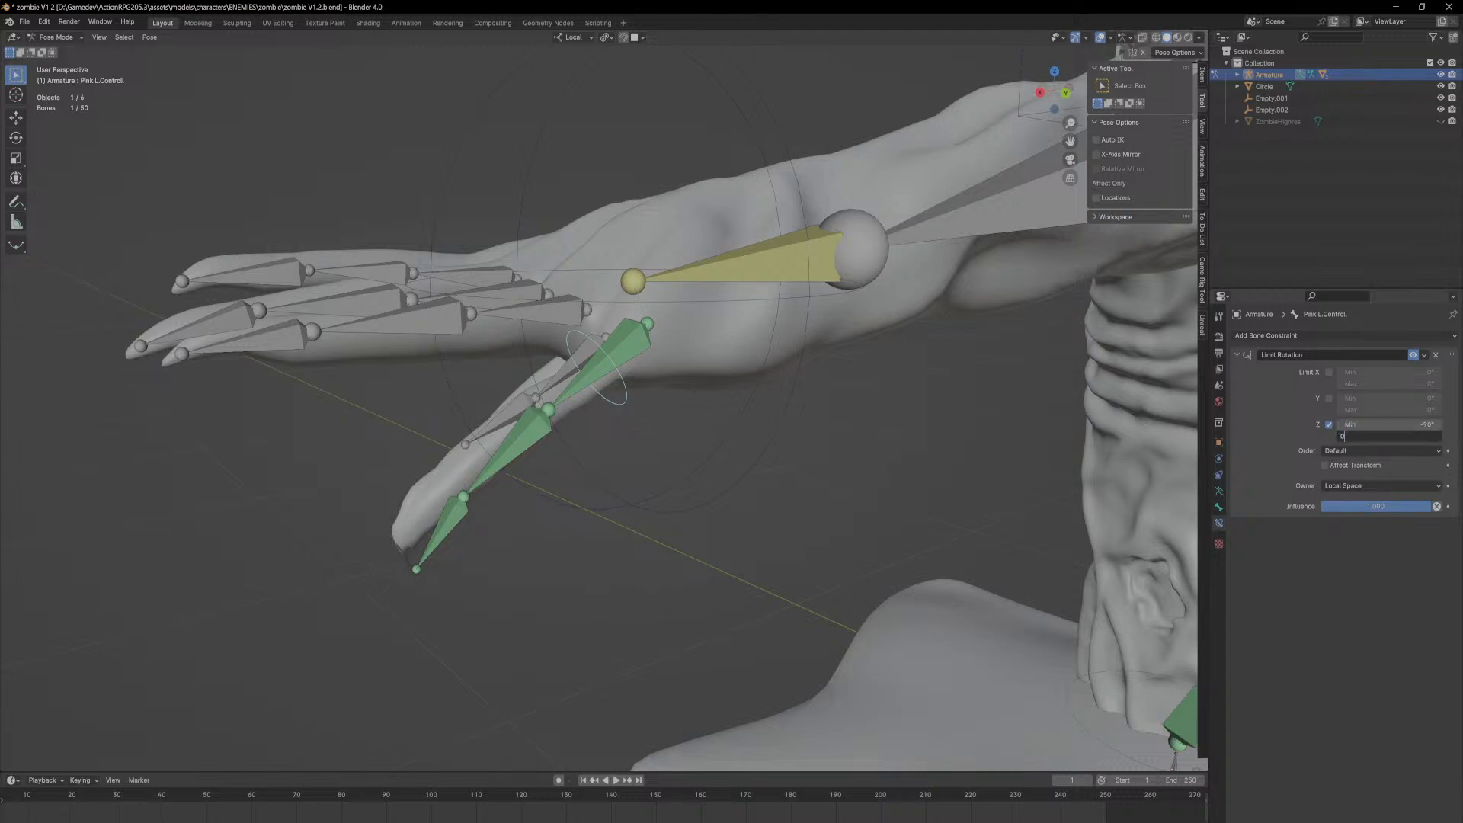
key(Return)
Step: Check the Z rotation range by curling the pinky with its control bone and cancelling the rotation
middle_drag(808, 401, 781, 418)
key(r)
key(z)
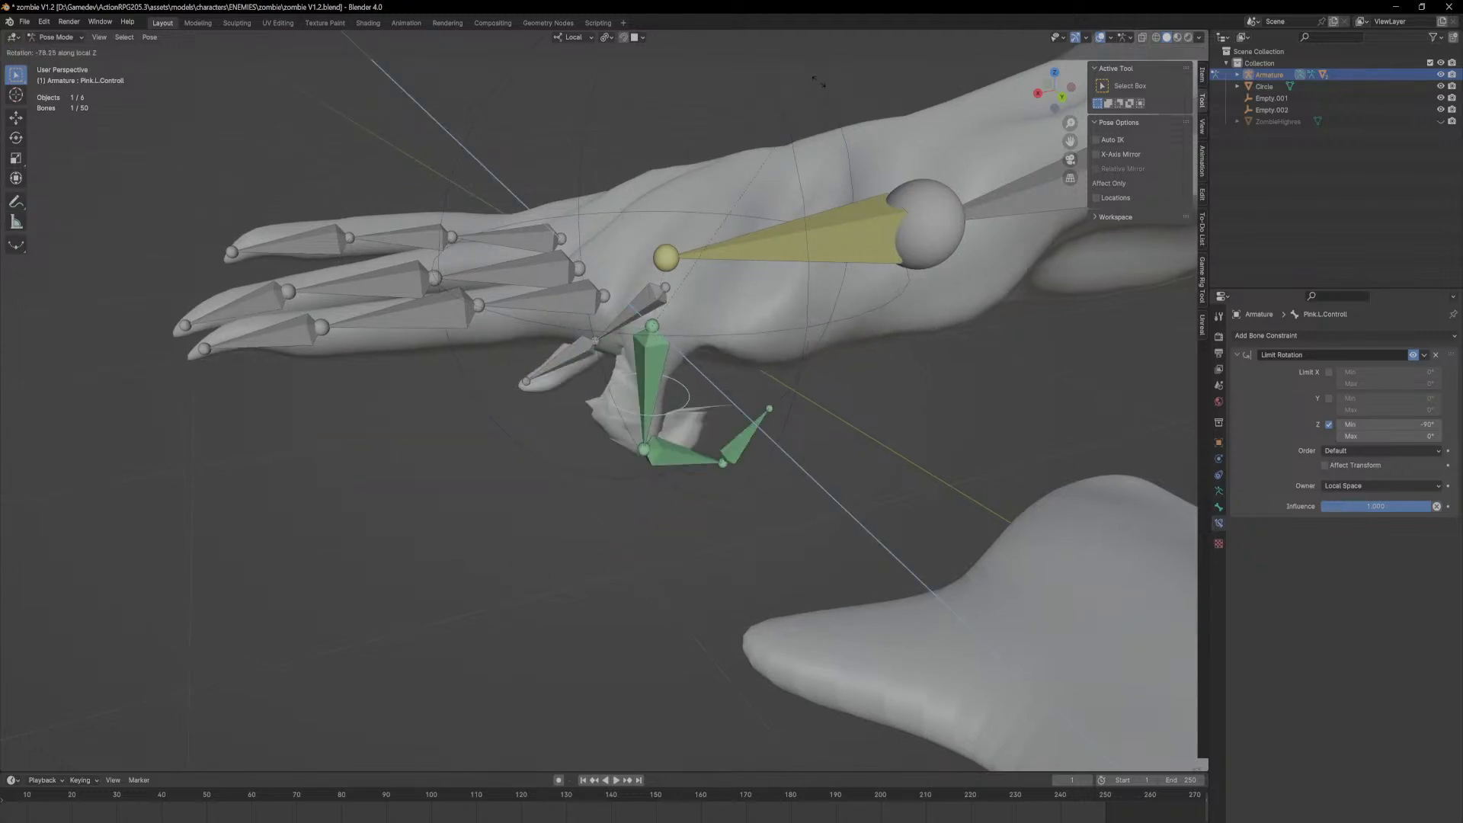
right_click(684, 482)
middle_drag(635, 351, 285, 143)
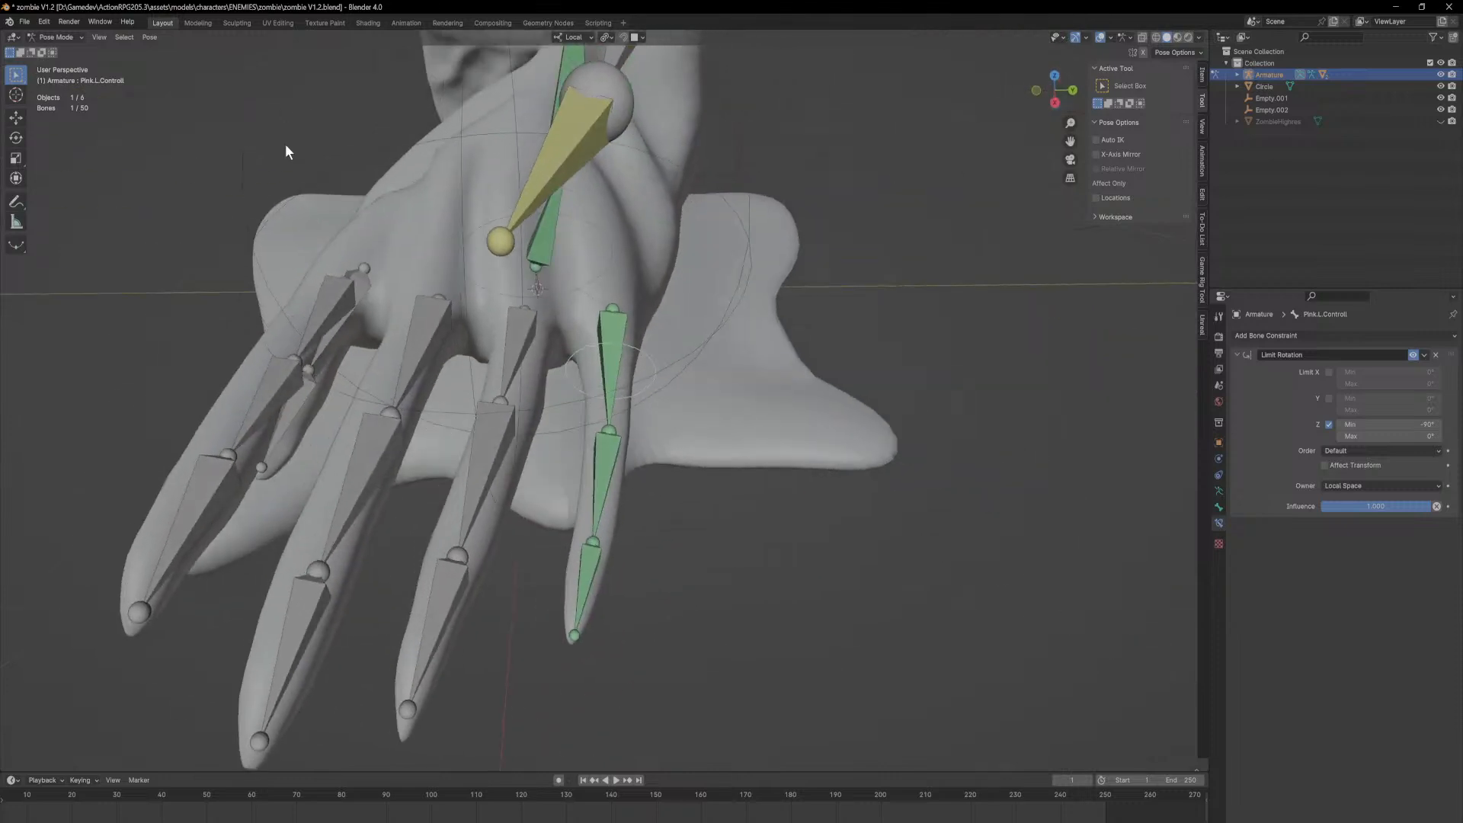
Step: Leave Pose Mode, select the zombie mesh, and display its vertex groups in Weight Paint mode
click(61, 50)
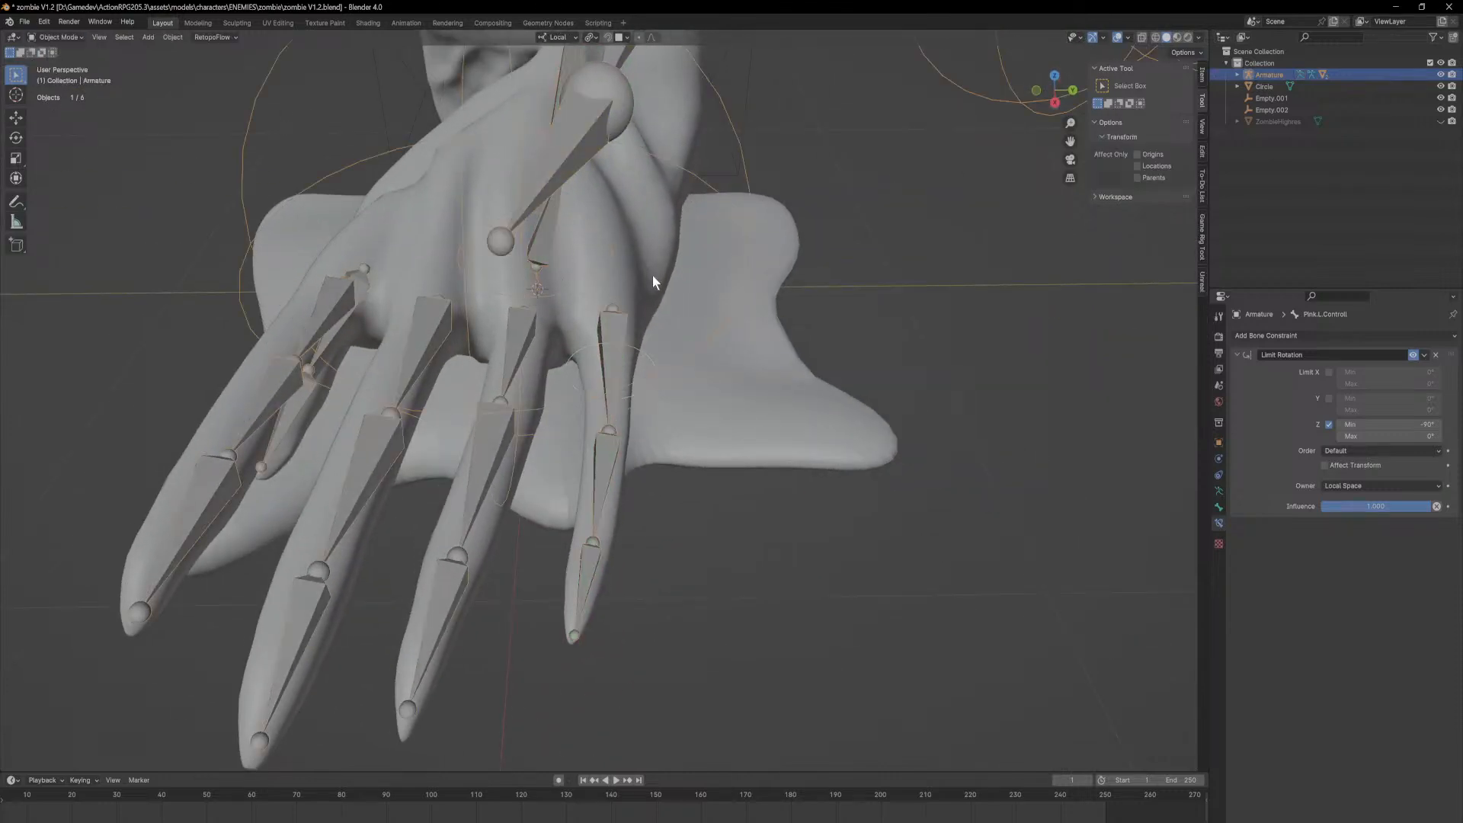
click(649, 272)
click(53, 36)
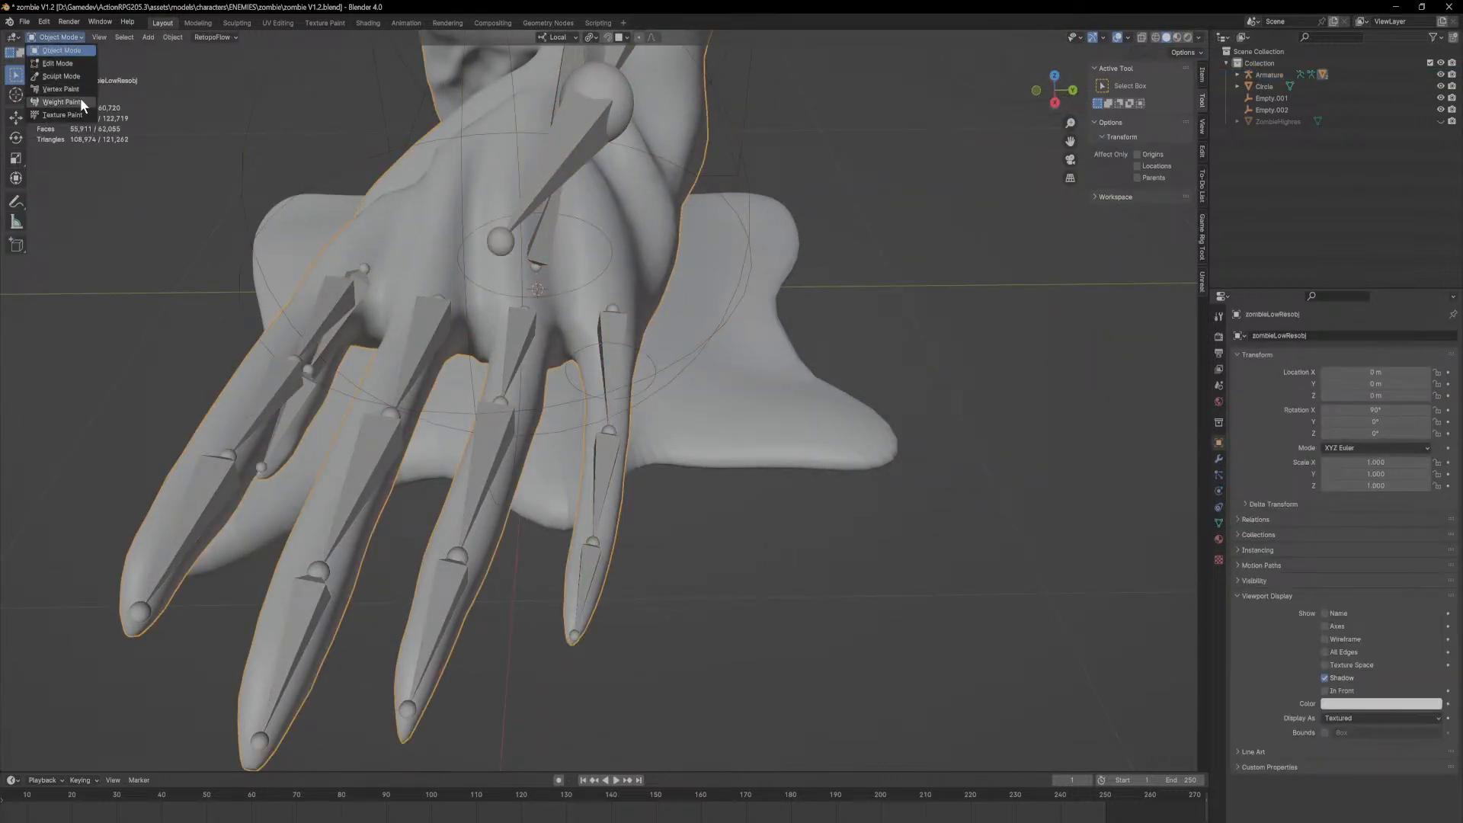
click(80, 98)
scroll(686, 343, up, 2)
click(1218, 460)
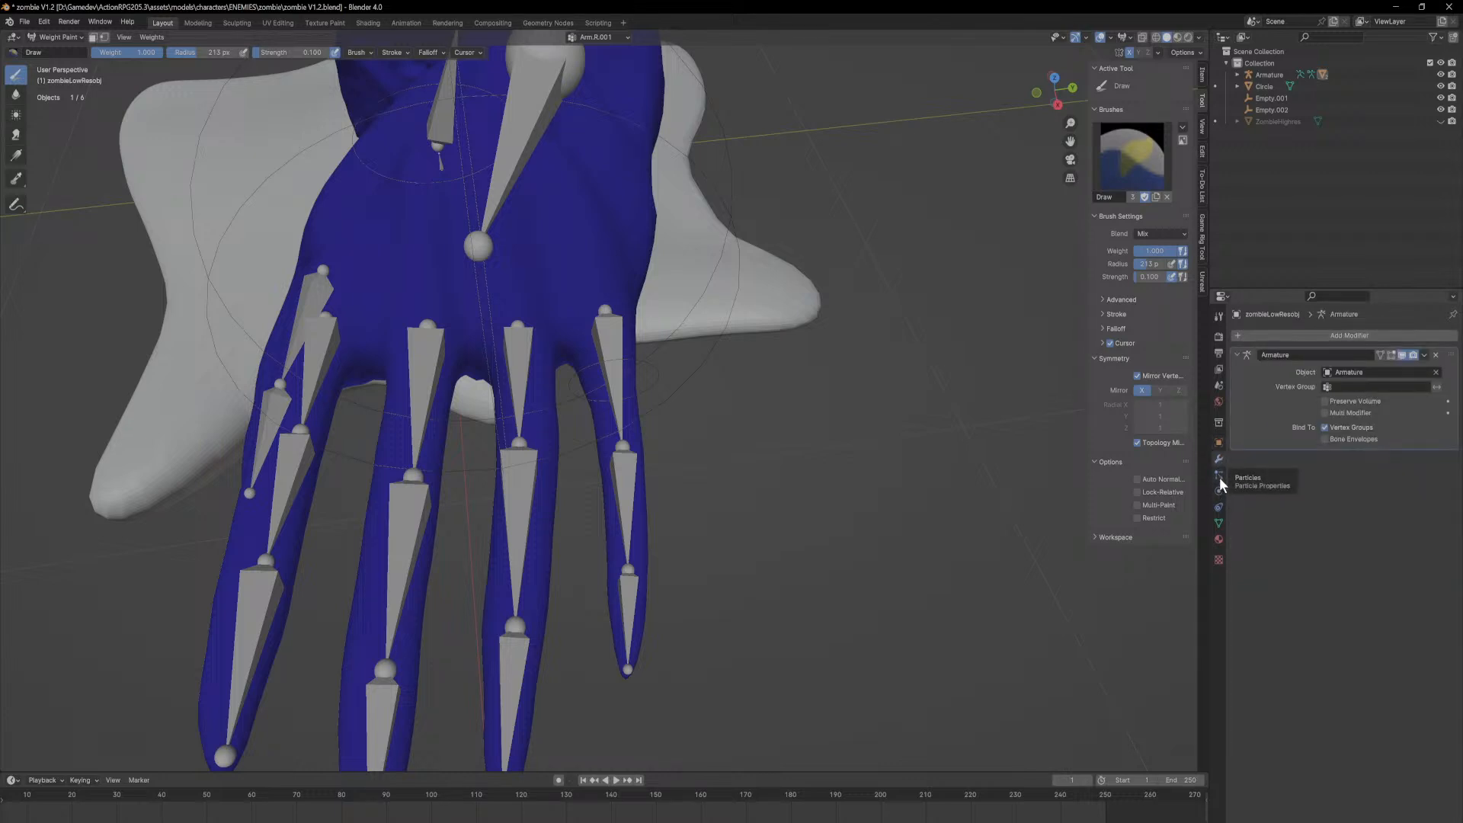
click(1219, 522)
Step: Browse the mesh's vertex groups up to Pink.L.001 to examine the weights on the left hand's fingers
scroll(1280, 420, down, 4)
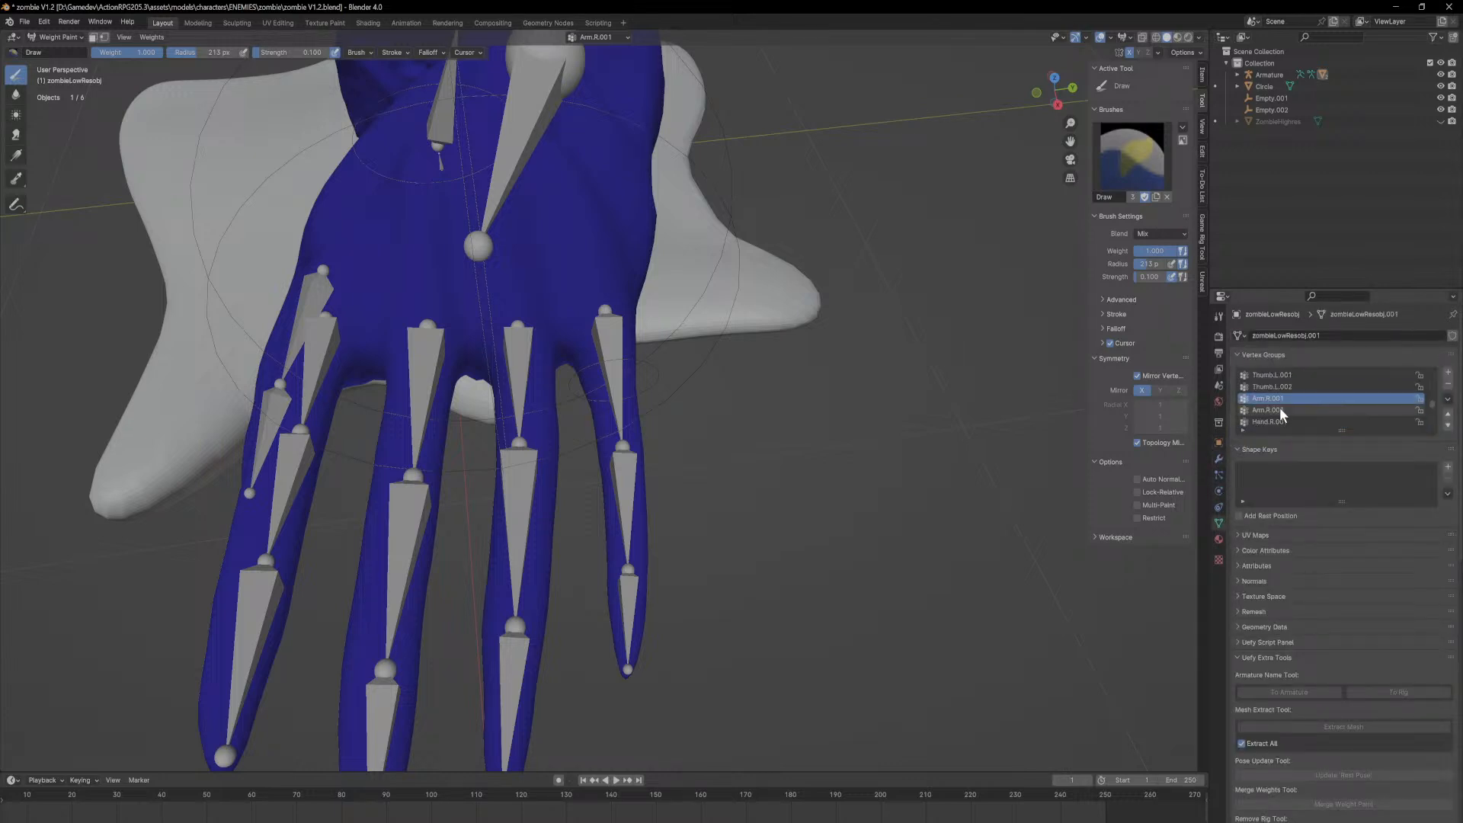
scroll(1279, 409, up, 5)
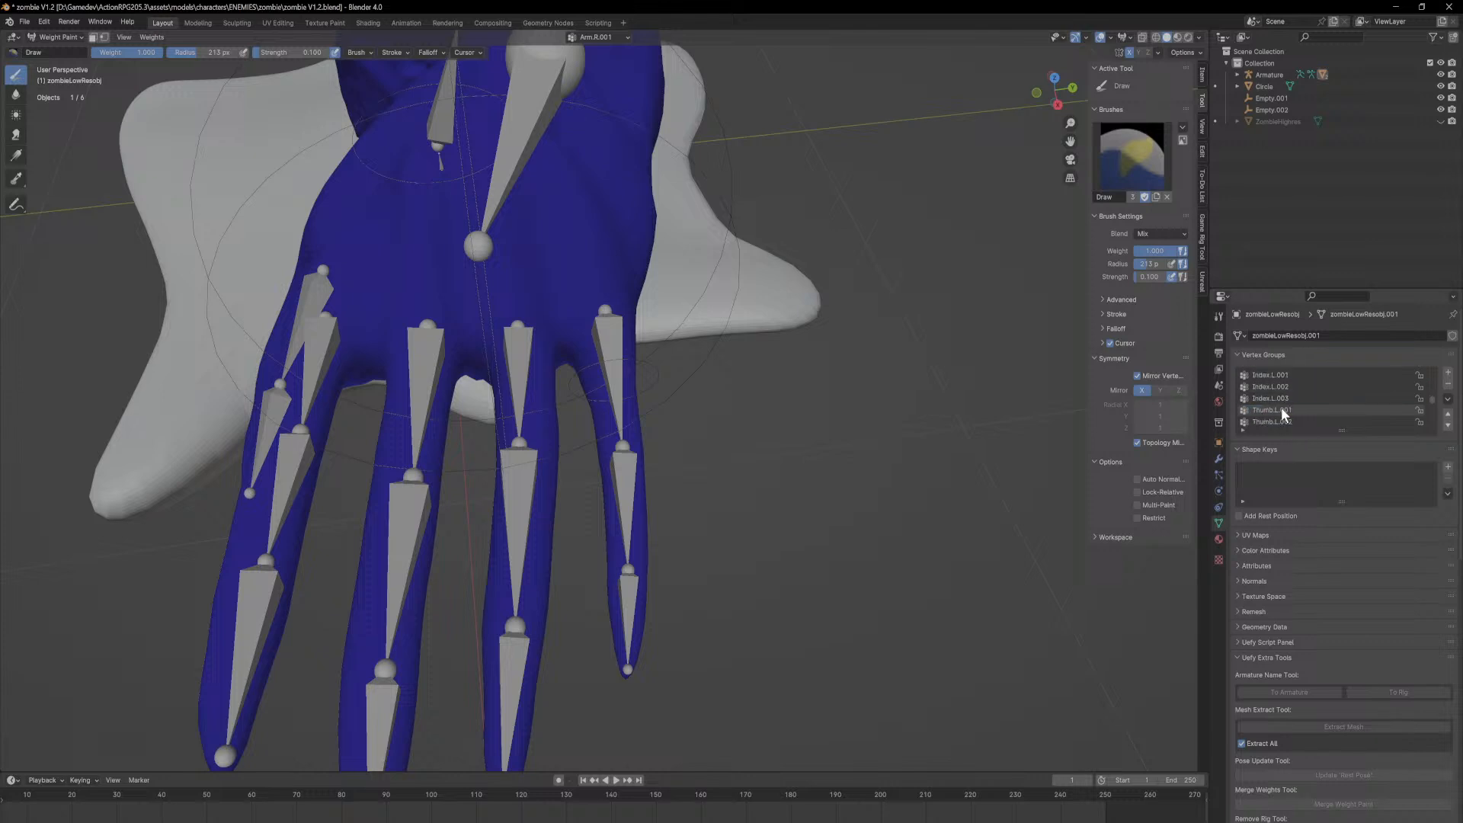
click(1284, 397)
key(Down)
key(Down)
key(Down)
key(Down)
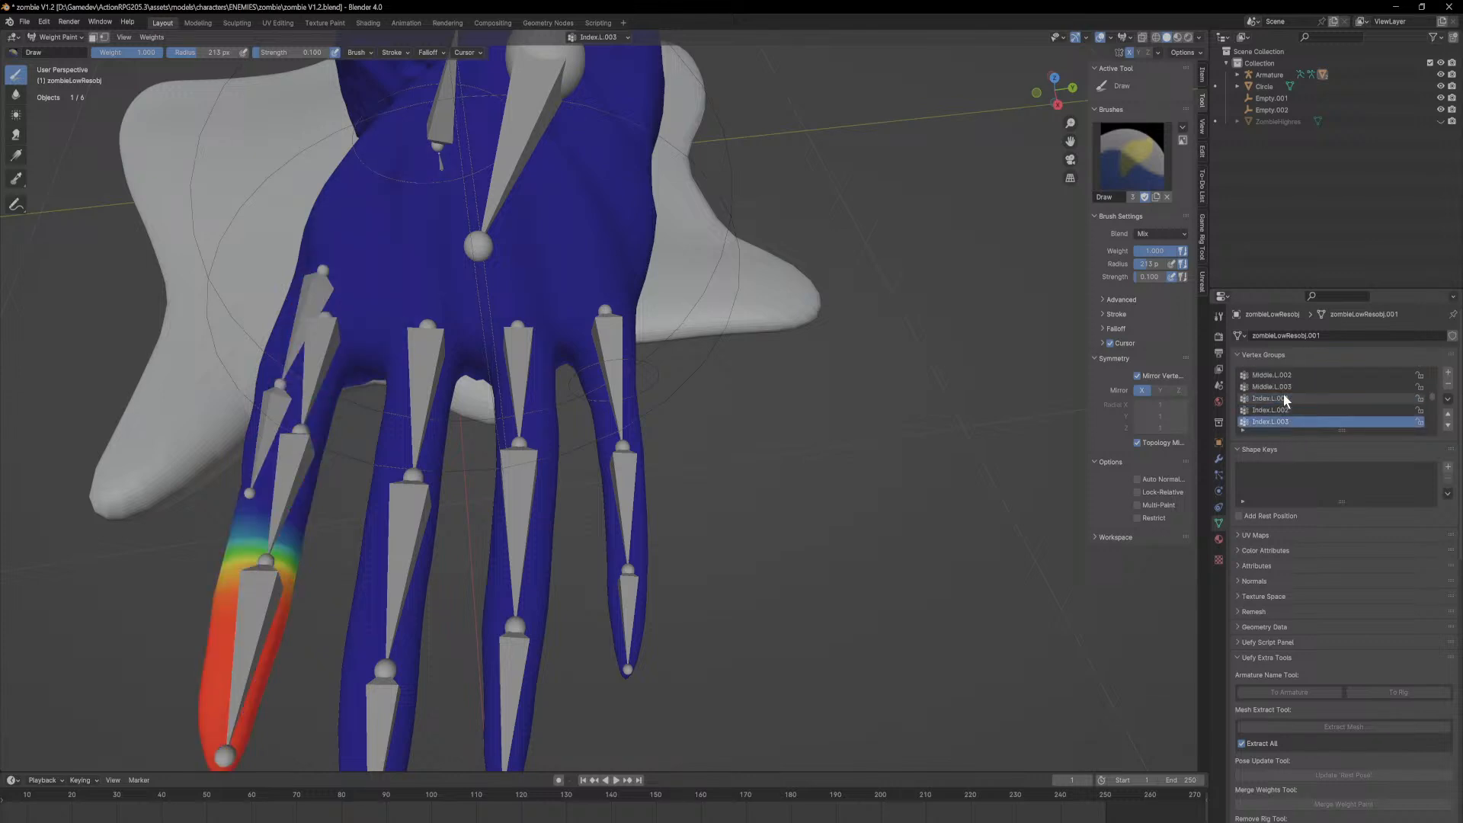
key(Up)
key(Up)
key(Up)
key(Up)
key(Up)
key(Up)
key(Up)
key(Up)
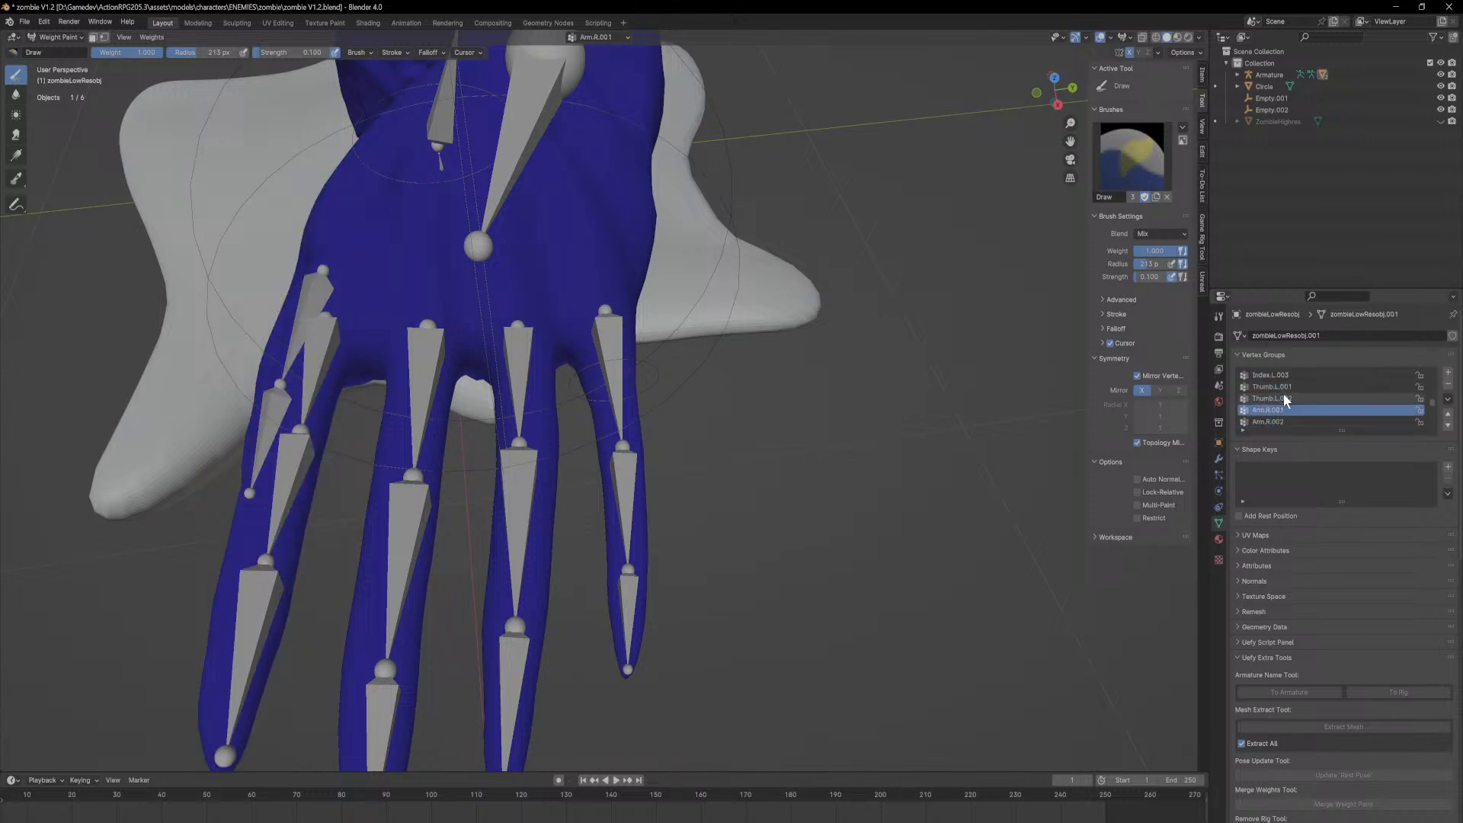
key(Up)
key(Up)
key(Up)
key(Up)
key(Up)
key(Up)
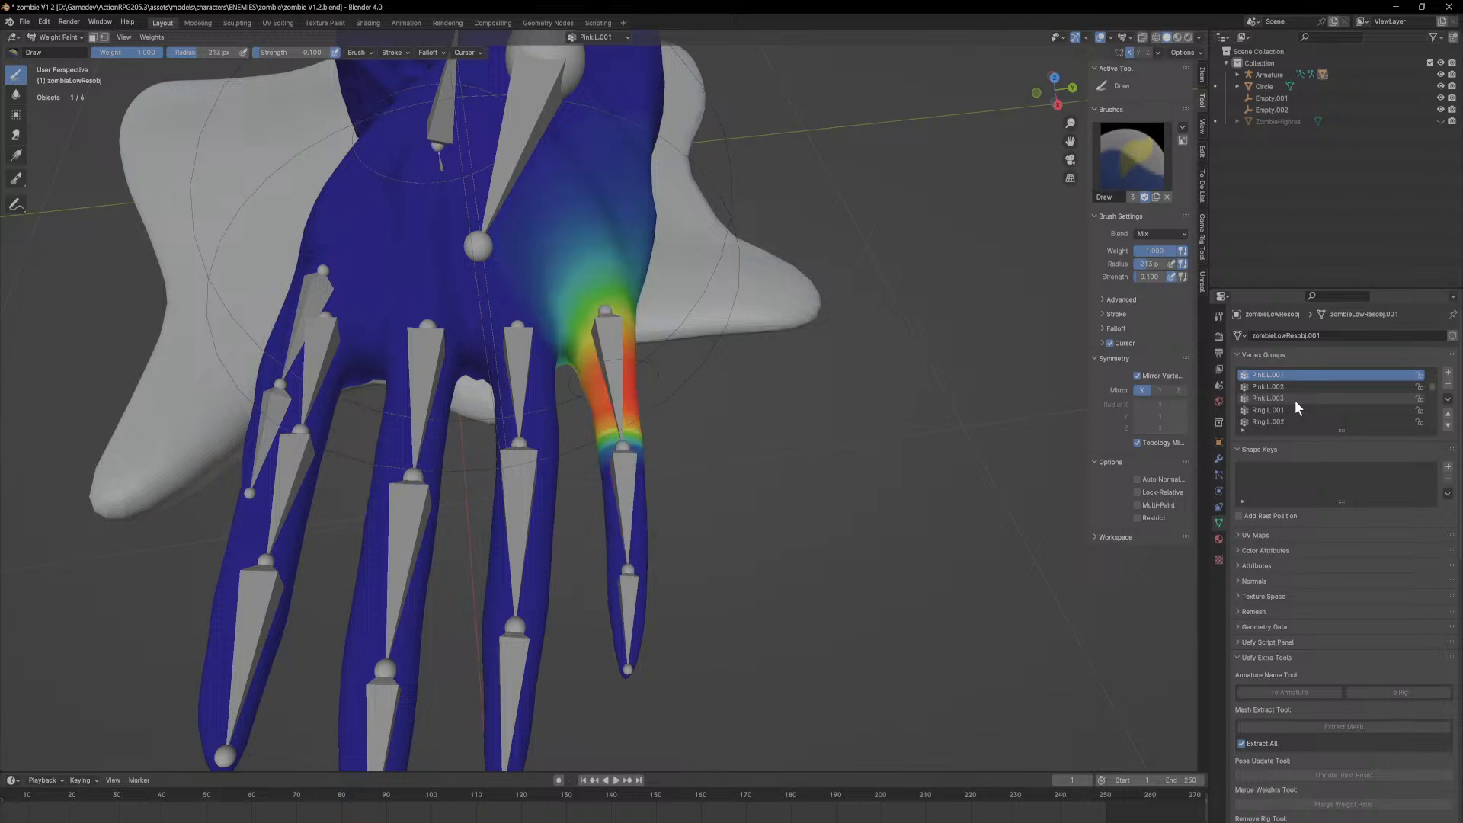
Step: Try a brush stroke on the Pink.L.001 weights around the left pinky, then undo it
mouse_move(646, 293)
middle_down()
mouse_move(582, 294)
mouse_move(747, 327)
middle_up()
scroll(582, 295, down, 5)
scroll(741, 335, up, 2)
mouse_move(657, 438)
shift+mouse_down()
mouse_move(648, 408)
mouse_move(648, 430)
shift+mouse_up()
key(ctrl+z)
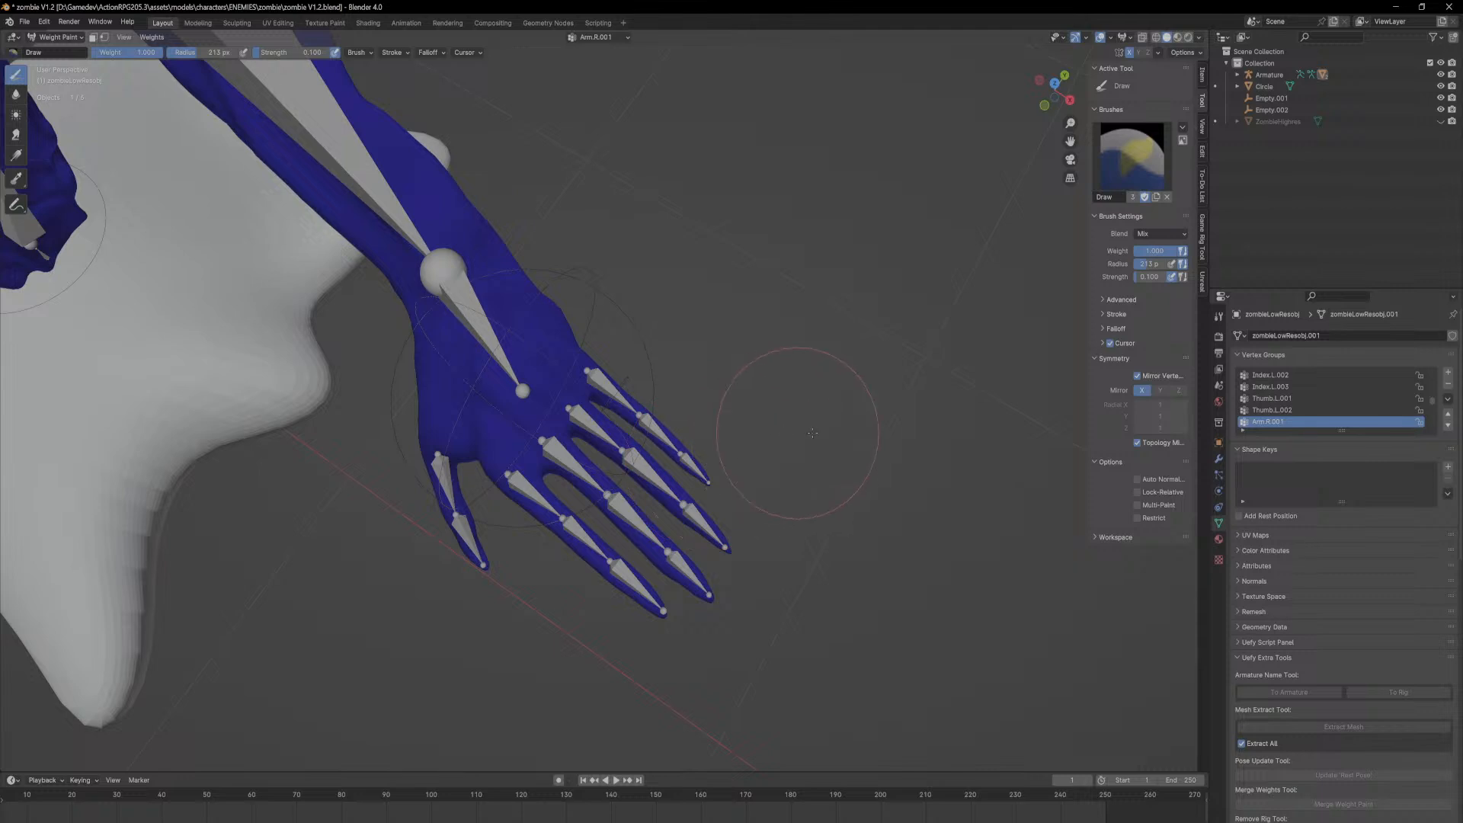
Step: Activate the Hand.L.001 vertex group and try brushing its weights around the pinky, then undo the changes
scroll(1297, 390, up, 1)
click(1291, 410)
ctrl+scroll(1291, 410, up, 9)
ctrl+scroll(1291, 408, up, 4)
middle_drag(672, 427, 745, 388)
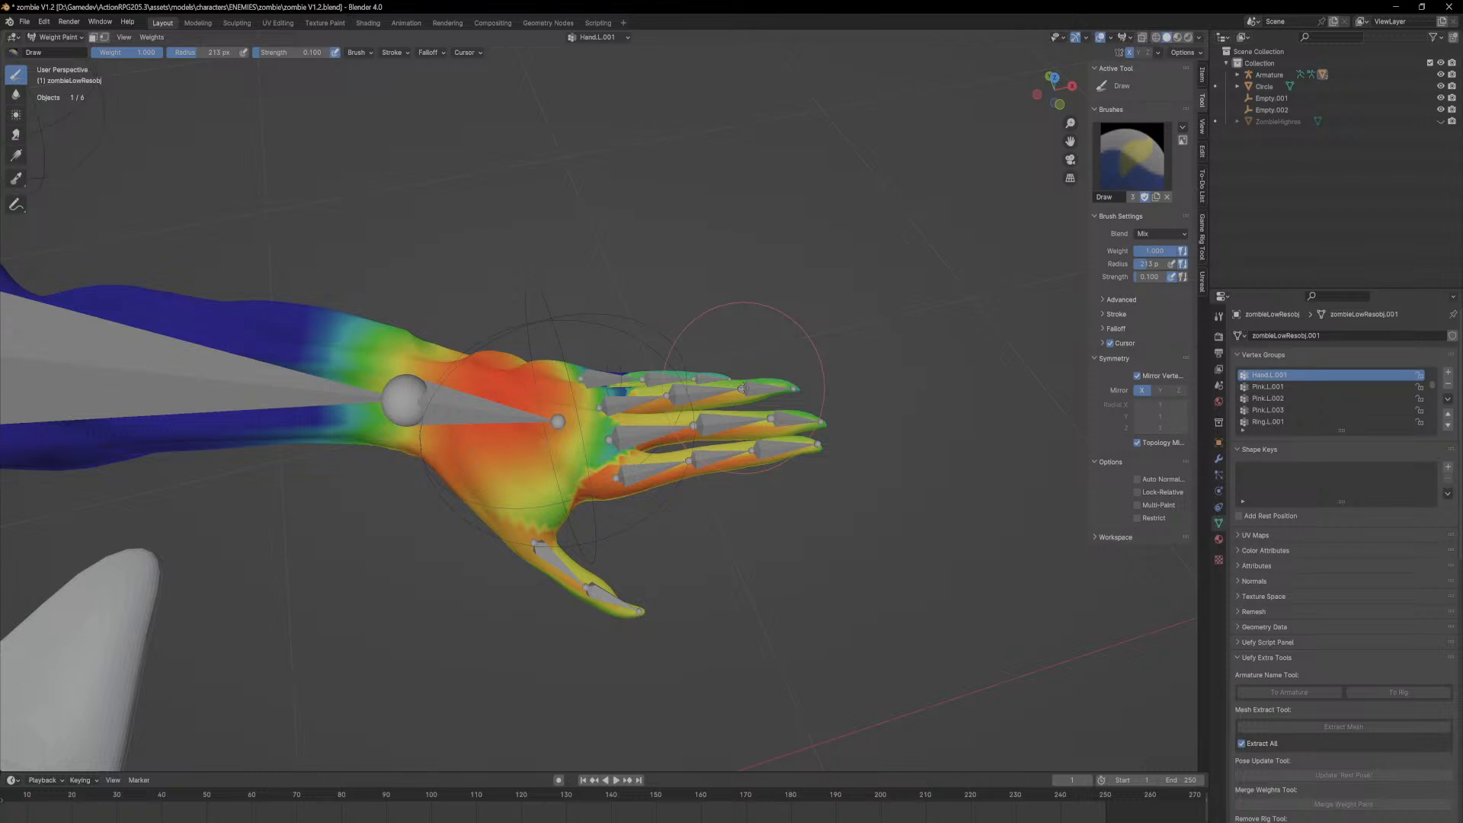
middle_drag(809, 277, 667, 392)
drag(639, 494, 599, 385)
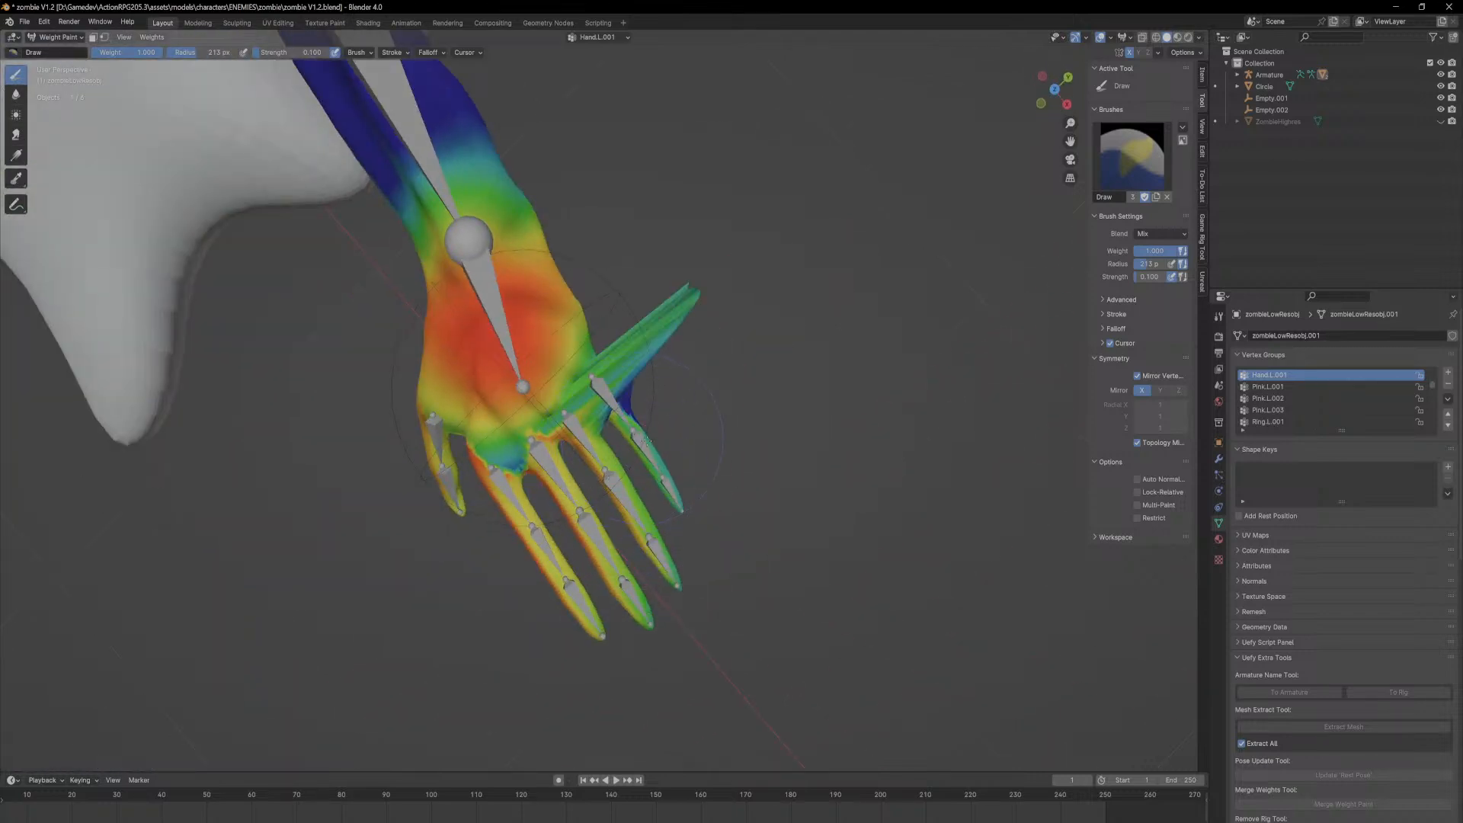
key(ctrl+z)
Step: Enlarge the vertex group list to show more groups and activate Hand.L.001
scroll(453, 325, down, 10)
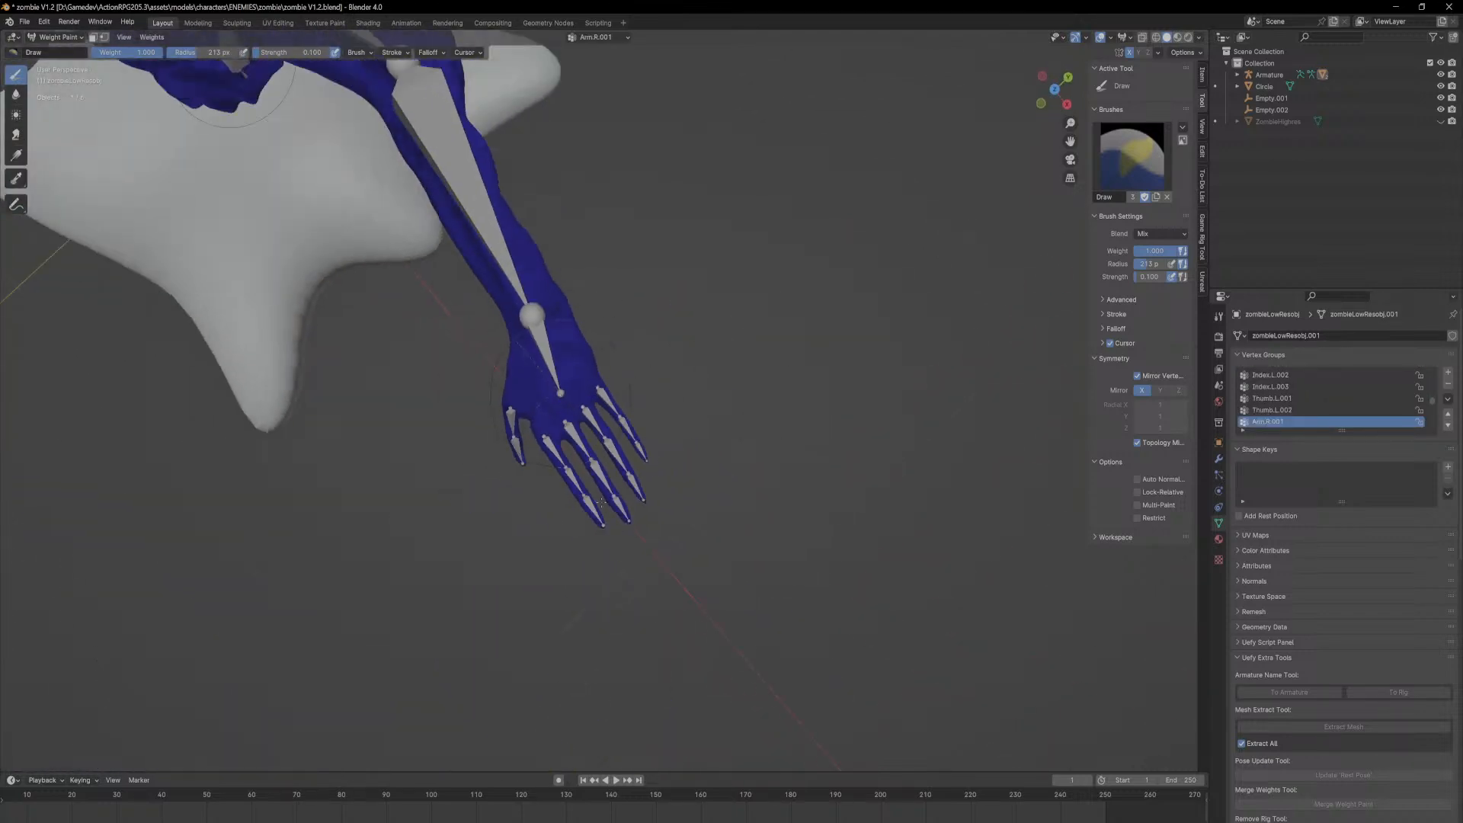
scroll(651, 499, up, 1)
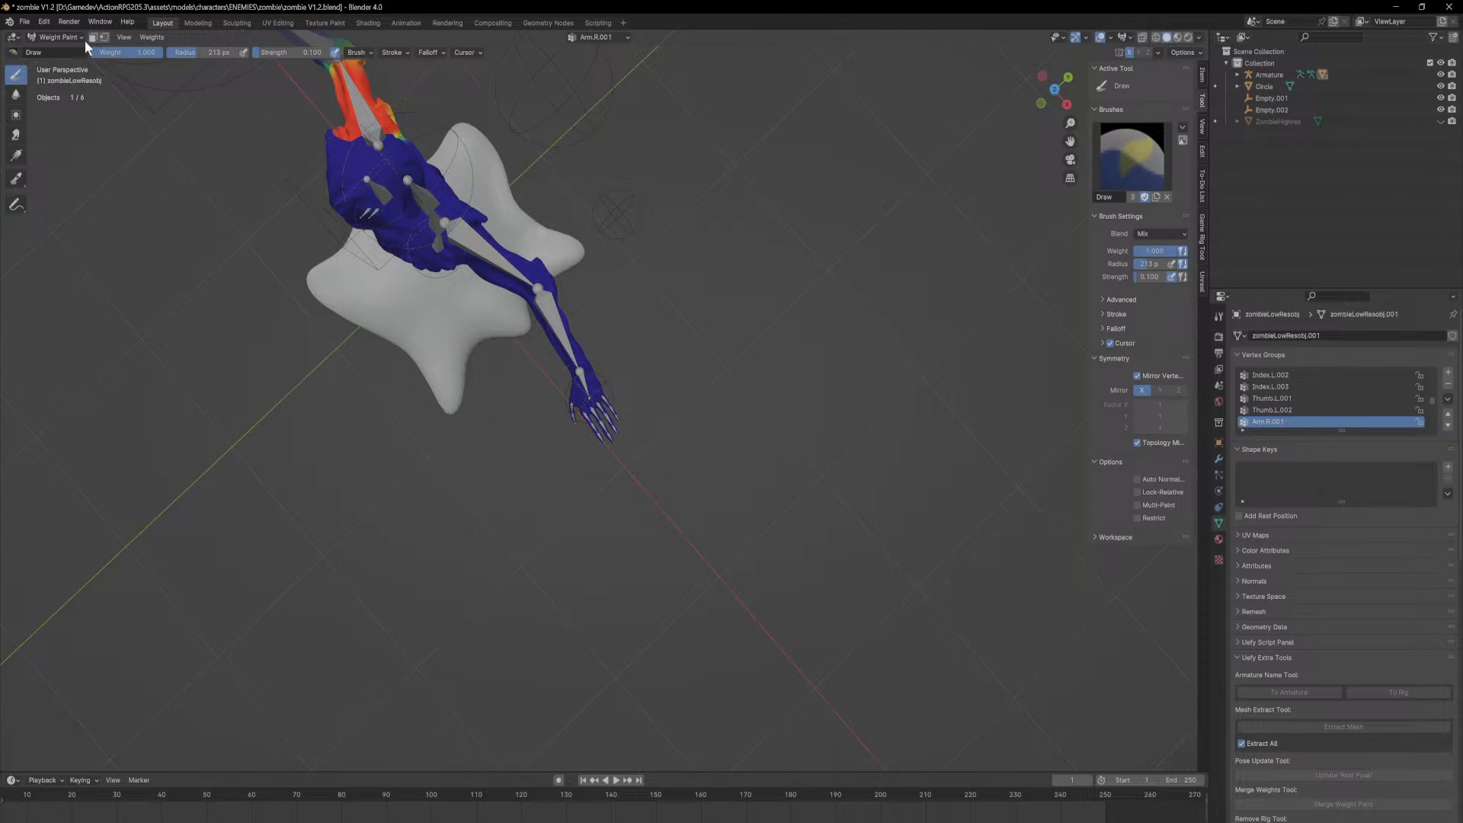
scroll(604, 310, up, 7)
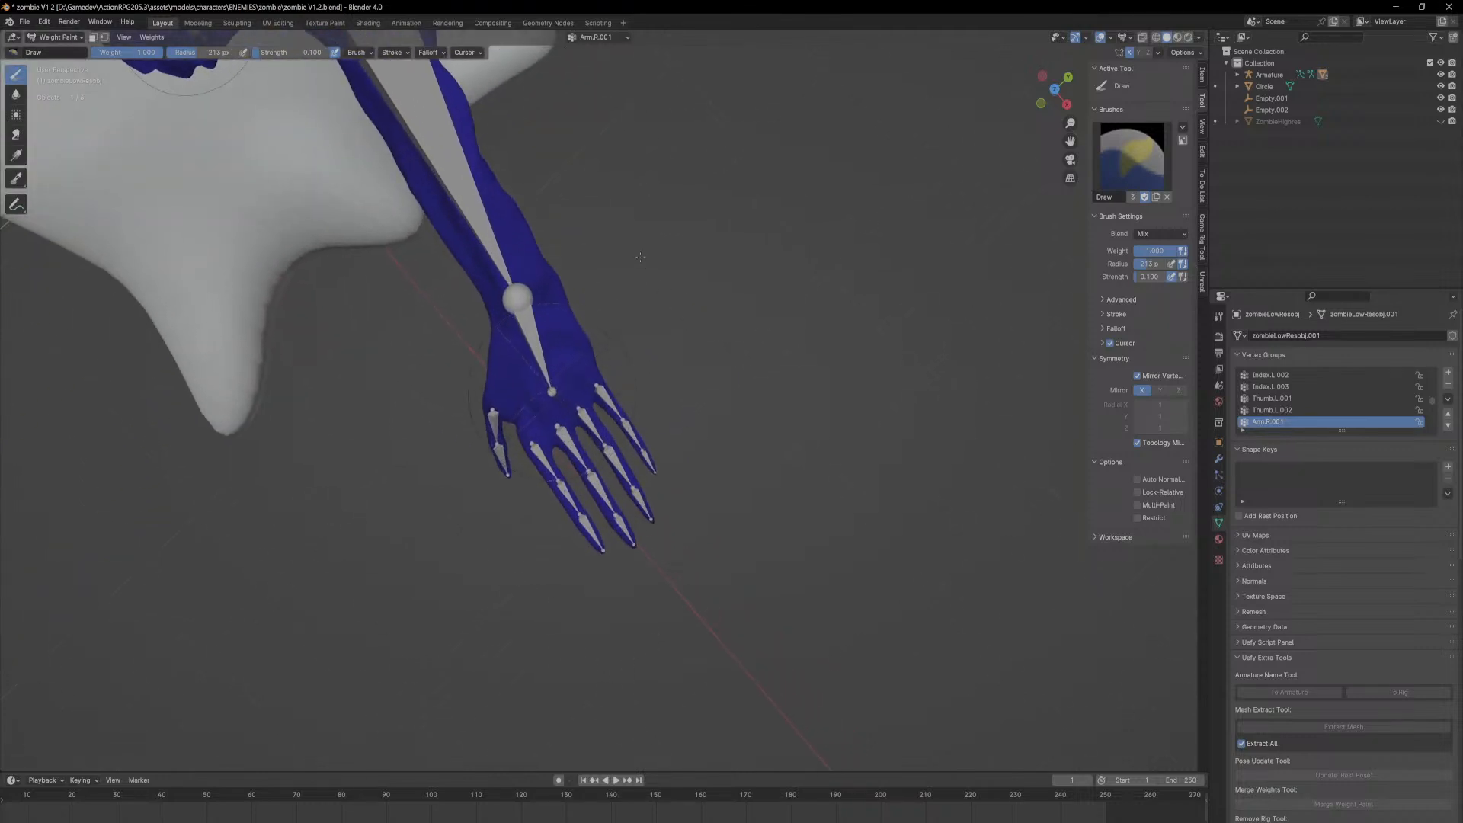
middle_drag(579, 385, 684, 445)
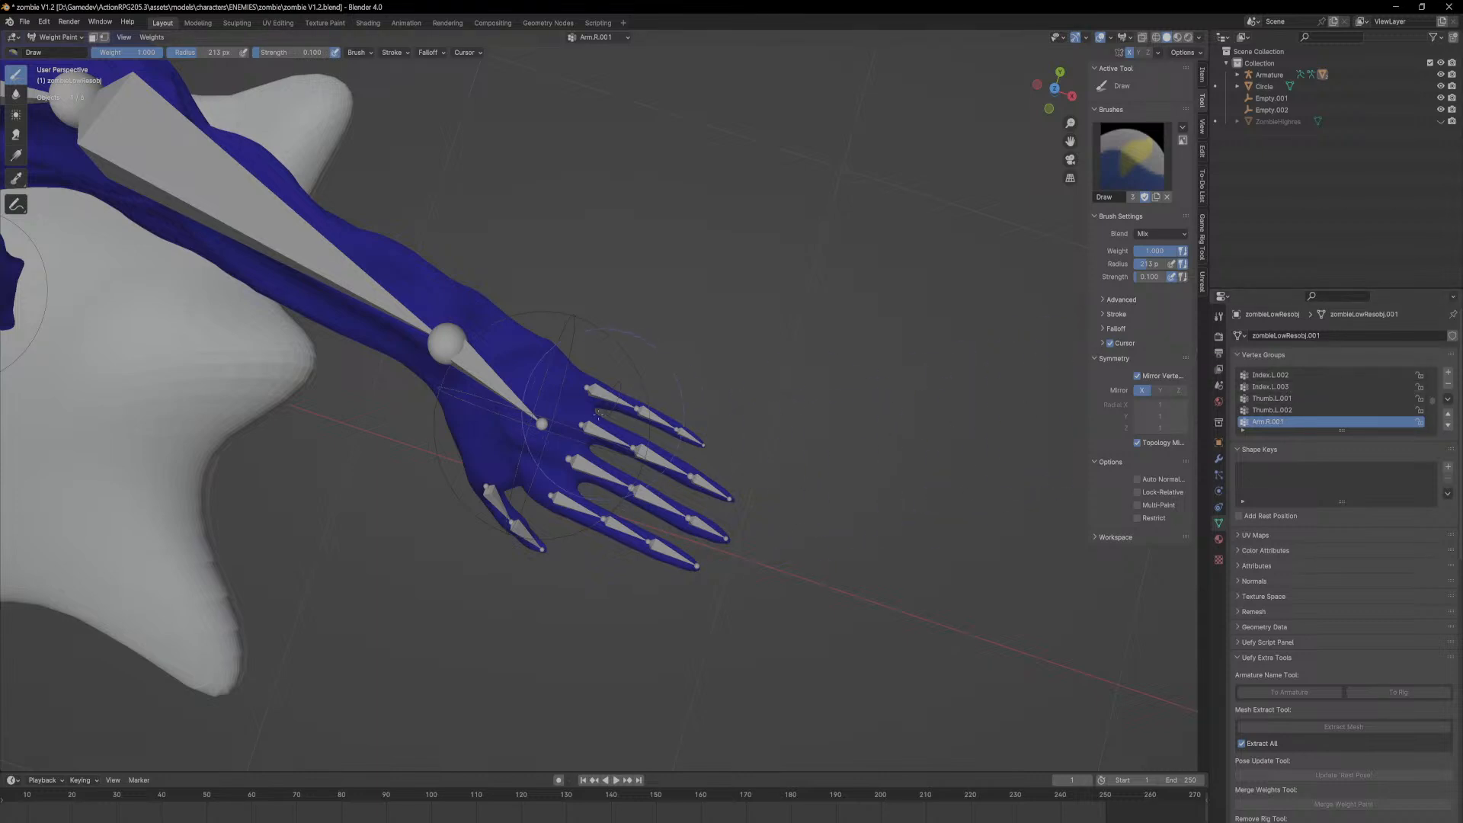
drag(1336, 431, 1341, 746)
scroll(1379, 706, up, 1)
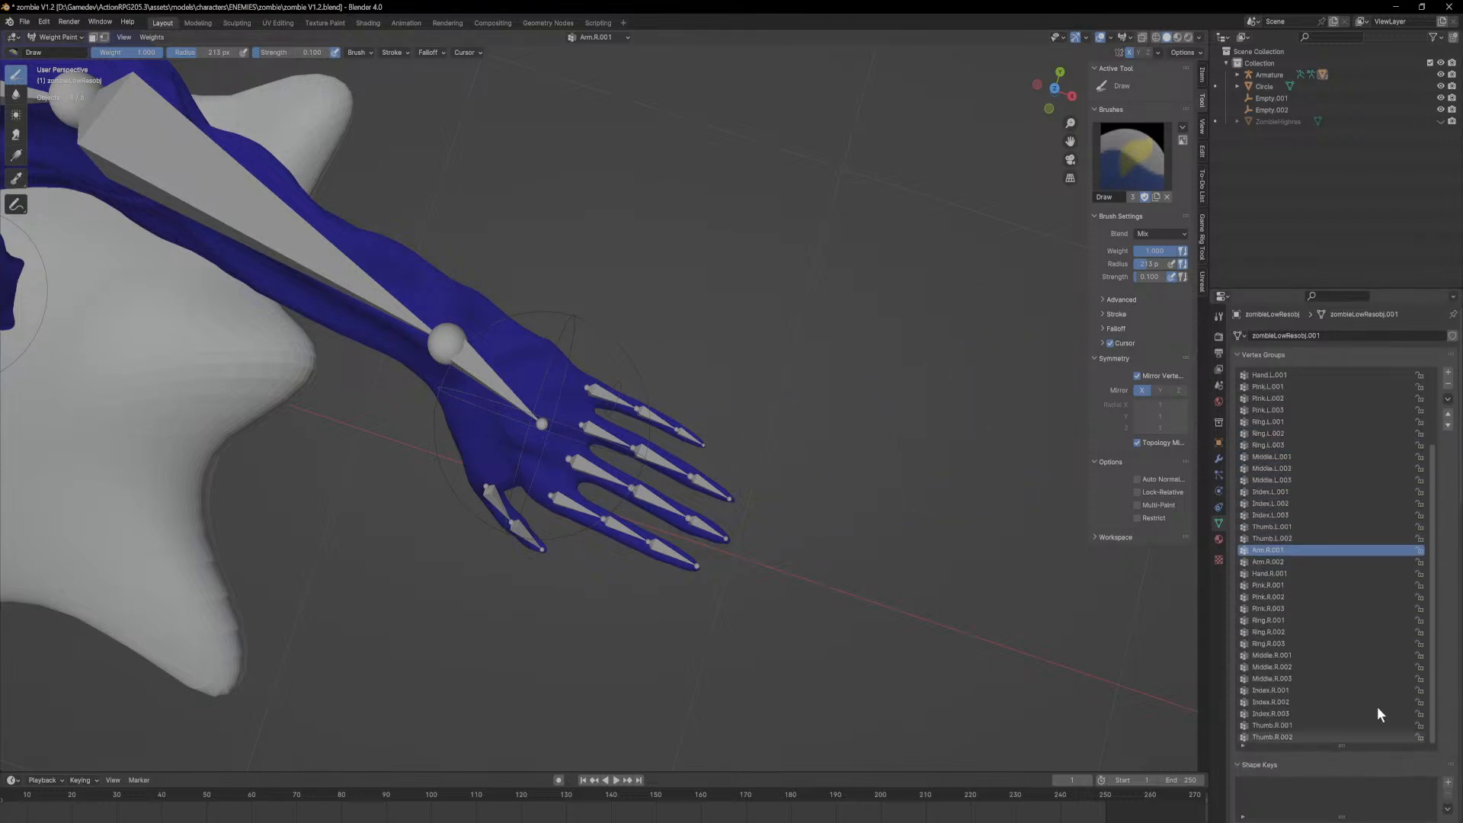
click(1271, 374)
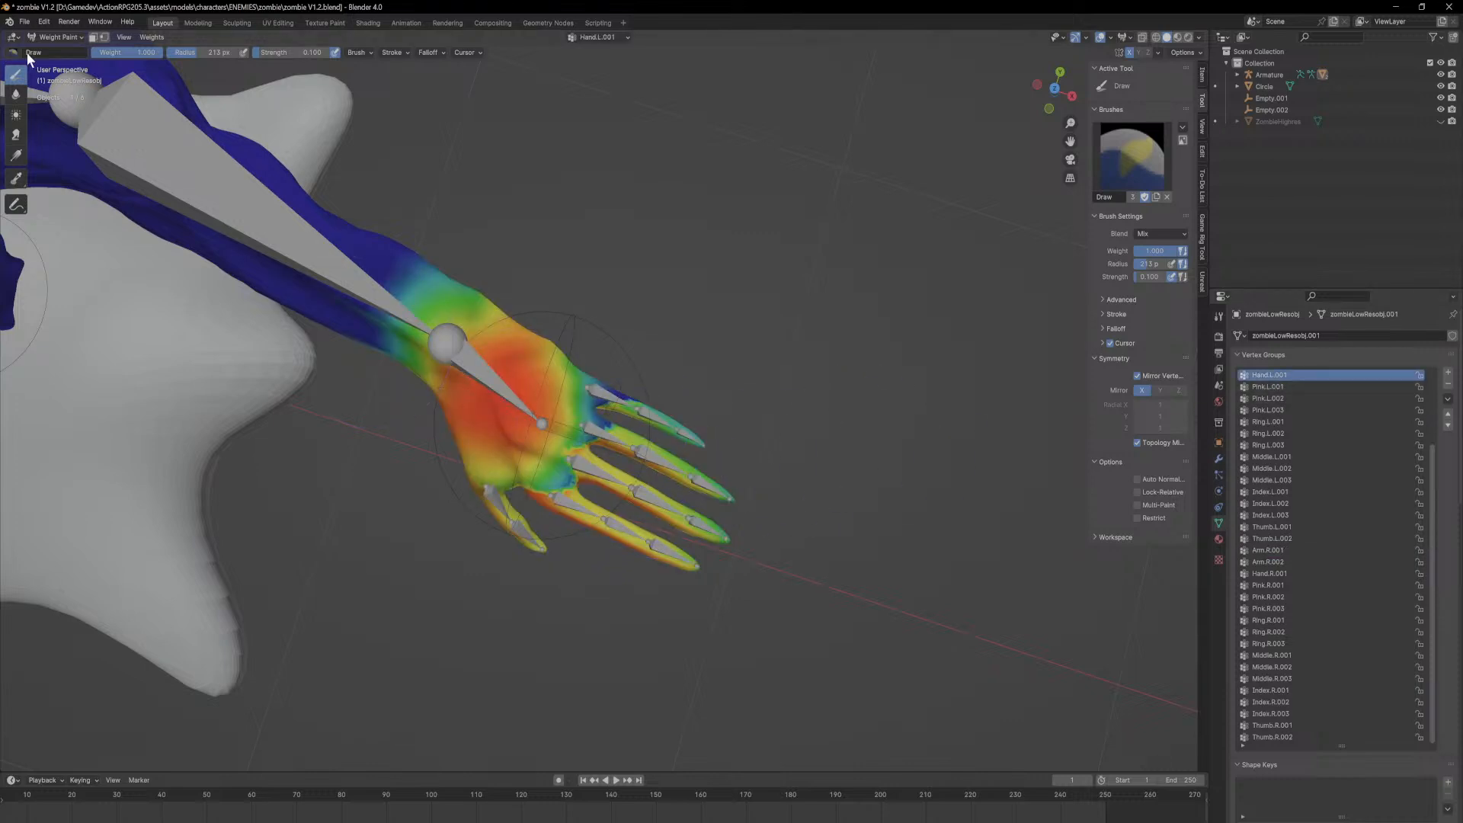
Step: Leave Weight Paint mode, select the armature and switch it to Pose Mode
click(71, 36)
click(79, 49)
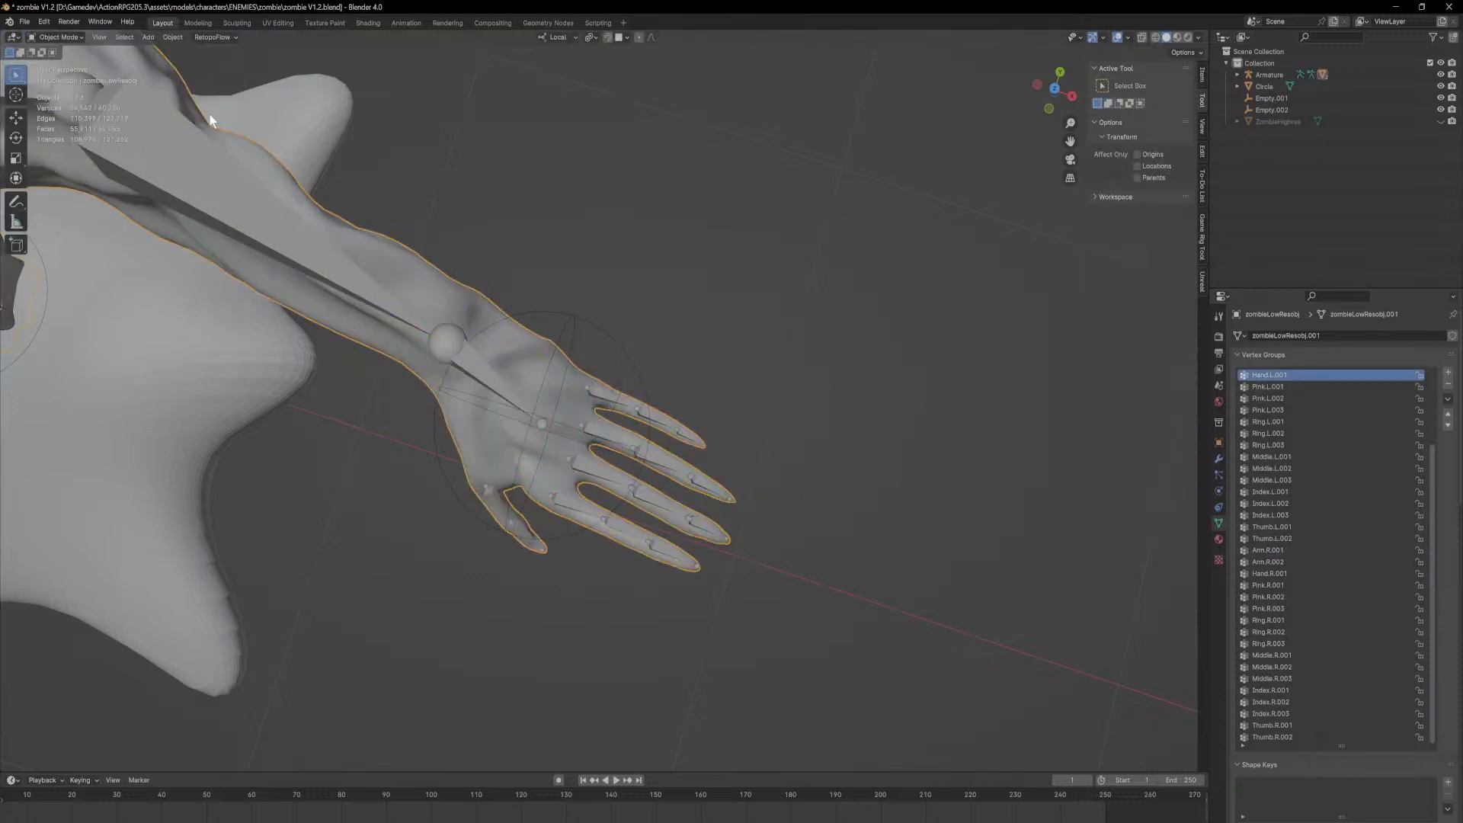
click(626, 356)
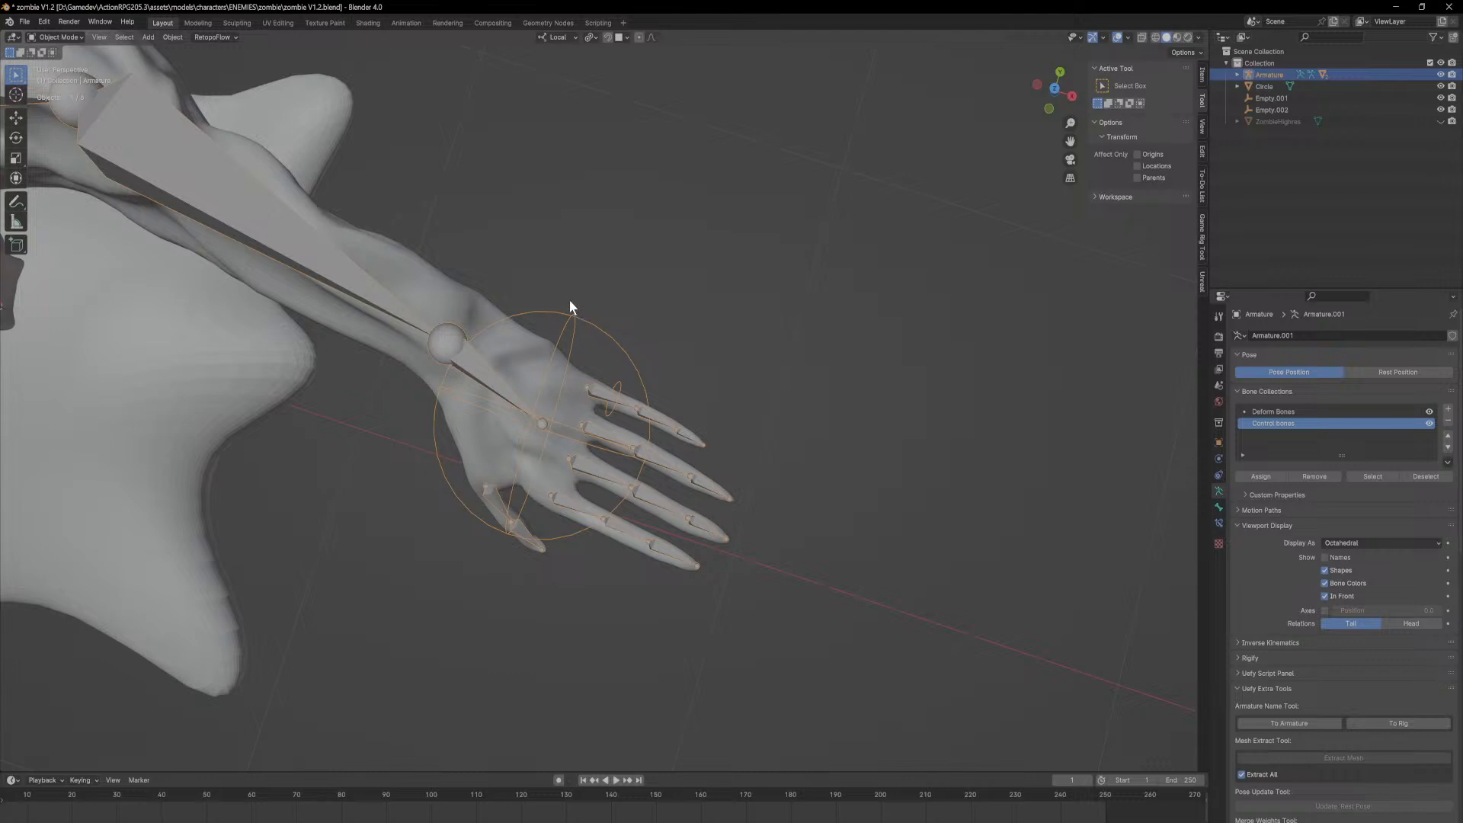
click(70, 37)
click(61, 76)
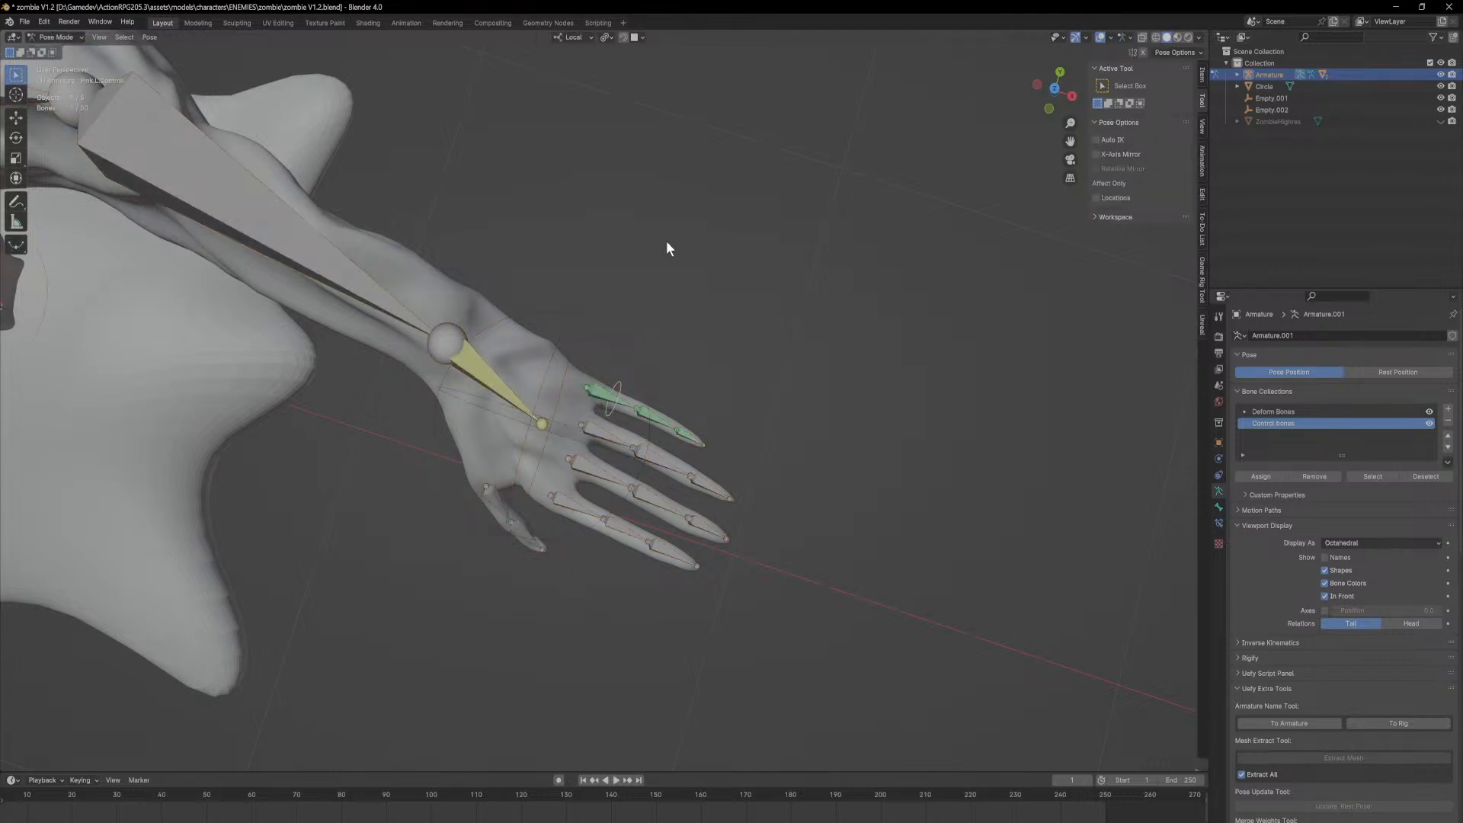
Step: Select the left hand bone Hand.L.001 and disable its IK and Child Of constraints
click(637, 368)
middle_drag(644, 328, 523, 381)
click(541, 378)
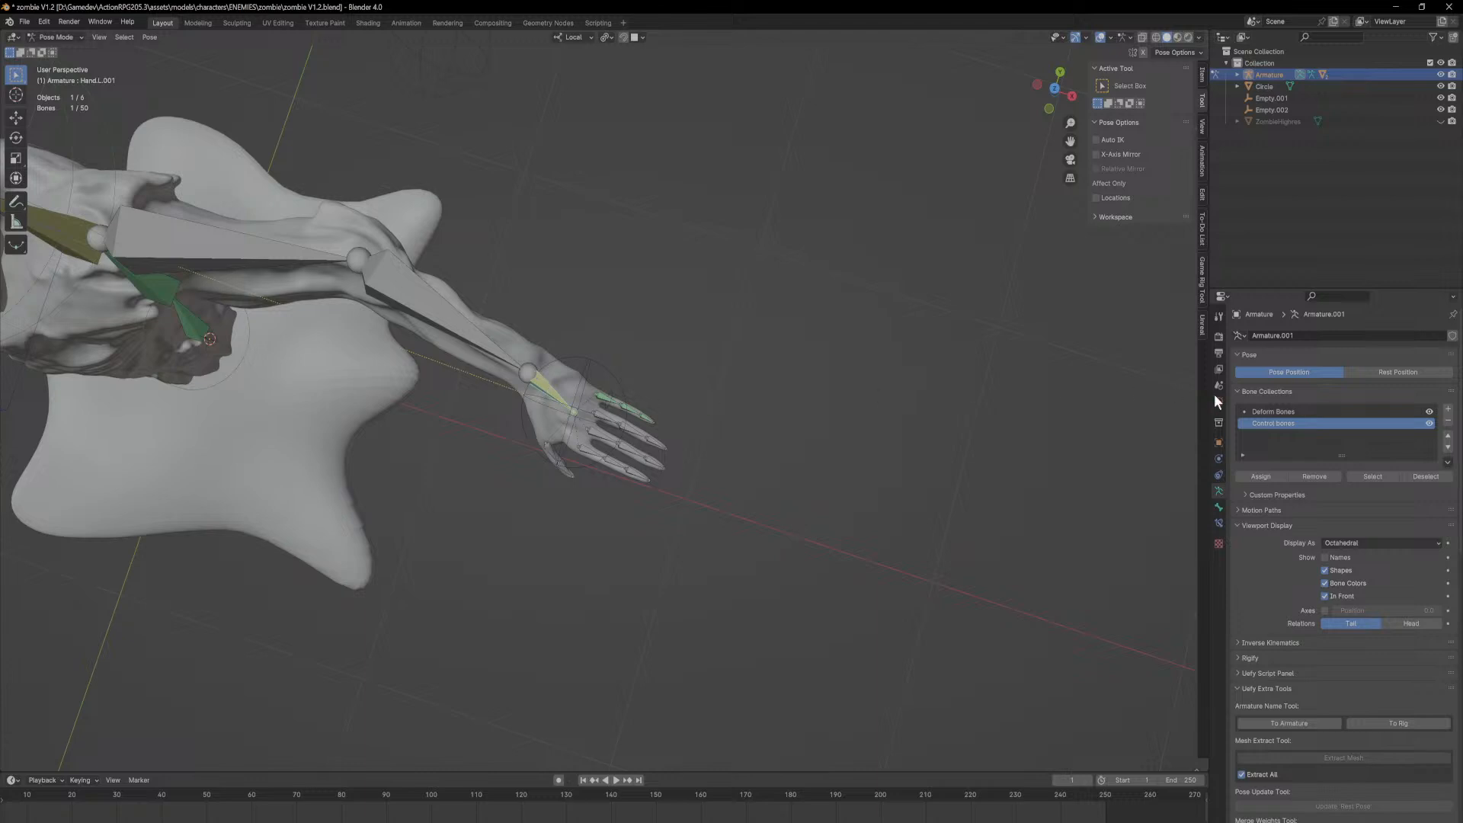
click(1218, 507)
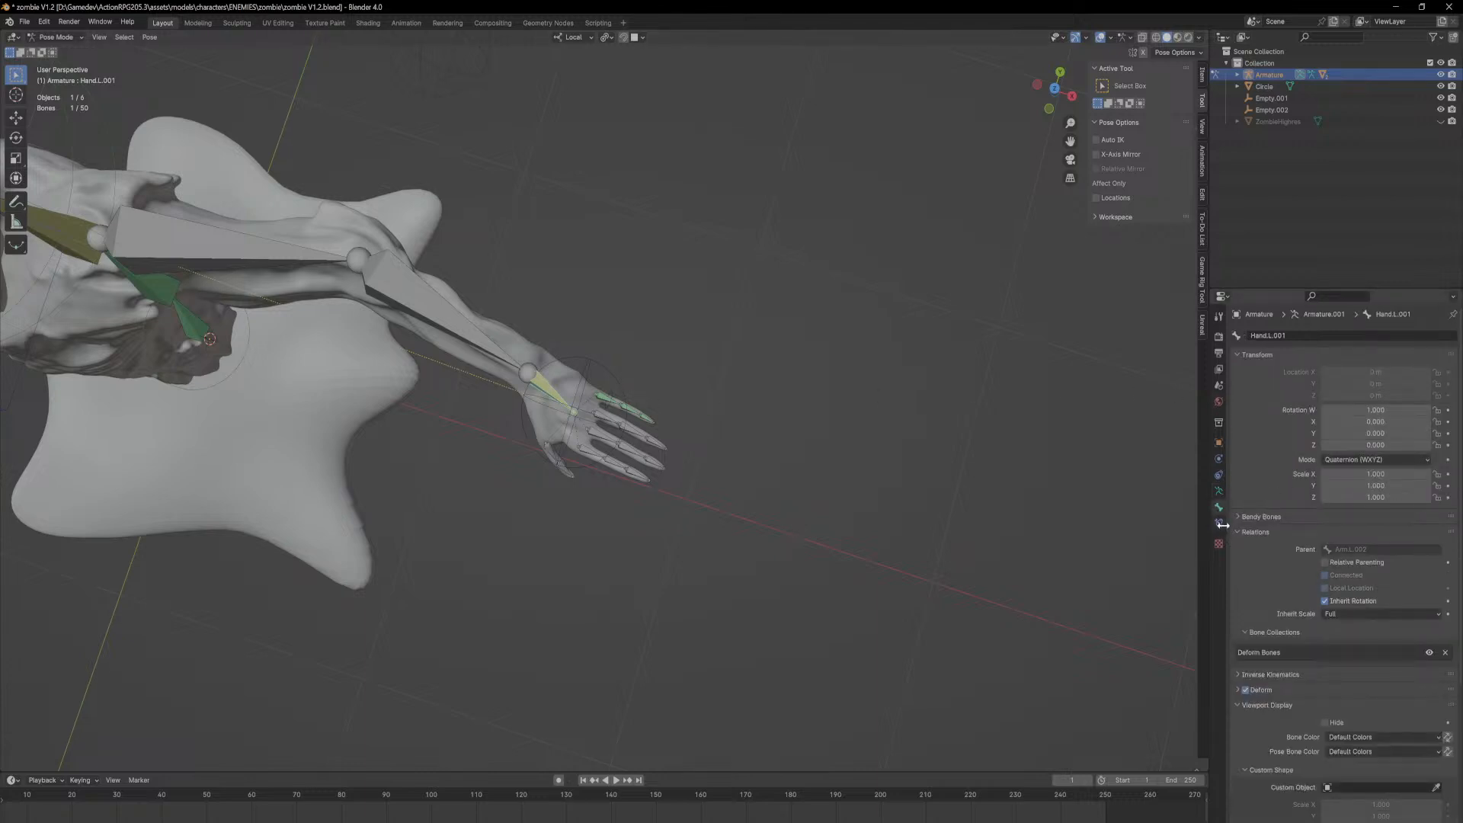
click(1220, 523)
click(1414, 354)
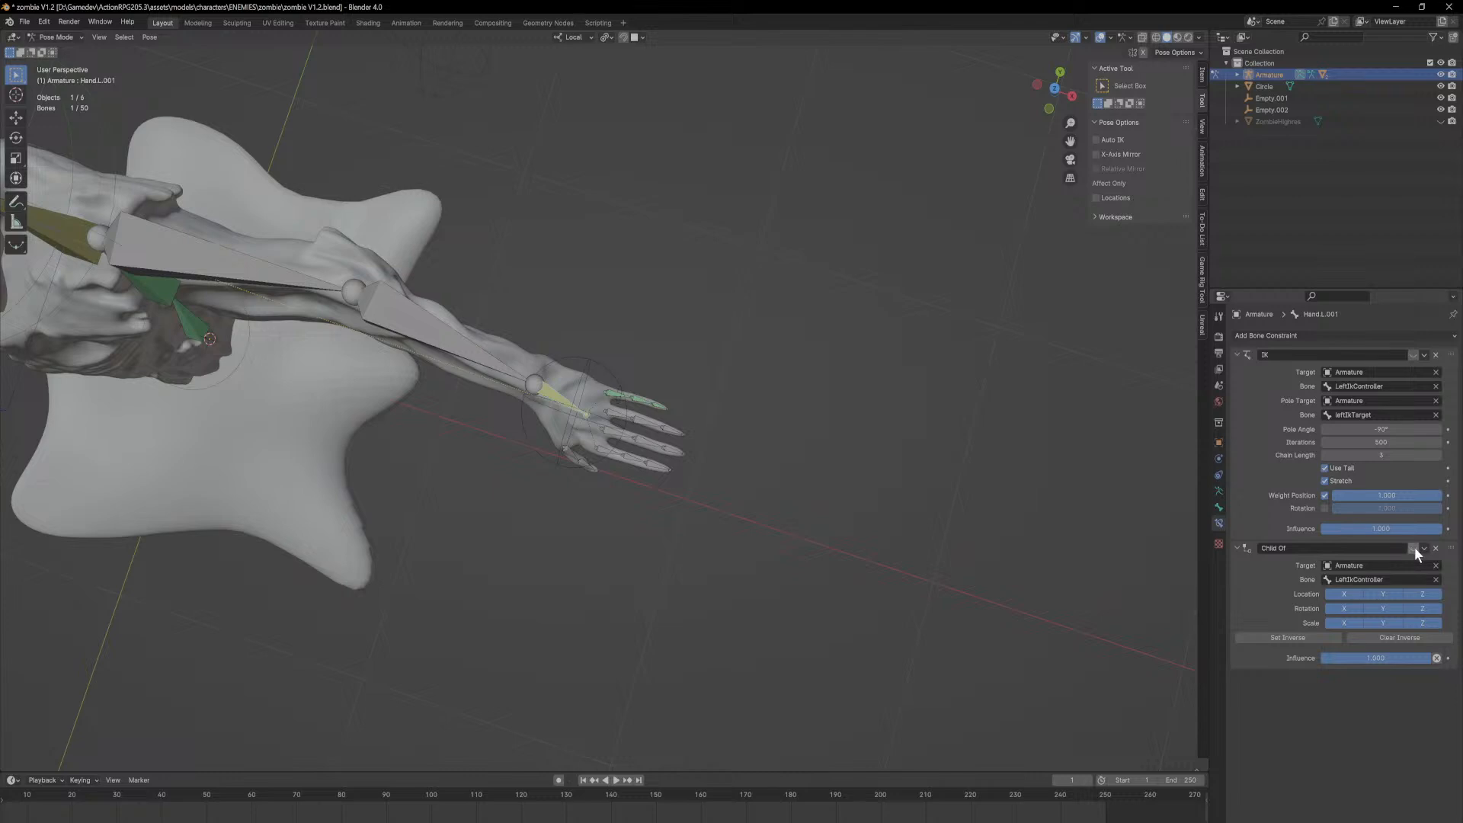
middle_drag(886, 466, 793, 425)
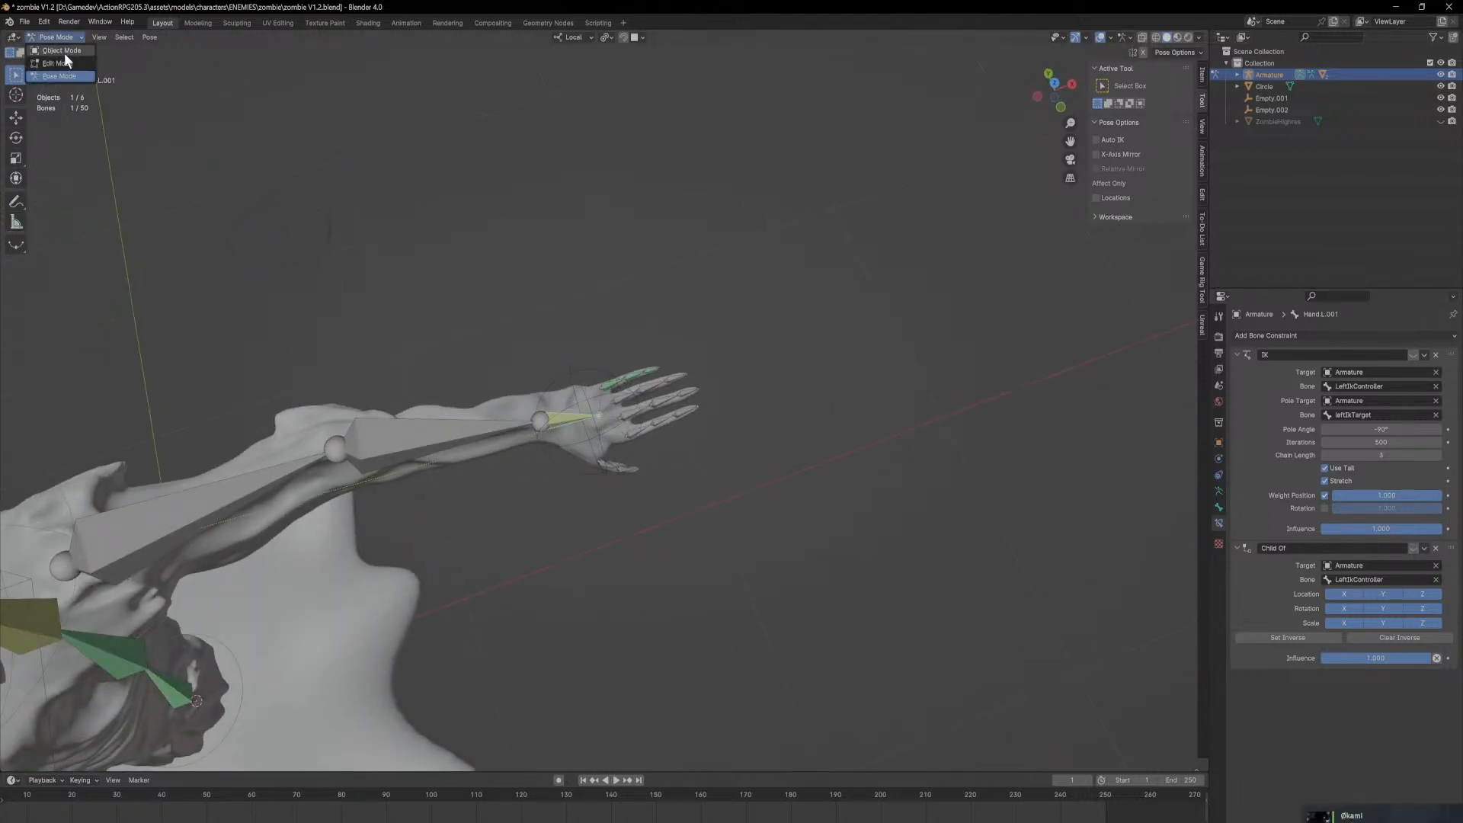
Step: Put the zombie mesh back into Weight Paint mode and show its vertex groups with Hand.L.001 active
click(64, 51)
click(520, 407)
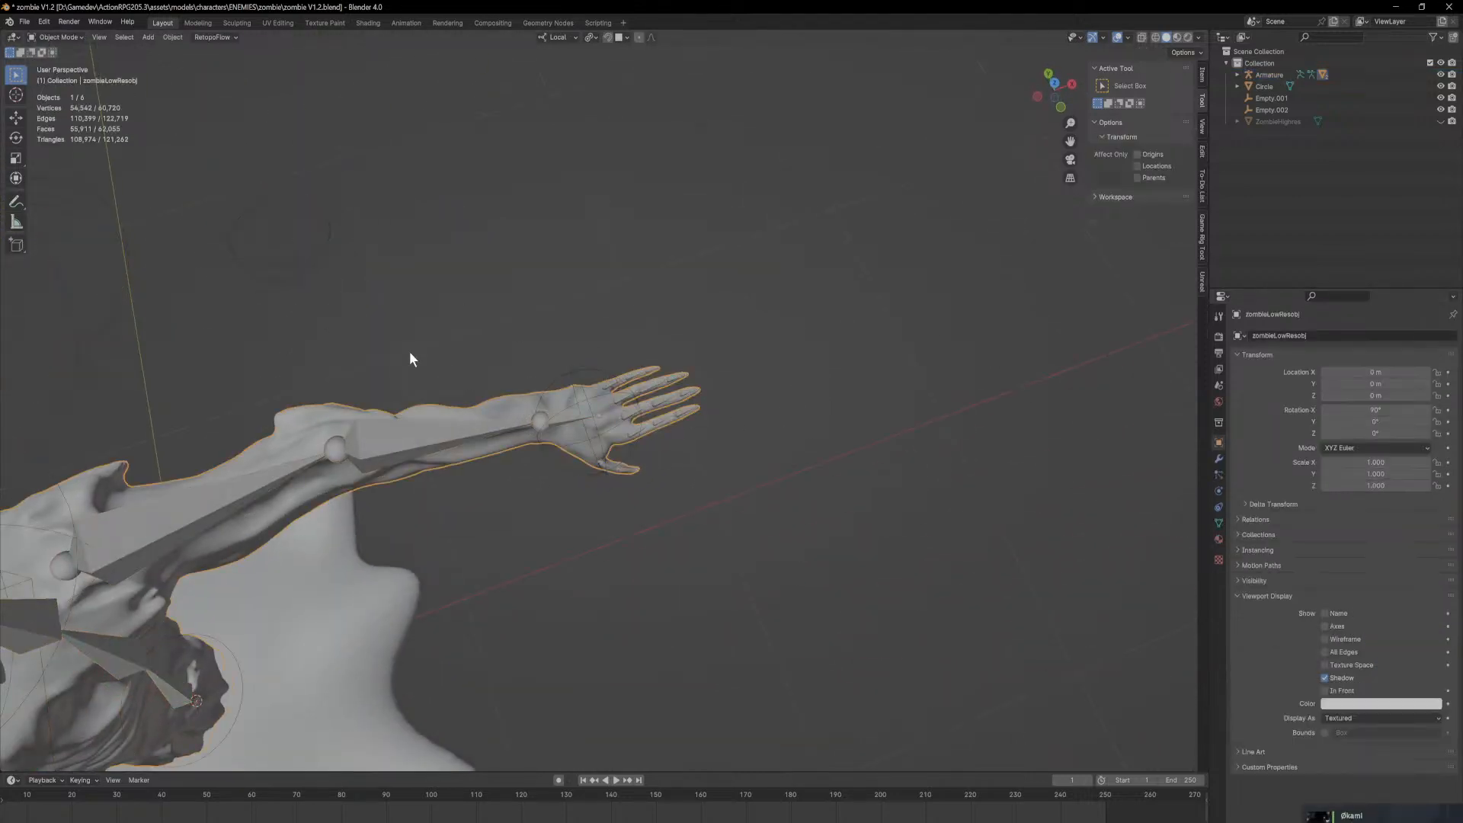
click(36, 36)
click(76, 100)
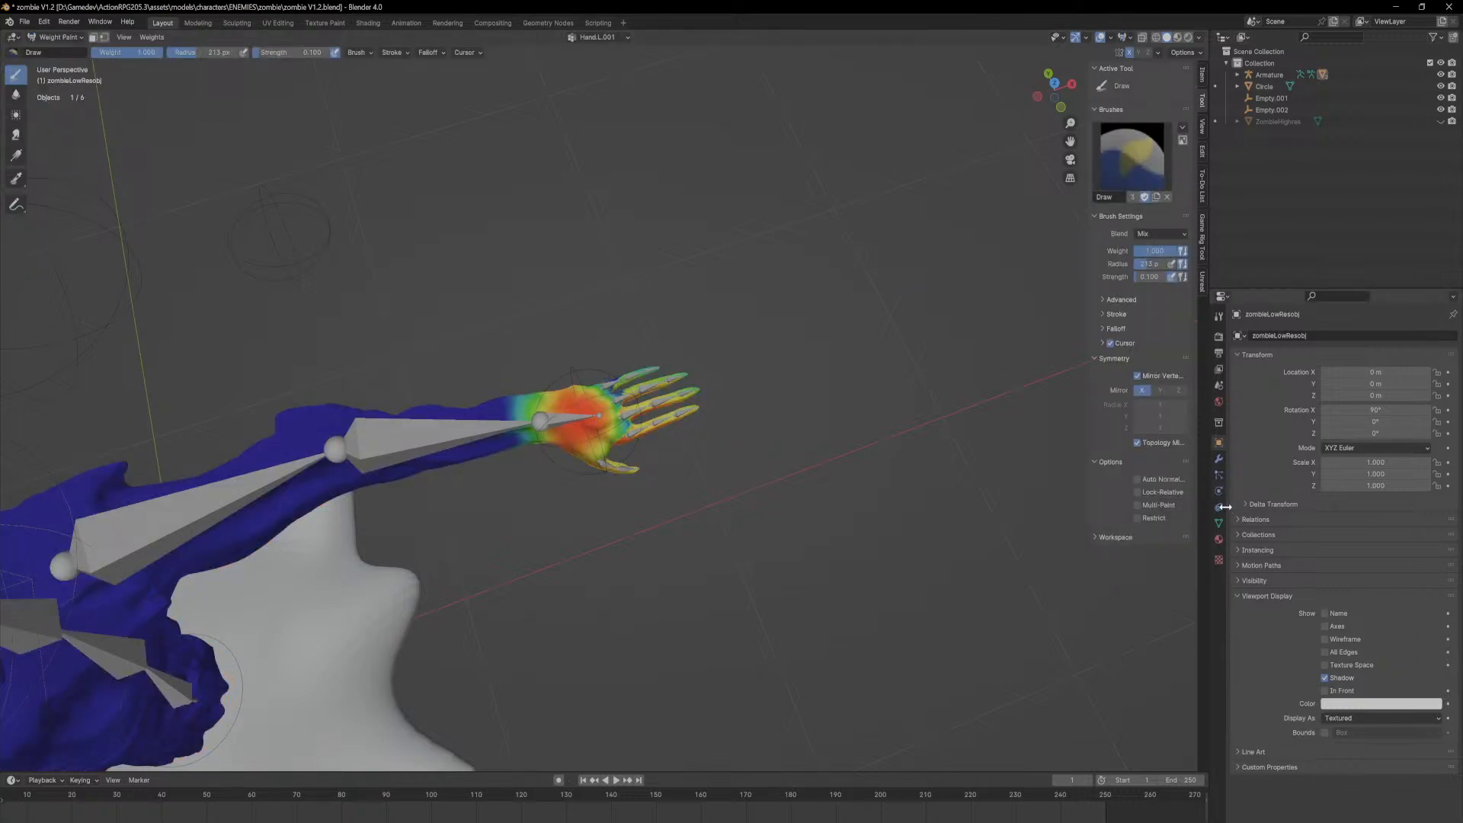
click(1218, 524)
scroll(612, 324, up, 8)
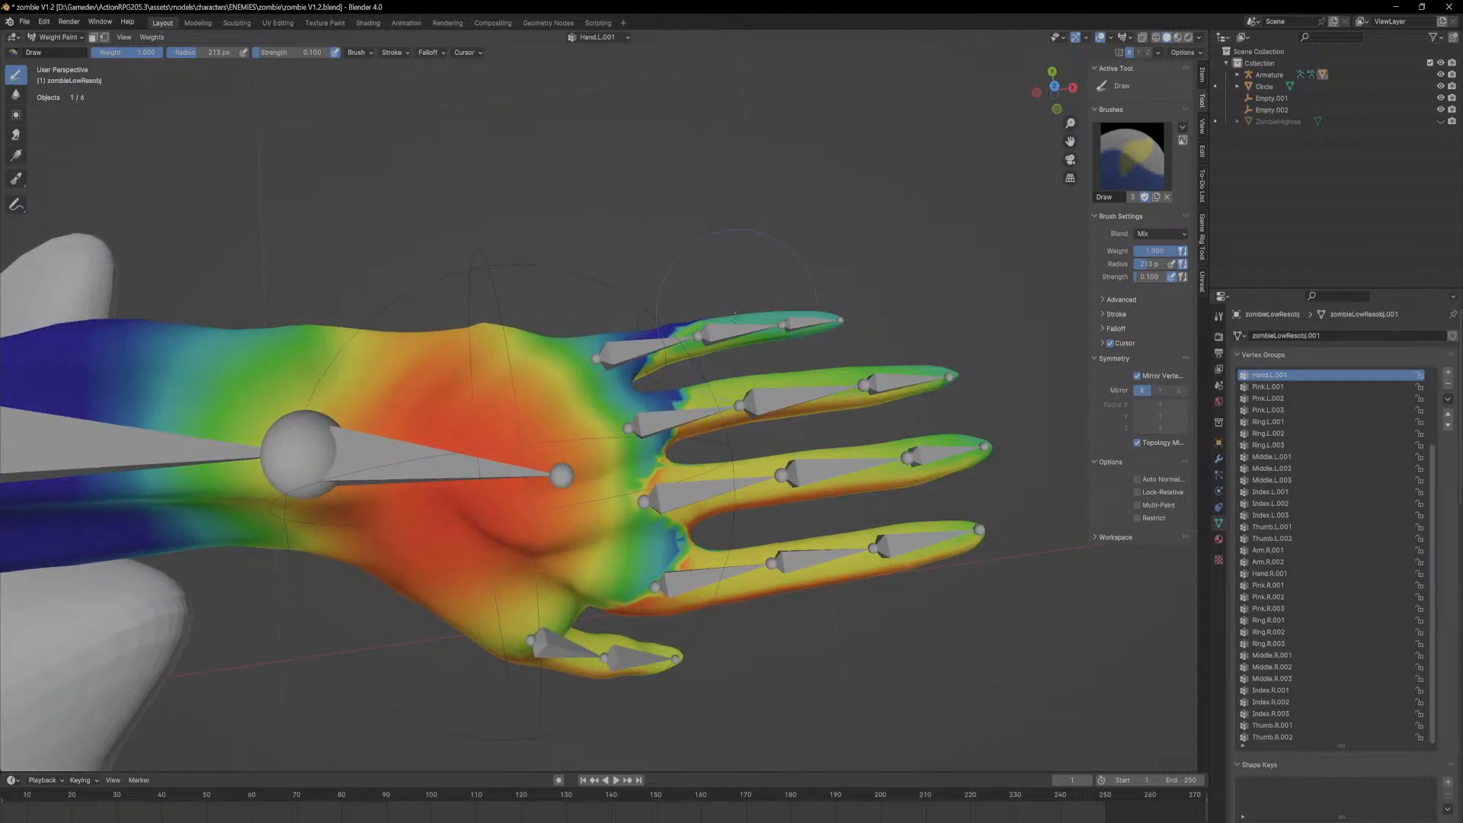
Step: Undo a test stroke on the Hand.L.001 weights and set the Draw brush strength to 1.000
drag(735, 315, 747, 315)
key(ctrl+z)
middle_drag(752, 326, 738, 304)
click(293, 53)
text(1)
key(Return)
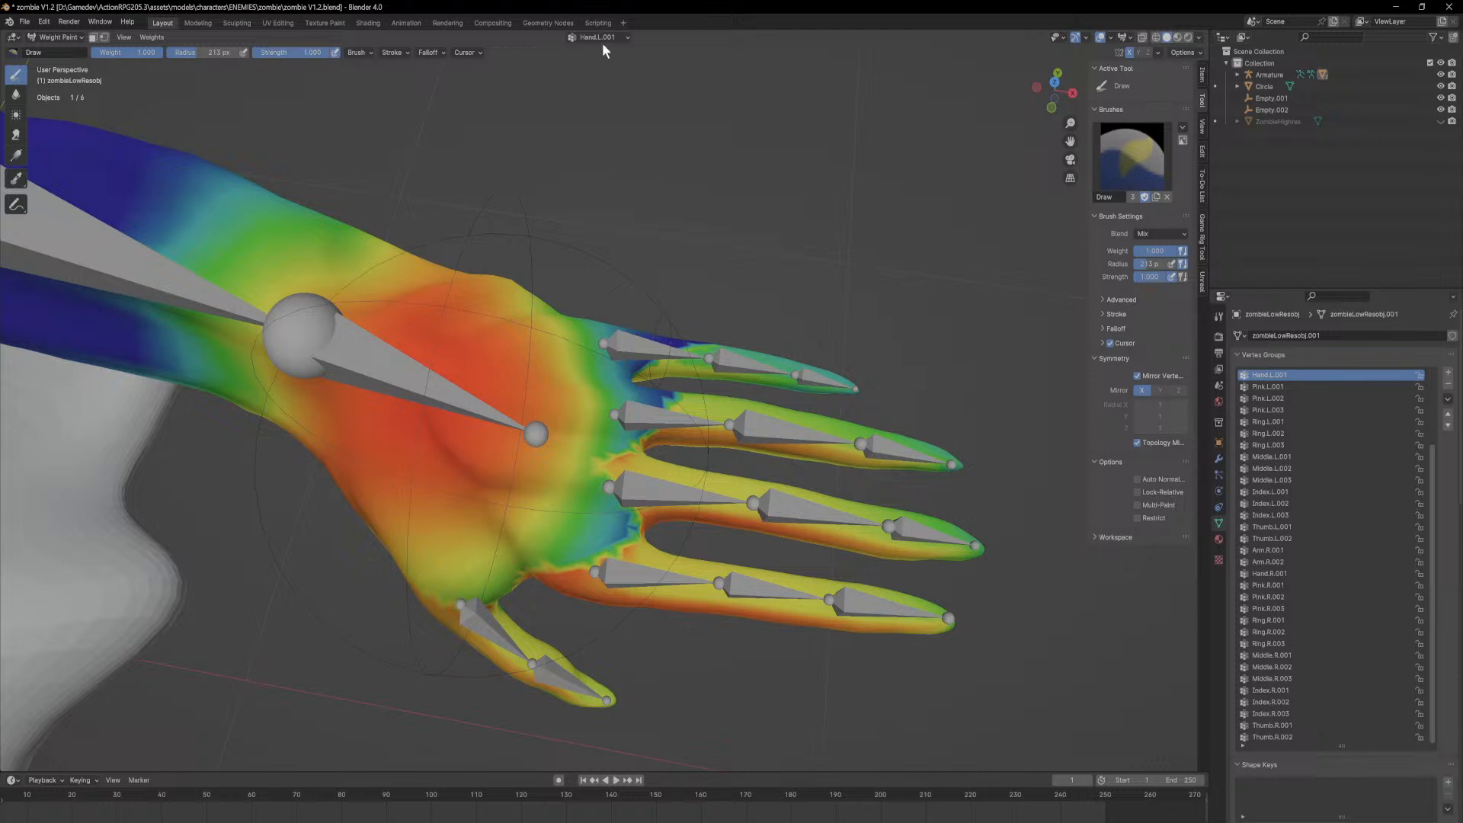
Step: Subtract the Hand.L.001 weights from the four left fingers with brush strokes on several sides of the hand
scroll(873, 532, down, 4)
mouse_move(774, 484)
ctrl+mouse_down()
mouse_move(743, 509)
mouse_move(733, 435)
mouse_move(793, 439)
mouse_move(728, 512)
mouse_move(690, 458)
mouse_move(719, 400)
ctrl+mouse_up()
middle_drag(749, 390, 633, 456)
scroll(602, 403, up, 4)
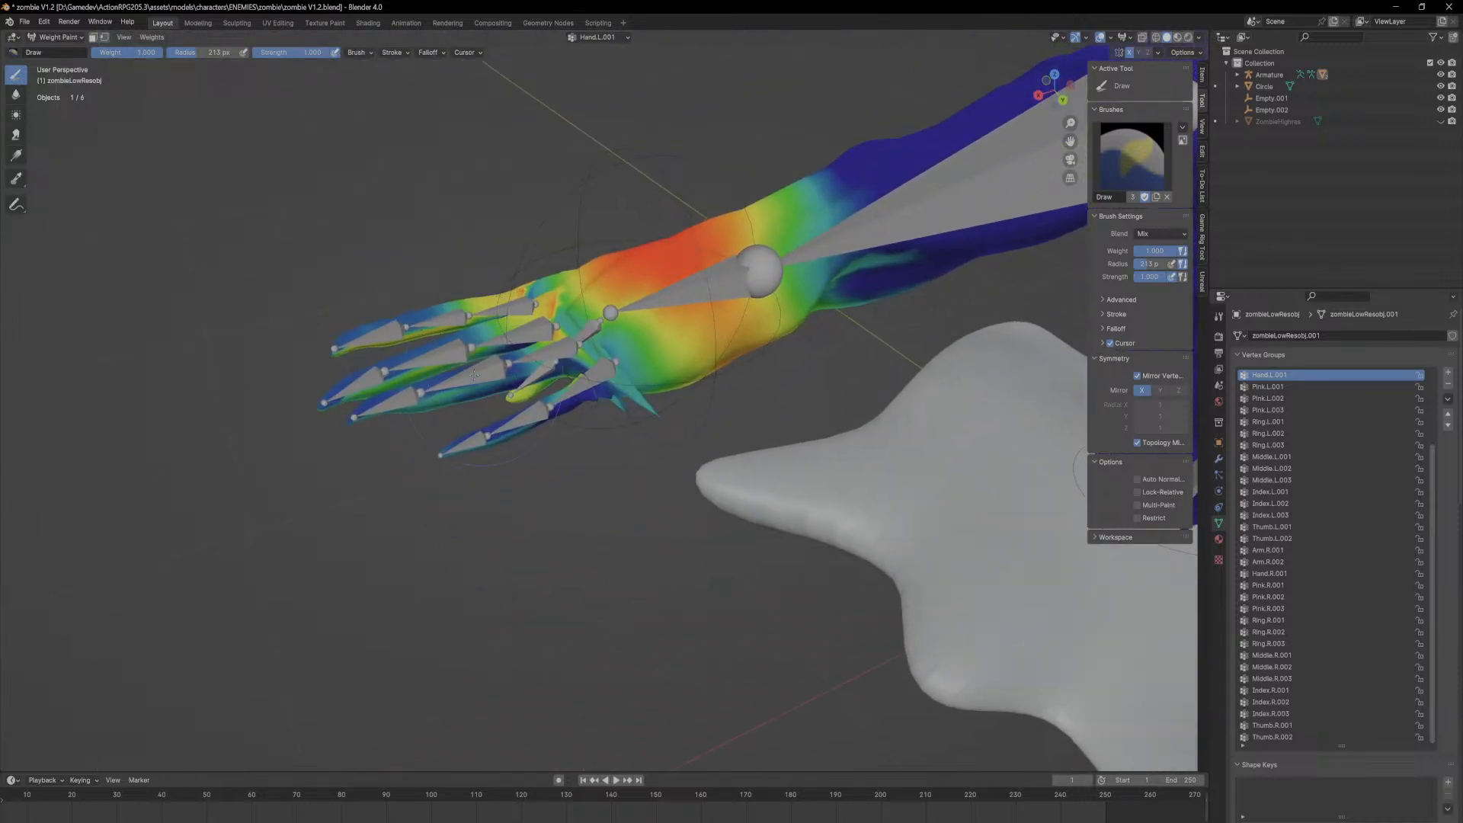
ctrl+drag(331, 328, 495, 295)
middle_drag(397, 340, 690, 412)
mouse_move(711, 419)
ctrl+mouse_down()
mouse_move(644, 495)
mouse_move(644, 453)
mouse_move(763, 458)
mouse_move(809, 510)
ctrl+mouse_up()
middle_drag(808, 510, 785, 320)
ctrl+drag(776, 257, 851, 276)
mouse_move(858, 366)
ctrl+mouse_down()
mouse_move(686, 324)
mouse_move(775, 341)
mouse_move(625, 441)
mouse_move(714, 450)
ctrl+mouse_up()
mouse_move(687, 405)
middle_down()
mouse_move(551, 568)
mouse_move(795, 551)
mouse_move(651, 600)
middle_up()
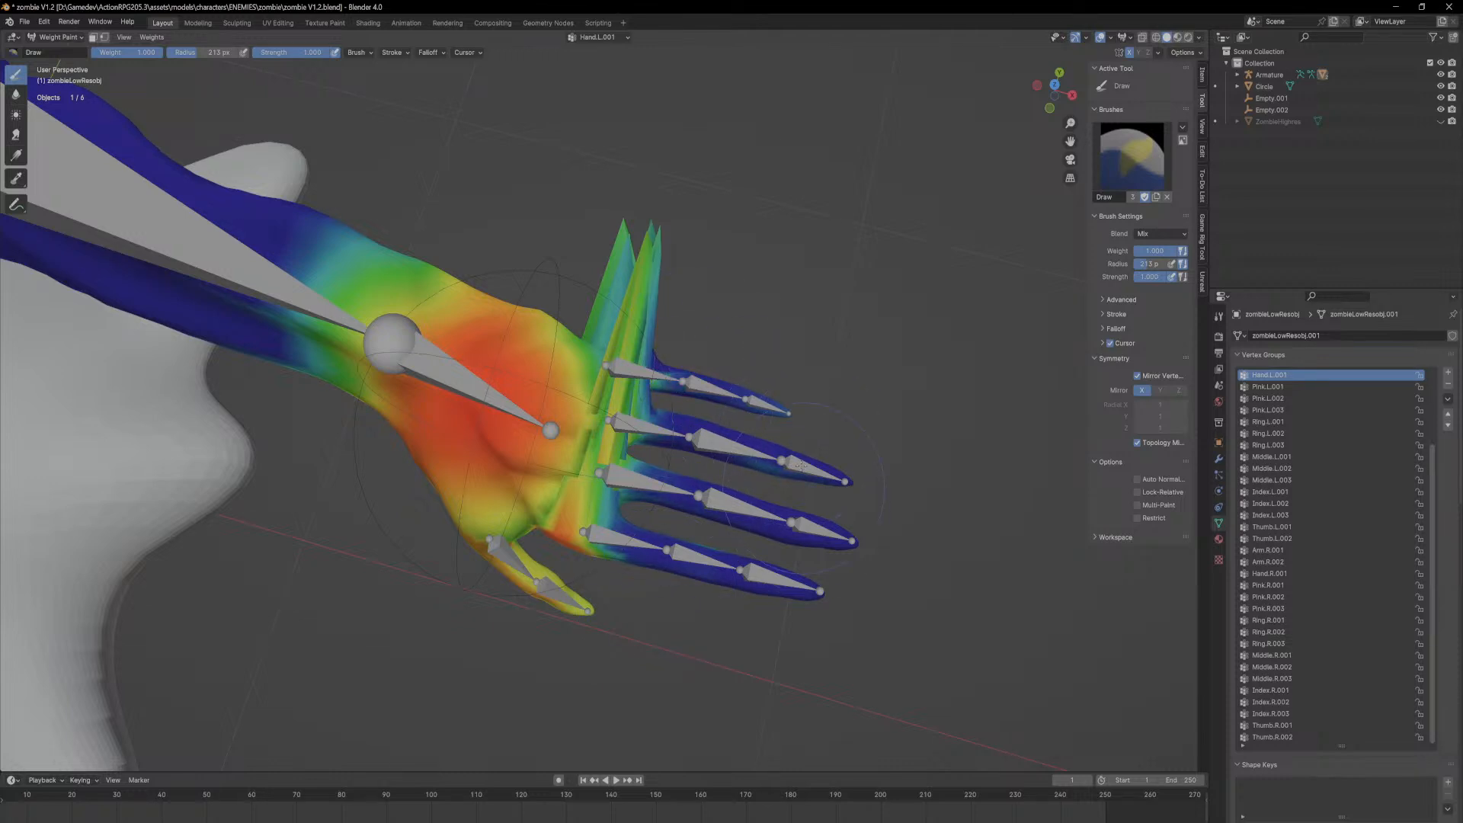
Step: Switch the zombie mesh to Edit Mode and display the viewport in wireframe shading
key(Tab)
middle_drag(785, 491, 815, 429)
drag(817, 301, 901, 400)
click(1129, 38)
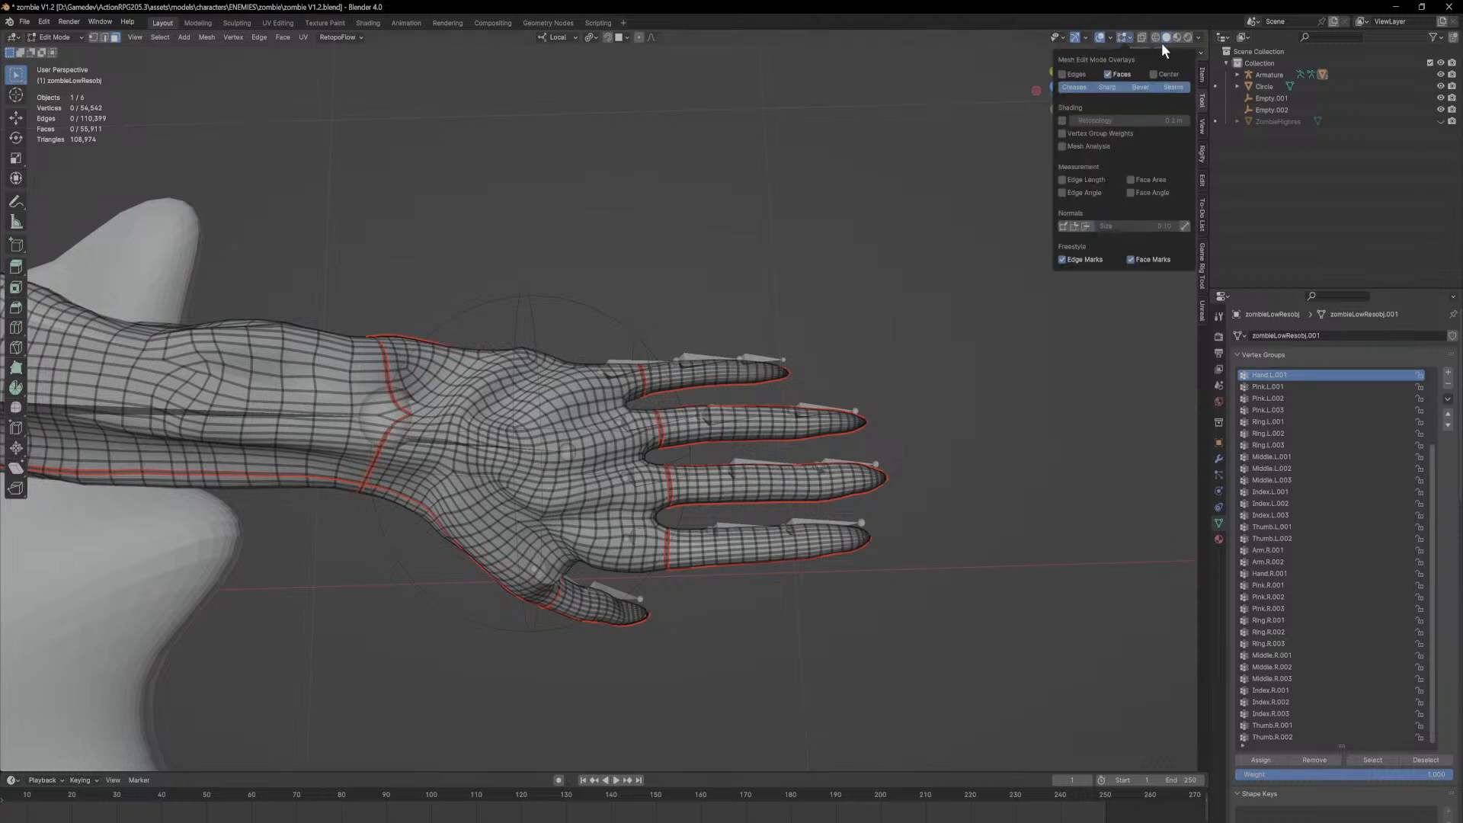
click(1154, 37)
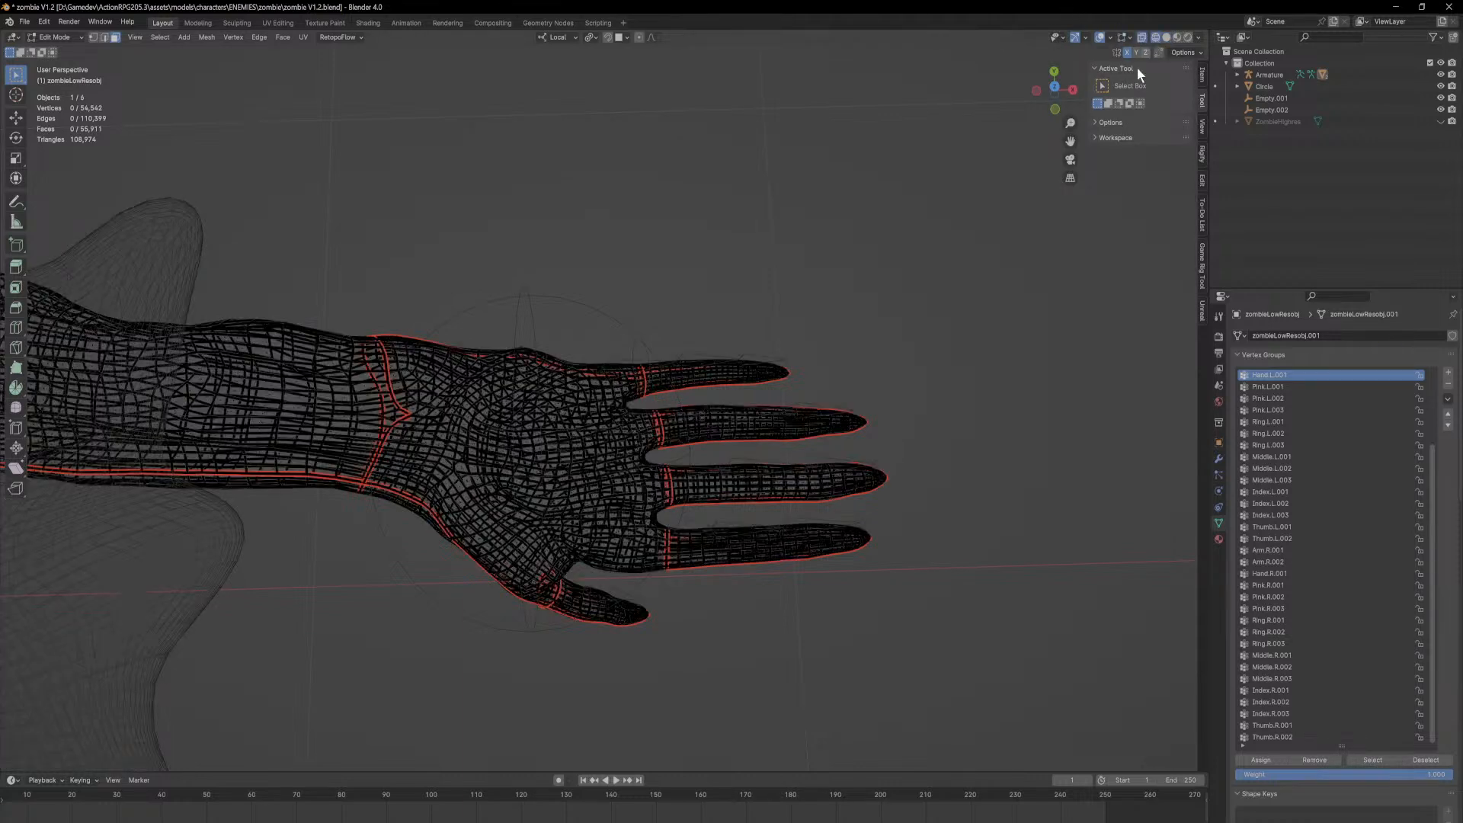
Step: Select the faces of the four left fingers and the thumb beyond their bases, and remove them from Hand.L.001
drag(1030, 282, 669, 696)
ctrl+drag(676, 327, 660, 409)
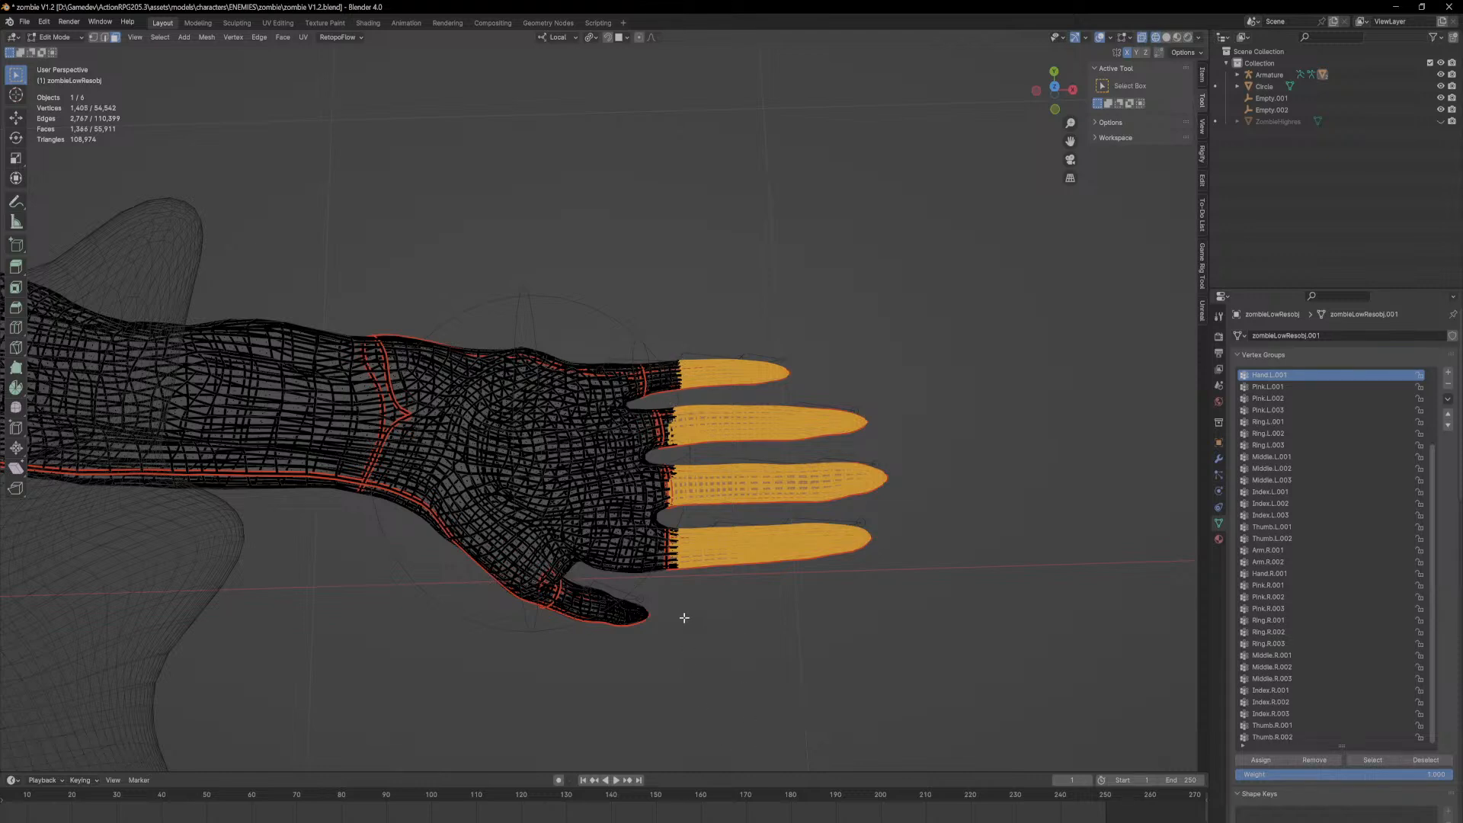
shift+drag(712, 305, 669, 417)
shift+drag(694, 702, 573, 576)
shift+drag(599, 652, 559, 602)
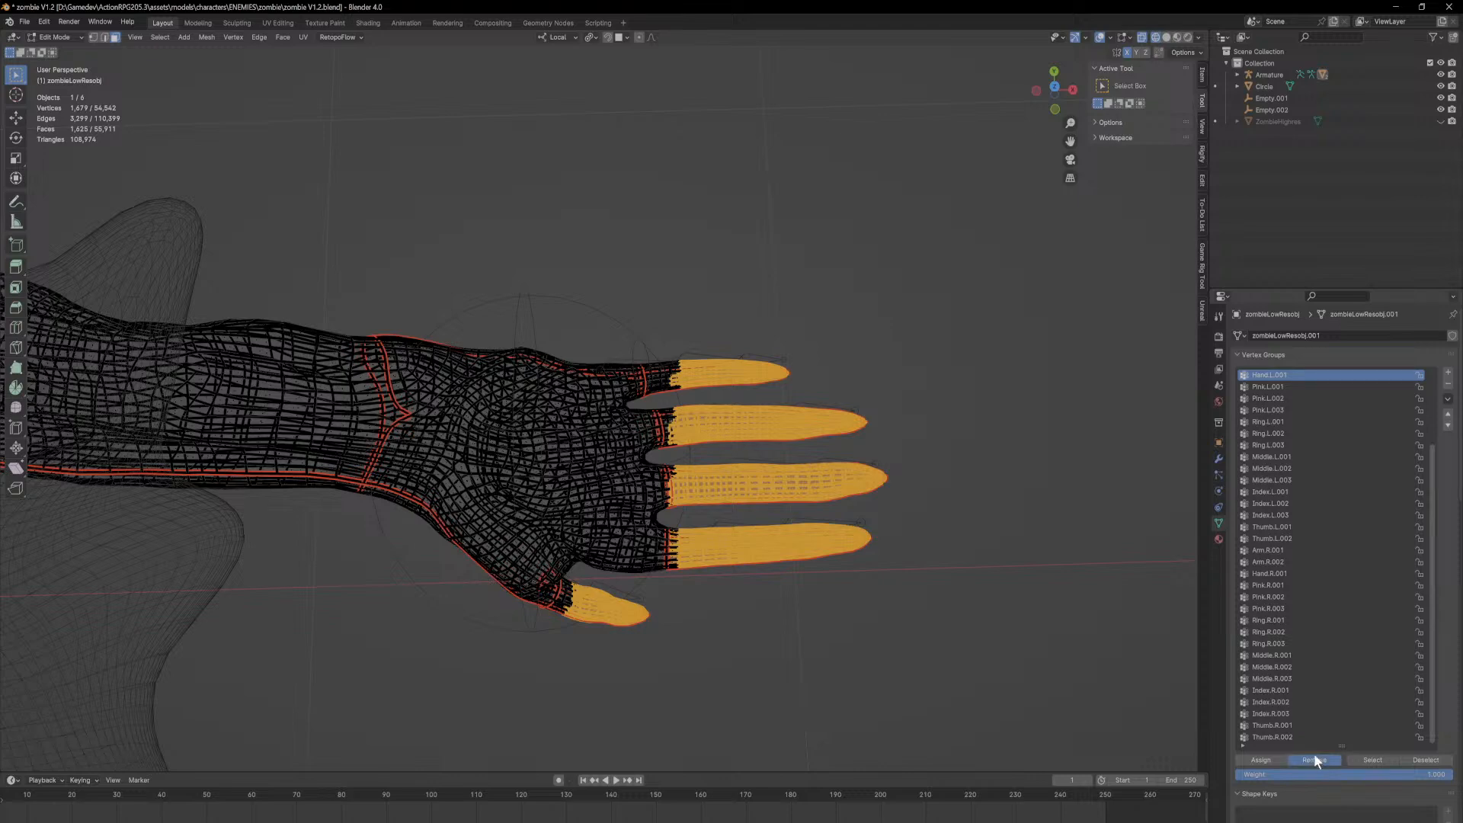
Step: Switch the mesh to Weight Paint and brush Hand.L.001 weight at 1.000 onto the stretched spikes beside the left hand
click(60, 37)
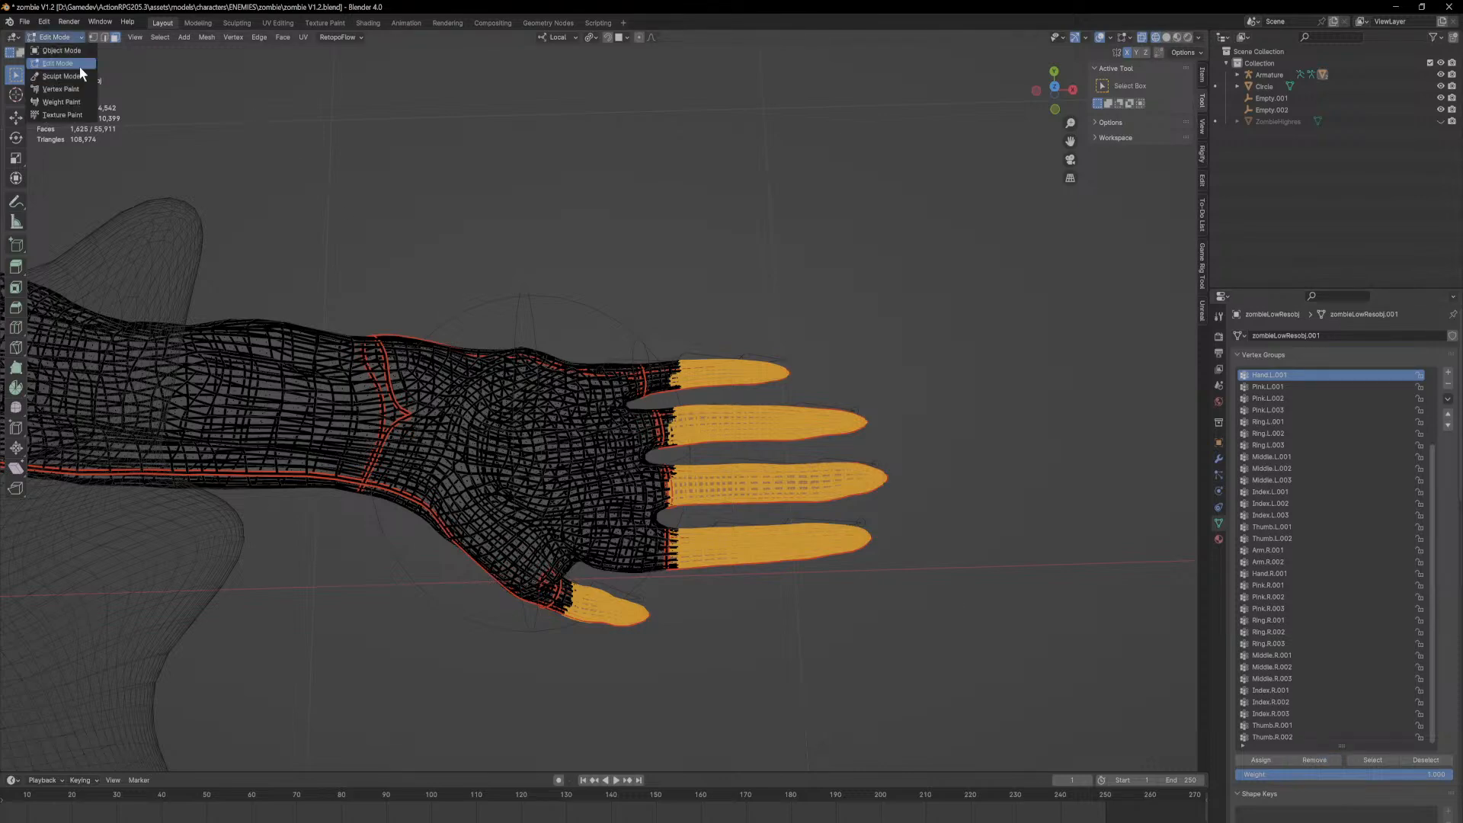
click(61, 101)
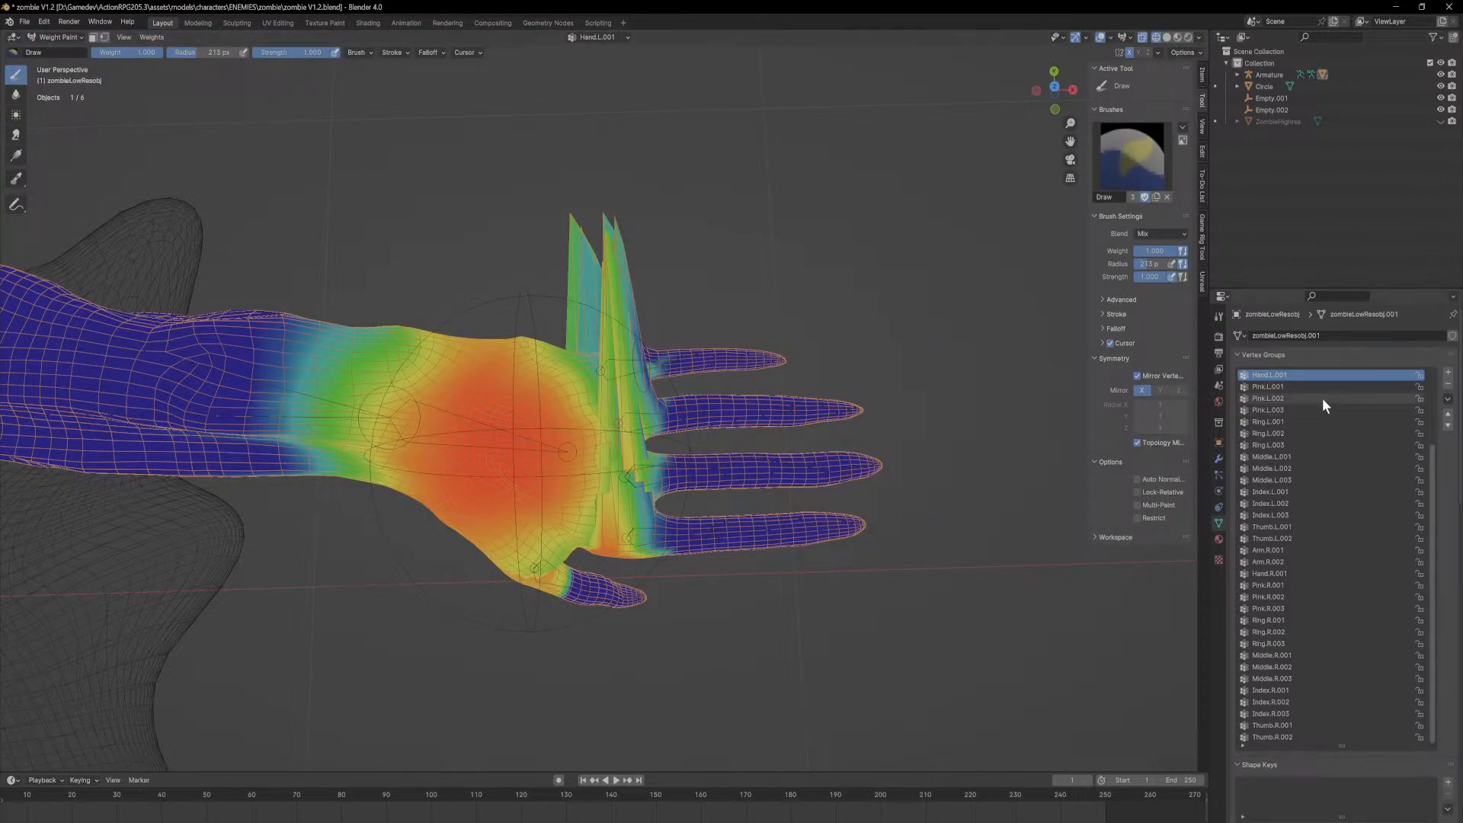
middle_drag(821, 498, 823, 462)
click(1142, 390)
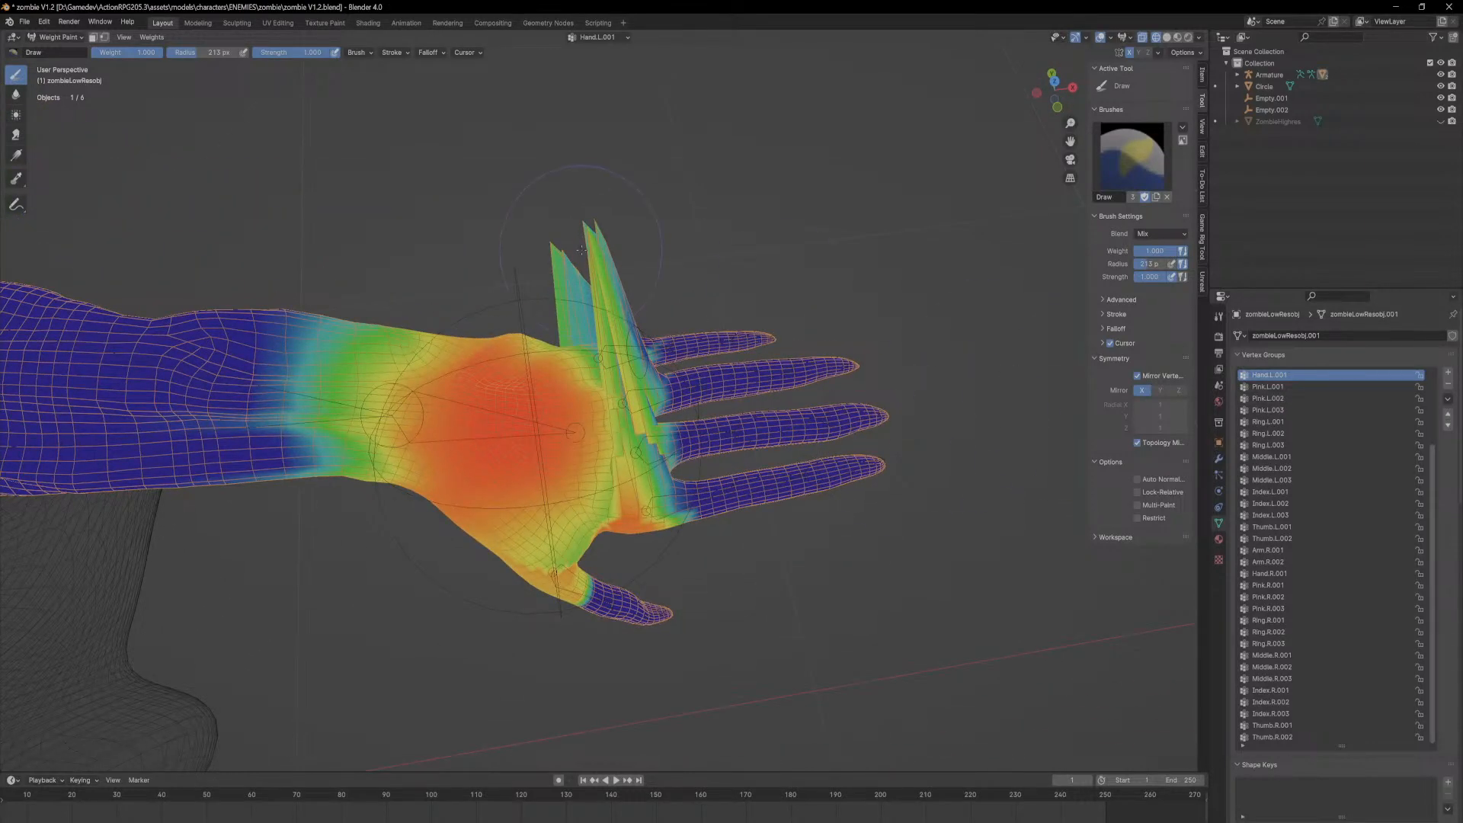
drag(587, 244, 575, 237)
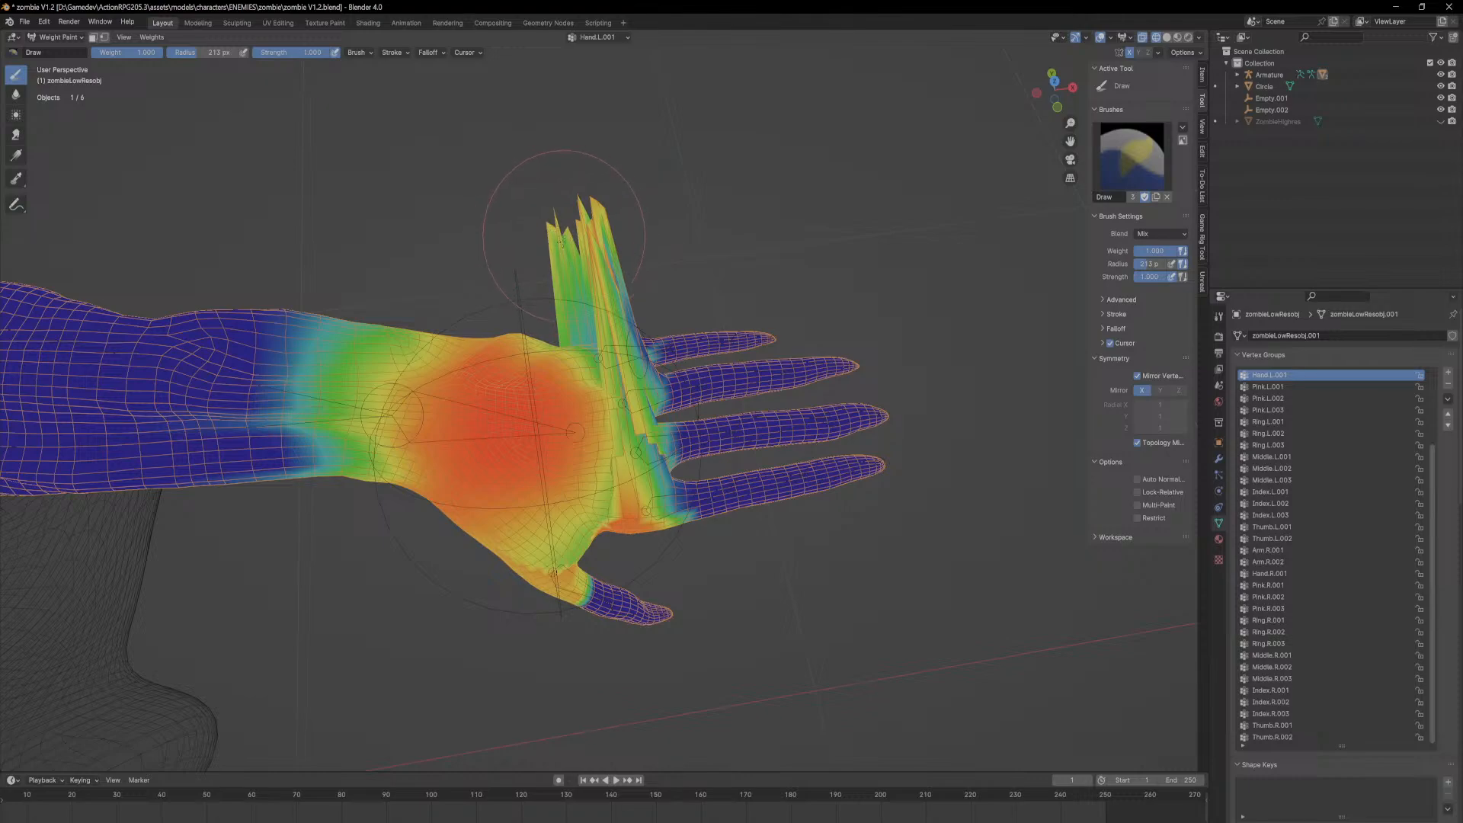
mouse_move(571, 243)
middle_down()
mouse_move(665, 208)
mouse_move(825, 379)
mouse_move(734, 368)
mouse_move(657, 307)
middle_up()
click(710, 366)
mouse_move(710, 366)
middle_down()
mouse_move(793, 427)
mouse_move(827, 432)
middle_up()
Step: Find the vertex group that is pulling the spikes, then select the left forearm and hand faces and remove them from Hand.R.001
ctrl+scroll(1293, 392, down, 5)
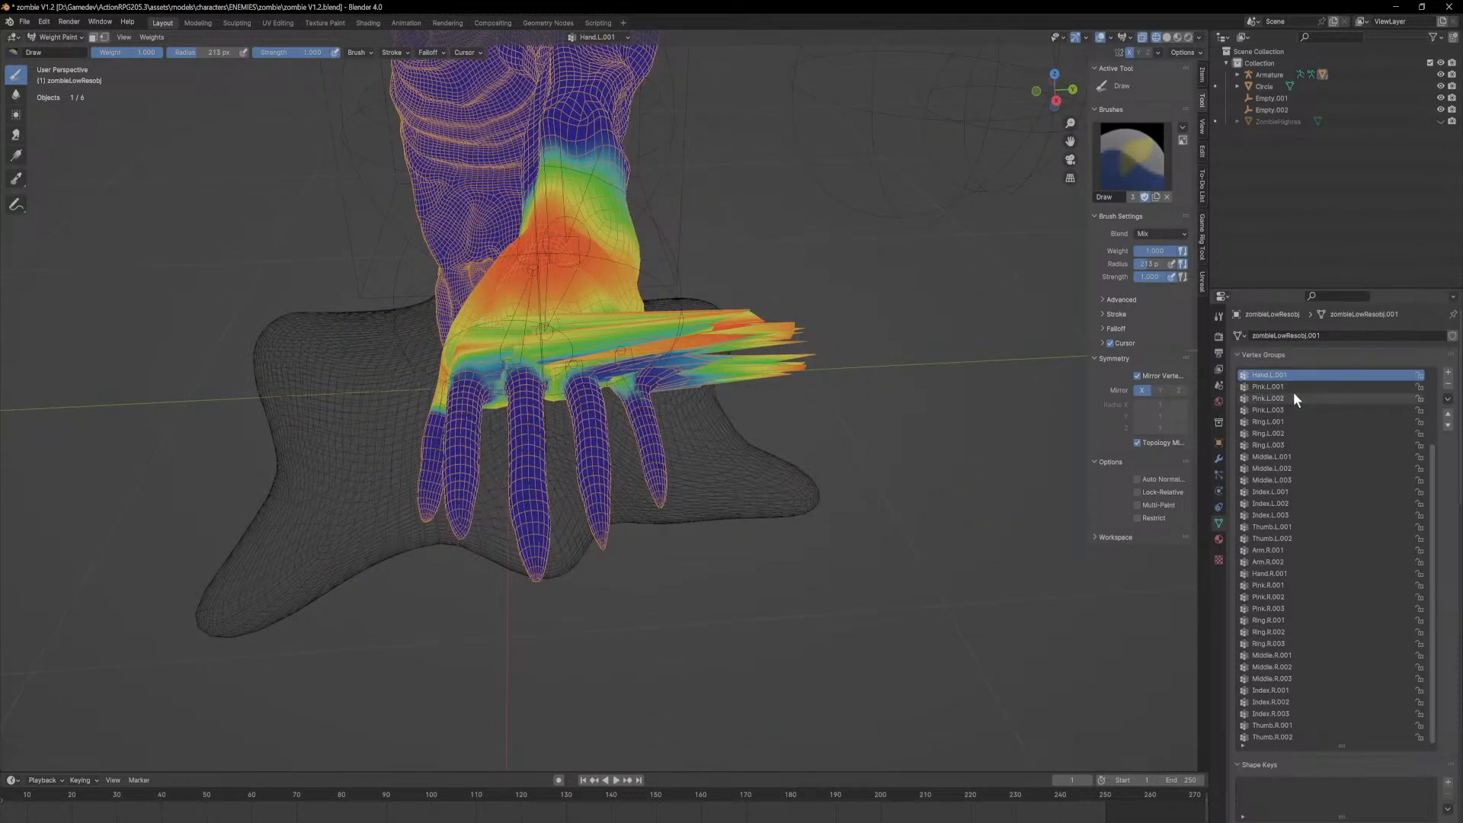
ctrl+scroll(1311, 410, up, 1)
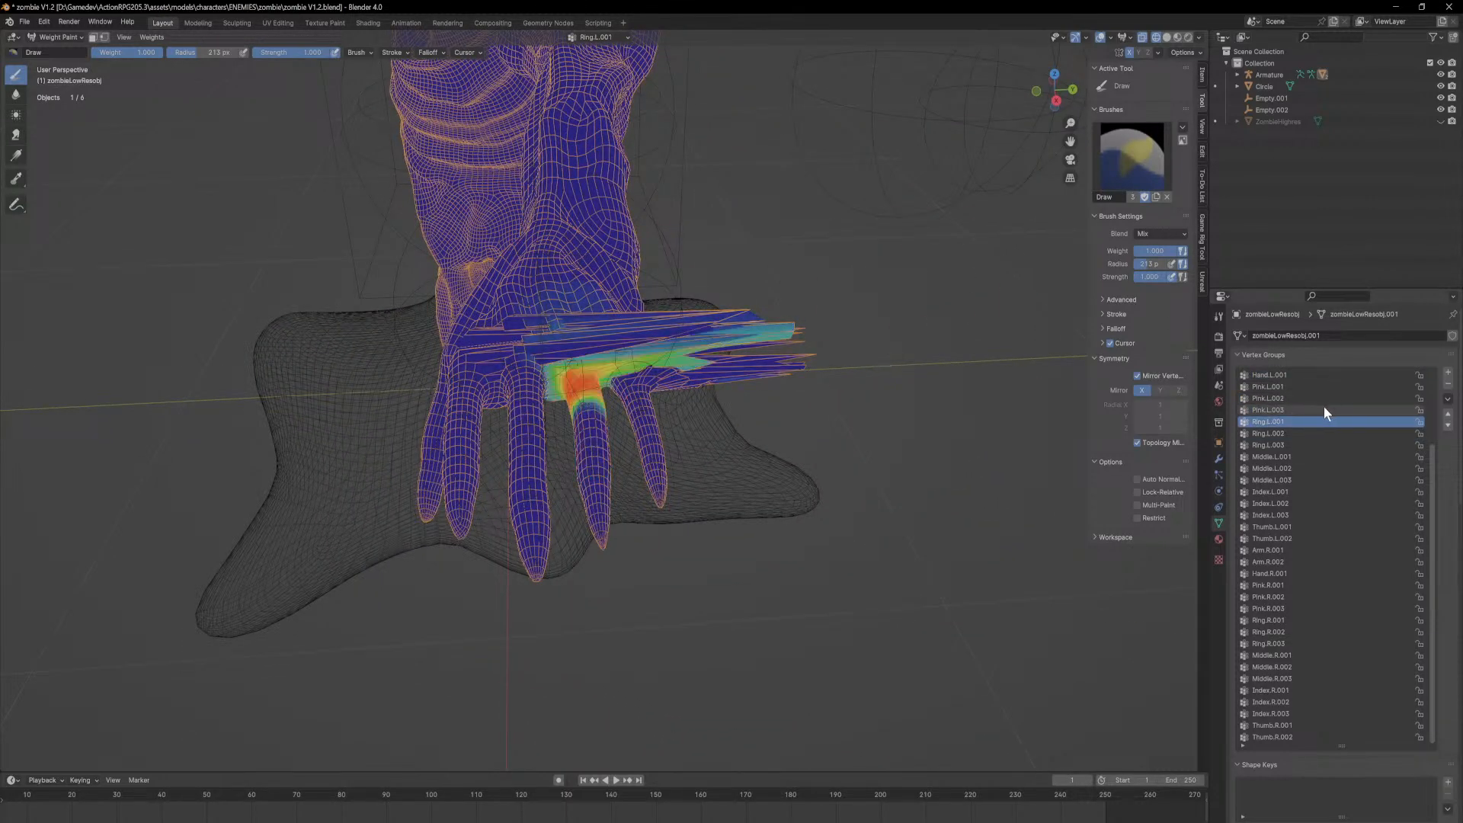
ctrl+scroll(1325, 417, down, 7)
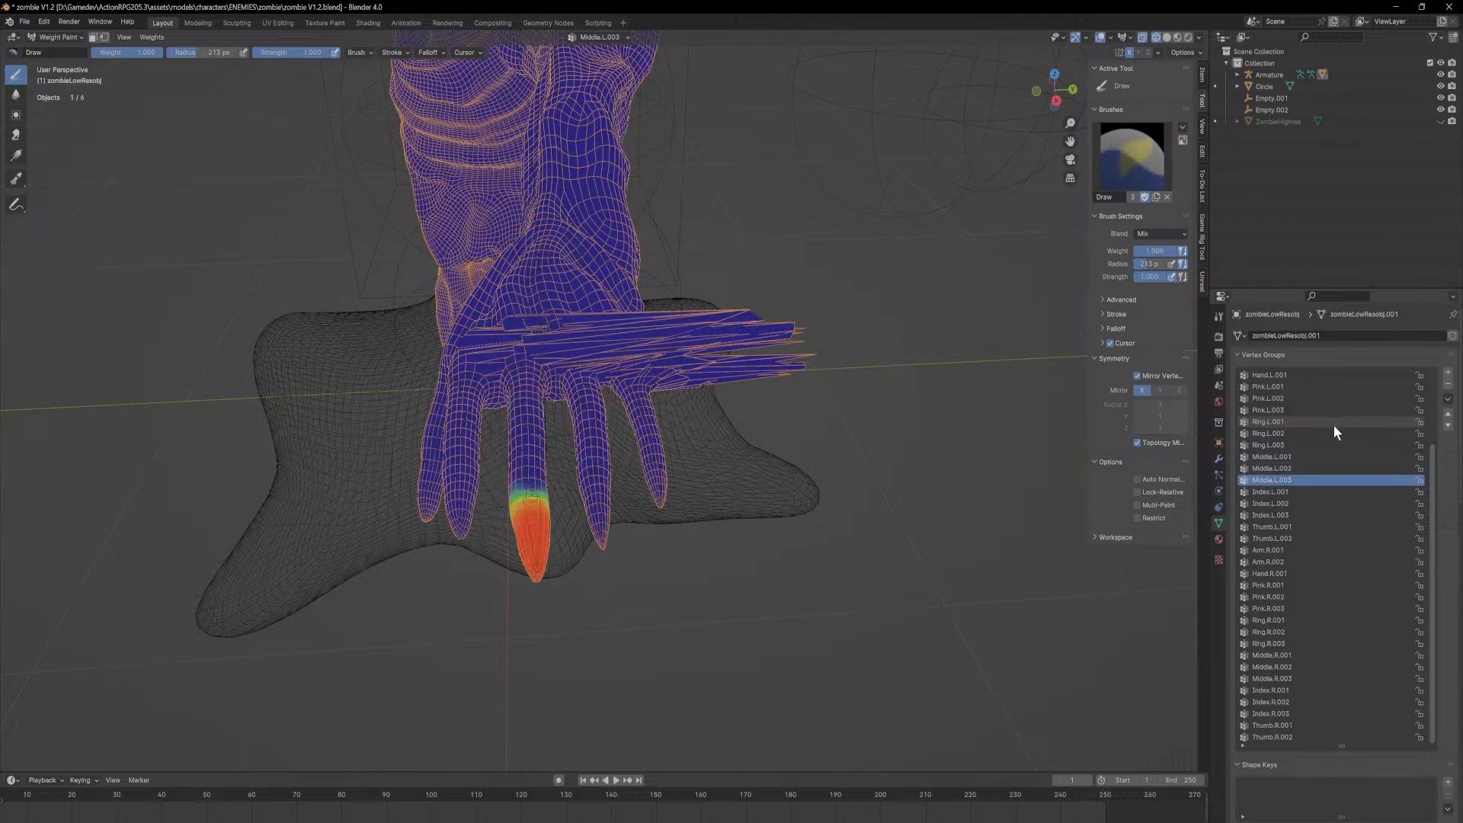
ctrl+scroll(1335, 427, down, 6)
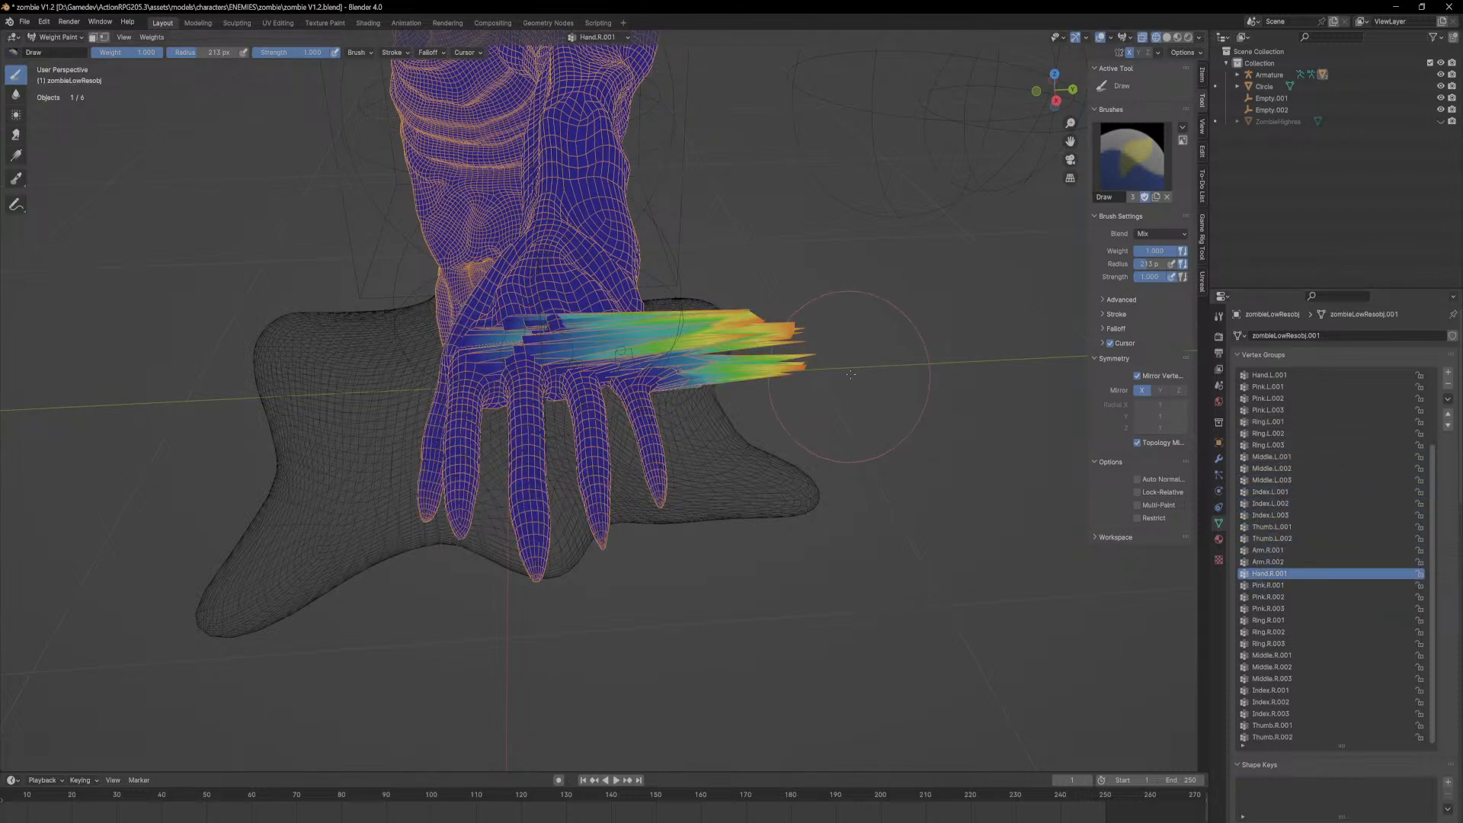
key(Tab)
mouse_move(755, 313)
middle_down()
mouse_move(856, 313)
mouse_move(814, 274)
middle_up()
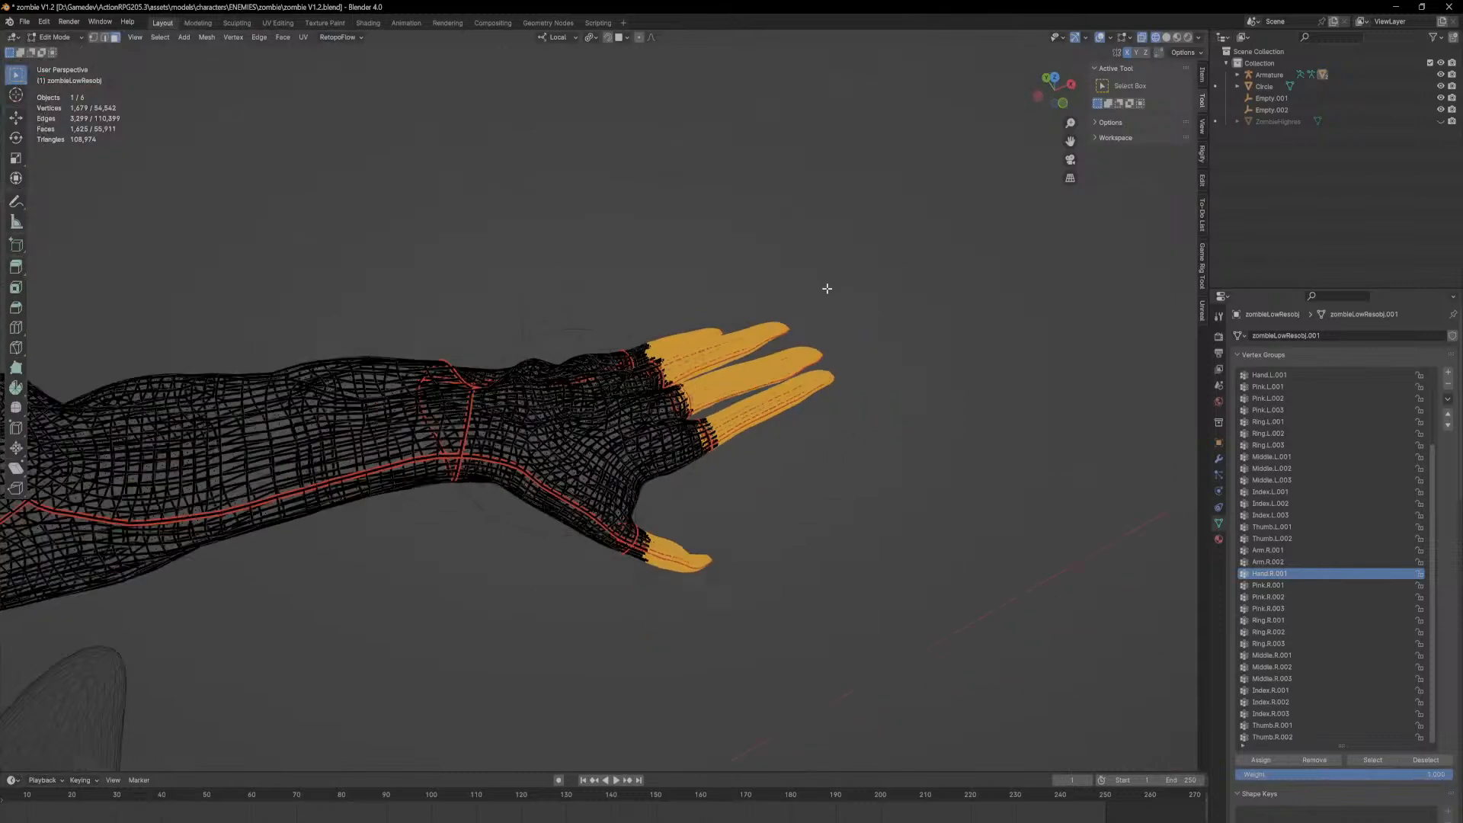
scroll(935, 540, down, 6)
drag(853, 503, 432, 330)
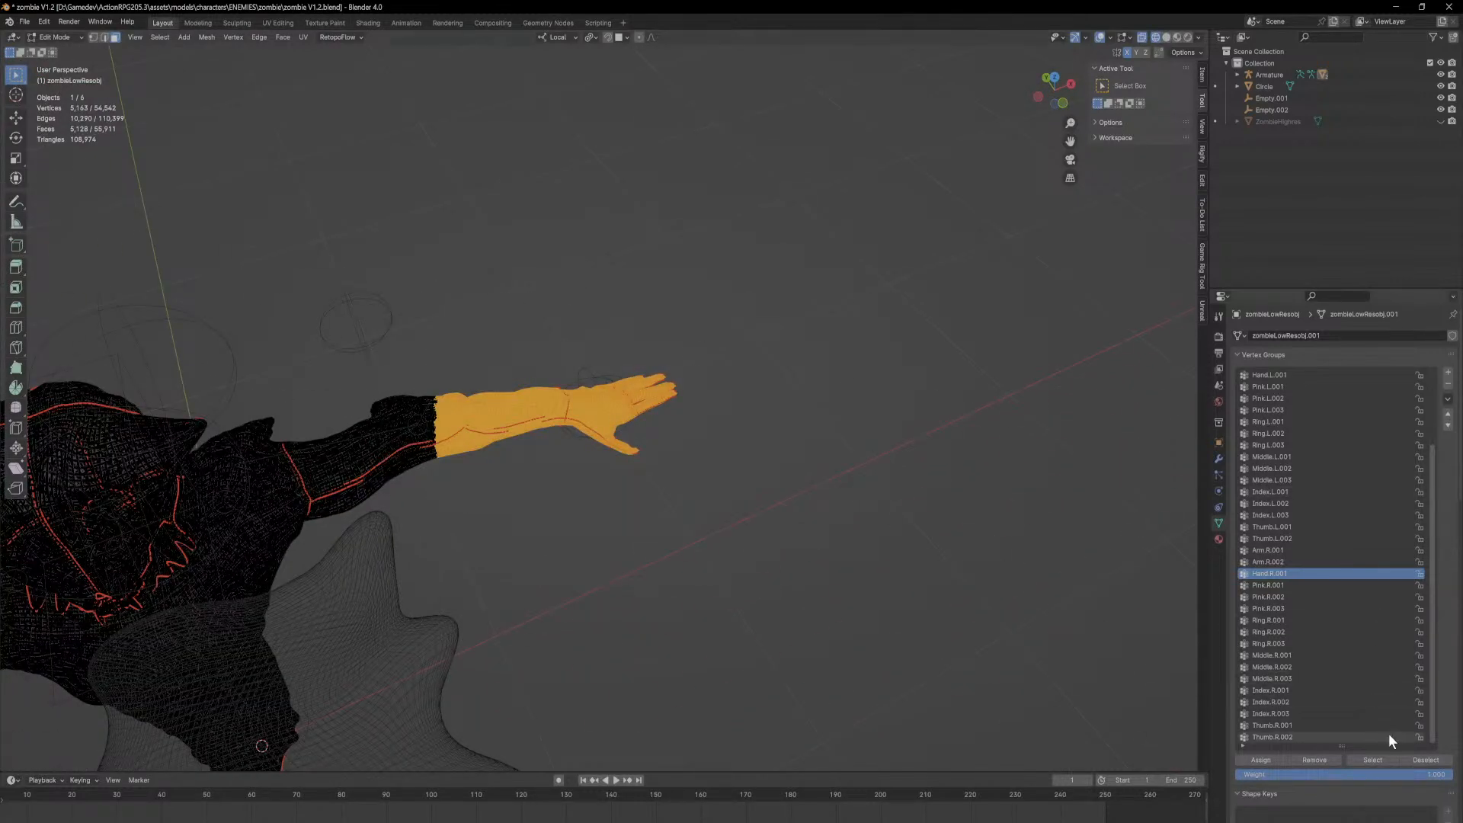
key(Tab)
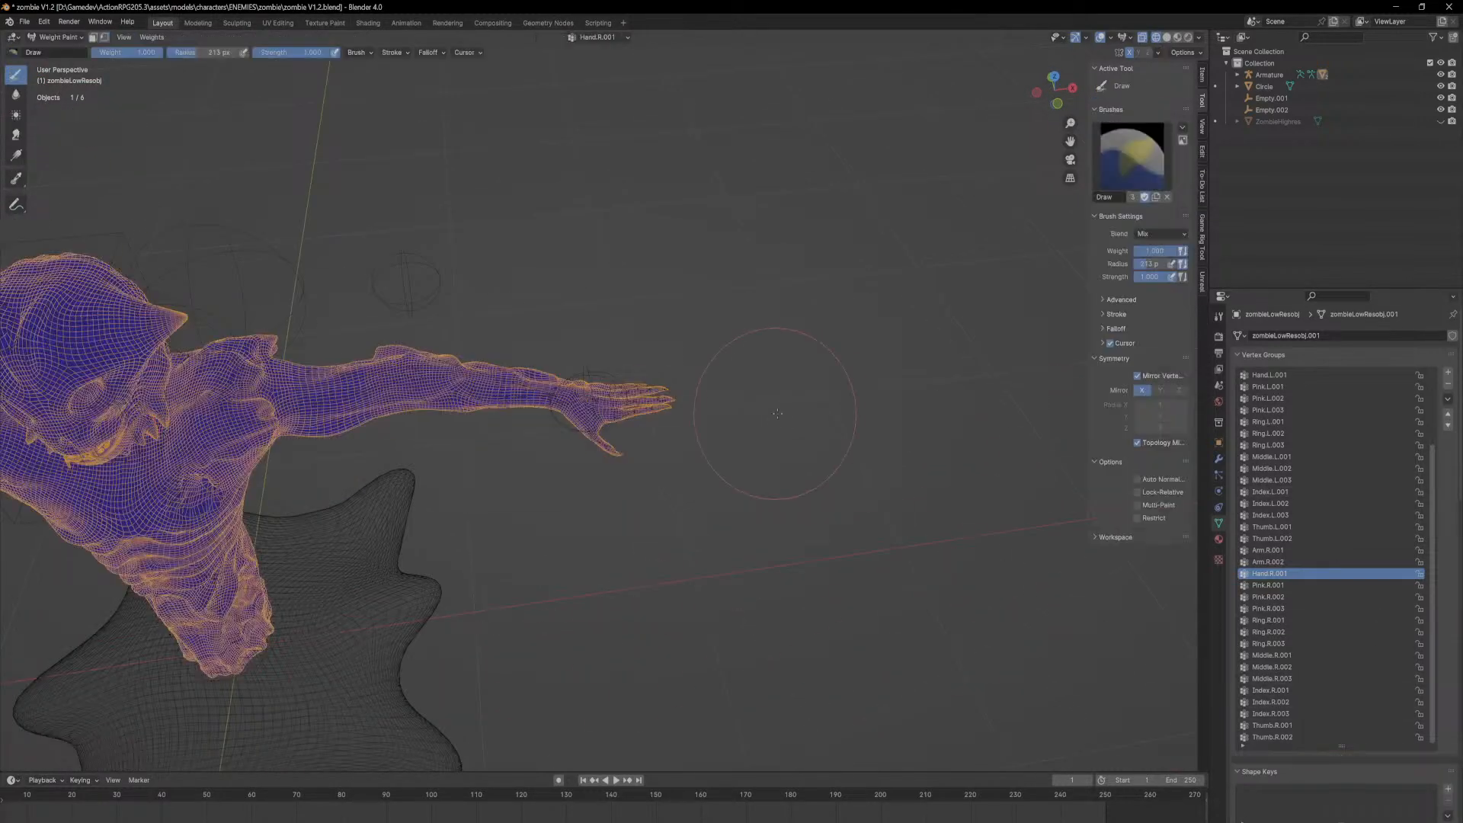
Step: Return the mesh to Object Mode, select the armature and switch it to Pose Mode
click(57, 38)
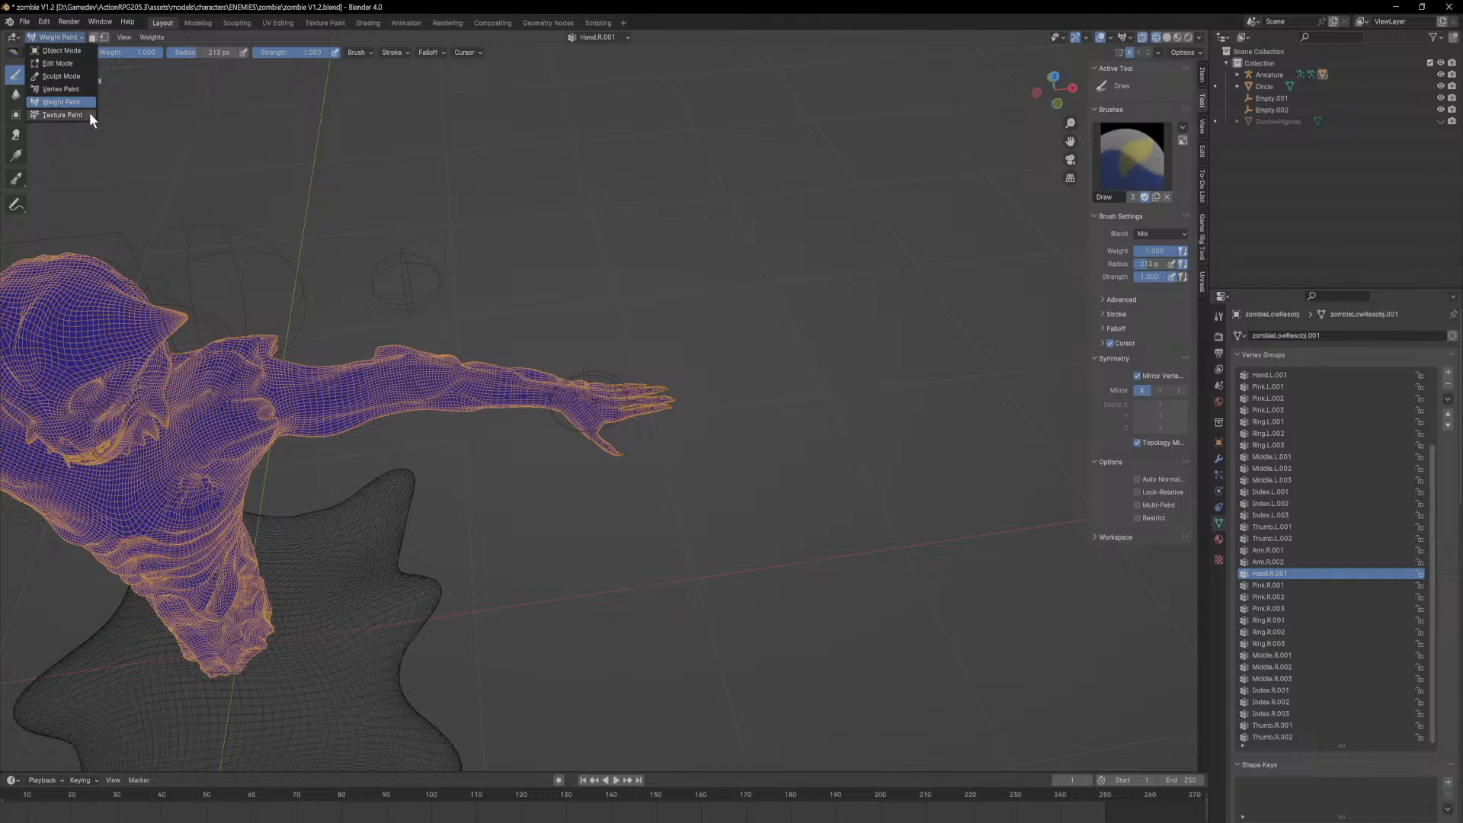
click(57, 49)
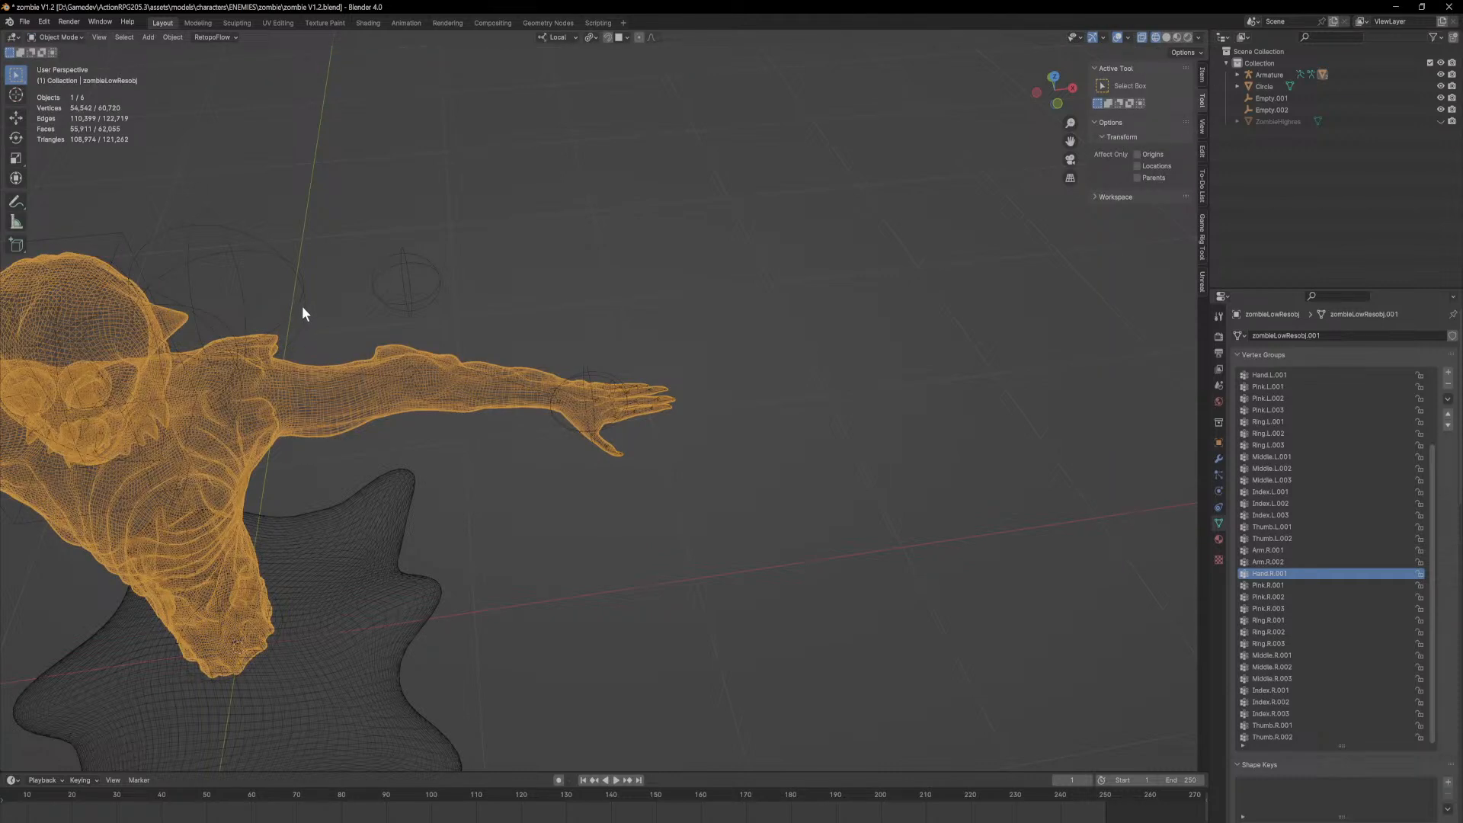
click(219, 272)
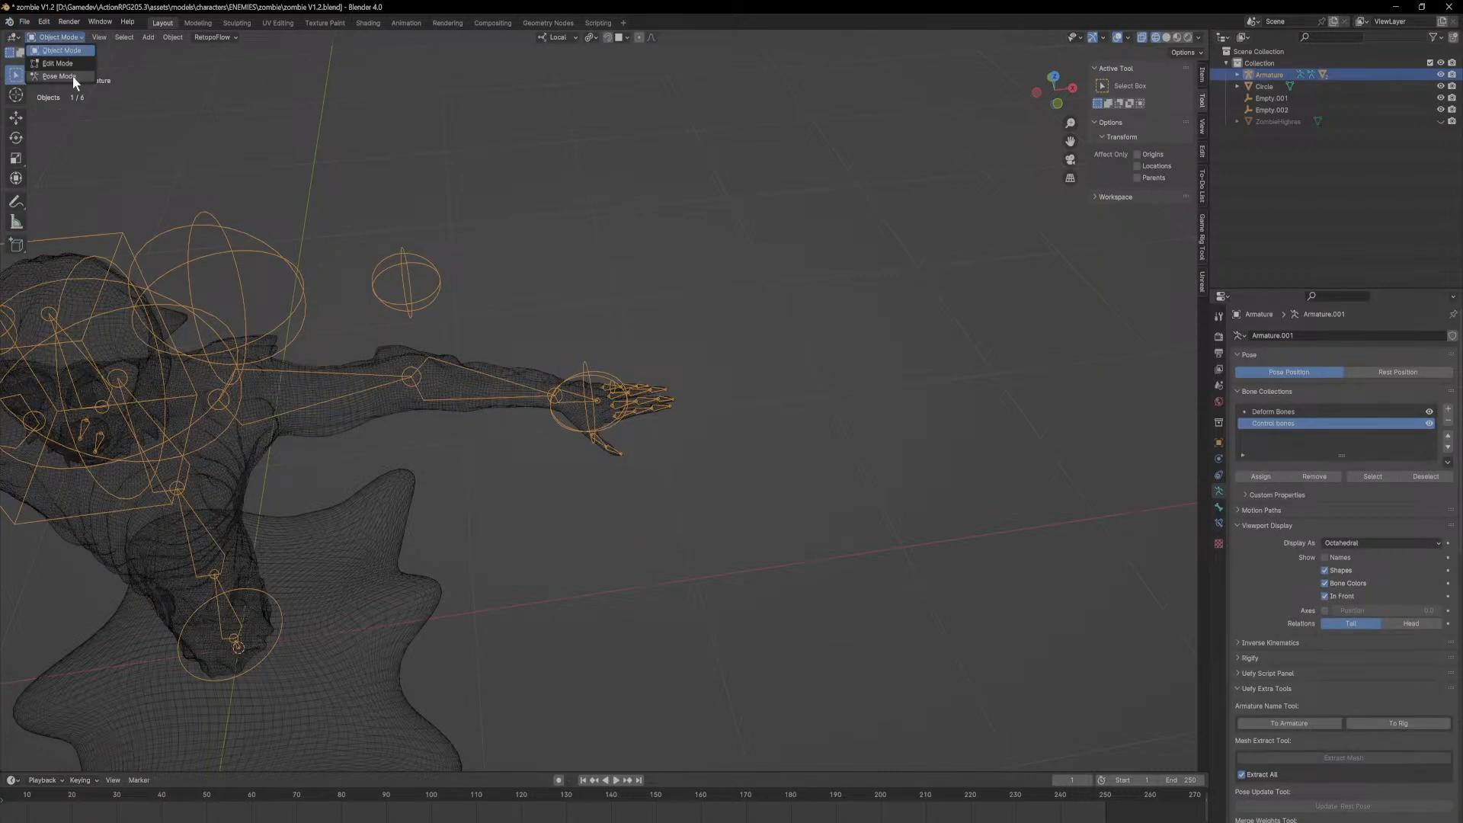
click(59, 76)
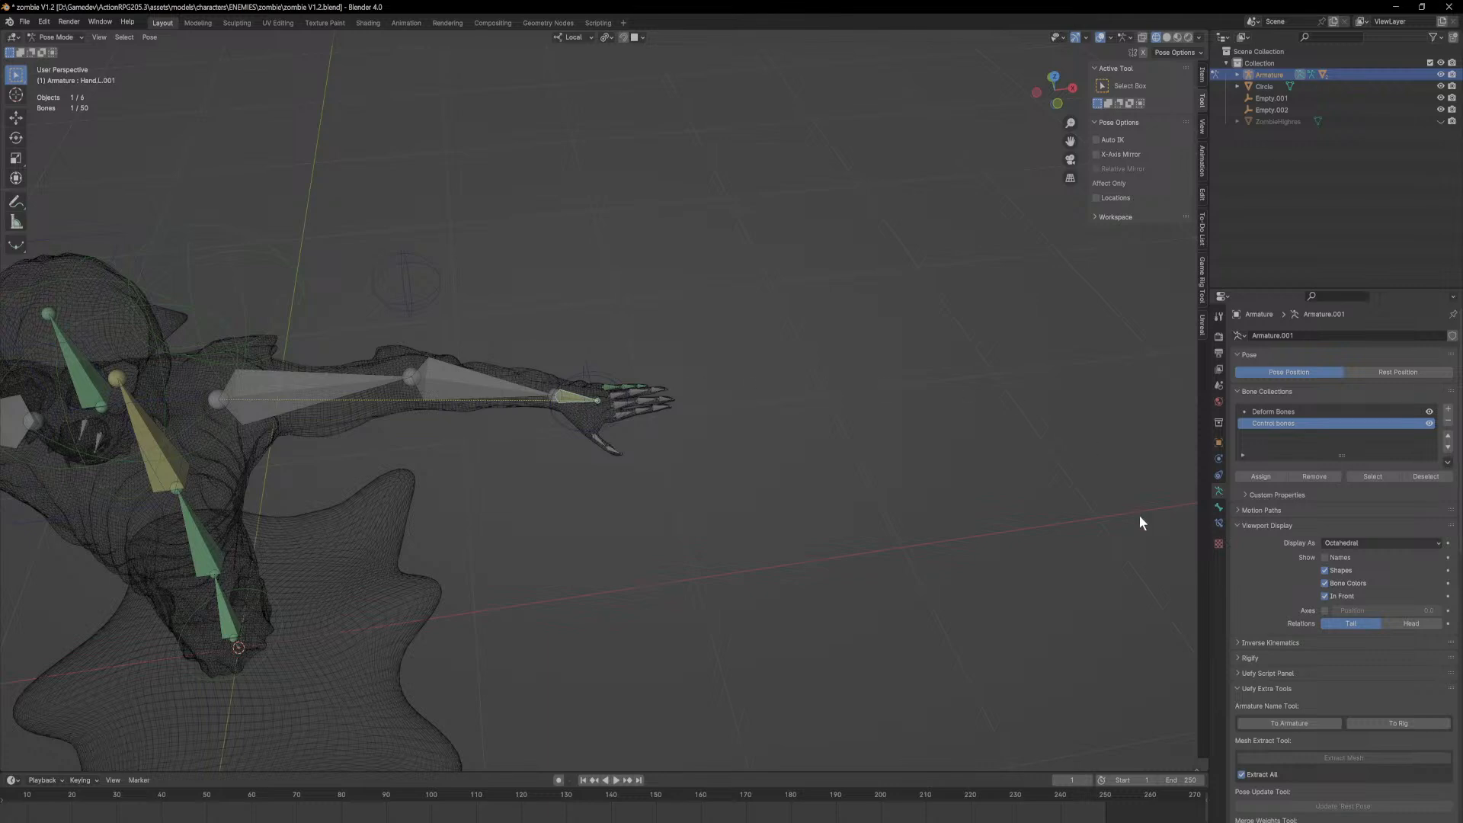
Step: Enable the IK and Child Of constraints on Hand.L.001 and display the viewport in solid shading
click(1220, 522)
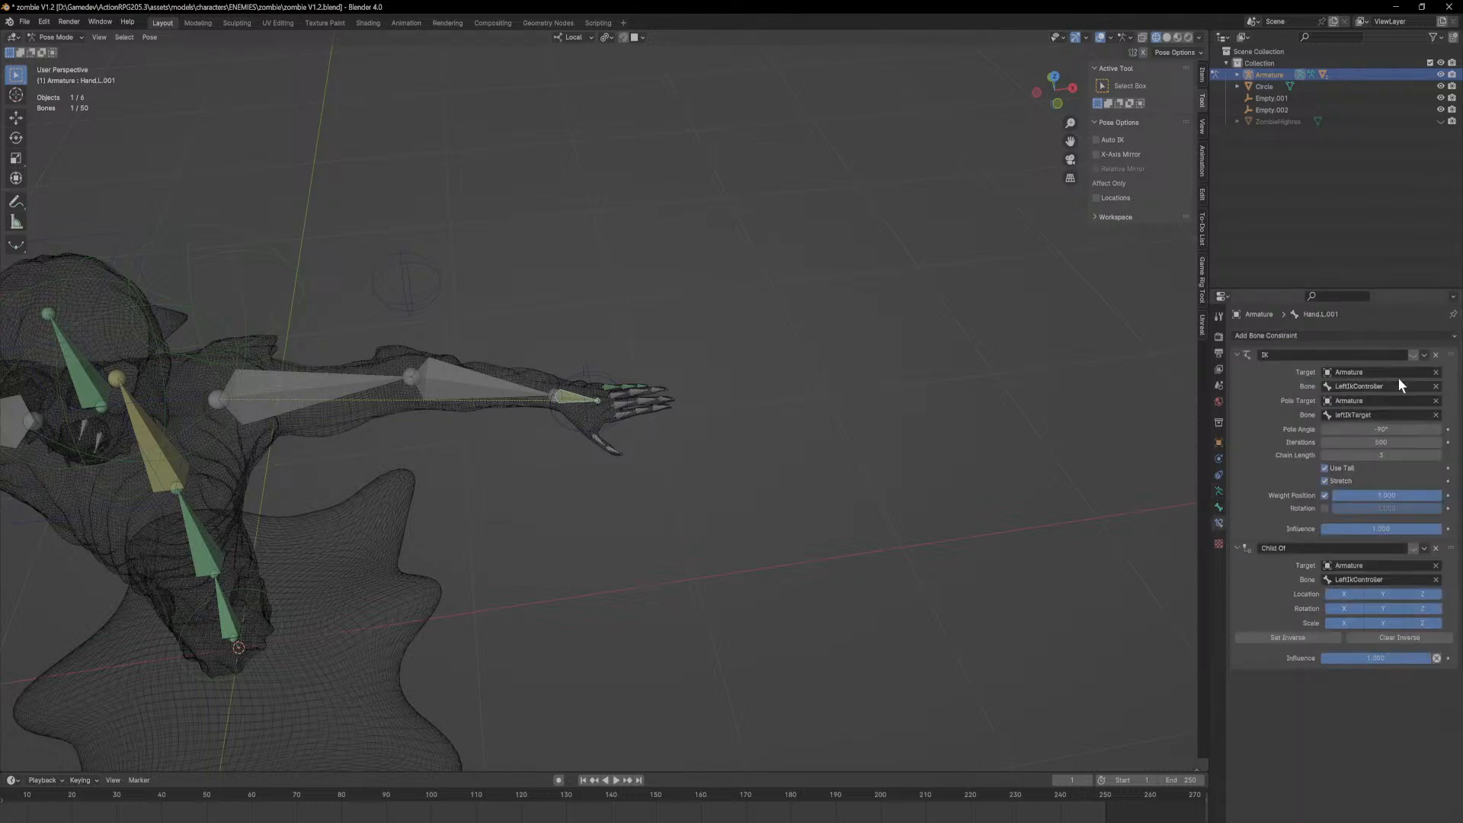
click(1414, 356)
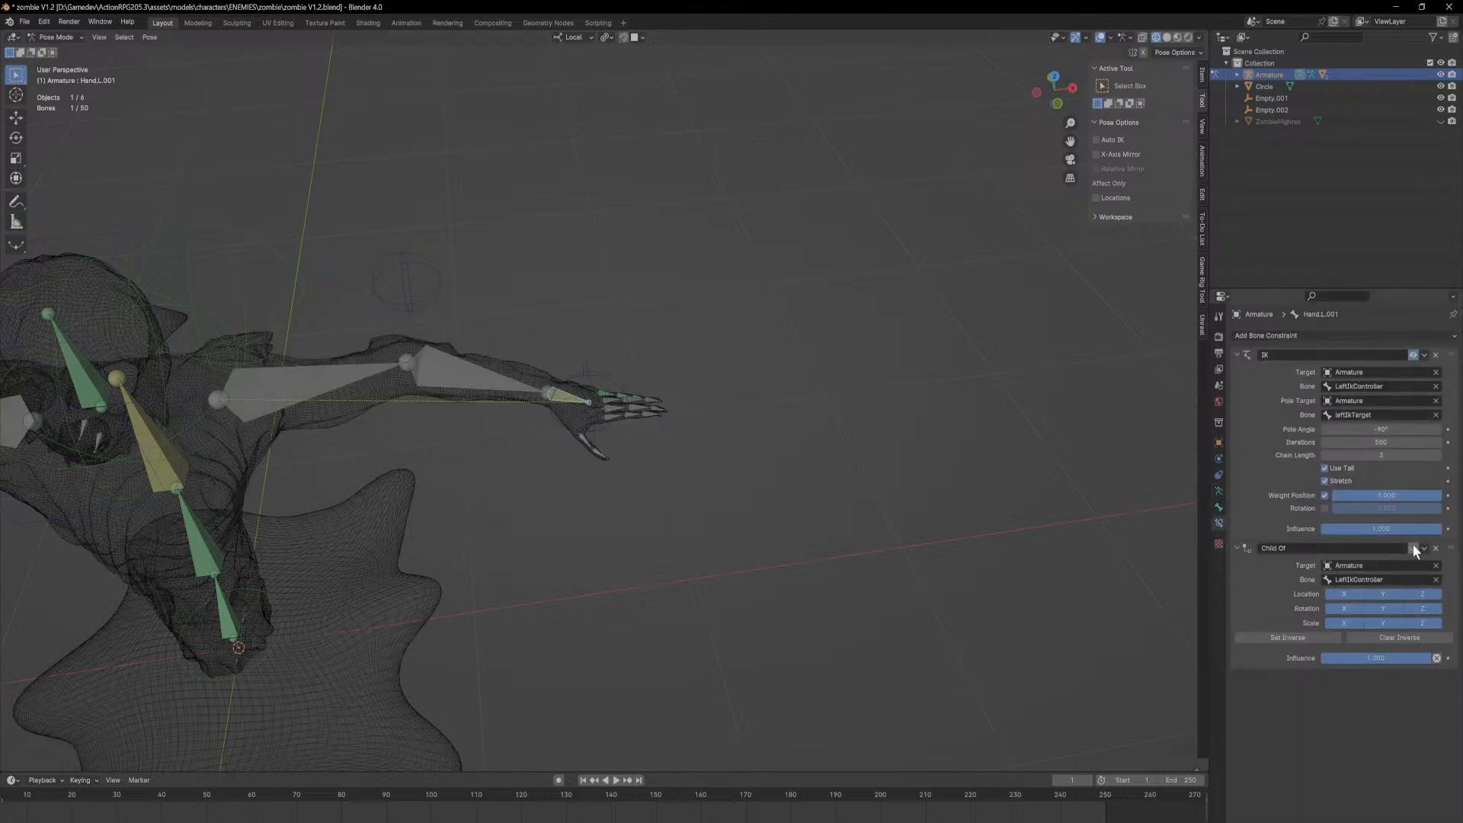
click(1167, 38)
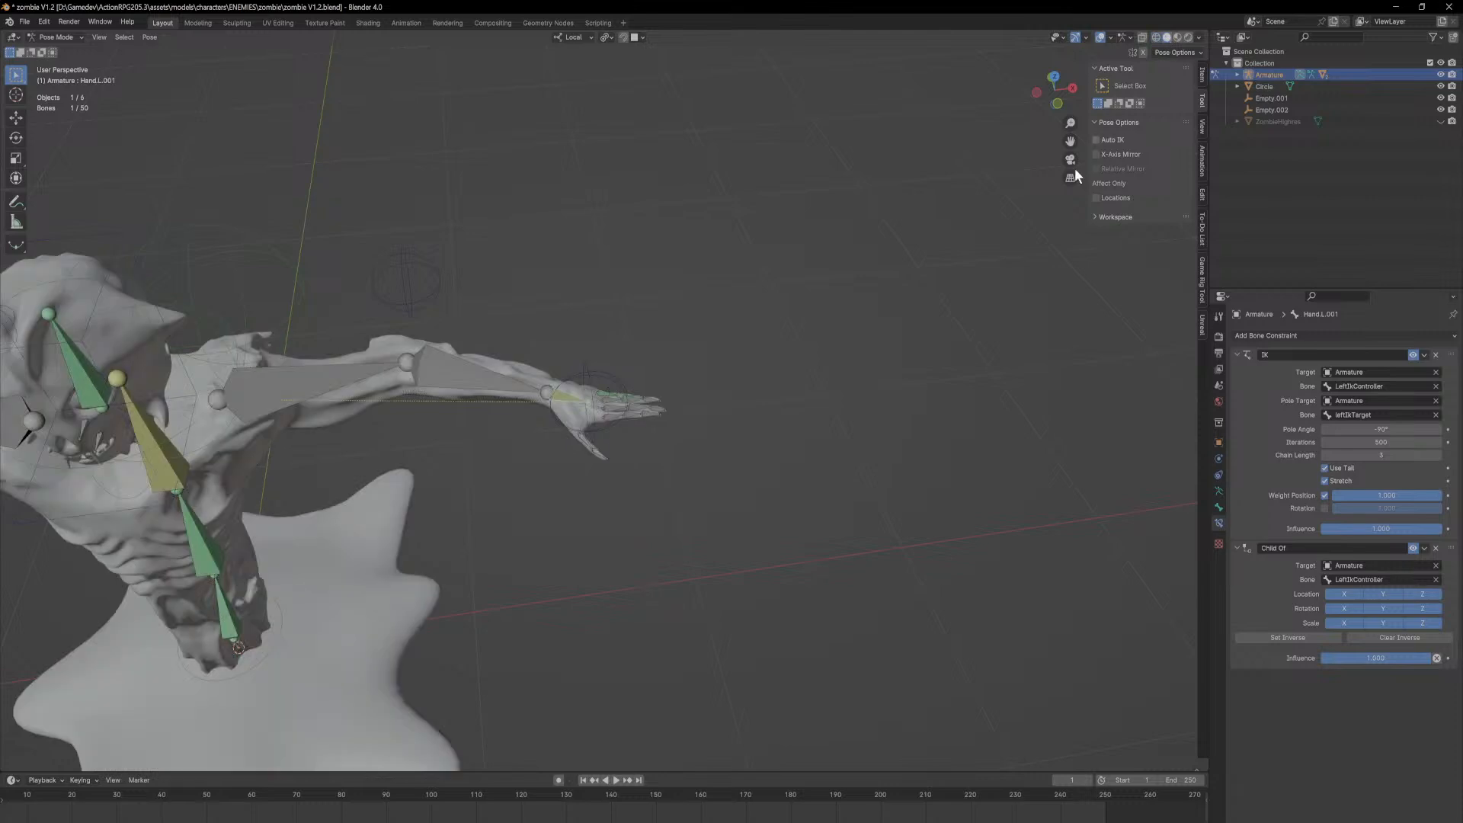
Step: Select the left pinky's control bone and rotate it about its local Z axis to curl the finger fully
middle_drag(660, 416, 669, 406)
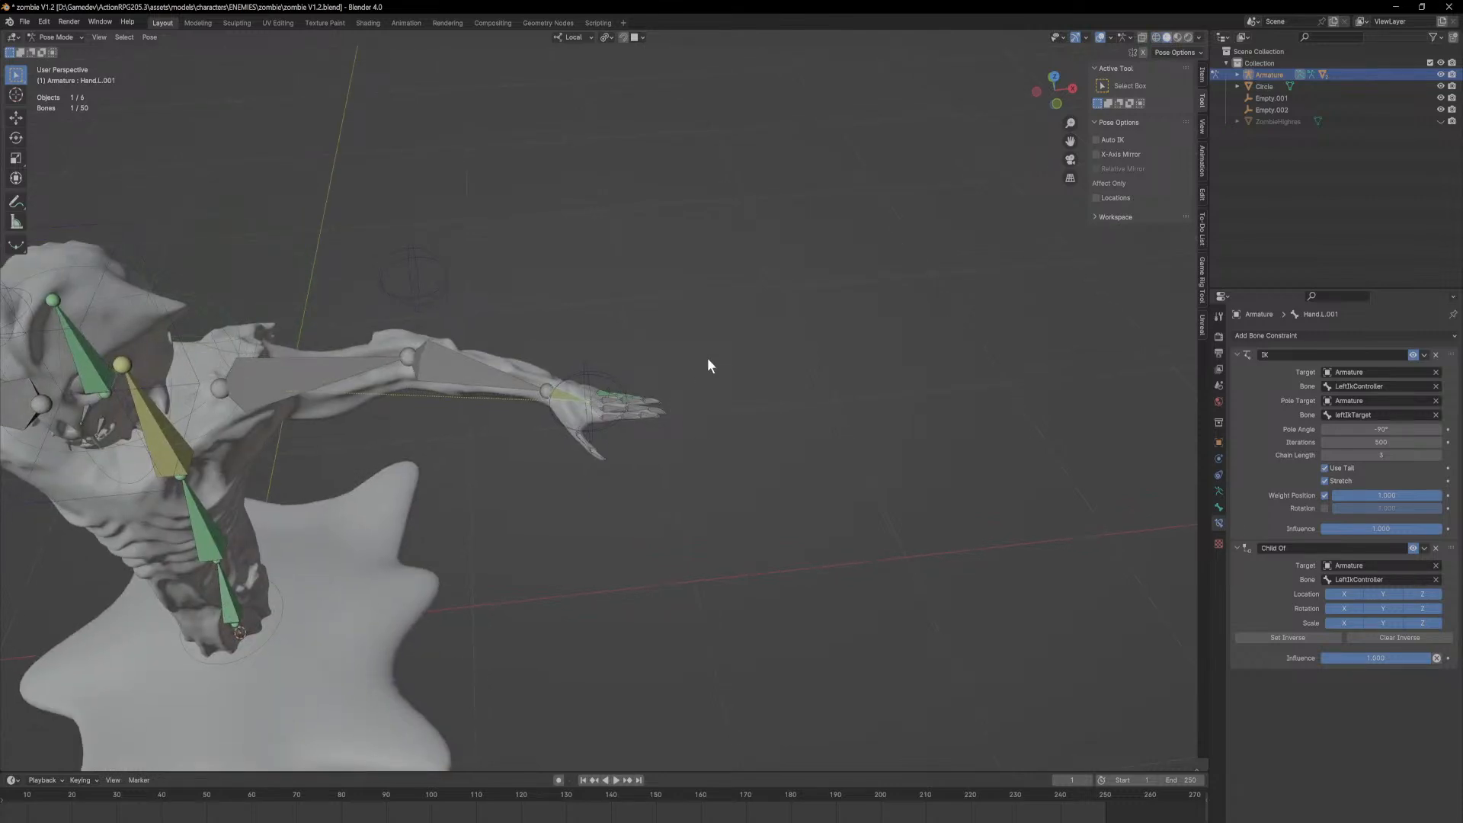
scroll(701, 363, up, 4)
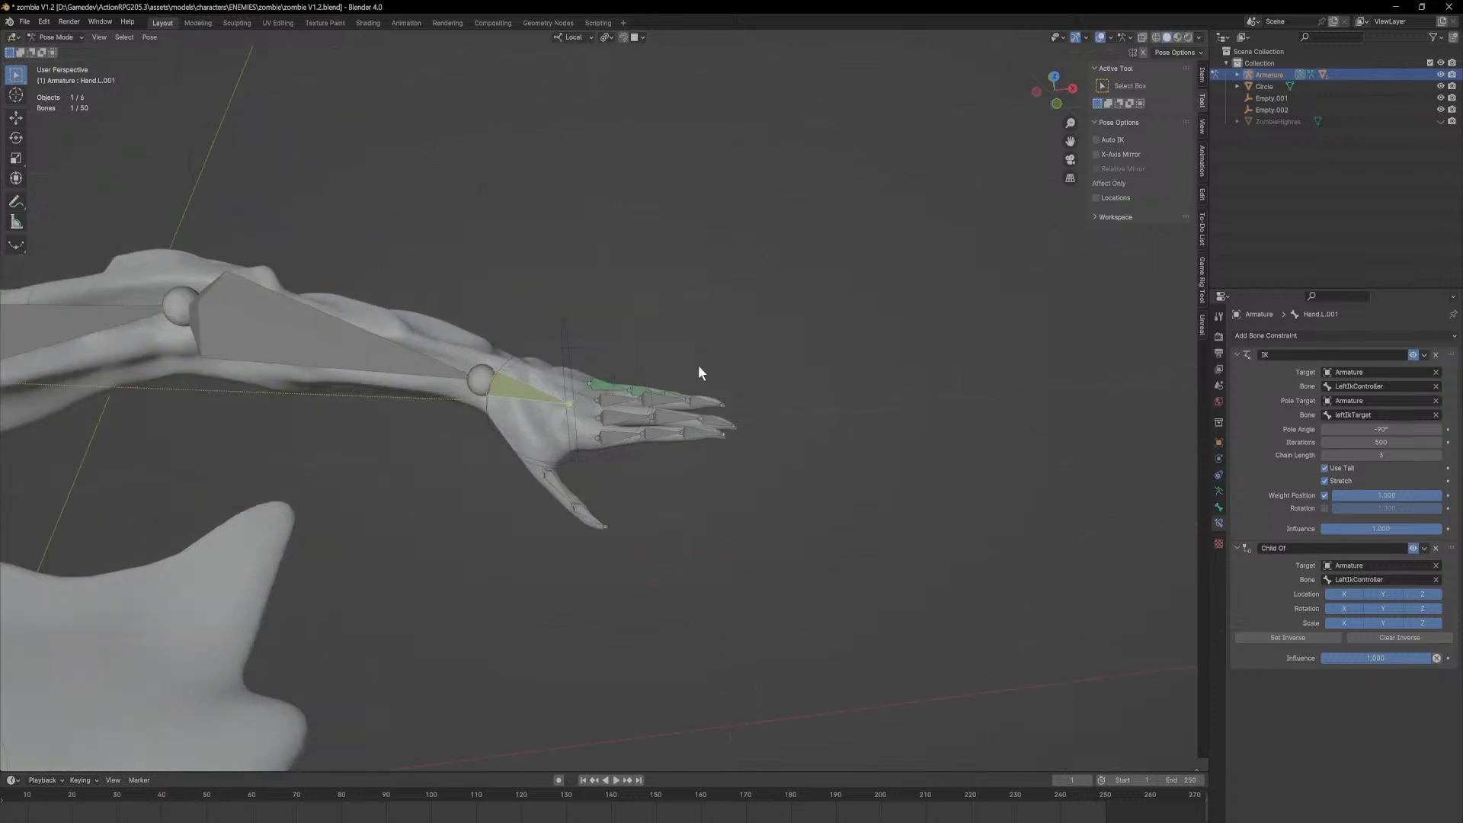
click(618, 376)
mouse_move(702, 386)
middle_down()
mouse_move(632, 355)
mouse_move(661, 377)
mouse_move(693, 363)
middle_up()
scroll(702, 377, up, 3)
key(r)
key(z)
key(z)
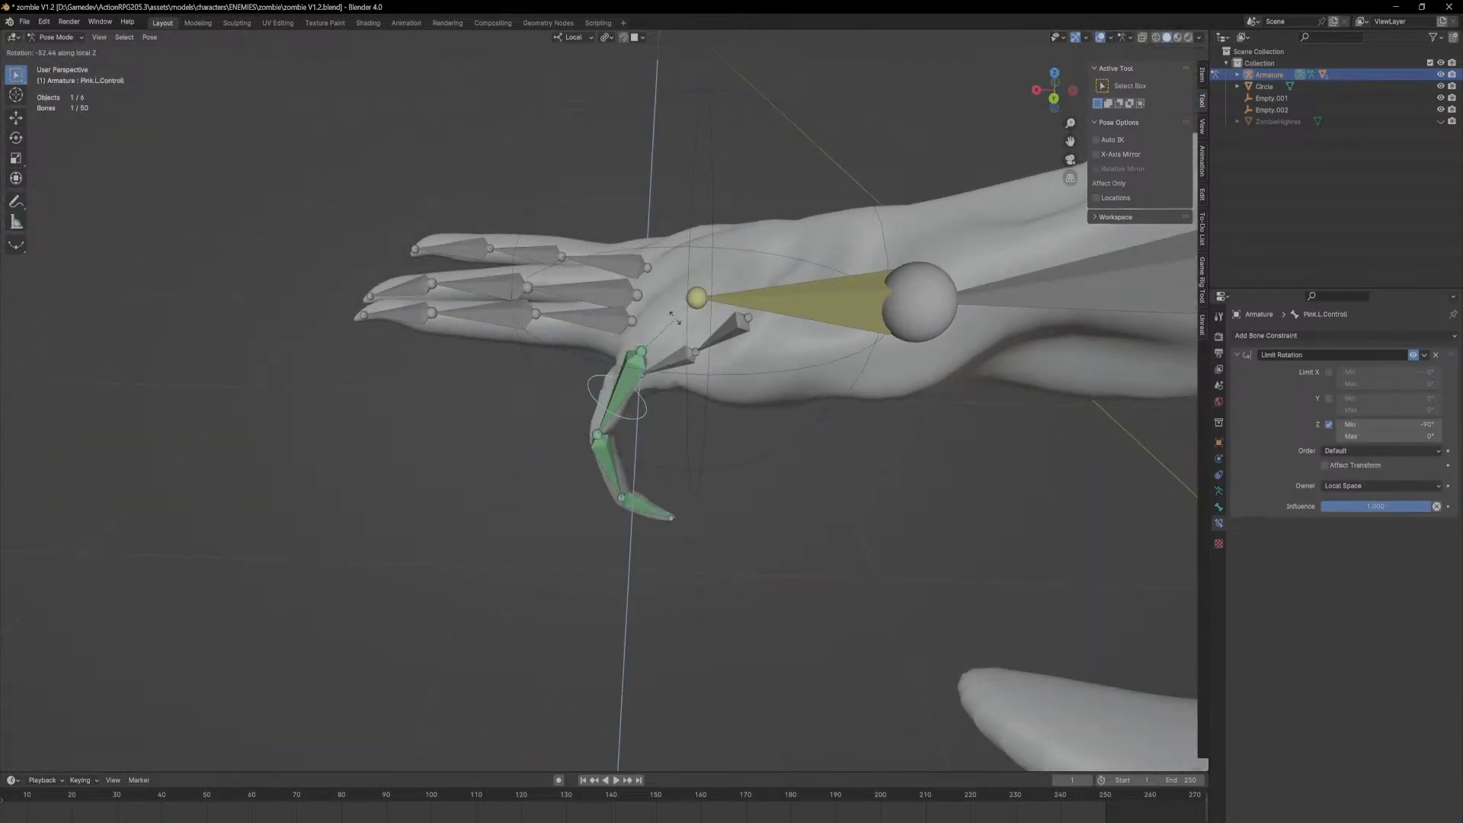
click(642, 309)
Step: Set the minimum Z angle of the pinky control bone's Limit Rotation constraint to -60°
middle_drag(642, 310, 1171, 281)
click(1416, 425)
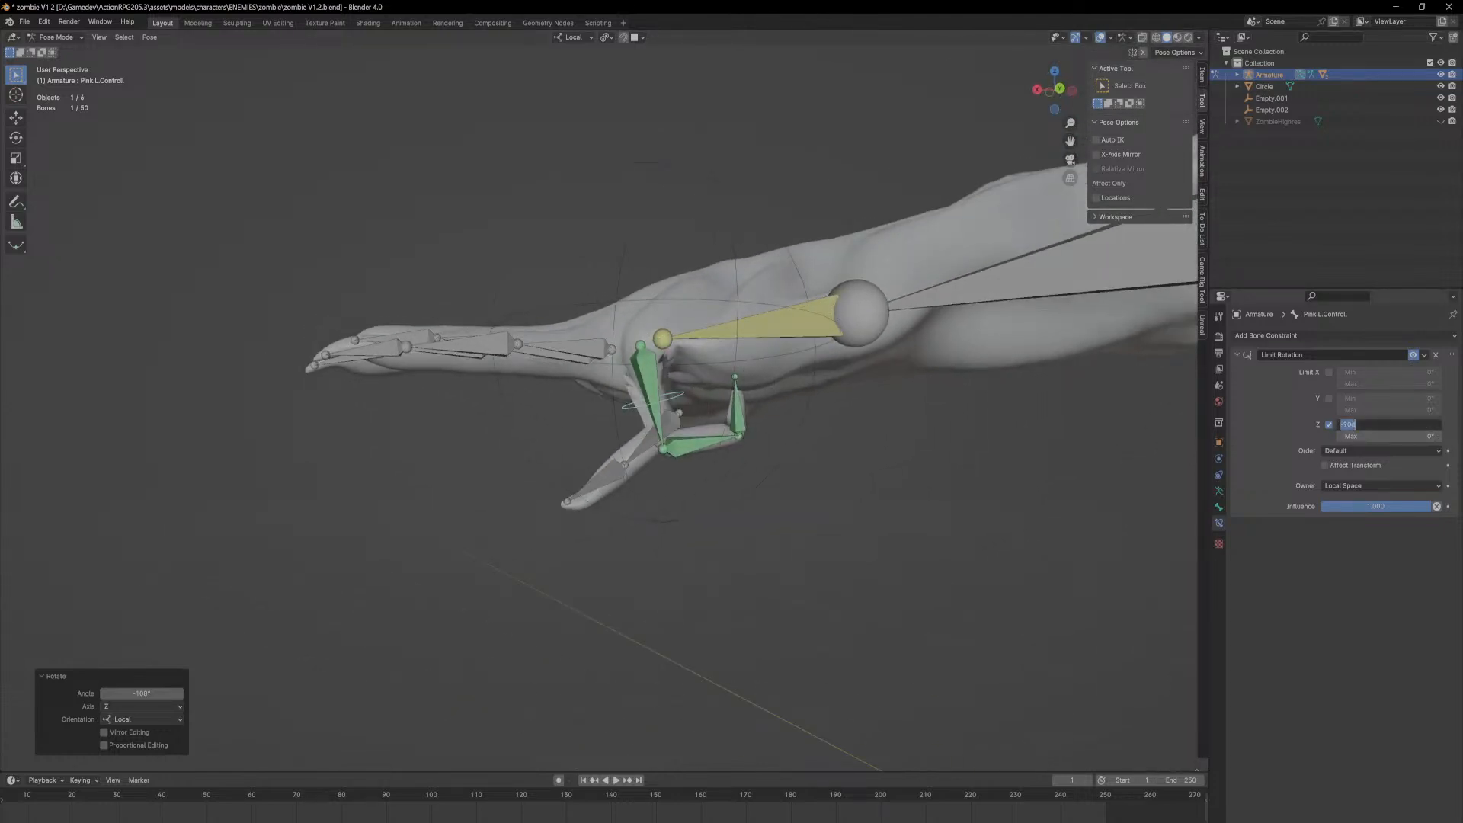
text(-60)
key(Return)
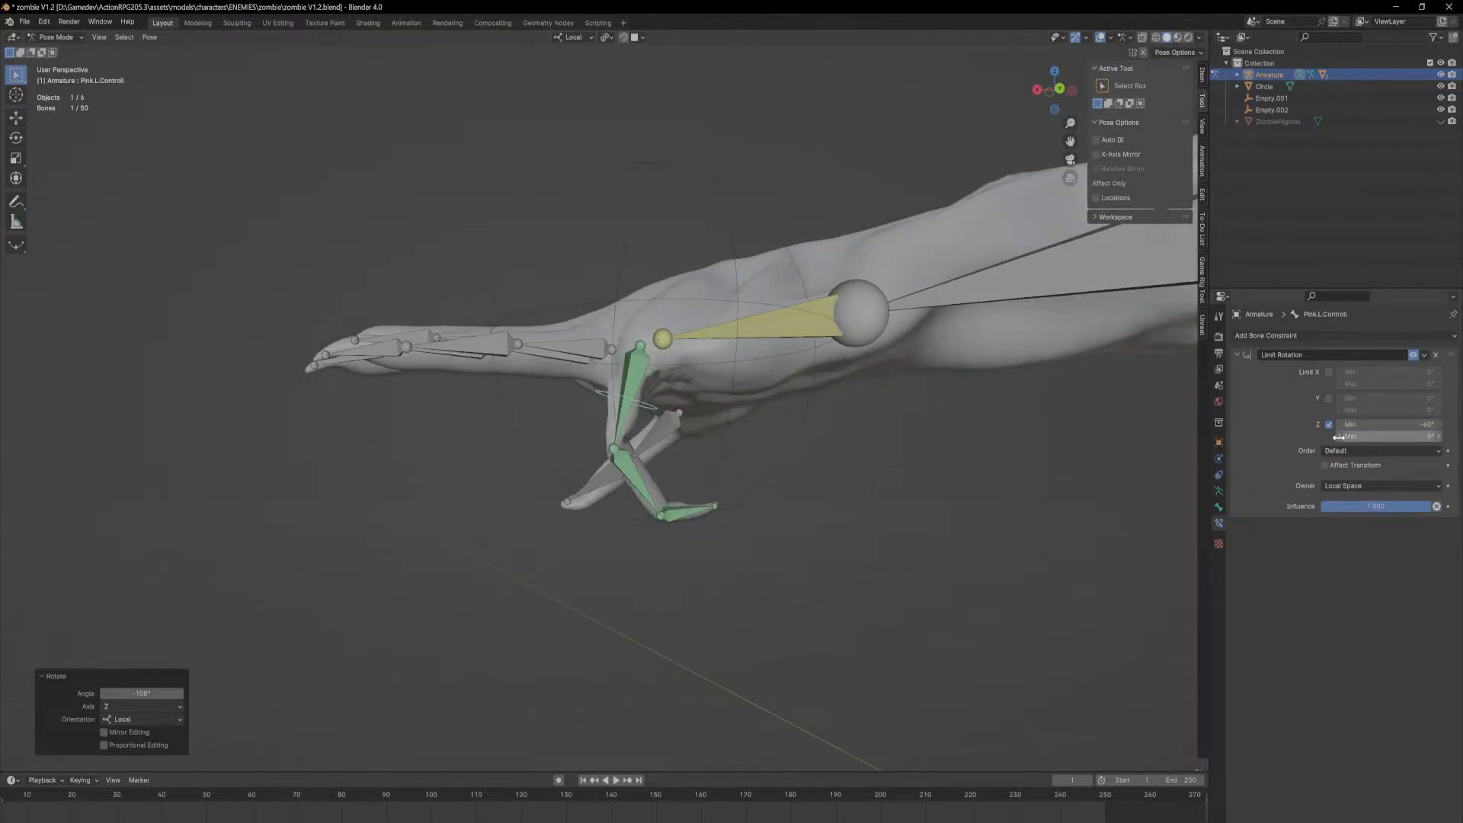
Step: Set the minimum Z angle of the pinky control bone's Limit Rotation constraint to -70°
middle_drag(892, 417, 838, 438)
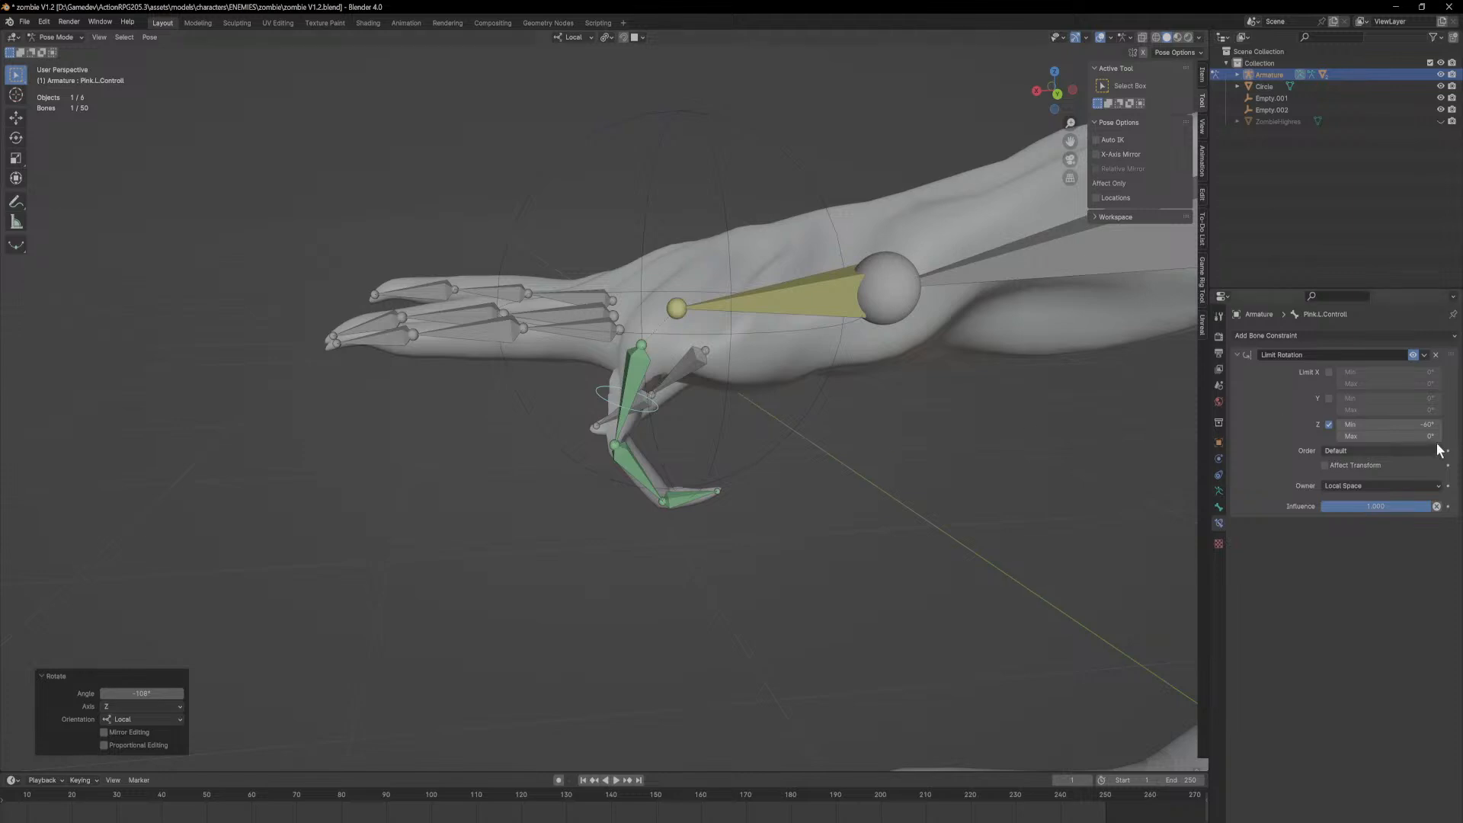
click(1416, 424)
text(-70)
key(Return)
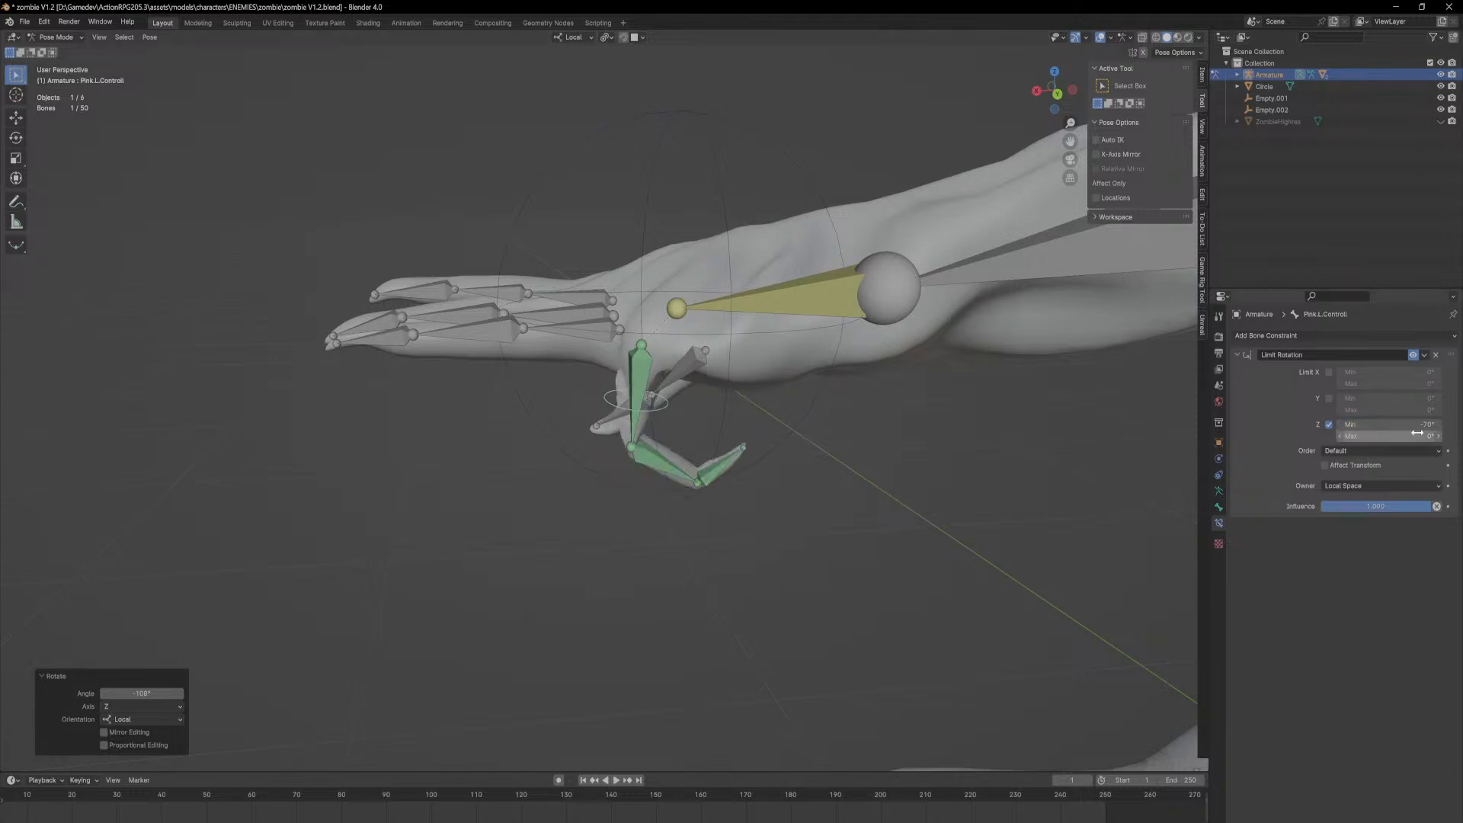
Step: Rotate the pinky control bone about its local Z axis until the finger is straight again
middle_drag(787, 370, 523, 392)
key(r)
key(z)
click(497, 541)
middle_drag(497, 541, 557, 465)
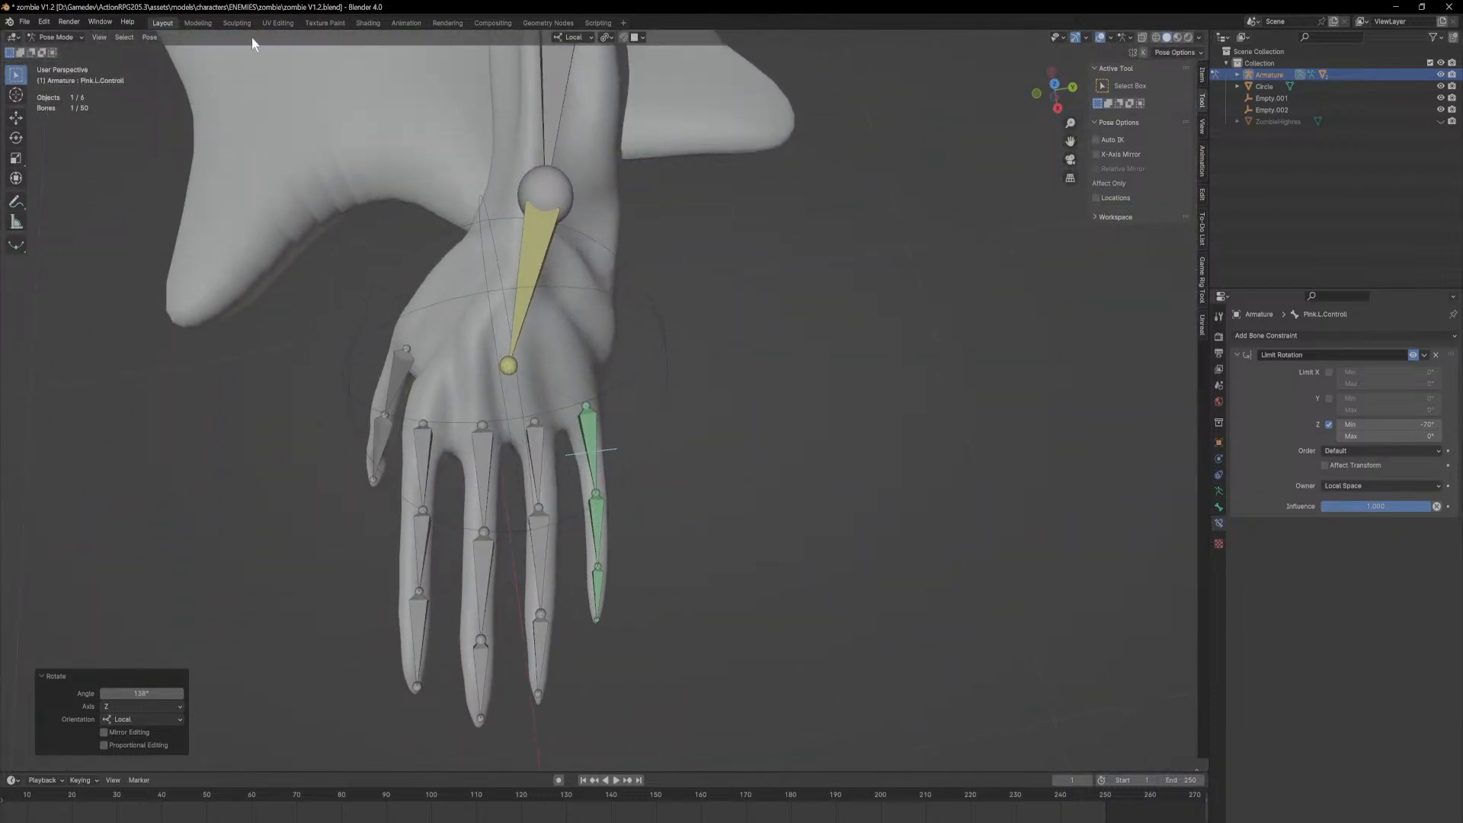
Step: Set the bone color of the left pinky's control bone to 06 - Theme Color Set, keeping the armature in Pose Mode
click(67, 36)
key(Tab)
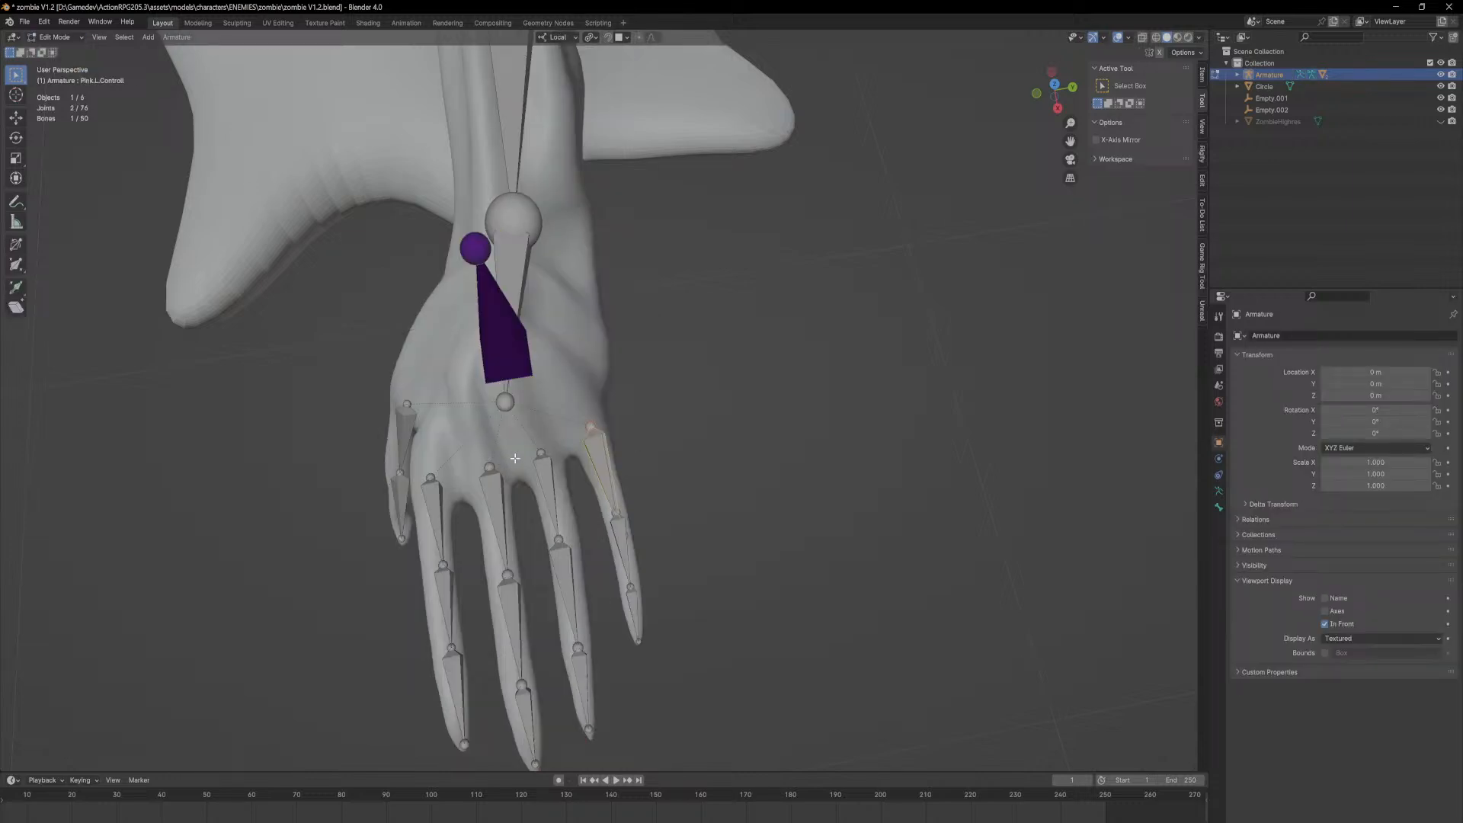
click(1219, 506)
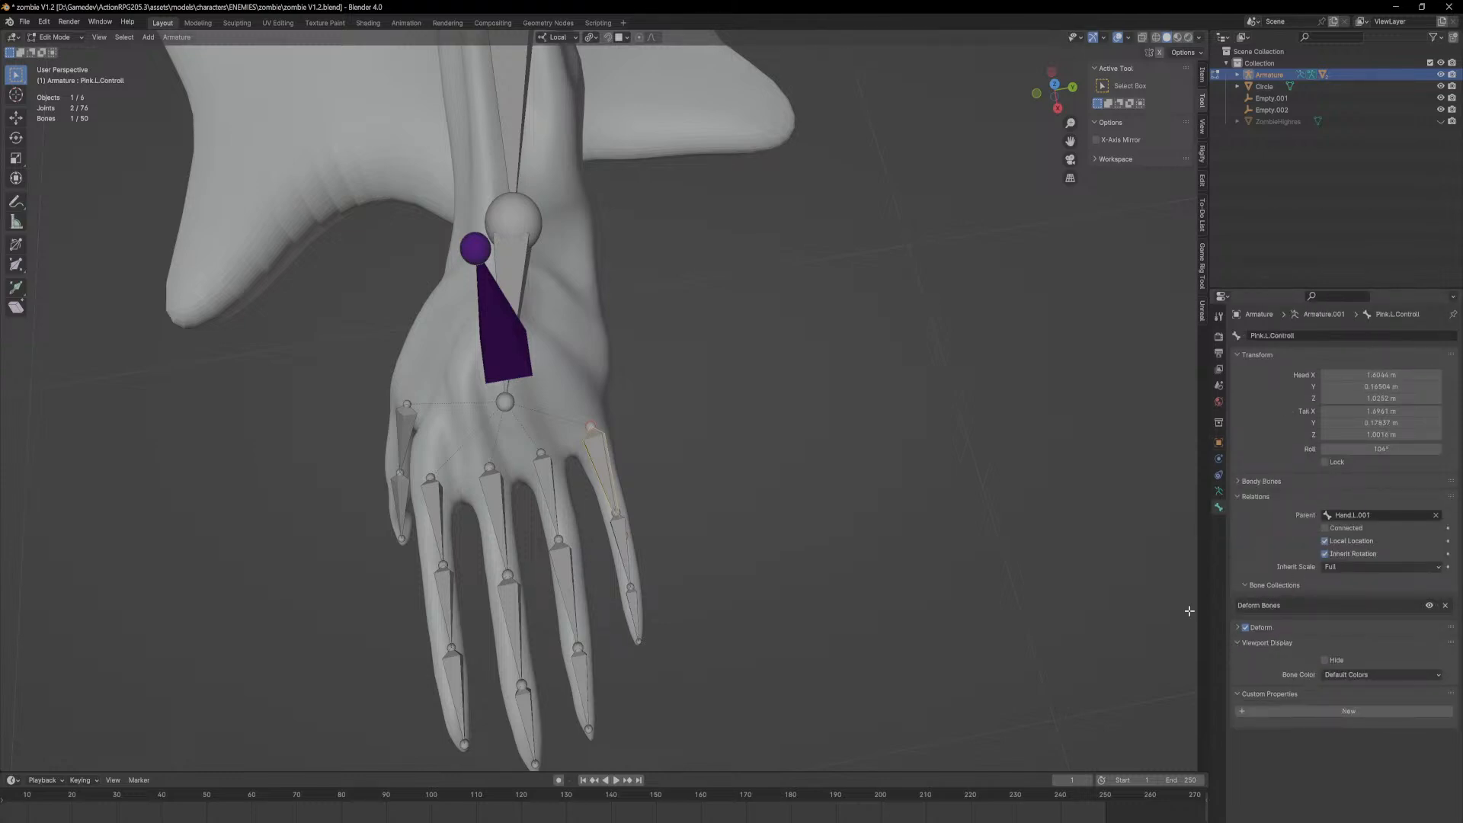
click(75, 37)
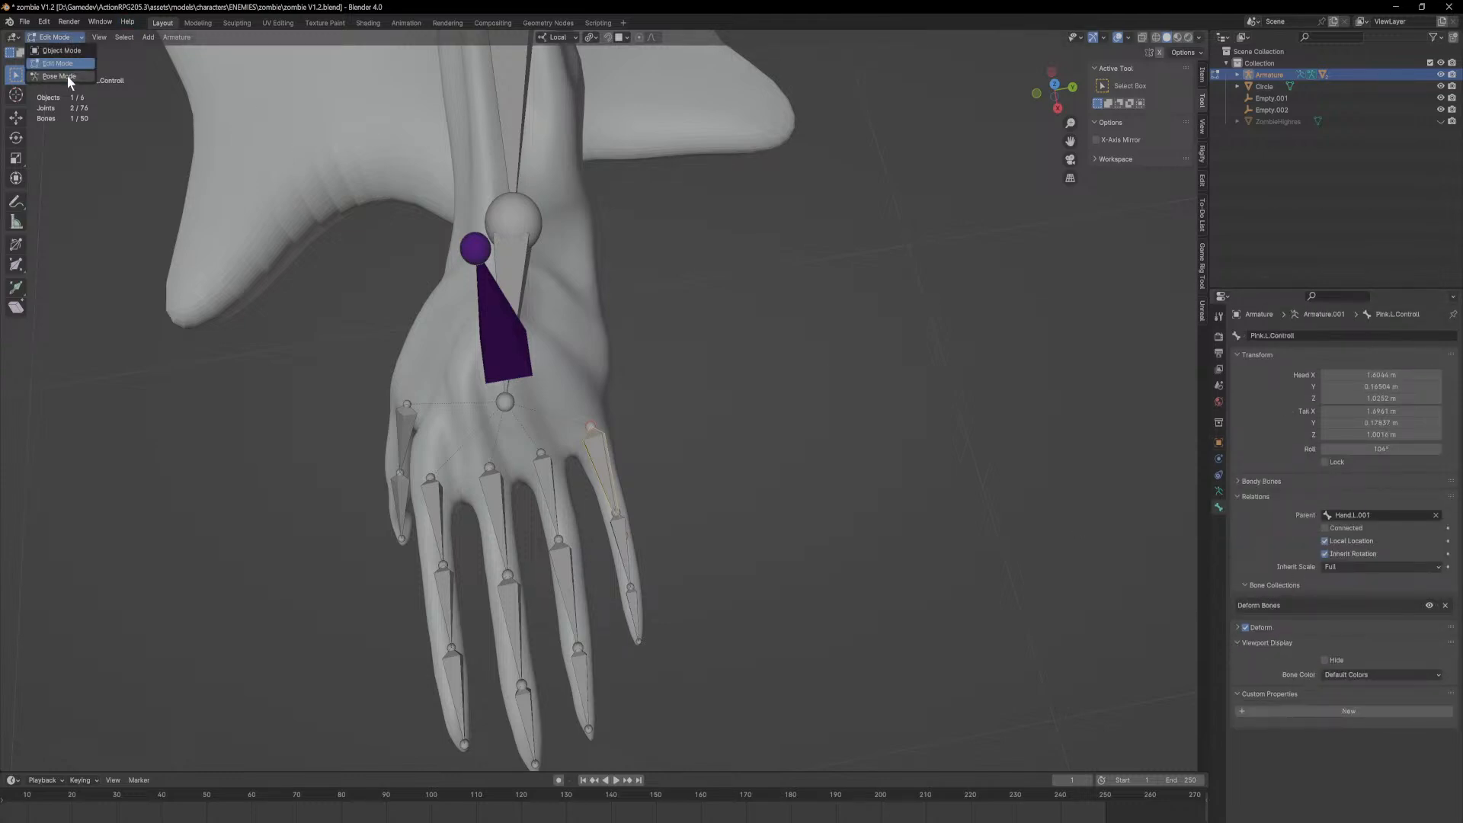
click(60, 77)
scroll(1246, 703, down, 5)
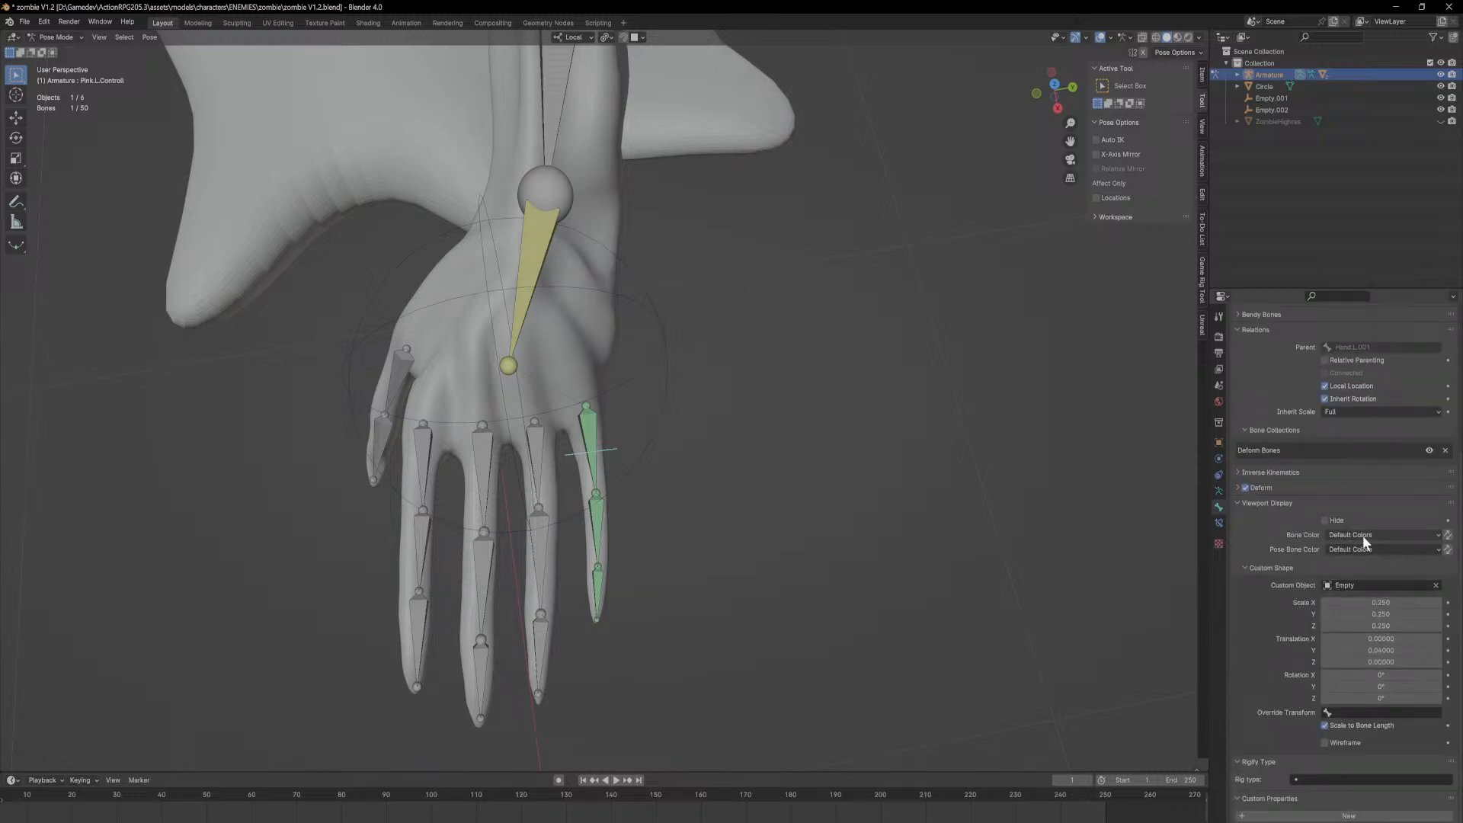
click(1363, 535)
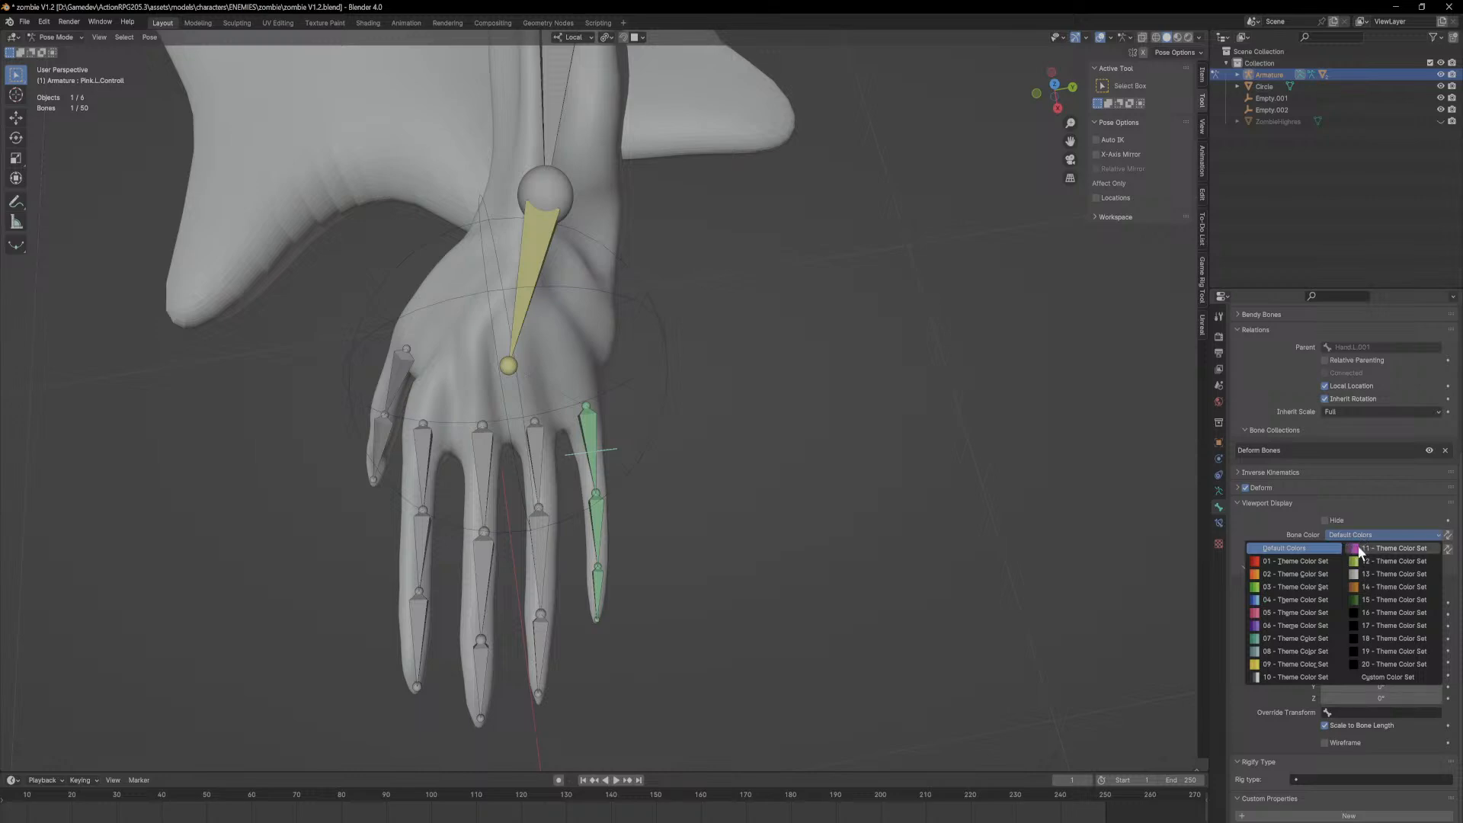
click(1295, 624)
Step: In Edit Mode, duplicate the pinky control bone onto the base of the ring finger, keeping its height
middle_drag(751, 424, 466, 390)
click(53, 38)
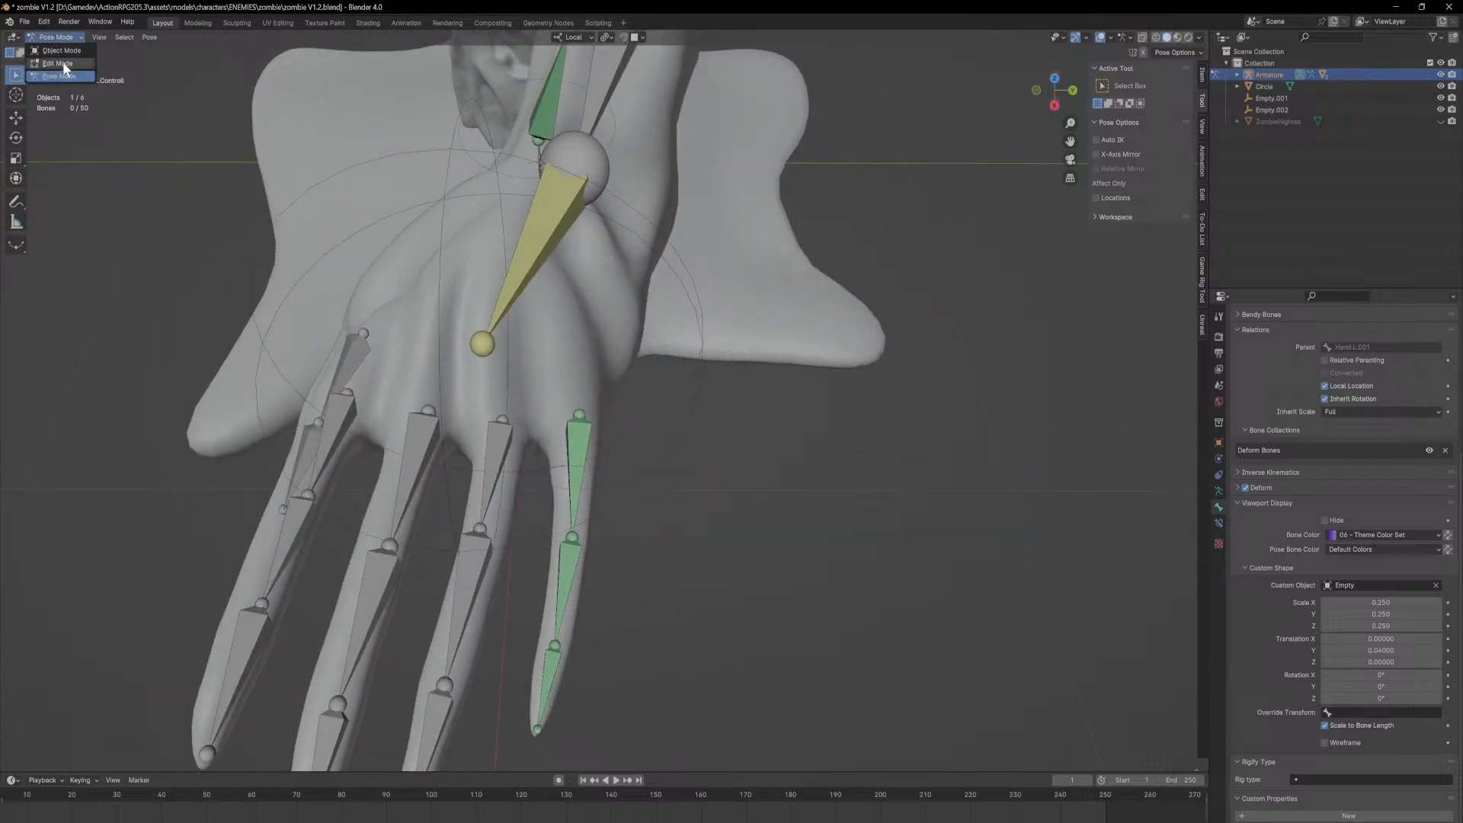
click(58, 63)
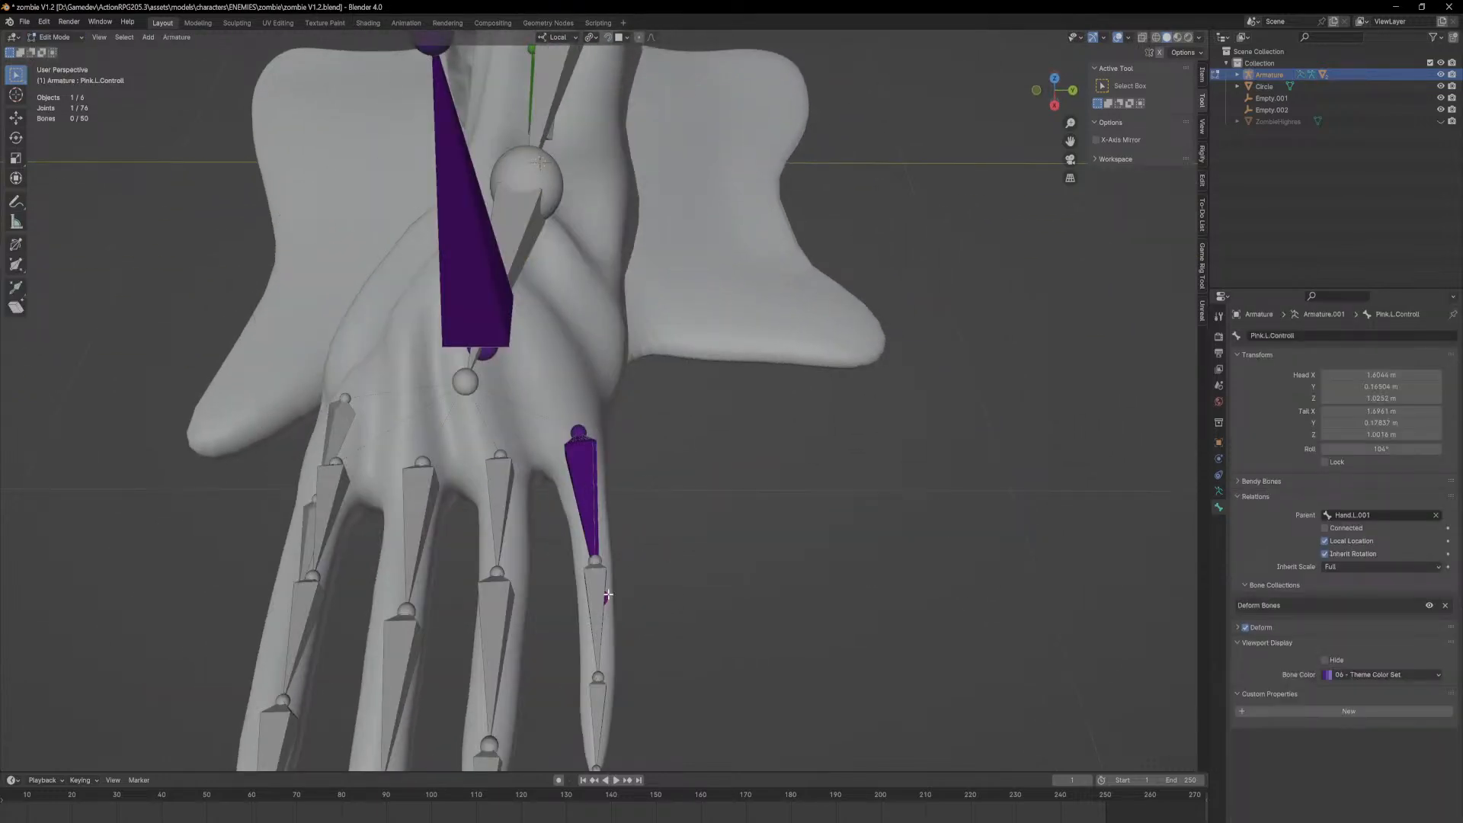
click(582, 503)
middle_drag(582, 503, 838, 528)
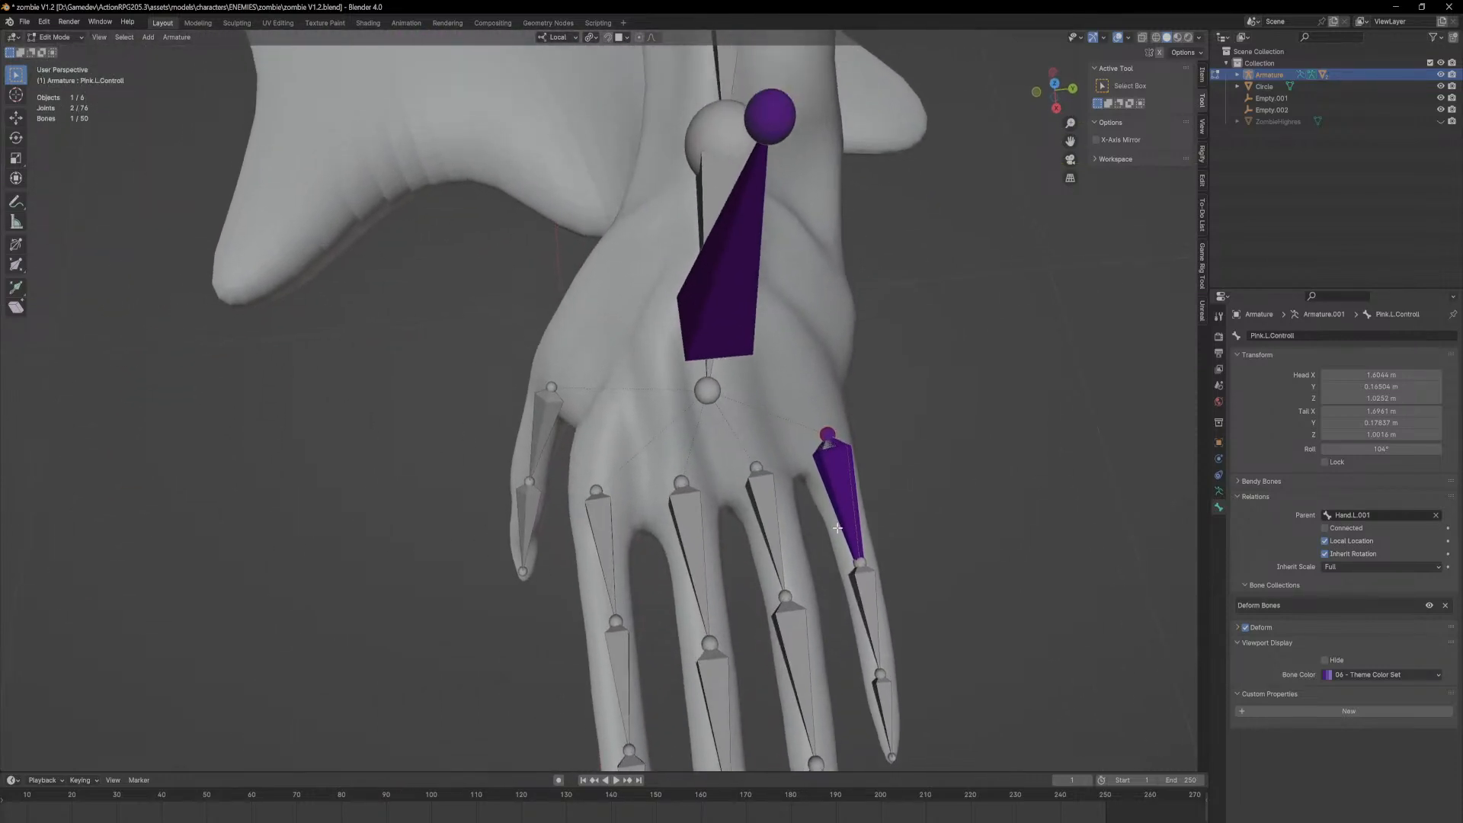
key(KP_7)
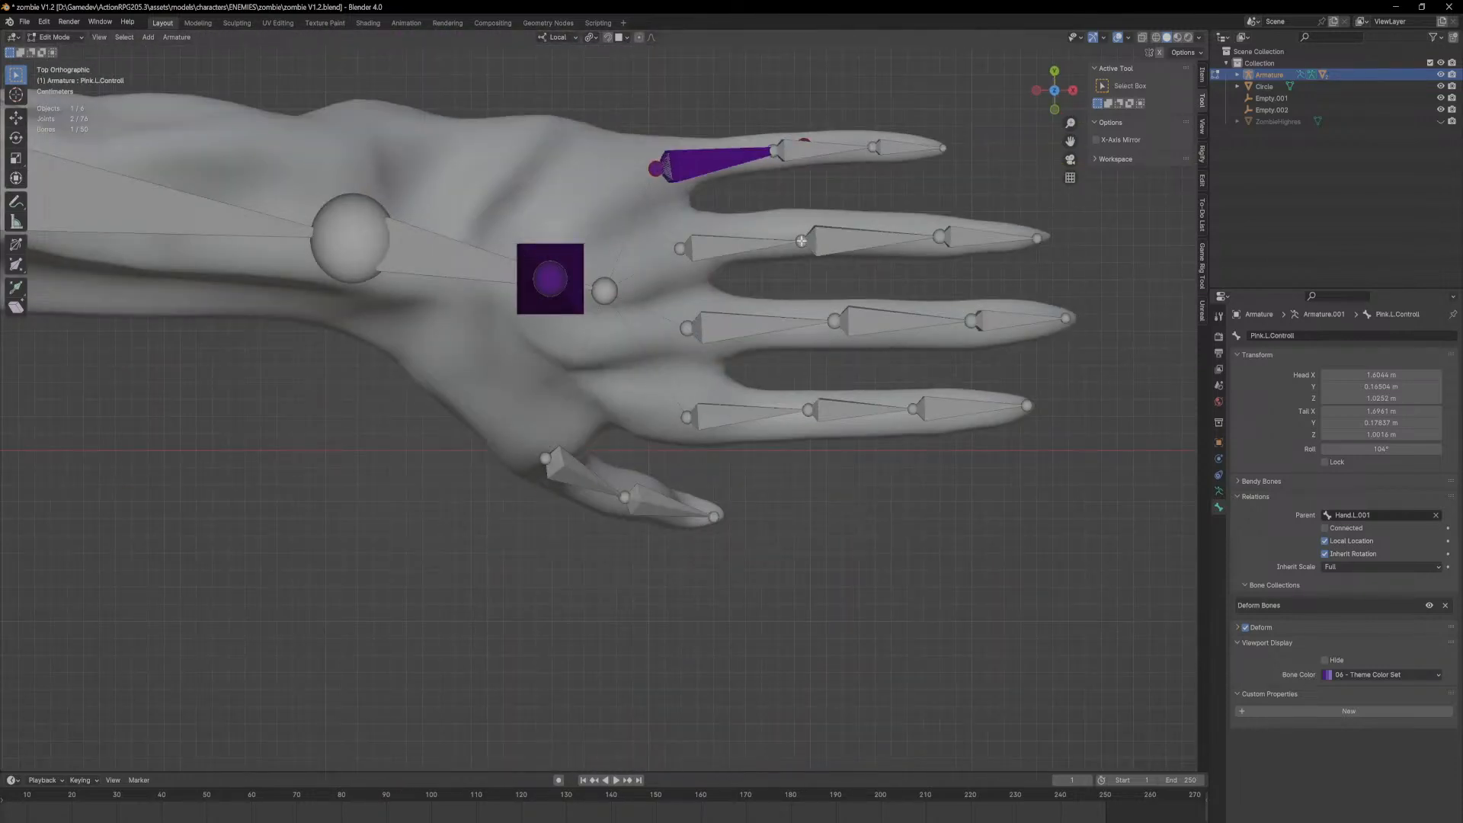
shift+middle_drag(800, 243, 703, 436)
key(shift+d)
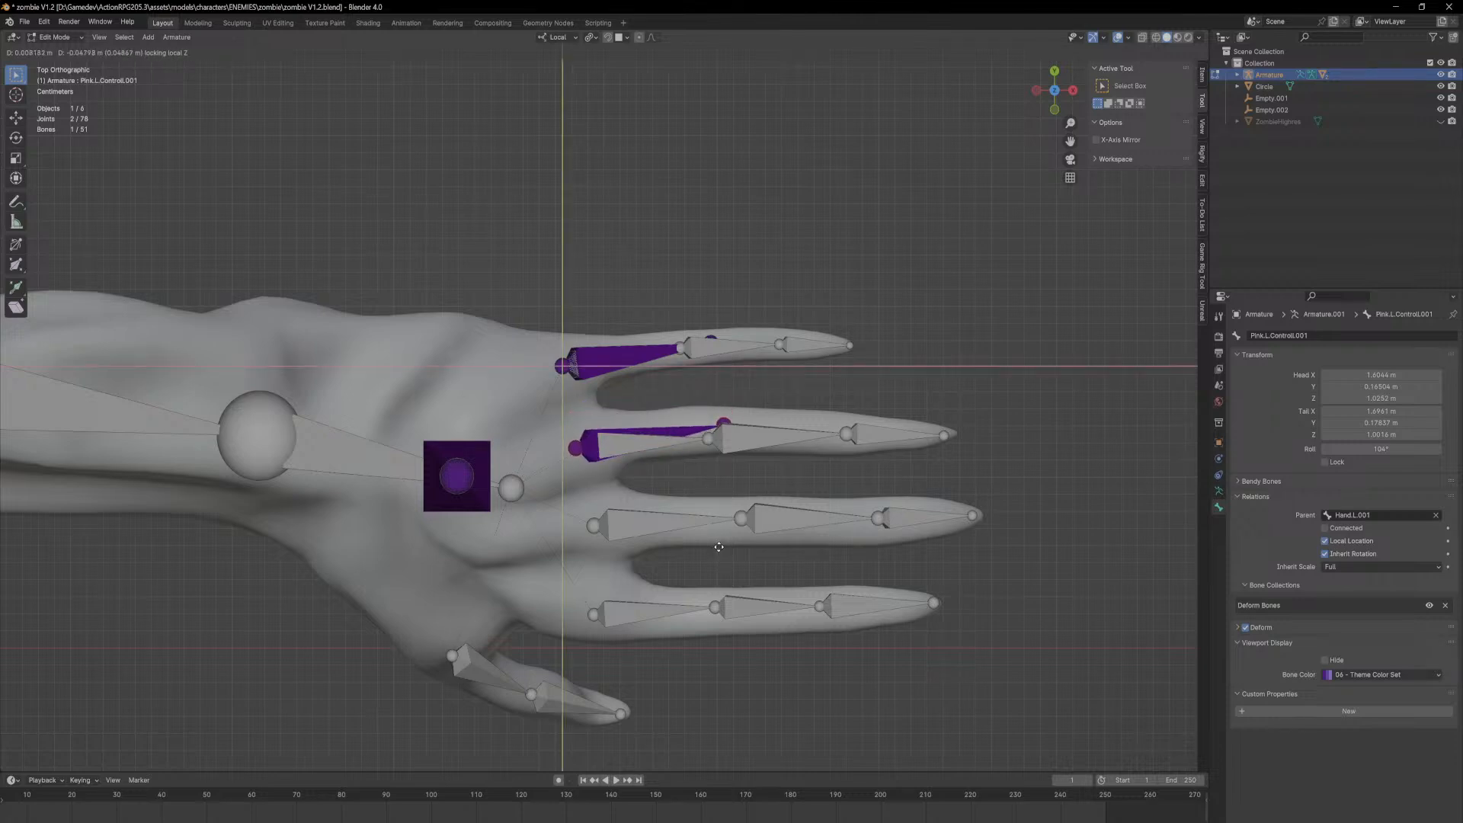
click(724, 523)
Step: Move the tail of the ring finger's control bone in line with the finger, without changing its height
click(727, 420)
key(g)
key(shift+z)
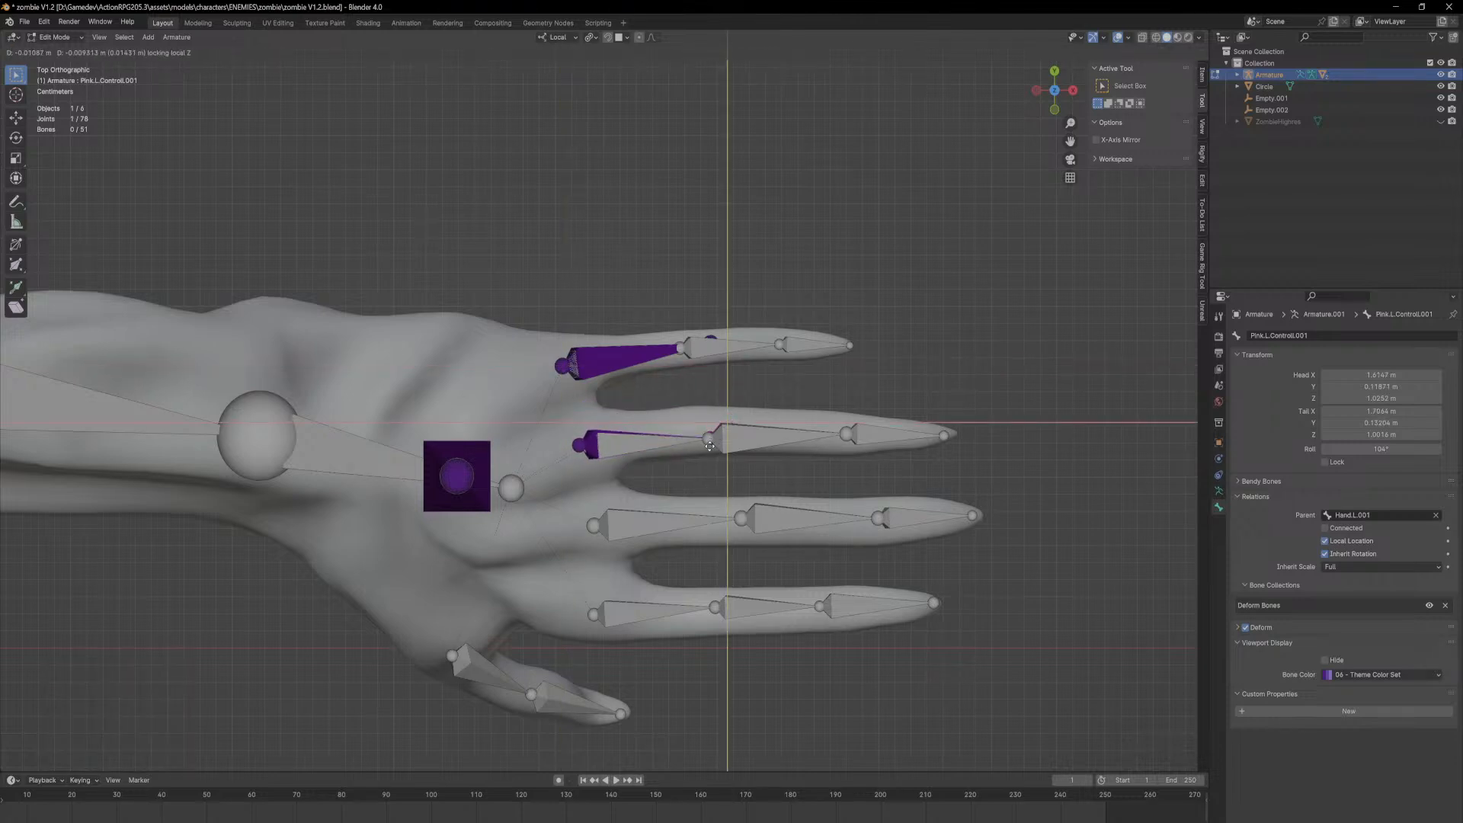
click(714, 442)
Step: Duplicate the ring finger's control bone onto the base of the middle finger
click(585, 447)
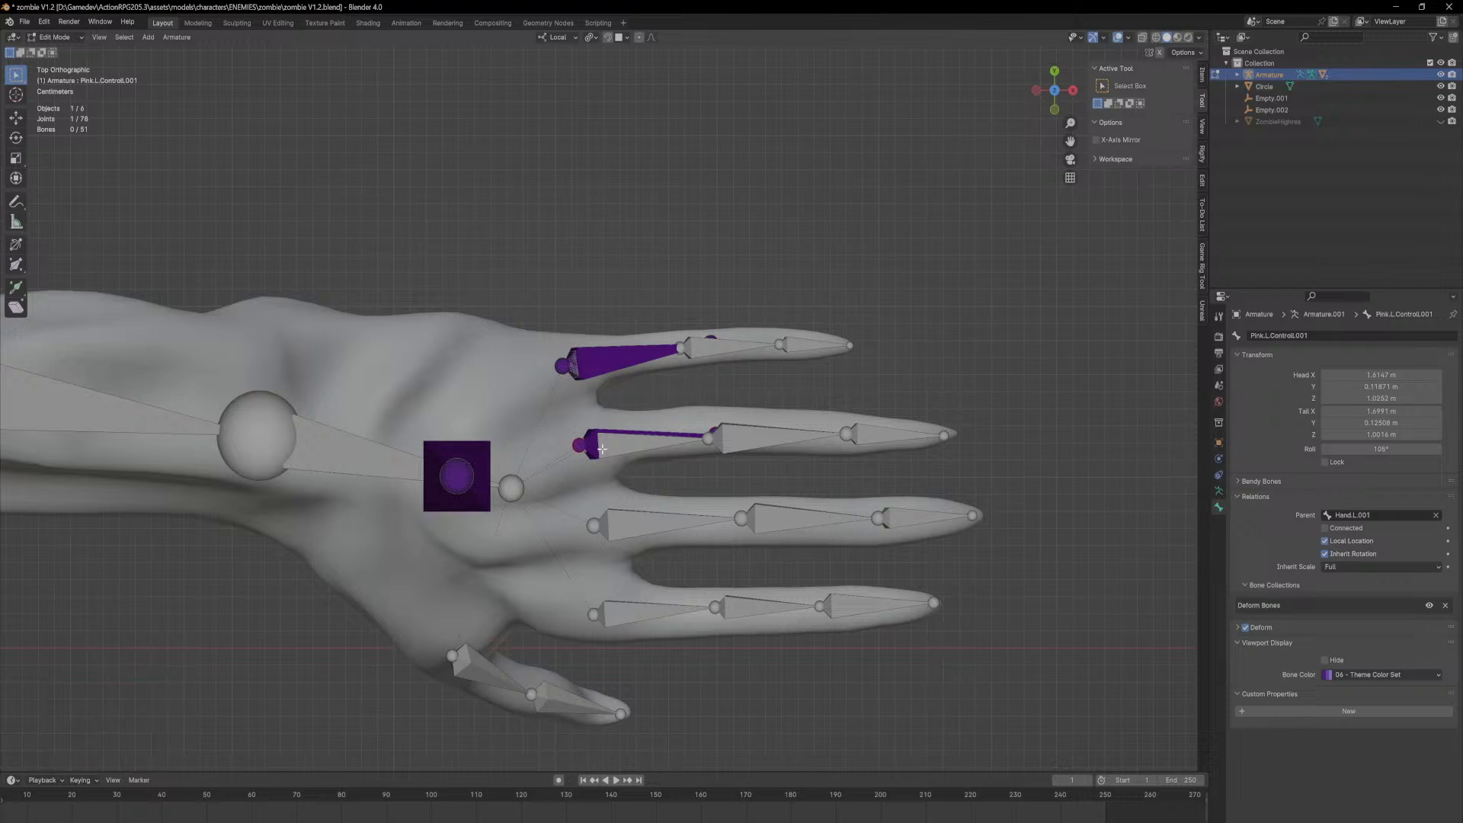
scroll(594, 447, down, 2)
key(shift+d)
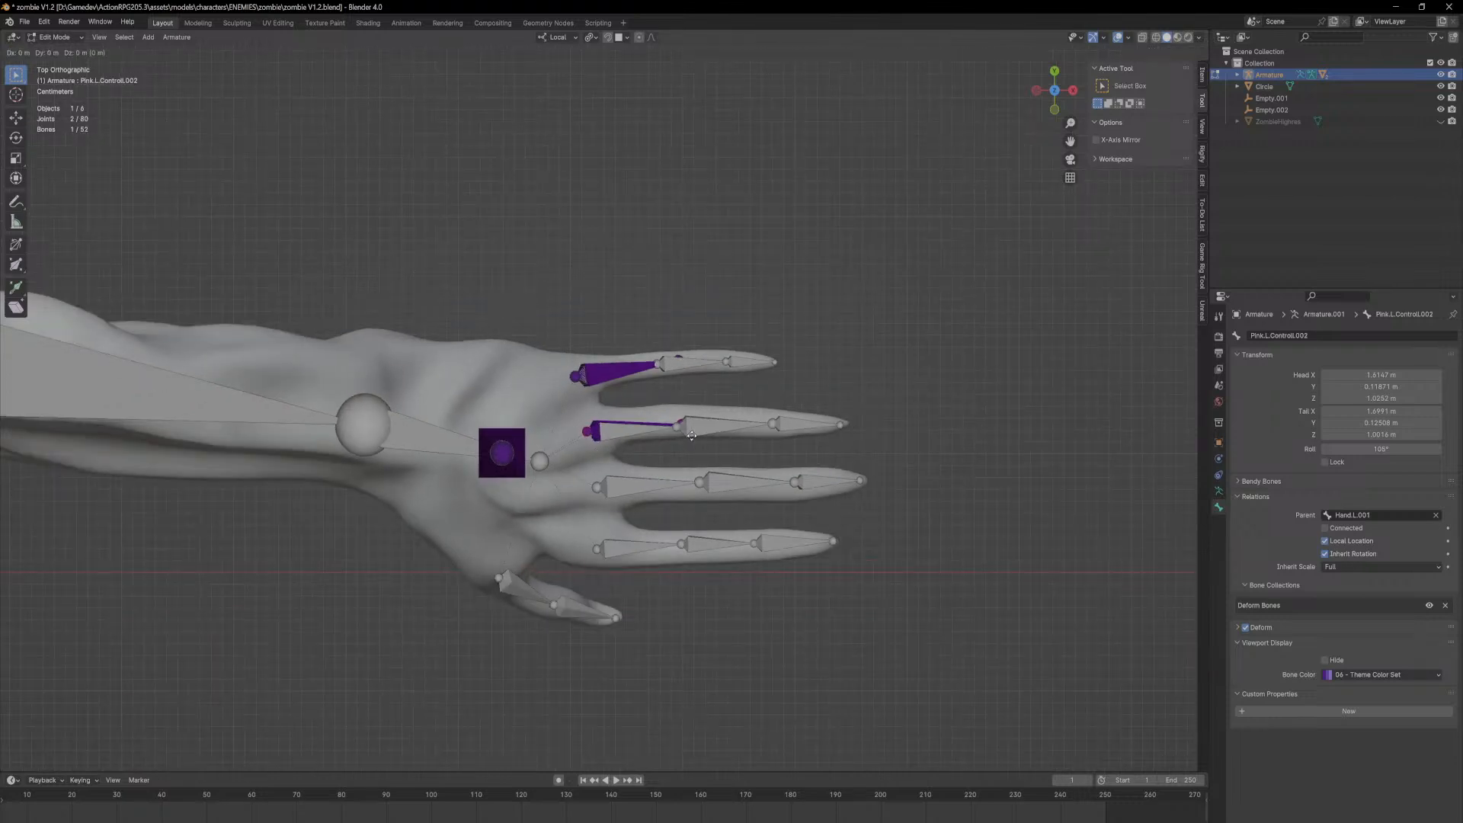
click(688, 479)
Step: Align the tail and head of the middle finger's control bone with that finger's first bone
click(688, 478)
key(g)
click(690, 480)
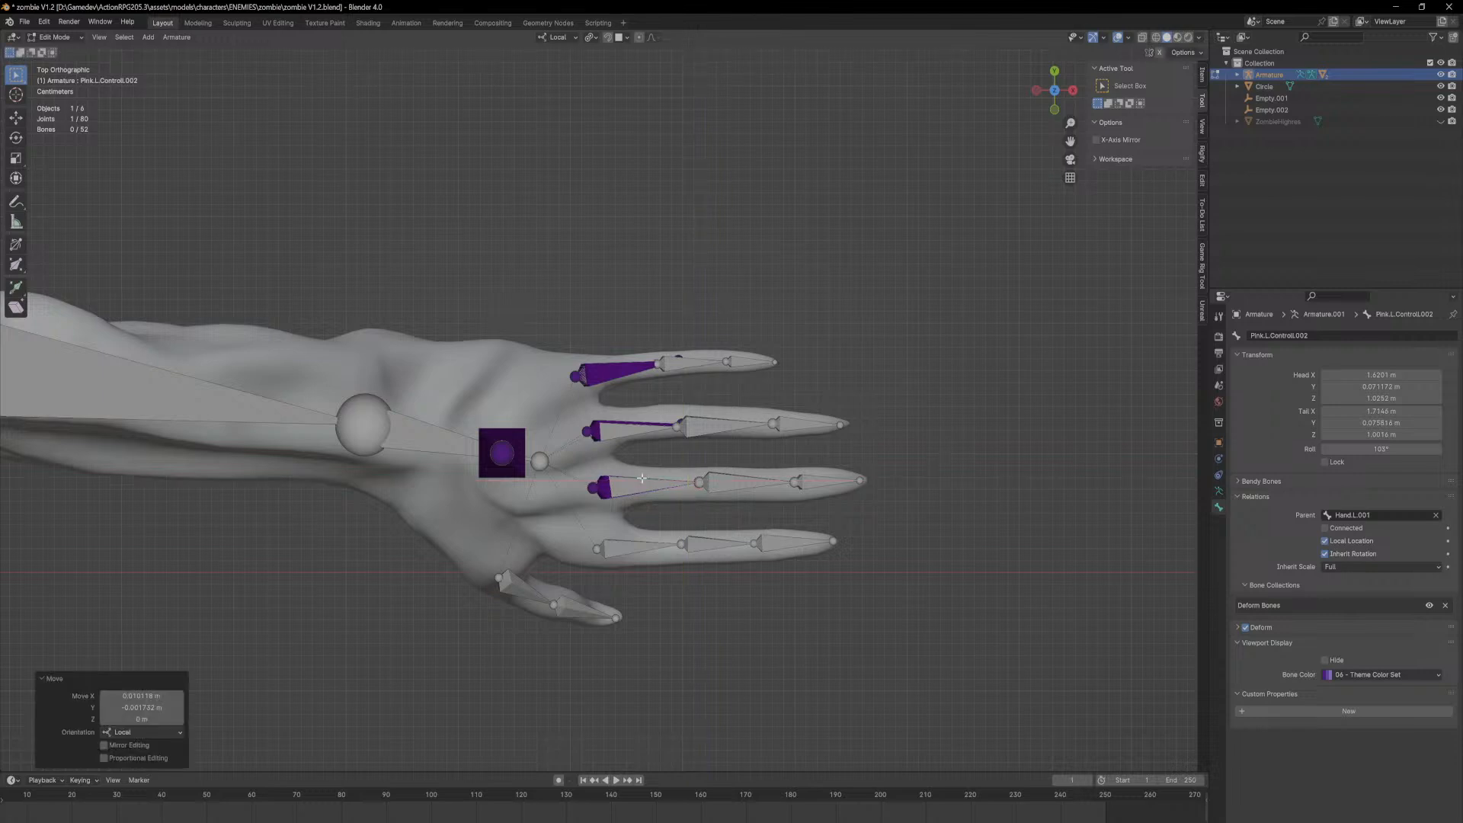
click(590, 489)
key(g)
key(shift+z)
click(590, 488)
Step: Duplicate the middle finger's control bone onto the base of the index finger, keeping its height
click(602, 489)
key(shift+d)
key(shift+z)
click(607, 551)
Step: Raise the tail of the index finger's control bone and shift it along X to match the finger's first bone
middle_drag(607, 550, 696, 548)
click(699, 548)
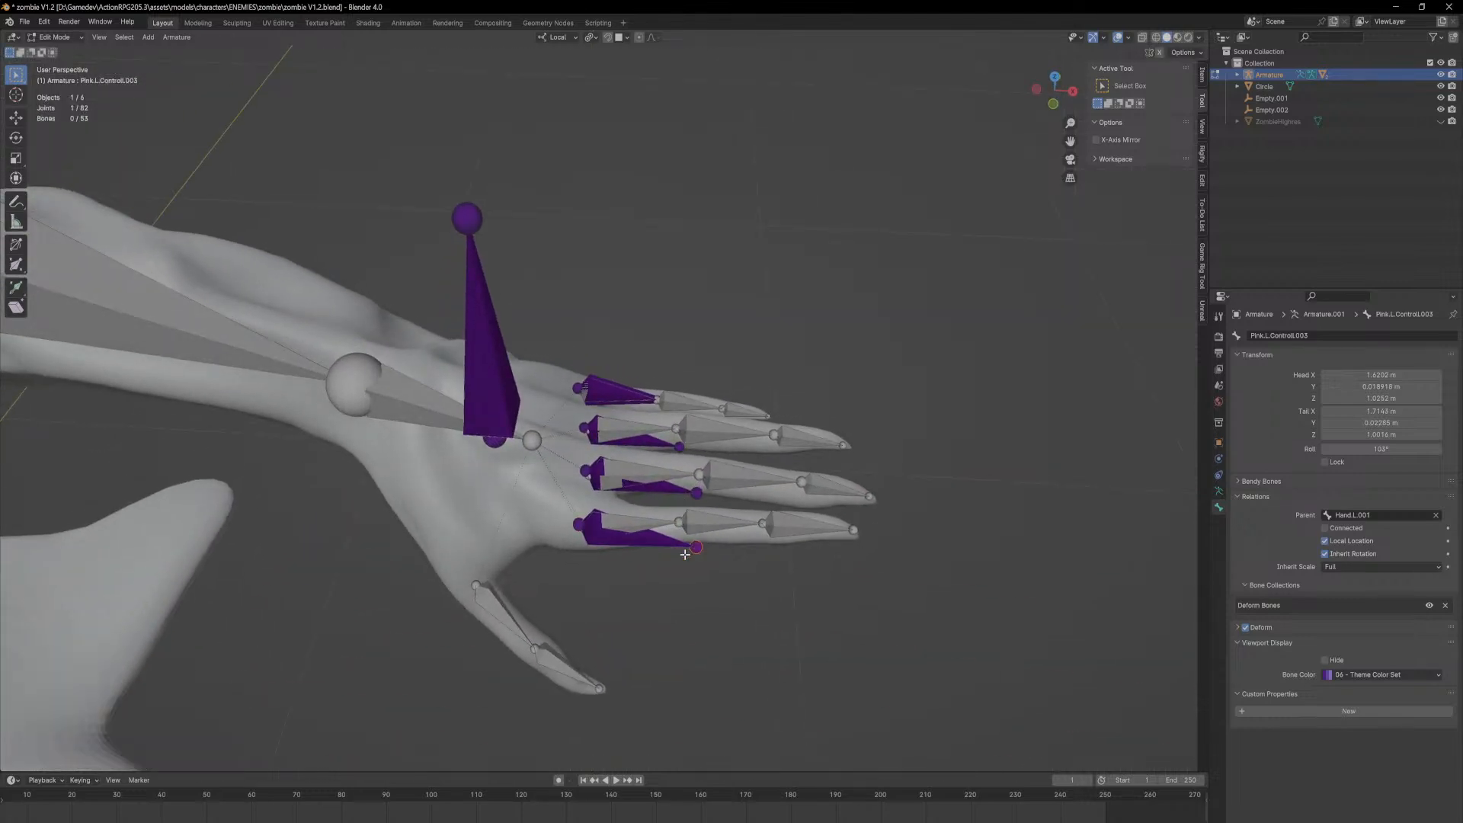
key(KP_1)
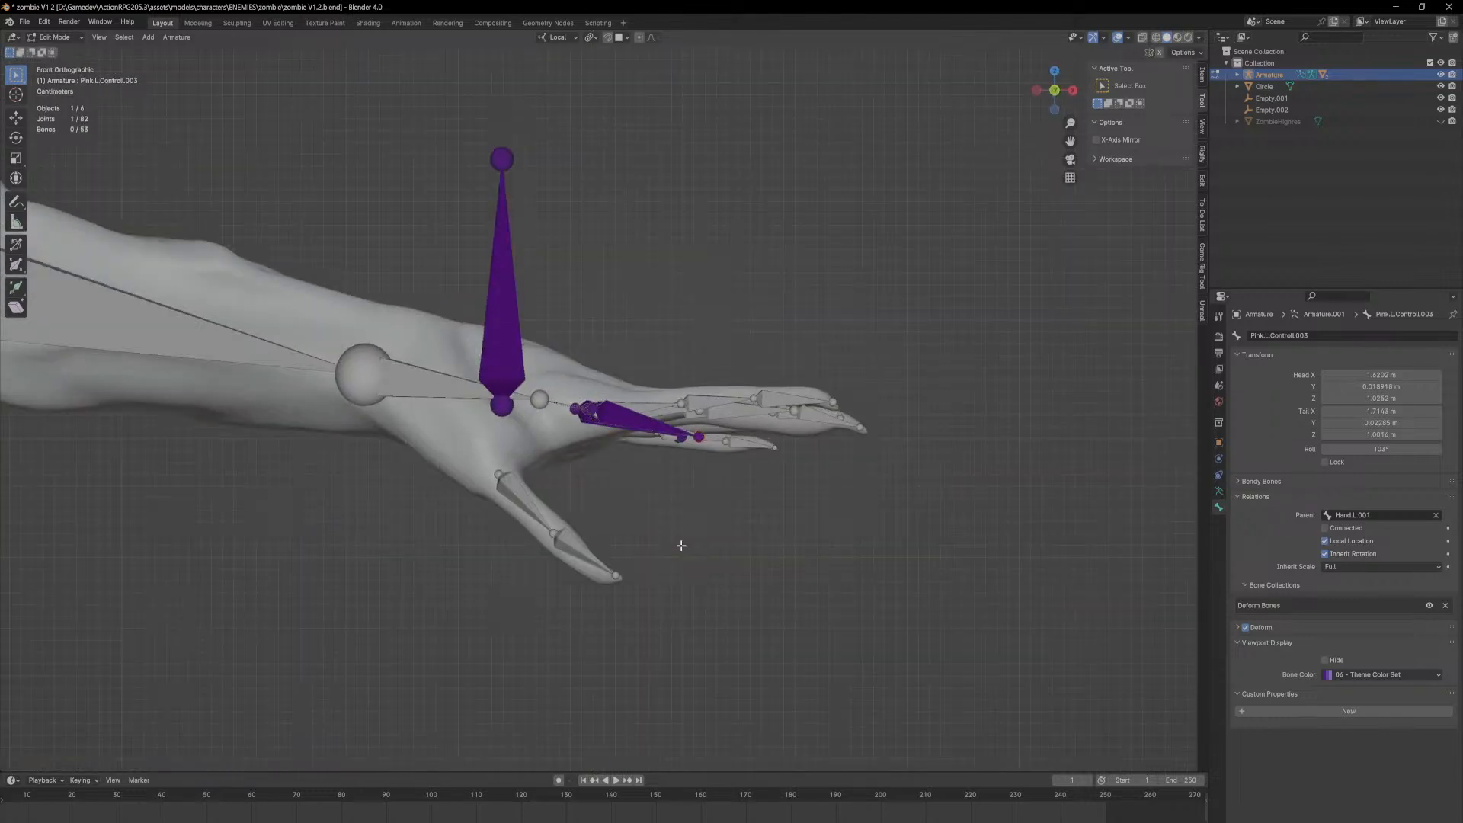
key(g)
key(z)
click(754, 387)
key(g)
key(x)
click(746, 387)
Step: Select the tail joints of the middle and ring fingers' control bones together
middle_drag(746, 387, 710, 465)
click(701, 482)
middle_drag(698, 530, 690, 415)
click(698, 491)
shift+click(680, 444)
key(g)
key(z)
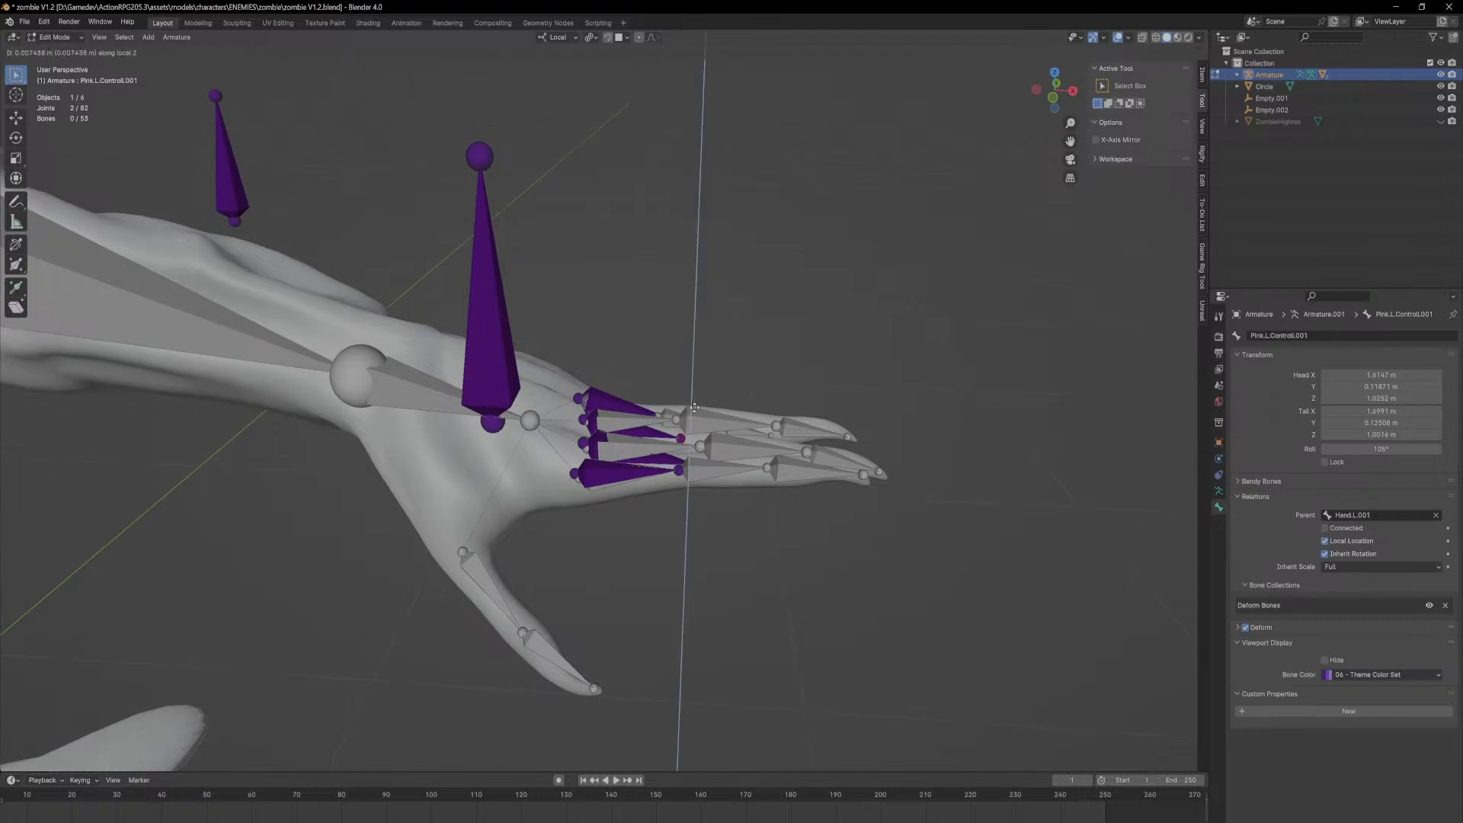
key(Escape)
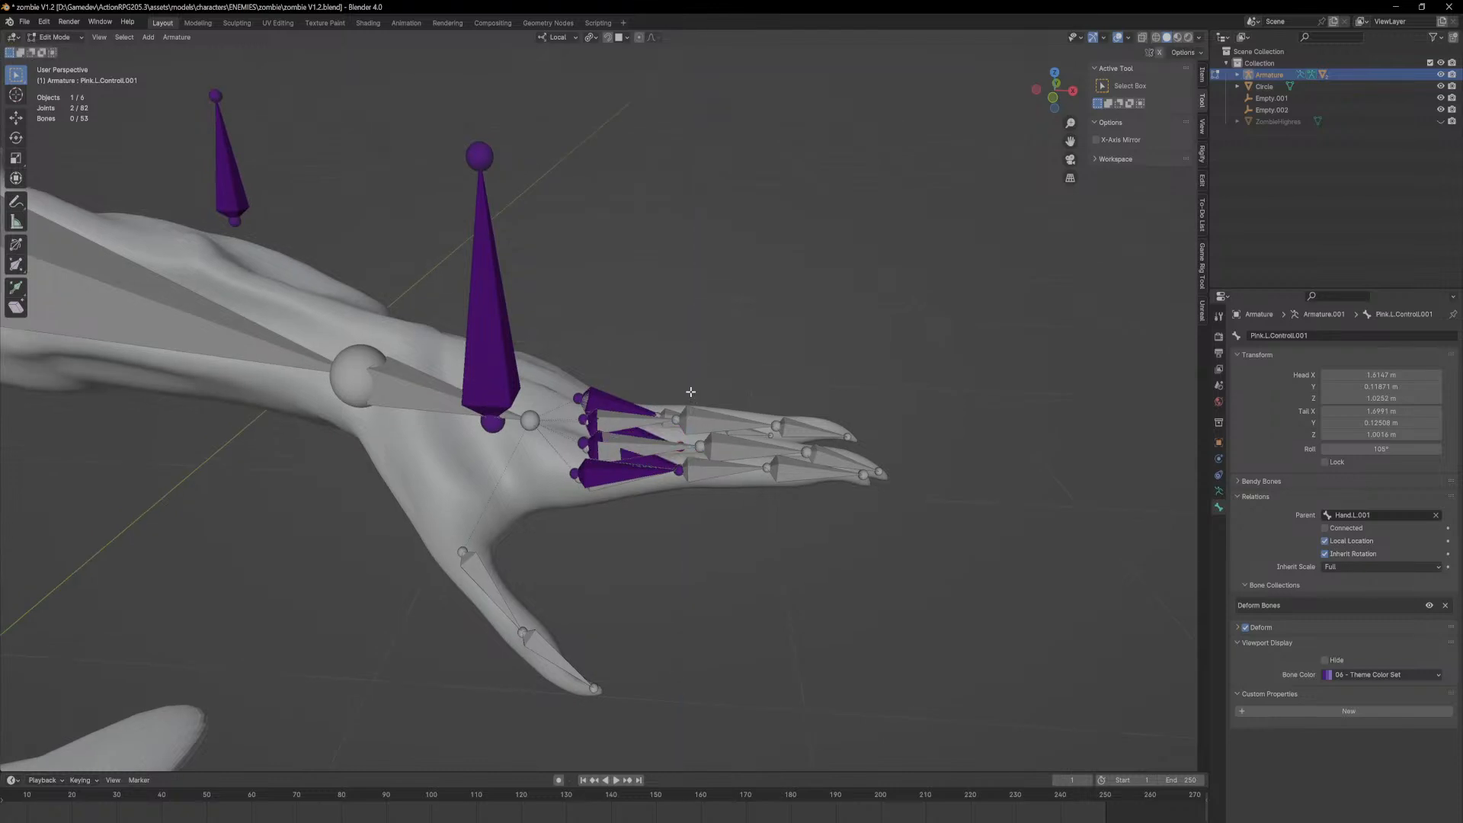
Step: Set the transform orientation to Global and raise the selected control bone tails about 0.022 m along Z
click(559, 37)
click(560, 73)
middle_drag(603, 190, 667, 446)
key(g)
key(z)
click(642, 275)
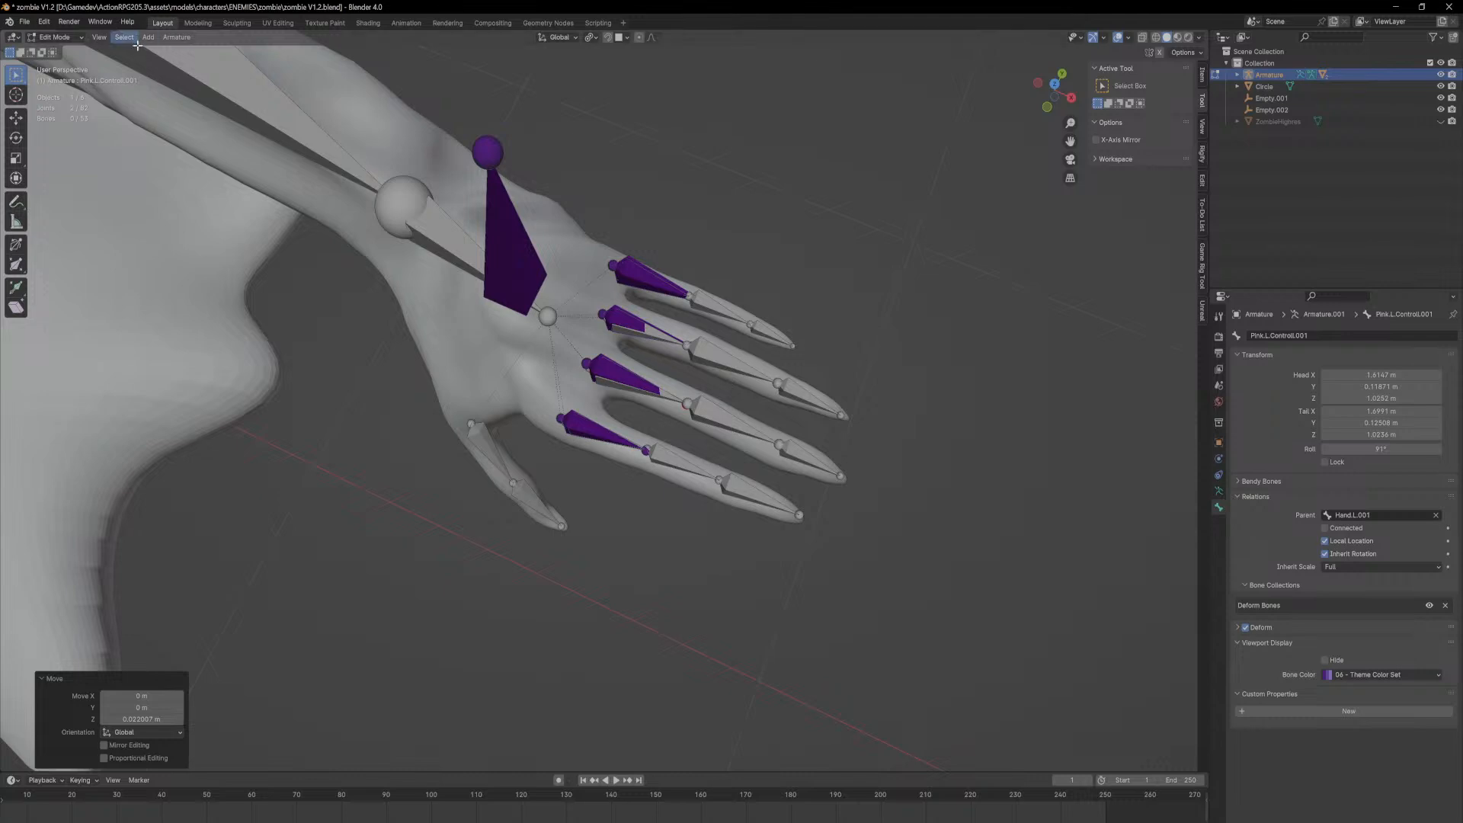
Step: Inspect the finger control shapes in Object Mode and put the armature into Pose Mode
click(80, 36)
click(72, 52)
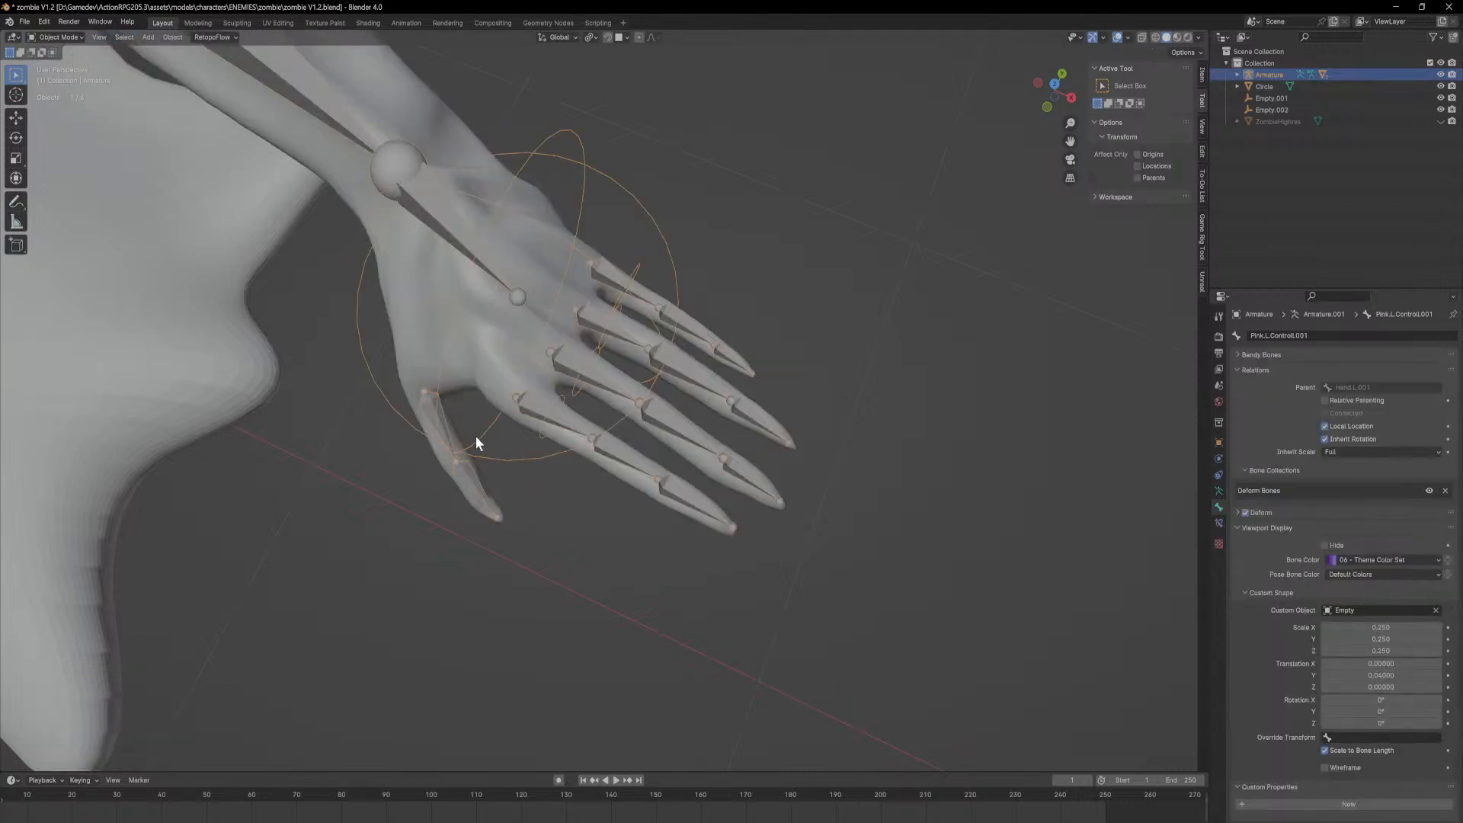
middle_drag(616, 358, 627, 414)
scroll(640, 438, up, 5)
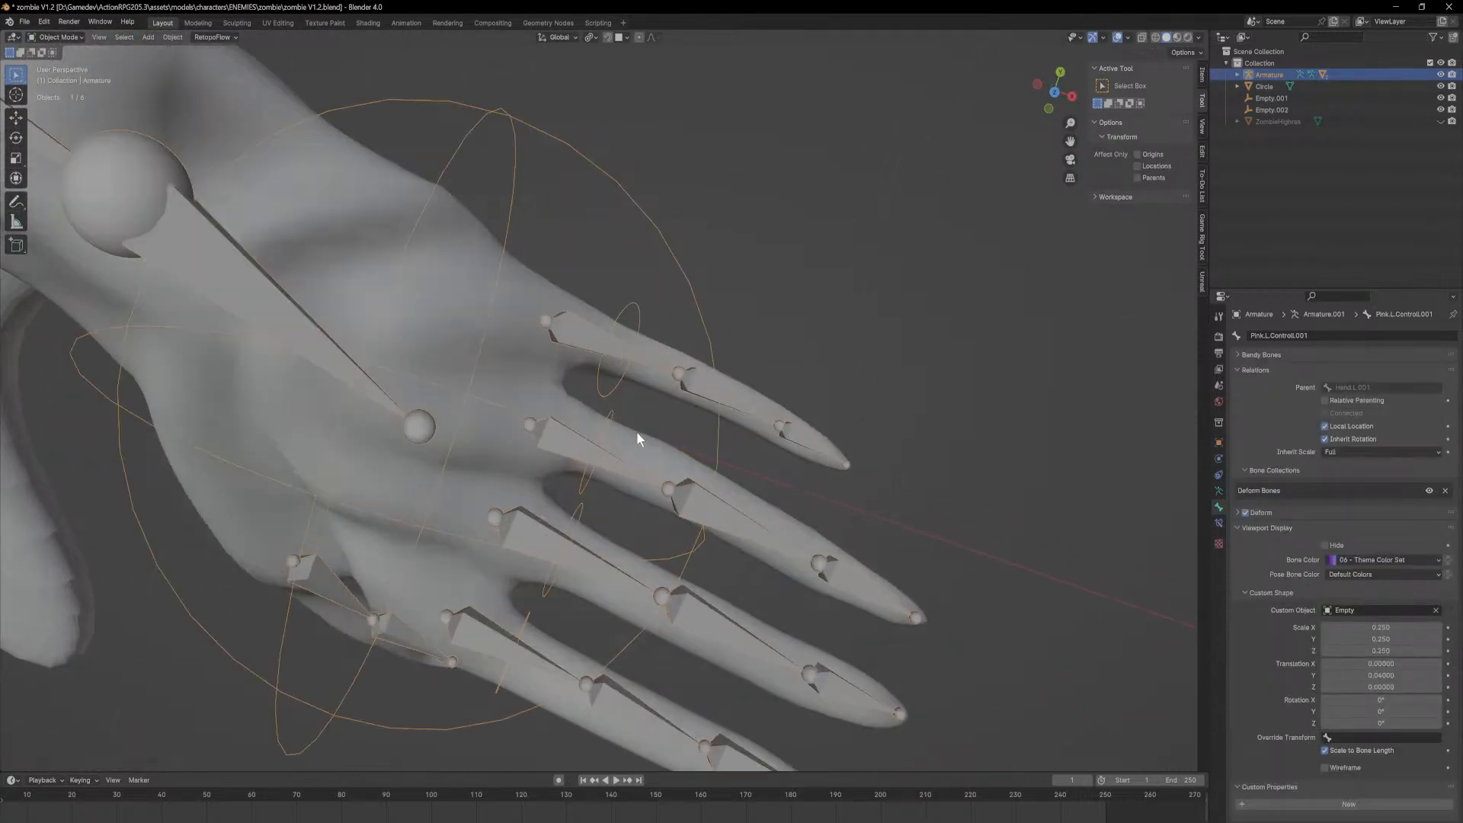
middle_drag(597, 360, 451, 251)
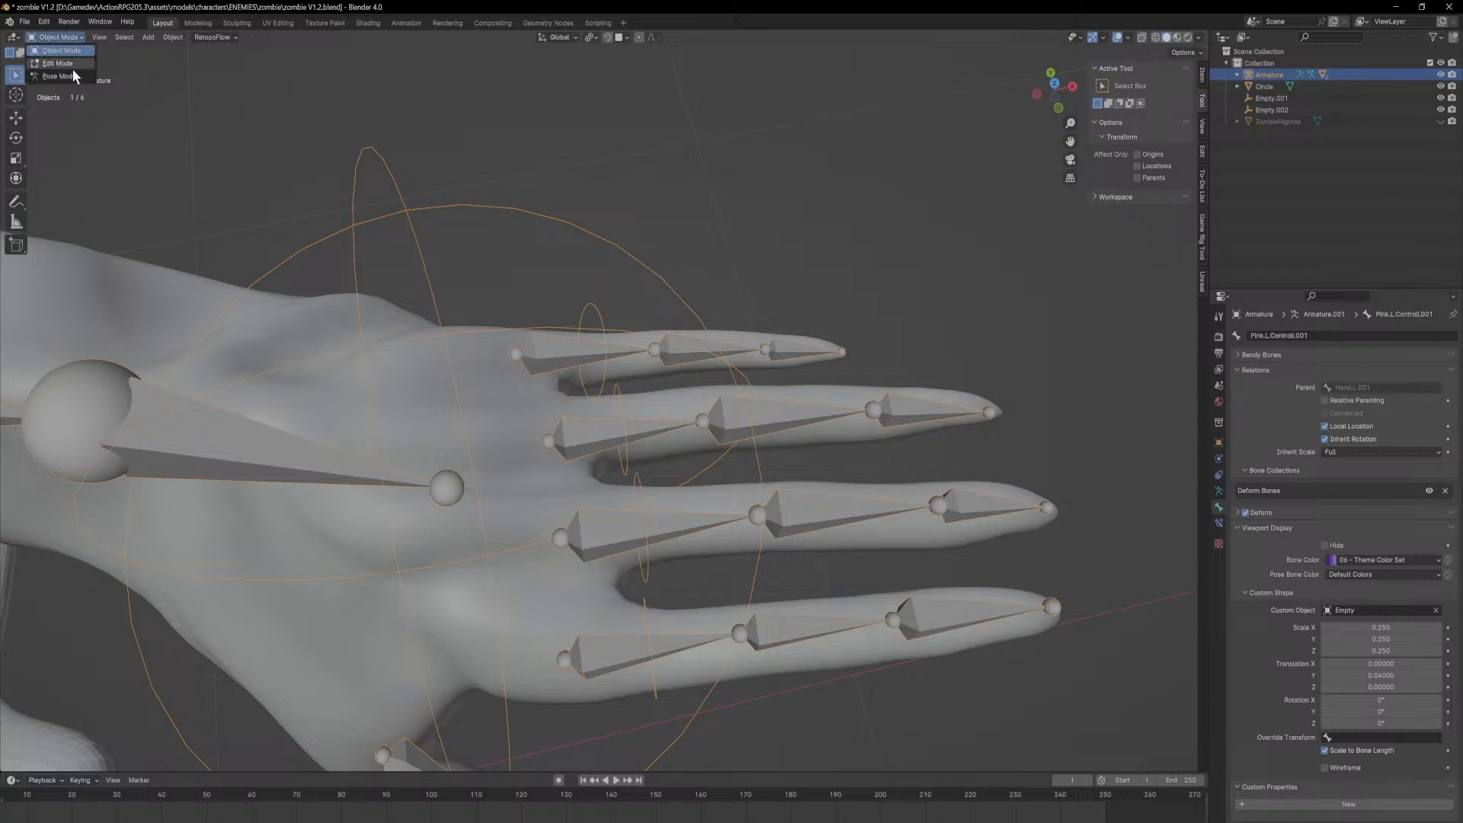
click(70, 75)
Step: Select the pinky's first finger bone and display its bone constraints
click(647, 427)
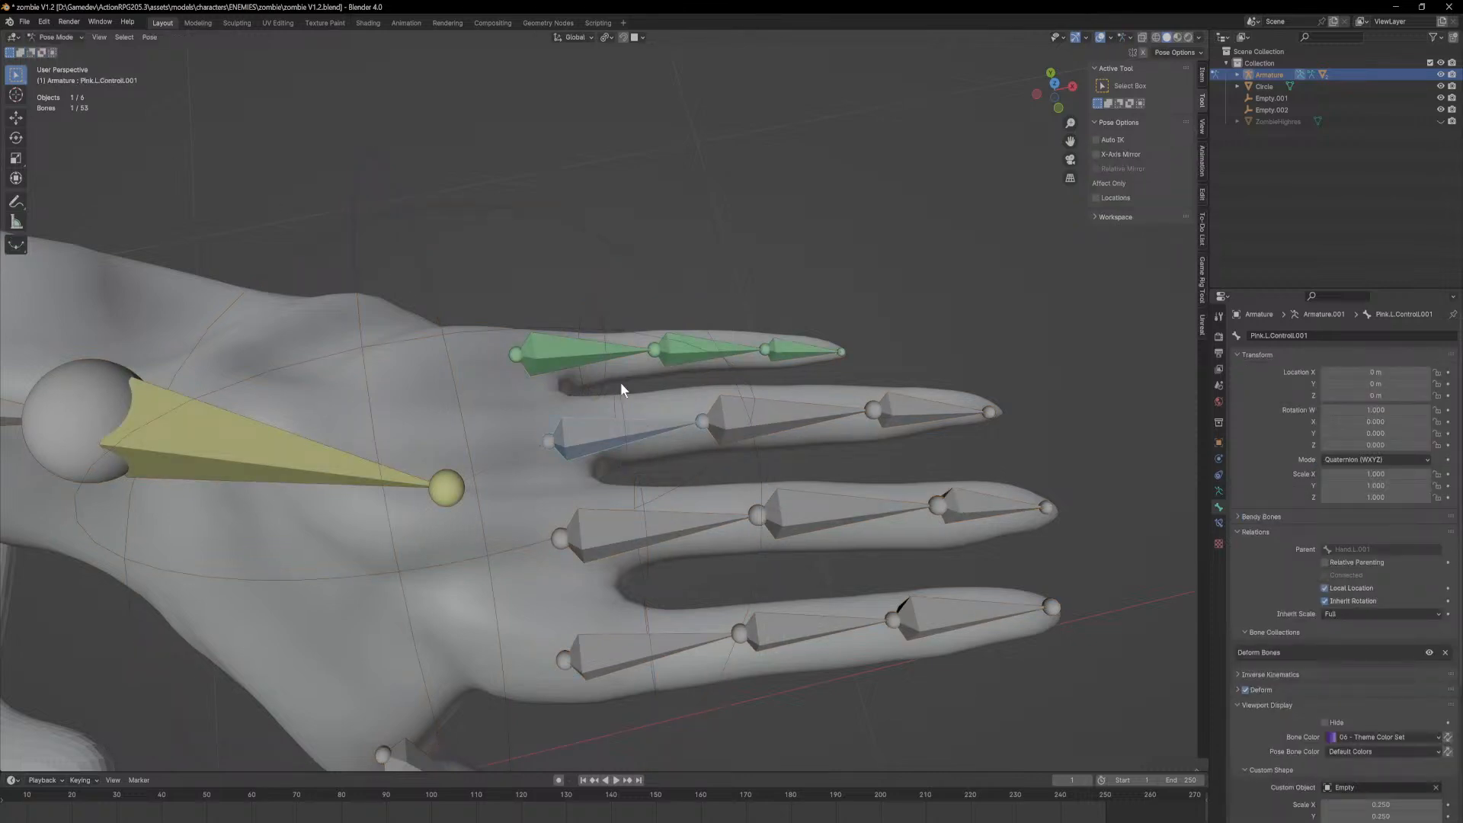
click(567, 355)
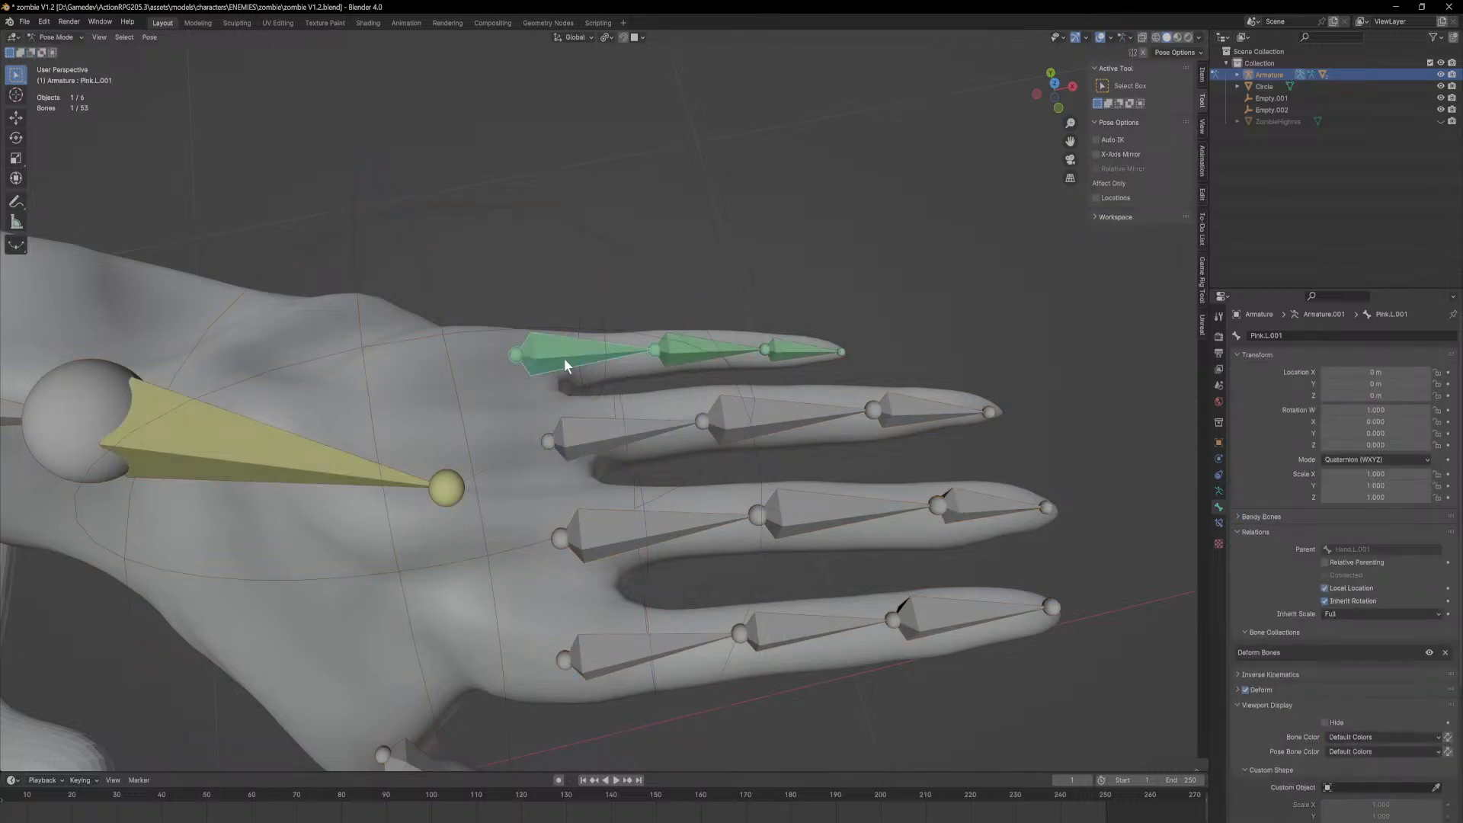
click(1219, 492)
click(1220, 523)
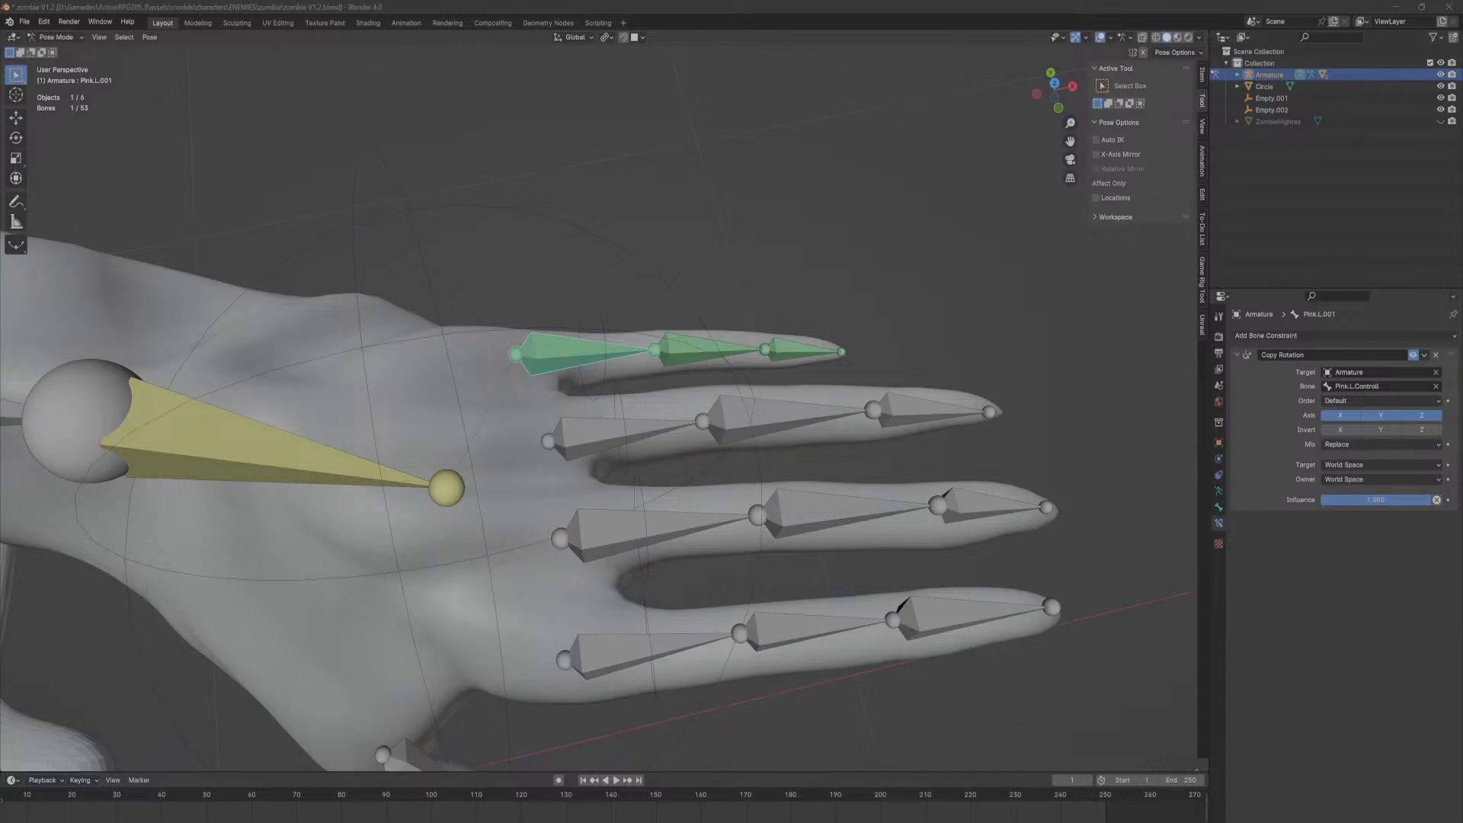
Step: Copy the Copy Rotation constraint from the pinky's first bone to the first bones of the index, middle and ring fingers
click(613, 641)
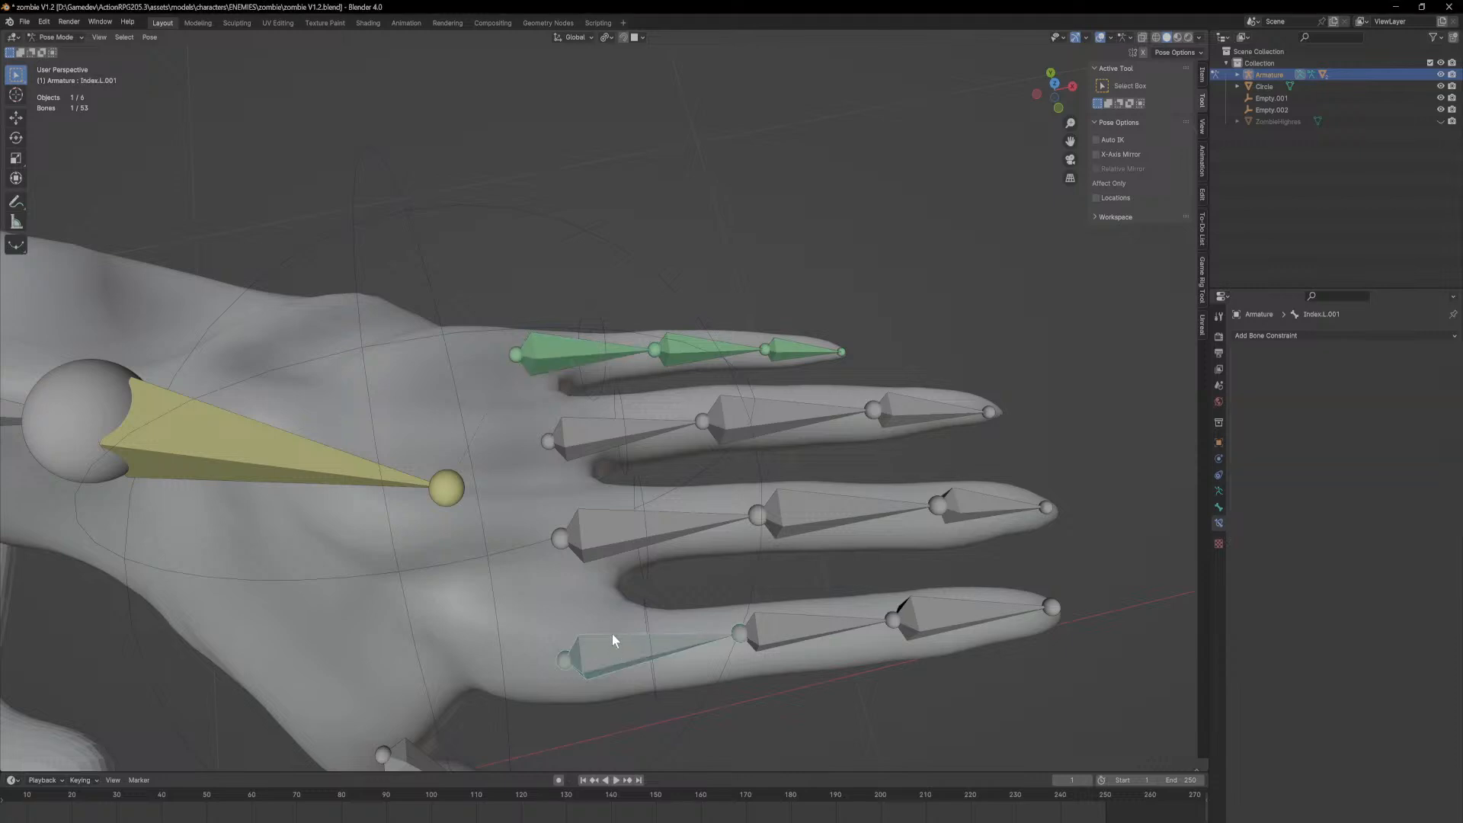
shift+click(604, 535)
shift+click(588, 442)
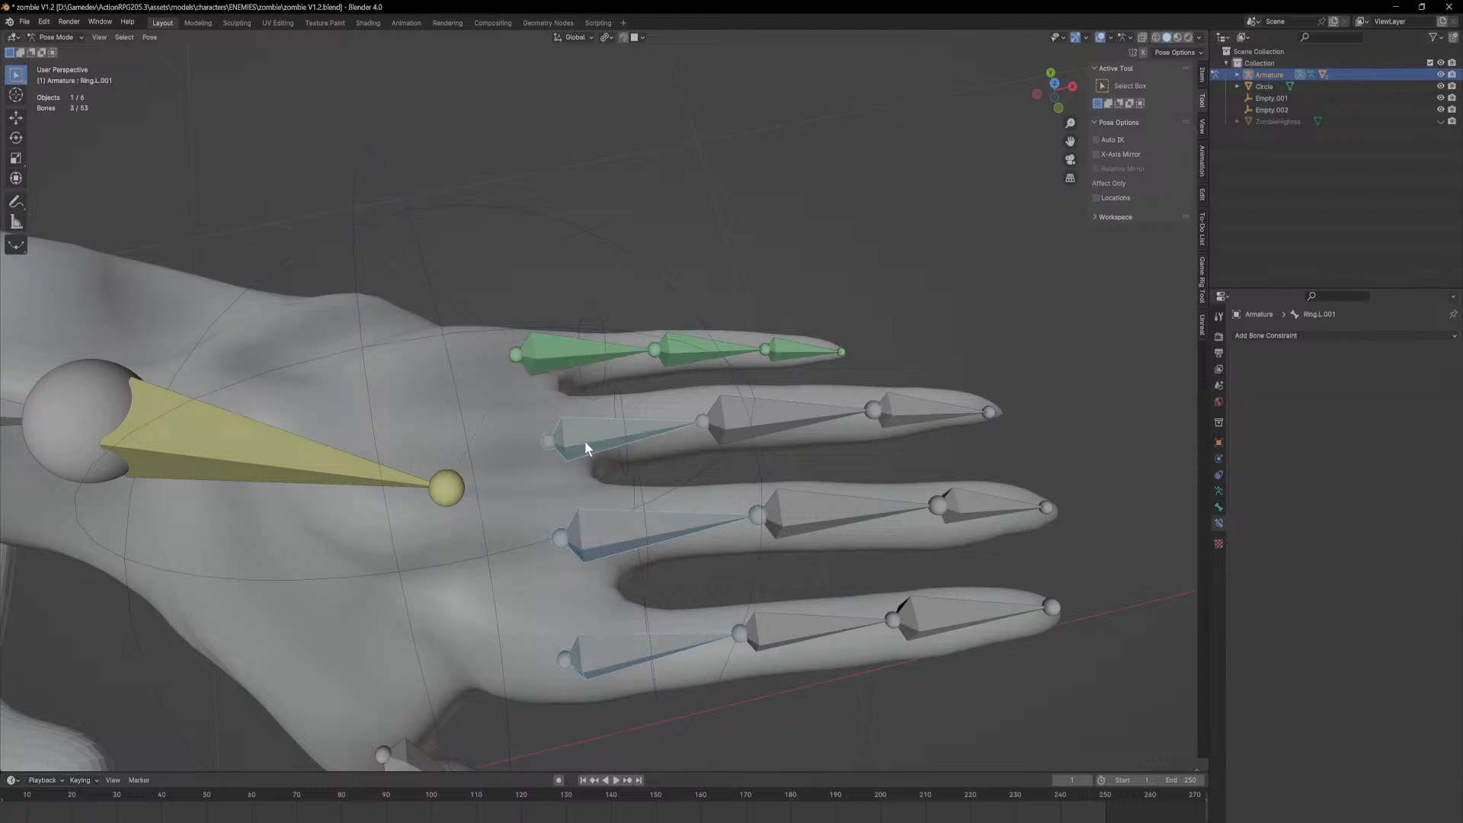
shift+click(566, 363)
key(space)
key(space)
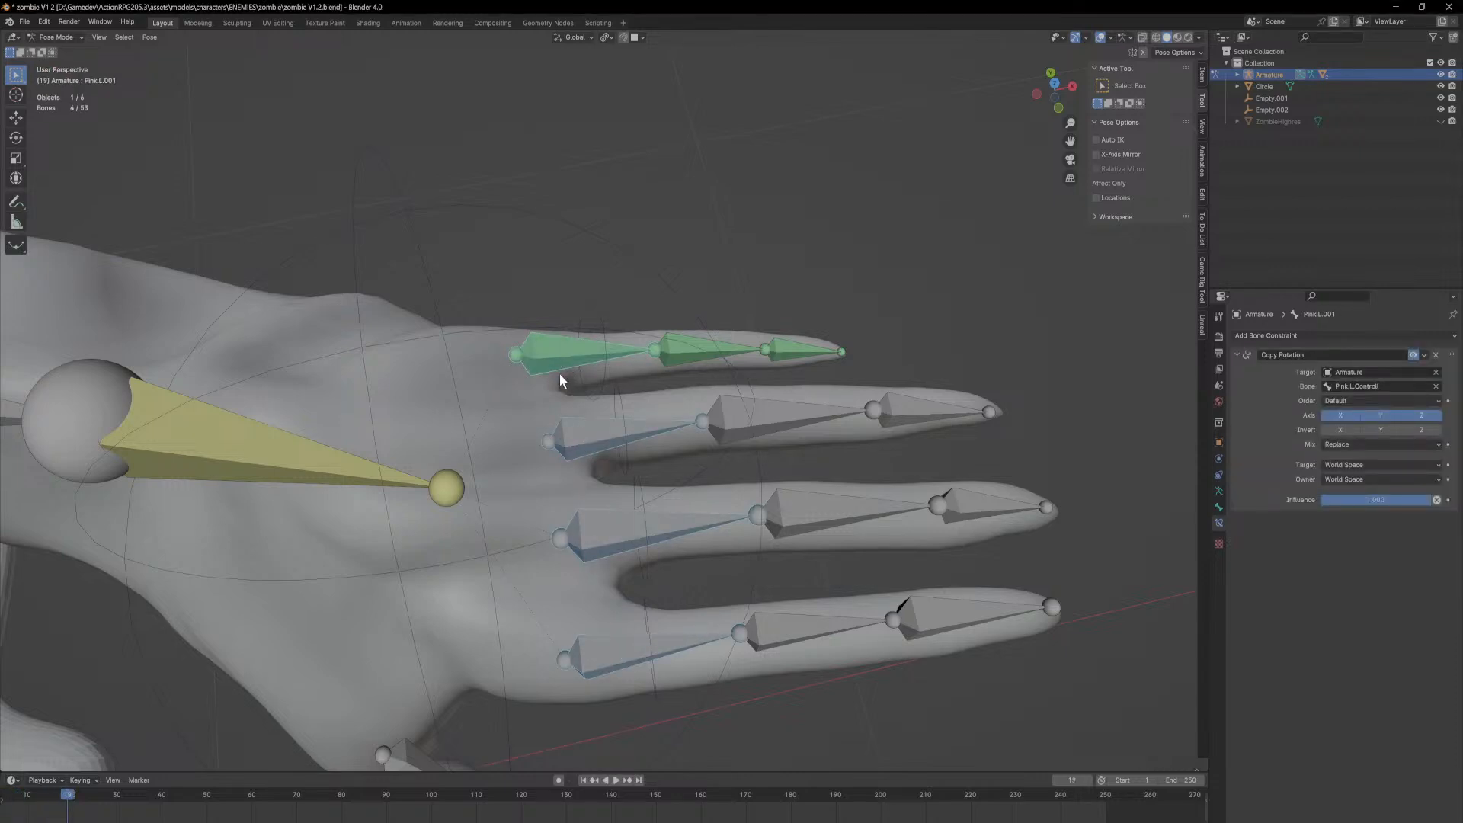
key(F3)
text(copy con)
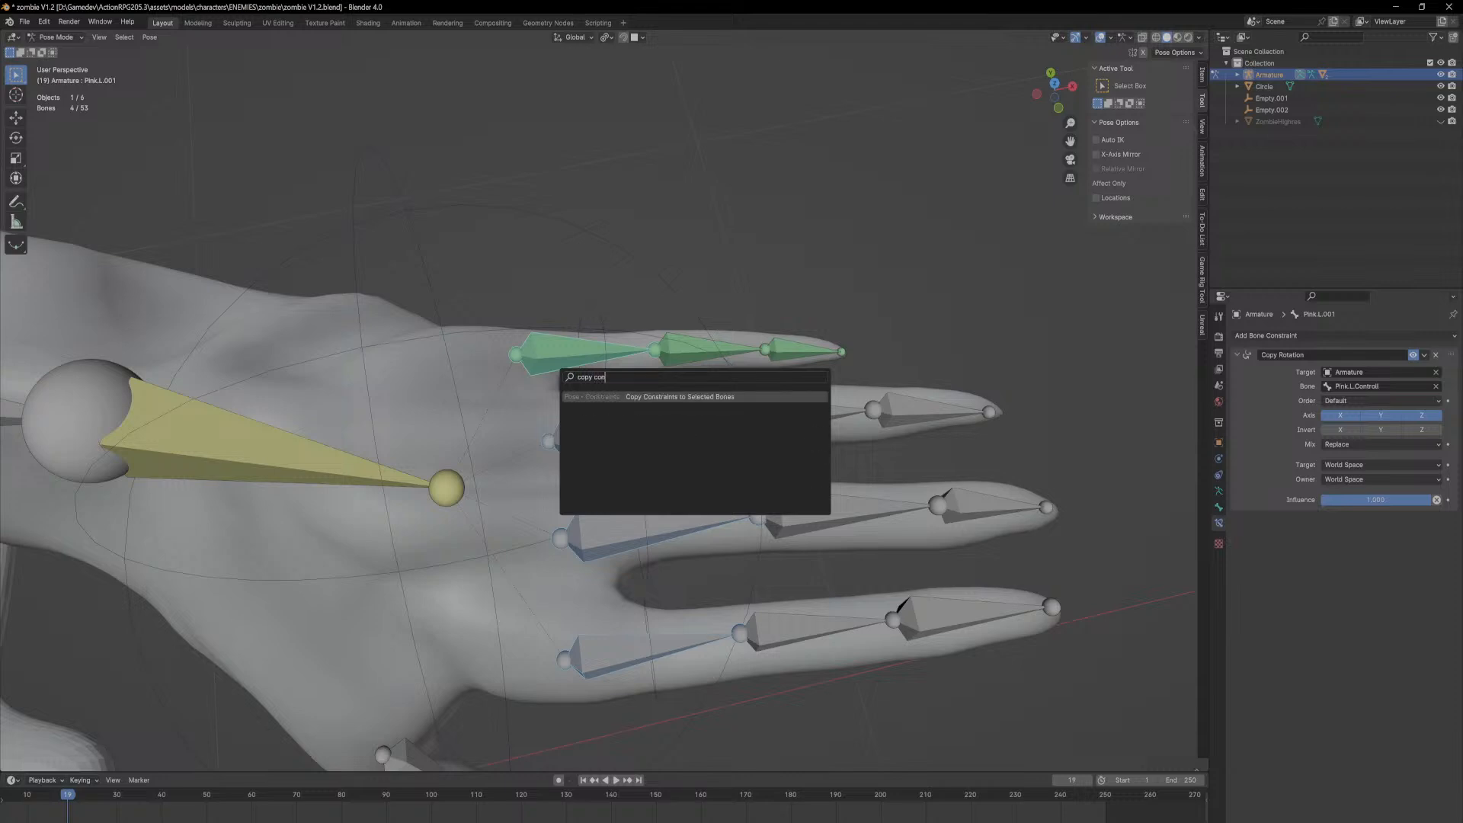
key(Return)
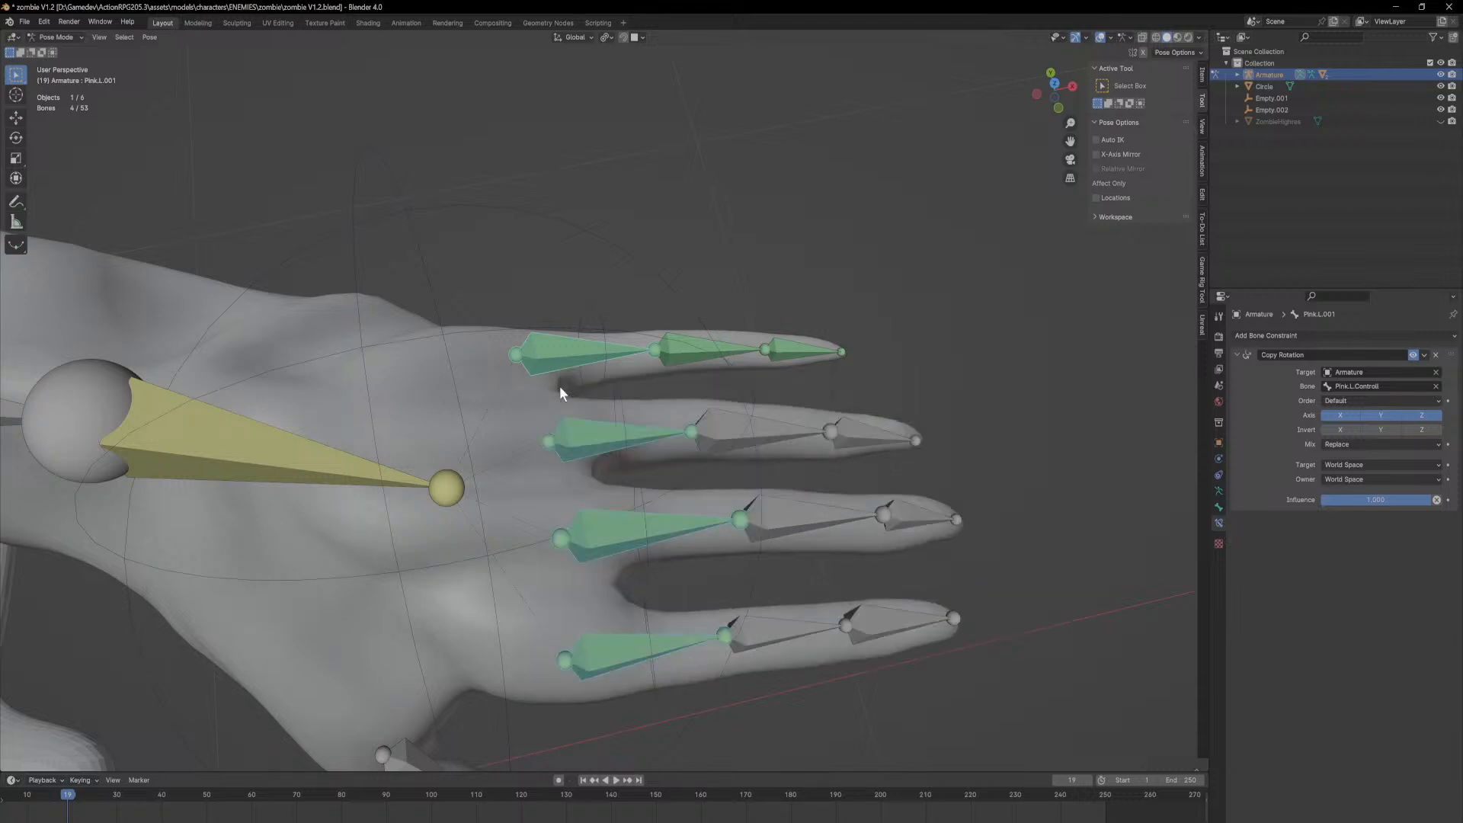
click(599, 442)
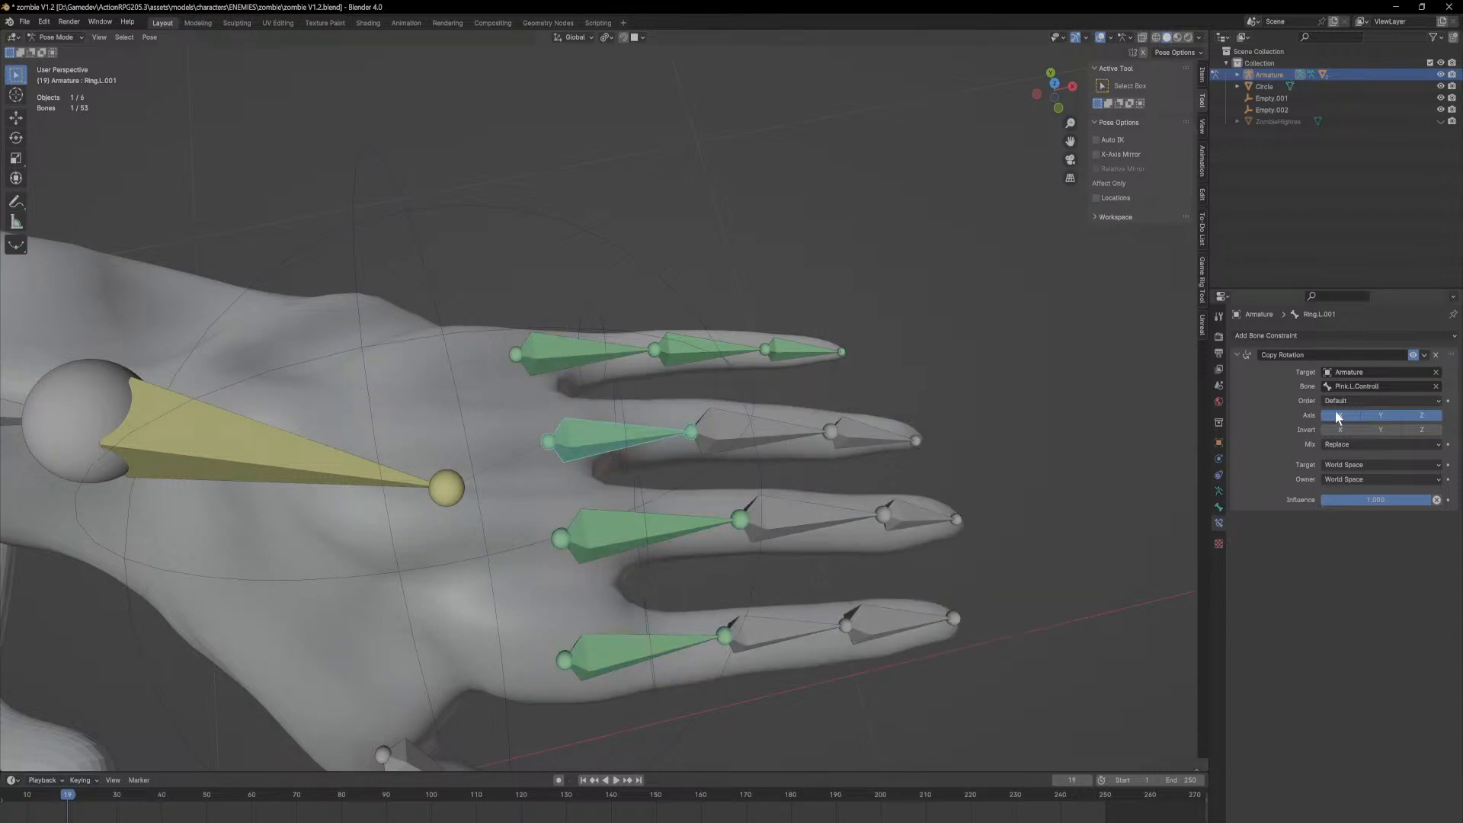
click(1398, 386)
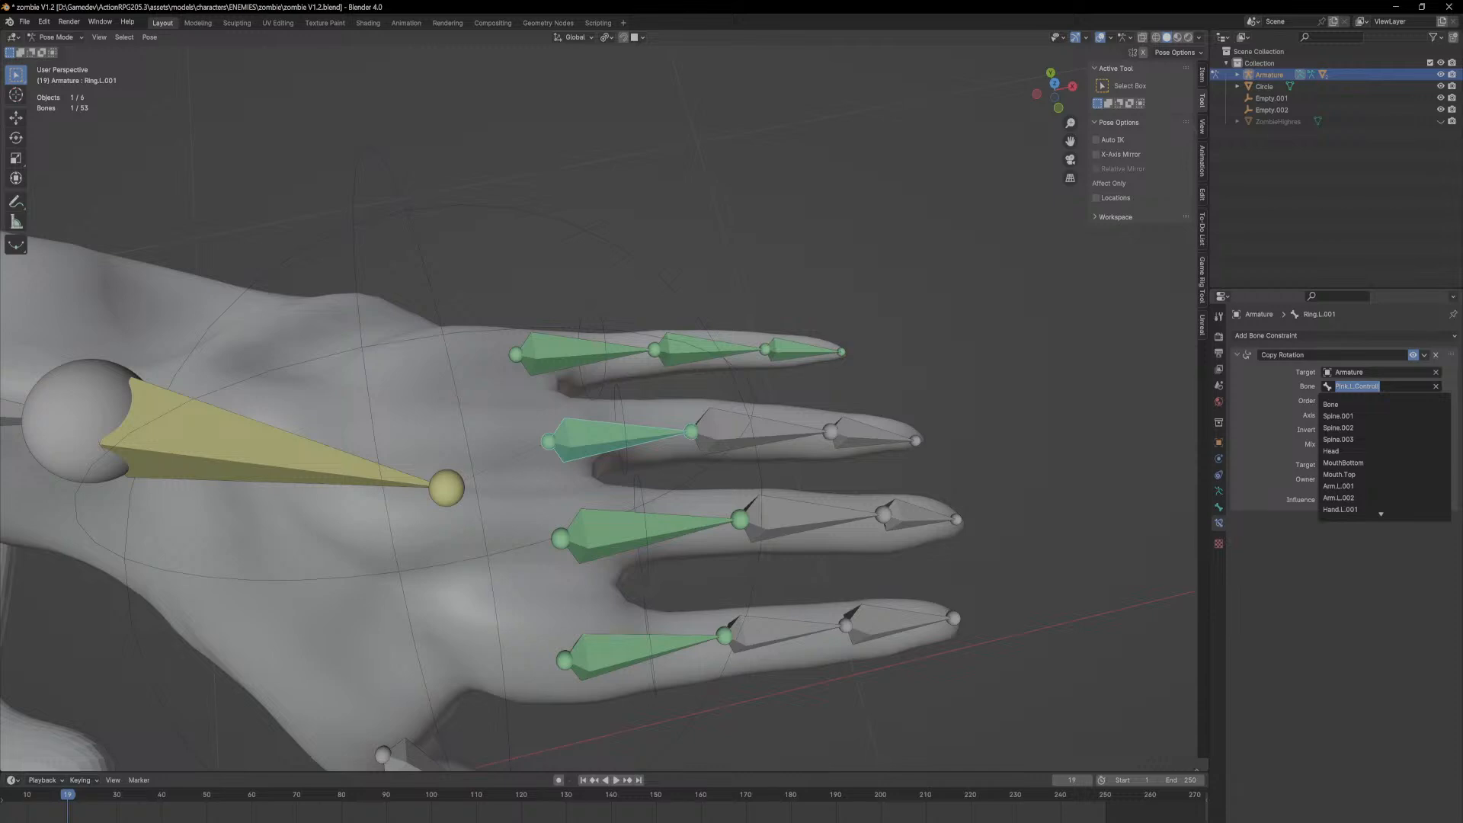
click(620, 399)
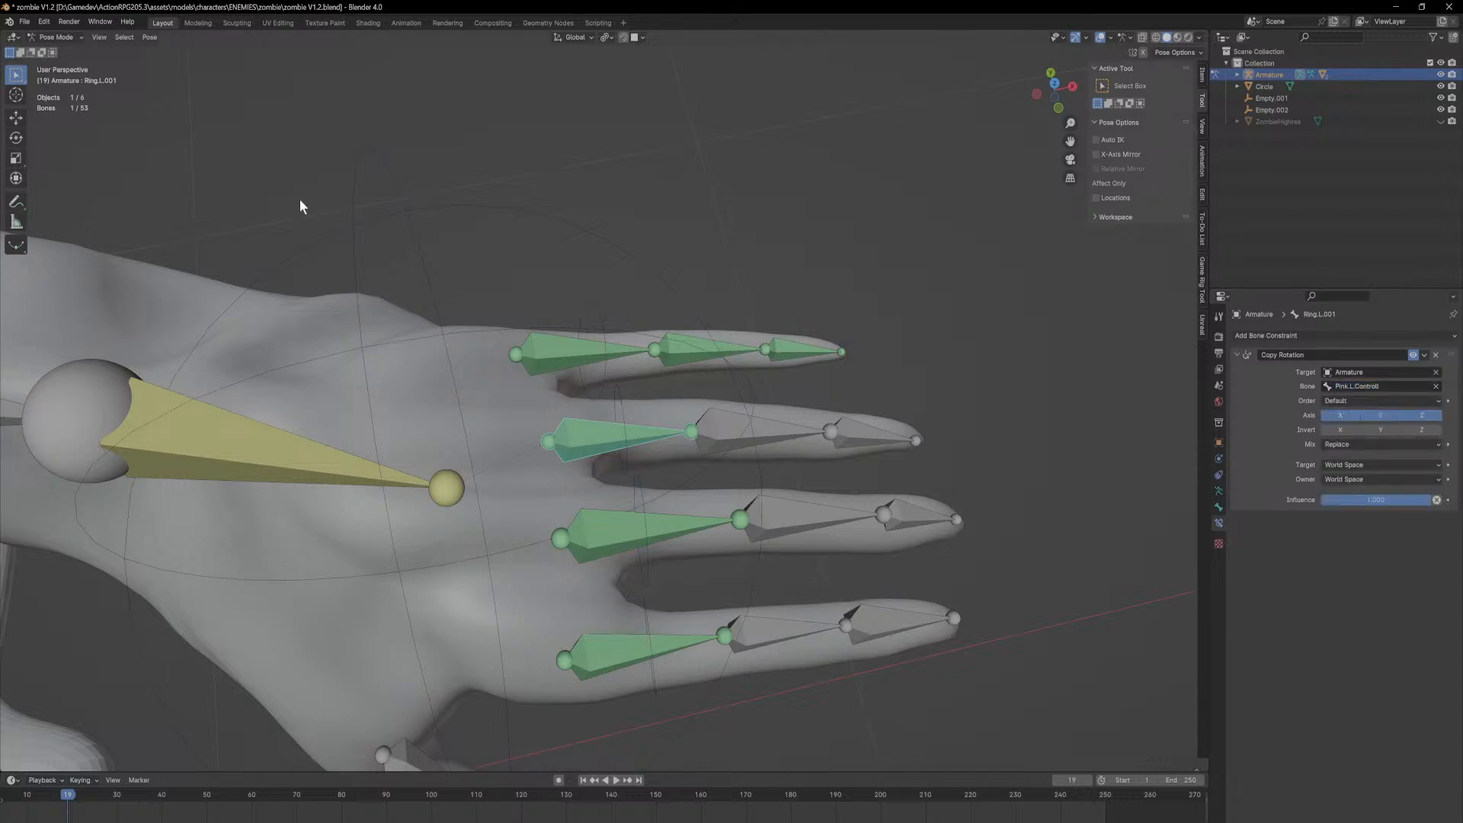
Step: Rename the ring finger's control bone, replacing "Pink" with "ring" and removing the numeric suffix
click(619, 395)
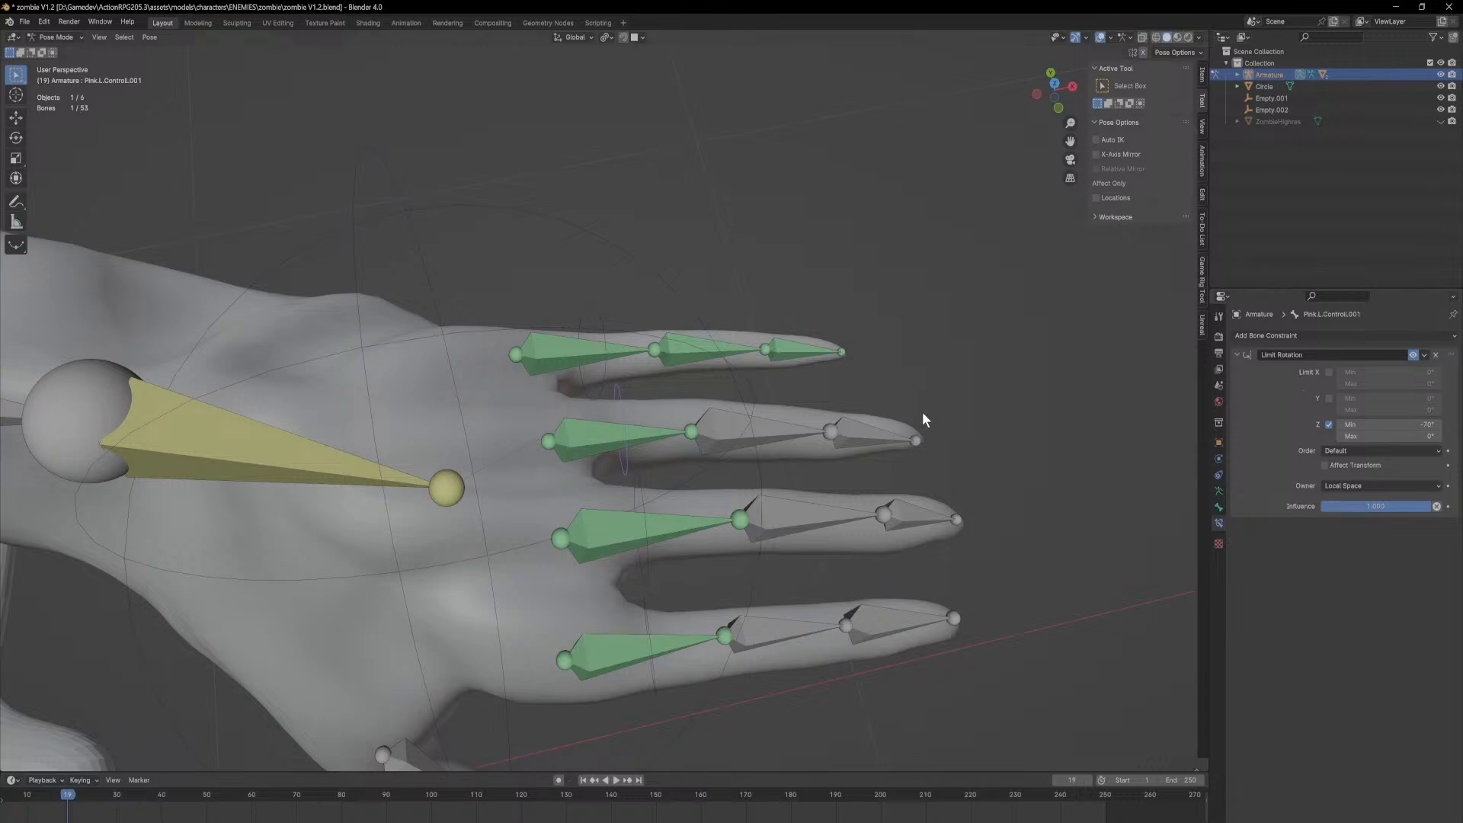
key(F2)
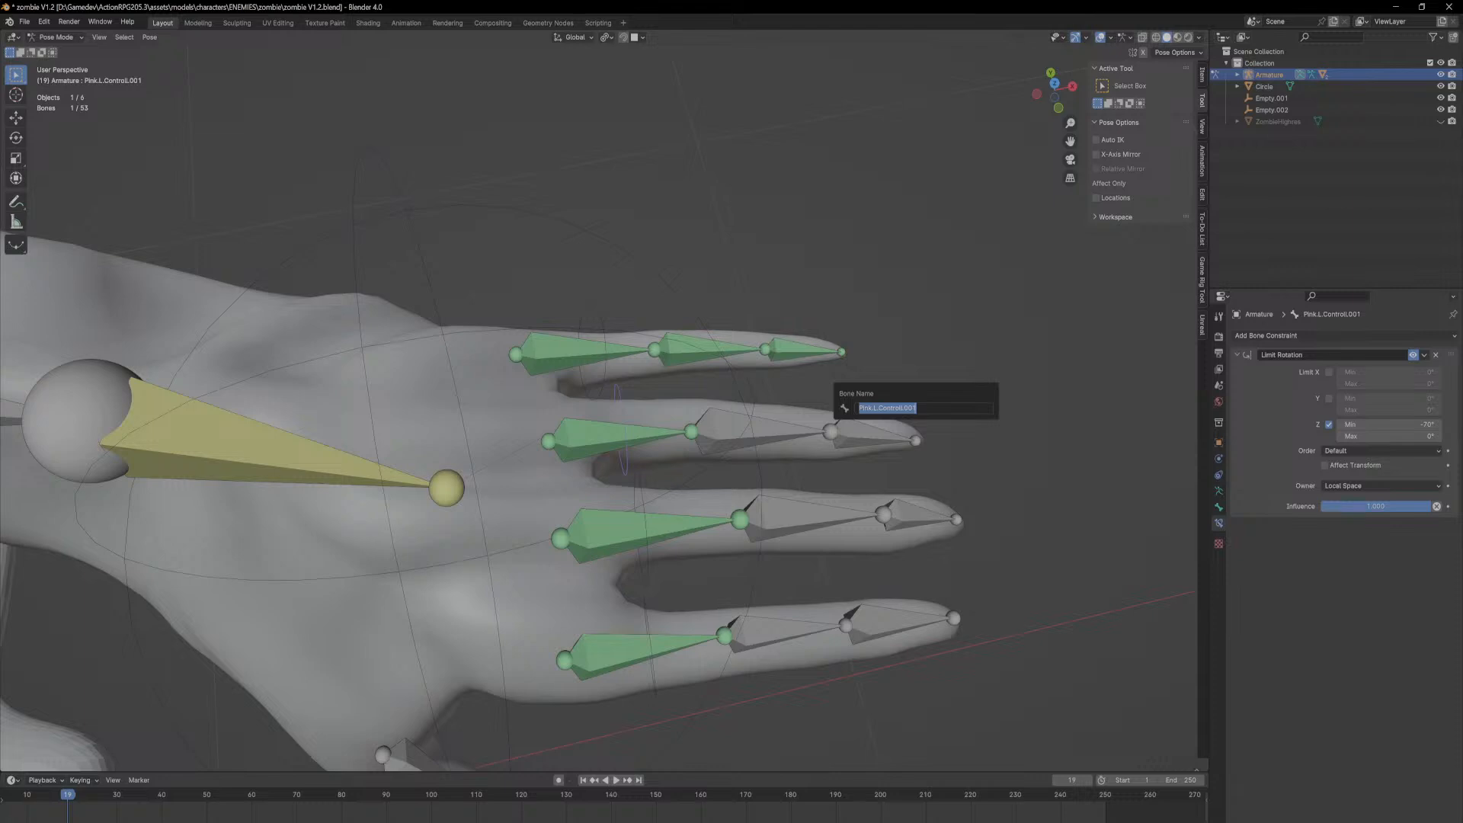
double_click(866, 408)
text(ring)
key(BackSpace)
key(BackSpace)
key(BackSpace)
key(Return)
key(ctrl+z)
Step: Rename the middle finger's control bone, replacing "Pink" with "Middle" and removing the numeric suffix
key(F2)
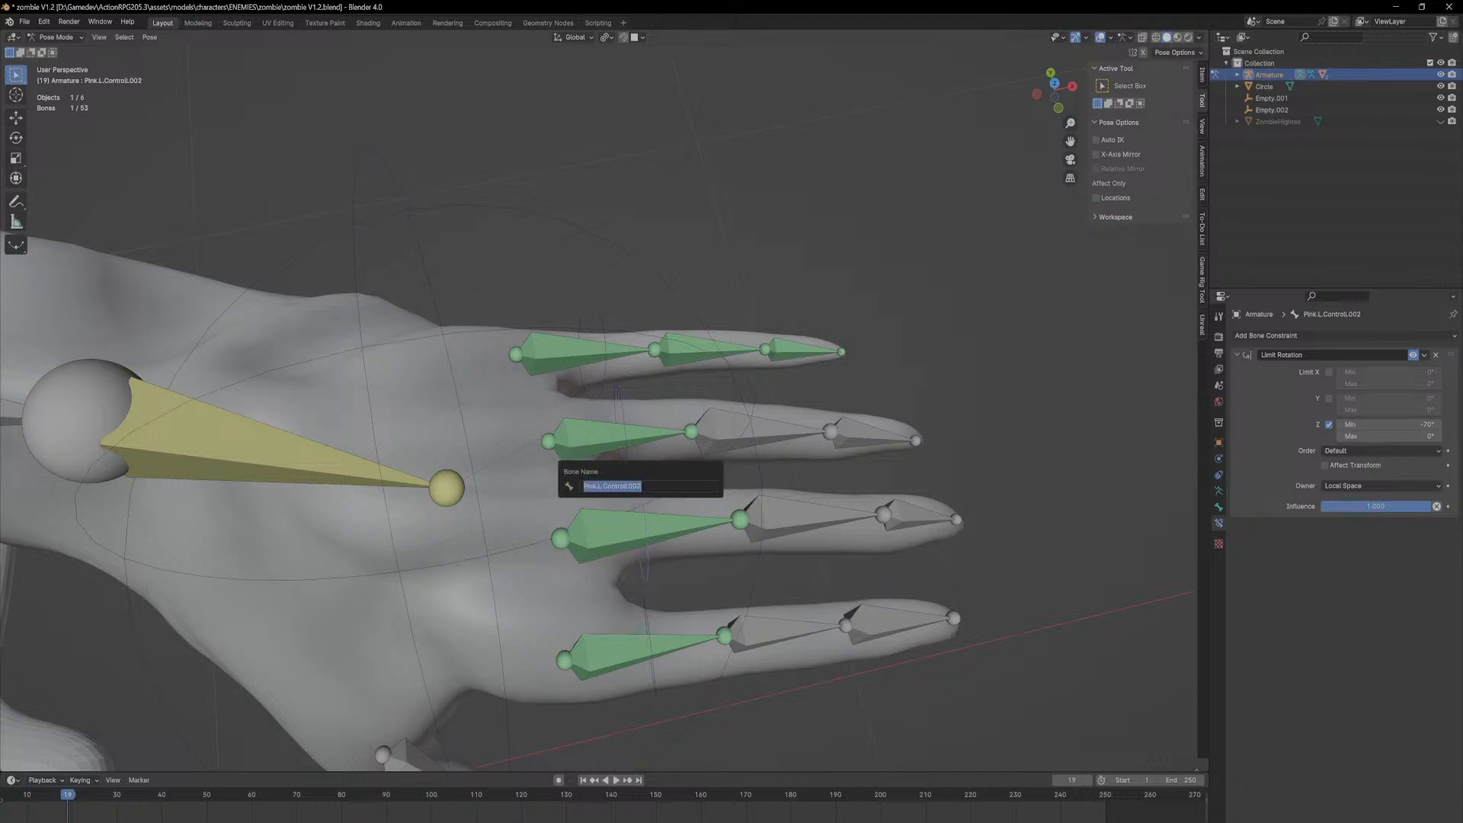
key(End)
key(BackSpace)
key(BackSpace)
key(BackSpace)
key(BackSpace)
key(Home)
key(ctrl+shift+Right)
text(Middle)
key(Return)
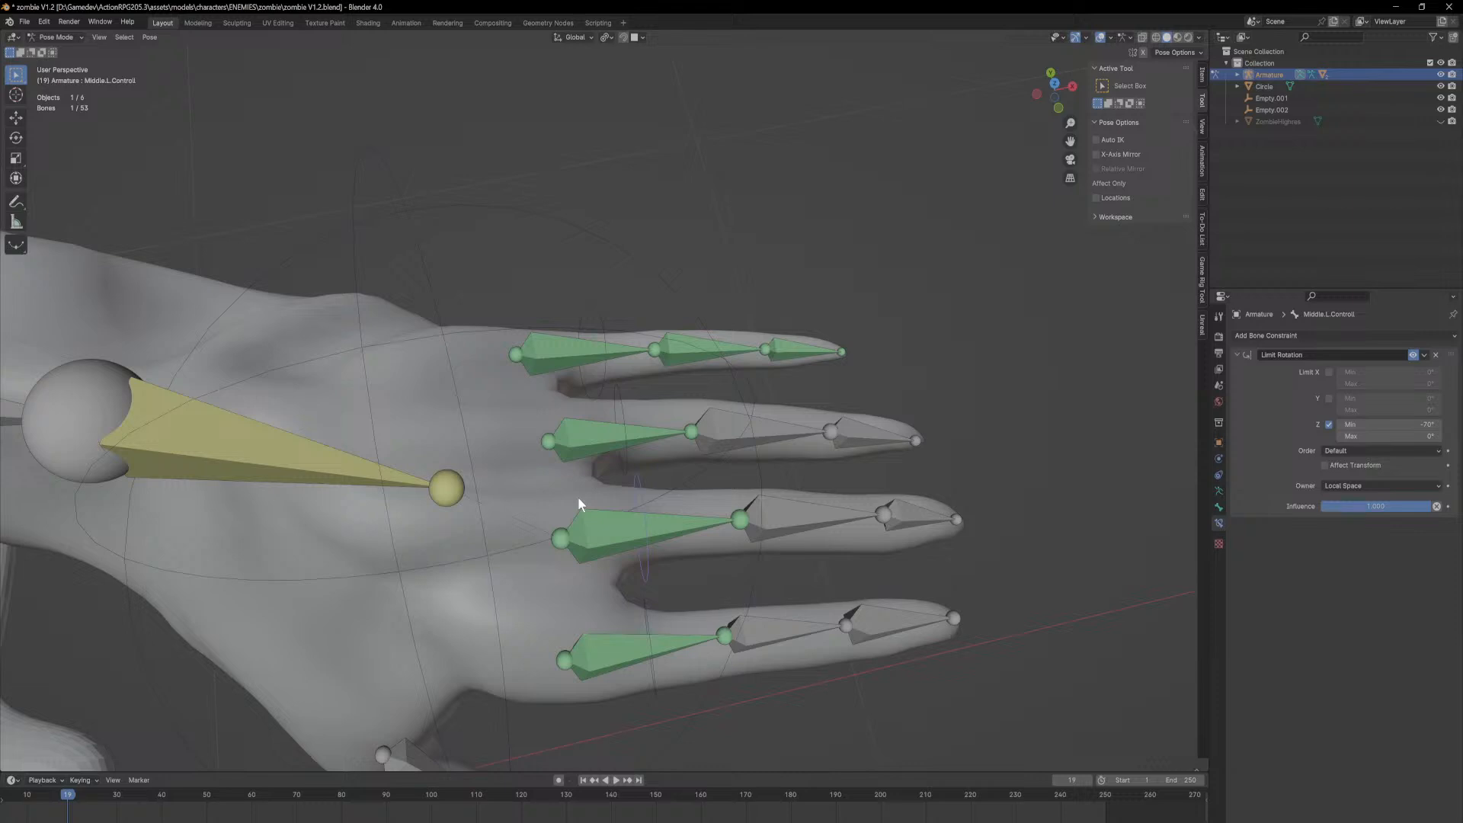
Step: Rename the index finger's control bone, replacing "Pink" with "Index" and removing the numeric suffix
click(648, 607)
key(F2)
key(End)
key(BackSpace)
key(BackSpace)
key(BackSpace)
key(BackSpace)
double_click(593, 608)
text(Index)
key(Return)
Step: Retarget the Copy Rotation constraint on the ring finger's first bone to the ring finger's control bone
click(608, 439)
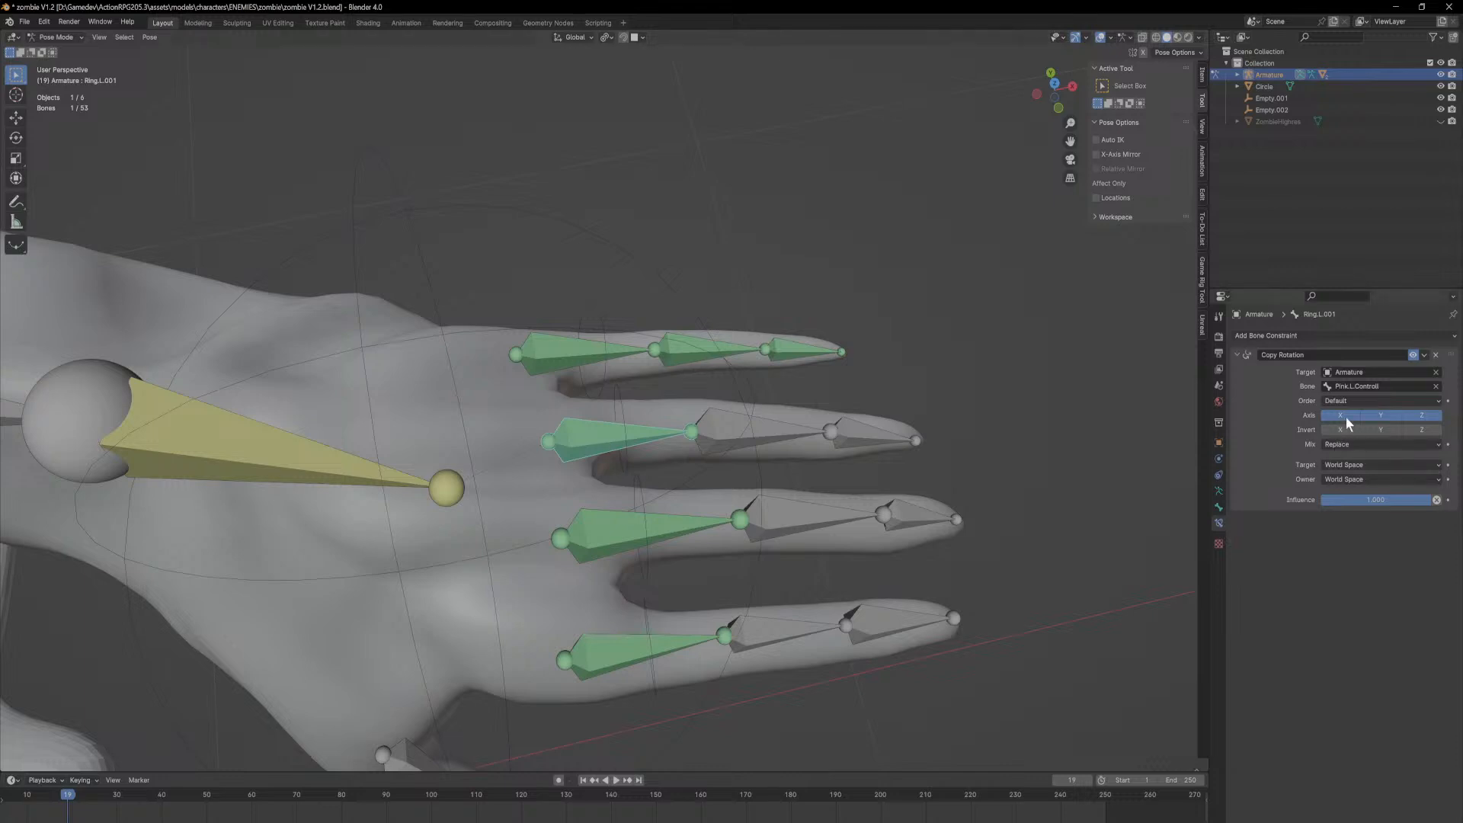
click(1370, 386)
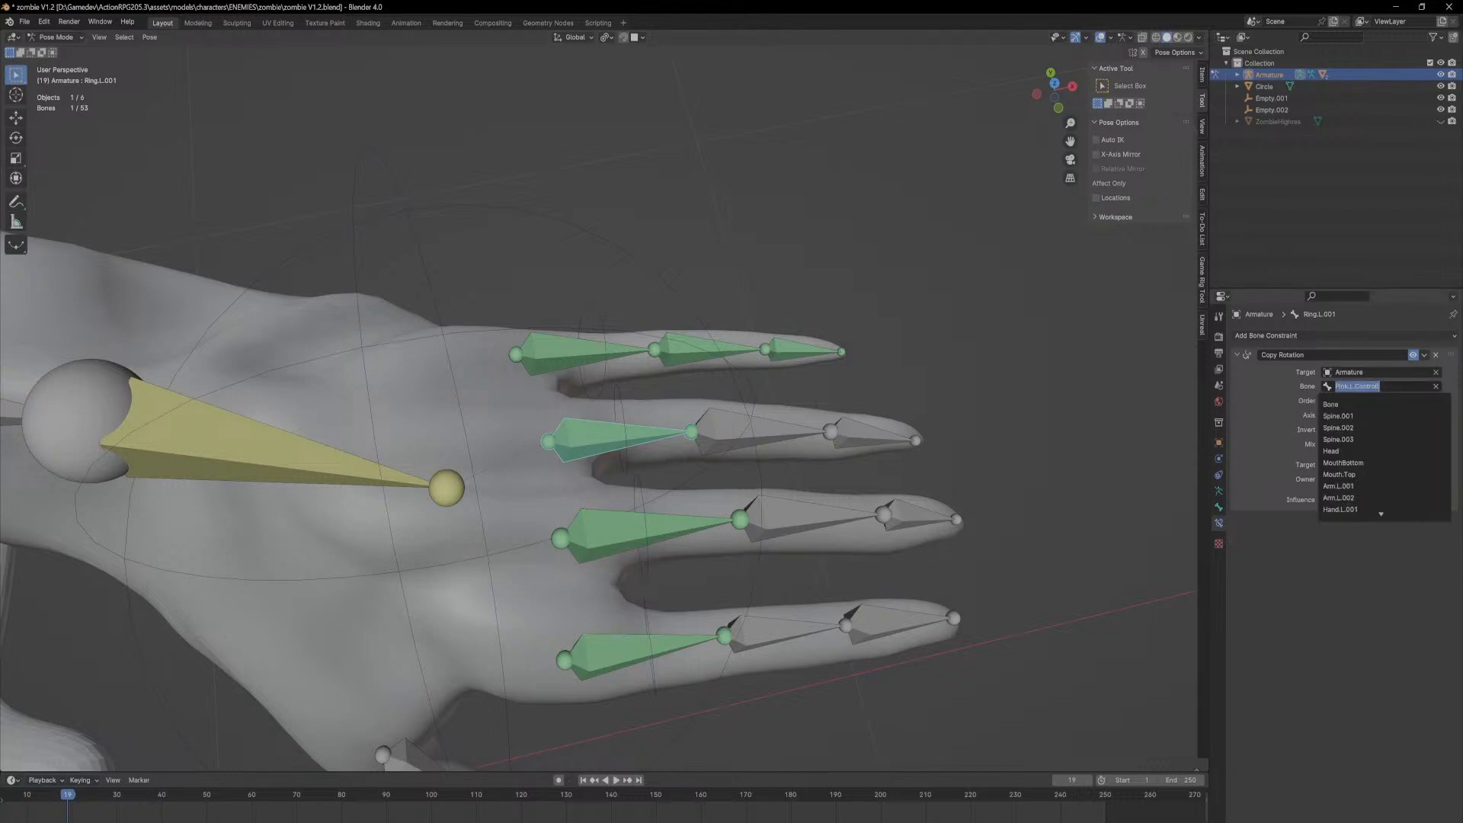
text(ring)
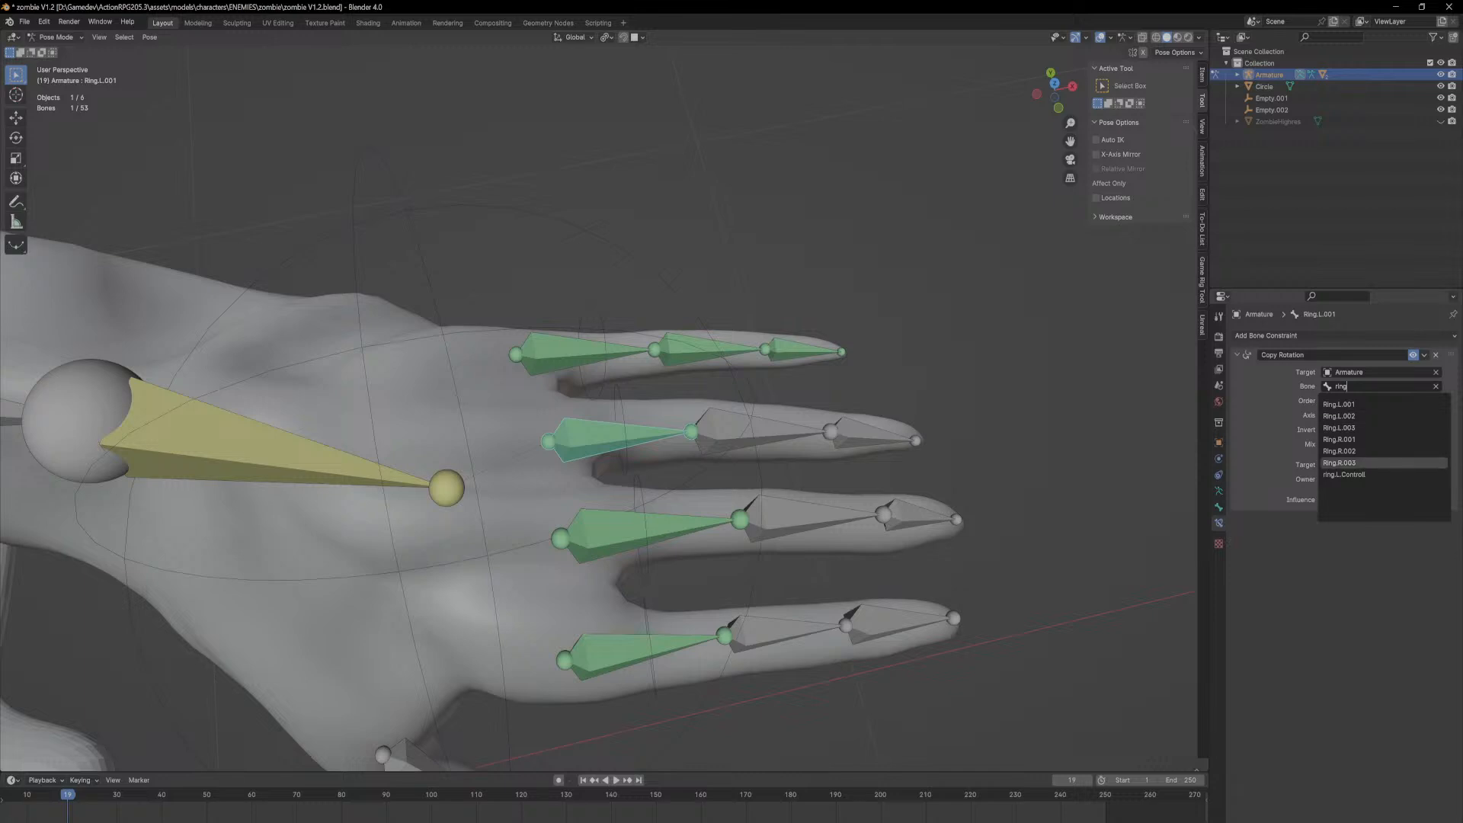
click(1344, 474)
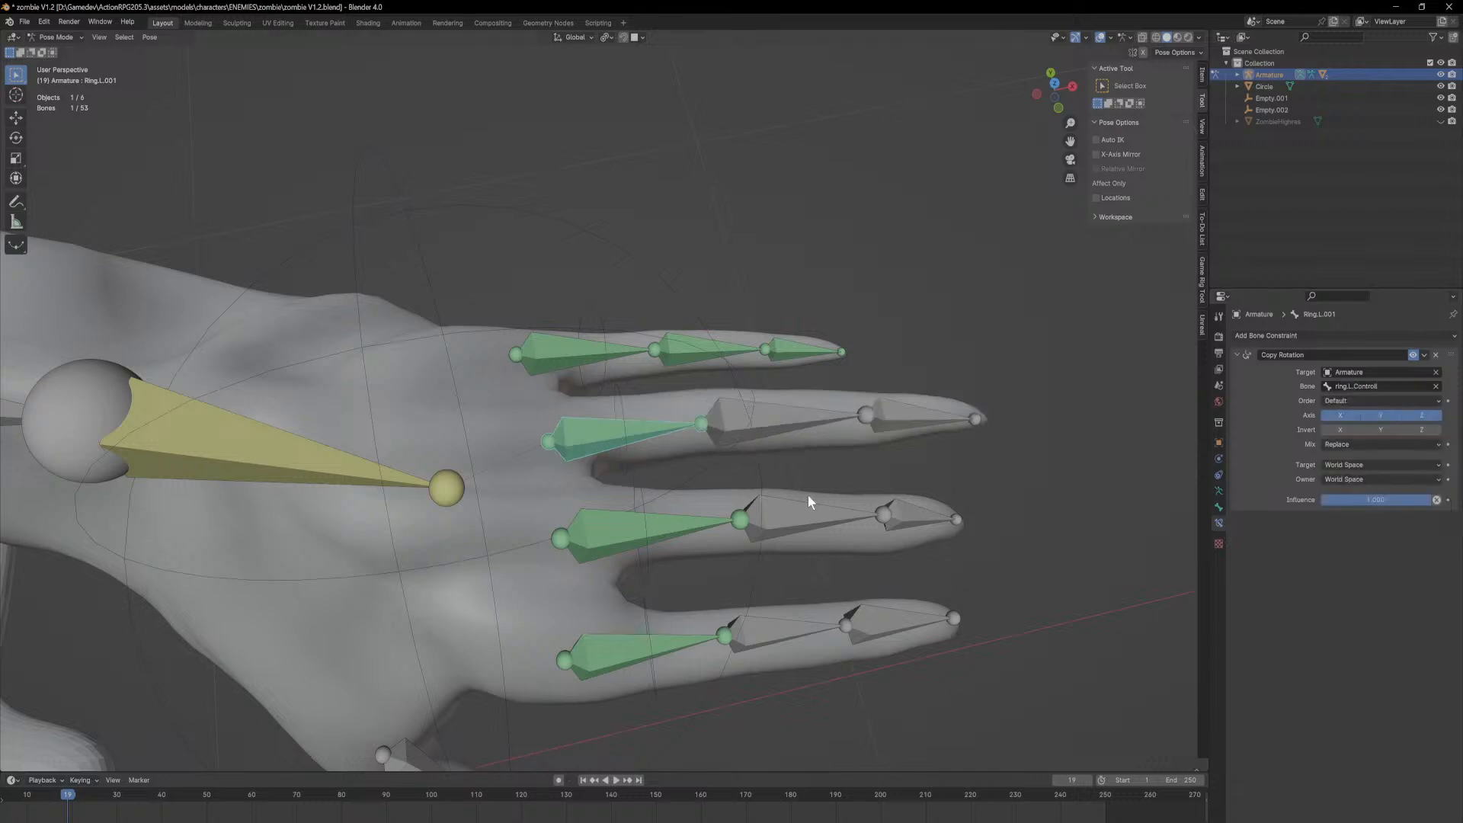
Step: Retarget the Copy Rotation constraint on the middle finger's first bone to the middle finger's control bone
click(639, 490)
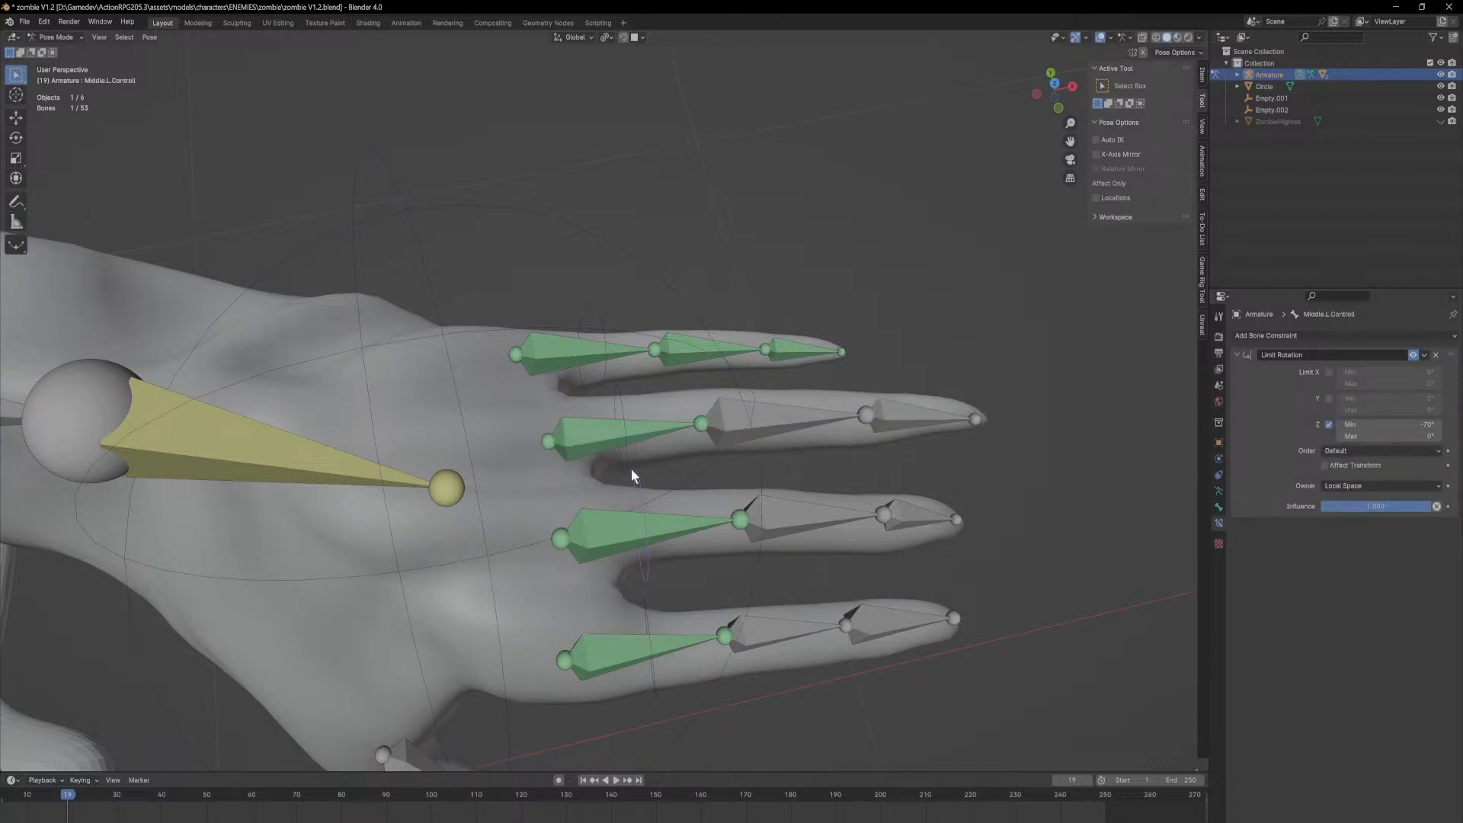
click(579, 353)
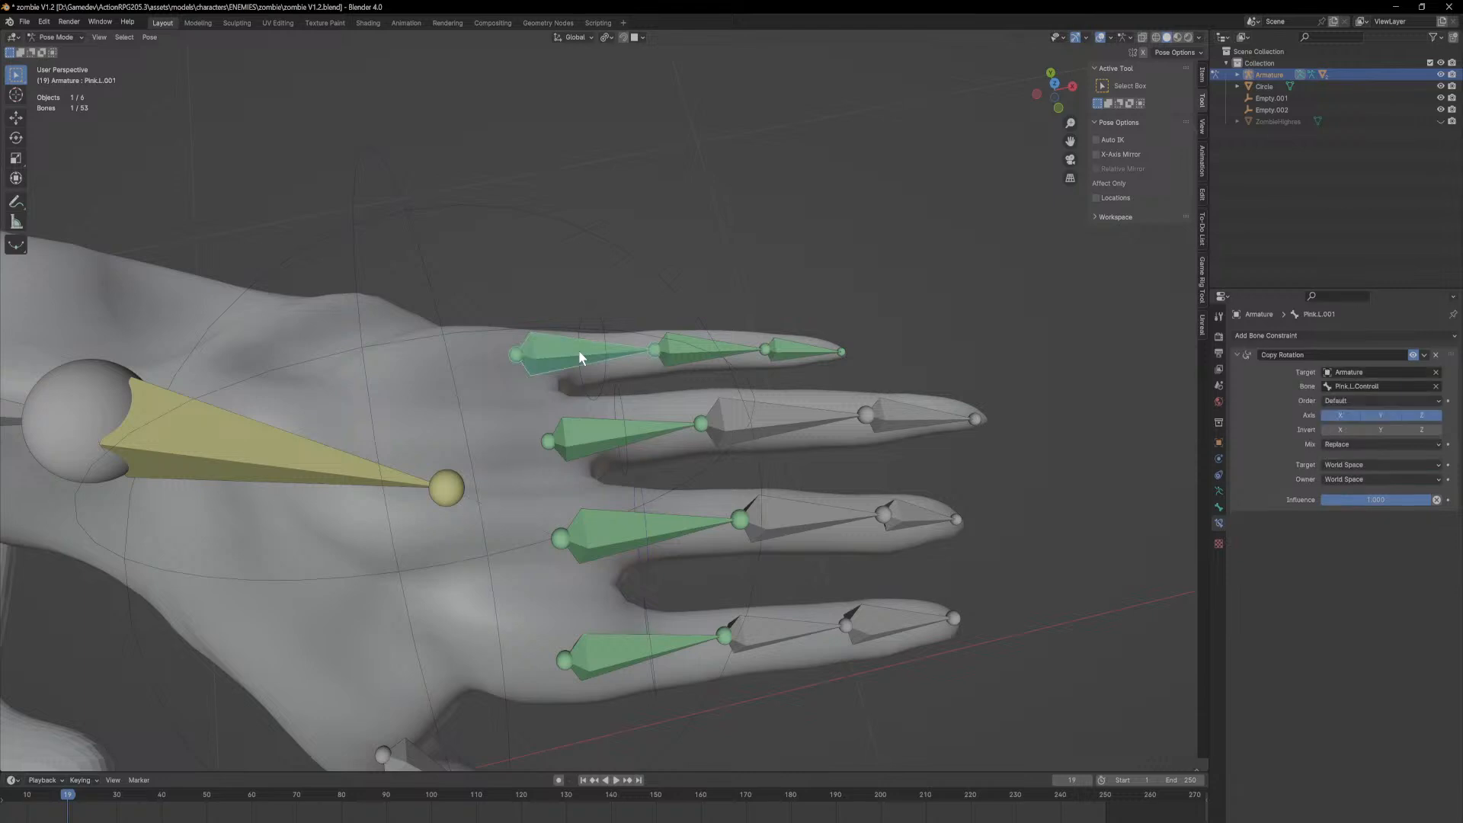
click(619, 529)
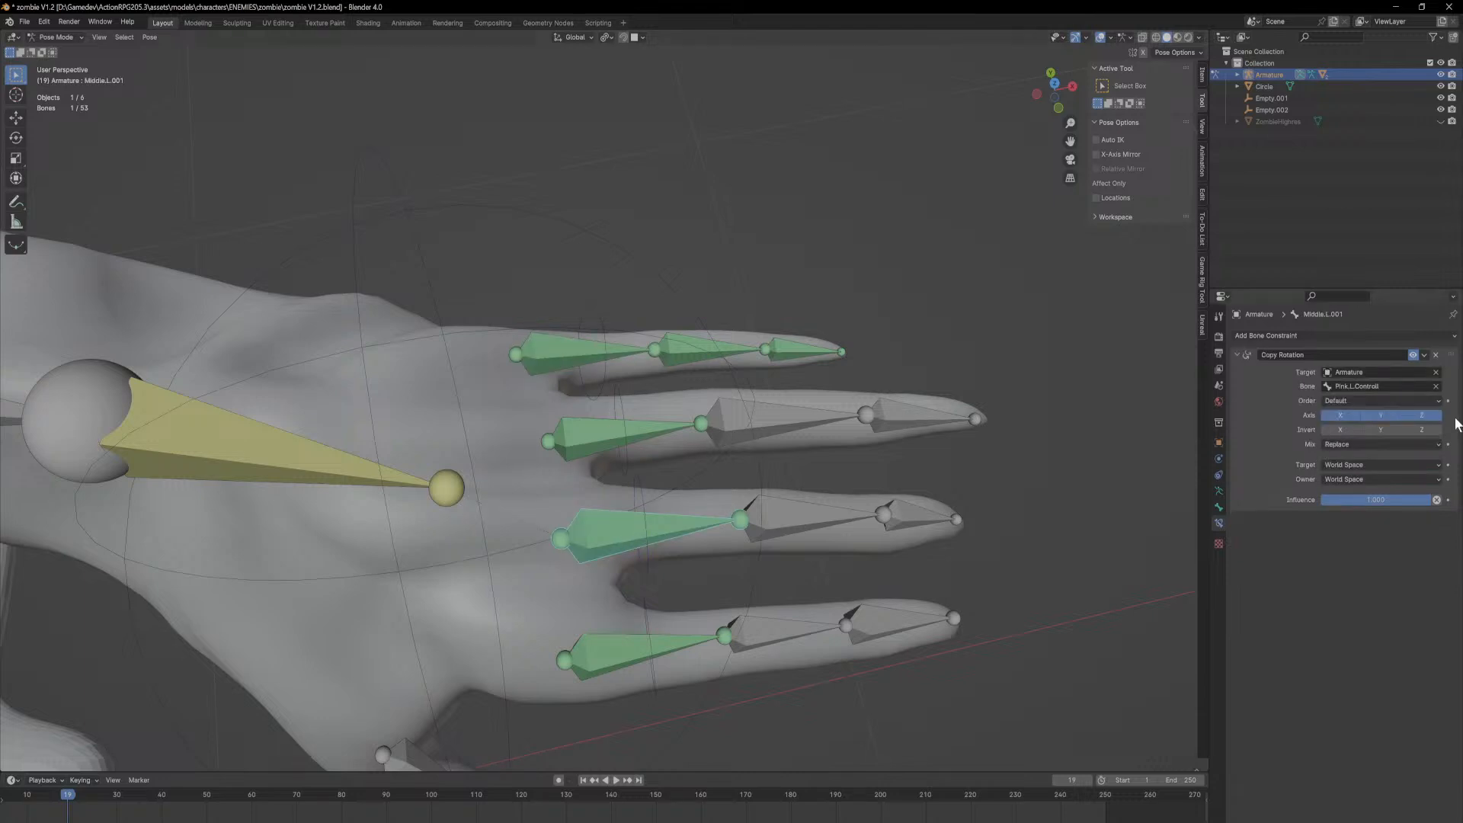
click(1376, 387)
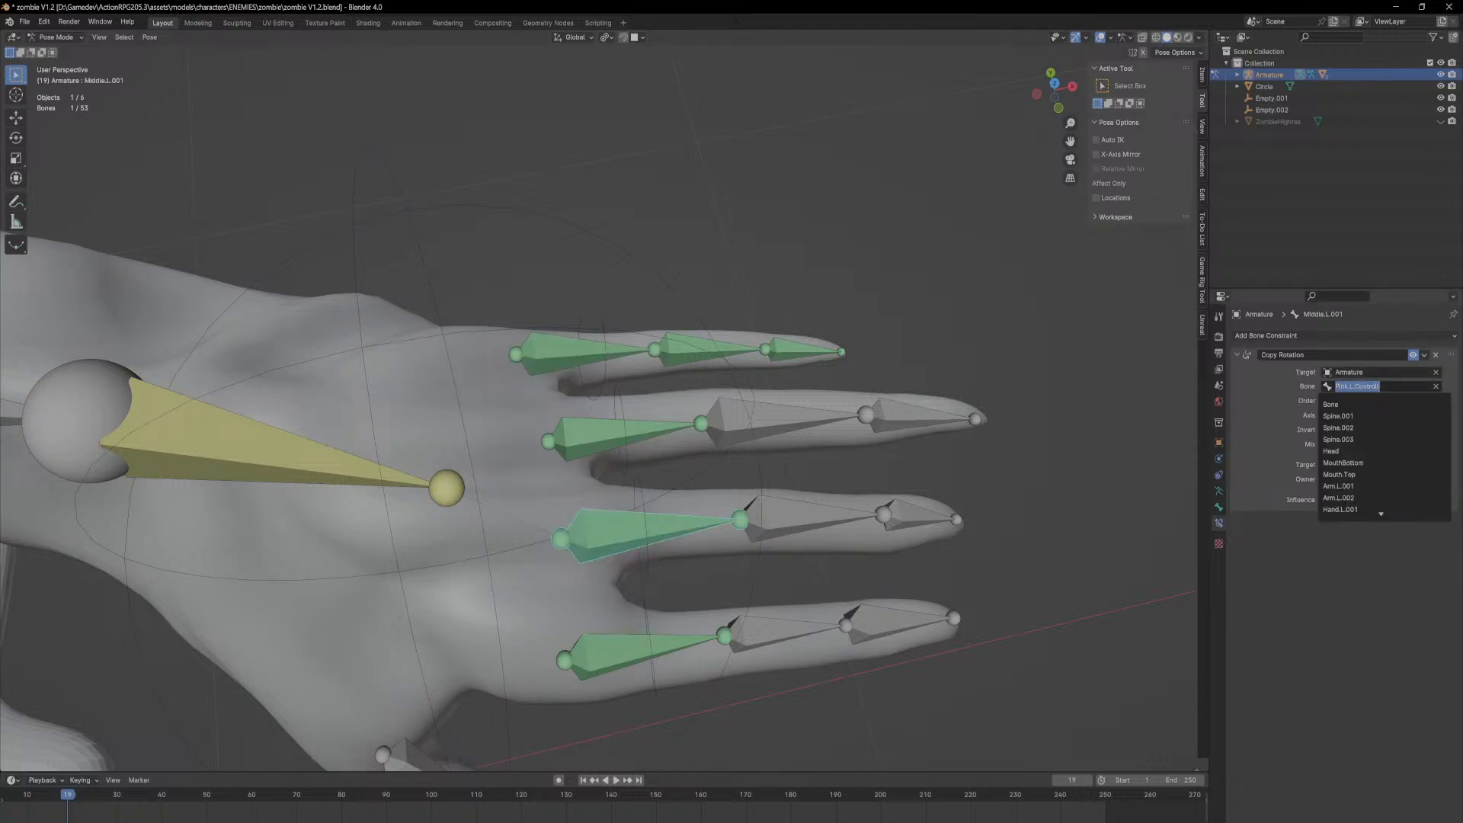
text(middle)
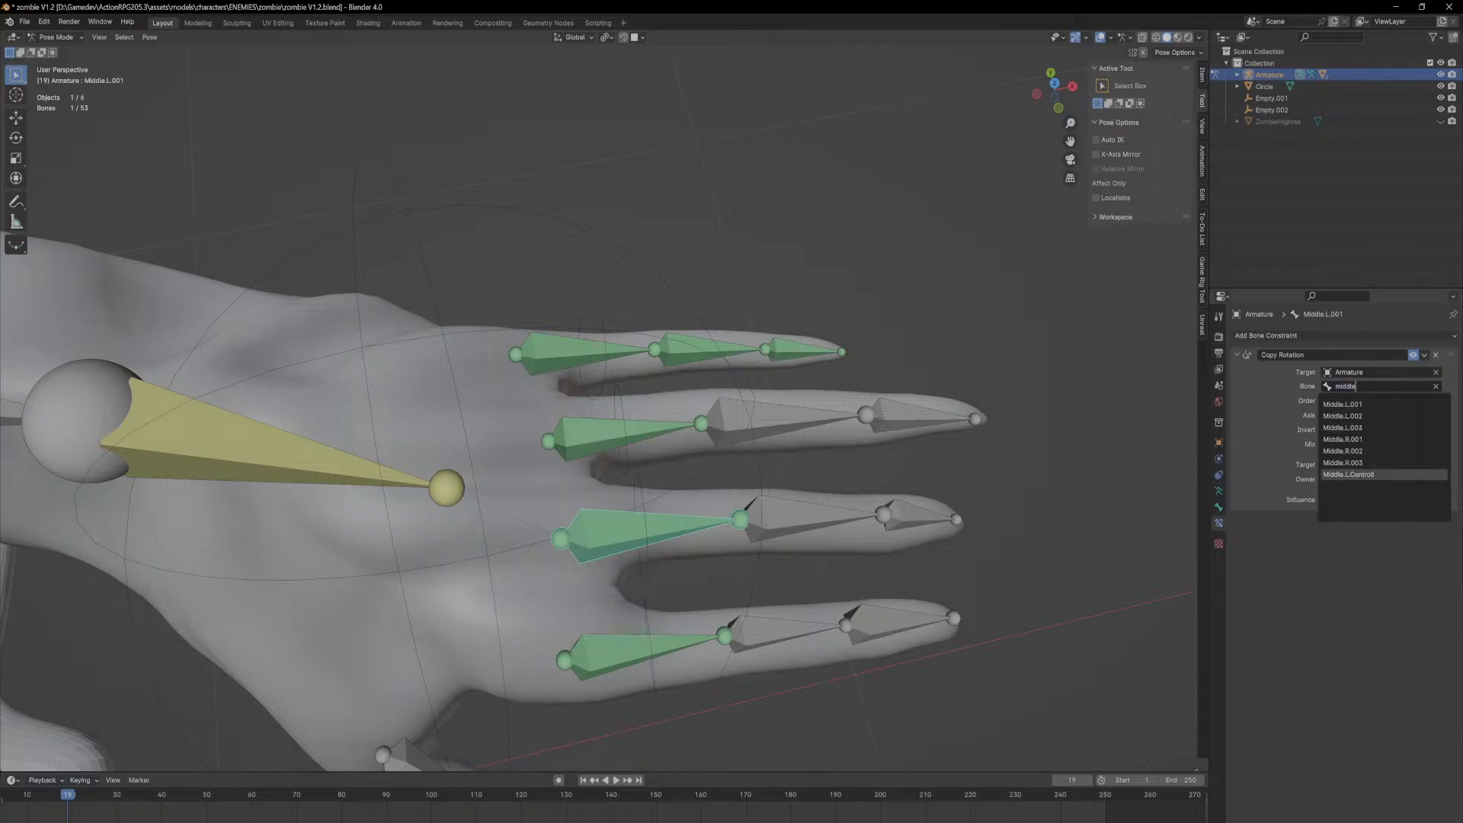
key(Return)
Step: Retarget the Copy Rotation constraint on the index finger's first bone to the index finger's control bone
click(645, 609)
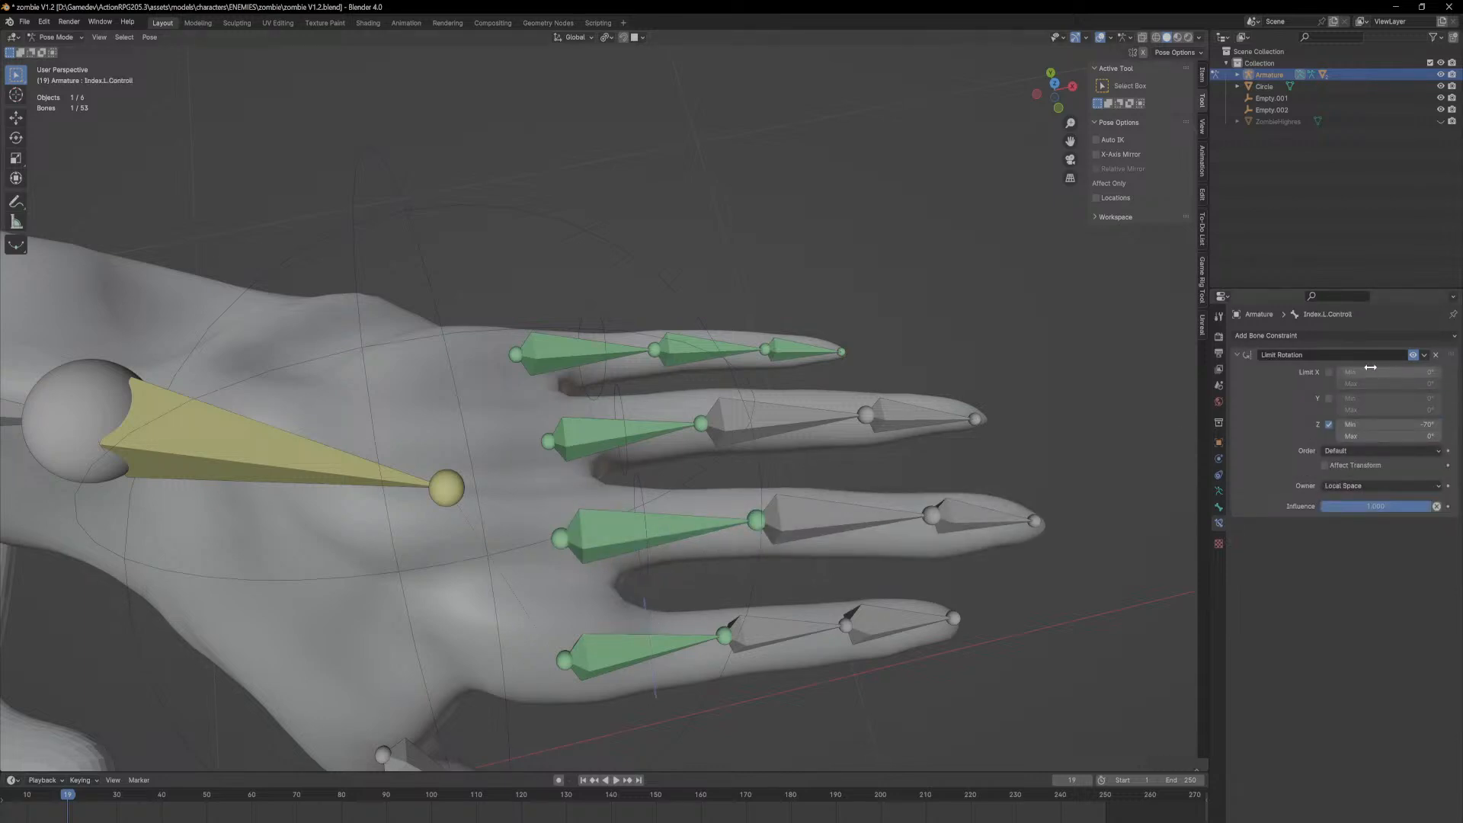
click(663, 642)
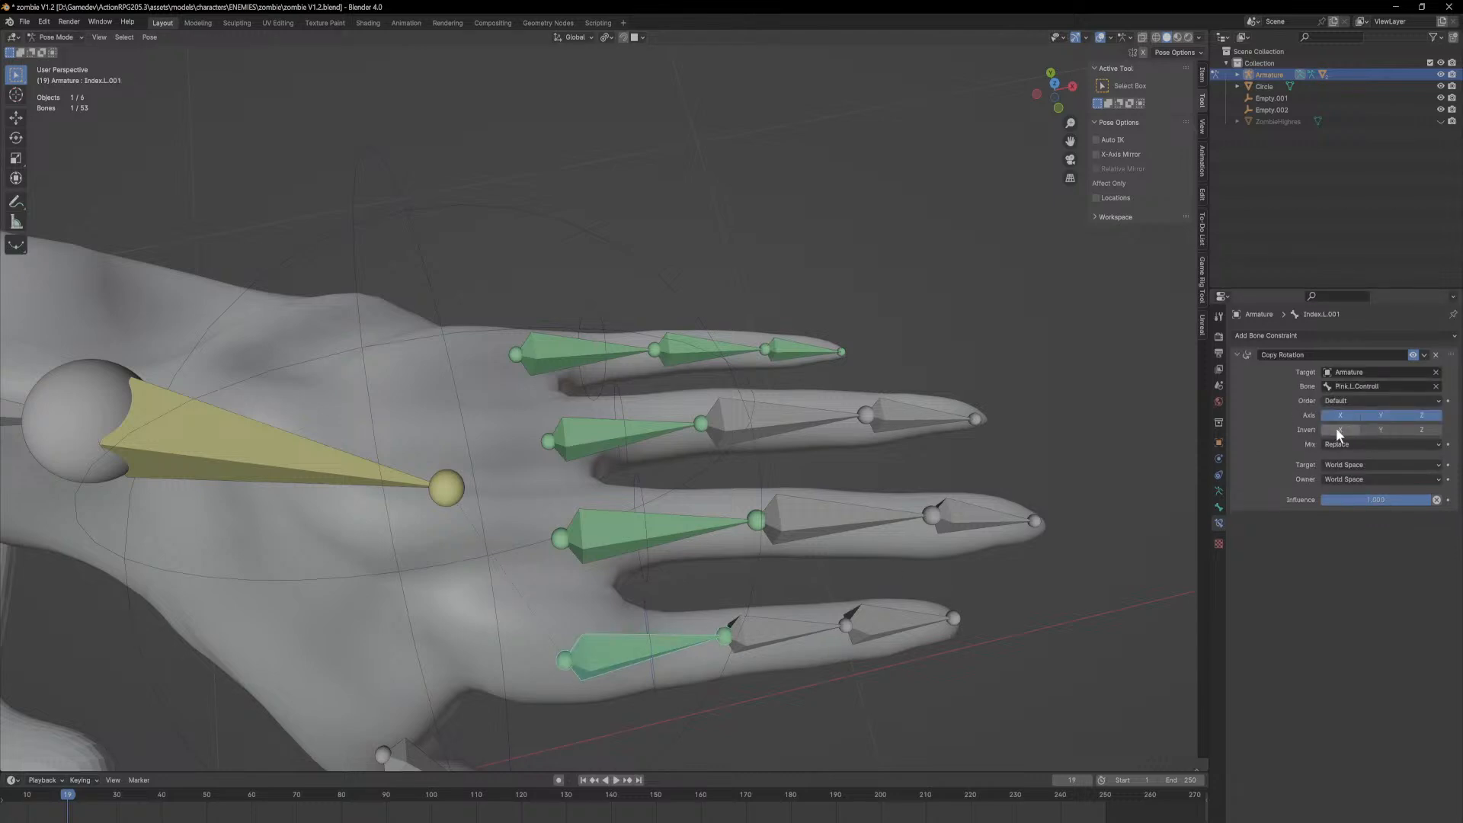
middle_drag(638, 590, 637, 536)
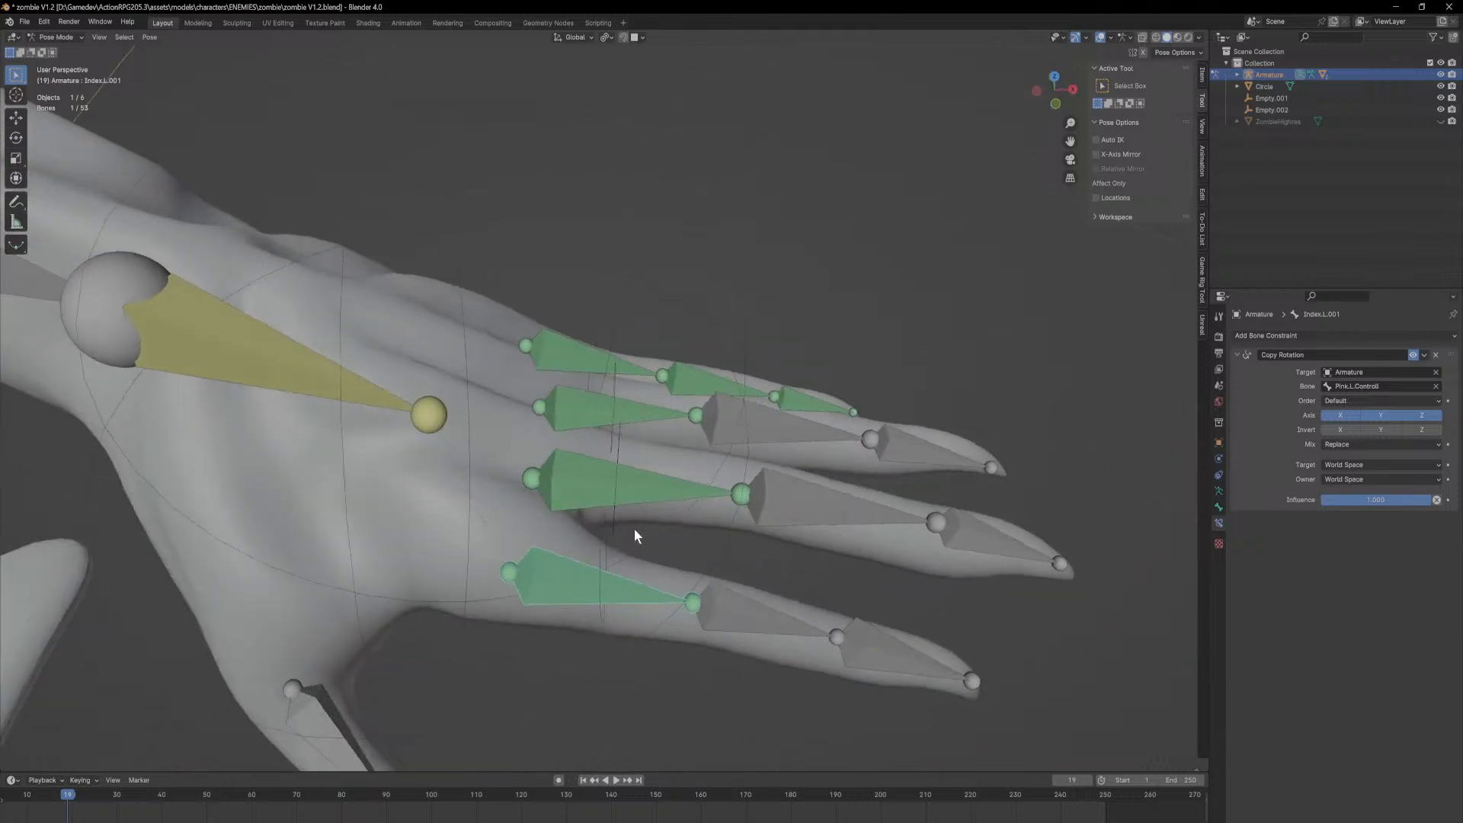
click(1378, 387)
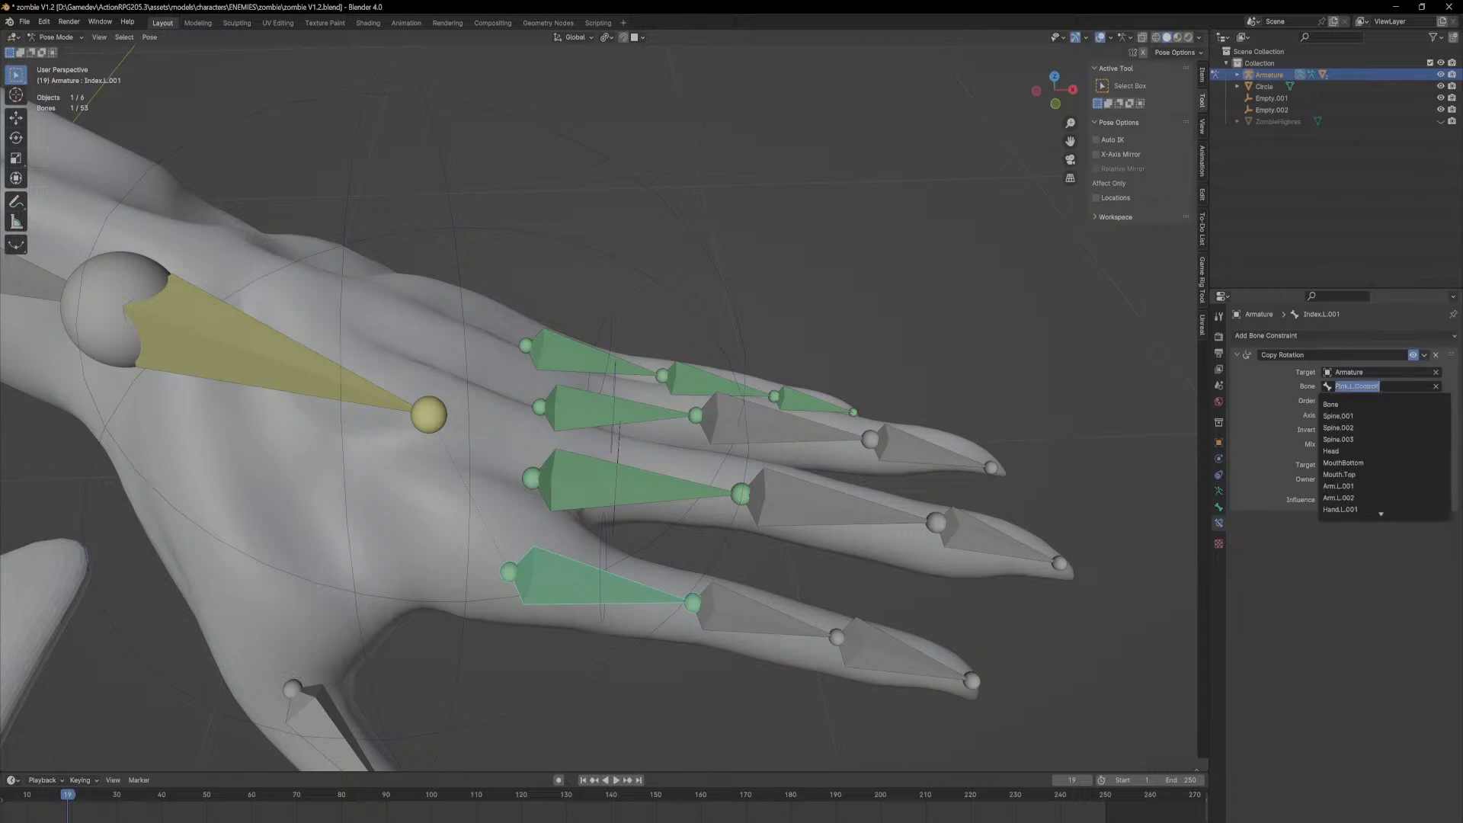
text(index)
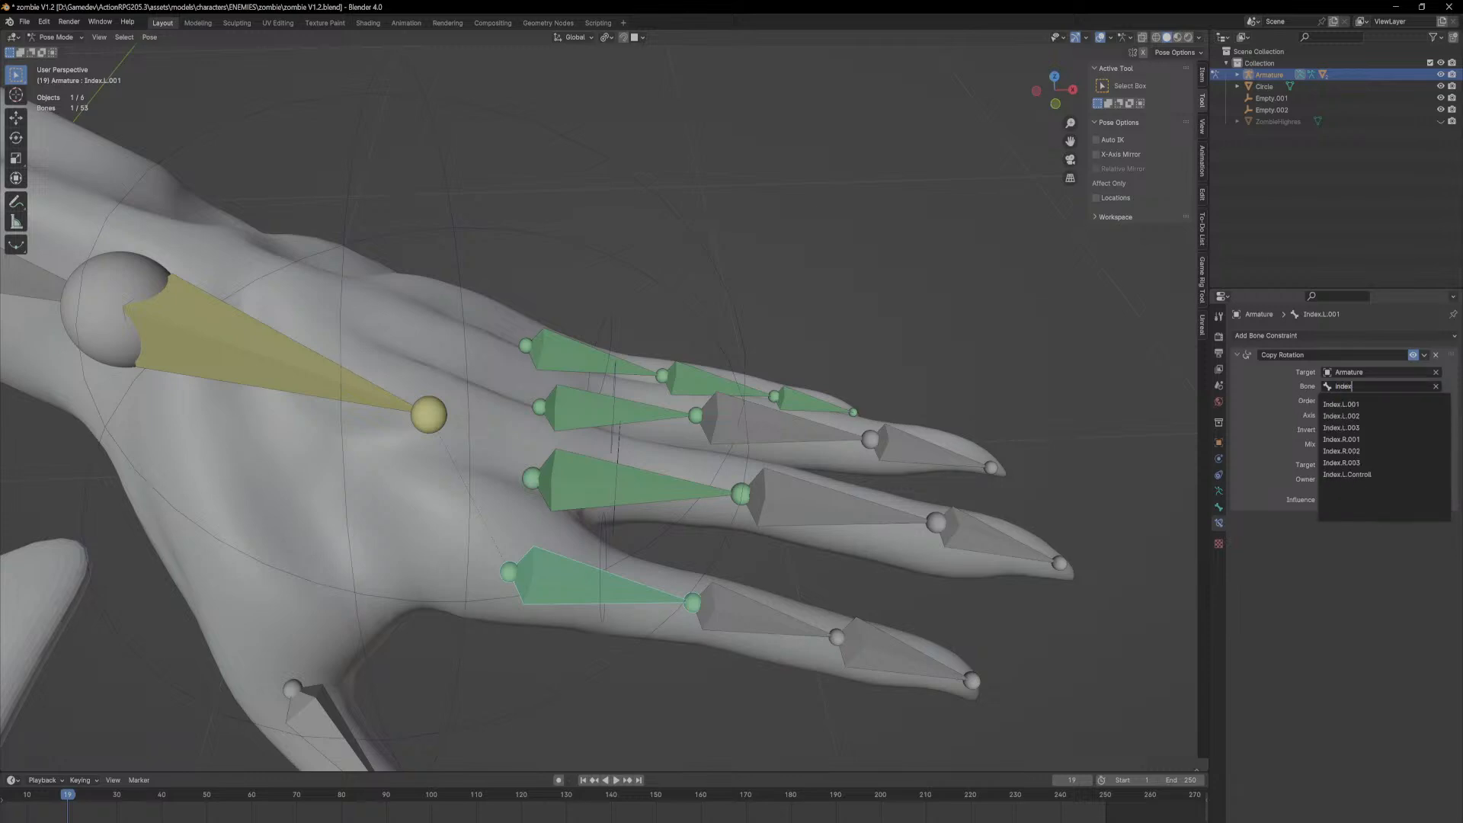
click(1362, 475)
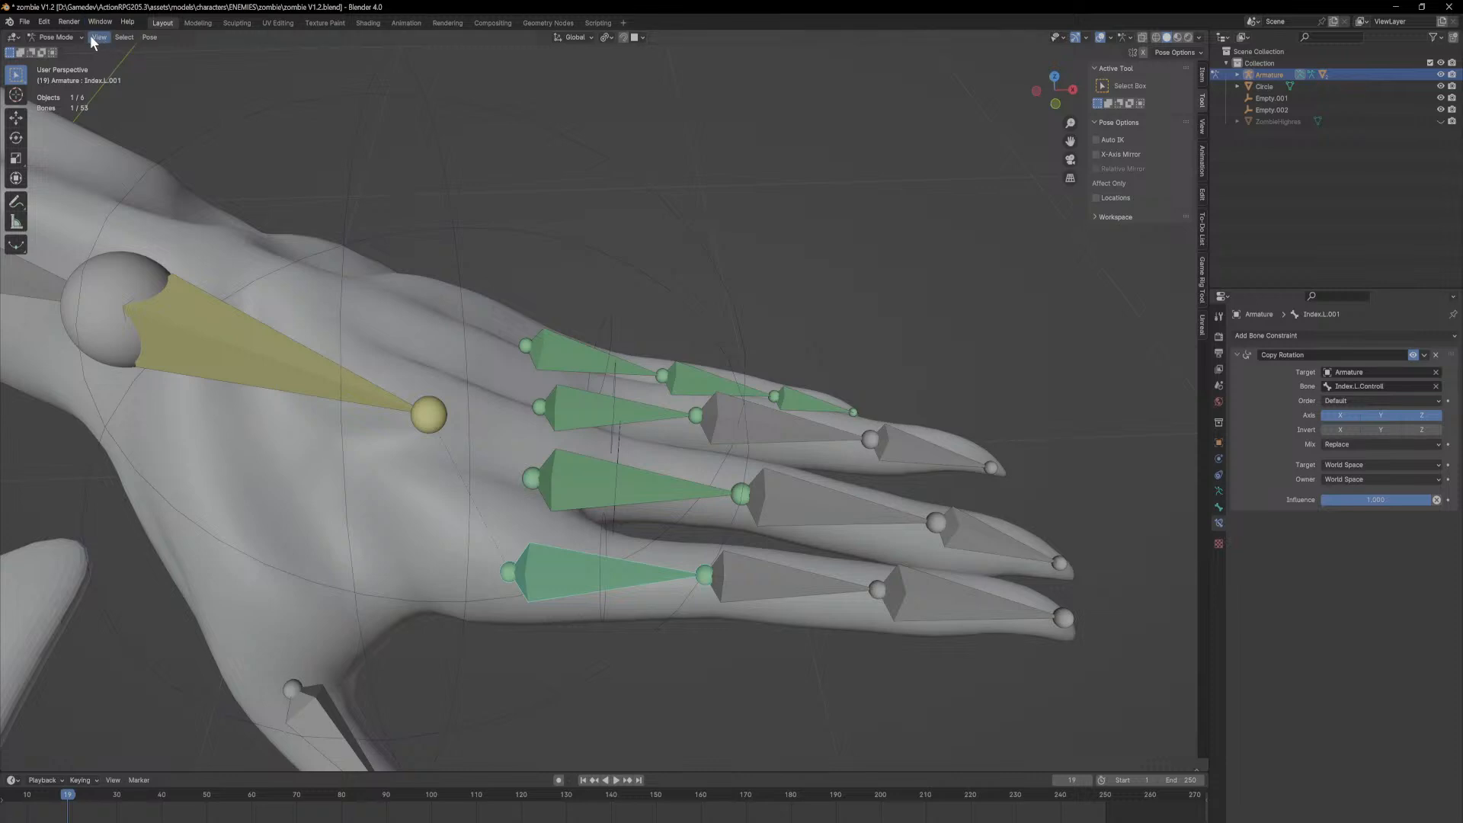
Step: Copy the Copy Rotation constraint from the pinky's second bone to the second and third bones of the ring, middle and index fingers
middle_drag(437, 437, 462, 464)
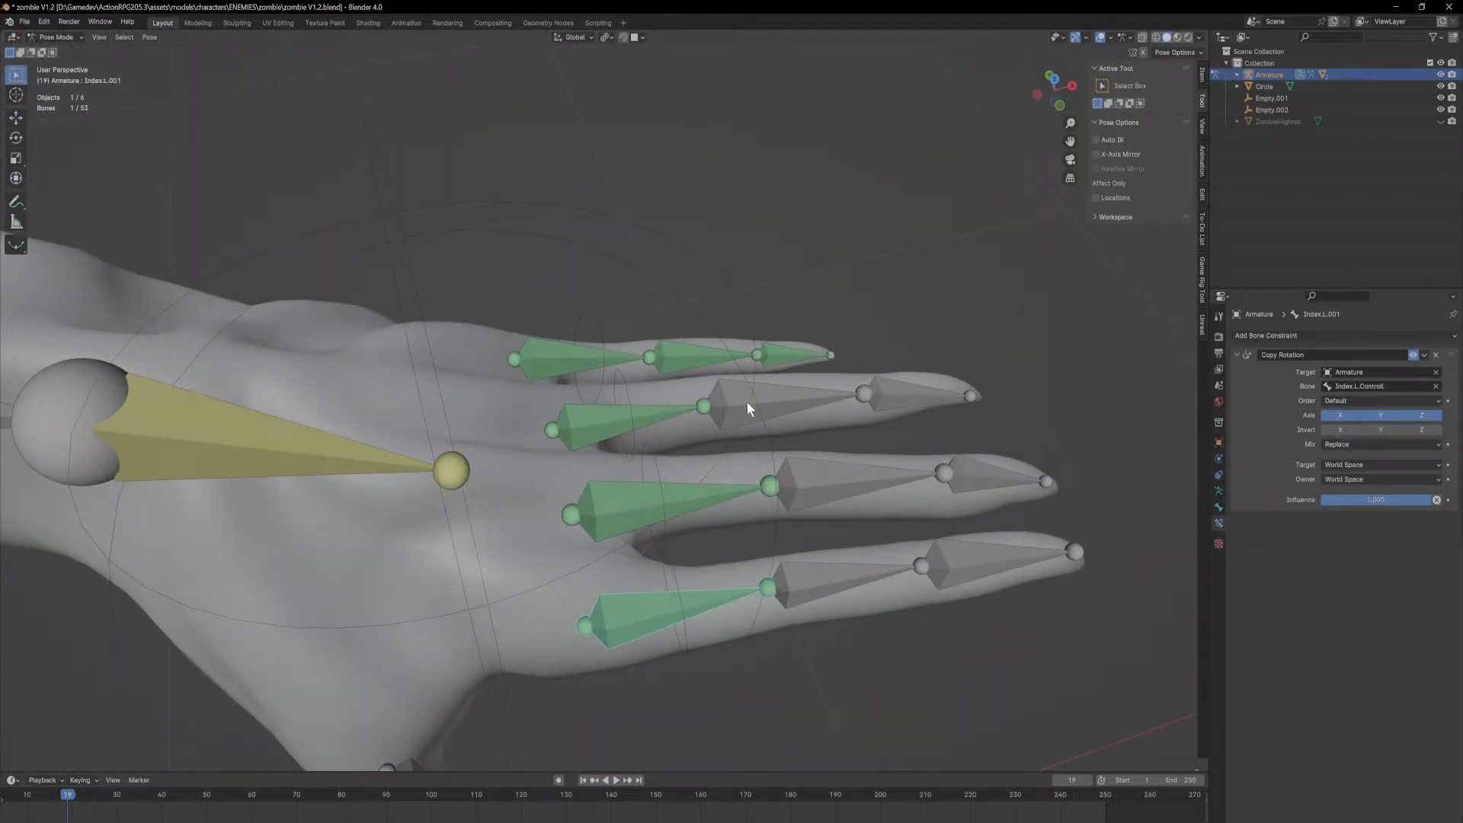
click(703, 358)
shift+click(786, 356)
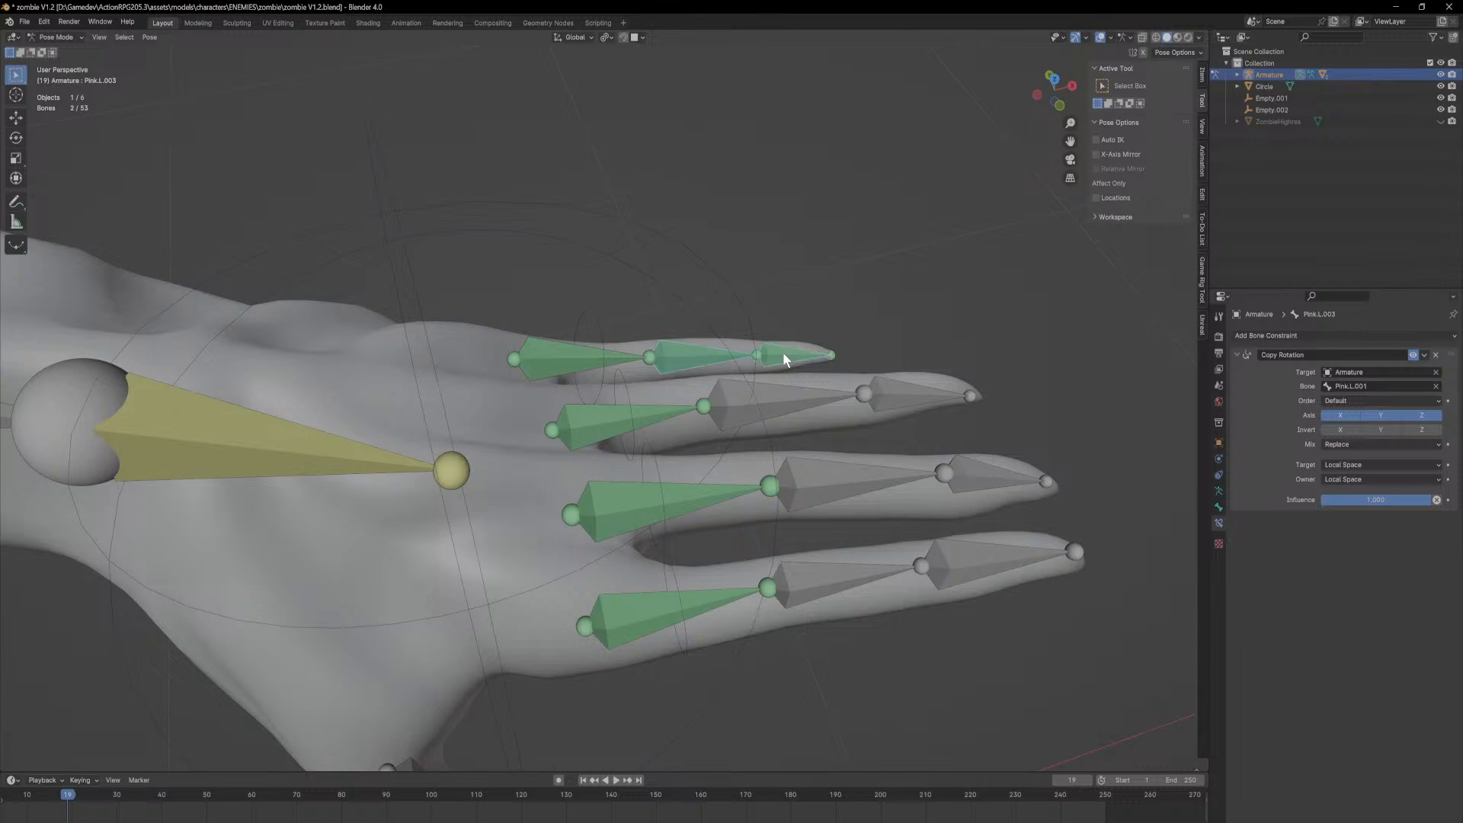
click(802, 399)
shift+click(907, 392)
shift+click(990, 478)
shift+click(853, 486)
shift+click(884, 572)
shift+click(1006, 558)
shift+click(696, 354)
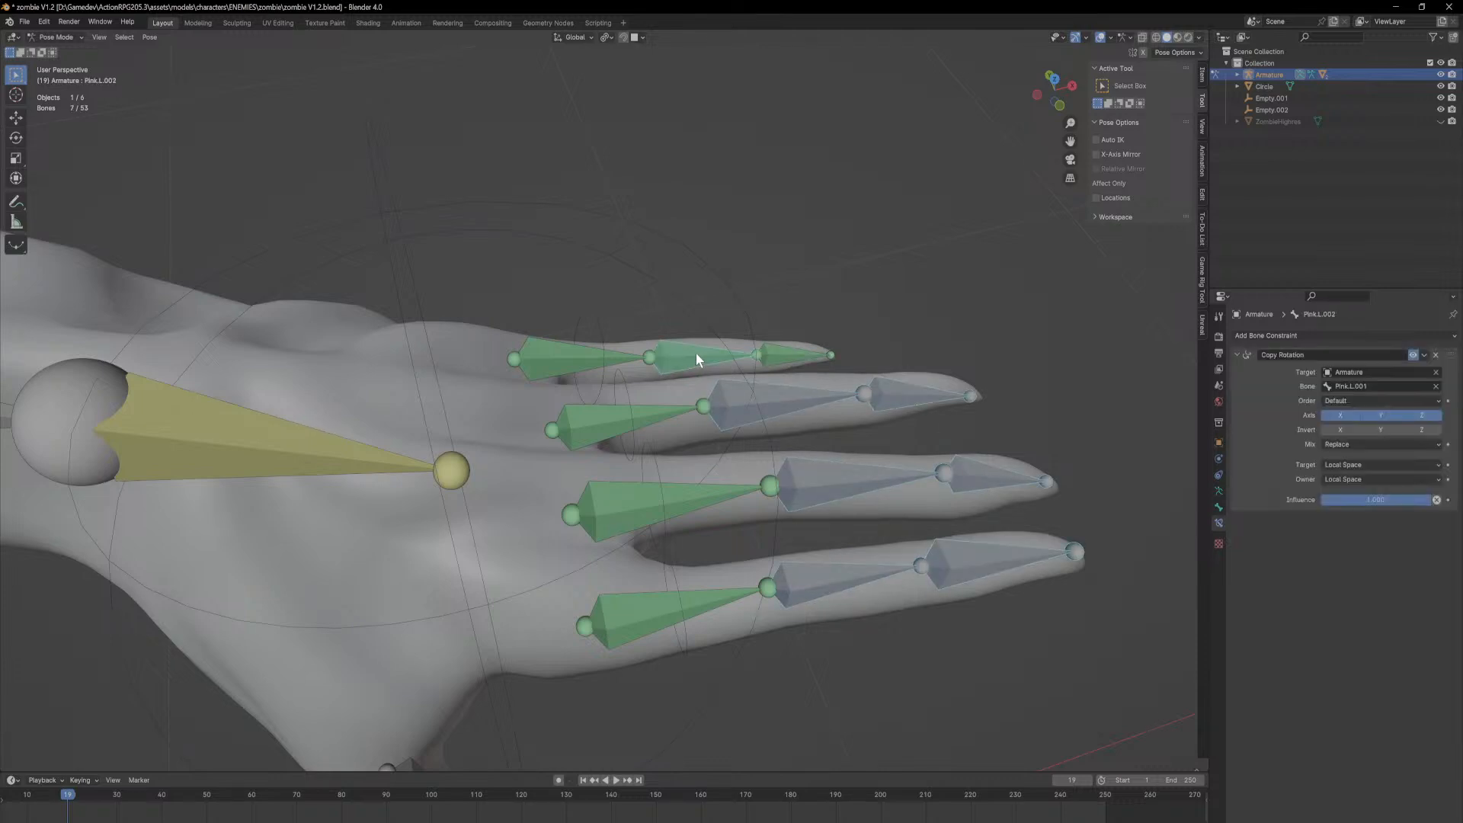
key(F3)
key(Return)
Step: Set the Copy Rotation target bone of the ring finger's second and third bones to Ring.L.001
click(793, 389)
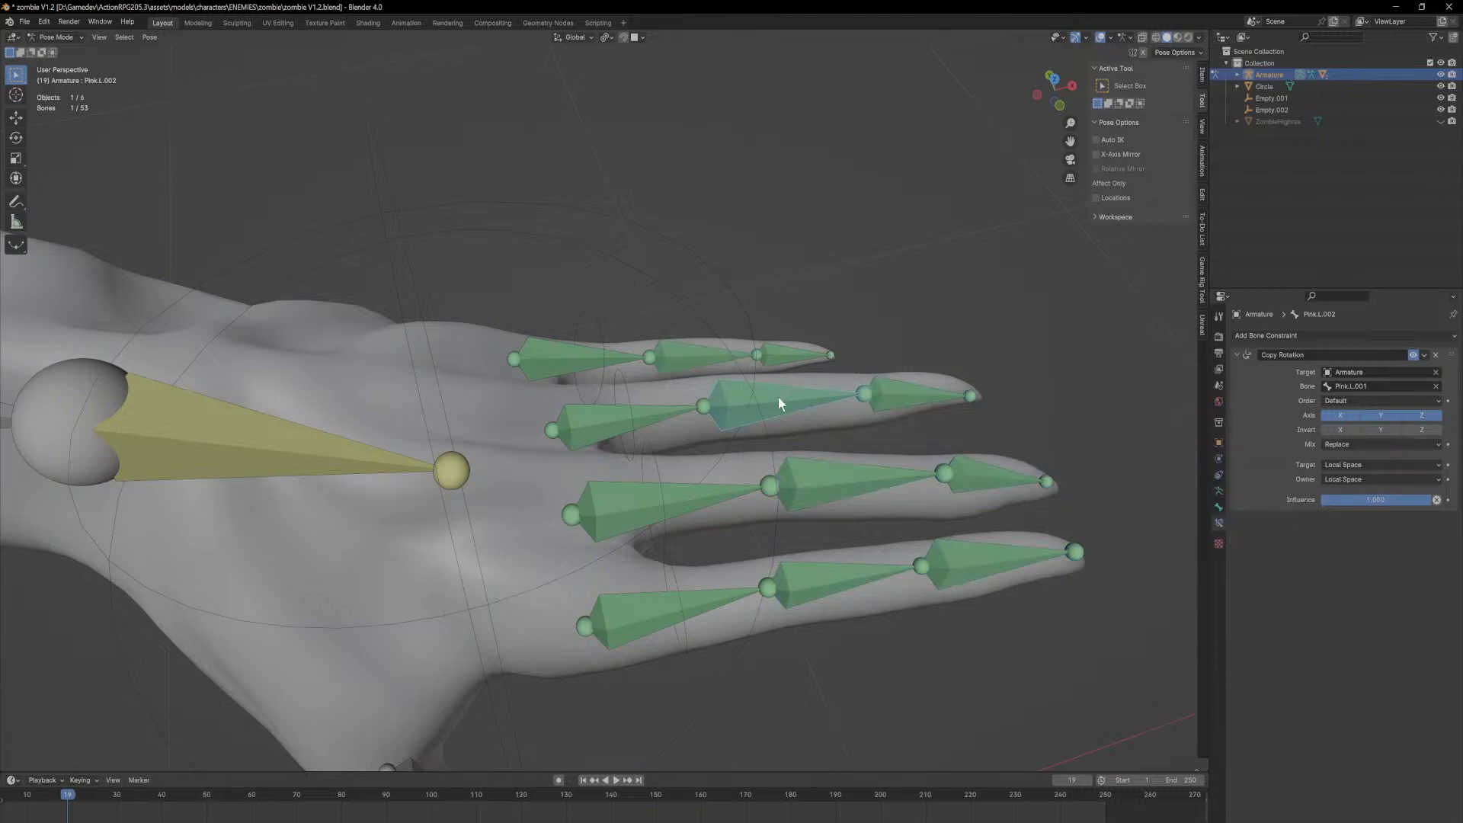
click(1388, 388)
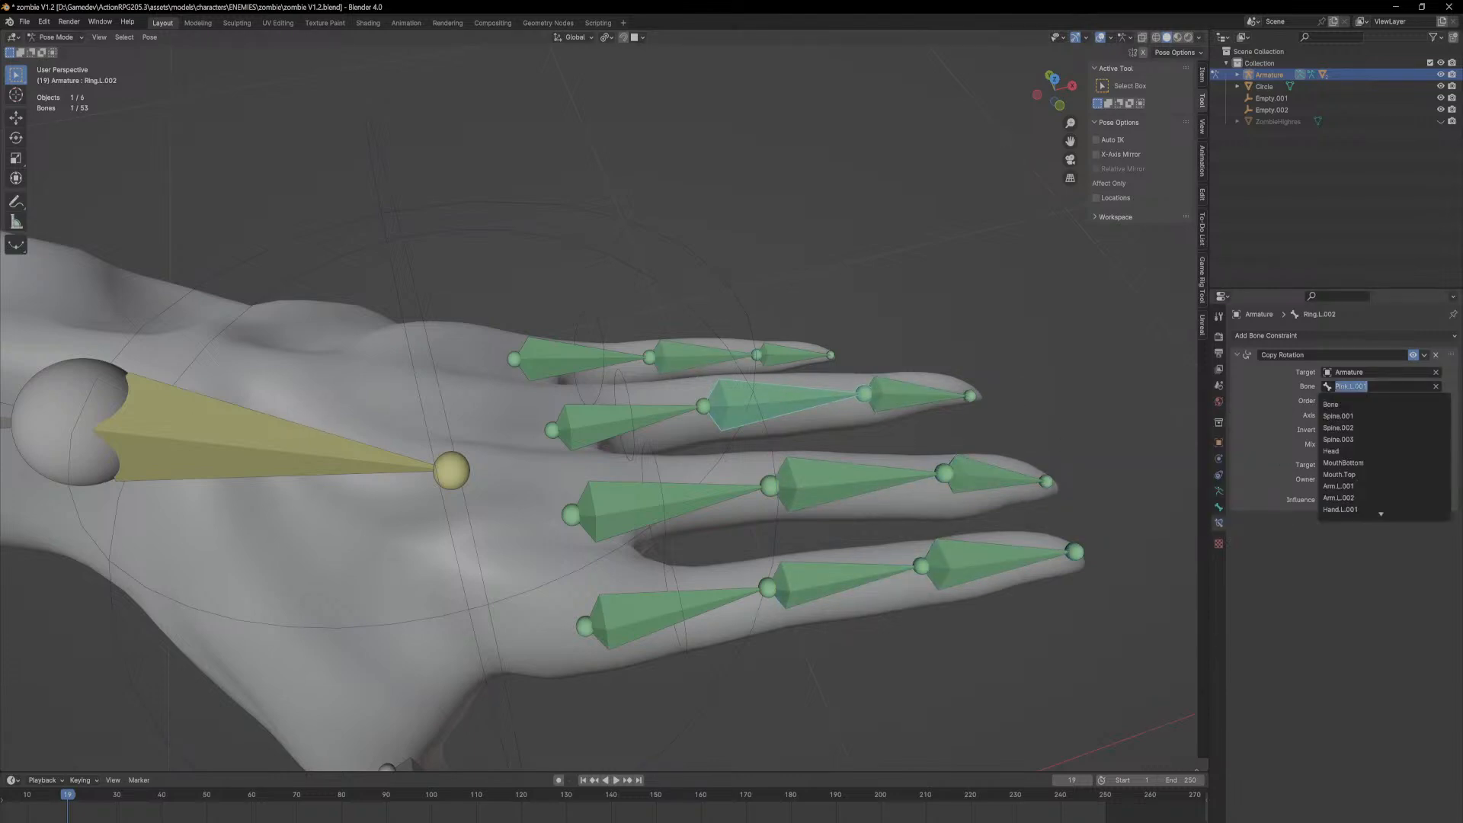
text(ring)
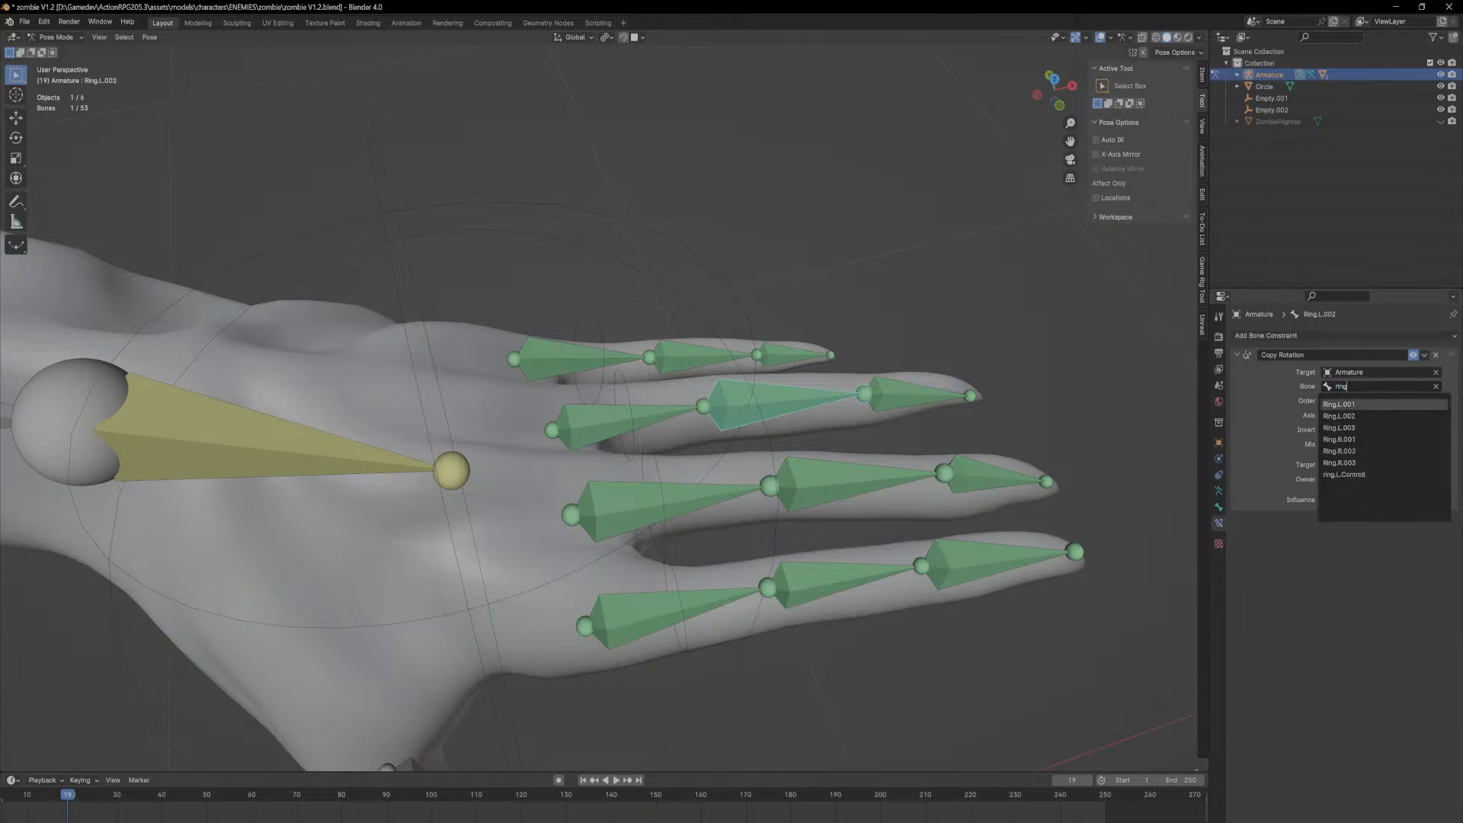
click(1378, 405)
click(900, 404)
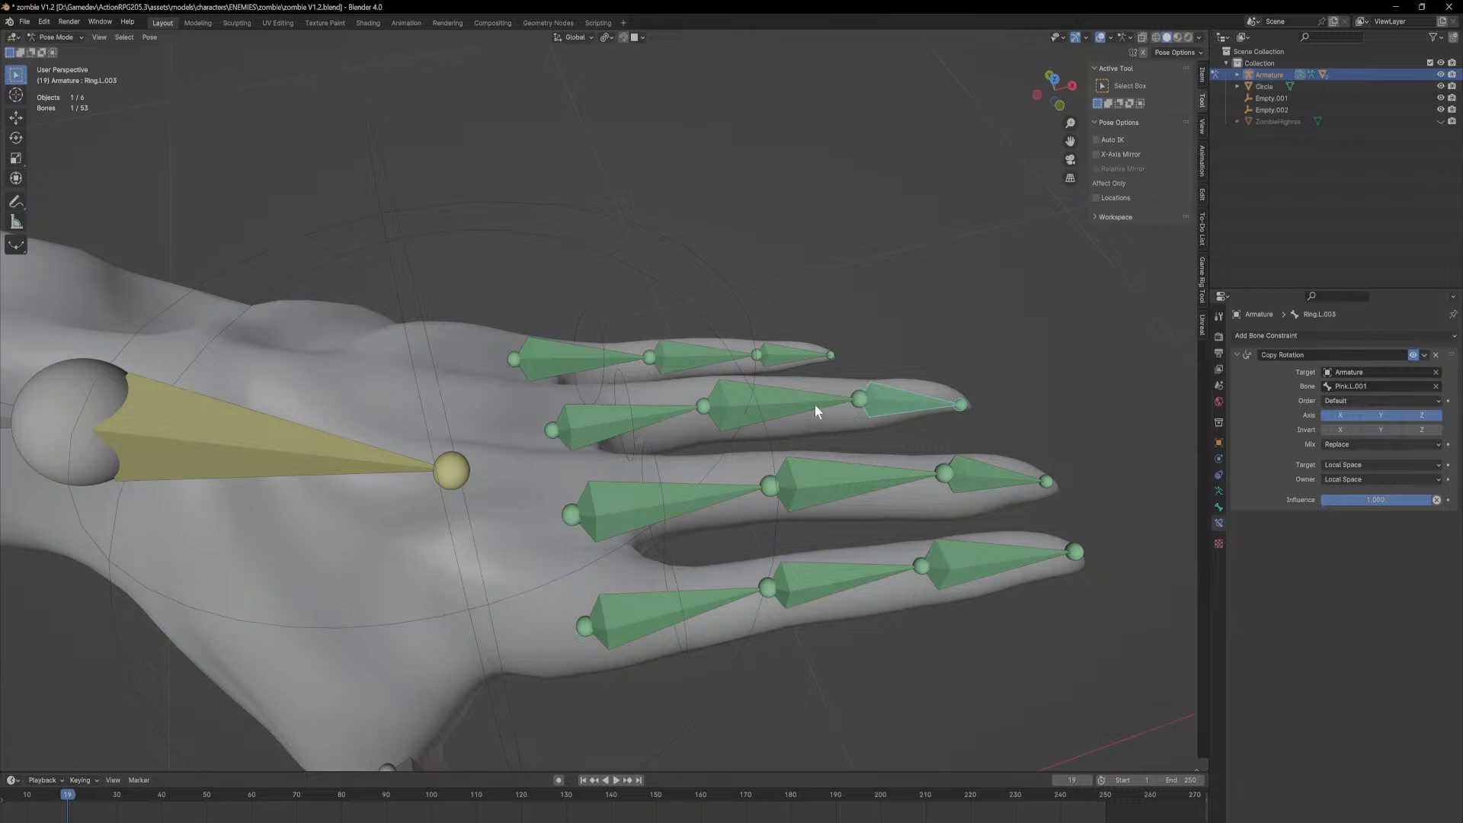
click(1354, 387)
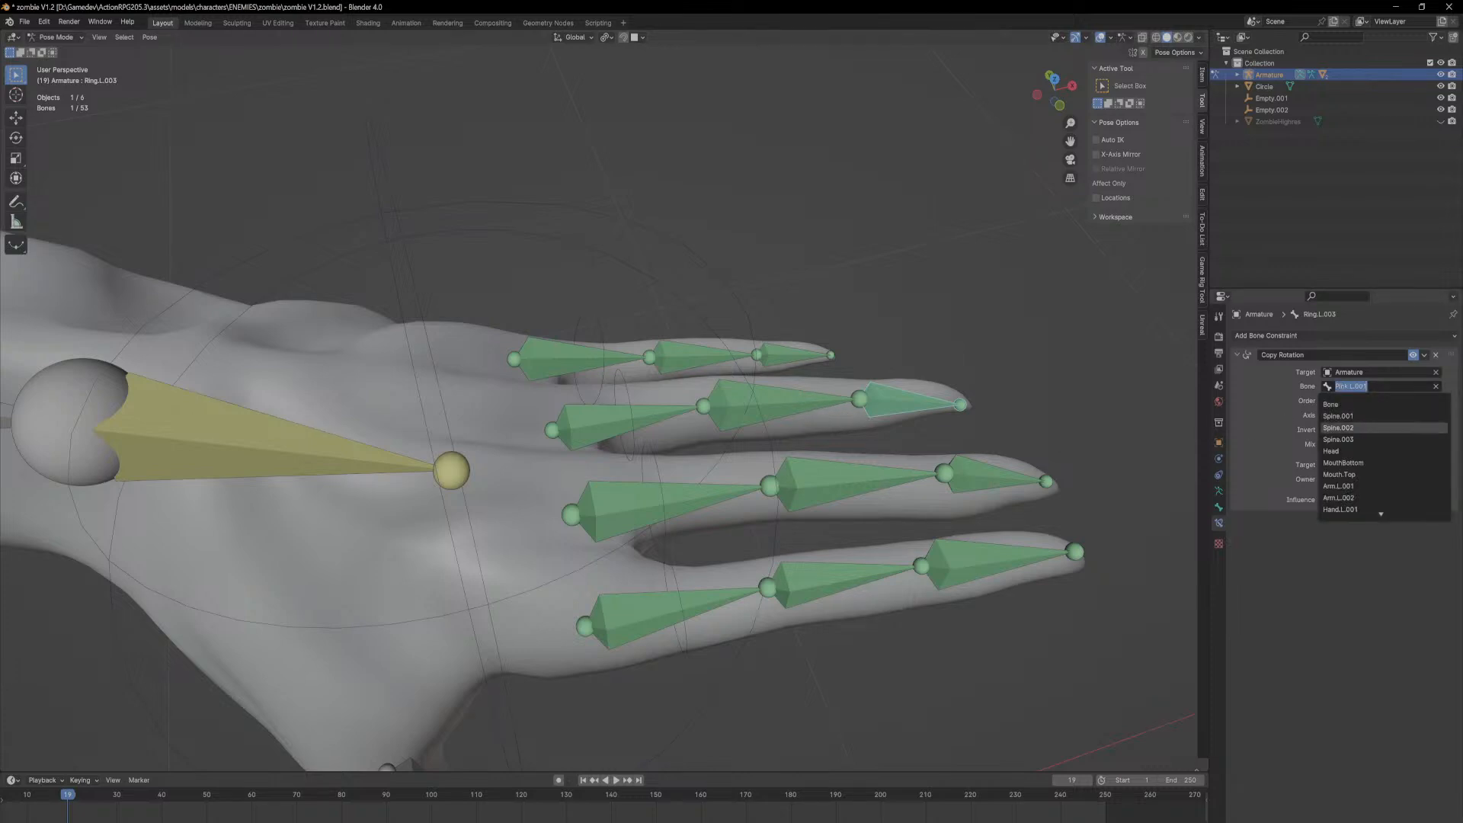
text(ring)
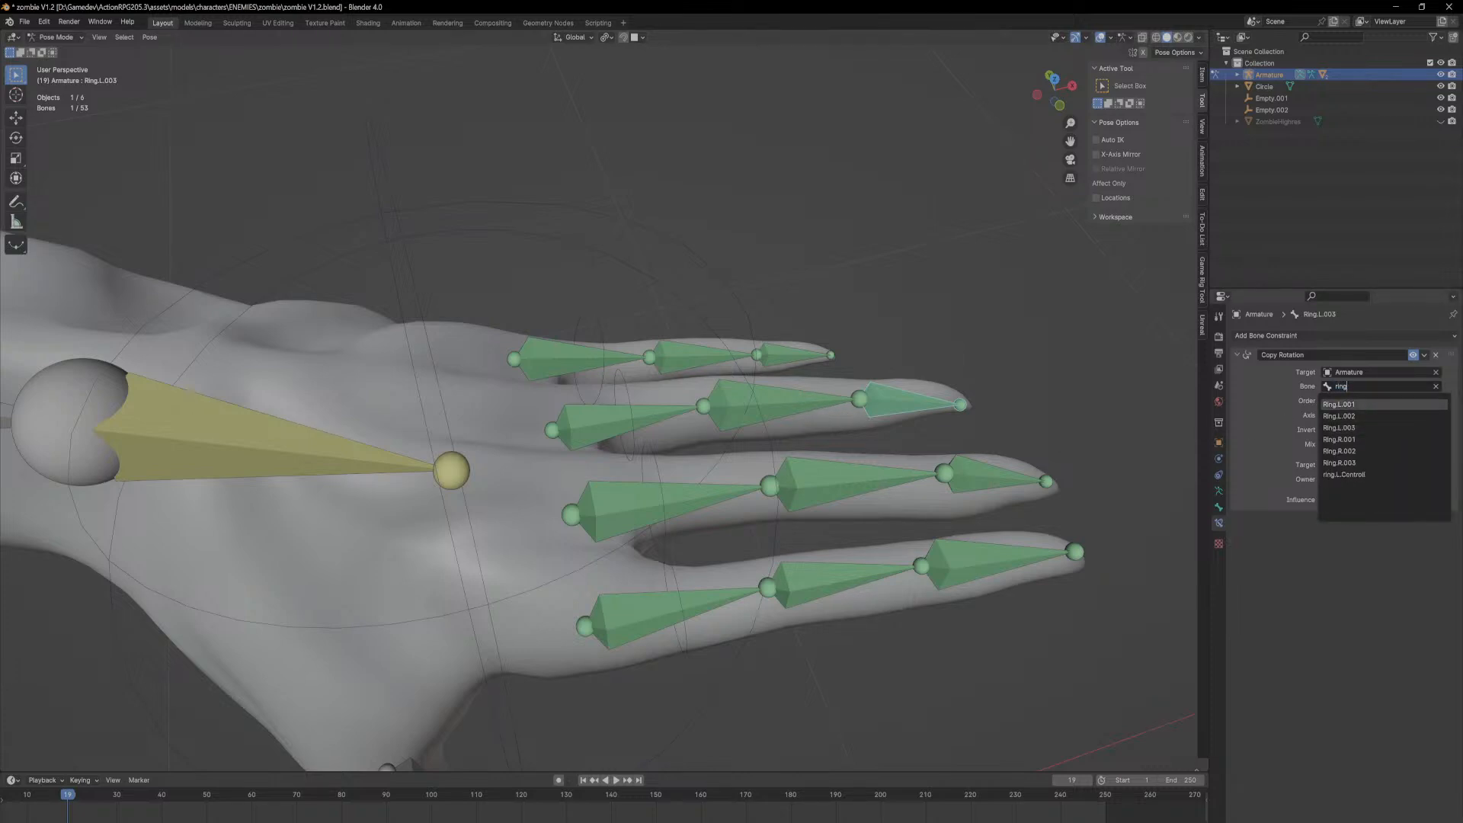
click(1339, 405)
Step: Set the Copy Rotation target bone of the middle finger's second and third bones to Middle.L.001
click(836, 480)
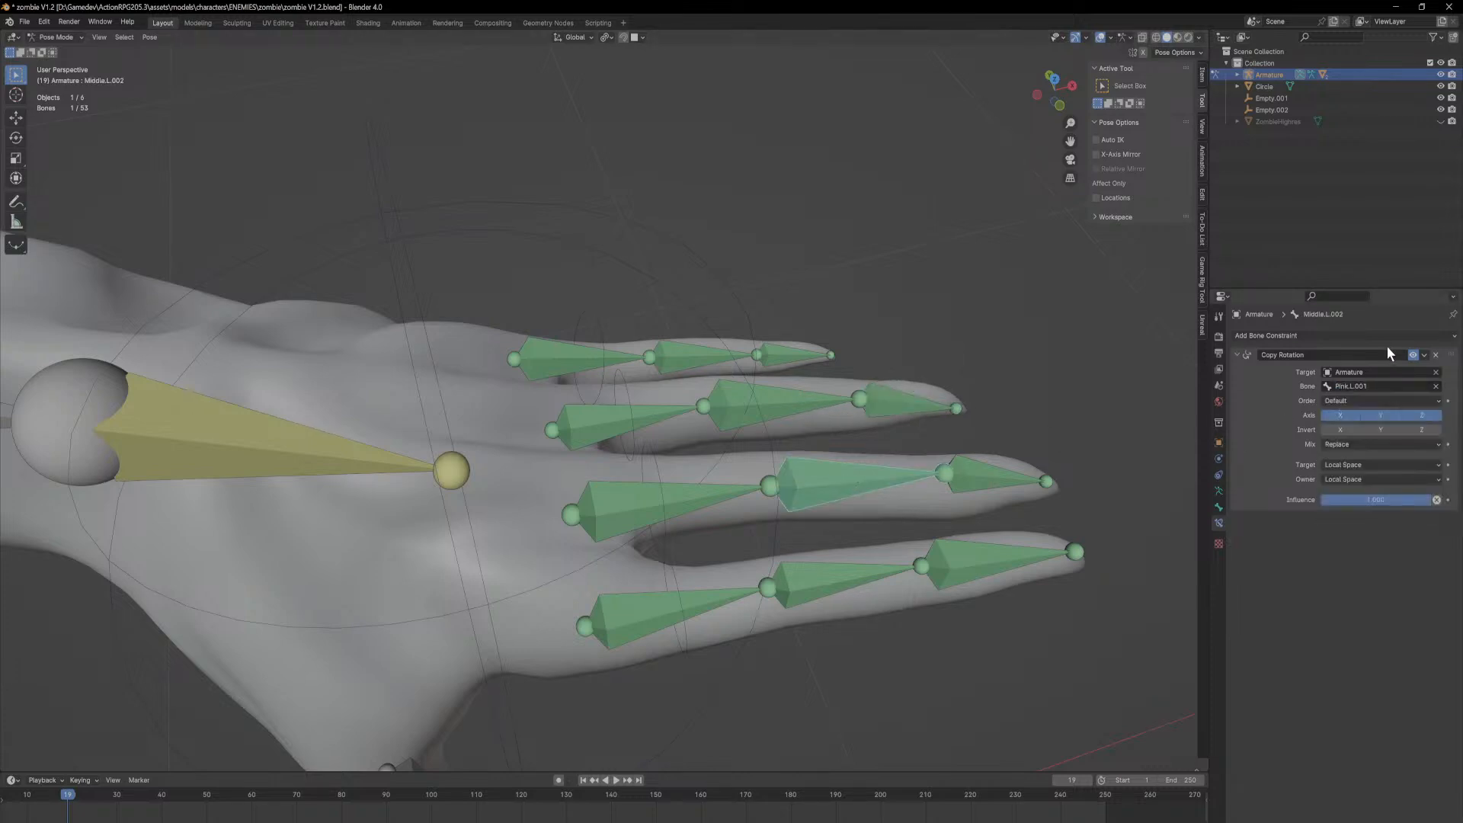
click(1365, 386)
text(mid)
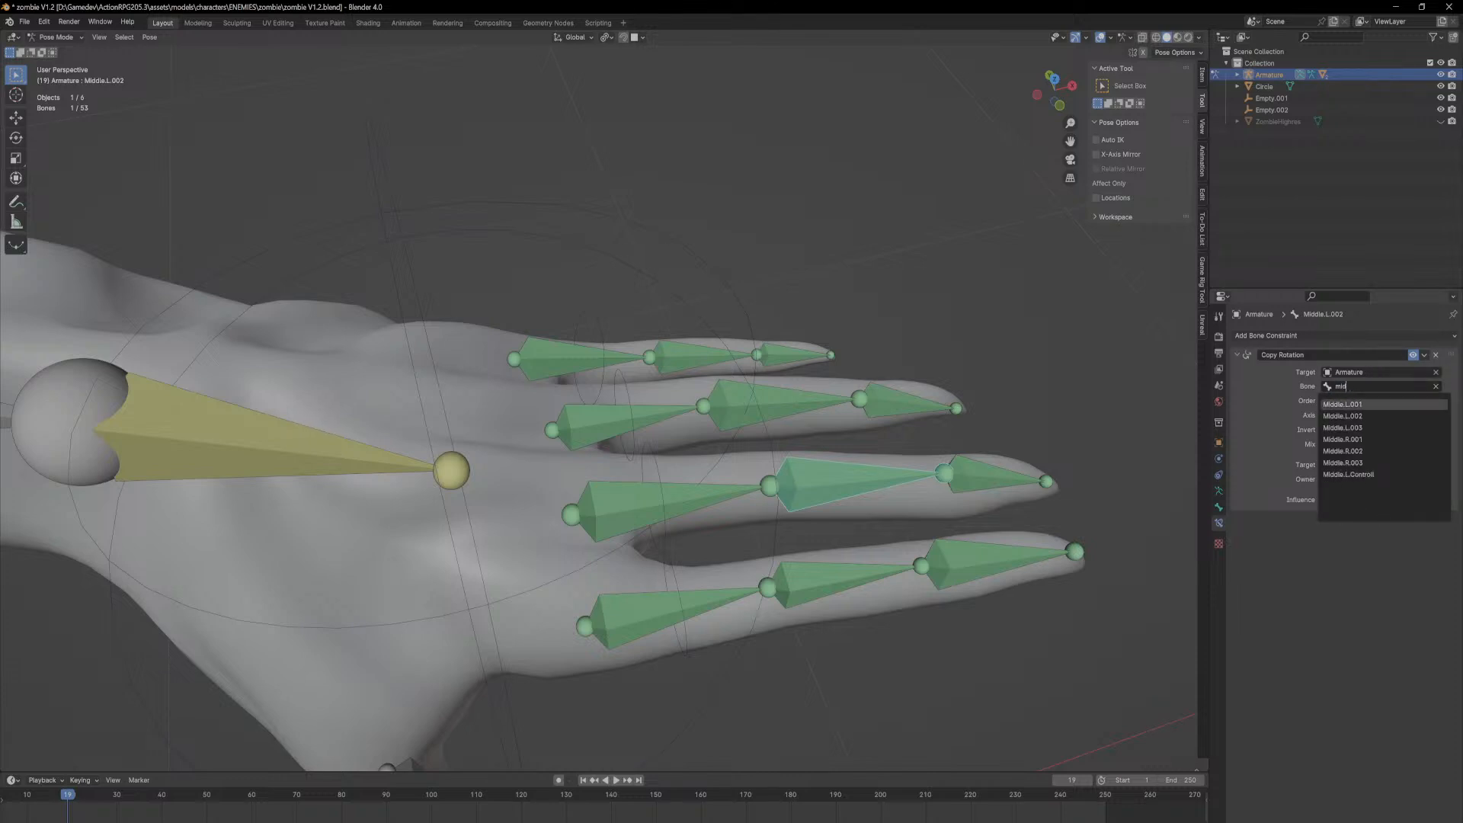
click(1343, 405)
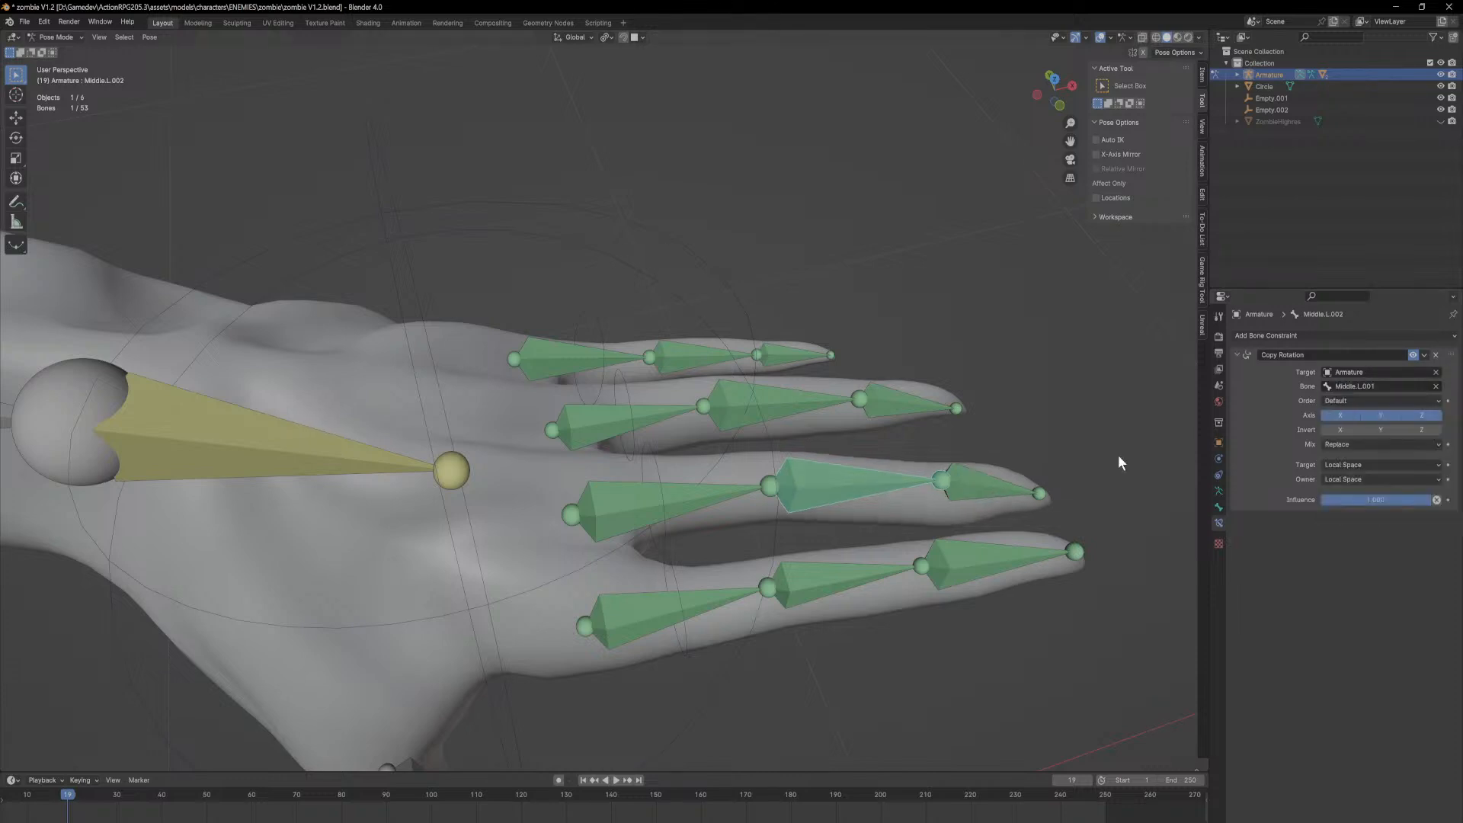
click(990, 481)
click(1369, 385)
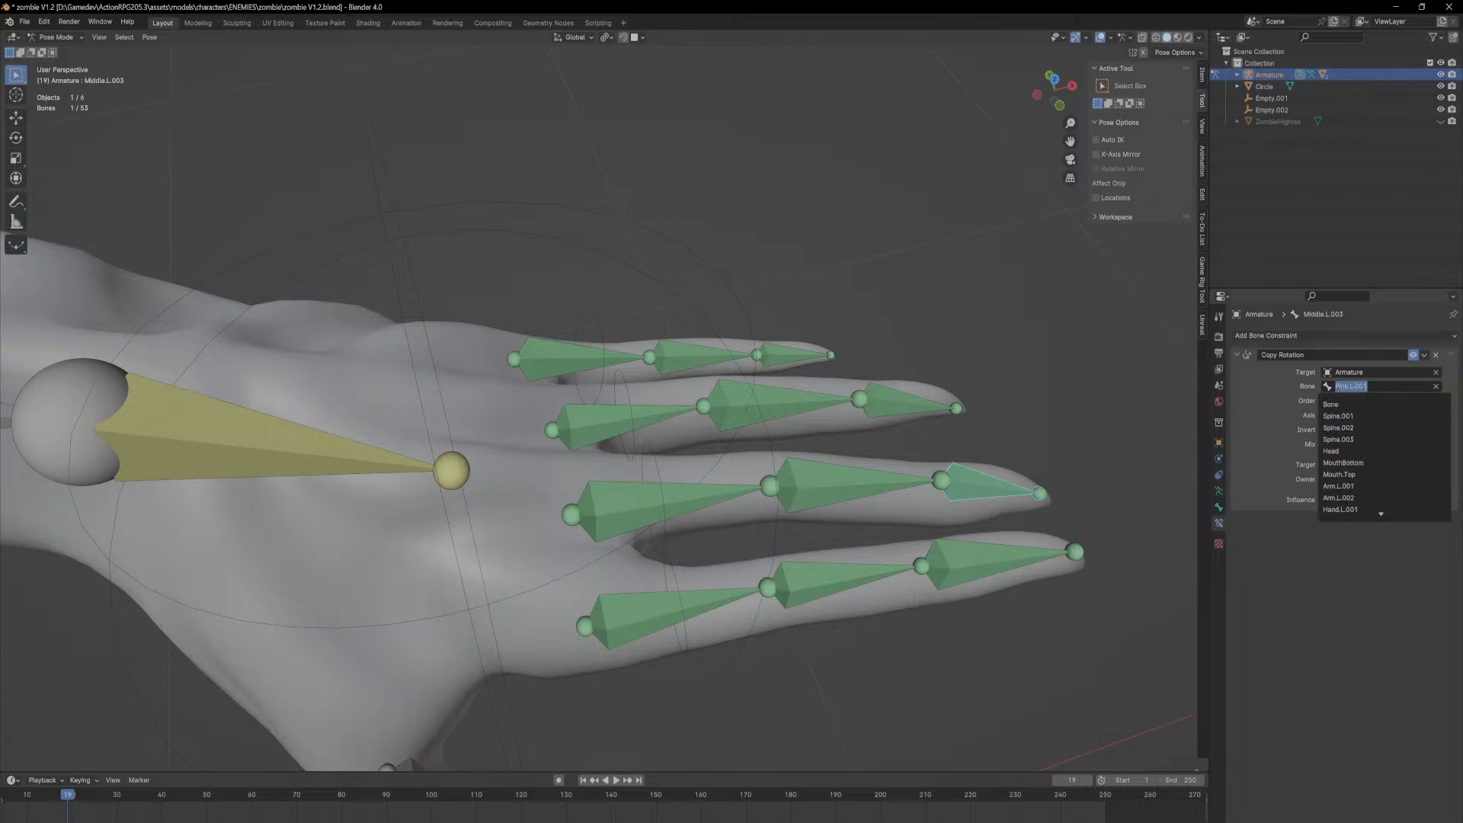
text(middle)
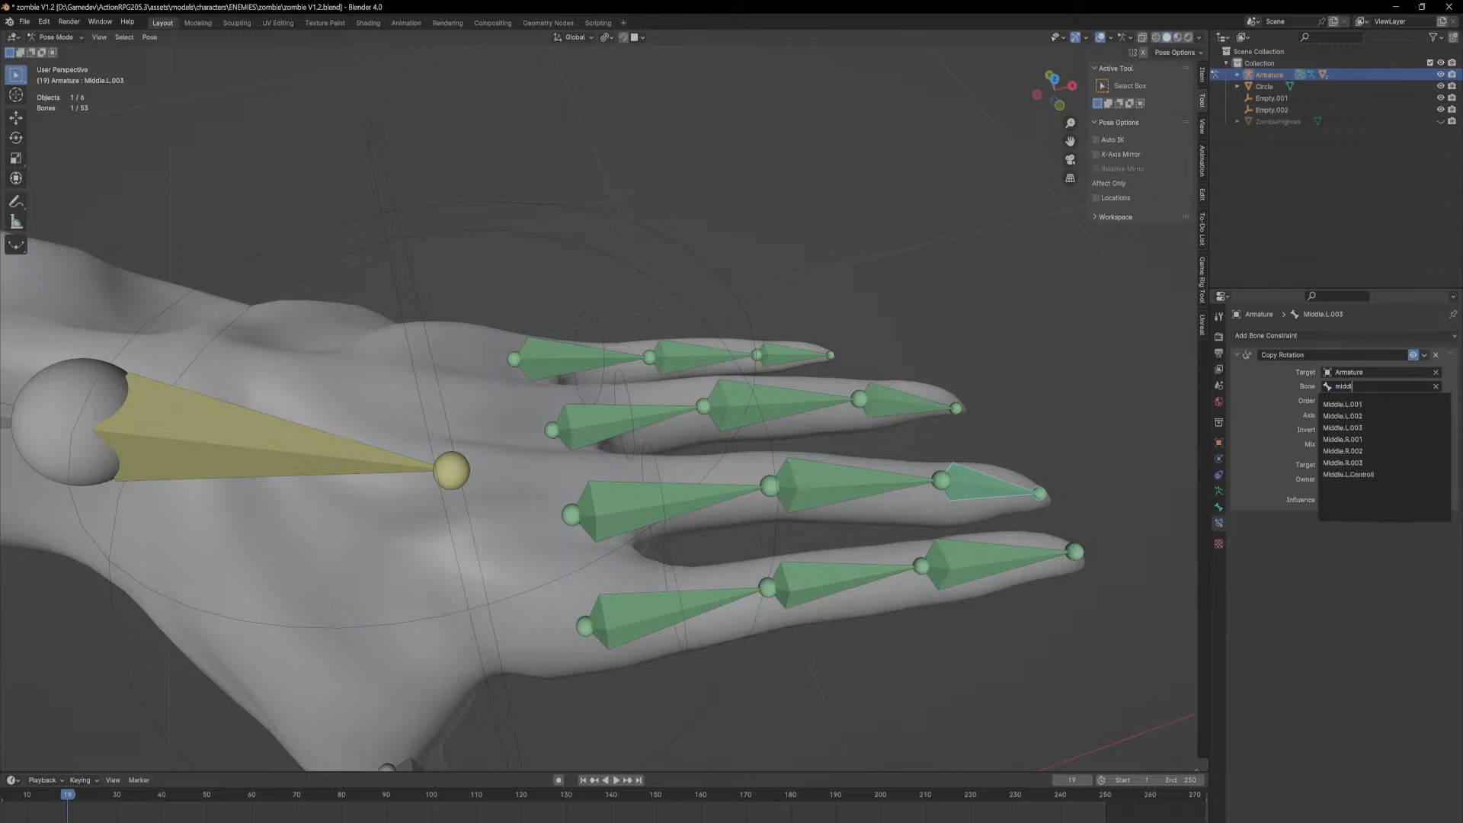
click(1343, 405)
Step: Set the Copy Rotation target bone of the index finger's second and third bones to Index.L.001
click(857, 573)
click(1369, 389)
text(index)
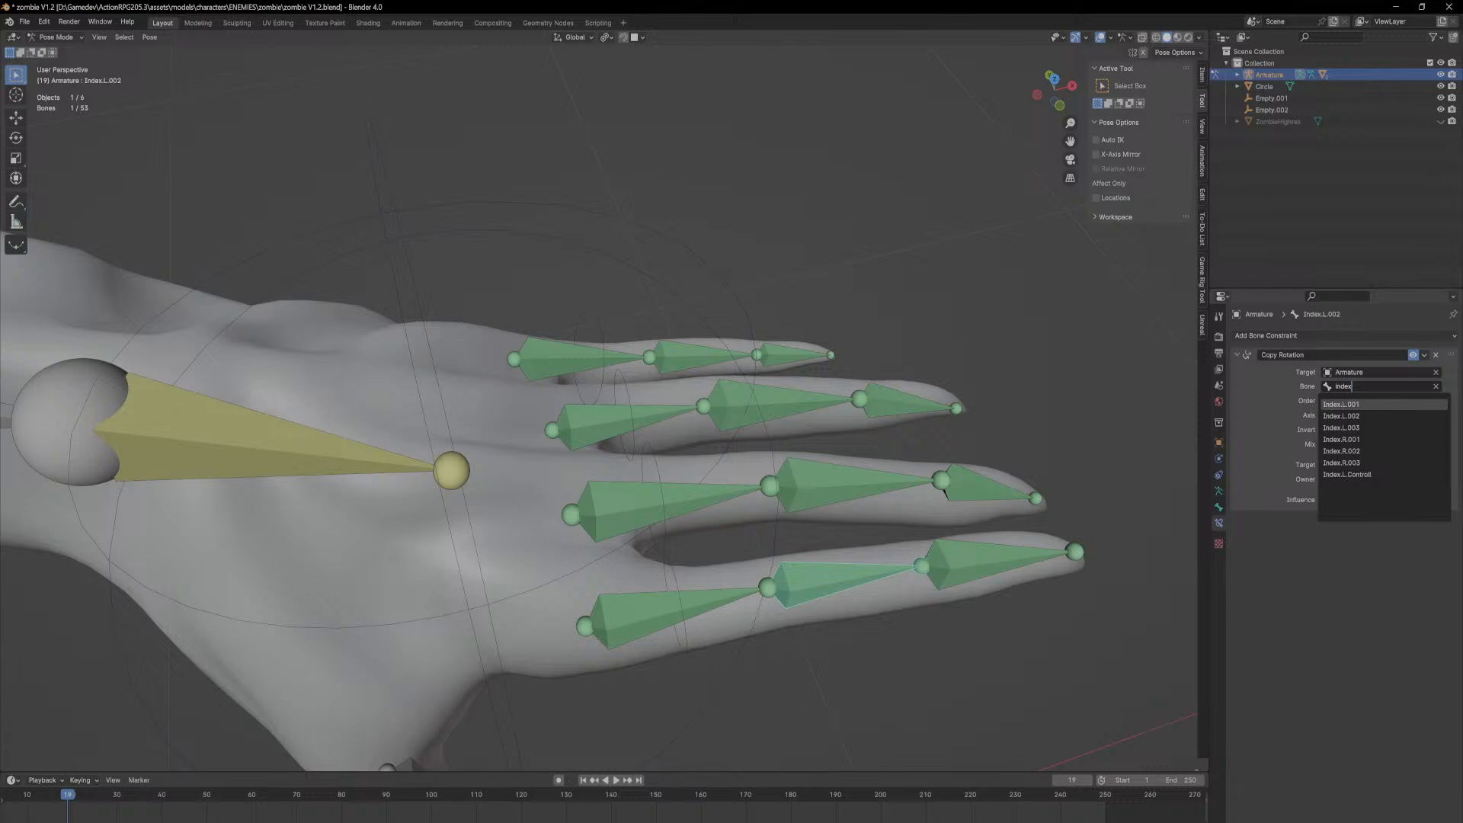
key(Return)
click(1001, 570)
click(1364, 386)
text(Index)
key(Return)
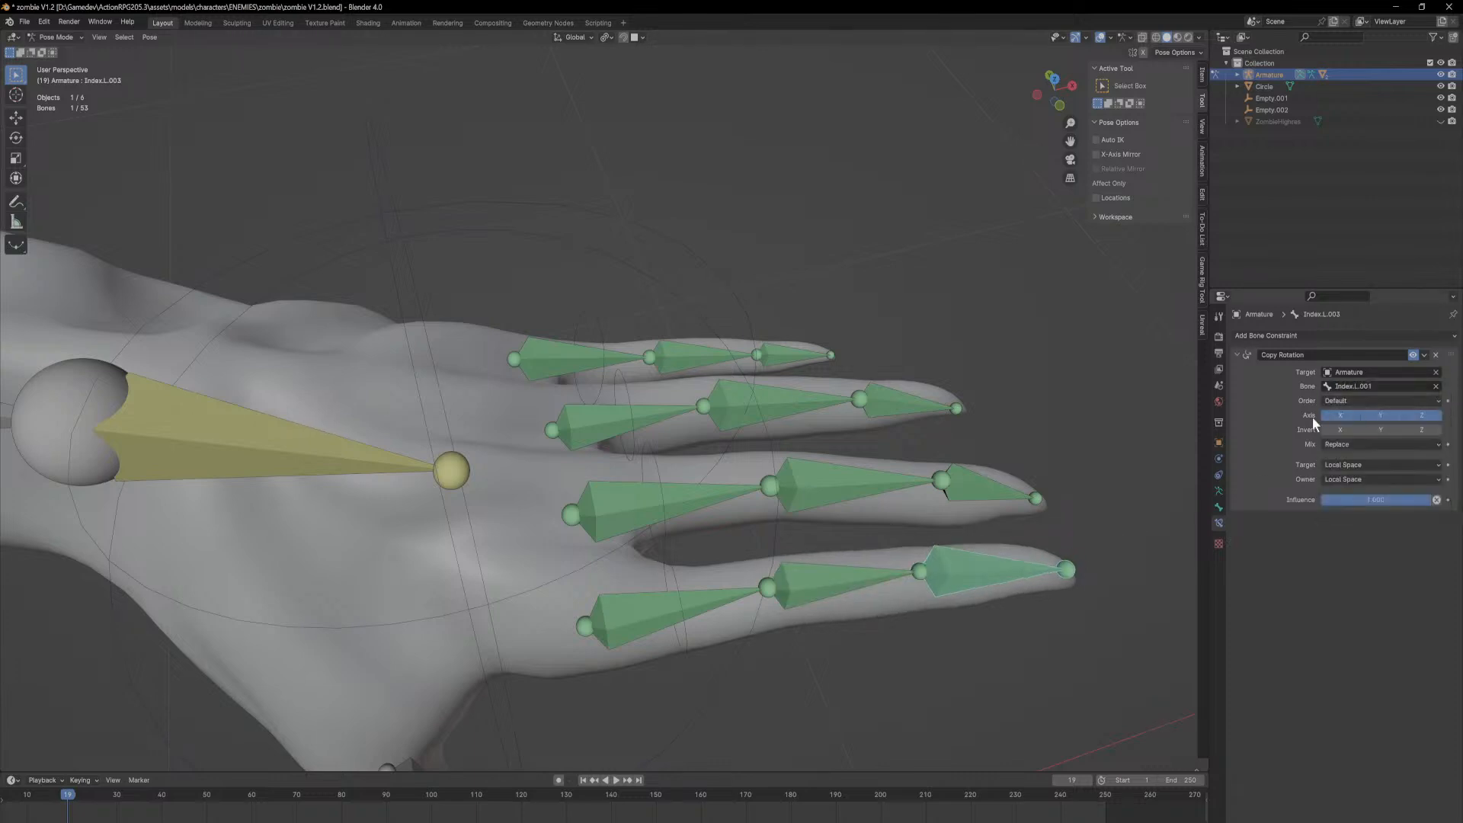
Step: Select the index finger's control bone and switch the transform orientation to Local
click(674, 572)
key(z)
right_click(761, 573)
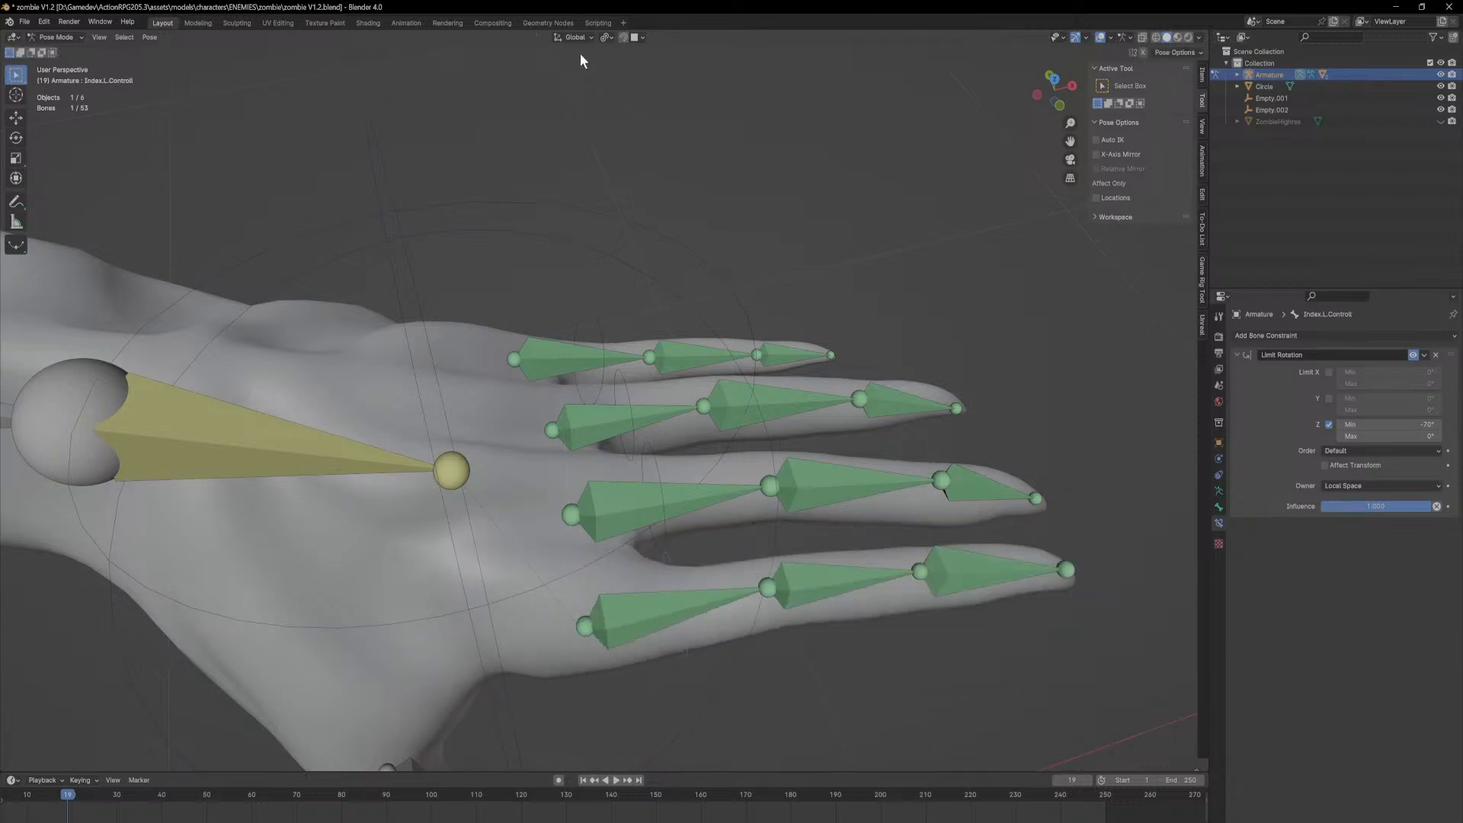
click(573, 37)
click(560, 86)
Step: Test the index finger's curl by rotating its control bone around local Z, then cancel the rotation
key(r)
key(z)
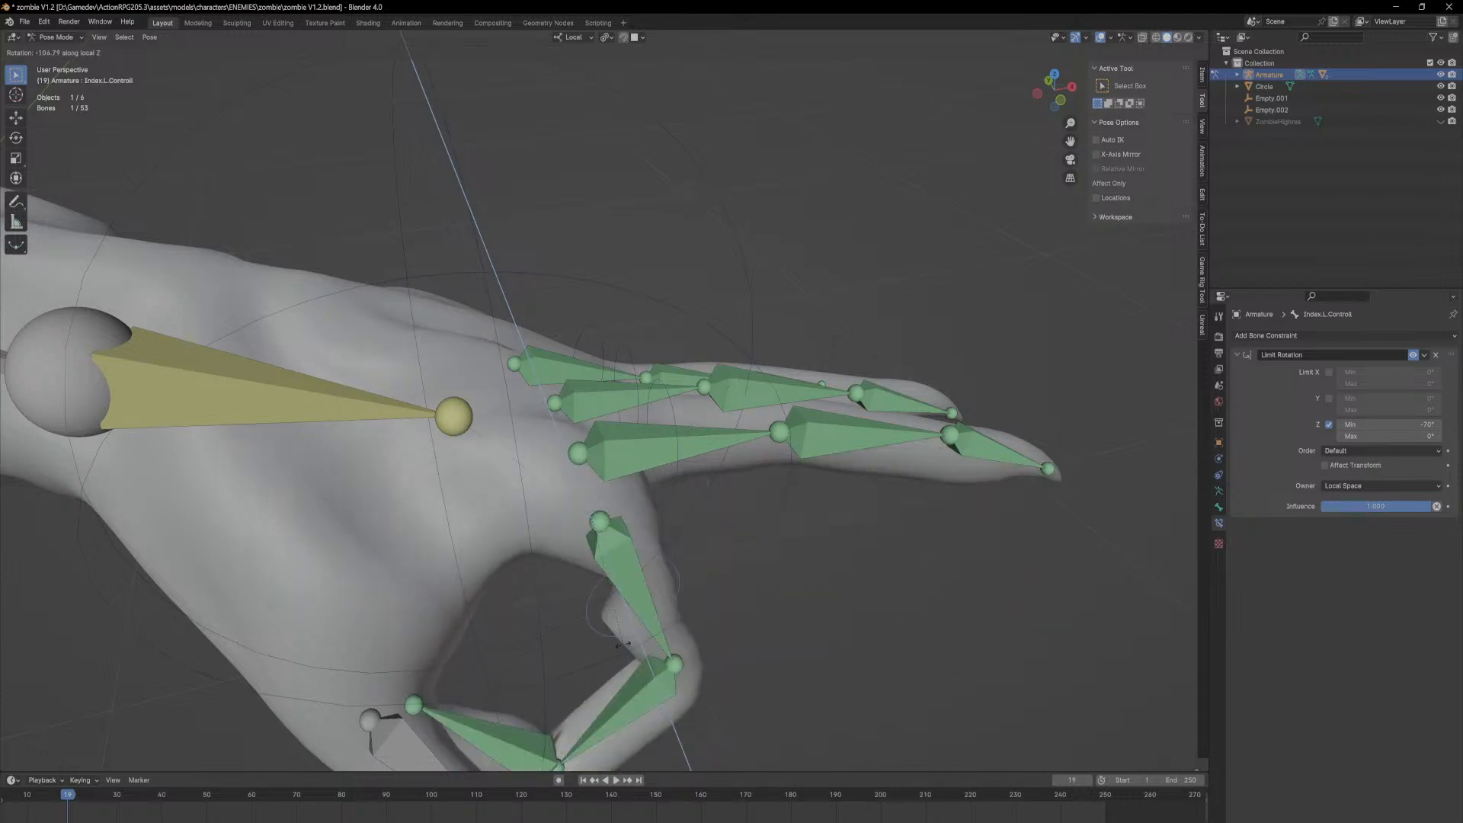
right_click(768, 337)
middle_drag(768, 337, 735, 421)
Step: Test the middle finger's curl by rotating its control bone around local Z, then cancel the rotation
click(696, 461)
key(r)
key(z)
key(z)
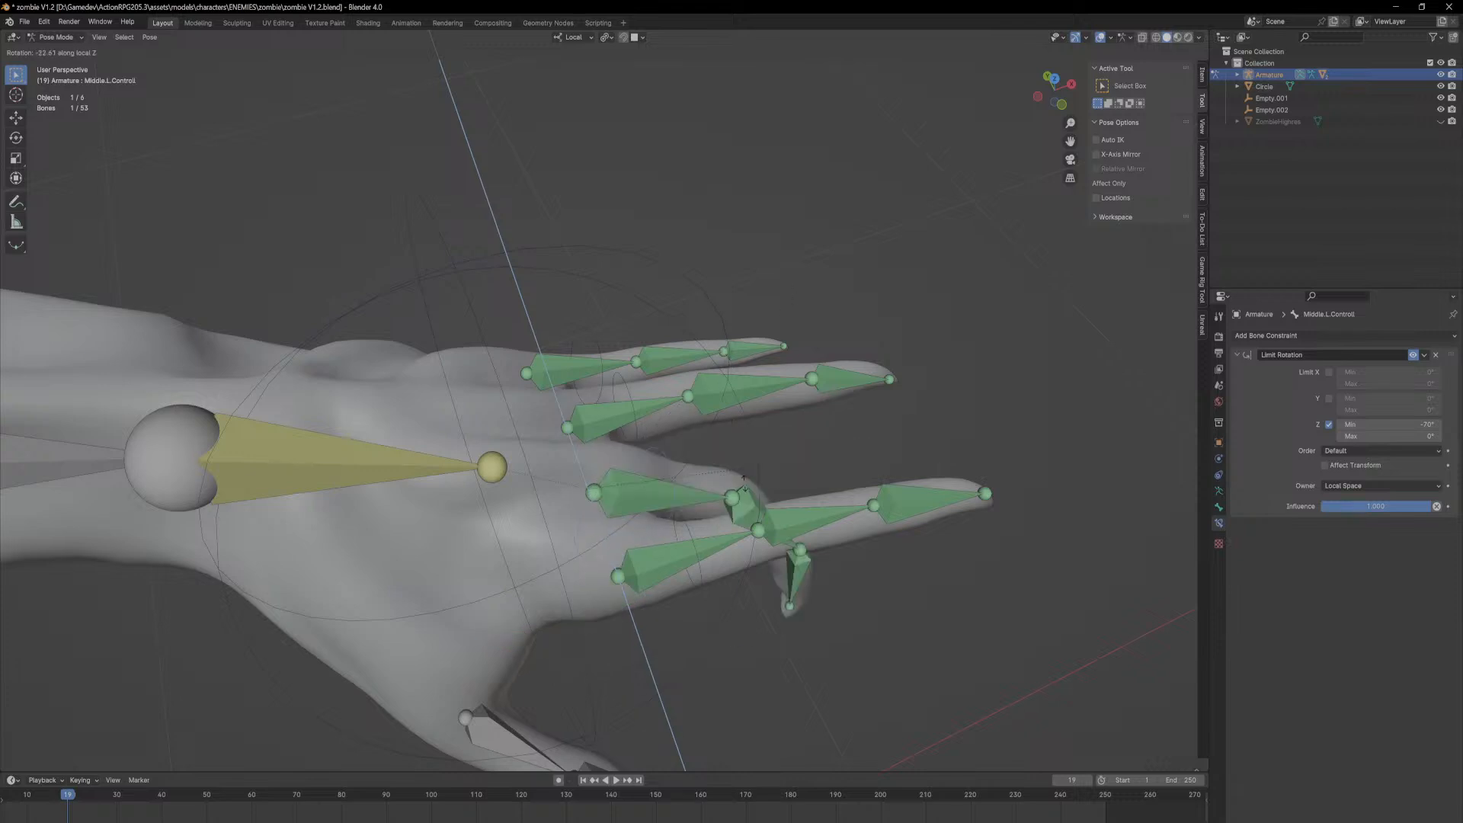
right_click(678, 573)
Step: Test the ring finger's curl by rotating its control bone around local Z, then cancel the rotation
click(635, 399)
key(r)
key(z)
key(z)
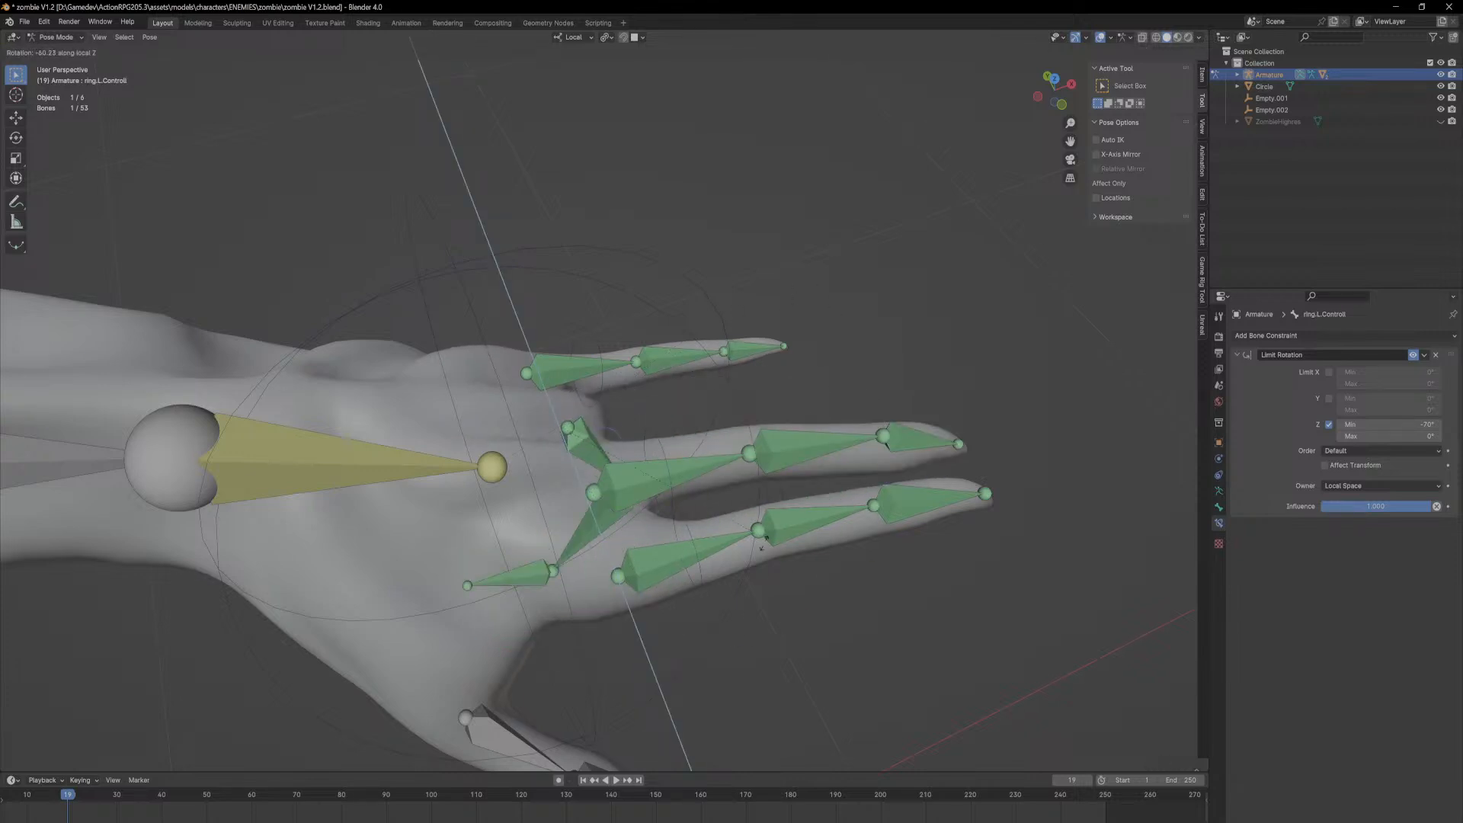
right_click(774, 522)
middle_drag(835, 387, 540, 578)
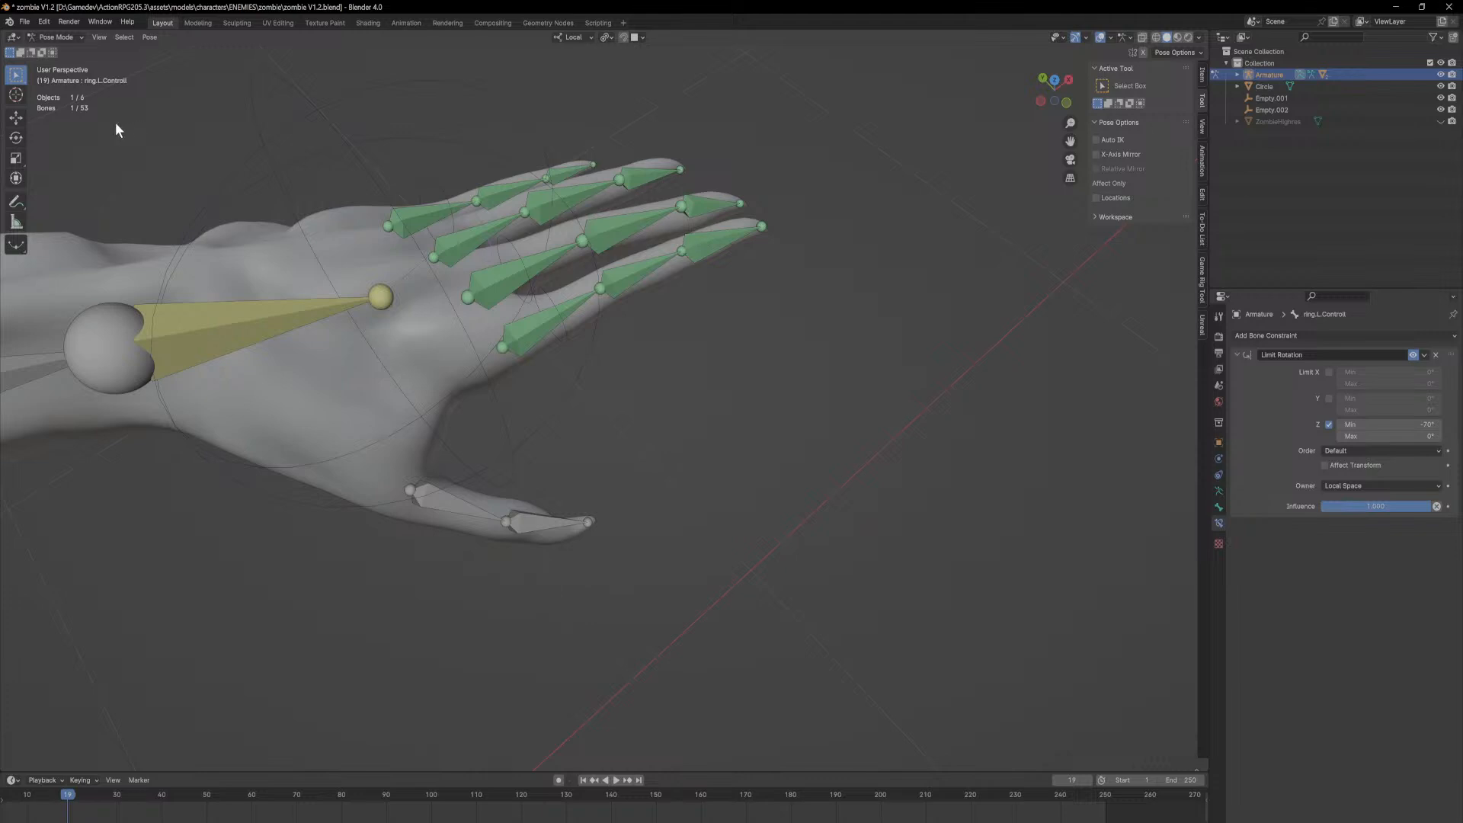
Step: In Edit Mode, duplicate the thumb's first bone in place and scale the copy up by about 1.1
click(58, 51)
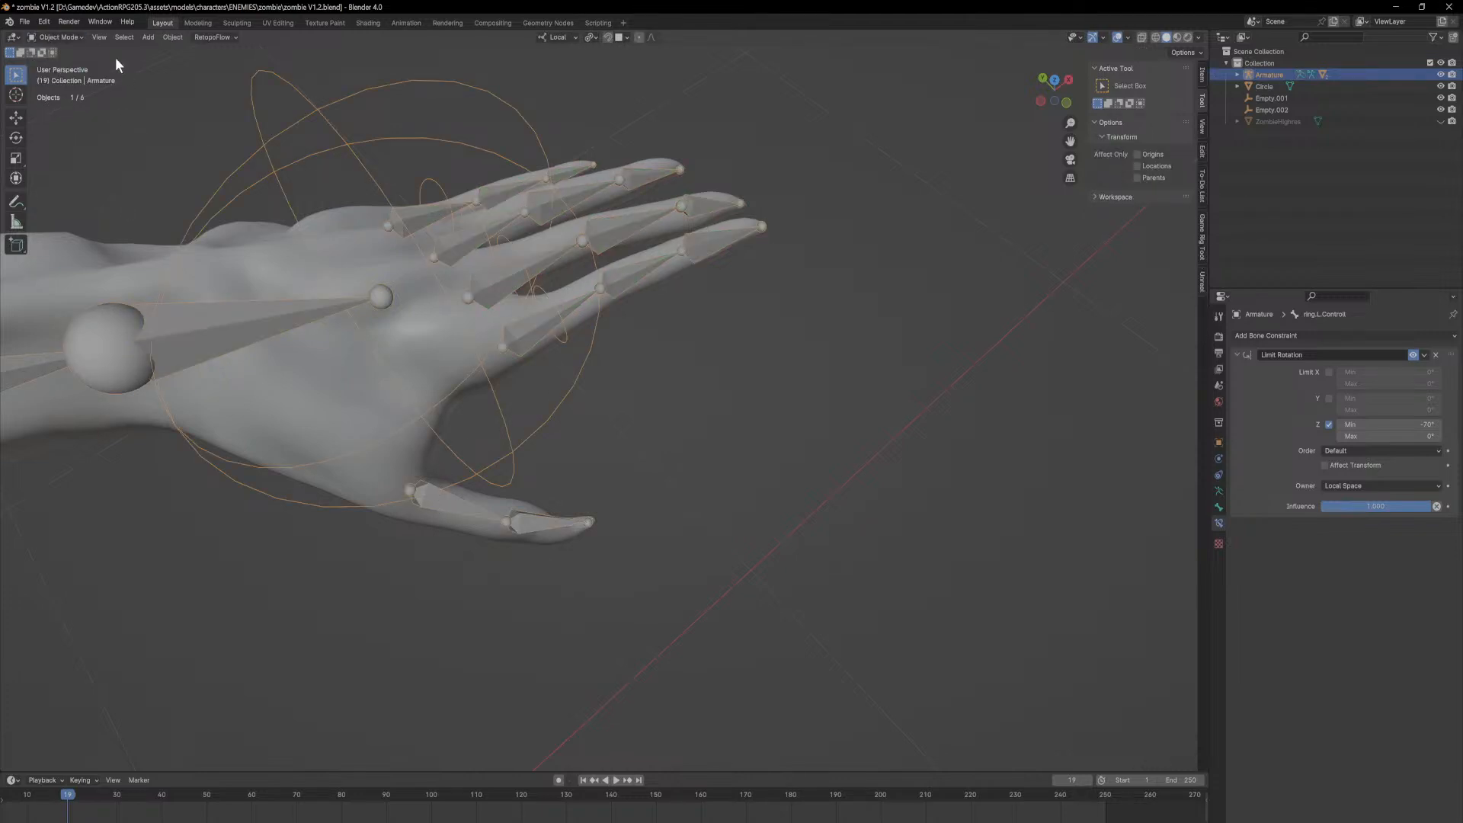
click(61, 63)
click(526, 465)
scroll(522, 463, up, 2)
key(shift+d)
right_click(521, 460)
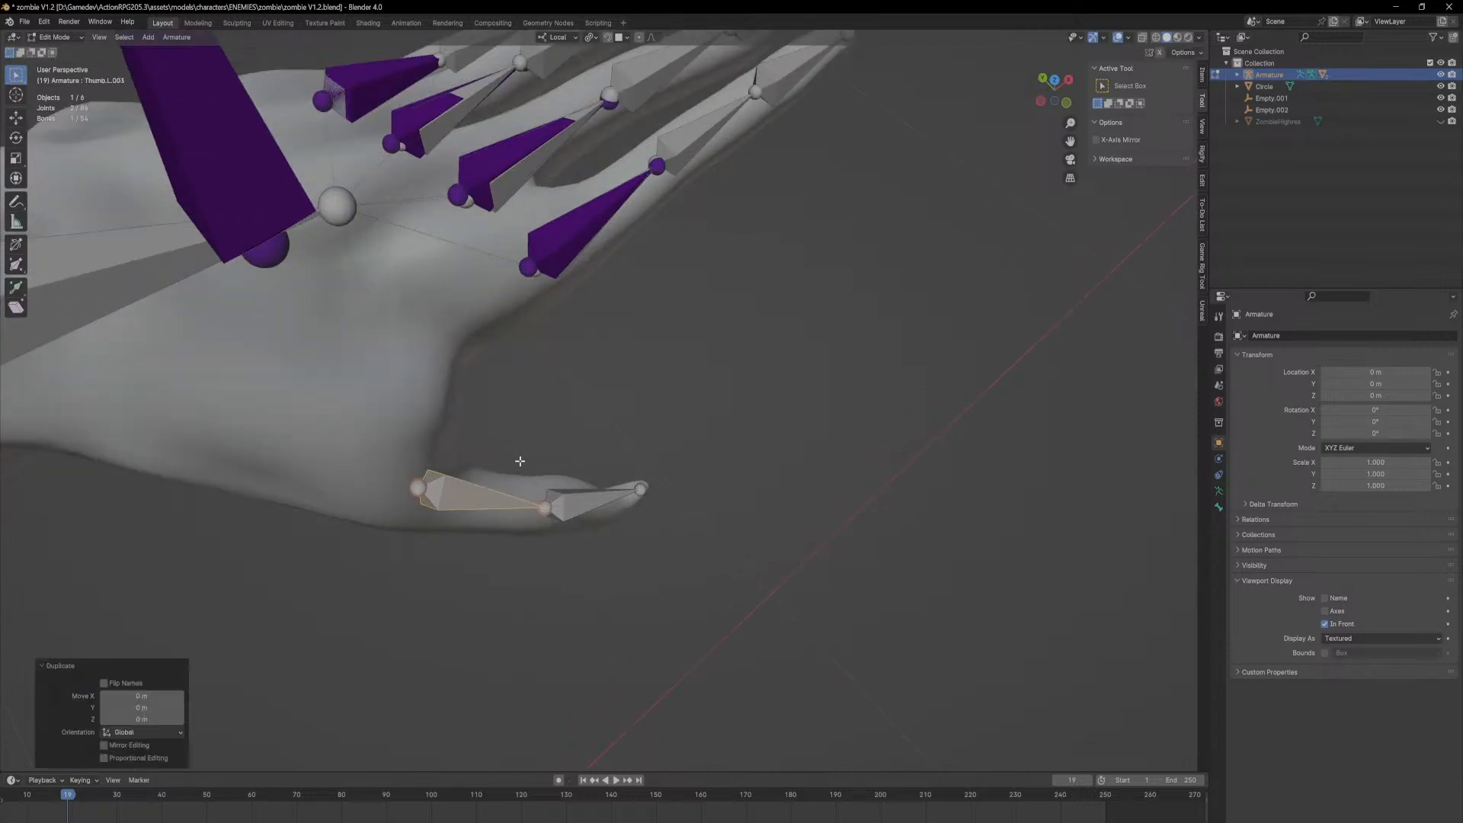
key(s)
click(653, 459)
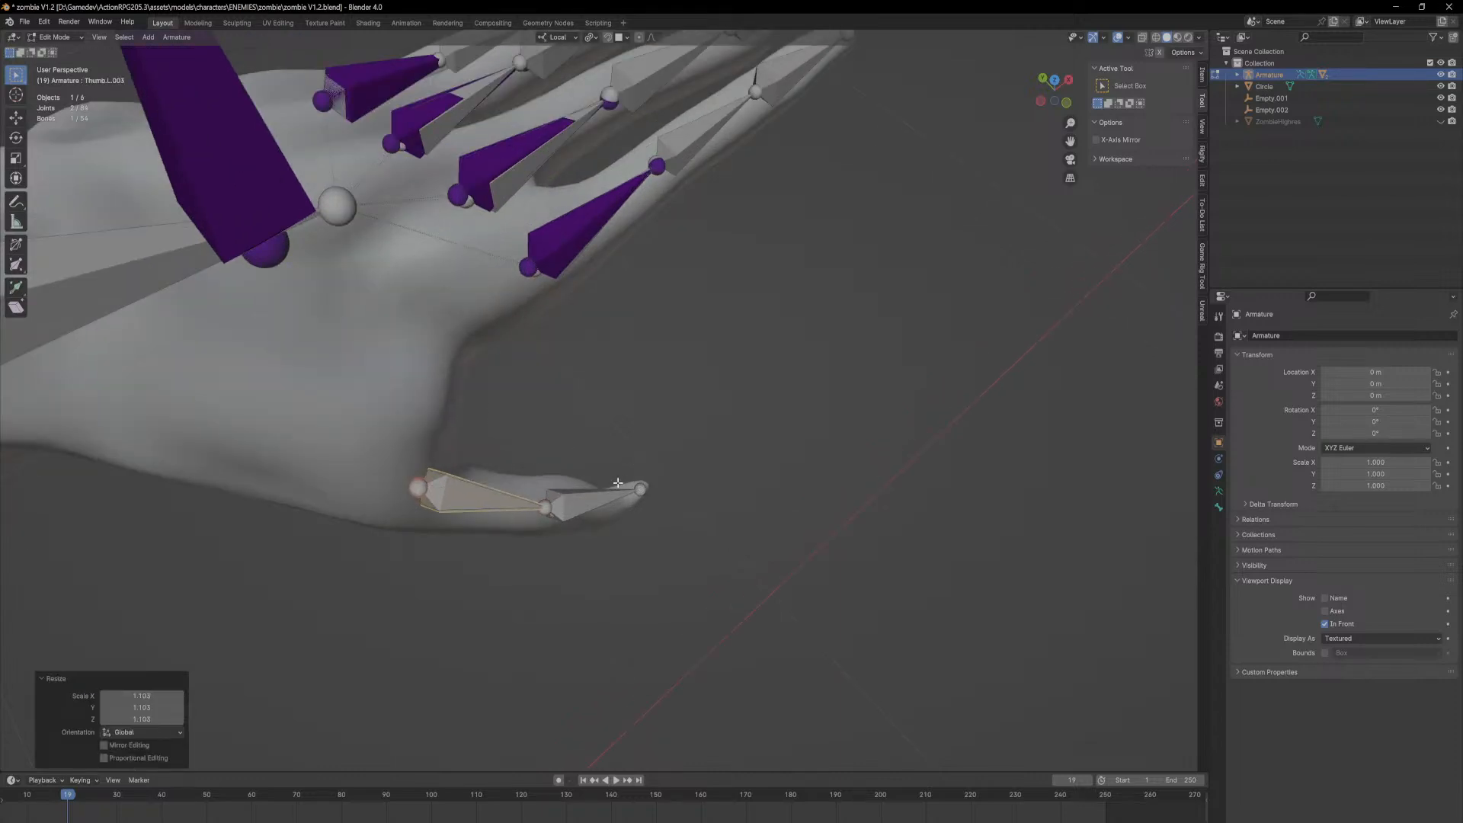
Step: Return to Pose Mode and set the duplicated thumb bone's colour to 06 - Theme Color Set
click(55, 38)
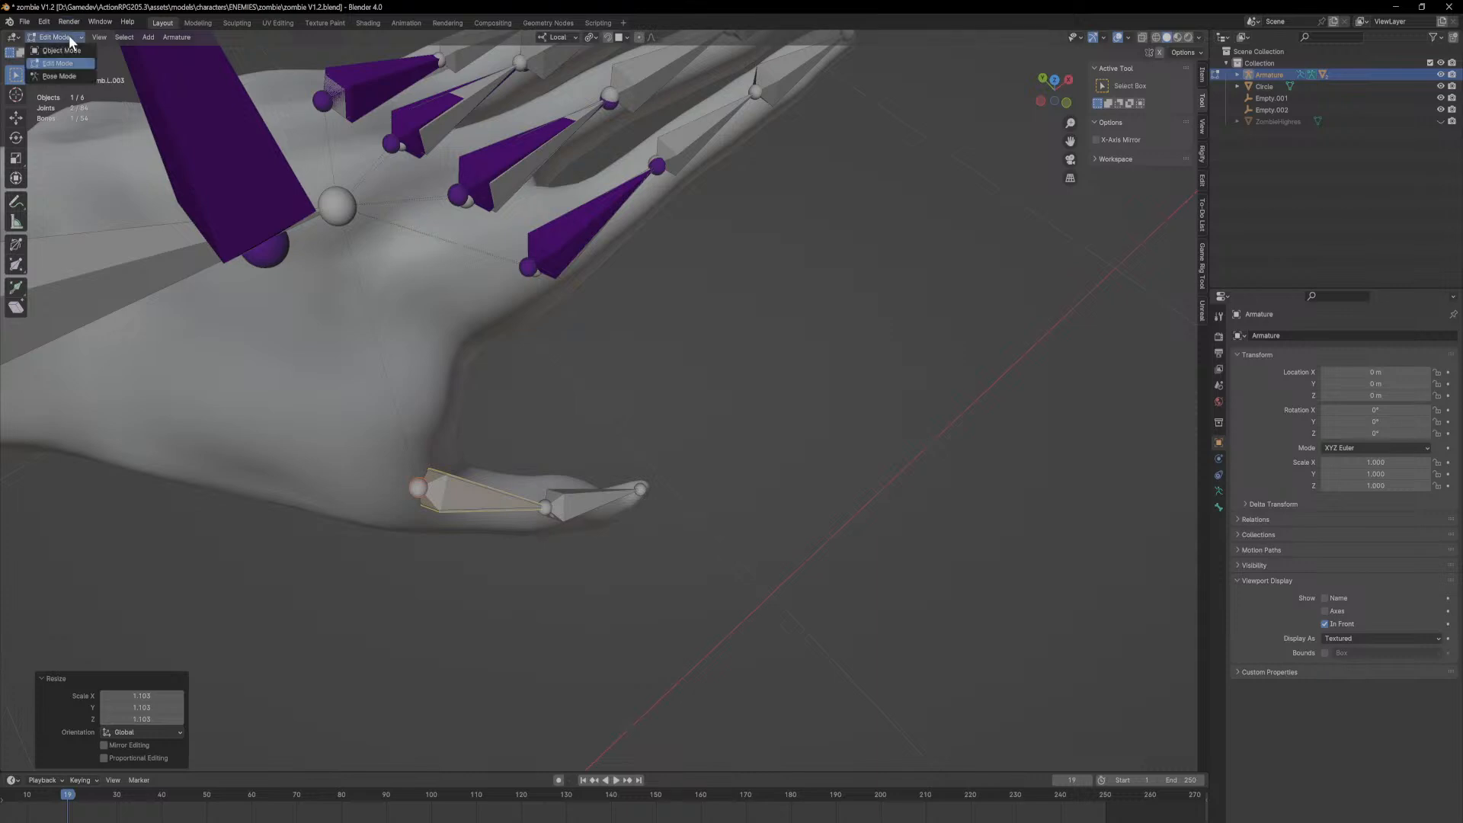
click(60, 76)
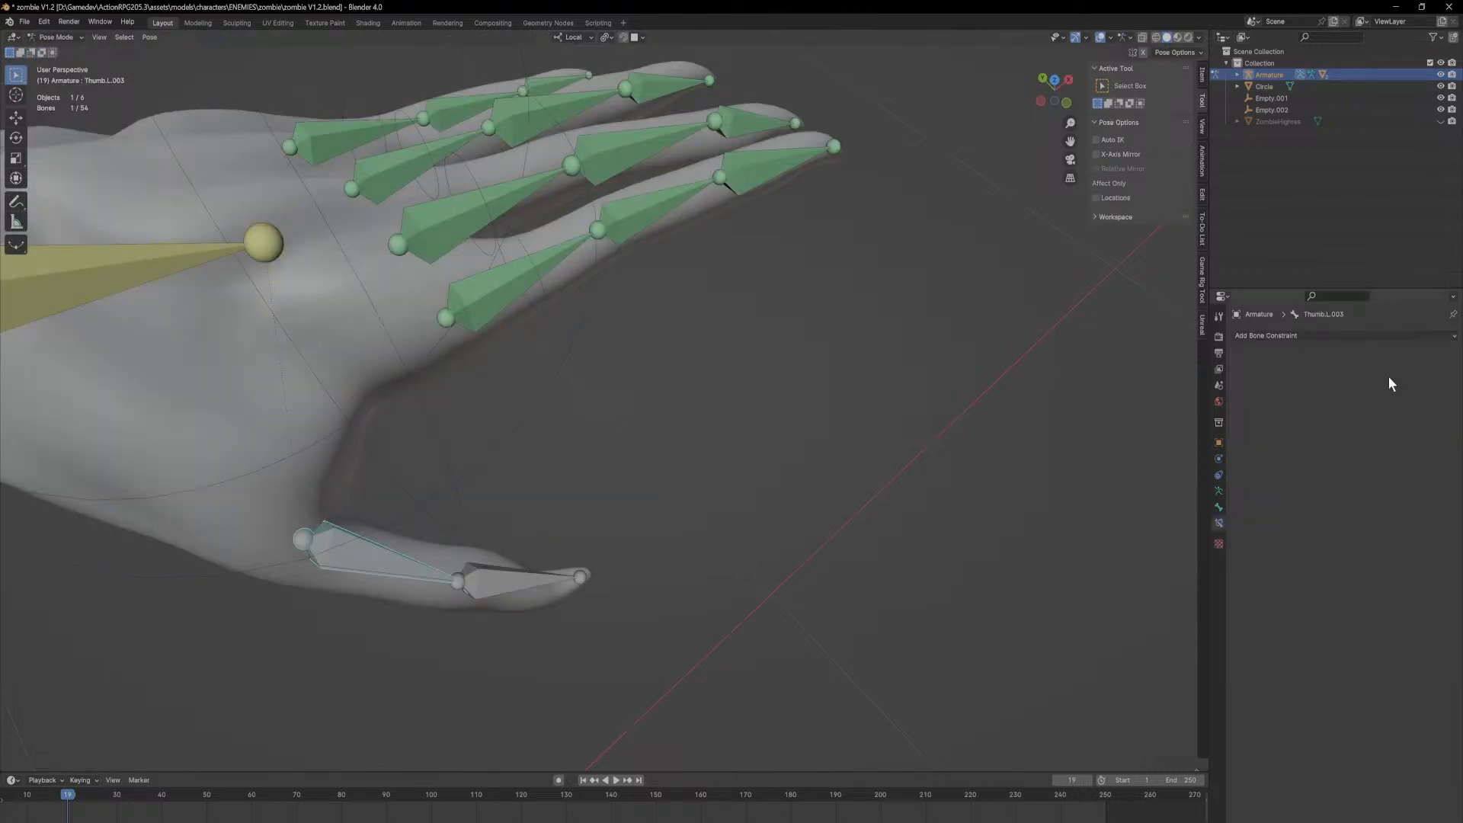
click(1219, 505)
scroll(1345, 648, down, 5)
click(1365, 616)
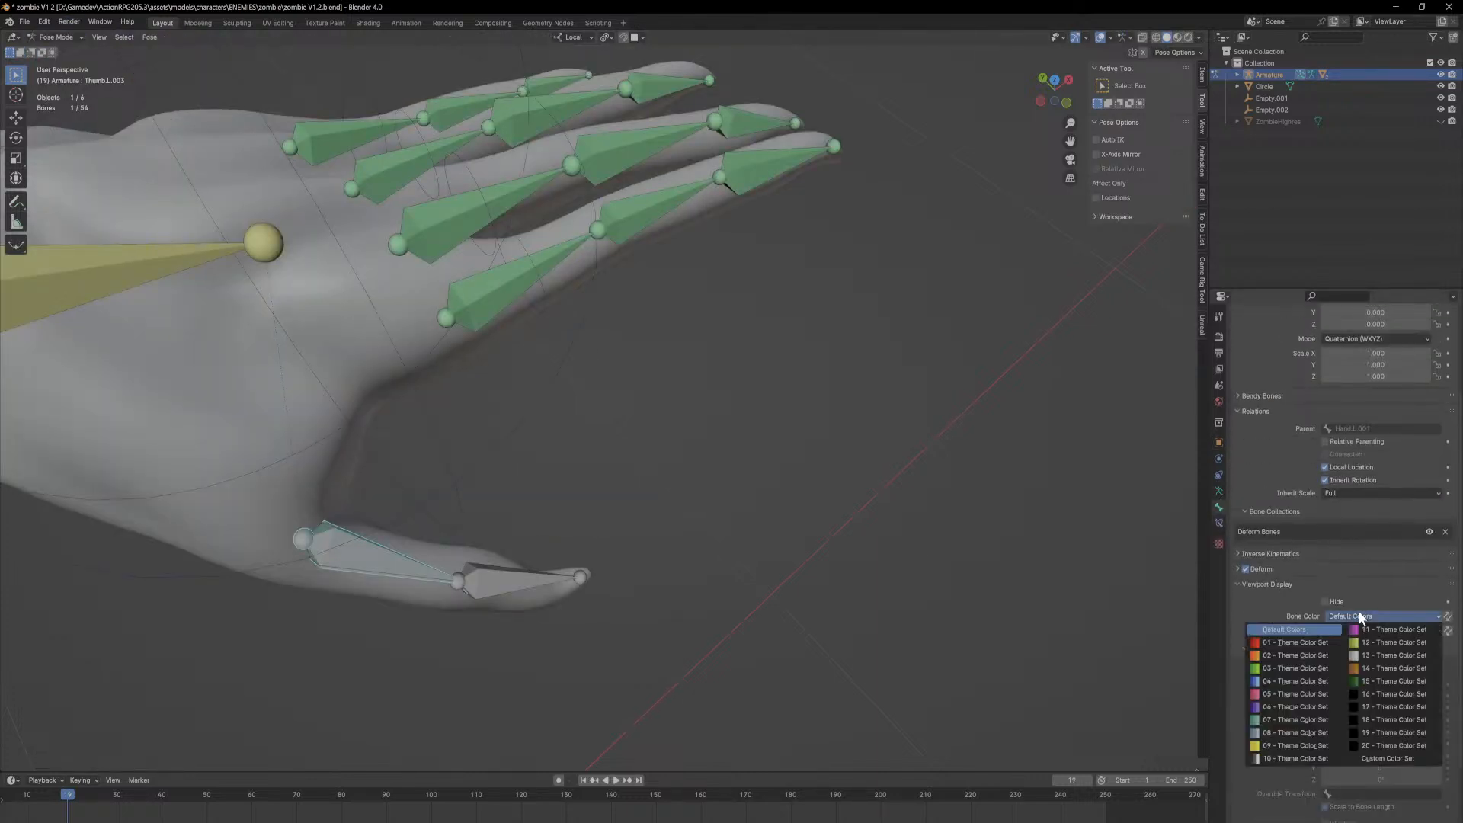
click(1306, 706)
Step: Assign the Circle object as the duplicated thumb bone's custom shape
click(1436, 667)
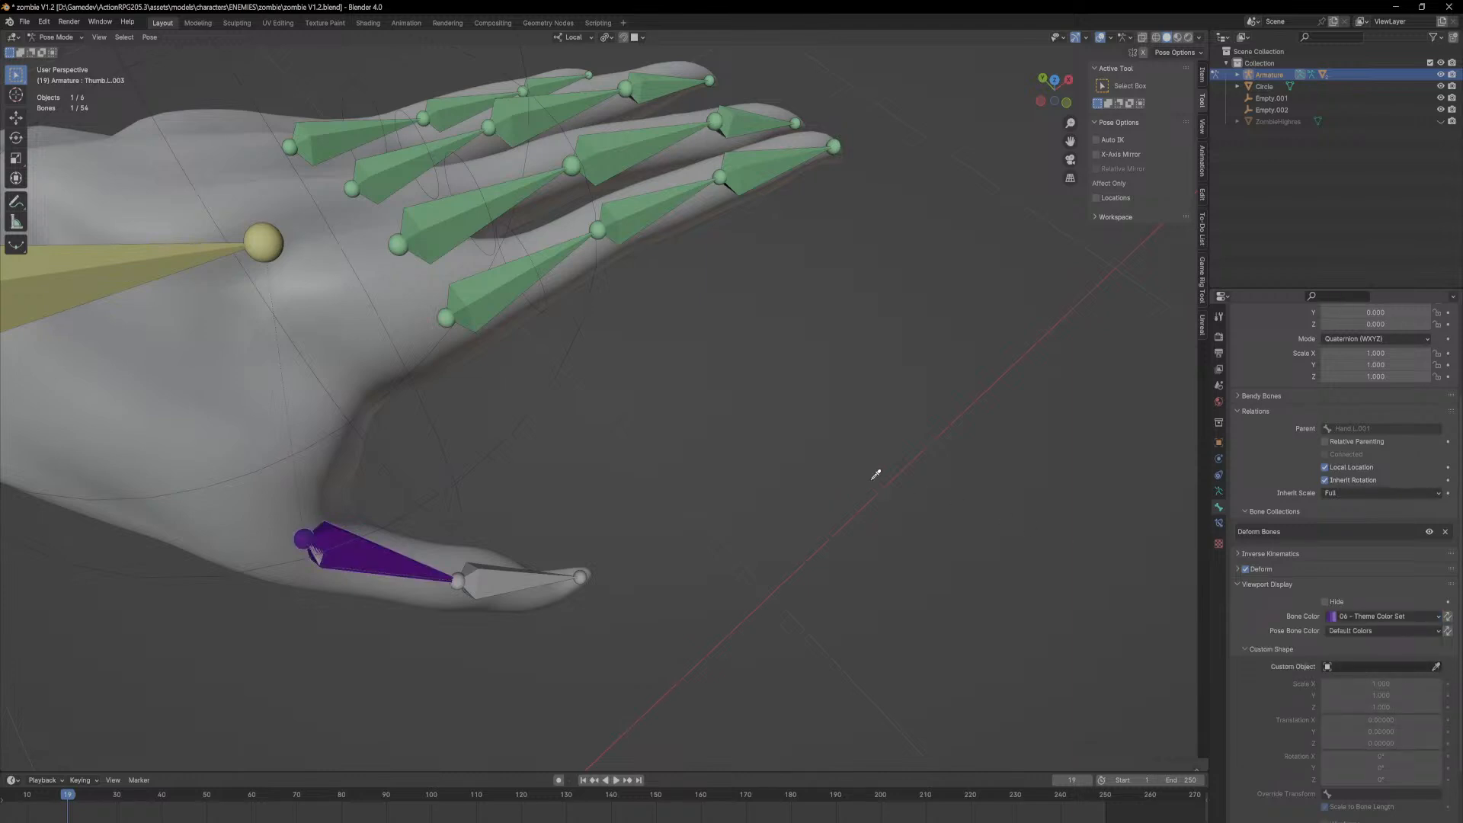
right_click(770, 395)
click(1437, 666)
click(1263, 88)
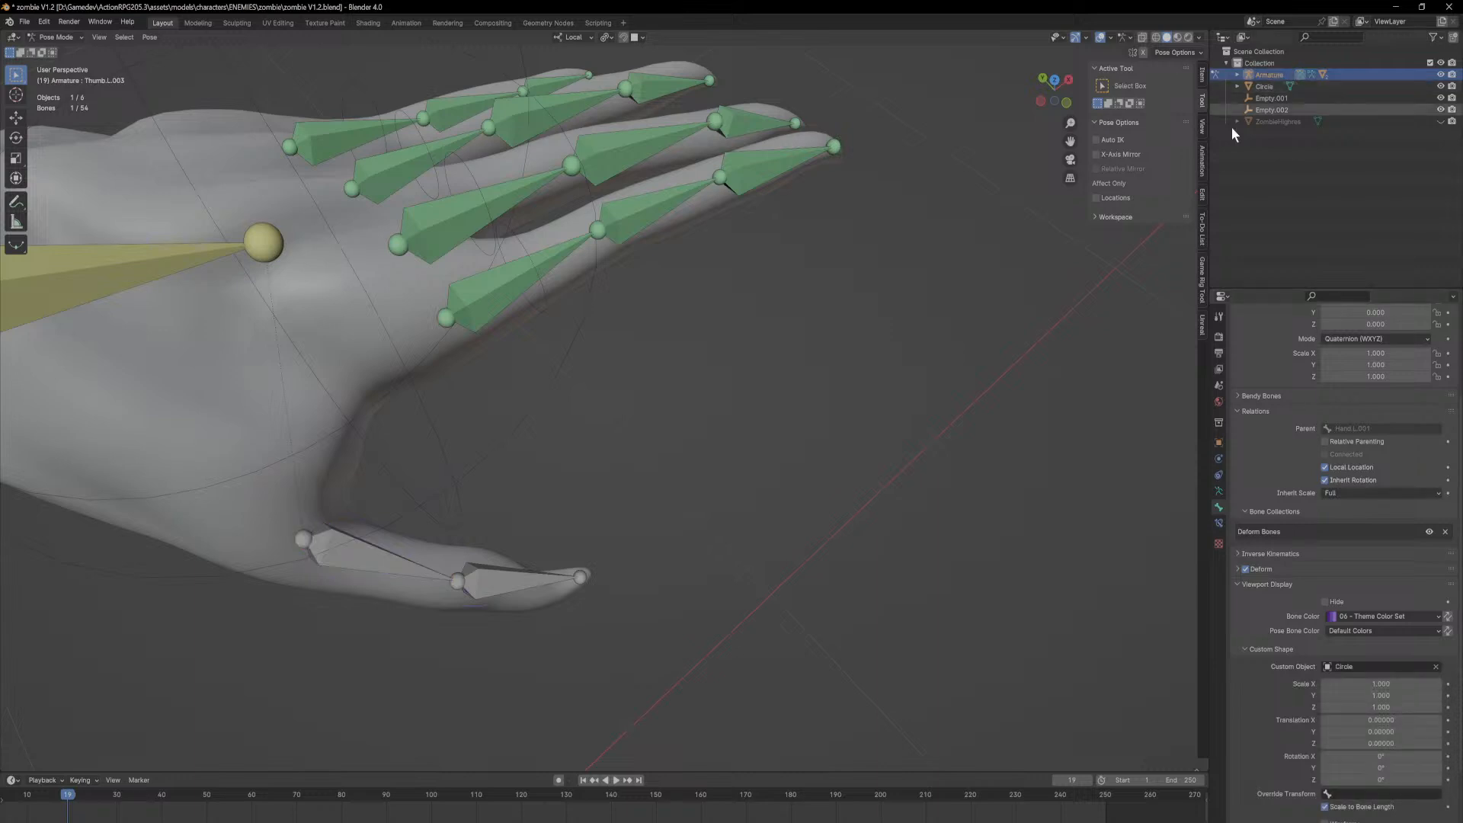
Step: Check the index control bone's shape settings, then set the thumb control bone's custom shape scale to 0.25 on X, Y and Z
middle_drag(794, 428, 726, 396)
middle_drag(639, 376, 765, 460)
click(537, 260)
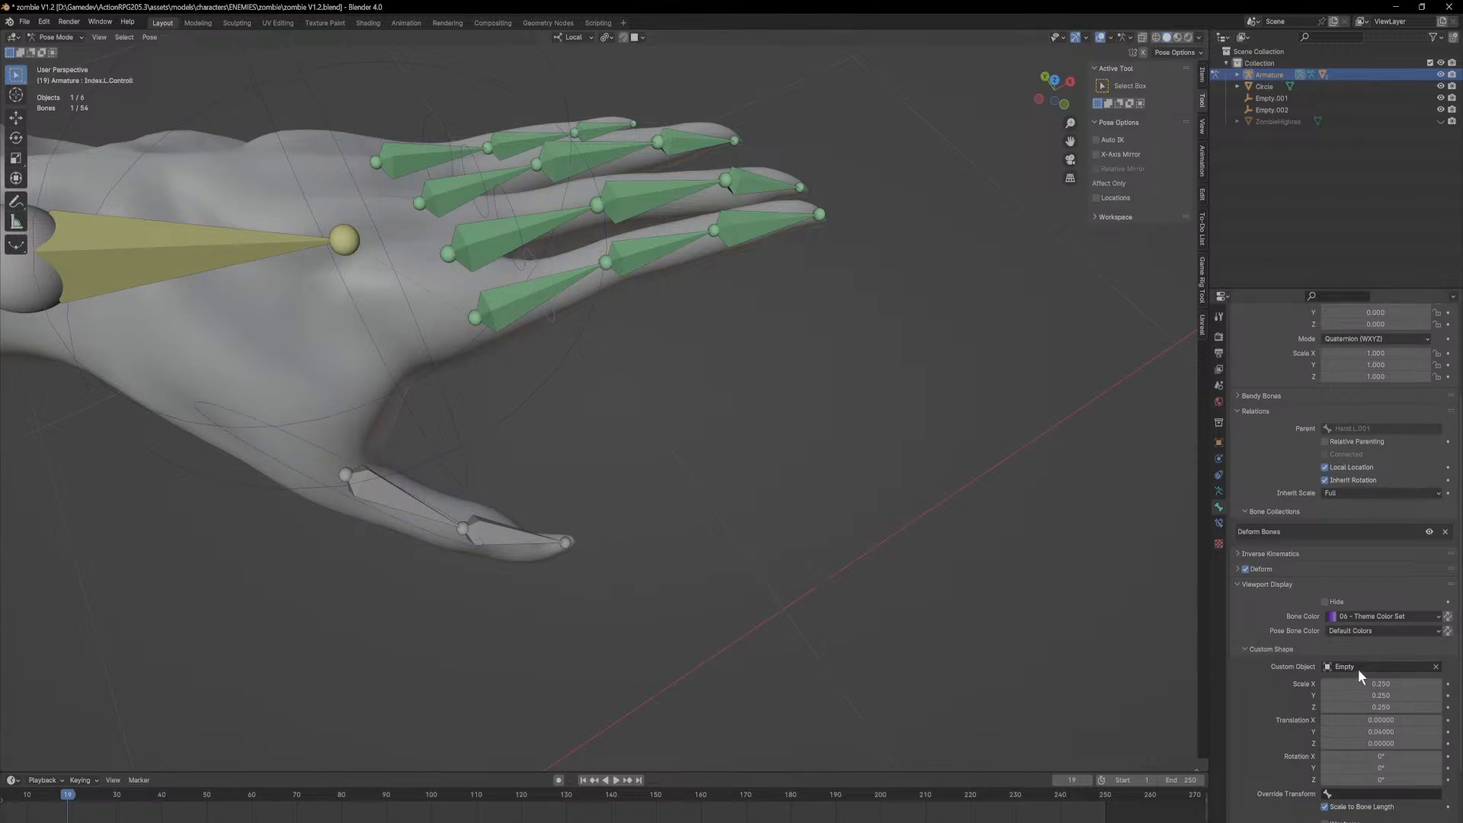
click(282, 463)
click(1348, 682)
text(0.25)
key(Tab)
text(0.25)
key(Tab)
text(0.25)
key(Return)
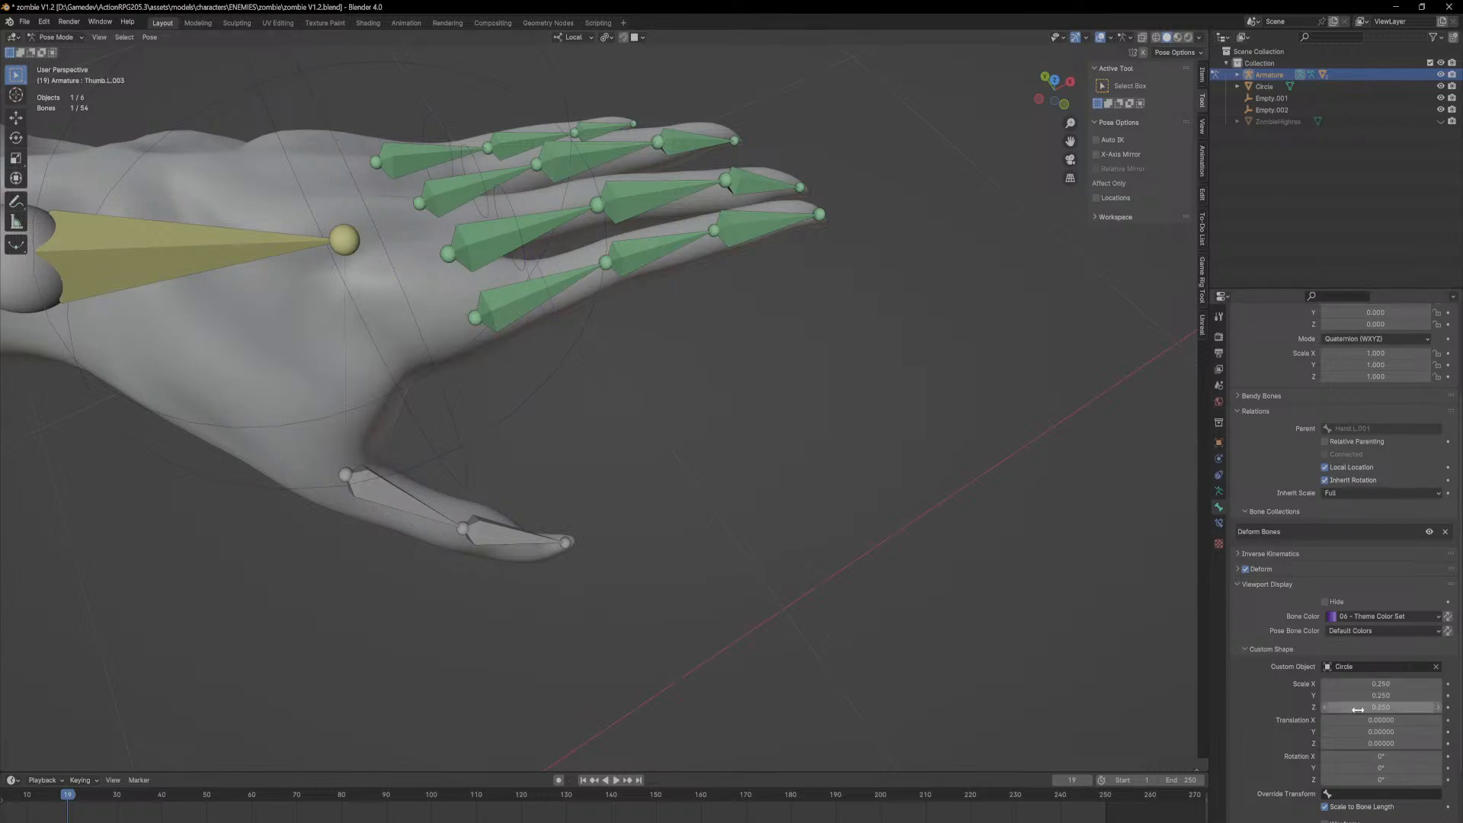
Step: Set the thumb control bone's custom shape rotation to 90° on X
drag(1381, 757, 1394, 757)
click(1381, 757)
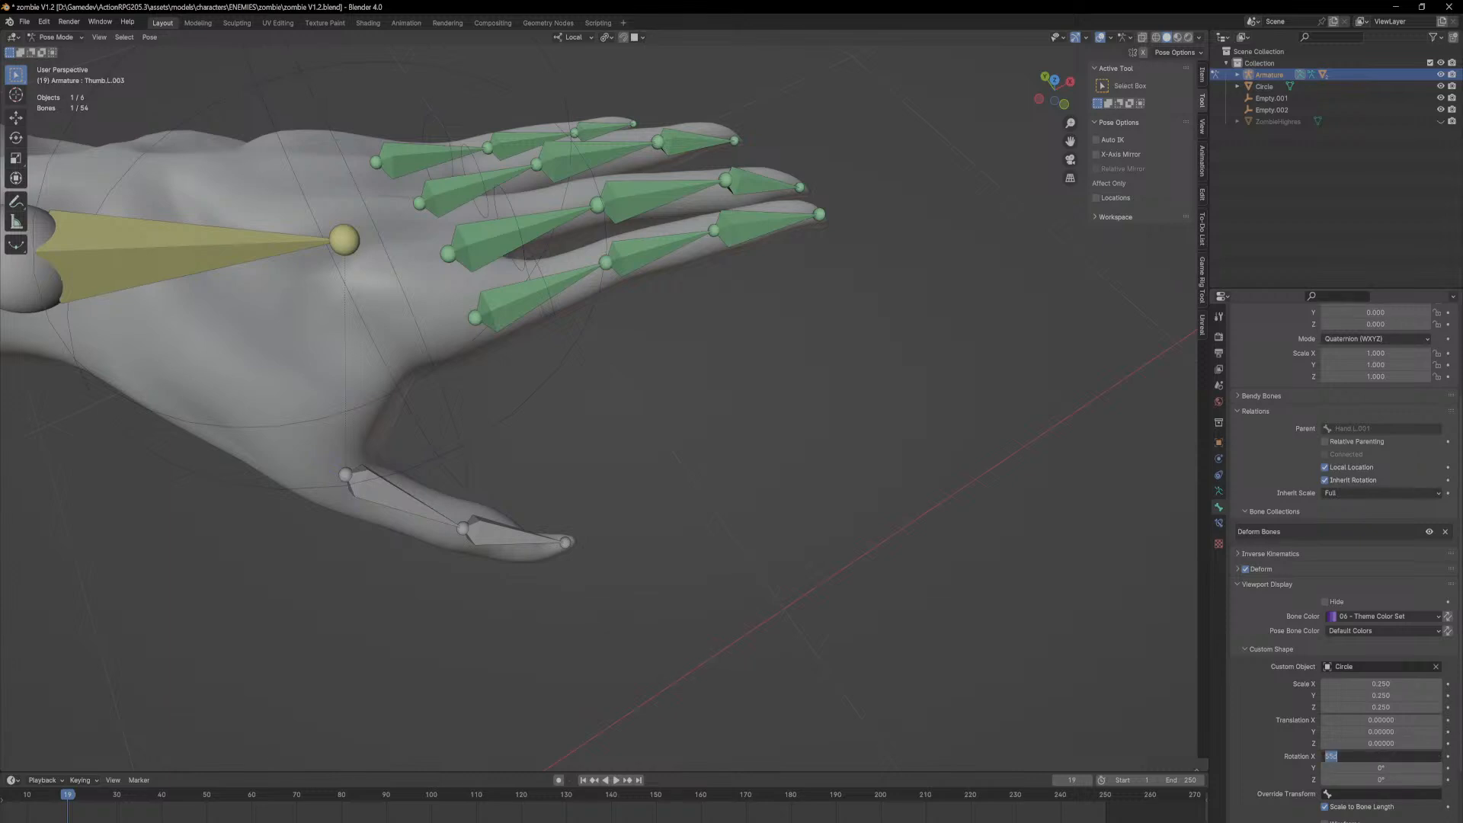
text(70)
key(Return)
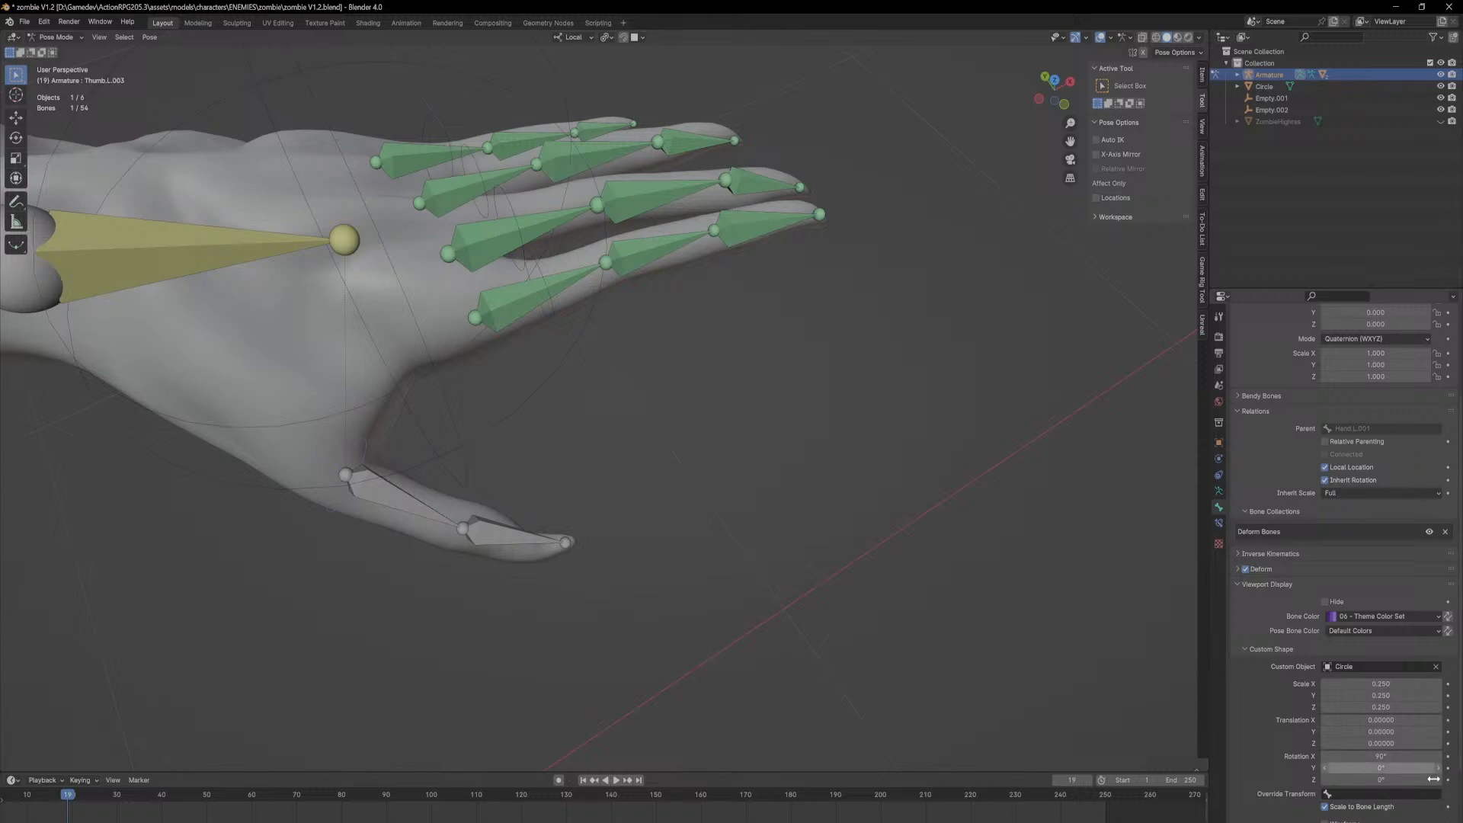
Step: Try an X translation on the thumb control's custom shape, then offset it by 0.01 on Y instead
mouse_move(1375, 722)
mouse_down()
mouse_move(1394, 722)
mouse_move(1365, 720)
mouse_up()
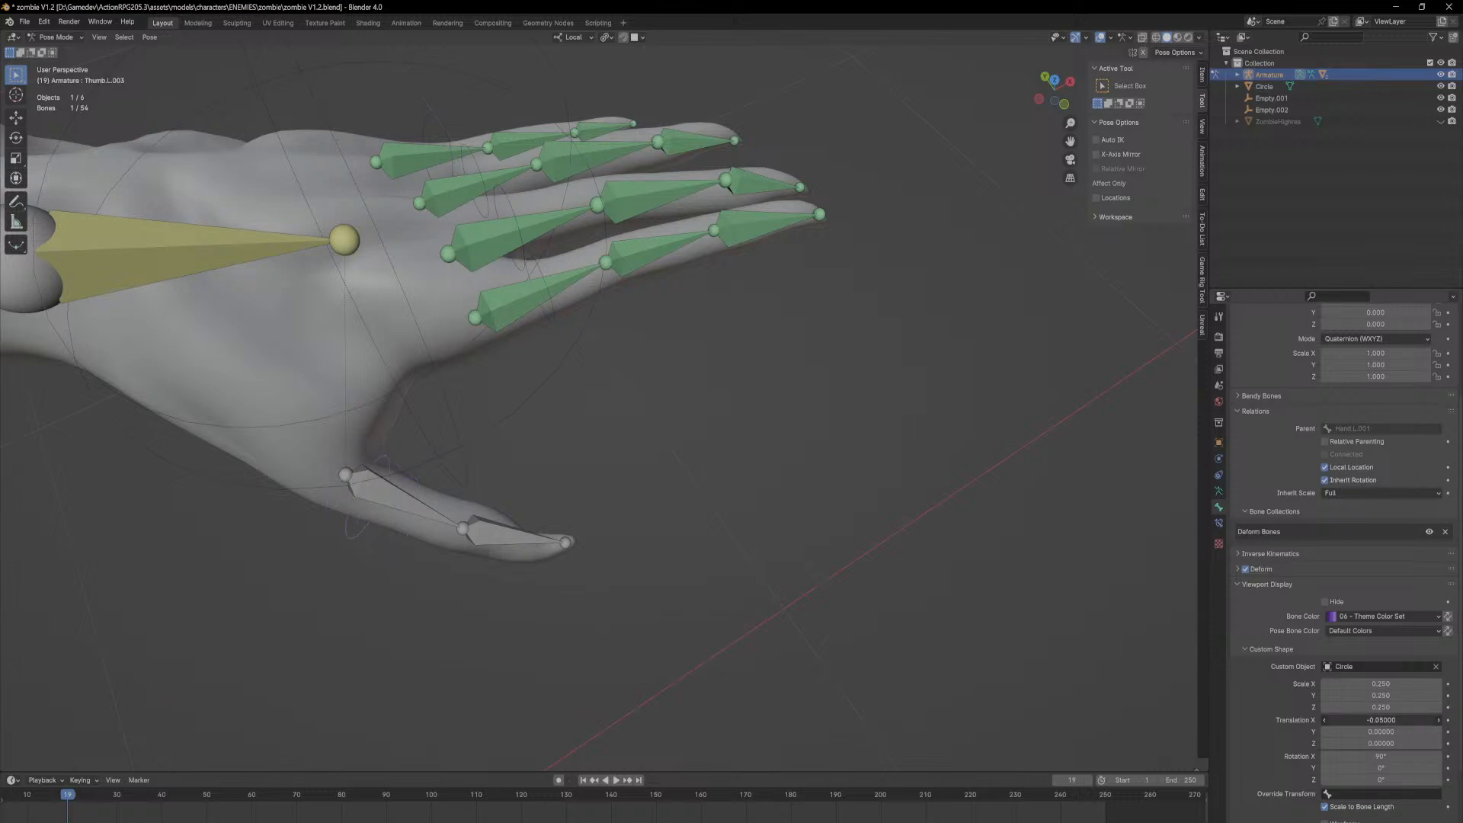
middle_drag(757, 721, 771, 631)
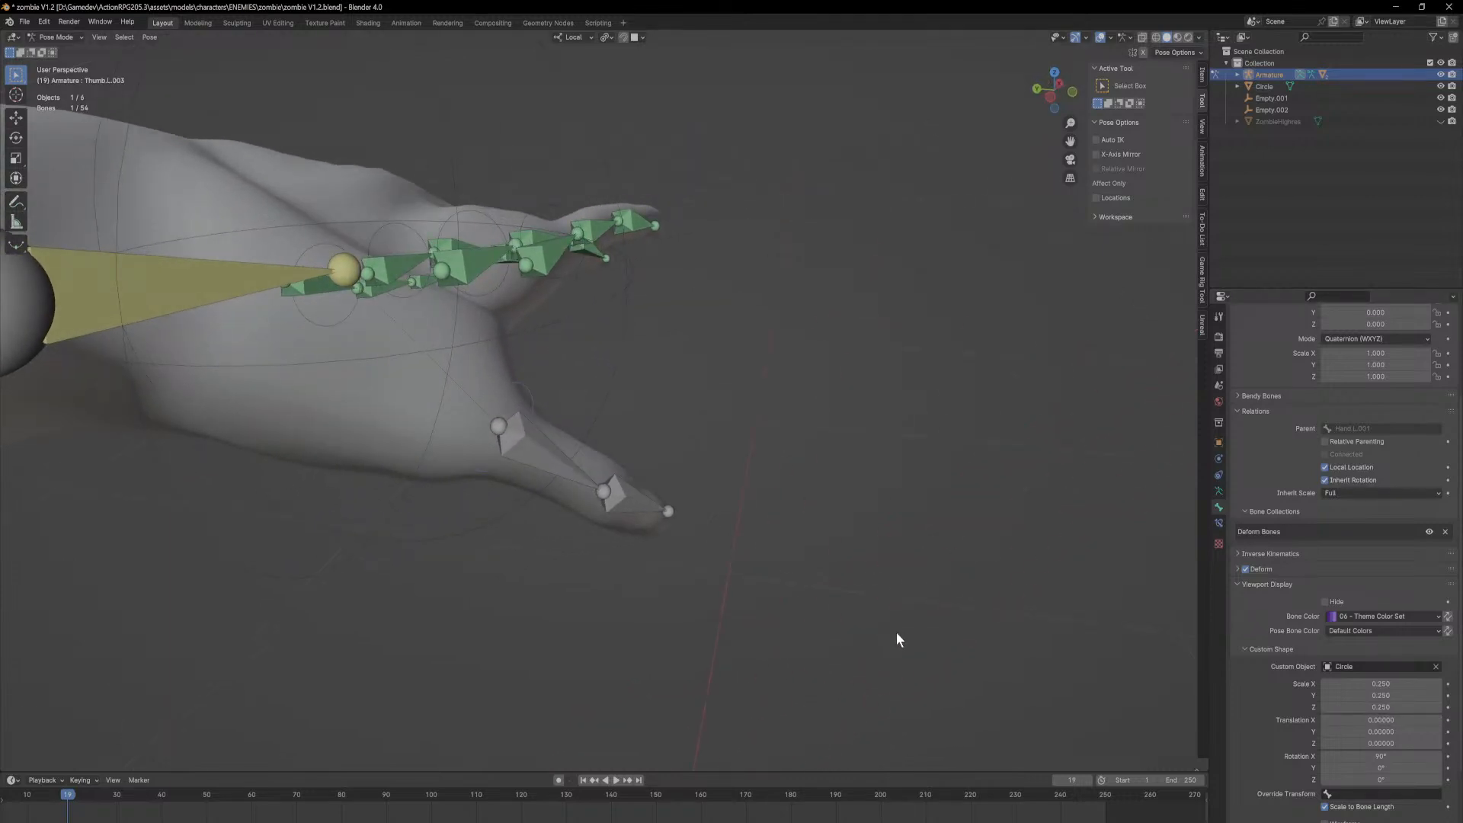
drag(1381, 732, 1383, 732)
mouse_move(761, 511)
middle_down()
mouse_move(695, 510)
mouse_move(735, 509)
middle_up()
middle_drag(605, 405, 524, 317)
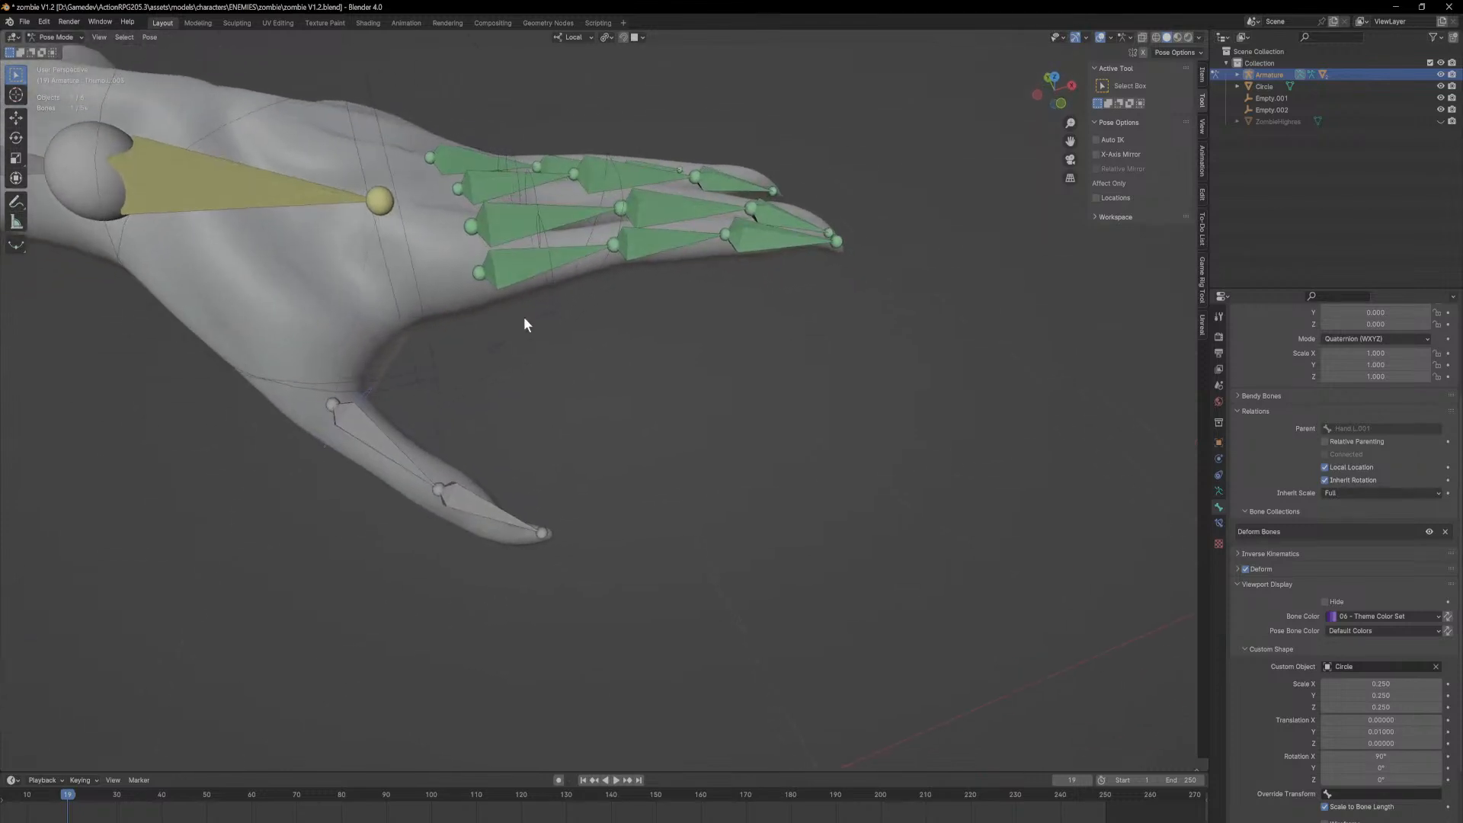
Step: Copy the constraints of the index finger's first bone to the thumb's first bone
click(366, 428)
shift+click(525, 265)
key(F3)
key(Return)
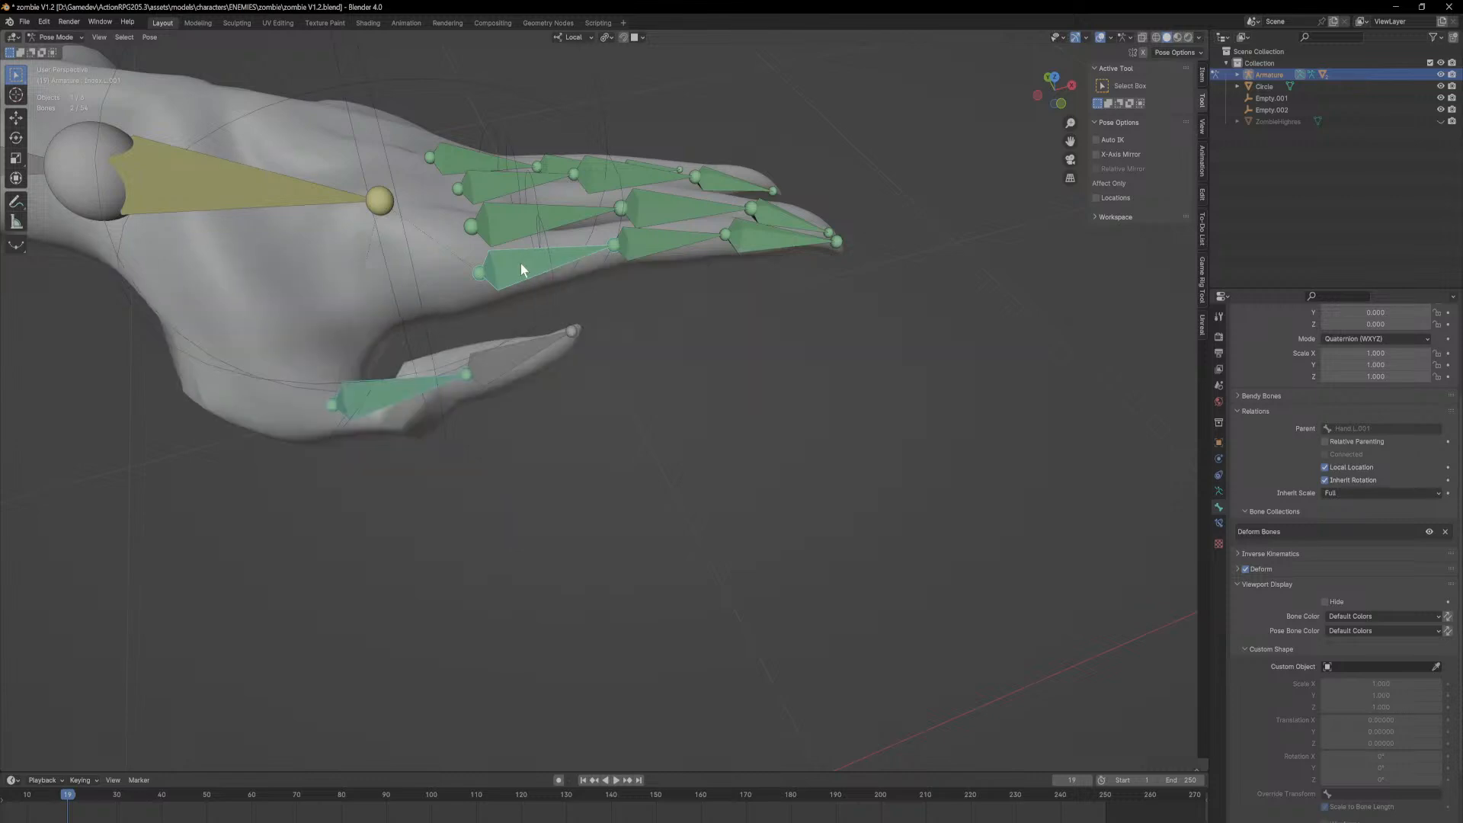
Step: Copy the constraints of the index finger's second bone to the thumb's tip bone
click(653, 241)
shift+click(531, 365)
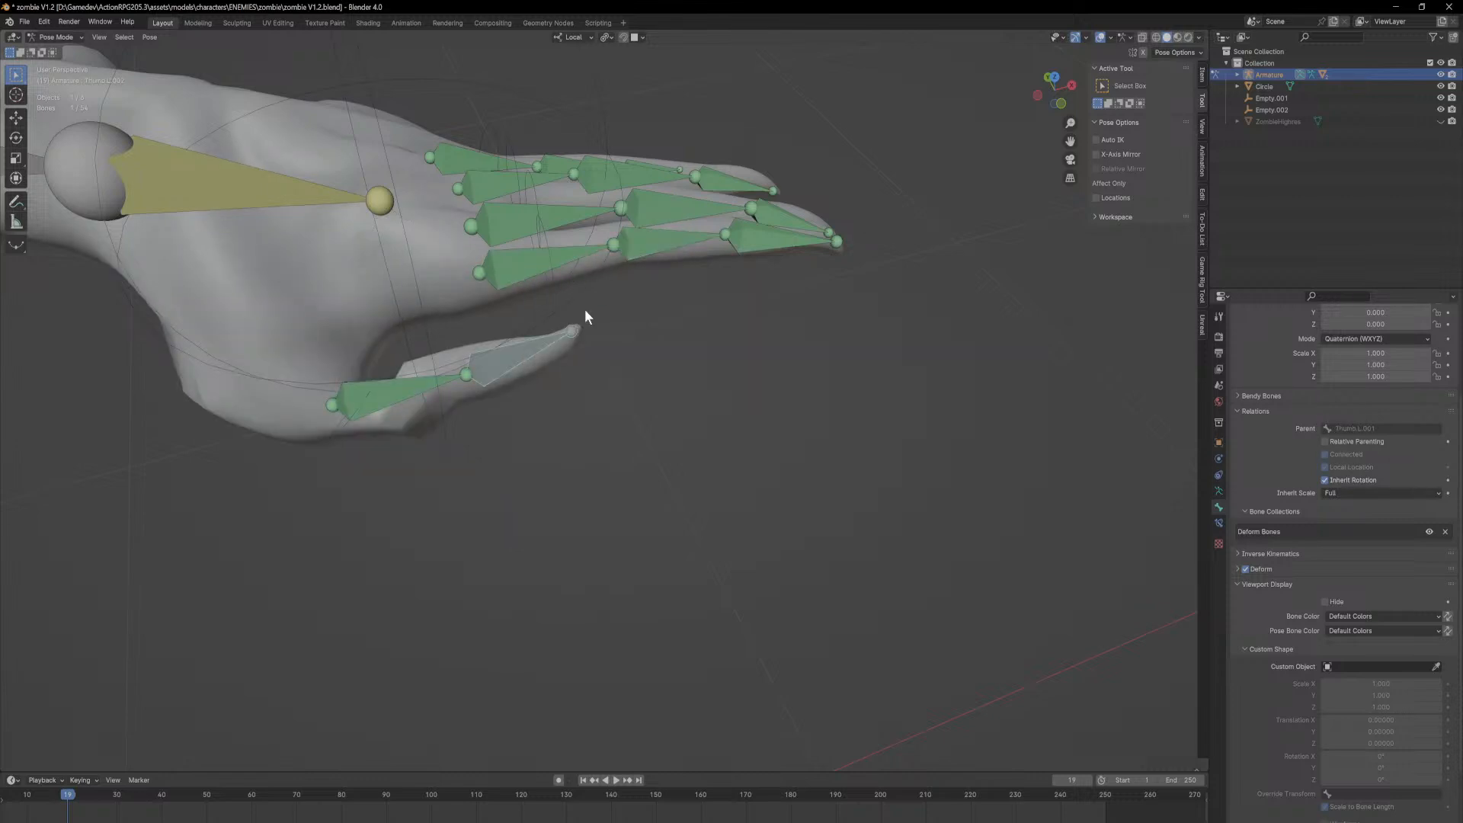
key(F2)
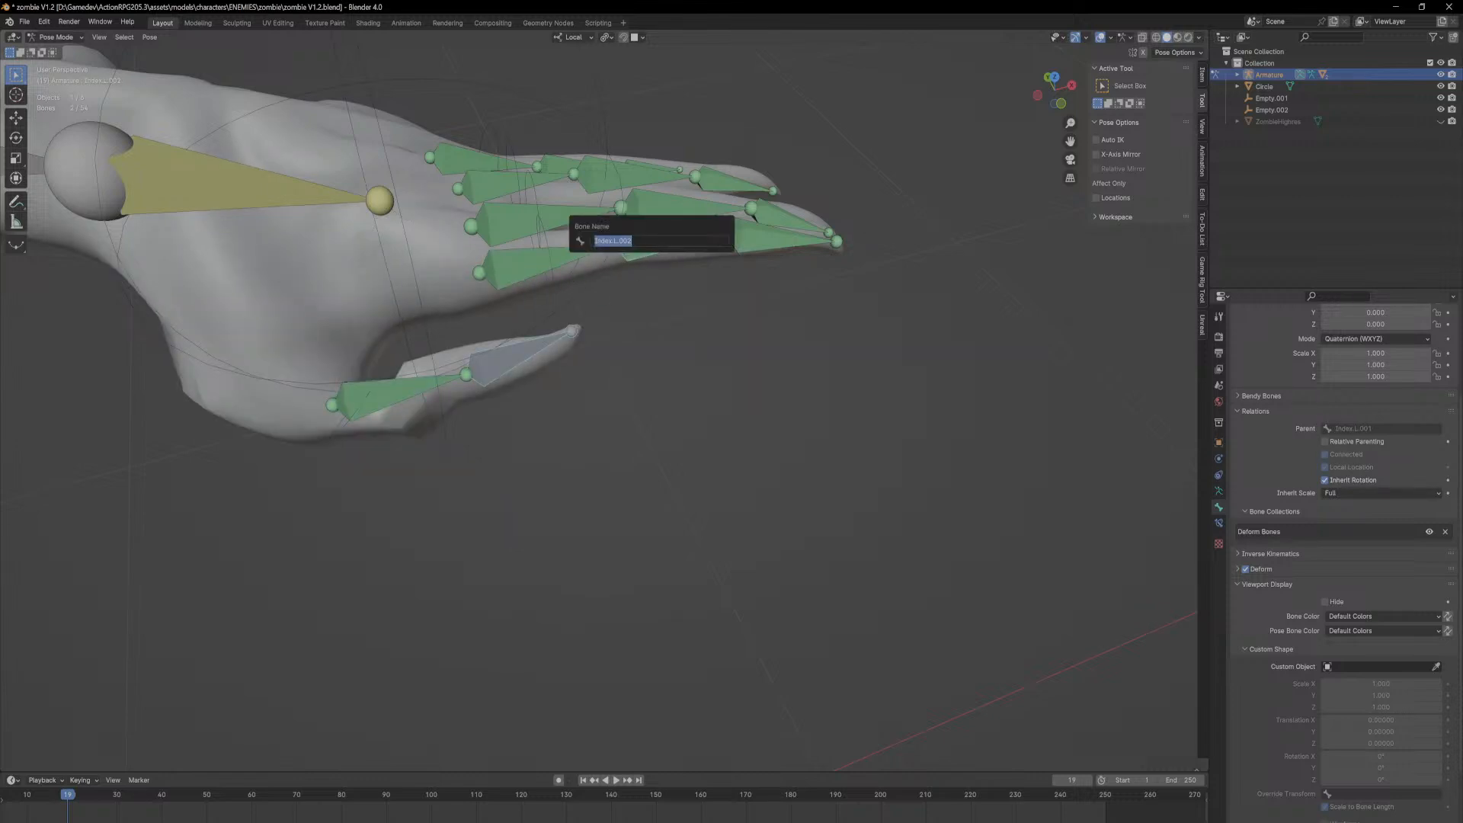
key(Escape)
key(F3)
key(Return)
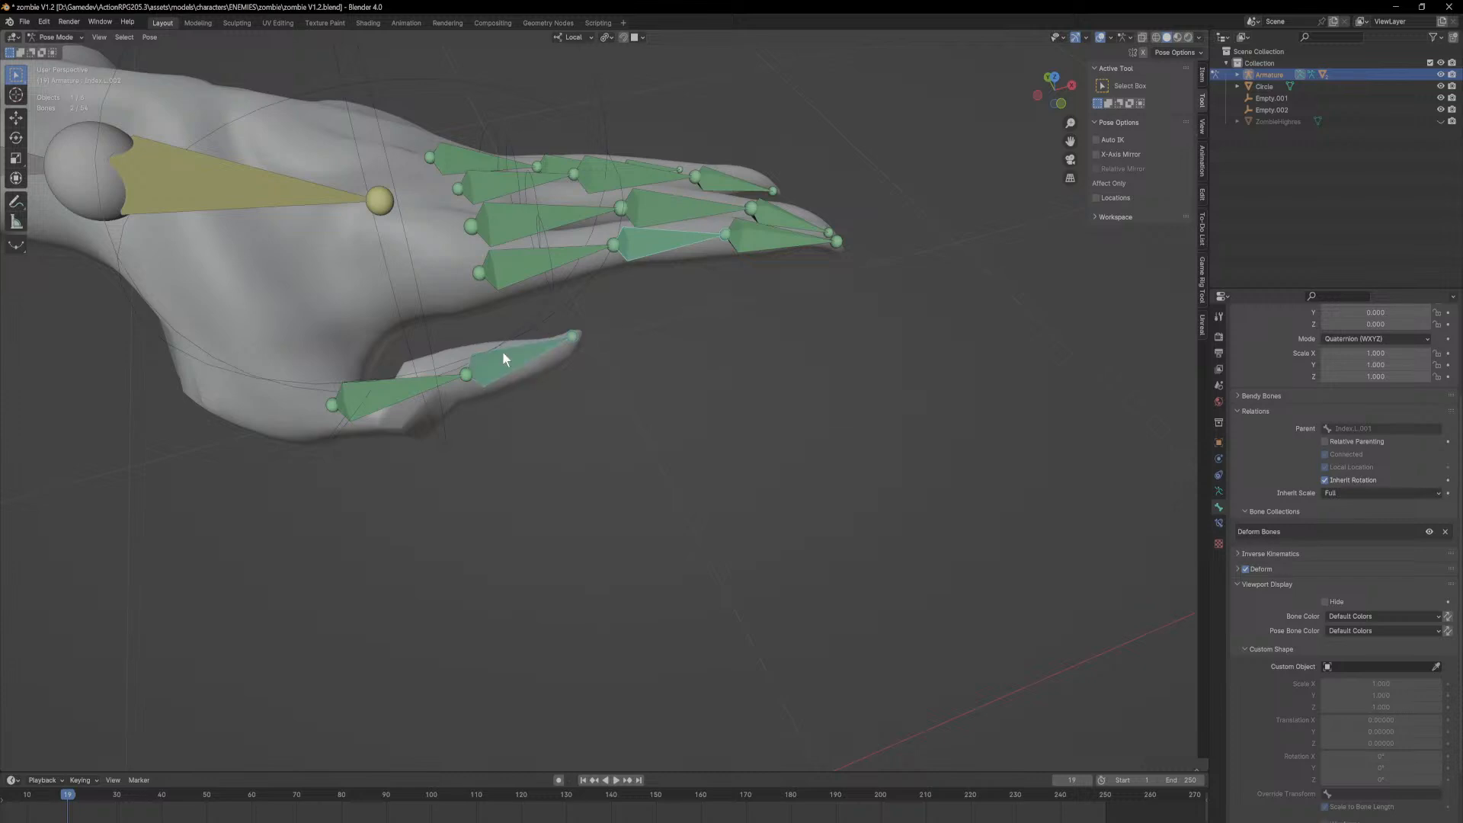
Step: Check the thumb's first bone's Copy Rotation constraint, then rename the thumb's duplicated control bone as Thumb.L
click(376, 395)
middle_drag(368, 404, 592, 377)
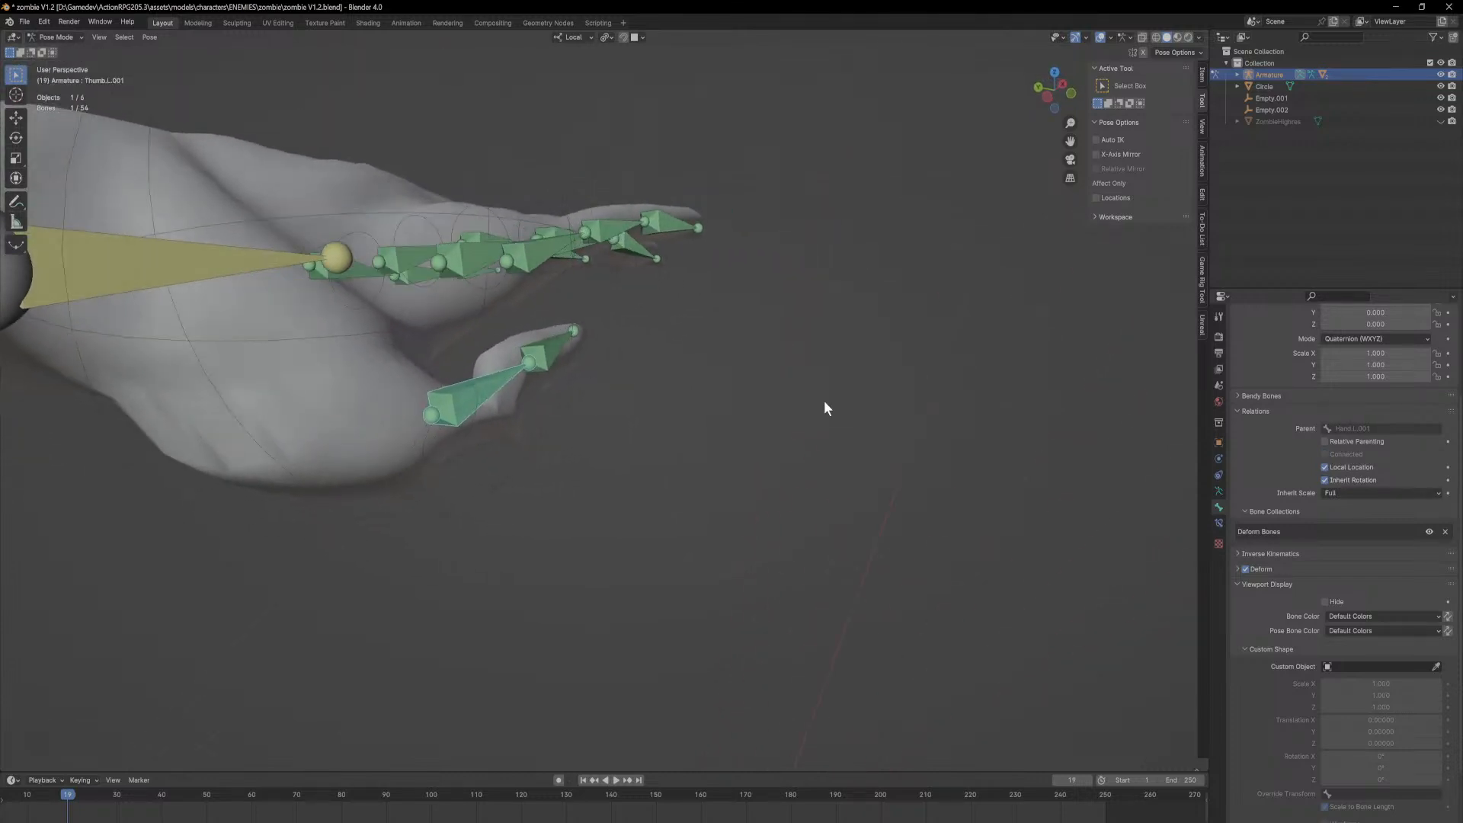
click(1219, 523)
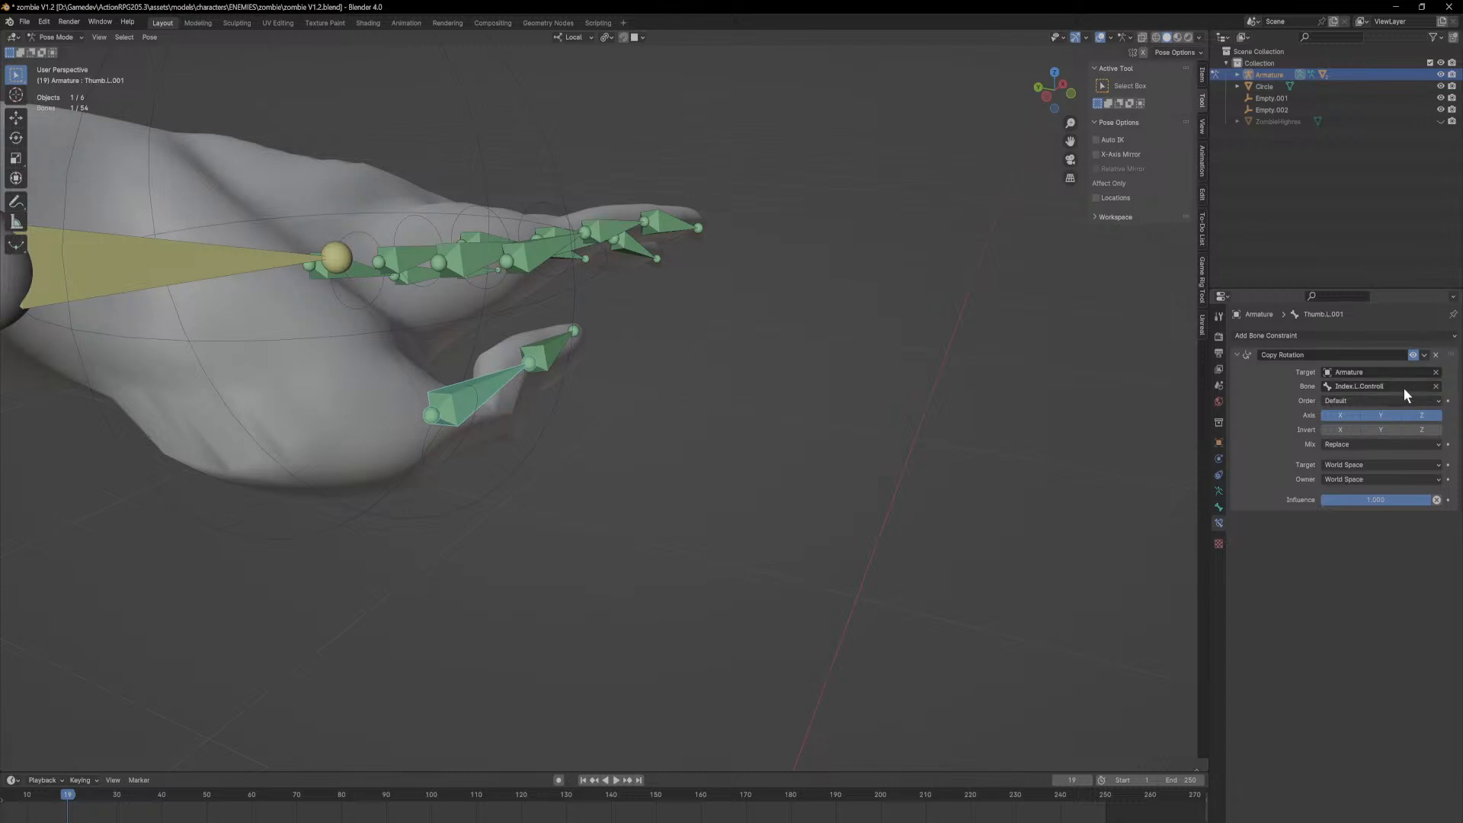
click(473, 415)
key(F2)
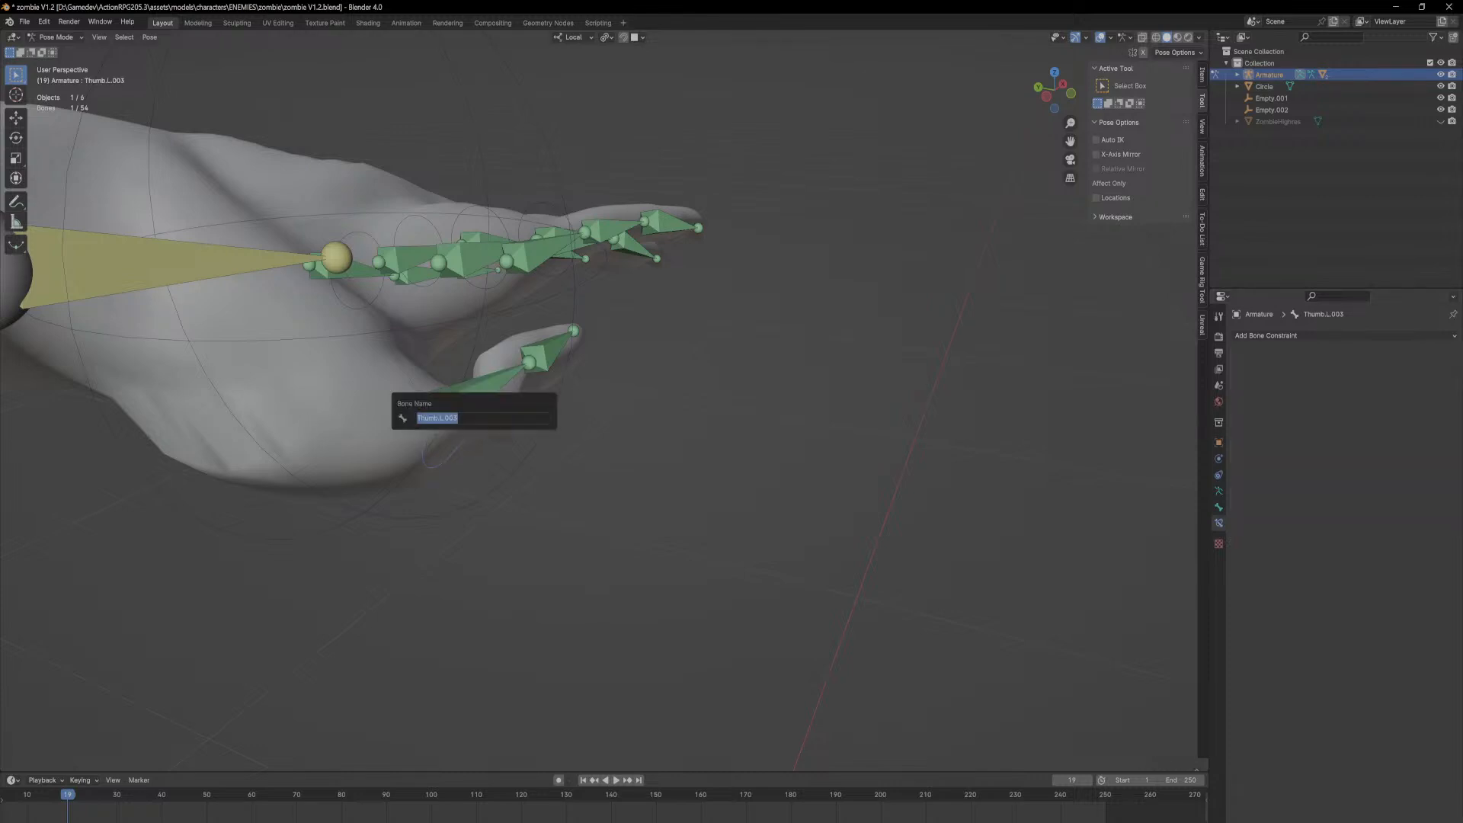
click(462, 418)
key(BackSpace)
key(BackSpace)
key(BackSpace)
key(BackSpace)
key(Return)
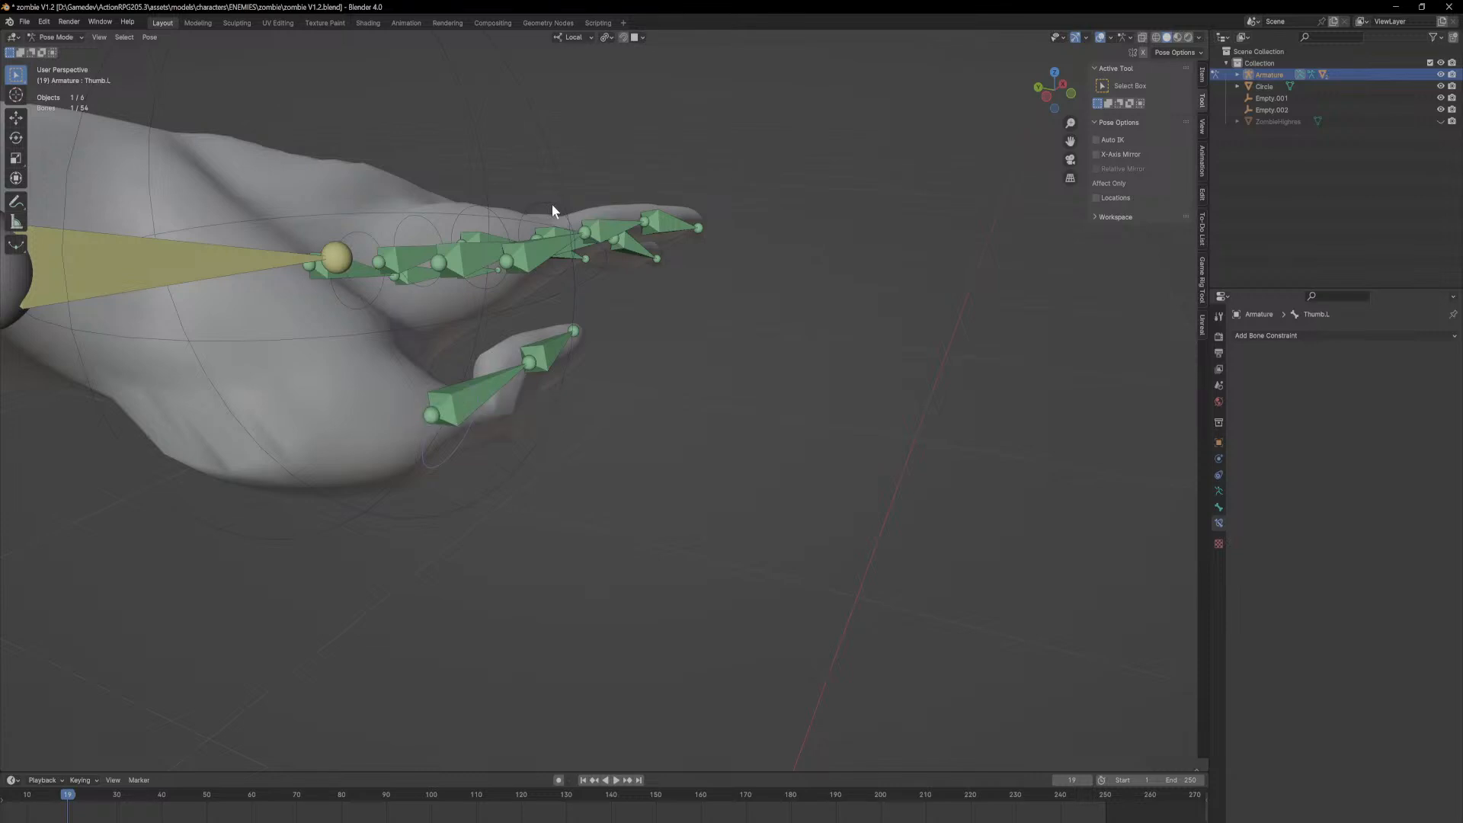
Step: Check the index control bone's naming and rename the thumb's control bone to match as Thumb.L.Controll
click(552, 206)
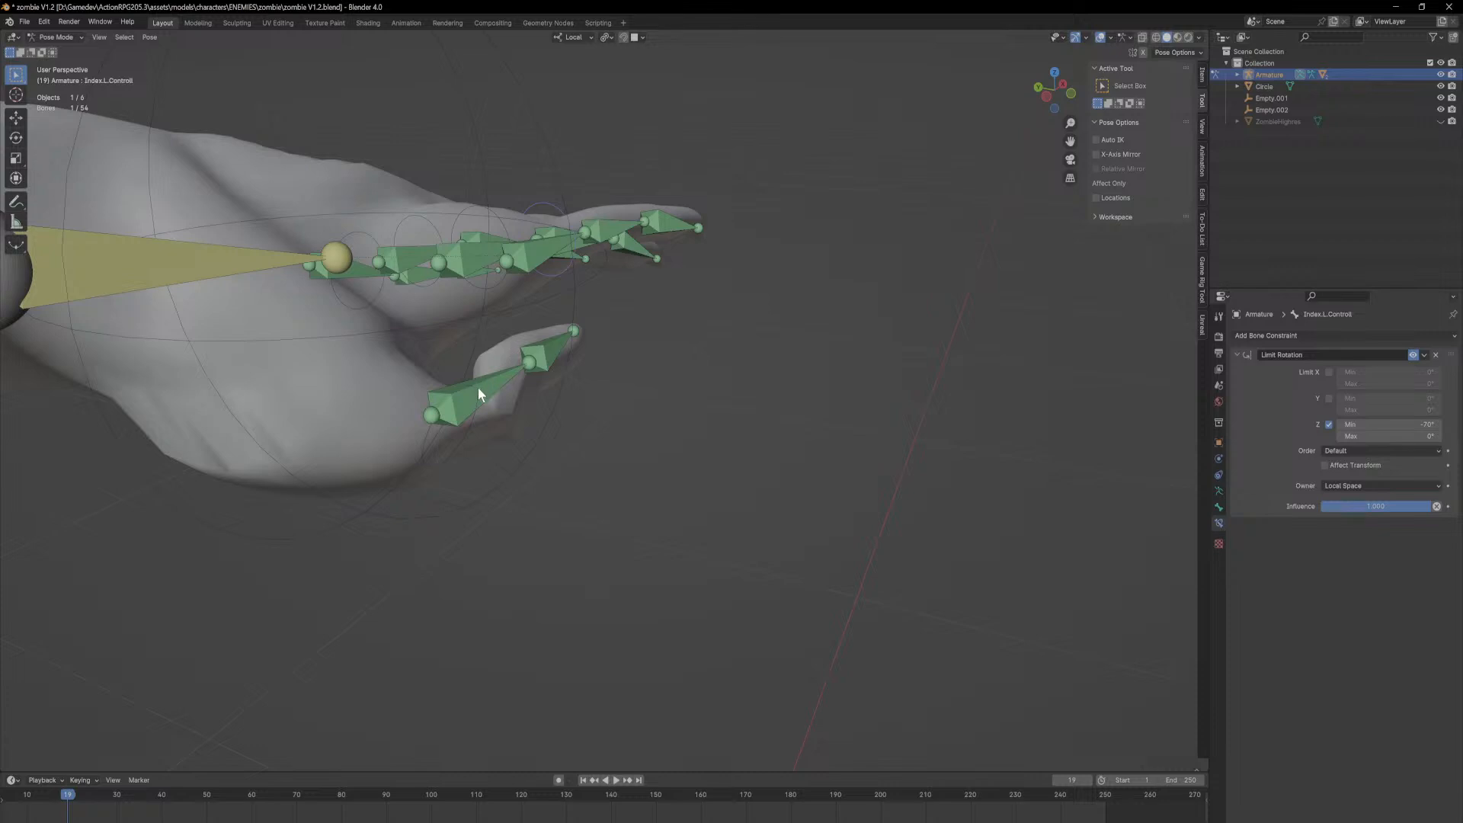
click(474, 419)
key(F2)
click(473, 422)
text(.Controll)
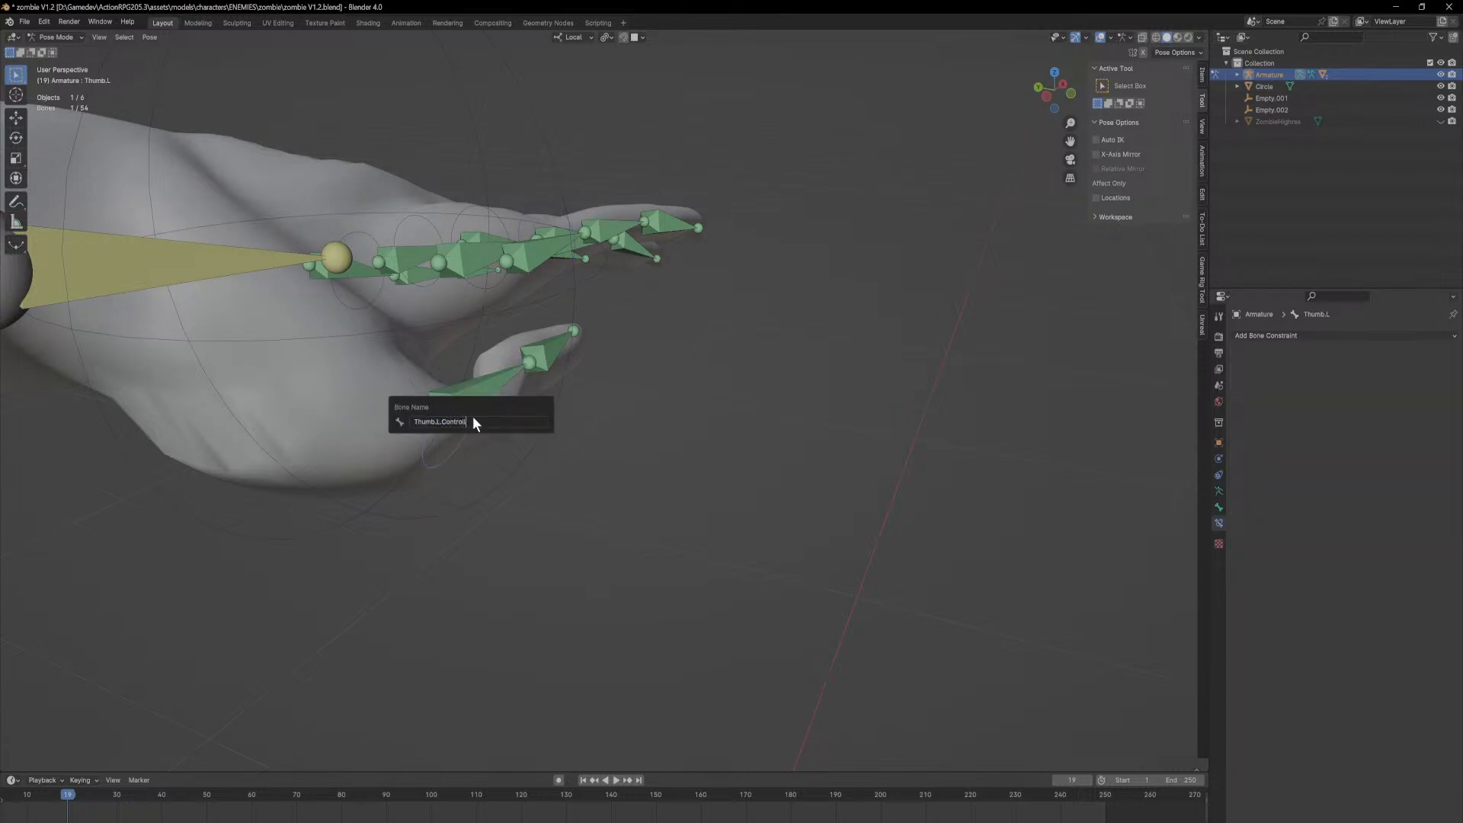
key(Return)
Step: Set the Copy Rotation target bone of the thumb's first bone to Thumb.L.Controll
click(491, 392)
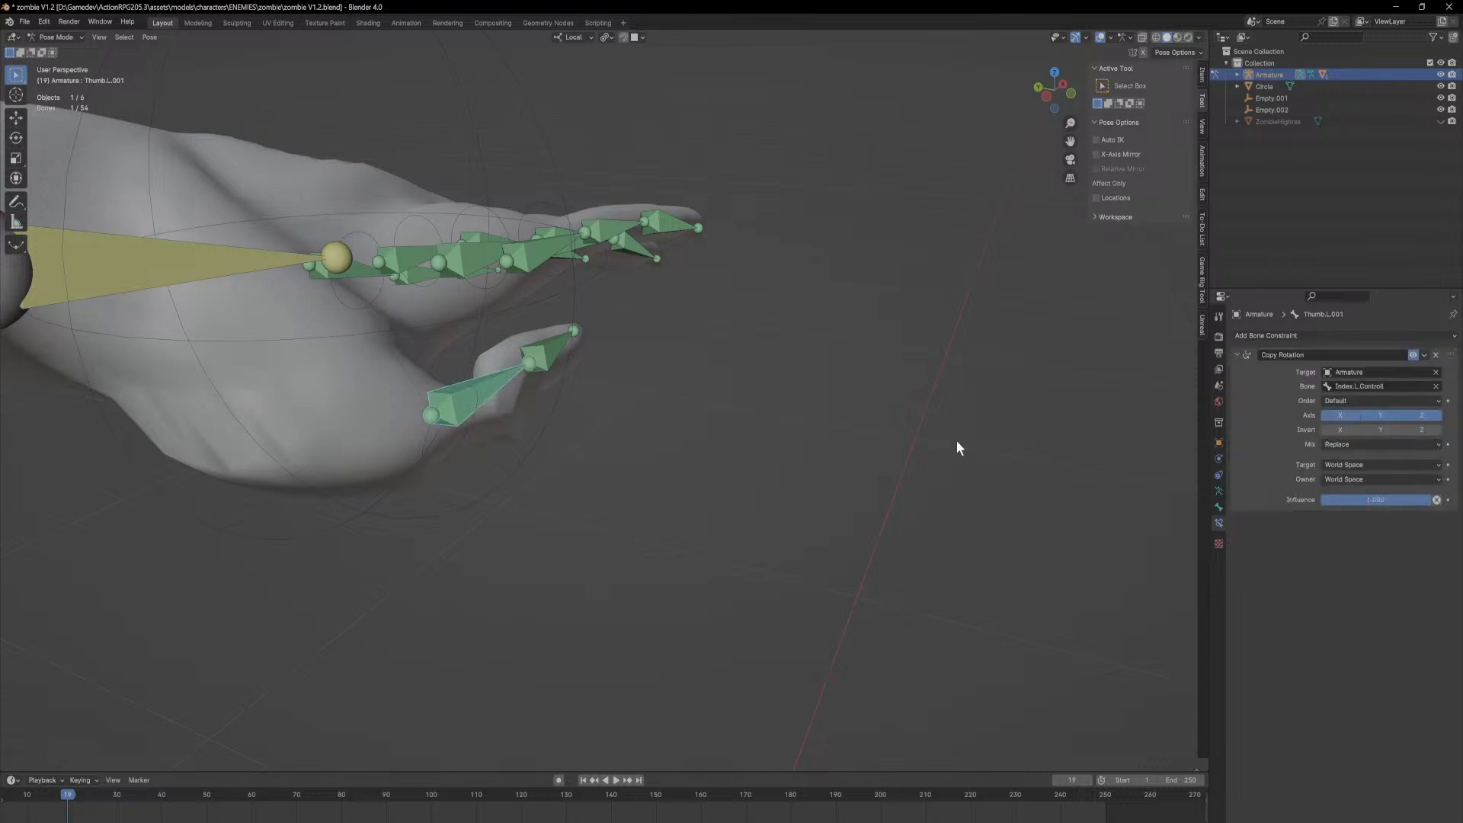
click(1374, 387)
text(thumb)
click(1381, 450)
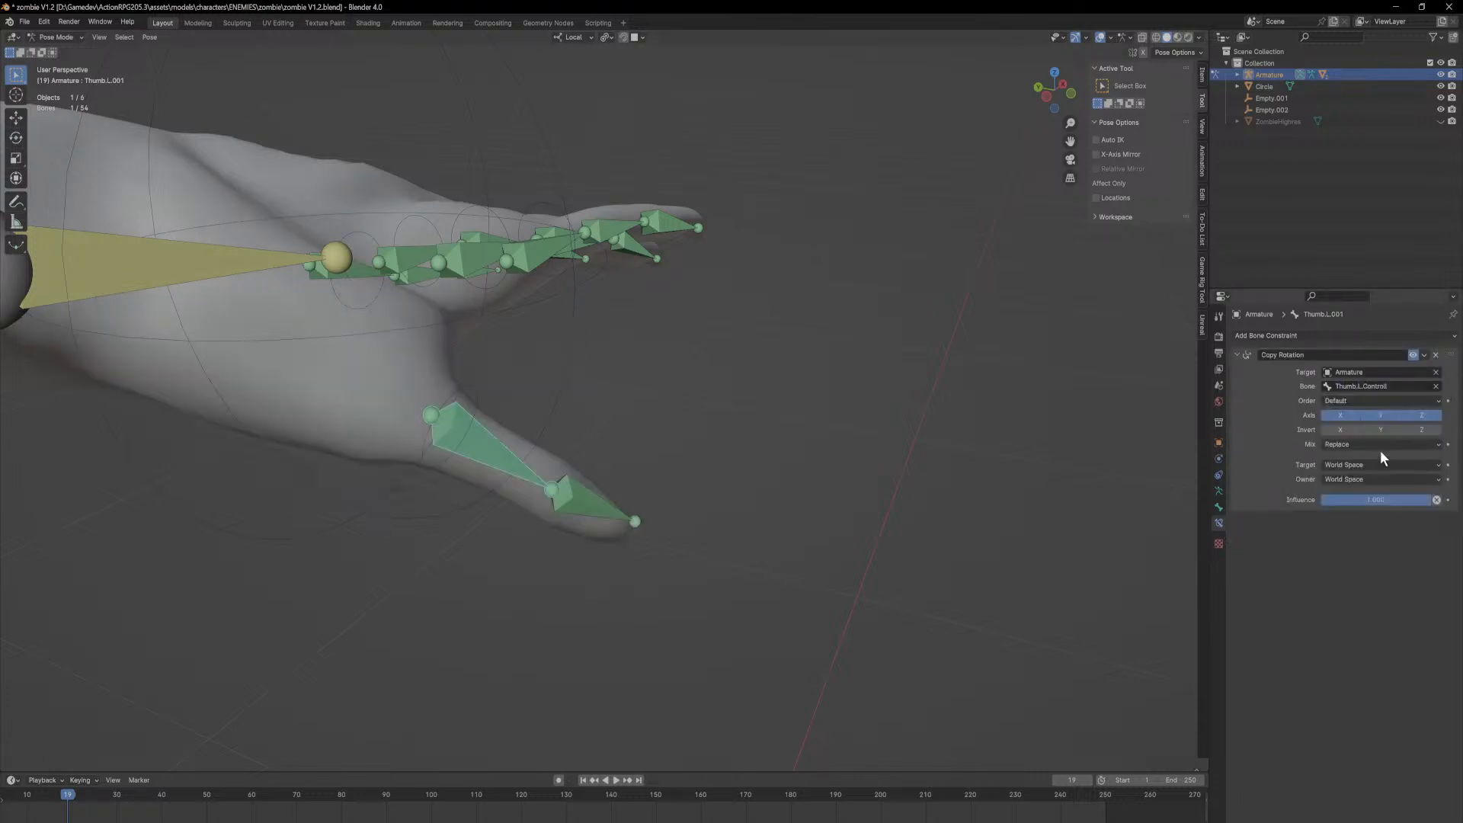
Step: Copy the Limit Rotation constraint from the index finger's control bone to the thumb's control bone
middle_drag(686, 406, 425, 404)
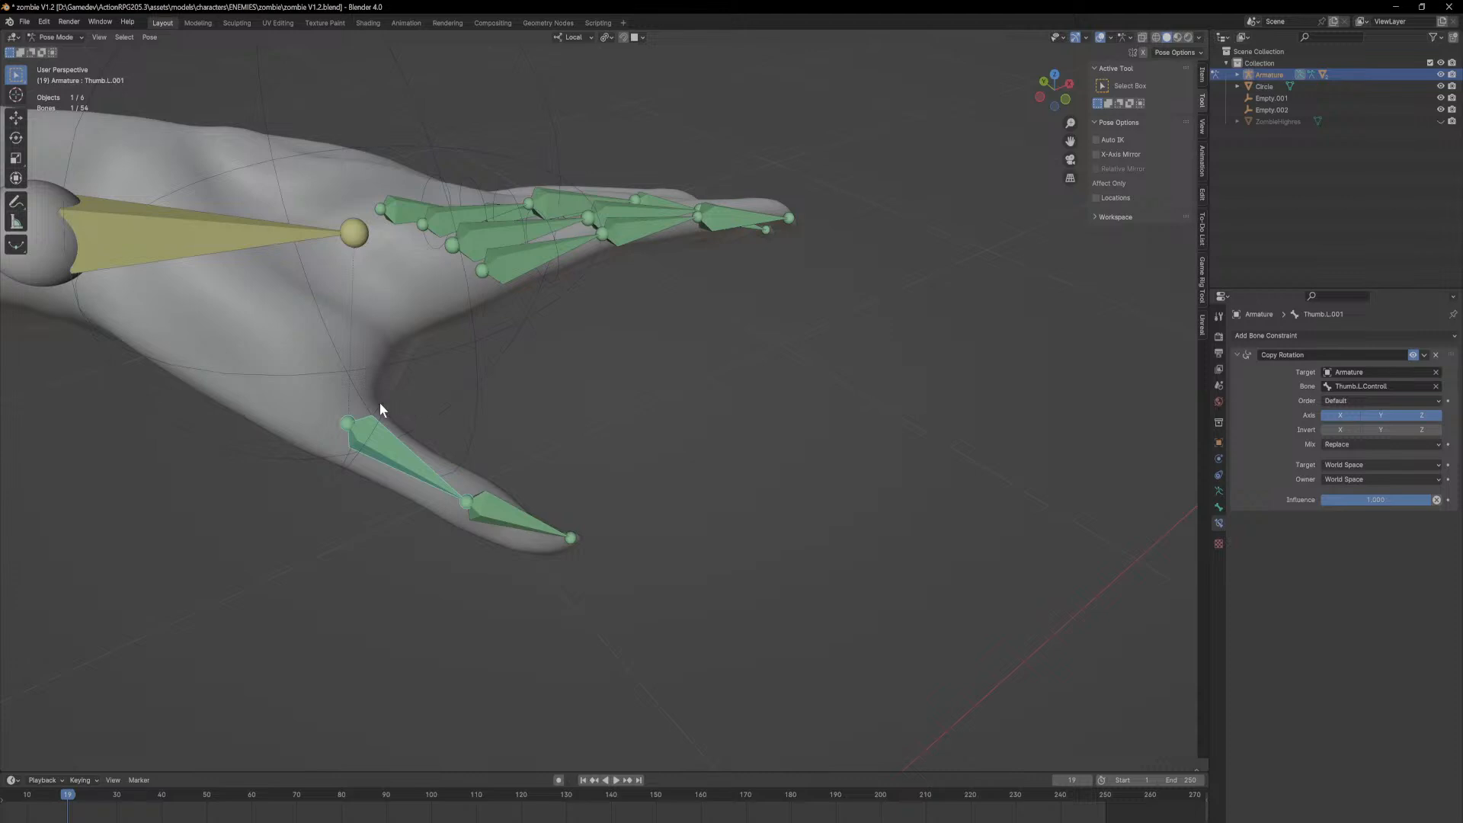
click(387, 404)
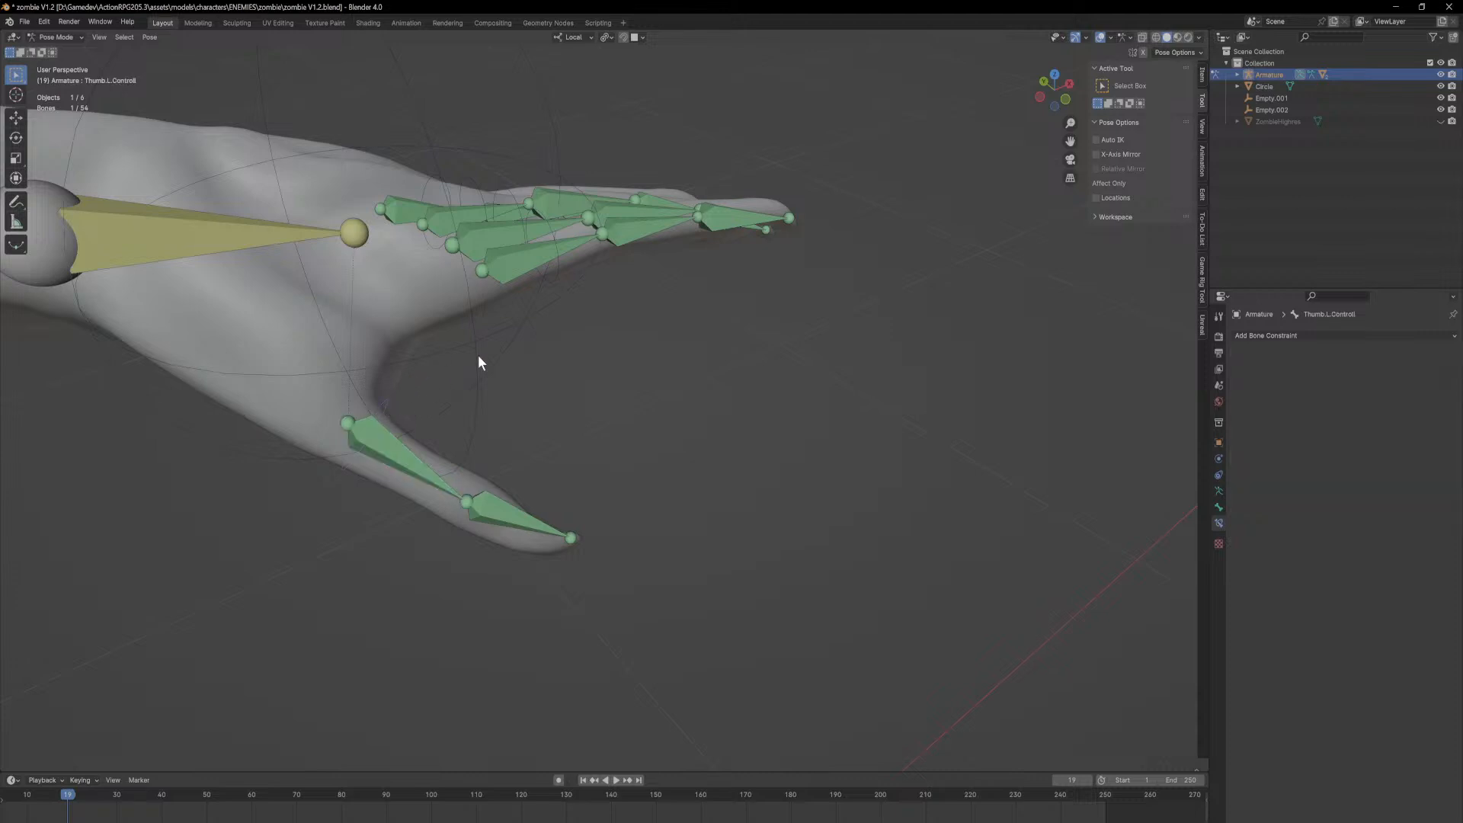
shift+click(558, 269)
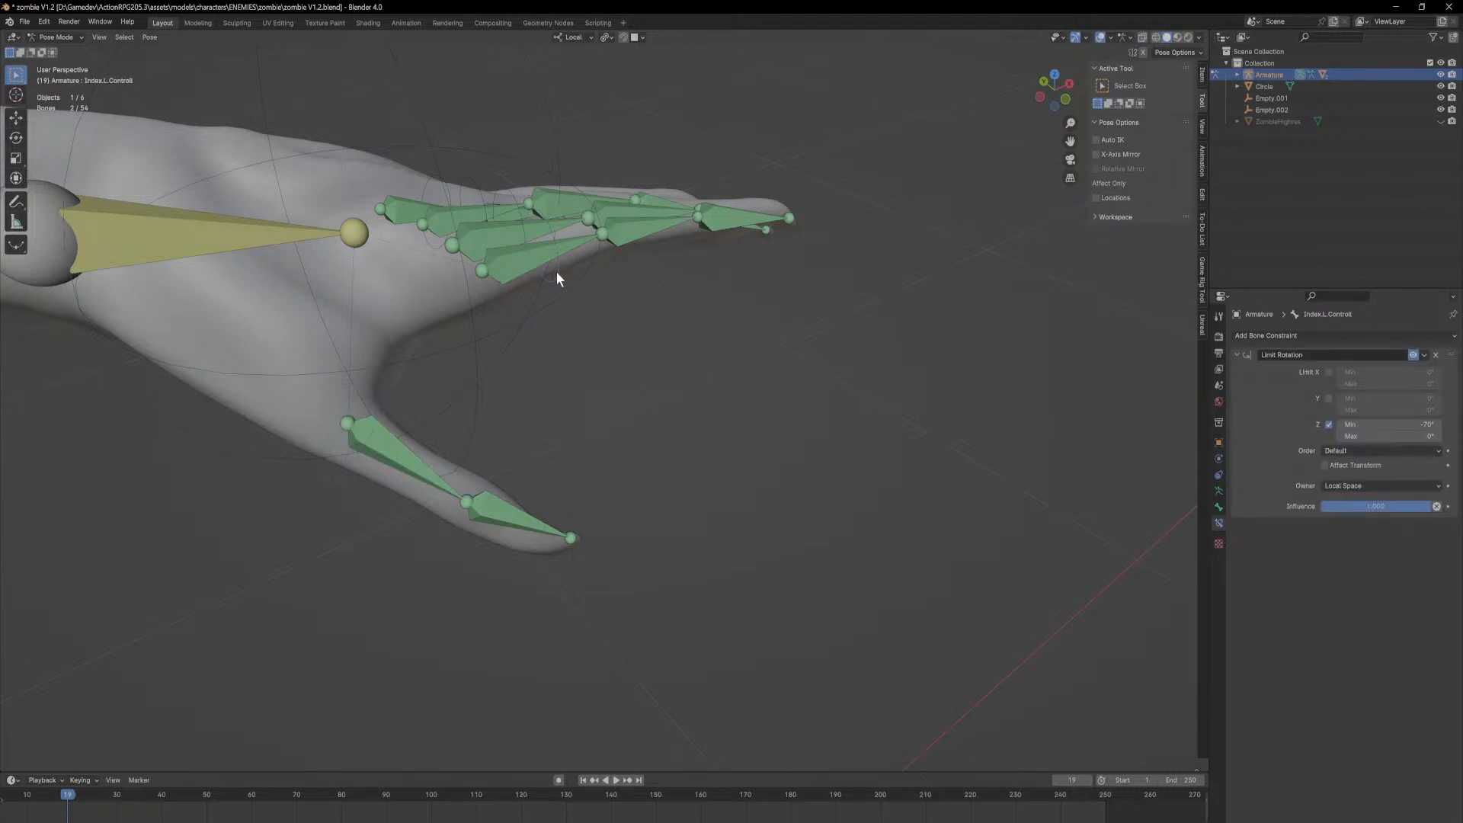
key(F3)
key(Return)
Step: Select the thumb's control bone and test its rotation about the local Z axis from different view angles
click(379, 413)
key(r)
key(z)
right_click(574, 64)
middle_drag(442, 352, 472, 320)
key(r)
key(z)
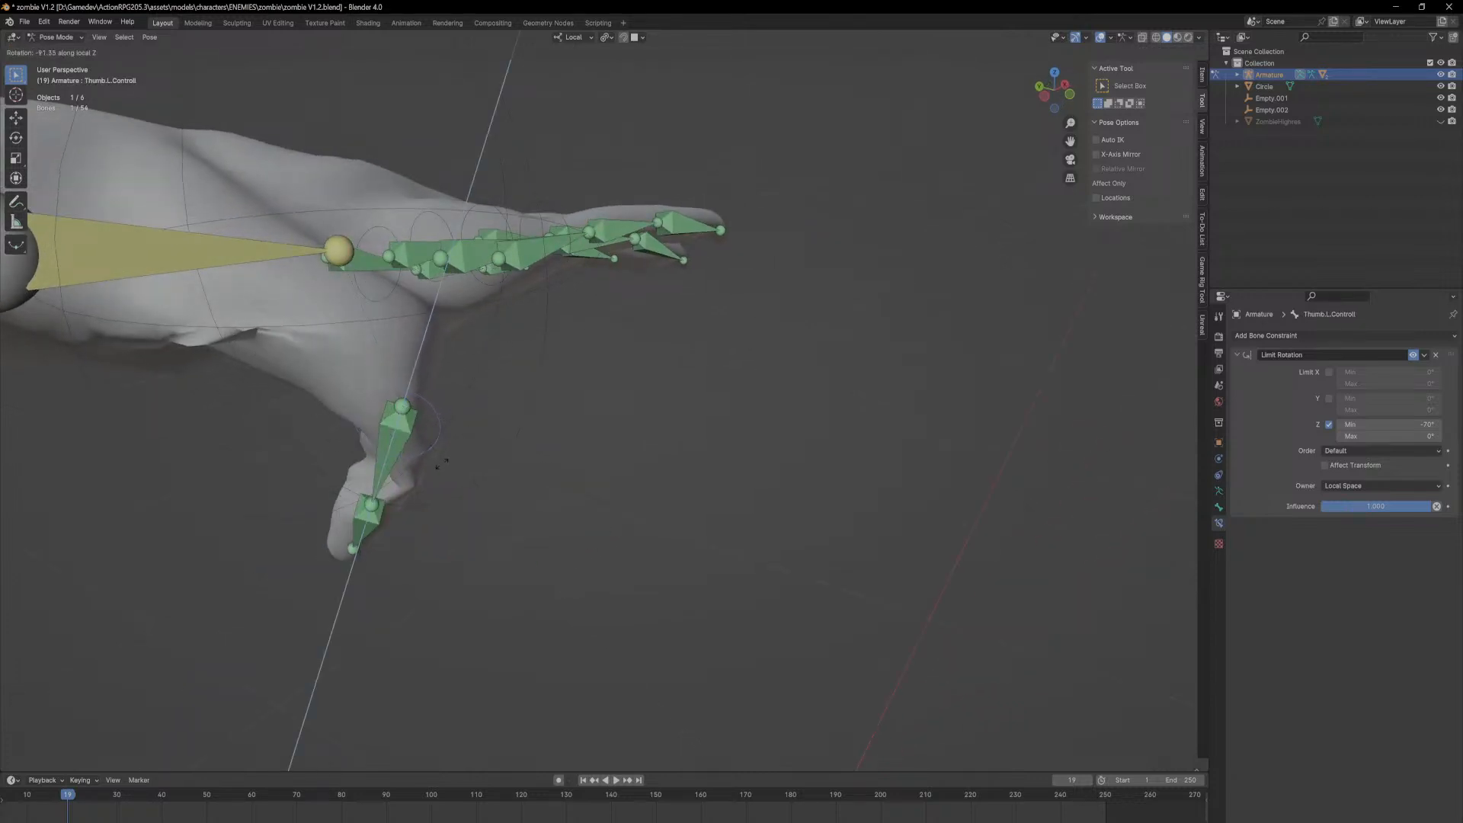
right_click(464, 445)
Step: Curl the thumb by rotating its control bone about -94° around its local Z axis
middle_drag(464, 446, 483, 362)
key(r)
key(z)
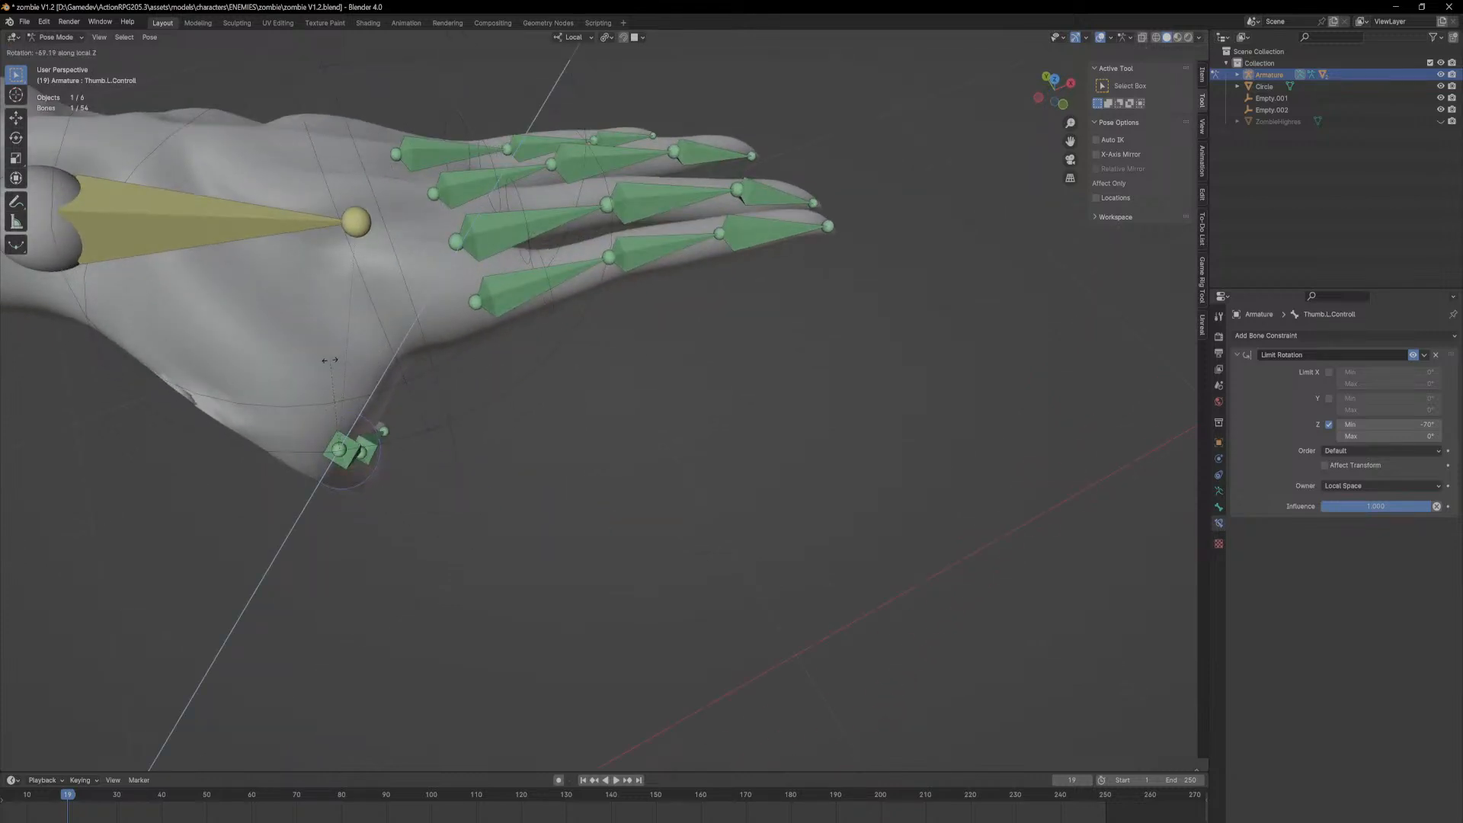
click(329, 360)
middle_drag(330, 360, 493, 355)
Step: Try rotating the thumb's control bone around its local X axis and restore solid viewport shading
key(r)
key(x)
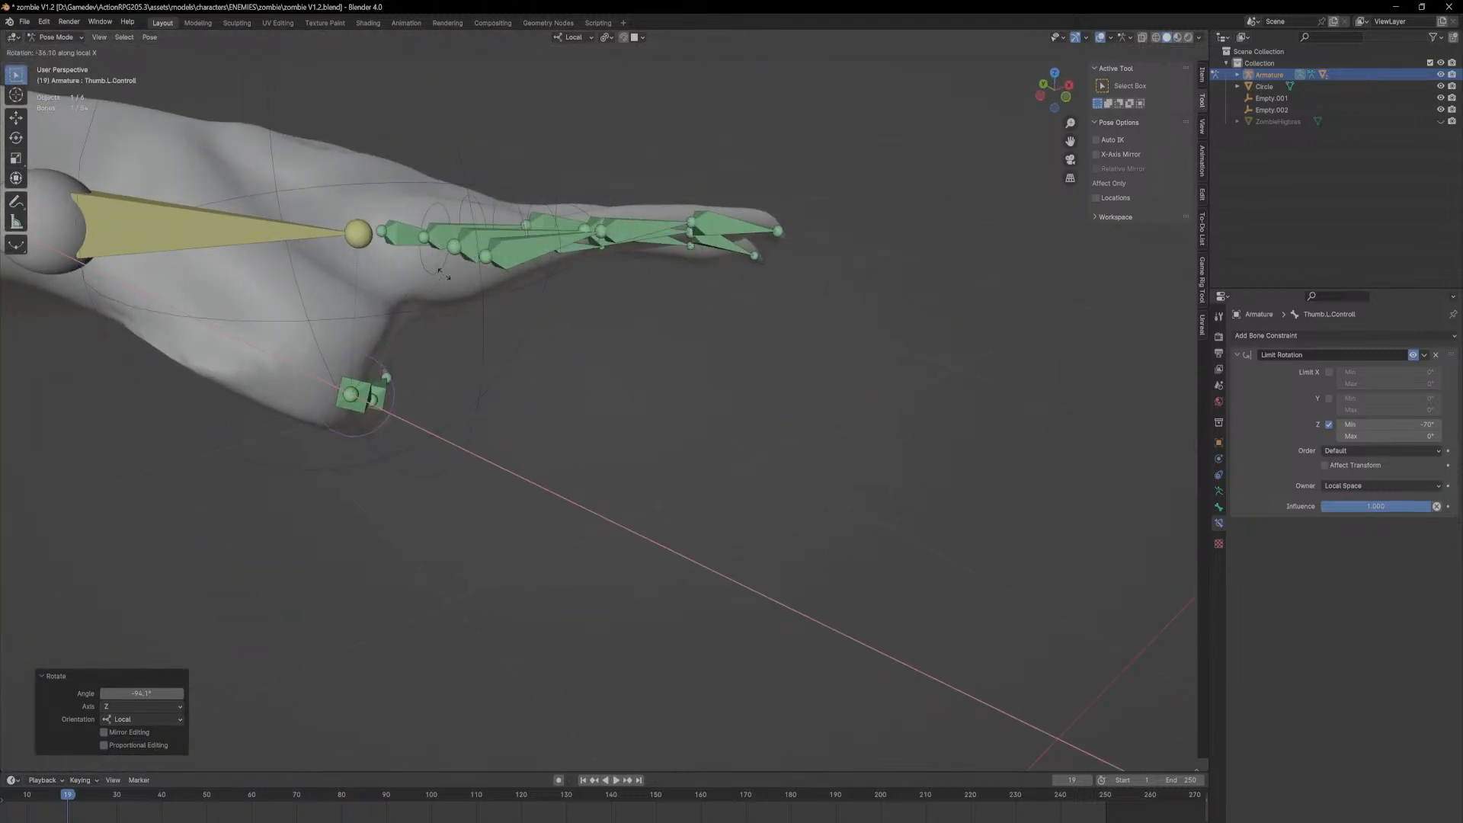
key(Escape)
key(r)
key(Escape)
key(z)
key(2)
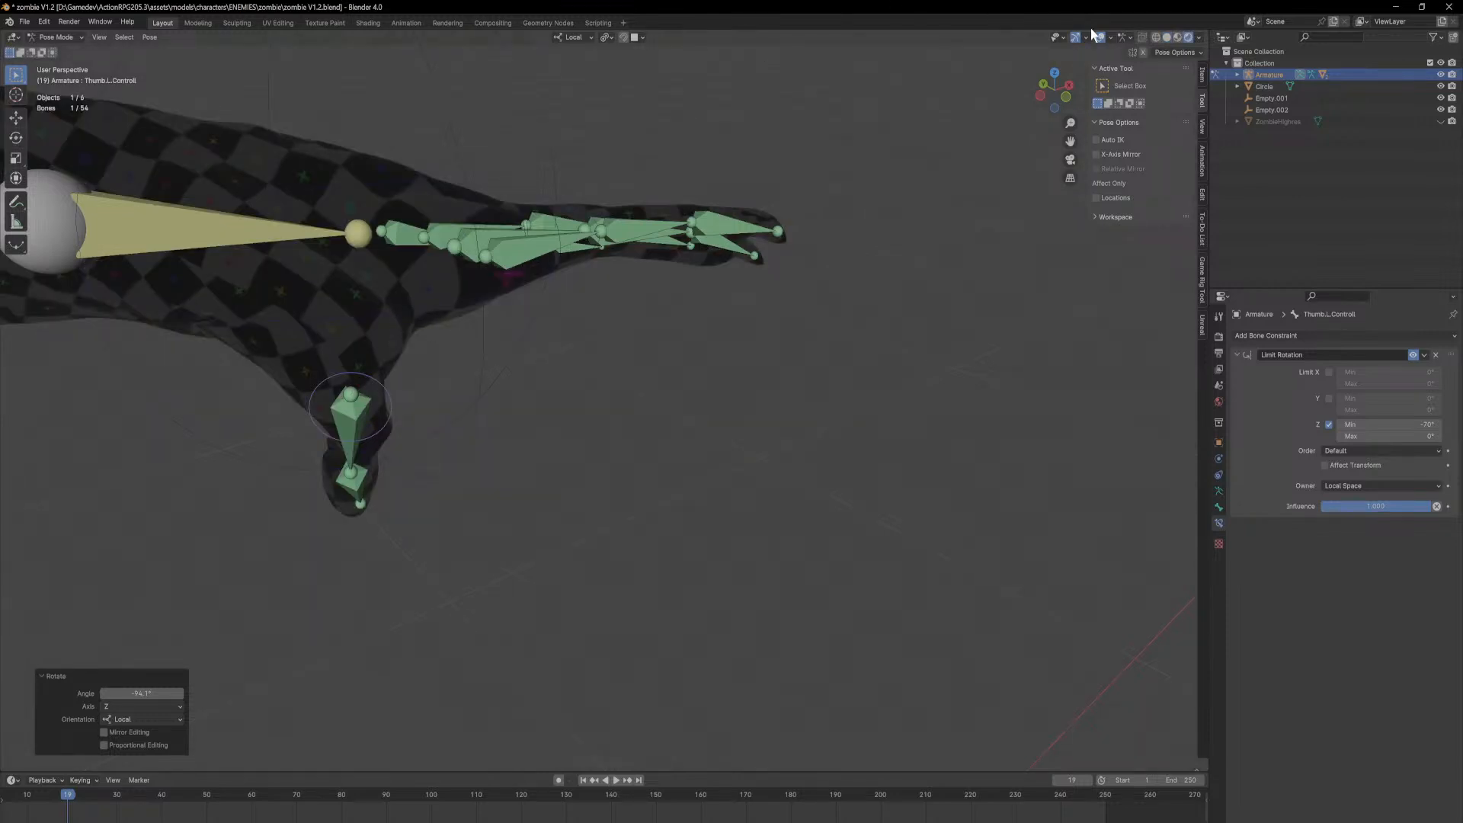
click(1167, 37)
Step: Straighten the thumb by rotating its control bone about 152° around its local Z axis
key(r)
key(z)
click(1091, 354)
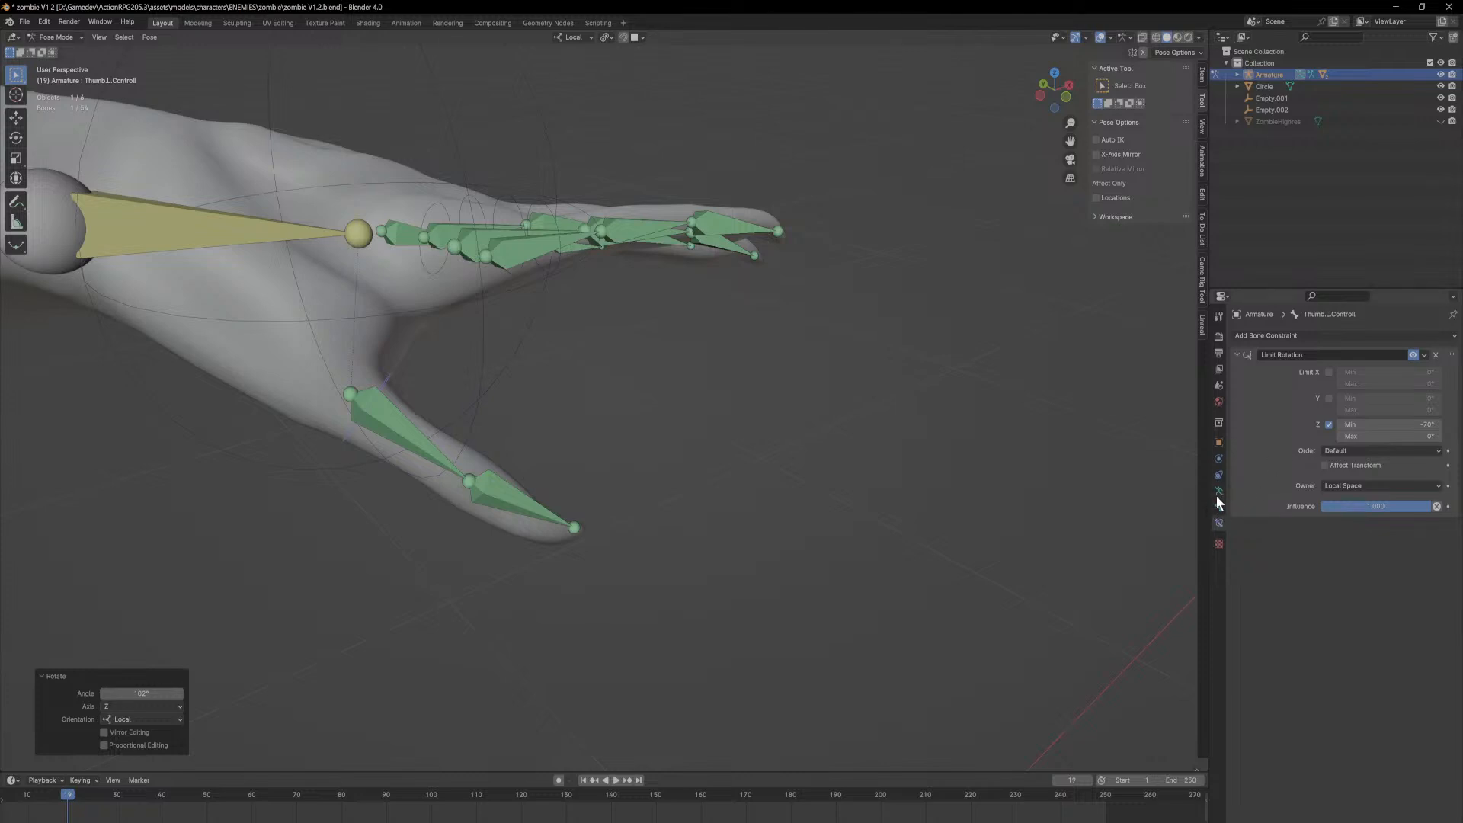
Step: Add a Transformation constraint to the thumb's control bone with the Armature as its target
click(1287, 336)
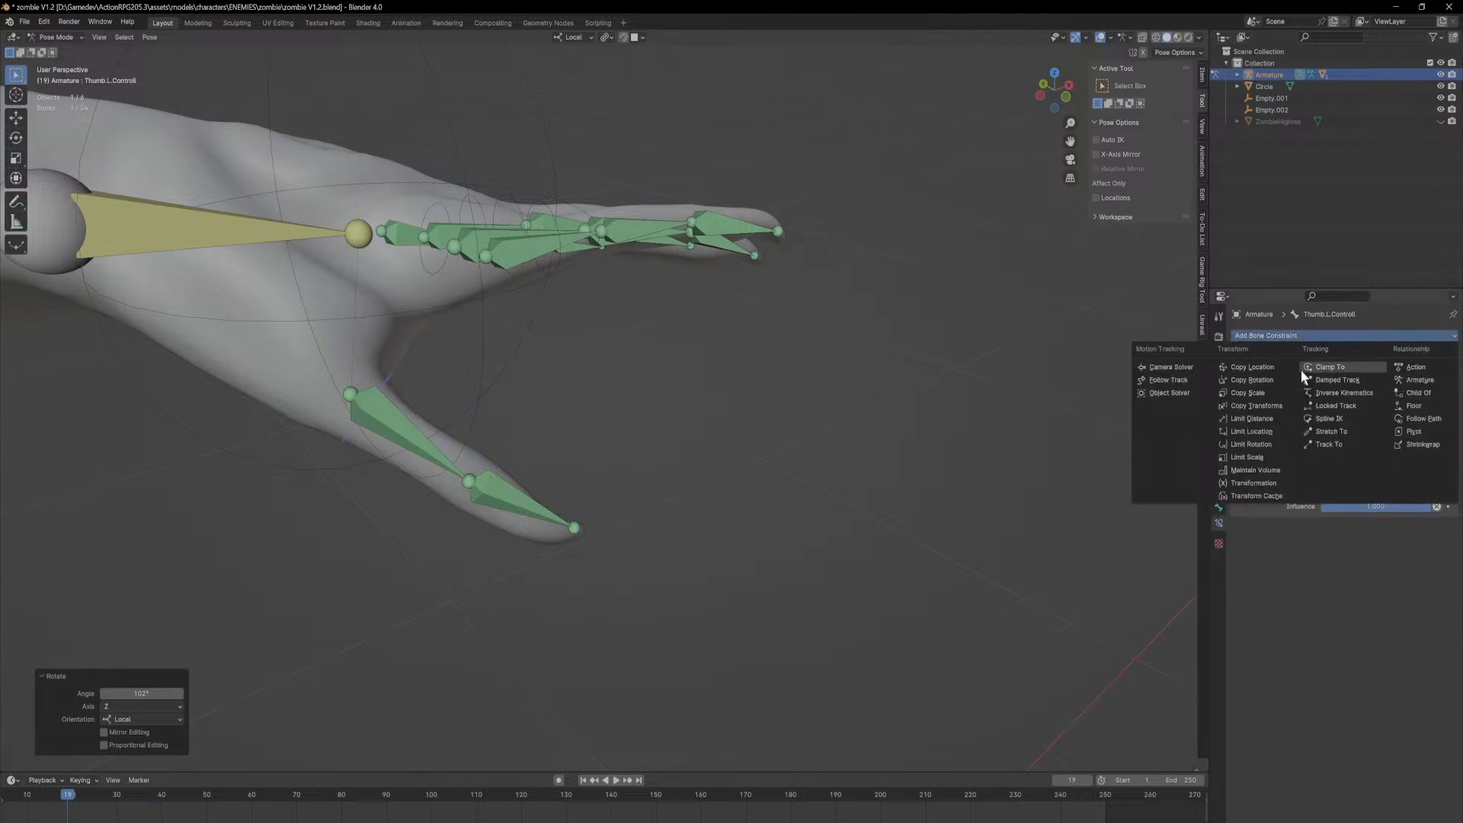
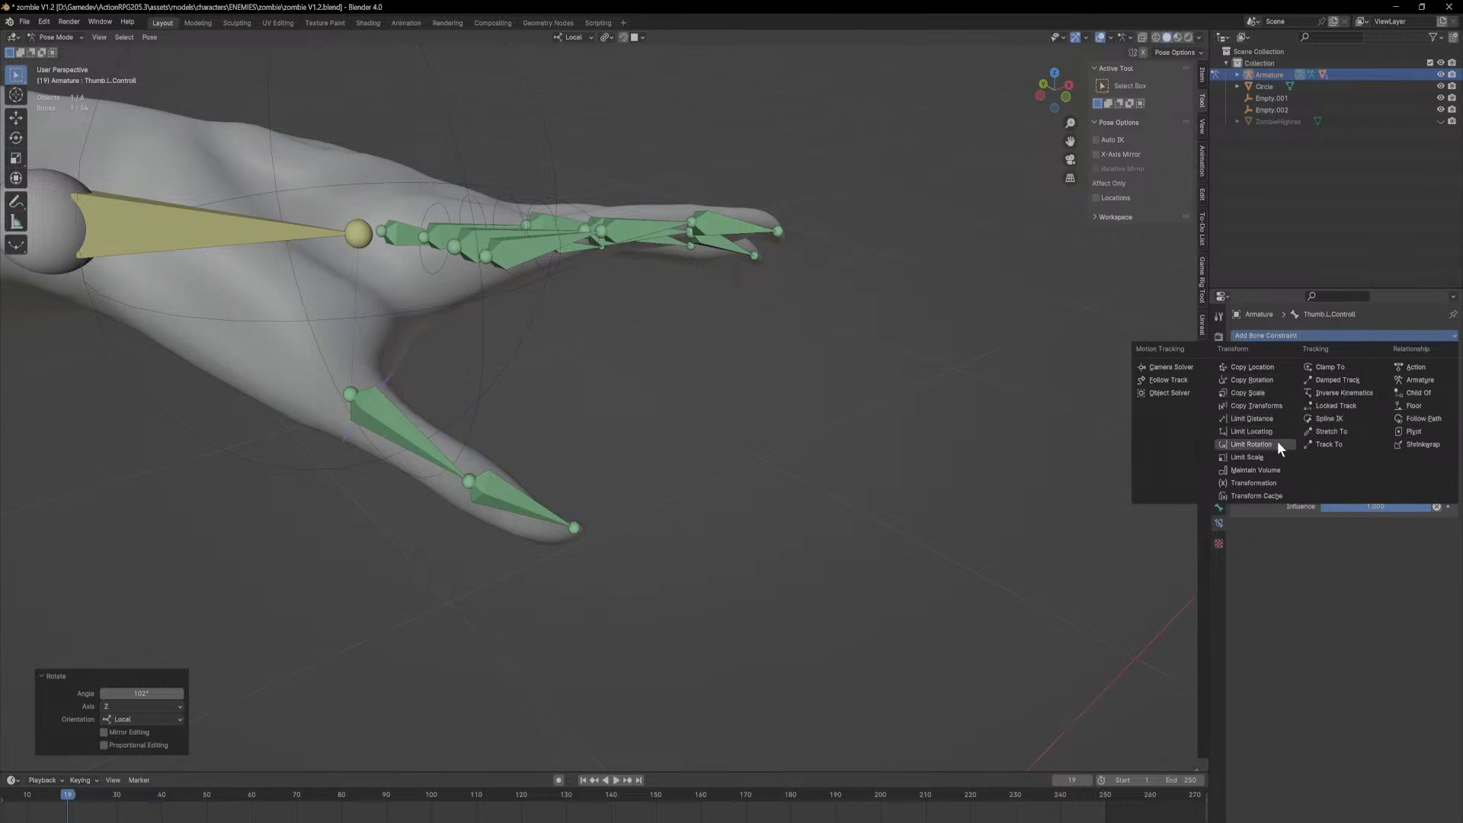
click(1267, 483)
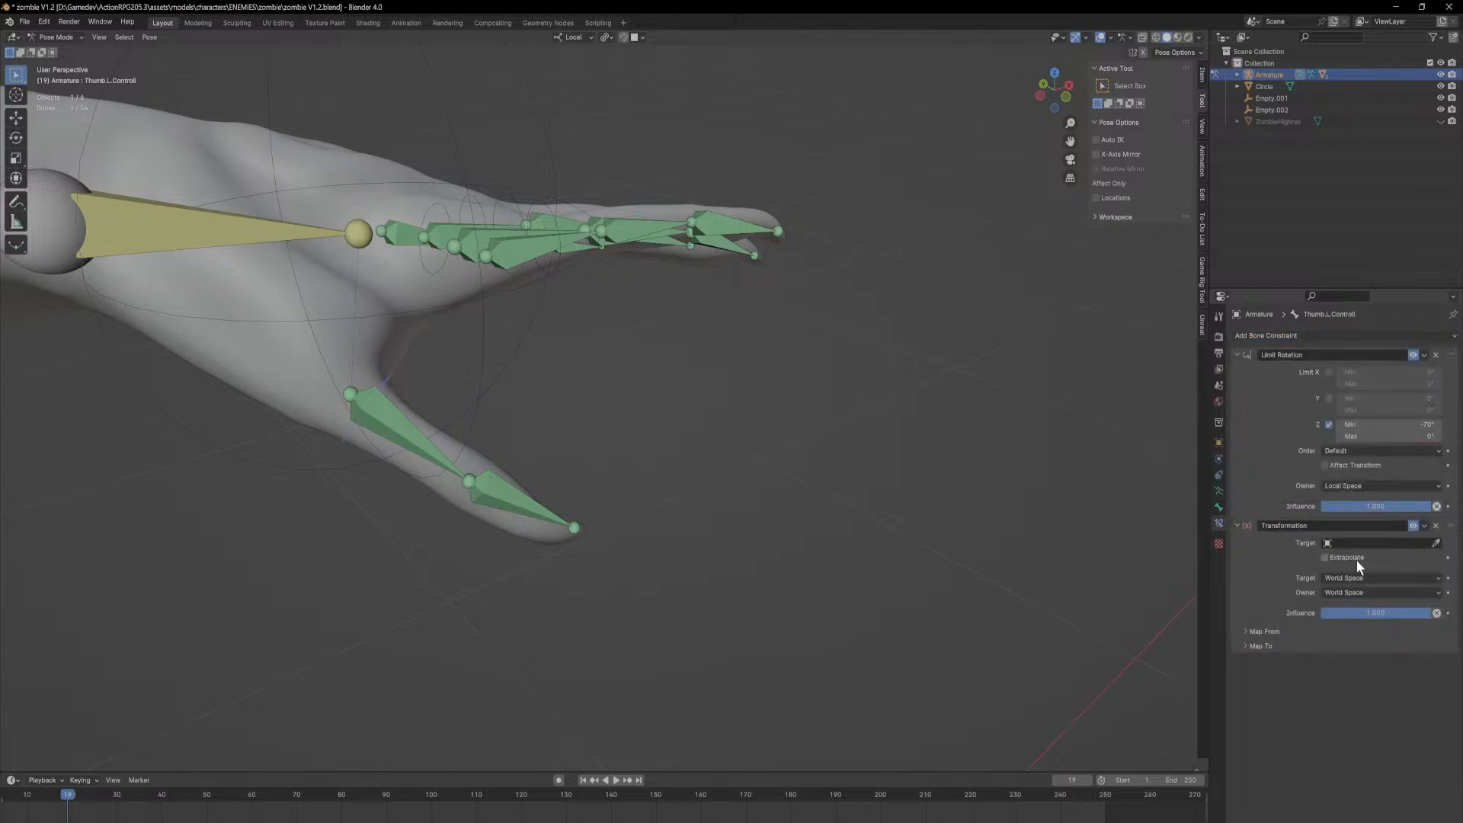
click(1238, 631)
click(1438, 543)
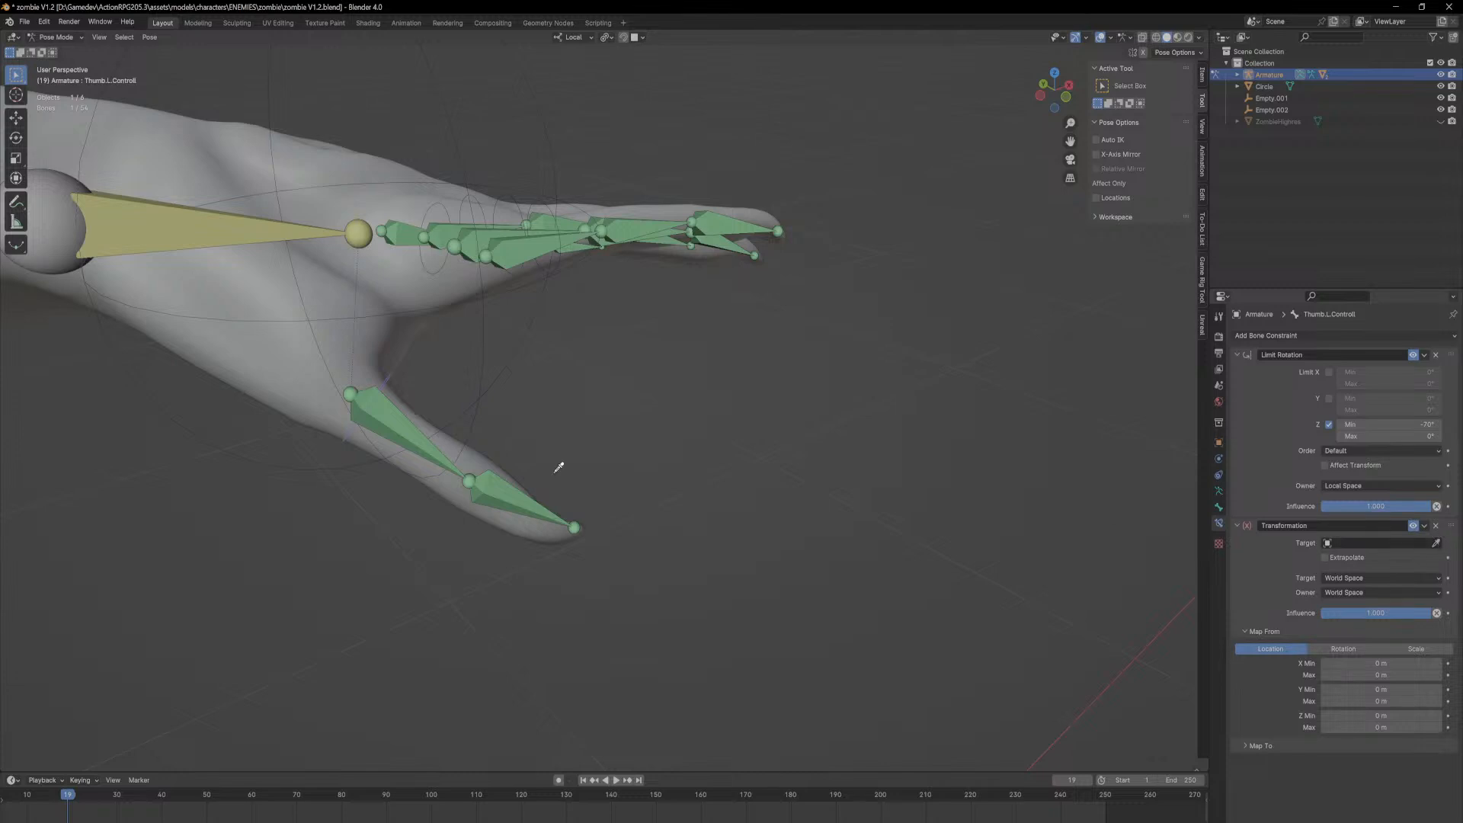
click(391, 373)
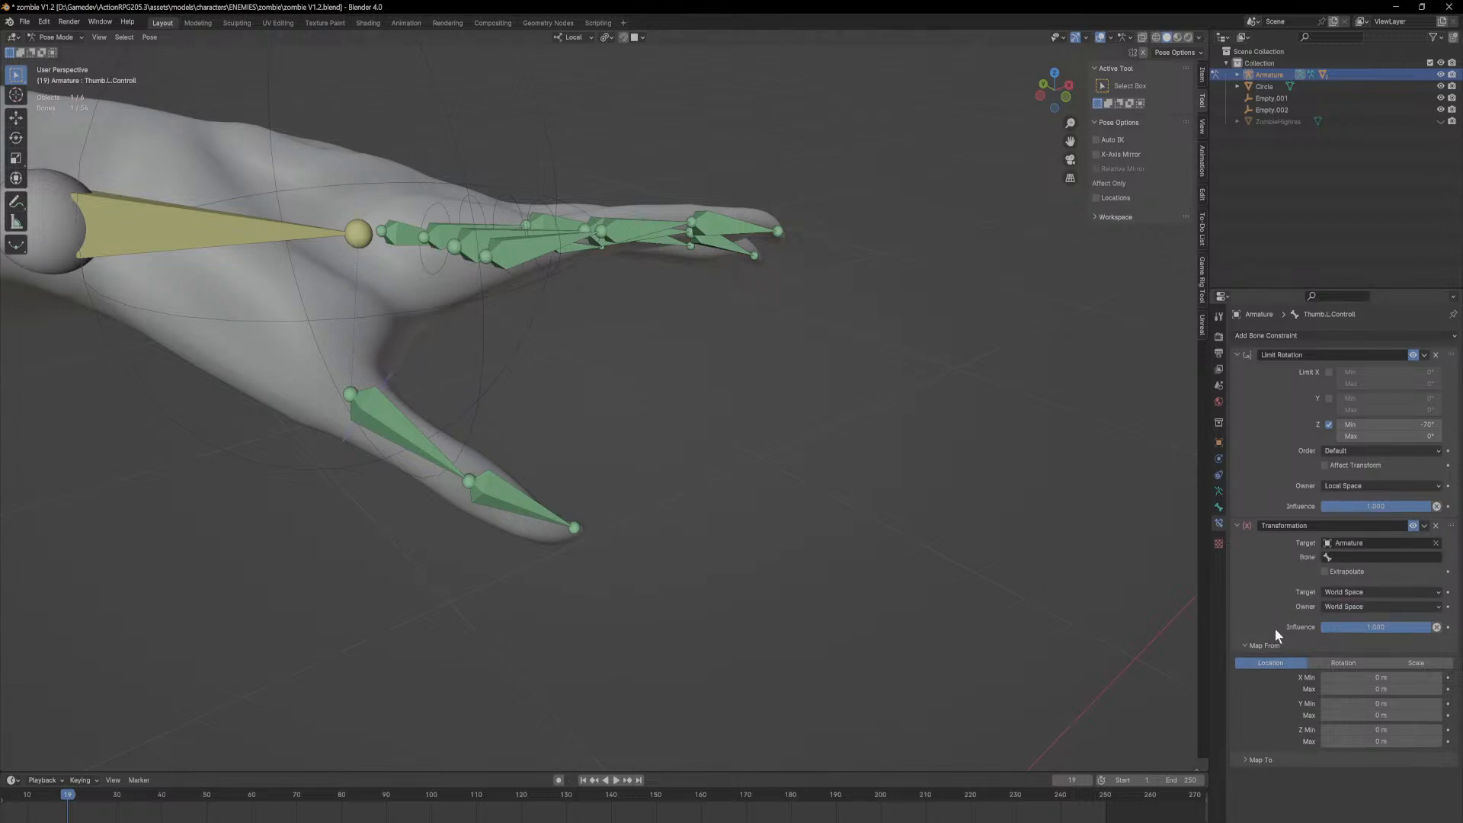
click(1357, 555)
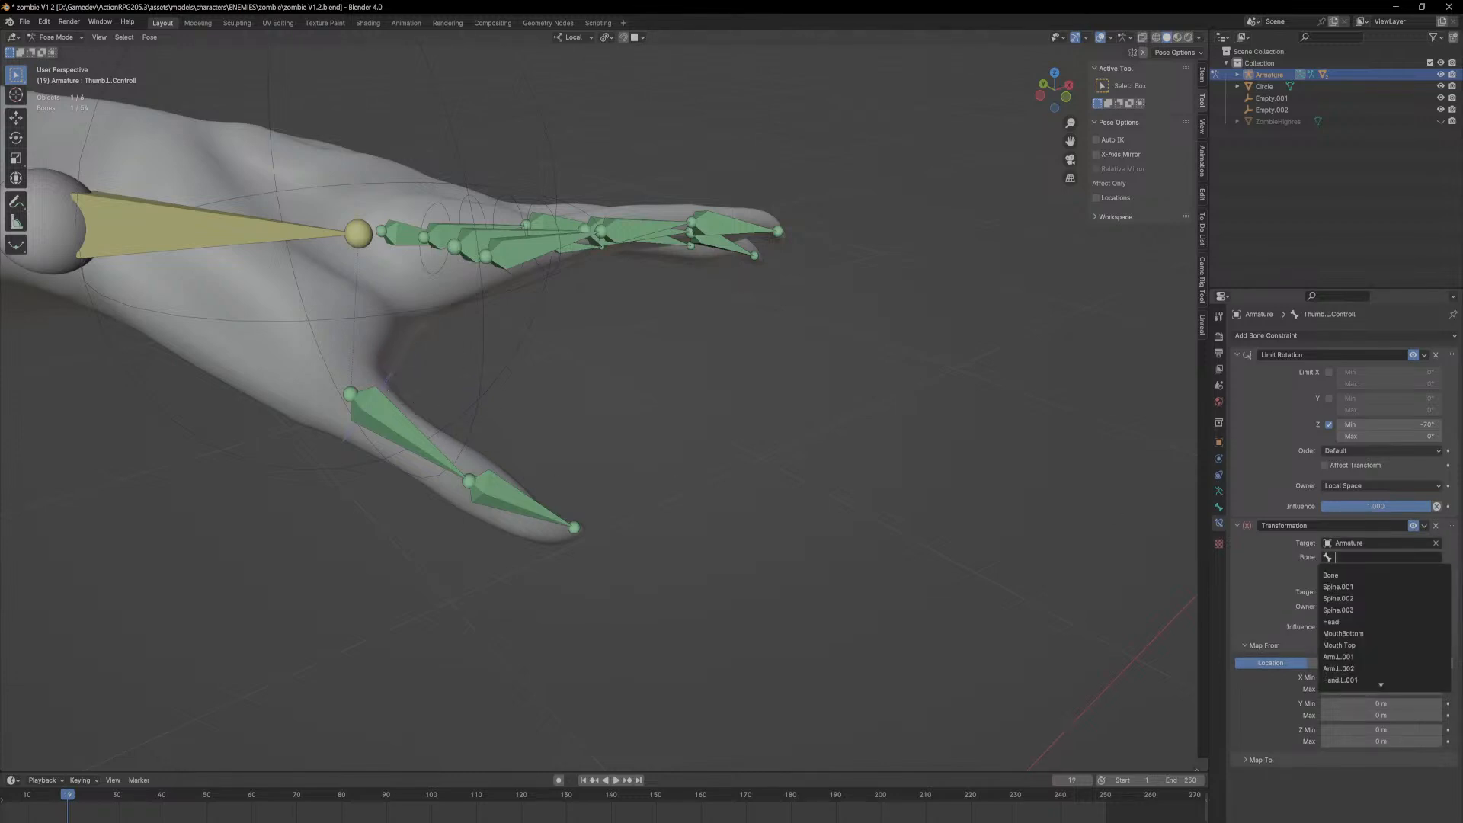
text(thumb)
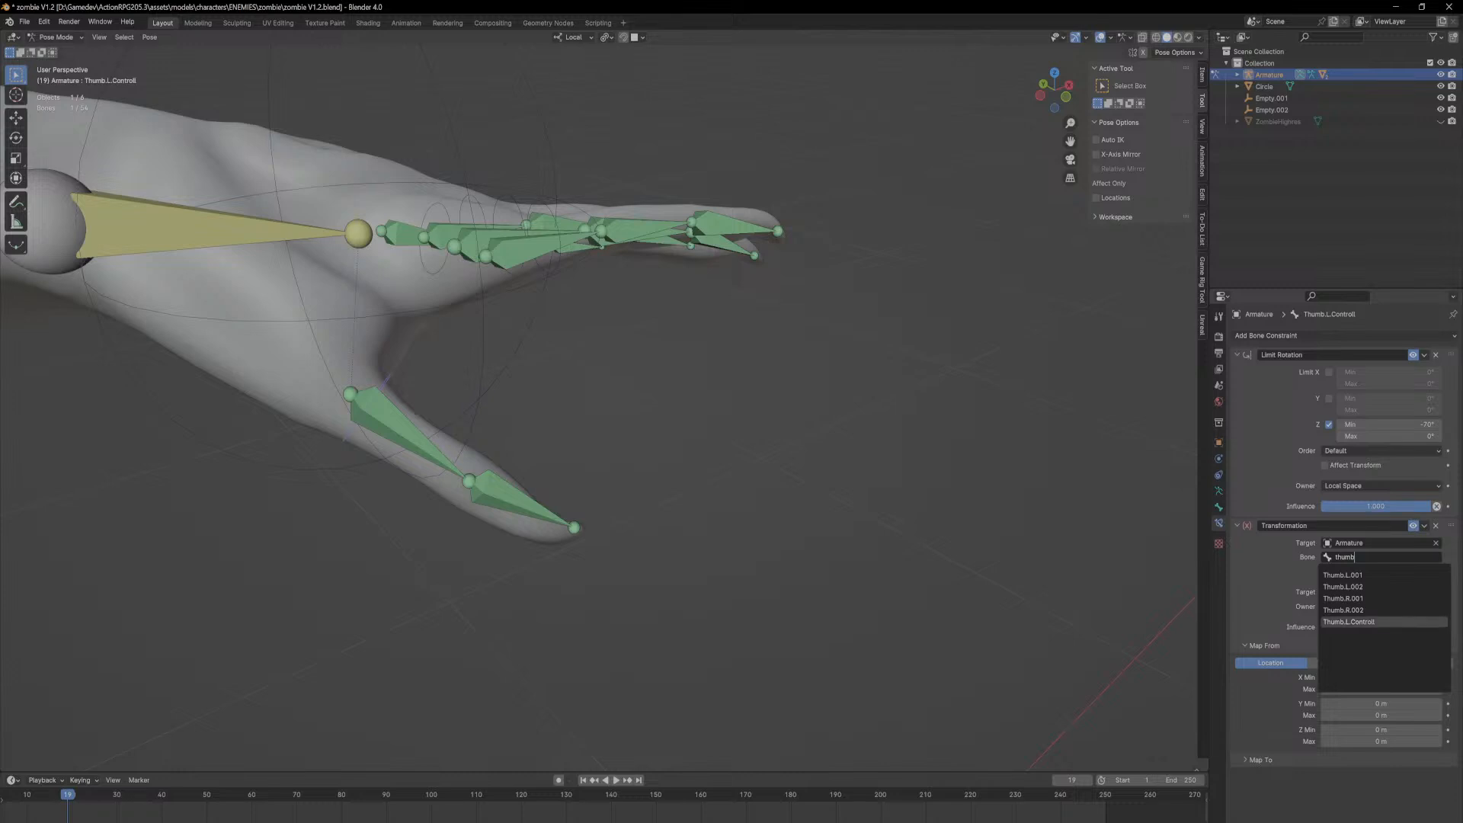
key(Escape)
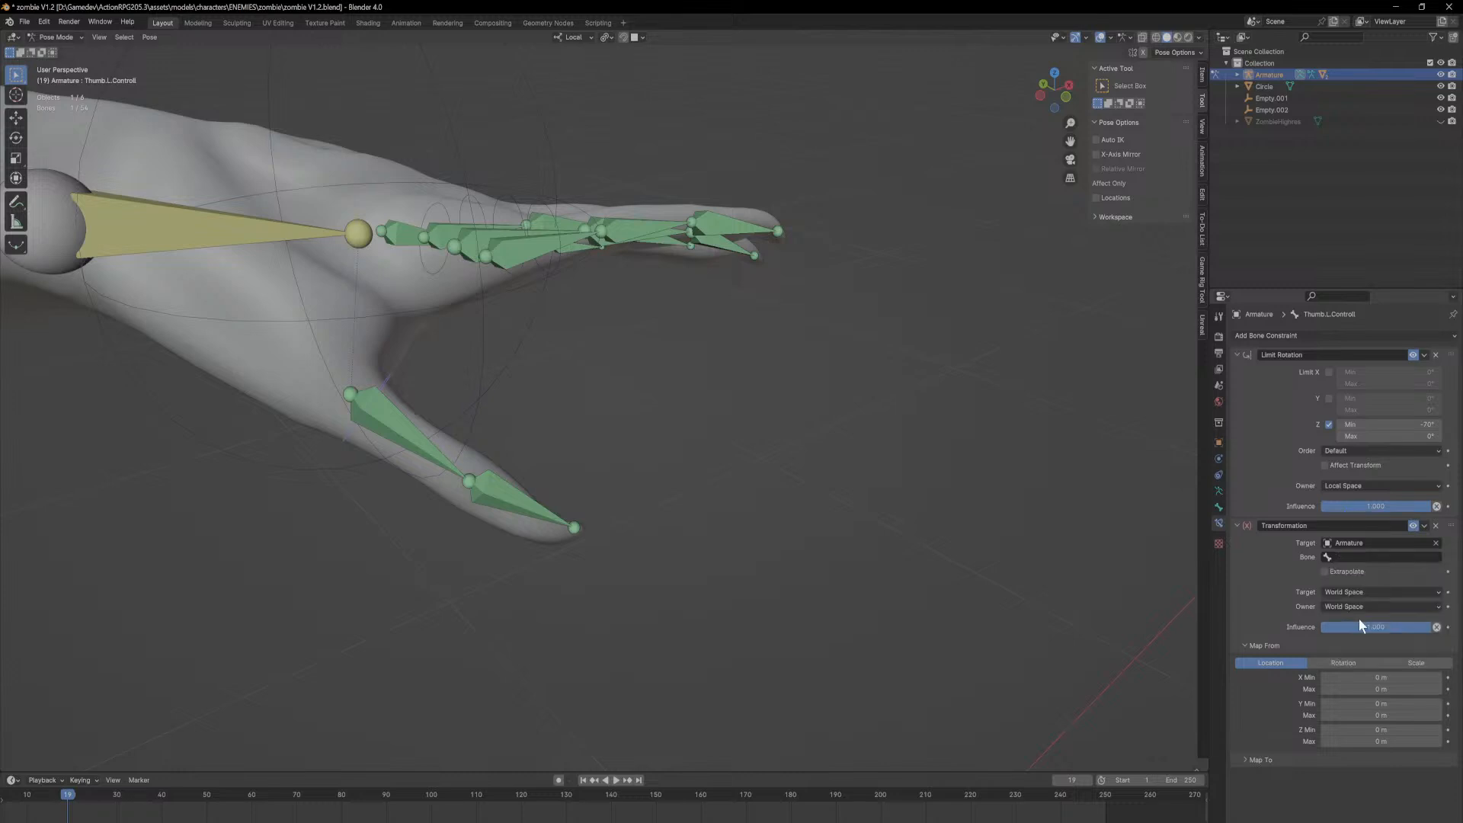
Step: Set the Transformation constraint's Map From and Map To to Rotation, with Z as the X source axis
click(1343, 662)
click(1245, 773)
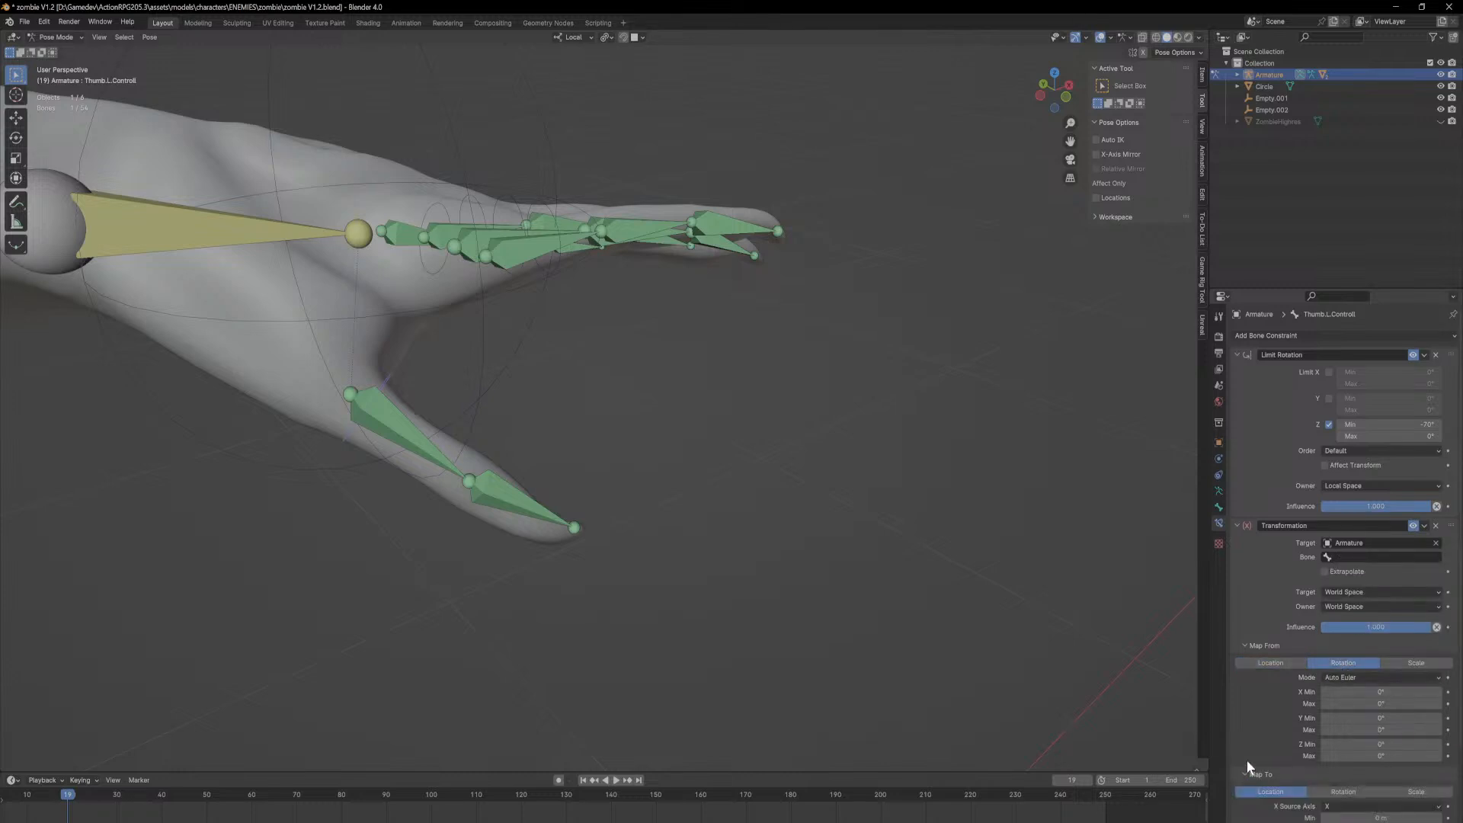
scroll(1331, 701, down, 4)
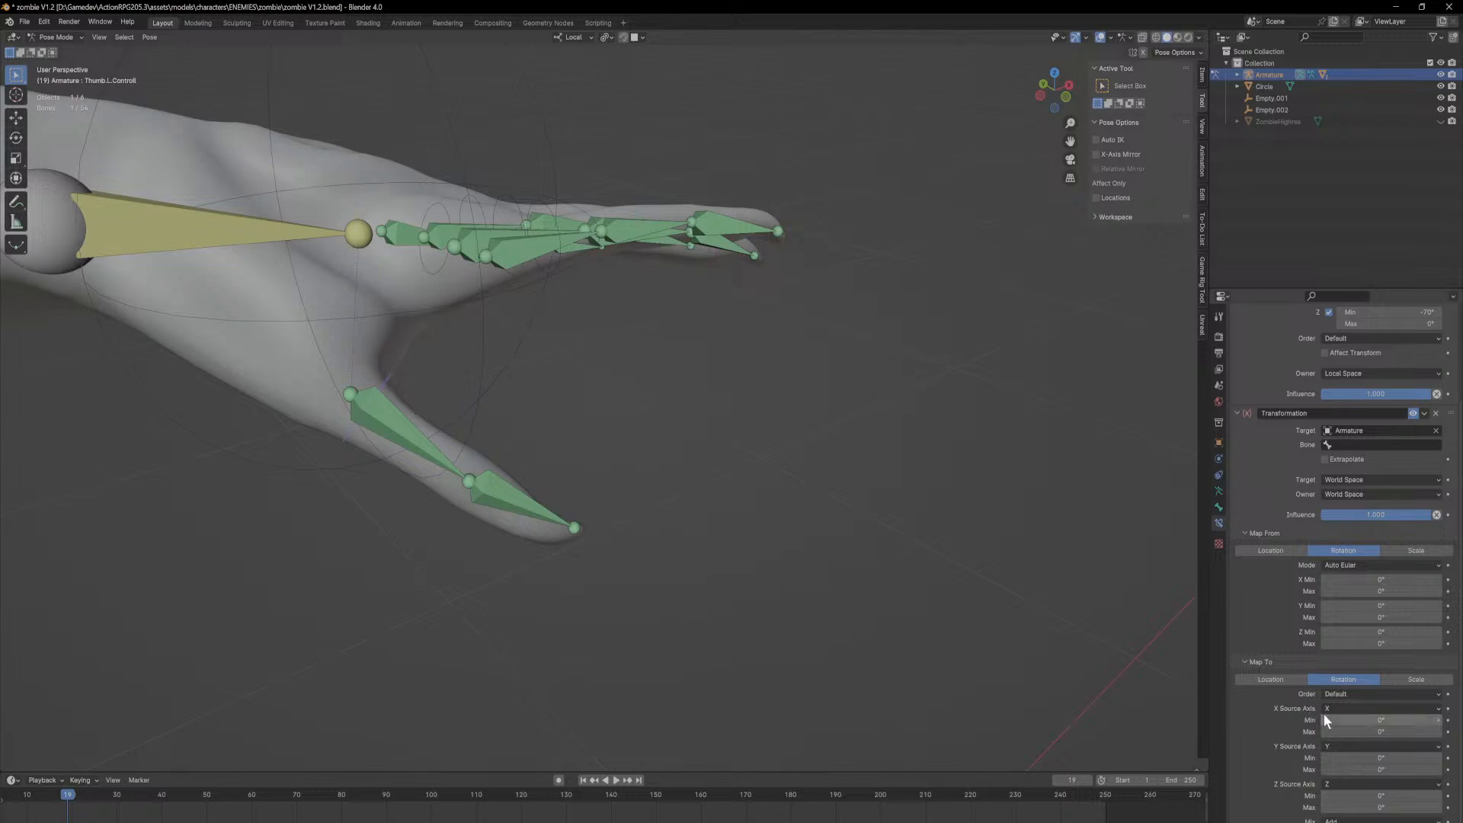
click(1350, 708)
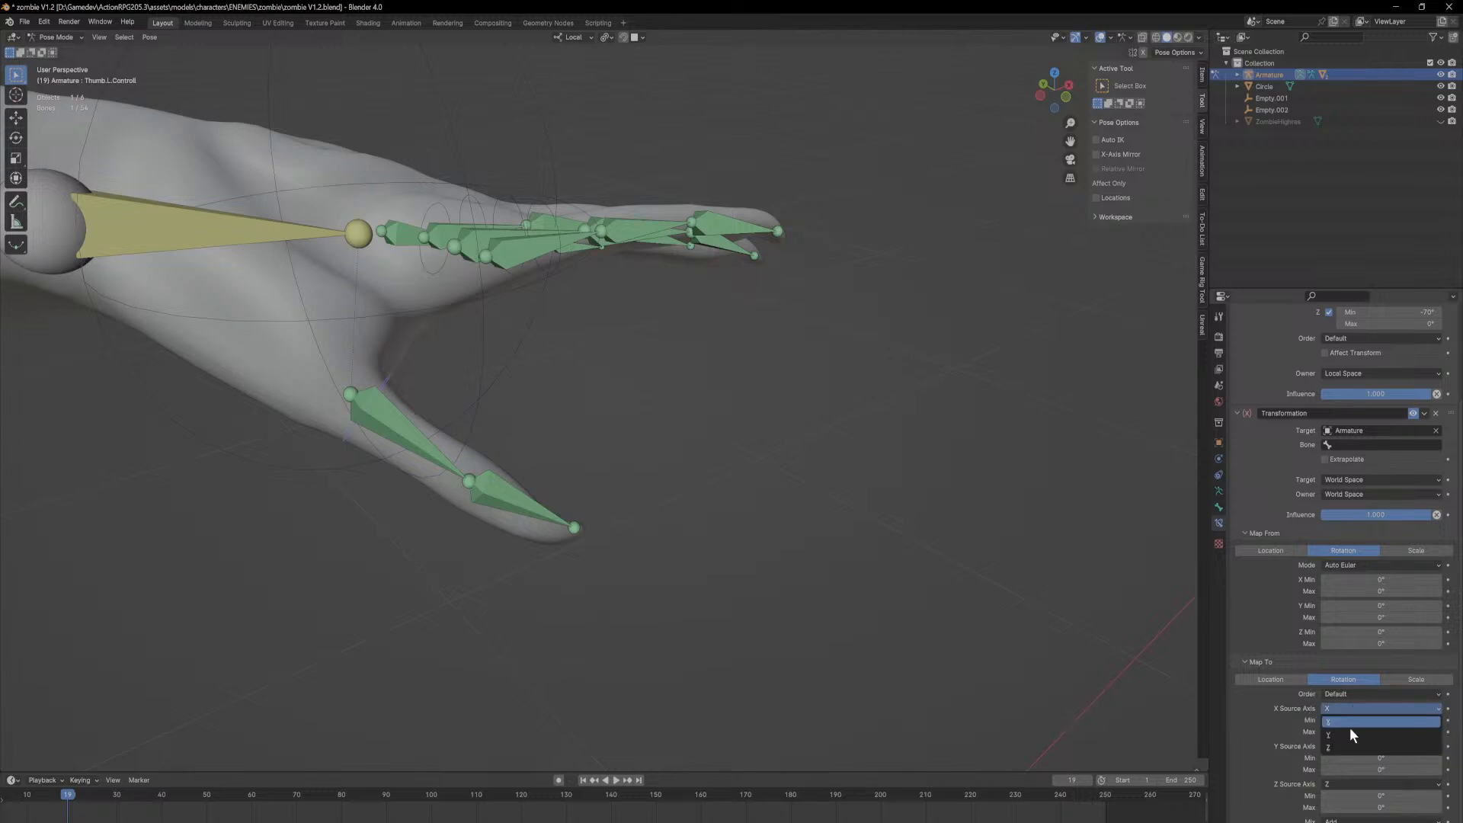
click(1347, 747)
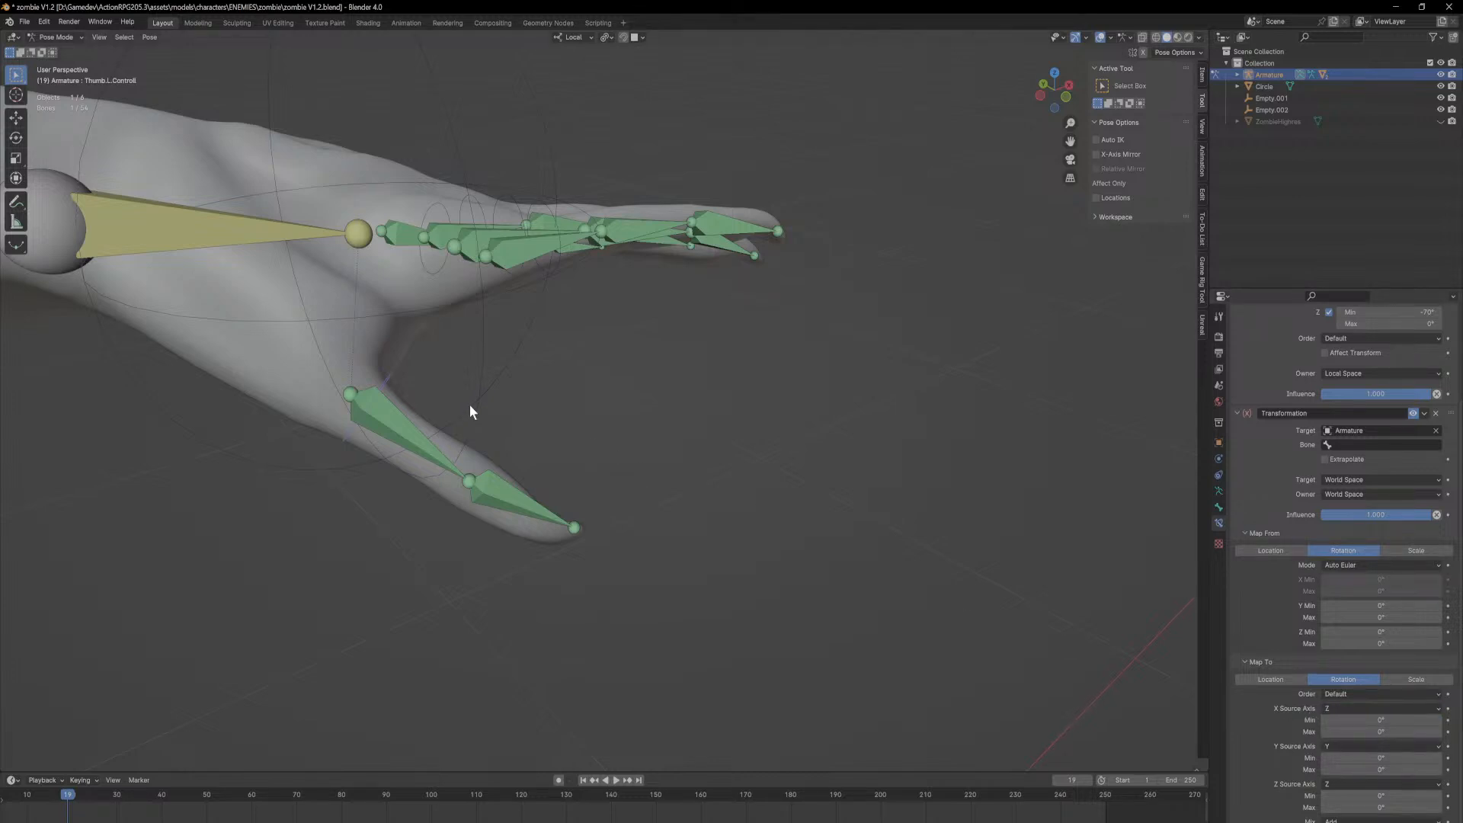
Step: Curl the thumb by rotating its control bone about -117° around its local Z axis
key(r)
key(z)
click(285, 530)
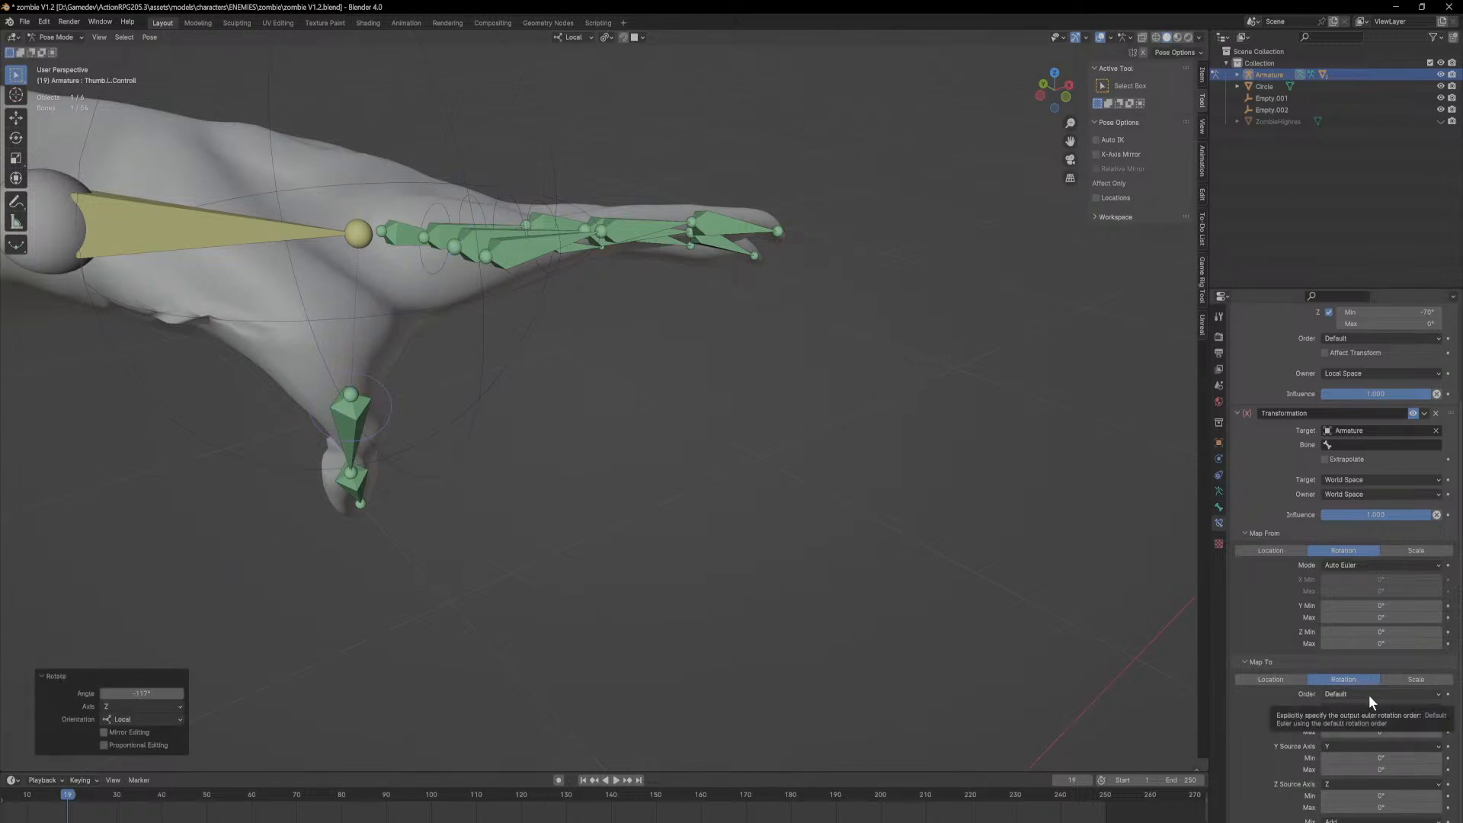
Step: Set the Transformation constraint's Map To X rotation minimum to -90° and its maximum to about 51.8°
mouse_move(1363, 733)
mouse_down()
mouse_move(1429, 732)
mouse_move(1367, 721)
mouse_up()
click(1375, 721)
text(-90)
key(Return)
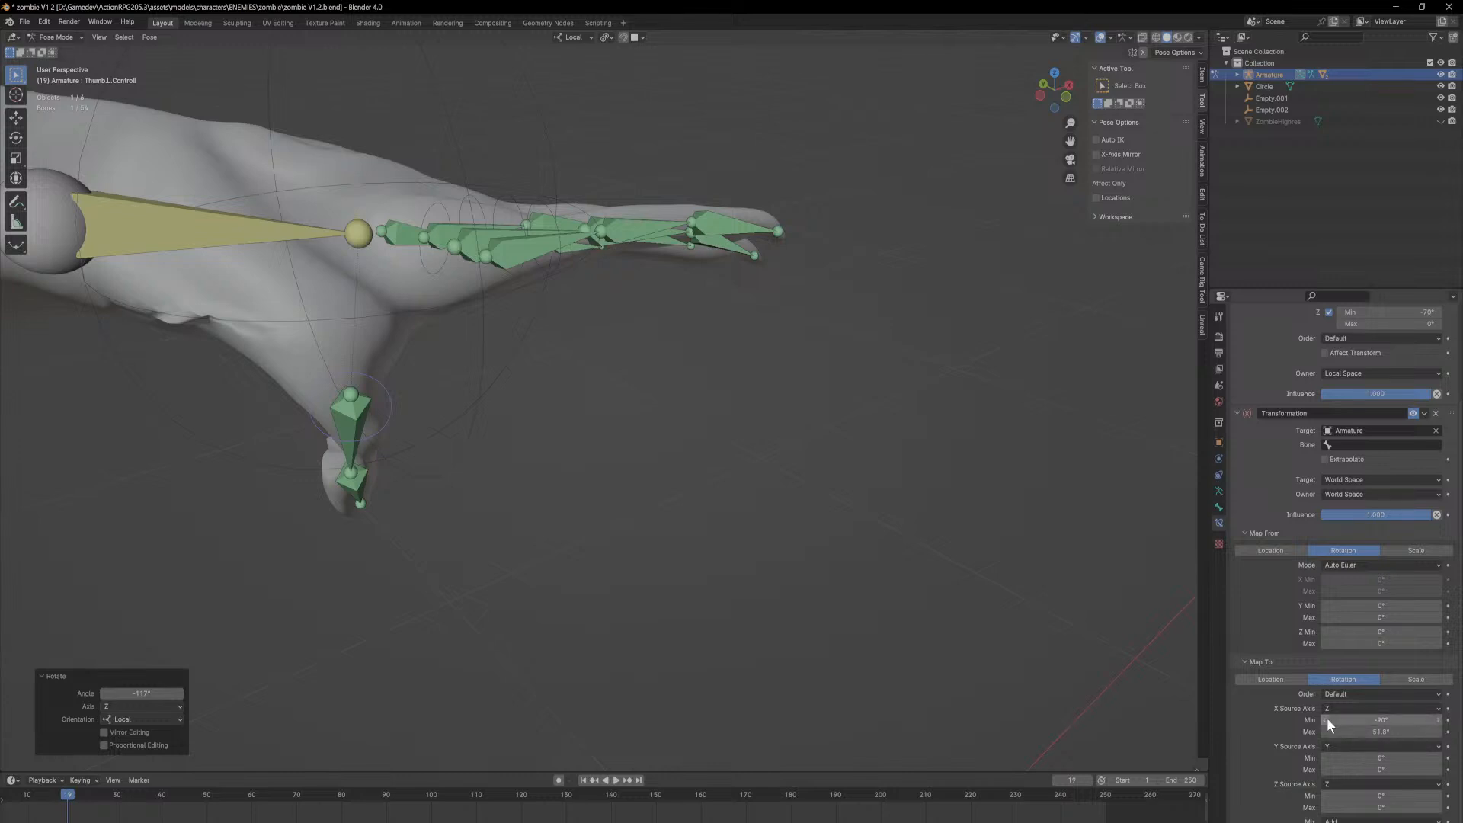
Step: Try the Replace mix mode for the mapped rotation, restore Add, and test the control bone's local X rotation
click(1370, 821)
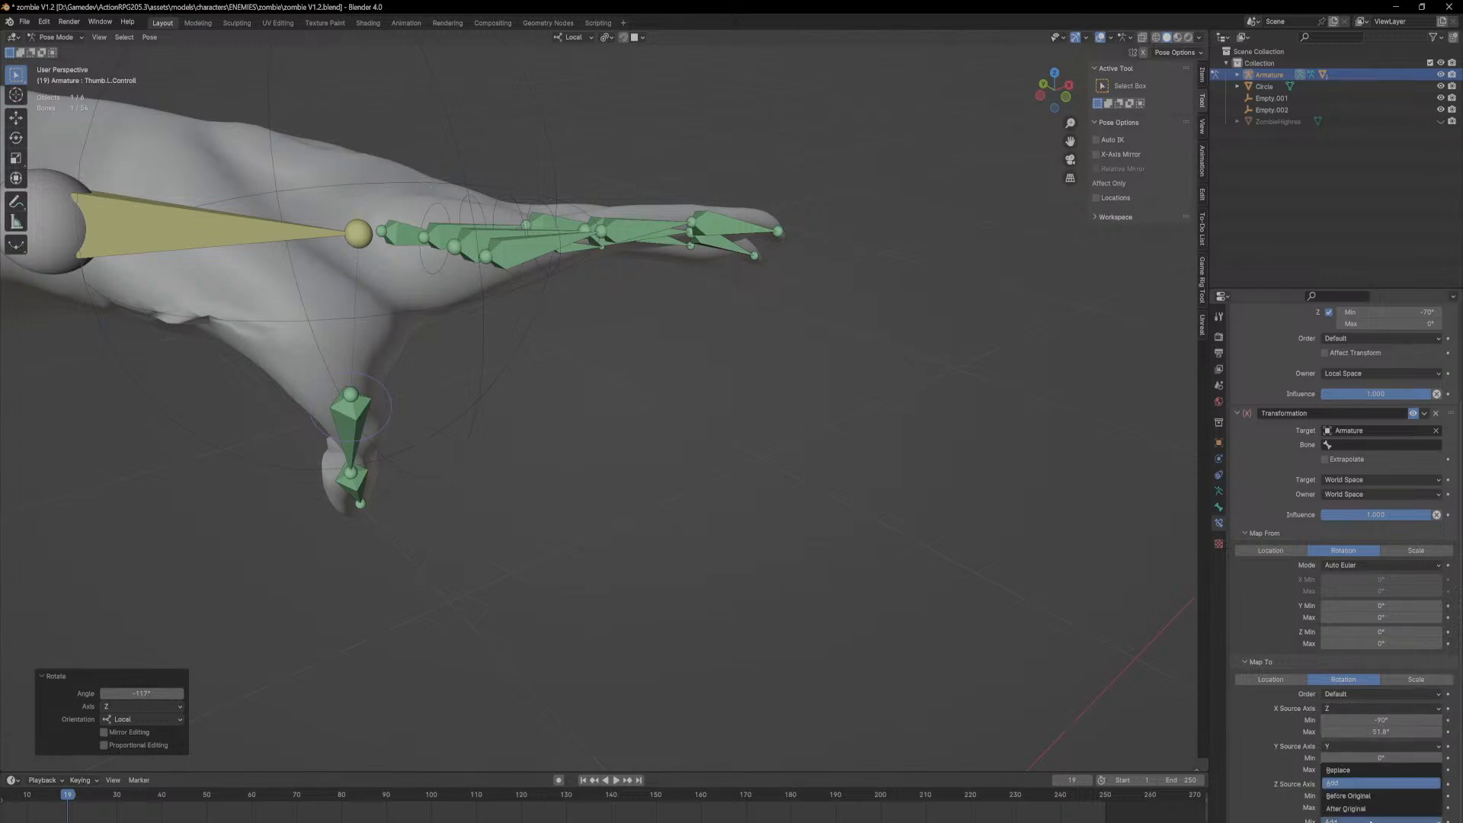
click(1341, 770)
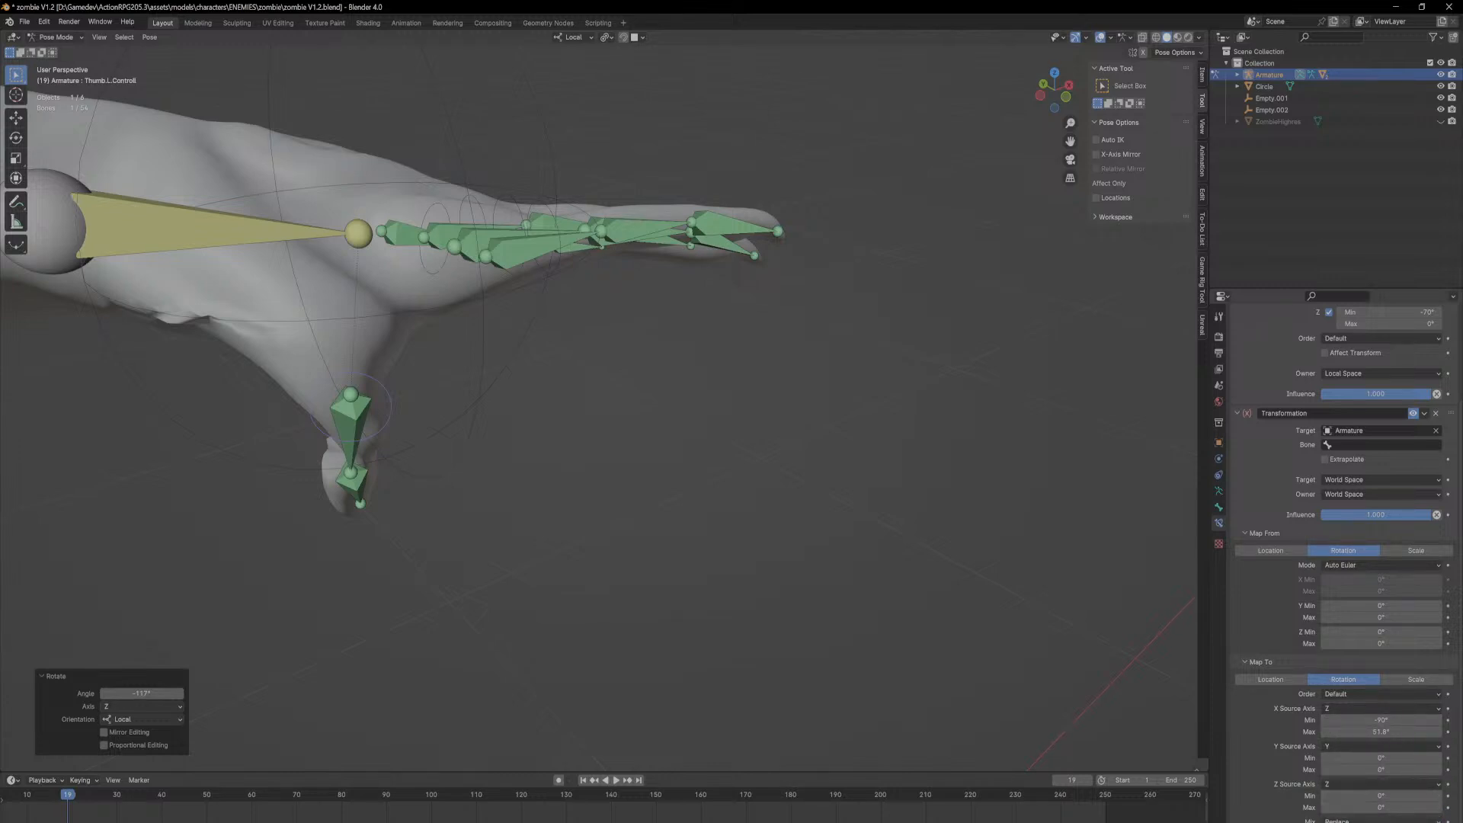
click(1369, 820)
click(1369, 782)
key(r)
key(x)
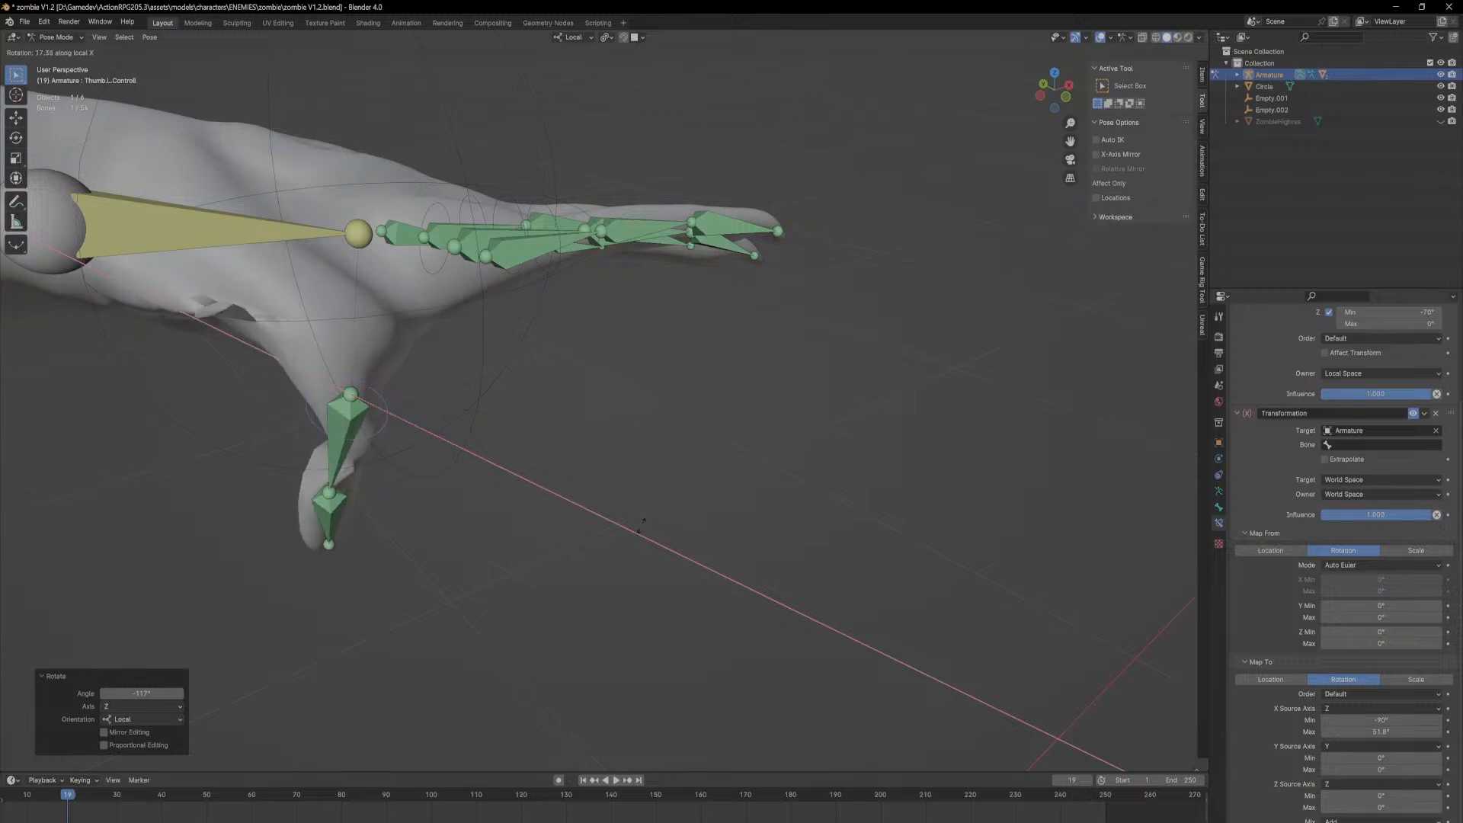
click(705, 259)
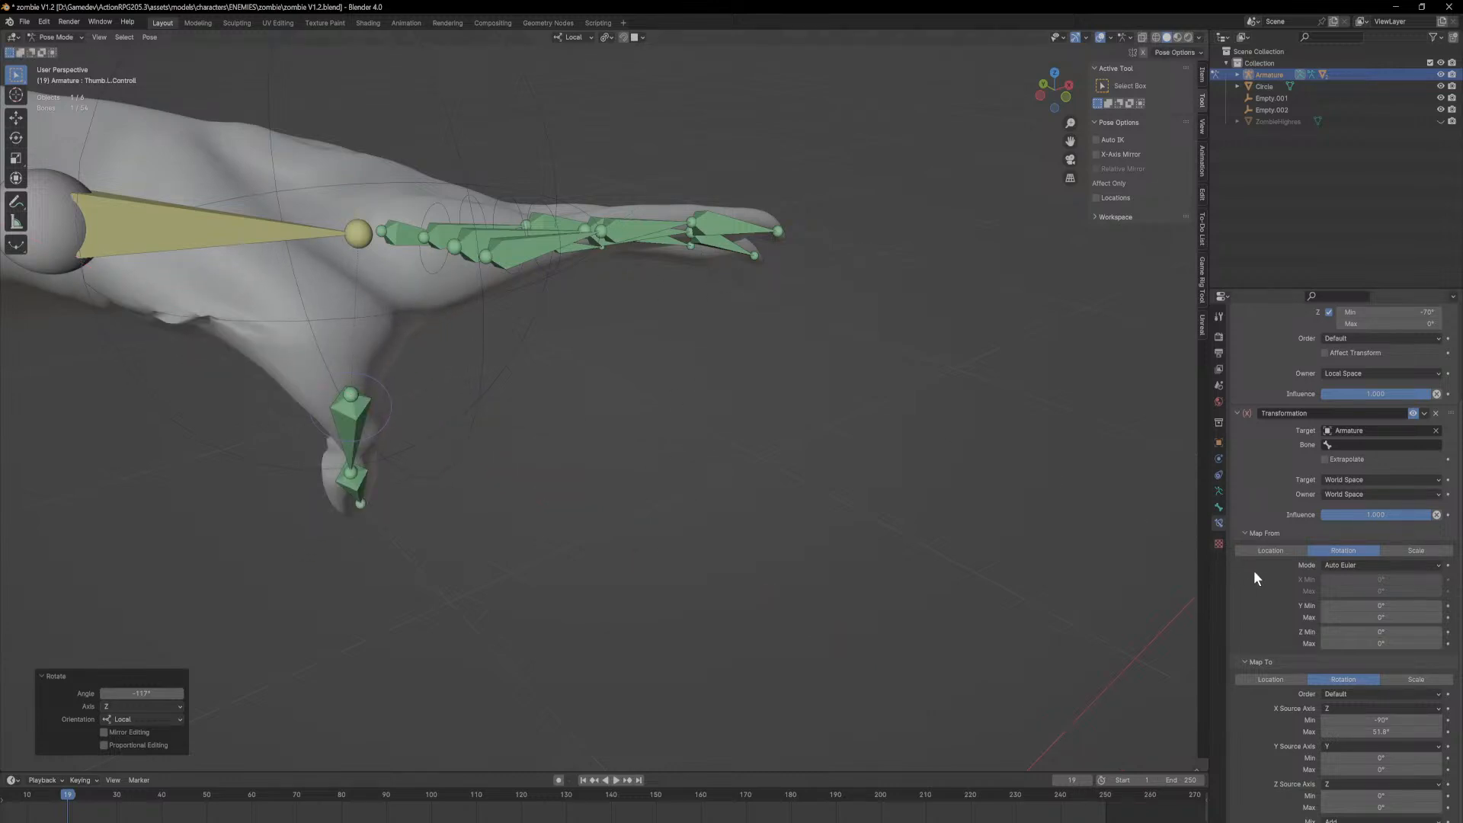
Step: Set both the target and owner spaces of the Transformation constraint to Local Space
click(1369, 478)
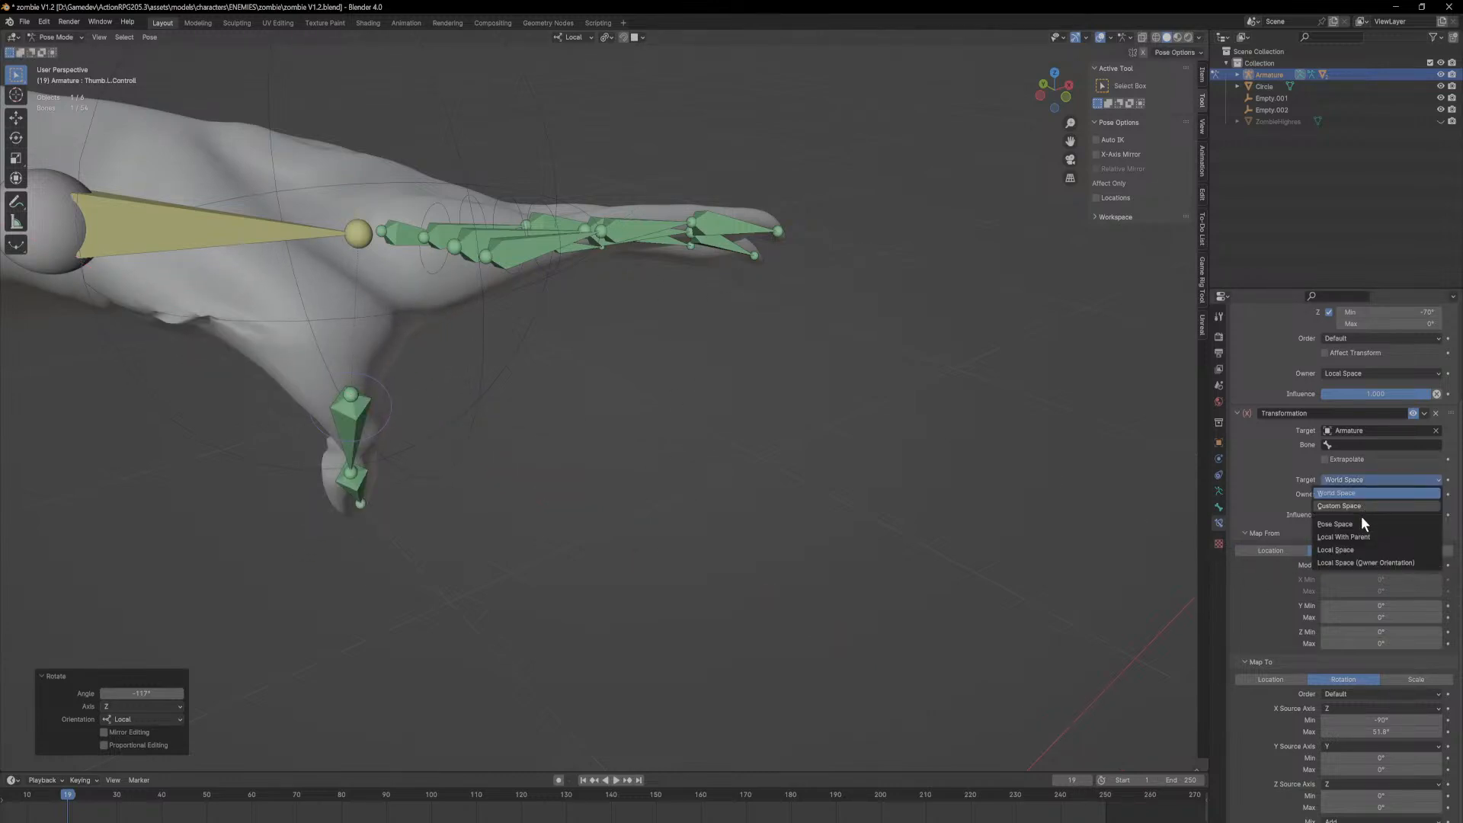
click(1360, 550)
click(1353, 494)
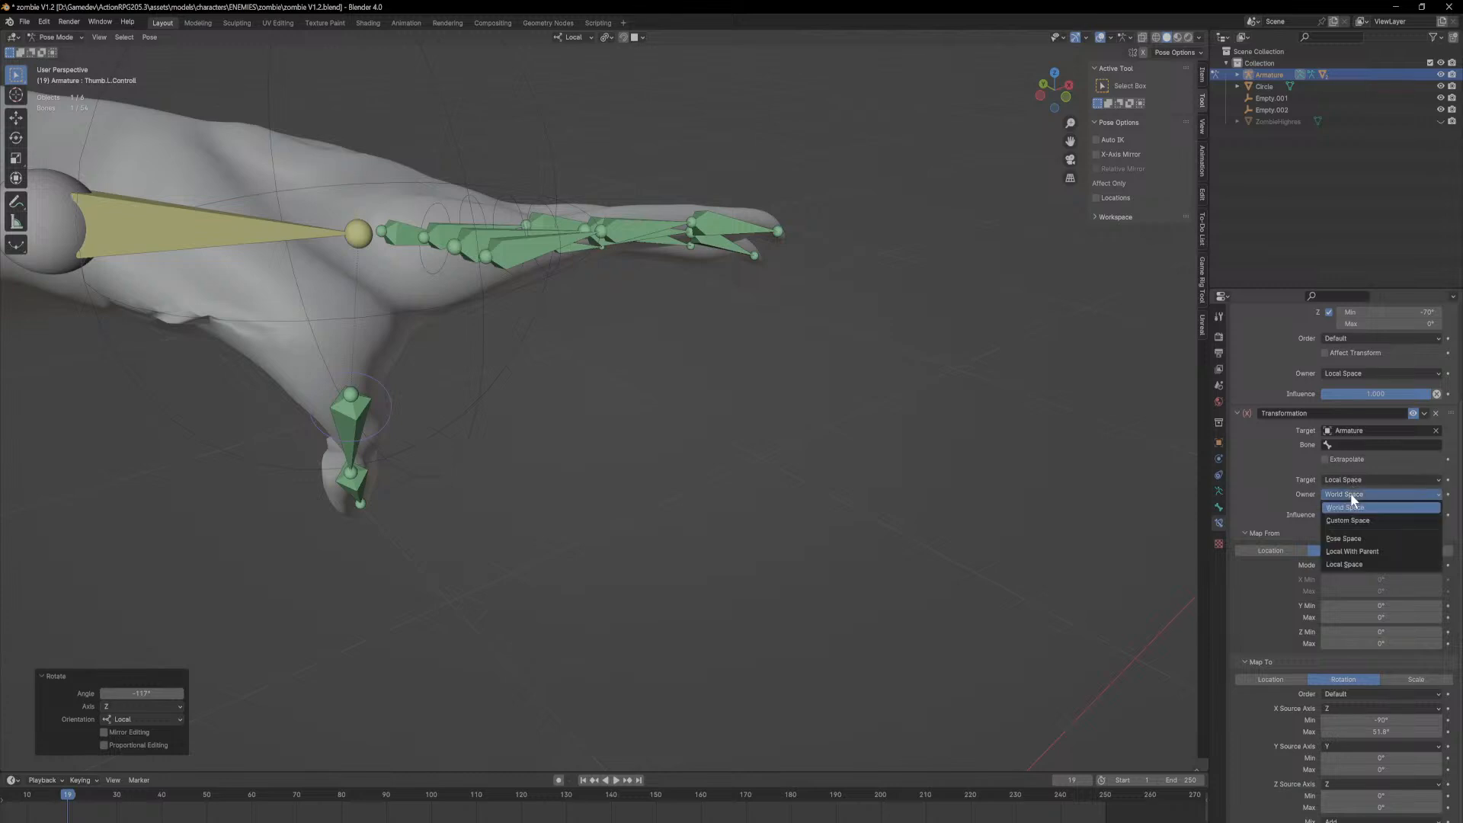
click(1359, 565)
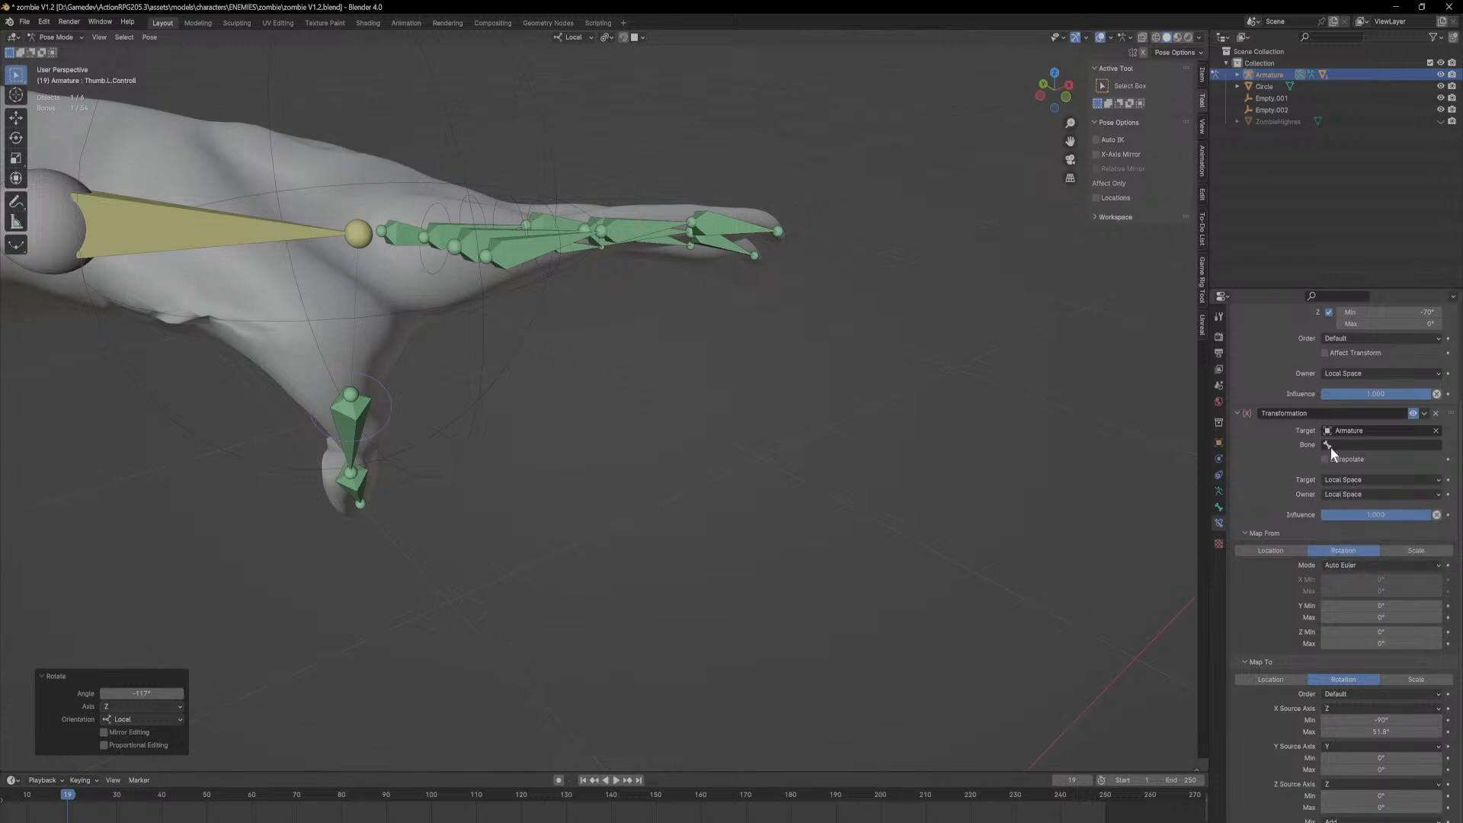
Step: Reset the Map To X rotation maximum and minimum of the Transformation constraint to 0°
click(1364, 446)
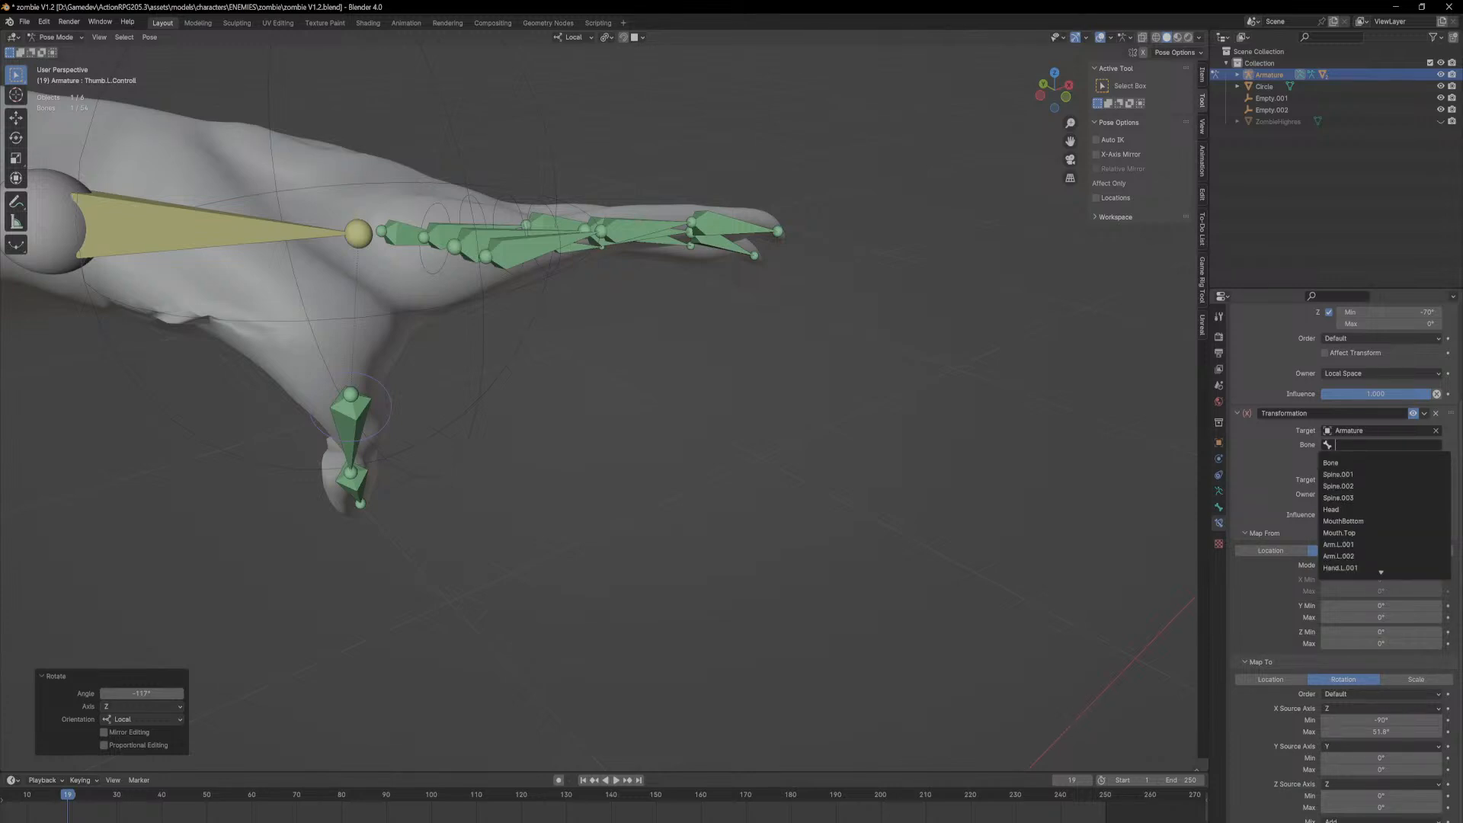
click(1387, 733)
text(0)
key(Return)
double_click(1385, 721)
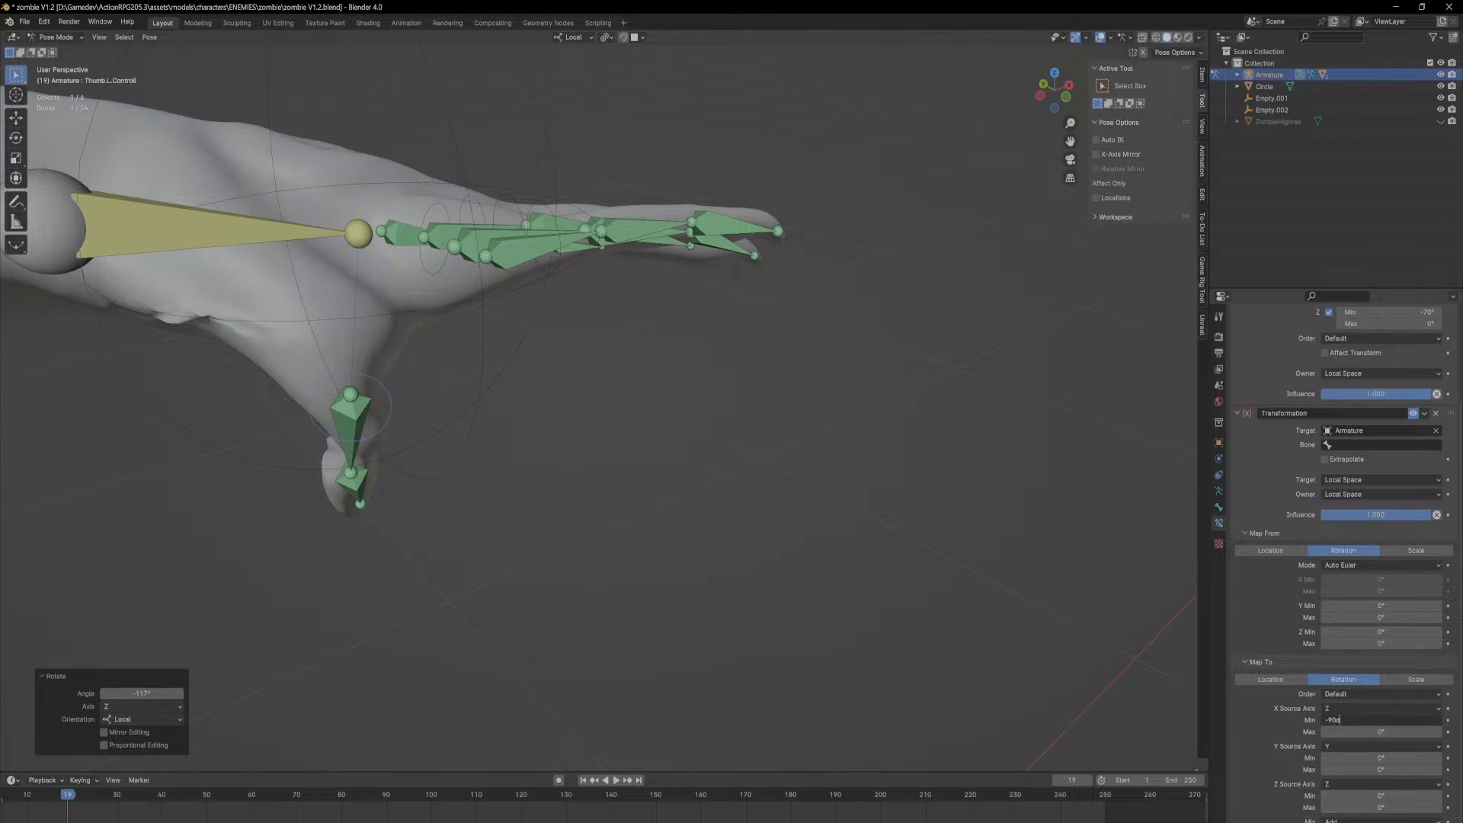
key(ctrl+a)
text(0)
key(Return)
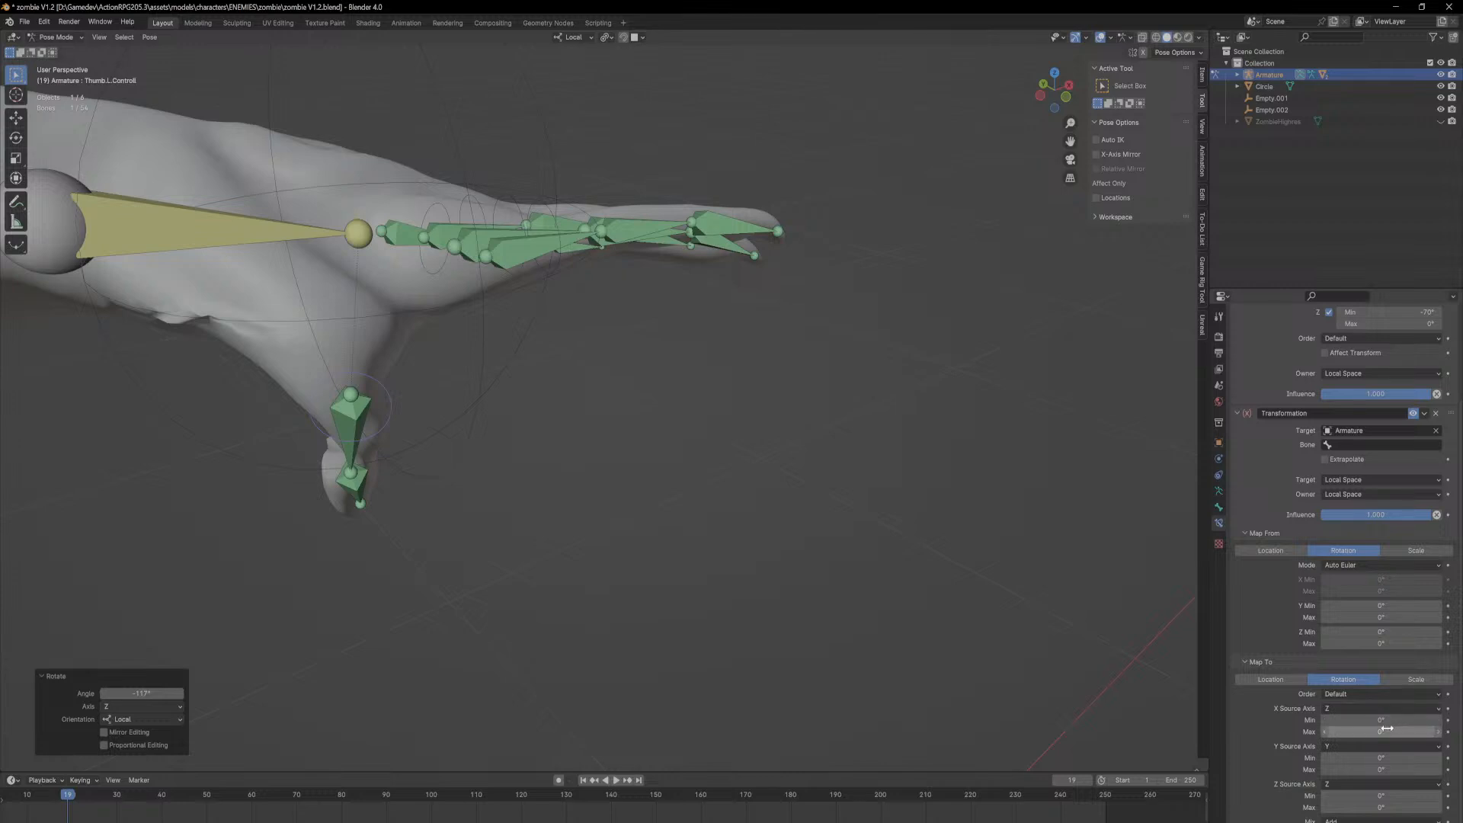
Step: Set the Map To X rotation minimum of the Transformation constraint to -60°
click(1383, 722)
text(-60)
key(Return)
middle_drag(962, 455, 951, 474)
shift+middle_drag(809, 475, 915, 514)
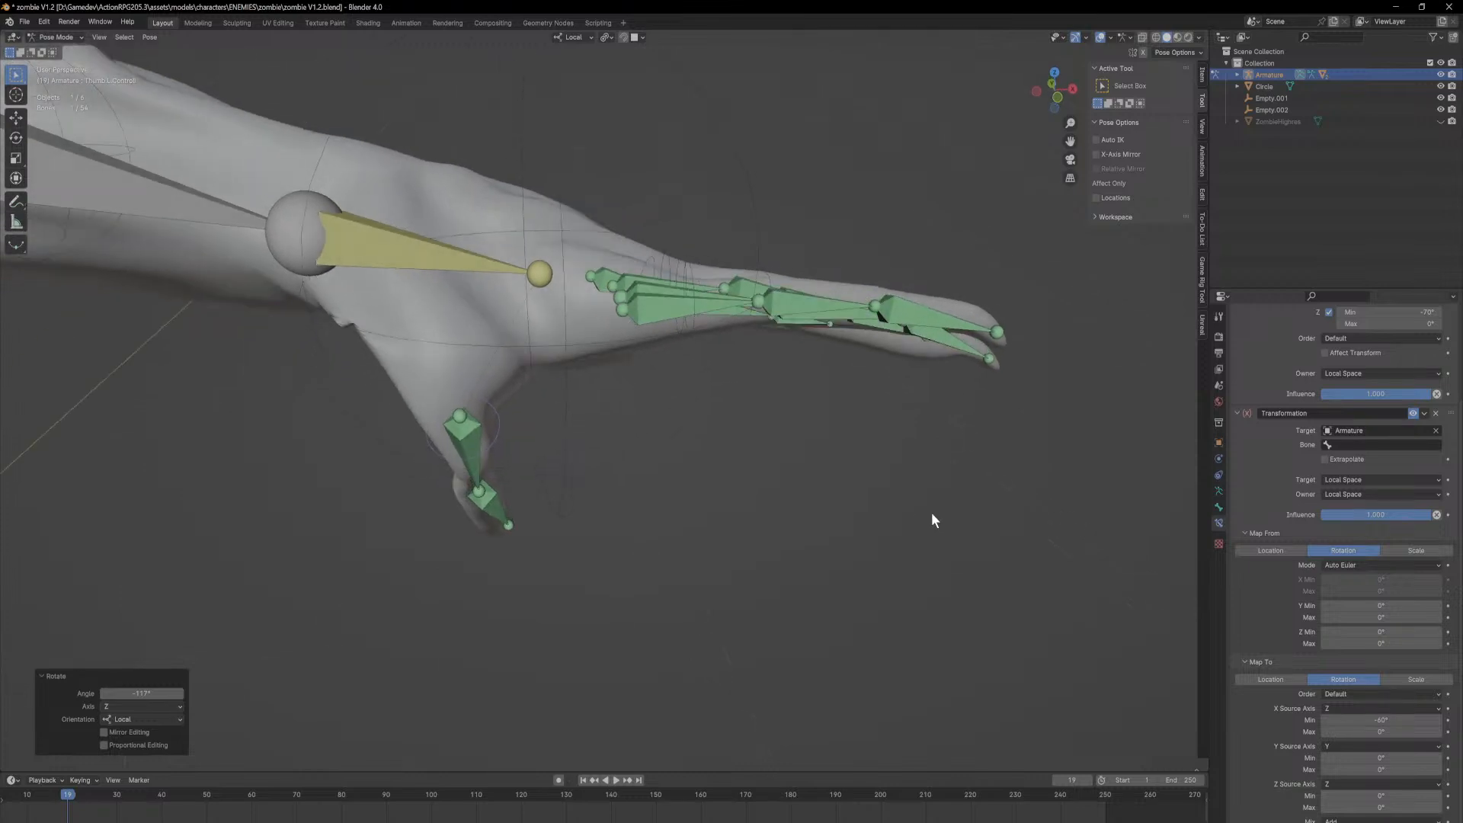
click(1358, 444)
text(h)
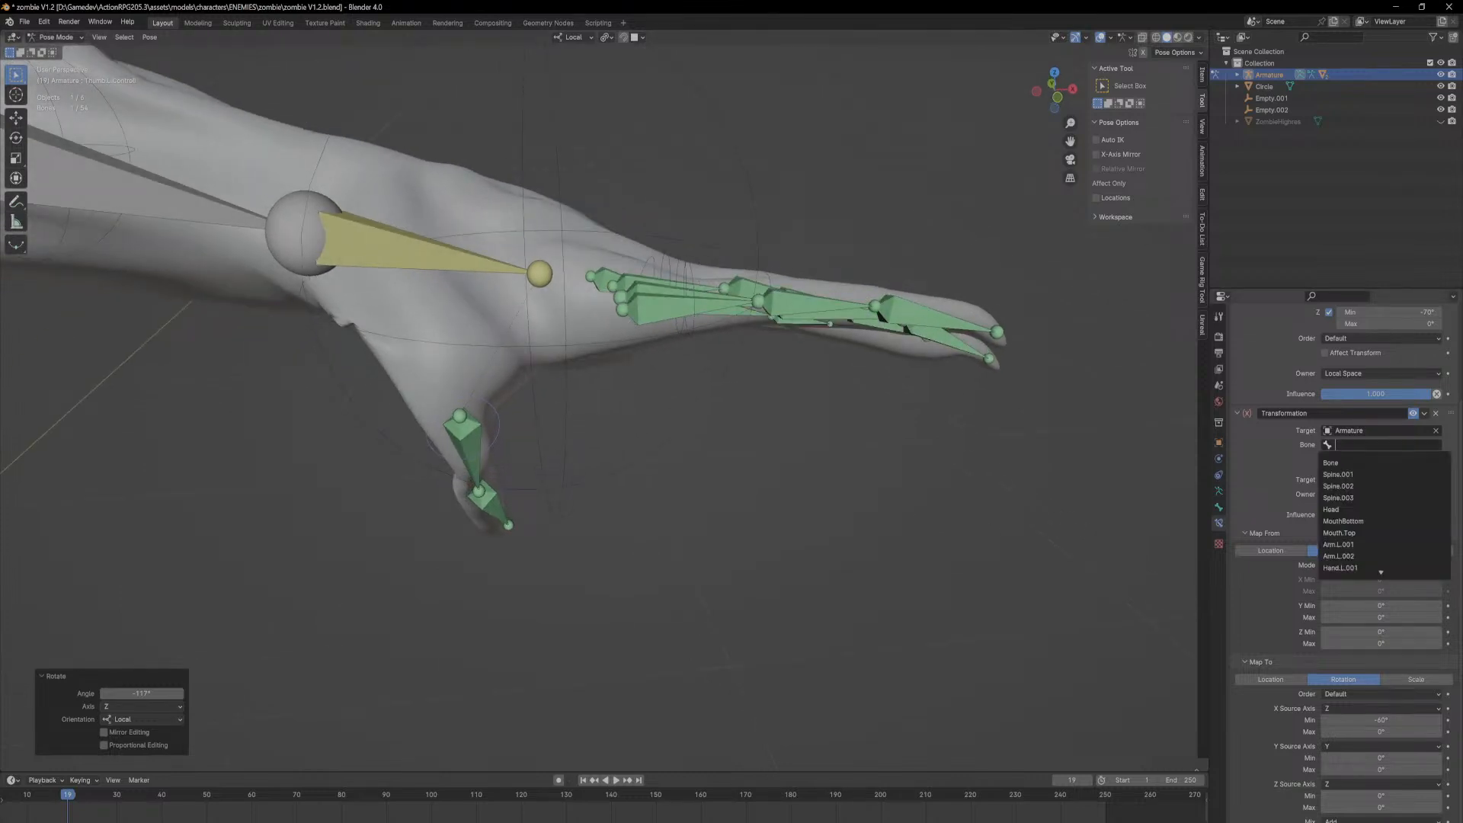
key(BackSpace)
text(thumb)
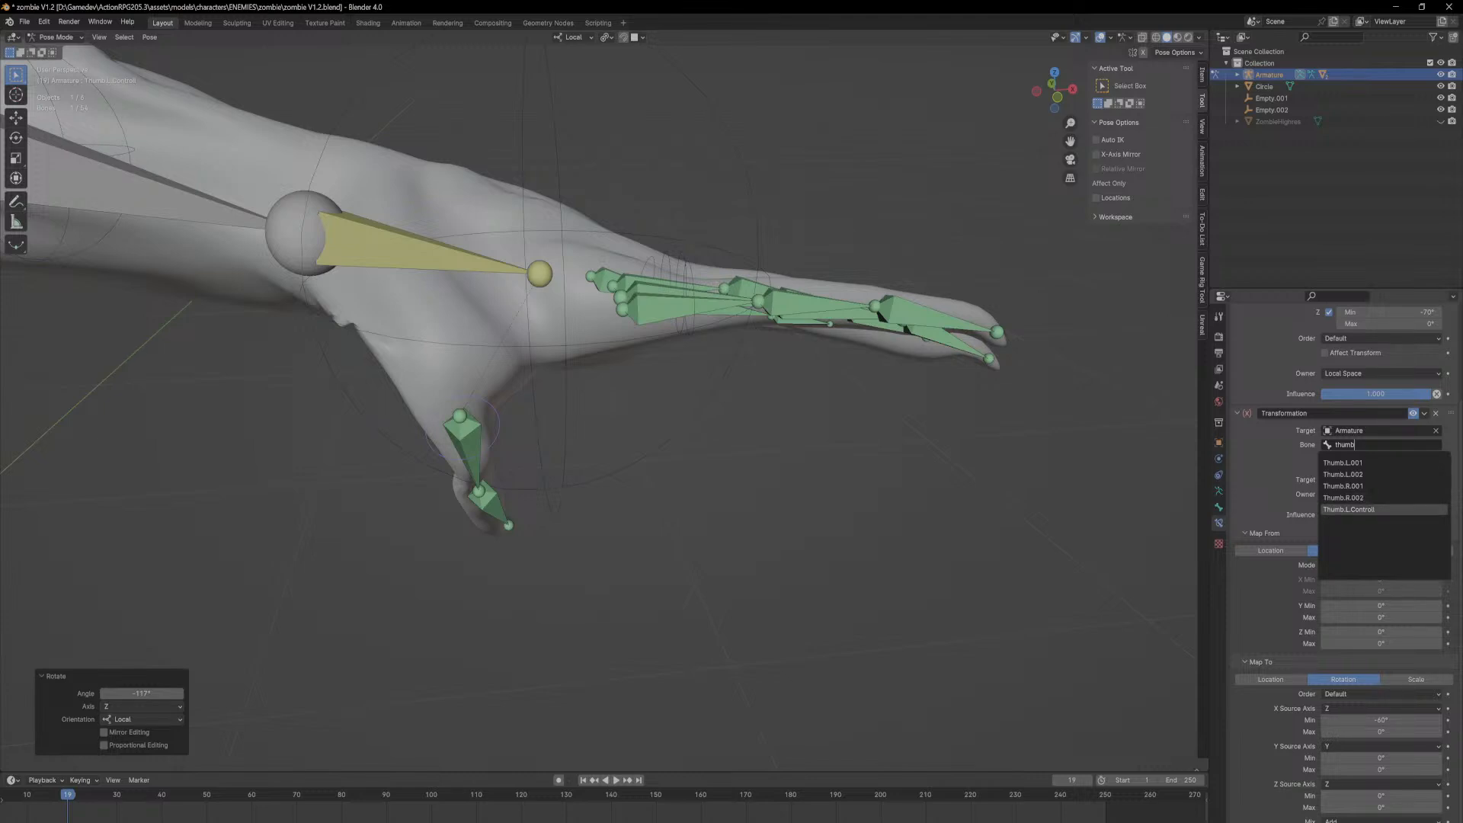
key(Escape)
Step: Test the thumb curl by repeatedly rotating the thumb control bone about its local Z axis
key(r)
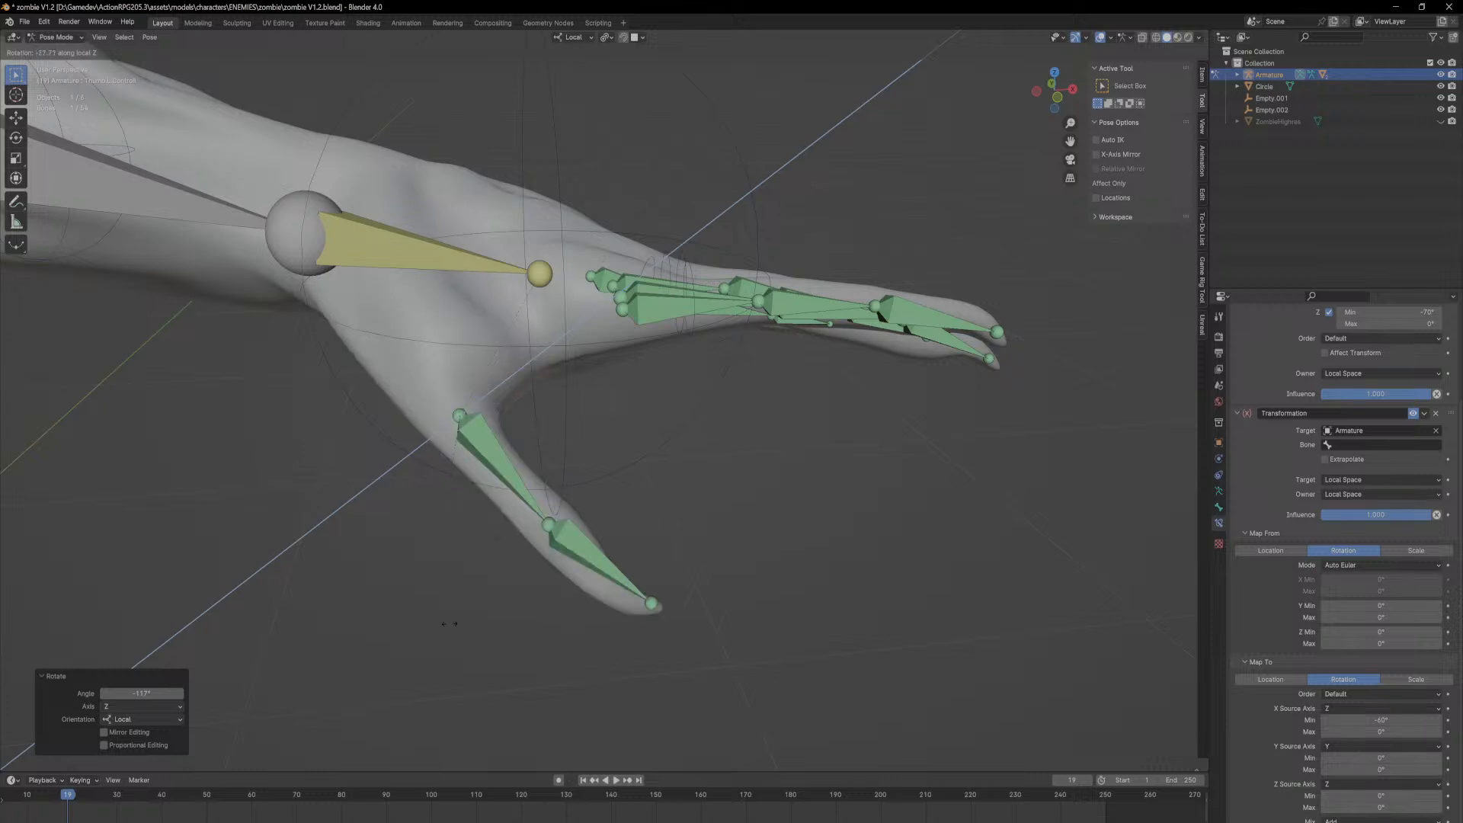
click(671, 664)
key(r)
key(z)
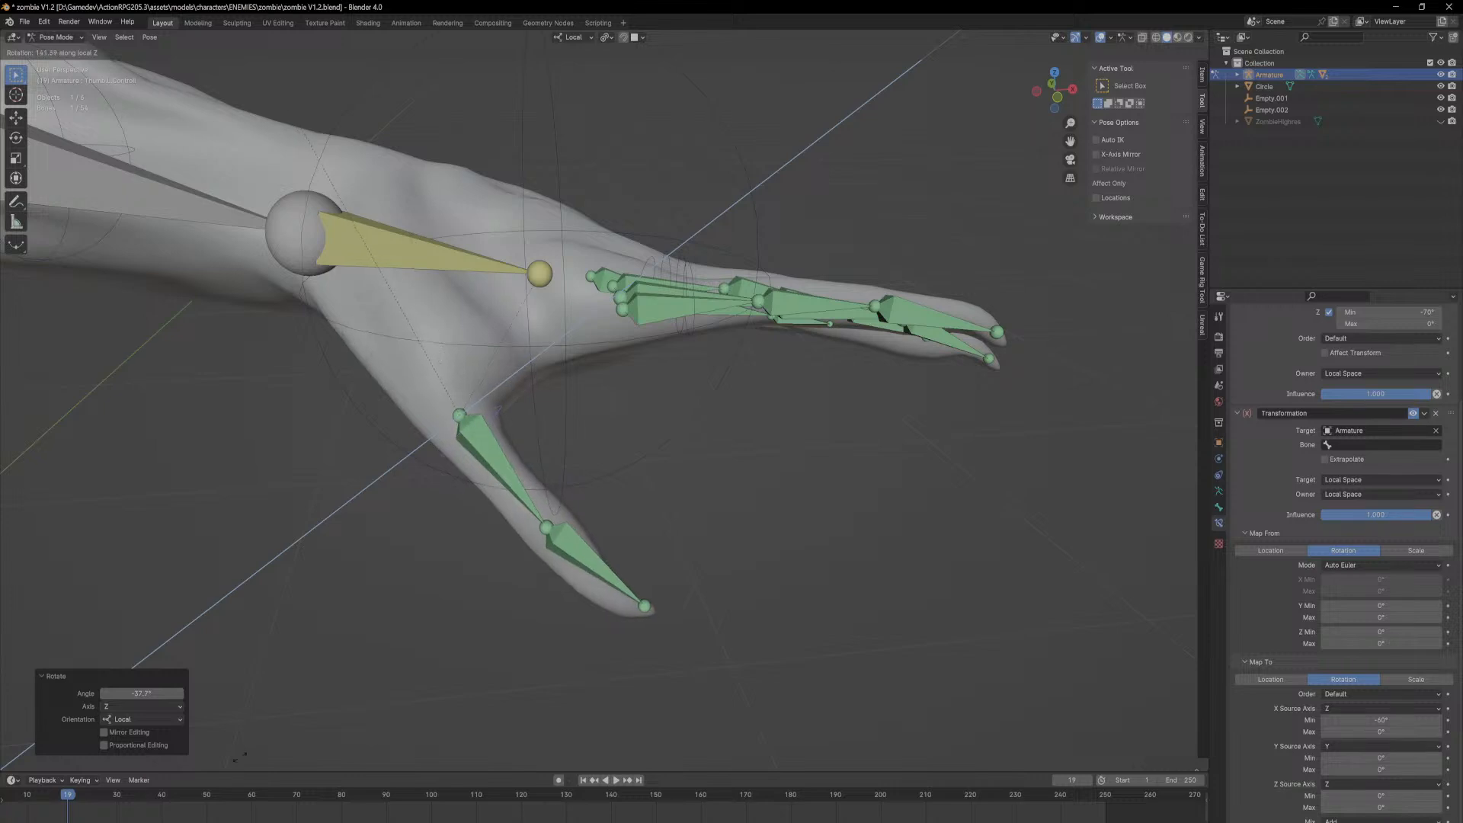
click(25, 370)
key(r)
key(z)
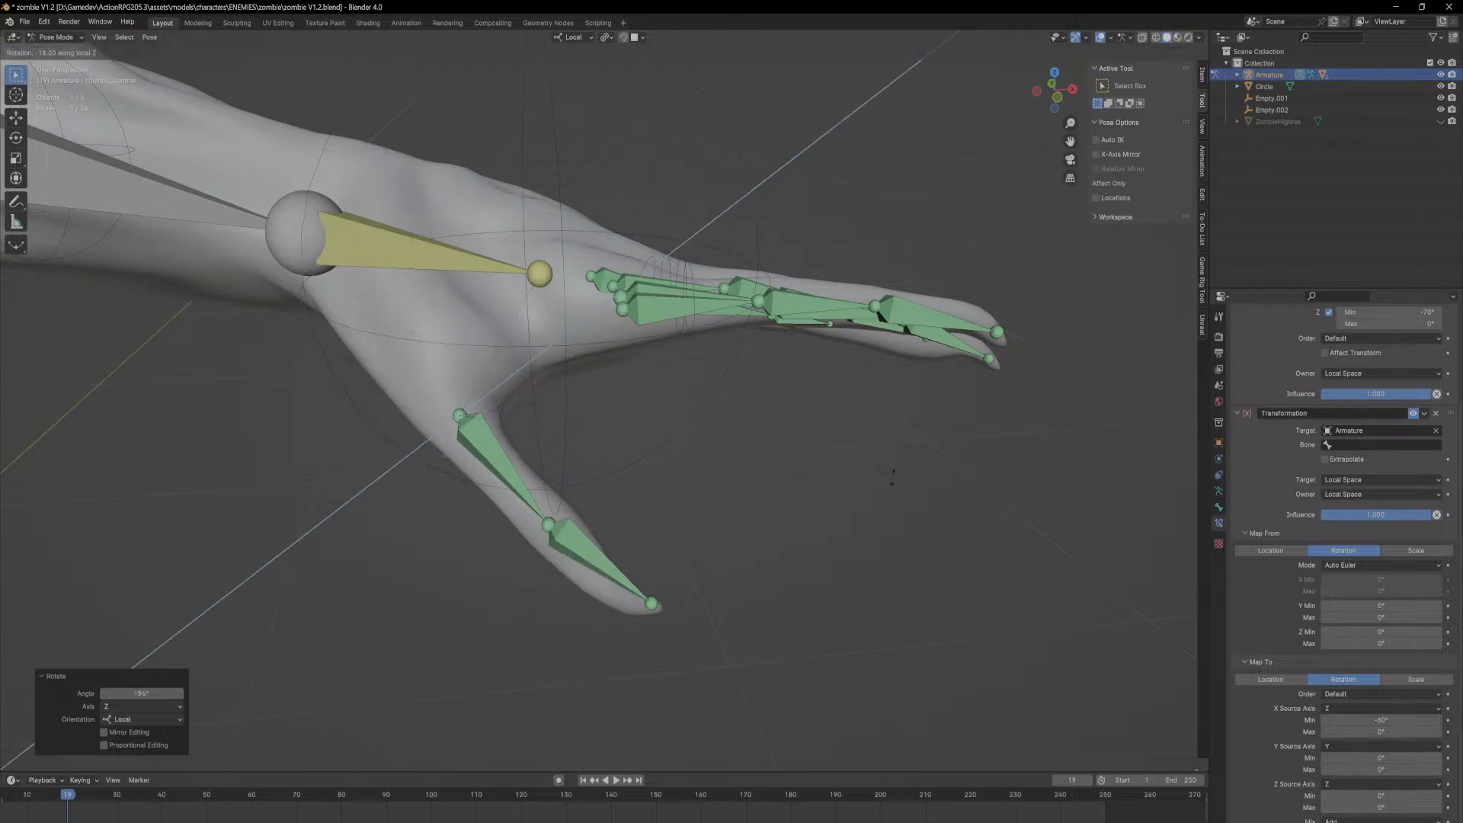
right_click(538, 524)
scroll(655, 480, down, 4)
key(r)
key(z)
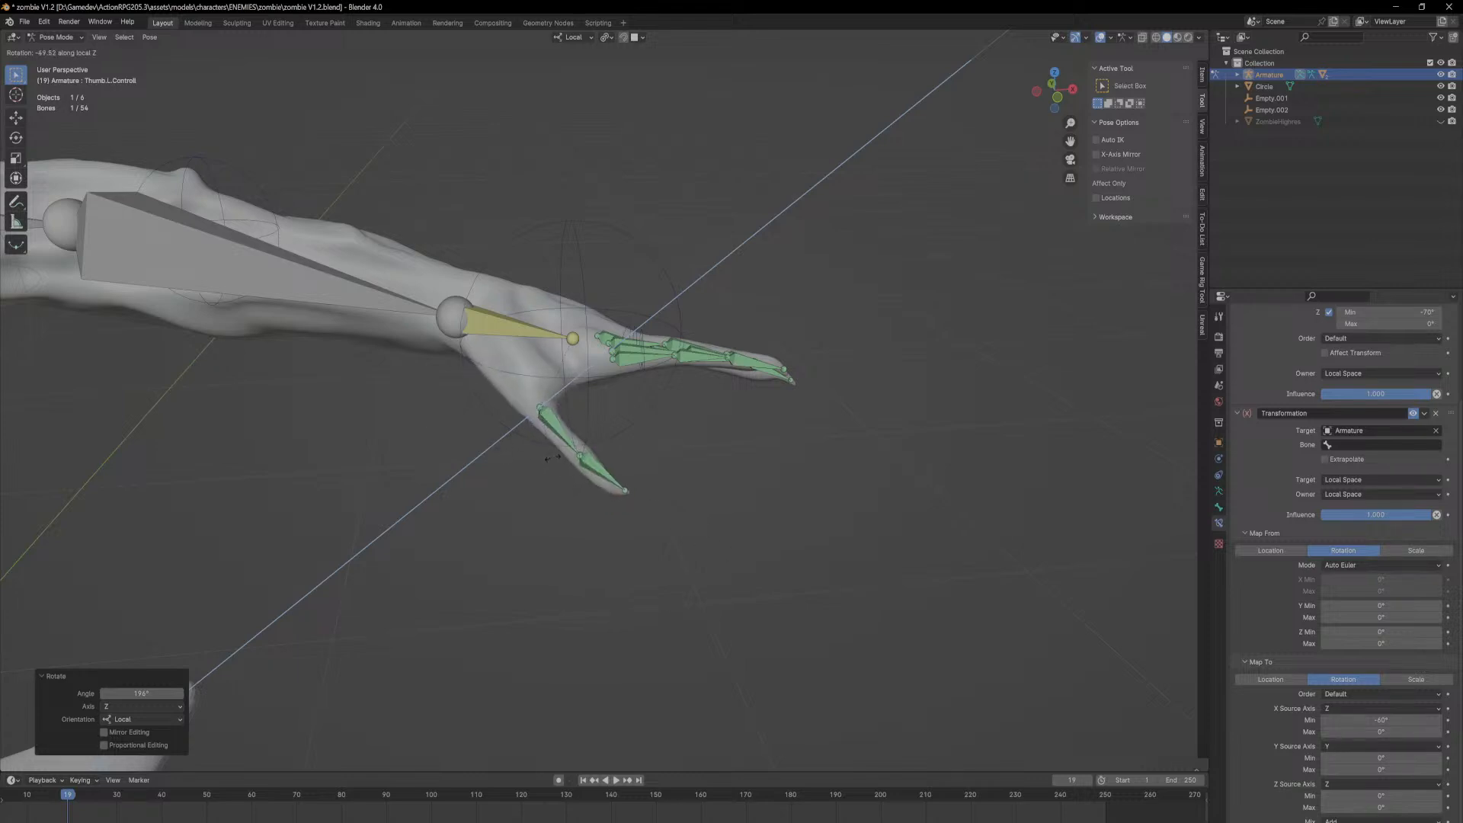
click(615, 487)
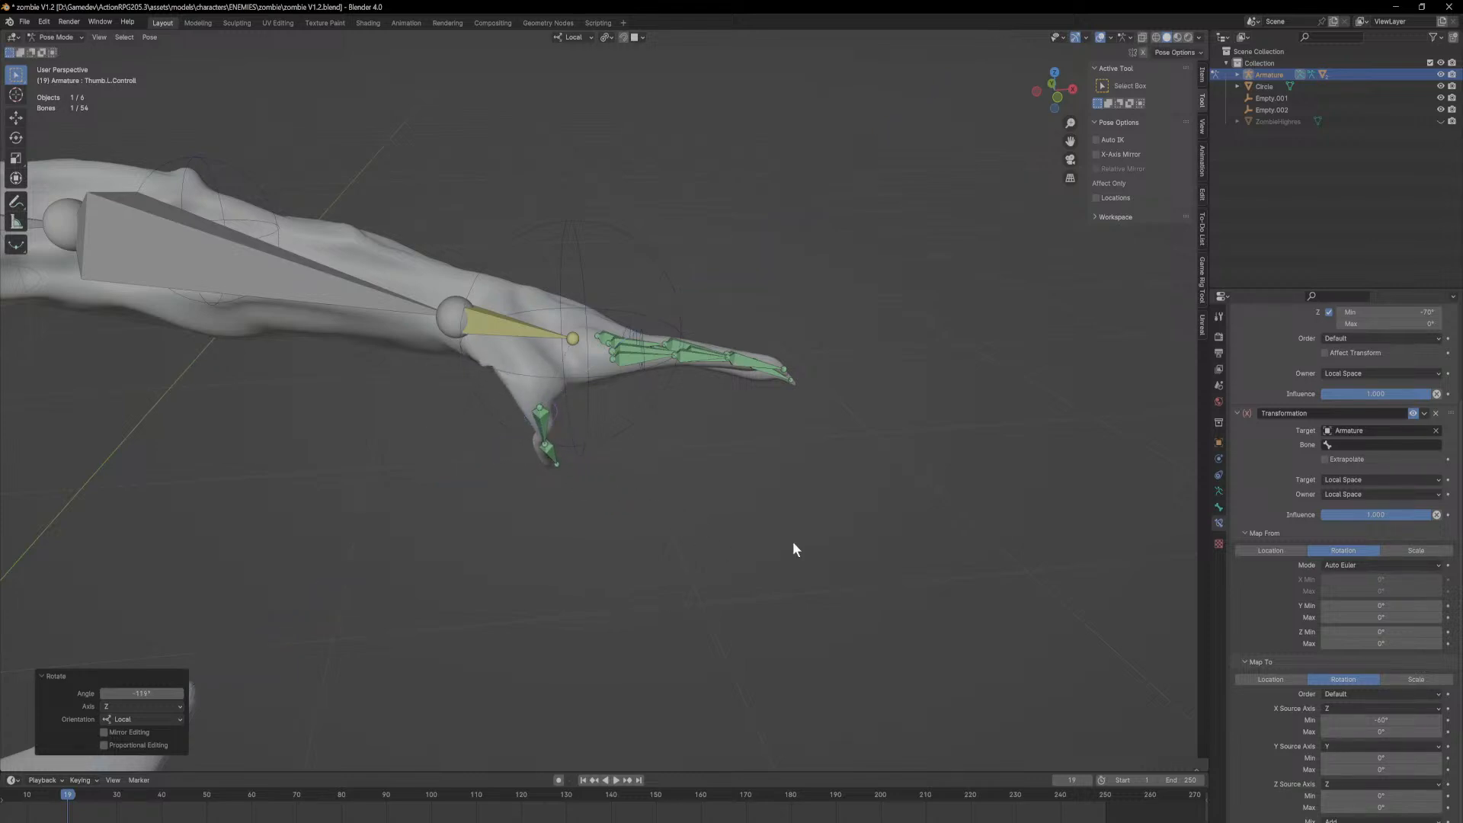
Step: Try a Map To X rotation maximum of 4.8° and Thumb.L.Control as the target bone of the Transformation constraint
mouse_move(1383, 731)
mouse_down()
mouse_move(1395, 731)
mouse_move(1372, 731)
mouse_up()
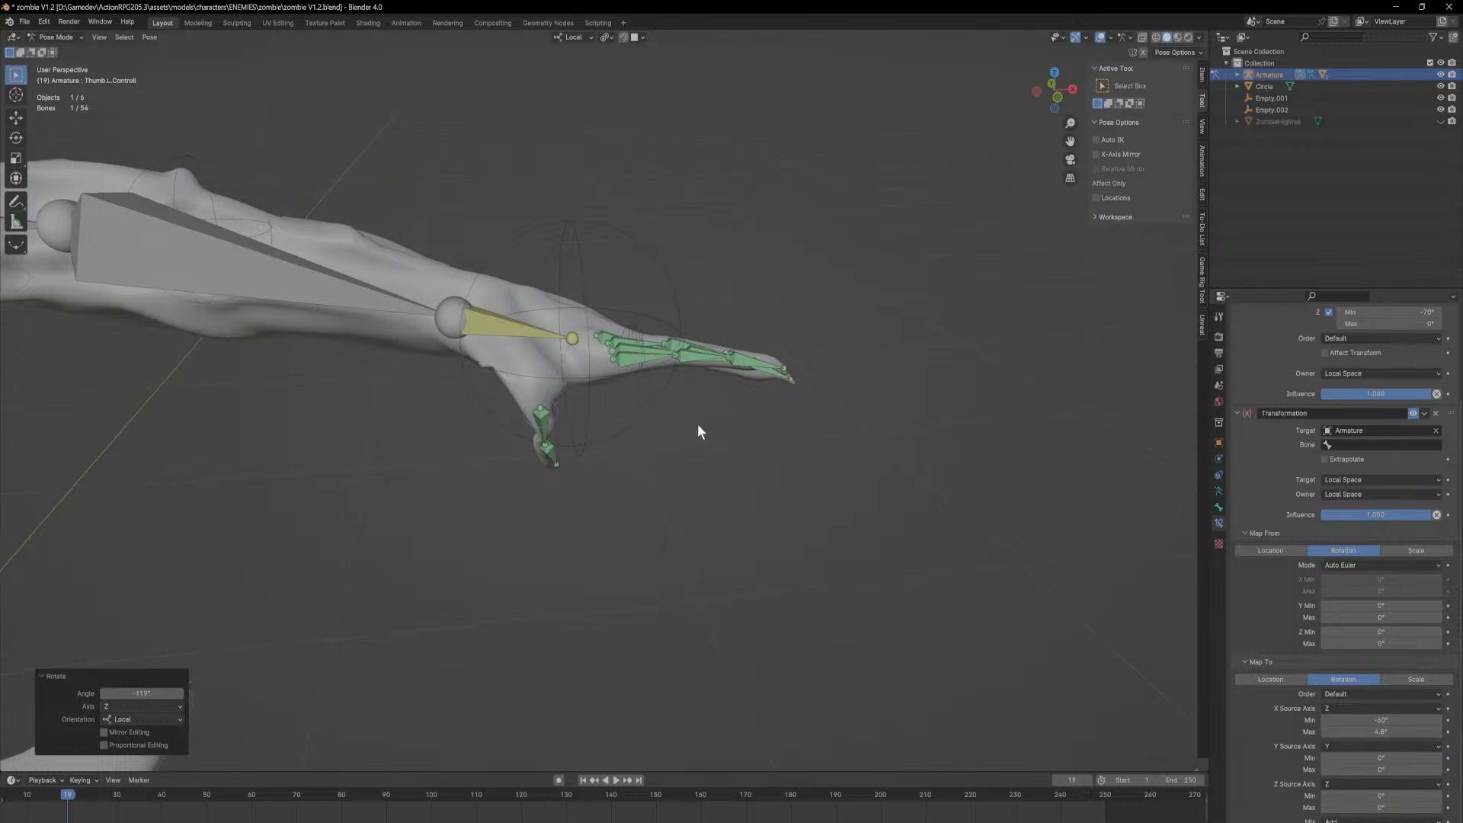
scroll(695, 424, up, 2)
scroll(712, 449, up, 1)
scroll(1288, 528, up, 4)
scroll(1287, 528, down, 4)
mouse_move(934, 492)
middle_down()
mouse_move(926, 476)
mouse_move(939, 480)
middle_up()
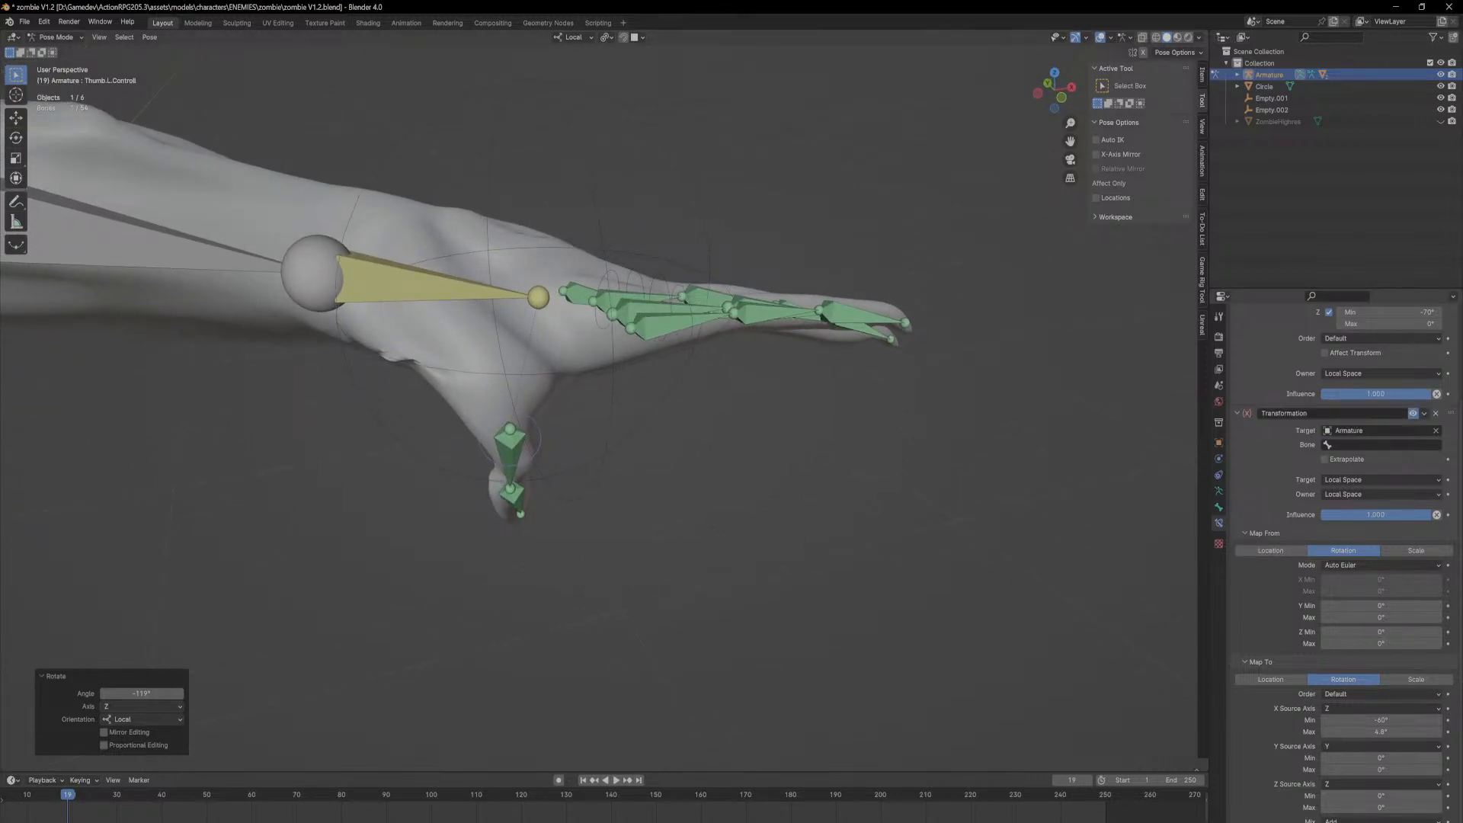
middle_drag(991, 496, 1021, 489)
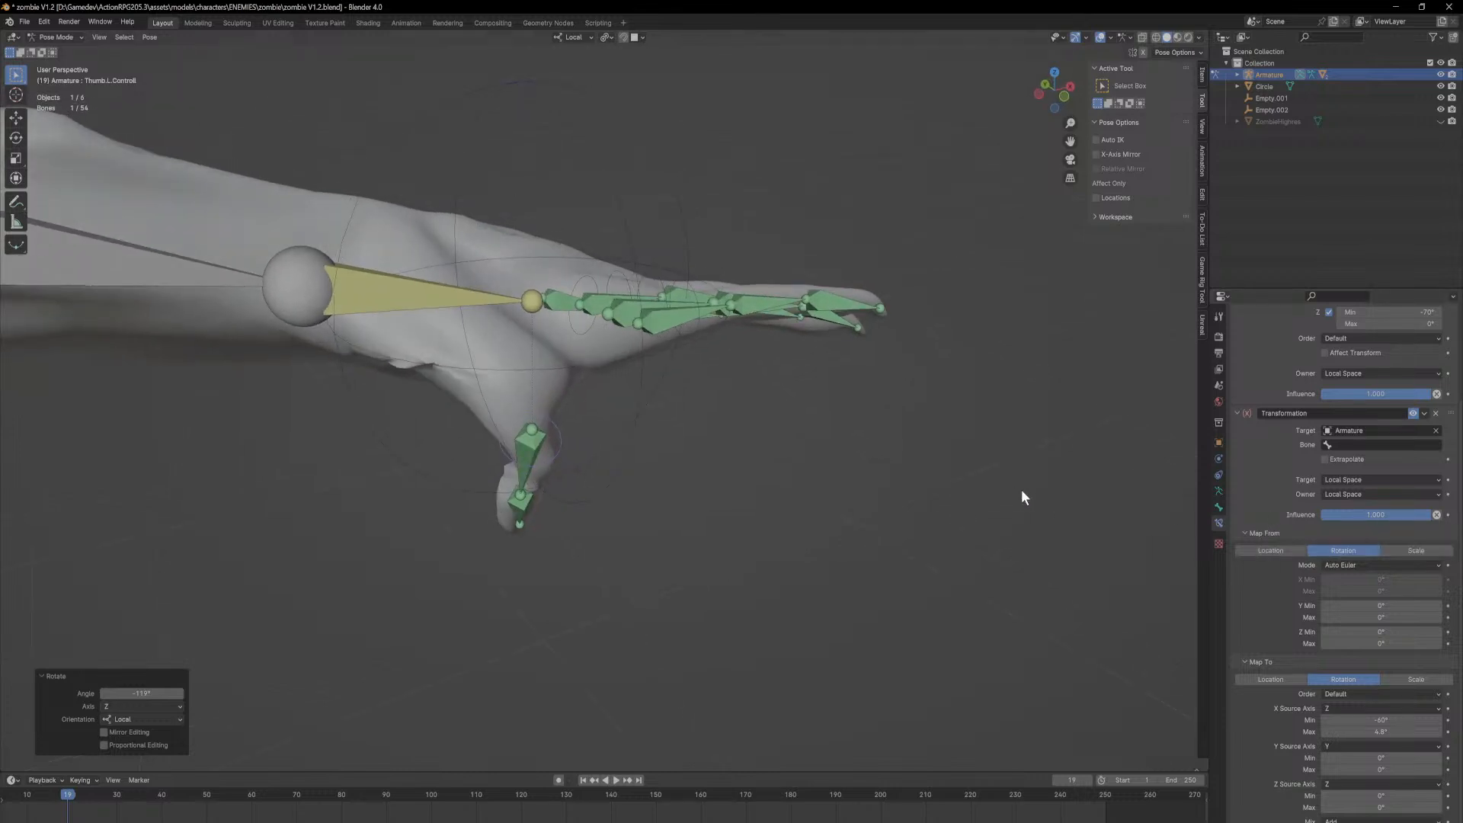
click(1365, 446)
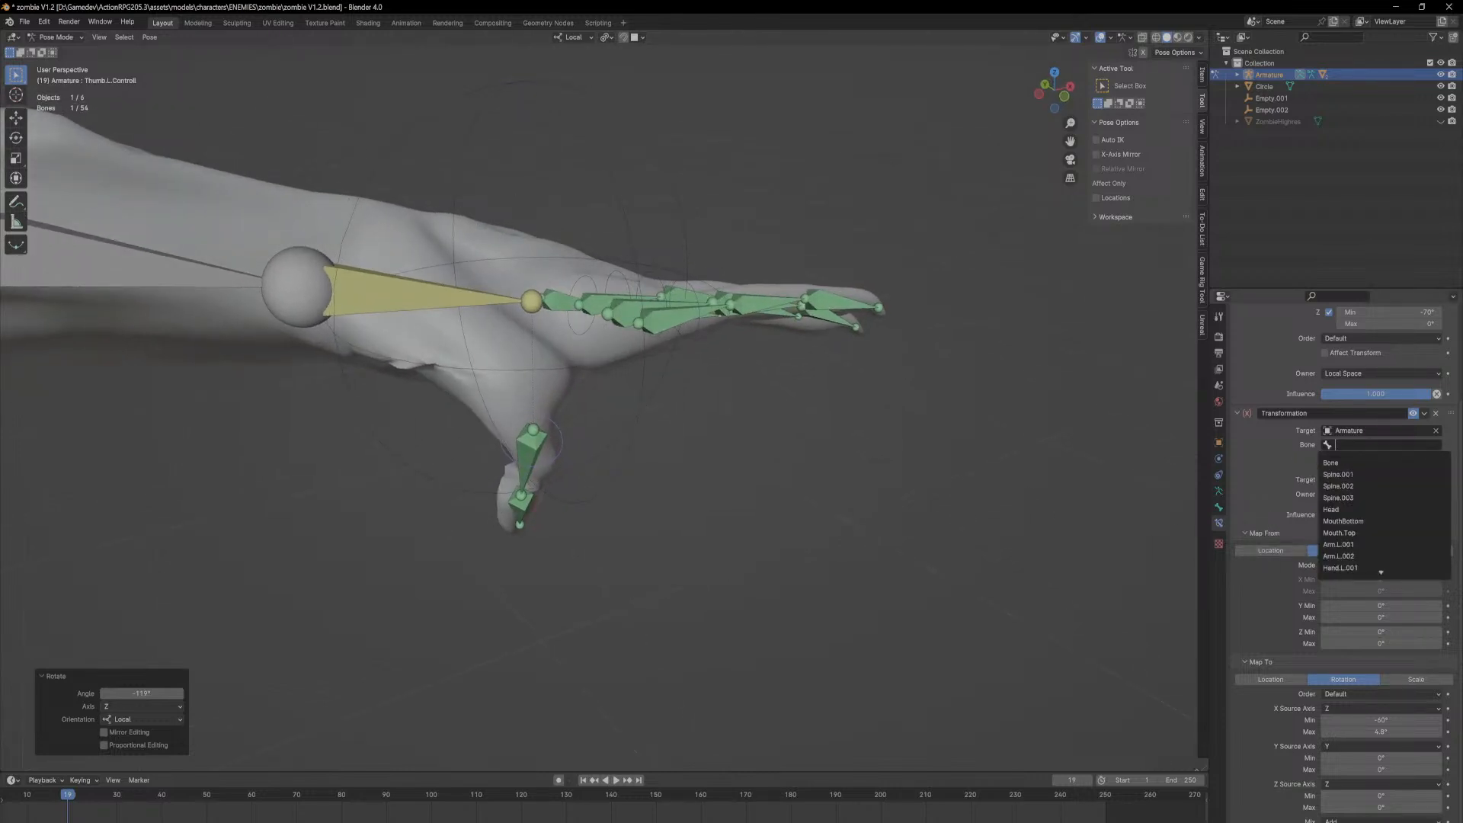
text(thumb)
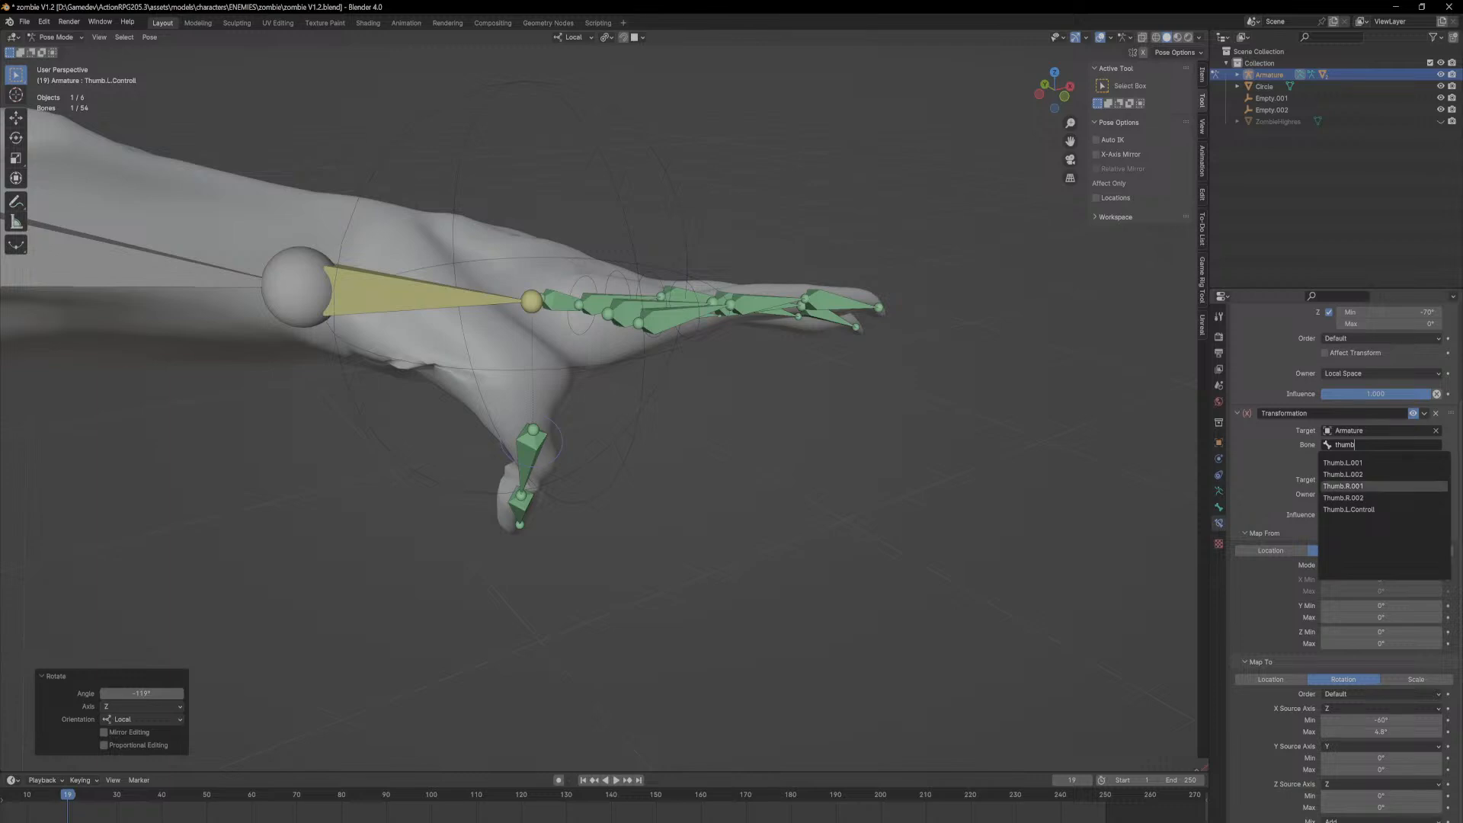
click(1357, 511)
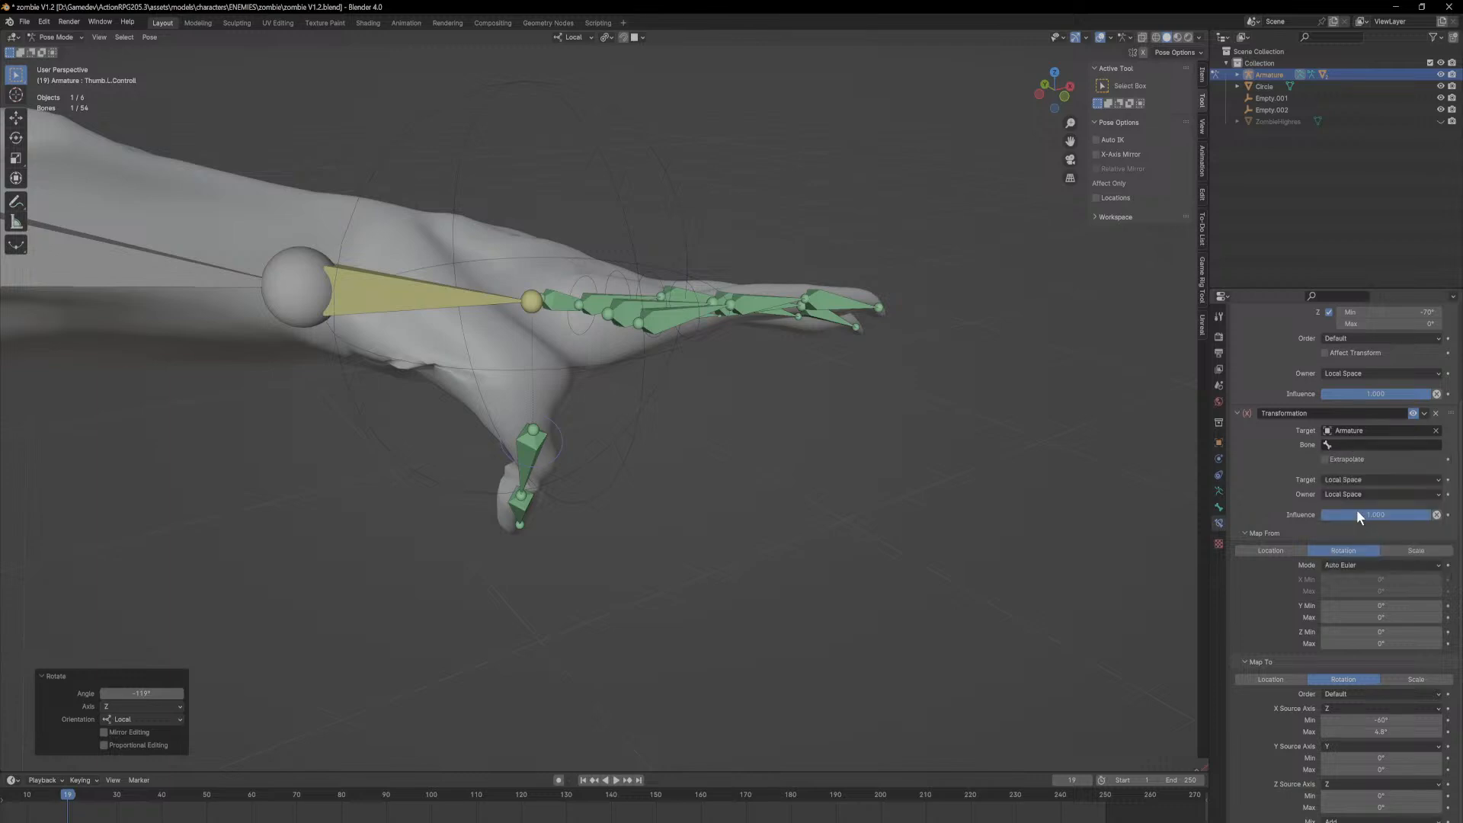
Step: Remove the Transformation constraint from the thumb control bone and select the Thumb.L.001 bone
click(1436, 413)
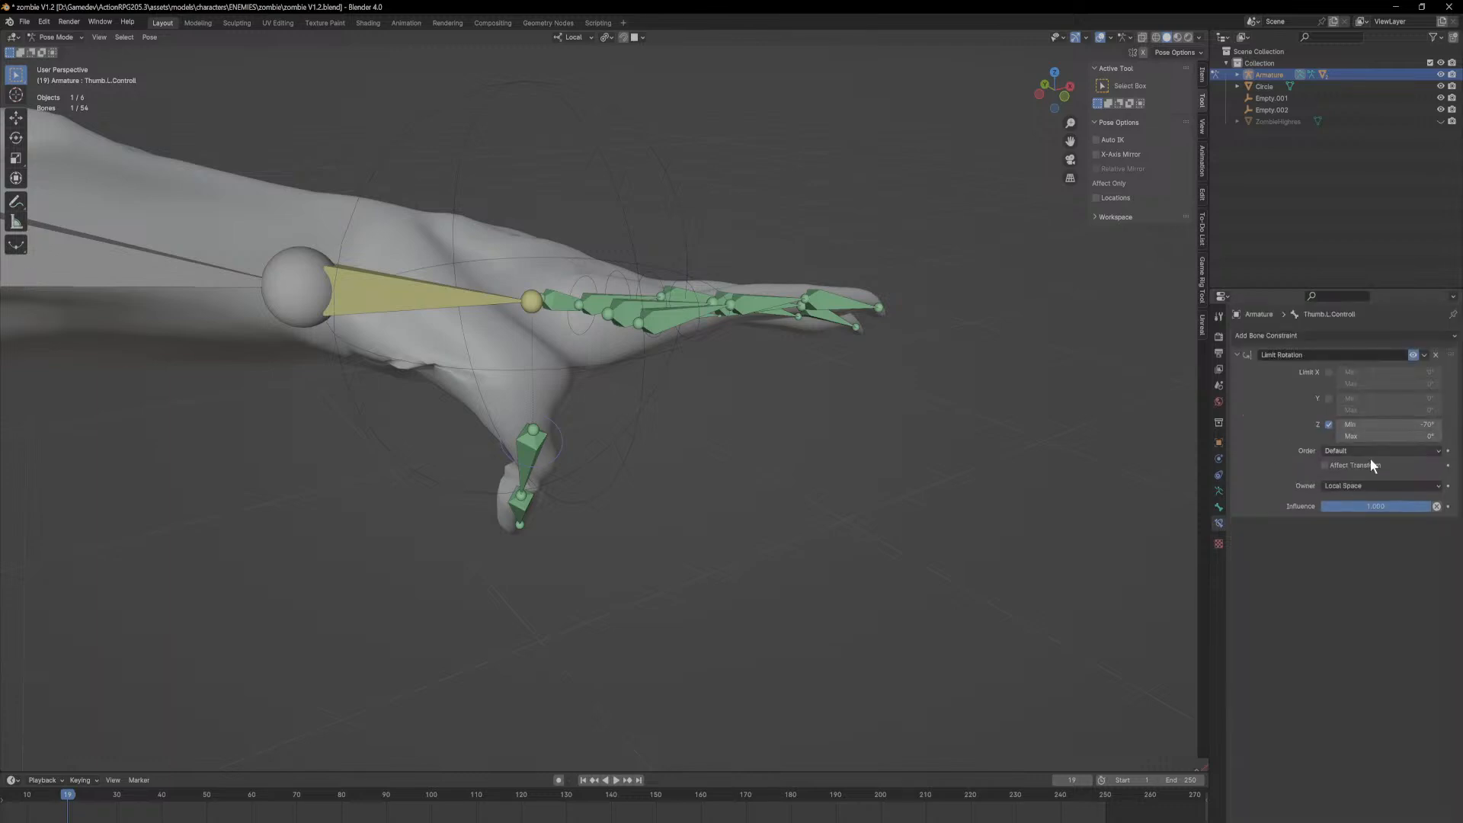
click(1314, 336)
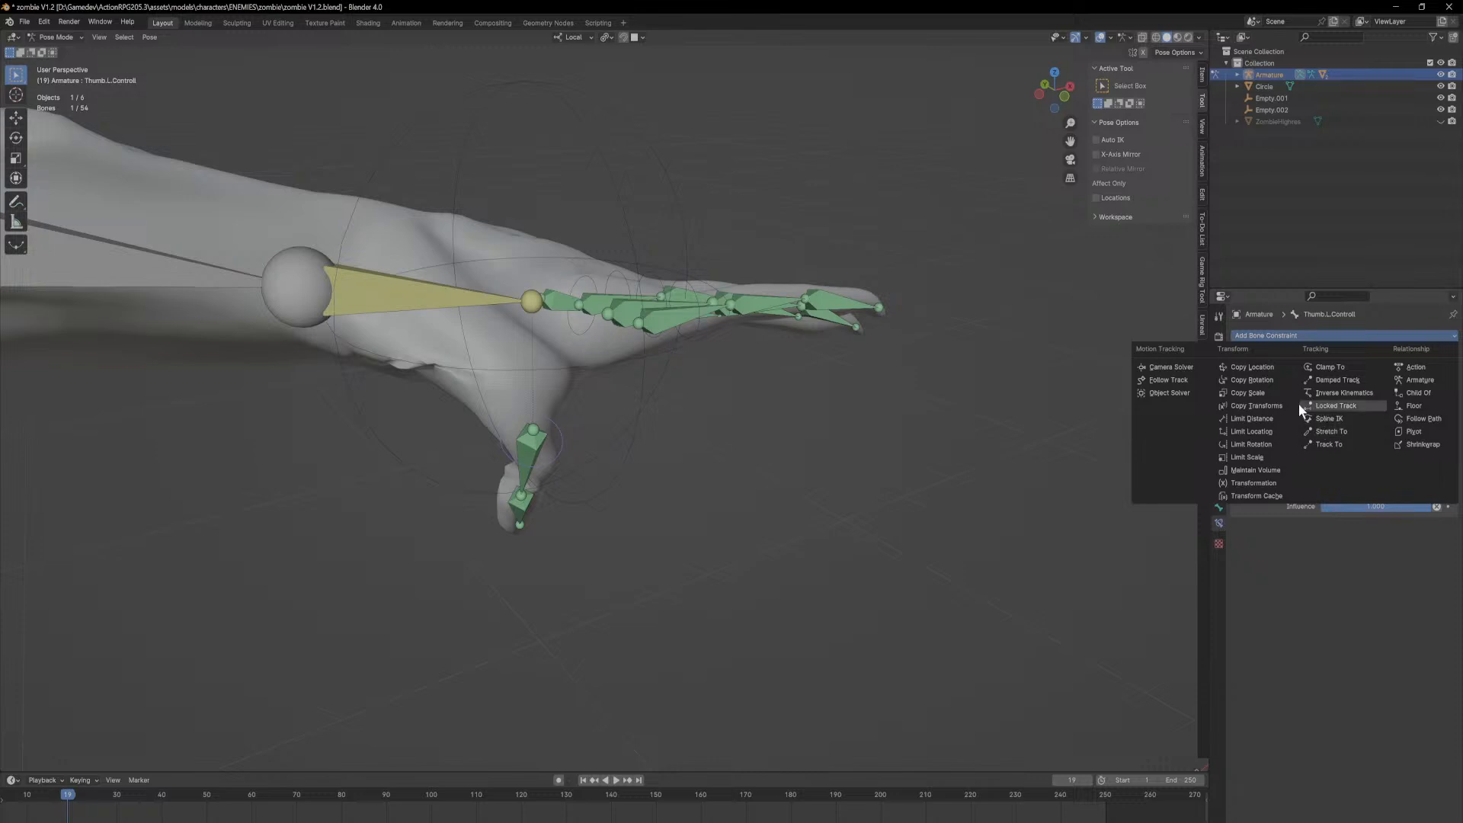
click(532, 450)
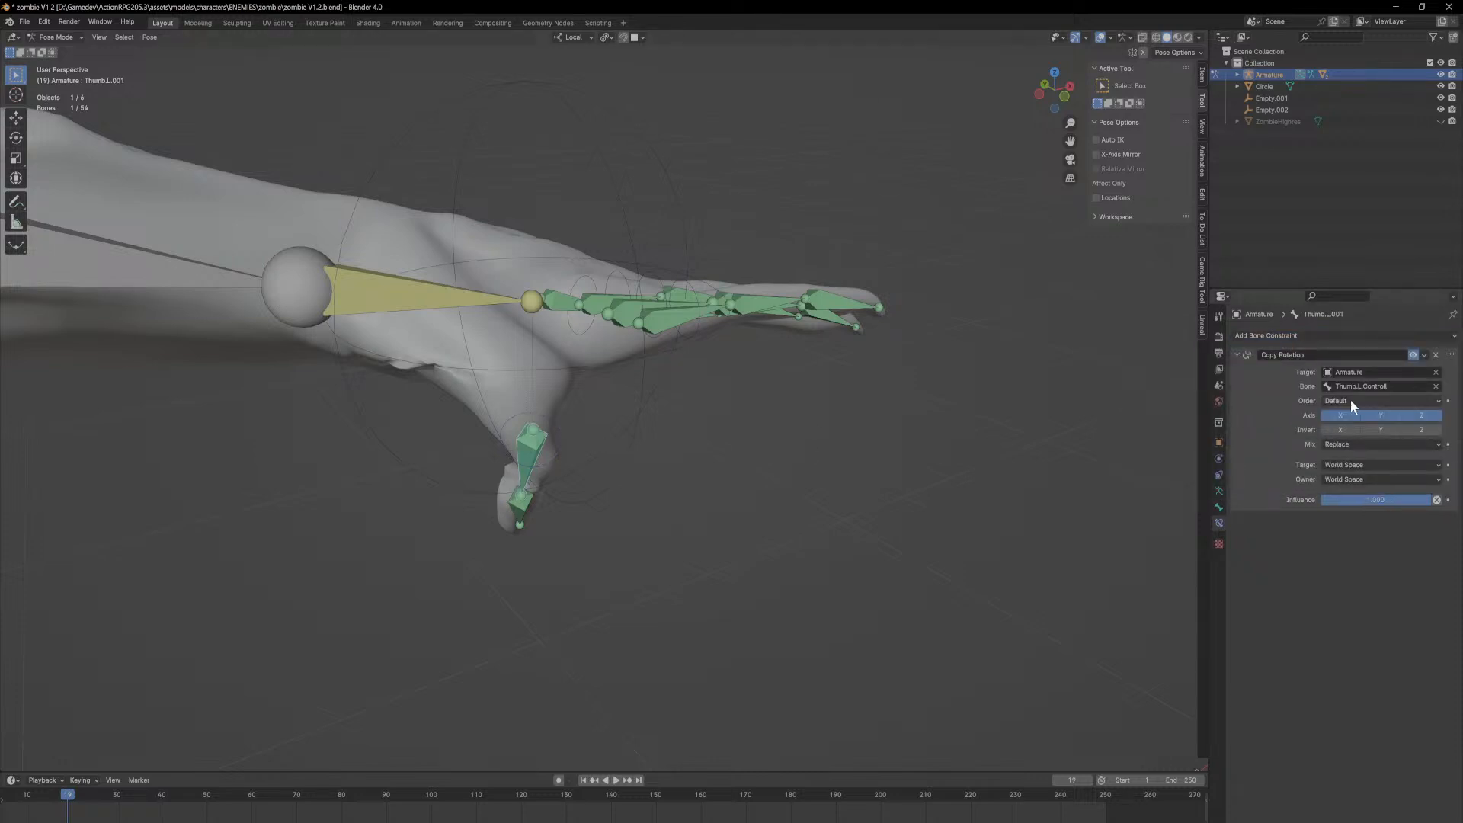
Step: Try adding a second Copy Rotation constraint to the Thumb.L.001 bone, and remove it
click(1317, 336)
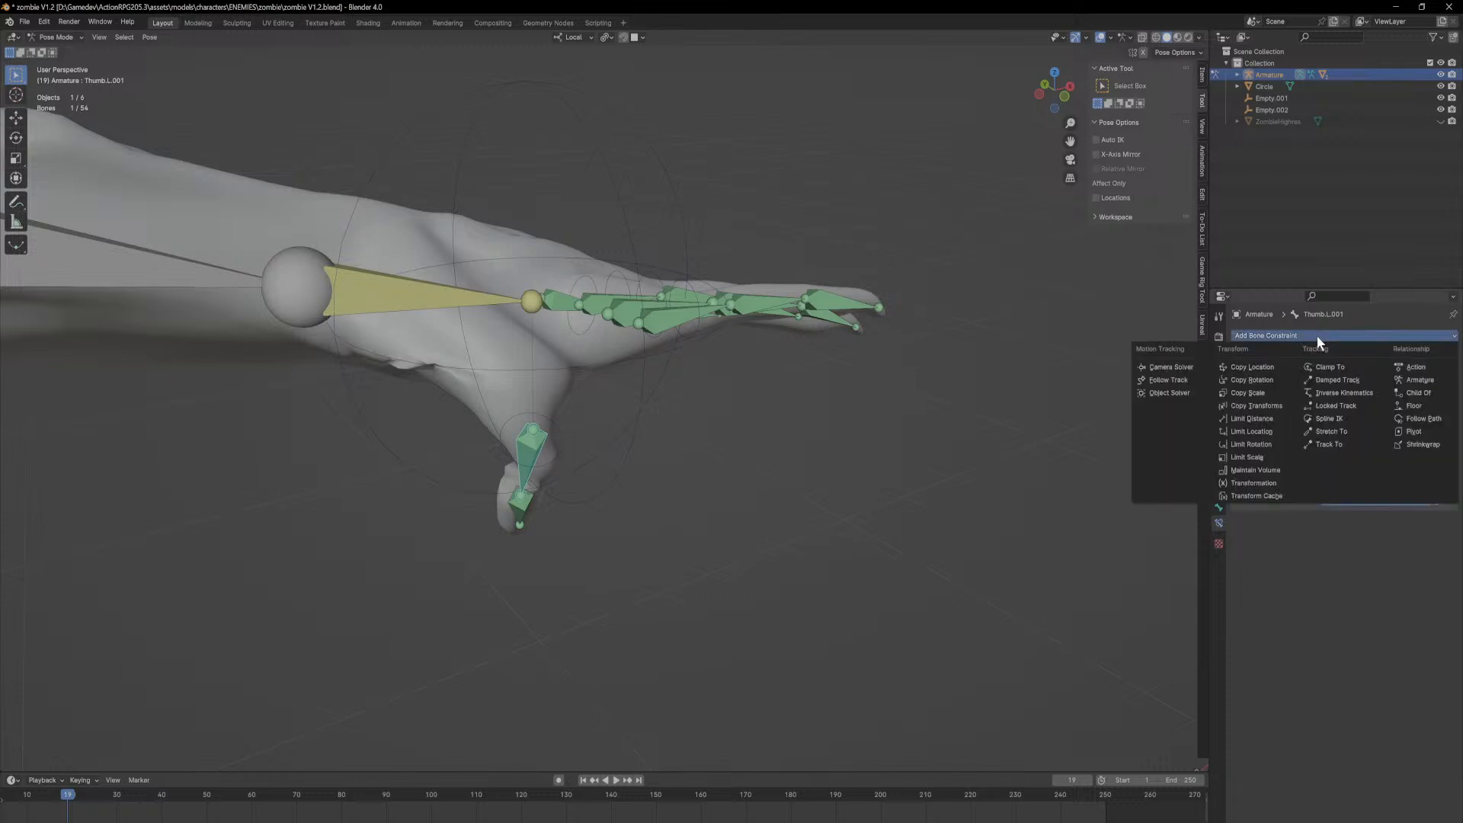
click(1271, 379)
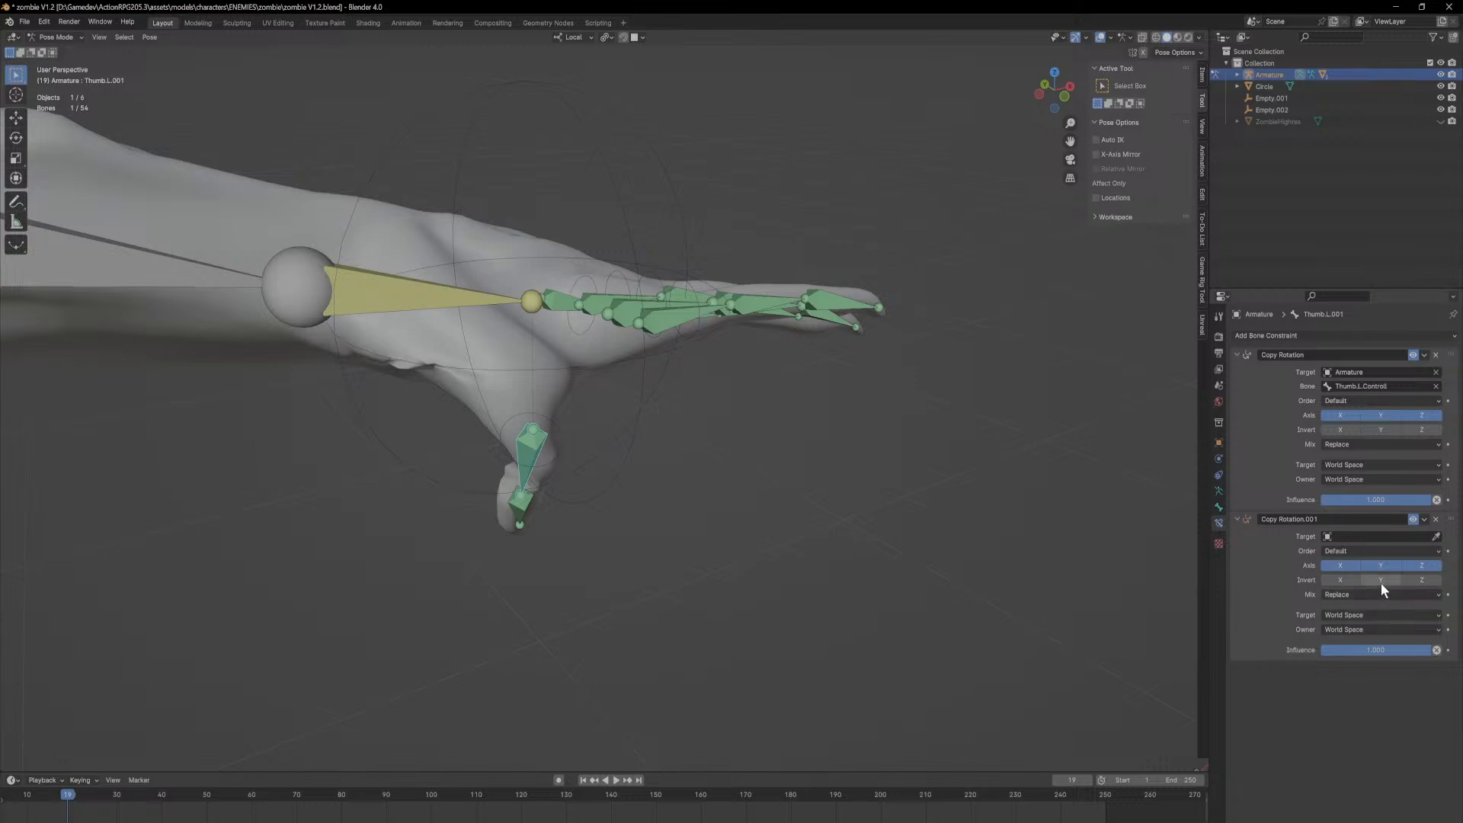
click(1384, 596)
click(1383, 596)
click(1436, 519)
Step: Add a Transformation constraint to the Thumb.L.001 bone with both target and owner in Local Space
click(1315, 337)
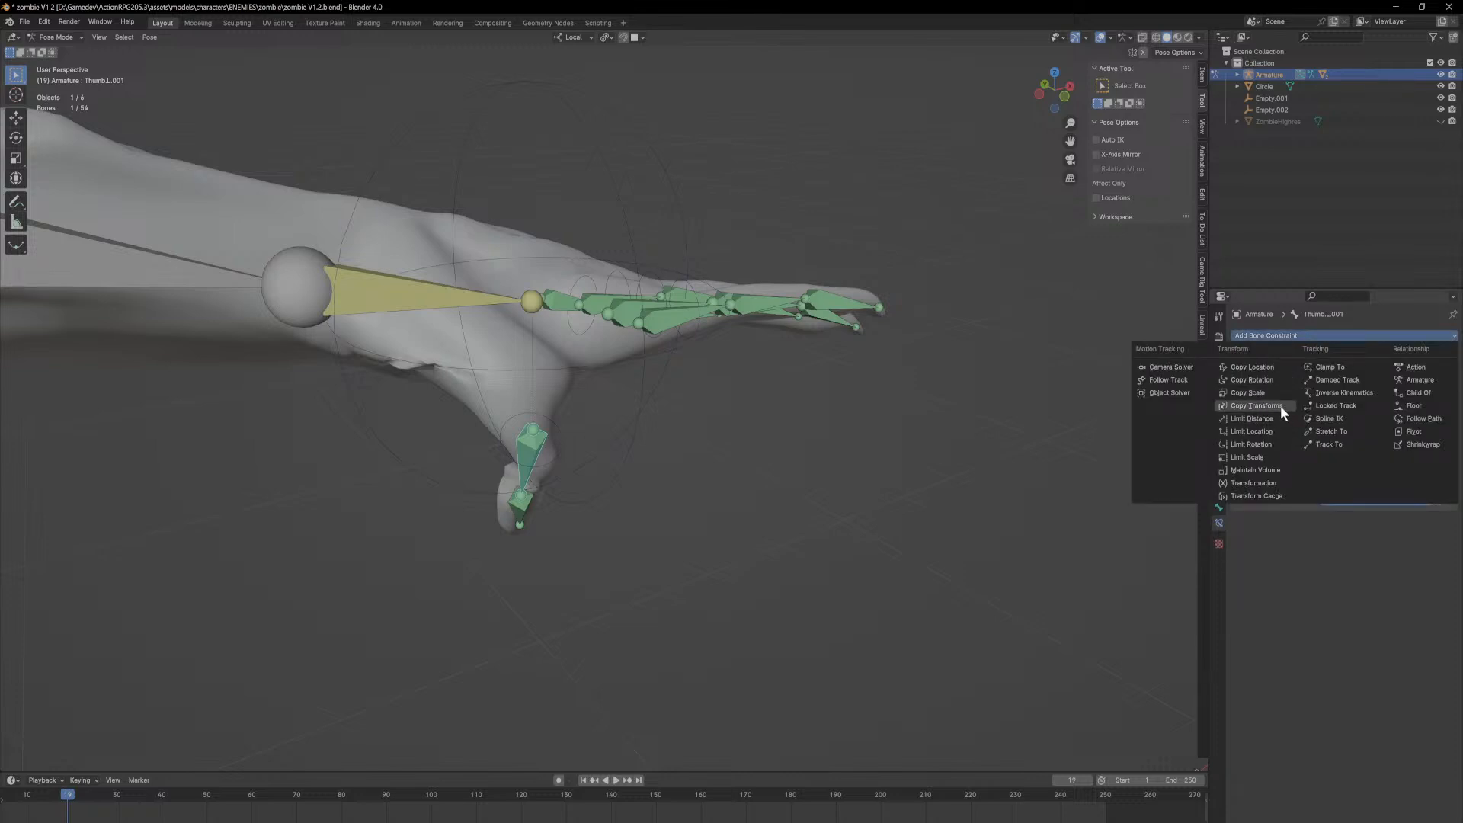
click(1276, 482)
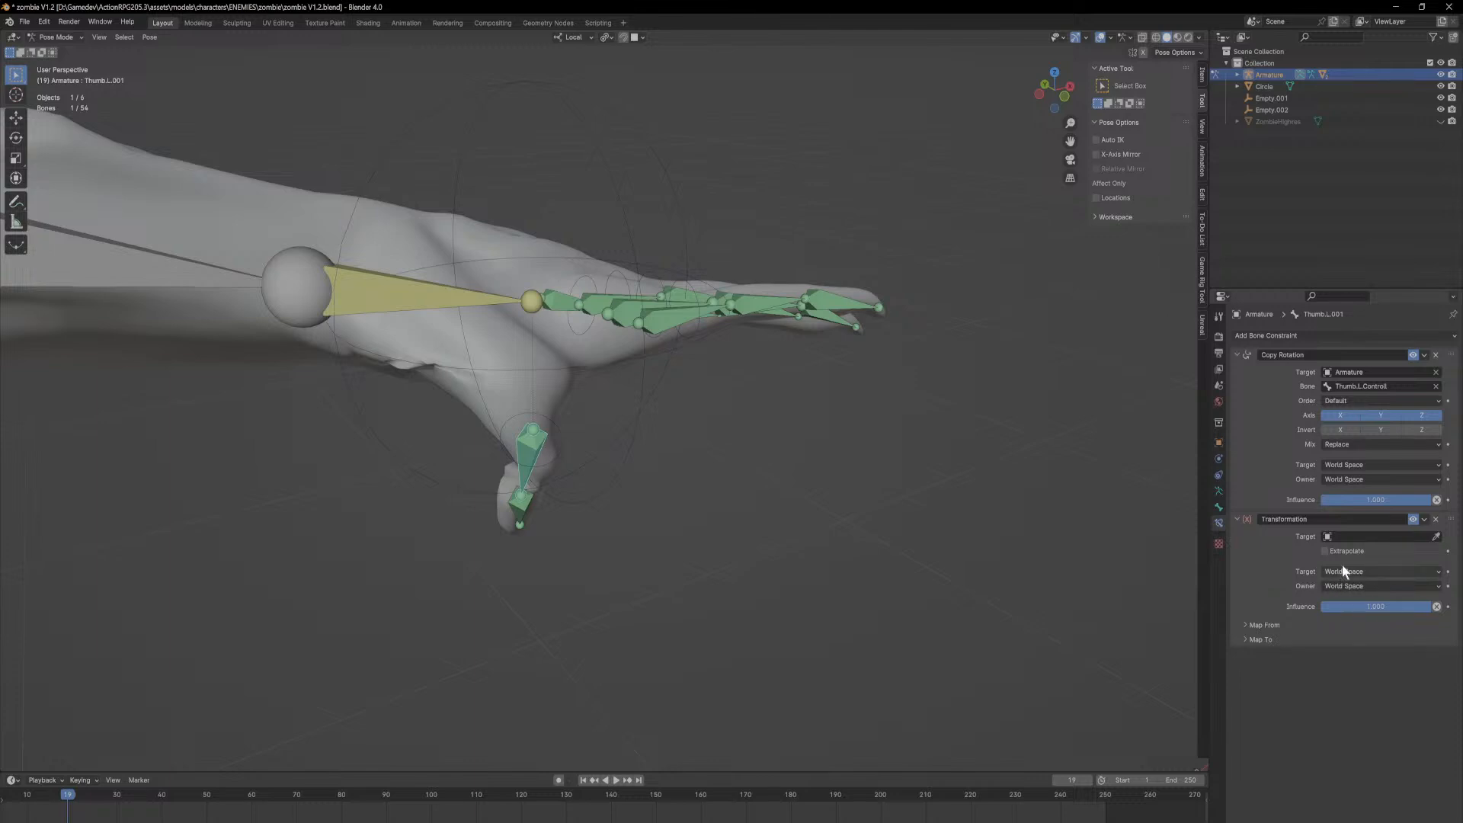
click(1352, 571)
click(1355, 607)
click(1347, 585)
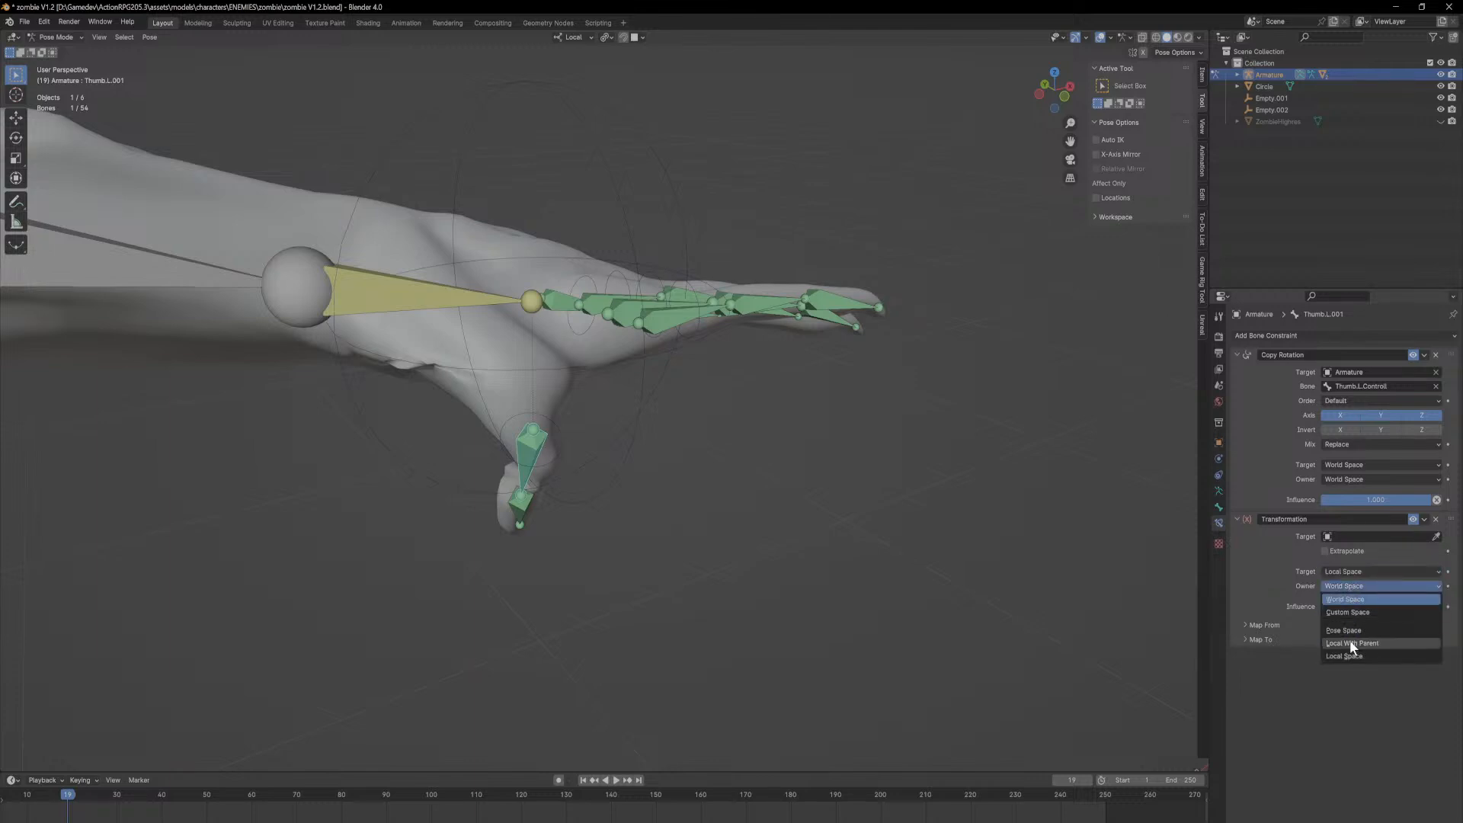
click(1346, 656)
Step: Set both Map From and Map To of the new Transformation constraint to Rotation
click(1254, 625)
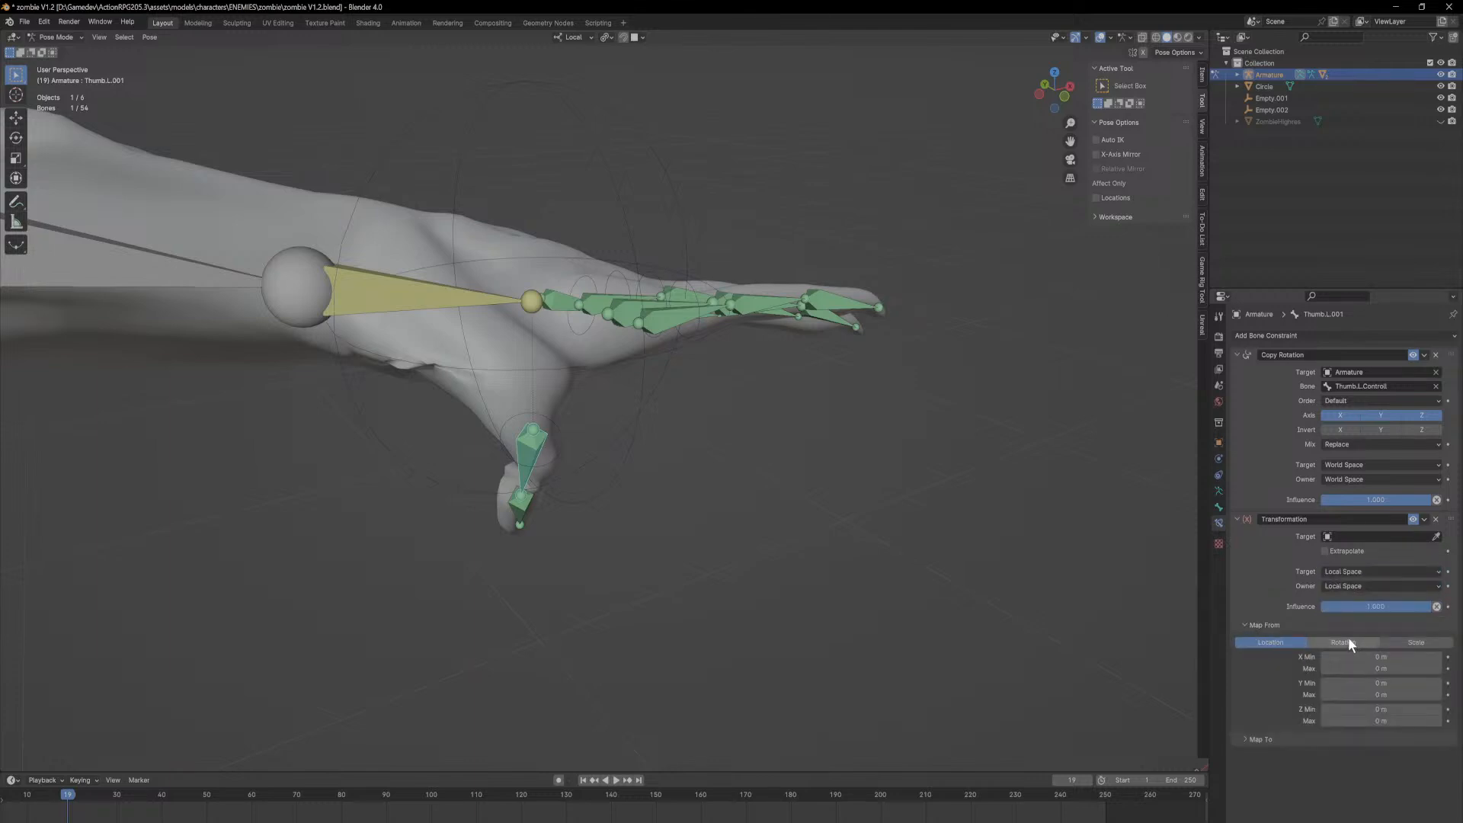
click(1347, 642)
click(1249, 754)
click(1344, 772)
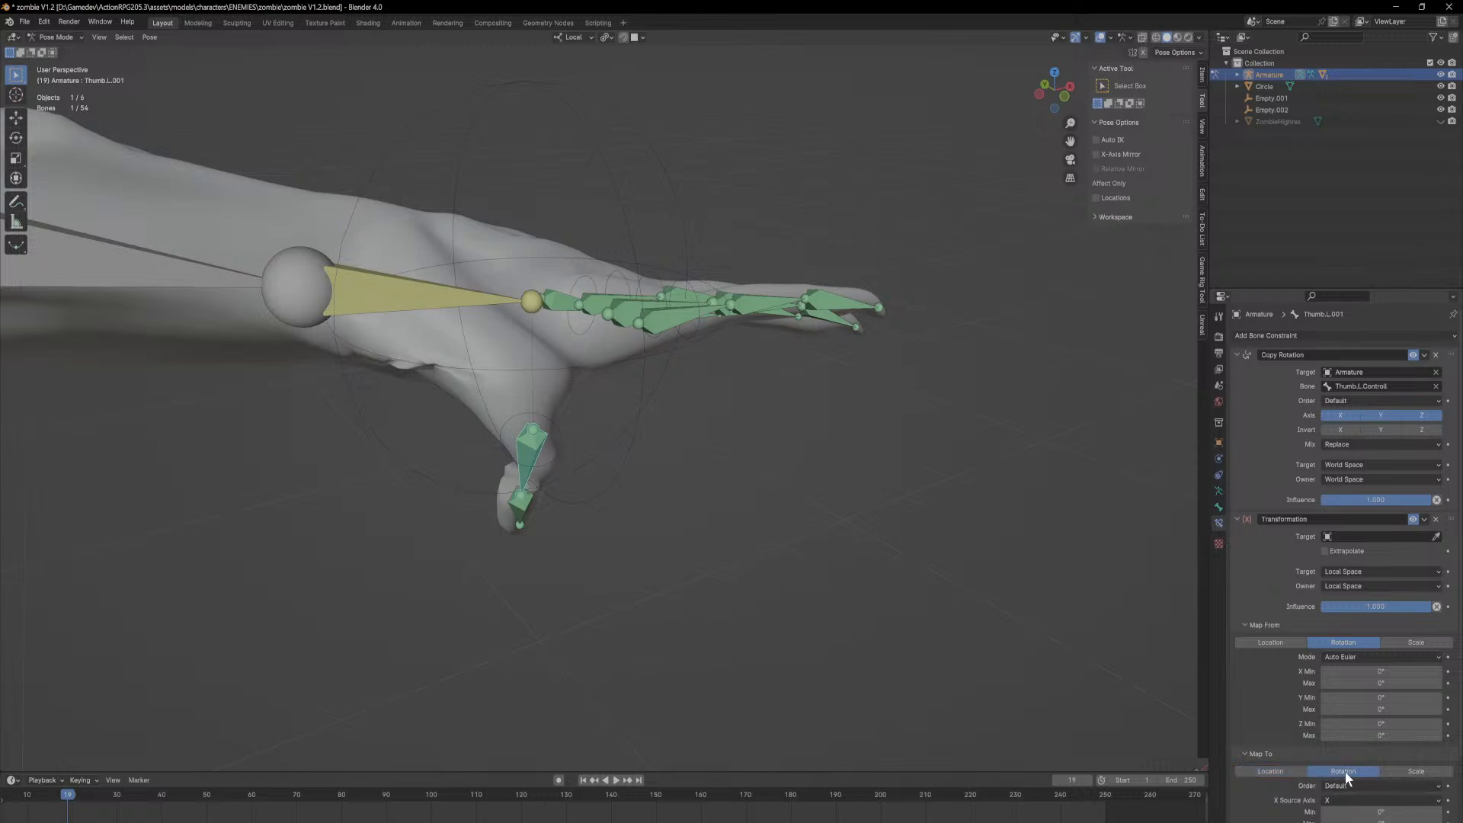
Step: Set the Map To X source axis to Z and its minimum rotation to -60°
scroll(1271, 764, down, 3)
click(1337, 707)
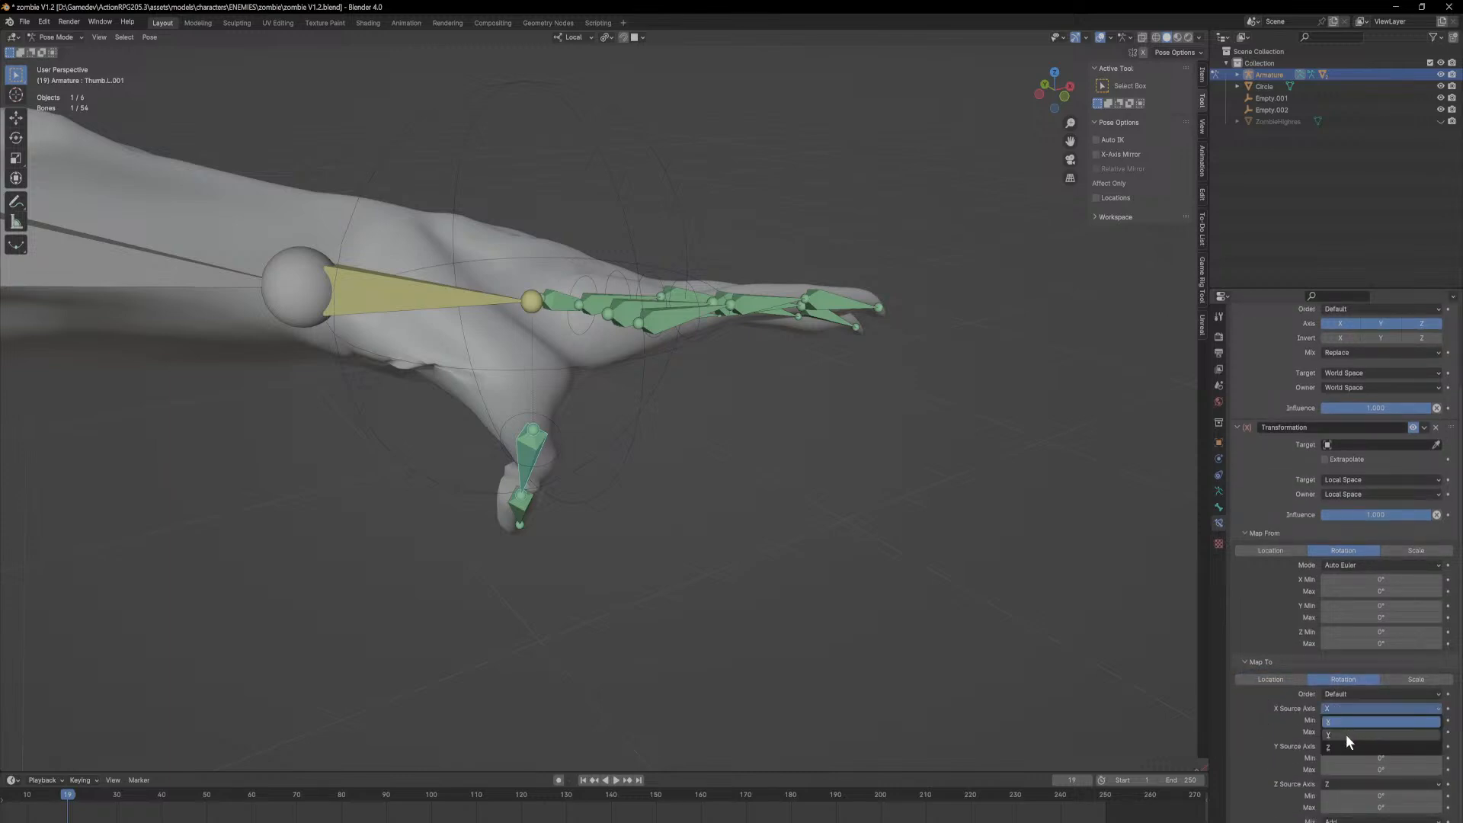
click(1349, 746)
click(1382, 720)
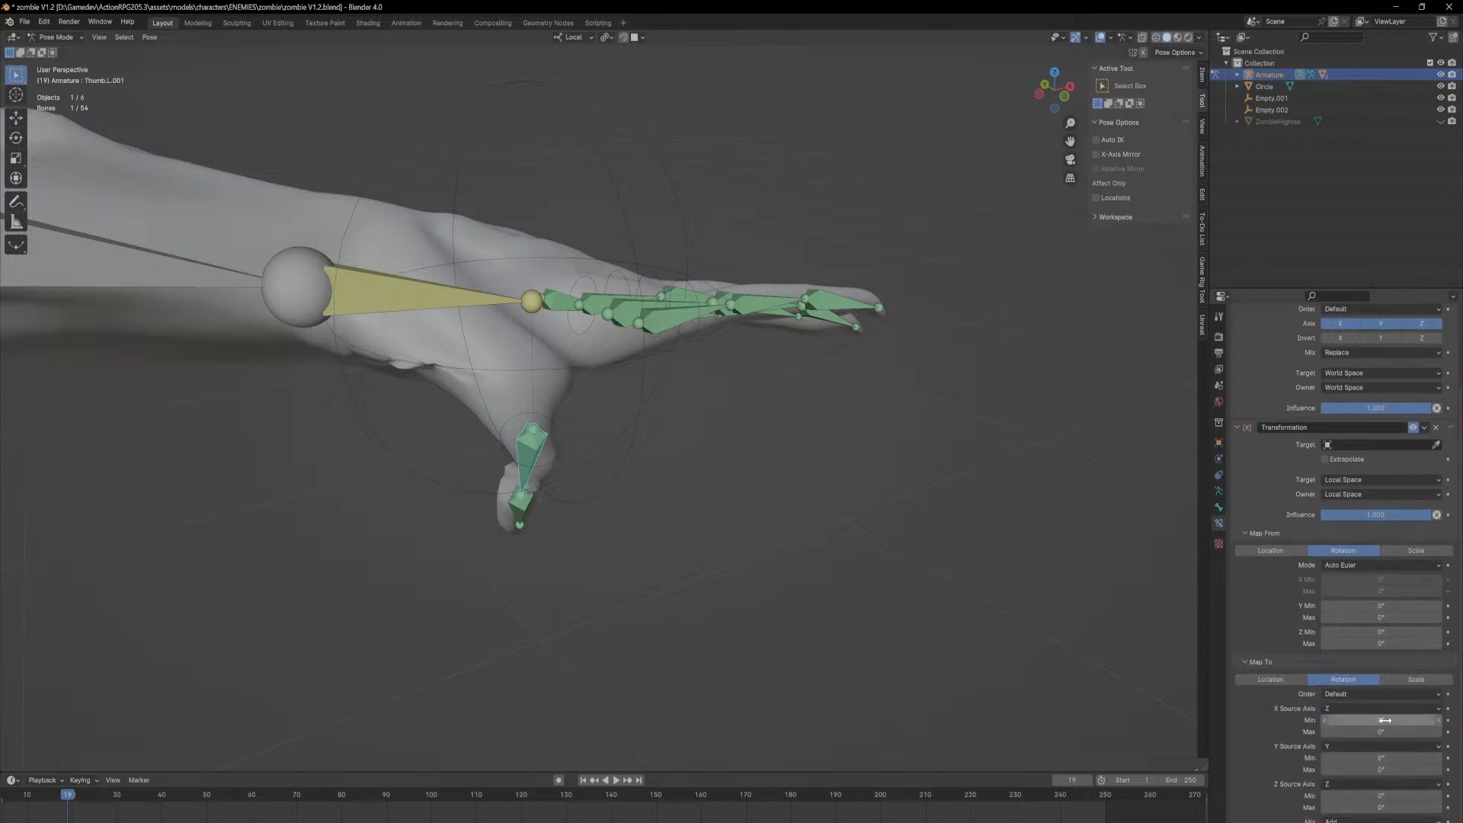
text(-60)
key(Return)
Step: Test the new constraint by rotating the thumb control bone freely and about its local Z axis
middle_drag(600, 410, 500, 408)
click(493, 397)
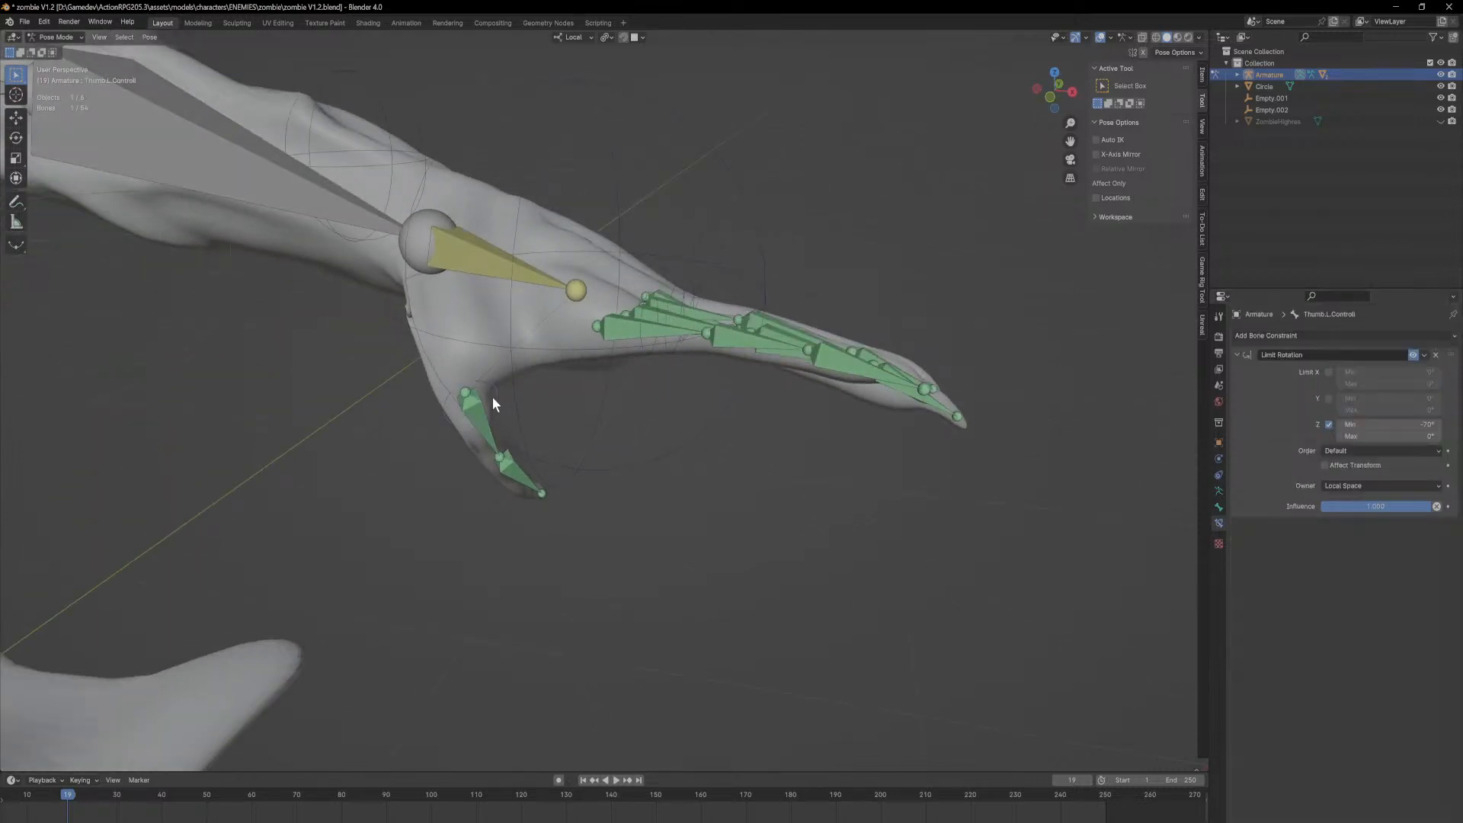
key(r)
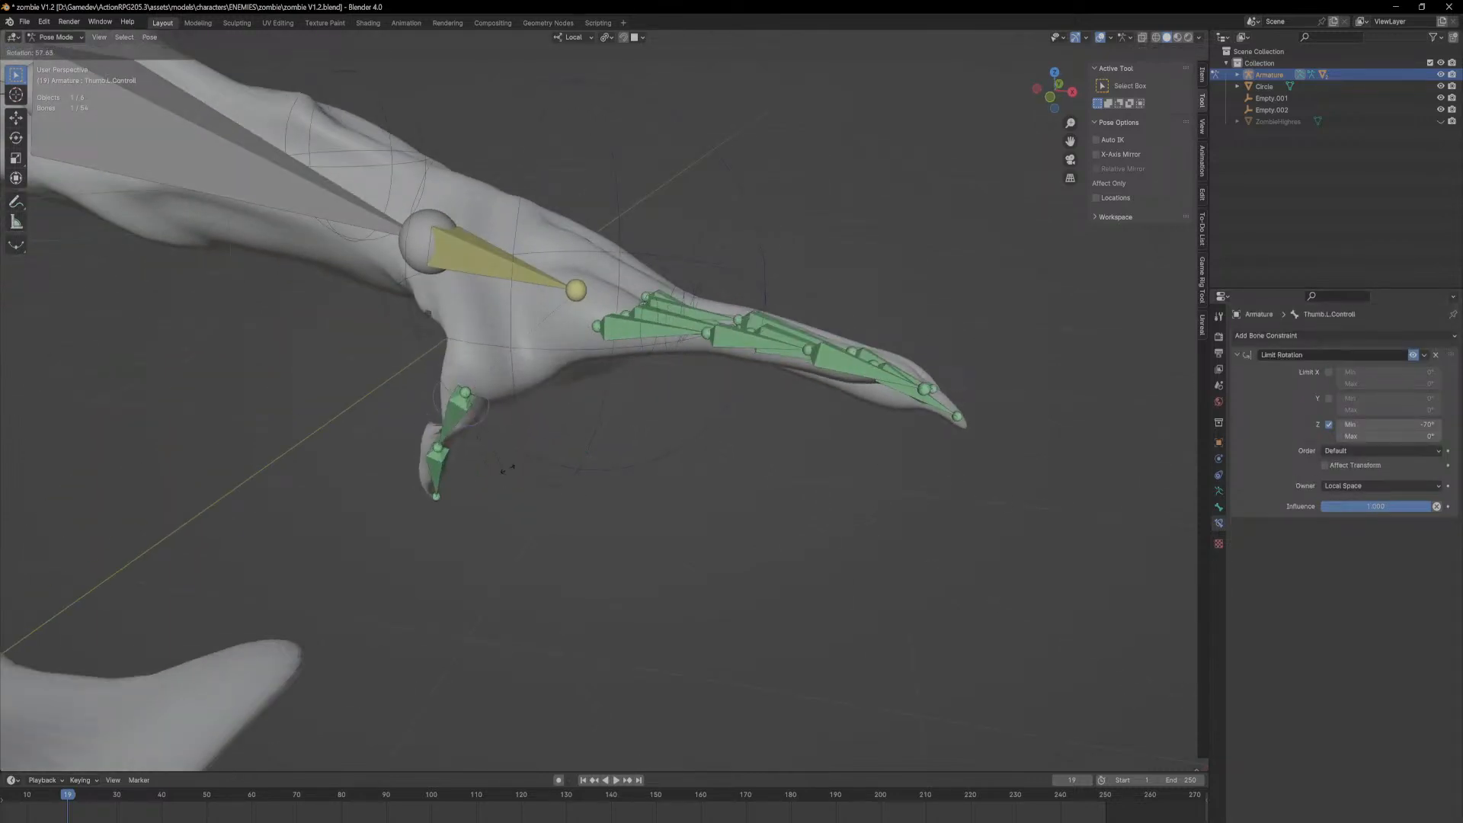
click(501, 438)
middle_drag(493, 412, 583, 422)
key(r)
key(z)
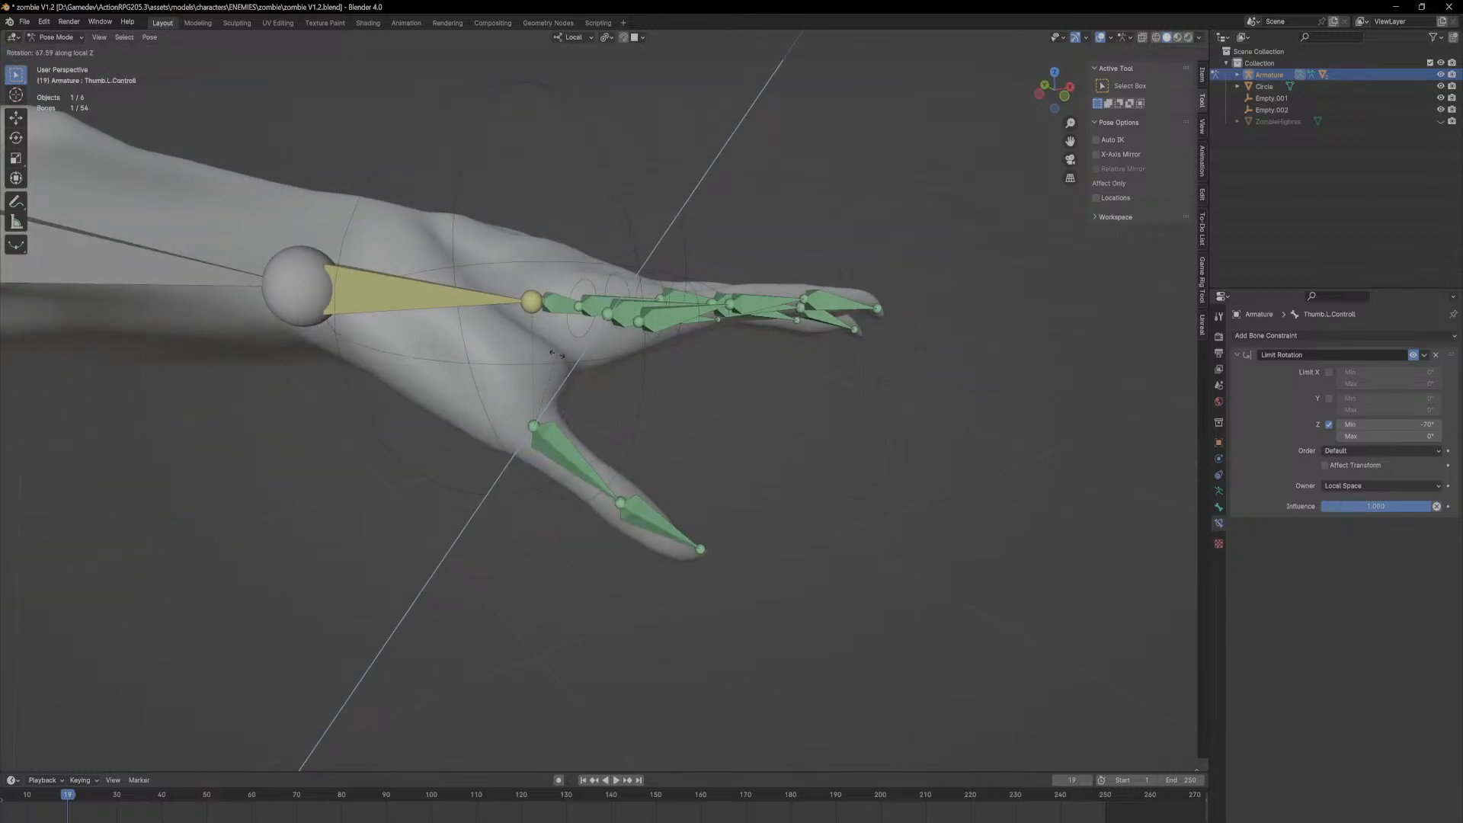
click(565, 387)
Step: Compare the constraints on the Thumb.L.001 bone with those on the thumb control bone
click(582, 465)
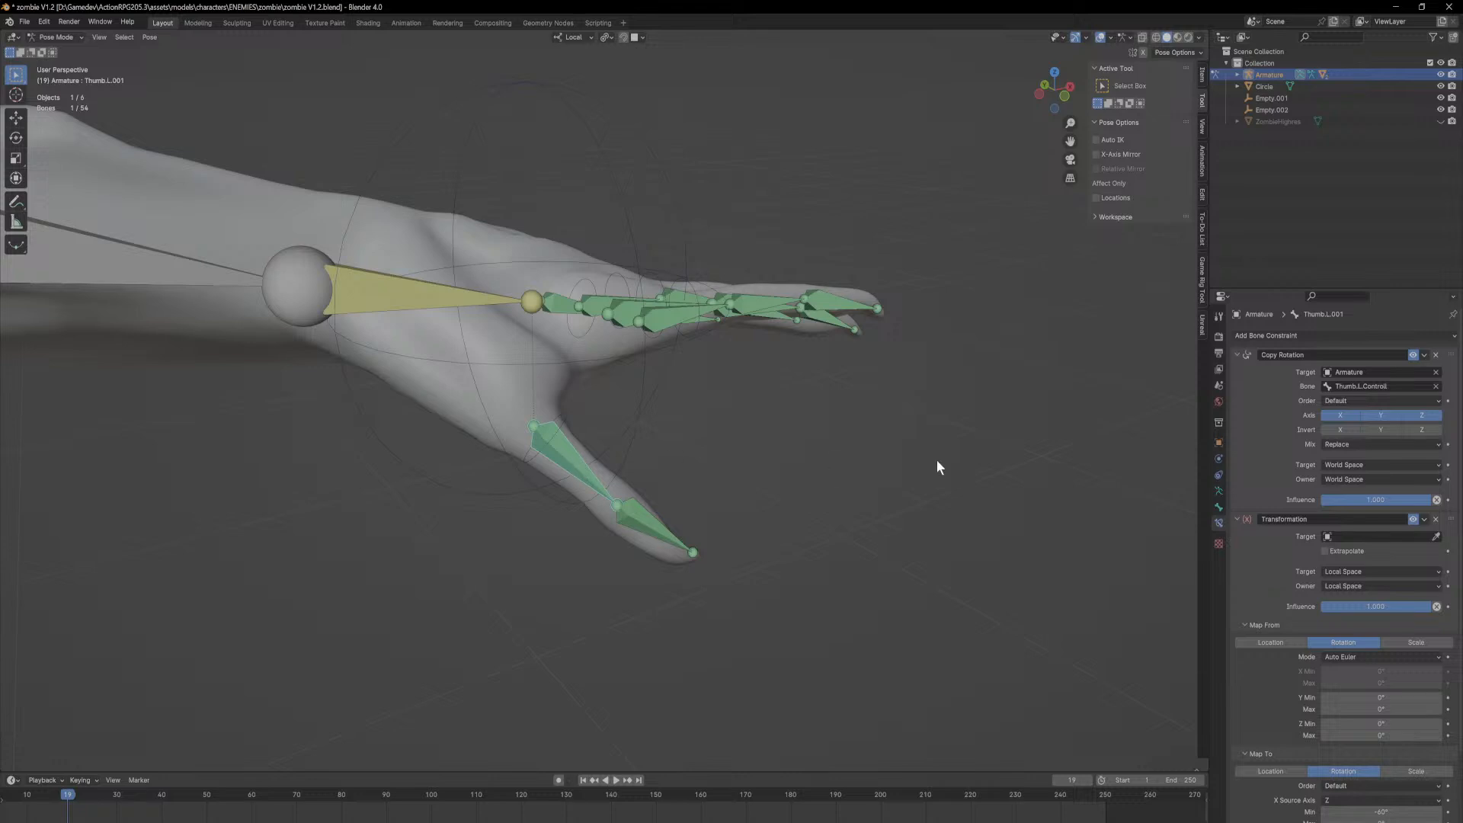
click(563, 421)
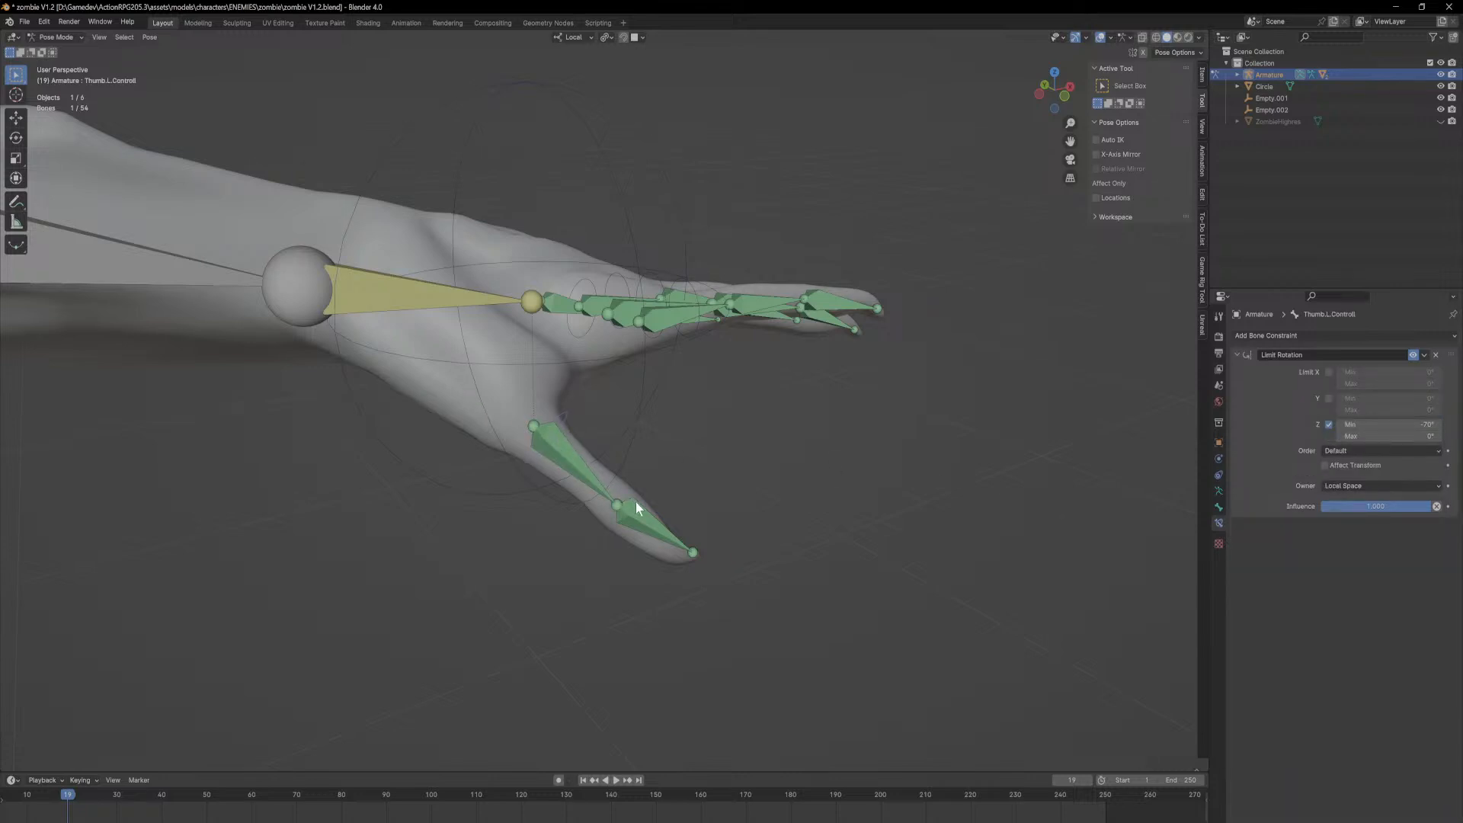
click(575, 462)
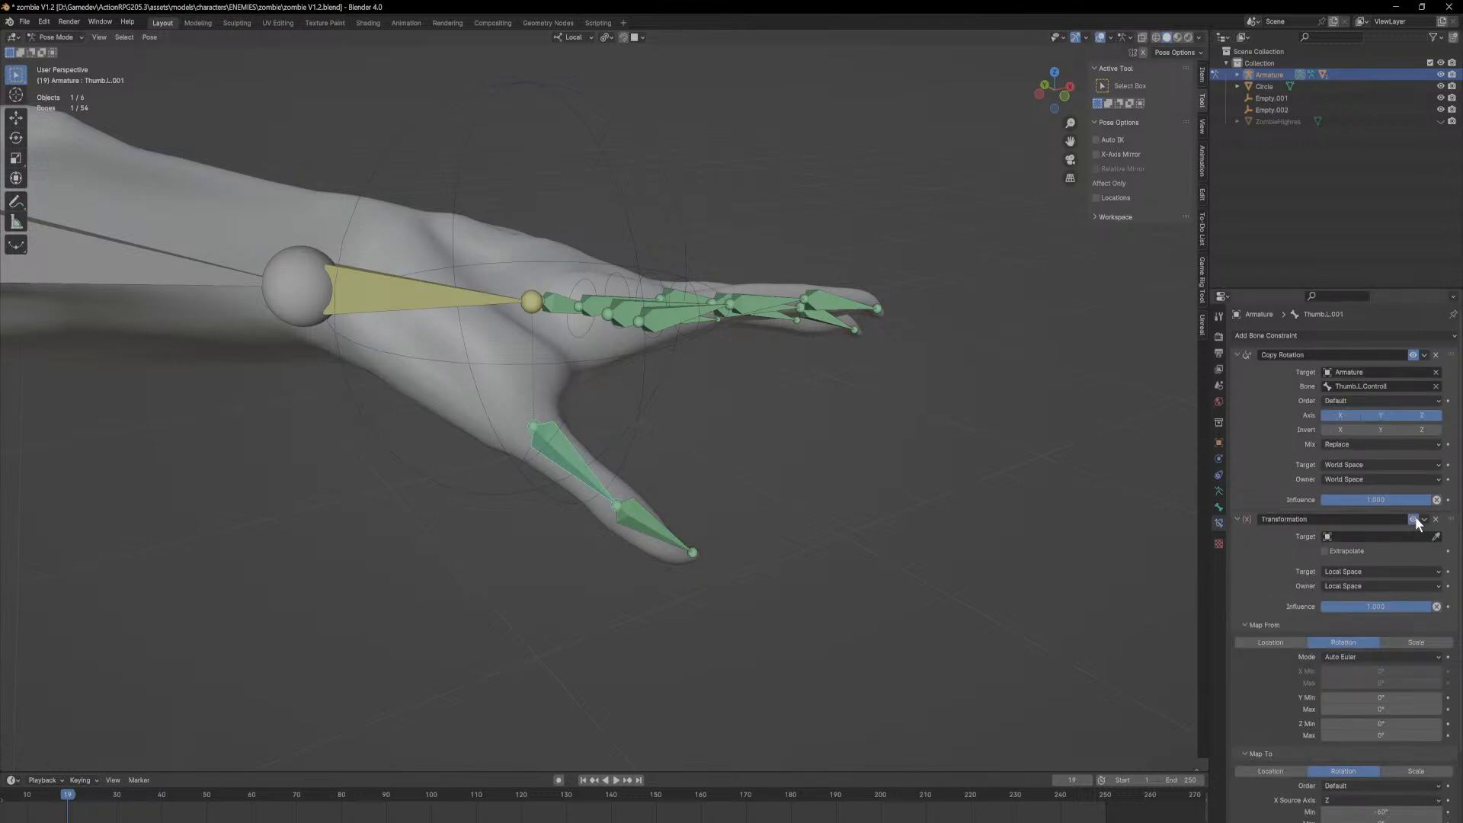
middle_drag(737, 425, 646, 430)
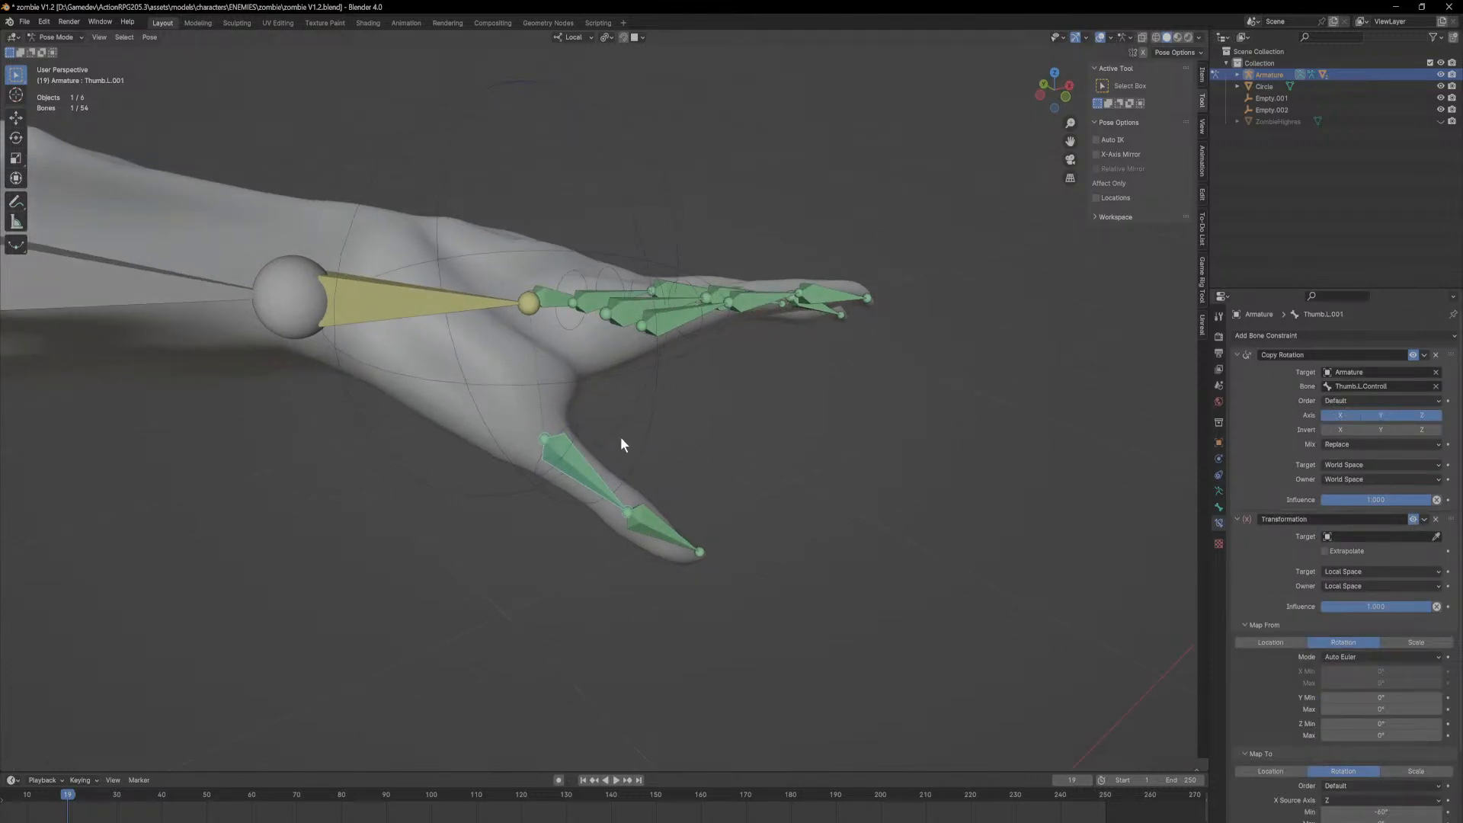
Step: Switch the viewport to Material Preview shading and curl the thumb by rotating its control bone about local Z
key(z)
click(645, 507)
key(r)
key(Escape)
click(579, 424)
key(r)
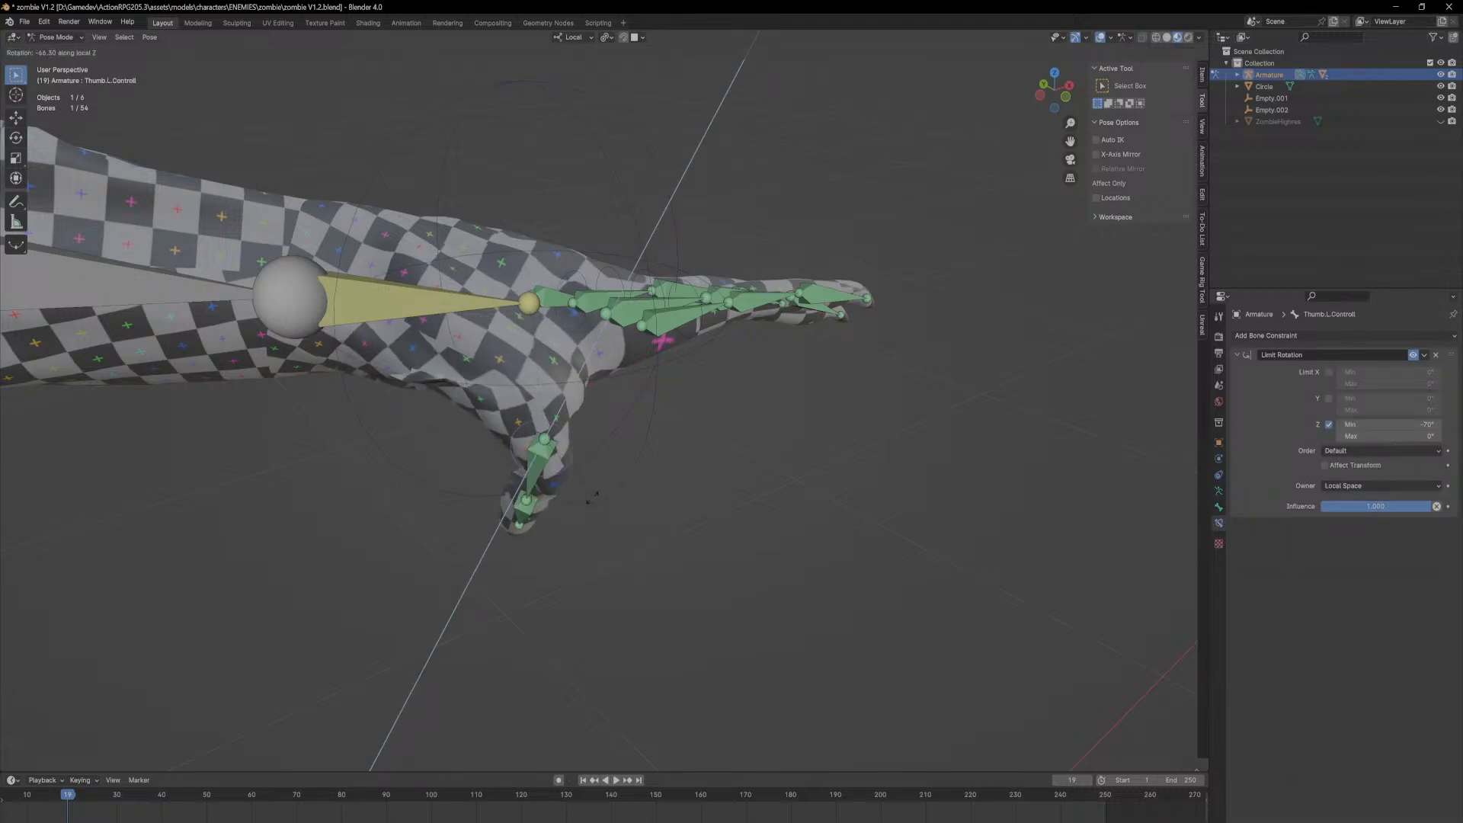
click(590, 464)
Step: Disable the Copy Rotation constraint on Thumb.L.001 and set its Transformation constraint's Map To Z minimum rotation to -70°
click(561, 482)
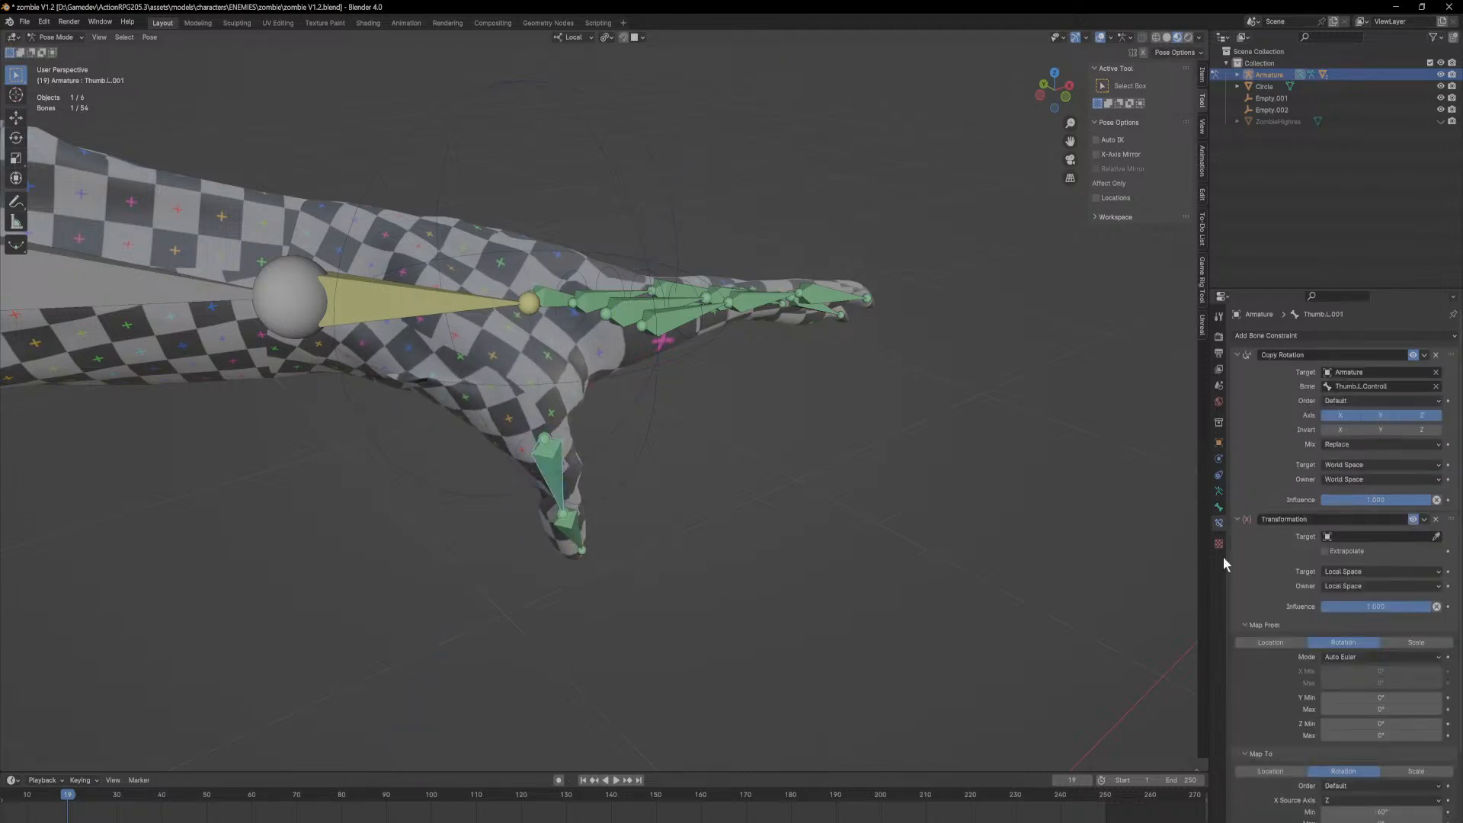
click(1413, 355)
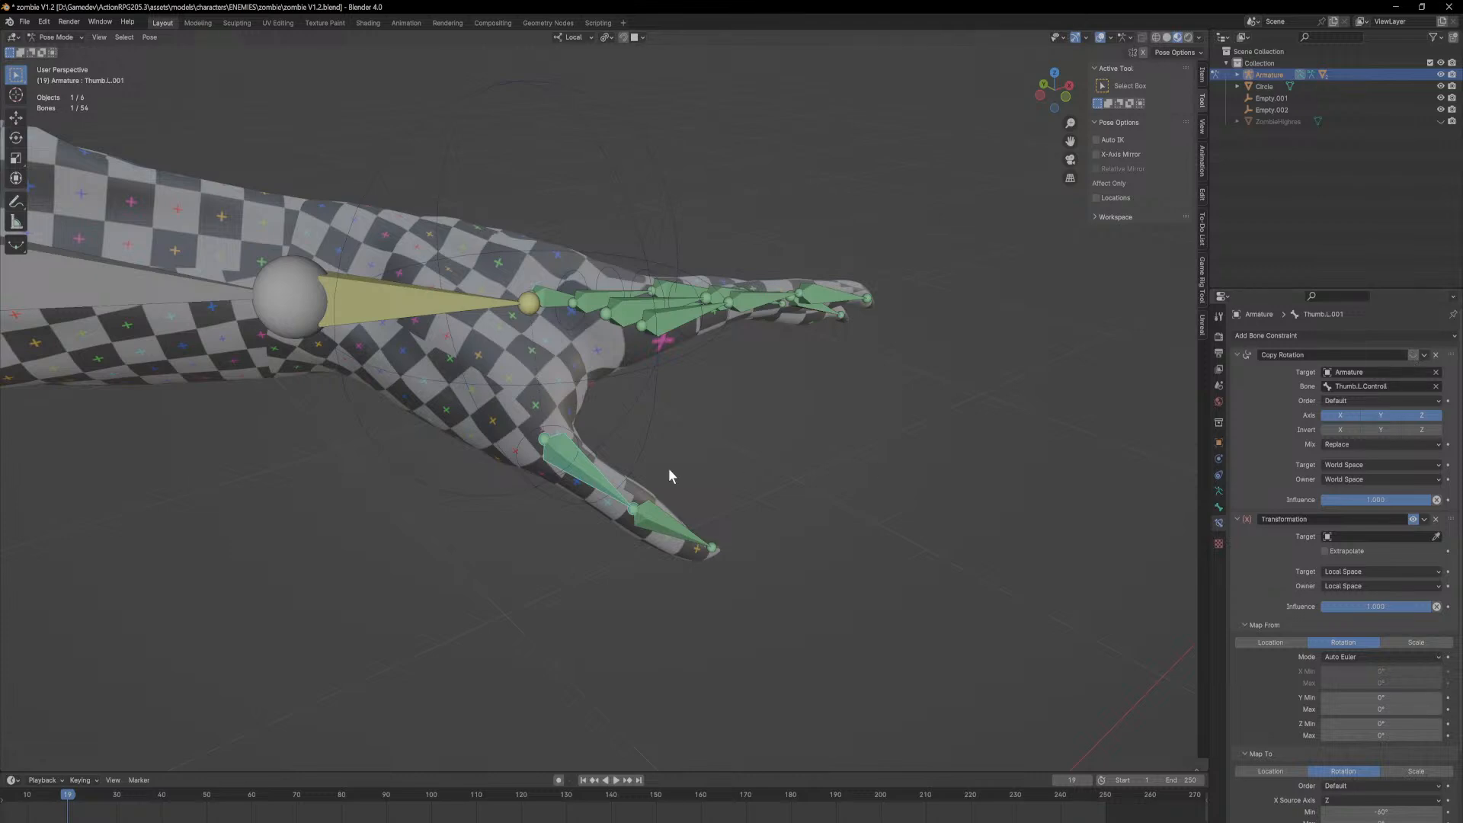
scroll(1296, 690, down, 3)
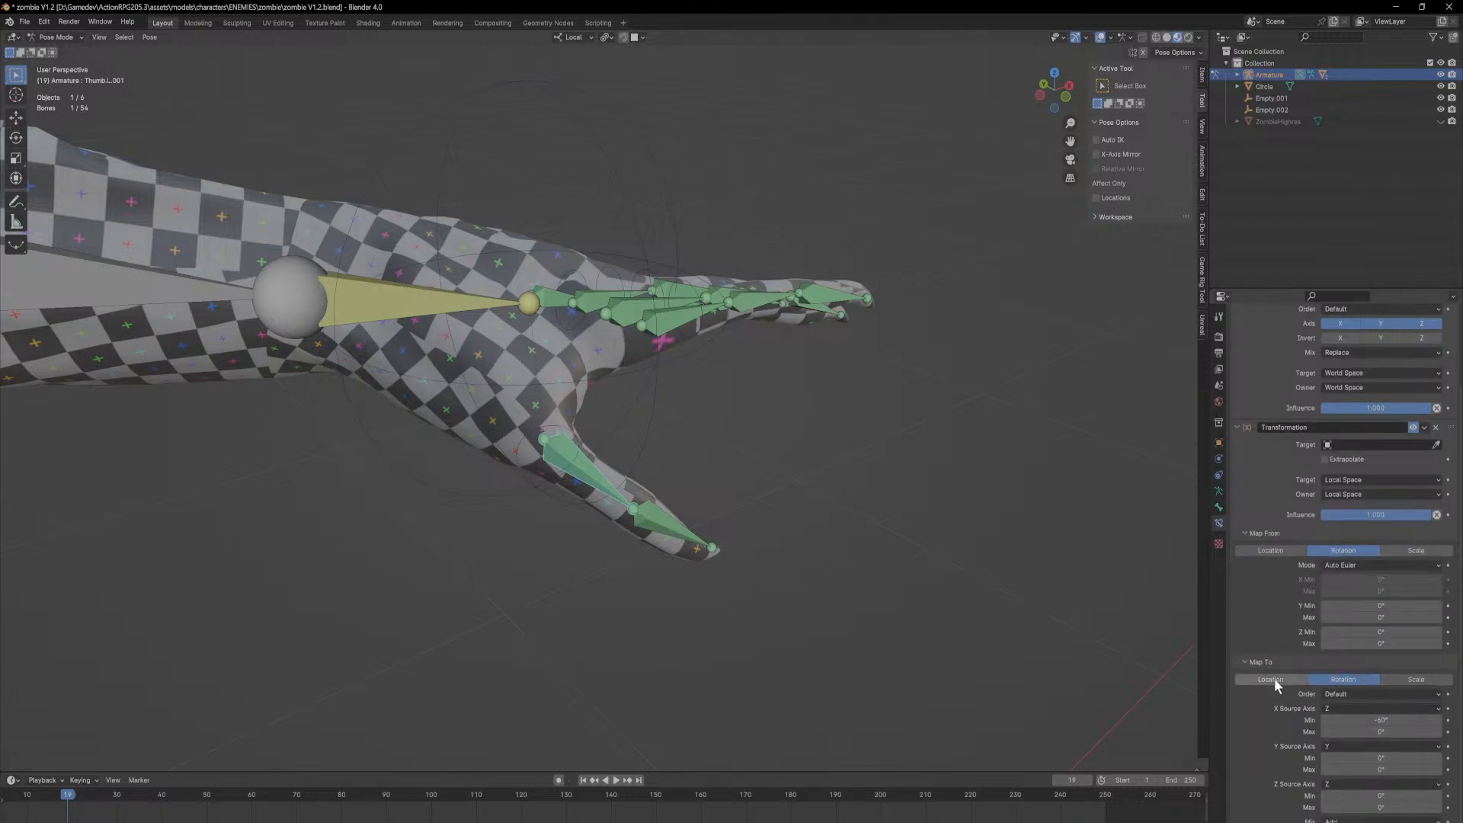
click(1384, 796)
text(-7)
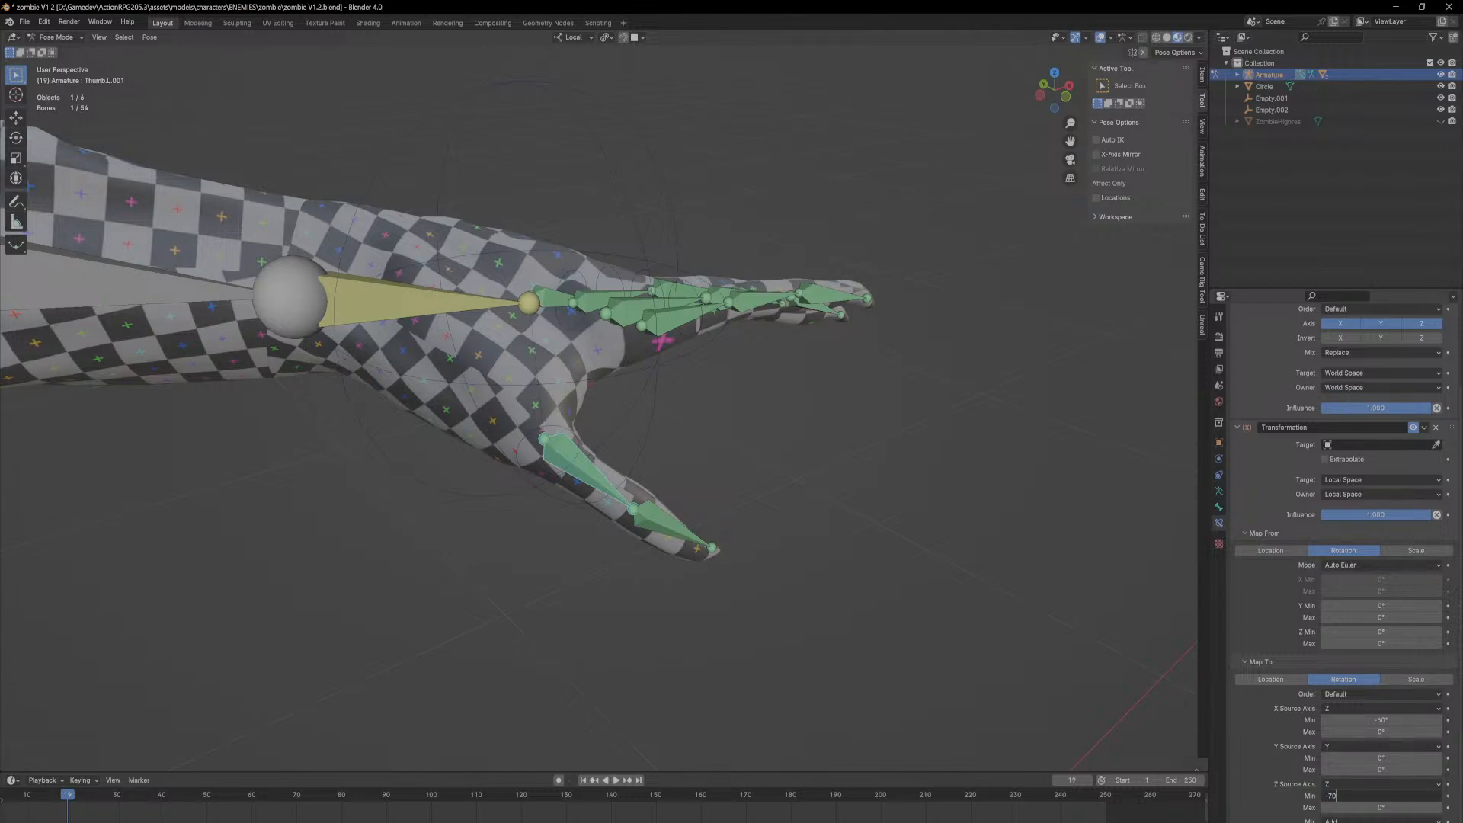
text(0)
key(Return)
Step: Test the Transformation constraint by rotating the thumb control bone about its local Z axis, cancel, and reselect Thumb.L.001
click(579, 446)
key(r)
key(z)
right_click(622, 421)
click(588, 466)
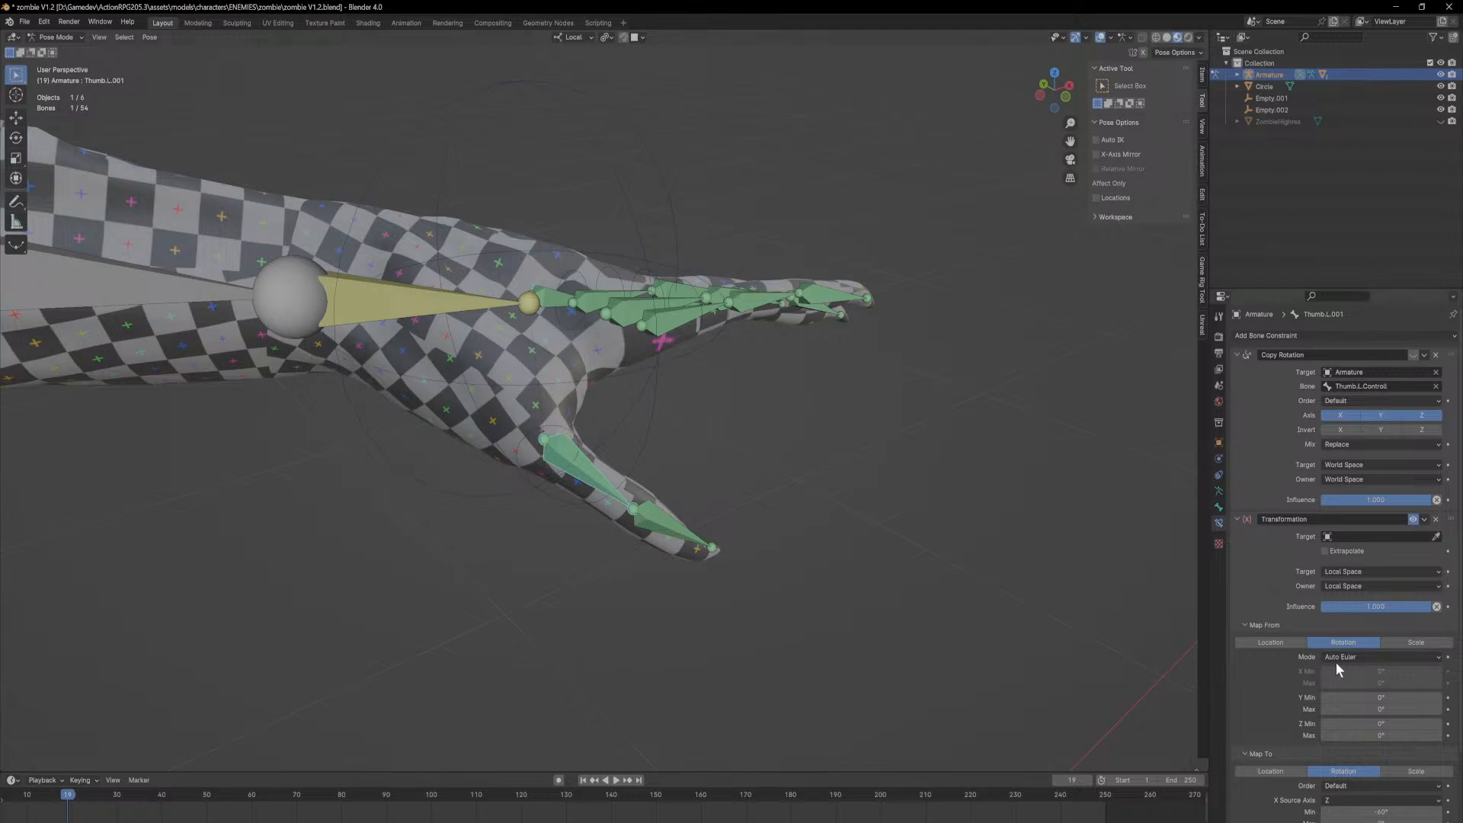
Step: Set the Transformation constraint's target to the Armature with the thumb control bone as its bone
scroll(1301, 648, down, 2)
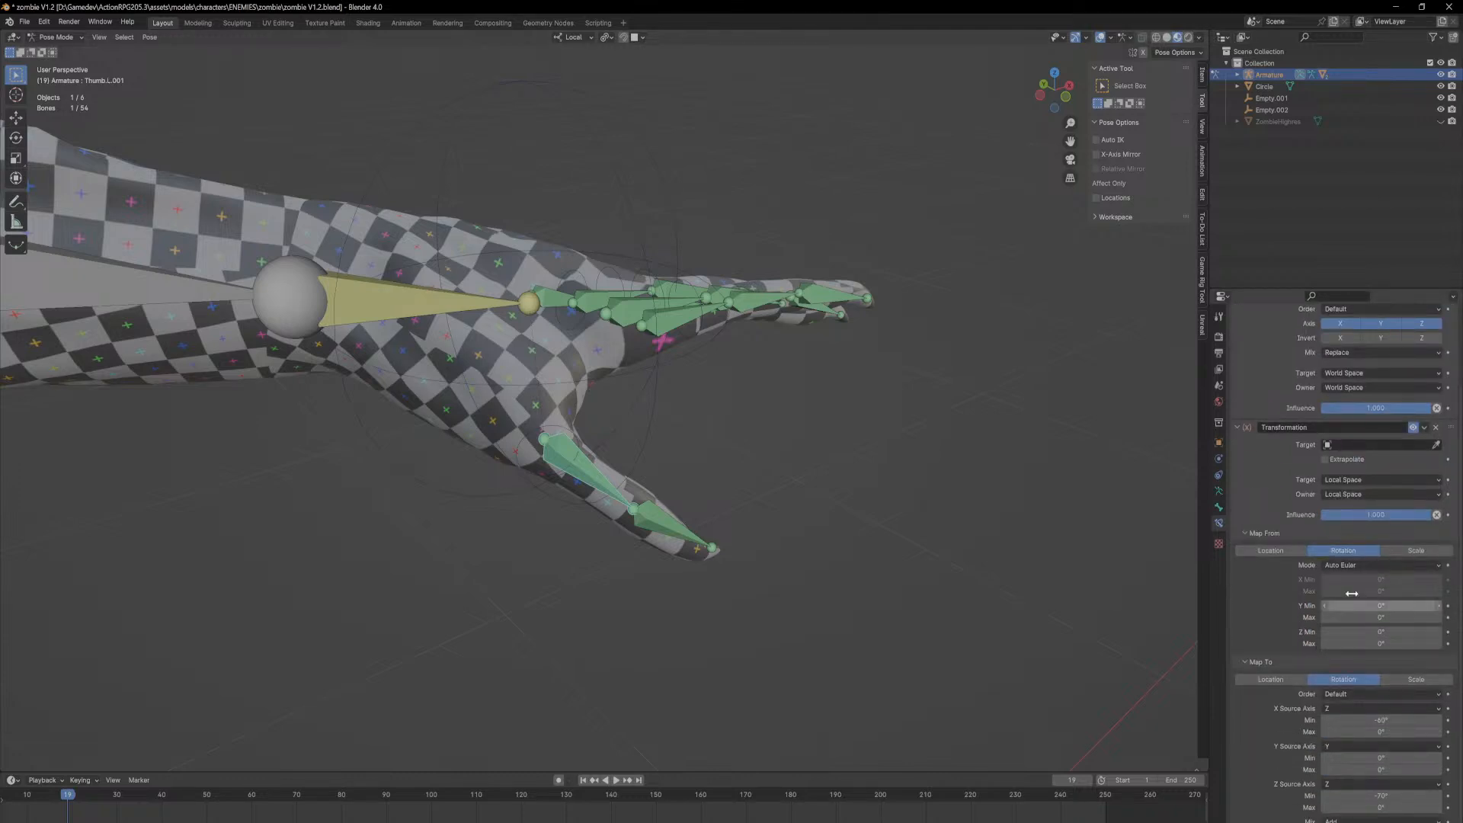
click(1437, 444)
click(585, 433)
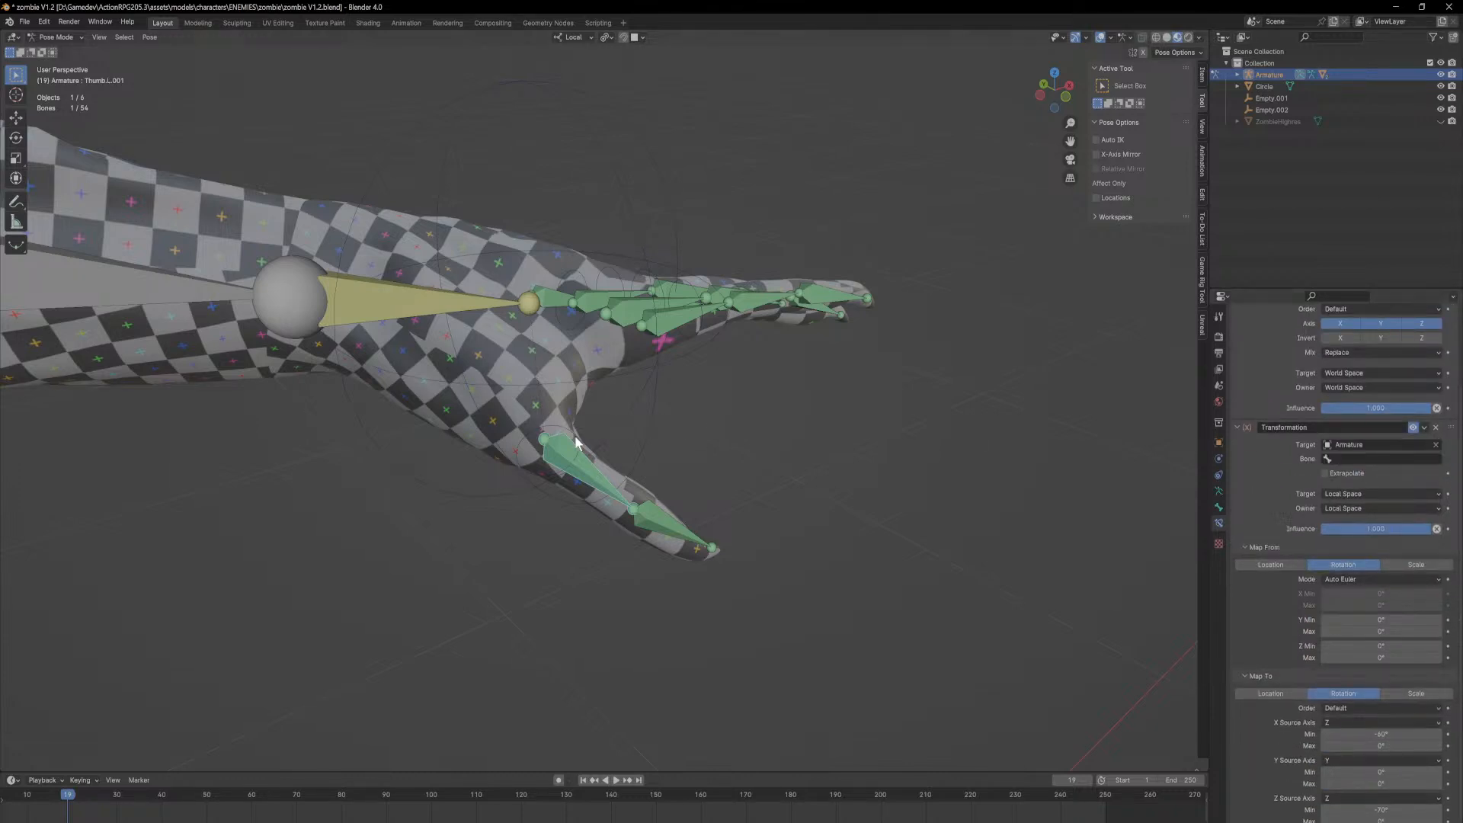
click(1375, 459)
text(thub)
click(1388, 524)
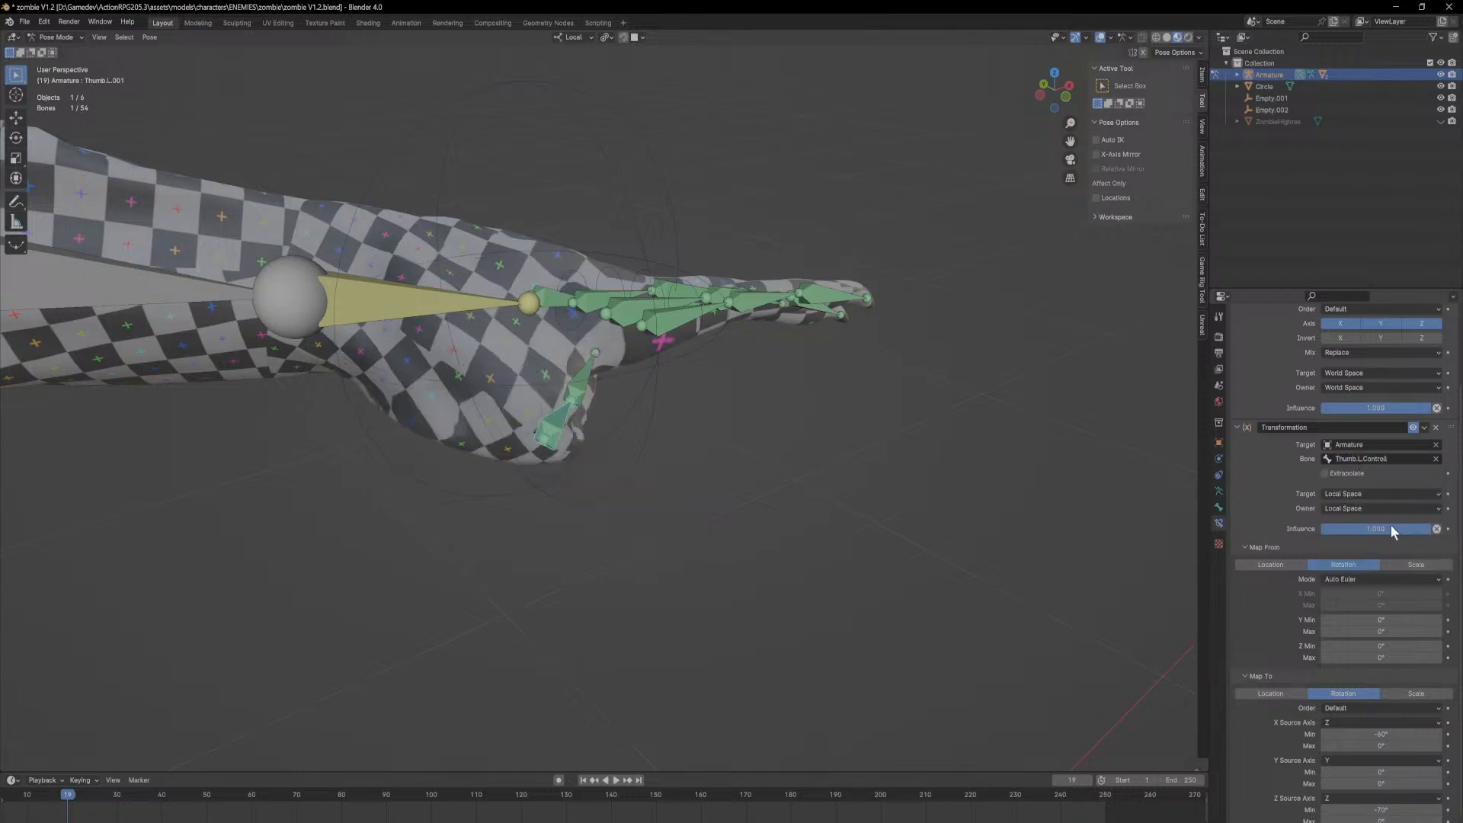
Step: Test how the thumb responds to the retargeted constraint by rotating its control bone around single axes, and cancel the rotation
middle_drag(716, 457, 650, 444)
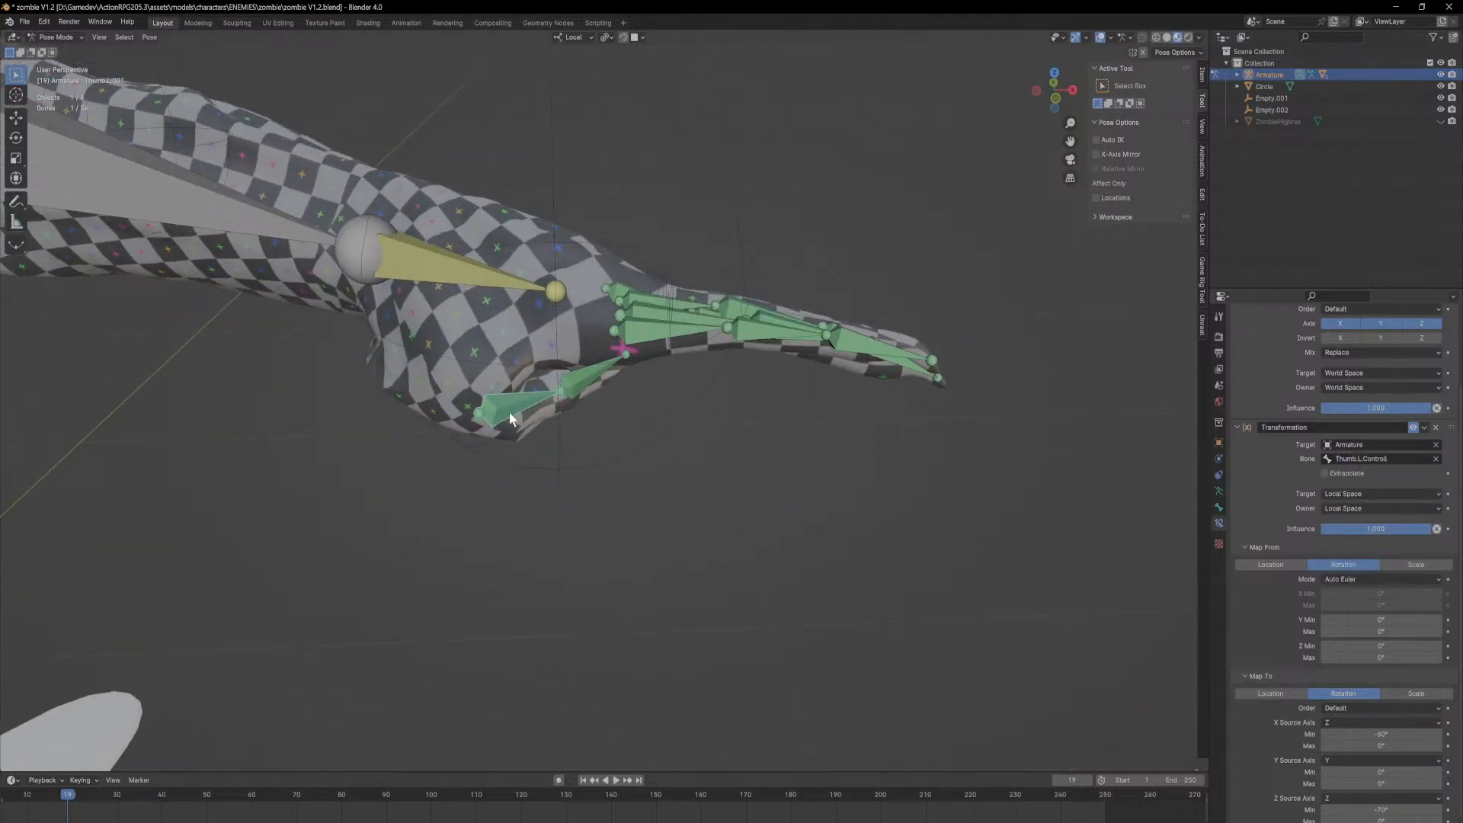
click(570, 406)
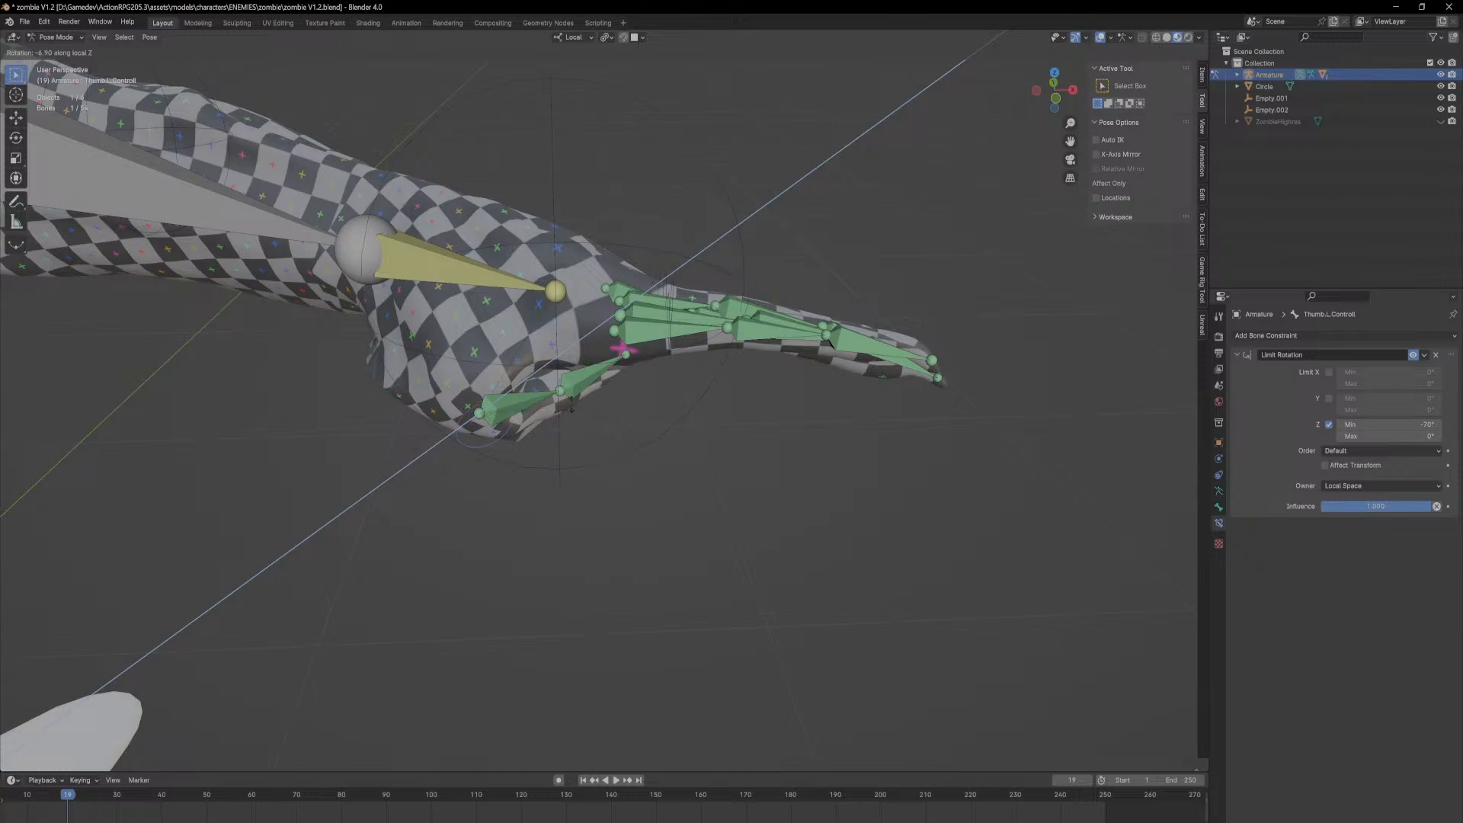
key(r)
key(z)
key(x)
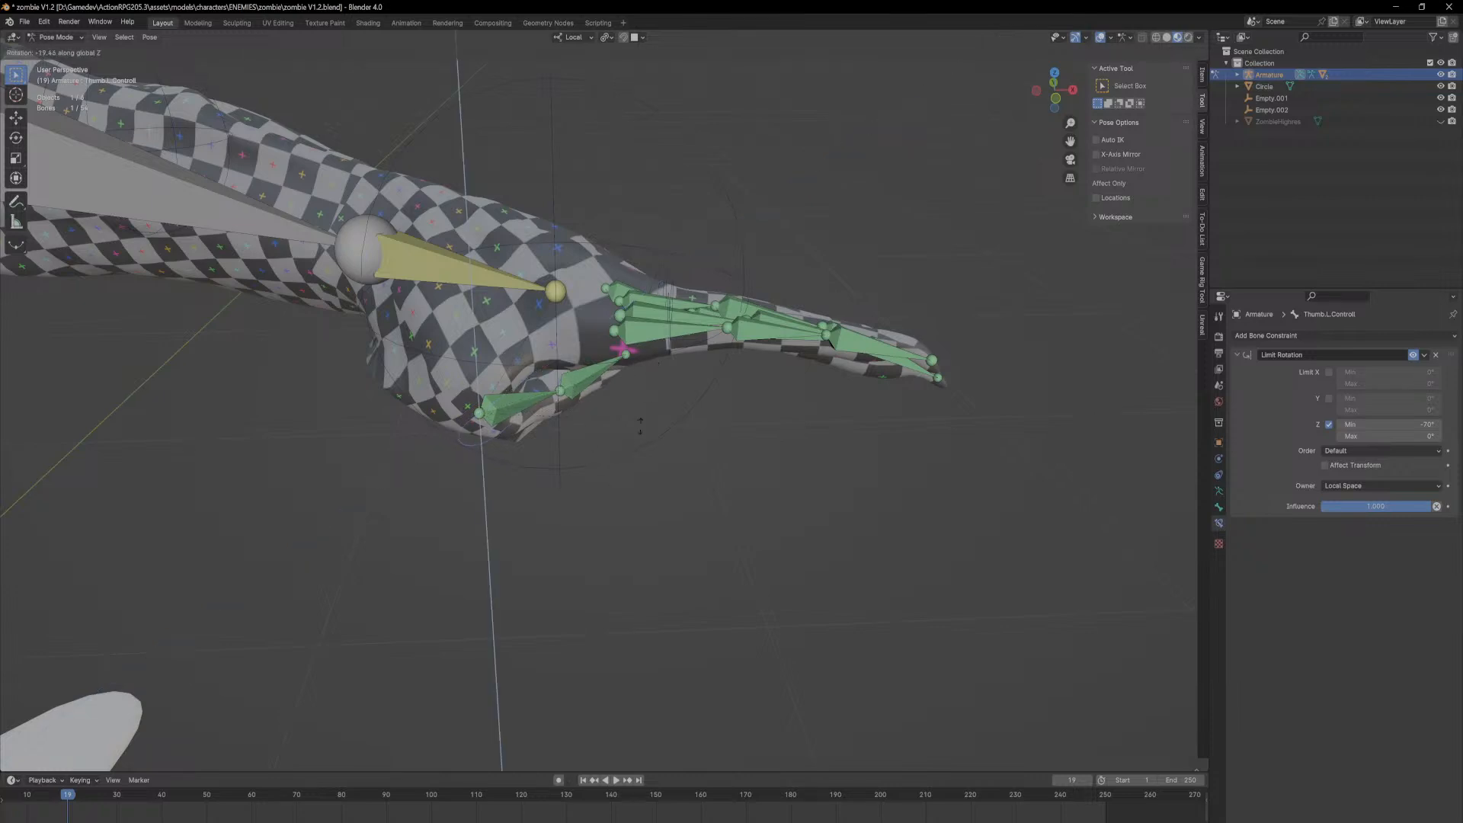
right_click(617, 394)
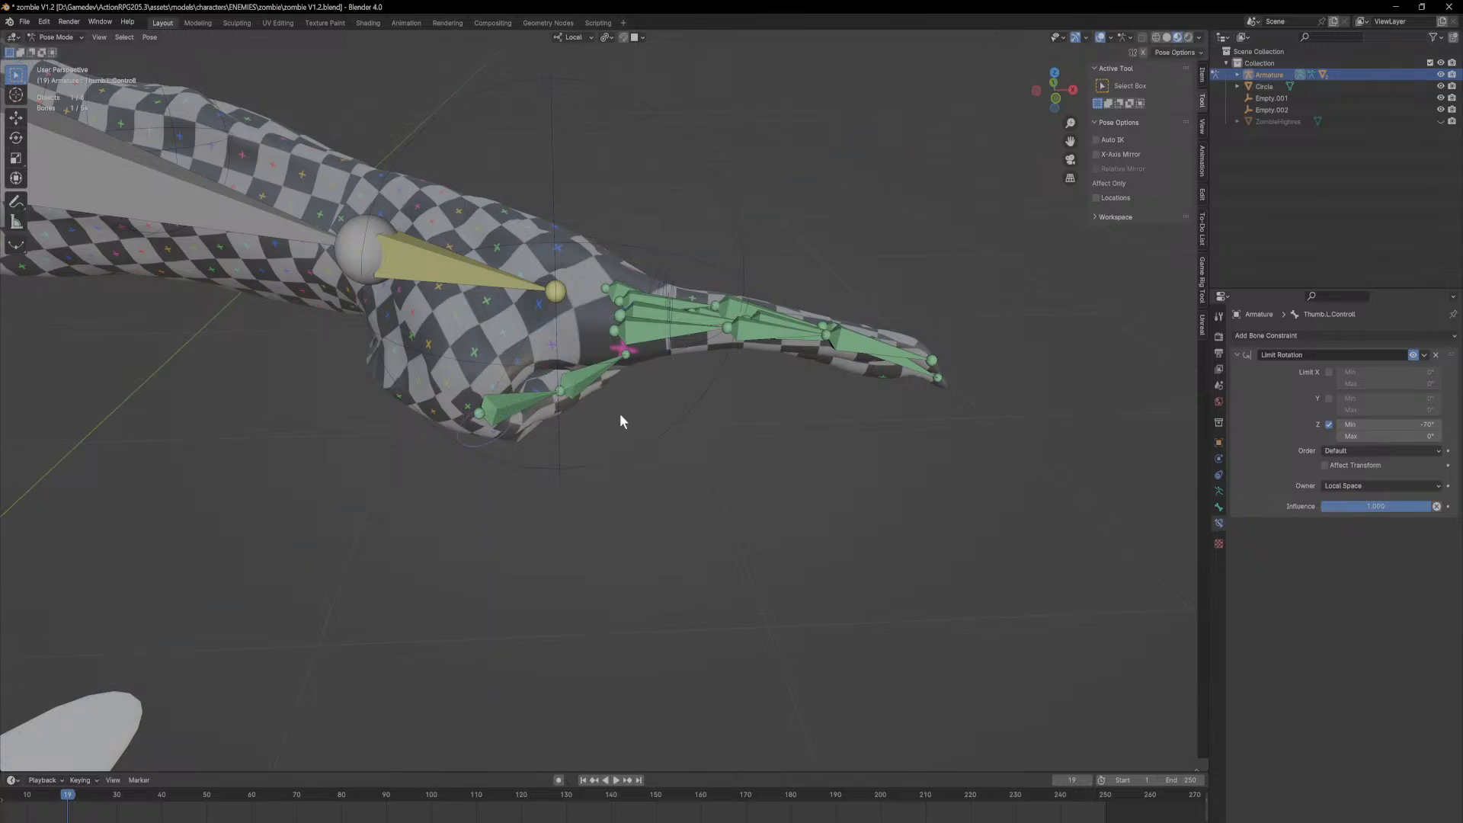
Step: Set the Map To Z minimum rotation of the Thumb.L.001 Transformation constraint to 0°
click(516, 410)
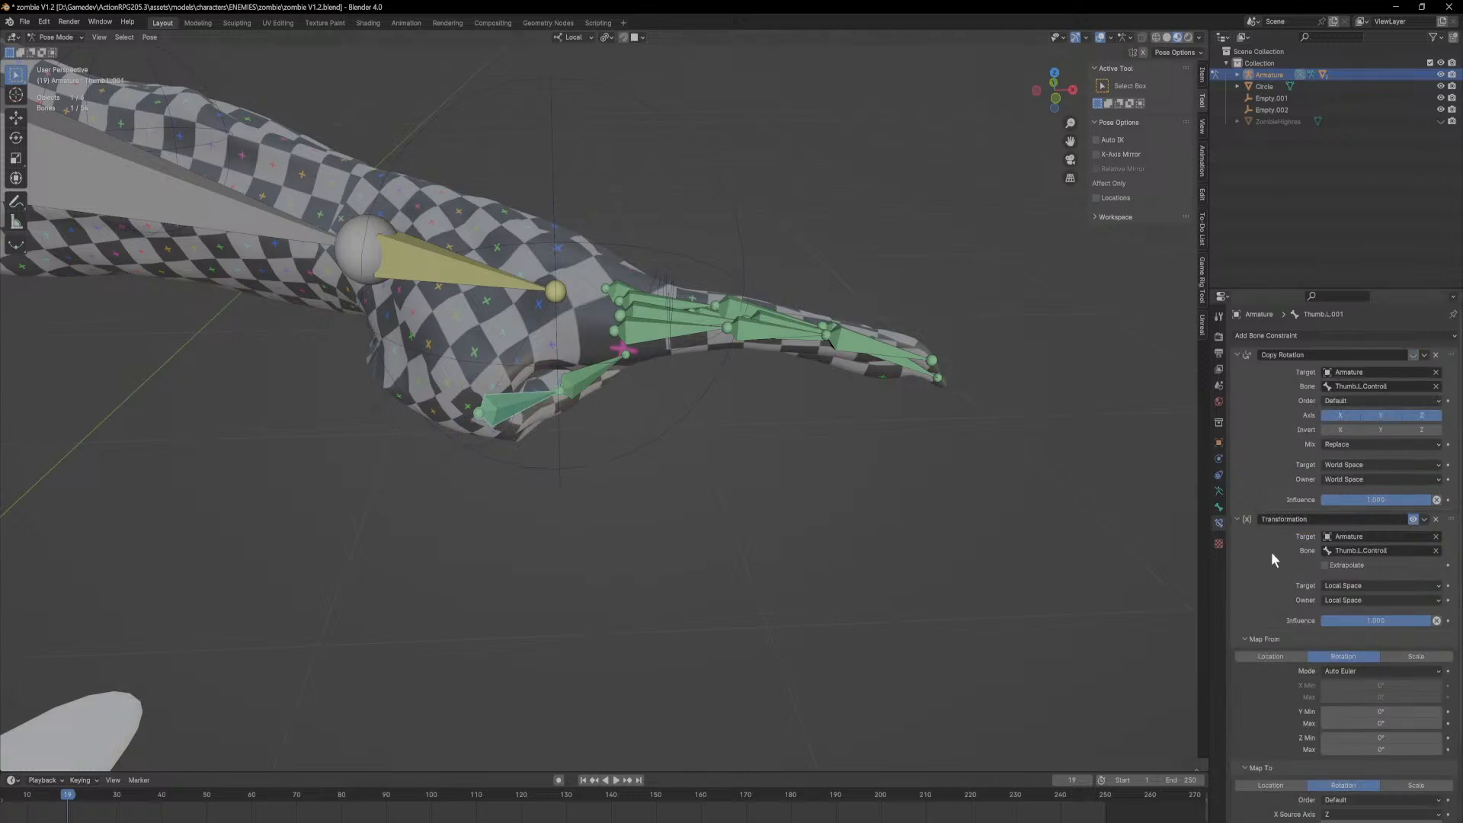
scroll(1296, 595, down, 3)
click(1381, 796)
text(0)
key(Return)
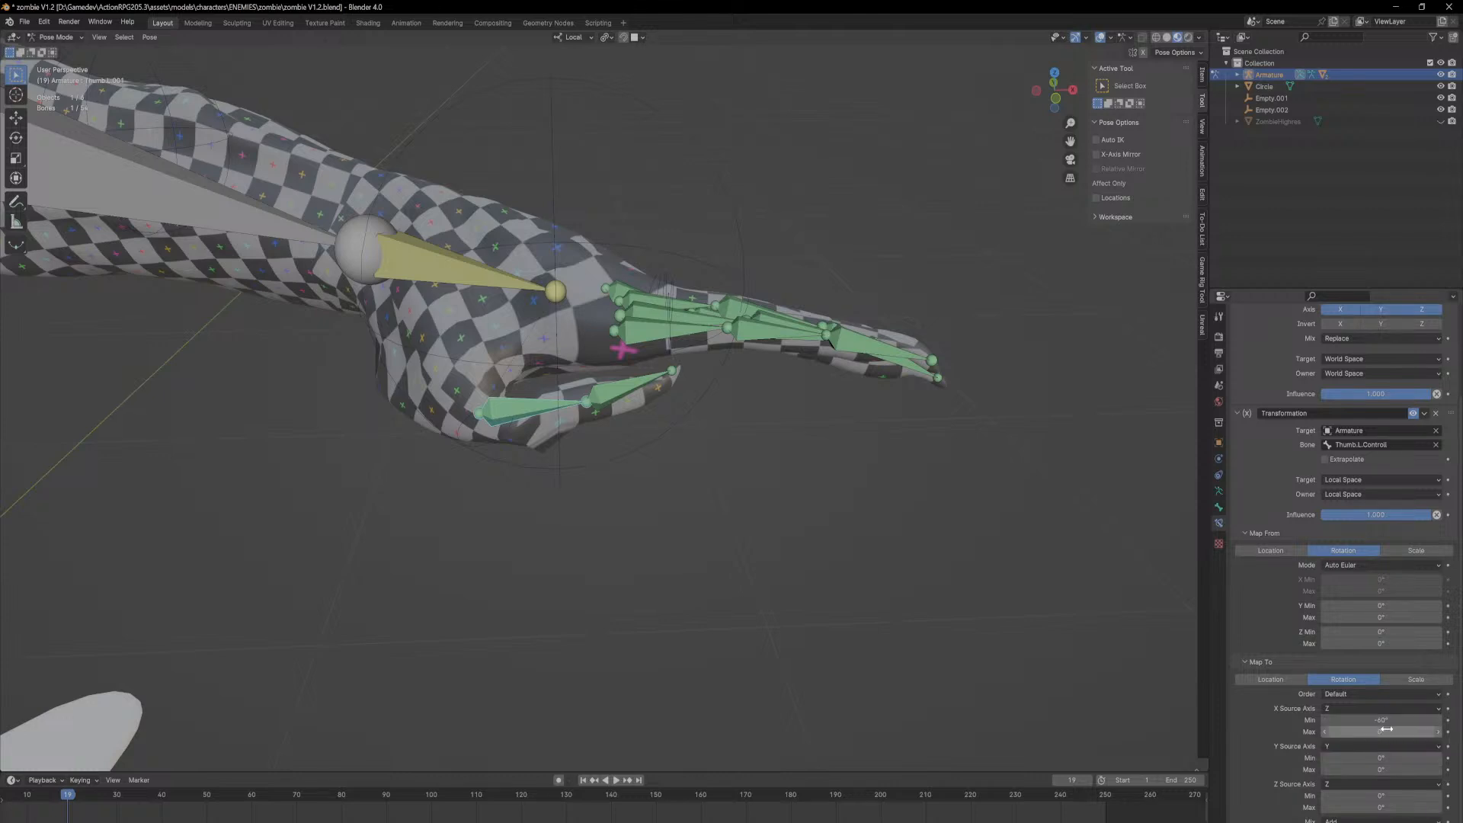
Step: Adjust the Map To X maximum rotation to -2.8° and enter -60° for the X minimum
click(1384, 731)
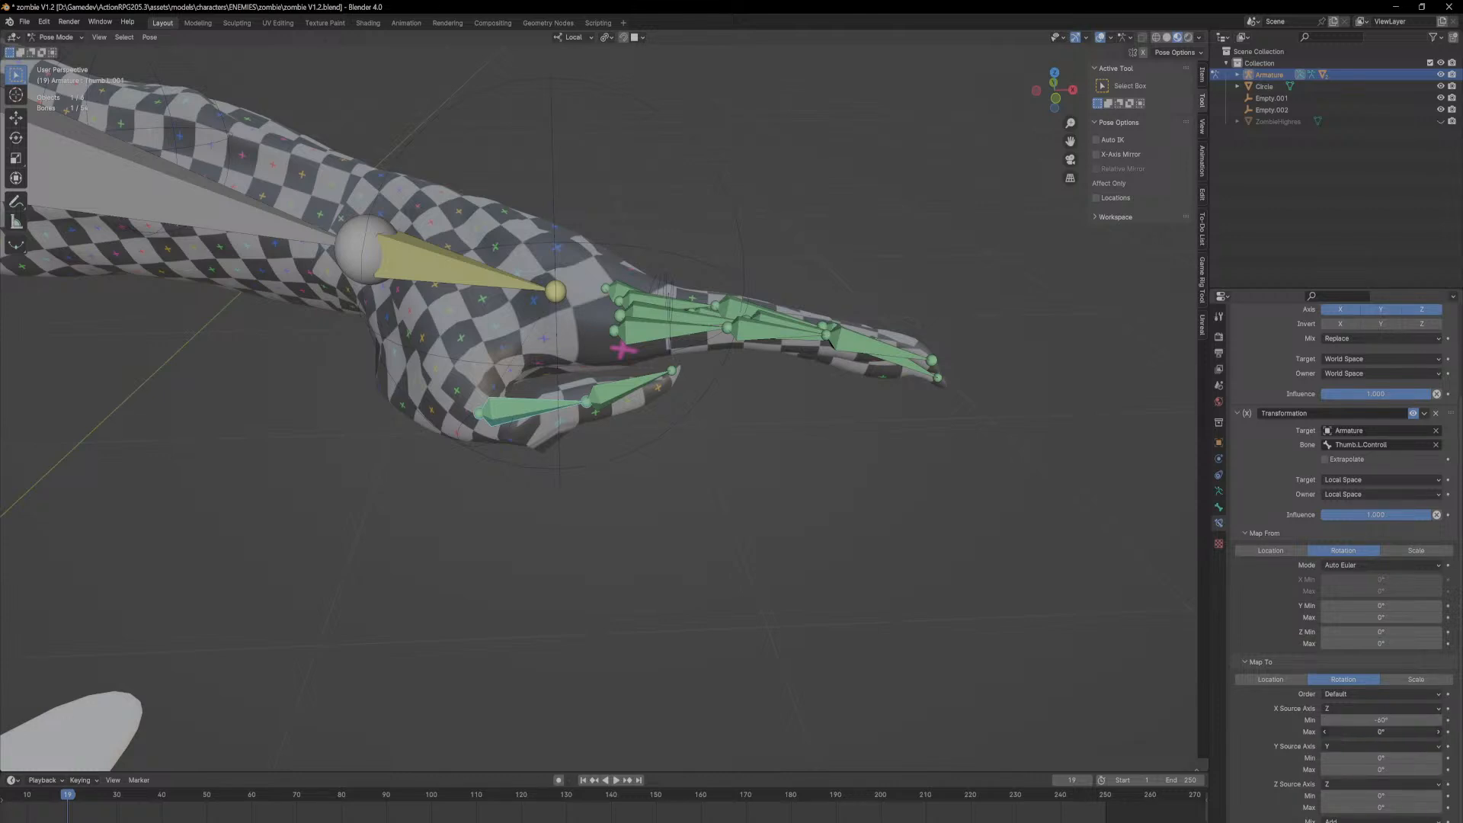
mouse_move(1392, 730)
mouse_down()
mouse_move(1385, 720)
mouse_move(1457, 720)
mouse_move(1412, 720)
mouse_up()
click(1381, 720)
text(-)
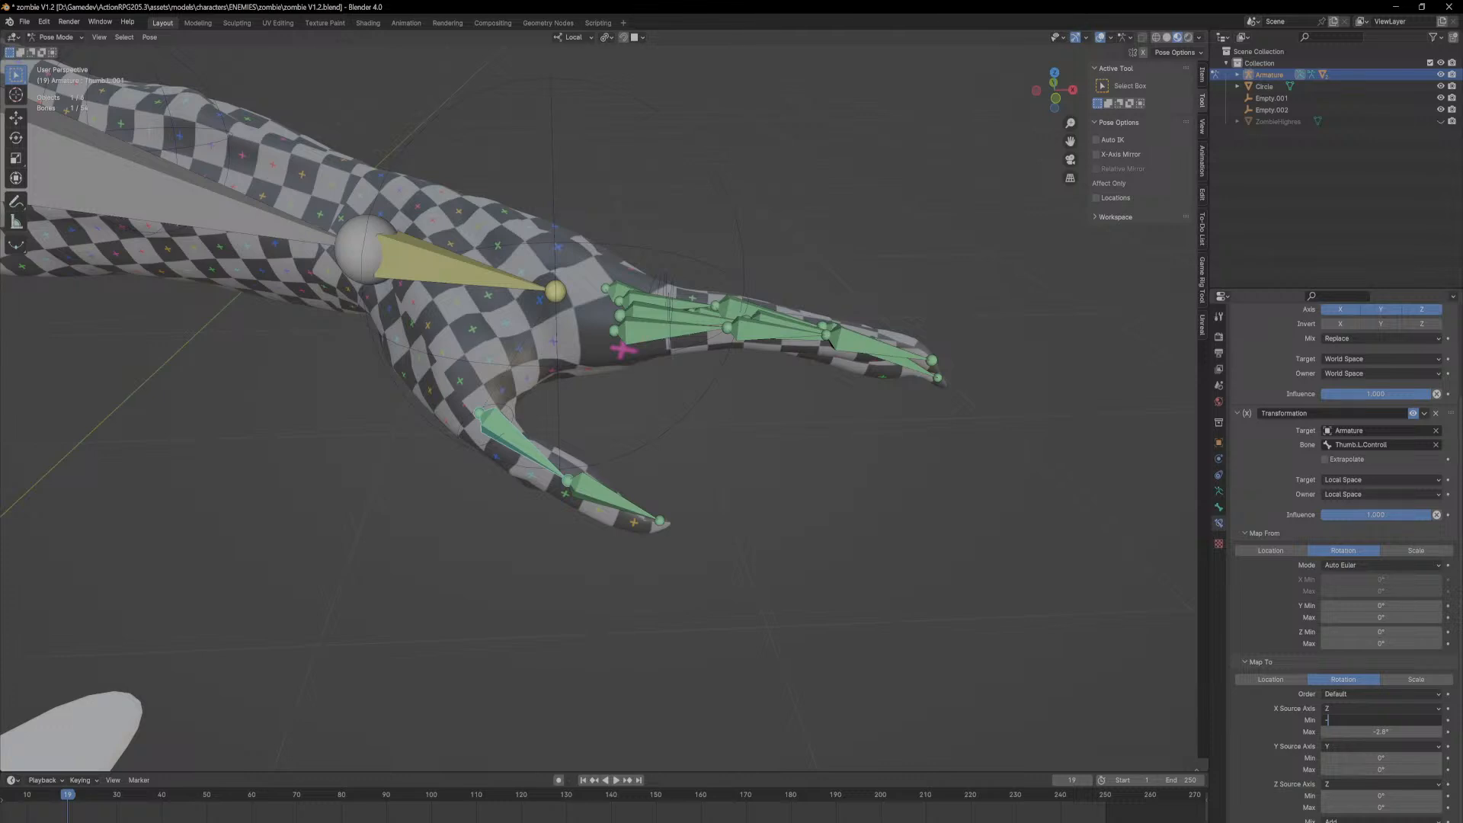
text(6)
key(Return)
Step: Try -60° for the Map To Z minimum rotation and change it to -90°
click(1382, 796)
text(-60)
key(Return)
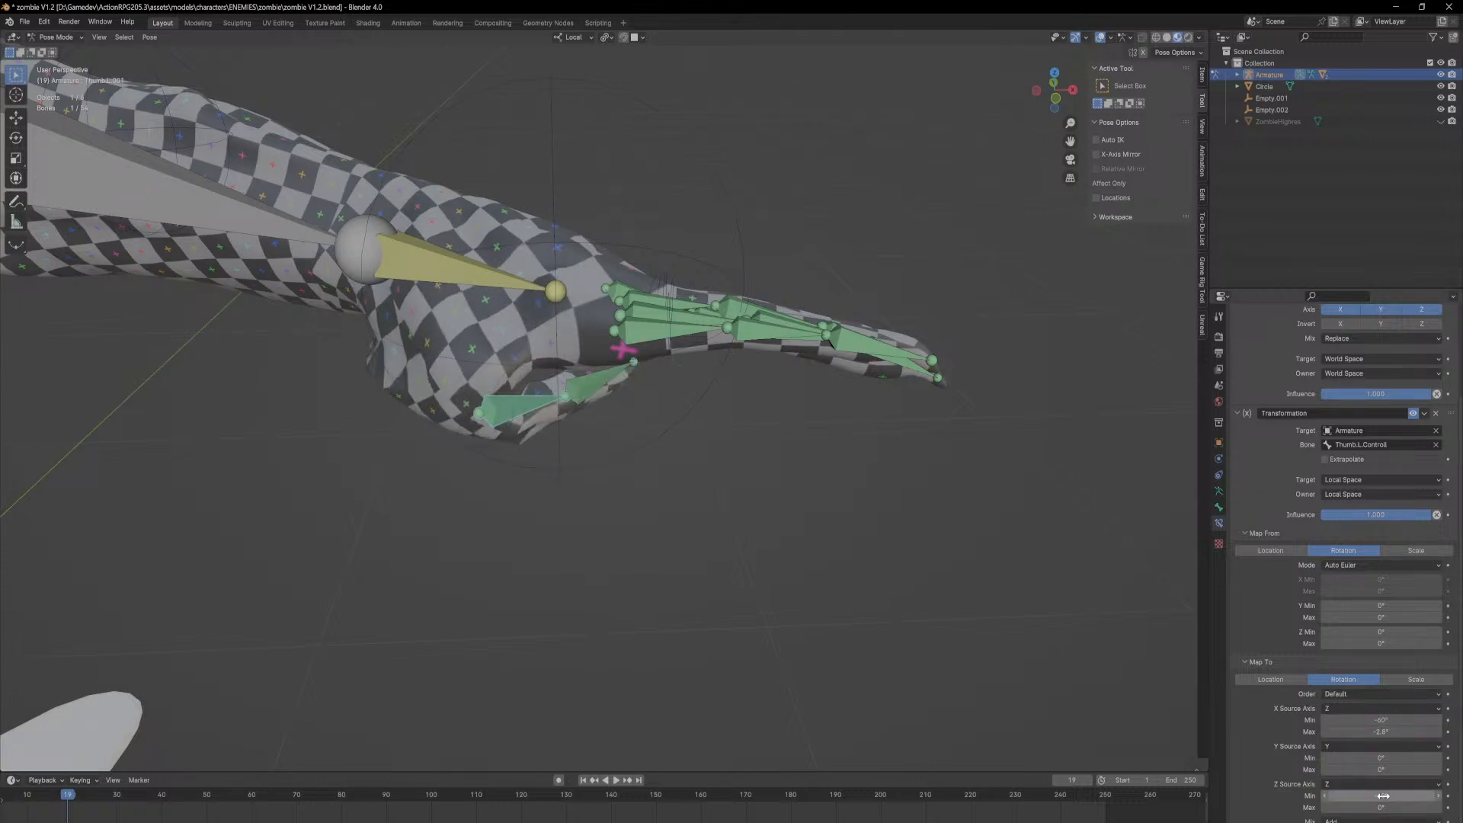
click(1384, 795)
text(-90)
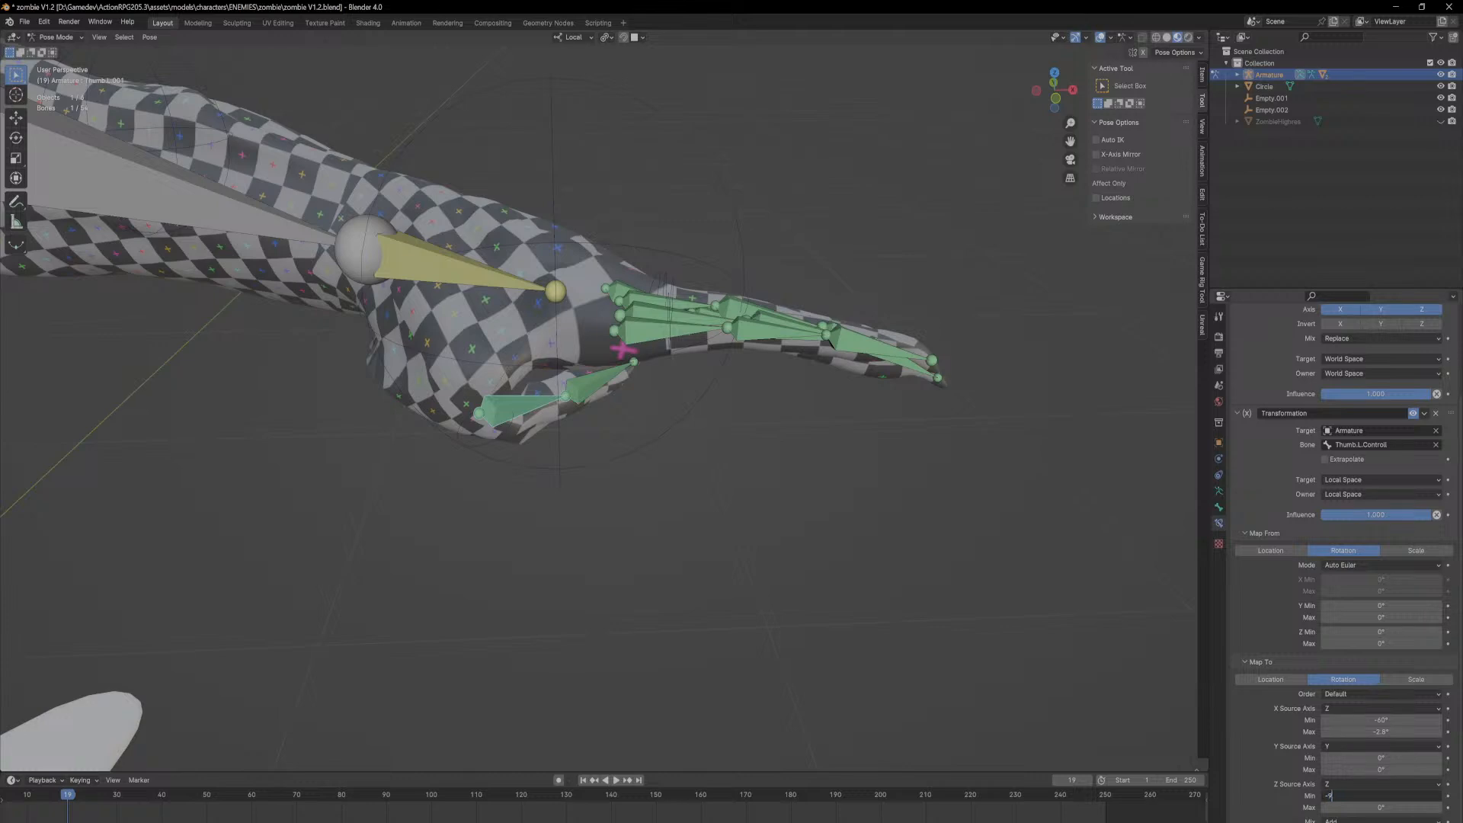
key(Return)
Step: Reset the Map To X maximum rotation to 0°
middle_drag(738, 507, 800, 499)
click(1381, 720)
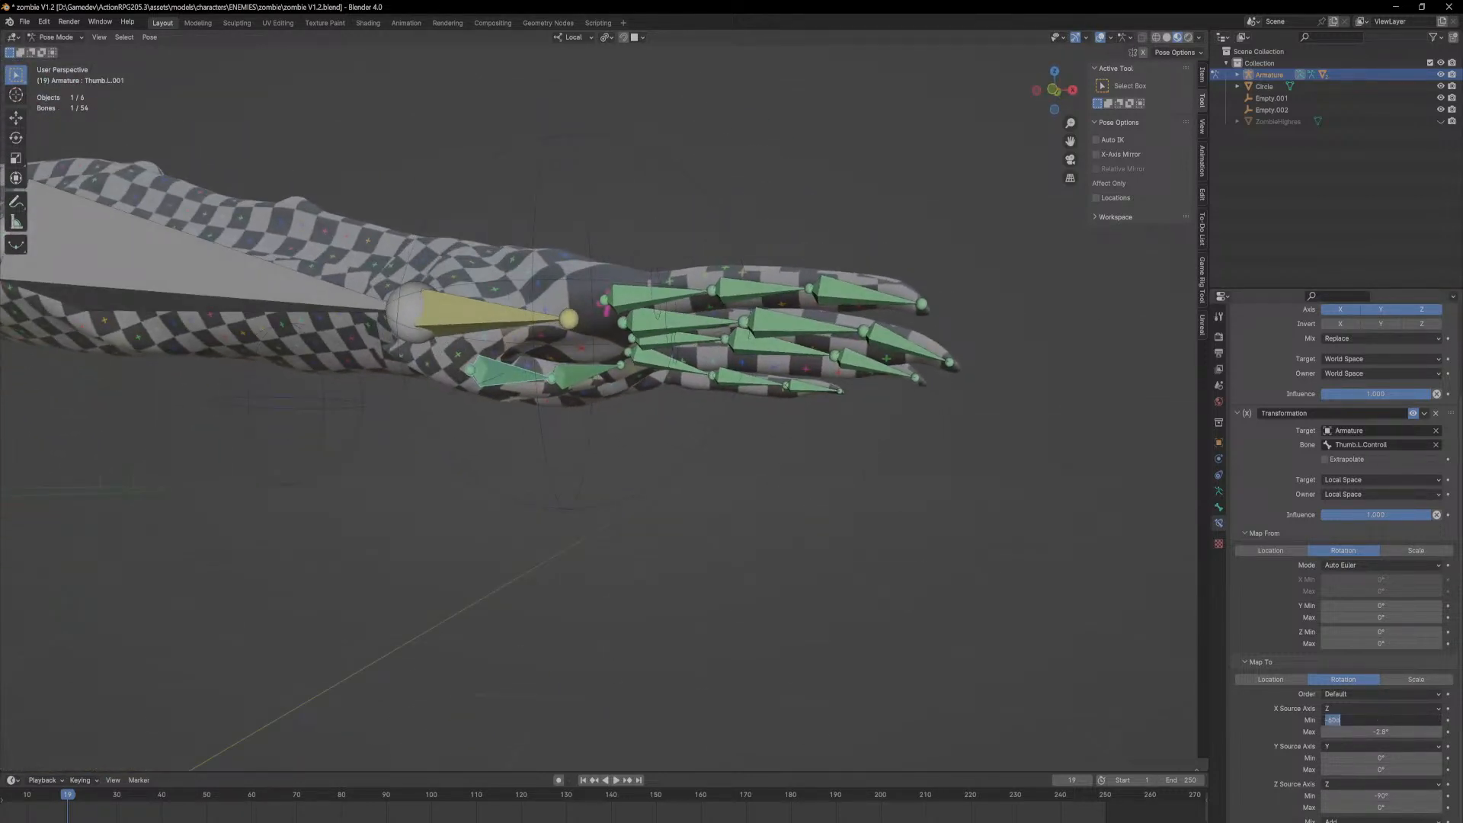
key(Return)
click(1381, 731)
text(0)
key(Return)
Step: Fine-tune the Map To X, Y and Z minimum rotations, with Z at about -92°, and set the Y source axis to Z
drag(1381, 720, 1424, 720)
drag(1380, 797, 1340, 758)
drag(1381, 758, 1372, 757)
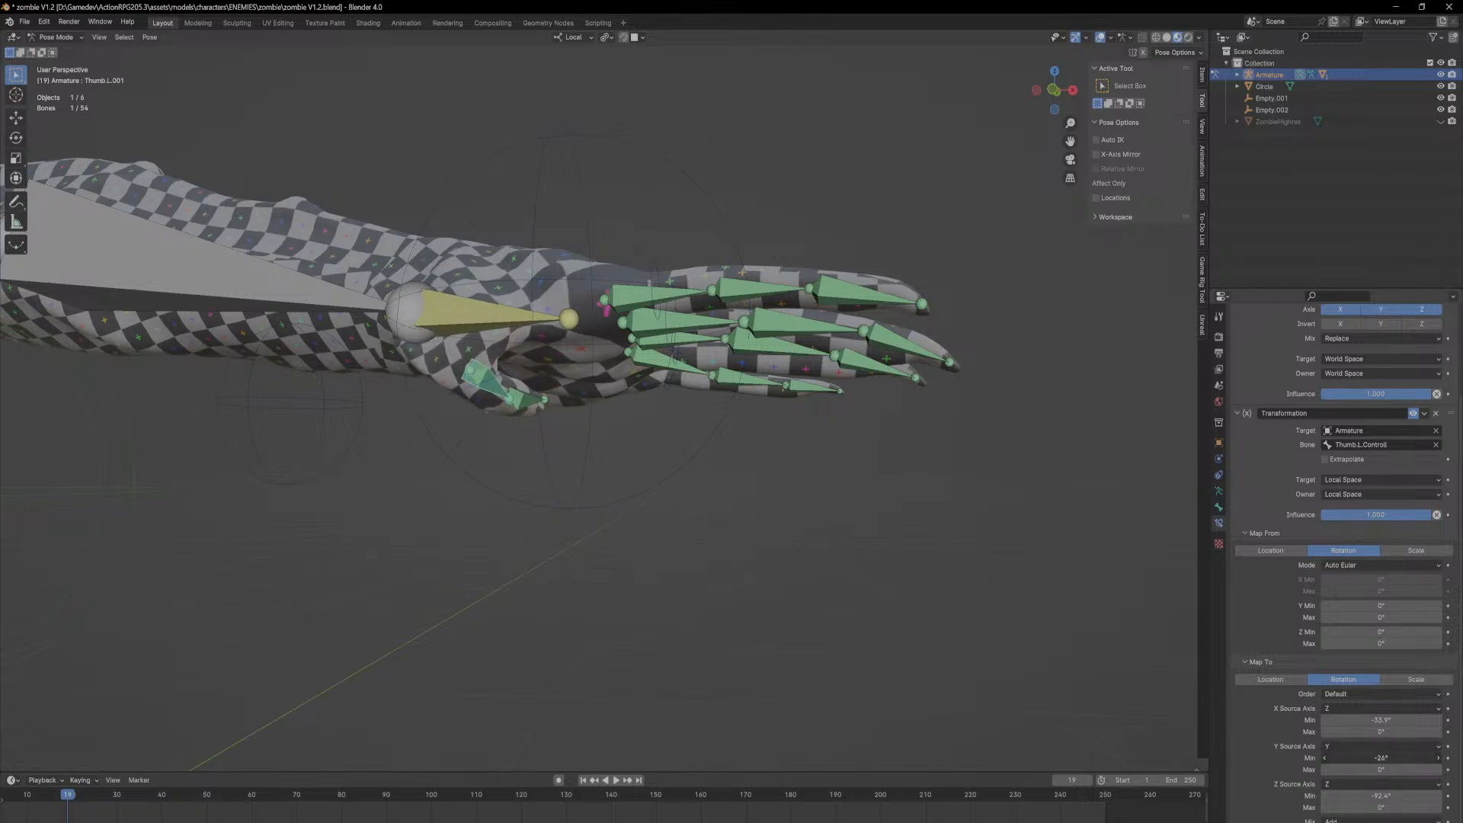
click(1382, 747)
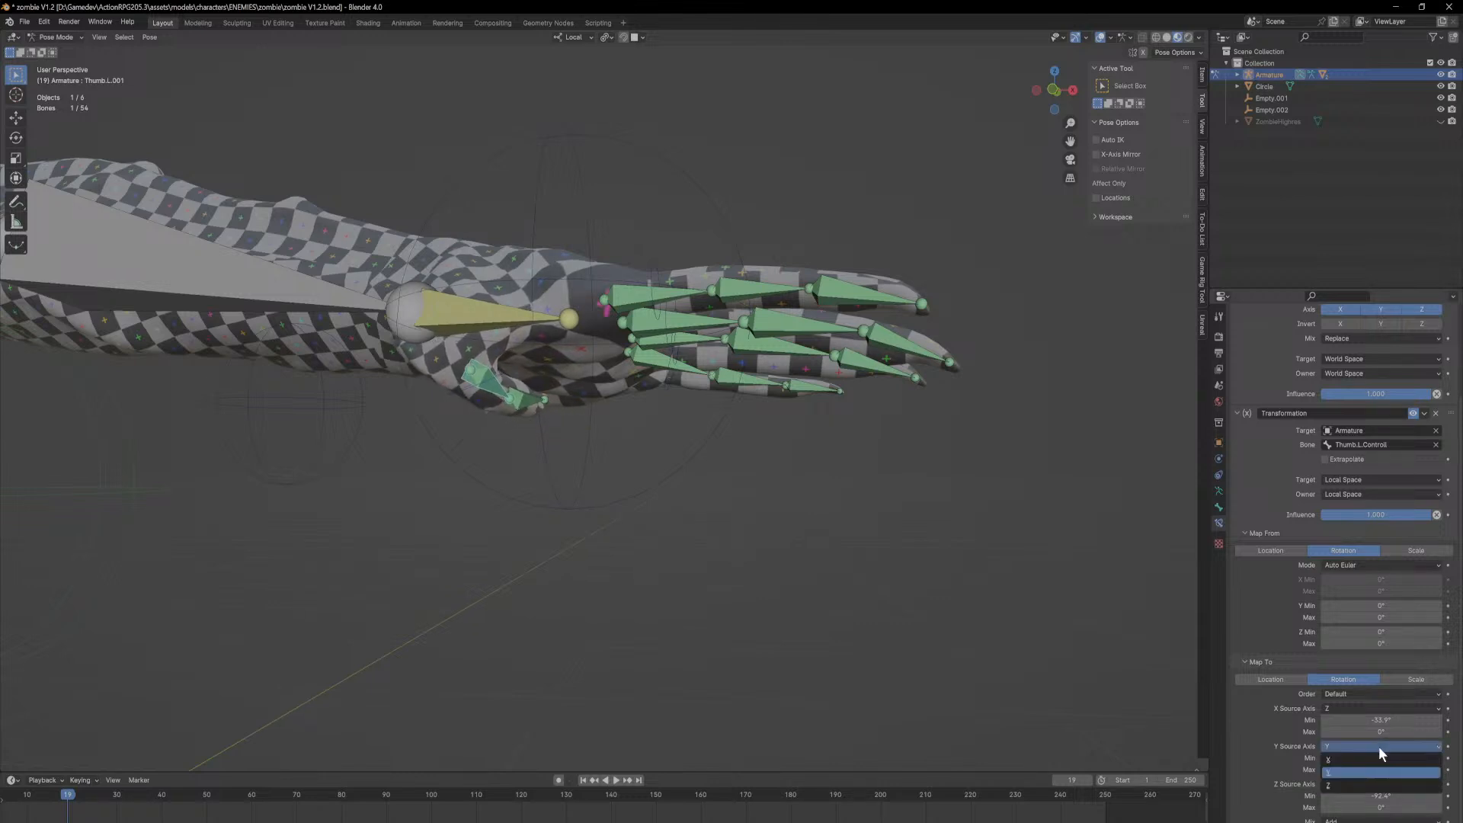
click(1344, 784)
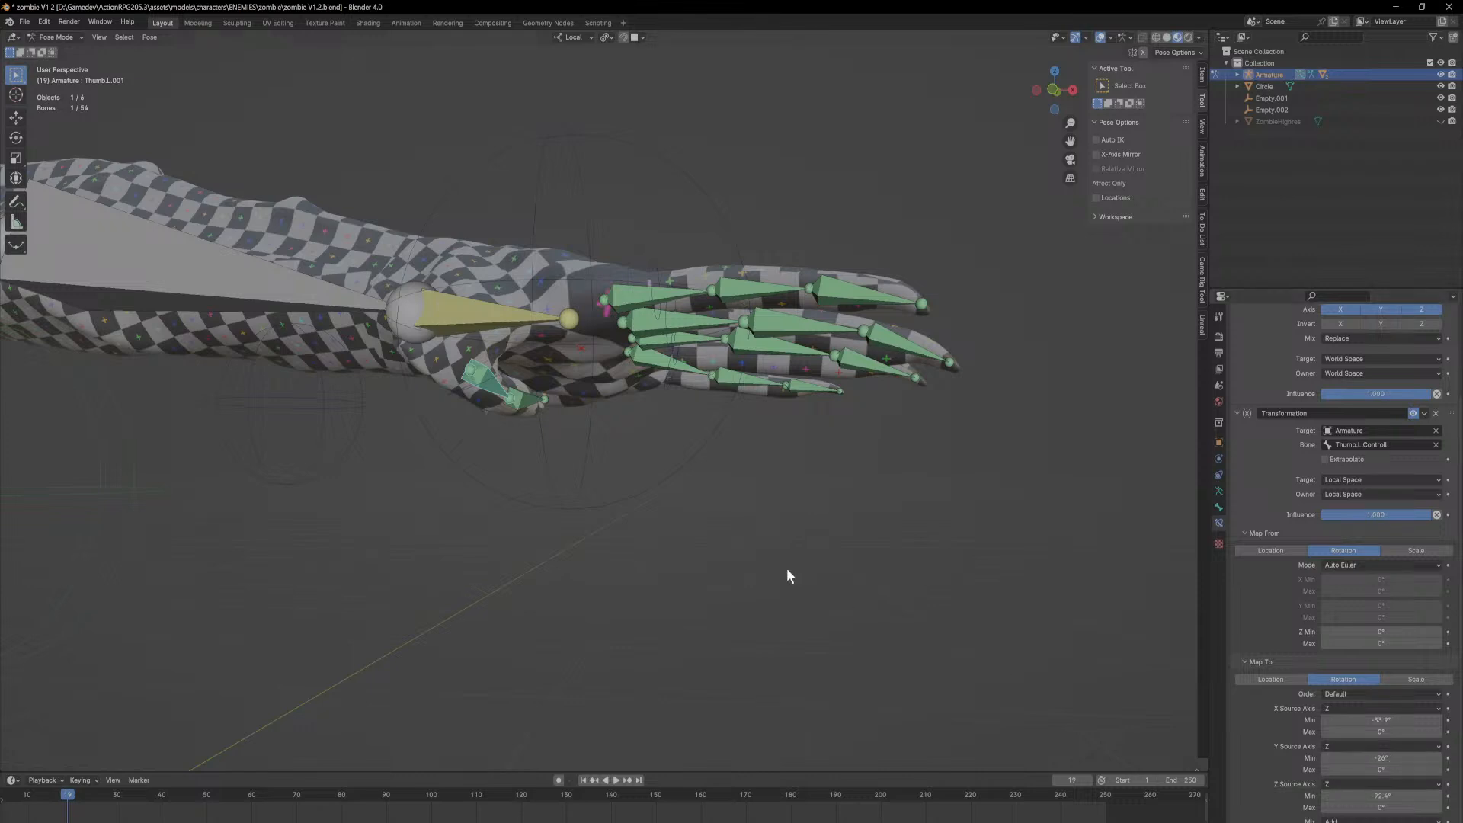
Step: Check the tuned thumb curl by rotating the thumb control bone about its local Z axis
middle_drag(506, 409, 487, 386)
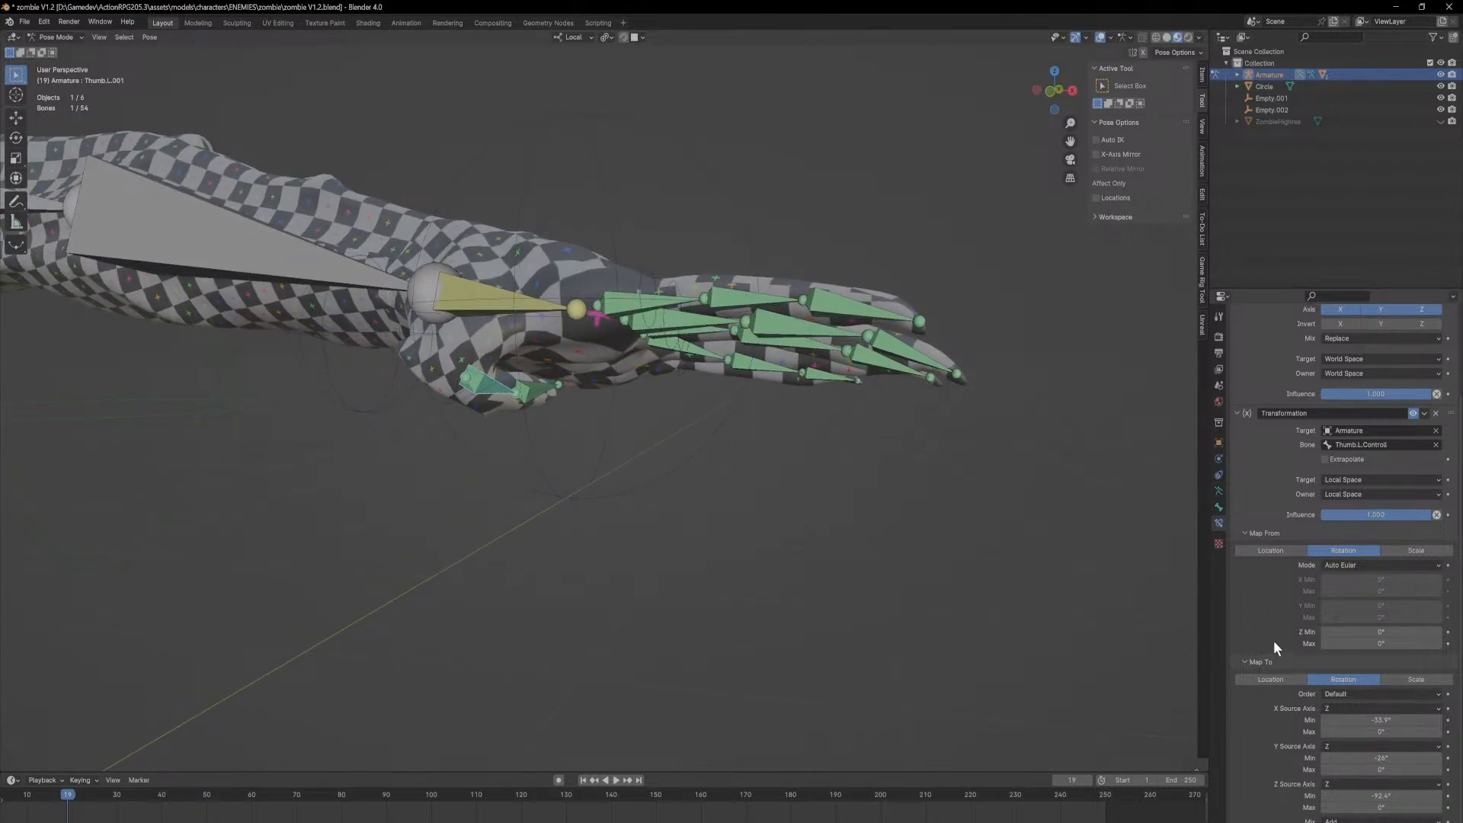
click(498, 377)
key(r)
key(z)
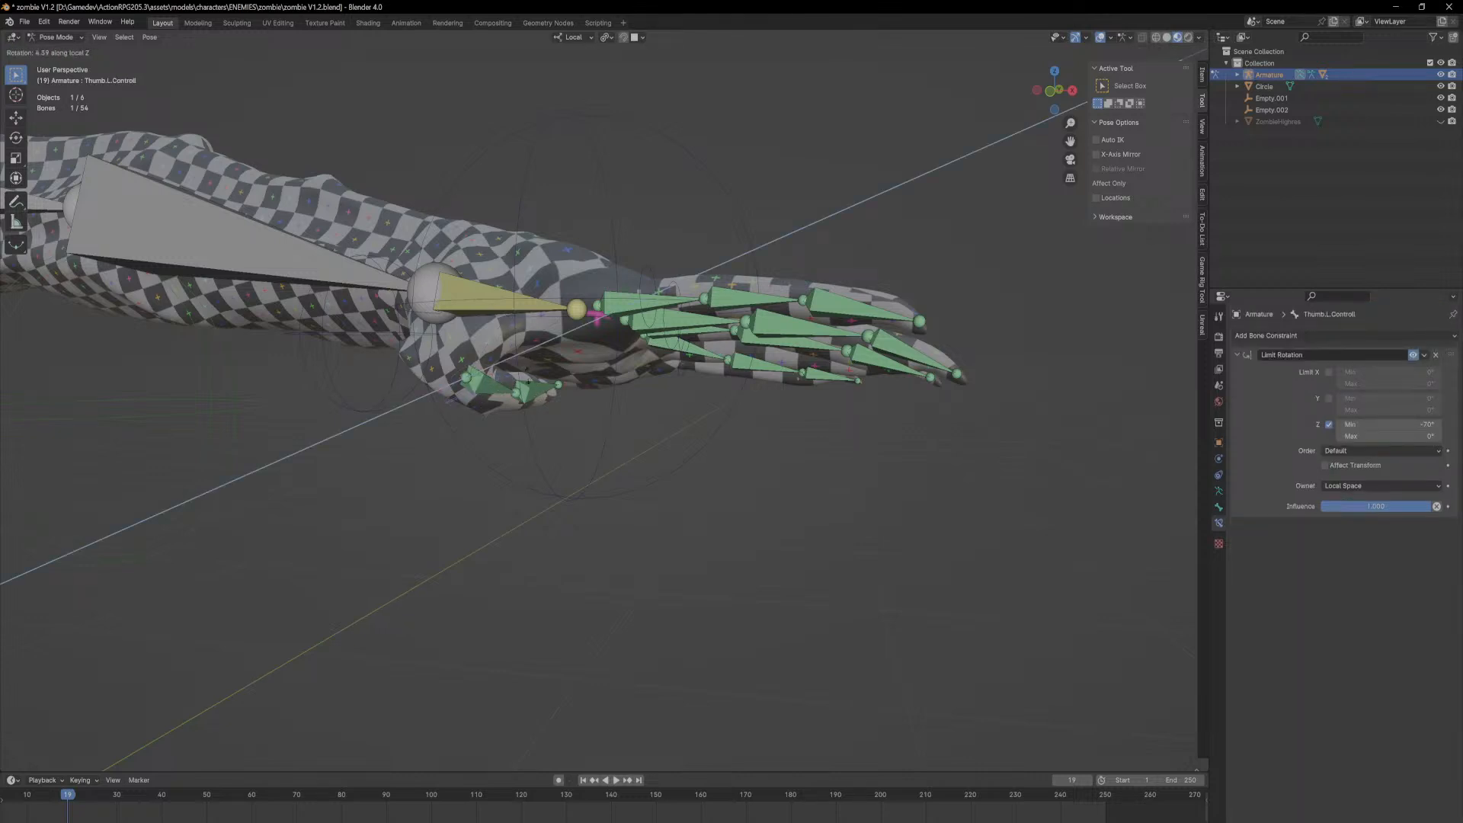
click(499, 354)
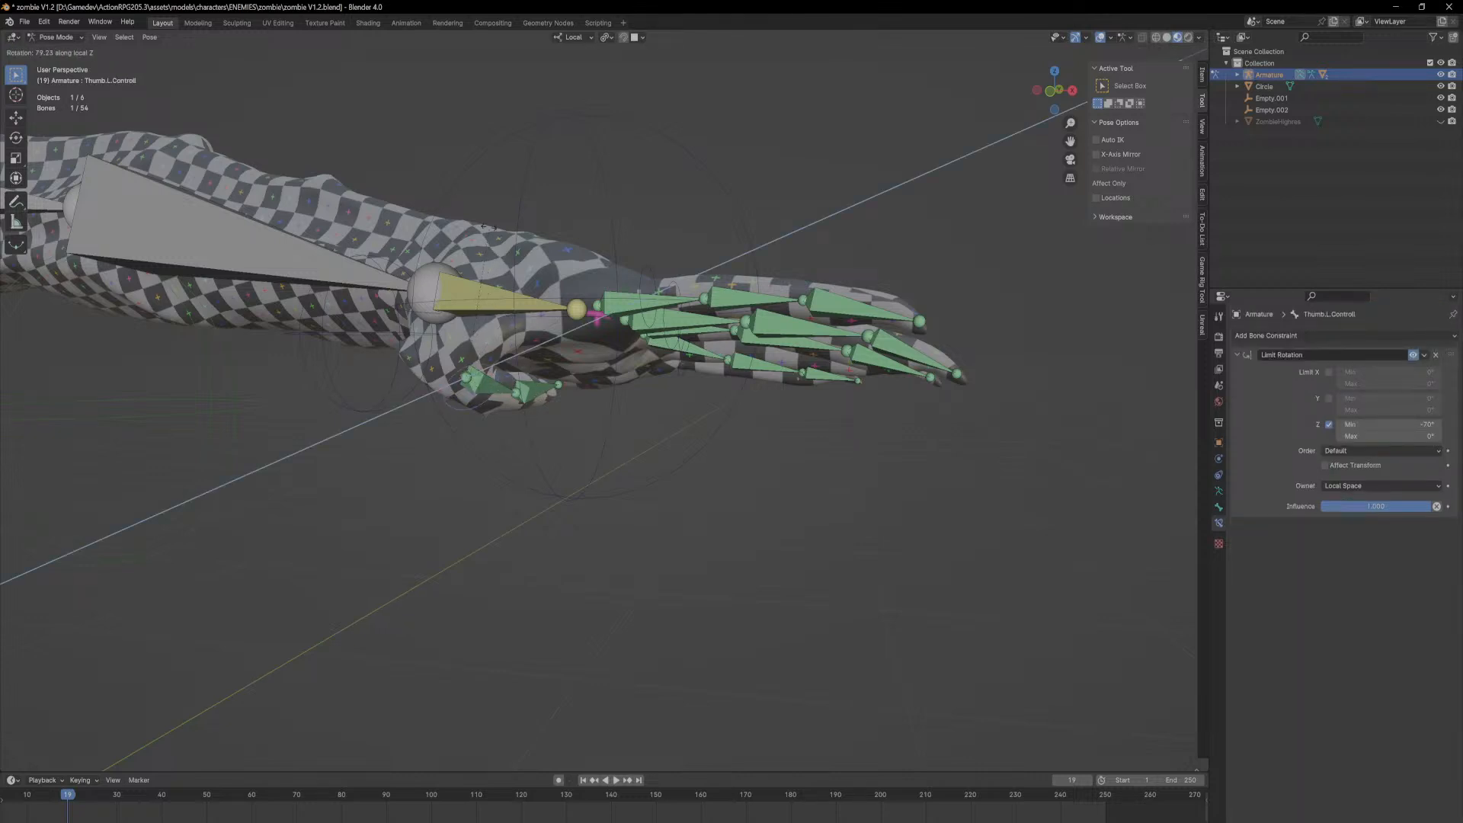
Step: Re-enable Copy Rotation on Thumb.L.001 and test it by rotating the thumb control bone about local Z
click(500, 387)
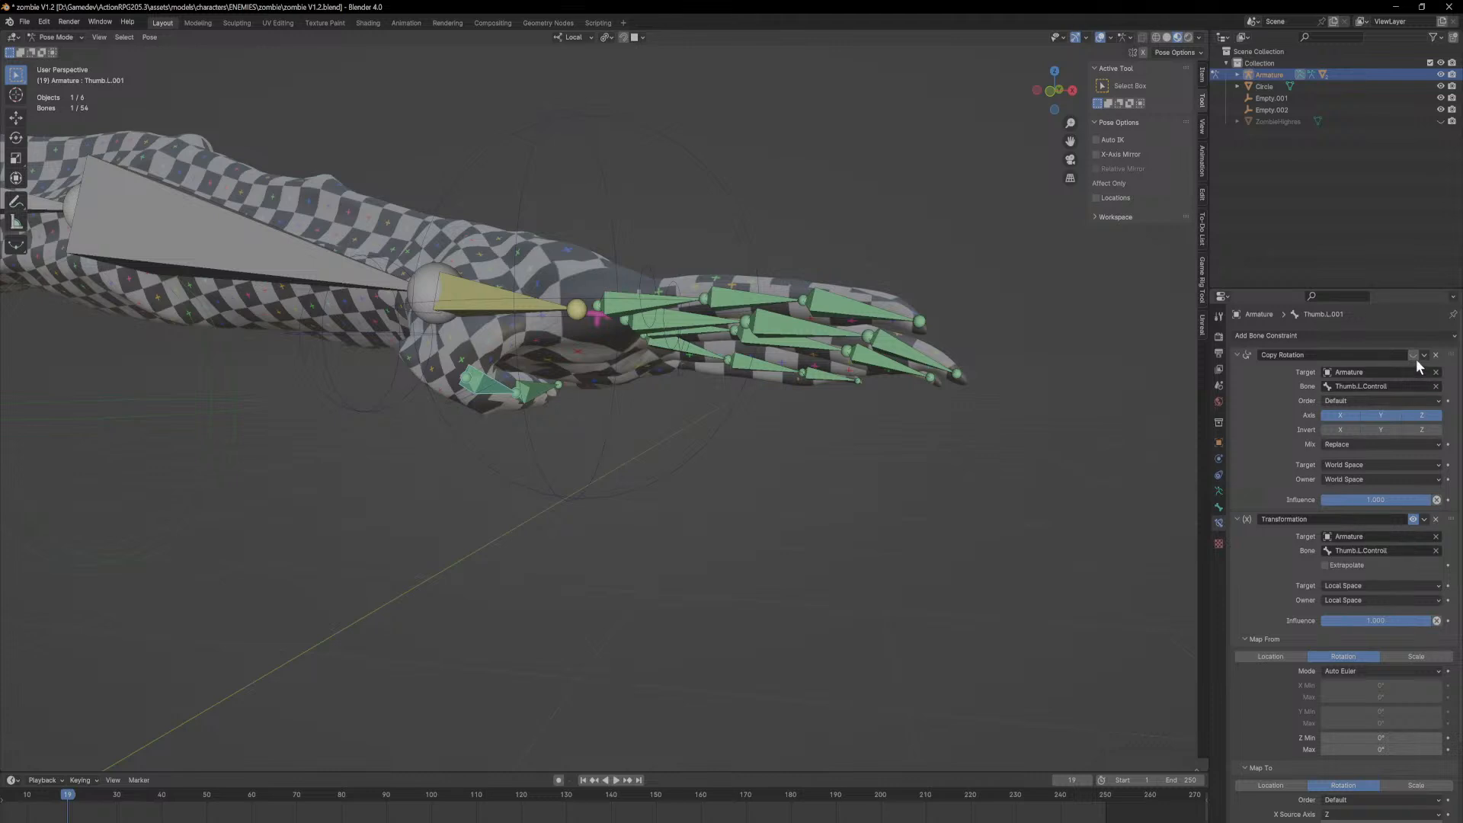
click(1414, 355)
click(489, 385)
key(r)
key(z)
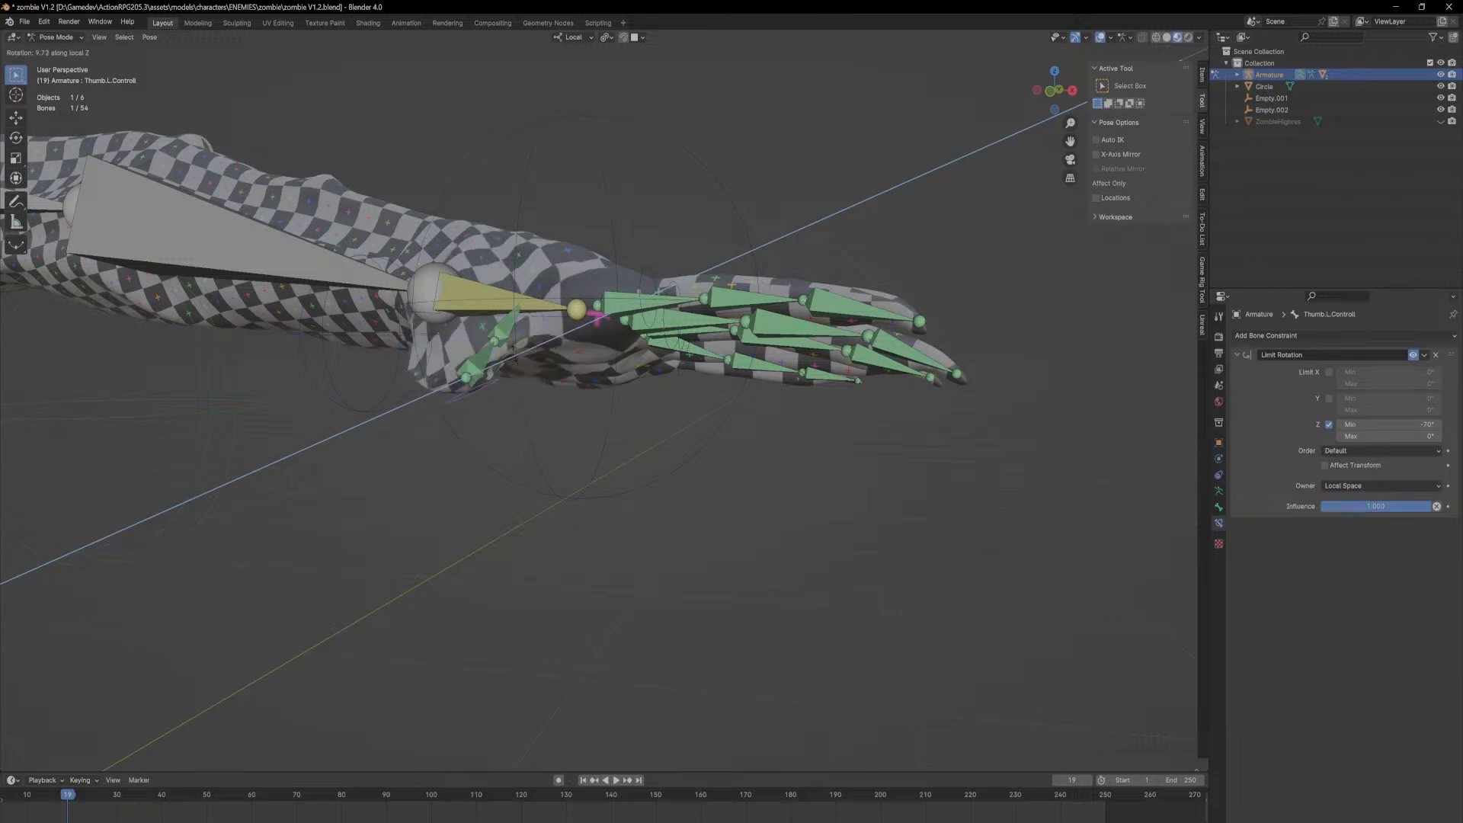
click(515, 287)
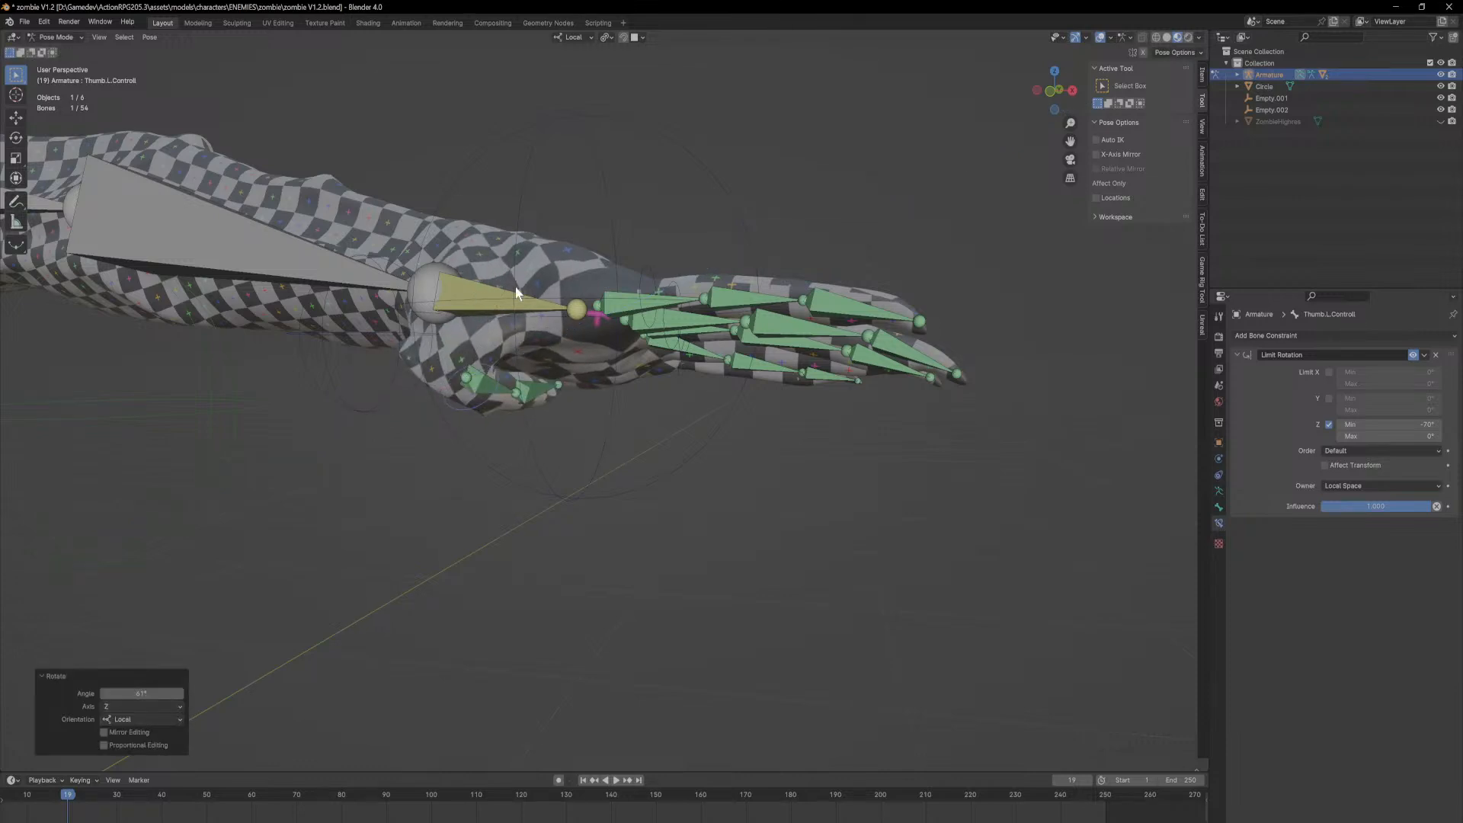
Step: Move the Transformation constraint above Copy Rotation on Thumb.L.001 and test the new order by rotating the control bone about local Z
click(501, 387)
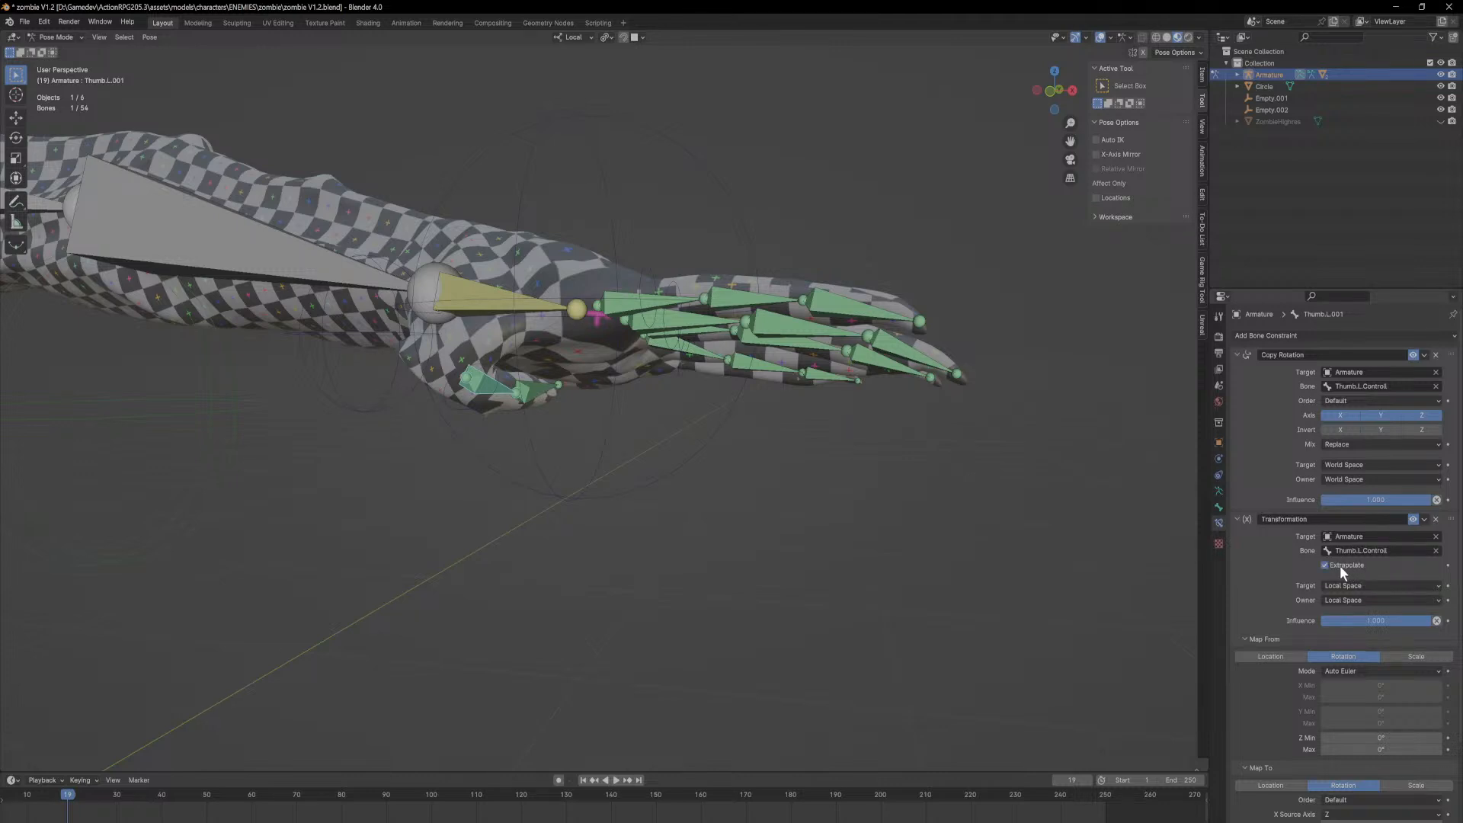
drag(1451, 519, 1409, 352)
middle_drag(573, 361, 550, 396)
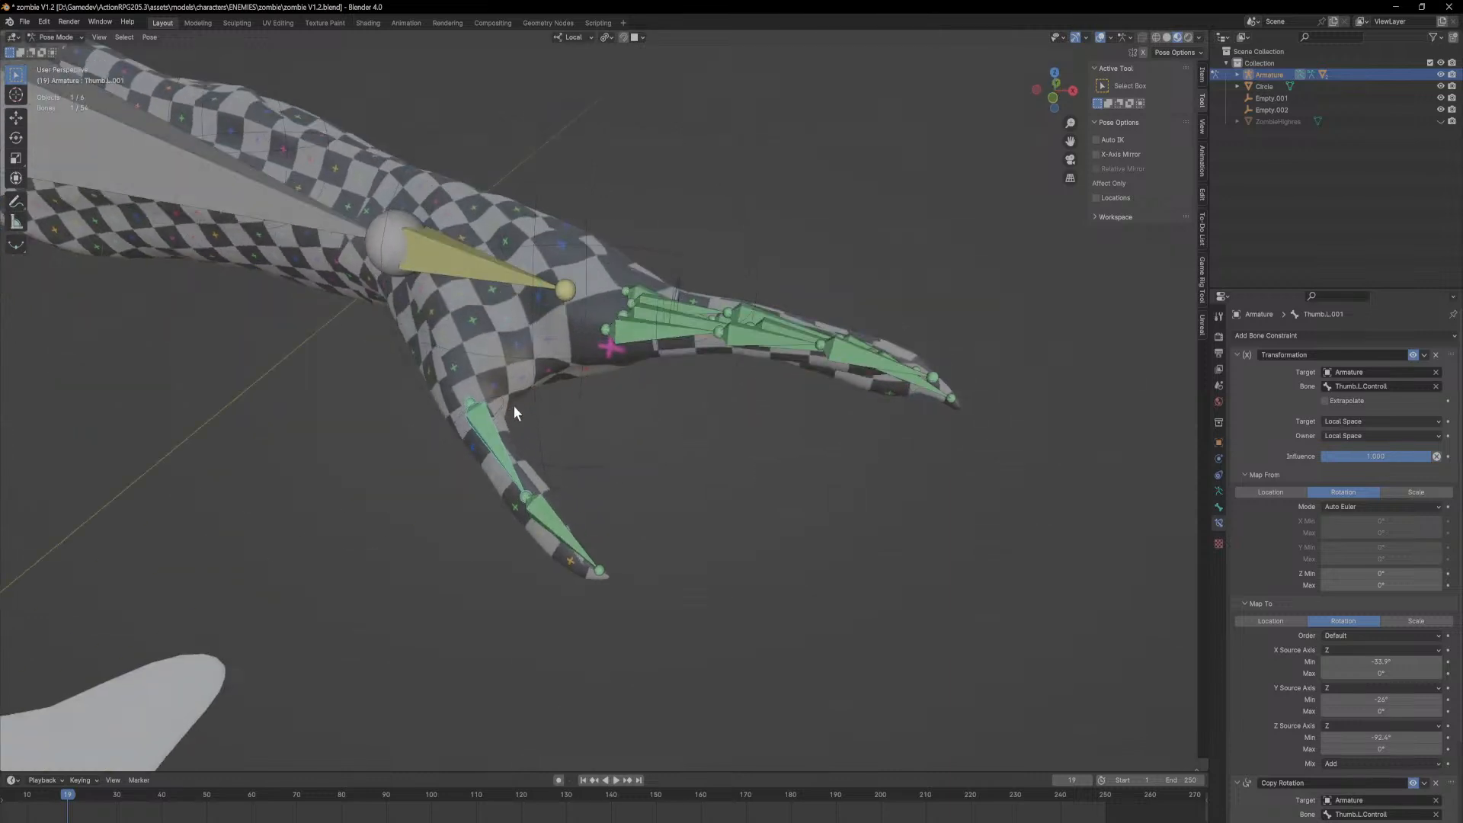
click(496, 396)
key(r)
key(z)
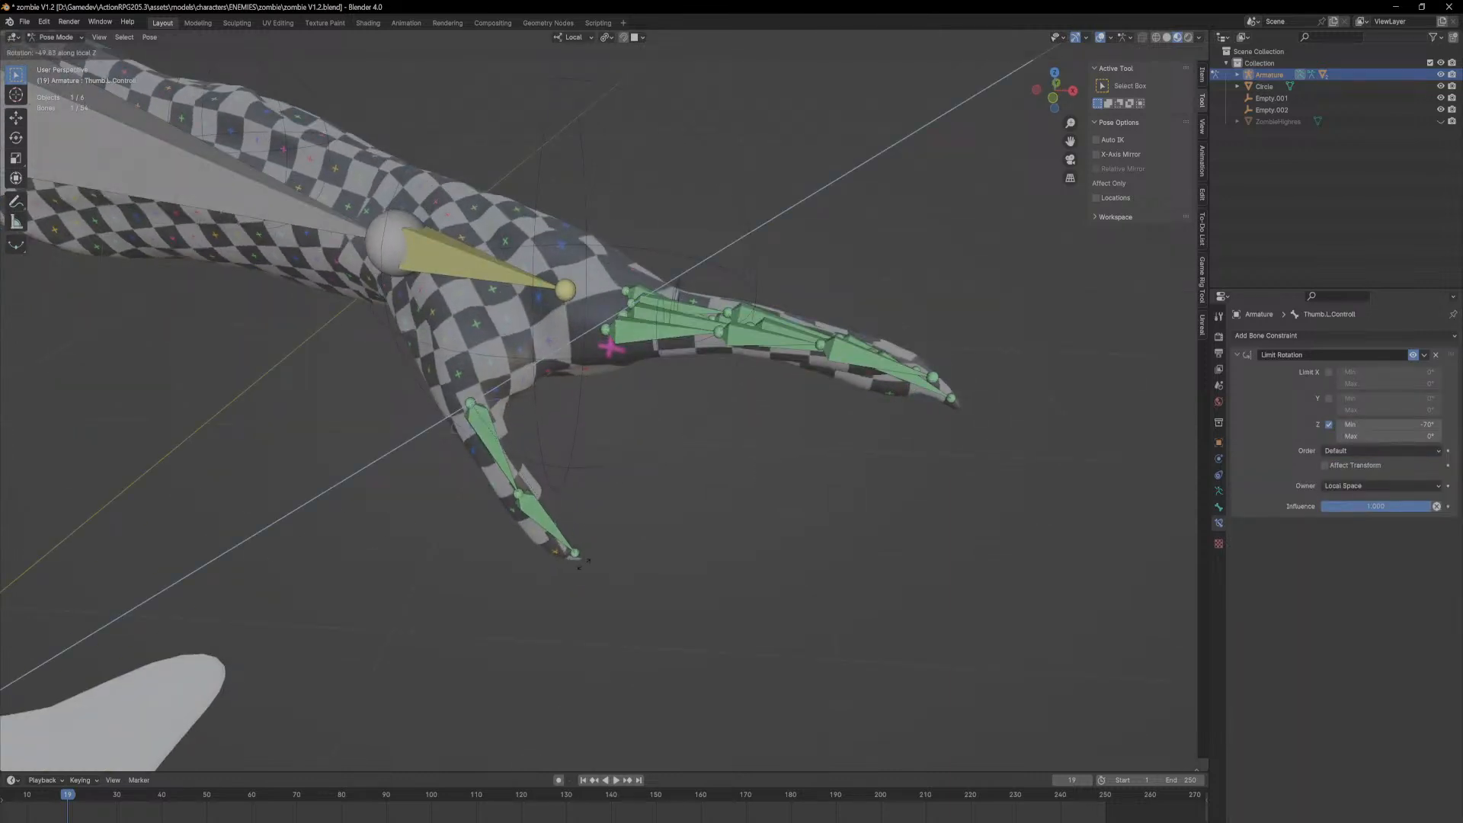
click(527, 459)
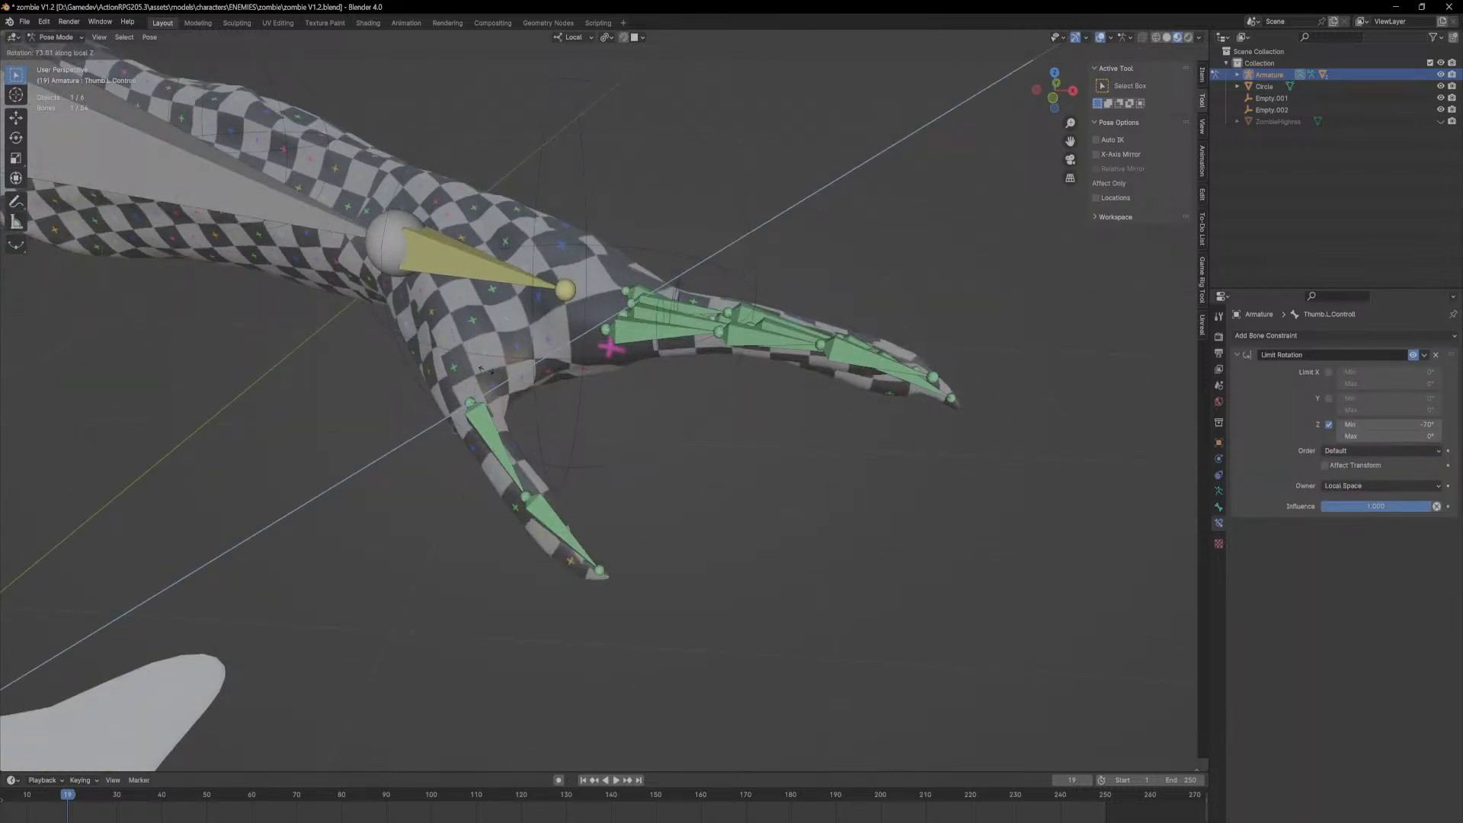
Step: Review the Transformation settings on Thumb.L.001 and collapse that constraint
click(502, 446)
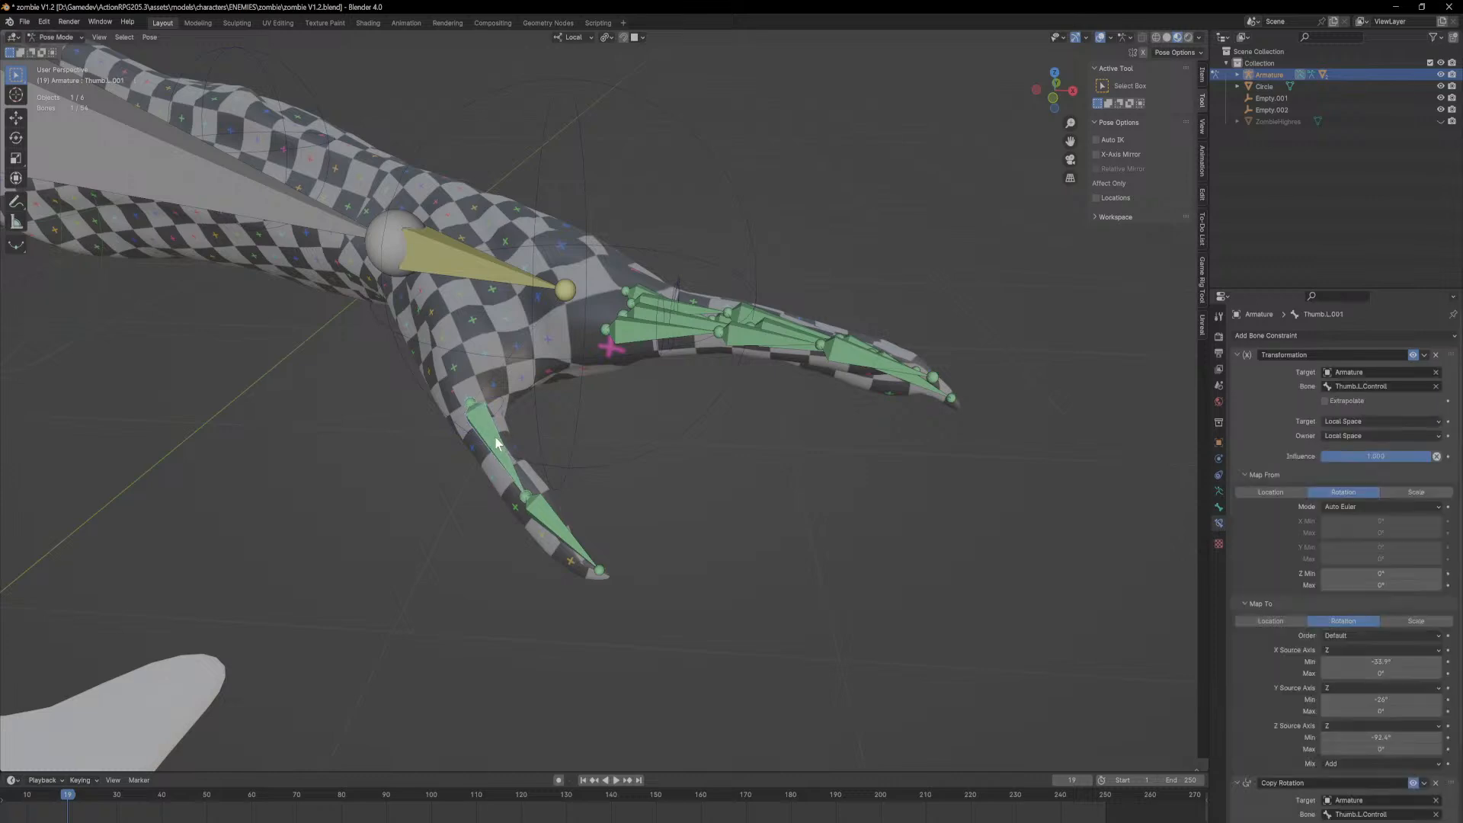
scroll(1370, 579, down, 3)
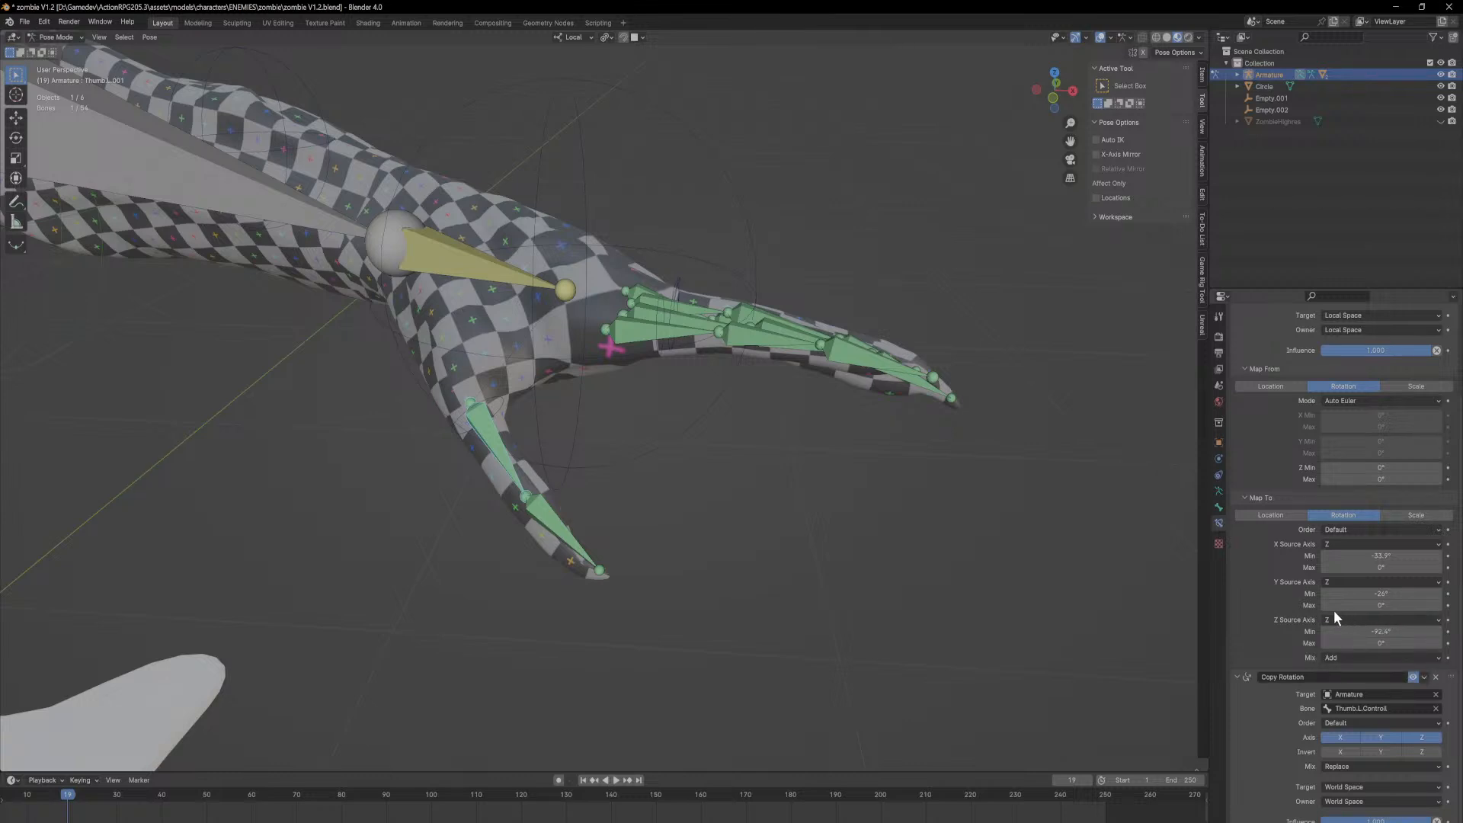
scroll(1330, 610, up, 3)
click(1237, 354)
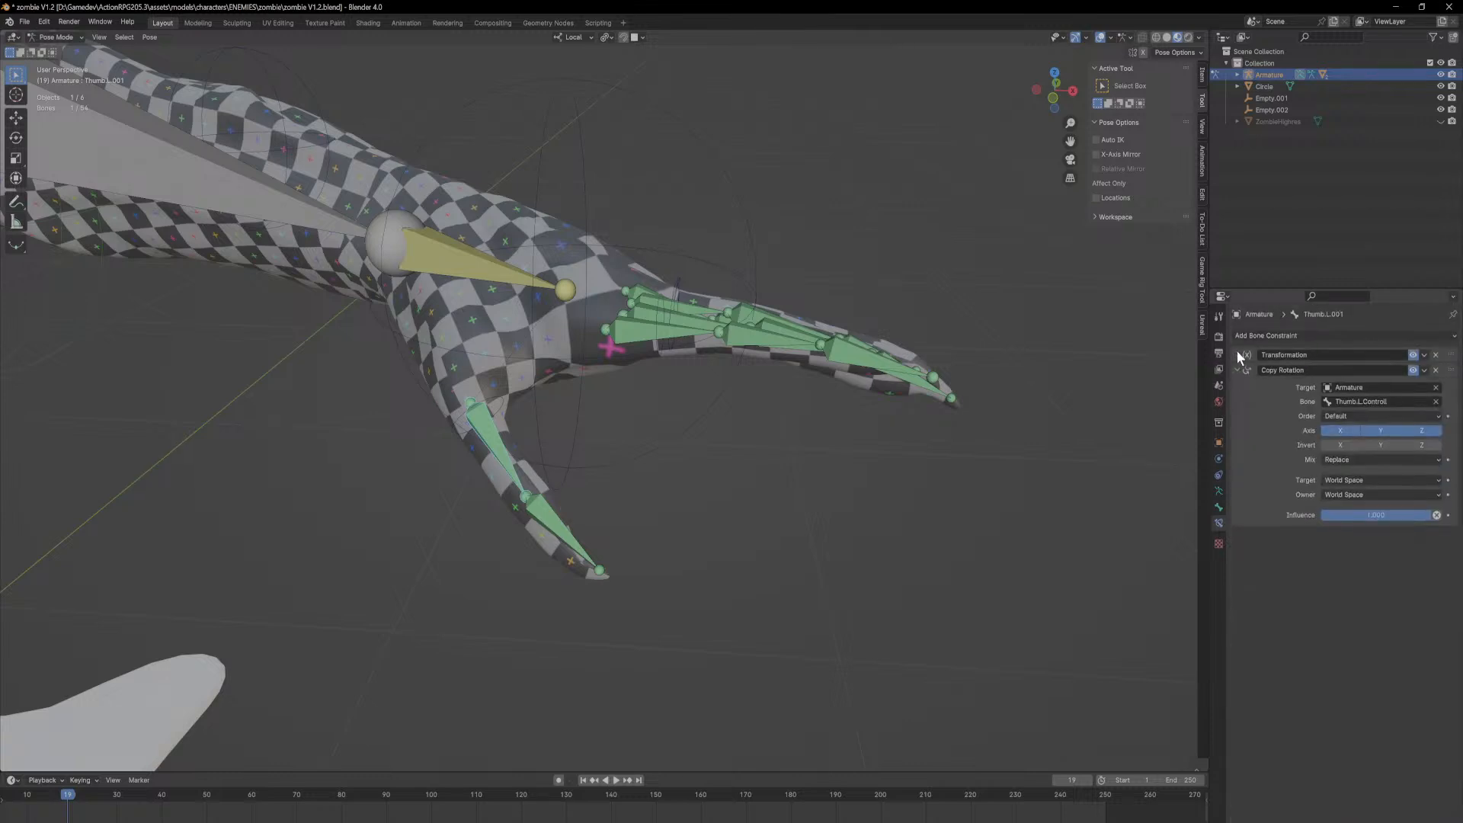
Step: Move the Transformation constraint below Copy Rotation on Thumb.L.001 and set its Map From Z Min to -90°
click(1237, 370)
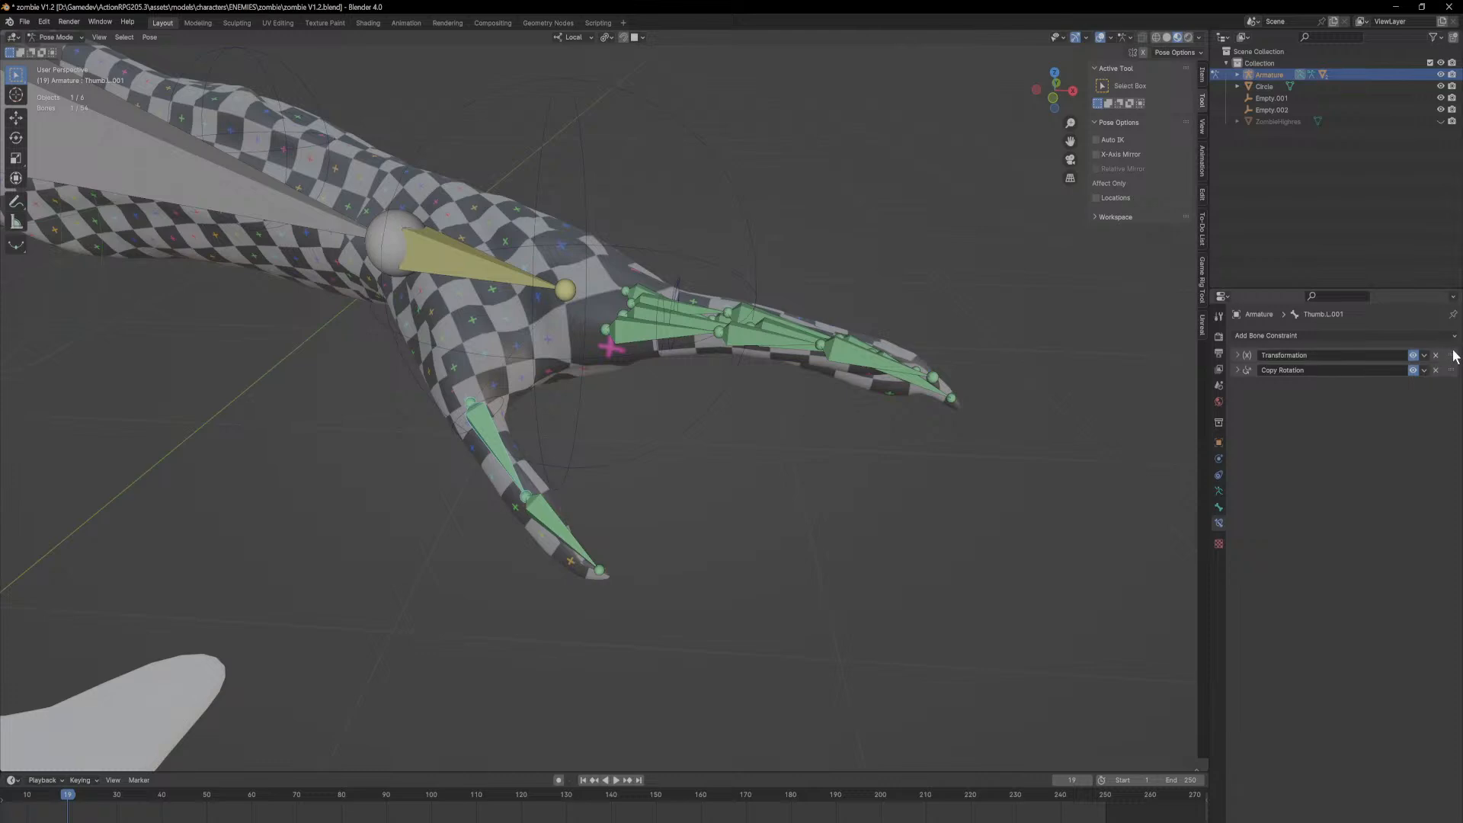
drag(1452, 355, 1453, 392)
click(1238, 369)
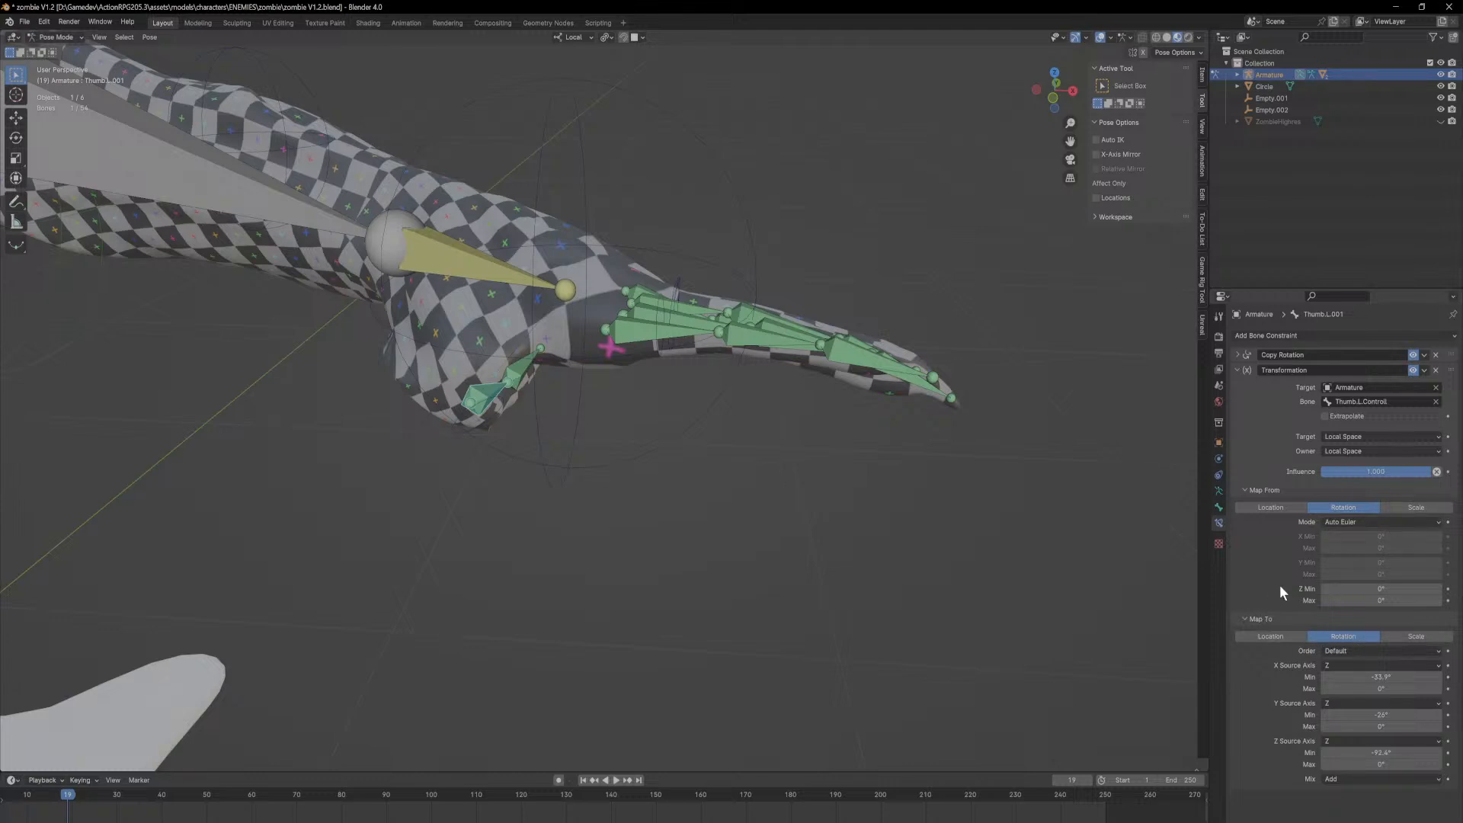
click(1381, 588)
text(-90)
key(Return)
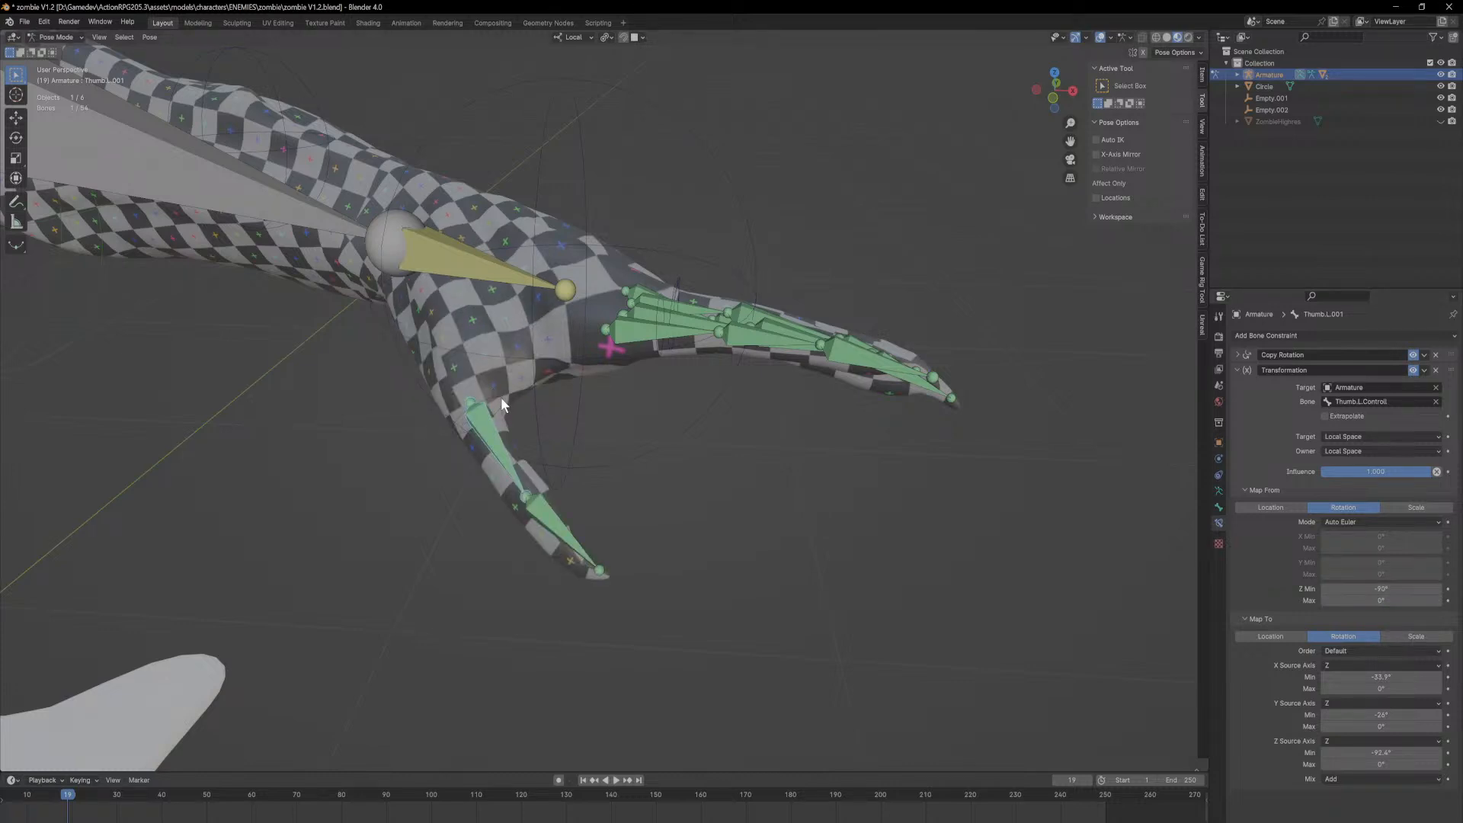
Step: Test the thumb curl by rotating the thumb control bone about its local Z axis, viewing the hand from two angles
click(501, 397)
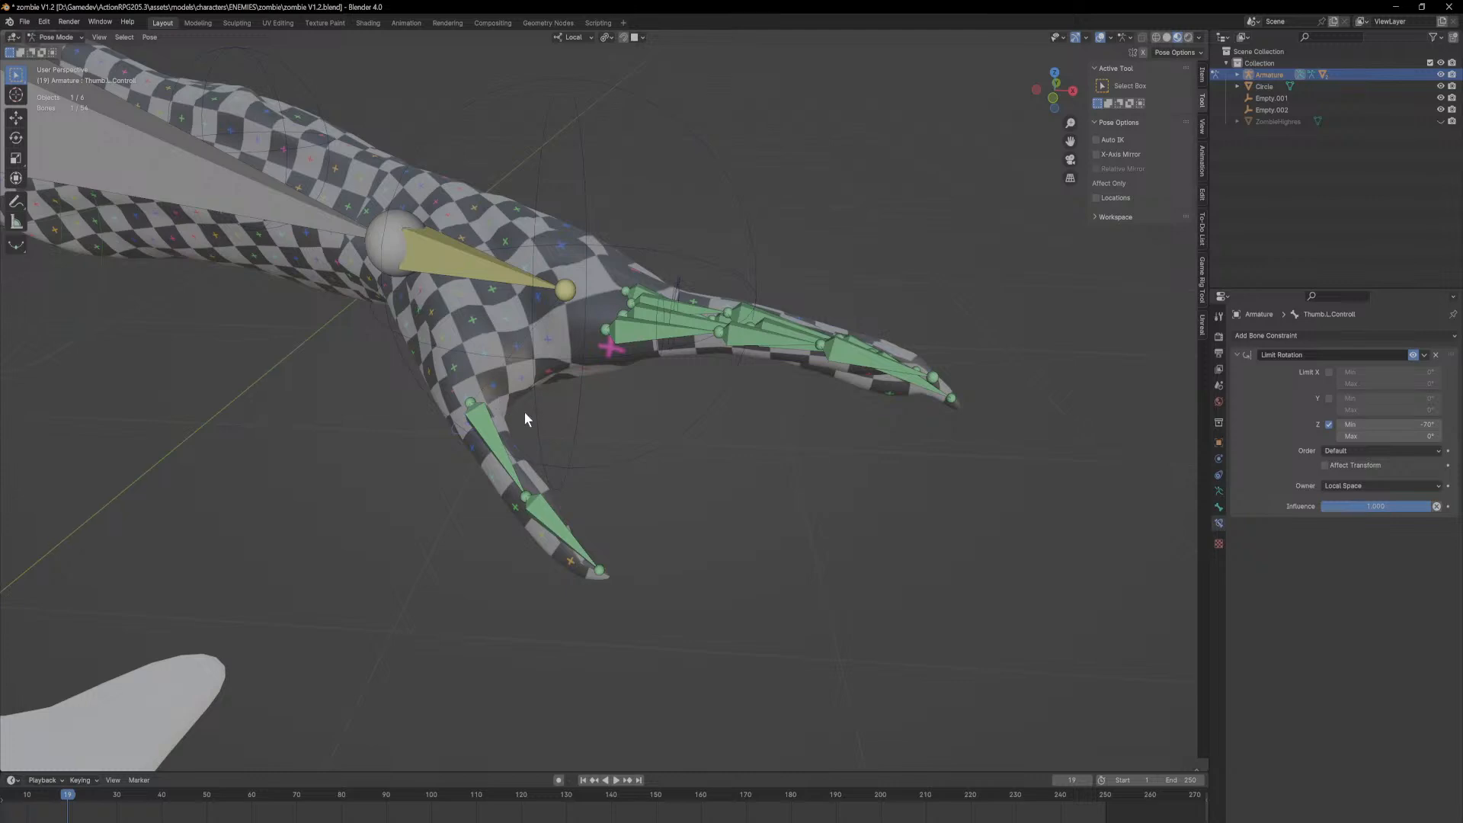
key(r)
key(z)
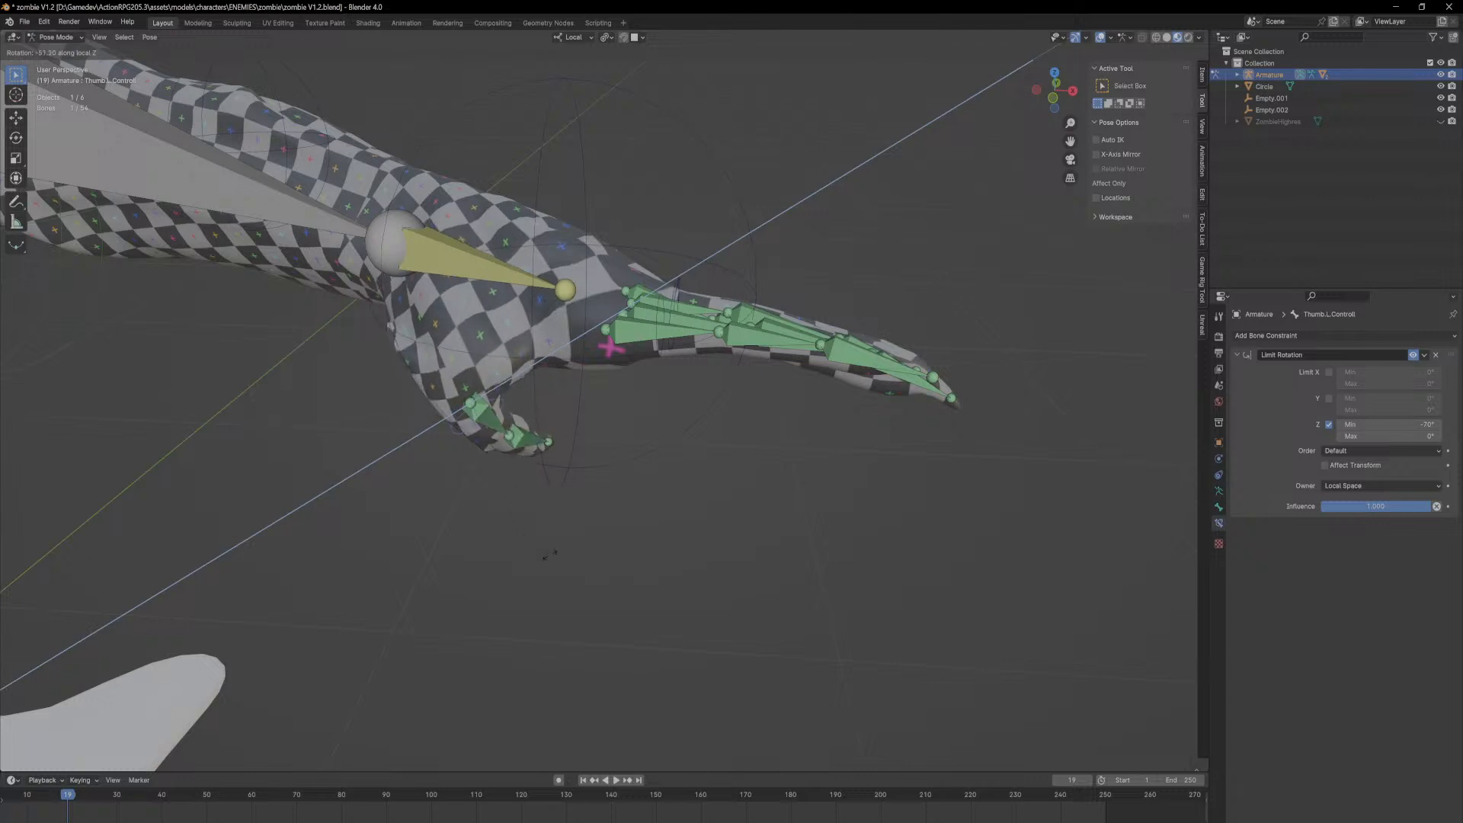
click(896, 554)
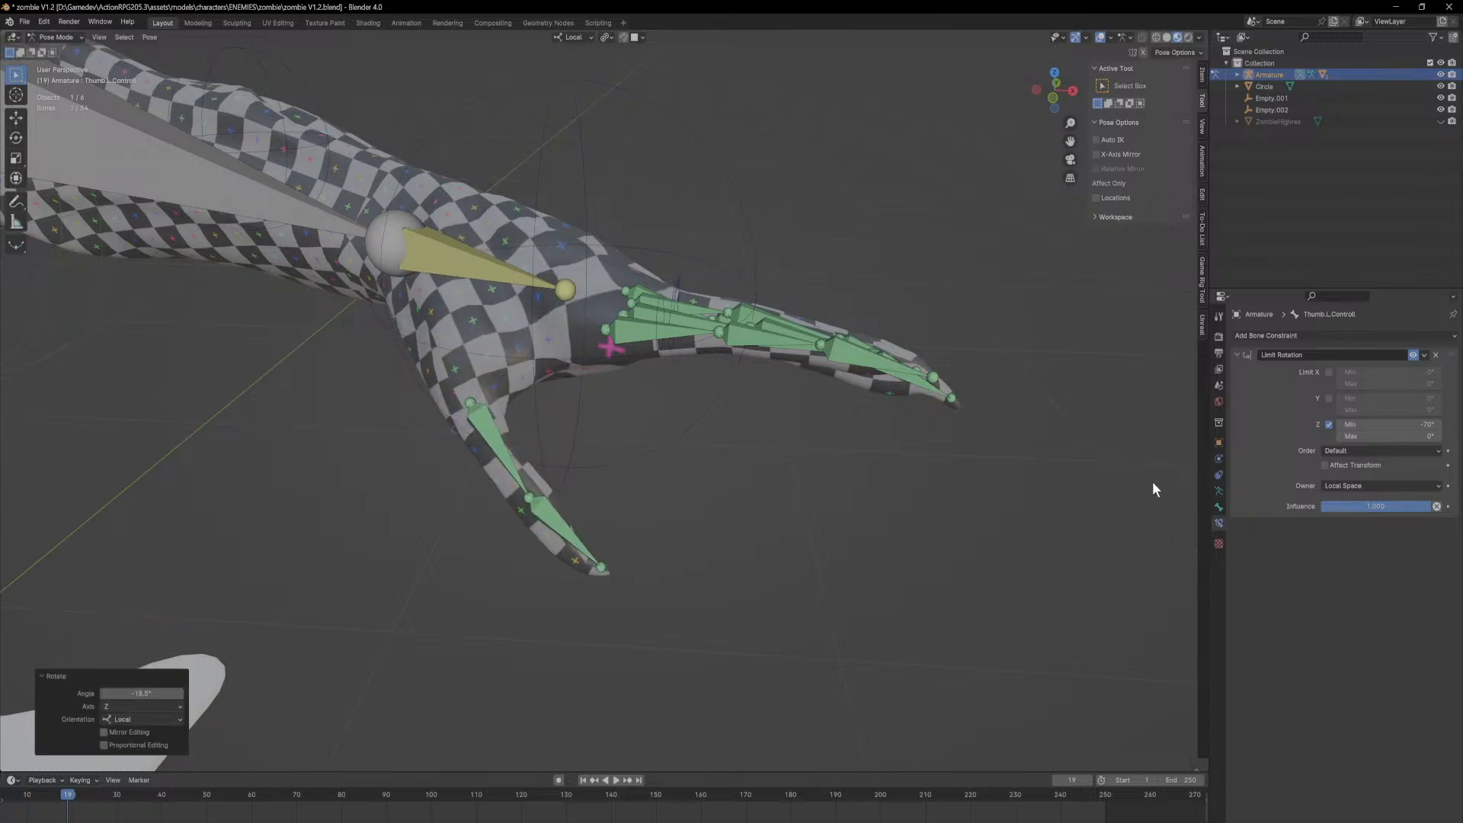
middle_drag(549, 366, 721, 379)
key(r)
key(z)
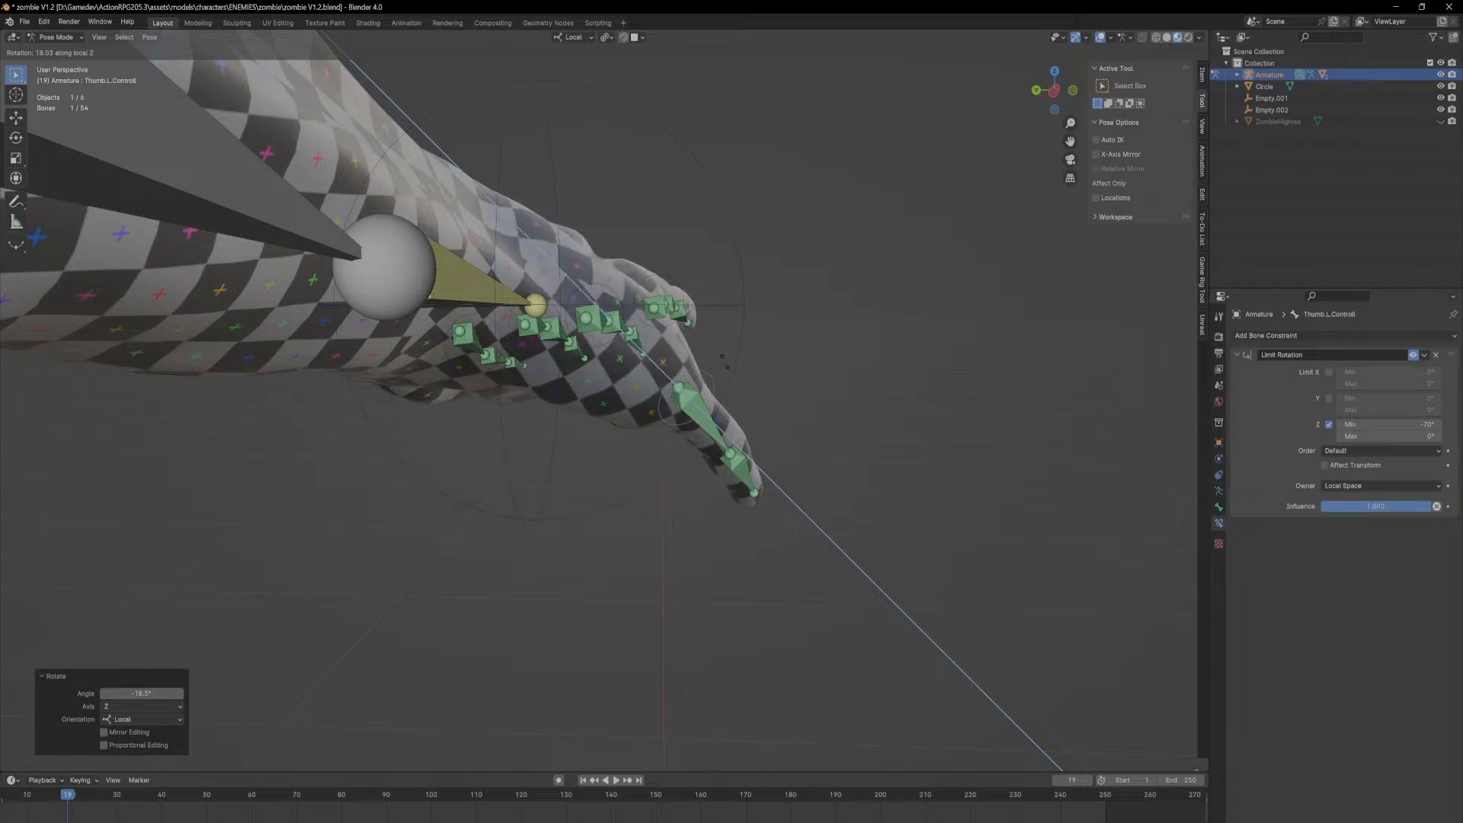
click(756, 409)
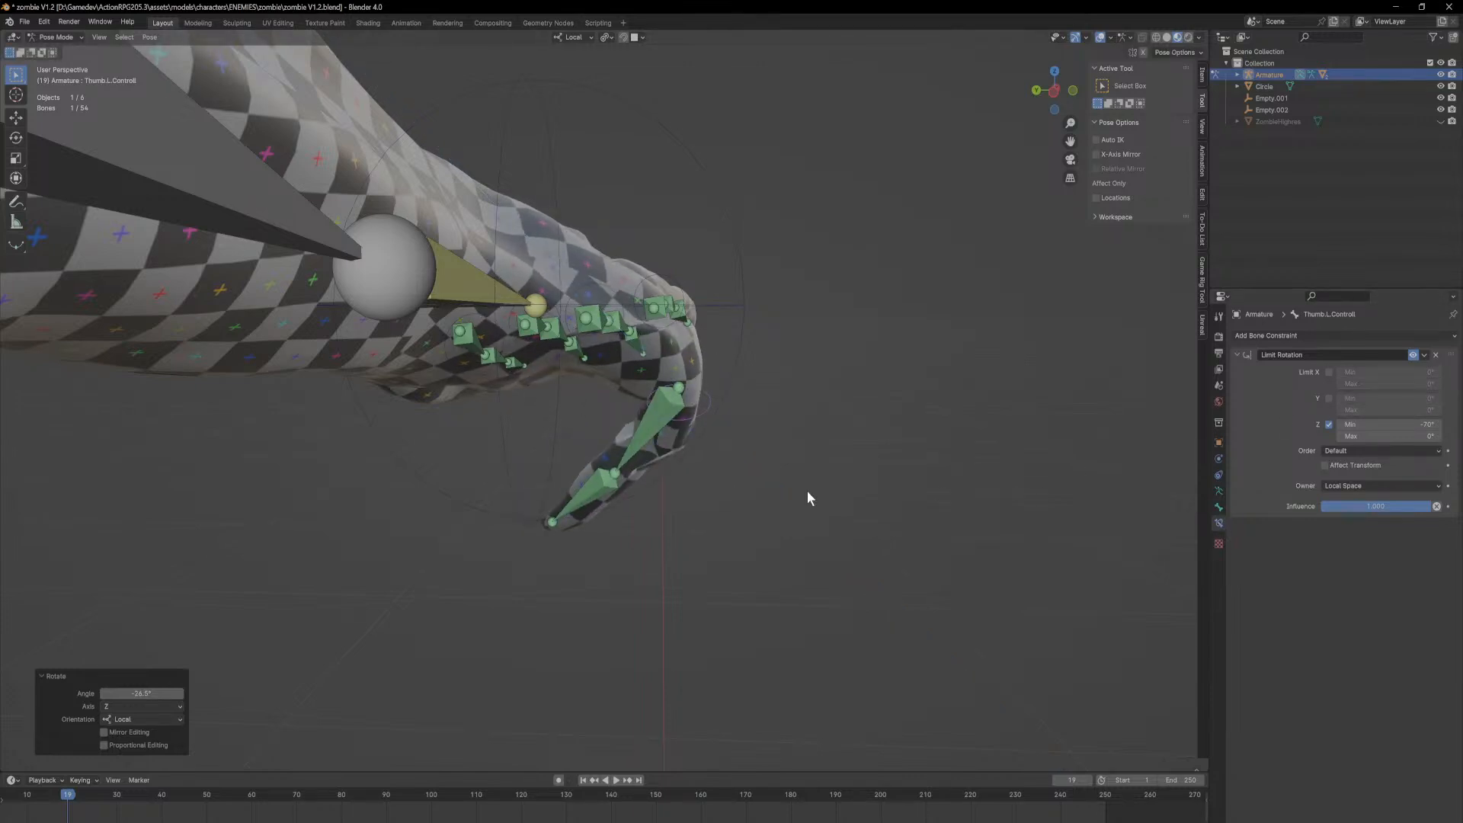
Step: Toggle the Transformation constraint on Thumb.L.001 off and on to compare its effect on the bent thumb
click(663, 425)
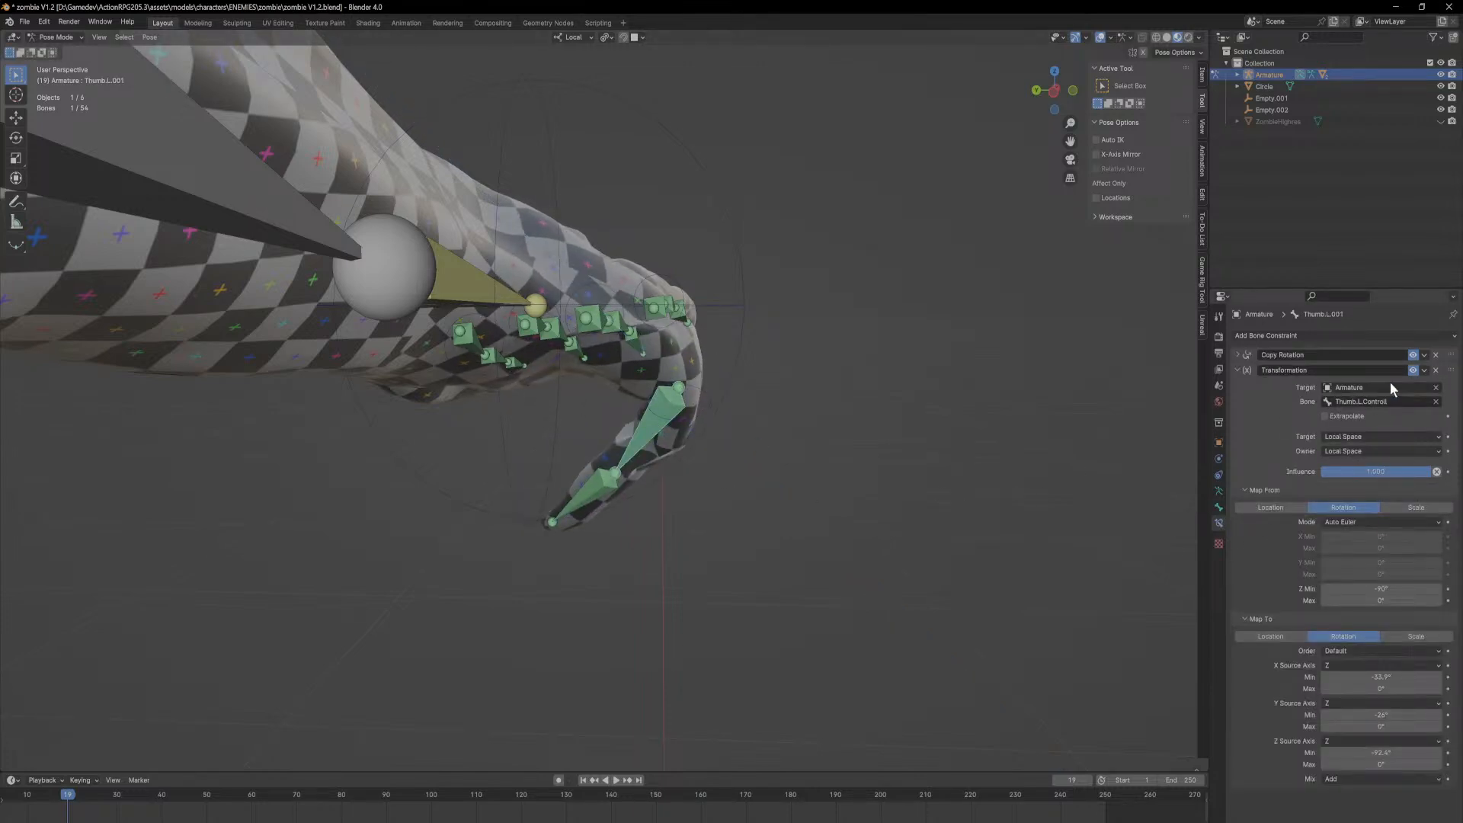
click(1414, 371)
click(1414, 370)
click(1414, 370)
click(1414, 370)
Step: Curl the thumb further inward by rotating its control bone about local Z and check the bend from the side
click(711, 401)
key(r)
key(z)
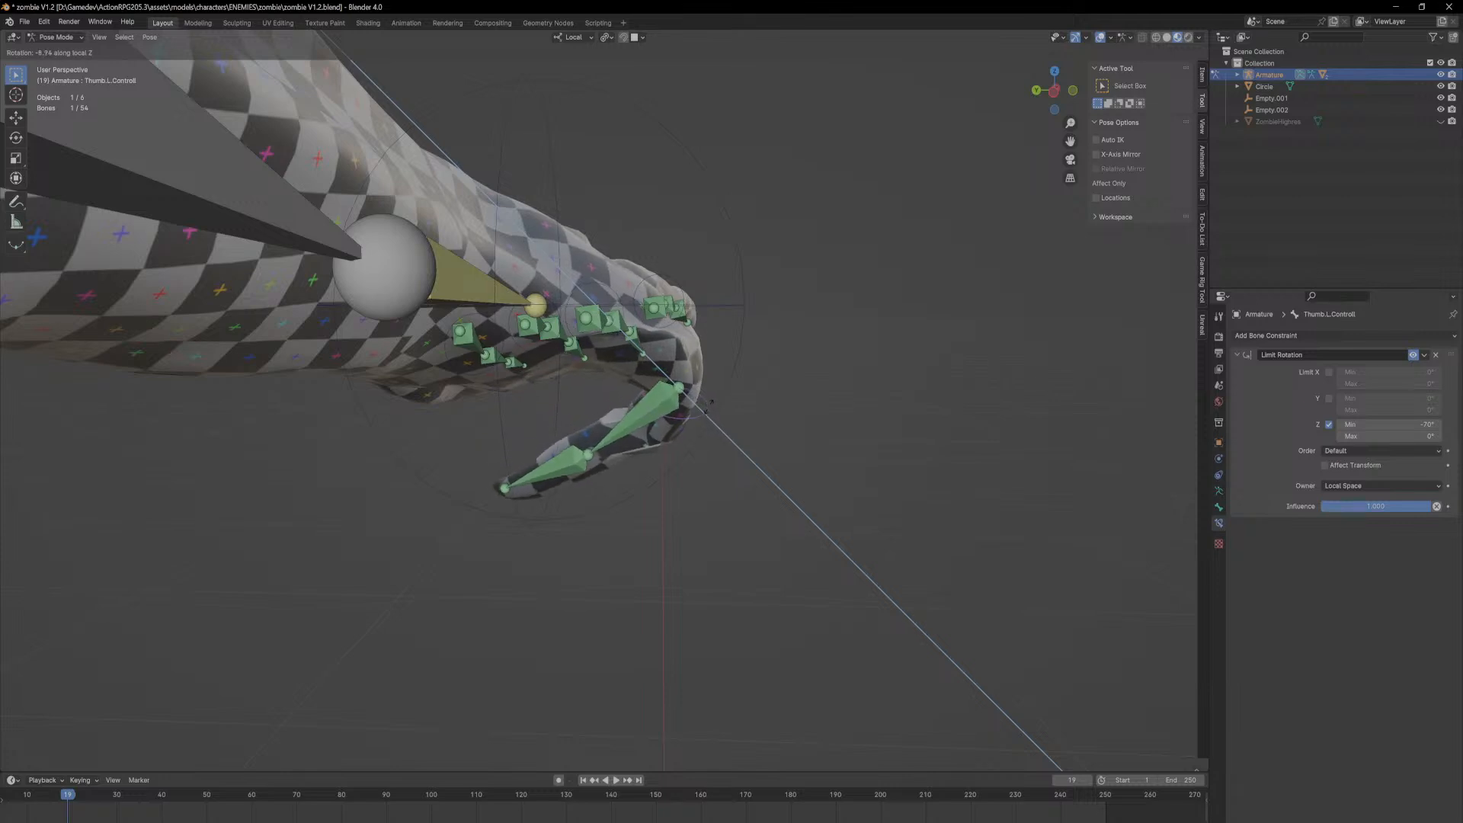
click(715, 415)
middle_drag(715, 415, 654, 420)
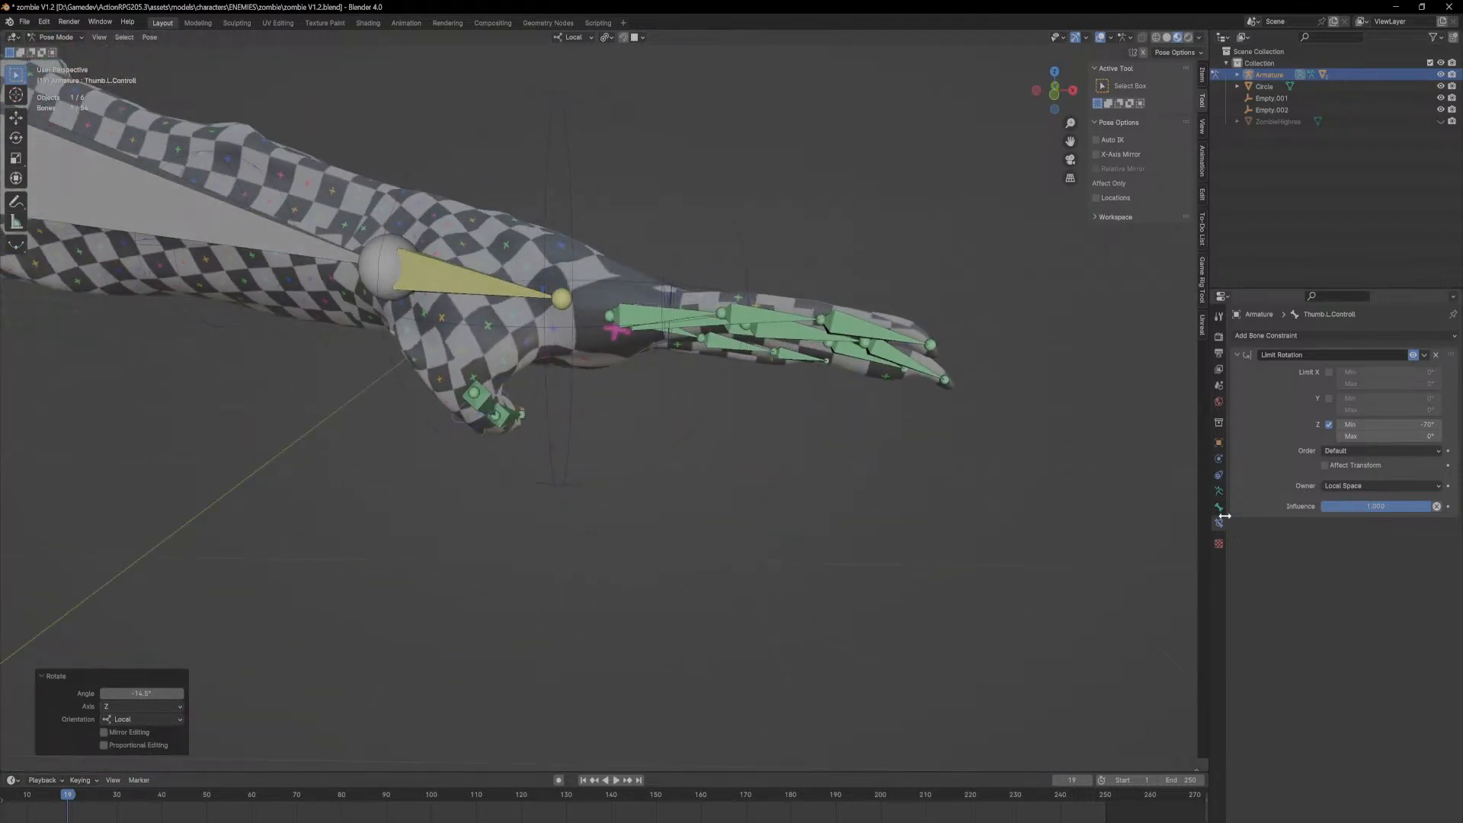
Step: Set the Limit Rotation constraint's Z Min to -40° on the thumb control bone
click(505, 394)
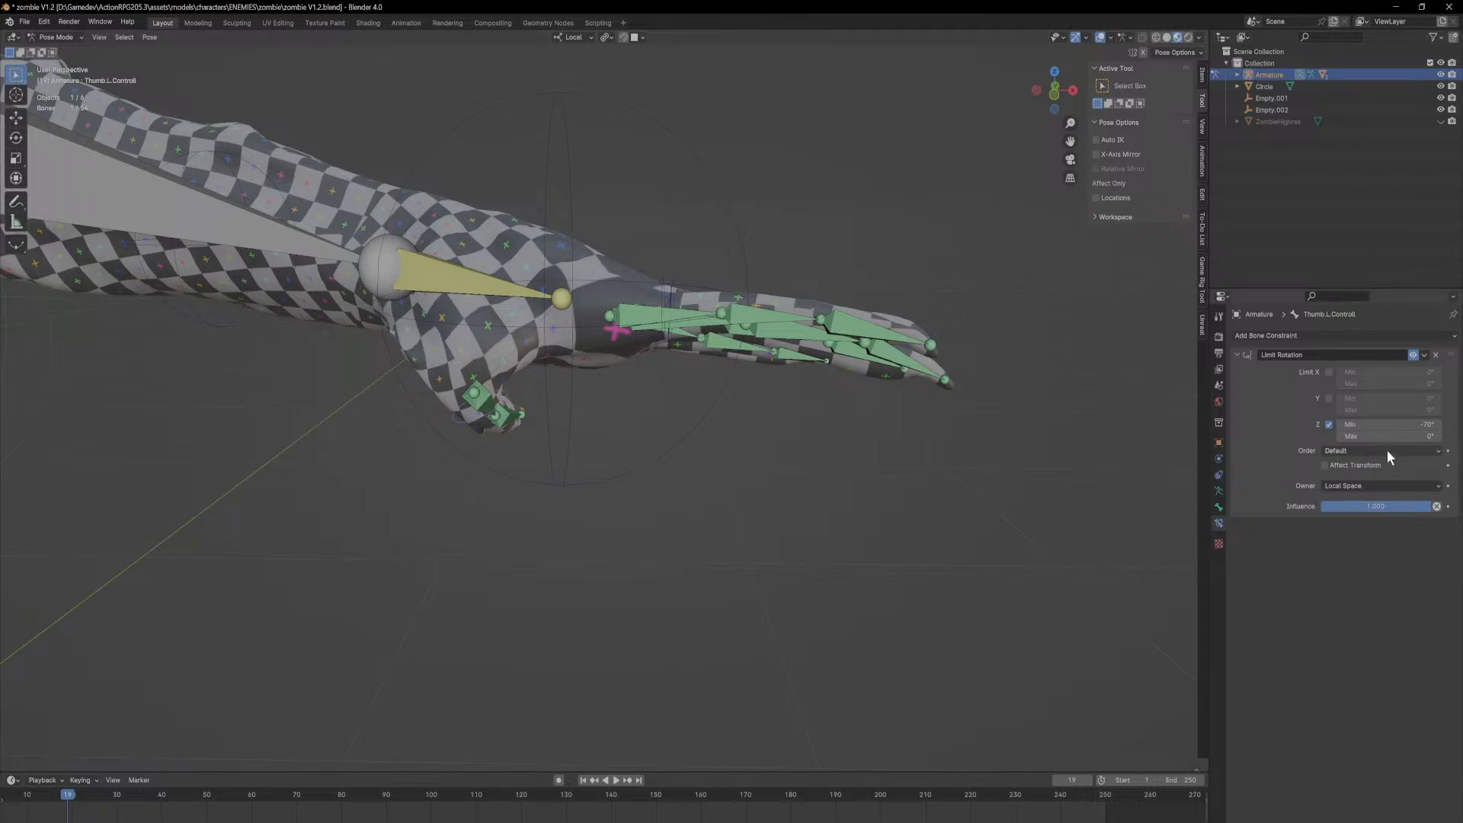
mouse_move(1387, 424)
mouse_down()
mouse_move(1438, 425)
mouse_move(1388, 427)
mouse_up()
click(1388, 426)
text(-40)
key(Return)
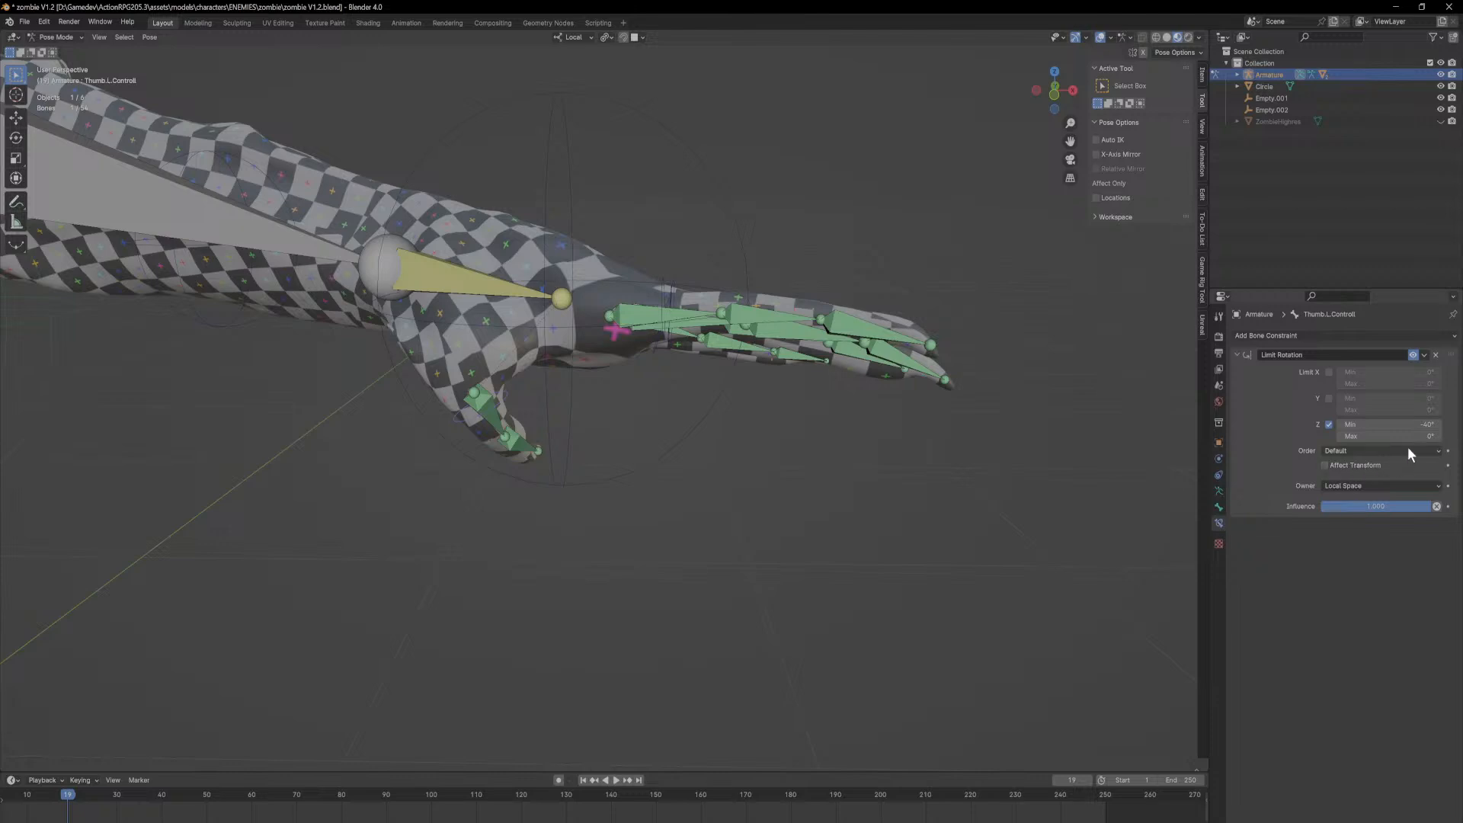
Step: Switch to Object Mode, select the zombieLowResobj mesh and examine how the skin deforms around the bent thumb
middle_drag(653, 424, 386, 282)
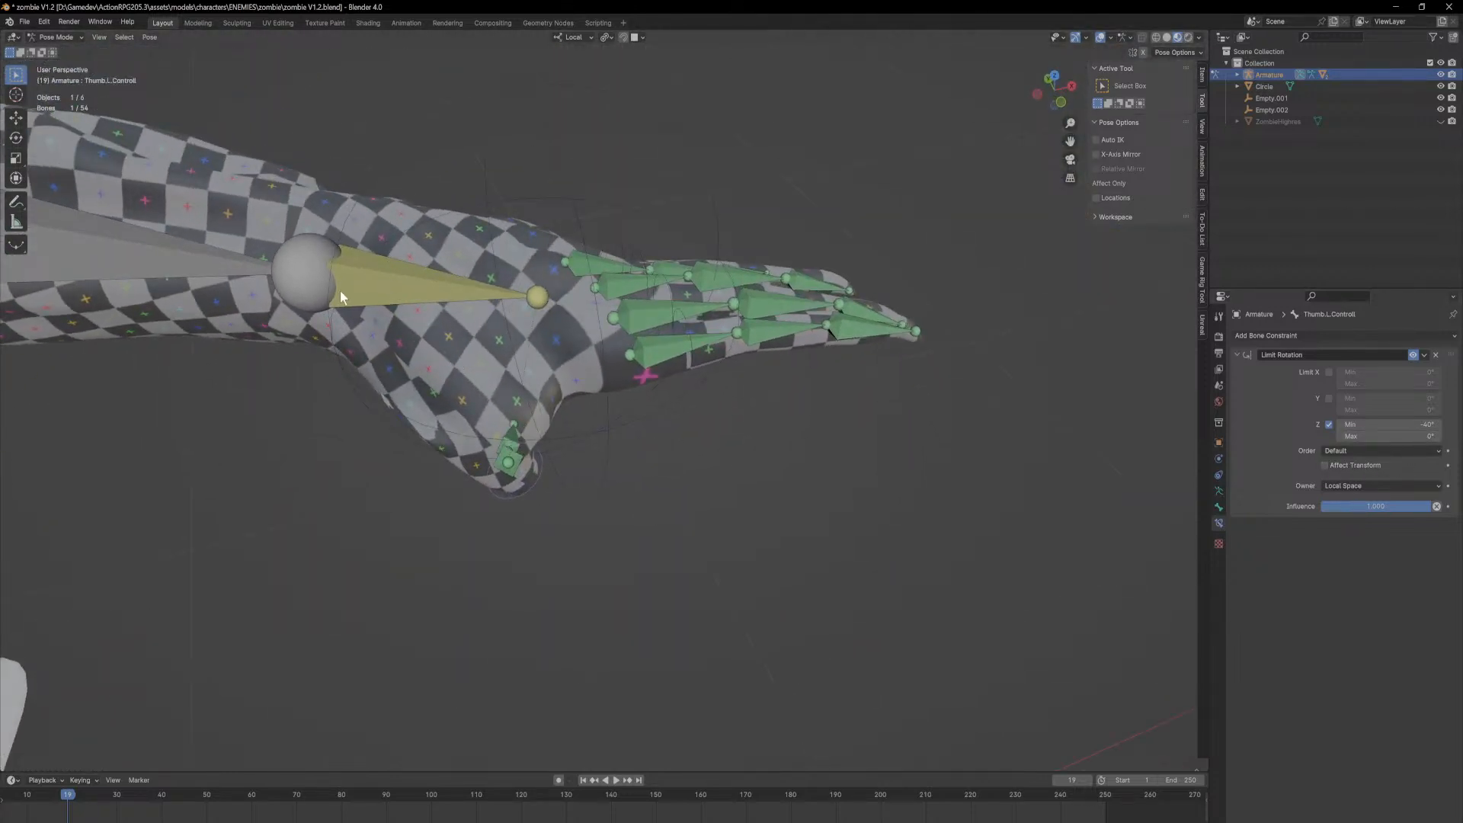
click(67, 37)
click(66, 51)
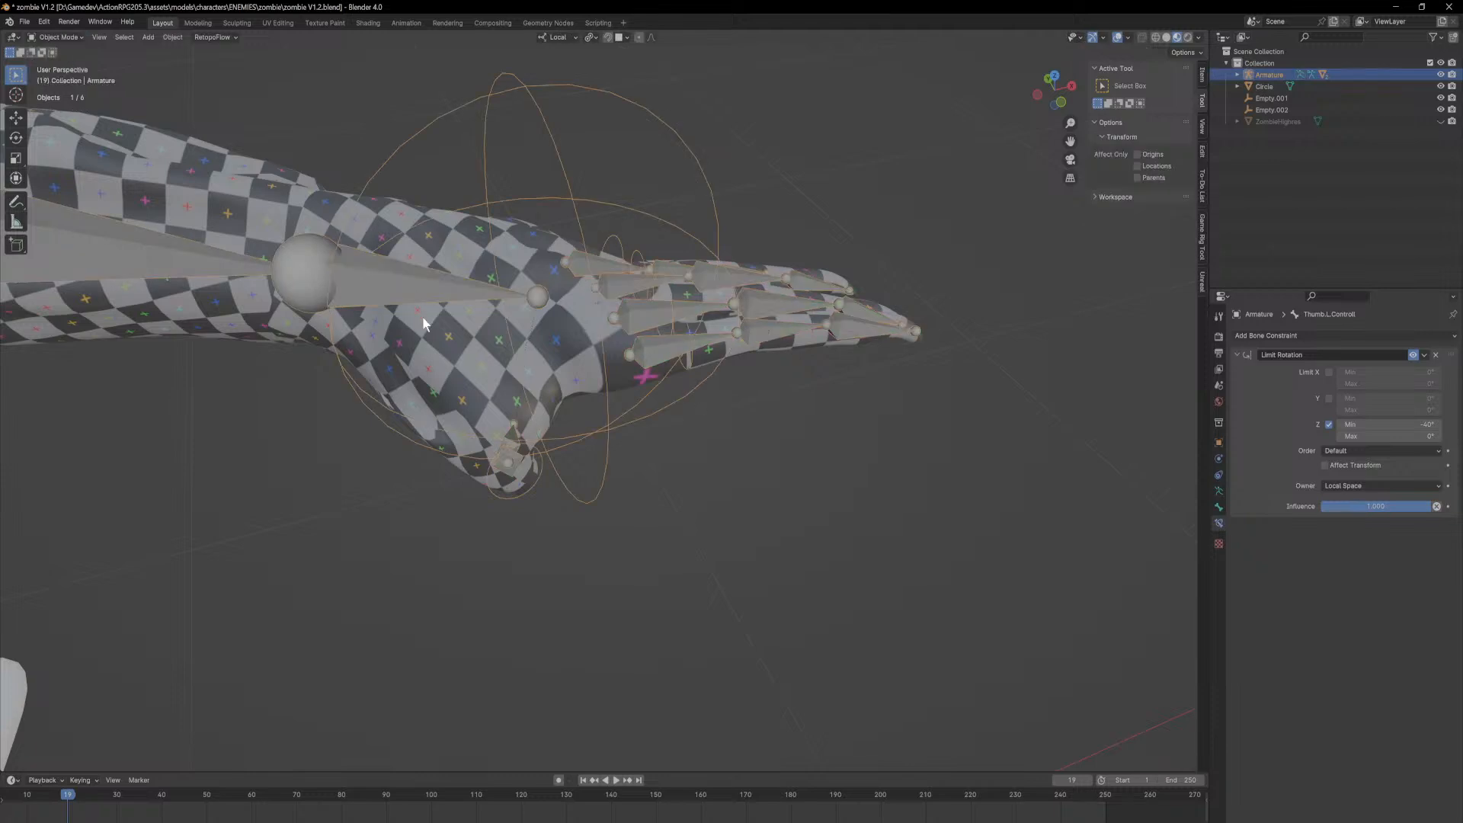
click(442, 355)
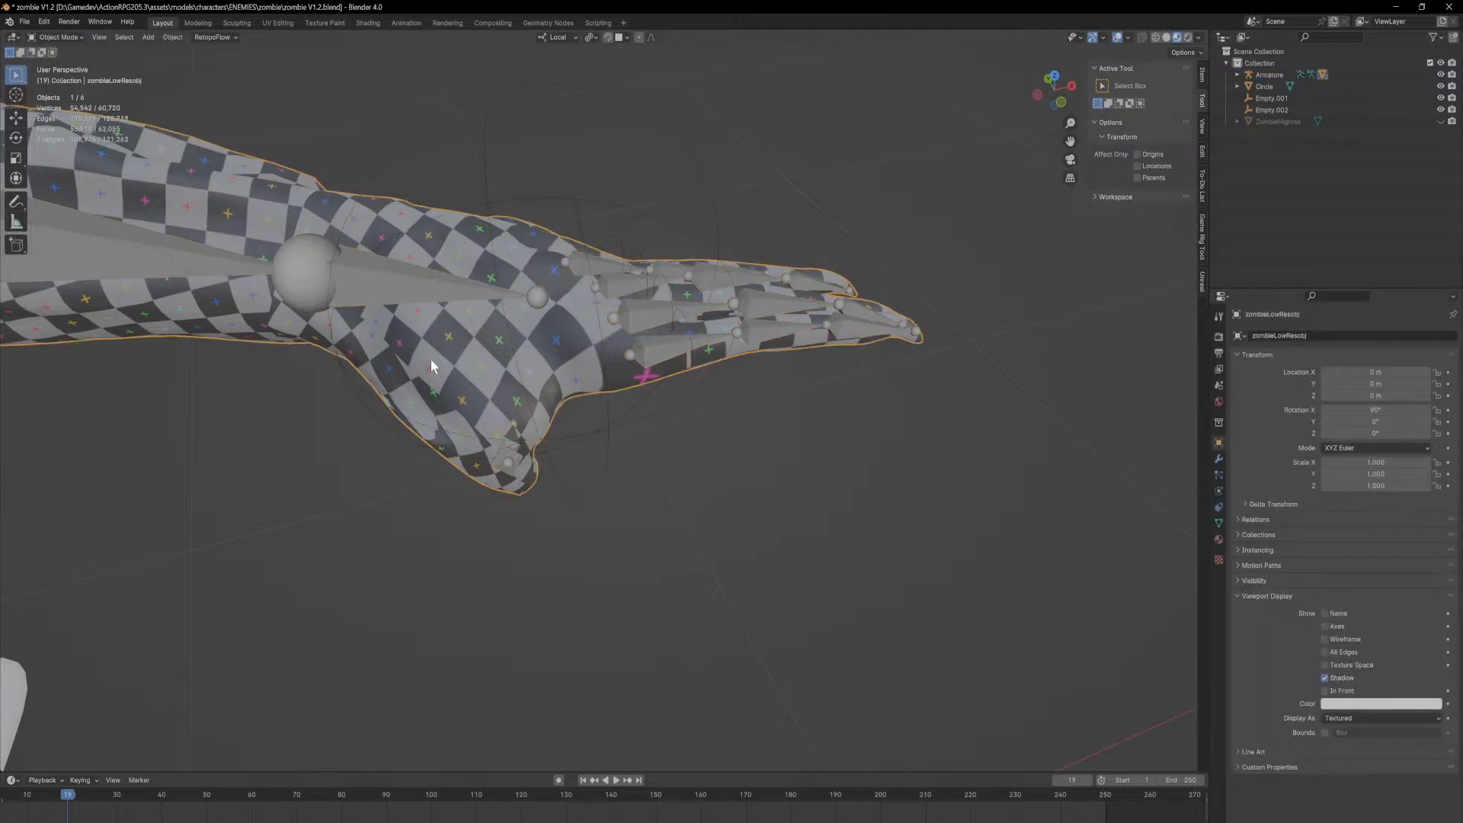
scroll(468, 396, down, 6)
middle_drag(497, 436, 937, 380)
scroll(646, 373, up, 6)
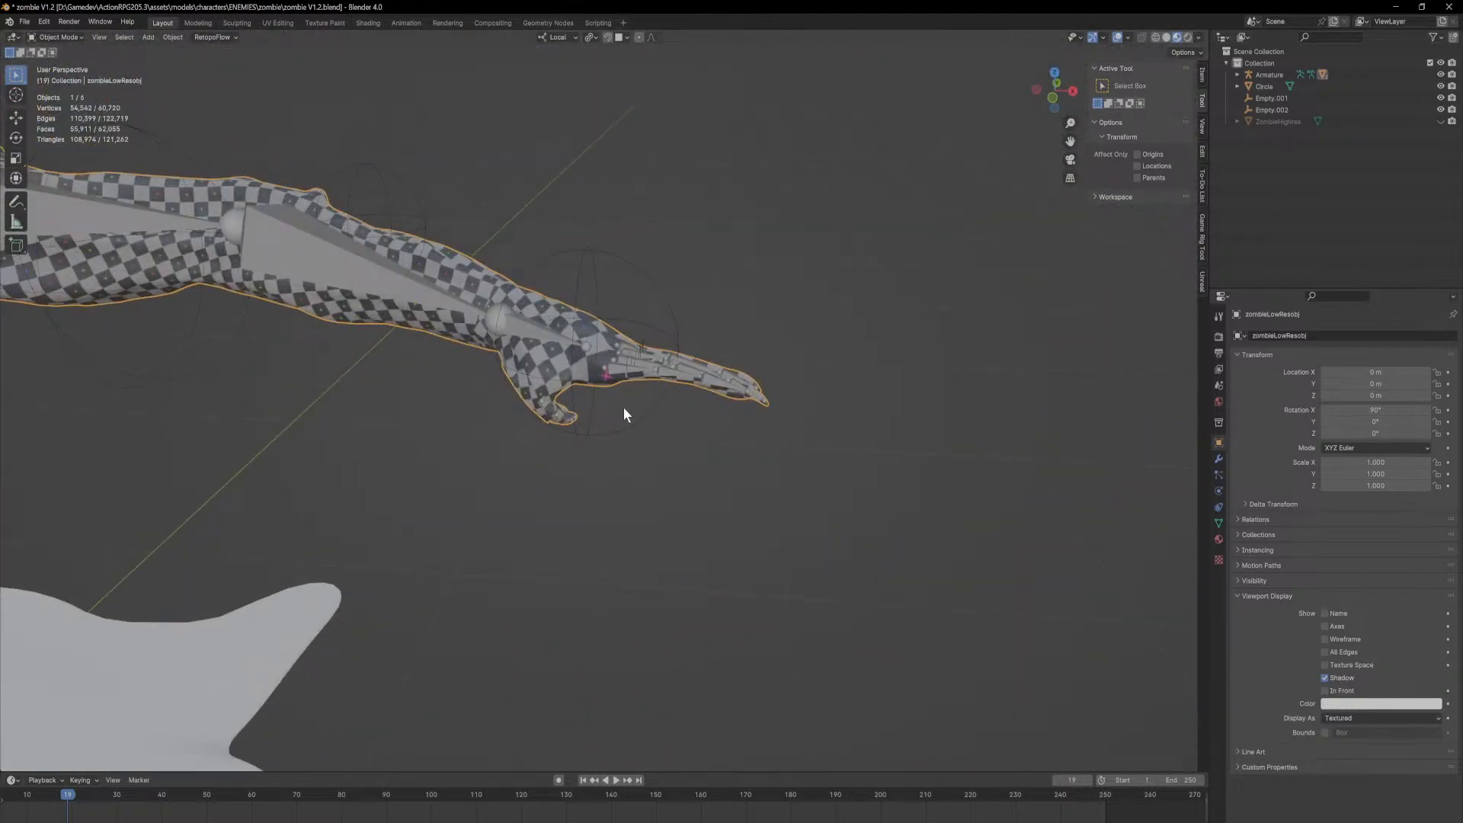
middle_drag(616, 359, 674, 371)
scroll(674, 370, up, 4)
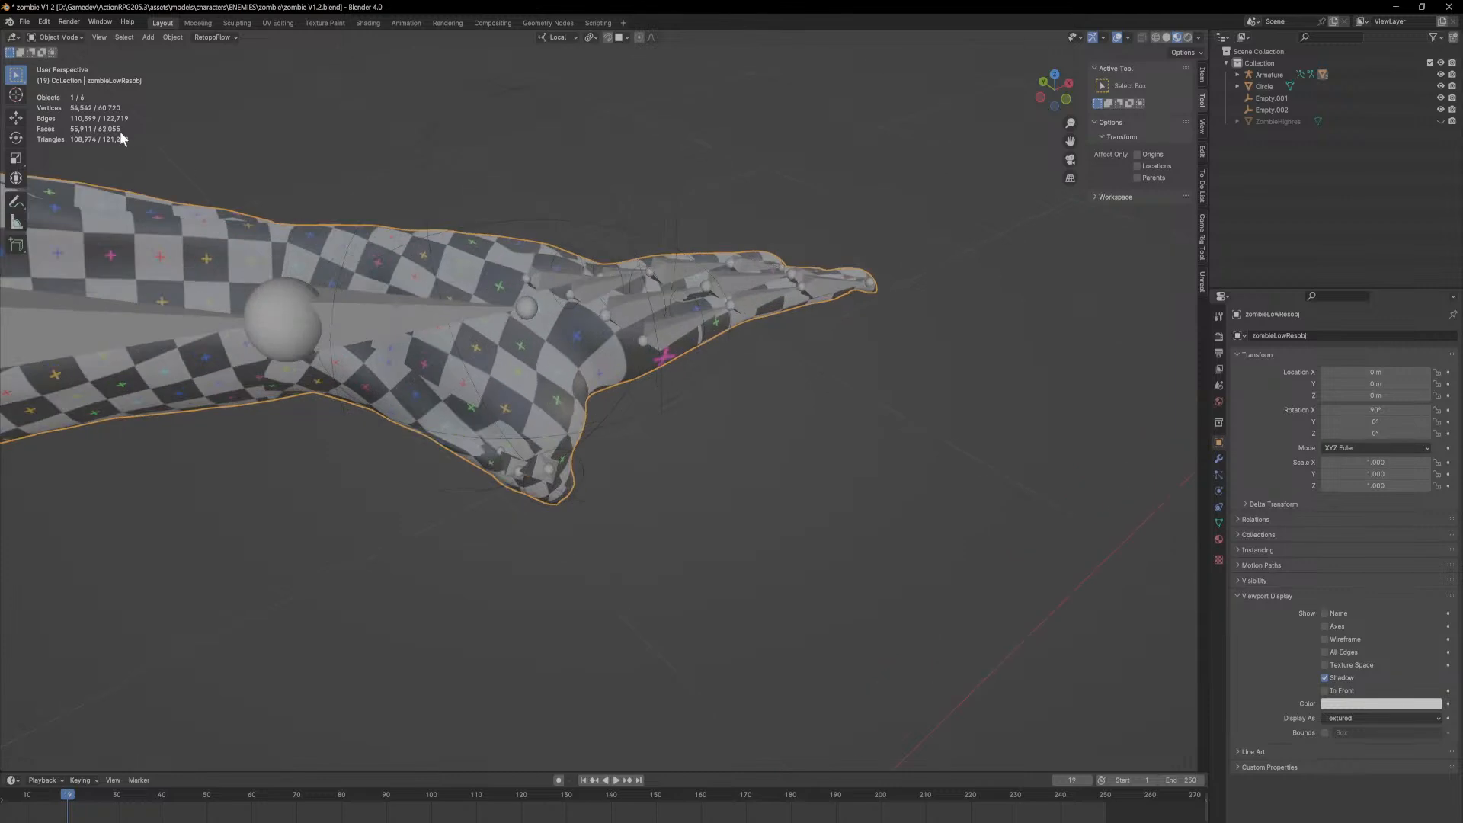
Step: Put the body mesh into Weight Paint mode with solid shading and display the Thumb.L.001 vertex group weights
click(57, 38)
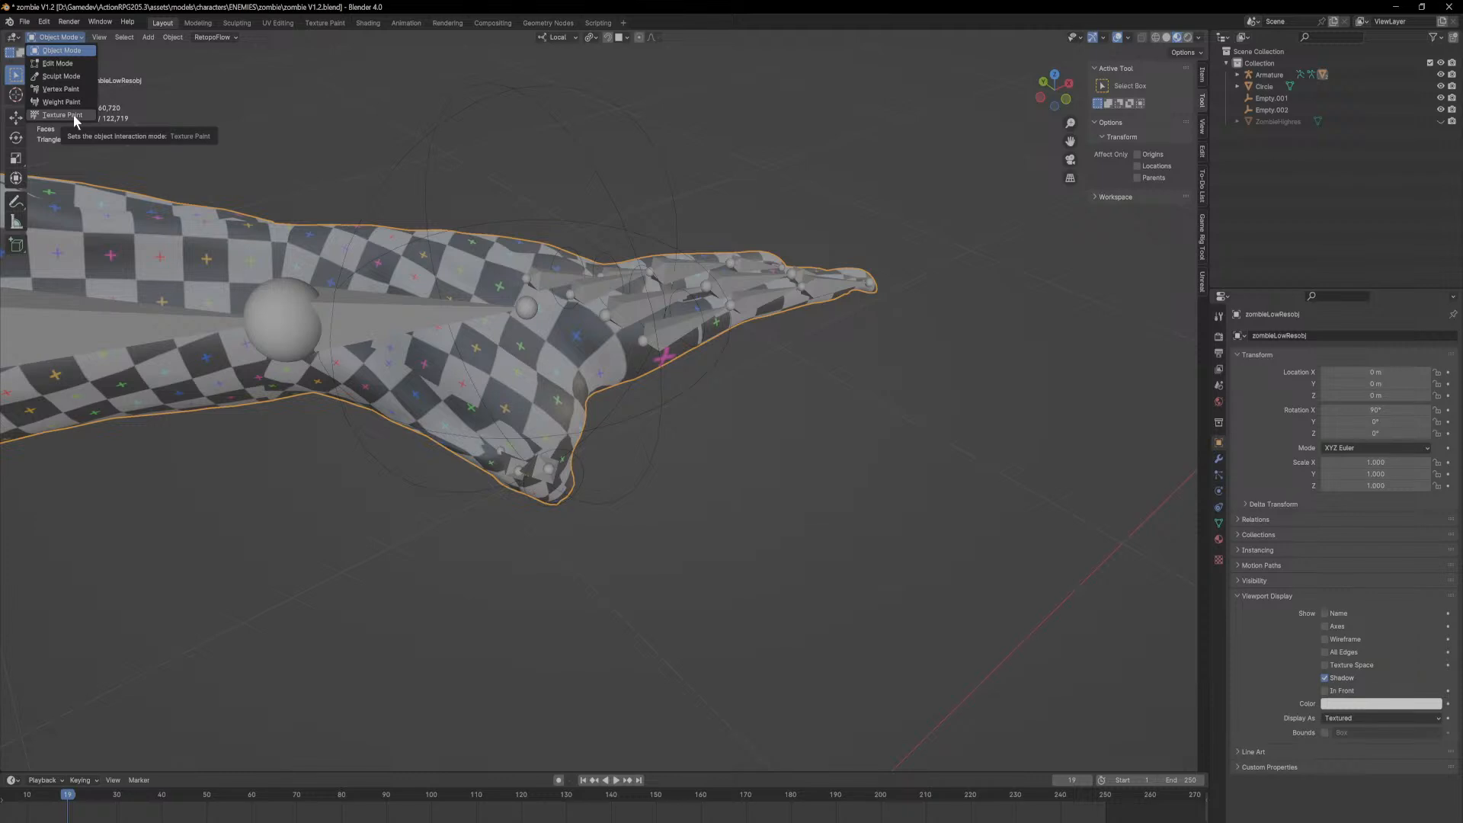
click(1166, 36)
middle_drag(483, 315, 524, 264)
click(47, 36)
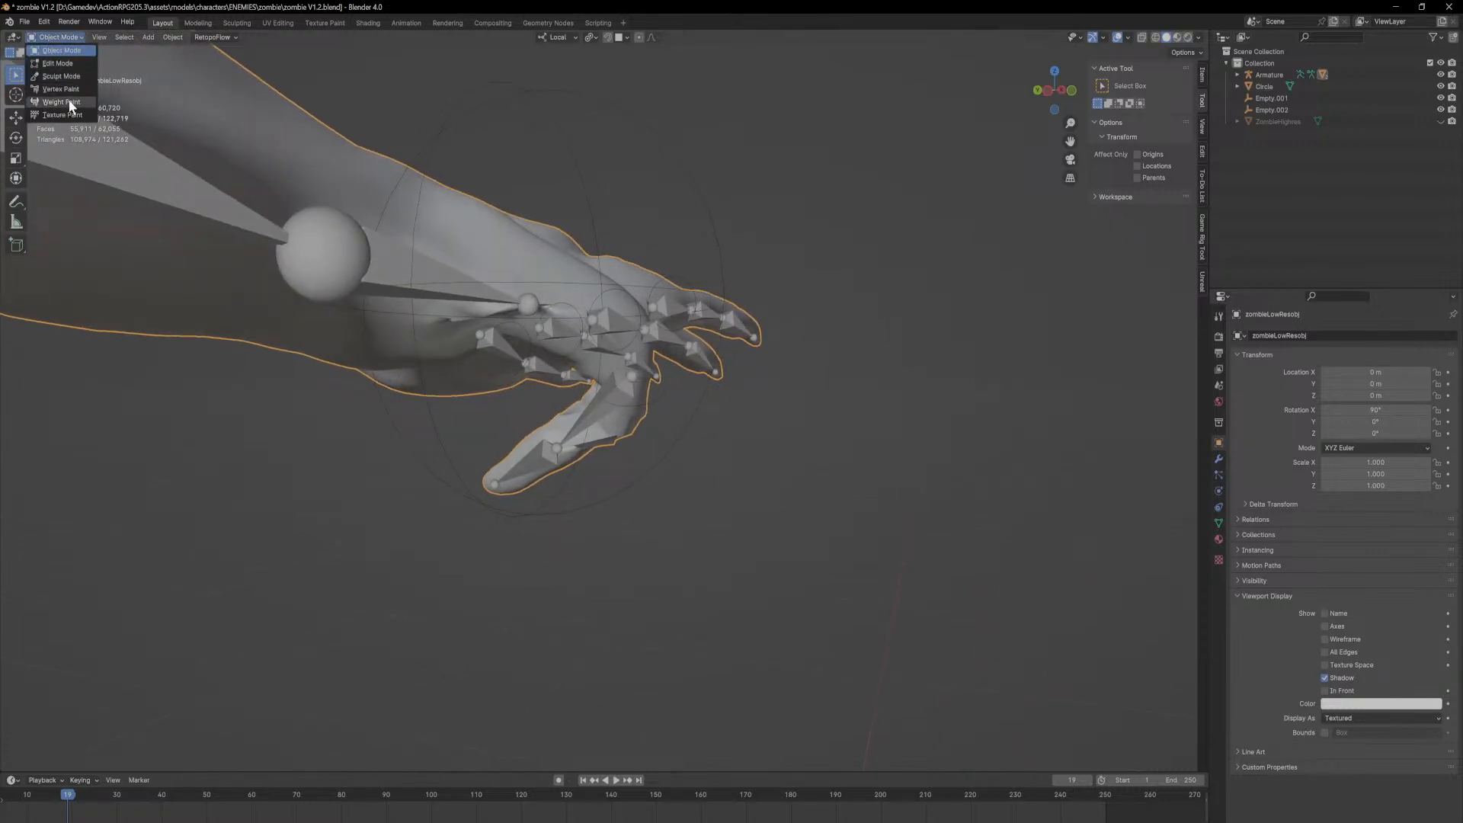
click(69, 102)
middle_drag(888, 448, 827, 497)
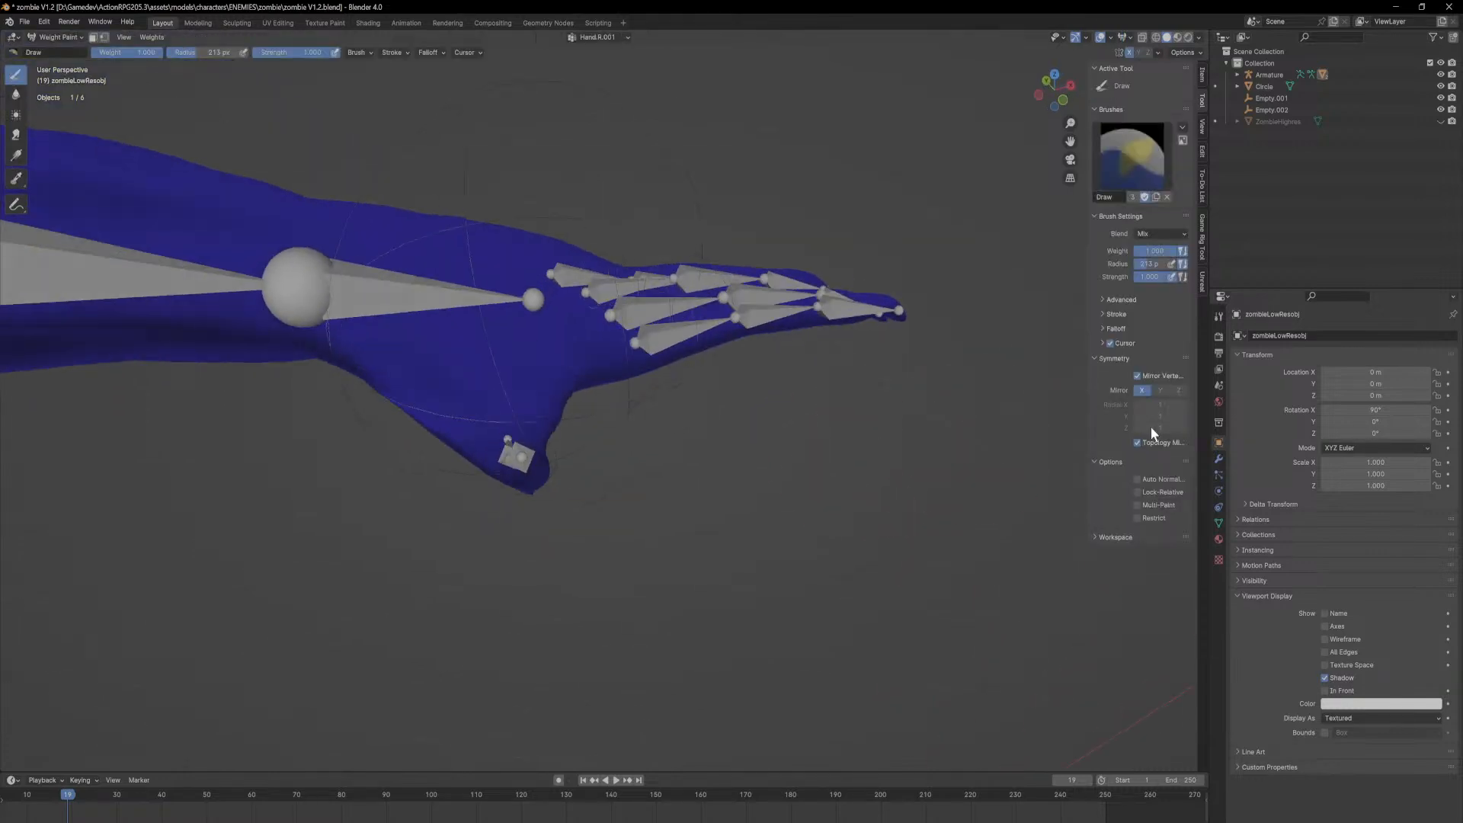
click(1218, 520)
ctrl+scroll(1304, 566, up, 4)
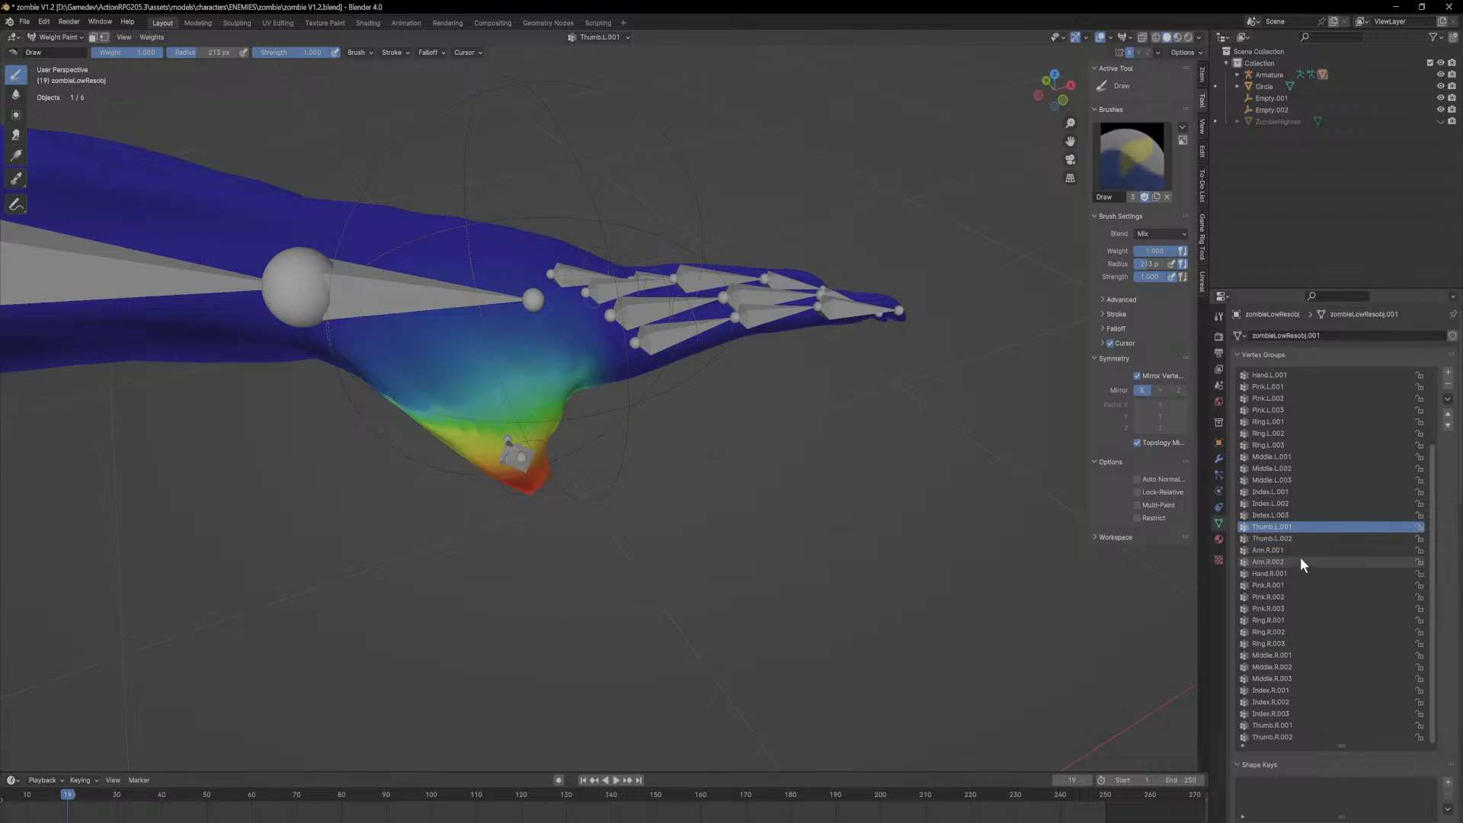
Step: Try painting extra weight over the palm at the thumb's base for Thumb.L.001, undoing the strokes
middle_drag(777, 381, 808, 344)
scroll(806, 343, up, 3)
mouse_move(389, 332)
middle_down()
mouse_move(471, 288)
mouse_move(484, 190)
middle_up()
click(494, 162)
mouse_move(610, 76)
middle_down()
mouse_move(596, 181)
mouse_move(577, 204)
middle_up()
key(ctrl+z)
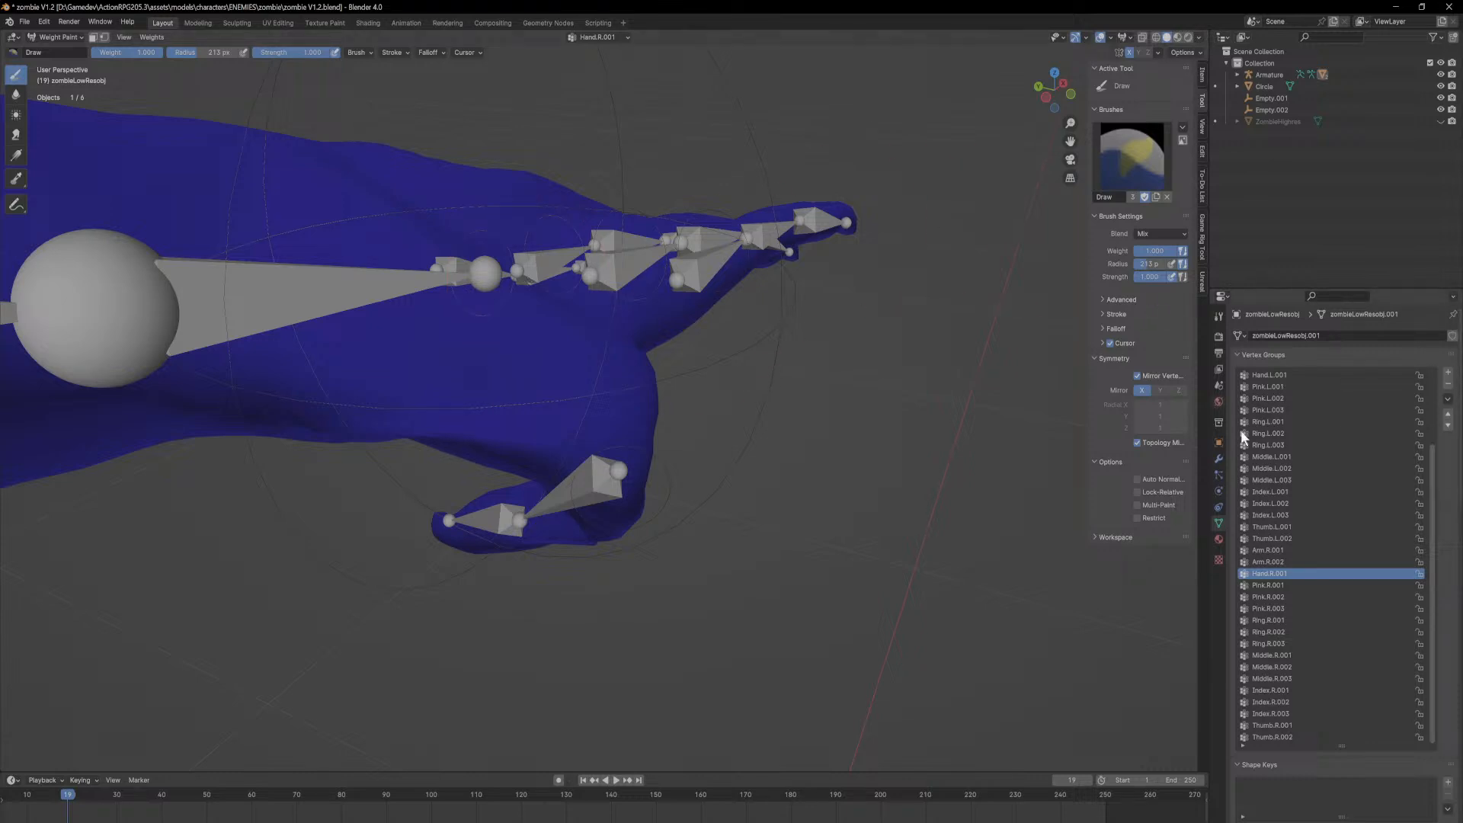
click(1288, 527)
middle_drag(536, 377, 442, 366)
mouse_move(443, 366)
mouse_down()
mouse_move(418, 397)
mouse_move(473, 335)
mouse_move(523, 393)
mouse_up()
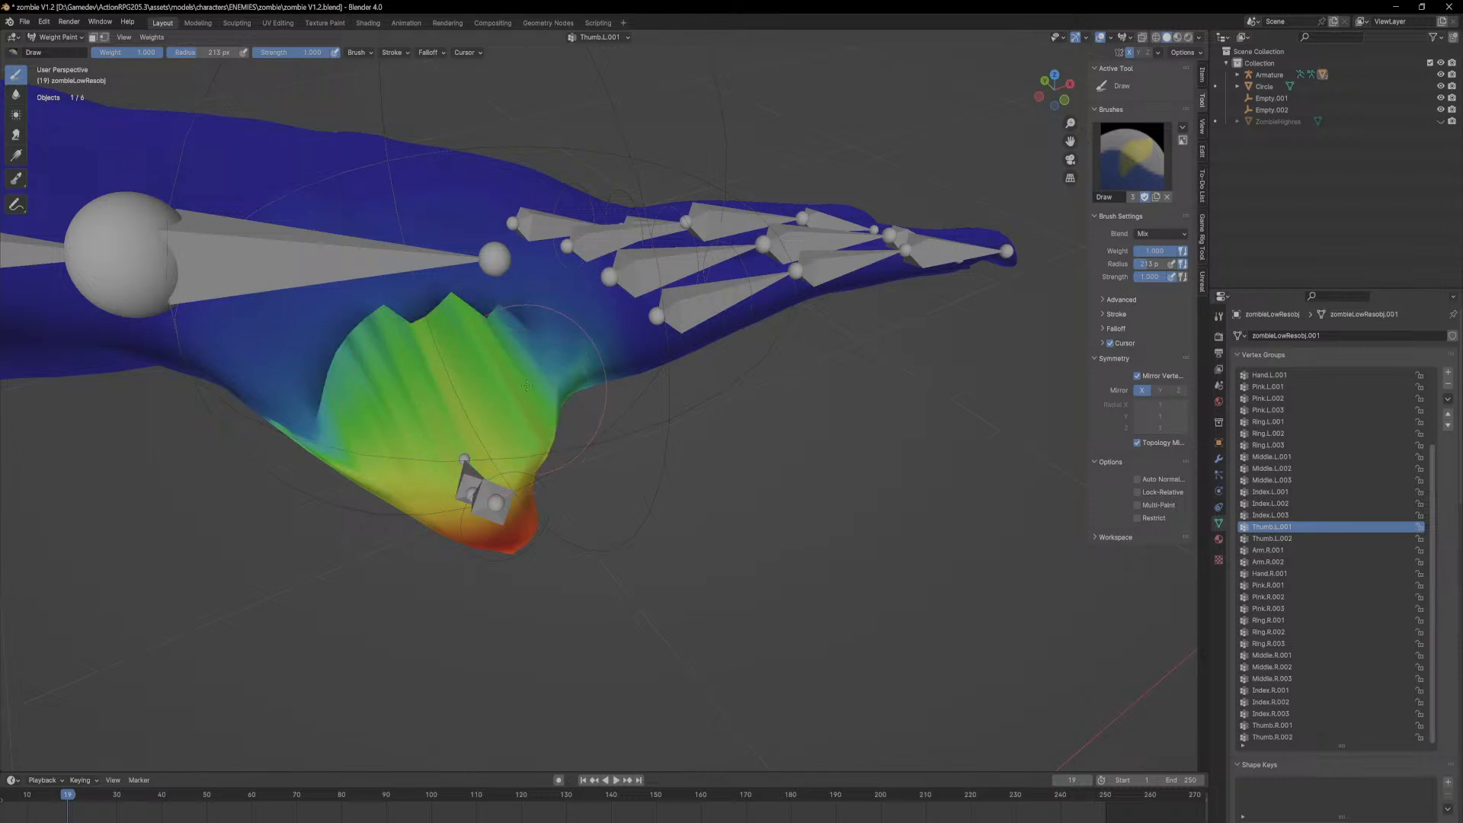
key(ctrl+z)
Step: Deselect all of the body mesh's geometry in Edit Mode and return to Object Mode
click(1287, 574)
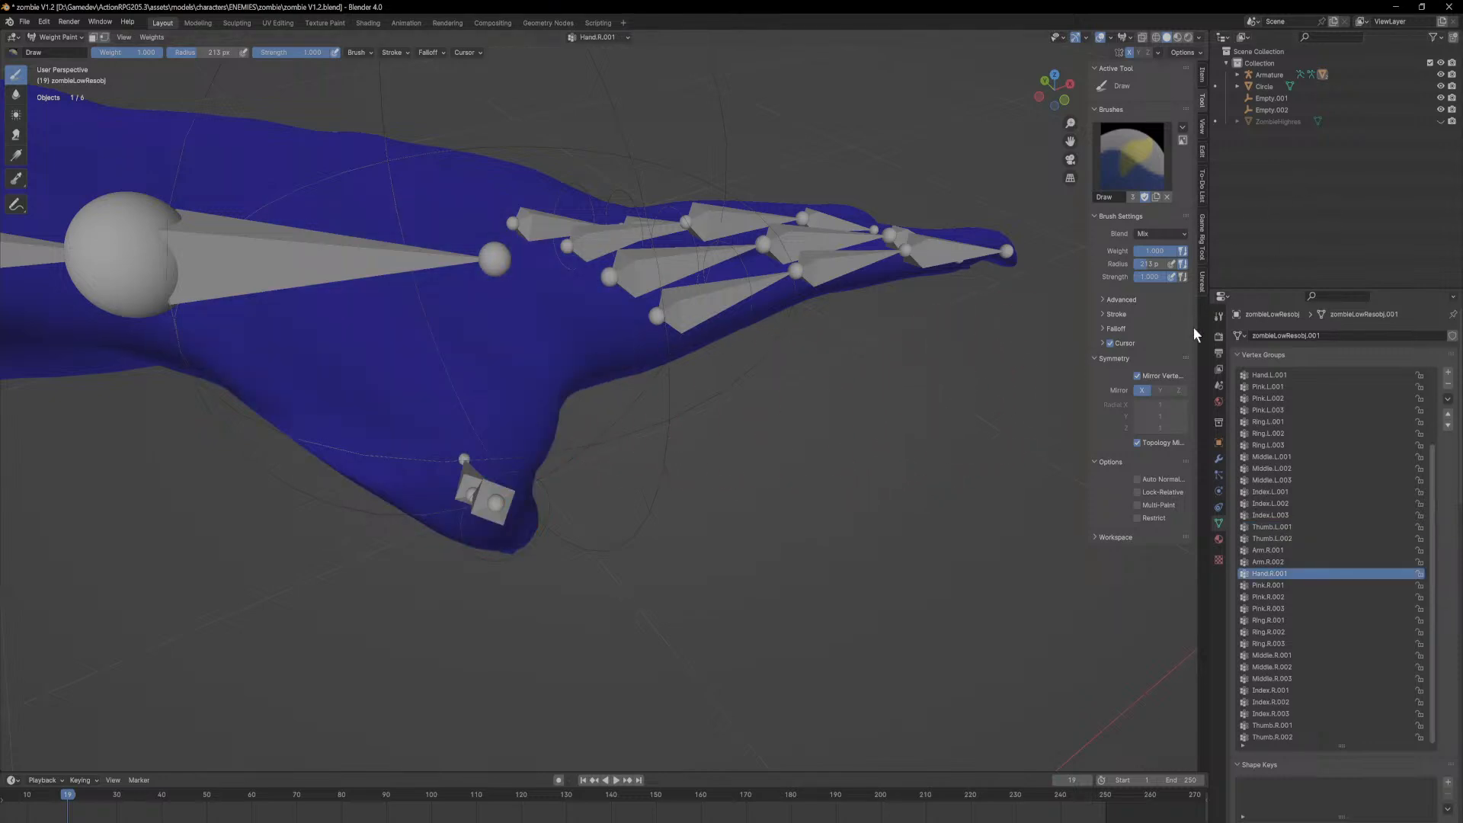
key(Tab)
scroll(606, 503, down, 4)
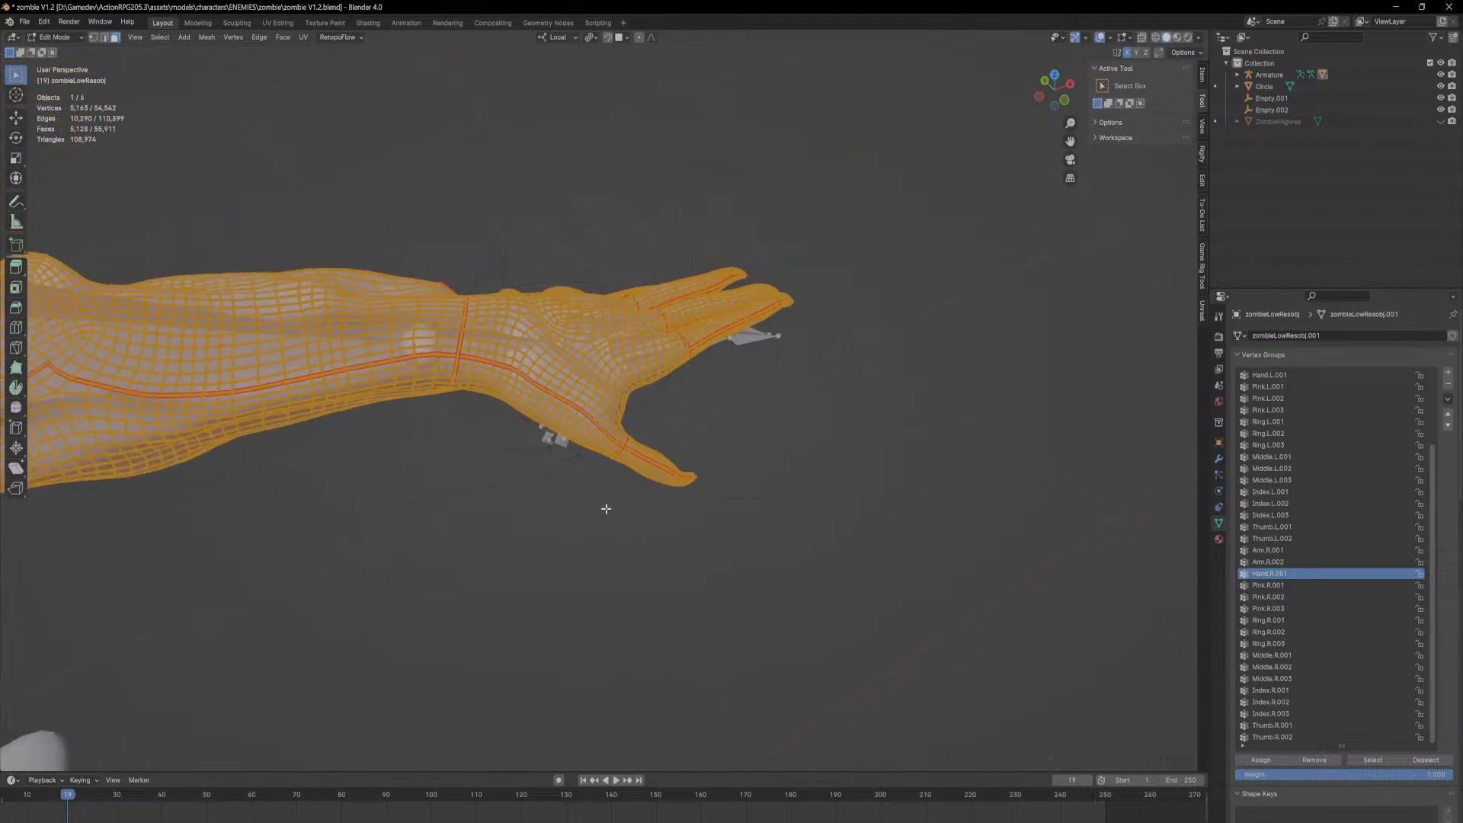
key(alt+a)
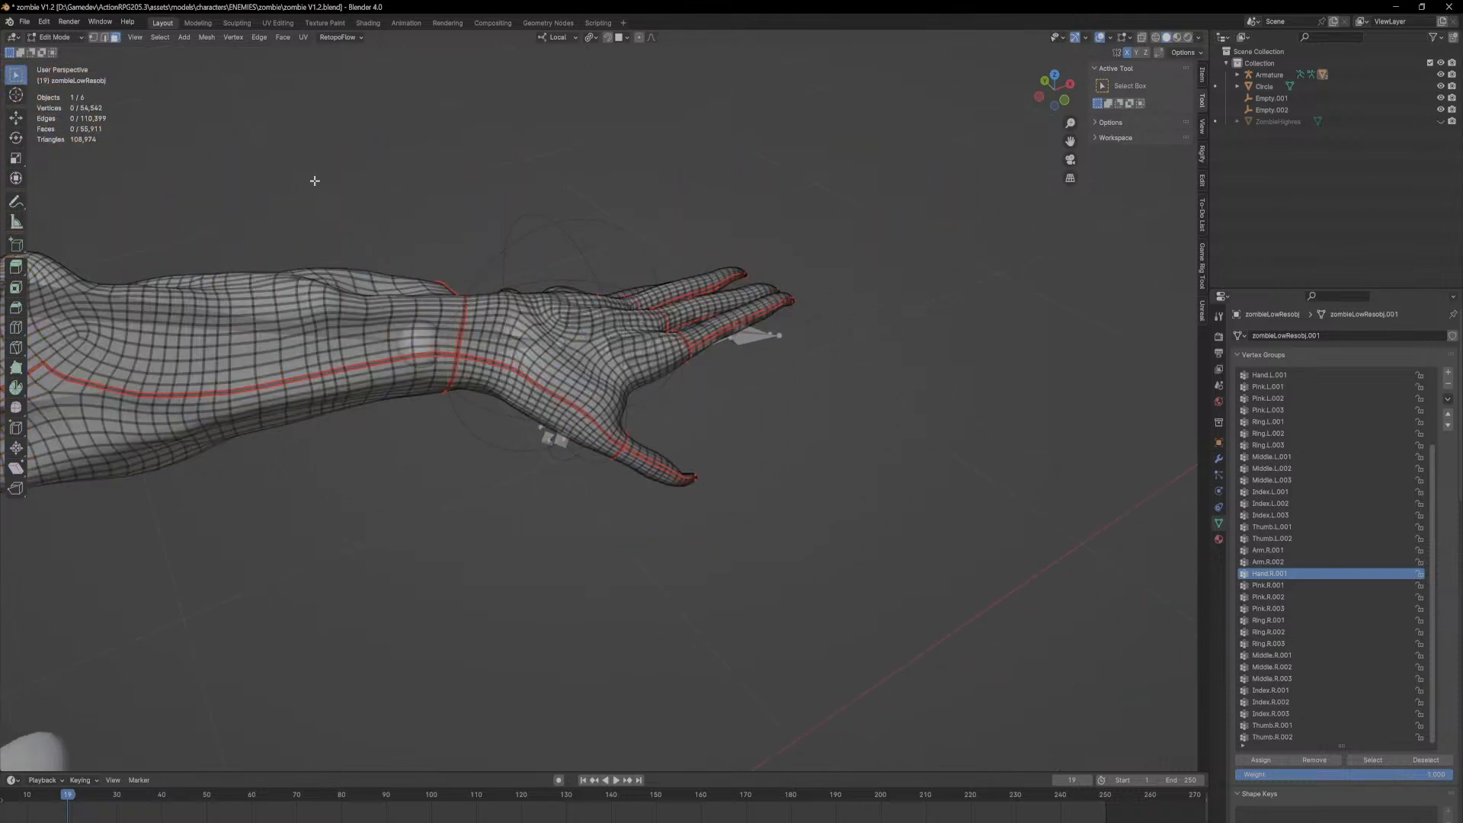
click(64, 35)
click(67, 53)
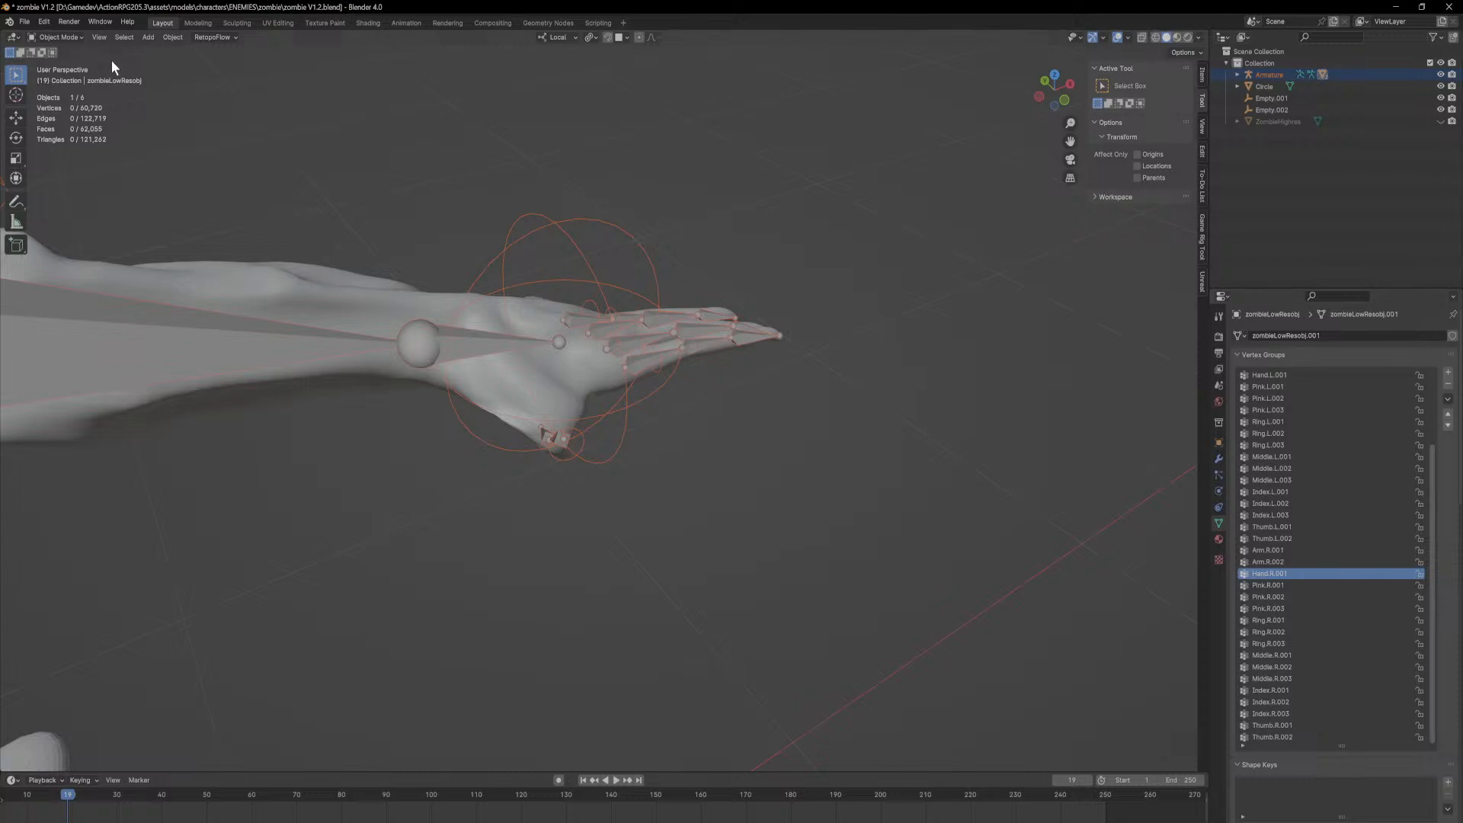
Step: Select the armature and switch it to Pose Mode
click(81, 37)
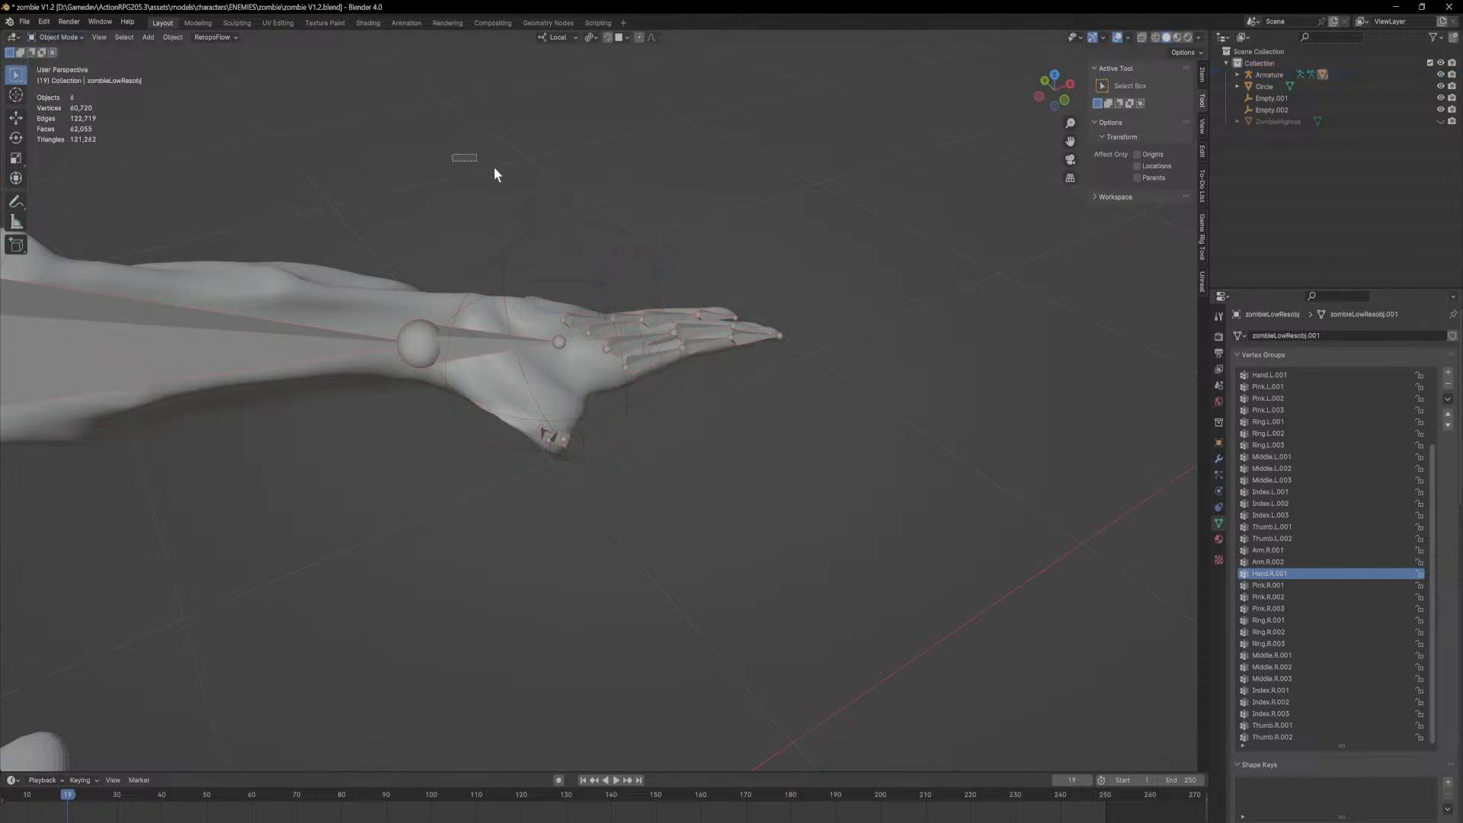
click(67, 38)
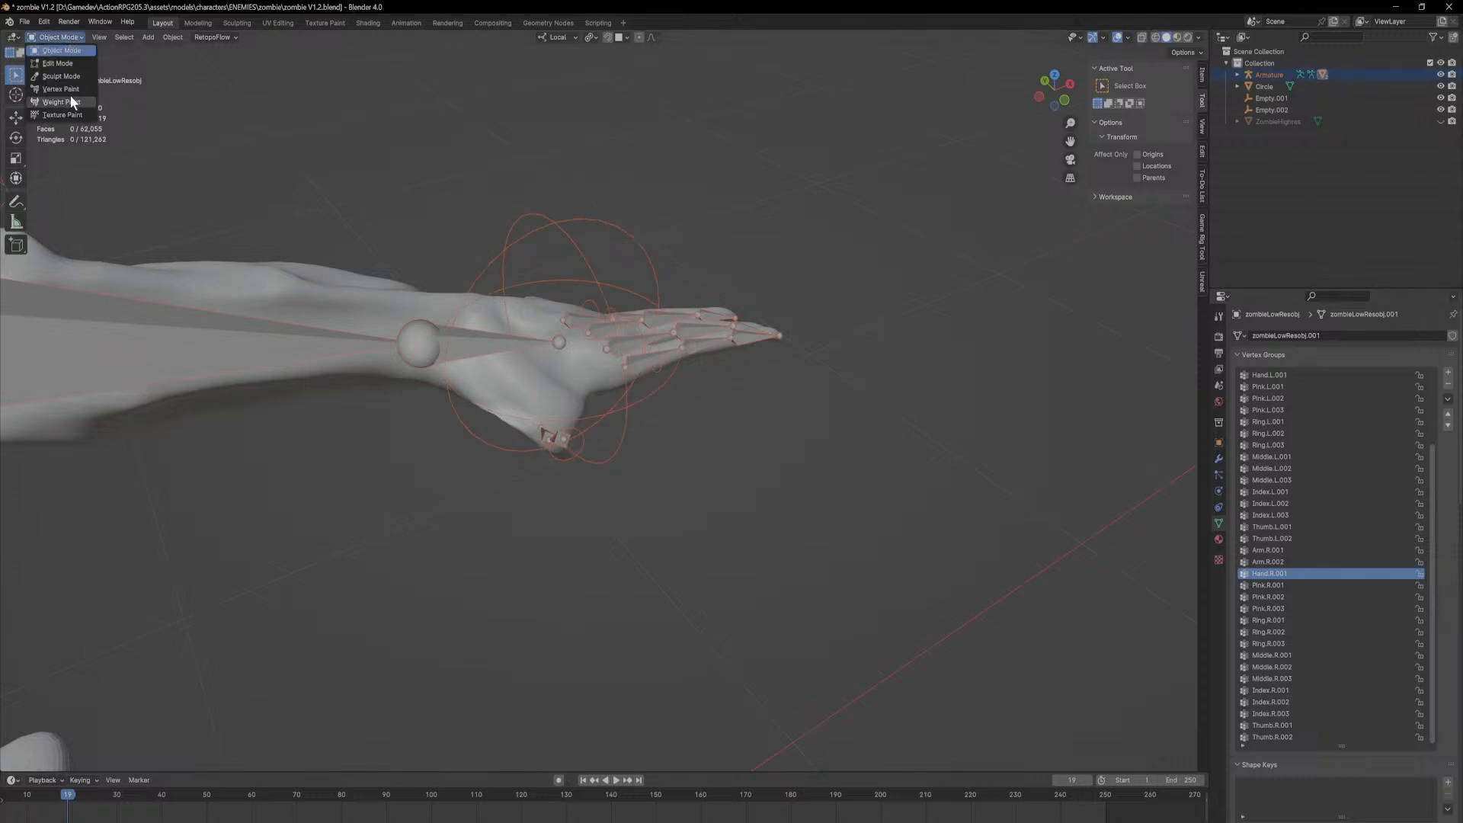
click(565, 235)
click(554, 222)
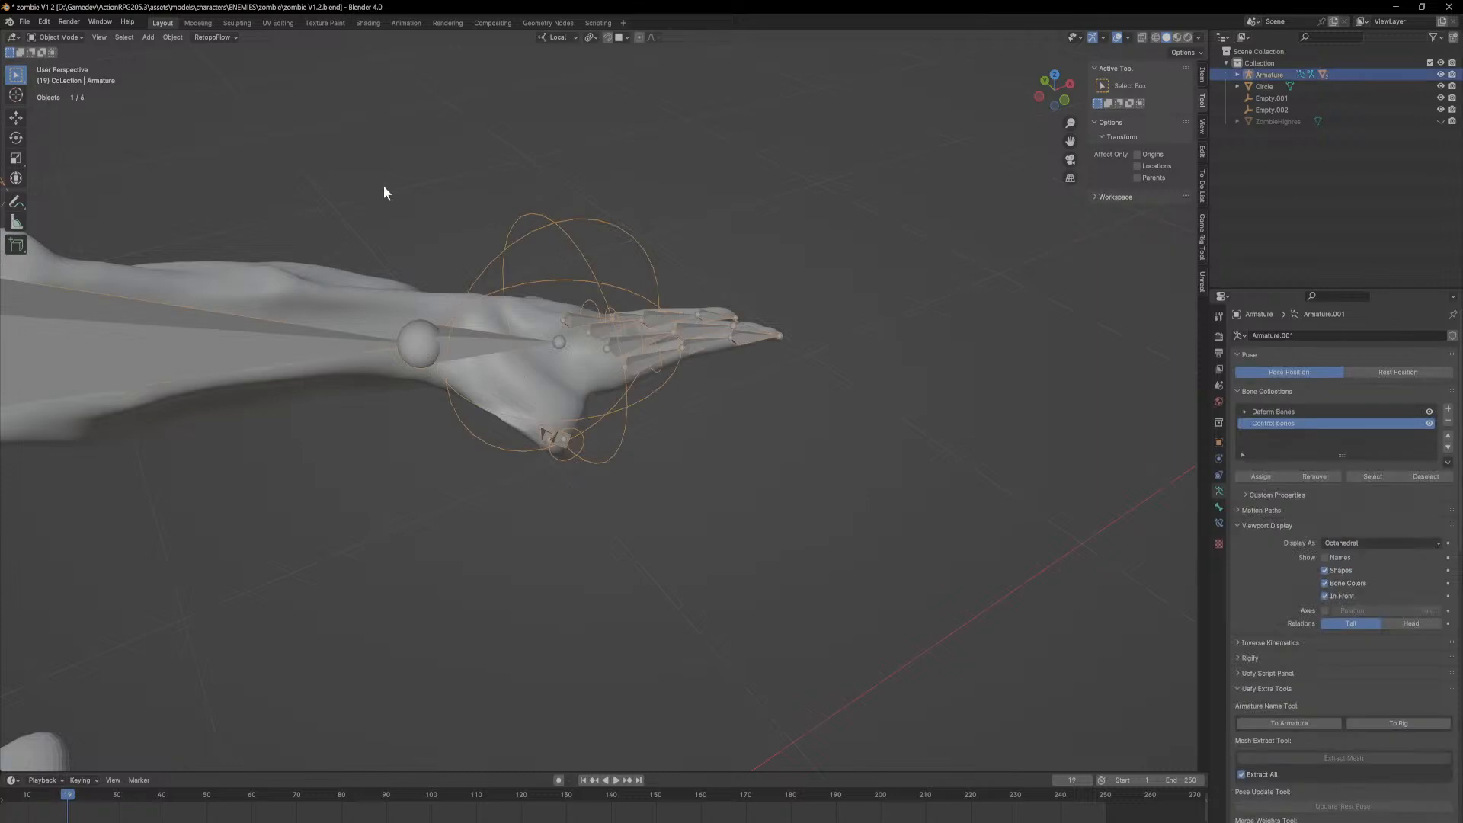
click(64, 36)
click(58, 76)
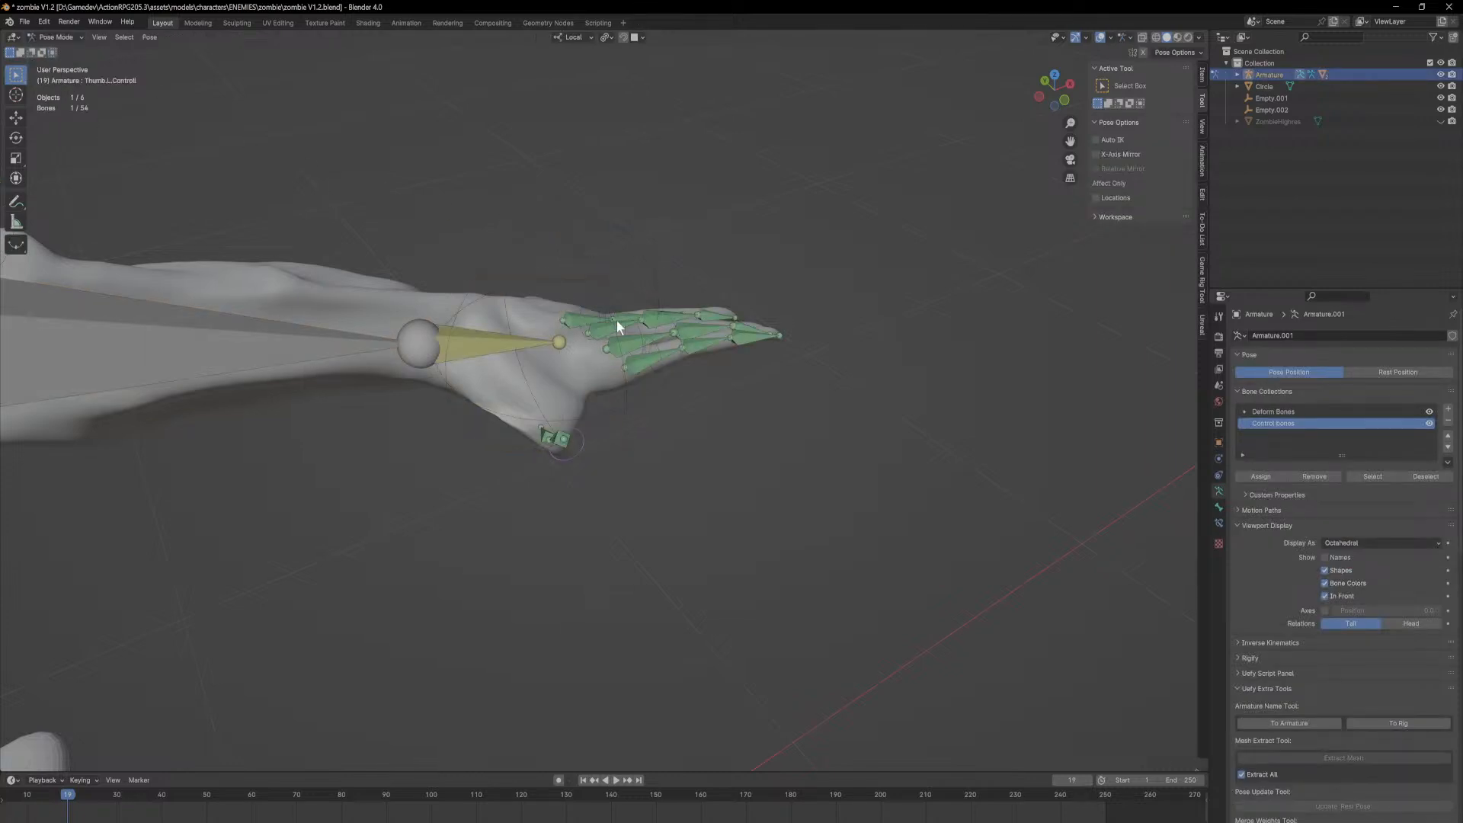
Step: Disable the IK constraint on the Hand.L.001 bone and return to Object Mode
click(538, 343)
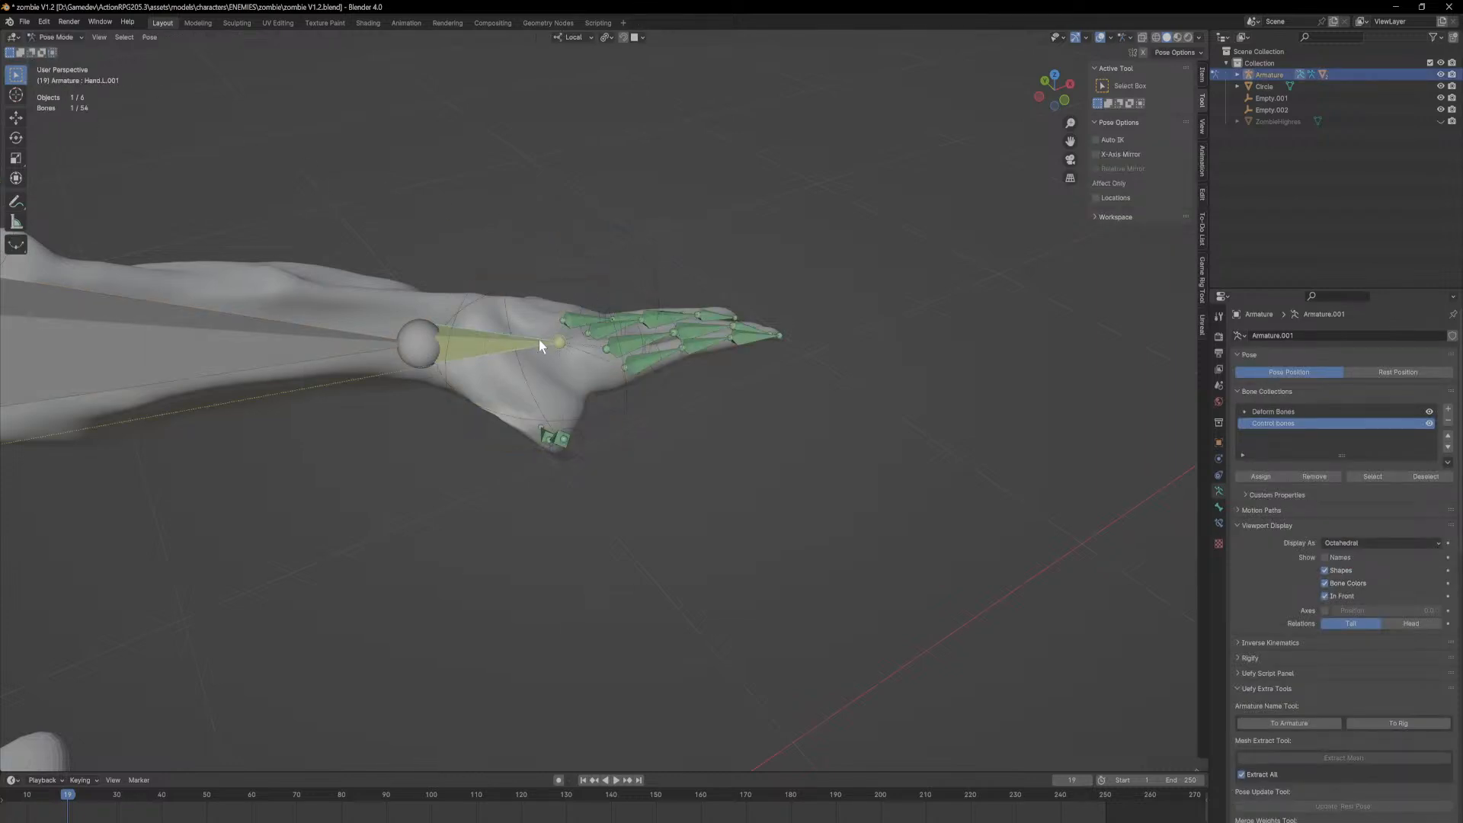
click(1221, 523)
click(1414, 355)
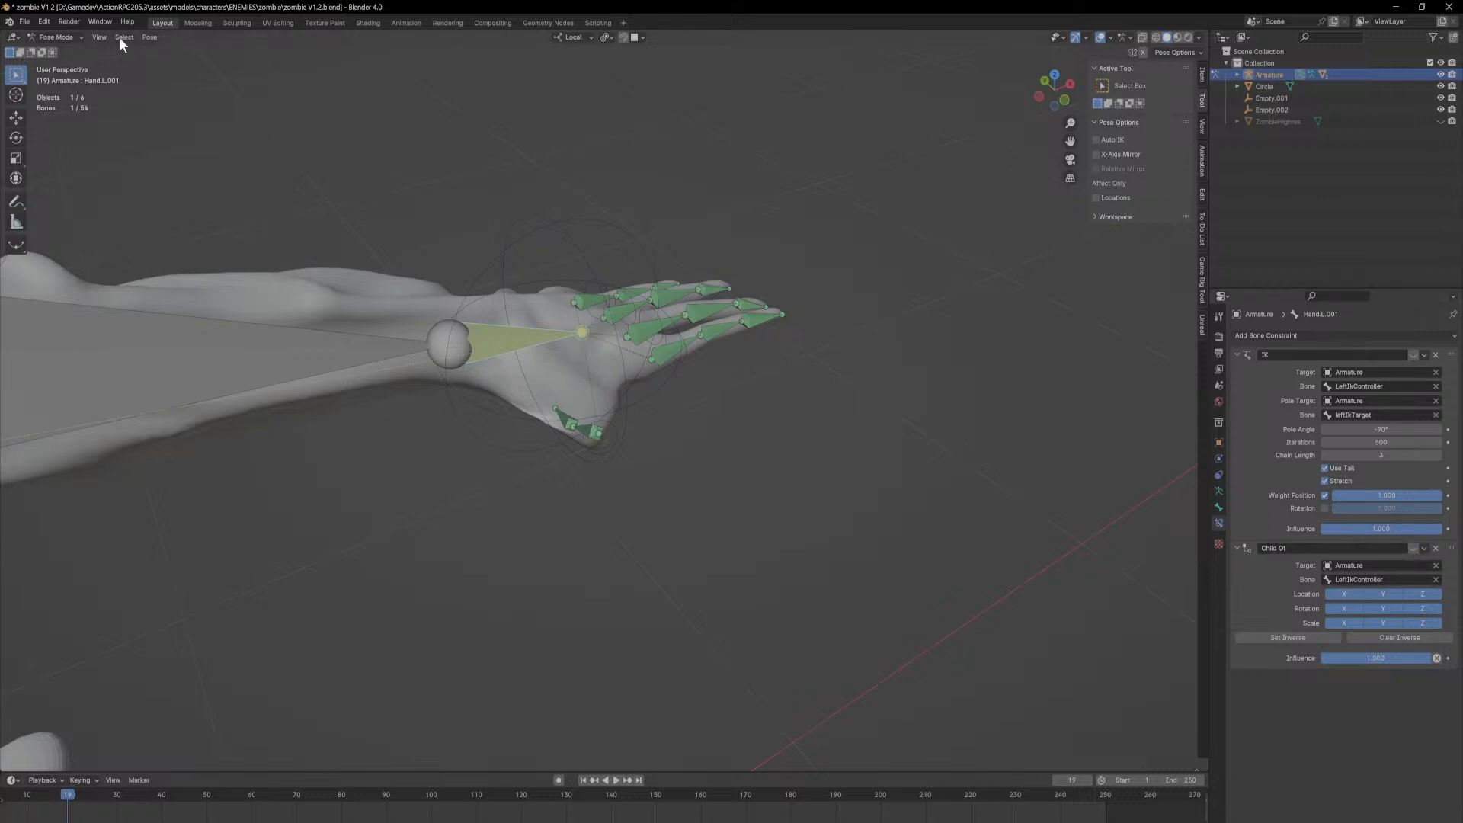
click(72, 51)
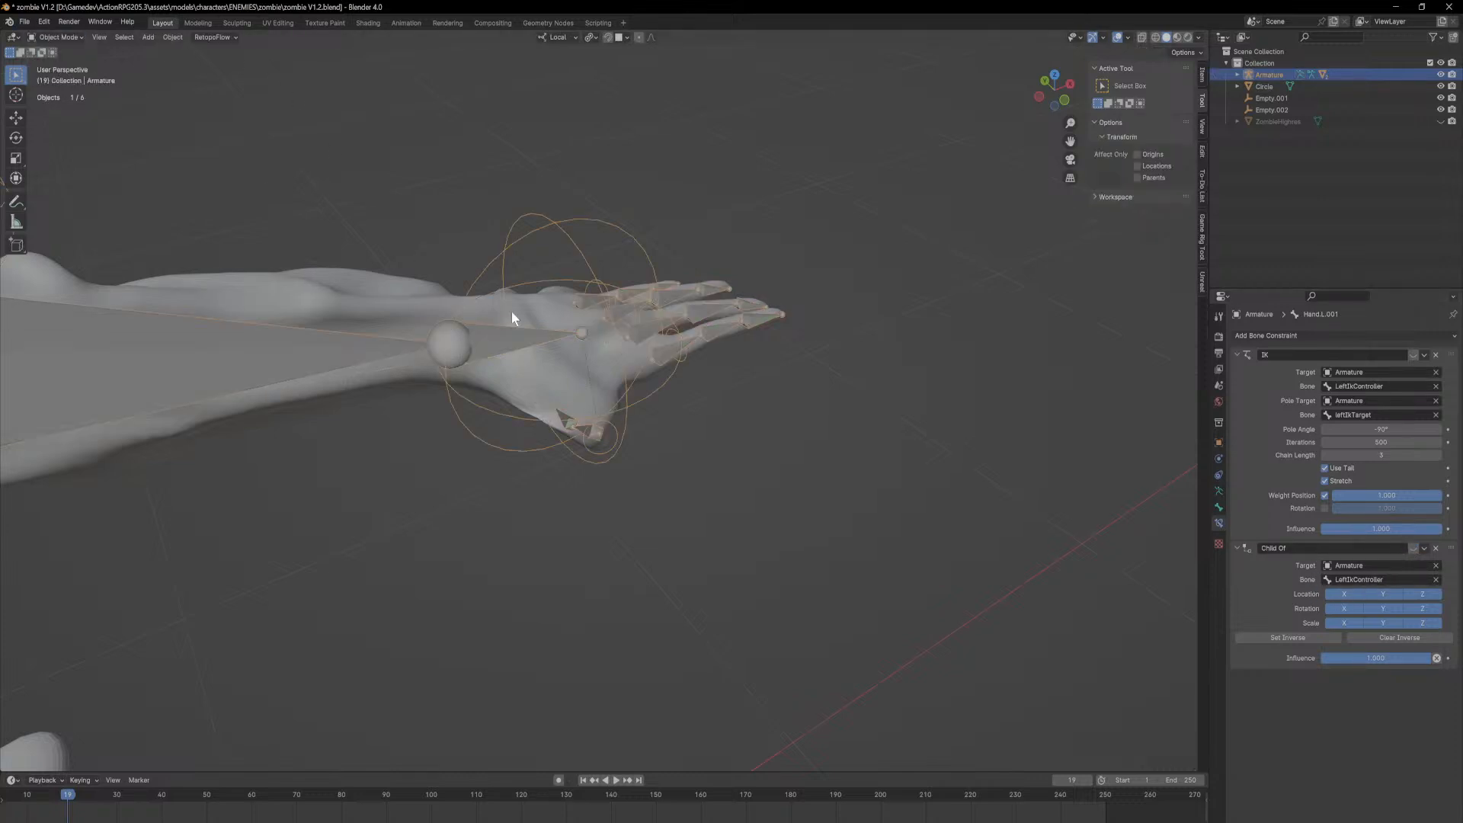
Step: Select the zombie body mesh, switch it to Weight Paint mode and show its vertex groups
click(386, 284)
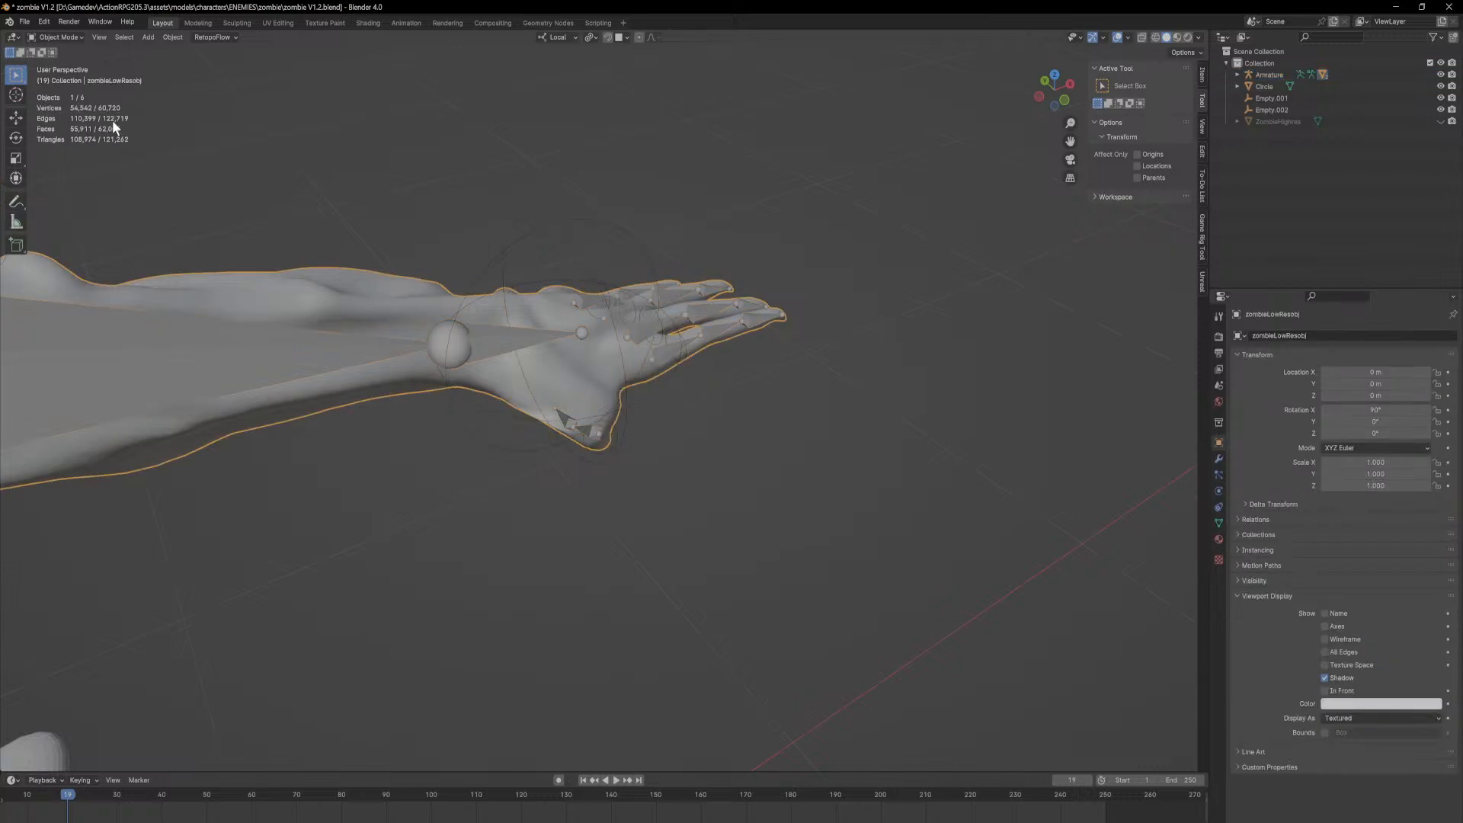
click(70, 38)
click(72, 104)
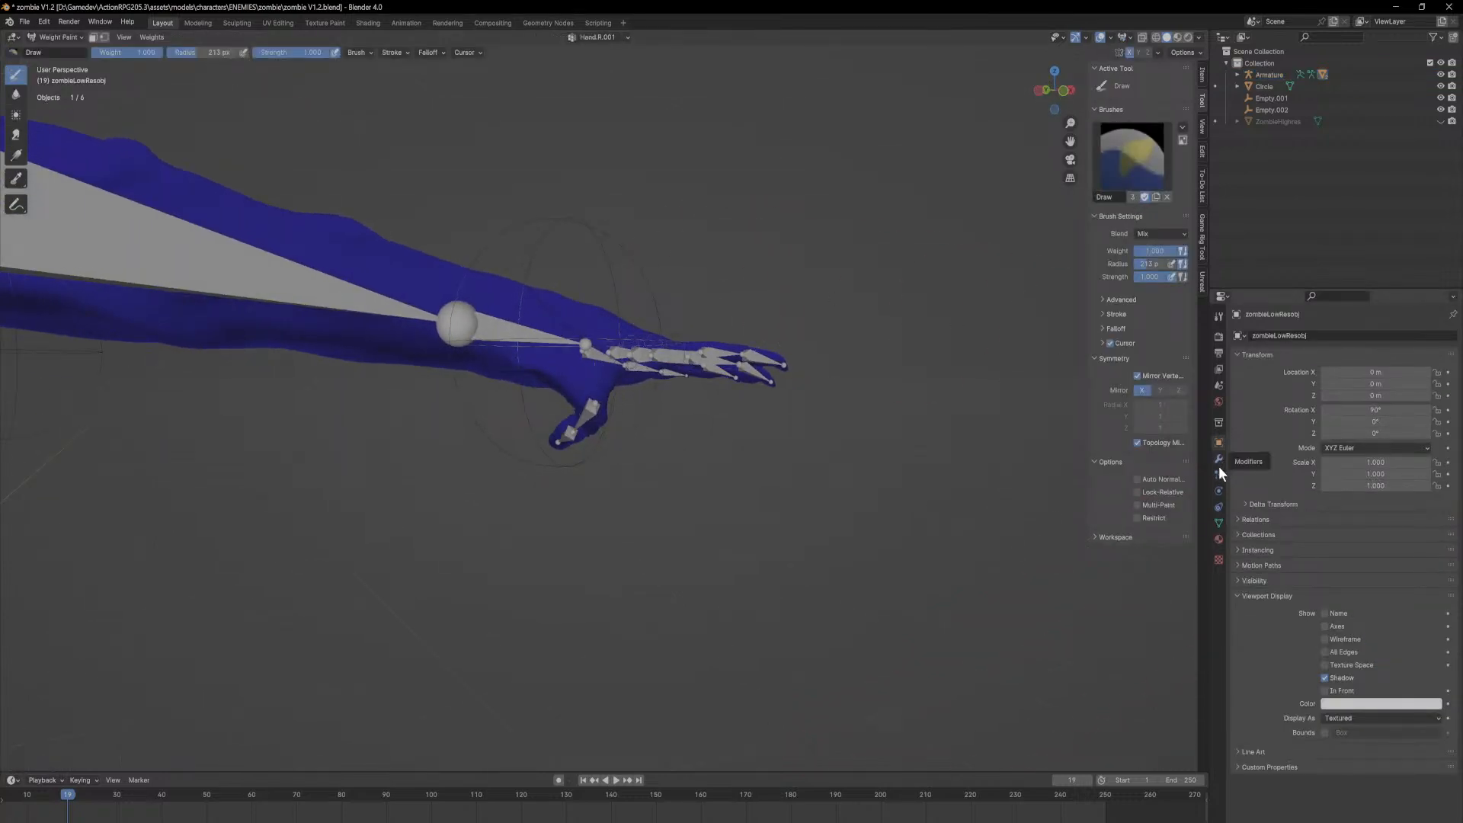
click(1219, 523)
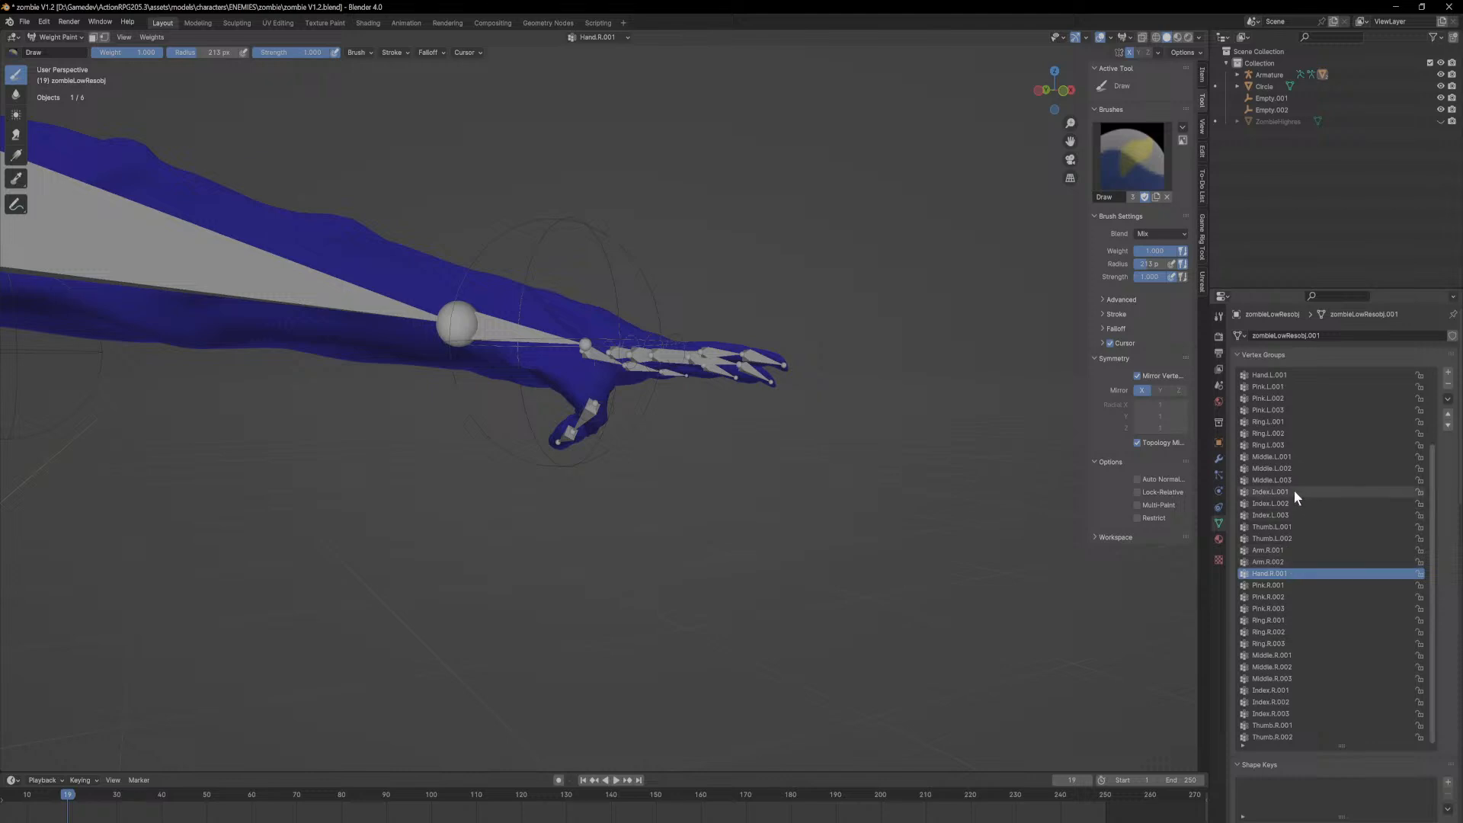
click(1272, 526)
scroll(610, 397, up, 5)
middle_drag(489, 297, 508, 310)
mouse_move(508, 309)
shift+mouse_down()
mouse_move(402, 260)
mouse_move(402, 282)
mouse_move(445, 165)
shift+mouse_up()
middle_drag(503, 217, 434, 289)
mouse_move(435, 290)
shift+mouse_down()
mouse_move(406, 311)
mouse_move(485, 316)
shift+mouse_up()
key(ctrl+z)
key(ctrl+z)
key(ctrl+z)
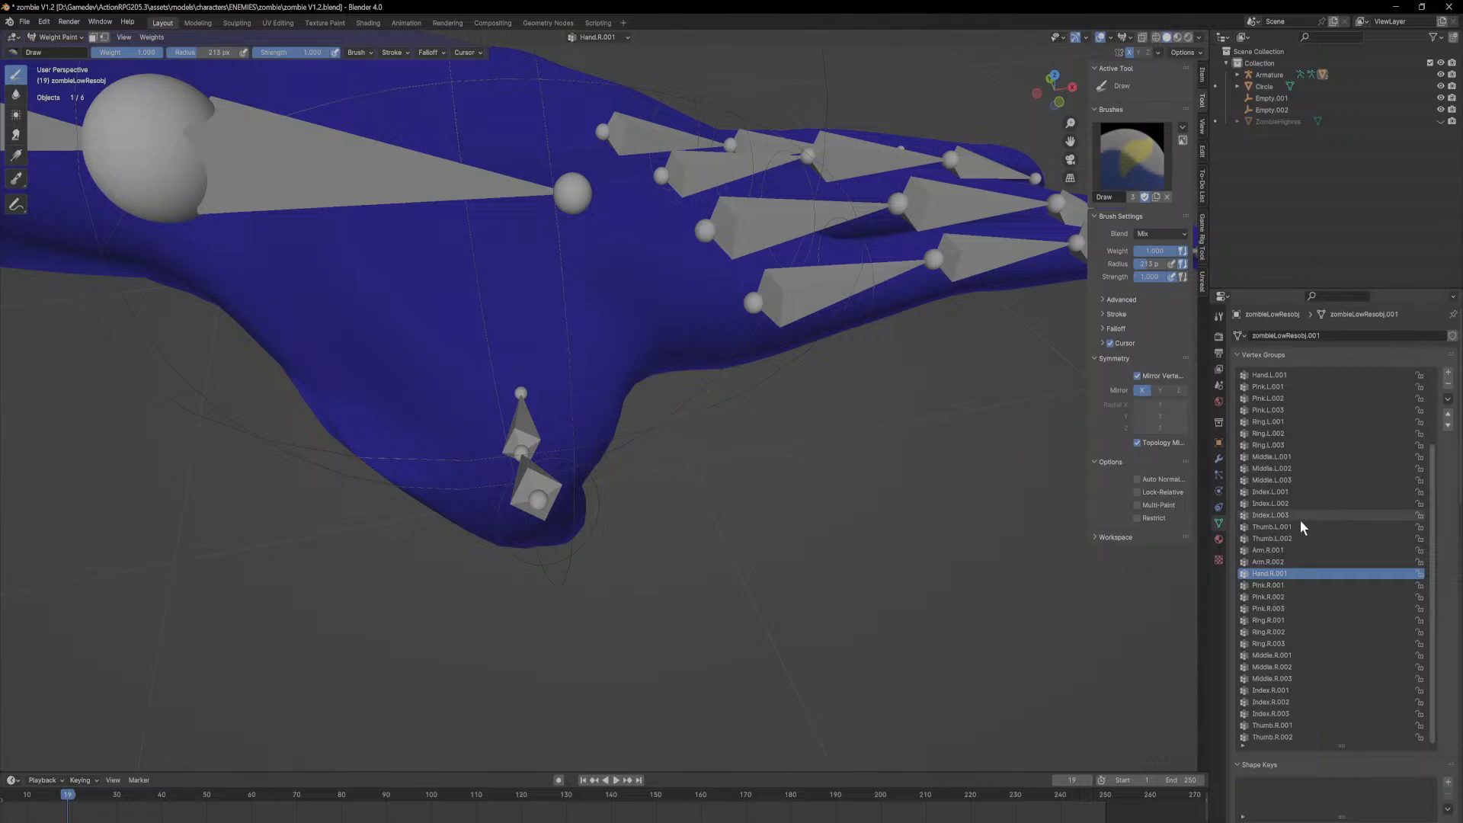
Step: Activate the Thumb.L.001 vertex group and examine its weights around the curled thumb
click(1284, 516)
click(1285, 525)
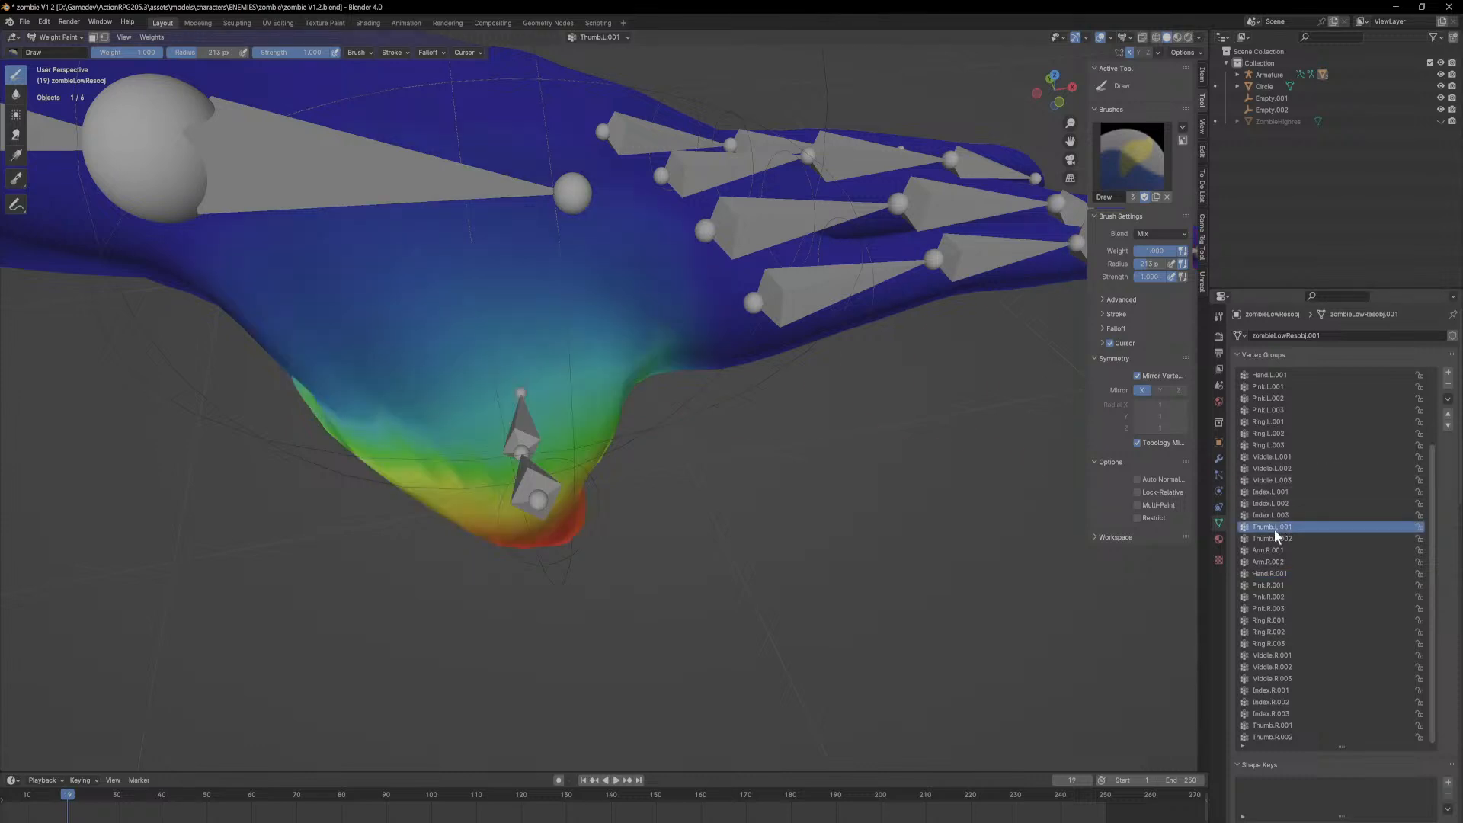
middle_drag(980, 474, 549, 278)
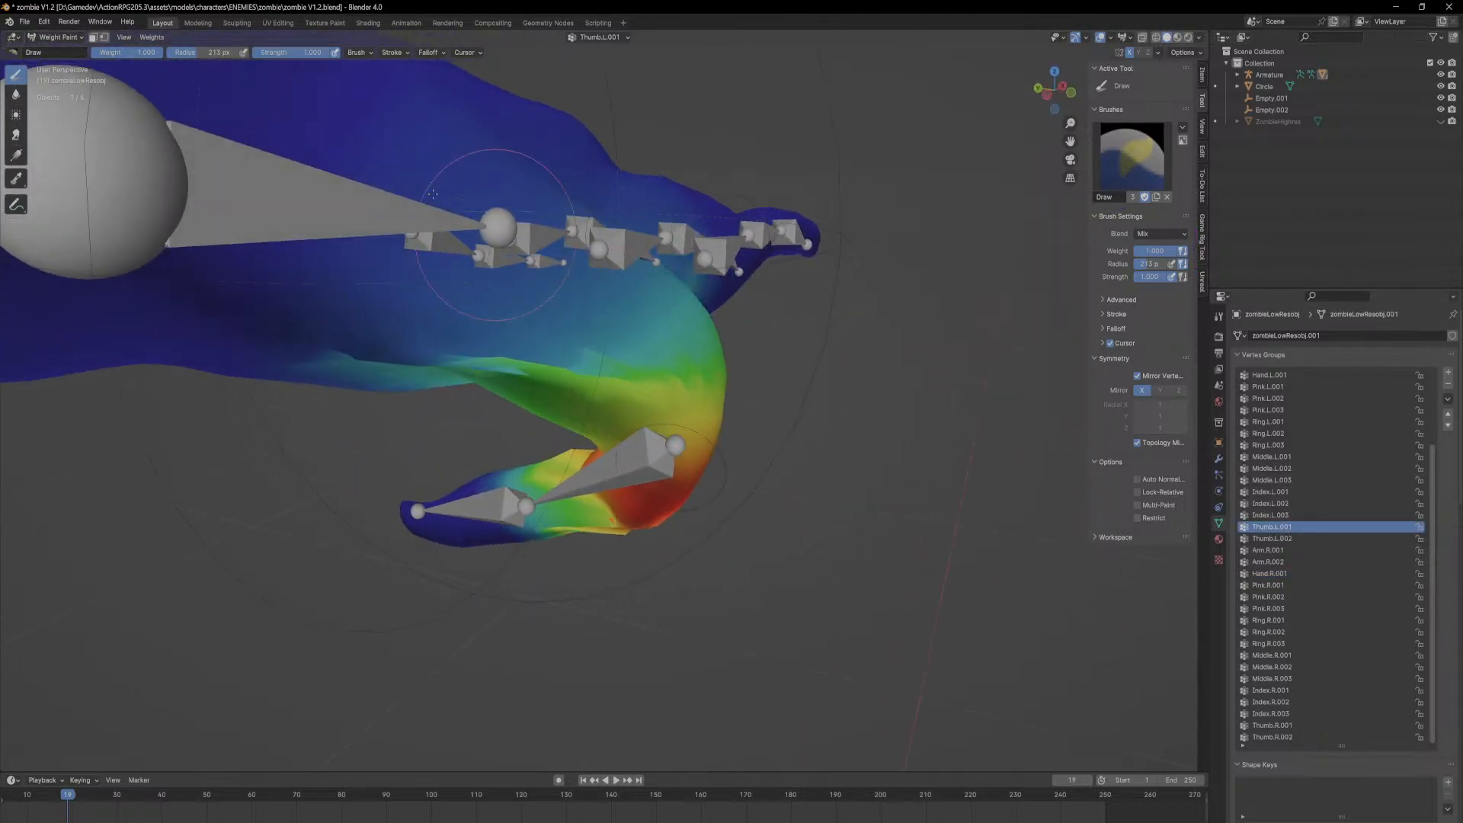
Step: Return the body mesh to Object Mode, select the armature and switch it to Pose Mode
click(64, 38)
click(73, 50)
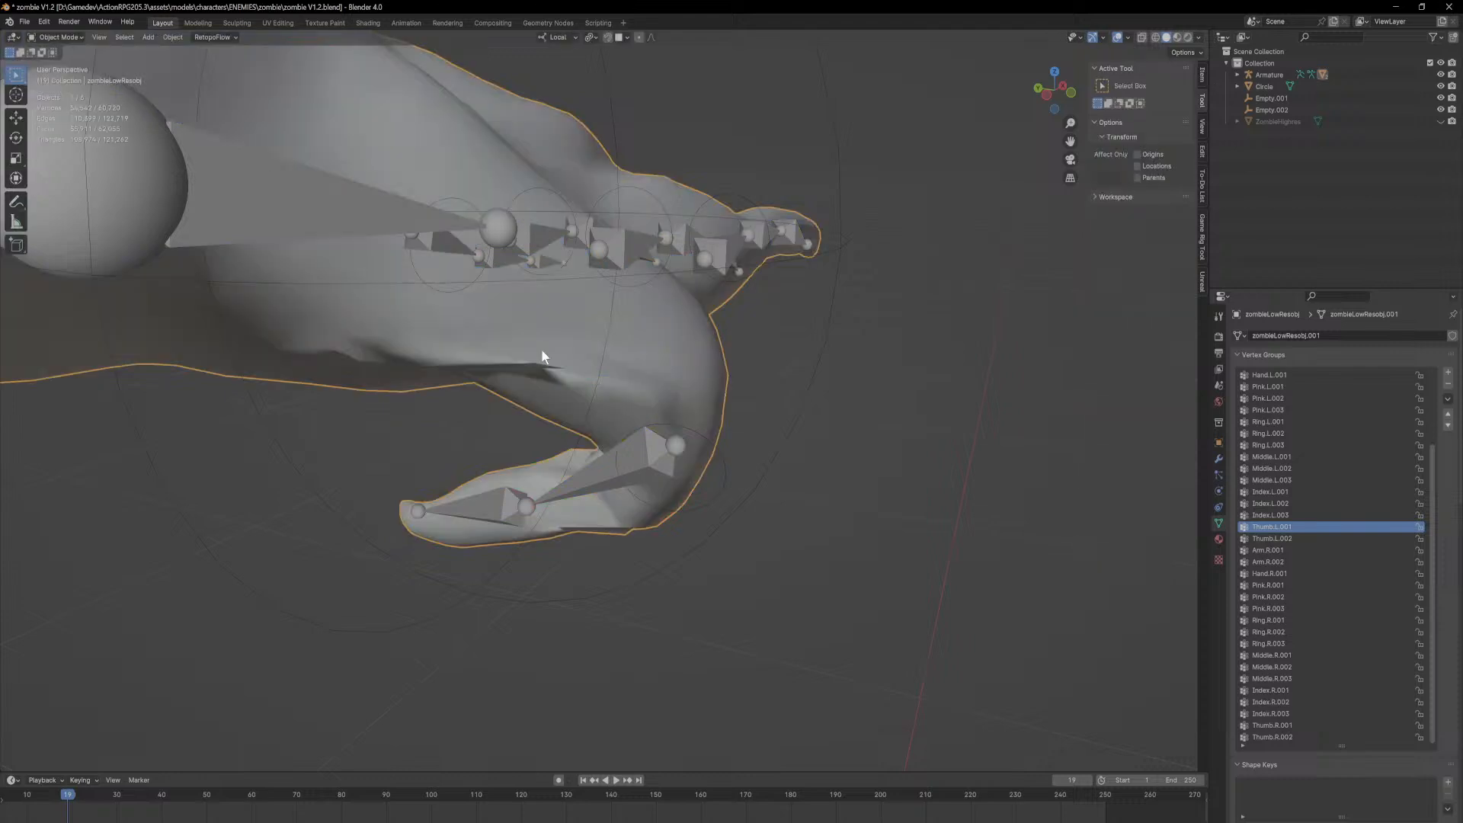
click(715, 496)
click(66, 37)
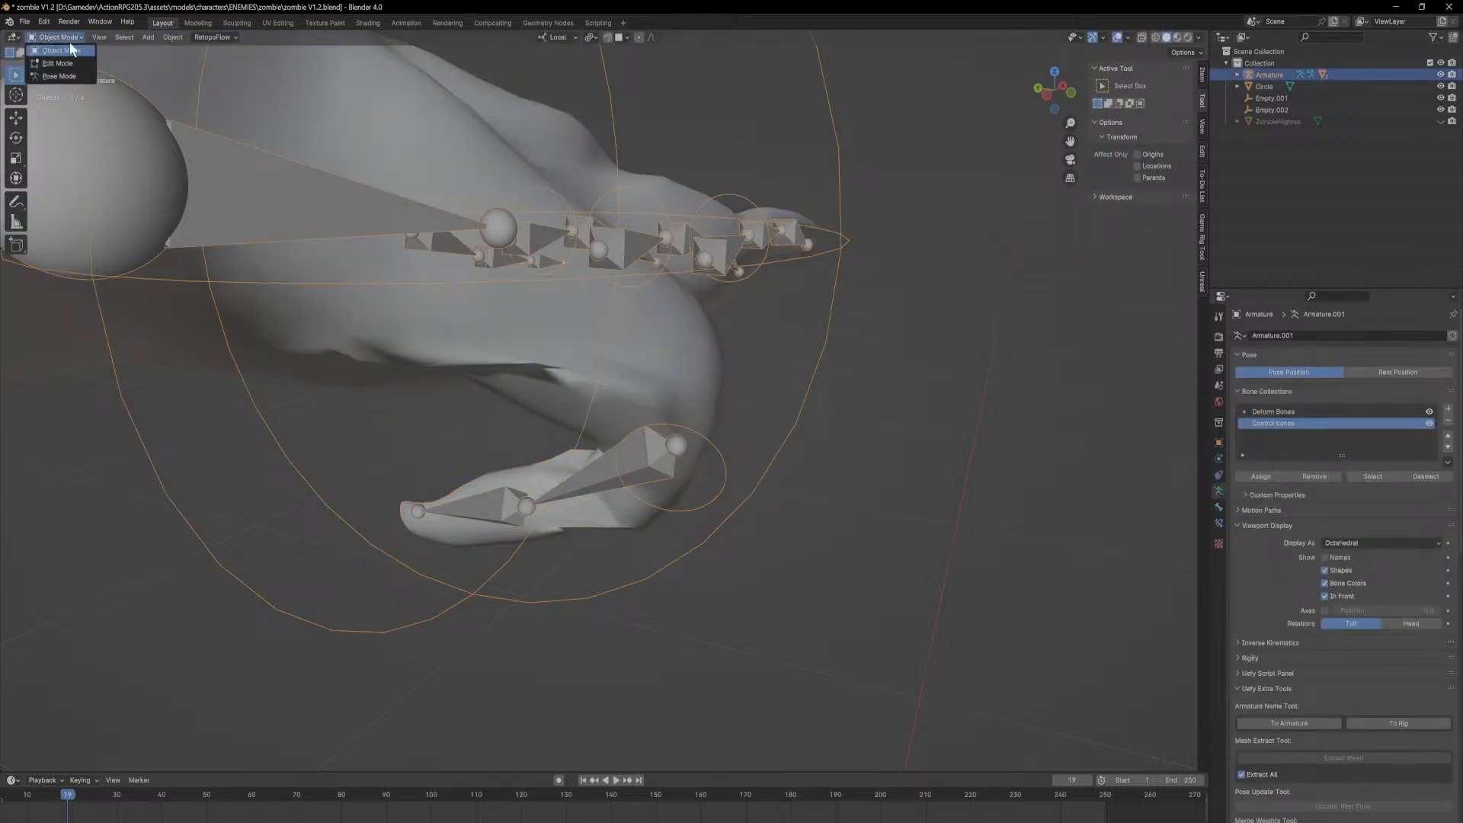
click(70, 75)
Step: Search for and run Clear Transform All on the selected bones to reset the thumb's pose
key(F3)
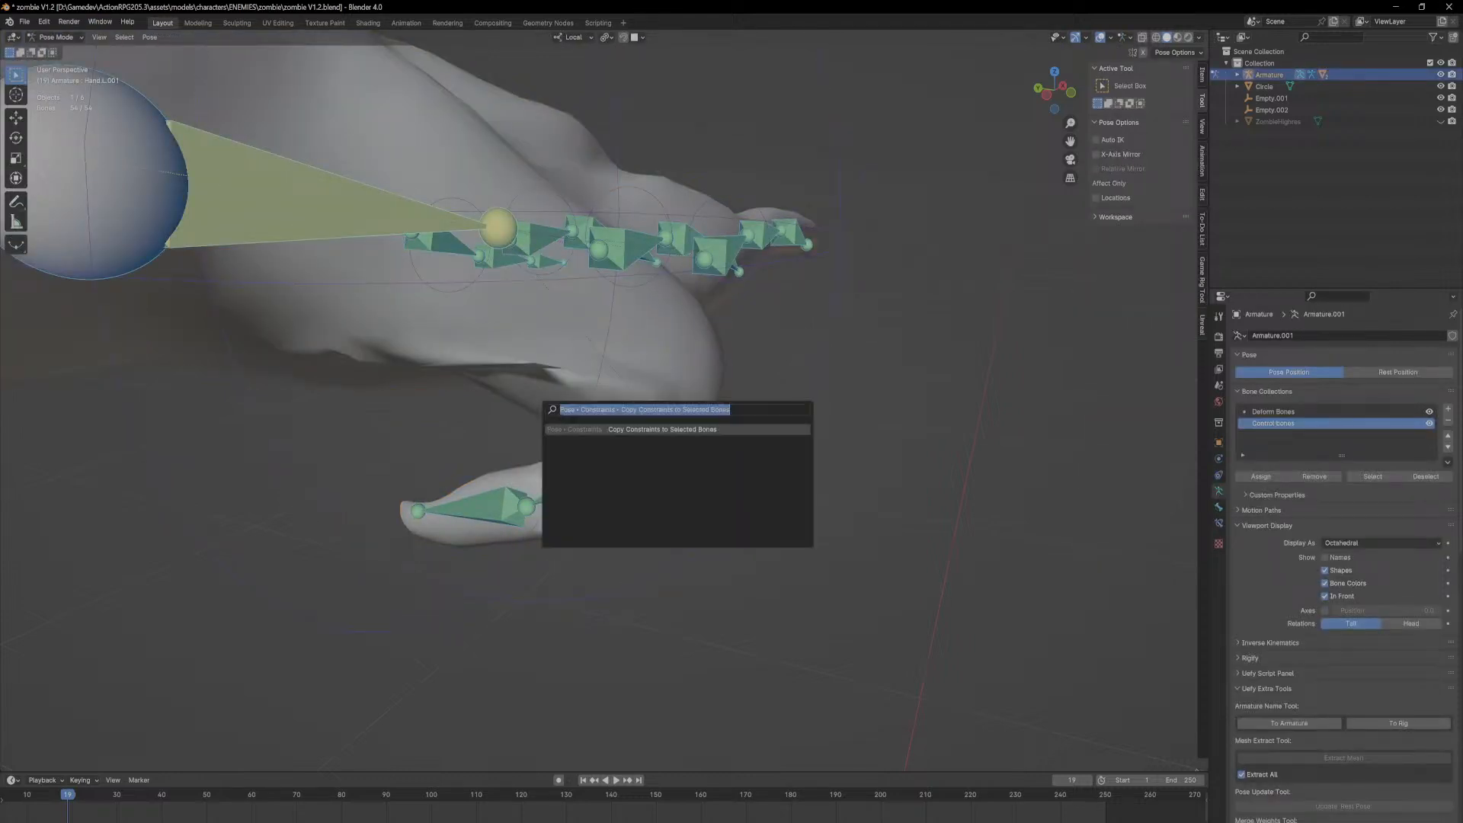
text(clear)
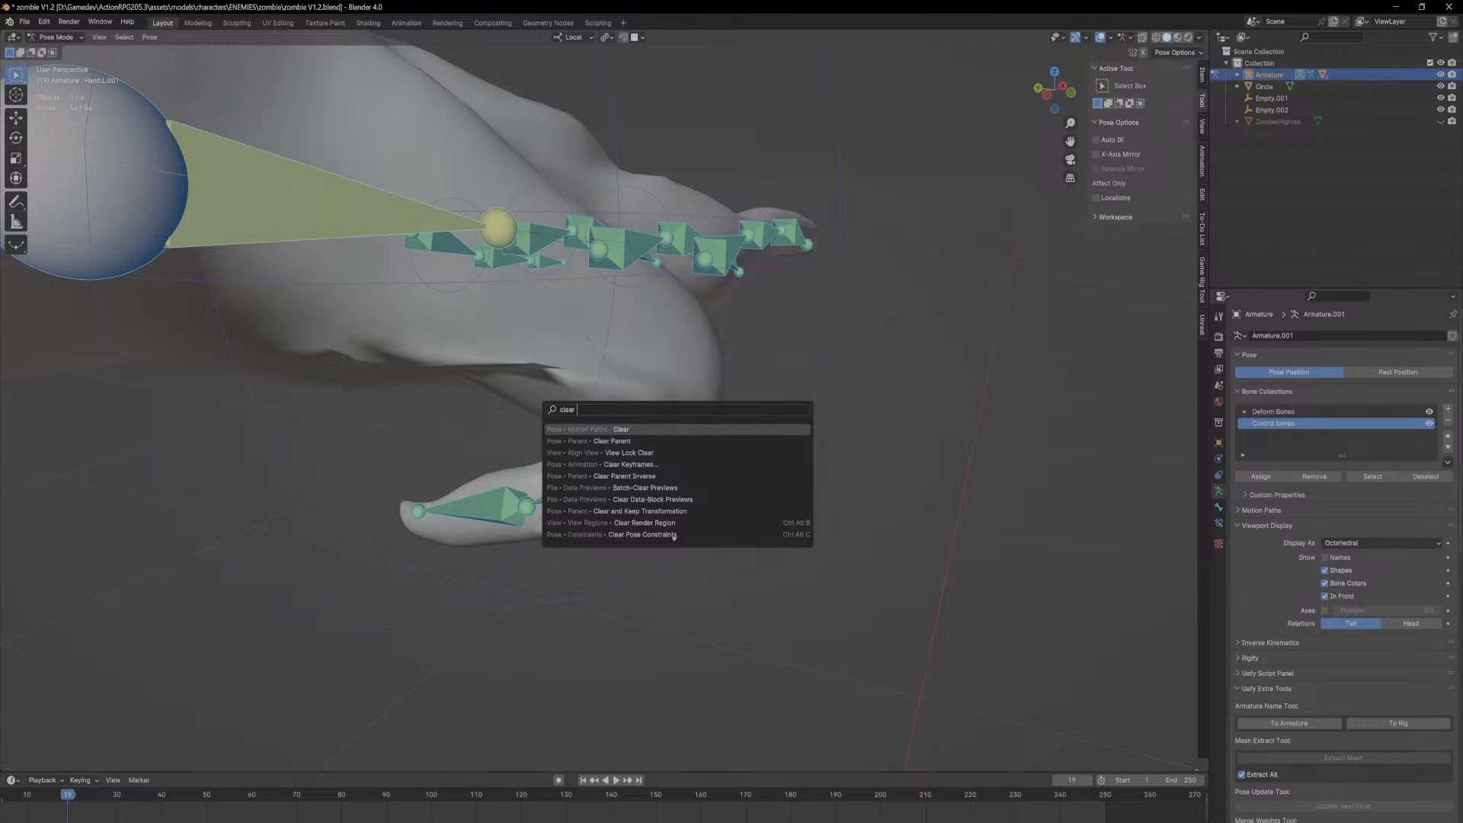
text(transf)
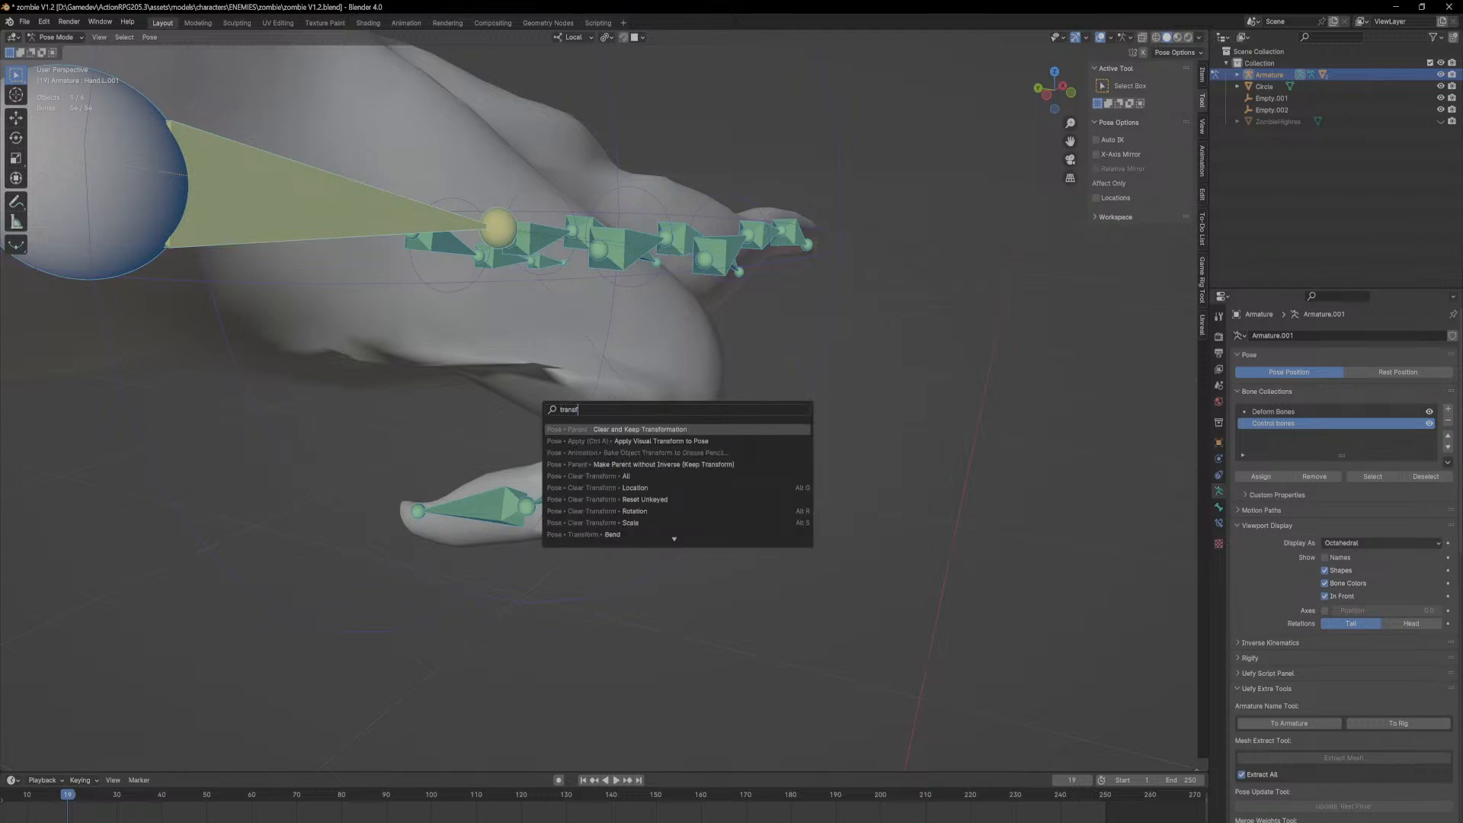
key(Down)
key(Down)
key(Down)
key(Down)
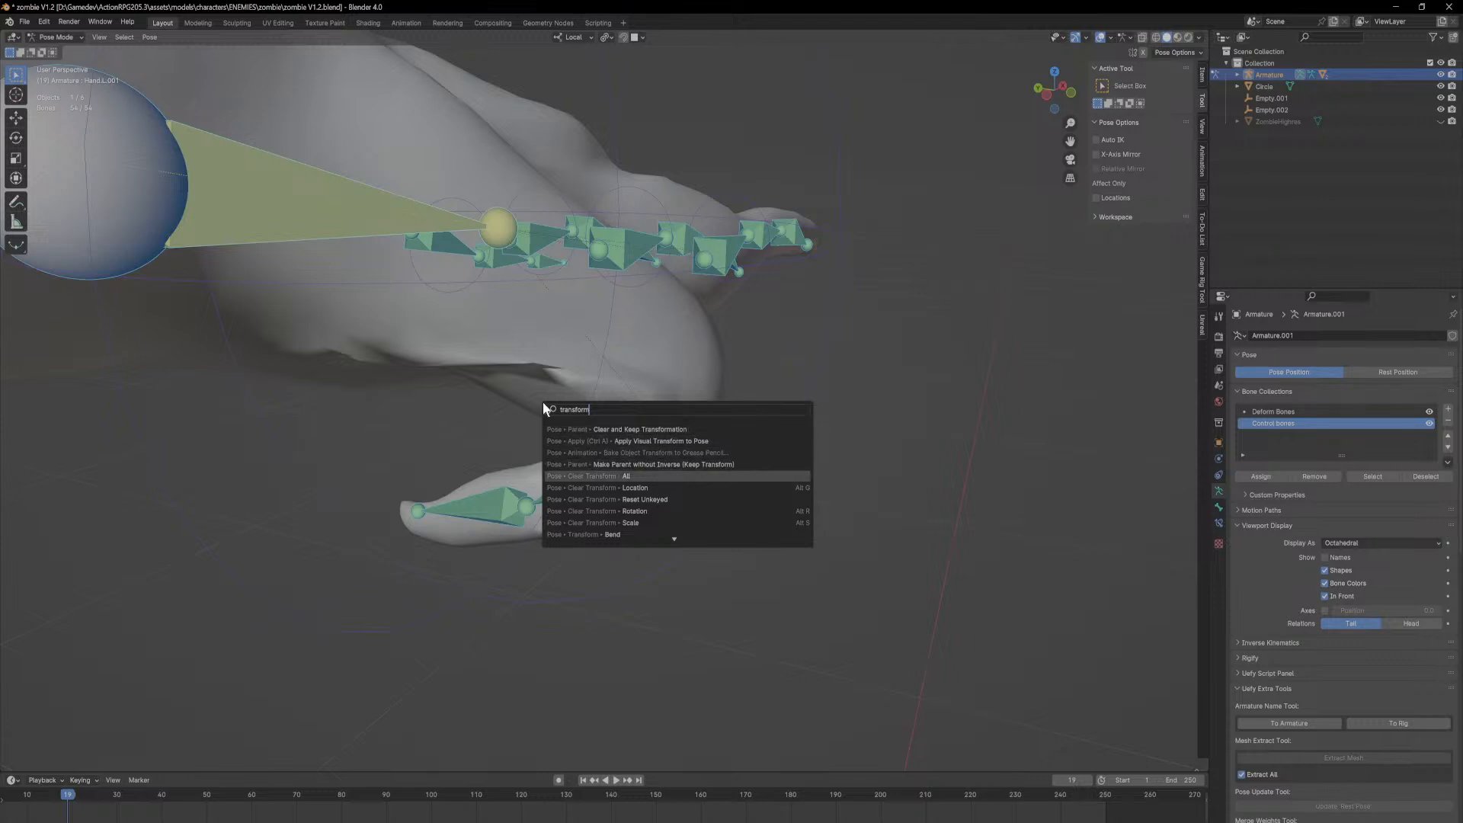
key(Return)
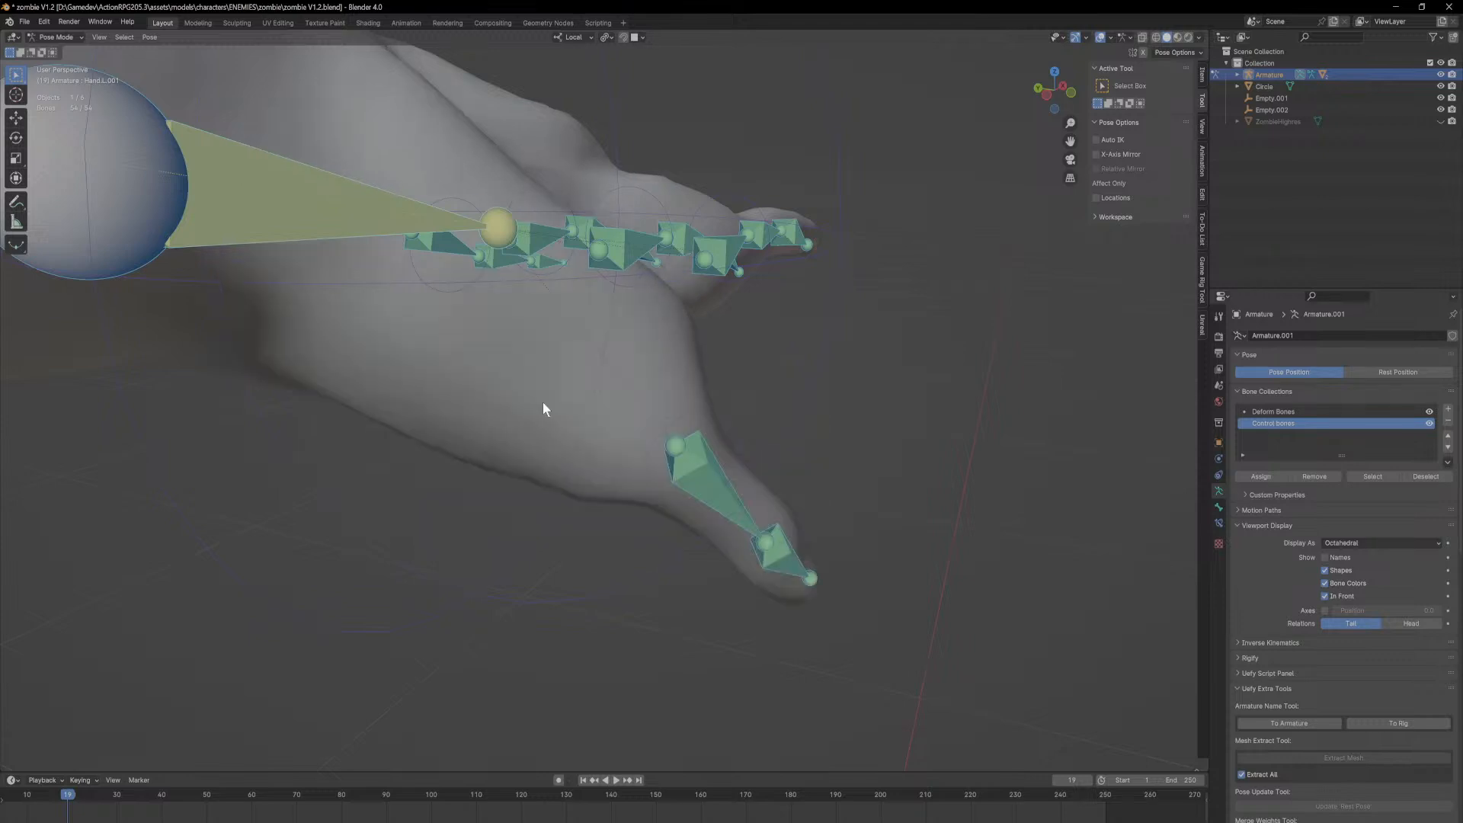
Step: Return the armature to Object Mode, select the body mesh and switch it to Weight Paint mode
click(61, 51)
click(420, 290)
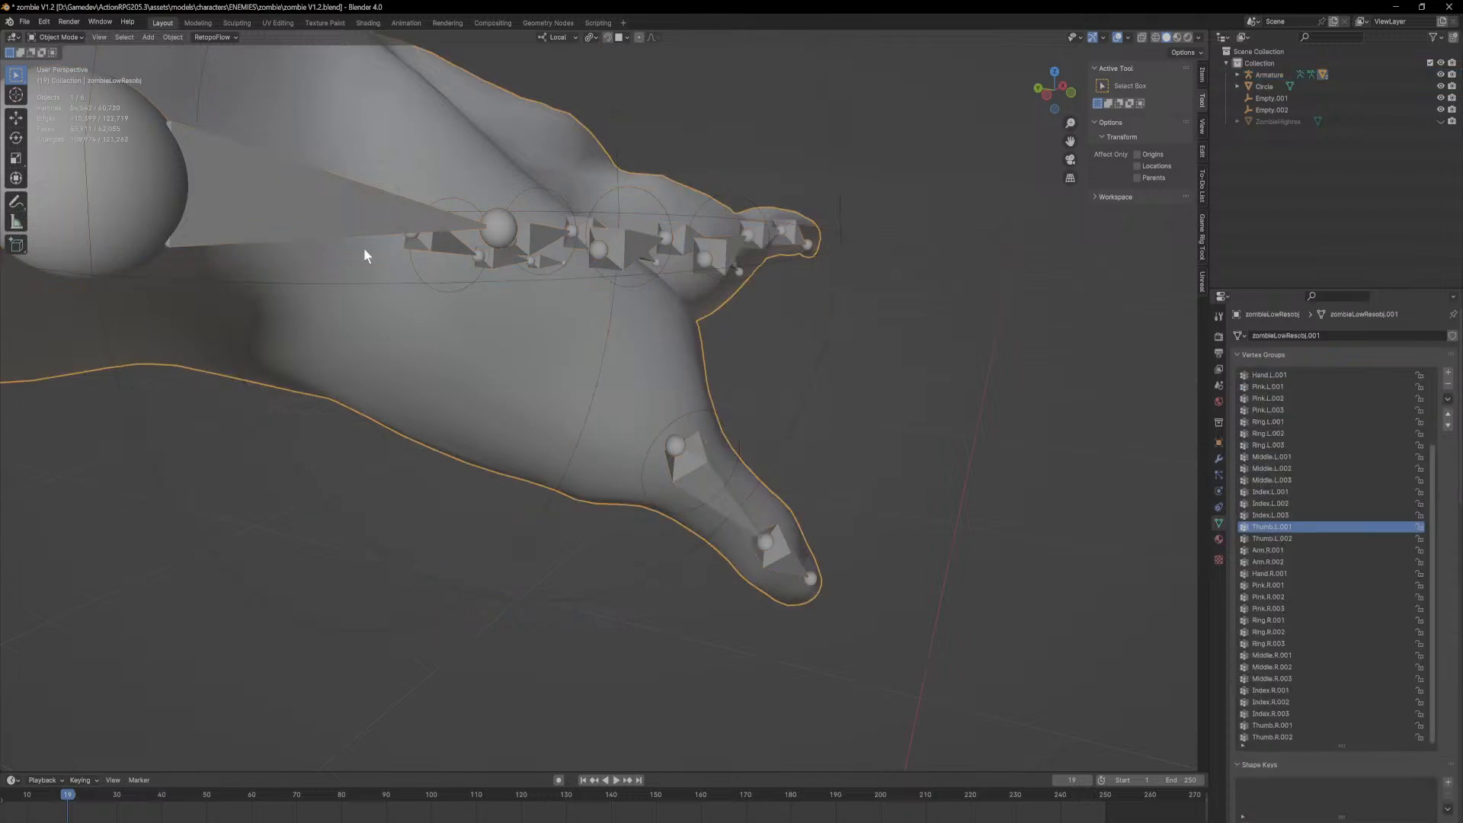
click(58, 37)
click(65, 102)
Step: Try painting Thumb.L.001 weight over the palm with the brush strength set to 0.1, undoing the strokes
middle_drag(290, 365, 320, 386)
shift+drag(350, 385, 505, 366)
key(ctrl+z)
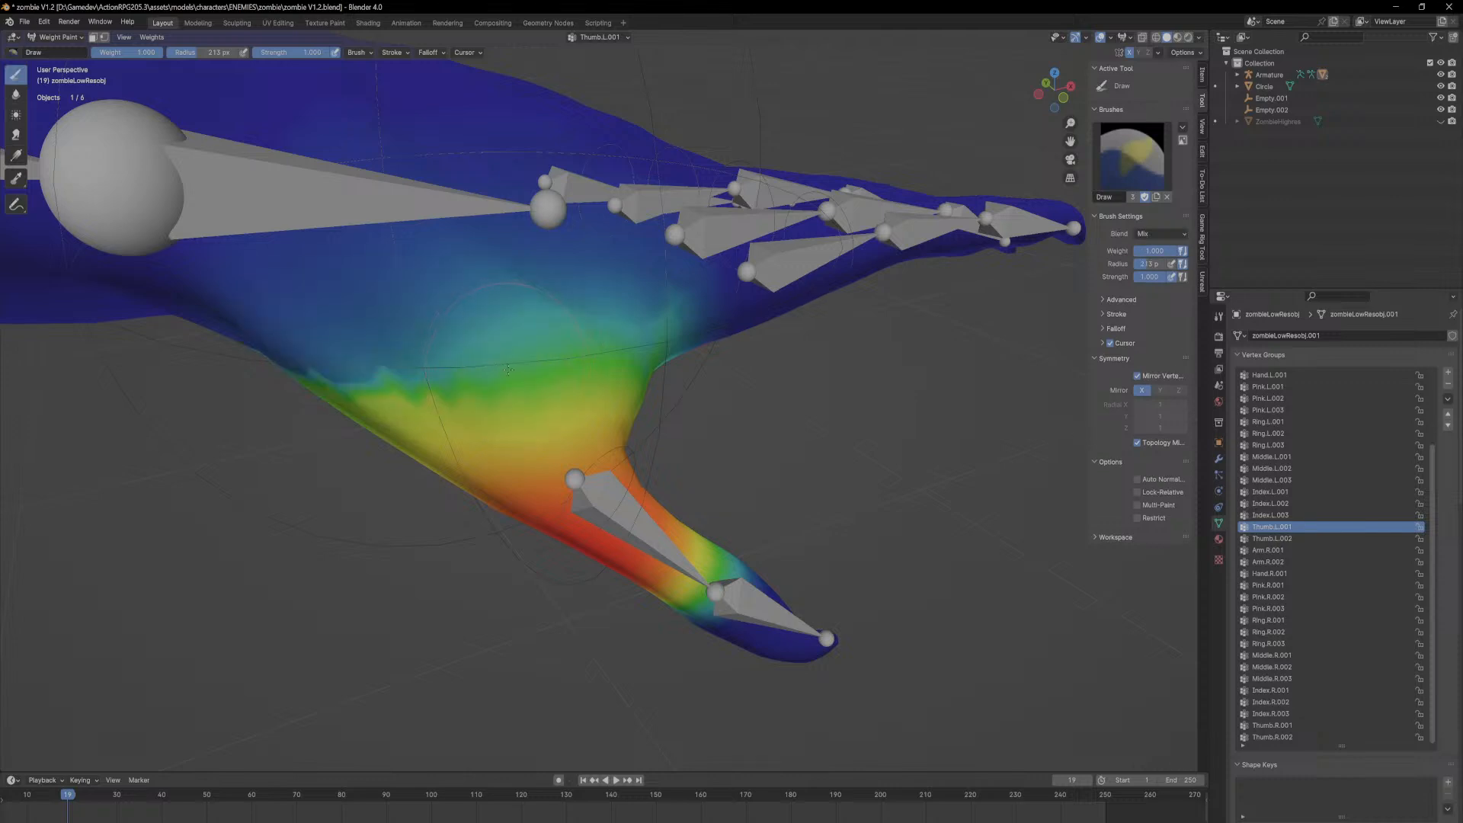
double_click(289, 53)
text(0.1)
key(Return)
drag(387, 365, 374, 360)
mouse_move(472, 369)
middle_down()
mouse_move(507, 360)
mouse_move(496, 356)
middle_up()
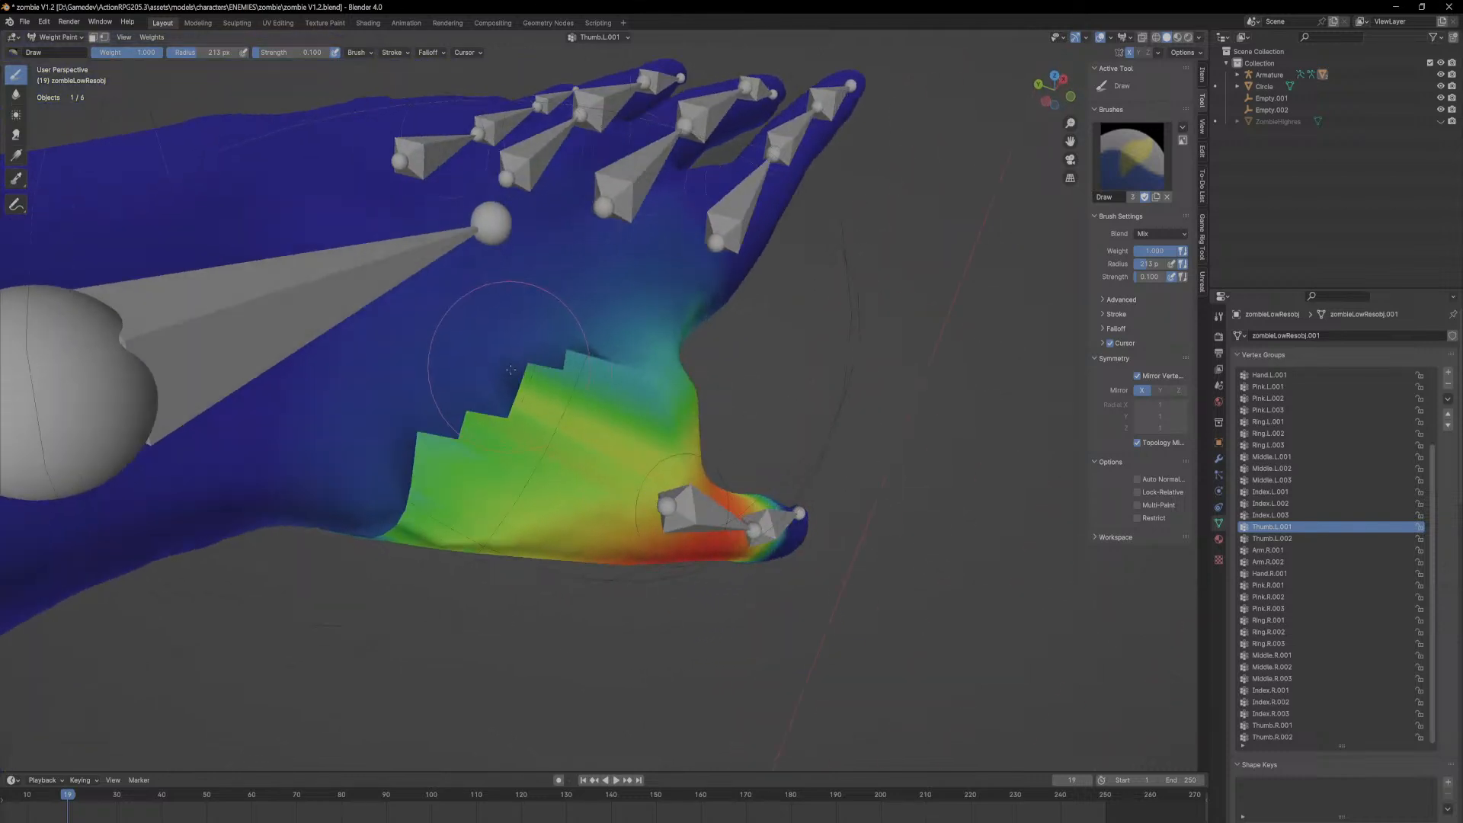
key(ctrl+z)
drag(522, 454, 521, 462)
key(ctrl+z)
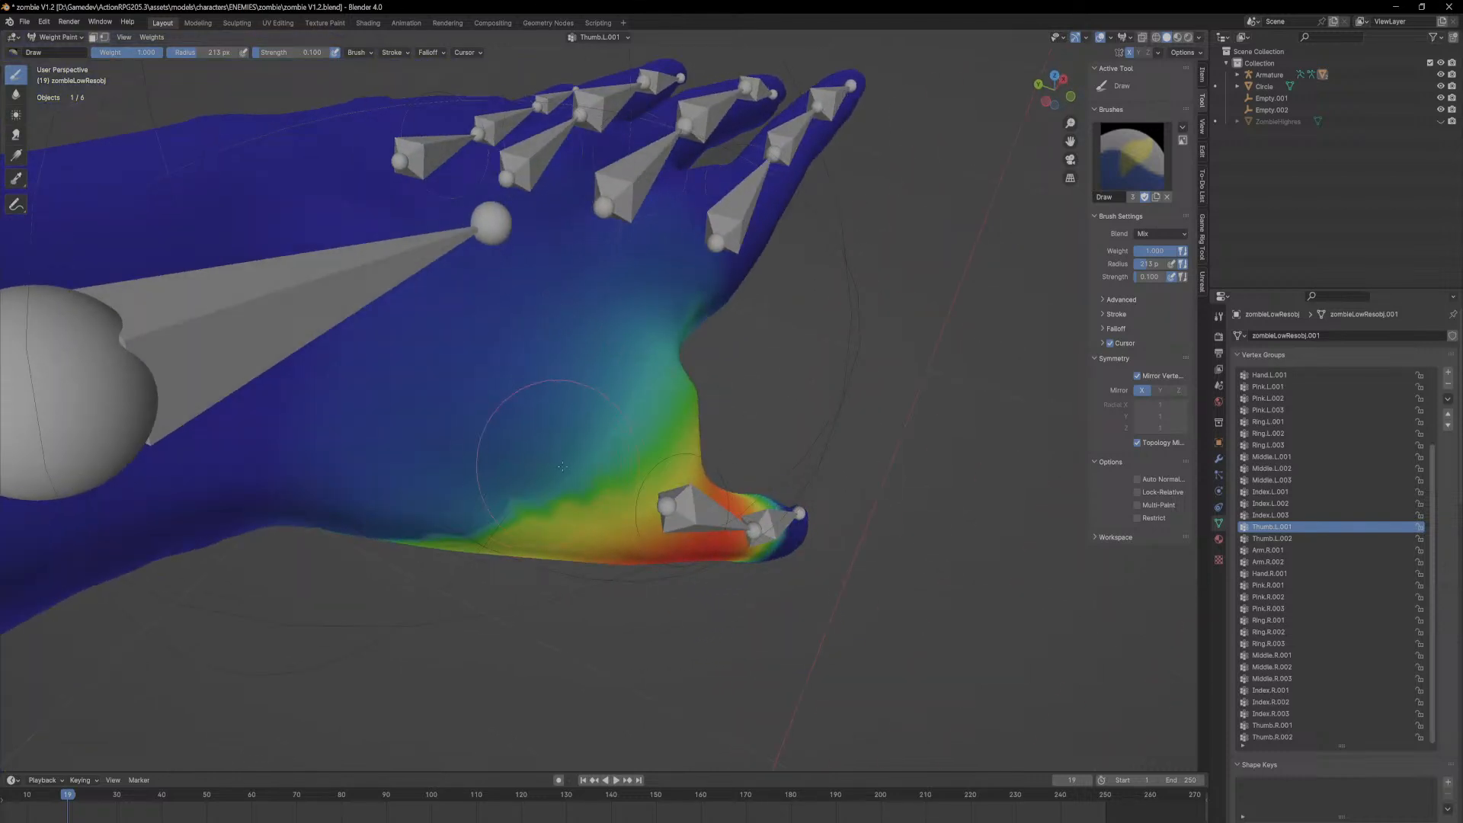
Step: Lower the brush strength to about 0.05 and try test strokes around the thumb's base, undoing them
drag(317, 49, 309, 49)
drag(571, 424, 607, 453)
key(ctrl+z)
middle_drag(606, 452, 660, 344)
drag(660, 344, 642, 329)
mouse_move(643, 328)
middle_down()
mouse_move(593, 300)
mouse_move(605, 329)
mouse_move(587, 273)
middle_up()
key(ctrl+z)
Step: Paint light Thumb.L.001 weight across the palm, from the thumb's base toward the wrist and the index finger's base
mouse_move(623, 402)
middle_down()
mouse_move(546, 329)
mouse_move(606, 422)
middle_up()
drag(598, 518, 658, 399)
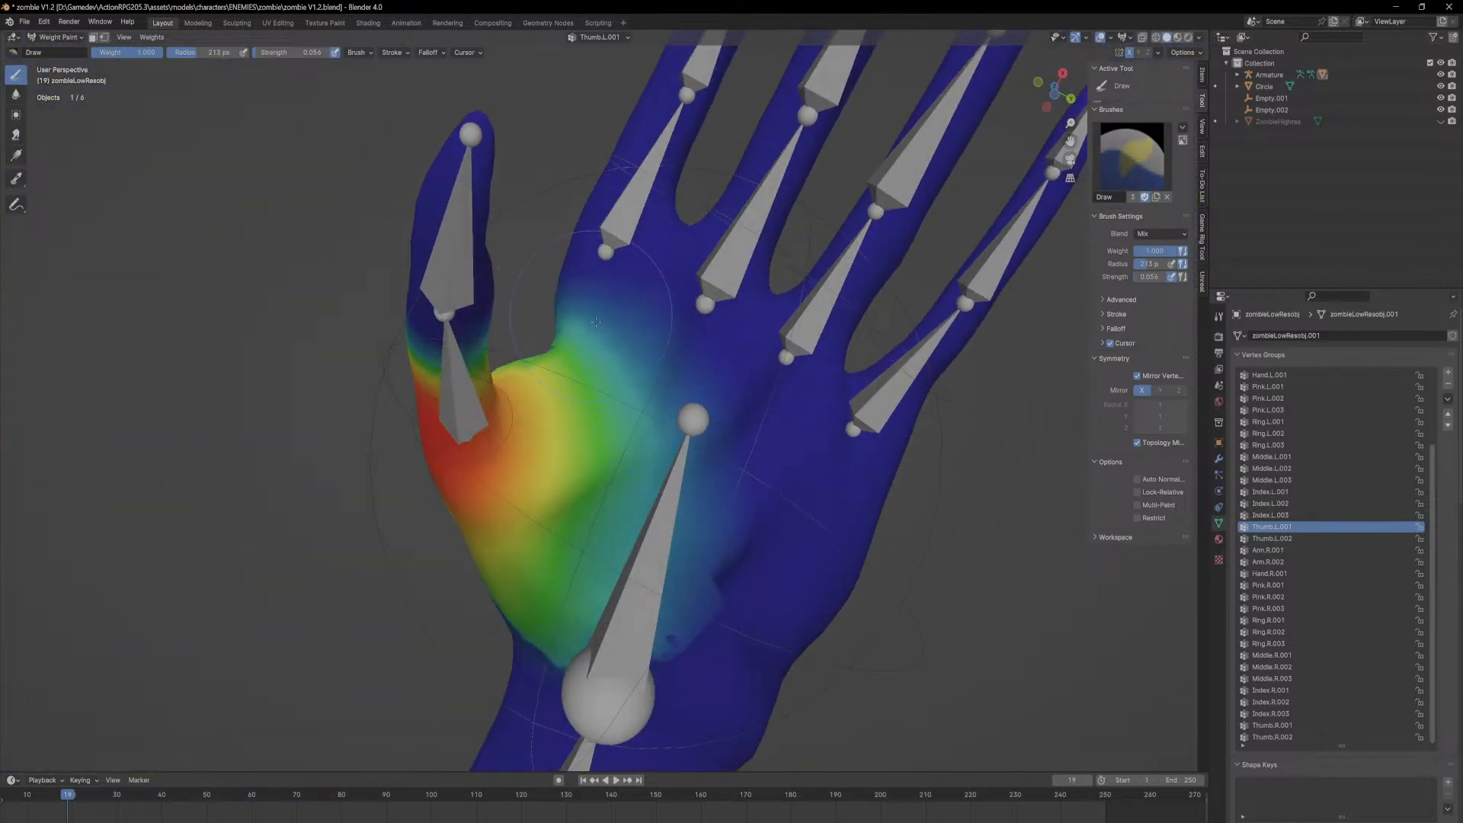
drag(702, 596, 627, 691)
mouse_move(738, 581)
mouse_down()
mouse_move(743, 602)
mouse_move(763, 533)
mouse_move(678, 671)
mouse_move(660, 546)
mouse_up()
drag(662, 388, 576, 318)
mouse_move(578, 318)
middle_down()
mouse_move(670, 463)
mouse_move(637, 491)
mouse_move(589, 358)
middle_up()
mouse_move(589, 357)
mouse_down()
mouse_move(388, 259)
mouse_move(328, 282)
mouse_move(425, 288)
mouse_up()
middle_drag(425, 288, 511, 271)
mouse_move(366, 305)
mouse_down()
mouse_move(535, 251)
mouse_move(581, 281)
mouse_up()
mouse_move(610, 282)
middle_down()
mouse_move(472, 311)
mouse_move(459, 265)
middle_up()
mouse_move(530, 296)
shift+mouse_down()
mouse_move(580, 298)
mouse_move(335, 309)
mouse_move(587, 334)
mouse_move(300, 341)
mouse_move(520, 422)
mouse_move(653, 564)
mouse_move(581, 605)
shift+mouse_up()
middle_drag(272, 206, 343, 311)
click(418, 336)
click(471, 338)
mouse_move(495, 353)
middle_down()
mouse_move(489, 296)
mouse_move(549, 274)
mouse_move(534, 312)
mouse_move(472, 296)
middle_up()
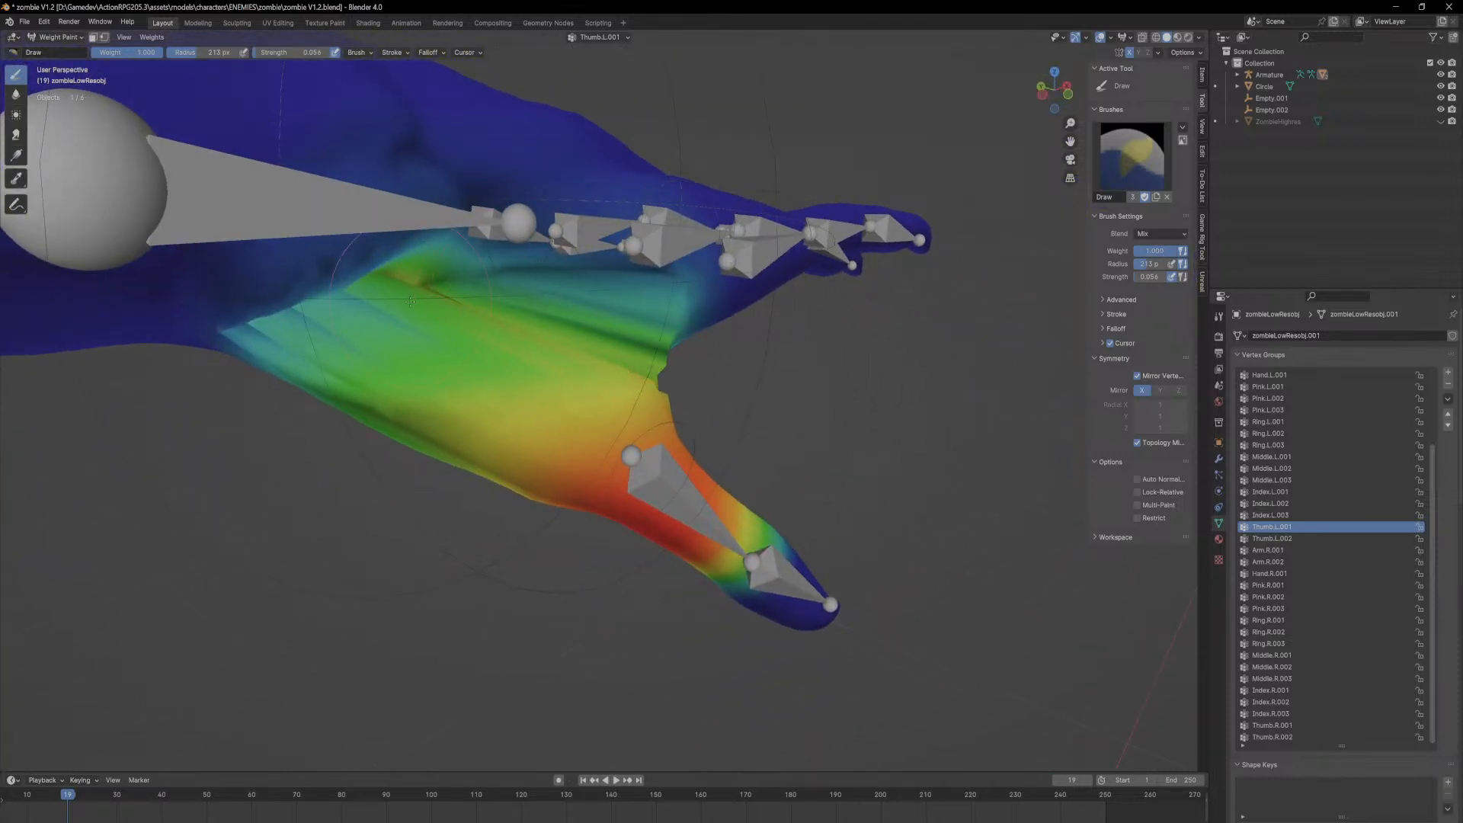
Step: Step through the vertex groups to activate Hand.L.001 and view its weights around the palm and thumb
click(1302, 515)
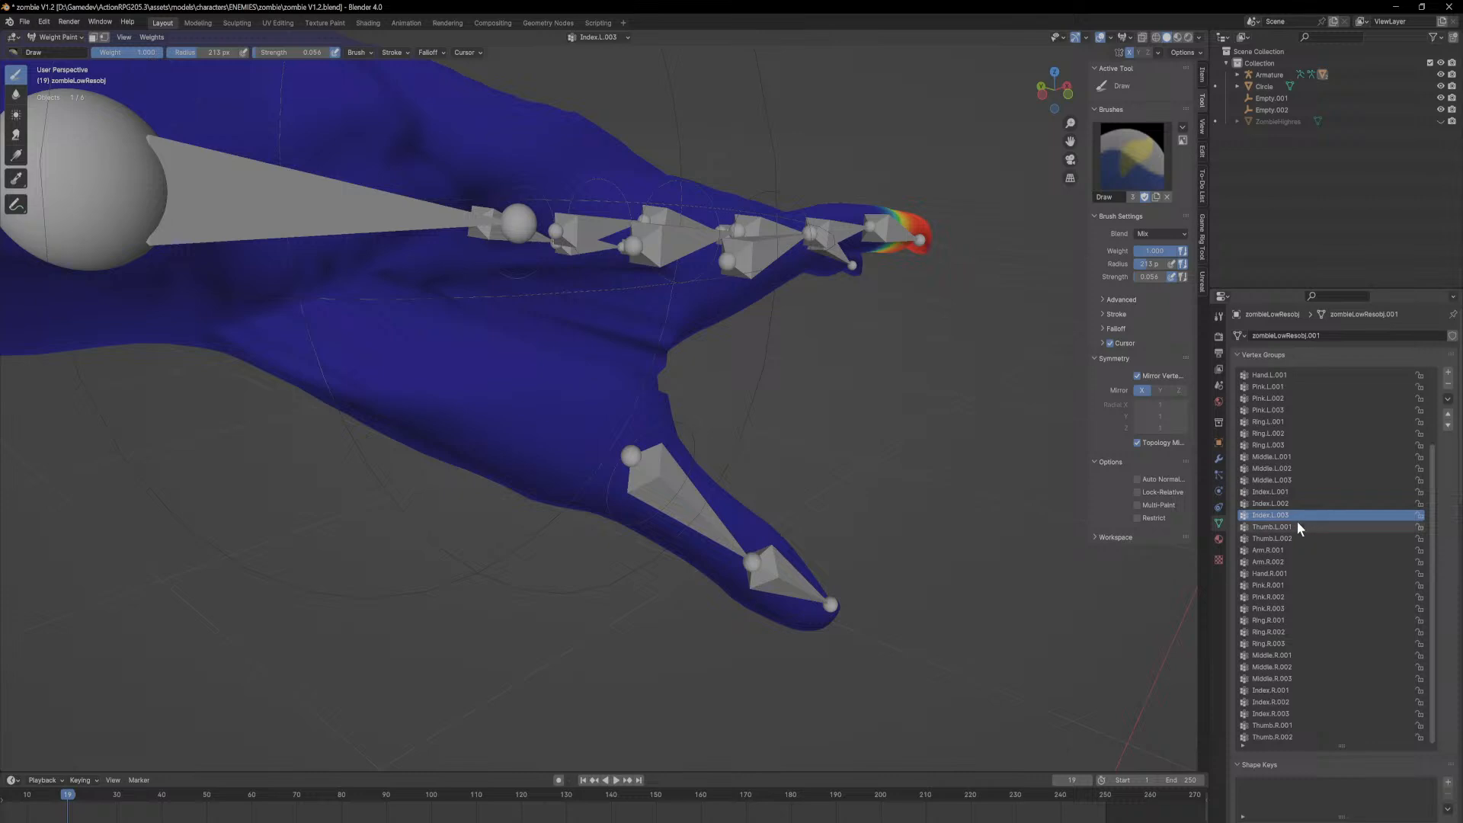
ctrl+scroll(1307, 512, up, 5)
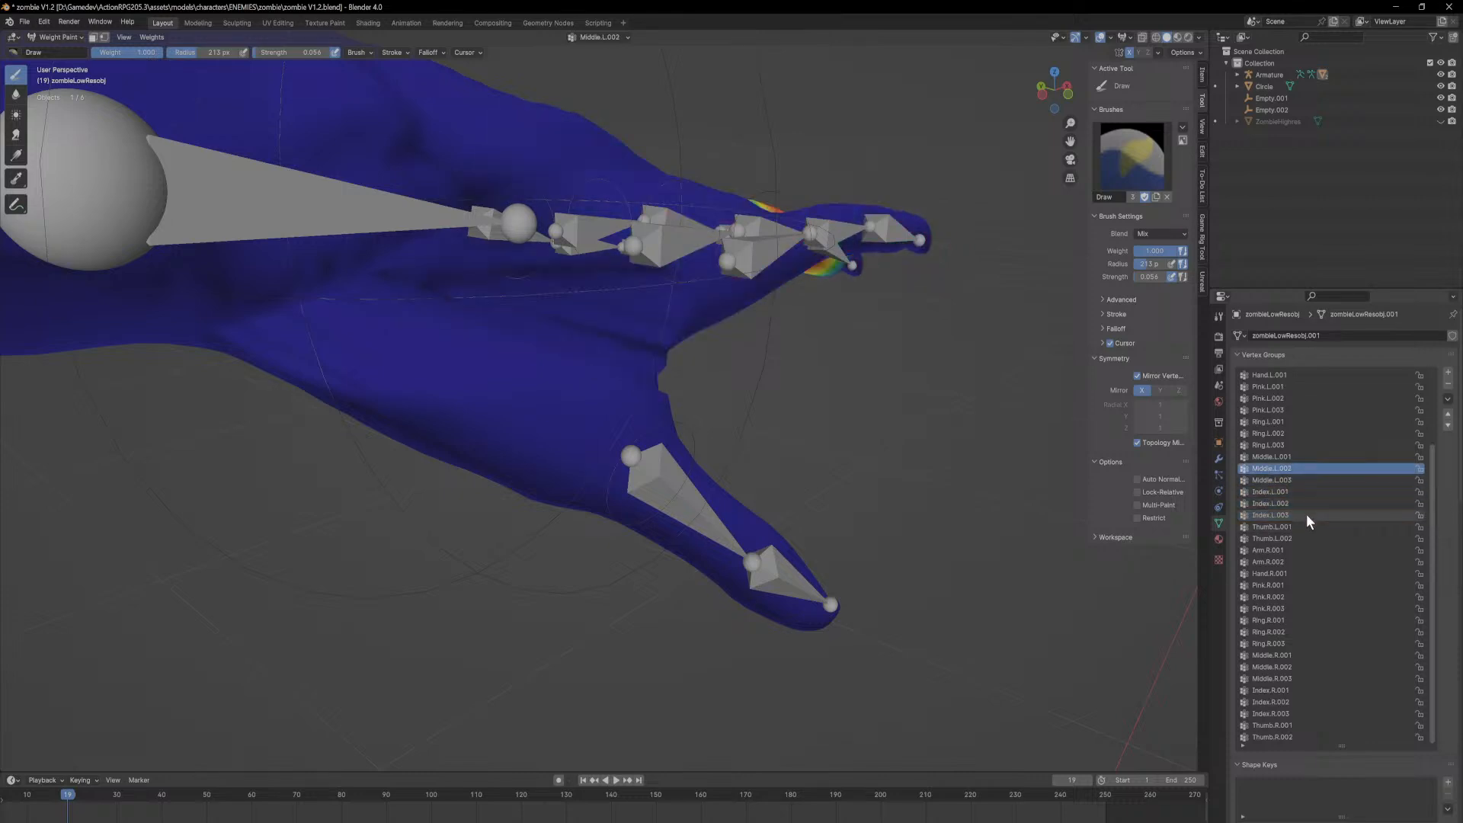
ctrl+scroll(1307, 515, up, 8)
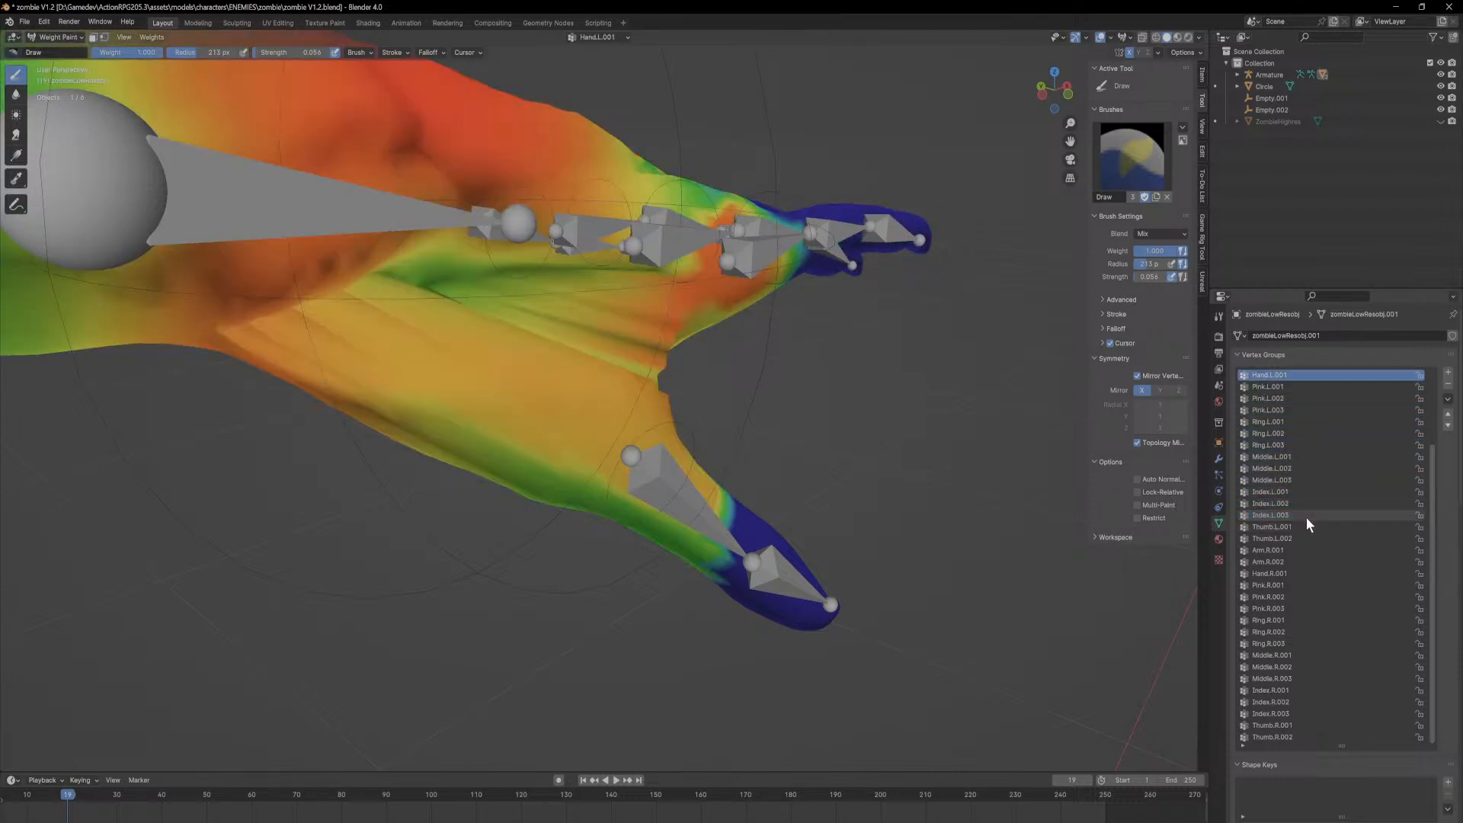
ctrl+scroll(1307, 518, down, 1)
mouse_move(1035, 462)
middle_down()
mouse_move(945, 507)
mouse_move(993, 445)
mouse_move(663, 390)
middle_up()
middle_drag(510, 335, 571, 415)
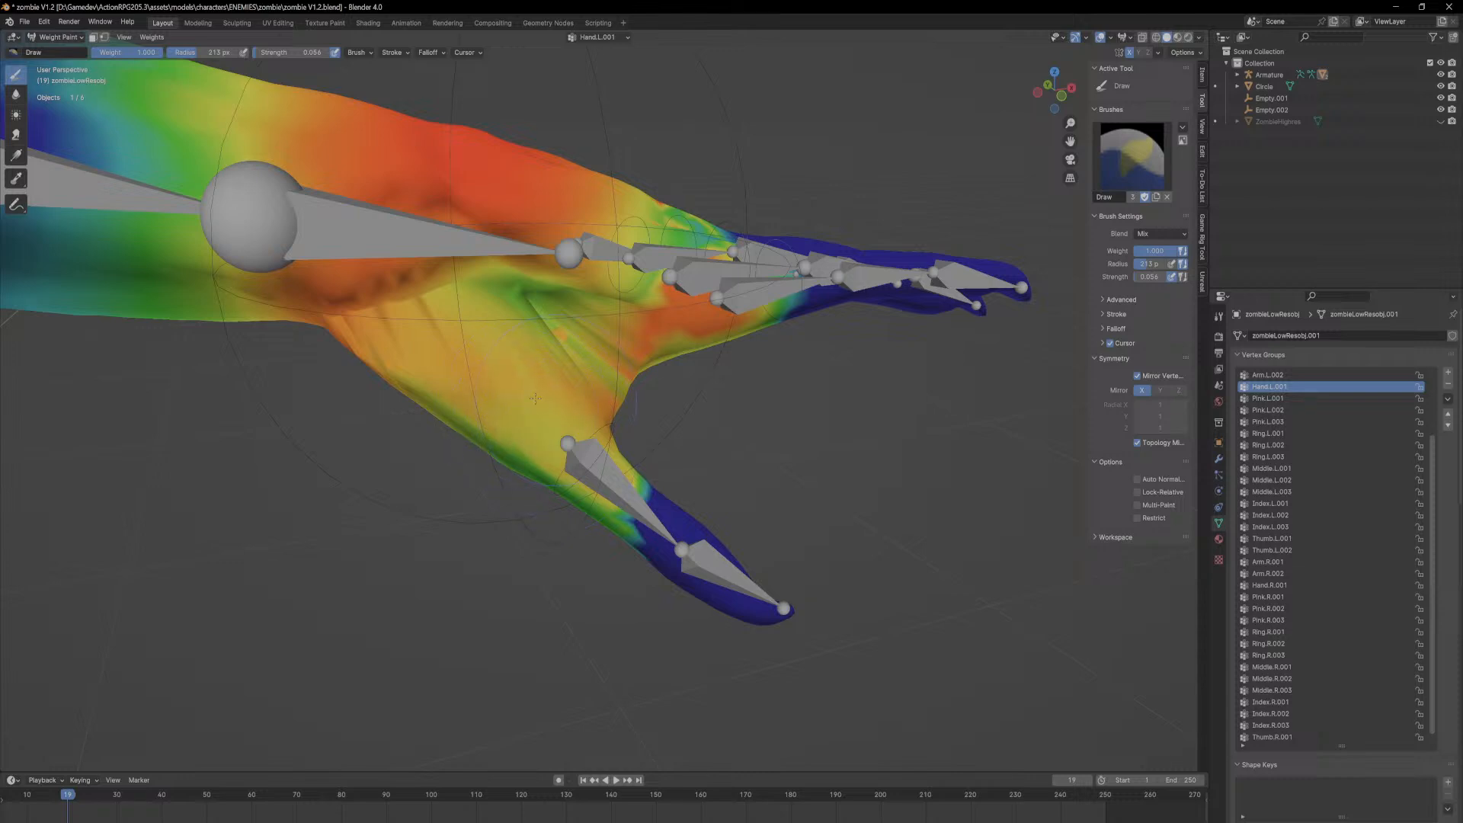
Step: Inspect the weights on the left hand by cycling from Arm.L.002 through the other vertex groups to Hand.R.001
mouse_move(557, 400)
middle_down()
mouse_move(507, 303)
mouse_move(527, 305)
mouse_move(523, 294)
mouse_move(504, 300)
middle_up()
mouse_move(457, 364)
middle_down()
mouse_move(539, 388)
mouse_move(382, 576)
middle_up()
drag(381, 576, 333, 478)
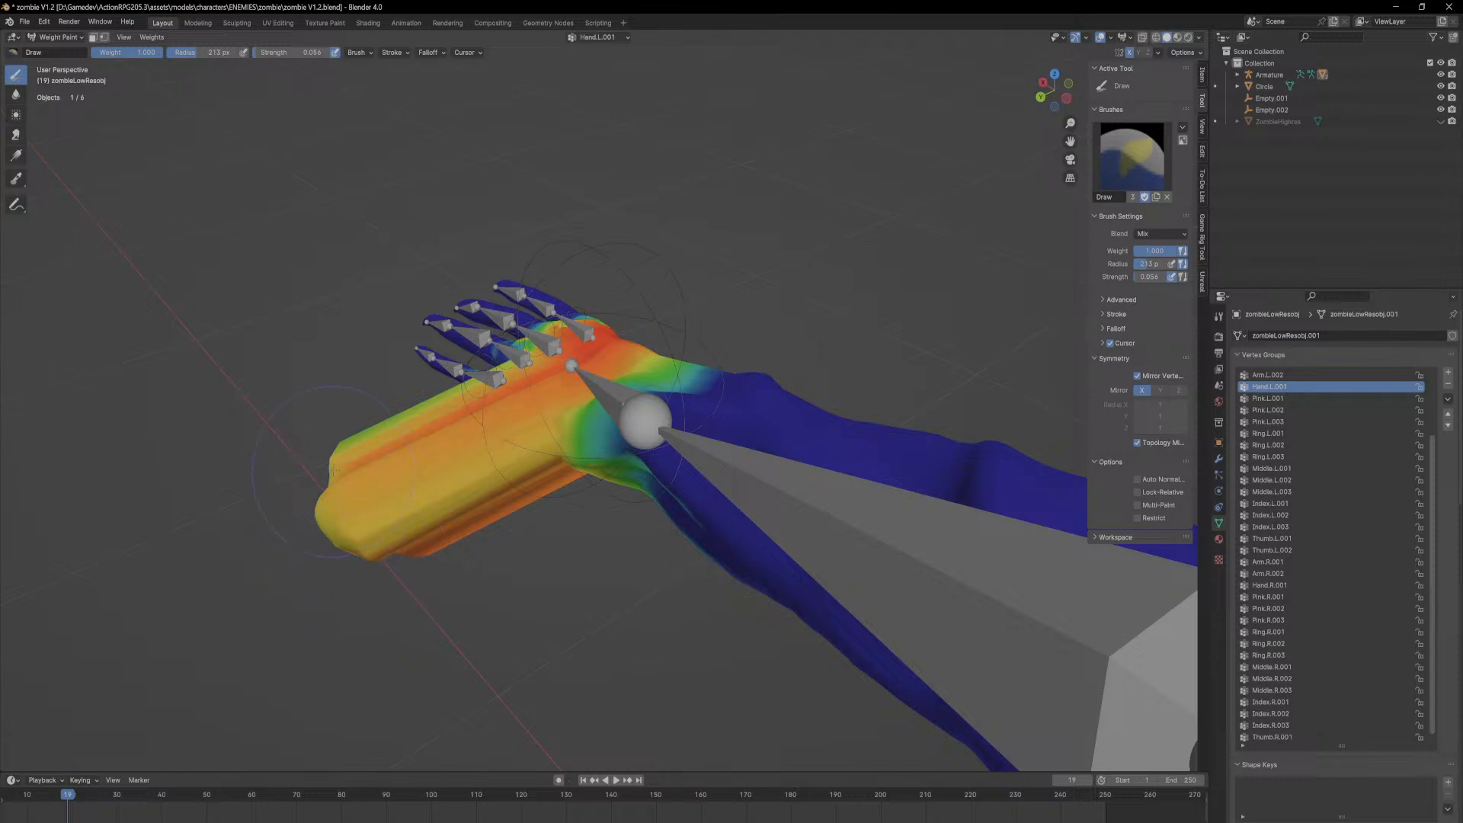
click(1278, 376)
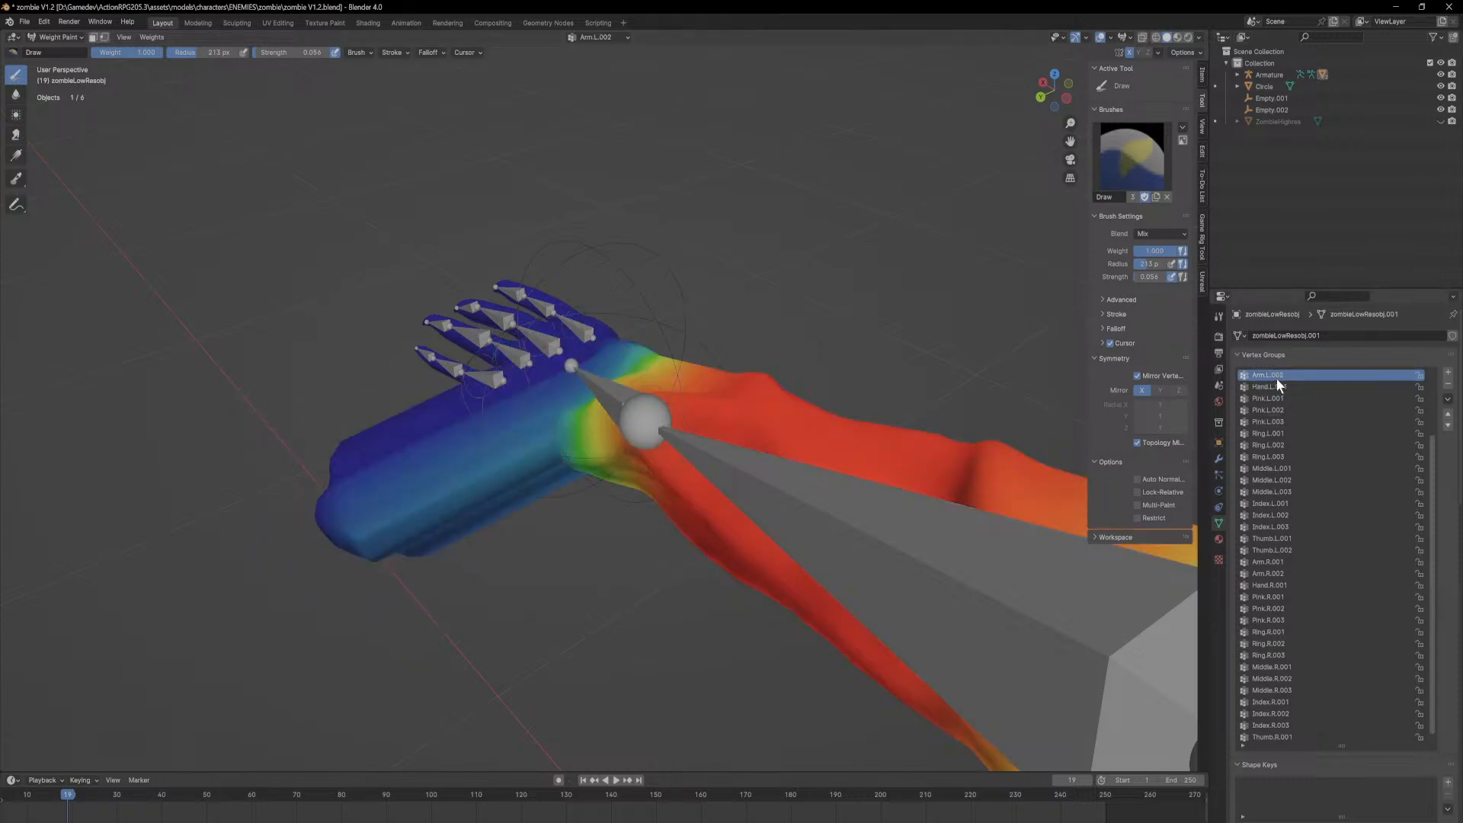
ctrl+scroll(1272, 393, up, 2)
ctrl+scroll(1274, 409, up, 4)
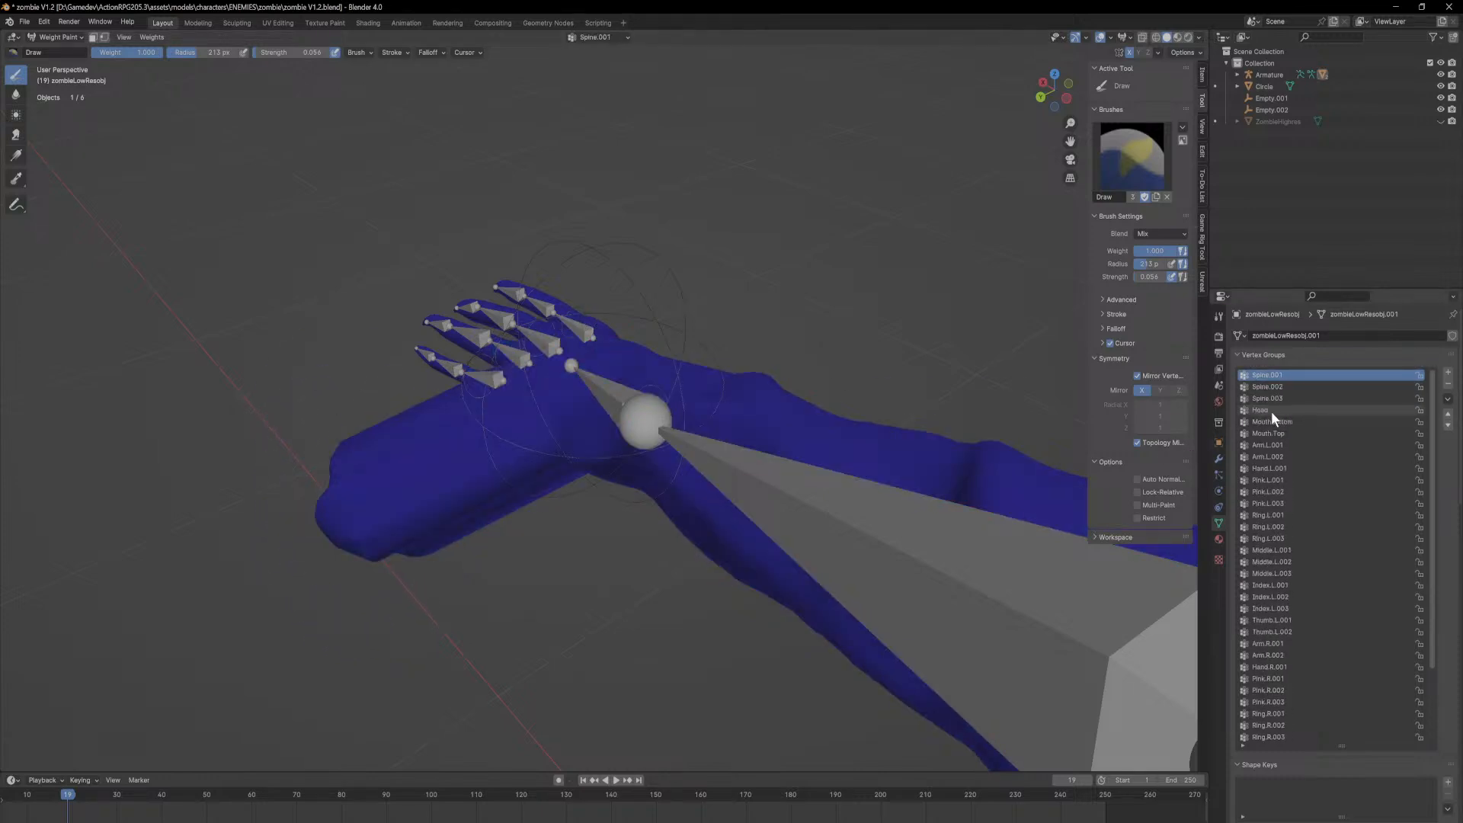
ctrl+scroll(1269, 418, down, 20)
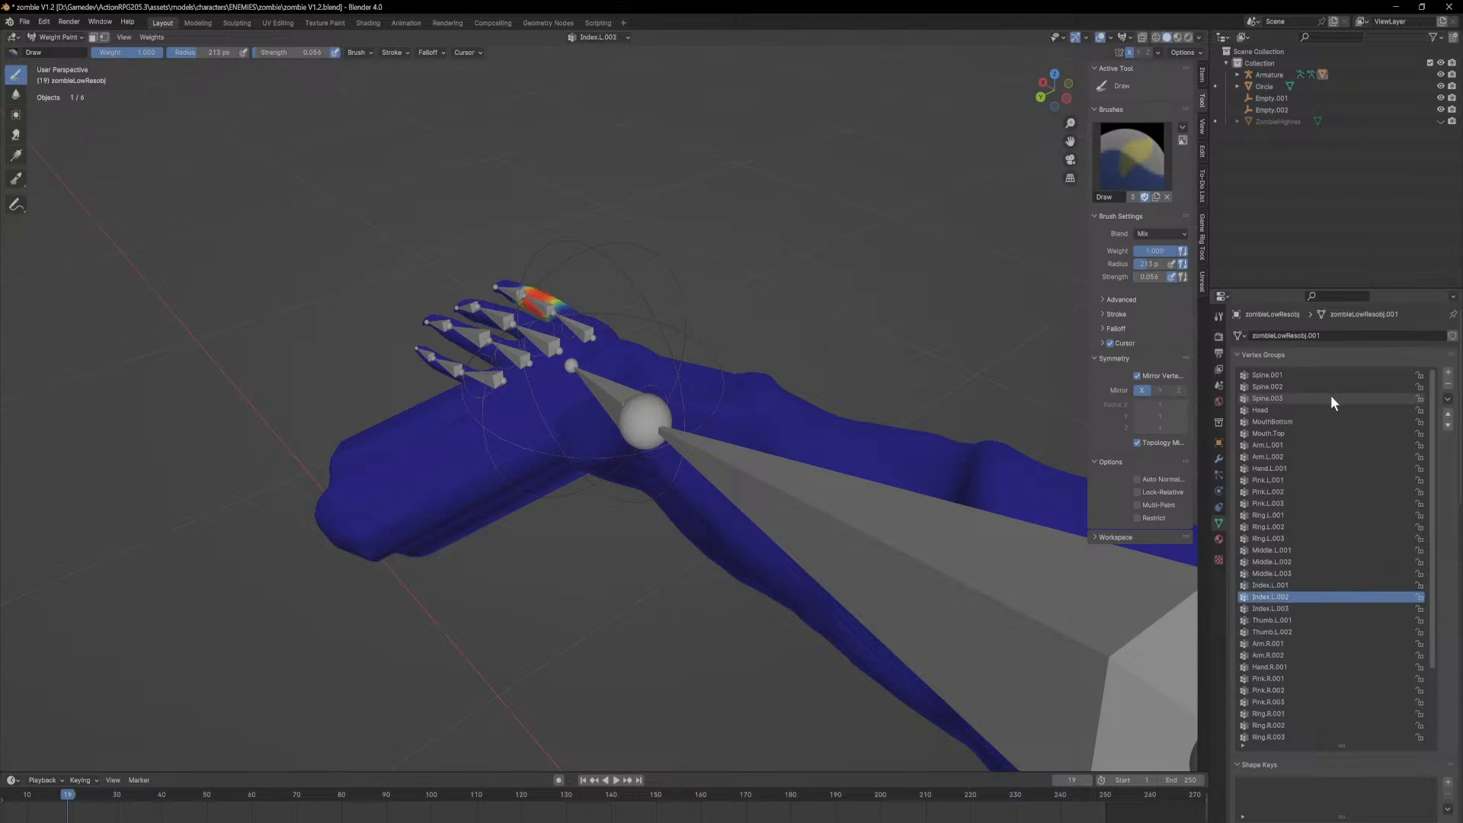
ctrl+scroll(1327, 400, up, 3)
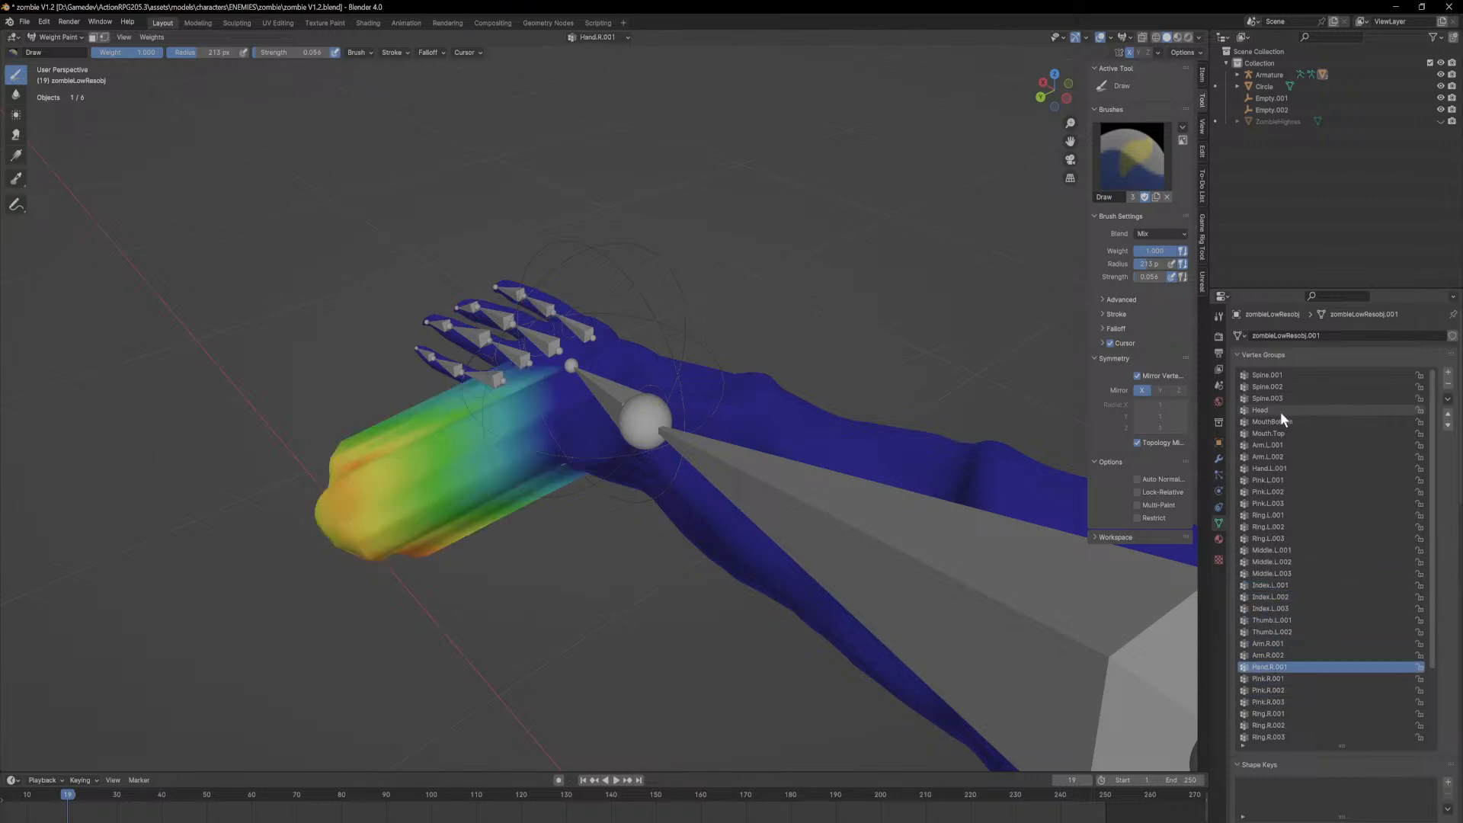
Step: In Edit Mode with wireframe display, box-select the whole left hand and wrist through the mesh
middle_drag(769, 411, 727, 399)
key(Tab)
mouse_move(346, 678)
mouse_down()
mouse_move(474, 476)
mouse_move(932, 155)
mouse_up()
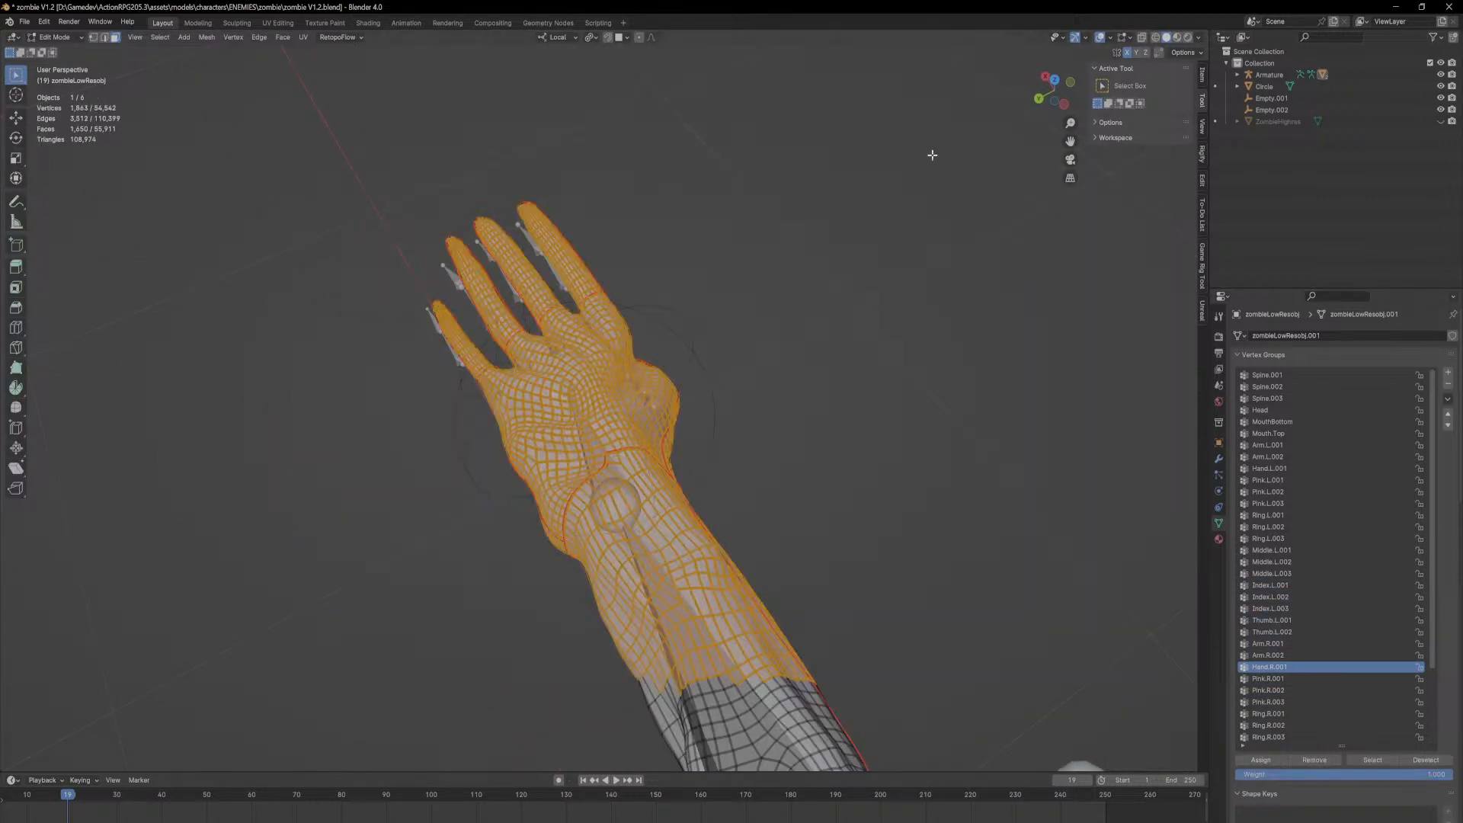
click(1155, 38)
drag(327, 657, 1031, 144)
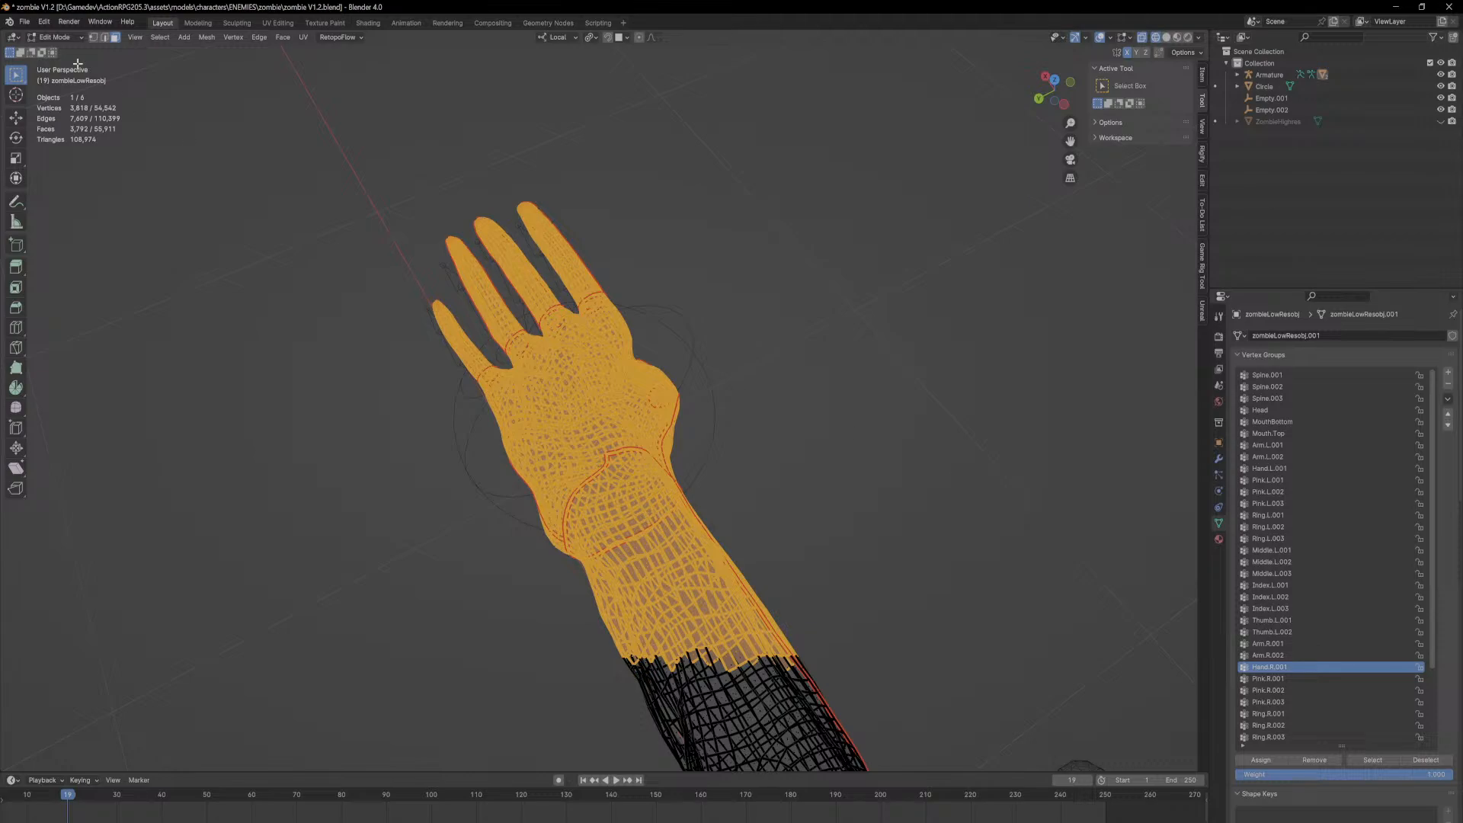
Step: Leave Edit Mode and put the zombie mesh back into Weight Paint mode
click(75, 36)
click(75, 52)
middle_drag(744, 402, 671, 381)
click(64, 37)
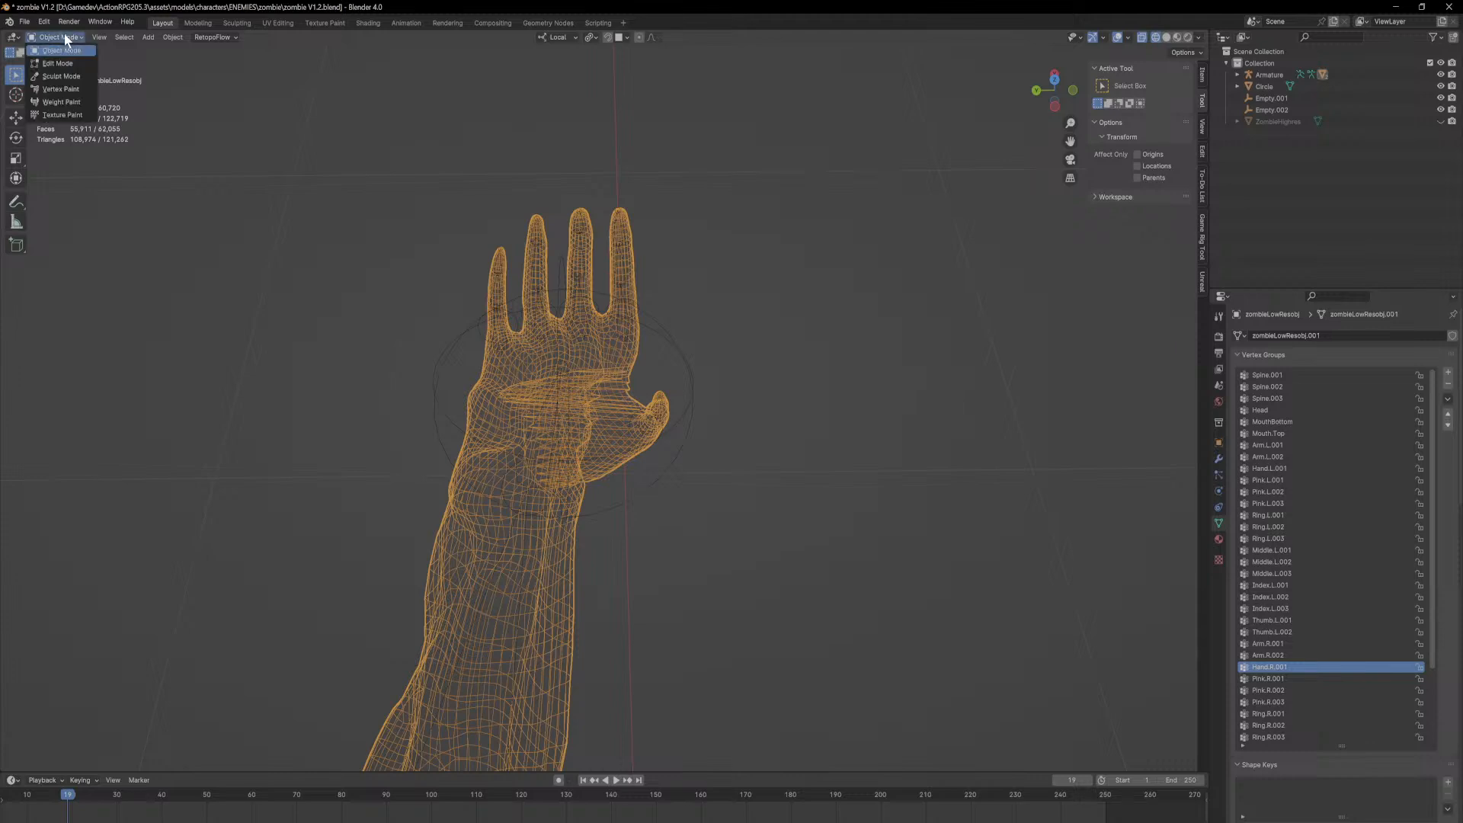
click(65, 102)
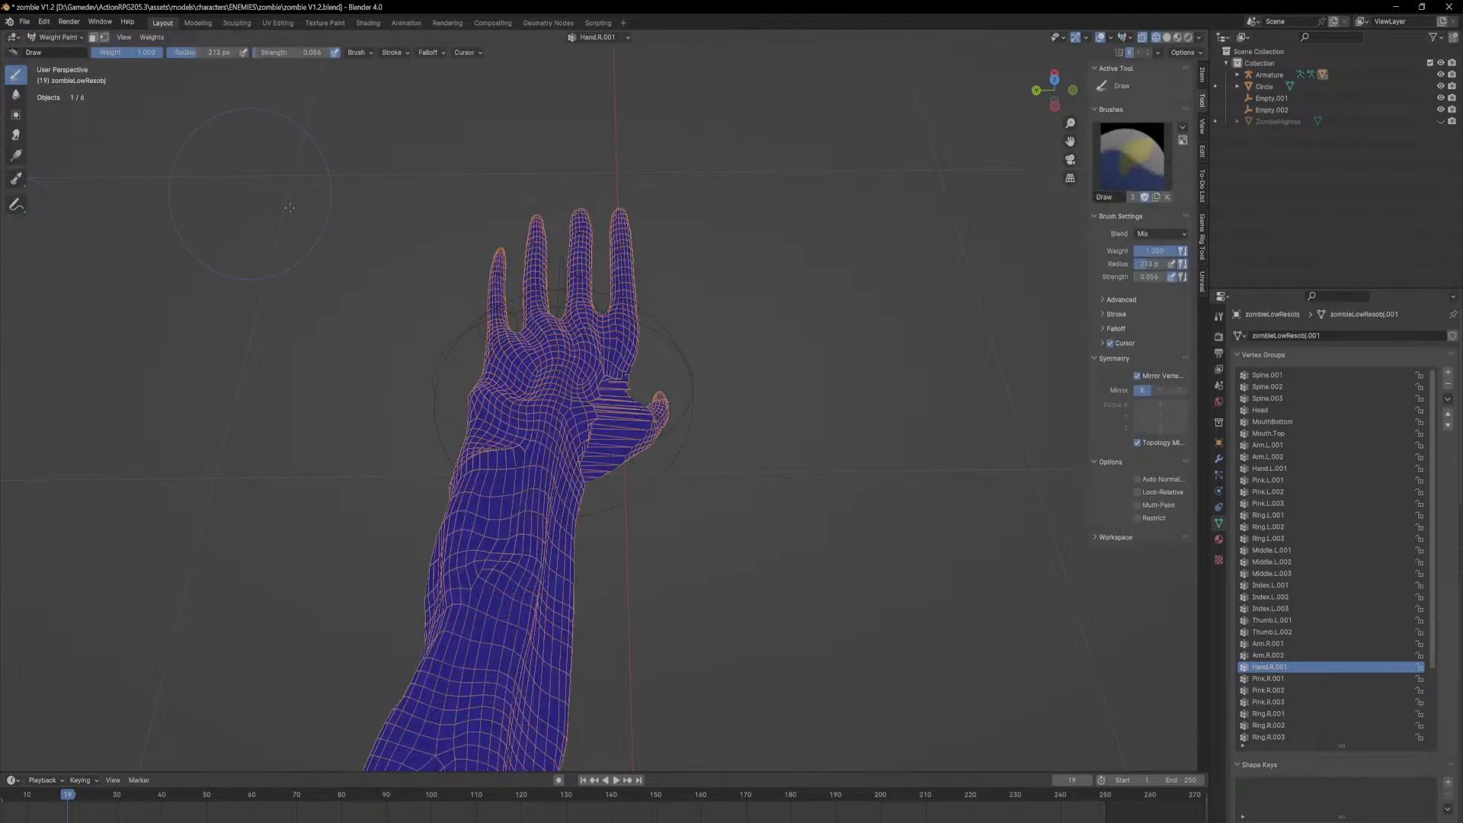
Step: Step through the right-side vertex groups from Pink.R.001 to Thumb.R.002 and inspect their influence on the left hand
middle_drag(816, 532, 915, 487)
click(1318, 678)
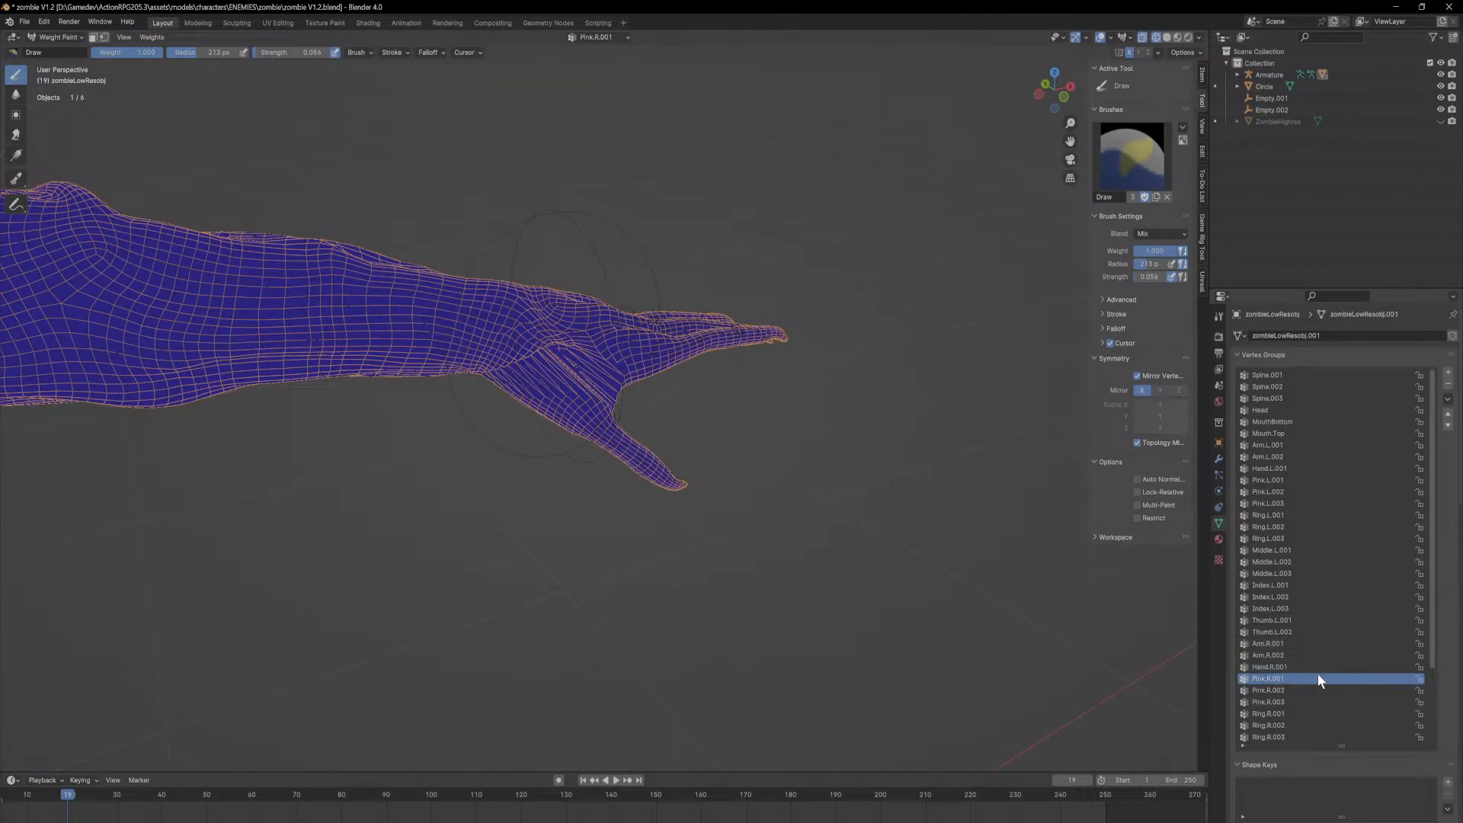
key(Down)
key(Down)
key(Down)
key(Down)
key(Down)
key(Down)
key(Down)
key(Down)
key(Down)
key(Down)
key(Down)
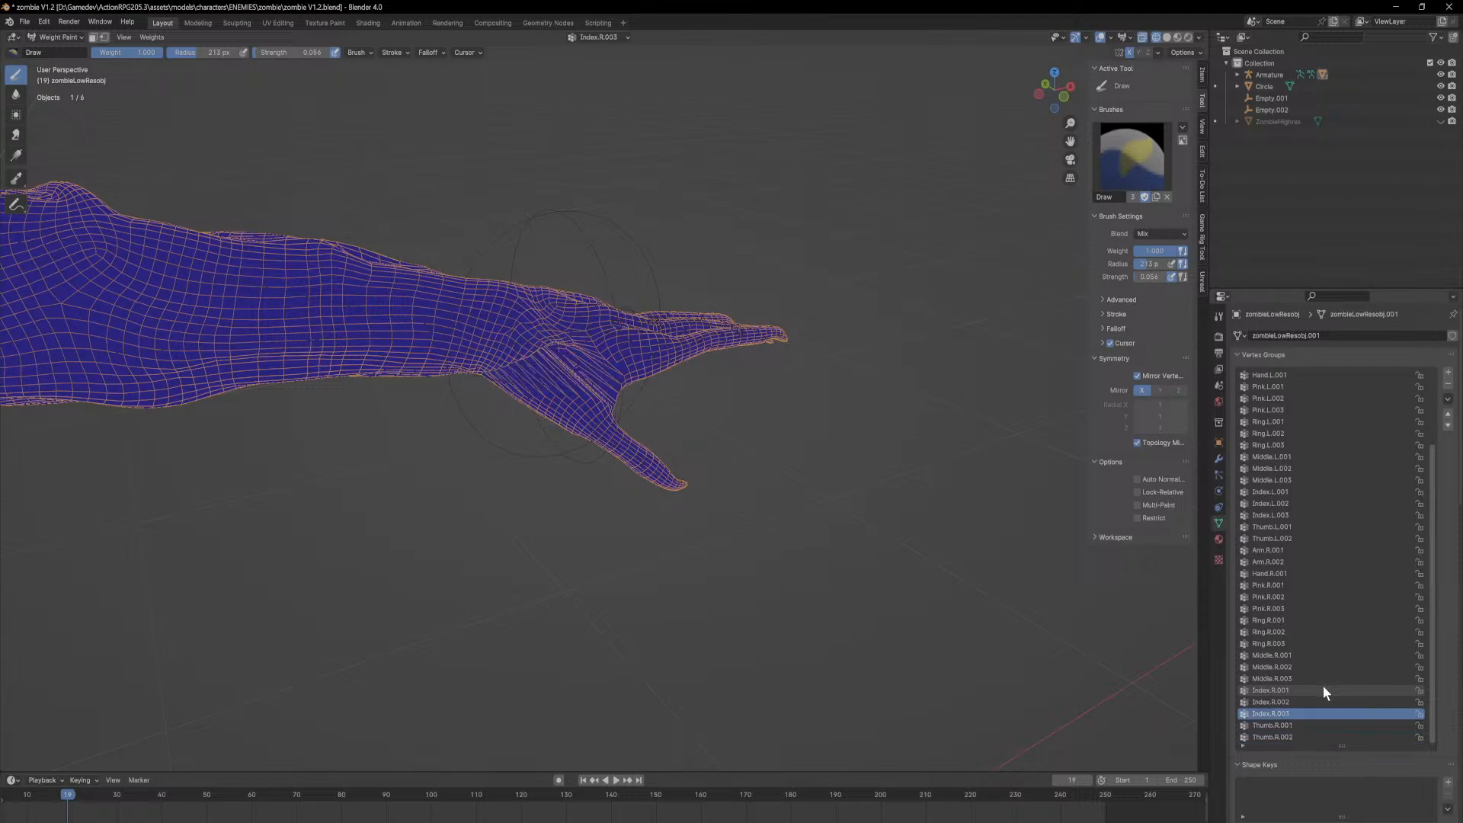
key(Down)
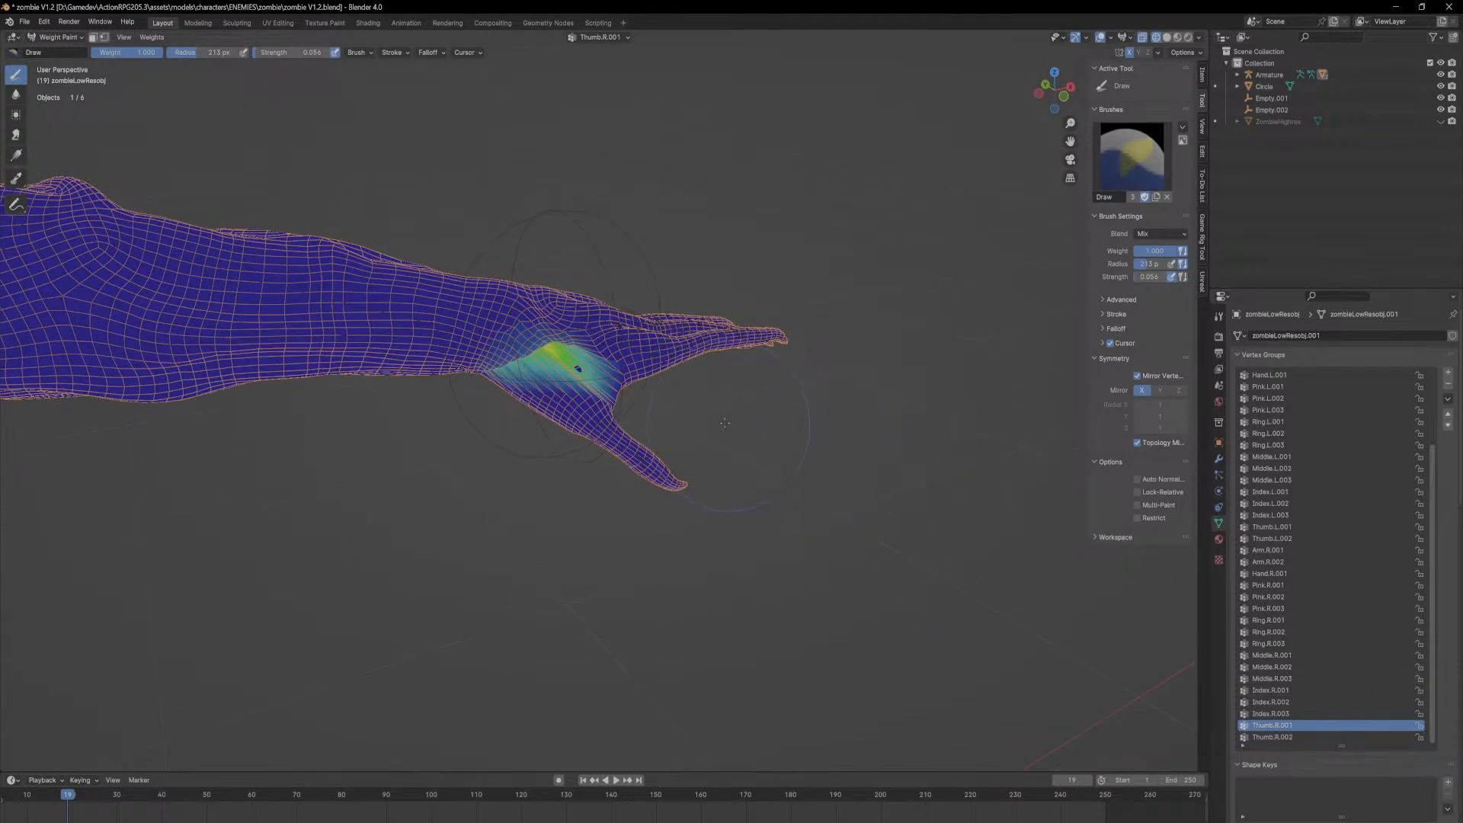
key(Tab)
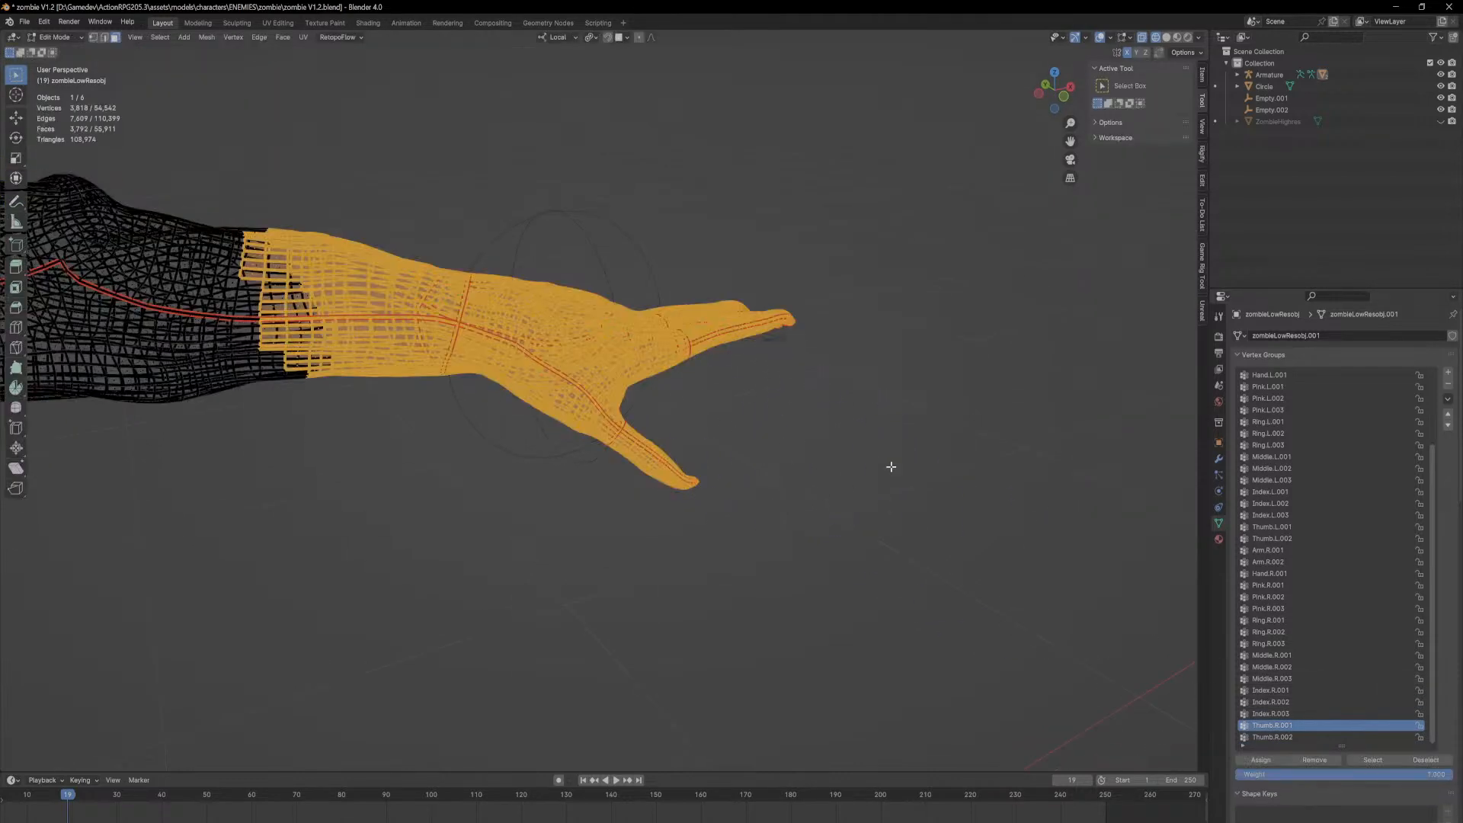
click(1311, 737)
key(Tab)
middle_drag(507, 287, 506, 346)
Step: Inspect the left hand's wireframe up close in Object Mode and return to Weight Paint mode
click(68, 37)
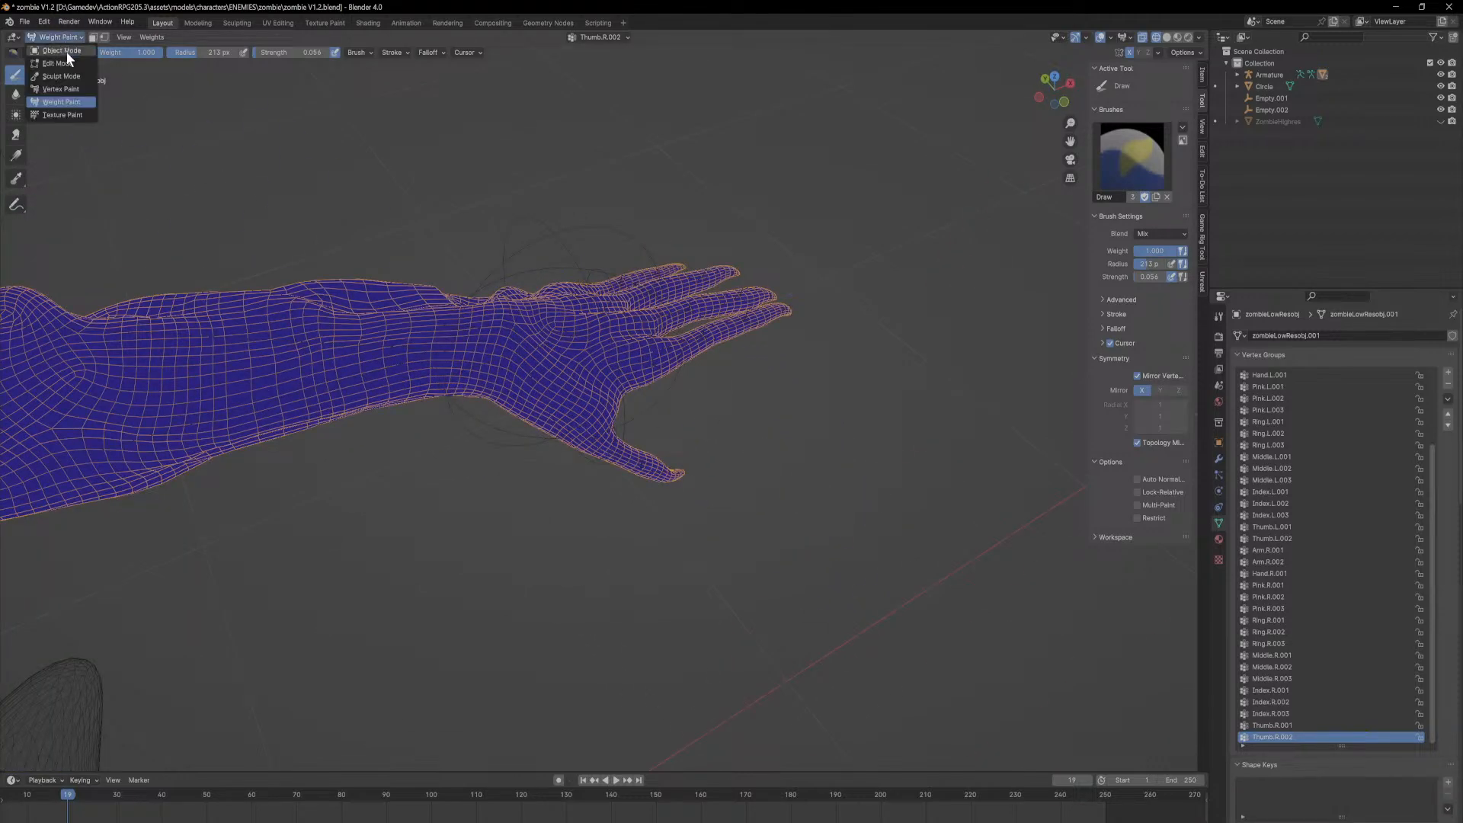
click(66, 52)
scroll(660, 370, up, 3)
scroll(594, 376, up, 3)
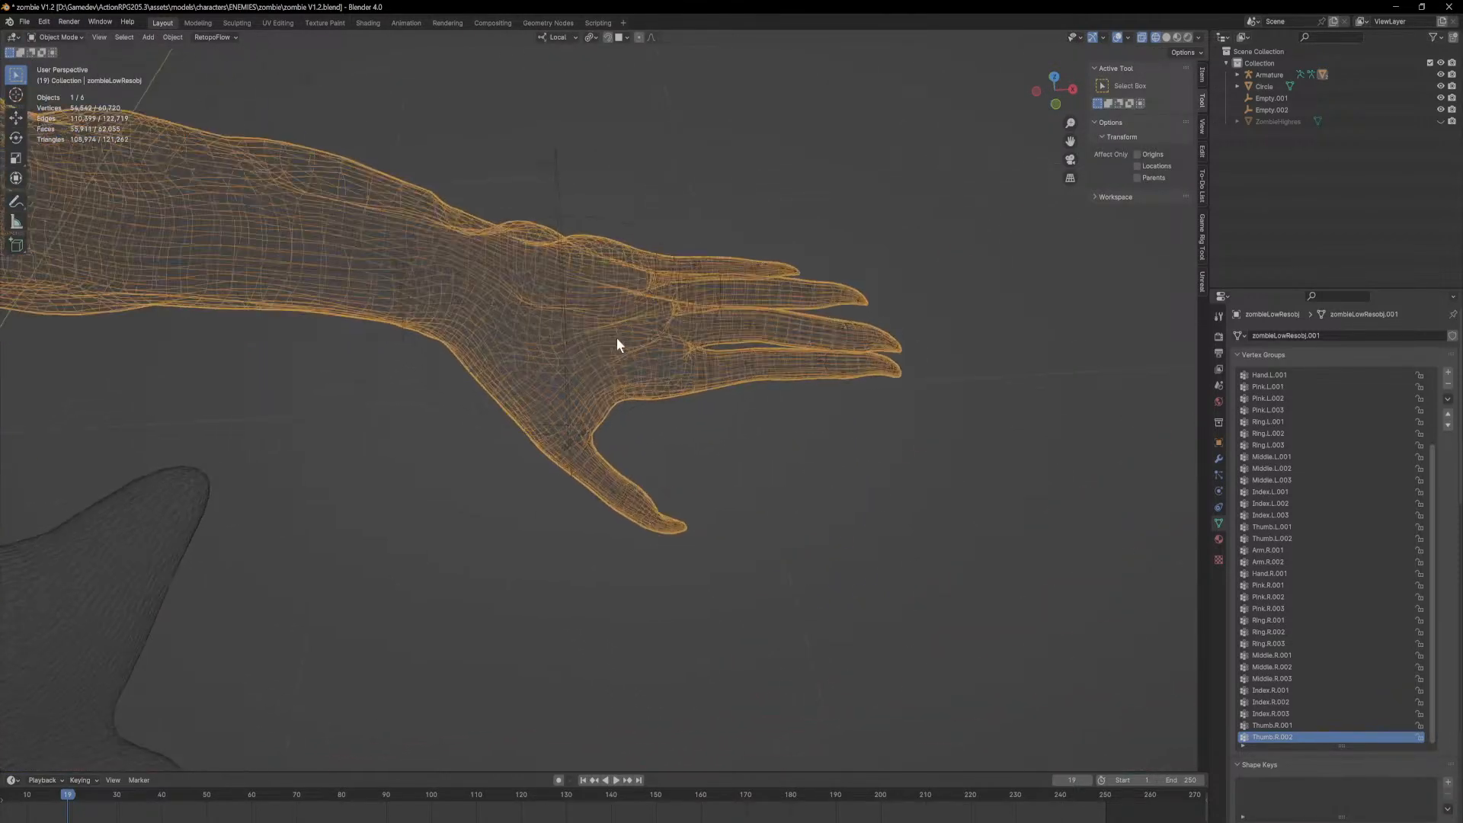
click(67, 36)
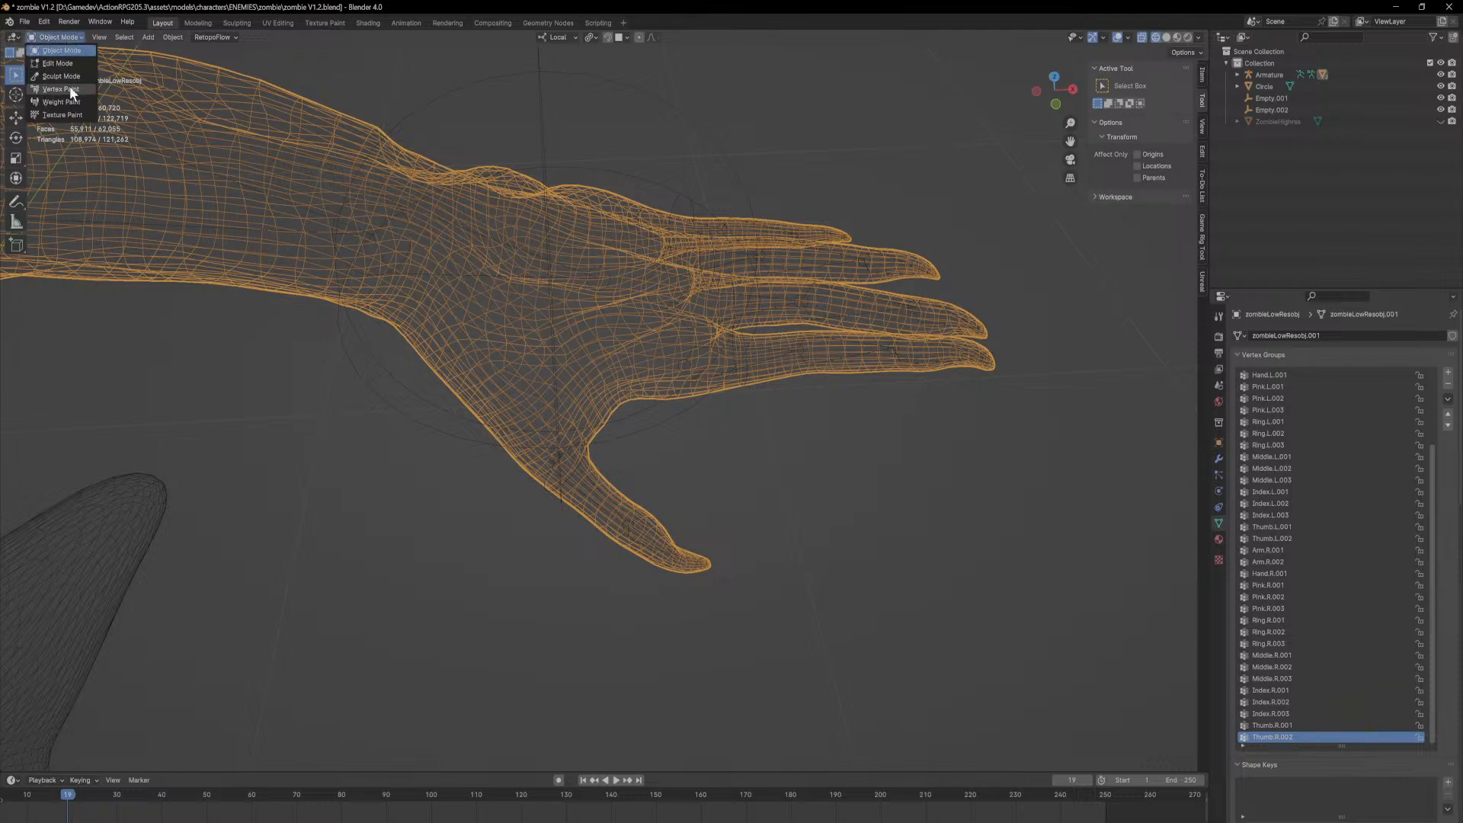
click(61, 102)
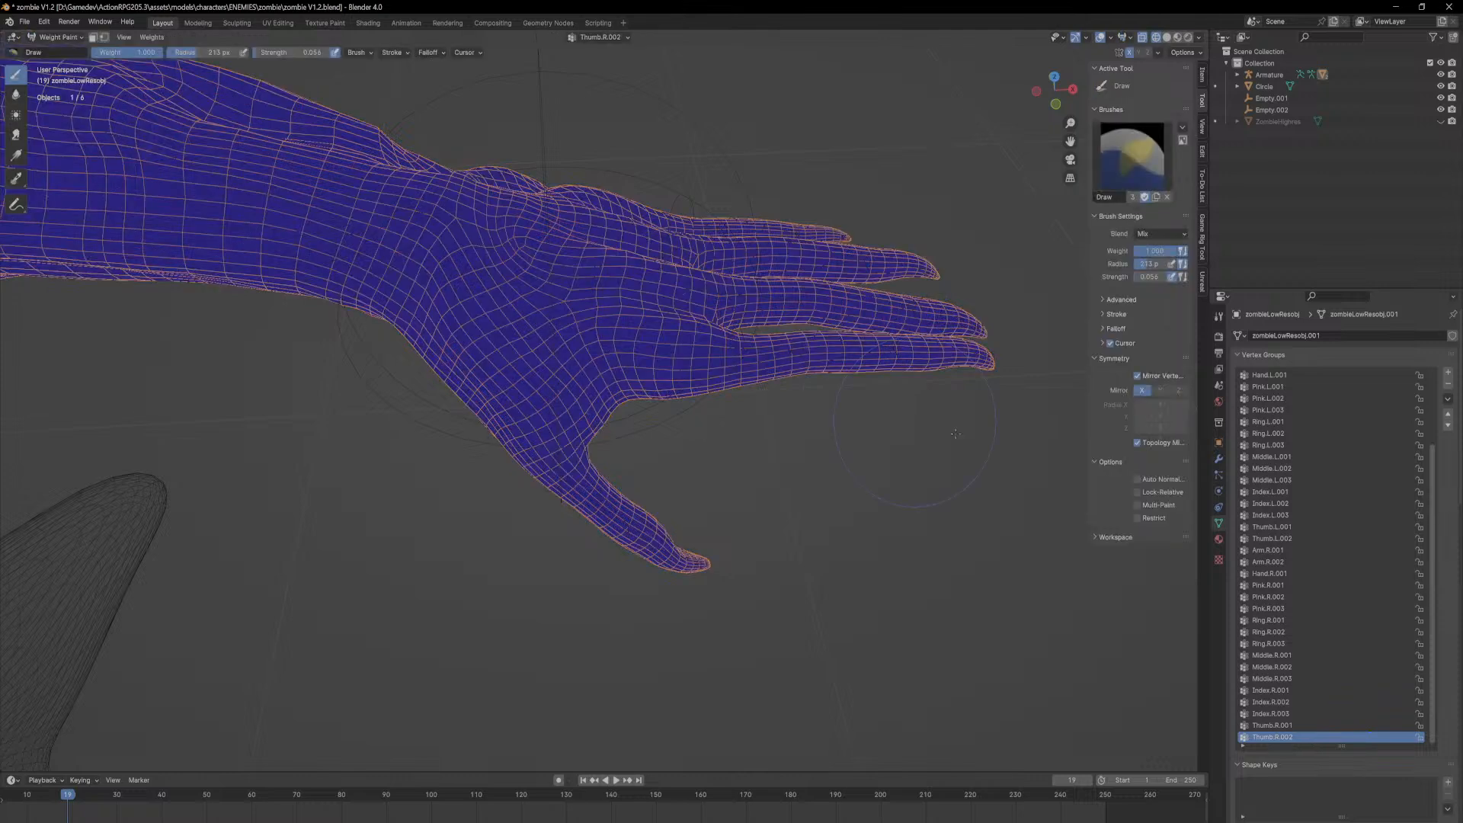
Step: Review the left-side vertex groups from the fingers up to Arm.L.002 on the wireframe hand
click(1276, 573)
click(1279, 563)
click(1301, 481)
ctrl+scroll(1311, 512, up, 10)
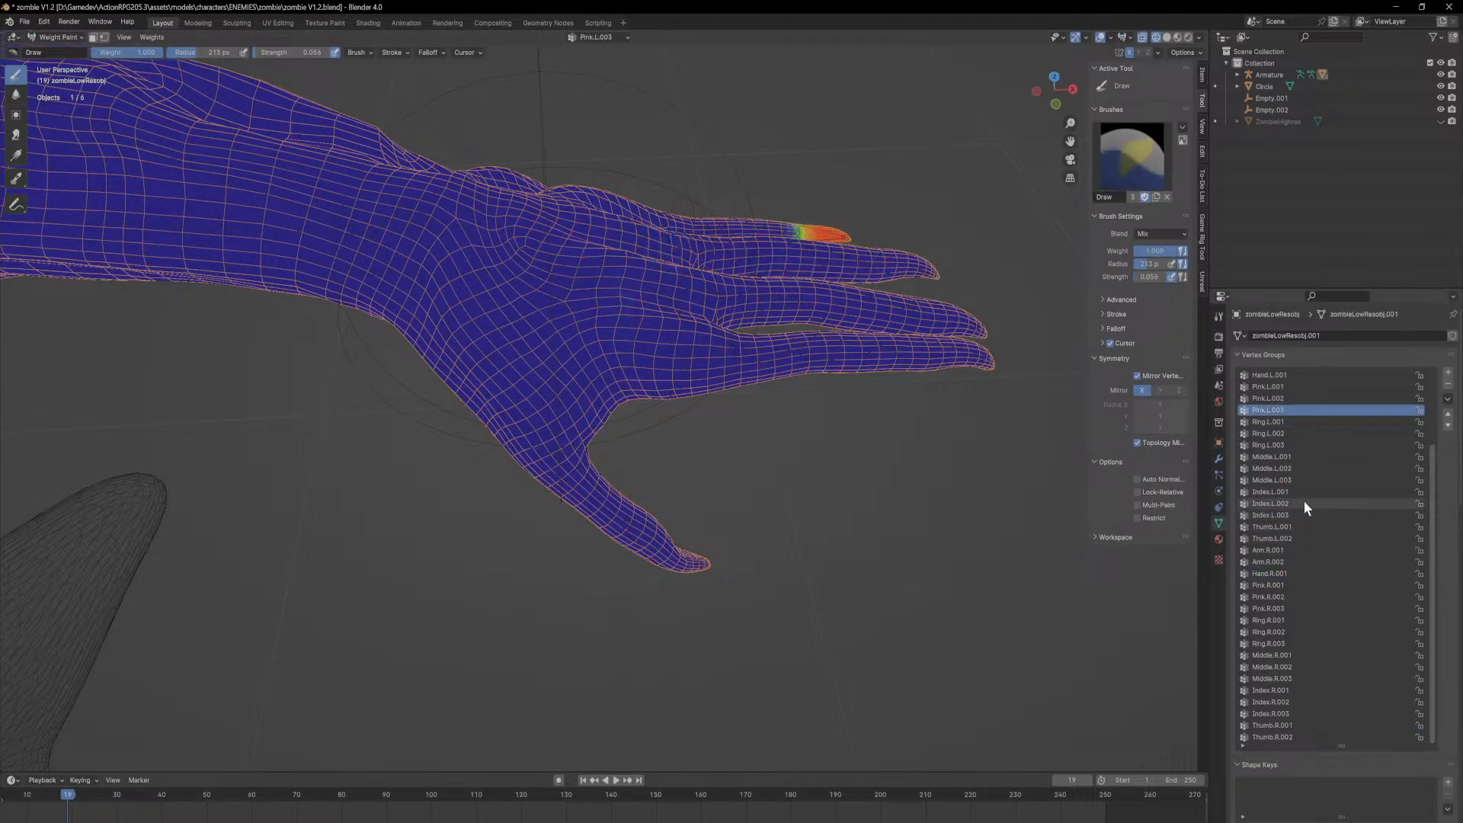
ctrl+scroll(1284, 509, up, 1)
ctrl+scroll(1280, 510, down, 2)
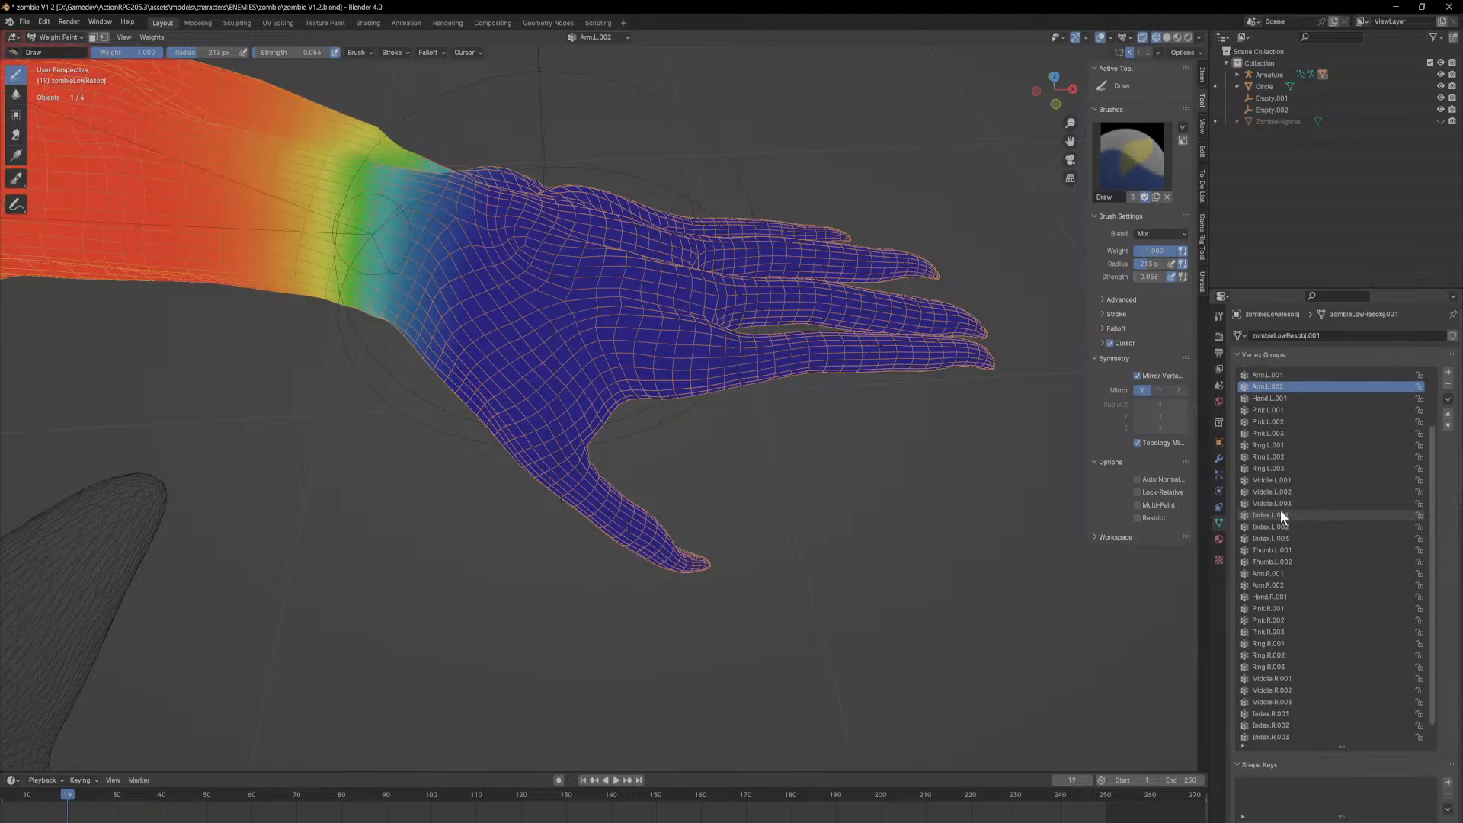
Step: Try blurring the weights around the base of the left thumb
middle_drag(784, 421, 778, 332)
mouse_move(607, 415)
shift+mouse_down()
mouse_move(600, 440)
mouse_move(605, 428)
shift+mouse_up()
mouse_move(610, 350)
middle_down()
mouse_move(615, 392)
mouse_move(645, 398)
mouse_move(609, 407)
mouse_move(610, 427)
middle_up()
key(ctrl+z)
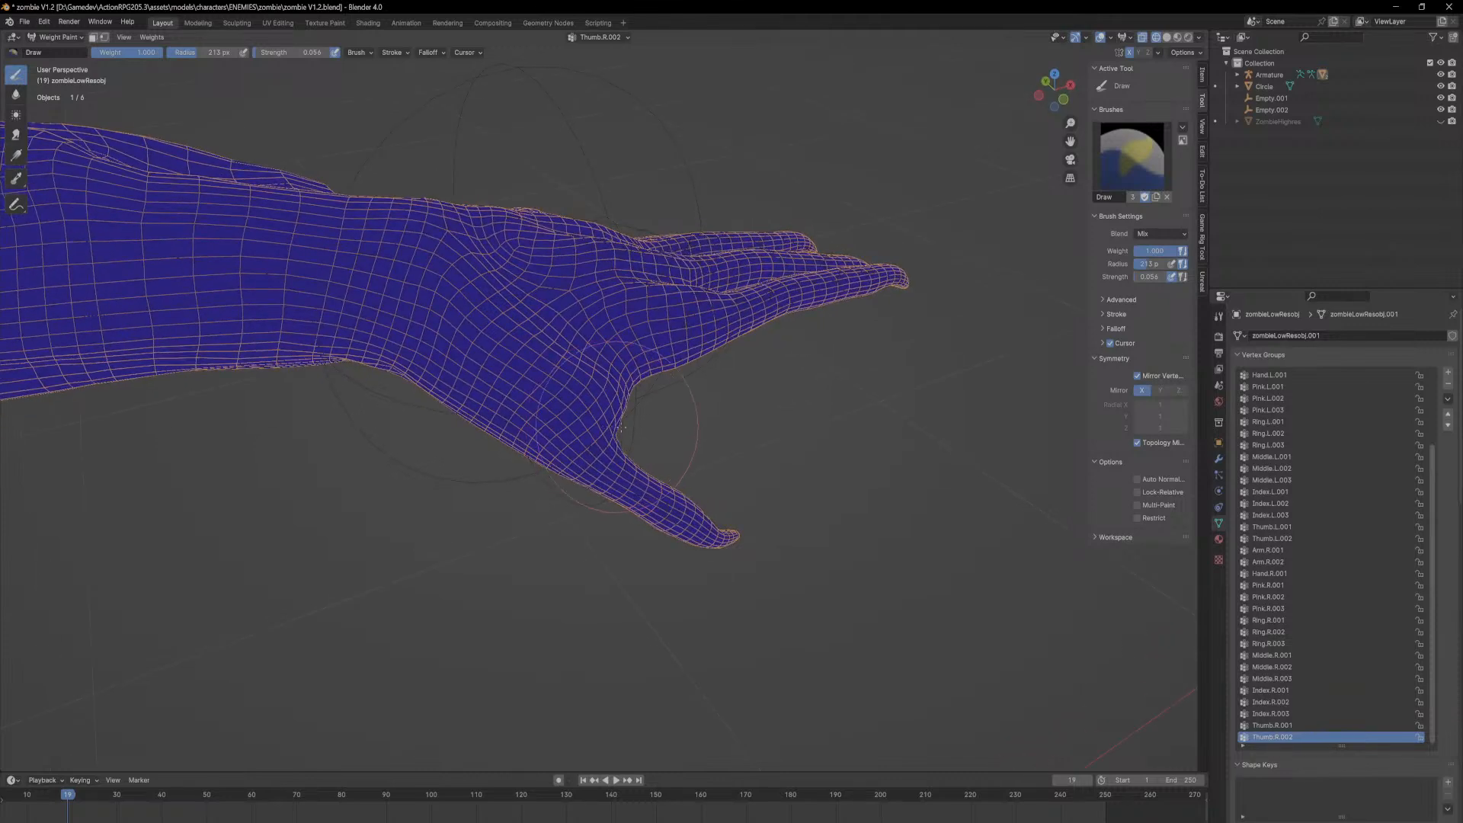
Step: Display the Hand.L.001 weights around the thumb base and undo the last change
click(1291, 456)
click(1281, 433)
click(1282, 410)
click(1292, 388)
click(1280, 375)
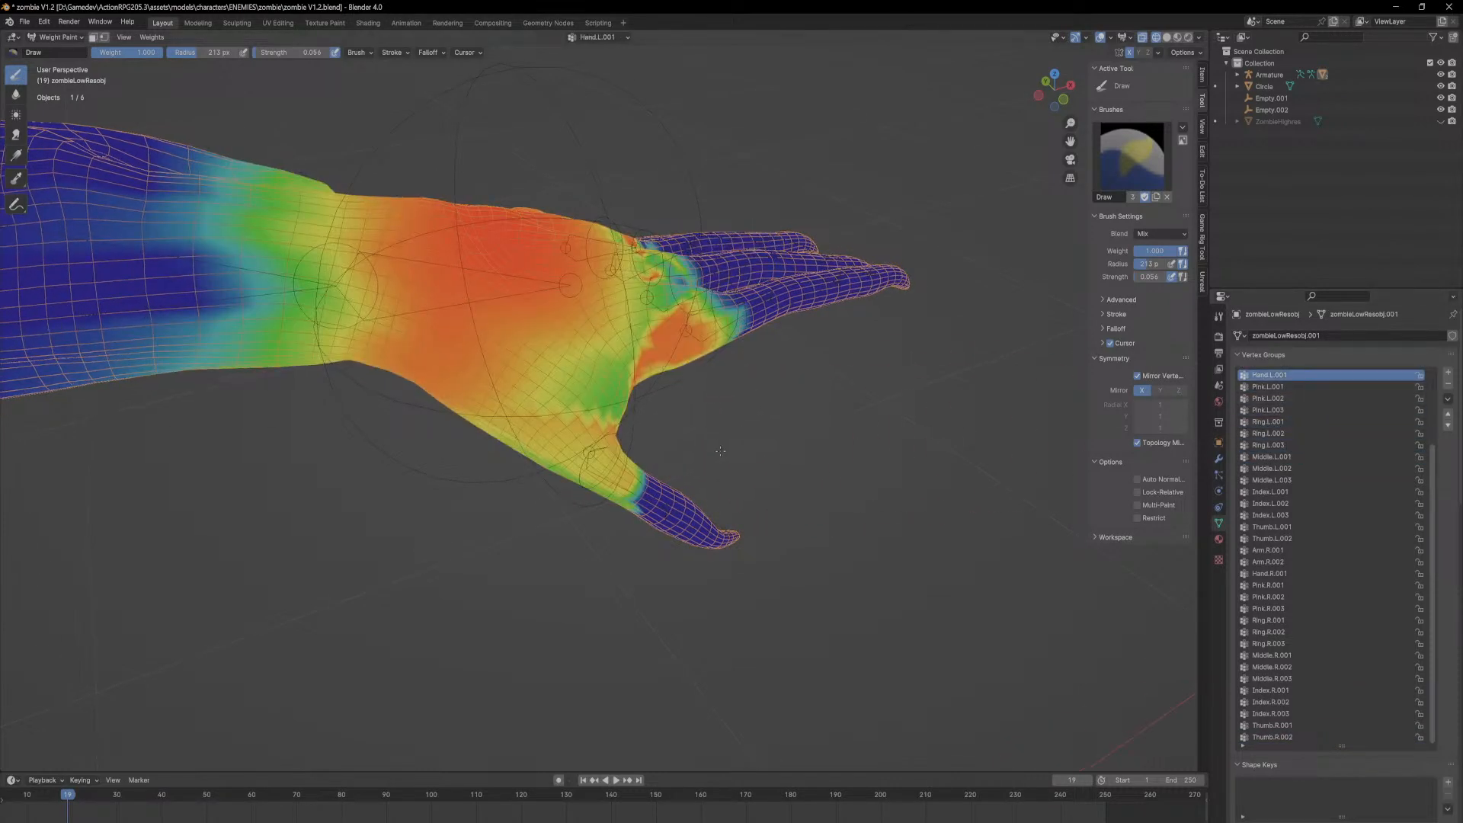
middle_drag(534, 385, 559, 404)
key(ctrl+z)
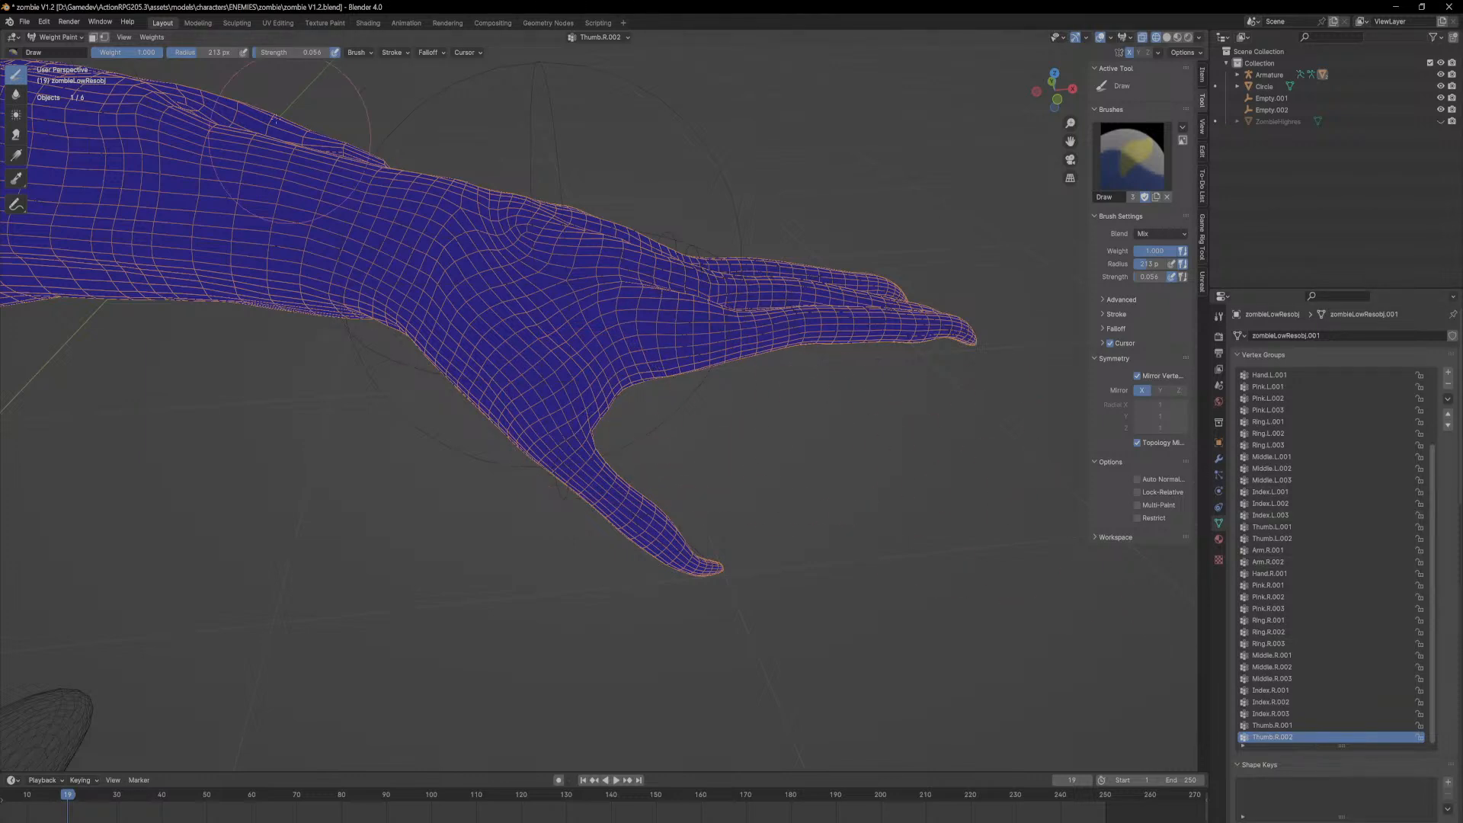
Step: Set the viewport to solid shading and reopen Weight Paint mode on the Hand.L.001 vertex group
click(63, 38)
click(69, 48)
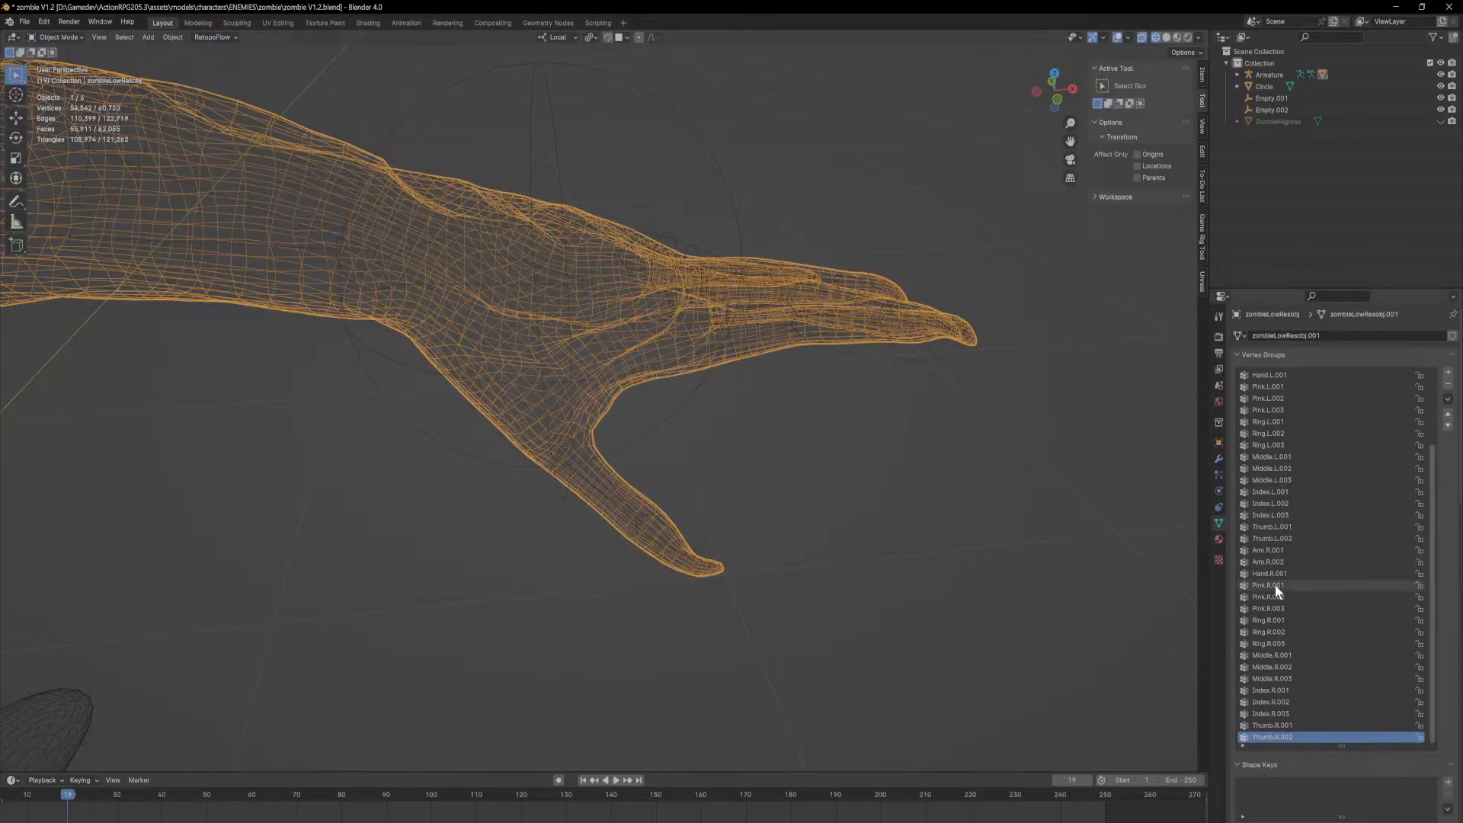
click(1167, 37)
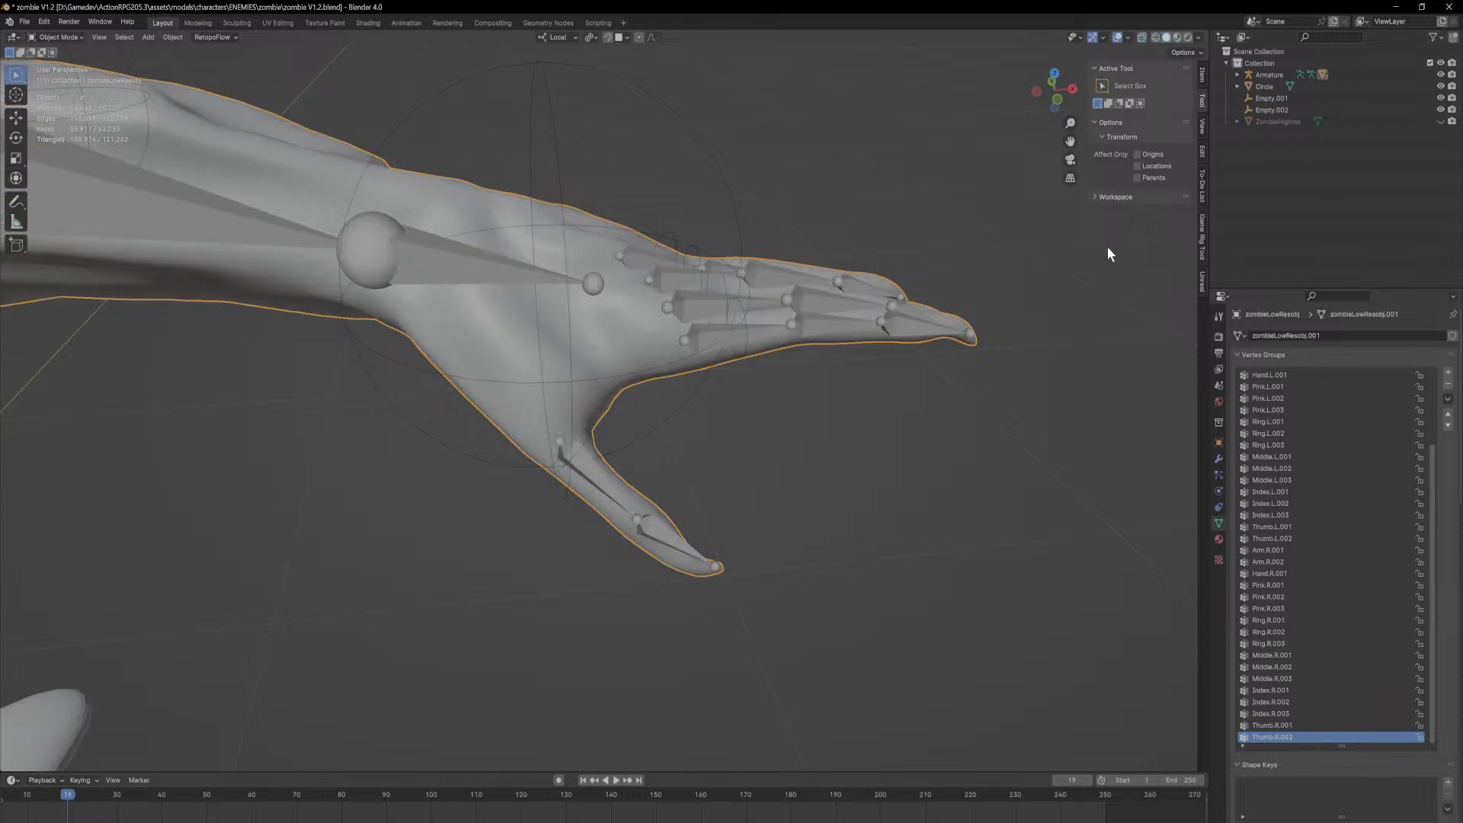
click(1285, 456)
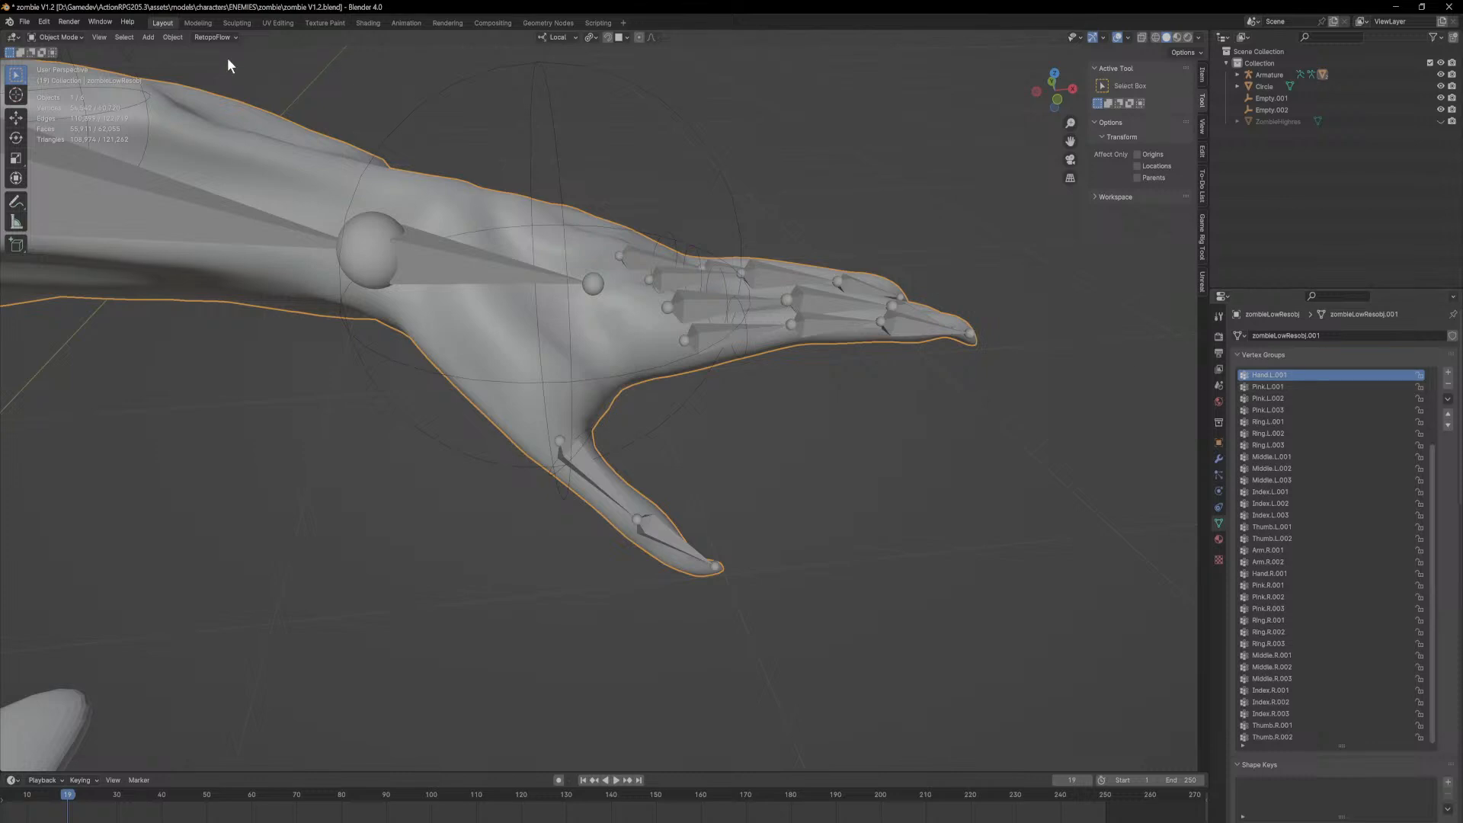
click(67, 37)
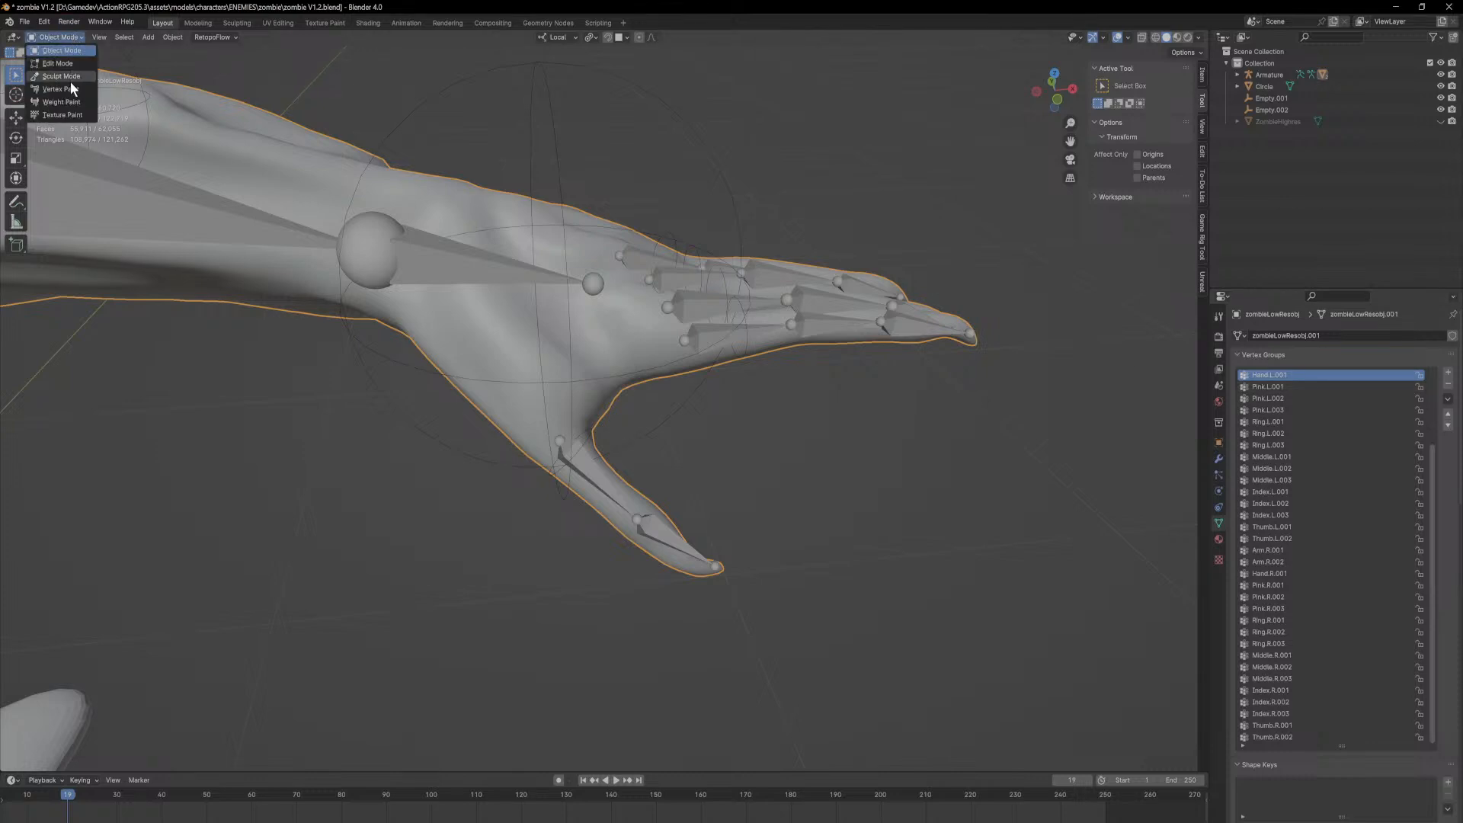
click(61, 102)
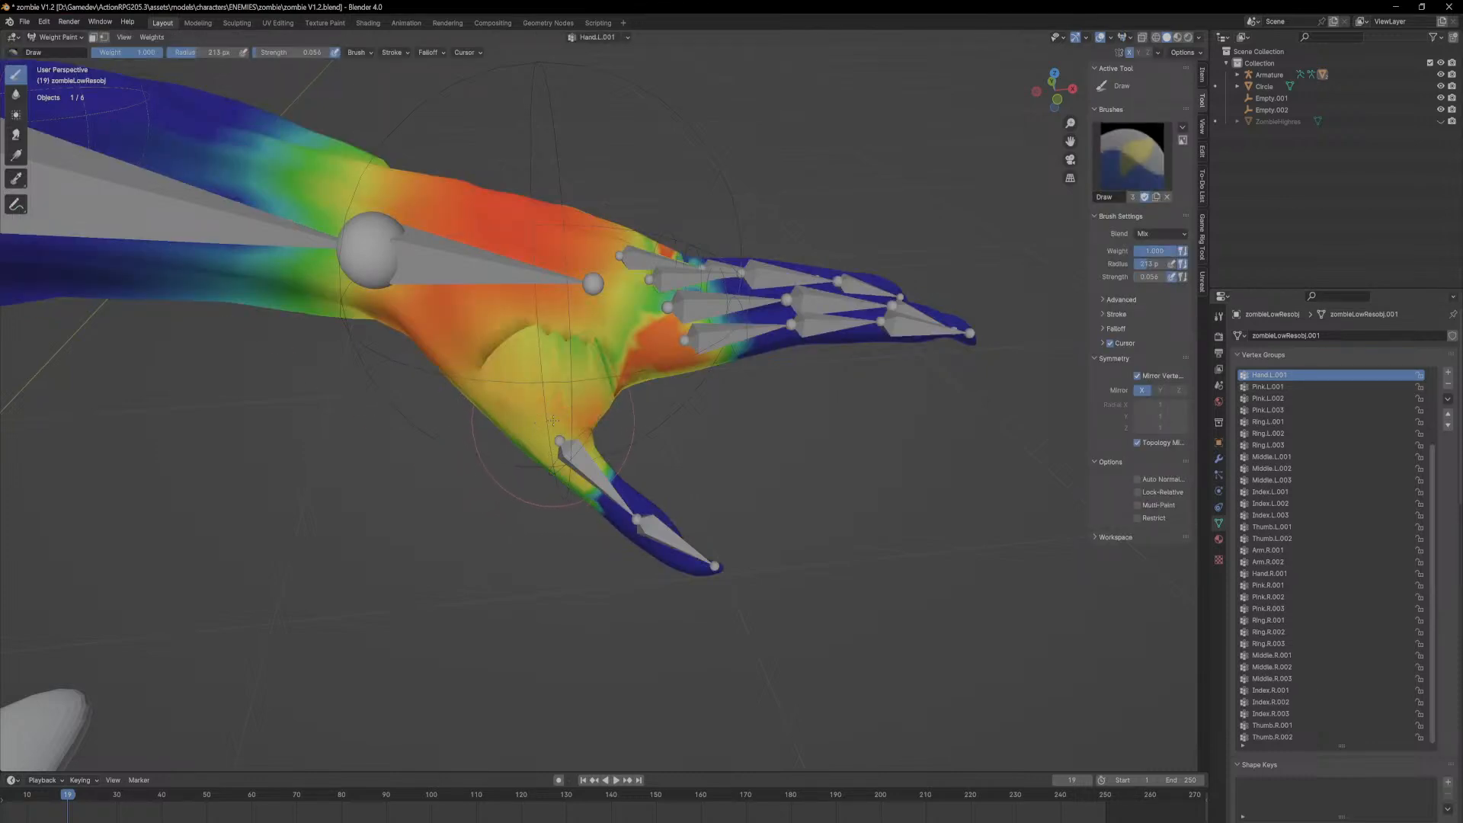
Step: Try painting the Hand.L.001 weights across the palm near the thumb base
drag(535, 321, 551, 325)
middle_drag(529, 295, 540, 340)
scroll(588, 499, up, 7)
scroll(588, 490, down, 8)
key(ctrl+z)
key(ctrl+z)
key(ctrl+z)
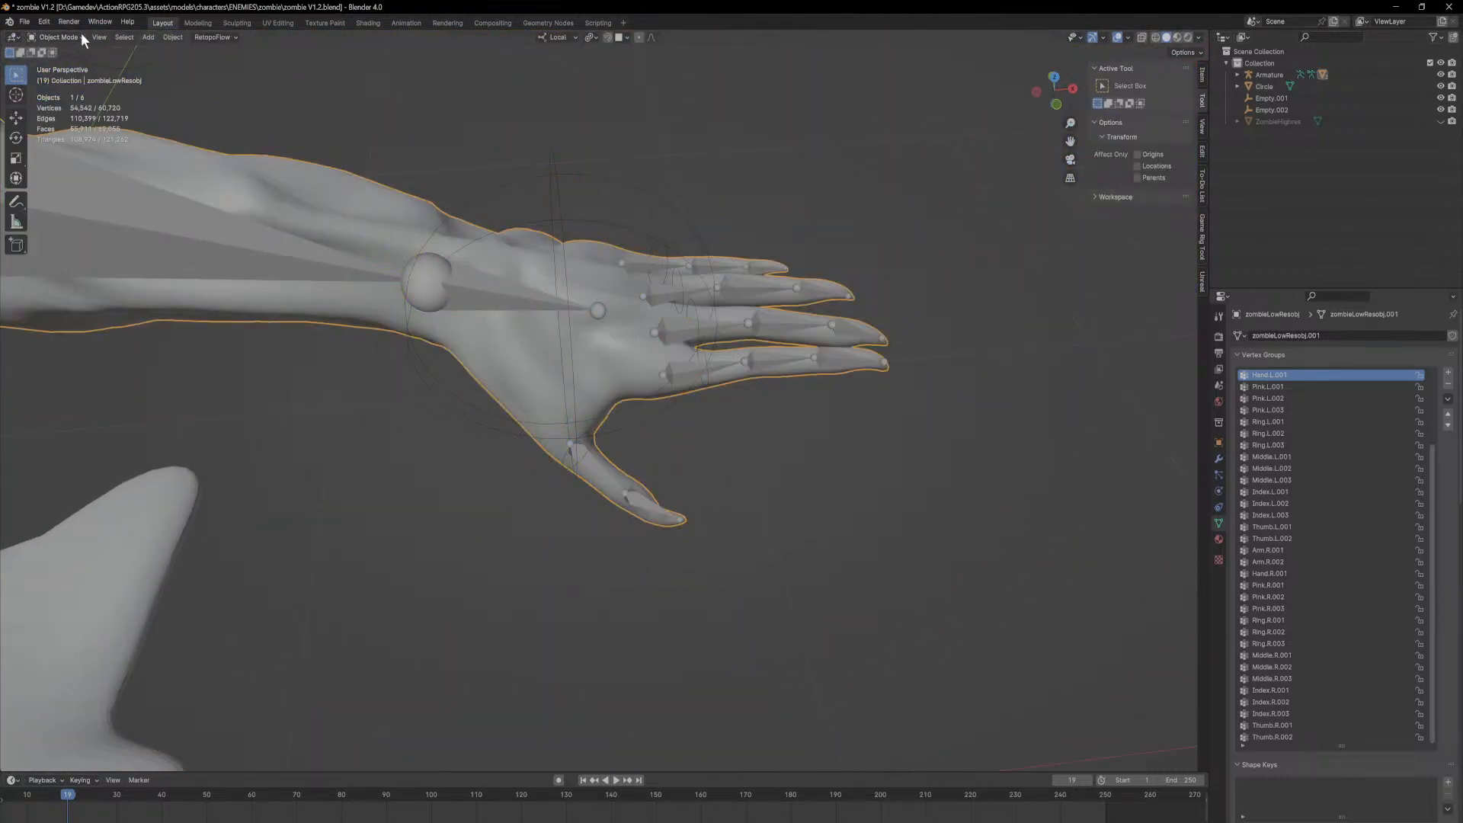
Step: Re-enter Weight Paint mode on Hand.L.001 and turn off X-axis mirroring
click(75, 36)
click(59, 102)
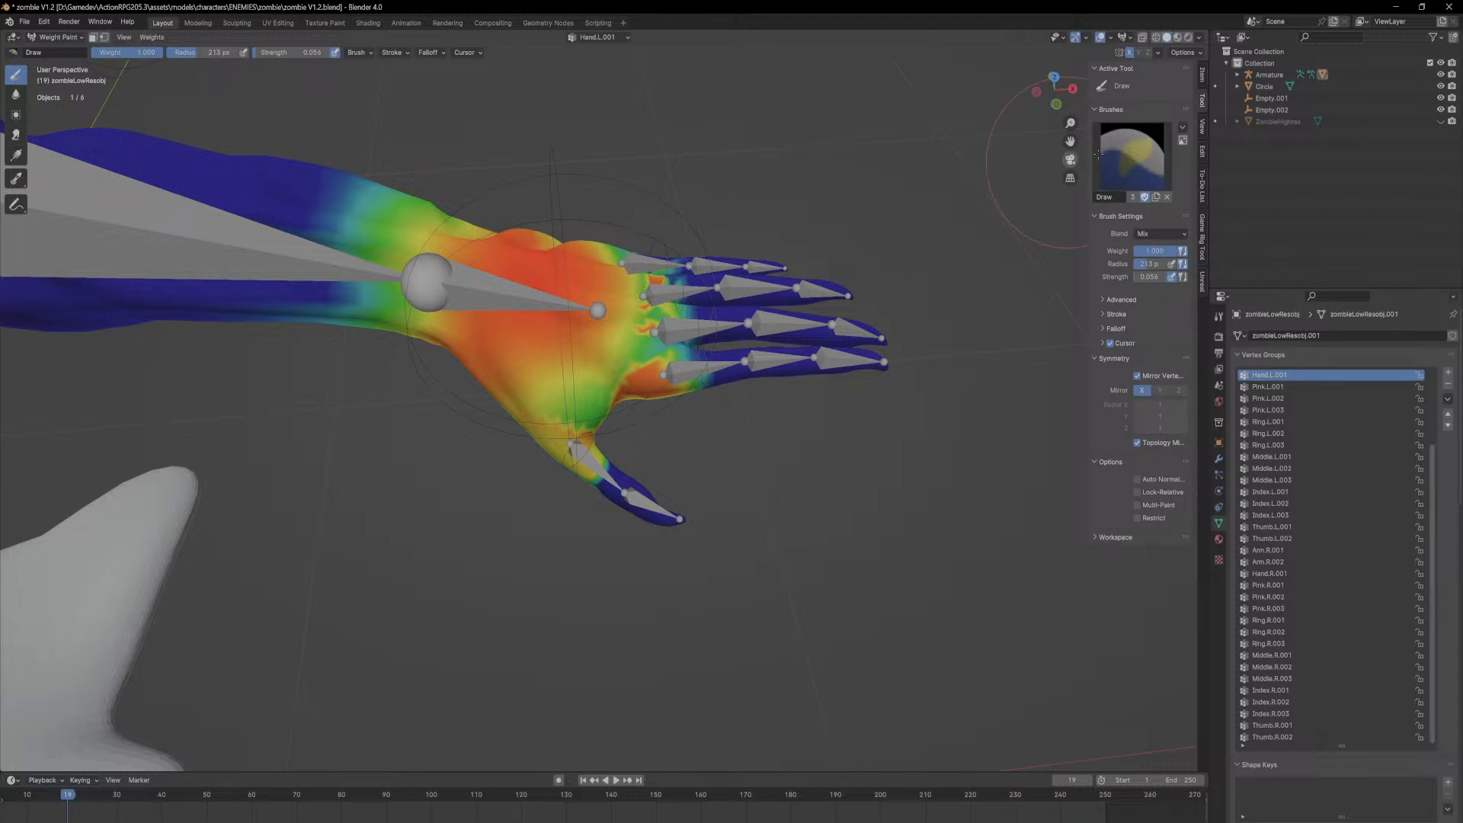
click(1130, 52)
scroll(669, 232, up, 5)
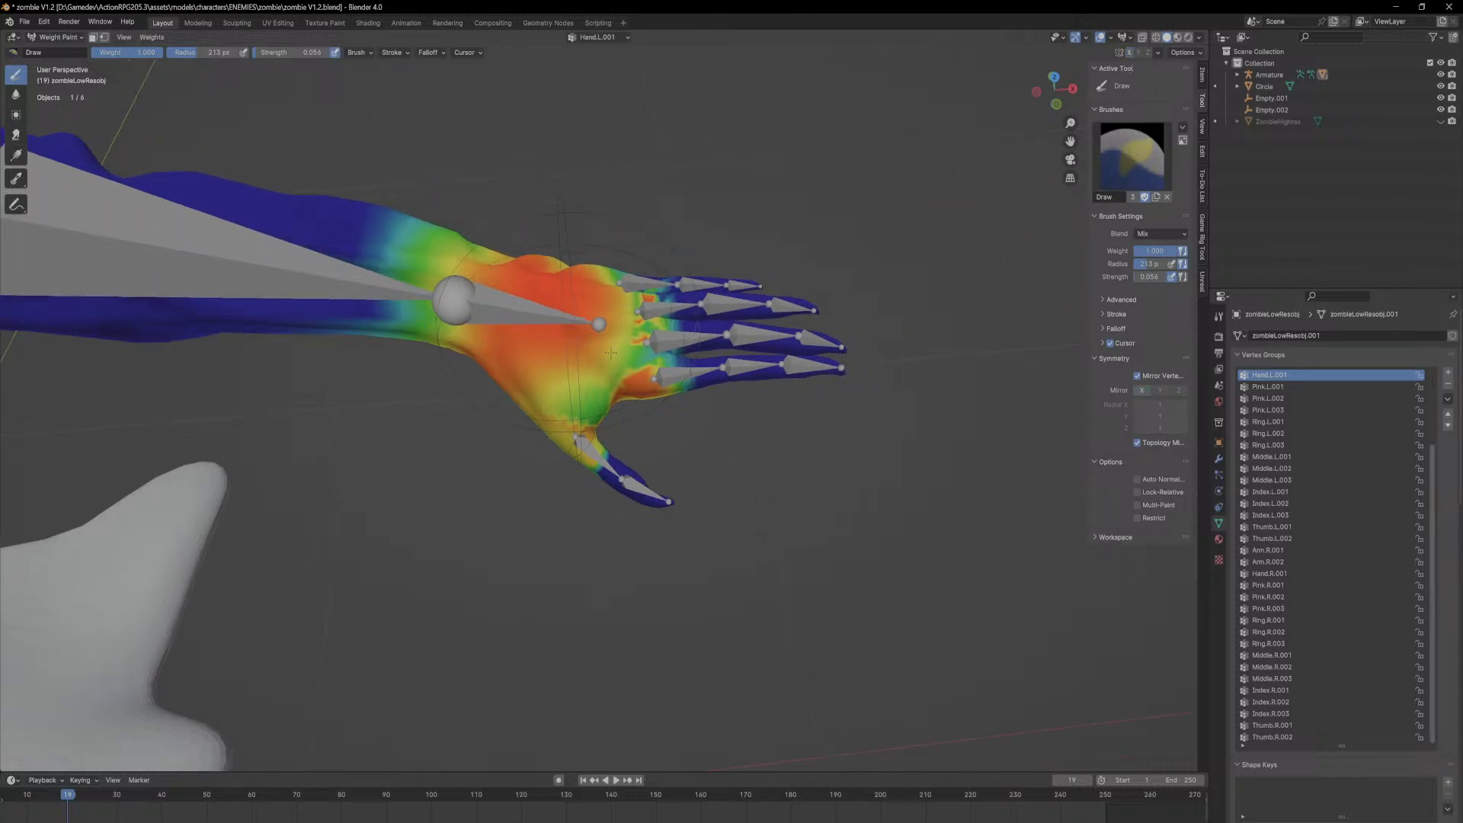
scroll(669, 232, down, 1)
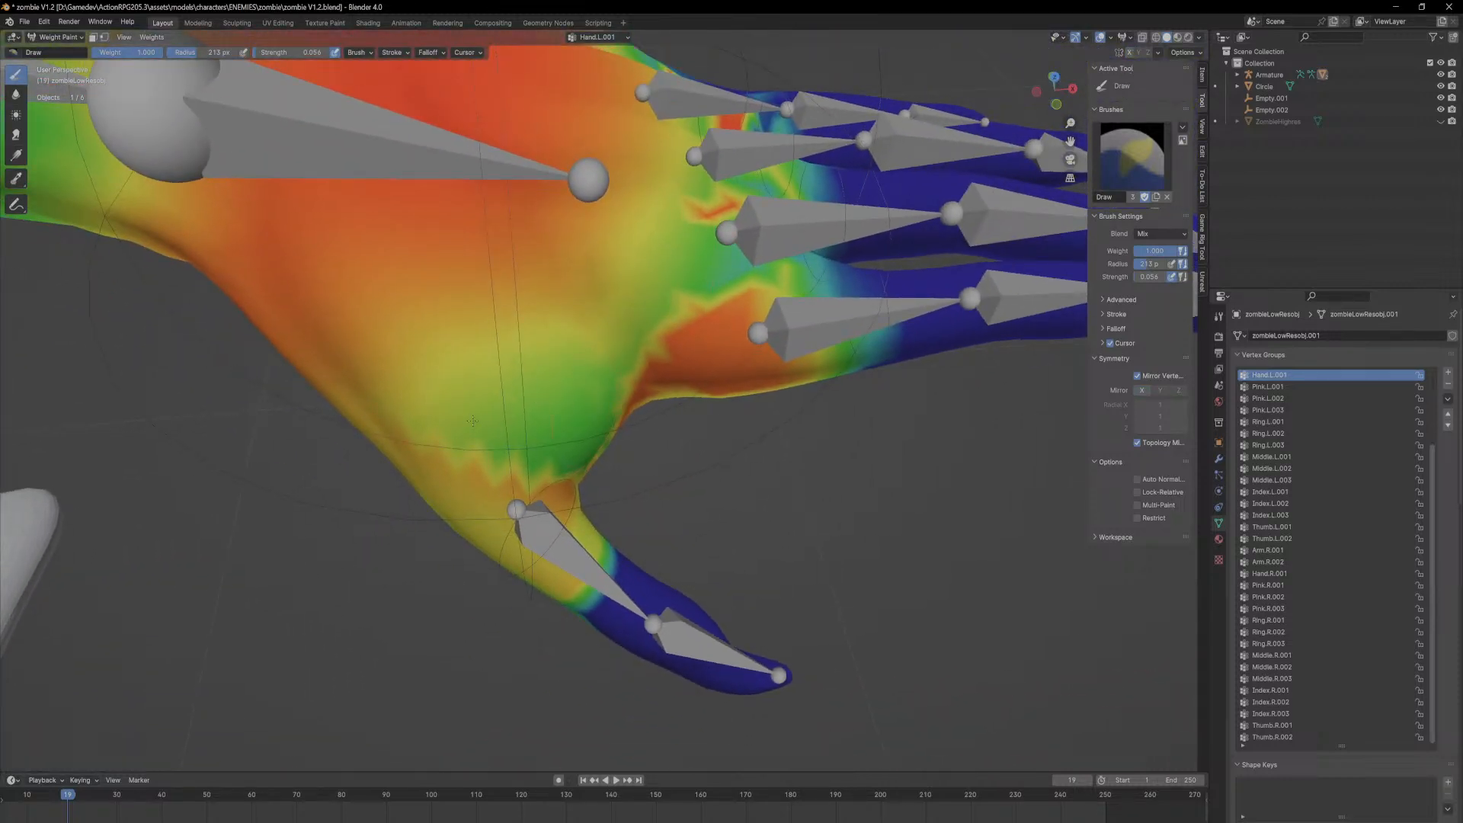
Step: Blur the Hand.L.001 weights around the base of the left thumb to smooth the jagged transition
click(16, 94)
mouse_move(444, 457)
mouse_down()
mouse_move(608, 451)
mouse_move(465, 407)
mouse_move(675, 401)
mouse_move(650, 456)
mouse_up()
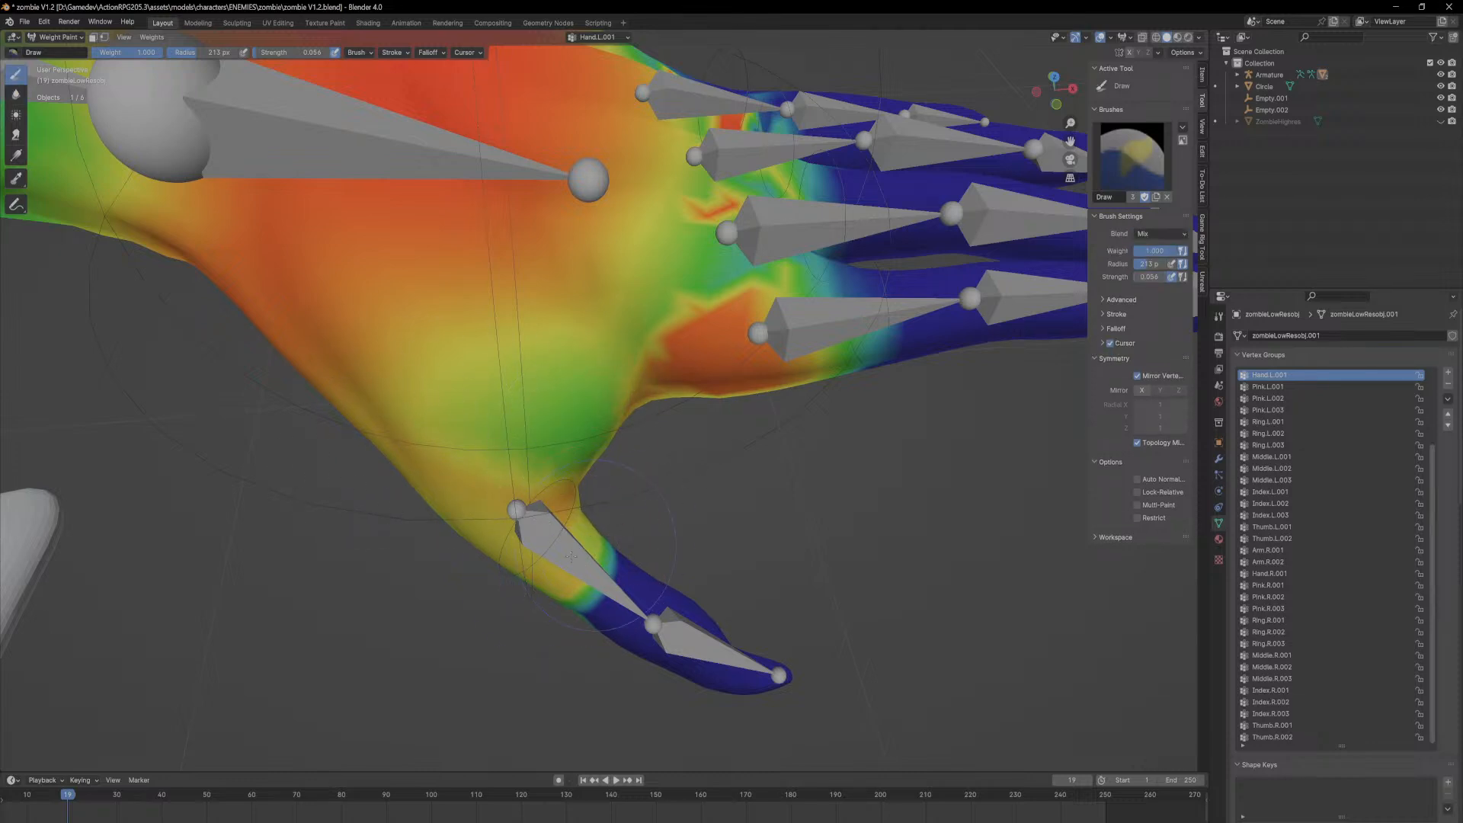
middle_drag(623, 548, 808, 465)
mouse_move(766, 505)
shift+mouse_down()
mouse_move(767, 523)
mouse_move(800, 457)
mouse_move(735, 482)
shift+mouse_up()
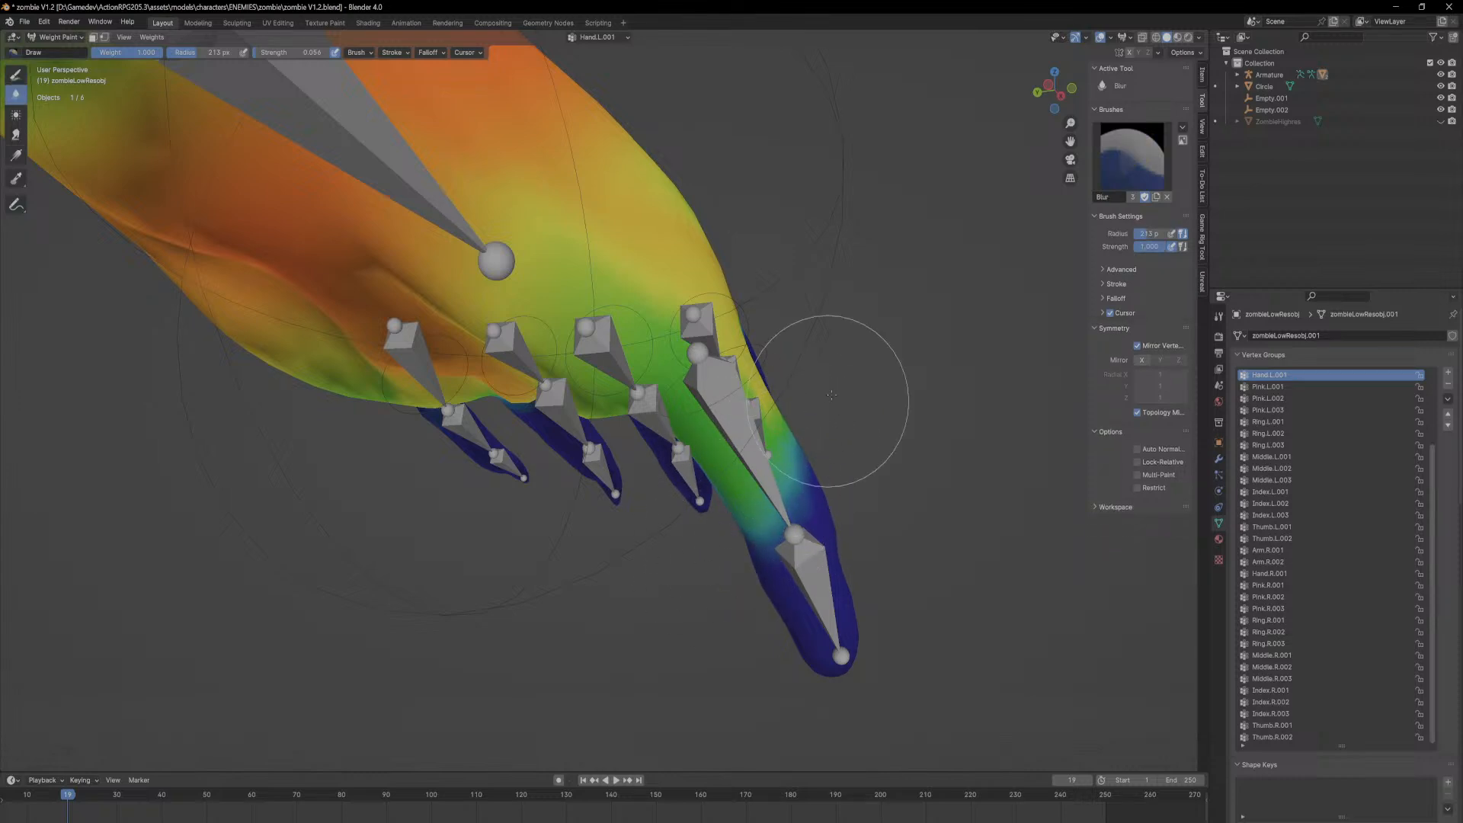
Step: Set the Draw brush strength to 0.15 for painting around the left thumb
middle_drag(796, 430, 302, 200)
click(283, 52)
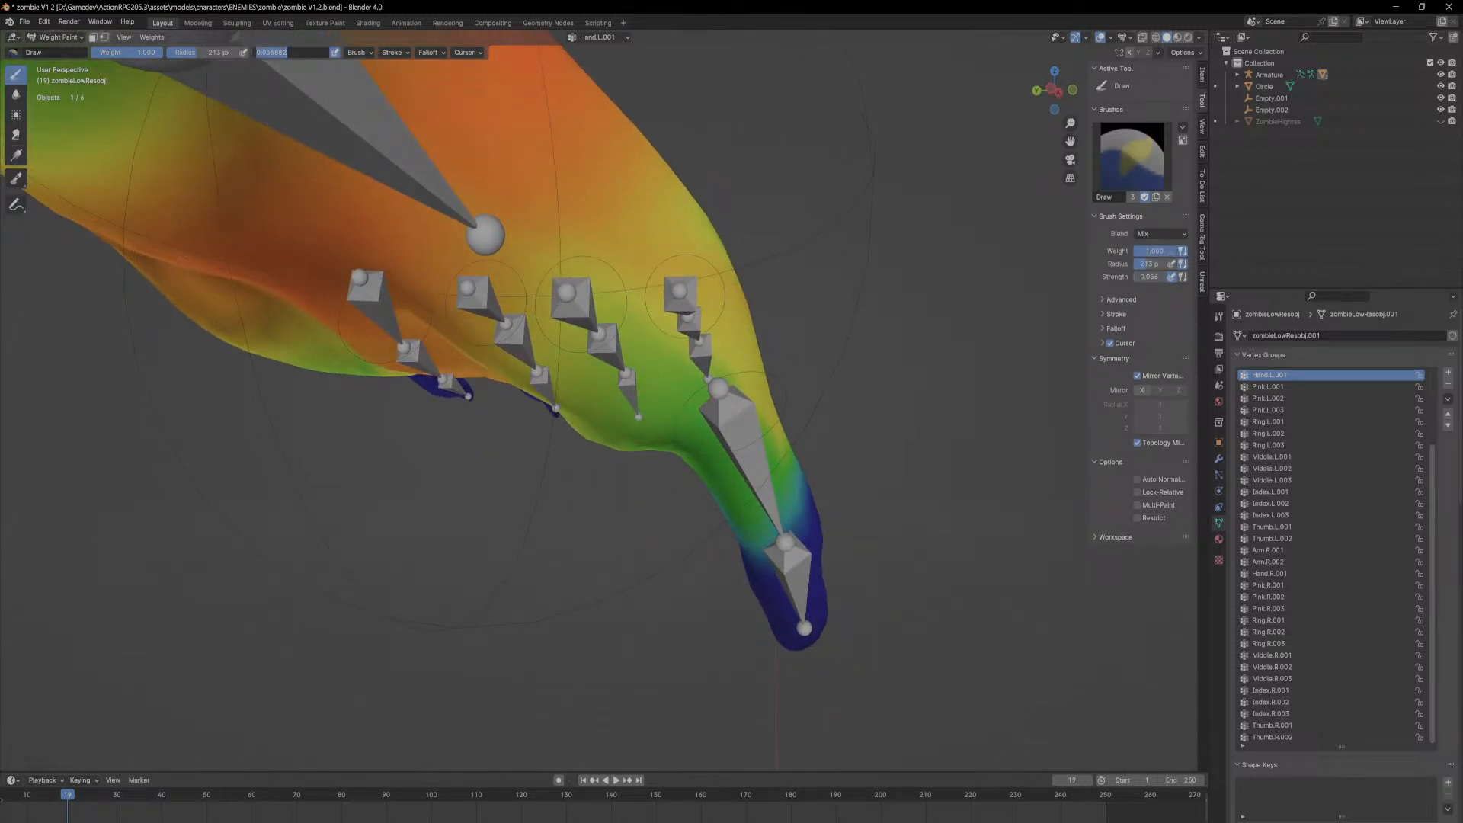
text(0.15)
key(Return)
middle_drag(836, 502, 689, 492)
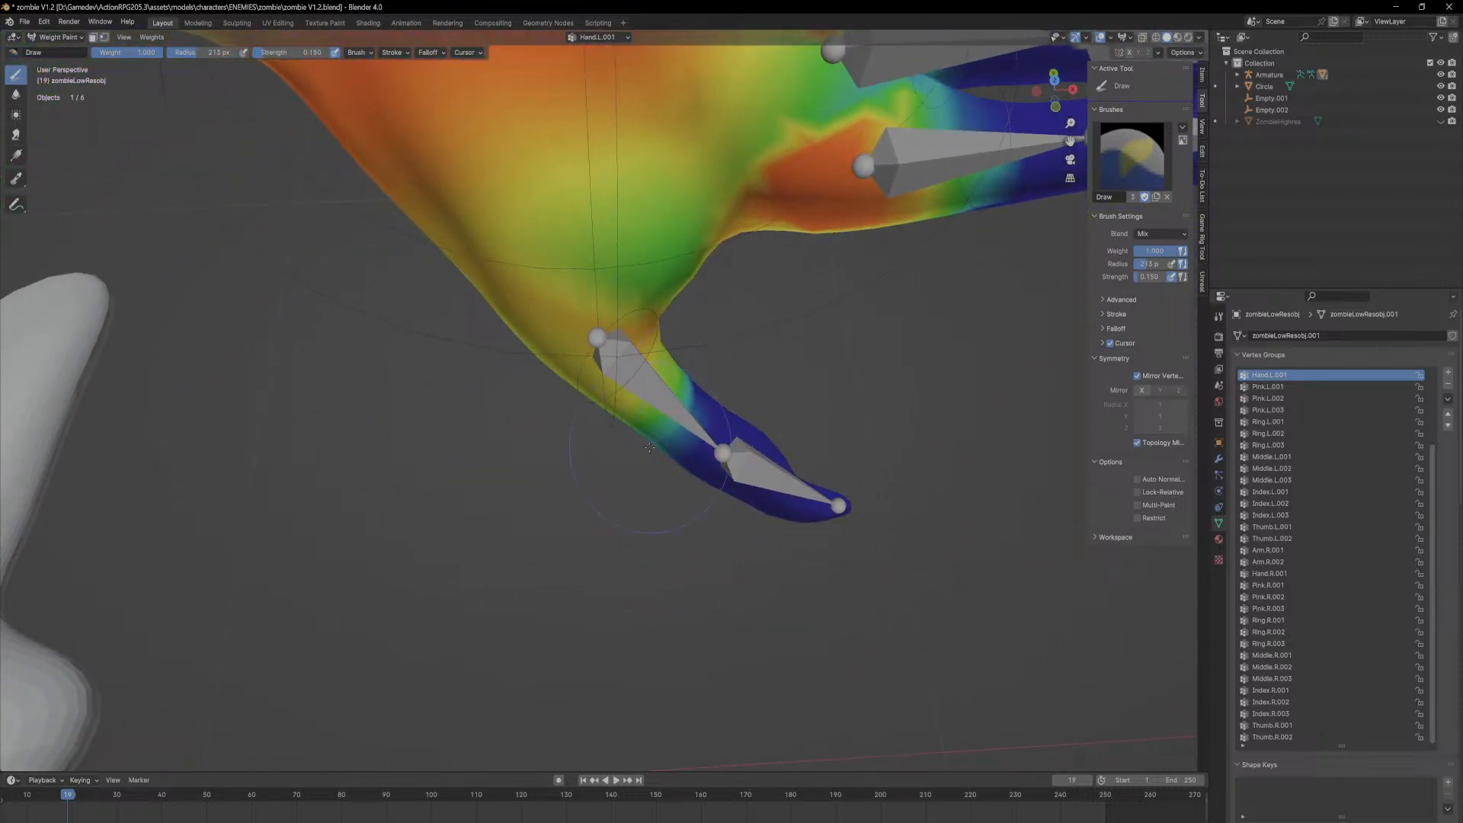
Step: Smooth the Hand.L.001 weights where the palm blends into the left thumb's first segment
middle_drag(658, 427, 549, 485)
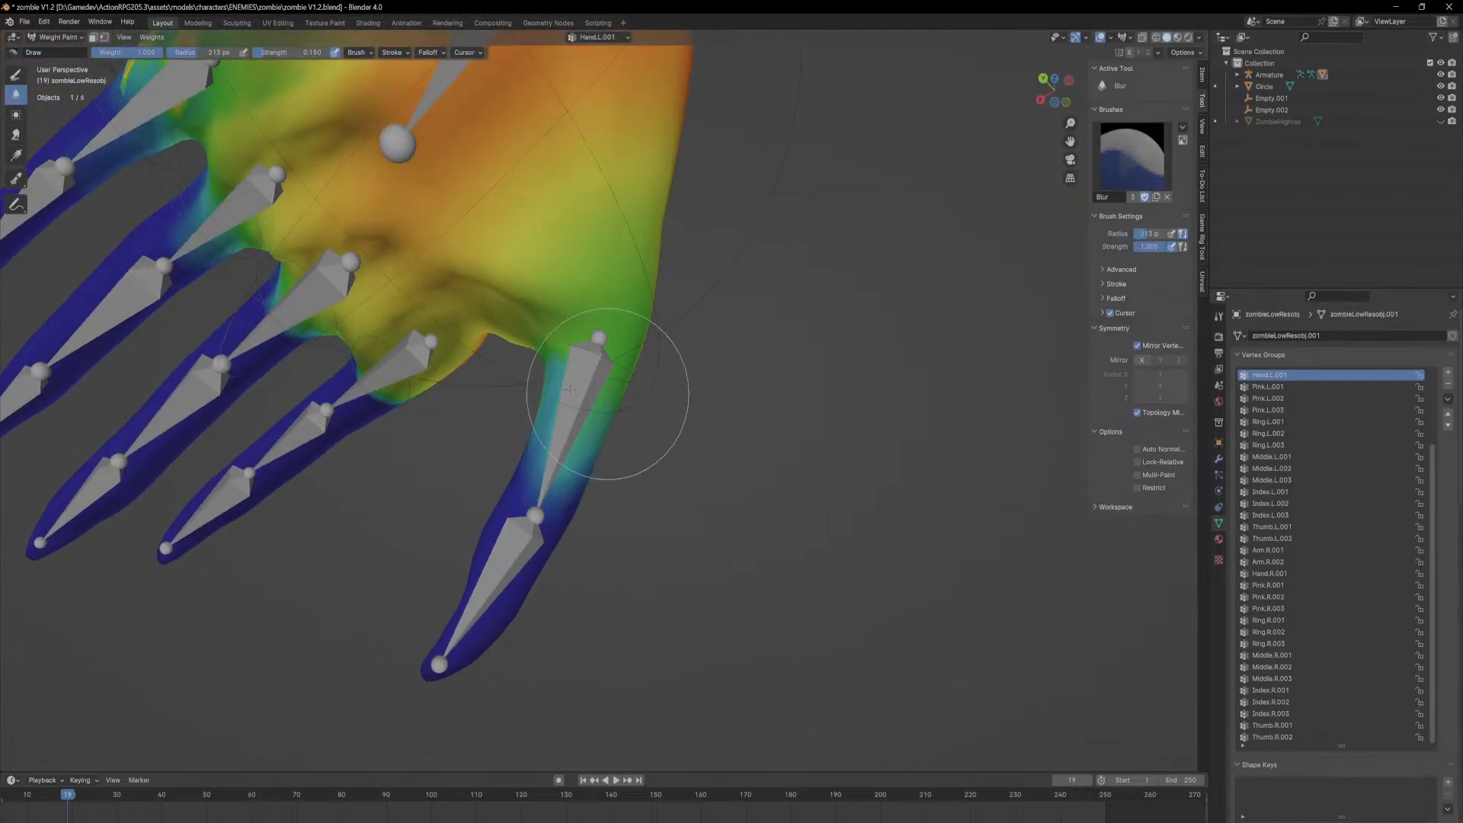
mouse_move(556, 425)
middle_down()
mouse_move(583, 427)
mouse_move(539, 490)
middle_up()
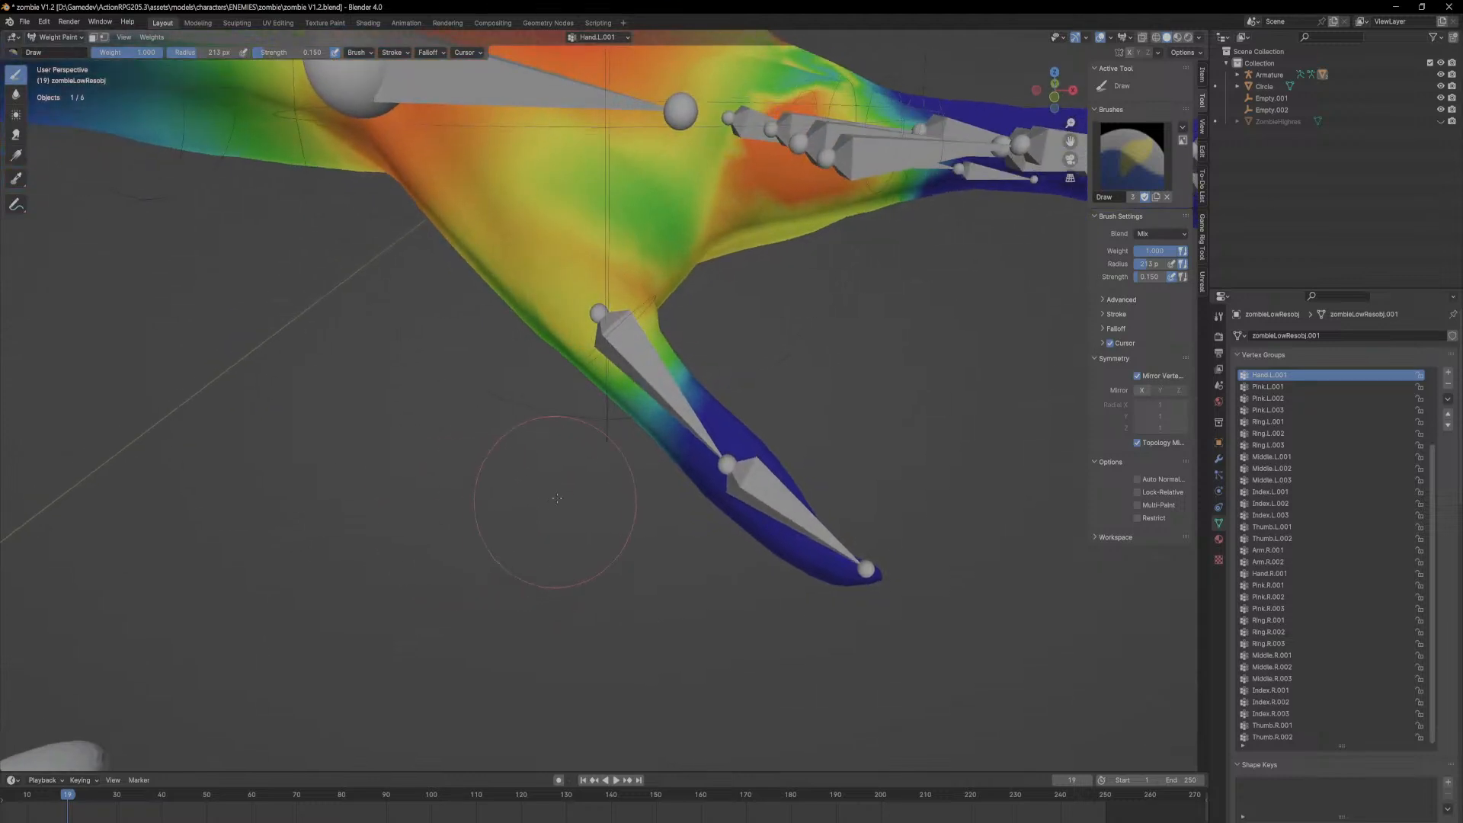
middle_drag(695, 389, 611, 415)
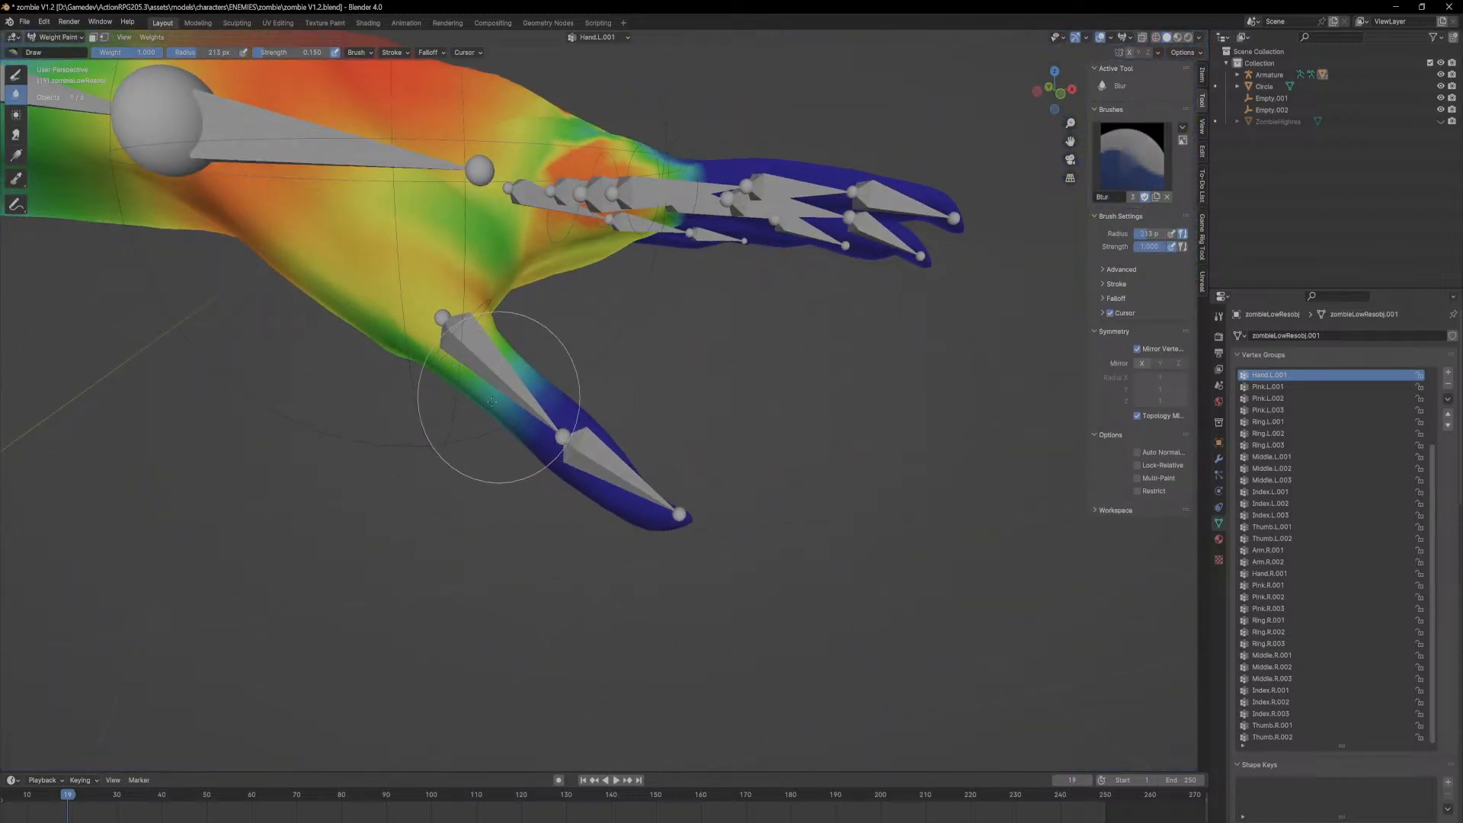
mouse_move(493, 344)
middle_down()
mouse_move(476, 344)
mouse_move(497, 504)
middle_up()
middle_drag(648, 332, 606, 384)
mouse_move(527, 332)
shift+mouse_down()
mouse_move(515, 344)
mouse_move(547, 294)
mouse_move(526, 328)
shift+mouse_up()
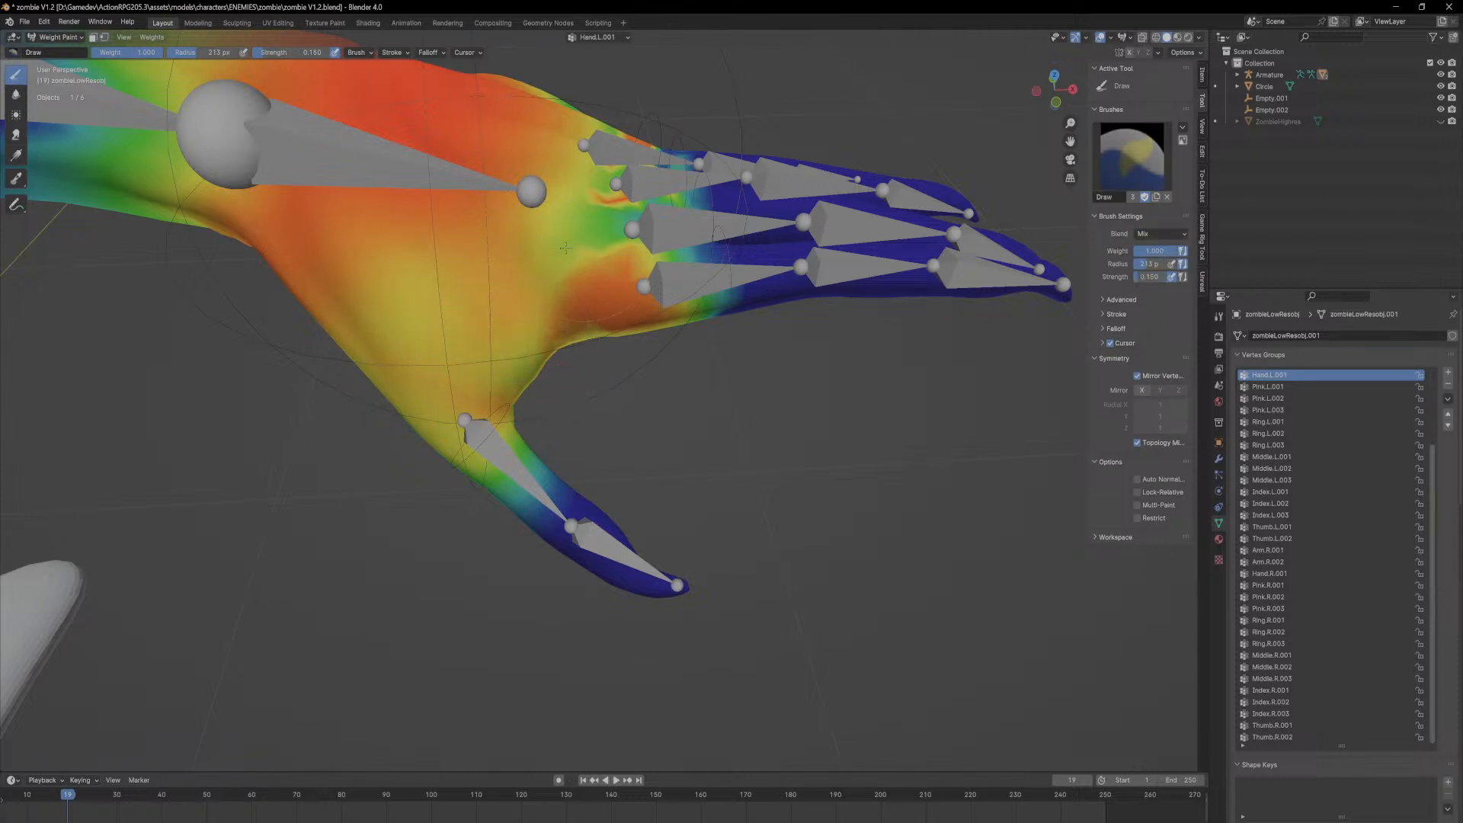
Step: Blur the Hand.L.001 weights across the palm and knuckles to even out the falloff into the finger bases
middle_drag(585, 181, 563, 253)
mouse_move(697, 100)
shift+mouse_down()
mouse_move(781, 81)
mouse_move(762, 79)
shift+mouse_up()
shift+middle_drag(737, 78, 593, 437)
mouse_move(591, 438)
shift+mouse_down()
mouse_move(614, 363)
mouse_move(671, 373)
mouse_move(594, 275)
mouse_move(586, 206)
mouse_move(680, 234)
mouse_move(683, 209)
mouse_move(680, 230)
shift+mouse_up()
mouse_move(568, 564)
shift+mouse_down()
mouse_move(541, 593)
mouse_move(467, 614)
mouse_move(665, 474)
shift+mouse_up()
shift+drag(636, 411, 674, 236)
mouse_move(626, 526)
middle_down()
mouse_move(642, 284)
mouse_move(665, 248)
middle_up()
mouse_move(686, 218)
shift+mouse_down()
mouse_move(705, 199)
mouse_move(667, 326)
mouse_move(683, 542)
mouse_move(590, 699)
mouse_move(513, 637)
mouse_move(458, 678)
shift+mouse_up()
mouse_move(518, 380)
middle_down()
mouse_move(521, 491)
mouse_move(633, 403)
middle_up()
shift+drag(637, 399, 576, 401)
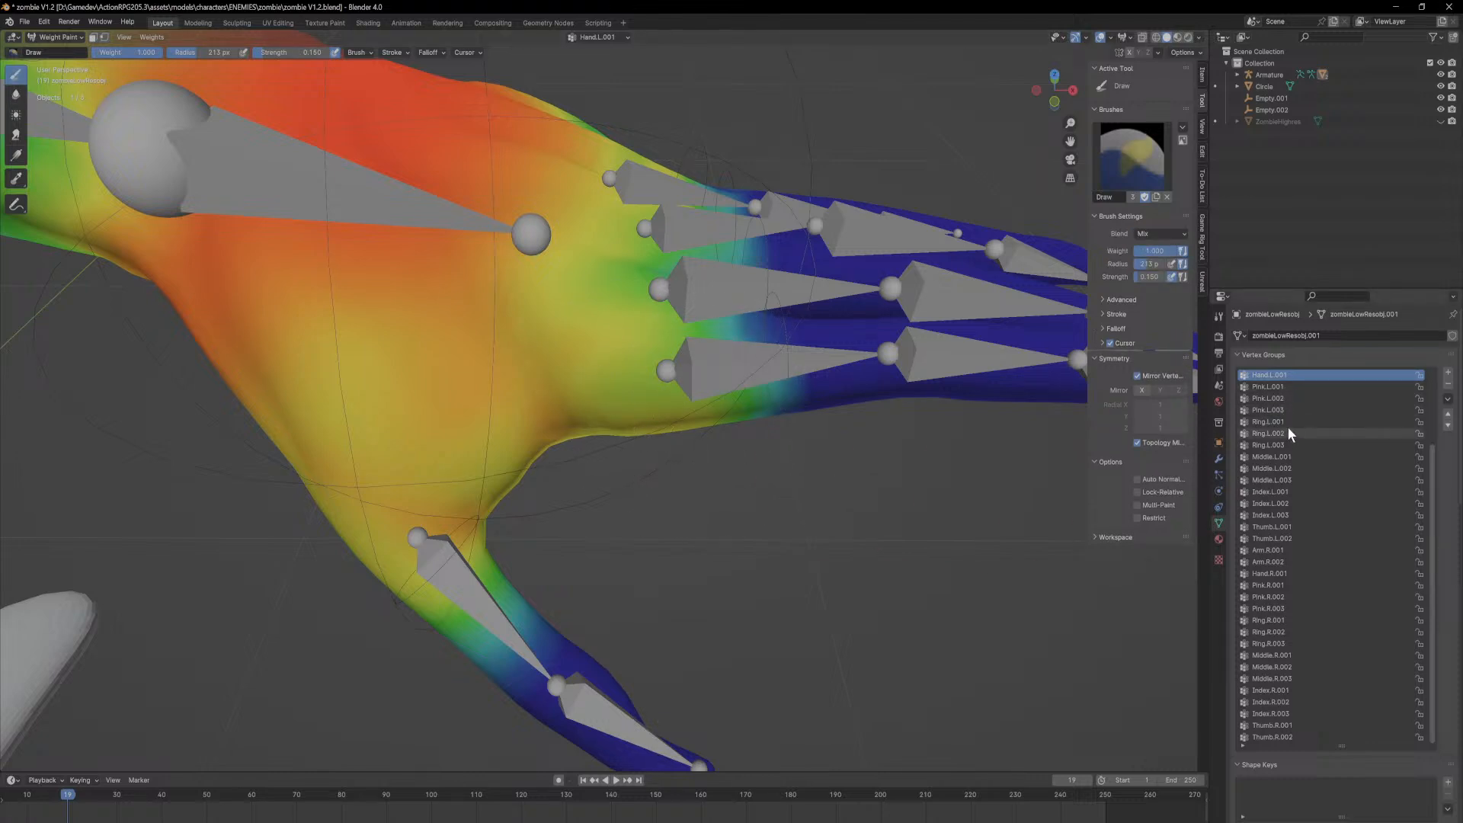
Step: Make Thumb.L.001 the active vertex group for weight painting
click(1288, 389)
click(1287, 378)
click(1288, 387)
scroll(1290, 395, up, 3)
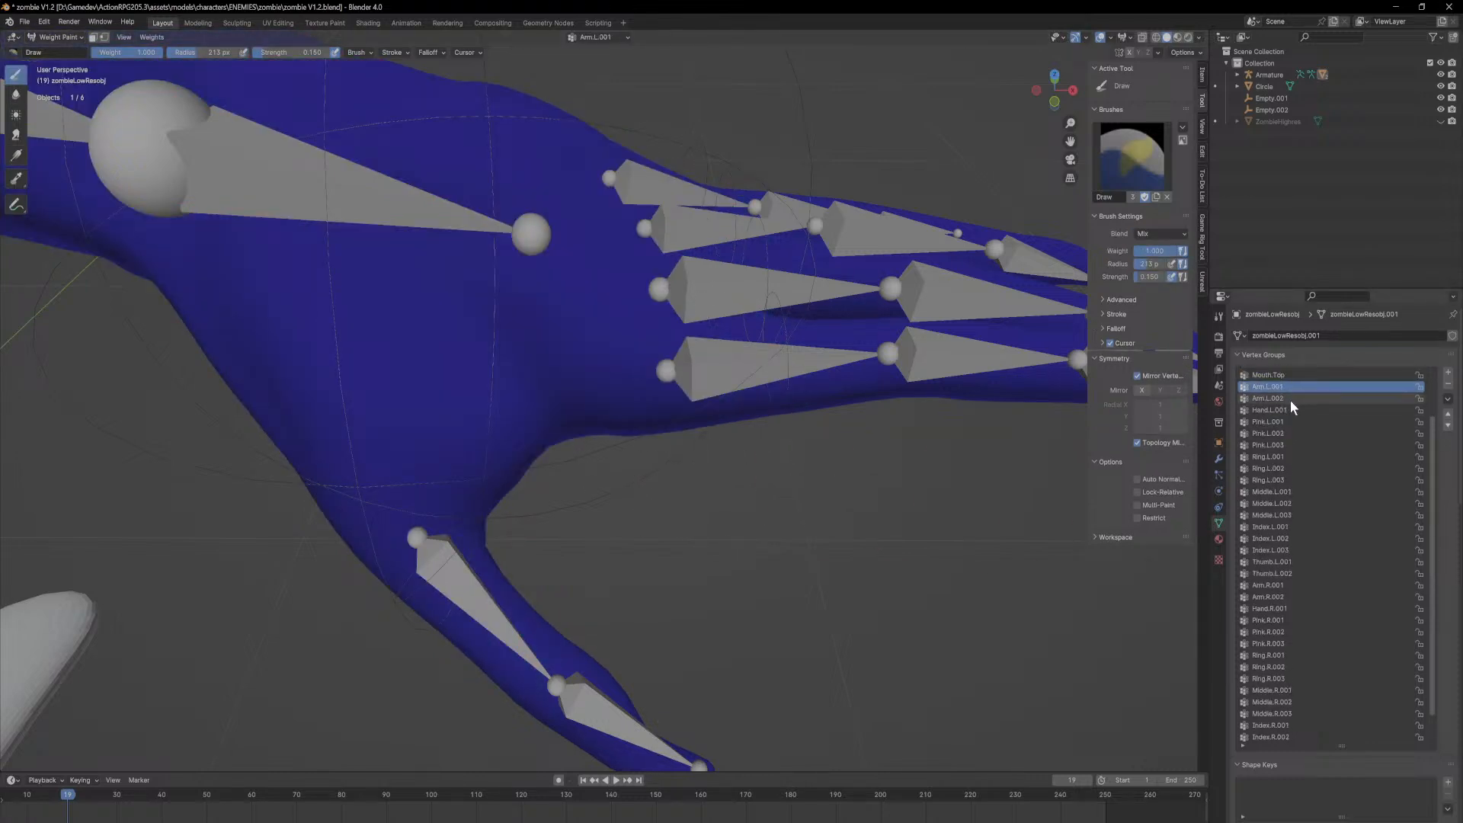
click(1333, 538)
click(1323, 574)
click(1306, 563)
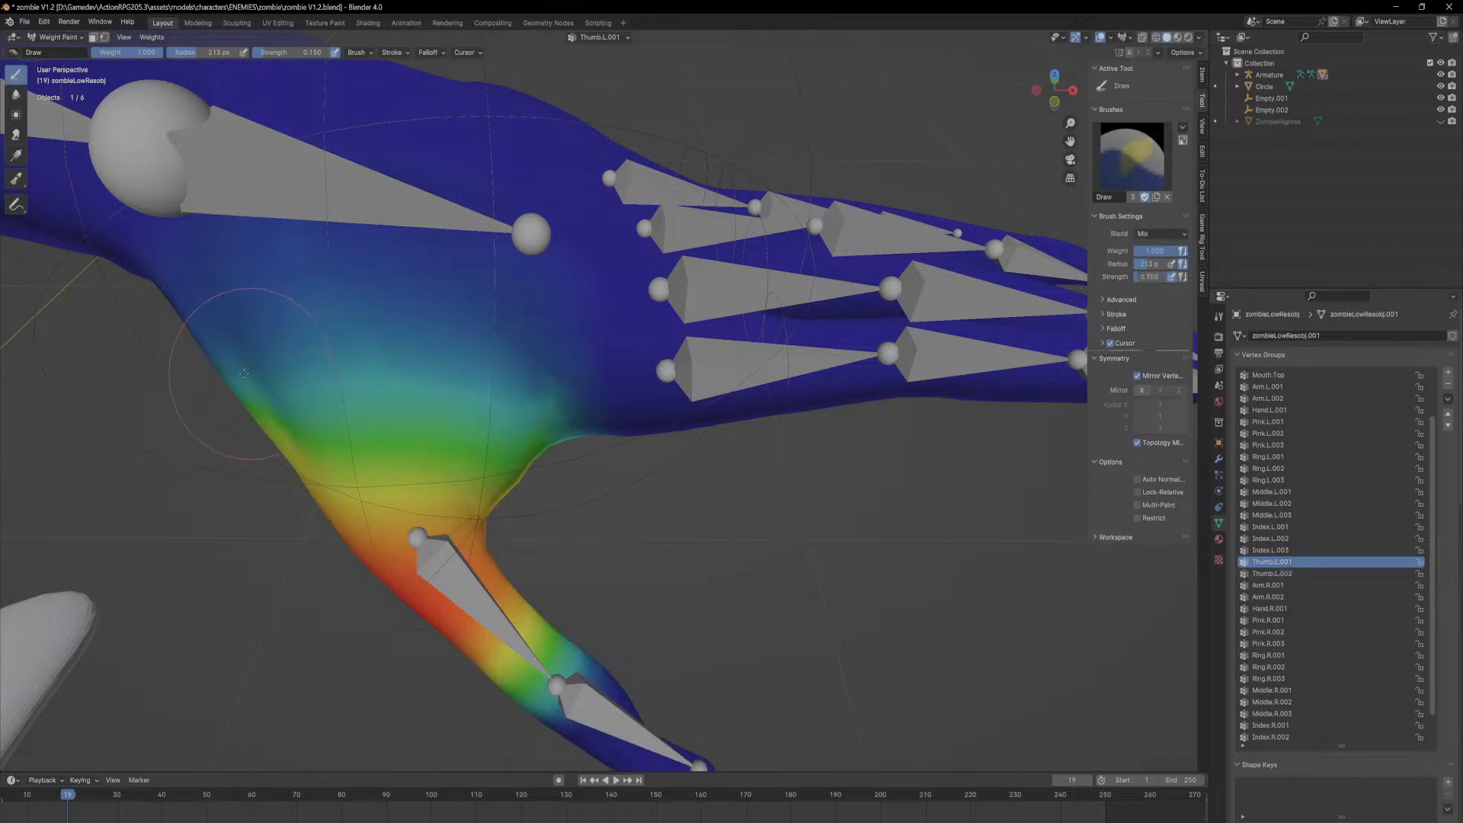
Step: Blur the Thumb.L.001 weights around the thumb base and across the palm toward the wrist
mouse_move(213, 328)
middle_down()
mouse_move(401, 324)
mouse_move(513, 278)
middle_up()
mouse_move(657, 246)
shift+mouse_down()
mouse_move(797, 245)
mouse_move(745, 163)
mouse_move(737, 240)
mouse_move(661, 330)
mouse_move(625, 347)
shift+mouse_up()
middle_drag(610, 397, 752, 326)
mouse_move(620, 490)
middle_down()
mouse_move(913, 523)
mouse_move(758, 457)
middle_up()
mouse_move(659, 388)
shift+mouse_down()
mouse_move(602, 386)
mouse_move(673, 369)
mouse_move(625, 381)
shift+mouse_up()
mouse_move(496, 396)
middle_down()
mouse_move(563, 412)
mouse_move(512, 418)
middle_up()
mouse_move(610, 419)
shift+mouse_down()
mouse_move(556, 374)
mouse_move(293, 358)
shift+mouse_up()
mouse_move(222, 398)
shift+mouse_down()
mouse_move(607, 359)
mouse_move(184, 405)
mouse_move(519, 340)
shift+mouse_up()
Step: Leave Weight Paint mode, select the armature and put it in Pose Mode
click(57, 37)
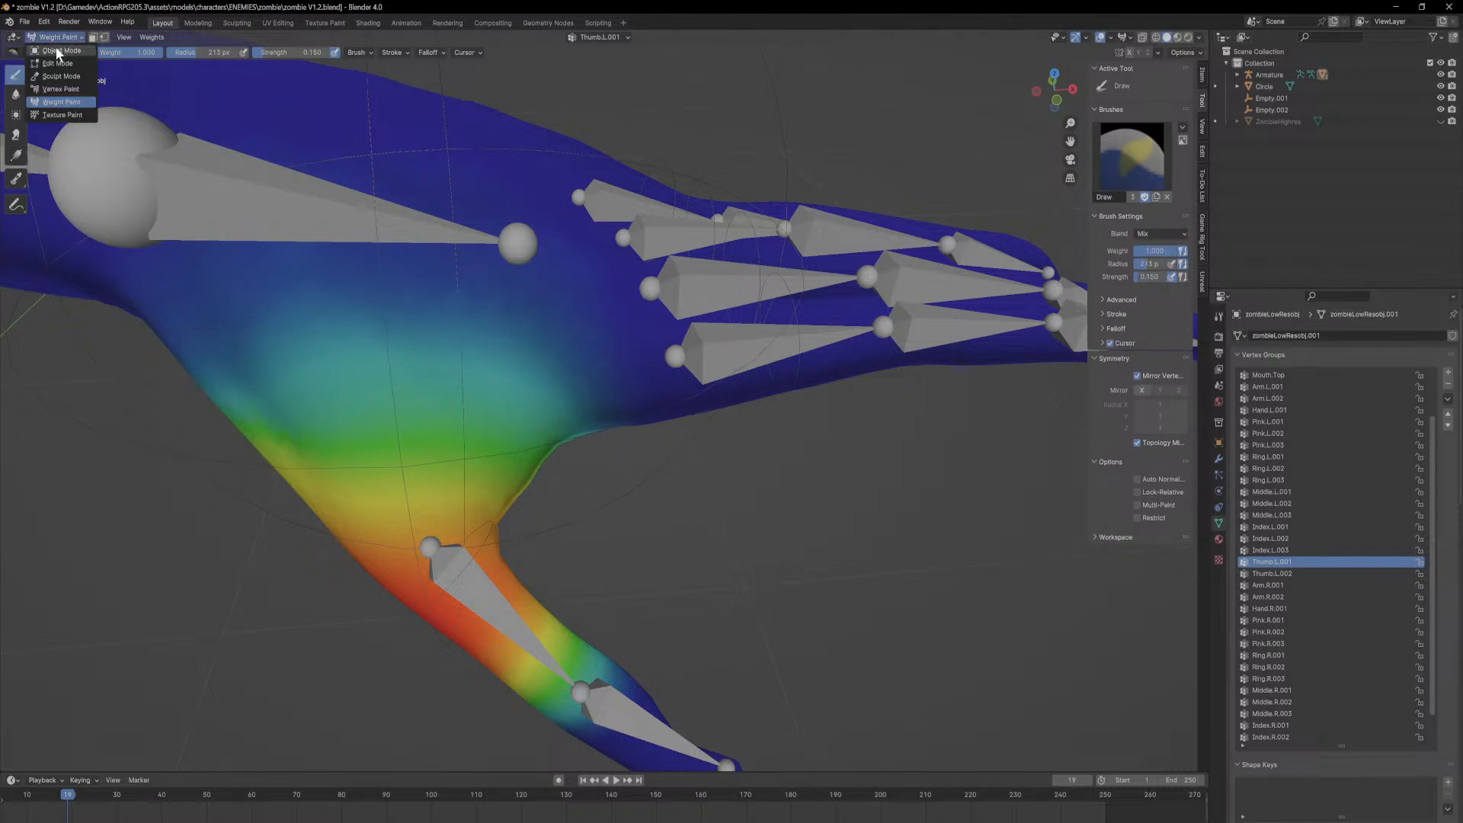
click(57, 51)
scroll(518, 276, down, 5)
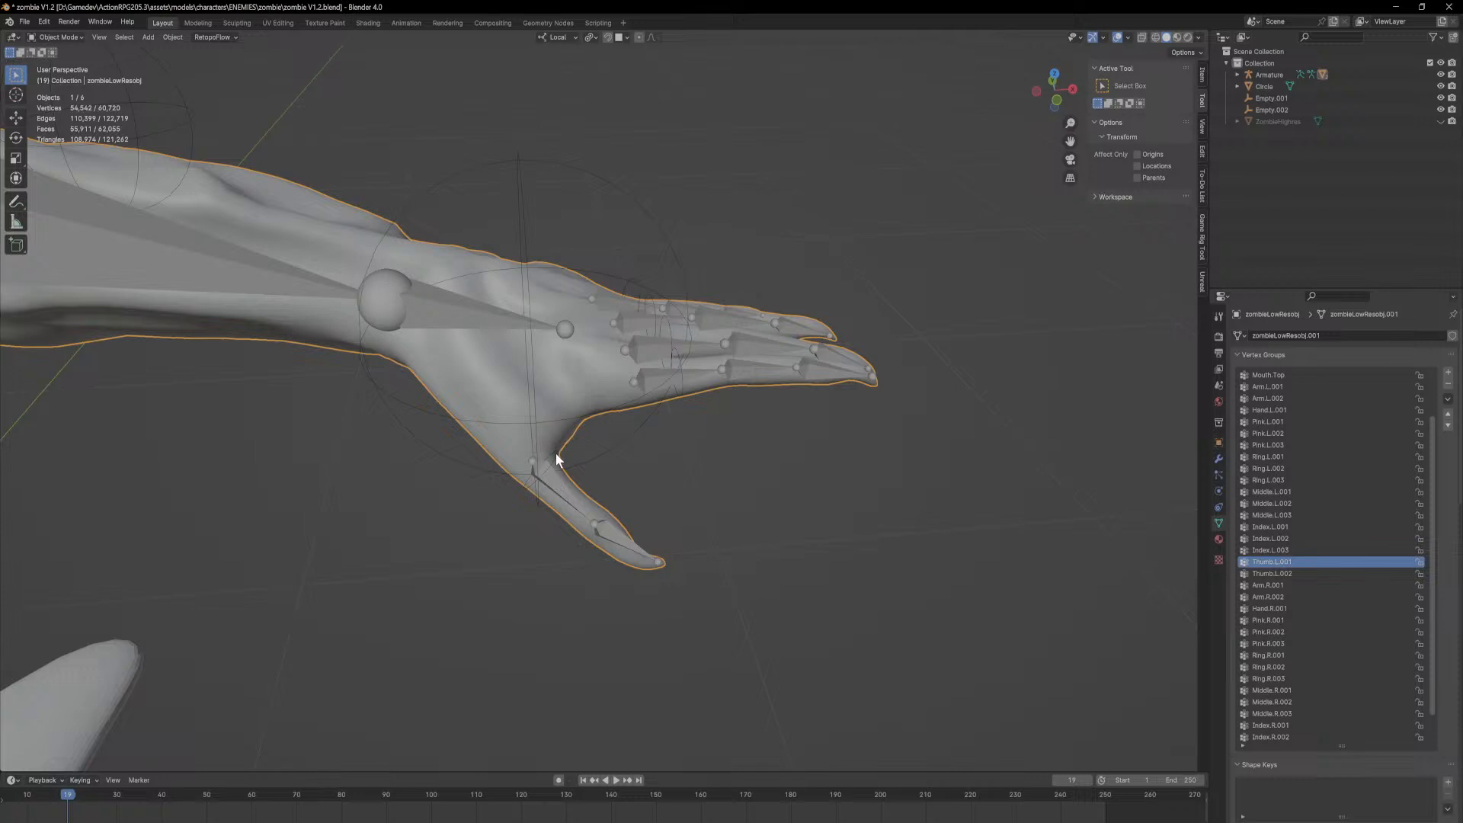
click(511, 445)
click(50, 36)
click(66, 77)
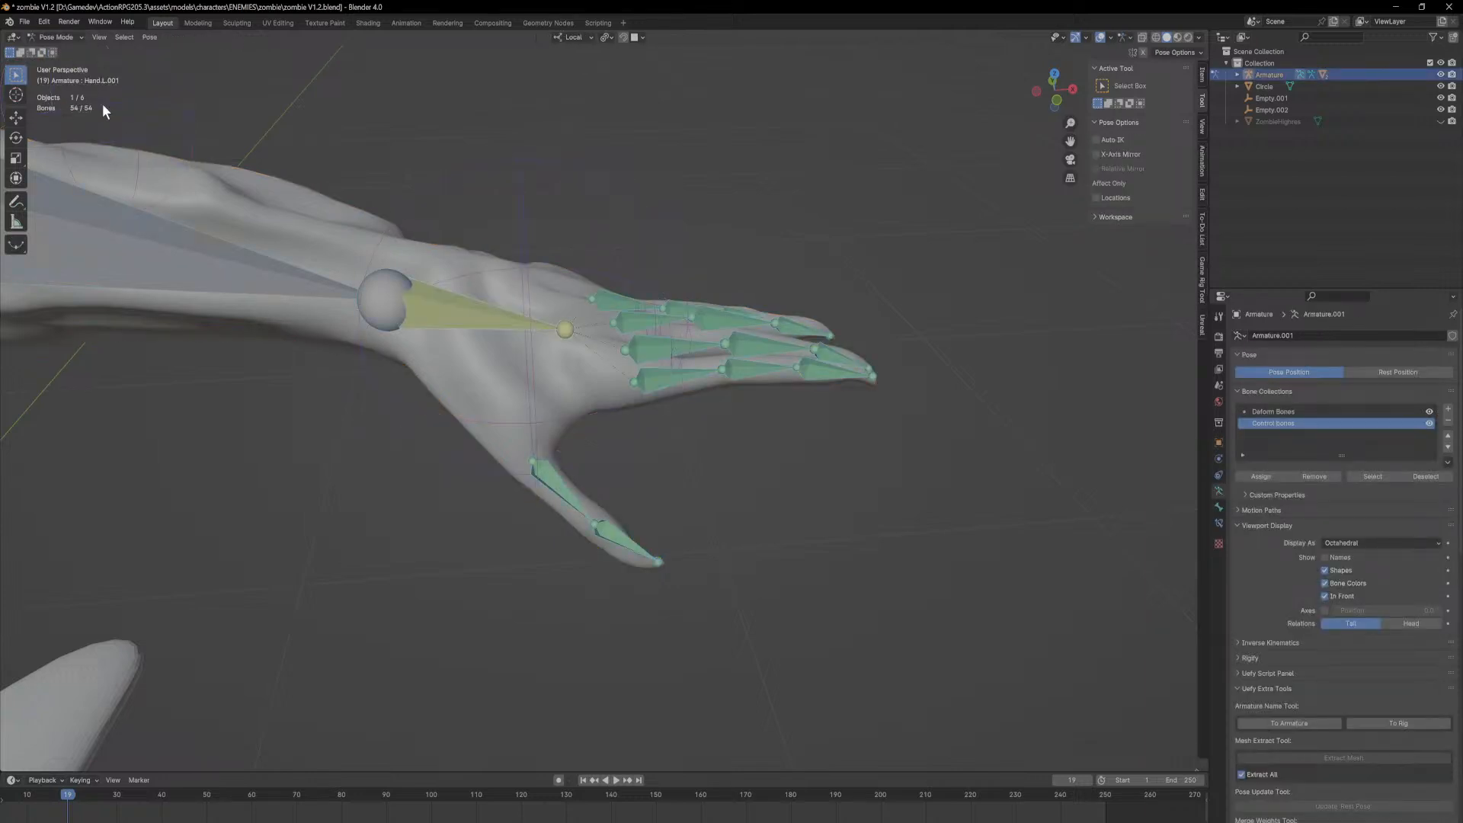
Step: Curl the left thumb by rotating its control bone about local Z, and show that bone's constraints
click(551, 450)
key(r)
key(z)
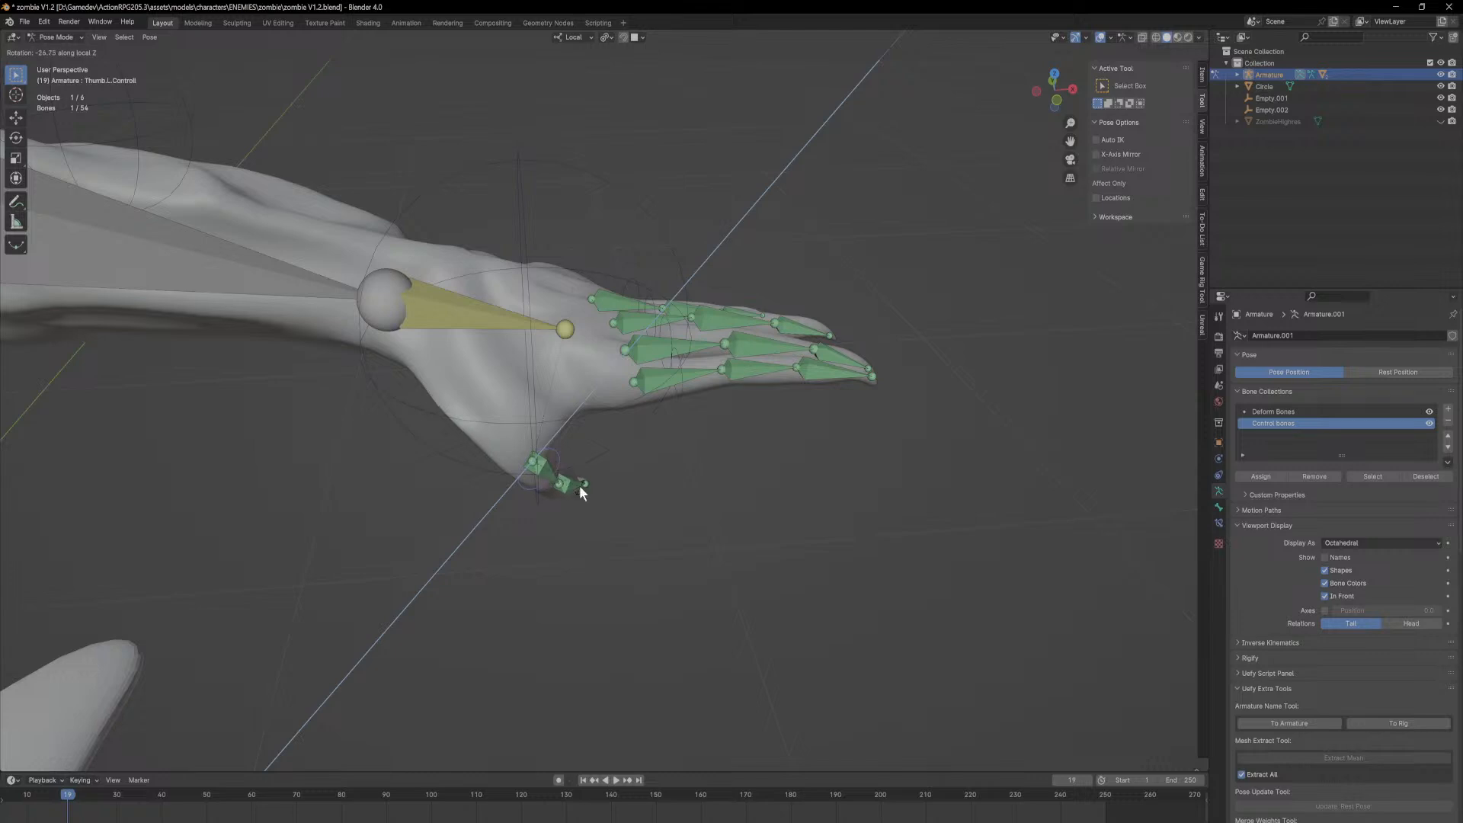
click(574, 492)
middle_drag(692, 483, 571, 415)
click(1218, 524)
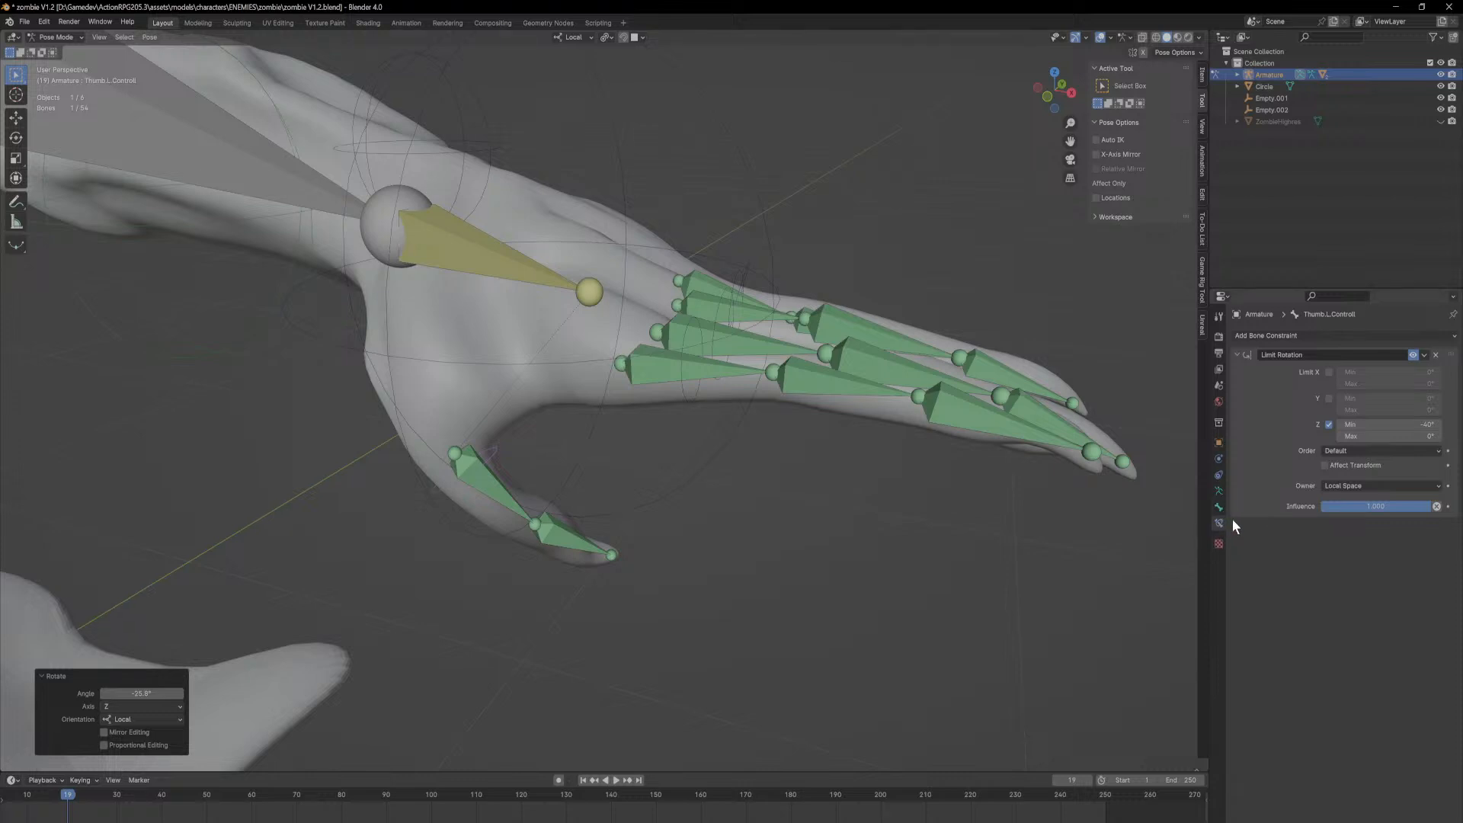
Step: Rotate the Thumb.L.001 bone about 10° around its local Z axis
click(487, 496)
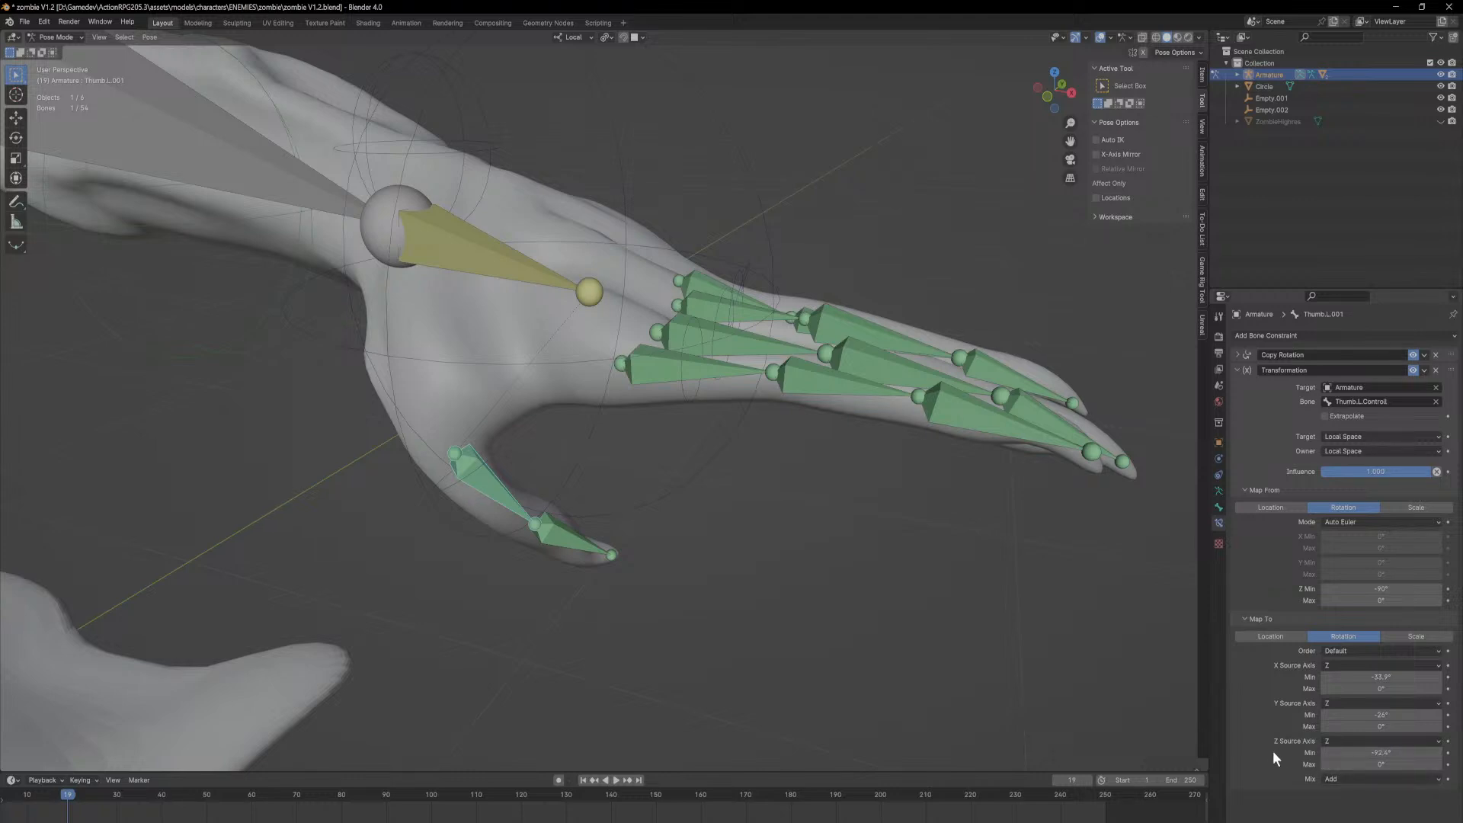
shift+middle_drag(1084, 686, 1152, 592)
key(r)
key(z)
click(878, 483)
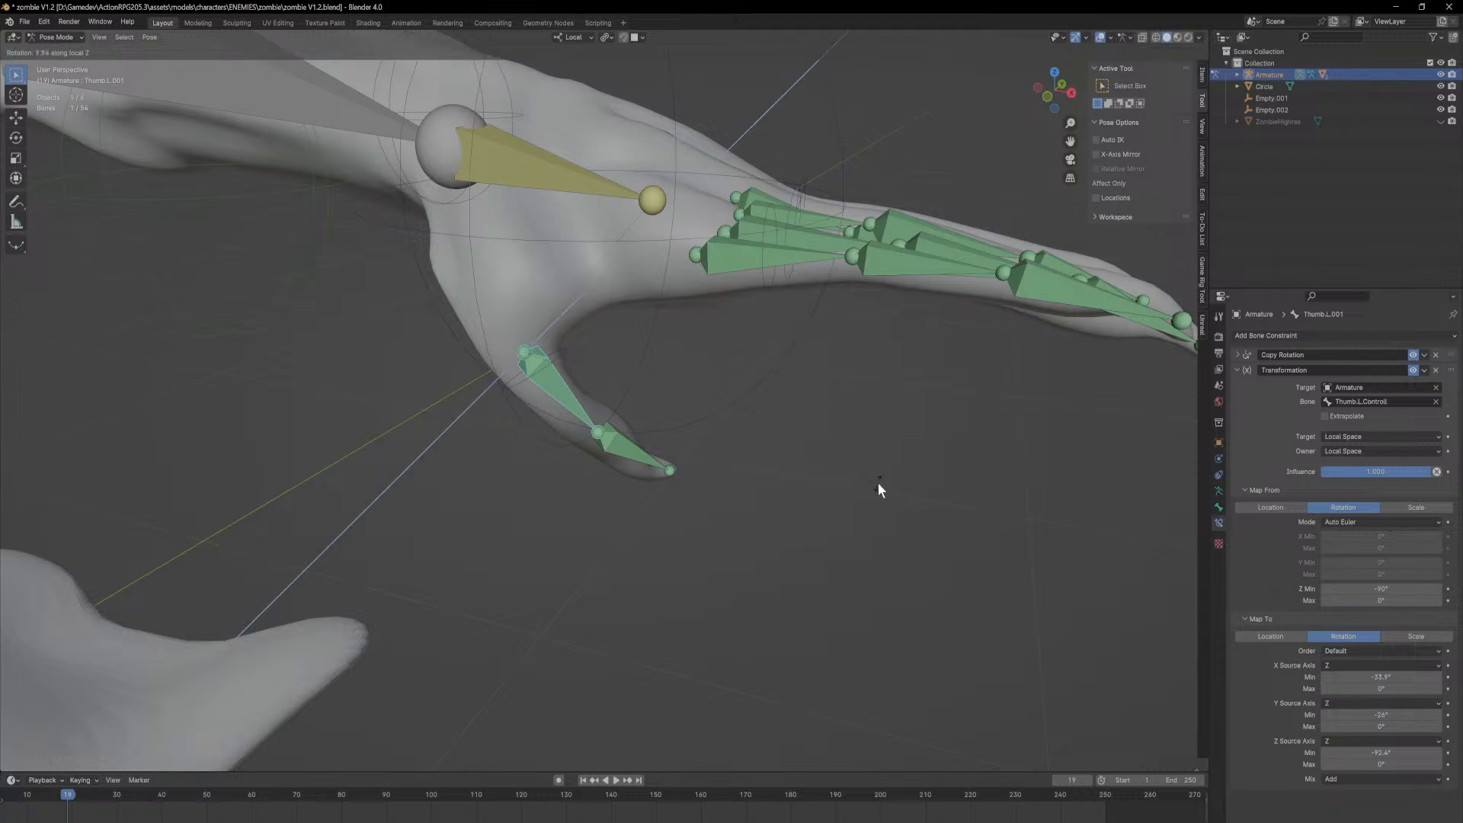
Step: Compare the thumb pose with Thumb.L.001's Copy Rotation constraint off and on, and collapse its Transformation constraint settings
click(1414, 355)
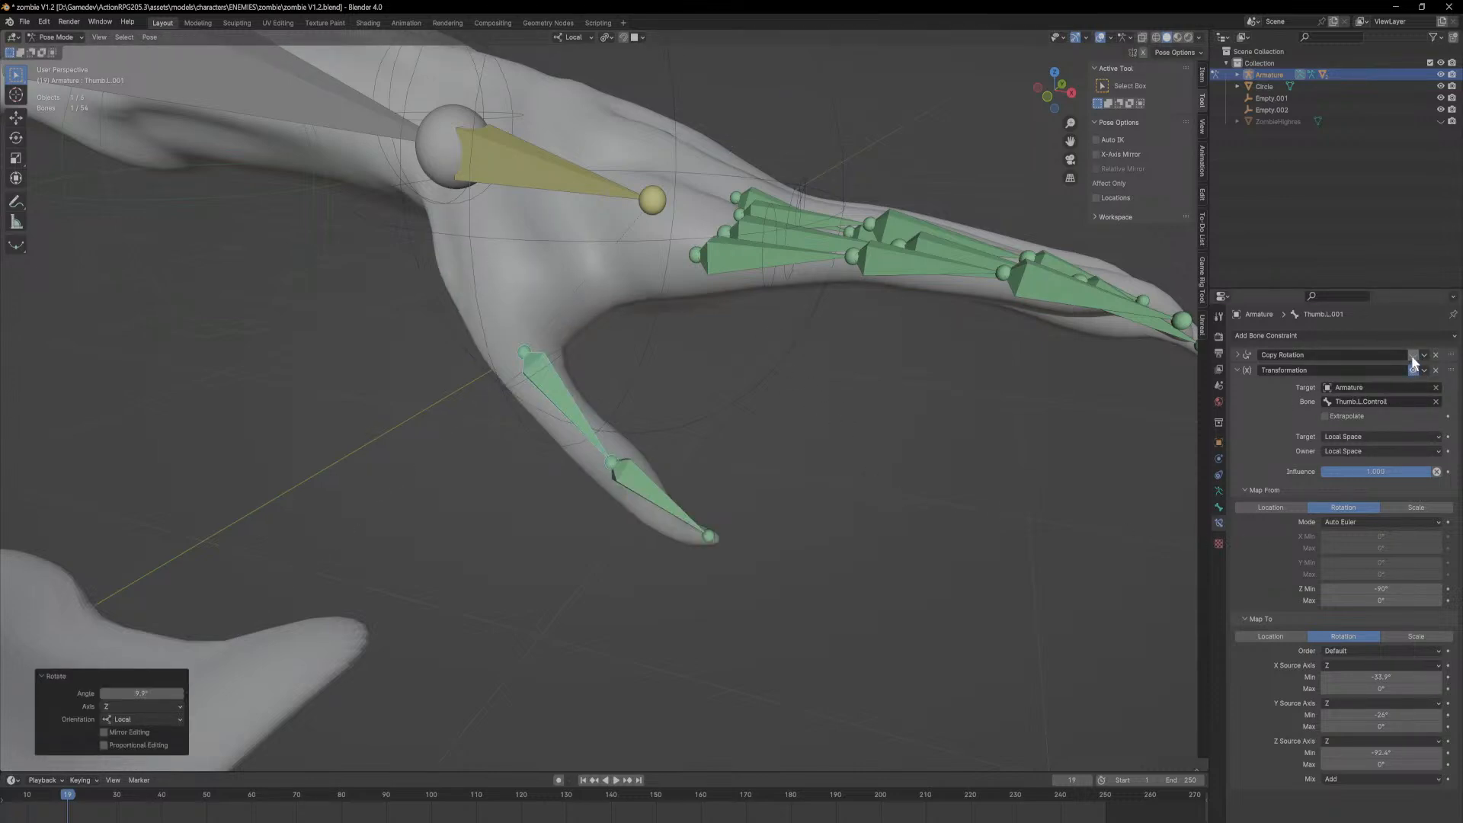
click(1414, 355)
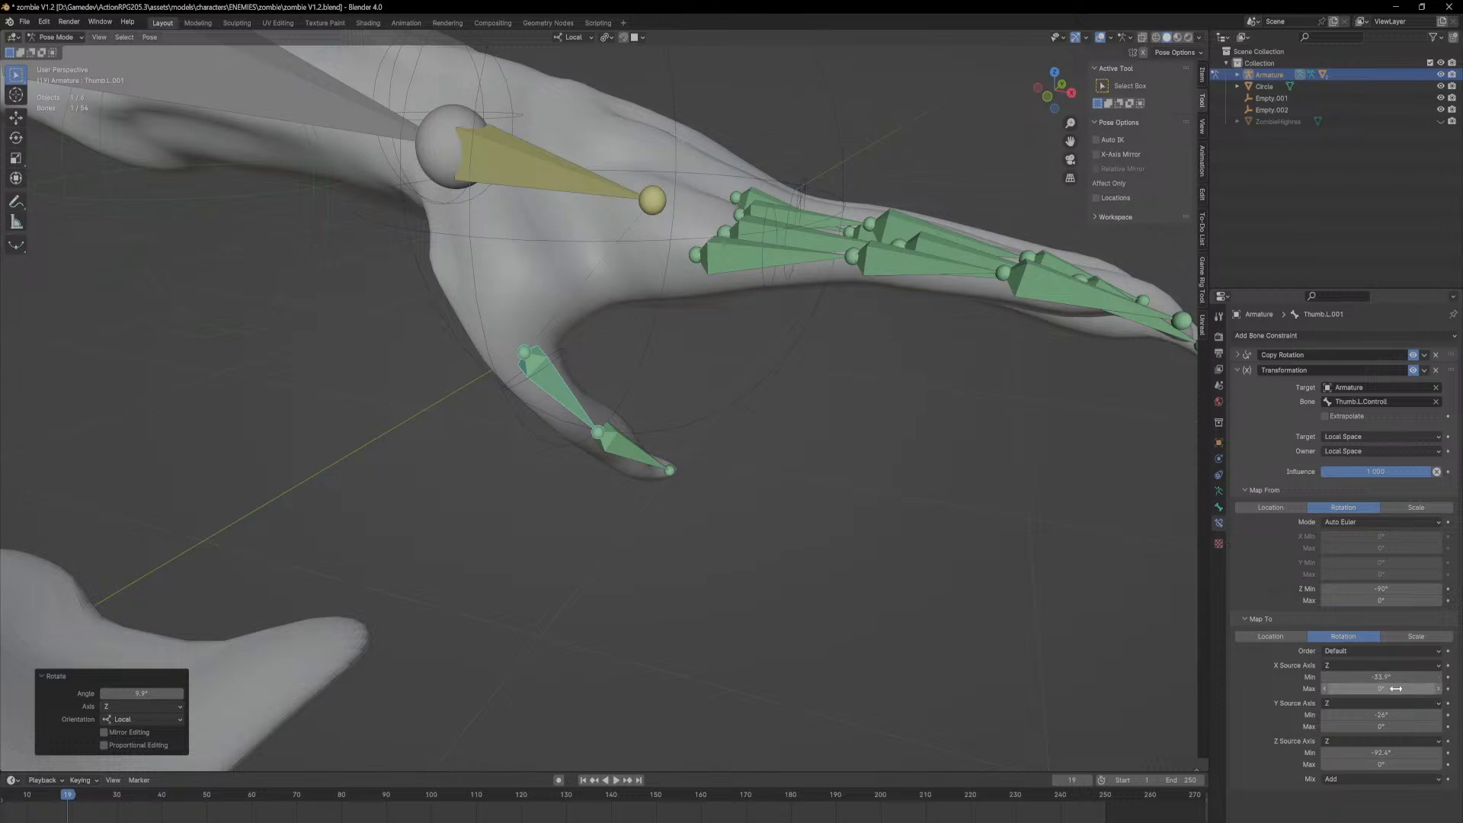
click(1238, 370)
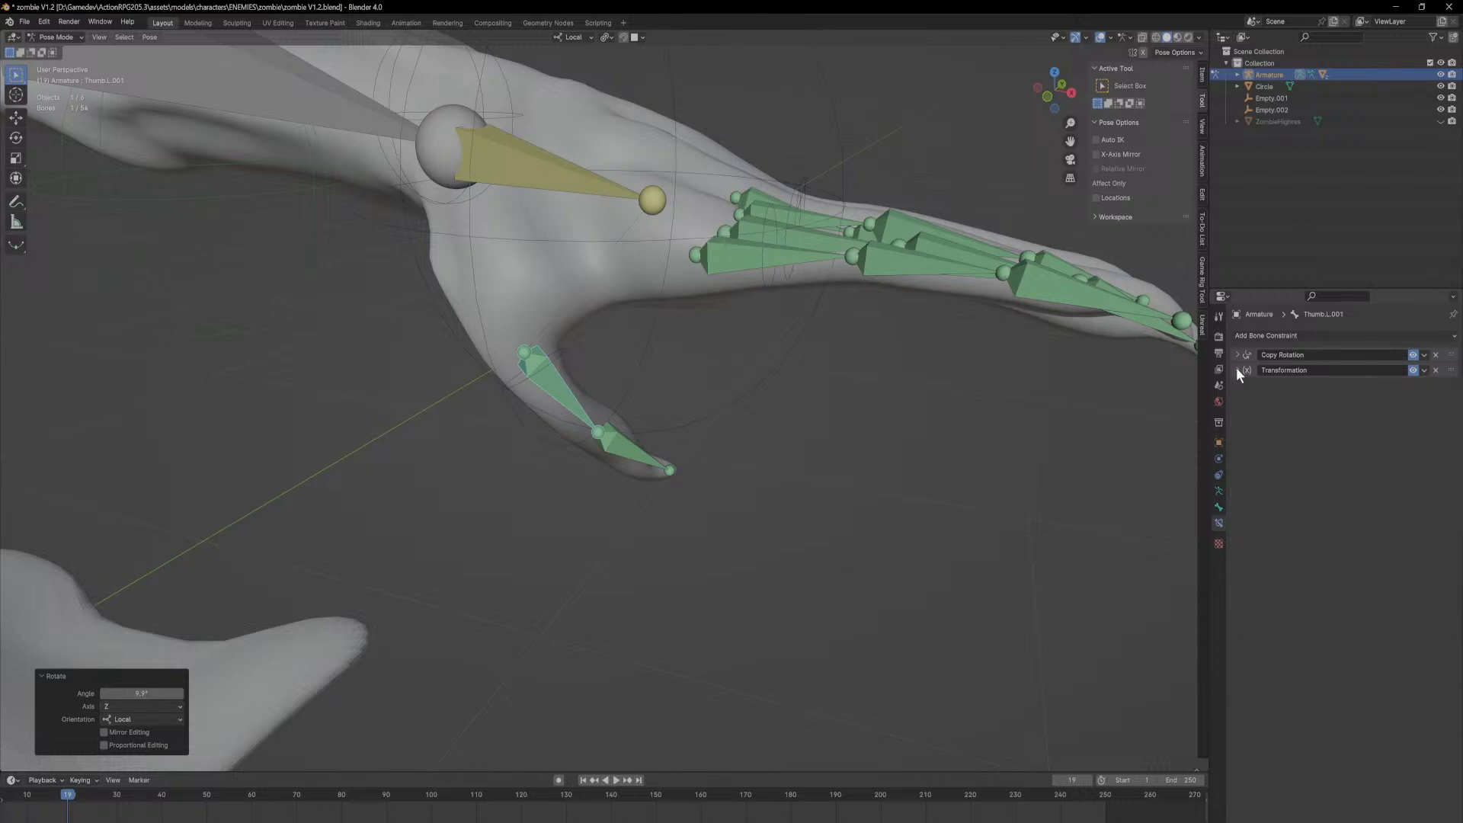
Step: Try adding a second Transformation constraint to Thumb.L.001, targeting the Armature's left thumb control bone
click(1288, 336)
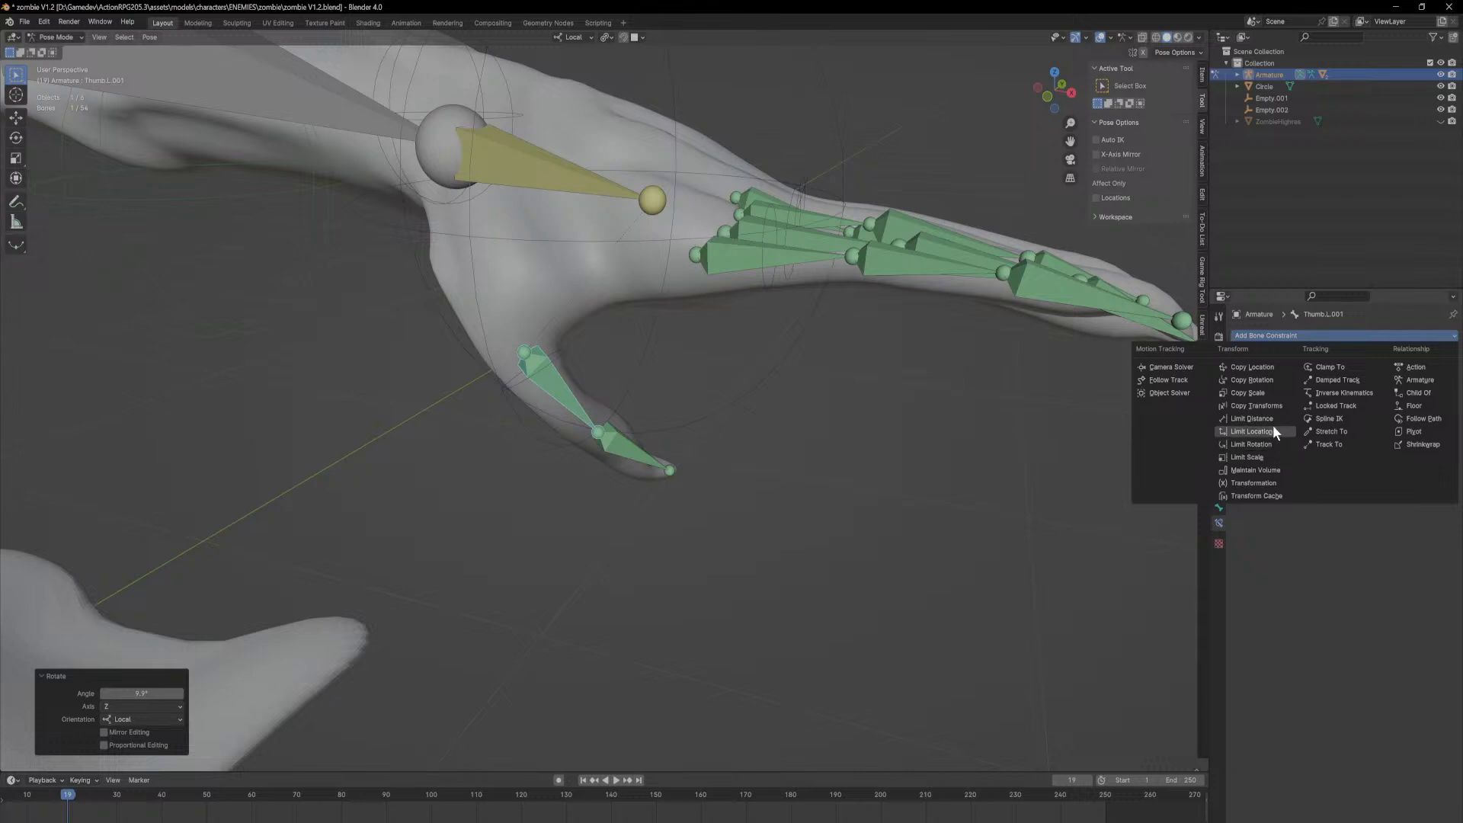
click(1267, 482)
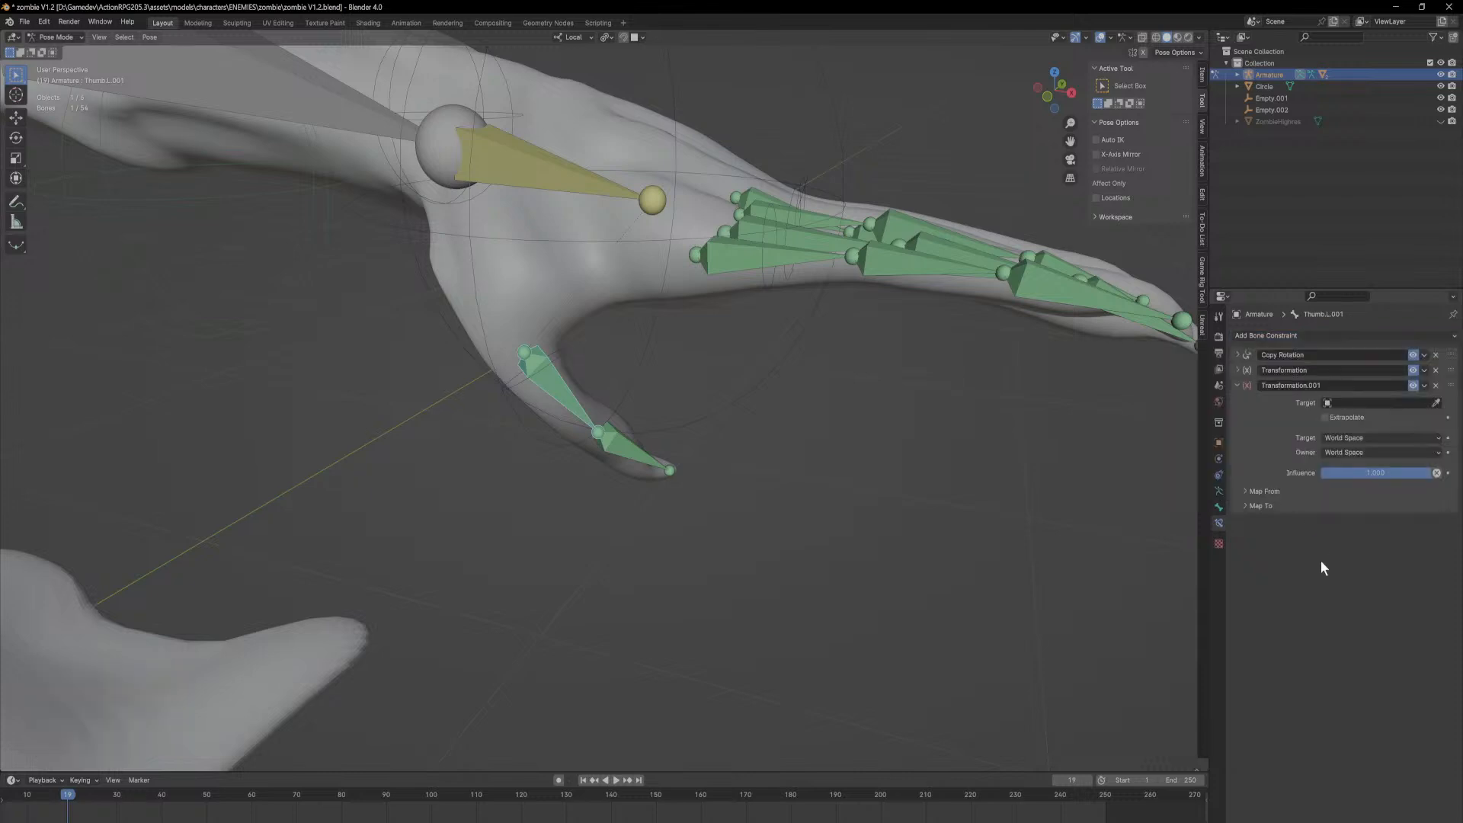
click(572, 336)
click(1380, 417)
text(thub)
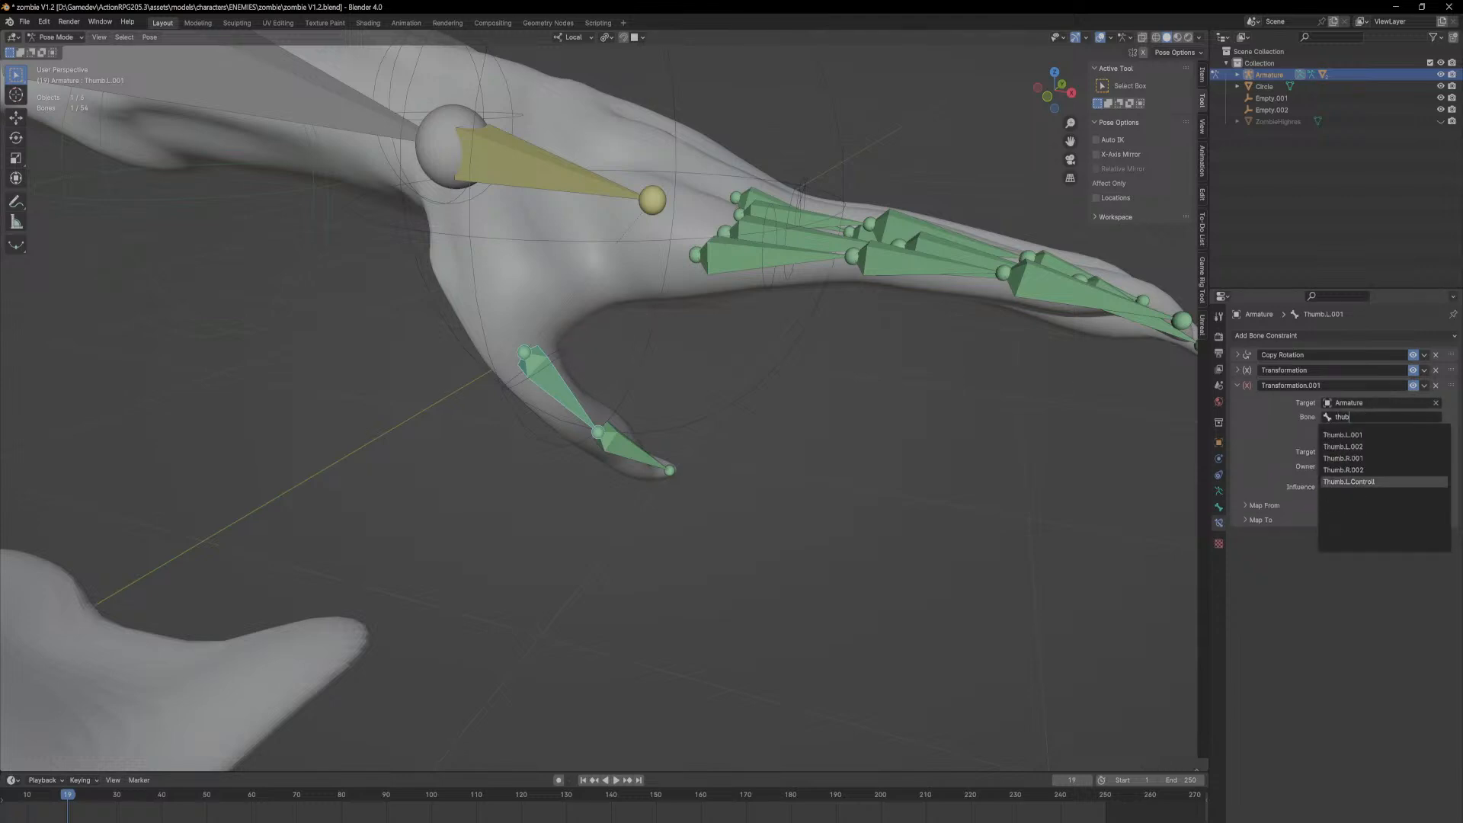
click(1330, 482)
Step: Try mapping Rotation to Rotation in the new Transformation constraint, with a Map To Z minimum of -30°
click(1249, 506)
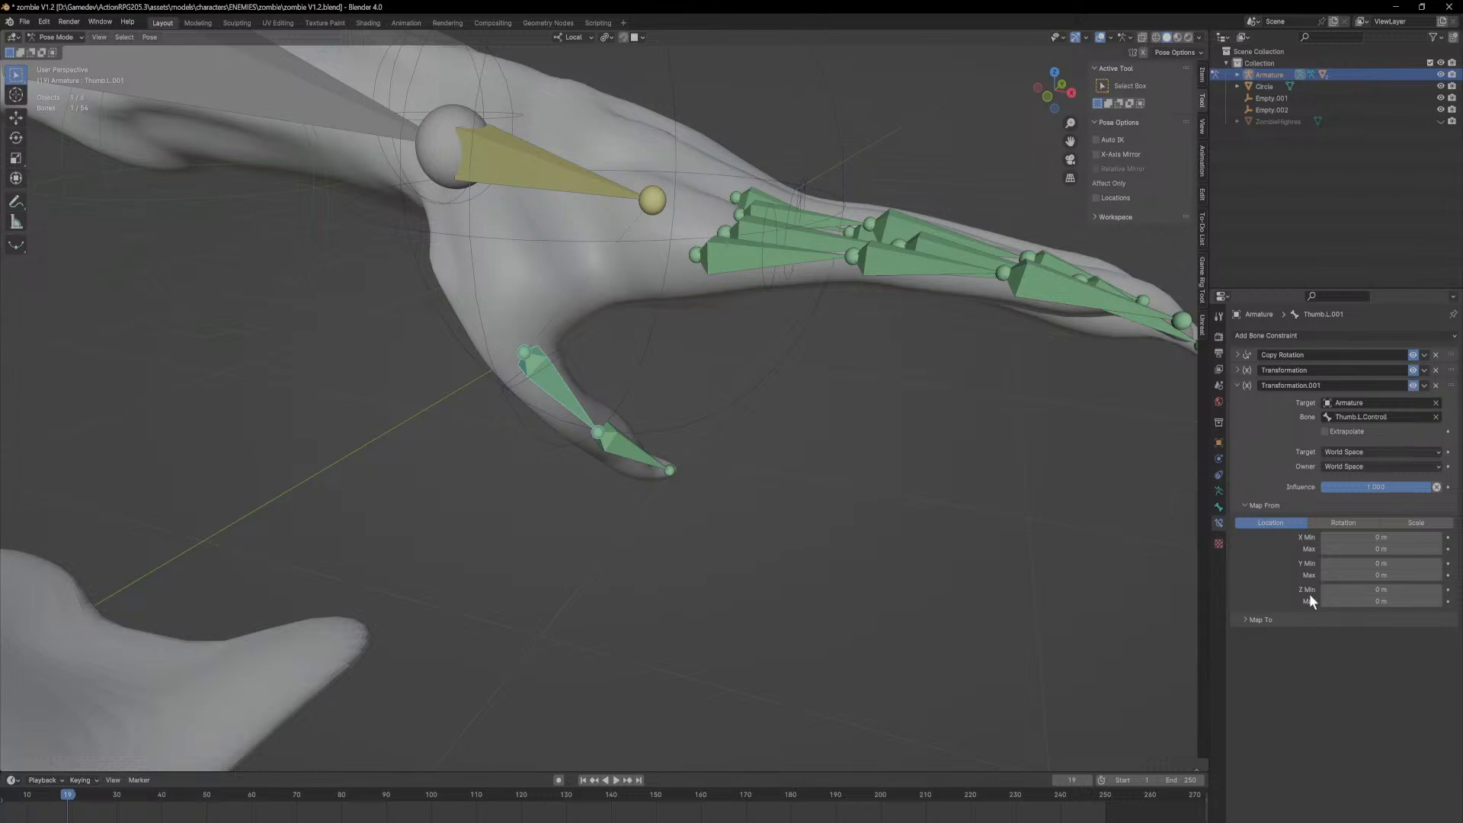
click(1247, 619)
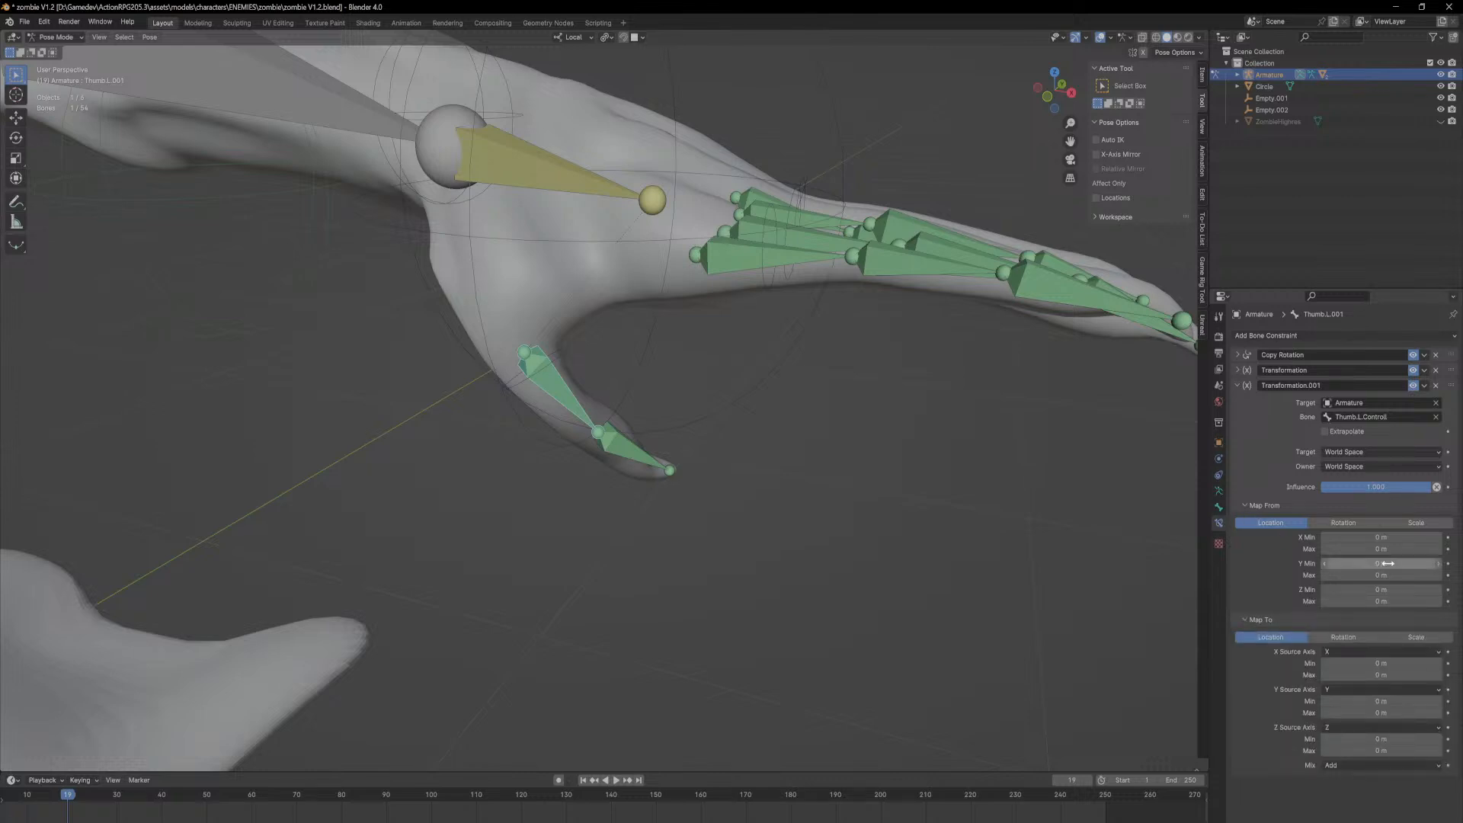
click(1344, 522)
click(1343, 652)
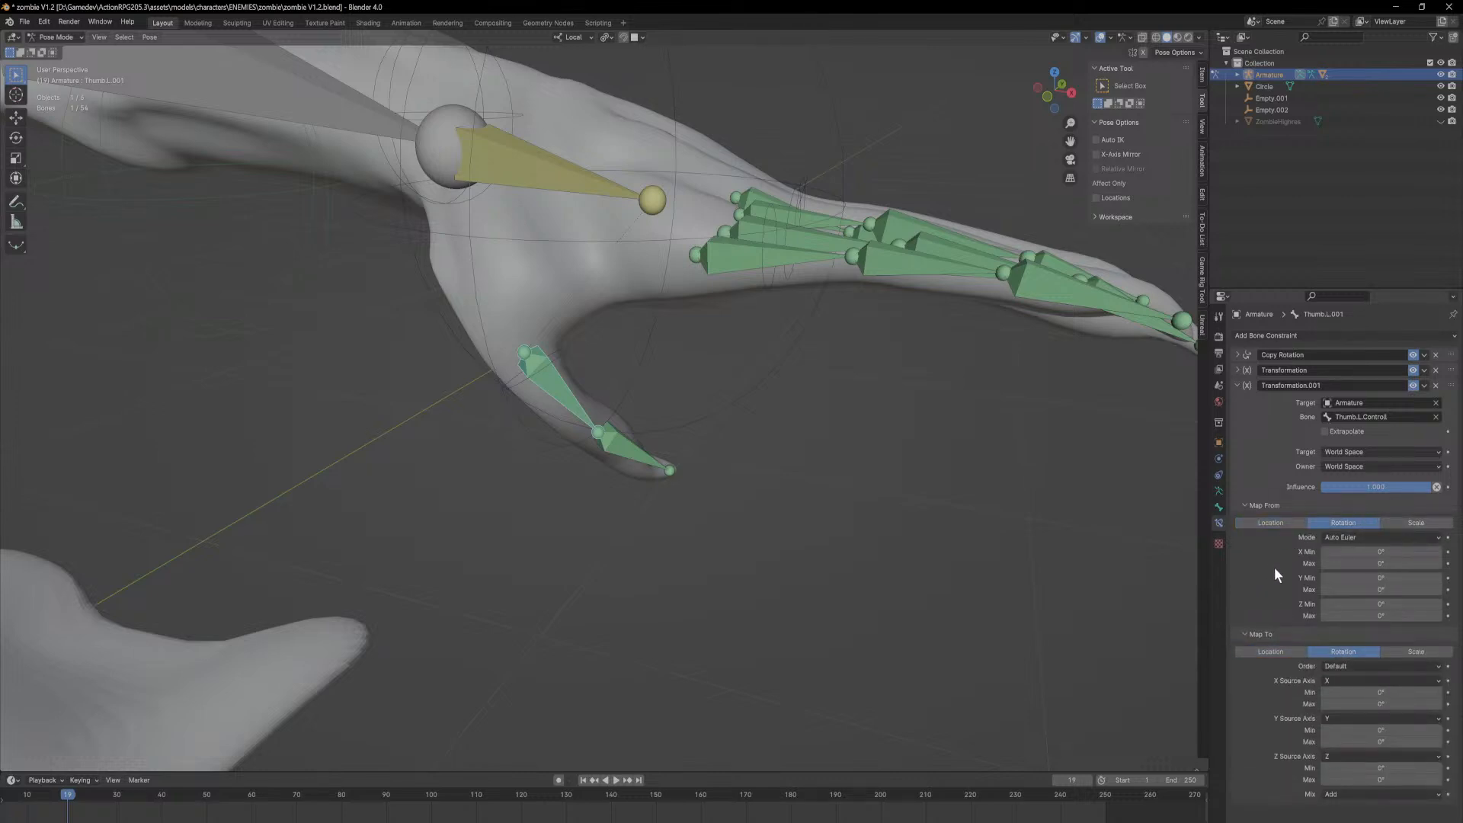
click(1263, 522)
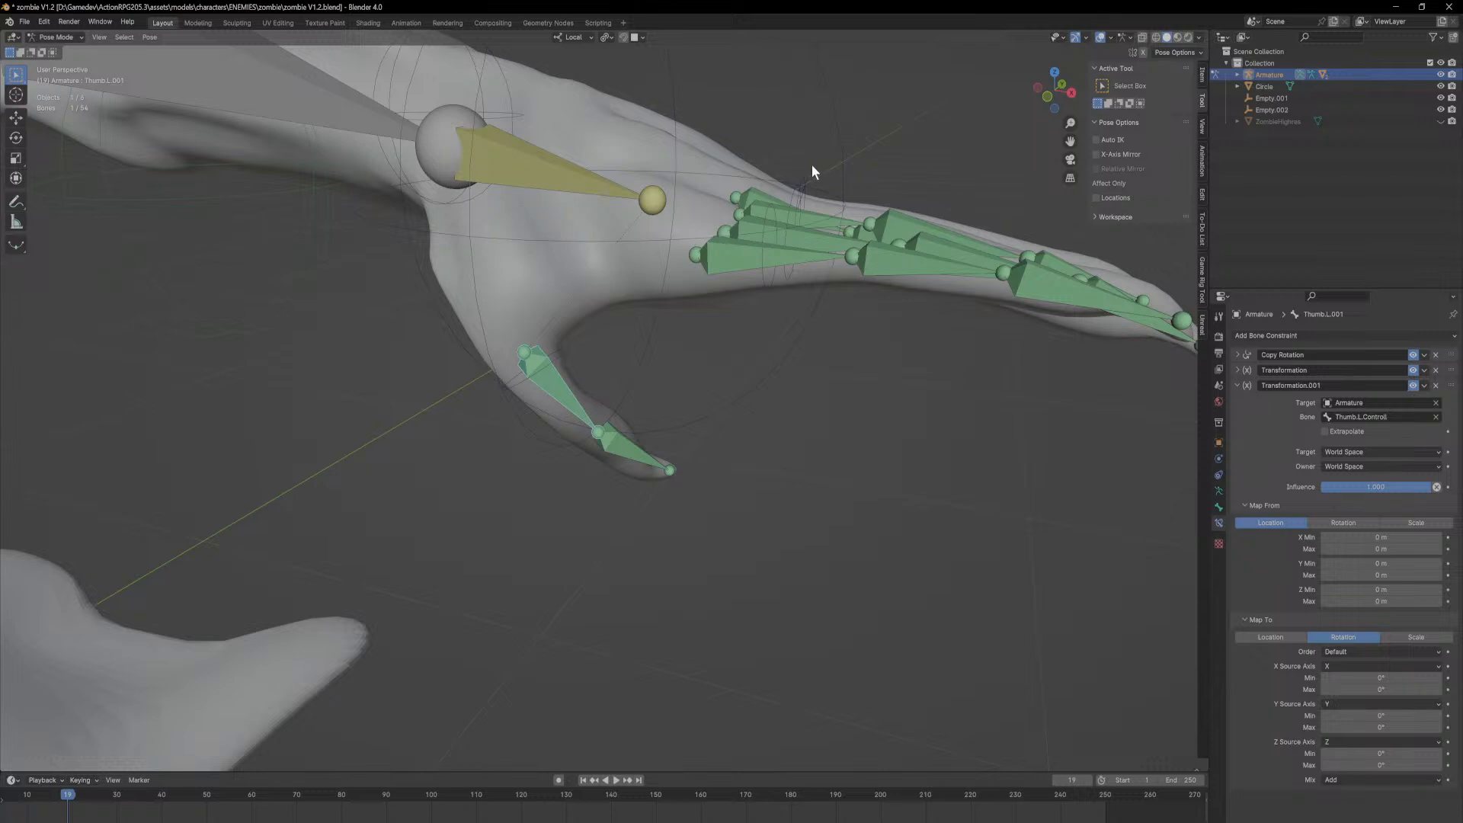
click(1346, 521)
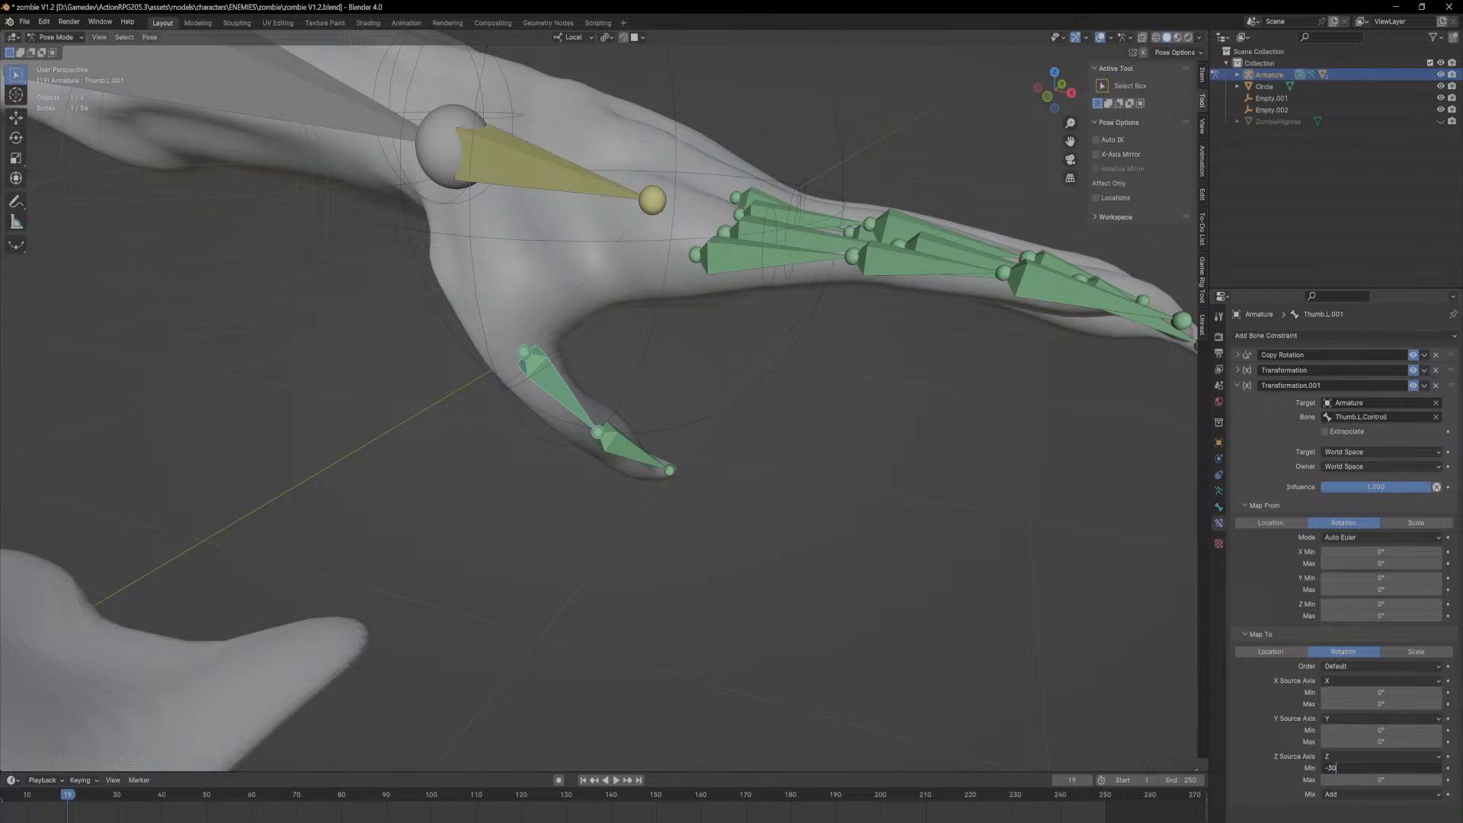
key(Return)
Step: Rotate the left thumb's control bone about its local Z axis to swing the thumb toward the fingers
click(565, 352)
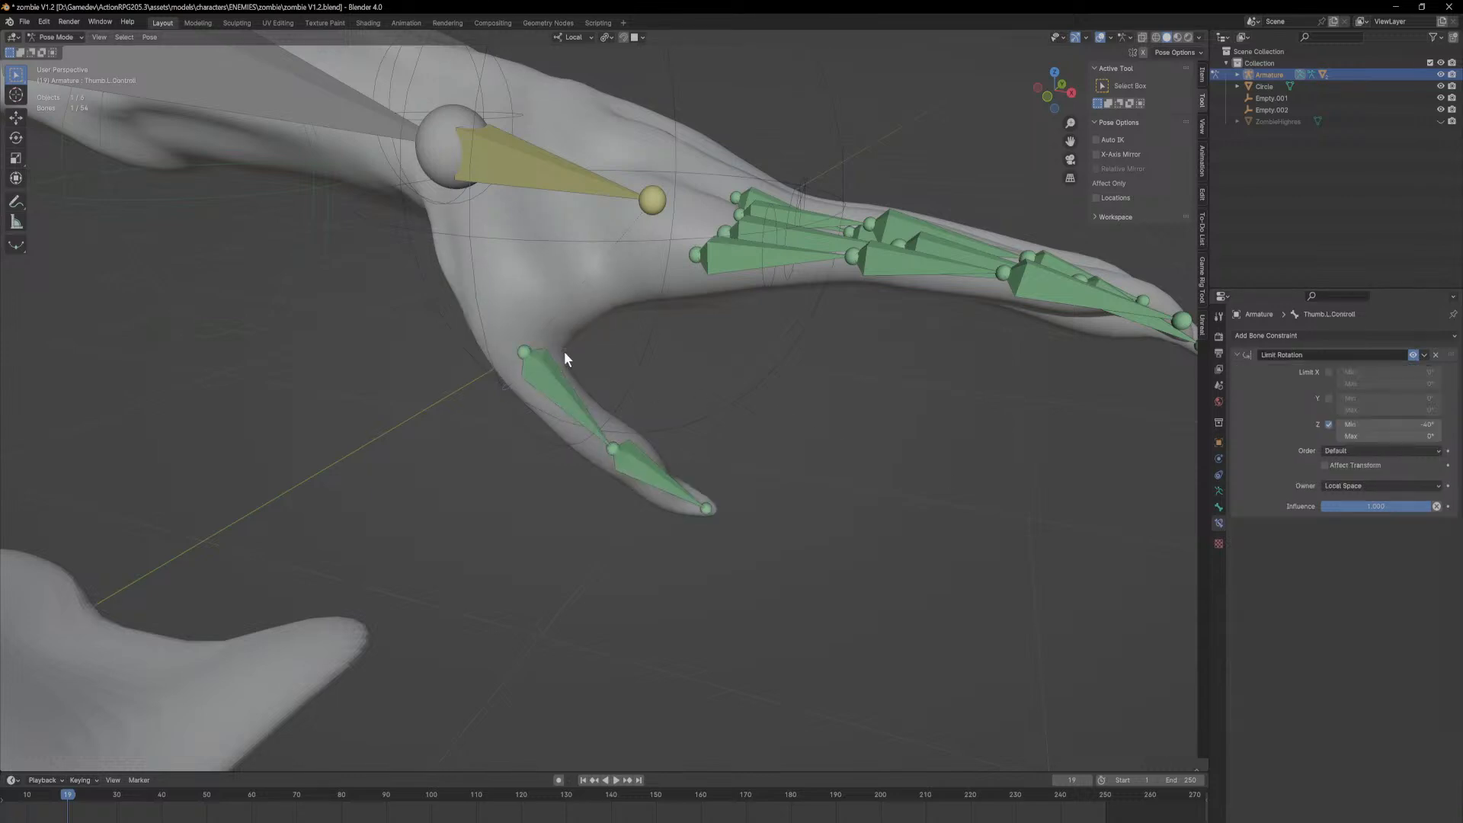
key(r)
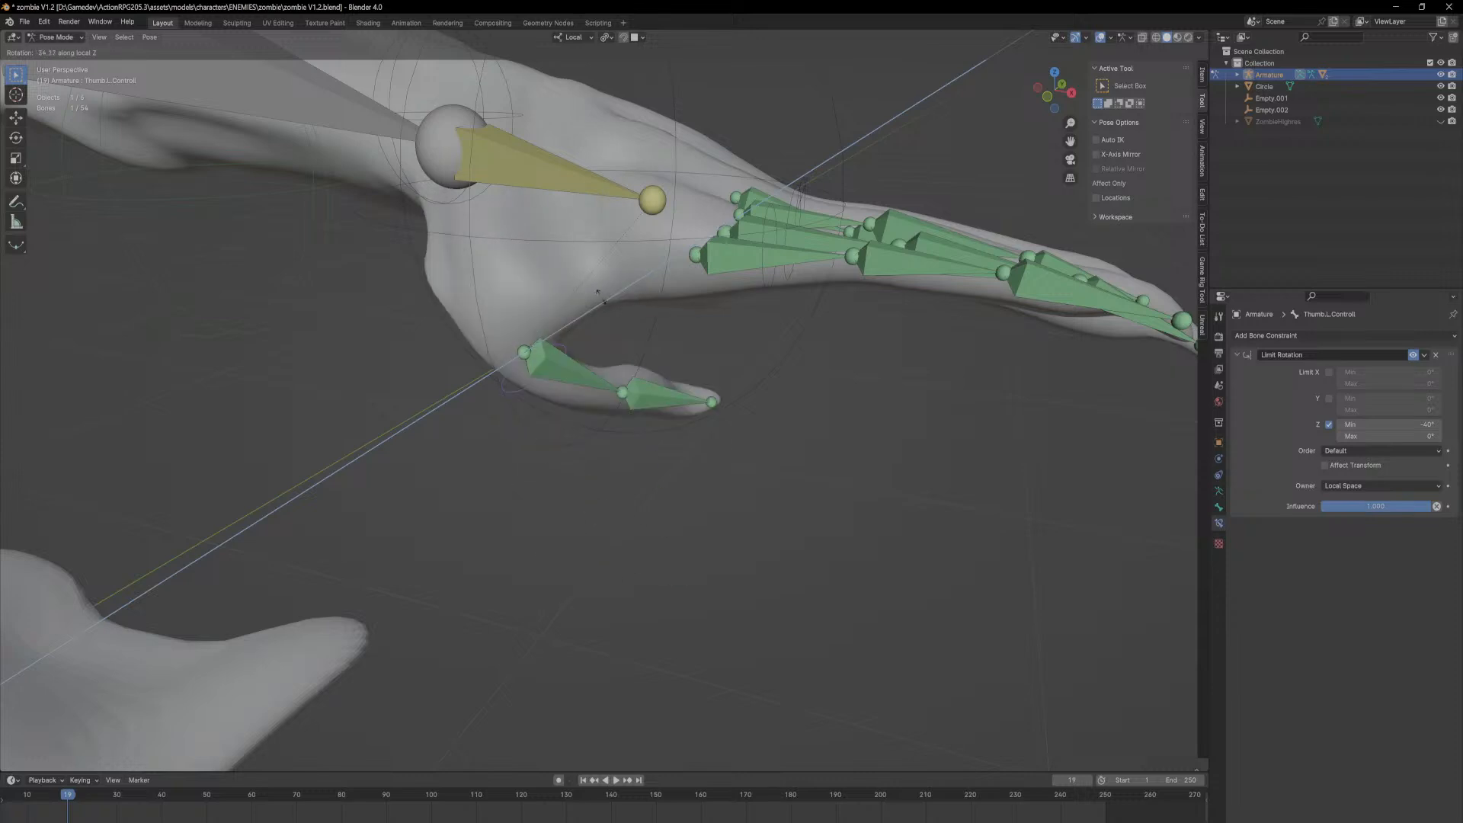
click(608, 283)
Step: Try a Map To Z minimum of about -8° in Thumb.L.001's second Transformation constraint
click(559, 350)
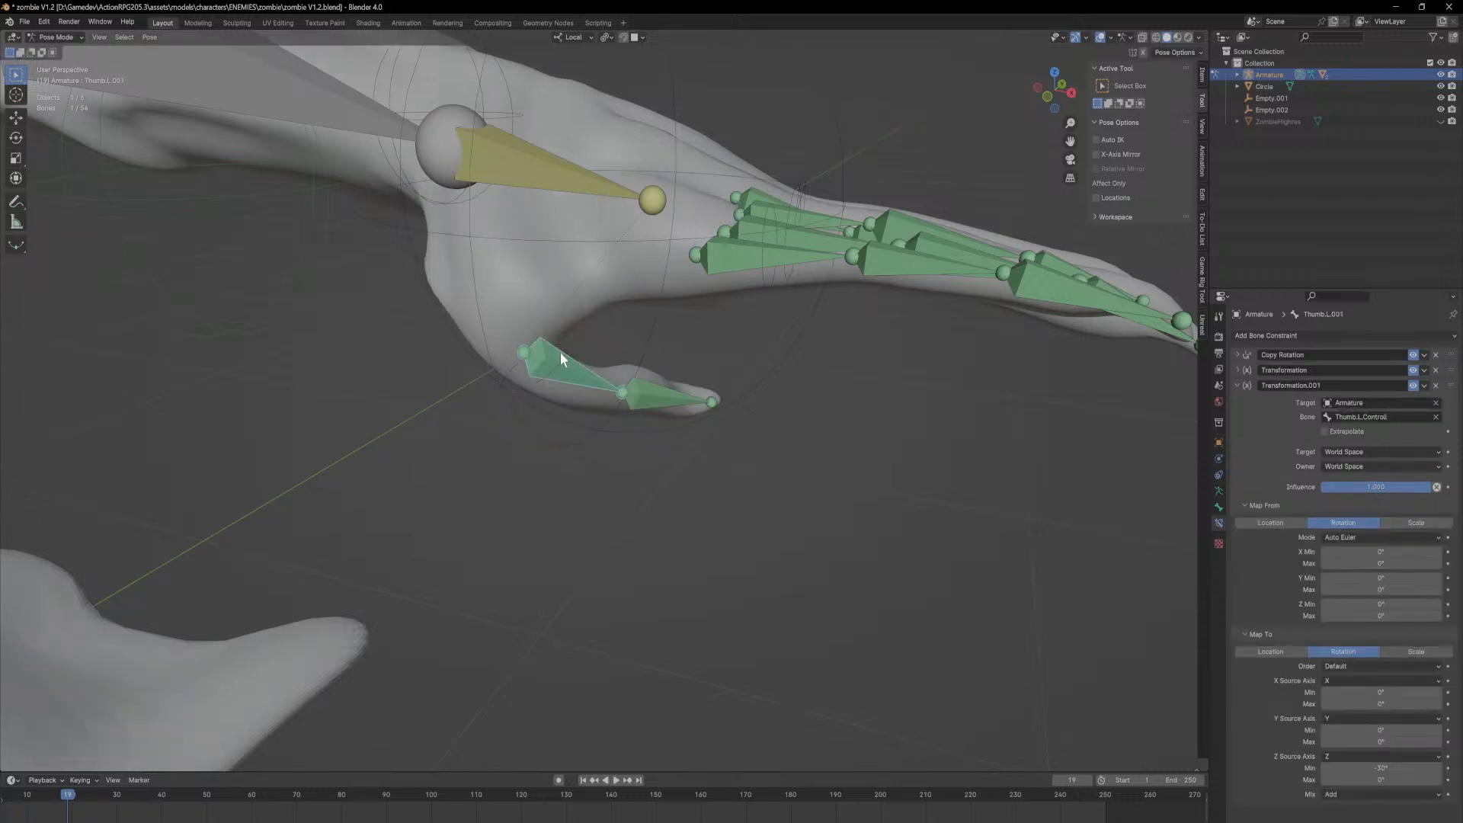
click(564, 356)
click(577, 363)
mouse_move(1375, 767)
mouse_down()
mouse_move(1300, 768)
mouse_move(1353, 768)
mouse_up()
click(1375, 767)
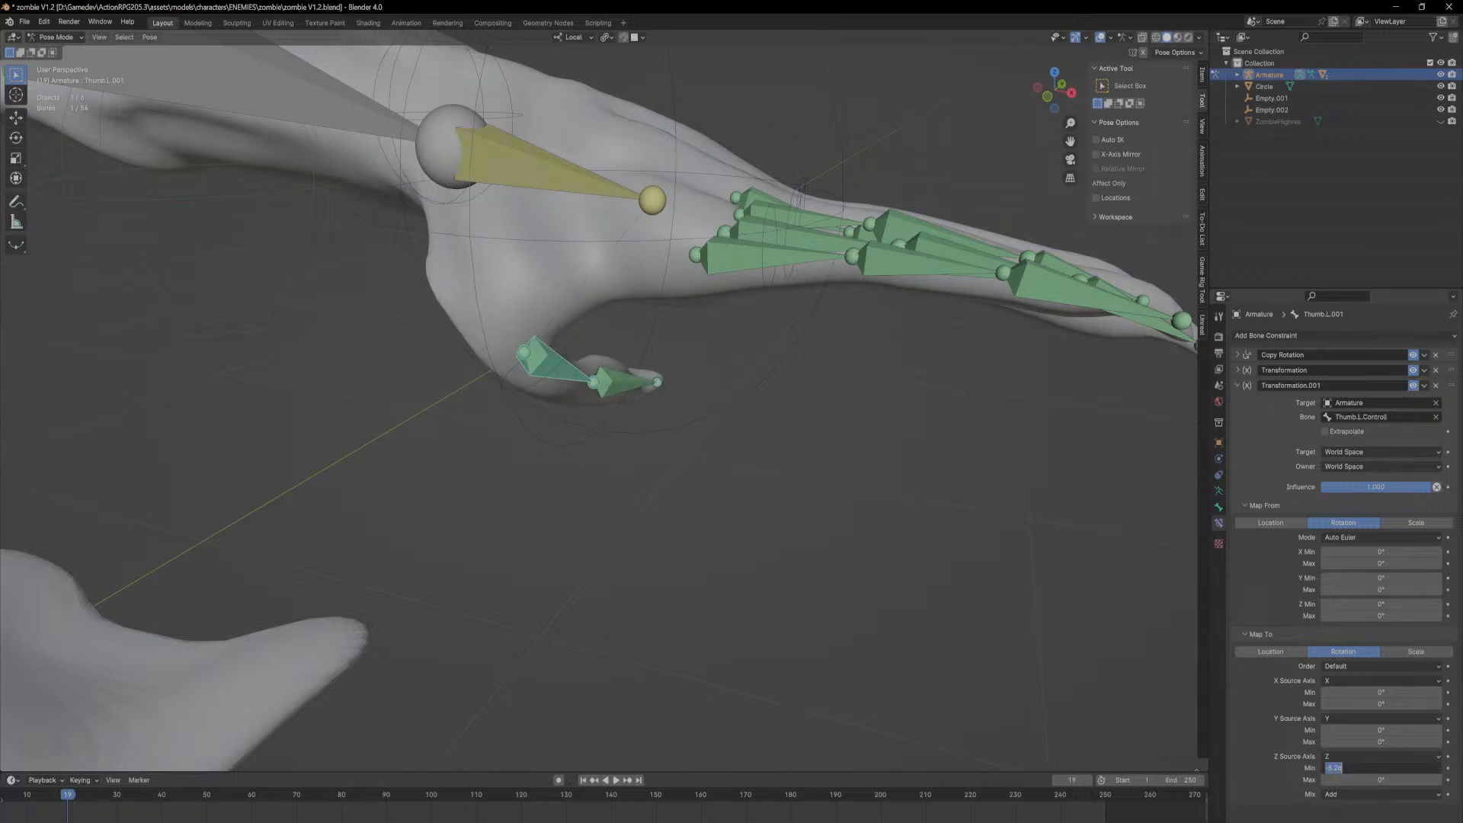
key(Return)
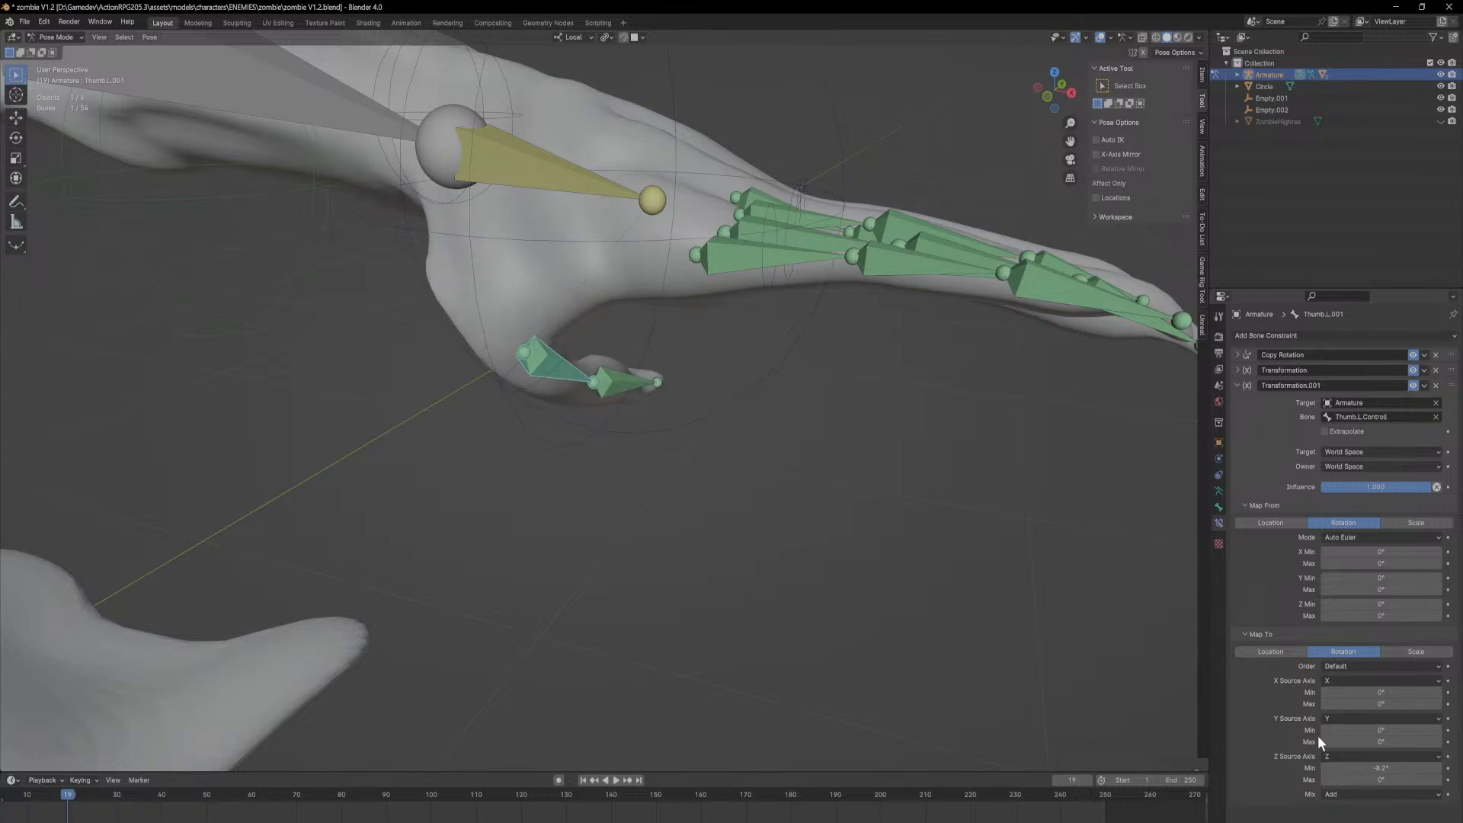
Step: Try using Z as the source for the X and Y rotation outputs, adjusting the minimums, with Z about 14°
click(1368, 716)
drag(1375, 734, 1350, 692)
click(1366, 682)
click(1357, 718)
drag(1372, 768, 1401, 768)
middle_drag(568, 463, 678, 416)
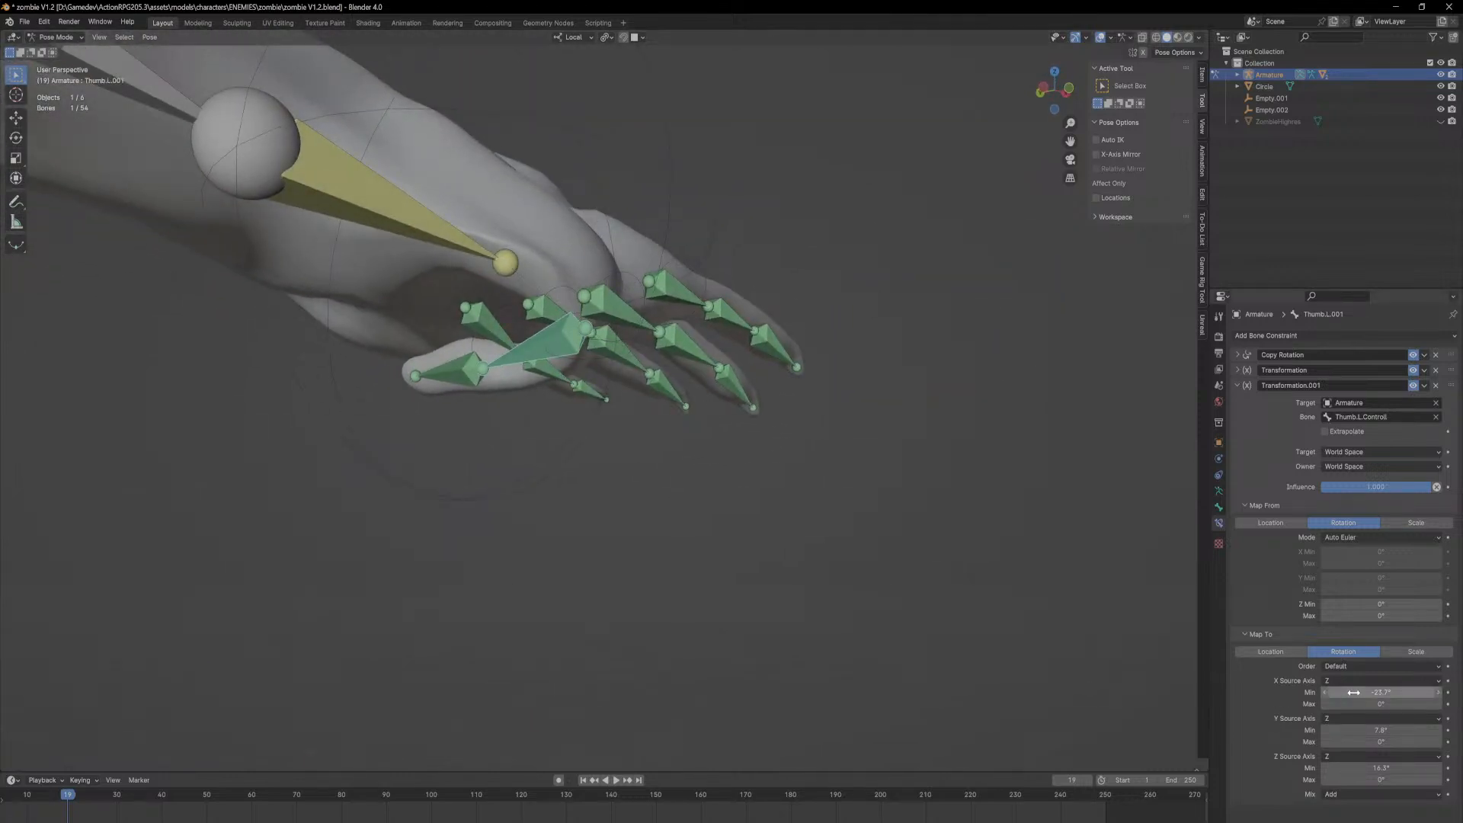
Step: Try retuning the X and Z output minimums, with Z near -8°, and delete Thumb.L.001's second Transformation constraint
drag(1382, 768, 1368, 769)
drag(1381, 692, 1433, 692)
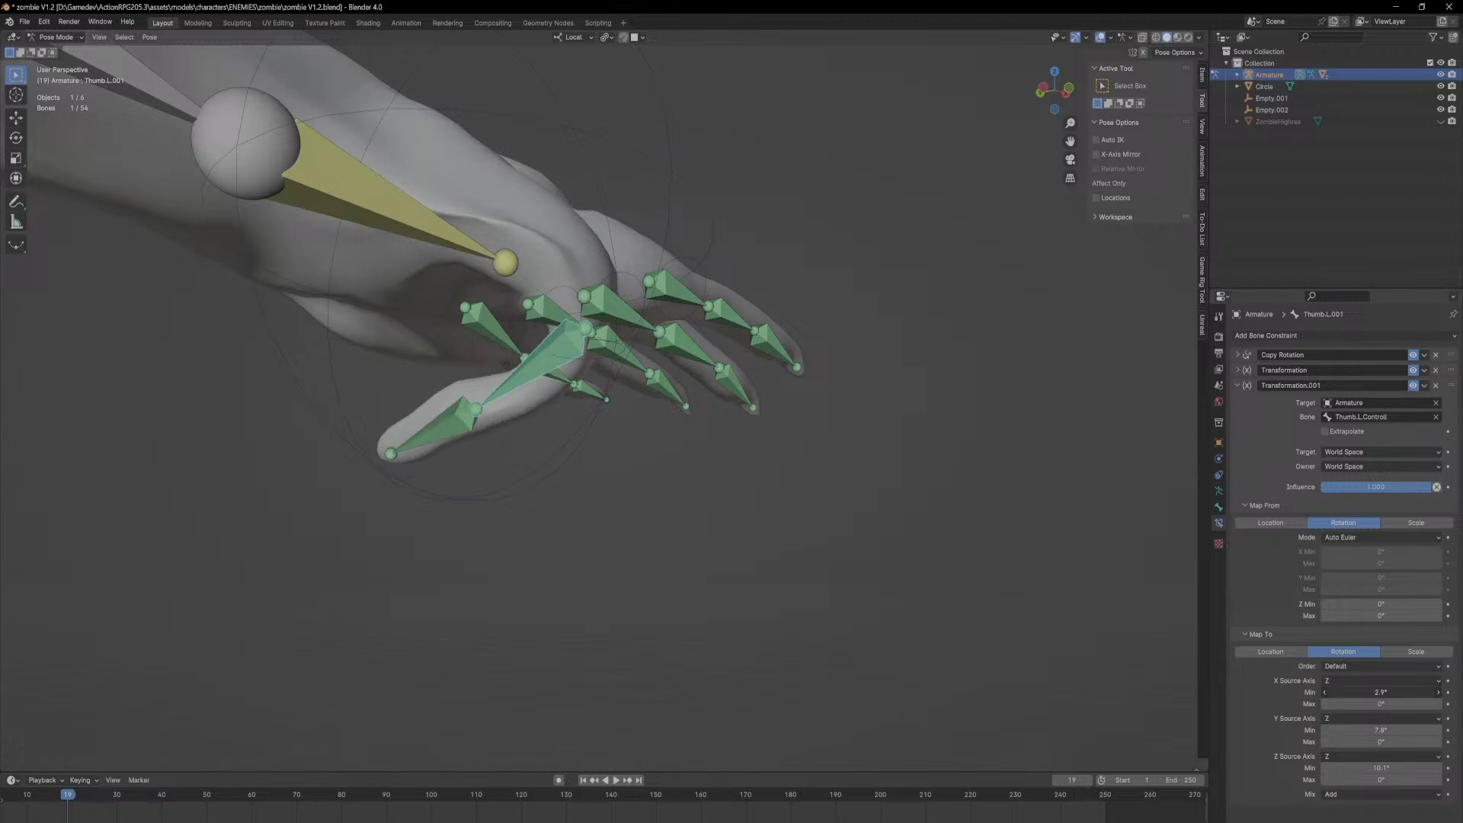
drag(1381, 768, 1331, 768)
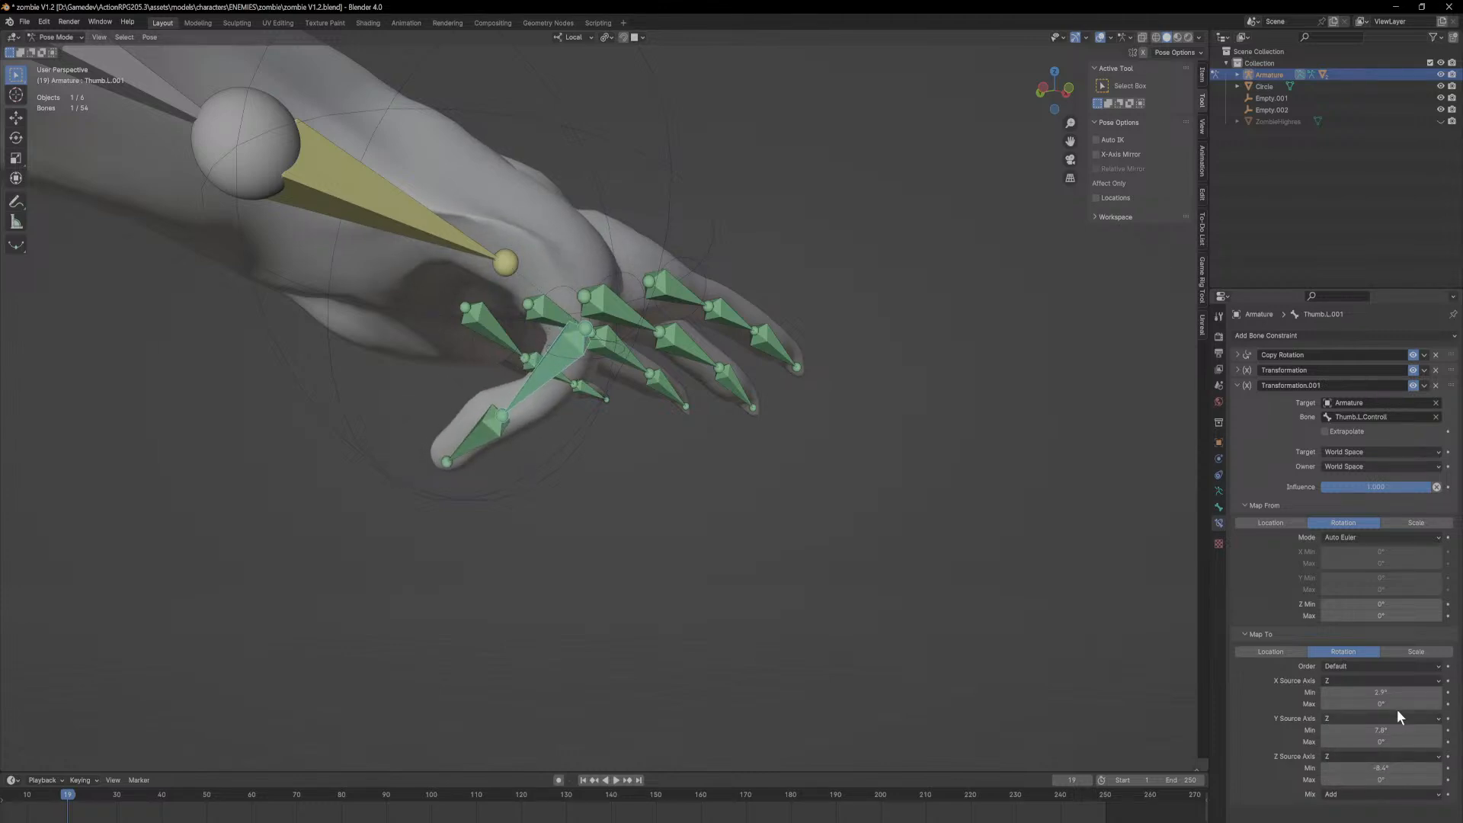
drag(1381, 692, 1368, 692)
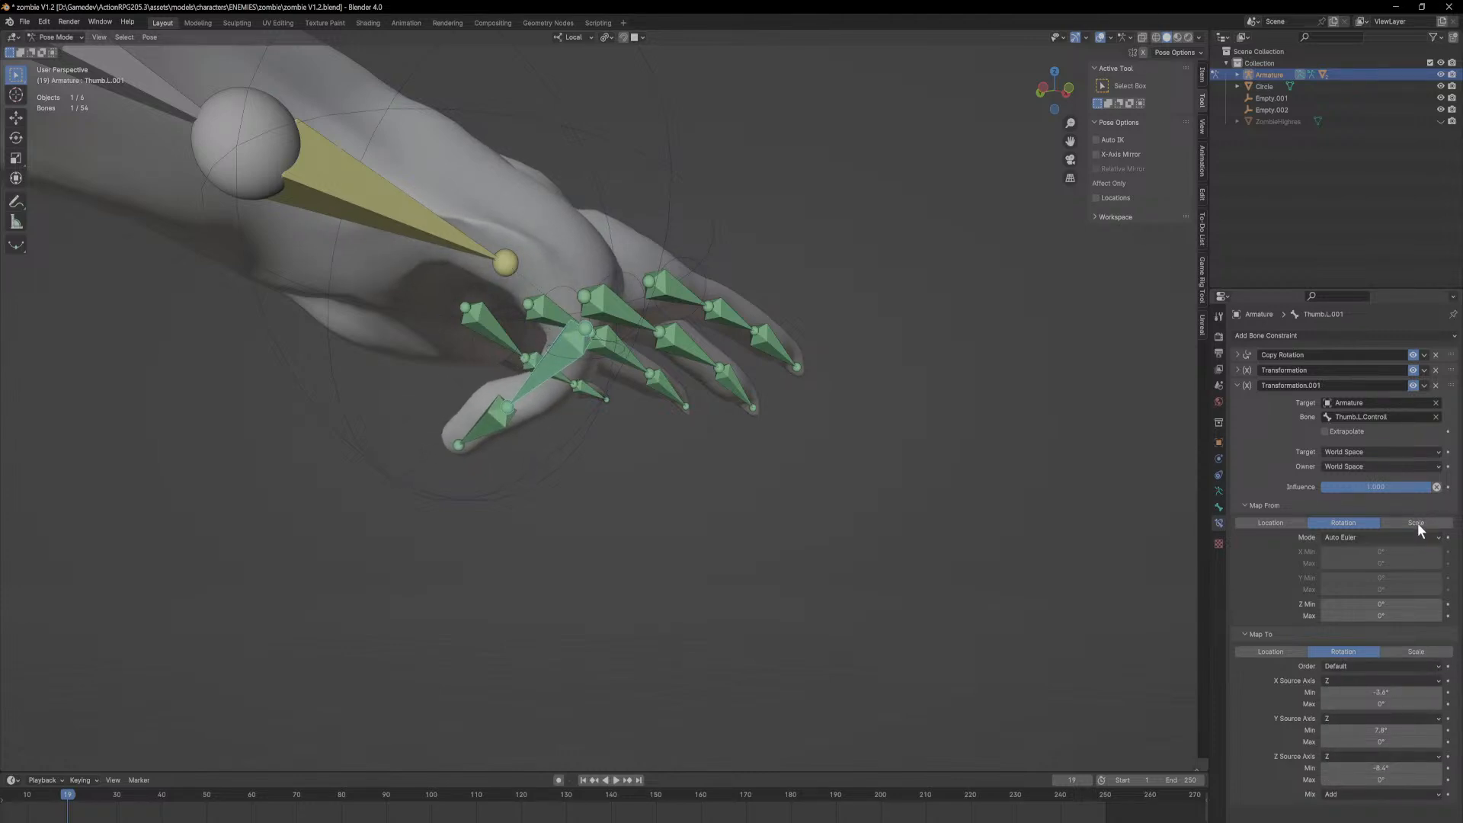
click(1436, 385)
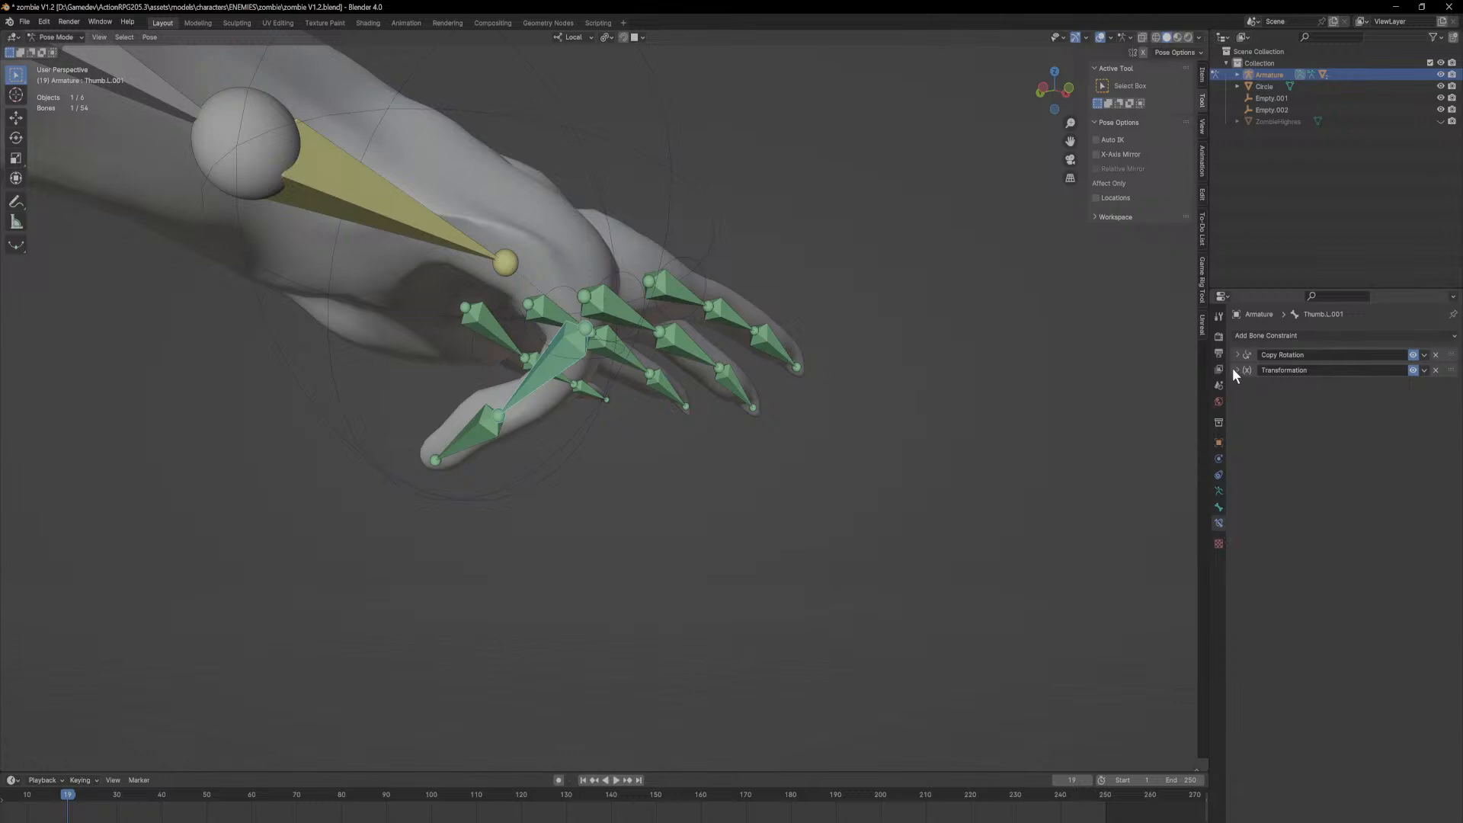
Step: Retune the Map To rotation minimums in Thumb.L.001's remaining Transformation constraint, with X about -55° and Z about -100°
click(1236, 371)
drag(1380, 676, 1318, 676)
drag(1392, 750, 1374, 750)
middle_drag(900, 435, 753, 468)
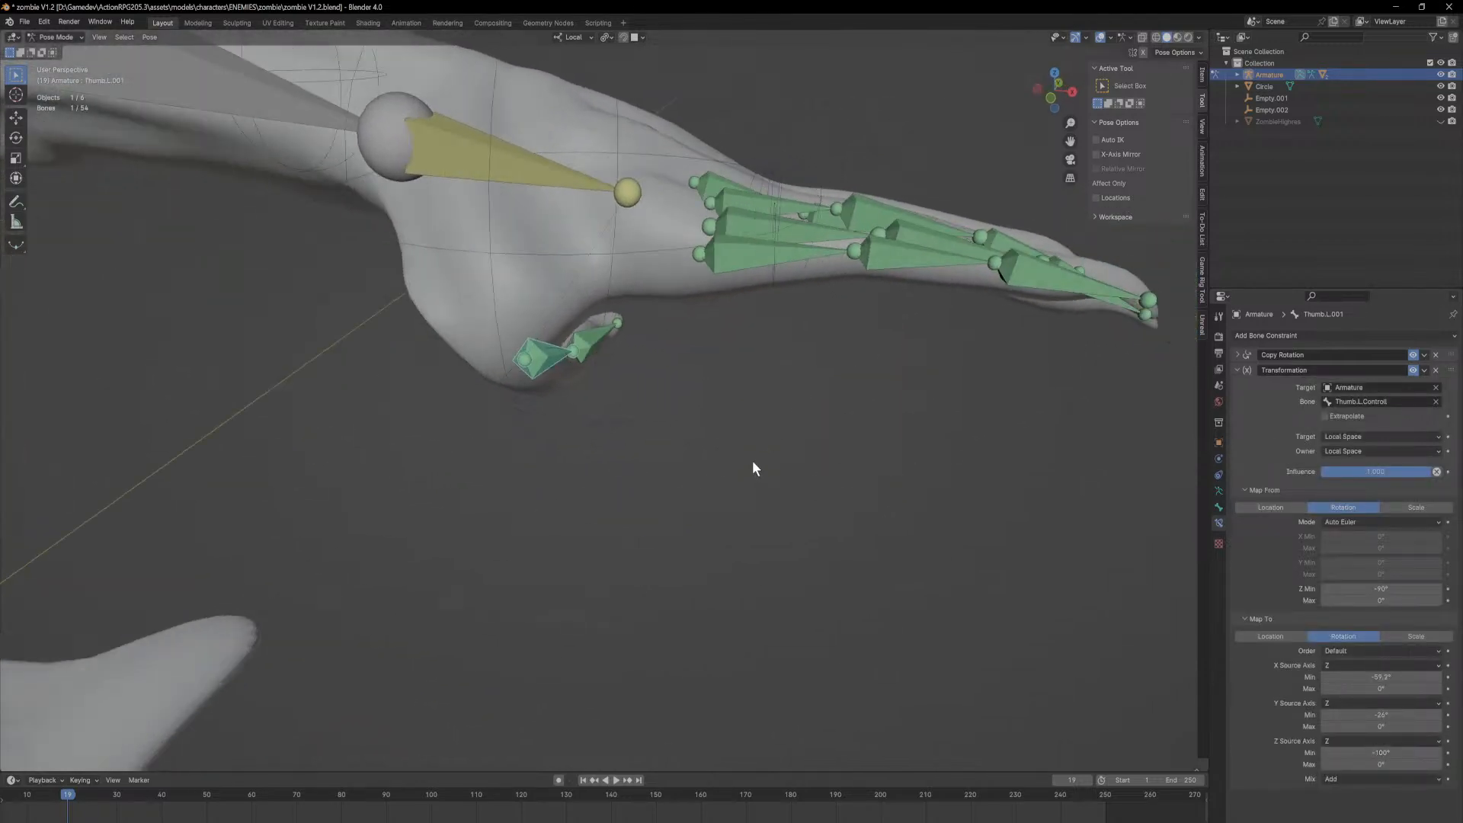
Step: Rotate the left thumb's control bone about its local Z axis so the thumb extends outward, and return to Object Mode
click(561, 375)
scroll(561, 382, down, 4)
key(r)
key(z)
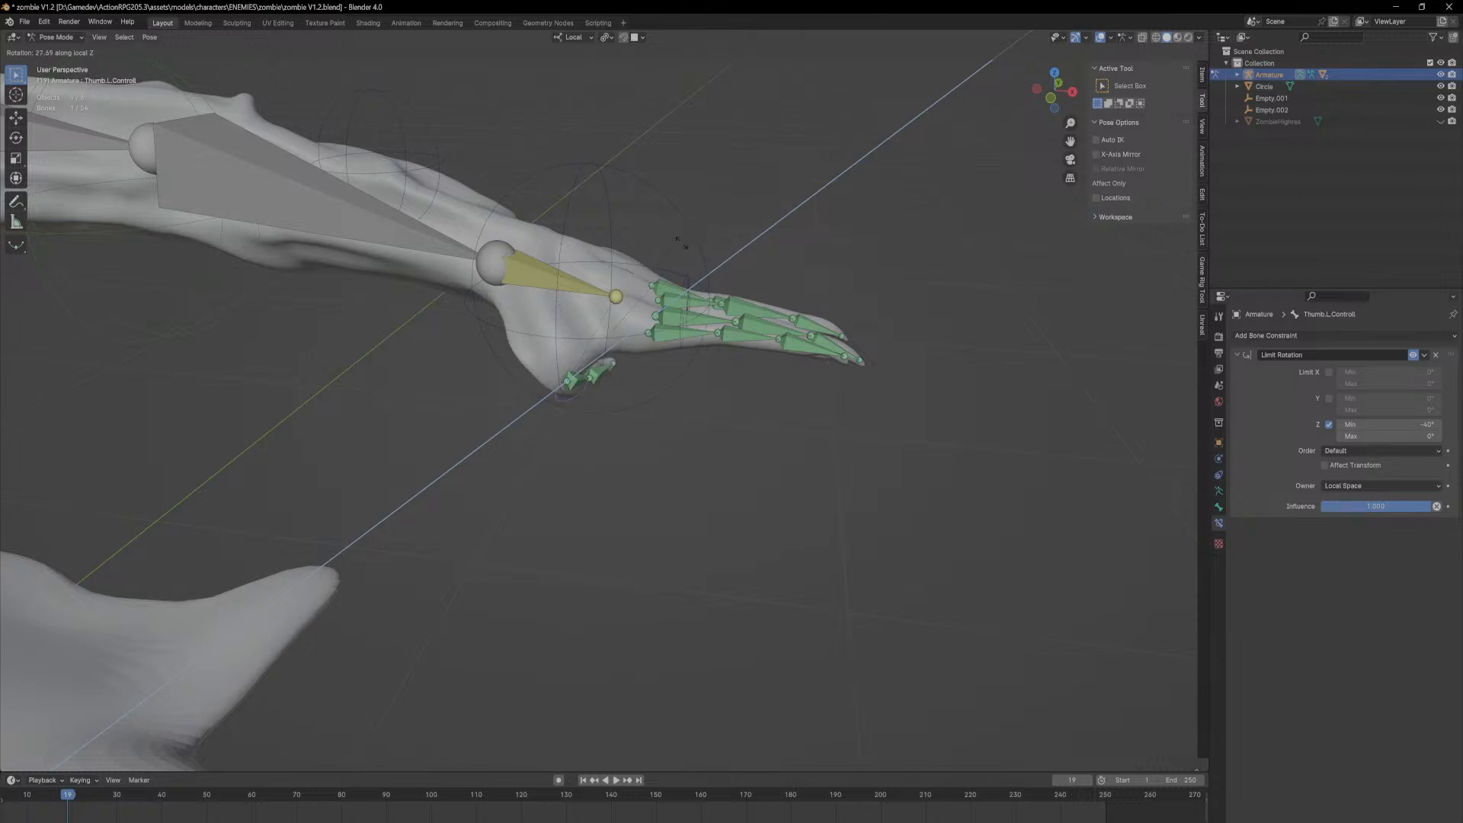
click(408, 195)
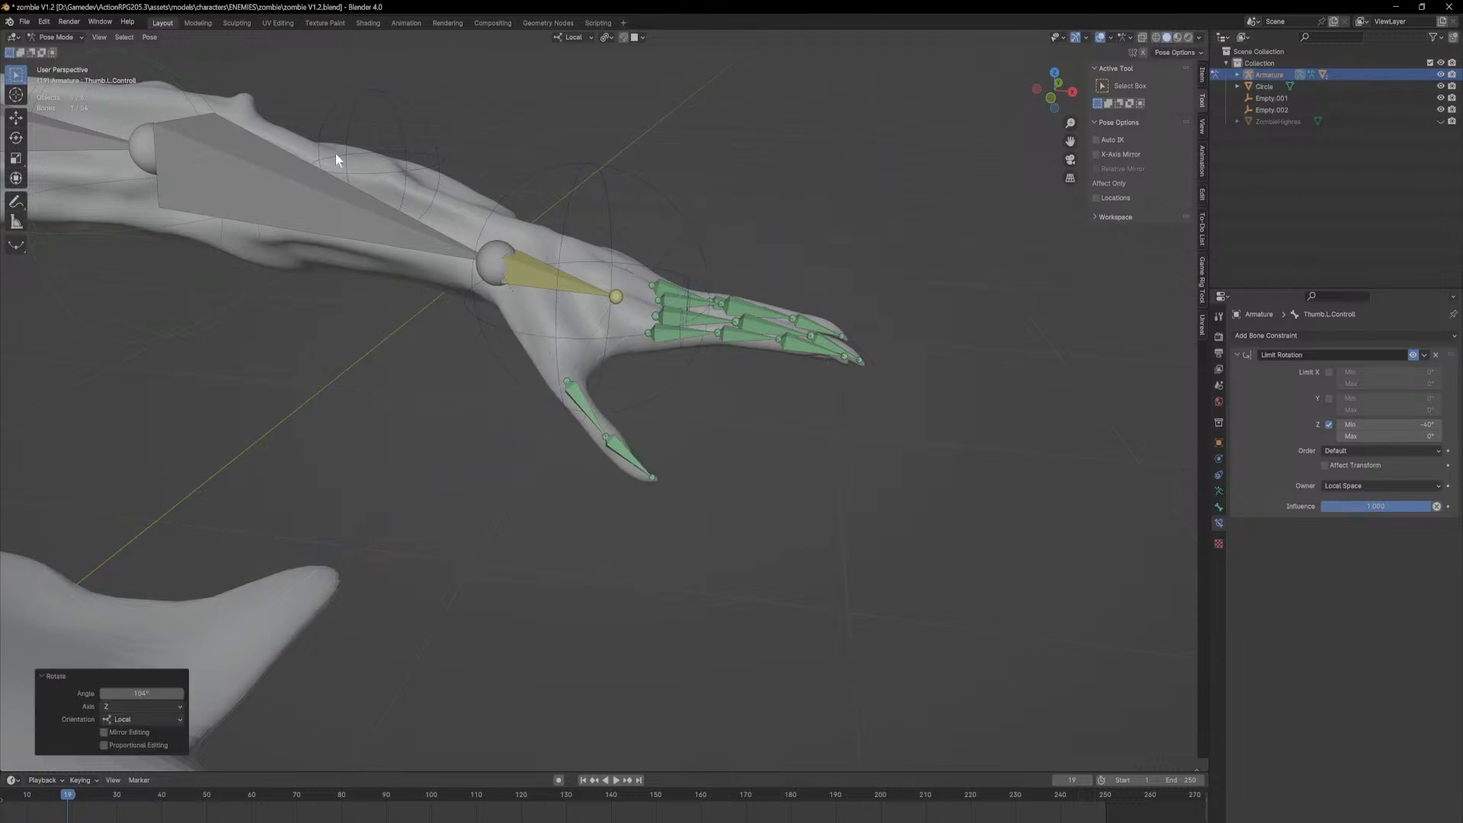
click(54, 36)
click(62, 43)
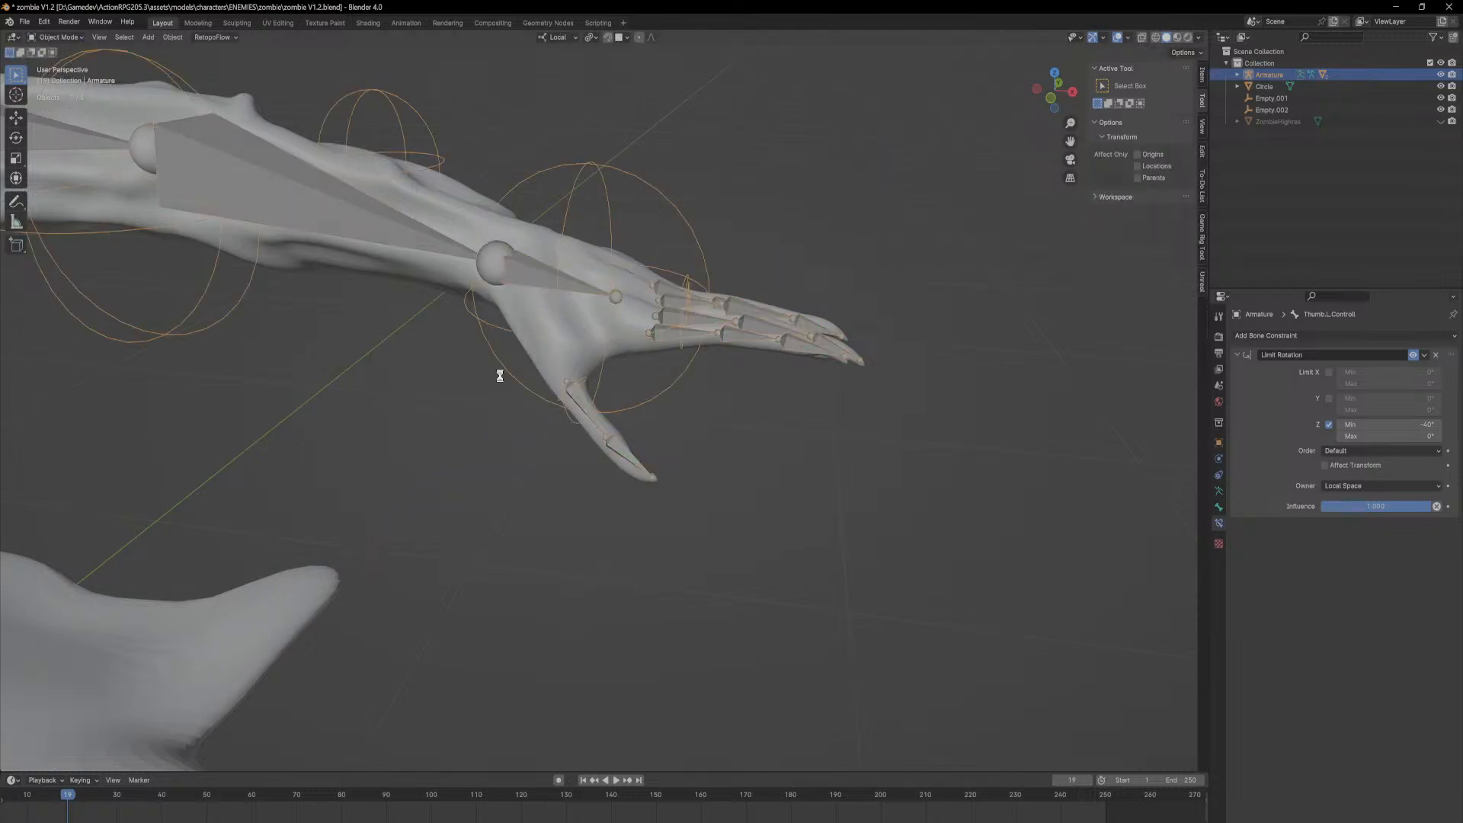
Step: Deselect the armature and select the zombie's body mesh, zombieLowResobj
scroll(472, 393, down, 4)
scroll(437, 425, down, 5)
middle_drag(500, 423, 884, 459)
click(822, 594)
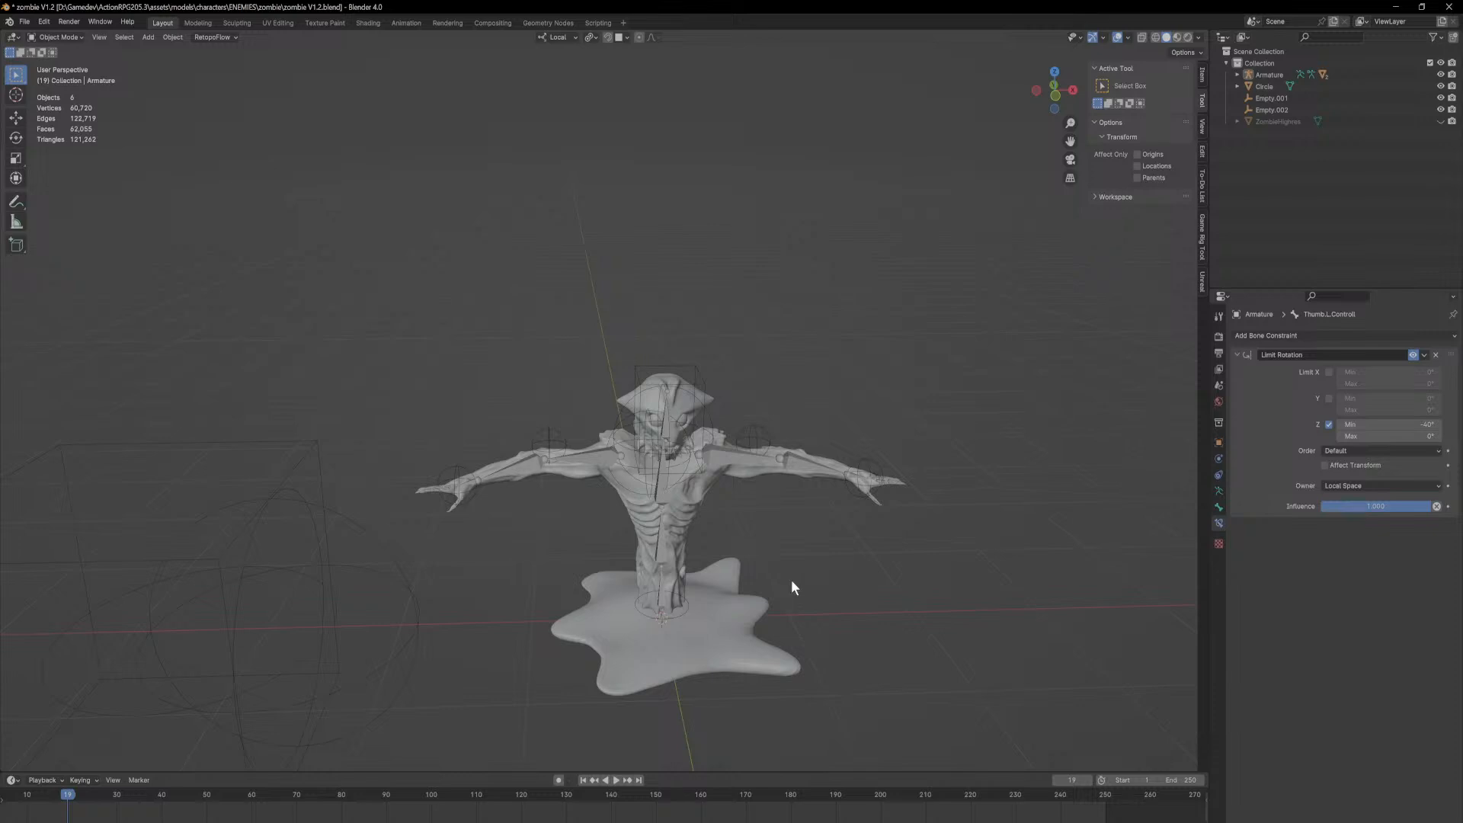
middle_drag(804, 610, 753, 620)
click(471, 613)
middle_drag(471, 613, 536, 612)
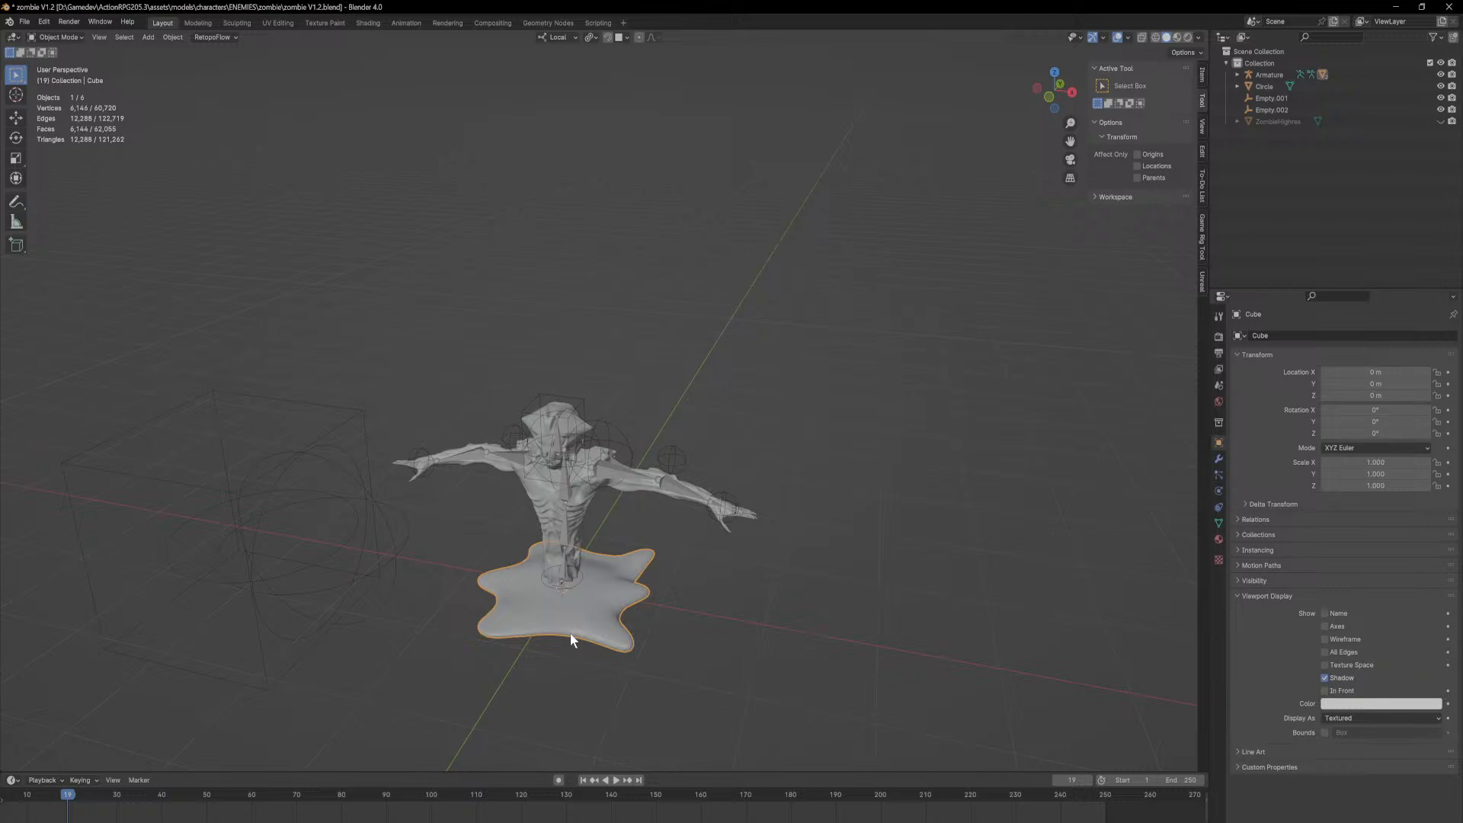
middle_drag(555, 505, 614, 474)
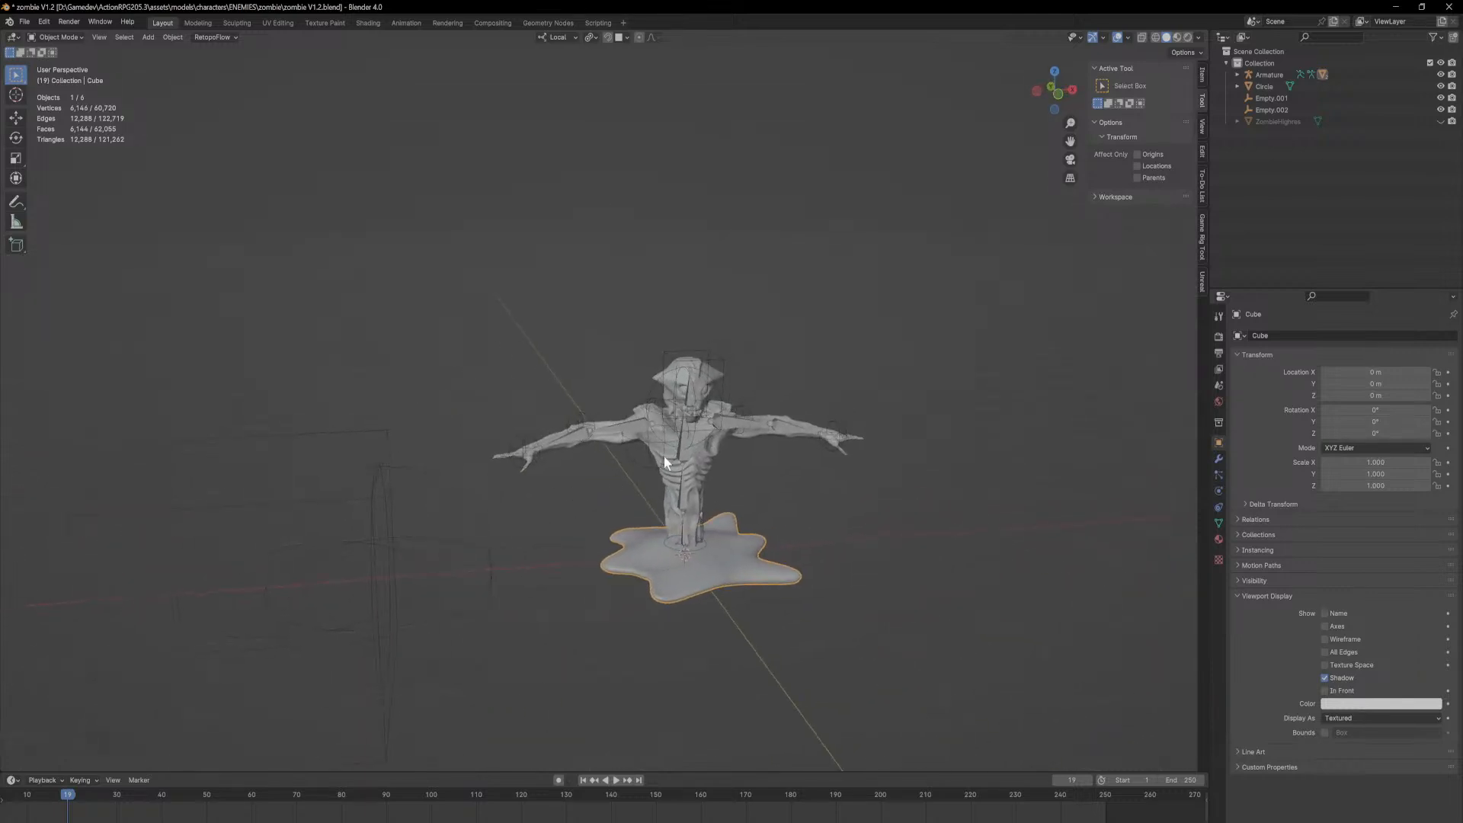
scroll(749, 418, up, 6)
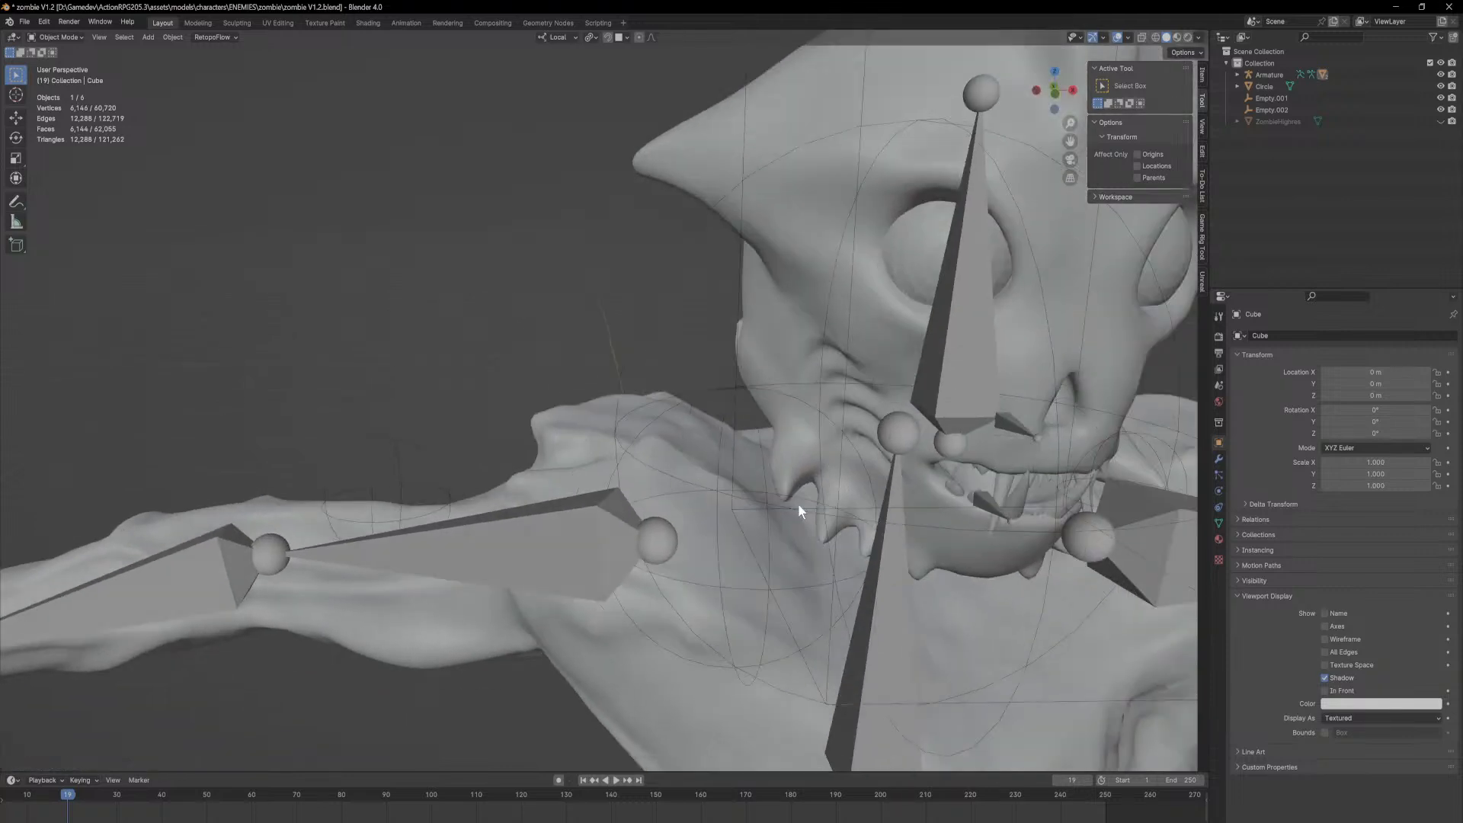
scroll(798, 503, down, 2)
click(663, 325)
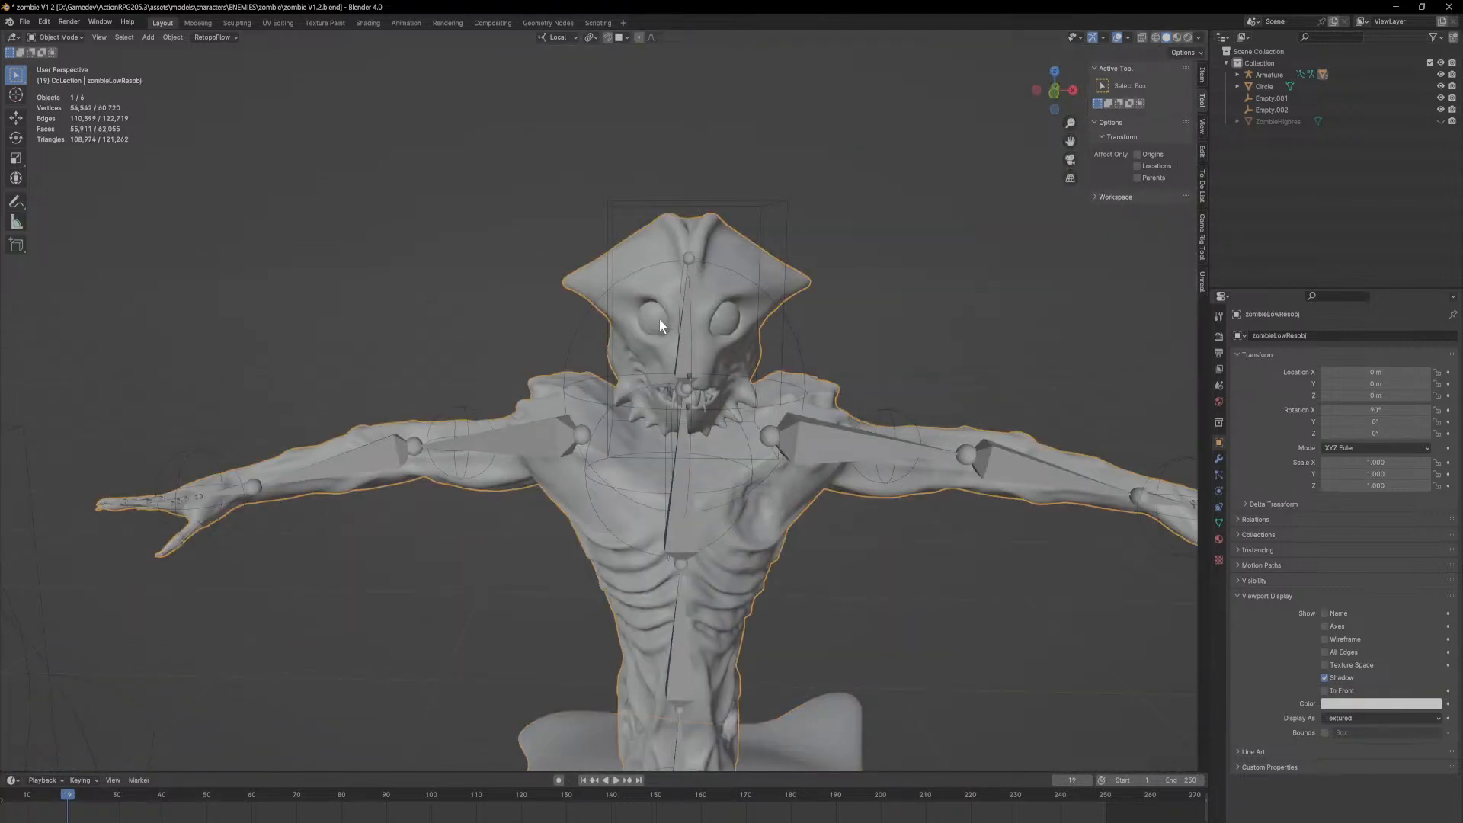
scroll(722, 568, down, 2)
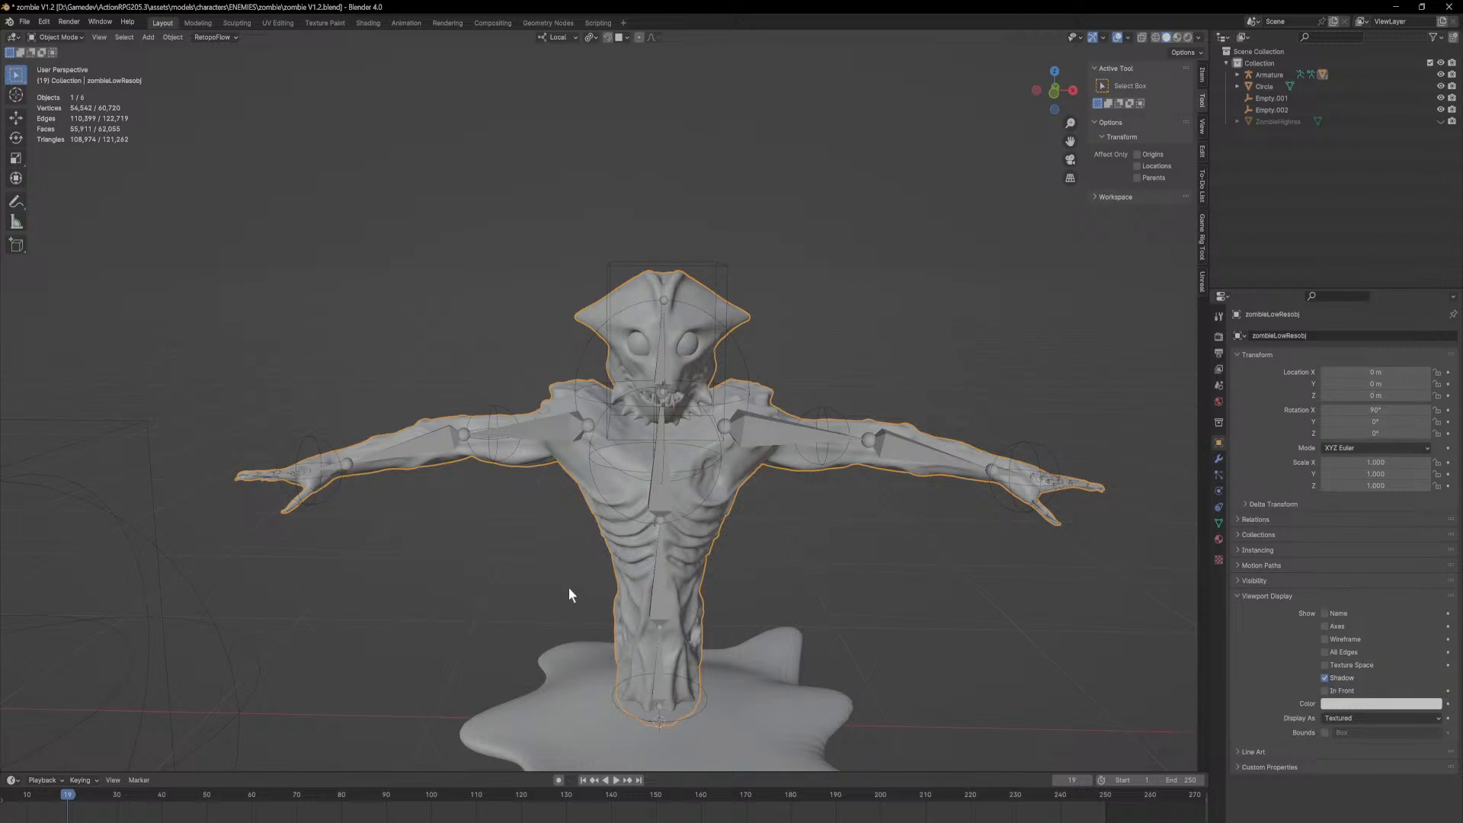
middle_drag(1071, 488, 355, 43)
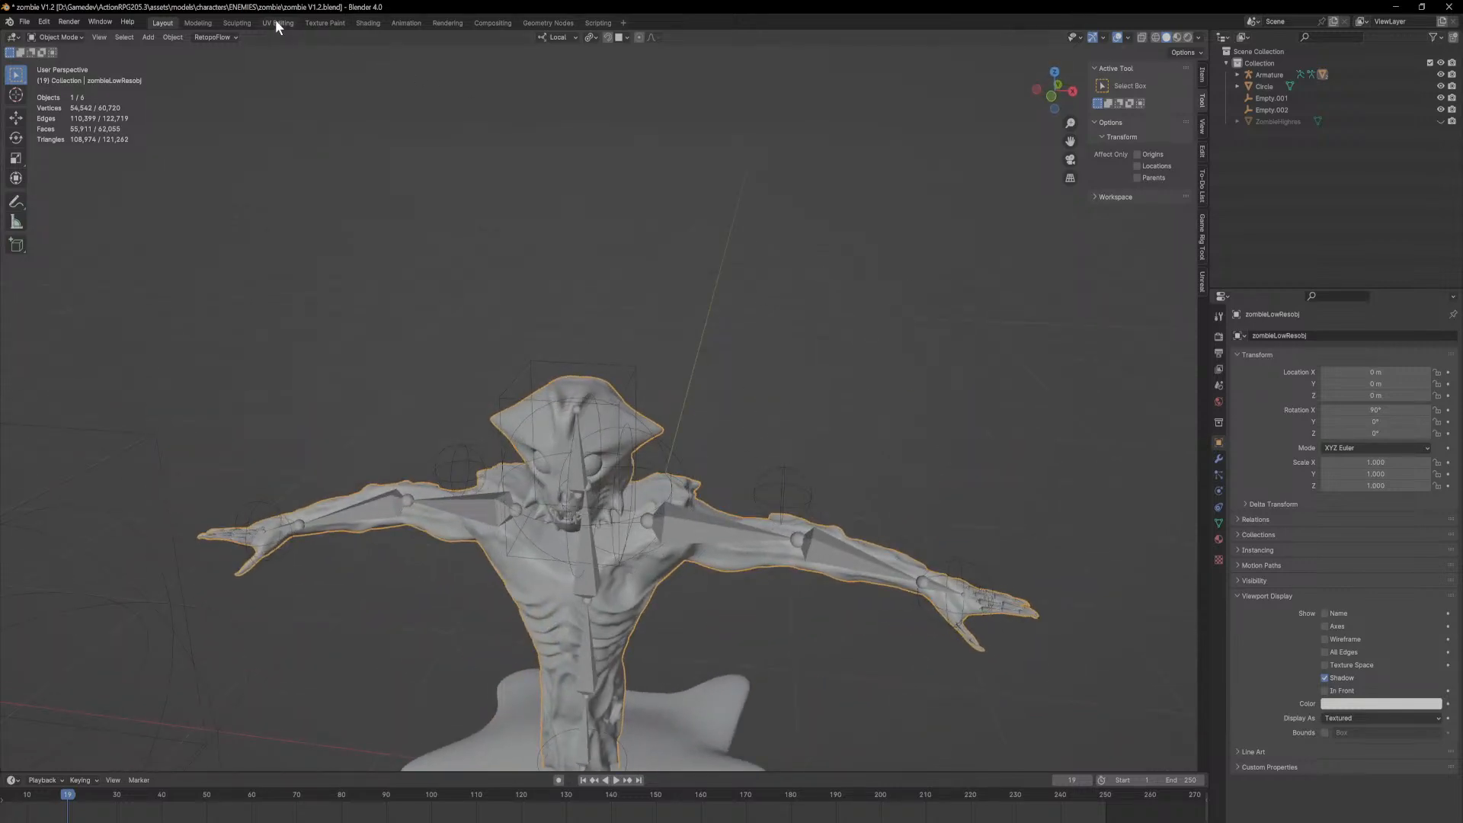
Step: Display the body mesh's full UV layout in the UV Editing workspace and widen the UV editor
click(277, 22)
scroll(639, 415, down, 4)
middle_drag(600, 400, 658, 402)
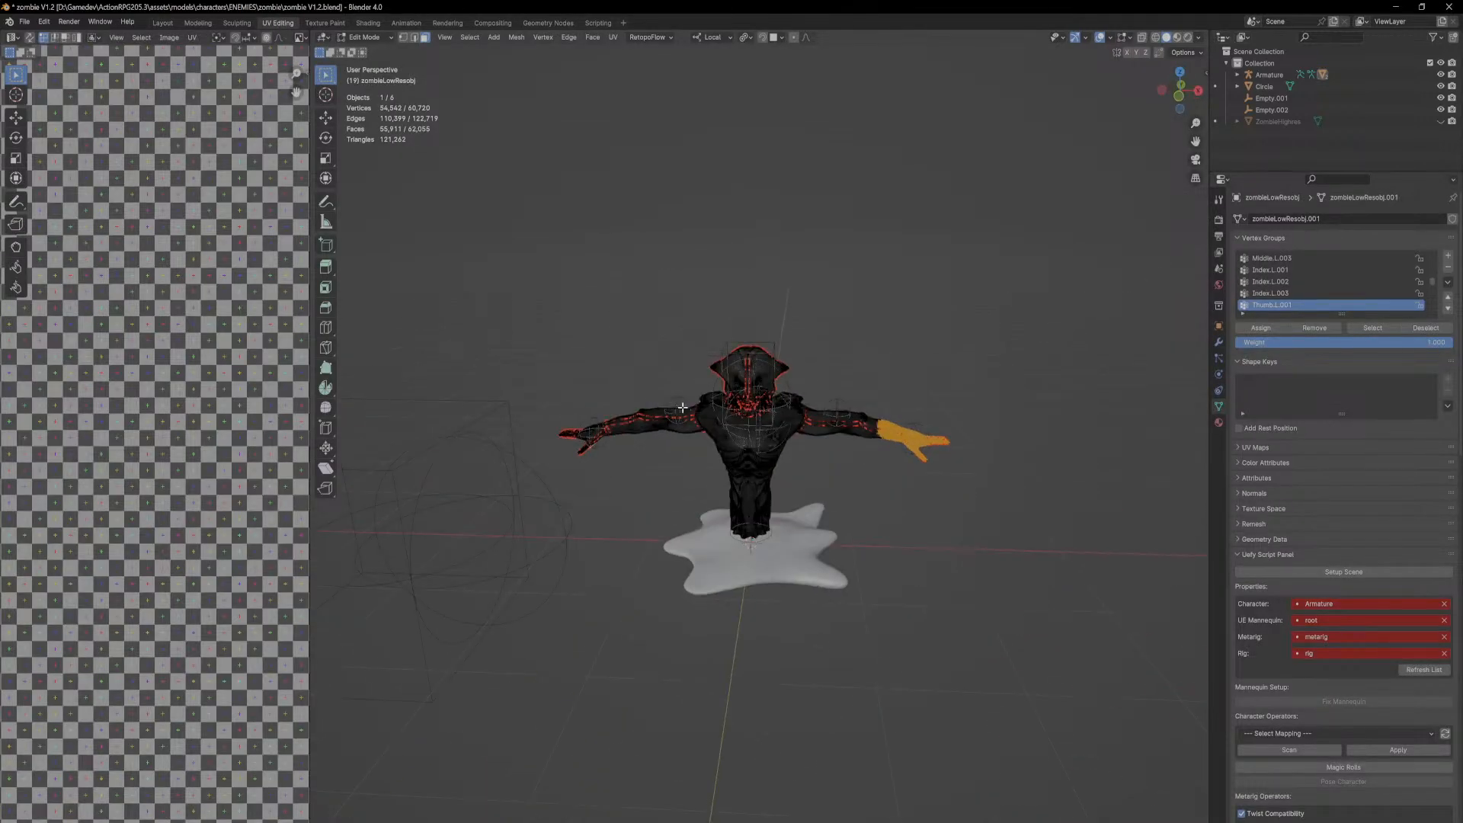
key(a)
scroll(190, 401, down, 6)
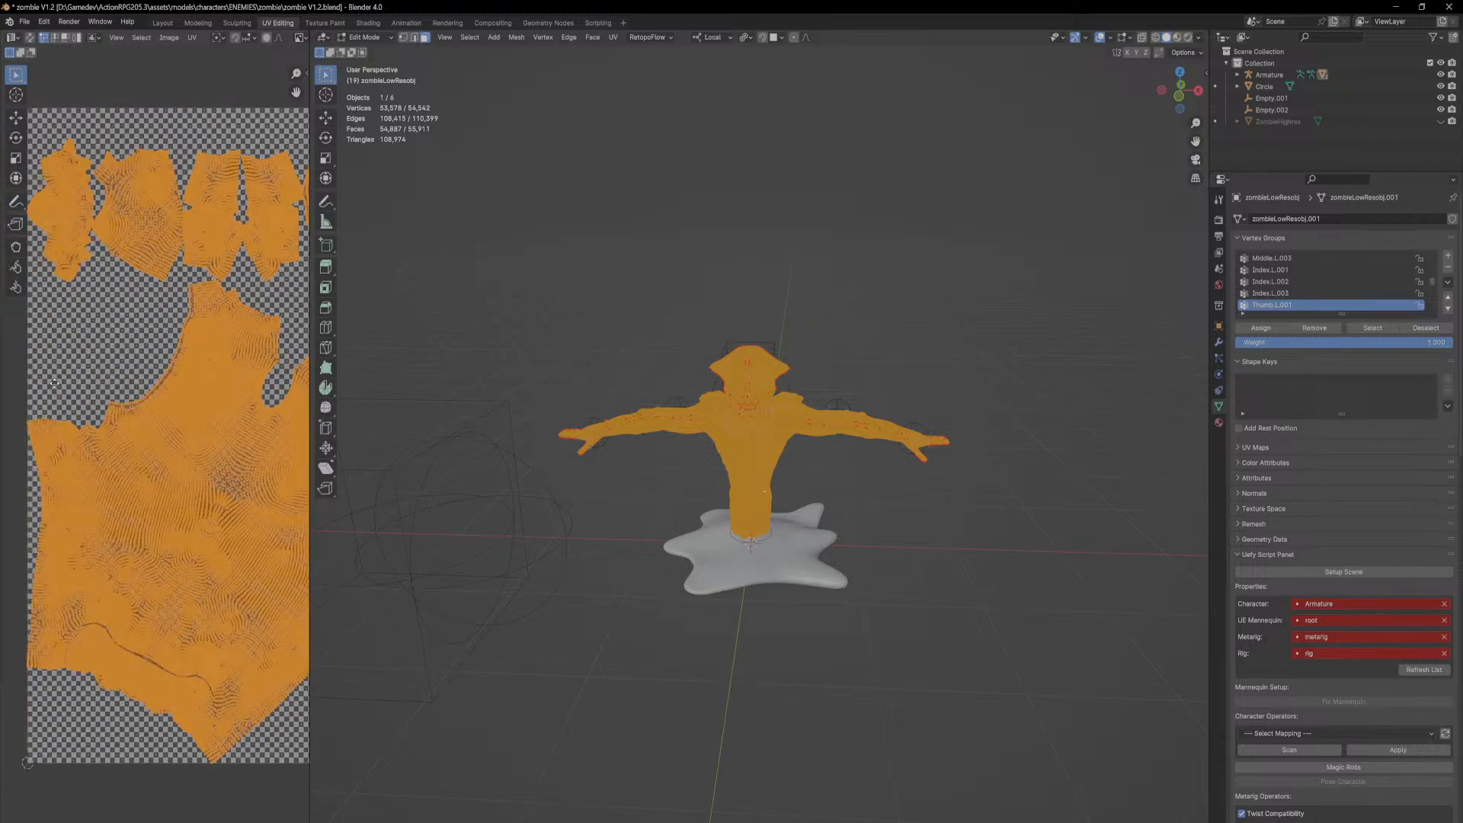
scroll(217, 405, down, 4)
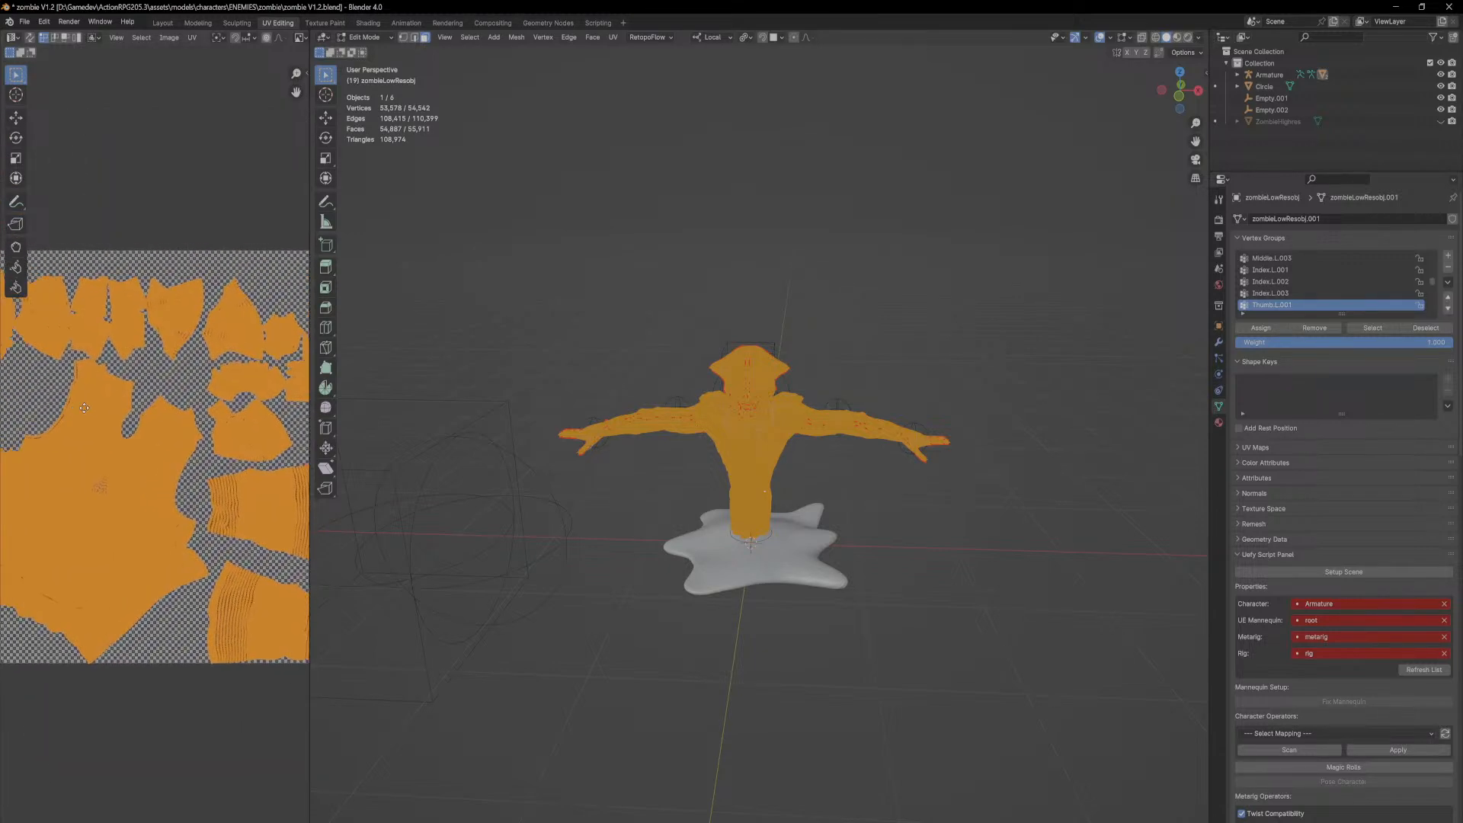
scroll(113, 435, up, 4)
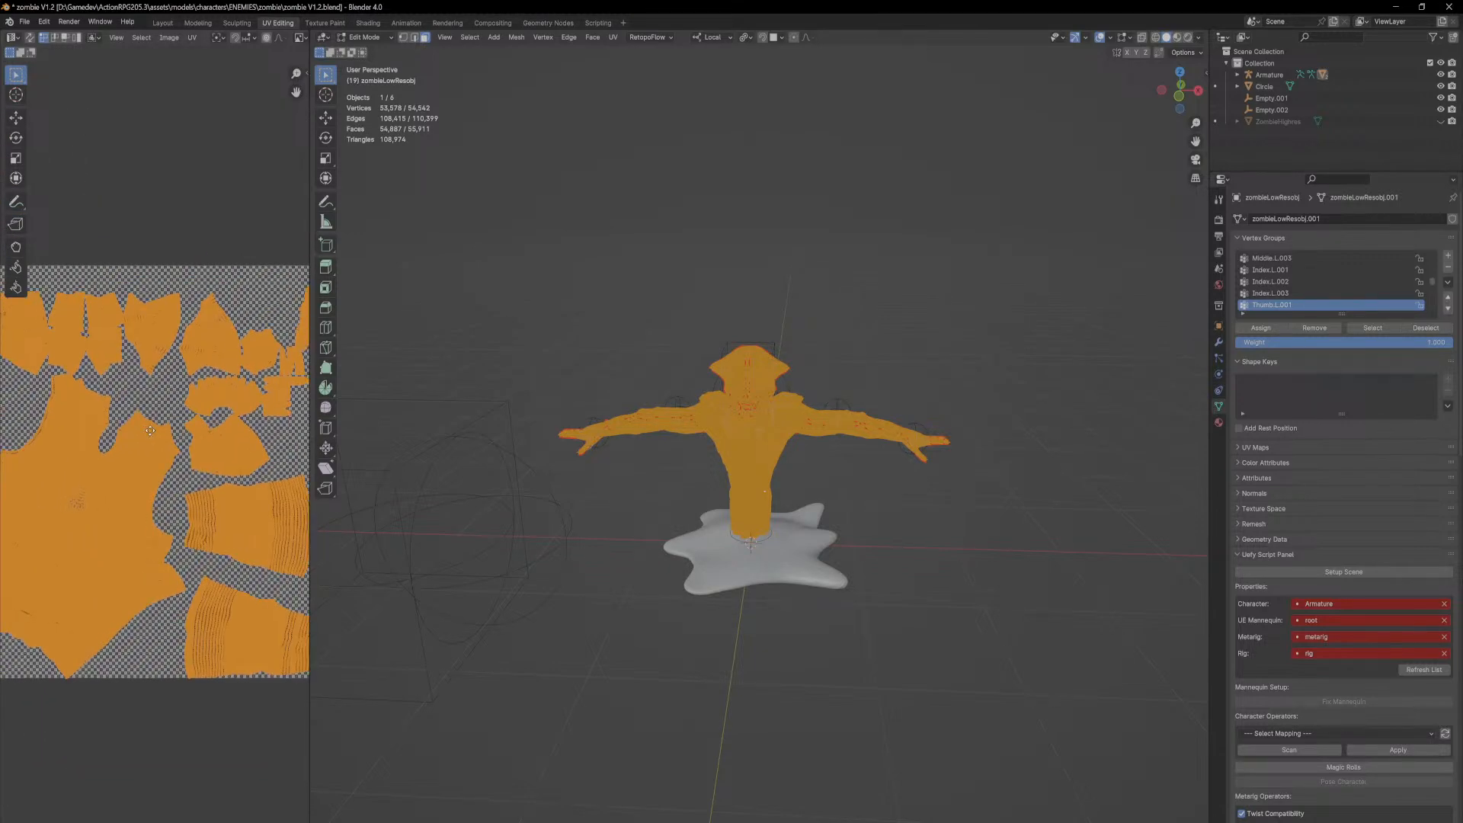
drag(310, 198, 666, 244)
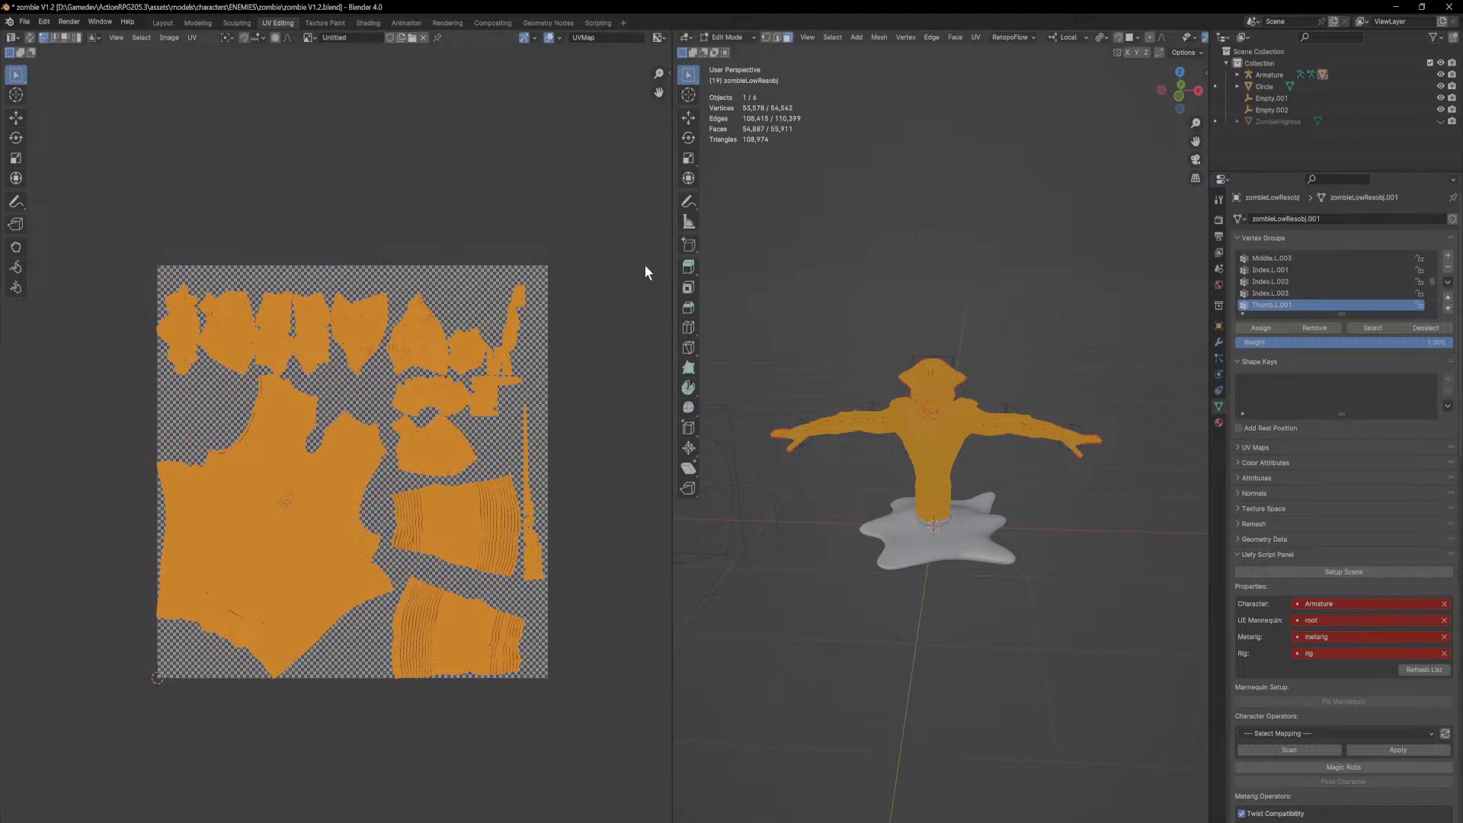
scroll(945, 372, up, 6)
shift+middle_drag(926, 379, 944, 519)
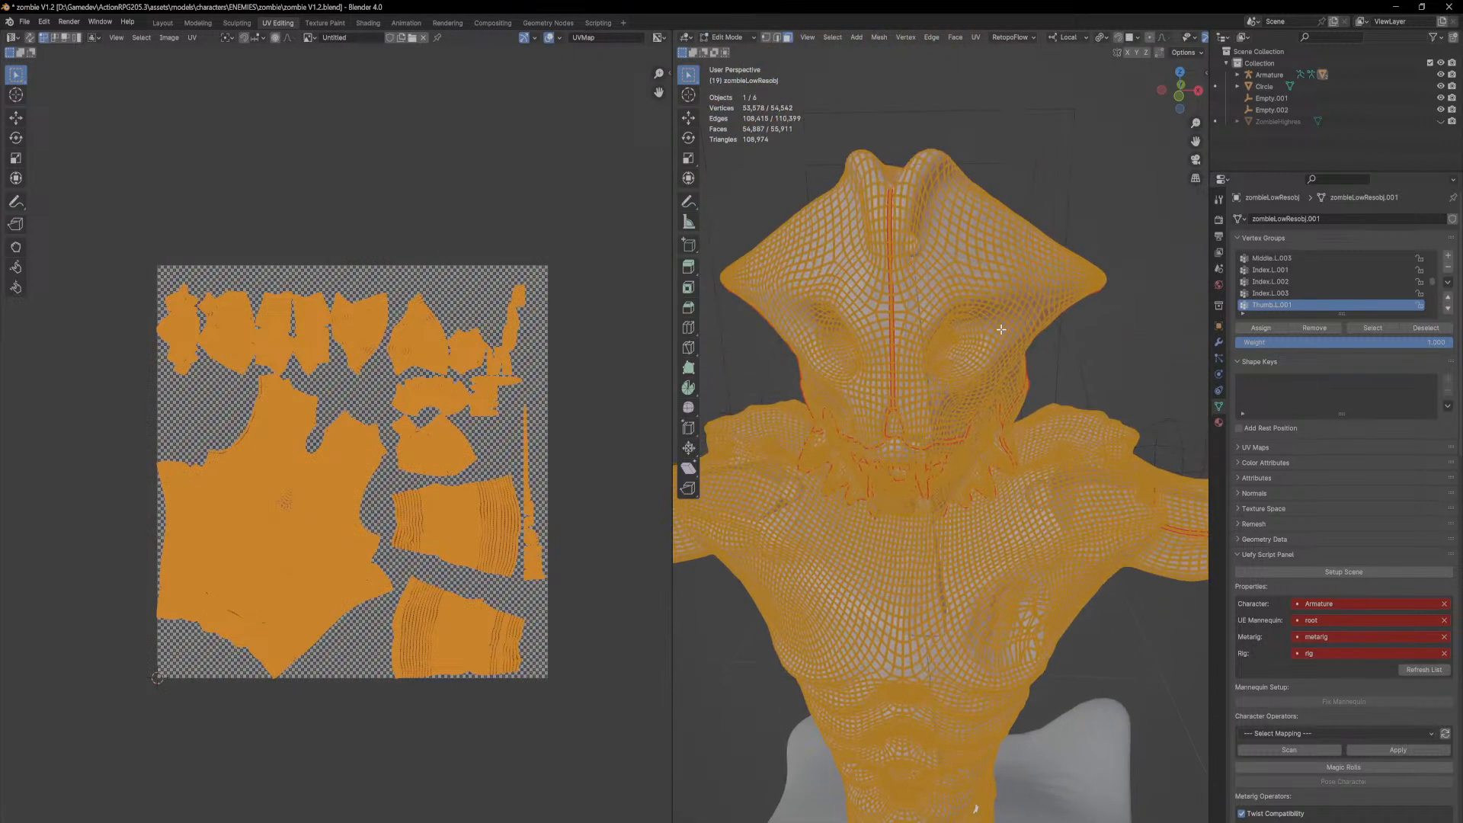
Step: Reveal the mesh's hidden faces and check where each eye's linked faces sit in the UV layout
key(a)
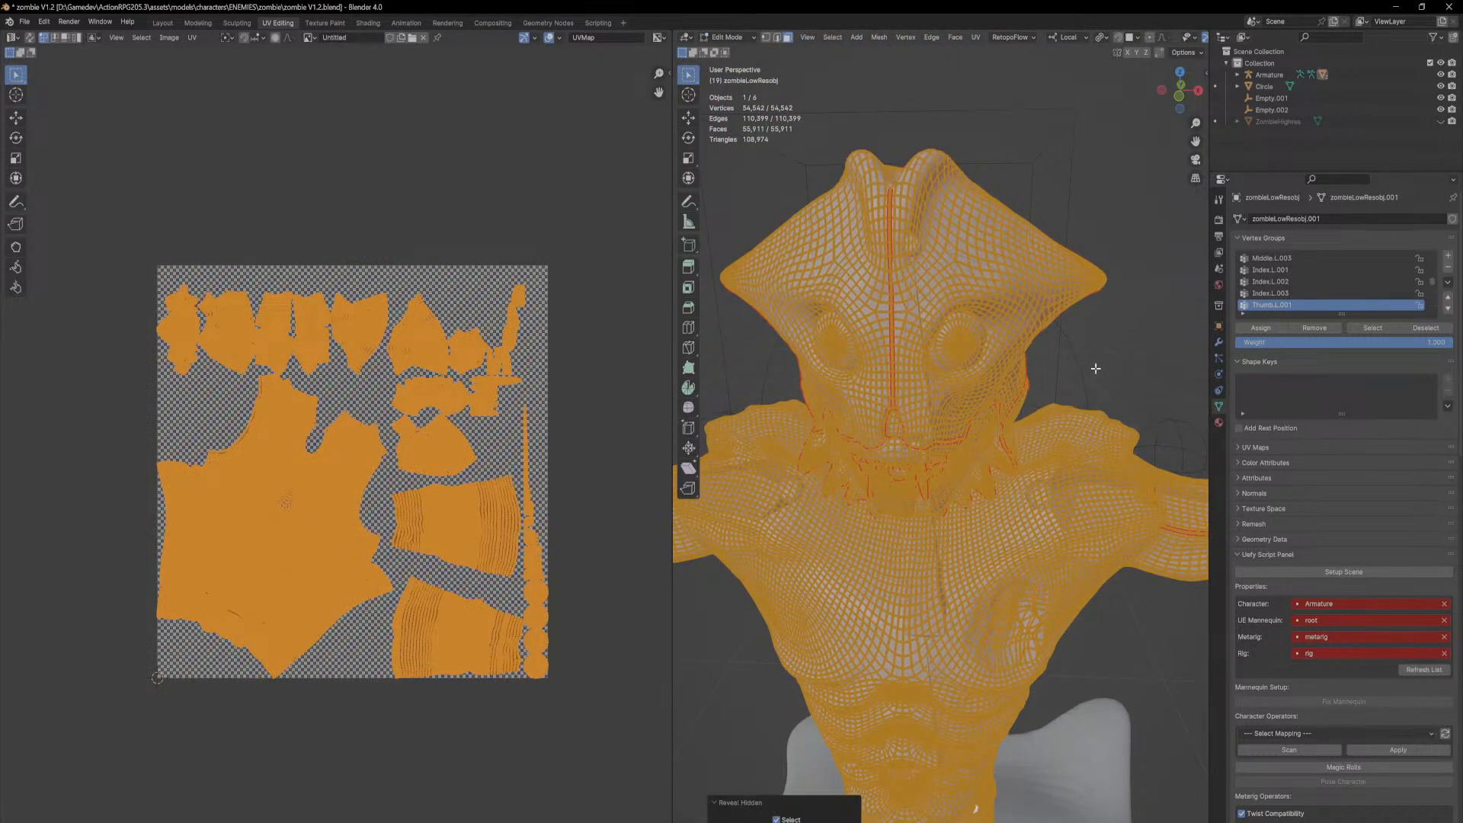
click(966, 334)
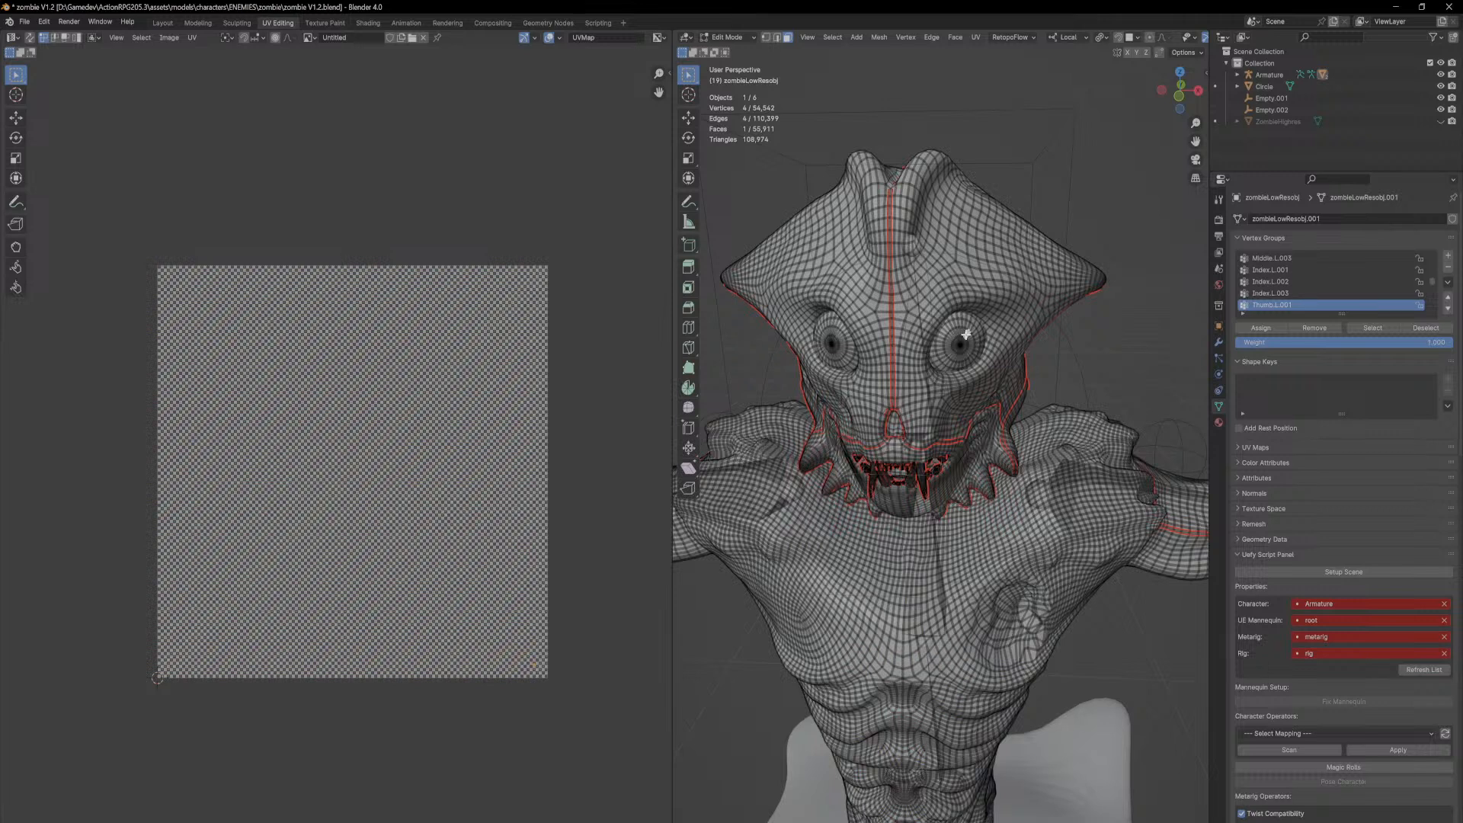
key(ctrl+l)
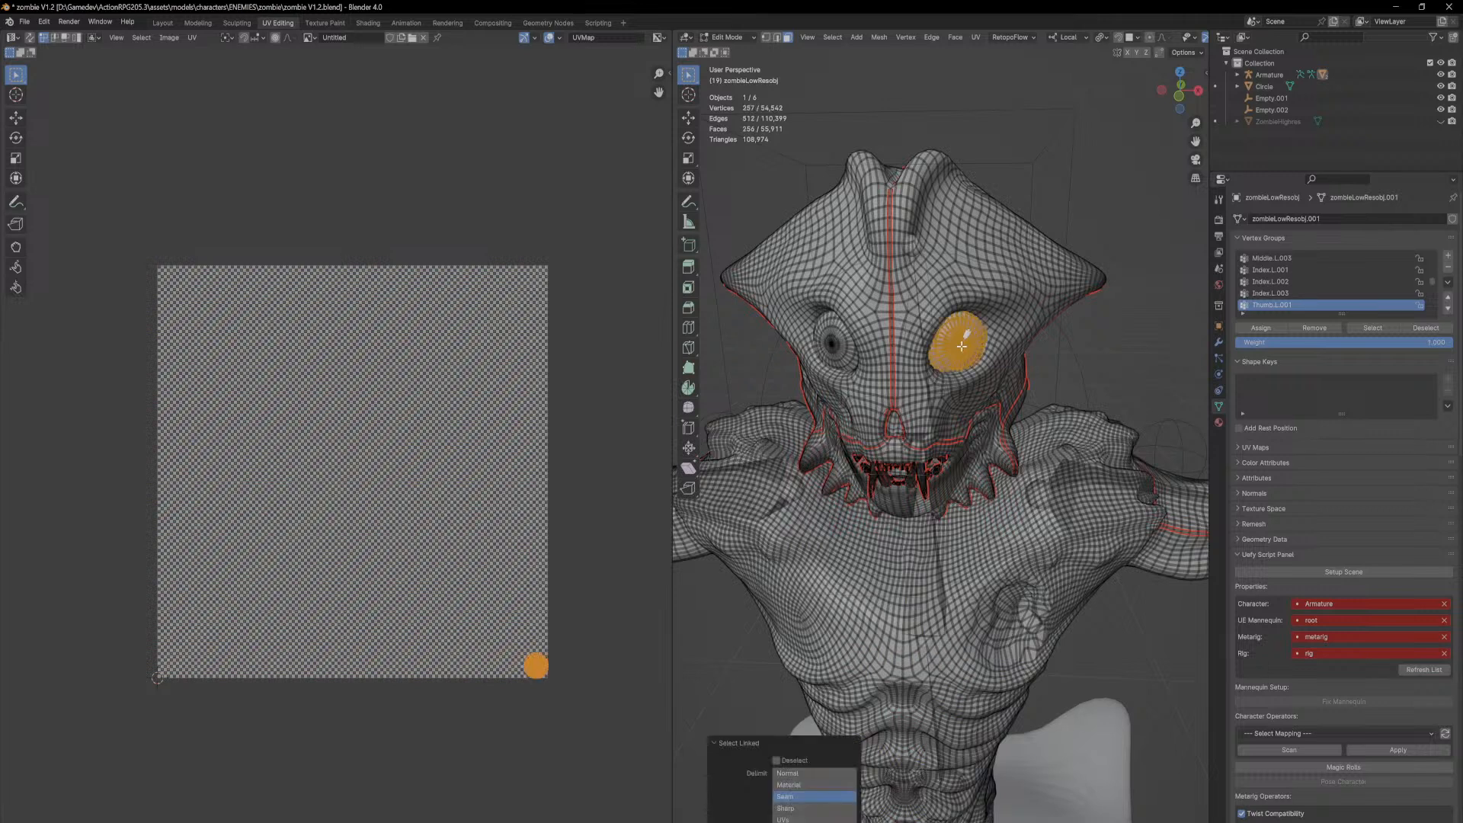
click(832, 343)
key(ctrl+l)
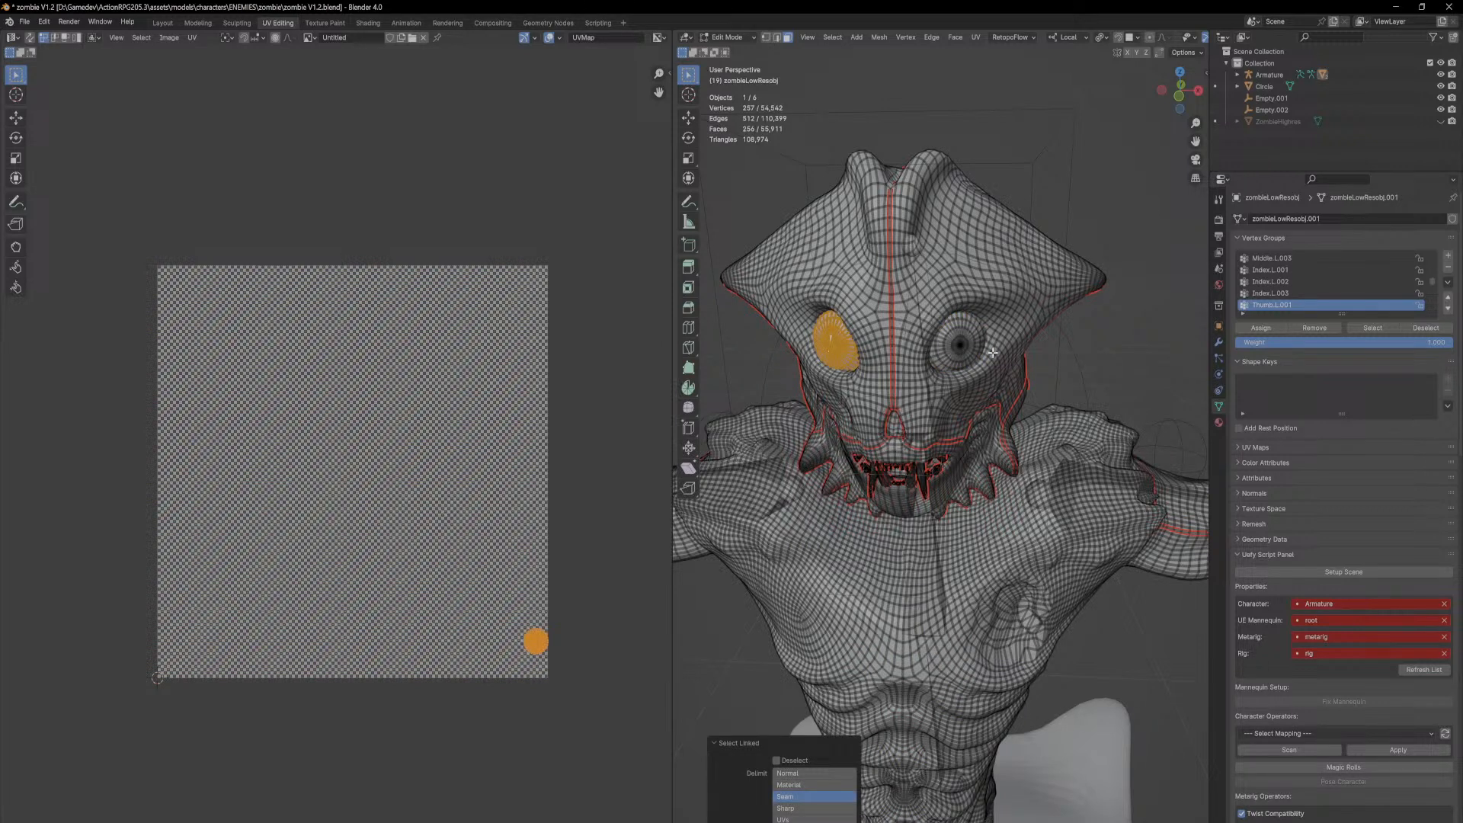
click(942, 340)
key(ctrl+l)
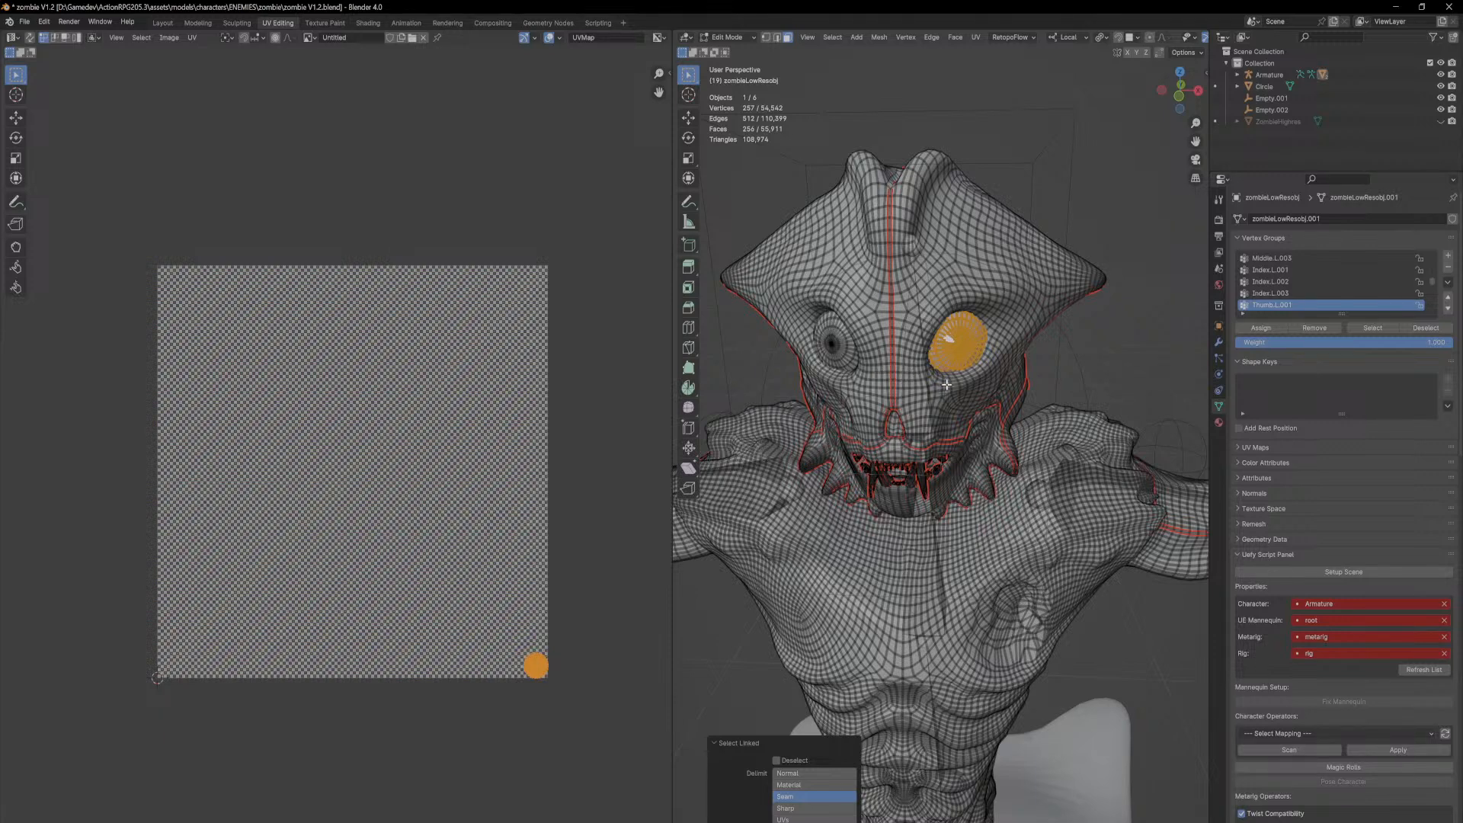
key(a)
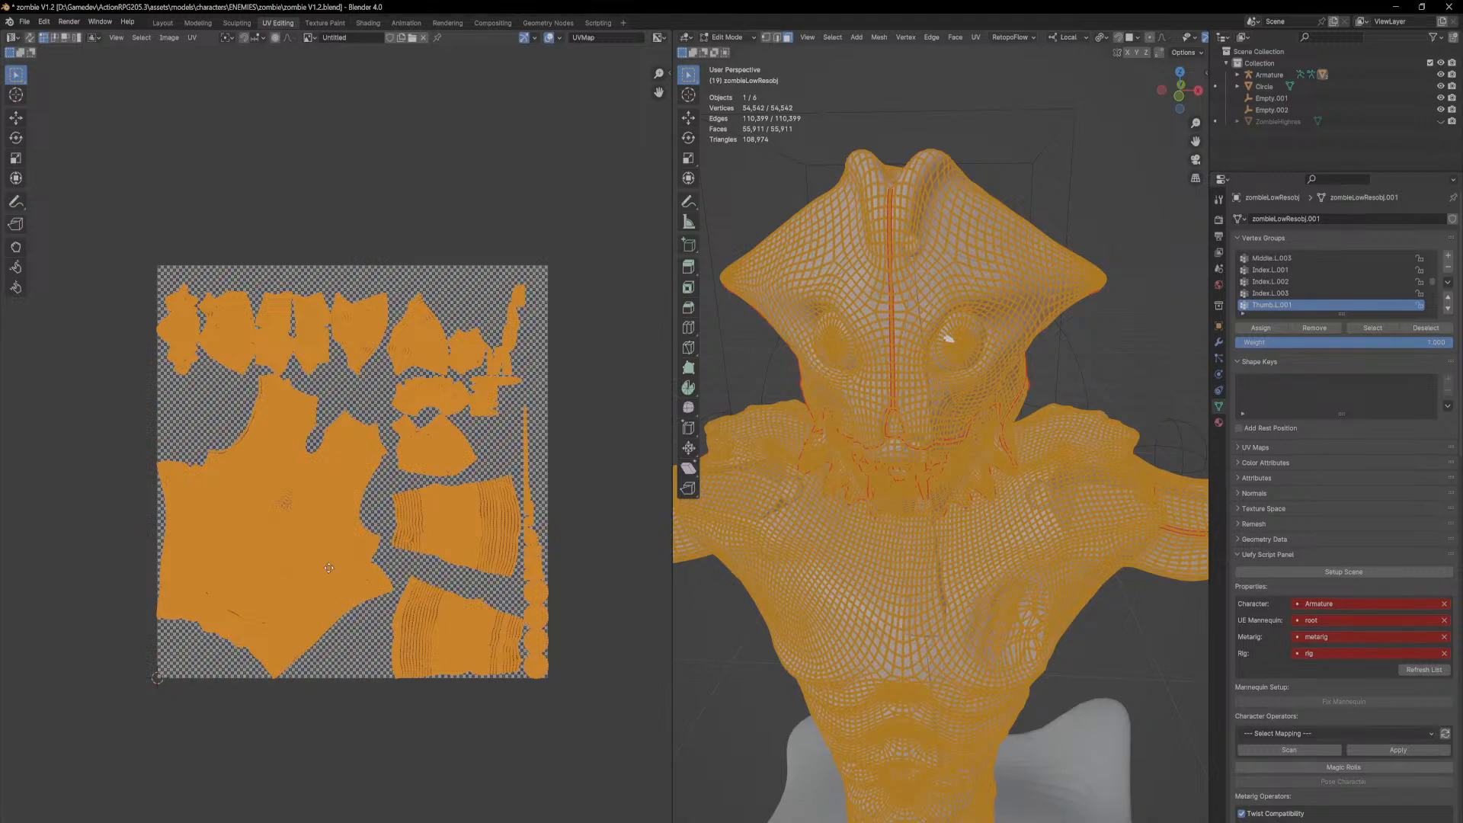
Step: Mark a seam down the front centre of the torso, from the neck seam to the bottom edge of the waist
middle_drag(327, 569, 341, 507)
click(883, 571)
middle_drag(882, 571, 962, 519)
scroll(959, 488, up, 8)
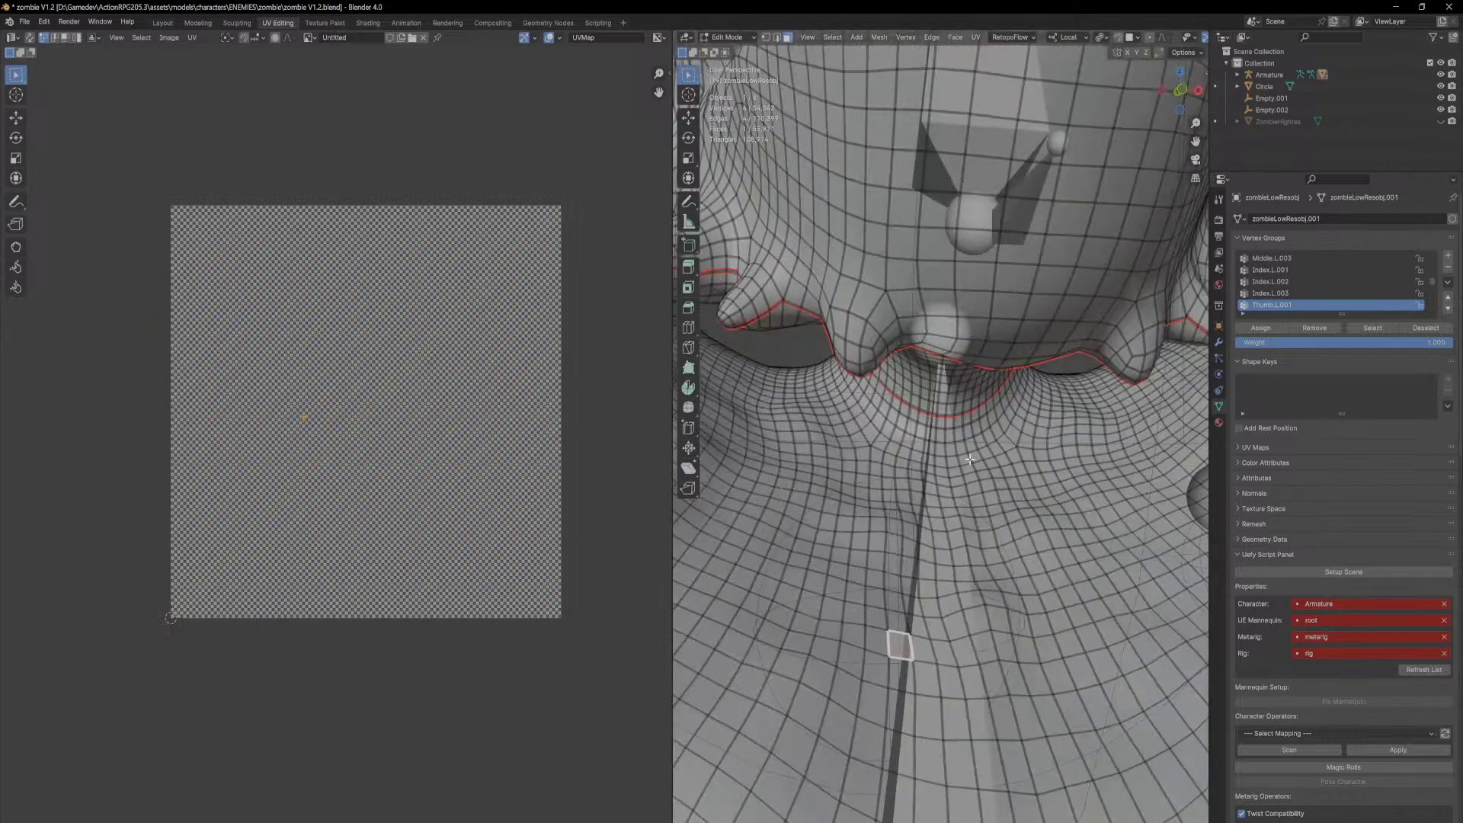
click(949, 420)
key(2)
click(949, 421)
scroll(952, 423, down, 8)
scroll(981, 636, down, 2)
mouse_move(981, 636)
shift+middle_down()
mouse_move(924, 464)
mouse_move(944, 336)
shift+middle_up()
mouse_move(899, 663)
shift+middle_down()
mouse_move(924, 551)
mouse_move(939, 564)
shift+middle_up()
scroll(924, 550, up, 2)
scroll(928, 522, up, 3)
scroll(940, 572, up, 1)
scroll(943, 583, down, 1)
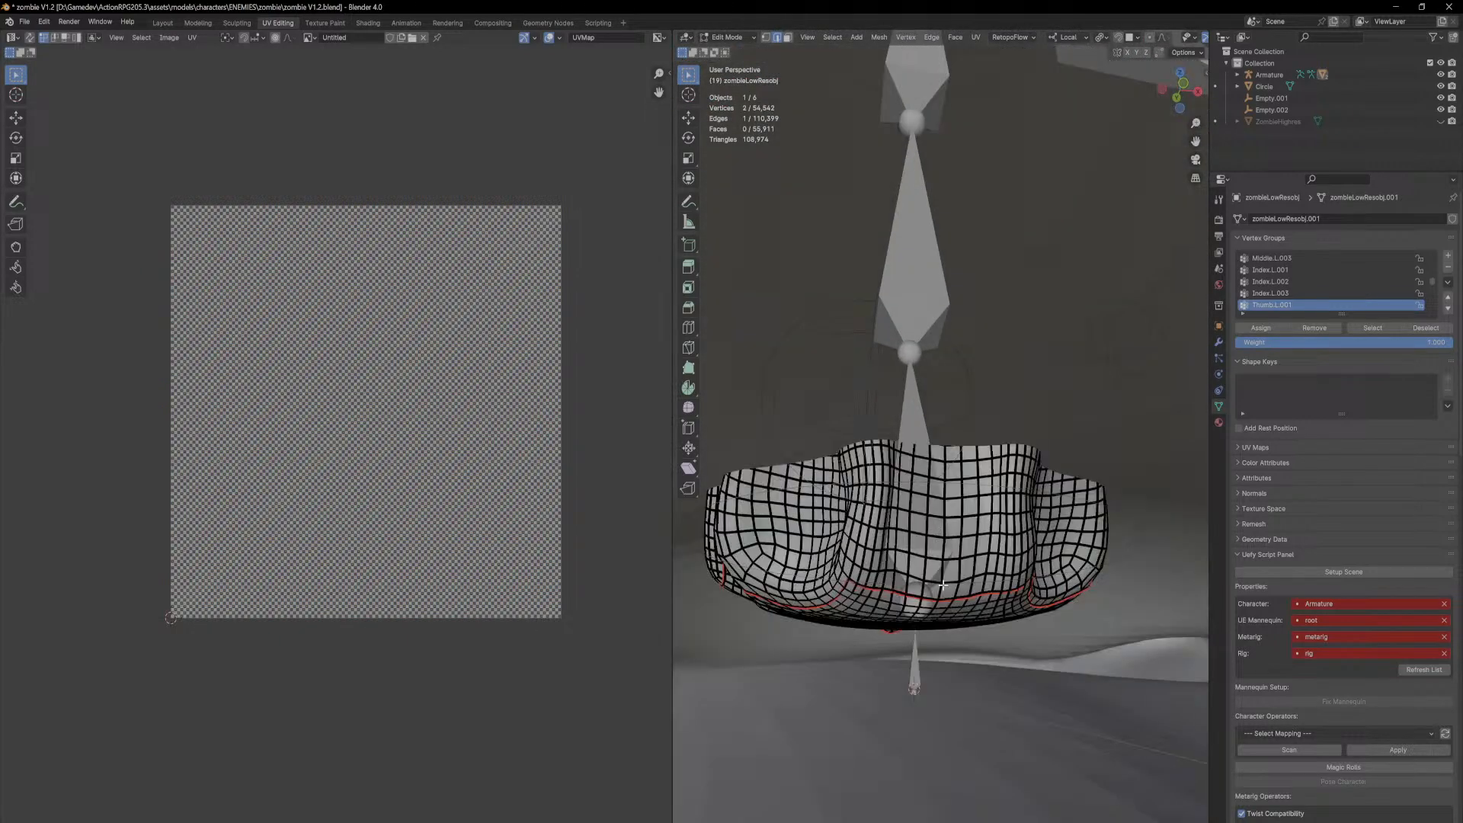
ctrl+click(944, 583)
scroll(966, 441, down, 5)
Step: Select the entire body mesh and unwrap it again using the new front seam
middle_drag(967, 442, 971, 483)
key(a)
key(u)
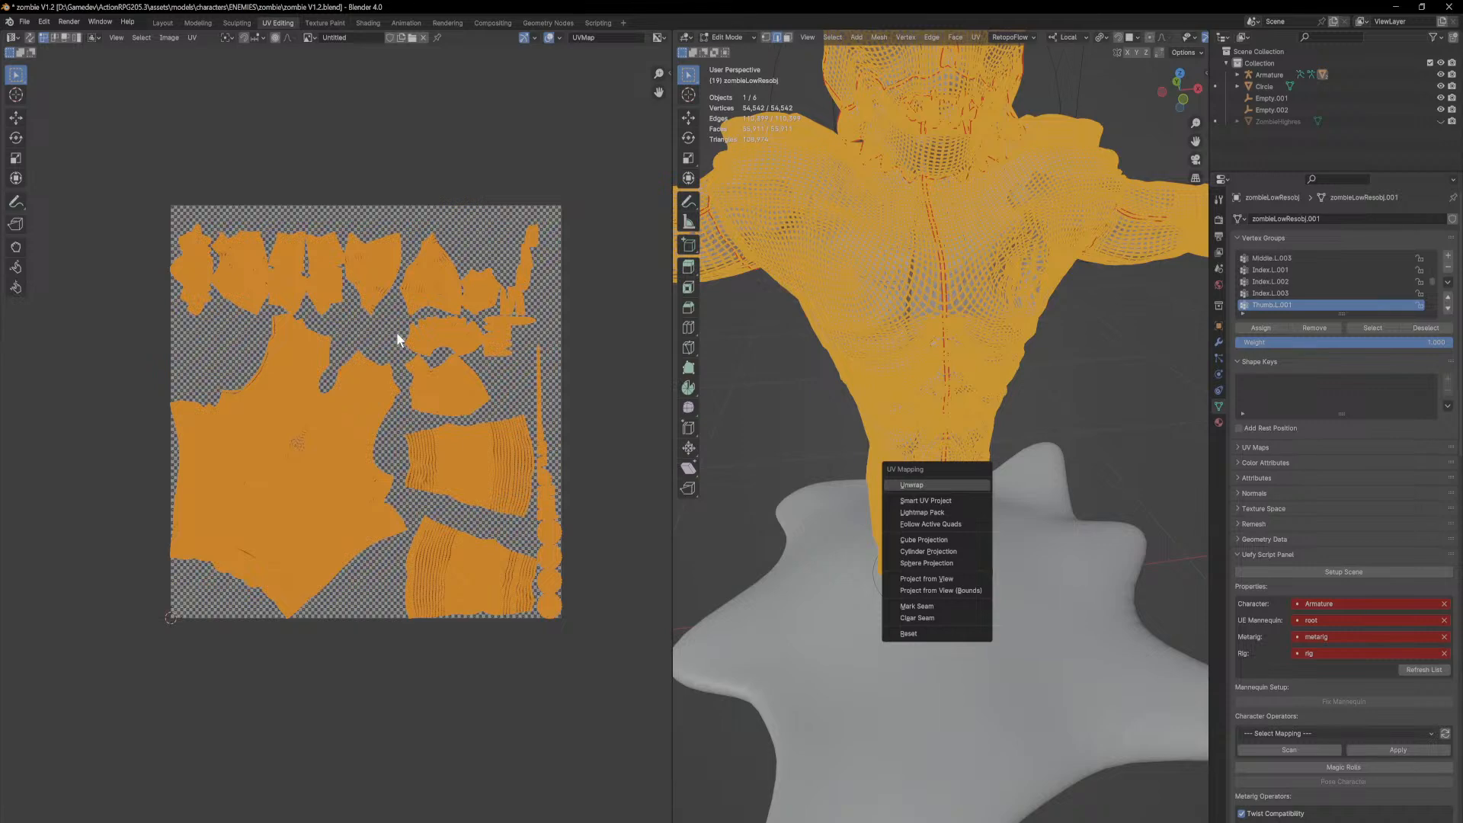
key(Return)
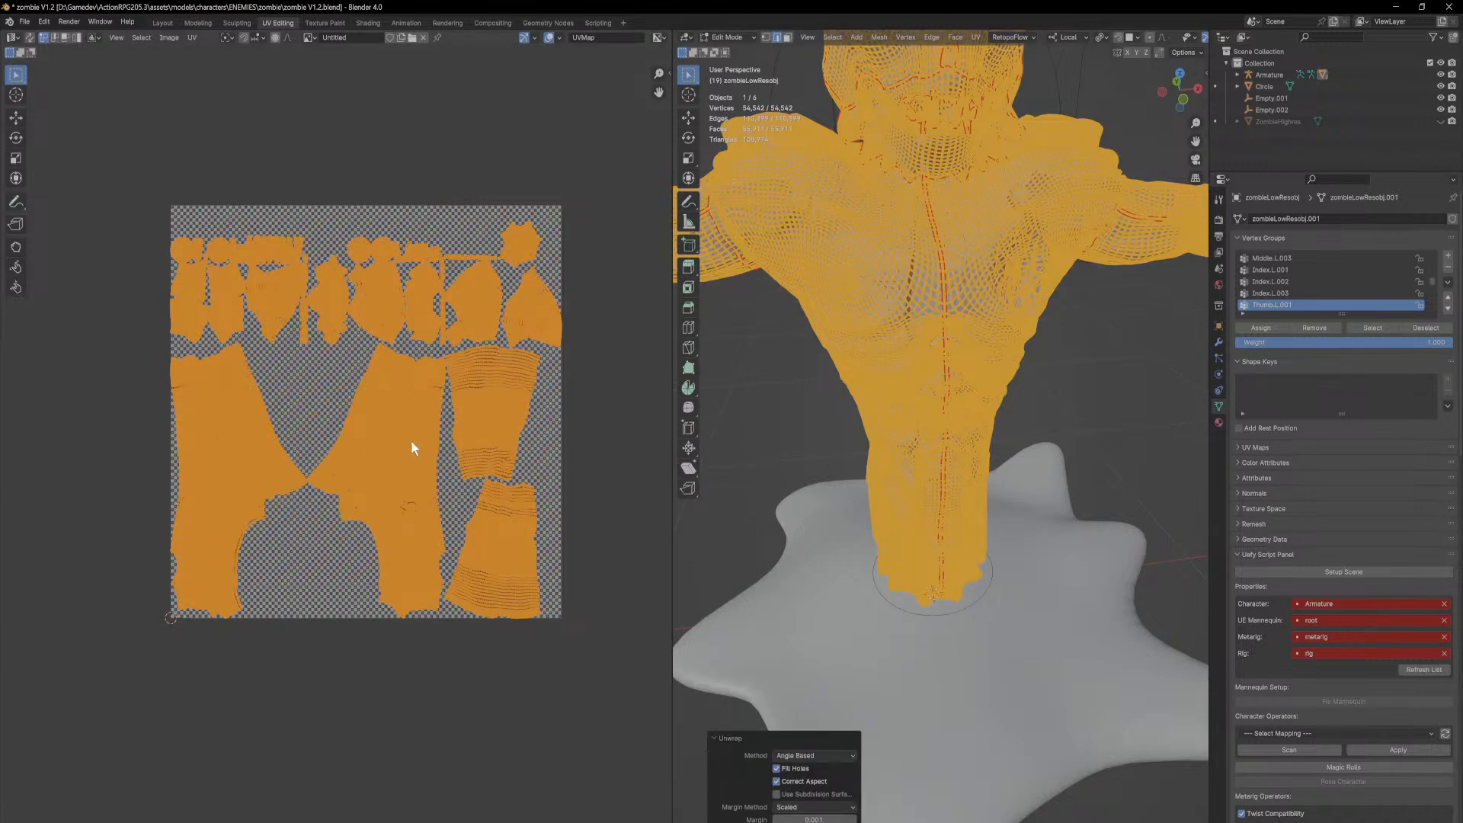
Step: Mark a horizontal seam below the ribs from the front centre seam around the zombie's right side to the back seam
mouse_move(912, 348)
middle_down()
mouse_move(984, 332)
mouse_move(1051, 369)
mouse_move(998, 399)
mouse_move(896, 345)
middle_up()
scroll(940, 397, up, 6)
scroll(962, 251, down, 2)
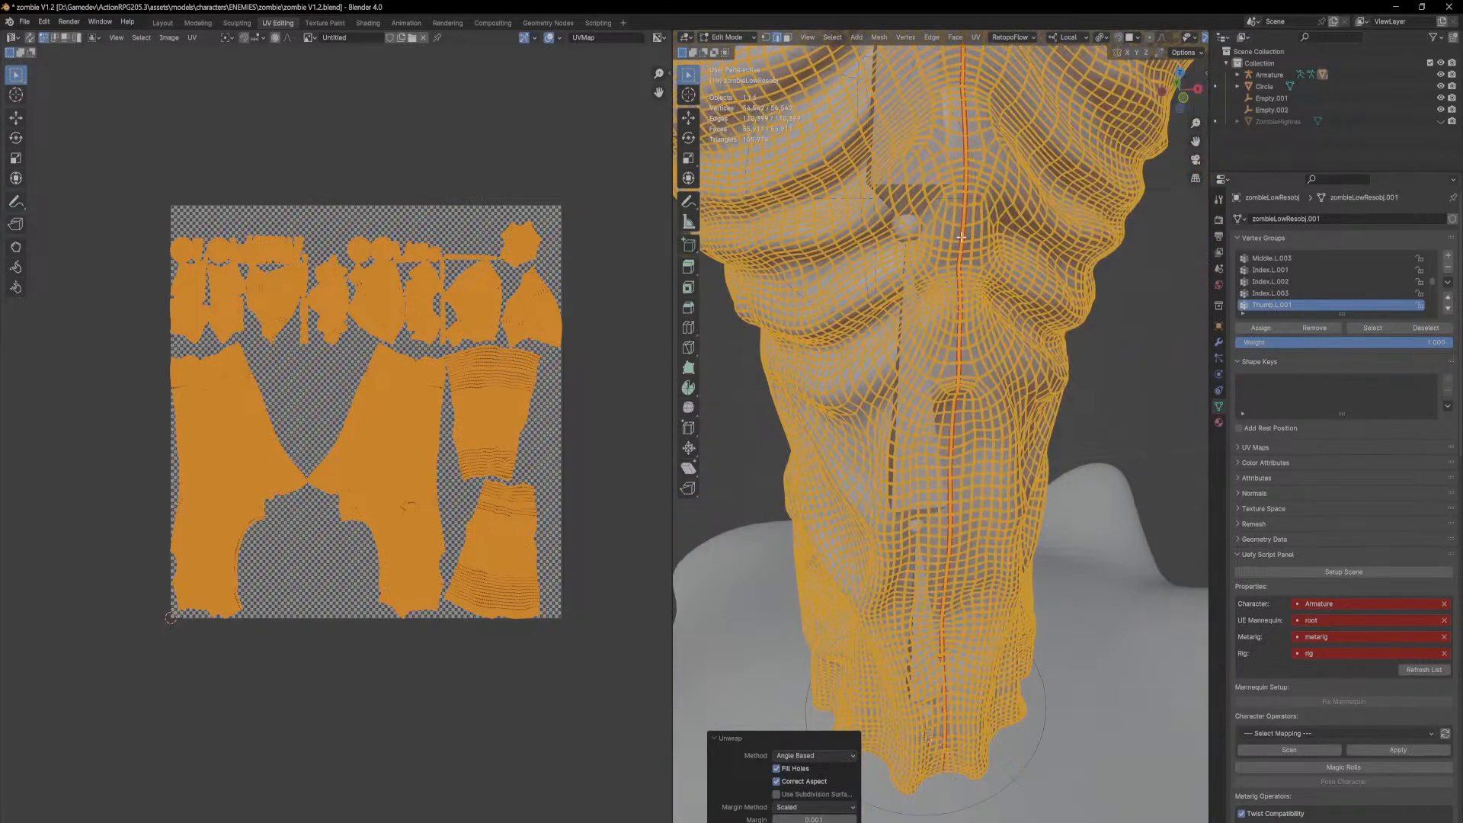
click(958, 205)
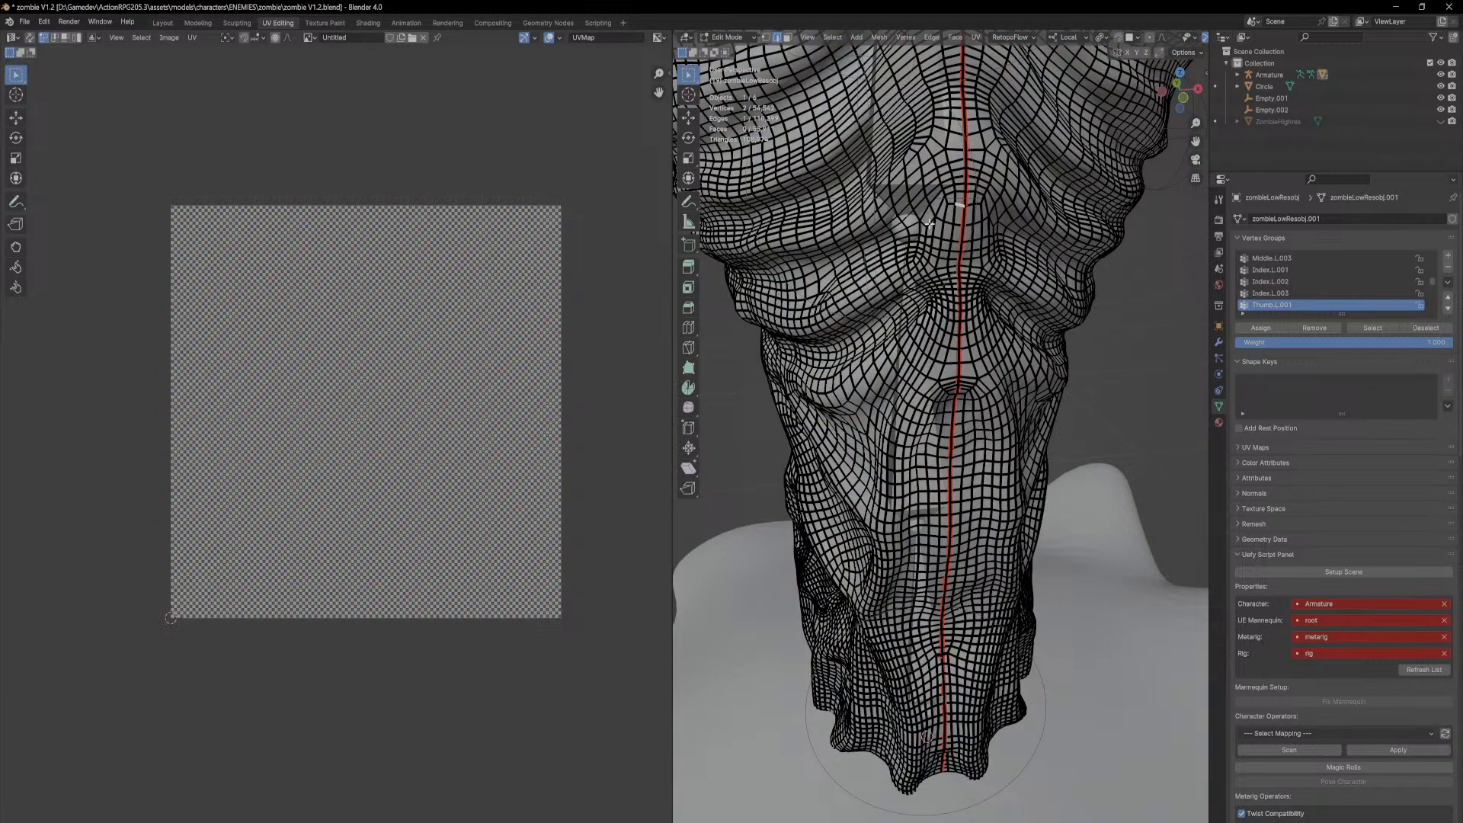
ctrl+click(795, 270)
key(ctrl+z)
ctrl+click(808, 287)
key(ctrl+z)
ctrl+click(812, 286)
mouse_move(812, 286)
middle_down()
mouse_move(840, 287)
mouse_move(825, 293)
middle_up()
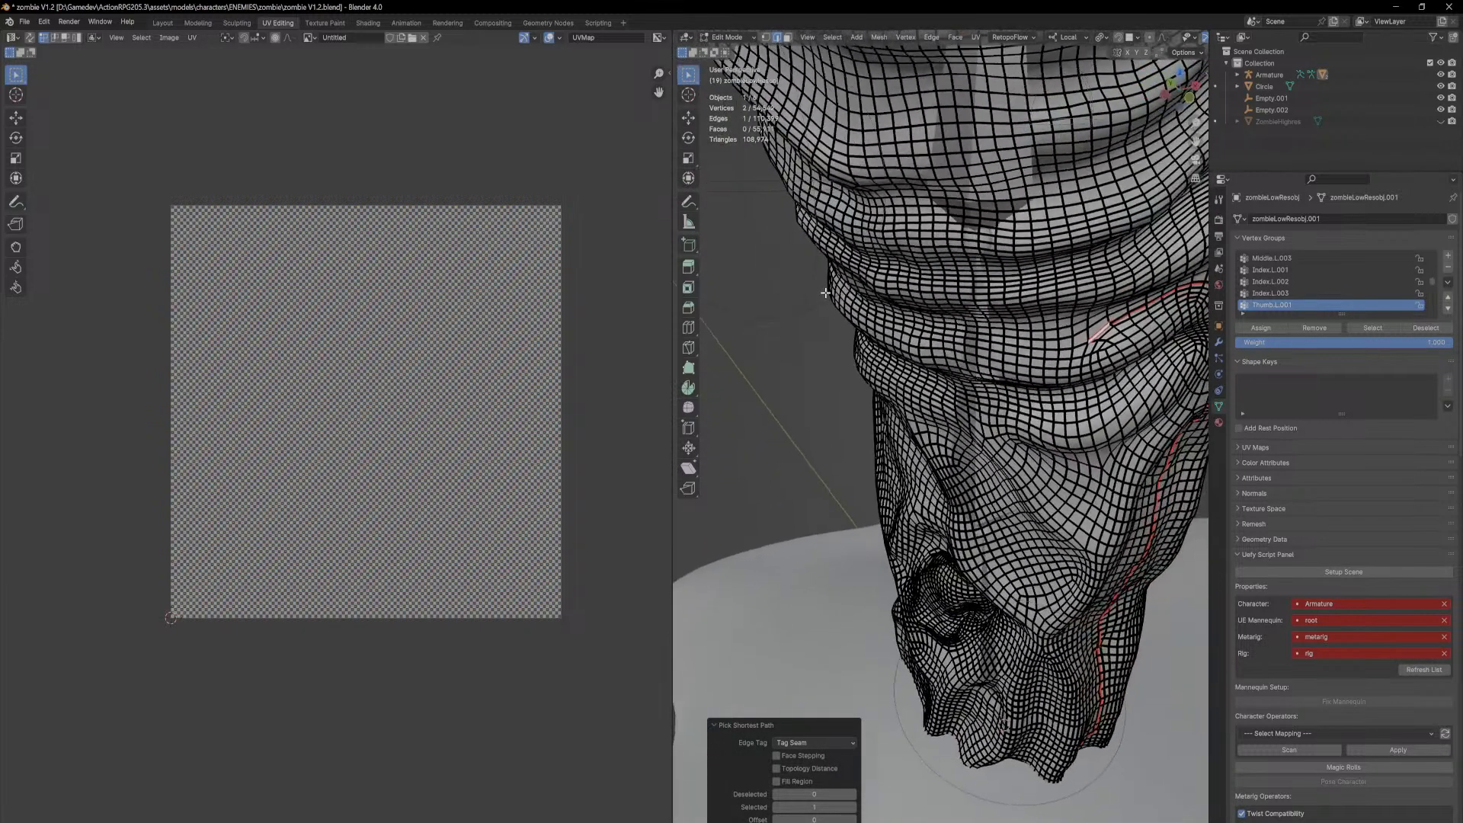
ctrl+click(897, 334)
middle_drag(875, 331, 1021, 386)
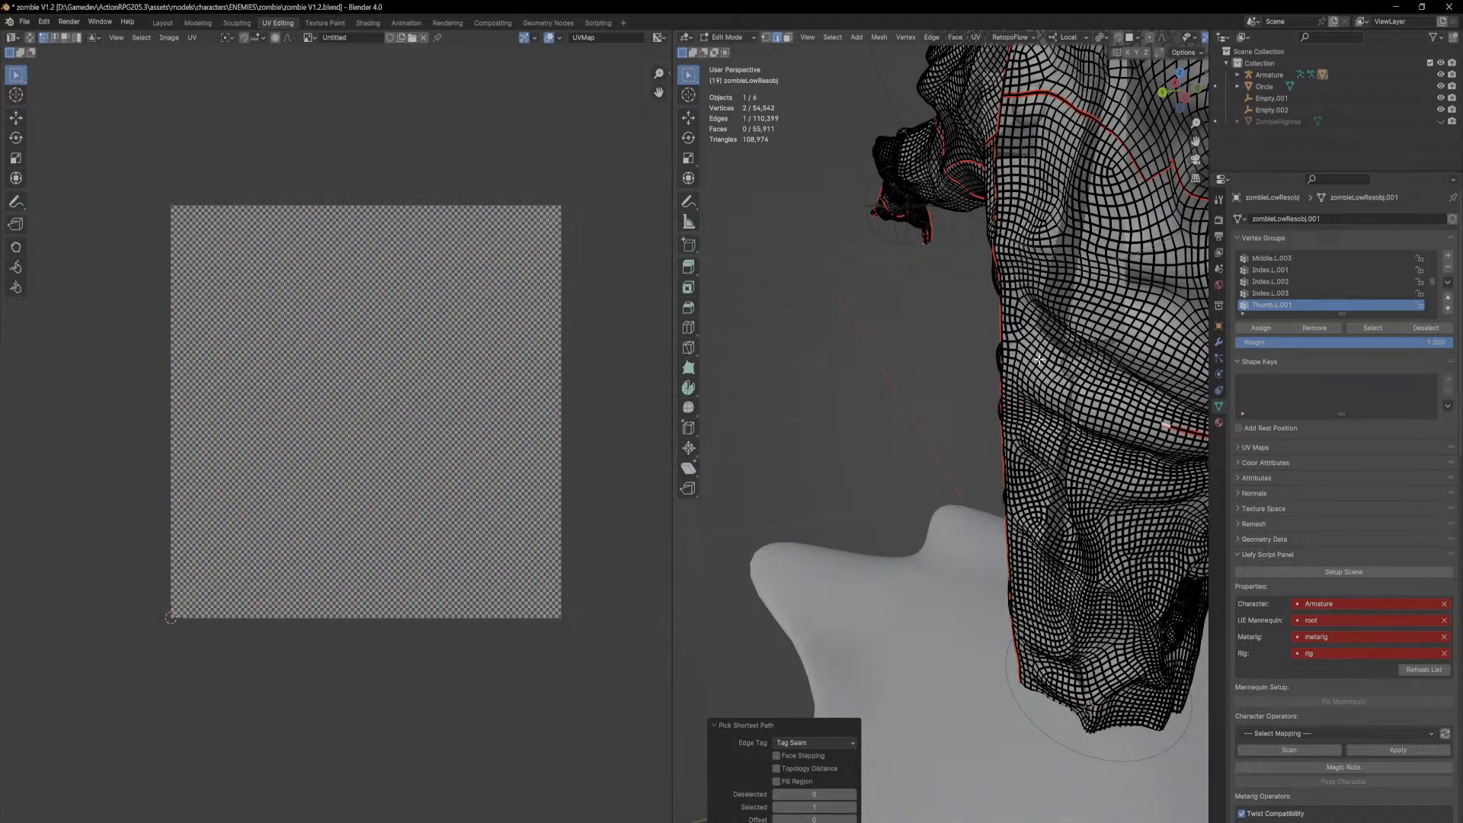
ctrl+click(1037, 356)
ctrl+click(1011, 341)
Step: Mark a horizontal seam below the ribs from the back seam around the zombie's left side to the front centre seam
middle_drag(960, 343, 981, 379)
scroll(1090, 322, up, 3)
click(958, 374)
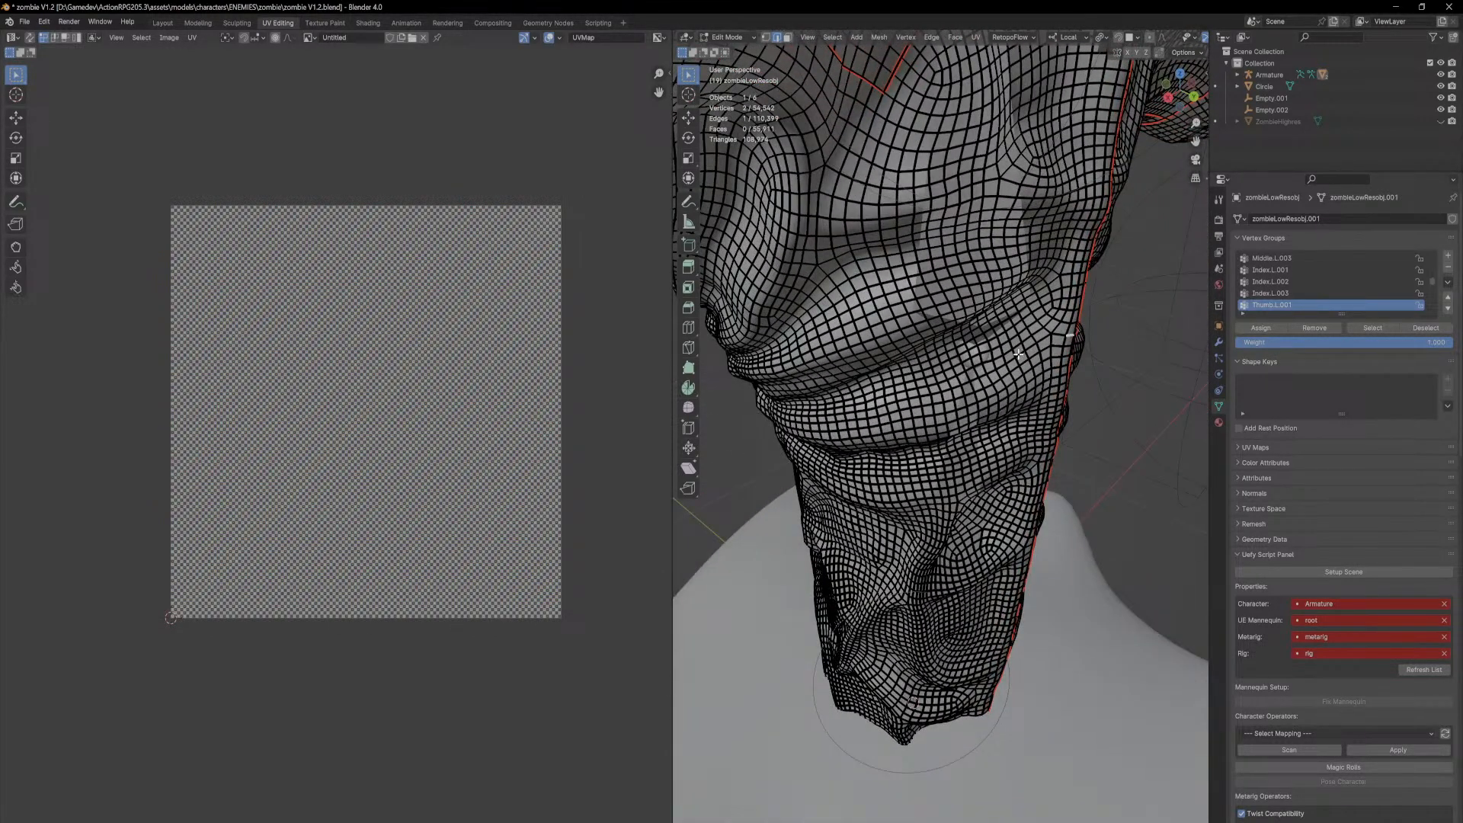
ctrl+click(1021, 352)
ctrl+click(943, 381)
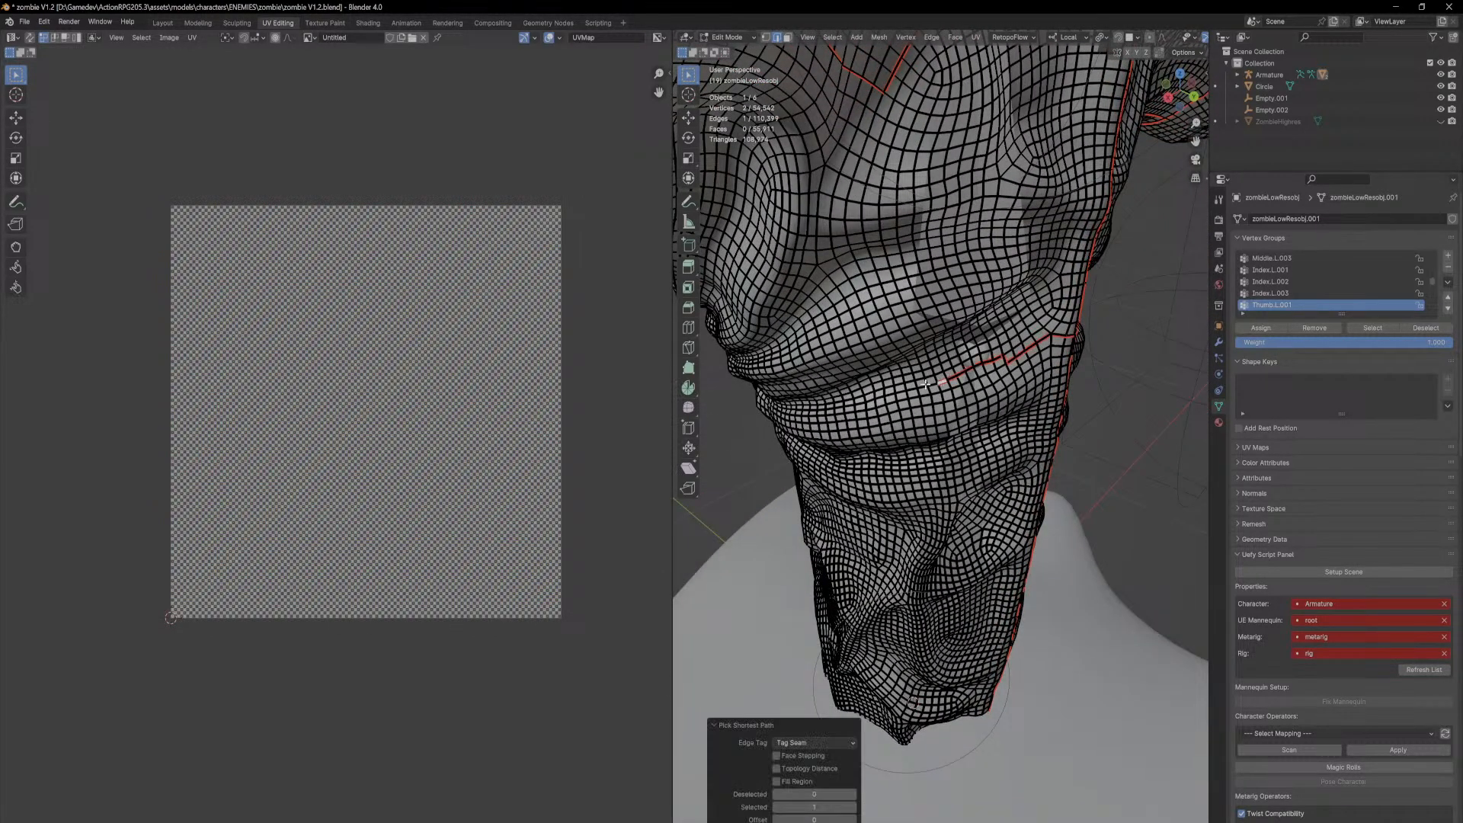
ctrl+click(860, 402)
middle_drag(810, 418, 885, 398)
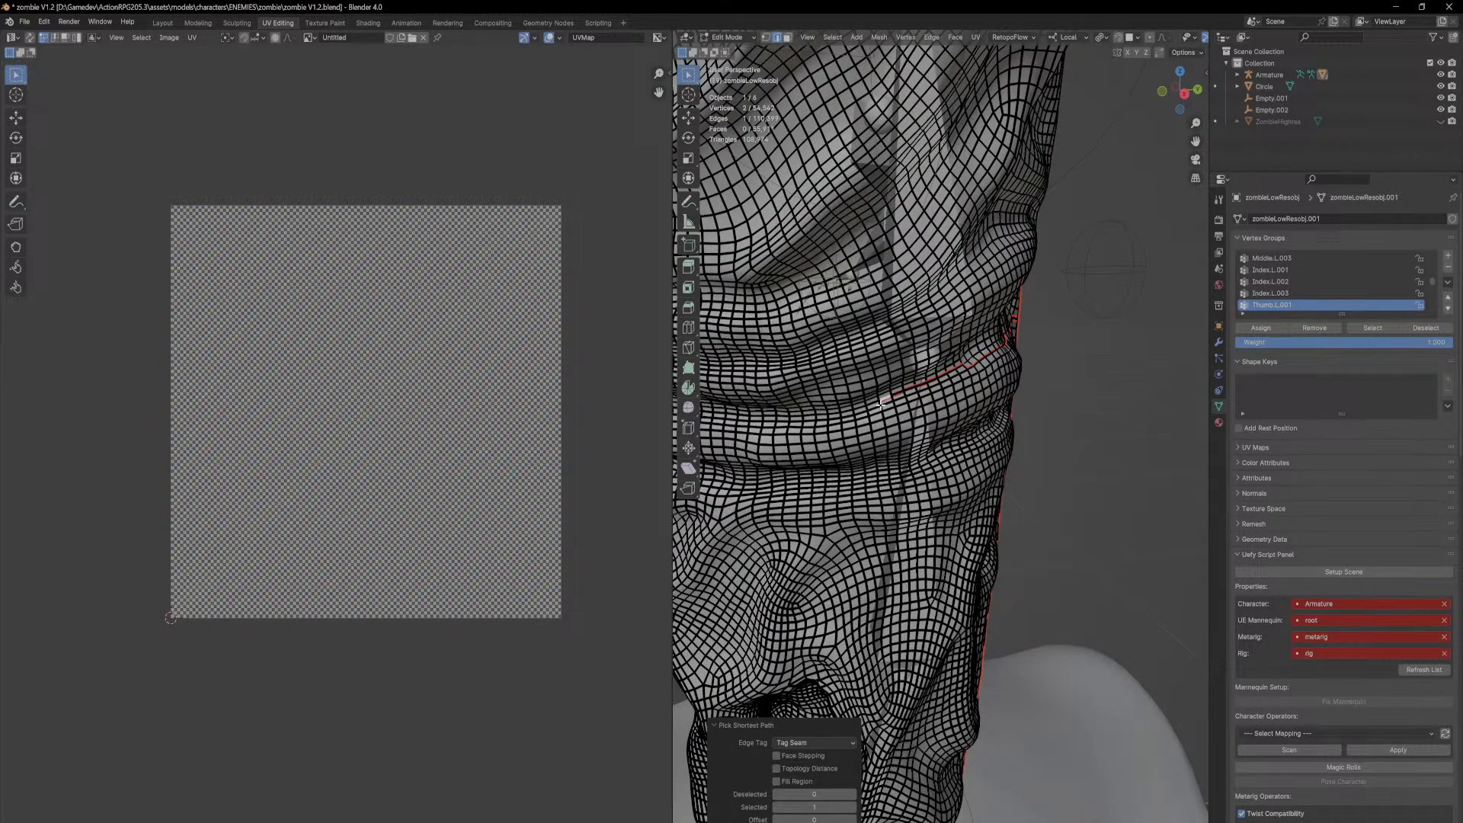
mouse_move(878, 404)
middle_down()
mouse_move(836, 414)
mouse_move(880, 417)
middle_up()
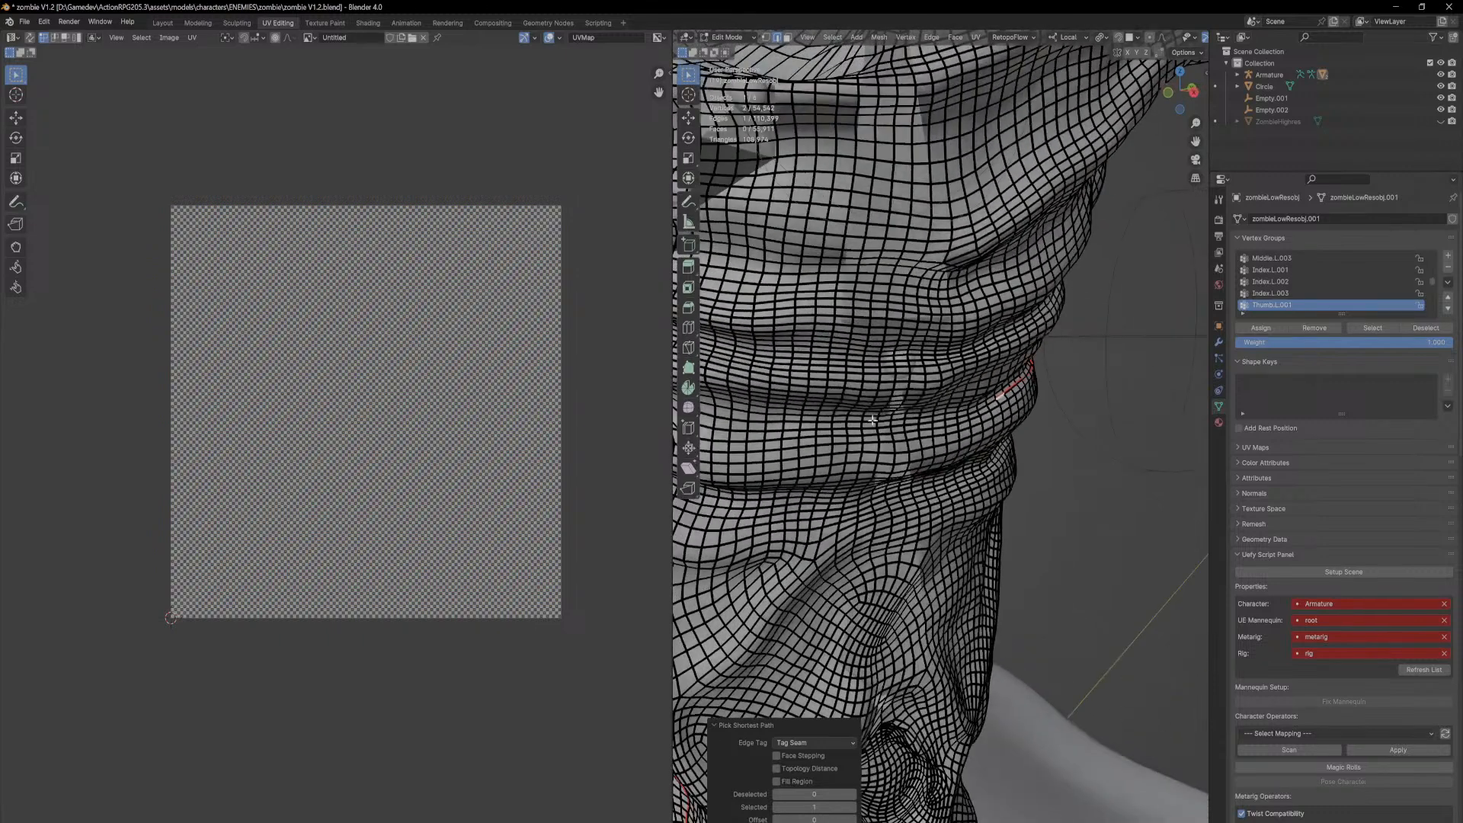
ctrl+click(824, 428)
middle_drag(737, 427, 798, 426)
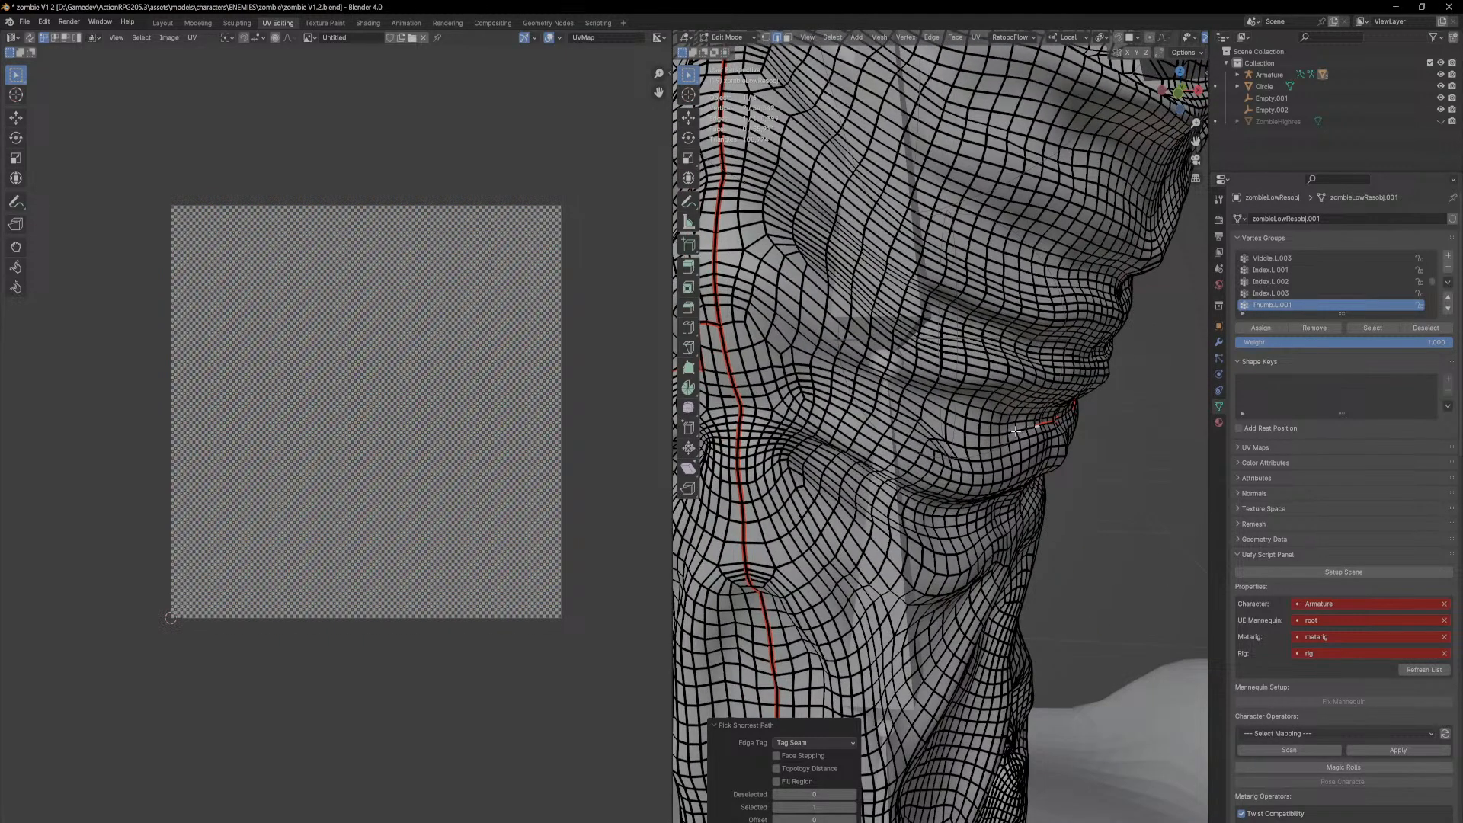
ctrl+click(914, 404)
ctrl+click(819, 369)
ctrl+click(730, 326)
Step: Select the whole body mesh and unwrap it again using the completed horizontal seam below the ribs
scroll(741, 386, down, 4)
key(a)
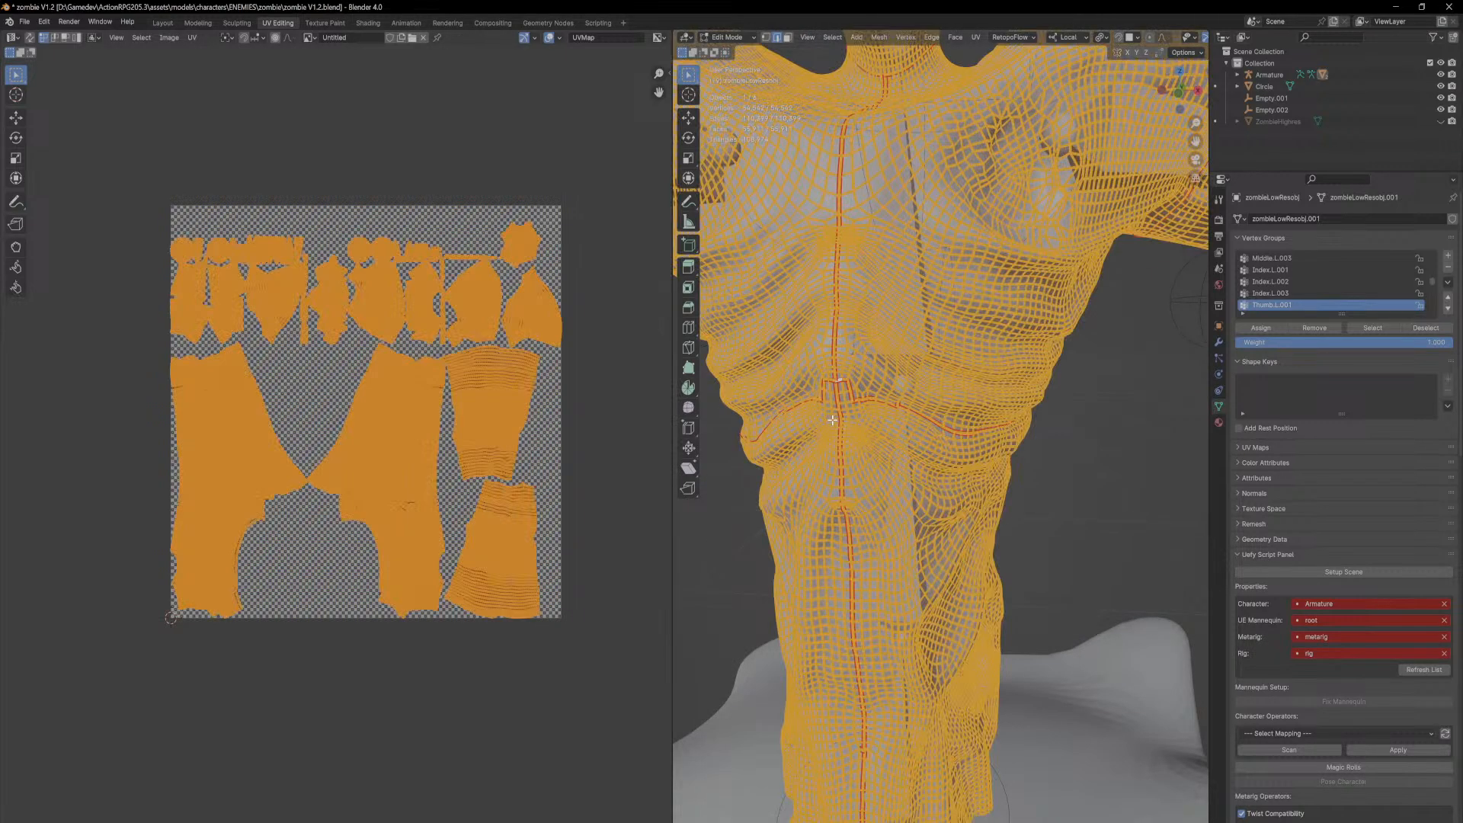
key(u)
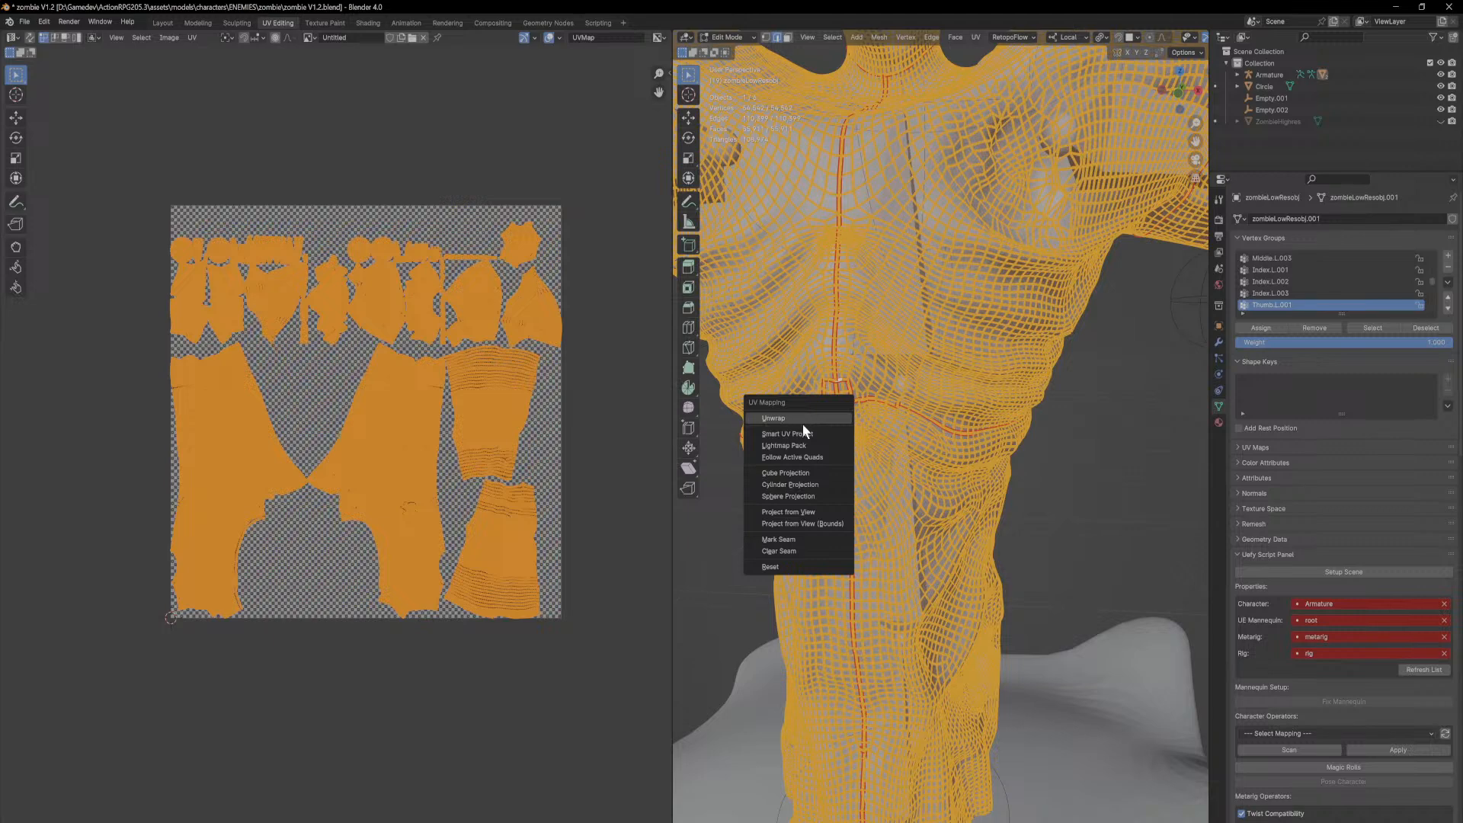
key(Return)
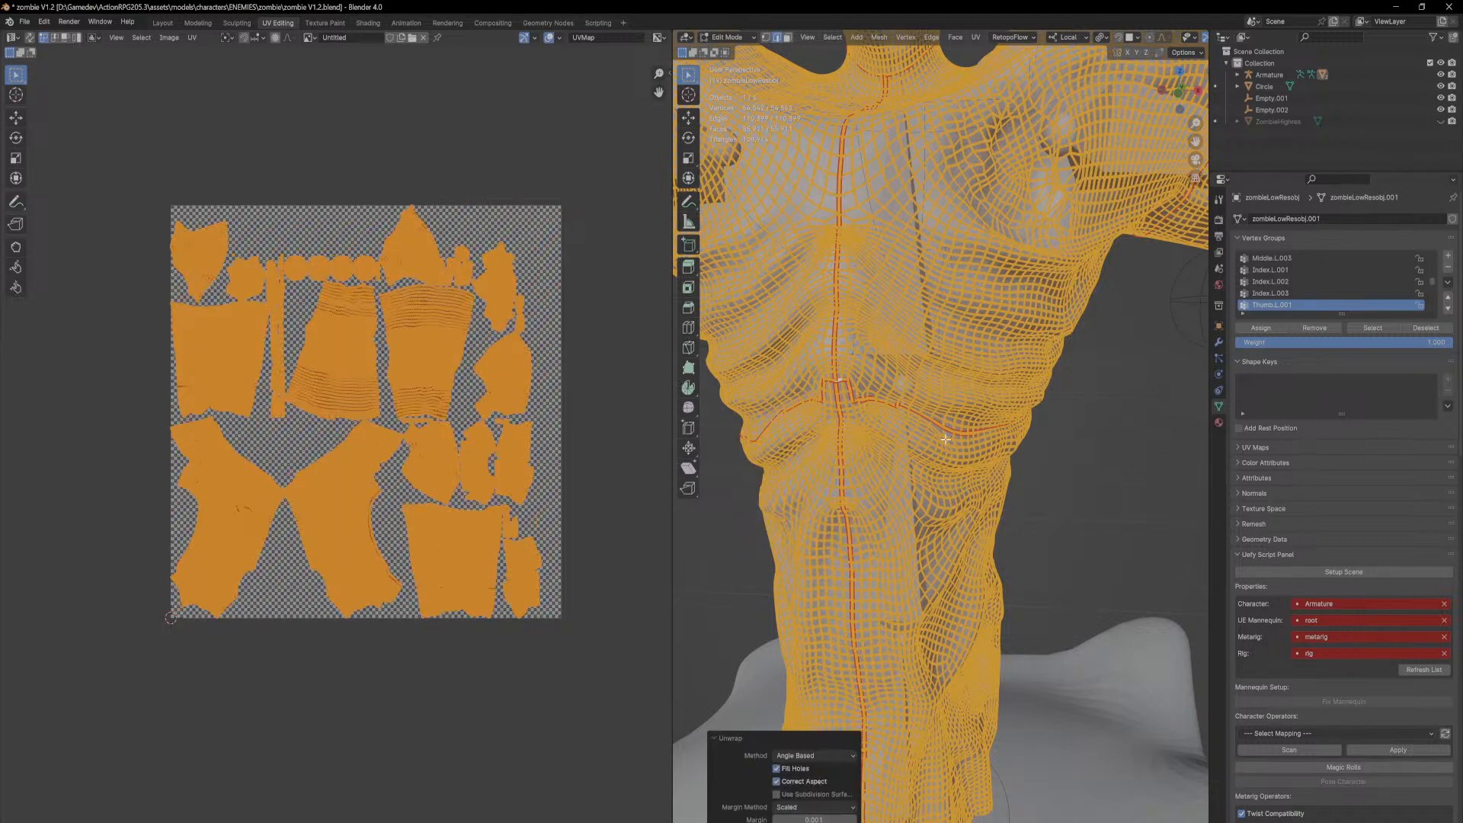
scroll(946, 424, down, 5)
scroll(934, 414, up, 2)
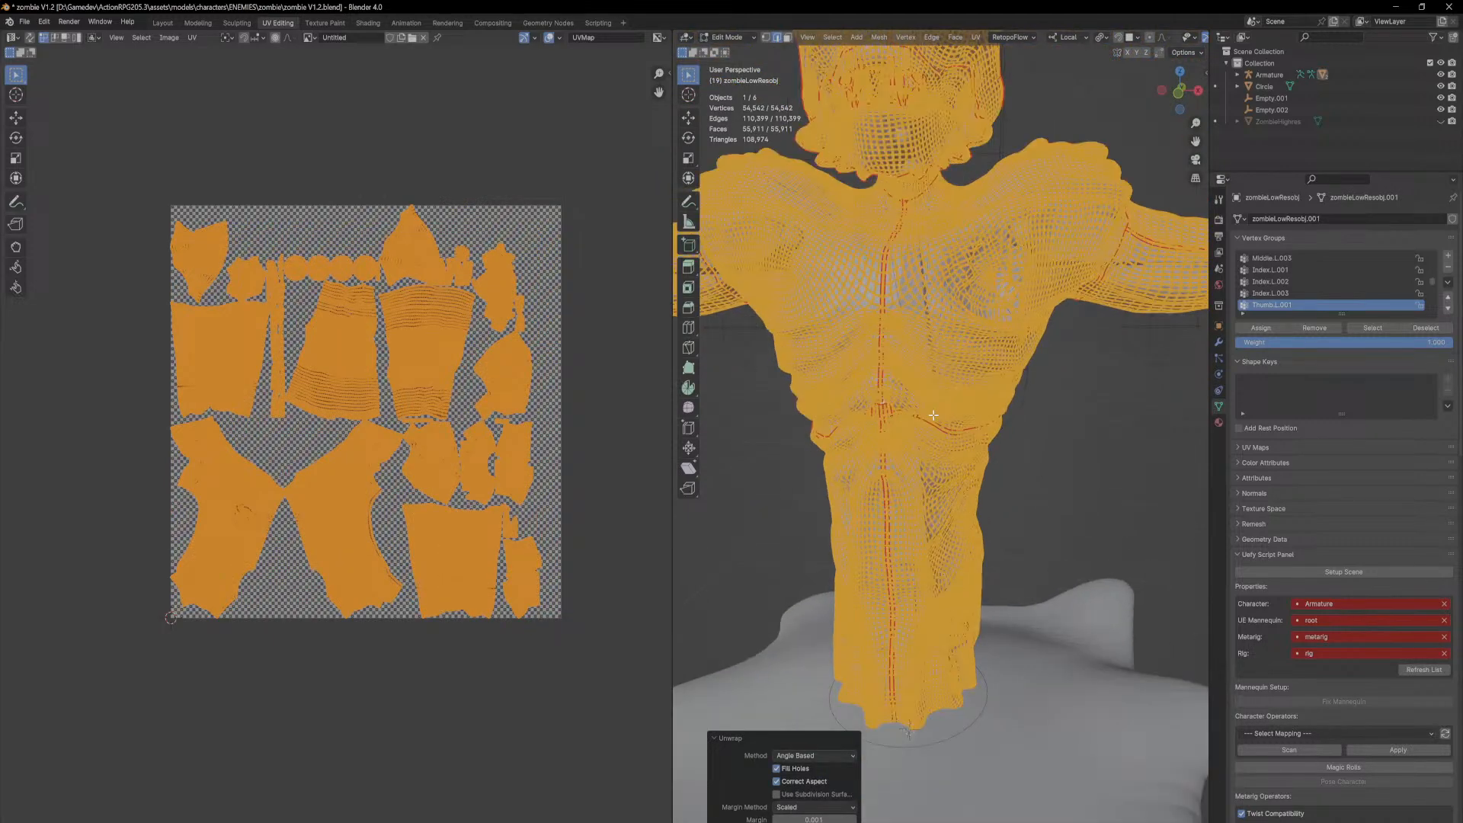
middle_drag(982, 392, 1108, 423)
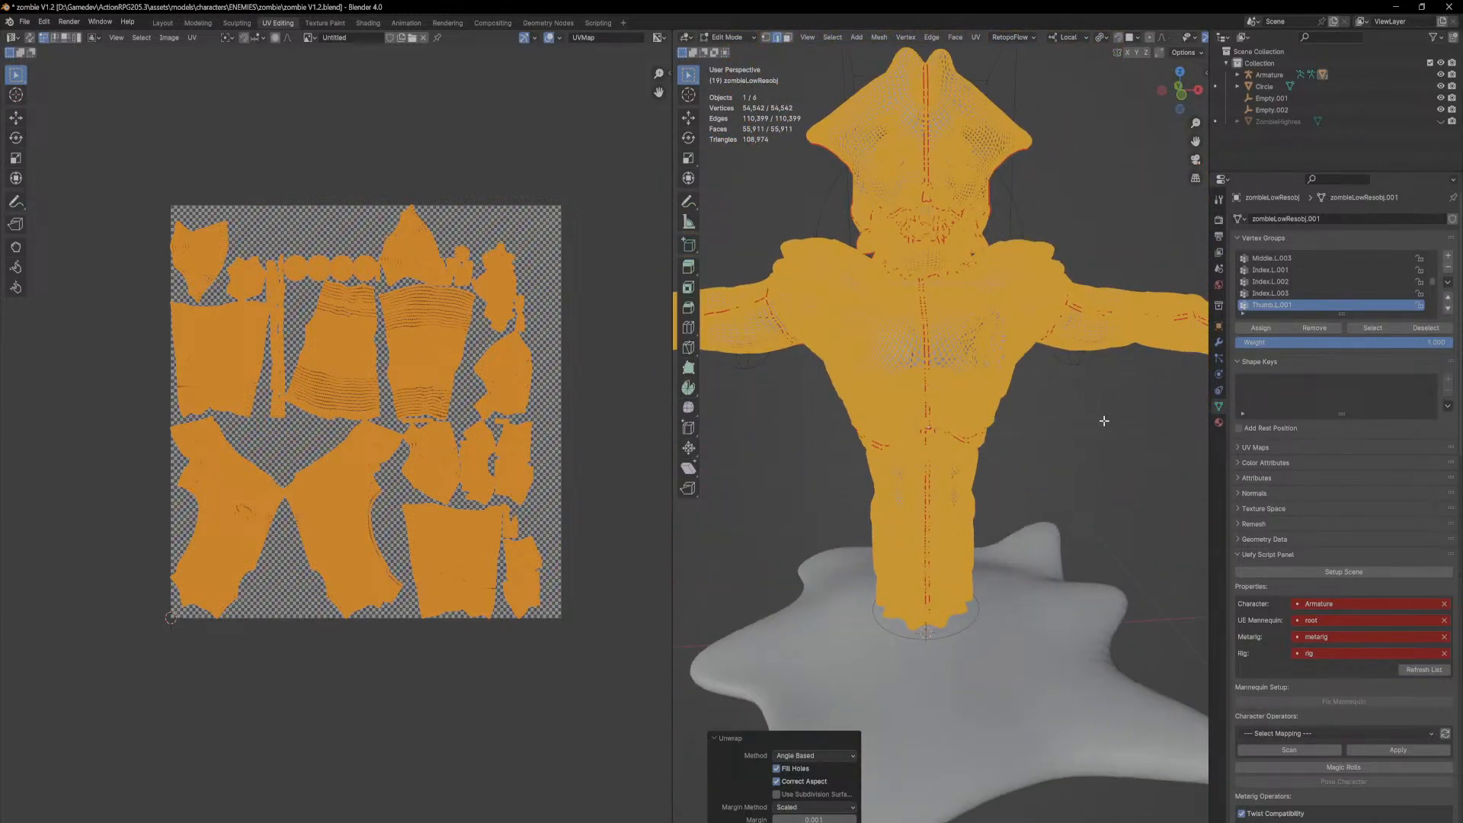
Step: Deselect the mesh, widen the 3D viewport and switch it to Material Preview shading to inspect the checker pattern on the torso
key(alt+a)
scroll(1055, 404, up, 3)
scroll(1029, 405, up, 7)
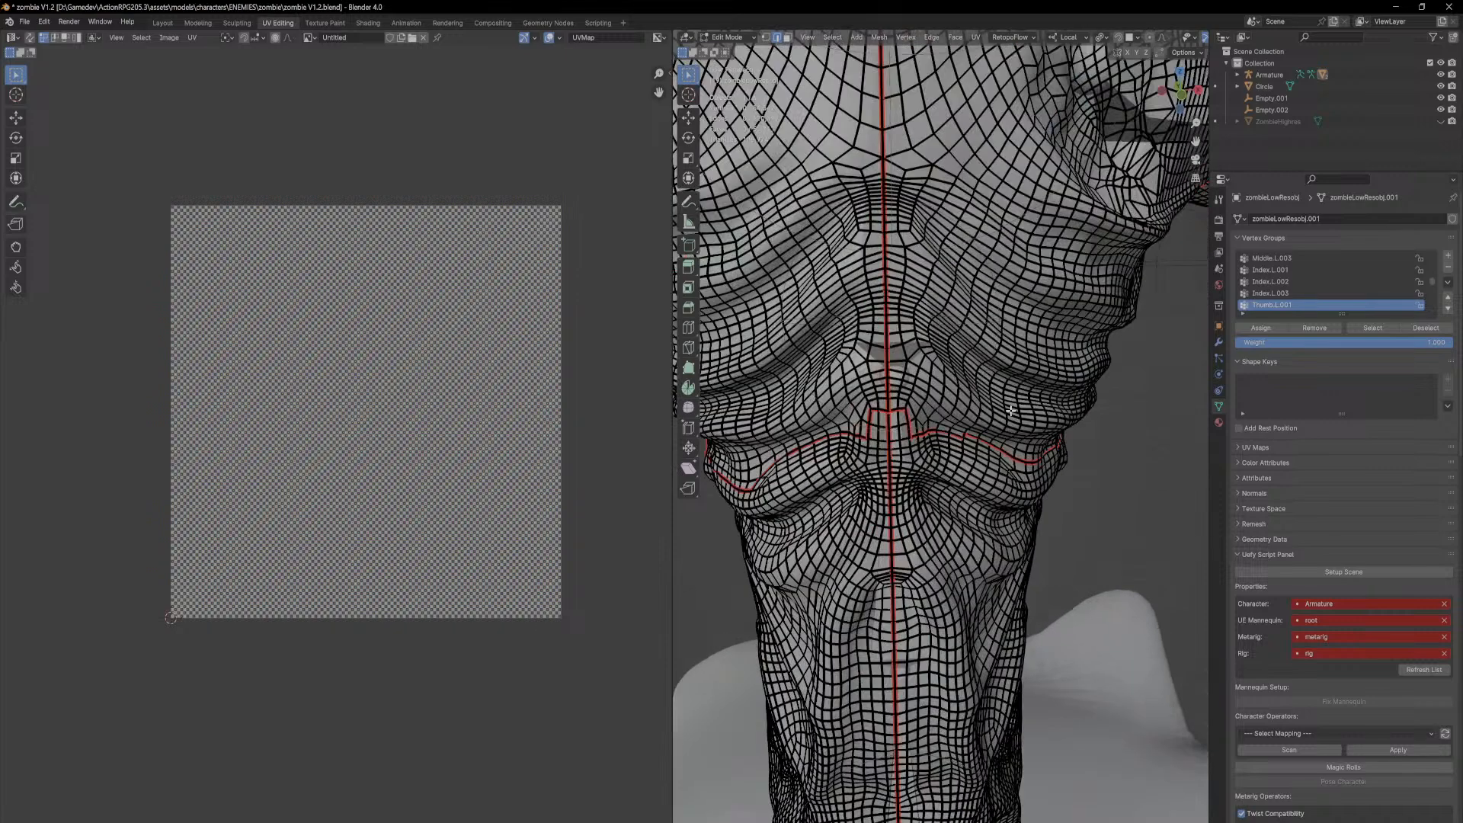
scroll(1134, 168, down, 8)
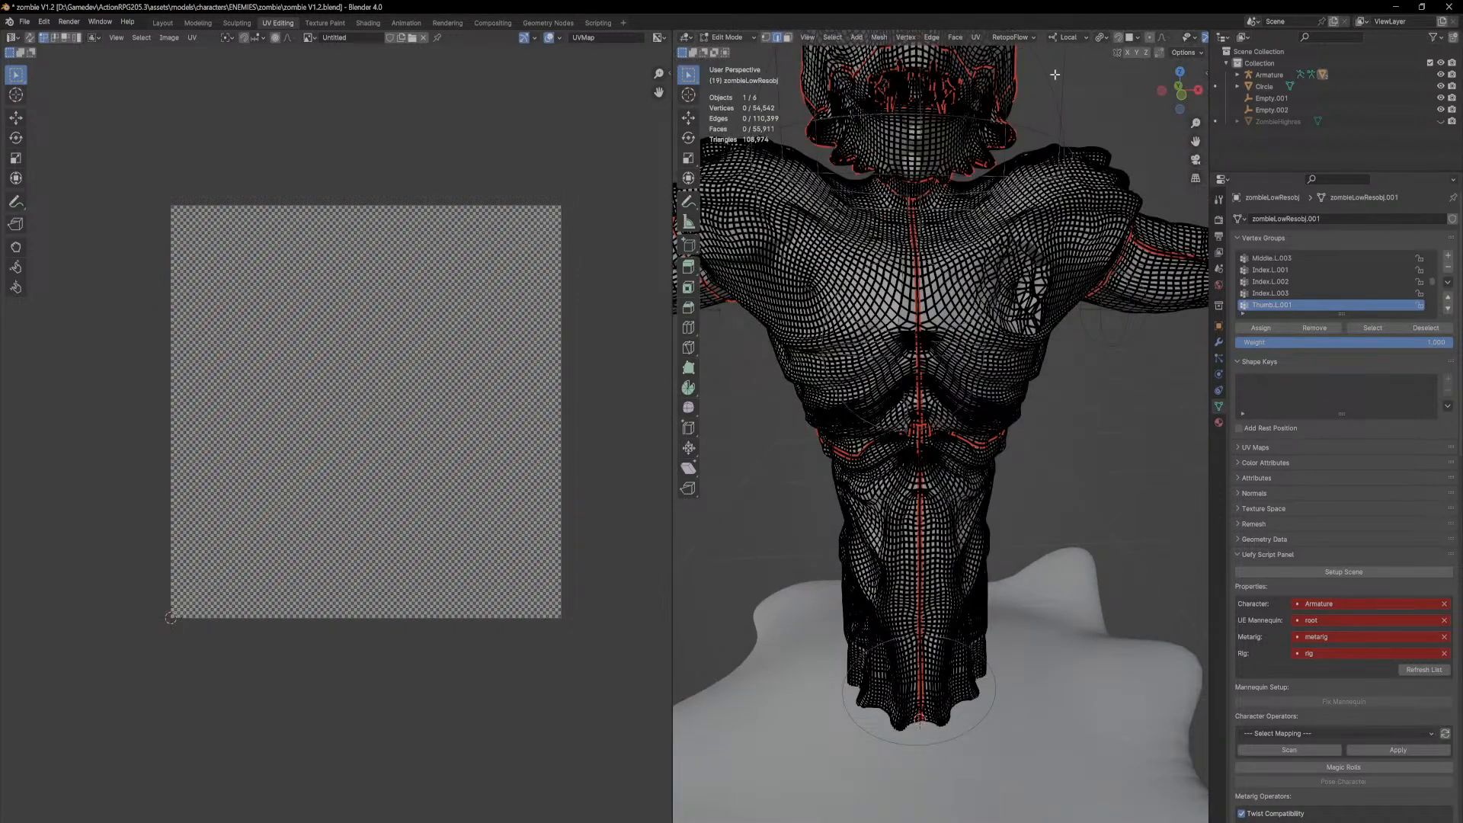
mouse_move(668, 138)
mouse_down()
mouse_move(343, 138)
mouse_move(422, 139)
mouse_up()
click(1177, 38)
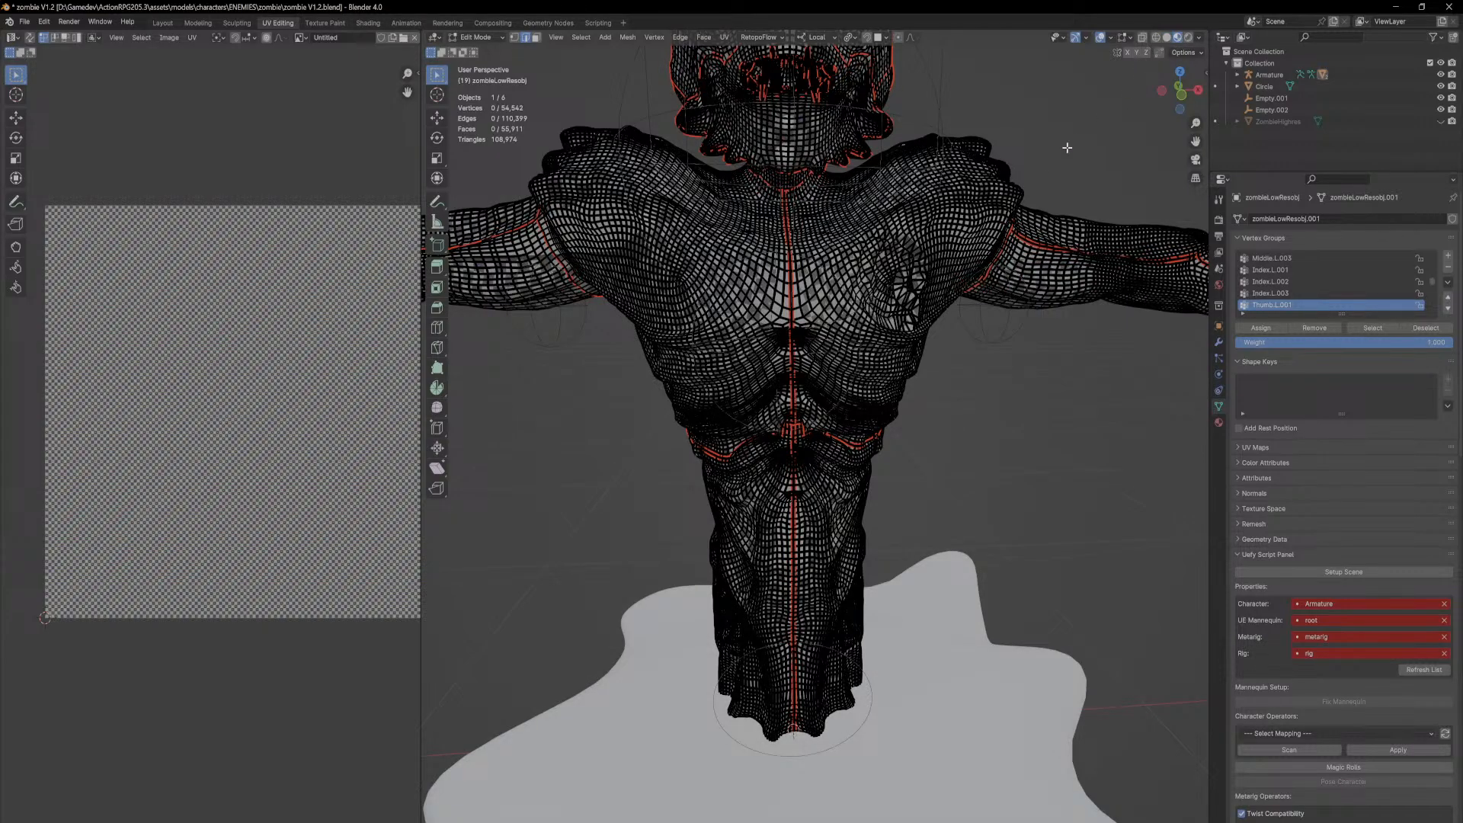
scroll(994, 200, up, 6)
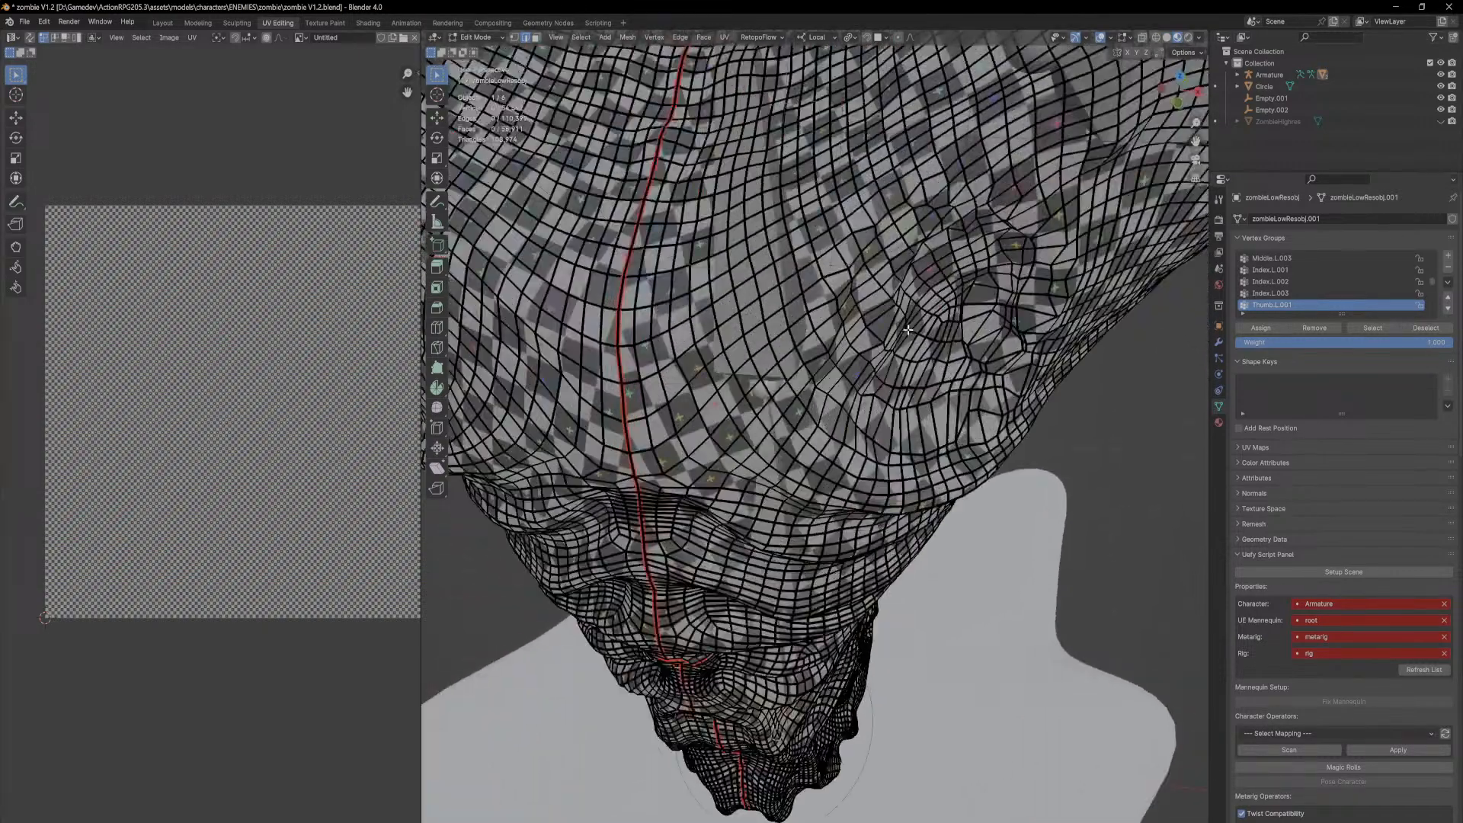
scroll(865, 456, down, 7)
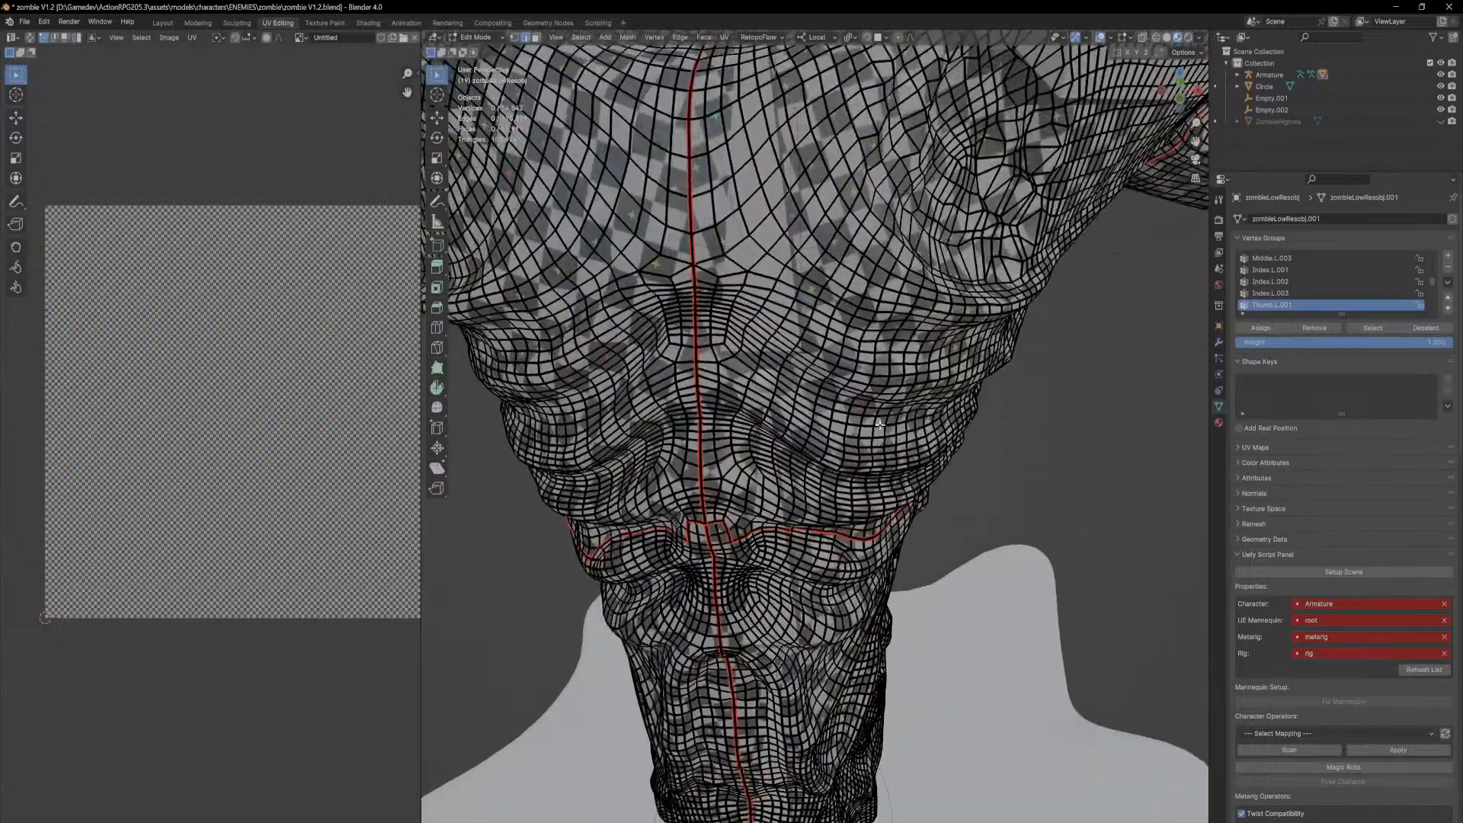
Step: Turn on UV sync selection and select the two upper-torso UV islands to locate them on the mesh
key(a)
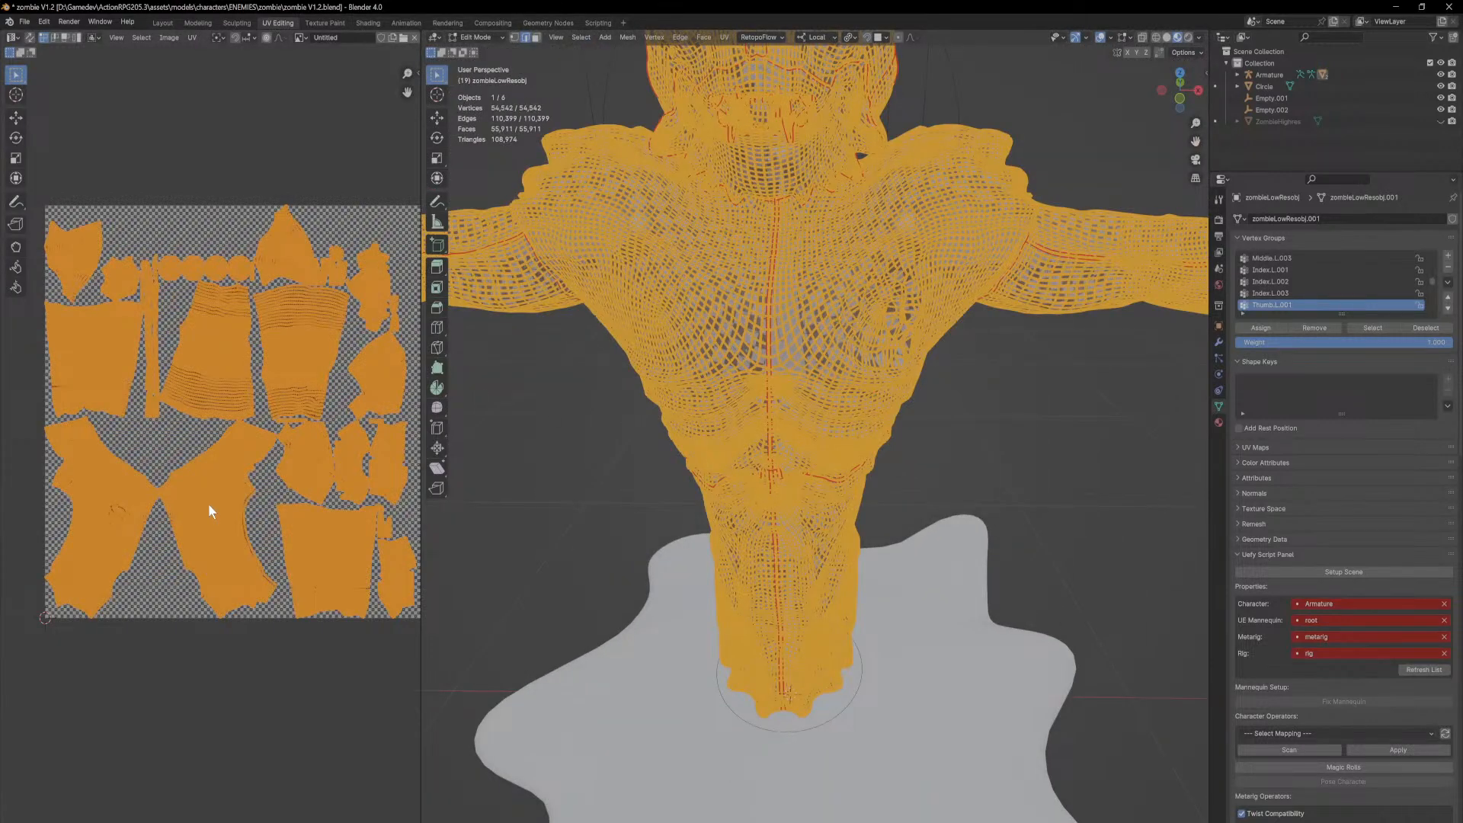
key(alt+a)
key(l)
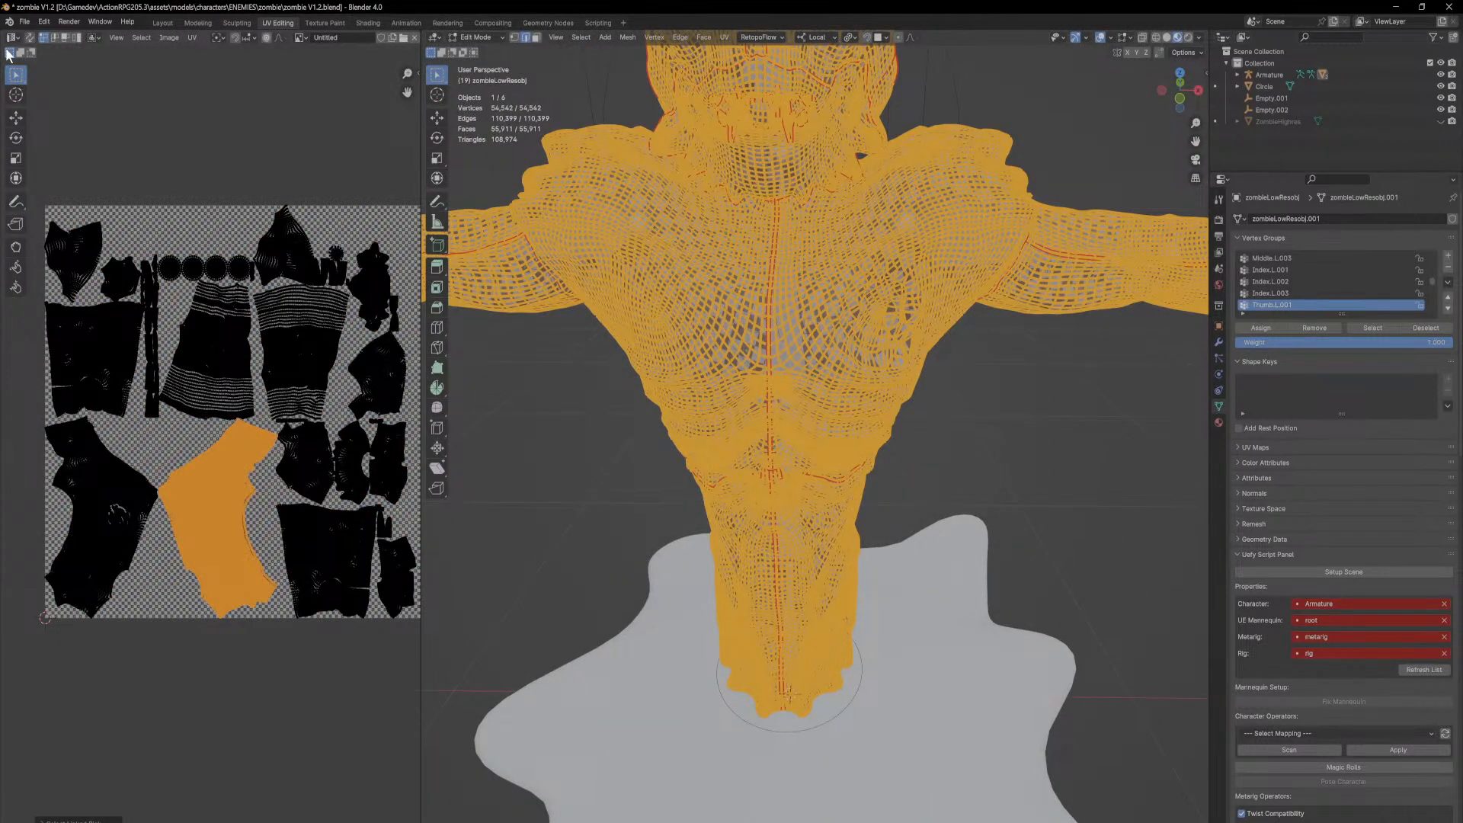
click(30, 36)
key(alt+a)
key(l)
key(l)
middle_drag(586, 448, 762, 422)
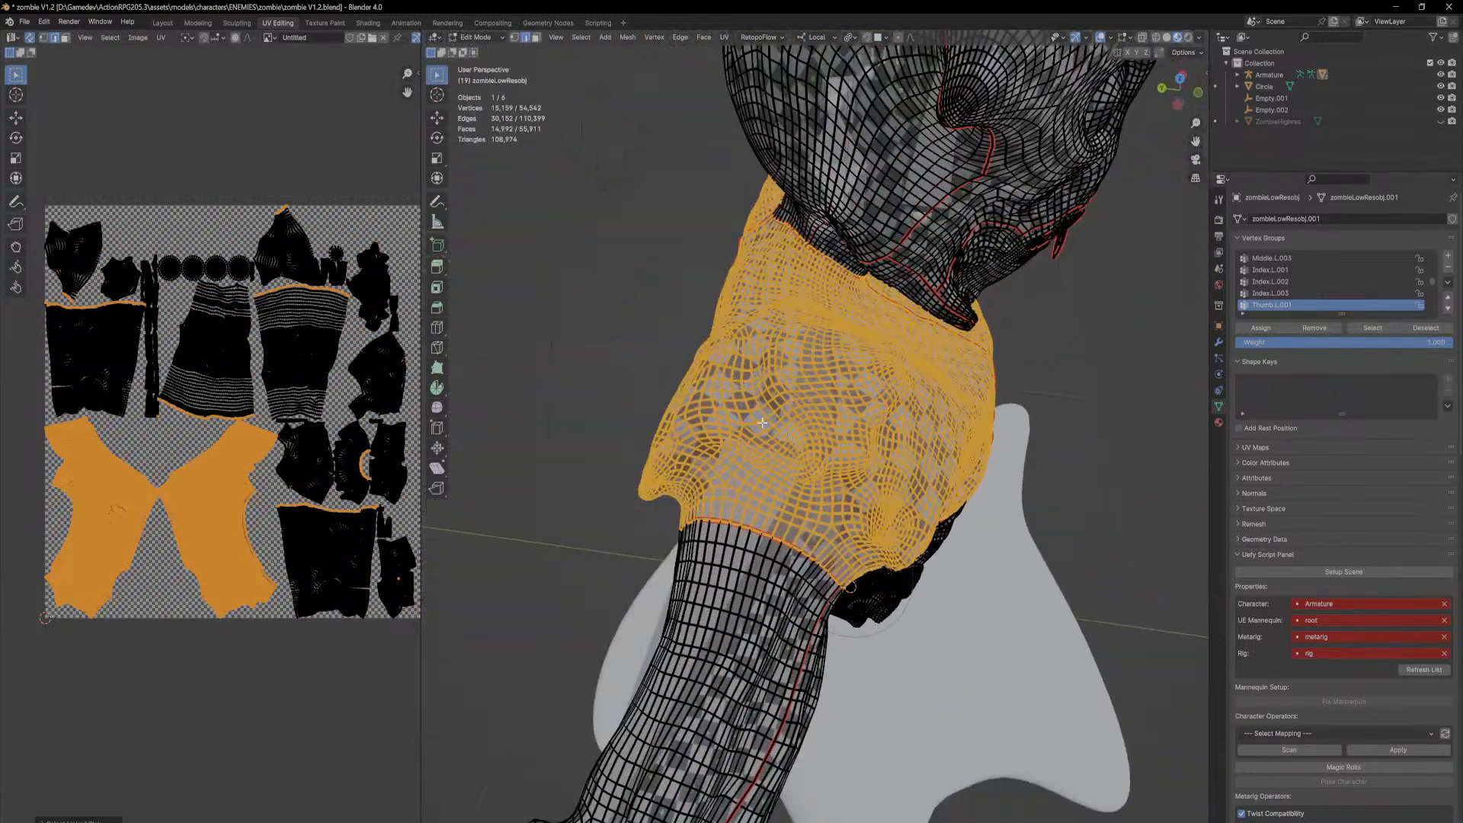
Step: Mark a seam over the zombie's right shoulder from the neck seam to the upper arm seam
click(818, 257)
scroll(816, 251, up, 5)
scroll(800, 185, down, 3)
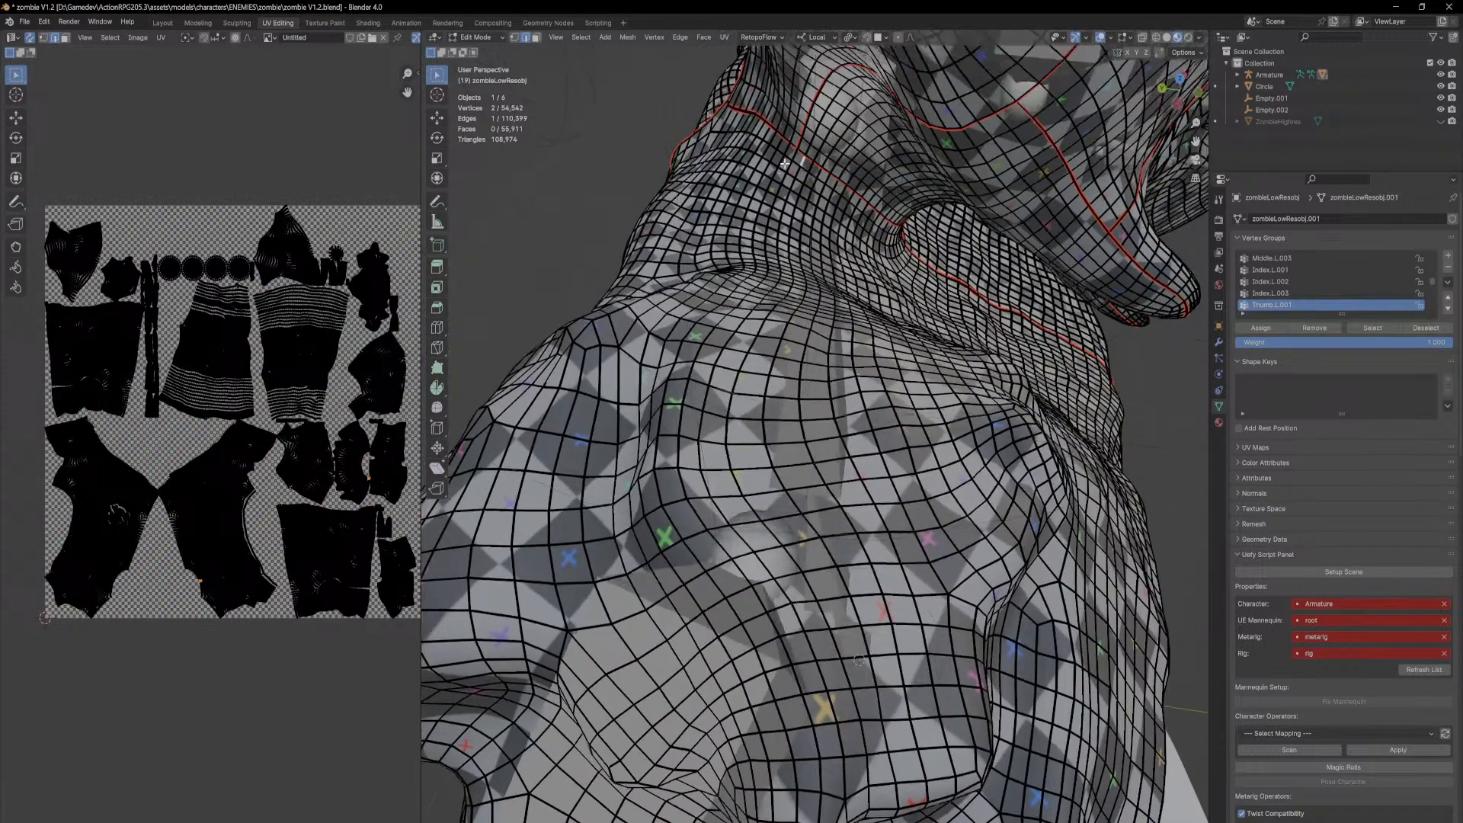
scroll(793, 327, down, 2)
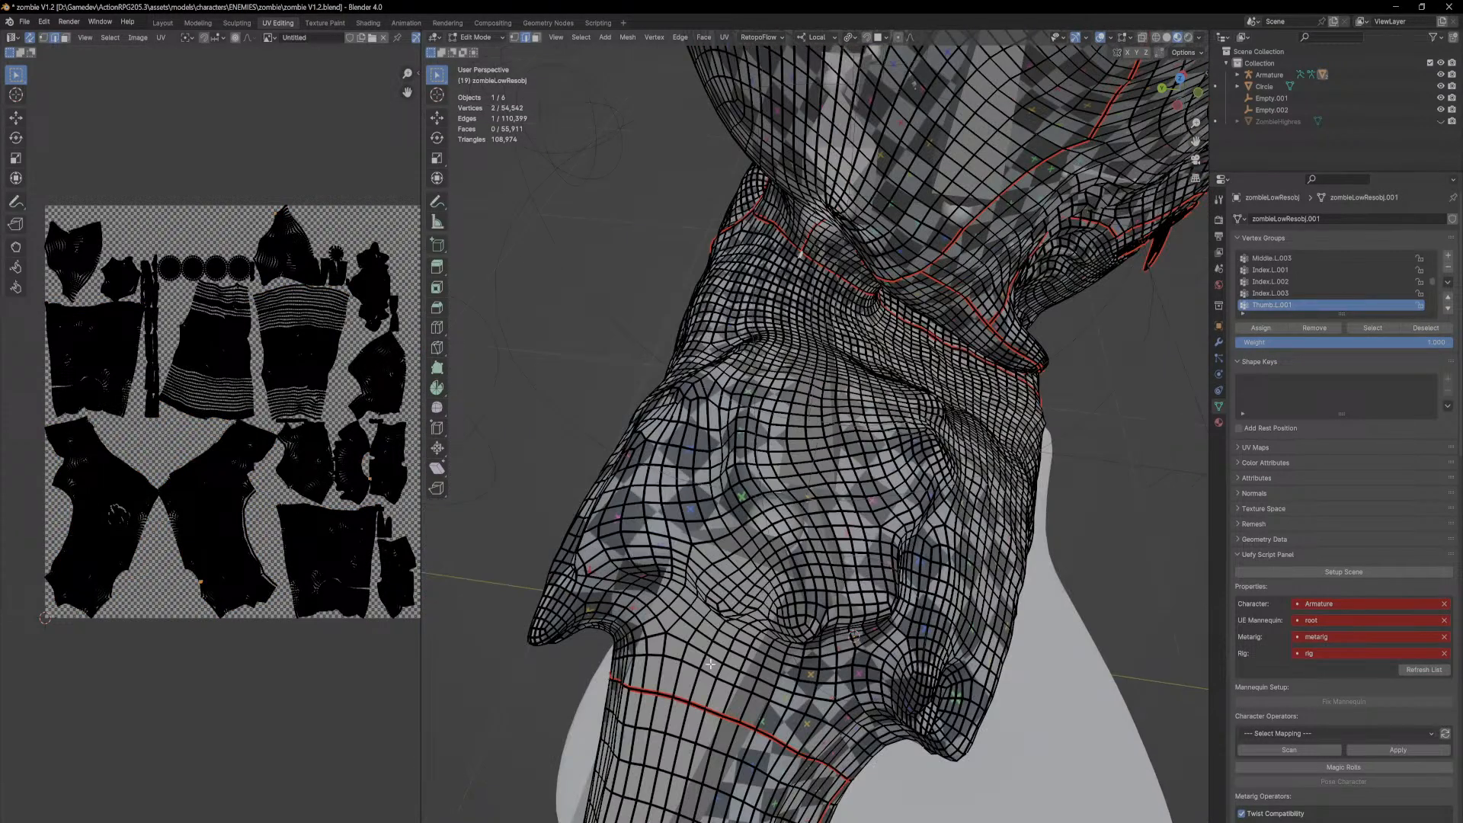
ctrl+click(711, 696)
Step: Mark a seam down the zombie's right side from the armpit seam to the horizontal seam below the ribs
middle_drag(711, 697, 1020, 349)
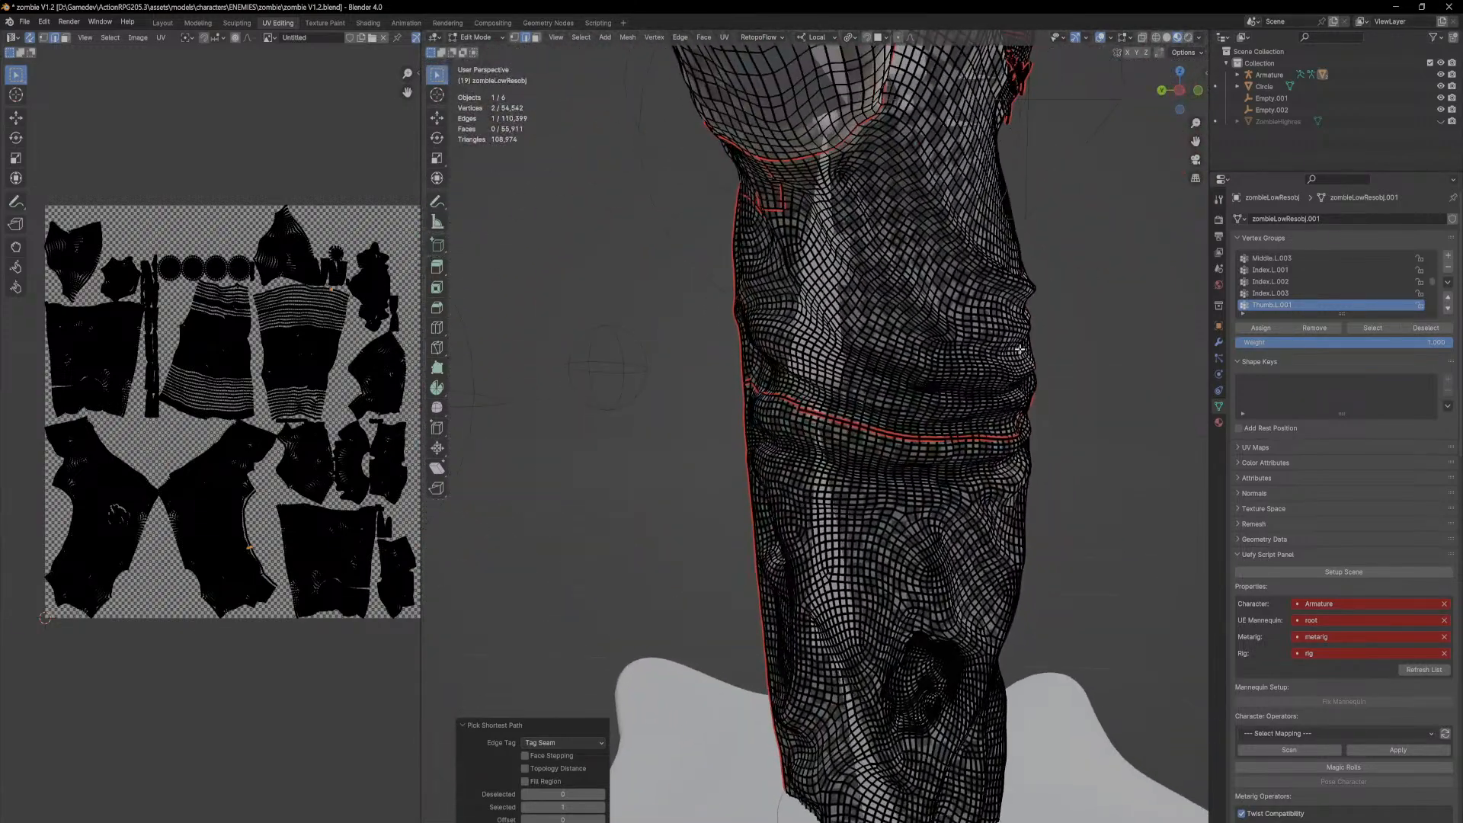
click(847, 144)
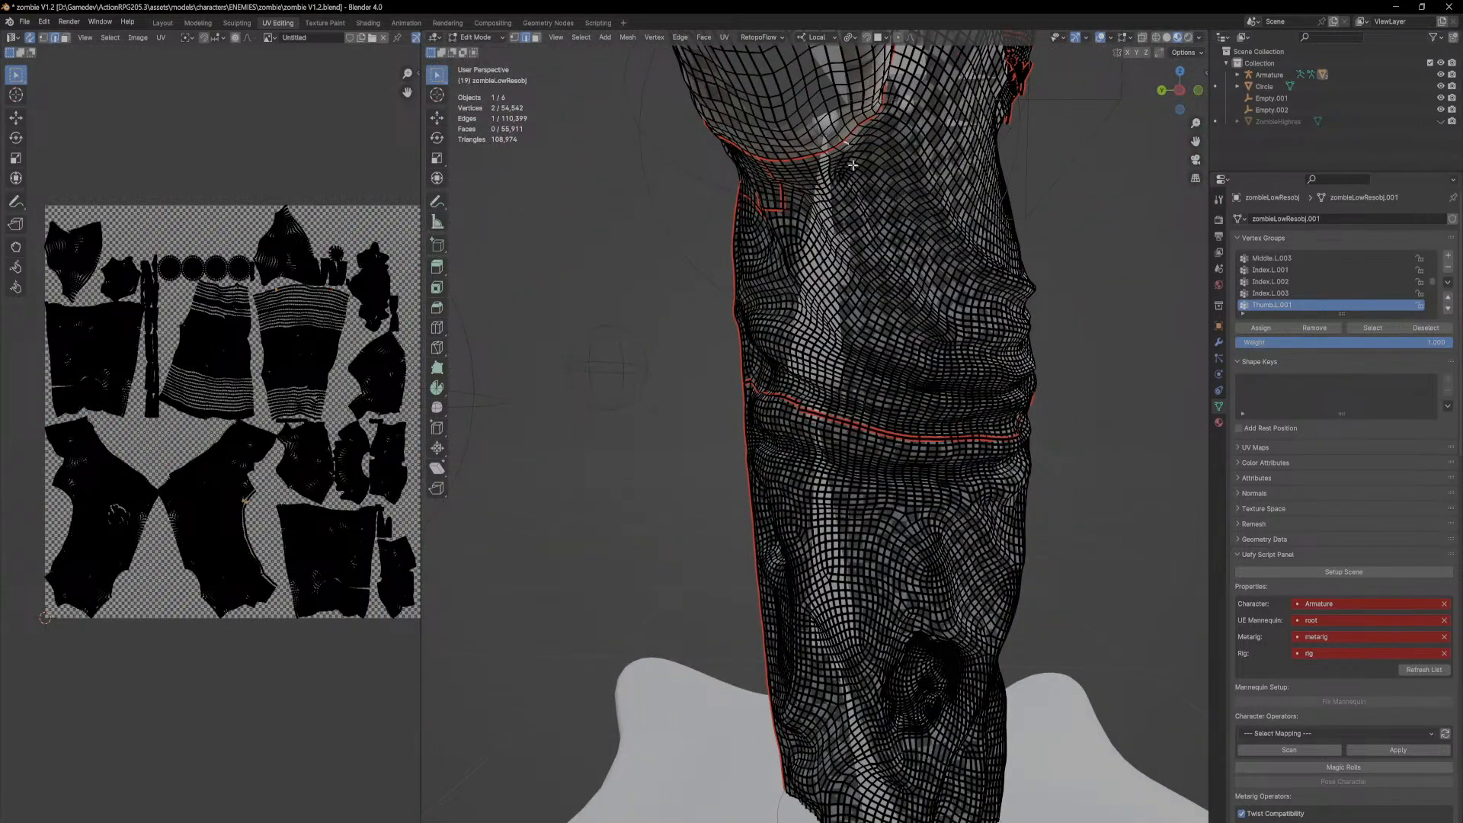
ctrl+click(861, 421)
middle_drag(920, 401, 914, 374)
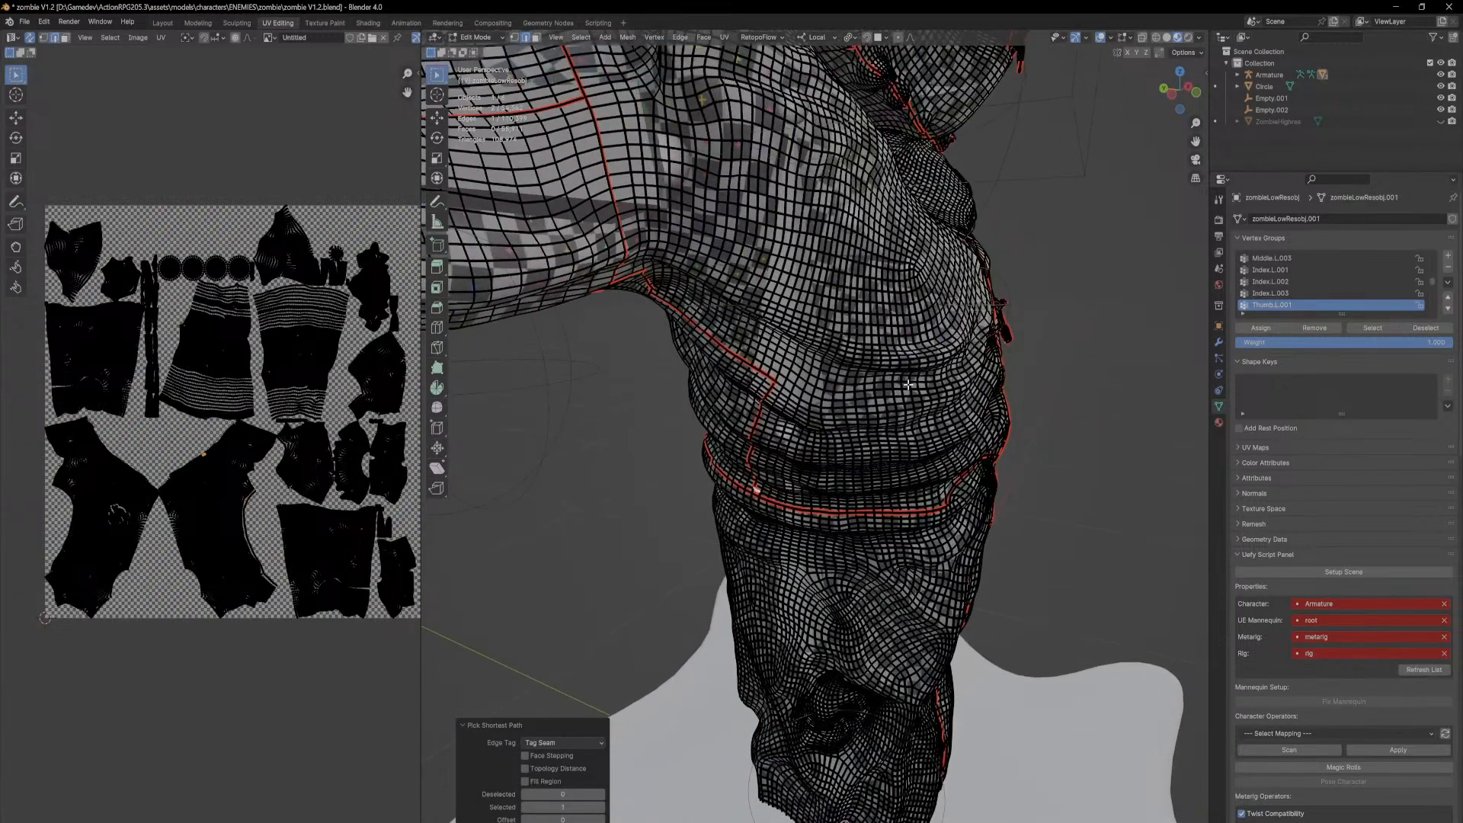
click(622, 279)
middle_drag(822, 524, 848, 506)
scroll(850, 507, up, 7)
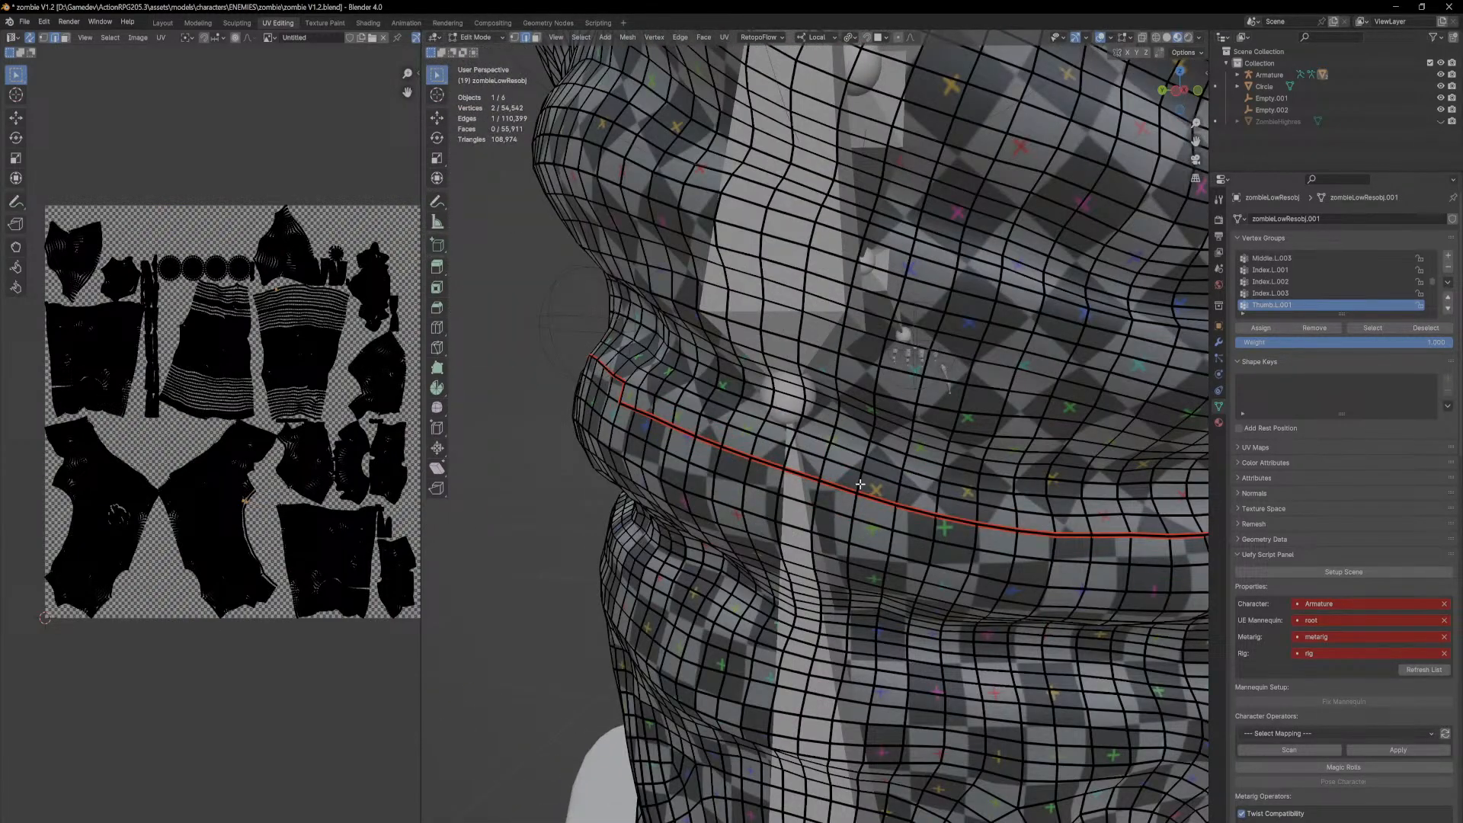
ctrl+click(861, 487)
Step: Mark a seam over the zombie's left shoulder from the neck seam to the upper arm seam
scroll(830, 450, down, 7)
middle_drag(824, 440, 776, 326)
scroll(770, 349, up, 4)
scroll(770, 349, up, 3)
scroll(828, 287, down, 3)
scroll(797, 279, up, 2)
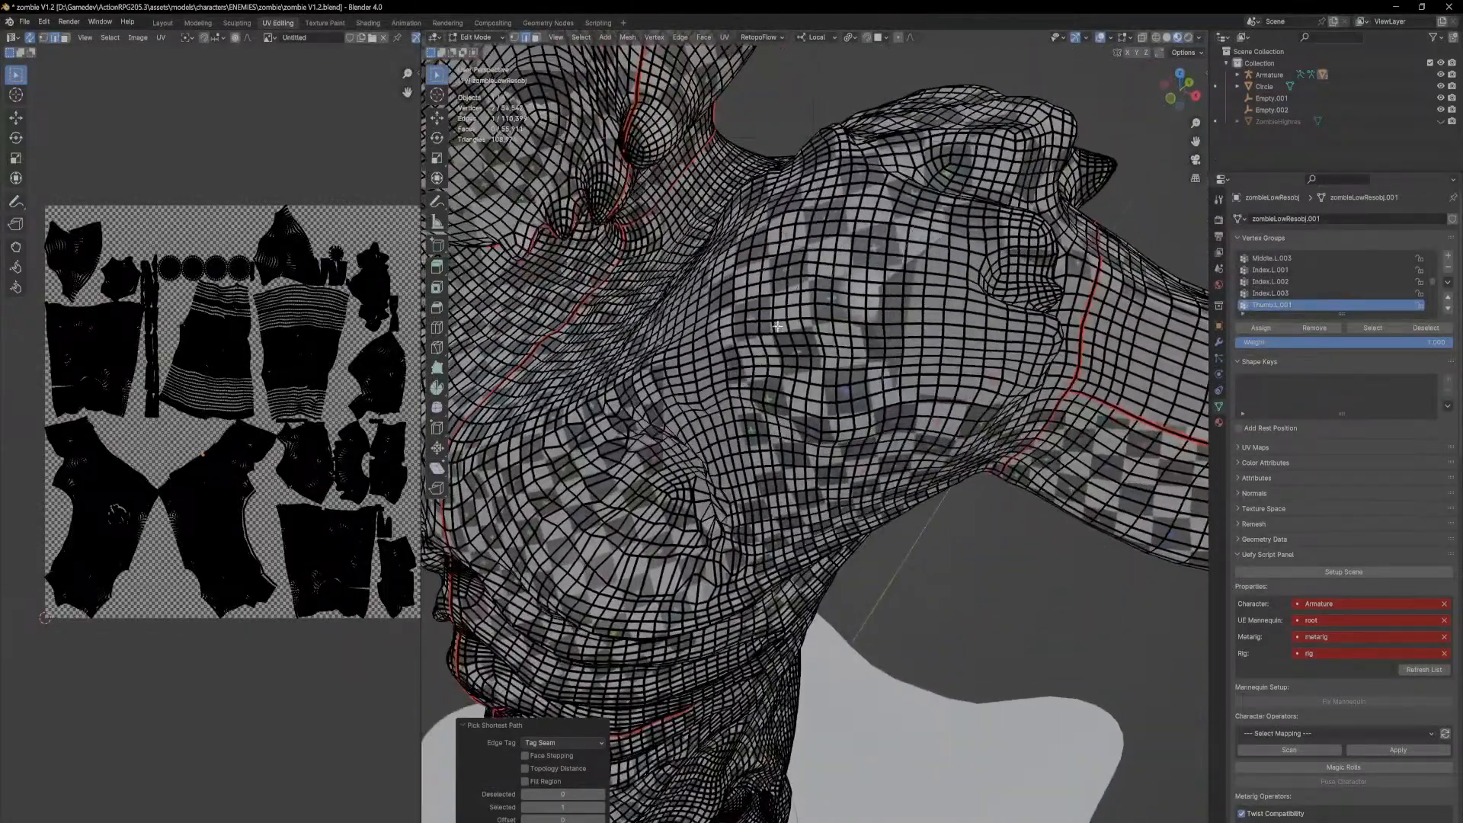
click(698, 162)
middle_drag(724, 185, 750, 240)
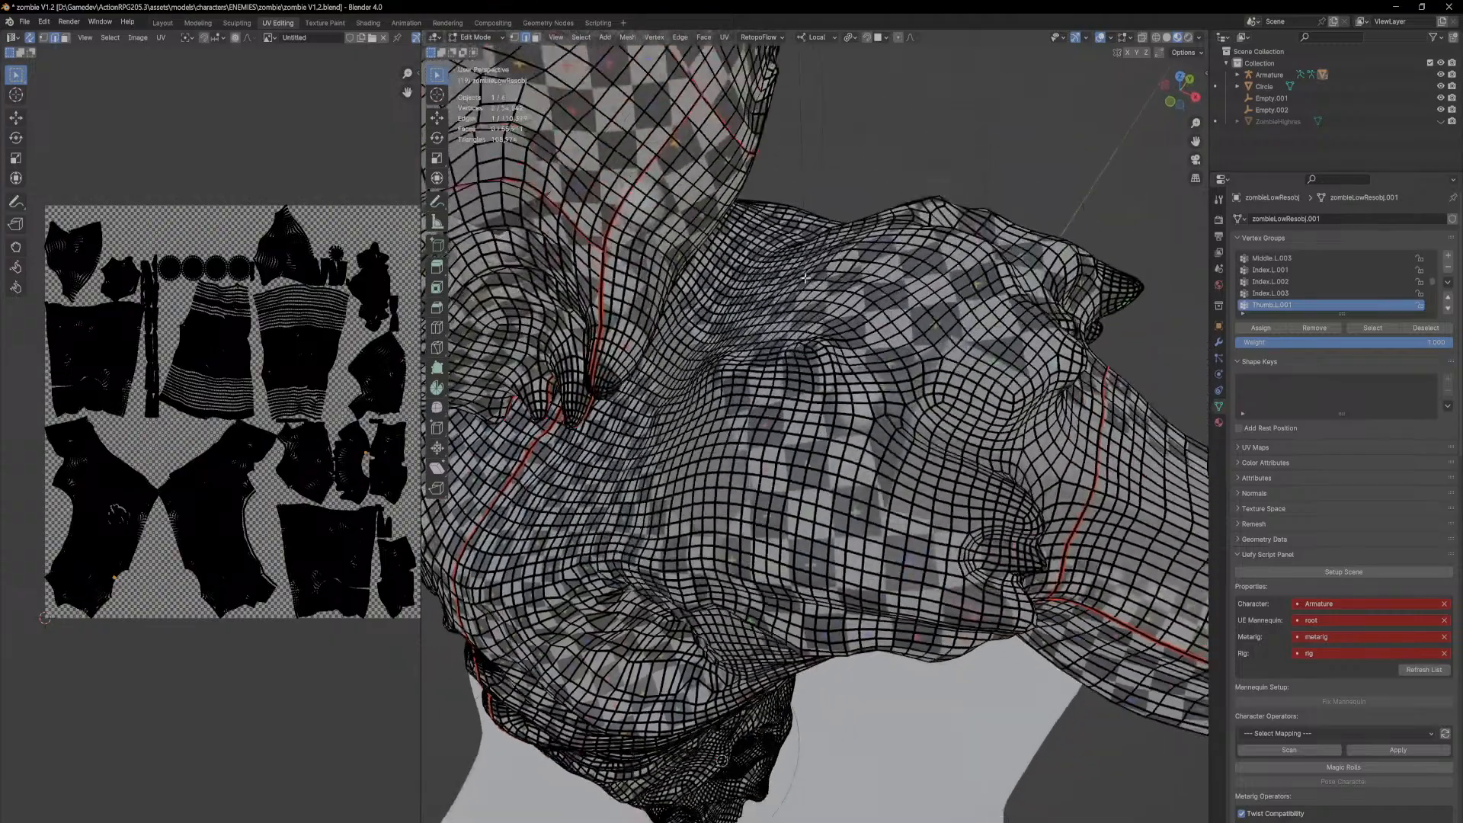
ctrl+click(1093, 431)
Step: Mark a seam down the zombie's left side from the armpit seam to the horizontal seam below the ribs
middle_drag(1137, 466, 1036, 353)
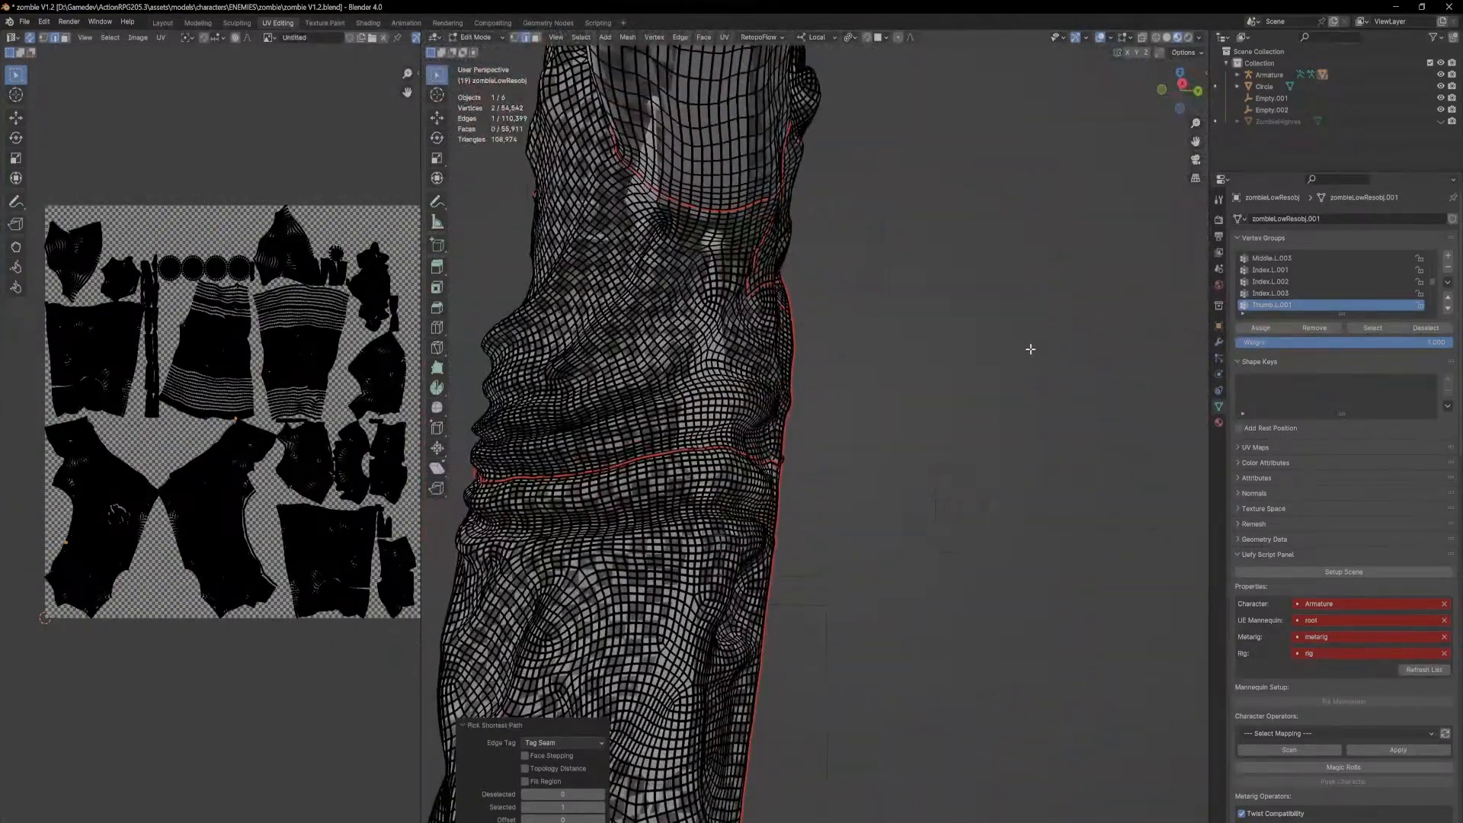
scroll(700, 214, up, 3)
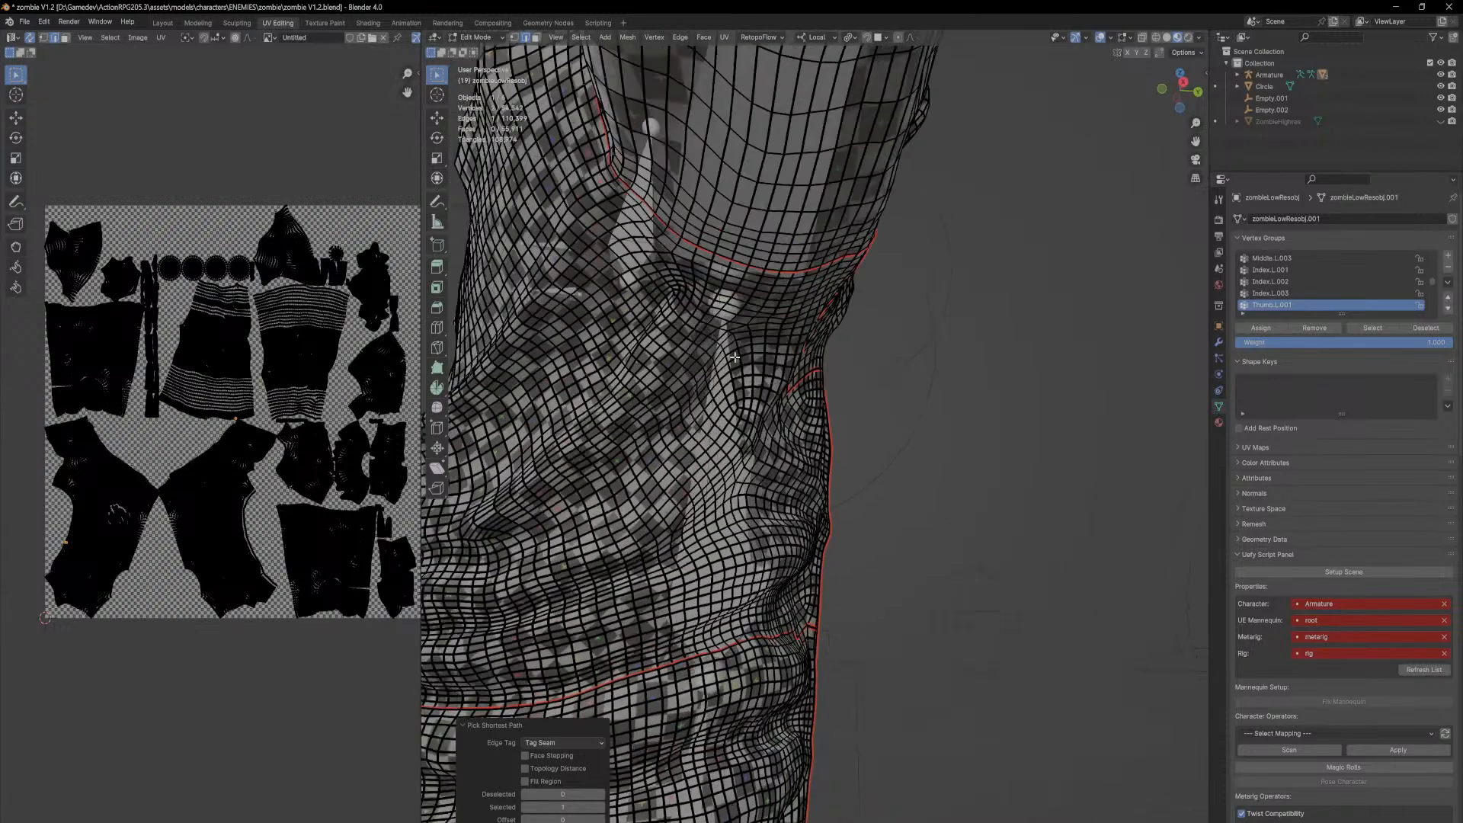
click(764, 234)
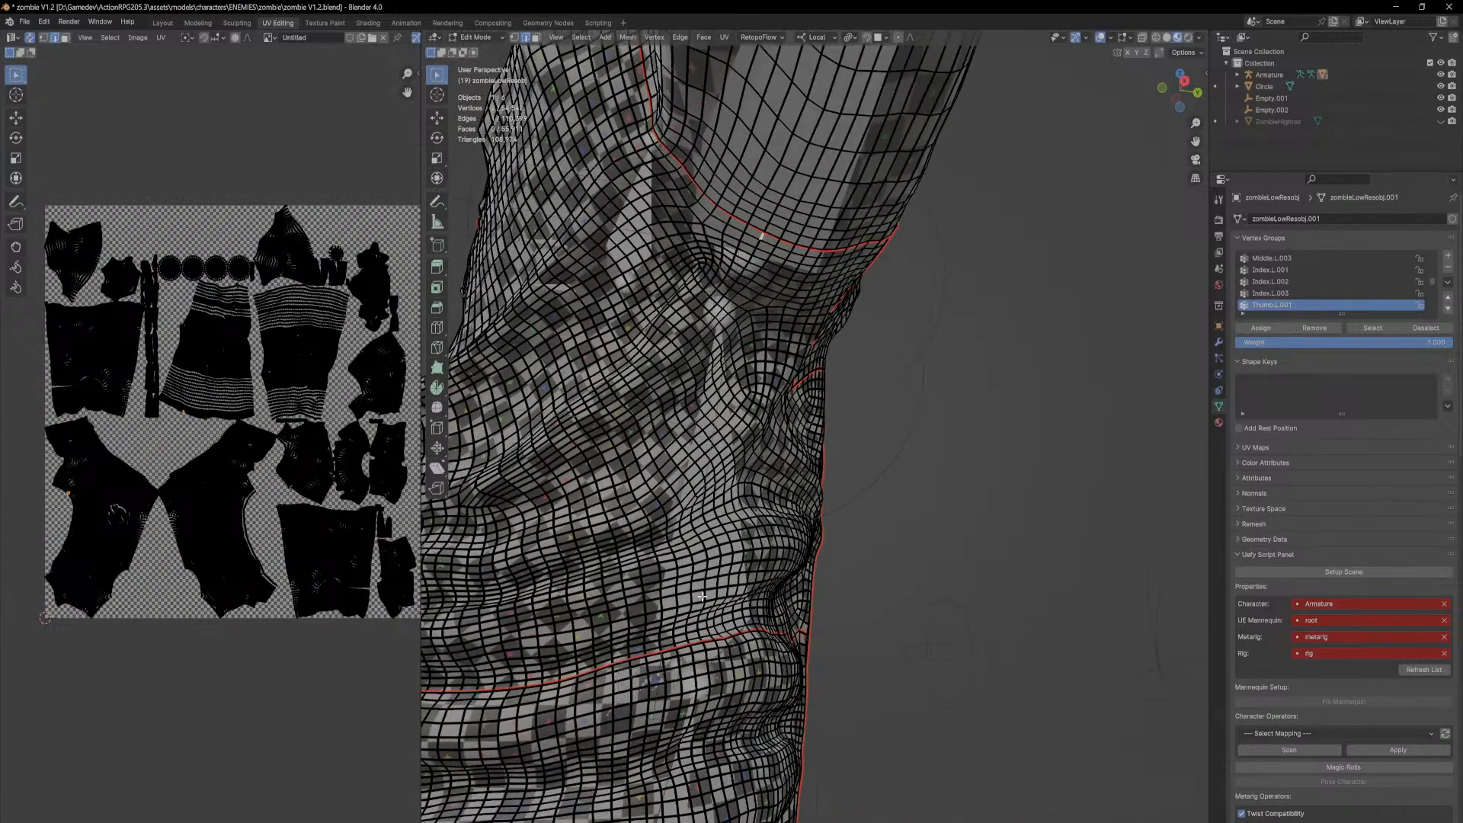
ctrl+click(676, 645)
scroll(686, 526, down, 6)
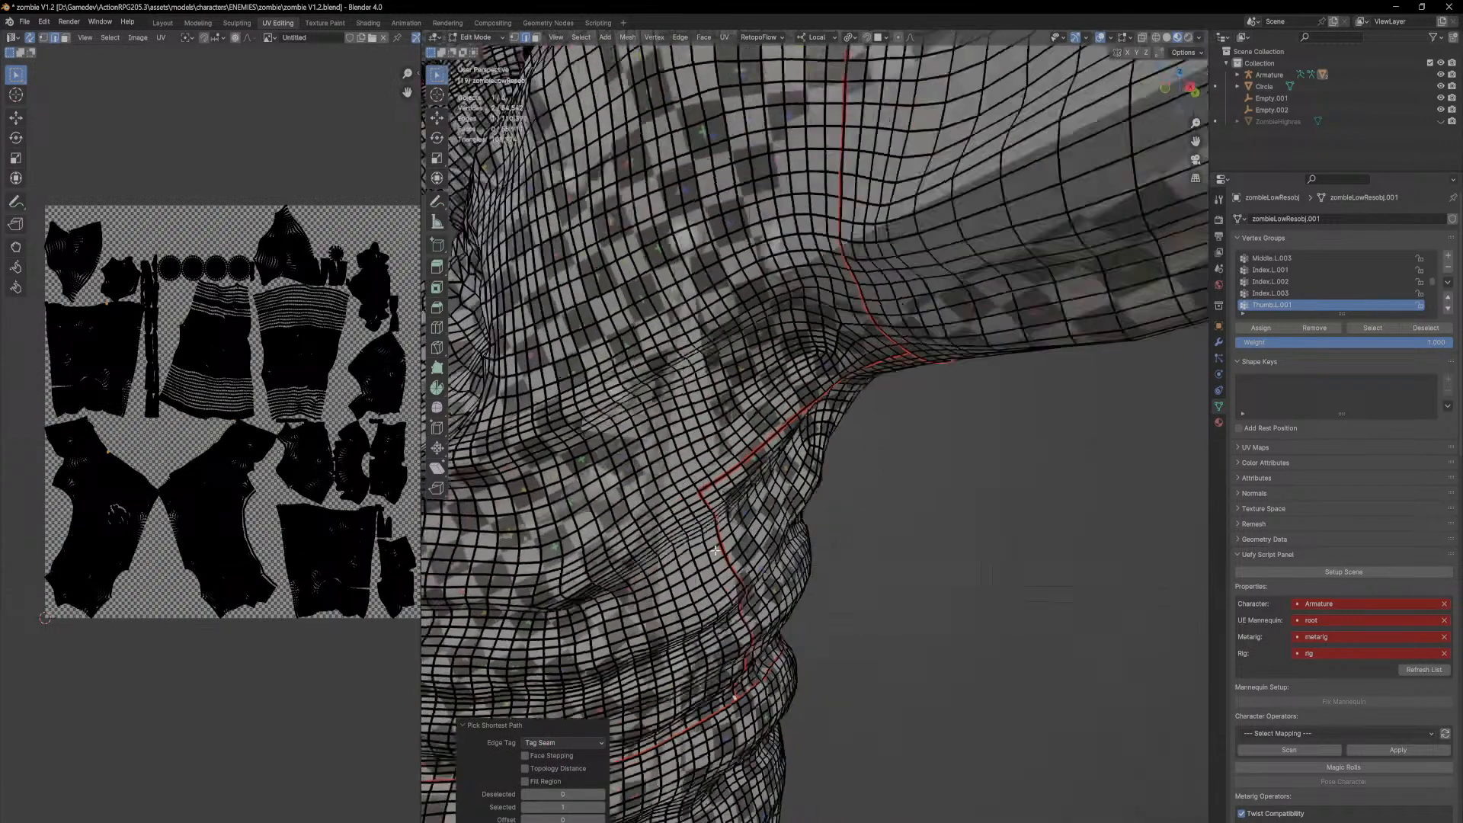
Step: Select the whole body mesh and unwrap it again with the new shoulder and side seams
key(a)
key(u)
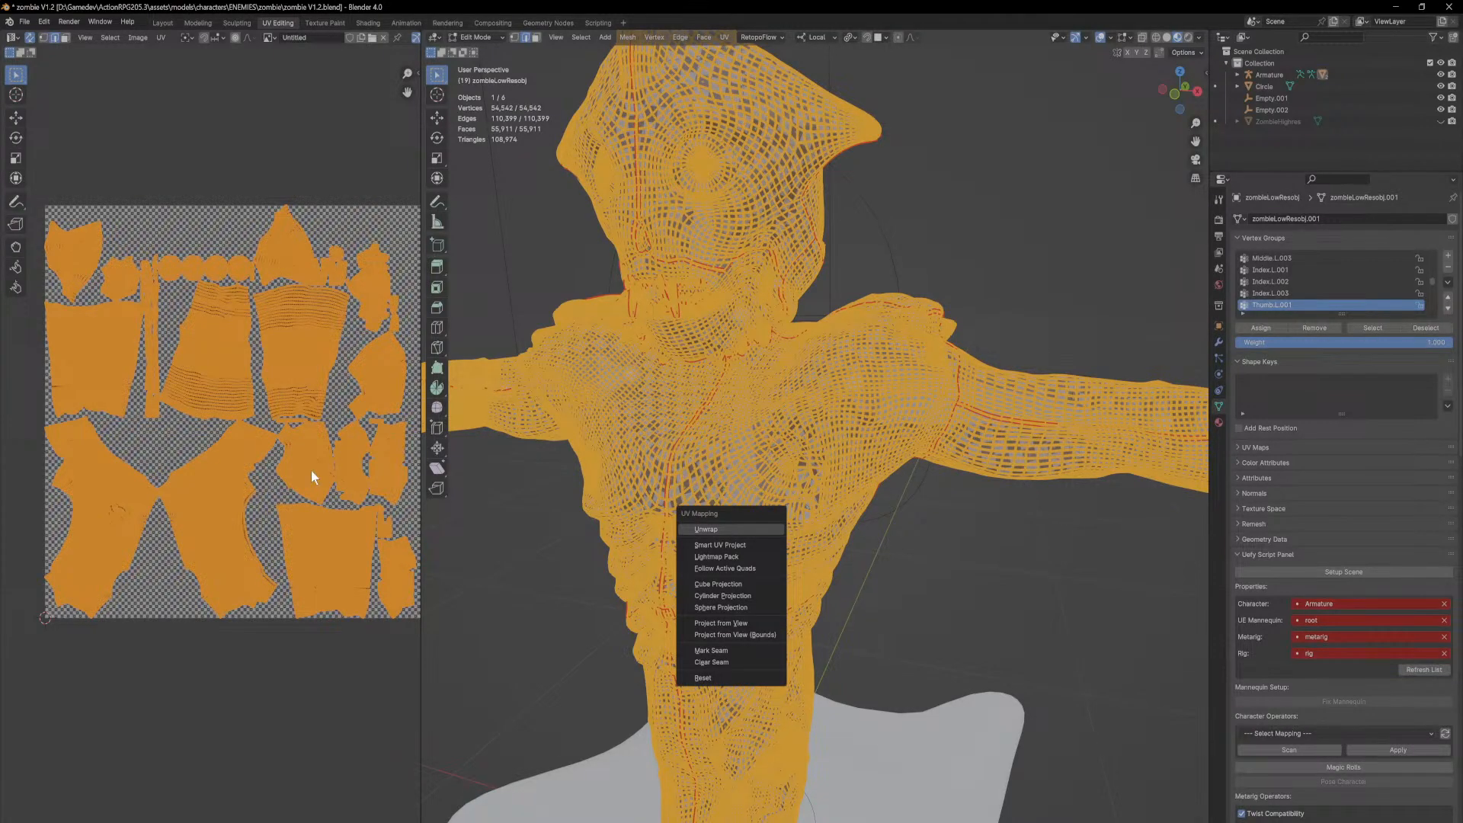
middle_drag(310, 422, 238, 432)
middle_drag(221, 330, 304, 361)
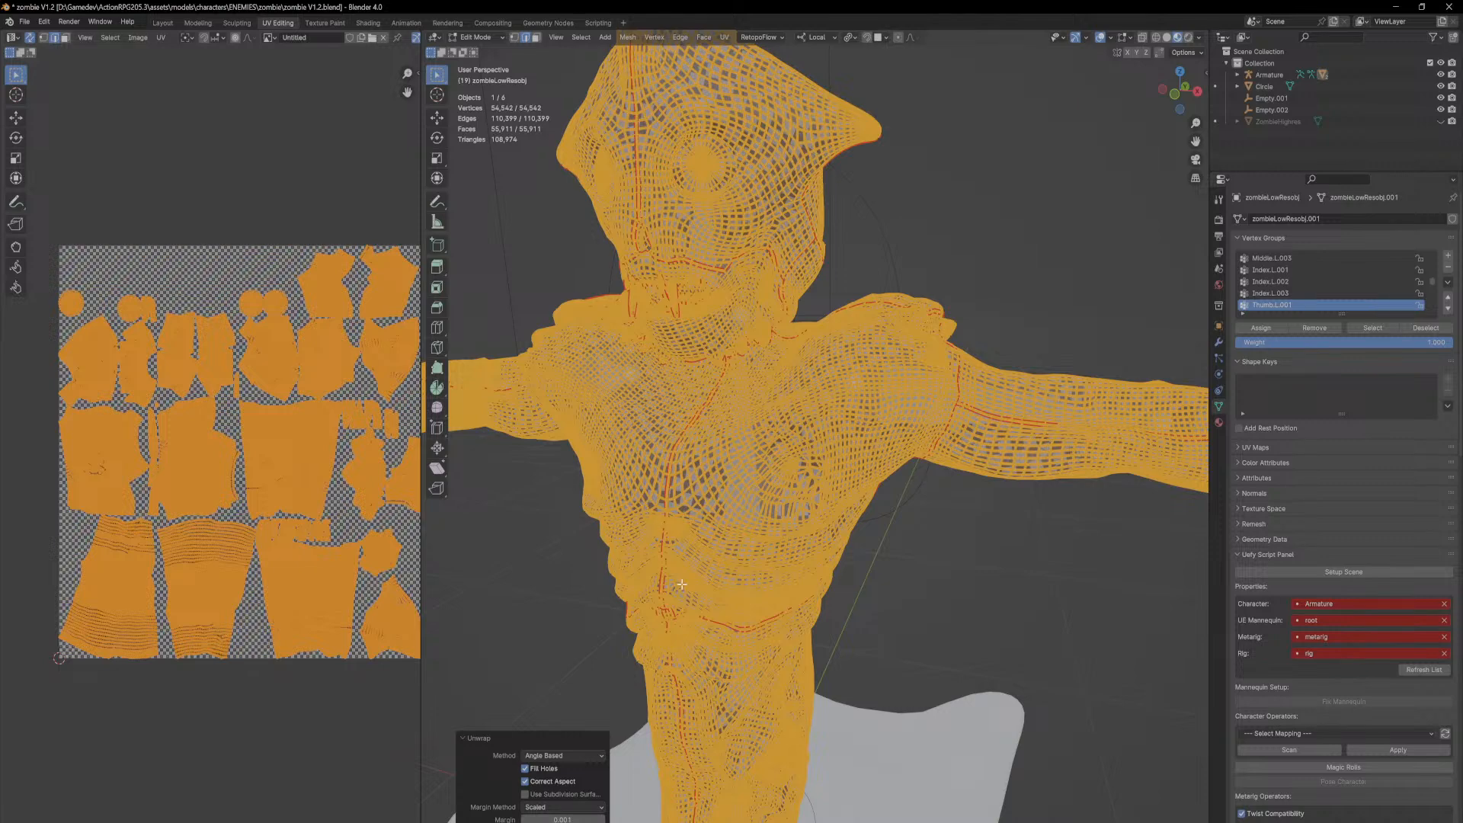
Step: Clear the selection and pick small UV islands in the new layout to examine which parts of the body they belong to
key(alt+a)
middle_drag(982, 574, 763, 508)
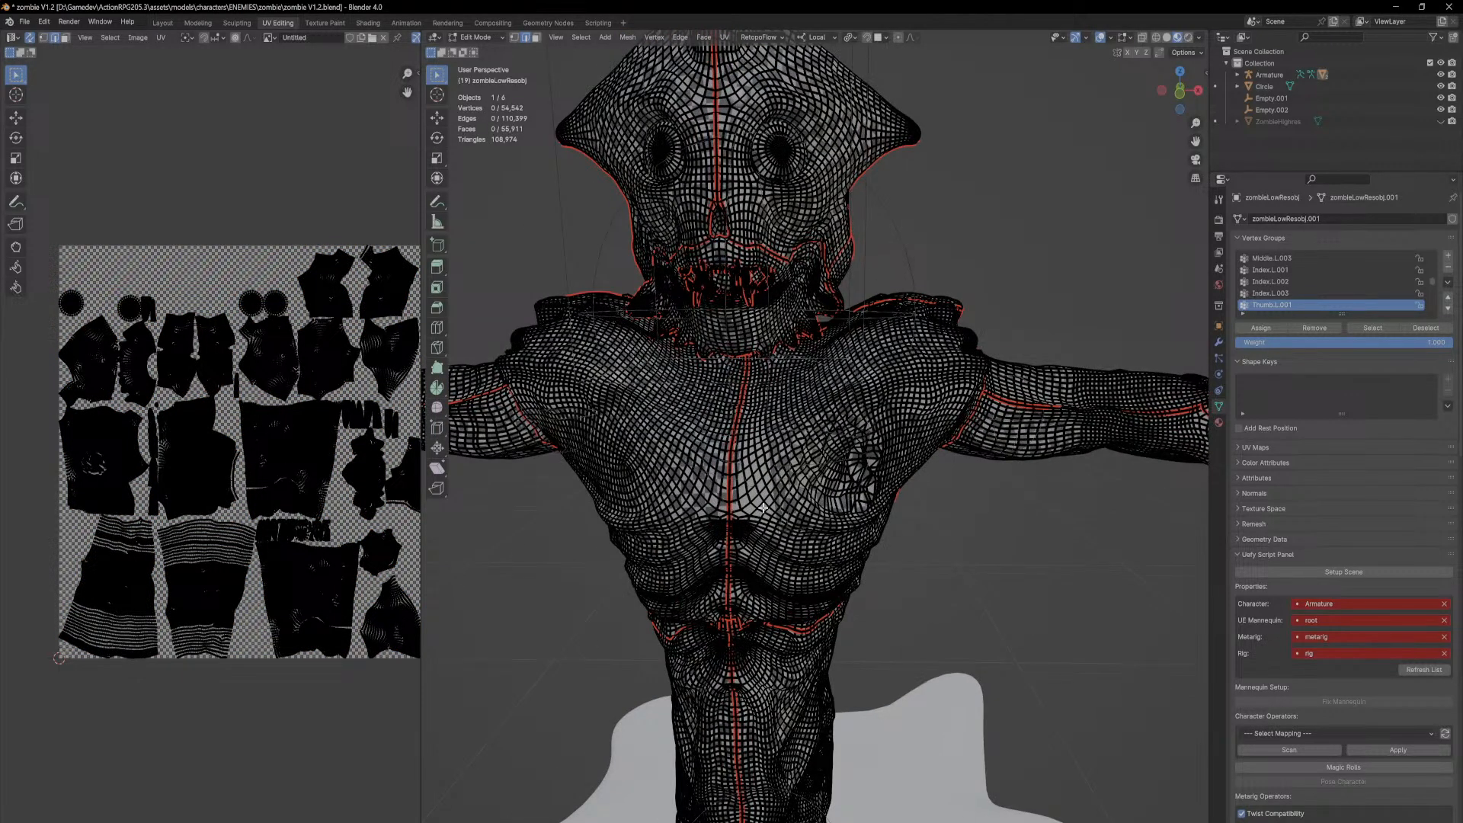
middle_drag(361, 431, 209, 492)
scroll(212, 491, up, 2)
key(l)
mouse_move(774, 623)
middle_down()
mouse_move(815, 650)
mouse_move(618, 592)
mouse_move(686, 602)
mouse_move(825, 587)
mouse_move(694, 631)
mouse_move(772, 638)
middle_up()
scroll(210, 419, down, 1)
scroll(294, 550, up, 1)
click(184, 602)
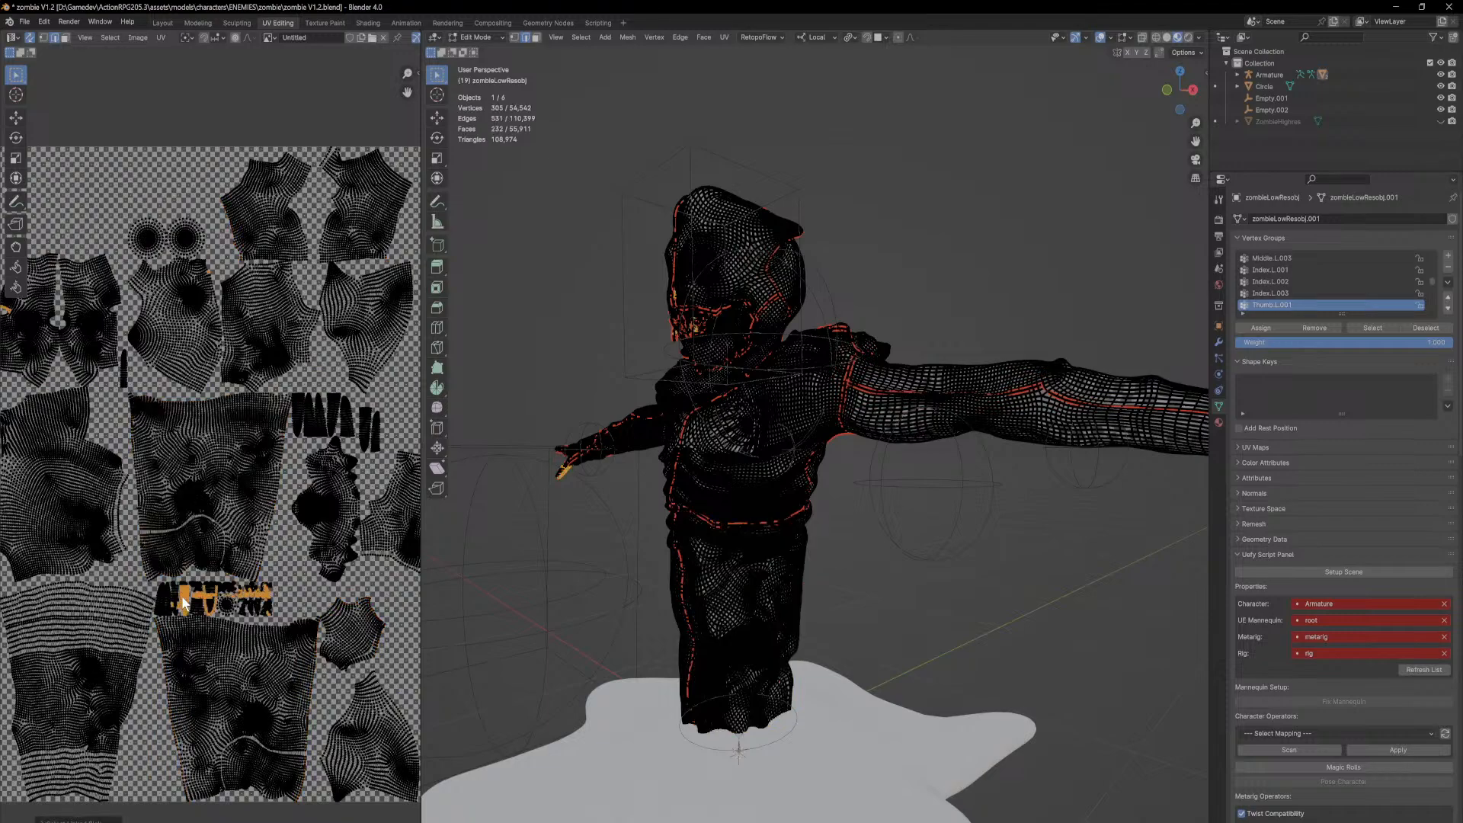
middle_drag(596, 511, 762, 502)
scroll(233, 584, up, 4)
middle_drag(229, 594, 263, 550)
scroll(263, 550, down, 5)
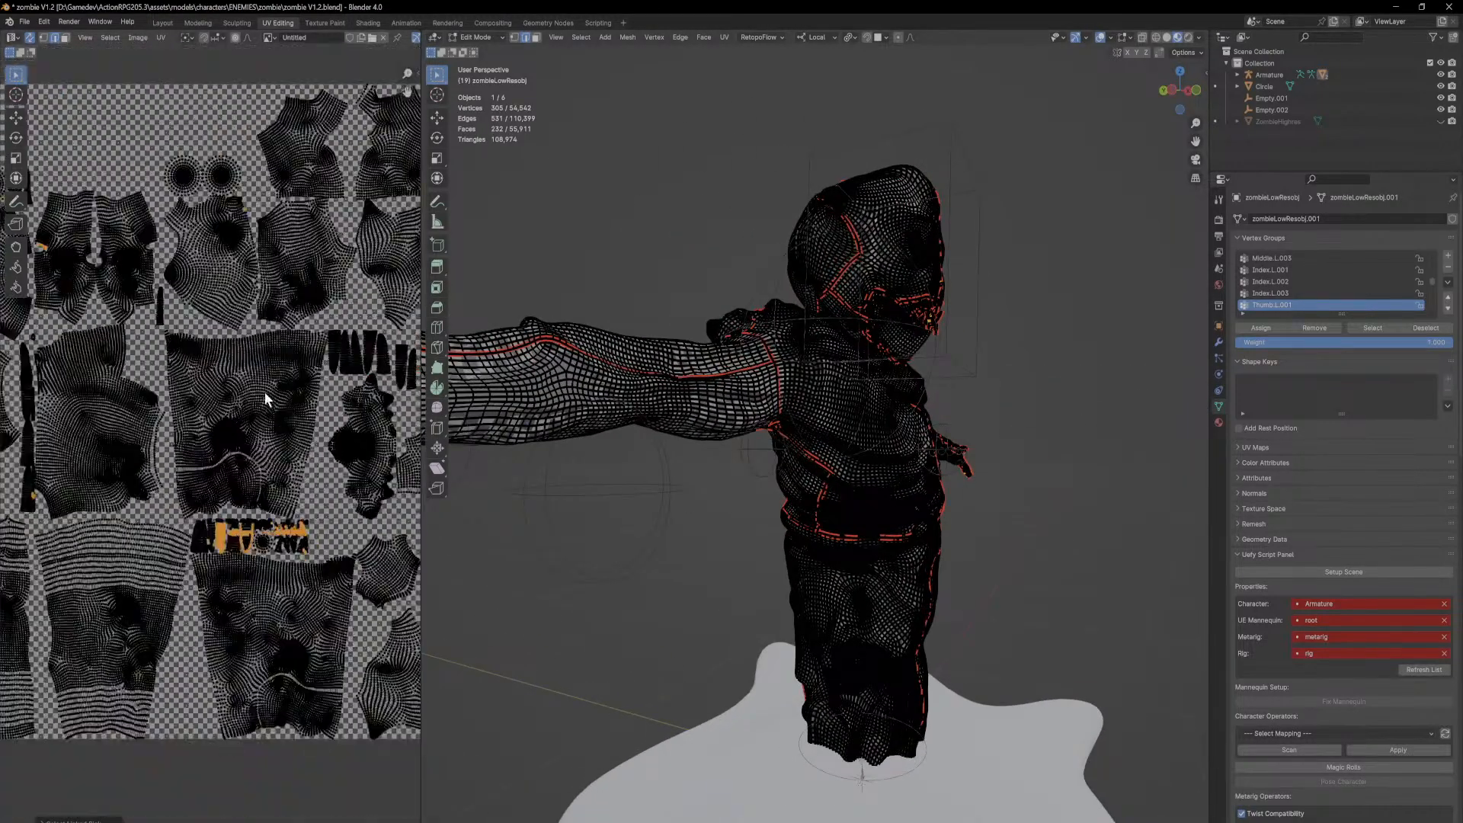
Step: Pick small UV islands in the narrow strip between the two large tapered islands to examine what they contain
scroll(320, 546, up, 3)
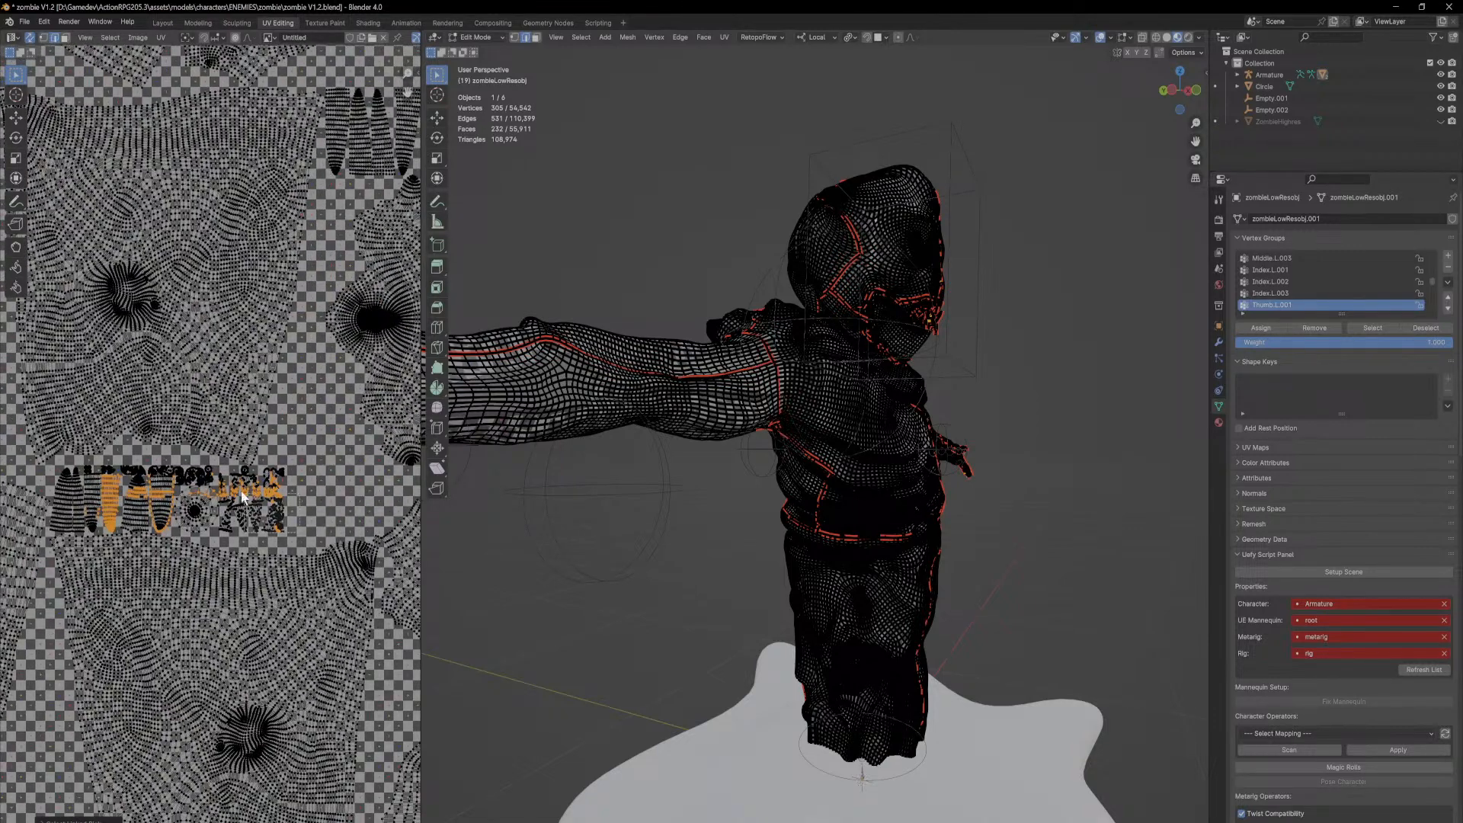
drag(193, 466, 188, 460)
scroll(188, 451, up, 2)
middle_drag(182, 526, 270, 477)
click(285, 502)
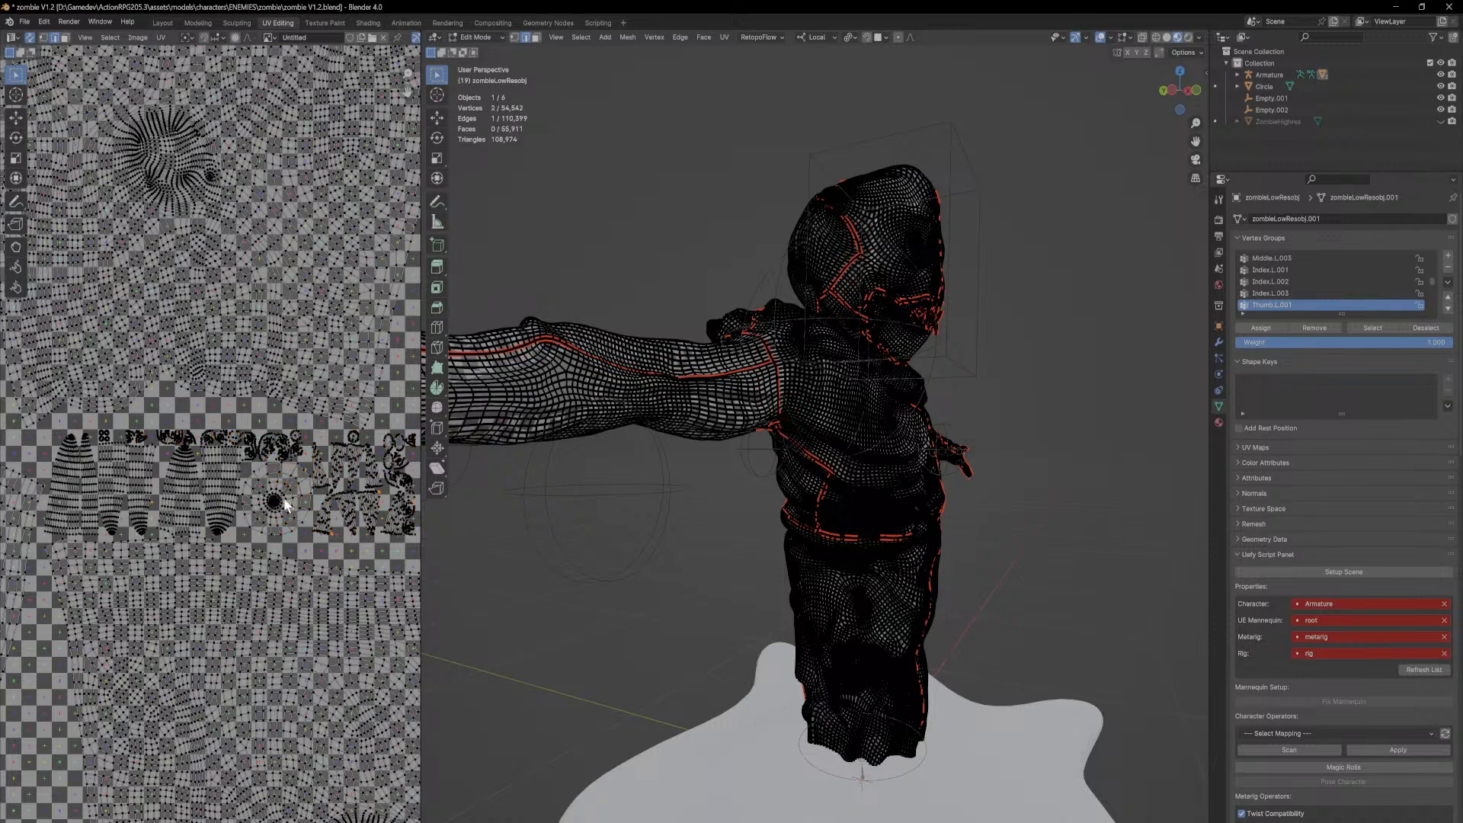
key(l)
scroll(278, 500, down, 5)
middle_drag(277, 500, 202, 528)
key(g)
right_click(241, 494)
Step: Select the small round UV island in the strip in face selection mode and move it to empty space near the layout's right edge
click(152, 492)
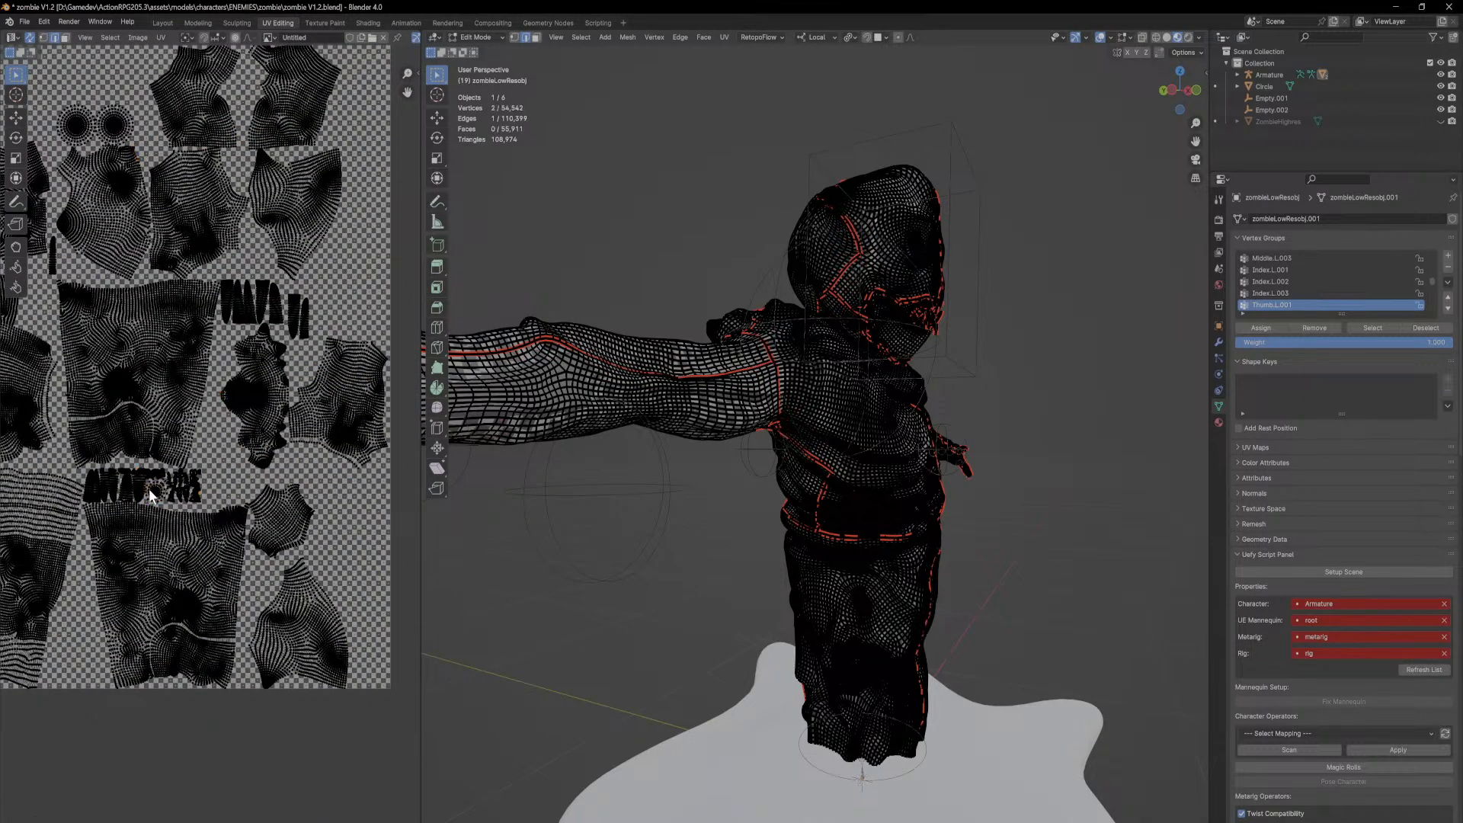
key(l)
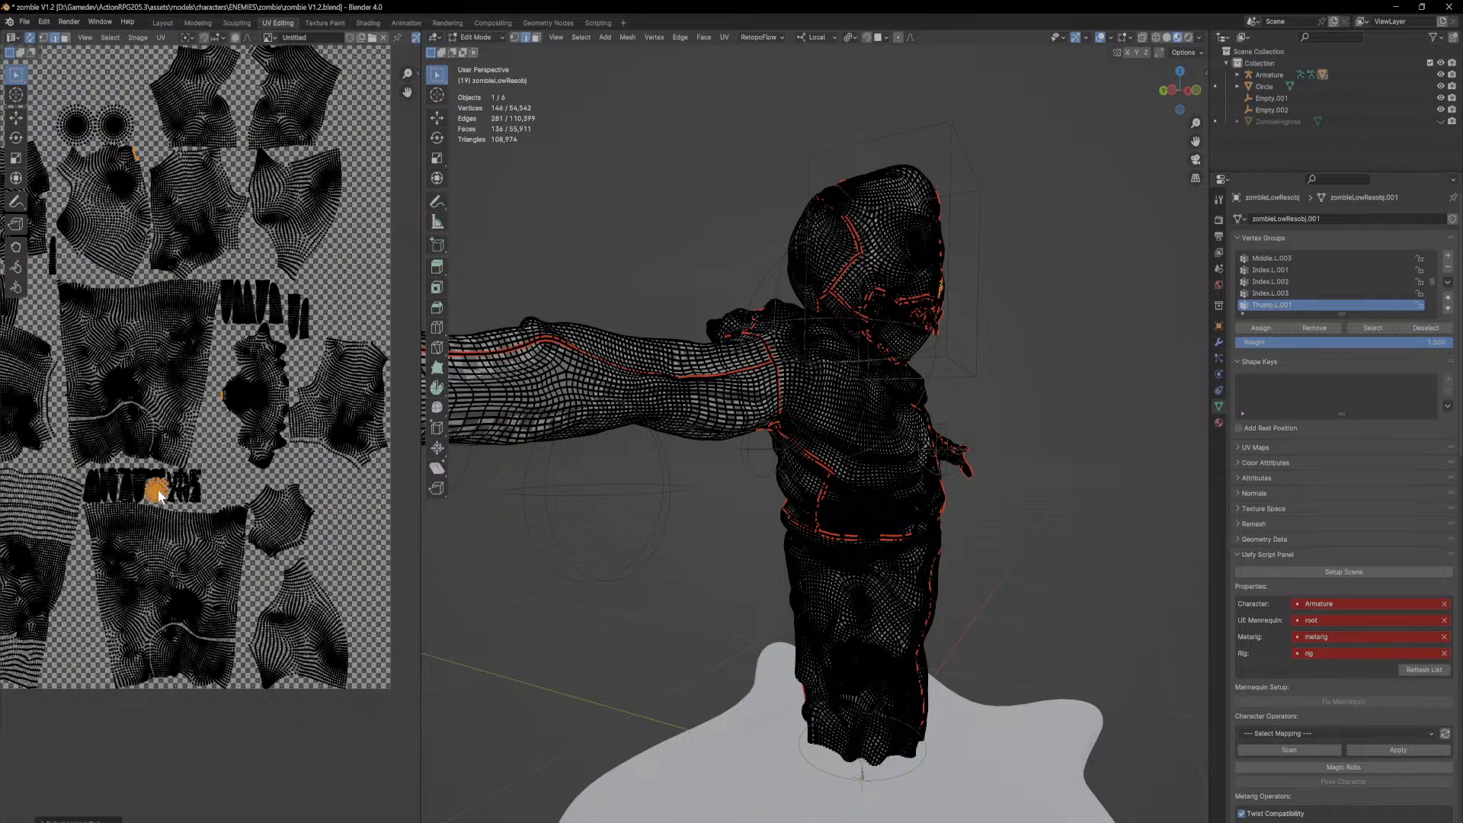
click(65, 39)
key(g)
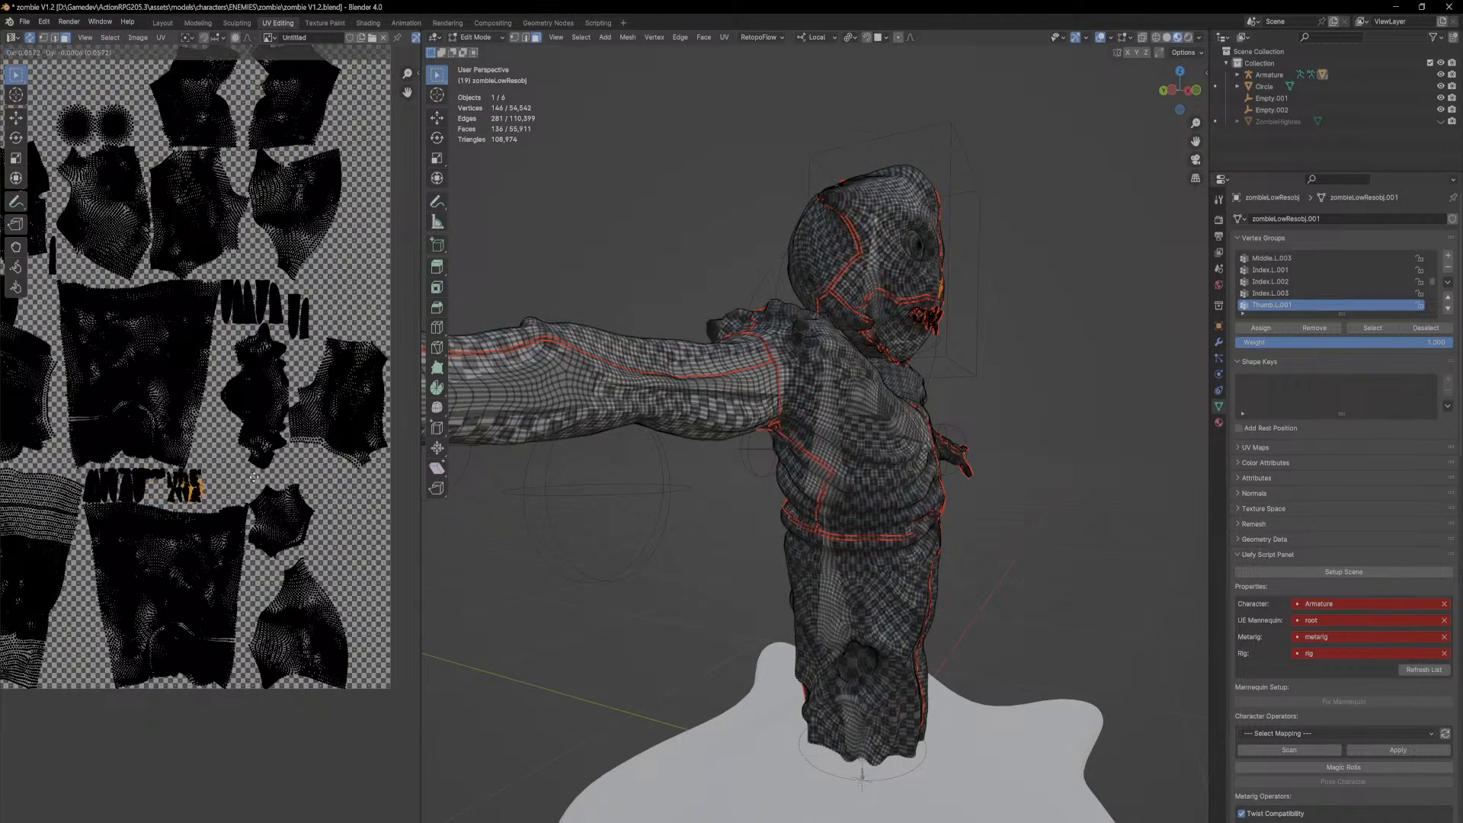
click(400, 550)
Step: Select one long finger-shaped UV island and examine where it sits on the zombie's hand
scroll(204, 467, up, 2)
middle_drag(183, 479, 222, 594)
click(276, 391)
middle_drag(762, 381, 861, 401)
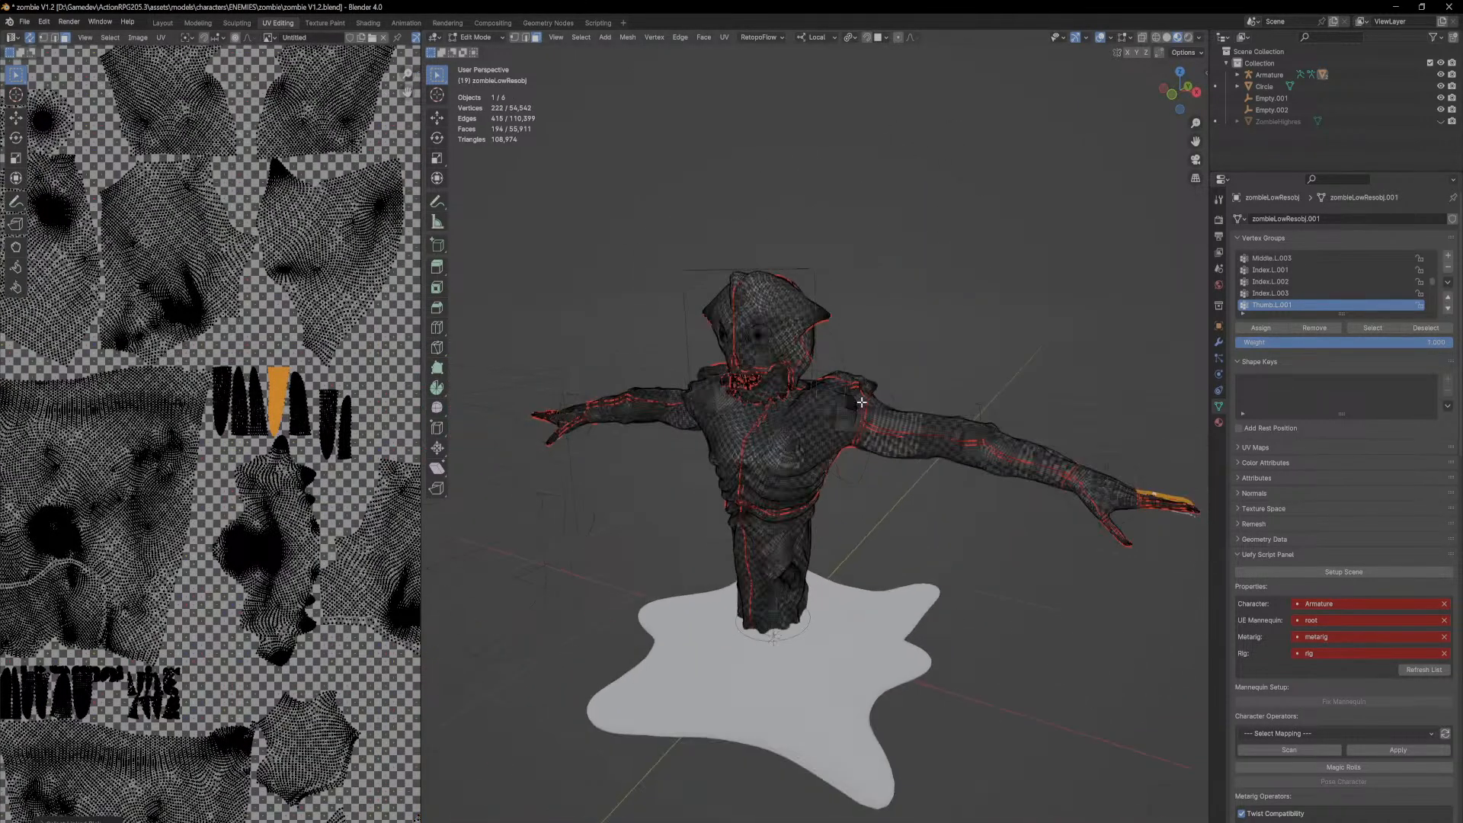
key(ctrl+x)
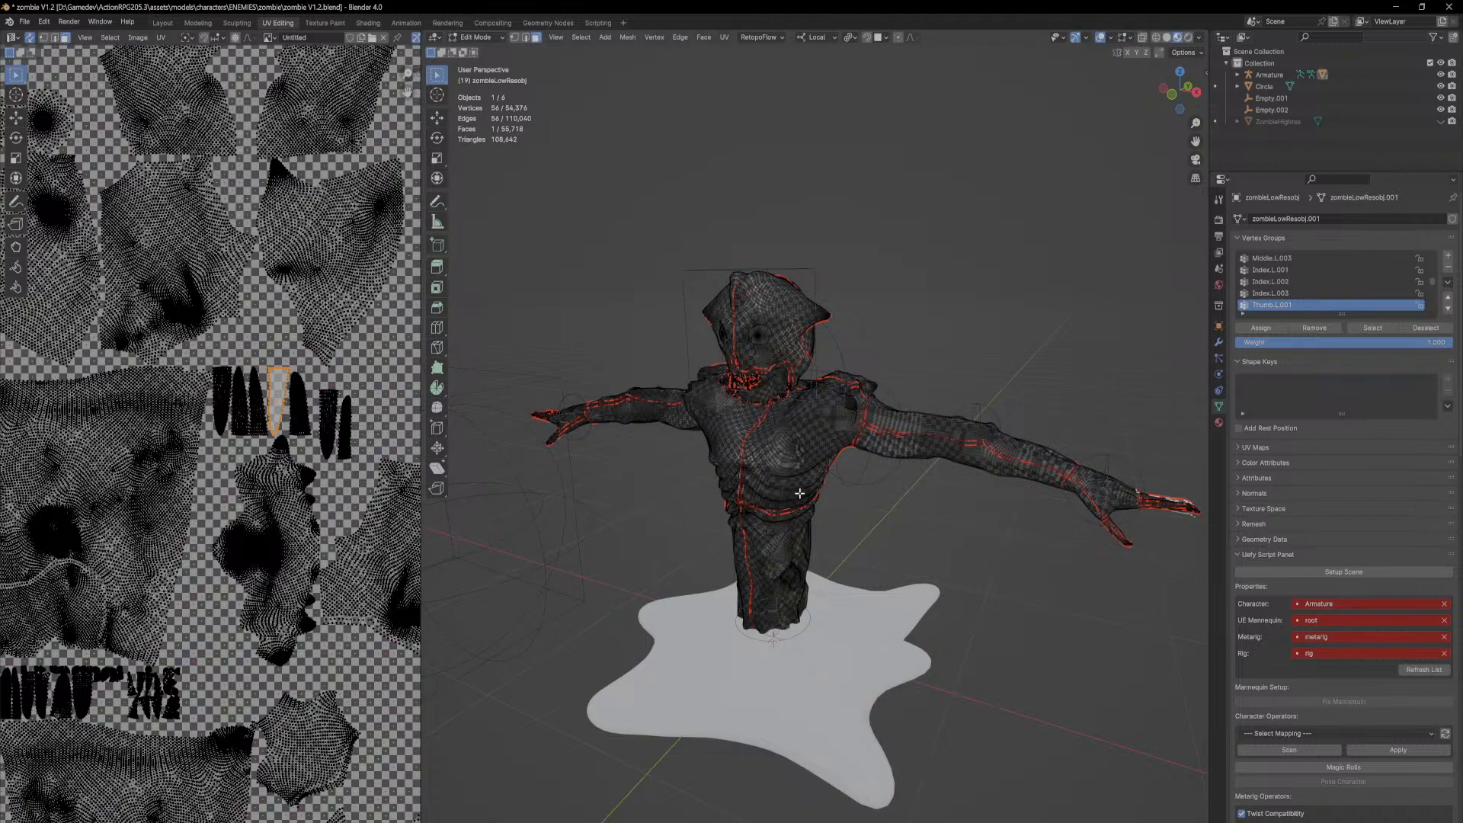
middle_drag(1058, 533, 962, 532)
key(ctrl+z)
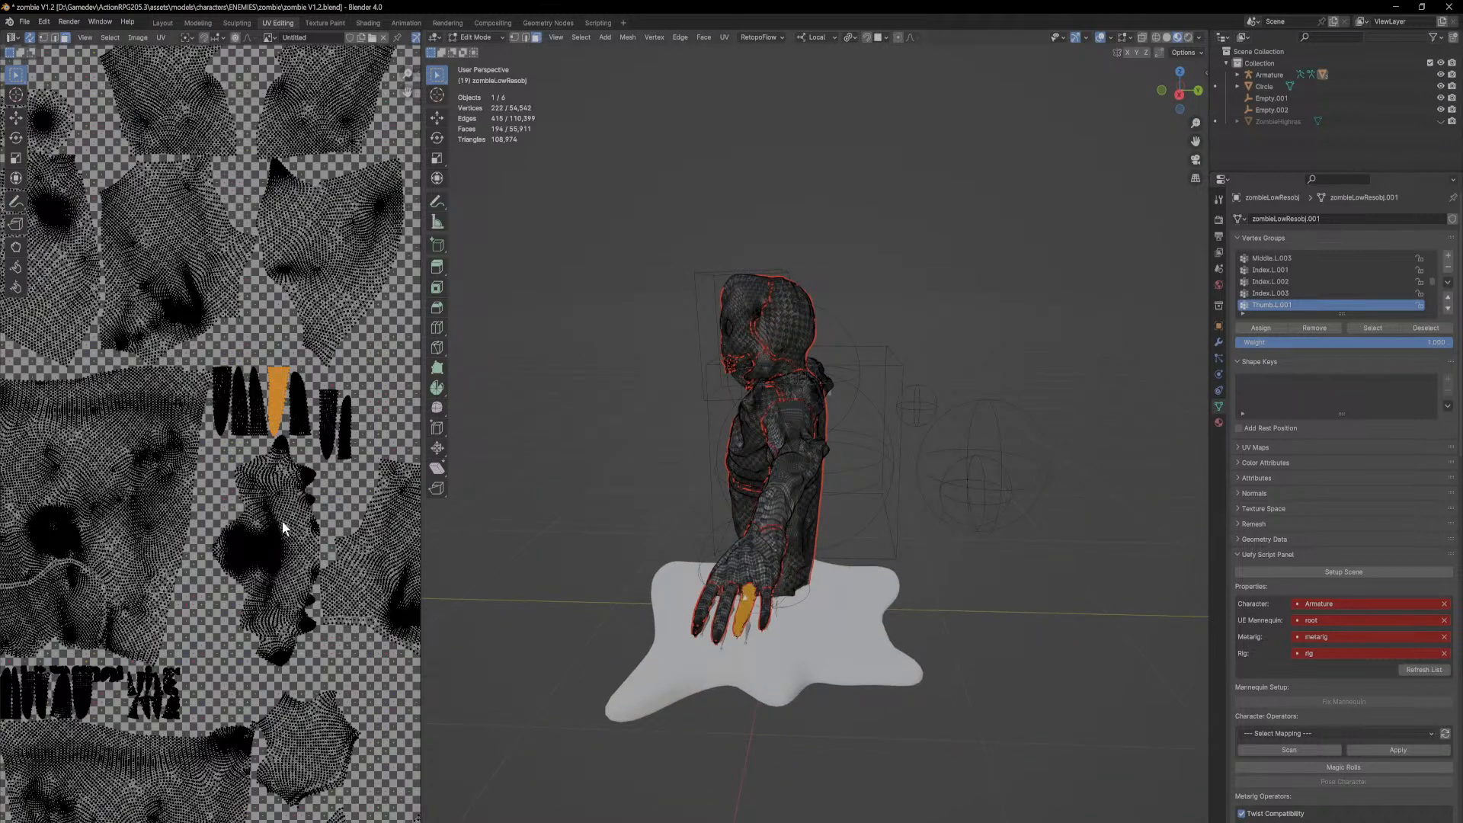
Step: Select one of the small irregular UV islands in the strip and examine where it belongs on the model
scroll(281, 520, up, 5)
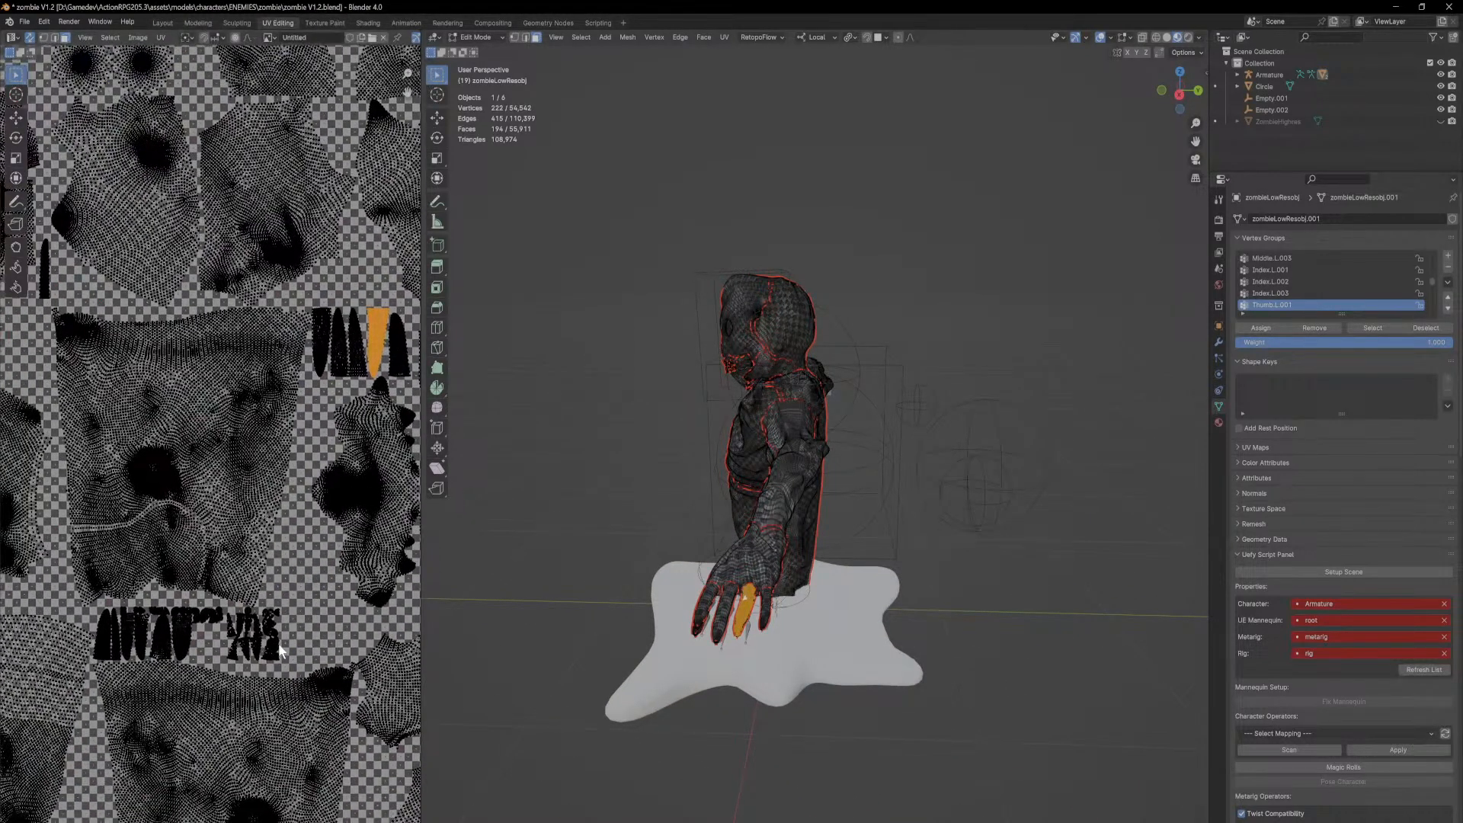
middle_drag(334, 699, 278, 622)
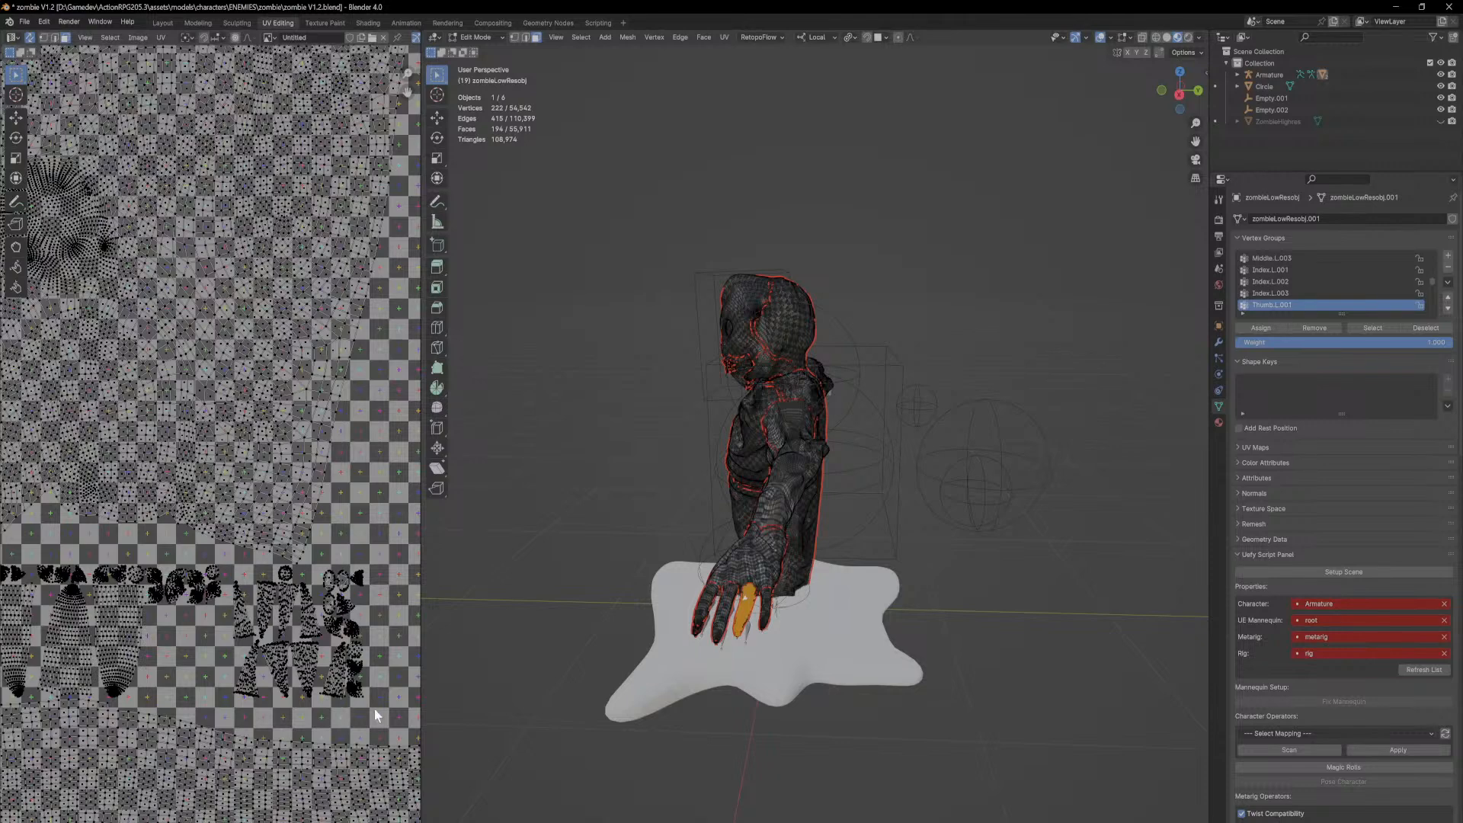
click(266, 607)
key(l)
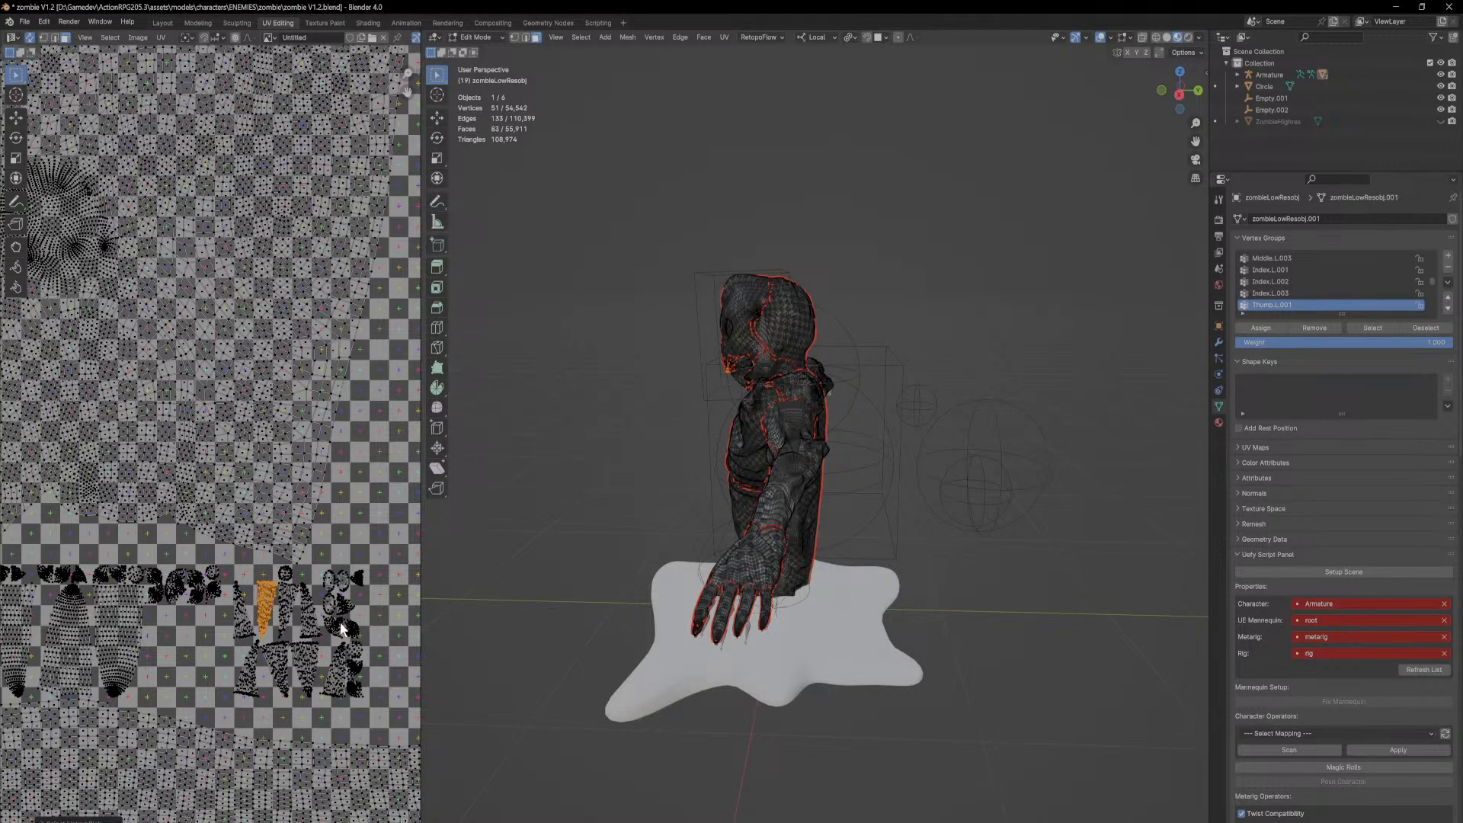
Step: Box-select all finger and mouth islands in the strip between the large islands and move them to the layout's empty upper-left corner
scroll(343, 639, down, 1)
drag(366, 657, 233, 562)
drag(370, 647, 83, 548)
scroll(85, 547, down, 1)
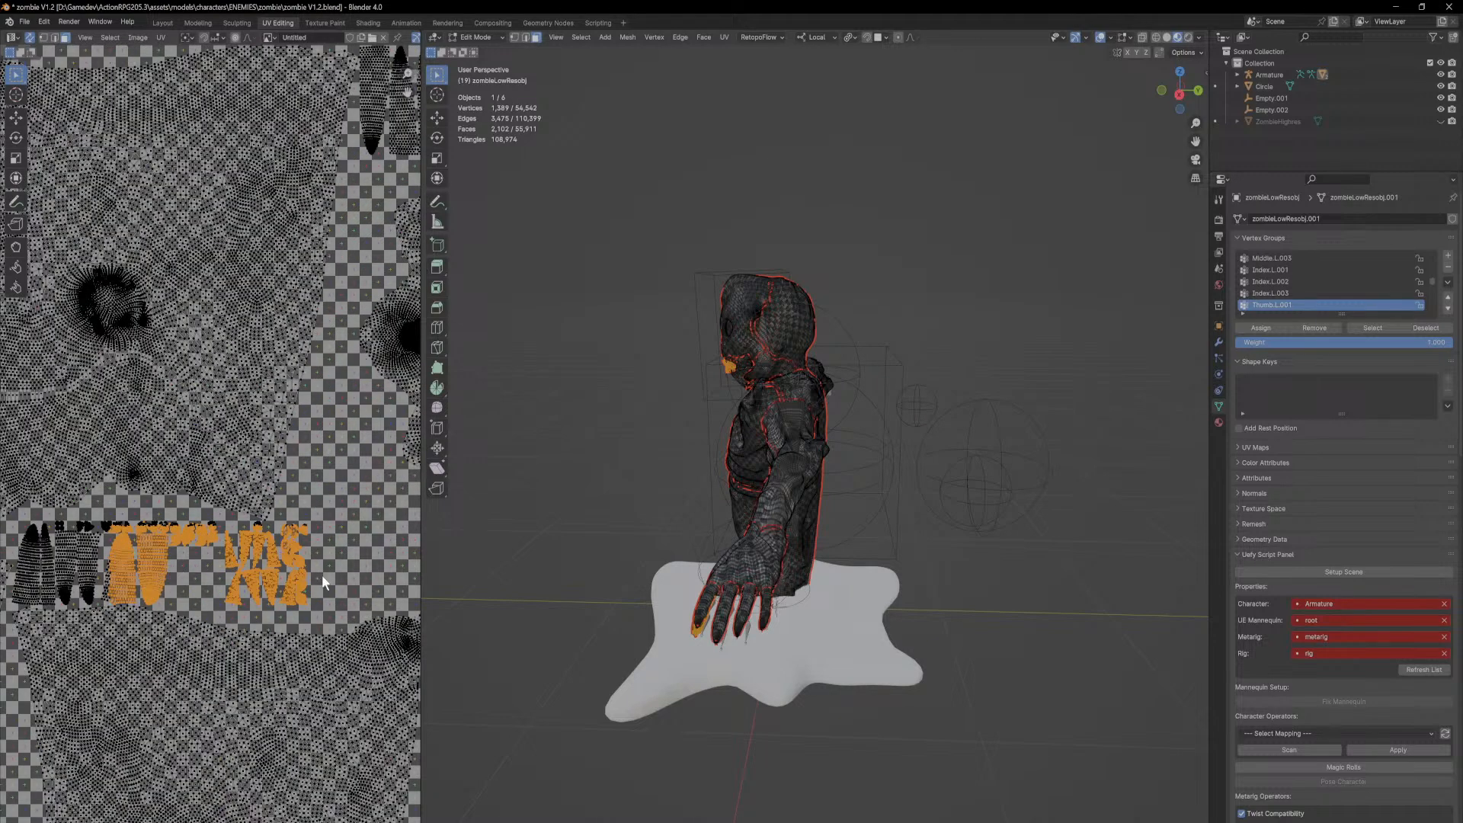
scroll(322, 575, up, 5)
drag(278, 564, 232, 559)
middle_drag(136, 584, 333, 489)
scroll(343, 500, down, 1)
drag(354, 507, 149, 468)
middle_drag(150, 468, 280, 425)
drag(279, 425, 134, 562)
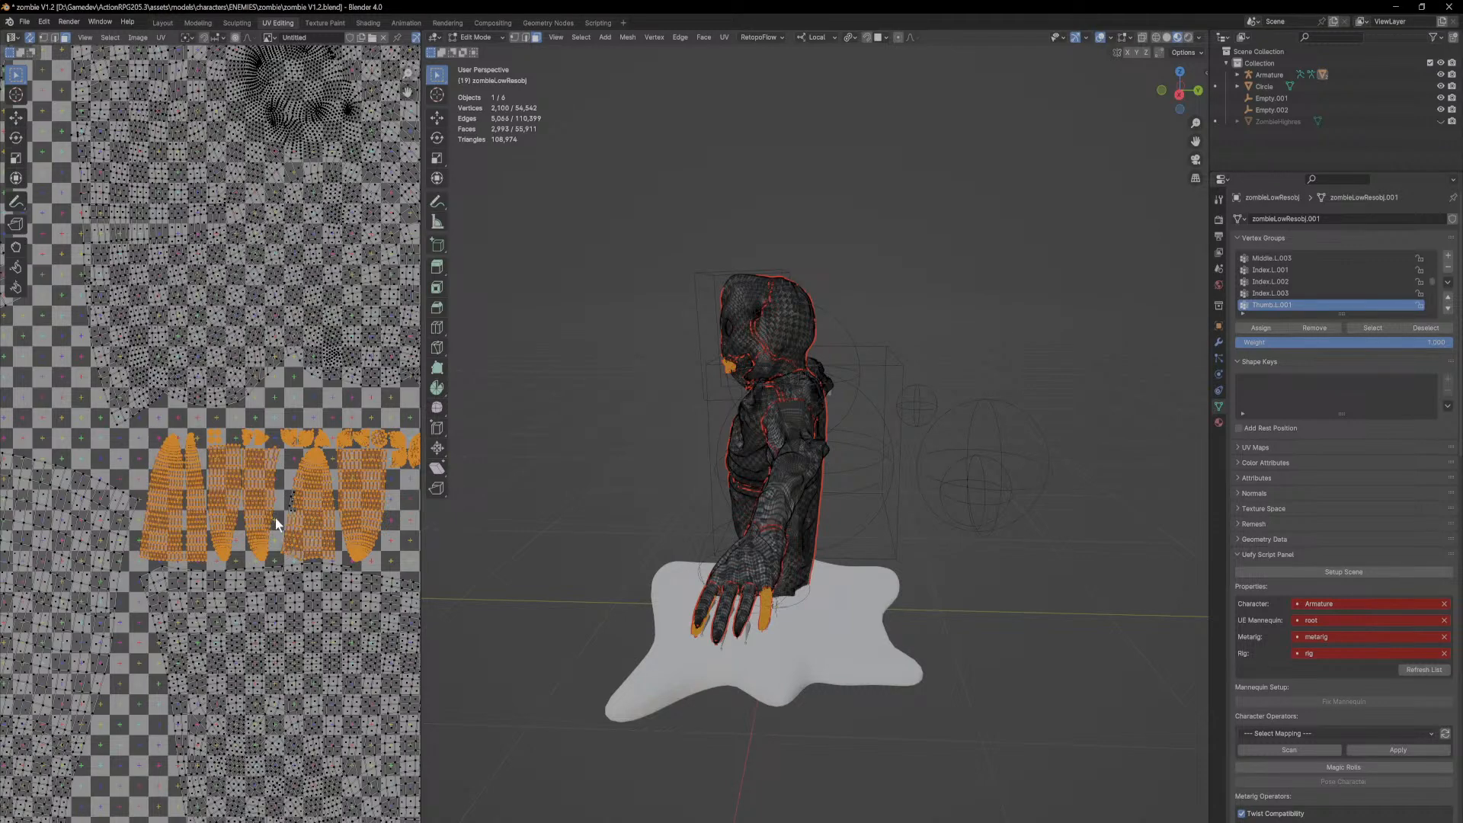
scroll(332, 423, down, 6)
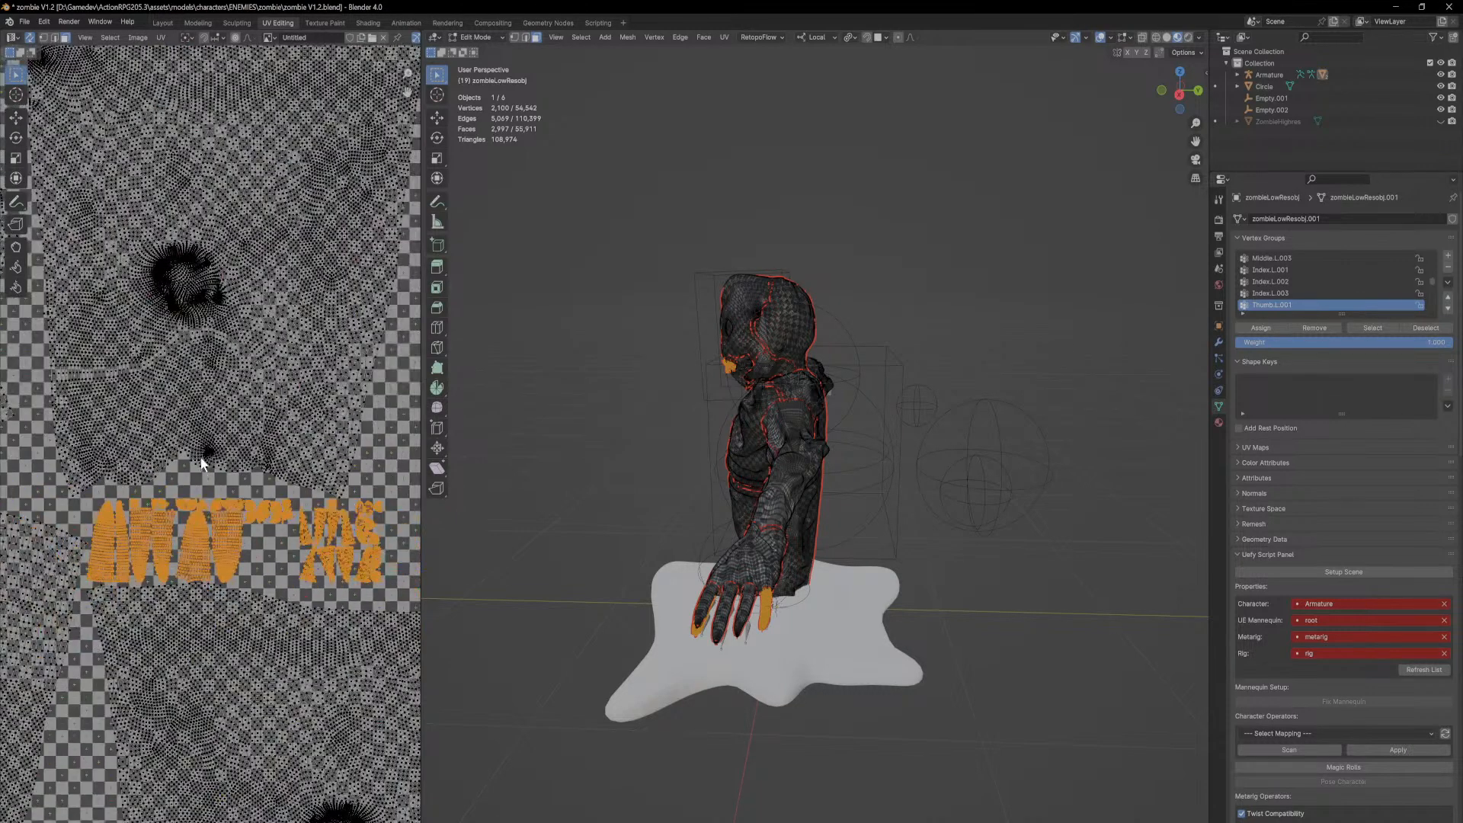
middle_drag(212, 399, 320, 474)
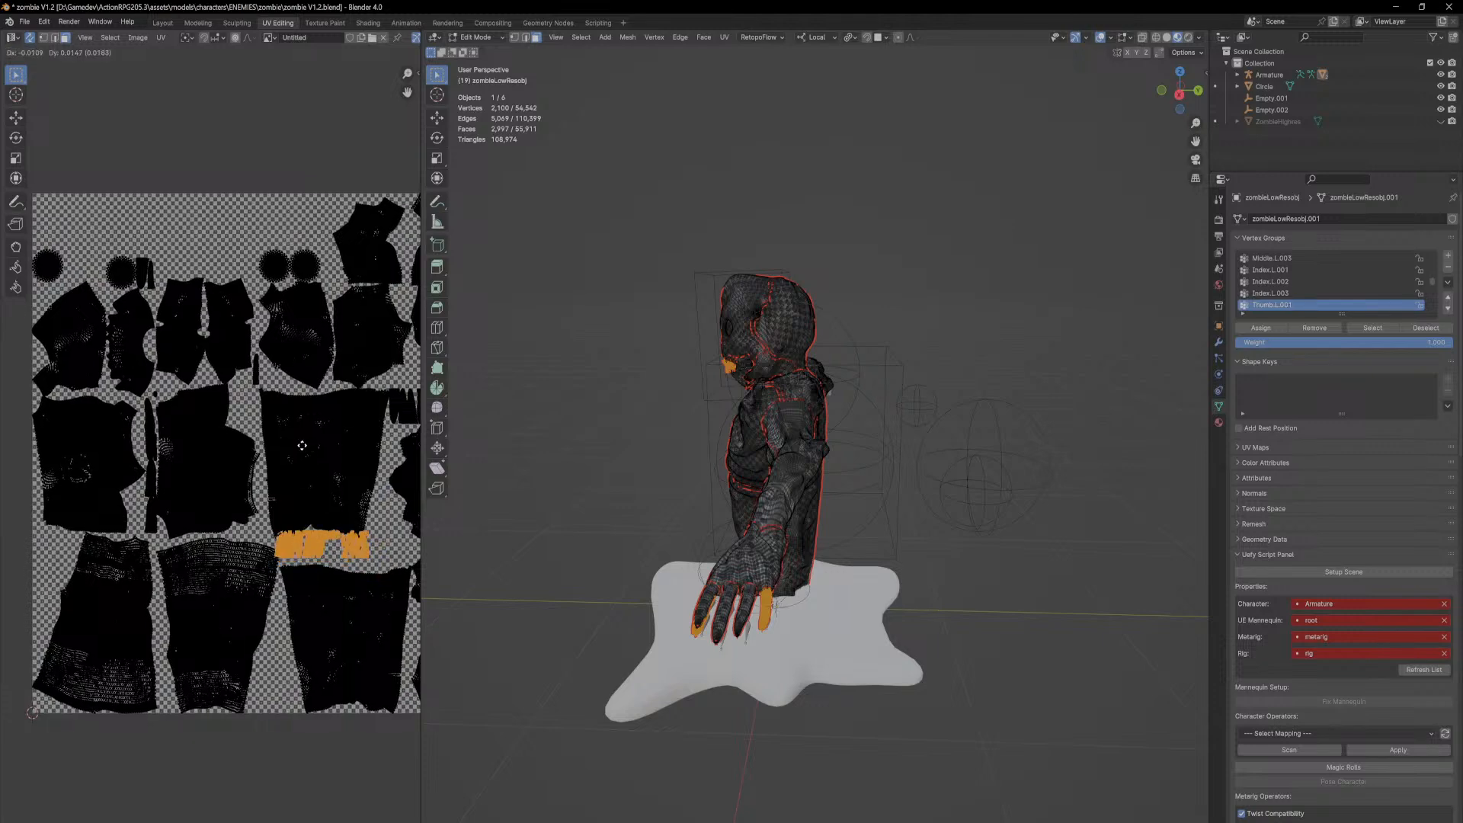
key(g)
click(79, 144)
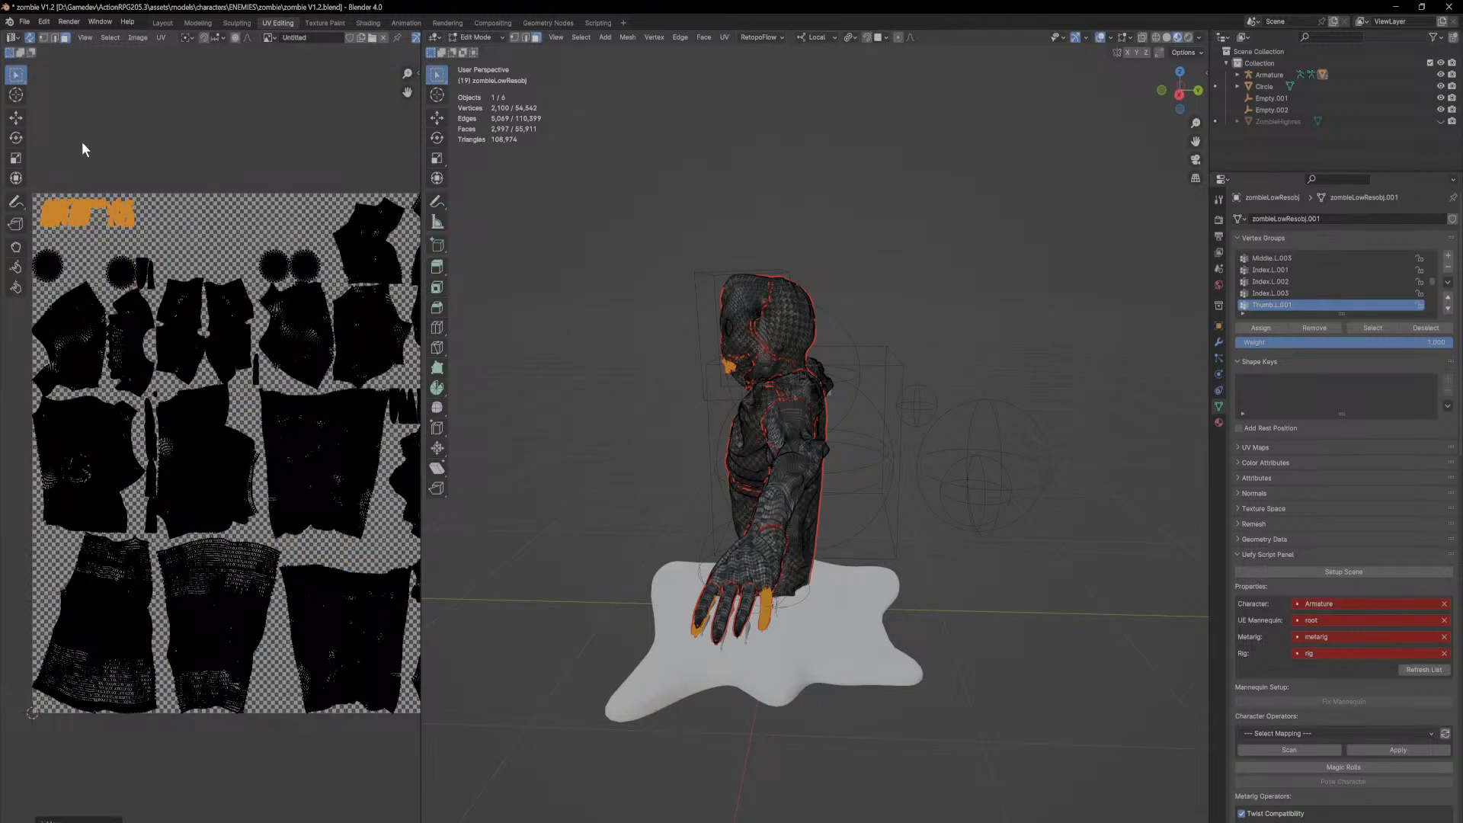
Step: Select the other row of finger islands beside the large tapered island and place it next to the relocated small islands along the layout's upper edge
scroll(331, 336, up, 6)
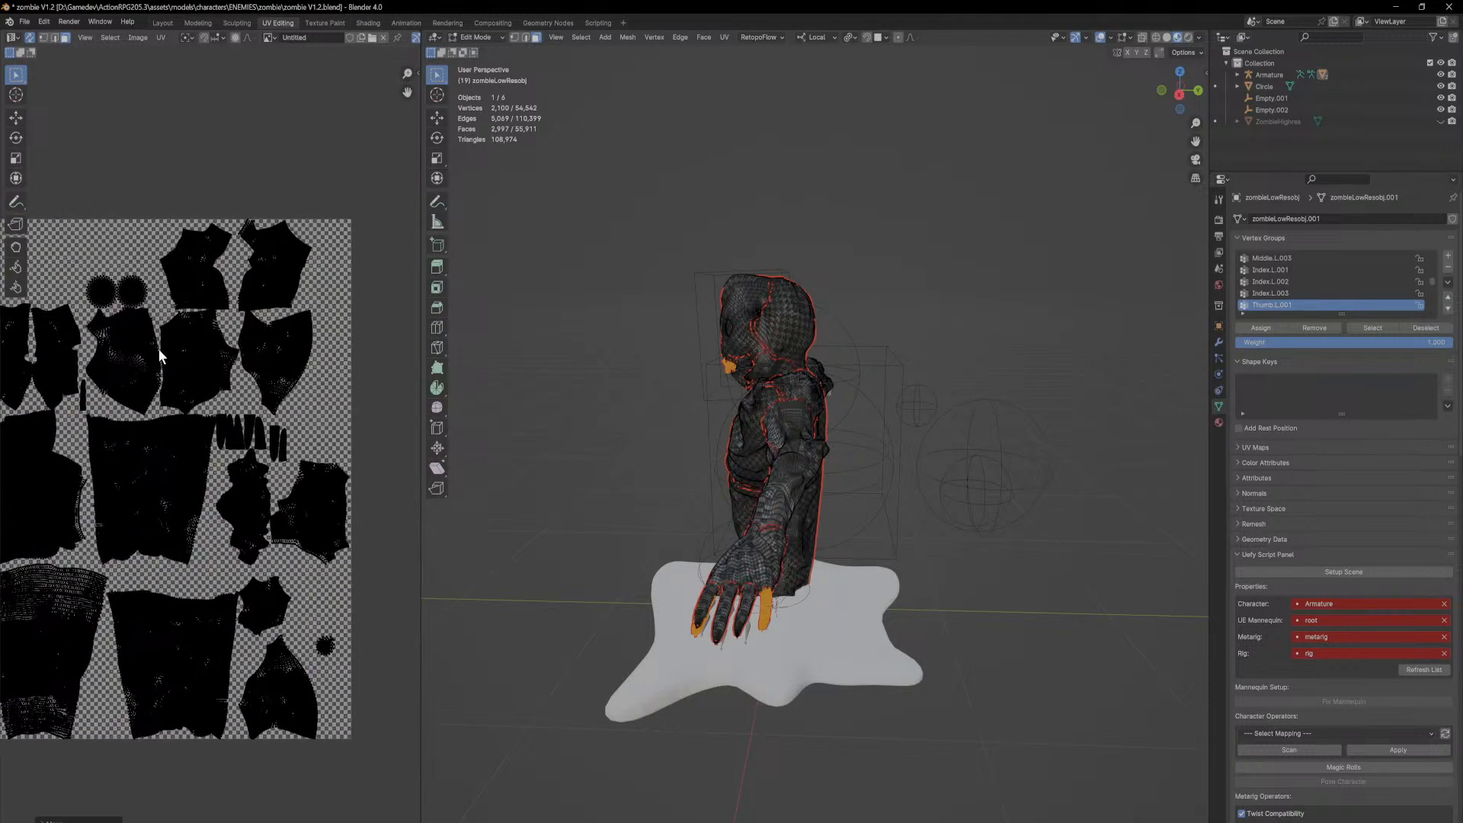
scroll(295, 416, up, 4)
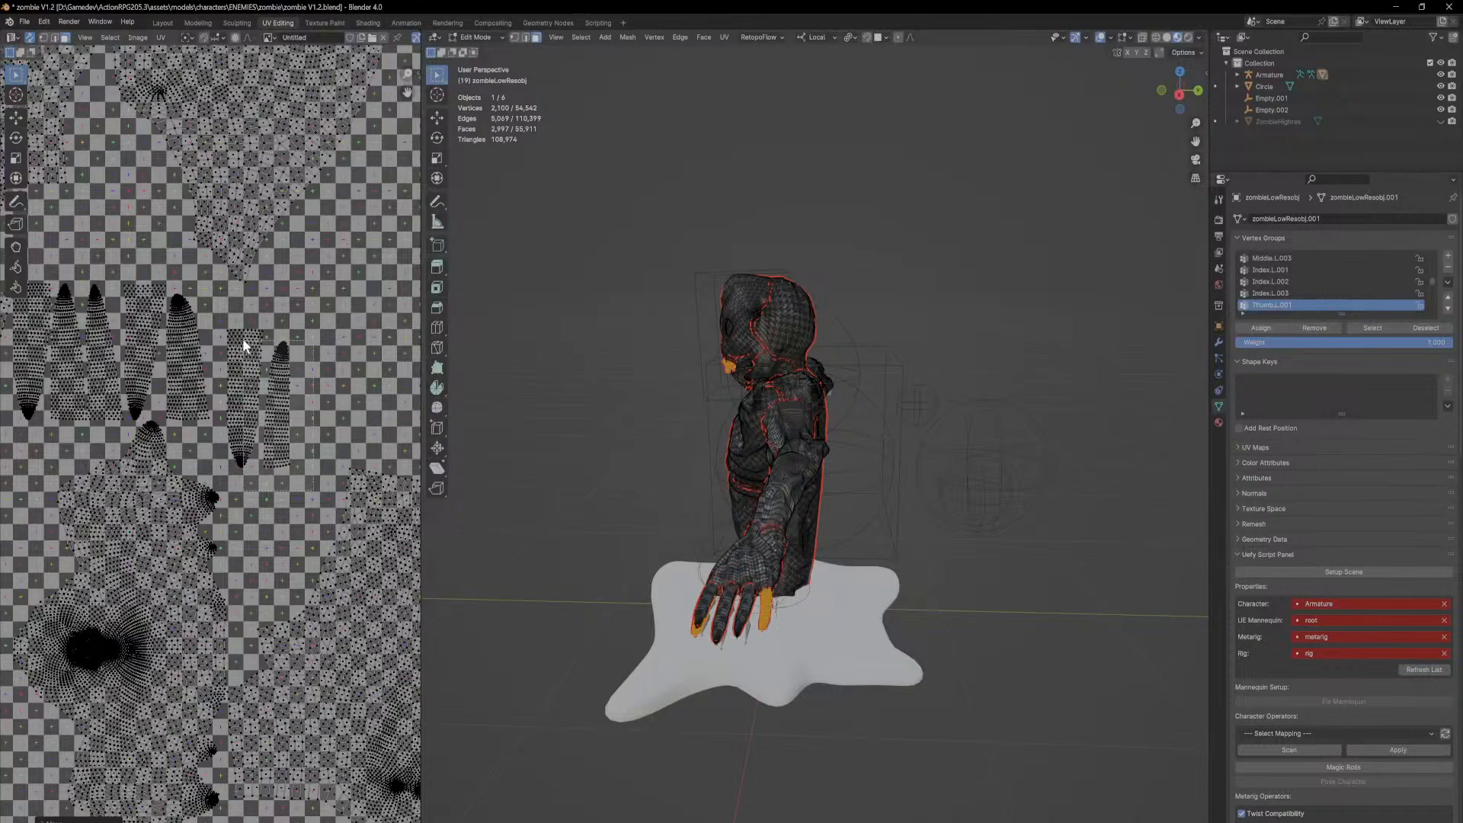
click(223, 310)
middle_drag(217, 315, 299, 349)
shift+drag(279, 313, 112, 410)
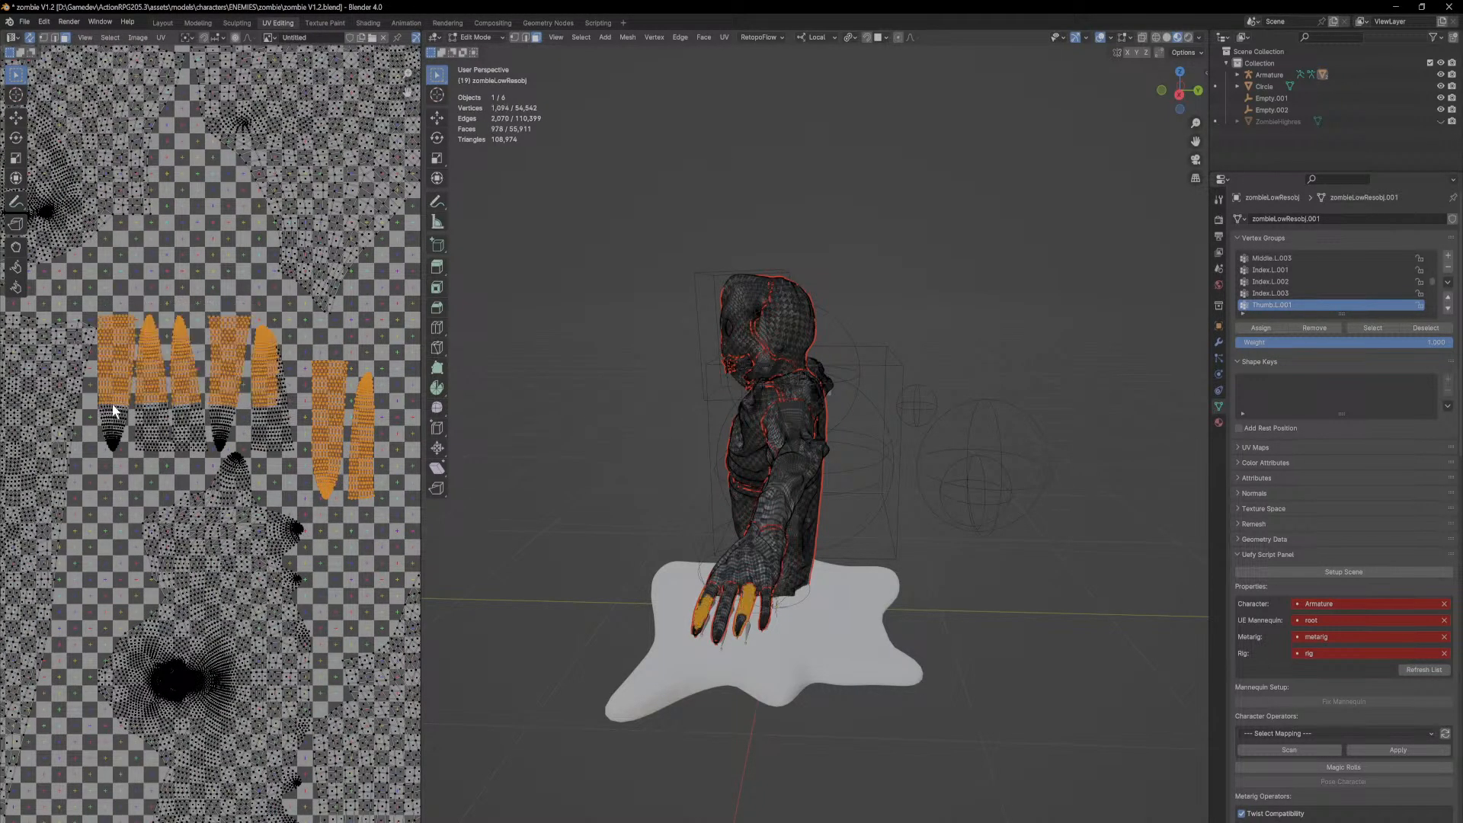
middle_drag(113, 407, 183, 391)
scroll(200, 442, up, 4)
shift+drag(142, 461, 211, 281)
shift+drag(120, 405, 194, 287)
shift+drag(176, 445, 306, 285)
middle_drag(292, 386, 189, 397)
shift+drag(213, 441, 260, 295)
shift+drag(250, 438, 256, 336)
middle_drag(305, 362, 188, 393)
shift+drag(309, 482, 263, 453)
scroll(243, 408, down, 6)
middle_drag(164, 343, 378, 469)
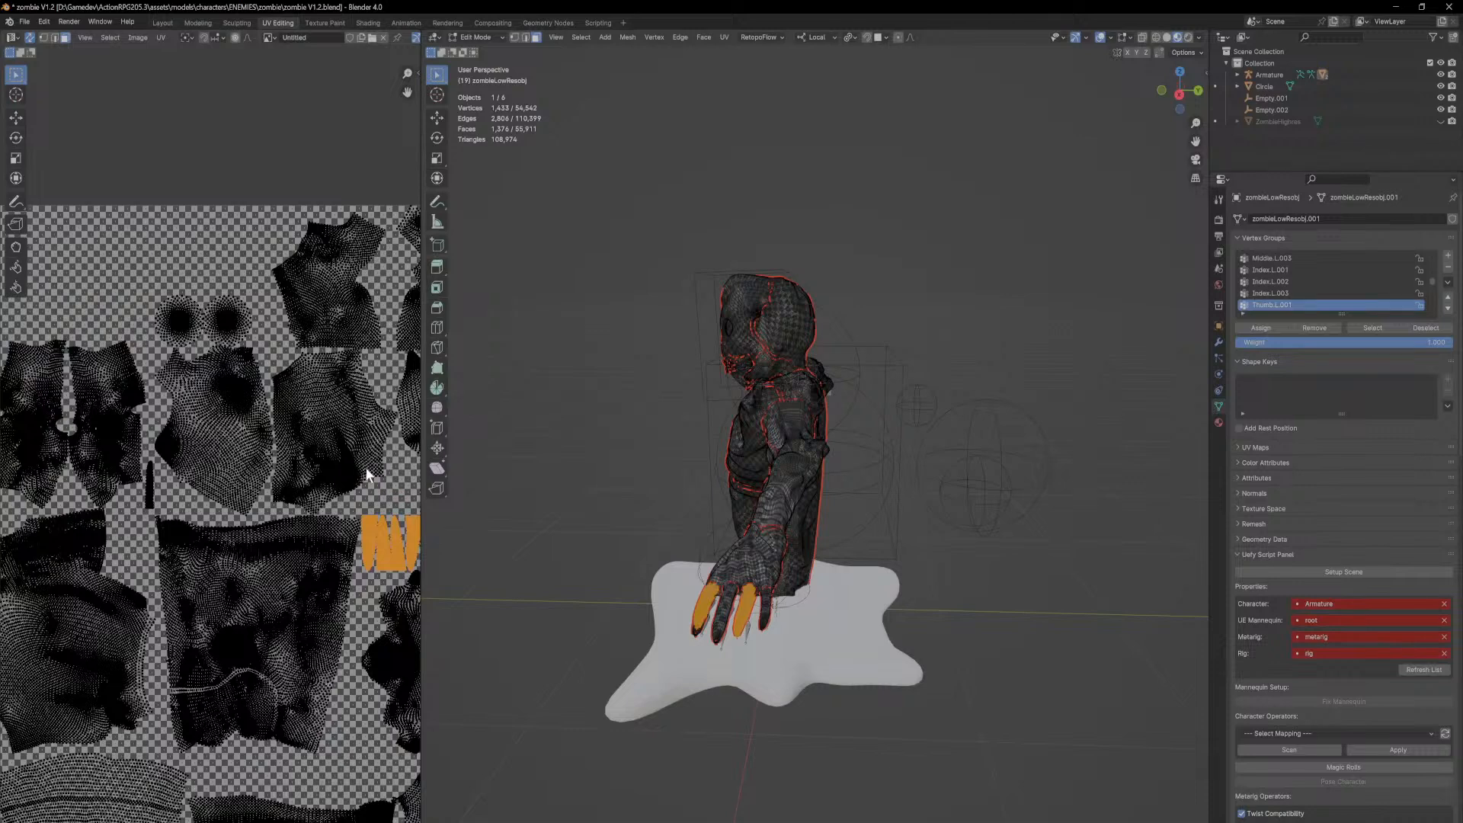
key(g)
click(67, 185)
middle_drag(138, 270, 375, 385)
key(g)
click(265, 354)
Step: Box-select both relocated groups of finger and mouth islands, enlarge them, and fit them along the UV layout's upper edge
drag(285, 340, 34, 280)
key(g)
click(336, 394)
key(s)
click(294, 321)
scroll(294, 336, down, 2)
key(g)
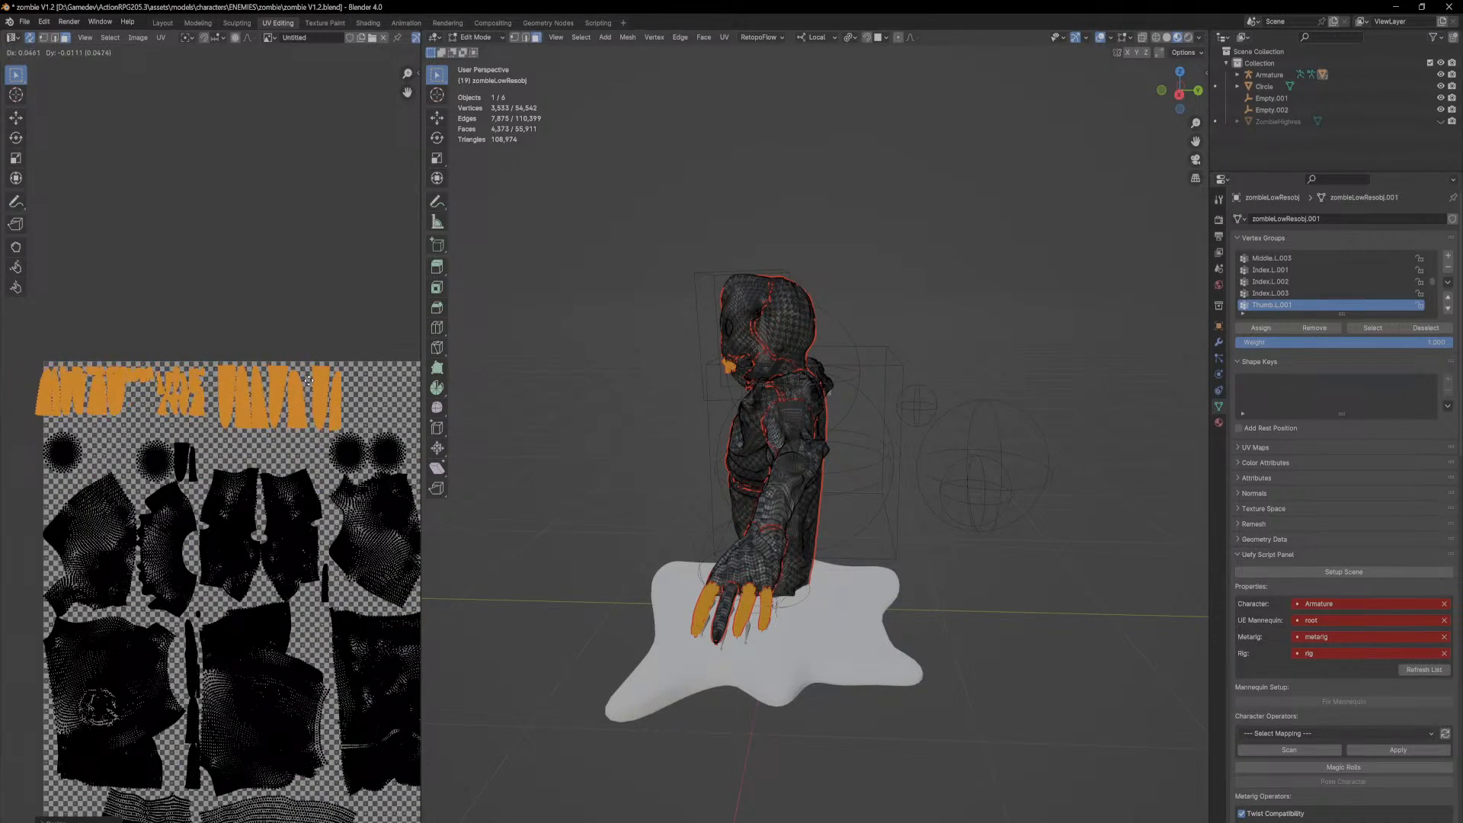
click(343, 384)
key(s)
click(347, 393)
scroll(319, 414, up, 2)
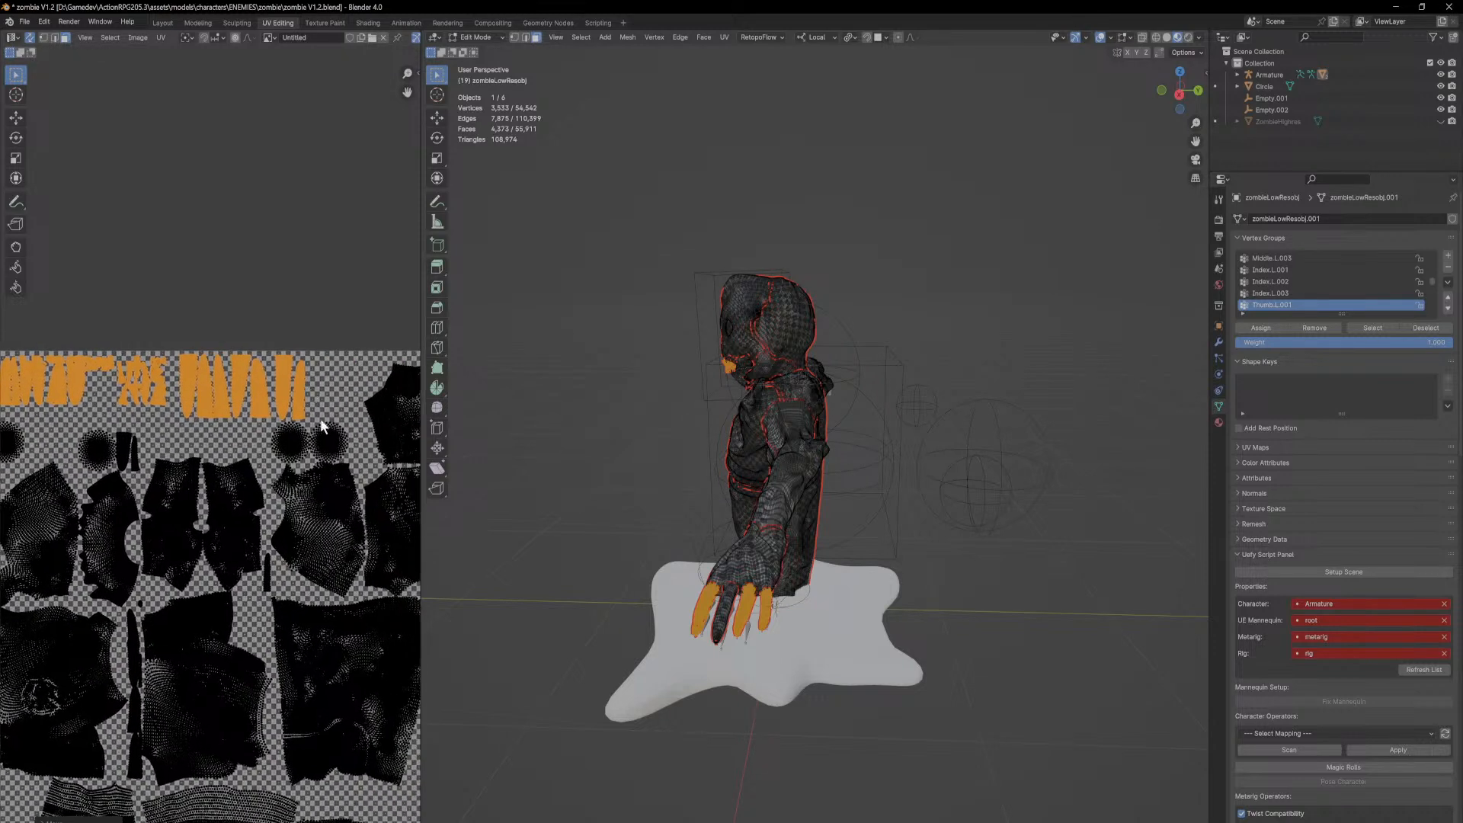
Step: Select the four round eye islands, shrink them strongly, and place them at the layout's left edge above the large islands
click(297, 440)
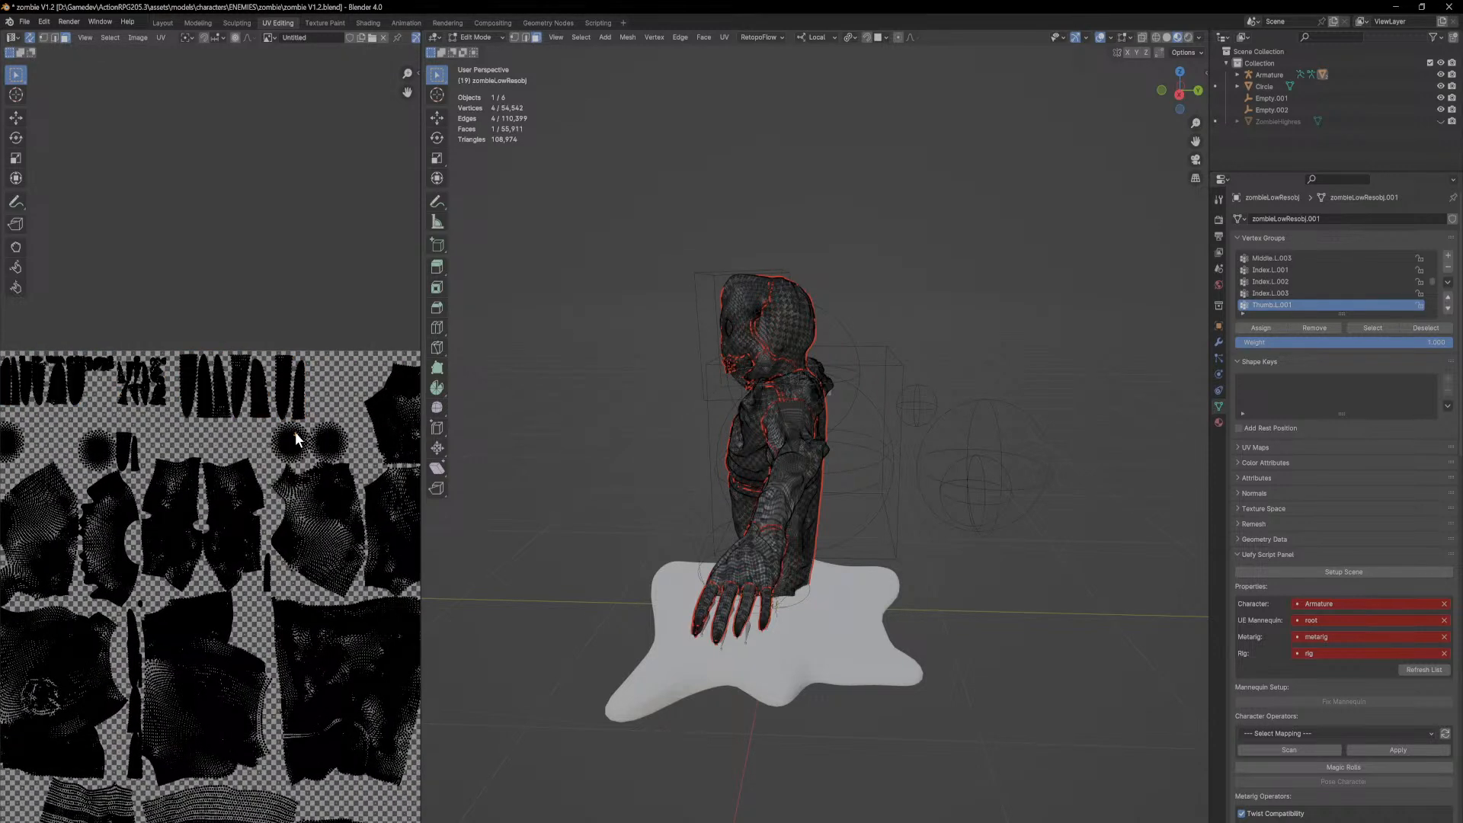
key(l)
middle_drag(668, 450, 806, 461)
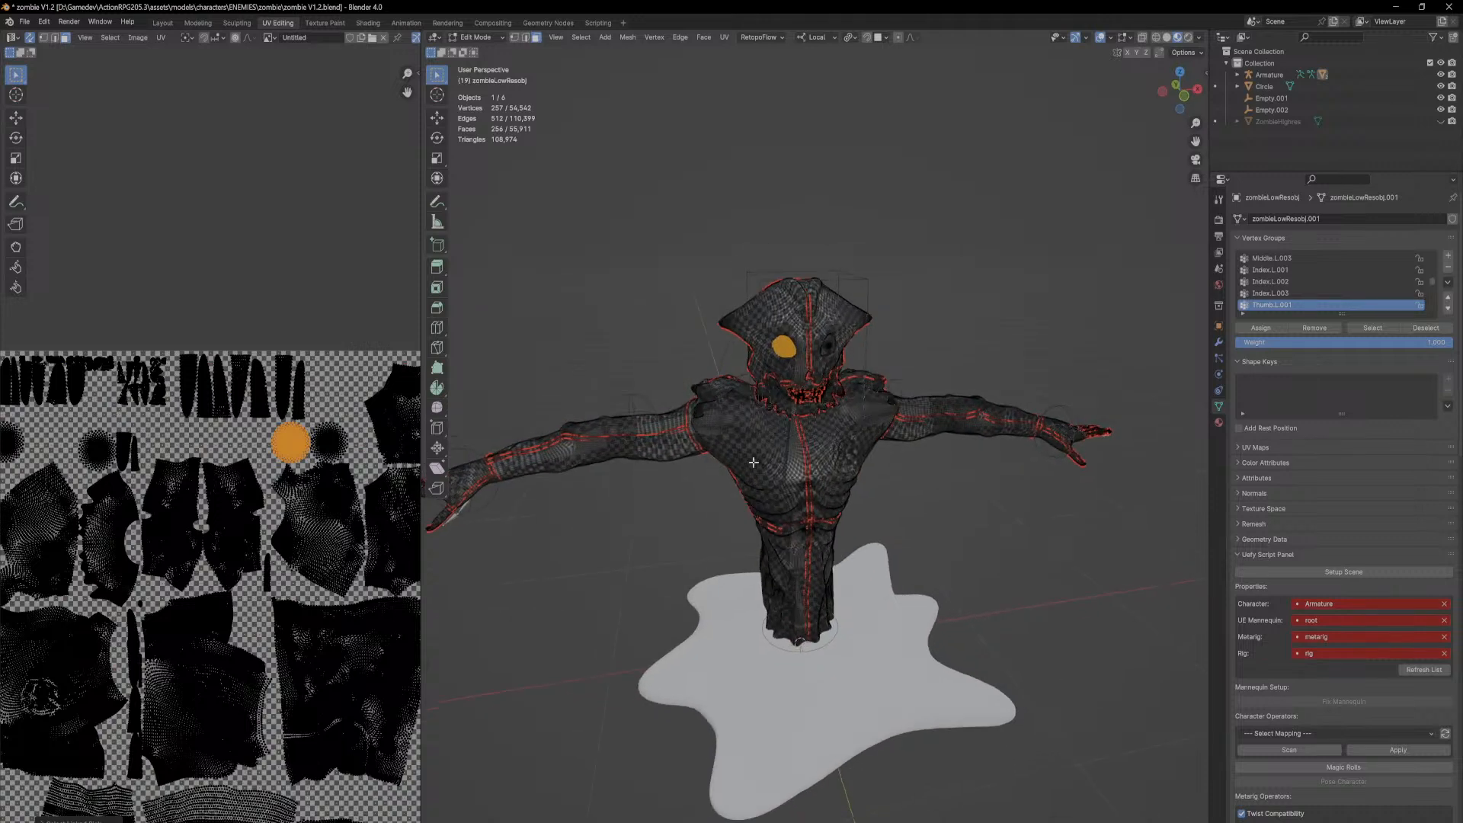
key(l)
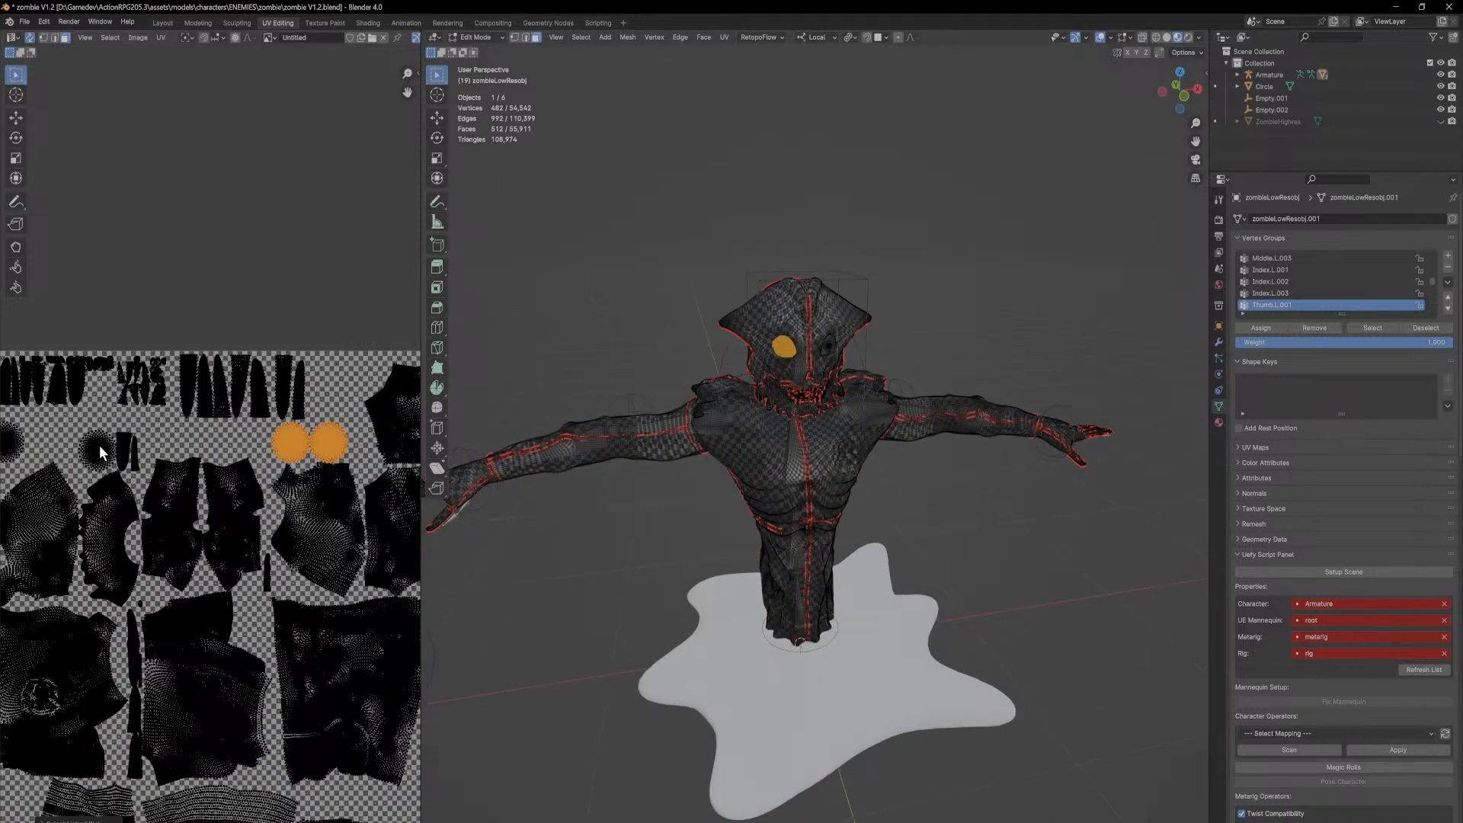
middle_drag(98, 446, 148, 447)
key(l)
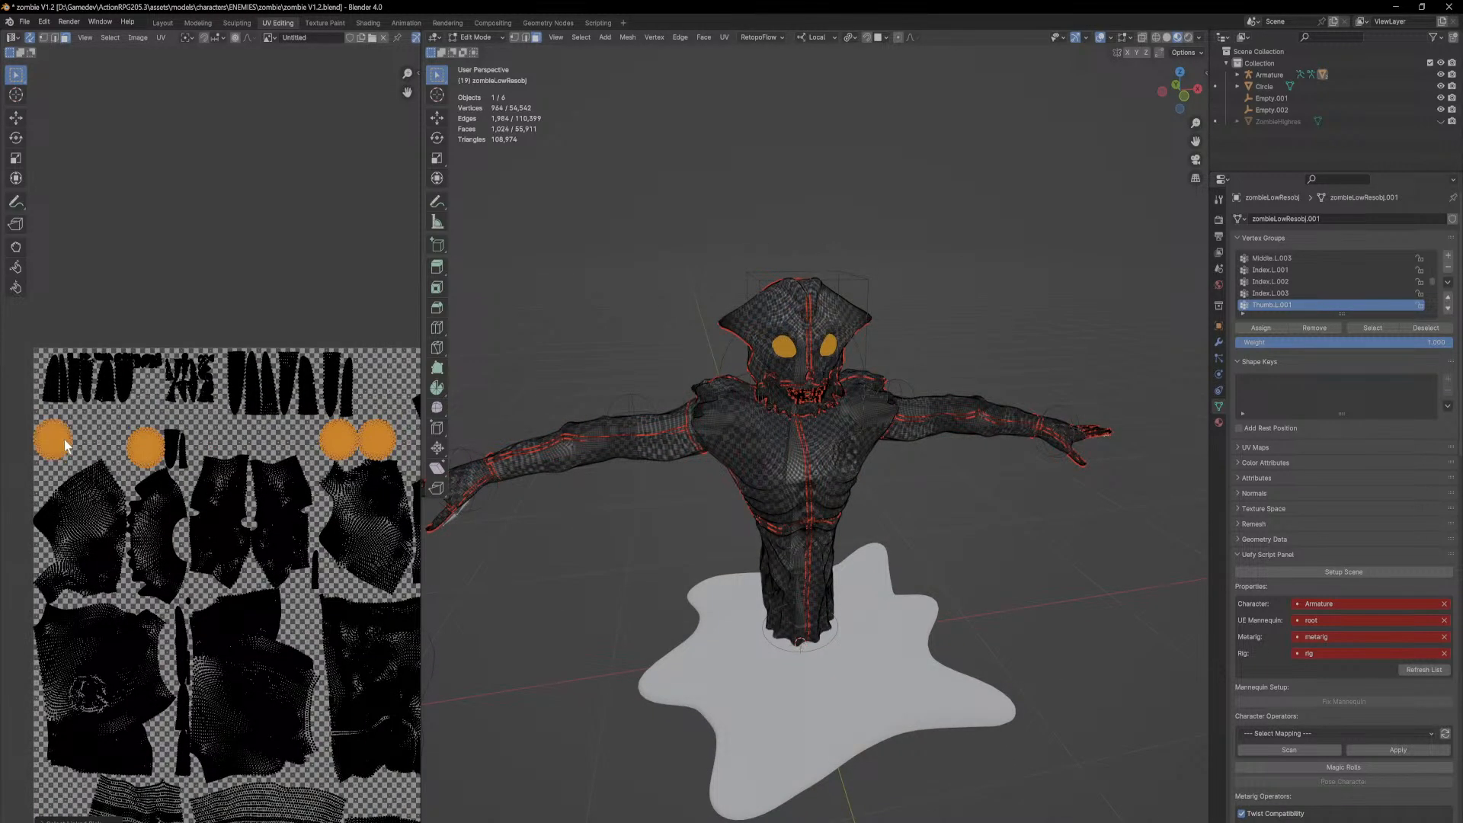
key(s)
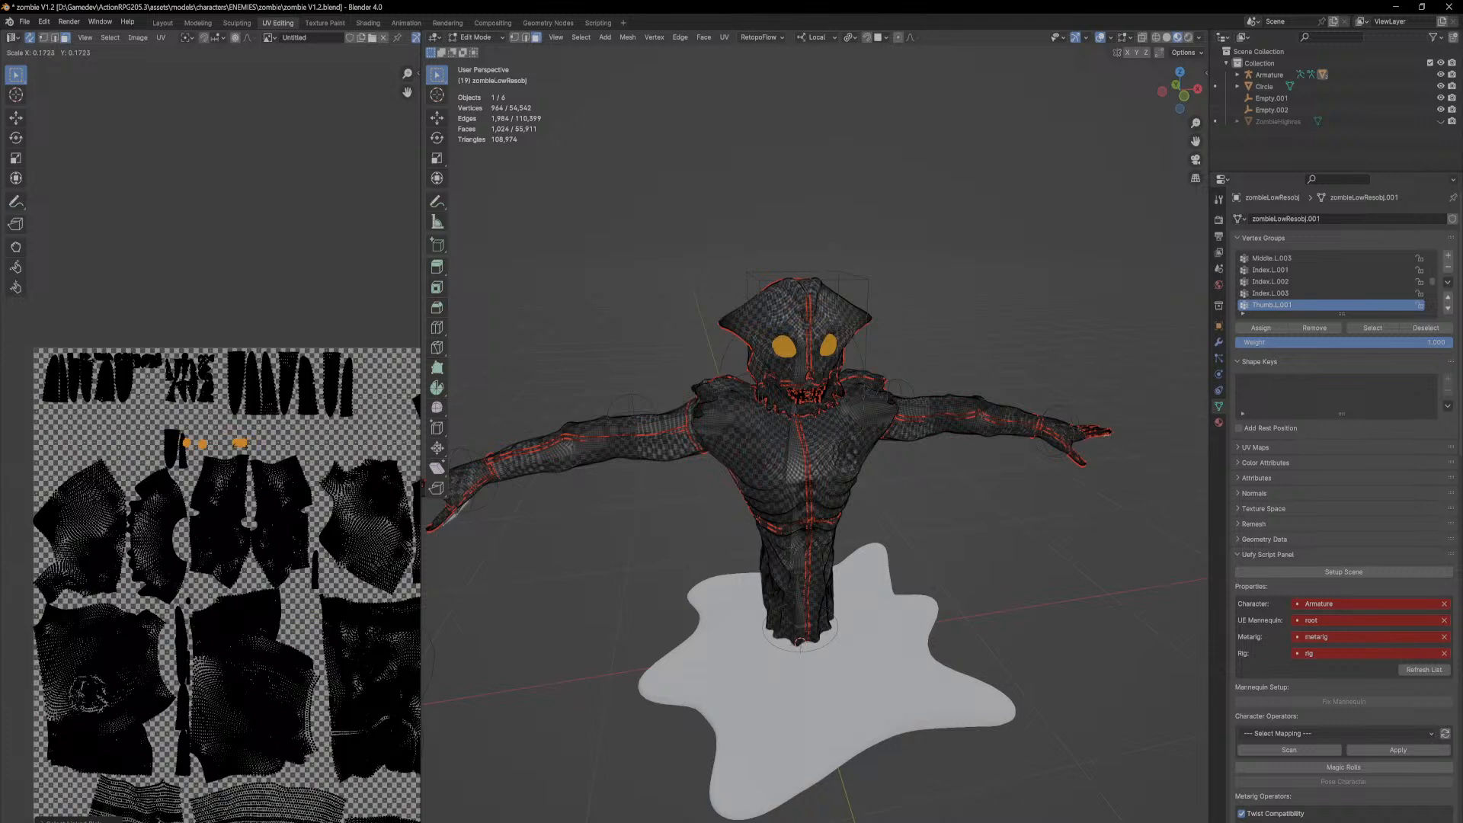
click(224, 452)
key(g)
click(63, 471)
Step: Select the remaining pair of finger islands, enlarge it, and place it at the right end of the row along the layout's upper edge
click(174, 441)
scroll(183, 438, up, 2)
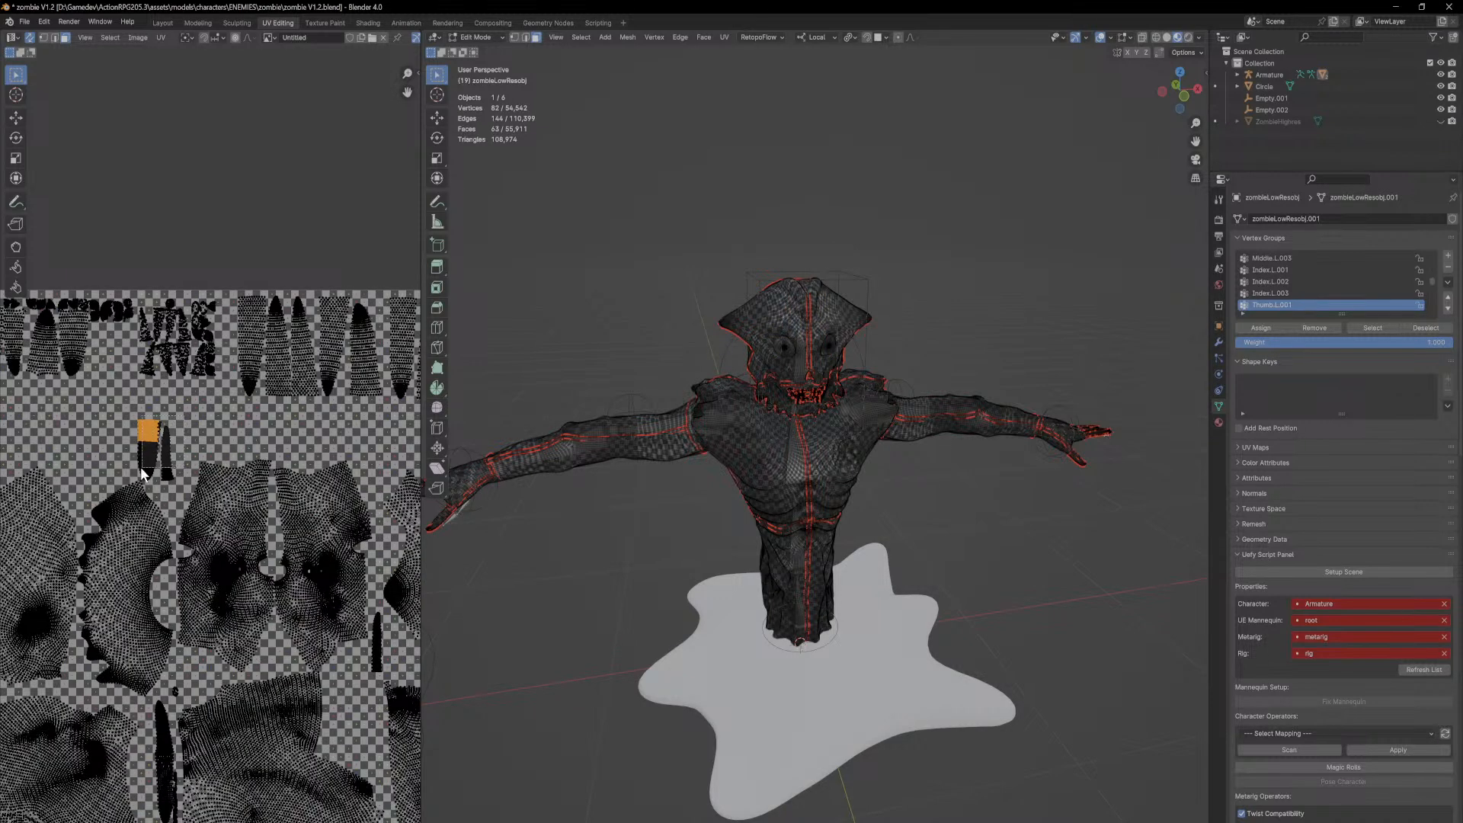
scroll(142, 469, up, 3)
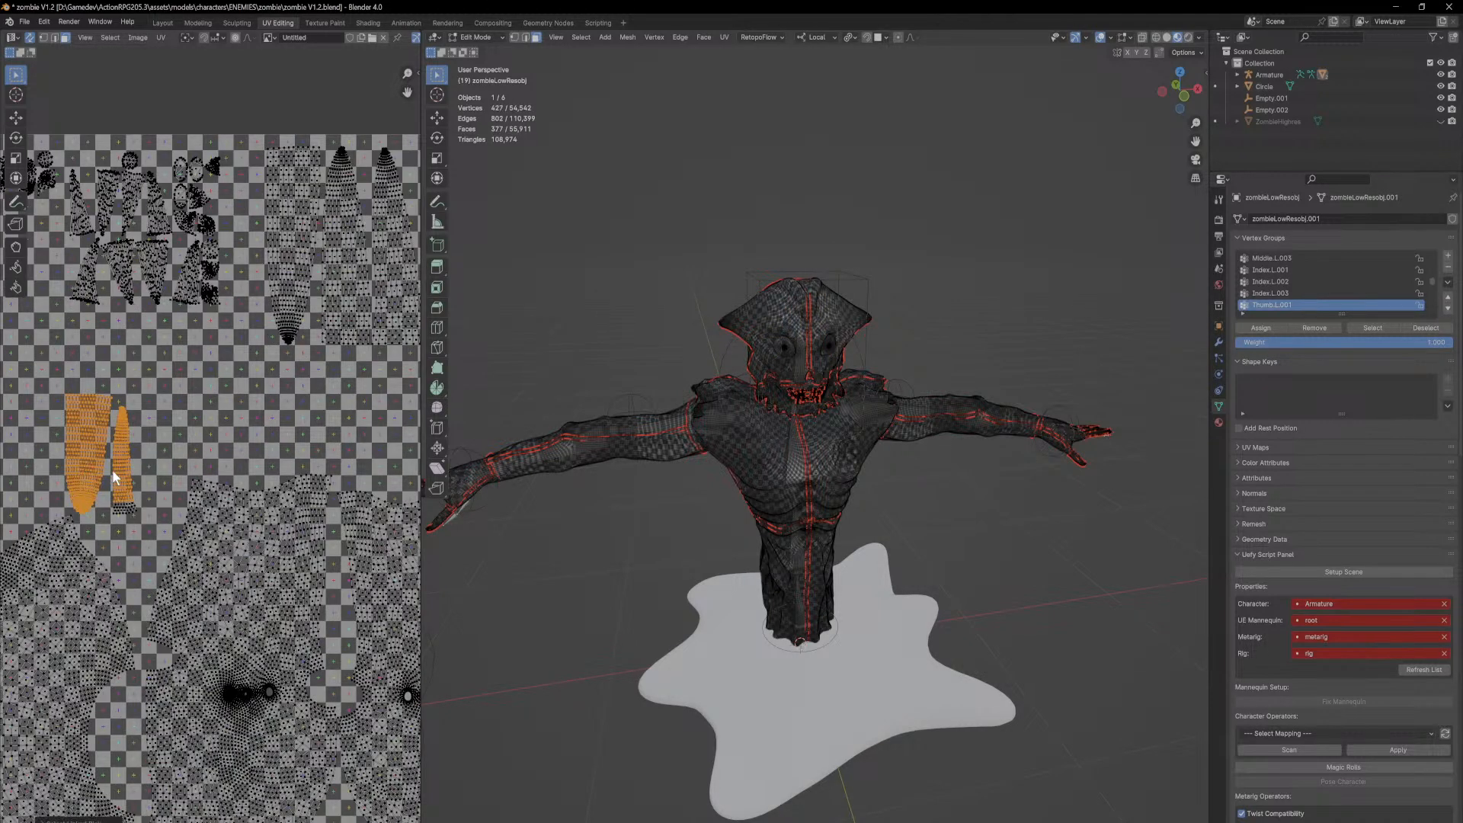
scroll(144, 466, down, 2)
key(g)
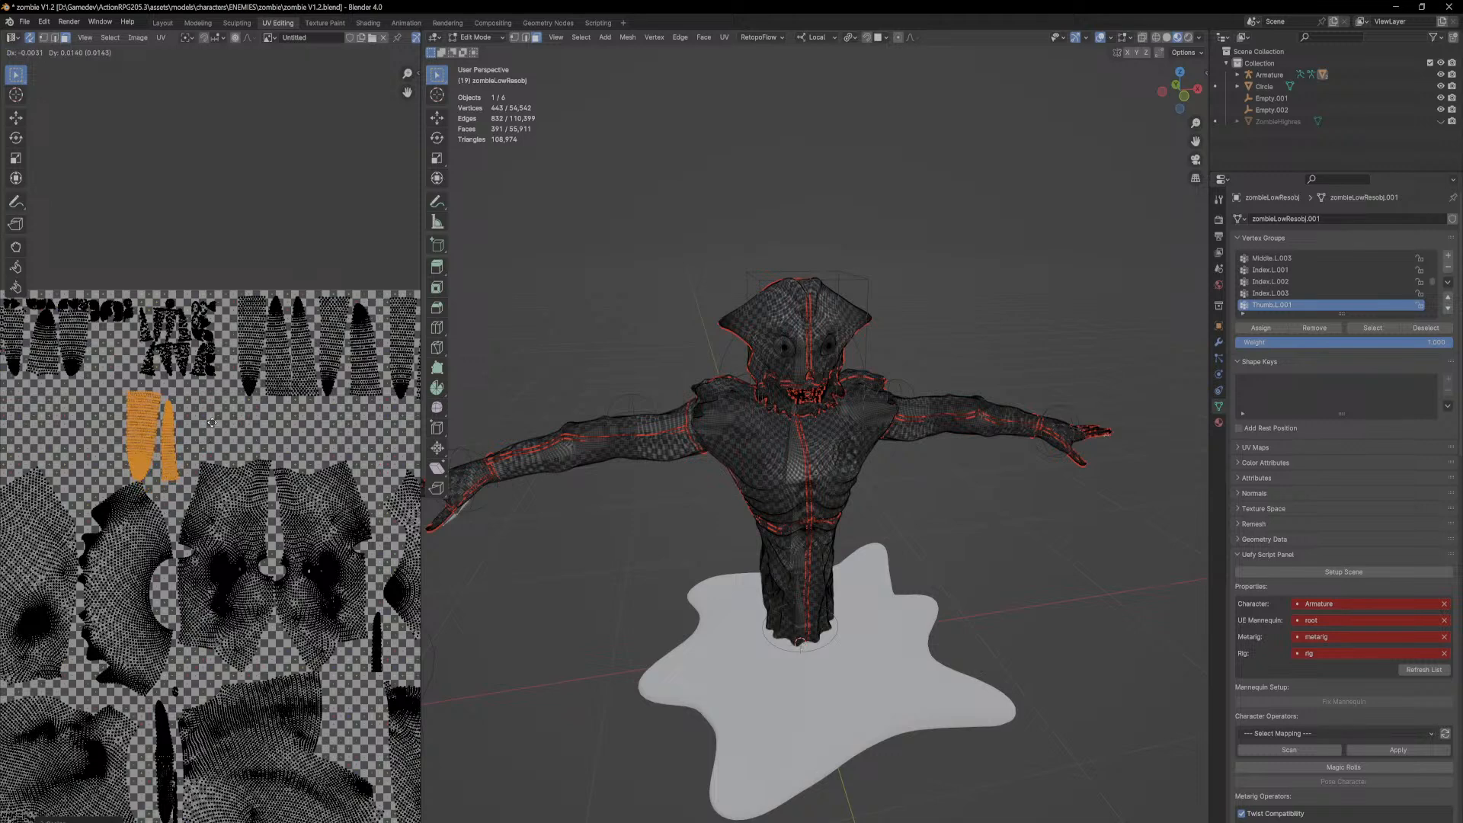
click(152, 420)
scroll(217, 424, down, 2)
mouse_move(262, 417)
middle_down()
mouse_move(168, 419)
mouse_move(250, 418)
middle_up()
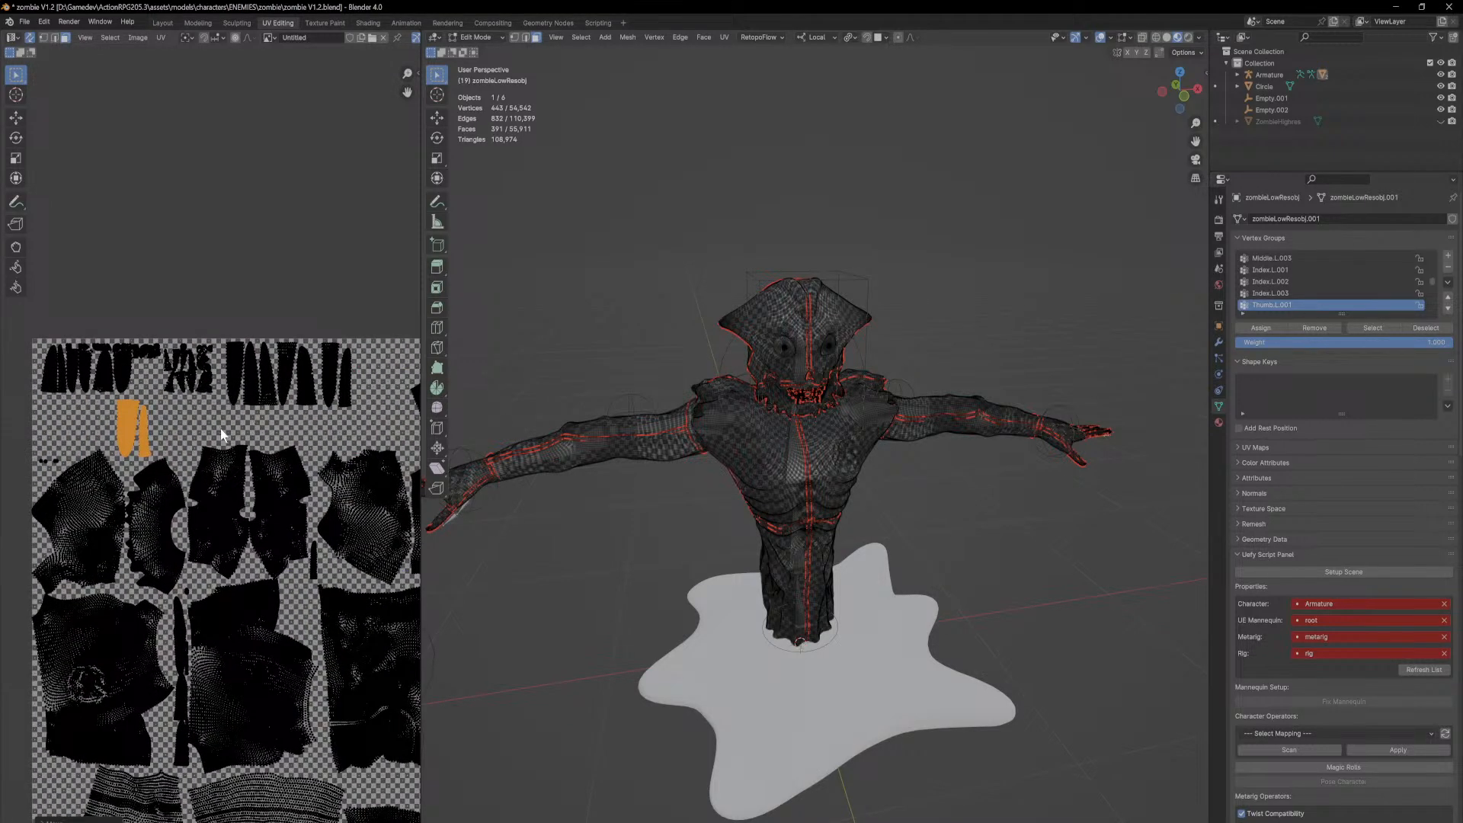
key(g)
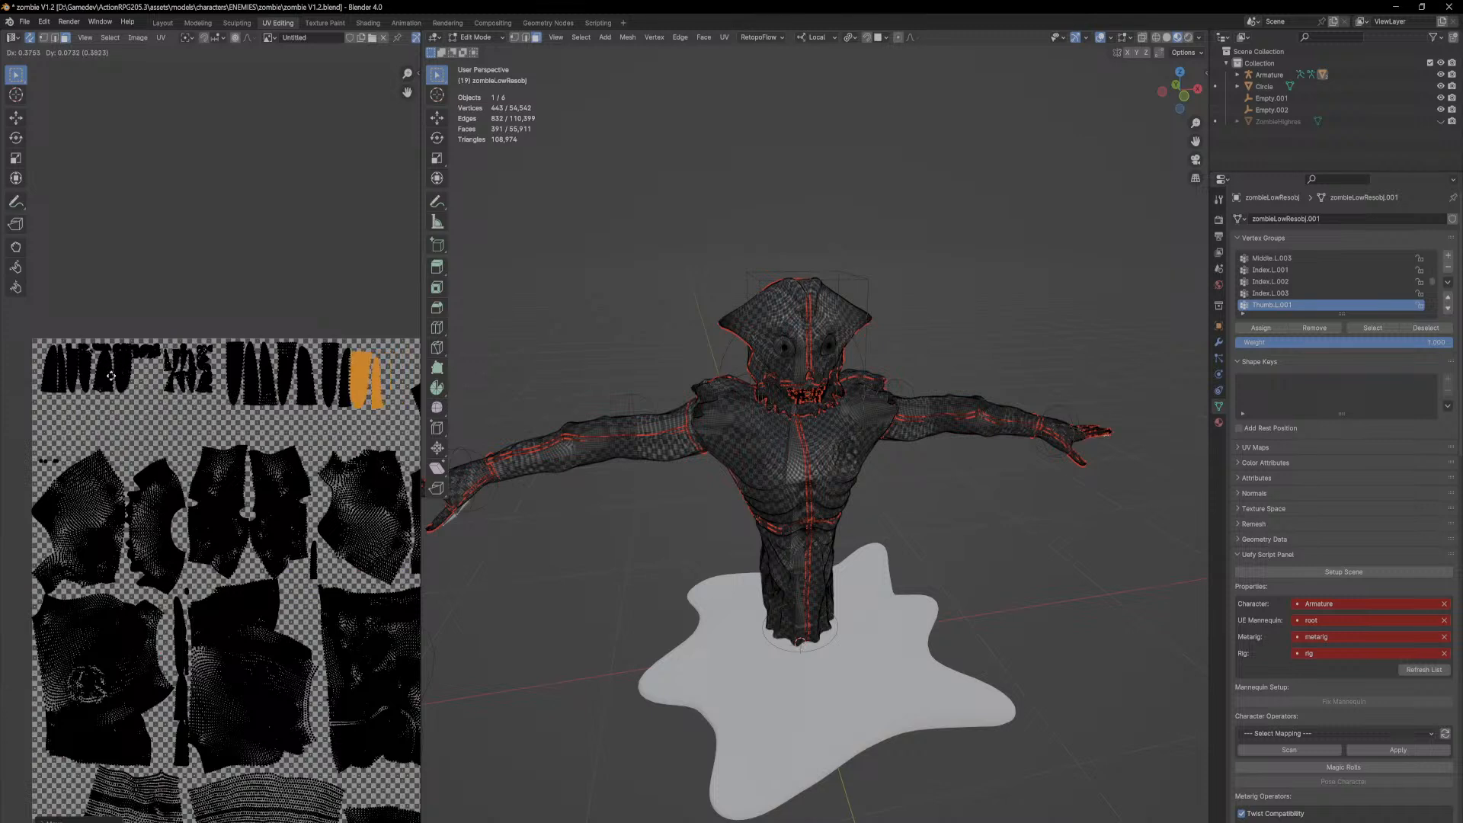
click(121, 372)
key(g)
click(173, 374)
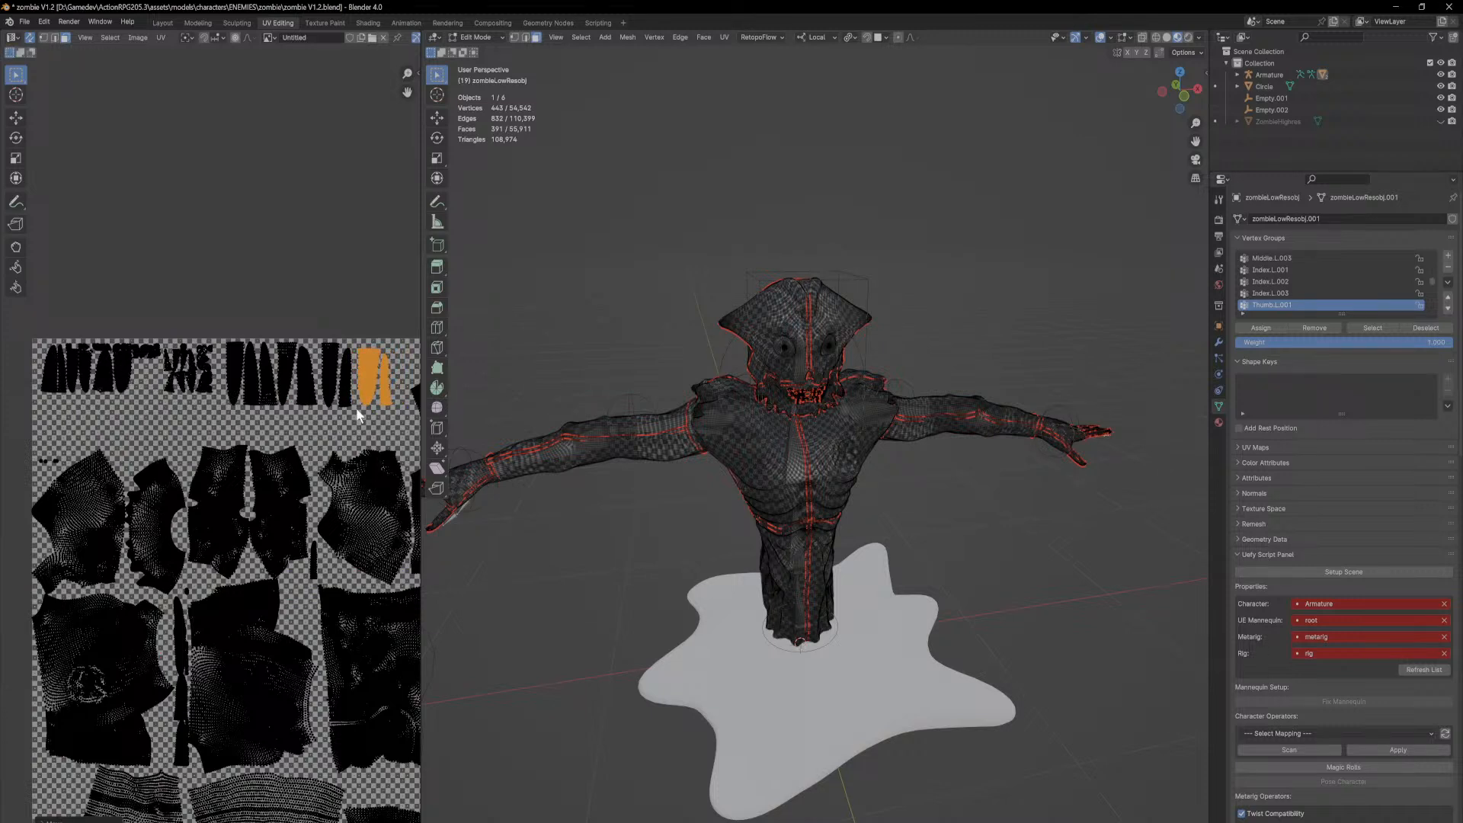
Step: Box-select the whole upper row of finger and mouth islands, enlarge it further, and reposition it along the layout's upper edge
drag(394, 416, 31, 295)
key(s)
click(192, 338)
middle_drag(192, 339, 122, 330)
middle_drag(241, 368, 300, 357)
scroll(154, 354, down, 1)
key(g)
click(320, 372)
scroll(320, 379, down, 1)
middle_drag(404, 384, 305, 383)
key(s)
click(330, 374)
key(g)
click(348, 377)
scroll(335, 411, up, 4)
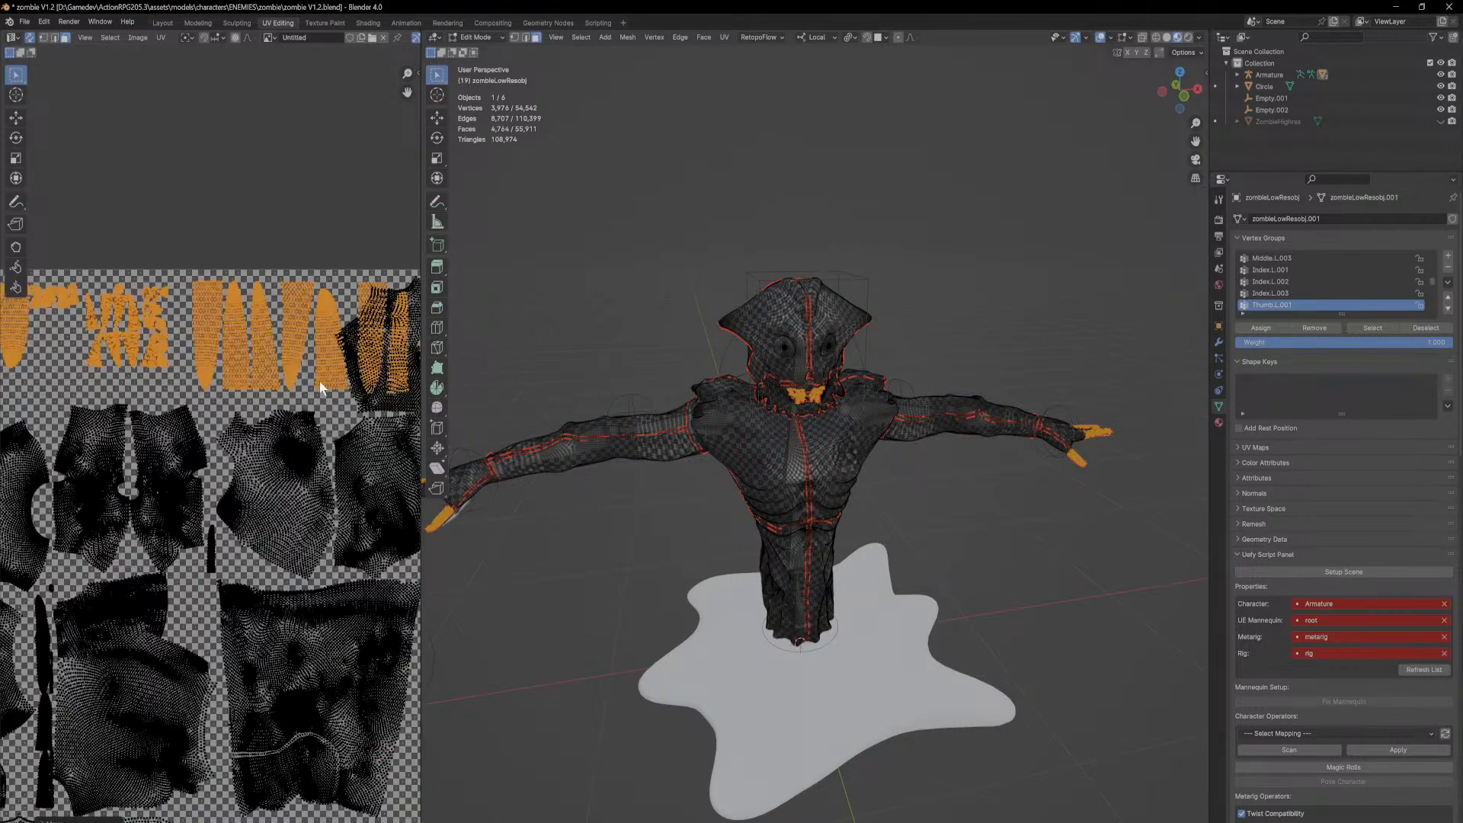
Step: Select the large island overlapping the right end of the finger row and move it down to the UV layout's right edge
click(362, 409)
key(l)
scroll(366, 413, down, 2)
middle_drag(381, 432, 280, 391)
key(g)
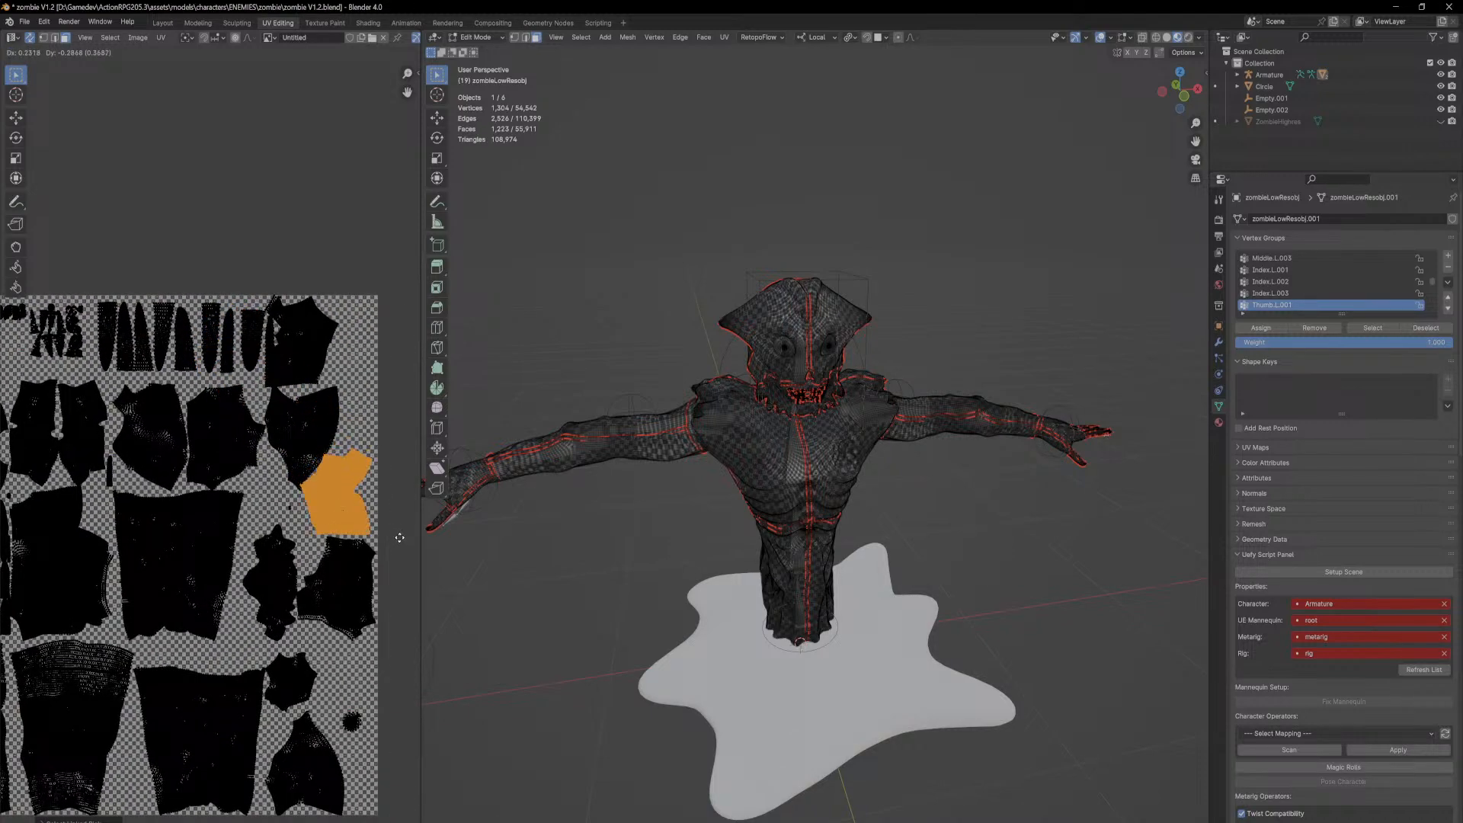
click(403, 538)
Step: Move the island beneath the relocated one slightly down along the layout's right edge, and shift the relocated island down a little as well
scroll(295, 518, up, 4)
middle_drag(350, 579, 214, 413)
scroll(244, 458, down, 2)
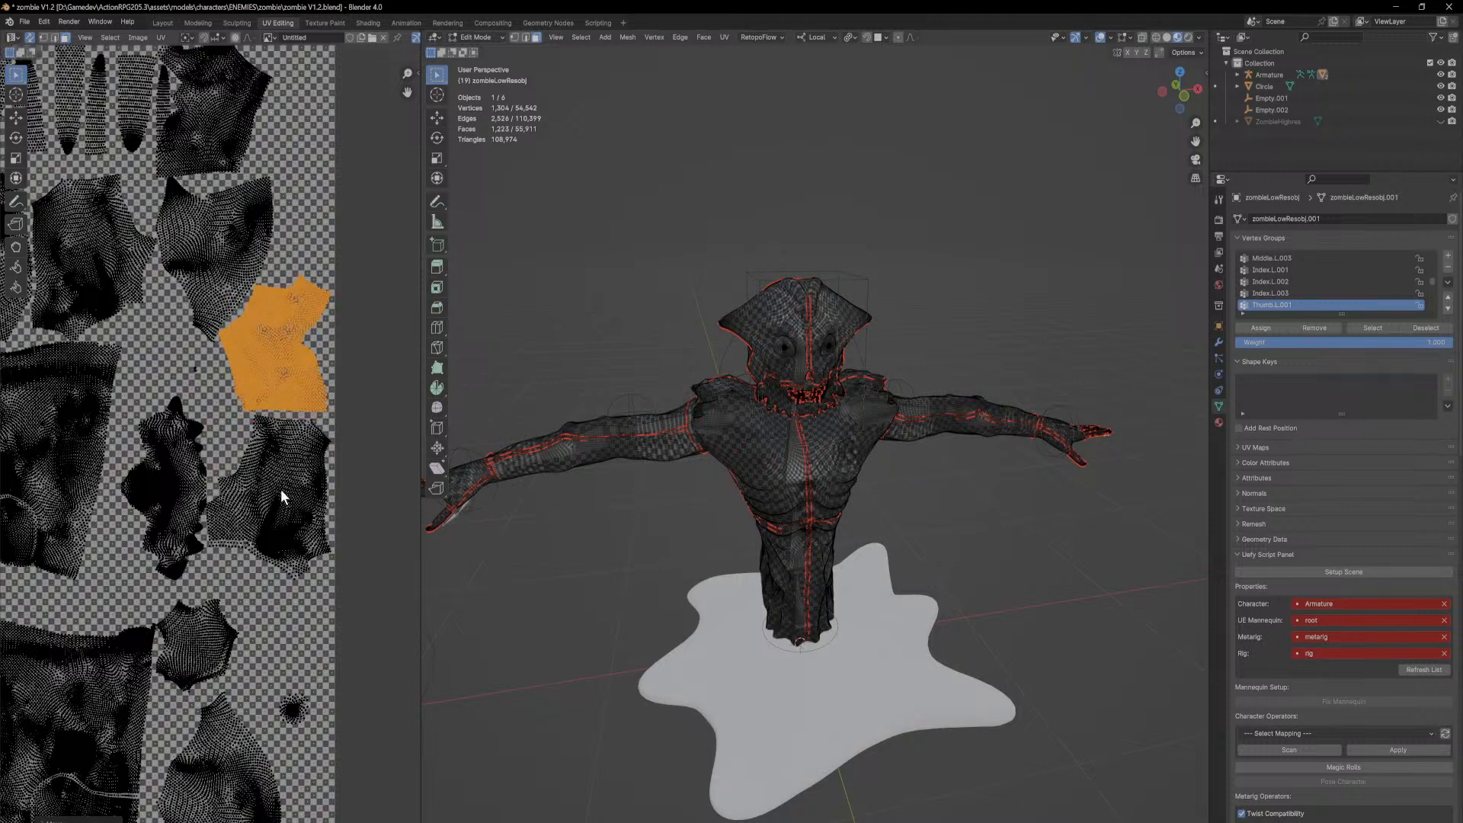
click(285, 492)
key(g)
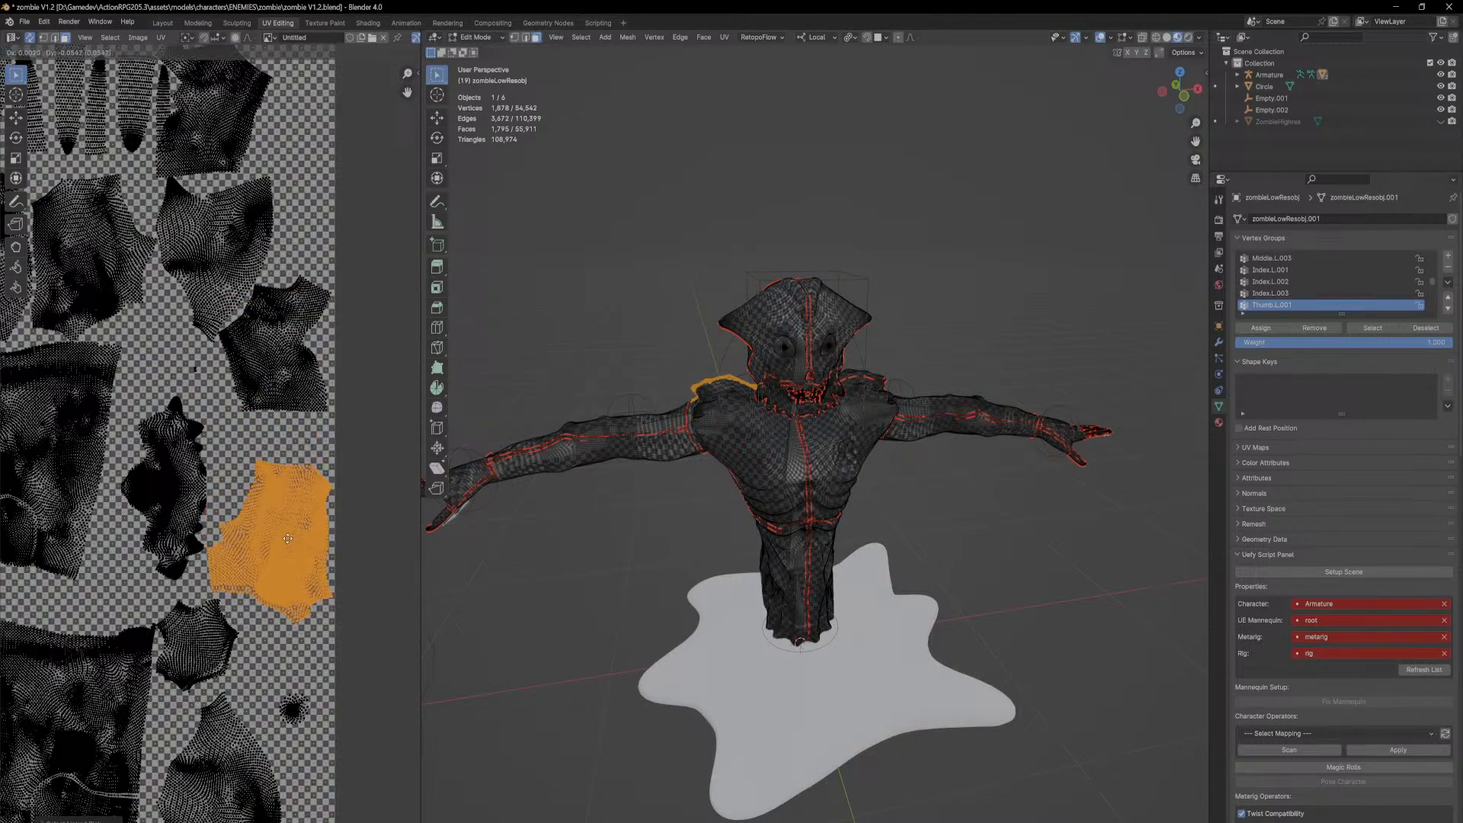
click(287, 534)
click(279, 369)
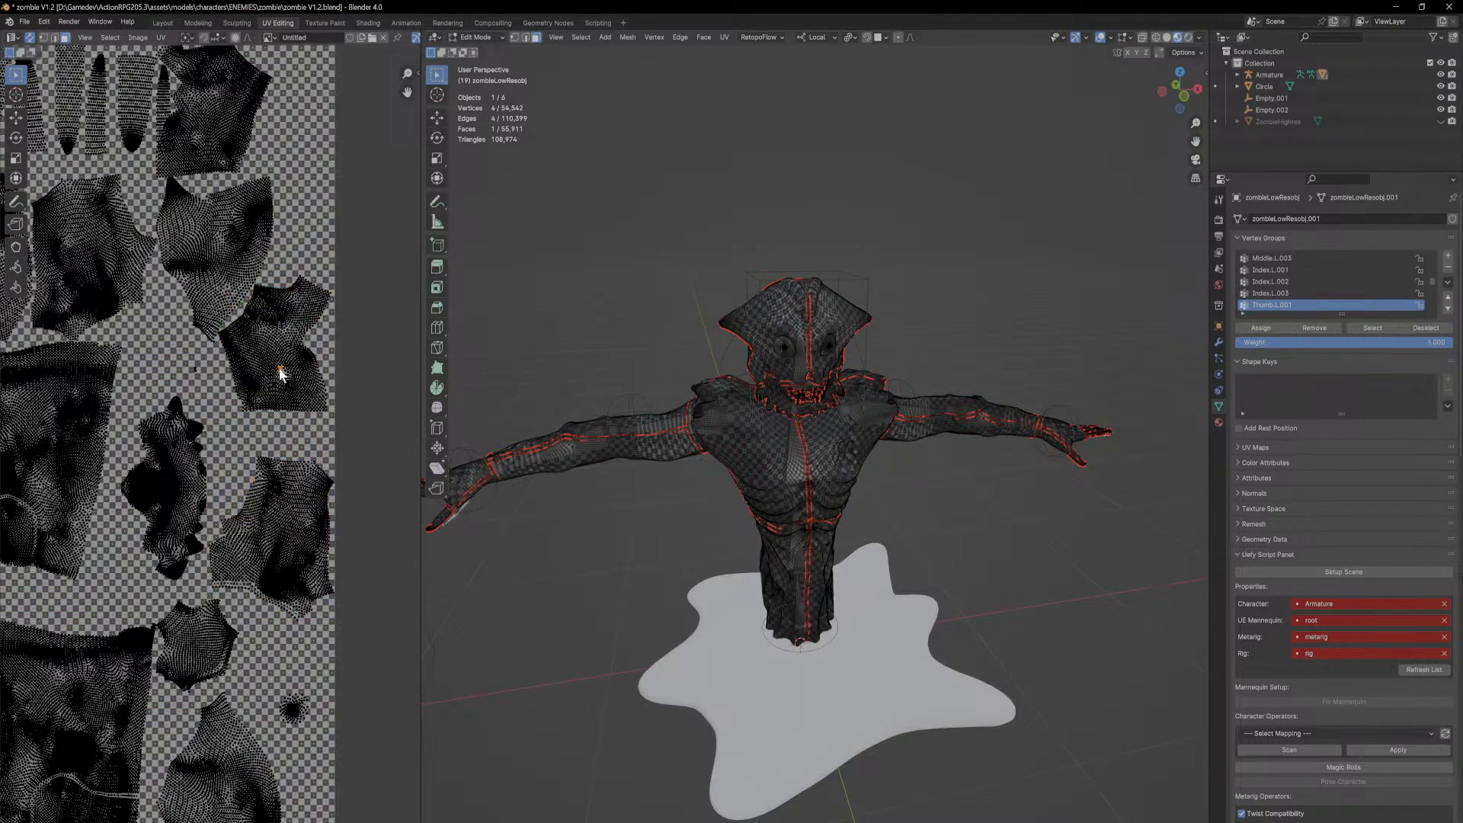
key(ctrl+l)
key(g)
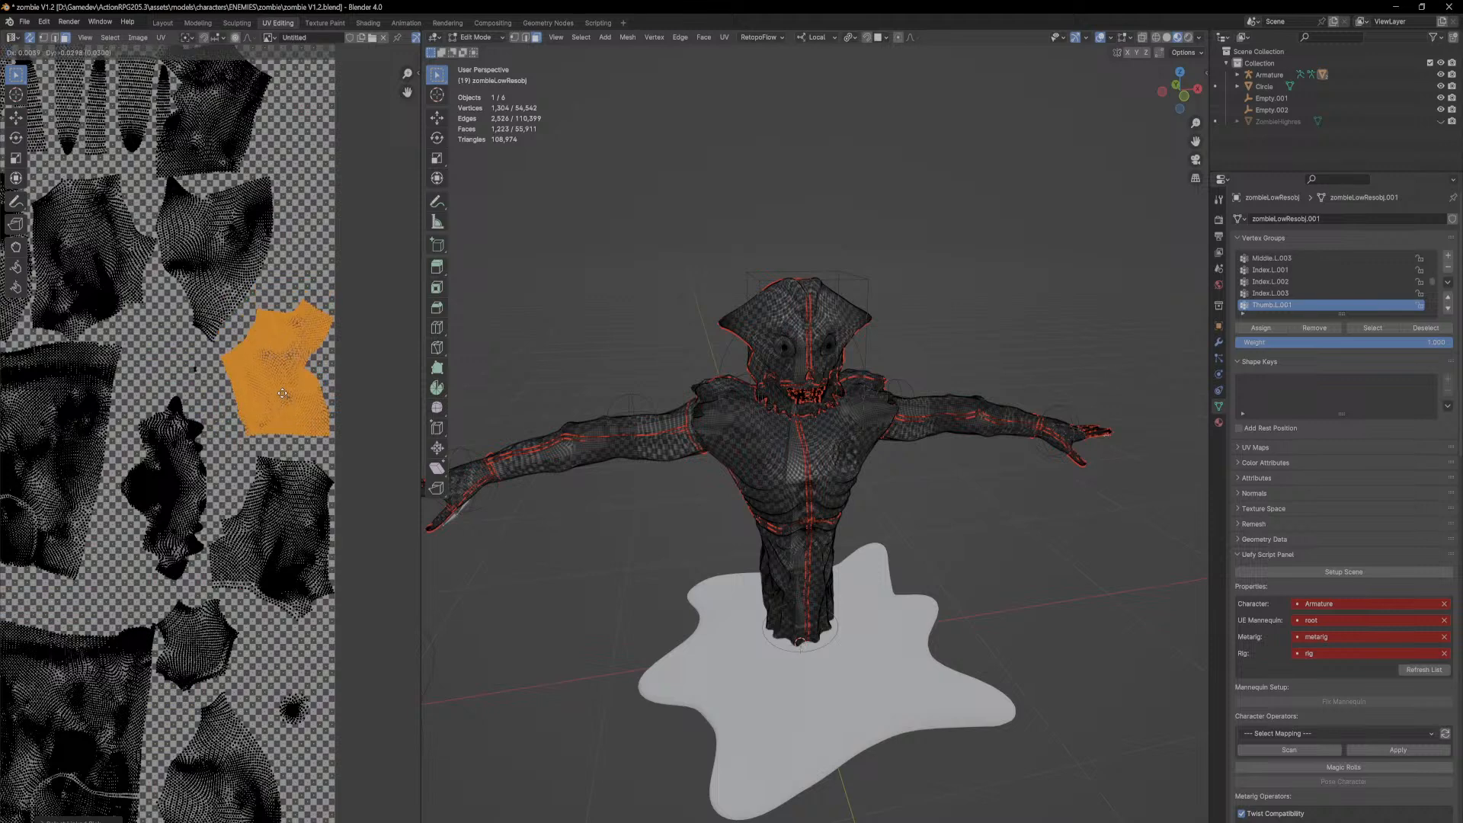
click(282, 398)
click(299, 712)
key(ctrl+l)
middle_drag(310, 703, 296, 664)
click(362, 410)
key(l)
middle_drag(981, 506, 949, 520)
scroll(317, 376, down, 5)
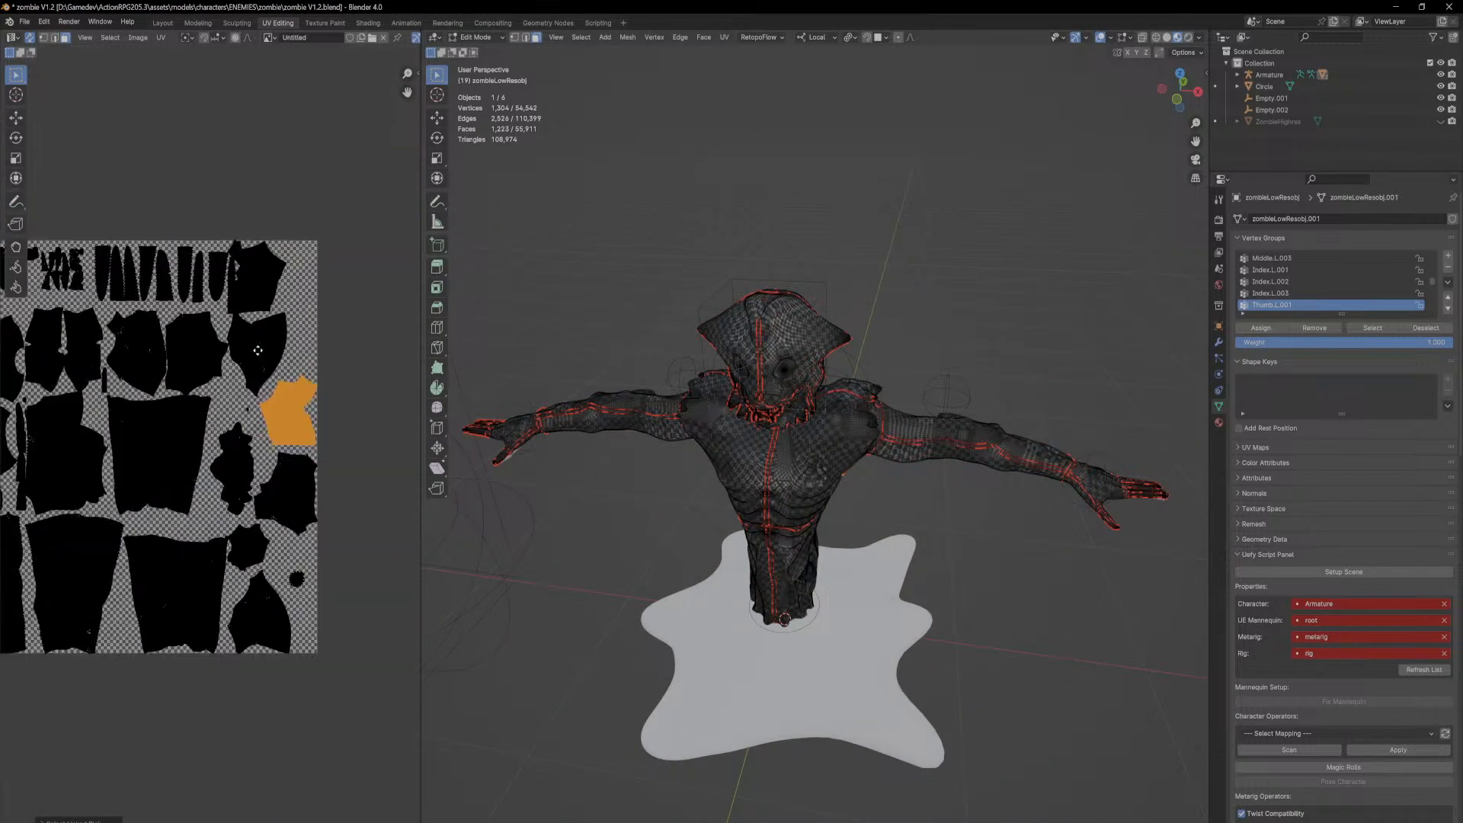
Step: Box-select the cluster of mouth-part islands in the upper row and shift it slightly downward
scroll(244, 305, up, 4)
scroll(244, 288, up, 3)
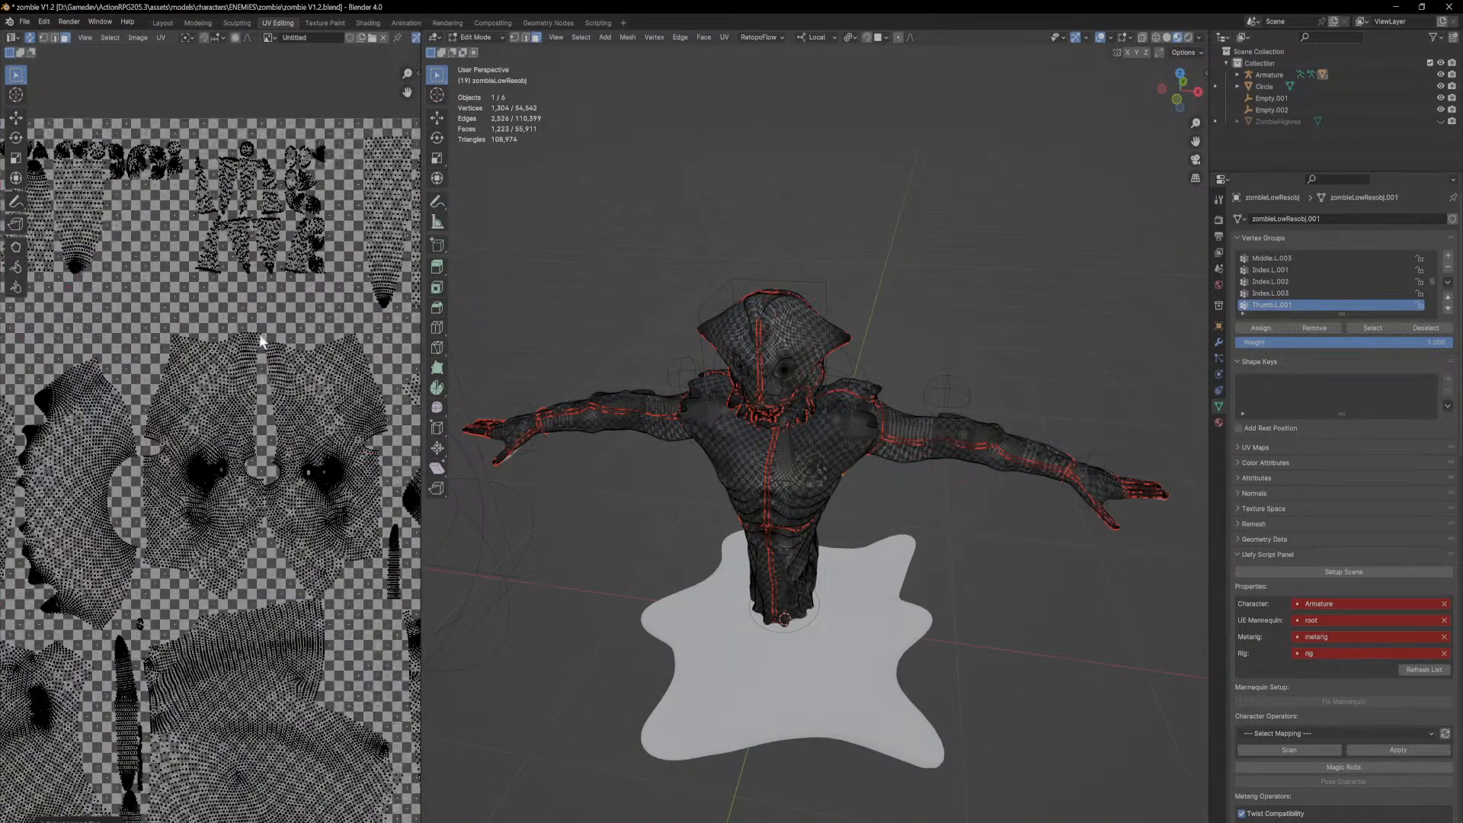
drag(256, 432, 175, 365)
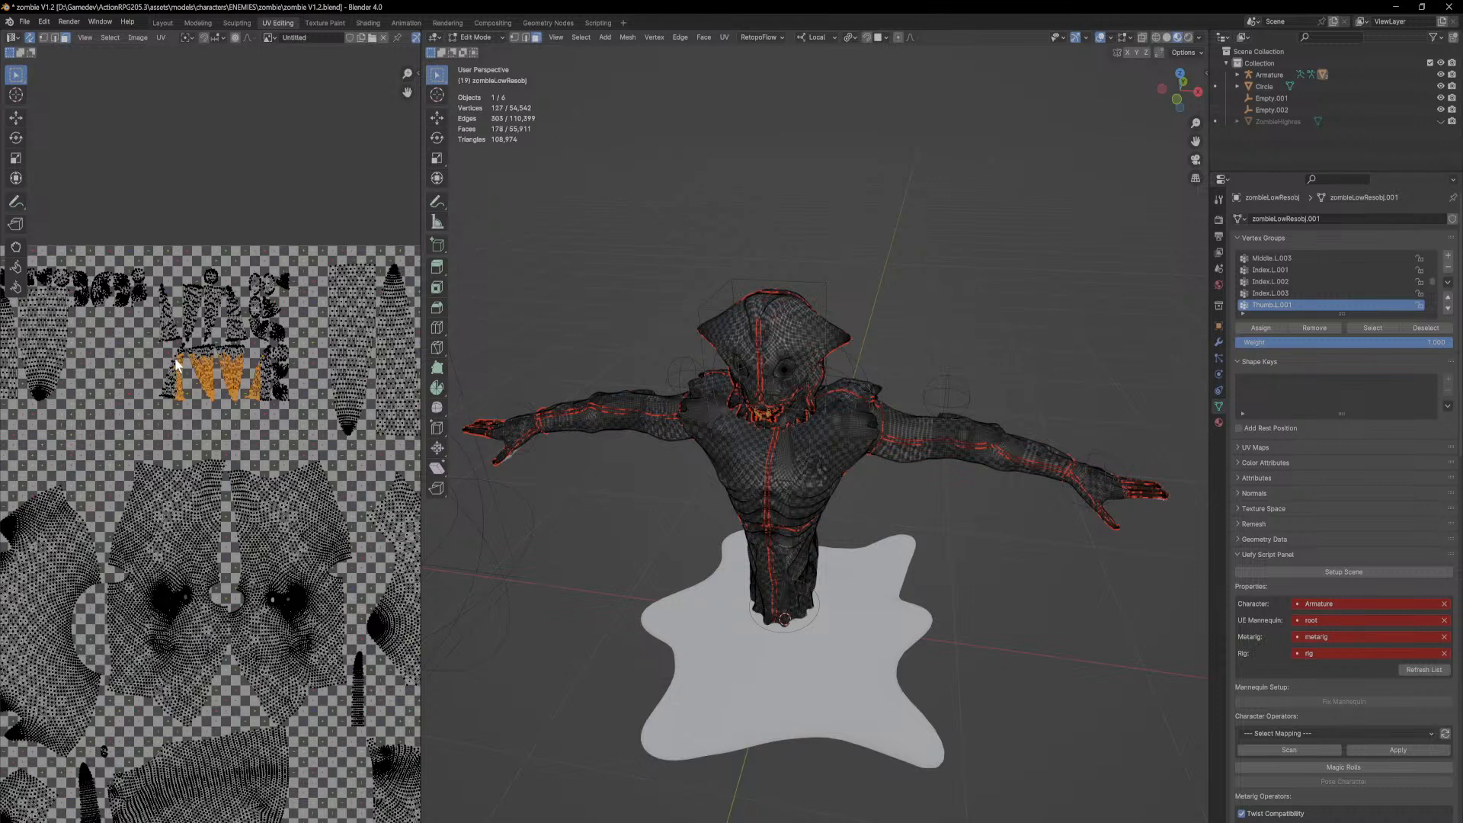
drag(303, 425, 154, 258)
scroll(232, 349, down, 3)
key(g)
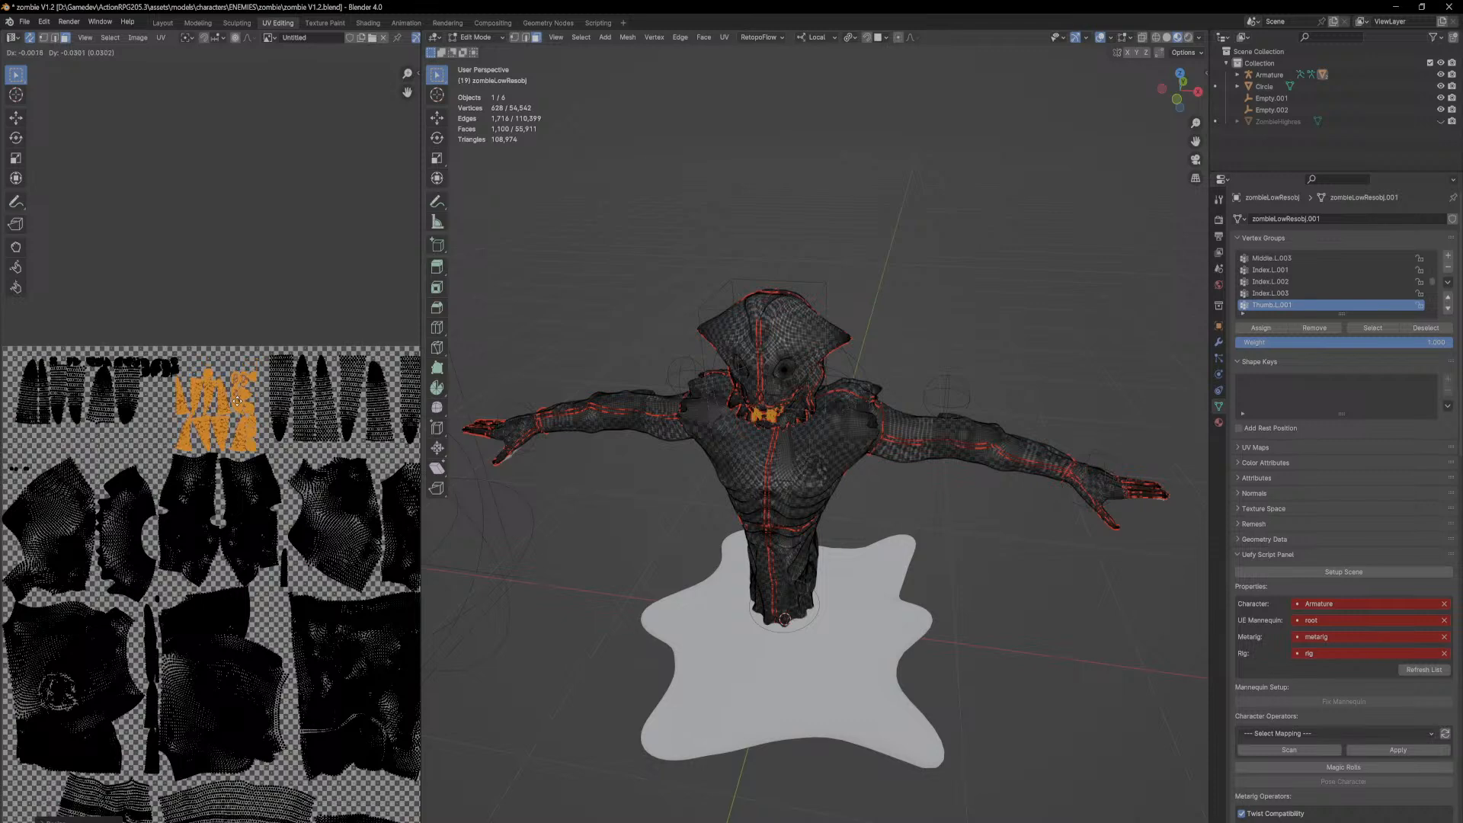
click(251, 404)
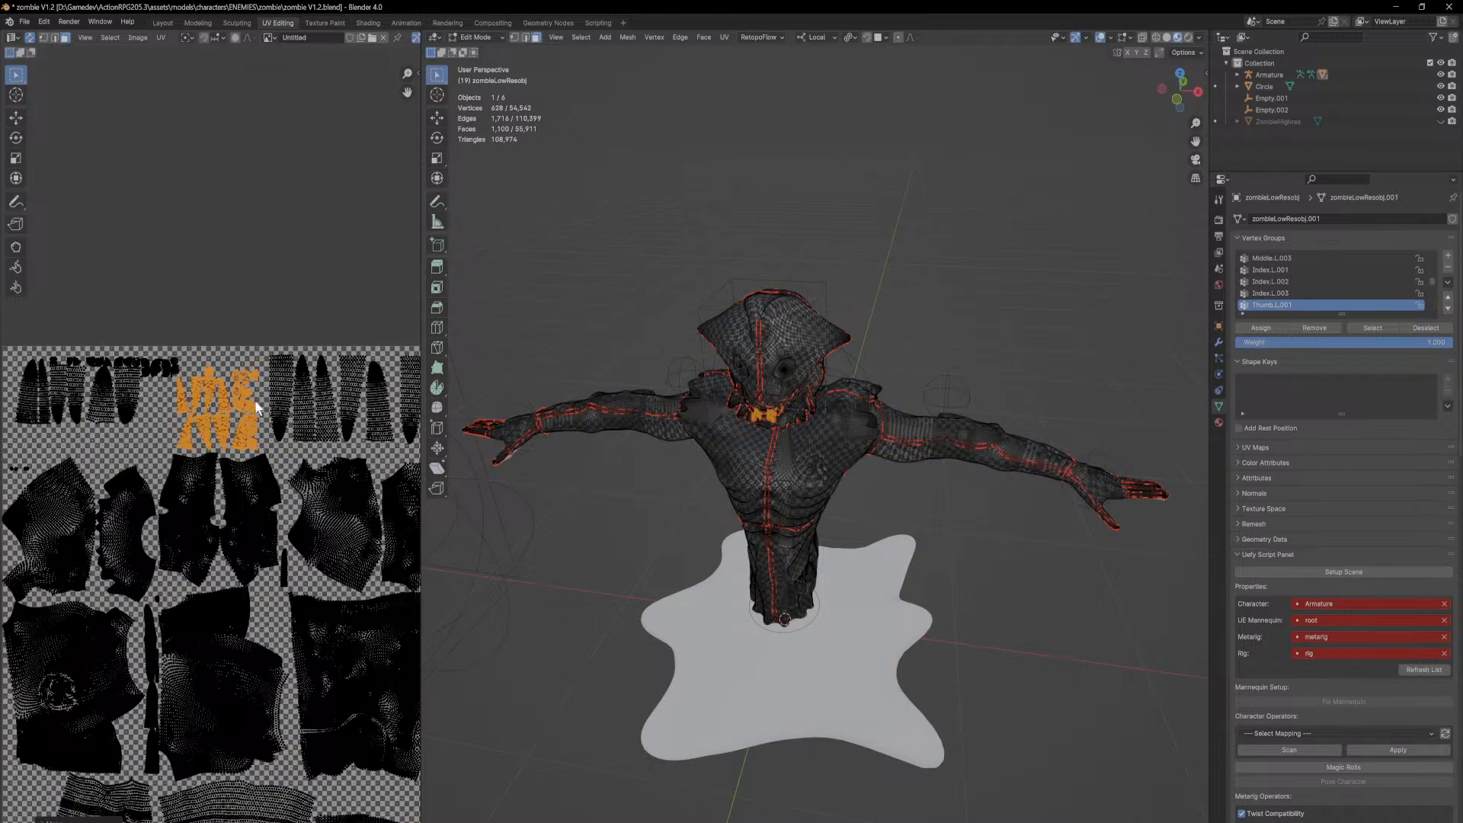
Step: Select the small round island near the layout's right edge and move it into the lower-right corner of the UV layout
middle_drag(244, 466, 22, 189)
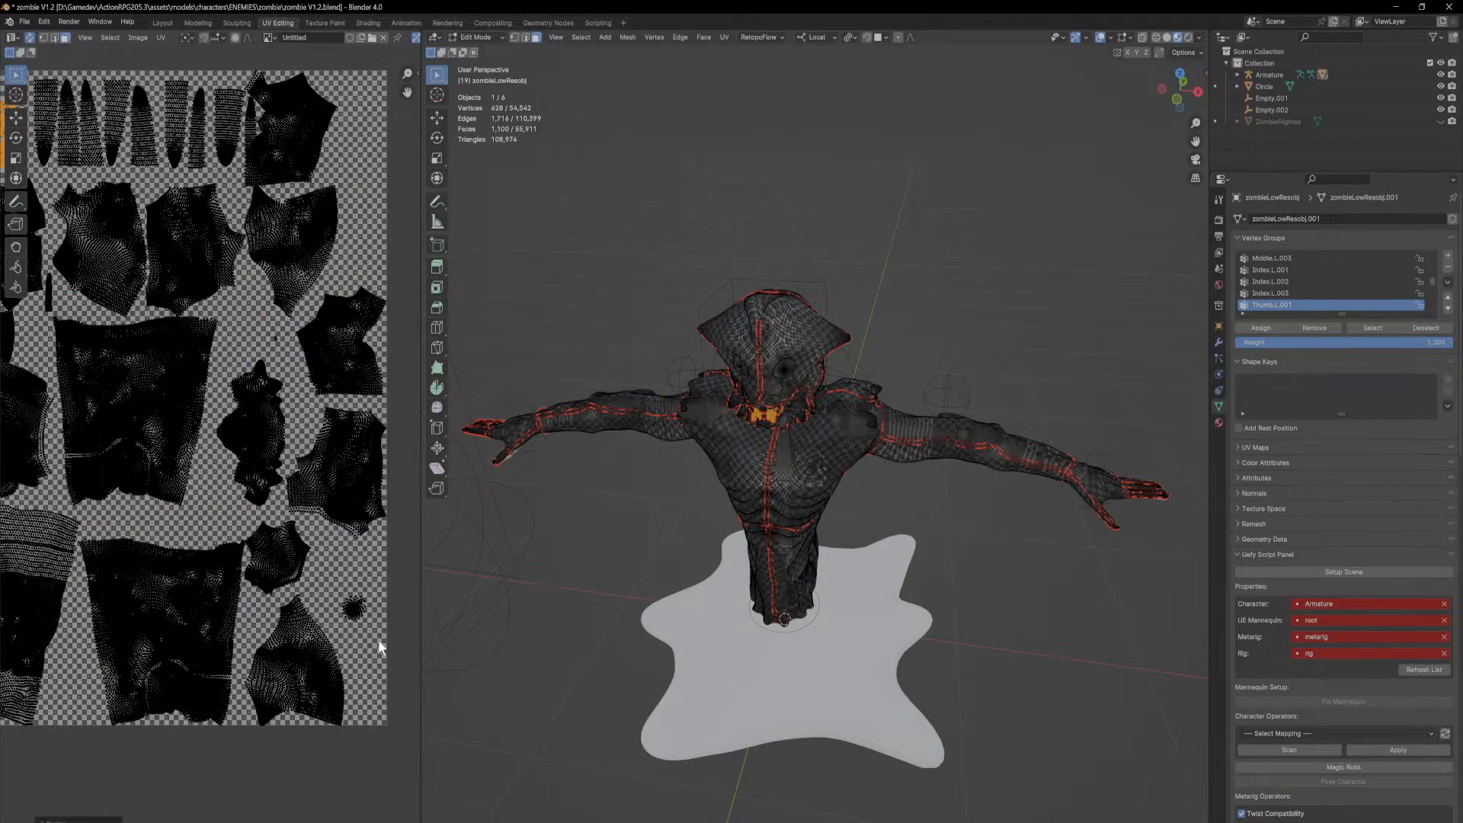
click(355, 610)
key(g)
click(381, 727)
Step: Box-select the mouth-part cluster in the upper row and move it into the free space above the small round island at the layout's lower right
middle_drag(170, 449, 272, 554)
drag(126, 279, 44, 204)
click(73, 200)
middle_drag(77, 294, 189, 354)
scroll(189, 354, up, 3)
middle_drag(165, 276, 186, 354)
drag(150, 395, 302, 250)
shift+drag(178, 325, 176, 327)
scroll(245, 352, down, 1)
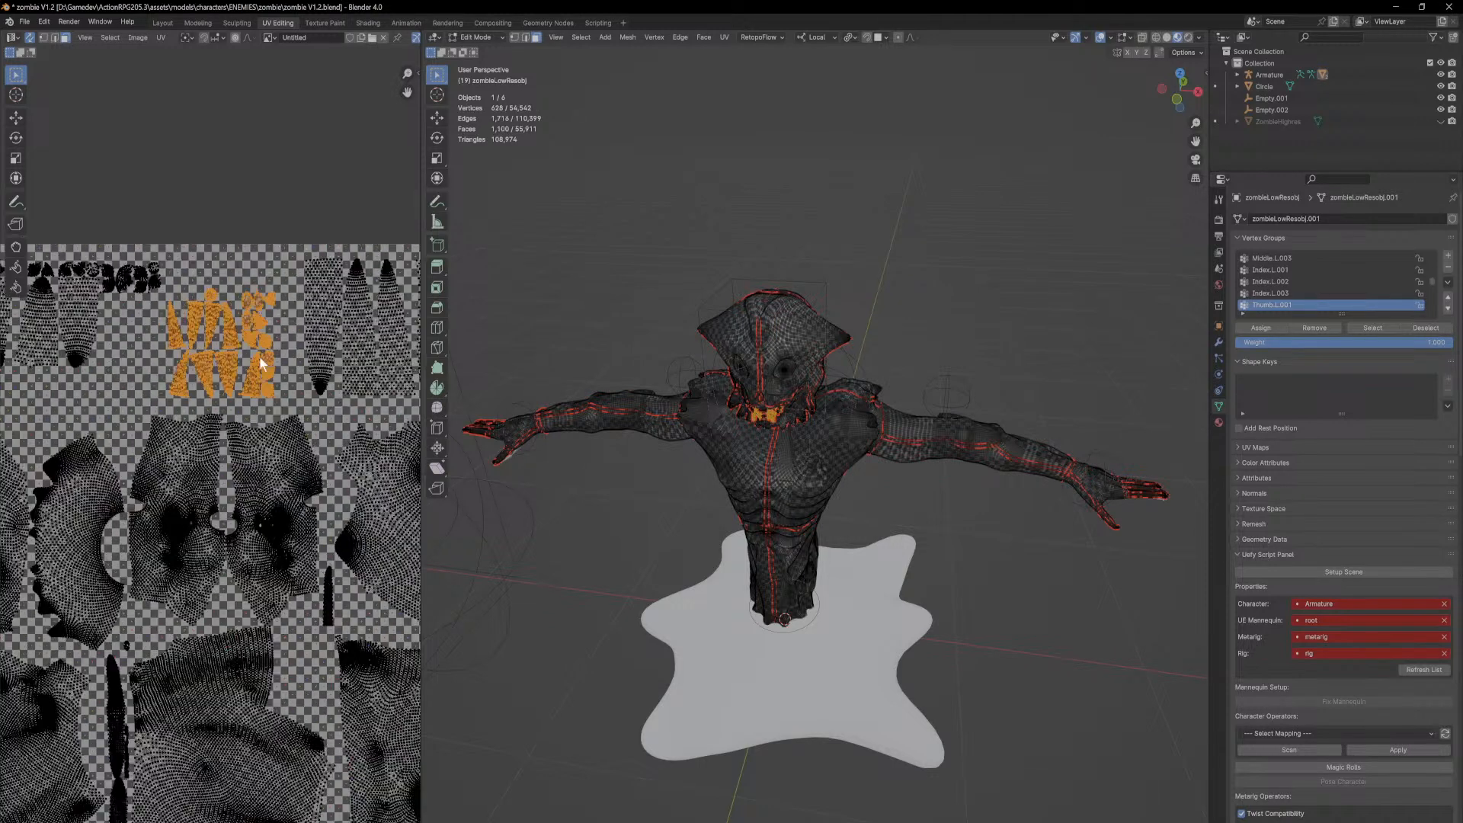
middle_drag(245, 352, 115, 245)
key(g)
right_click(304, 628)
scroll(299, 583, down, 3)
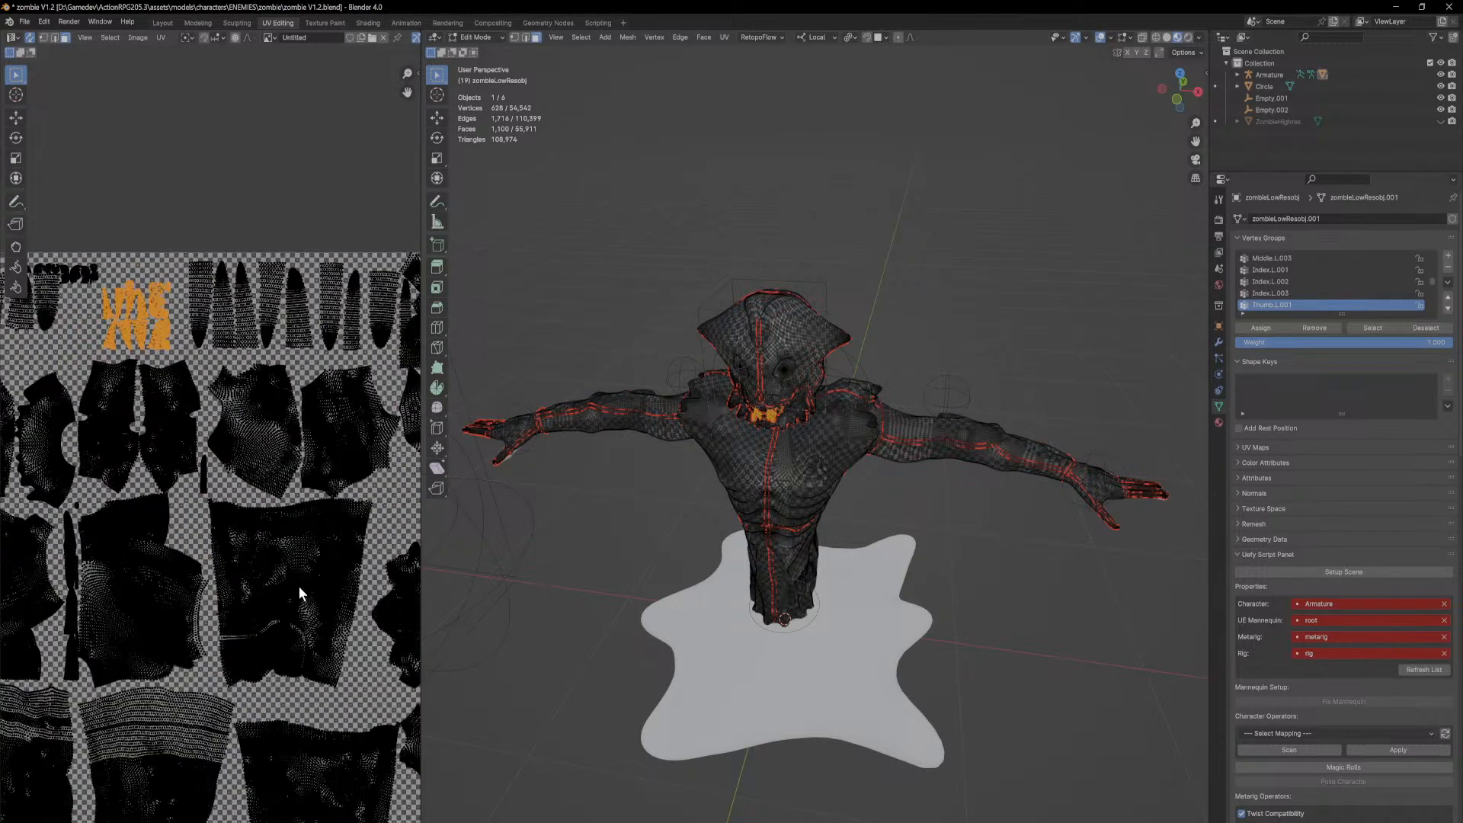
middle_drag(299, 584, 255, 549)
key(g)
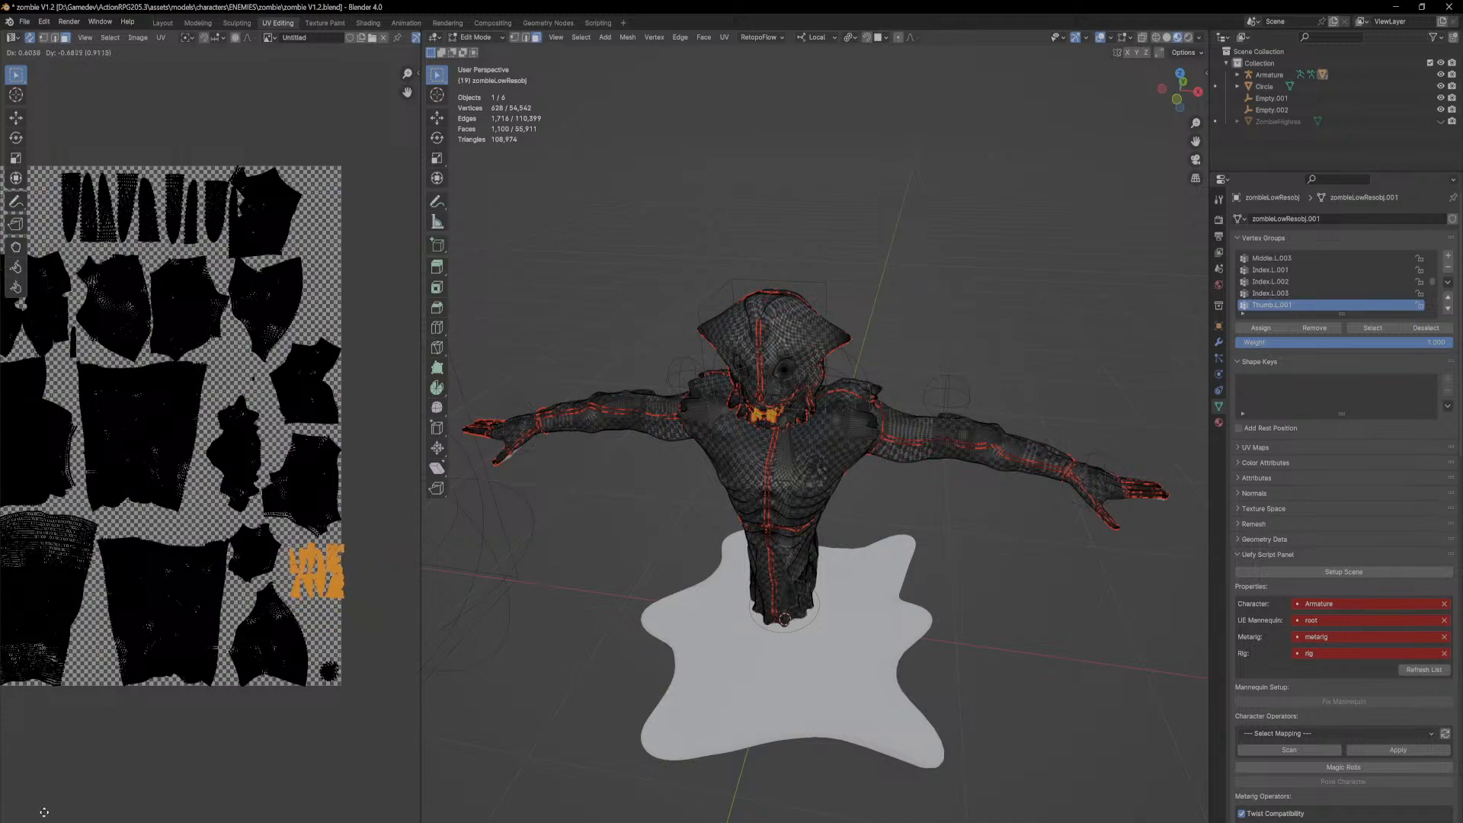
click(39, 813)
scroll(161, 711, up, 3)
middle_drag(226, 664, 74, 552)
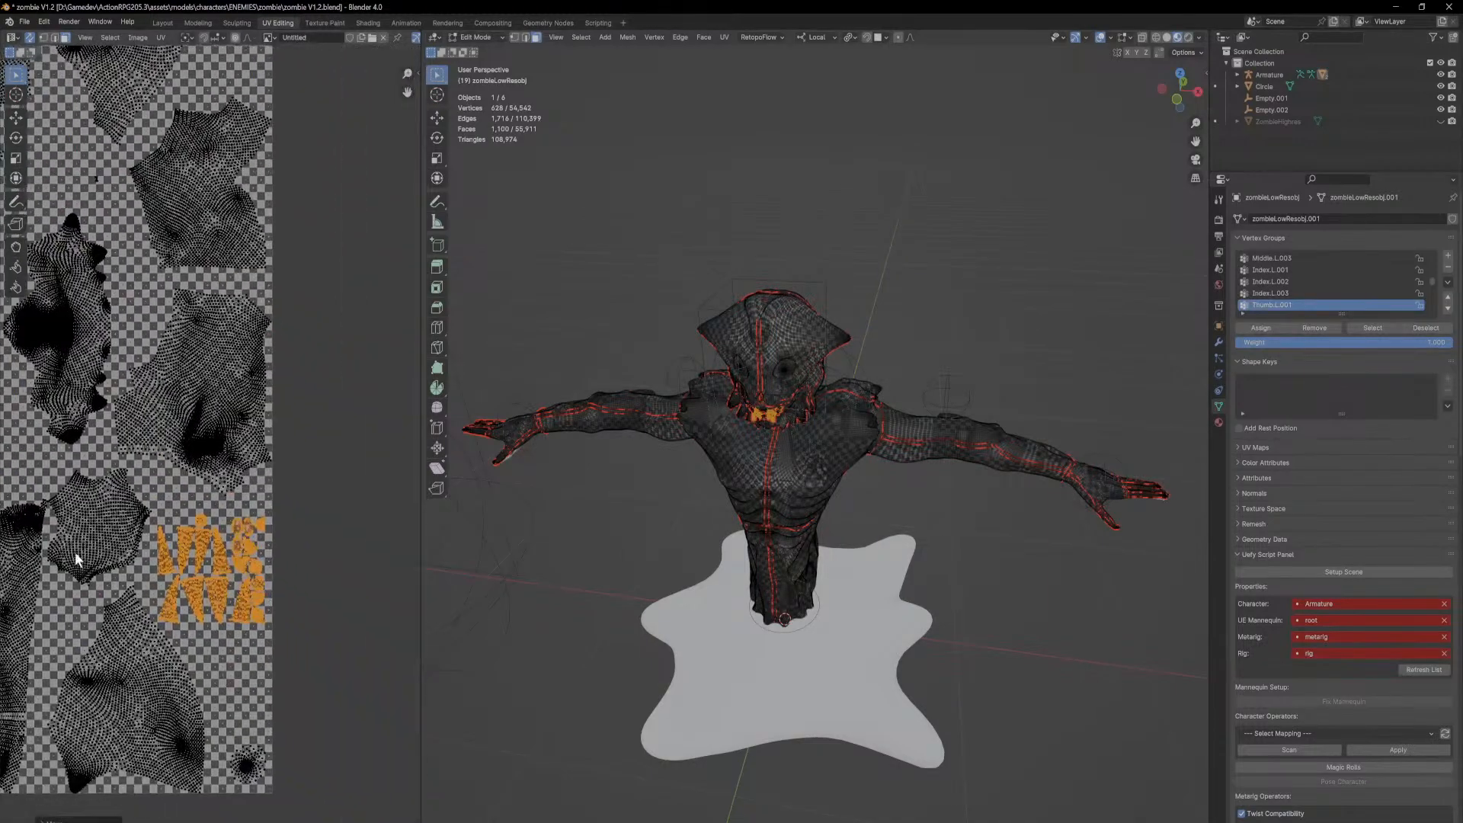
Step: Select the group of small mouth islands beside the upper-left finger islands and place it just below the relocated mouth cluster
scroll(88, 570, down, 2)
scroll(65, 430, down, 2)
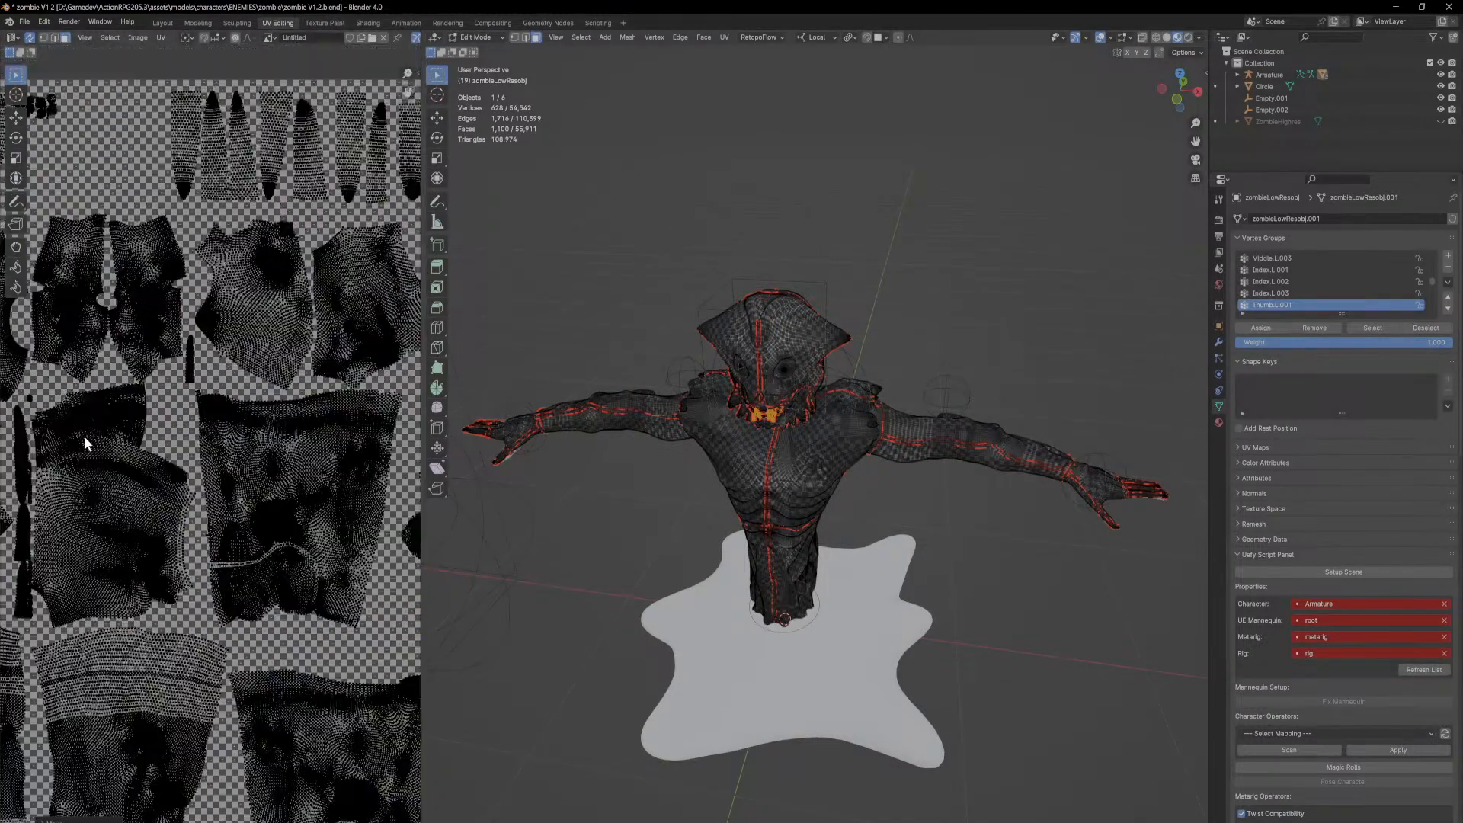
middle_drag(100, 418, 274, 564)
scroll(202, 448, up, 4)
middle_drag(206, 448, 122, 527)
click(260, 318)
scroll(340, 366, up, 3)
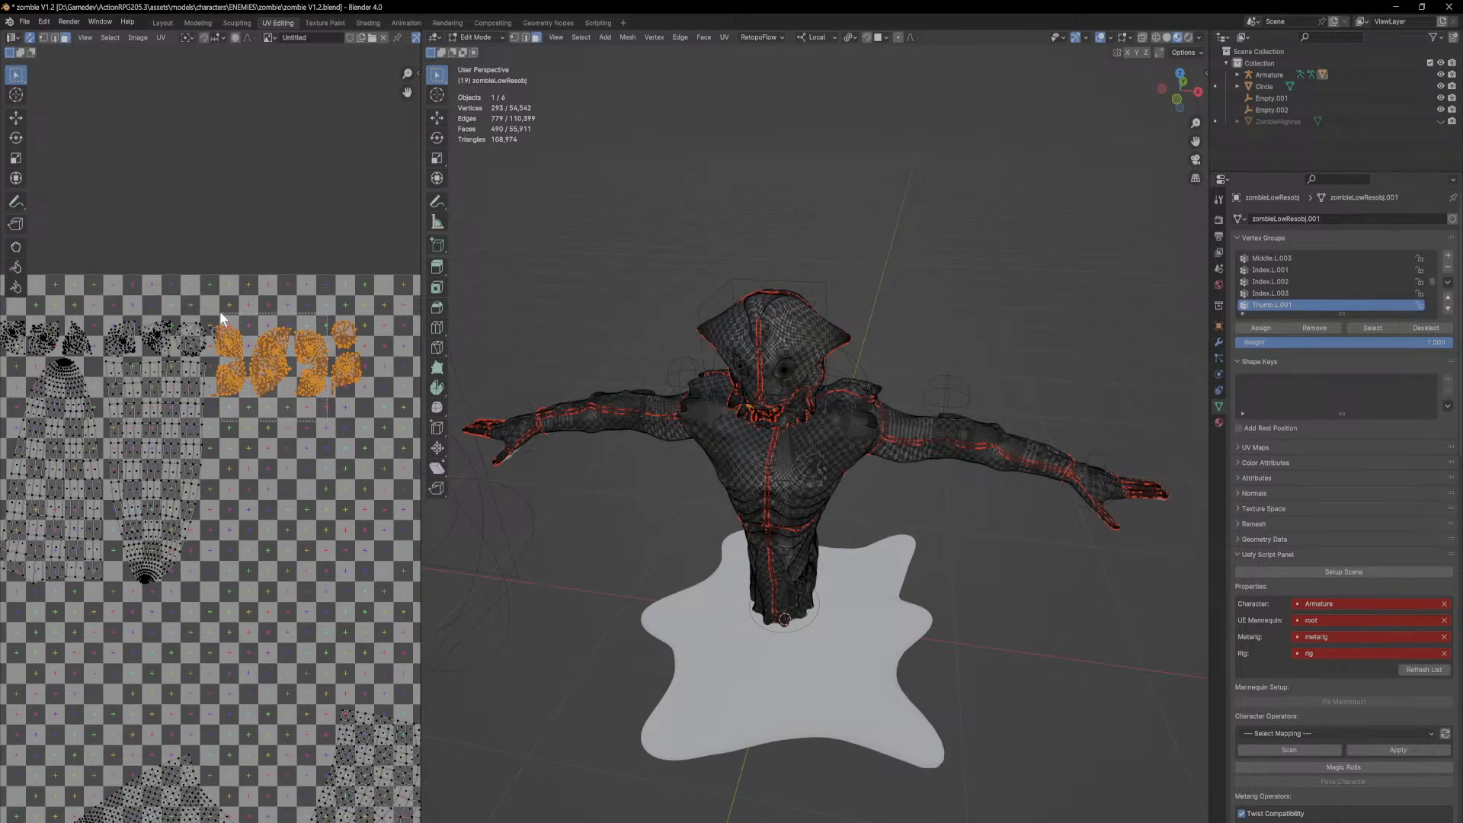
scroll(370, 408, down, 4)
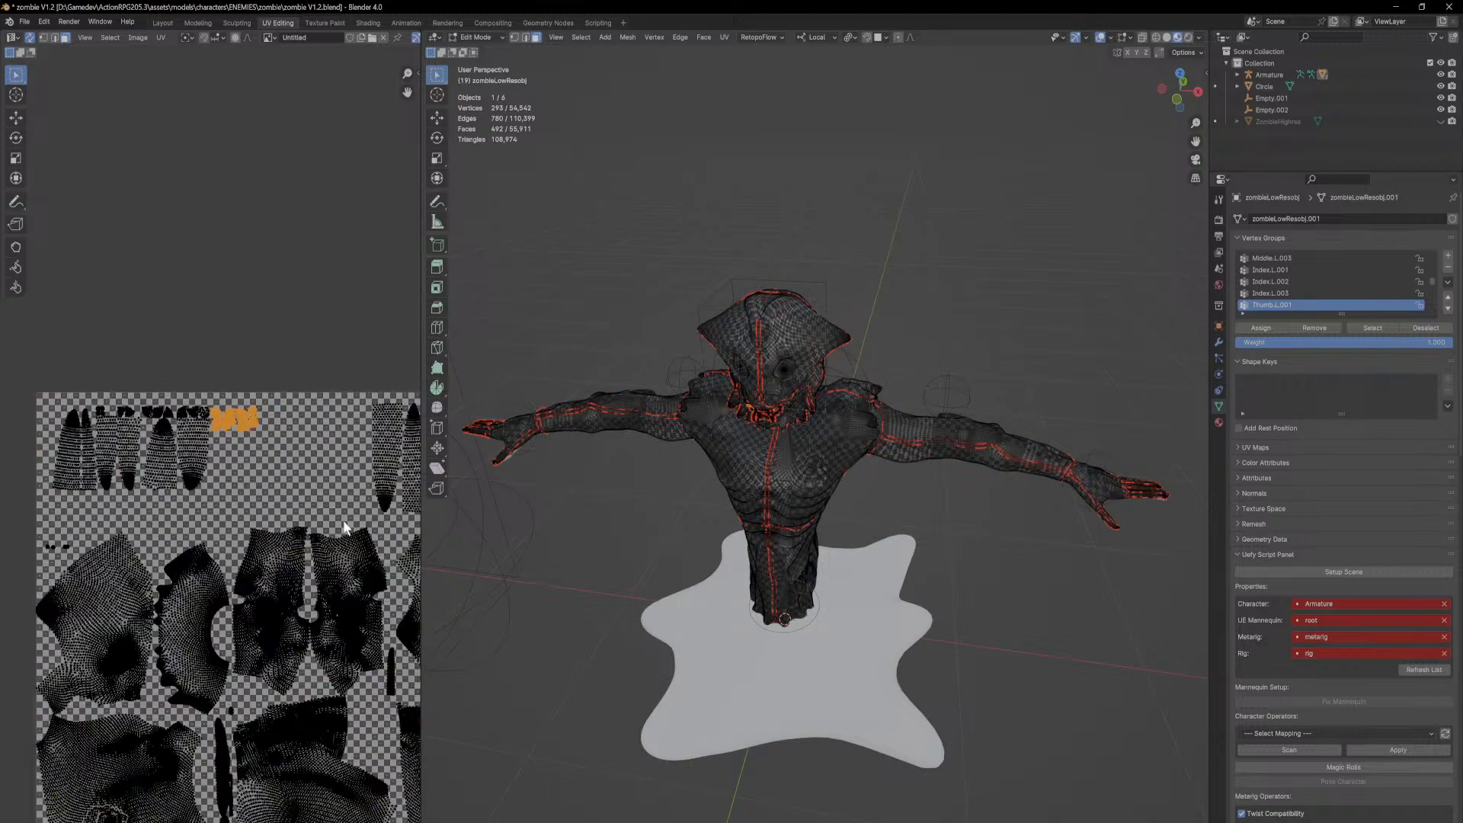
middle_drag(262, 381, 71, 270)
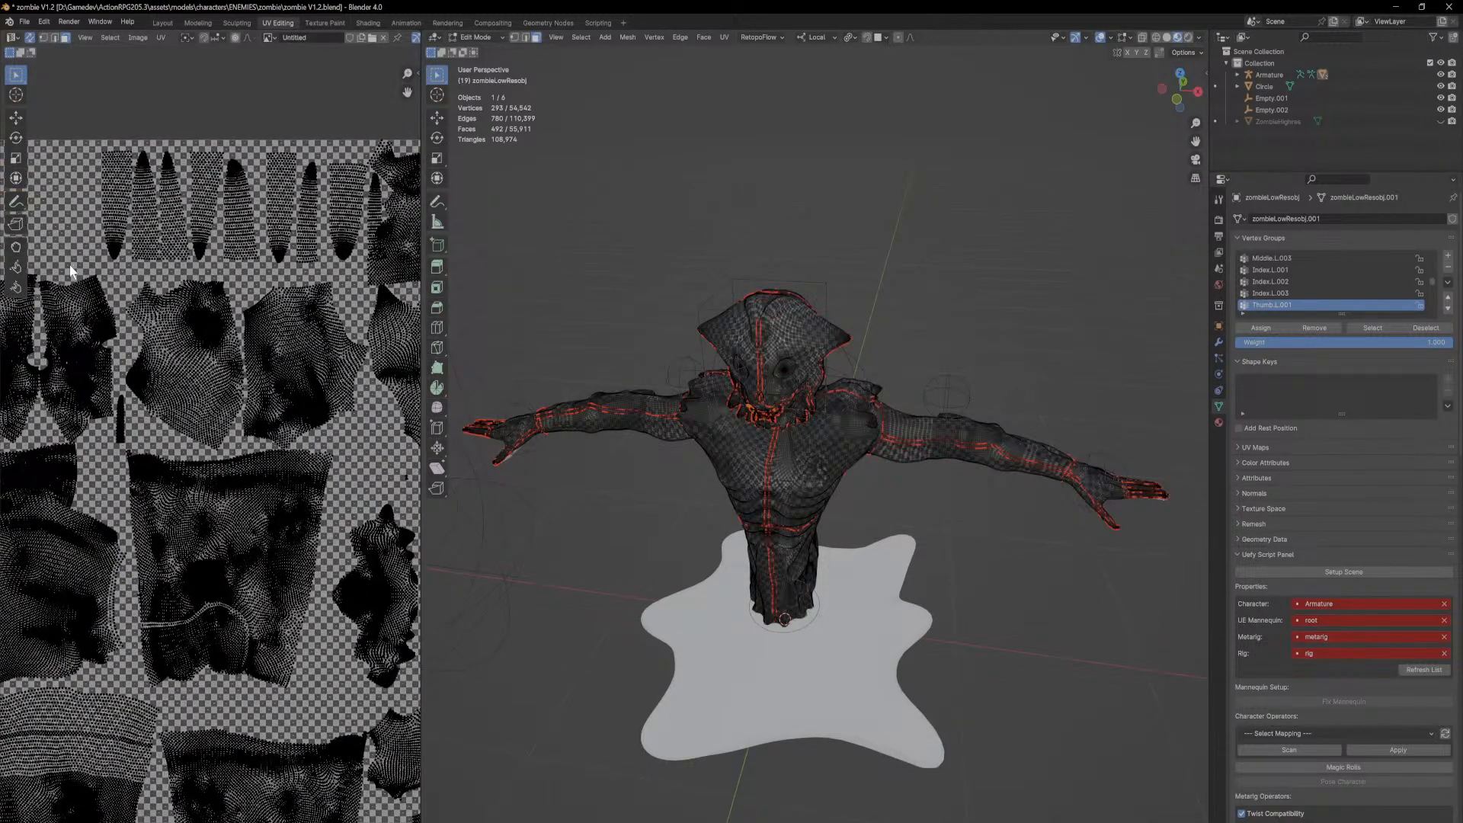
key(g)
click(19, 803)
middle_drag(16, 755, 213, 574)
key(g)
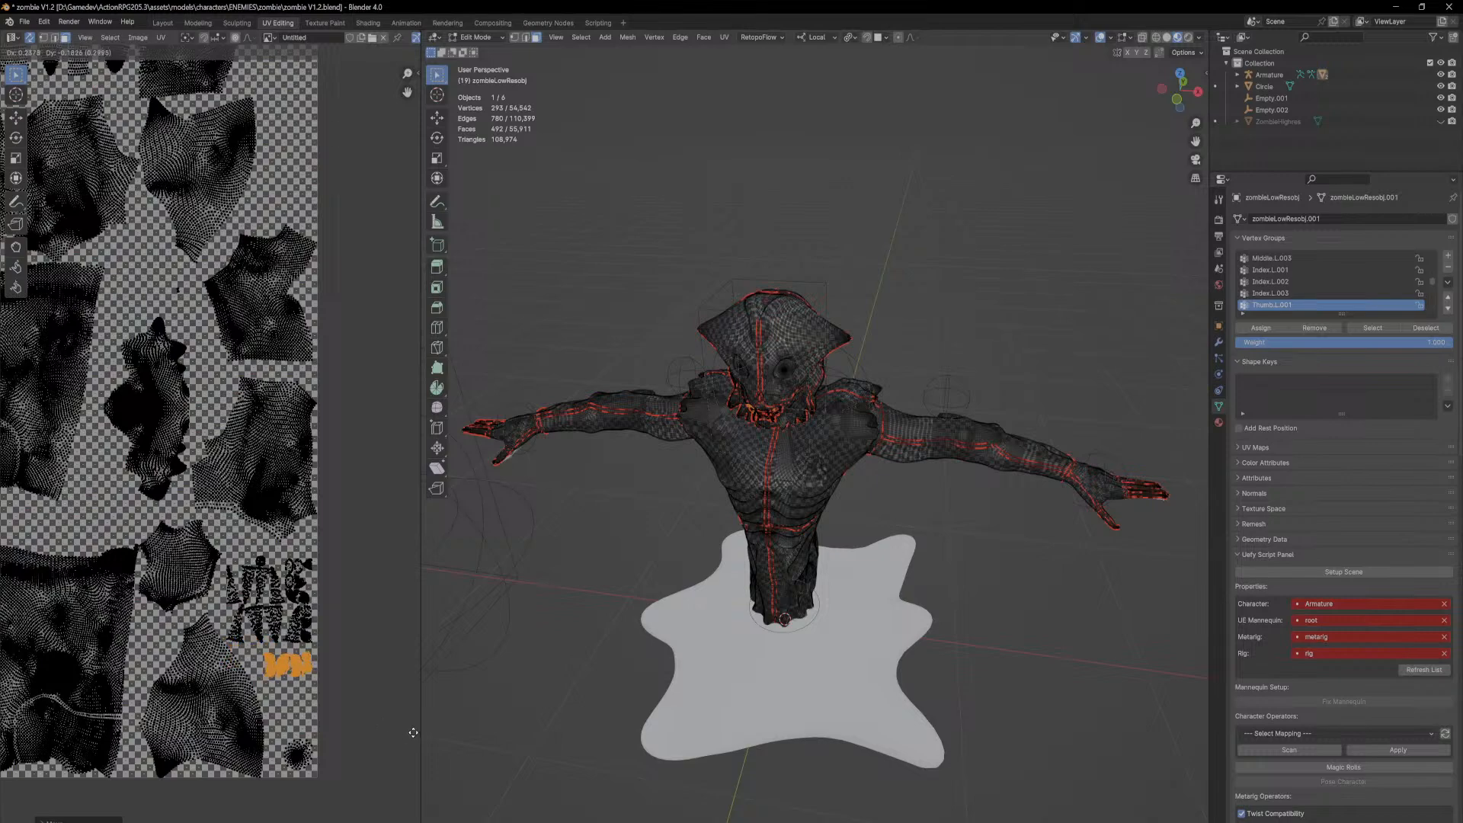
click(413, 739)
Step: Select the narrow strip island beside the face island and move it into the upper row's gap, next to the finger islands
middle_drag(412, 738, 823, 822)
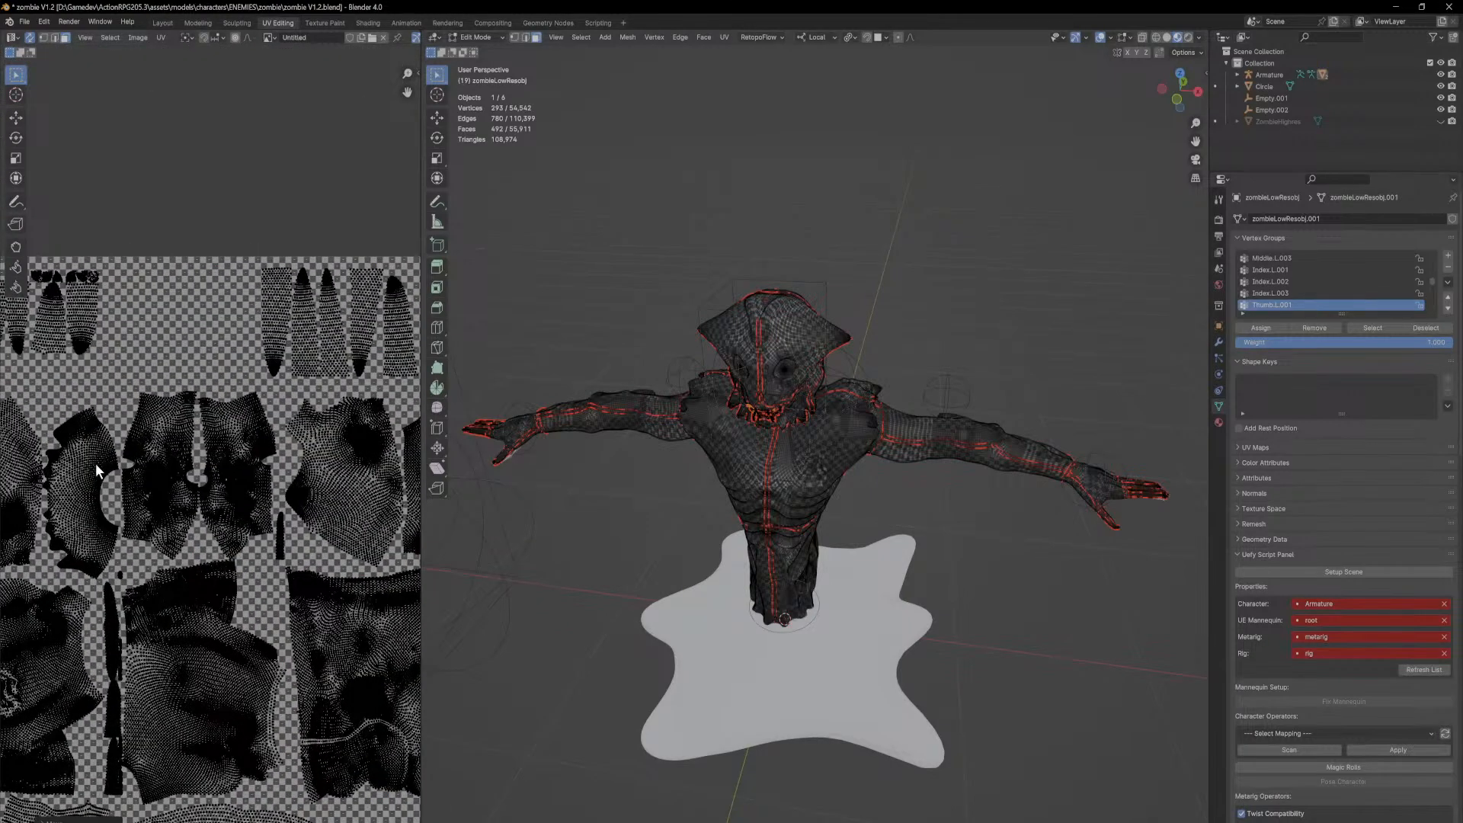
scroll(206, 493, up, 8)
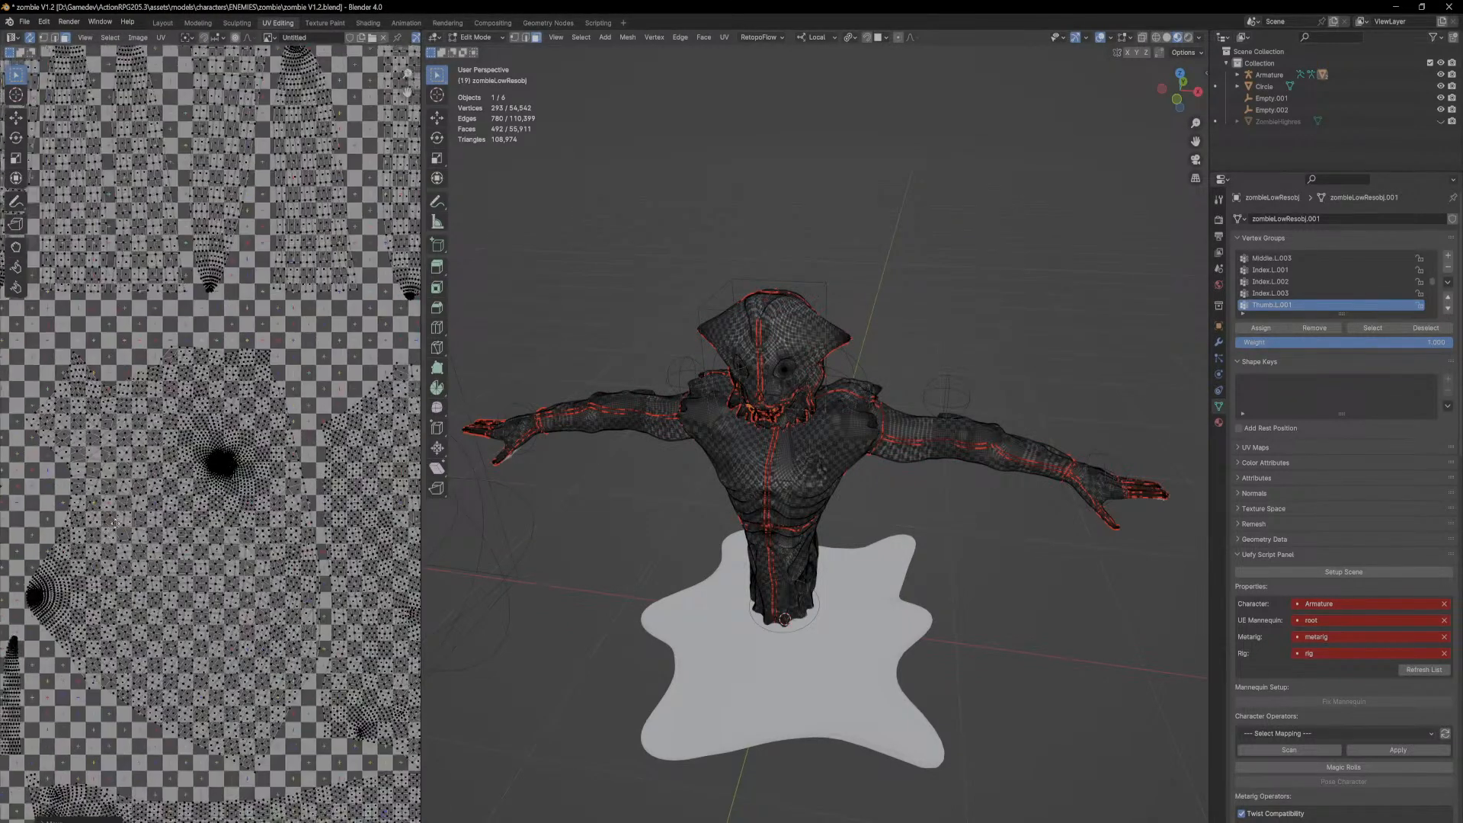
scroll(228, 499, up, 1)
click(197, 566)
key(ctrl+l)
scroll(192, 558, down, 5)
key(g)
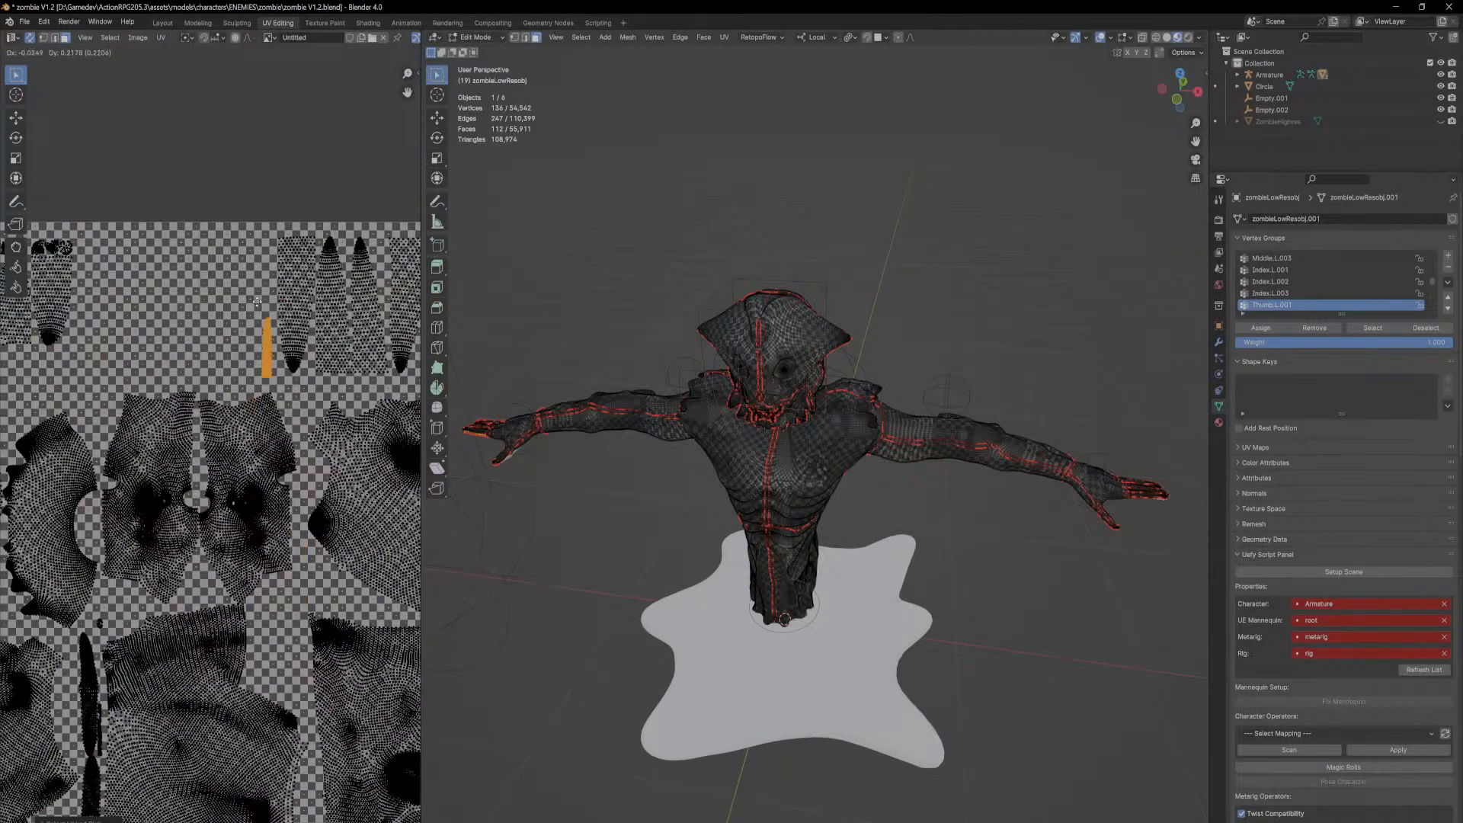
click(310, 256)
key(g)
click(294, 282)
Step: Select a narrow island in the column between the two large torso islands and frame it on the model to examine where it belongs
scroll(214, 495, down, 3)
scroll(252, 518, up, 6)
scroll(238, 677, up, 3)
click(228, 675)
scroll(251, 690, up, 2)
scroll(268, 759, down, 1)
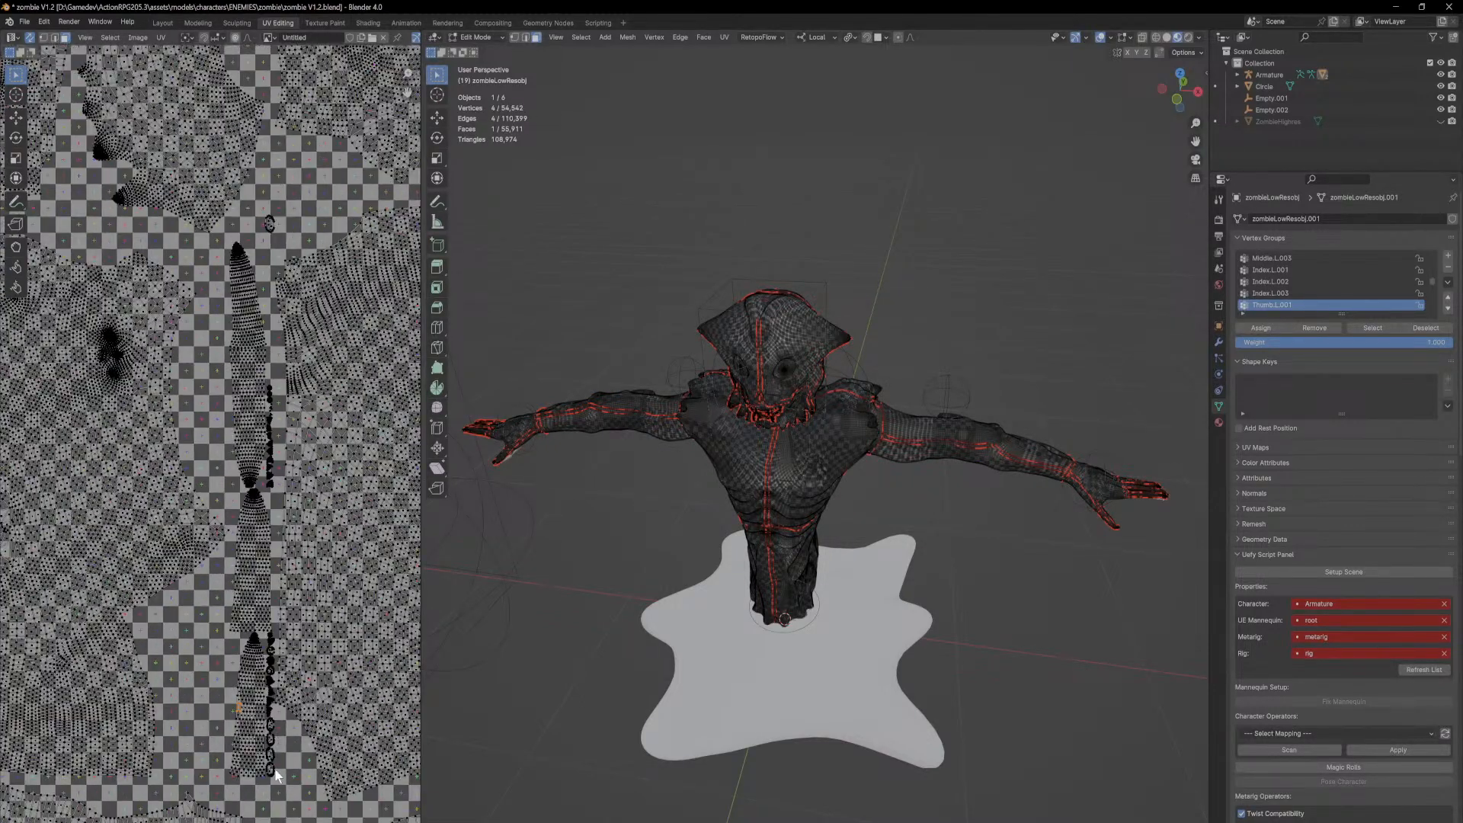
key(l)
middle_drag(936, 686, 823, 542)
key(KP_Decimal)
scroll(820, 575, down, 8)
Step: Select the four narrow islands stacked between the large torso islands, move them up to the upper row's gap, and enlarge them
click(228, 722)
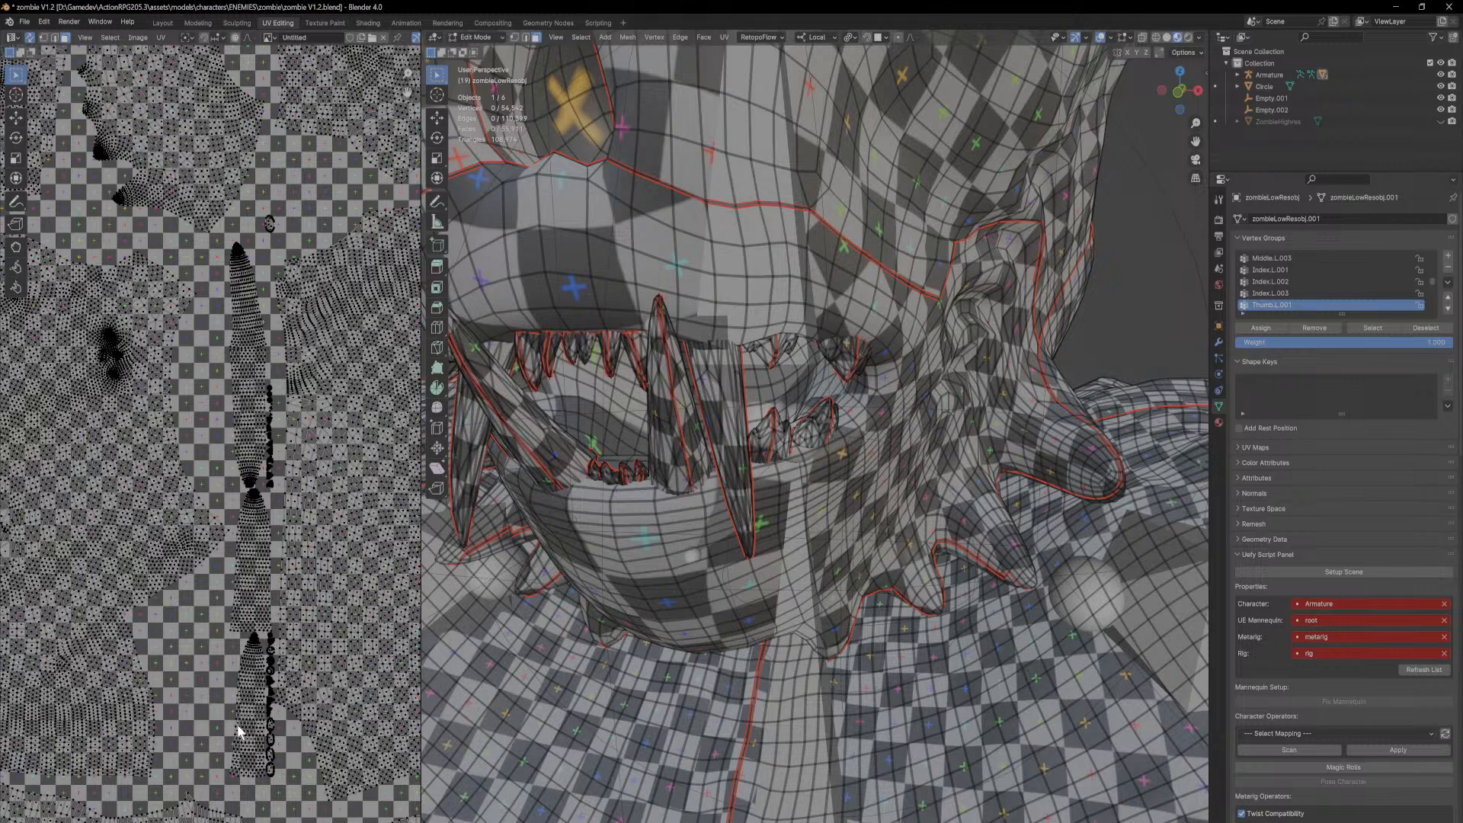
key(l)
key(l)
key(l)
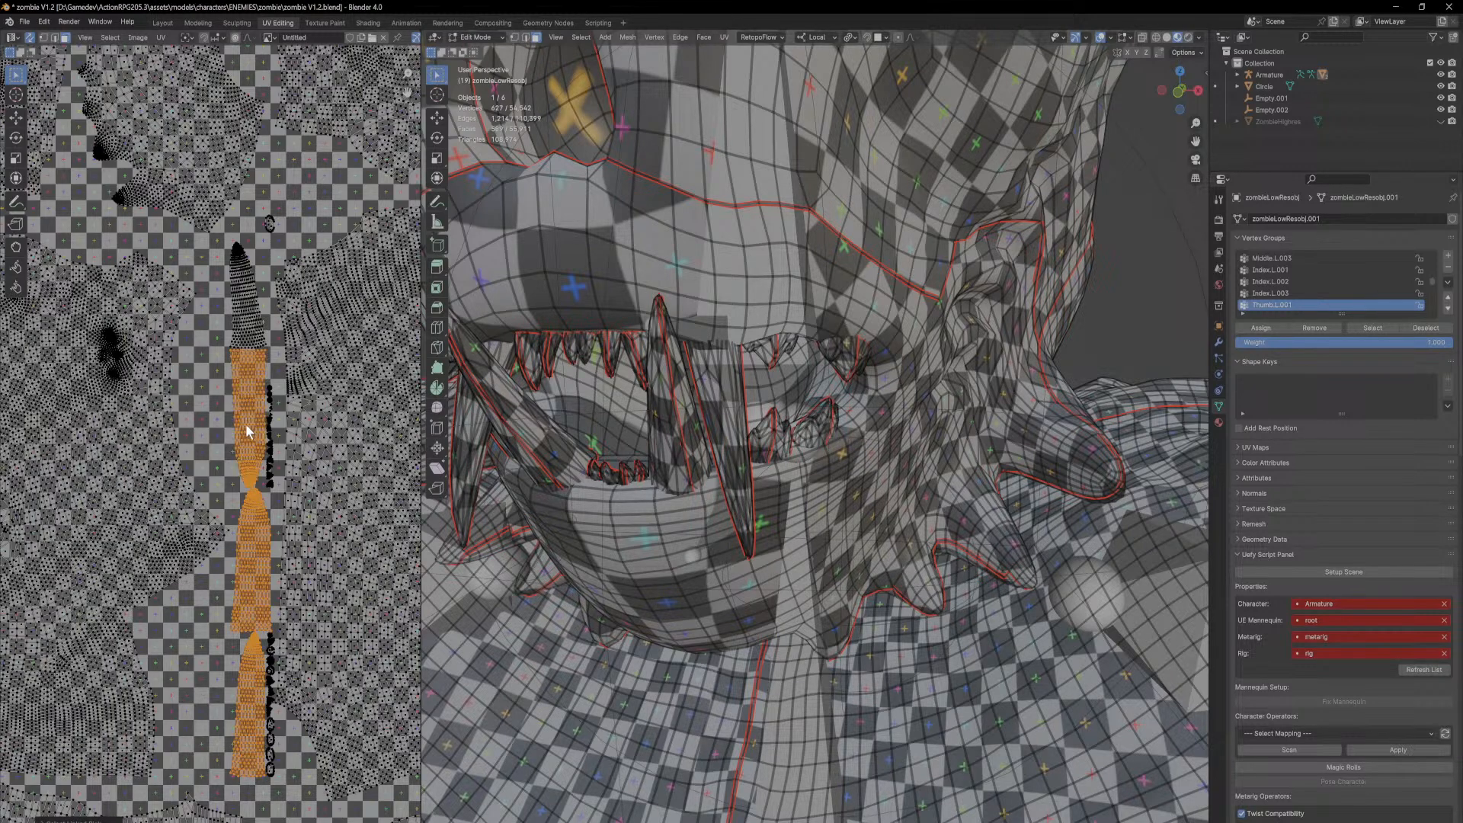
scroll(241, 317, down, 6)
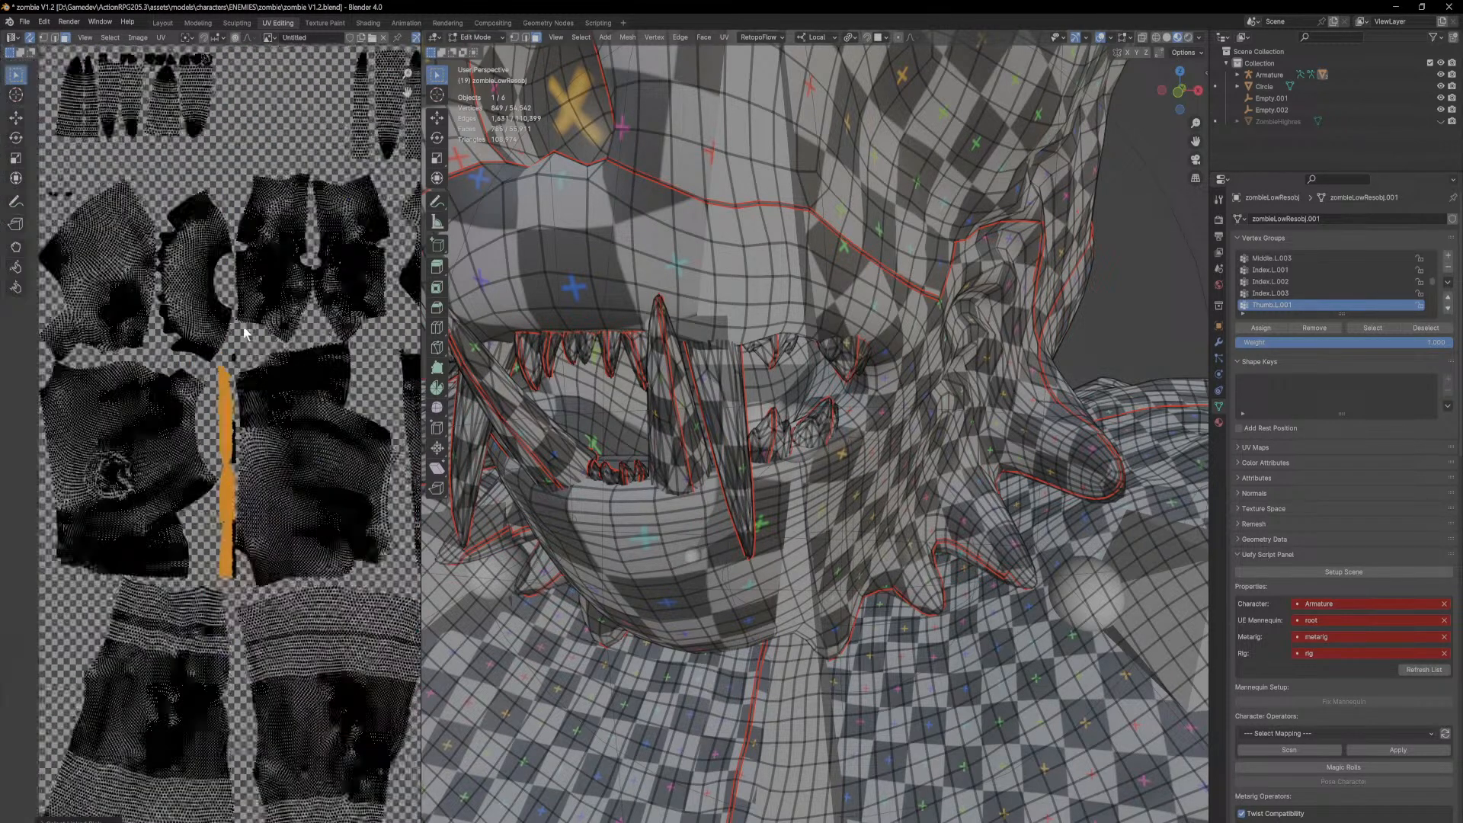
key(g)
click(253, 815)
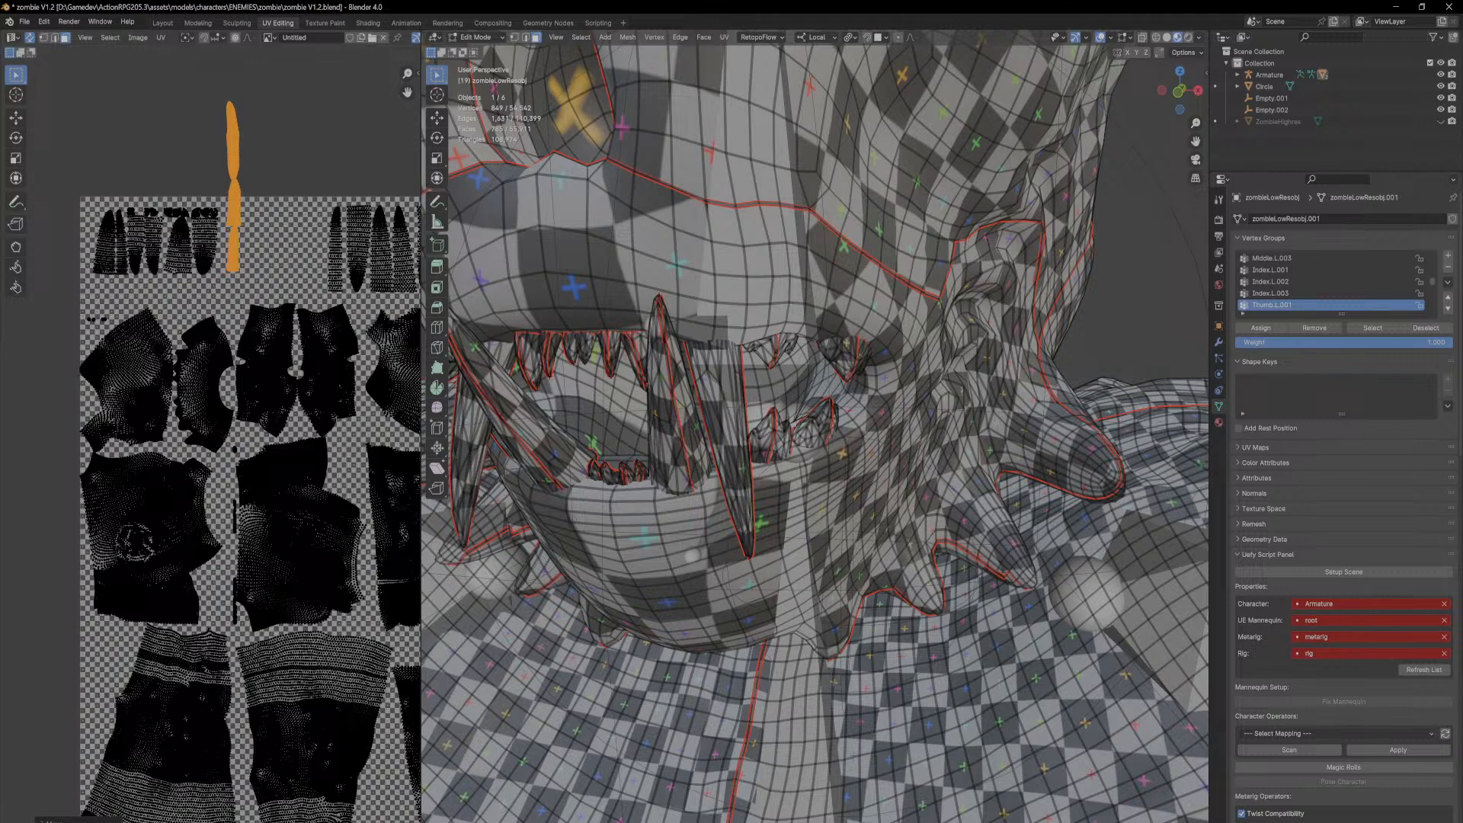
scroll(239, 340, up, 2)
key(s)
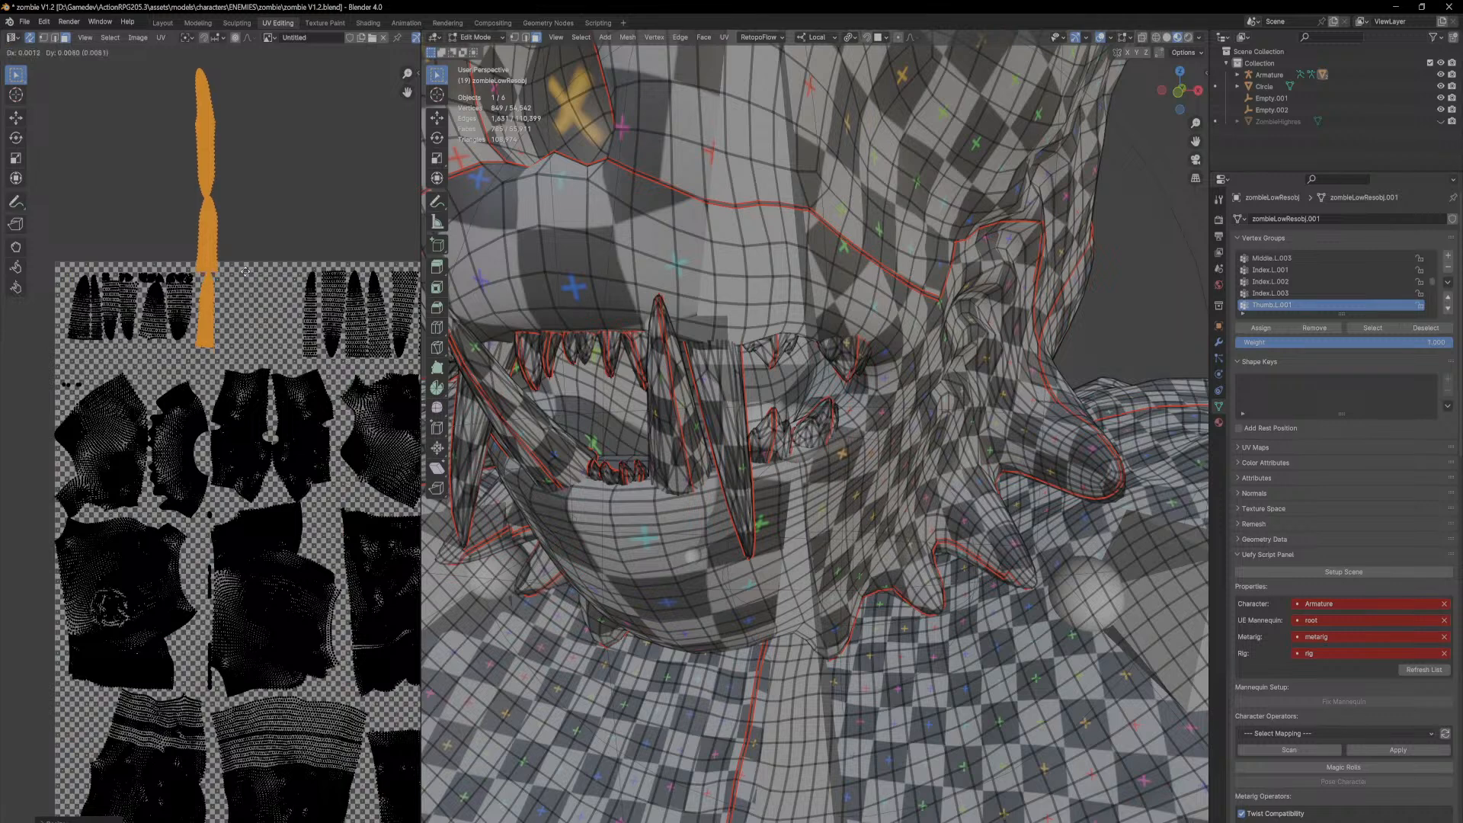
click(214, 236)
Step: Place the second-lowest of the enlarged narrow islands beside the lowest one in the upper row's gap
click(213, 231)
key(l)
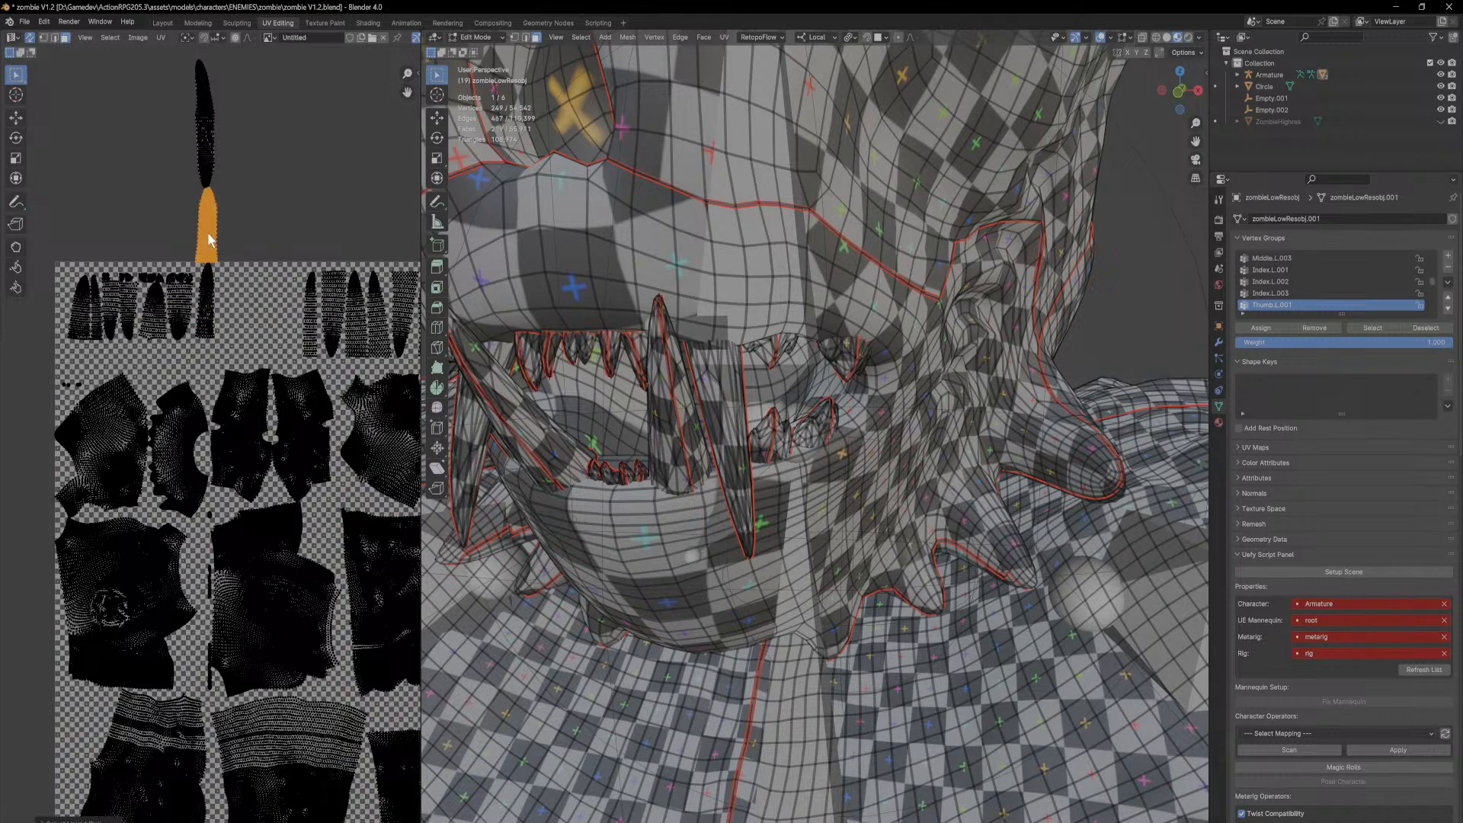
key(g)
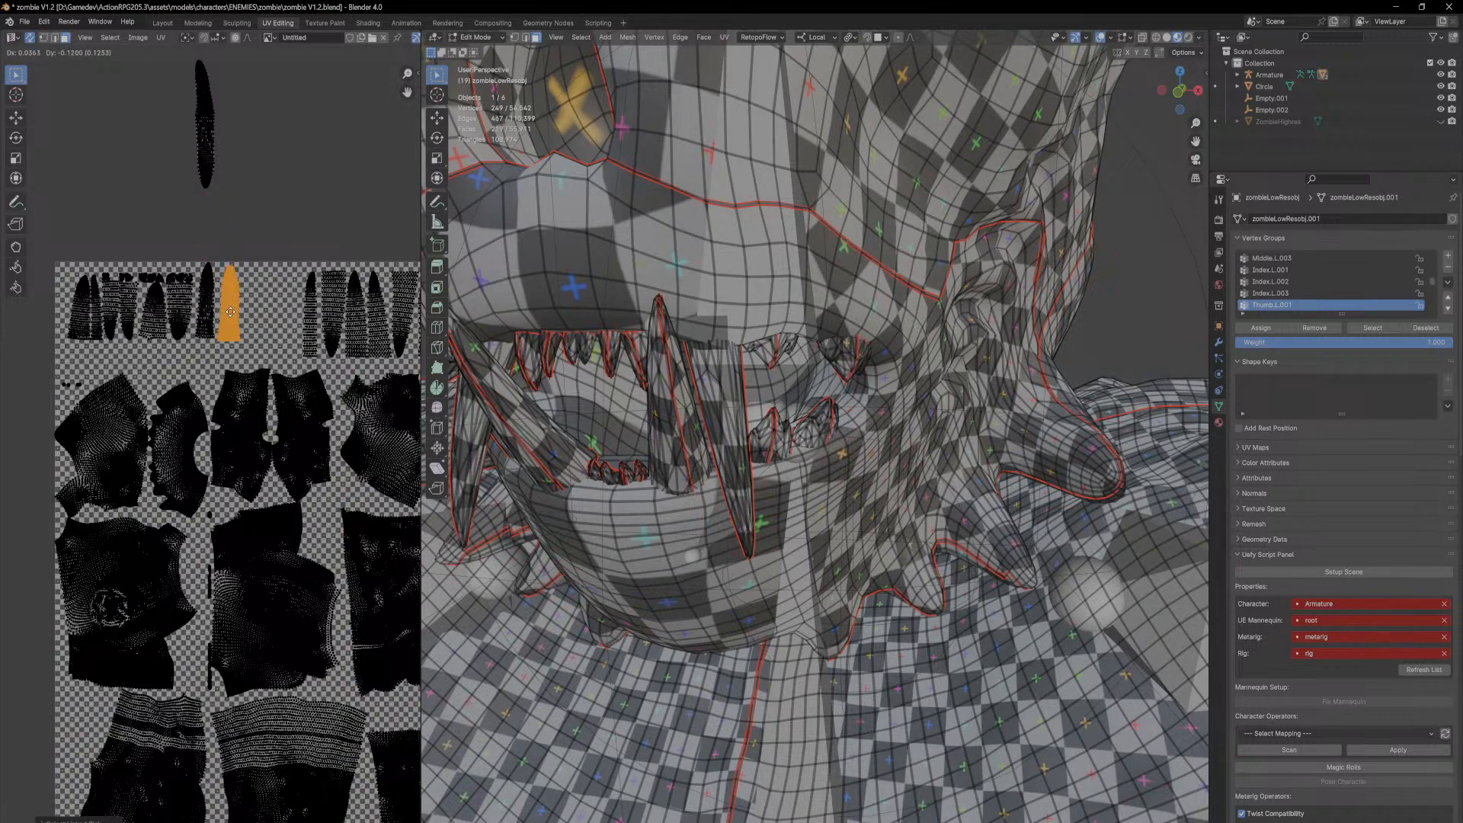
click(208, 305)
key(l)
key(g)
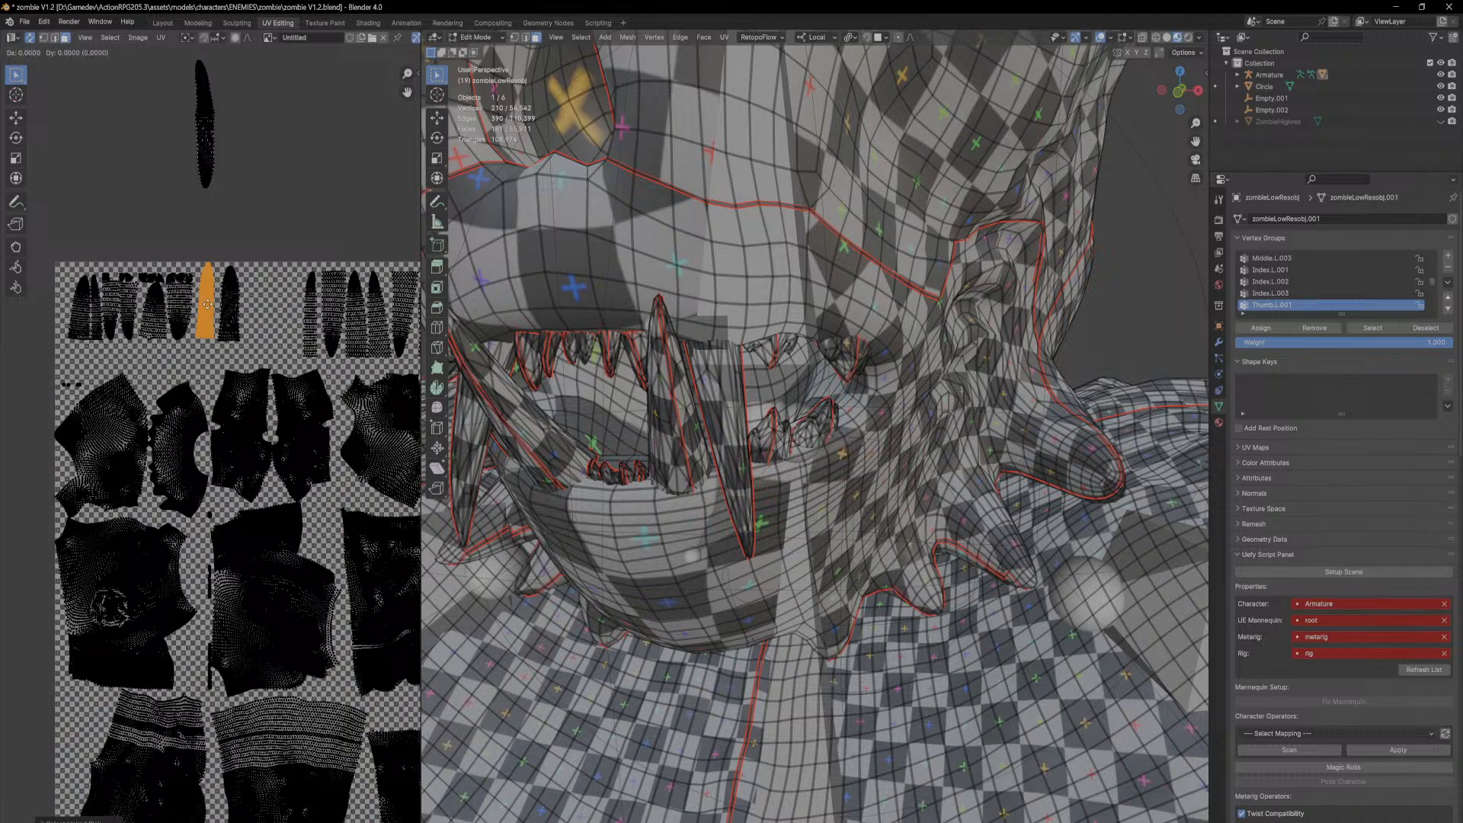
click(212, 306)
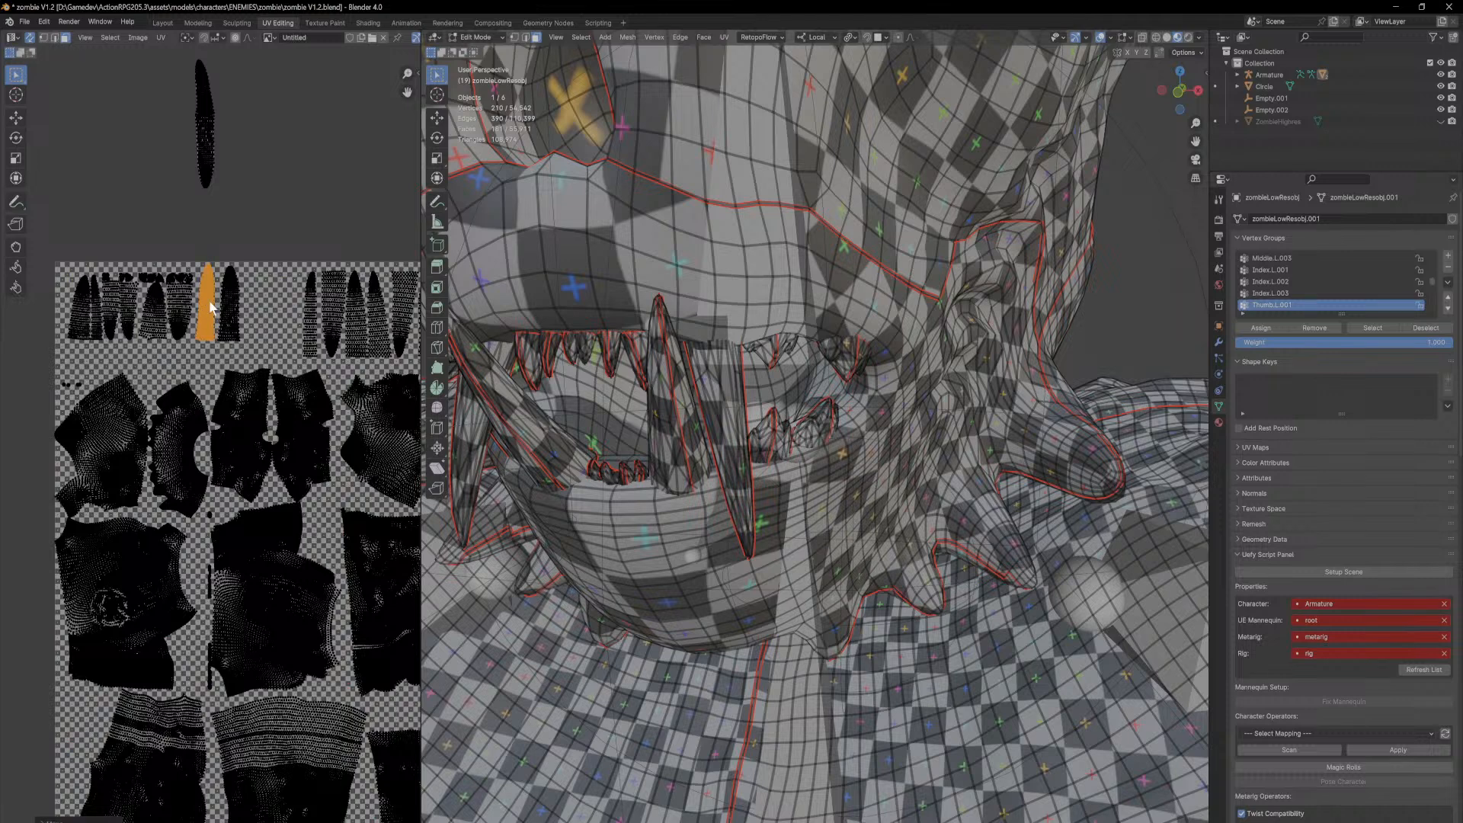
Step: Move the lower of the two narrow islands left above the layout into the upper row's gap, beside the enlarged ones
click(205, 157)
key(l)
key(g)
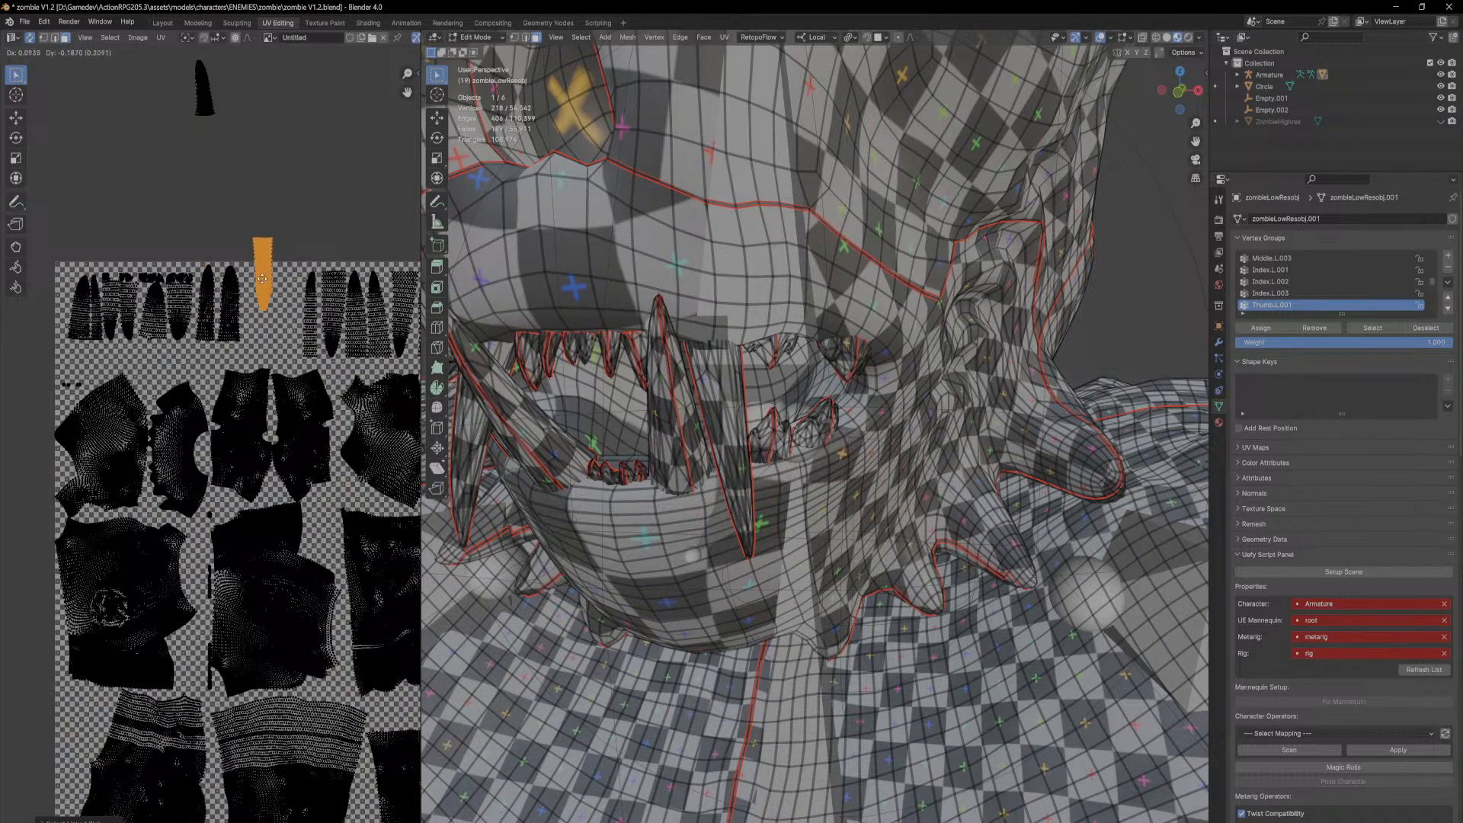
click(254, 251)
Step: Place the last narrow island from above the layout at the end of that group in the upper row and enlarge it
click(204, 106)
key(l)
key(g)
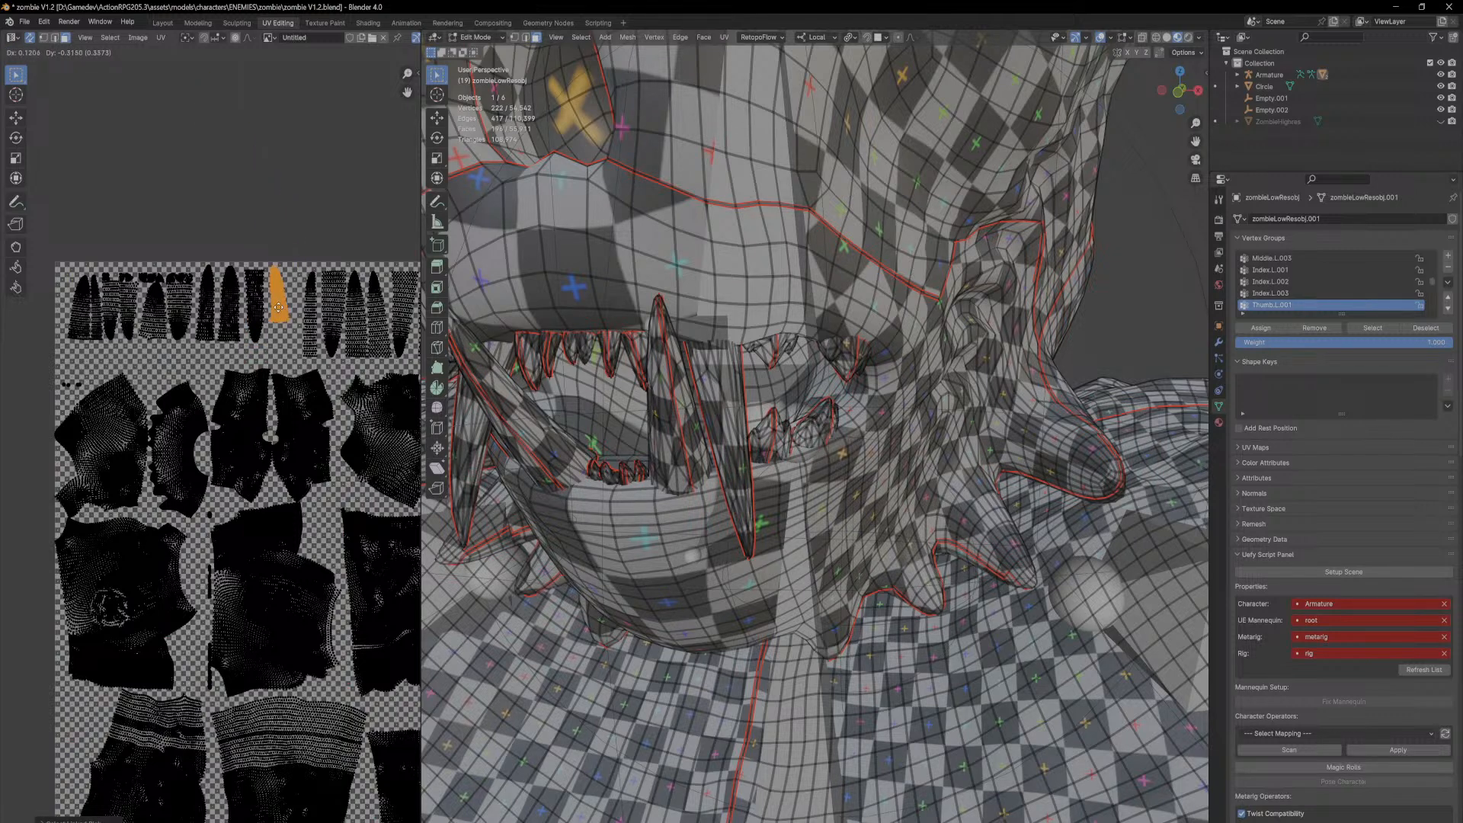
click(279, 313)
key(s)
Step: Select the pointed island at the right end of the second row and shift it within the free space beside its neighbours
middle_drag(295, 404, 1, 305)
middle_drag(254, 621, 255, 478)
middle_drag(328, 408, 185, 493)
scroll(184, 493, up, 1)
scroll(184, 492, down, 6)
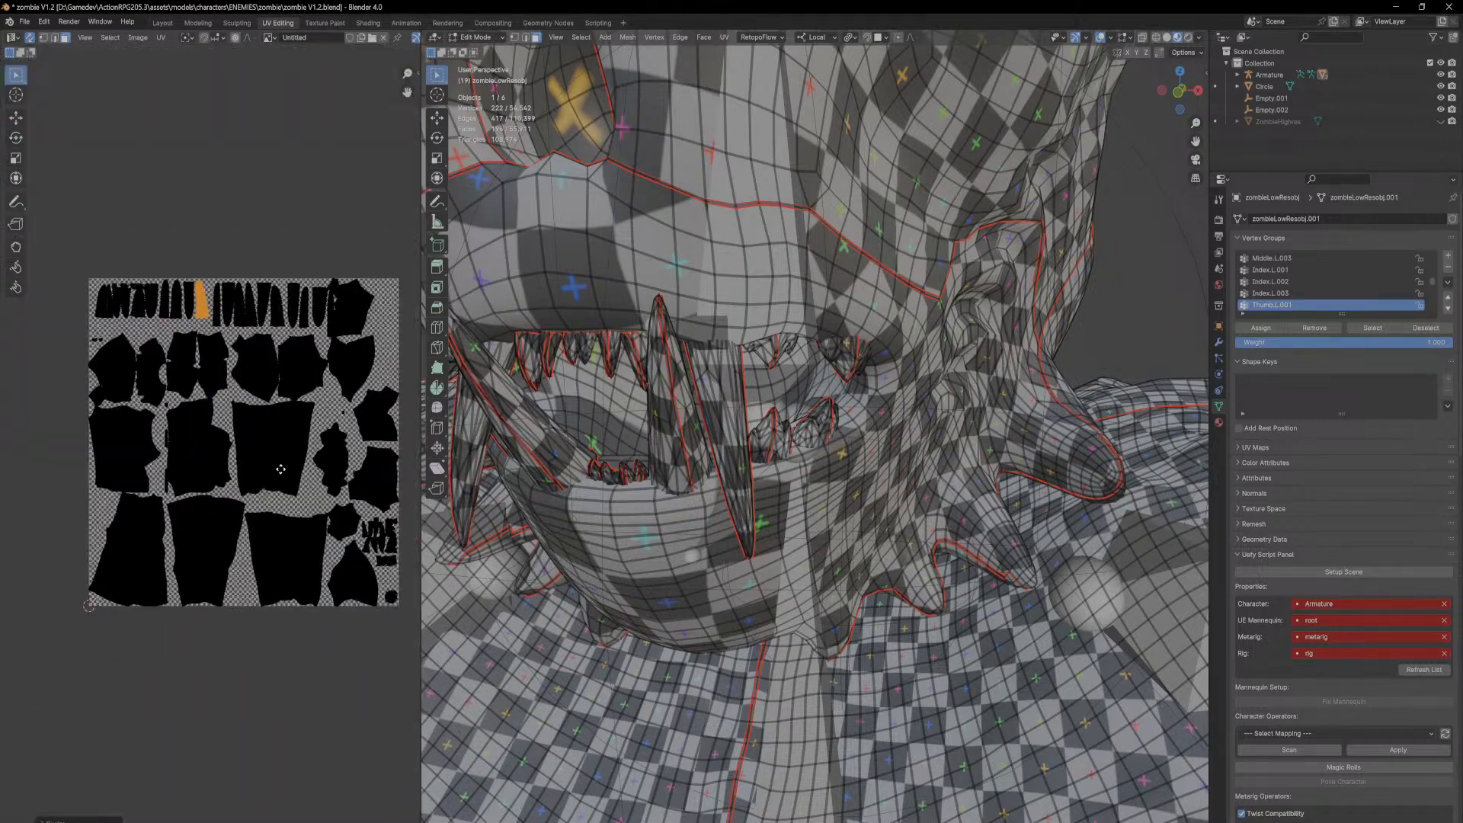
scroll(227, 528, up, 5)
scroll(294, 461, up, 1)
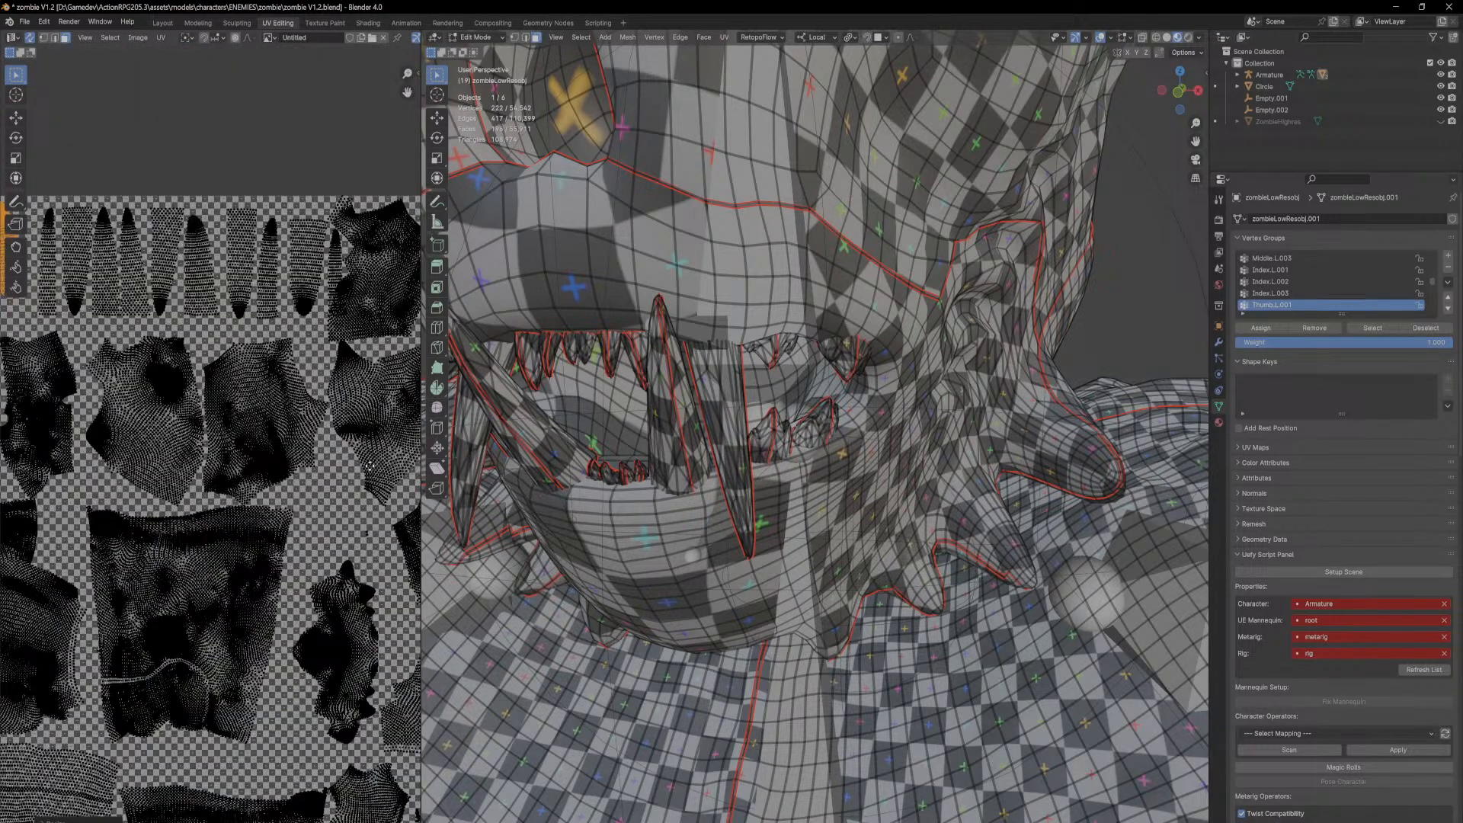
middle_drag(376, 463, 265, 572)
drag(270, 372, 314, 377)
click(314, 377)
key(alt+a)
key(l)
key(g)
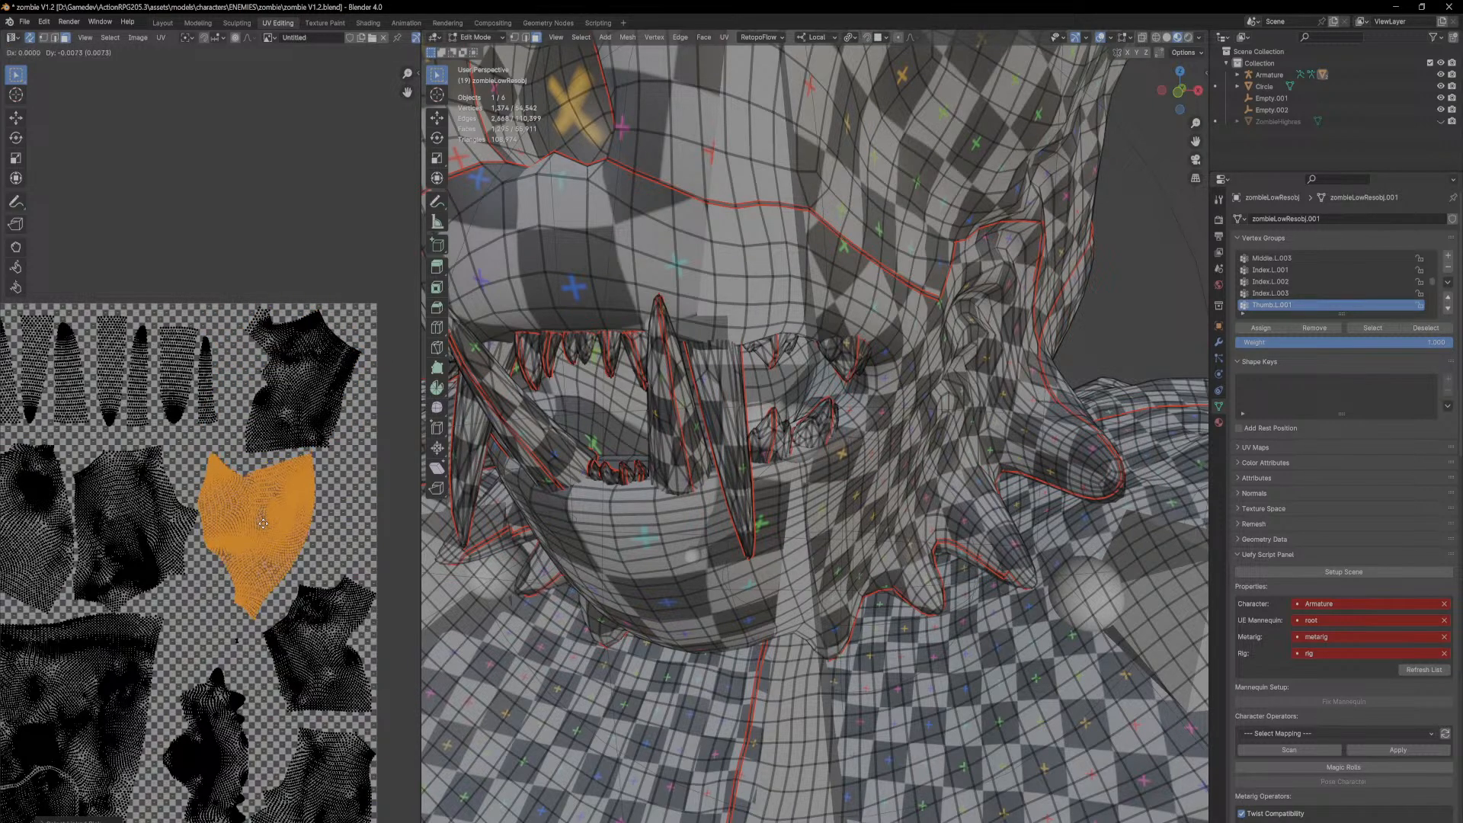
click(309, 564)
key(g)
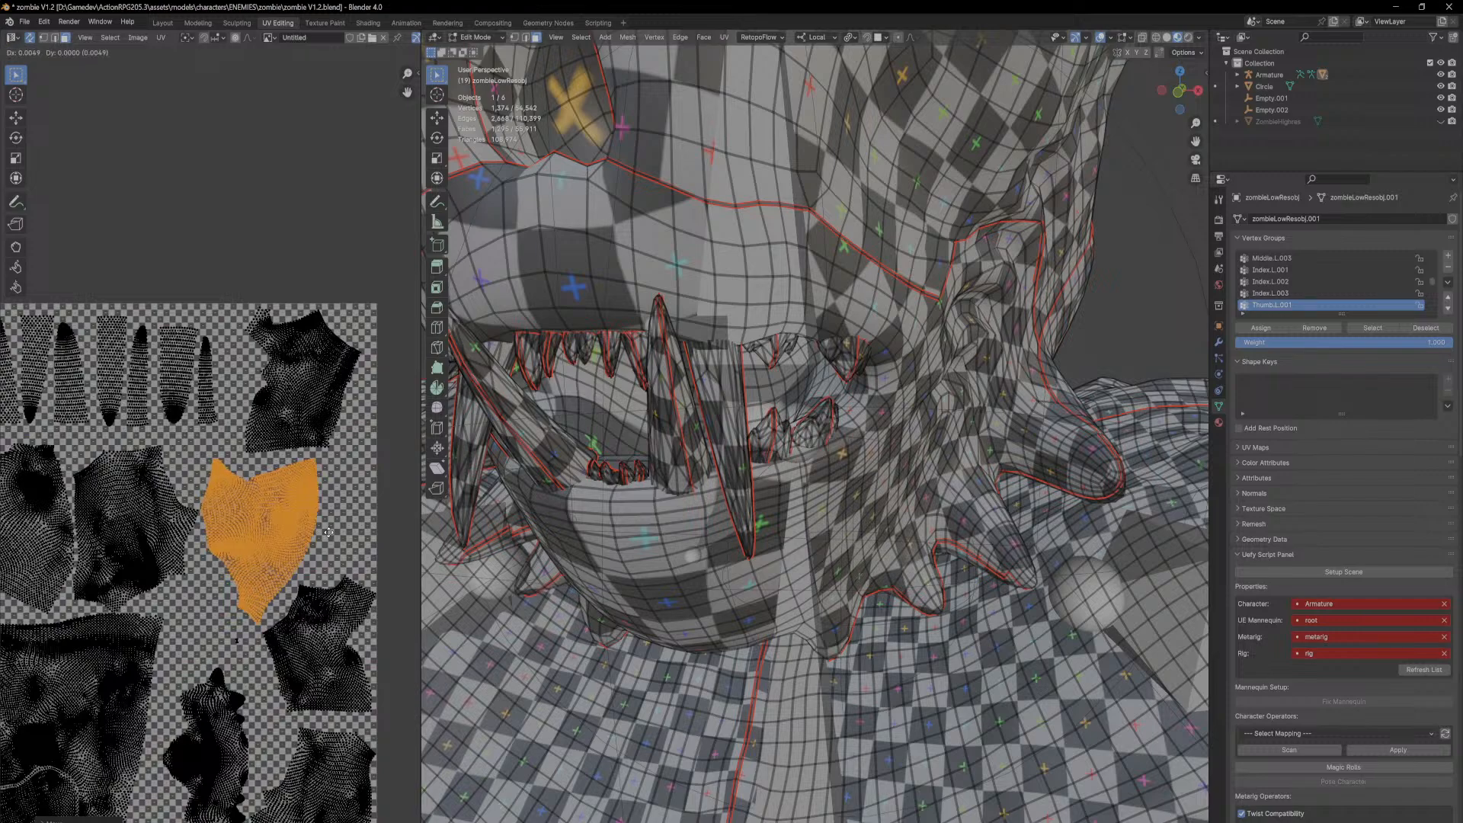
key(alt+a)
Step: Select the spiky mouth island and examine the free space around it in the layout
scroll(217, 620, up, 5)
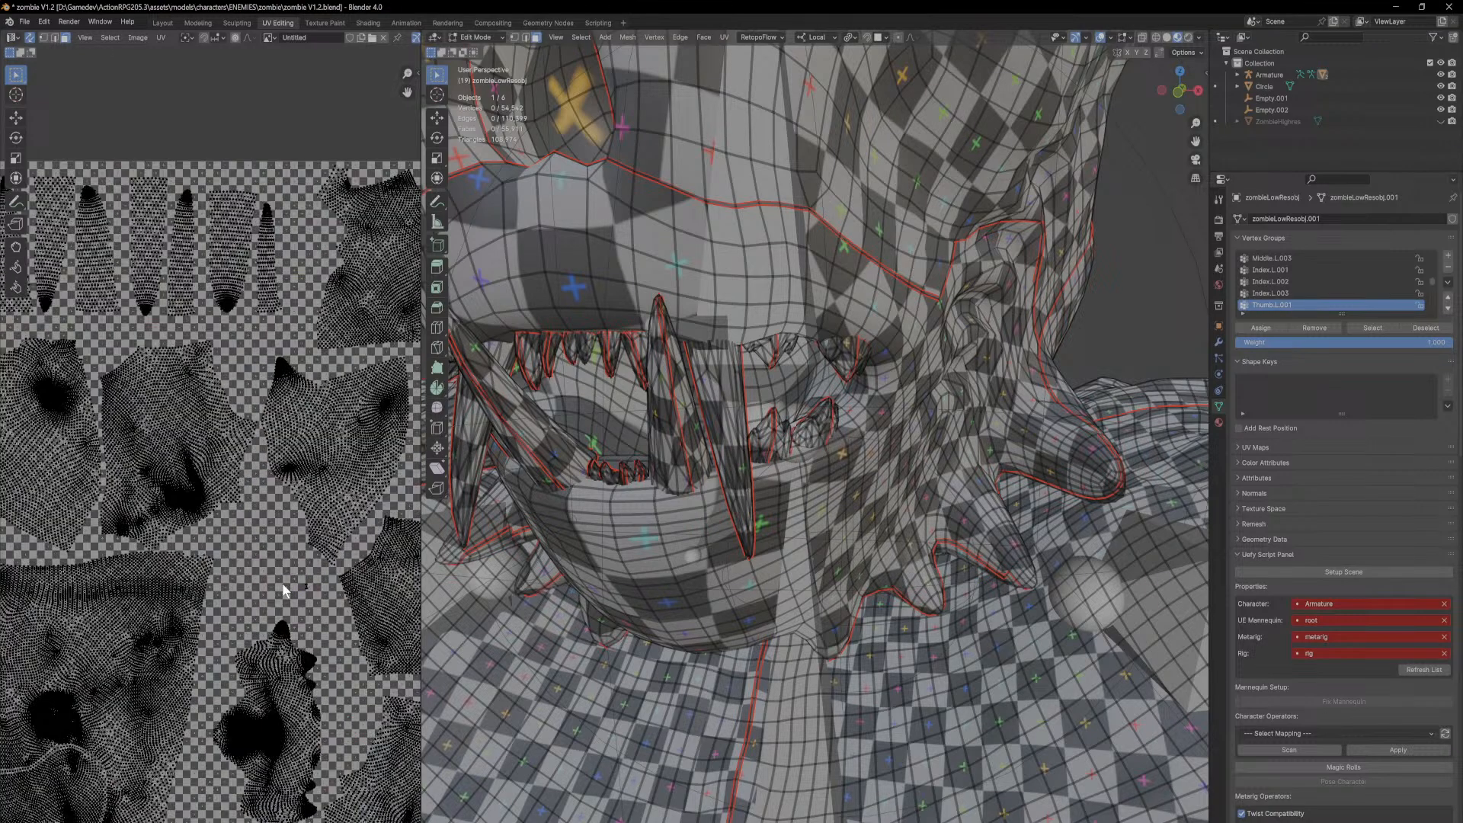
middle_drag(265, 631, 245, 449)
scroll(257, 480, down, 3)
middle_drag(186, 561, 224, 581)
scroll(272, 540, up, 1)
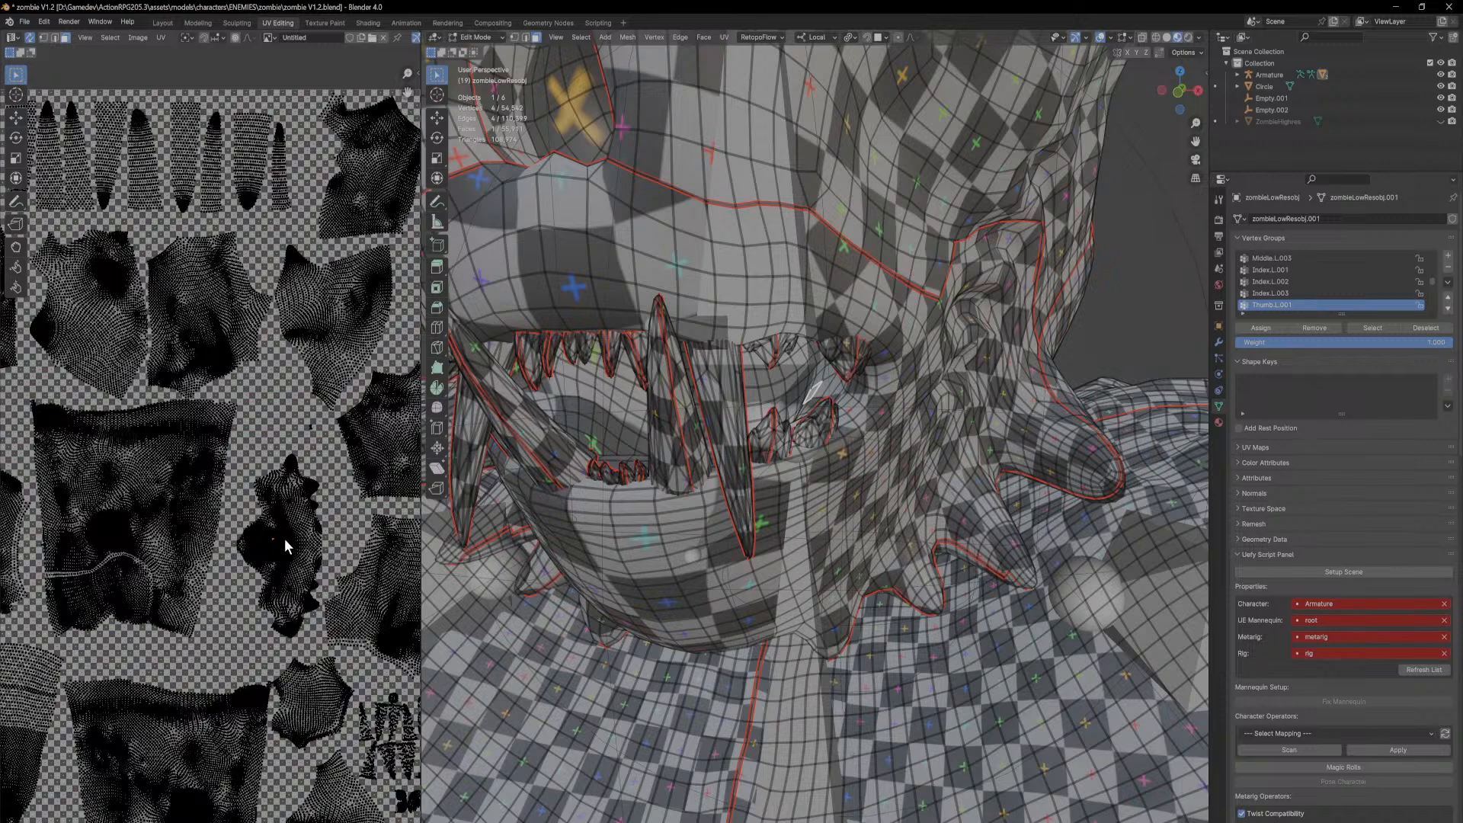
scroll(287, 545, down, 3)
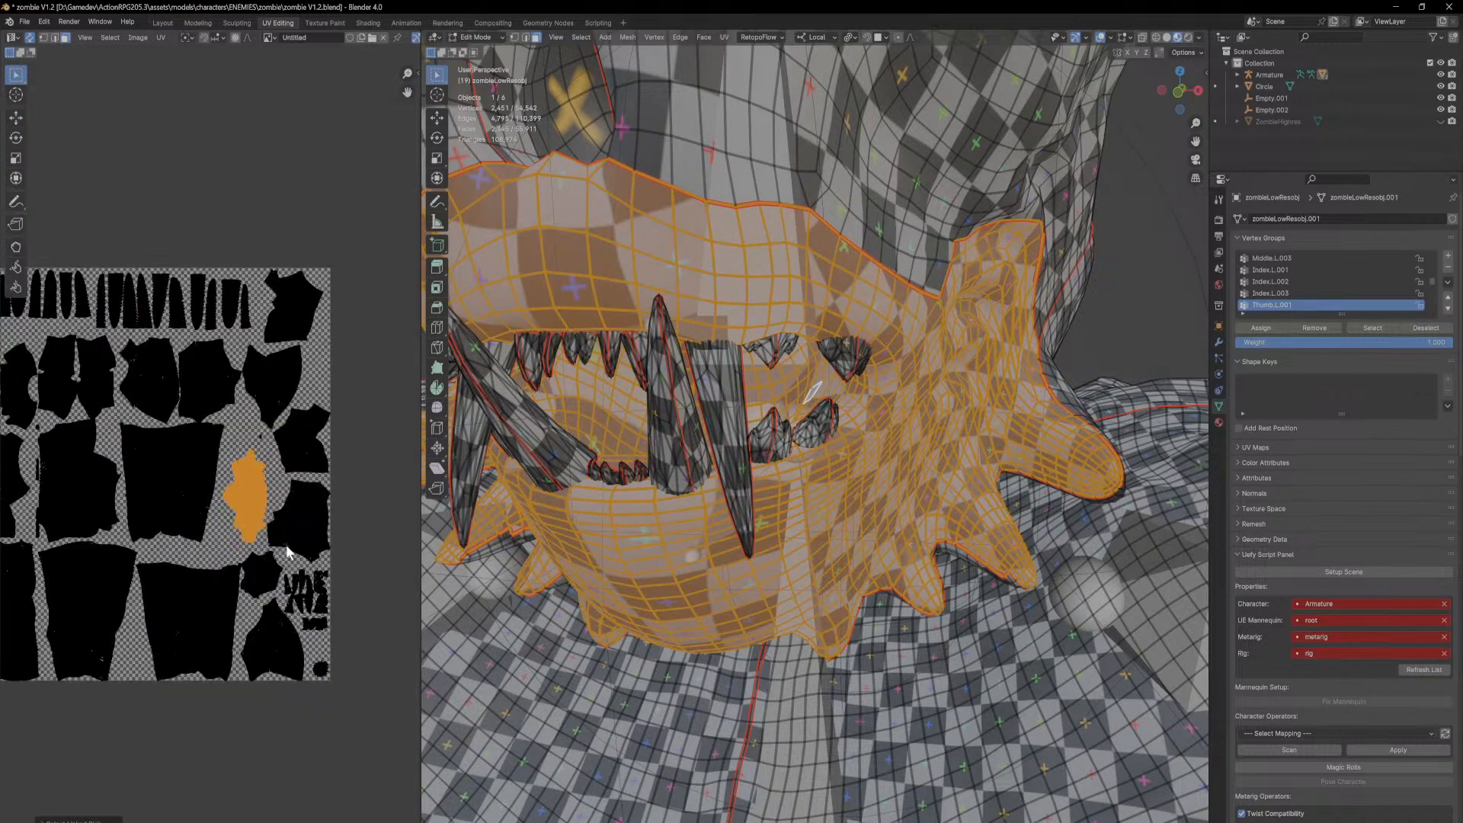
scroll(270, 513, up, 3)
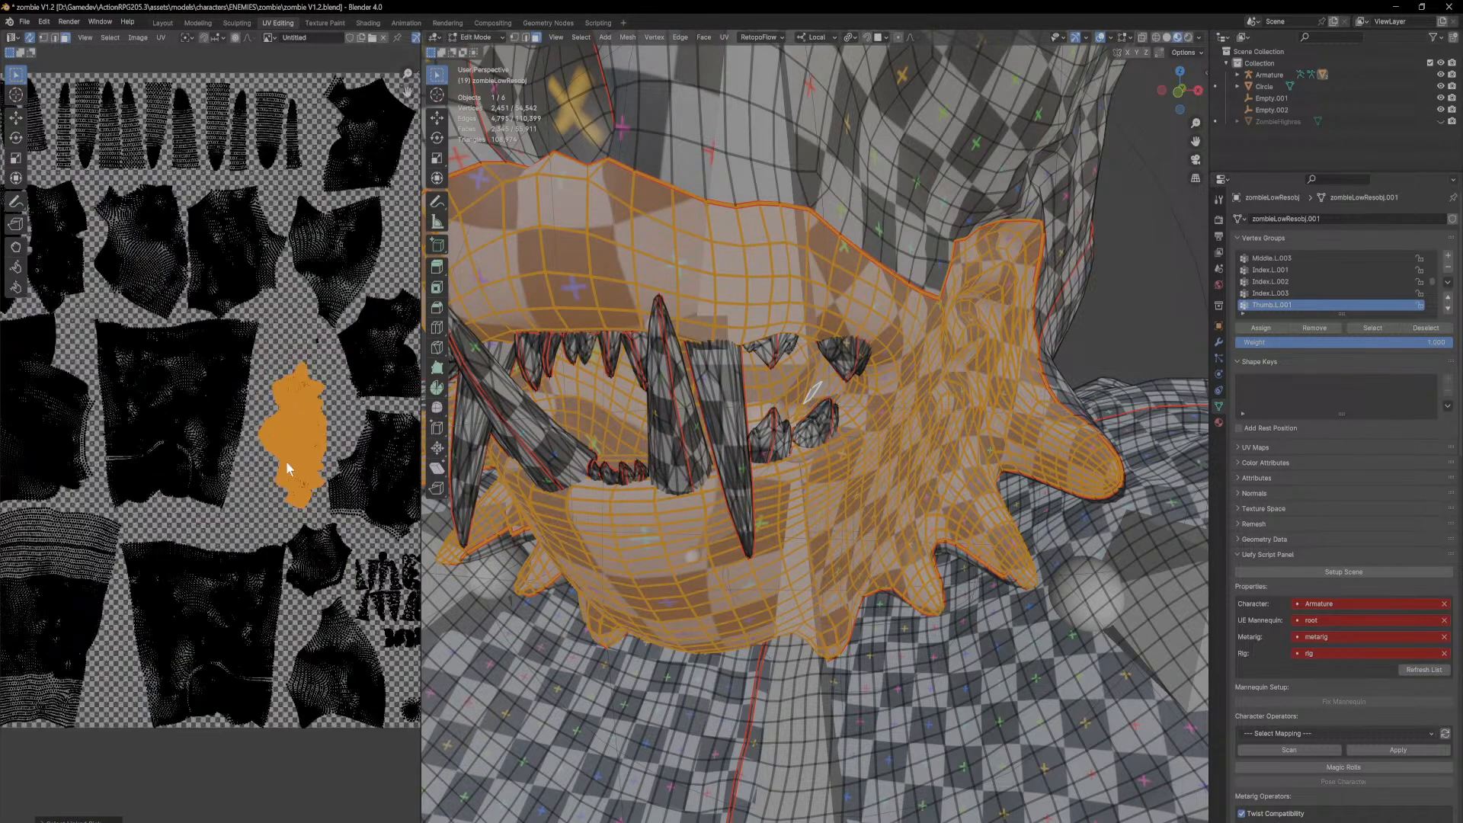
scroll(238, 507, up, 1)
scroll(207, 518, down, 2)
scroll(126, 497, up, 4)
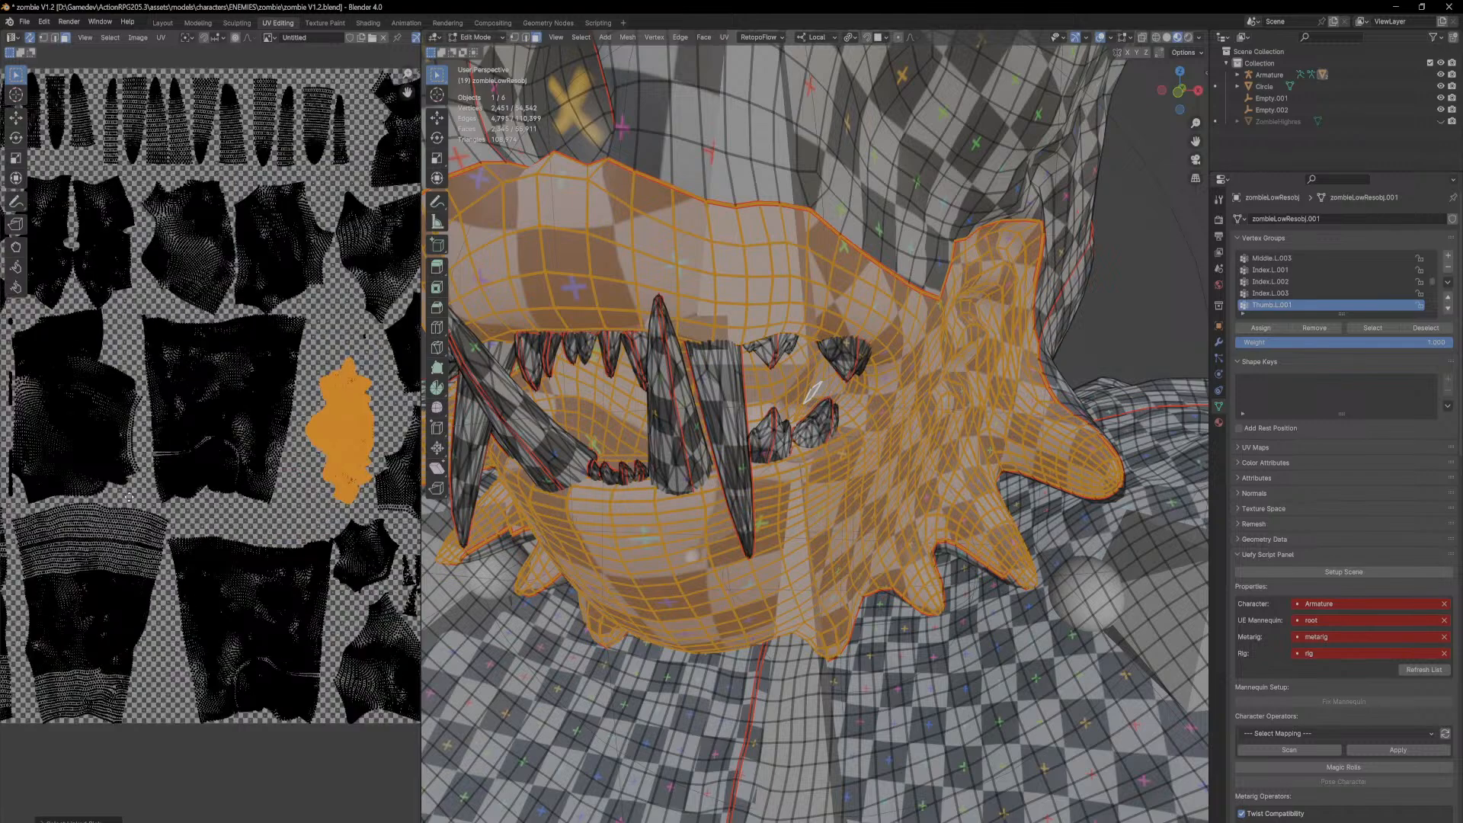
Step: Select the hand on the model to identify its island in the UV layout
middle_drag(340, 527, 188, 626)
scroll(872, 523, down, 3)
shift+middle_drag(871, 523, 457, 526)
scroll(1459, 605, down, 1)
scroll(954, 598, down, 6)
shift+middle_drag(1014, 526, 776, 594)
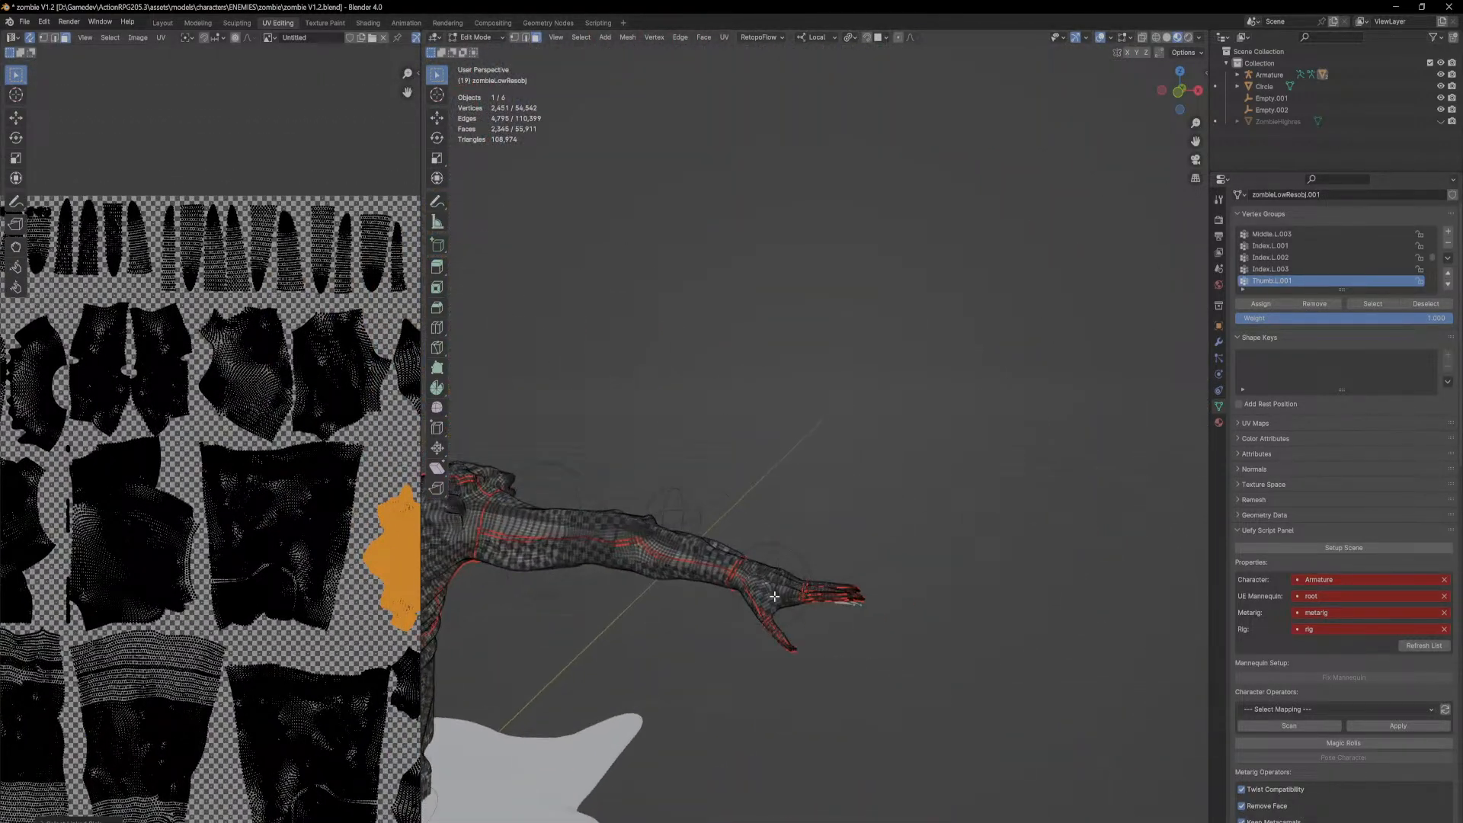
click(778, 593)
key(l)
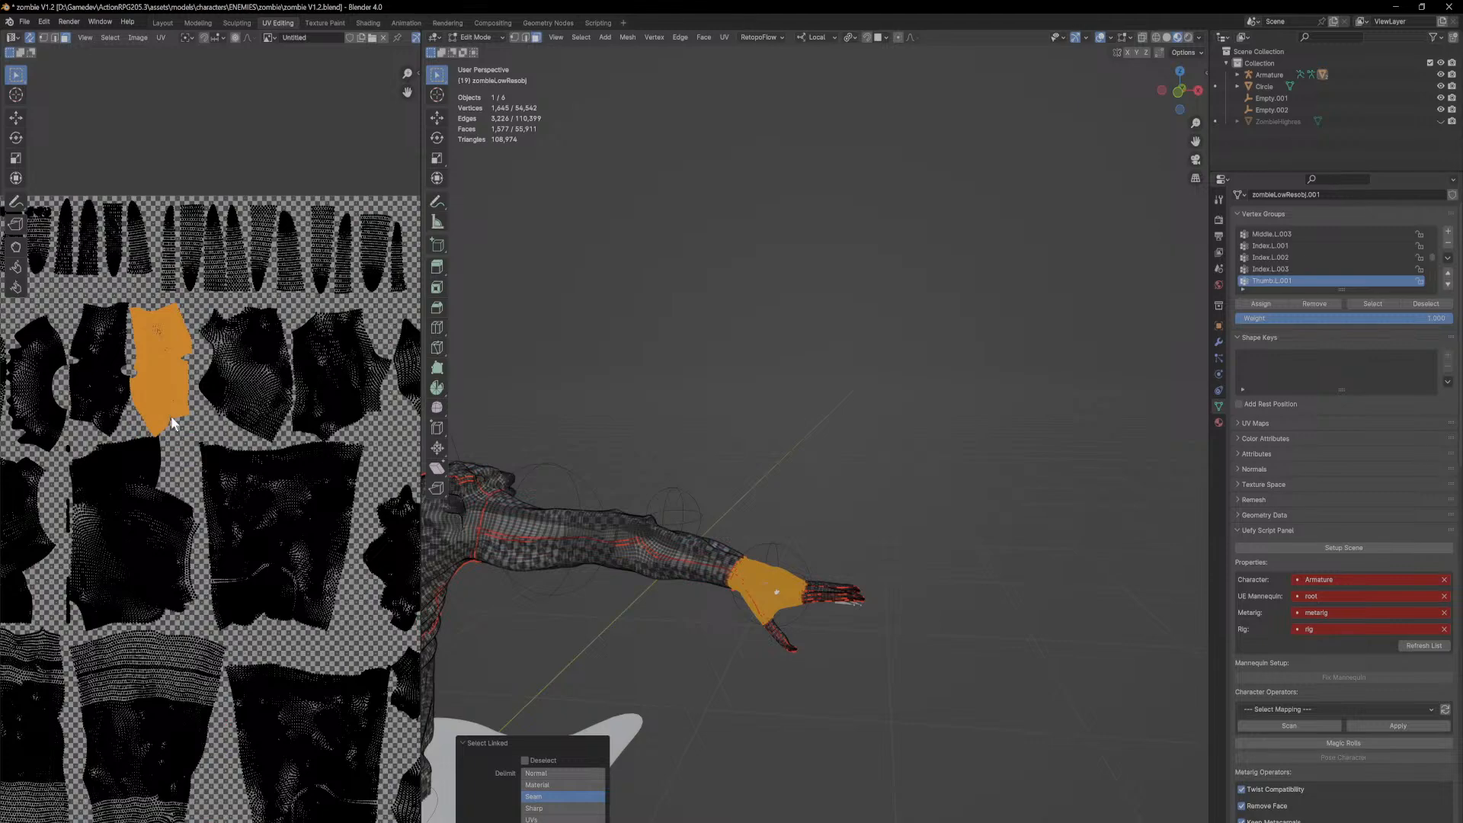
middle_drag(229, 497, 105, 369)
Step: Rotate the spiky mouth island diagonally and move it down in its gap, just above the small star-shaped island
key(ctrl+z)
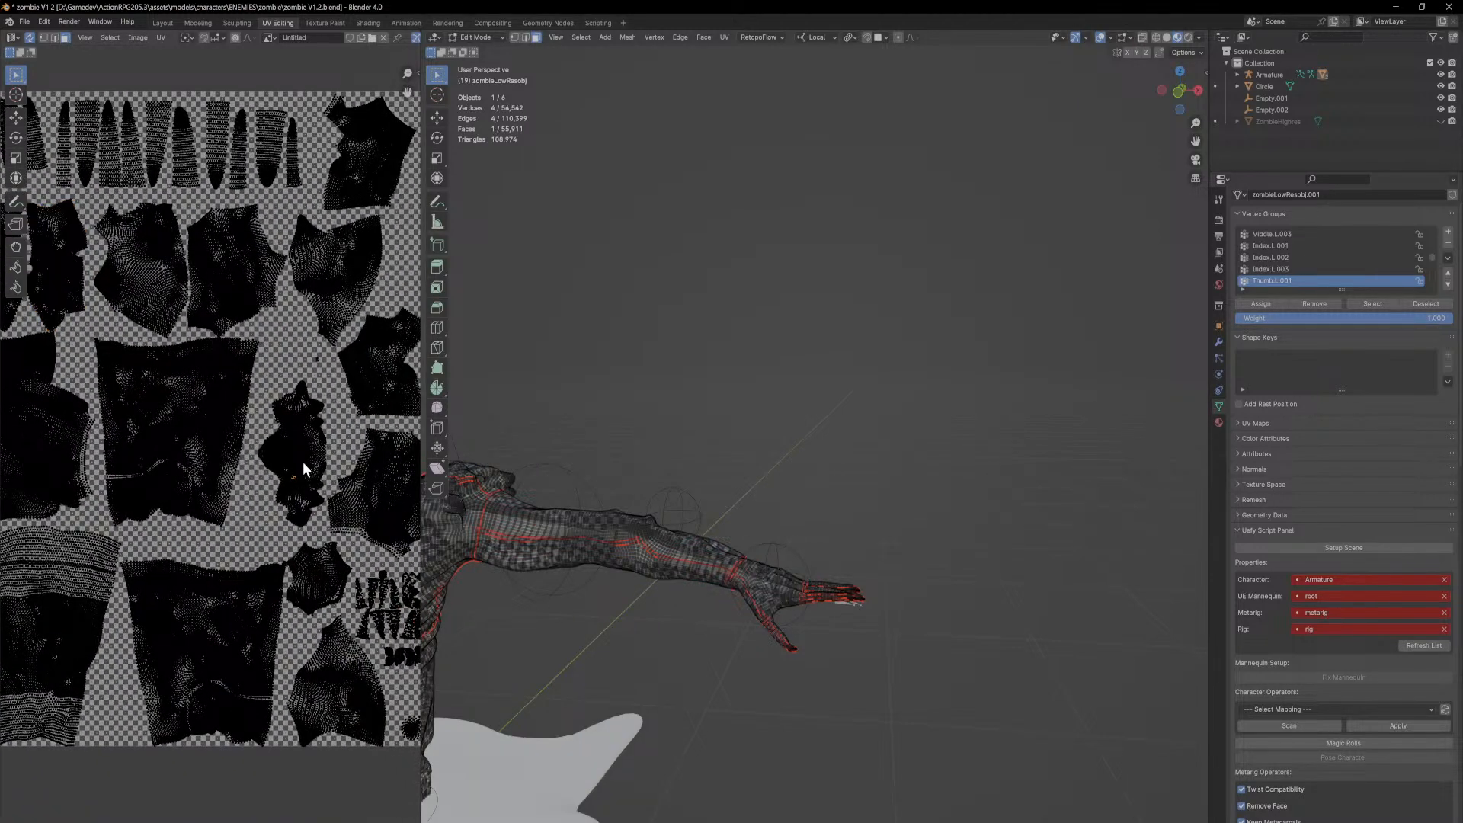
scroll(299, 454, up, 6)
key(l)
key(ctrl+z)
key(l)
key(r)
click(368, 459)
key(g)
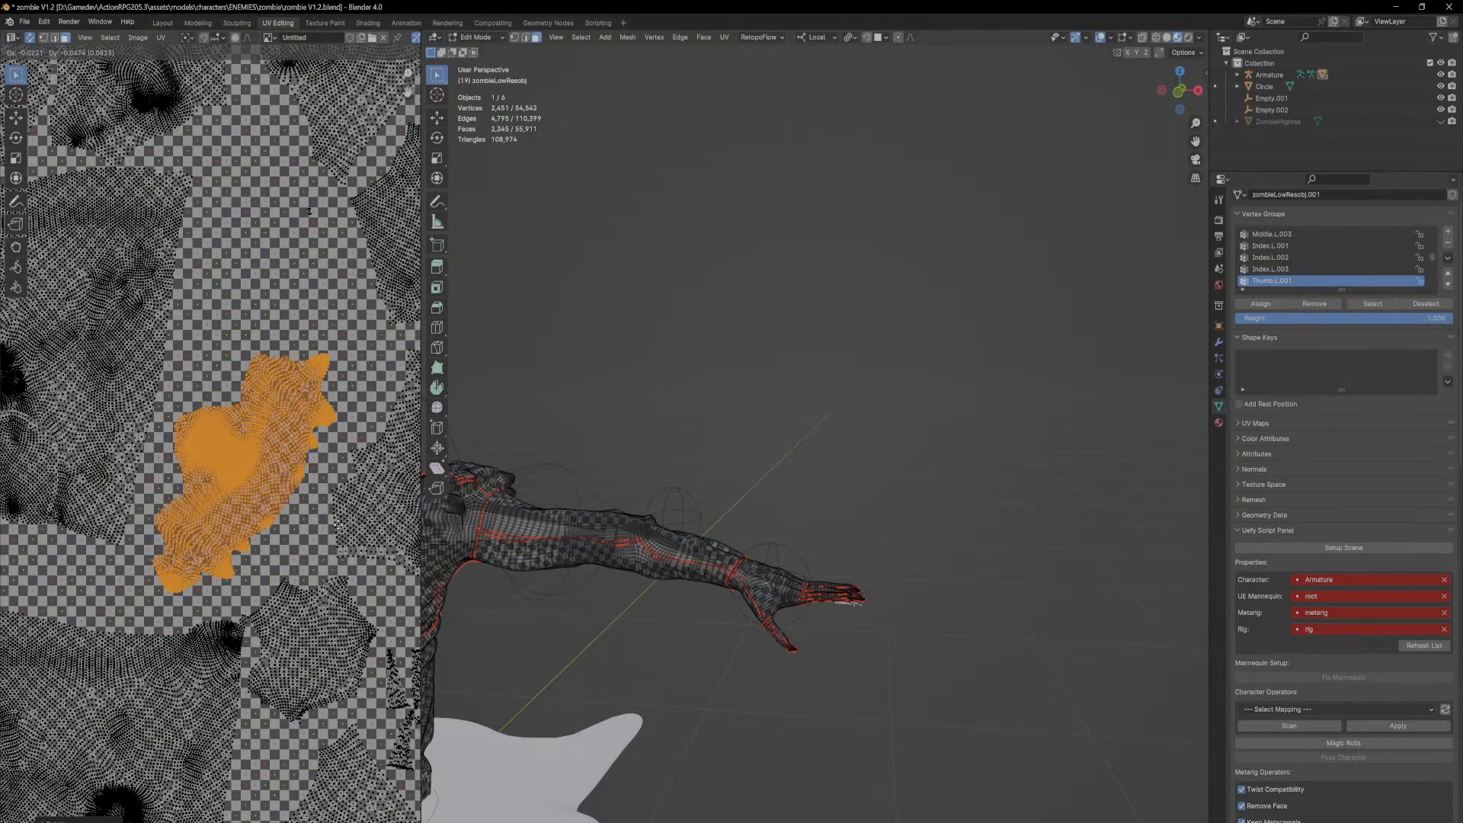
click(351, 548)
Step: Select the notched island at the layout's right edge and examine the layout around it
scroll(200, 427, down, 2)
middle_drag(196, 418, 79, 532)
click(293, 427)
key(l)
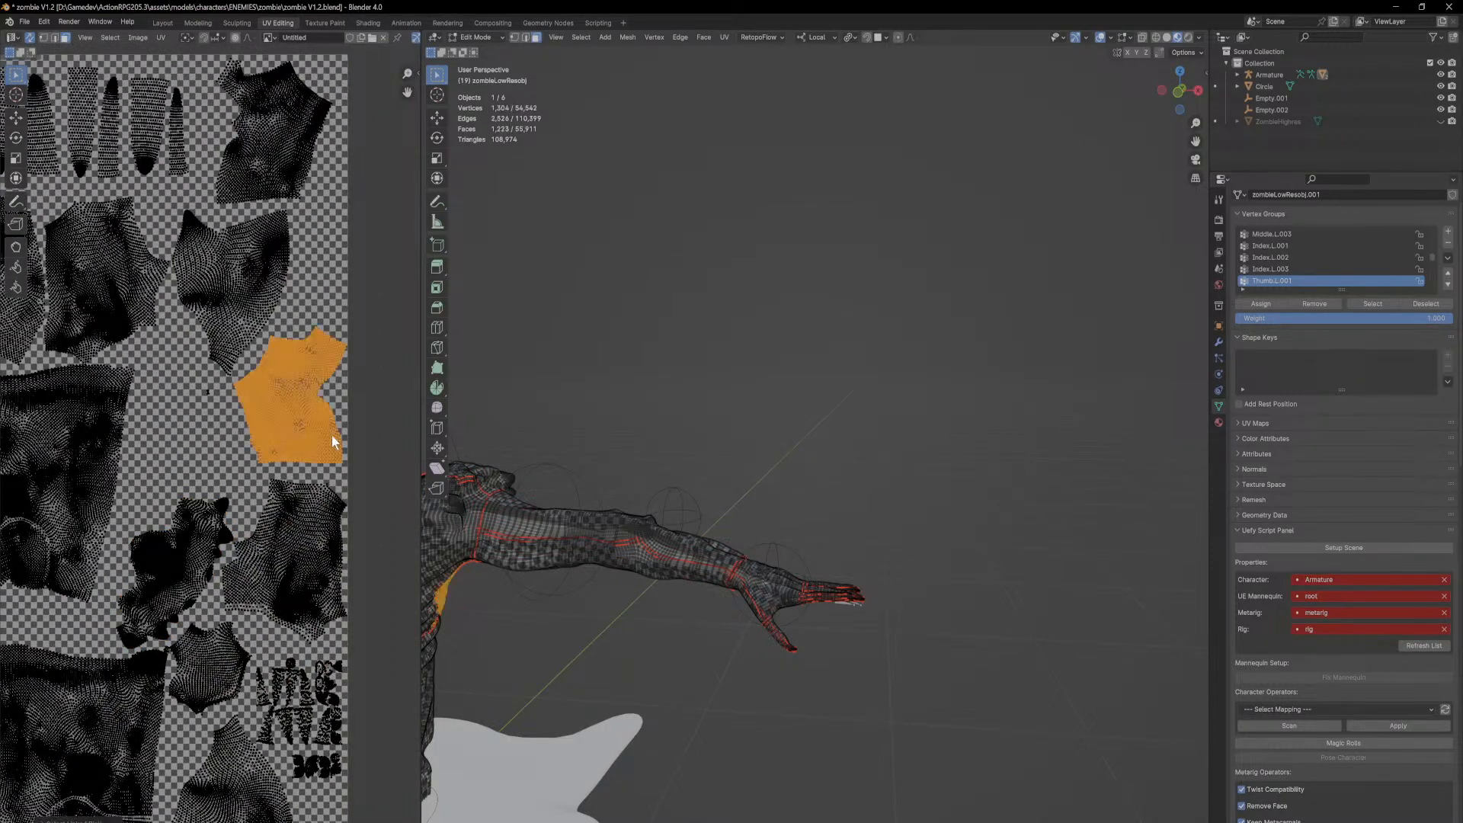
middle_drag(317, 430, 91, 436)
scroll(213, 482, down, 2)
middle_drag(211, 482, 68, 451)
scroll(262, 486, up, 1)
middle_drag(208, 585, 419, 496)
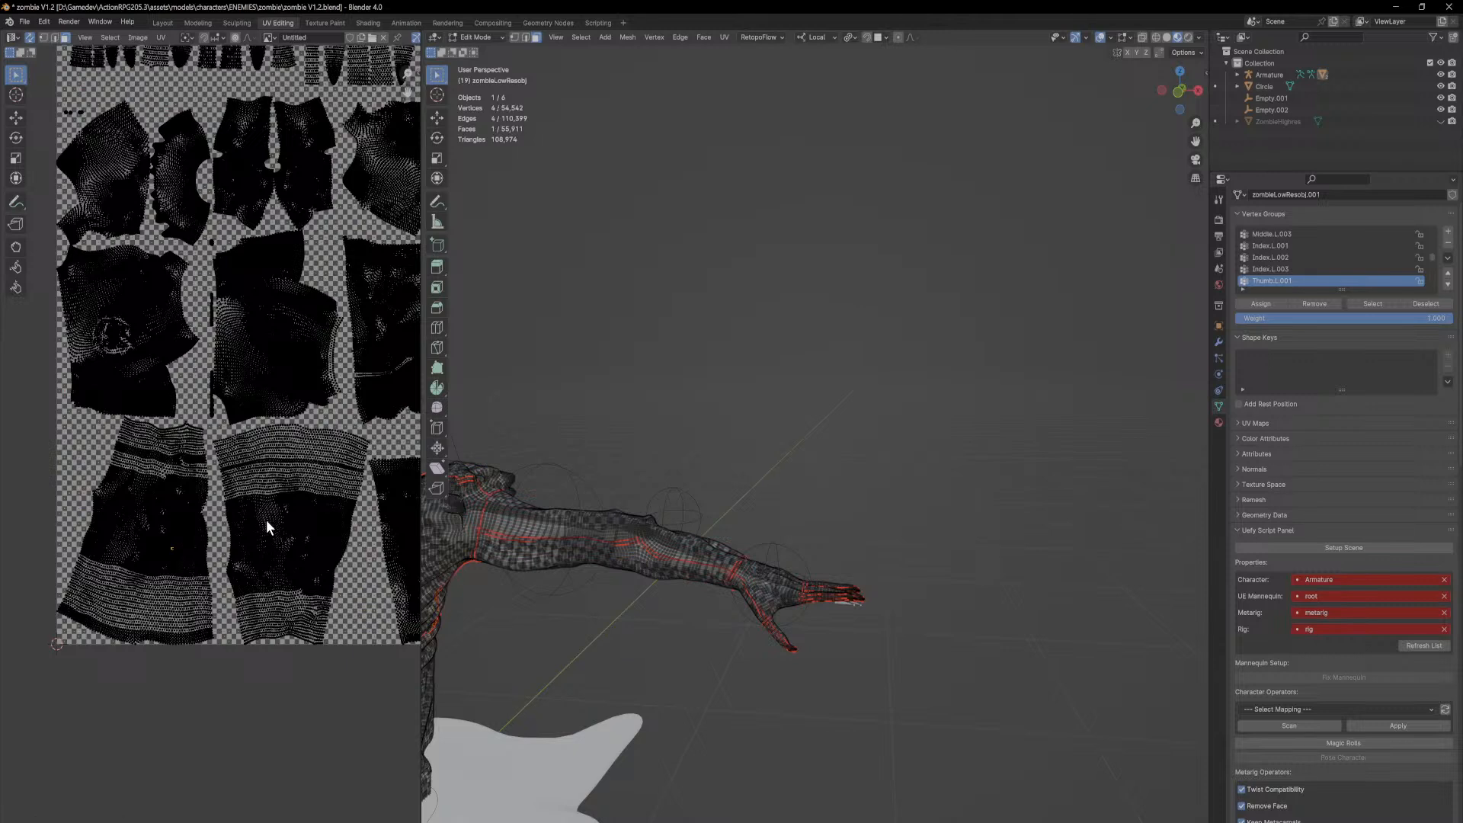
Step: Rotate the arm island in the bottom row's left corner upright, move it against the layout's edge, and shrink it slightly
key(l)
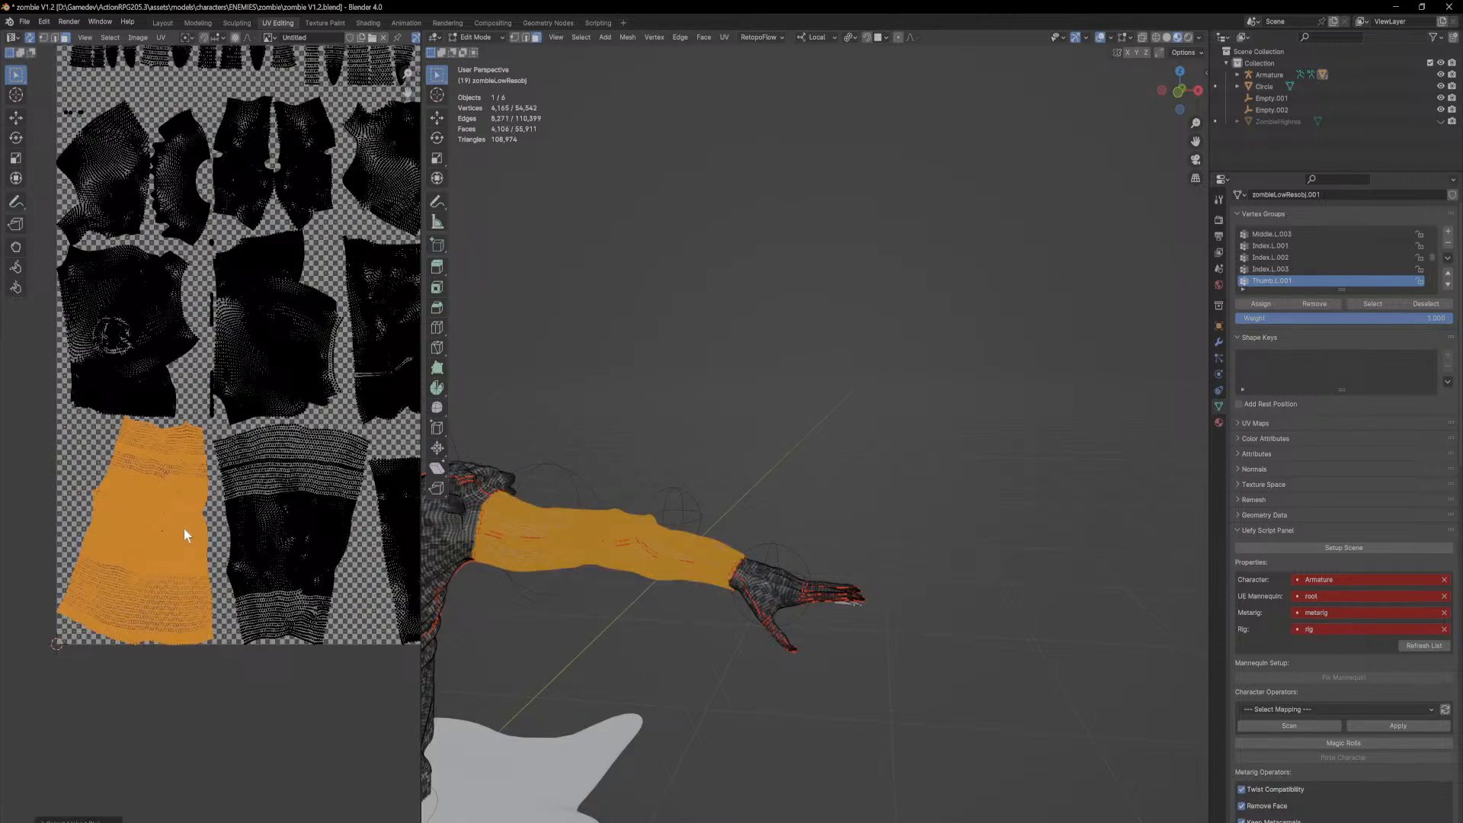
key(g)
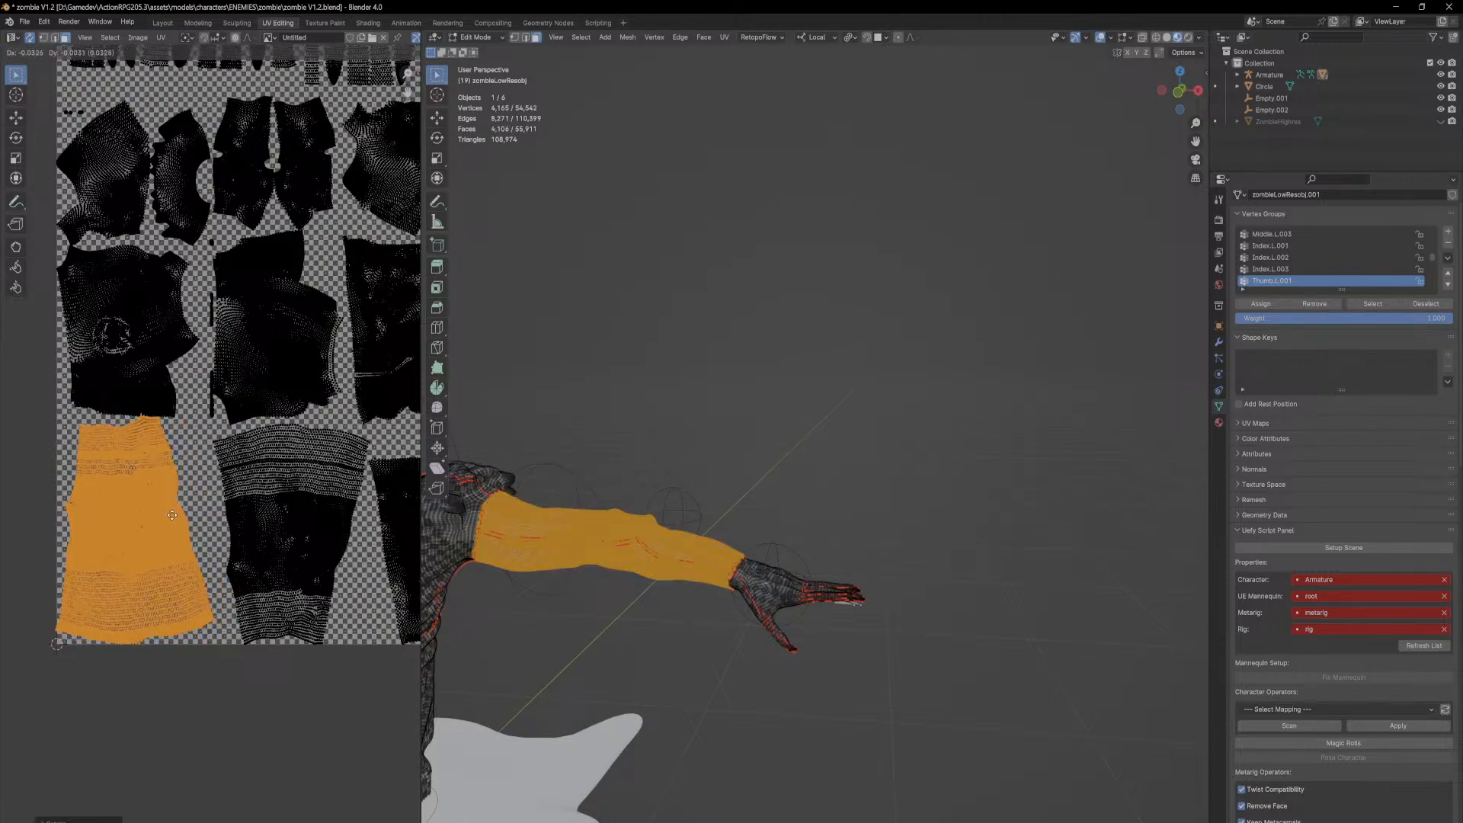
click(174, 515)
key(s)
click(202, 517)
Step: Shrink the second banded limb island in the bottom row, tilt it, and move it snugly against the first arm island
click(300, 529)
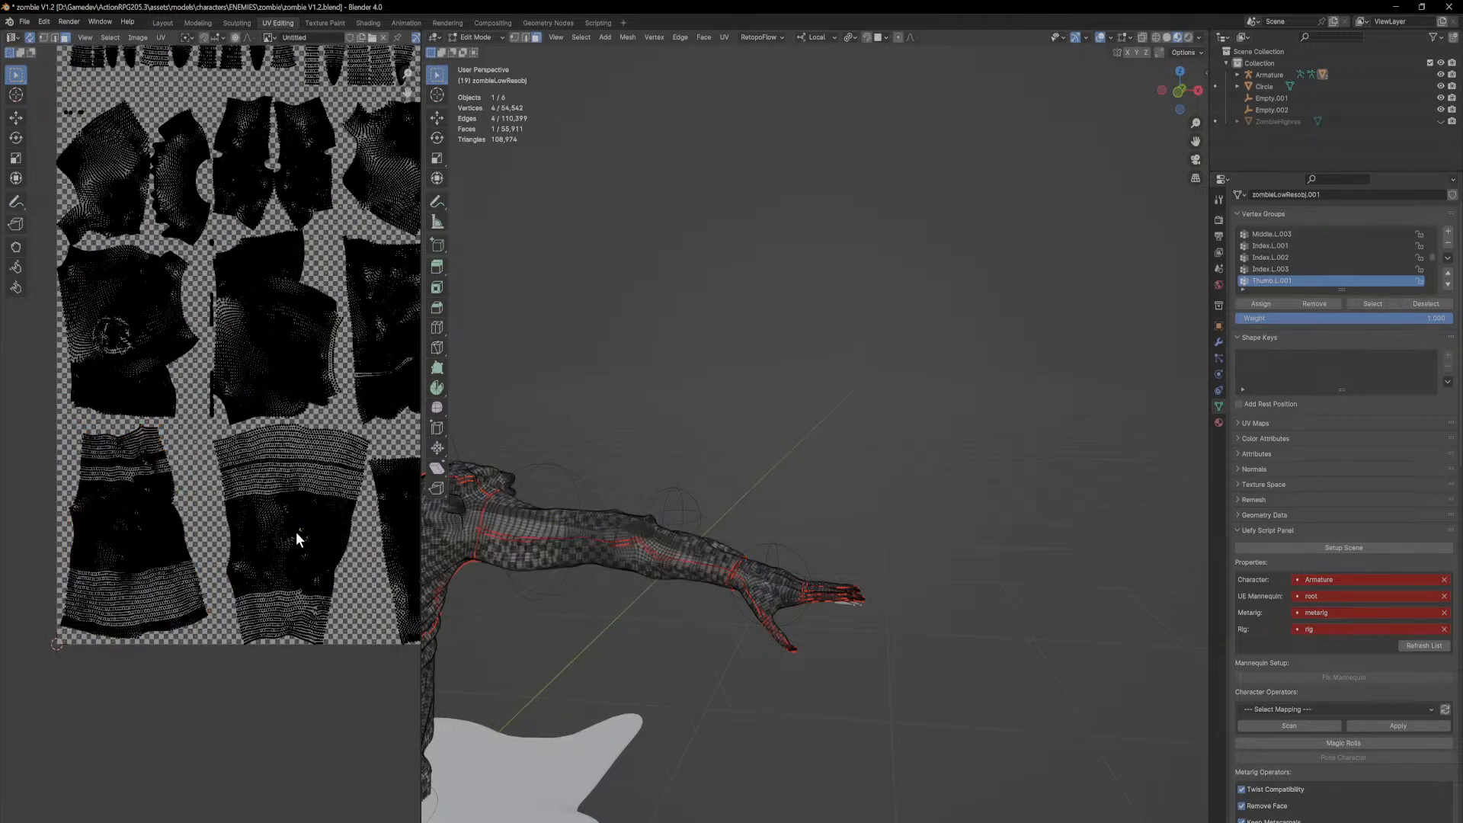
key(l)
right_click(346, 518)
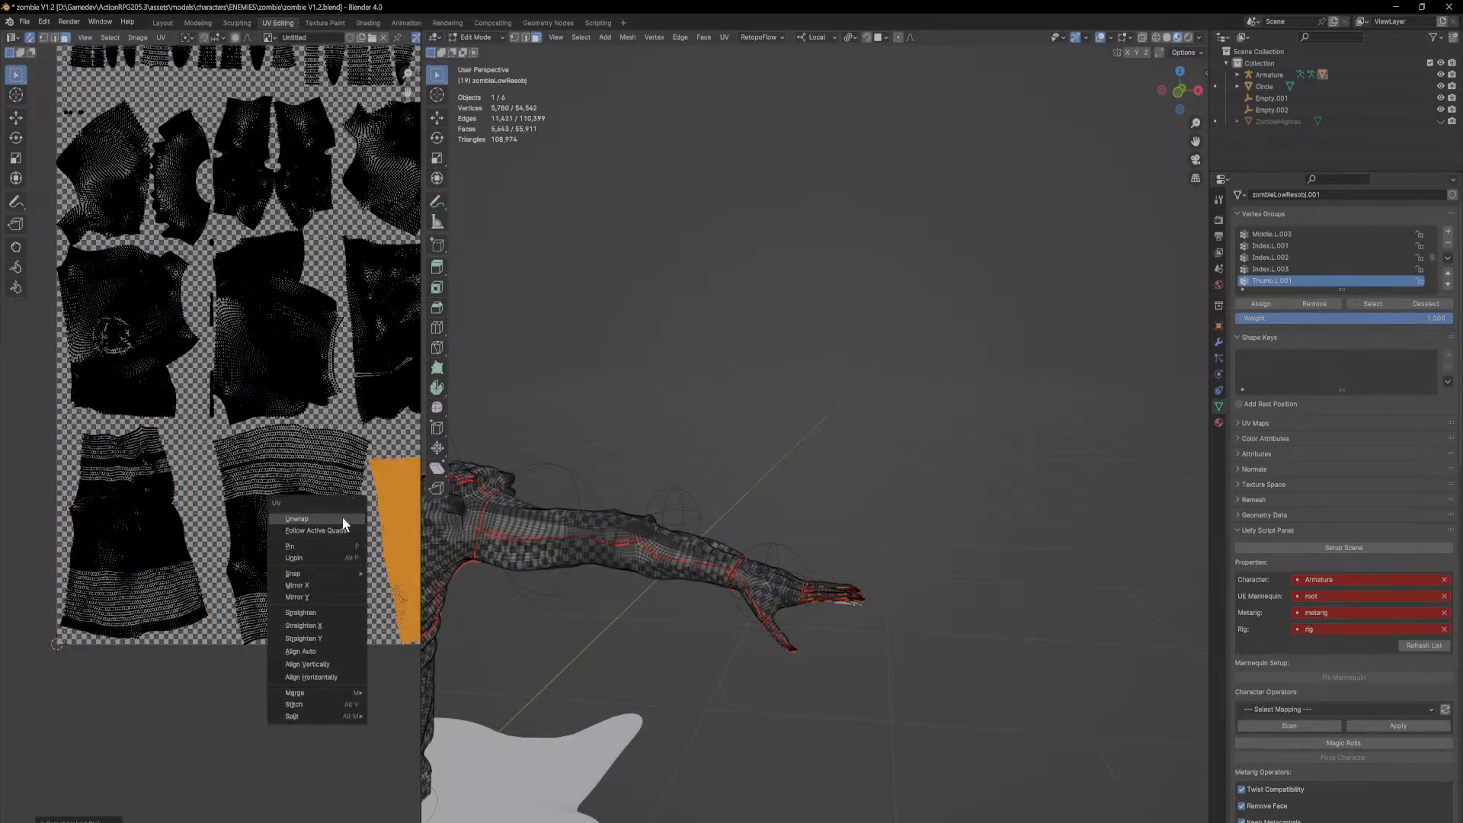
click(269, 465)
key(l)
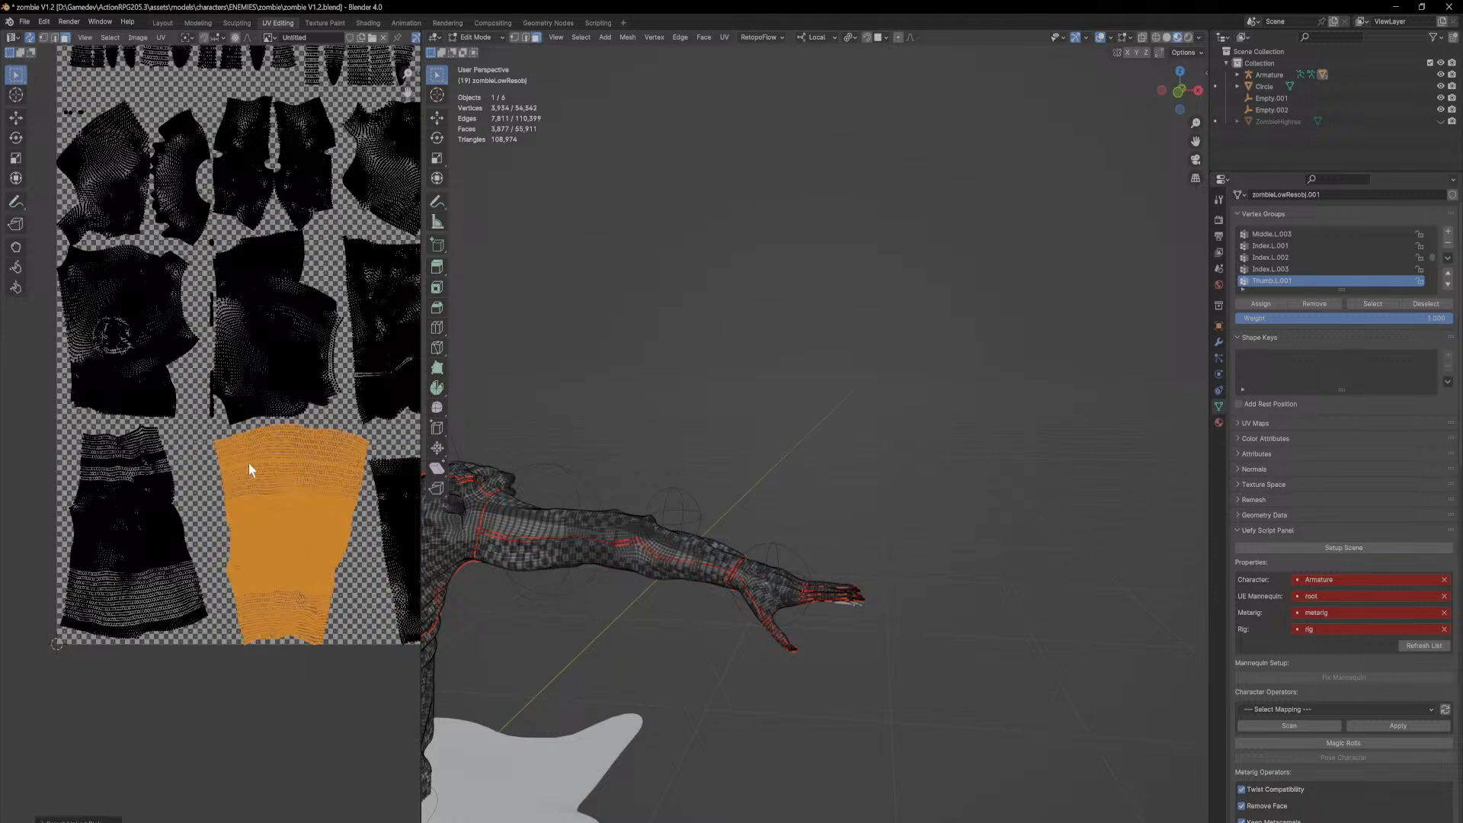
key(s)
click(348, 479)
key(r)
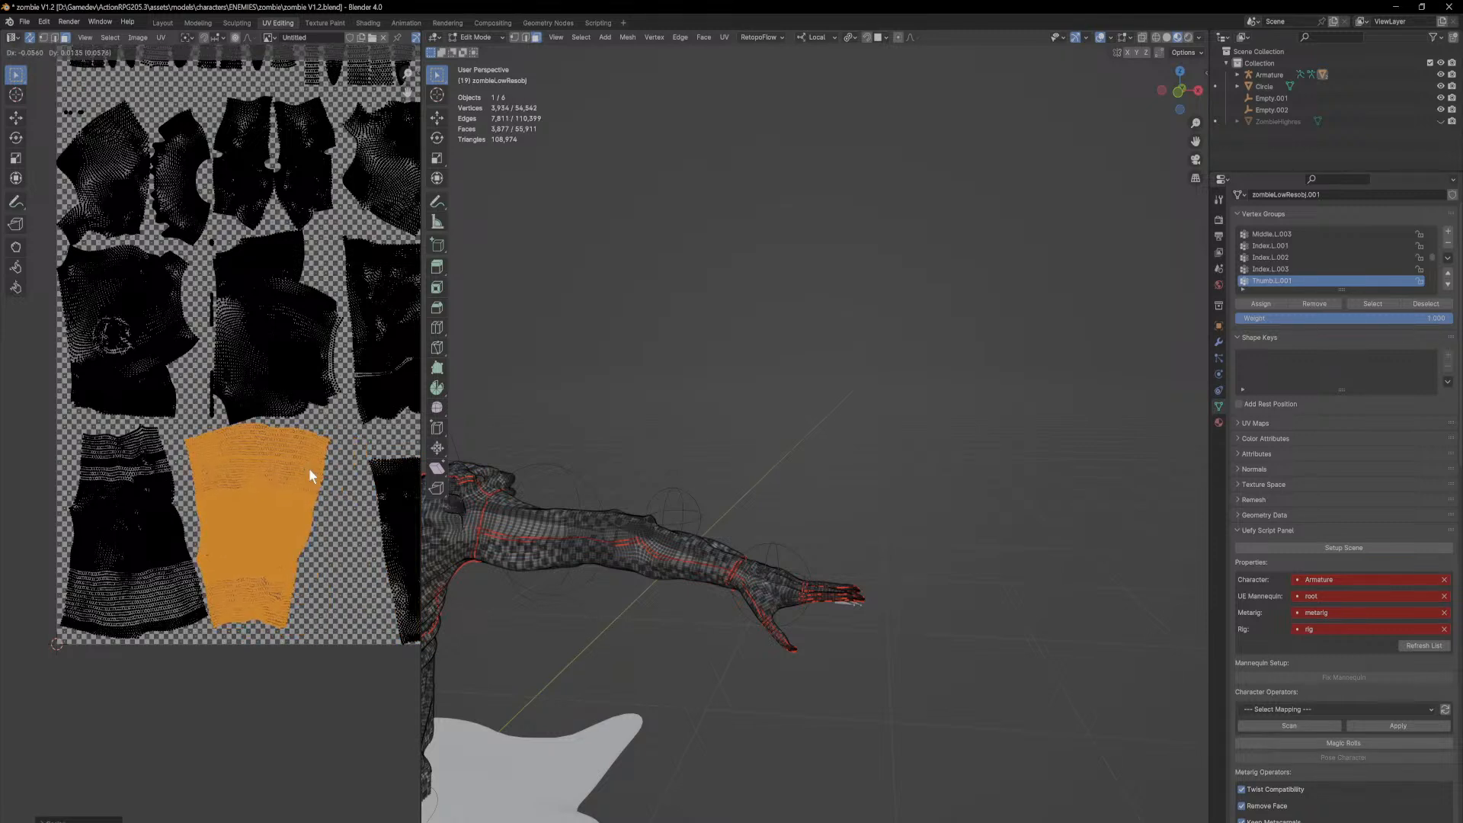
click(335, 478)
key(g)
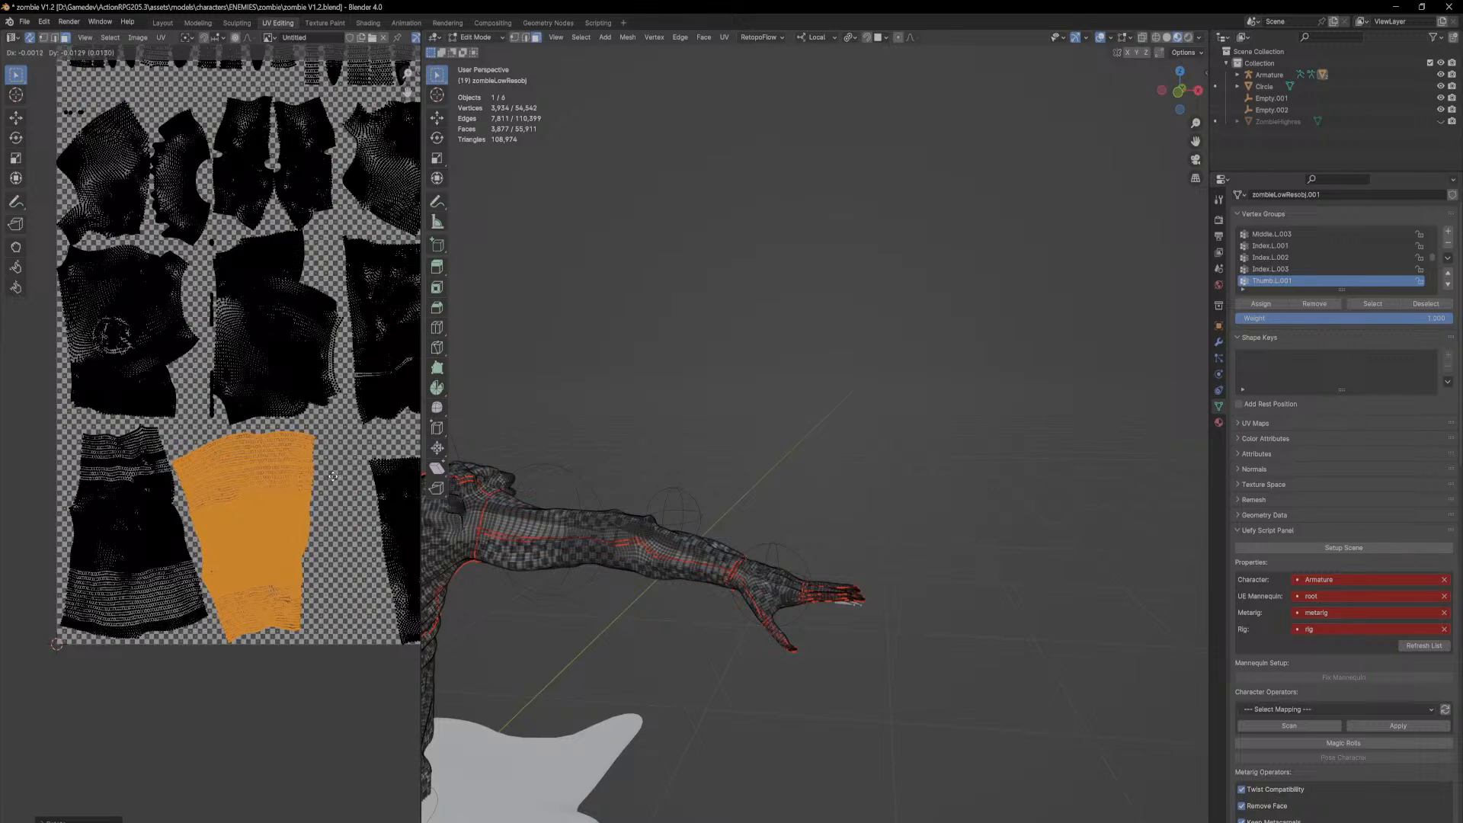
click(335, 476)
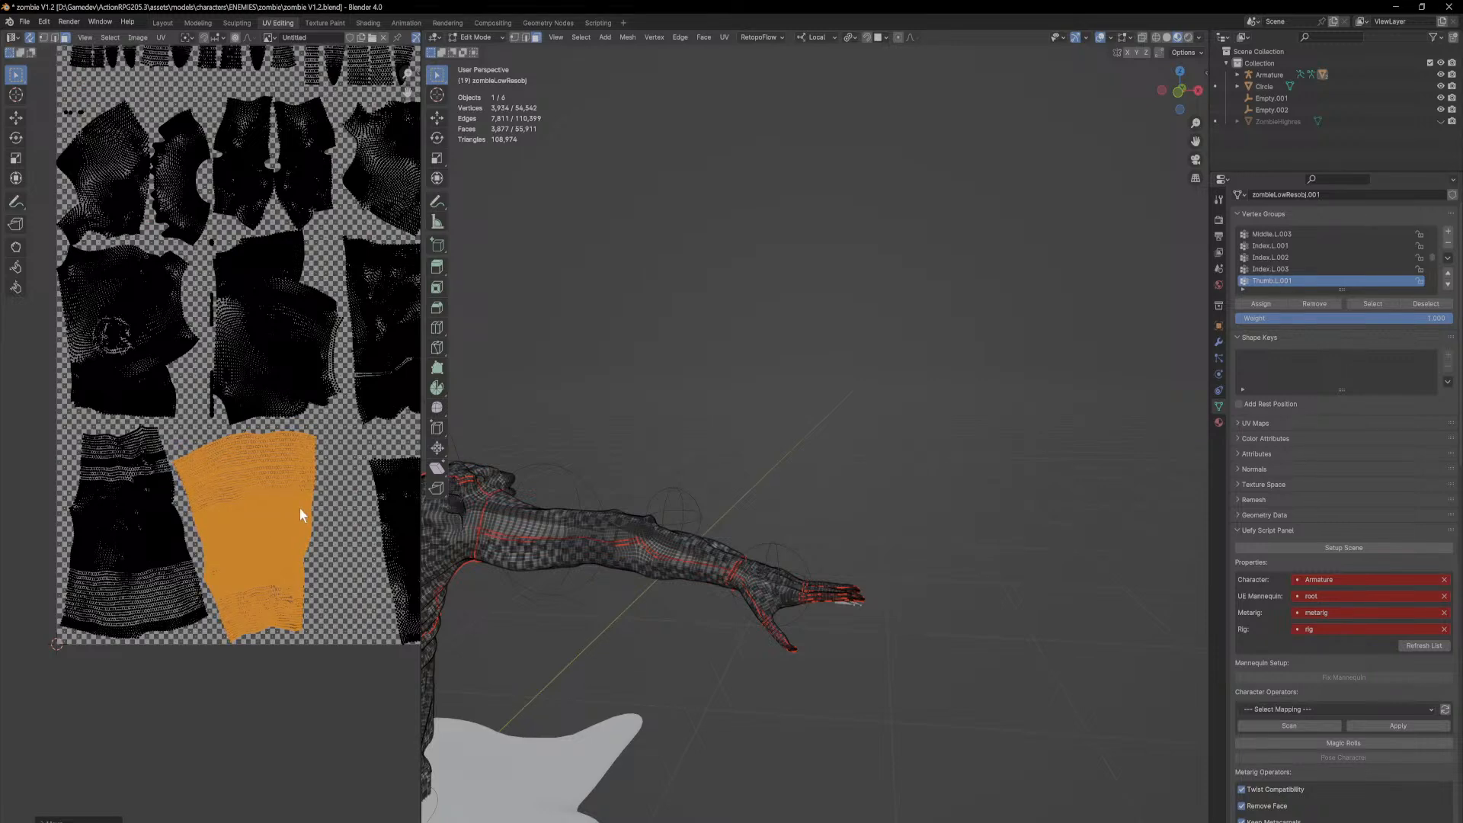
Step: Turn the third large island in the bottom row upside down and move it close to the second banded island
middle_drag(365, 526, 199, 537)
key(alt+a)
key(l)
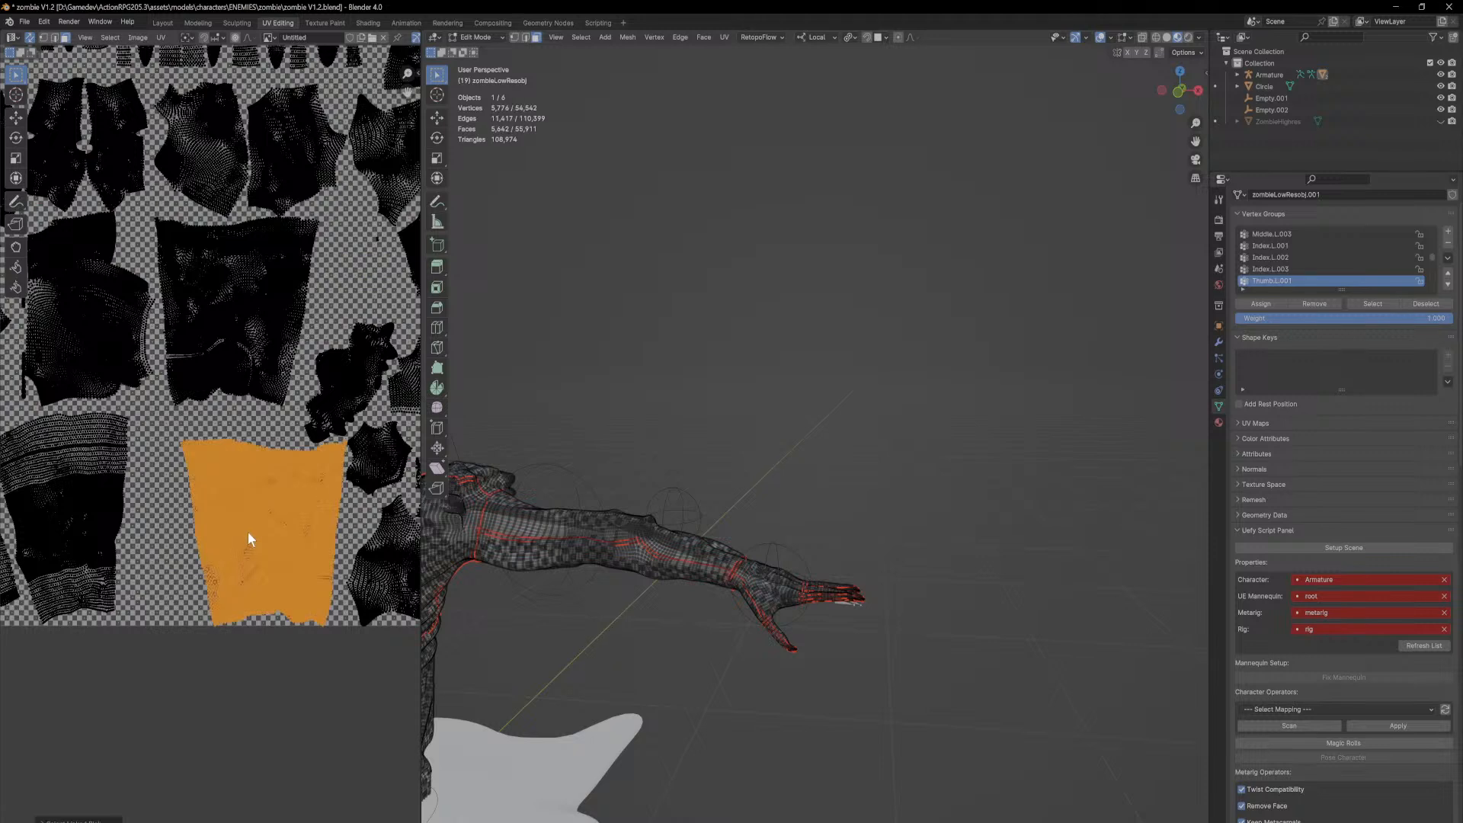
key(g)
click(194, 530)
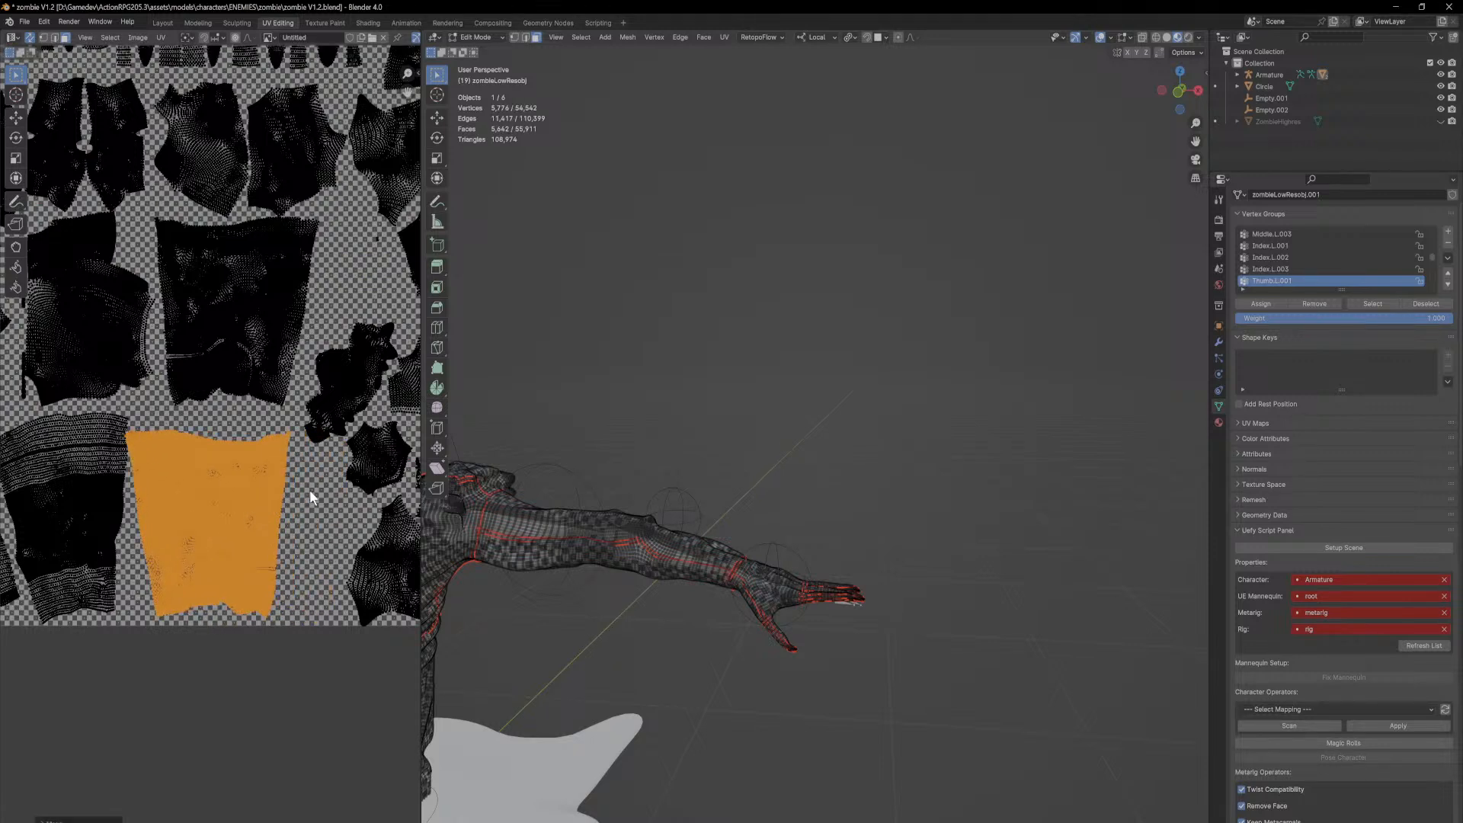
key(r)
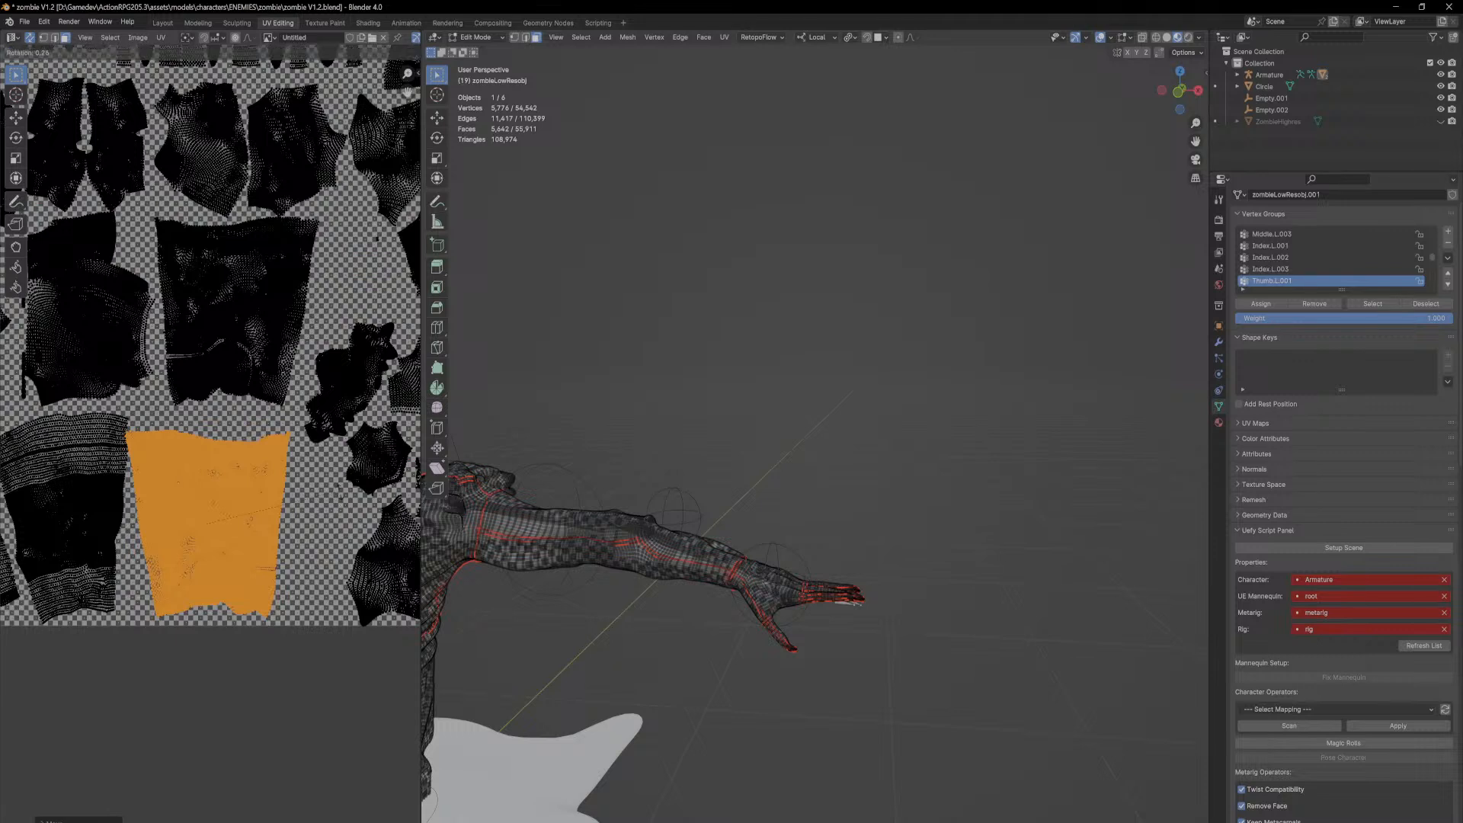
click(370, 528)
key(g)
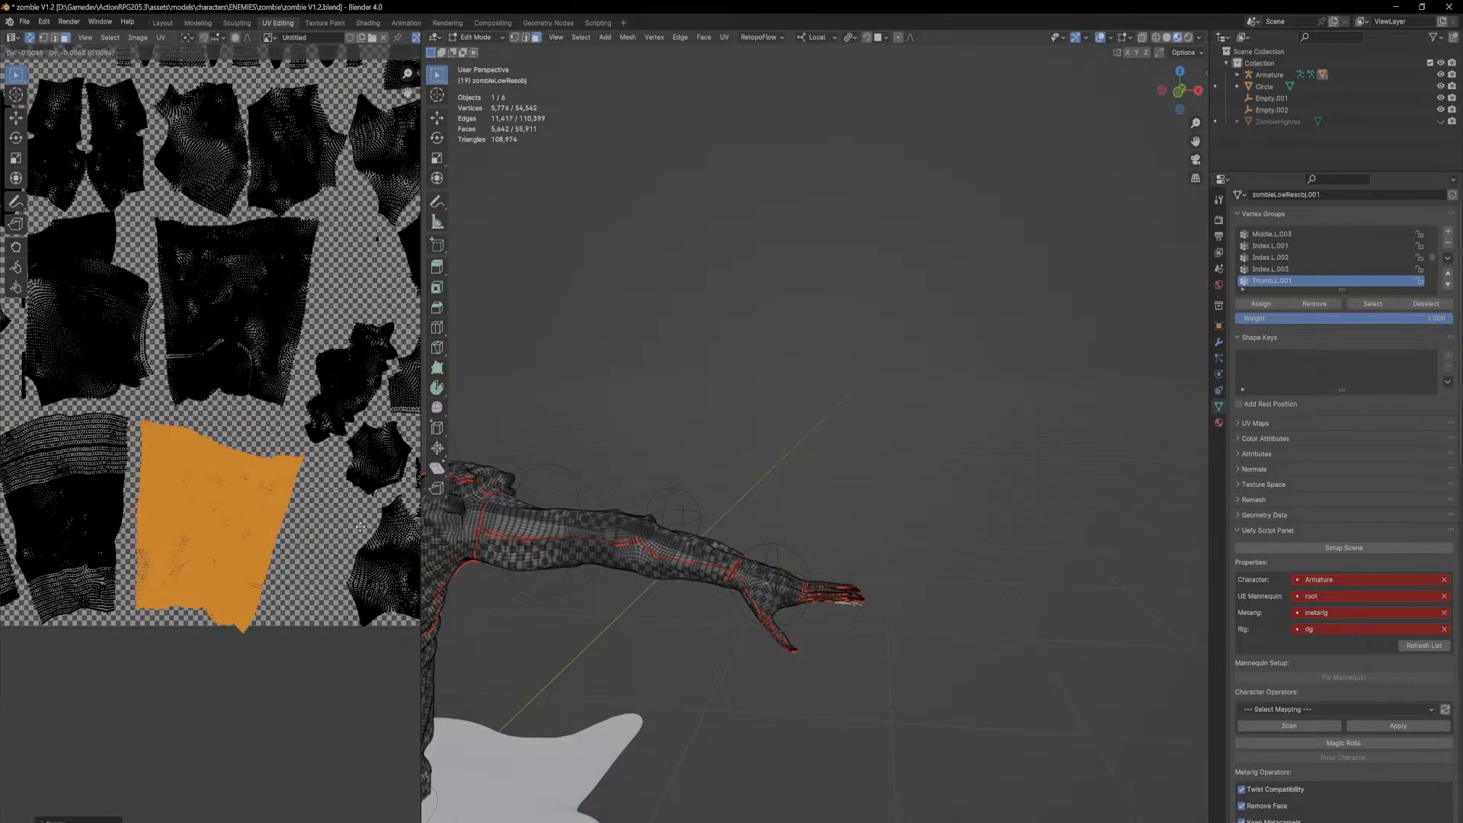
key(r)
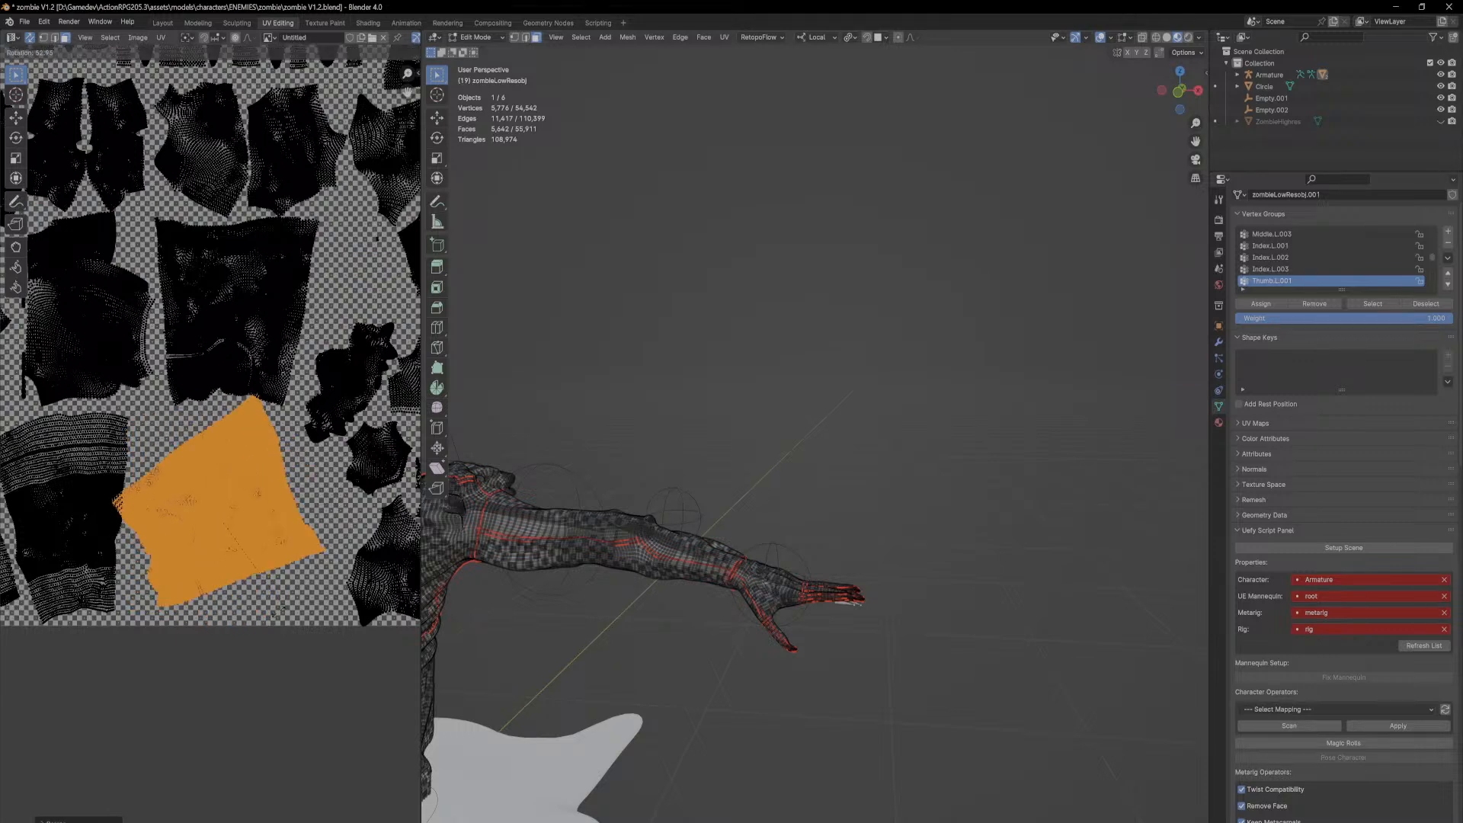
key(g)
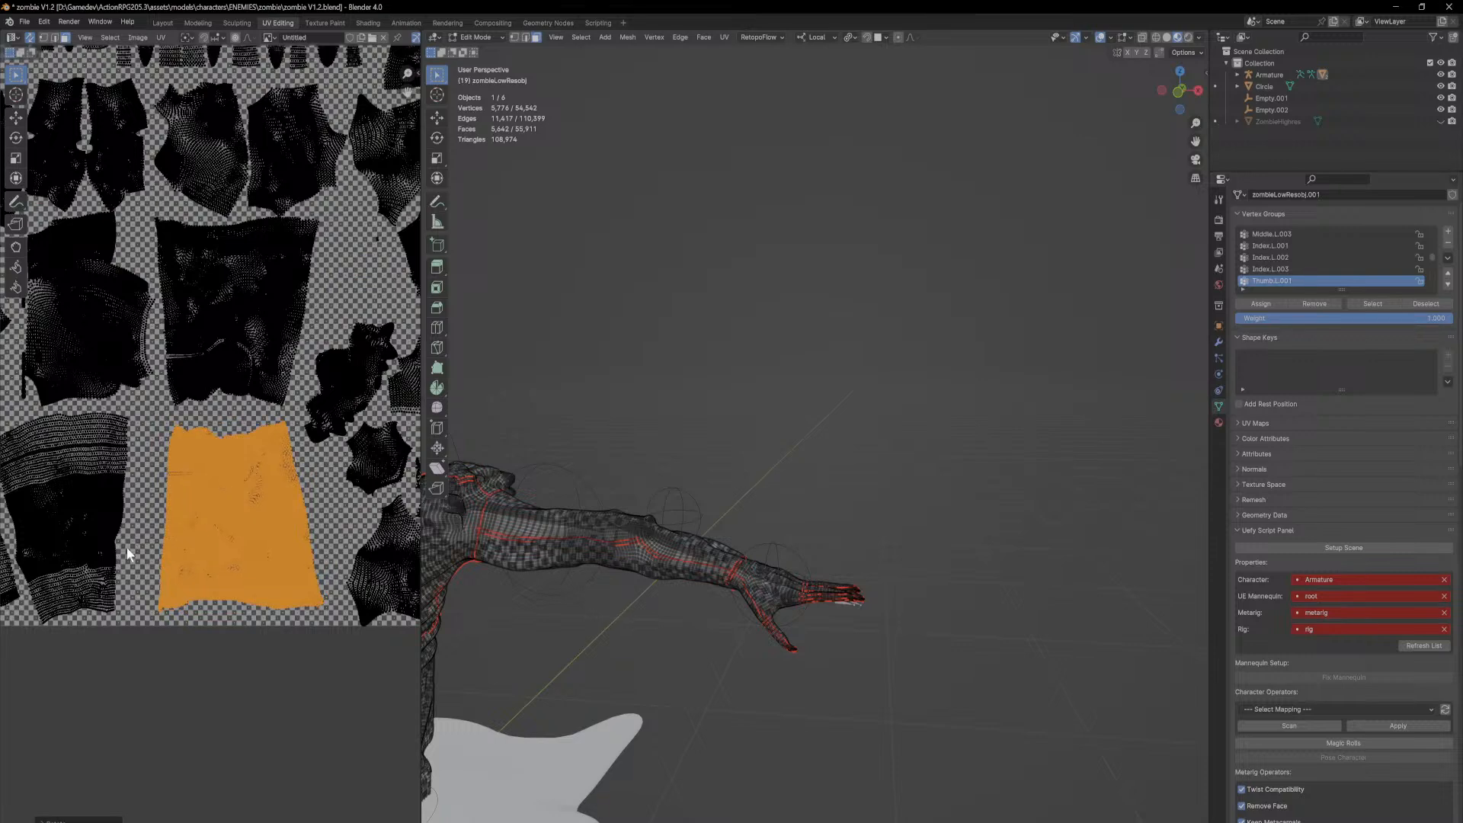
click(90, 560)
Step: Reselect the inverted large island in the bottom row and frame it on the model to examine which body part it covers
middle_drag(147, 500, 297, 620)
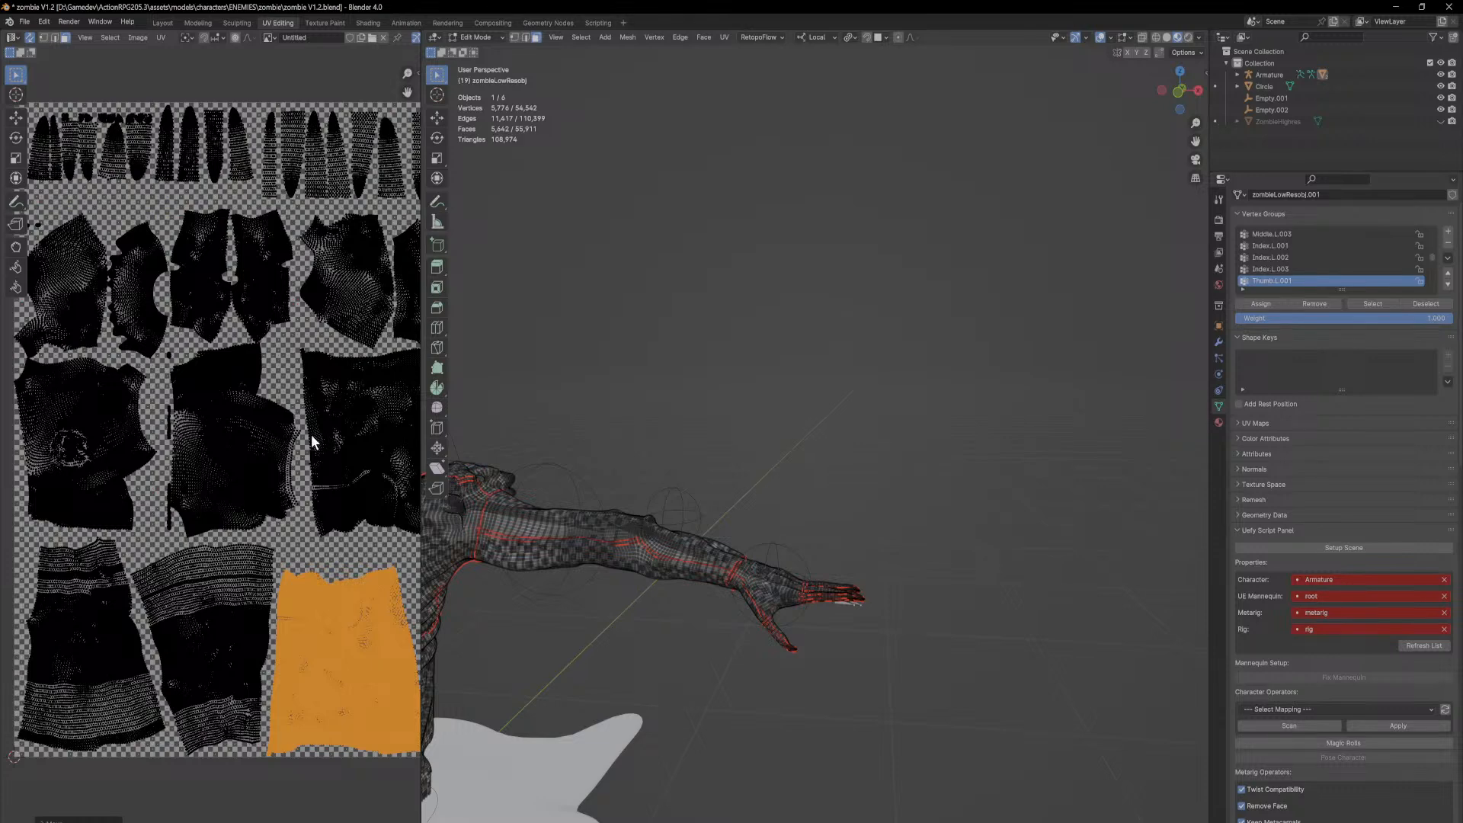
scroll(314, 438, down, 1)
scroll(330, 505, up, 3)
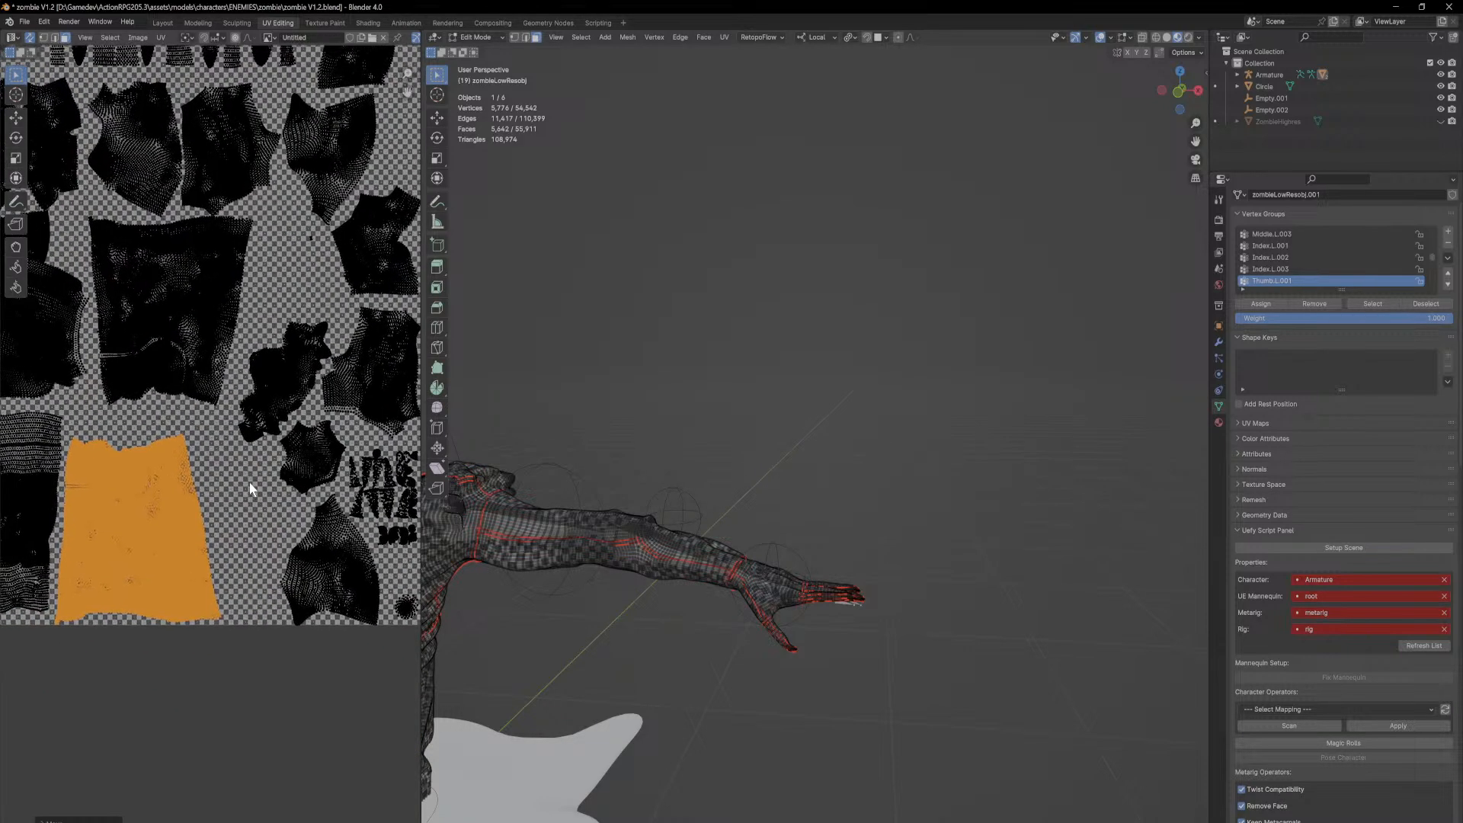
click(277, 379)
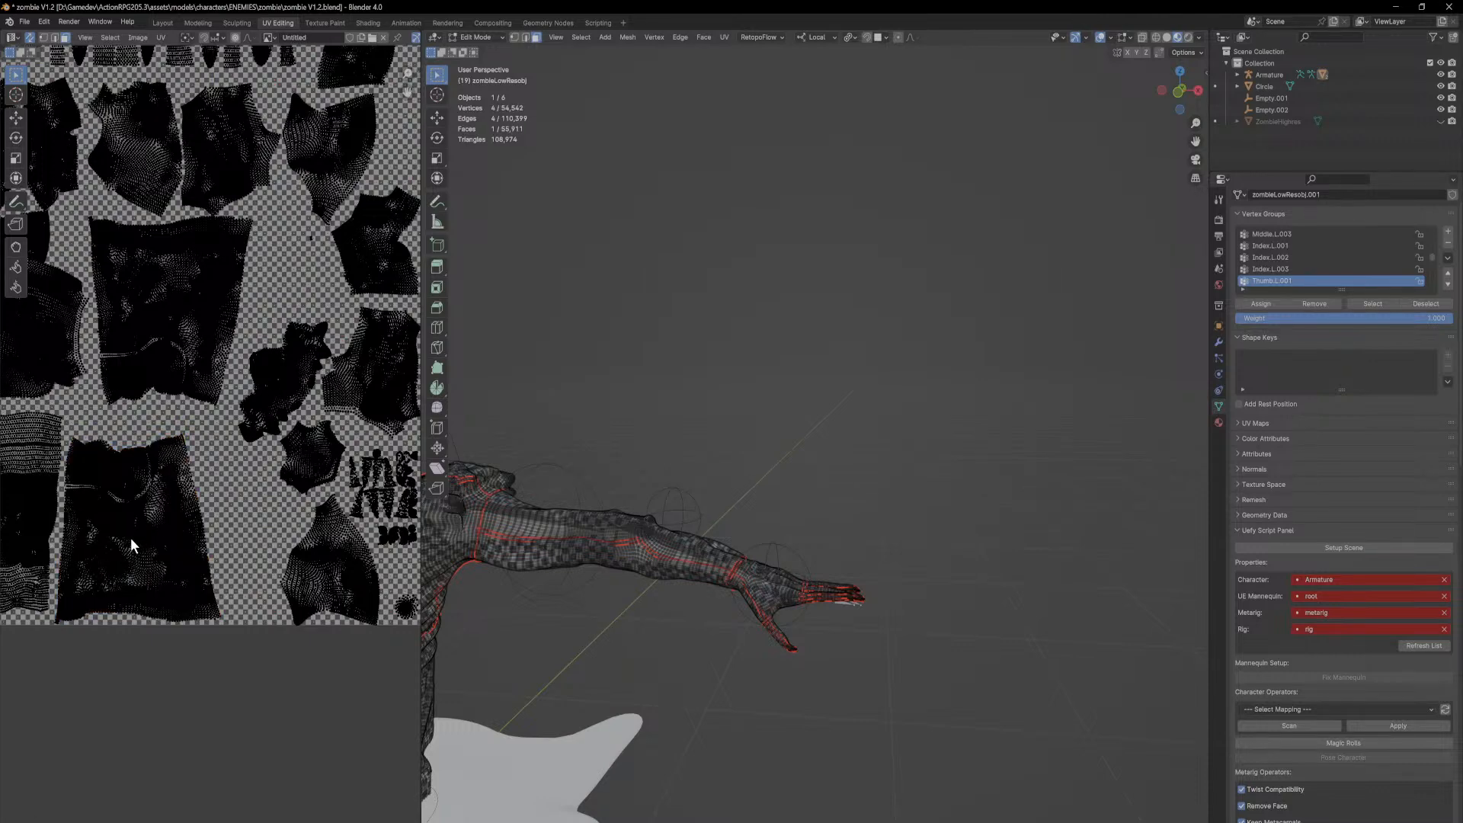
key(l)
key(KP_Decimal)
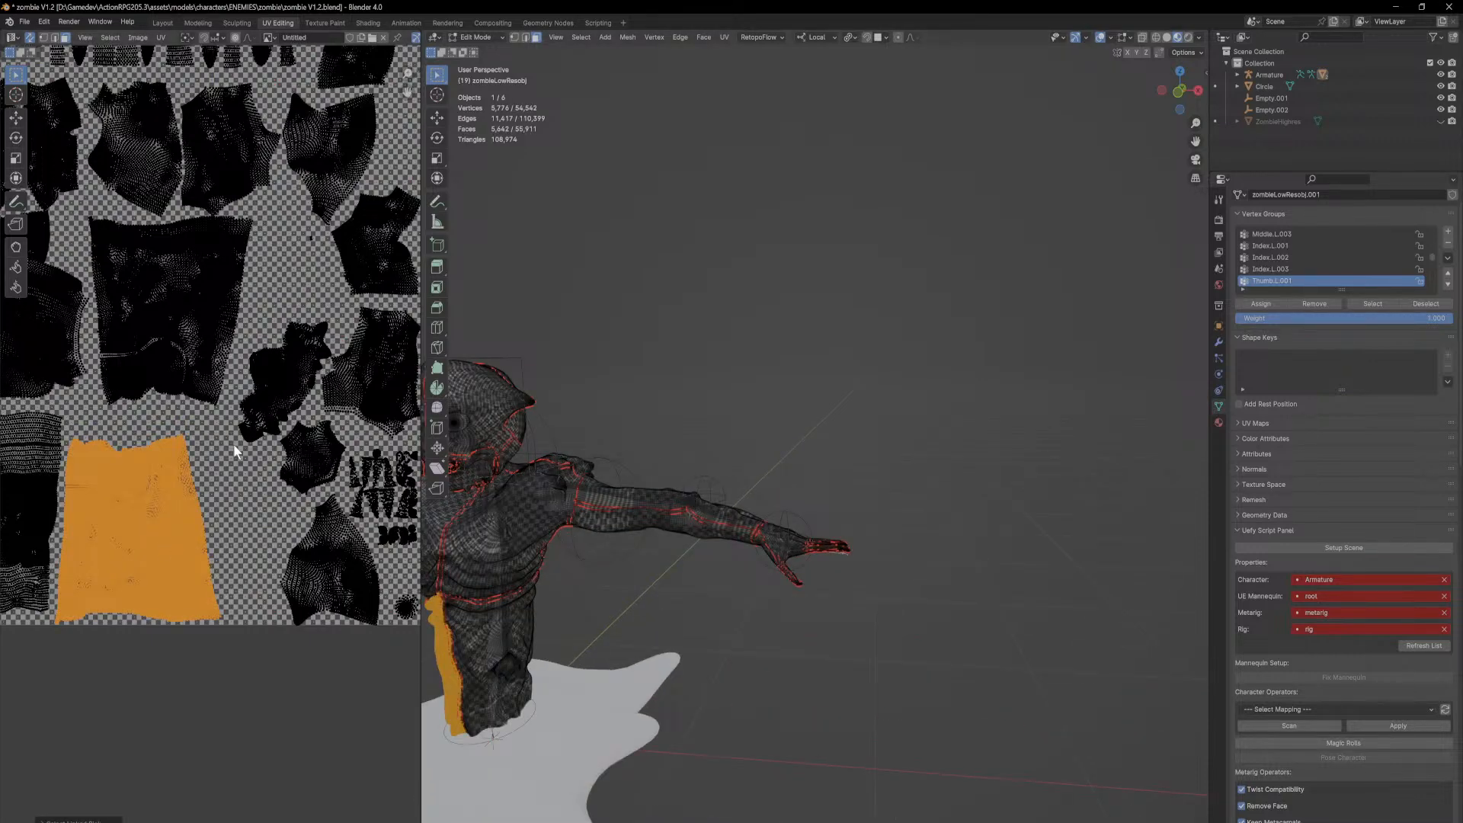
Step: Rotate the small jagged mouth island upright and move it into the bottom-row gap beside the inverted lower-torso island
scroll(229, 443, up, 2)
click(276, 436)
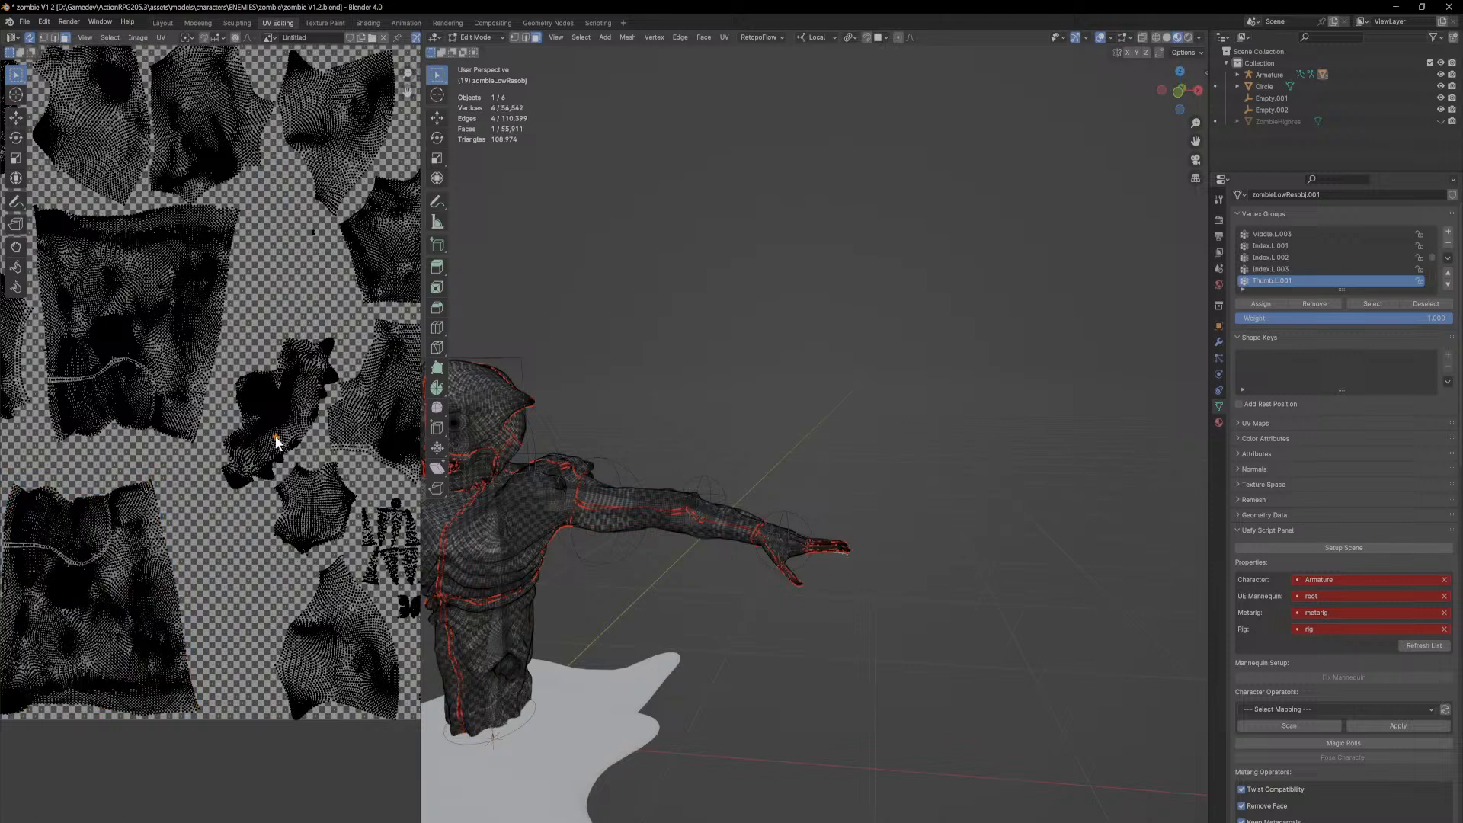
key(l)
key(r)
key(Return)
key(g)
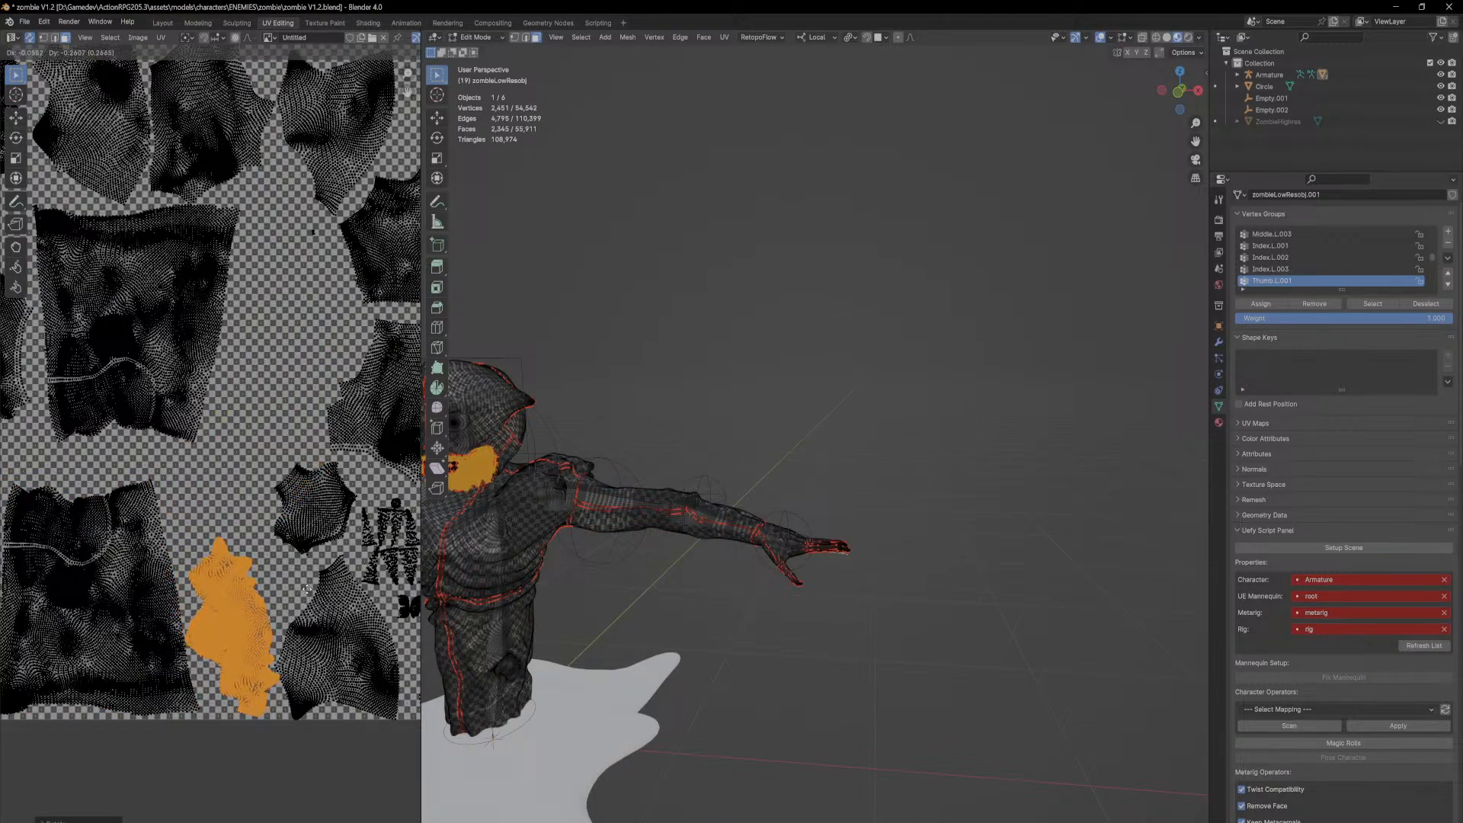
click(305, 563)
key(g)
click(305, 569)
key(g)
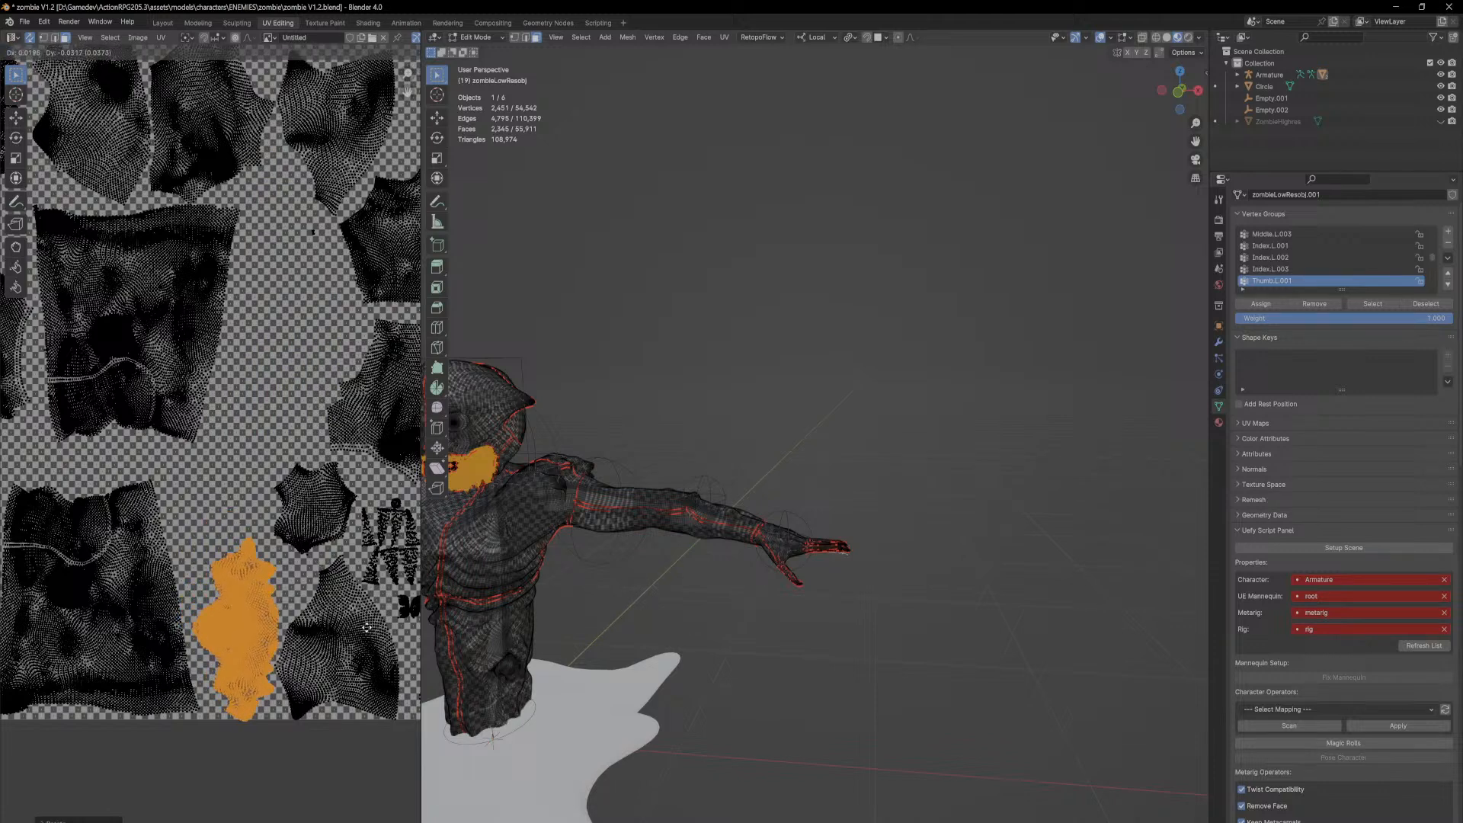
click(302, 554)
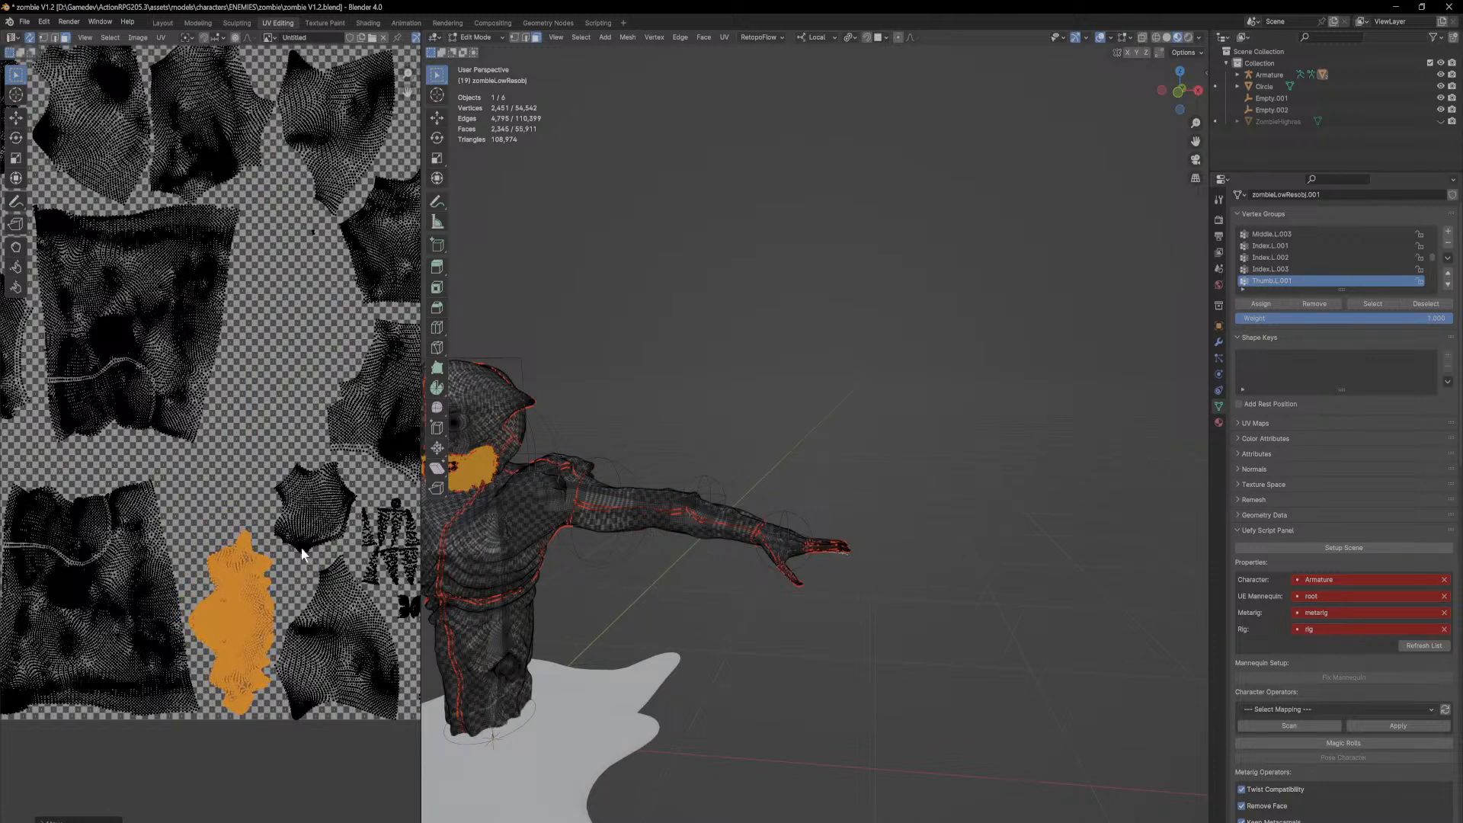
Step: Examine which body parts the small star-shaped island and the larger islands along the layout's outer edge cover
click(309, 507)
key(l)
mouse_move(696, 564)
middle_down()
mouse_move(608, 562)
mouse_move(675, 560)
middle_up()
shift+middle_drag(674, 560, 915, 590)
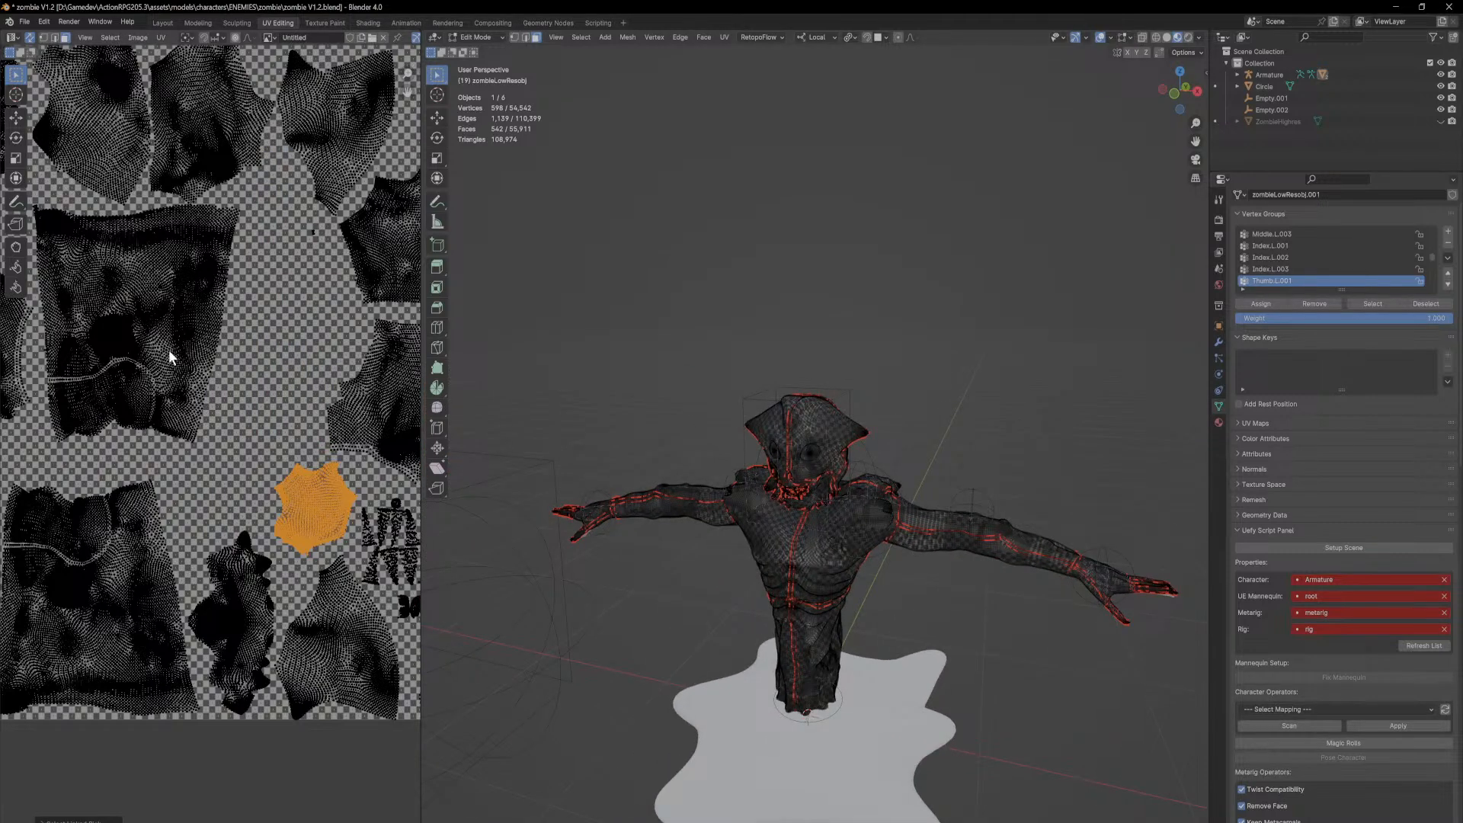
middle_drag(320, 386, 222, 399)
click(266, 408)
key(l)
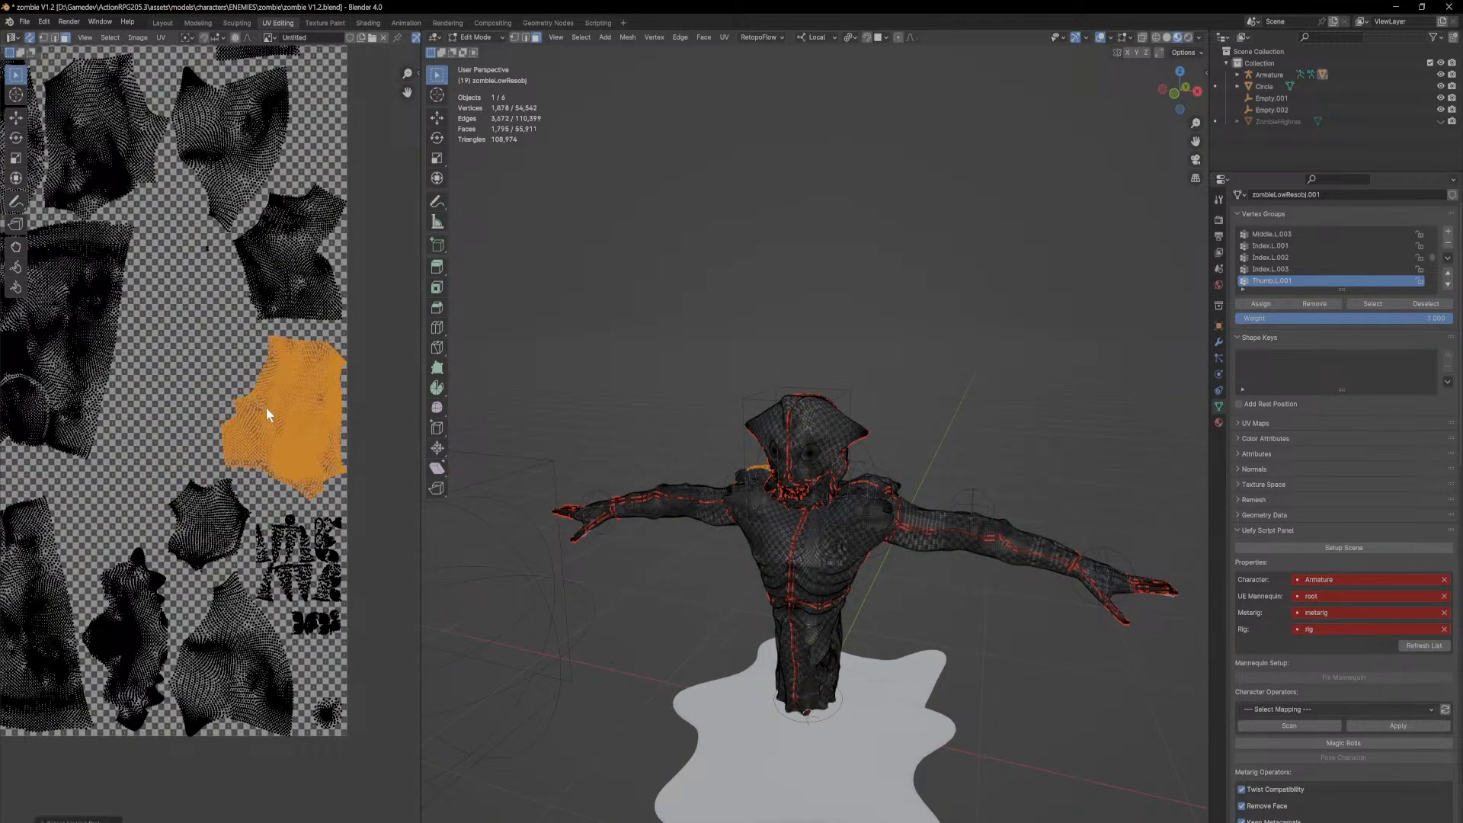
click(285, 287)
key(l)
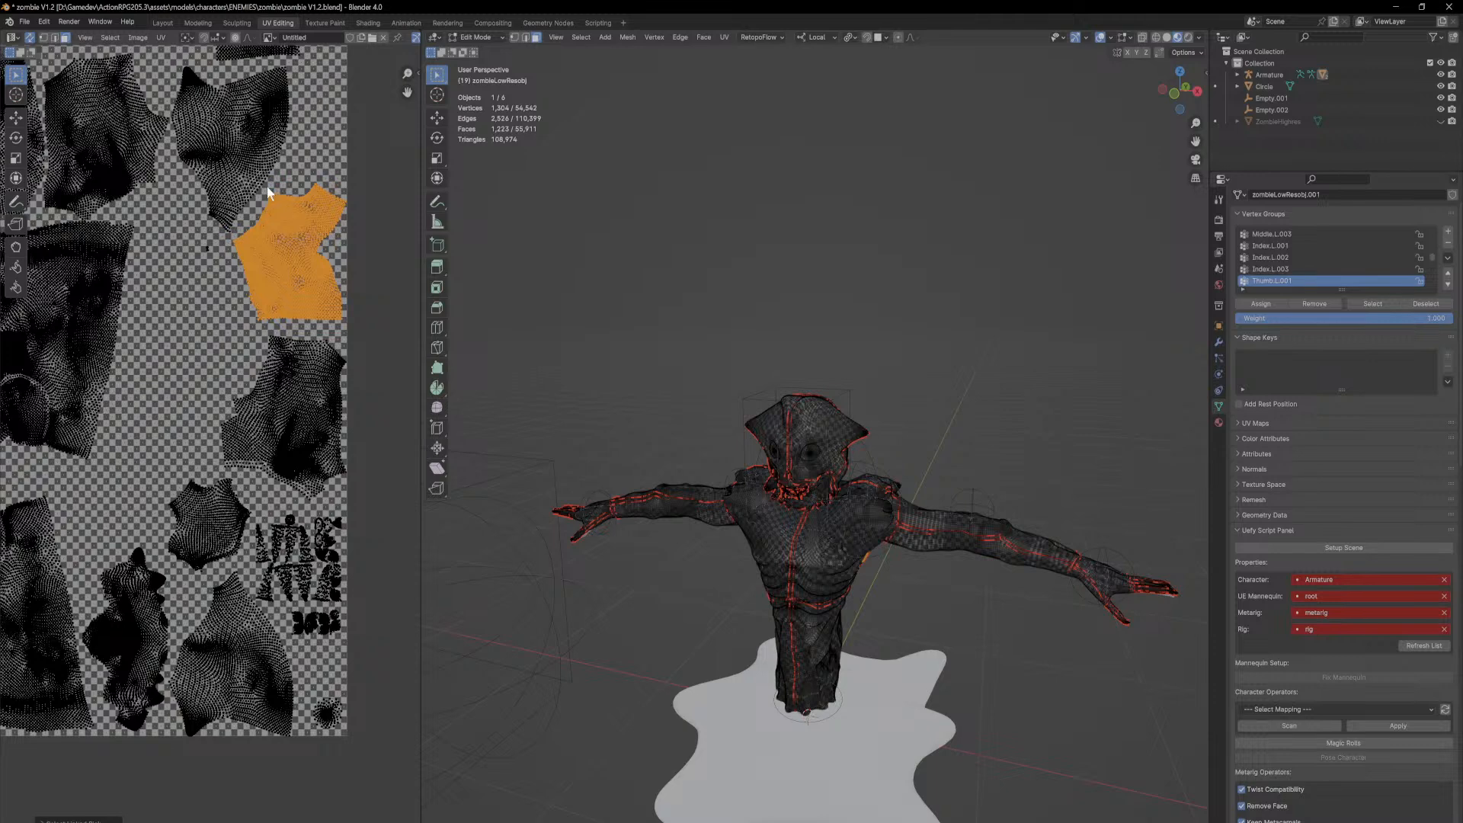
click(215, 143)
key(l)
scroll(327, 301, up, 3)
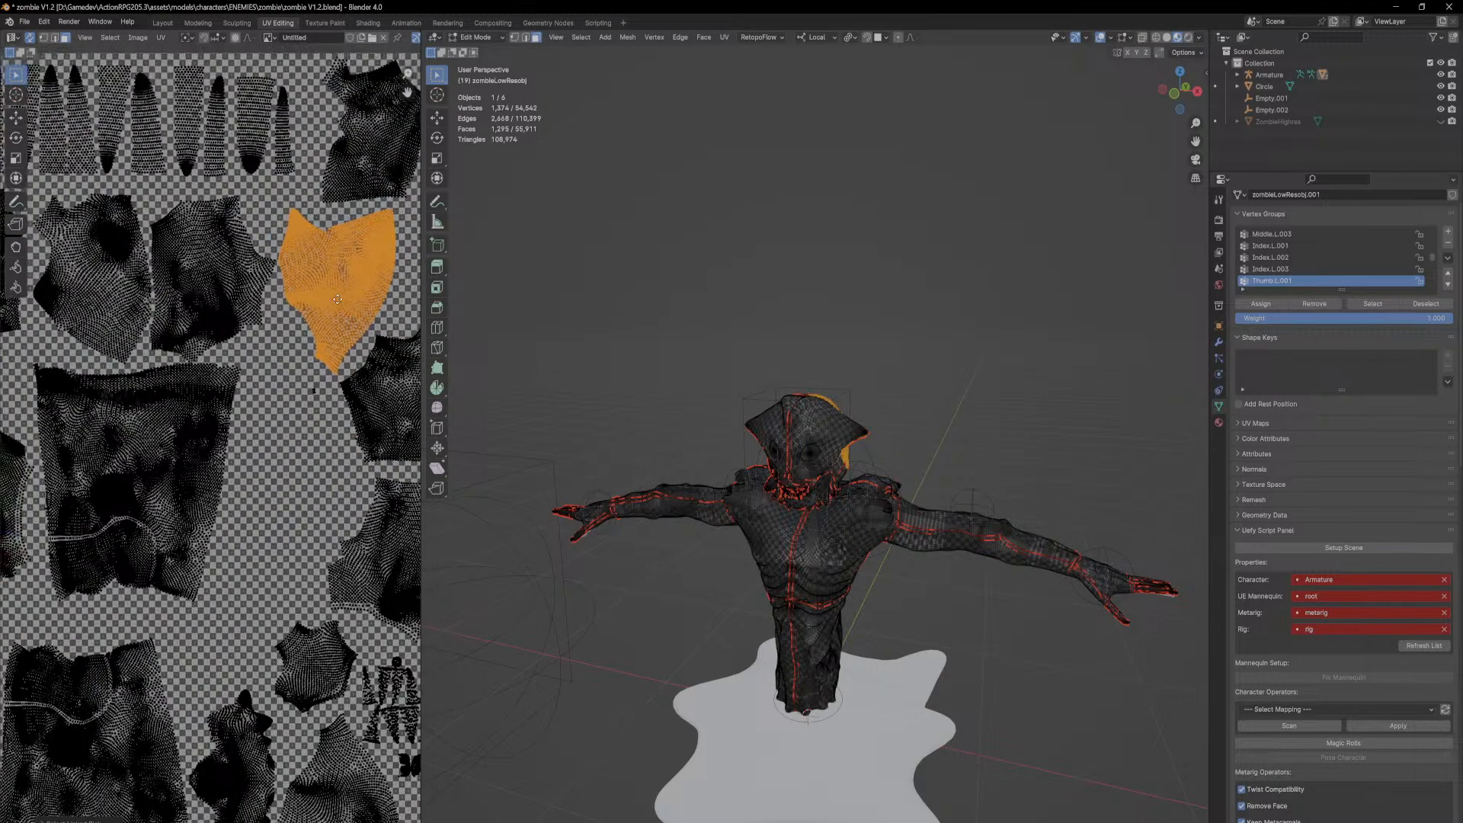
key(g)
right_click(268, 522)
scroll(273, 485, down, 3)
scroll(229, 488, up, 3)
Step: Examine the three large middle-row islands one by one to identify the torso parts they cover
click(169, 488)
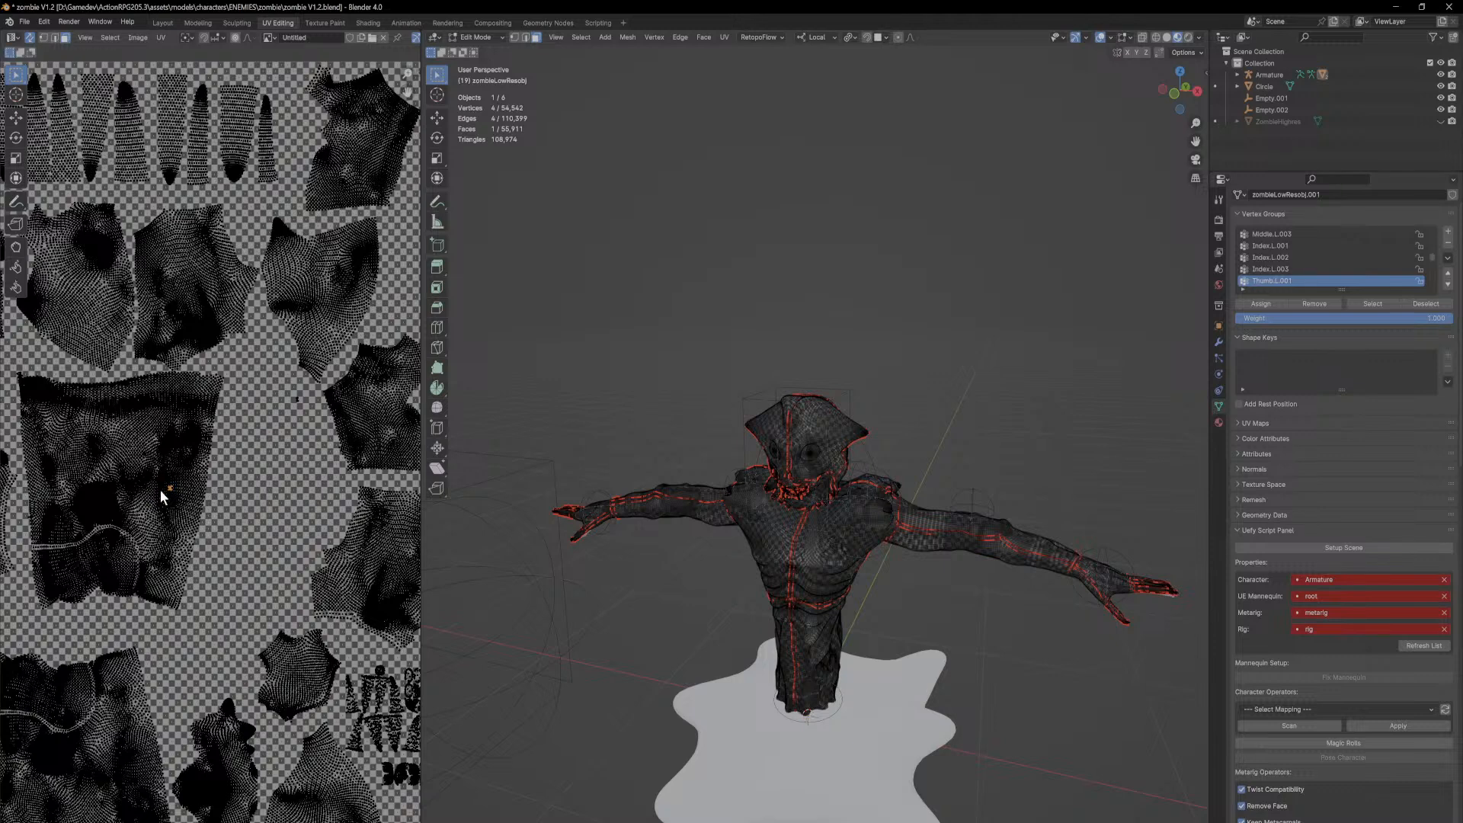
key(l)
scroll(159, 492, down, 1)
middle_drag(159, 492, 315, 473)
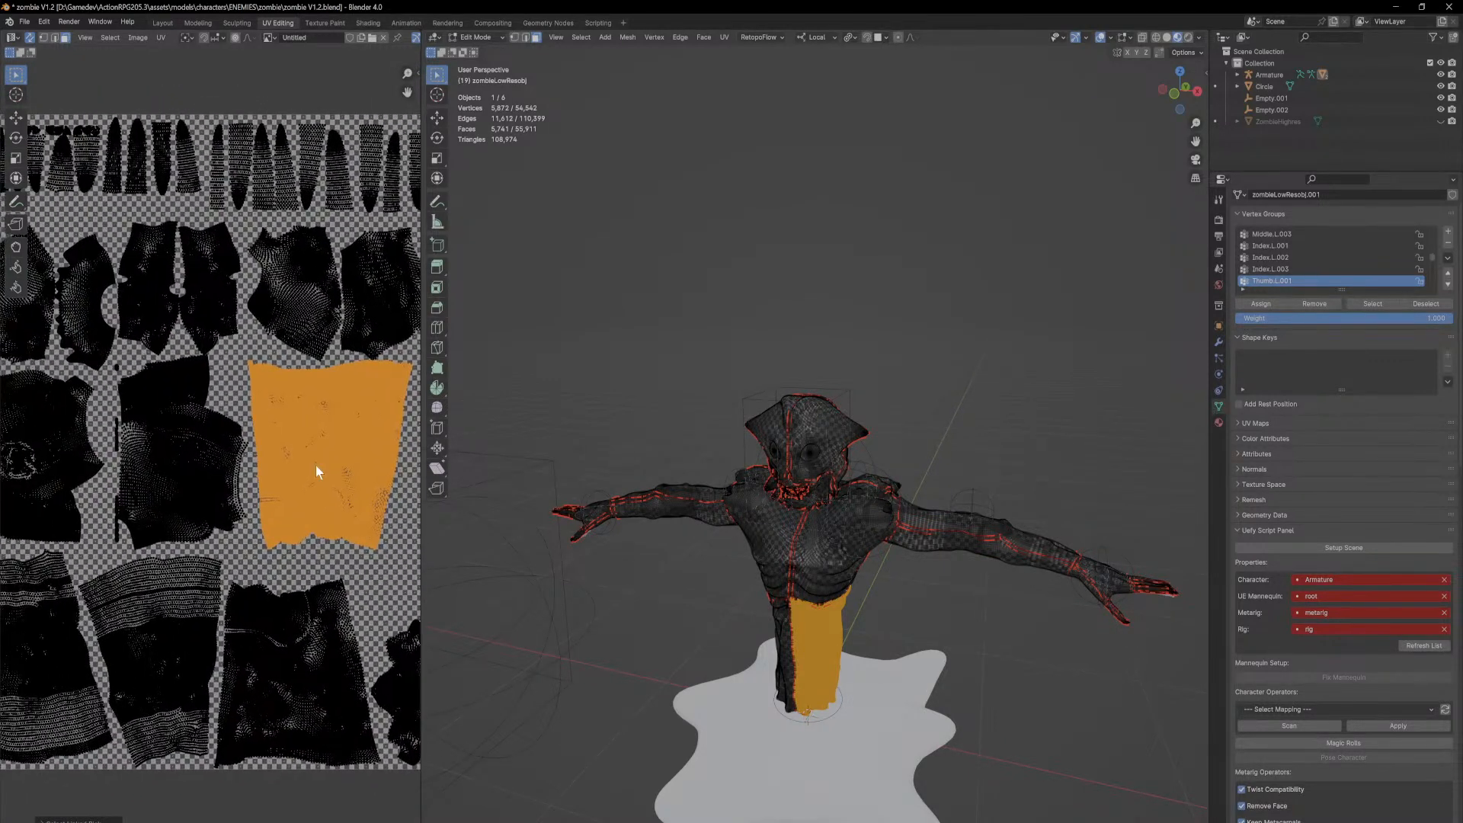
click(181, 452)
key(l)
right_click(182, 451)
middle_drag(40, 431, 113, 418)
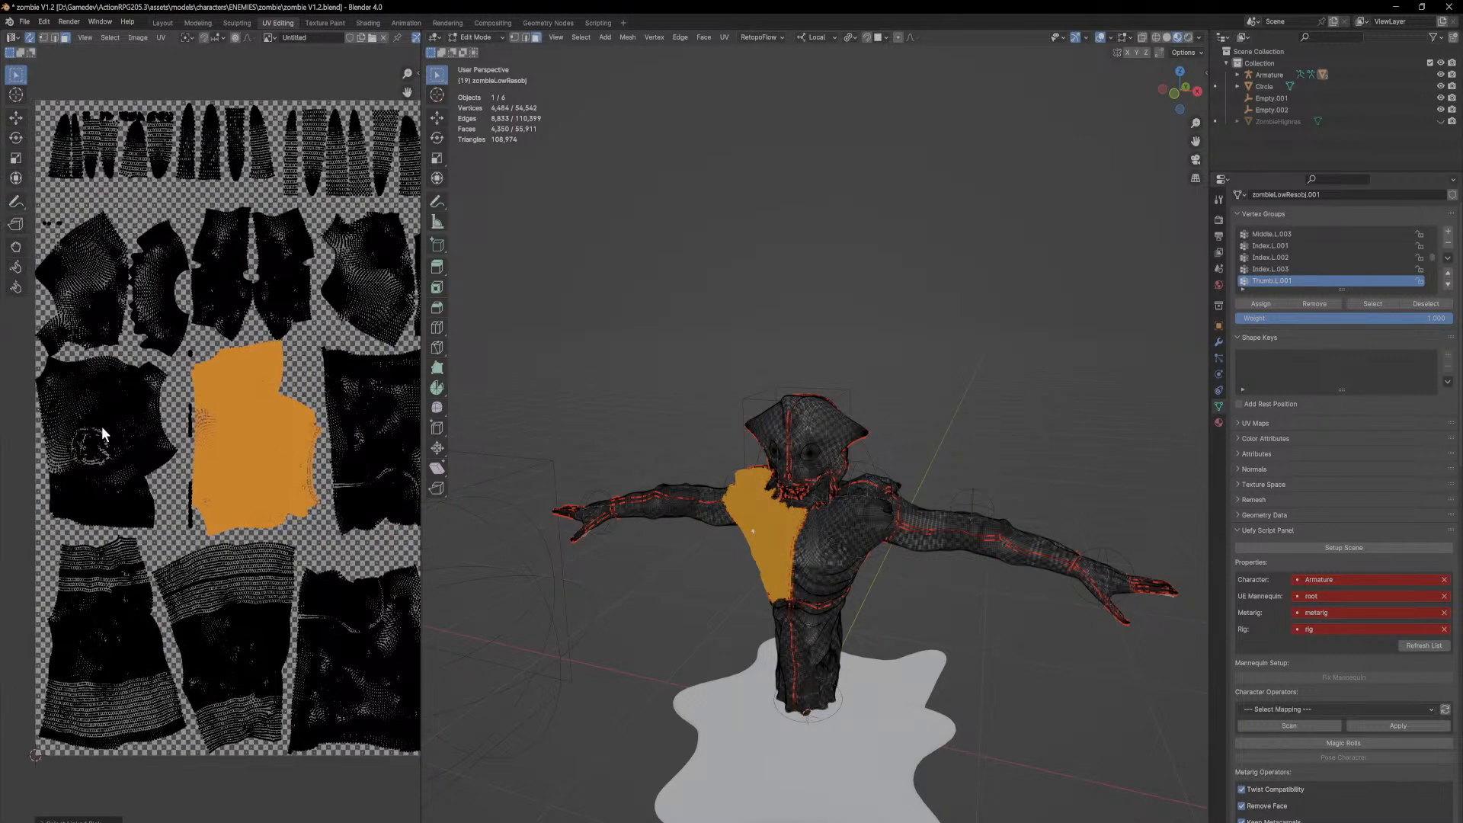
click(97, 428)
key(l)
right_click(102, 414)
Step: Examine the second-row islands against the model, checking the two hand pieces and the head pieces
click(106, 280)
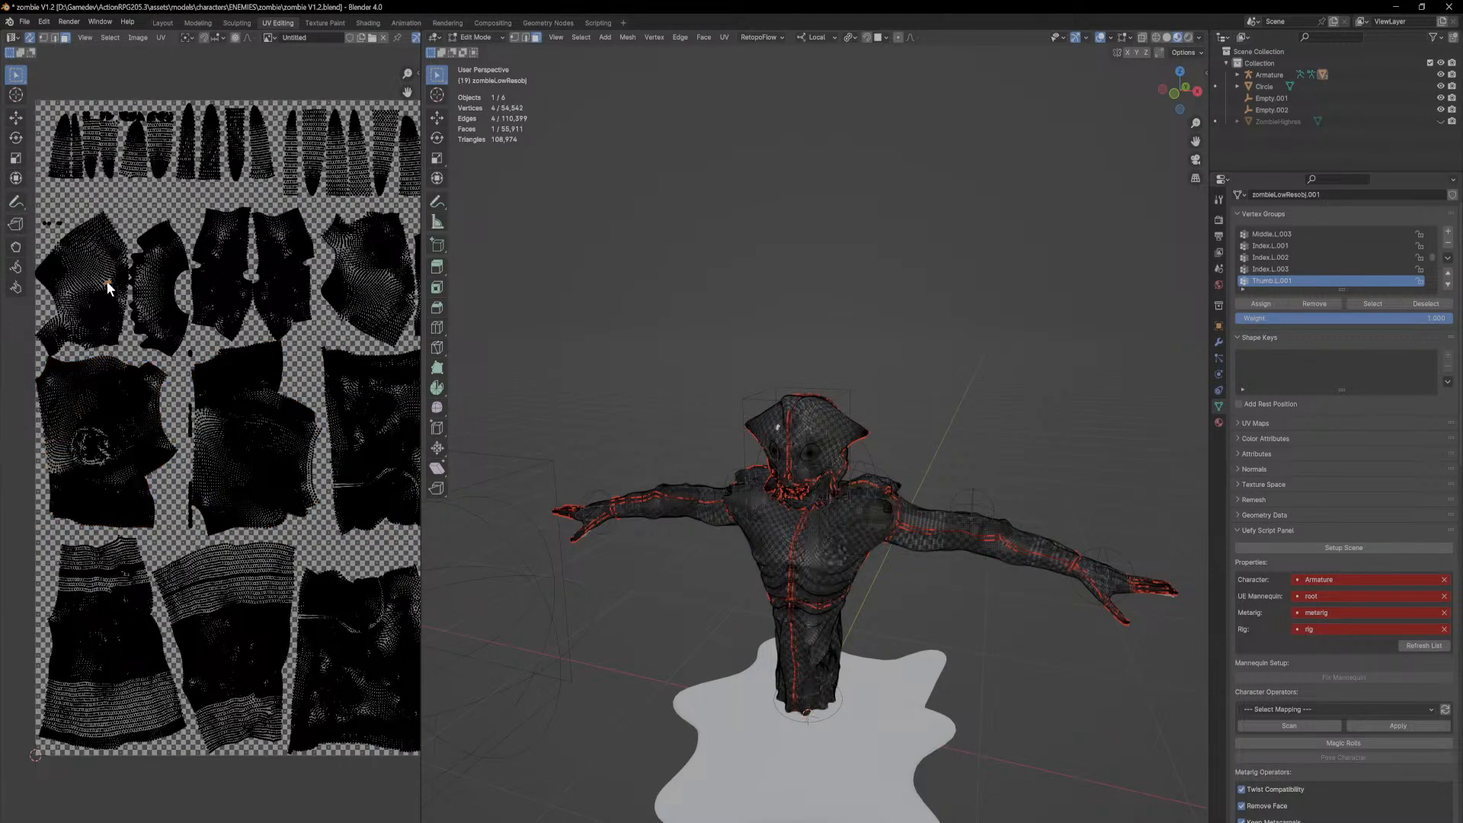
key(l)
key(ctrl+z)
key(l)
middle_drag(285, 277, 217, 291)
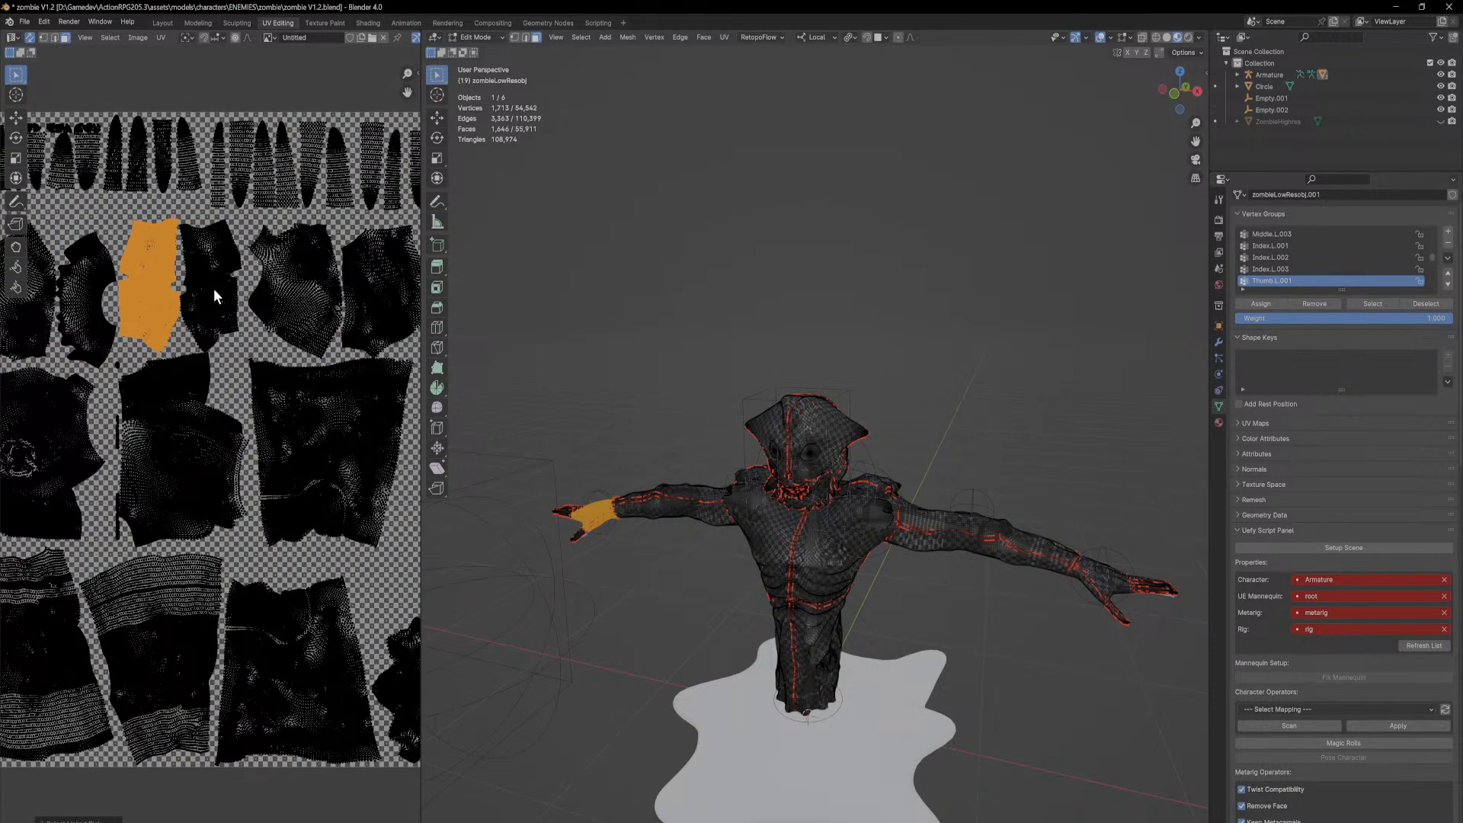
key(l)
key(l)
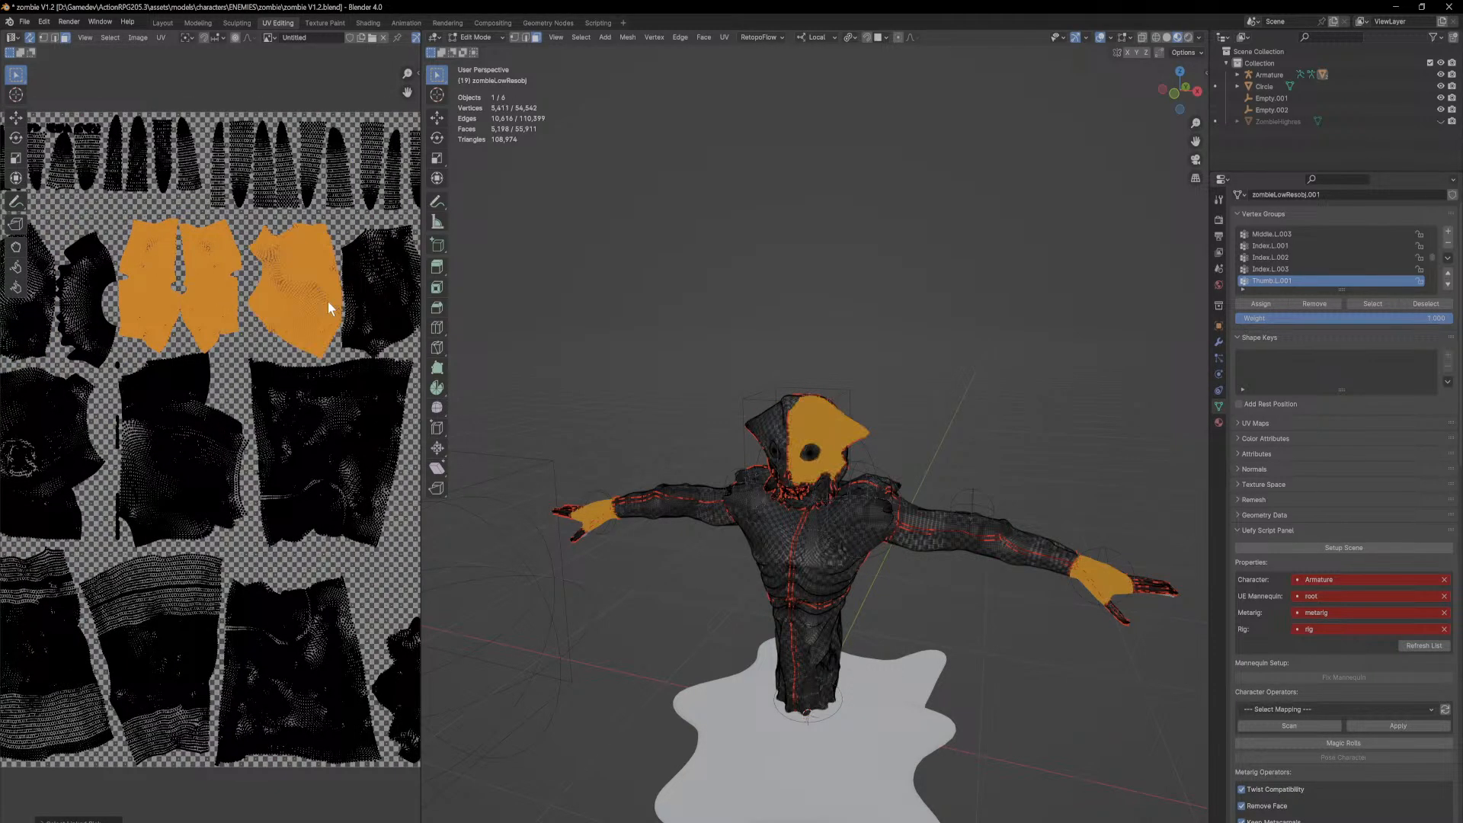
middle_drag(323, 308, 223, 314)
key(ctrl+z)
key(l)
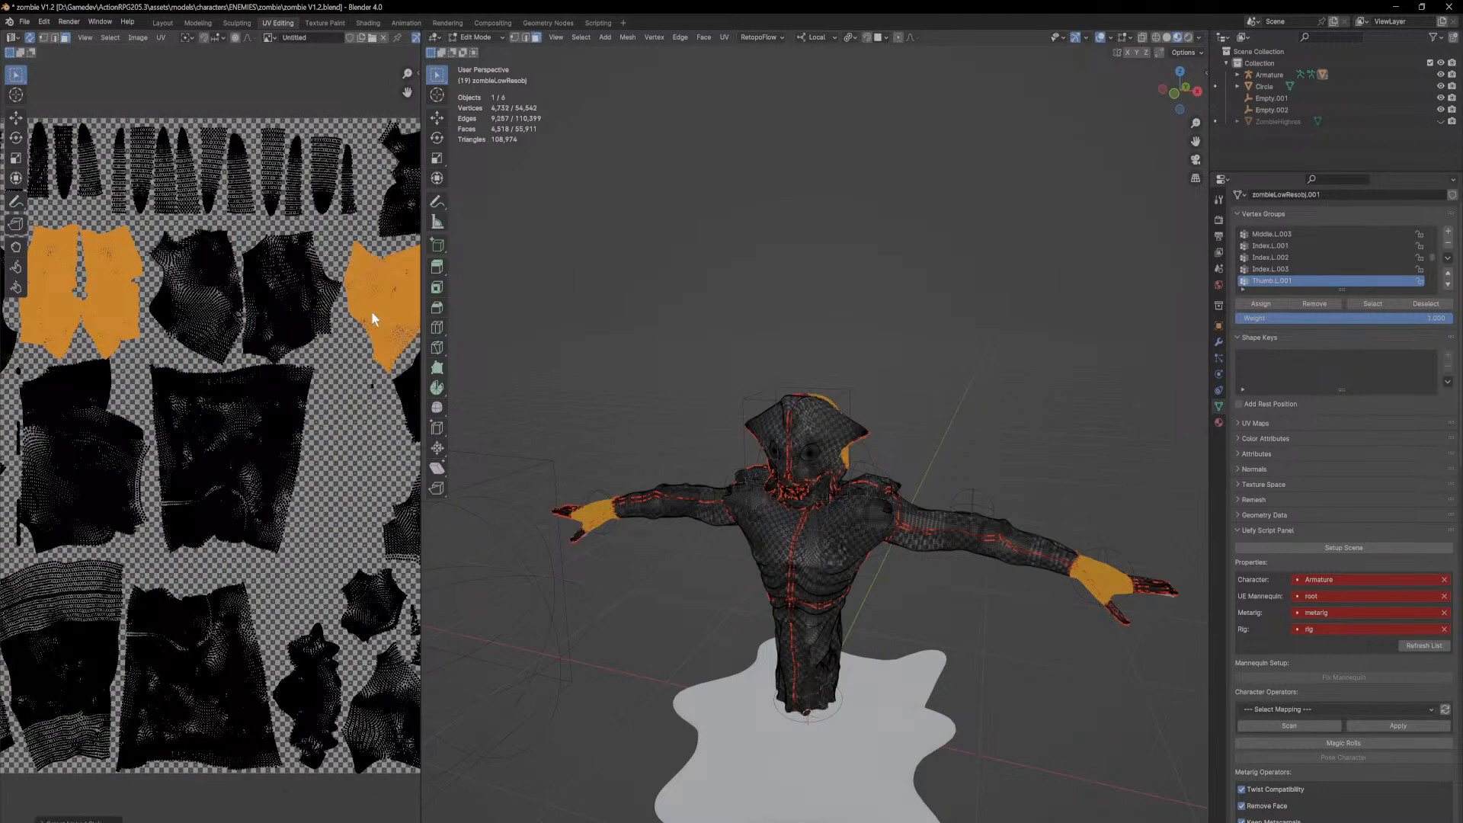
key(ctrl+z)
Step: Check the outer-edge islands against the model and inspect the selected hand areas from several angles
middle_drag(377, 323, 255, 326)
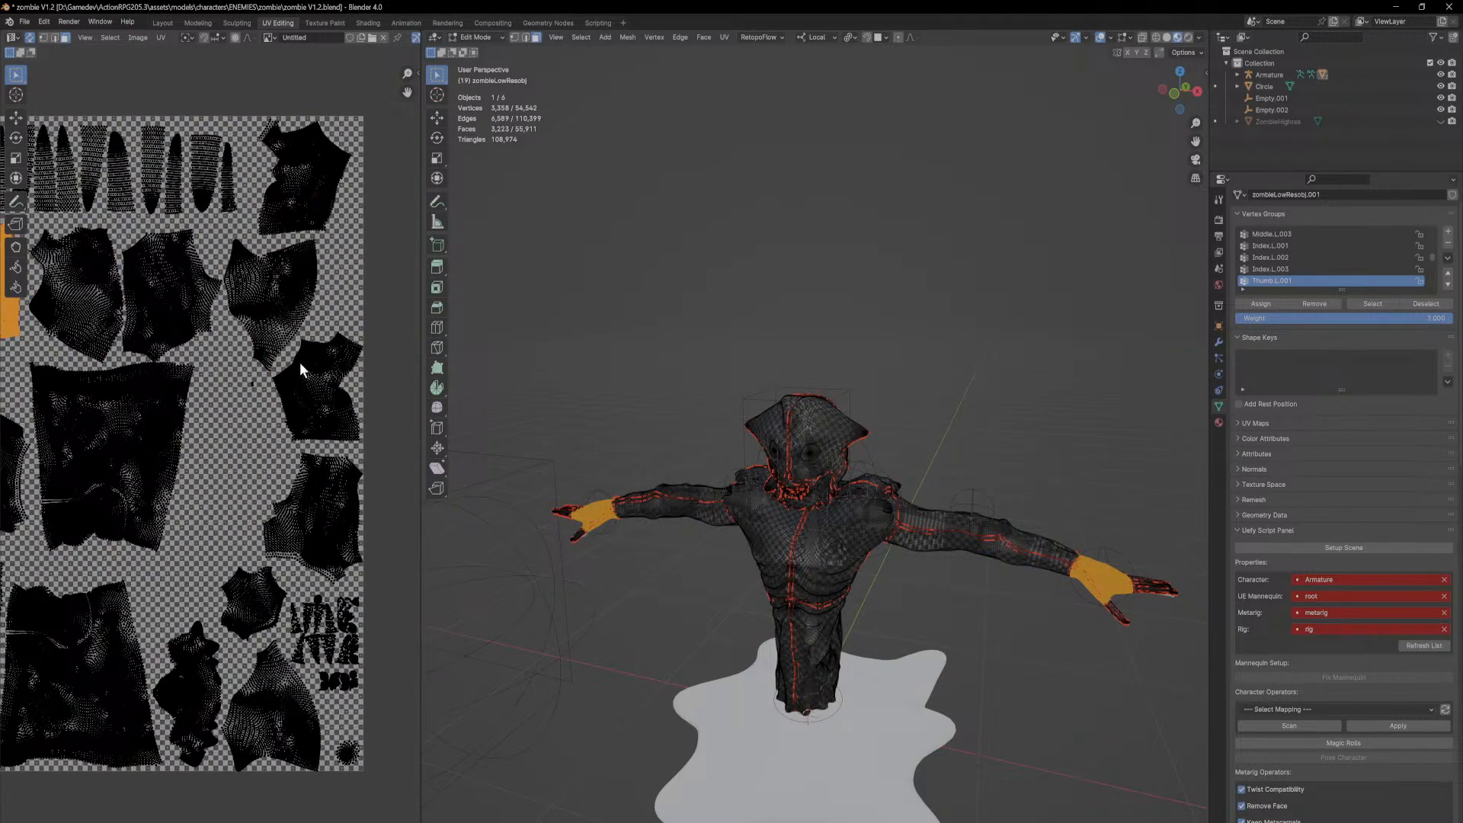
key(l)
key(ctrl+z)
key(l)
key(ctrl+z)
middle_drag(933, 635, 893, 580)
key(ctrl+z)
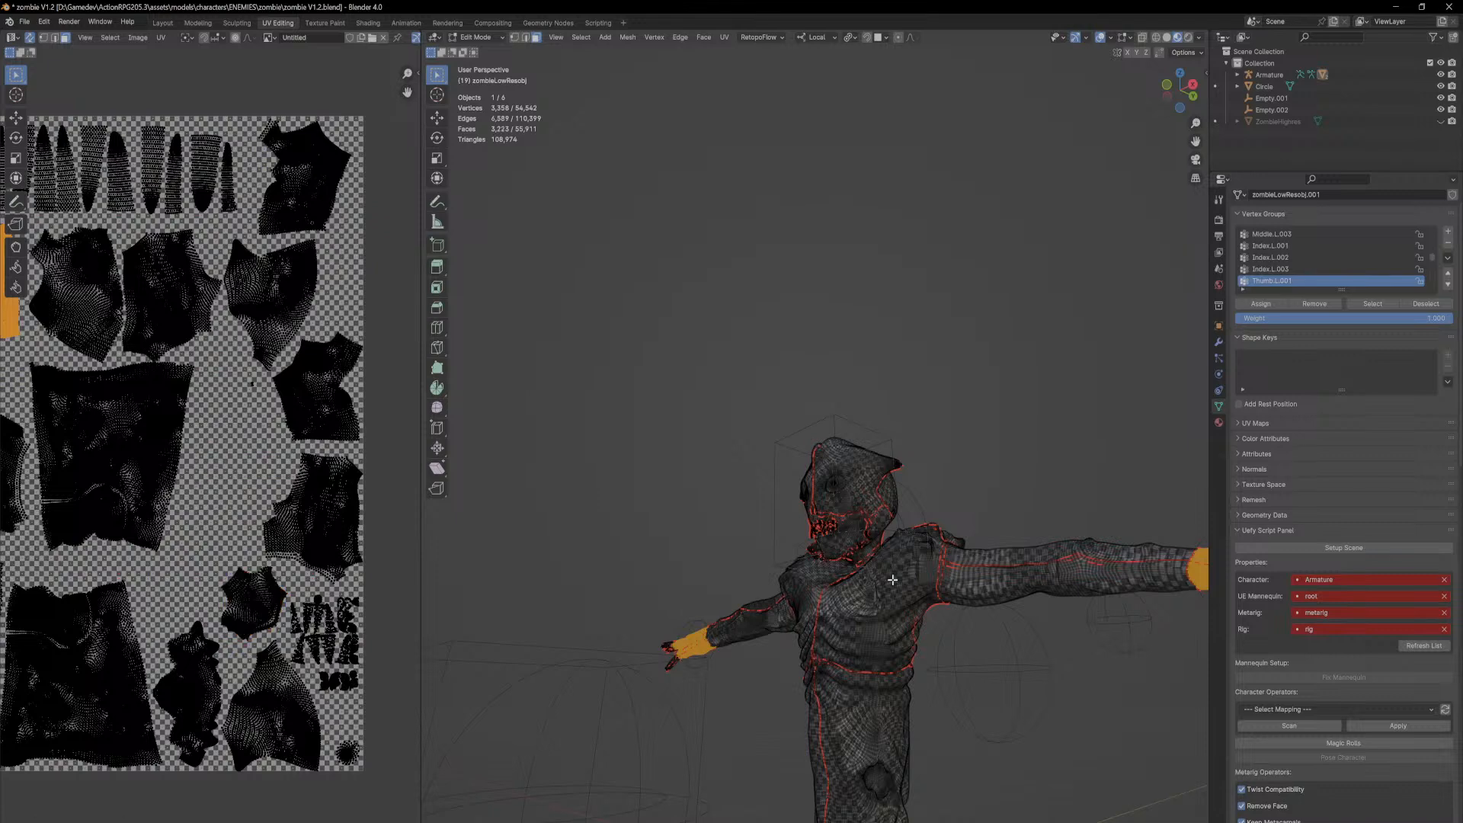
mouse_move(256, 496)
middle_down()
mouse_move(371, 516)
mouse_move(265, 485)
middle_up()
middle_drag(892, 610, 755, 625)
scroll(118, 373, down, 3)
middle_drag(63, 344, 88, 351)
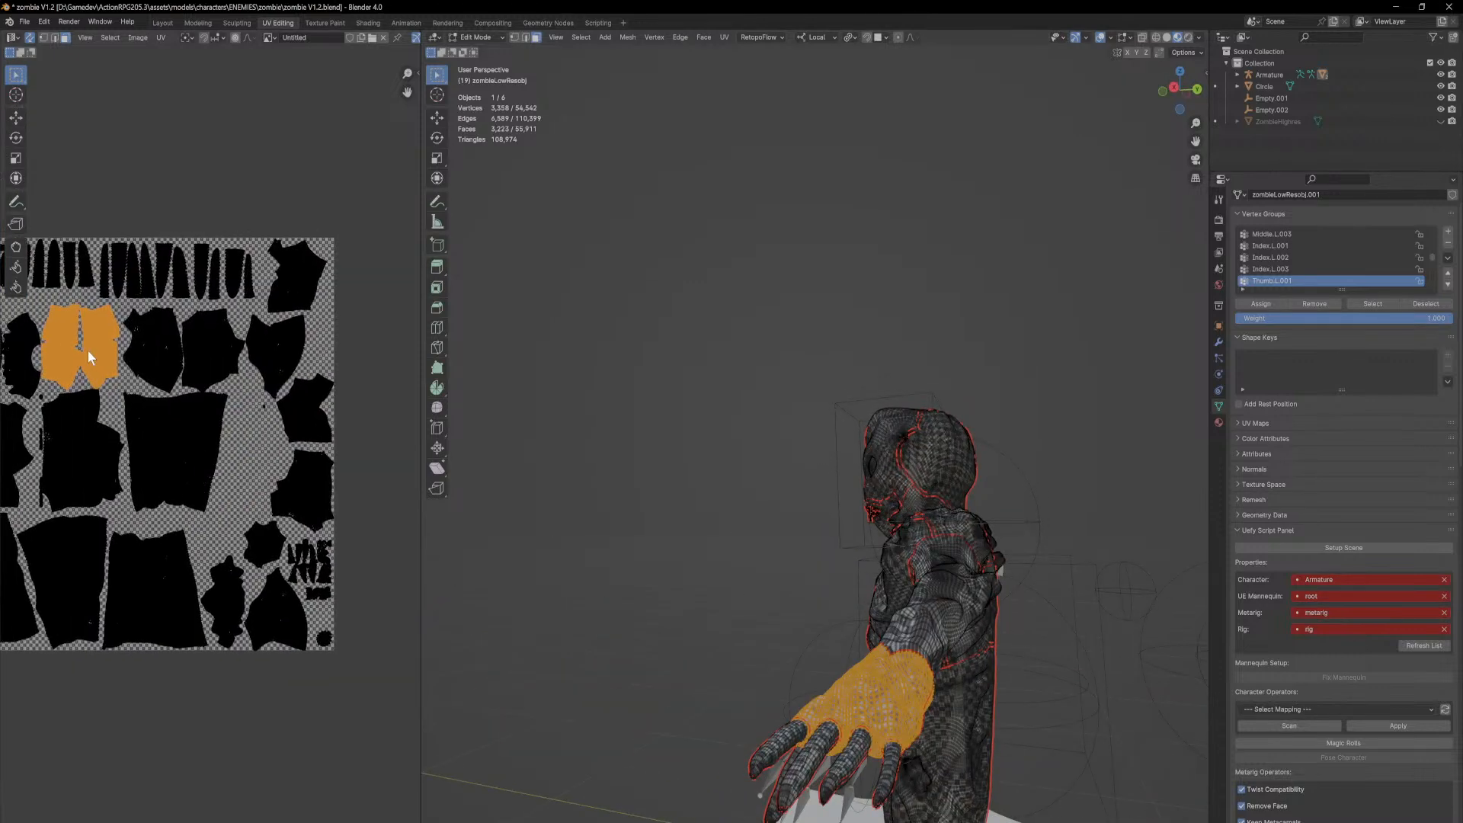
Step: Select both hand islands in the second row and enlarge them together
click(129, 327)
middle_drag(907, 600, 832, 602)
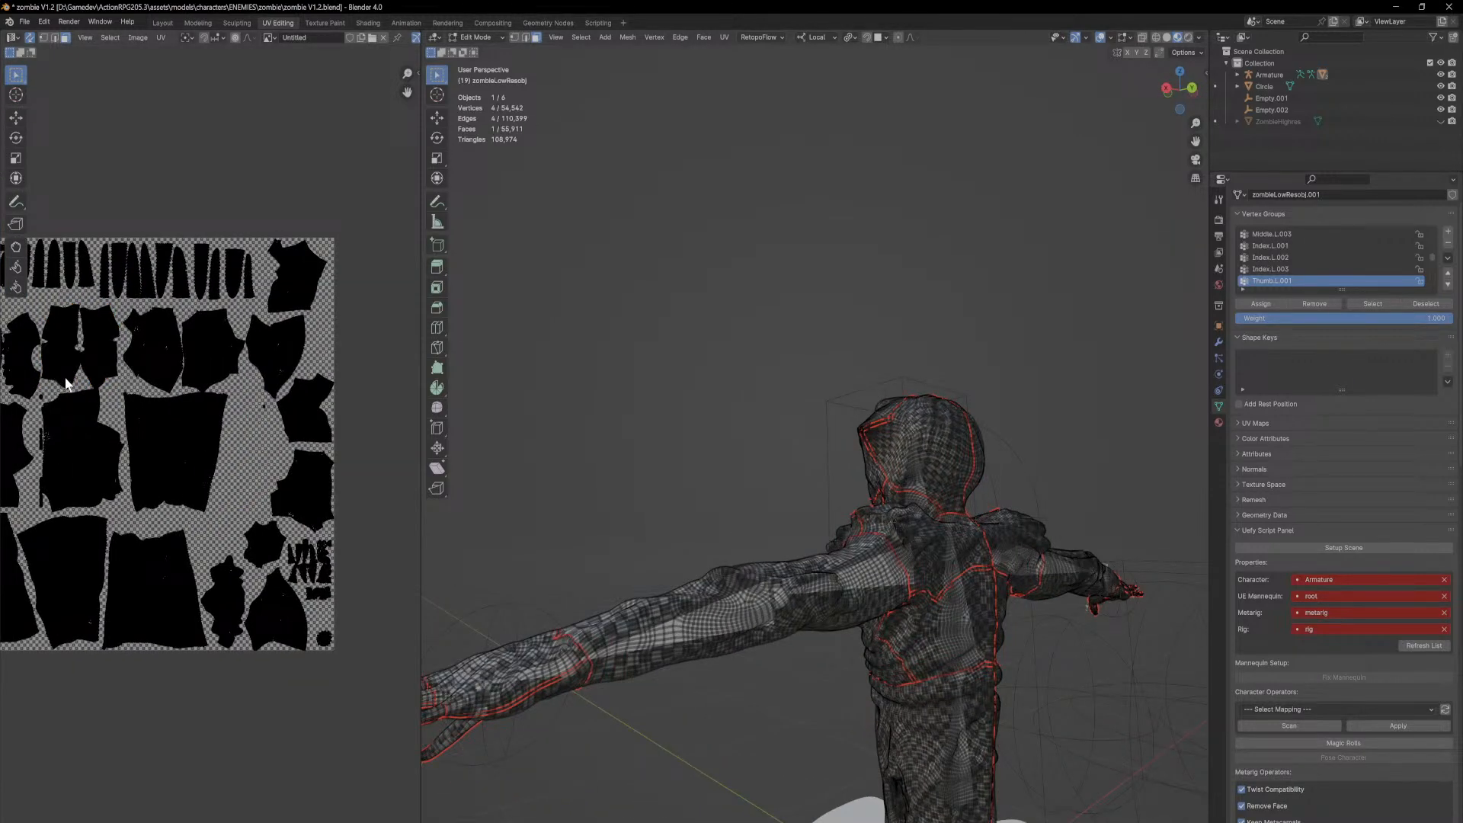
middle_drag(61, 381, 95, 379)
key(l)
middle_drag(769, 555, 995, 621)
middle_drag(931, 475, 762, 560)
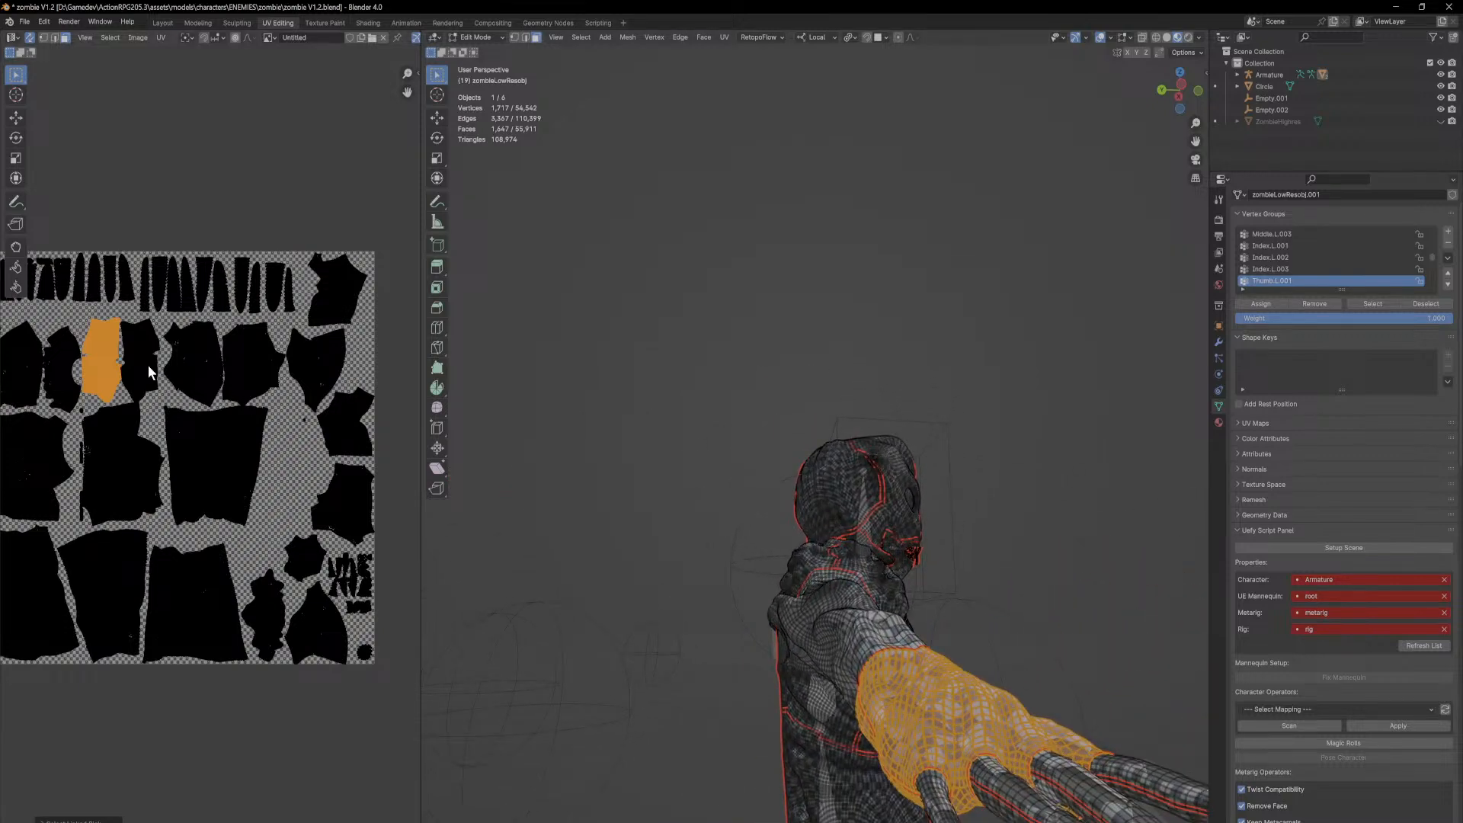
key(l)
scroll(210, 445, up, 1)
middle_drag(810, 632, 904, 676)
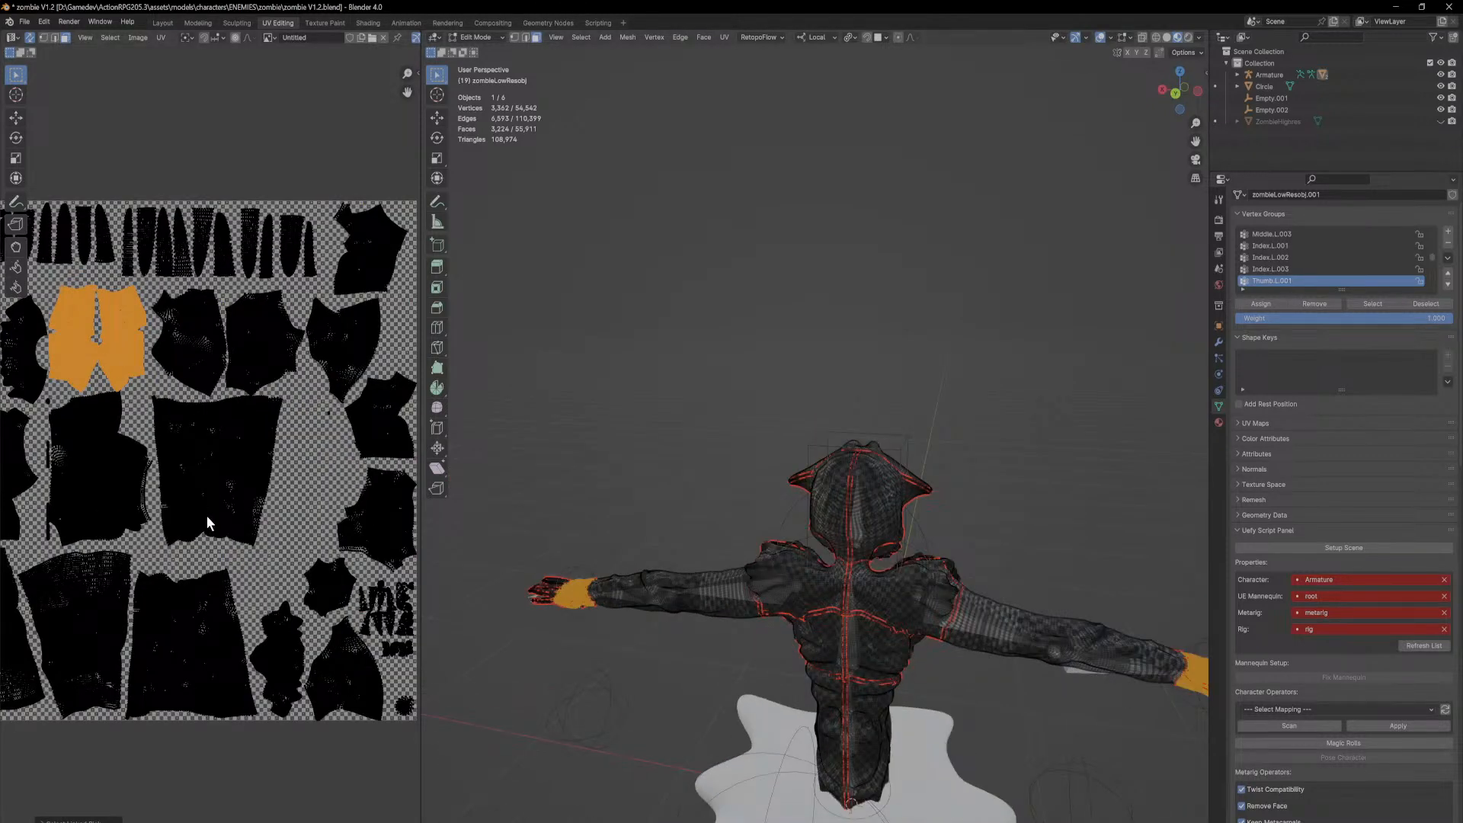
key(s)
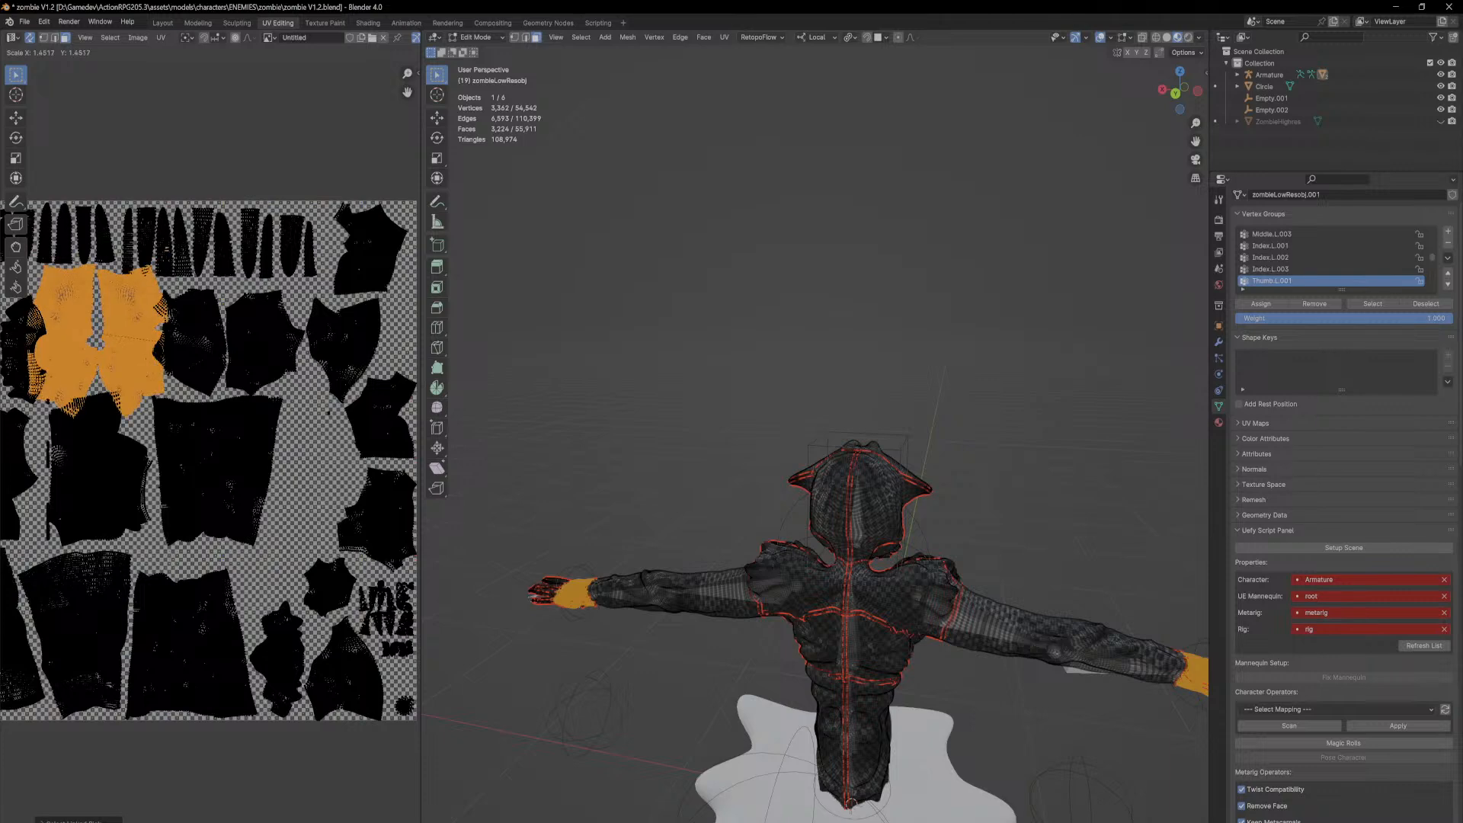
click(248, 338)
Step: Move the hand islands toward the middle row's open gap, over the lower-torso island, tilt them, and enlarge them slightly
key(g)
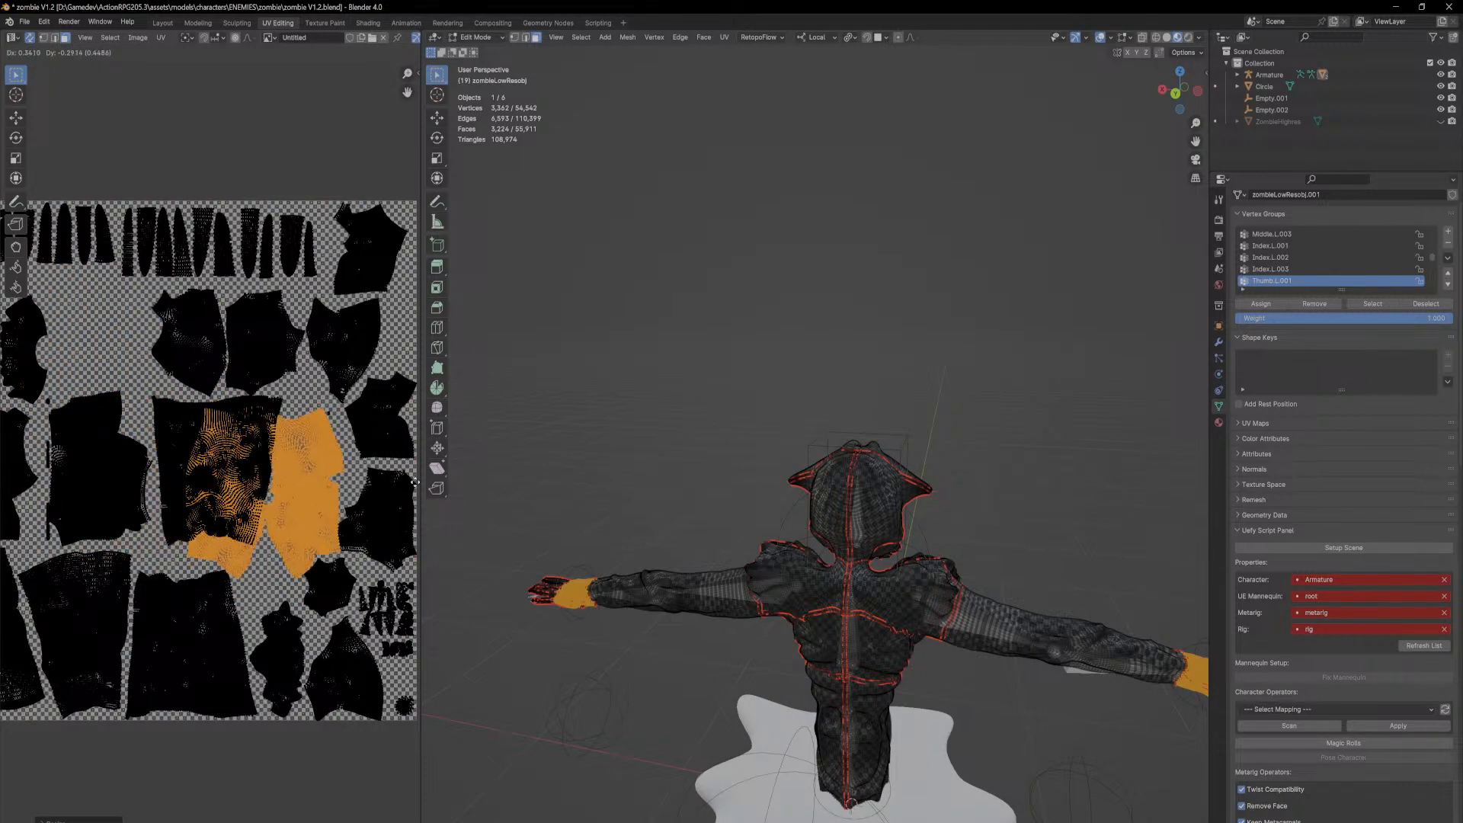
click(343, 490)
scroll(308, 479, up, 1)
middle_drag(340, 460, 367, 451)
key(r)
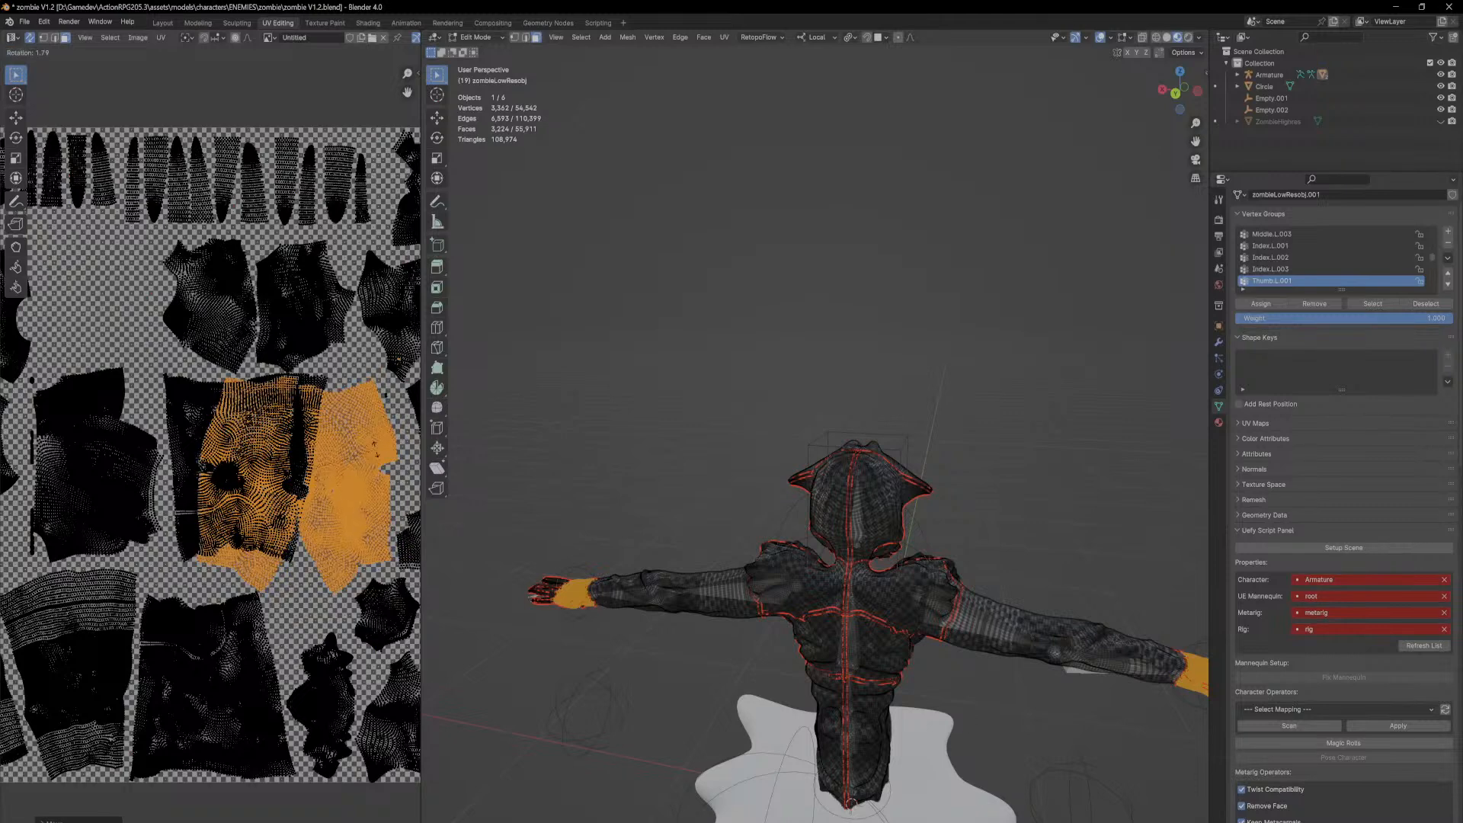
click(385, 474)
key(g)
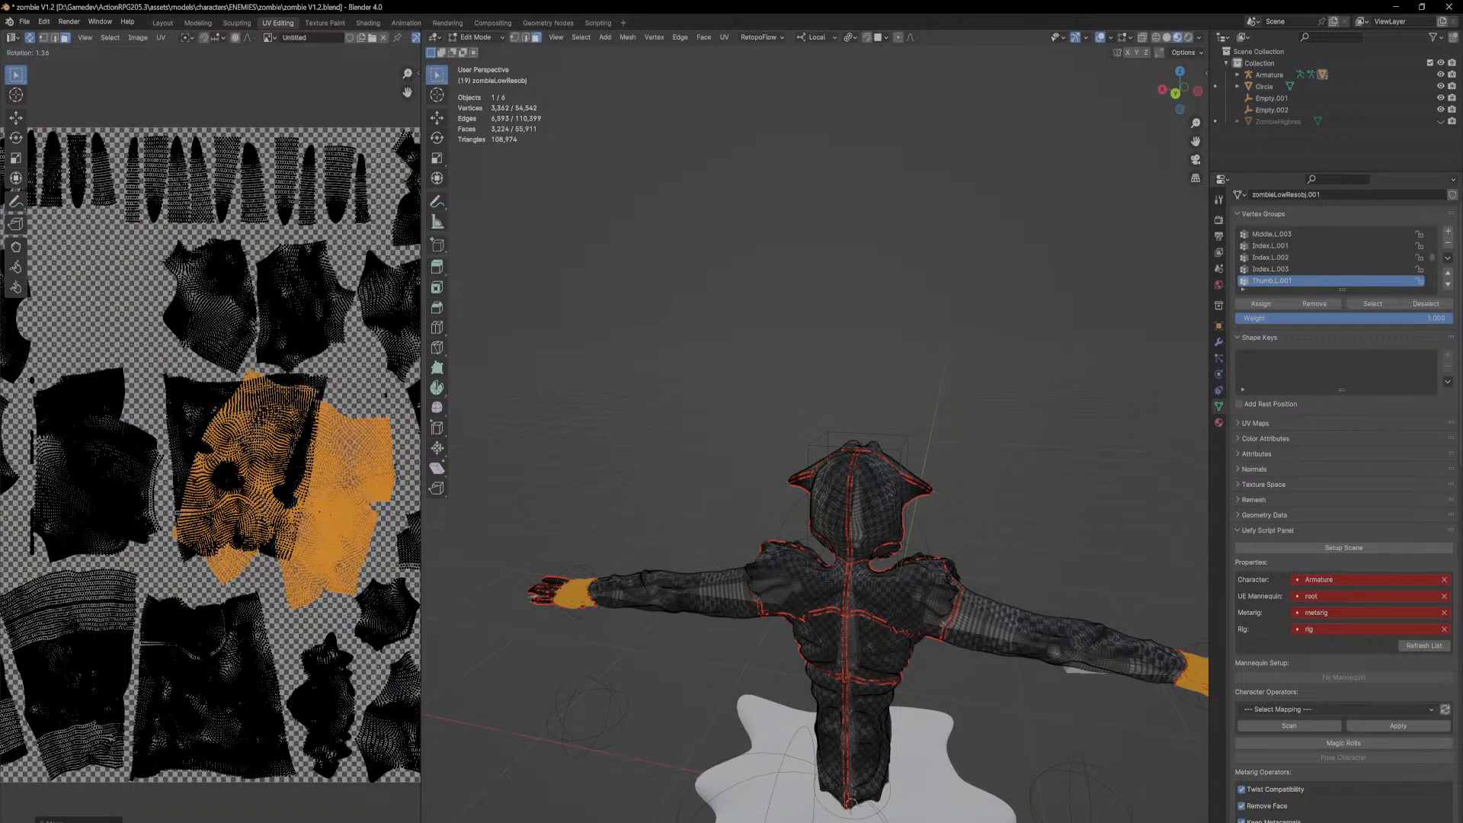
click(355, 485)
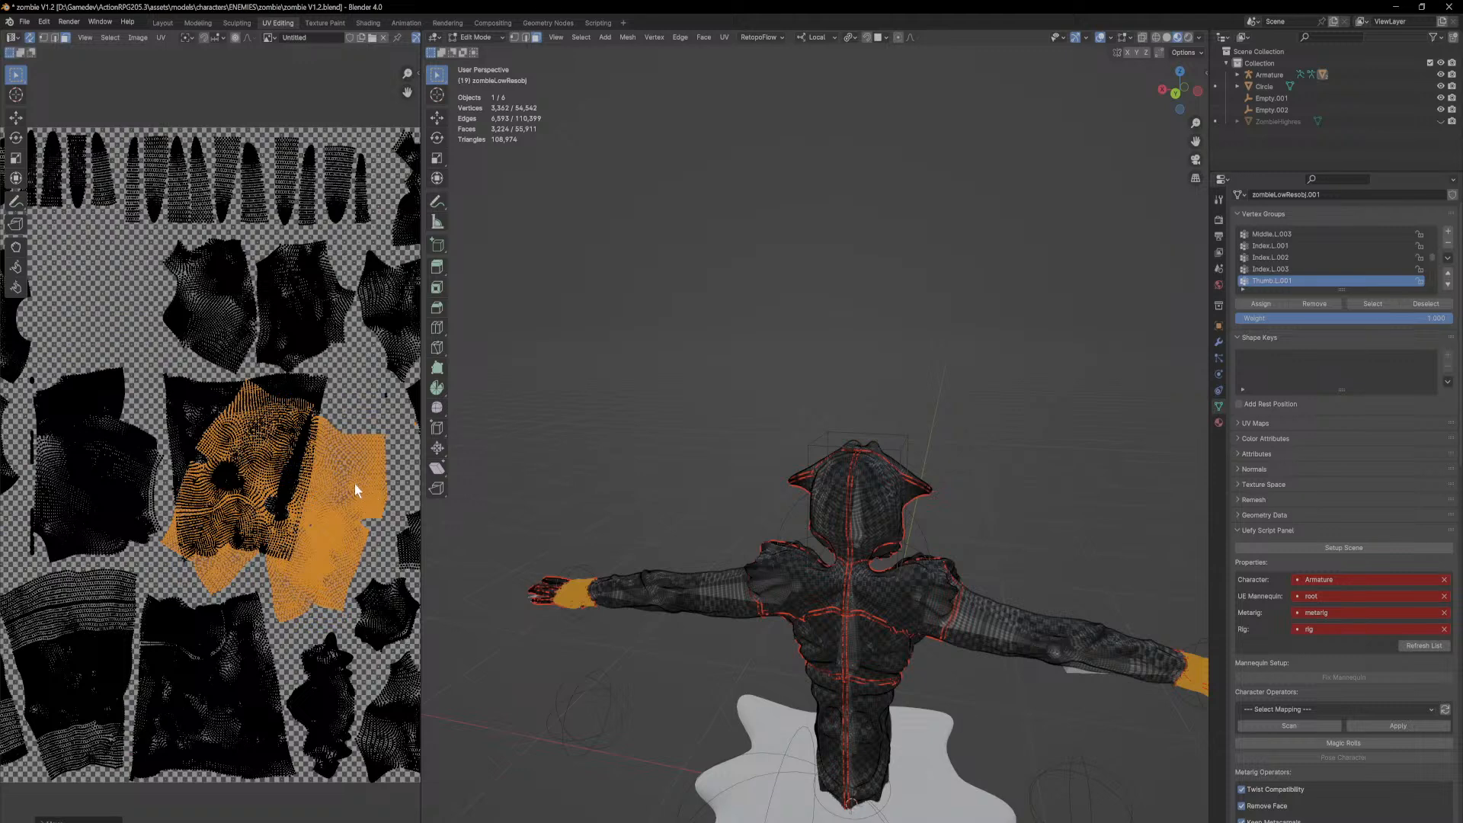
key(s)
click(373, 477)
key(g)
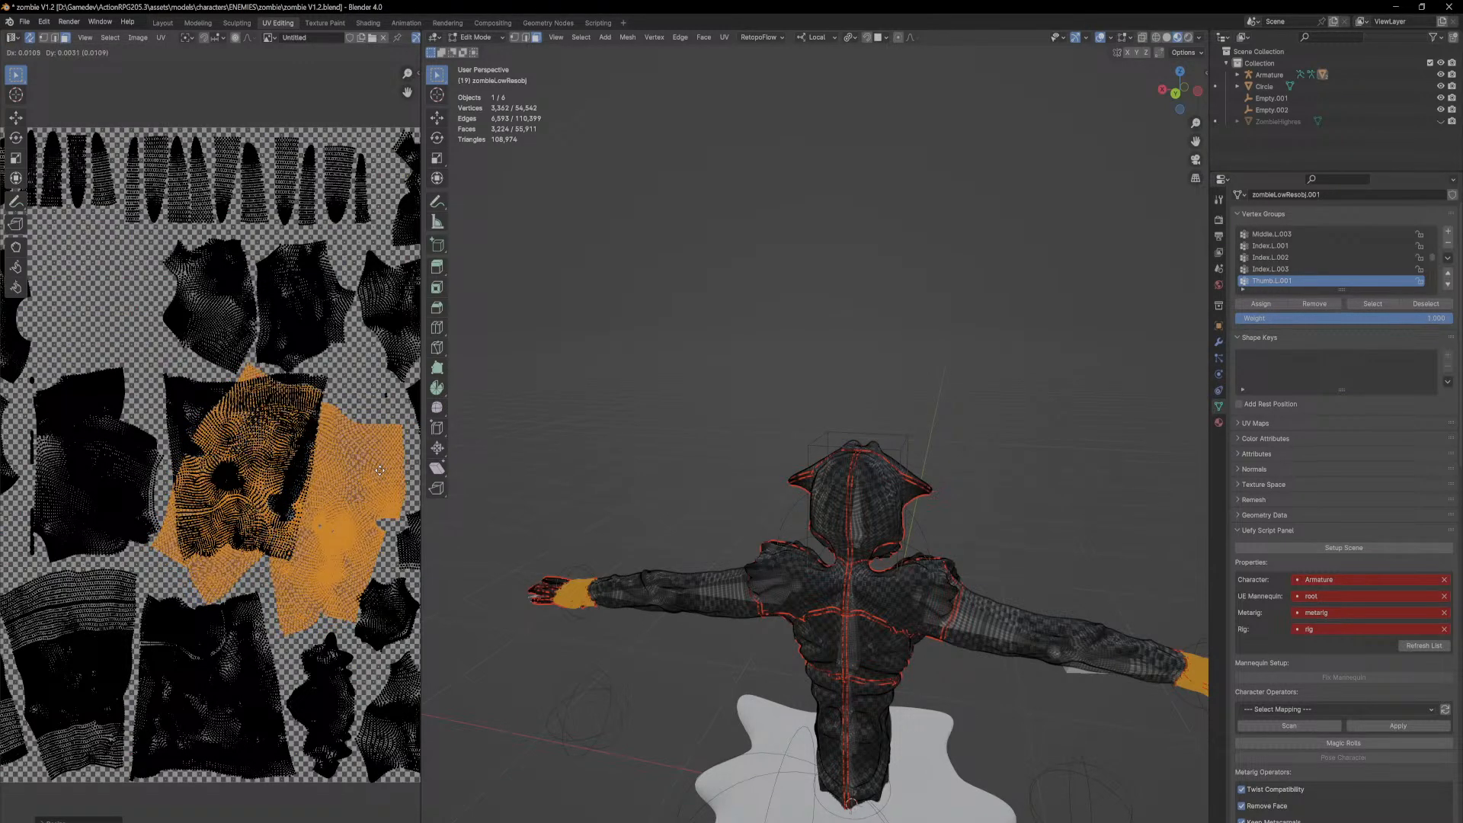
click(379, 466)
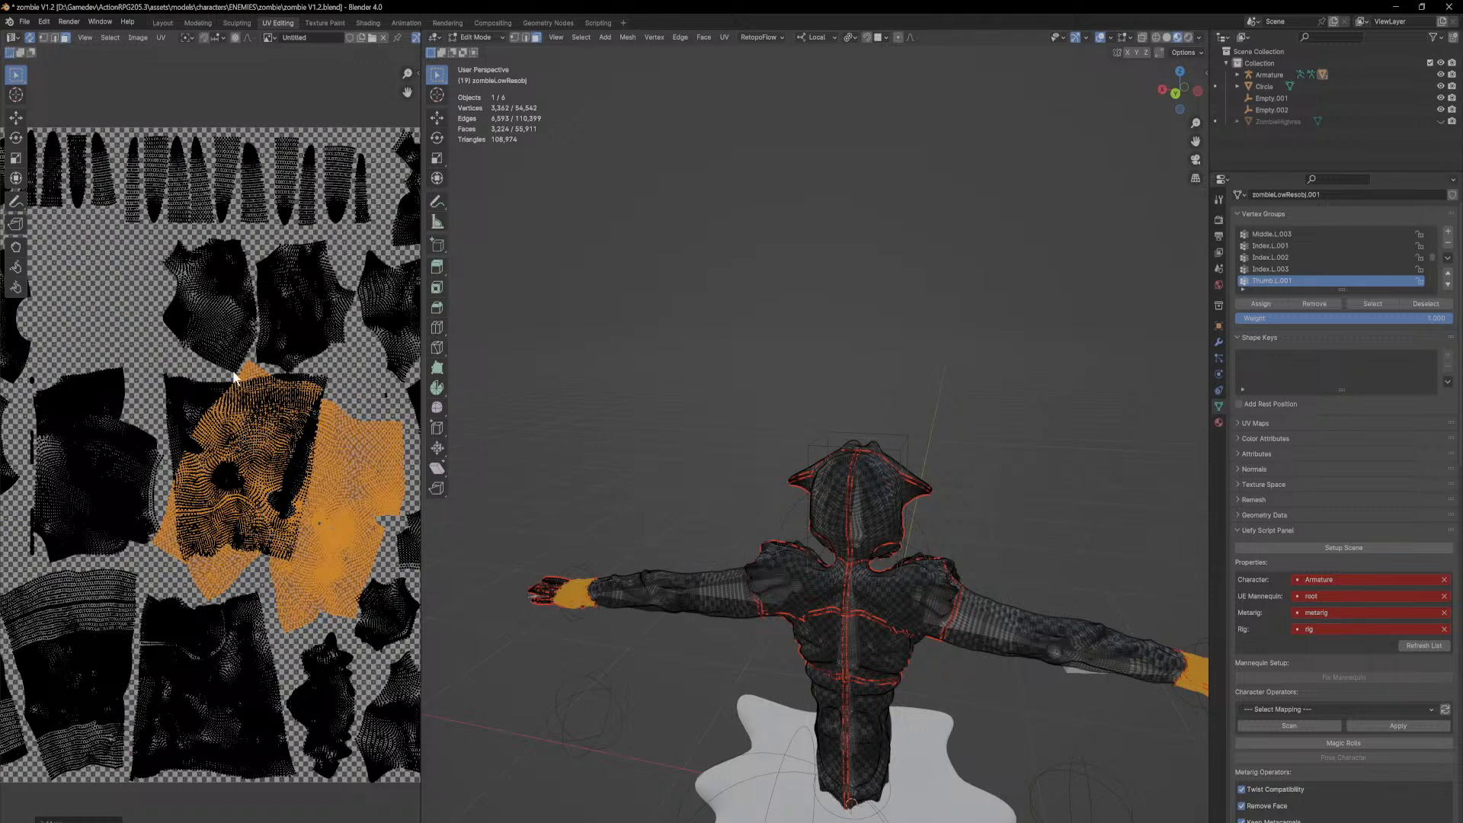
Step: Nudge the upper-back island and the neighbouring front head island slightly upward in the second row
middle_drag(233, 371, 231, 408)
click(326, 404)
key(l)
key(g)
click(309, 360)
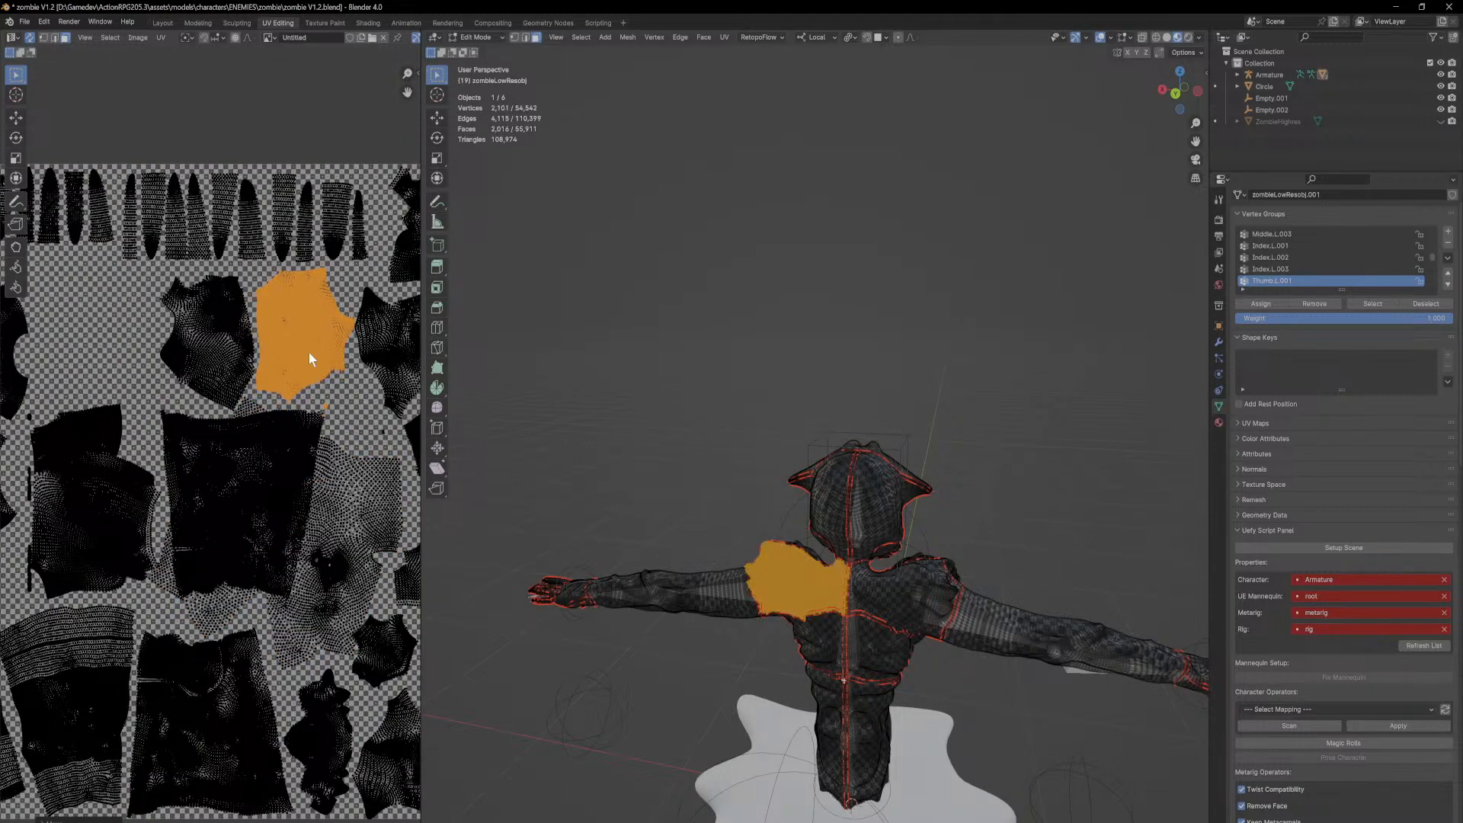
click(226, 350)
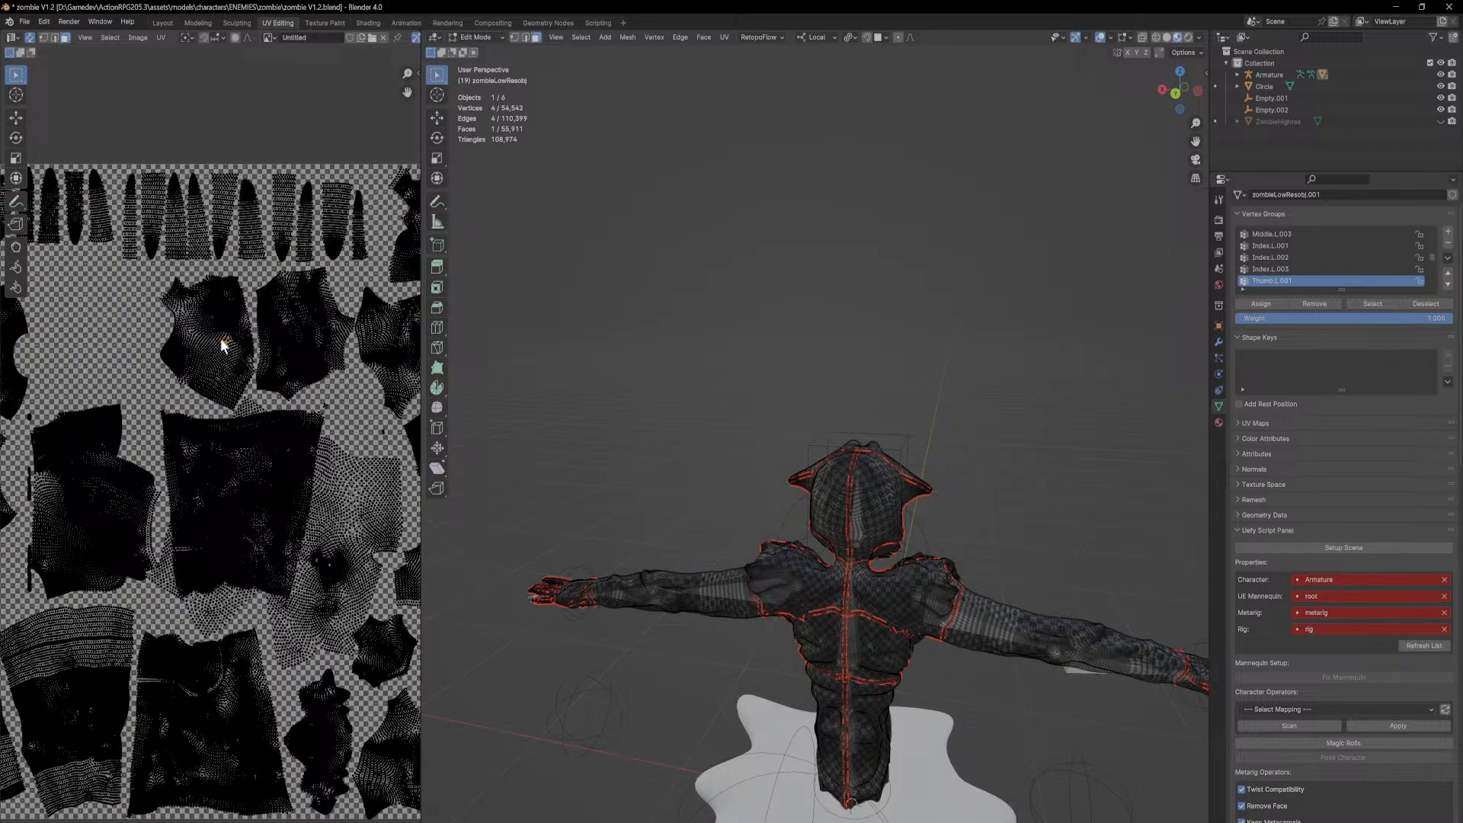
key(l)
key(g)
click(218, 342)
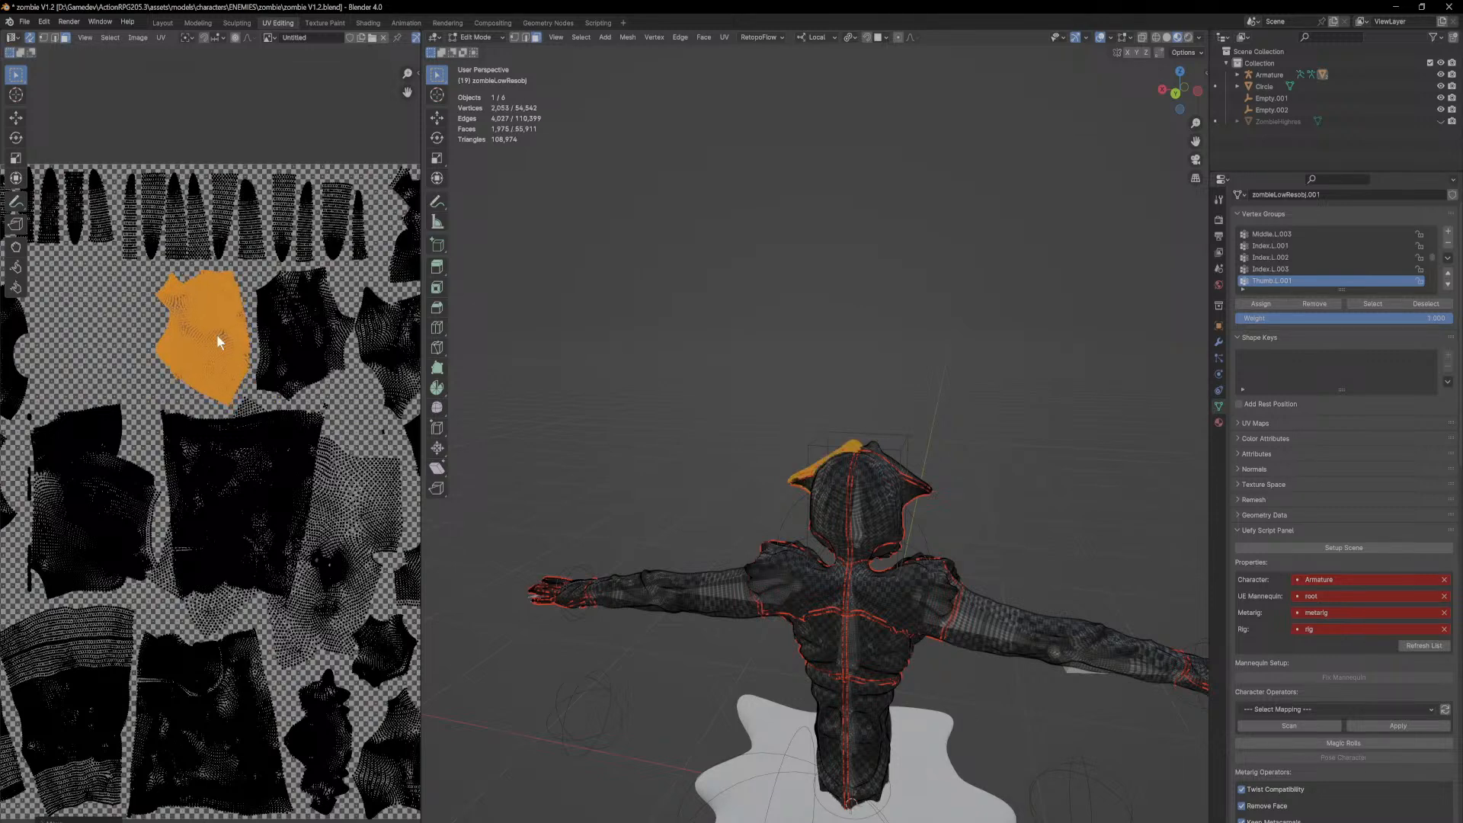
Step: Move the middle row's lower-torso island up into the space vacated by the hand islands
click(183, 435)
key(l)
middle_drag(183, 435, 276, 430)
key(g)
click(138, 294)
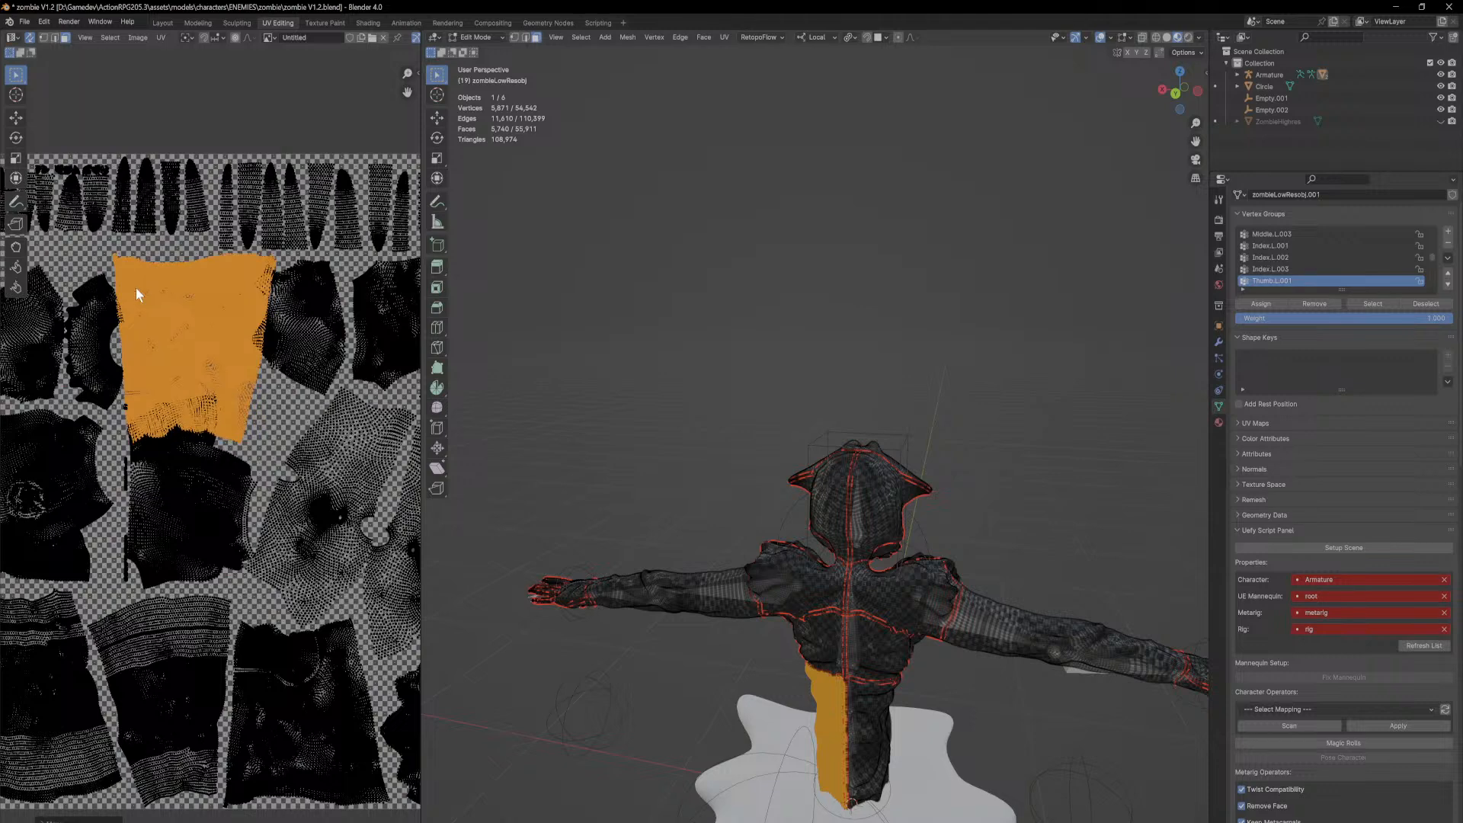
Step: Add the other lower-torso island in the bottom row to the selection and shrink both islands
middle_drag(200, 501, 292, 518)
scroll(348, 404, up, 1)
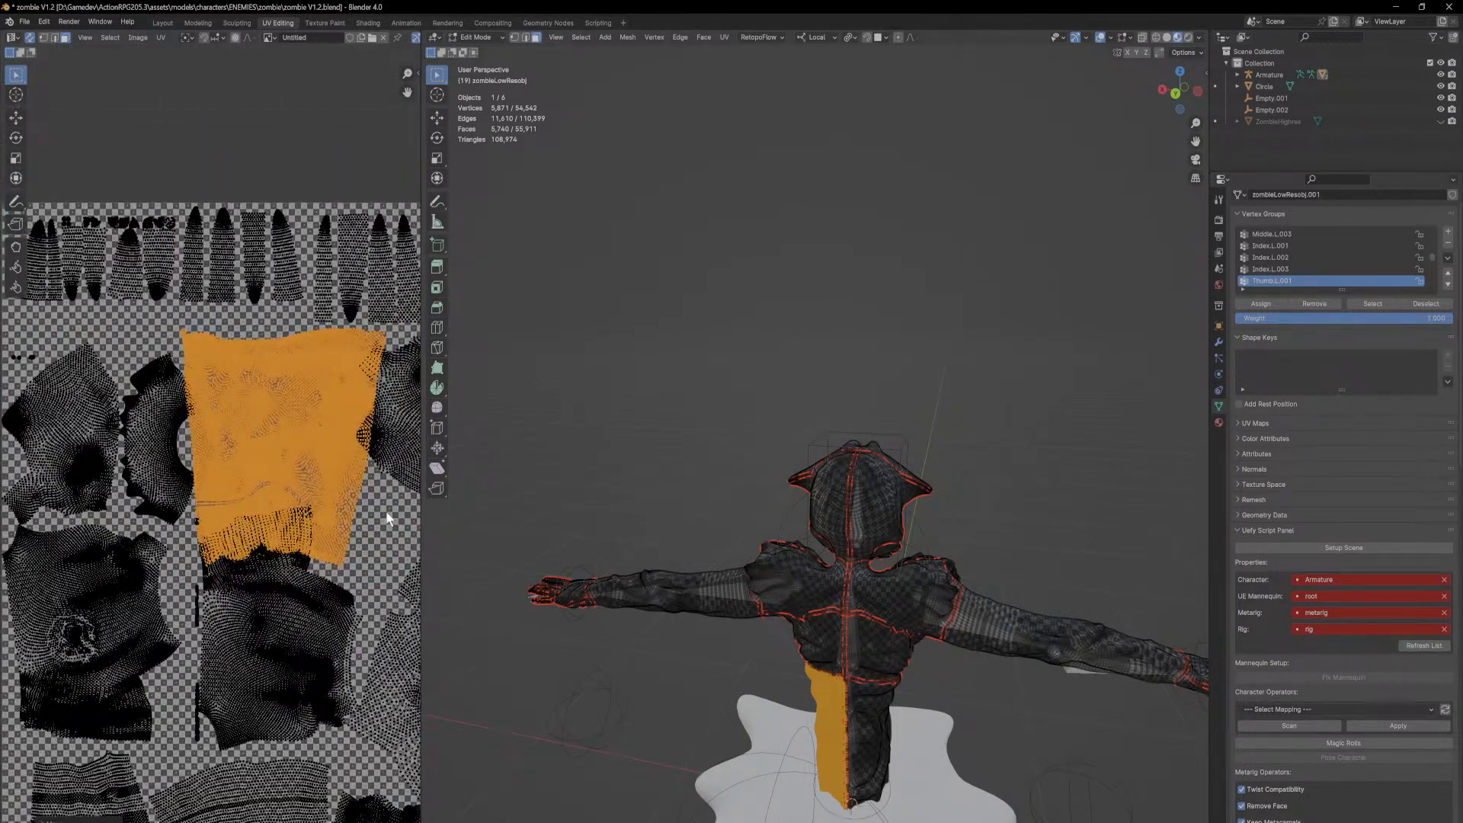
key(l)
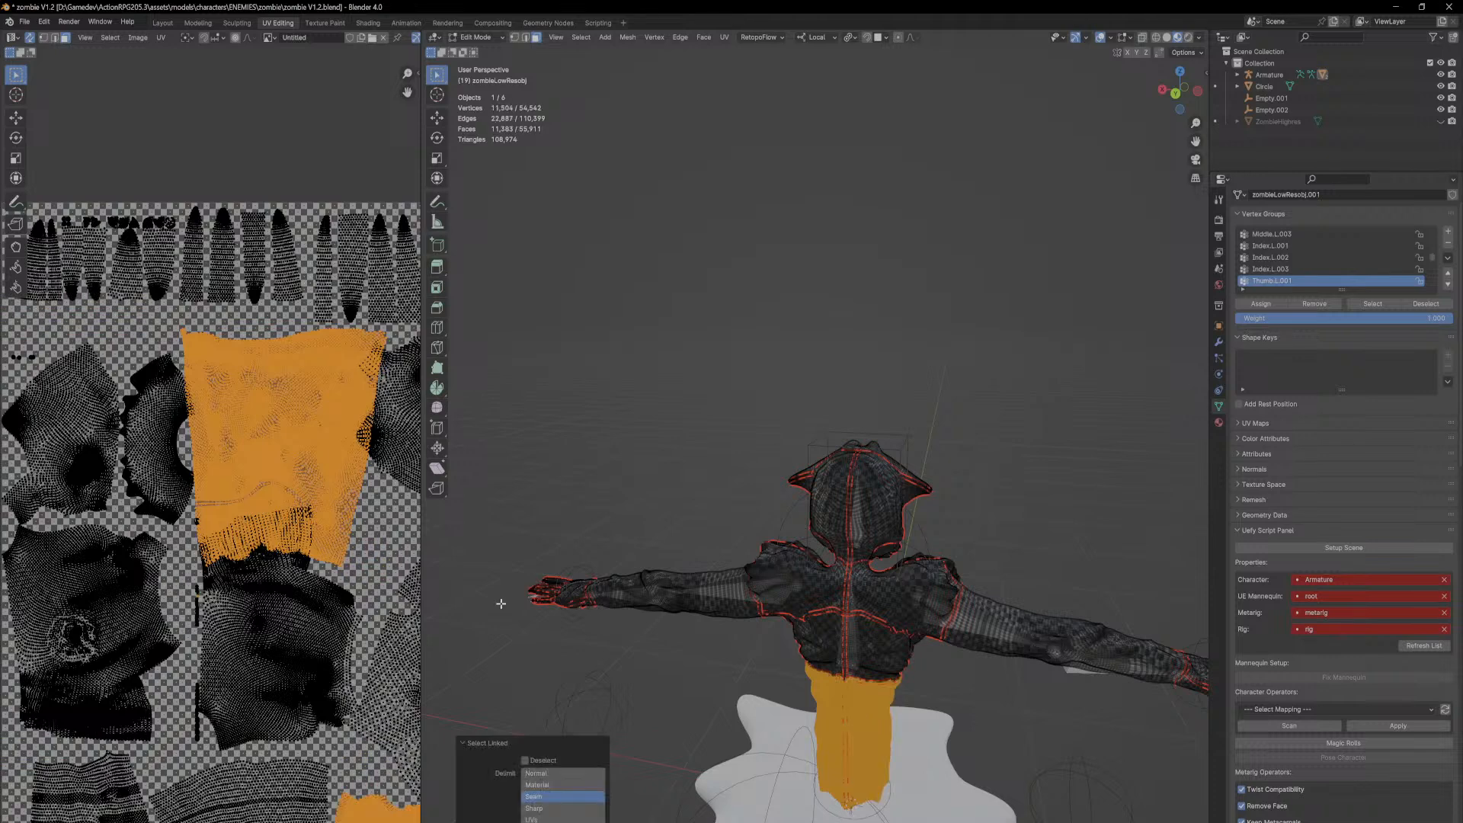
scroll(335, 560, down, 3)
key(s)
click(330, 549)
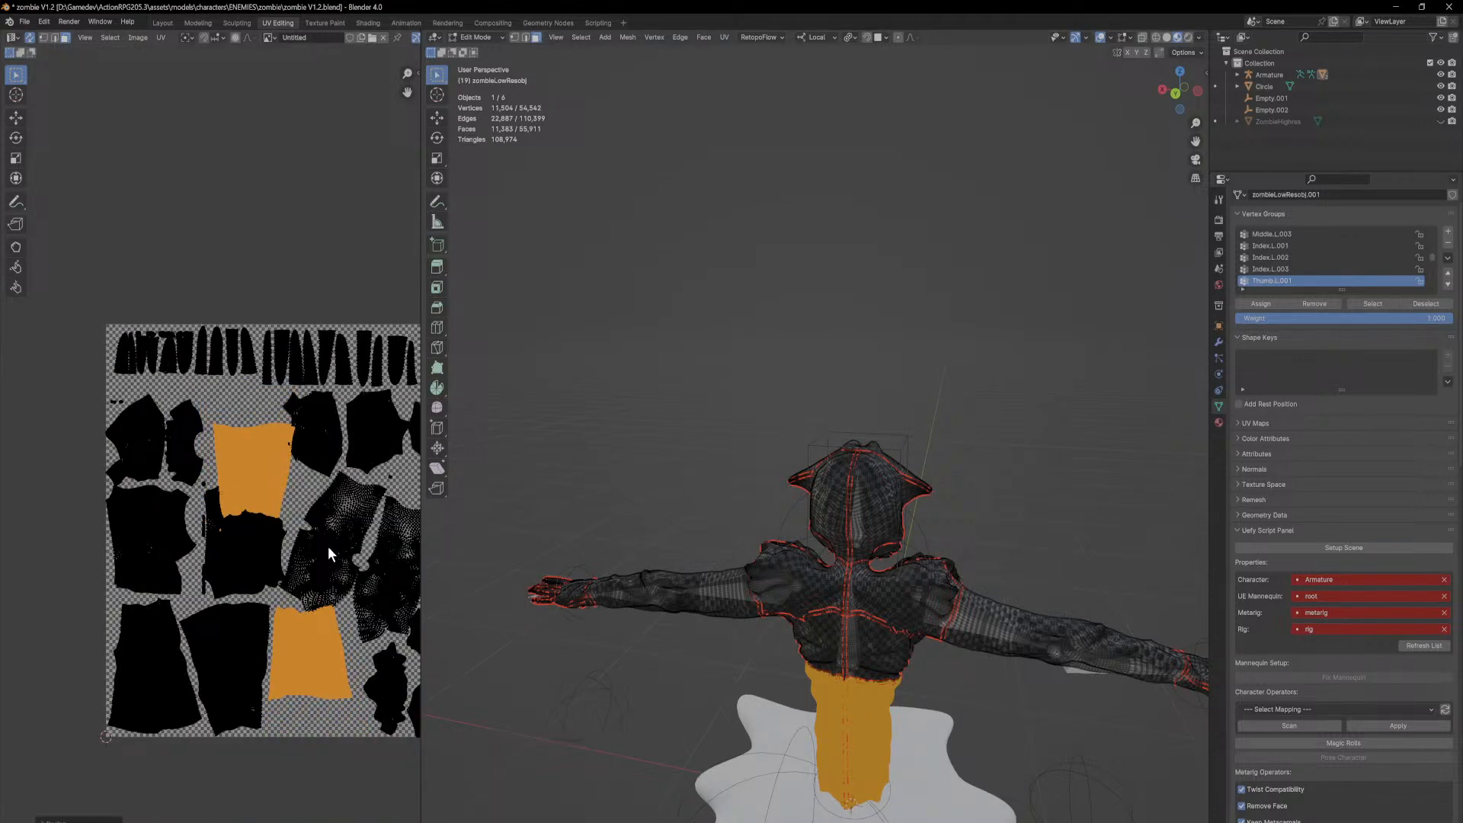
Step: Move the bottom row's lower-torso island down to the bottom edge and slightly right, closer to its neighbour
middle_drag(331, 649, 255, 520)
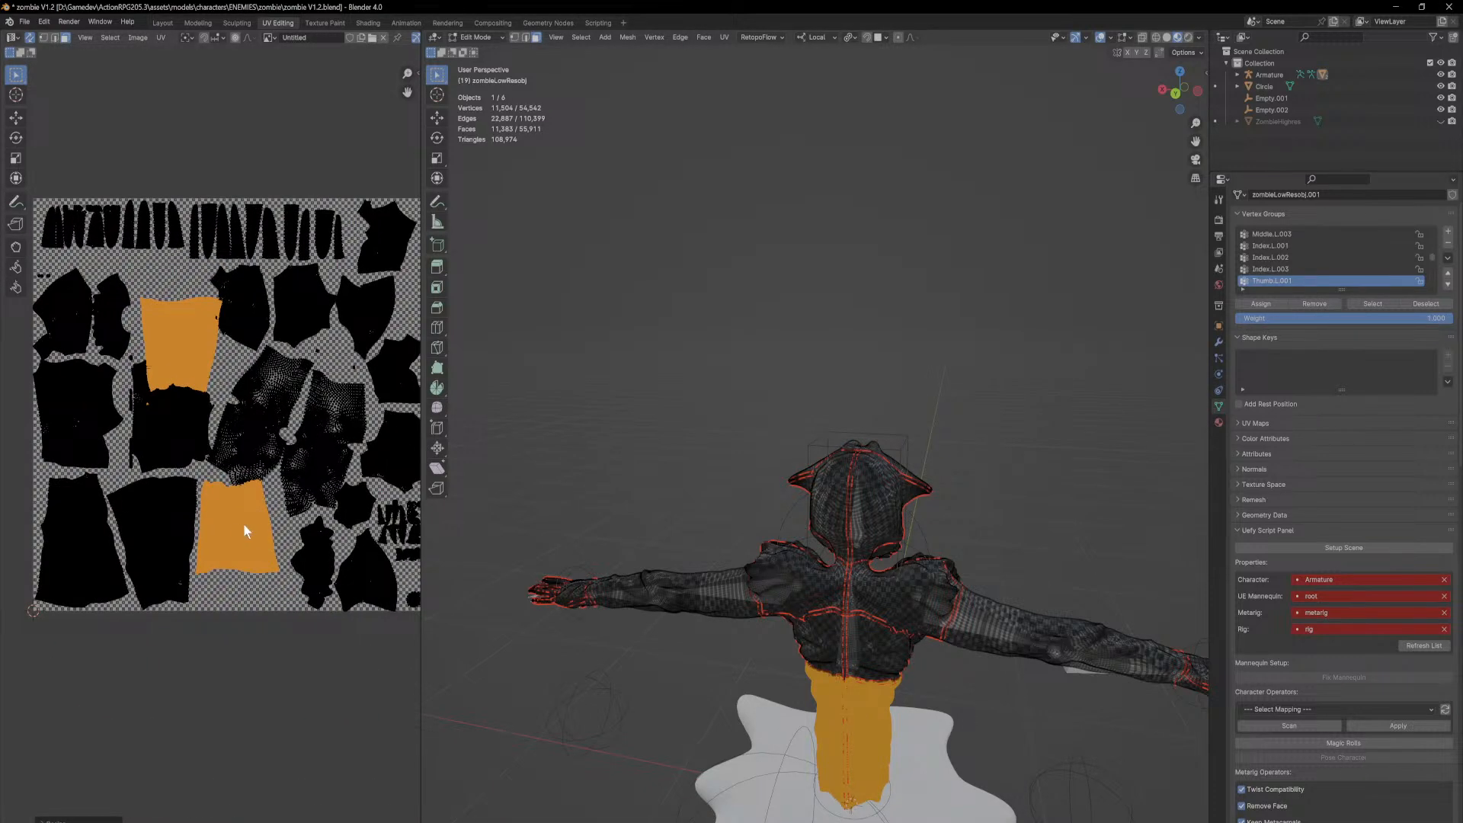
key(alt+a)
key(l)
key(g)
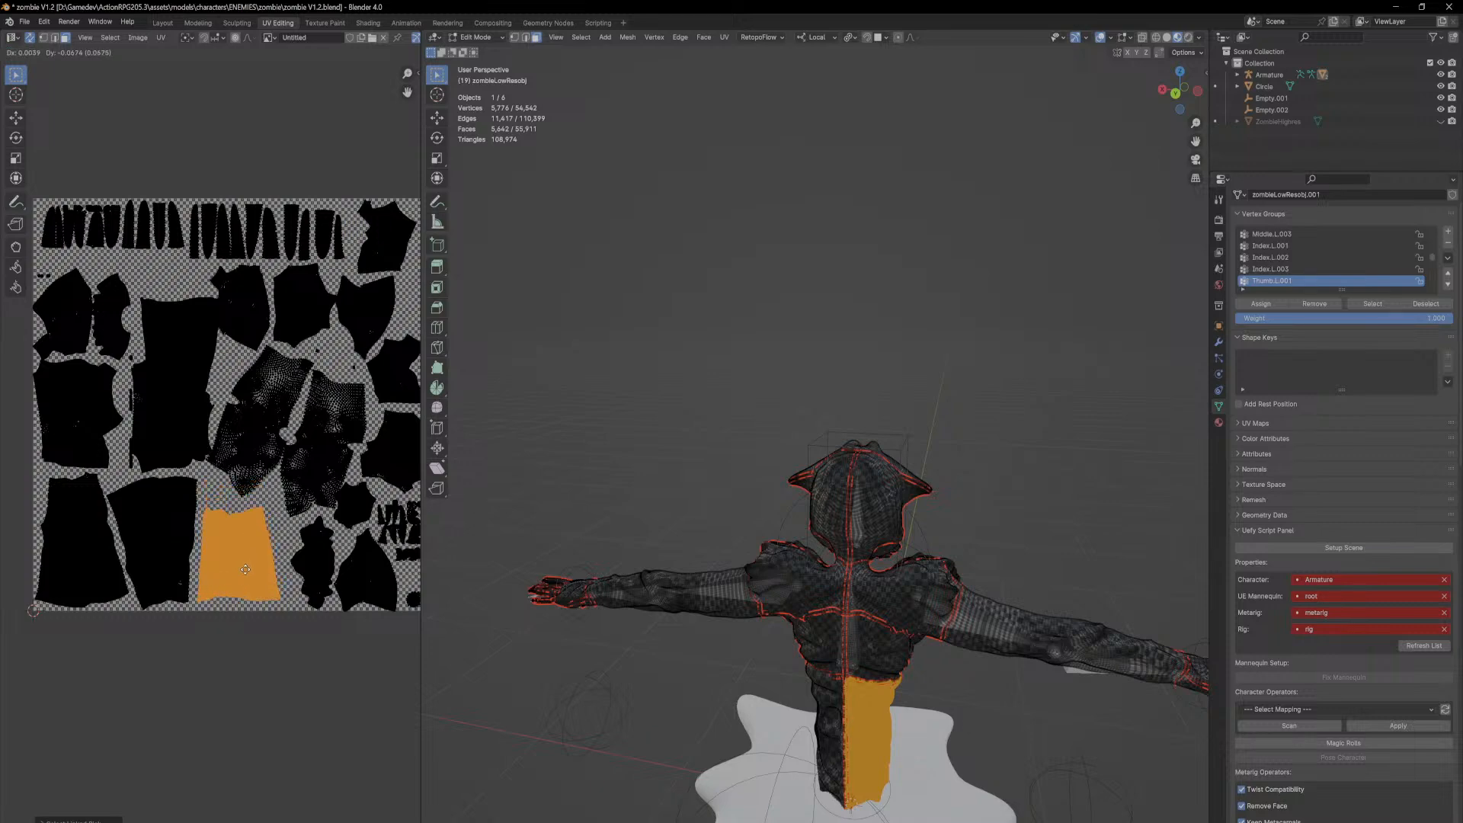
click(263, 573)
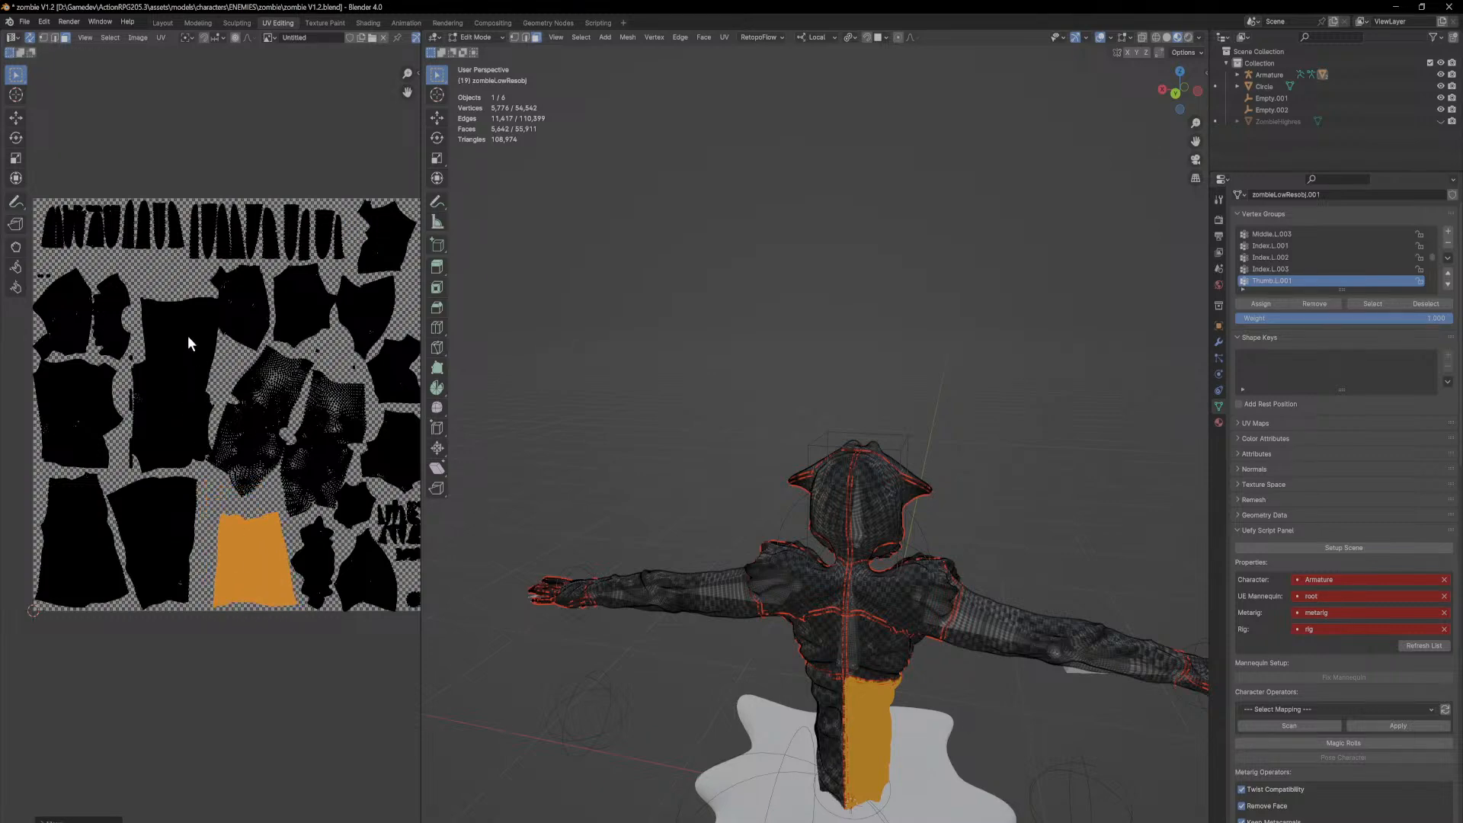
Step: Move the second row's lower-torso island slightly upward, clear of the shoulder island beneath it
key(alt+a)
key(l)
key(g)
click(175, 296)
scroll(191, 411, up, 3)
key(alt+a)
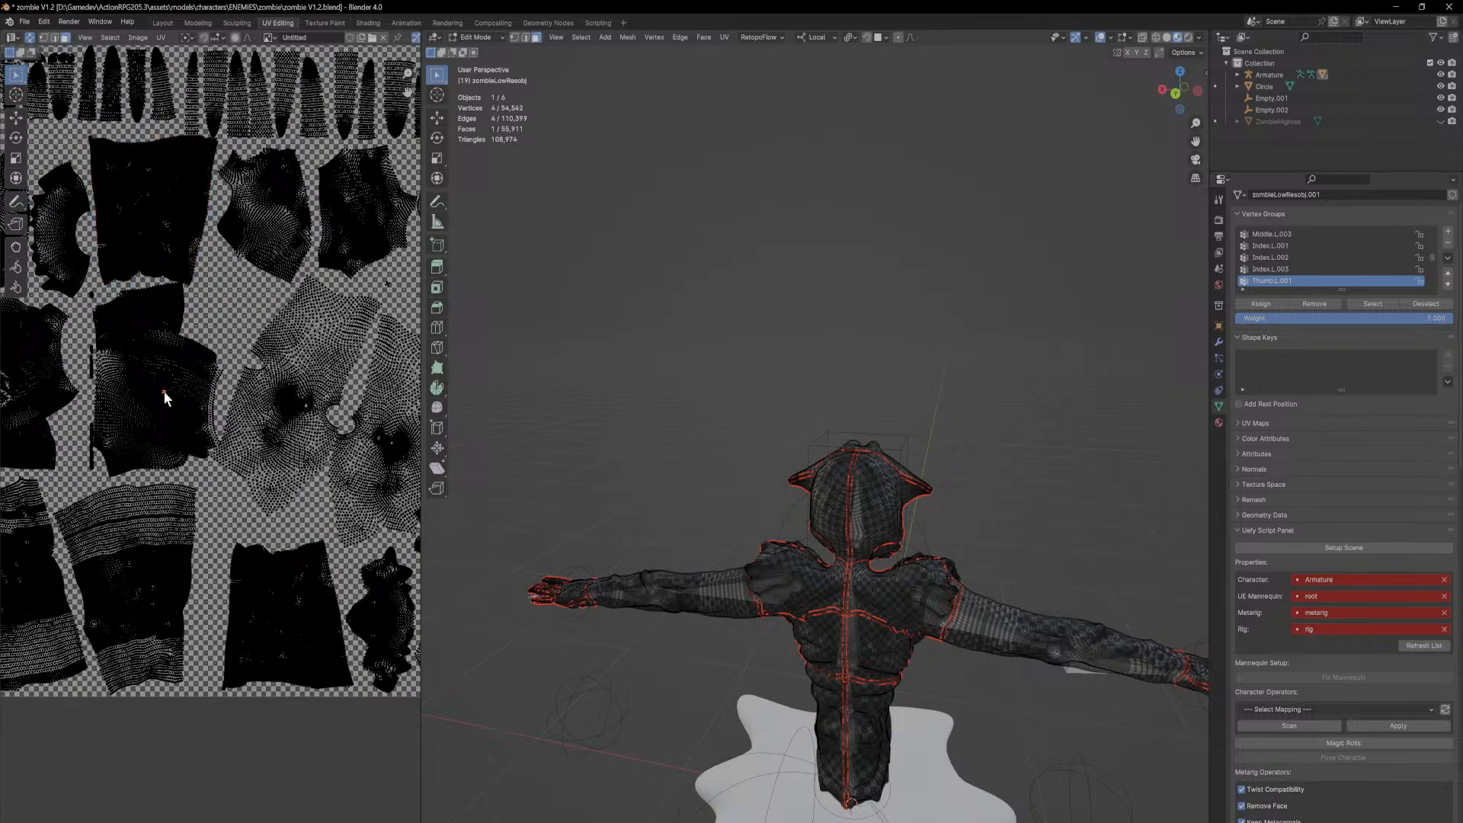
key(l)
middle_drag(134, 380, 220, 414)
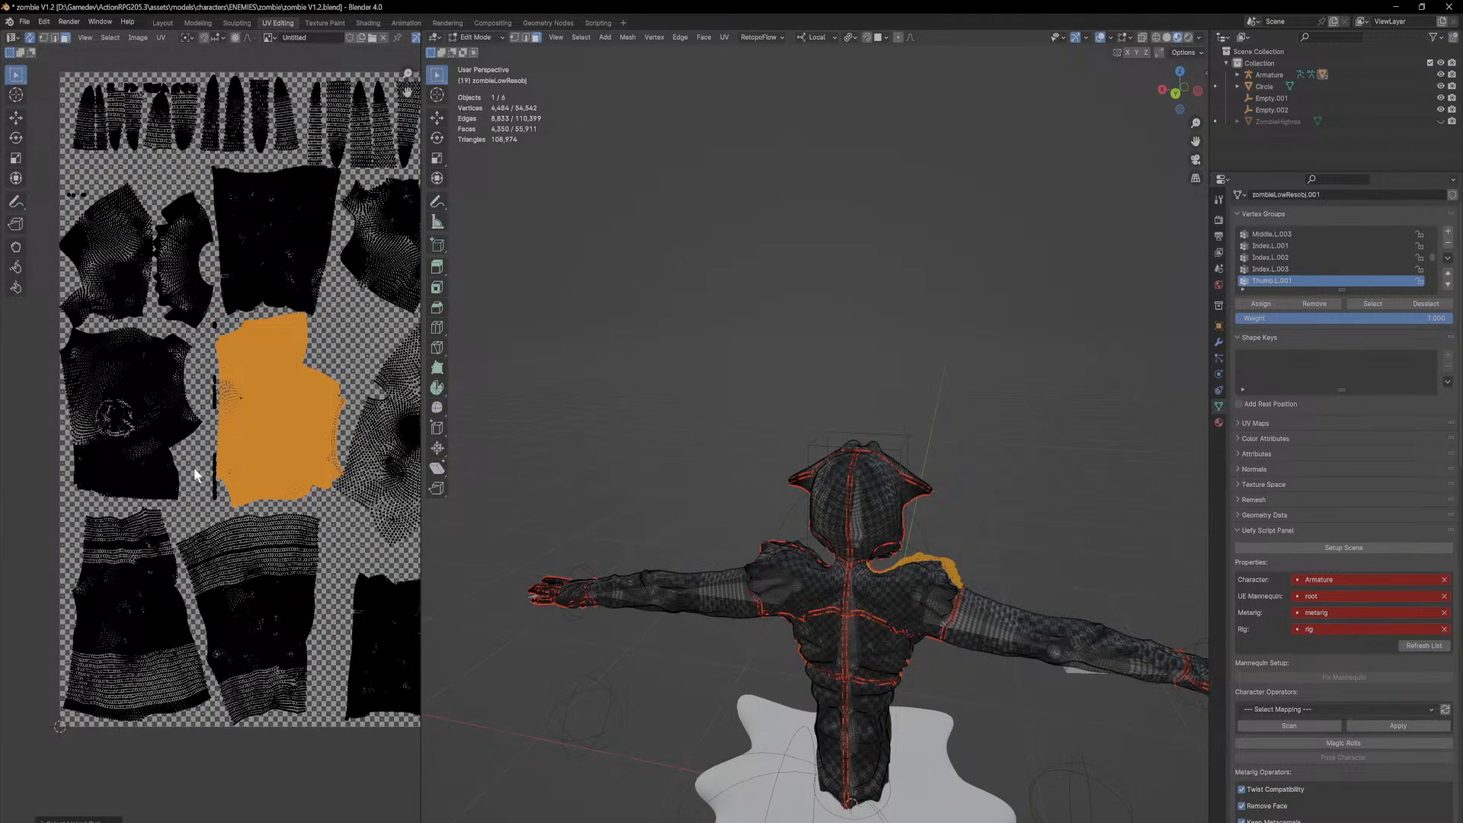
middle_drag(341, 538, 81, 520)
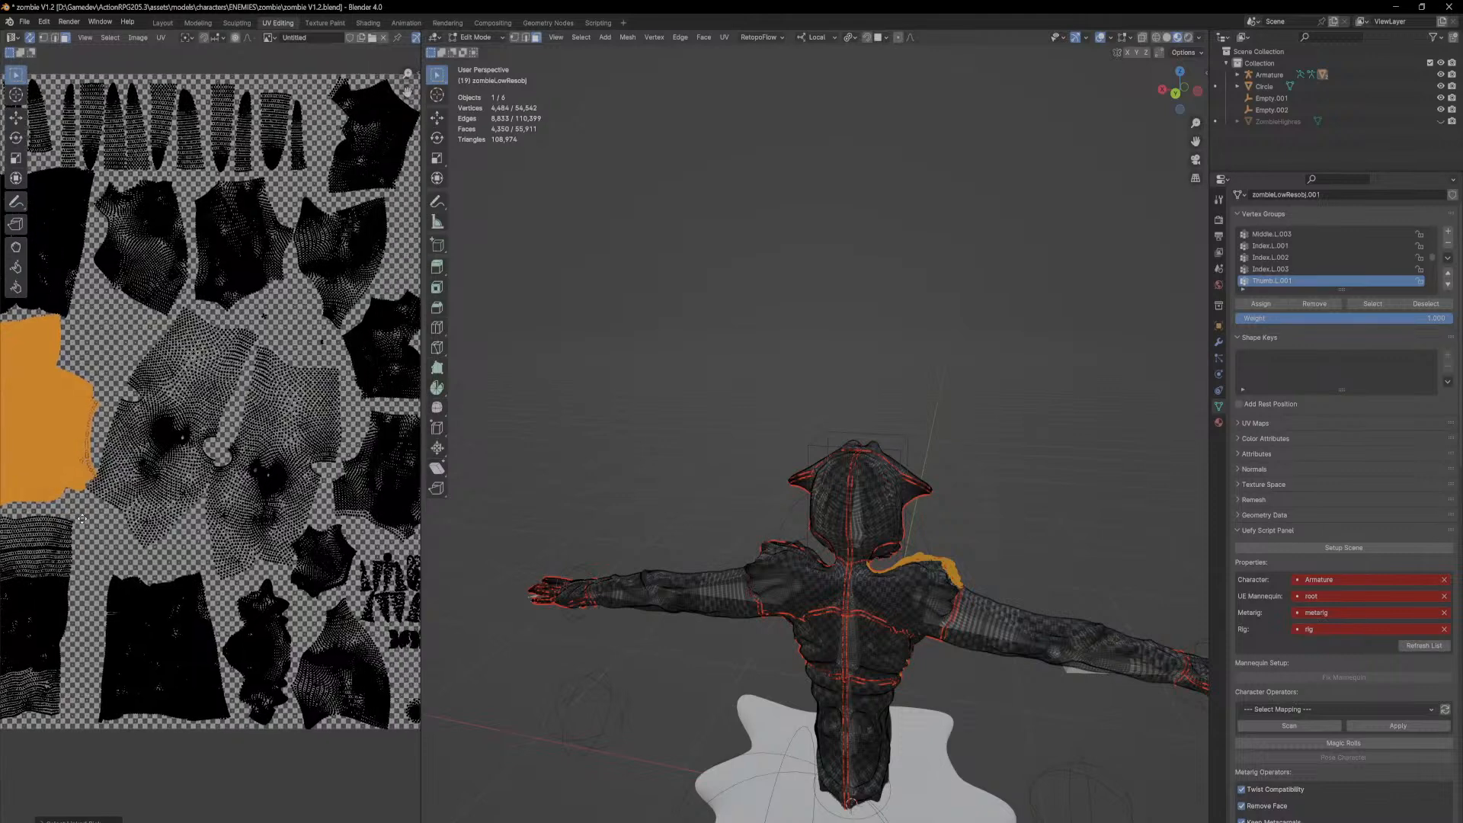
Step: Try a small upward shift of both hand islands together in the middle row
key(alt+a)
key(l)
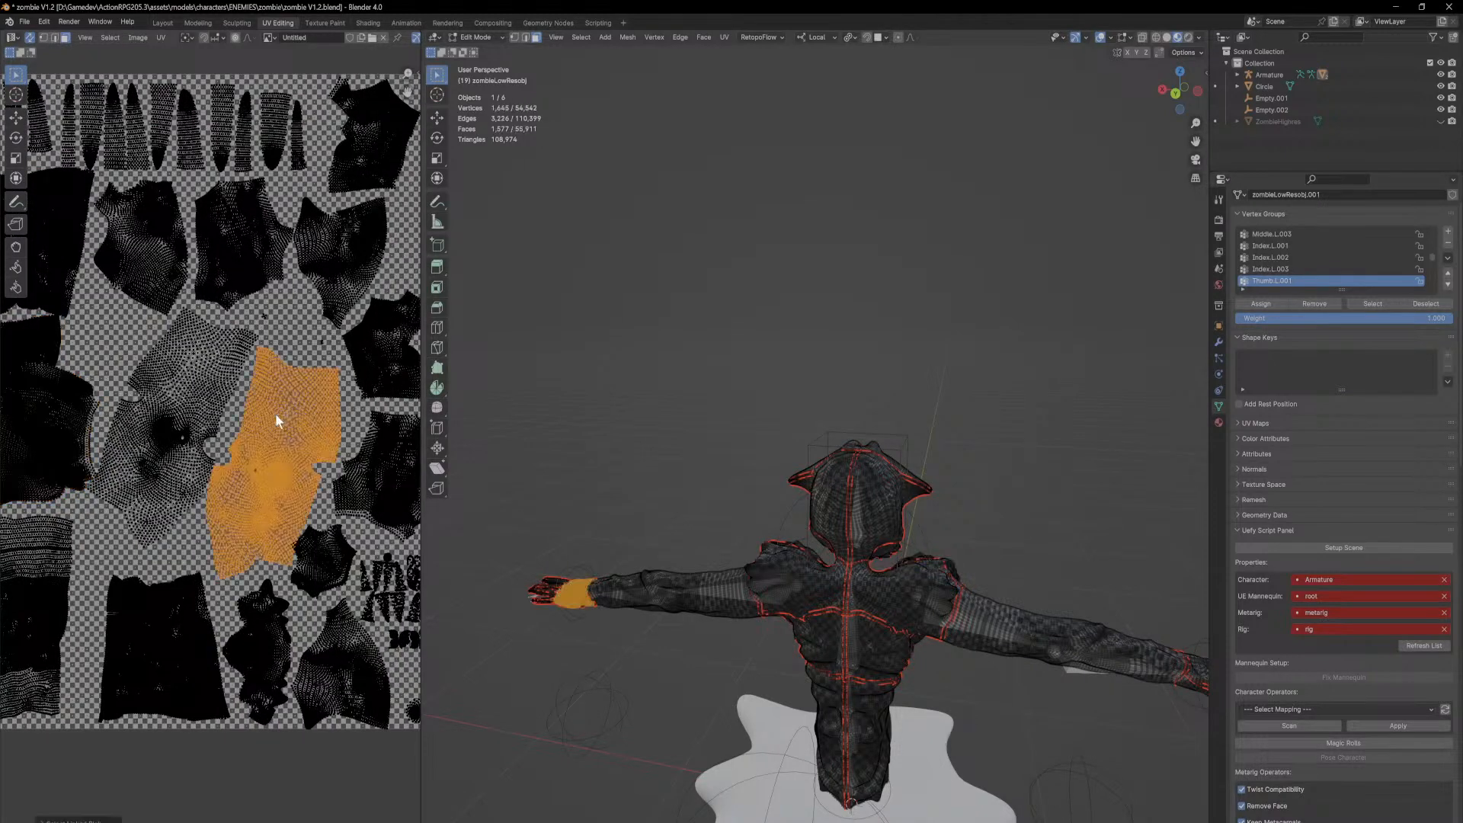
key(l)
key(g)
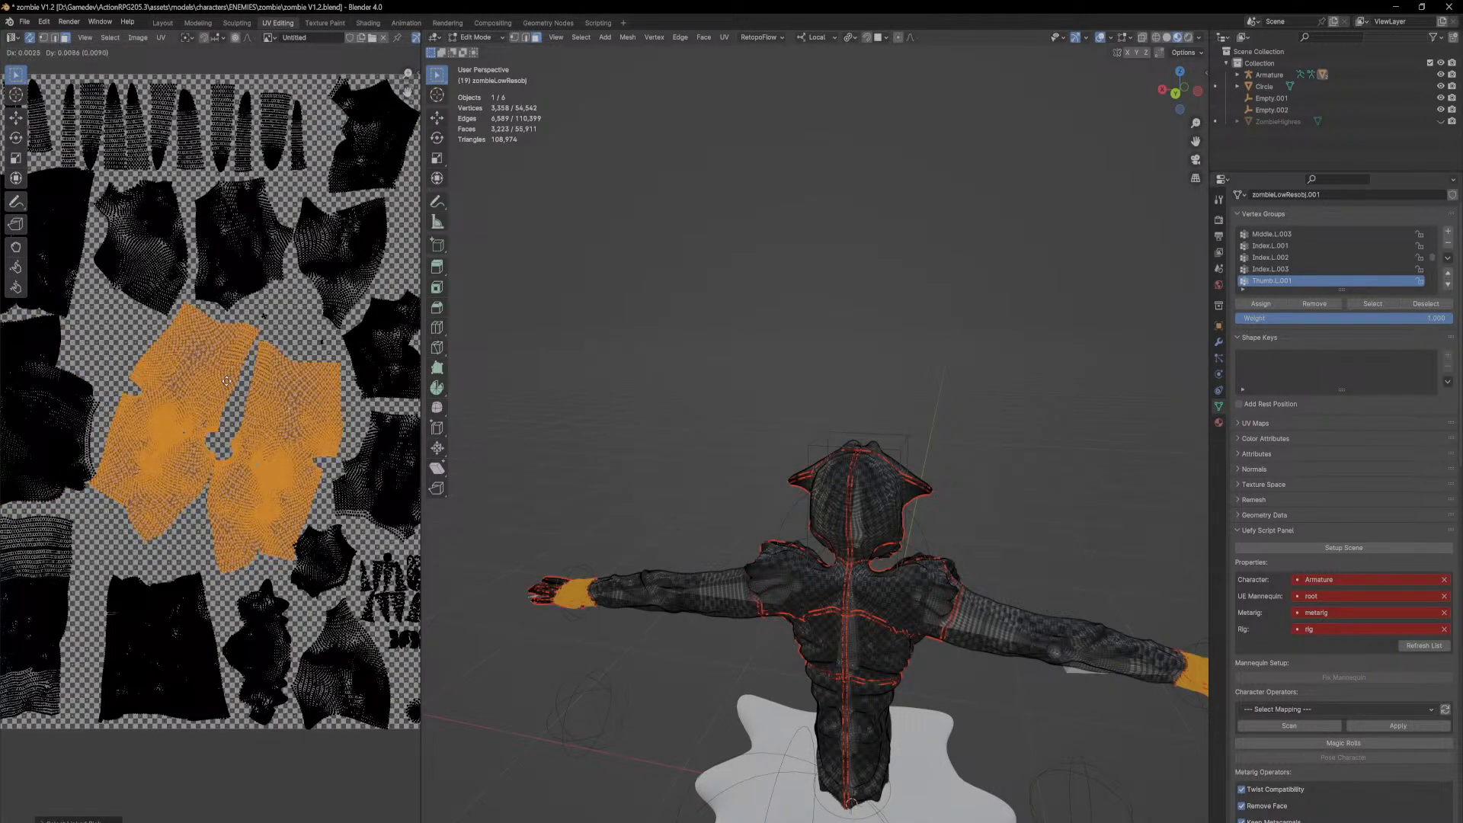
click(226, 394)
Step: Try rotating only the hand island on the layout's right side and moving it up beneath the second-row islands
click(299, 416)
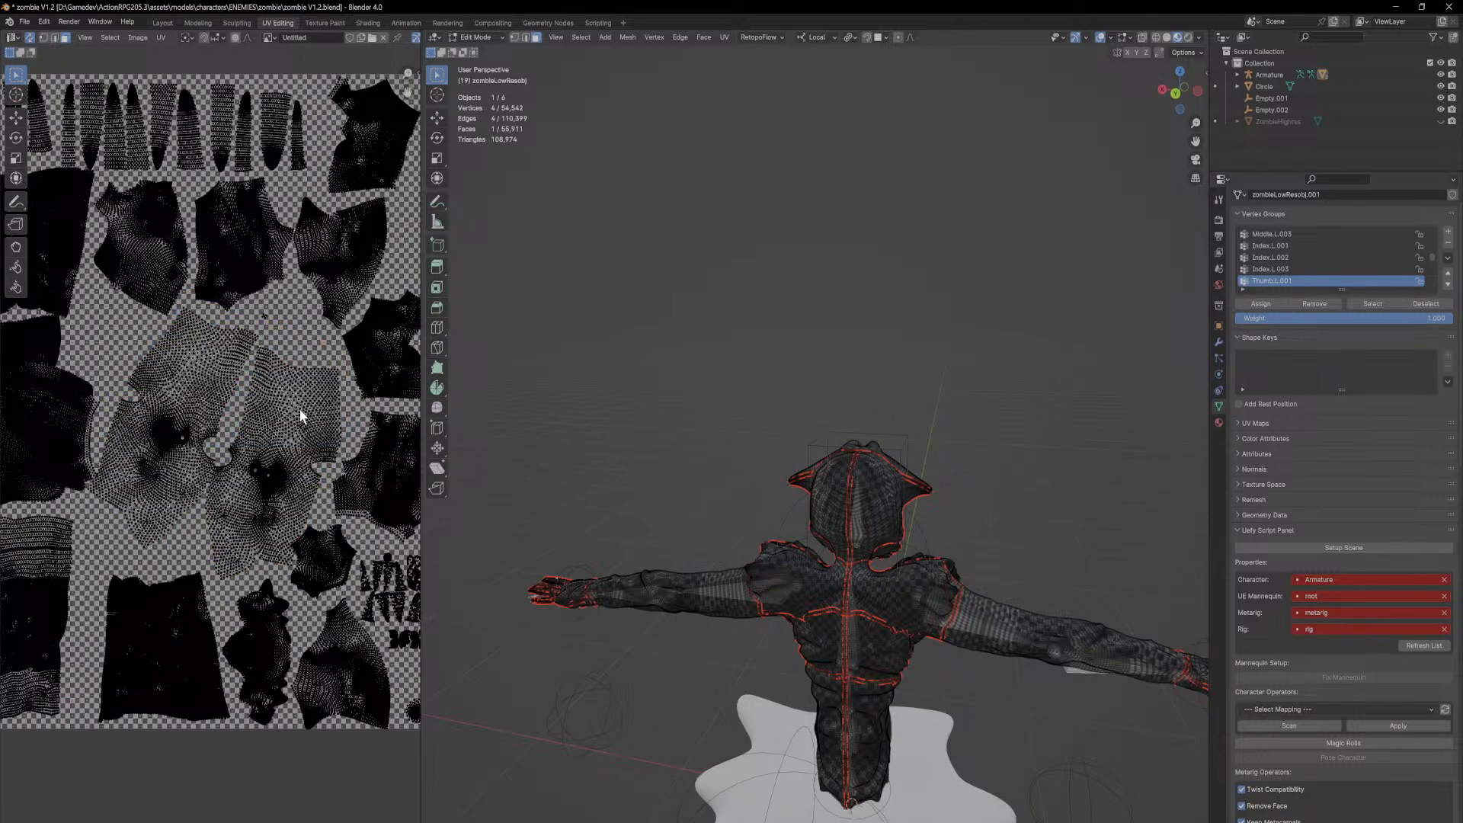
key(l)
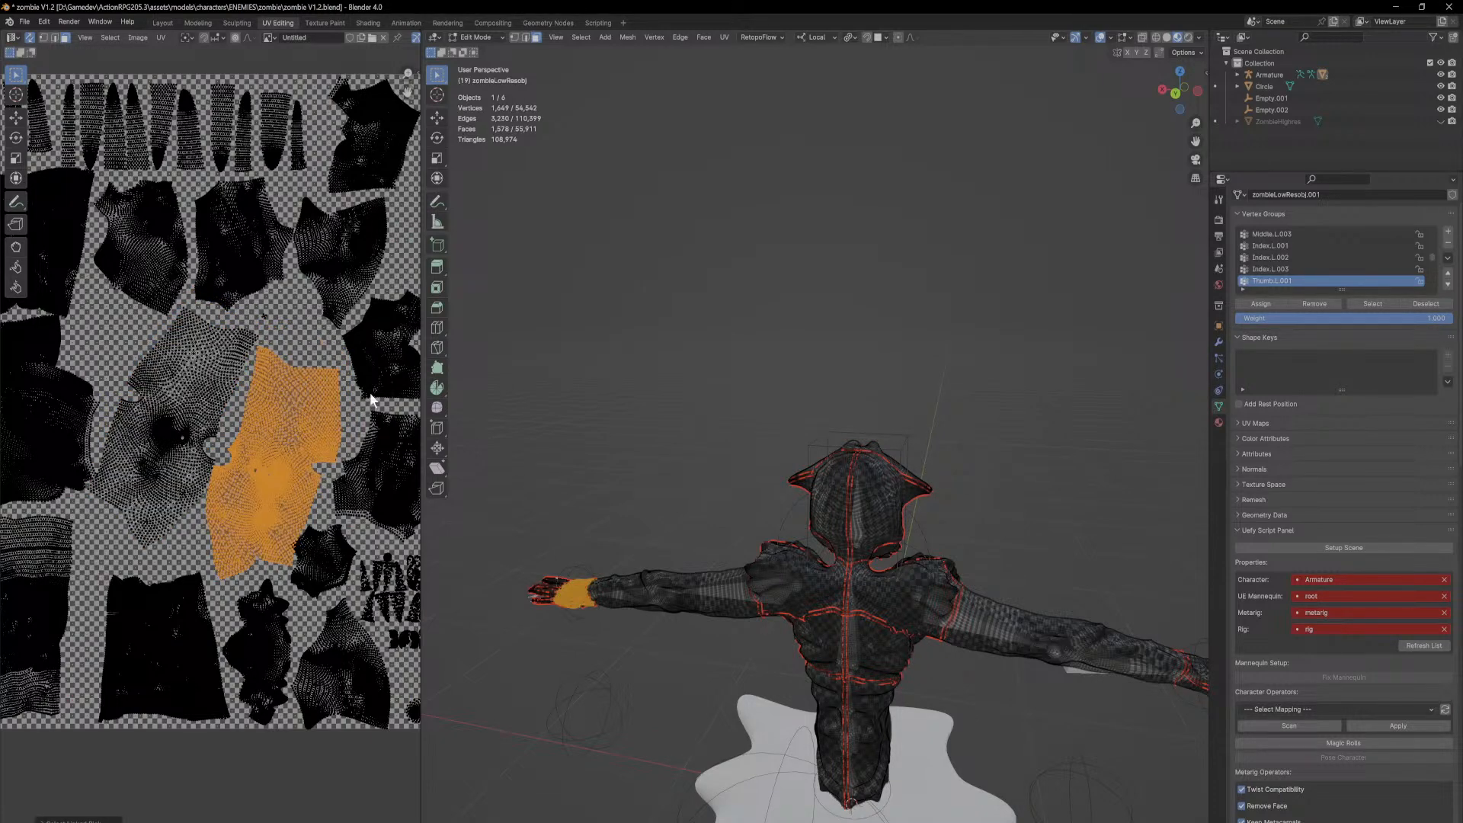
key(r)
click(379, 381)
key(g)
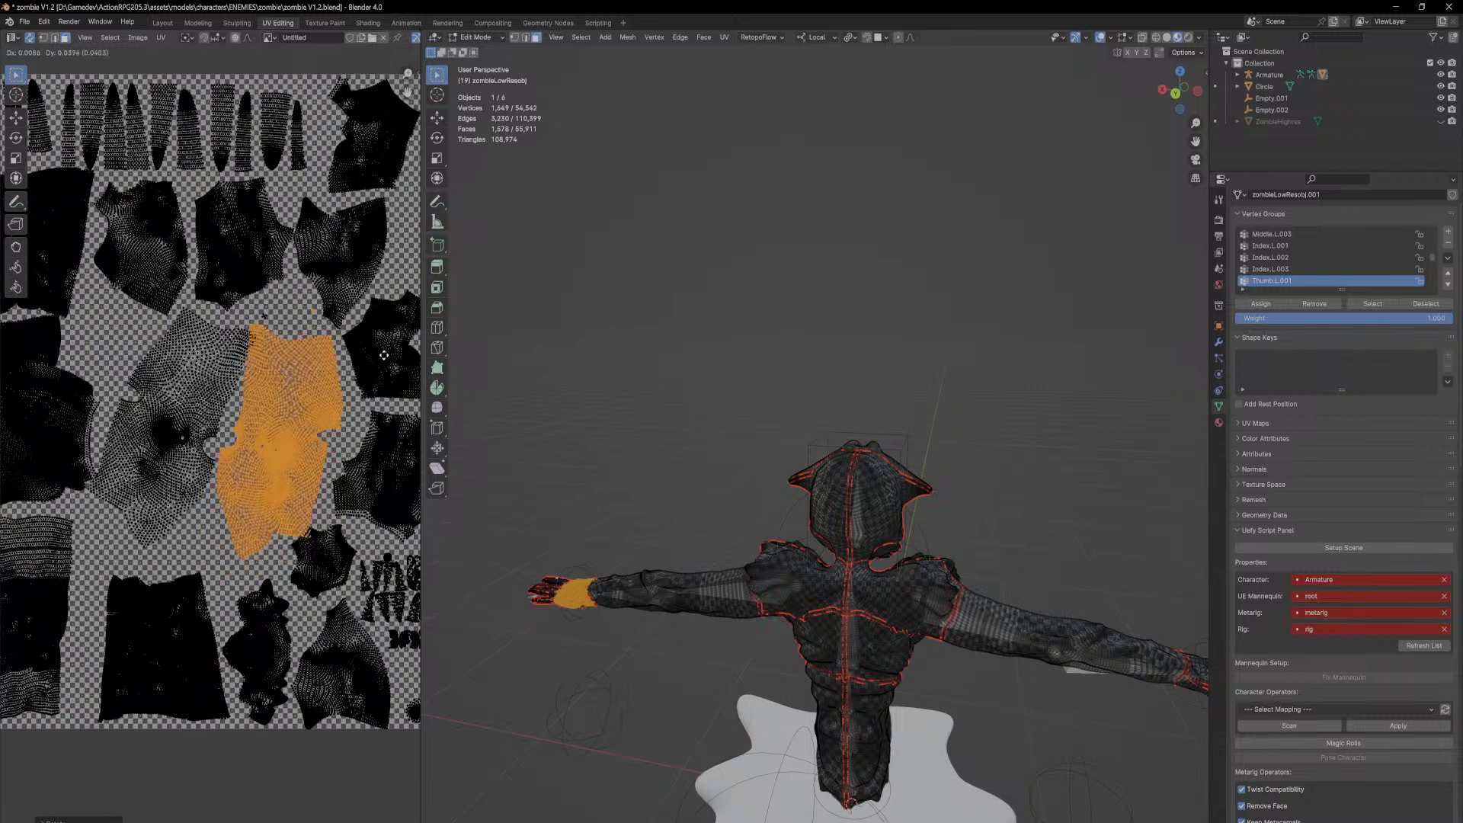
click(375, 345)
key(r)
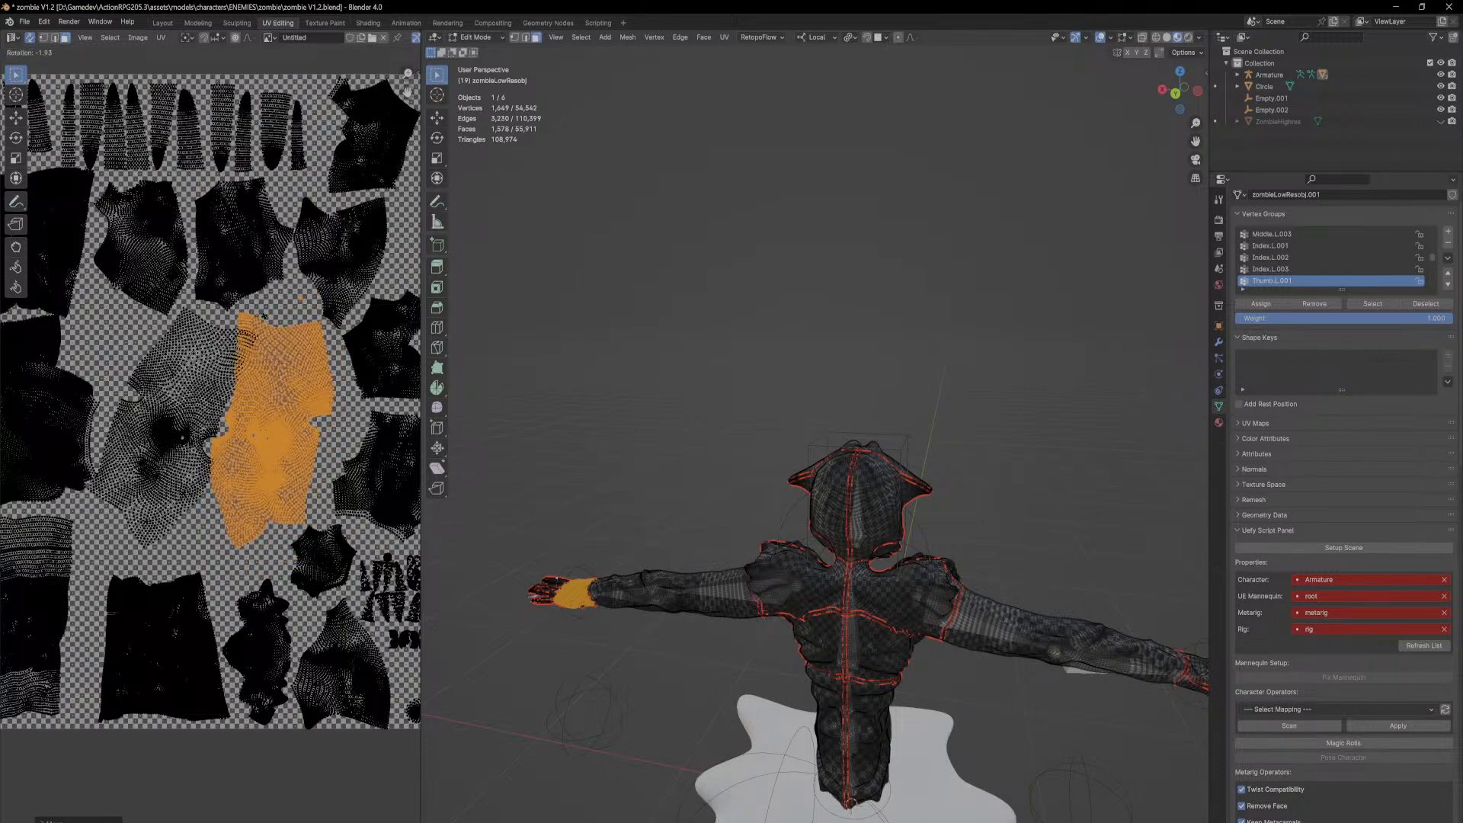
click(359, 327)
key(g)
click(367, 313)
key(g)
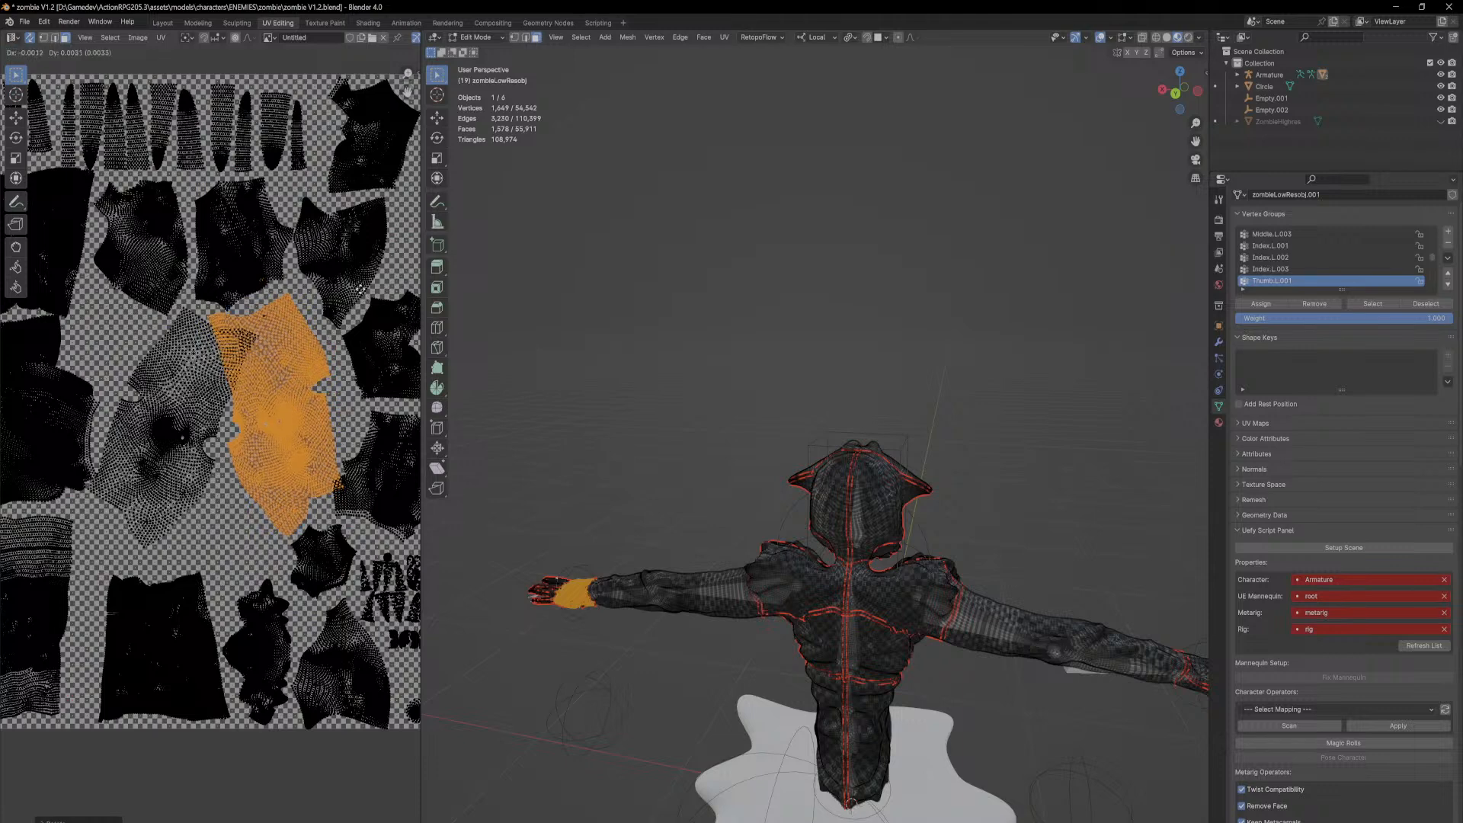
click(357, 293)
Step: Try further rotations and shifts of the same hand island against the islands on its right side
middle_drag(360, 357, 266, 350)
middle_drag(176, 371, 199, 379)
key(g)
click(212, 377)
key(r)
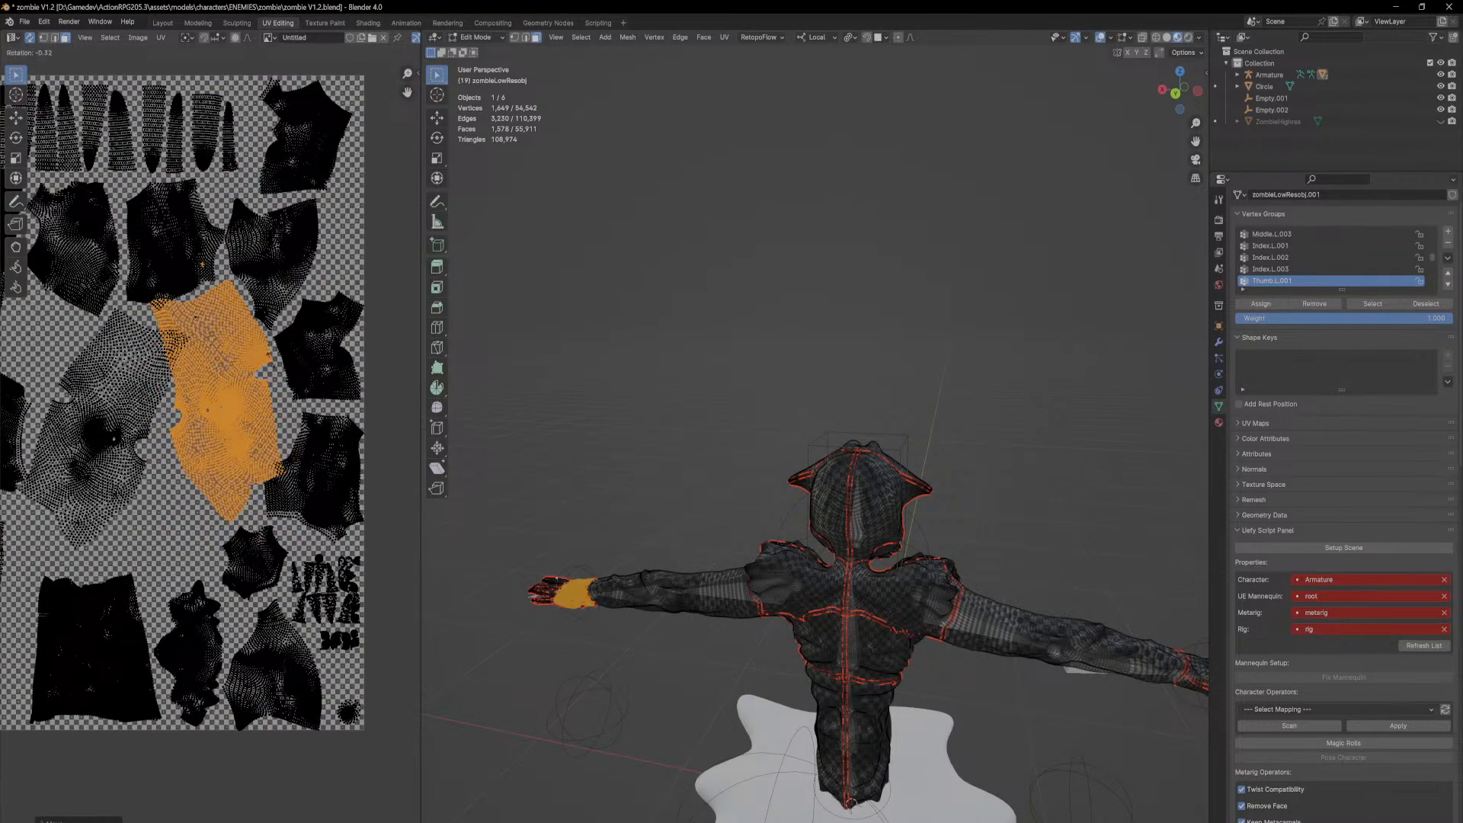
click(273, 330)
key(g)
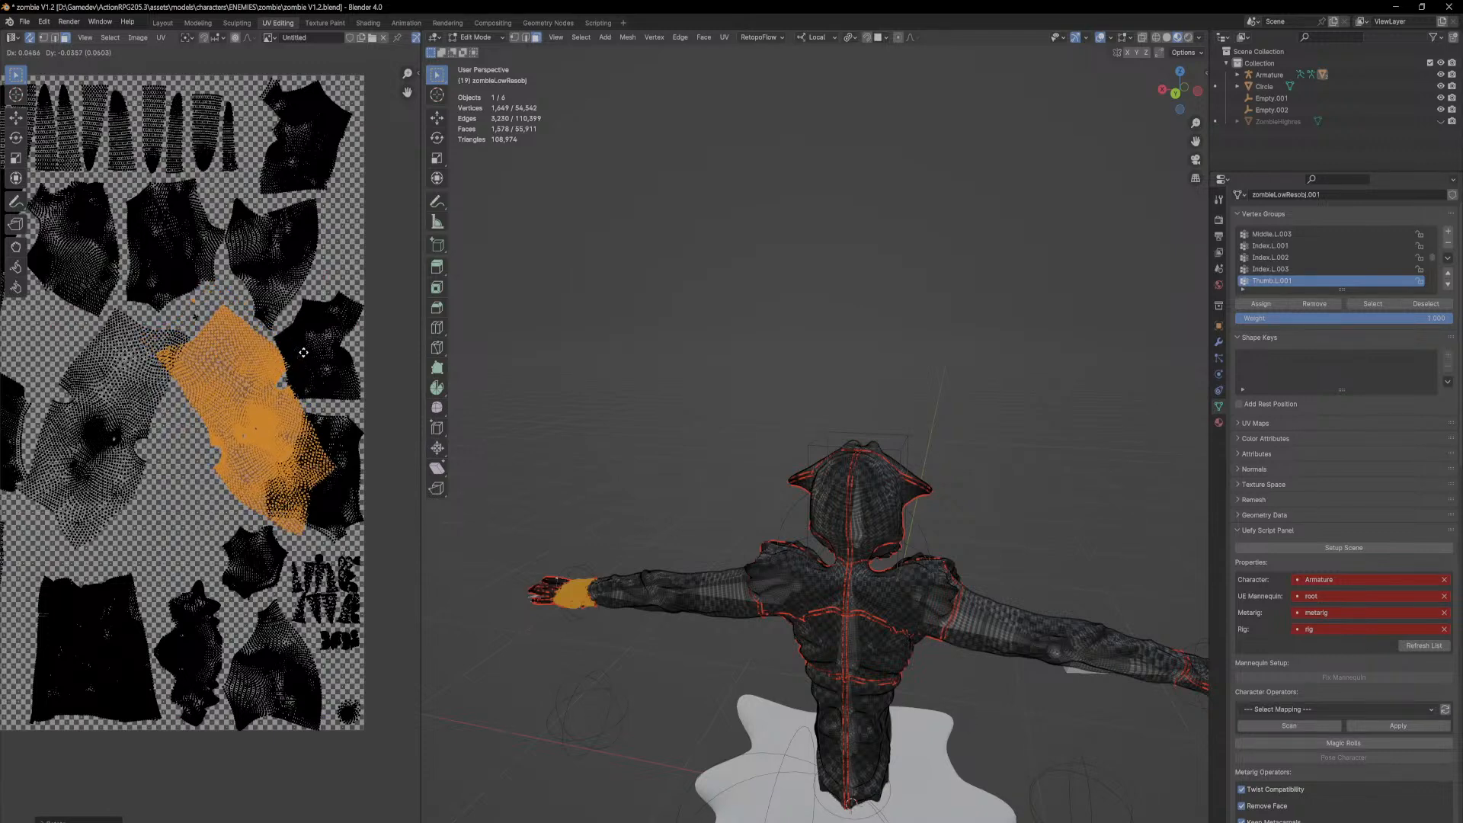
click(303, 357)
key(r)
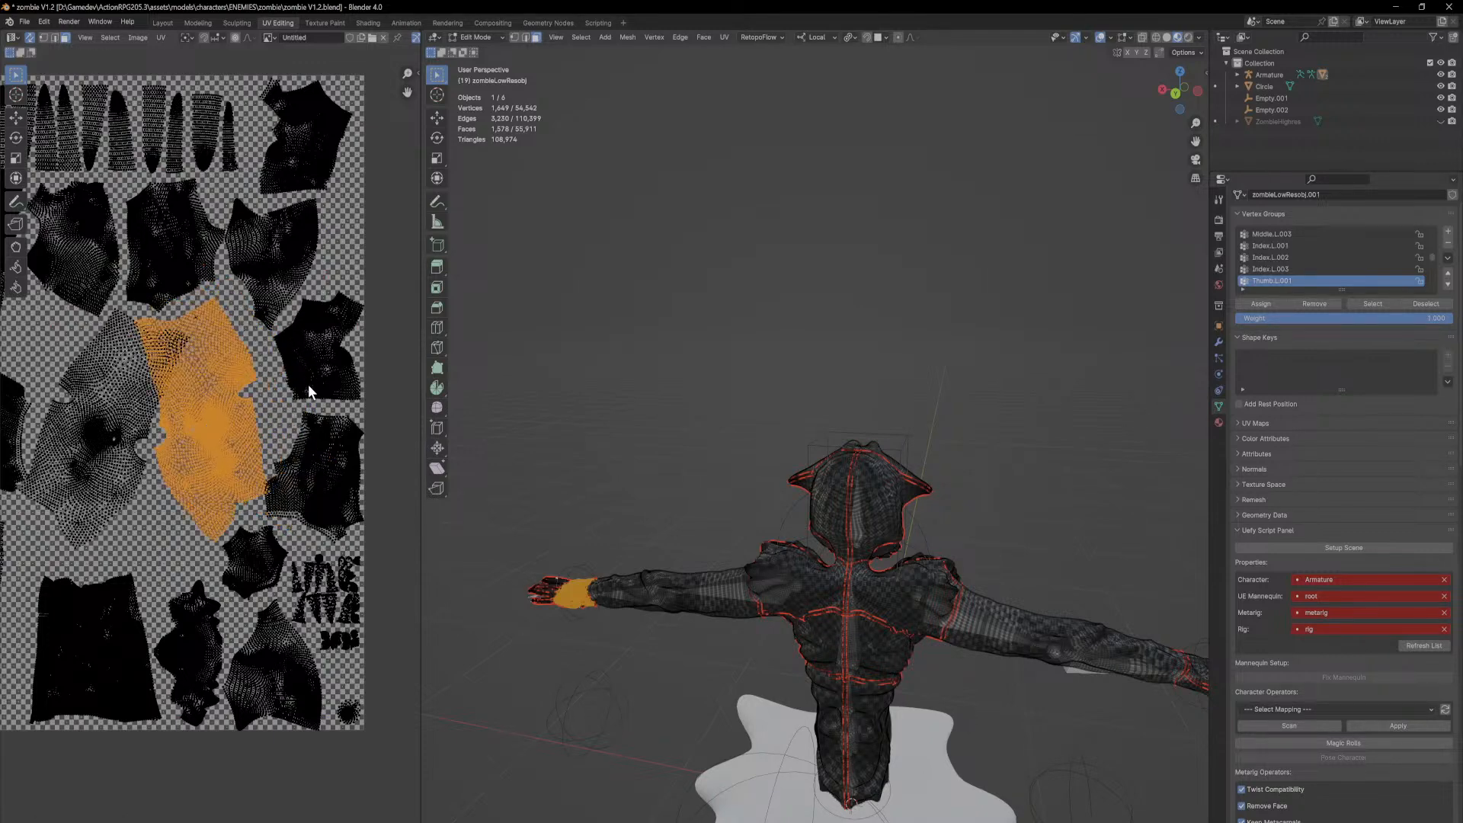
click(309, 394)
Step: Undo the trial rotations and moves of that hand island
key(ctrl+z)
key(ctrl+z)
key(ctrl+z)
key(ctrl+z)
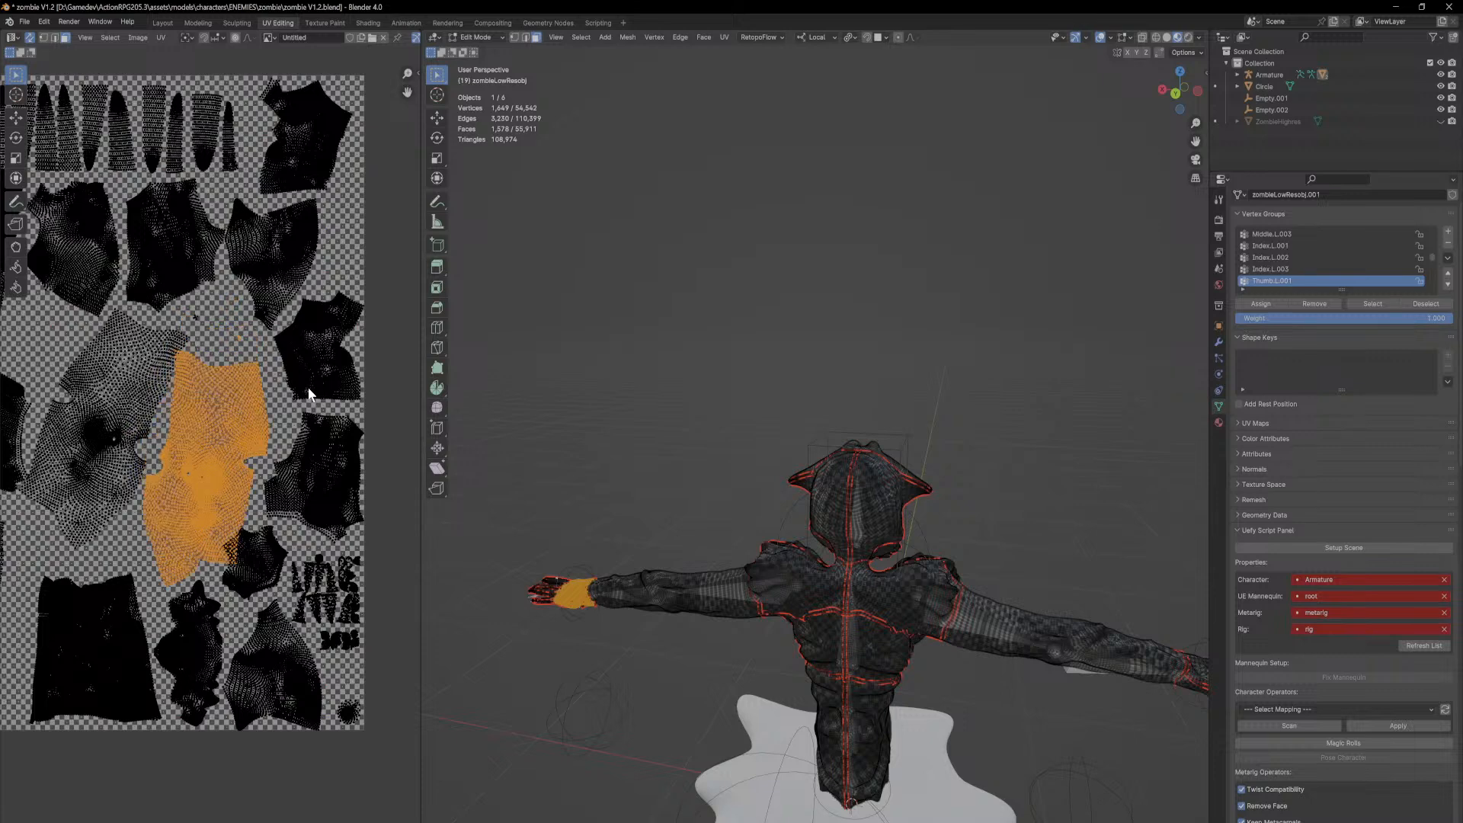
Step: Move the small star-shaped island below the hand islands slightly right, away from the nearer hand island
scroll(279, 440, up, 6)
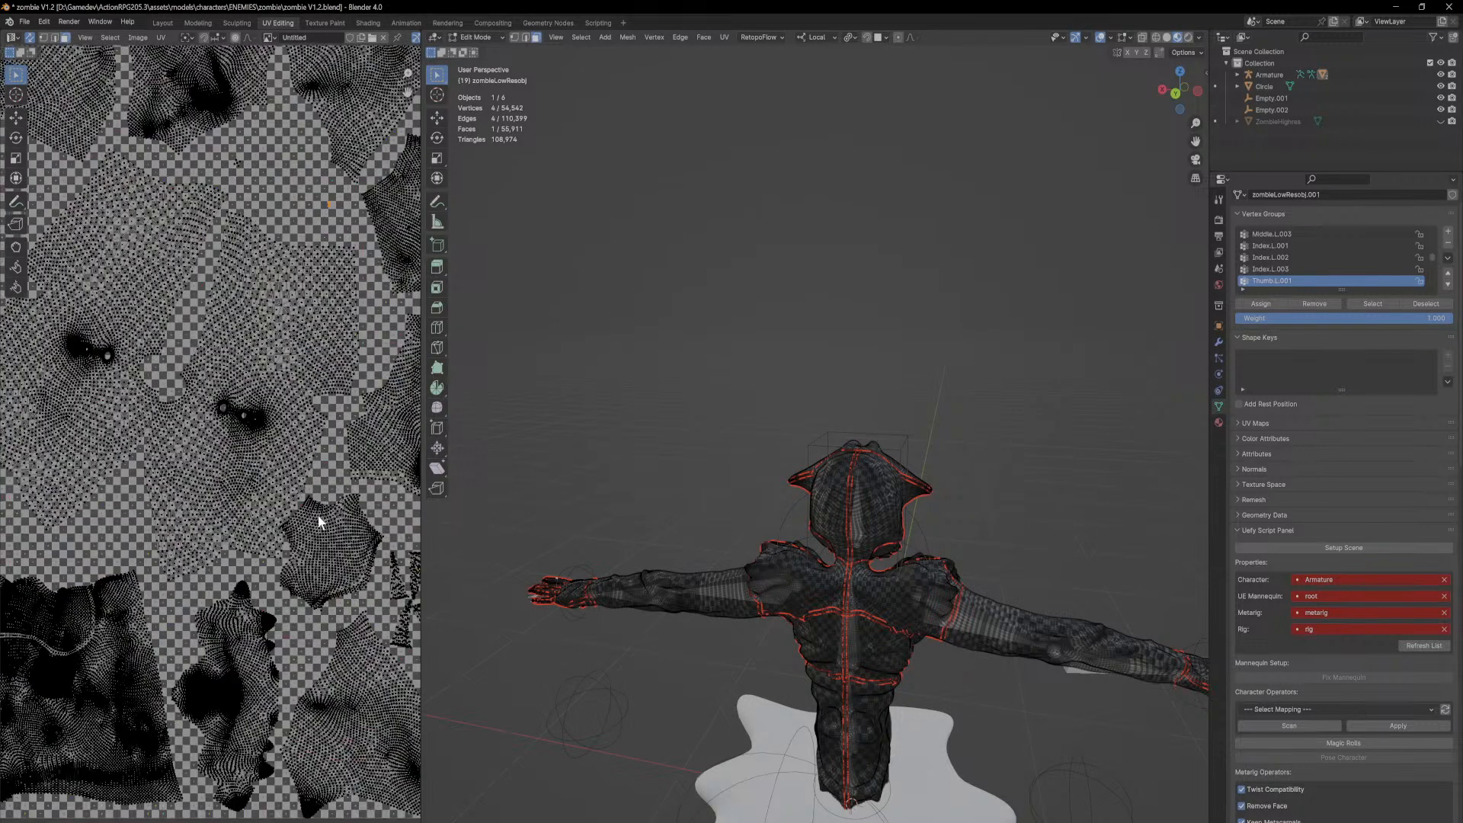
key(l)
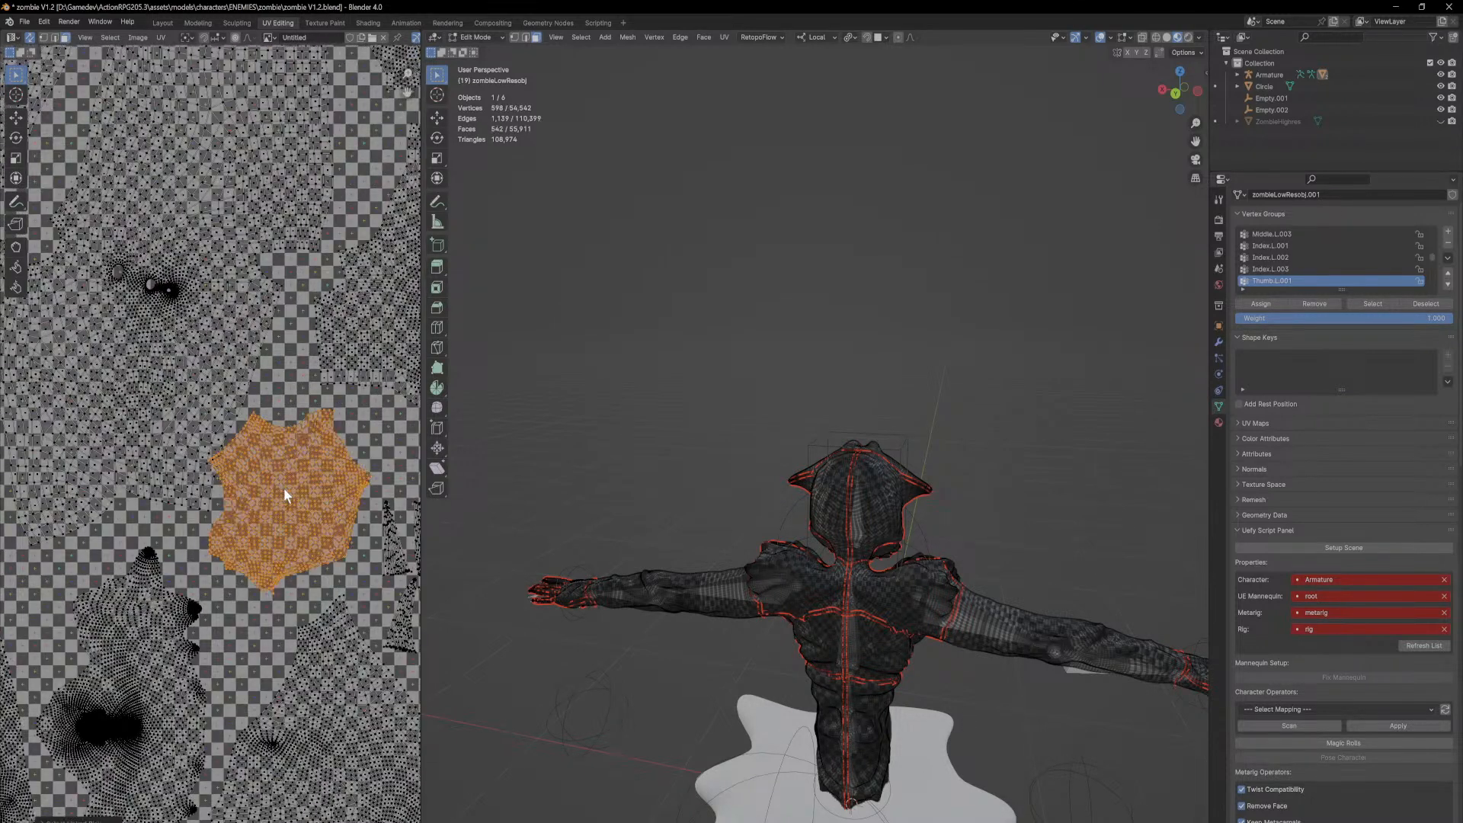
key(g)
click(303, 490)
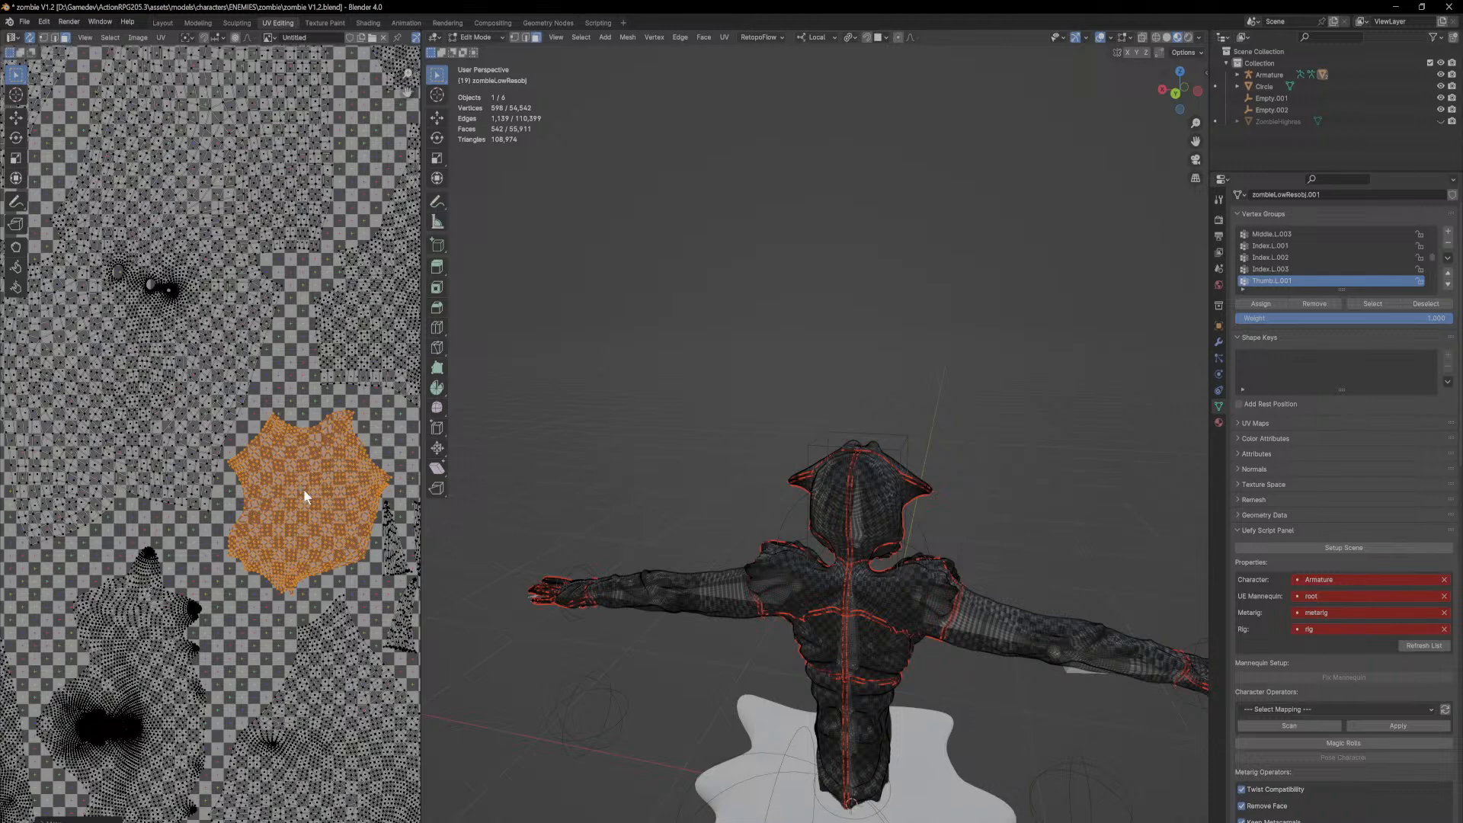
scroll(303, 488, down, 5)
scroll(343, 455, up, 5)
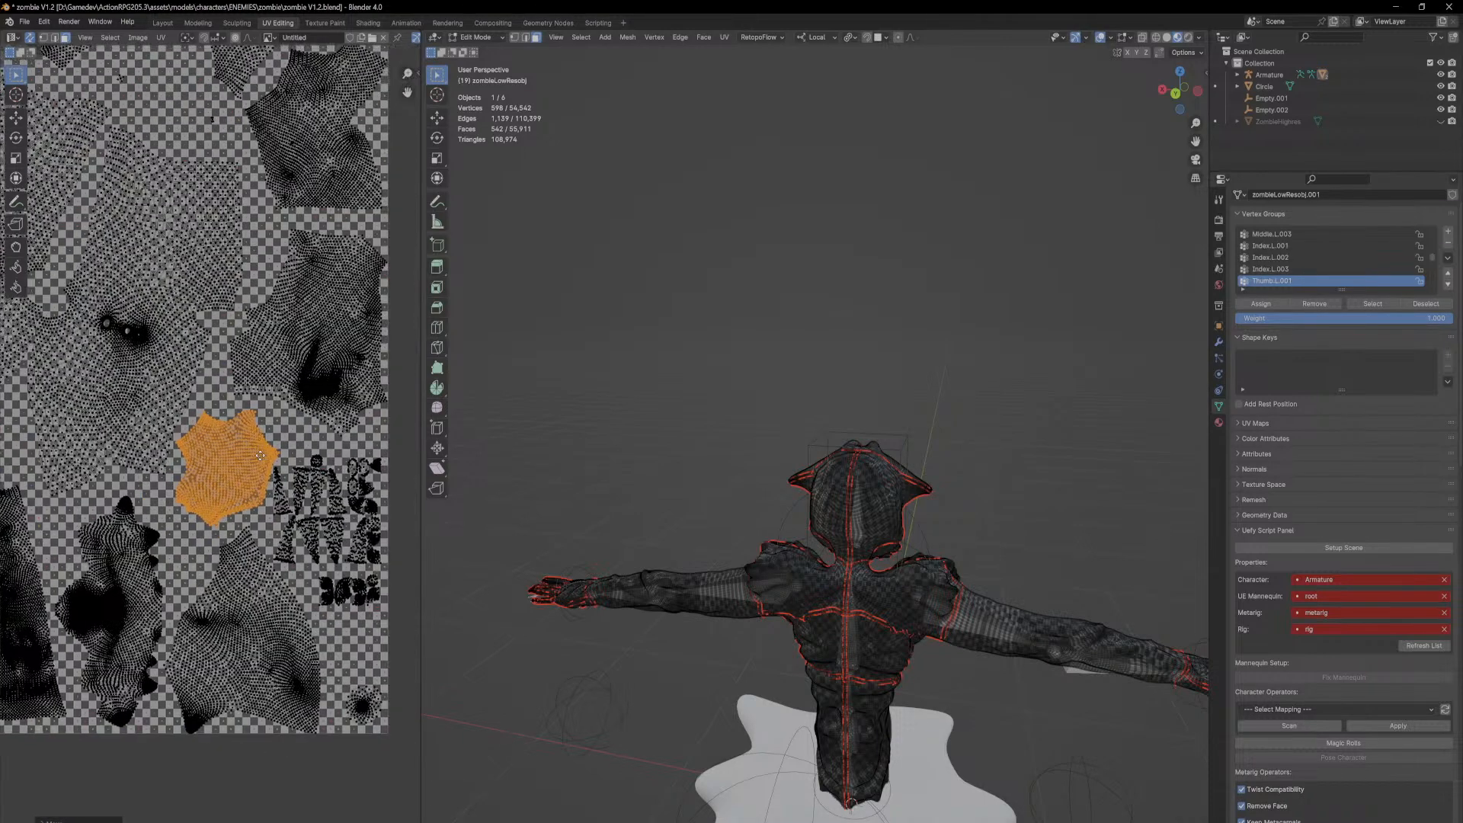
scroll(158, 500, down, 4)
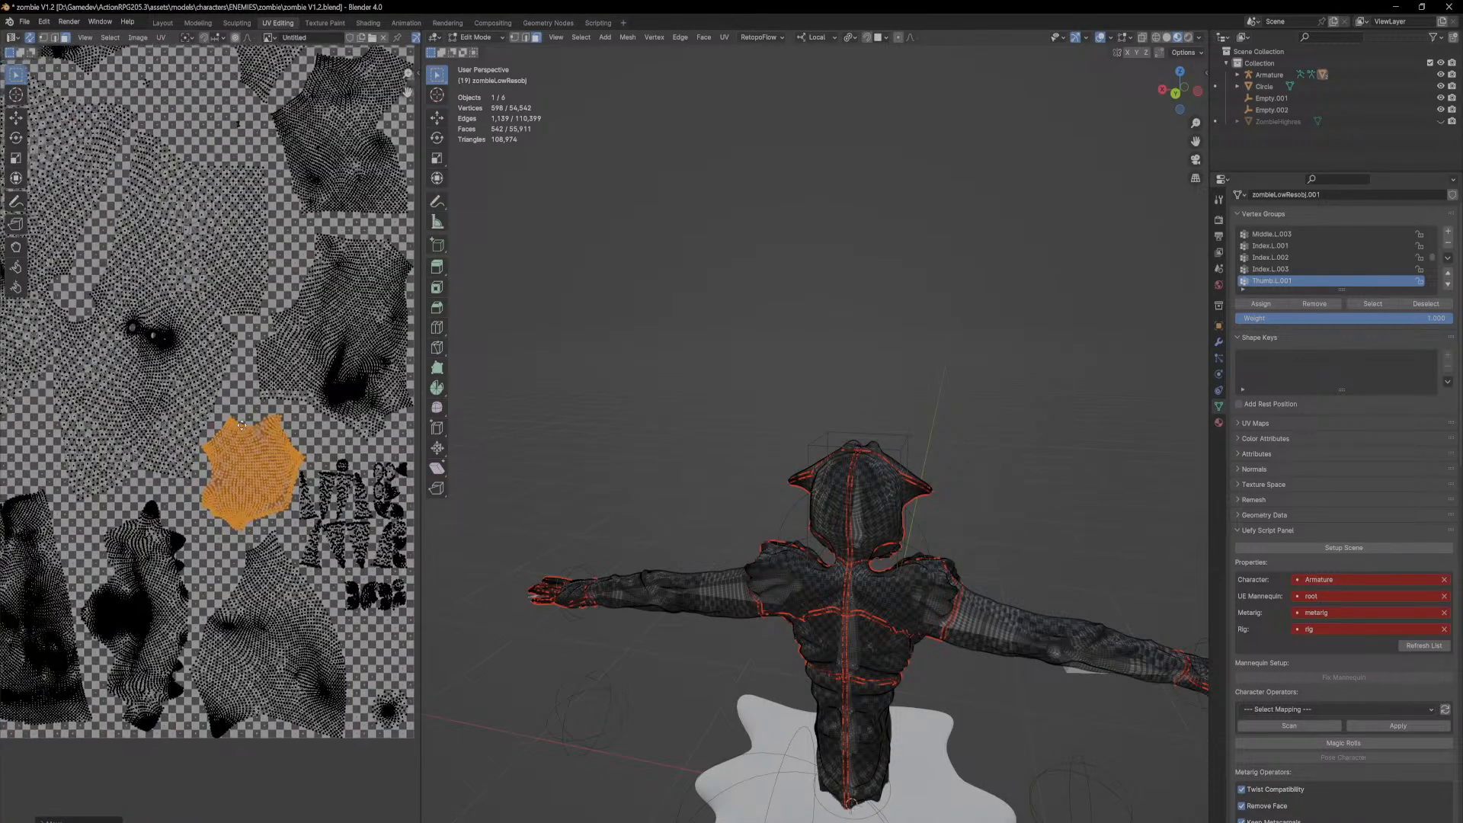
Step: Nudge the other hand island slightly up and left, away from its twin
middle_drag(190, 432, 339, 467)
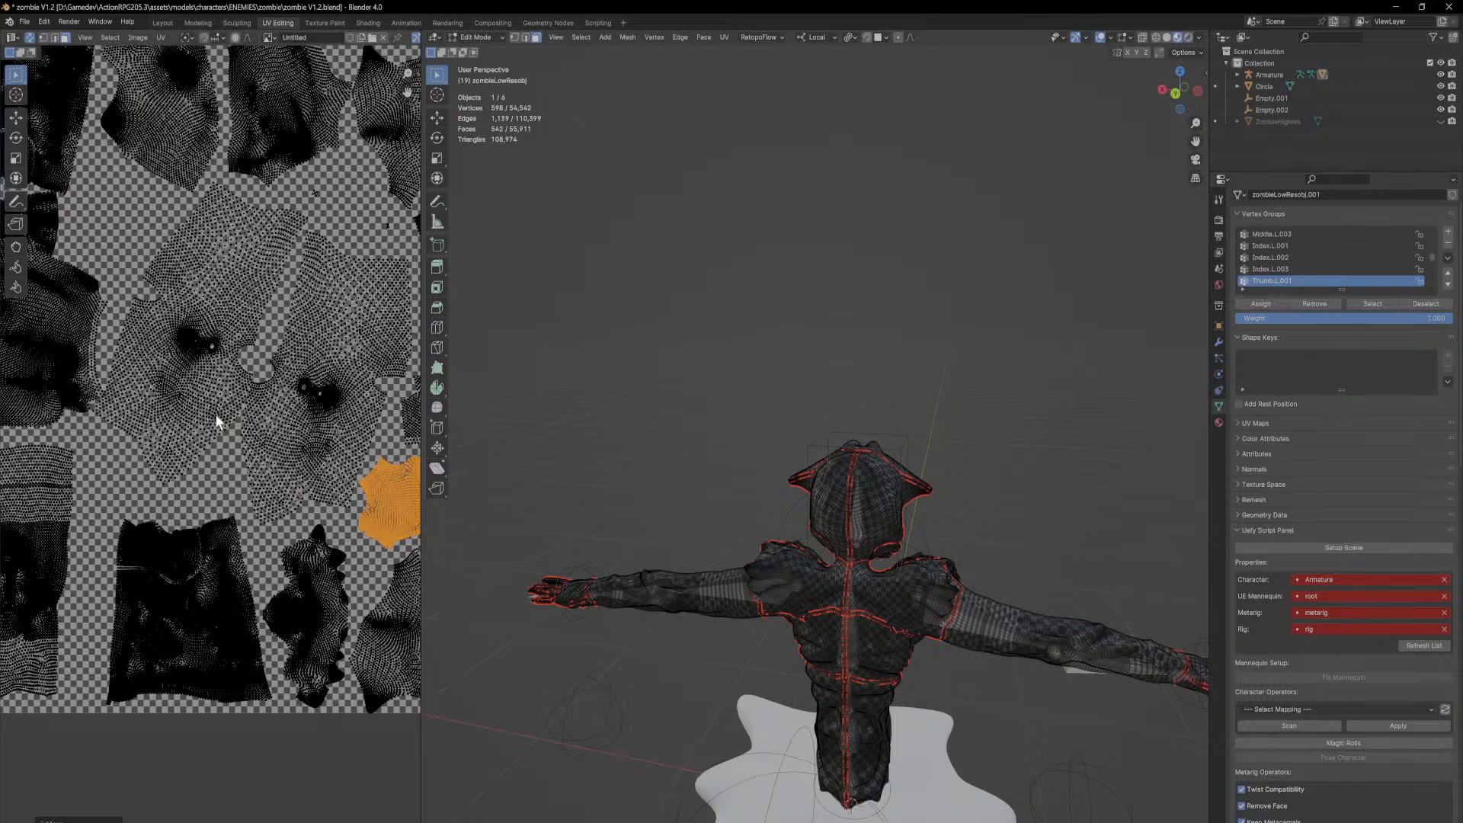
click(203, 388)
key(l)
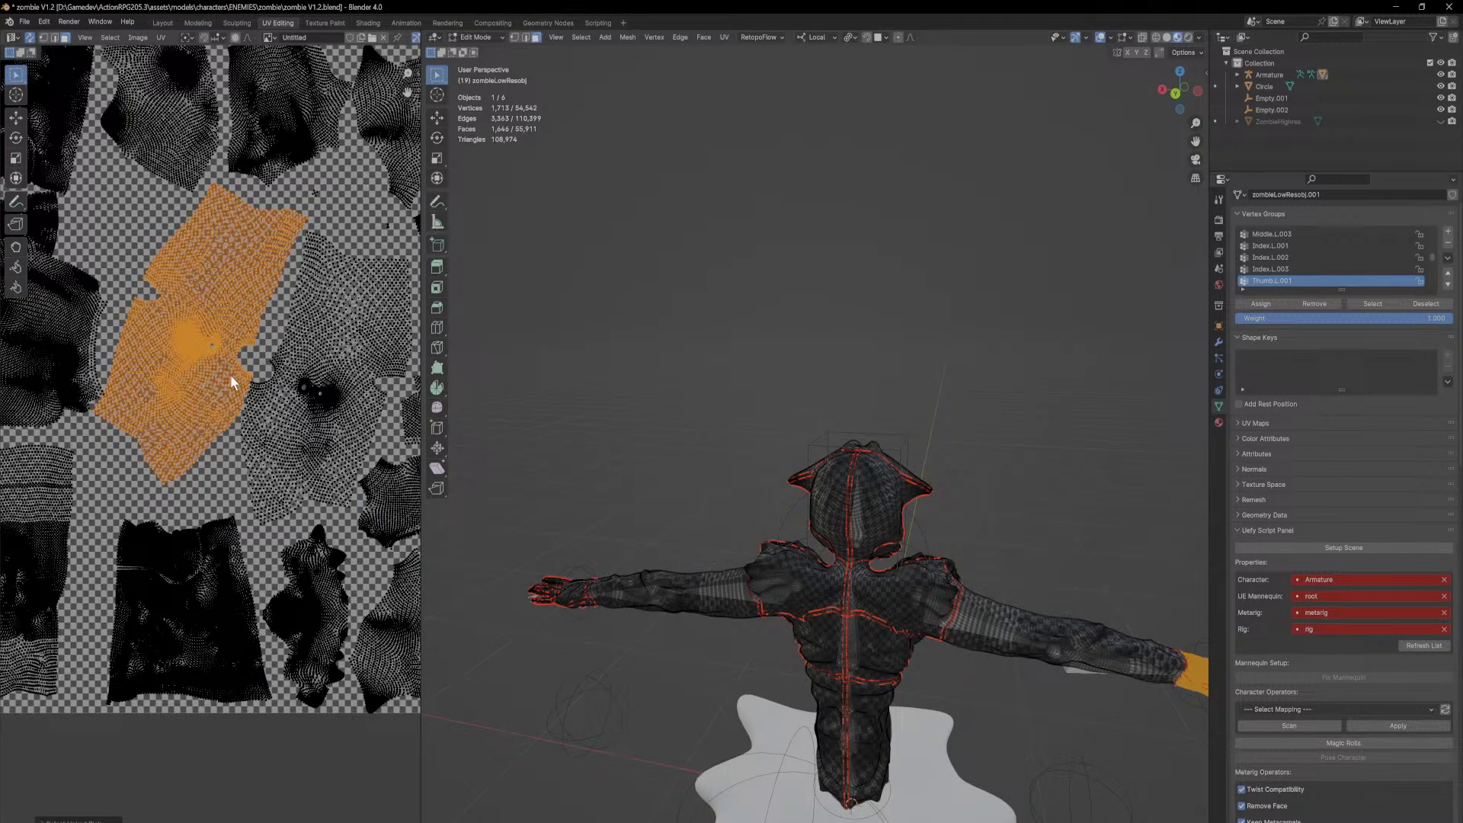
key(g)
click(51, 384)
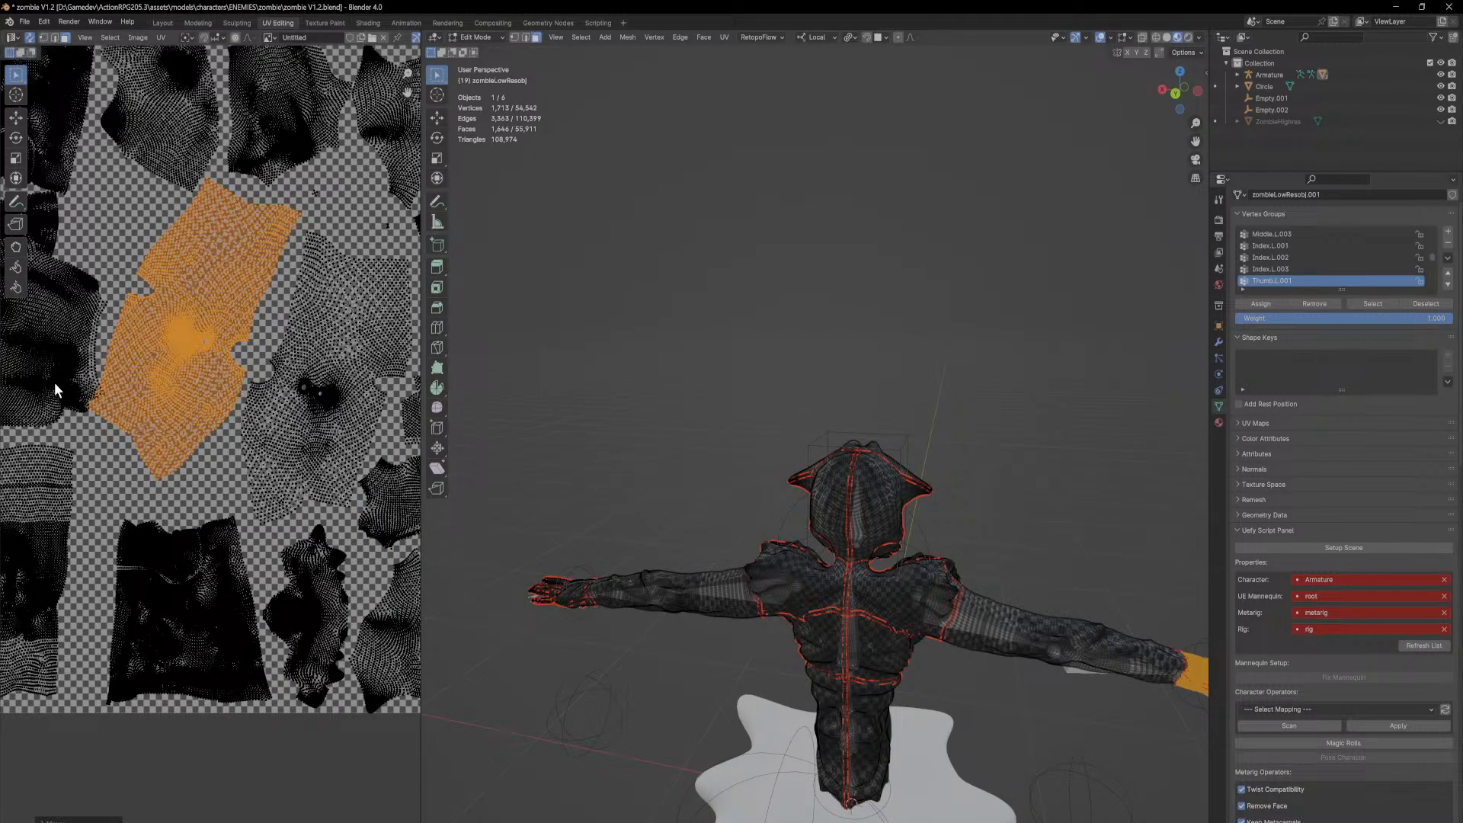
Step: Select the middle row's shoulder island together with the thin strips of tiny islands beside it and nudge them slightly left
middle_drag(52, 389, 268, 424)
click(218, 370)
key(l)
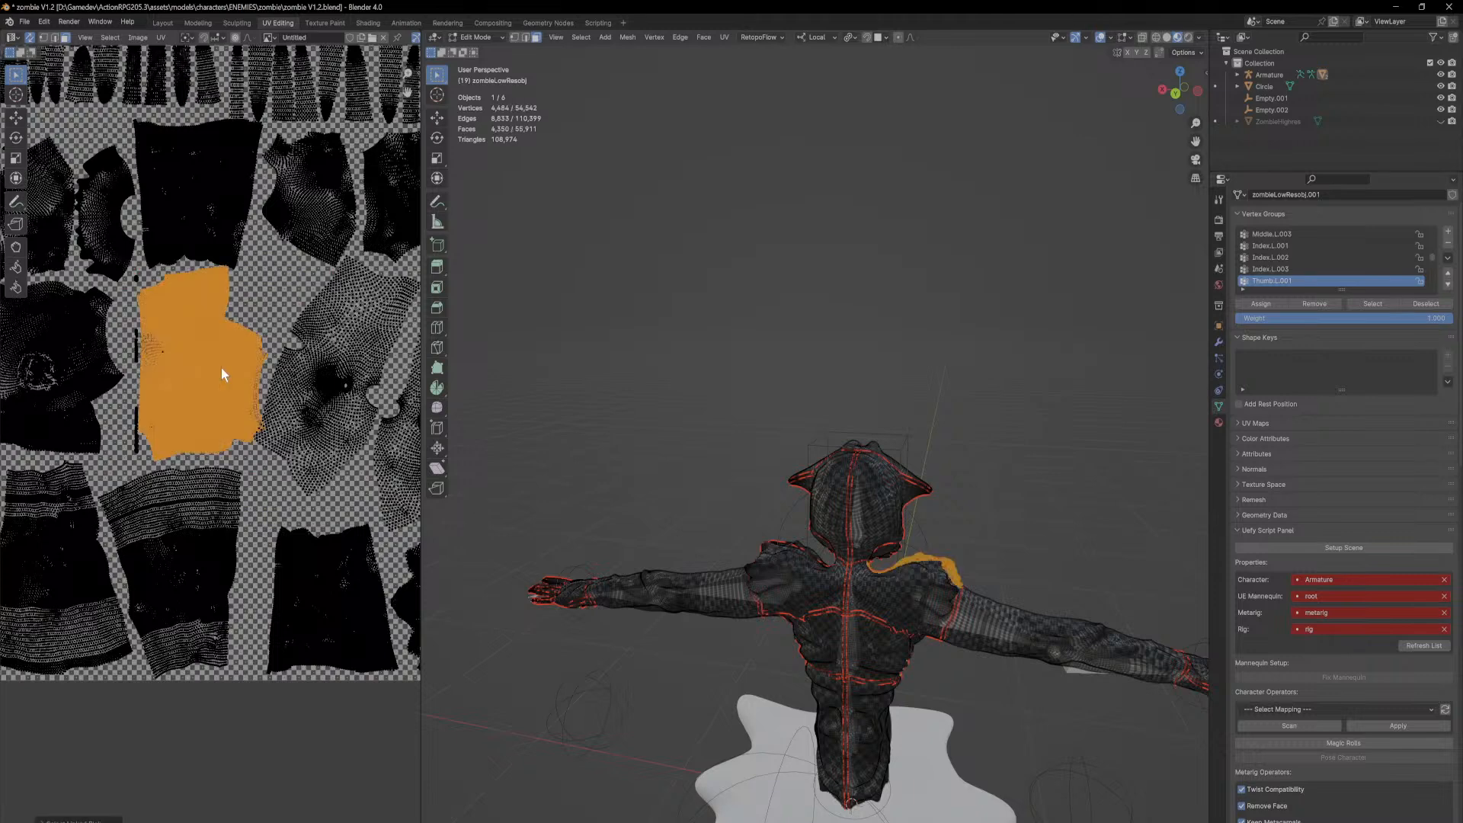
scroll(221, 367, up, 3)
middle_drag(130, 243, 276, 293)
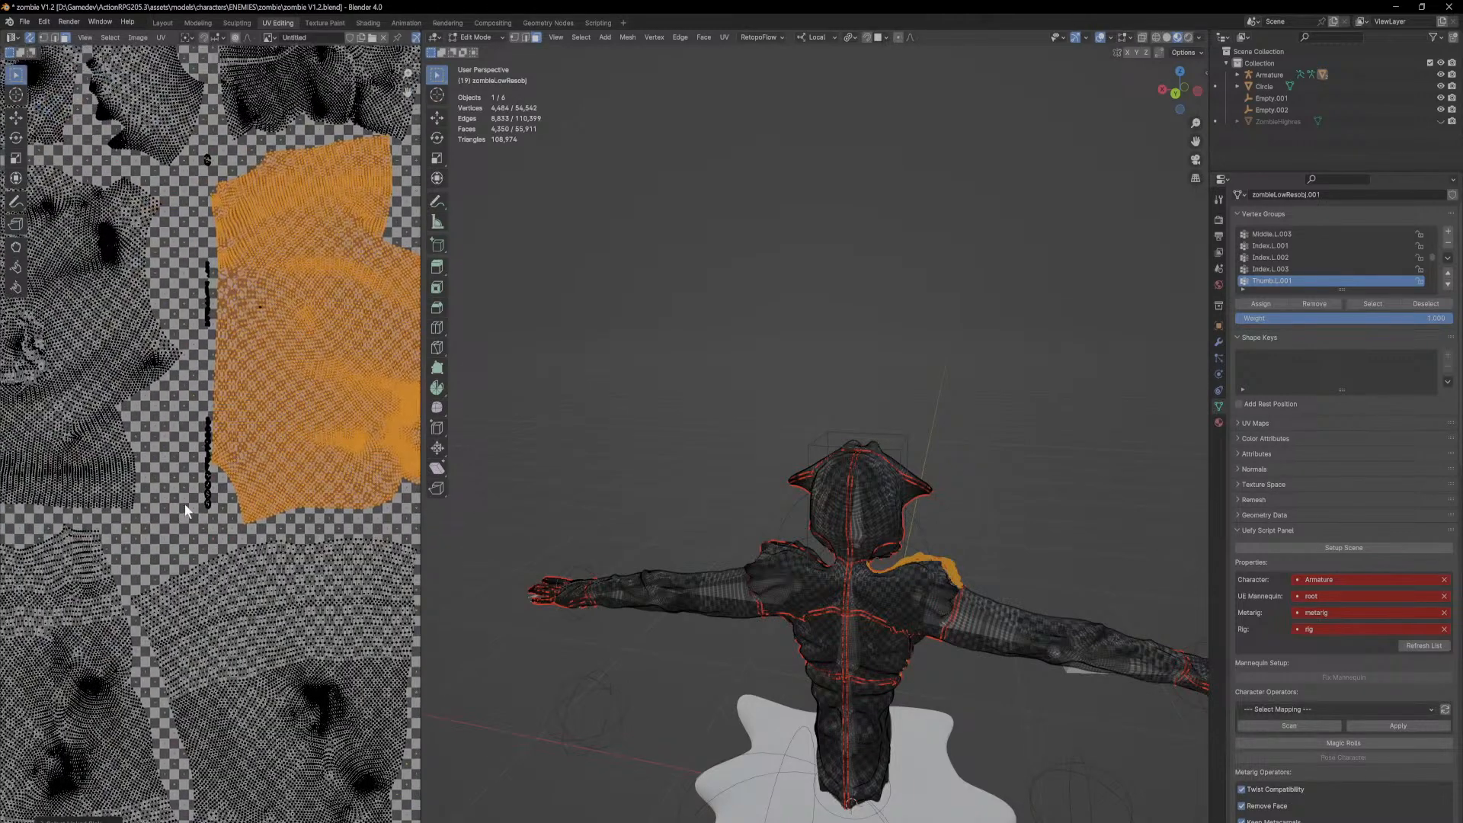
shift+drag(298, 163, 307, 153)
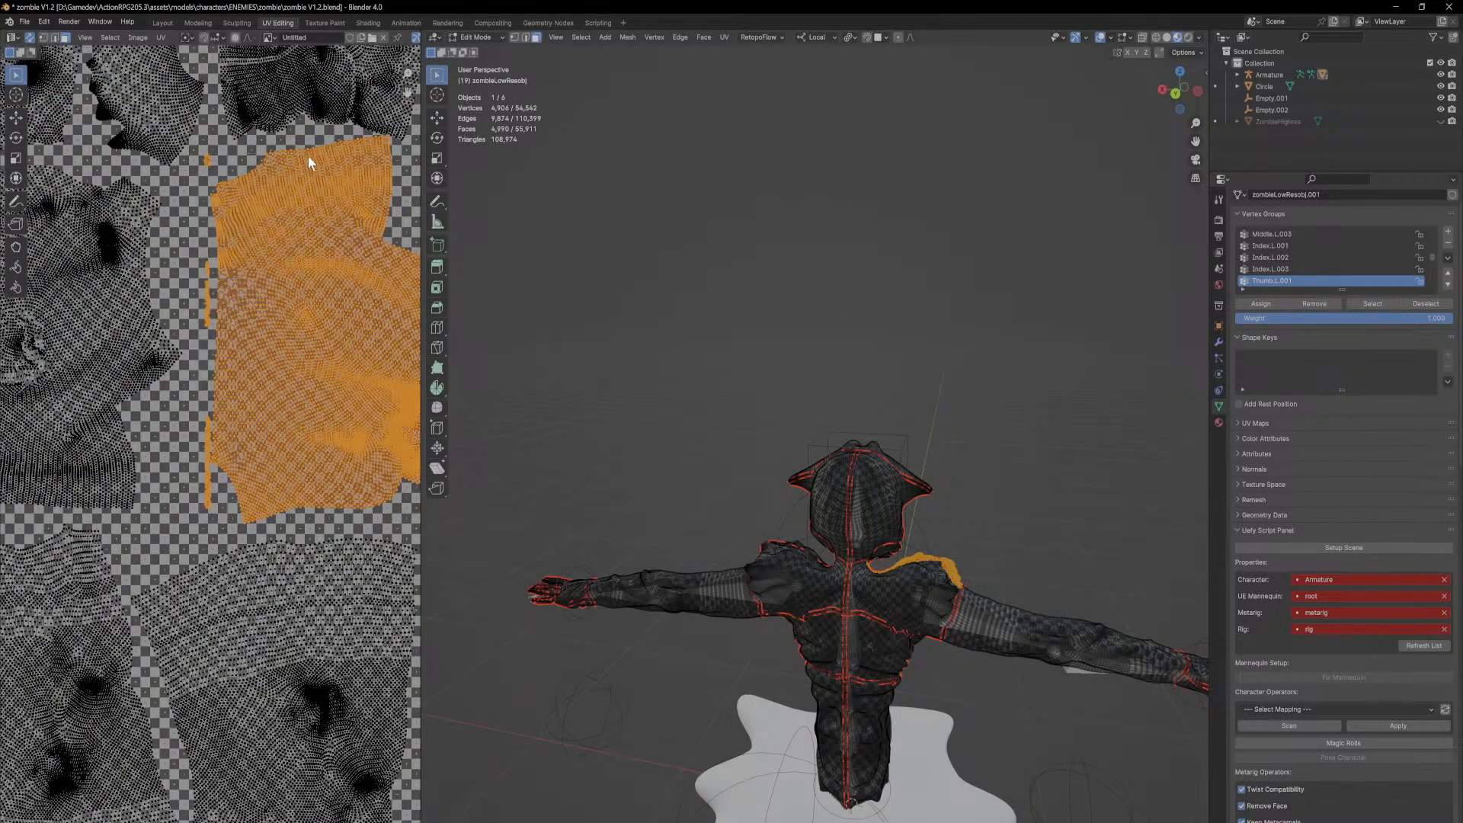
key(g)
click(340, 201)
scroll(400, 230, down, 1)
middle_drag(408, 232, 209, 295)
middle_drag(185, 352, 204, 383)
scroll(203, 383, down, 4)
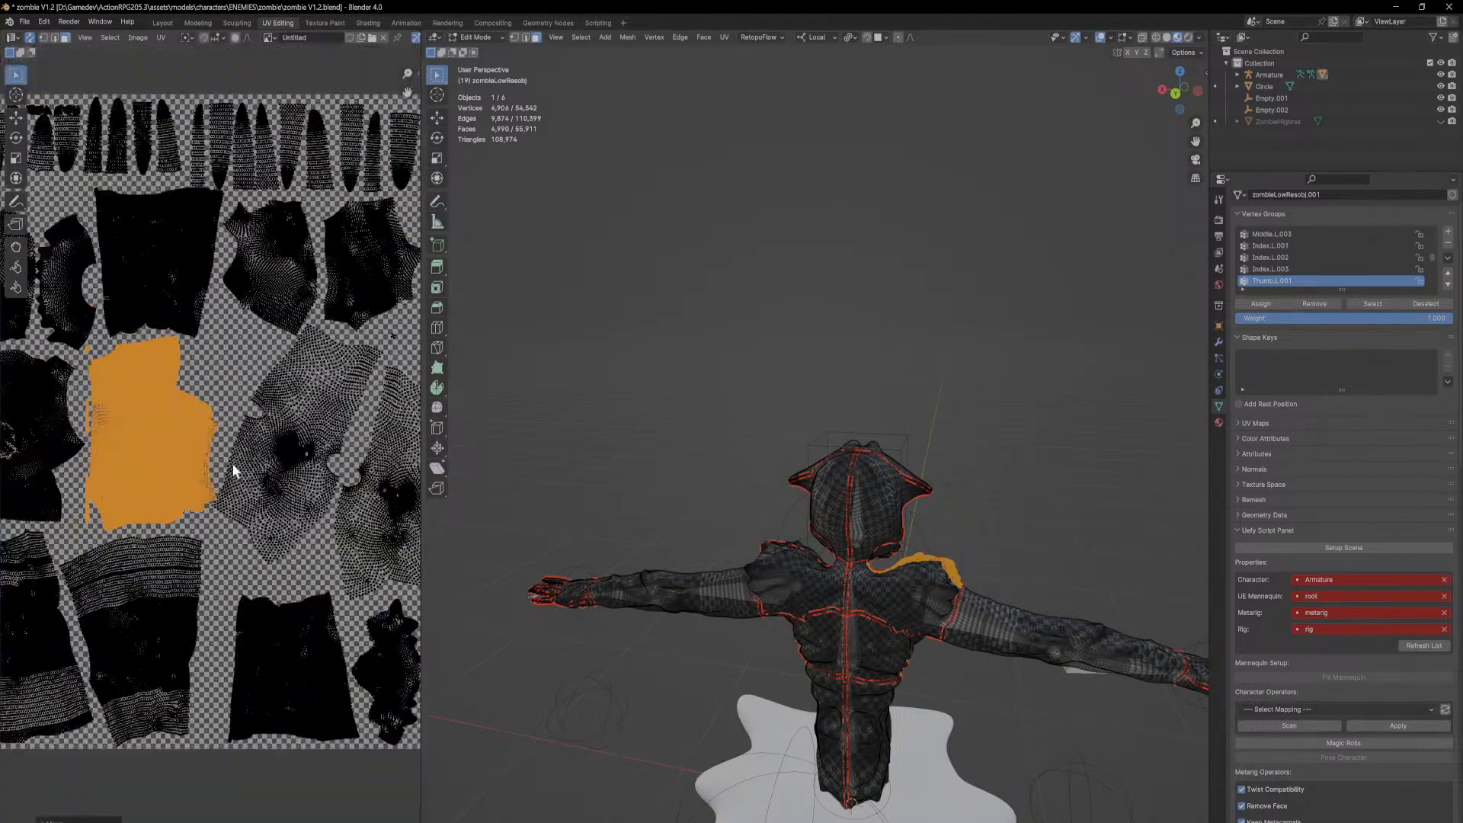
Step: Rotate the hand island nearest the shoulder island to an upright orientation and move it down and left beside that island
click(257, 536)
middle_drag(257, 536, 338, 584)
scroll(152, 511, up, 2)
scroll(147, 512, down, 1)
middle_drag(298, 417, 255, 412)
scroll(328, 466, up, 2)
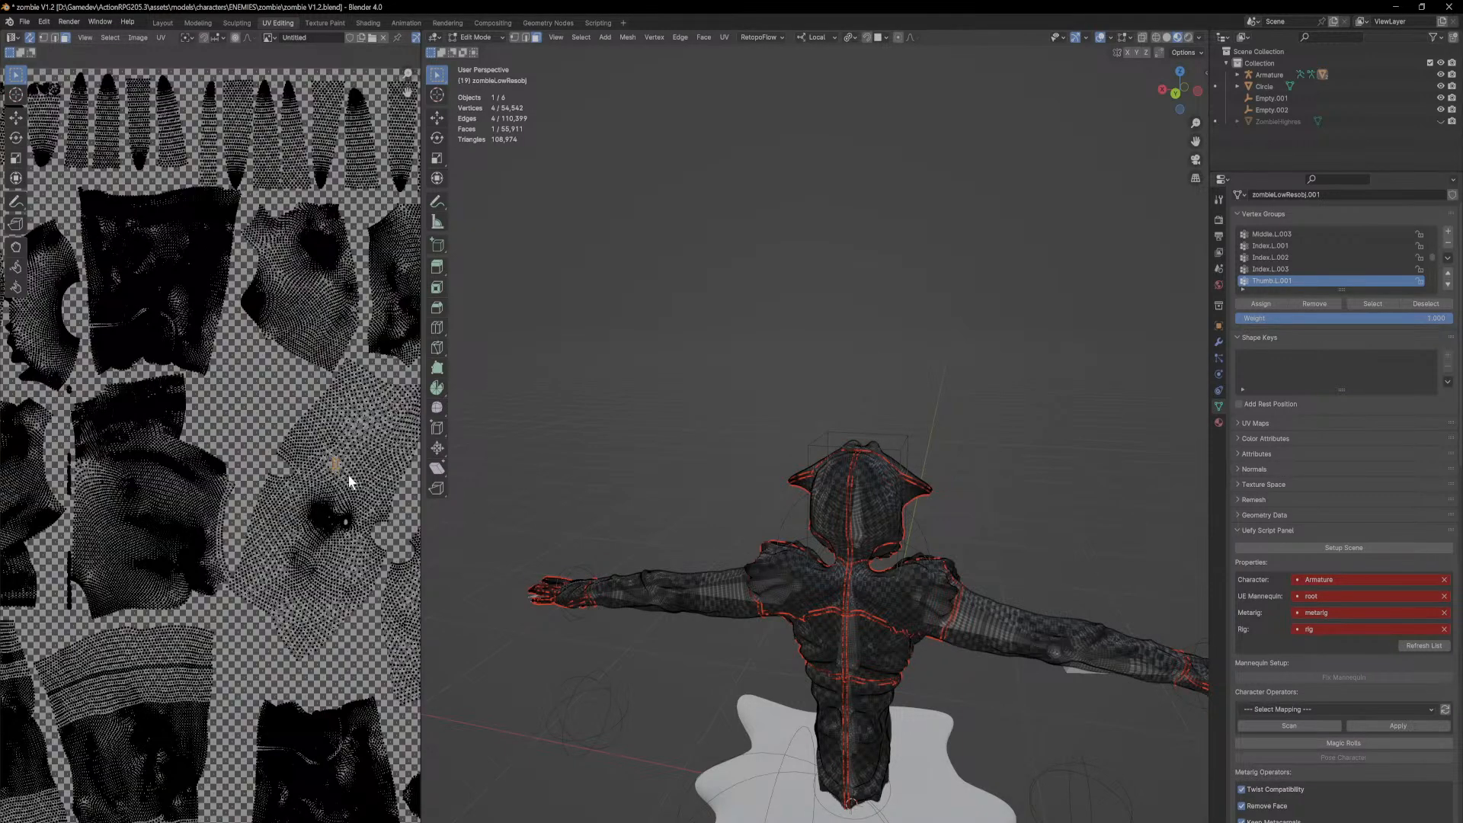
scroll(341, 476, down, 1)
key(l)
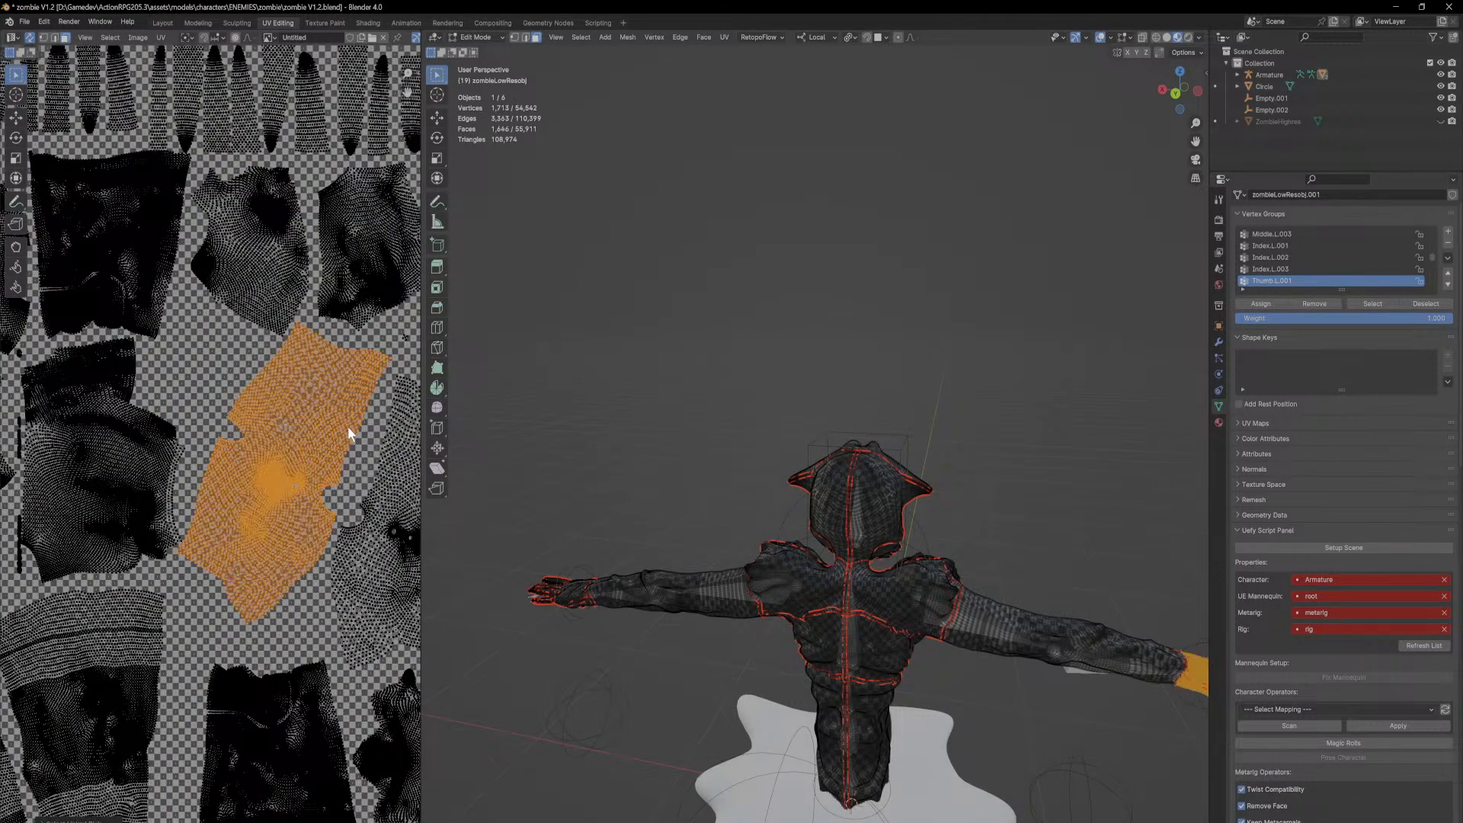
key(r)
click(321, 374)
key(g)
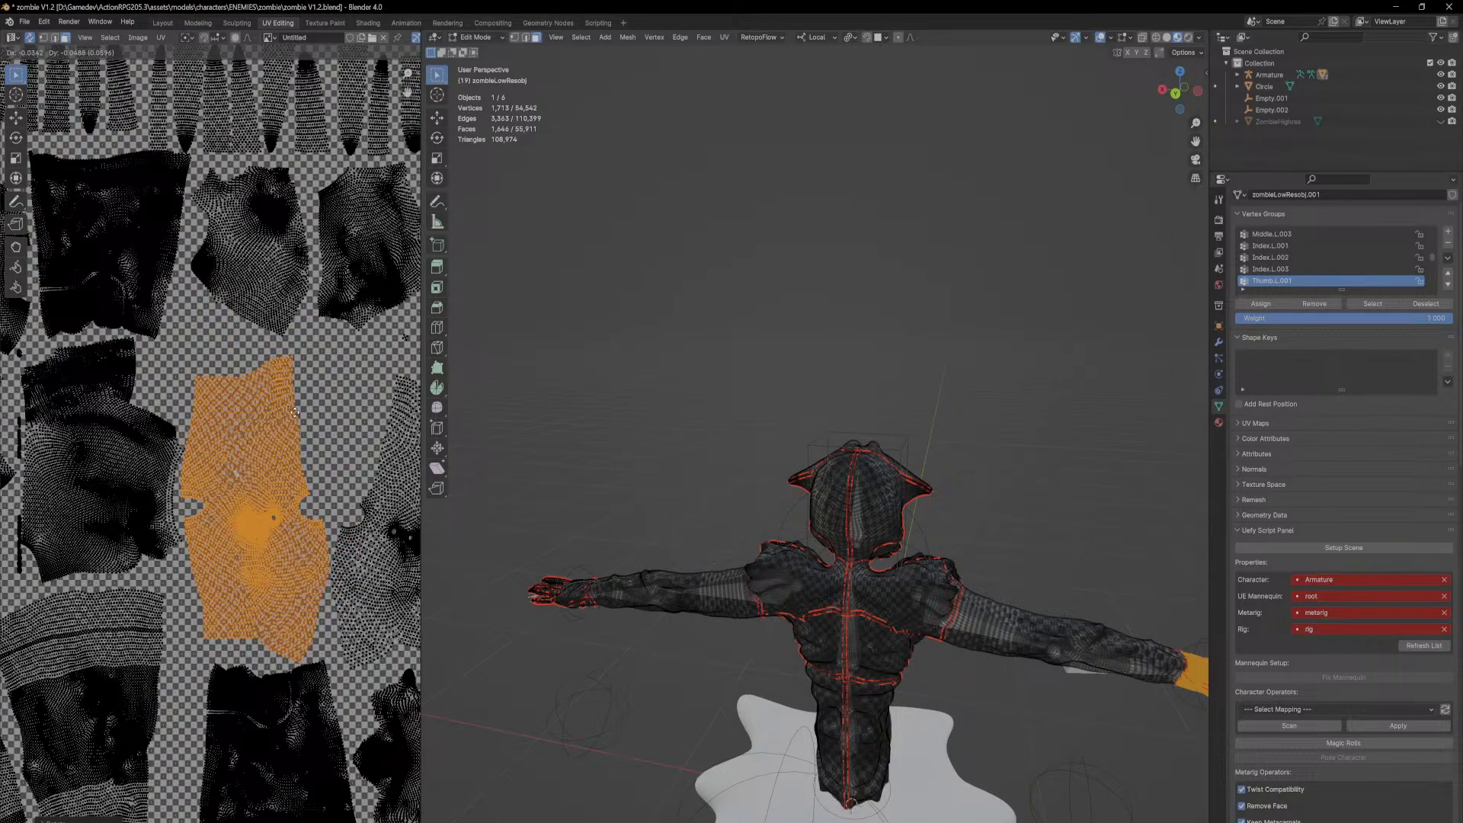
click(296, 414)
Step: Move the upper strip of tiny islands and the small piece above it left into the gap beside the shoulder island
middle_drag(84, 459, 260, 404)
click(178, 448)
scroll(146, 436, up, 3)
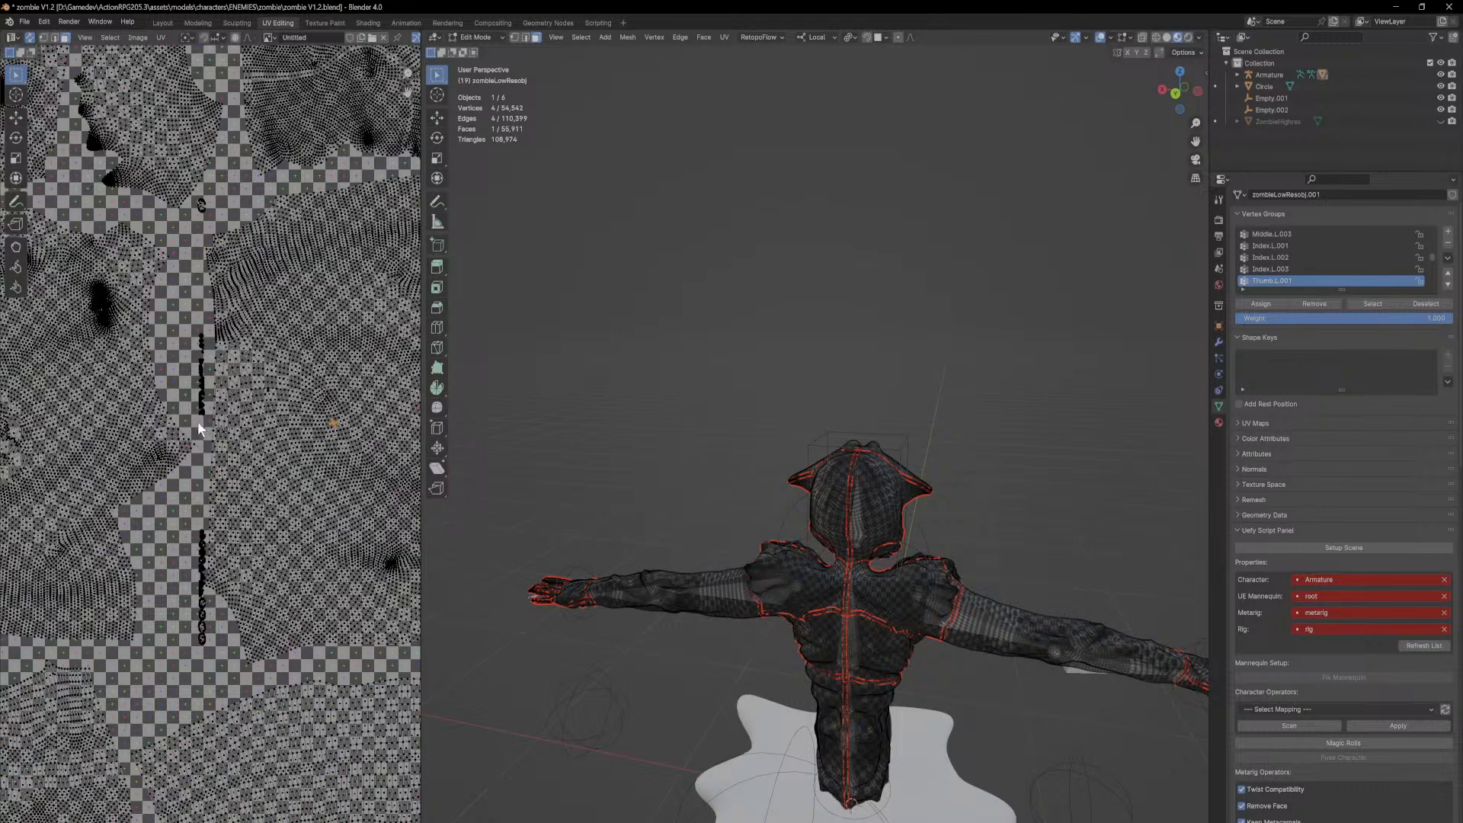
drag(211, 303, 208, 302)
key(g)
click(179, 262)
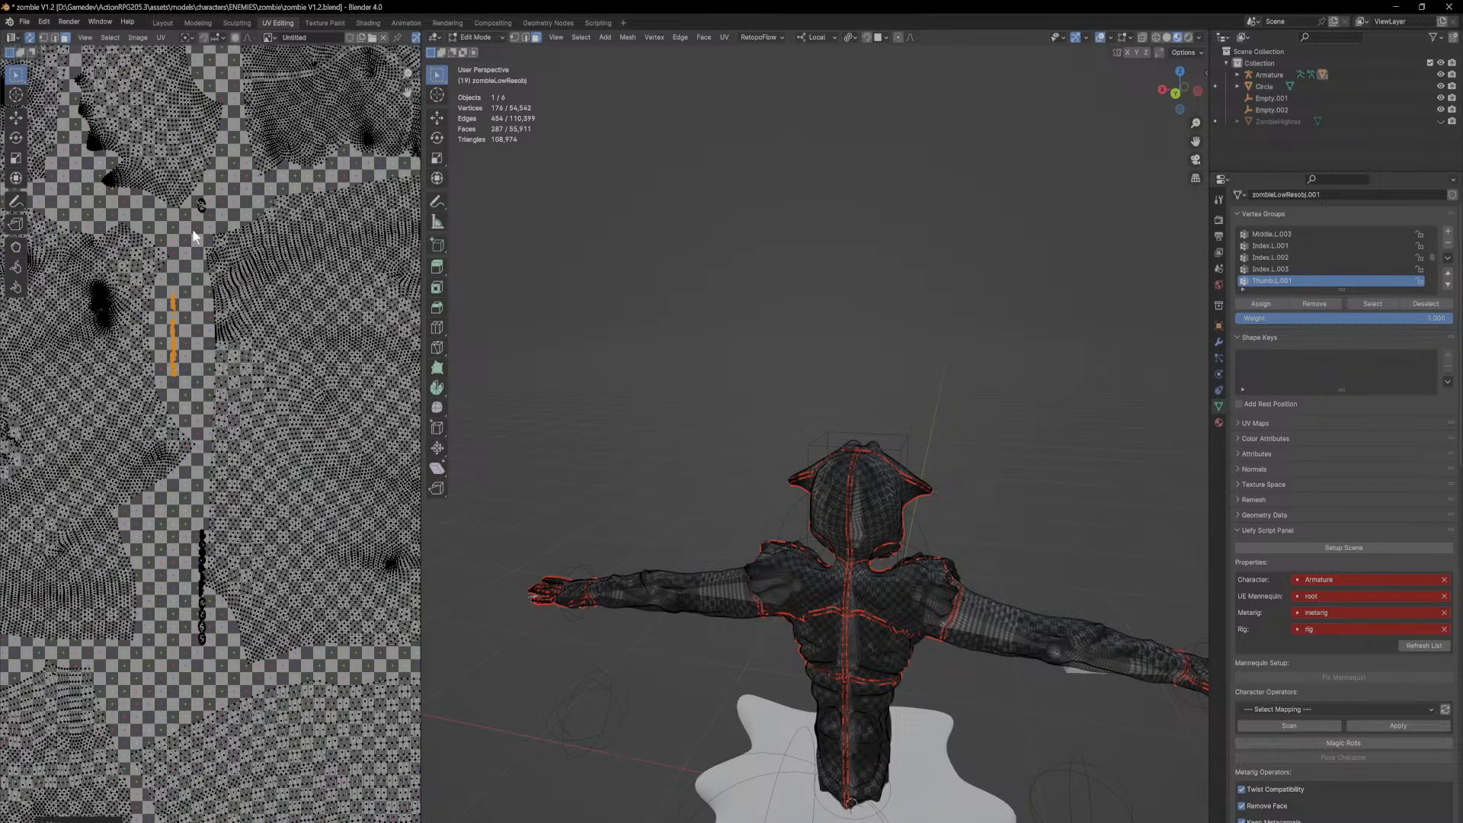
click(211, 202)
key(g)
click(170, 309)
Step: Move the lower strip of tiny islands left so it sits close beside the shoulder island
click(183, 601)
scroll(177, 648, up, 3)
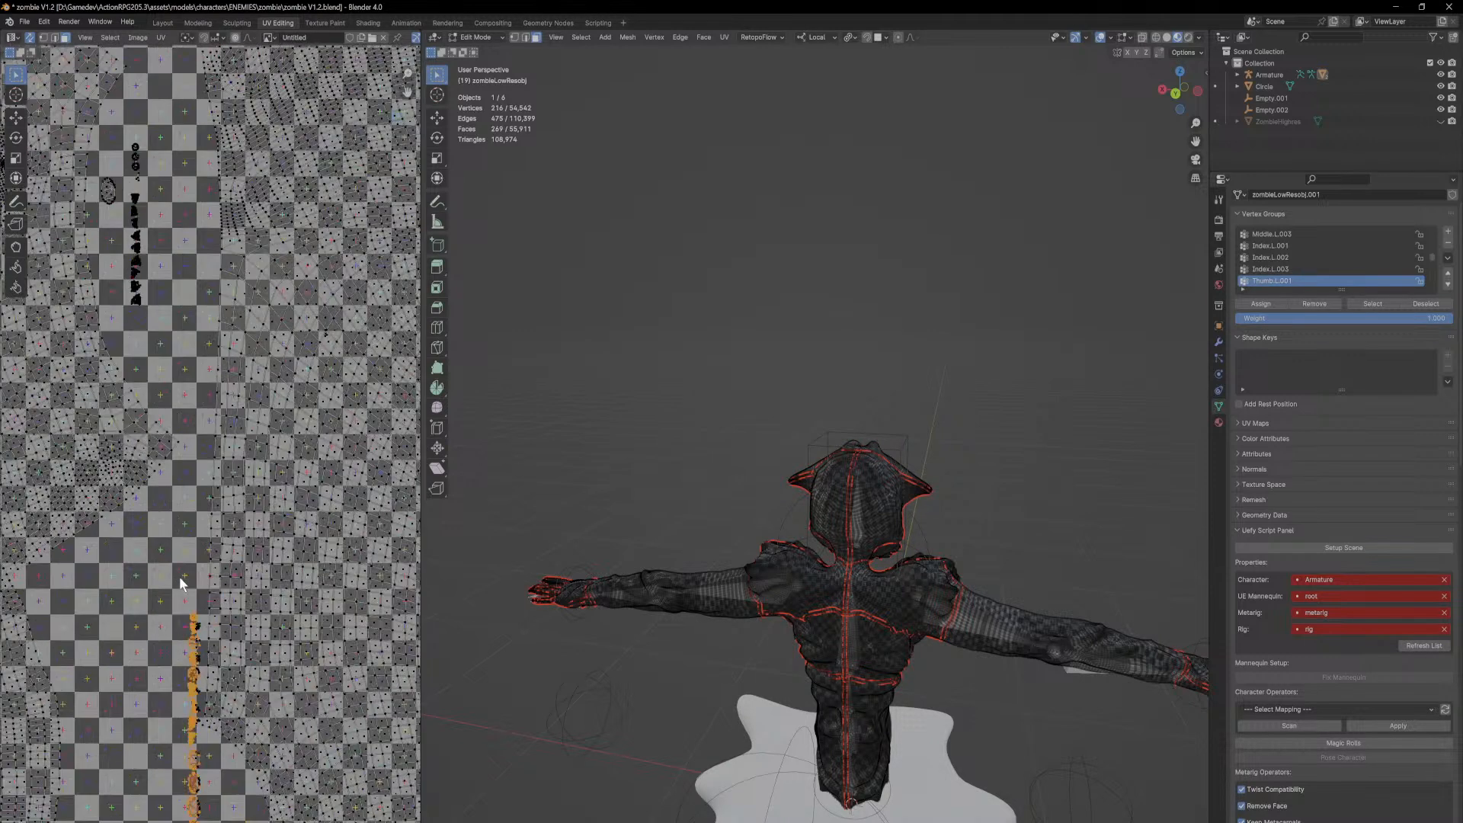
drag(176, 650, 228, 400)
key(g)
click(156, 390)
Step: Select the large shoulder-top island next to the tiny strips and nudge it slightly toward them
scroll(156, 390, down, 1)
scroll(156, 390, up, 3)
click(232, 408)
key(l)
key(g)
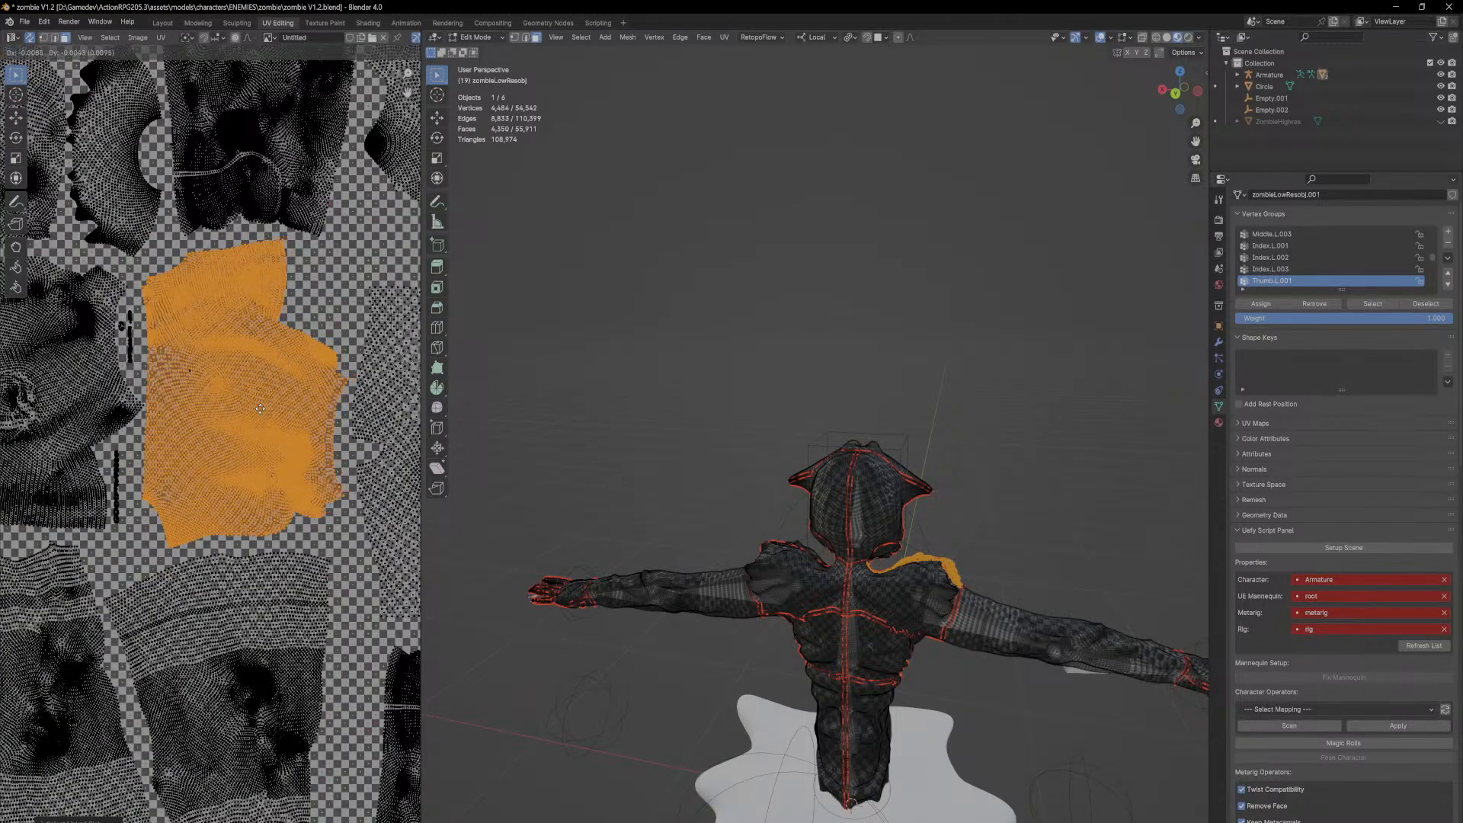
click(264, 409)
Step: Rotate the second row's head-side island so its narrow end points up, and enlarge it slightly to fill its space
middle_drag(318, 413, 147, 460)
scroll(171, 414, down, 1)
click(260, 256)
key(l)
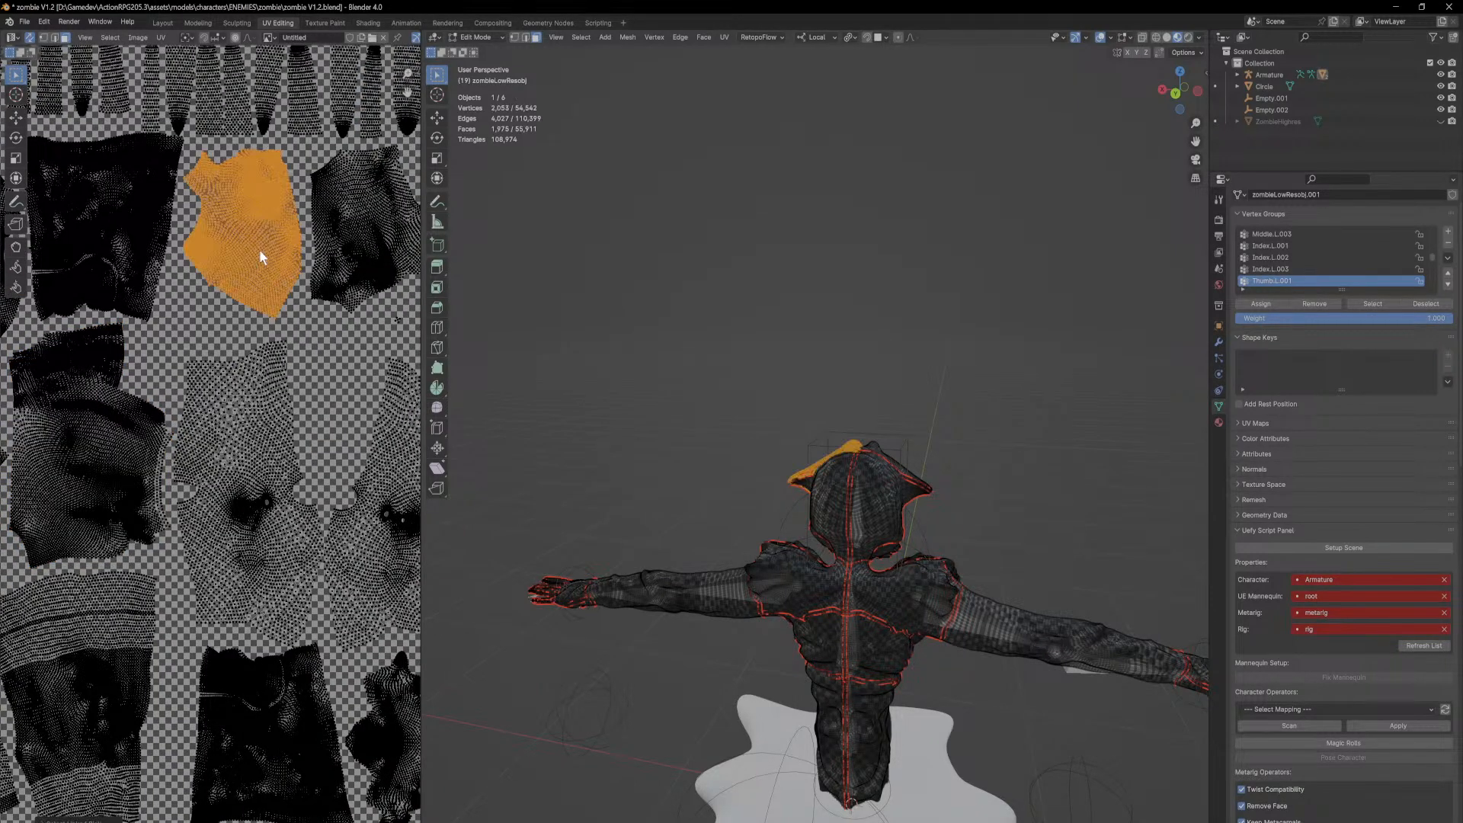
middle_drag(349, 270, 200, 280)
key(g)
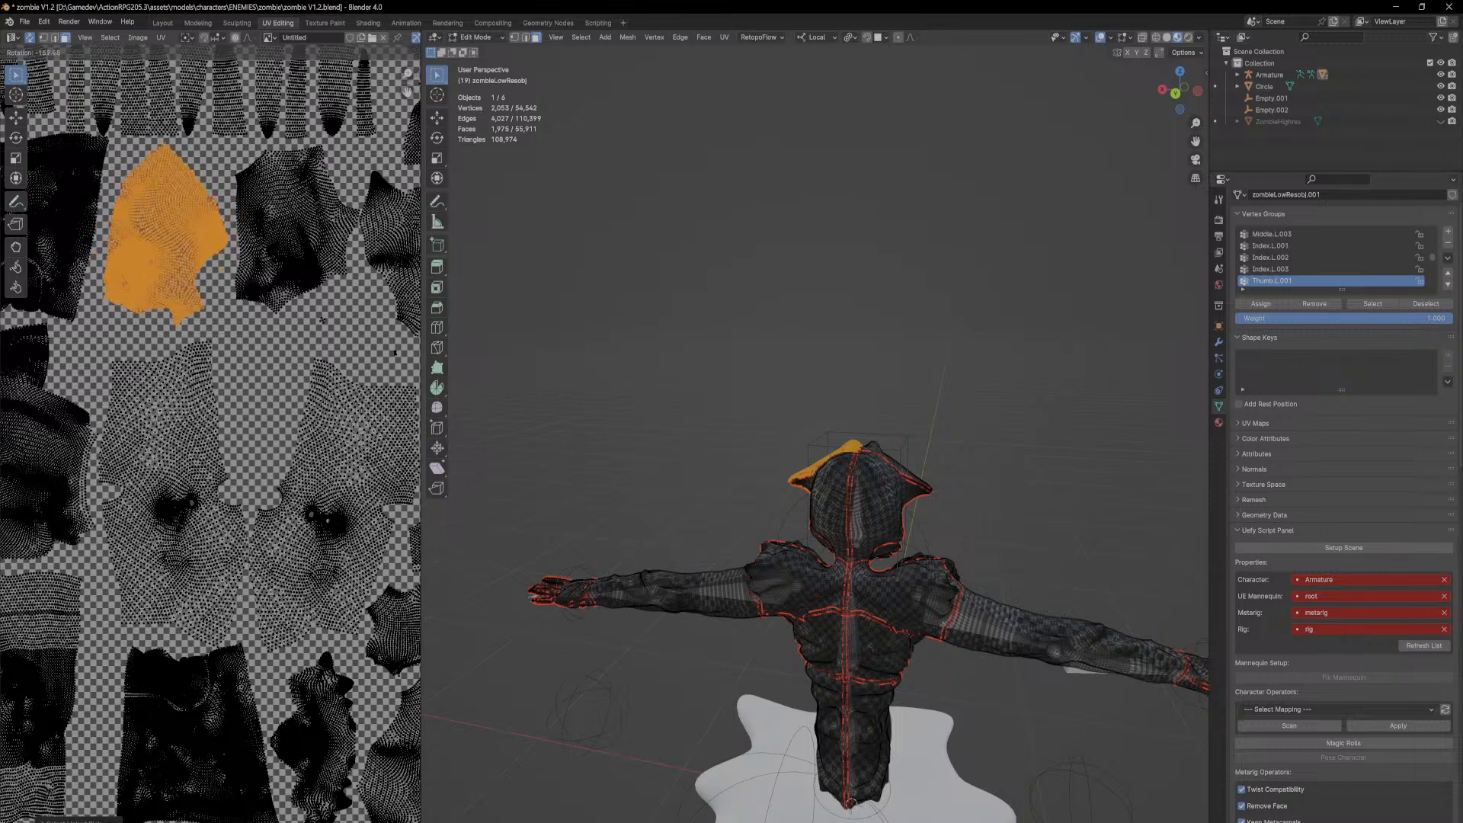
click(111, 184)
key(s)
click(186, 162)
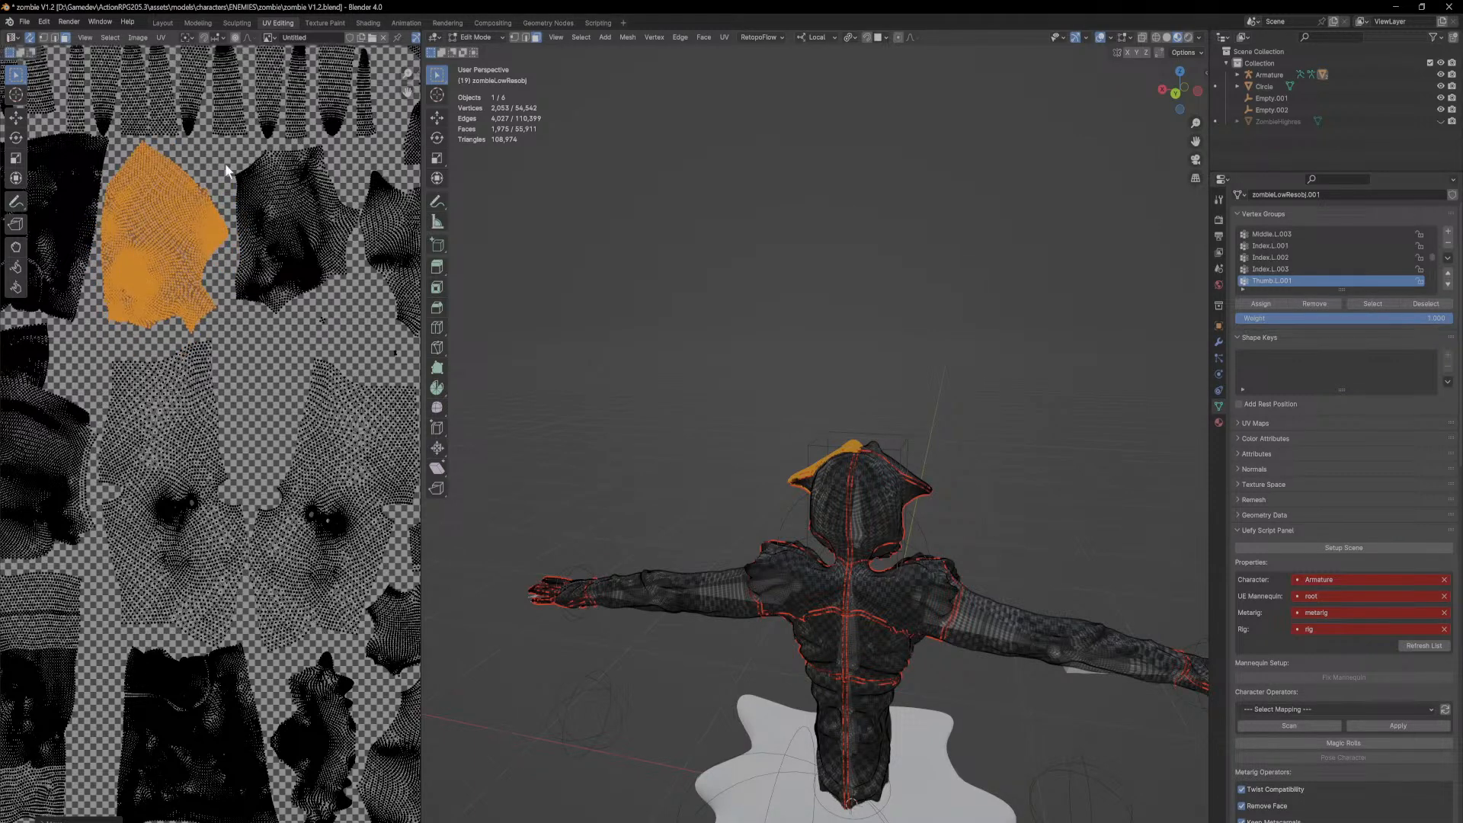
Step: Rotate the adjacent upper-back island to fit between its neighbours and scale it up
click(298, 209)
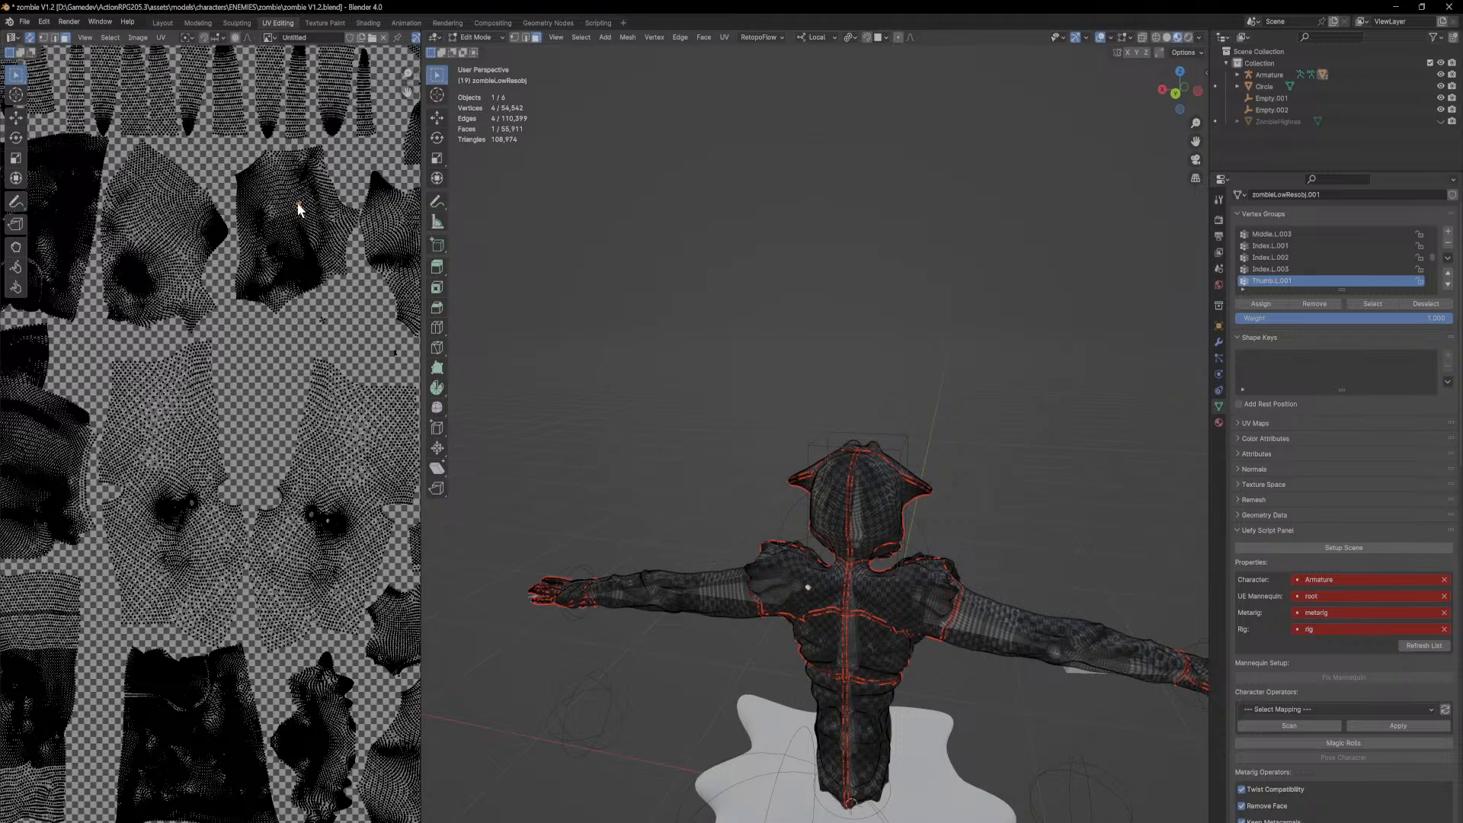
right_click(279, 212)
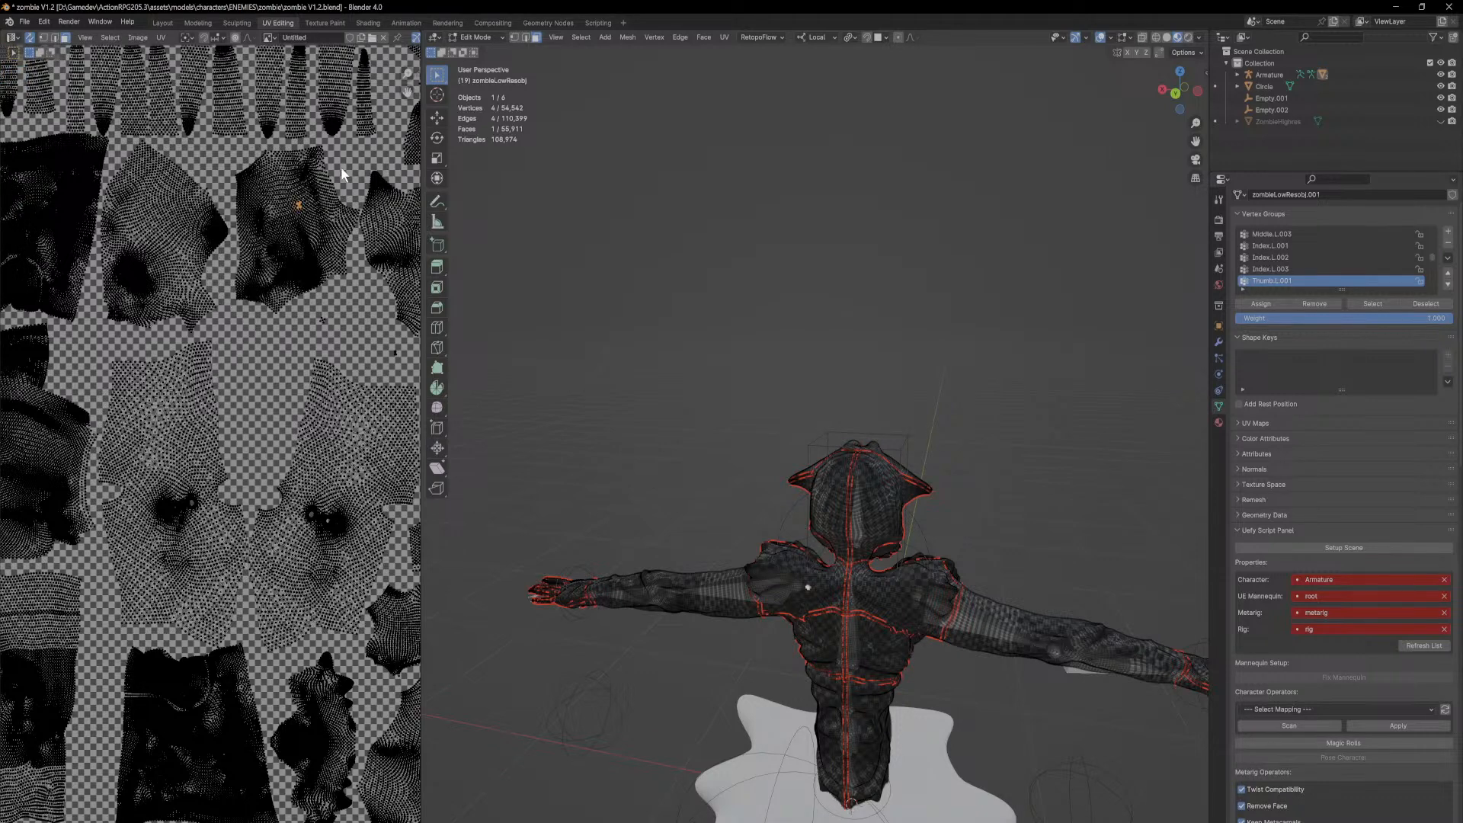
key(ctrl+l)
key(r)
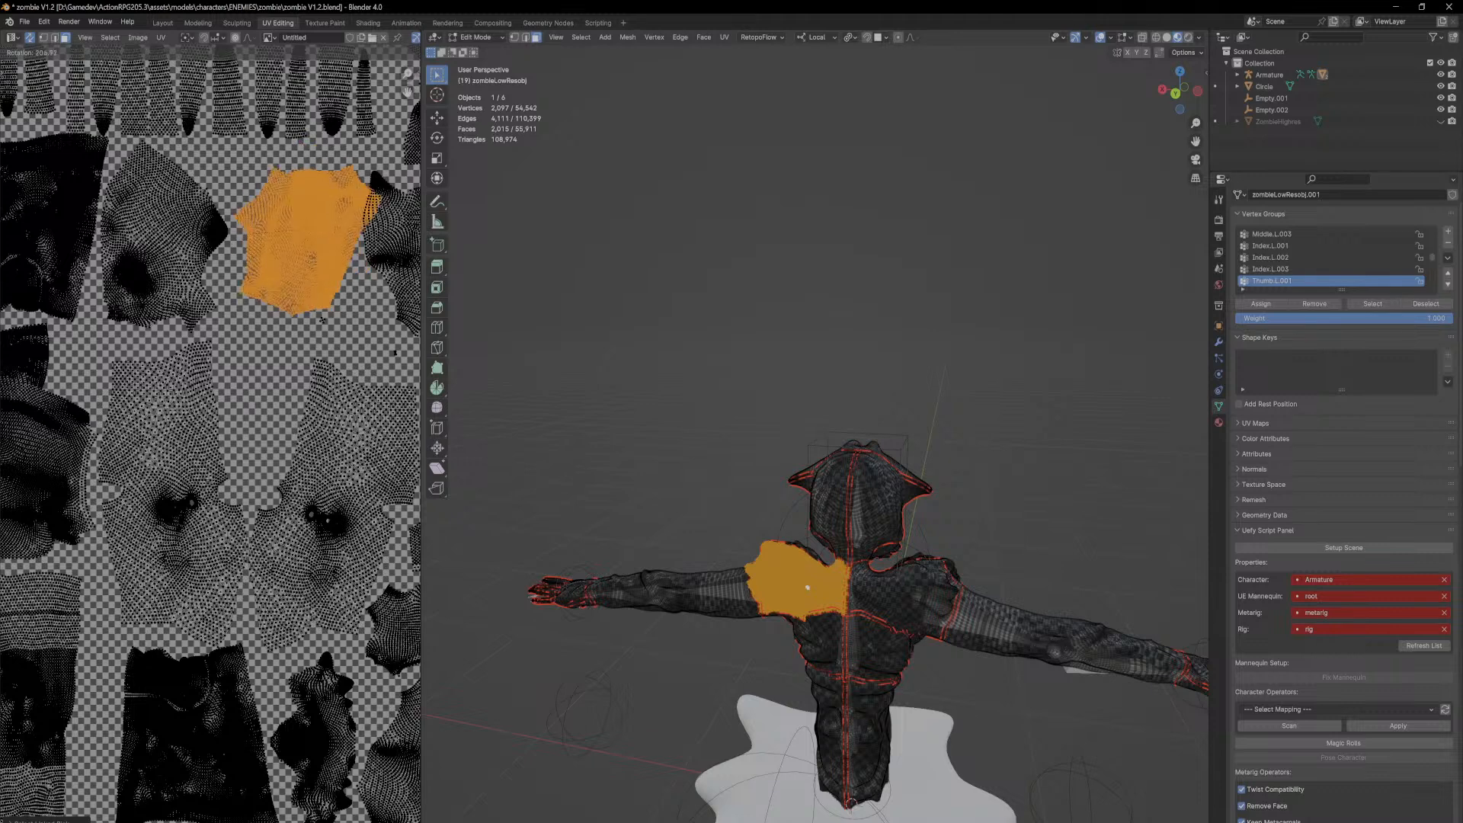
click(360, 159)
key(s)
click(373, 155)
Step: Rotate the back-of-head island at the end of the second row, enlarge it and reposition it within the free space
middle_drag(330, 239, 253, 225)
middle_drag(341, 231, 273, 257)
click(305, 253)
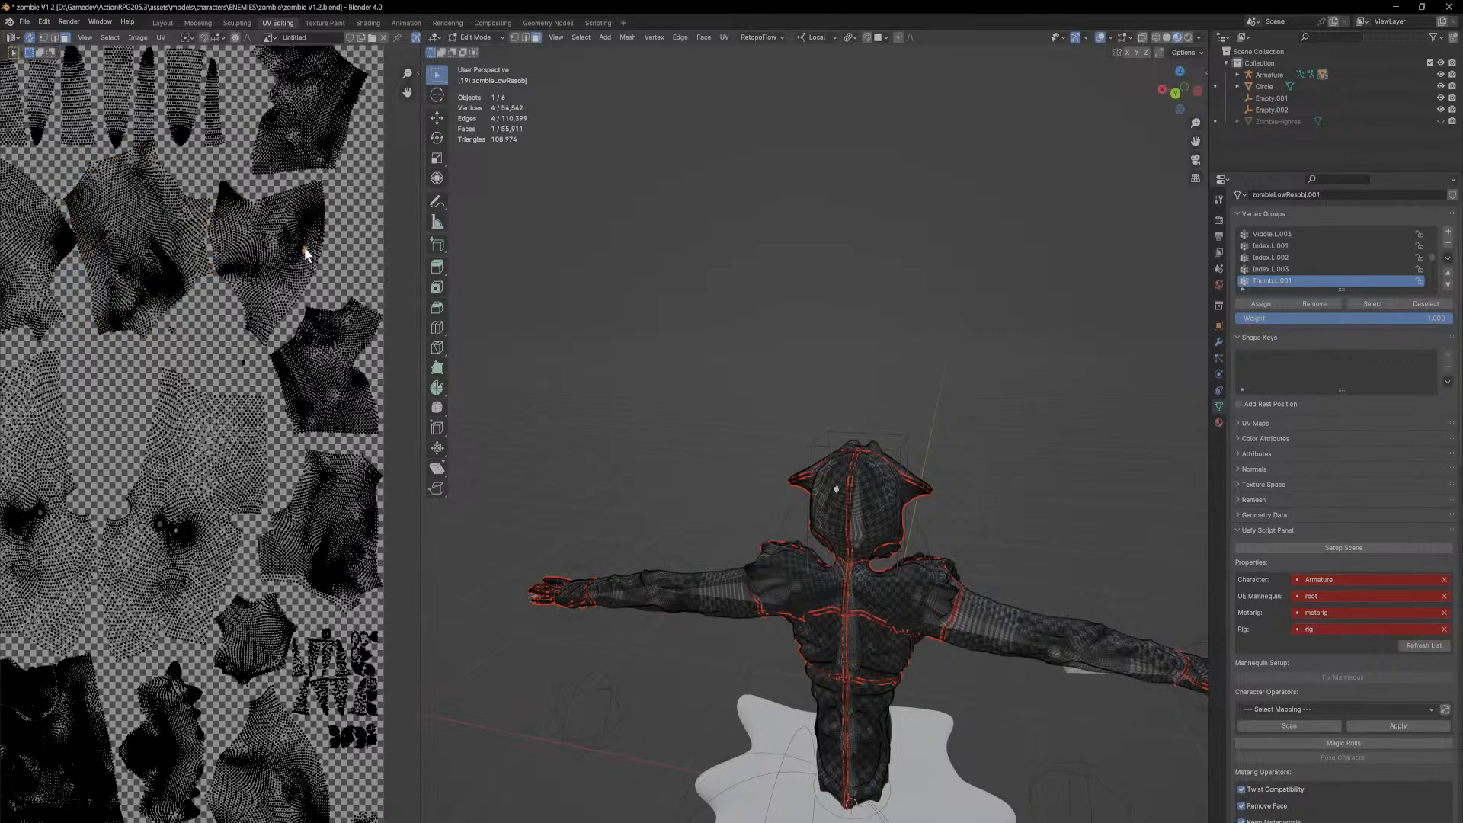
key(l)
key(r)
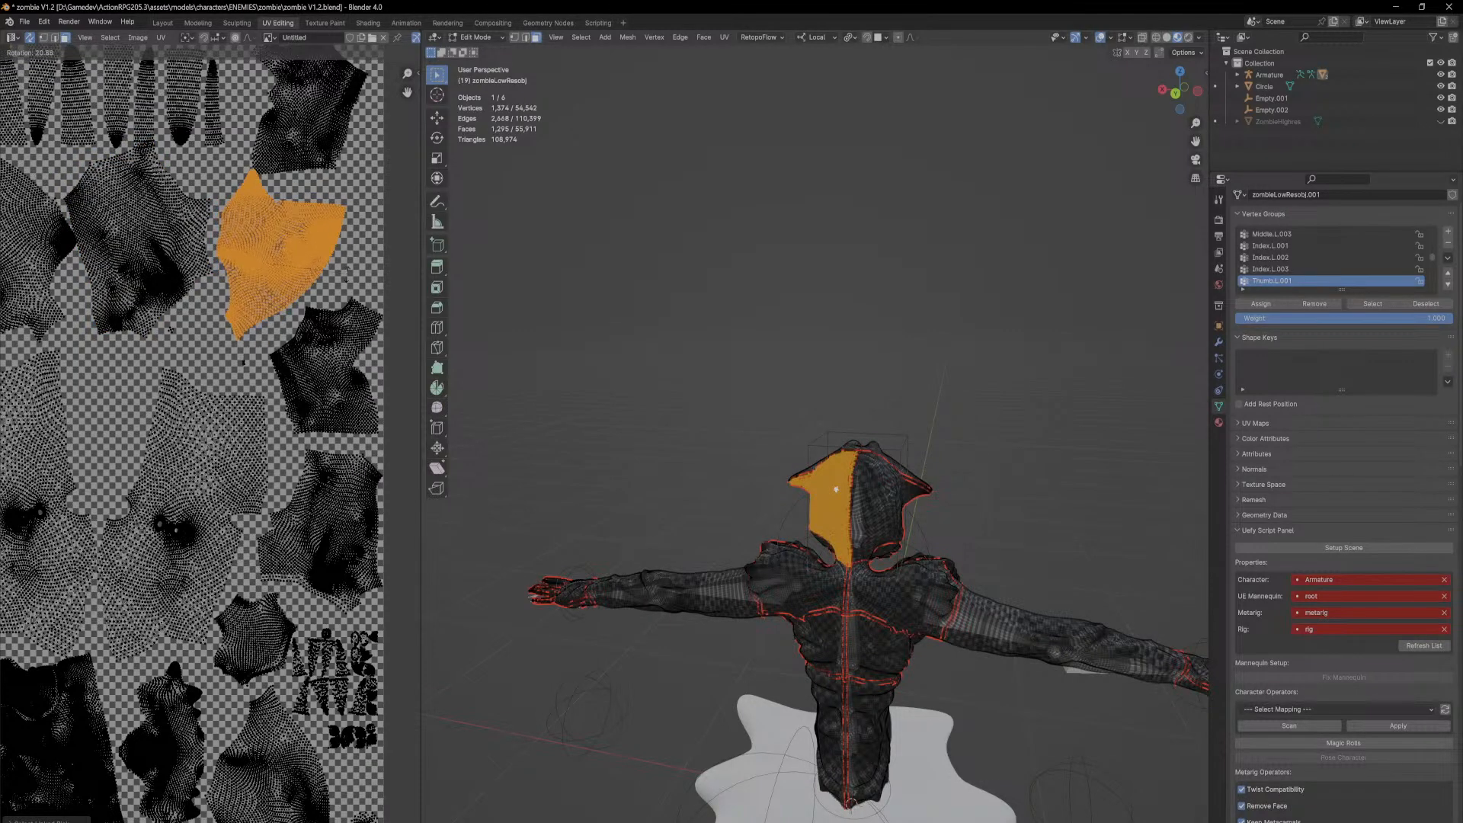
click(341, 290)
key(g)
click(327, 298)
key(s)
click(344, 296)
key(g)
click(352, 292)
Step: Rotate the mid-back island in the UV square's upper right corner, scale it up by about 1.12 and fit it into the corner
middle_drag(350, 168, 333, 243)
click(303, 168)
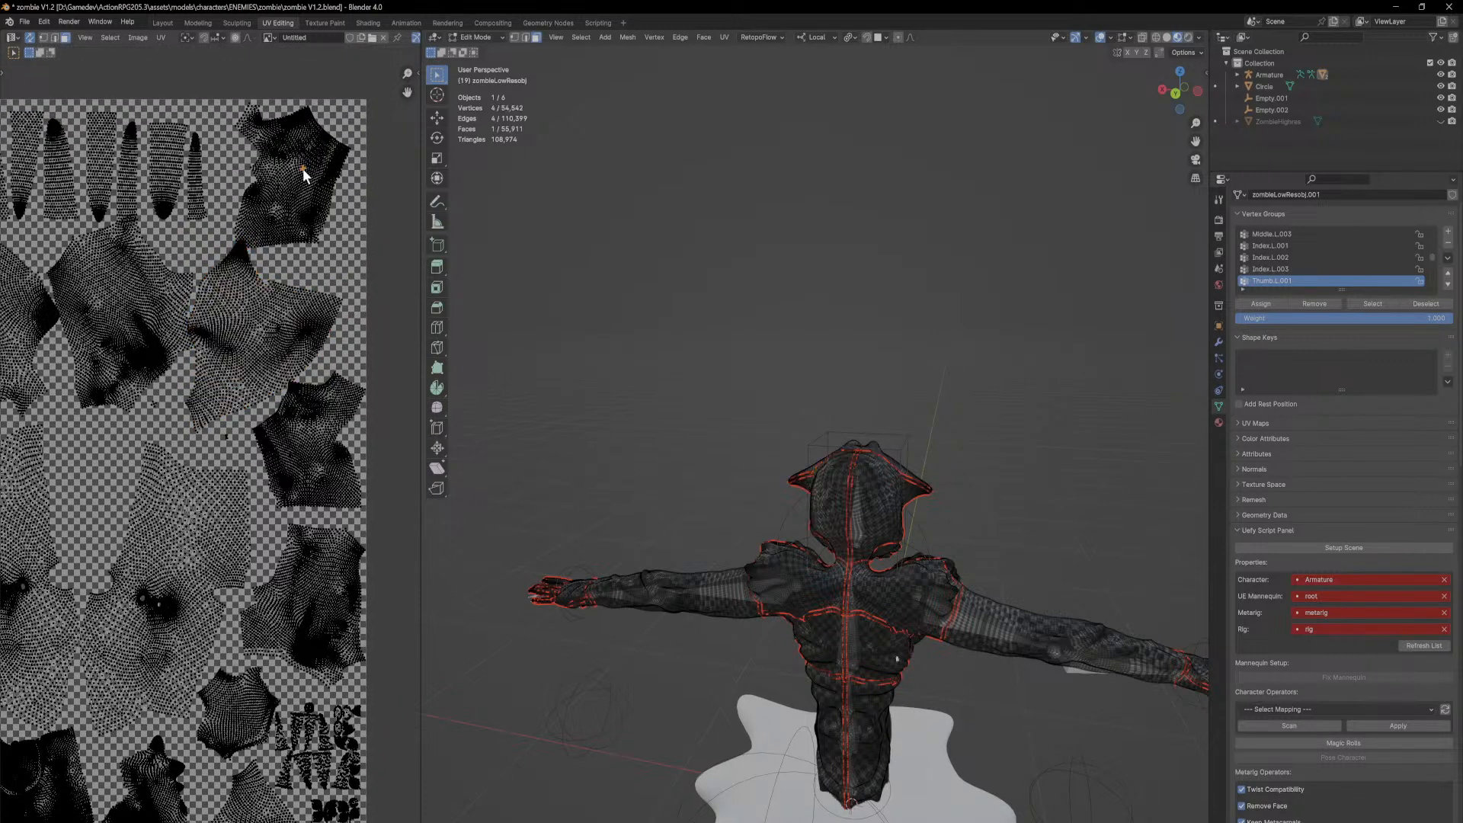
key(l)
key(r)
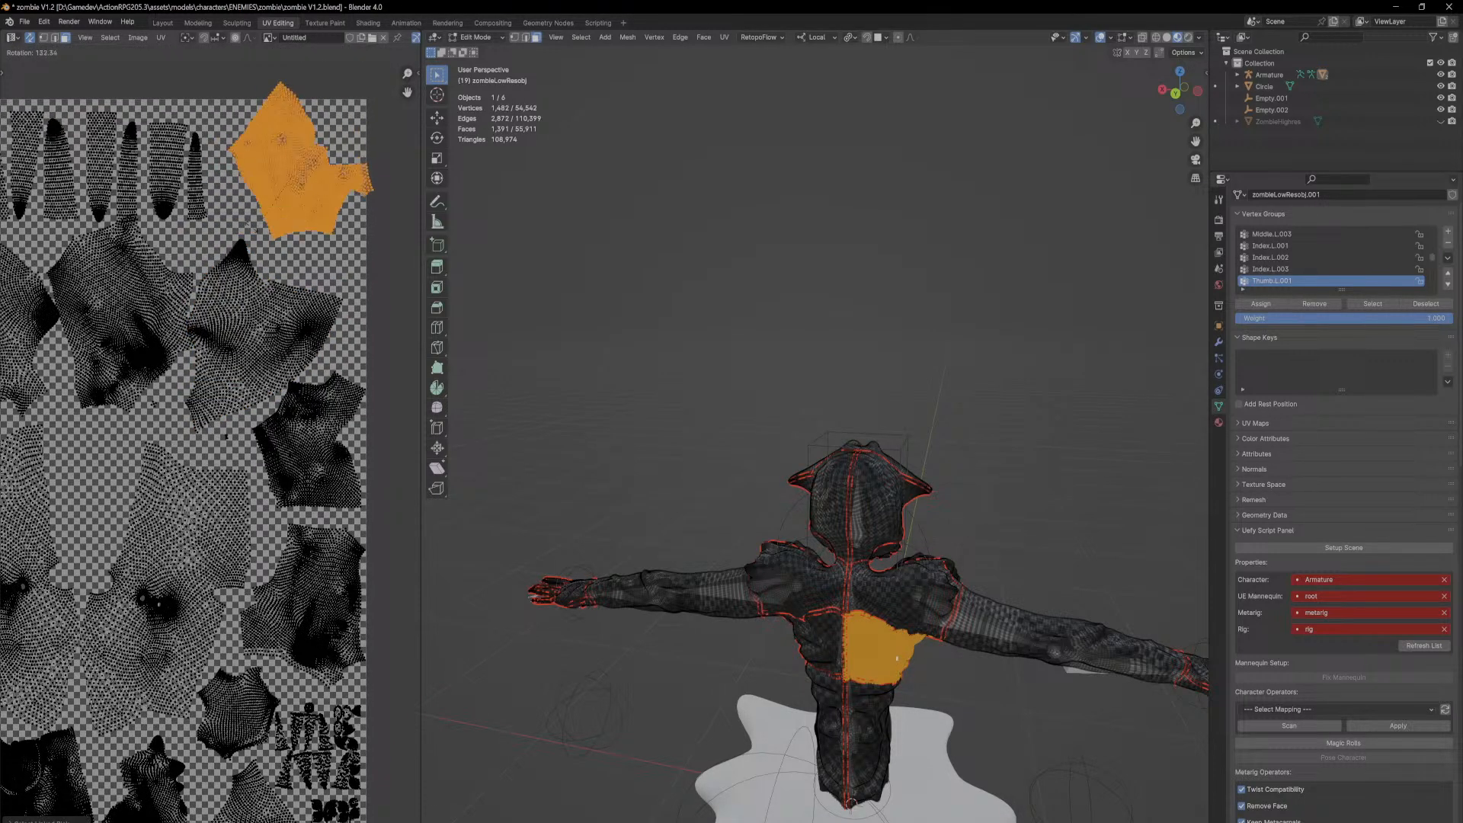
click(233, 239)
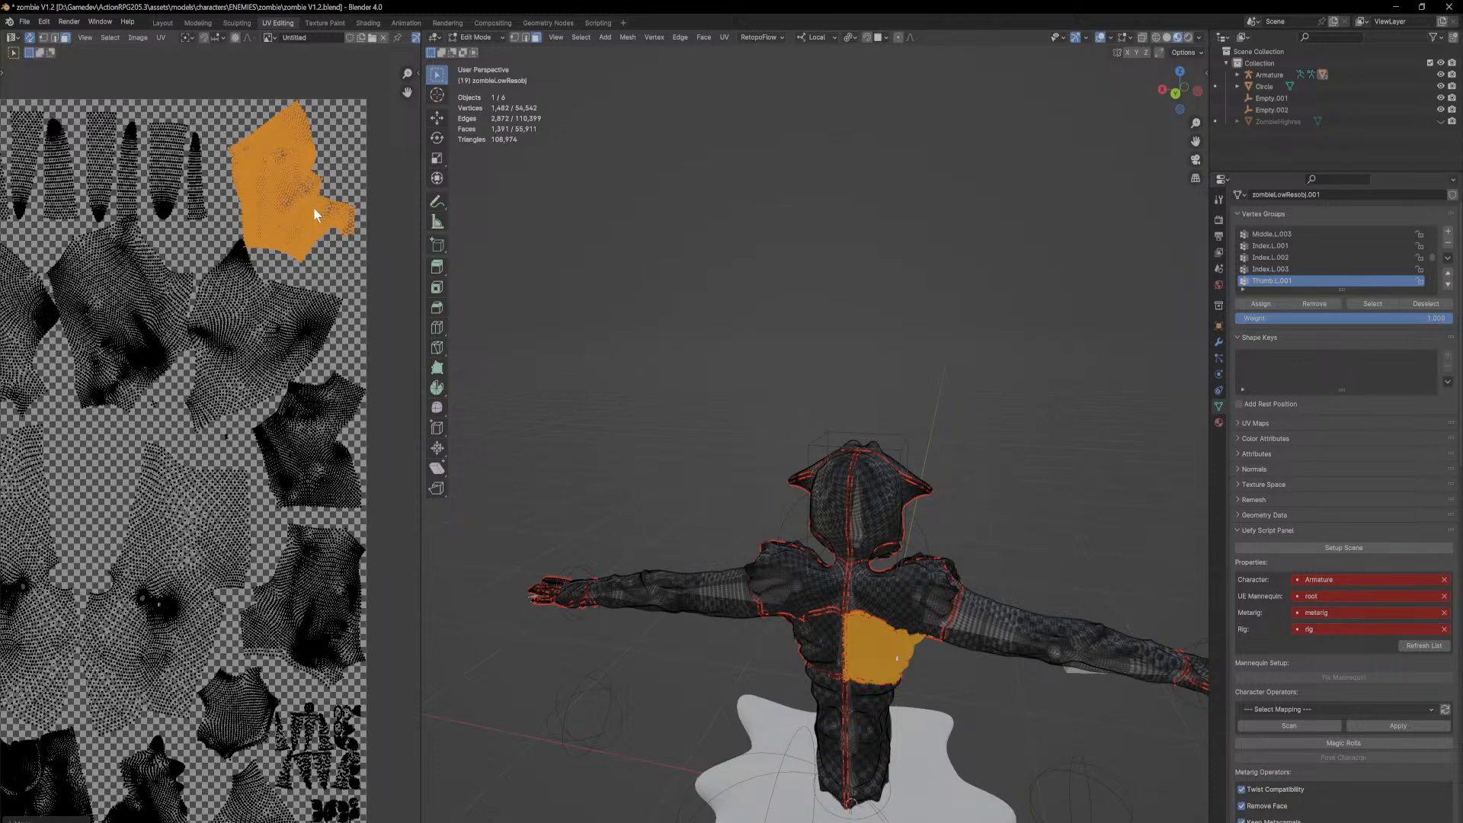
key(g)
key(r)
key(s)
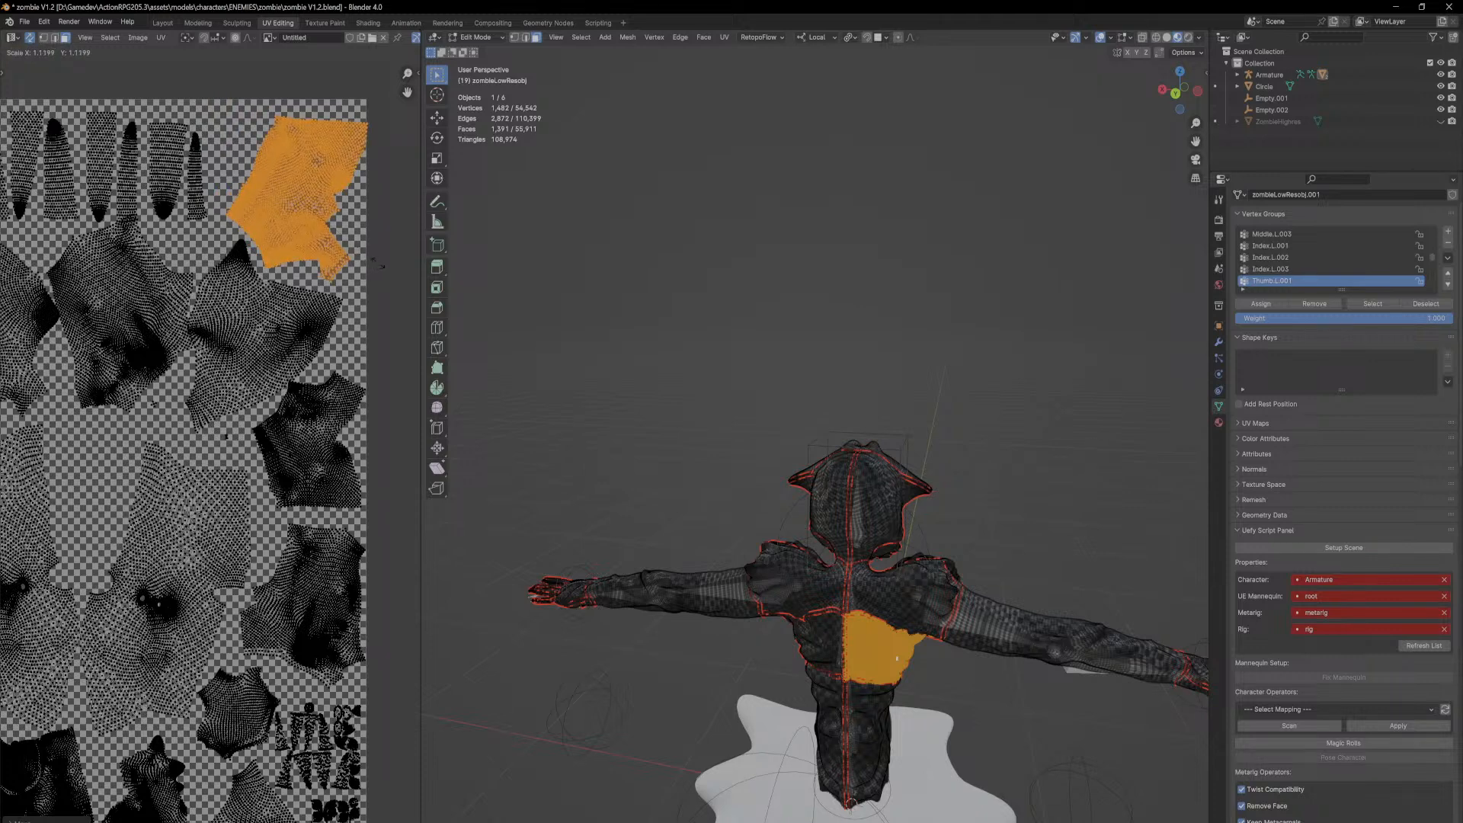
click(381, 265)
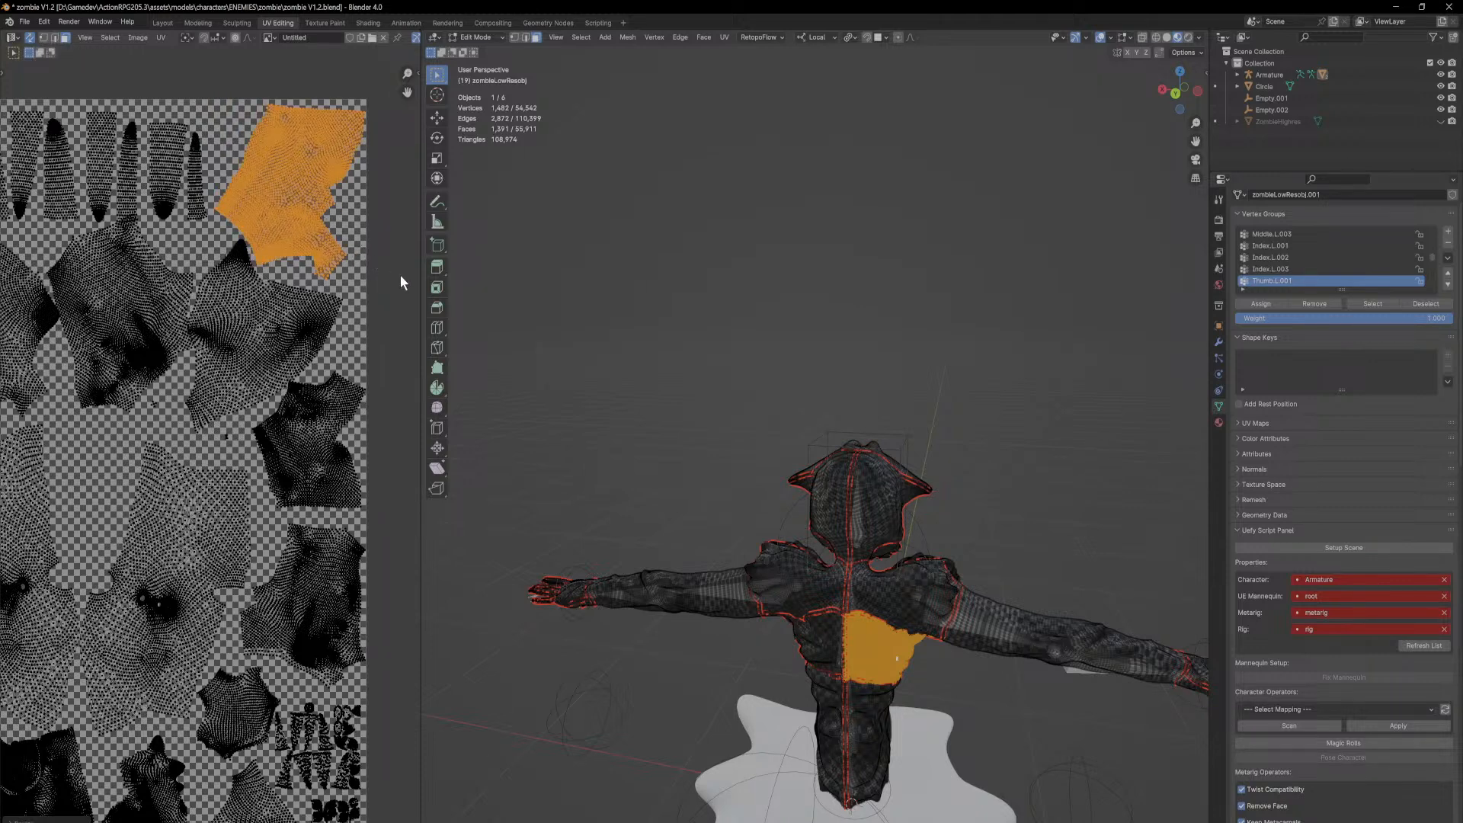
Step: Nudge the other mid-back island, along the right edge of the UV square, slightly down
scroll(355, 330, up, 5)
scroll(248, 372, down, 3)
click(255, 386)
key(g)
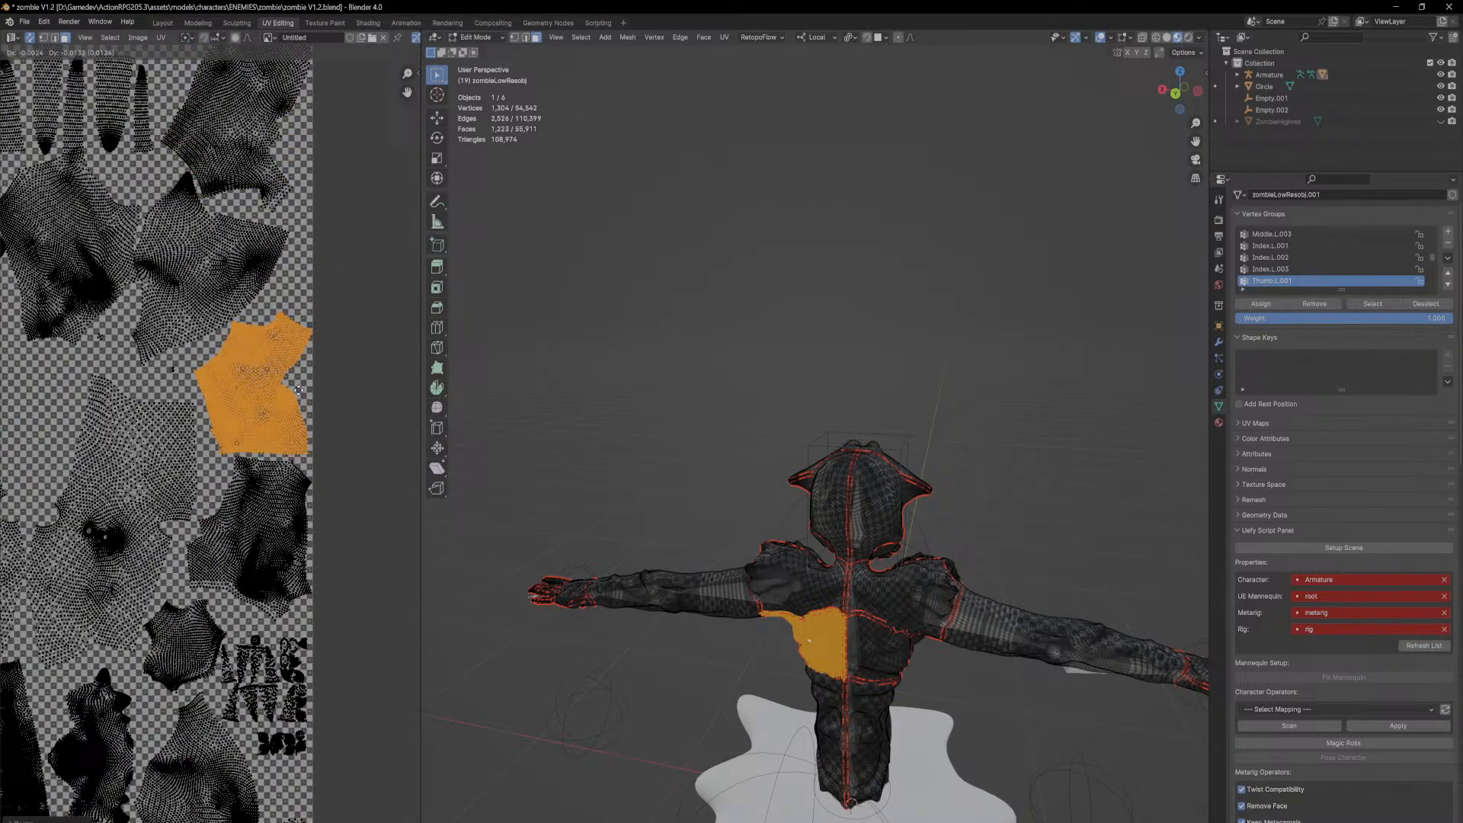
click(299, 390)
click(319, 446)
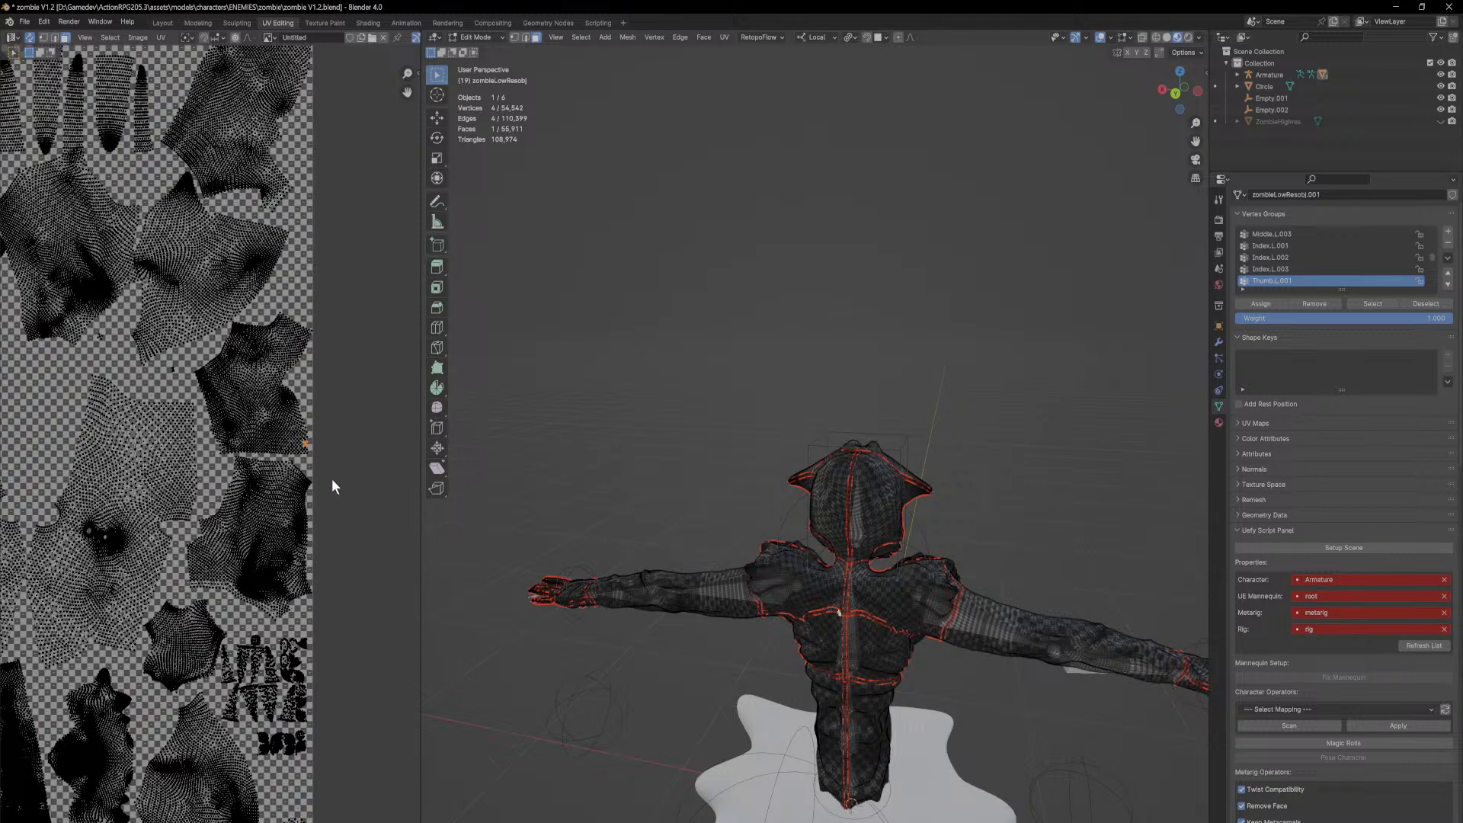
Step: Nudge the upper-back island below it slightly down and left to even out the spacing
middle_drag(332, 485, 353, 333)
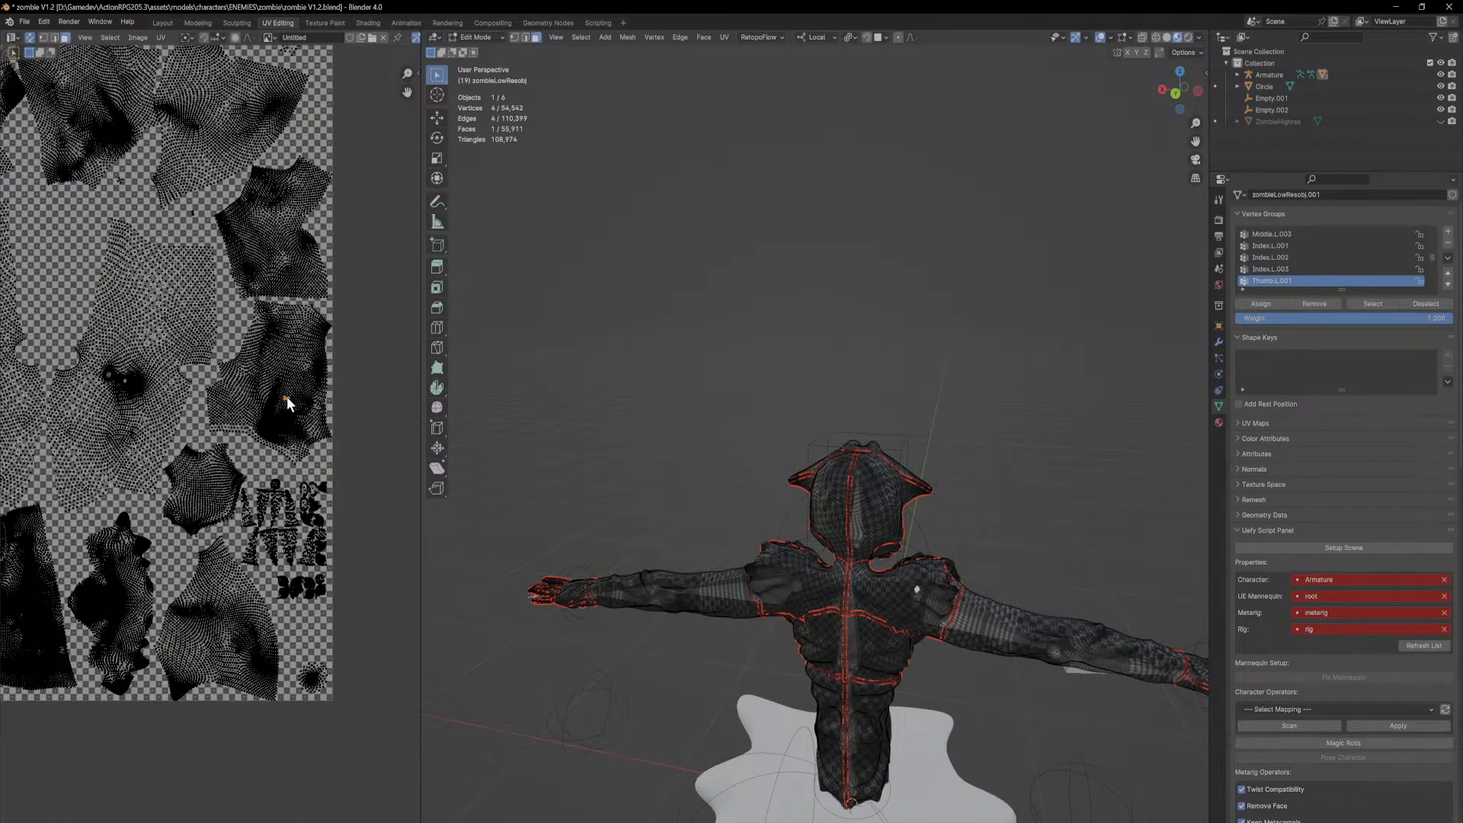
key(l)
key(g)
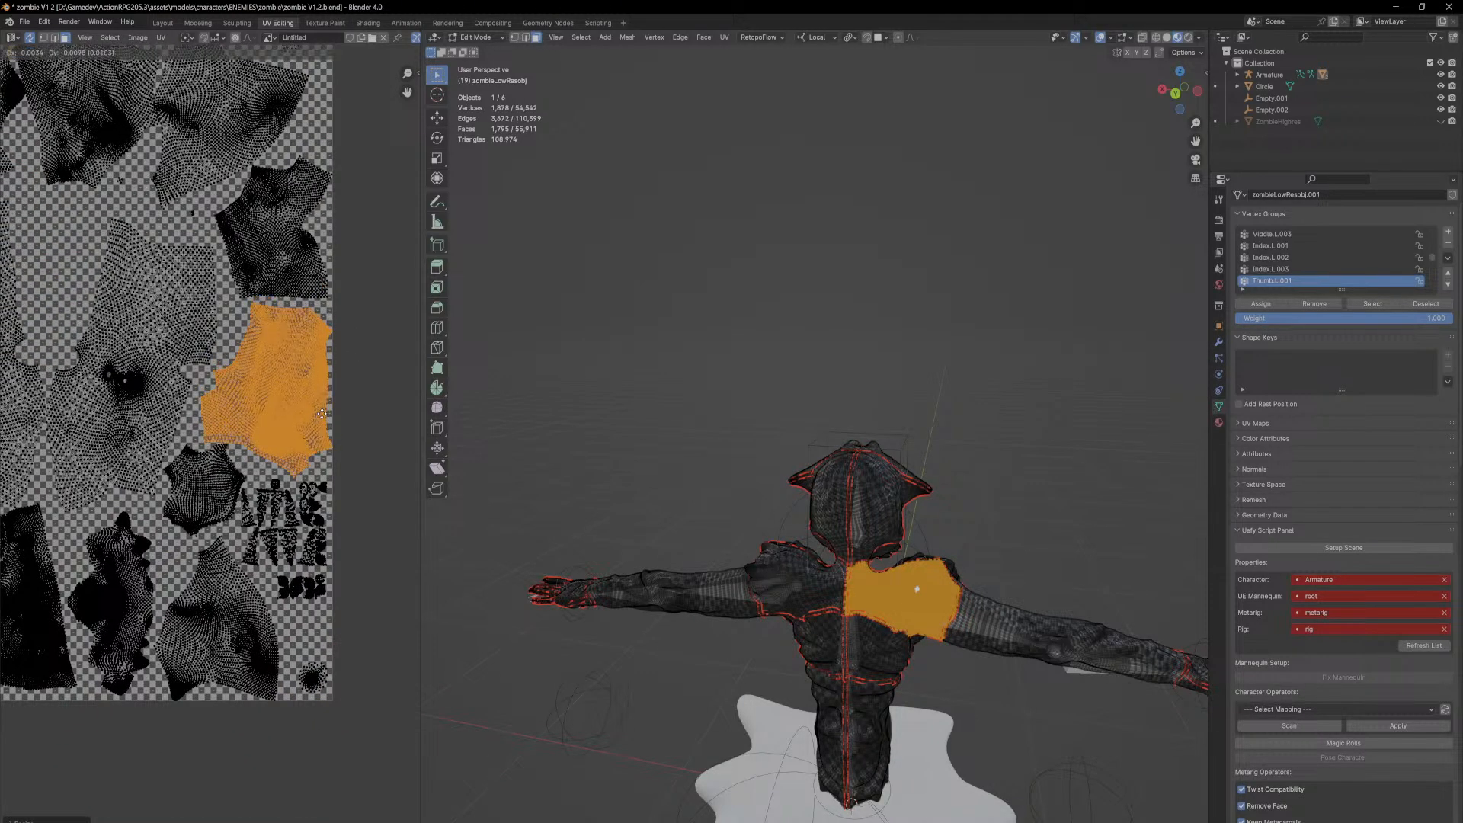
click(318, 409)
click(349, 417)
Step: Try to move the ragged-edged island from the bottom row into the gap between the two large central islands
key(Tab)
key(Tab)
scroll(233, 448, down, 3)
middle_drag(115, 365, 242, 416)
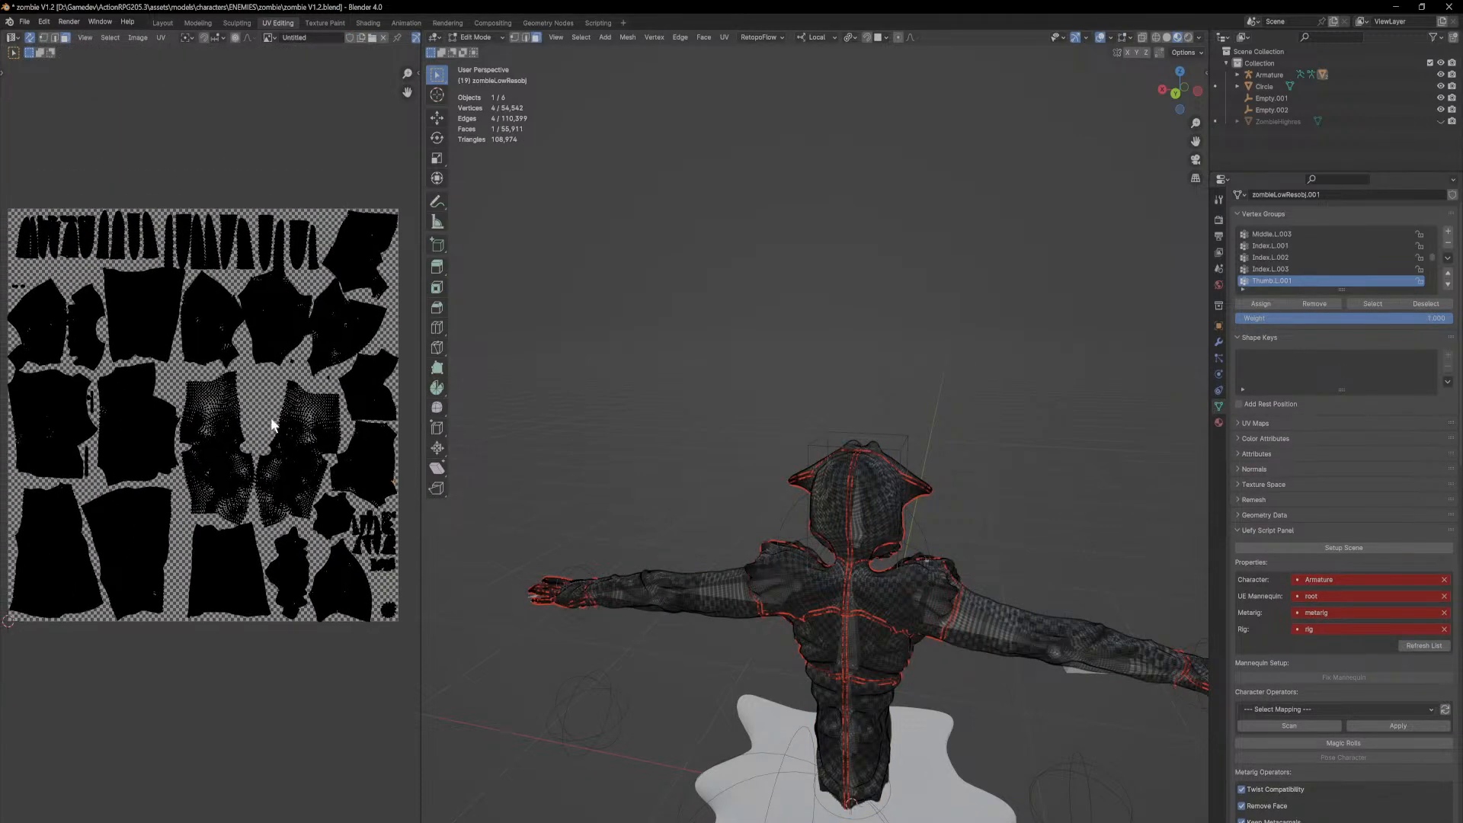
scroll(242, 433, up, 3)
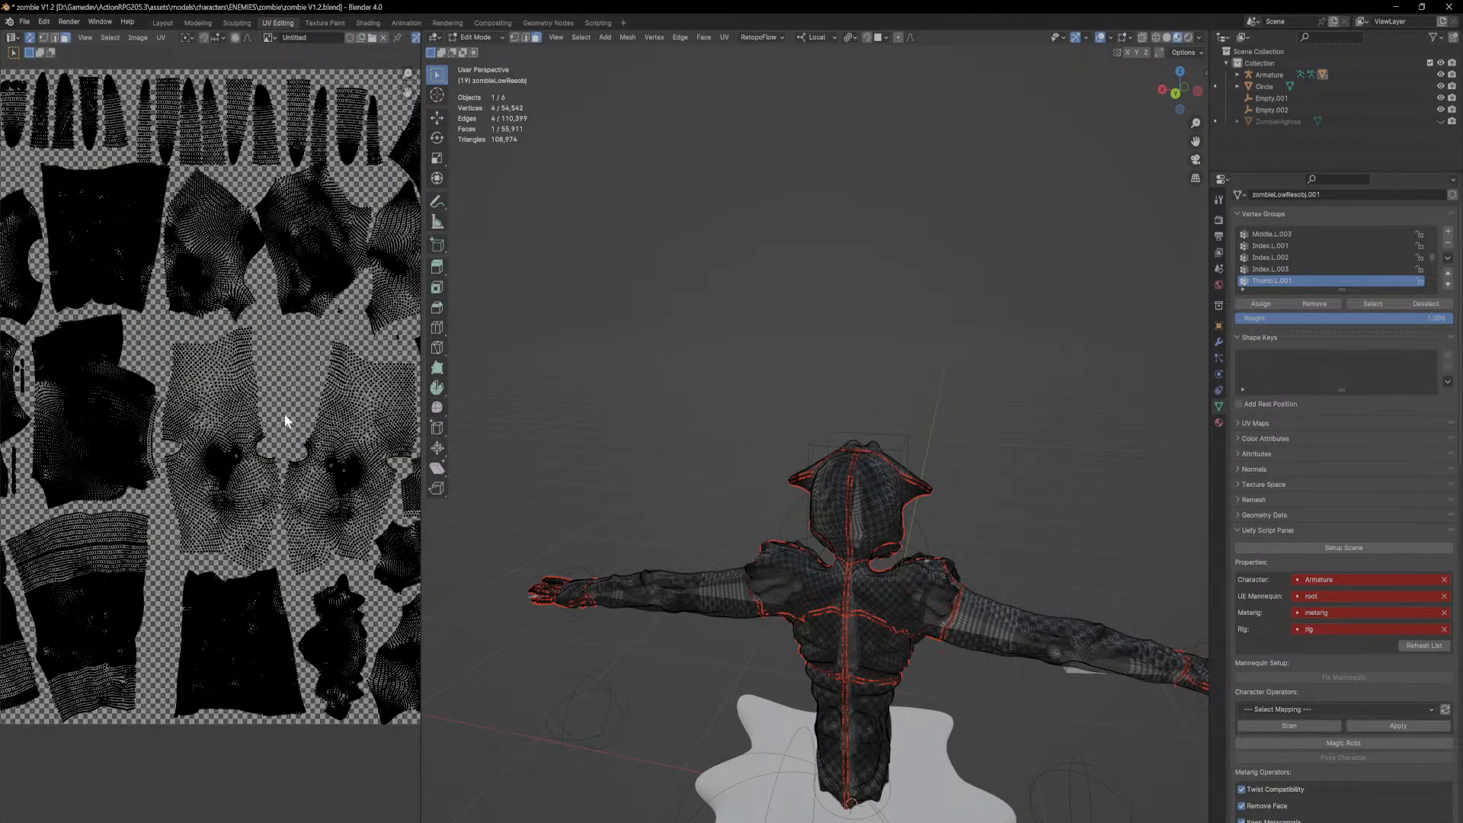
key(l)
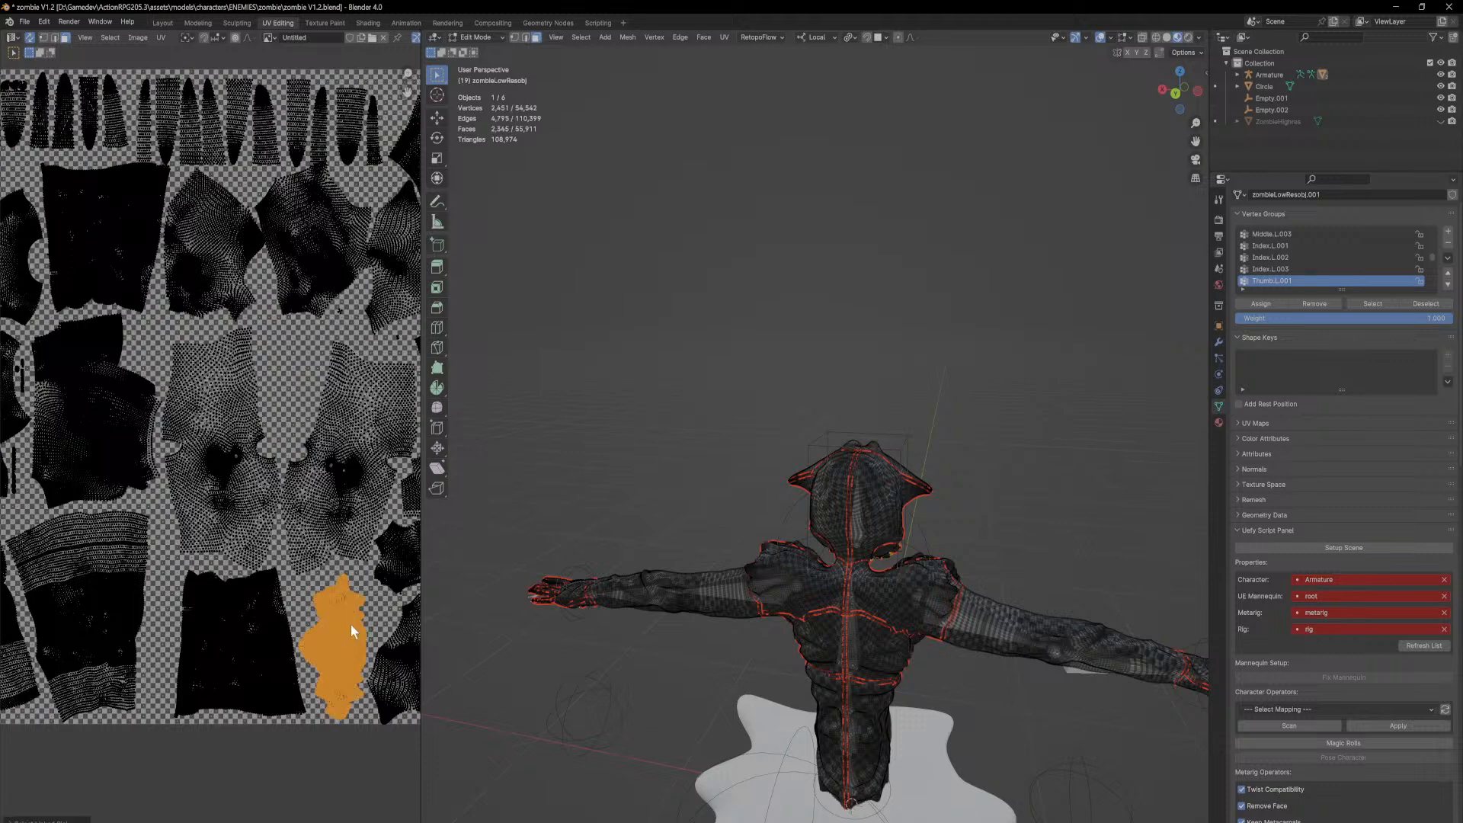
key(g)
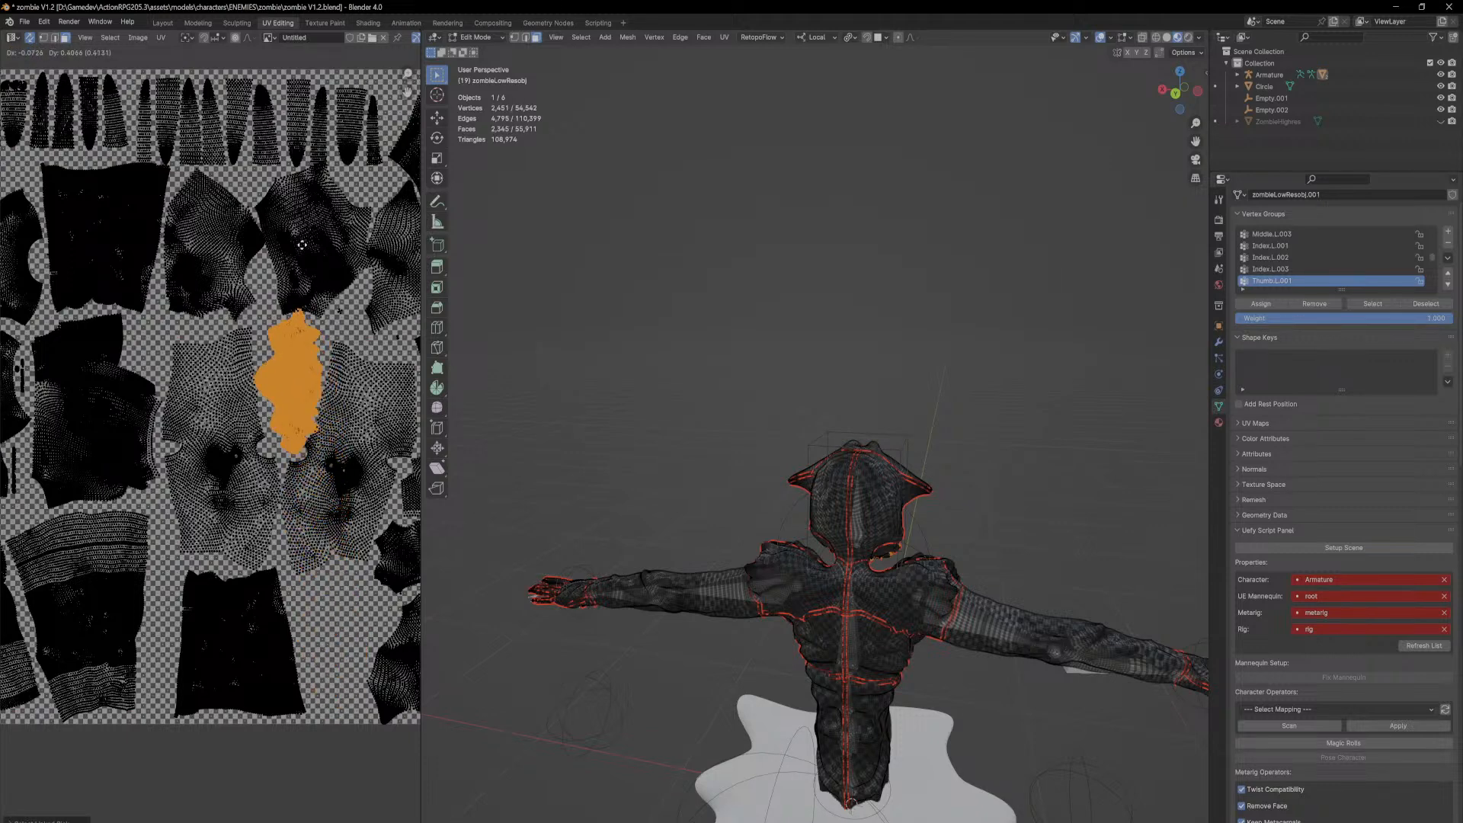
click(303, 243)
key(g)
right_click(349, 576)
middle_drag(368, 614, 10, 675)
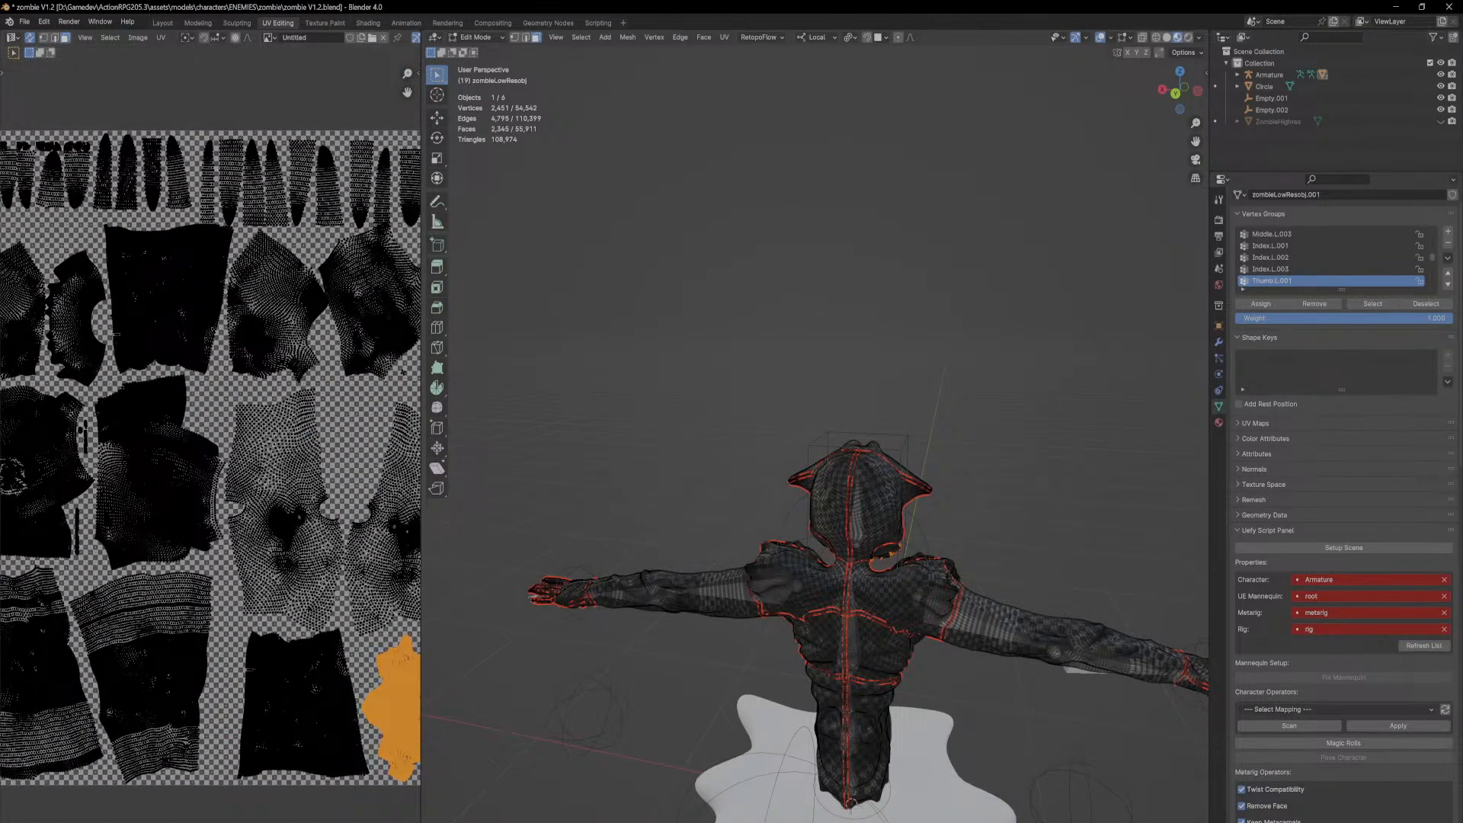
Step: Try to fit the notched neck island from the second row into the same central gap, and undo the move
middle_drag(214, 490, 256, 500)
click(112, 318)
key(l)
key(g)
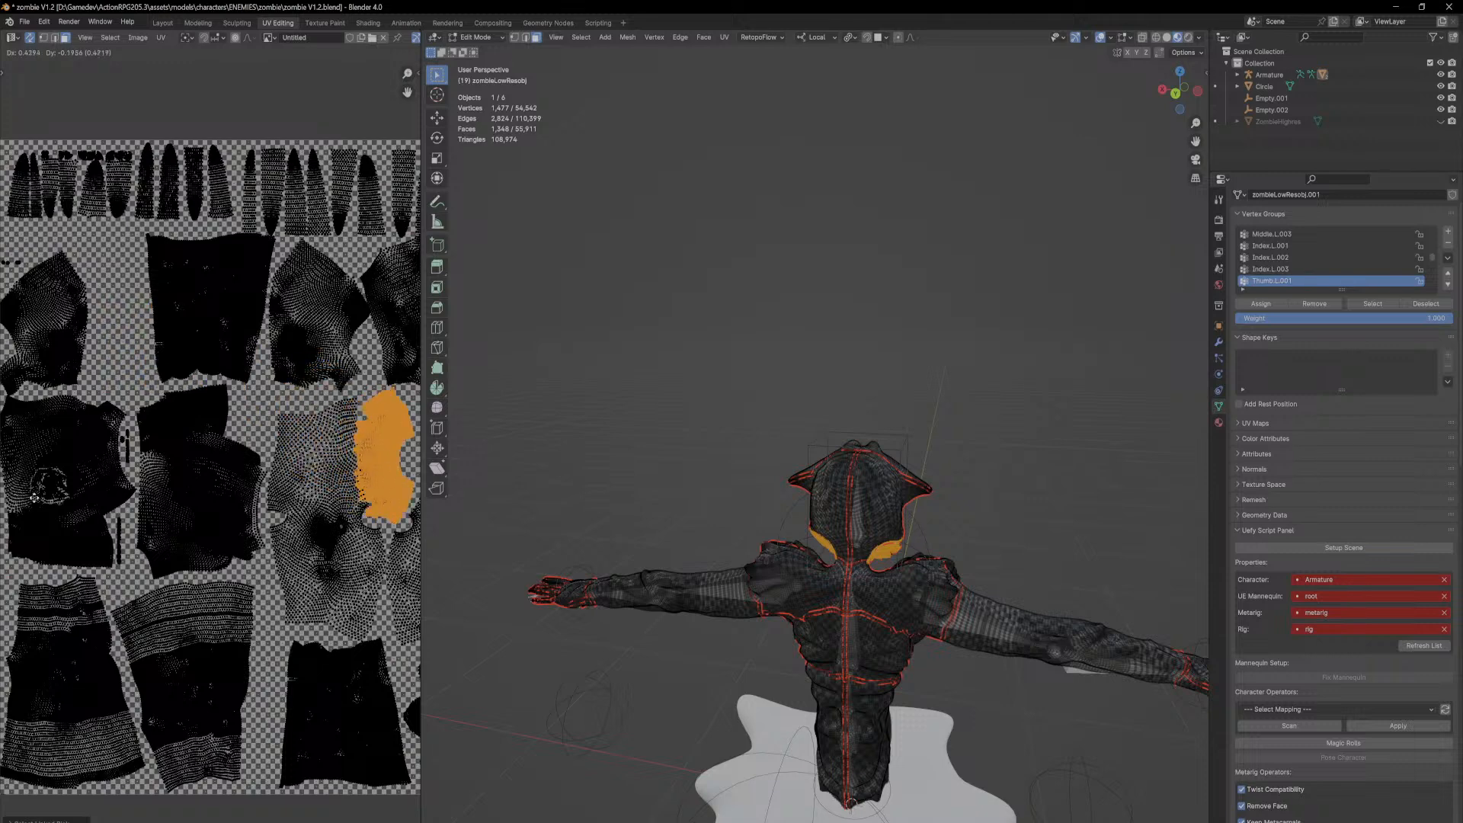
click(38, 493)
middle_drag(44, 495, 389, 490)
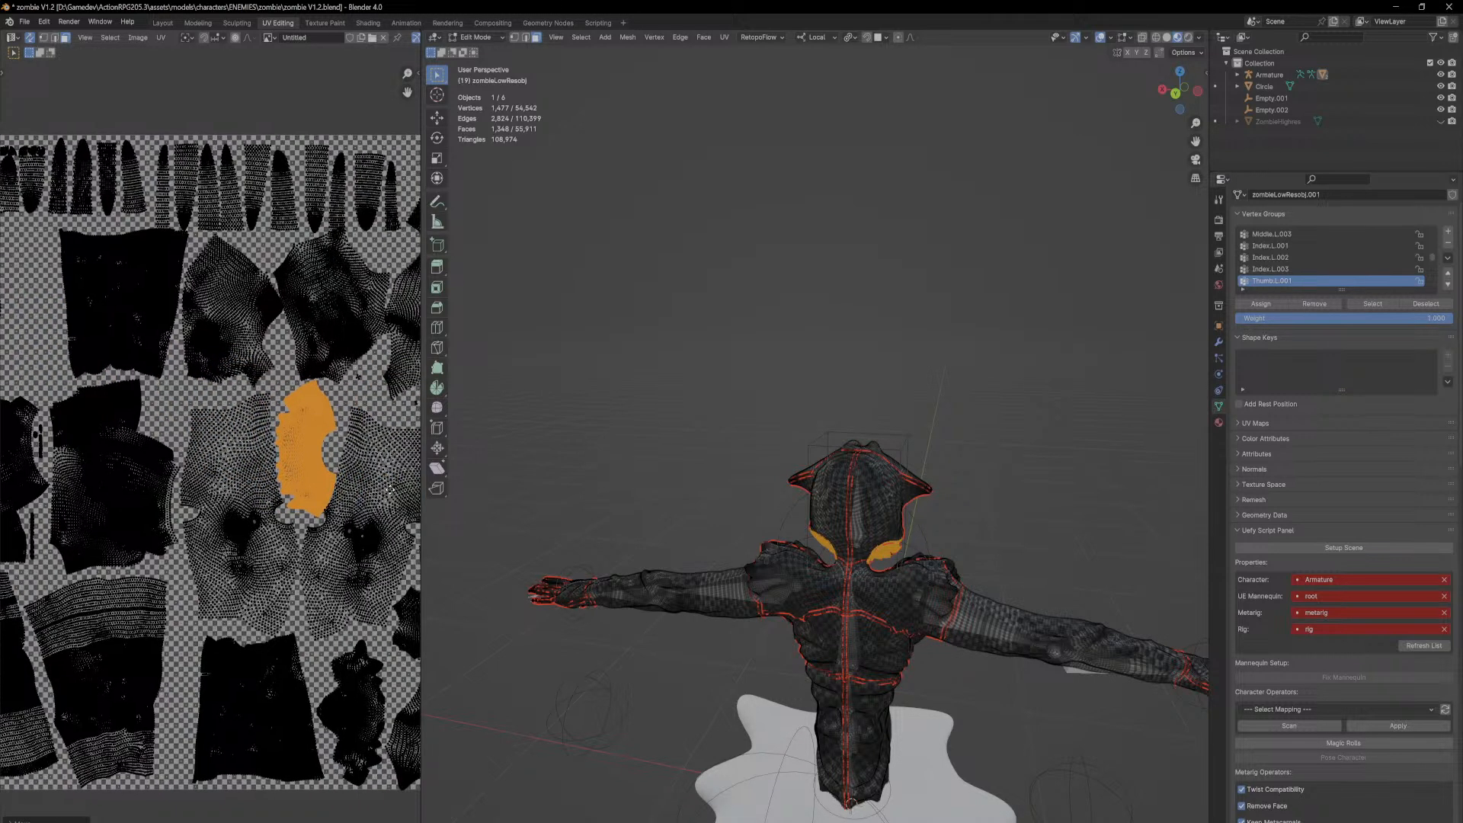
key(ctrl+z)
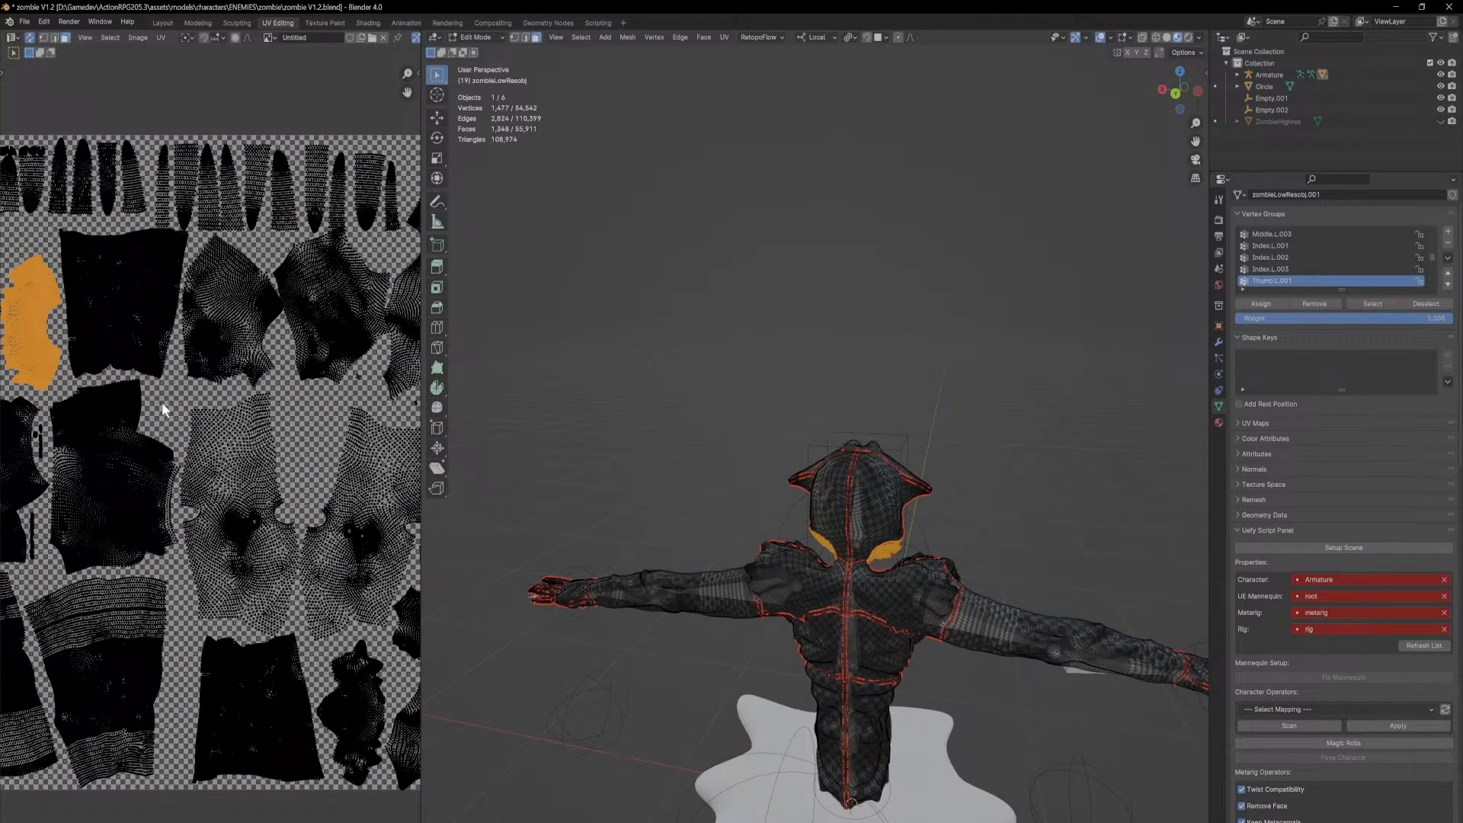
key(ctrl+z)
Step: Examine the complete UV layout for remaining gaps around the central islands
key(Home)
scroll(285, 374, up, 5)
middle_drag(328, 441, 245, 411)
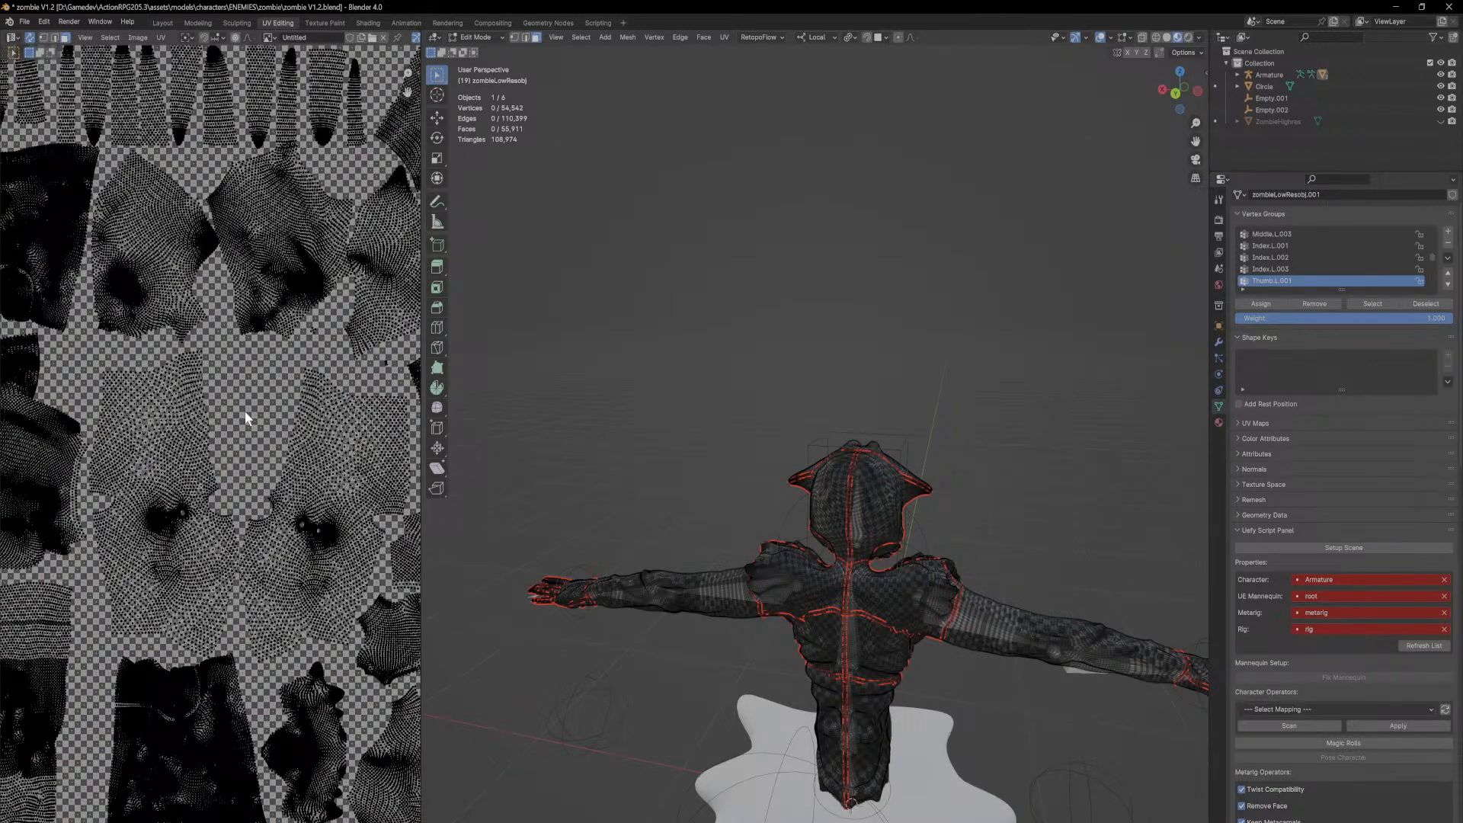
scroll(273, 464, down, 5)
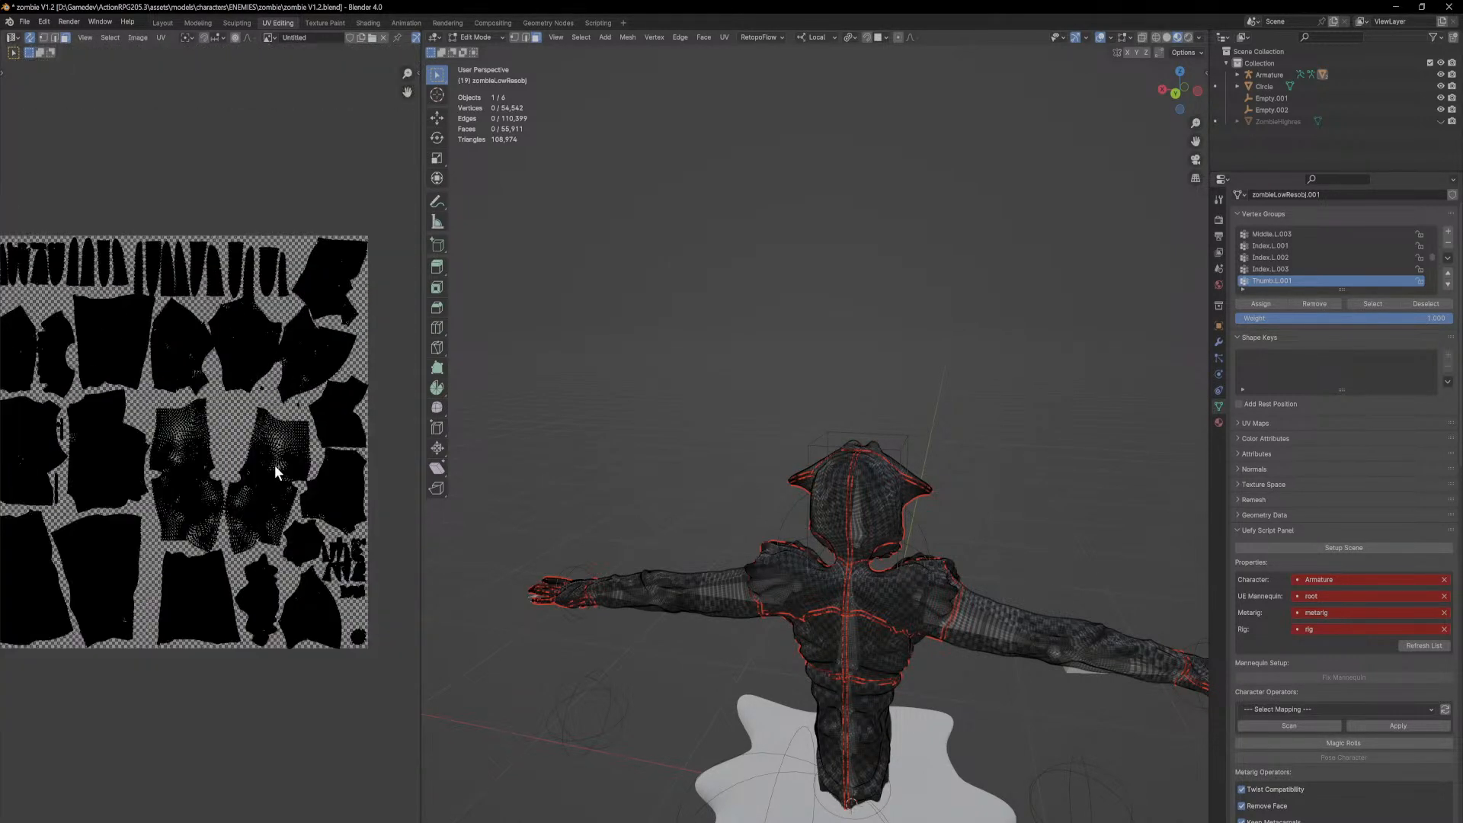
middle_drag(131, 410, 247, 391)
scroll(209, 396, up, 2)
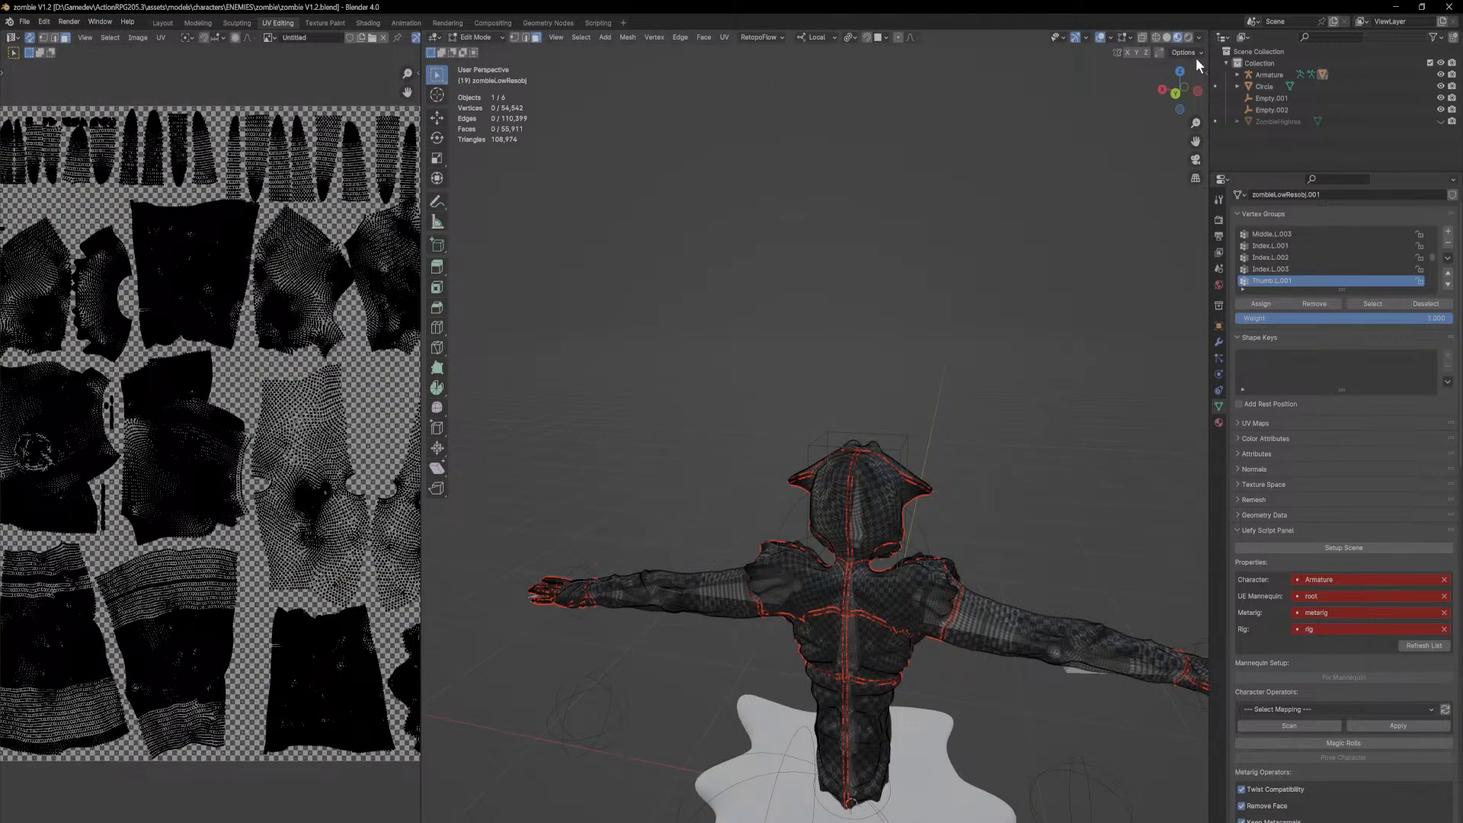
Step: Switch to the Layout workspace with material preview shading and examine the checker pattern on the zombie's hand
click(1167, 38)
mouse_move(1093, 403)
middle_down()
mouse_move(949, 402)
mouse_move(936, 420)
middle_up()
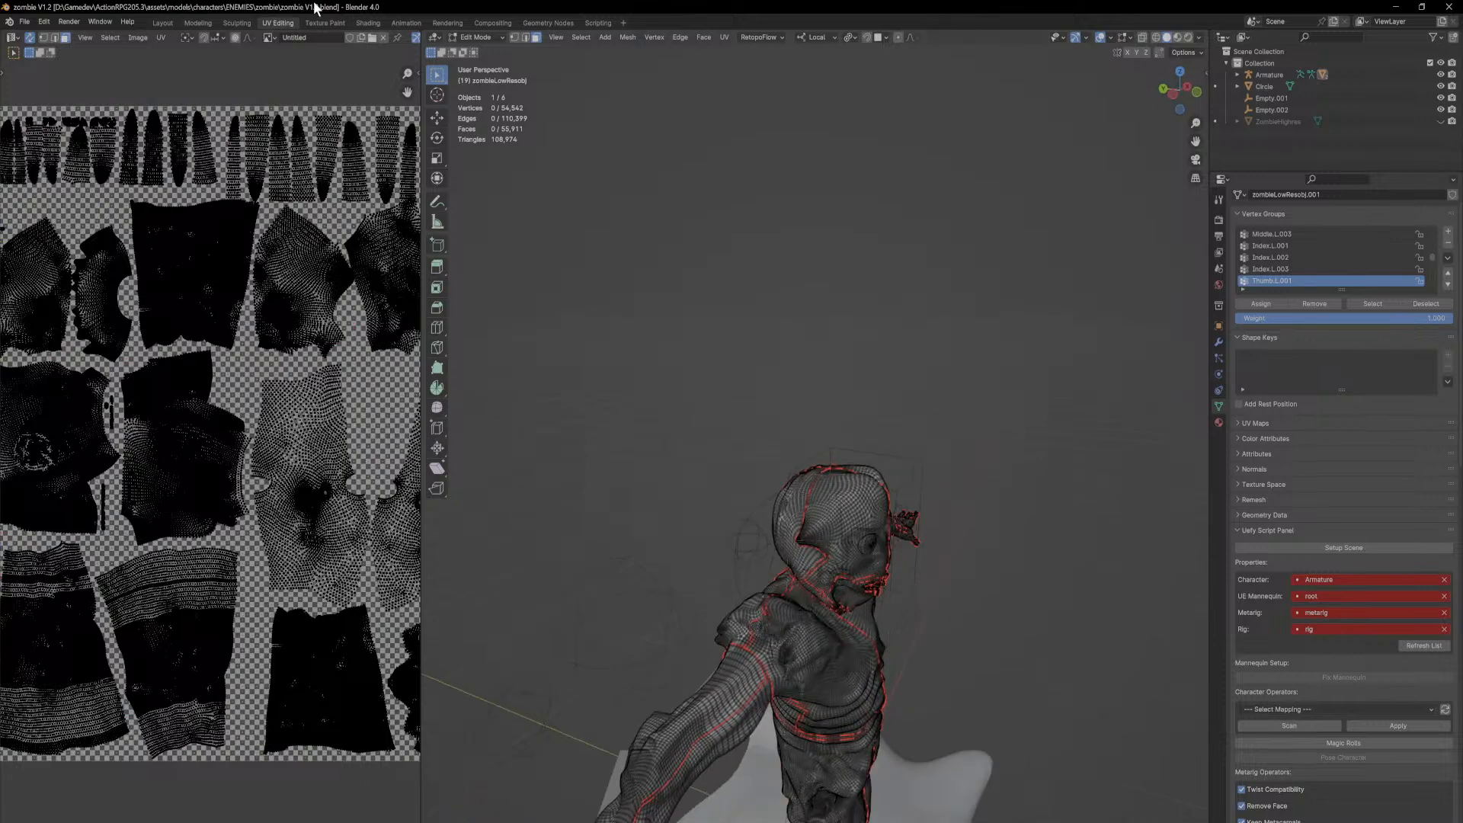
click(159, 21)
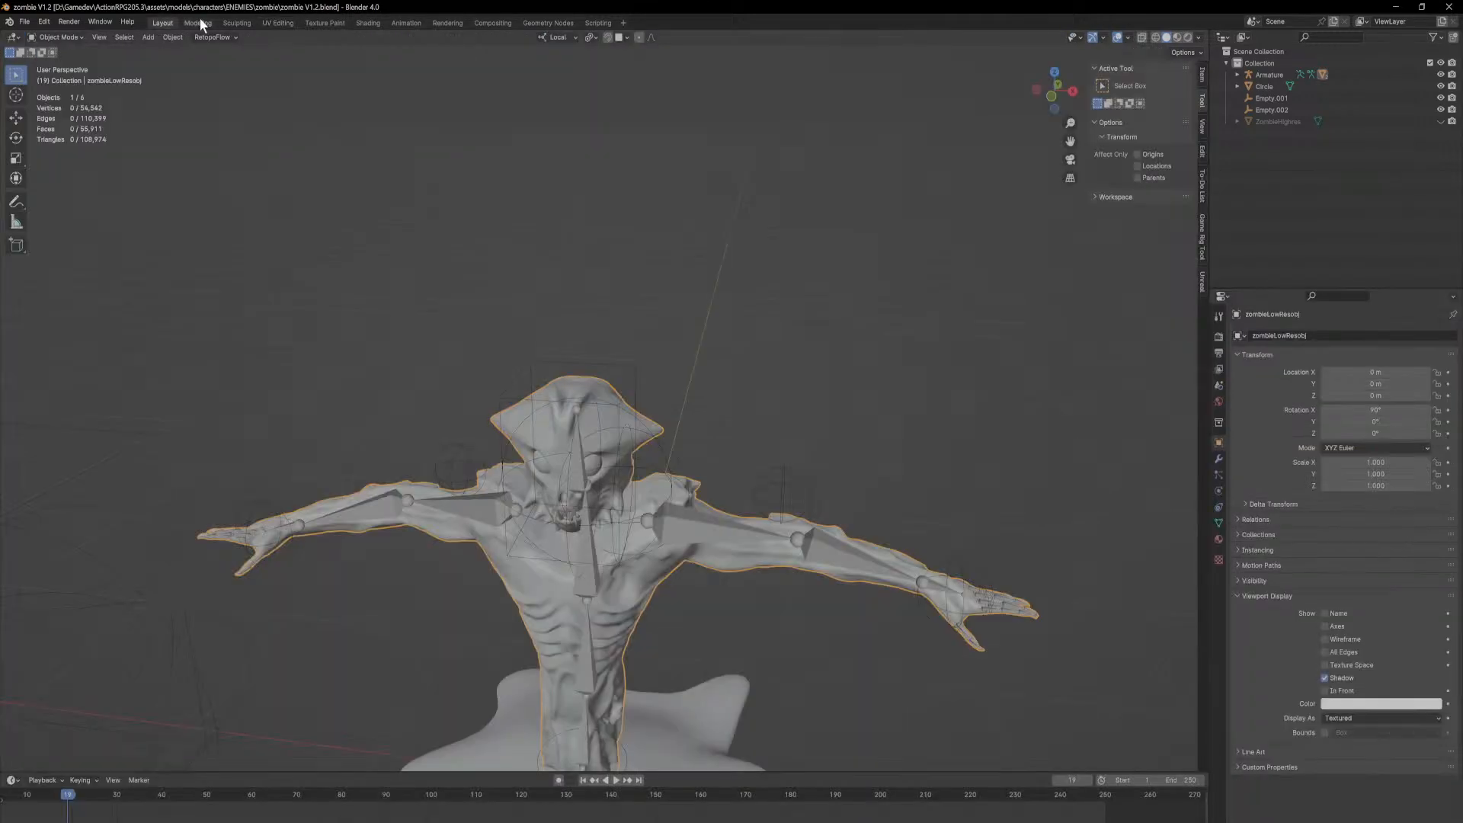
click(1178, 38)
shift+middle_drag(1007, 421, 579, 235)
scroll(381, 137, up, 5)
middle_drag(377, 131, 411, 225)
scroll(499, 480, up, 3)
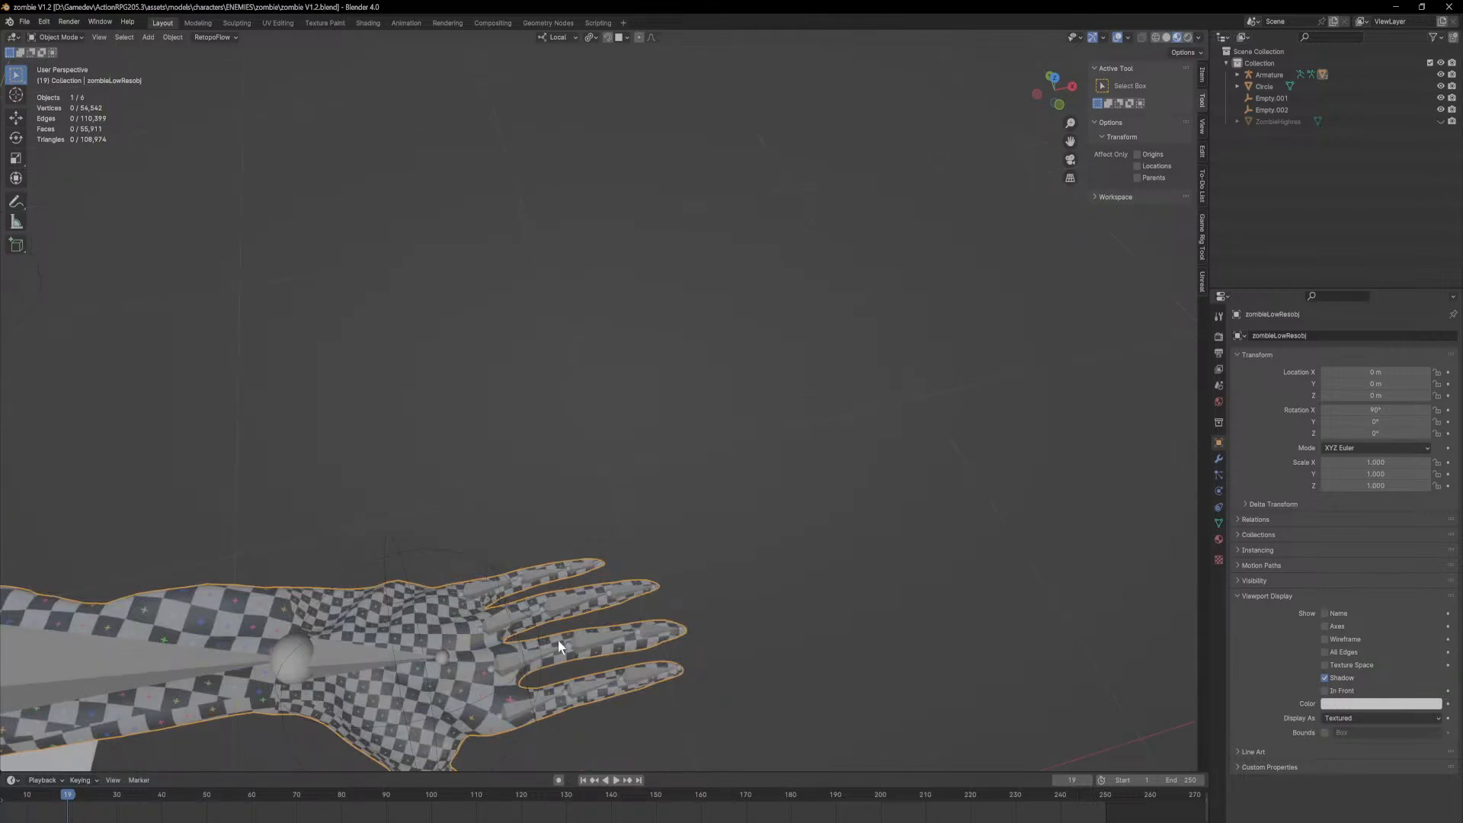
scroll(518, 625, down, 4)
Step: Select the armature and switch it to Pose Mode
click(513, 503)
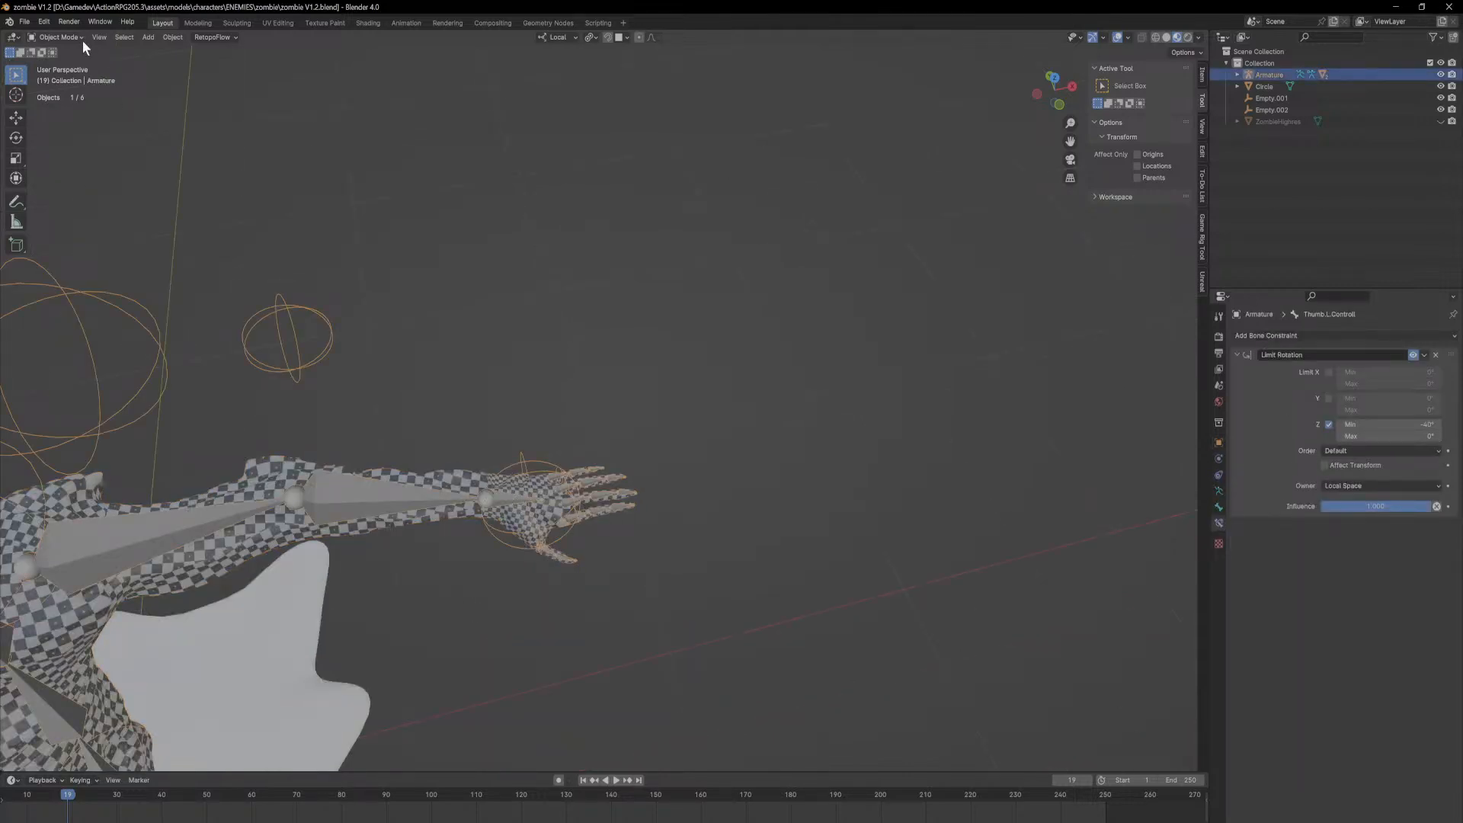
click(61, 37)
click(78, 73)
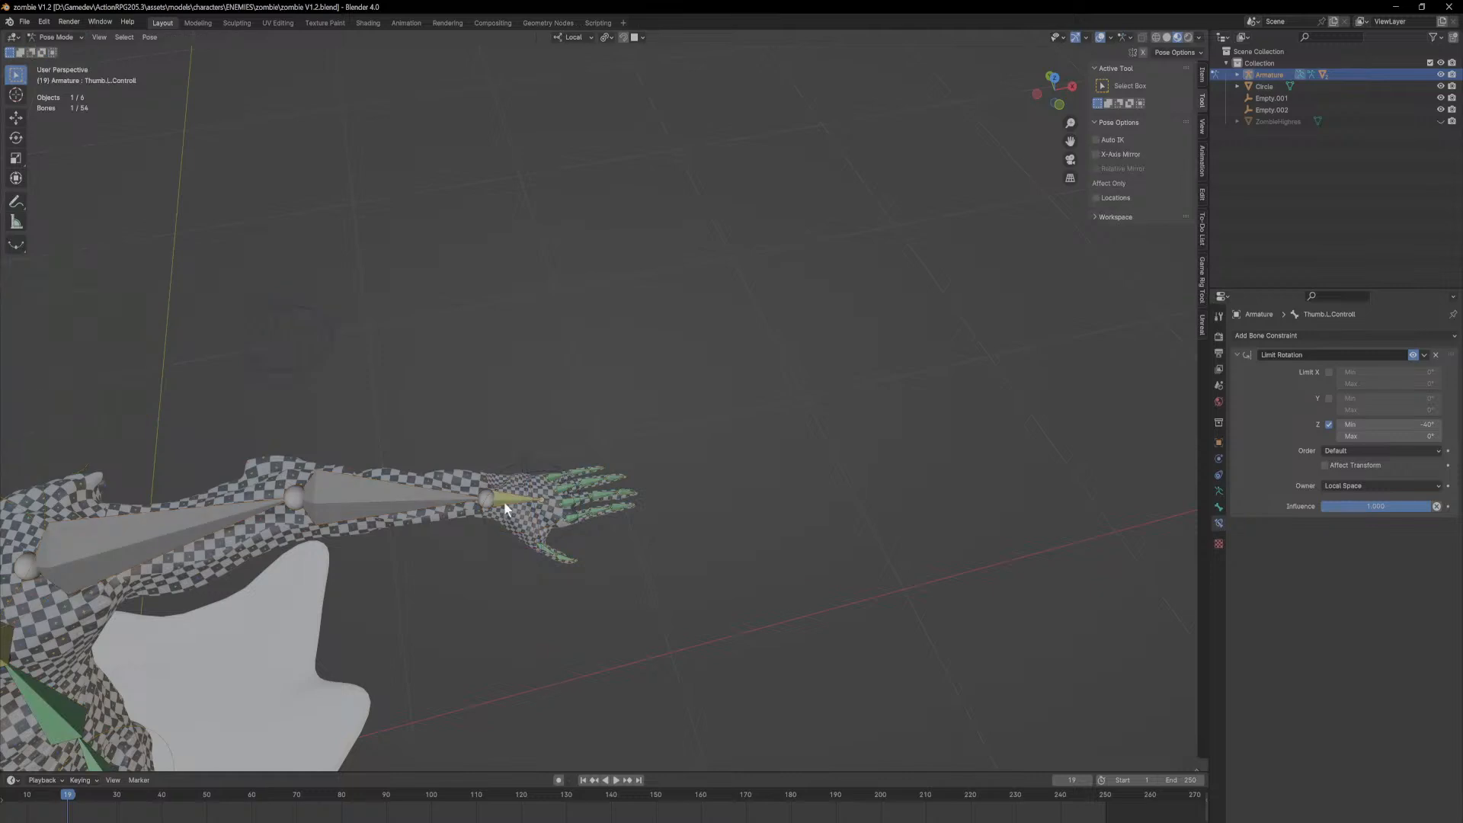
Step: Try scaling the left hand bone up to about 2.38 times its size, check the enlarged hand, and undo the scaling
click(529, 500)
key(s)
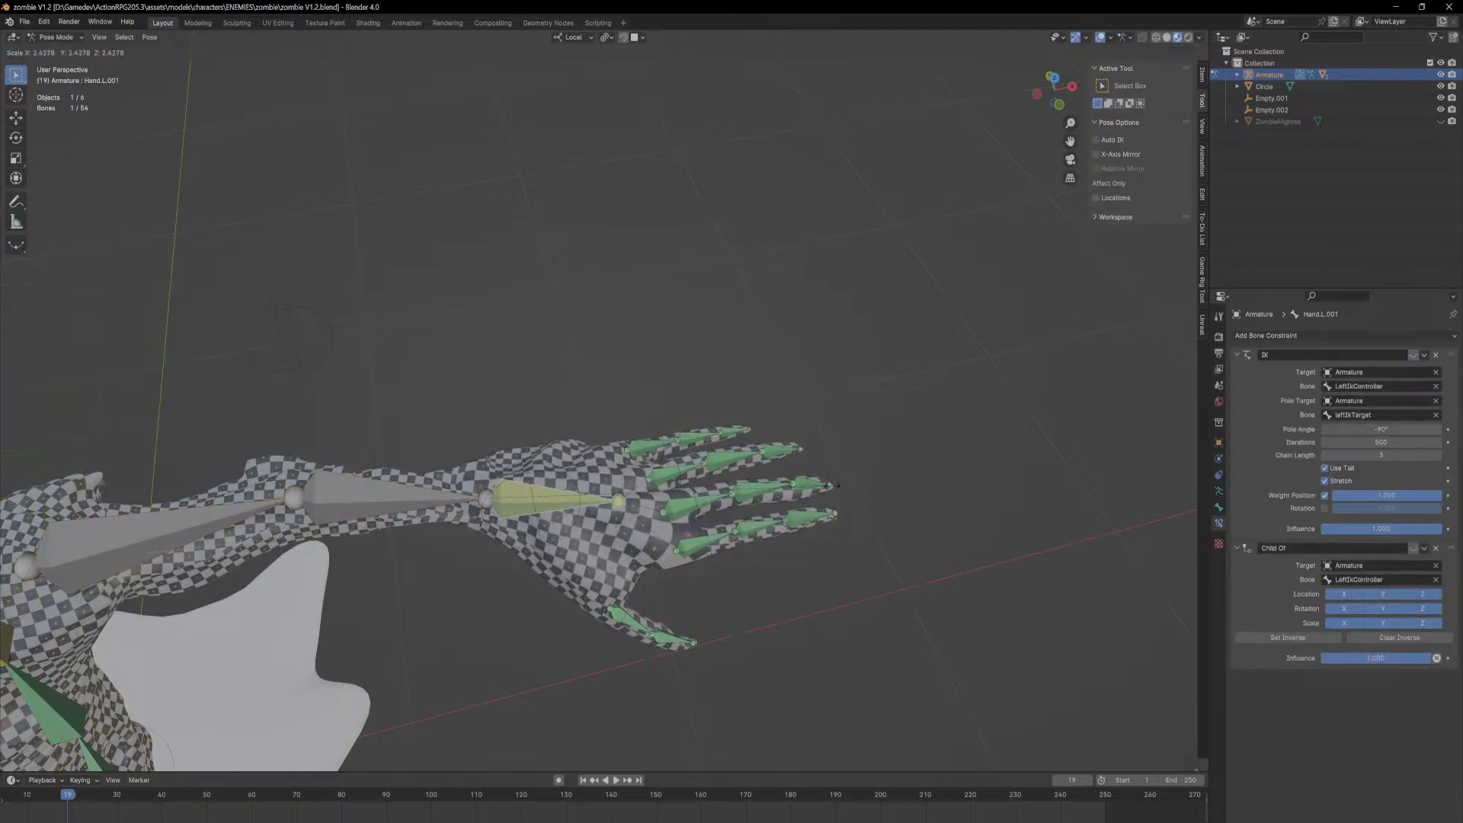
click(830, 491)
middle_drag(826, 493, 483, 474)
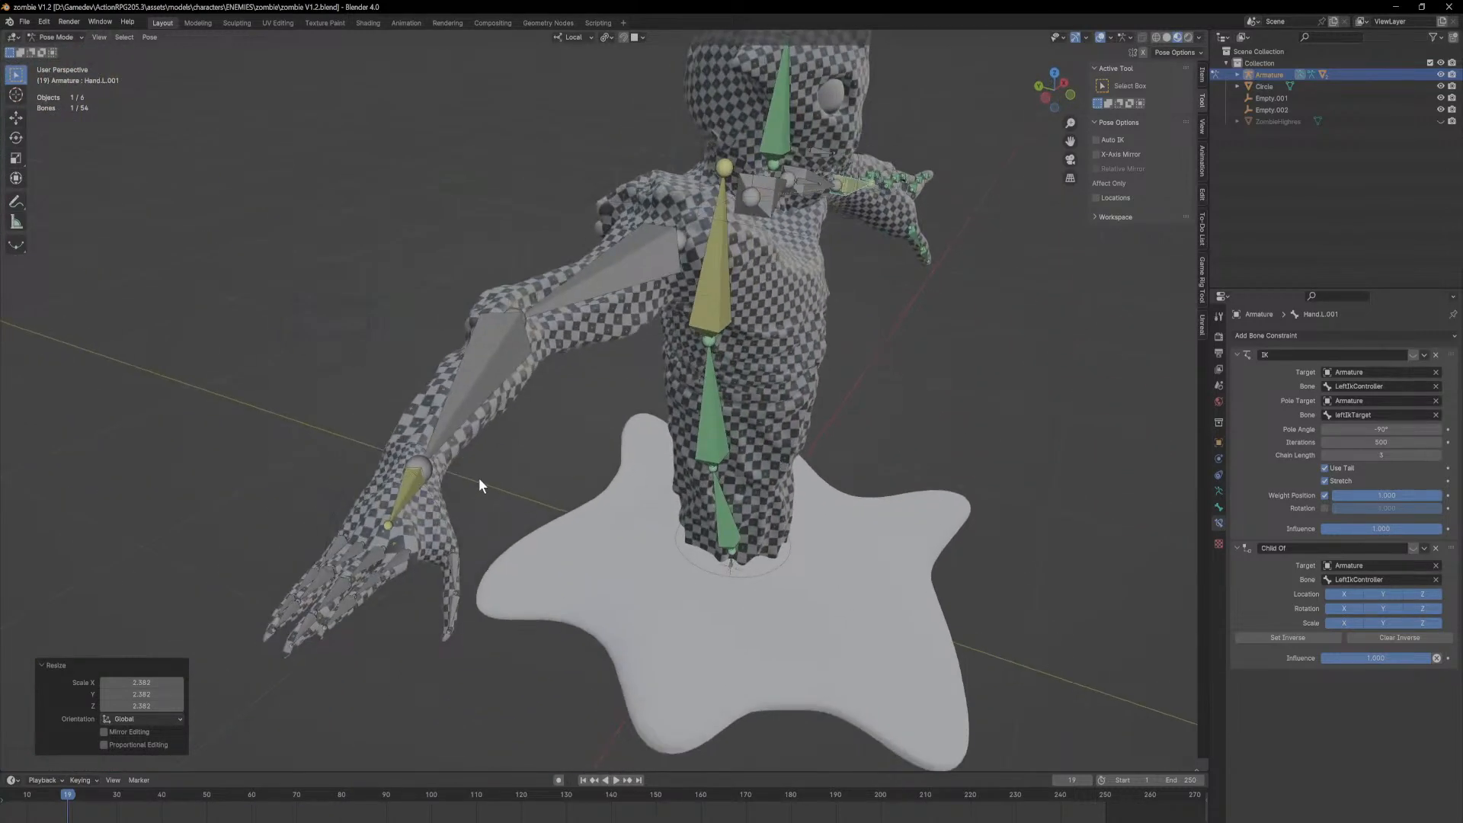
scroll(533, 458, down, 4)
middle_drag(563, 442, 511, 340)
middle_drag(615, 325, 716, 378)
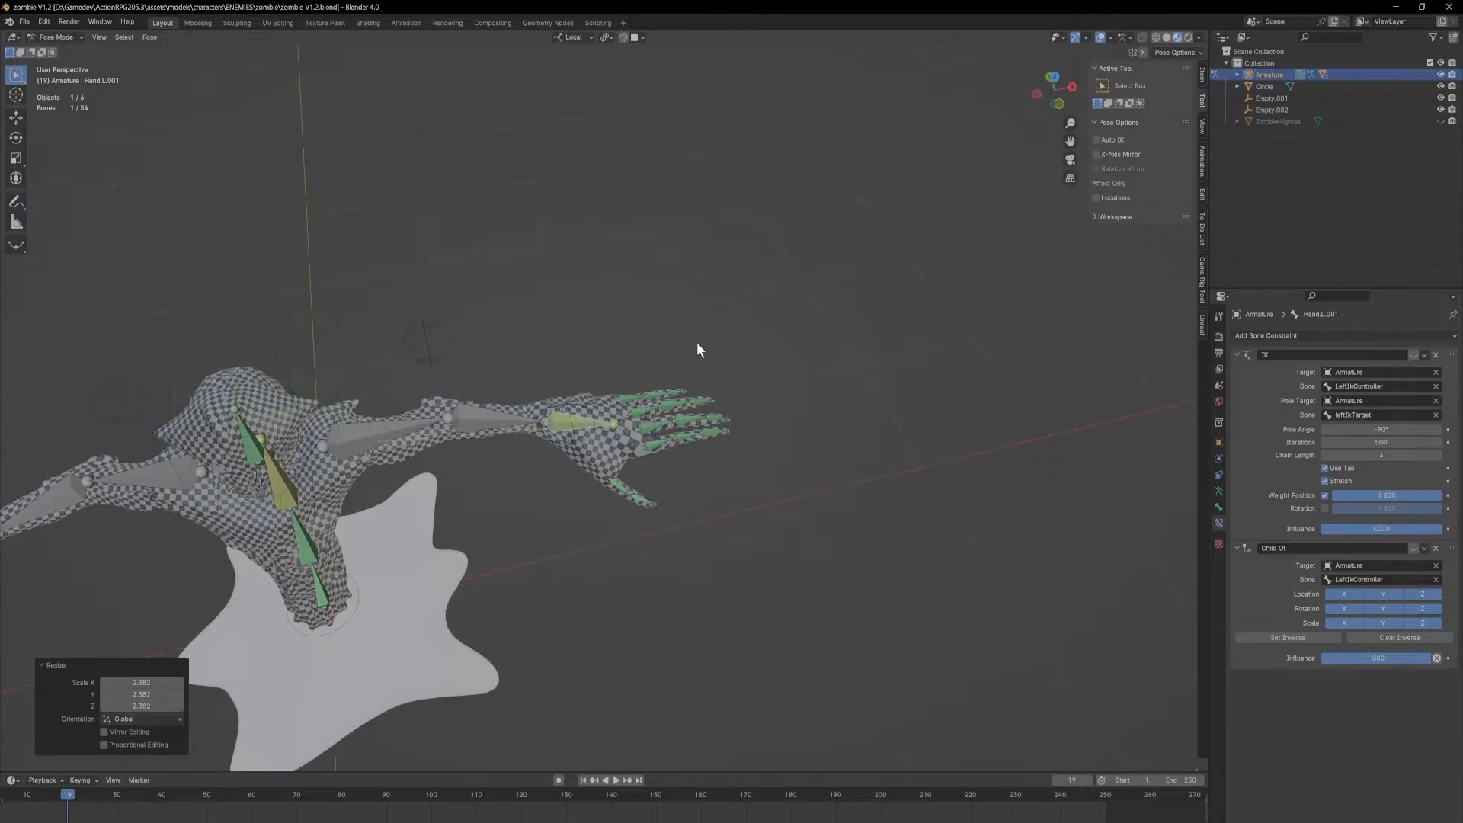
key(ctrl+z)
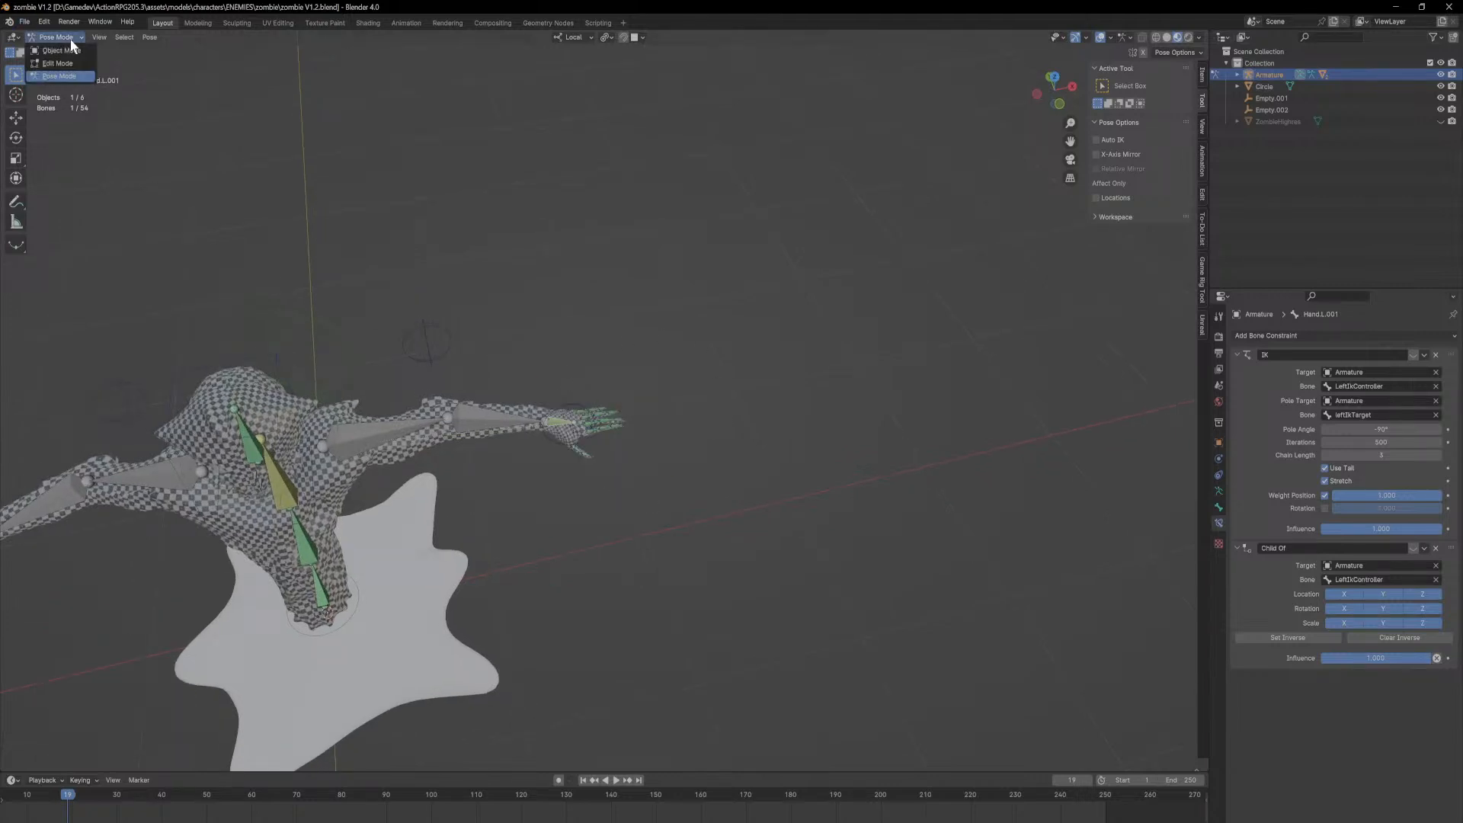
Step: Switch the armature from Pose Mode to Object Mode and deselect everything
click(72, 49)
click(584, 328)
middle_drag(584, 328, 604, 305)
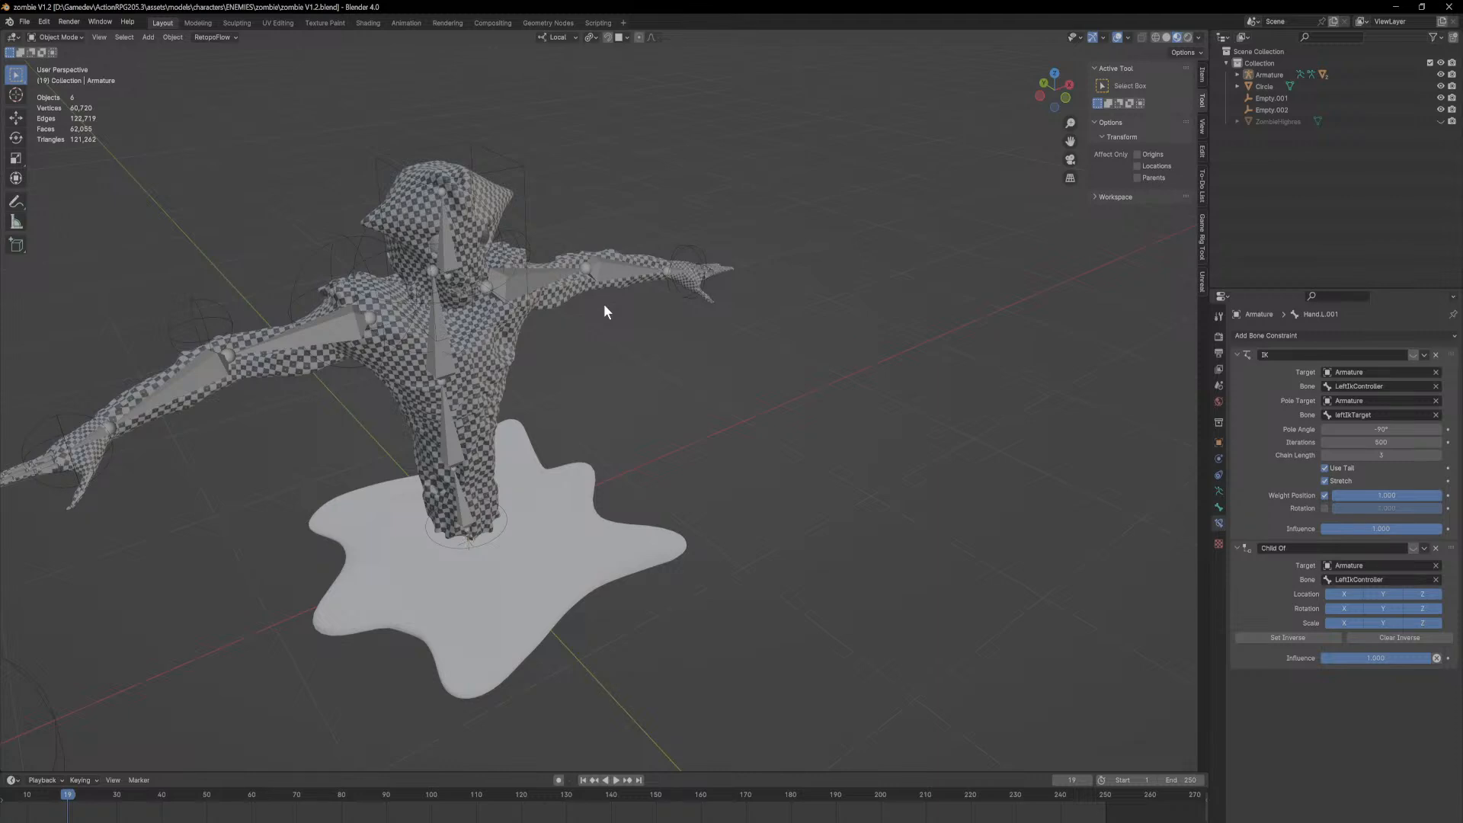
middle_drag(604, 303, 674, 478)
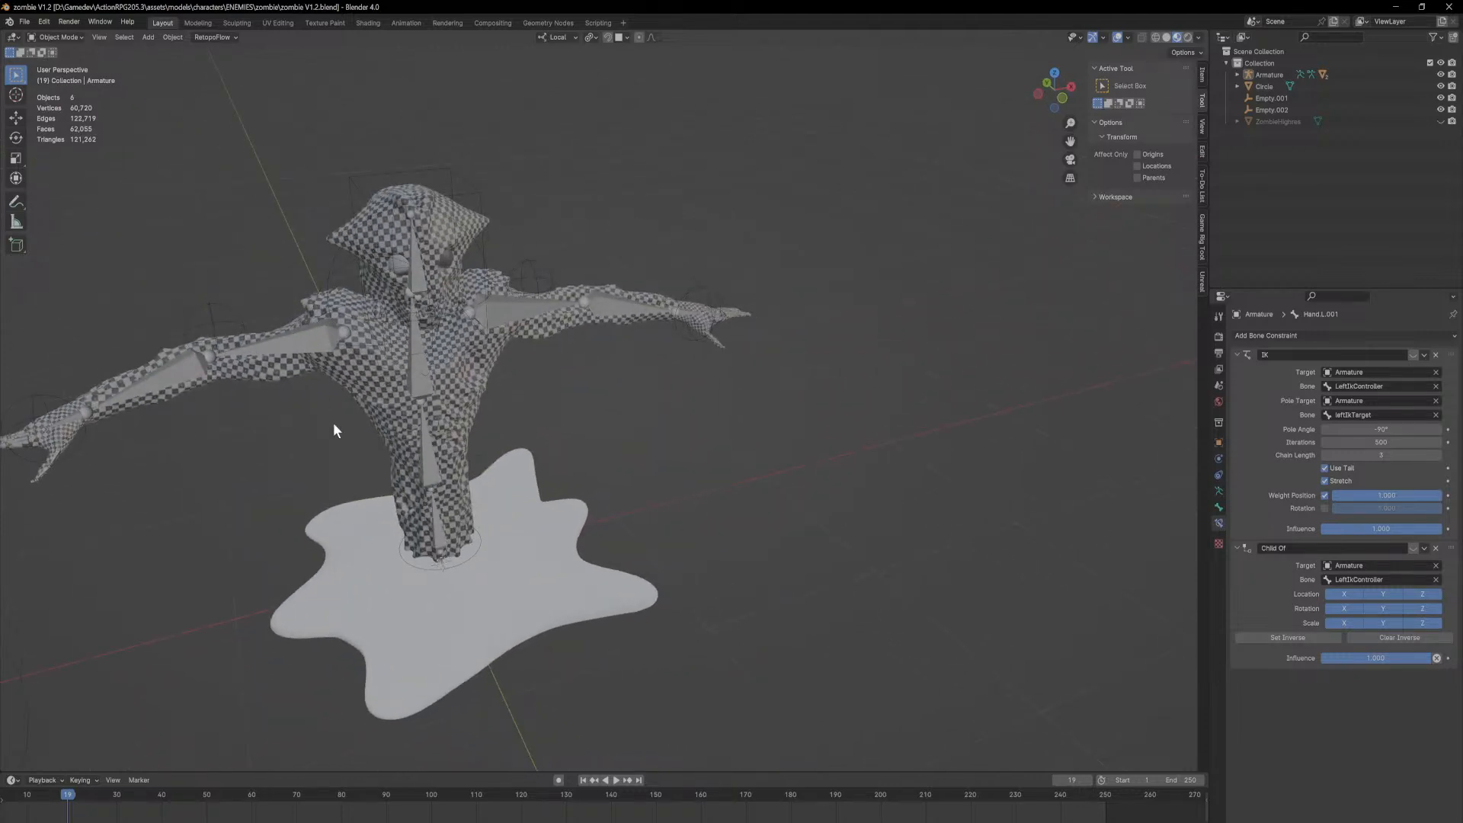
Step: Select the zombie's body mesh and examine the checker pattern on its head, face and shoulders up close
click(393, 438)
key(KP_Decimal)
middle_drag(658, 510, 579, 356)
click(598, 360)
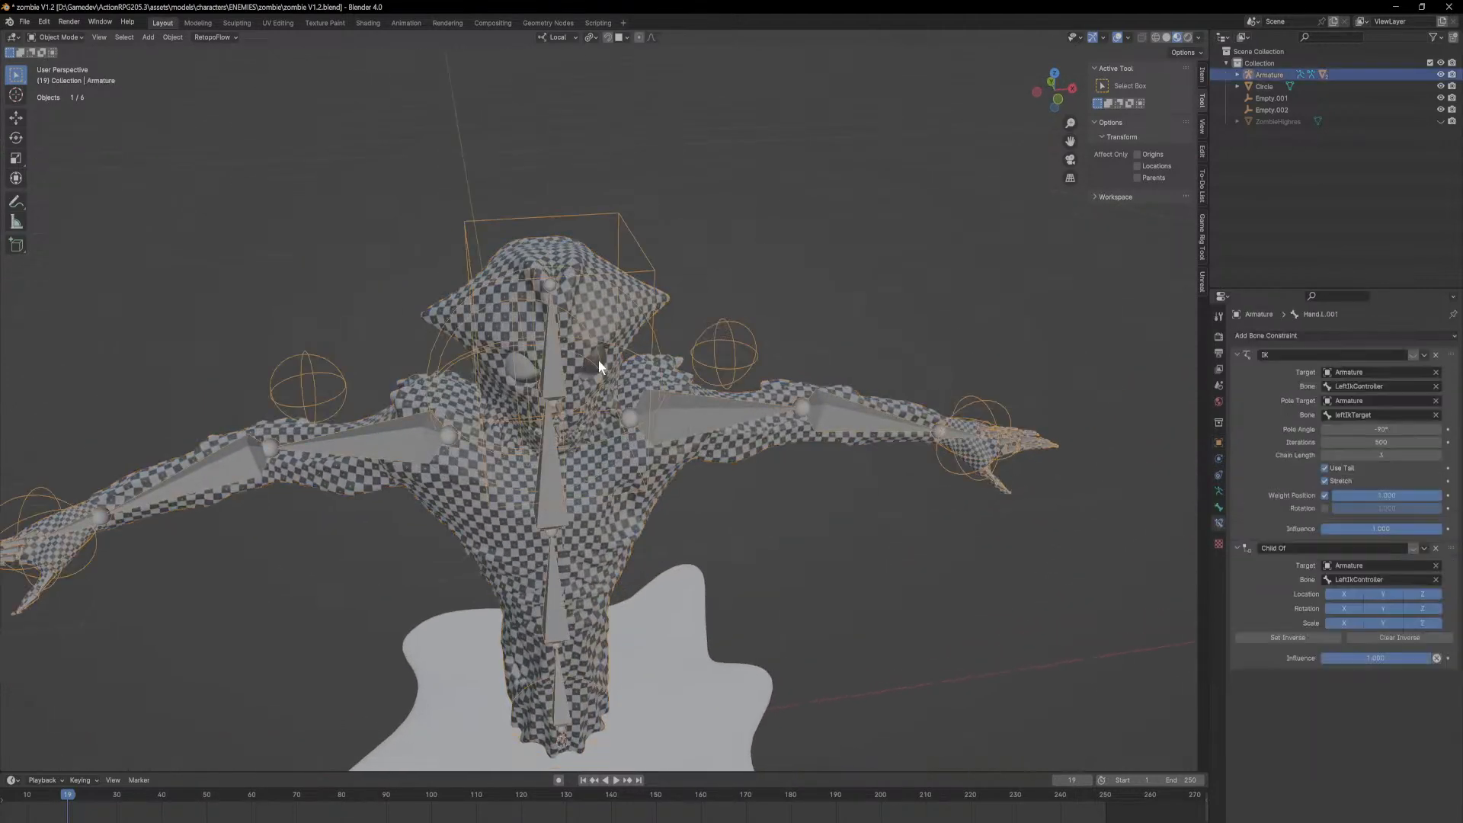
click(523, 373)
scroll(535, 410, up, 14)
scroll(457, 343, down, 11)
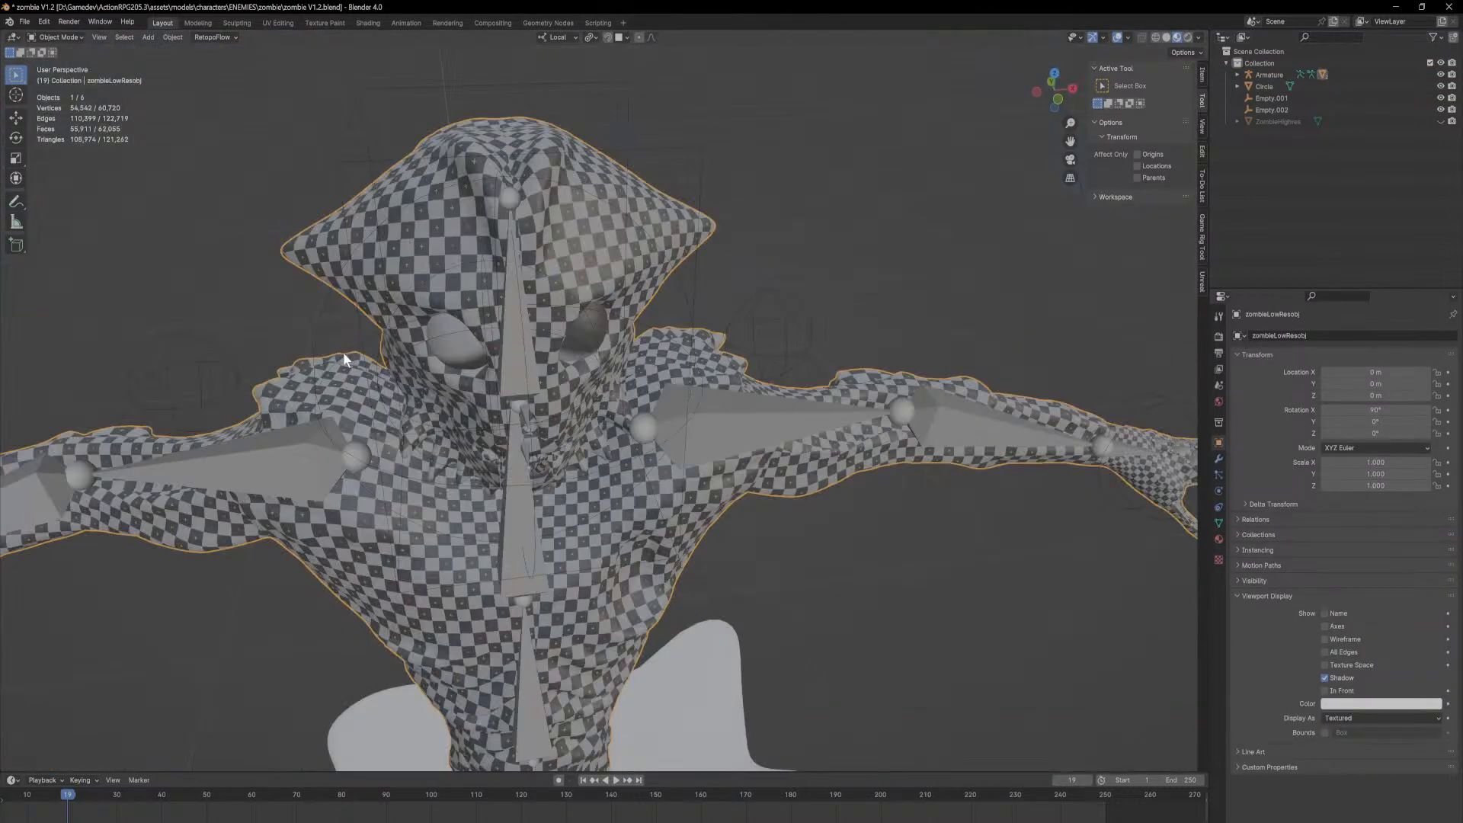
Step: Select the splat-shaped base mesh beneath the zombie and inspect it together with the body
scroll(555, 514, down, 6)
shift+middle_drag(637, 588, 645, 471)
click(645, 471)
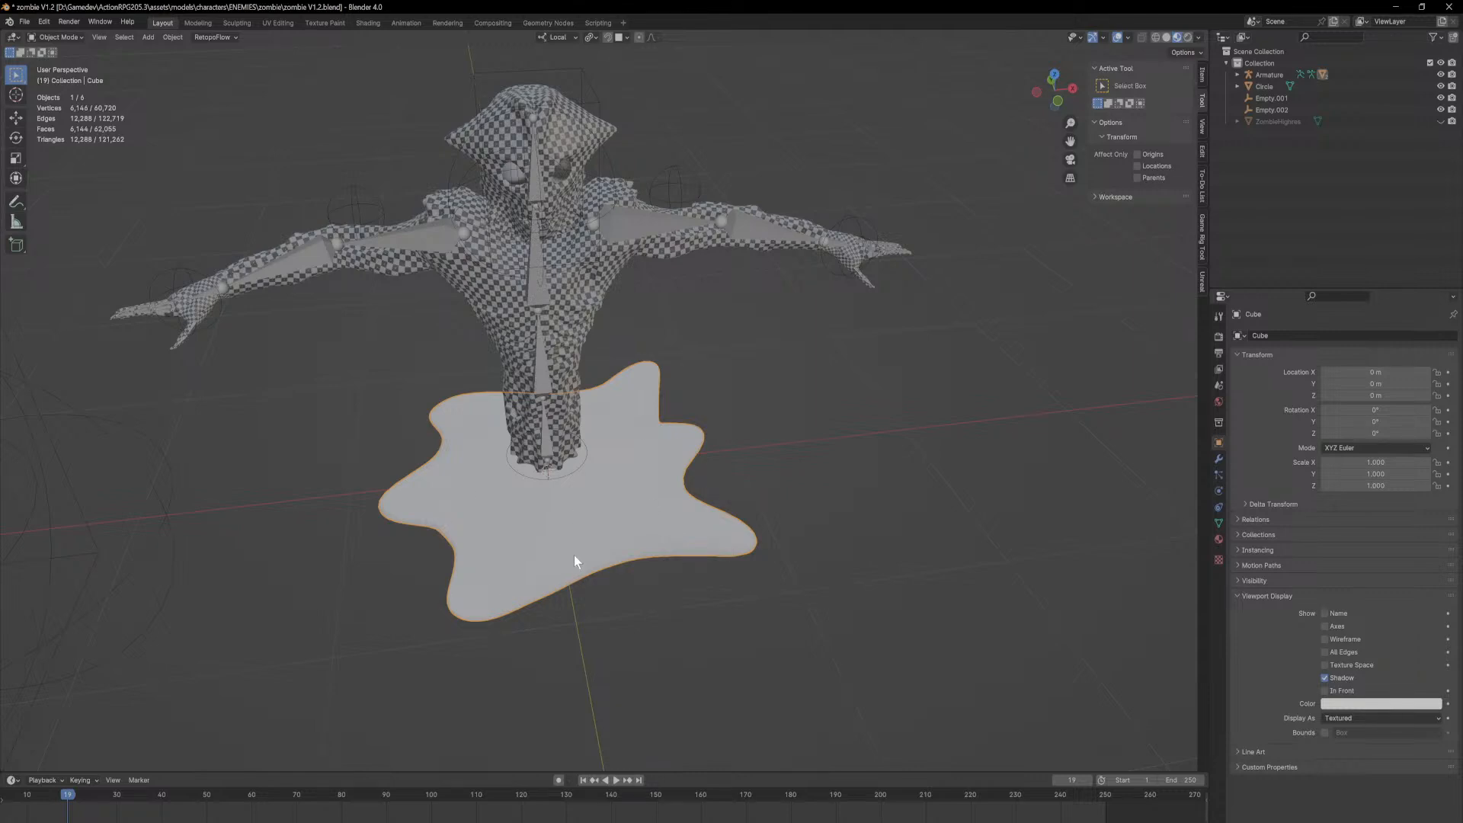
middle_drag(712, 560, 720, 561)
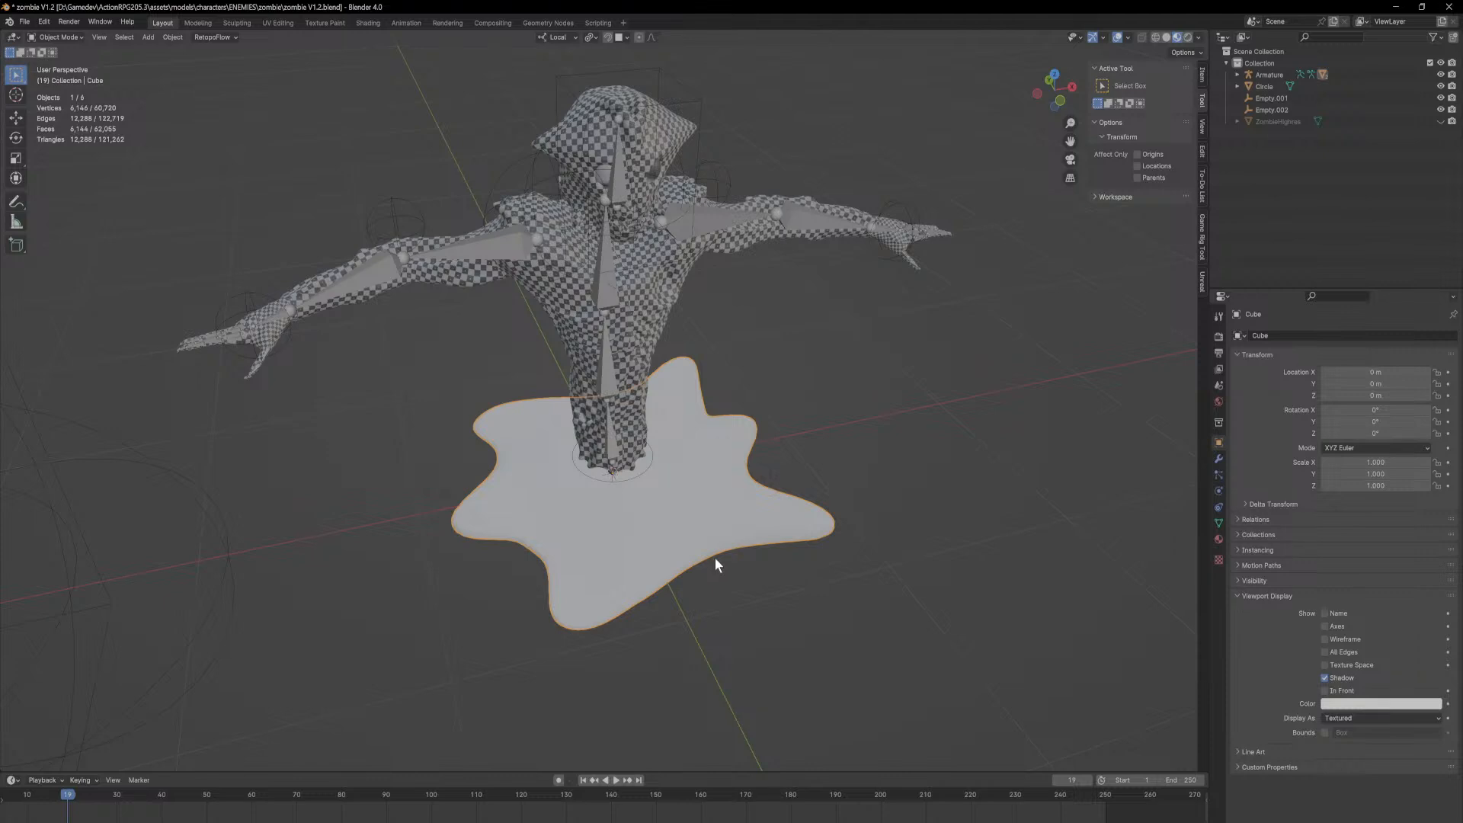
middle_drag(816, 545, 790, 533)
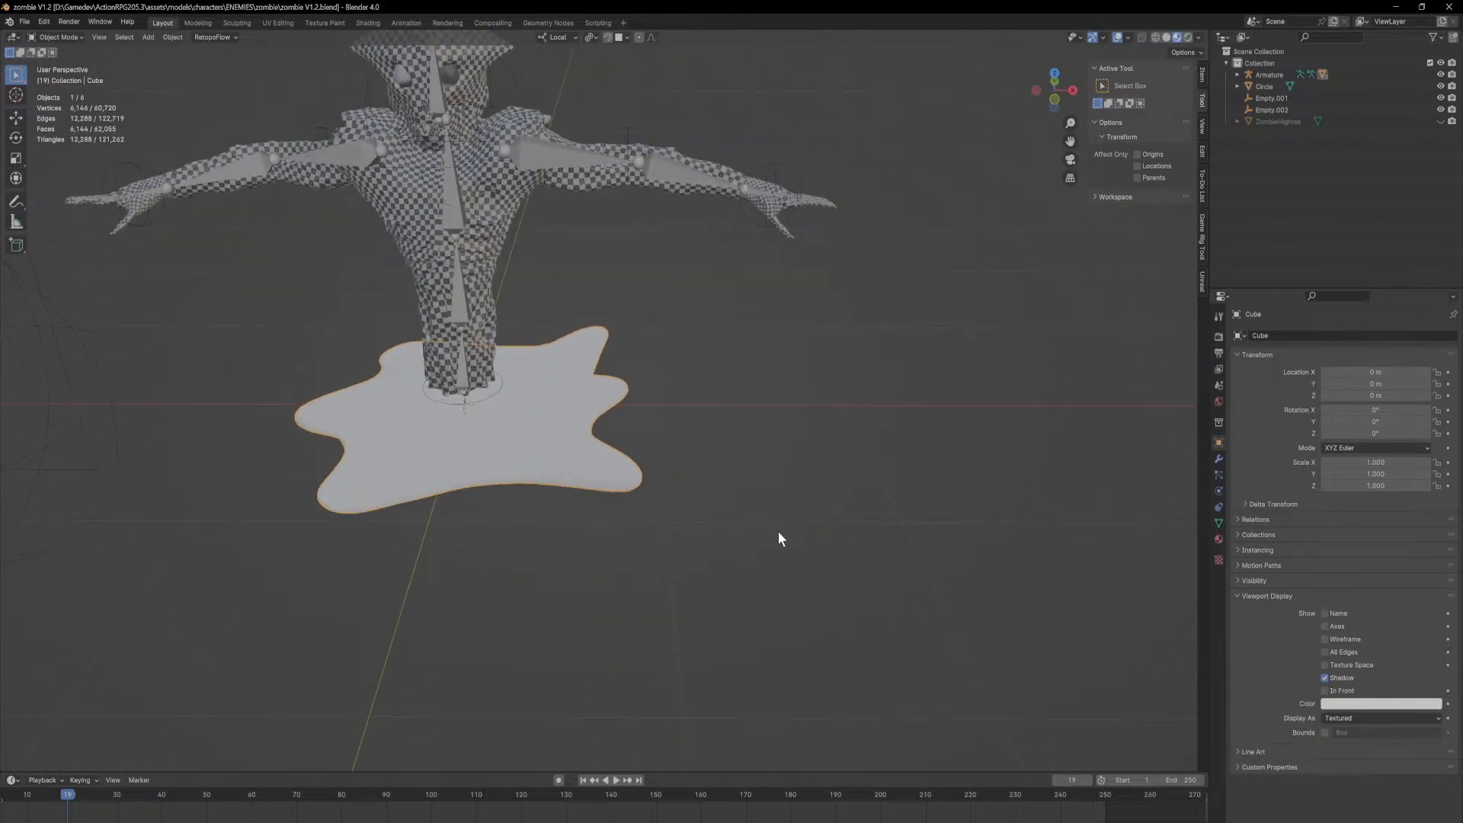